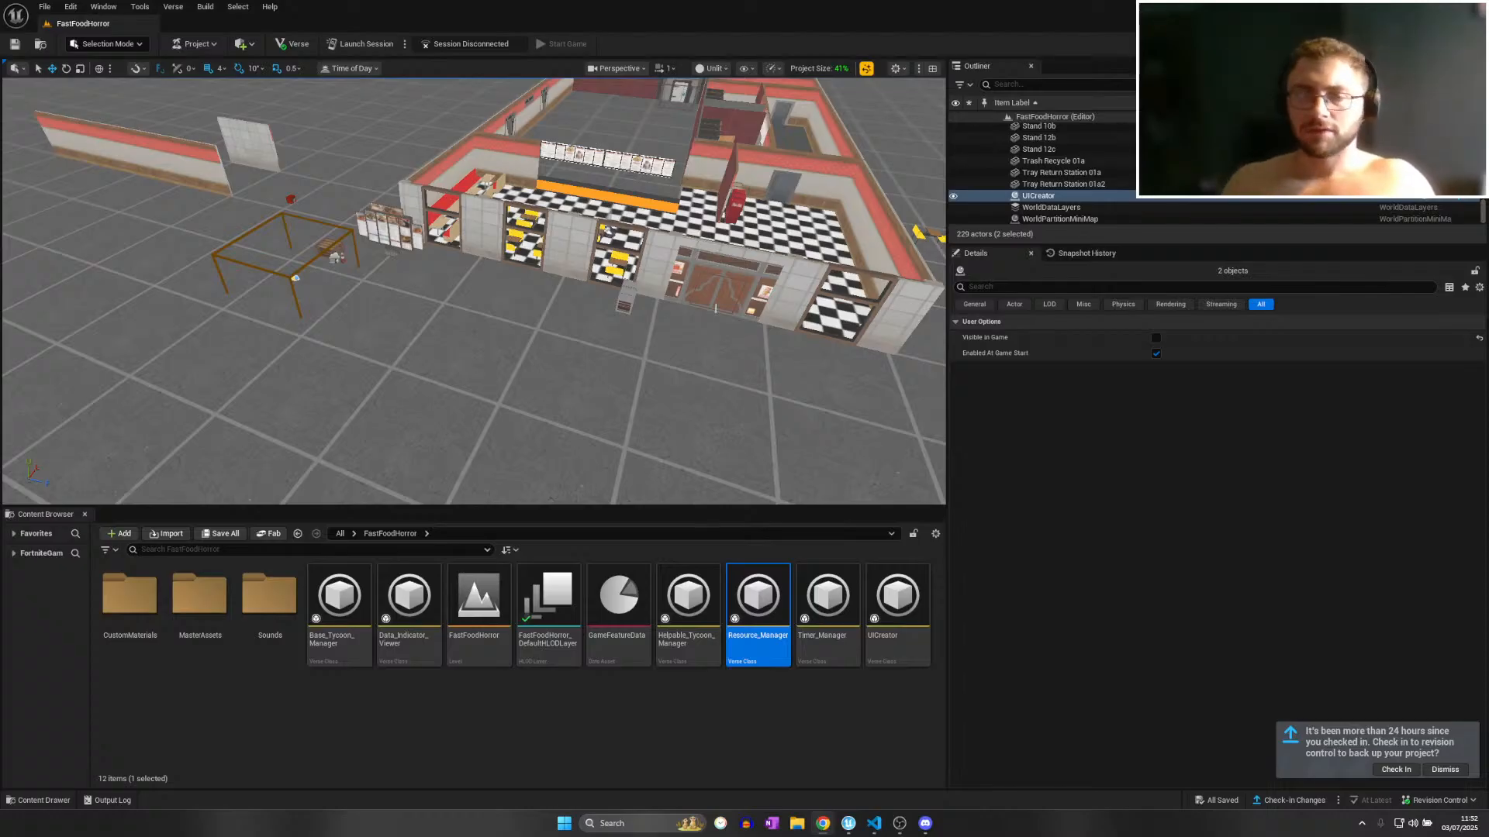
Switch to the web browser and search Google Images for "fast food outside drive through".
{"action": "left_click_drag", "start_coordinate": [302, 836], "coordinate": [446, 354]}
{"action": "left_click", "coordinate": [445, 376]}
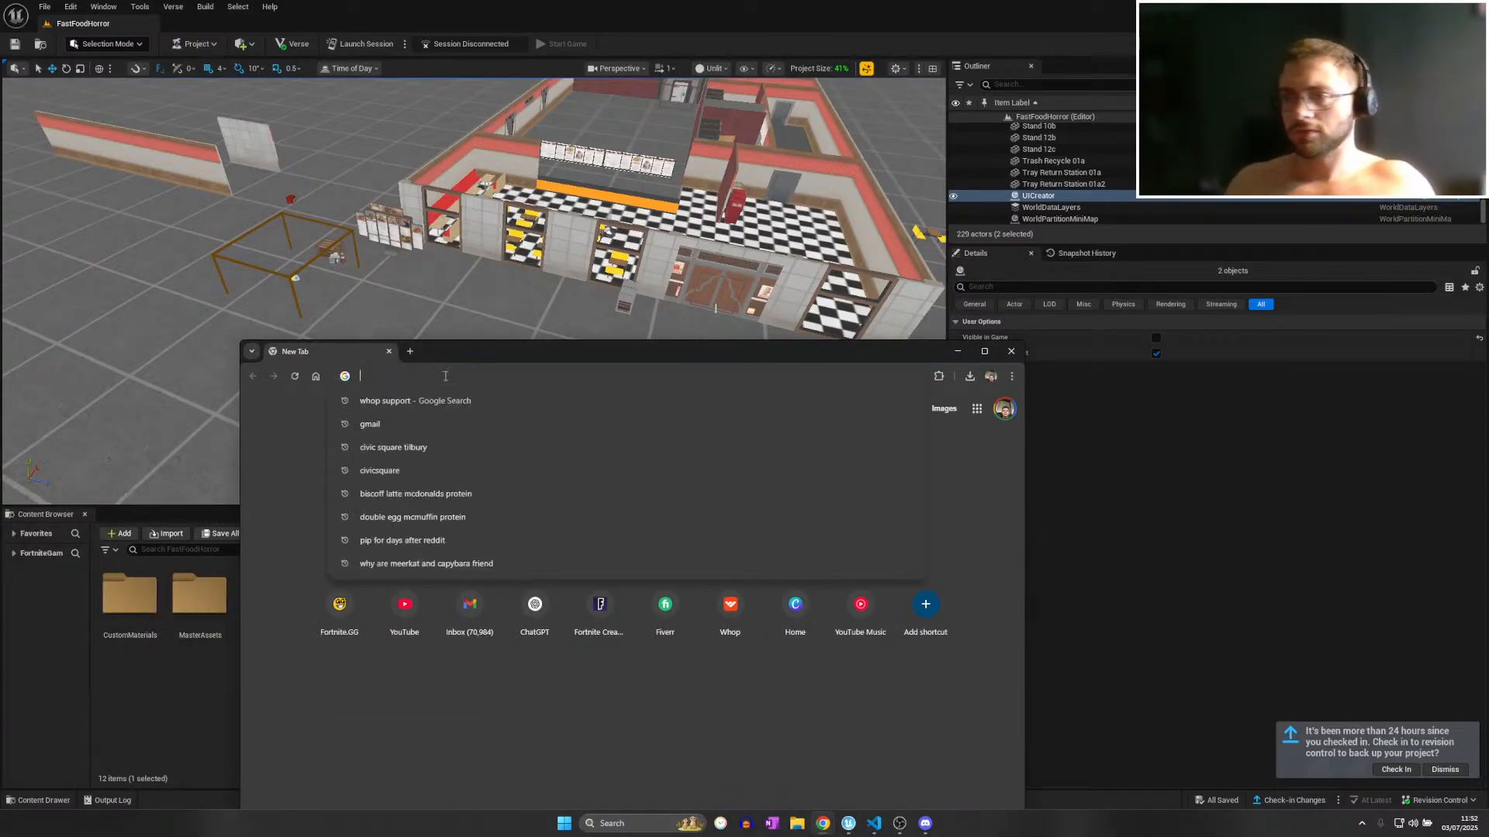
{"action": "type", "text": "fast fo"}
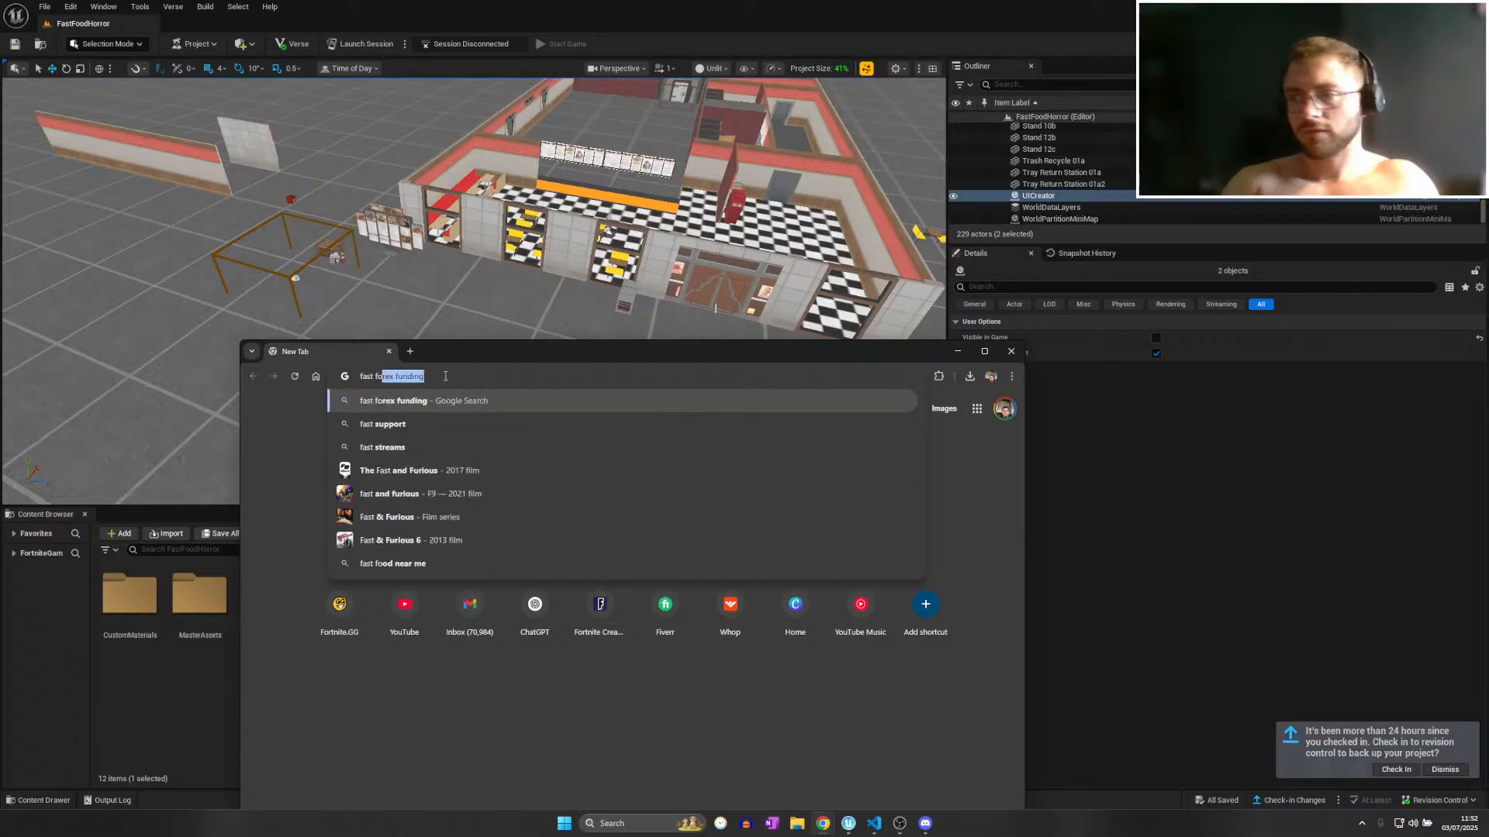
{"action": "type", "text": "od ou tsid"}
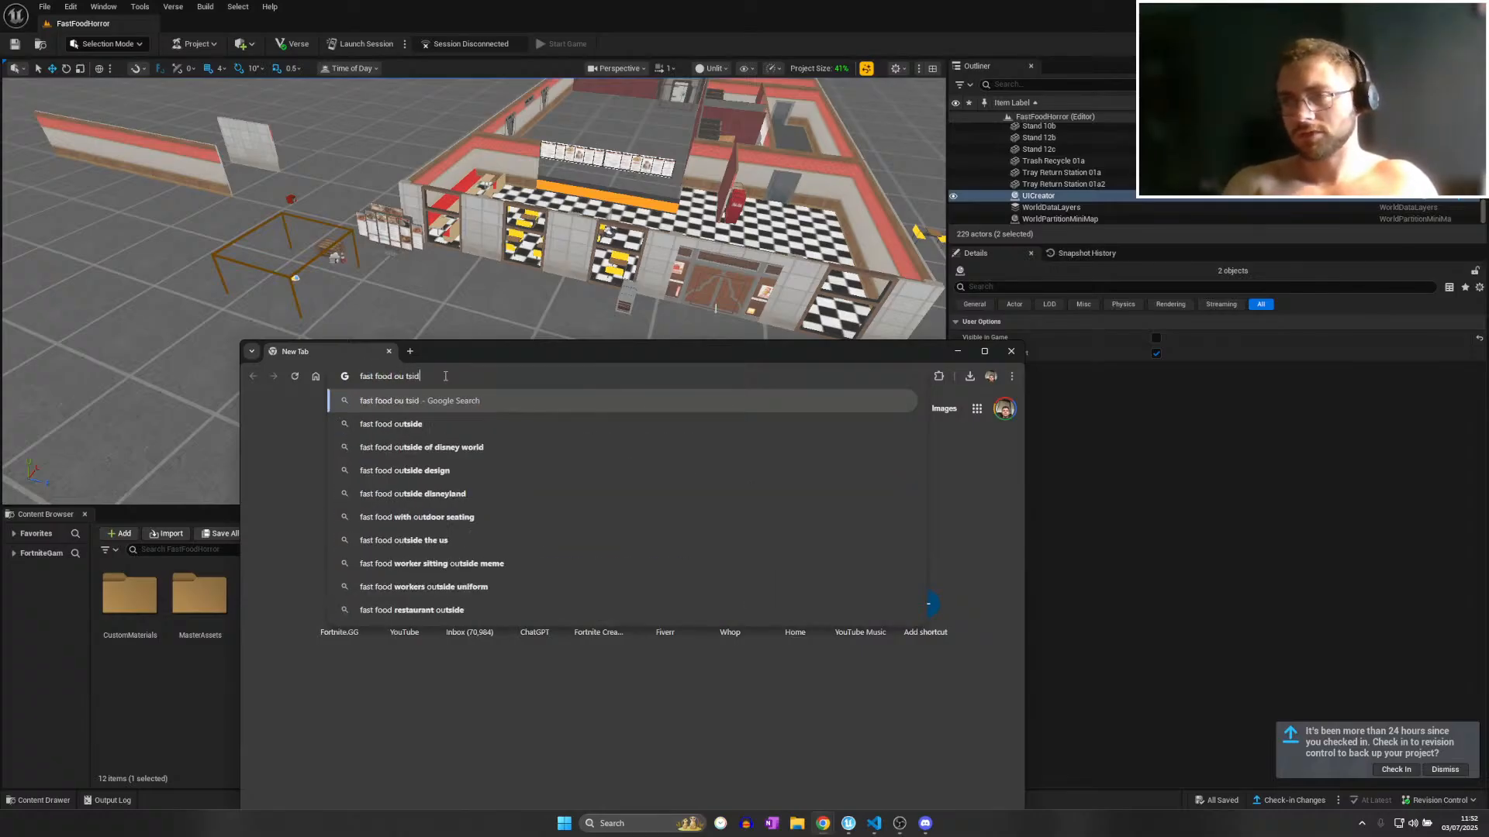
{"action": "key", "text": "BackSpace"}
{"action": "key", "text": "BackSpace"}
{"action": "key", "text": "BackSpace"}
{"action": "key", "text": "BackSpace"}
{"action": "type", "text": "tside "}
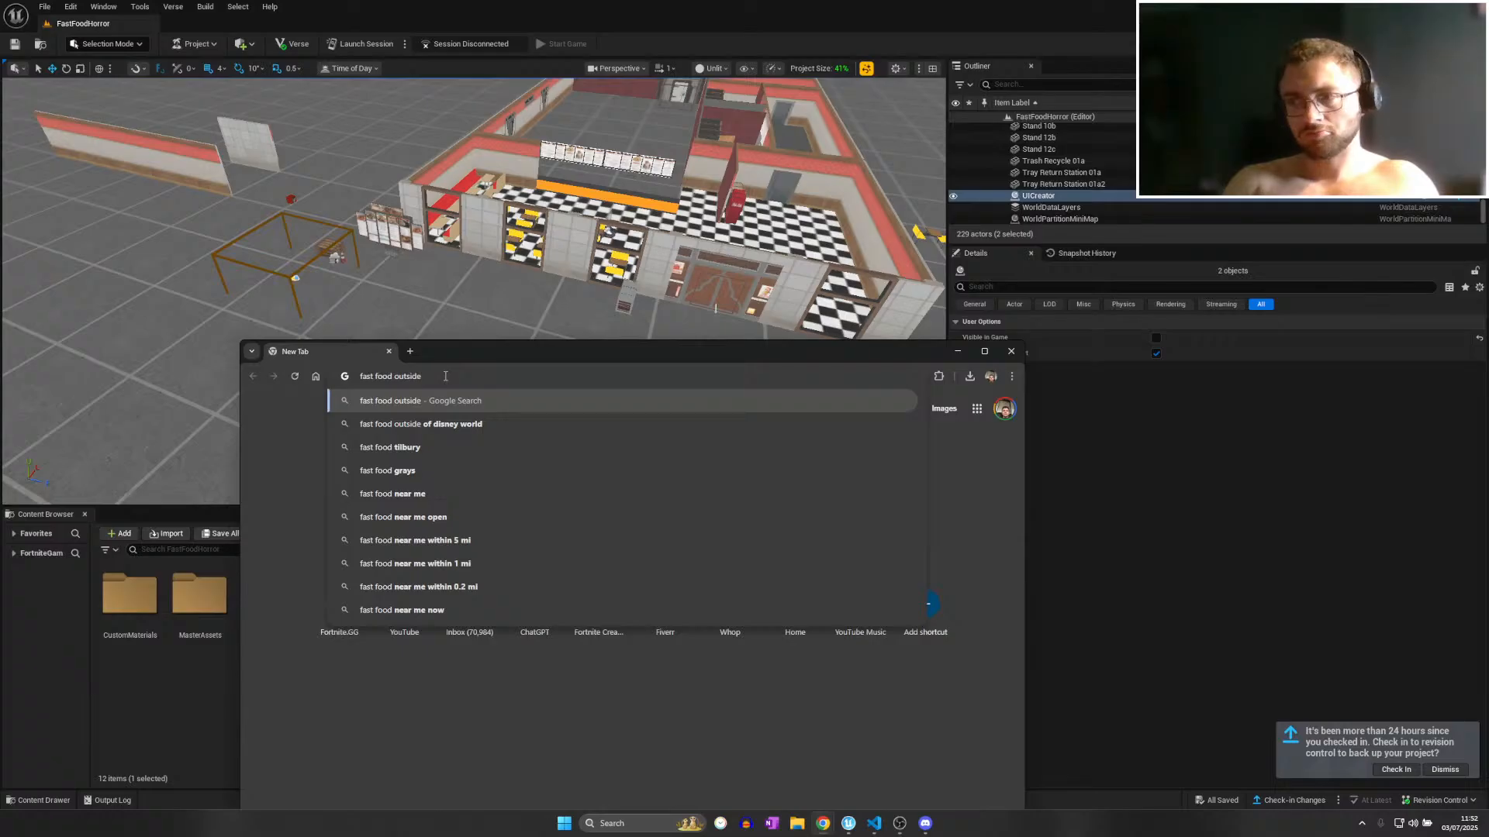
{"action": "type", "text": "drive through"}
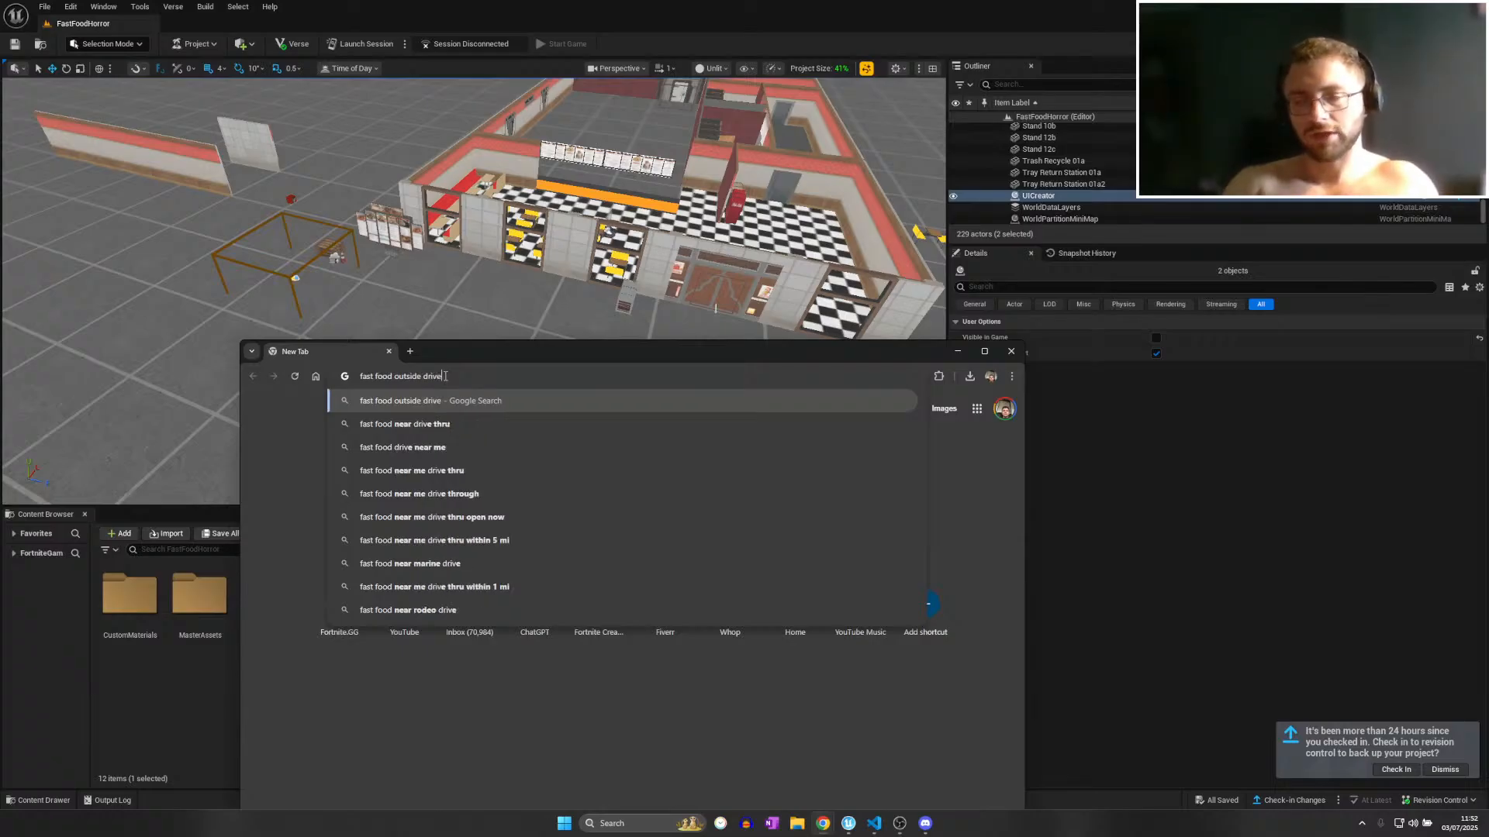
{"action": "key", "text": "Return"}
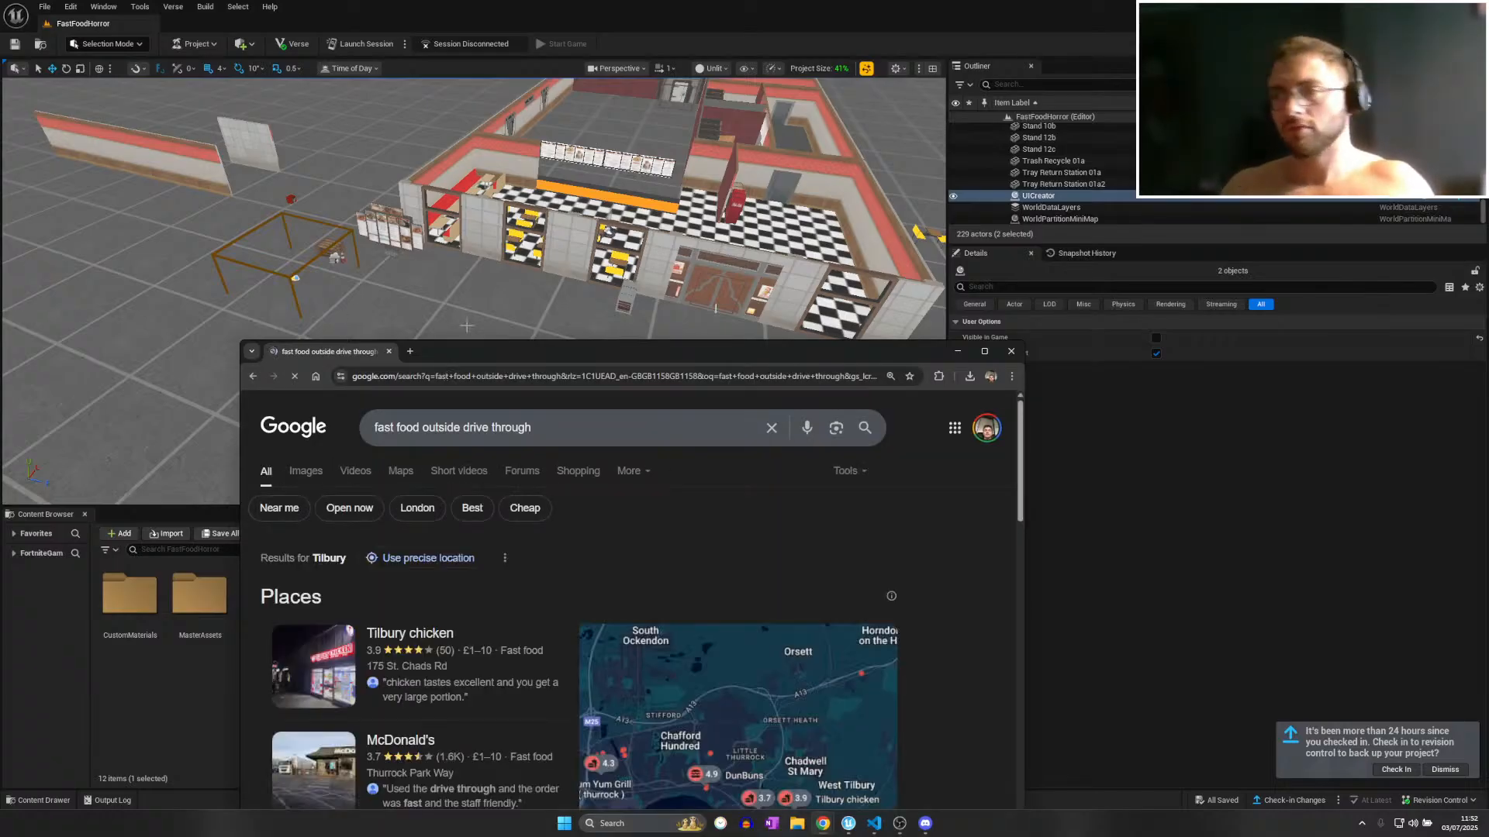
{"action": "left_click", "coordinate": [305, 471]}
{"action": "scroll", "coordinate": [630, 438], "scroll_direction": "down", "scroll_amount": 2}
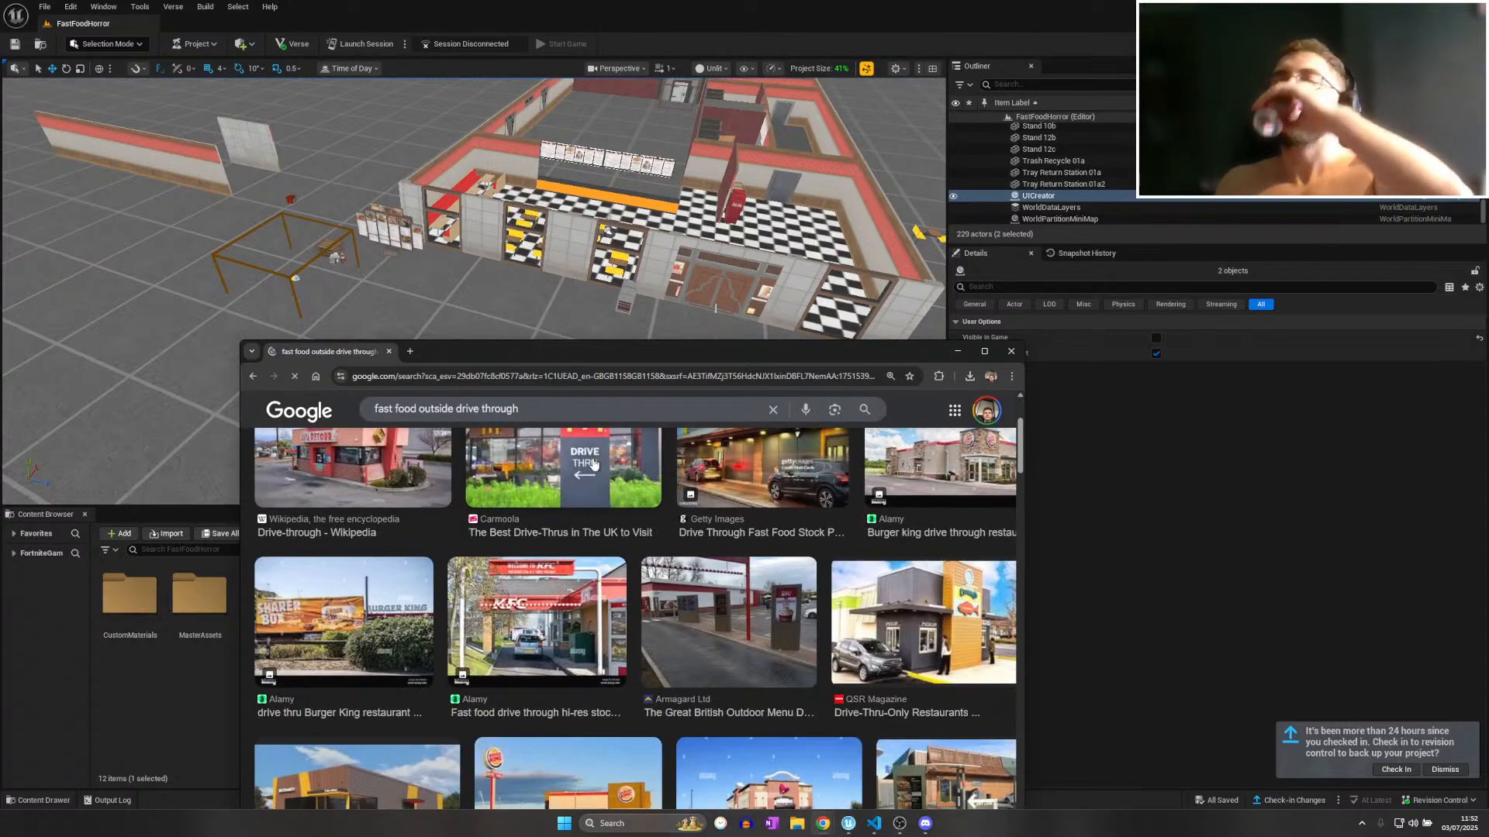
Compare the drive-through reference images with the restaurant level, moving the browser window up to show more results.
{"action": "right_click_drag", "start_coordinate": [621, 284], "coordinate": [639, 256]}
{"action": "key", "text": "w"}
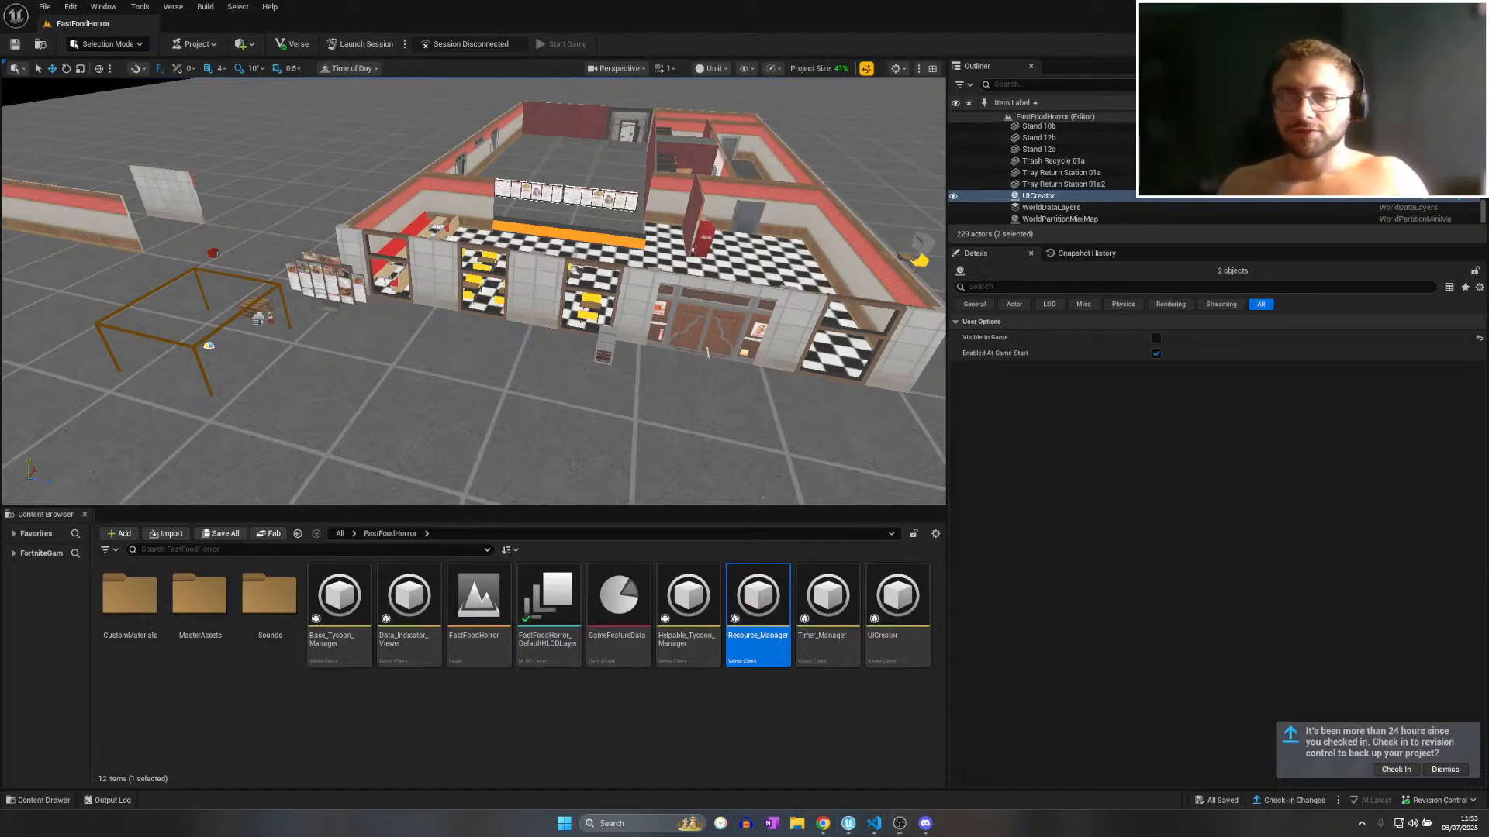
{"action": "key", "text": "alt+Tab"}
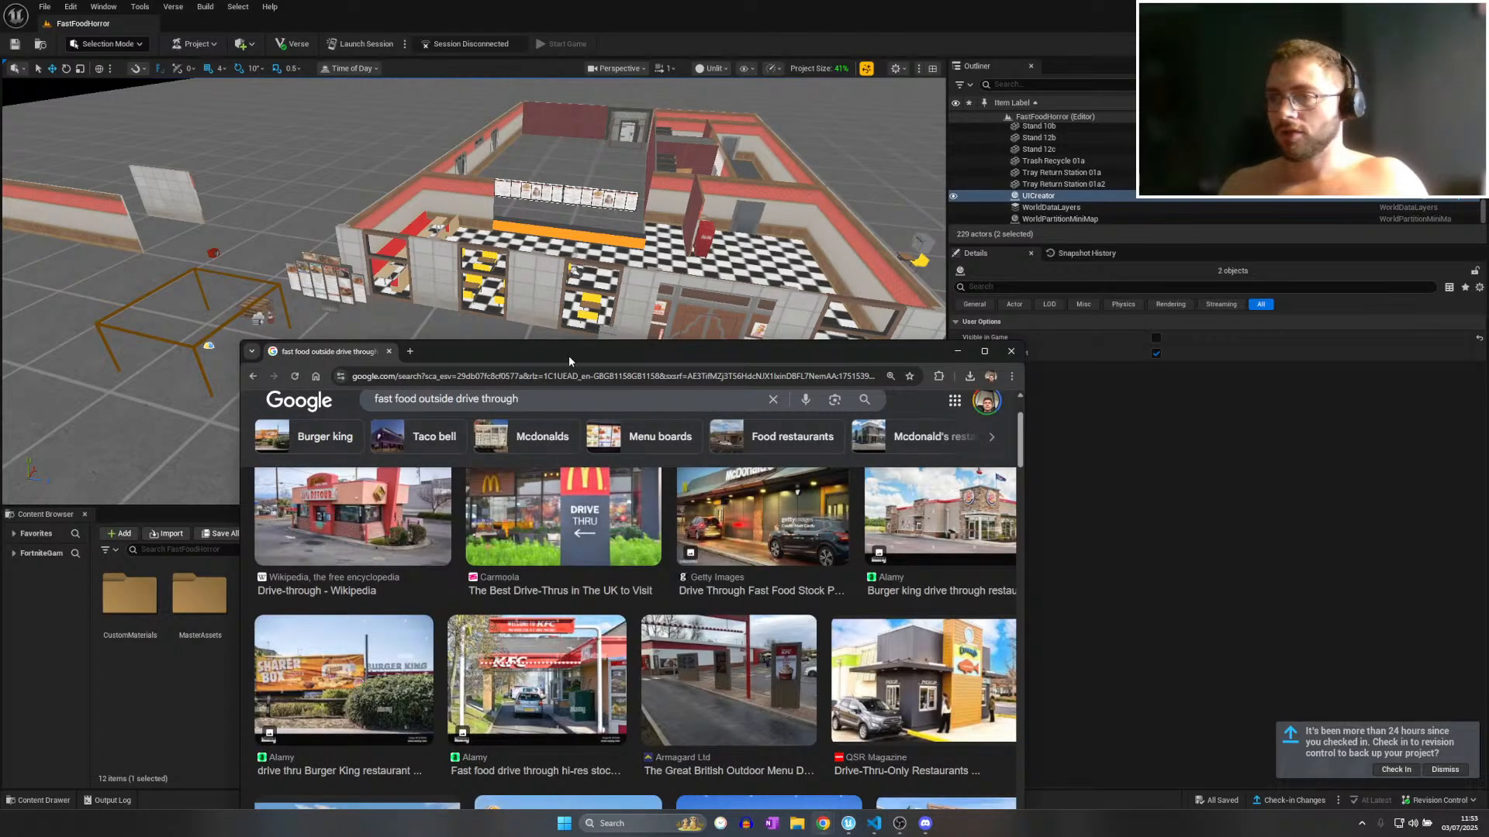
{"action": "left_click_drag", "start_coordinate": [580, 352], "coordinate": [565, 272]}
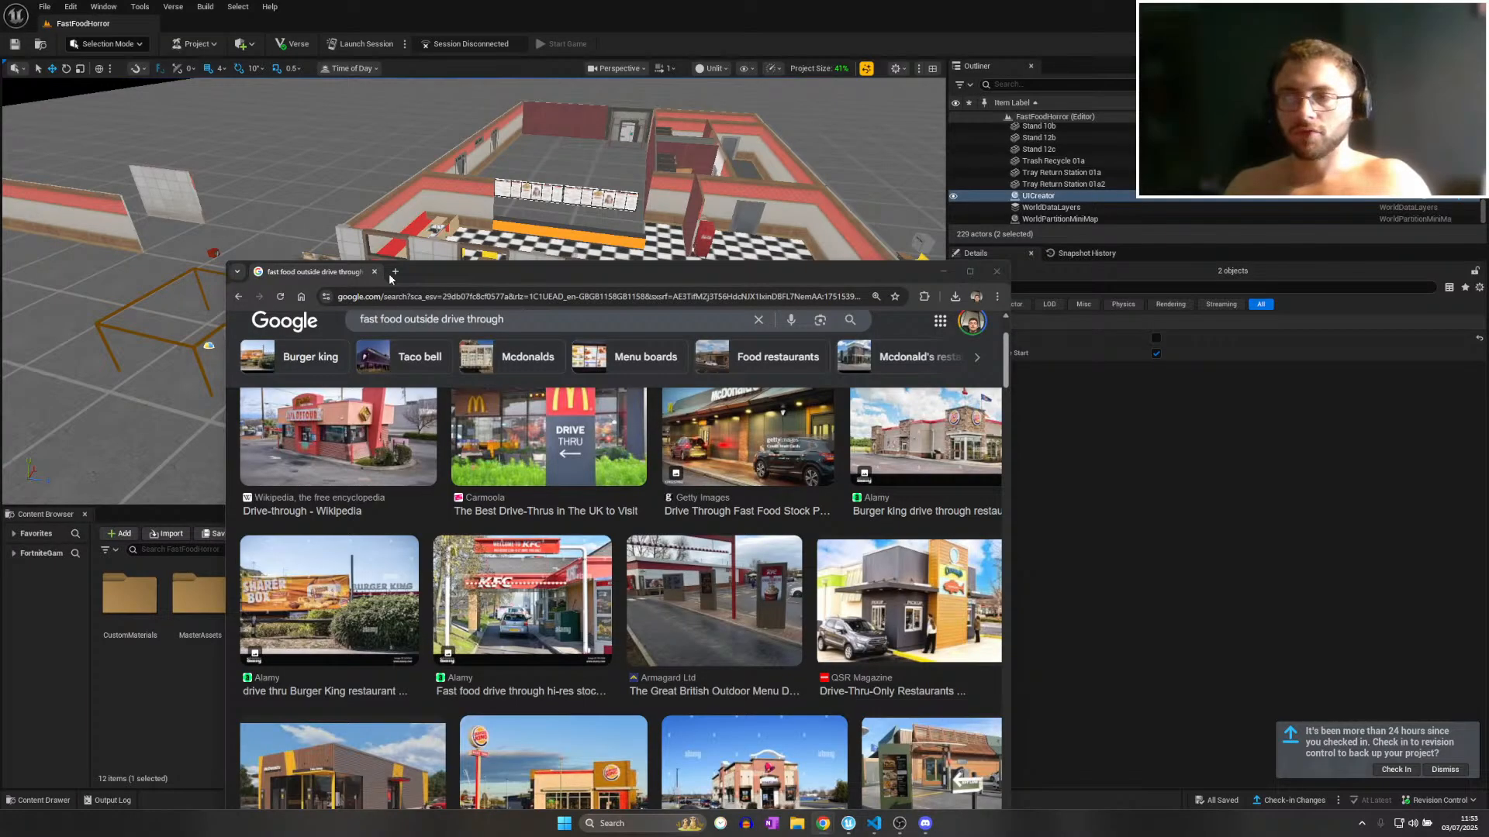
{"action": "left_click_drag", "start_coordinate": [392, 279], "coordinate": [397, 103]}
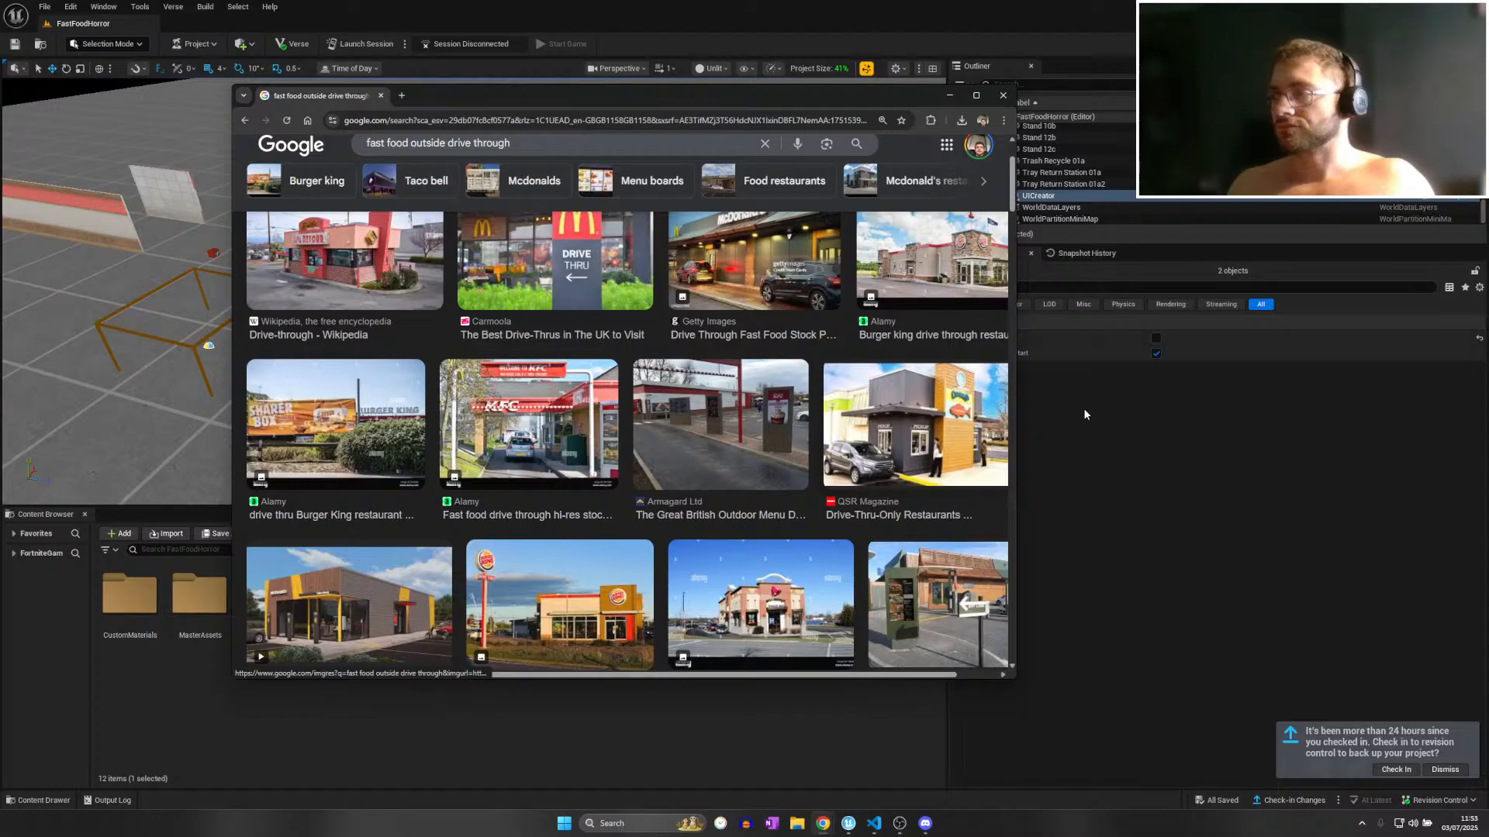
{"action": "left_click", "coordinate": [1022, 385]}
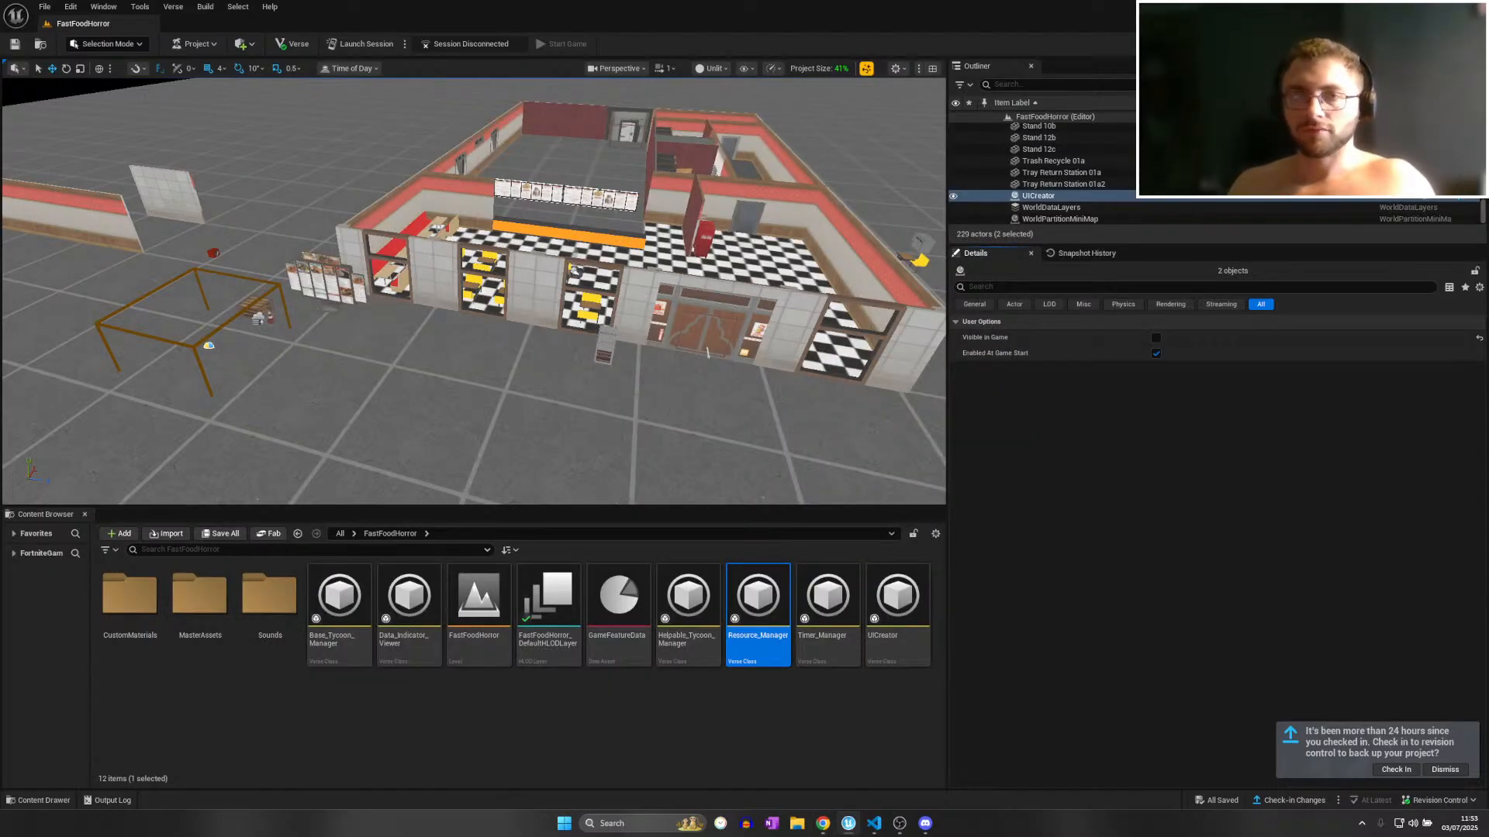
Search all project content for "path" to list the available path assets.
{"action": "right_click_drag", "start_coordinate": [657, 279], "coordinate": [756, 377]}
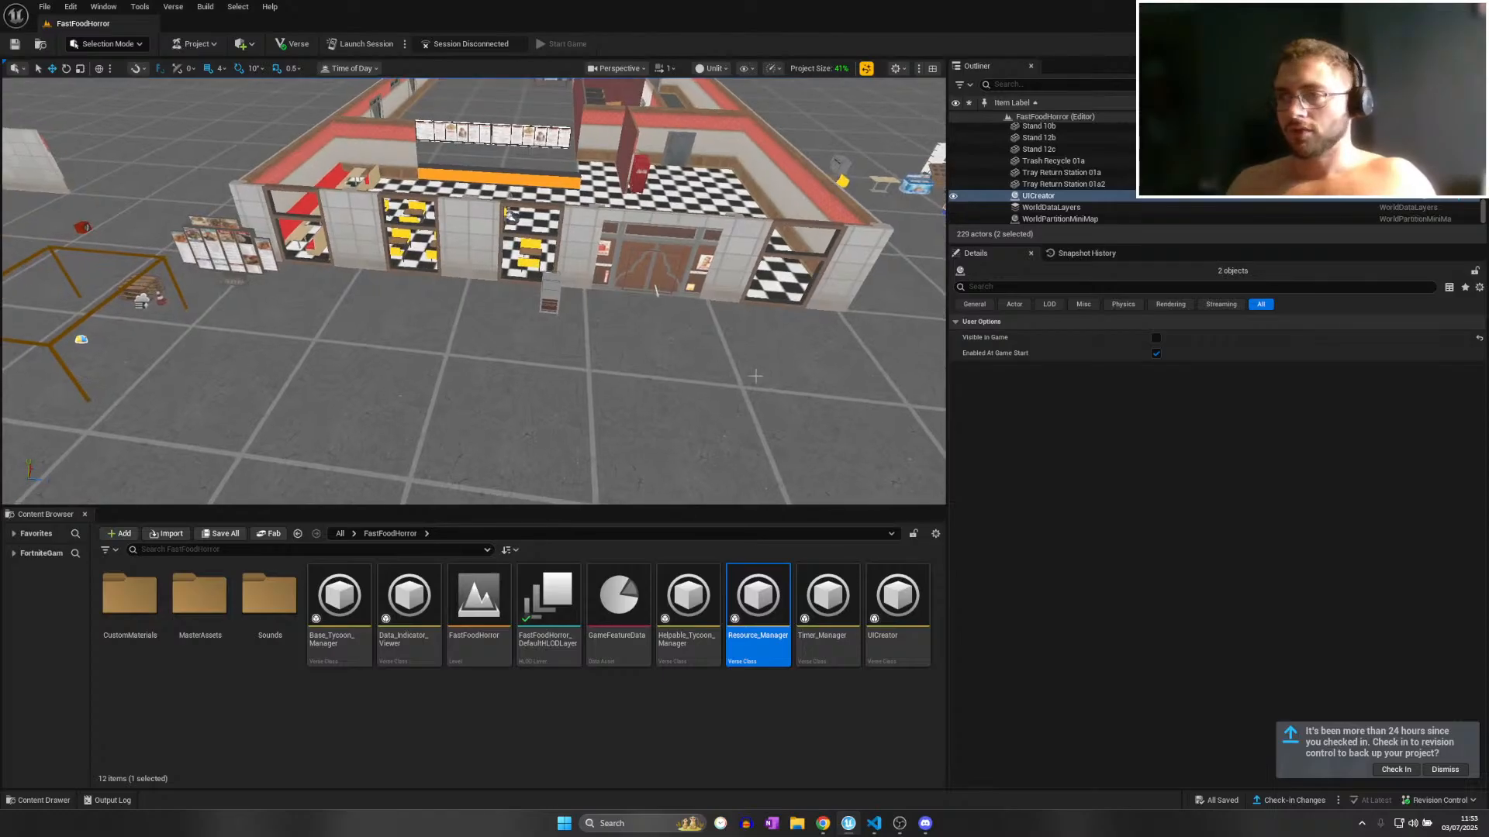
{"action": "left_click", "coordinate": [208, 550]}
{"action": "left_click", "coordinate": [338, 534]}
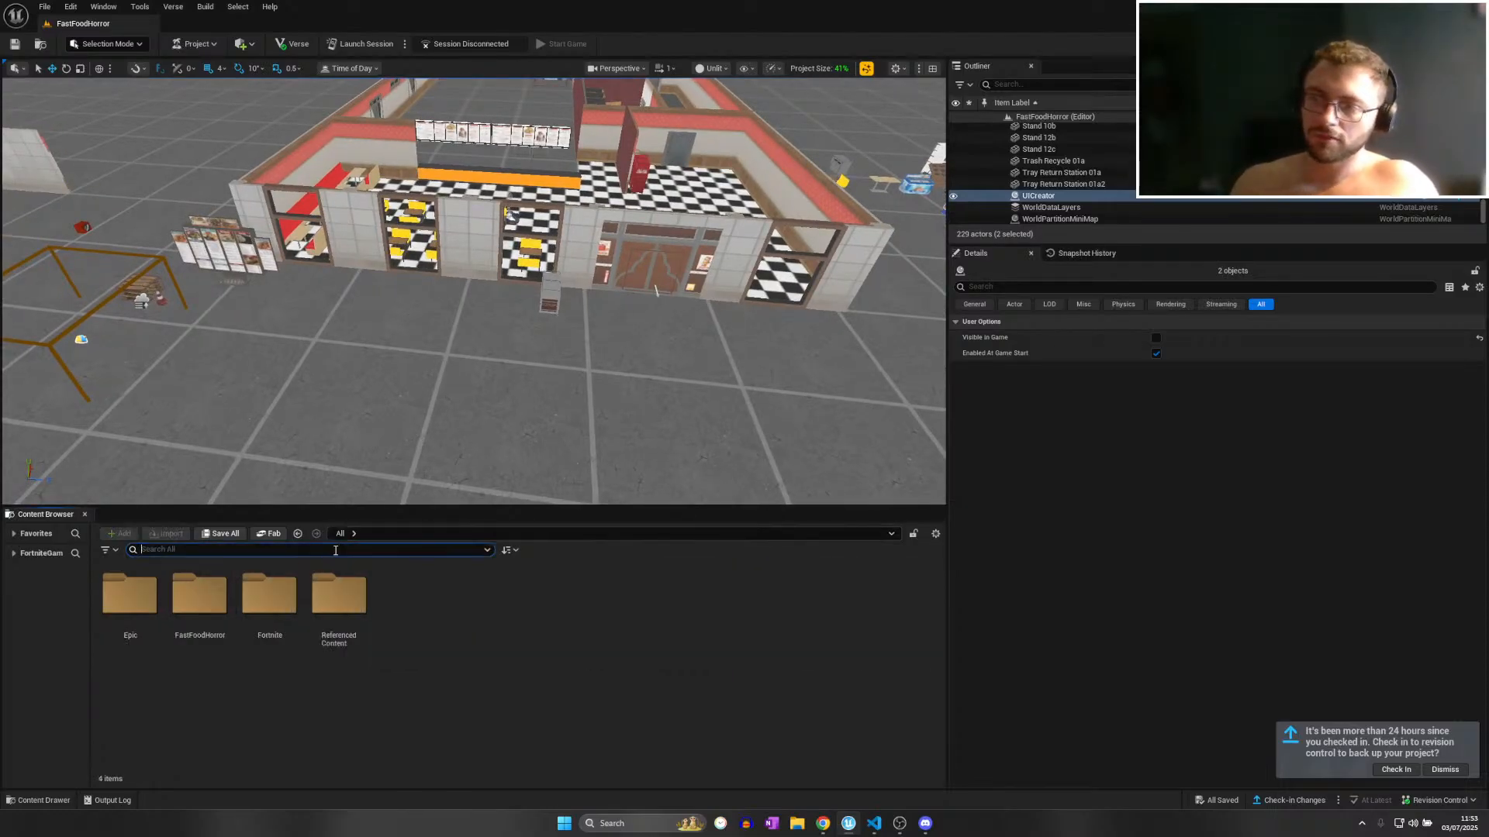
{"action": "type", "text": "pat"}
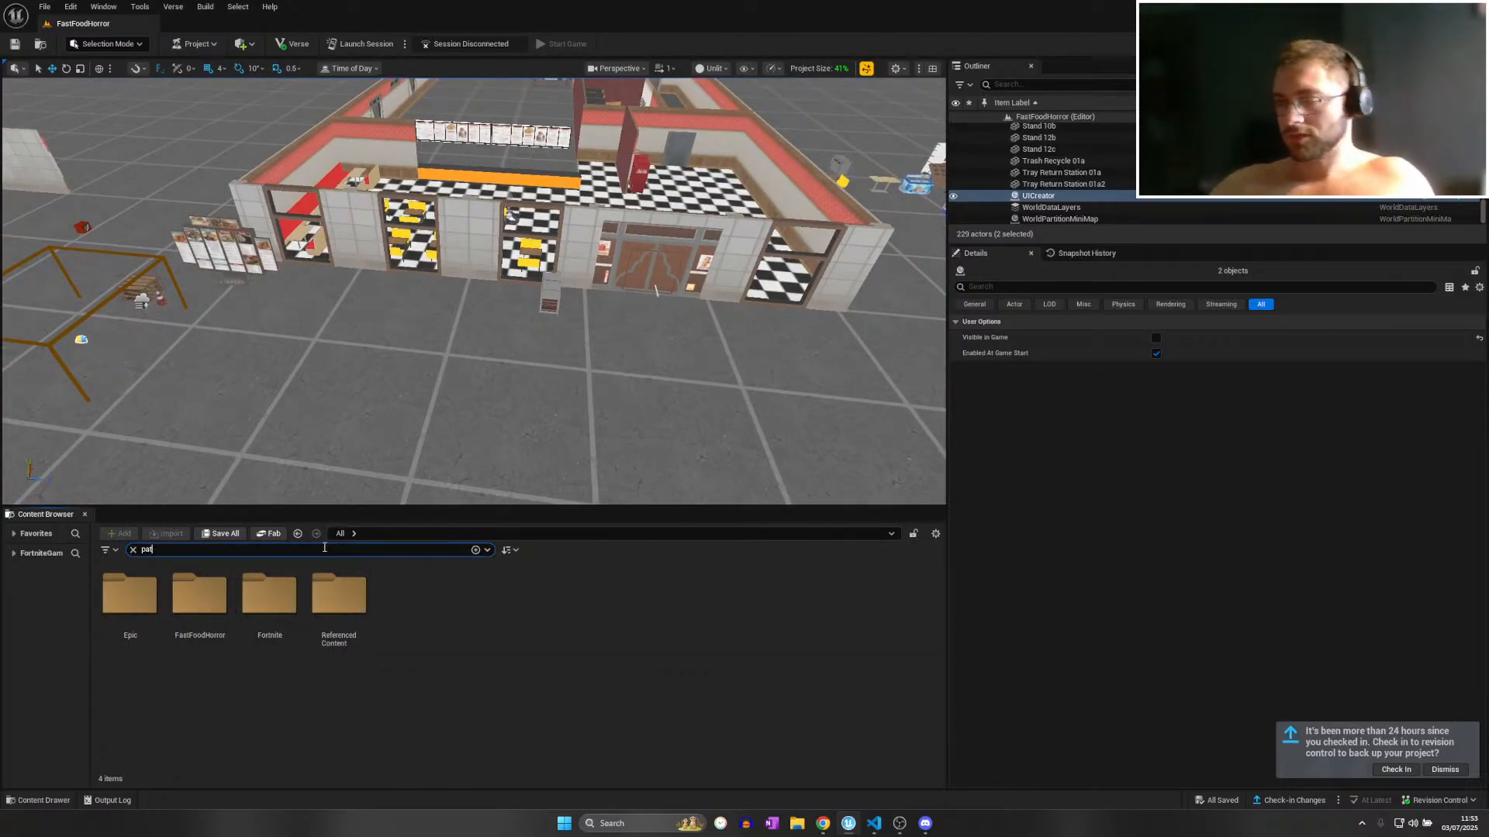
{"action": "type", "text": "h"}
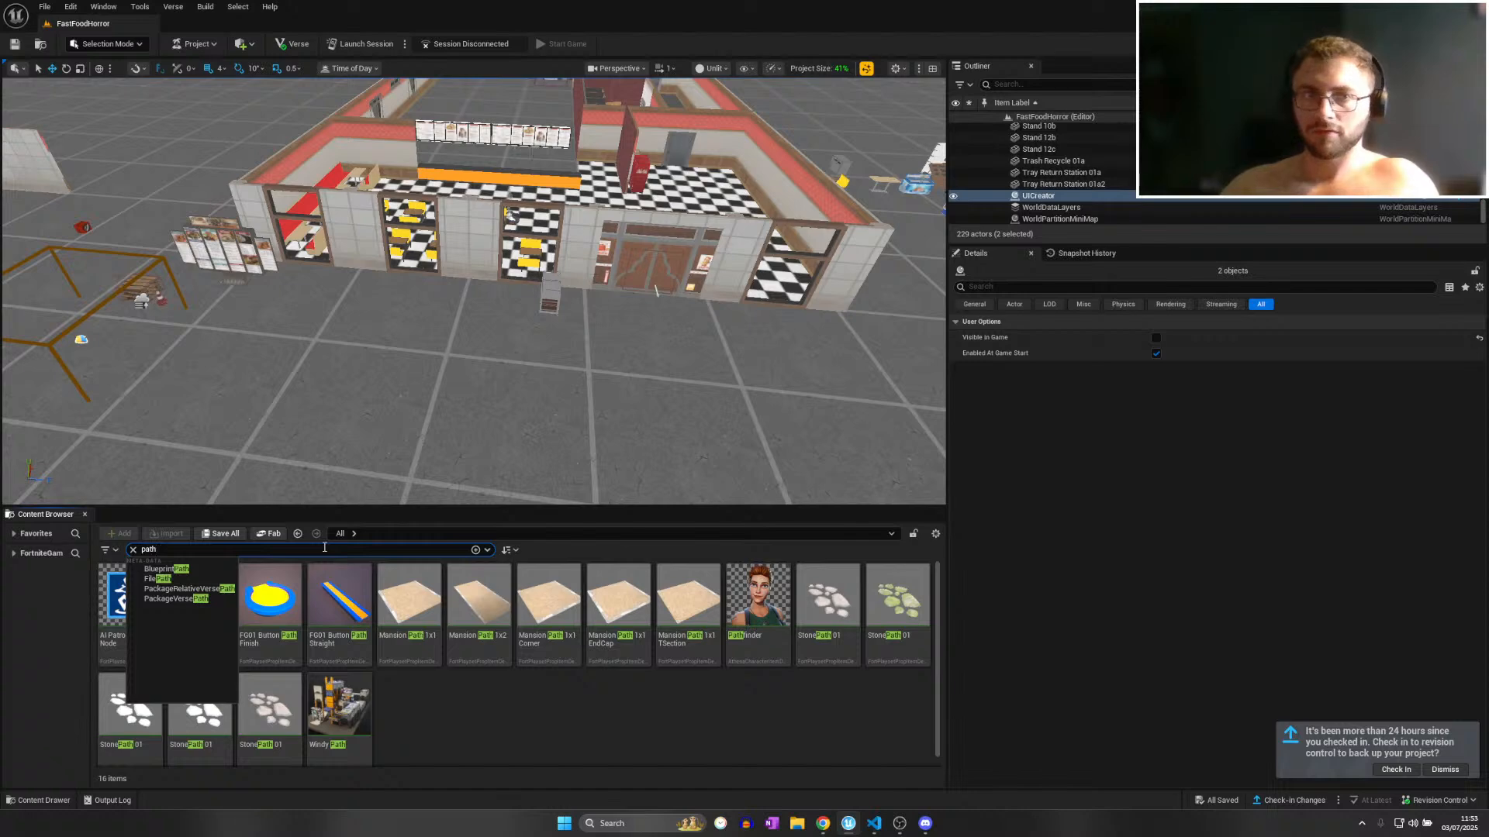
{"action": "left_click", "coordinate": [521, 670]}
Place a Mansion Path 1x1 tile on the ground directly in front of the restaurant's entrance doors.
{"action": "mouse_move", "coordinate": [620, 349]}
{"action": "right_mouse_down"}
{"action": "mouse_move", "coordinate": [620, 287]}
{"action": "mouse_move", "coordinate": [623, 337]}
{"action": "right_mouse_up"}
{"action": "key", "text": "w"}
{"action": "key", "text": "d"}
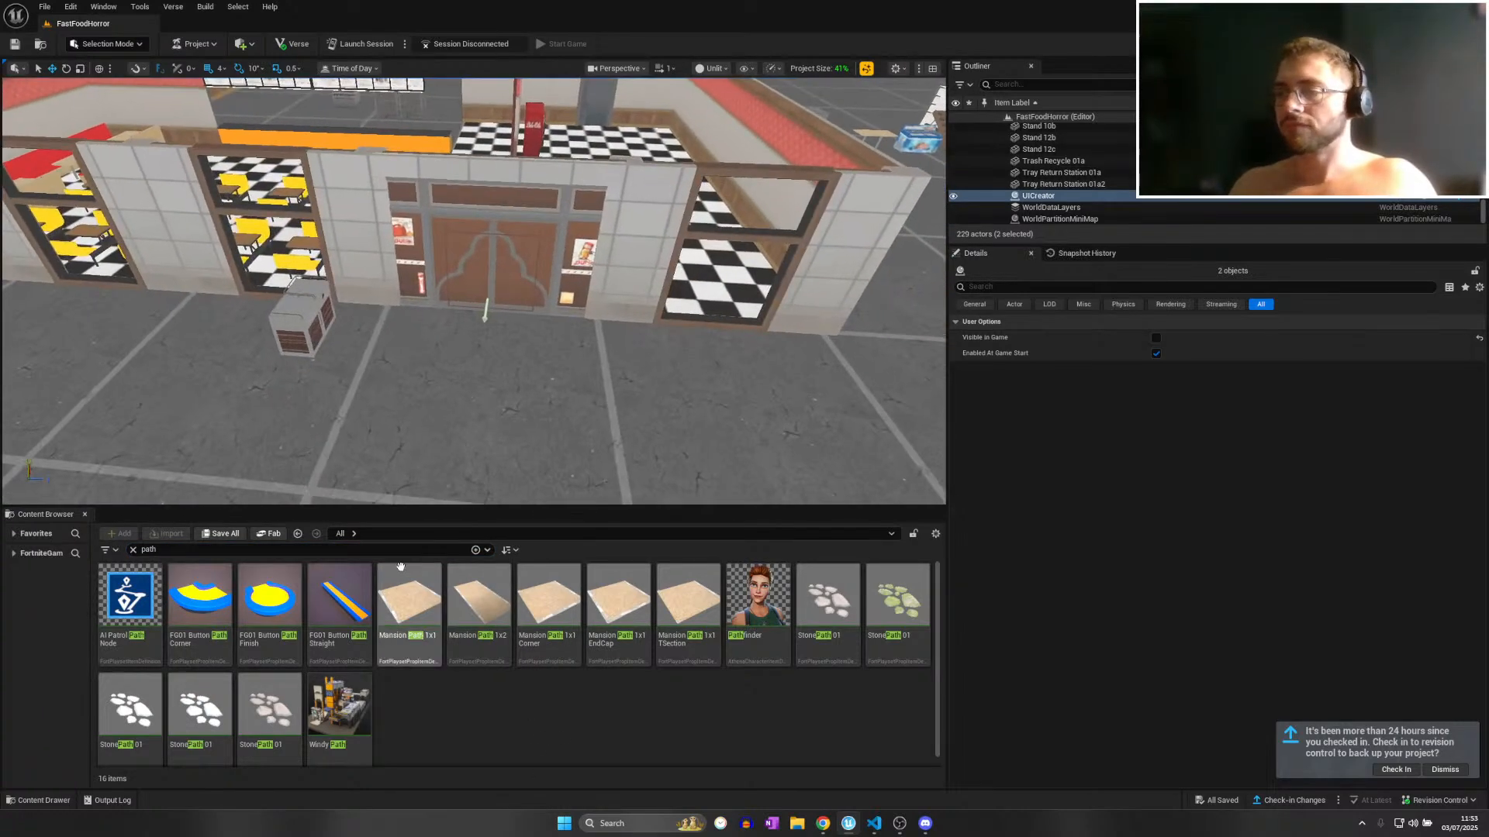
{"action": "left_click_drag", "start_coordinate": [409, 604], "coordinate": [496, 357]}
{"action": "key", "text": "f"}
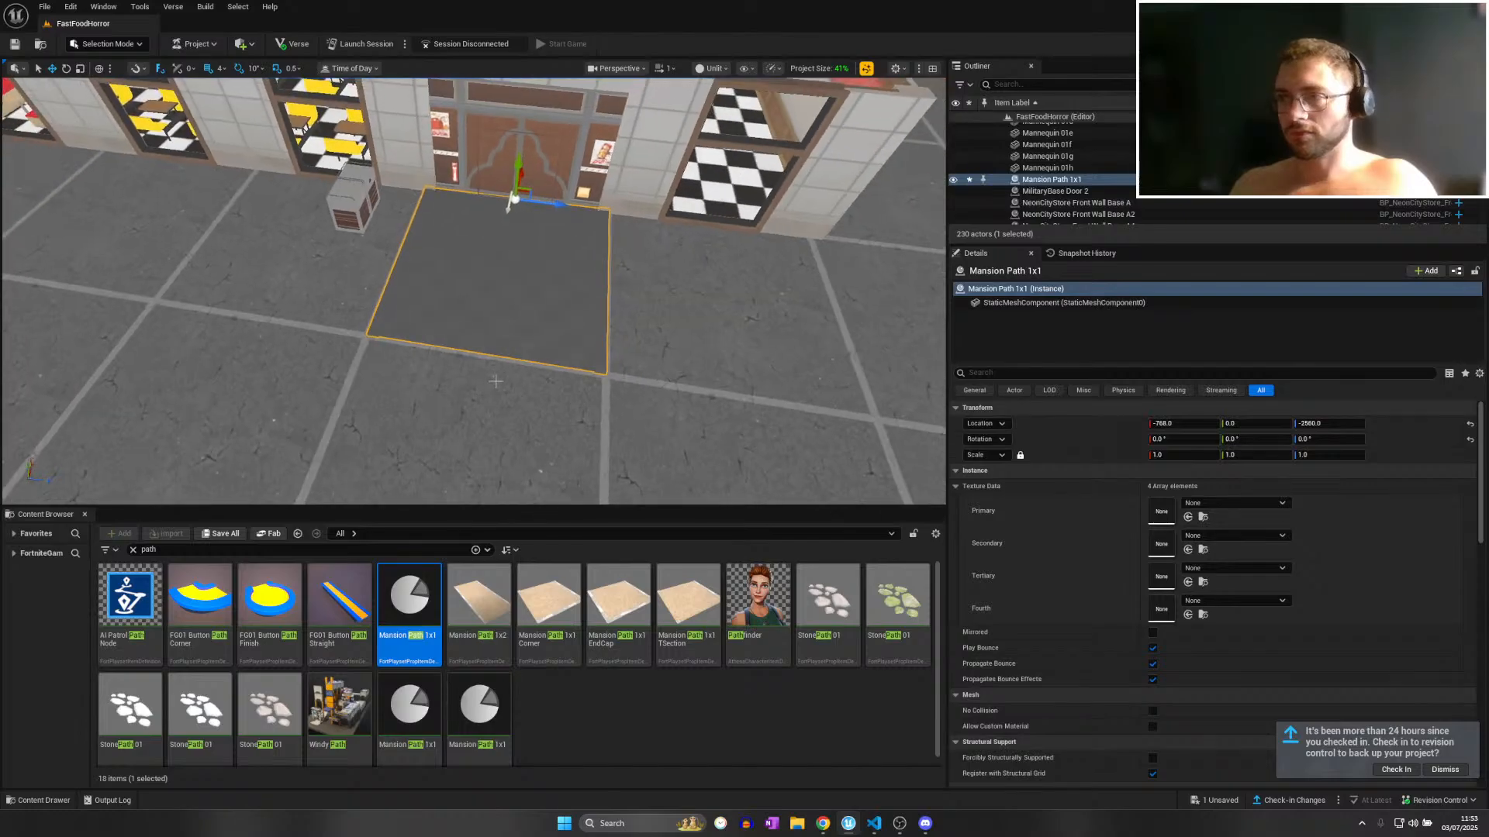
{"action": "key", "text": "e"}
{"action": "right_click_drag", "start_coordinate": [580, 349], "coordinate": [620, 310]}
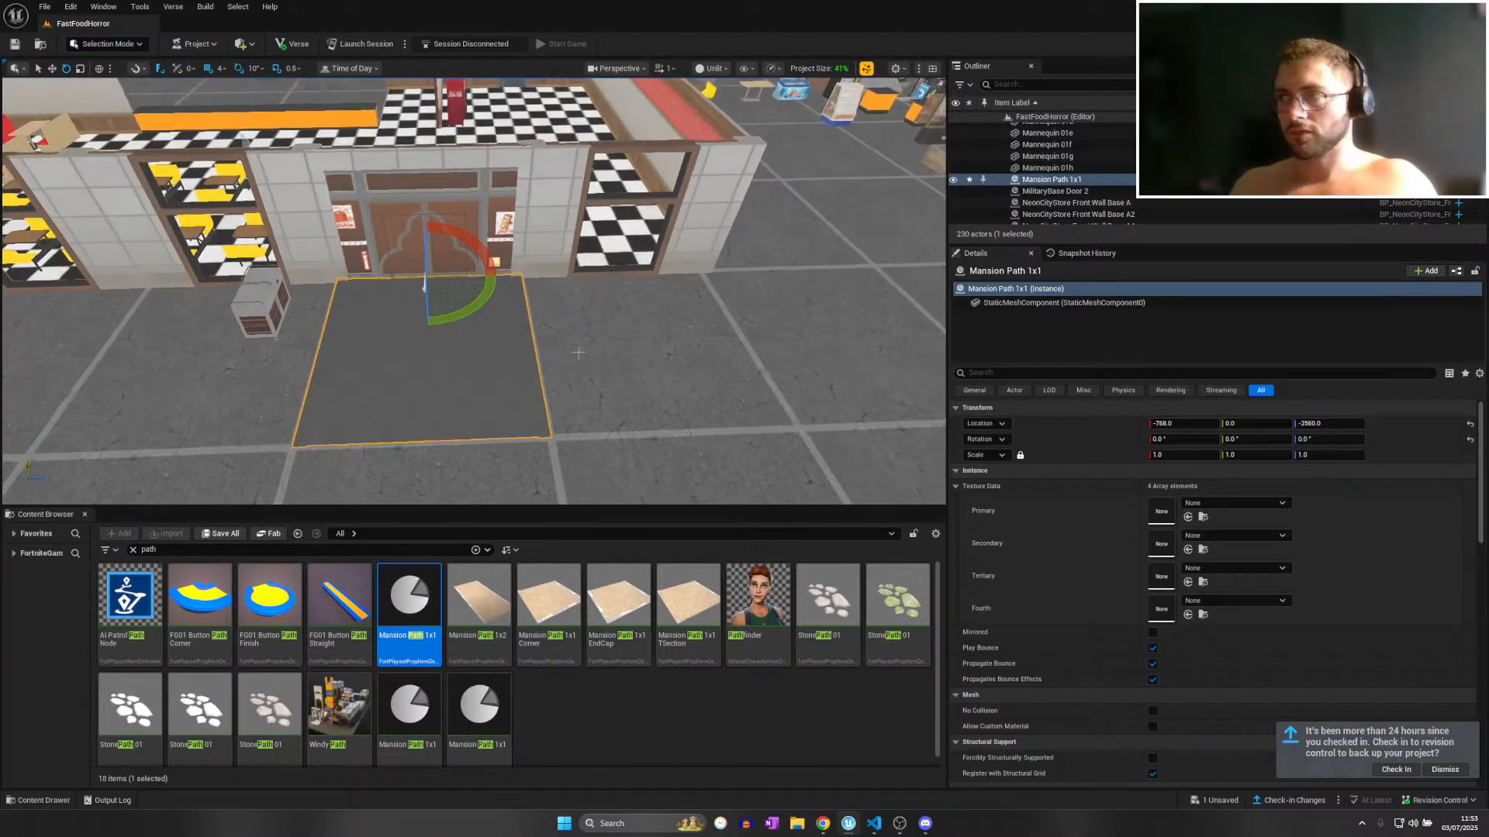
{"action": "right_click", "coordinate": [545, 360]}
{"action": "type", "text": "ww"}
{"action": "key", "text": "w"}
{"action": "mouse_move", "coordinate": [545, 361]}
{"action": "right_mouse_down"}
{"action": "mouse_move", "coordinate": [512, 361]}
{"action": "mouse_move", "coordinate": [539, 362]}
{"action": "right_mouse_up"}
{"action": "left_click", "coordinate": [543, 359]}
{"action": "key", "text": "s"}
{"action": "key", "text": "s"}
{"action": "scroll", "coordinate": [488, 369], "scroll_direction": "up", "scroll_amount": 3}
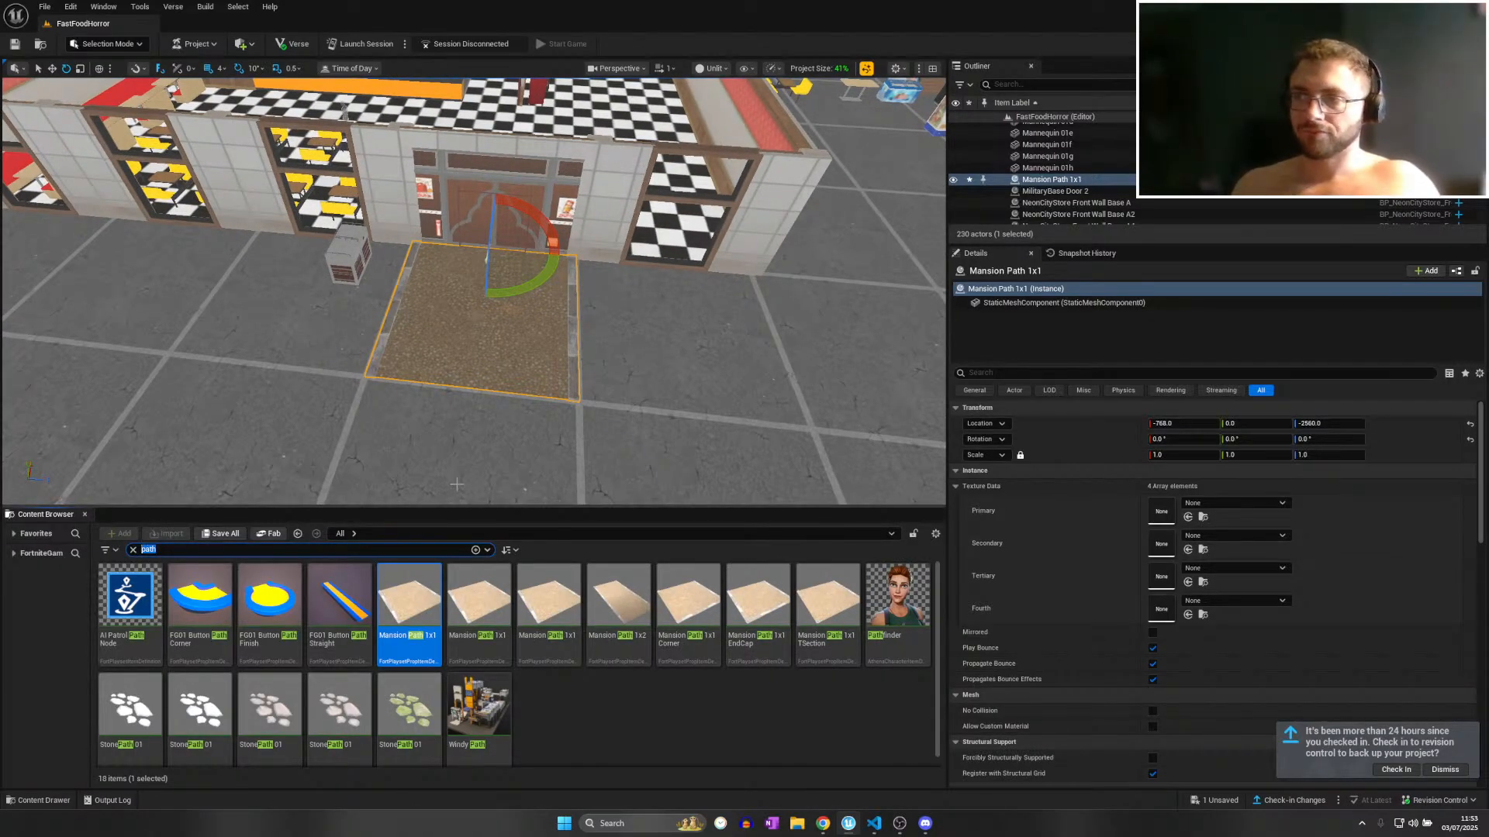
Search all content for "stone tiles".
{"action": "type", "text": "stone"}
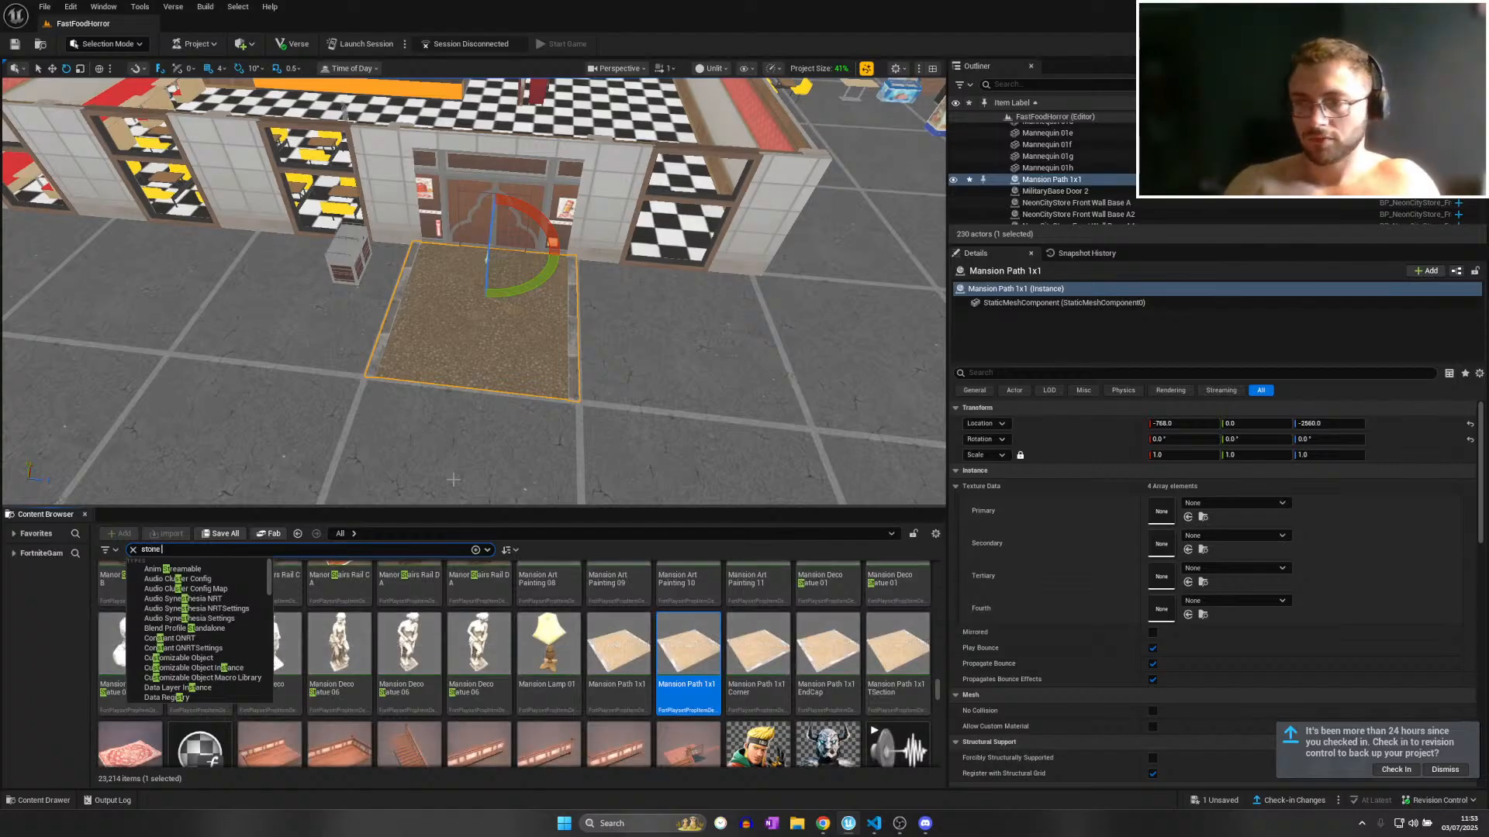
{"action": "key", "text": "Return"}
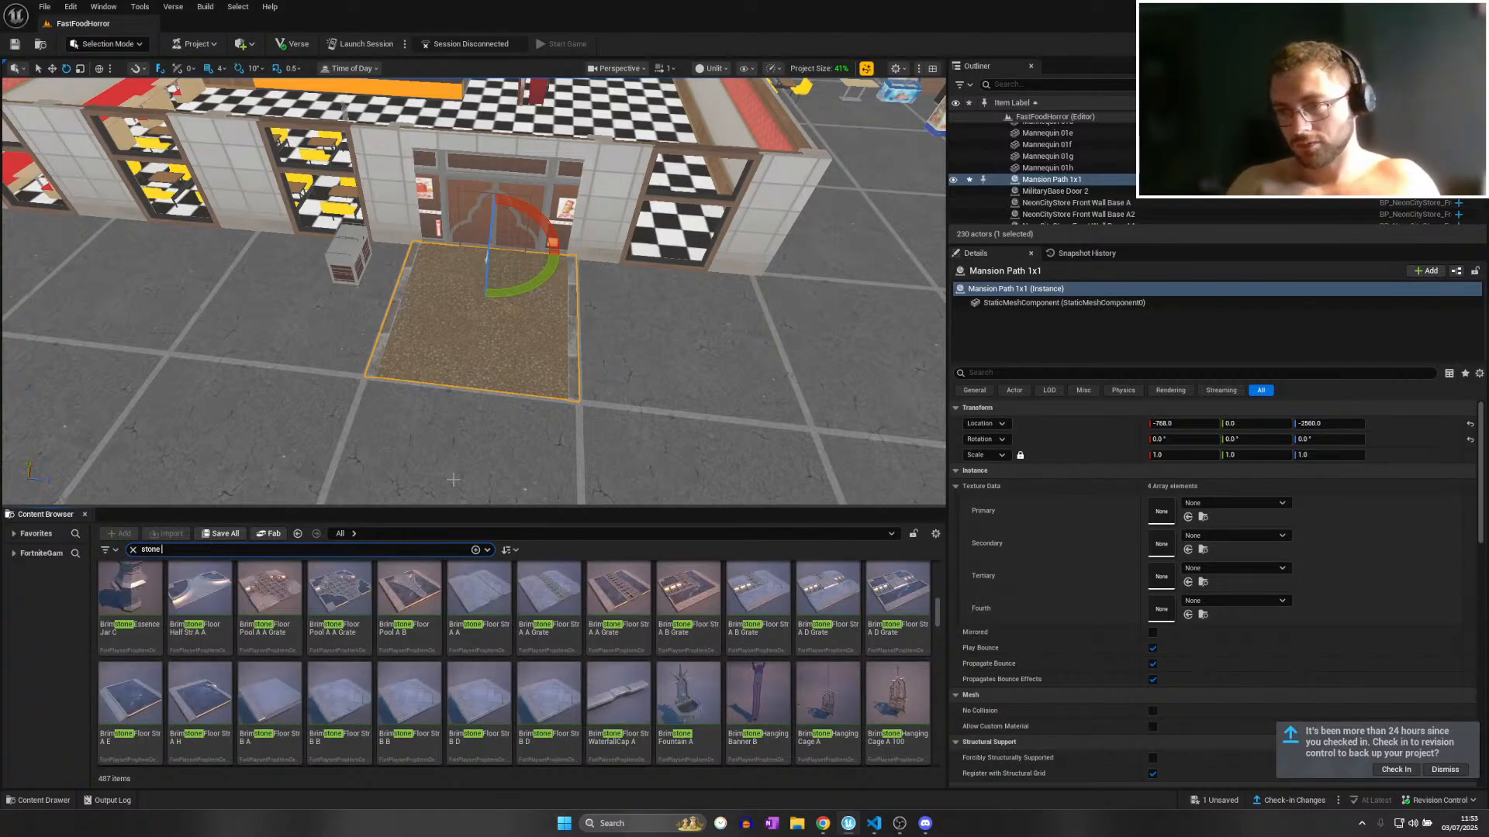
{"action": "type", "text": "ti"}
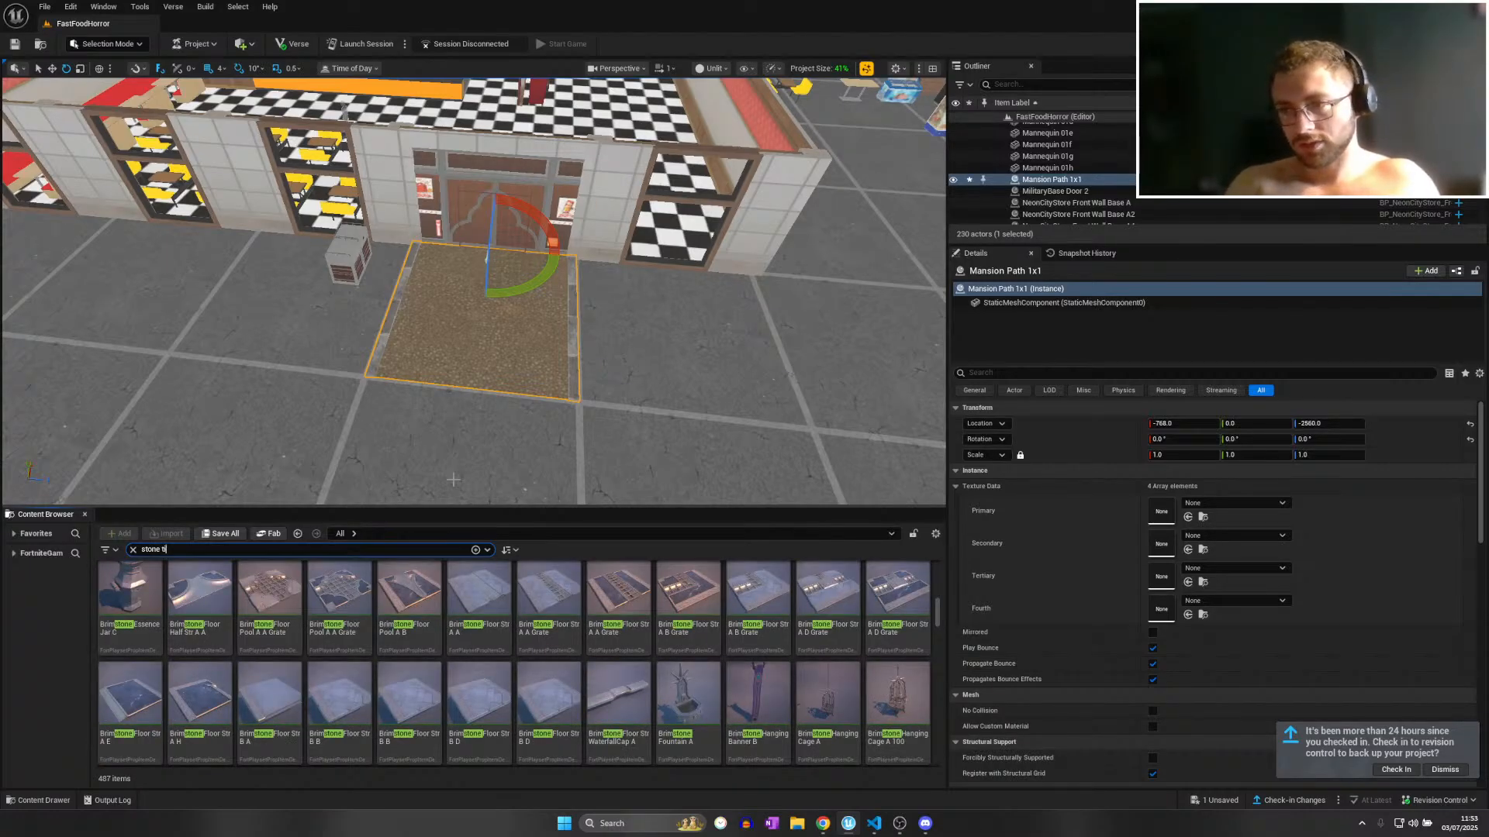
{"action": "type", "text": "les"}
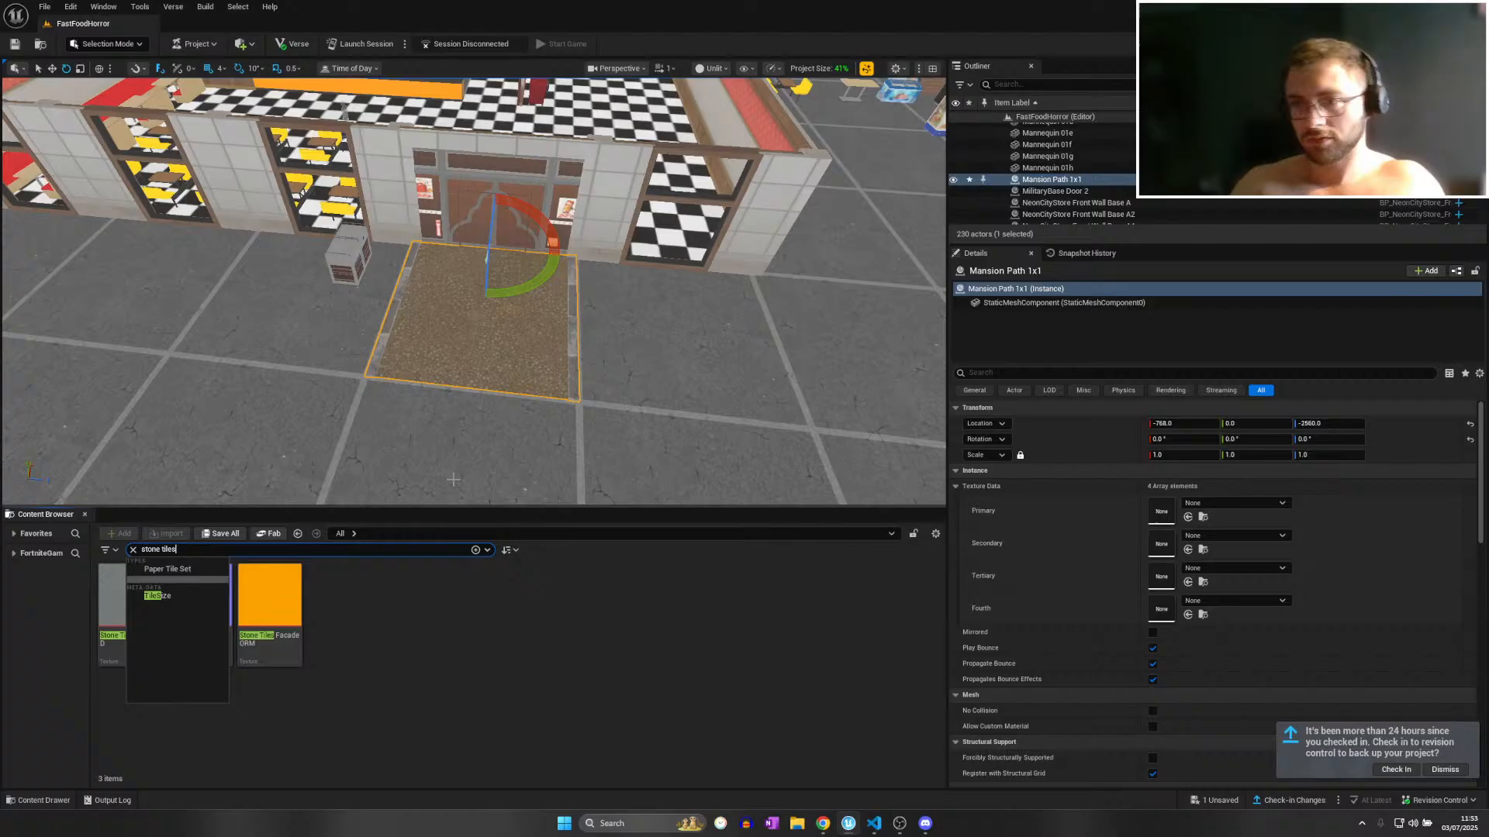
{"action": "left_click", "coordinate": [611, 599]}
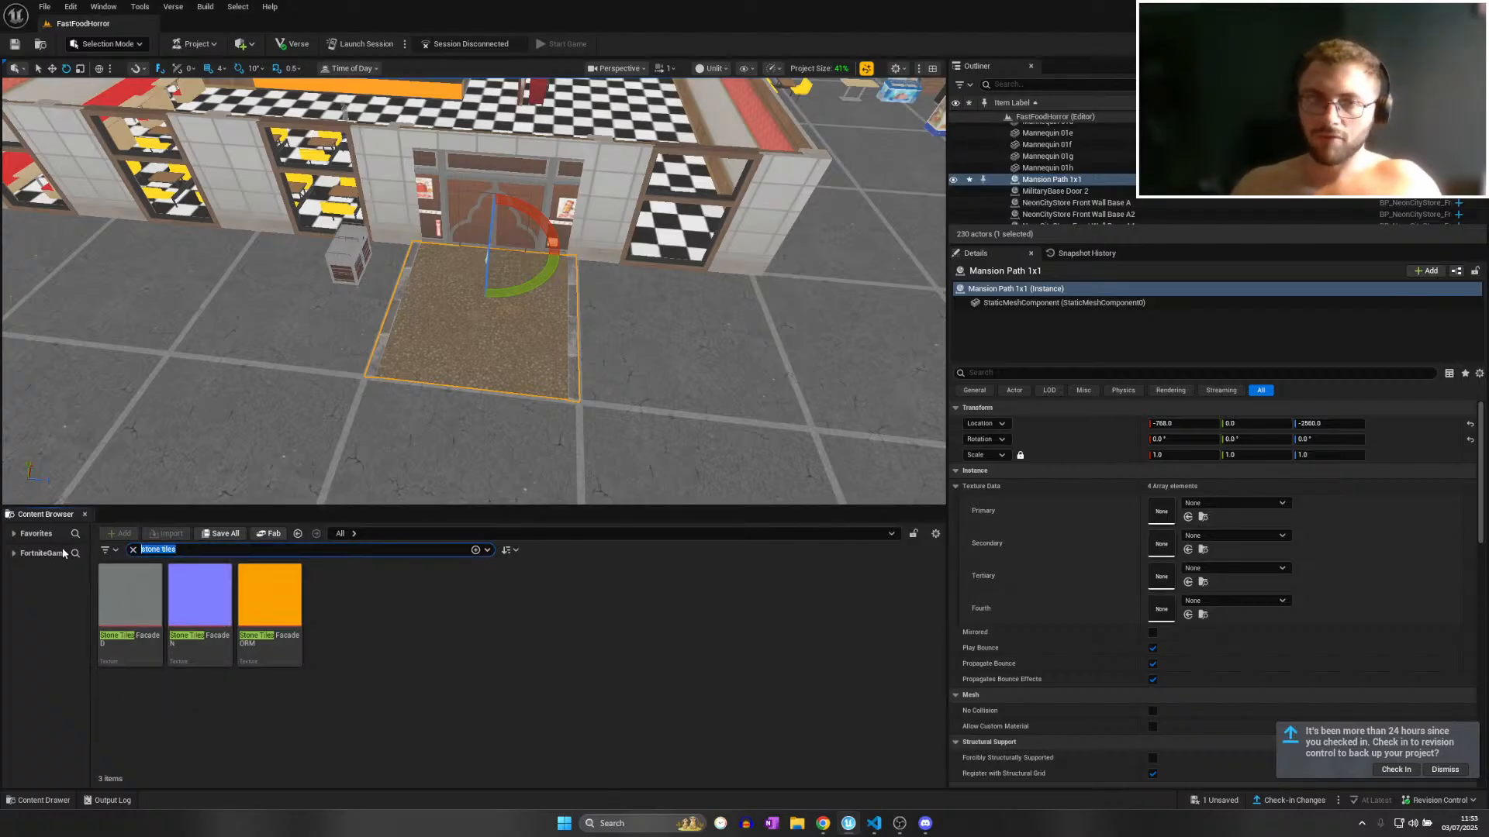
Search all content for "floor tile" and enlarge the asset browsing area to show more rows.
{"action": "type", "text": "f"}
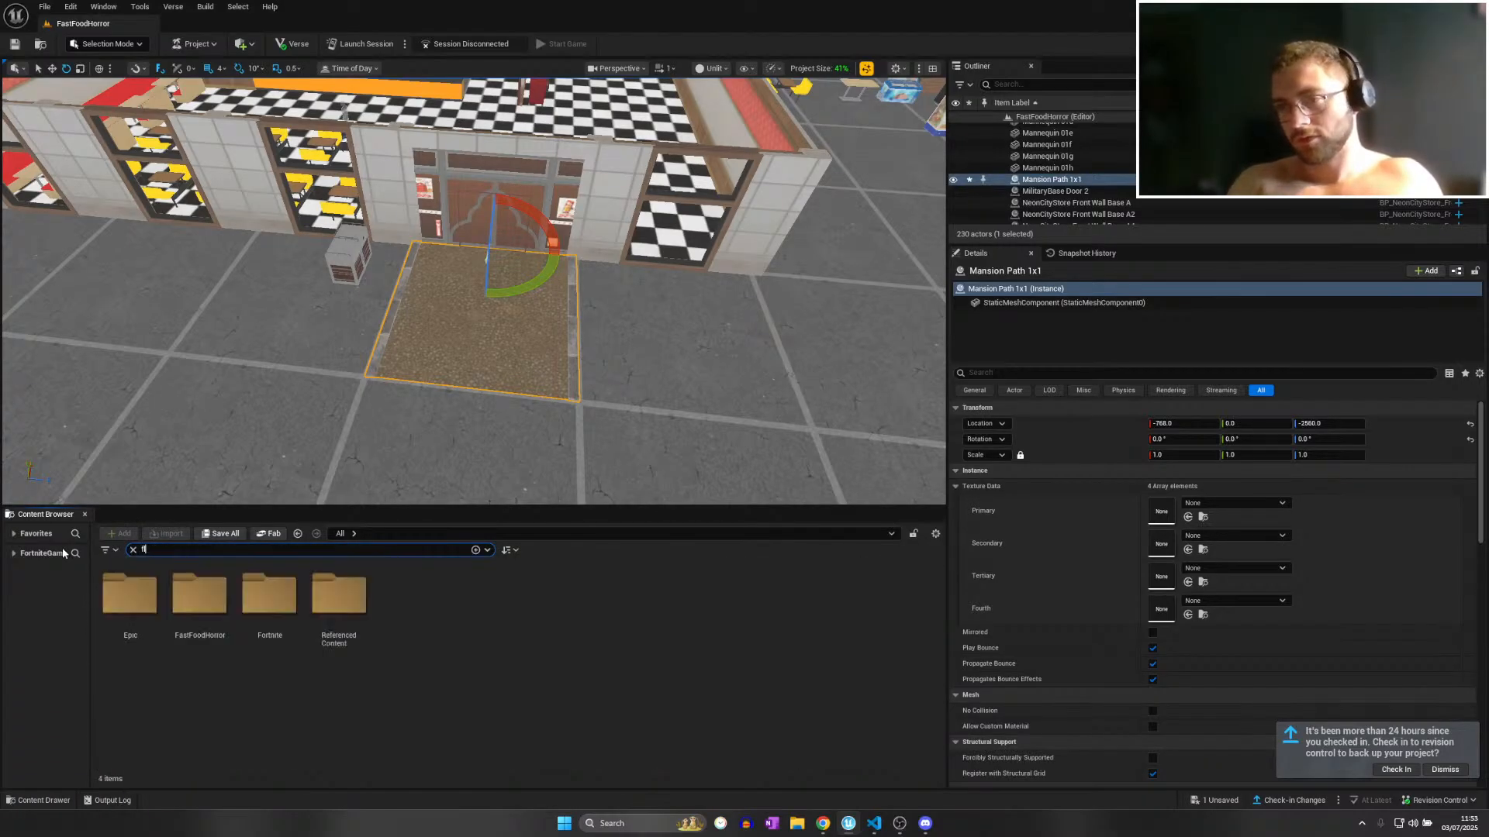
{"action": "type", "text": "loor tile"}
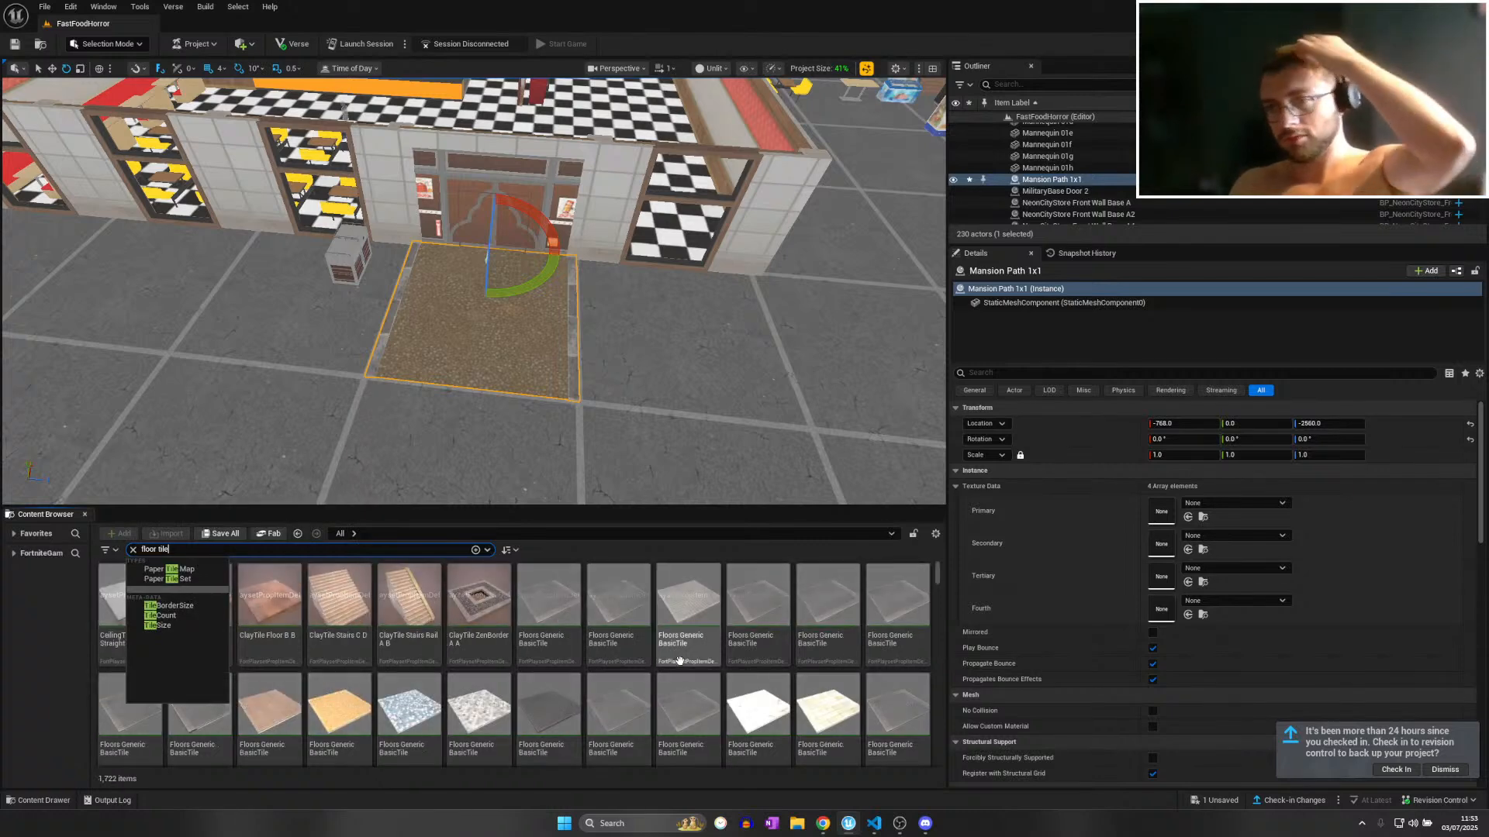
{"action": "left_click_drag", "start_coordinate": [616, 509], "coordinate": [571, 338]}
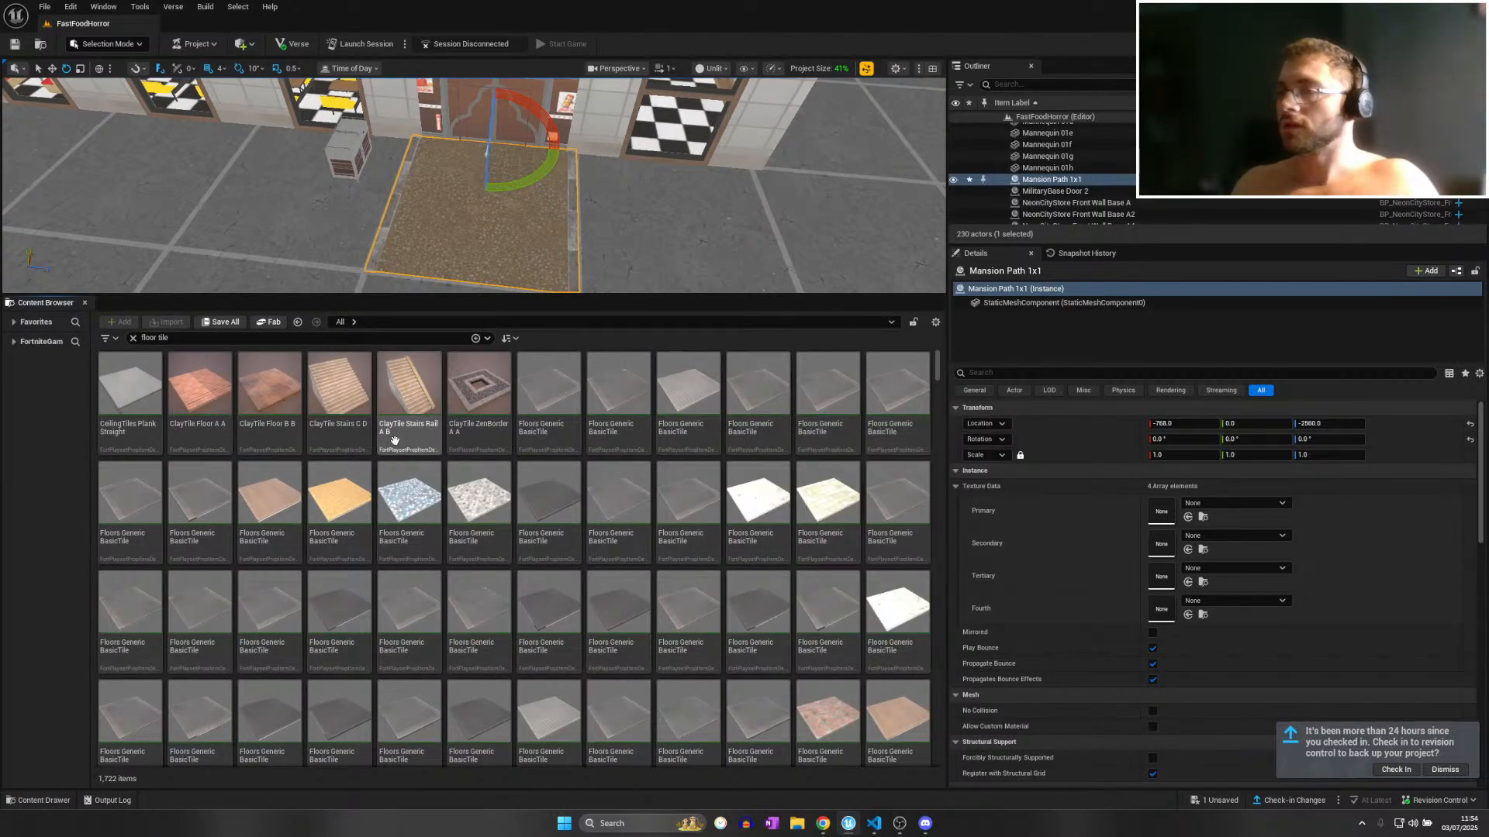
Place a CeilingTiles Plank Straight tile beside the mansion path, along the restaurant's front wall.
{"action": "left_click_drag", "start_coordinate": [131, 392], "coordinate": [335, 110]}
{"action": "right_click_drag", "start_coordinate": [335, 110], "coordinate": [316, 191]}
{"action": "key", "text": "w"}
{"action": "key", "text": "s"}
{"action": "key", "text": "s"}
{"action": "key", "text": "w"}
Duplicate the plank tile three times in a row along the front wall, extending the pavement to the building's corner at Z -4608.
{"action": "key", "text": "ctrl+d"}
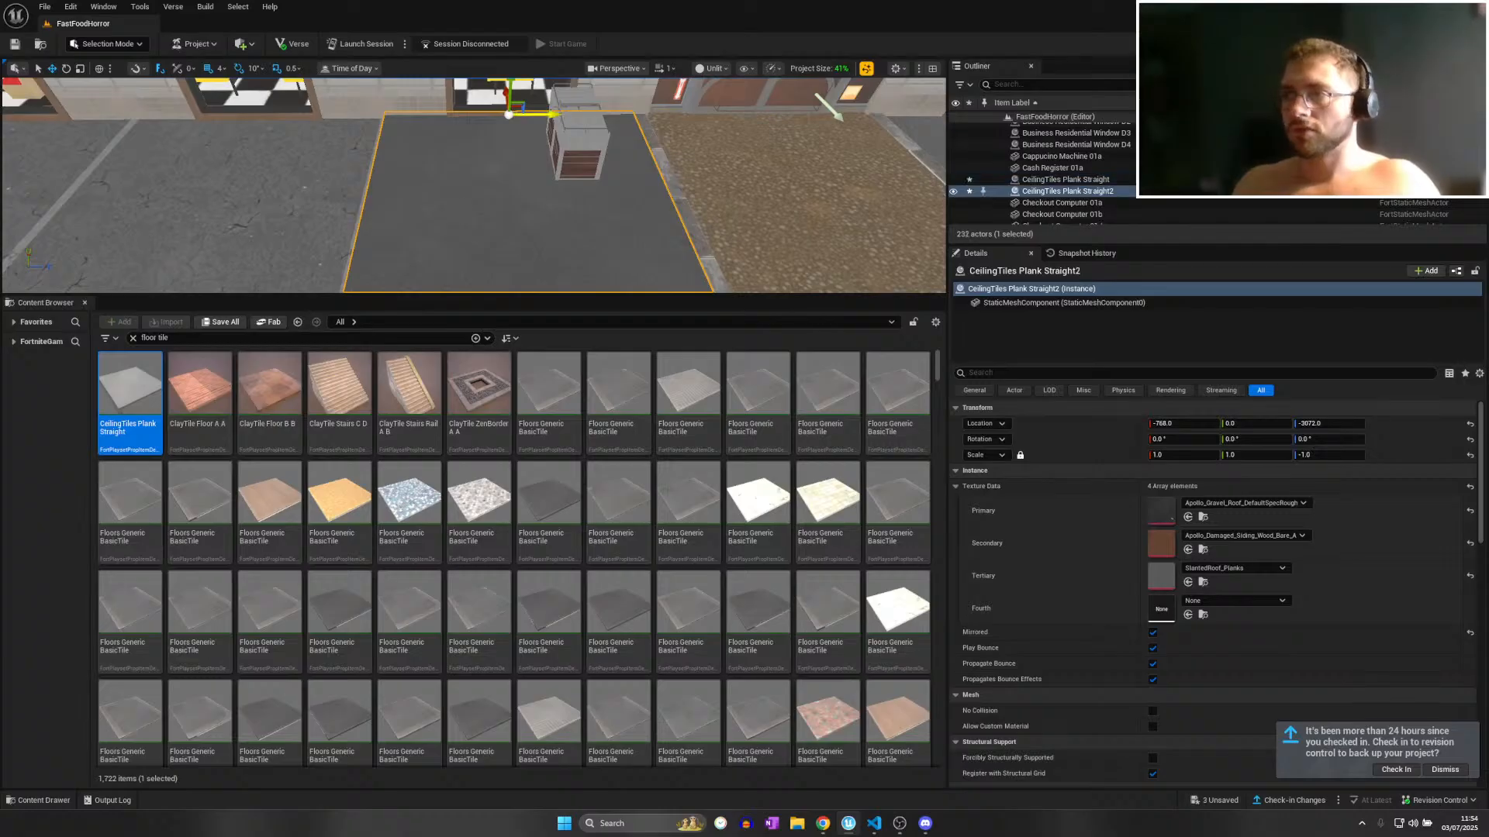
{"action": "mouse_move", "coordinate": [646, 138]}
{"action": "right_mouse_down"}
{"action": "mouse_move", "coordinate": [574, 155]}
{"action": "mouse_move", "coordinate": [646, 138]}
{"action": "mouse_move", "coordinate": [630, 139]}
{"action": "right_mouse_up"}
{"action": "key", "text": "s"}
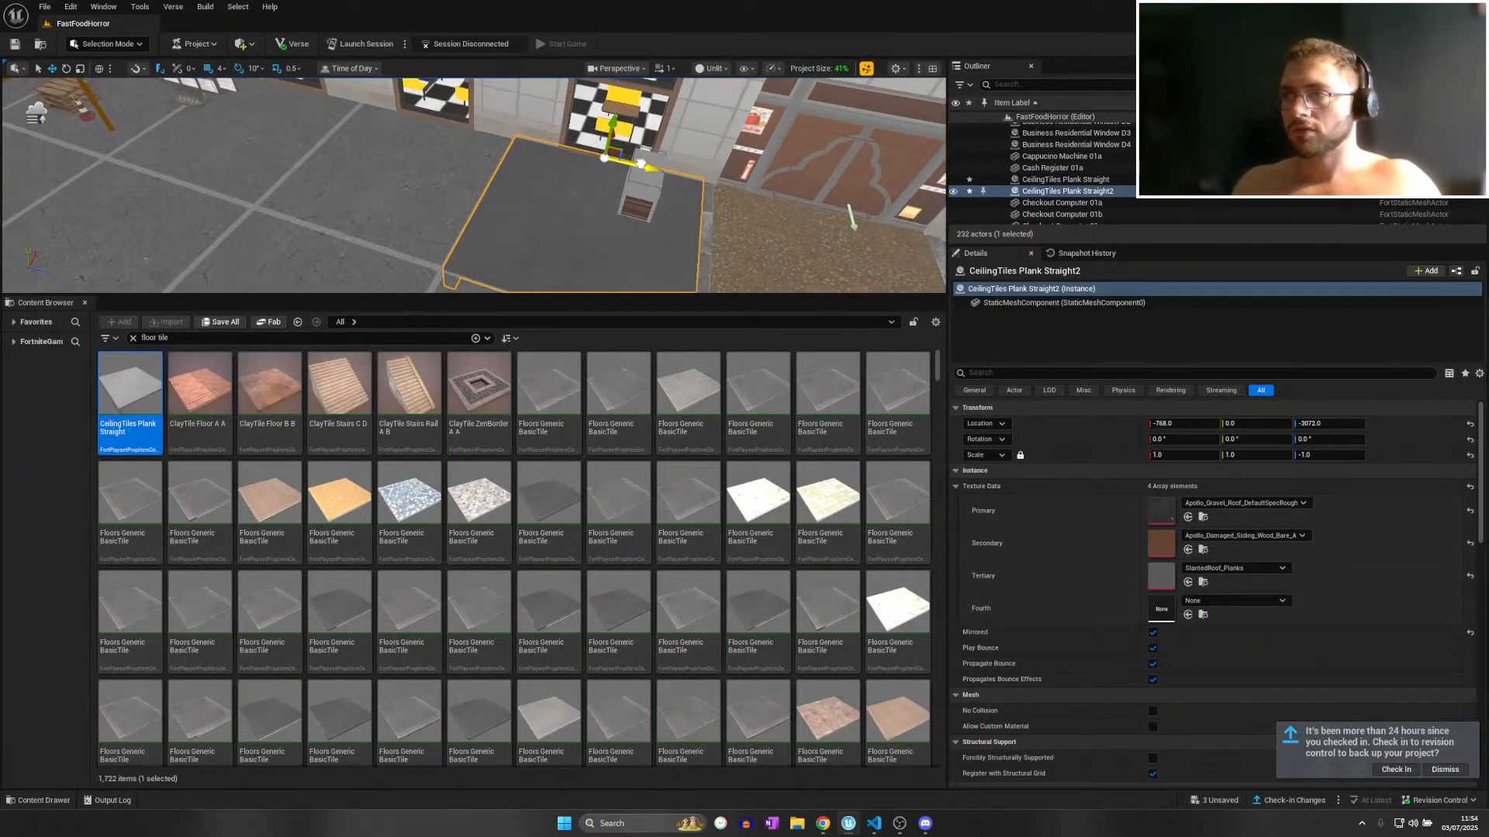
{"action": "left_click_drag", "start_coordinate": [634, 163], "coordinate": [359, 103]}
{"action": "key", "text": "ctrl+d"}
{"action": "right_click_drag", "start_coordinate": [359, 102], "coordinate": [330, 68]}
{"action": "key", "text": "ctrl+d"}
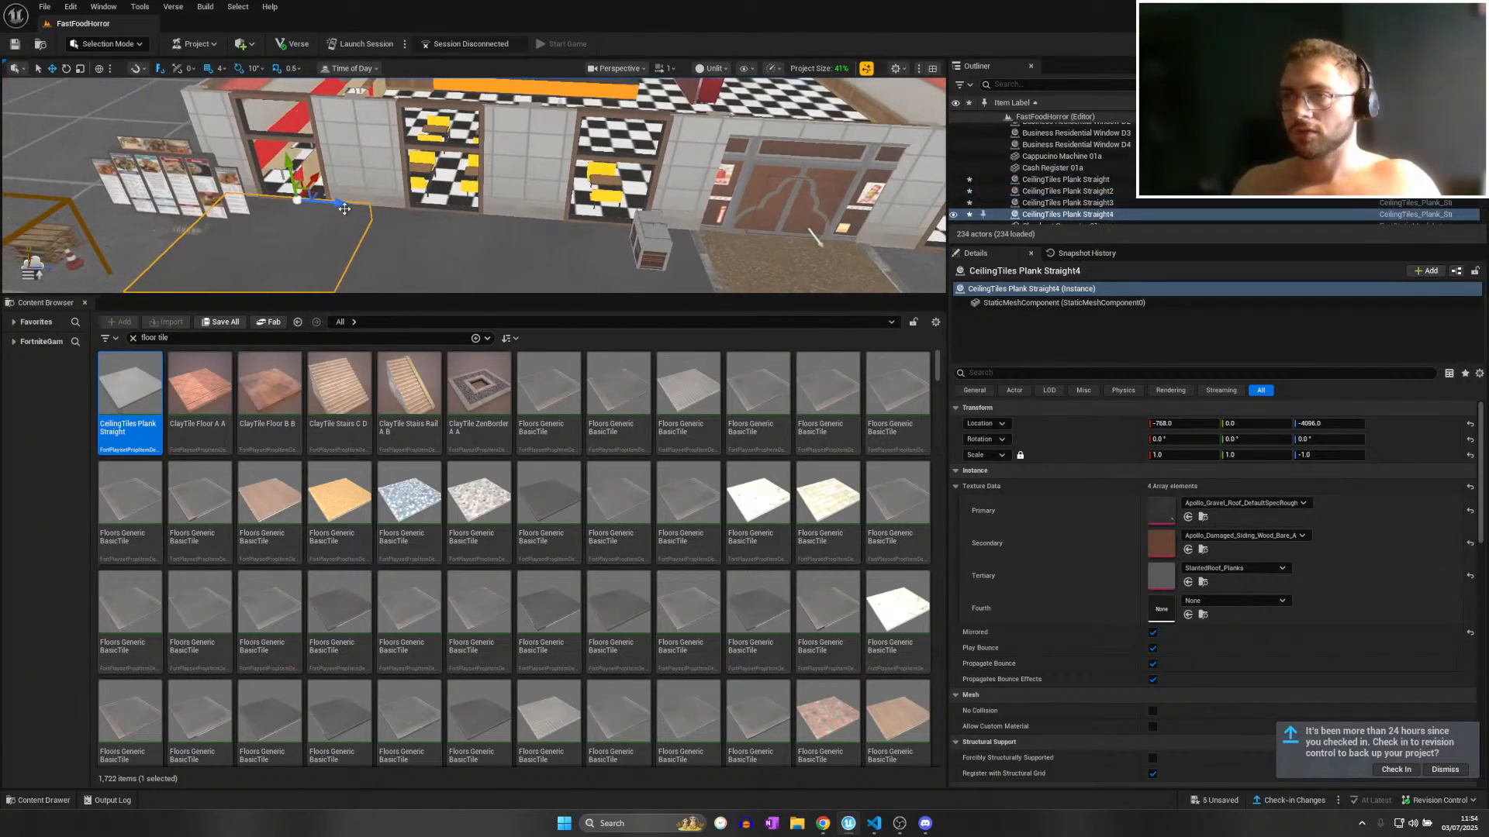
{"action": "left_click_drag", "start_coordinate": [343, 206], "coordinate": [239, 118]}
Duplicate the corner tile and move the copy around onto the side wall at X -256, then duplicate it again.
{"action": "key", "text": "ctrl+d"}
{"action": "key", "text": "a"}
{"action": "right_click_drag", "start_coordinate": [239, 118], "coordinate": [295, 116]}
{"action": "key", "text": "ctrl+d"}
{"action": "key", "text": "a"}
{"action": "right_click_drag", "start_coordinate": [505, 163], "coordinate": [555, 159]}
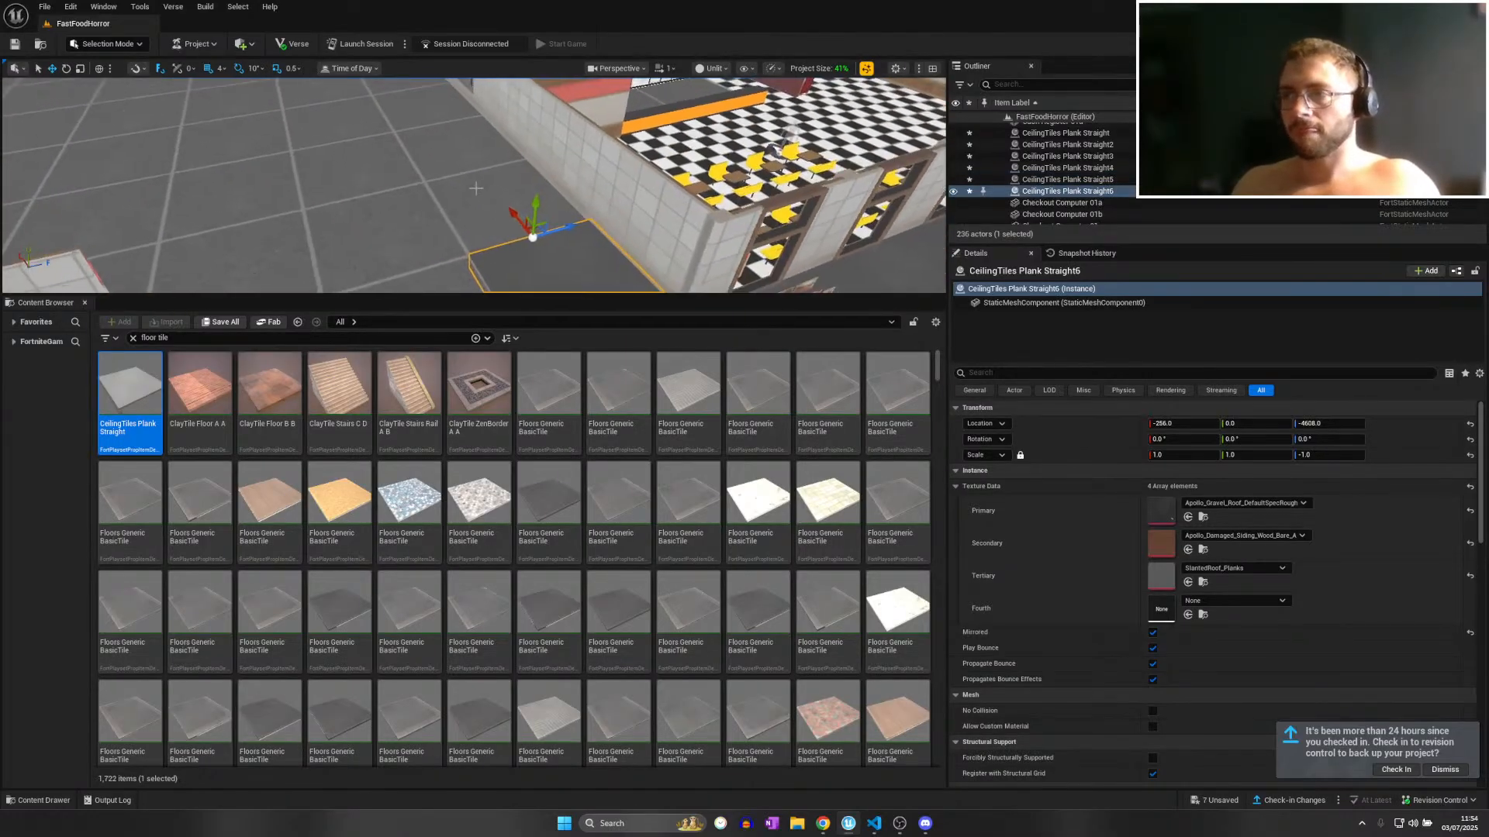
Continue the row of duplicated plank tiles along the side wall up to X 1792.
{"action": "left_click_drag", "start_coordinate": [525, 226], "coordinate": [400, 90]}
{"action": "key", "text": "ctrl+d"}
{"action": "key", "text": "ctrl+d"}
{"action": "key", "text": "a"}
{"action": "right_click_drag", "start_coordinate": [399, 90], "coordinate": [399, 81]}
{"action": "key", "text": "ctrl+d"}
{"action": "left_click_drag", "start_coordinate": [528, 180], "coordinate": [496, 147]}
{"action": "key", "text": "s"}
{"action": "right_click_drag", "start_coordinate": [496, 147], "coordinate": [581, 160]}
{"action": "scroll", "coordinate": [542, 155], "scroll_direction": "up", "scroll_amount": 3}
{"action": "key", "text": "a"}
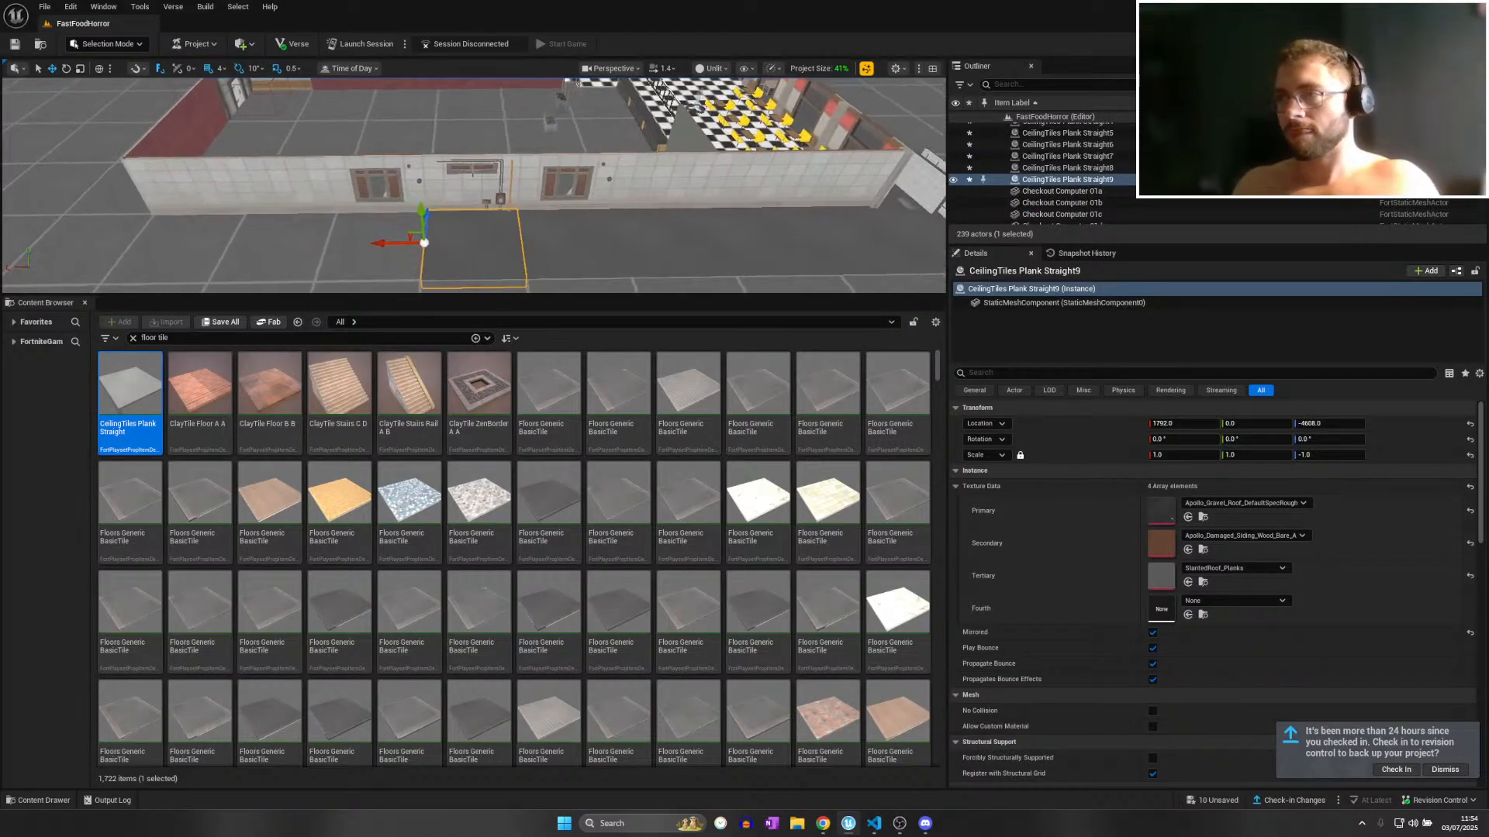
Extend the side-wall pavement with four more duplicated plank tiles, reaching X 3840.
{"action": "key", "text": "ctrl+d"}
{"action": "key", "text": "ctrl+d"}
{"action": "left_click_drag", "start_coordinate": [315, 240], "coordinate": [122, 245]}
{"action": "key", "text": "ctrl+d"}
{"action": "key", "text": "a"}
{"action": "right_click_drag", "start_coordinate": [123, 245], "coordinate": [138, 245]}
{"action": "key", "text": "ctrl+d"}
{"action": "left_click_drag", "start_coordinate": [301, 244], "coordinate": [205, 243]}
{"action": "key", "text": "d"}
{"action": "right_click_drag", "start_coordinate": [205, 244], "coordinate": [207, 242]}
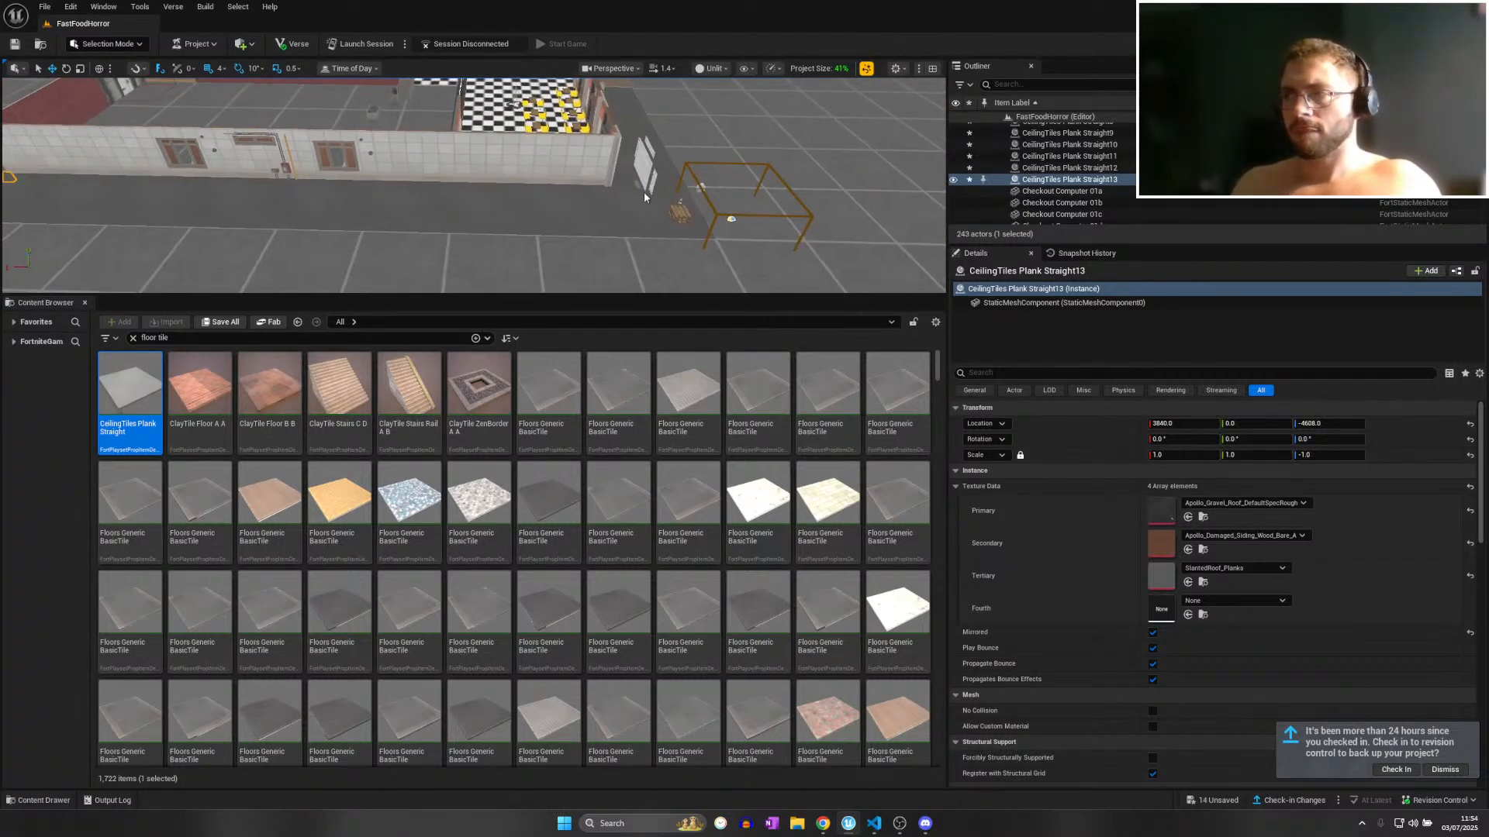
Select the ten side-wall plank tiles and duplicate them across to the opposite side of the building at Z -1536.
{"action": "left_click", "coordinate": [644, 194], "text": "ctrl"}
{"action": "left_click", "coordinate": [570, 193], "text": "ctrl"}
{"action": "left_click", "coordinate": [492, 192], "text": "ctrl"}
{"action": "left_click", "coordinate": [413, 191], "text": "ctrl"}
{"action": "left_click", "coordinate": [333, 188], "text": "ctrl"}
{"action": "left_click", "coordinate": [258, 185], "text": "ctrl"}
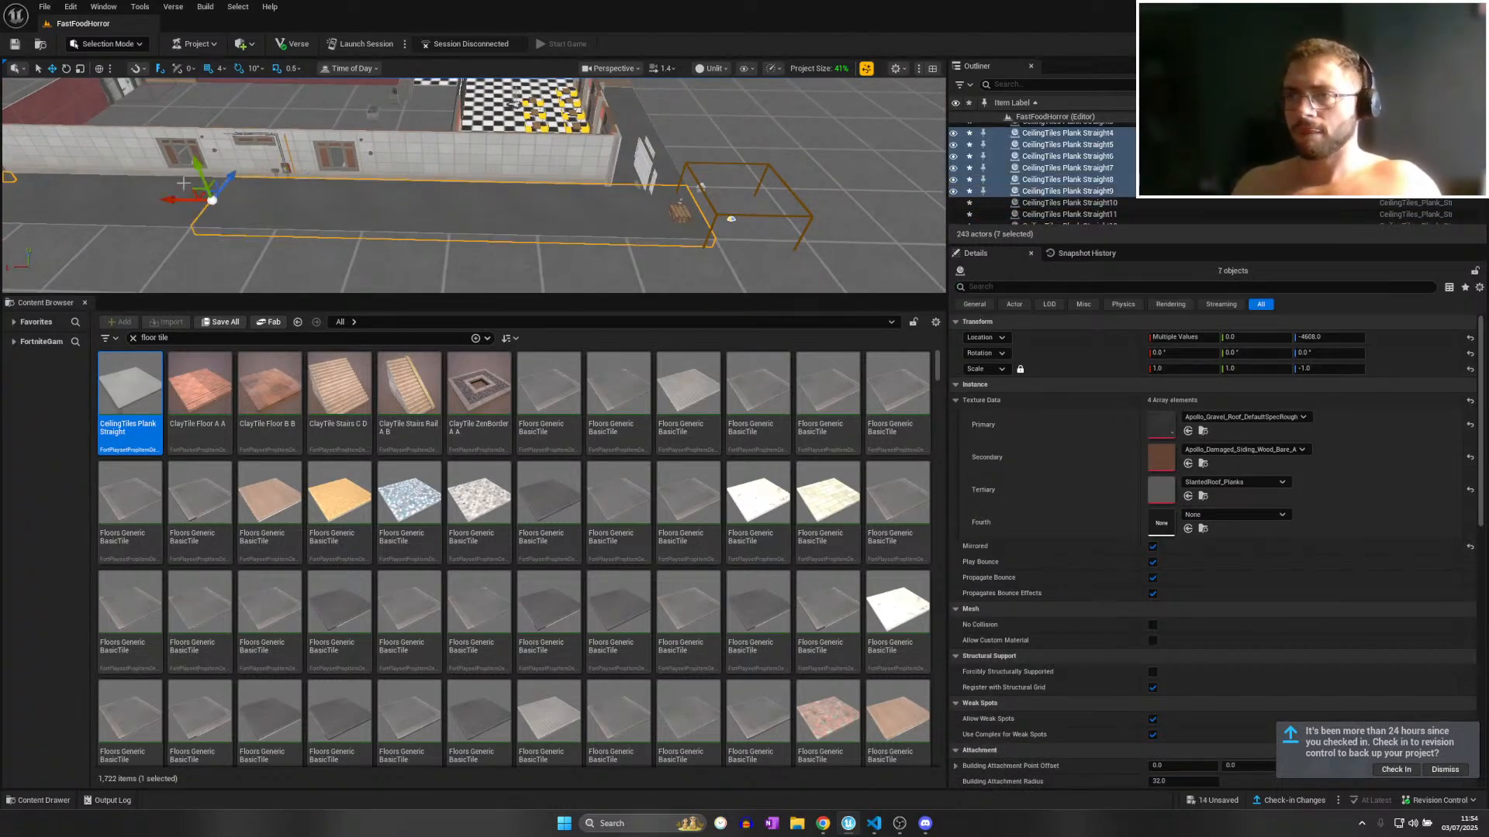
{"action": "left_click", "coordinate": [183, 184], "text": "ctrl"}
{"action": "left_click", "coordinate": [120, 184], "text": "ctrl"}
{"action": "left_click", "coordinate": [59, 184], "text": "ctrl"}
{"action": "key", "text": "d"}
{"action": "right_click_drag", "start_coordinate": [59, 184], "coordinate": [27, 182]}
{"action": "left_click_drag", "start_coordinate": [248, 126], "coordinate": [437, 116], "text": "alt"}
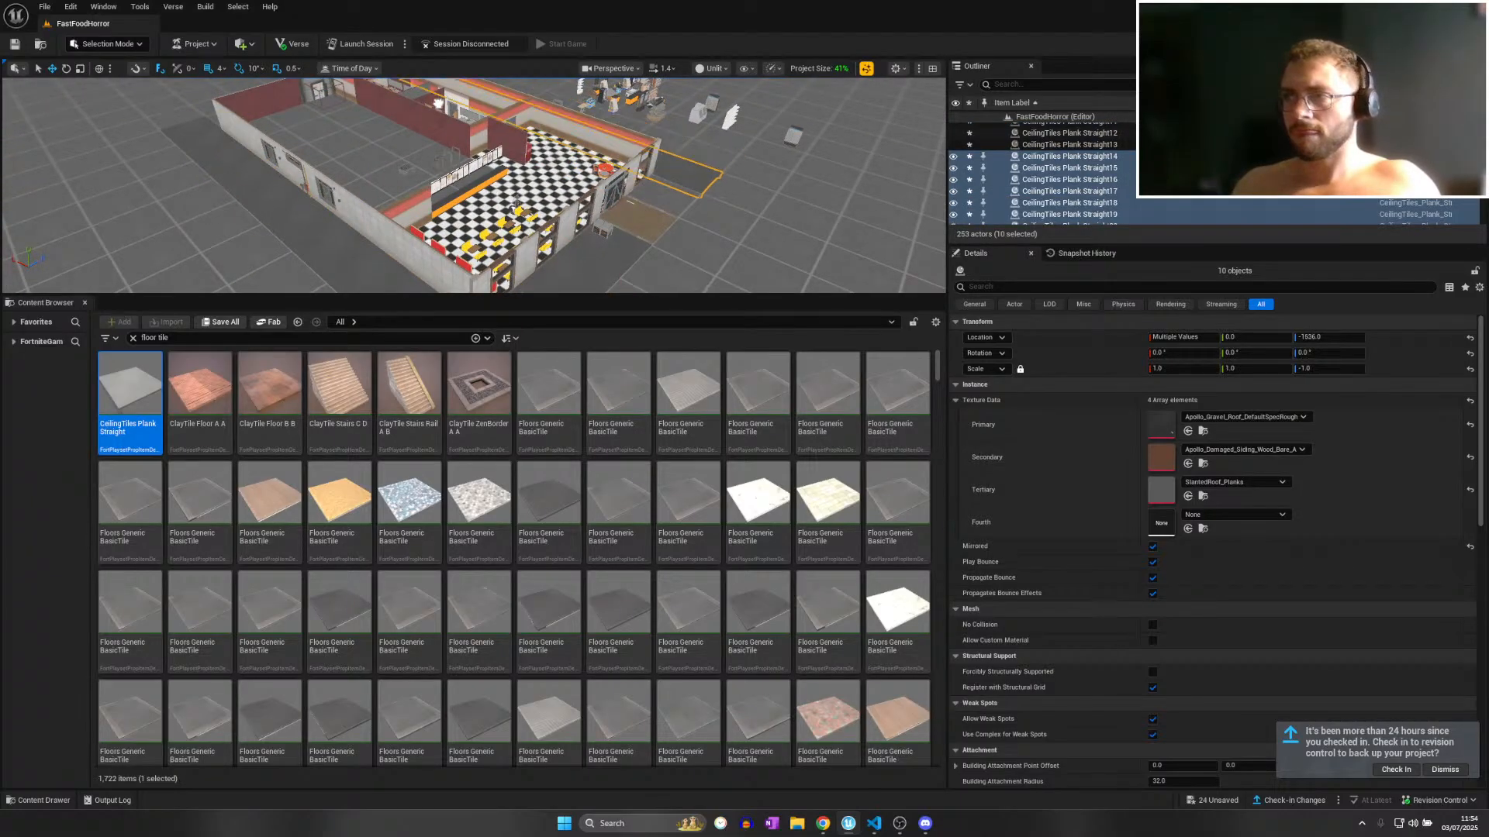
Duplicate the plank tile at X -768, Z -1536 and place the copy along the front wall at Z -2048.
{"action": "key", "text": "d"}
{"action": "right_click_drag", "start_coordinate": [437, 116], "coordinate": [372, 128]}
{"action": "scroll", "coordinate": [387, 120], "scroll_direction": "up", "scroll_amount": 1}
{"action": "left_click", "coordinate": [460, 210]}
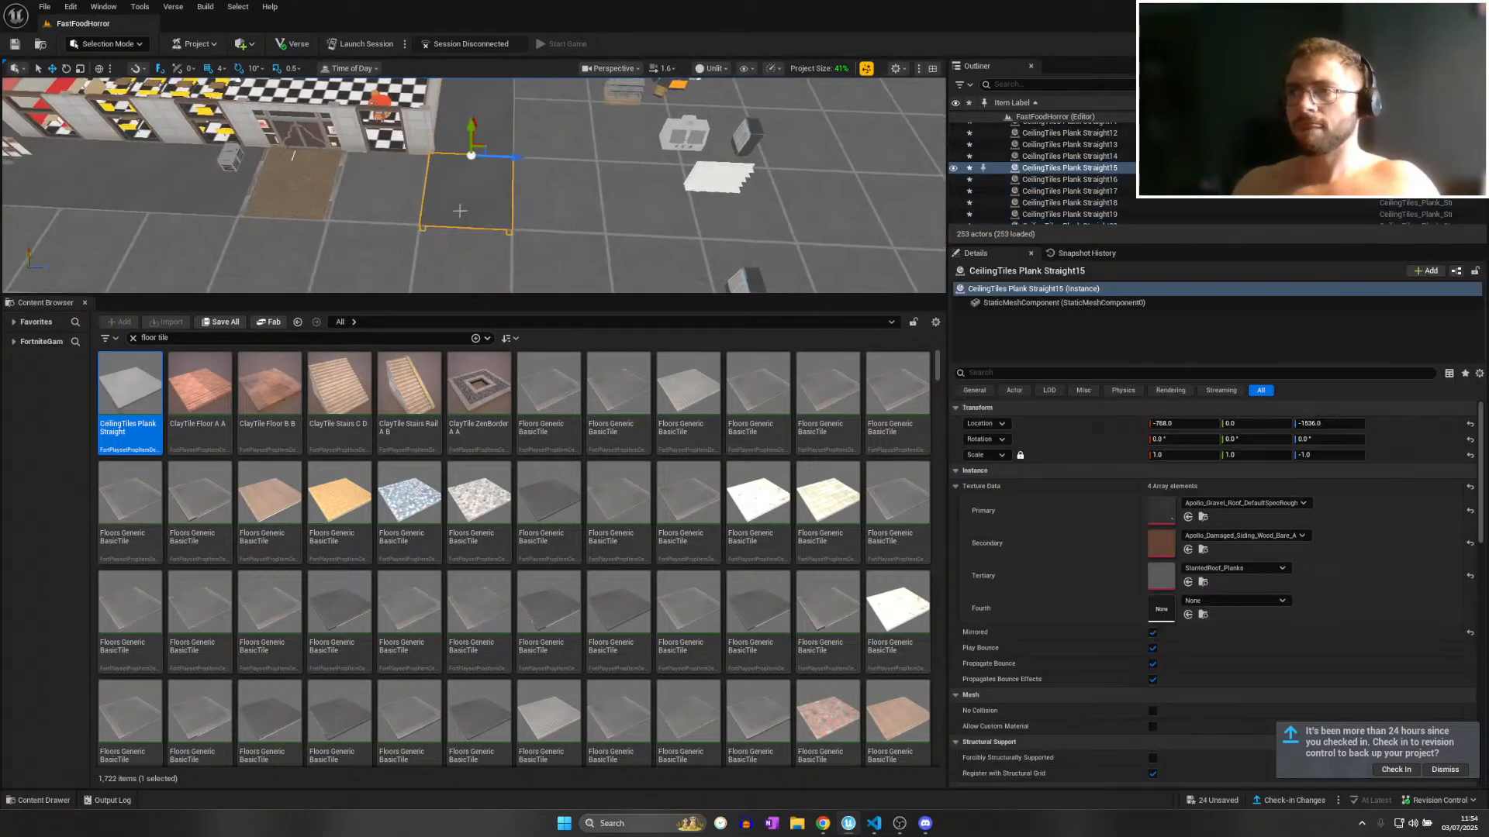
{"action": "left_click_drag", "start_coordinate": [506, 147], "coordinate": [419, 146], "text": "alt"}
Duplicate four side-wall plank tiles near the back corner and rotate the copies -90° to run along the back wall.
{"action": "key", "text": "w"}
{"action": "right_click_drag", "start_coordinate": [418, 147], "coordinate": [360, 126]}
{"action": "scroll", "coordinate": [426, 124], "scroll_direction": "up", "scroll_amount": 1}
{"action": "key", "text": "d"}
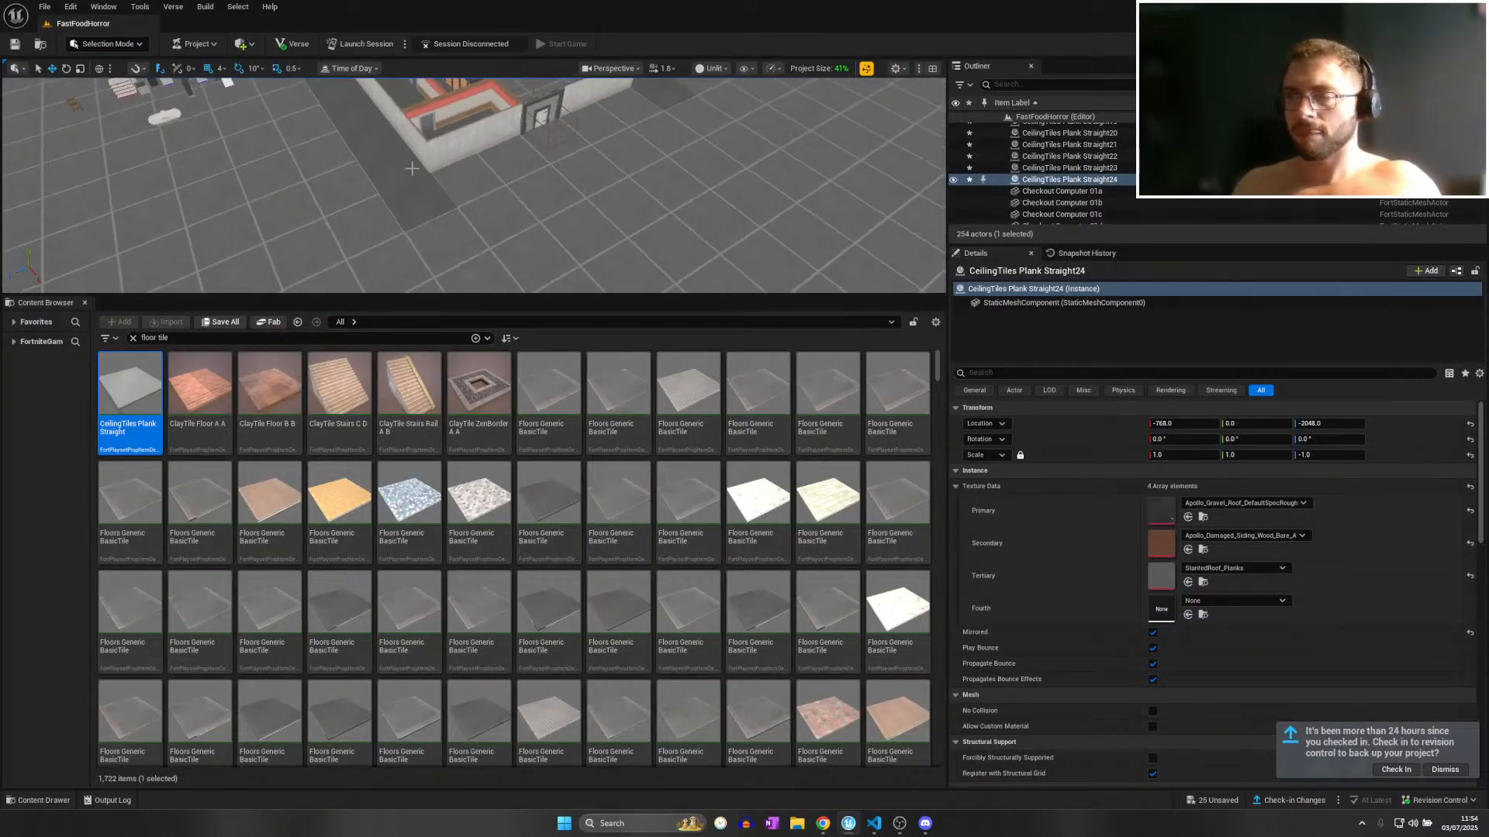
{"action": "left_click", "coordinate": [360, 127]}
{"action": "left_click", "coordinate": [366, 135]}
{"action": "left_click", "coordinate": [343, 99], "text": "ctrl"}
{"action": "left_click", "coordinate": [356, 119], "text": "ctrl"}
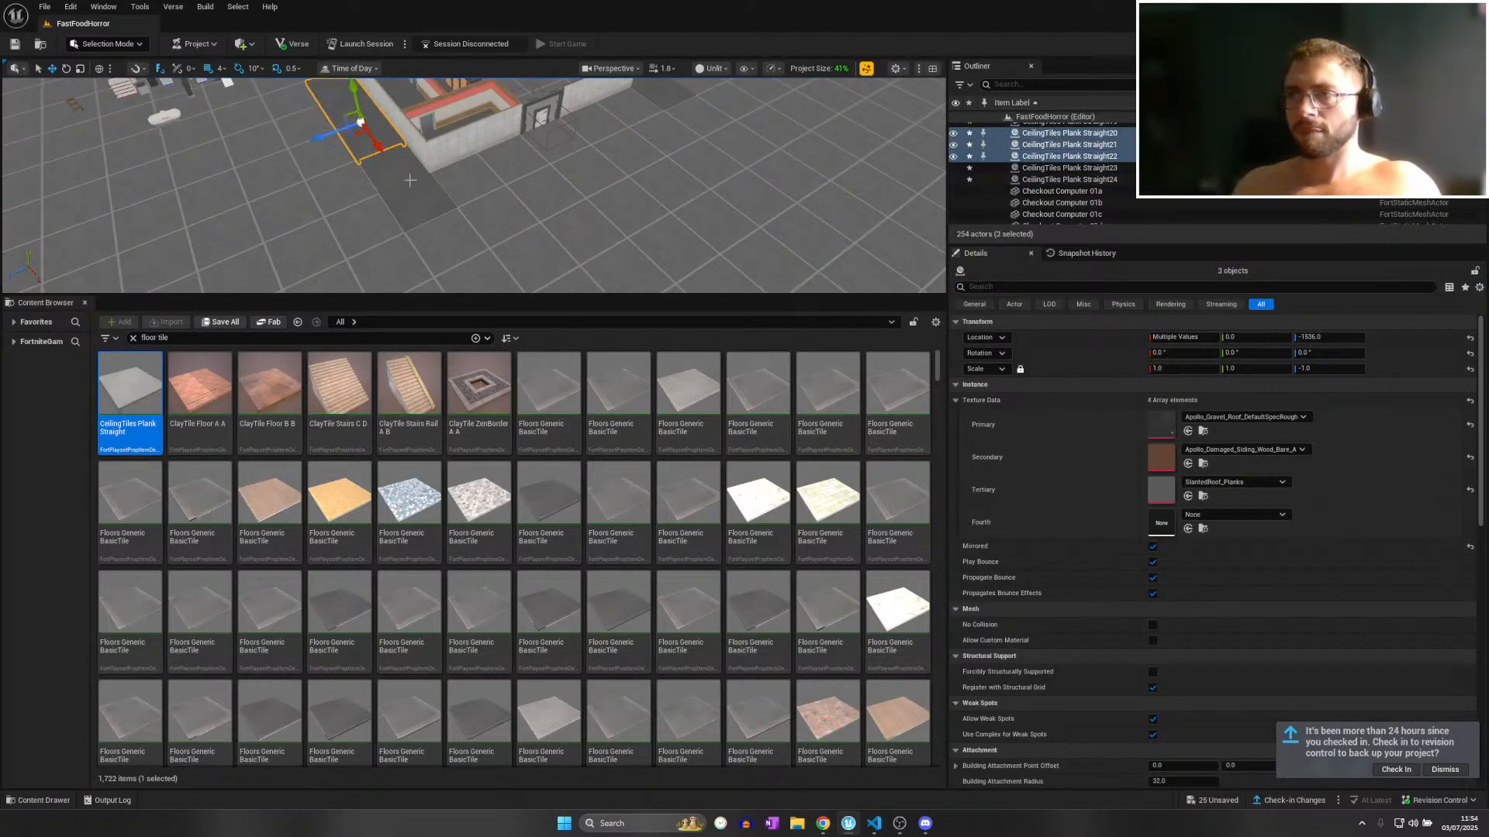
{"action": "left_click", "coordinate": [392, 166], "text": "ctrl"}
{"action": "left_click_drag", "start_coordinate": [425, 199], "coordinate": [422, 194], "text": "alt"}
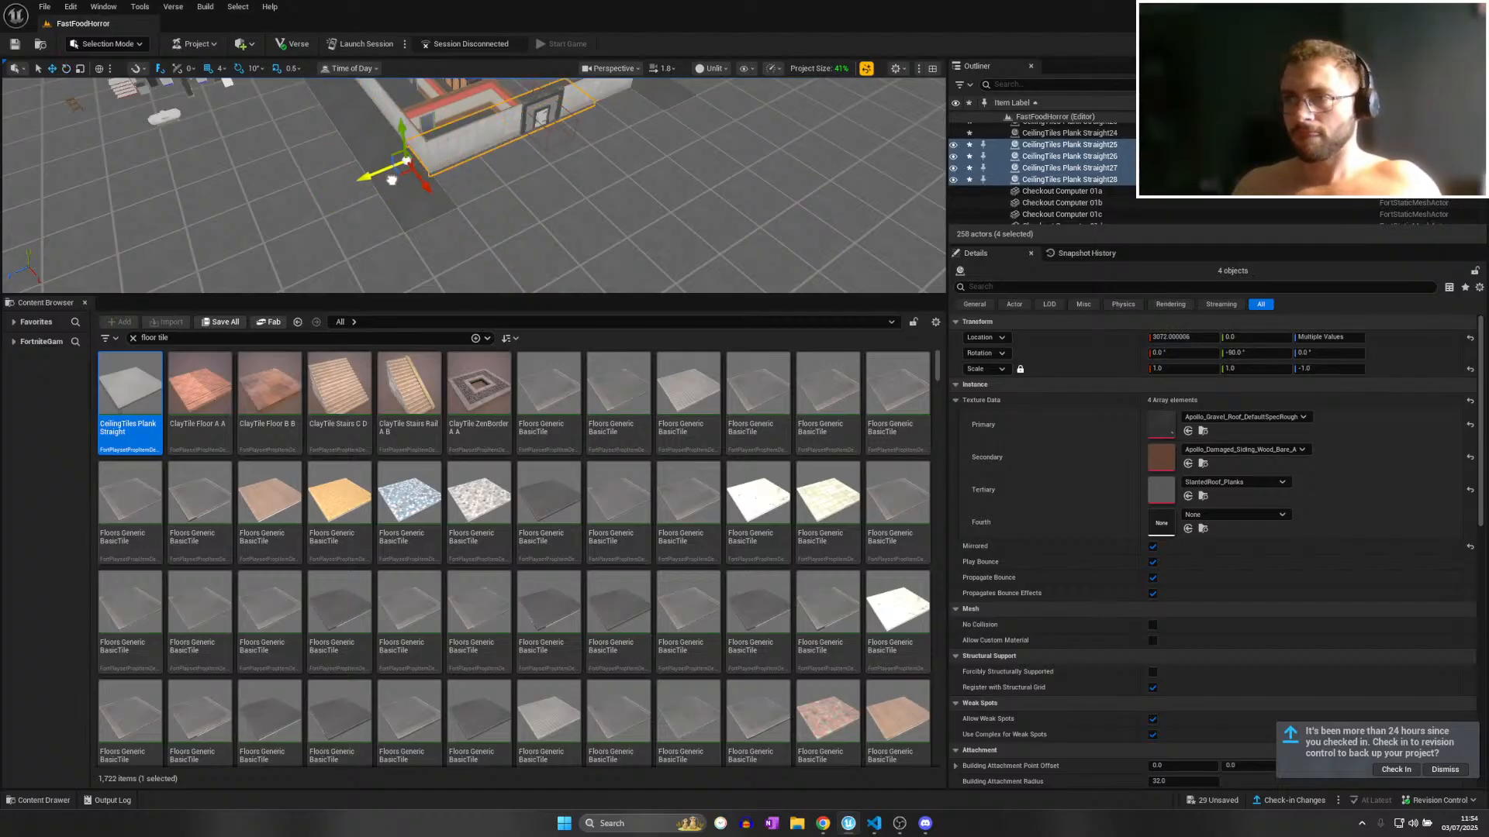
Shift the four-tile row out to X 3584 behind the building and duplicate one more tile to complete the back-wall pavement.
{"action": "key", "text": "d"}
{"action": "right_click_drag", "start_coordinate": [485, 211], "coordinate": [388, 216]}
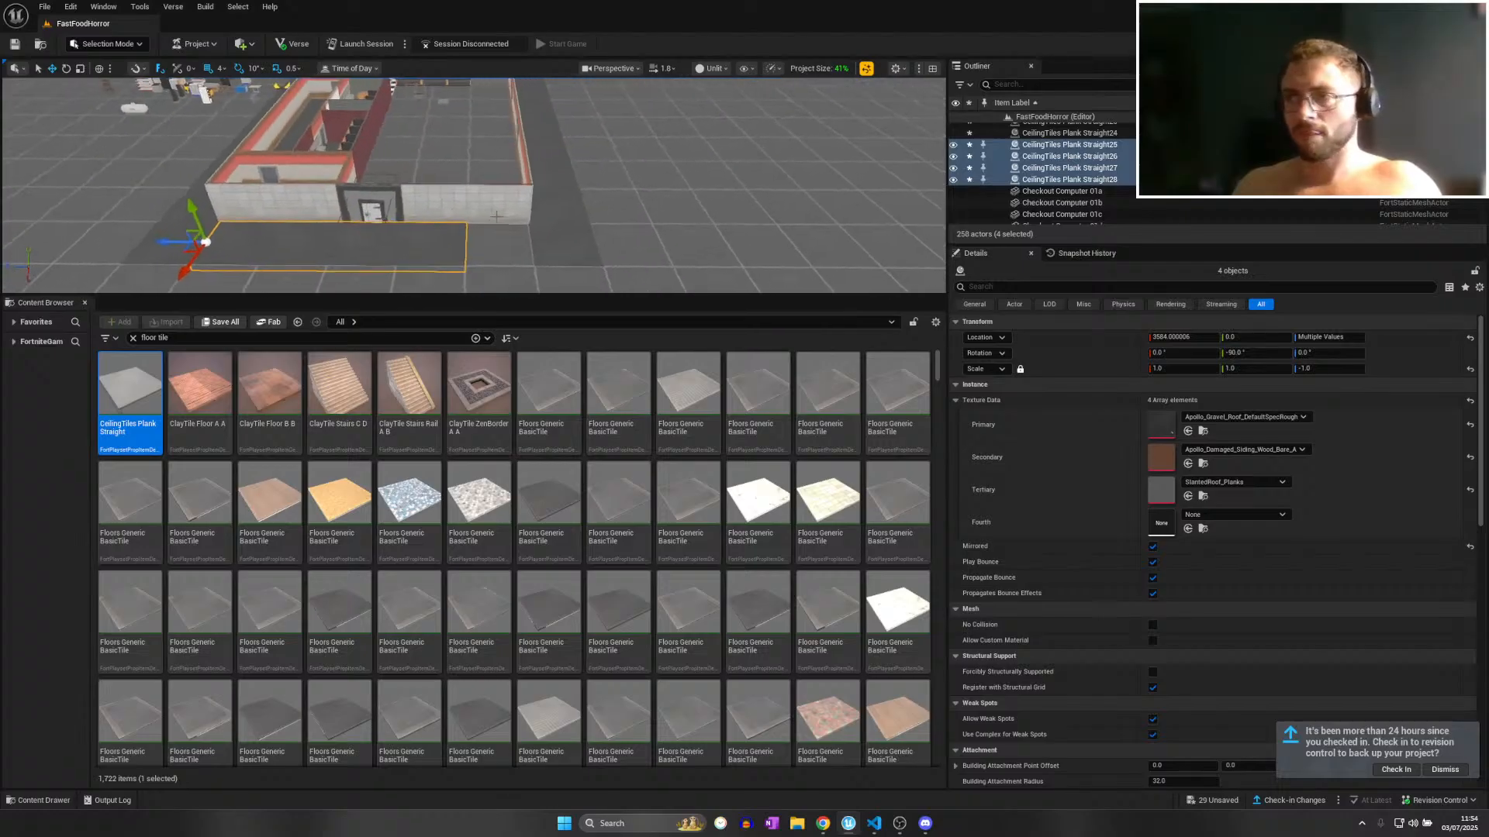
{"action": "left_click", "coordinate": [423, 248]}
{"action": "left_click_drag", "start_coordinate": [362, 241], "coordinate": [444, 242], "text": "alt"}
Move the drive-through menu board onto the pavement against the side wall near the front corner, at Z -4388.
{"action": "right_click_drag", "start_coordinate": [443, 242], "coordinate": [232, 225]}
{"action": "key", "text": "w"}
{"action": "key", "text": "w"}
{"action": "left_click", "coordinate": [621, 191]}
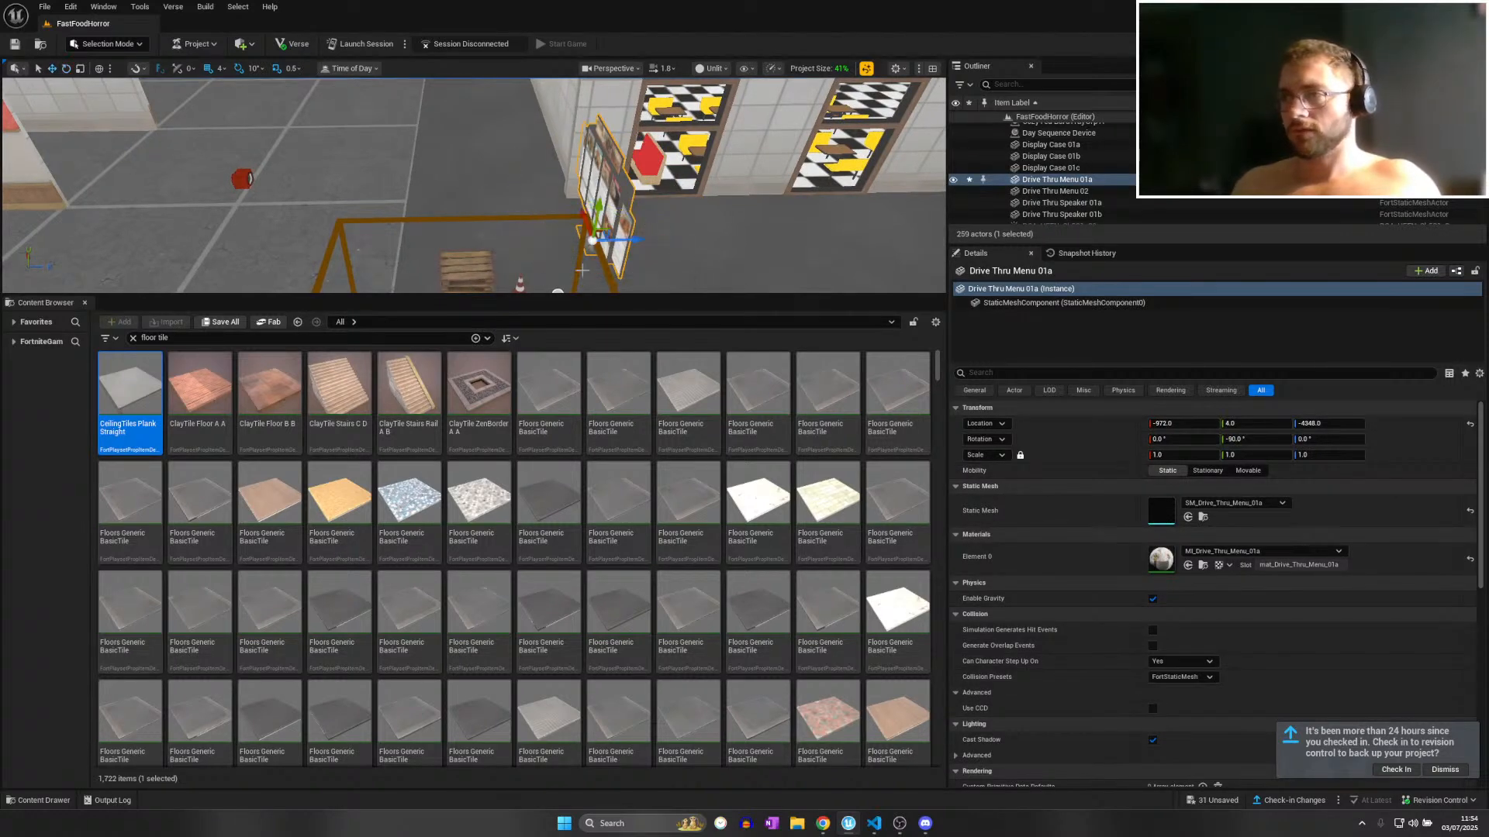
{"action": "left_click_drag", "start_coordinate": [621, 239], "coordinate": [584, 240]}
{"action": "right_click_drag", "start_coordinate": [584, 240], "coordinate": [549, 222]}
{"action": "key", "text": "a"}
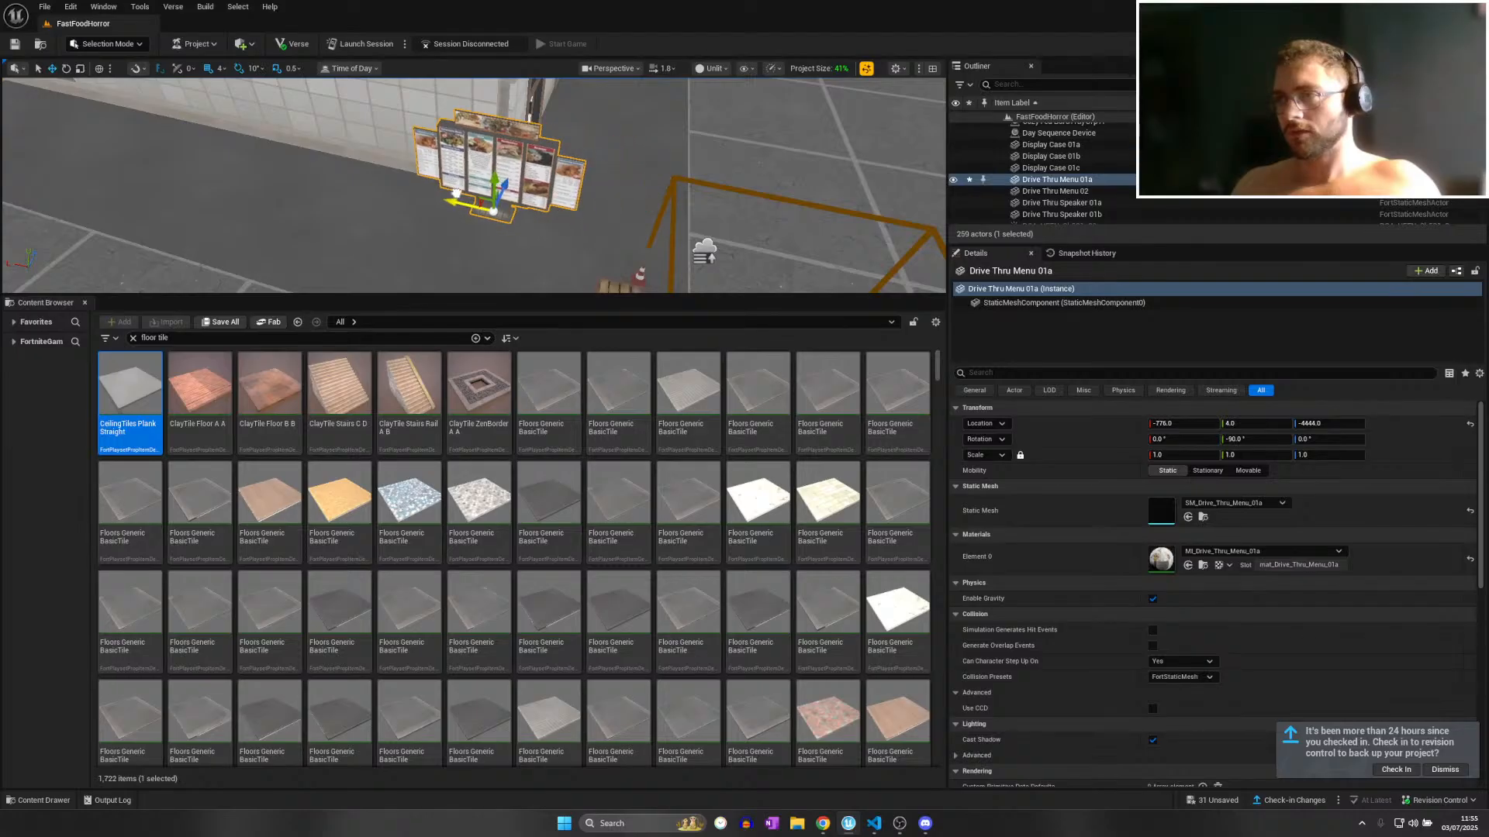
{"action": "key", "text": "w"}
{"action": "right_click_drag", "start_coordinate": [413, 178], "coordinate": [529, 211]}
{"action": "key", "text": "d"}
{"action": "scroll", "coordinate": [435, 208], "scroll_direction": "down", "scroll_amount": 2}
{"action": "key", "text": "a"}
{"action": "left_click_drag", "start_coordinate": [498, 231], "coordinate": [462, 223]}
{"action": "key", "text": "s"}
{"action": "right_click_drag", "start_coordinate": [462, 224], "coordinate": [496, 208]}
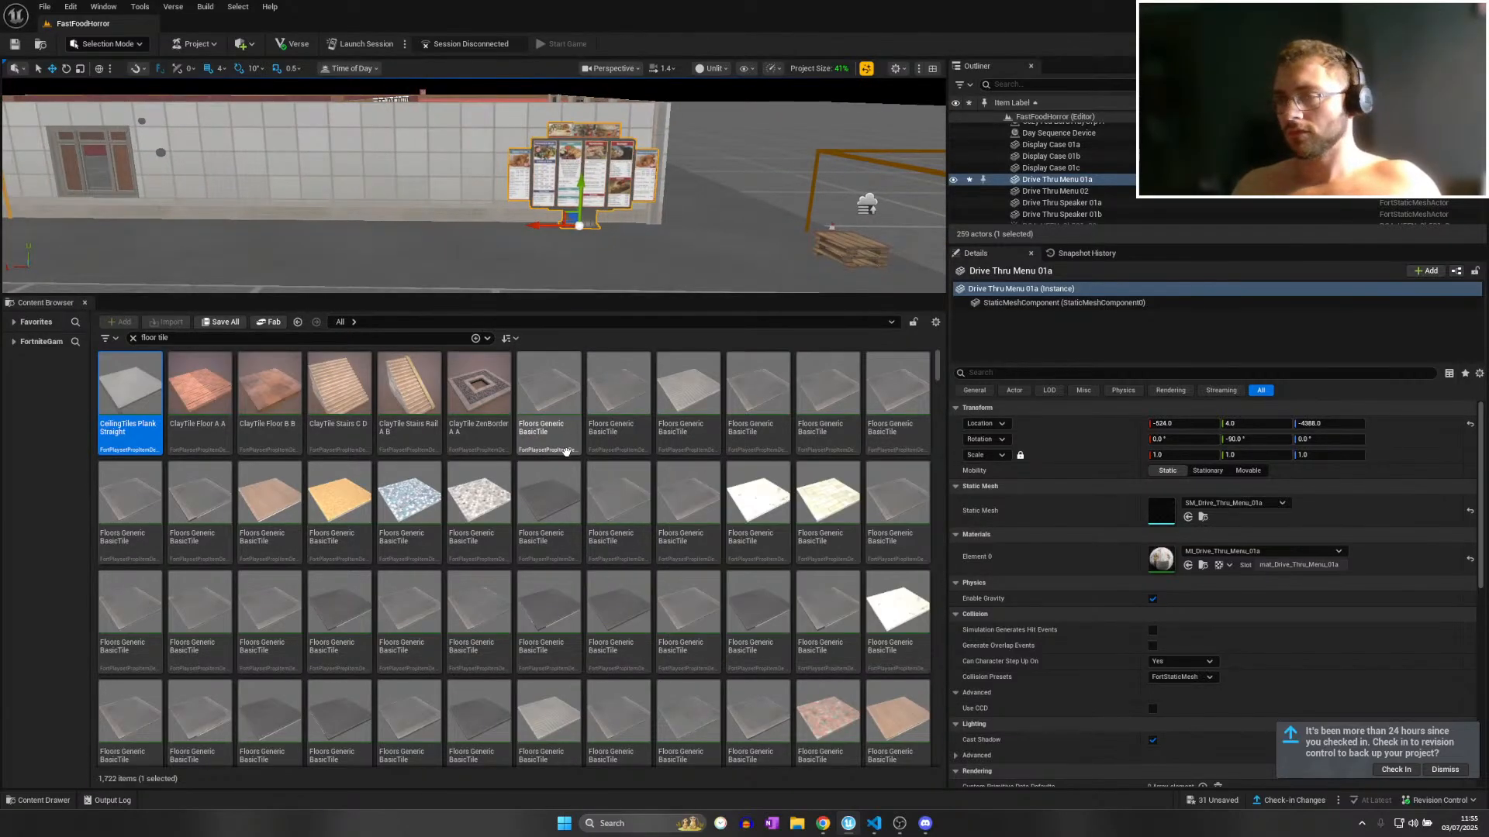
Duplicate the drive-through menu board and move the copy to X -780 near the building's front corner.
{"action": "right_click_drag", "start_coordinate": [608, 181], "coordinate": [458, 183]}
{"action": "key", "text": "d"}
{"action": "key", "text": "ctrl+d"}
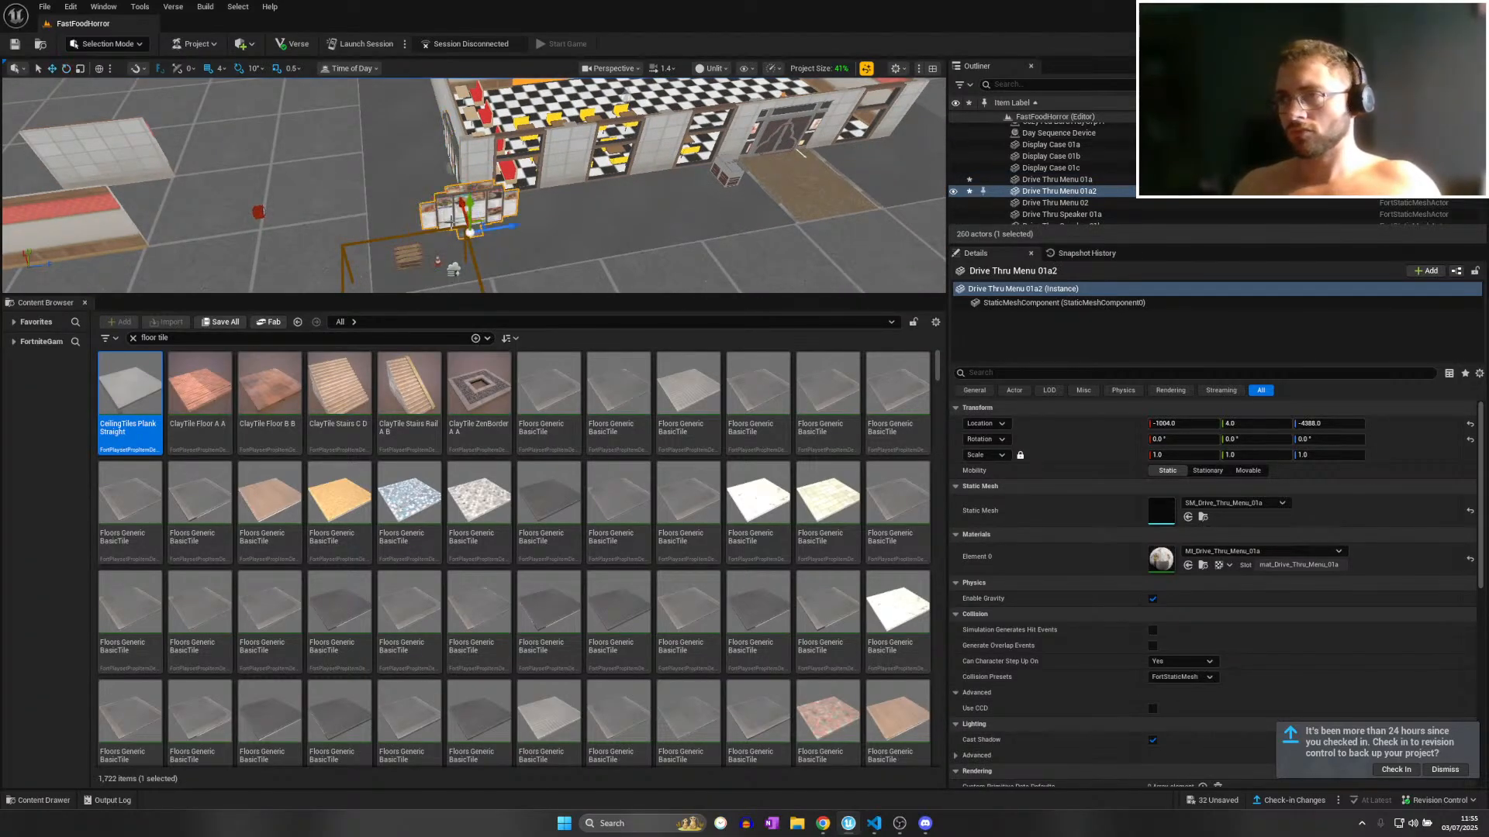
{"action": "right_click_drag", "start_coordinate": [451, 223], "coordinate": [706, 208]}
{"action": "key", "text": "a"}
{"action": "key", "text": "w"}
{"action": "left_click_drag", "start_coordinate": [698, 238], "coordinate": [638, 192]}
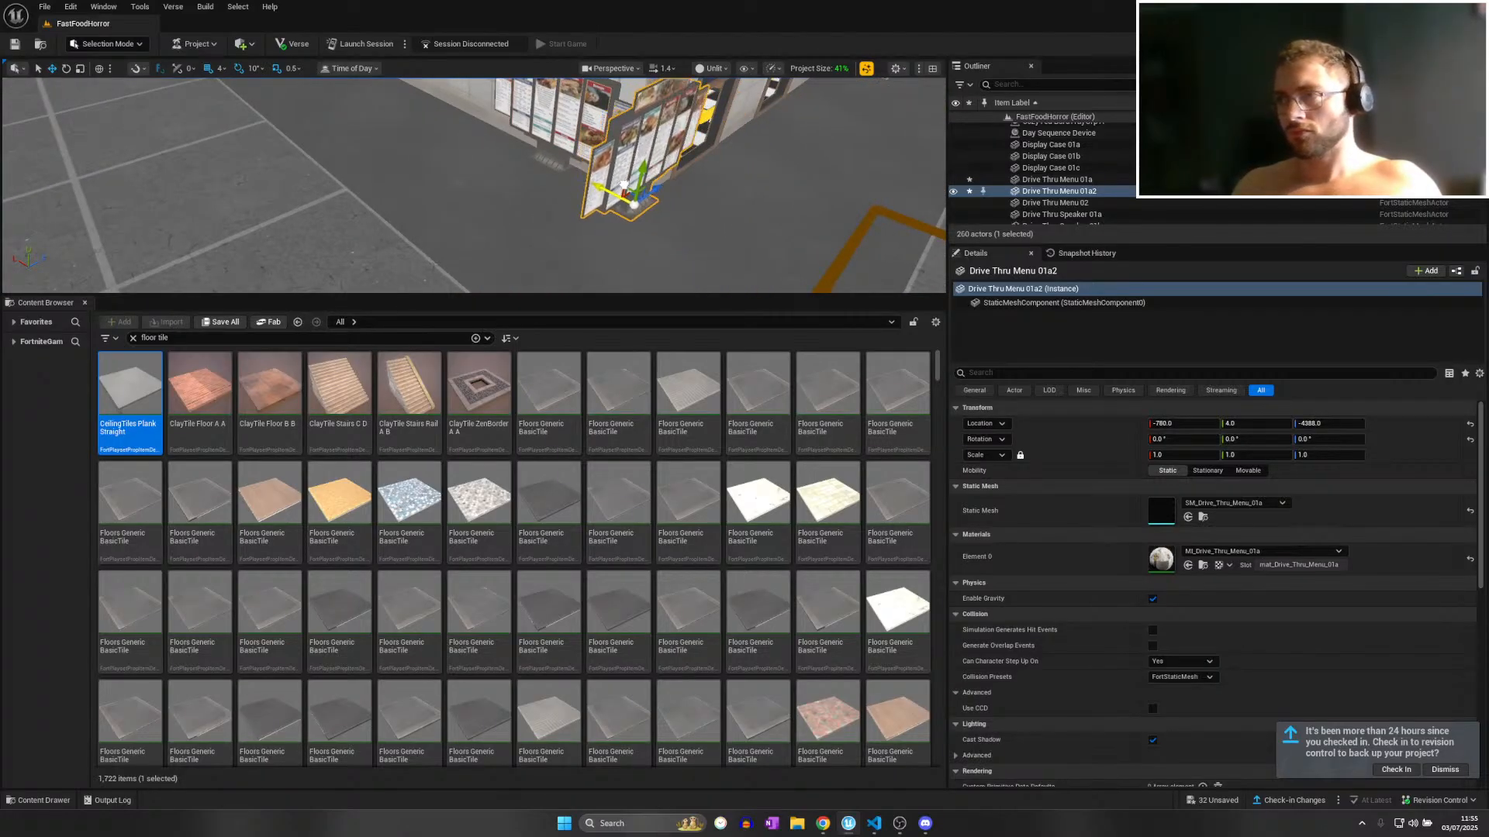
Try the copied menu board further along the front wall, and delete the copy.
{"action": "right_click_drag", "start_coordinate": [624, 186], "coordinate": [546, 236]}
{"action": "key", "text": "w"}
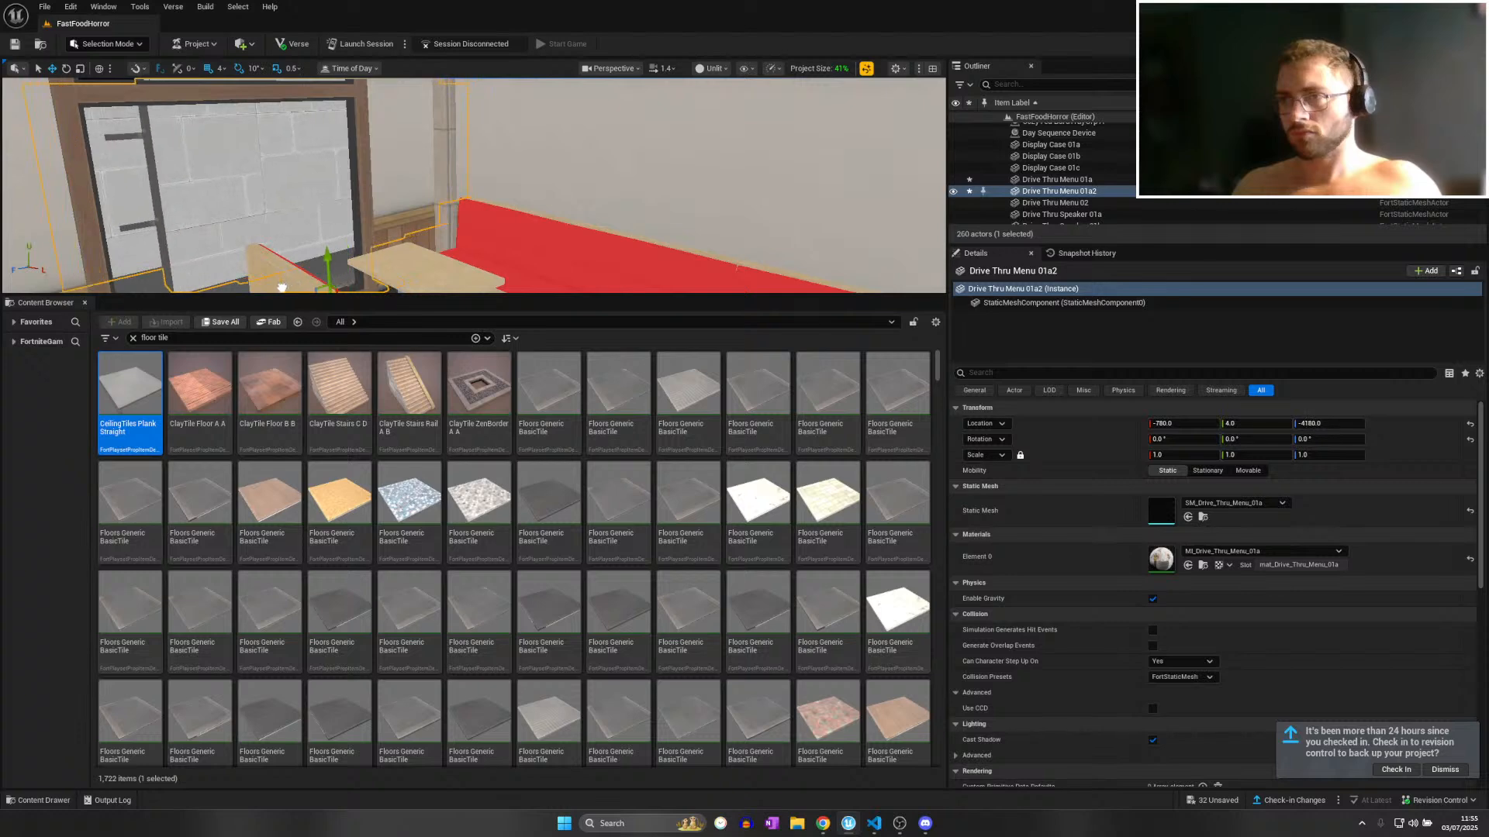
{"action": "key", "text": "w"}
{"action": "right_click_drag", "start_coordinate": [282, 288], "coordinate": [247, 296]}
{"action": "scroll", "coordinate": [1198, 524], "scroll_direction": "down", "scroll_amount": 3}
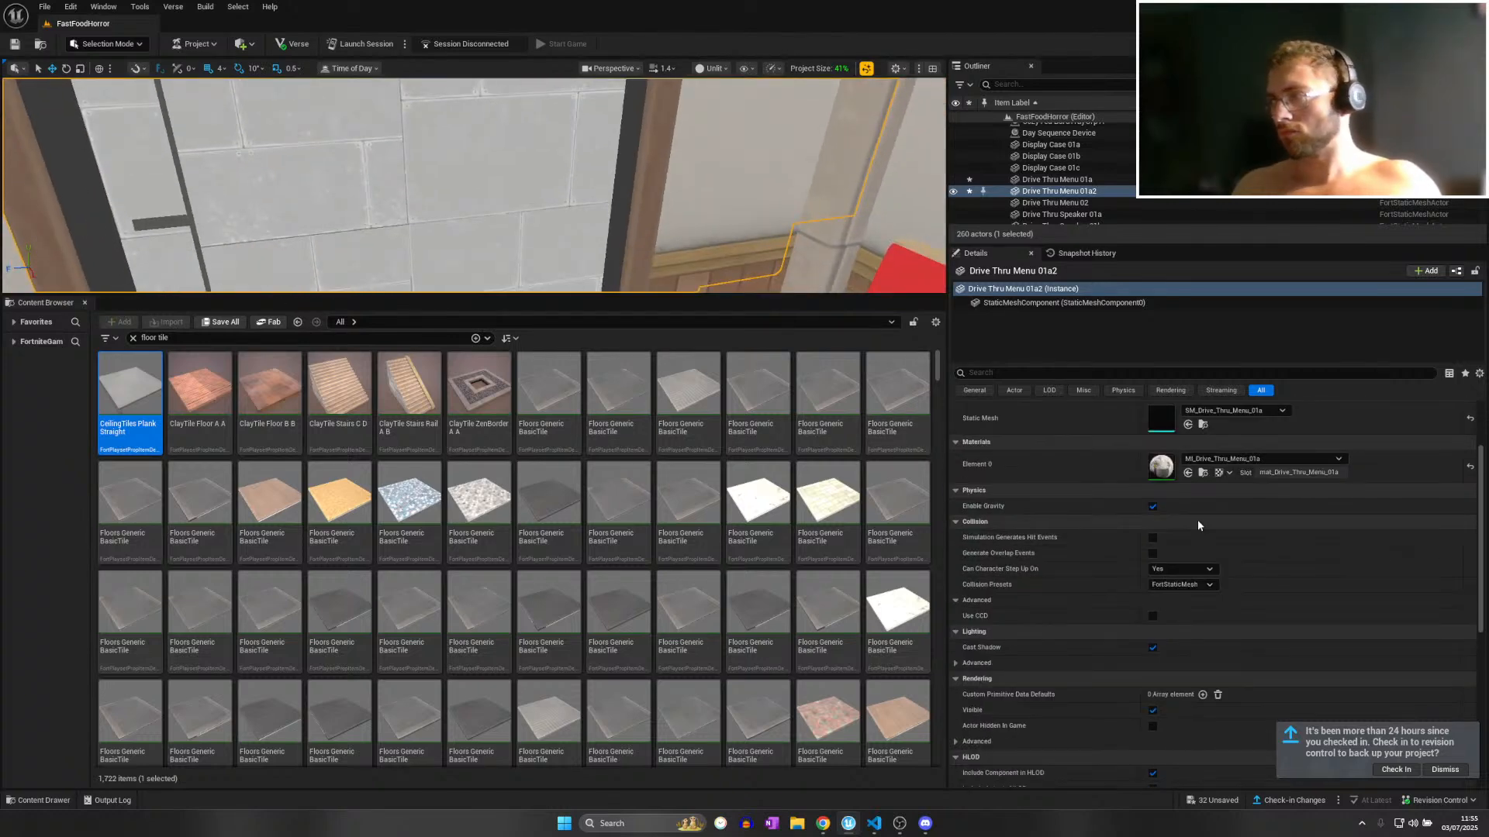
{"action": "key", "text": "s"}
{"action": "right_click_drag", "start_coordinate": [548, 177], "coordinate": [512, 236]}
{"action": "key", "text": "Delete"}
Select the Day Sequence Device together with the object beside it and move both away from the building's pavement.
{"action": "key", "text": "s"}
{"action": "key", "text": "w"}
{"action": "key", "text": "w"}
{"action": "left_click", "coordinate": [550, 226]}
{"action": "left_click", "coordinate": [473, 226], "text": "ctrl"}
{"action": "key", "text": "s"}
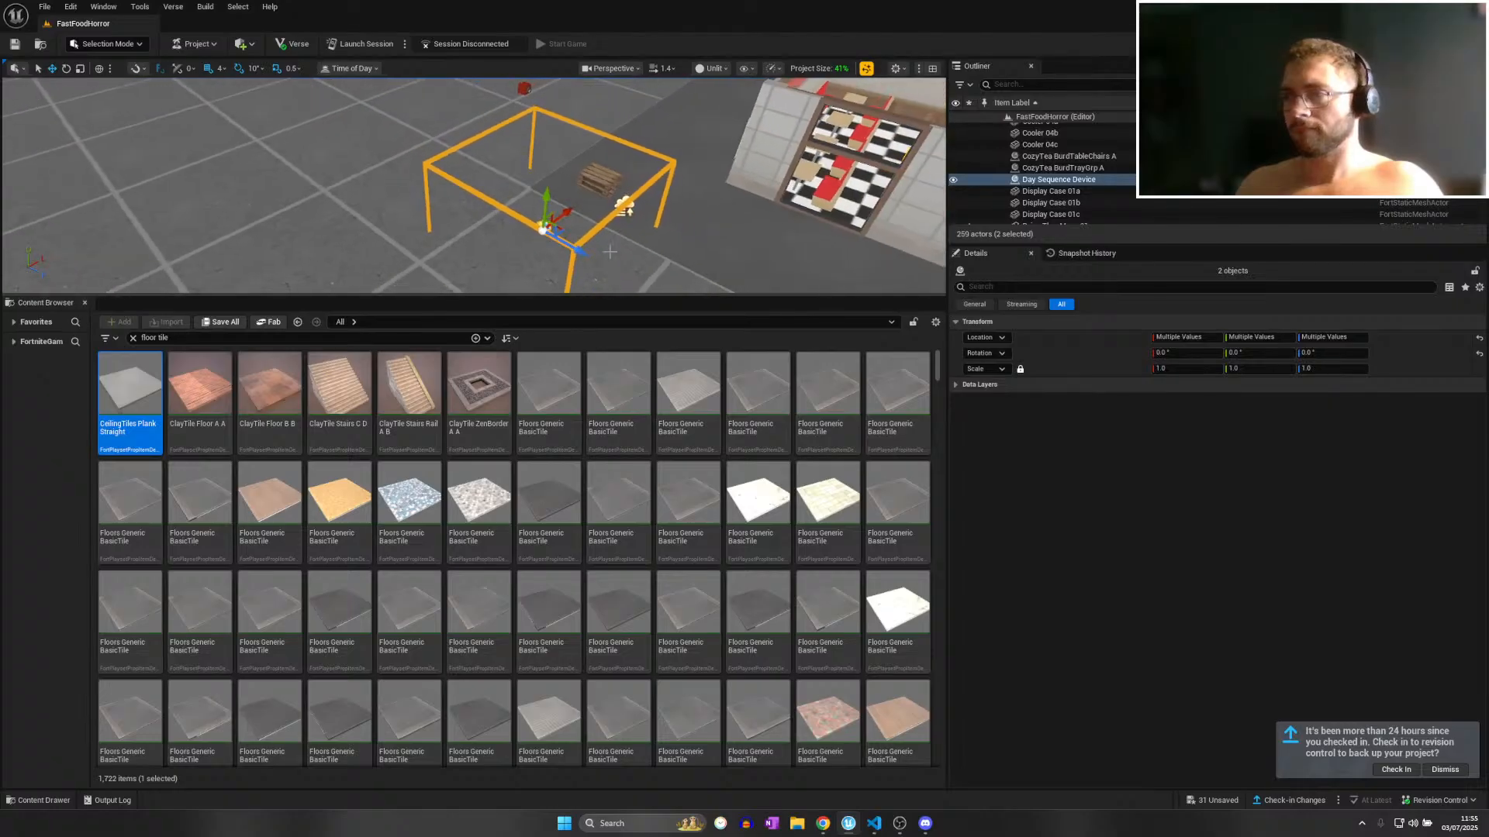
{"action": "left_click_drag", "start_coordinate": [577, 245], "coordinate": [350, 206]}
{"action": "key", "text": "a"}
{"action": "right_click_drag", "start_coordinate": [350, 206], "coordinate": [535, 190]}
{"action": "key", "text": "d"}
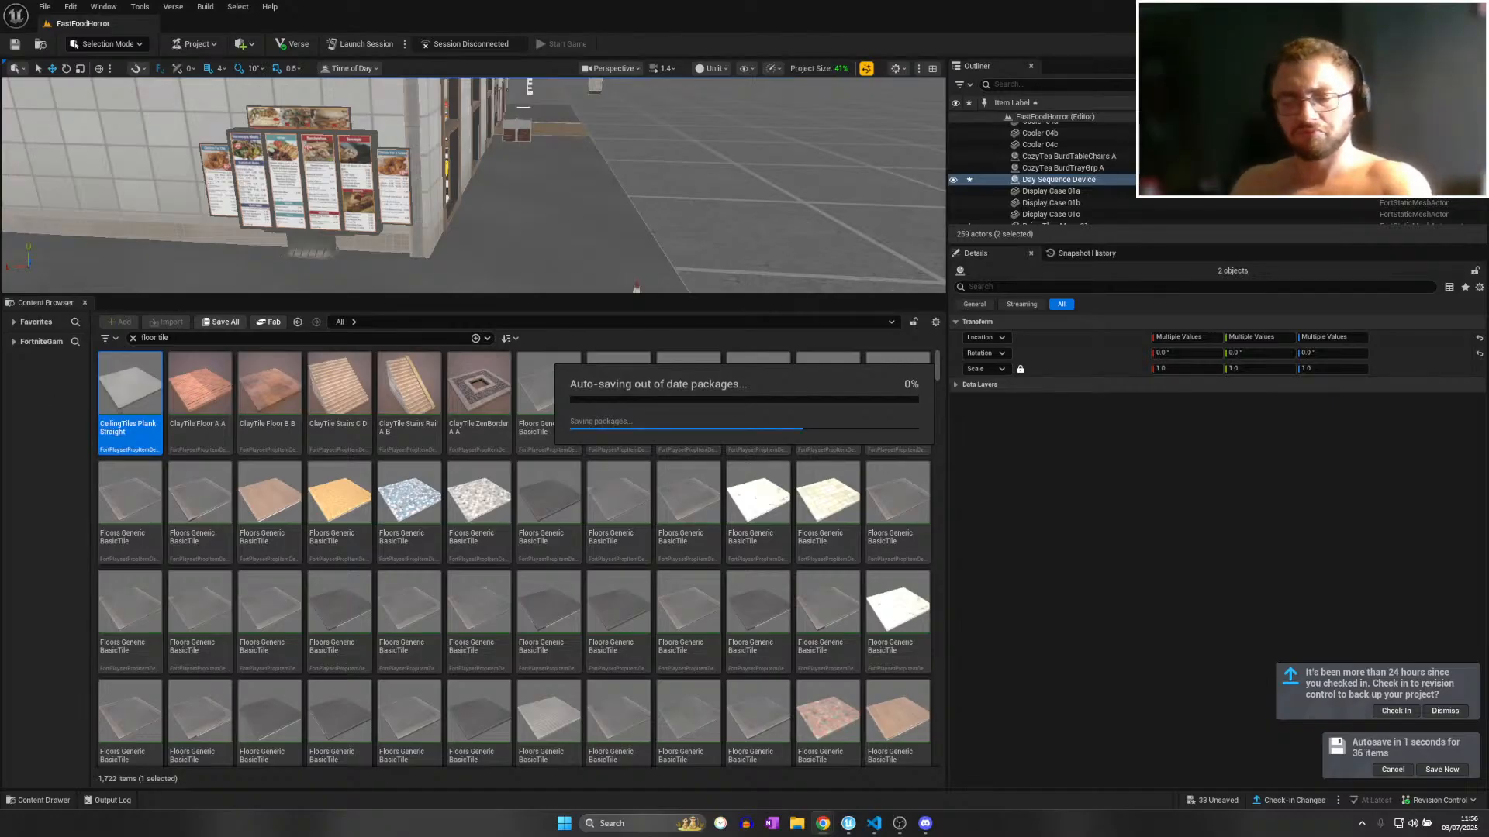
{"action": "key", "text": "XF86AudioLowerVolume"}
{"action": "key", "text": "XF86AudioLowerVolume"}
{"action": "key", "text": "XF86AudioLowerVolume"}
{"action": "key", "text": "XF86AudioLowerVolume"}
{"action": "key", "text": "XF86AudioLowerVolume"}
{"action": "key", "text": "XF86AudioLowerVolume"}
{"action": "key", "text": "XF86AudioLowerVolume"}
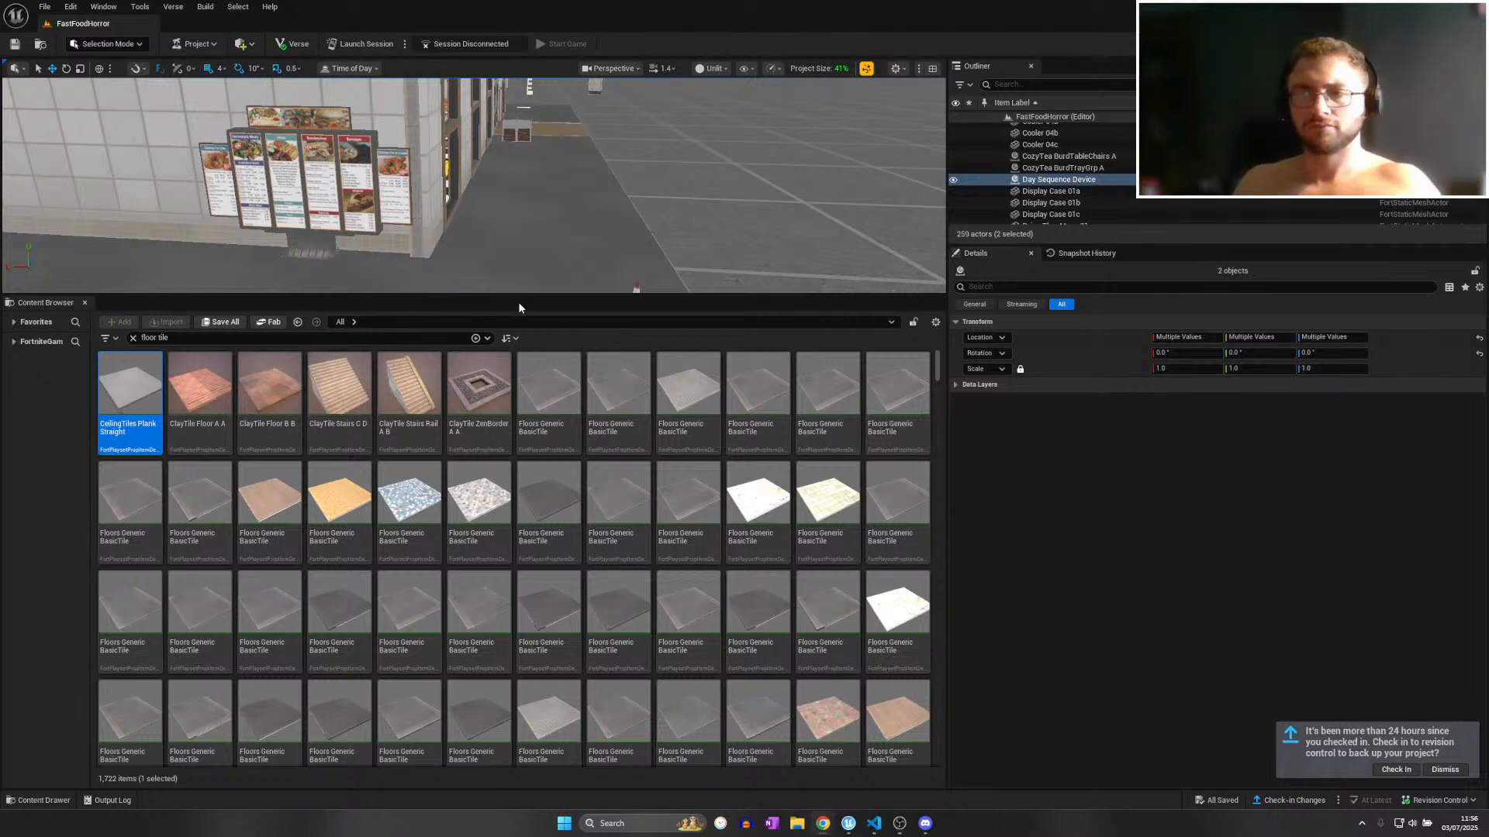
Try a grey Floors Generic BasicTile beside the front pavement at X -1280, Z -3072, and delete it.
{"action": "key", "text": "f"}
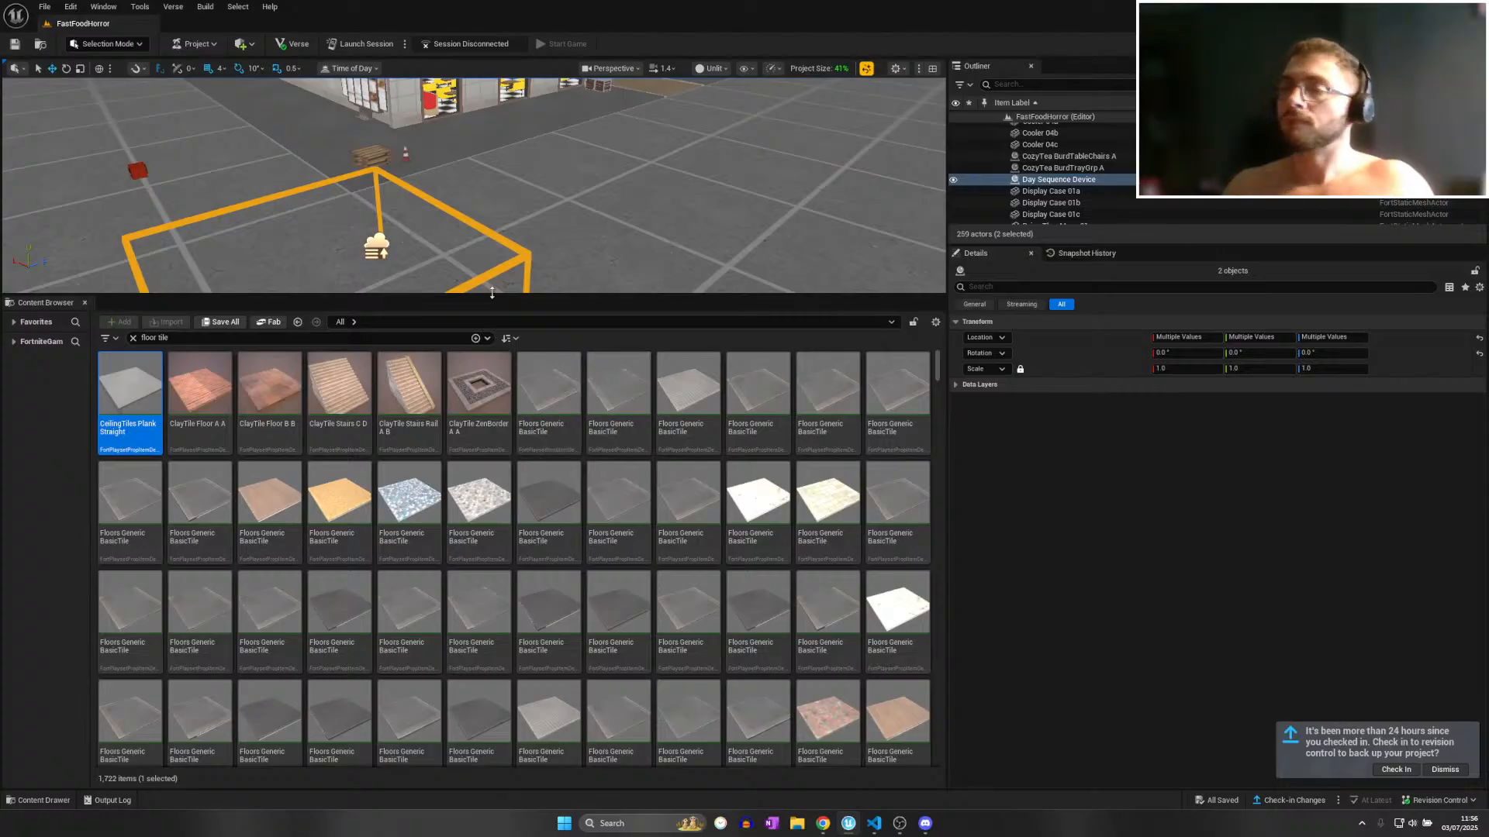
{"action": "right_click_drag", "start_coordinate": [482, 247], "coordinate": [409, 204]}
{"action": "key", "text": "w"}
{"action": "scroll", "coordinate": [604, 477], "scroll_direction": "down", "scroll_amount": 9}
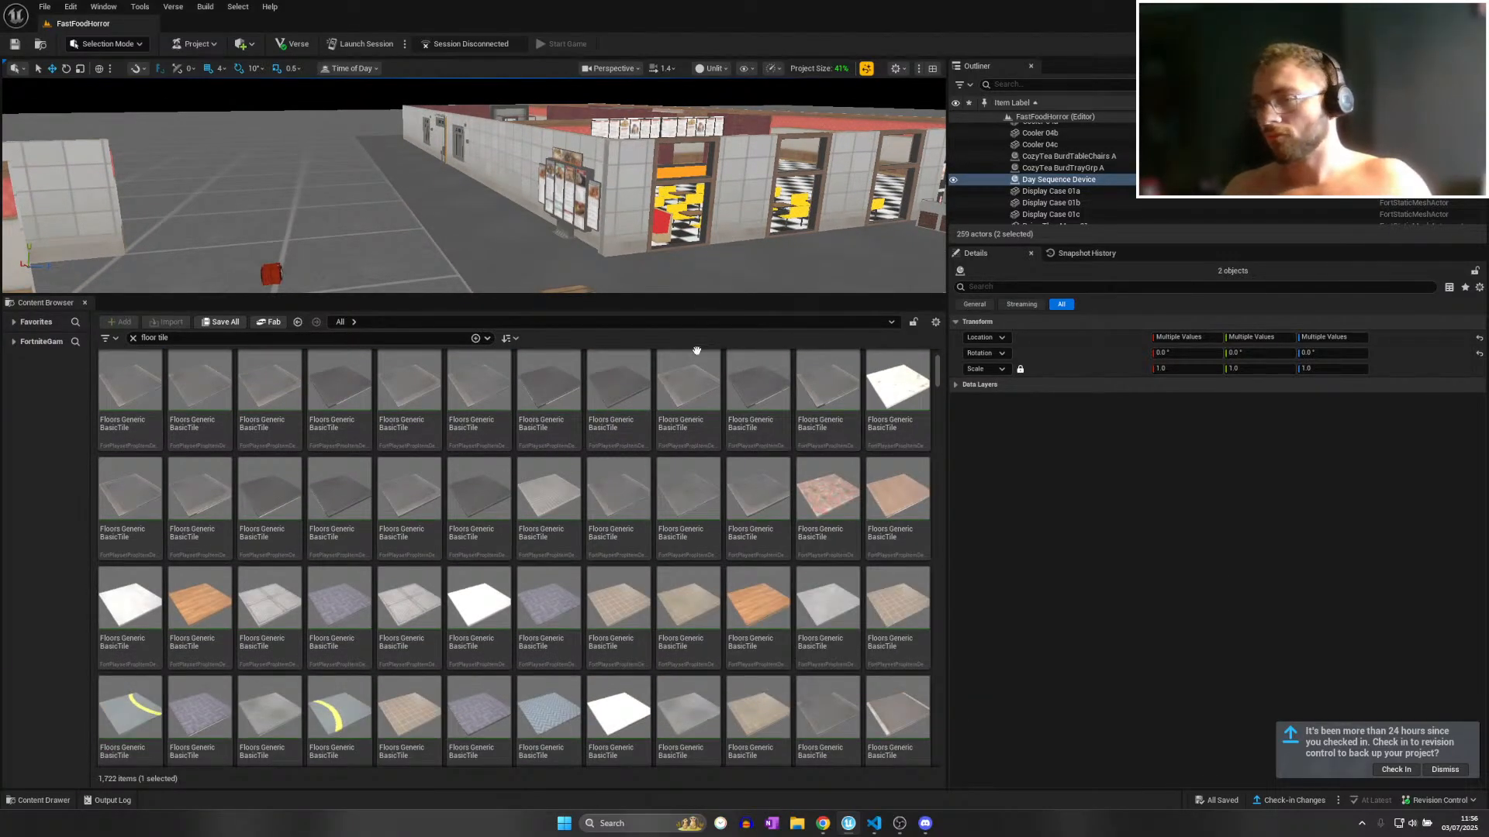
{"action": "right_click_drag", "start_coordinate": [622, 193], "coordinate": [710, 229]}
{"action": "key", "text": "w"}
{"action": "left_click_drag", "start_coordinate": [269, 601], "coordinate": [513, 221]}
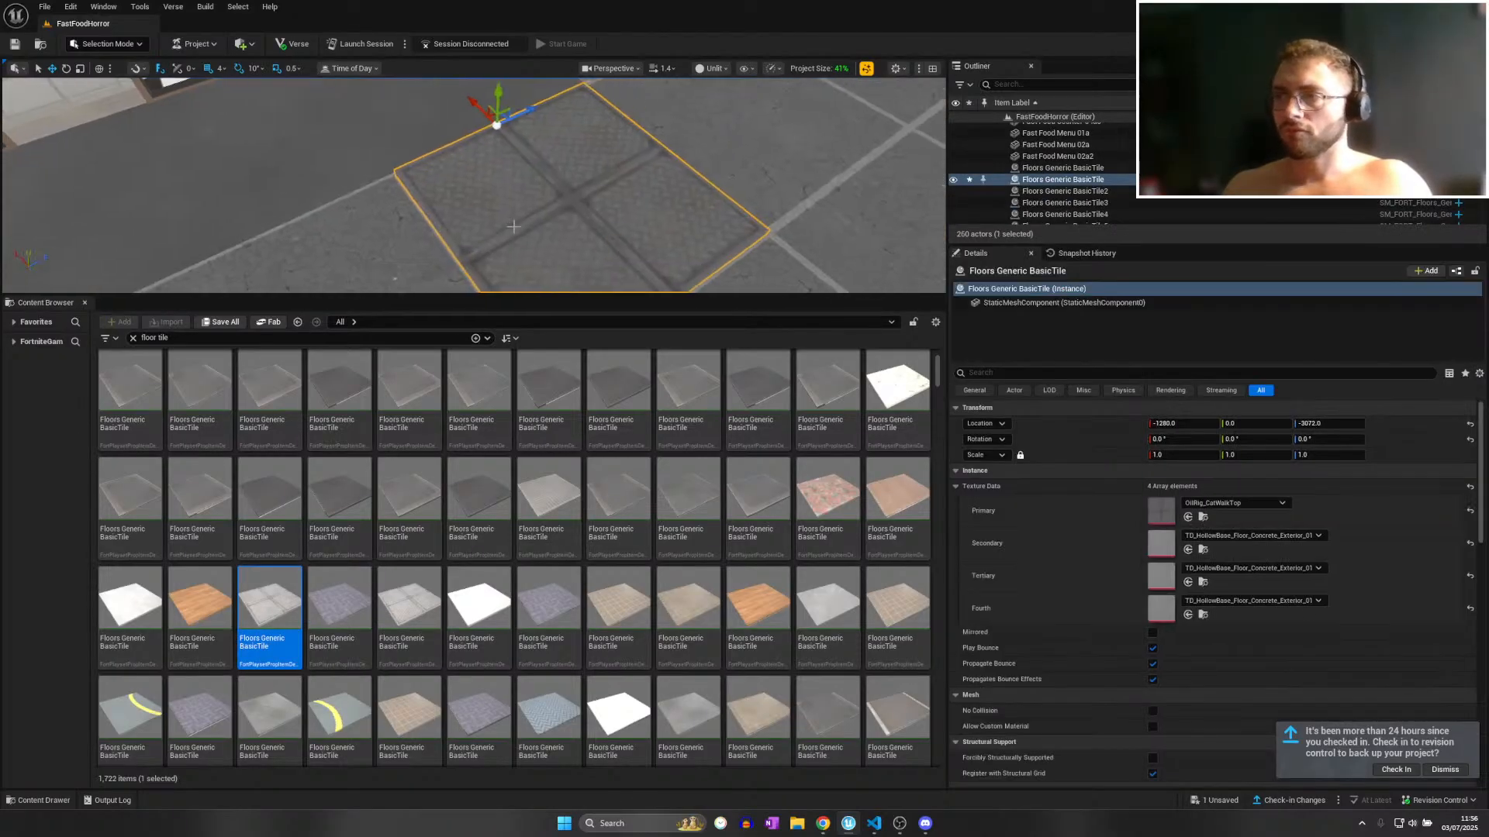
{"action": "scroll", "coordinate": [514, 226], "scroll_direction": "up", "scroll_amount": 5}
{"action": "scroll", "coordinate": [514, 226], "scroll_direction": "down", "scroll_amount": 4}
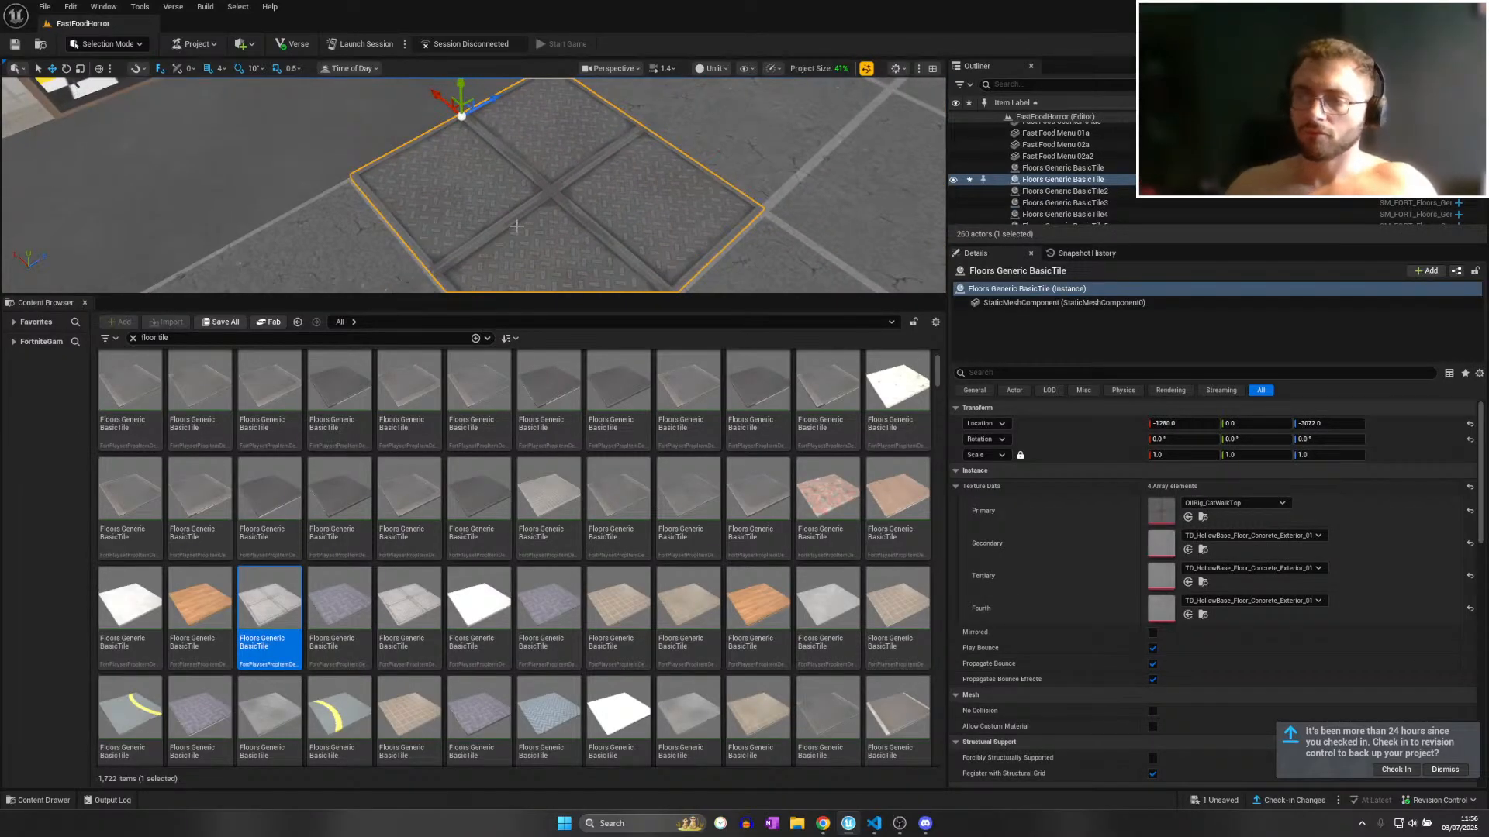
{"action": "key", "text": "Delete"}
Browse the floor tile assets for a suitable outdoor ground tile and inspect the plank tile beside the entrance.
{"action": "scroll", "coordinate": [607, 416], "scroll_direction": "down", "scroll_amount": 3}
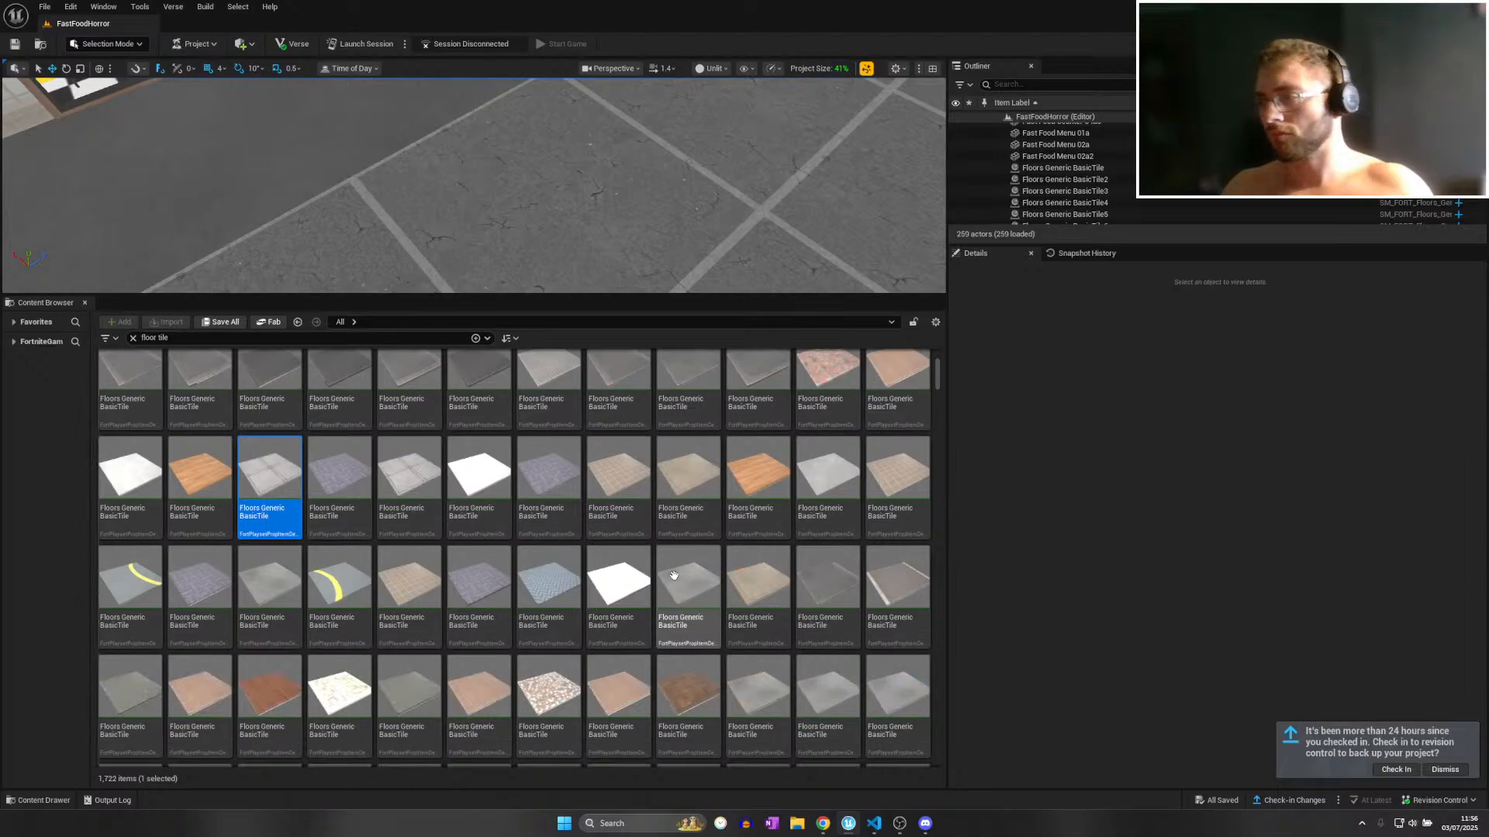
{"action": "scroll", "coordinate": [786, 554], "scroll_direction": "down", "scroll_amount": 5}
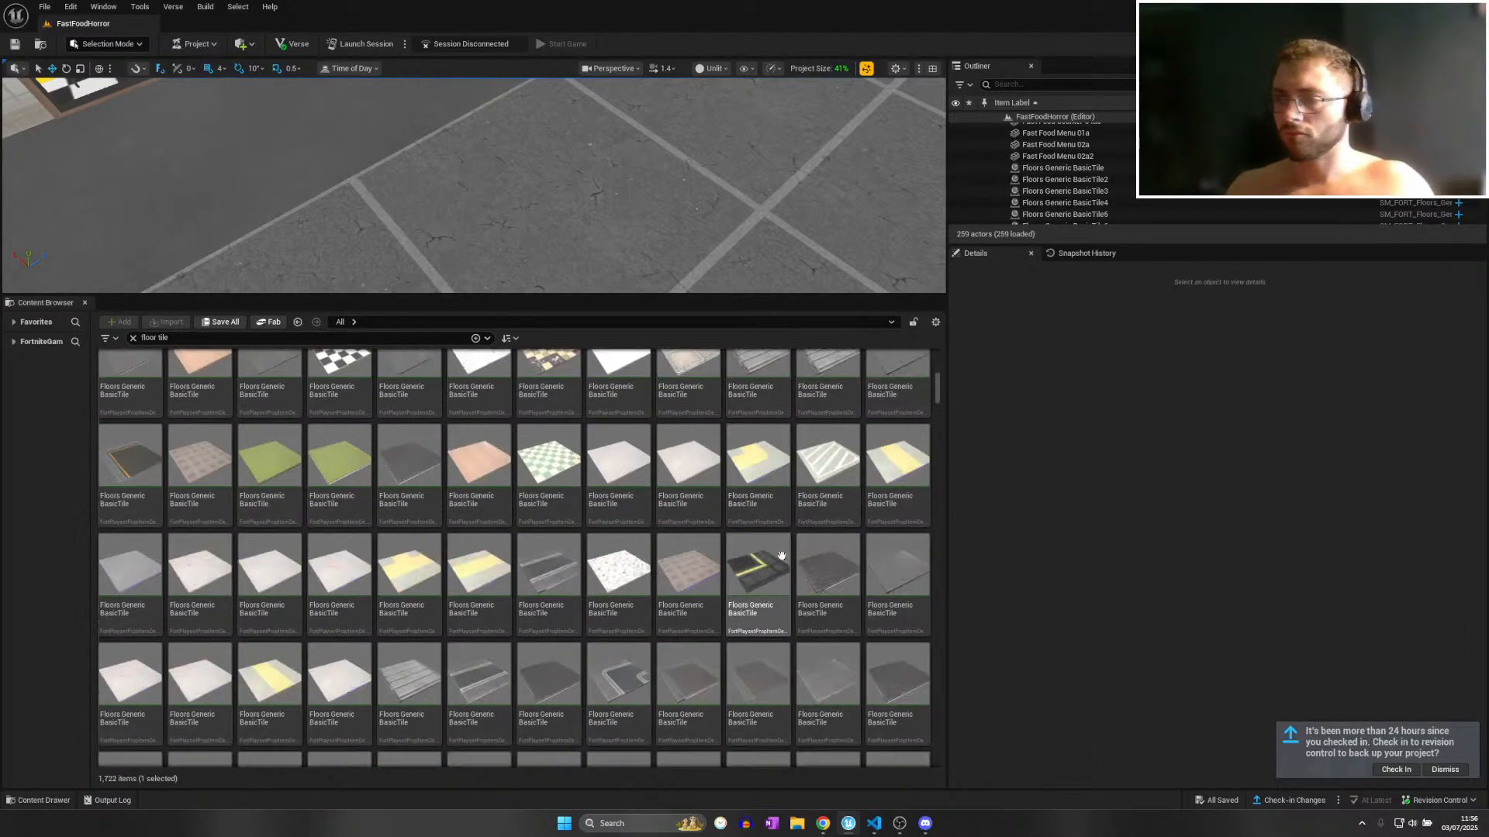
{"action": "scroll", "coordinate": [902, 483], "scroll_direction": "down", "scroll_amount": 6}
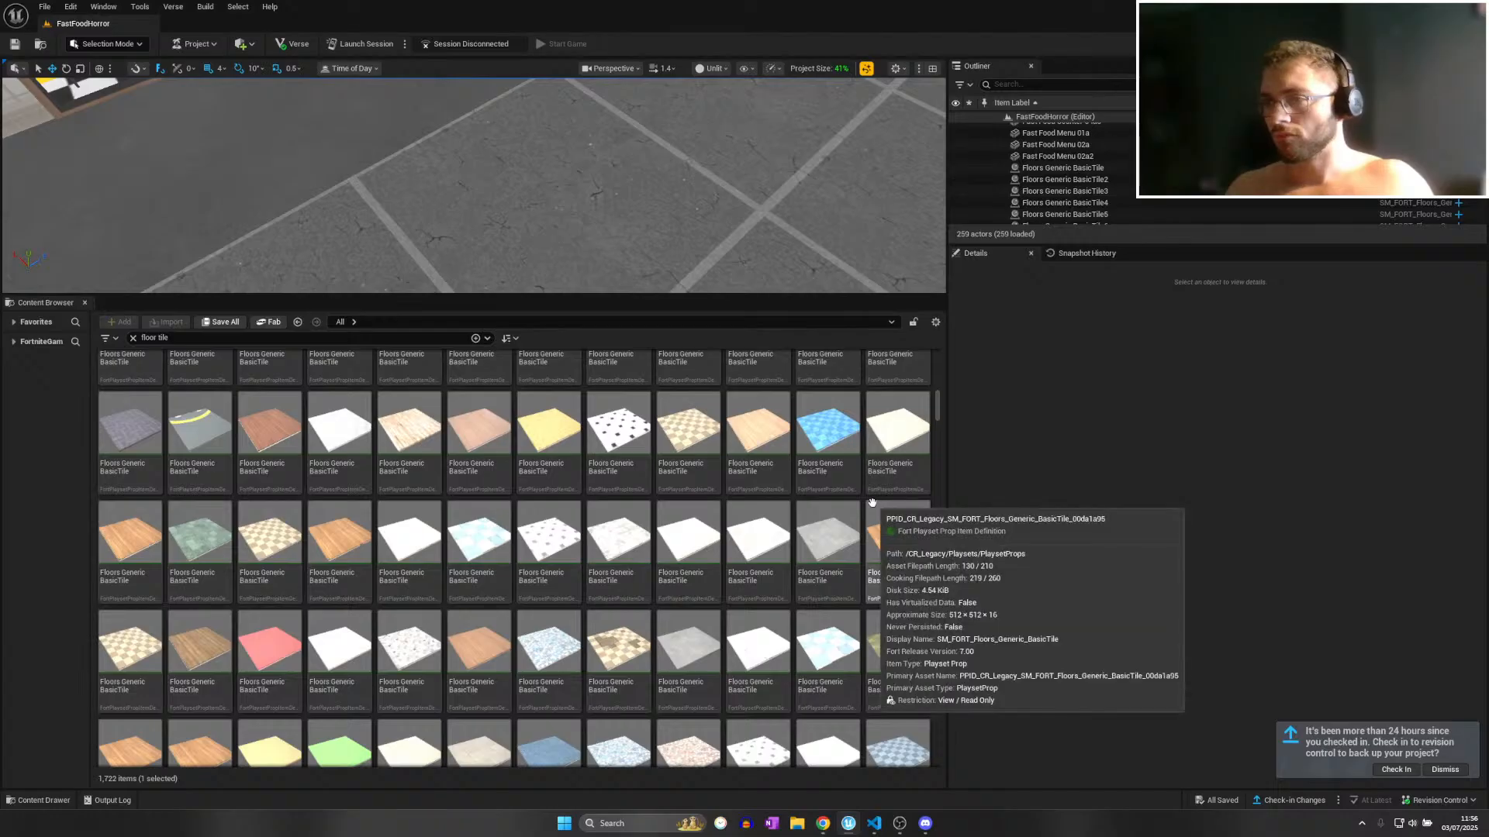
{"action": "scroll", "coordinate": [865, 501], "scroll_direction": "down", "scroll_amount": 3}
{"action": "scroll", "coordinate": [876, 473], "scroll_direction": "down", "scroll_amount": 1}
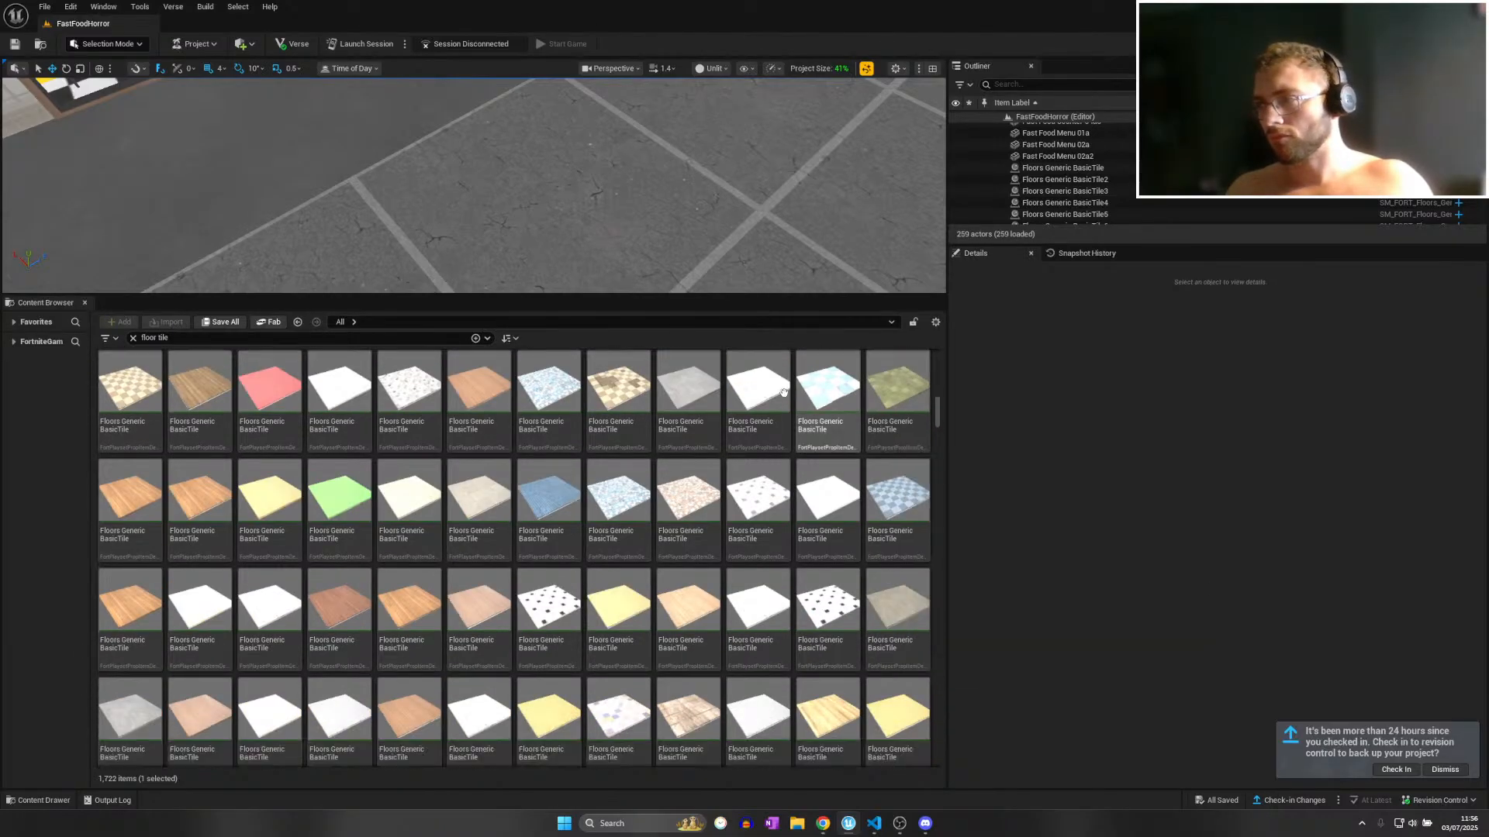
{"action": "mouse_move", "coordinate": [643, 201]}
{"action": "right_mouse_down"}
{"action": "mouse_move", "coordinate": [628, 132]}
{"action": "mouse_move", "coordinate": [636, 210]}
{"action": "right_mouse_up"}
{"action": "key", "text": "w"}
{"action": "scroll", "coordinate": [636, 201], "scroll_direction": "down", "scroll_amount": 2}
{"action": "mouse_move", "coordinate": [482, 209]}
{"action": "right_mouse_down"}
{"action": "mouse_move", "coordinate": [454, 207]}
{"action": "mouse_move", "coordinate": [481, 208]}
{"action": "right_mouse_up"}
{"action": "left_click", "coordinate": [482, 209]}
{"action": "scroll", "coordinate": [481, 208], "scroll_direction": "down", "scroll_amount": 3}
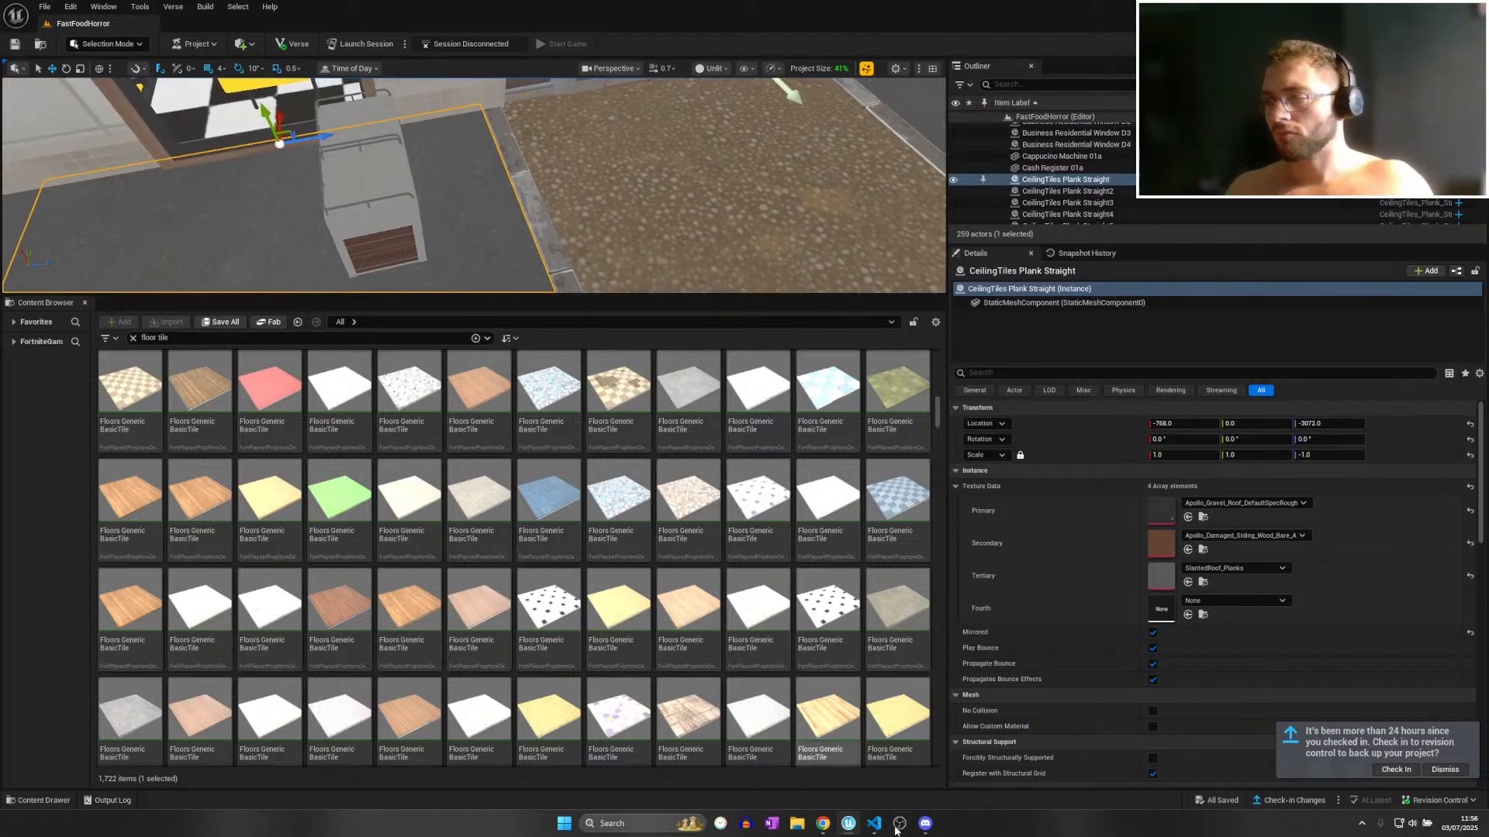
Switch to Chrome to check the drive-through reference images, and return to the level editor.
{"action": "mouse_move", "coordinate": [823, 822]}
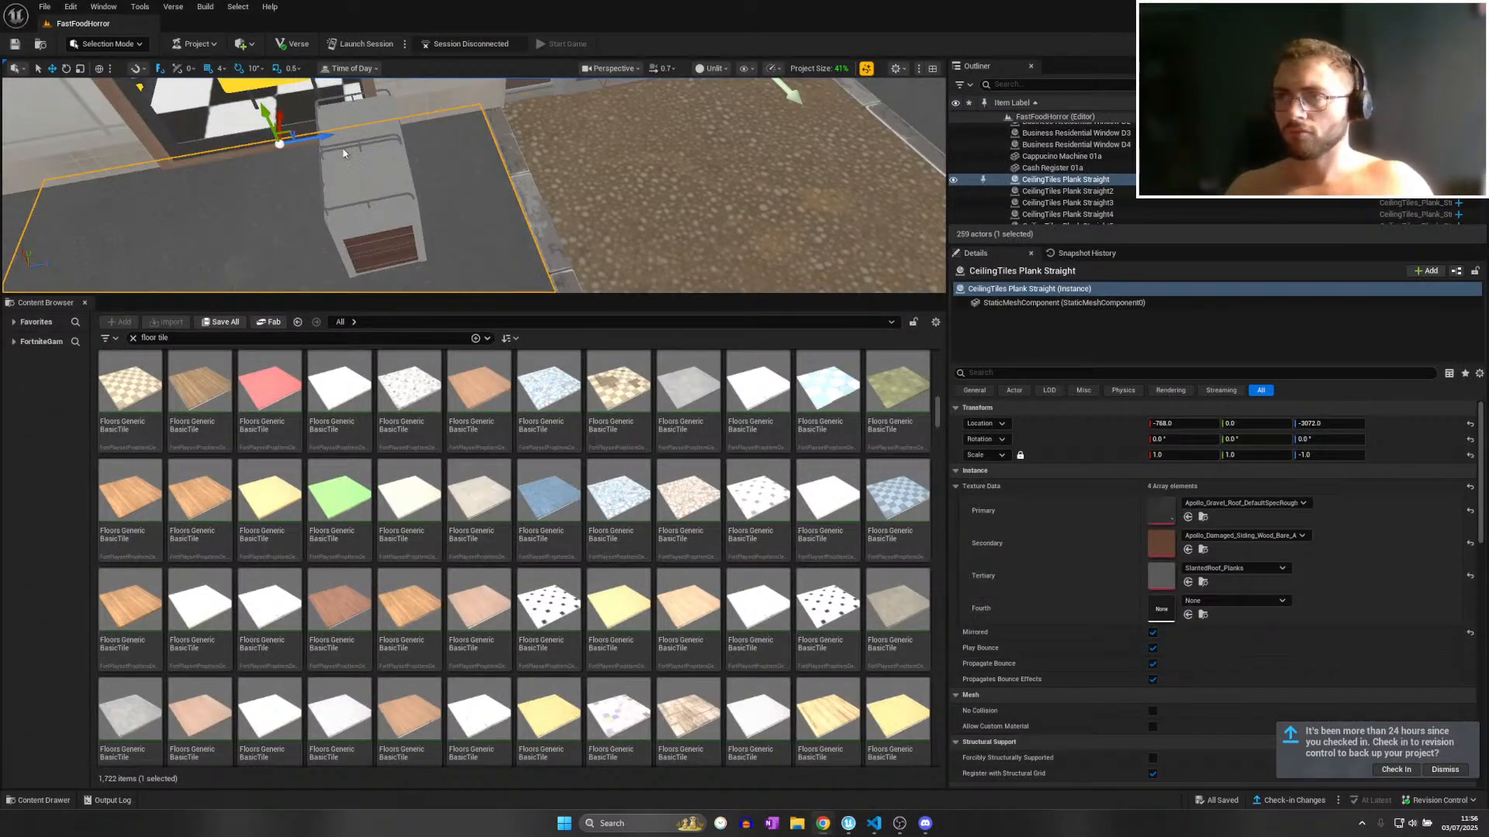
{"action": "left_click", "coordinate": [854, 777]}
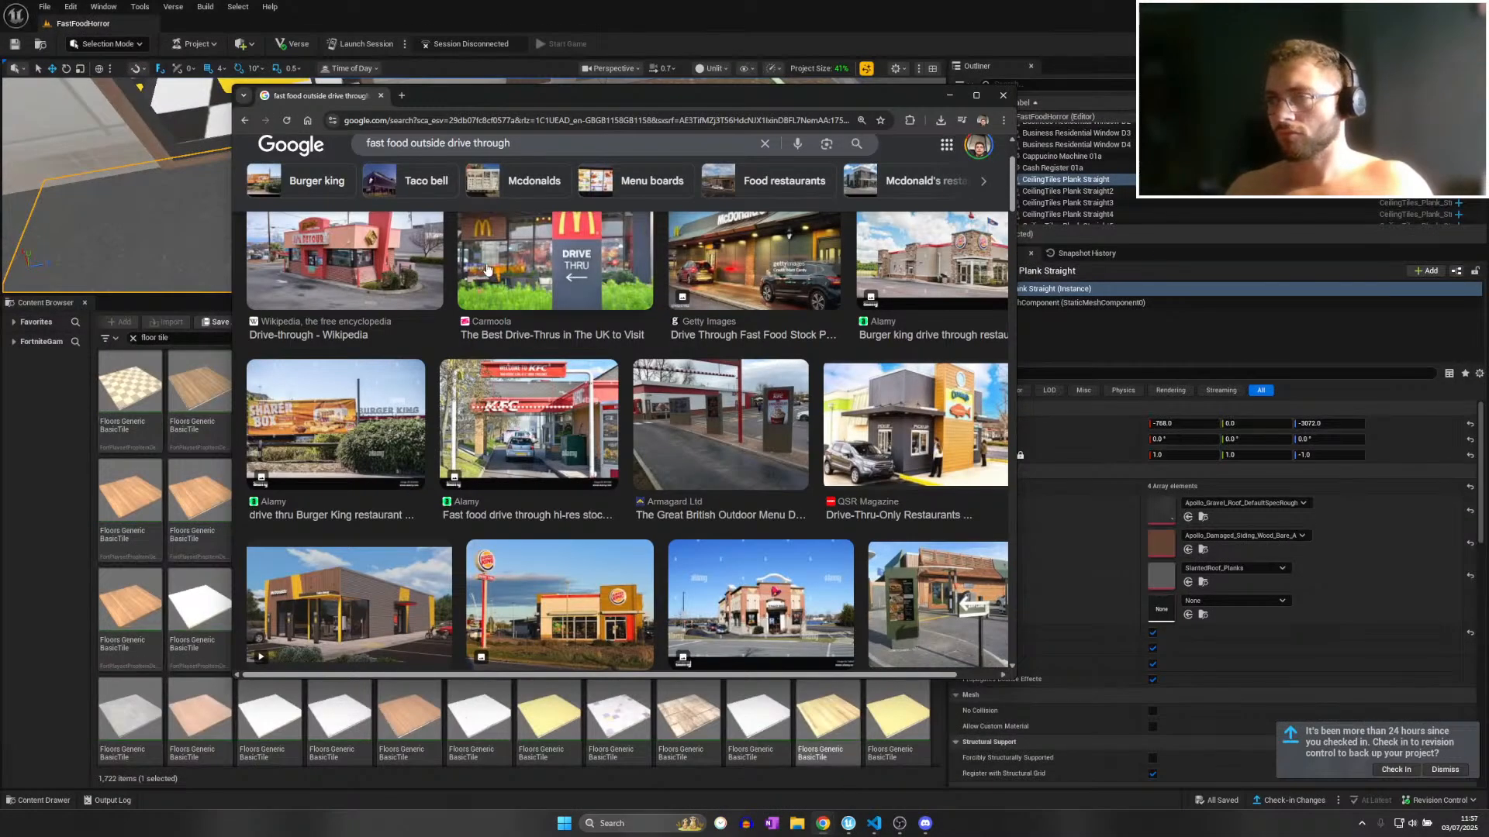
{"action": "left_click", "coordinate": [33, 412]}
Search the project content for "hlod", open the default HLOD layer to examine its mesh merge settings, and close it.
{"action": "left_click", "coordinate": [175, 340]}
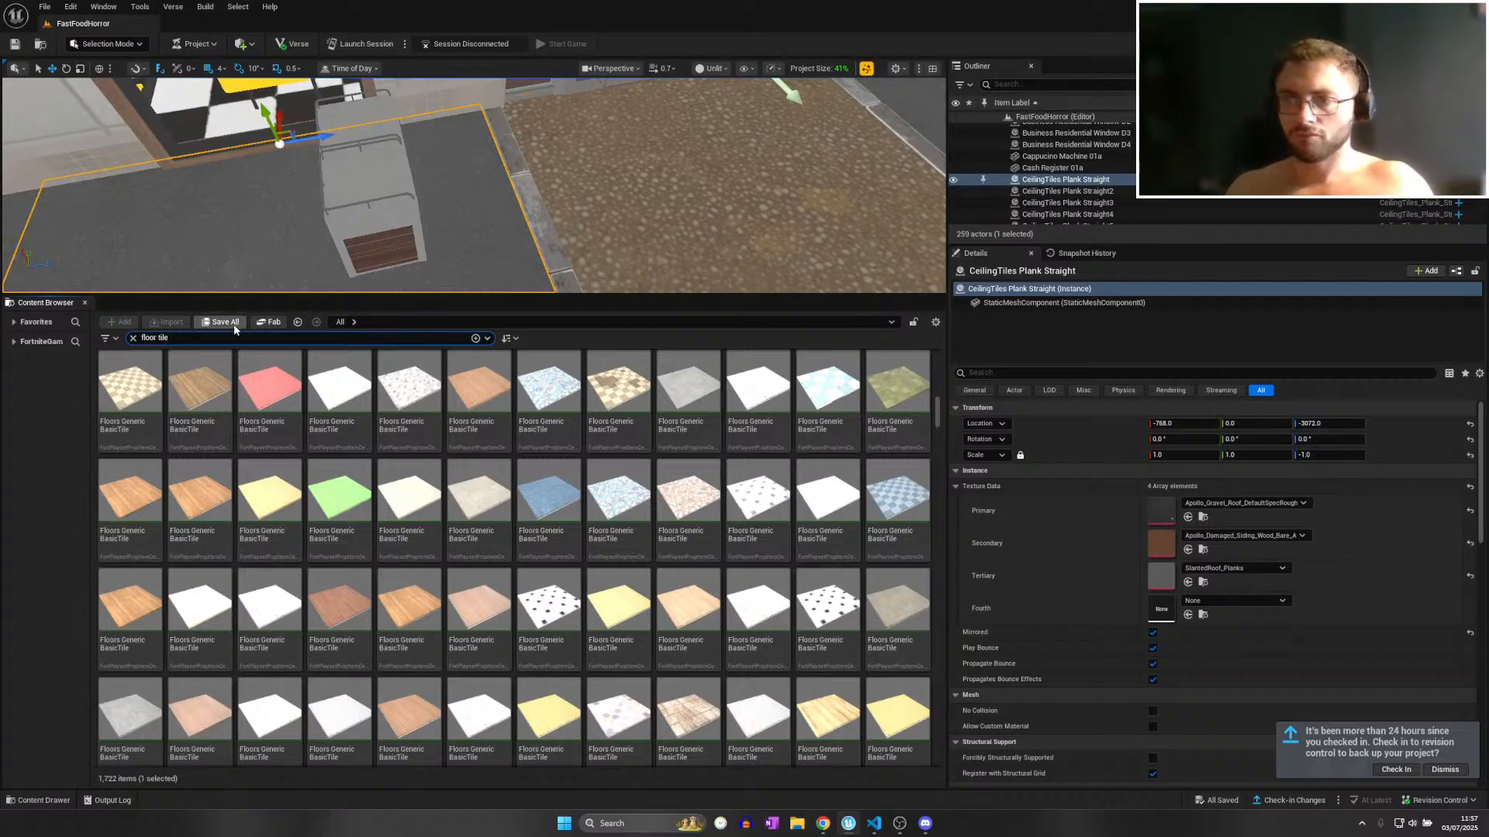
{"action": "type", "text": "h"}
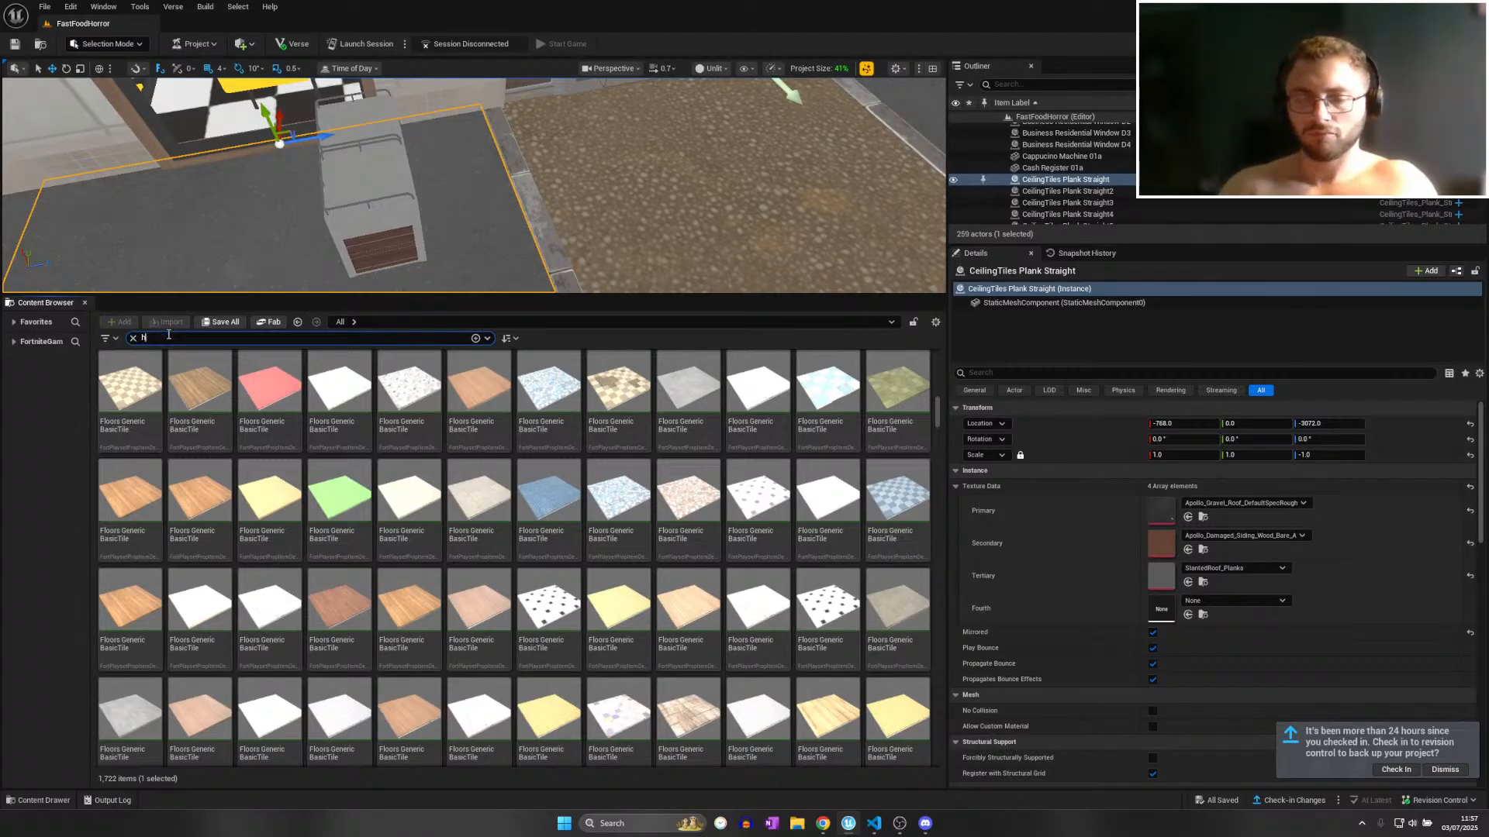
{"action": "type", "text": "lod"}
{"action": "left_click", "coordinate": [143, 390]}
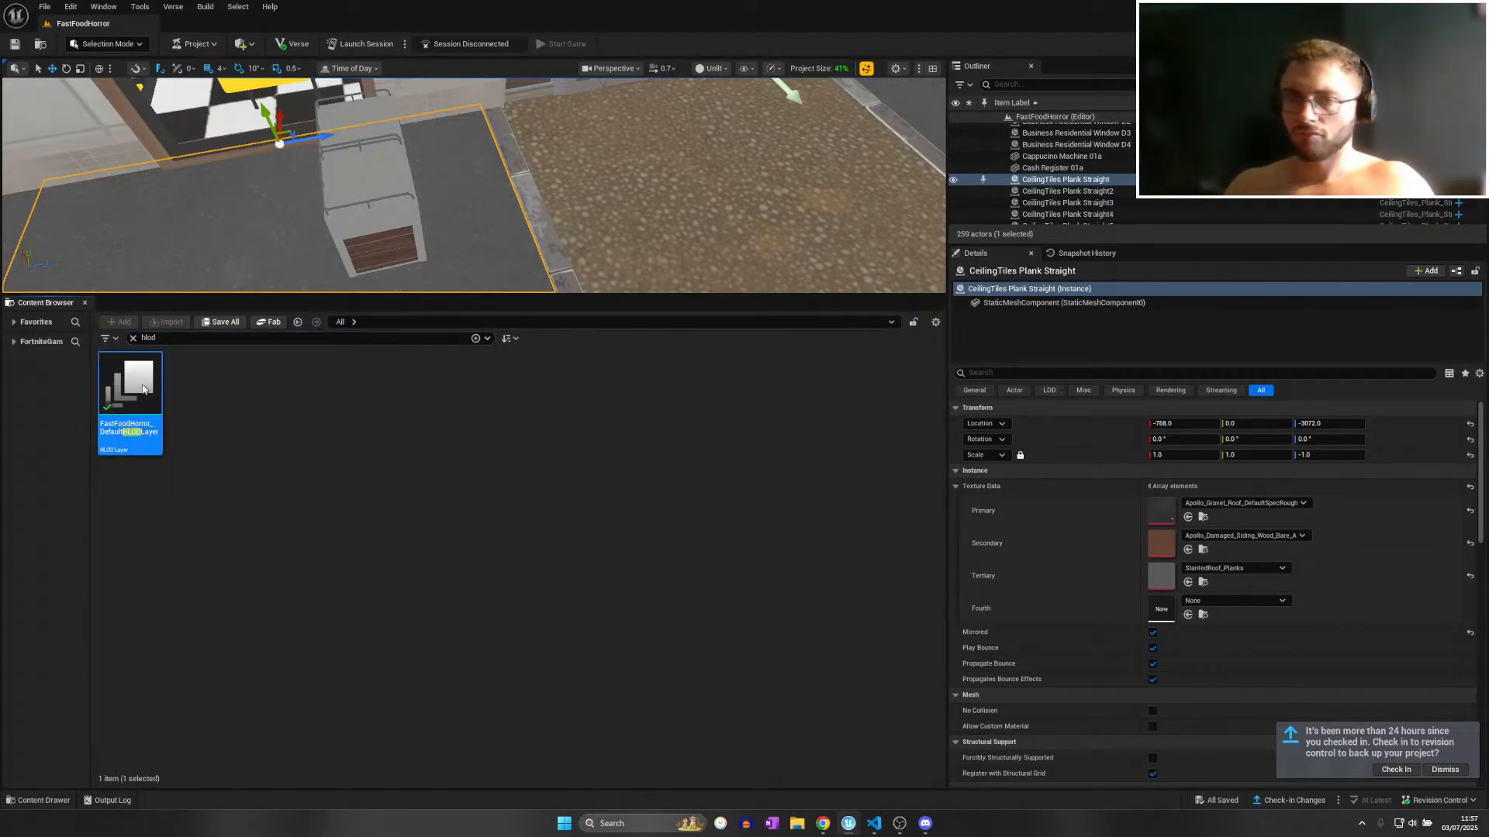
{"action": "double_click", "coordinate": [143, 390]}
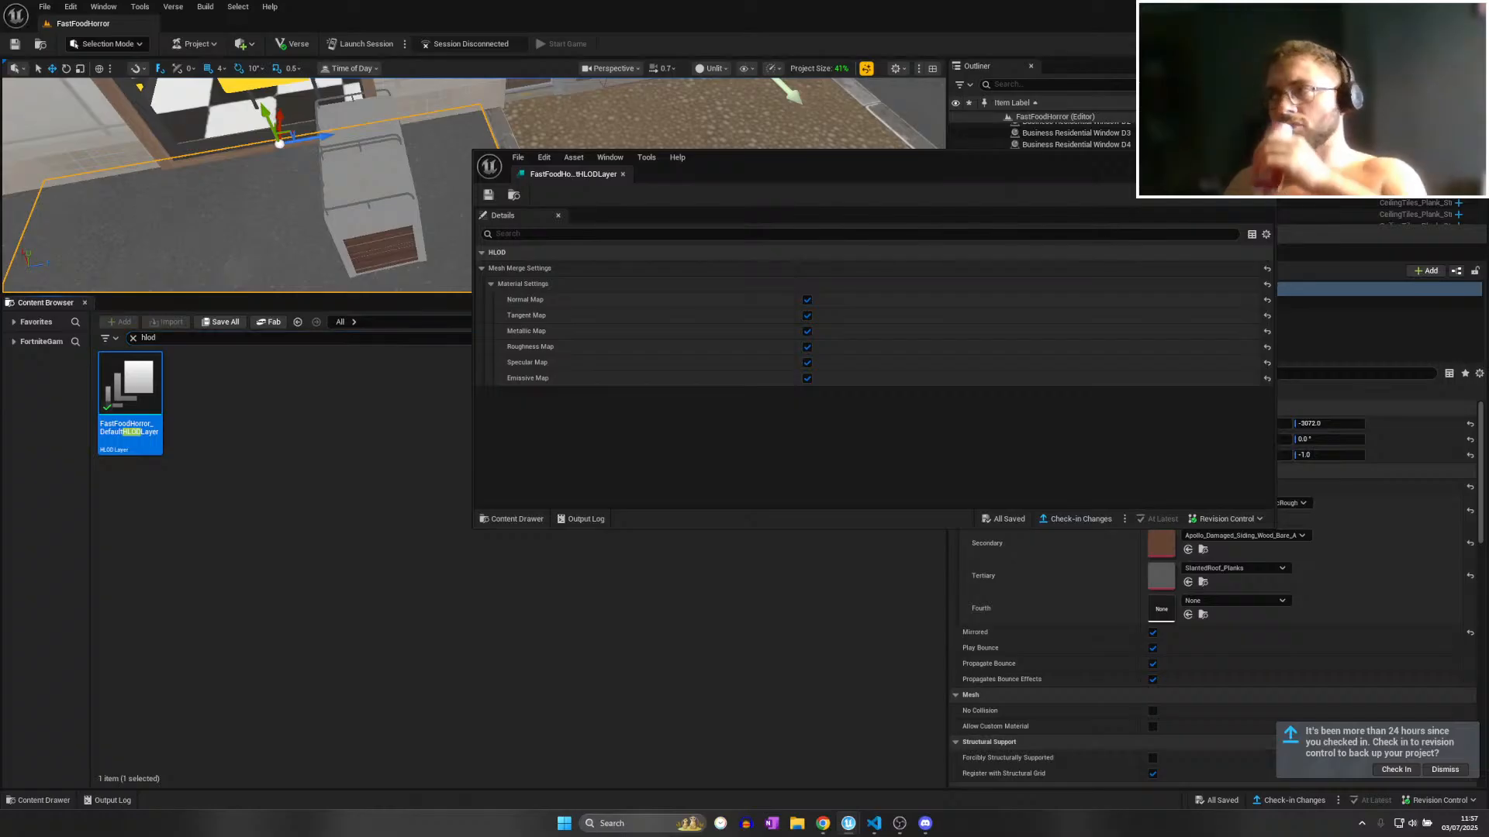
{"action": "left_click", "coordinate": [1263, 157]}
{"action": "left_click", "coordinate": [44, 7]}
{"action": "left_click", "coordinate": [69, 152]}
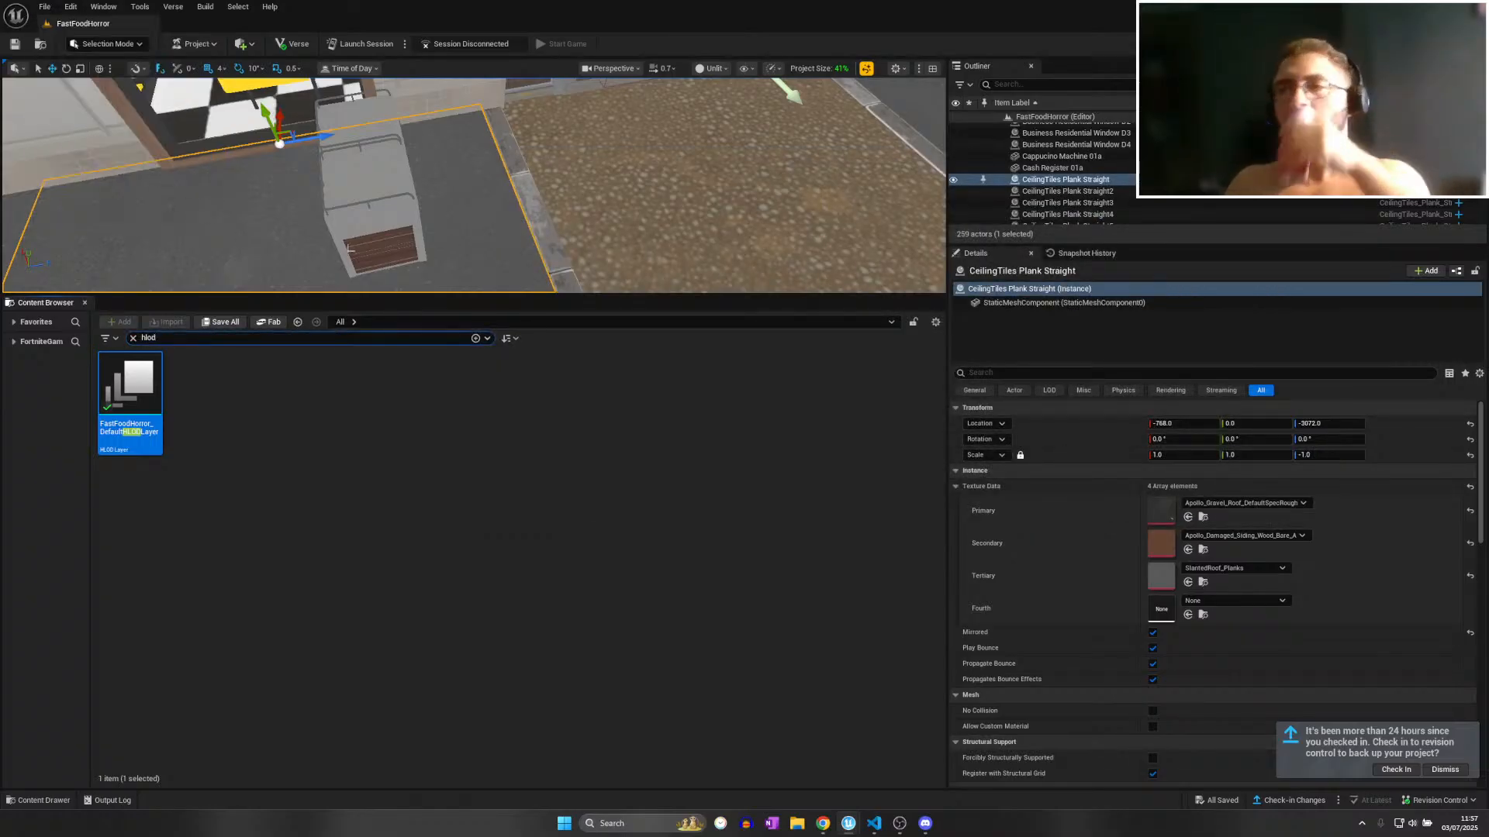
View the building's entrance and bring the "fast food outside drive through" image results back up in Chrome.
{"action": "mouse_move", "coordinate": [475, 186]}
{"action": "right_mouse_down"}
{"action": "mouse_move", "coordinate": [465, 151]}
{"action": "mouse_move", "coordinate": [485, 117]}
{"action": "mouse_move", "coordinate": [507, 118]}
{"action": "mouse_move", "coordinate": [450, 159]}
{"action": "mouse_move", "coordinate": [459, 172]}
{"action": "right_mouse_up"}
{"action": "mouse_move", "coordinate": [826, 818]}
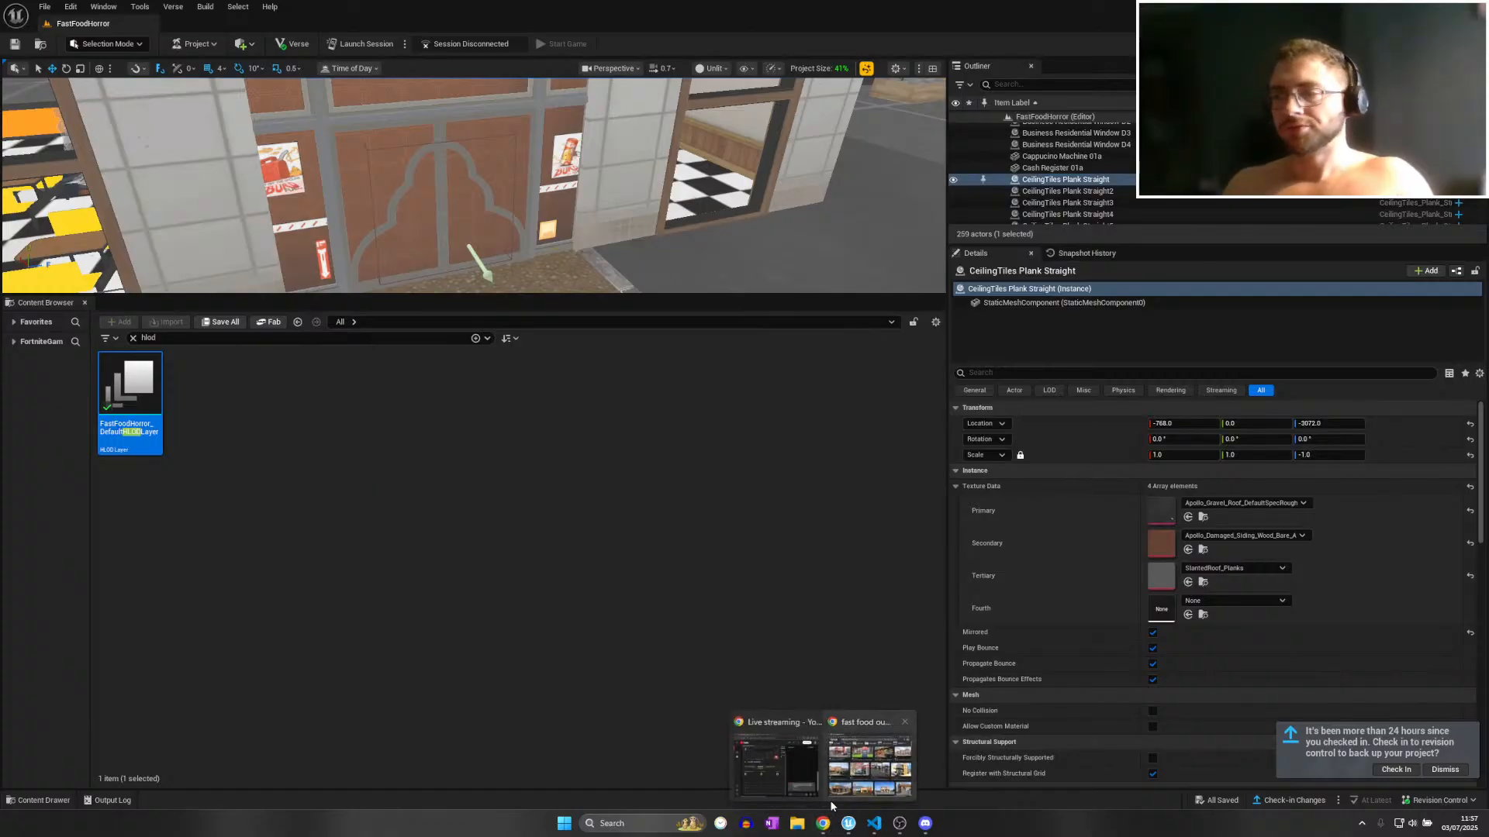
{"action": "left_click", "coordinate": [853, 767]}
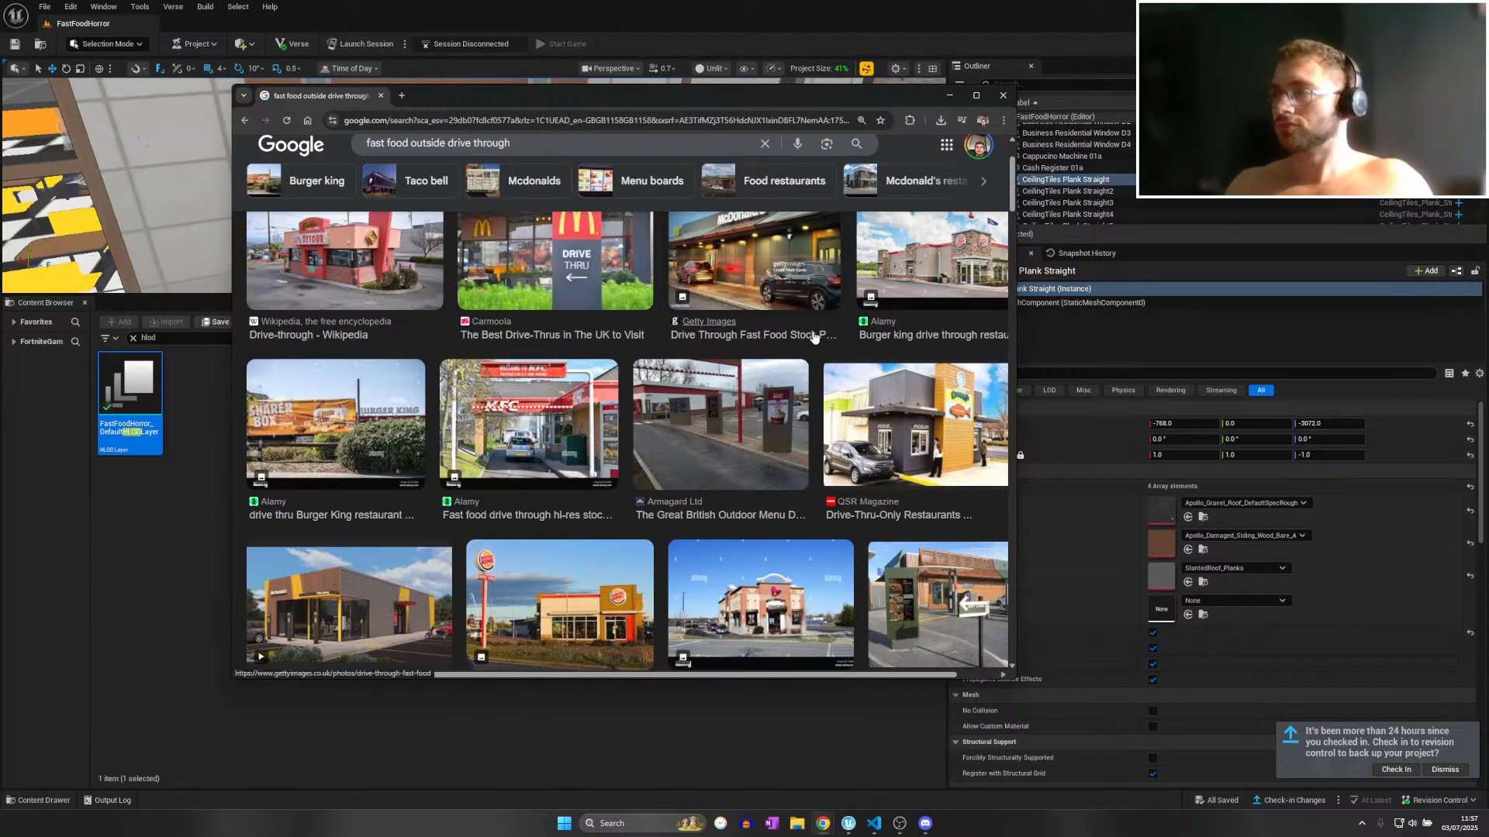
Return to the level editor, search the content for "crossing" and "race", and browse the results for a road piece.
{"action": "left_click", "coordinate": [949, 96]}
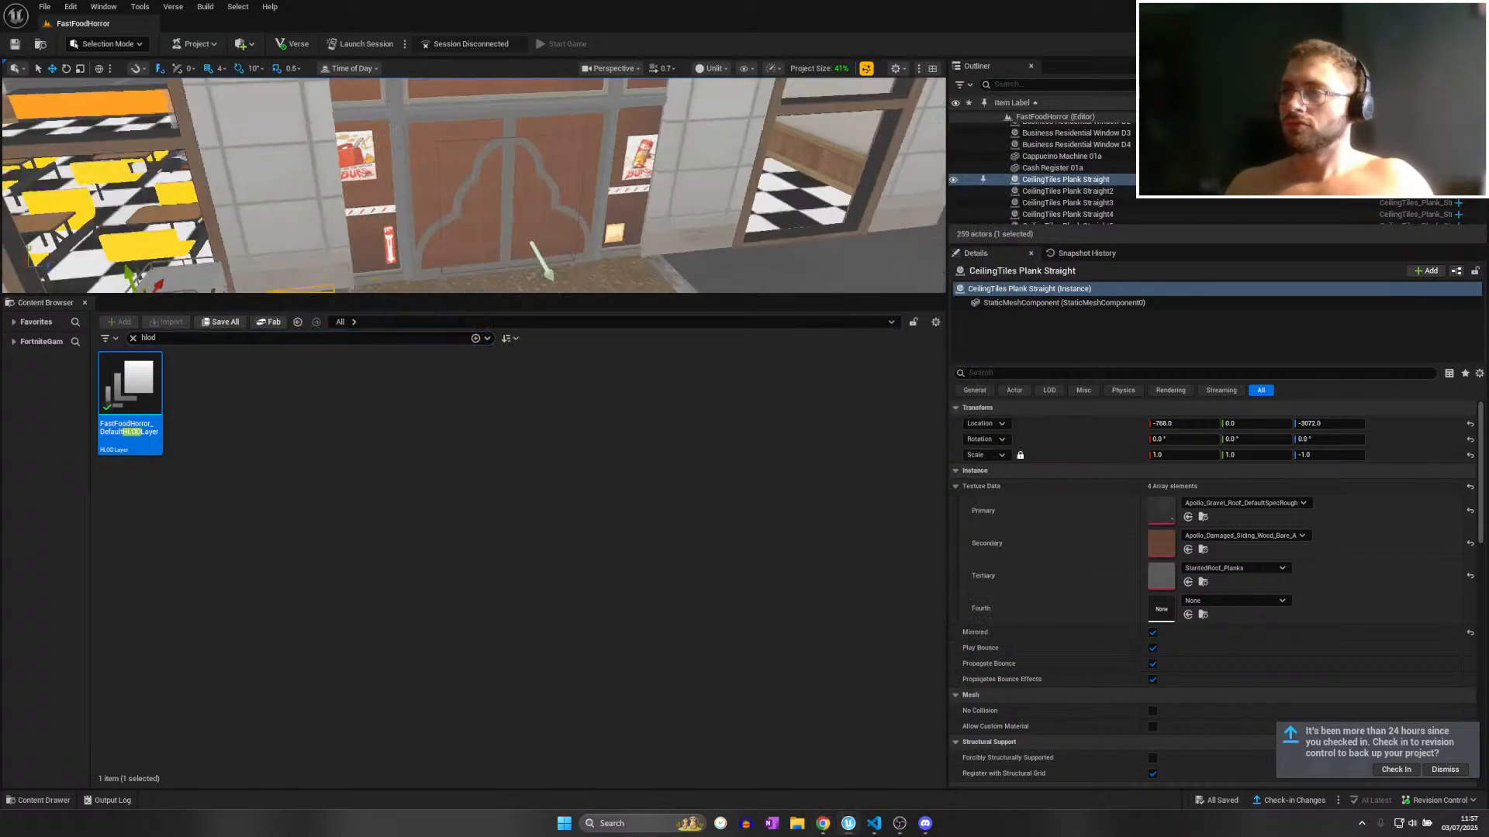
{"action": "scroll", "coordinate": [475, 186], "scroll_direction": "up", "scroll_amount": 1}
{"action": "mouse_move", "coordinate": [475, 187]}
{"action": "right_mouse_down"}
{"action": "mouse_move", "coordinate": [310, 191]}
{"action": "mouse_move", "coordinate": [387, 155]}
{"action": "mouse_move", "coordinate": [372, 172]}
{"action": "mouse_move", "coordinate": [488, 190]}
{"action": "mouse_move", "coordinate": [395, 186]}
{"action": "mouse_move", "coordinate": [387, 210]}
{"action": "mouse_move", "coordinate": [403, 174]}
{"action": "mouse_move", "coordinate": [403, 203]}
{"action": "mouse_move", "coordinate": [341, 193]}
{"action": "mouse_move", "coordinate": [426, 202]}
{"action": "mouse_move", "coordinate": [291, 214]}
{"action": "mouse_move", "coordinate": [471, 193]}
{"action": "right_mouse_up"}
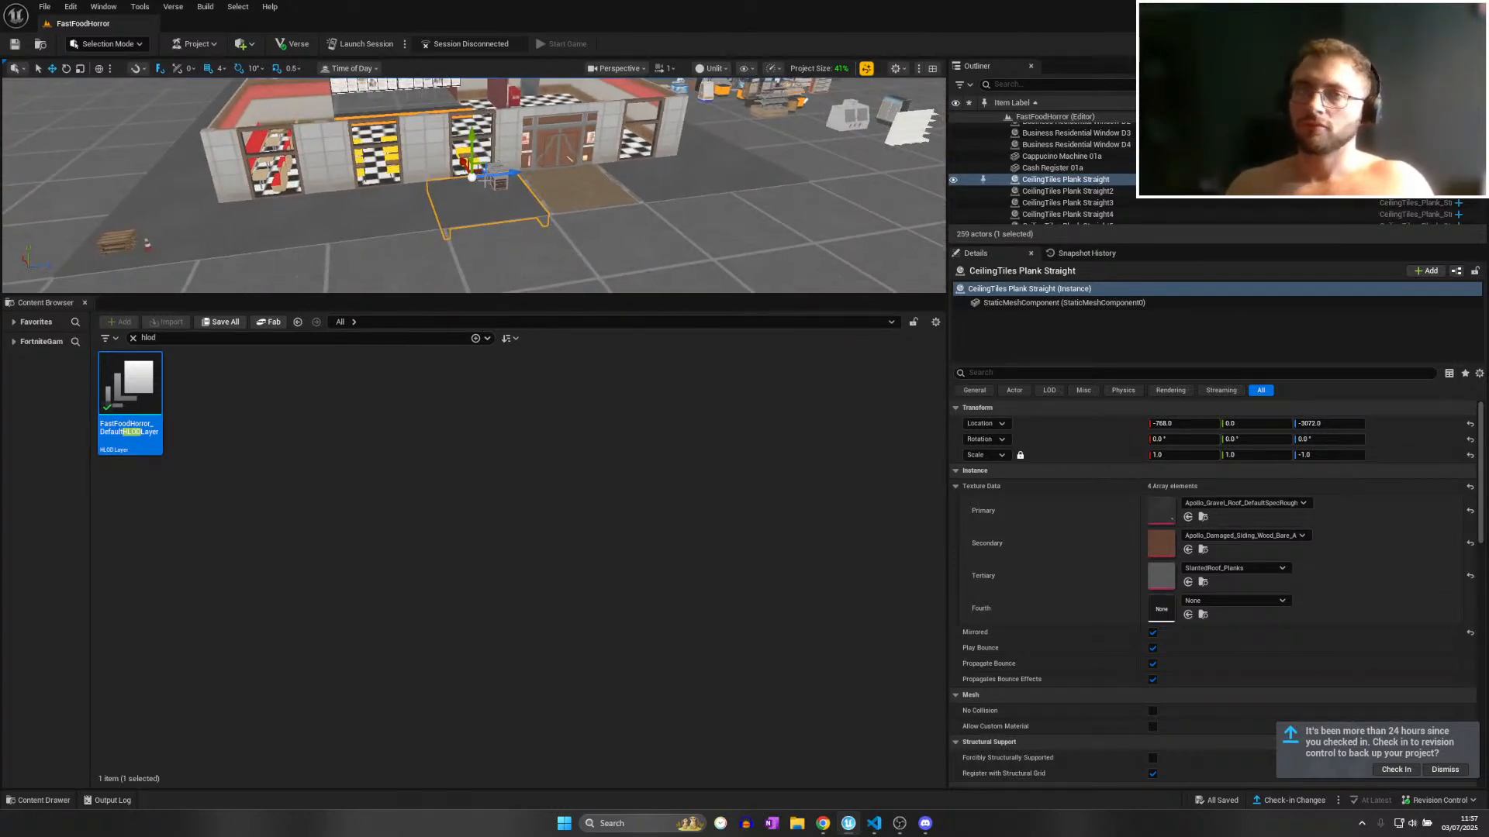
{"action": "left_click", "coordinate": [562, 185]}
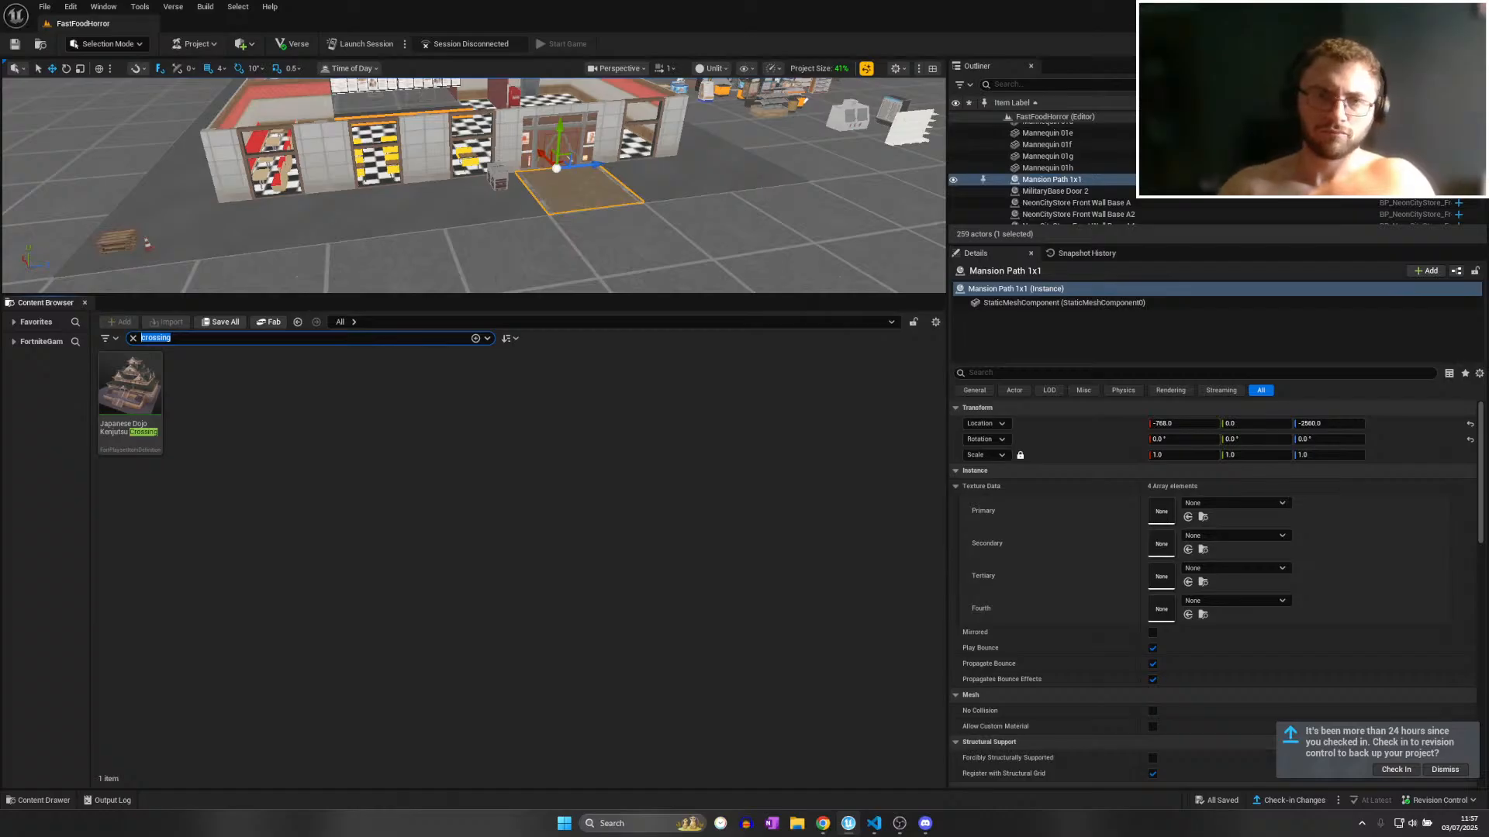
{"action": "type", "text": "e"}
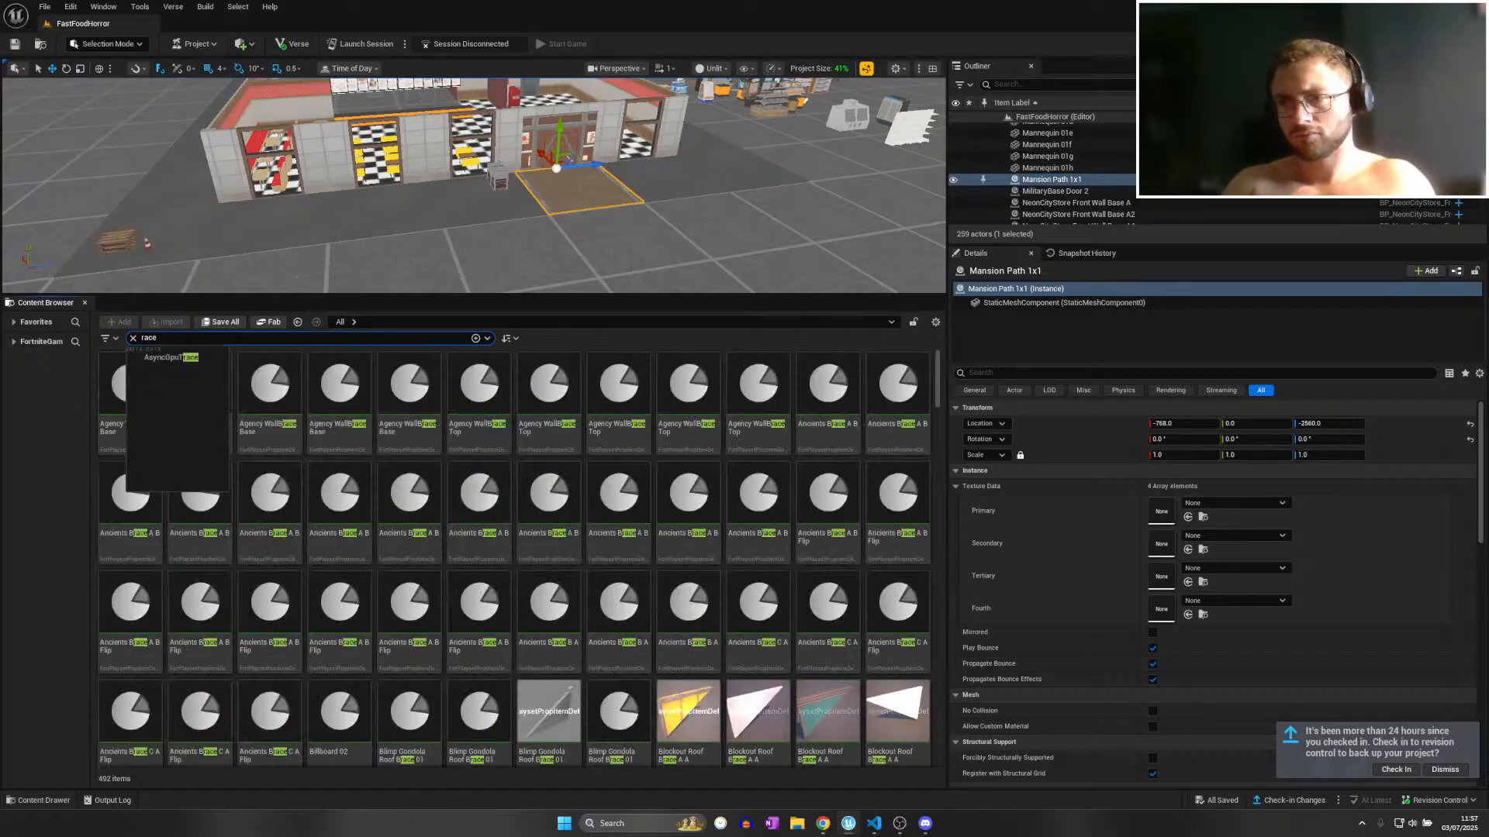
{"action": "scroll", "coordinate": [903, 577], "scroll_direction": "down", "scroll_amount": 1}
{"action": "scroll", "coordinate": [902, 577], "scroll_direction": "down", "scroll_amount": 10}
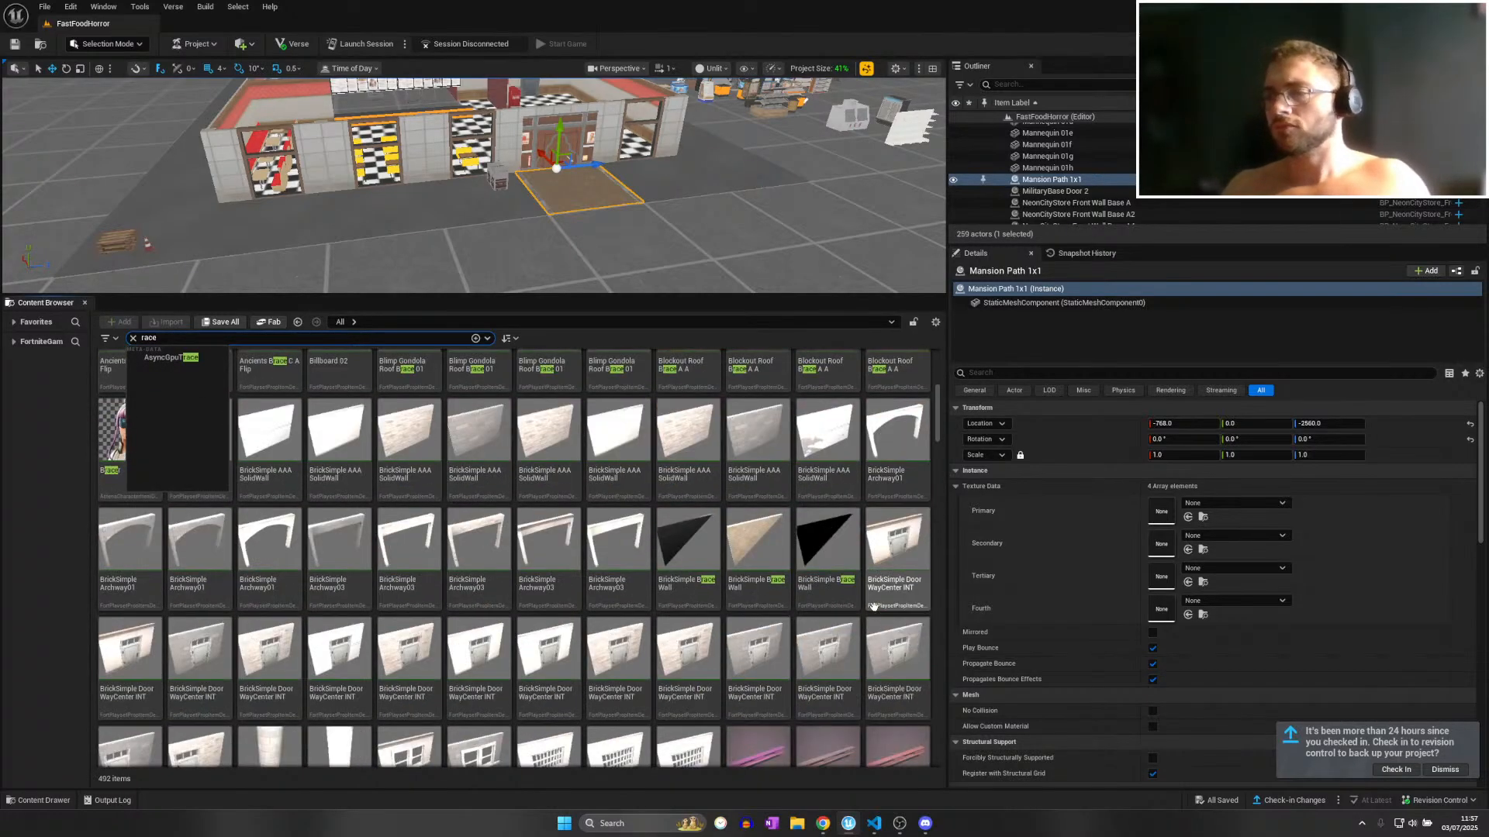
{"action": "left_click_drag", "start_coordinate": [943, 454], "coordinate": [940, 745]}
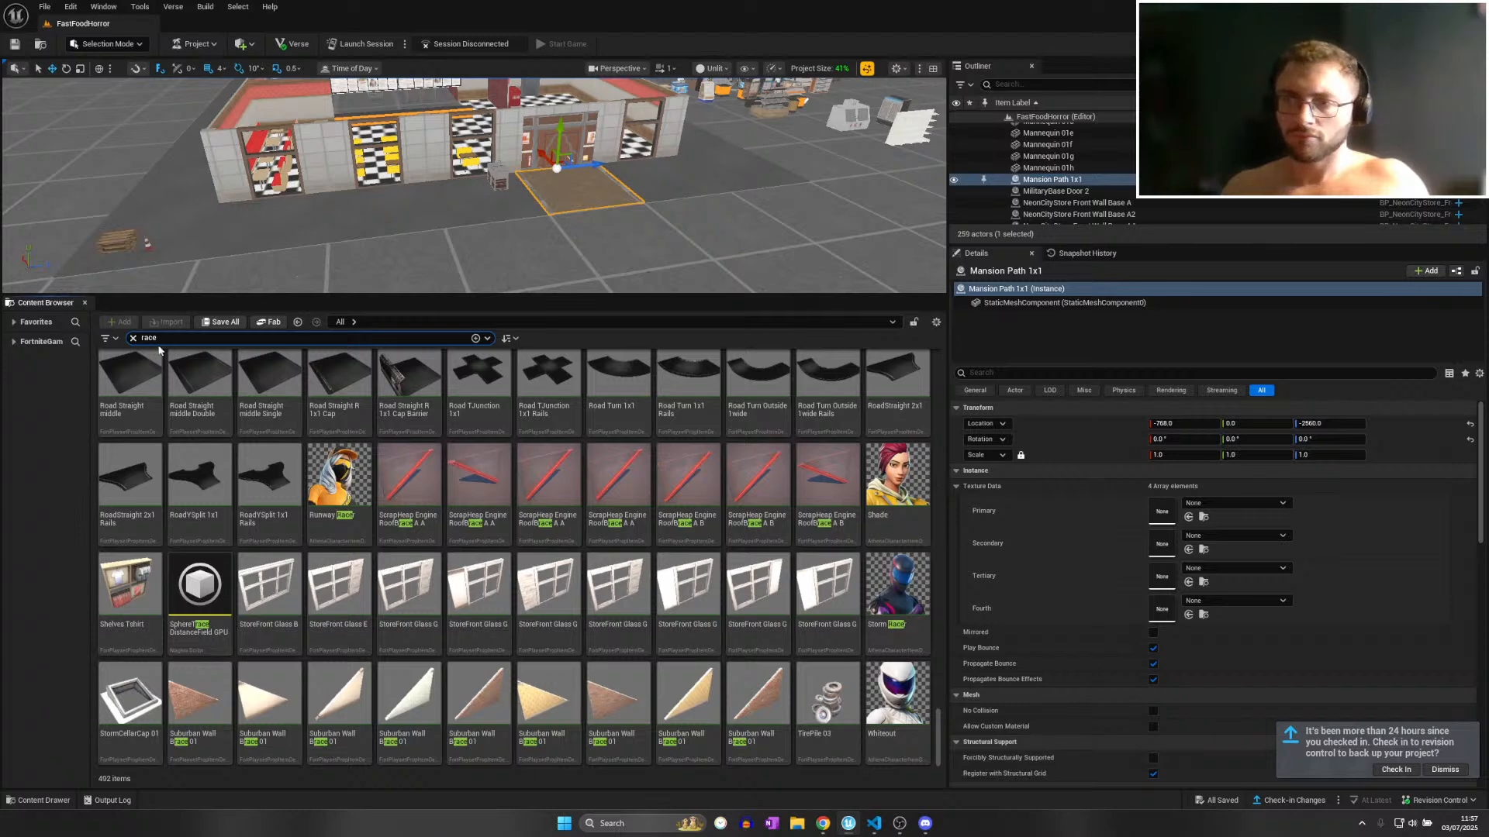
Try out a Road Straight middle Double piece in front of the restaurant, inspect its surface up close, and delete it.
{"action": "left_click_drag", "start_coordinate": [197, 379], "coordinate": [368, 232]}
{"action": "mouse_move", "coordinate": [368, 233]}
{"action": "right_mouse_down"}
{"action": "mouse_move", "coordinate": [380, 256]}
{"action": "mouse_move", "coordinate": [372, 232]}
{"action": "right_mouse_up"}
{"action": "left_click_drag", "start_coordinate": [454, 241], "coordinate": [39, 224]}
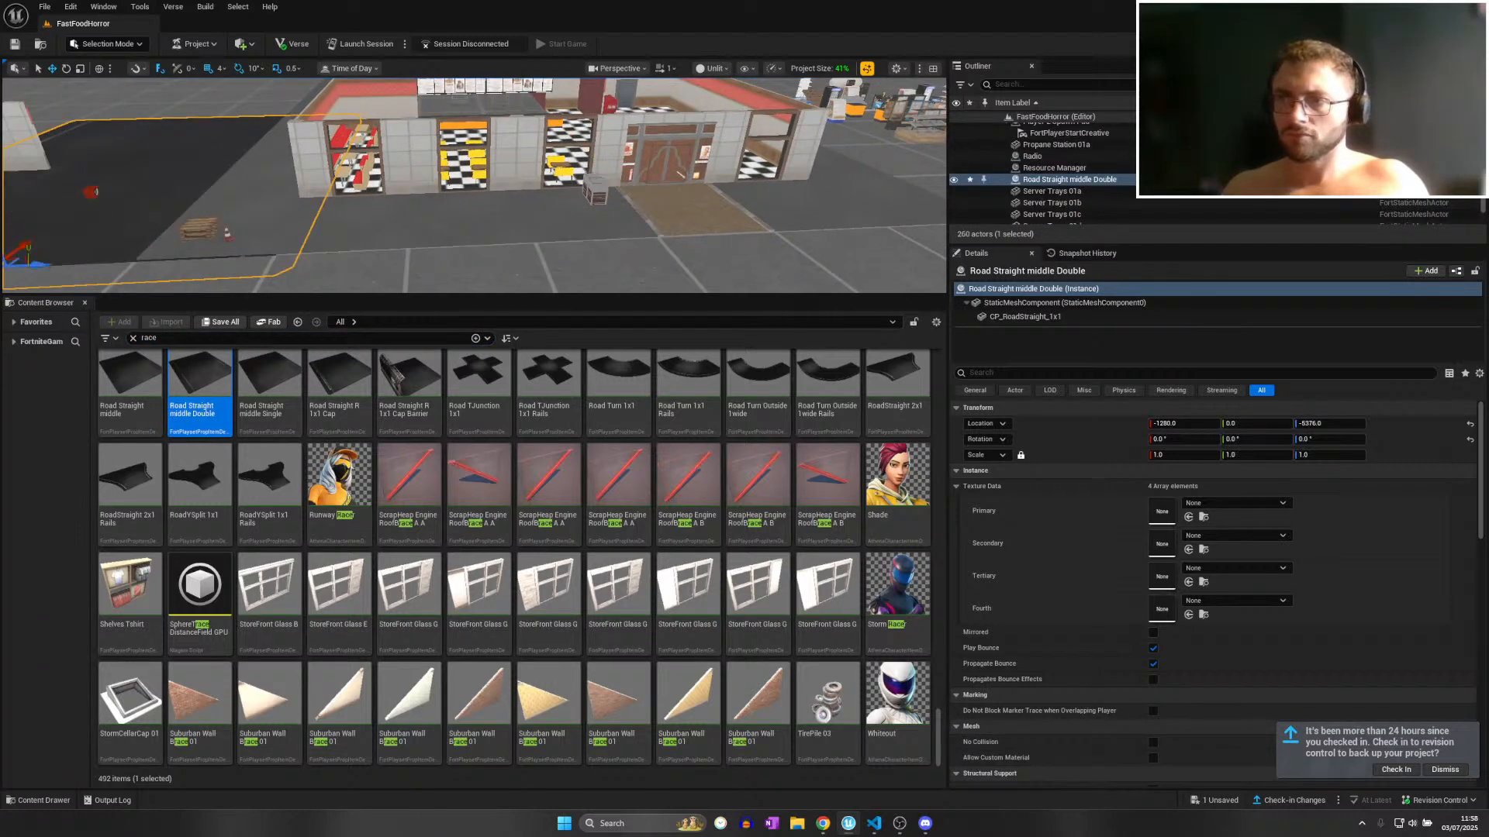
{"action": "key", "text": "w"}
{"action": "right_click_drag", "start_coordinate": [434, 186], "coordinate": [341, 241]}
{"action": "scroll", "coordinate": [341, 202], "scroll_direction": "up", "scroll_amount": 1}
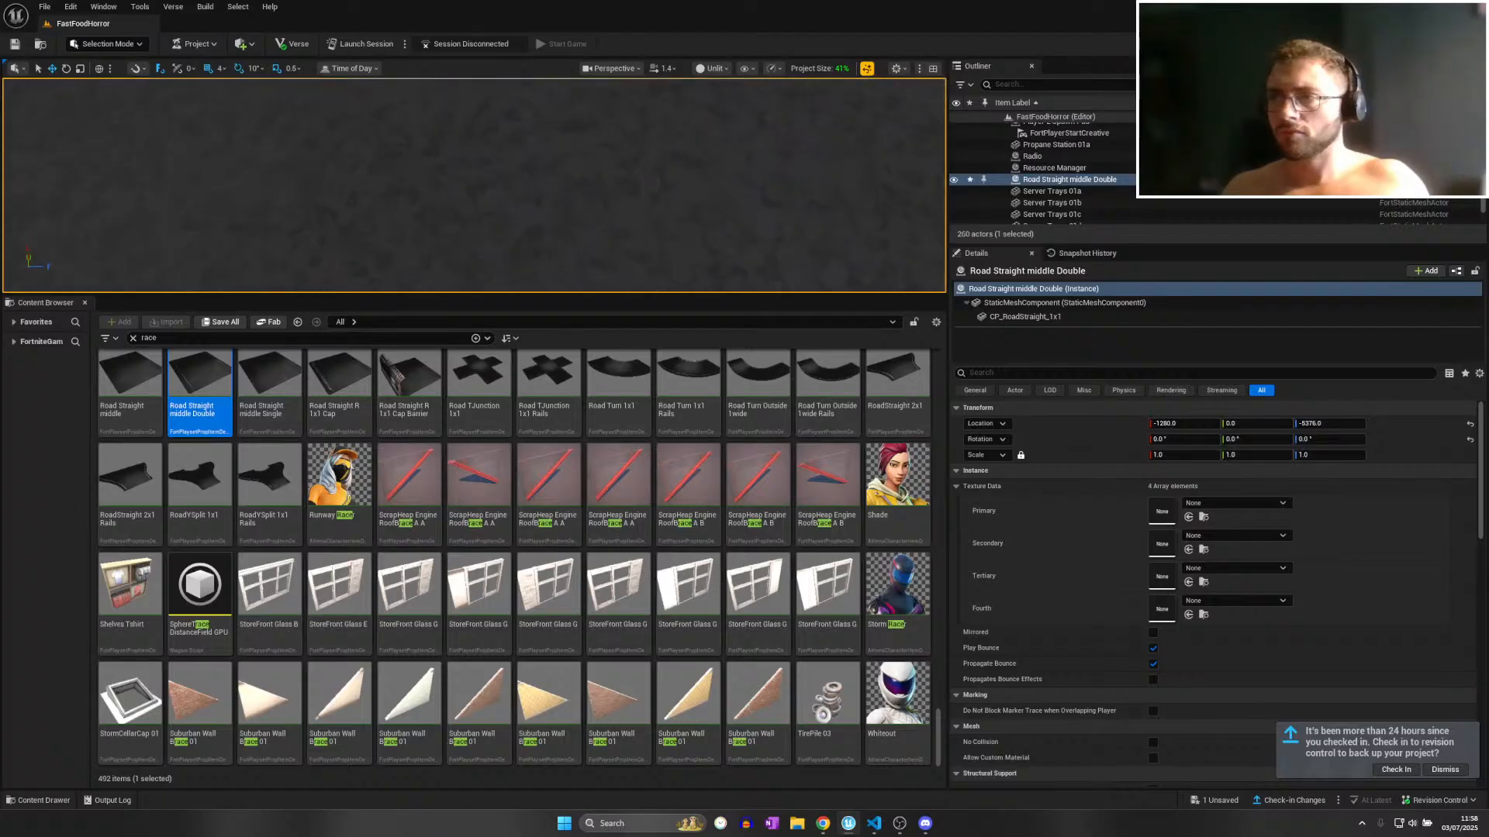
{"action": "key", "text": "Delete"}
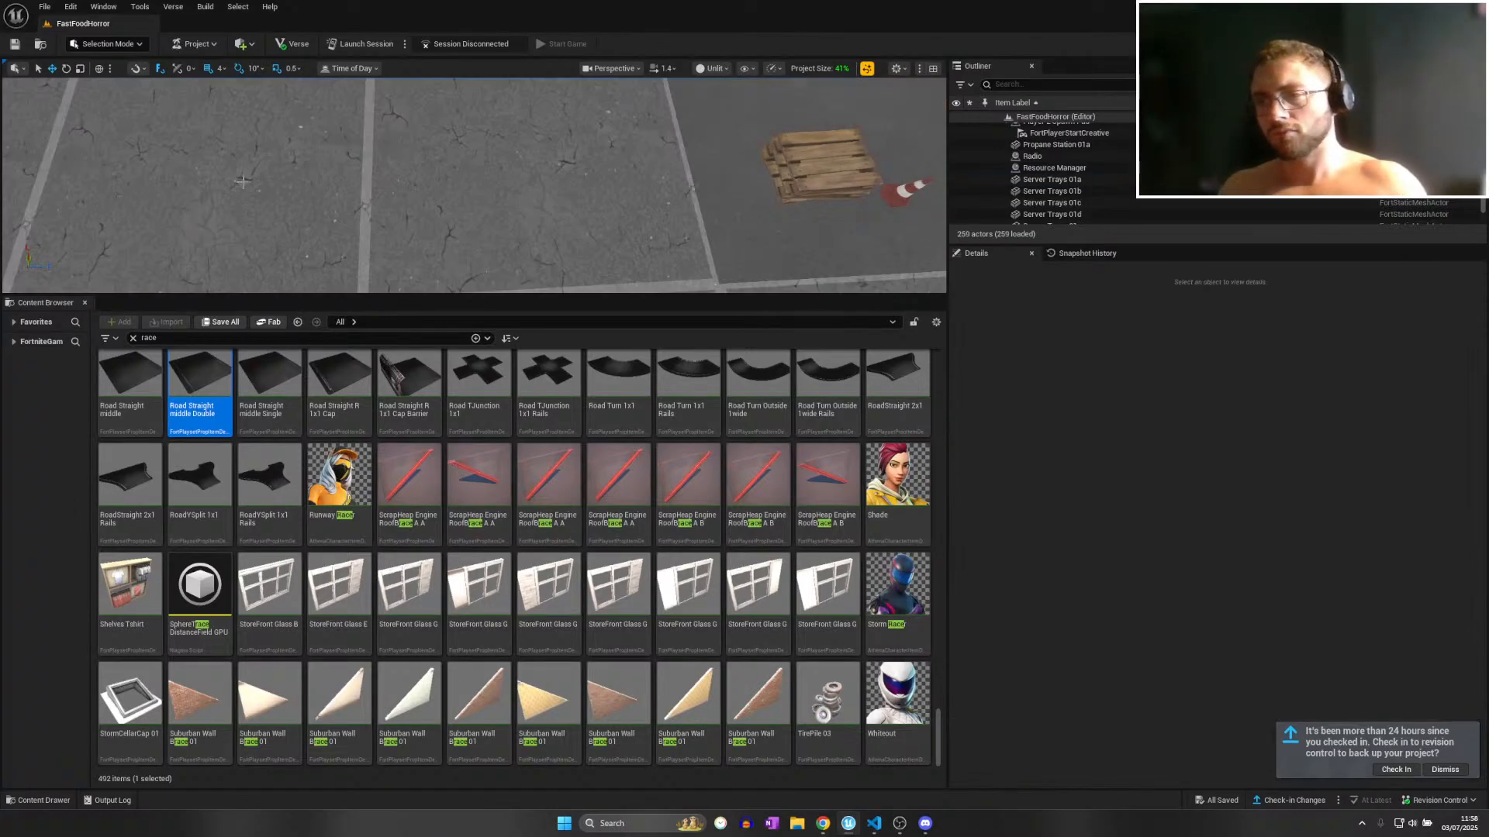
Search the content for "walk" and place an AlleyTown Sidewalk Planter B in front of the restaurant.
{"action": "type", "text": "walk"}
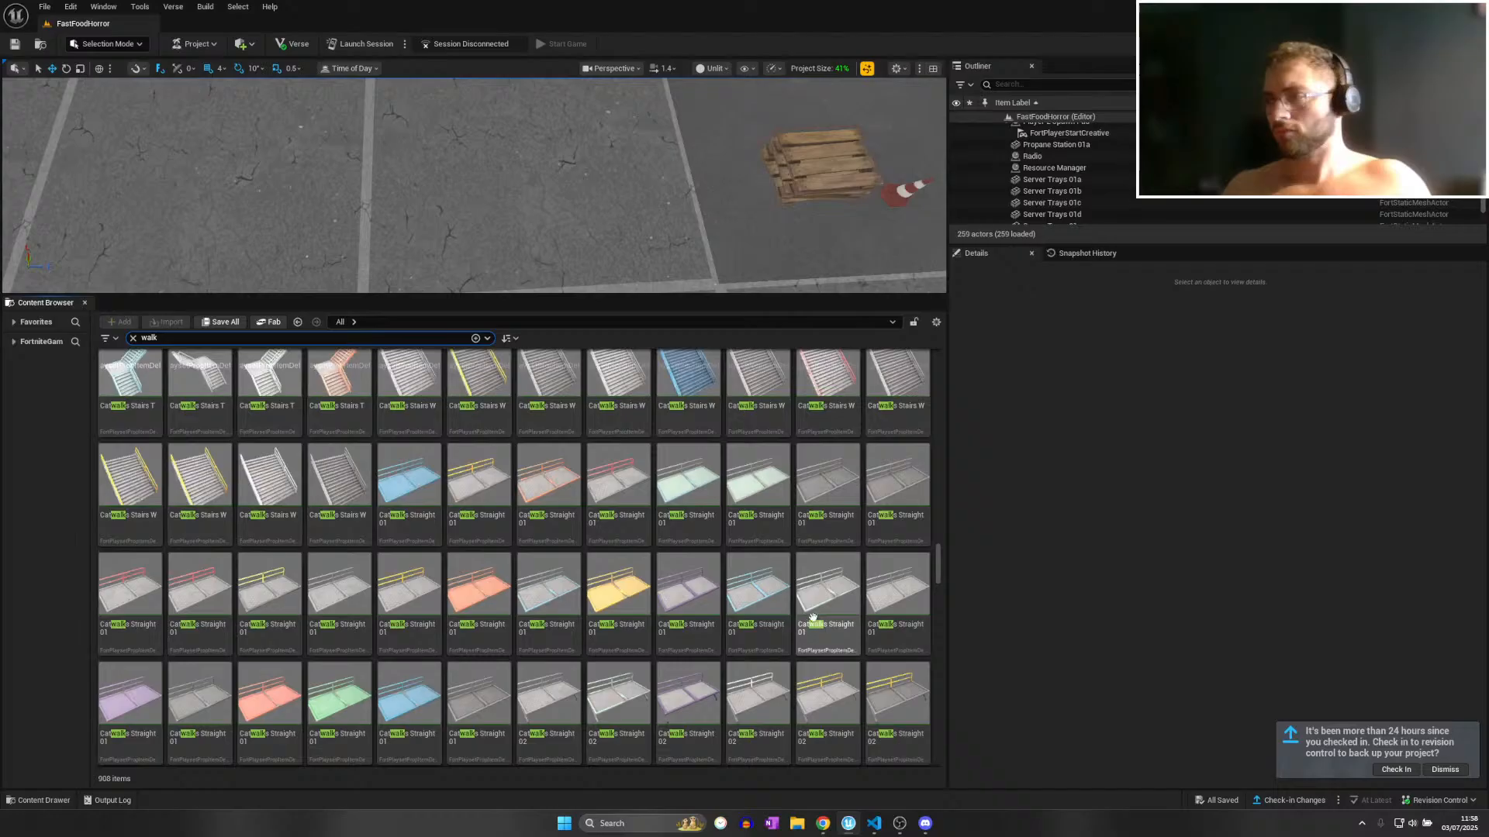
{"action": "scroll", "coordinate": [850, 567], "scroll_direction": "up", "scroll_amount": 6}
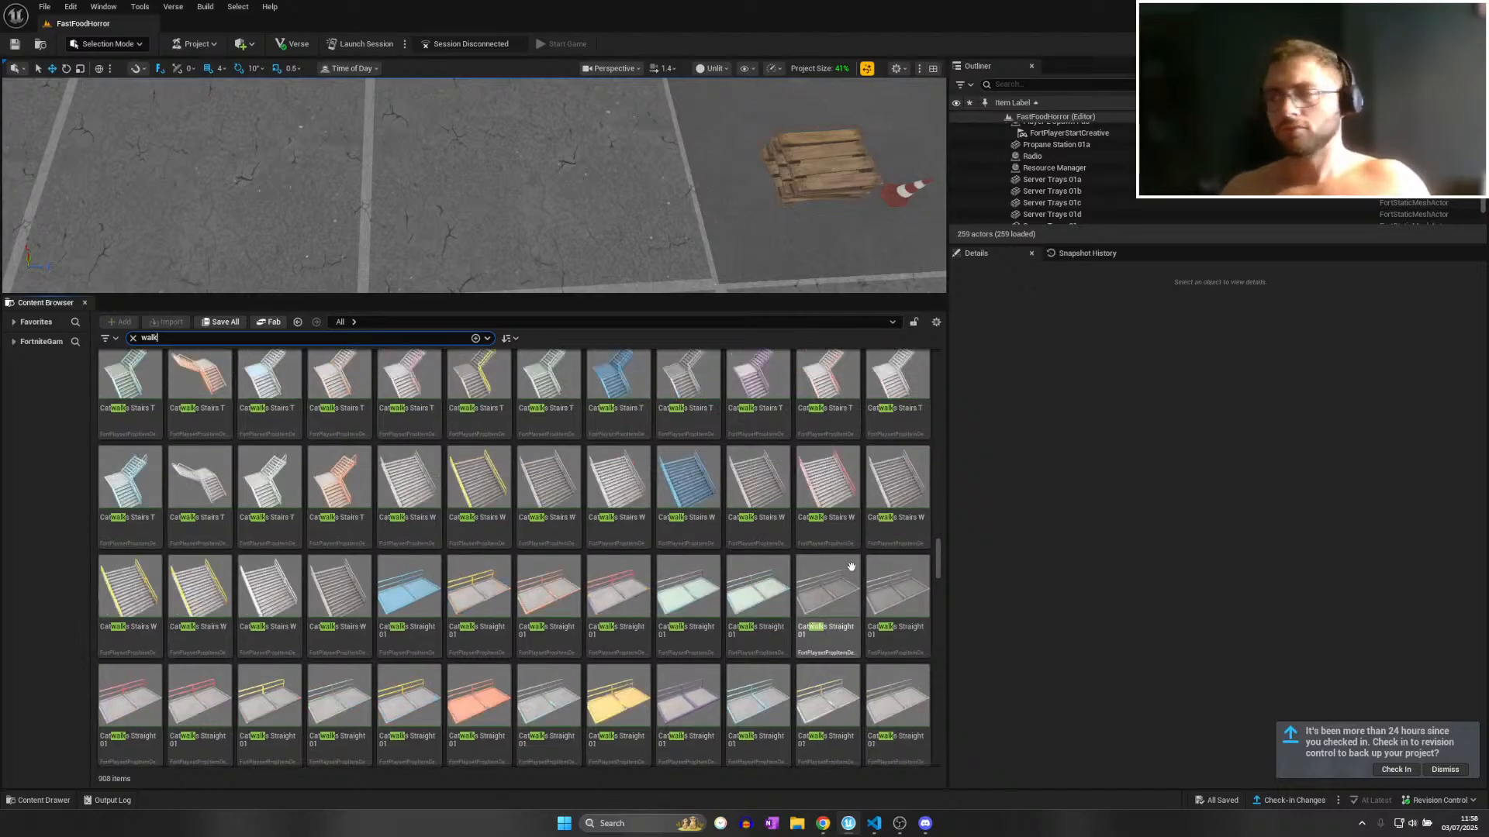
{"action": "key", "text": "s"}
{"action": "right_click_drag", "start_coordinate": [791, 233], "coordinate": [860, 214]}
{"action": "scroll", "coordinate": [714, 540], "scroll_direction": "down", "scroll_amount": 2}
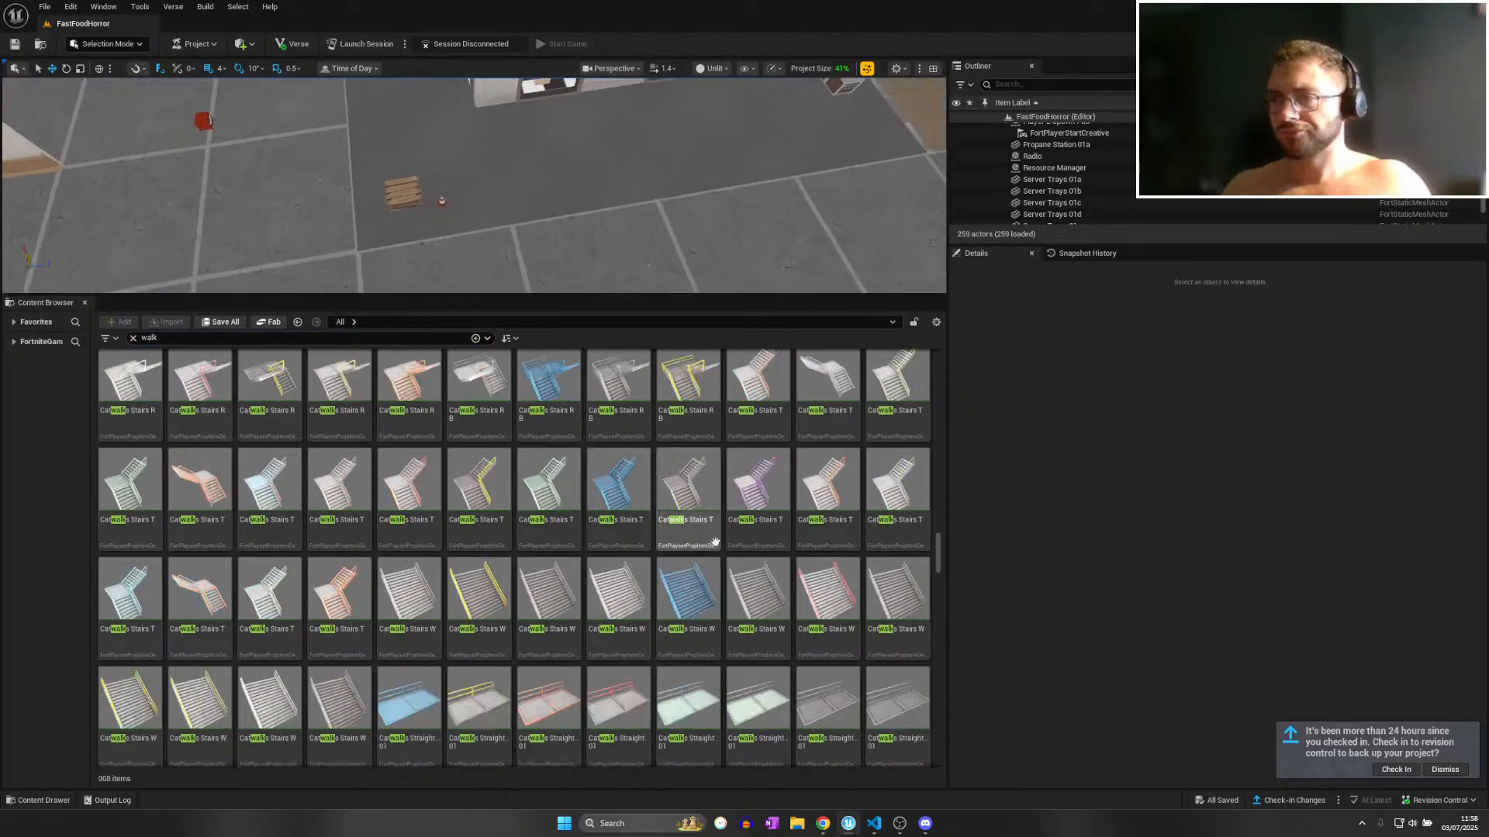
{"action": "left_click_drag", "start_coordinate": [936, 536], "coordinate": [939, 371]}
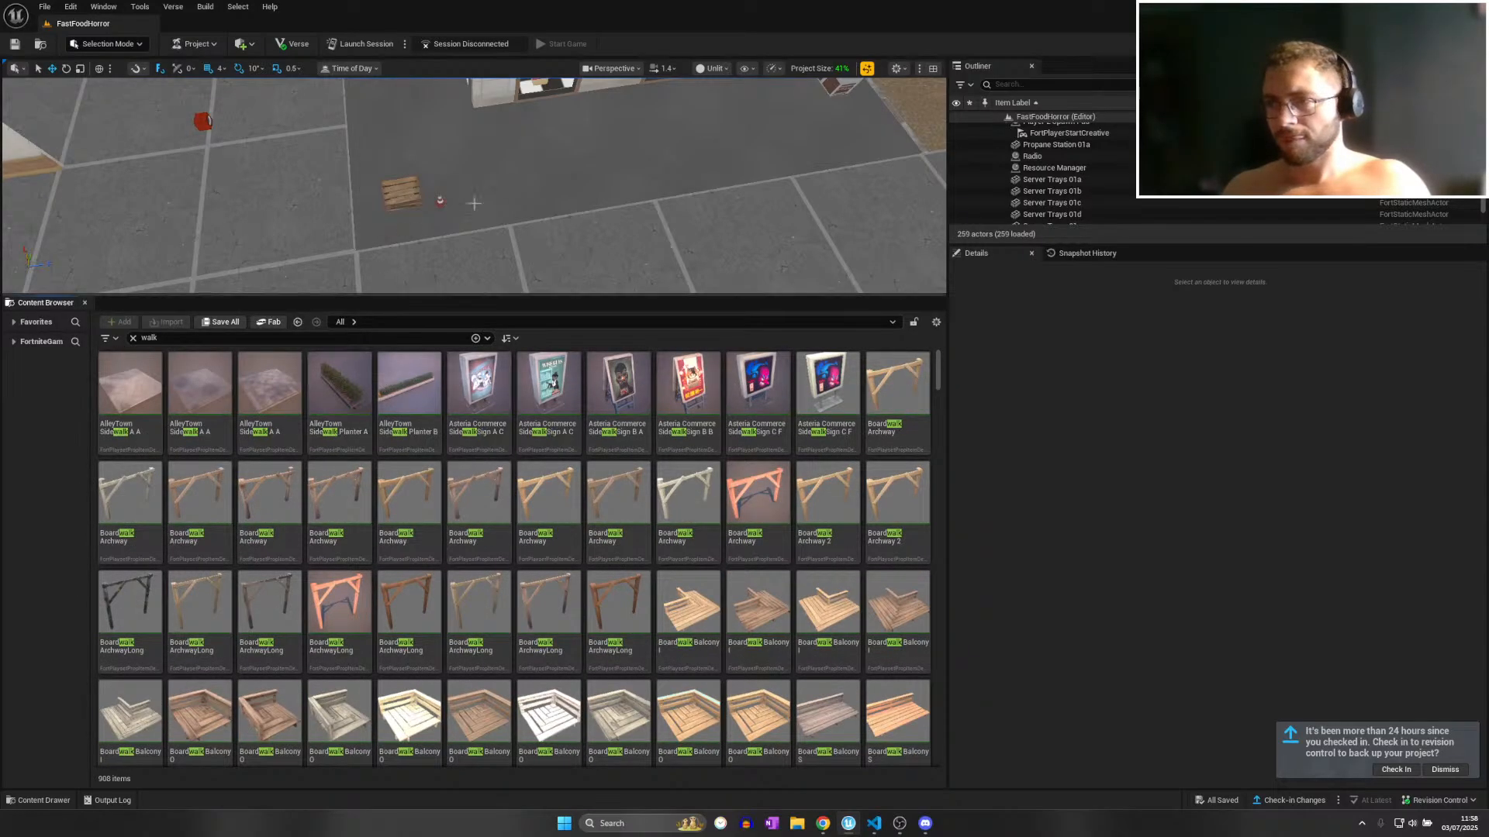
{"action": "mouse_move", "coordinate": [471, 205]}
{"action": "right_mouse_down"}
{"action": "mouse_move", "coordinate": [535, 204]}
{"action": "mouse_move", "coordinate": [465, 209]}
{"action": "right_mouse_up"}
{"action": "left_click_drag", "start_coordinate": [410, 387], "coordinate": [464, 207]}
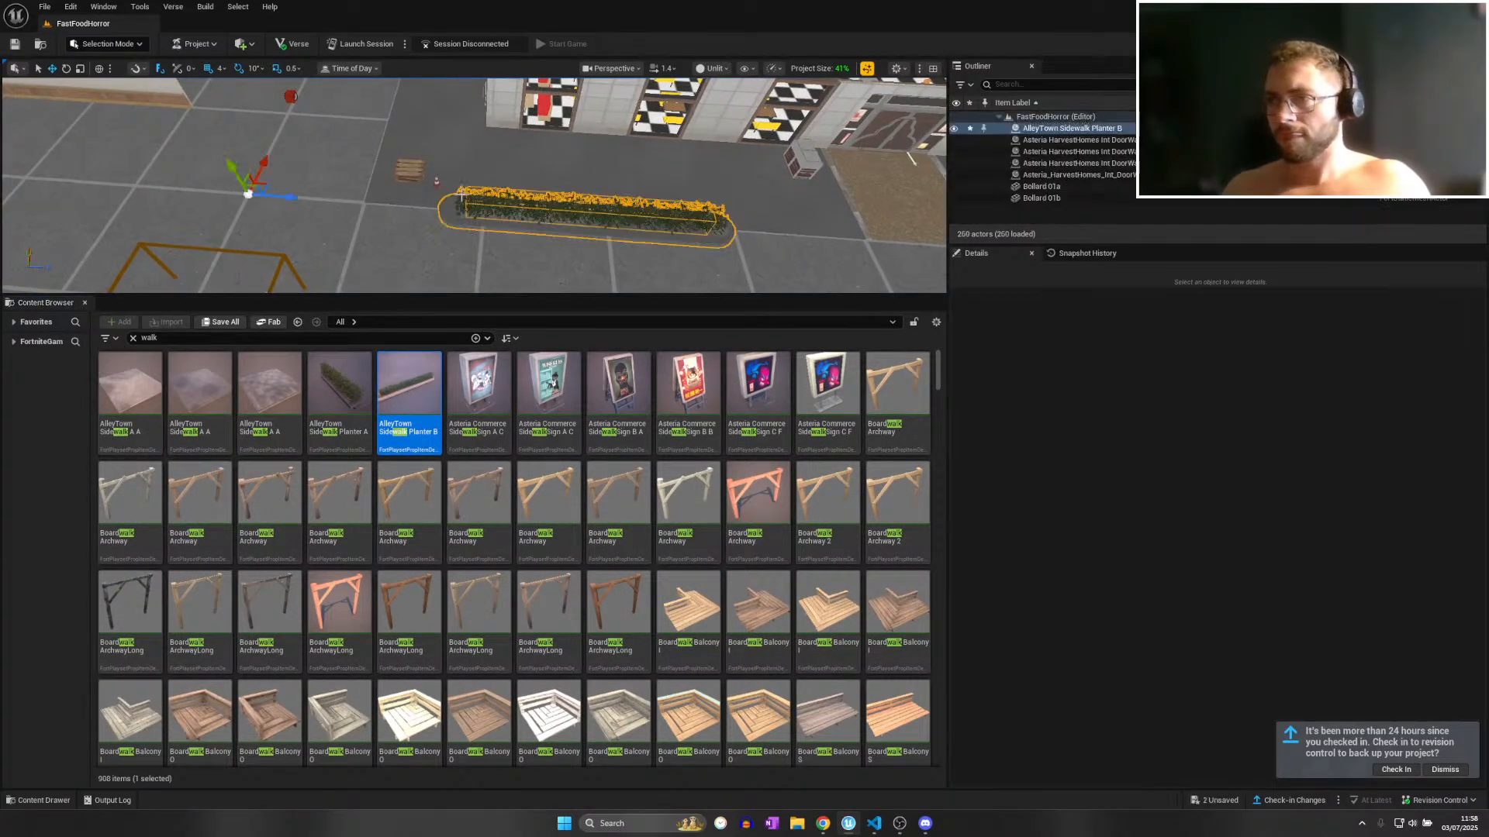
Move the planter along the outer edge of the front pavement to location -1276, 8, -4768.
{"action": "right_click_drag", "start_coordinate": [465, 206], "coordinate": [446, 211]}
{"action": "left_click_drag", "start_coordinate": [380, 185], "coordinate": [192, 191]}
{"action": "right_click_drag", "start_coordinate": [192, 191], "coordinate": [234, 191]}
{"action": "scroll", "coordinate": [234, 191], "scroll_direction": "down", "scroll_amount": 3}
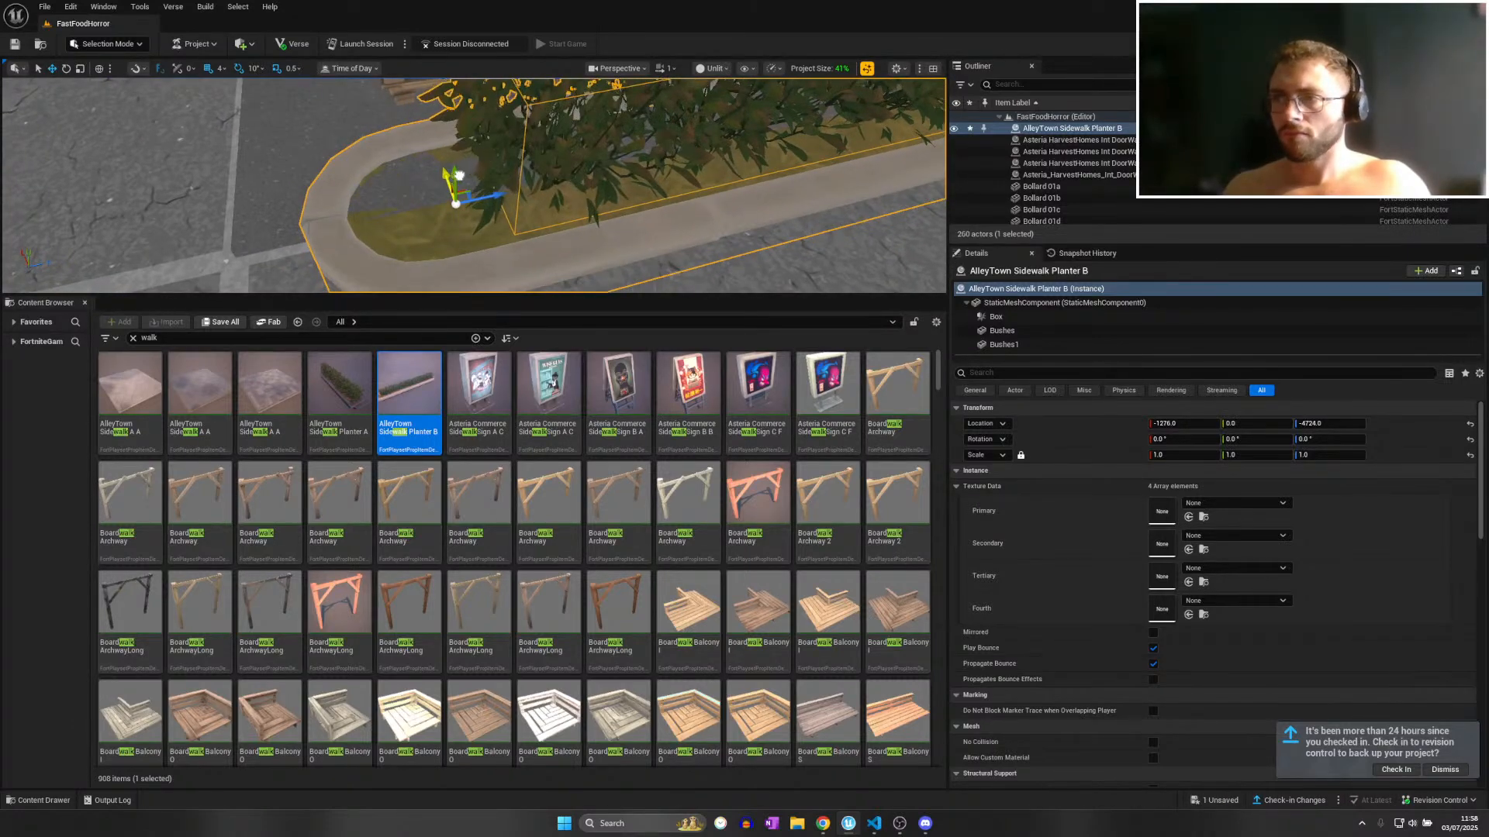
{"action": "left_click_drag", "start_coordinate": [417, 193], "coordinate": [413, 194]}
{"action": "right_click_drag", "start_coordinate": [414, 194], "coordinate": [477, 203]}
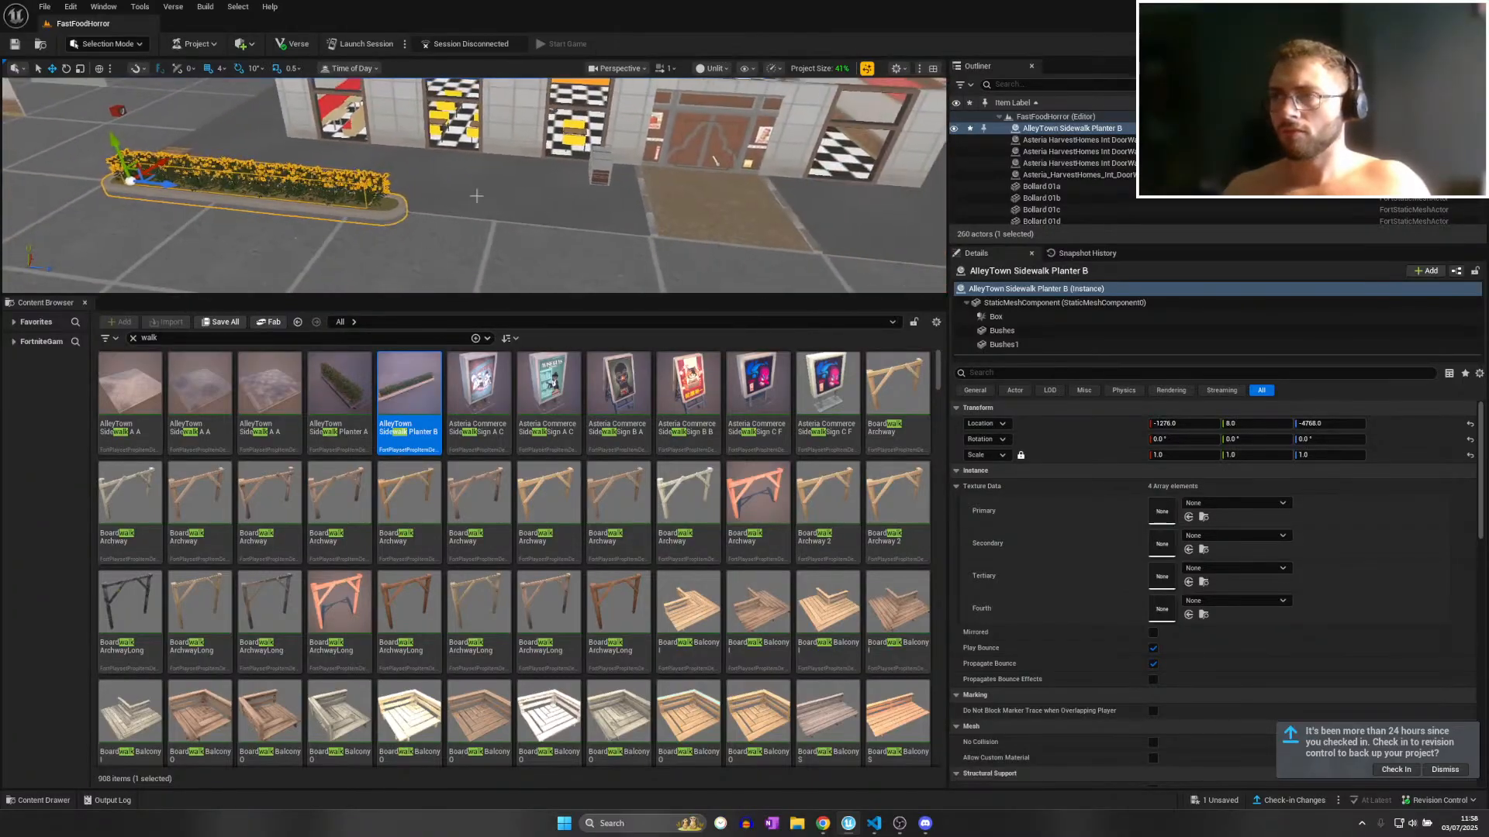
Duplicate the planter to both sides of the entrance path, and shift the original against its neighbour to form one continuous hedge.
{"action": "key", "text": "ctrl+d"}
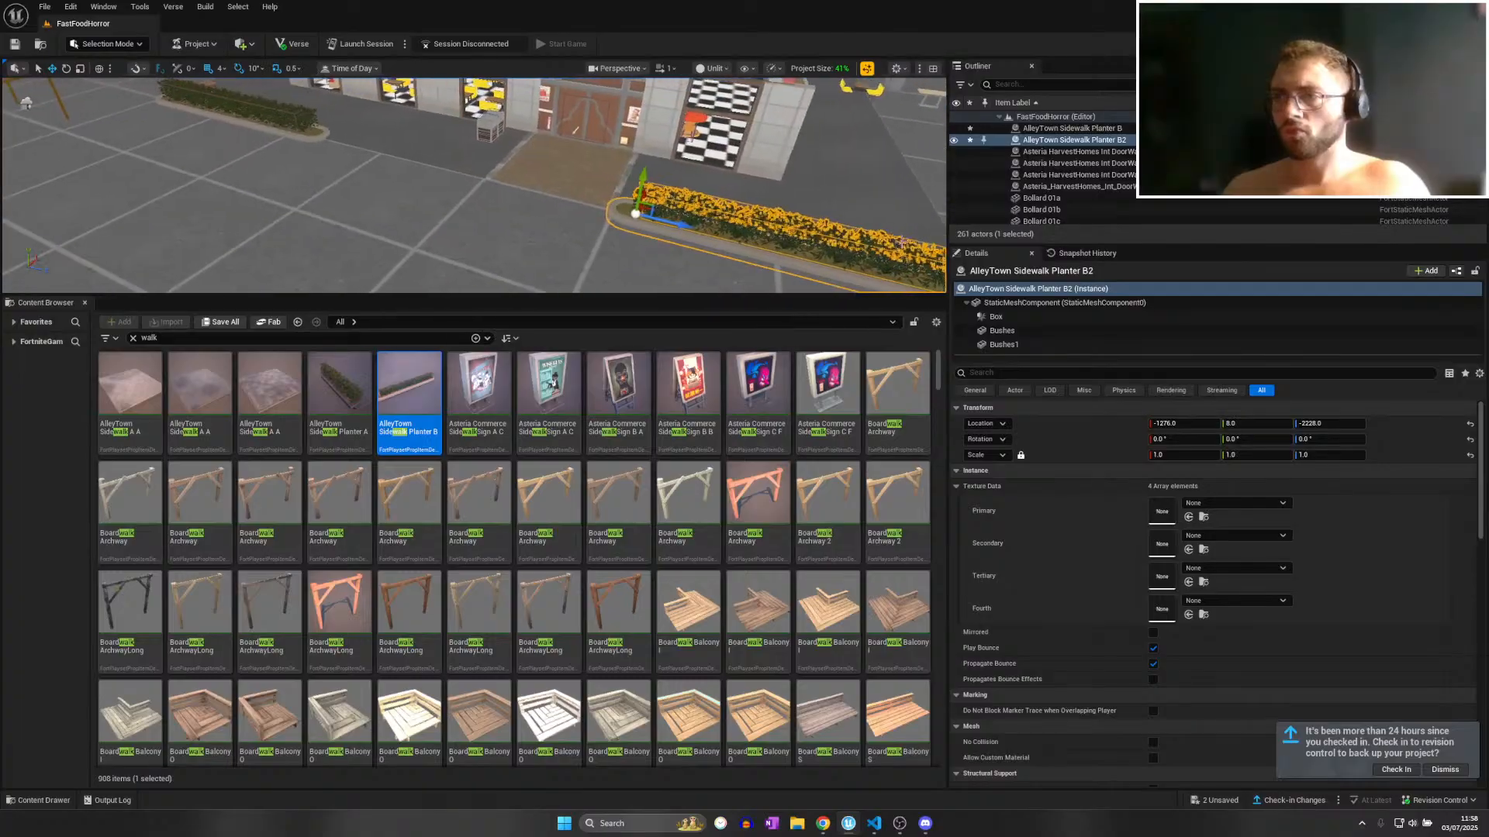
{"action": "key", "text": "ctrl+d"}
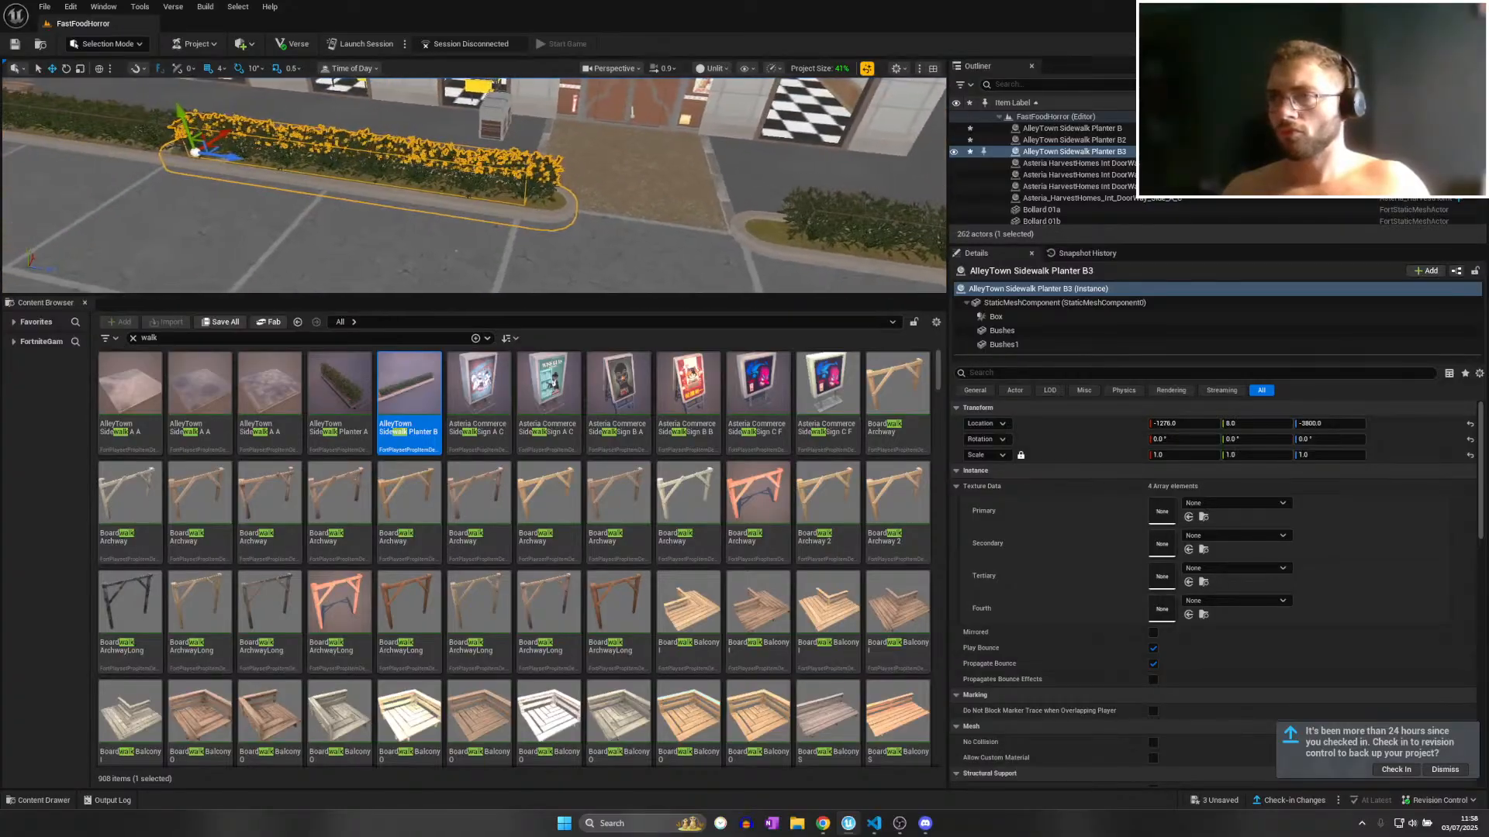
{"action": "left_click_drag", "start_coordinate": [211, 155], "coordinate": [199, 153]}
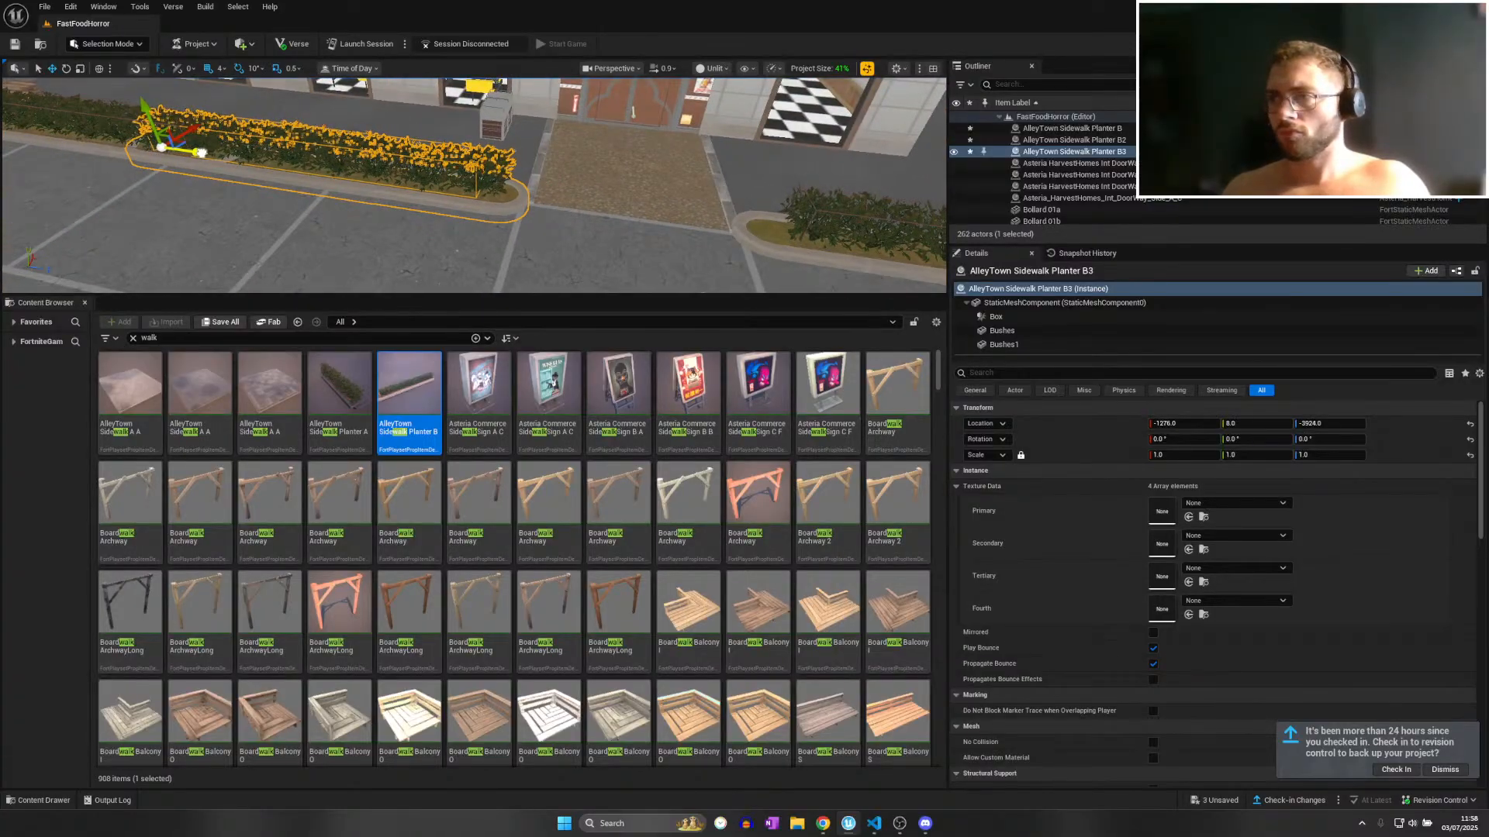
{"action": "left_click", "coordinate": [810, 245]}
{"action": "right_click_drag", "start_coordinate": [810, 245], "coordinate": [674, 257]}
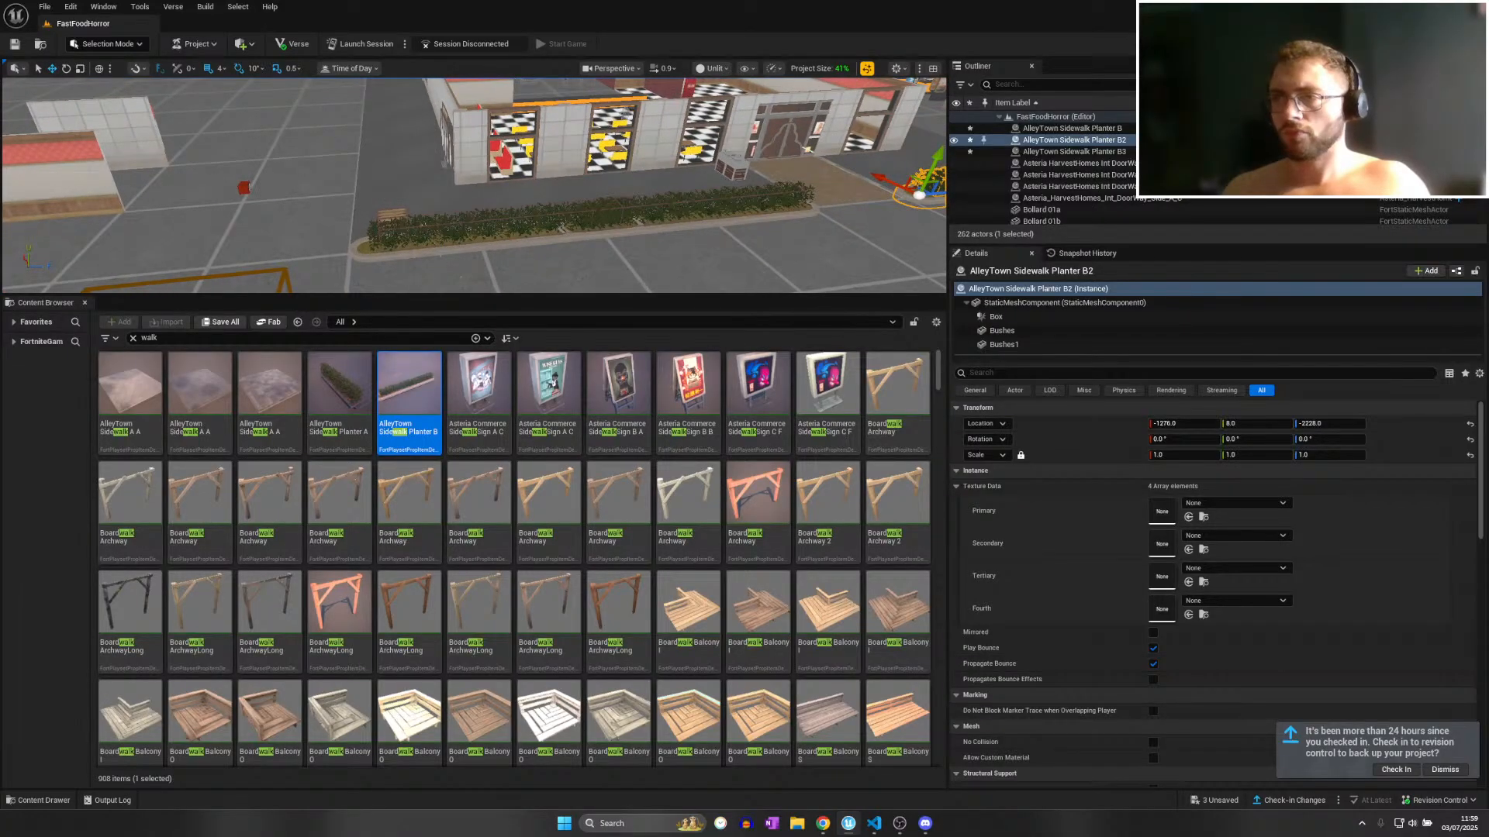
{"action": "left_click", "coordinate": [427, 243]}
{"action": "left_click_drag", "start_coordinate": [420, 245], "coordinate": [532, 239]}
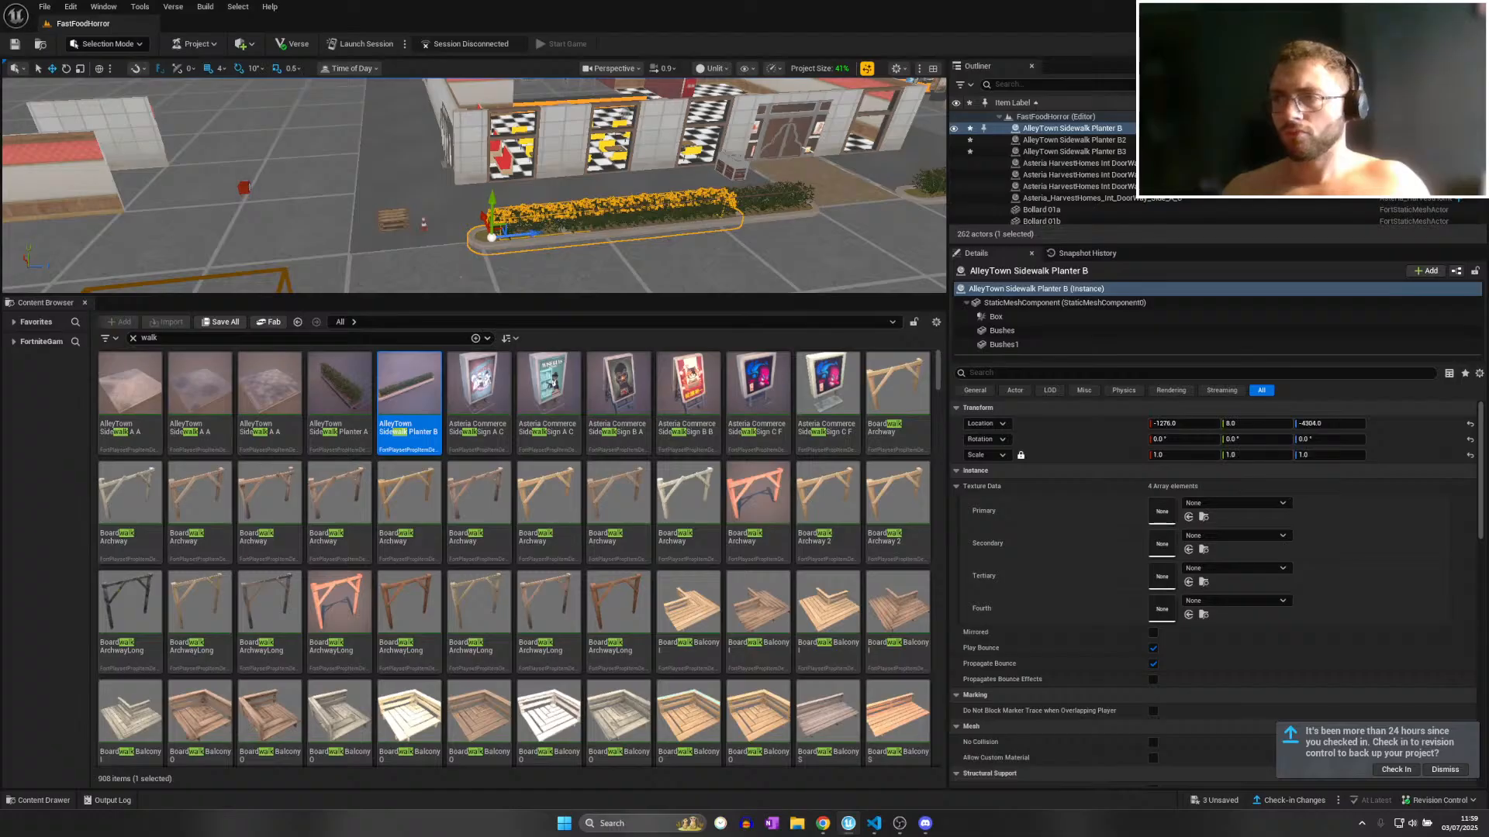
Delete the five CeilingTiles Plank Straight tiles between the restaurant's front wall and the planters.
{"action": "left_click", "coordinate": [518, 195]}
{"action": "right_click_drag", "start_coordinate": [518, 196], "coordinate": [572, 217]}
{"action": "left_click", "coordinate": [482, 238], "text": "ctrl"}
{"action": "left_click", "coordinate": [582, 205], "text": "ctrl"}
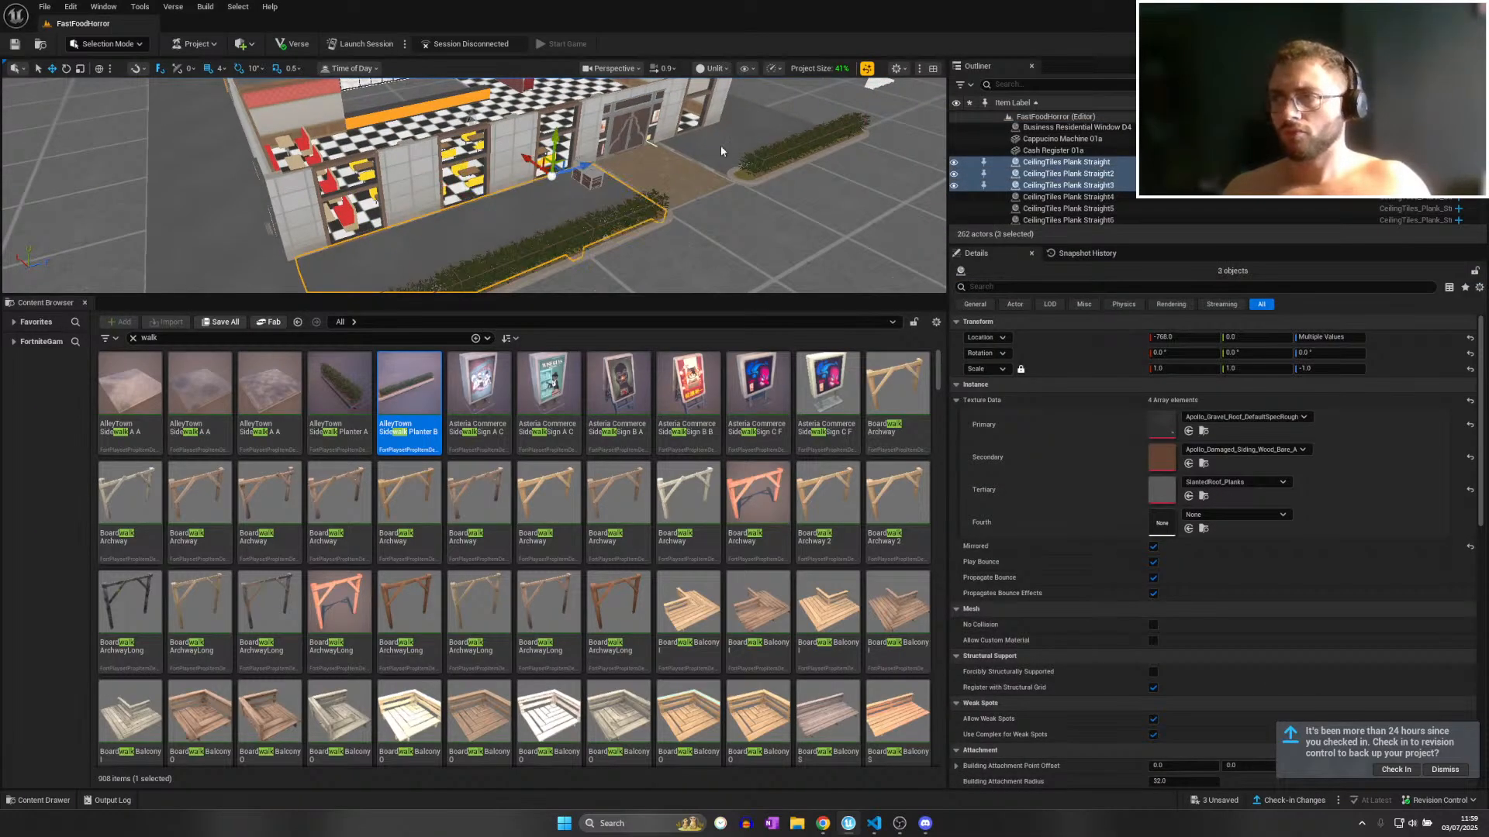
{"action": "left_click", "coordinate": [723, 148], "text": "ctrl"}
{"action": "left_click", "coordinate": [759, 126], "text": "ctrl"}
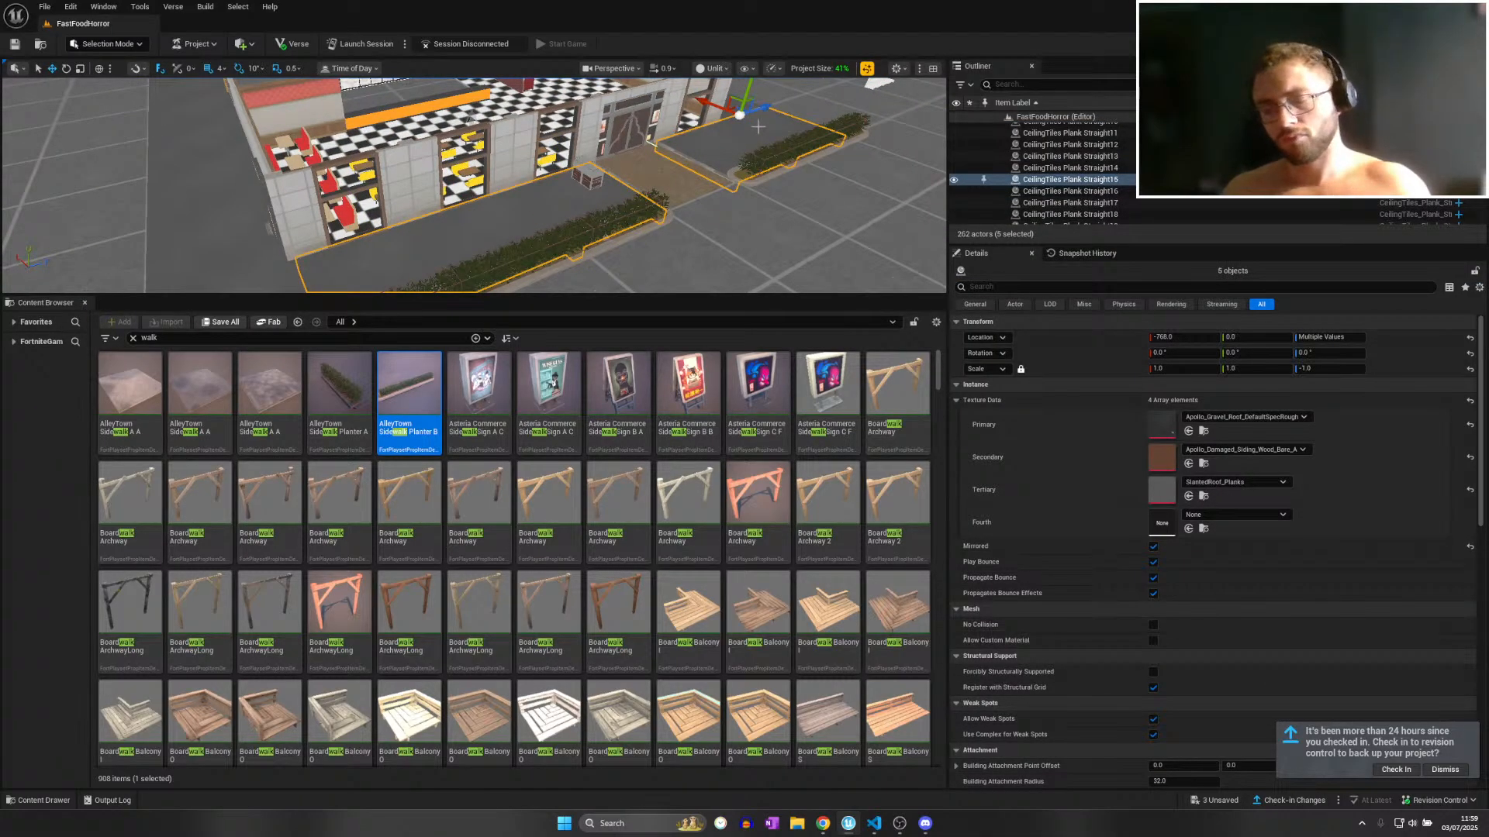
{"action": "key", "text": "Delete"}
{"action": "right_click_drag", "start_coordinate": [748, 139], "coordinate": [743, 145]}
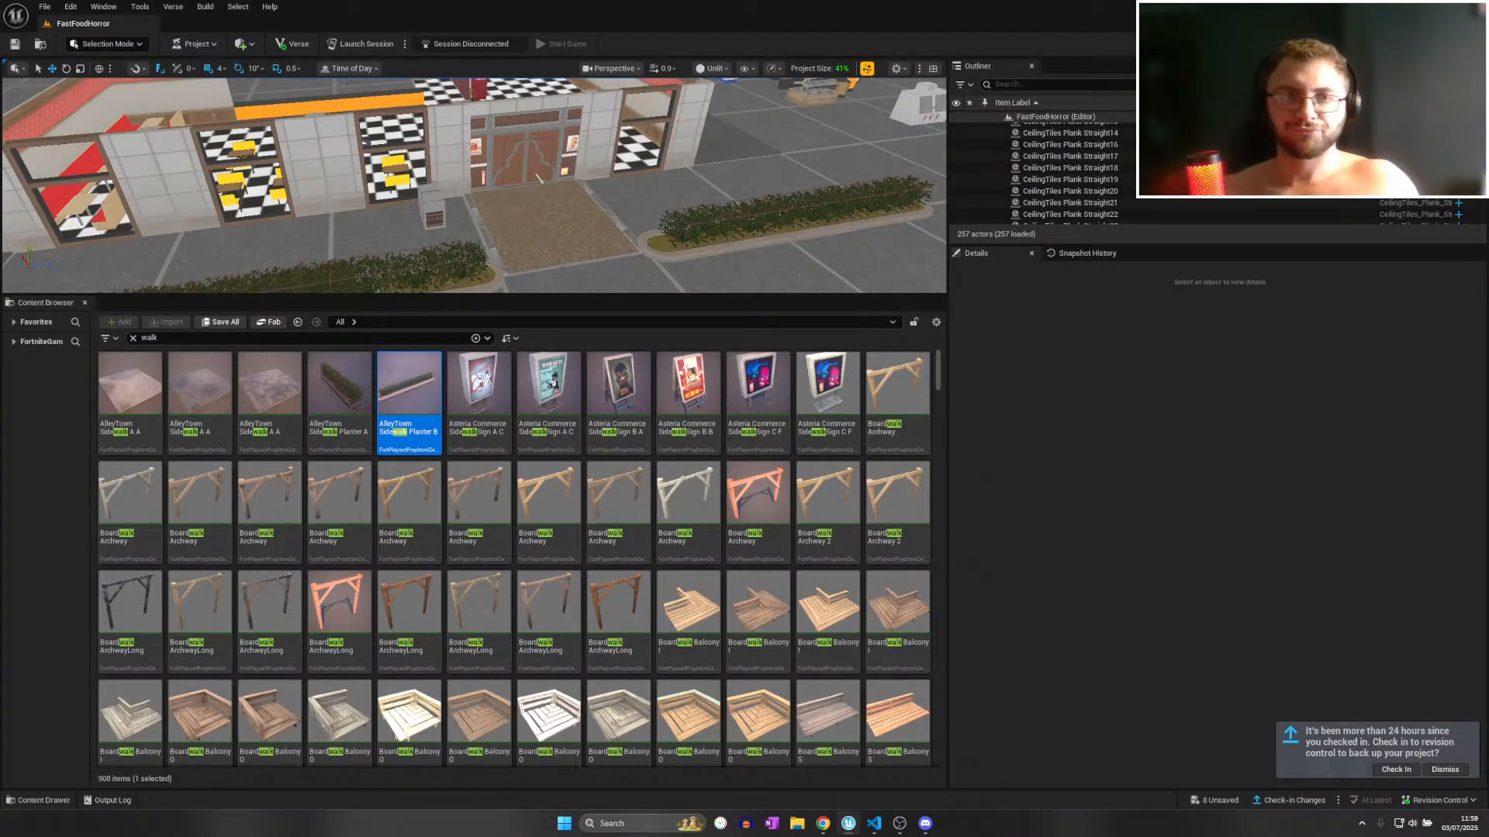
Save all changes in the project while reviewing the front pavement and the building's corner.
{"action": "right_click_drag", "start_coordinate": [387, 249], "coordinate": [325, 248]}
{"action": "key", "text": "w"}
{"action": "left_click", "coordinate": [43, 4]}
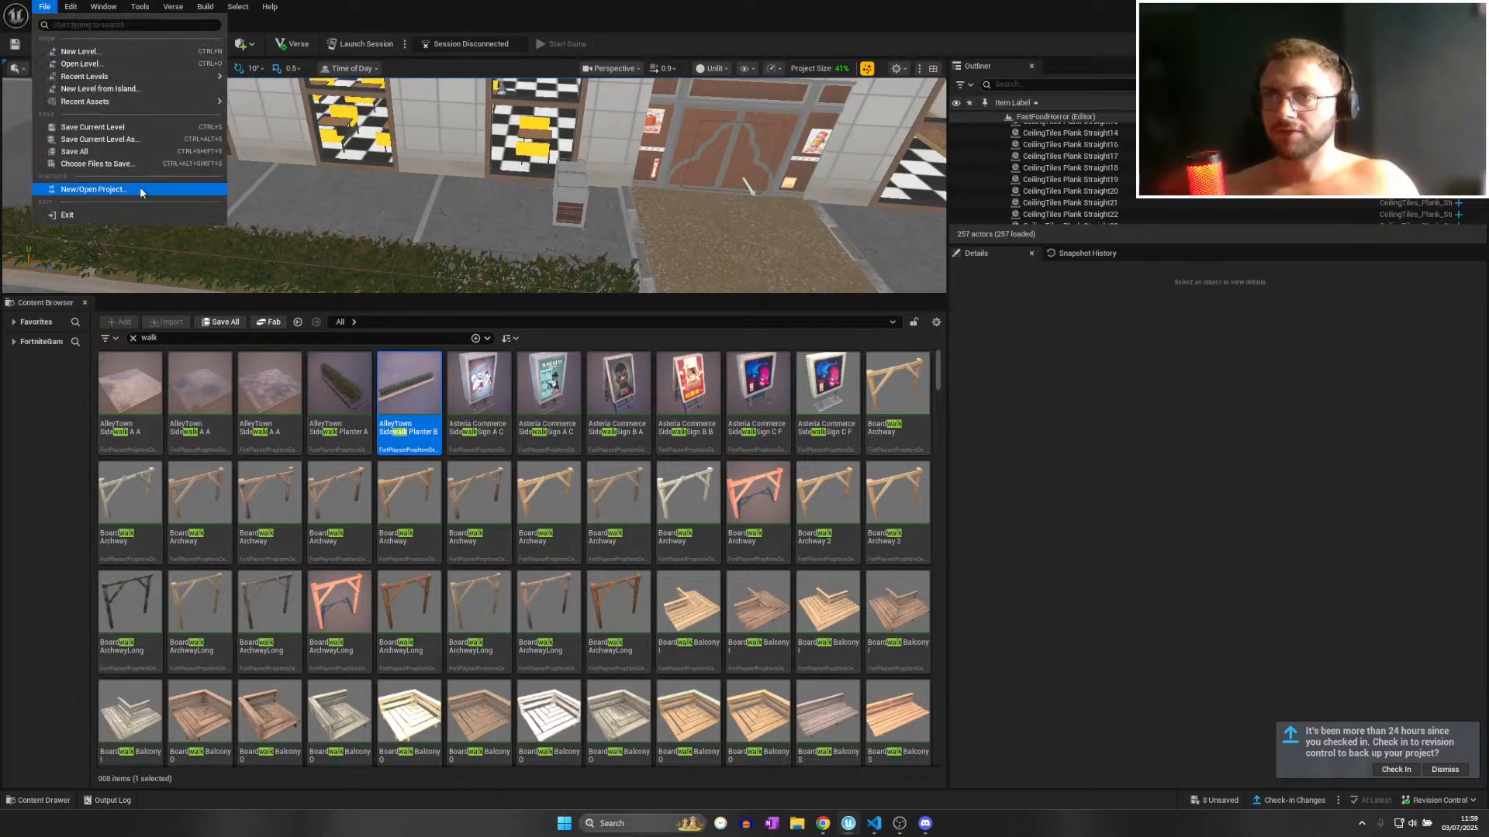
{"action": "left_click", "coordinate": [87, 159]}
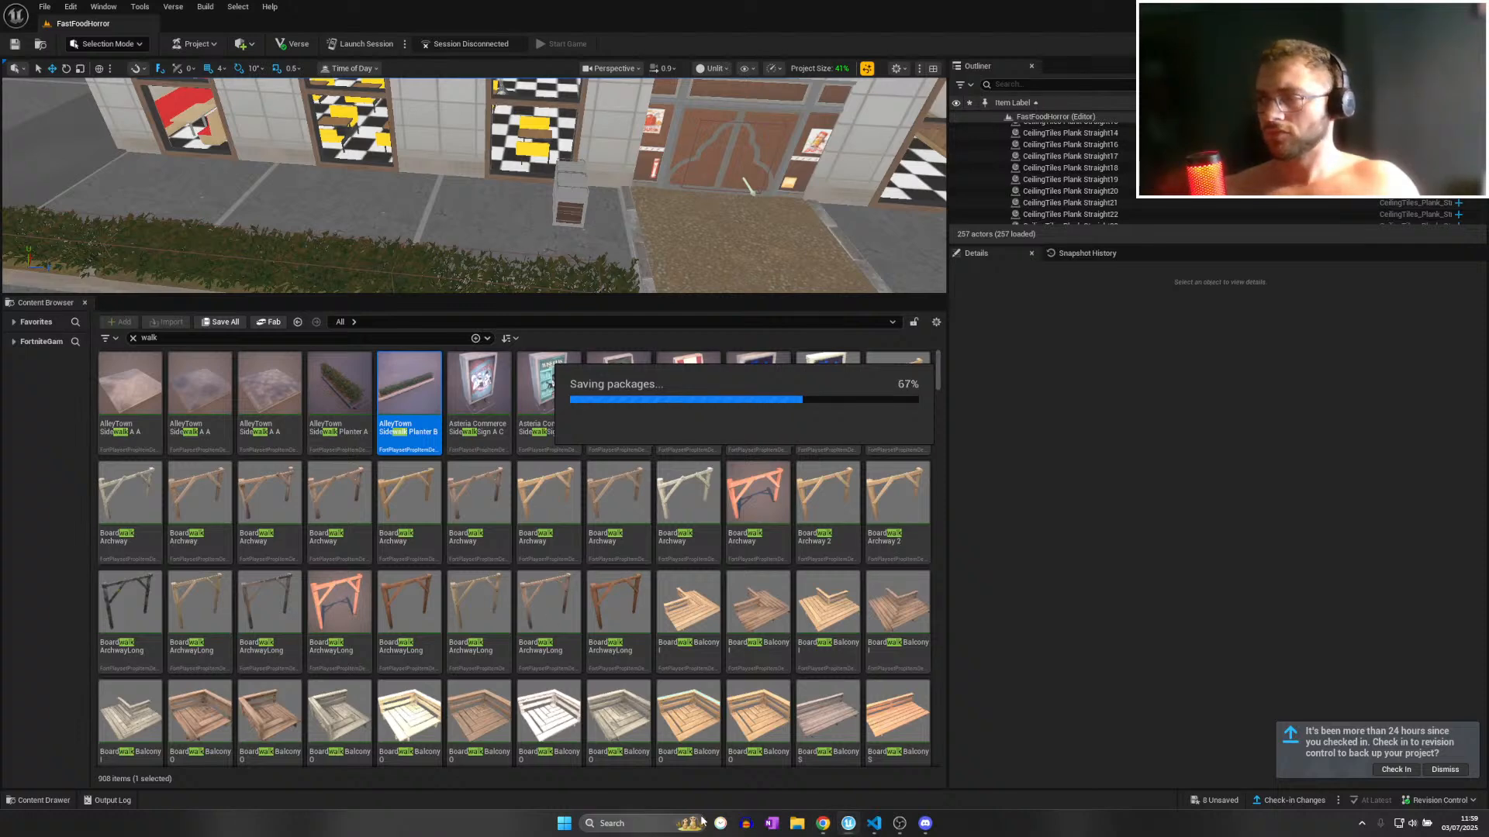
{"action": "mouse_move", "coordinate": [922, 828]}
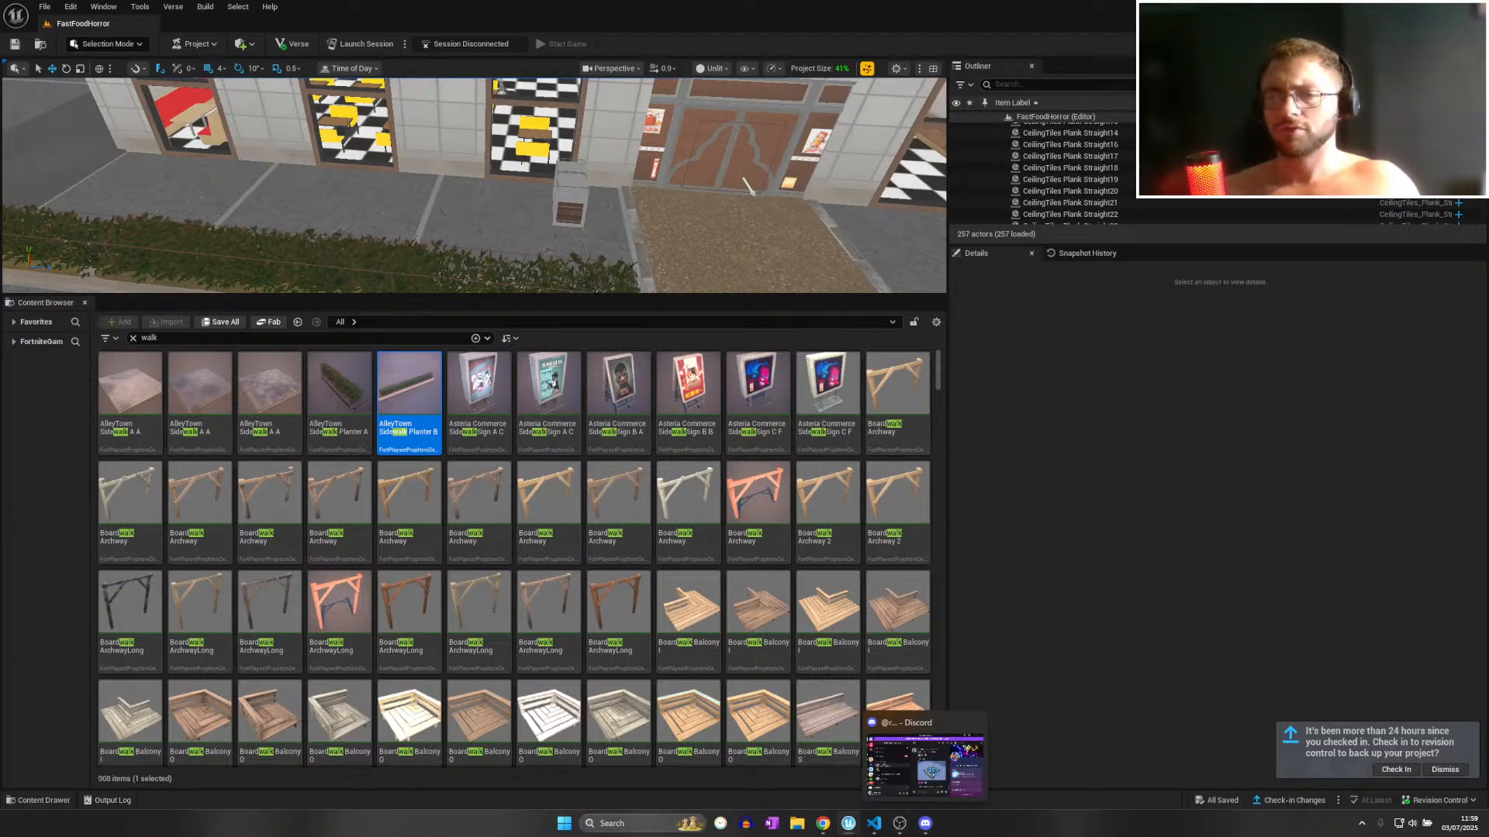
{"action": "right_click_drag", "start_coordinate": [318, 237], "coordinate": [192, 266]}
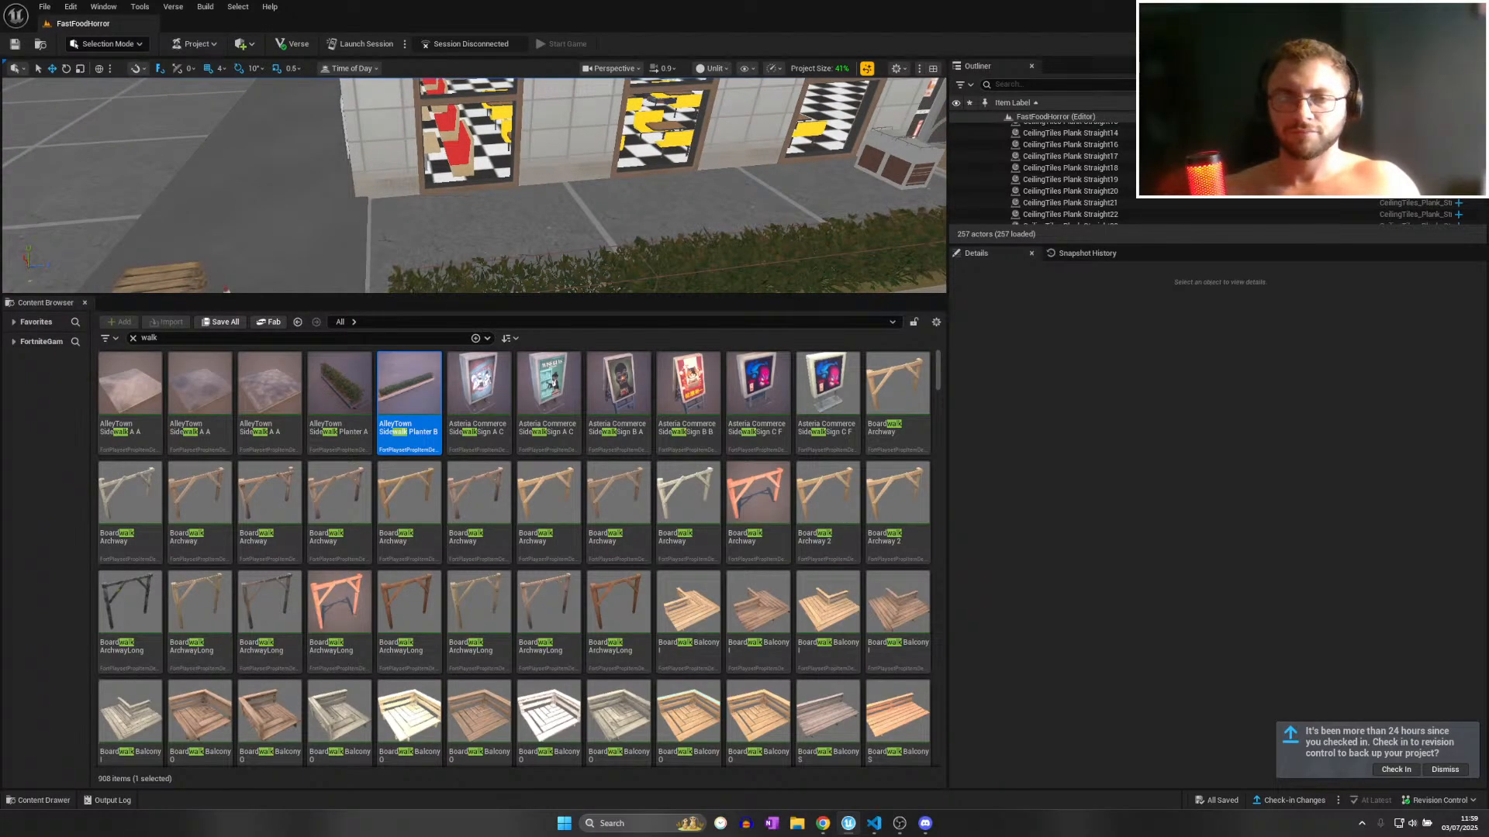
{"action": "right_click_drag", "start_coordinate": [425, 241], "coordinate": [407, 236]}
{"action": "left_click", "coordinate": [45, 5]}
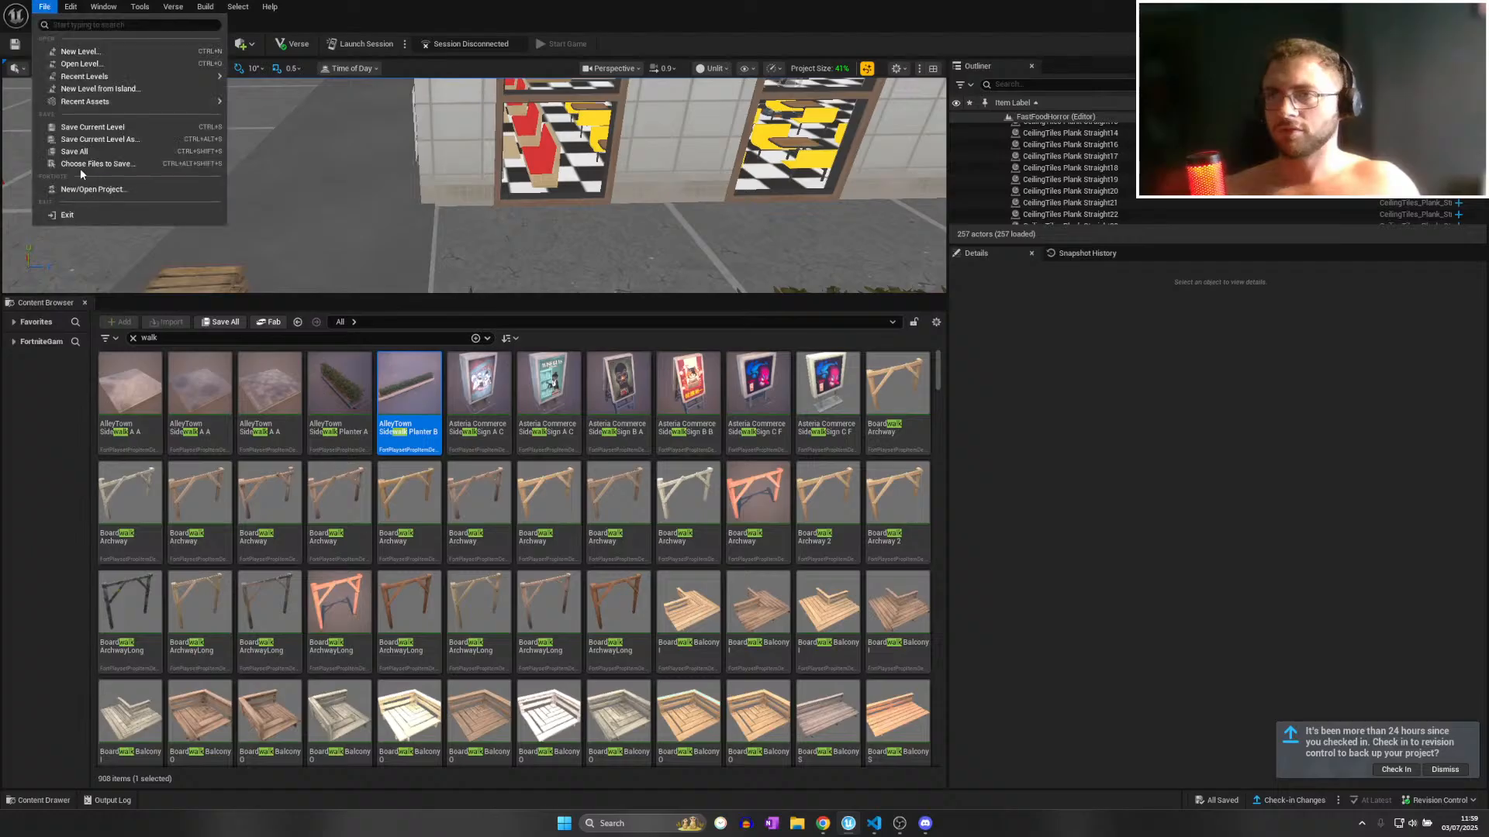
{"action": "left_click", "coordinate": [84, 152]}
{"action": "mouse_move", "coordinate": [130, 183]}
{"action": "right_mouse_down"}
{"action": "mouse_move", "coordinate": [151, 164]}
{"action": "mouse_move", "coordinate": [133, 167]}
{"action": "right_mouse_up"}
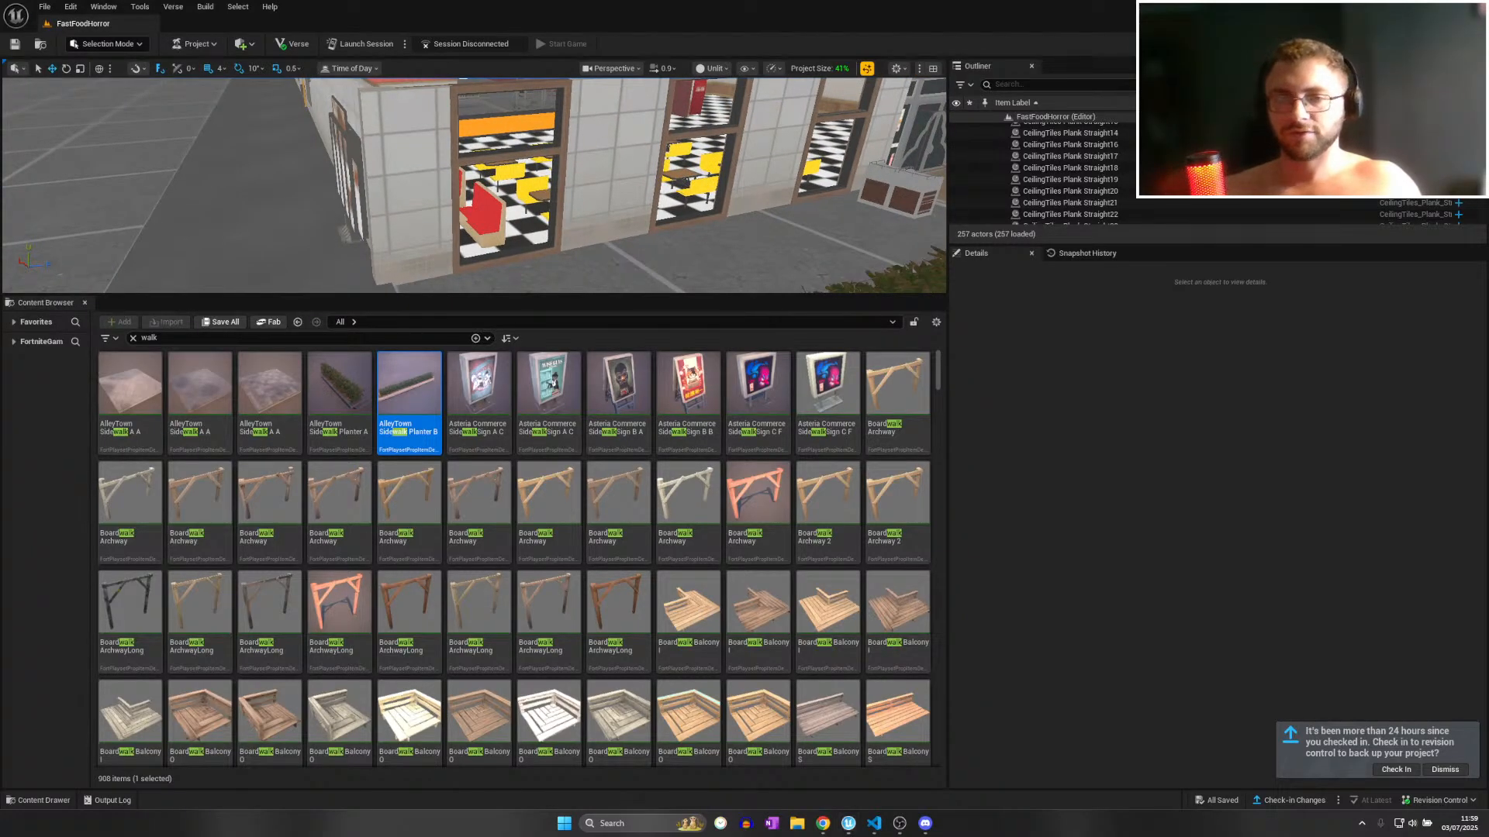
Switch to Chrome to browse more drive-through exterior images, and return to the level editor.
{"action": "key", "text": "alt+Tab"}
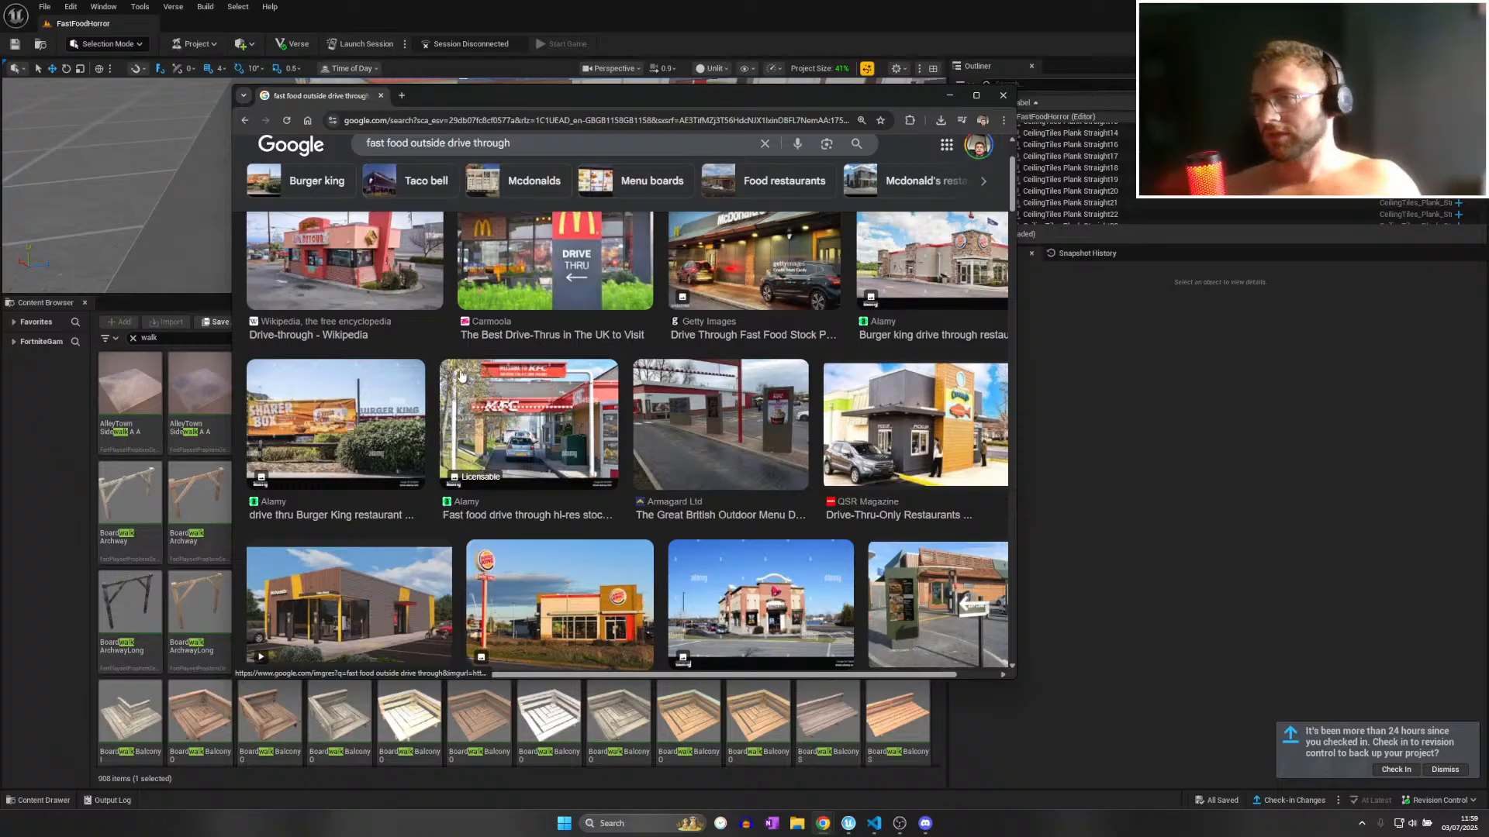
{"action": "scroll", "coordinate": [460, 375], "scroll_direction": "down", "scroll_amount": 1}
{"action": "scroll", "coordinate": [465, 377], "scroll_direction": "down", "scroll_amount": 1}
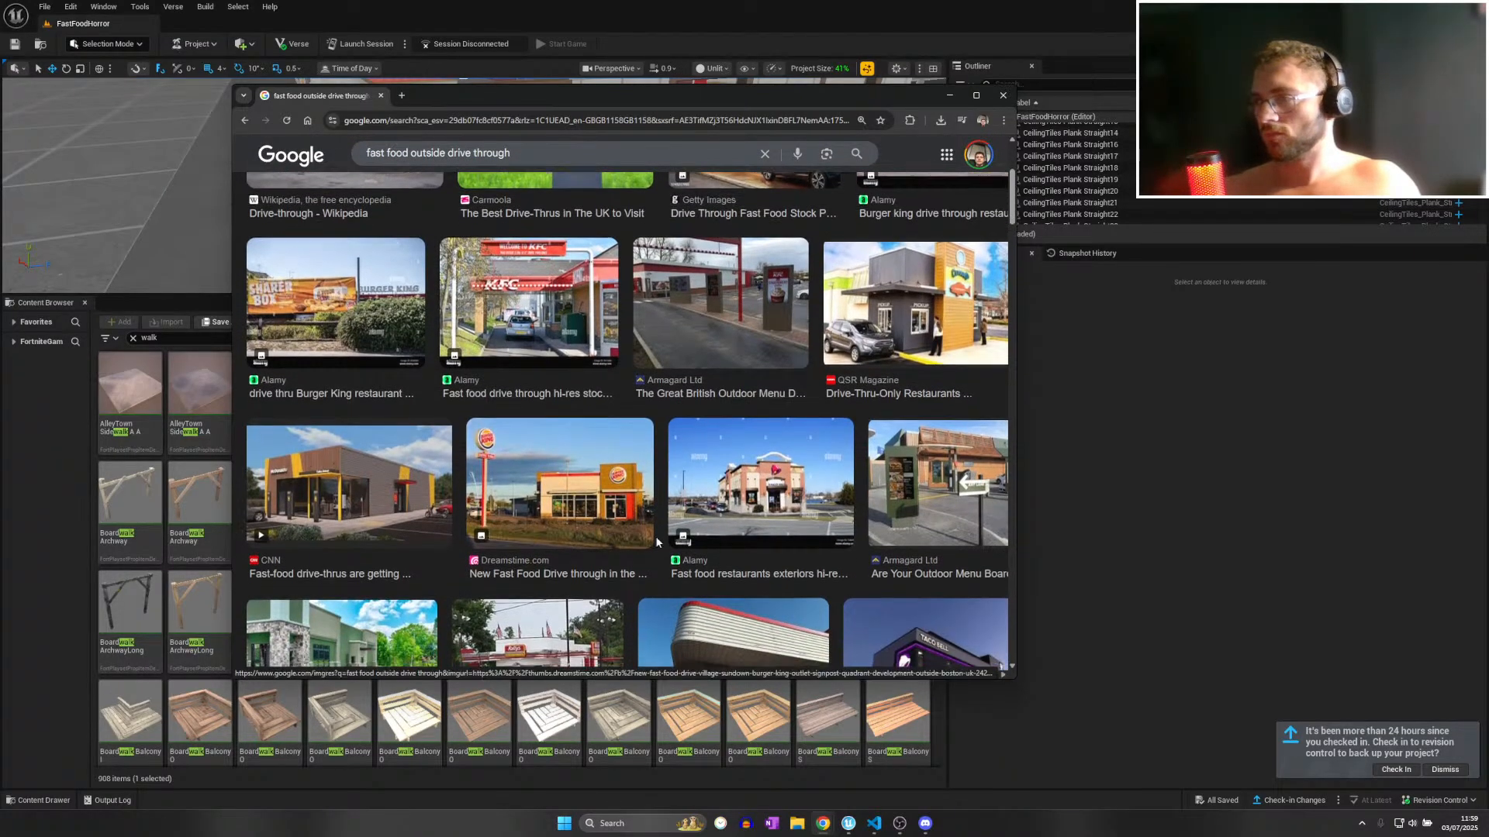
{"action": "scroll", "coordinate": [656, 541], "scroll_direction": "down", "scroll_amount": 2}
{"action": "left_click", "coordinate": [1157, 357]}
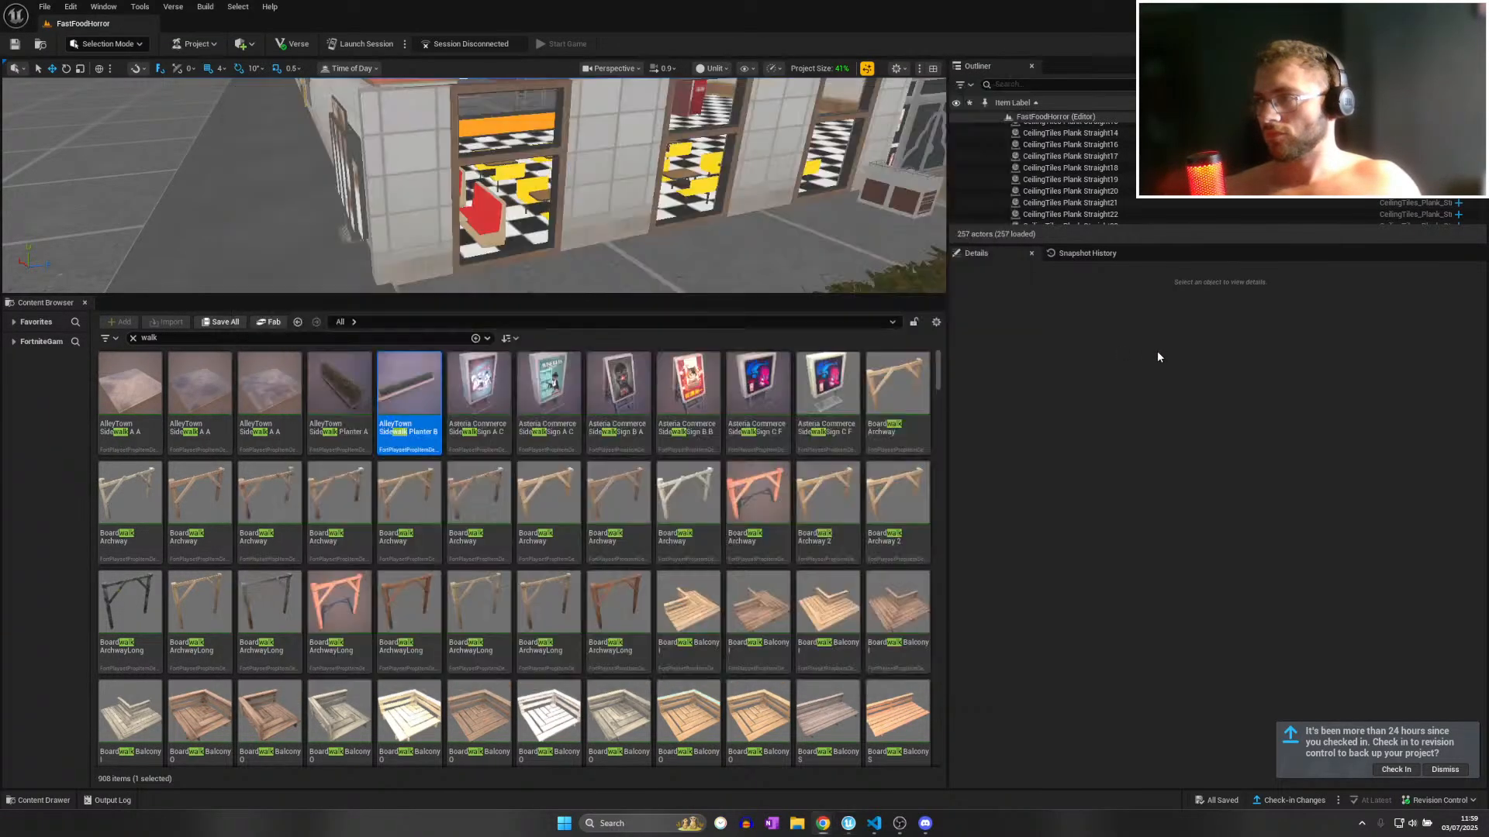
Place the first AlleyTown Sidewalk A A tile between the planter and the restaurant's front corner at location -768, 0, -4096.
{"action": "key", "text": "s"}
{"action": "right_click_drag", "start_coordinate": [186, 194], "coordinate": [199, 210]}
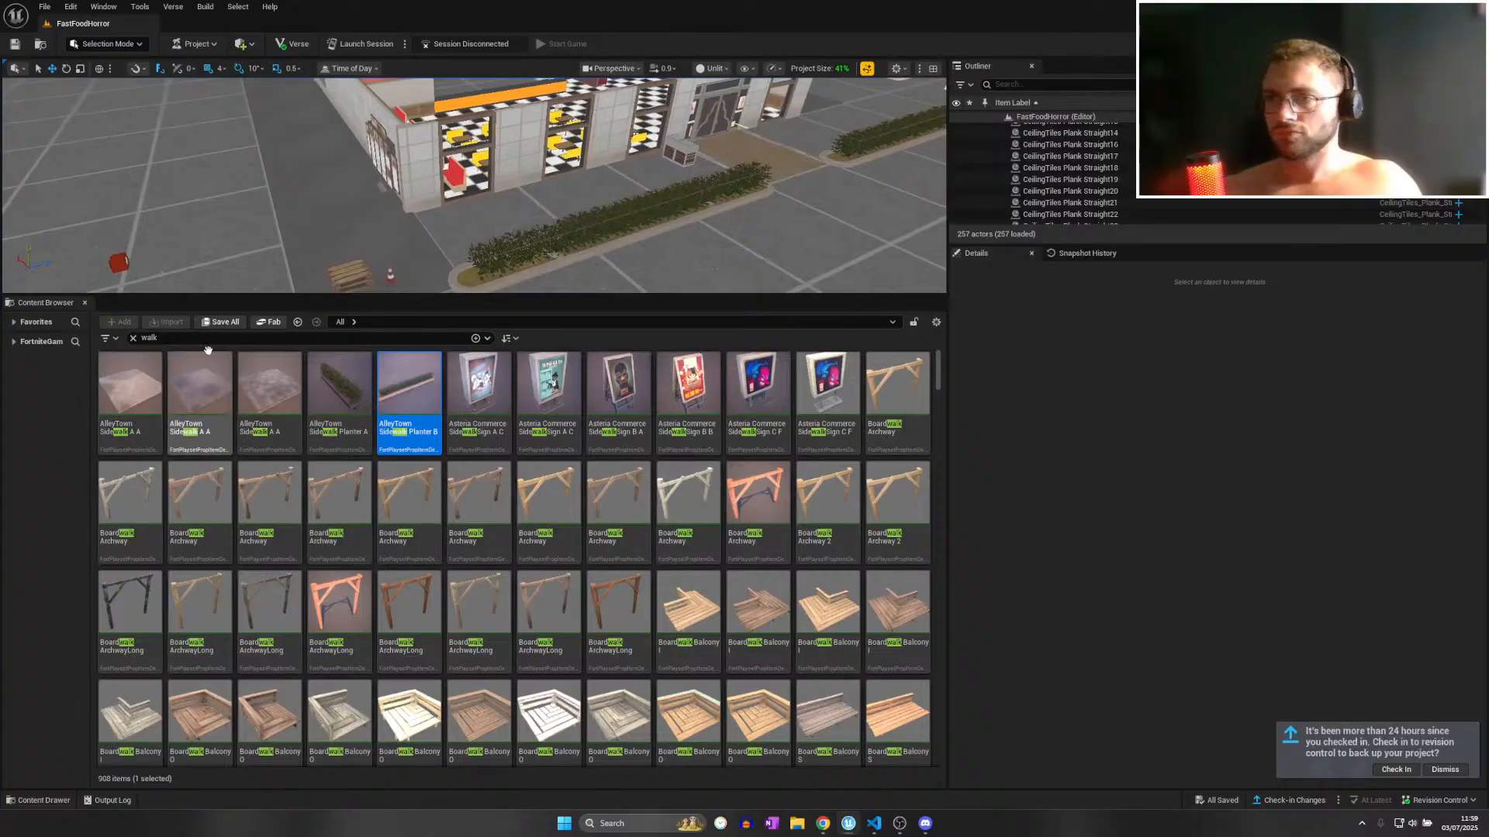
{"action": "left_click_drag", "start_coordinate": [130, 388], "coordinate": [489, 183]}
{"action": "key", "text": "w"}
{"action": "right_click_drag", "start_coordinate": [518, 211], "coordinate": [531, 217]}
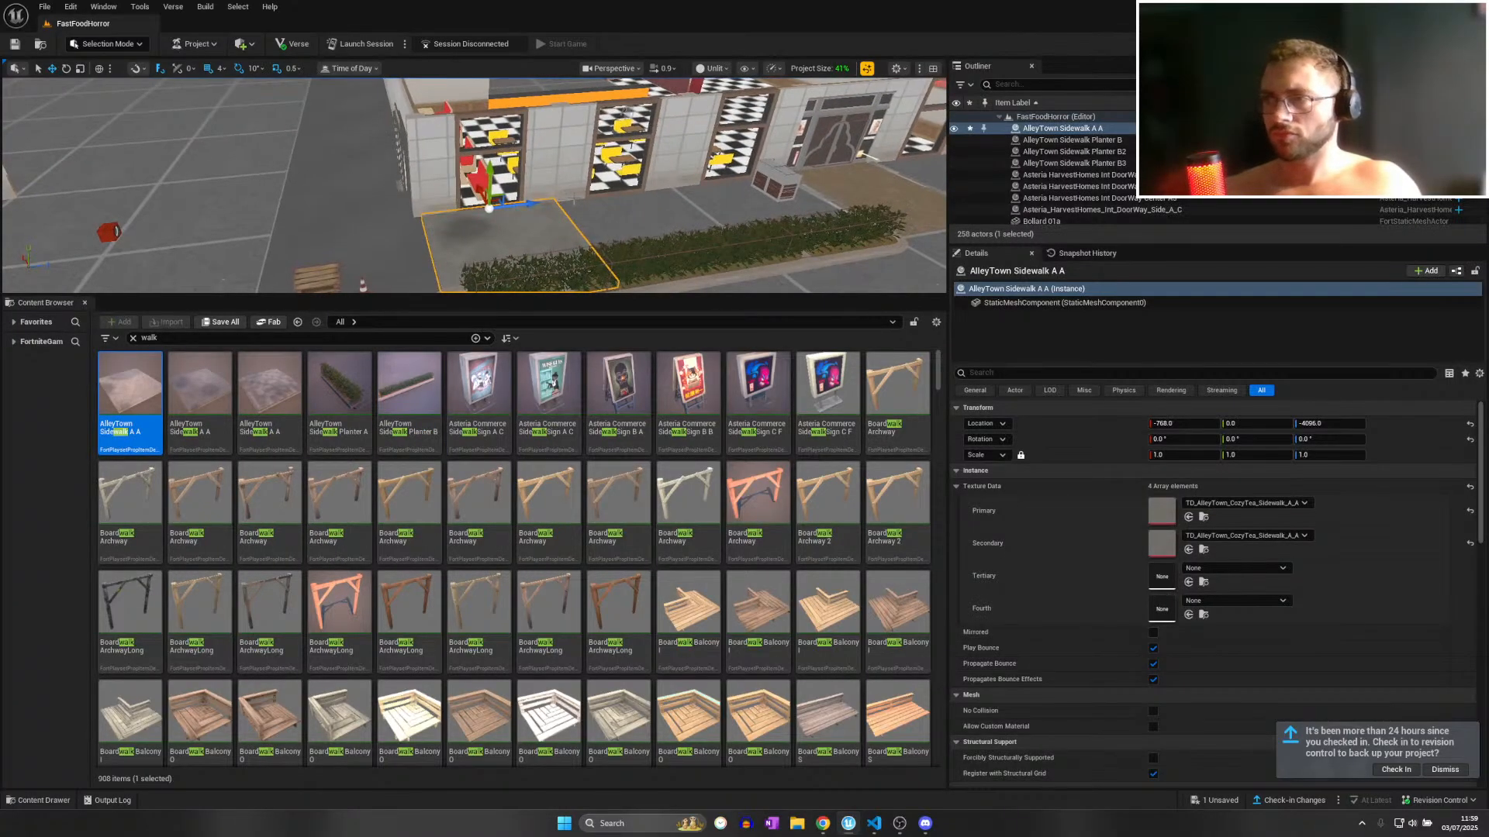
Duplicate the AlleyTown Sidewalk A A tile three times along the restaurant's front wall, ending at location -768, 0, -2560.
{"action": "left_click_drag", "start_coordinate": [533, 200], "coordinate": [572, 194], "text": "alt"}
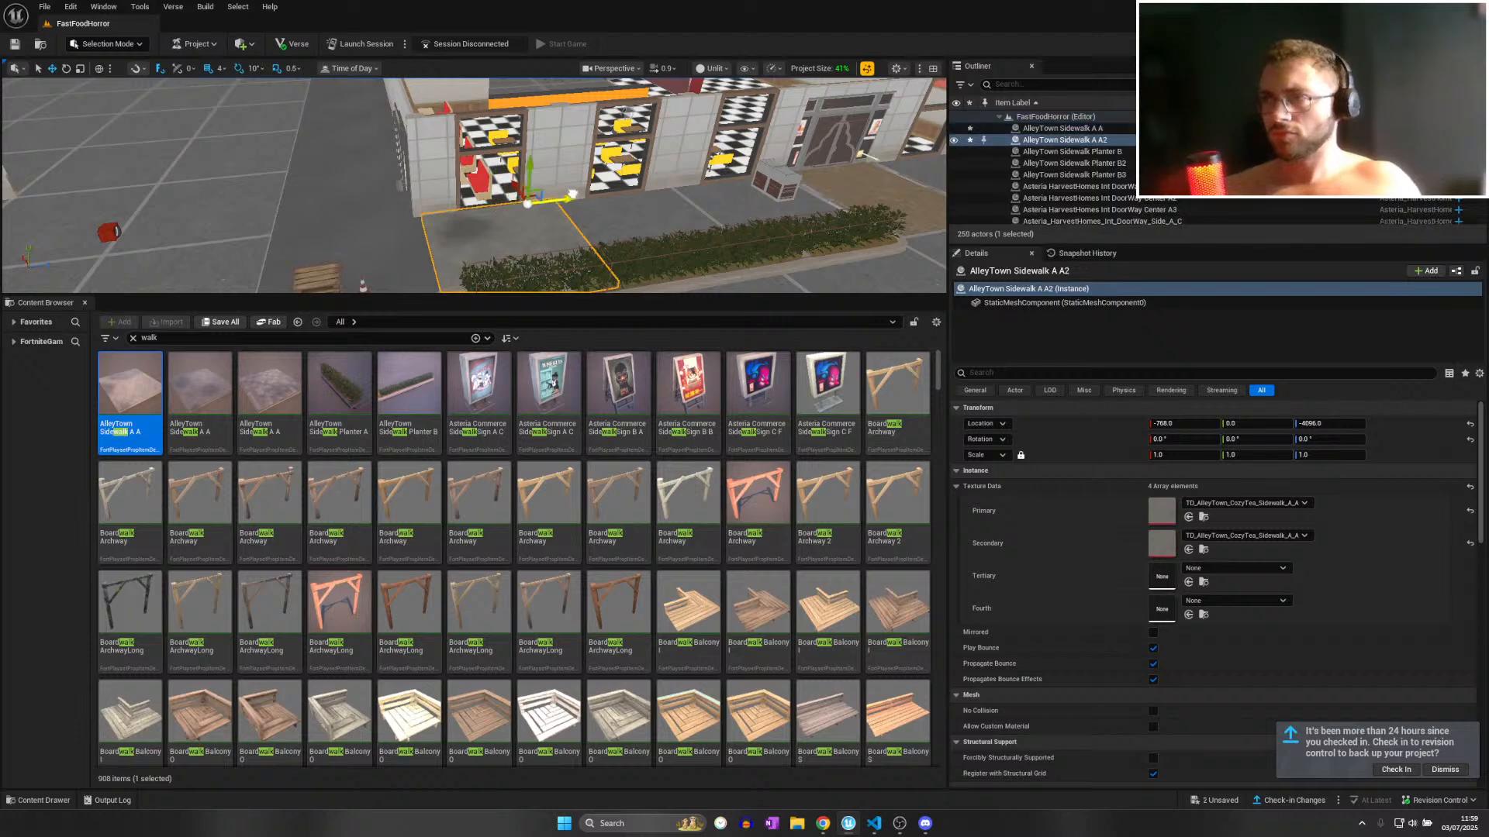
{"action": "key", "text": "w"}
{"action": "scroll", "coordinate": [560, 208], "scroll_direction": "up", "scroll_amount": 2}
{"action": "right_click_drag", "start_coordinate": [574, 194], "coordinate": [546, 217]}
{"action": "key", "text": "s"}
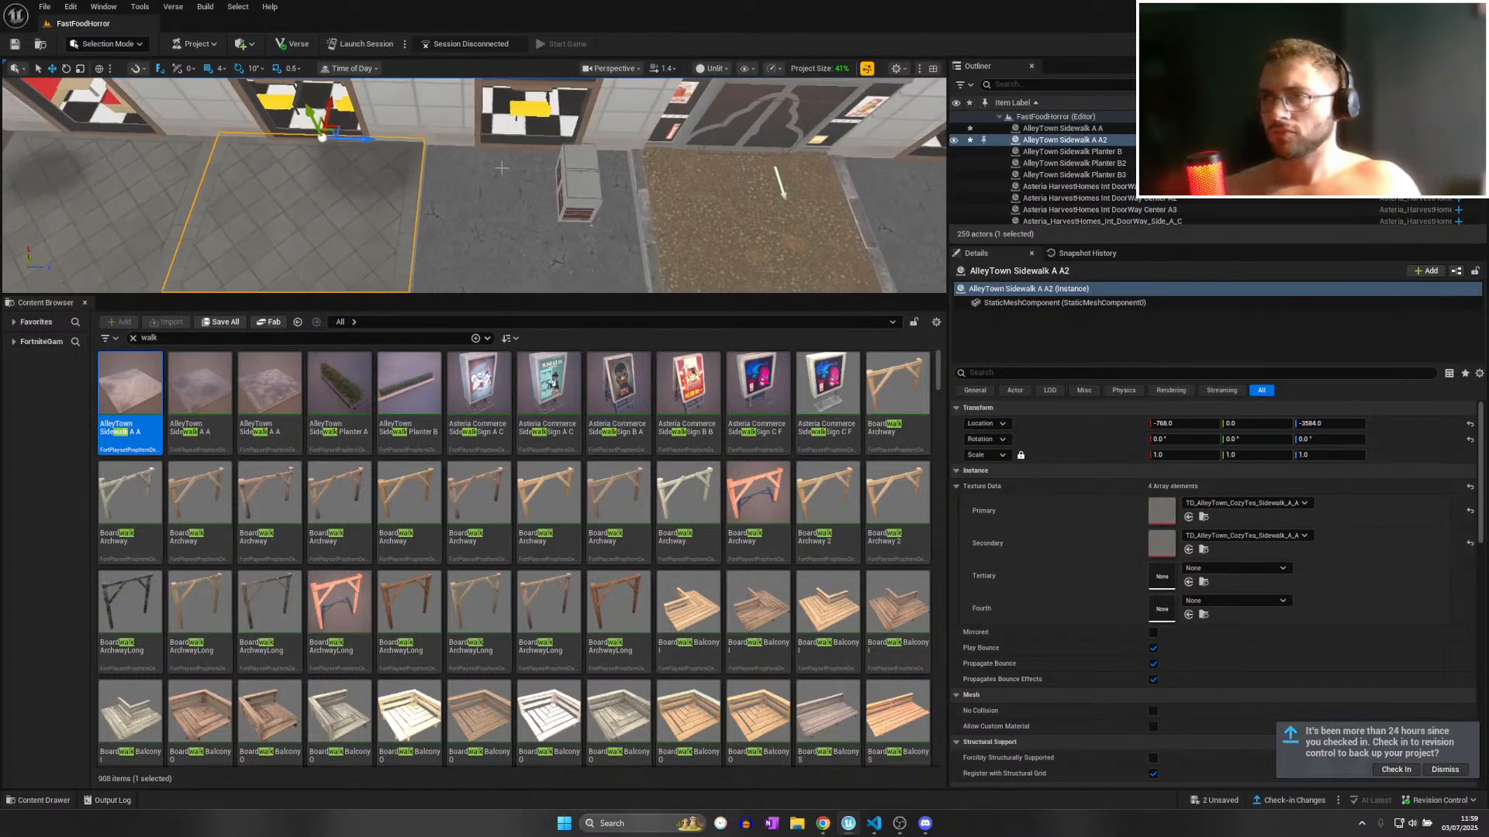
{"action": "left_click_drag", "start_coordinate": [358, 139], "coordinate": [571, 145], "text": "alt"}
{"action": "right_click_drag", "start_coordinate": [572, 145], "coordinate": [570, 148]}
{"action": "key", "text": "s"}
{"action": "key", "text": "d"}
{"action": "left_click_drag", "start_coordinate": [425, 163], "coordinate": [553, 166], "text": "alt"}
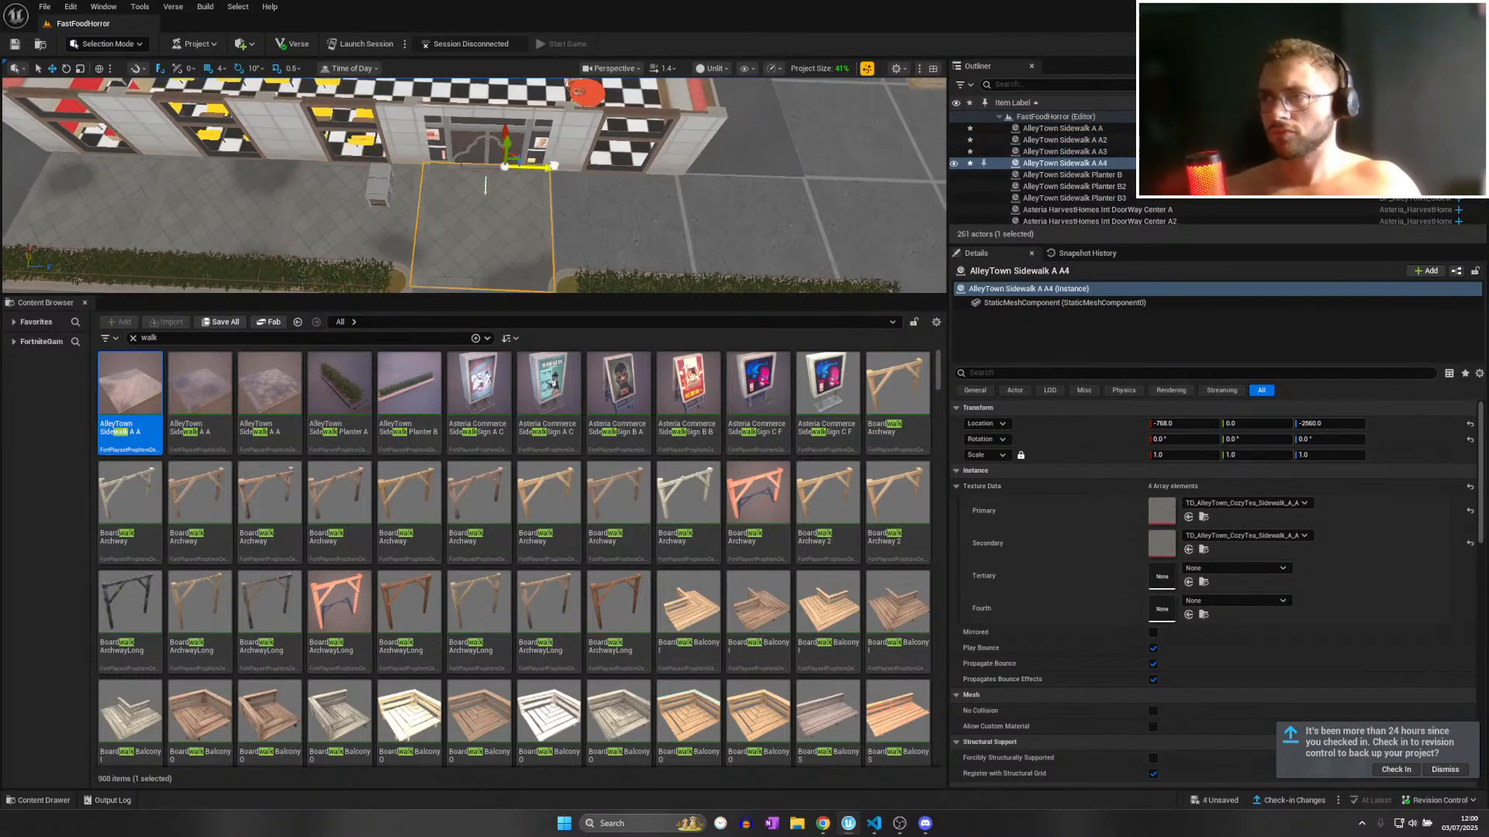
Examine the extended sidewalk around the entrance and the outer walls and interior of the restaurant.
{"action": "right_click_drag", "start_coordinate": [637, 168], "coordinate": [482, 194]}
{"action": "key", "text": "w"}
{"action": "key", "text": "s"}
{"action": "scroll", "coordinate": [527, 140], "scroll_direction": "down", "scroll_amount": 2}
{"action": "key", "text": "w"}
{"action": "key", "text": "w"}
{"action": "left_click", "coordinate": [415, 186]}
{"action": "key", "text": "w"}
{"action": "scroll", "coordinate": [419, 198], "scroll_direction": "up", "scroll_amount": 1}
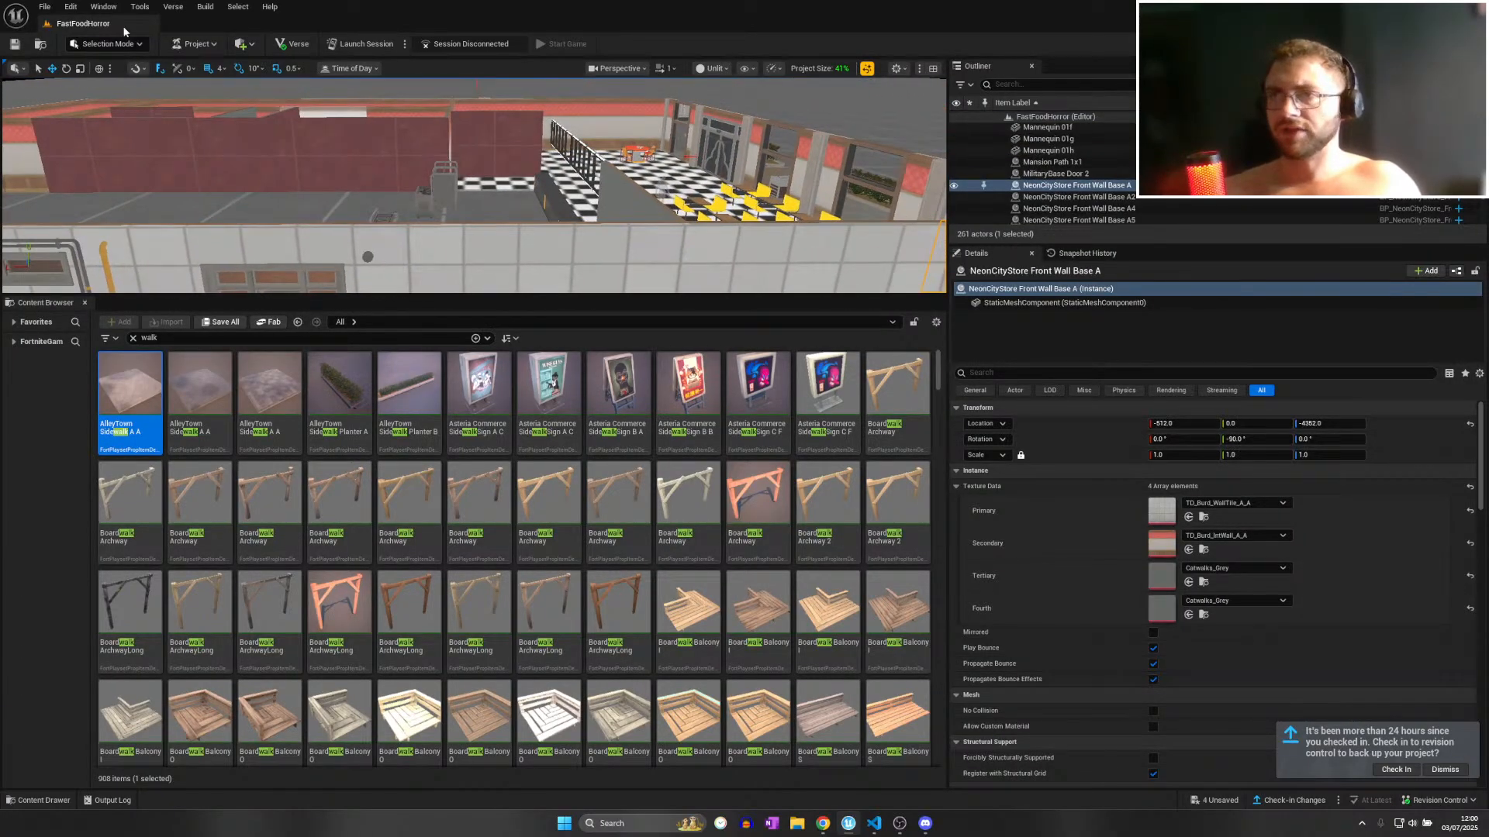
Save all changes in the project and return to the pavement near the front hedge planter.
{"action": "left_click", "coordinate": [42, 6]}
{"action": "left_click", "coordinate": [69, 137]}
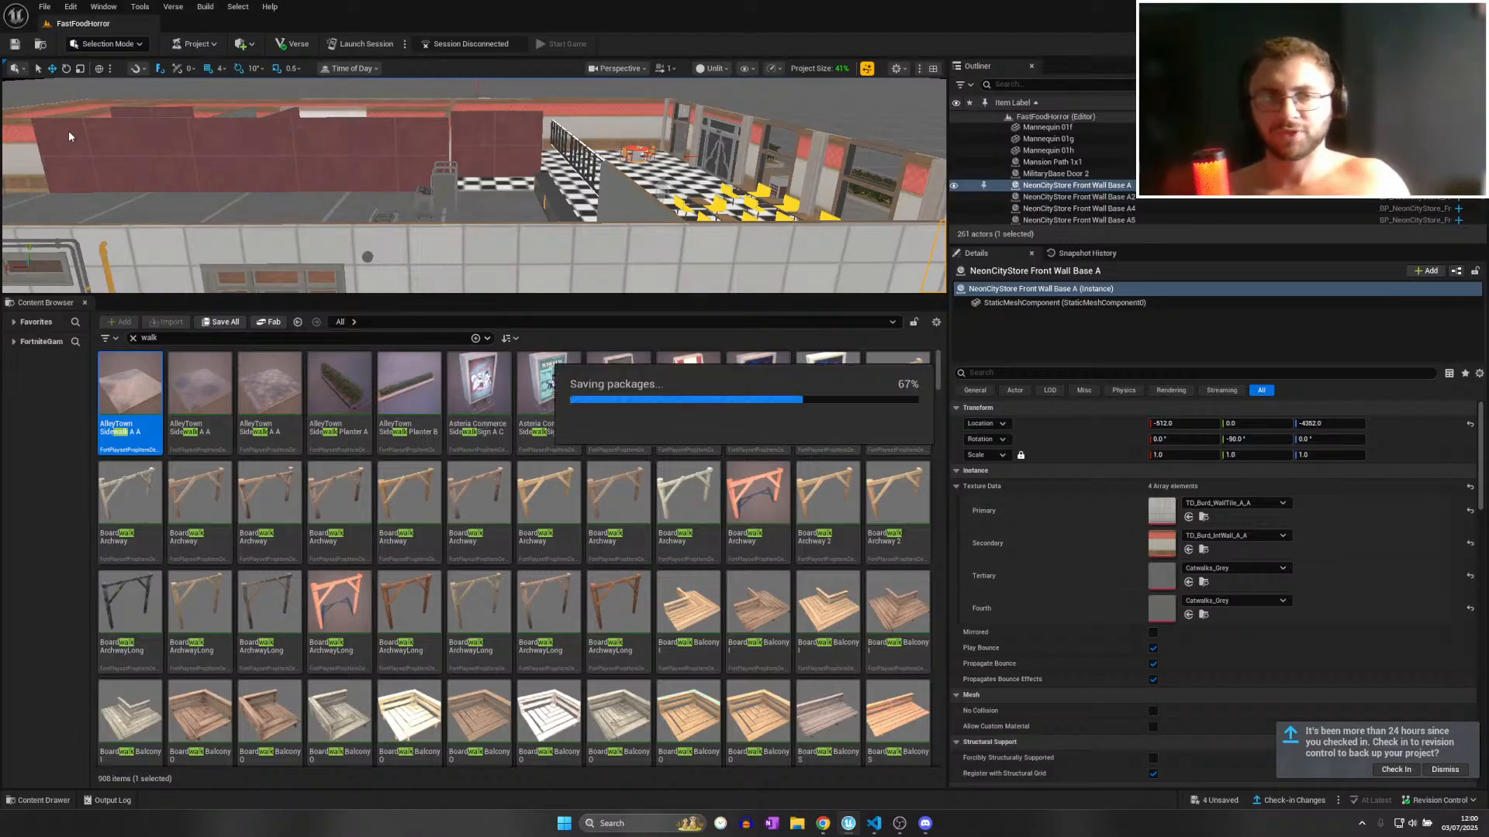
{"action": "right_click_drag", "start_coordinate": [255, 185], "coordinate": [295, 231]}
{"action": "key", "text": "w"}
{"action": "key", "text": "s"}
{"action": "key", "text": "a"}
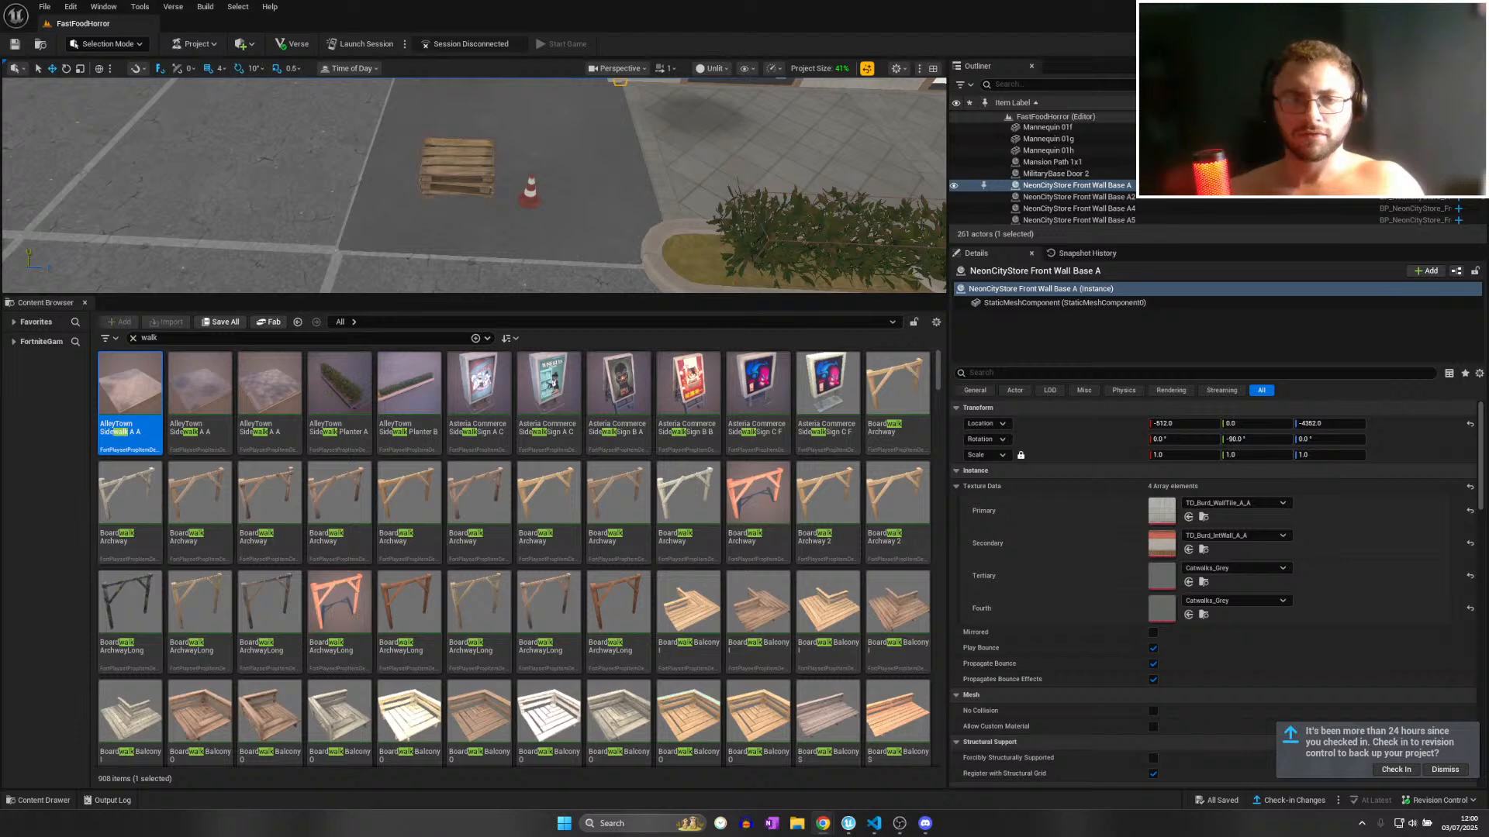
Browse the assets matching "walk" for pieces to use in the paved area in front of the entrance.
{"action": "left_click", "coordinate": [136, 231]}
{"action": "right_click_drag", "start_coordinate": [136, 231], "coordinate": [116, 204]}
{"action": "key", "text": "s"}
{"action": "scroll", "coordinate": [137, 231], "scroll_direction": "up", "scroll_amount": 1}
{"action": "key", "text": "d"}
{"action": "key", "text": "e"}
{"action": "scroll", "coordinate": [656, 570], "scroll_direction": "down", "scroll_amount": 3}
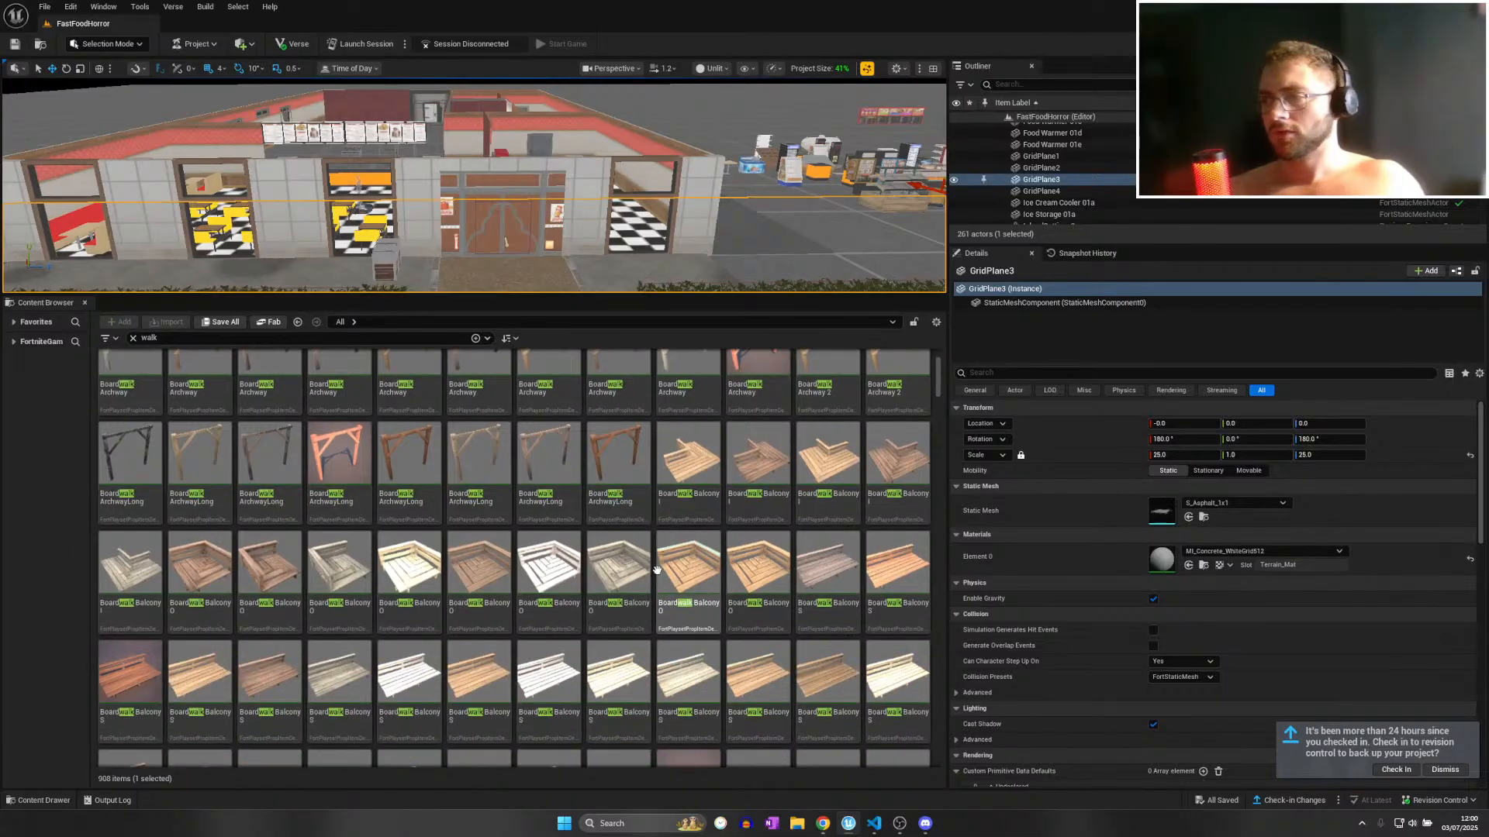
{"action": "scroll", "coordinate": [657, 570], "scroll_direction": "down", "scroll_amount": 10}
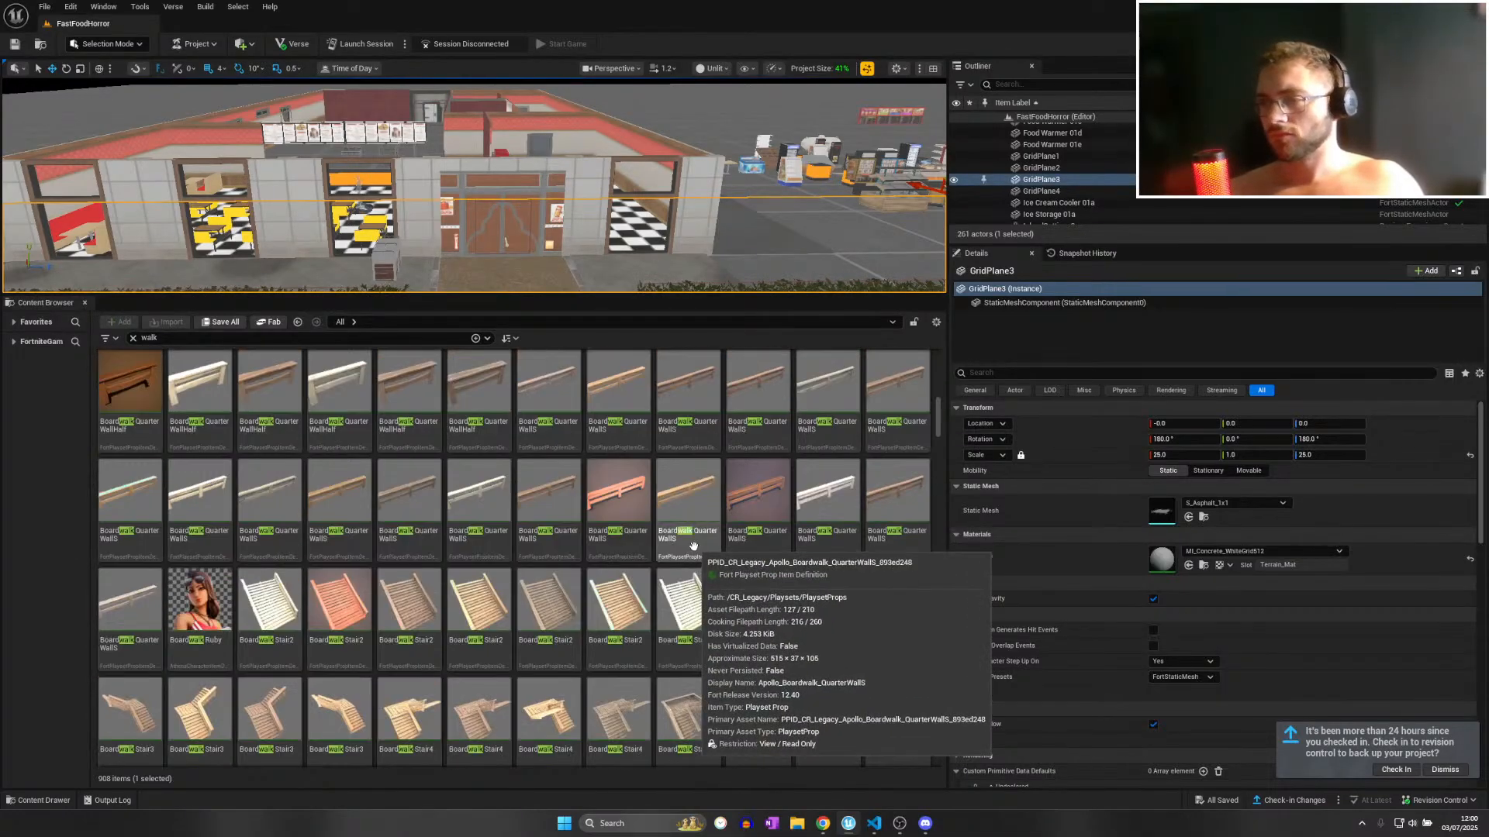
{"action": "scroll", "coordinate": [692, 546], "scroll_direction": "down", "scroll_amount": 10}
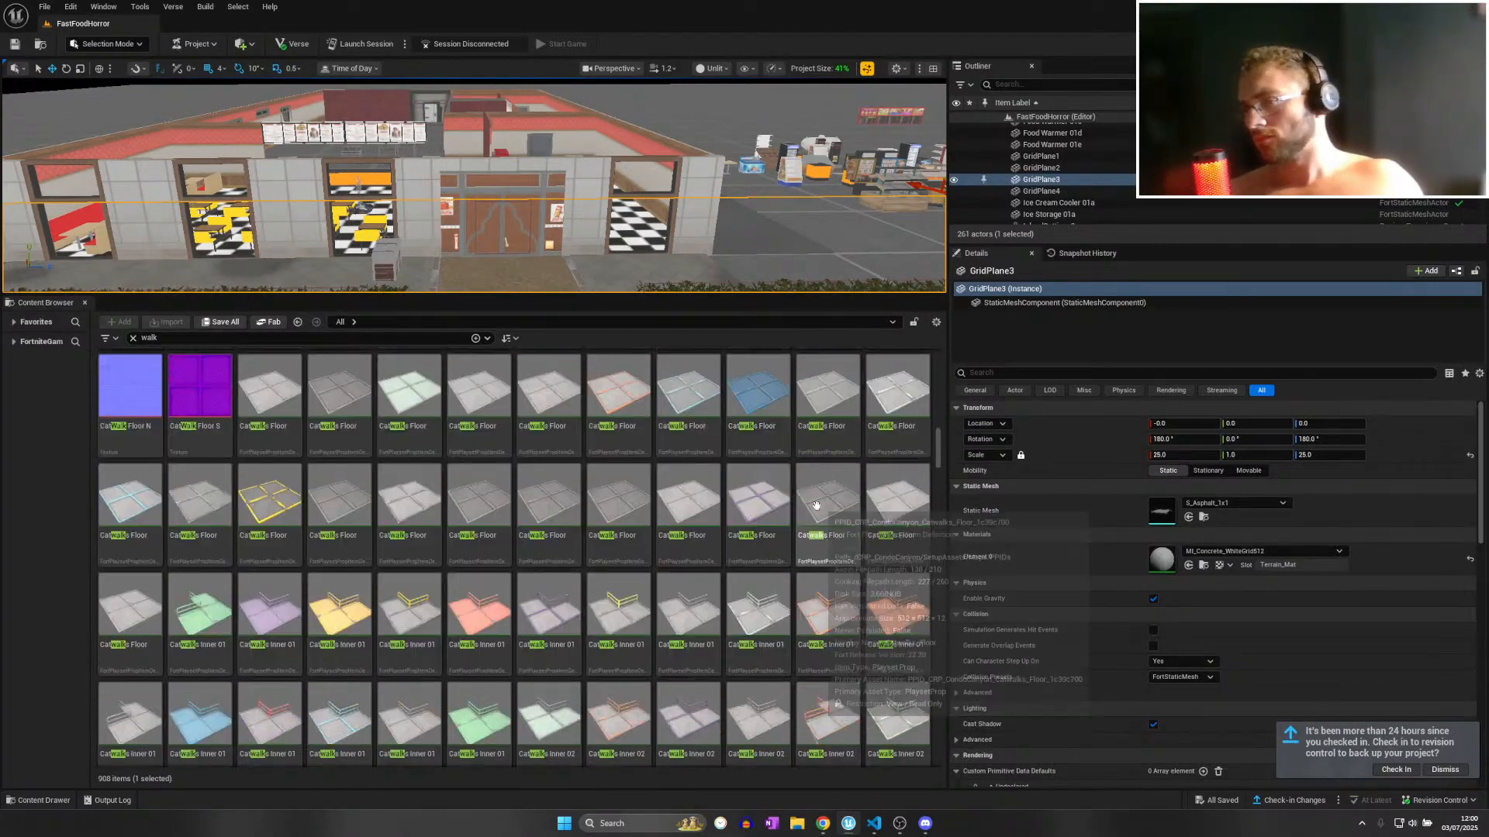
{"action": "scroll", "coordinate": [816, 506], "scroll_direction": "down", "scroll_amount": 10}
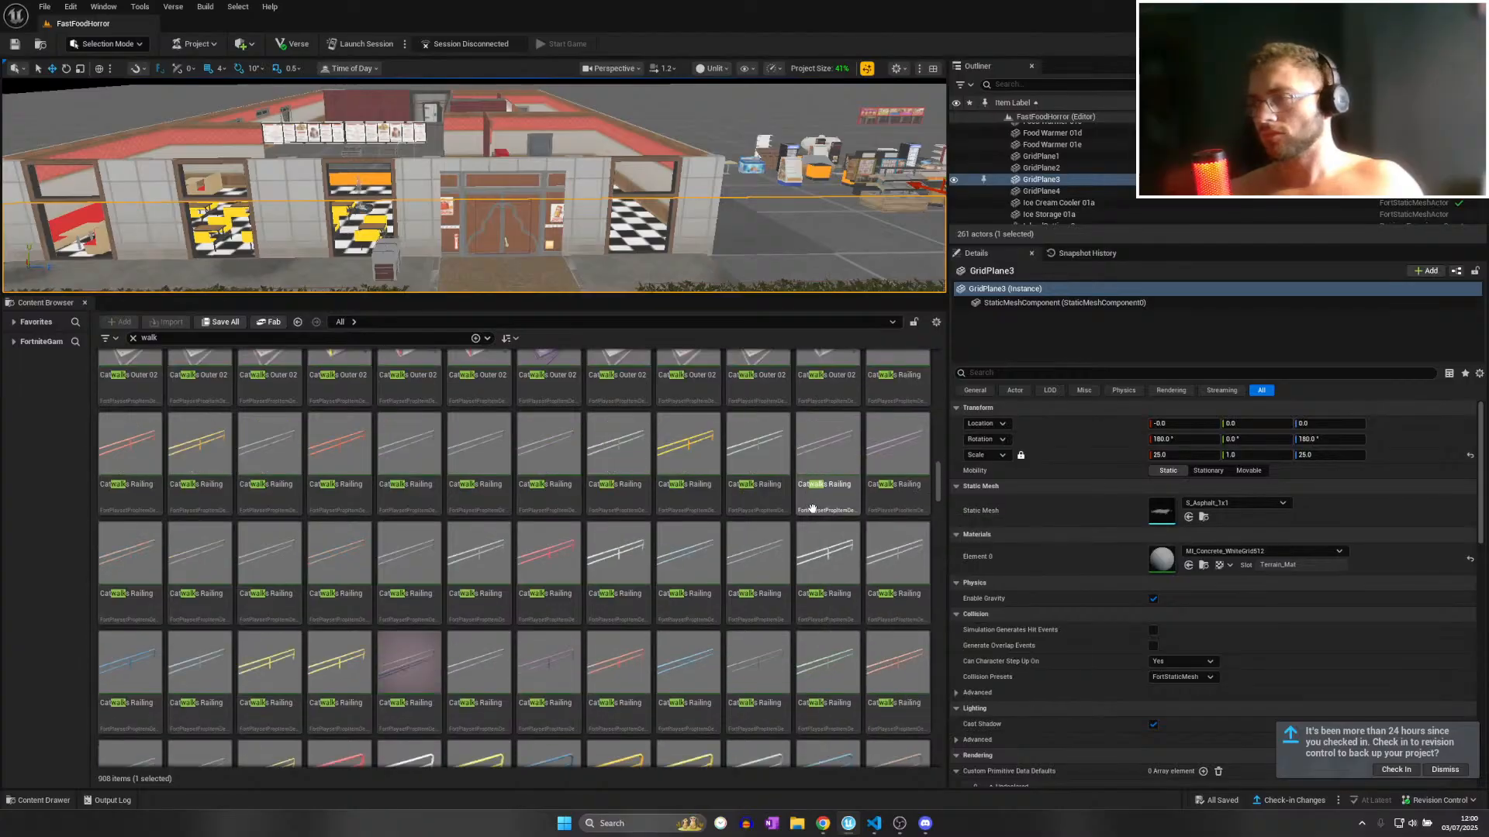
{"action": "scroll", "coordinate": [811, 509], "scroll_direction": "down", "scroll_amount": 3}
{"action": "right_click_drag", "start_coordinate": [717, 225], "coordinate": [666, 287]}
{"action": "scroll", "coordinate": [768, 625], "scroll_direction": "down", "scroll_amount": 9}
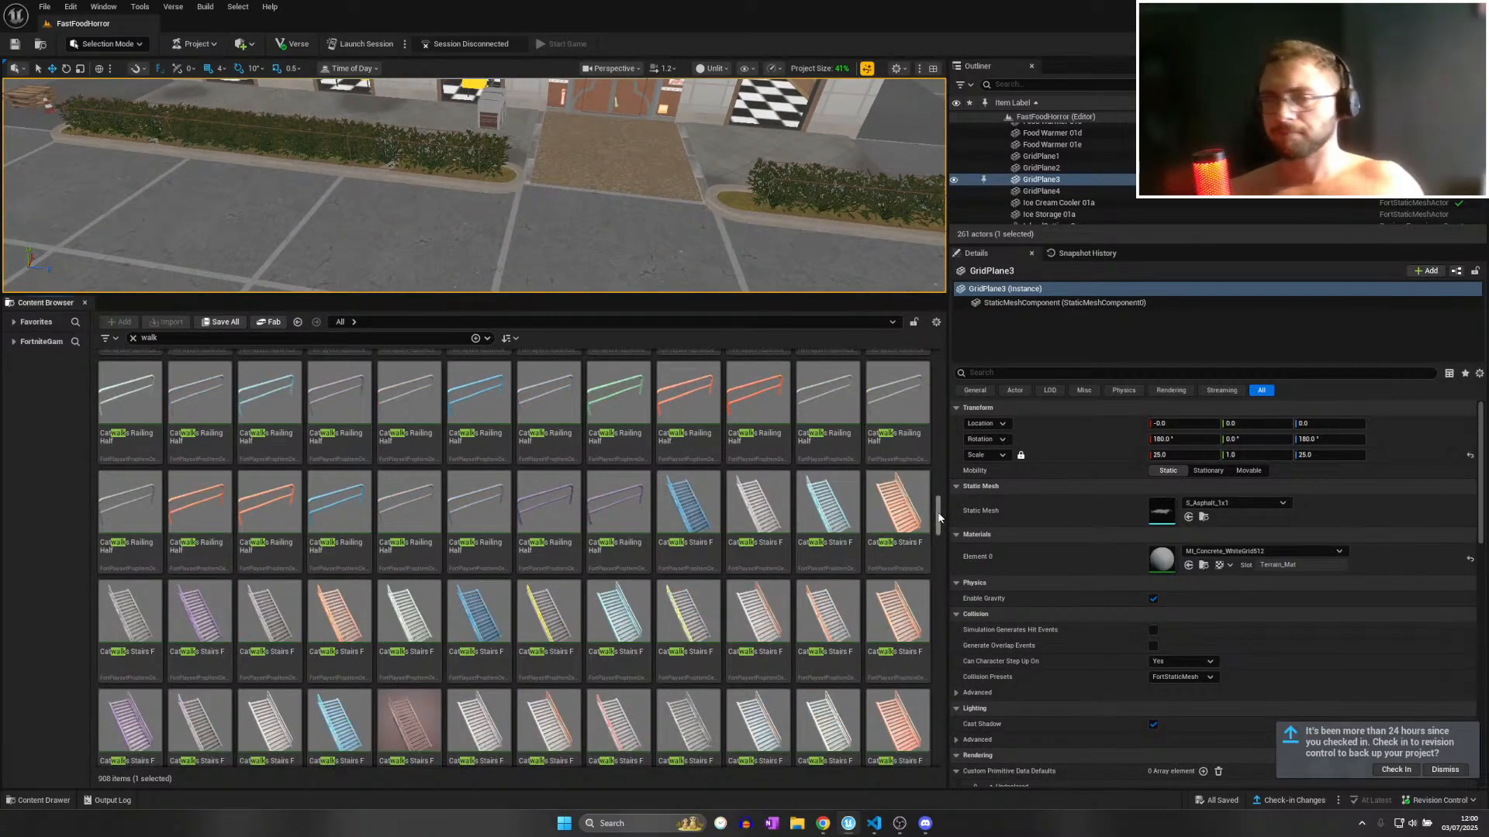
{"action": "left_click_drag", "start_coordinate": [940, 518], "coordinate": [939, 575]}
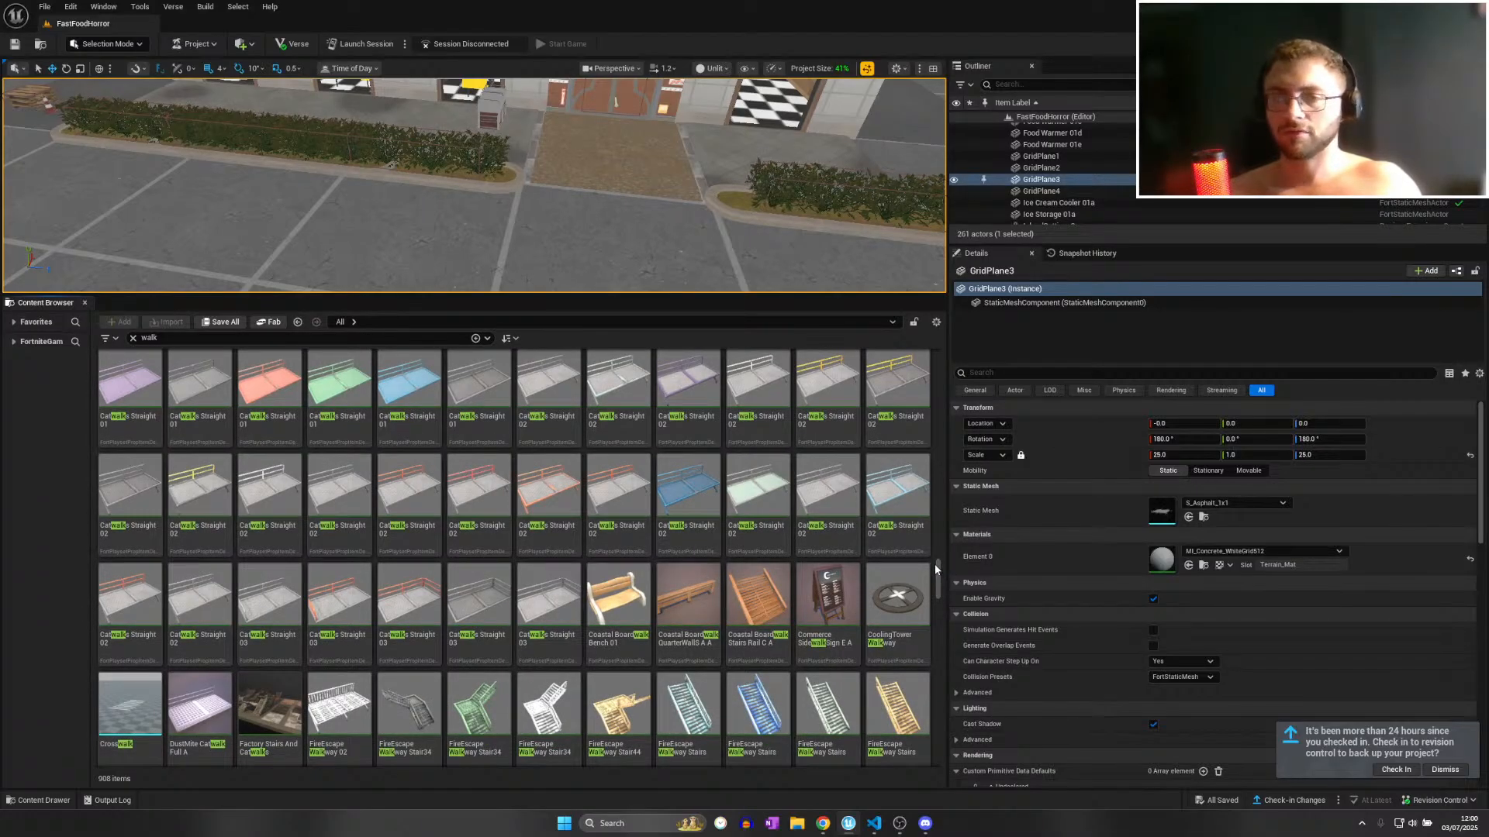
{"action": "left_click_drag", "start_coordinate": [938, 578], "coordinate": [939, 581]}
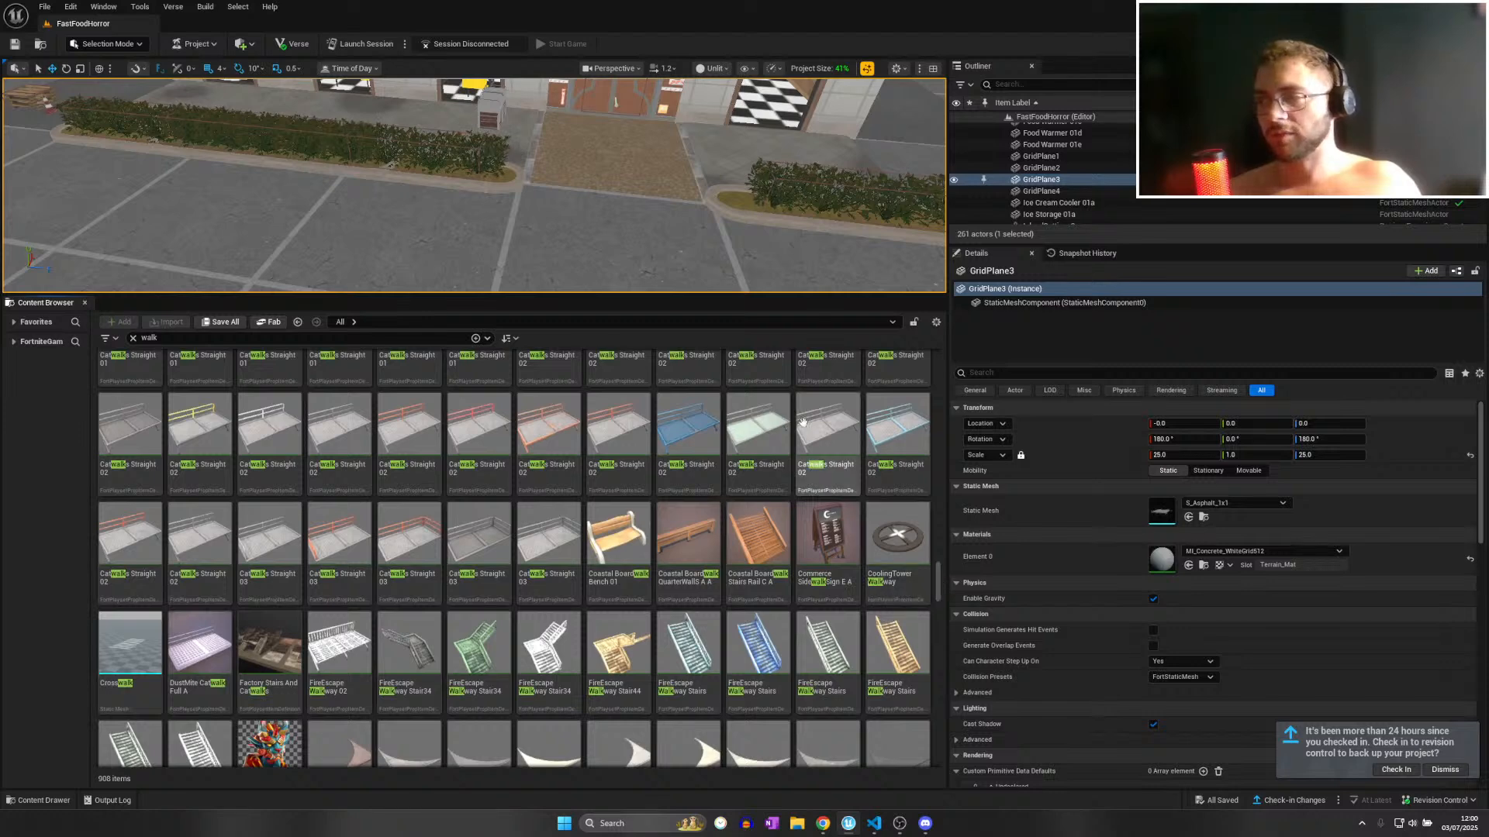
{"action": "scroll", "coordinate": [821, 541], "scroll_direction": "down", "scroll_amount": 5}
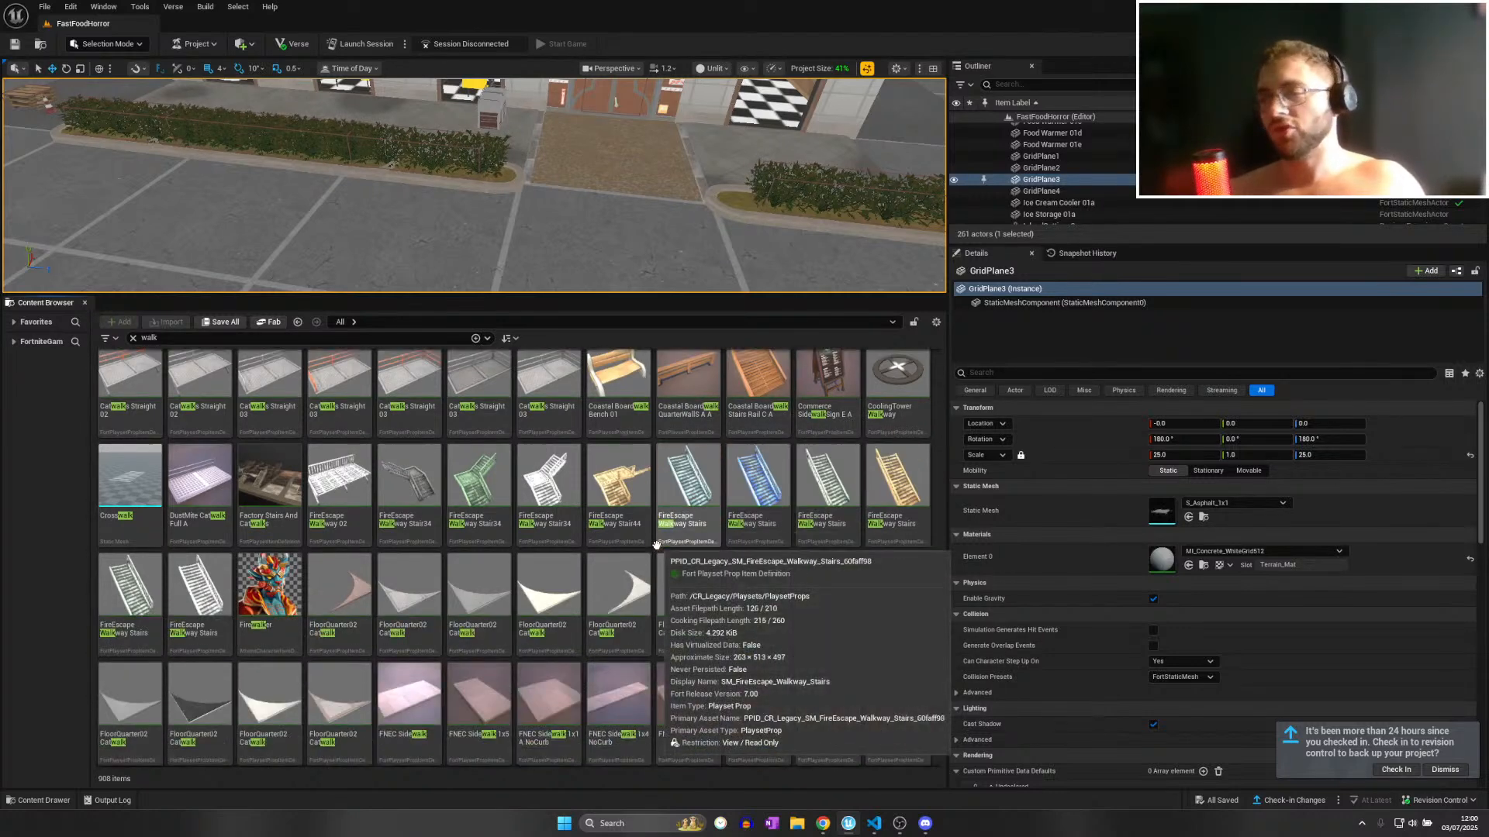
Place the Crosswalk overlay on the asphalt in front of the entrance path at location -2344, 0, -2804.
{"action": "left_click_drag", "start_coordinate": [130, 376], "coordinate": [522, 188]}
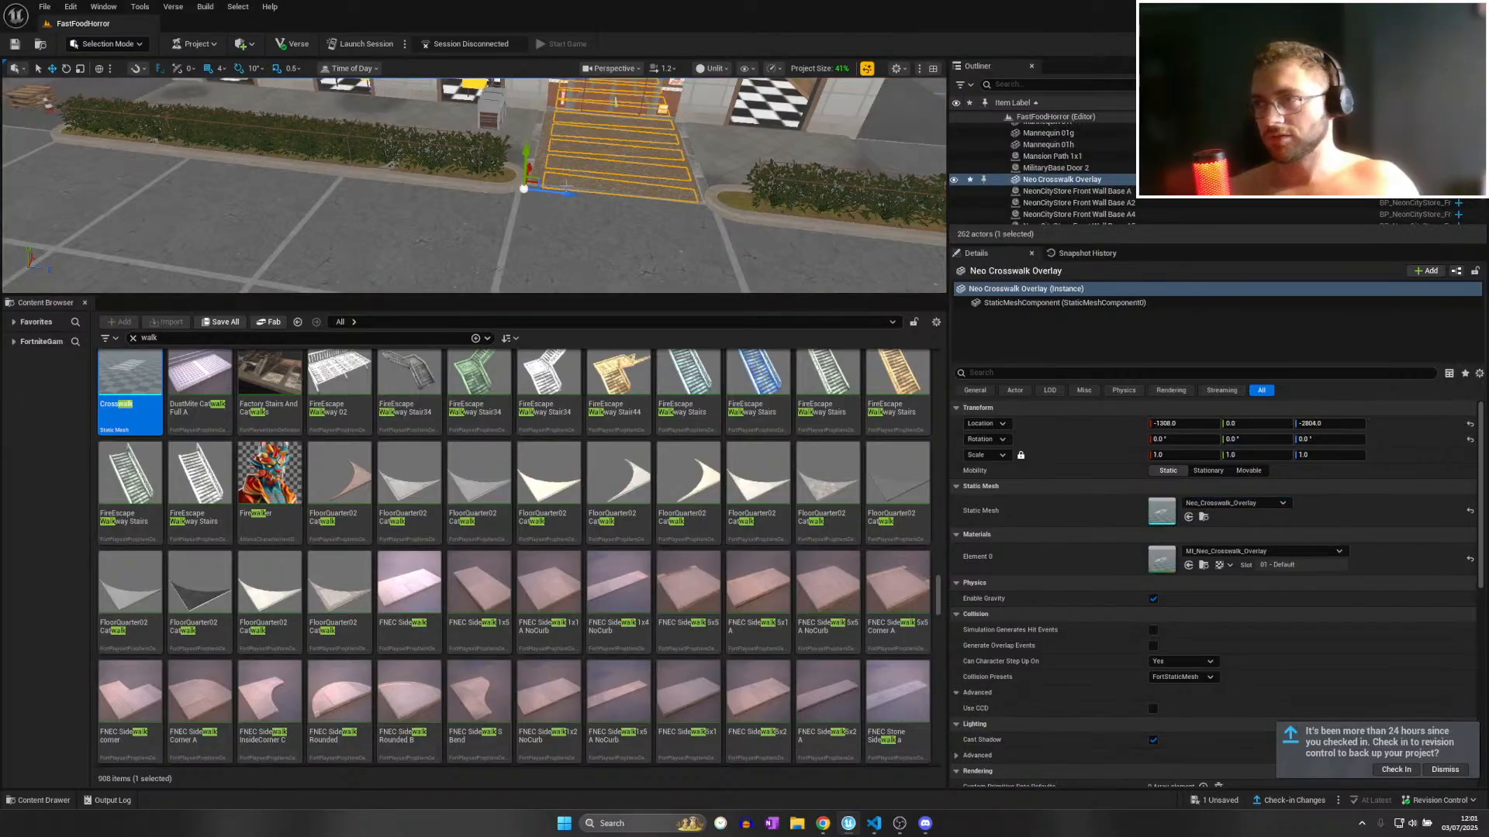
{"action": "right_click_drag", "start_coordinate": [522, 188], "coordinate": [450, 175]}
{"action": "left_click_drag", "start_coordinate": [503, 192], "coordinate": [403, 266]}
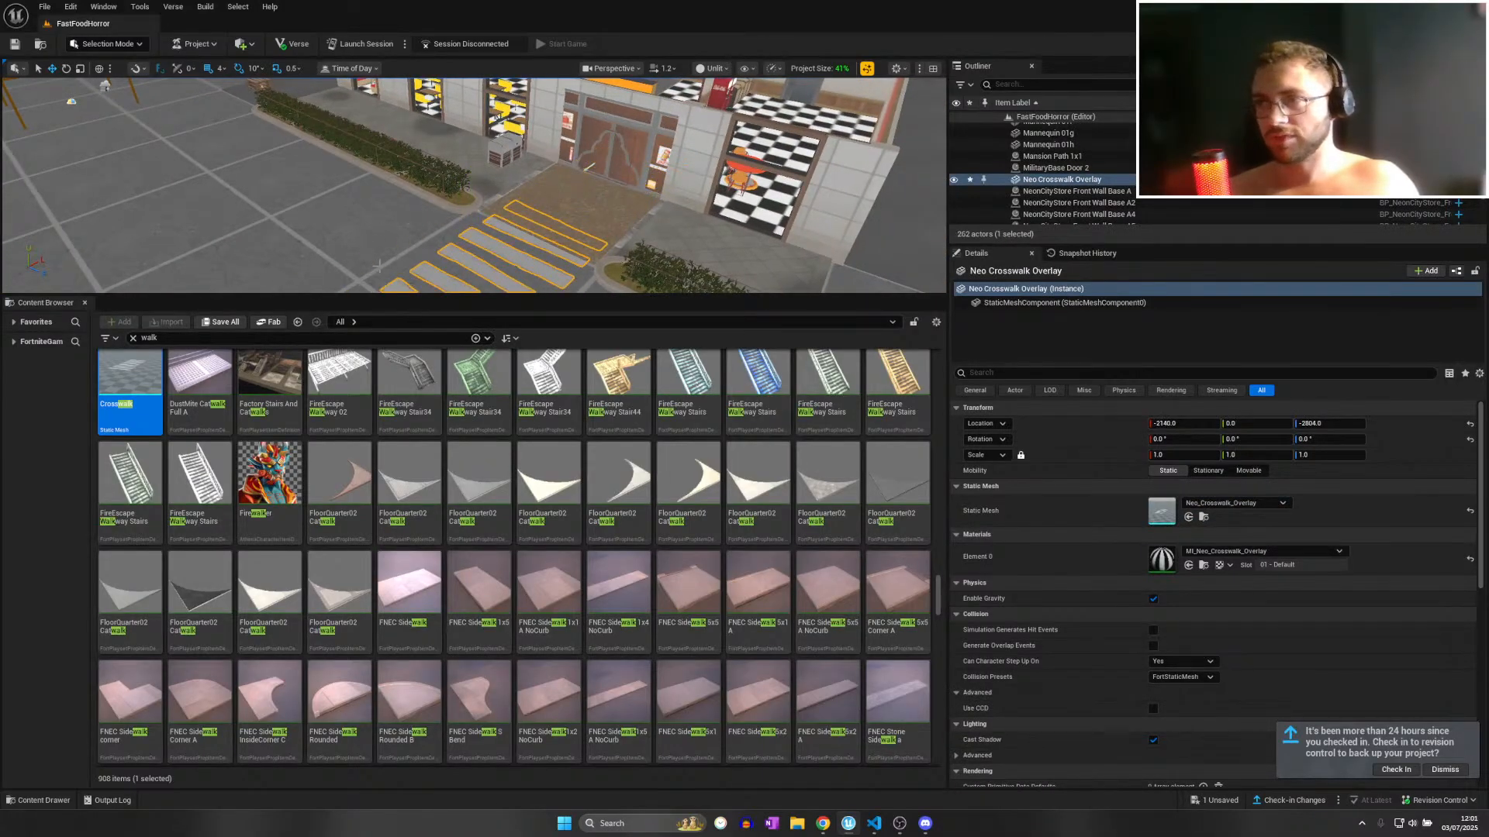
{"action": "right_click_drag", "start_coordinate": [404, 268], "coordinate": [330, 279]}
{"action": "right_click_drag", "start_coordinate": [429, 254], "coordinate": [458, 231]}
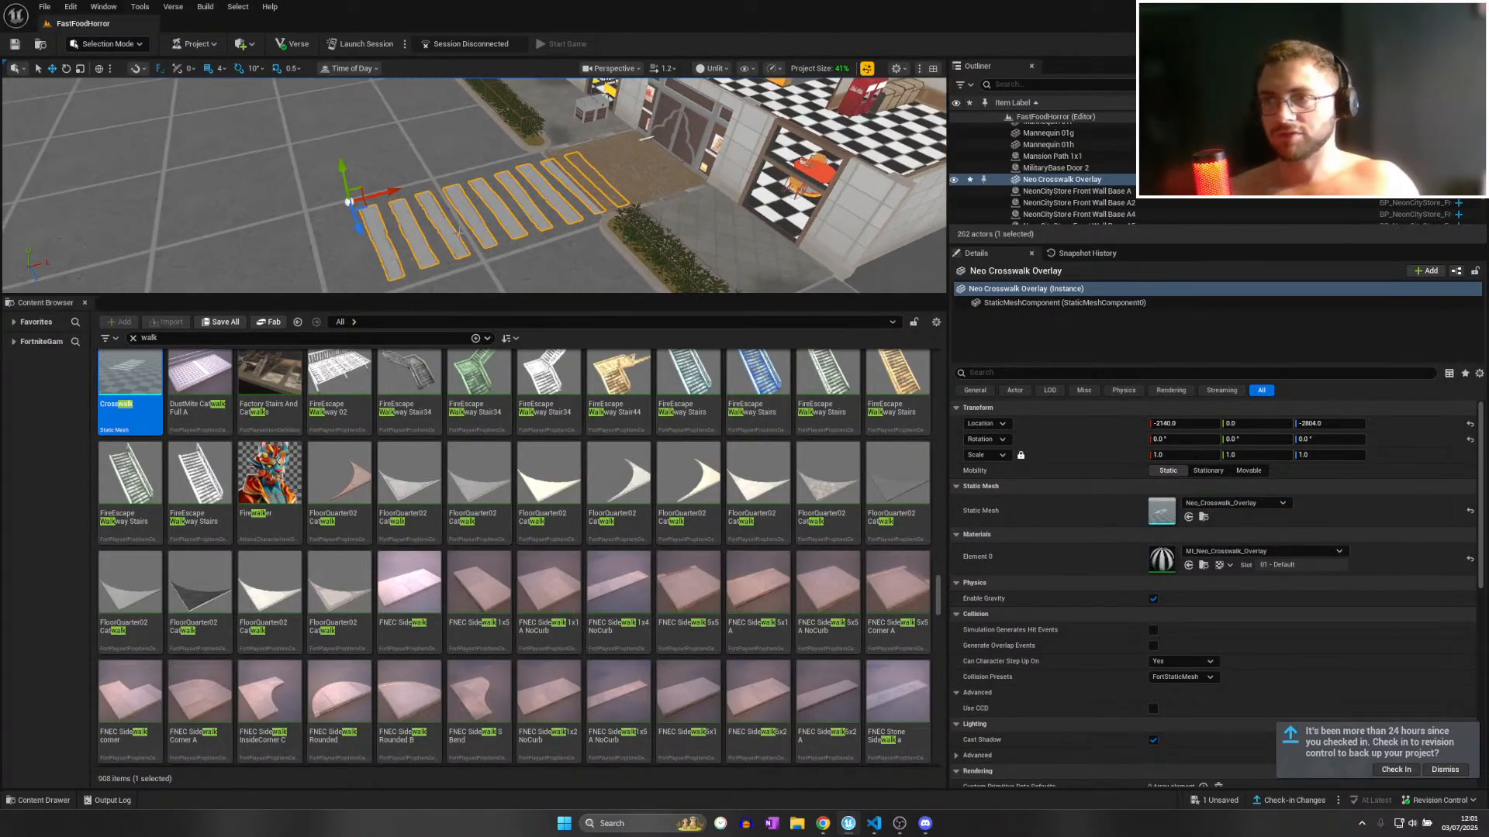
{"action": "left_click_drag", "start_coordinate": [388, 190], "coordinate": [335, 203]}
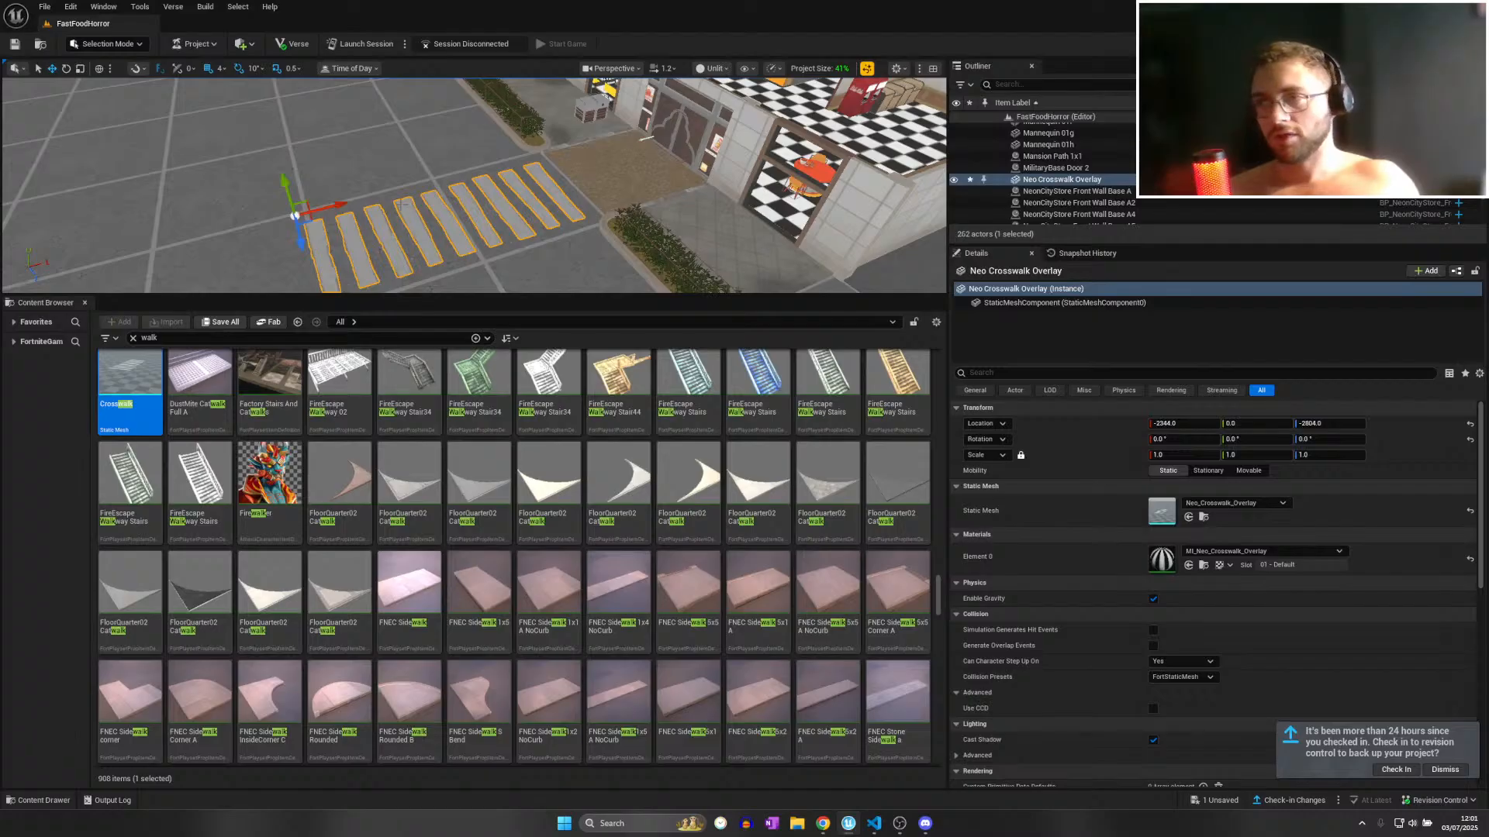
Make two gravel copies of the CeilingTiles Plank Straight tile and line them up over the entrance crosswalk at Z -2560.
{"action": "right_click_drag", "start_coordinate": [504, 210], "coordinate": [542, 171]}
{"action": "left_click", "coordinate": [542, 170]}
{"action": "left_click_drag", "start_coordinate": [542, 171], "coordinate": [689, 254], "text": "alt"}
{"action": "right_click_drag", "start_coordinate": [688, 255], "coordinate": [675, 268]}
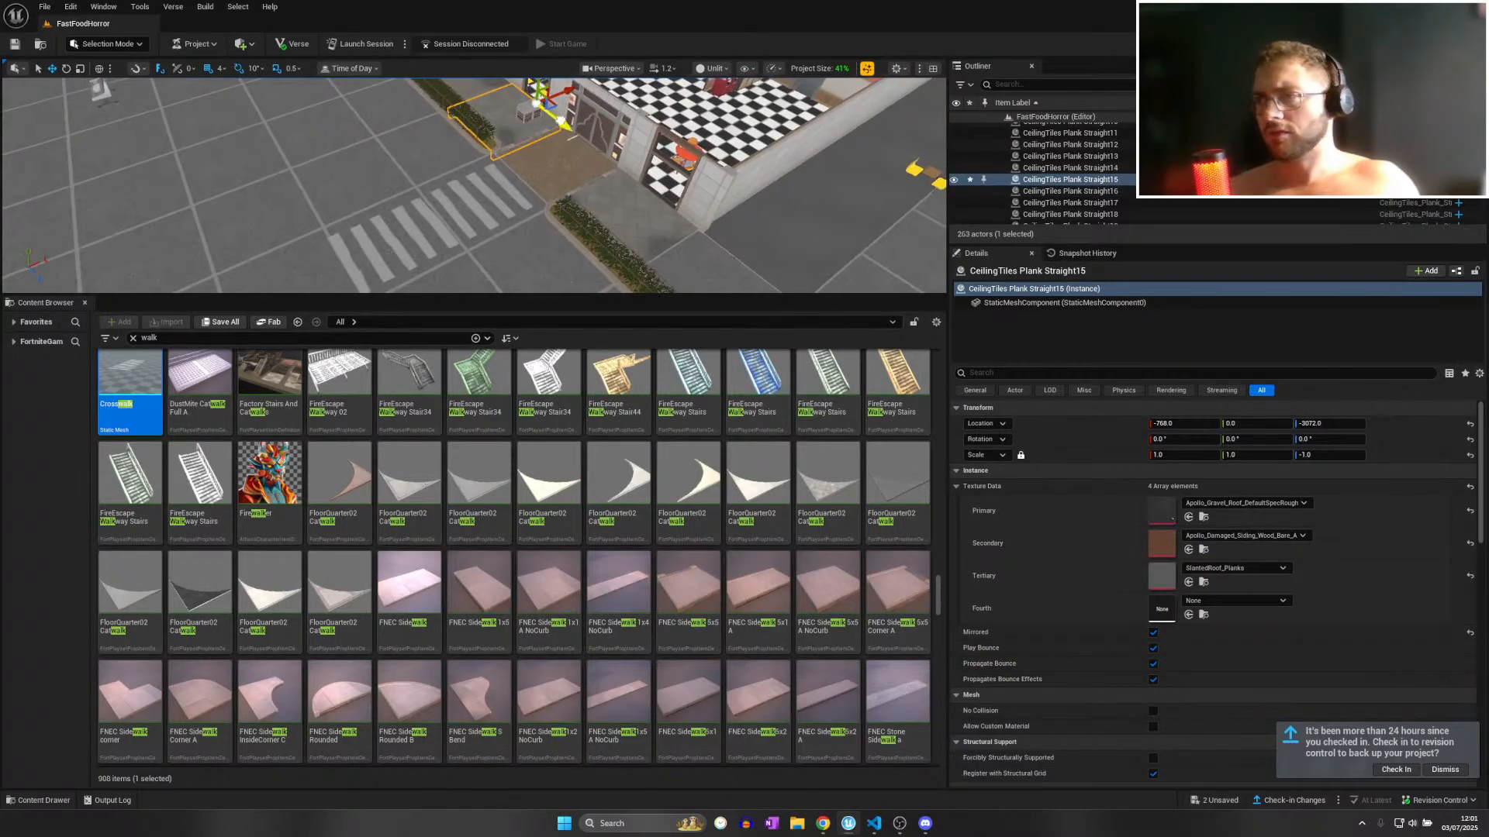
{"action": "left_click_drag", "start_coordinate": [568, 121], "coordinate": [465, 201]}
{"action": "left_click", "coordinate": [463, 194], "text": "ctrl"}
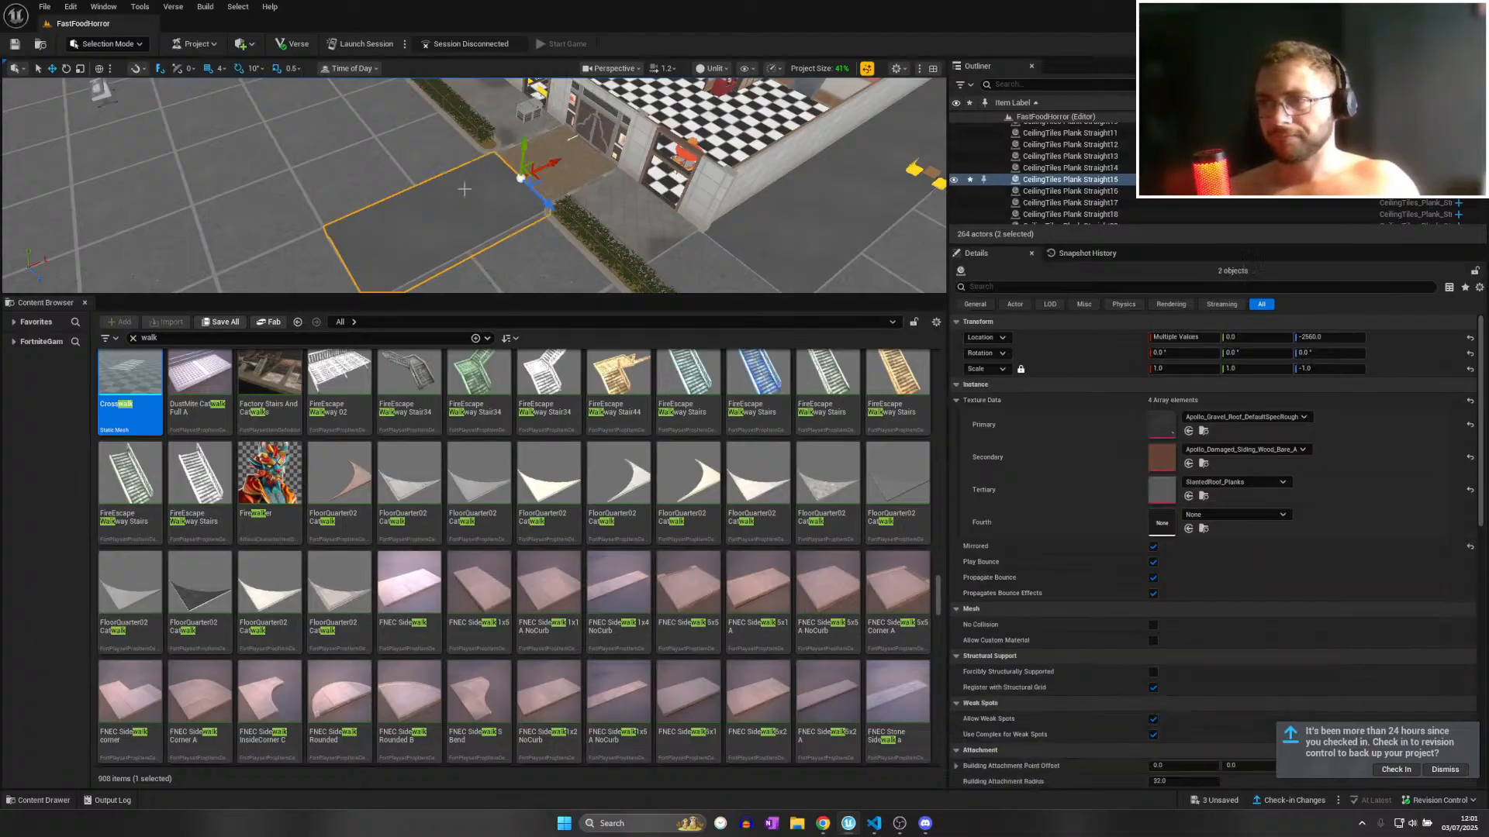
Set the two gravel tiles aside at Z -3072 and move them back beneath the entrance crosswalk at Z -2560.
{"action": "left_click", "coordinate": [462, 199]}
{"action": "left_click", "coordinate": [436, 218], "text": "ctrl"}
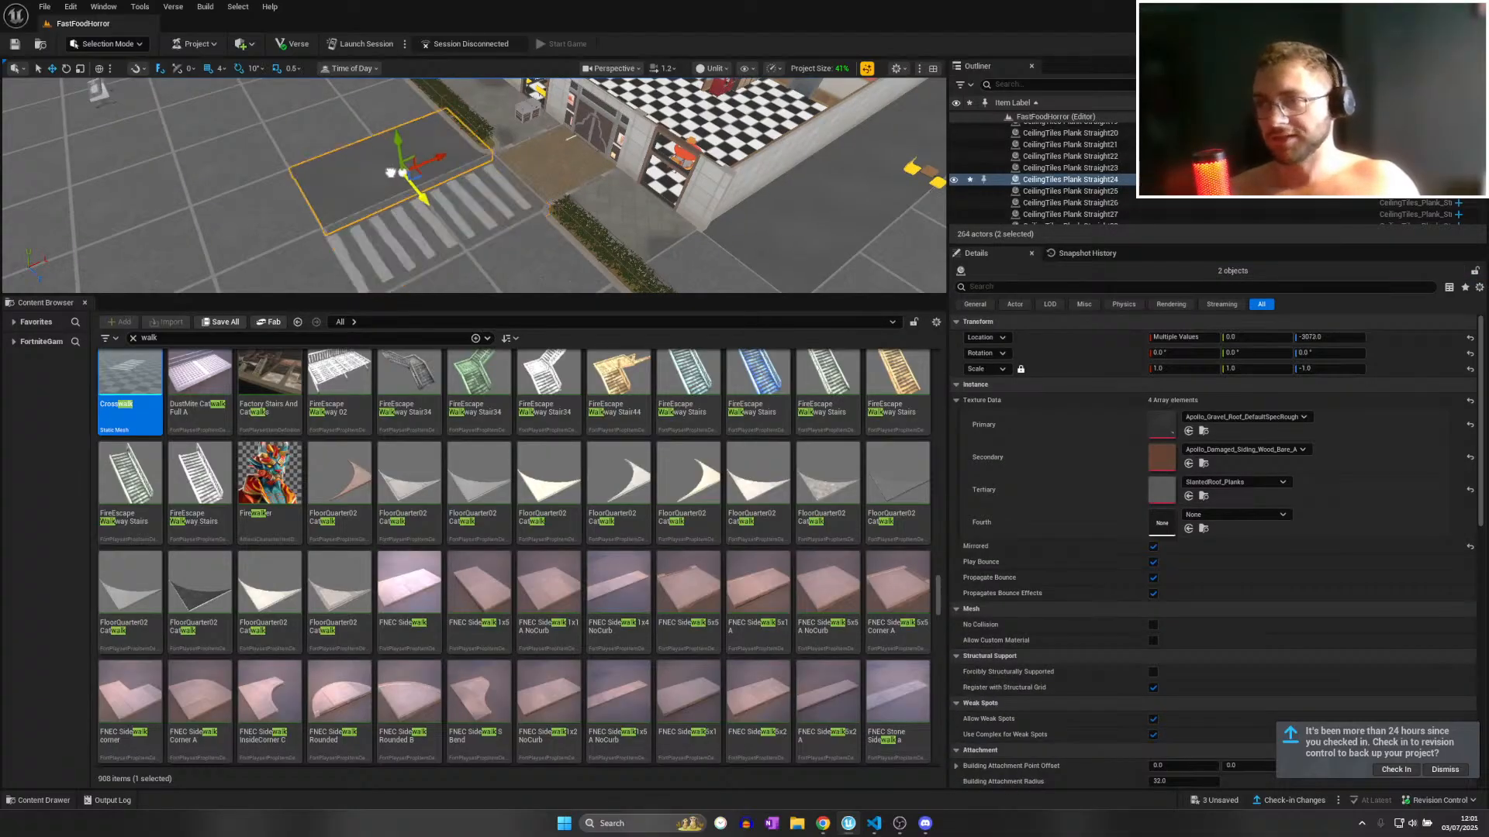
{"action": "left_click", "coordinate": [421, 231]}
{"action": "key", "text": "w"}
{"action": "right_click_drag", "start_coordinate": [421, 231], "coordinate": [421, 166]}
{"action": "left_click", "coordinate": [422, 166]}
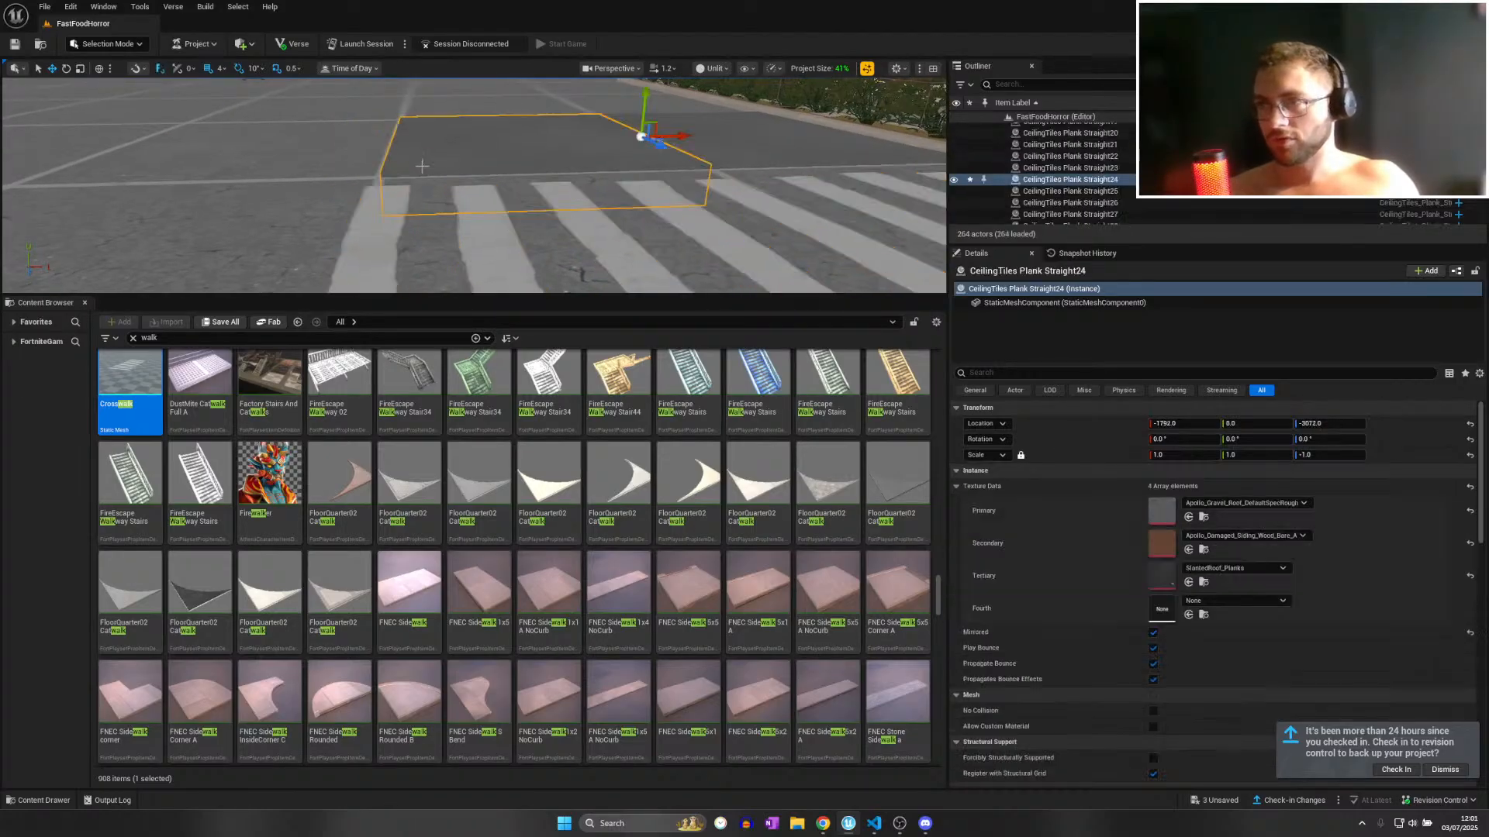
{"action": "left_click", "coordinate": [776, 147], "text": "ctrl"}
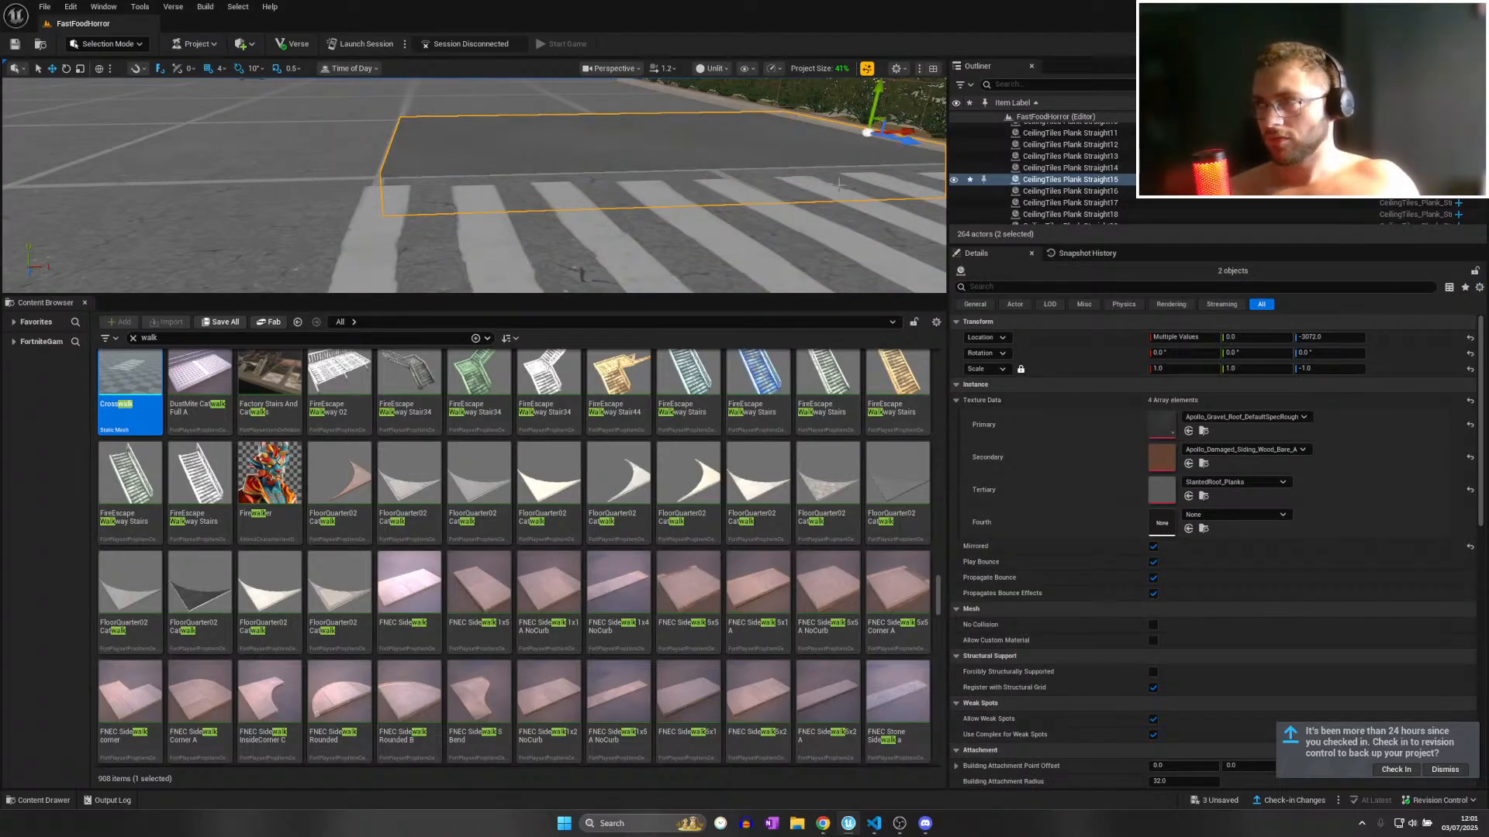
{"action": "right_click_drag", "start_coordinate": [840, 183], "coordinate": [923, 186]}
{"action": "key", "text": "s"}
{"action": "left_click_drag", "start_coordinate": [535, 173], "coordinate": [576, 189]}
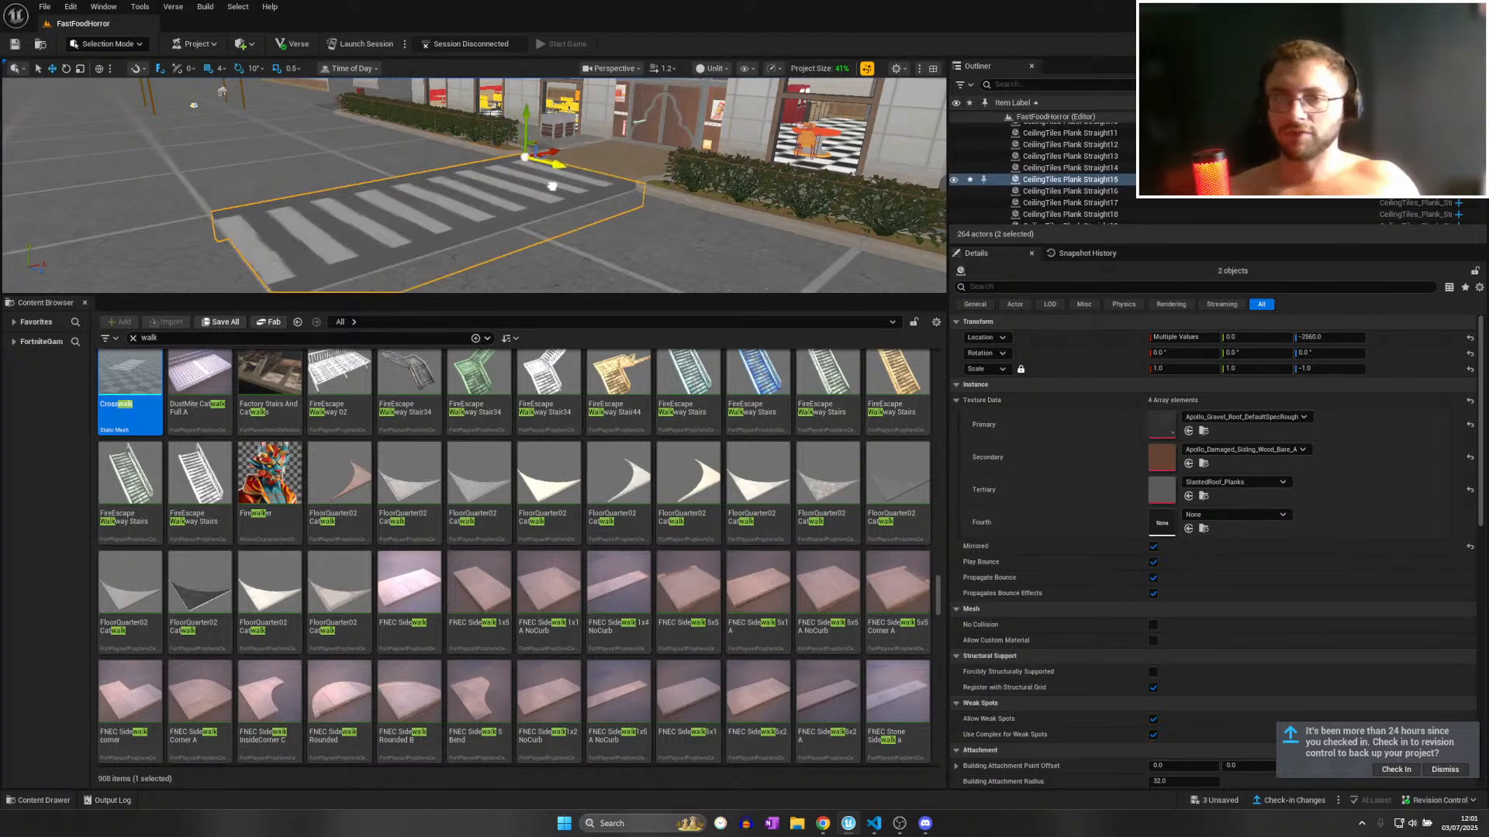
Duplicate the crosswalk with its two gravel tiles, rotated to -90°, and move the copies farther out into the parking lot.
{"action": "key", "text": "w"}
{"action": "right_click_drag", "start_coordinate": [576, 188], "coordinate": [531, 184]}
{"action": "scroll", "coordinate": [575, 188], "scroll_direction": "down", "scroll_amount": 2}
{"action": "left_click", "coordinate": [570, 184]}
{"action": "key", "text": "s"}
{"action": "key", "text": "s"}
{"action": "key", "text": "a"}
{"action": "key", "text": "d"}
{"action": "key", "text": "s"}
{"action": "left_click", "coordinate": [503, 186], "text": "shift"}
{"action": "left_click", "coordinate": [587, 184], "text": "shift"}
{"action": "key", "text": "d"}
{"action": "key", "text": "ctrl+d"}
{"action": "left_click_drag", "start_coordinate": [589, 117], "coordinate": [541, 226]}
{"action": "right_click_drag", "start_coordinate": [541, 227], "coordinate": [493, 249]}
{"action": "key", "text": "d"}
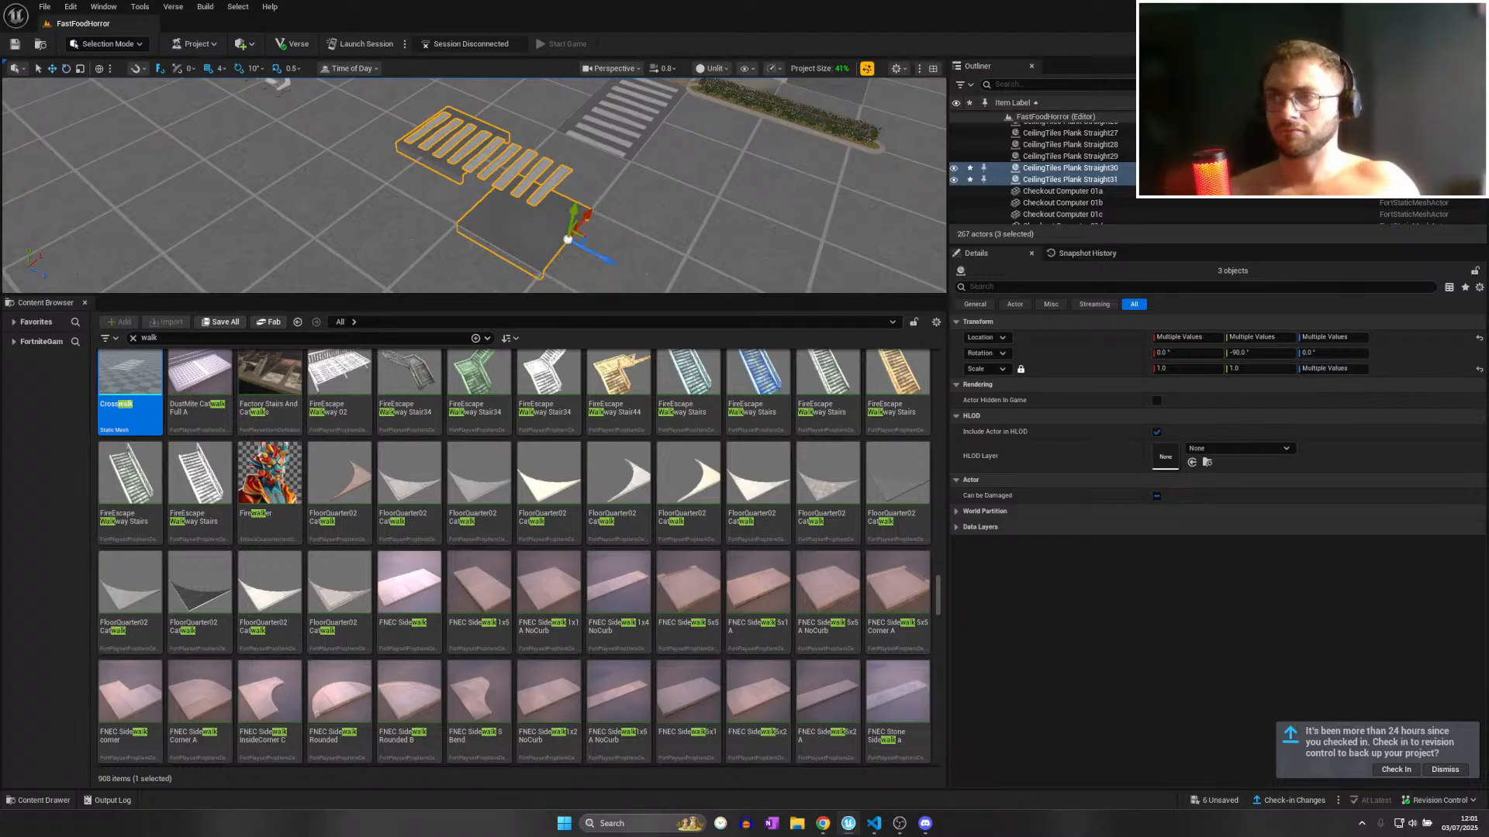
Move the first duplicated gravel tile beside the two props in the parking lot, to about -2560, 0, -4864.
{"action": "left_click", "coordinate": [493, 253]}
{"action": "left_click", "coordinate": [450, 166]}
{"action": "key", "text": "d"}
{"action": "right_click_drag", "start_coordinate": [449, 166], "coordinate": [407, 149]}
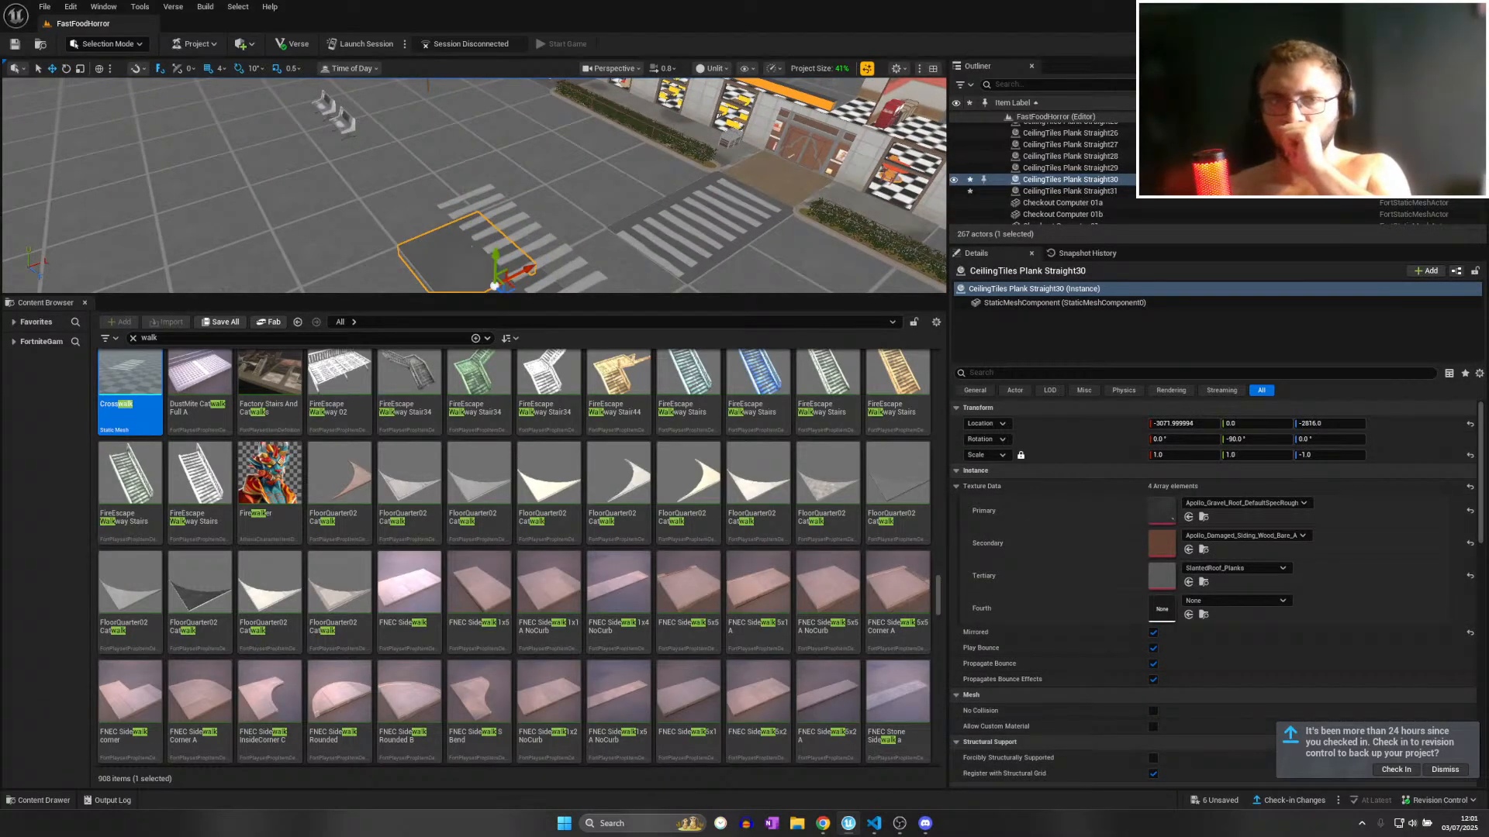
{"action": "key", "text": "a"}
{"action": "mouse_move", "coordinate": [505, 249]}
{"action": "right_mouse_down"}
{"action": "mouse_move", "coordinate": [524, 250]}
{"action": "mouse_move", "coordinate": [512, 272]}
{"action": "right_mouse_up"}
{"action": "left_click_drag", "start_coordinate": [512, 283], "coordinate": [248, 172]}
{"action": "mouse_move", "coordinate": [248, 172]}
{"action": "right_mouse_down"}
{"action": "mouse_move", "coordinate": [245, 157]}
{"action": "mouse_move", "coordinate": [264, 167]}
{"action": "right_mouse_up"}
{"action": "key", "text": "a"}
{"action": "key", "text": "w"}
{"action": "key", "text": "a"}
{"action": "scroll", "coordinate": [248, 161], "scroll_direction": "up", "scroll_amount": 1}
{"action": "left_click_drag", "start_coordinate": [307, 184], "coordinate": [355, 146]}
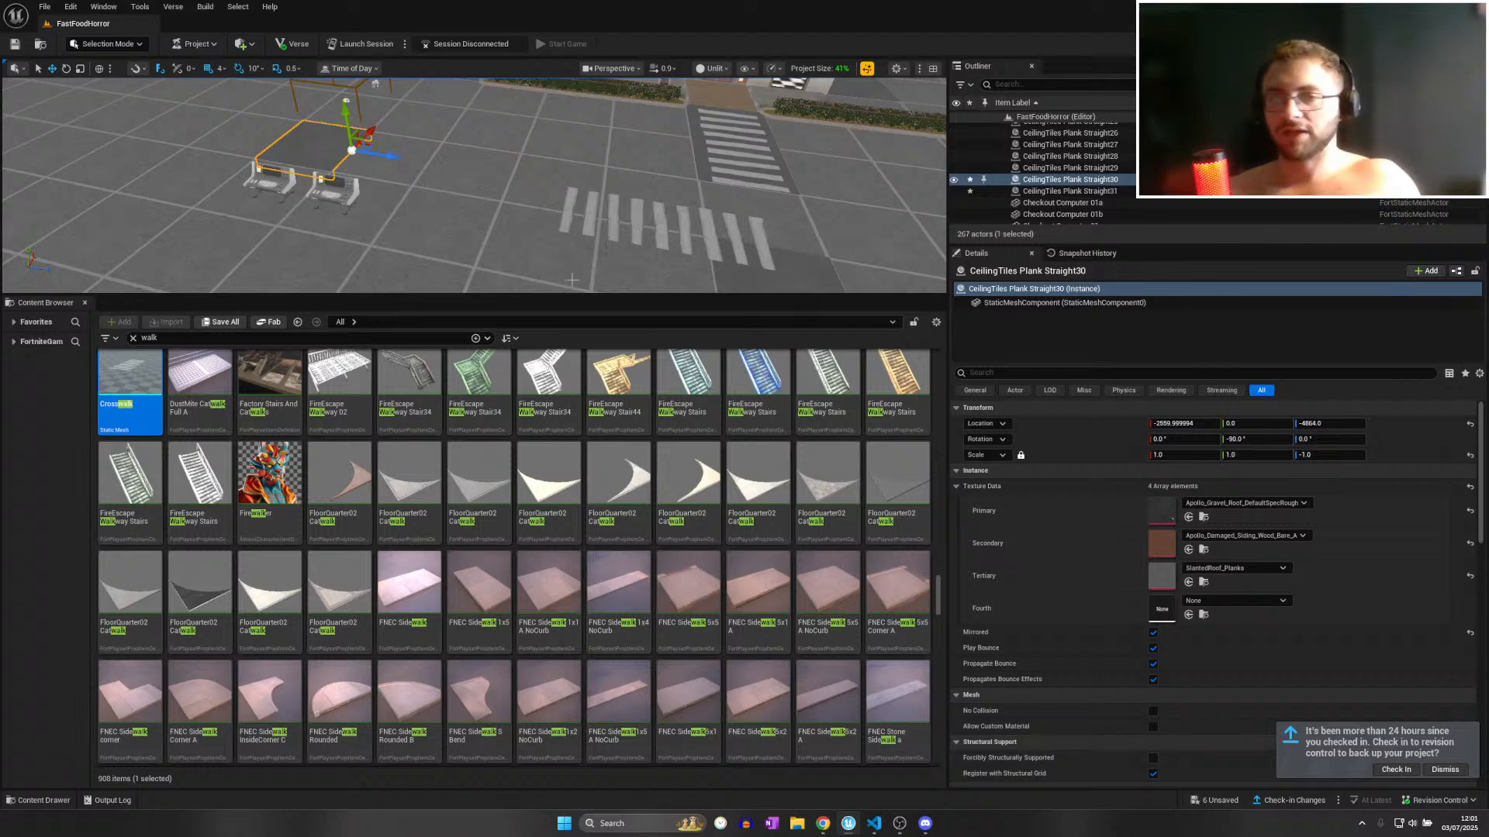
Move the second duplicated gravel tile against the relocated one, at about -2560, 0, -4352.
{"action": "left_click", "coordinate": [727, 257]}
{"action": "left_click", "coordinate": [736, 259]}
{"action": "left_click", "coordinate": [755, 274]}
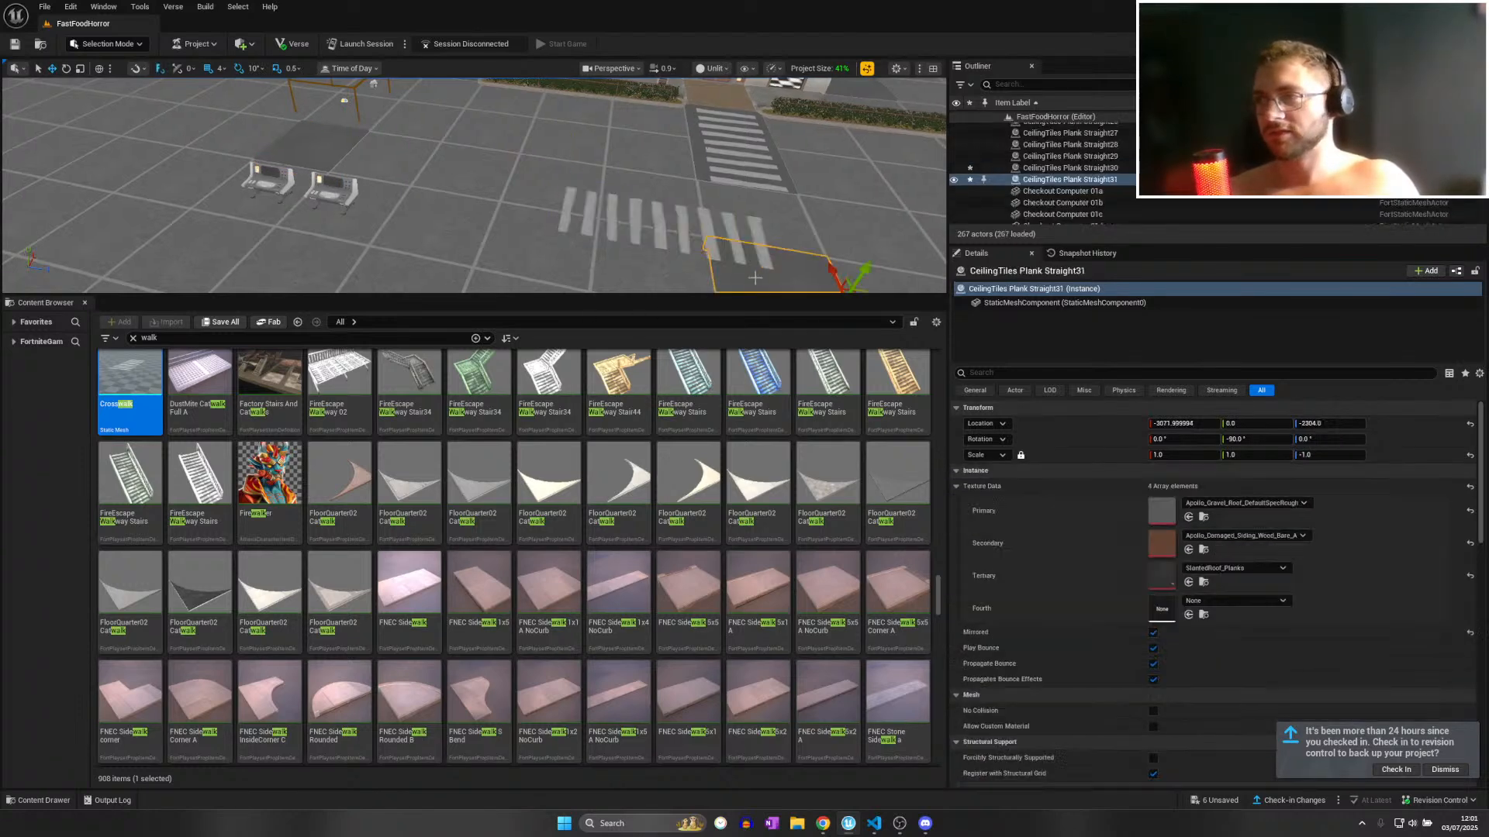
{"action": "left_click_drag", "start_coordinate": [820, 277], "coordinate": [469, 189]}
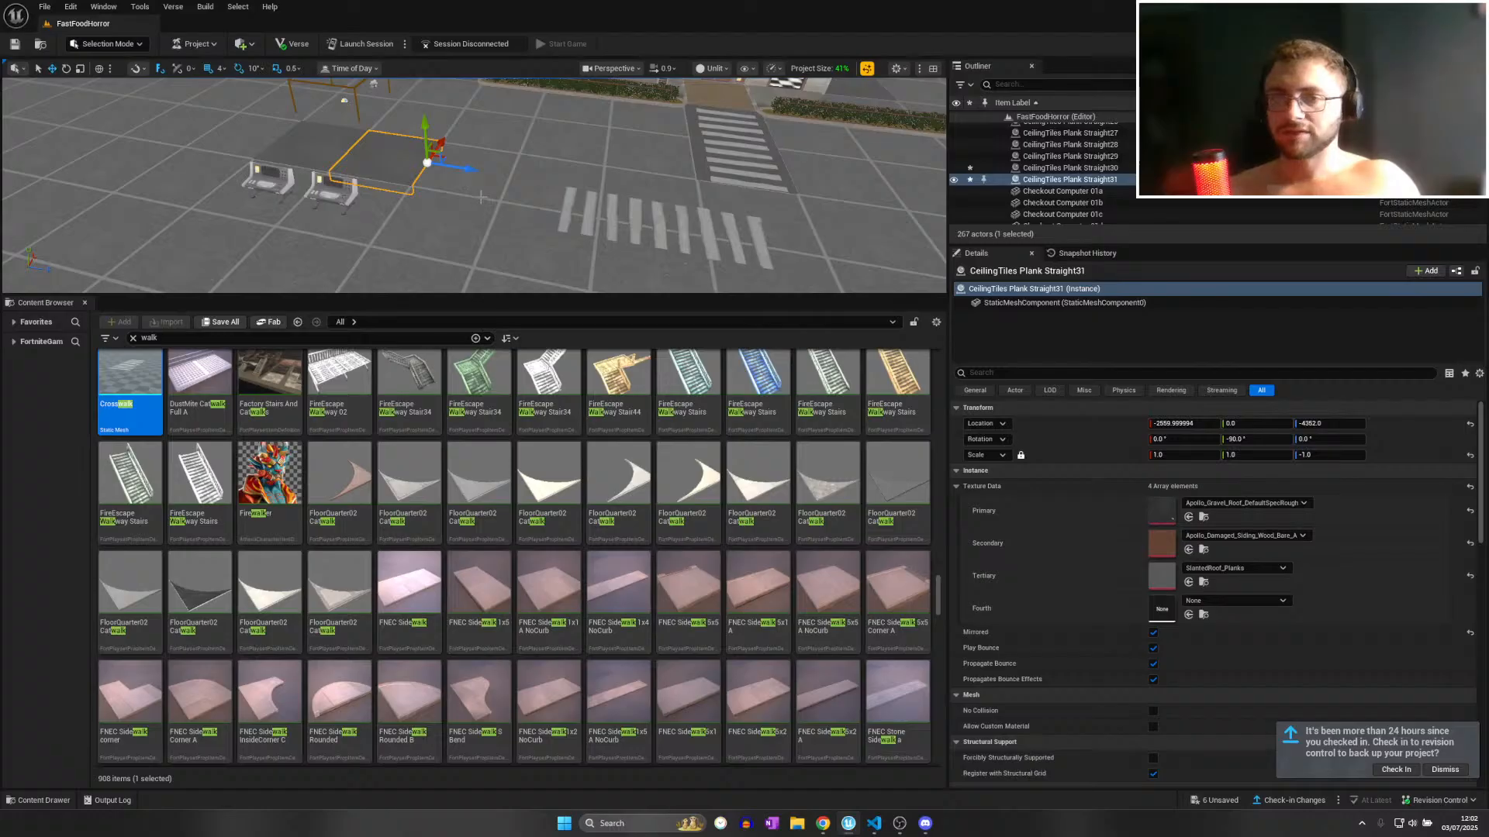
Move the duplicated crosswalk overlay onto the relocated gravel tiles, at about -2375, 8, -5367.
{"action": "left_click", "coordinate": [672, 223]}
{"action": "left_click_drag", "start_coordinate": [572, 155], "coordinate": [311, 142]}
{"action": "mouse_move", "coordinate": [312, 143]}
{"action": "right_mouse_down"}
{"action": "mouse_move", "coordinate": [132, 147]}
{"action": "mouse_move", "coordinate": [310, 145]}
{"action": "right_mouse_up"}
{"action": "key", "text": "w"}
{"action": "key", "text": "d"}
{"action": "key", "text": "w"}
{"action": "left_click_drag", "start_coordinate": [279, 134], "coordinate": [355, 130]}
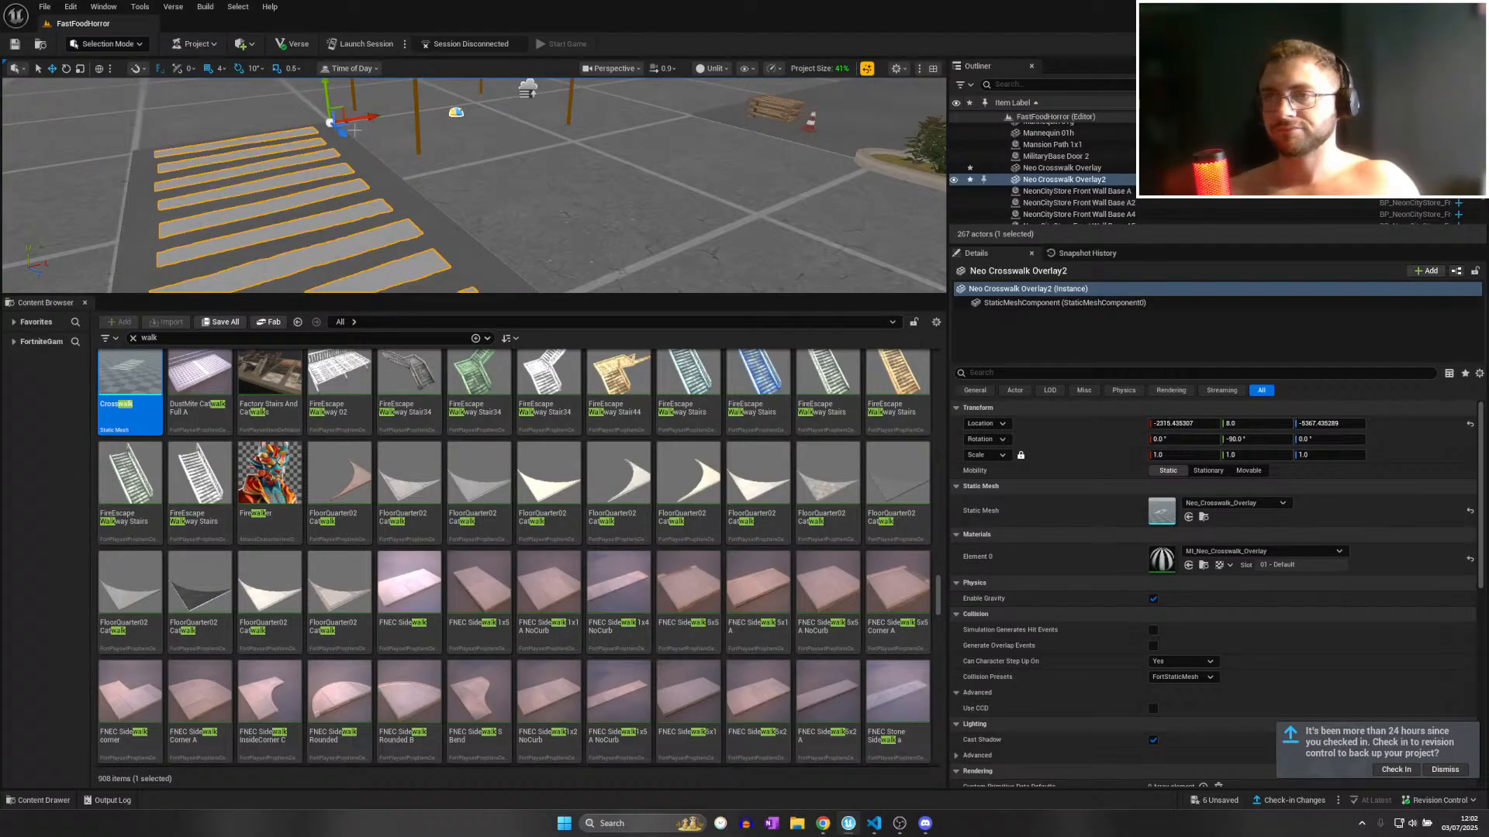
Browse the island templates and feature examples offered for new projects, and close the project browser without creating one.
{"action": "left_click", "coordinate": [44, 6]}
{"action": "left_click", "coordinate": [101, 193]}
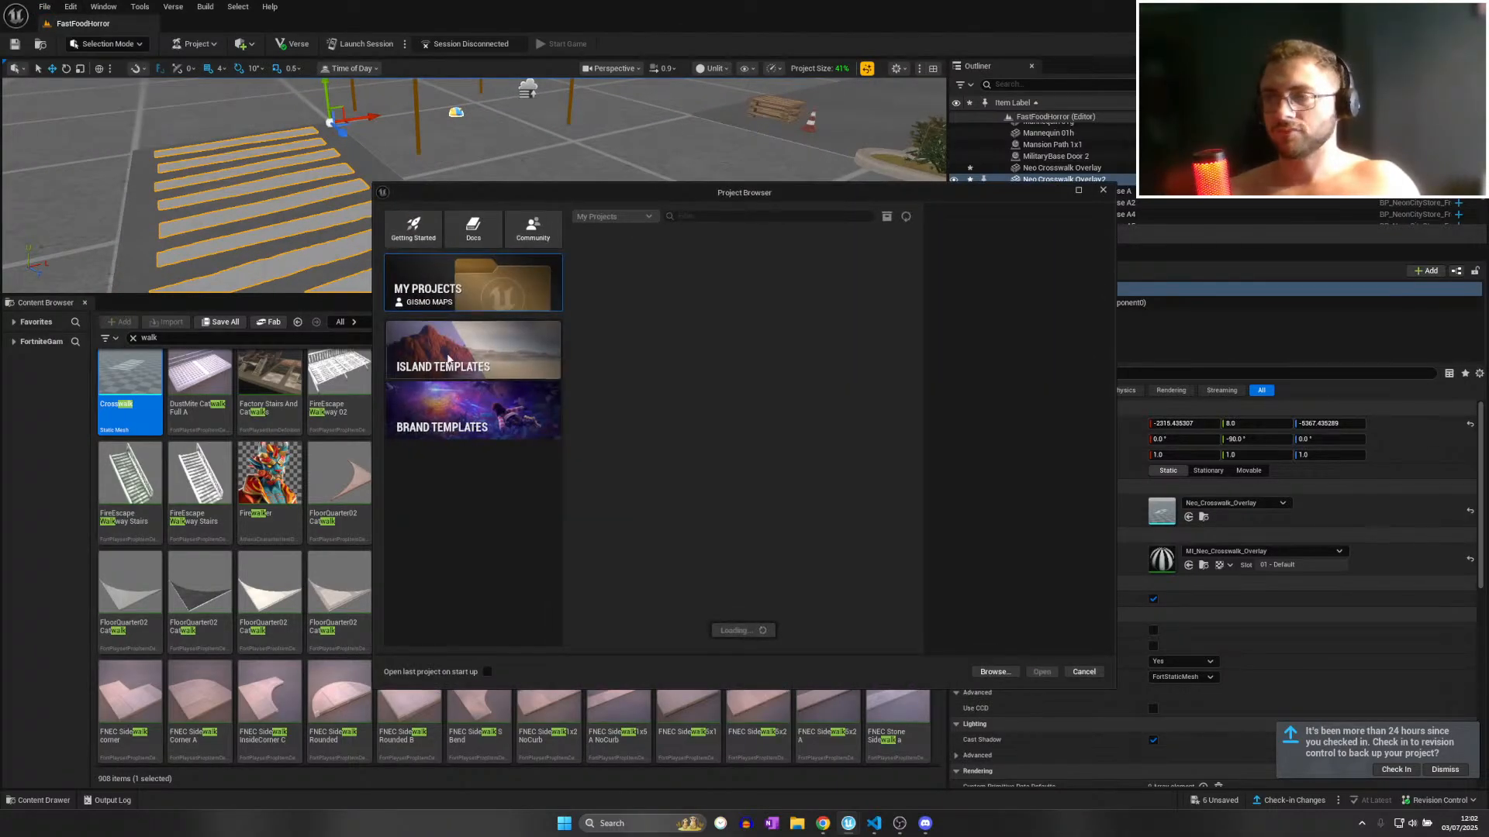
{"action": "left_click", "coordinate": [481, 368]}
{"action": "scroll", "coordinate": [729, 412], "scroll_direction": "down", "scroll_amount": 9}
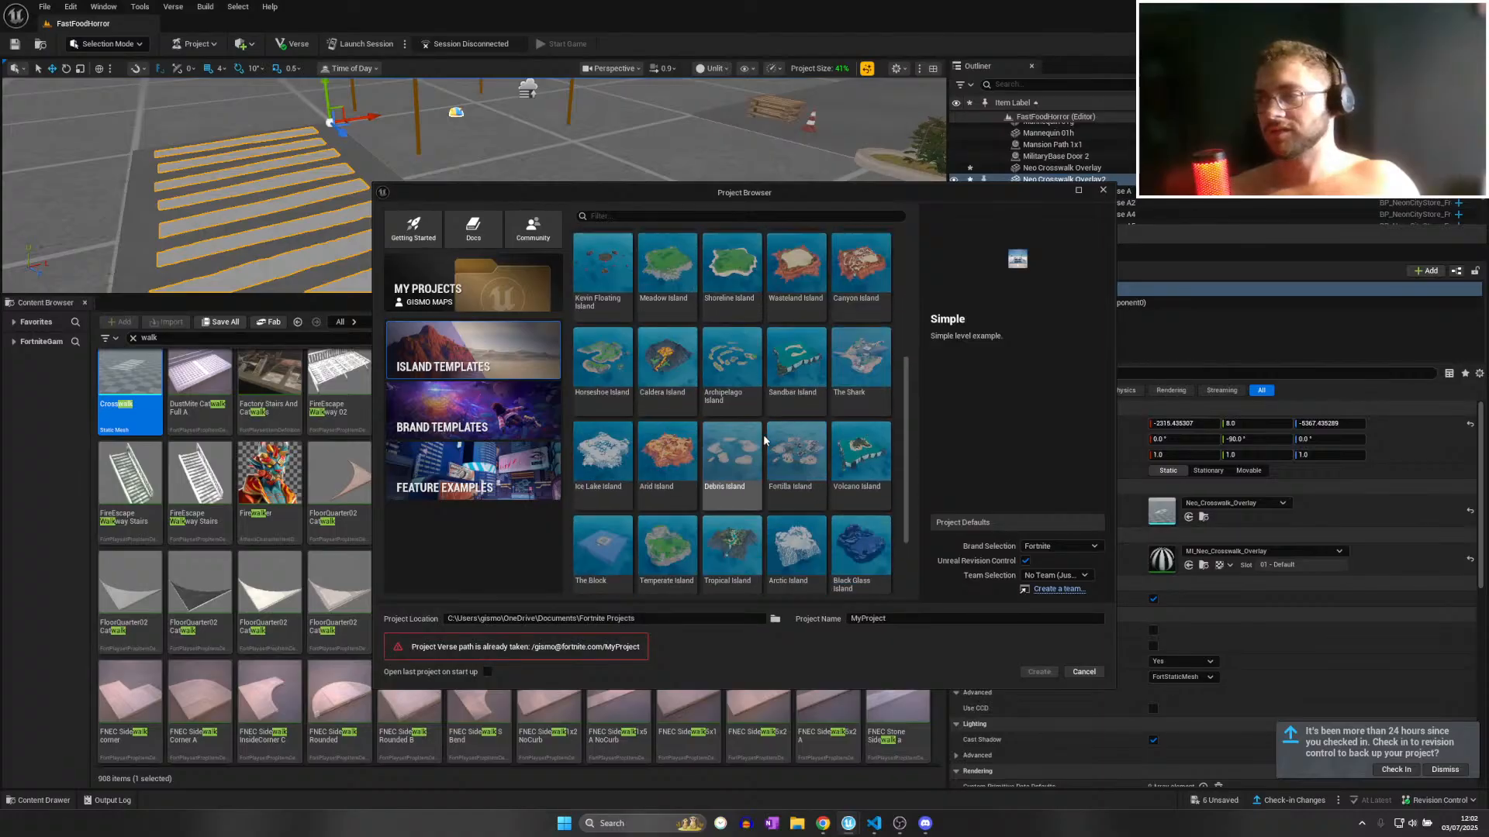
{"action": "scroll", "coordinate": [632, 525], "scroll_direction": "up", "scroll_amount": 8}
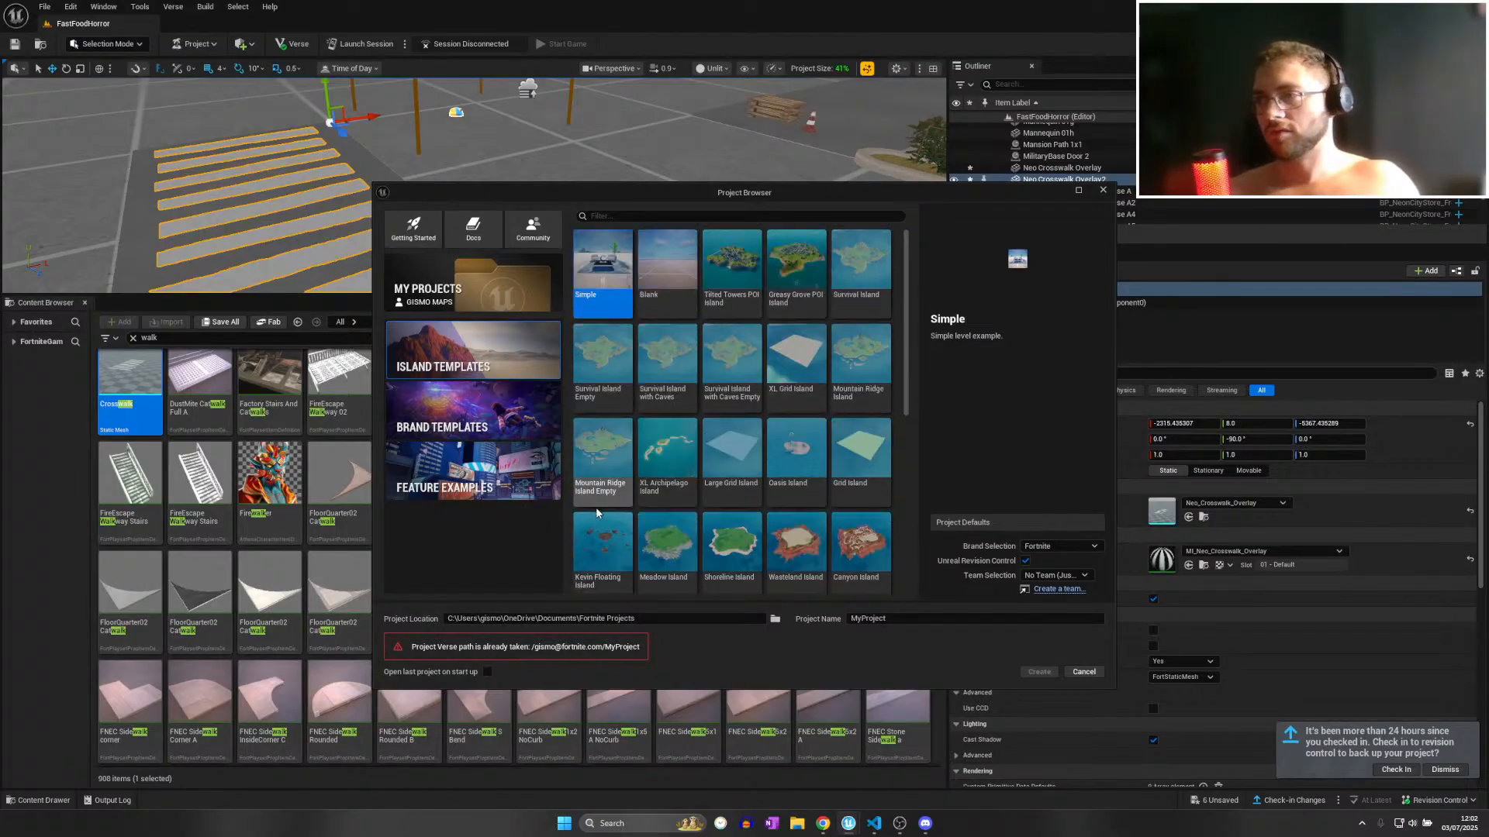
{"action": "left_click", "coordinate": [475, 469]}
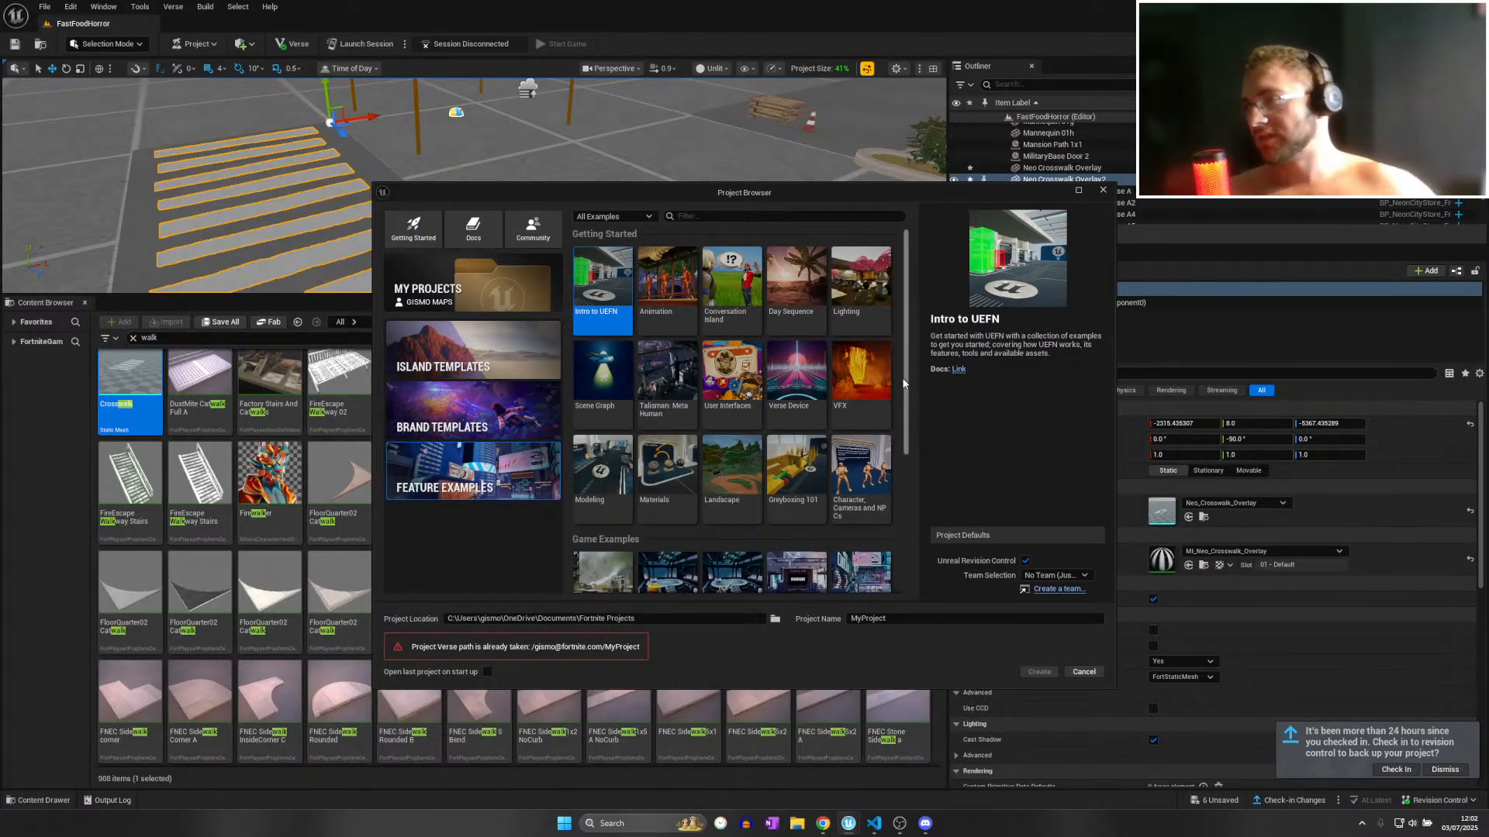
{"action": "left_click", "coordinate": [884, 395]}
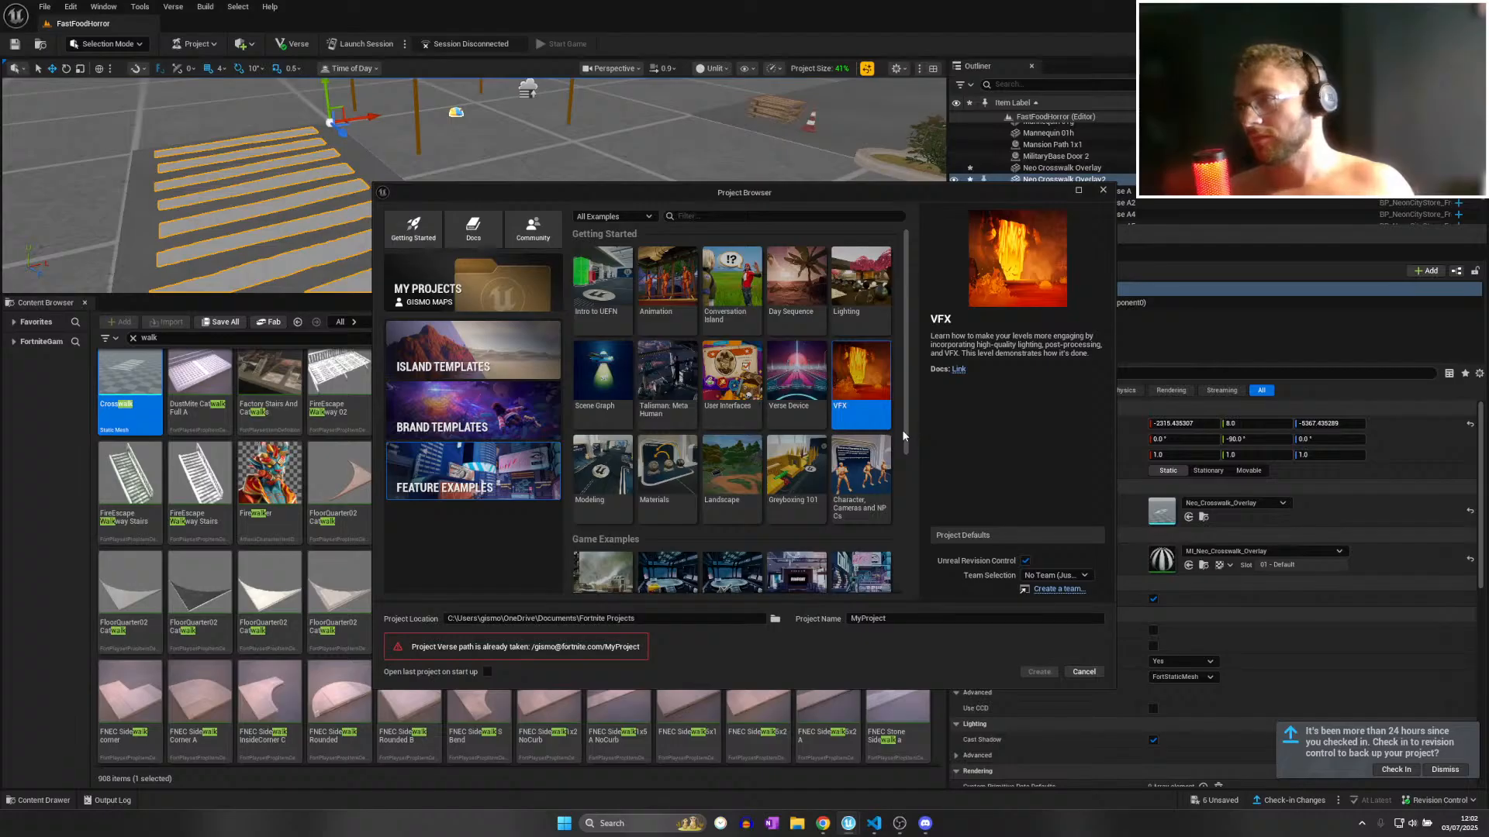
{"action": "left_click_drag", "start_coordinate": [902, 425], "coordinate": [901, 569]}
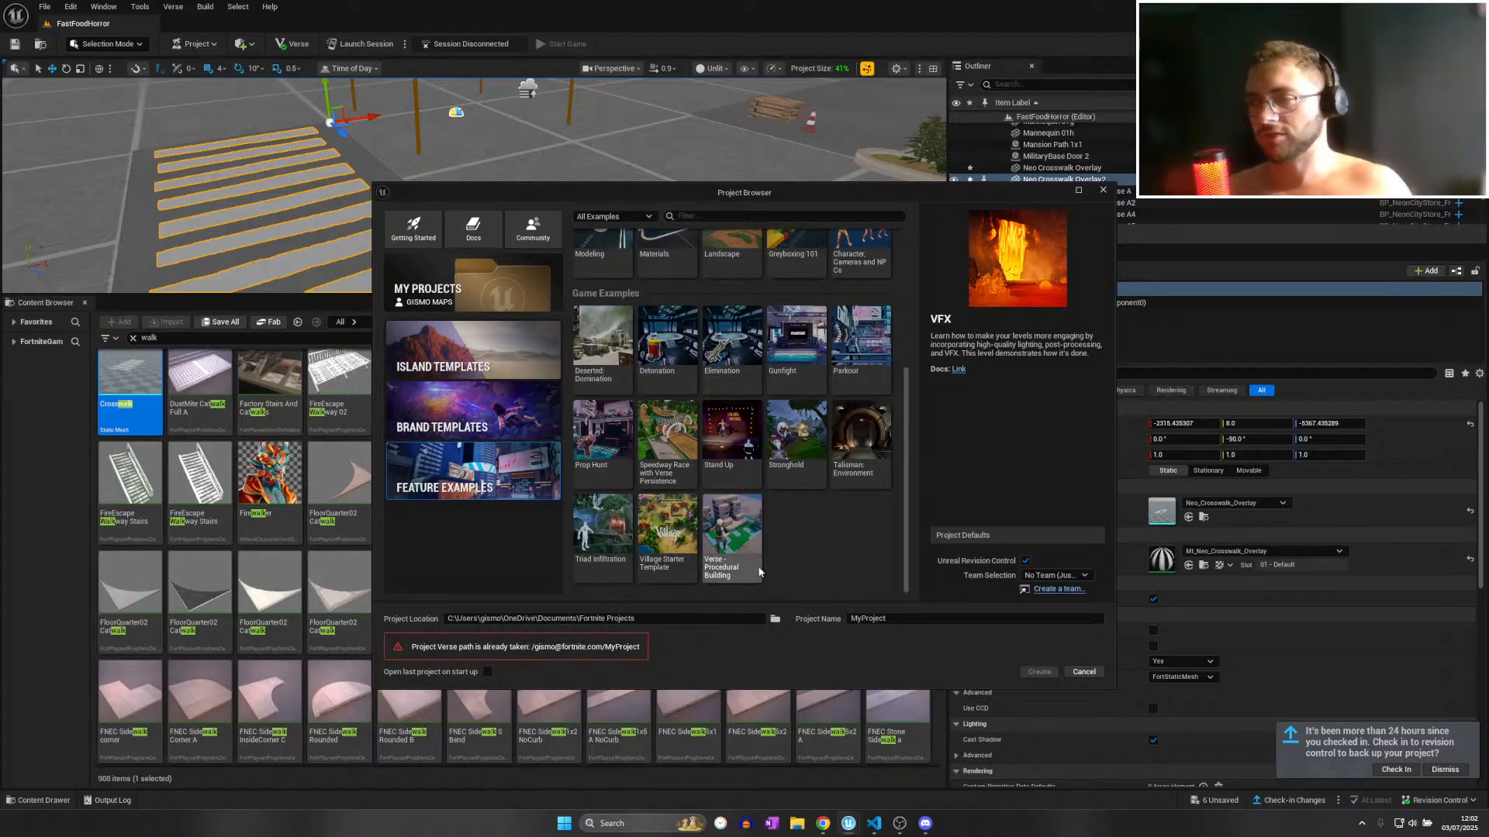
{"action": "left_click", "coordinate": [1083, 672]}
Search the assets for "parking", place Parking Arrow 01 in the parking lot and raise it to about -2576, 8, -3596.
{"action": "right_click_drag", "start_coordinate": [453, 102], "coordinate": [555, 105]}
{"action": "key", "text": "s"}
{"action": "scroll", "coordinate": [452, 103], "scroll_direction": "up", "scroll_amount": 1}
{"action": "left_click", "coordinate": [453, 102]}
{"action": "key", "text": "s"}
{"action": "key", "text": "s"}
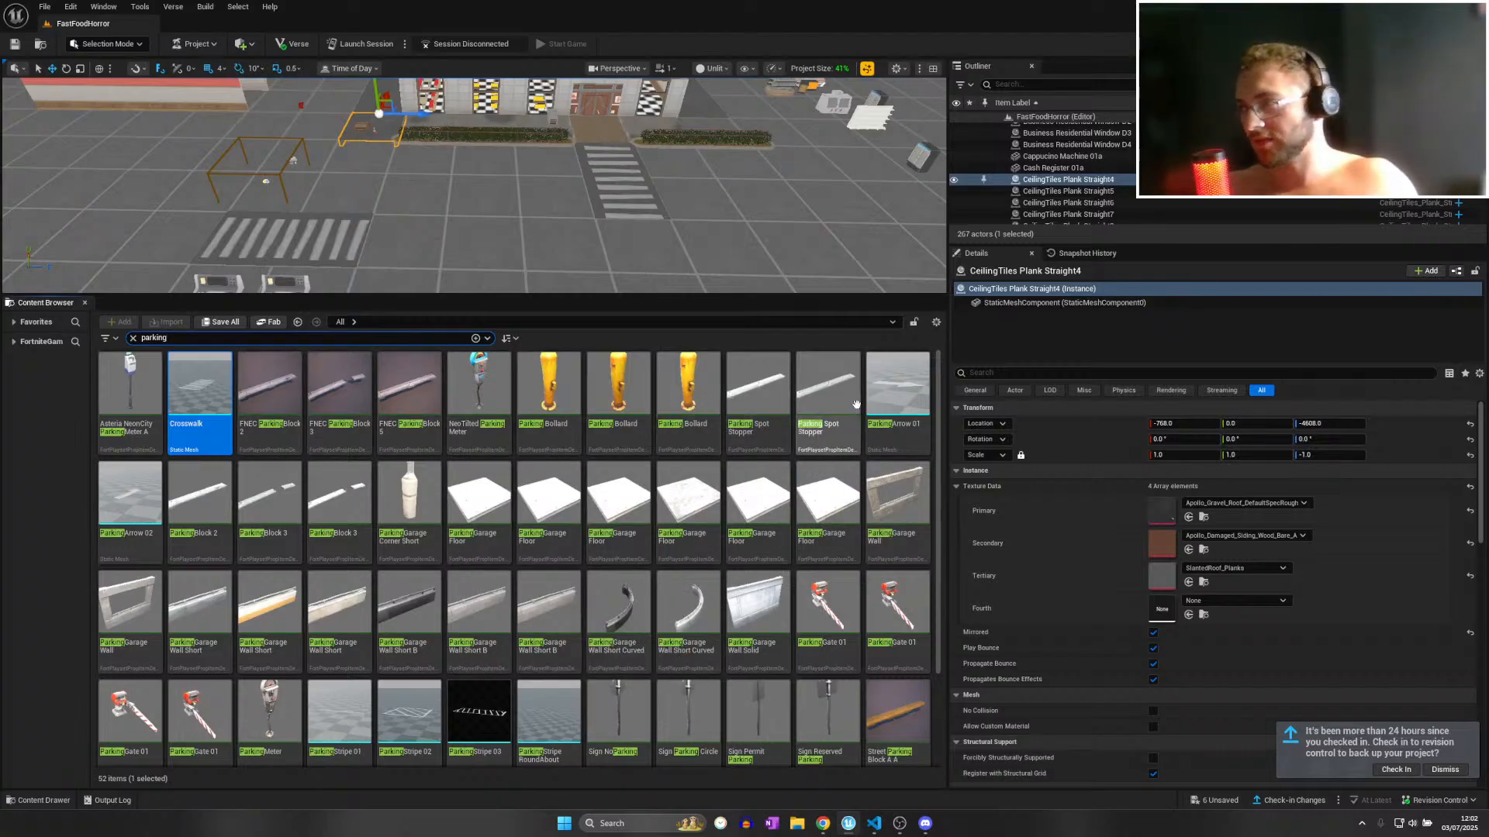
{"action": "left_click_drag", "start_coordinate": [898, 392], "coordinate": [577, 247]}
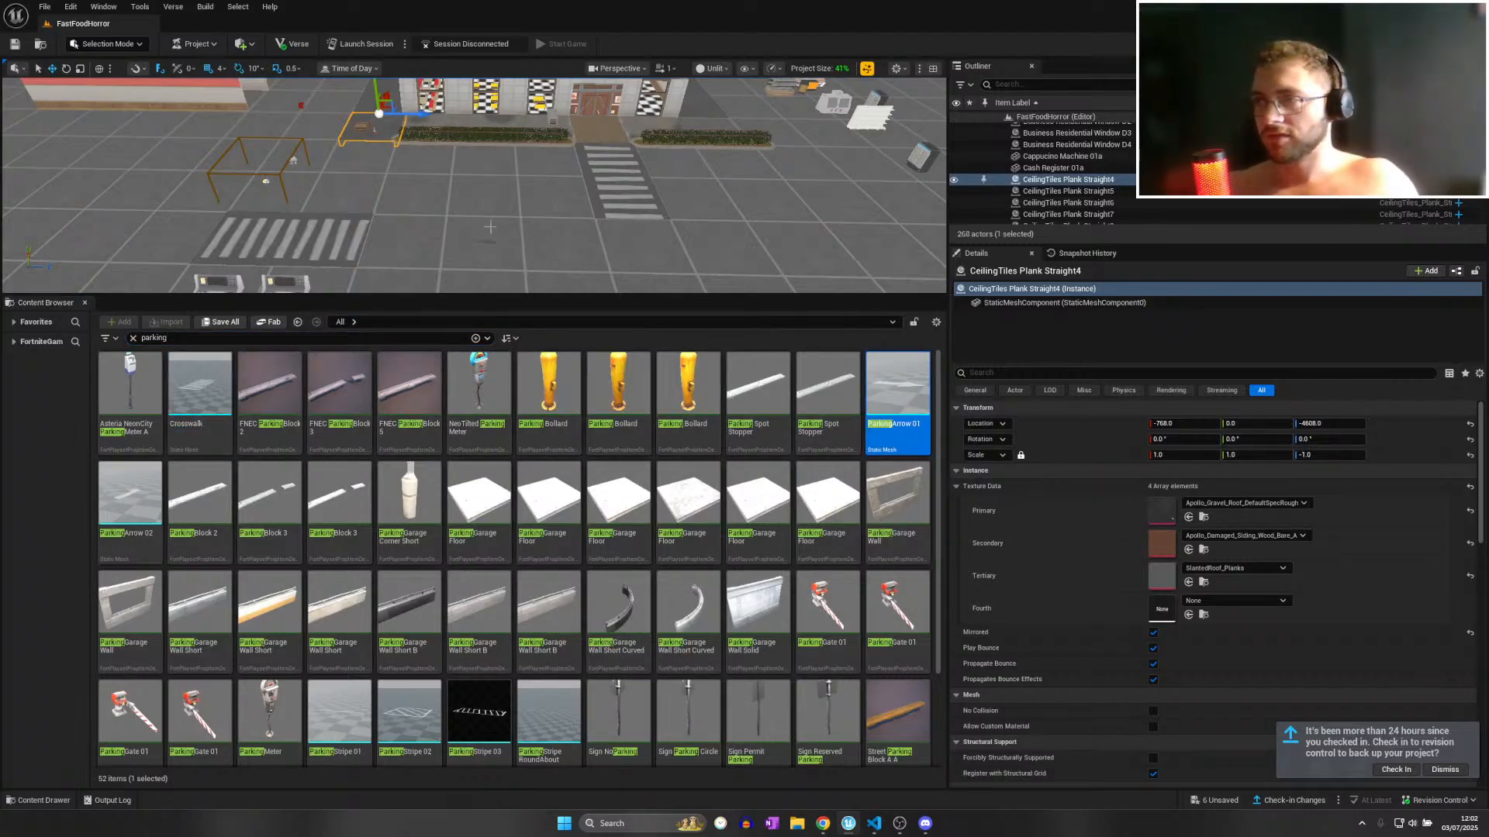
{"action": "key", "text": "f"}
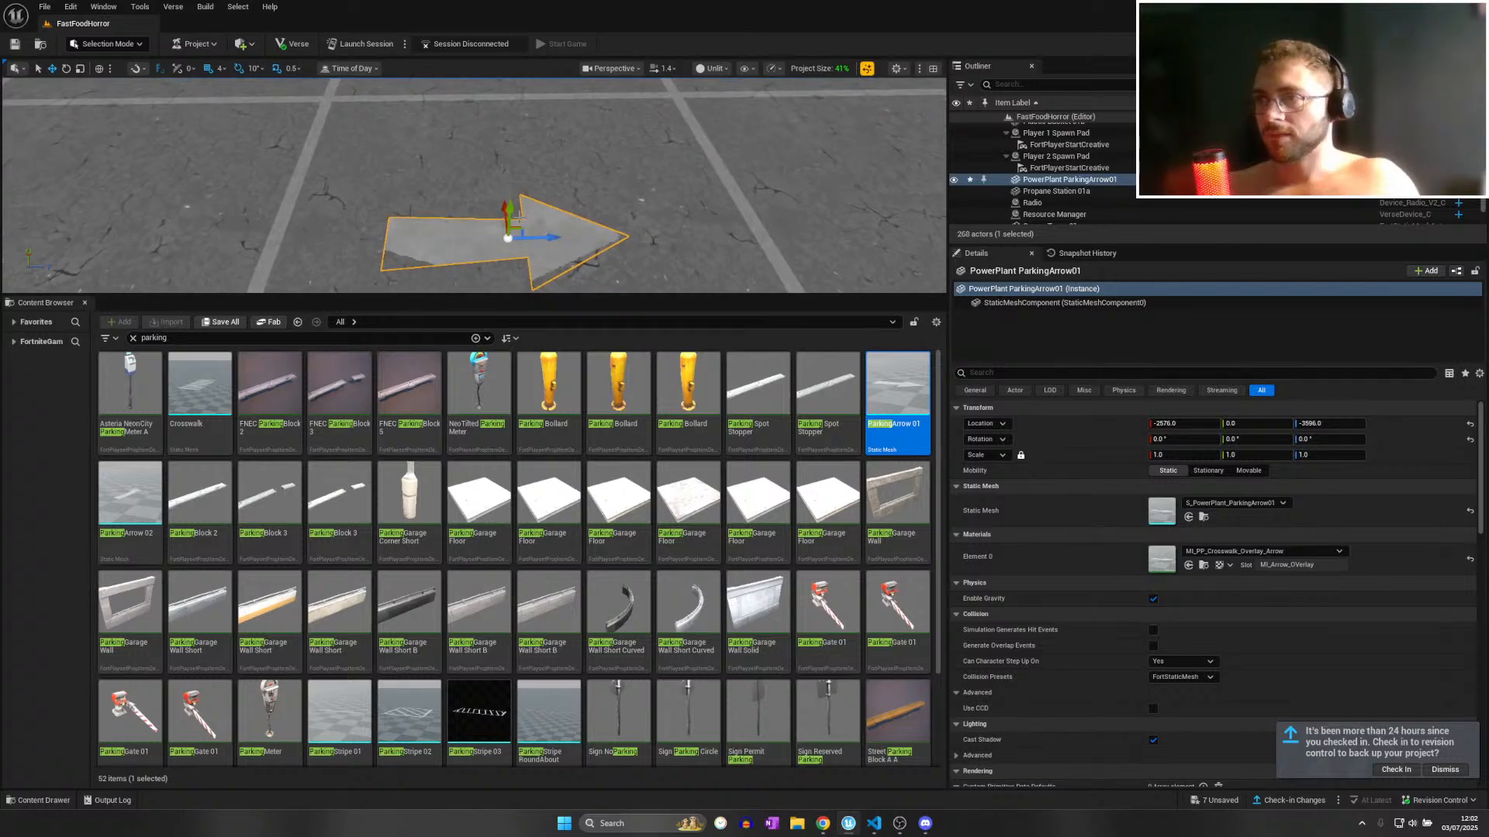
{"action": "left_click_drag", "start_coordinate": [519, 217], "coordinate": [512, 220]}
{"action": "scroll", "coordinate": [512, 220], "scroll_direction": "down", "scroll_amount": 4}
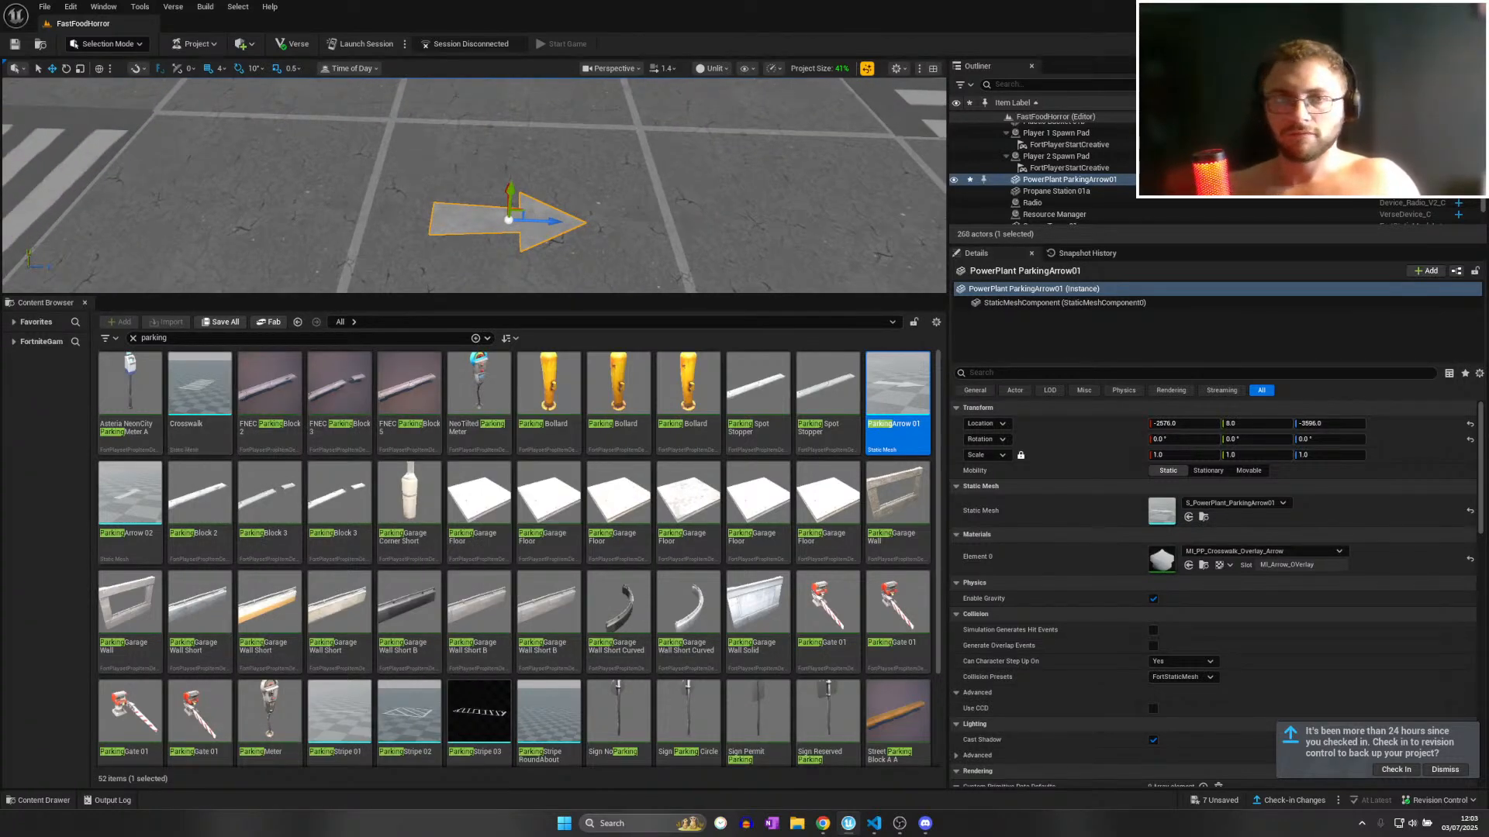
Rotate the parking arrow to 90° and move it to about -2576, 8, -3184.
{"action": "right_click_drag", "start_coordinate": [435, 237], "coordinate": [508, 250]}
{"action": "key", "text": "e"}
{"action": "right_click_drag", "start_coordinate": [423, 278], "coordinate": [384, 274]}
{"action": "left_click_drag", "start_coordinate": [384, 274], "coordinate": [546, 225]}
Place Parking Stripe 02 beside the entrance crosswalk, at about -2060, 0, -3076.
{"action": "scroll", "coordinate": [583, 505], "scroll_direction": "down", "scroll_amount": 2}
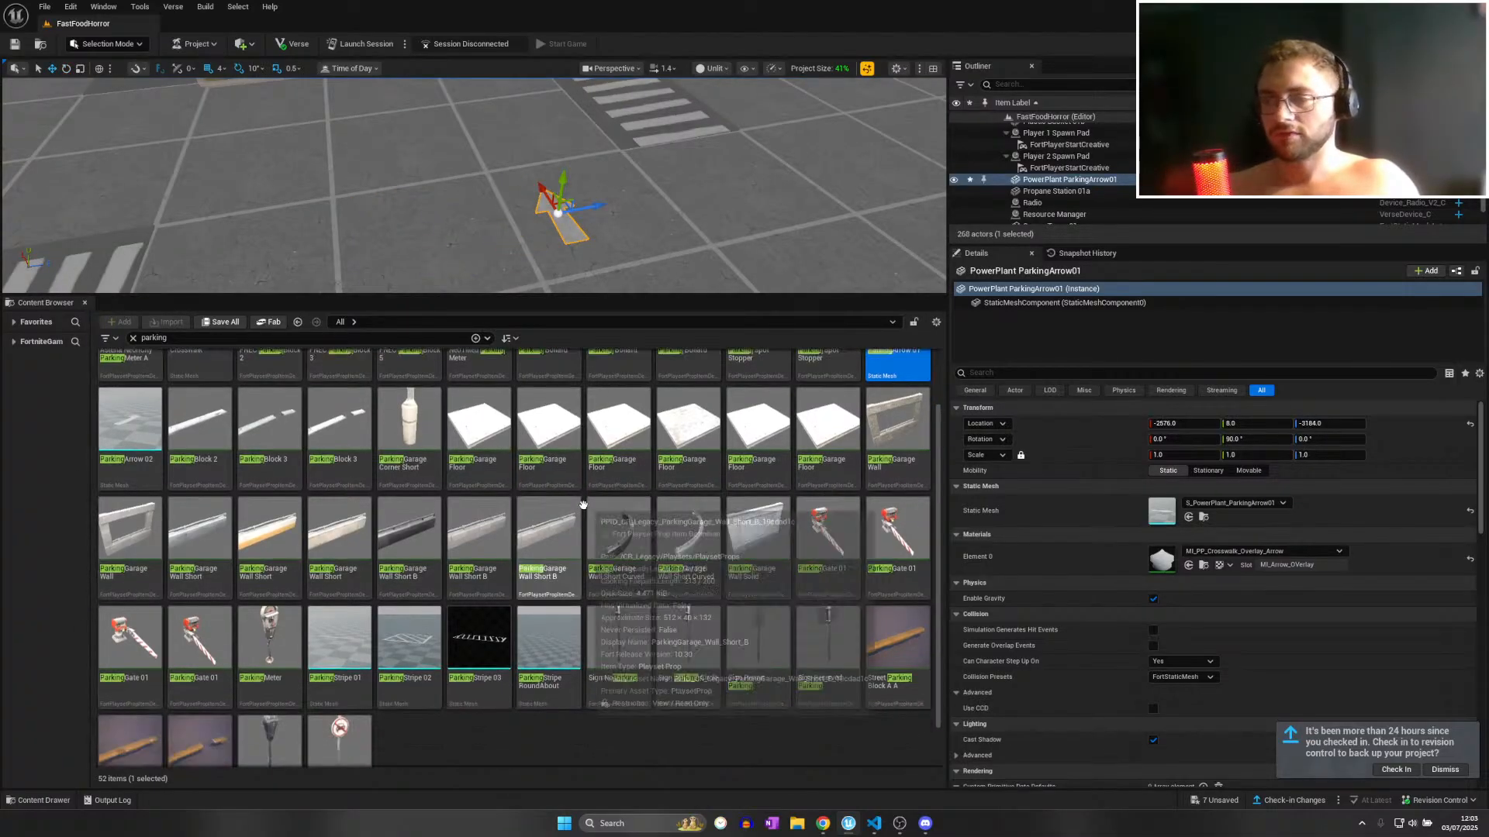
{"action": "scroll", "coordinate": [583, 505], "scroll_direction": "down", "scroll_amount": 1}
{"action": "left_click_drag", "start_coordinate": [408, 589], "coordinate": [489, 124]}
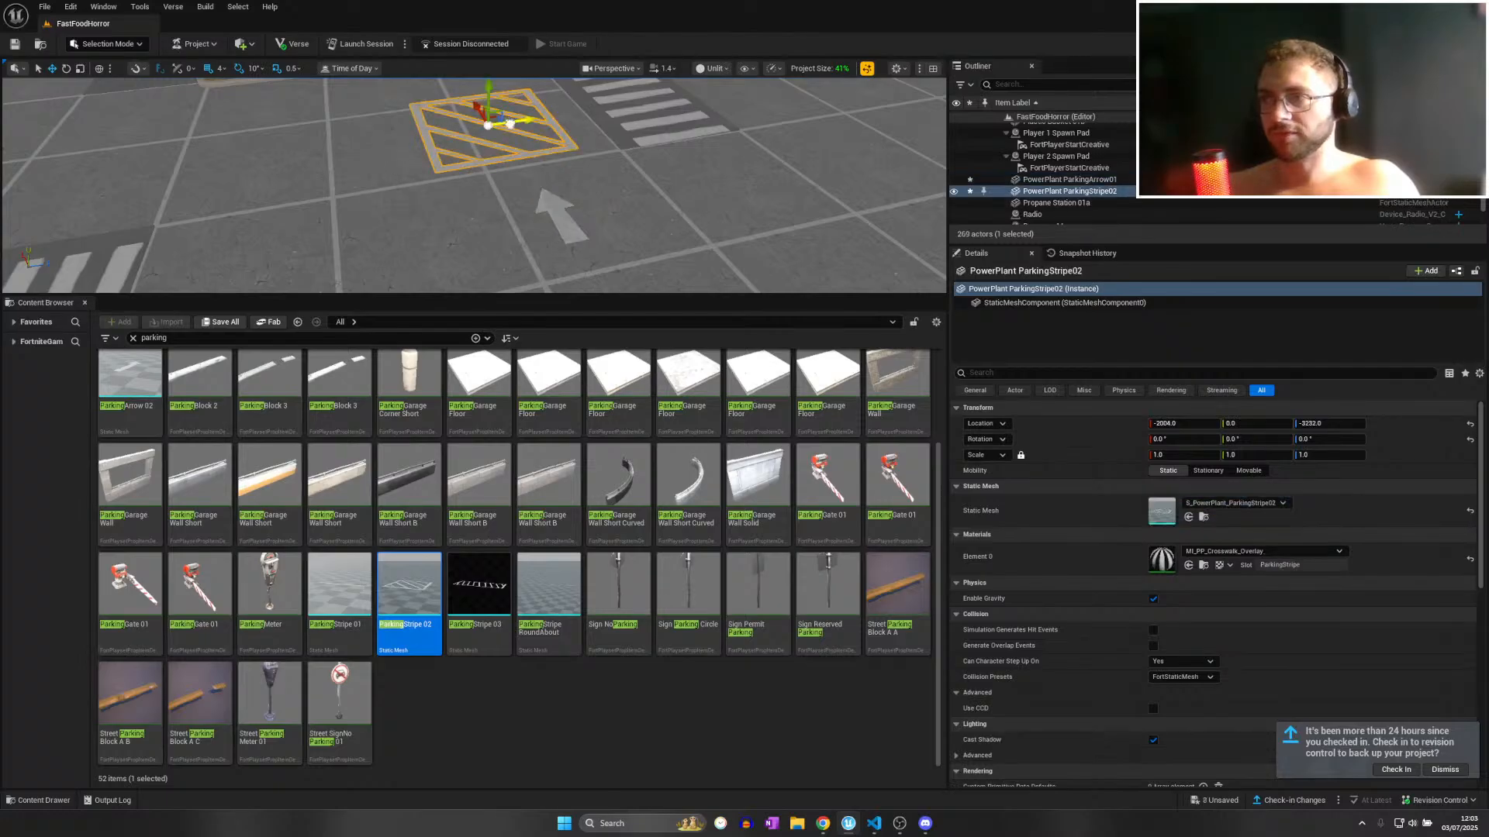
{"action": "right_click_drag", "start_coordinate": [509, 124], "coordinate": [544, 73]}
{"action": "mouse_move", "coordinate": [451, 220]}
{"action": "left_mouse_down"}
{"action": "mouse_move", "coordinate": [486, 216]}
{"action": "mouse_move", "coordinate": [453, 200]}
{"action": "left_mouse_up"}
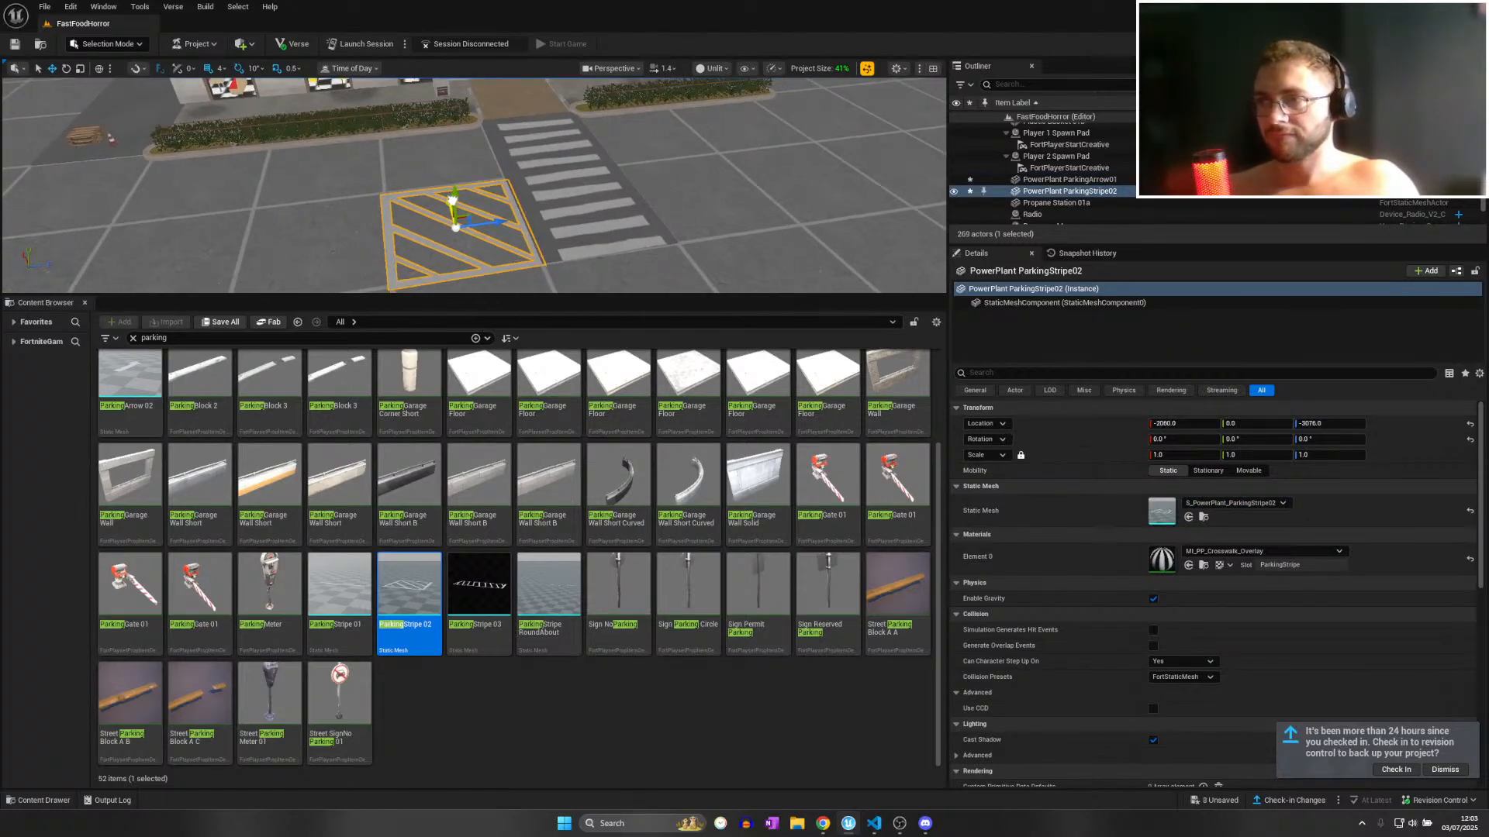
Duplicate the crosswalk's two dark gravel tiles and align the copies beneath the parking stripe, at Z -3072.
{"action": "left_click", "coordinate": [531, 195]}
{"action": "left_click", "coordinate": [515, 165], "text": "ctrl"}
{"action": "left_click_drag", "start_coordinate": [570, 112], "coordinate": [366, 147], "text": "alt"}
{"action": "left_click", "coordinate": [495, 209]}
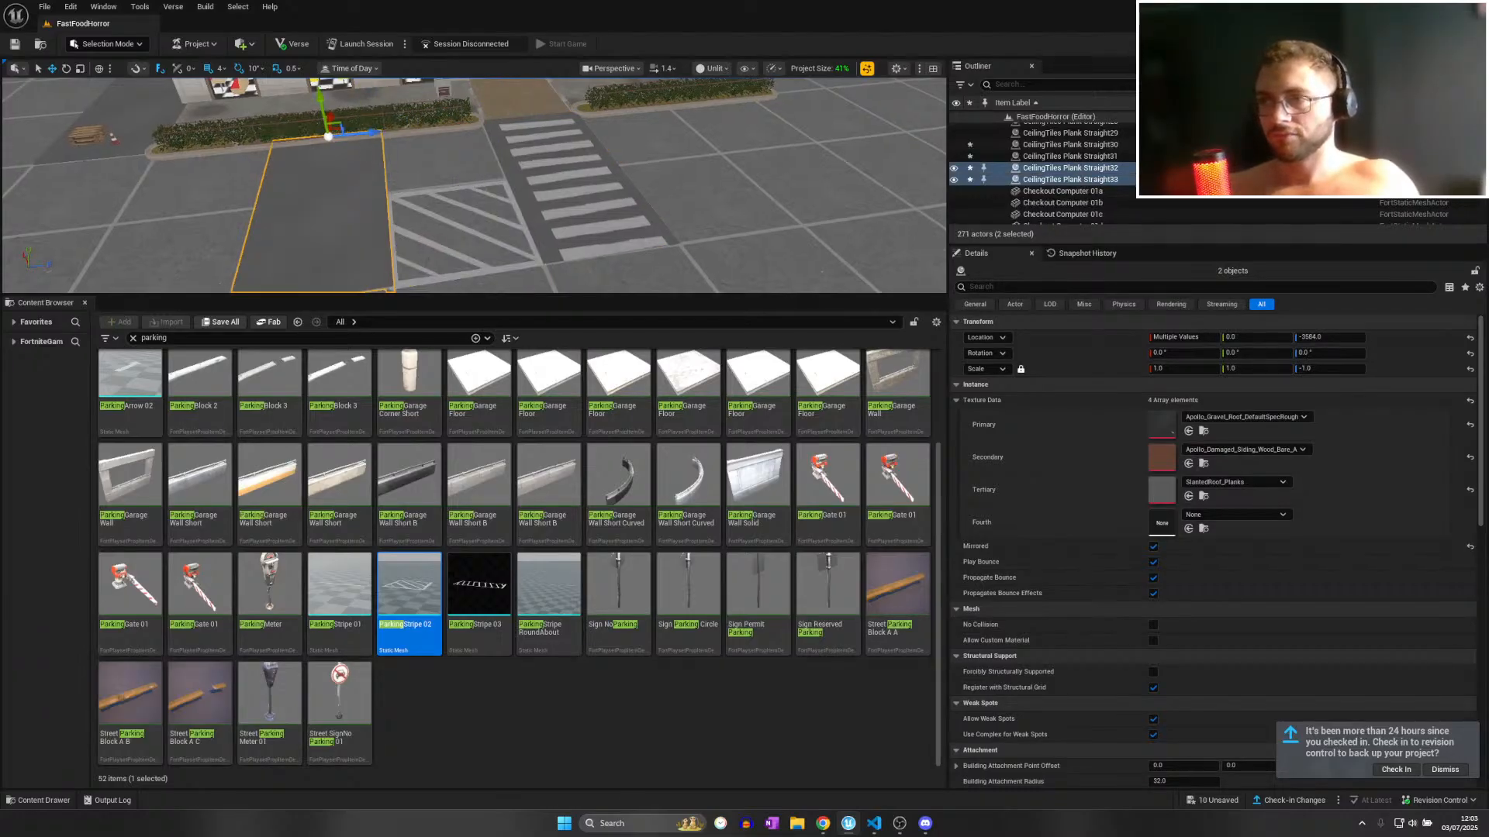
{"action": "key", "text": "f"}
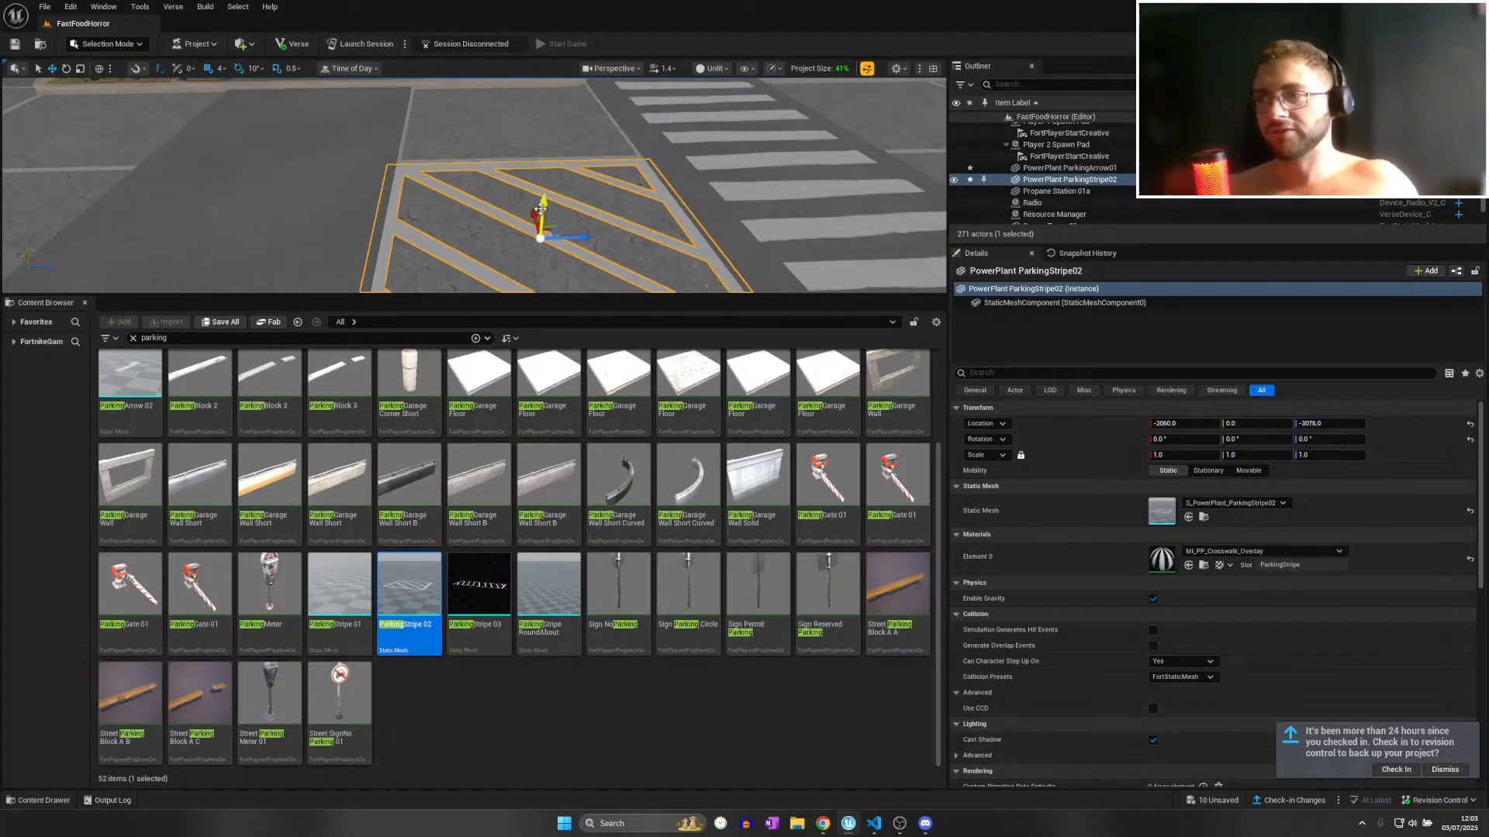
{"action": "left_click", "coordinate": [316, 159]}
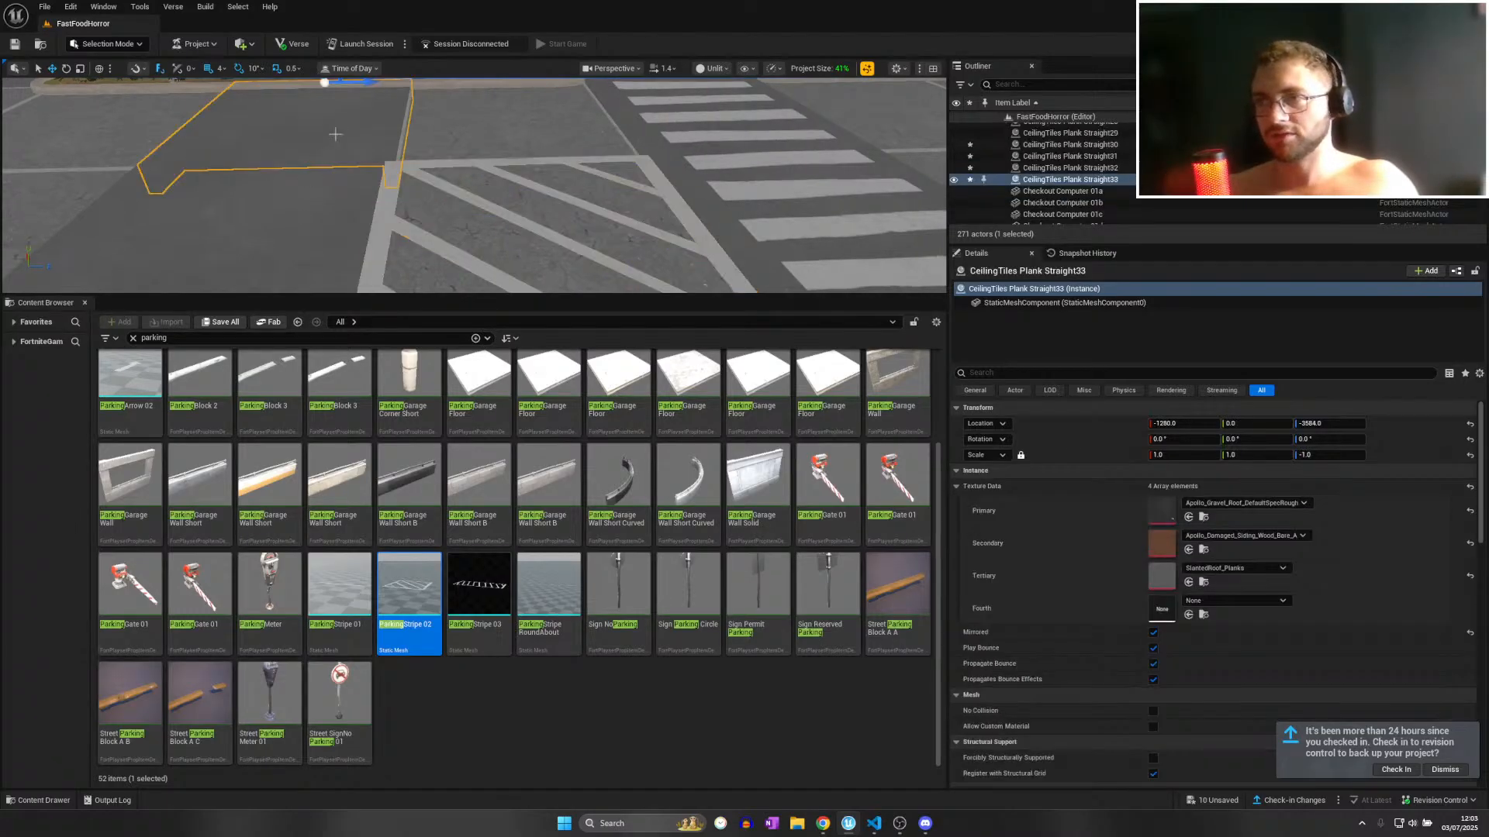
{"action": "left_click", "coordinate": [313, 180], "text": "ctrl"}
{"action": "left_click_drag", "start_coordinate": [357, 169], "coordinate": [467, 190]}
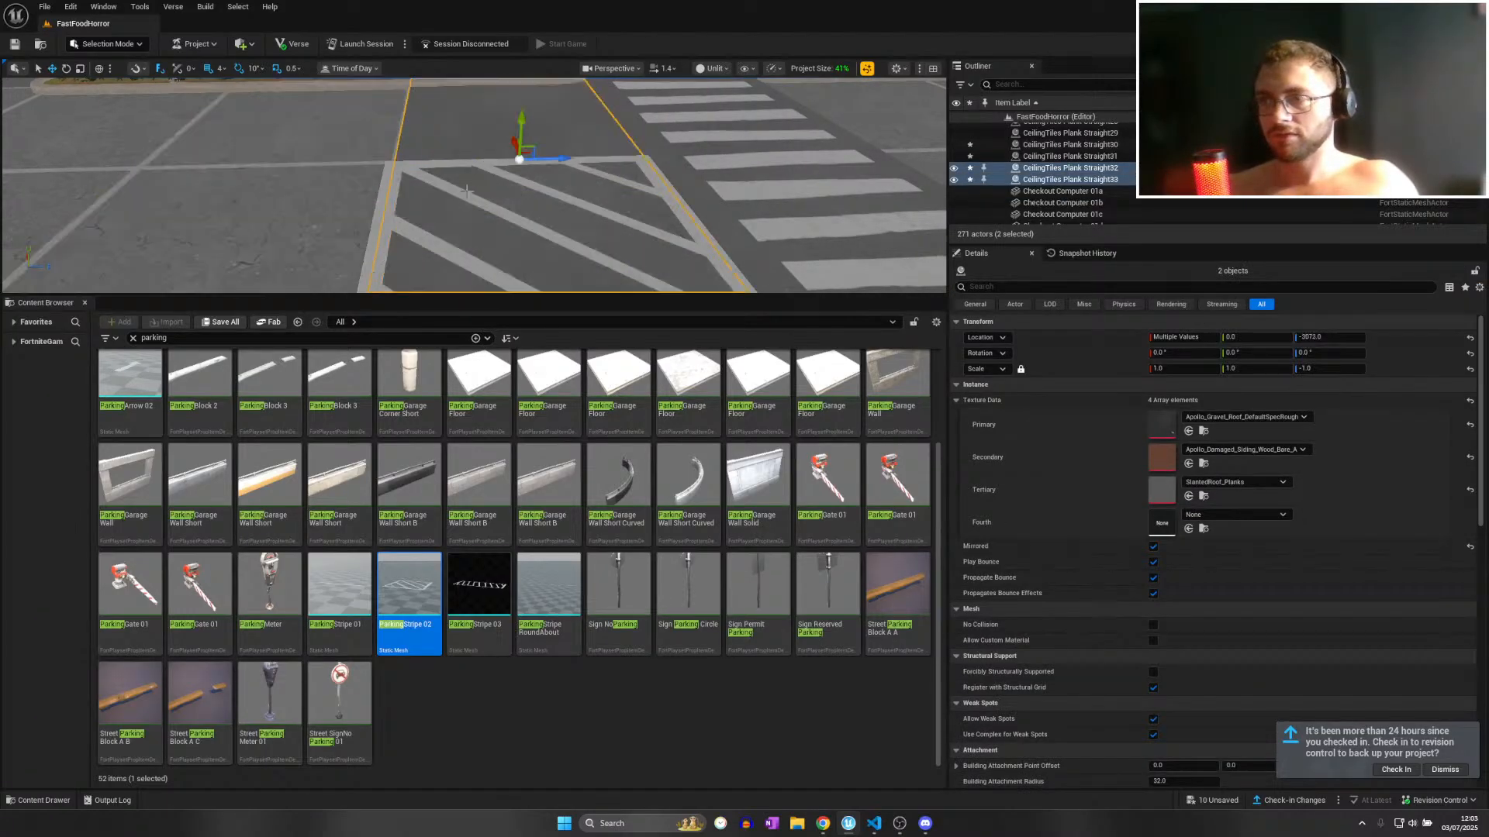
Raise the parking stripe onto the gravel tiles and align it with them, at about -2044, 8, -3060.
{"action": "left_click", "coordinate": [431, 195]}
{"action": "left_click_drag", "start_coordinate": [537, 224], "coordinate": [594, 231]}
{"action": "mouse_move", "coordinate": [621, 214]}
{"action": "right_mouse_down"}
{"action": "mouse_move", "coordinate": [617, 259]}
{"action": "mouse_move", "coordinate": [622, 214]}
{"action": "right_mouse_up"}
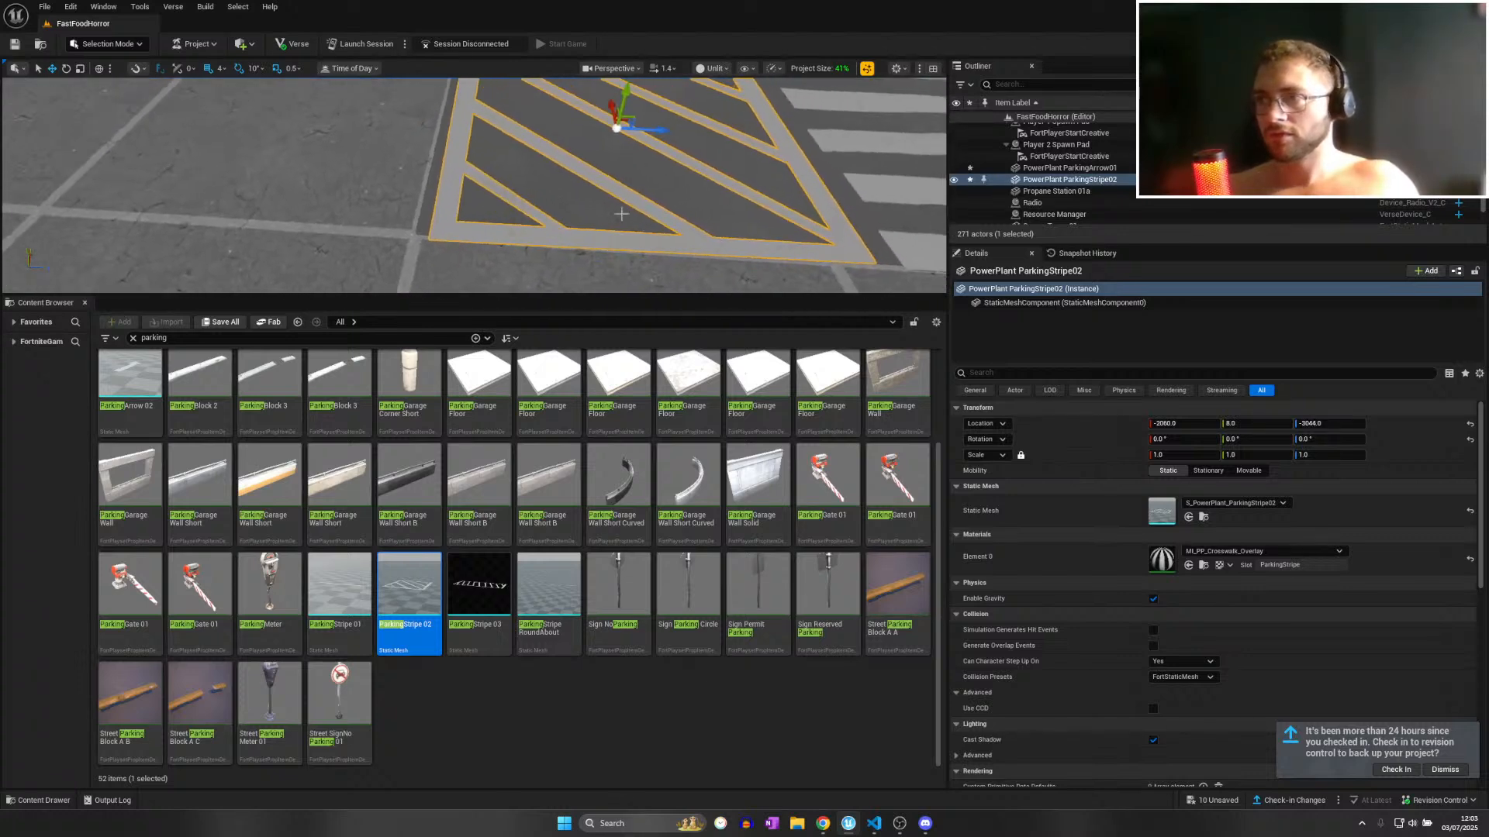
{"action": "left_click_drag", "start_coordinate": [651, 131], "coordinate": [599, 101]}
{"action": "key", "text": "ctrl+z"}
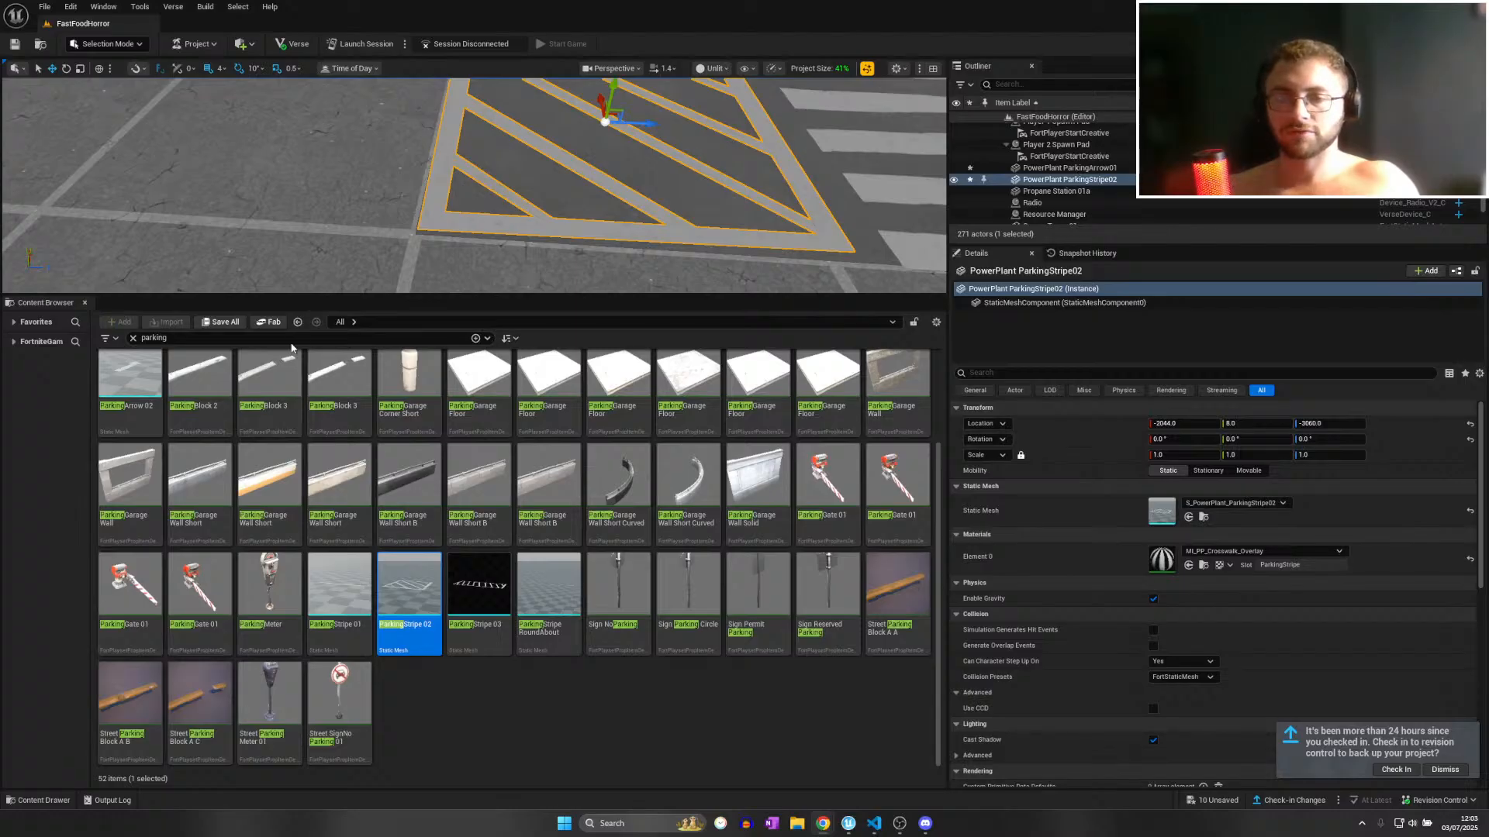
Duplicate the parking stripe toward the hedge at about -1556, 8, -3060, and shift the original to X -2056.
{"action": "right_click_drag", "start_coordinate": [363, 249], "coordinate": [465, 252]}
{"action": "left_click_drag", "start_coordinate": [495, 208], "coordinate": [331, 167], "text": "alt"}
{"action": "right_click_drag", "start_coordinate": [450, 206], "coordinate": [443, 211]}
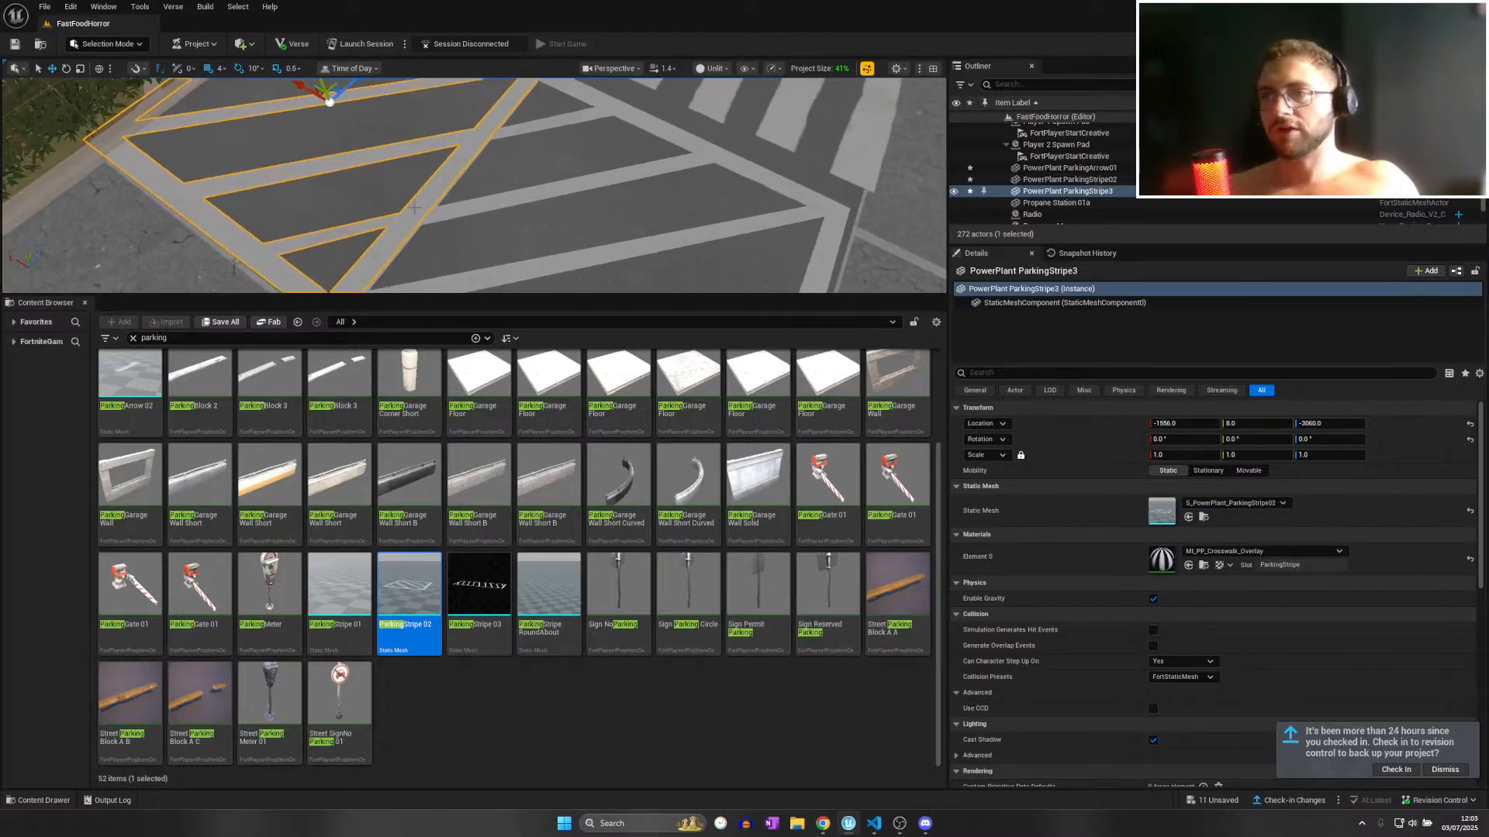
{"action": "left_click", "coordinate": [443, 211]}
{"action": "right_click_drag", "start_coordinate": [565, 235], "coordinate": [572, 236]}
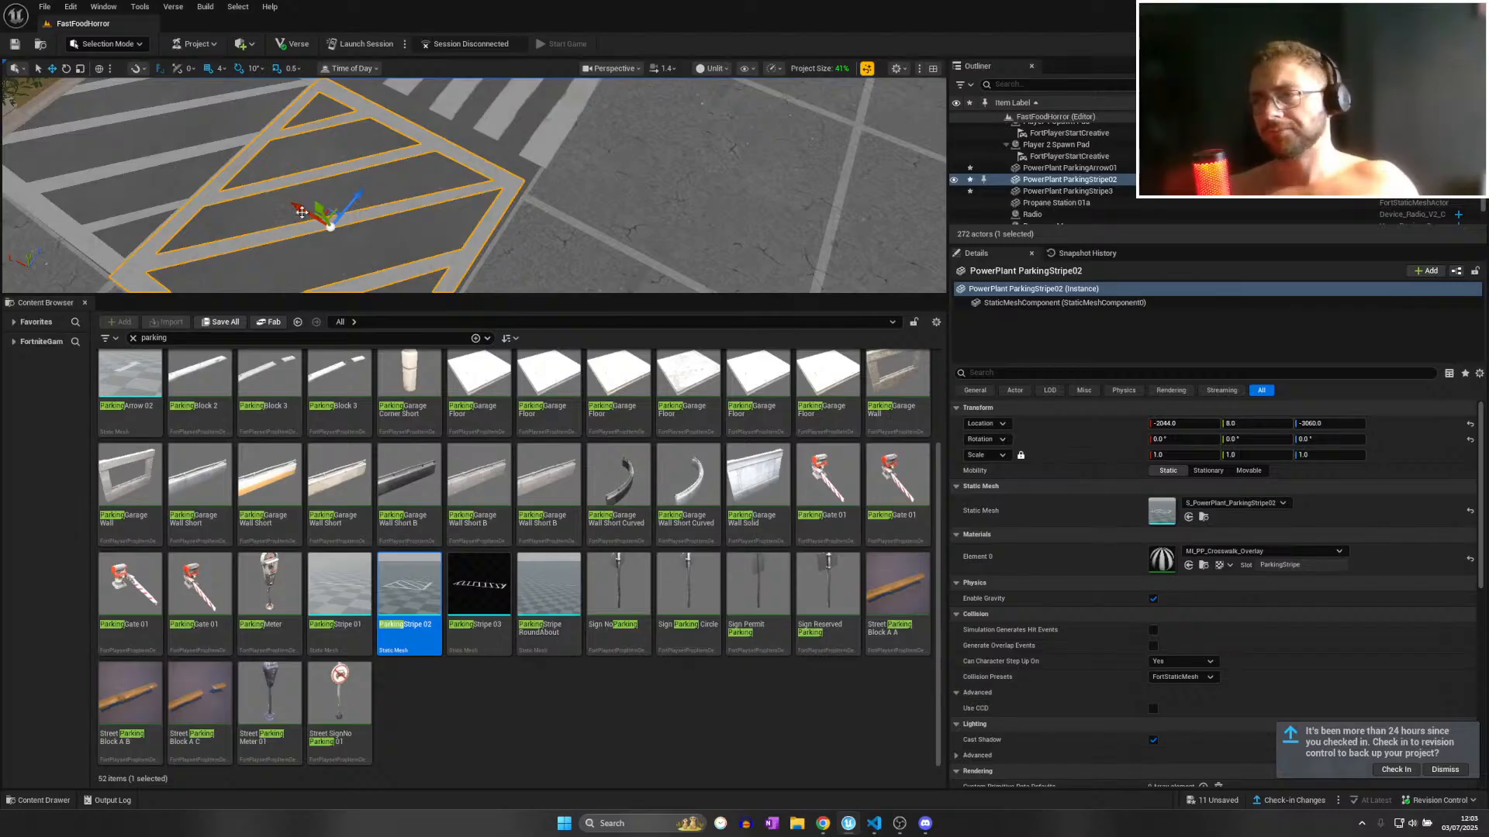
{"action": "left_click_drag", "start_coordinate": [302, 212], "coordinate": [308, 210]}
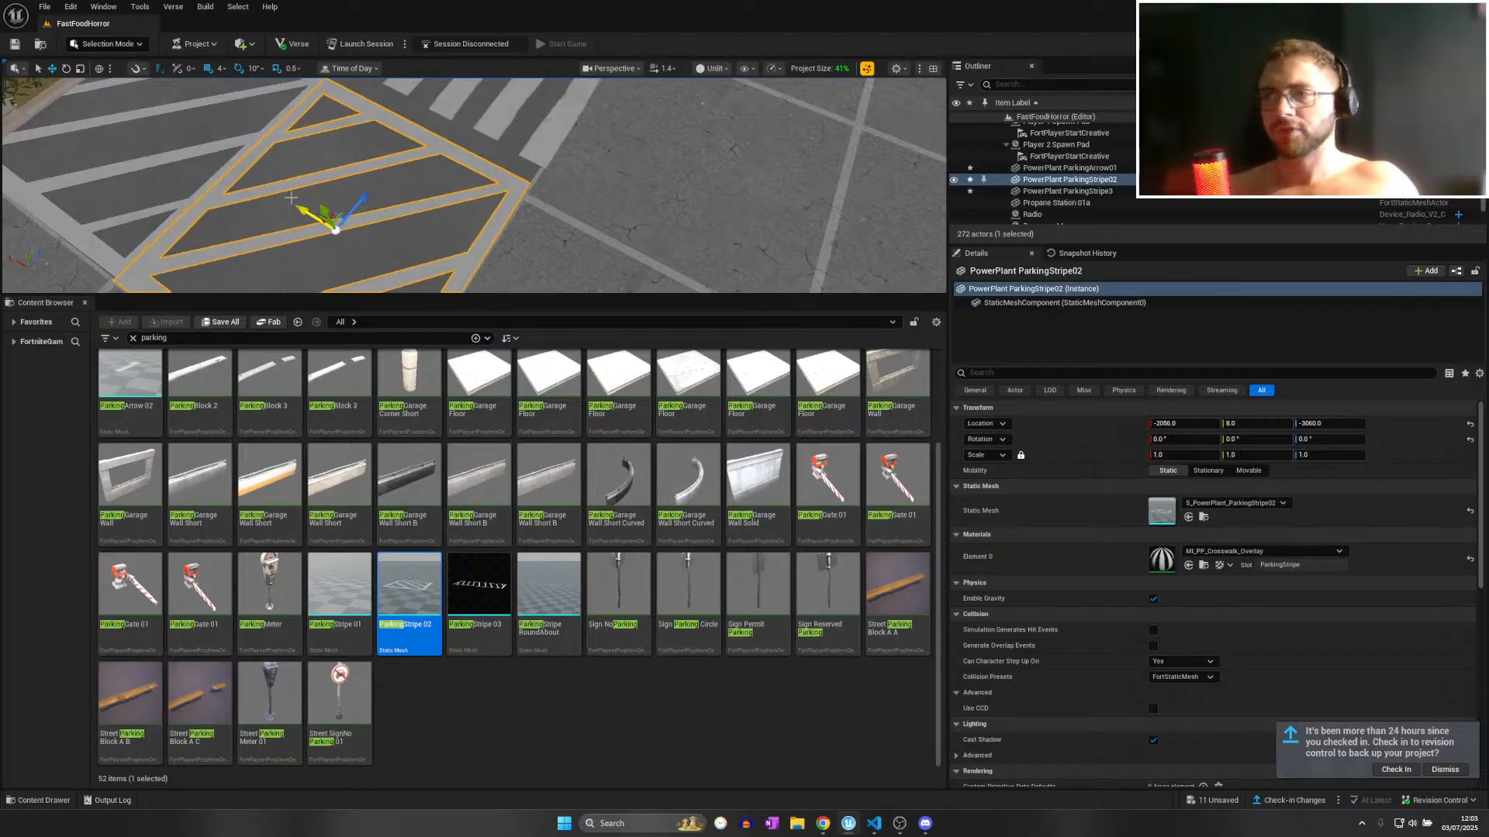
Delete the duplicated parking stripe nearest the hedge and undo the deletion.
{"action": "left_click", "coordinate": [232, 150]}
{"action": "right_click_drag", "start_coordinate": [232, 149], "coordinate": [303, 166]}
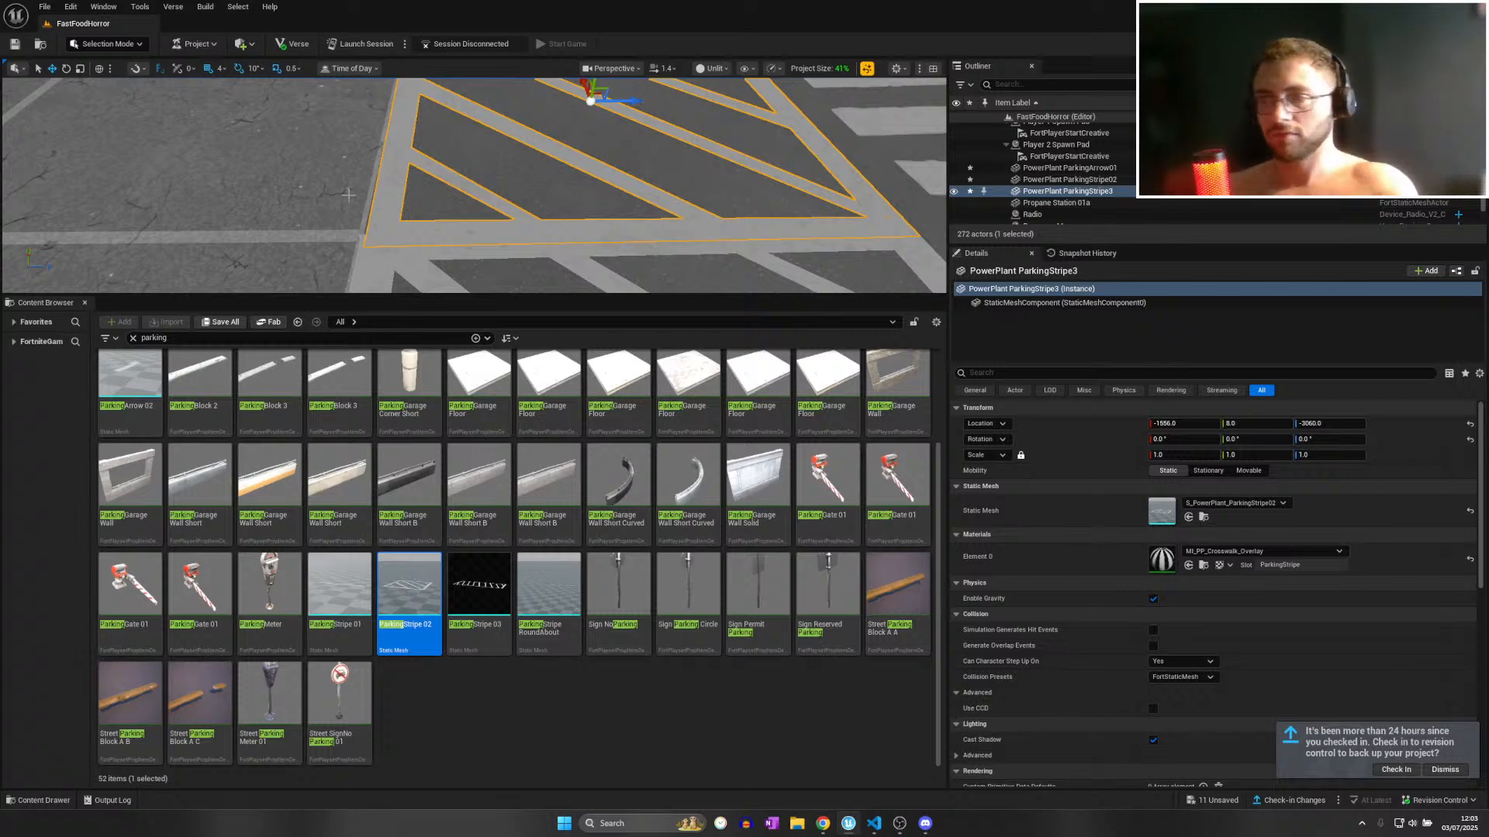
{"action": "key", "text": "Delete"}
{"action": "left_click", "coordinate": [379, 262]}
{"action": "right_click_drag", "start_coordinate": [379, 262], "coordinate": [188, 235]}
{"action": "right_click_drag", "start_coordinate": [472, 167], "coordinate": [484, 167]}
{"action": "key", "text": "ctrl+z"}
Align the duplicated parking stripe with the original and the gravel tile edges, at about -1540, 8, -3064.
{"action": "left_click_drag", "start_coordinate": [485, 168], "coordinate": [452, 103]}
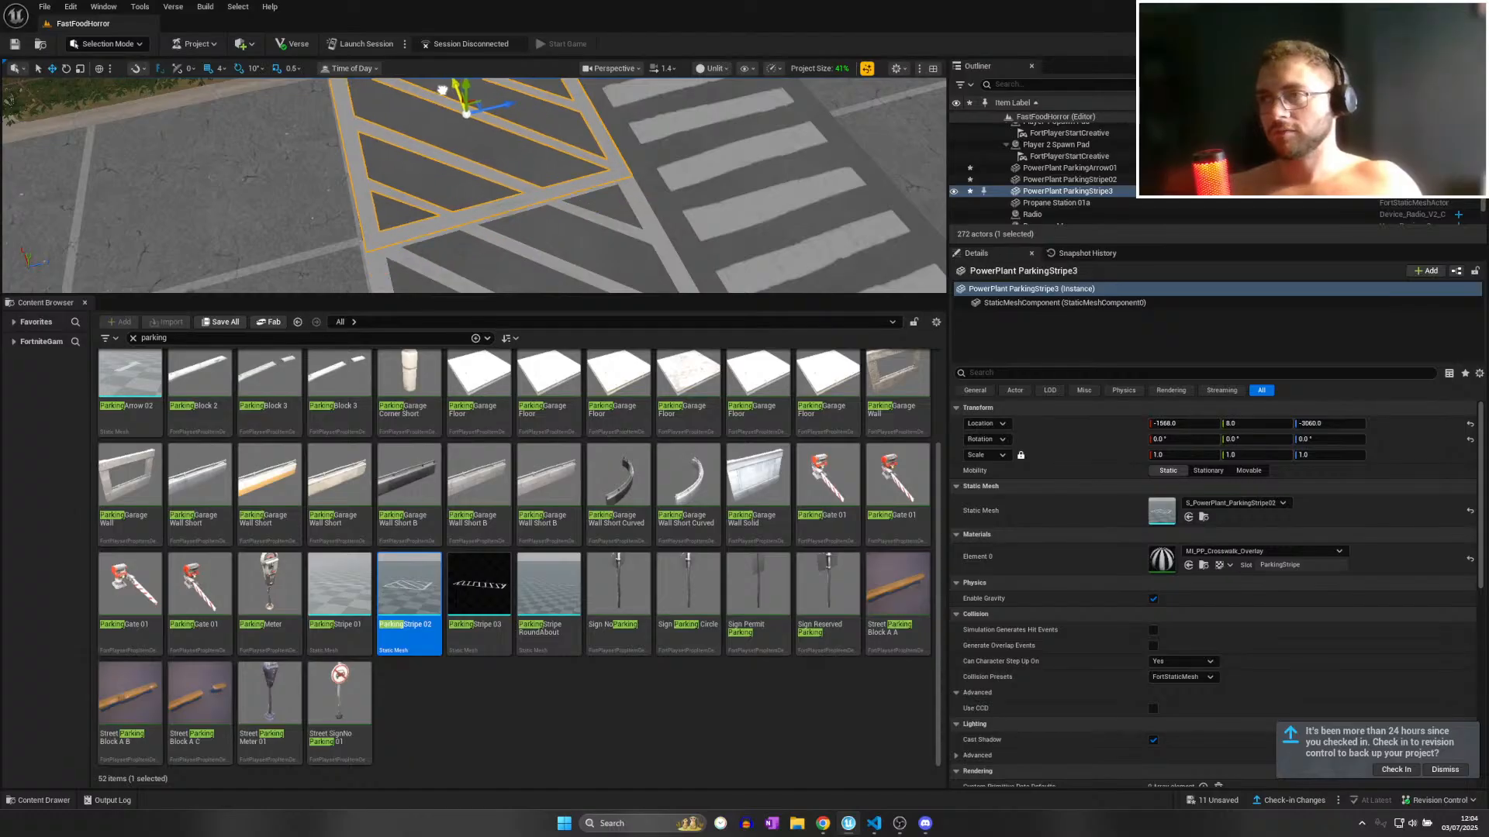
{"action": "right_click_drag", "start_coordinate": [441, 94], "coordinate": [353, 124]}
{"action": "right_click_drag", "start_coordinate": [641, 110], "coordinate": [641, 107]}
{"action": "key", "text": "s"}
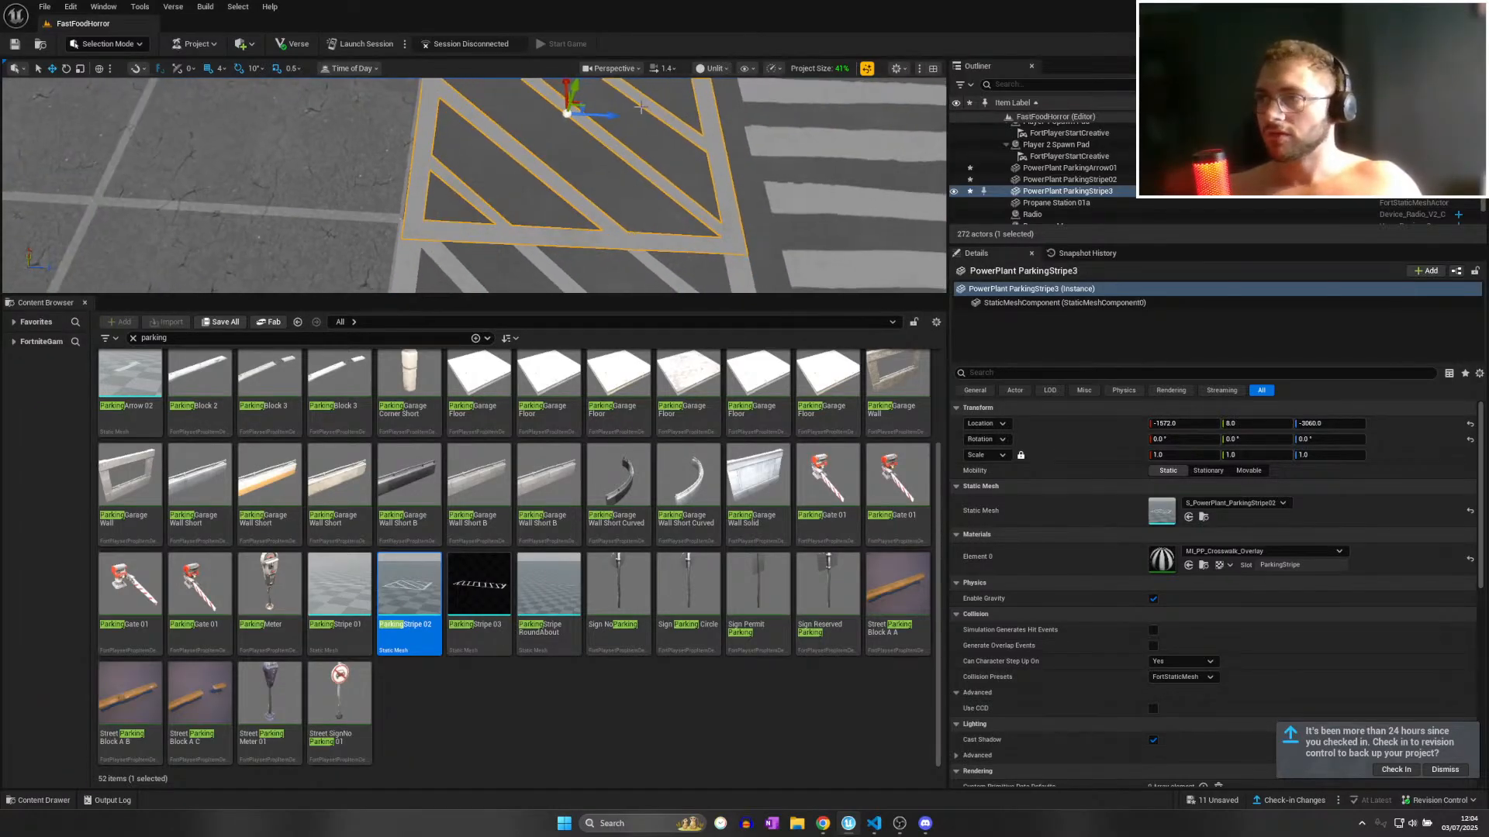
{"action": "left_click_drag", "start_coordinate": [611, 114], "coordinate": [608, 114]}
{"action": "key", "text": "w"}
{"action": "right_click_drag", "start_coordinate": [608, 114], "coordinate": [402, 132]}
{"action": "scroll", "coordinate": [578, 118], "scroll_direction": "down", "scroll_amount": 1}
{"action": "key", "text": "s"}
{"action": "left_click_drag", "start_coordinate": [403, 104], "coordinate": [386, 106]}
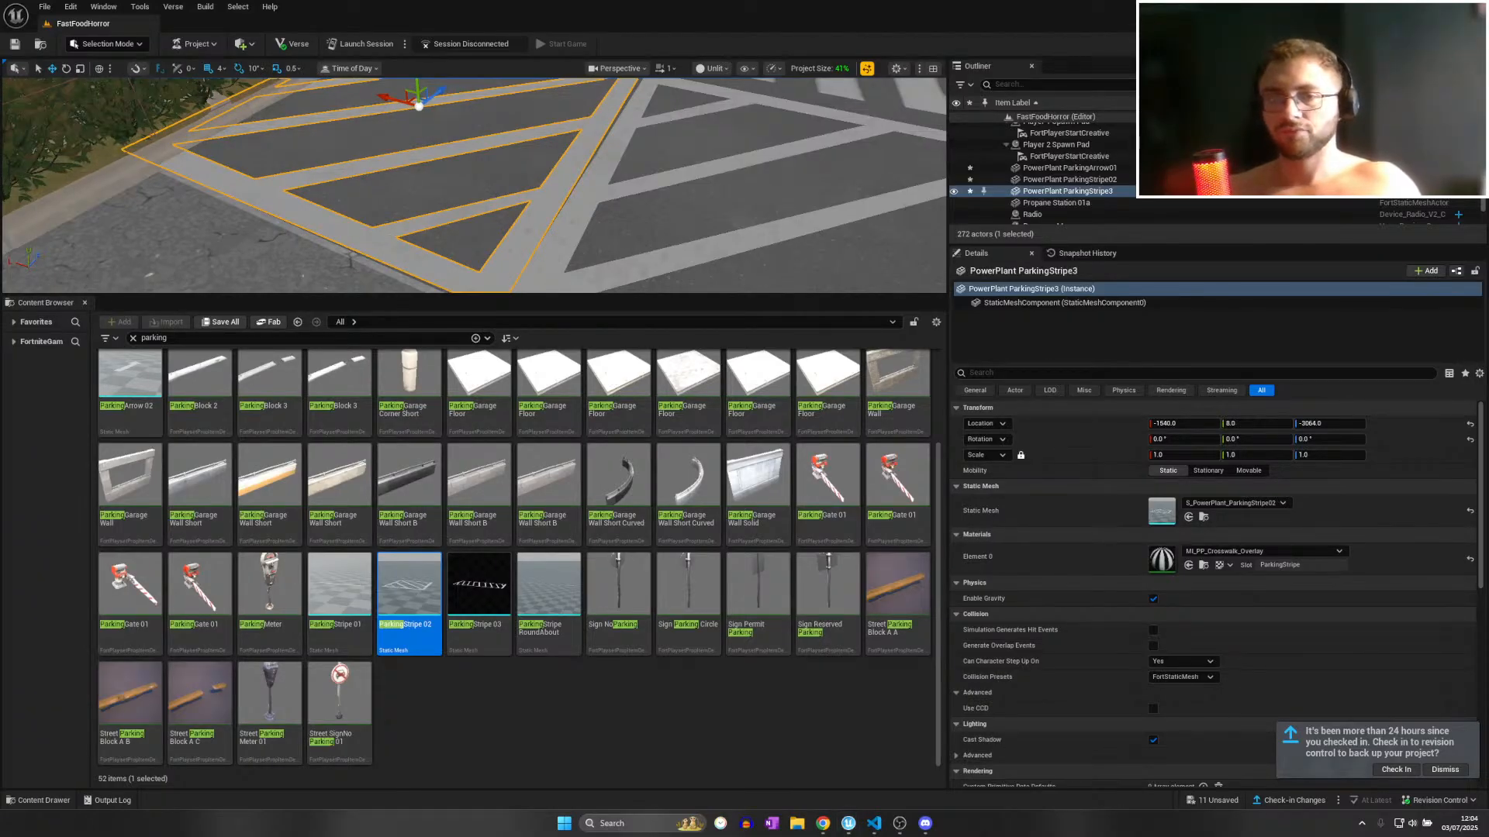
Switch to the browser, open fortnite.gg and search its Creative maps for "evolution".
{"action": "key", "text": "alt+Tab"}
{"action": "left_click", "coordinate": [411, 110]}
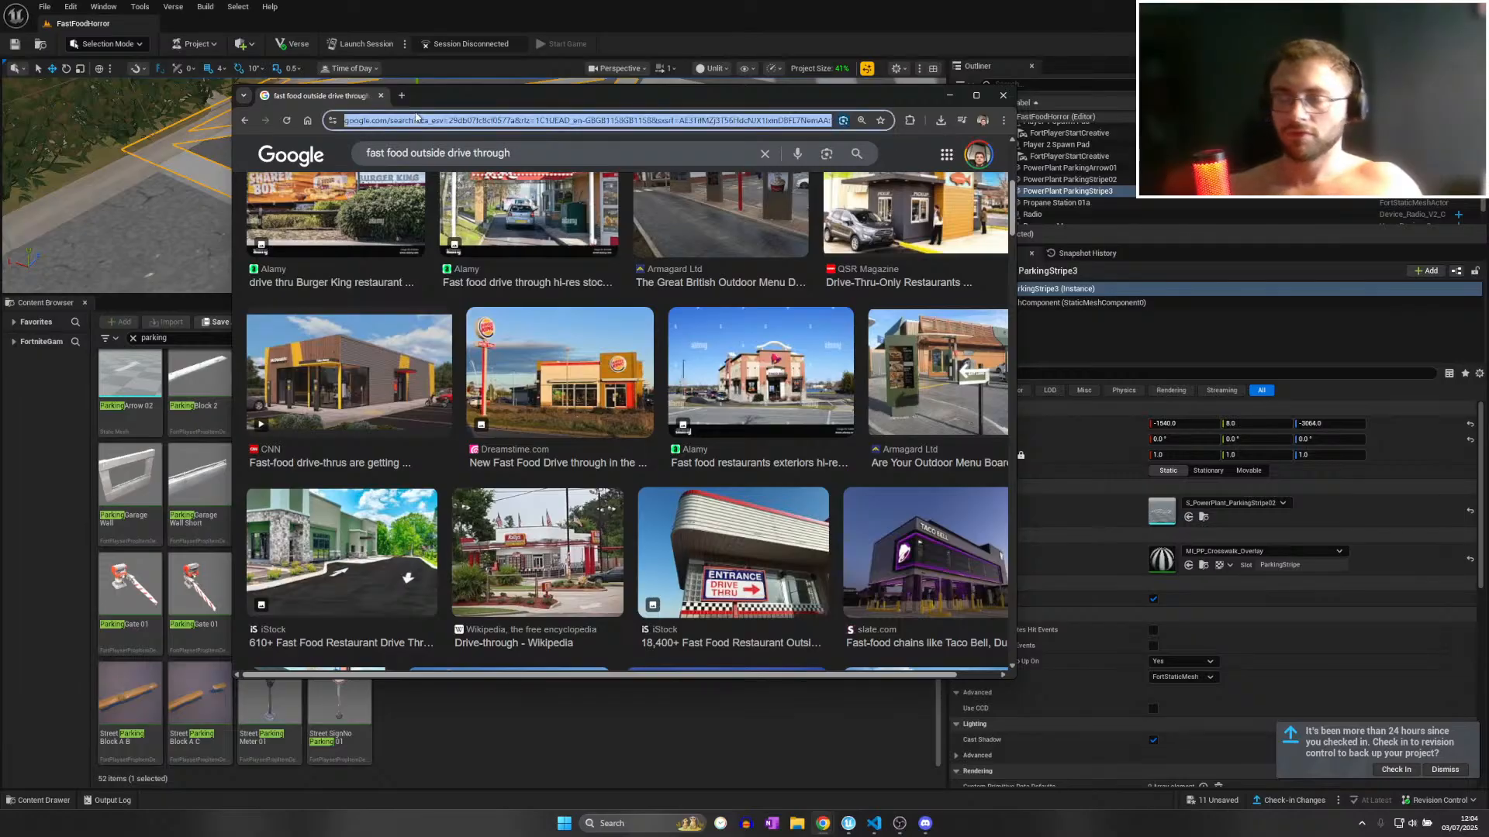
{"action": "type", "text": "fortn"}
{"action": "key", "text": "Return"}
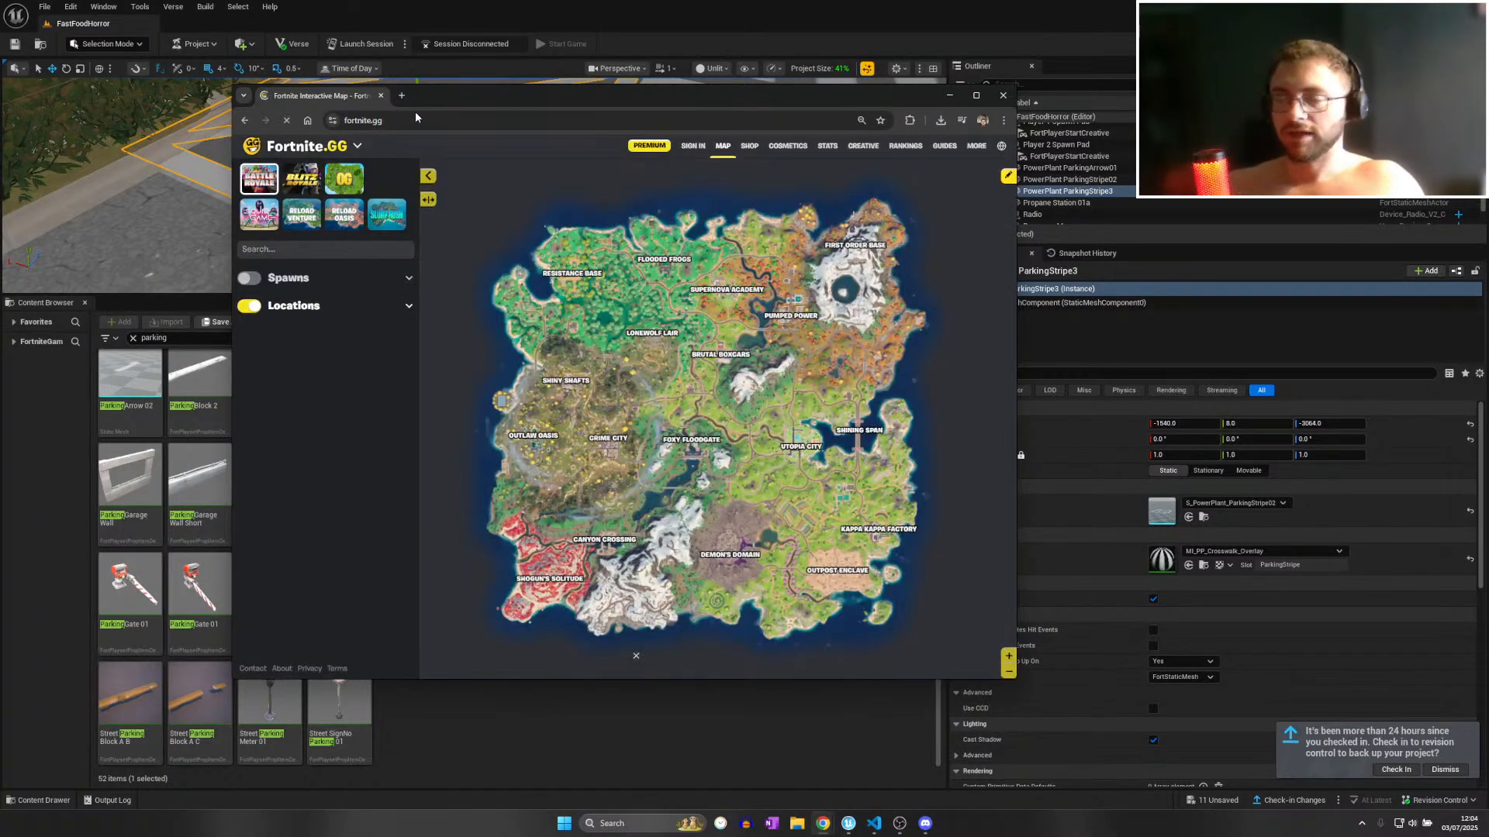
{"action": "mouse_move", "coordinate": [316, 158]}
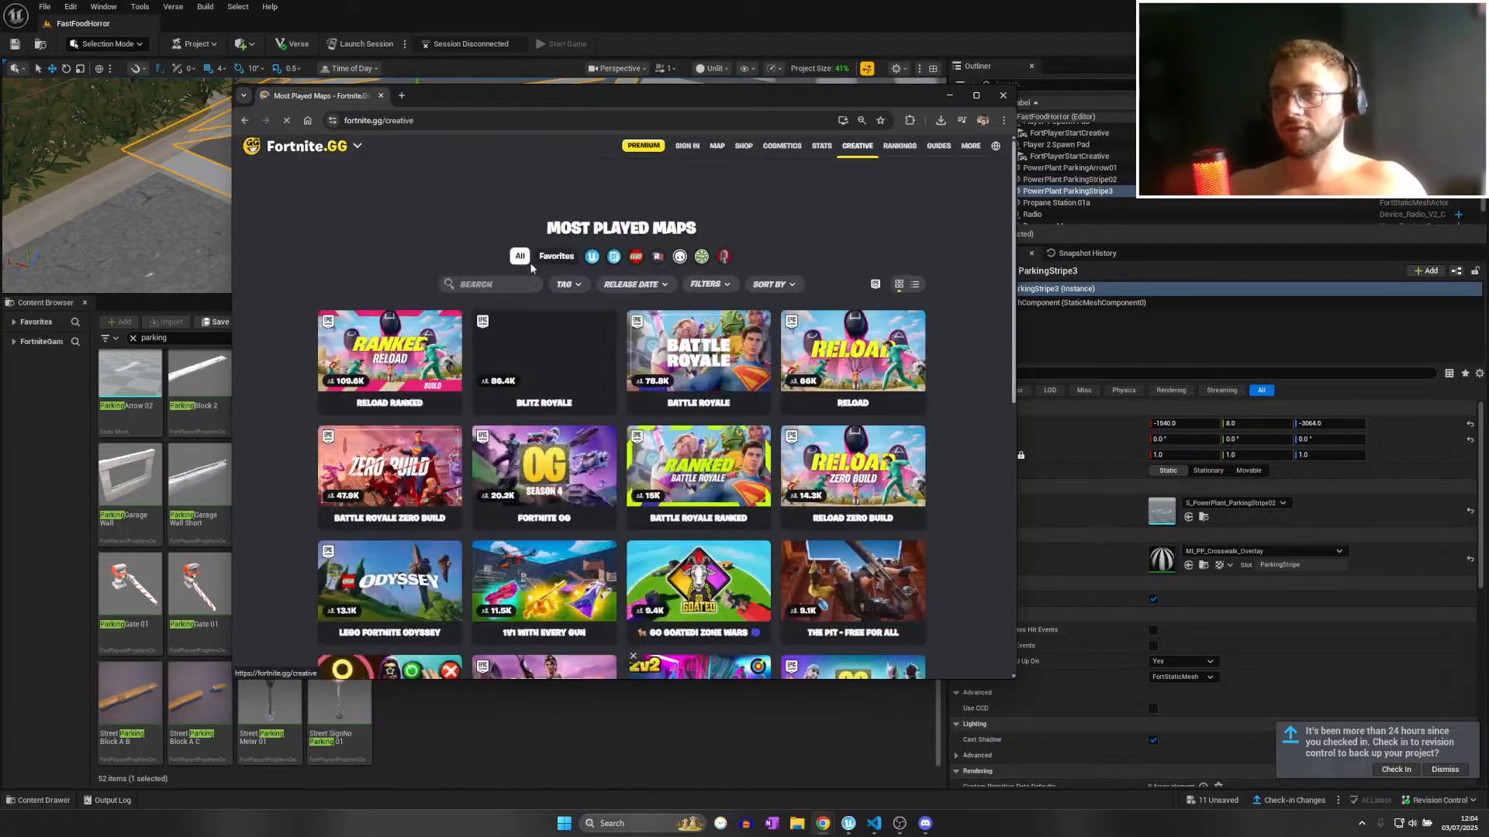
{"action": "left_click", "coordinate": [473, 284]}
{"action": "type", "text": "euolution"}
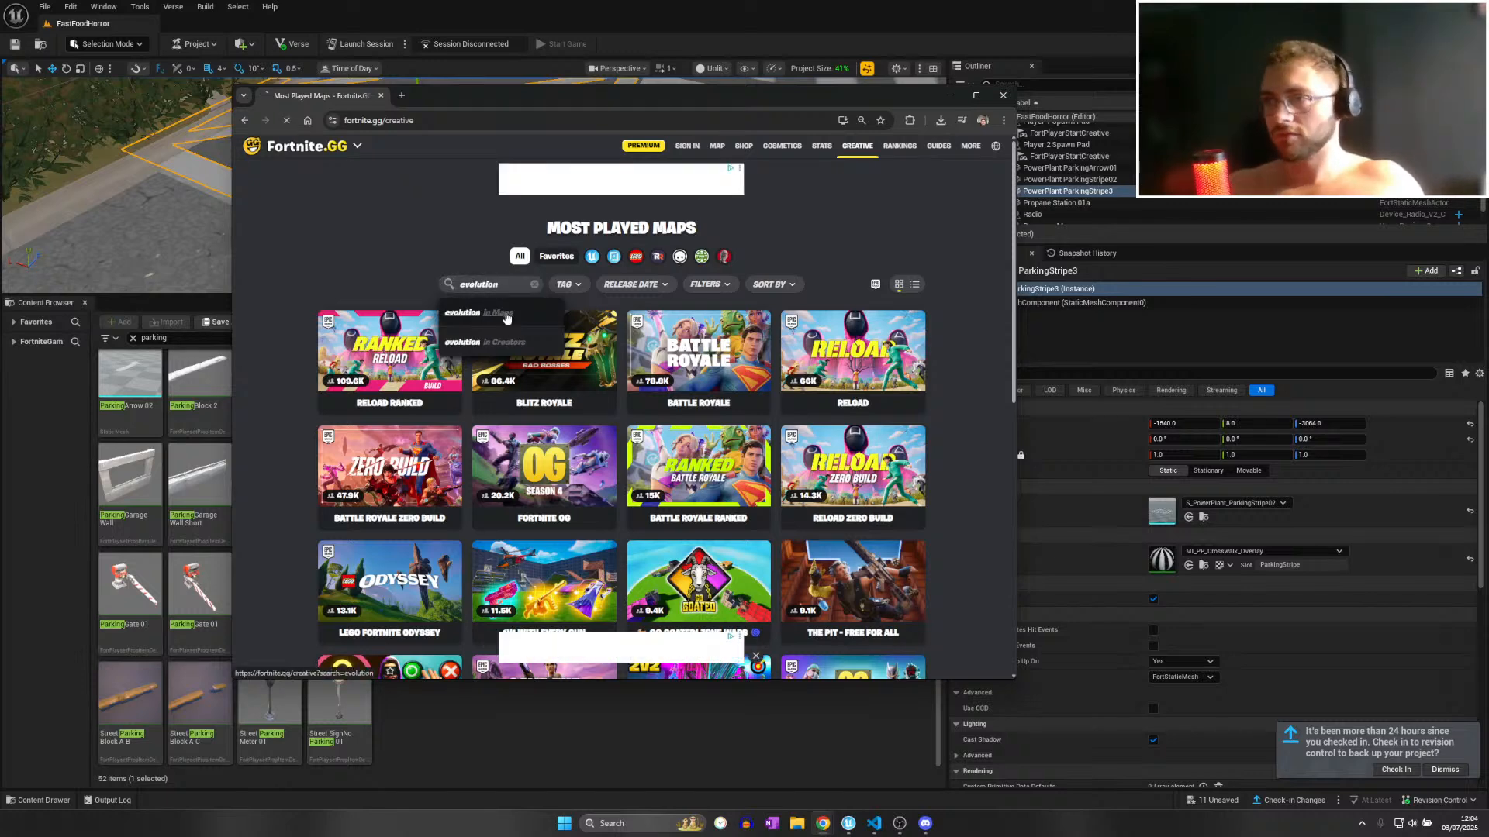
{"action": "left_click", "coordinate": [506, 315]}
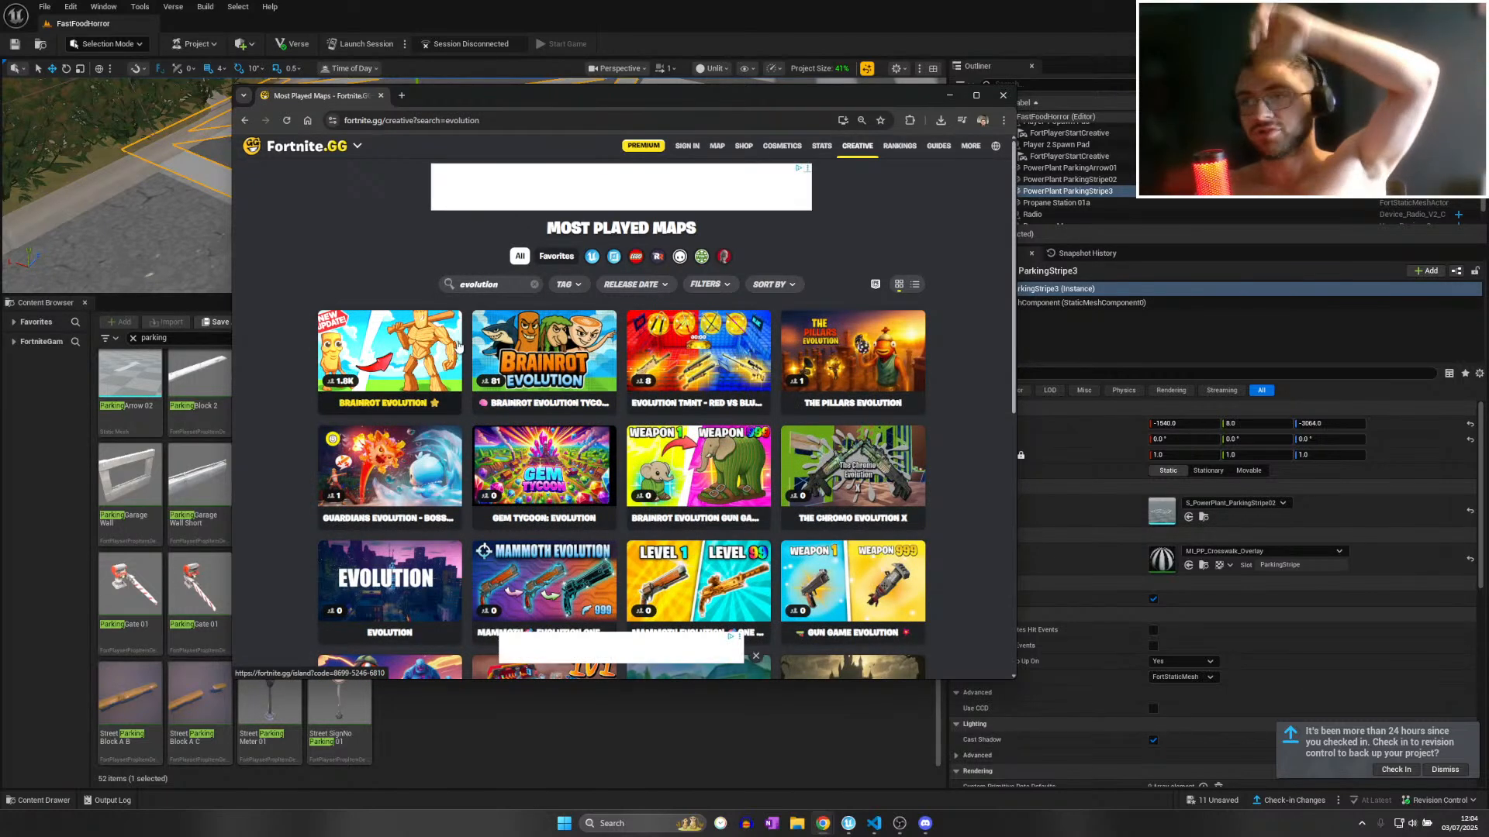
Open the Brainrot Evolution map page, play its trailer and skip ahead to the pet hatching part.
{"action": "left_click", "coordinate": [423, 363]}
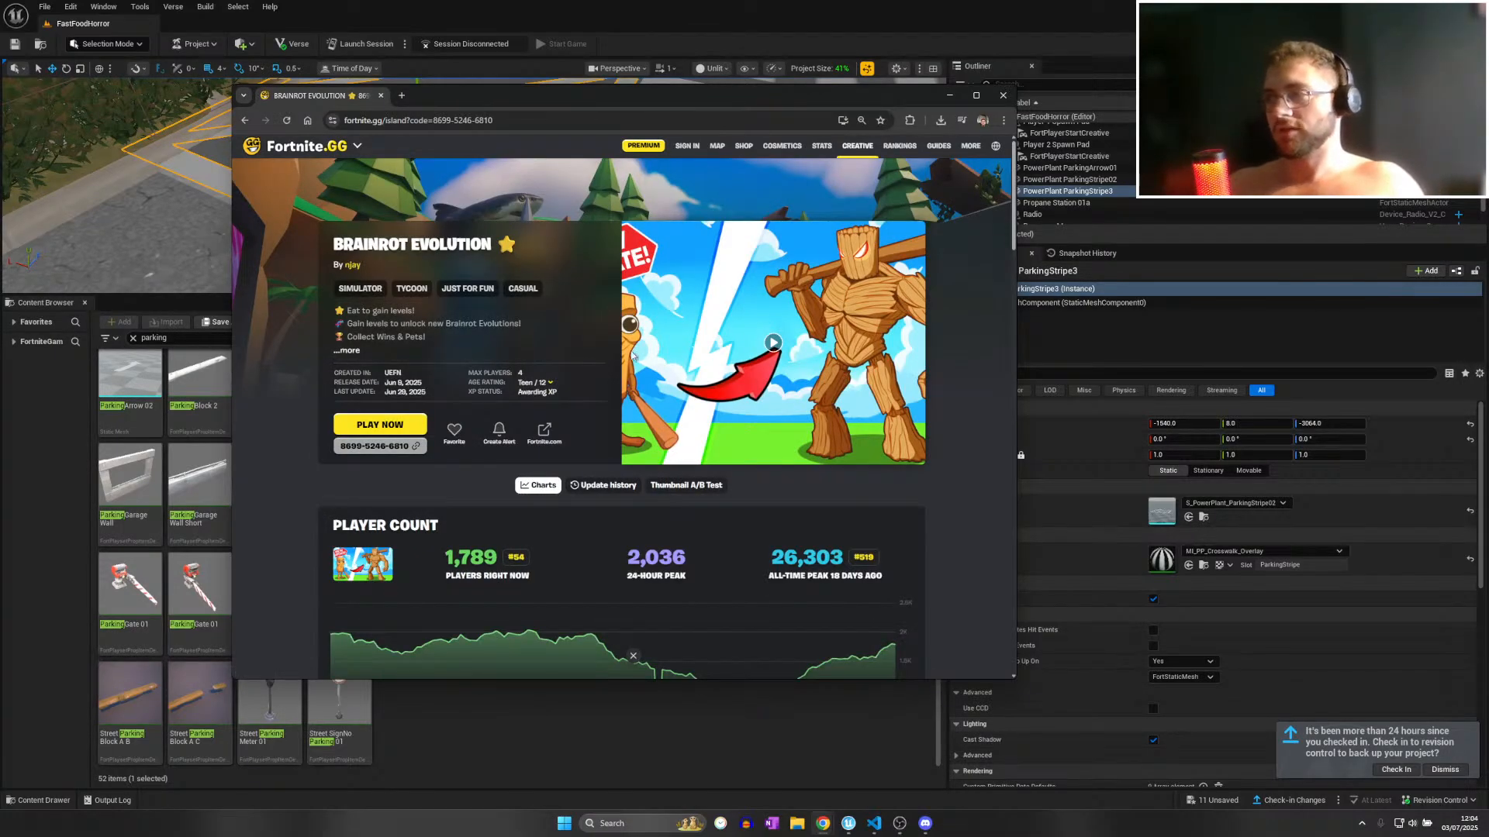
{"action": "scroll", "coordinate": [629, 402], "scroll_direction": "down", "scroll_amount": 1}
{"action": "left_click", "coordinate": [756, 311]}
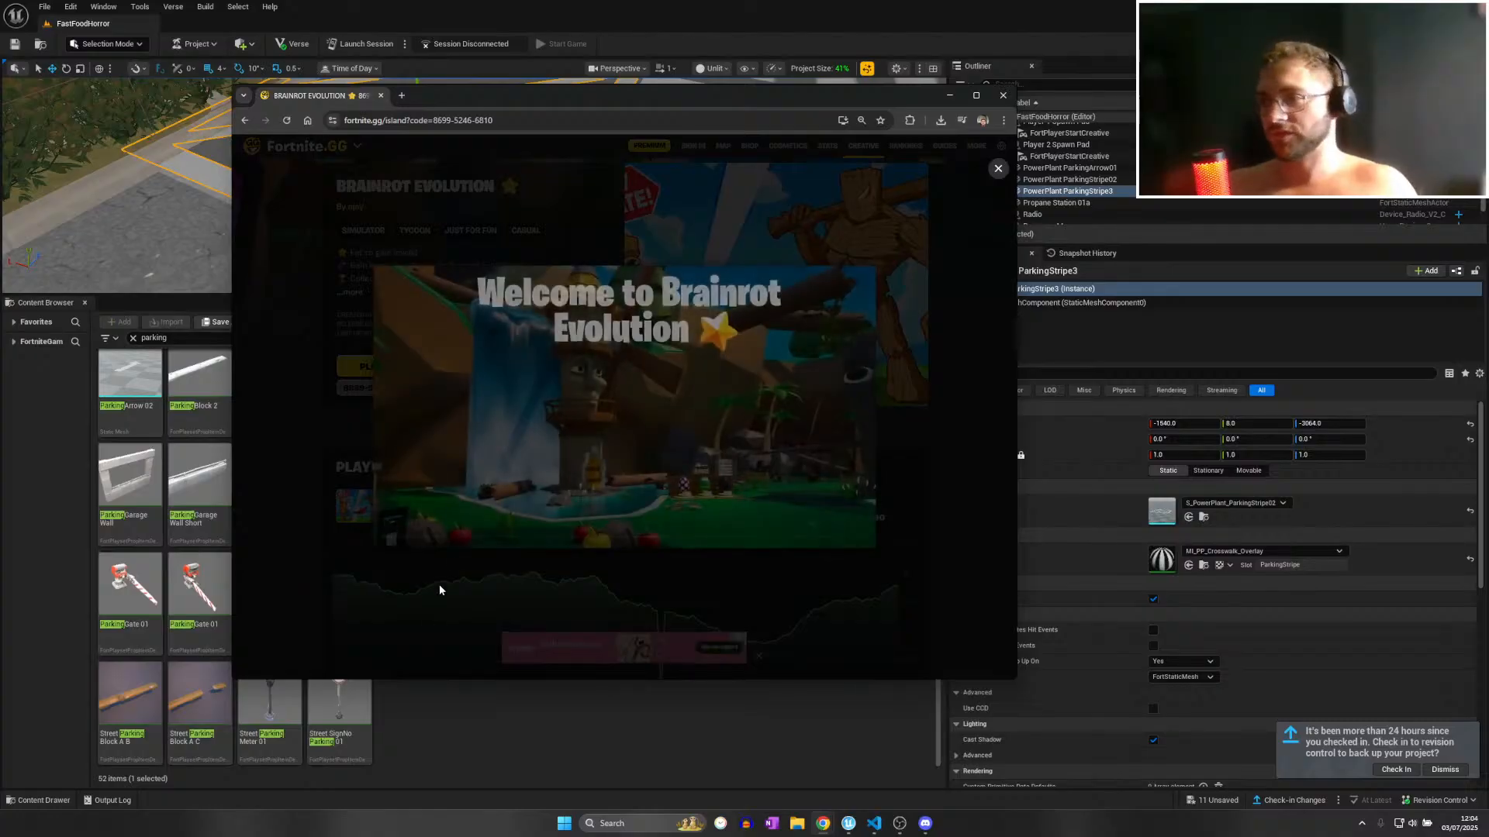
{"action": "left_click", "coordinate": [426, 537]}
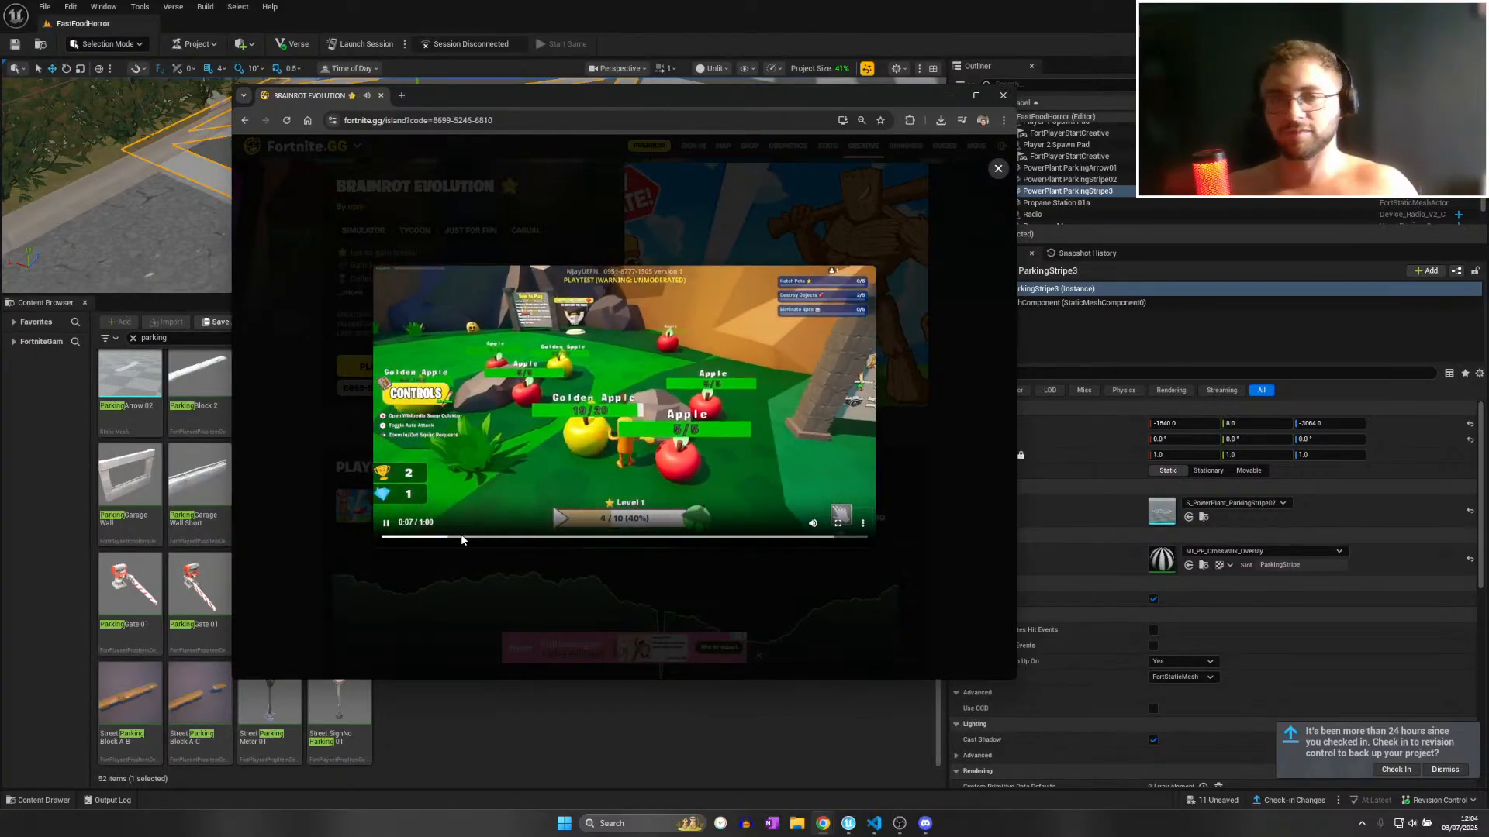
{"action": "left_click", "coordinate": [502, 537]}
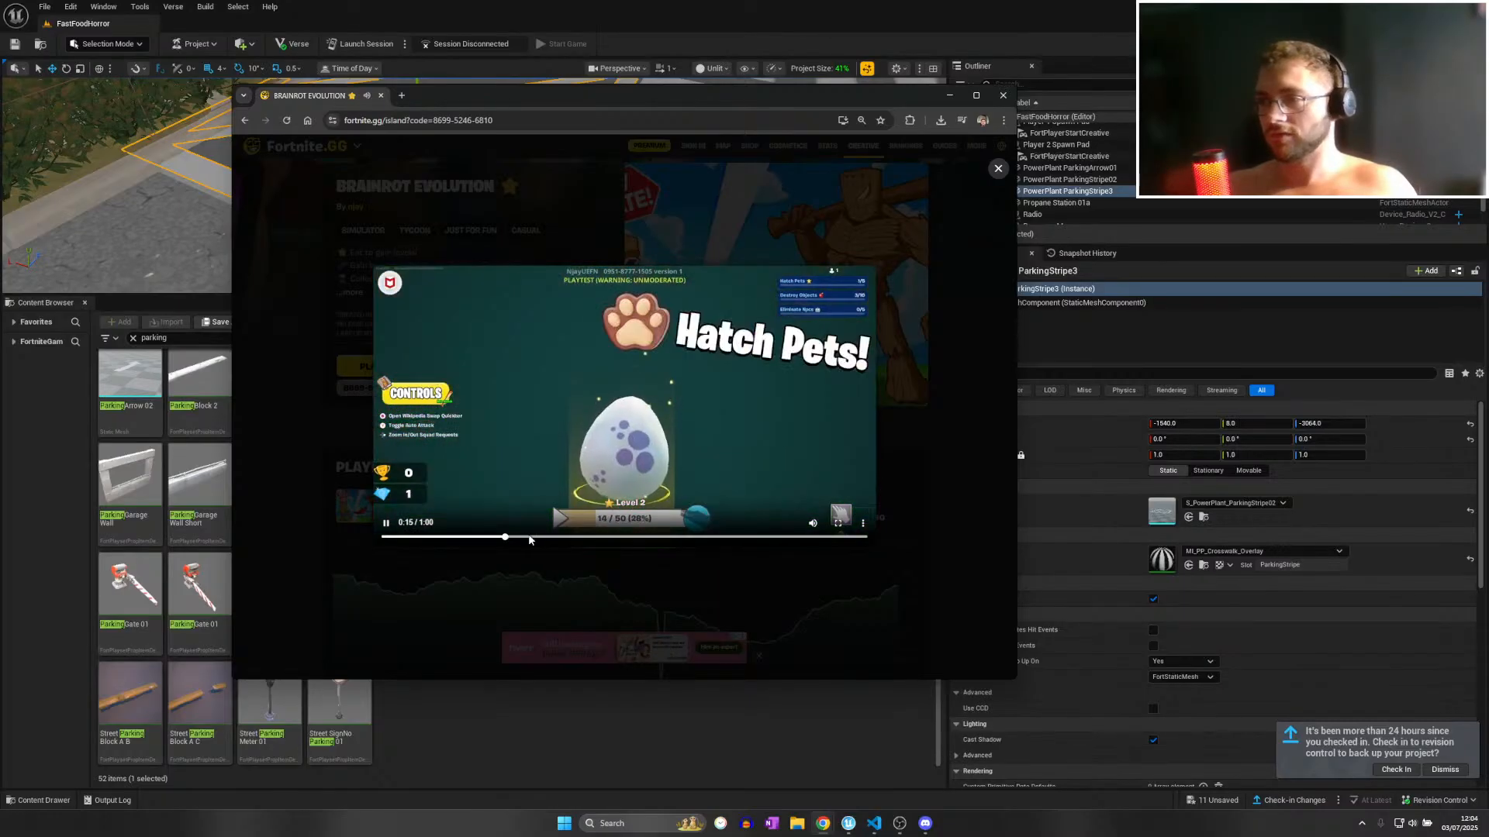
Skip through the rest of the Brainrot Evolution trailer, including the boss fights and the final part, and close the video.
{"action": "left_click", "coordinate": [594, 537]}
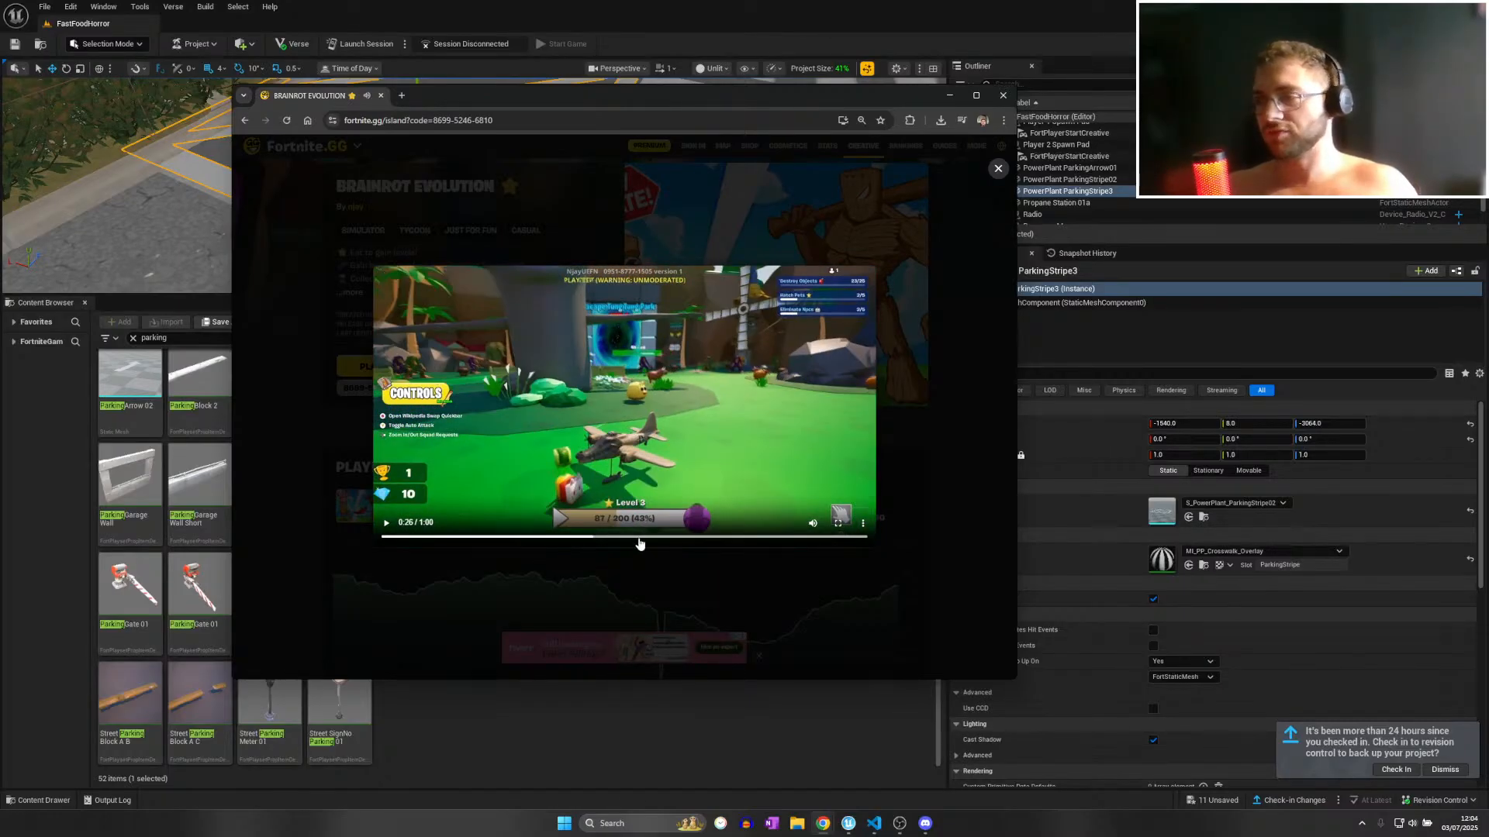
{"action": "left_click", "coordinate": [643, 538]}
{"action": "left_click", "coordinate": [692, 537]}
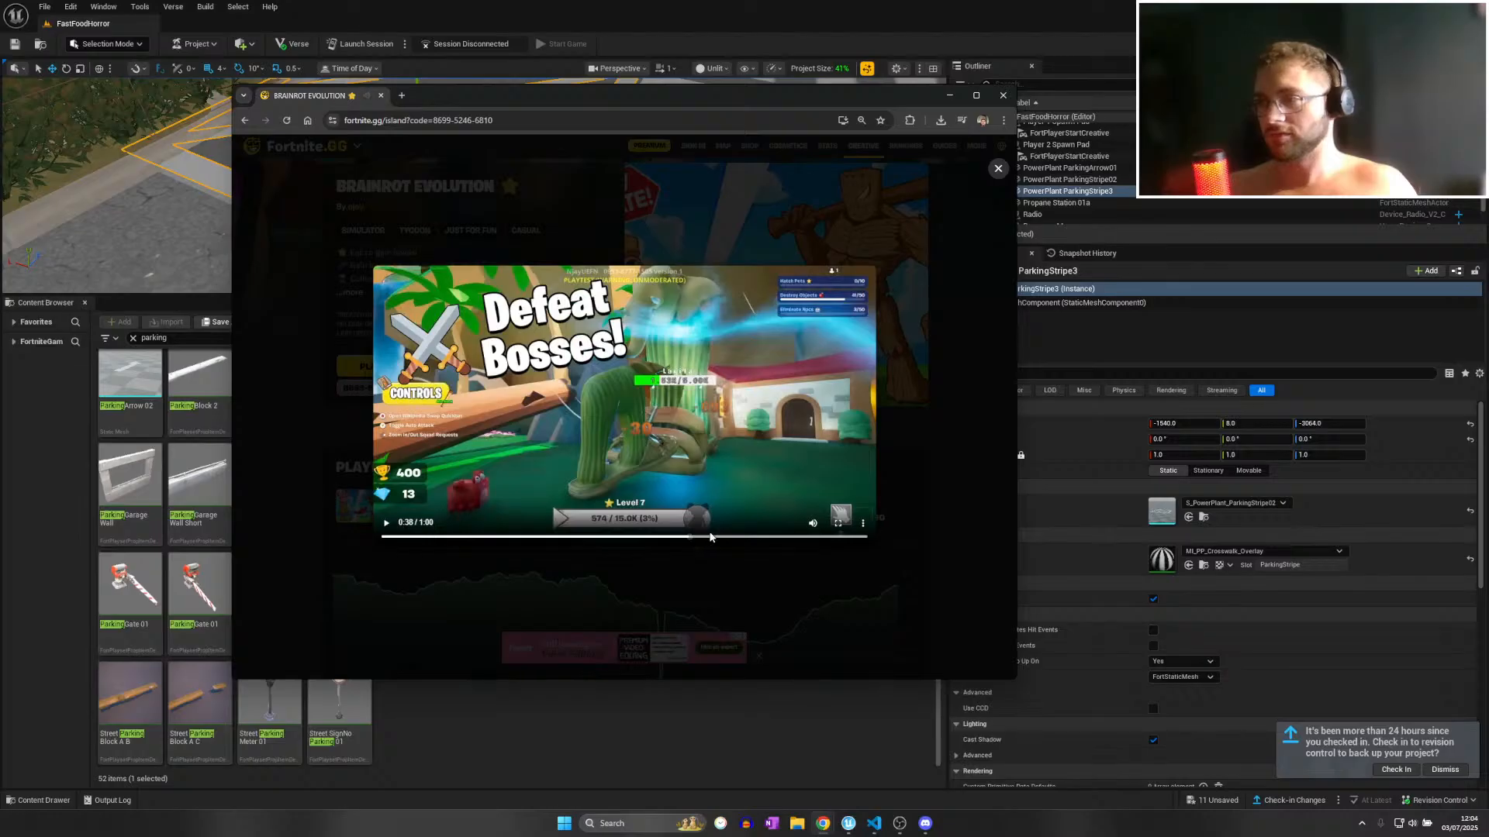
{"action": "left_click", "coordinate": [722, 537]}
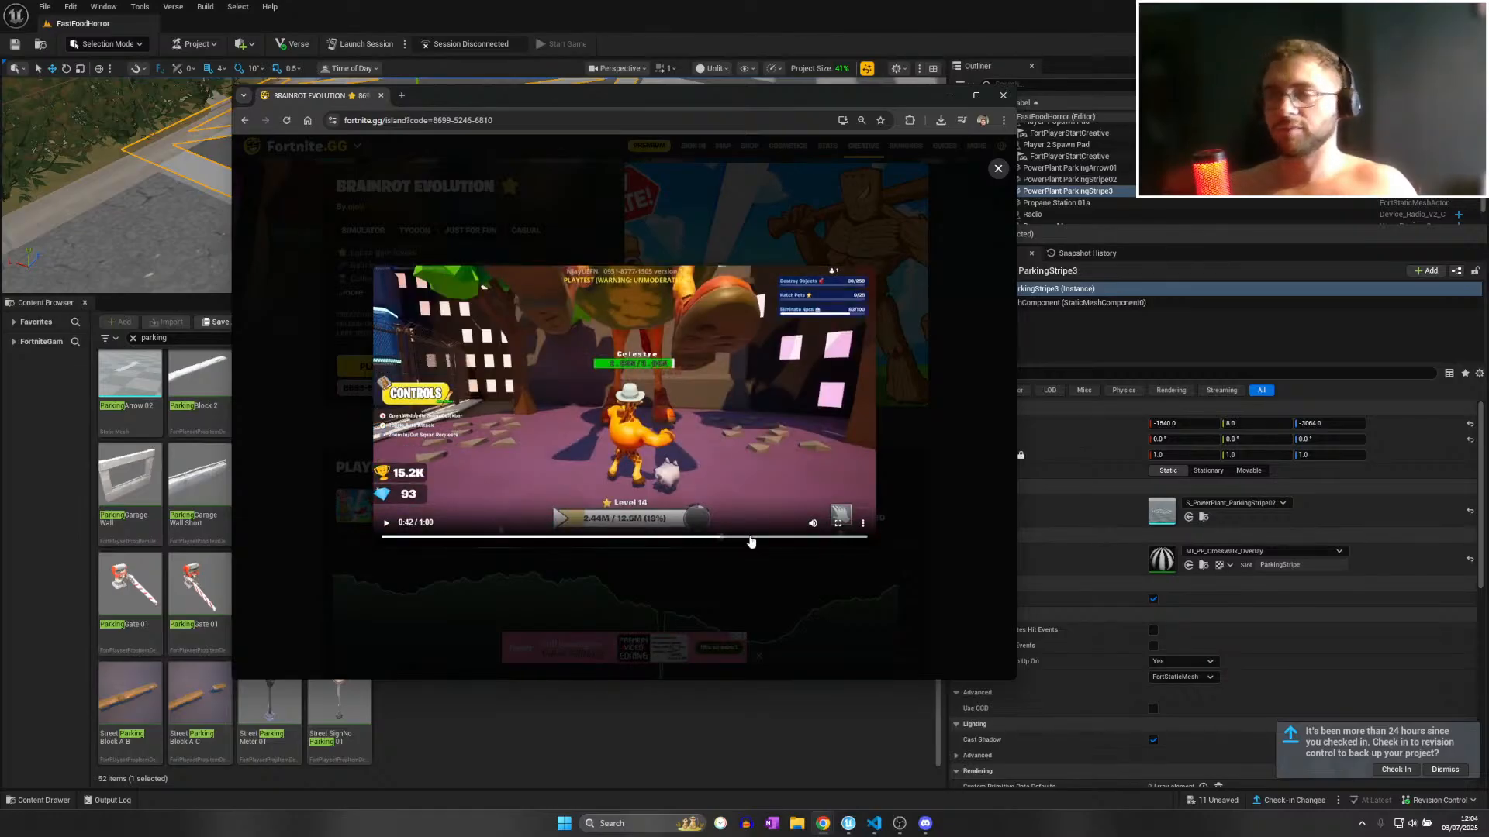
{"action": "left_click", "coordinate": [750, 538]}
{"action": "left_click", "coordinate": [774, 537]}
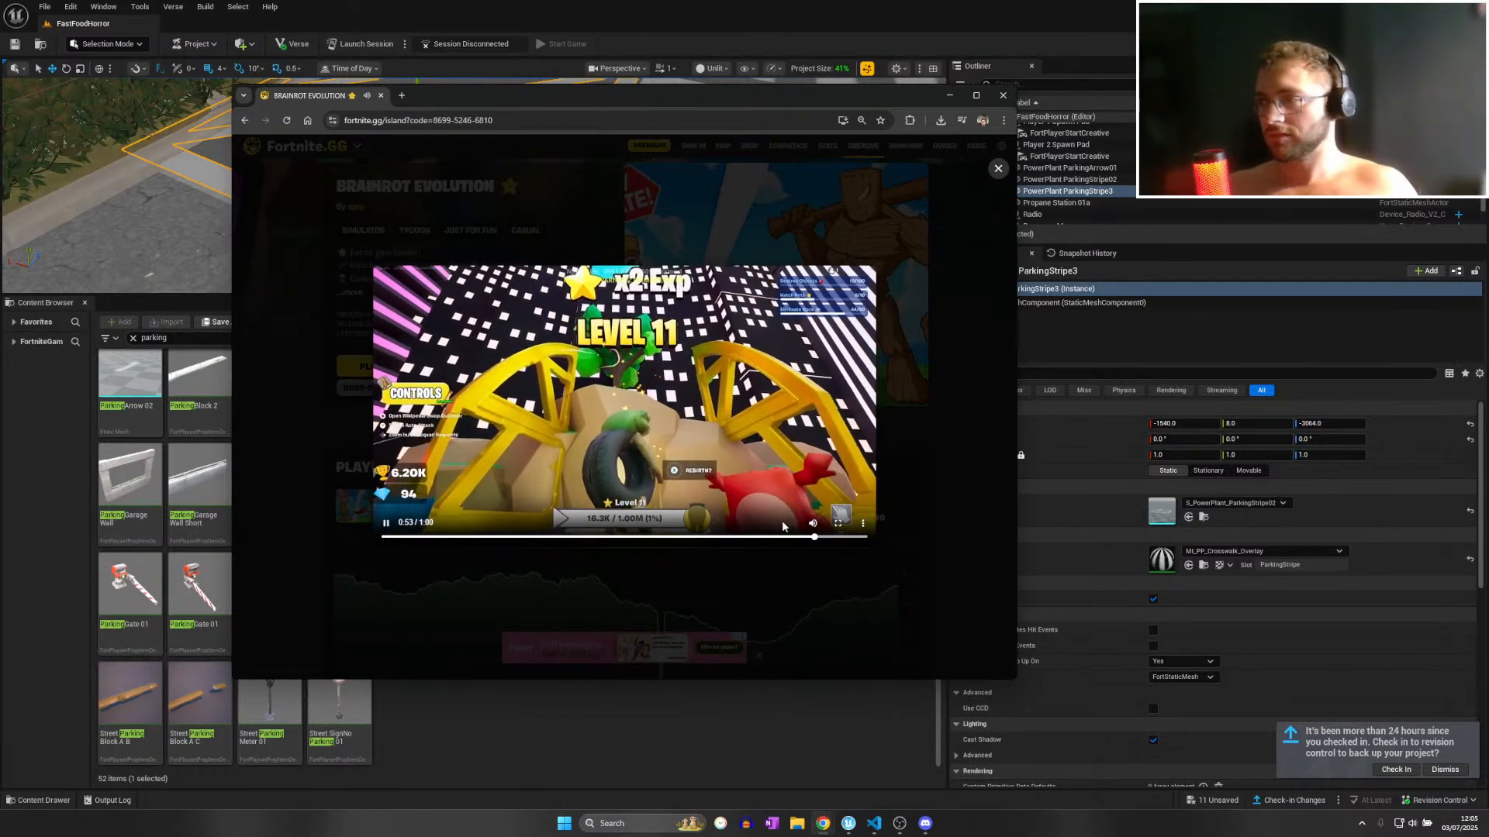
{"action": "key", "text": "Escape"}
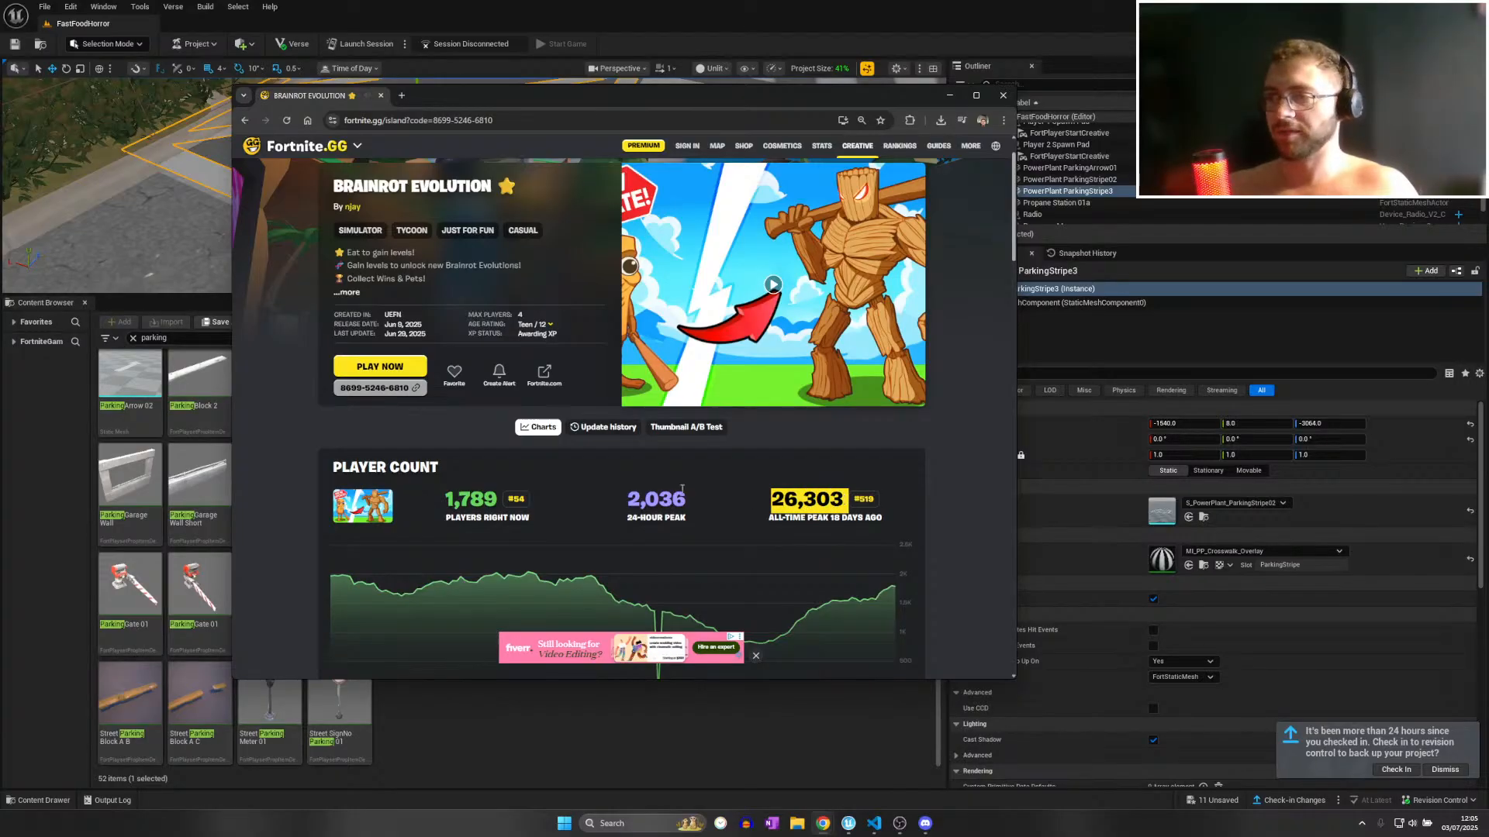
Show the map's all-time player count history and check its total estimated earnings.
{"action": "scroll", "coordinate": [682, 490], "scroll_direction": "down", "scroll_amount": 3}
{"action": "left_click", "coordinate": [450, 505]}
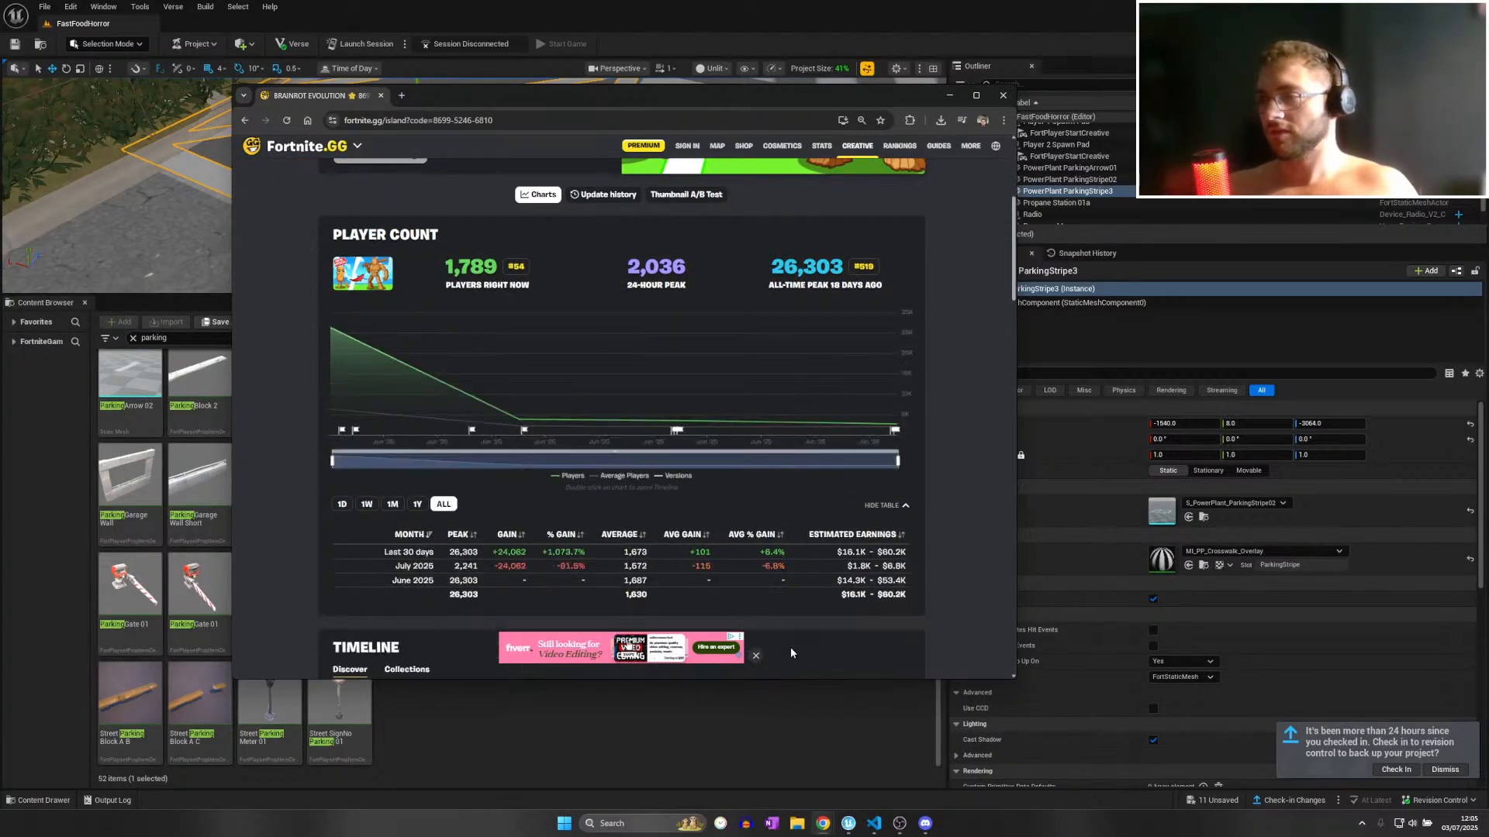
{"action": "left_click_drag", "start_coordinate": [825, 598], "coordinate": [872, 595]}
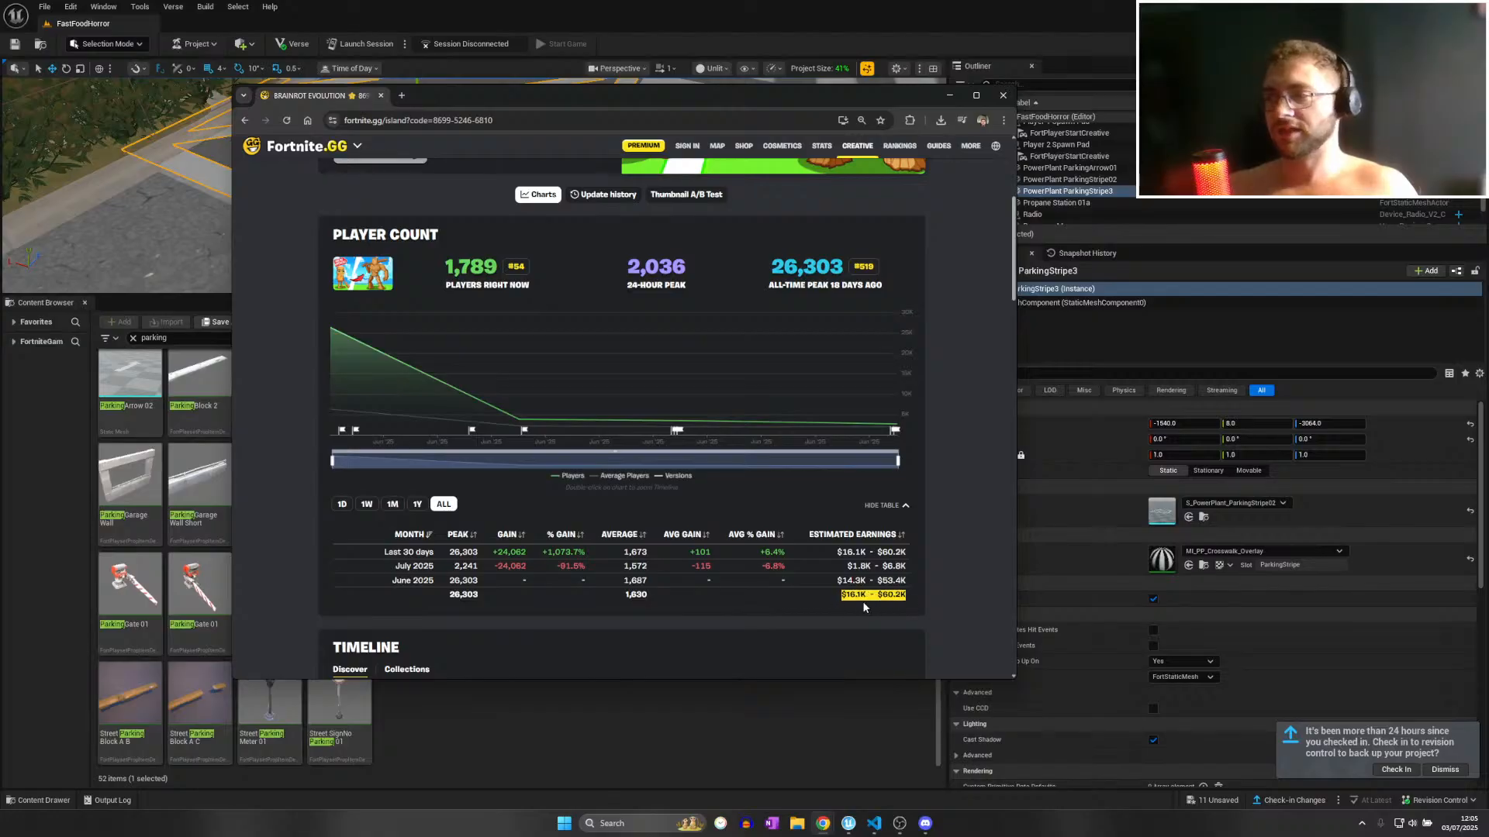
{"action": "left_click", "coordinate": [858, 596]}
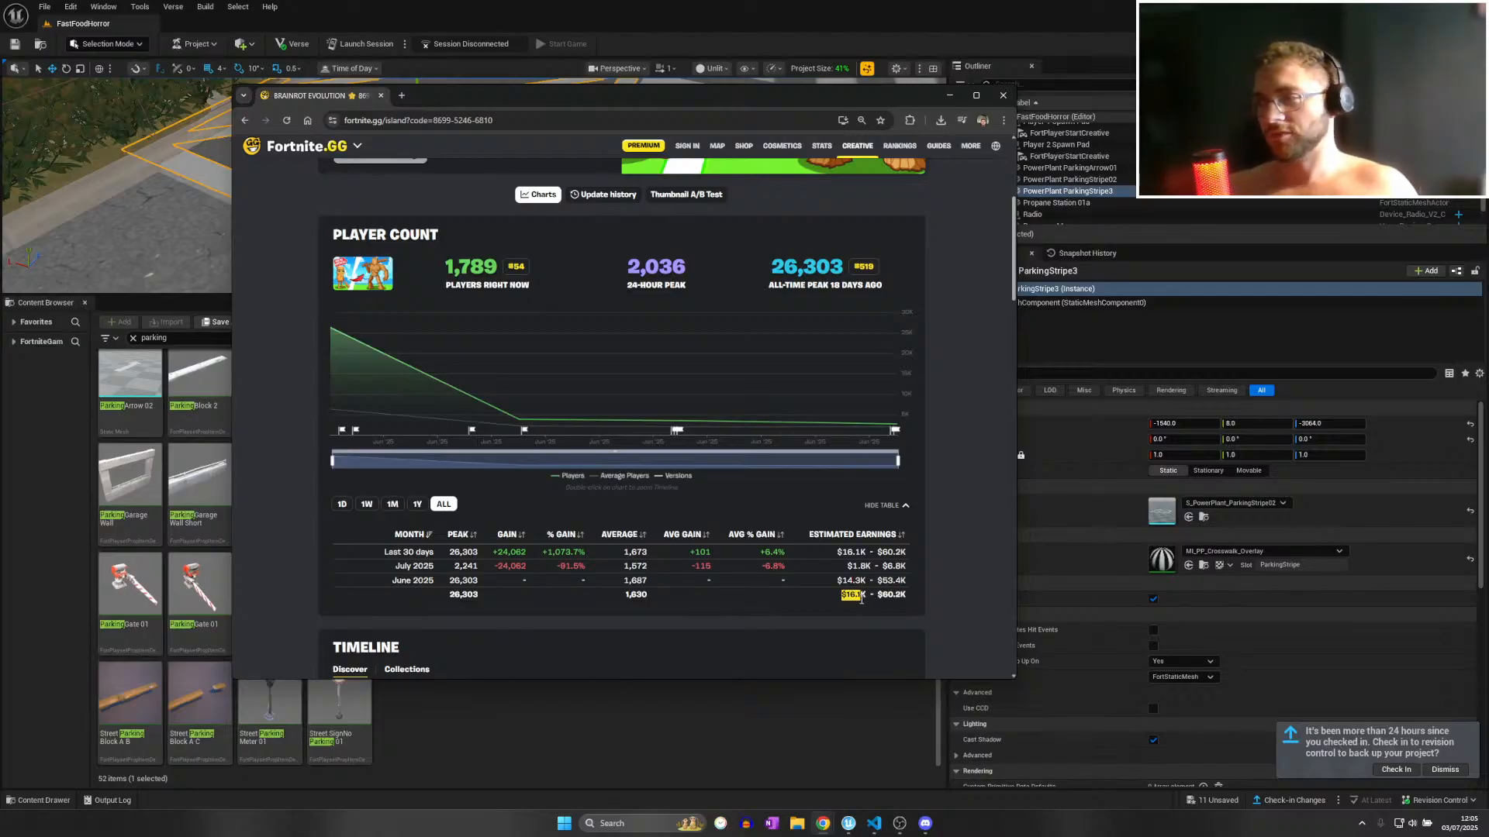
{"action": "scroll", "coordinate": [764, 589], "scroll_direction": "up", "scroll_amount": 4}
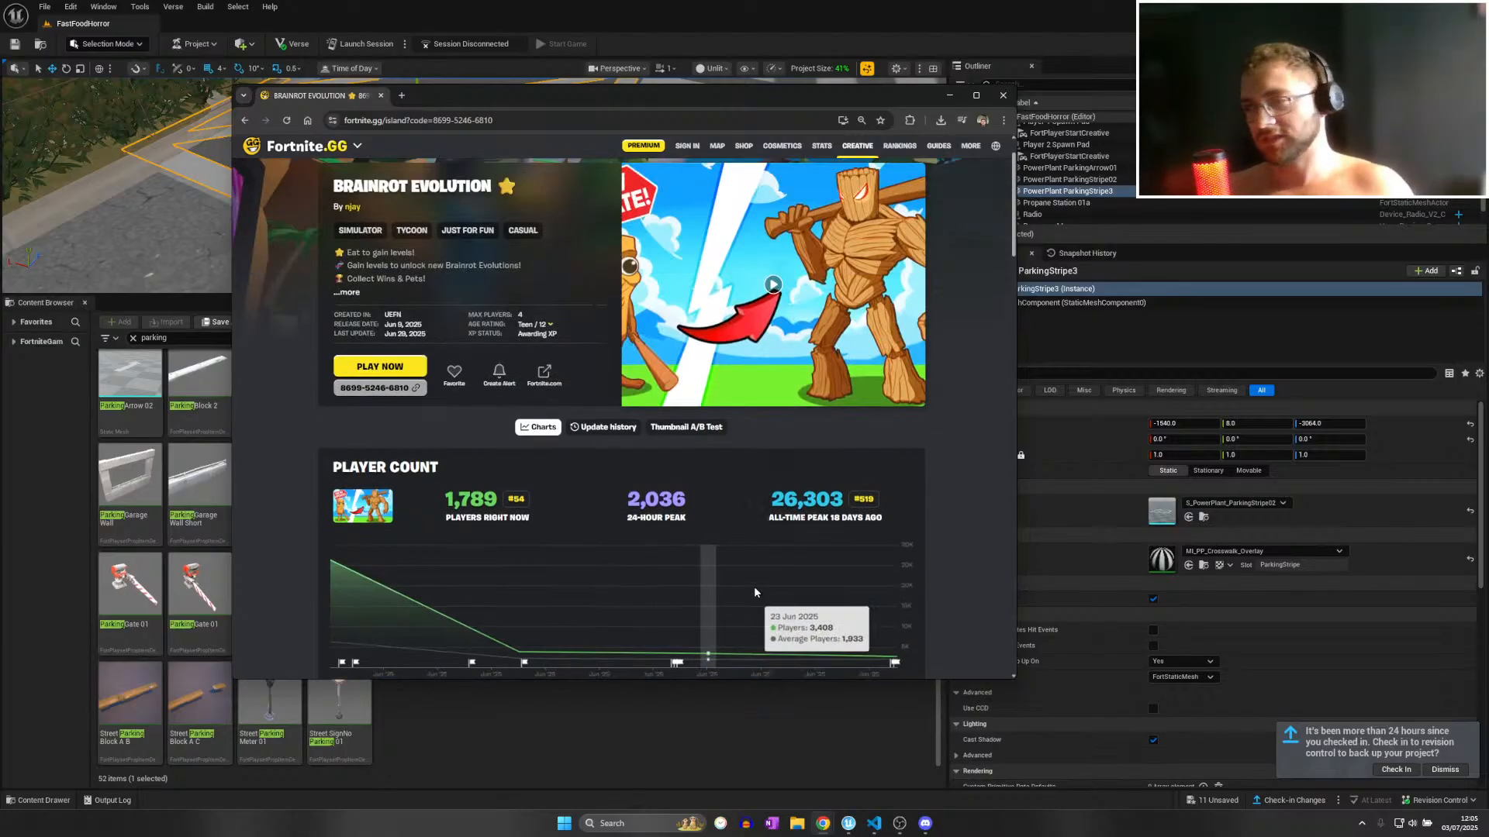
{"action": "scroll", "coordinate": [777, 357], "scroll_direction": "down", "scroll_amount": 1}
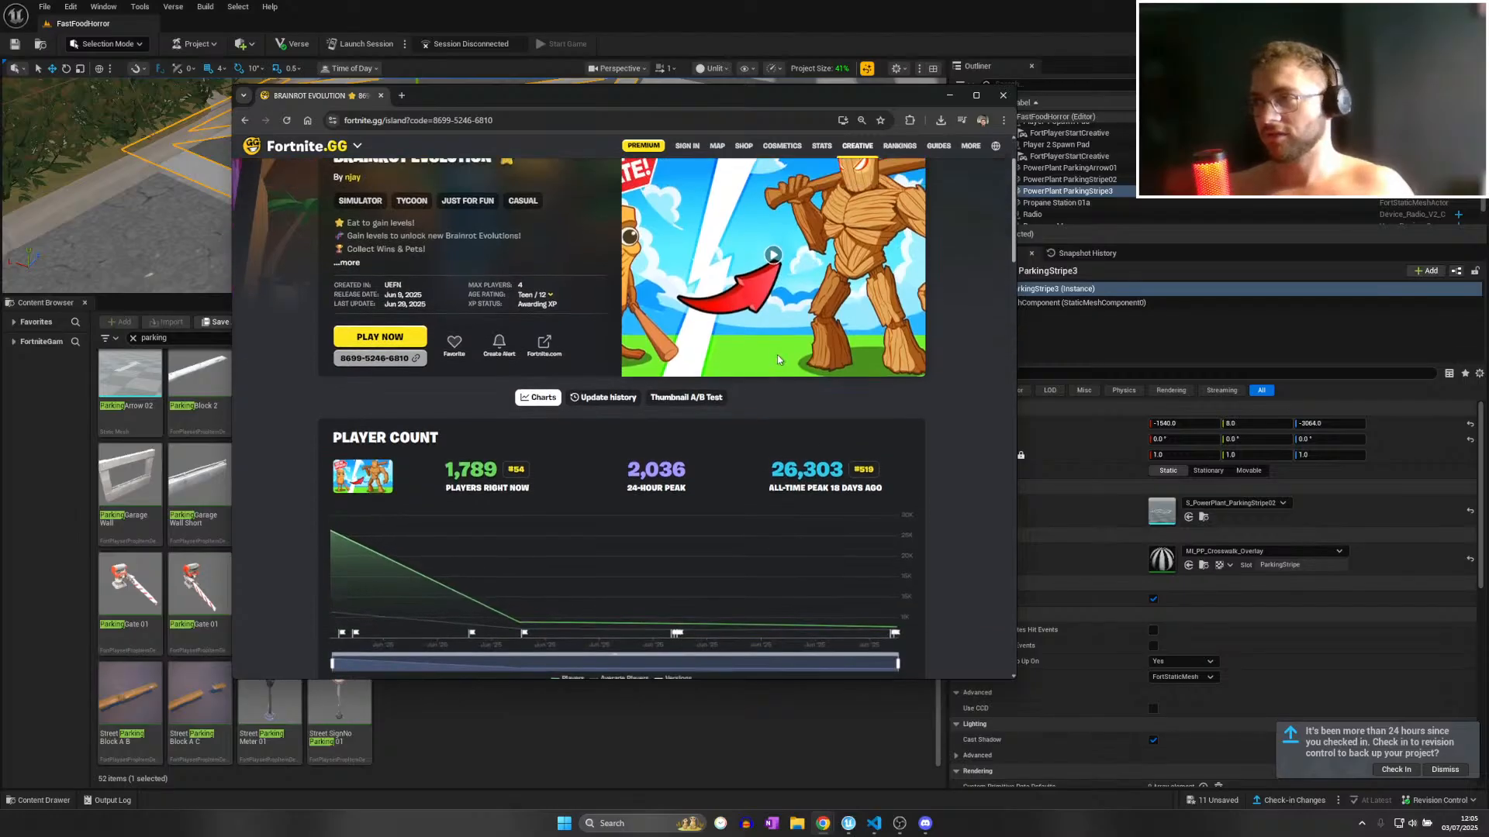
Open the map creator's profile, review the player charts, rank and follower statistics, and close the browser.
{"action": "left_click", "coordinate": [354, 207]}
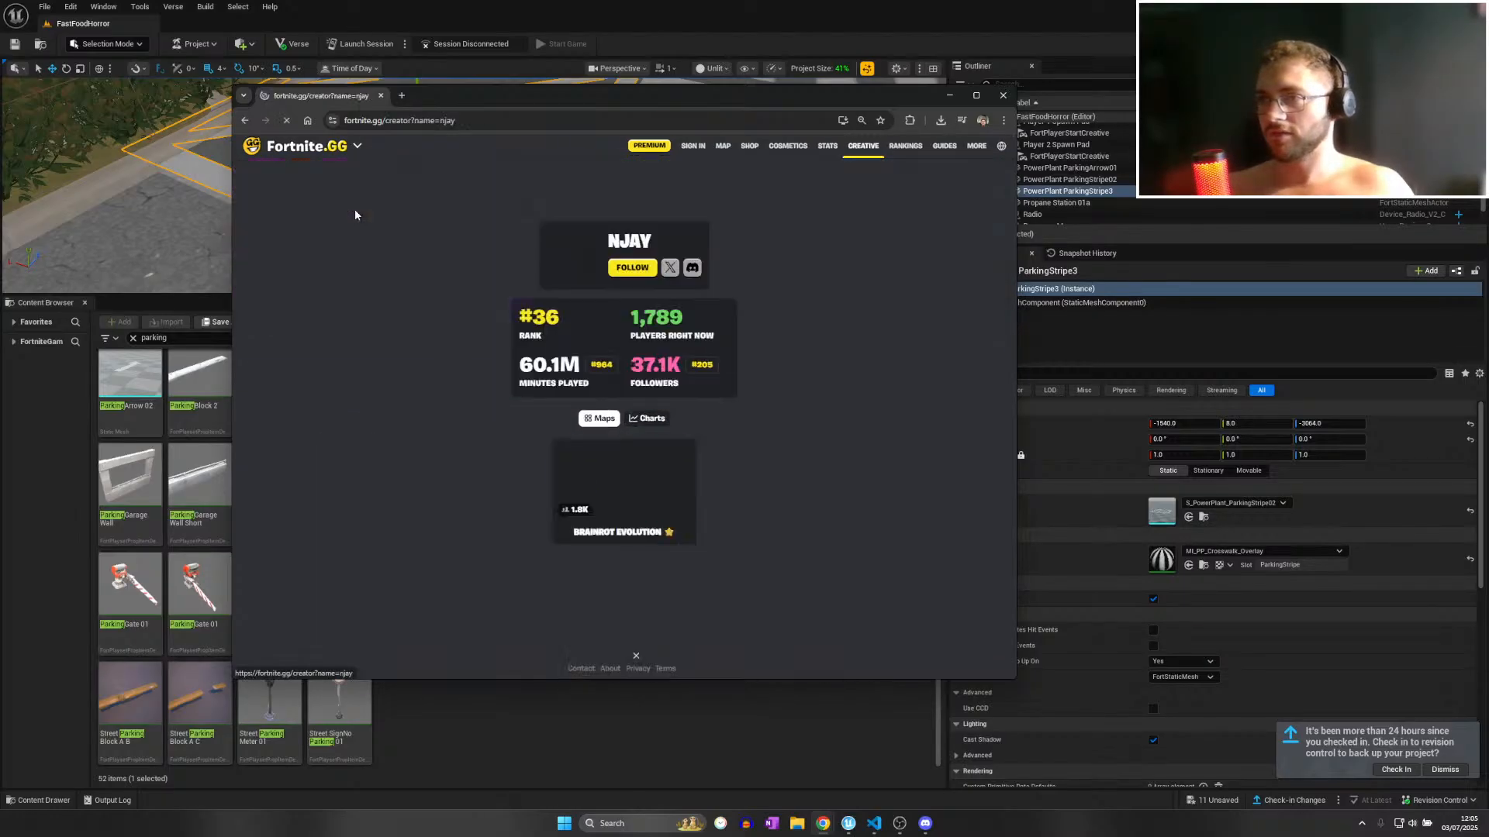
{"action": "left_click", "coordinate": [644, 418]}
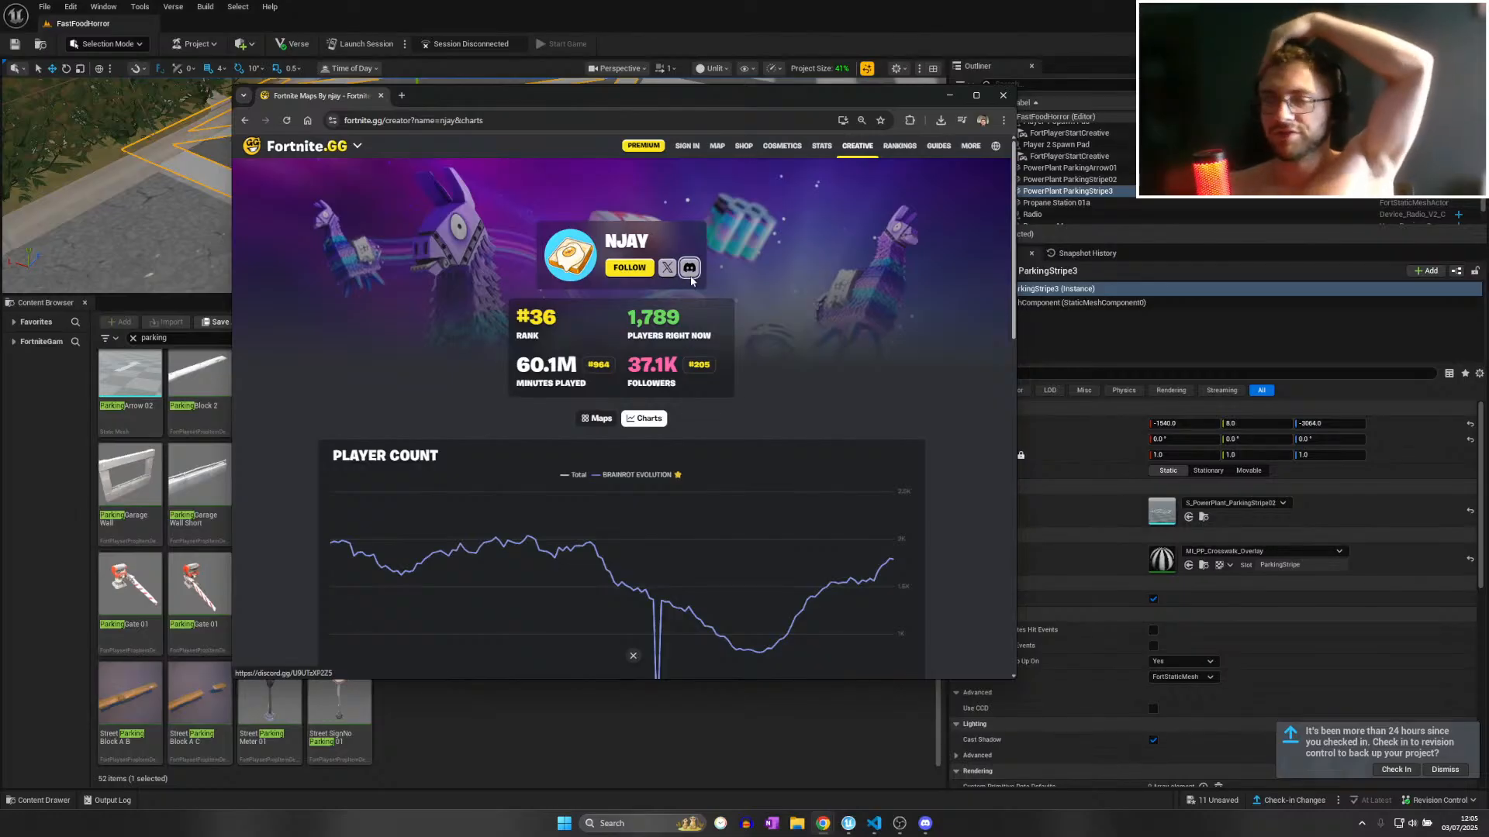
{"action": "scroll", "coordinate": [740, 204], "scroll_direction": "down", "scroll_amount": 1}
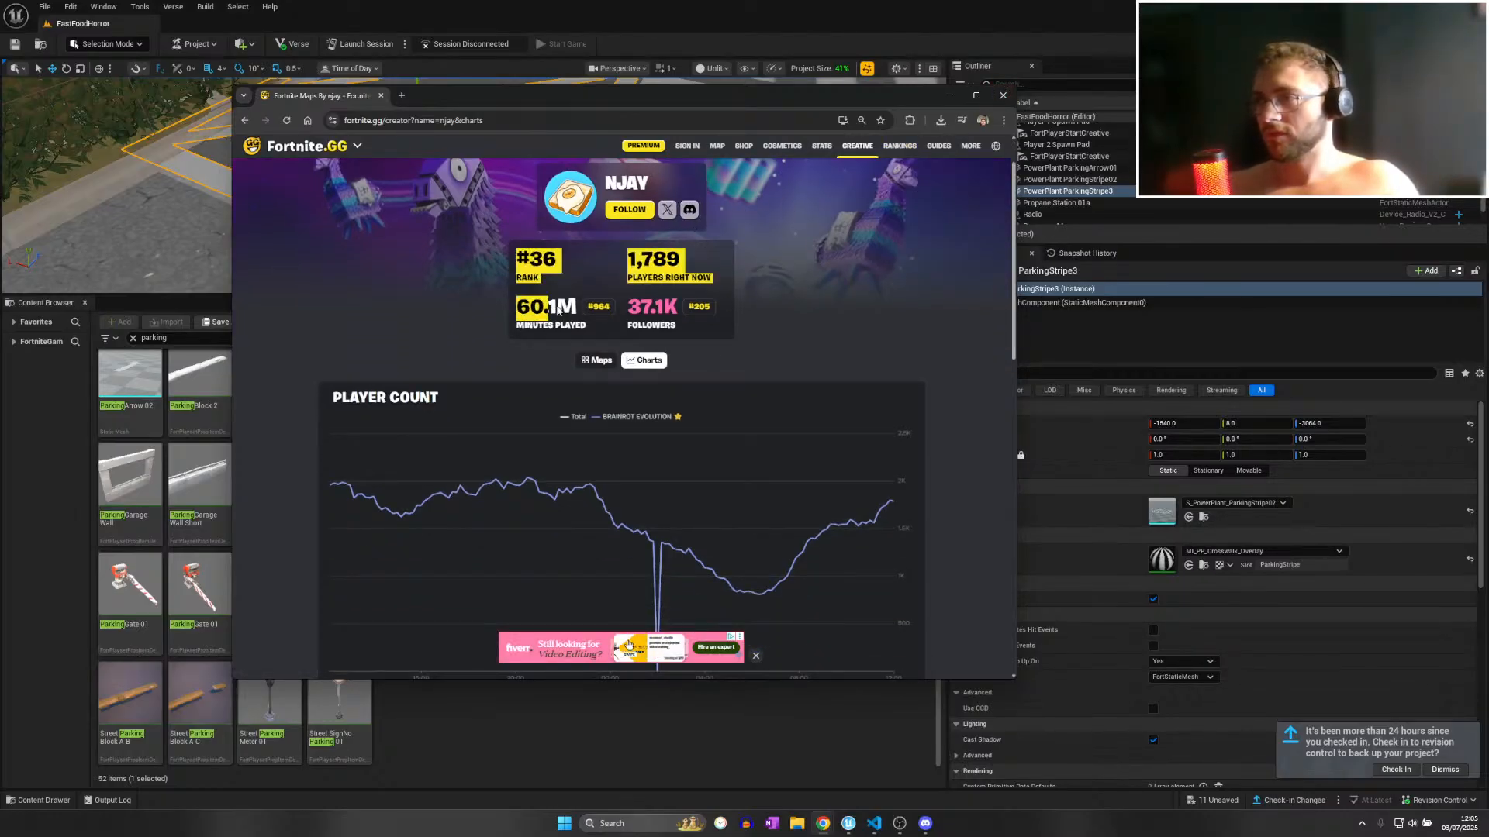
{"action": "left_click", "coordinate": [608, 300]}
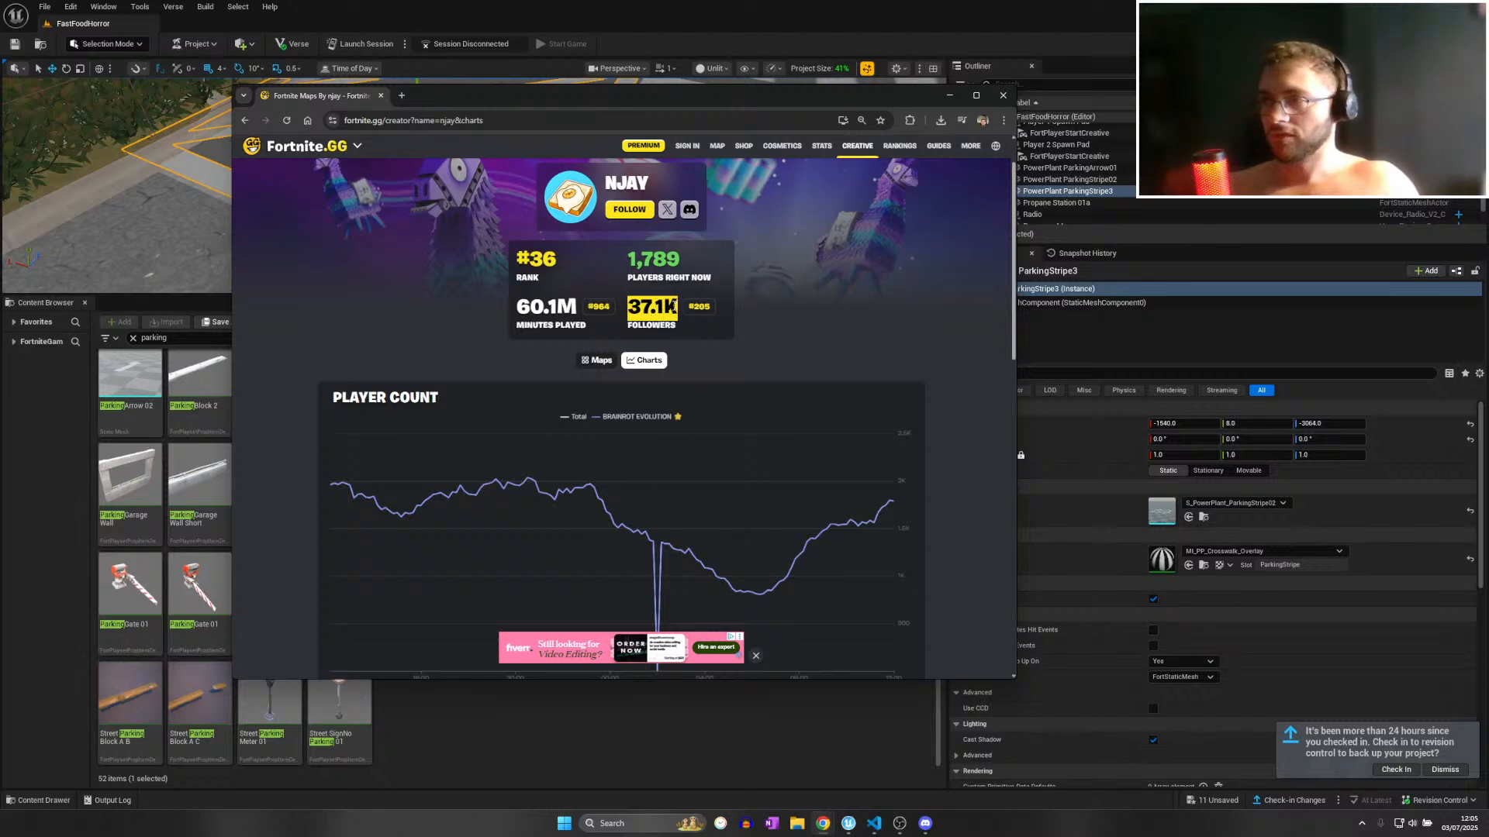
{"action": "left_click_drag", "start_coordinate": [543, 259], "coordinate": [555, 258]}
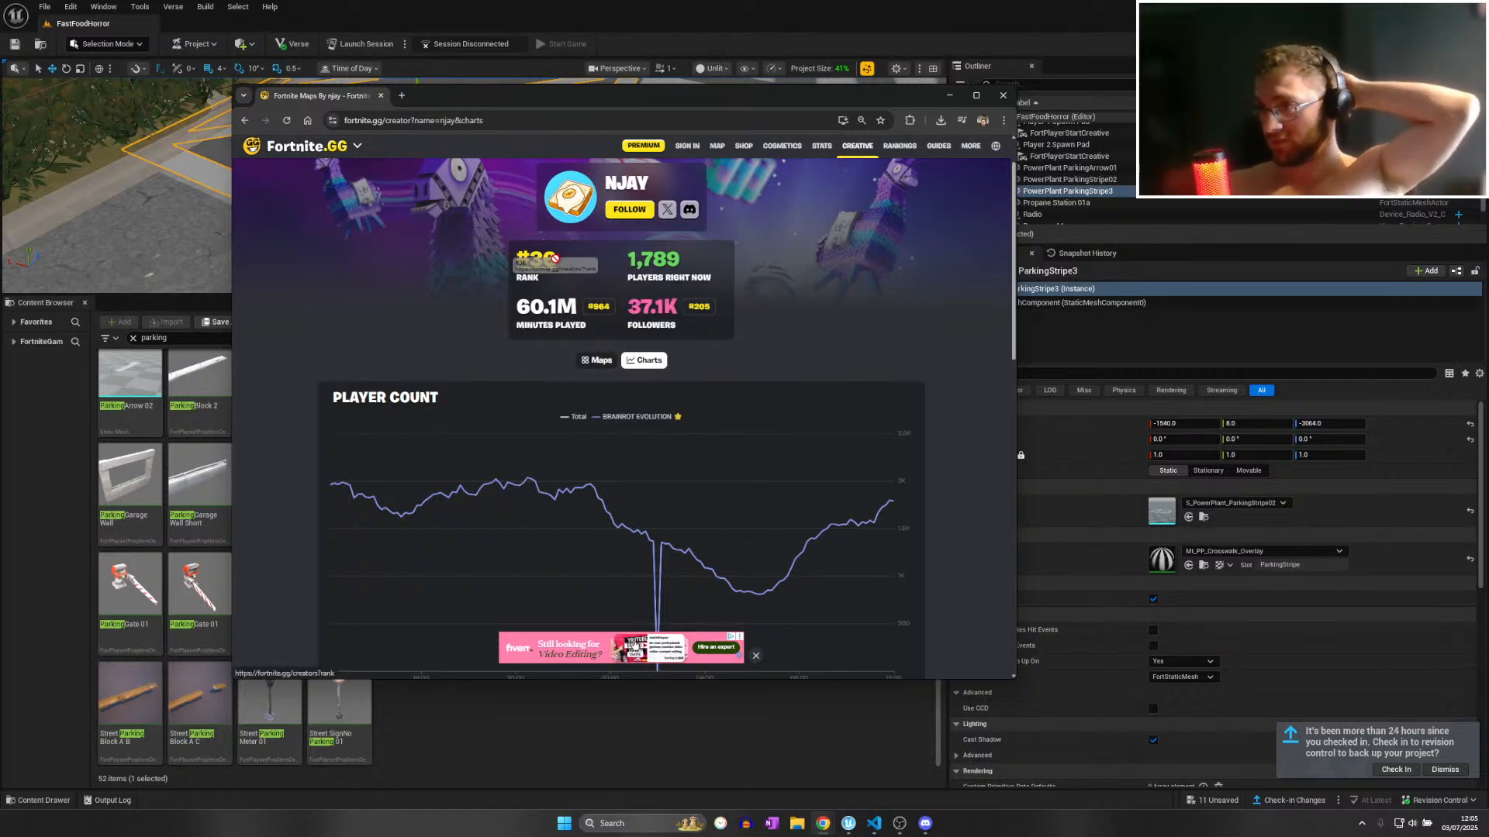
{"action": "left_click", "coordinate": [1003, 96]}
Duplicate the two striped parking sections with their gravel tiles and place the copies on the opposite side of the crosswalk.
{"action": "right_click_drag", "start_coordinate": [780, 197], "coordinate": [749, 201]}
{"action": "left_click", "coordinate": [435, 189], "text": "ctrl"}
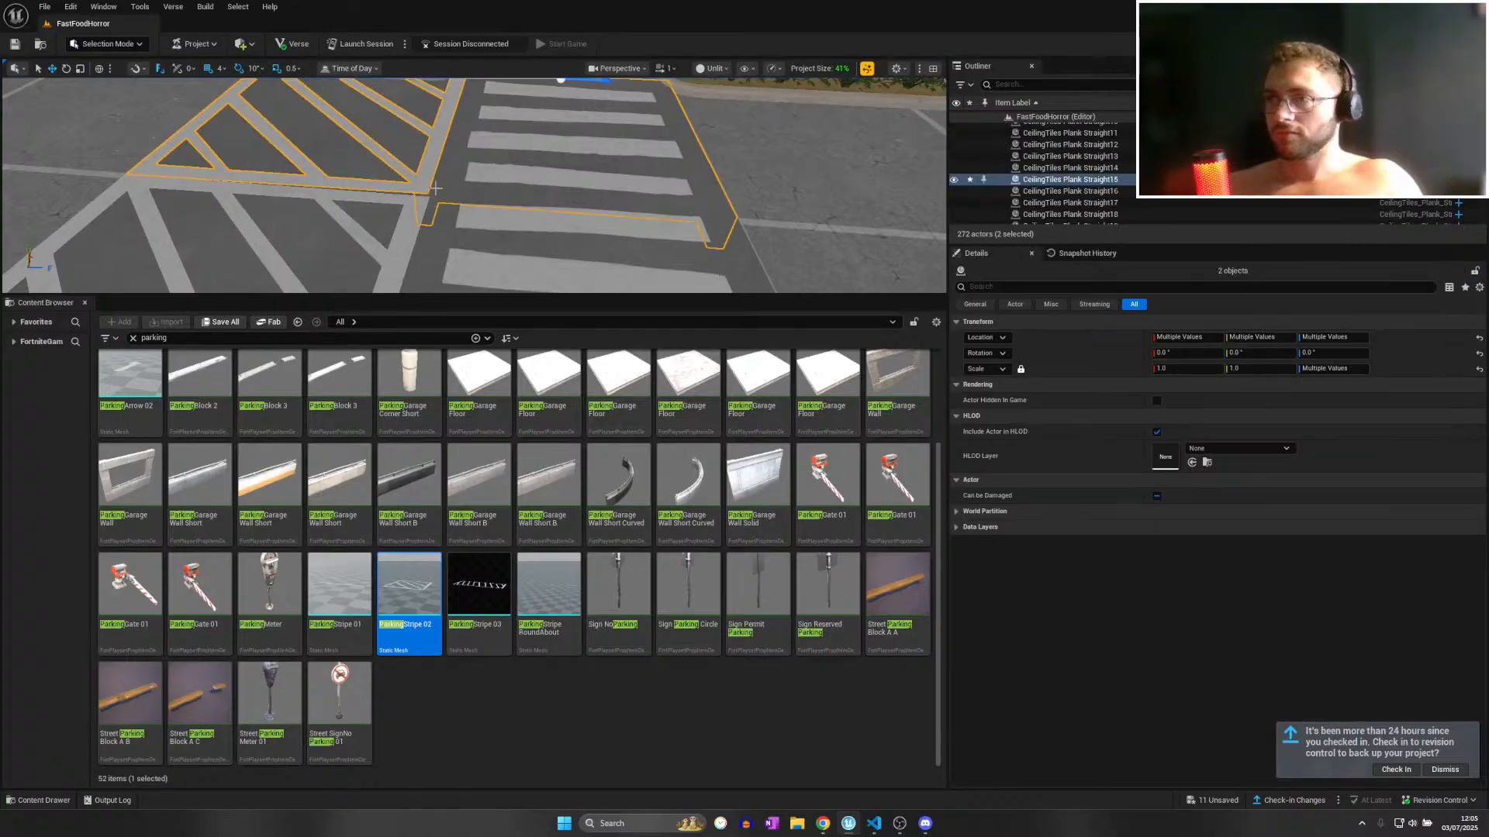
{"action": "left_click", "coordinate": [392, 216]}
{"action": "left_click", "coordinate": [368, 161], "text": "ctrl"}
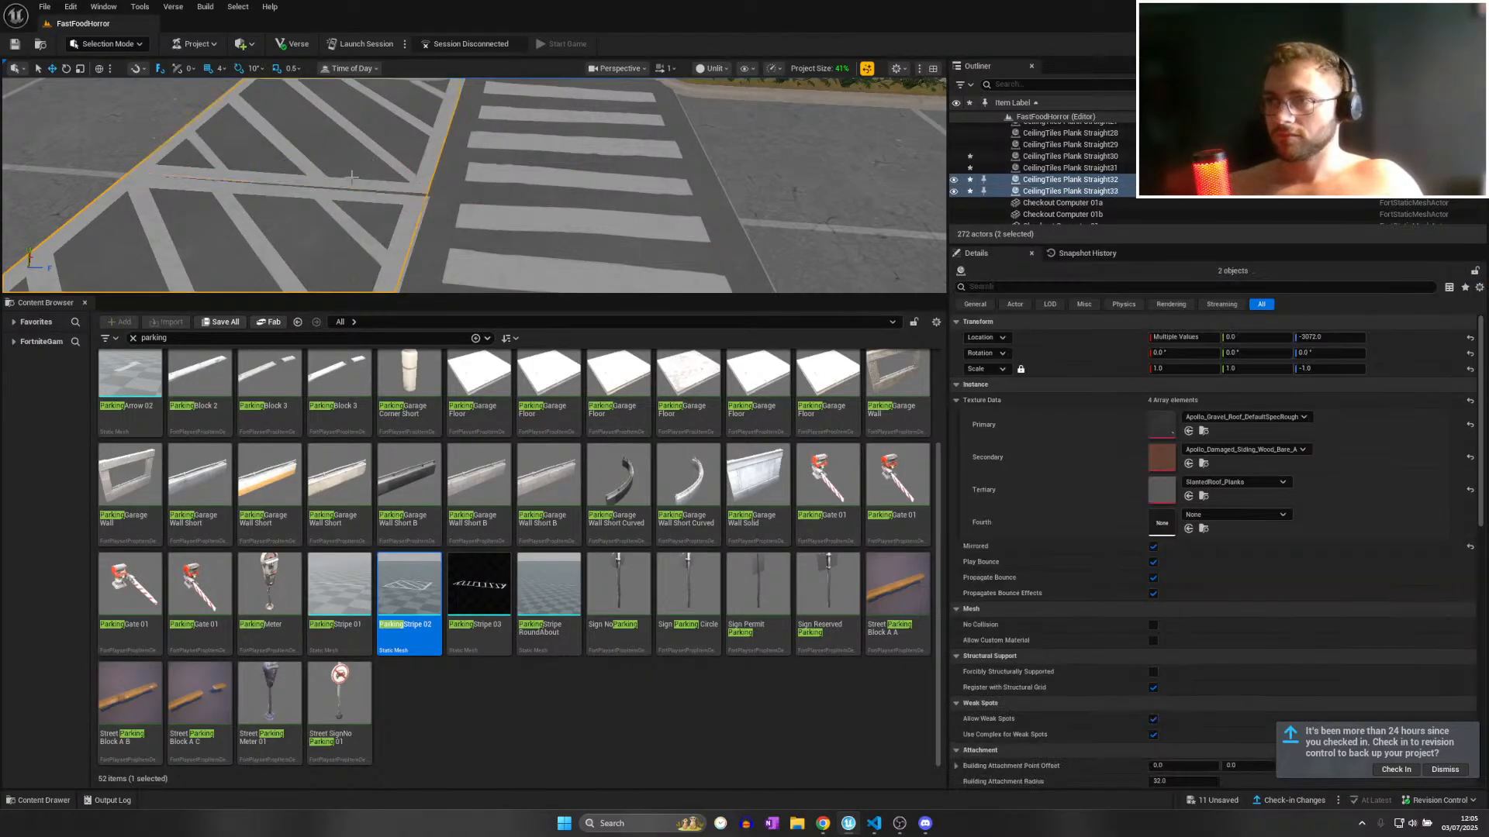
{"action": "left_click", "coordinate": [338, 201], "text": "ctrl"}
{"action": "right_click_drag", "start_coordinate": [394, 189], "coordinate": [428, 186]}
{"action": "left_click", "coordinate": [393, 189], "text": "ctrl"}
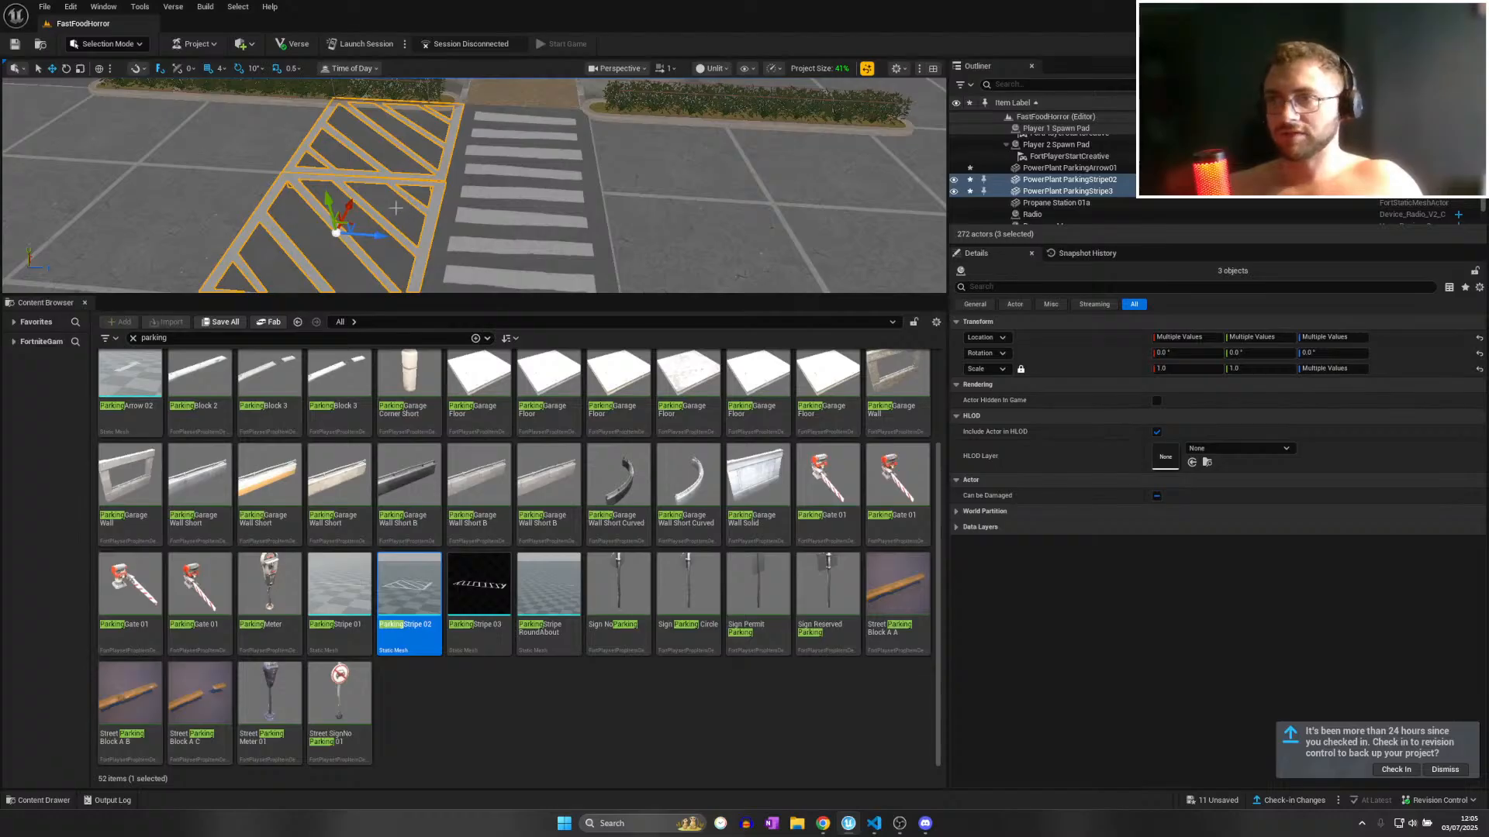
{"action": "left_click", "coordinate": [395, 208], "text": "ctrl"}
{"action": "key", "text": "ctrl+d"}
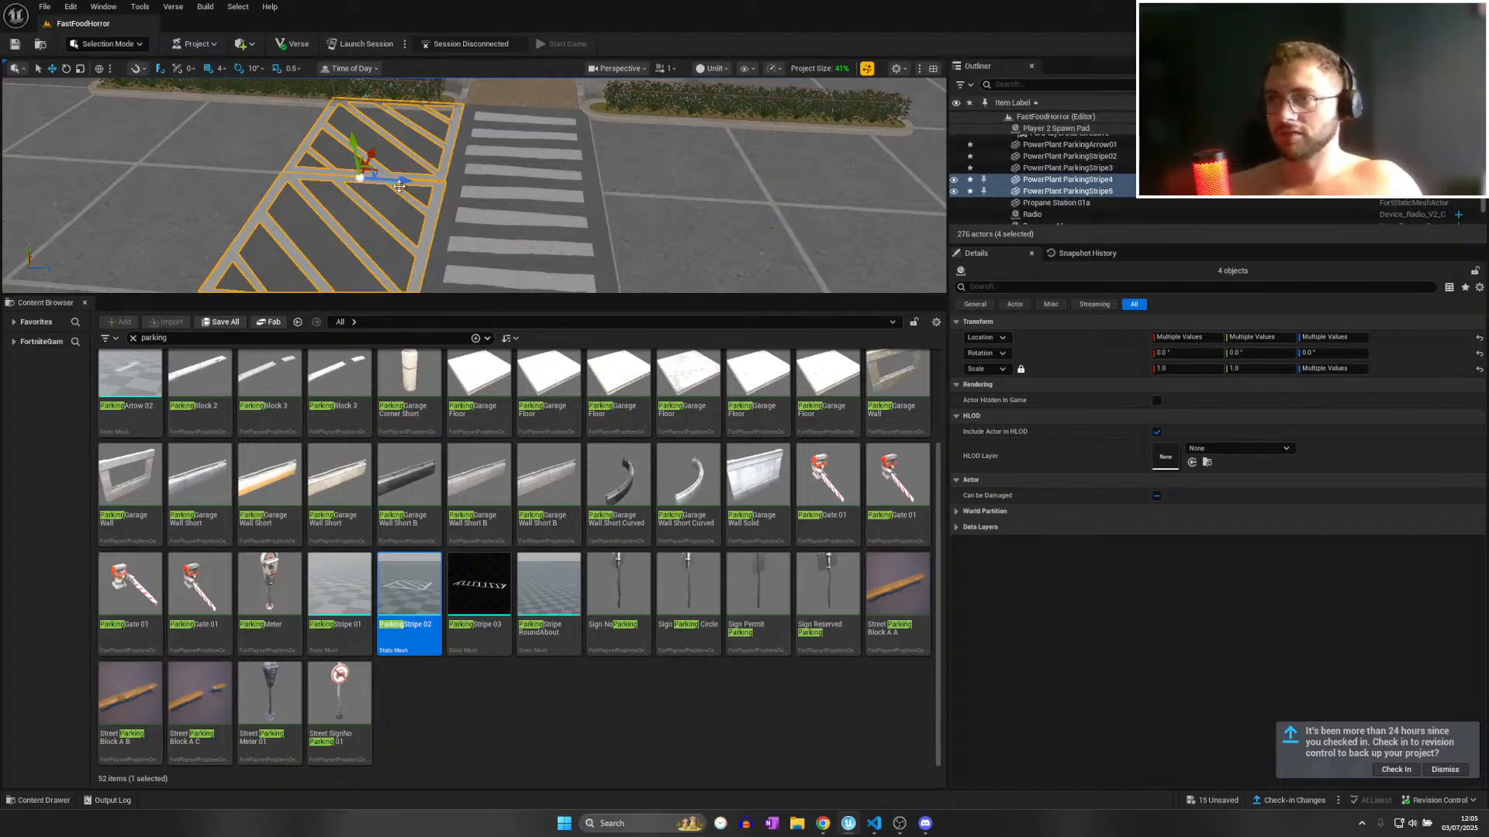
{"action": "left_click_drag", "start_coordinate": [399, 186], "coordinate": [717, 206]}
{"action": "right_click_drag", "start_coordinate": [717, 206], "coordinate": [733, 197]}
Duplicate the two gravel tiles beneath the crosswalk out past the hedge to extend the parking lot's ground.
{"action": "left_click", "coordinate": [456, 207]}
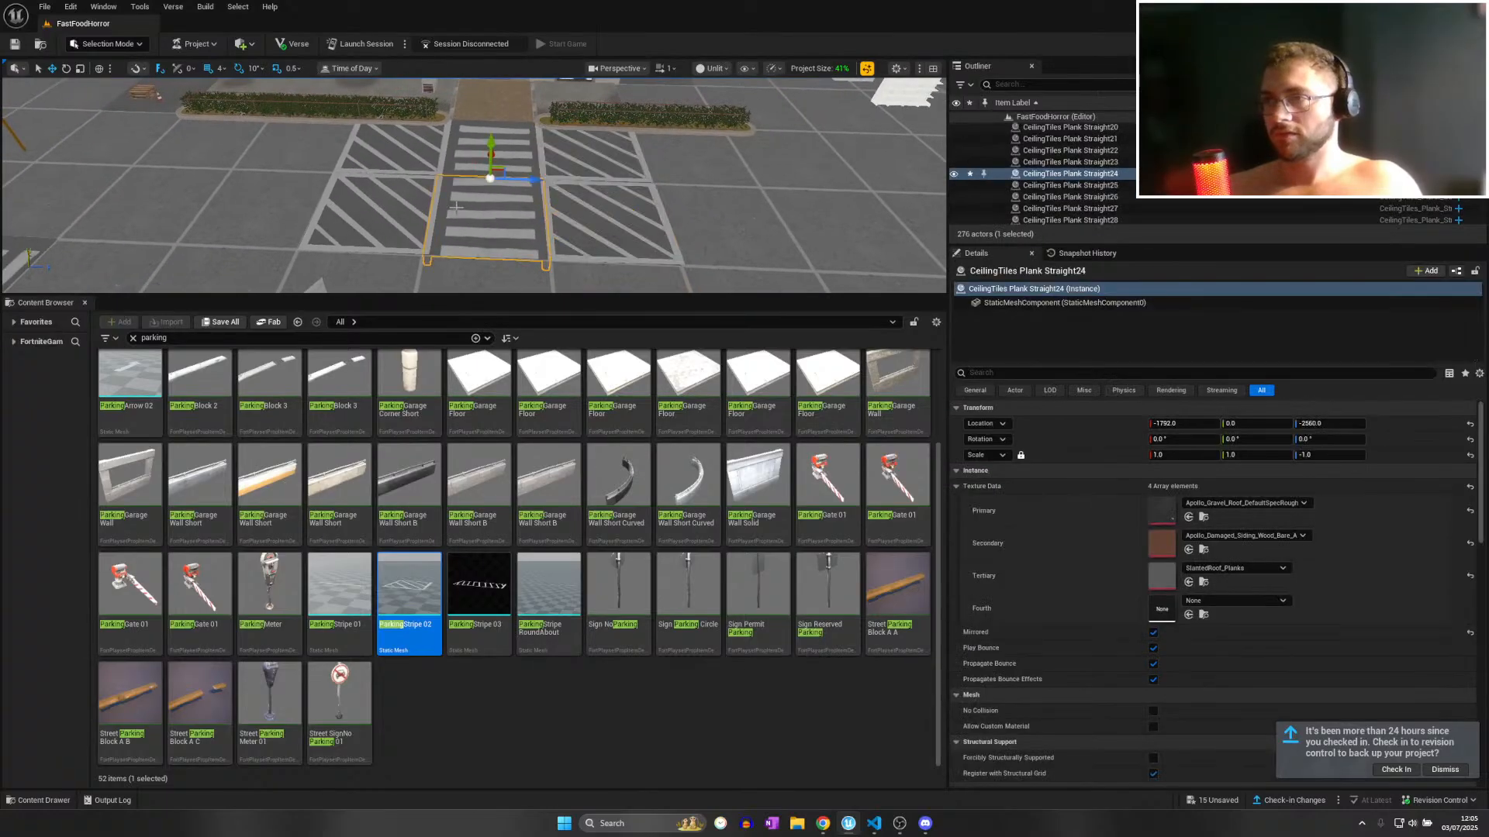
{"action": "left_click", "coordinate": [449, 164], "text": "ctrl"}
{"action": "left_click_drag", "start_coordinate": [531, 123], "coordinate": [873, 141], "text": "alt"}
{"action": "right_click_drag", "start_coordinate": [873, 141], "coordinate": [892, 116]}
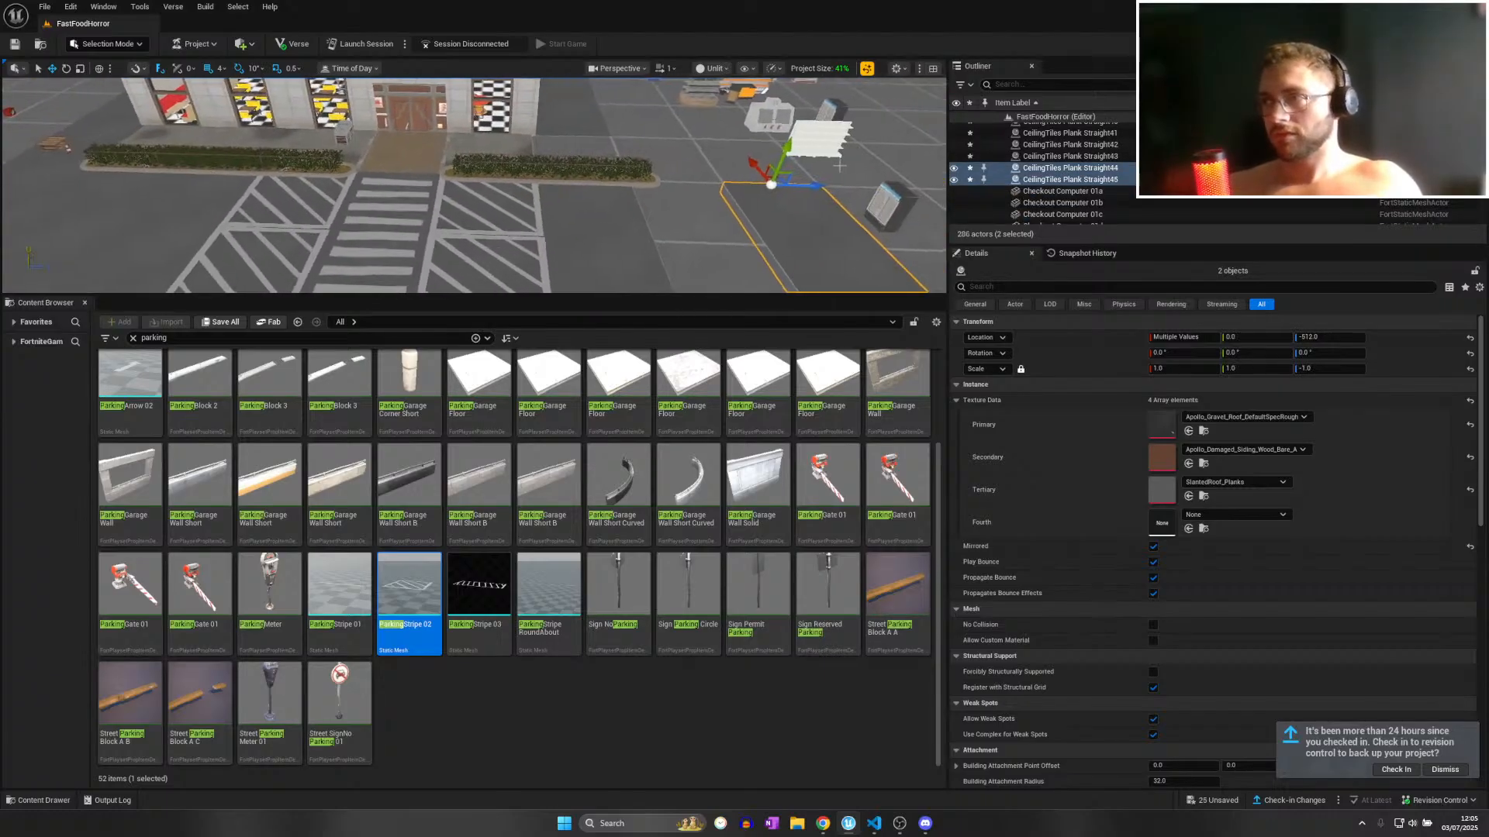
{"action": "left_click_drag", "start_coordinate": [780, 184], "coordinate": [716, 179]}
Duplicate single gravel tiles alongside the restaurant's side wall, placing the last copy at -256, 0, -1024.
{"action": "left_click", "coordinate": [575, 120]}
{"action": "scroll", "coordinate": [575, 120], "scroll_direction": "up", "scroll_amount": 1}
{"action": "right_click_drag", "start_coordinate": [575, 120], "coordinate": [613, 117]}
{"action": "mouse_move", "coordinate": [434, 156]}
{"action": "right_mouse_down"}
{"action": "mouse_move", "coordinate": [413, 163]}
{"action": "mouse_move", "coordinate": [465, 167]}
{"action": "mouse_move", "coordinate": [414, 169]}
{"action": "right_mouse_up"}
{"action": "key", "text": "ctrl+d"}
{"action": "left_click_drag", "start_coordinate": [412, 169], "coordinate": [390, 210]}
{"action": "left_click_drag", "start_coordinate": [399, 207], "coordinate": [490, 206], "text": "alt"}
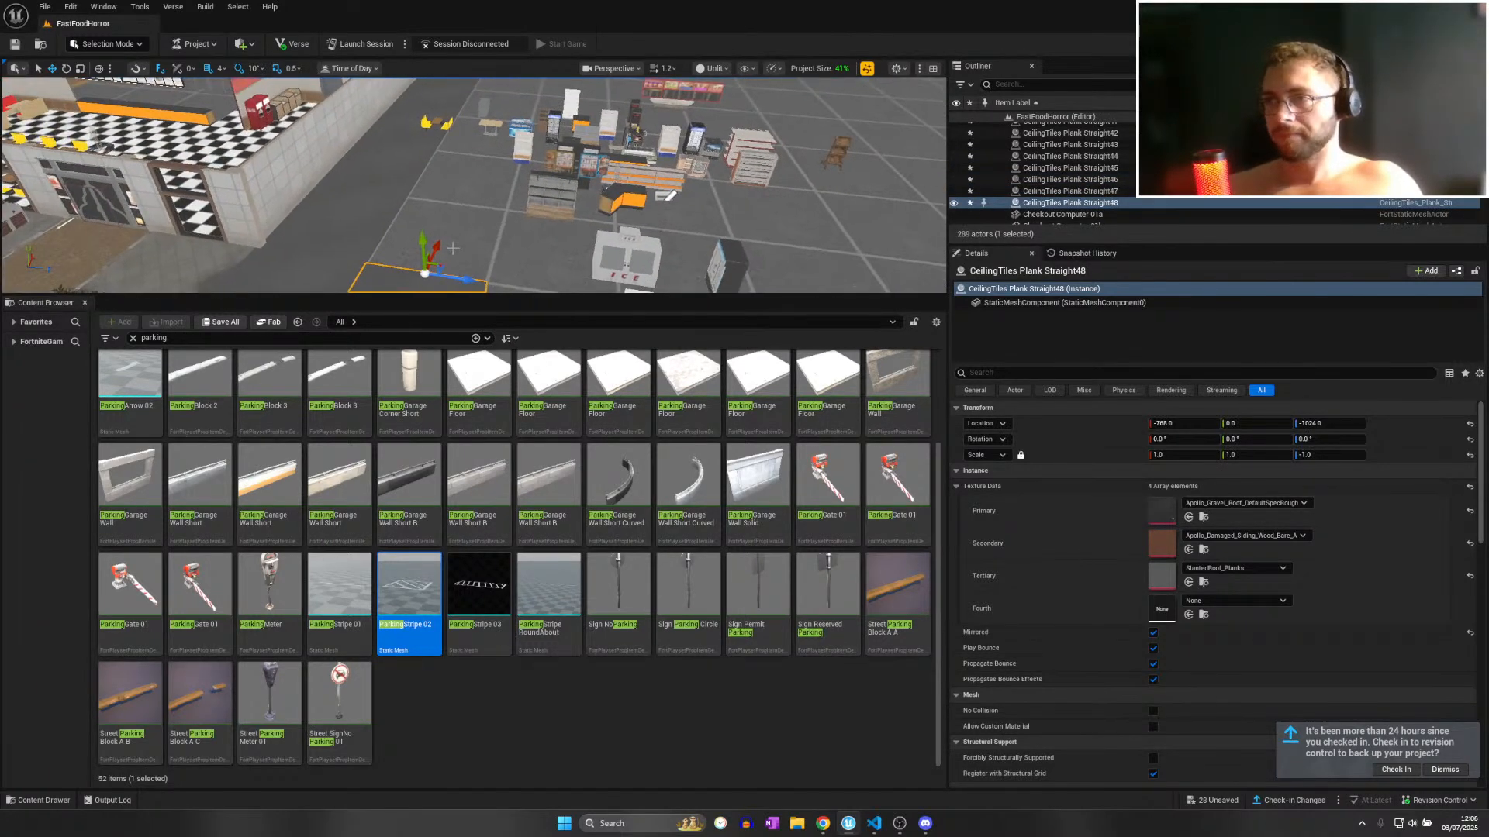
Inspect the restaurant exterior with the viewport in Lit mode and switch it back to Unlit.
{"action": "right_click_drag", "start_coordinate": [472, 211], "coordinate": [341, 221]}
{"action": "key", "text": "d"}
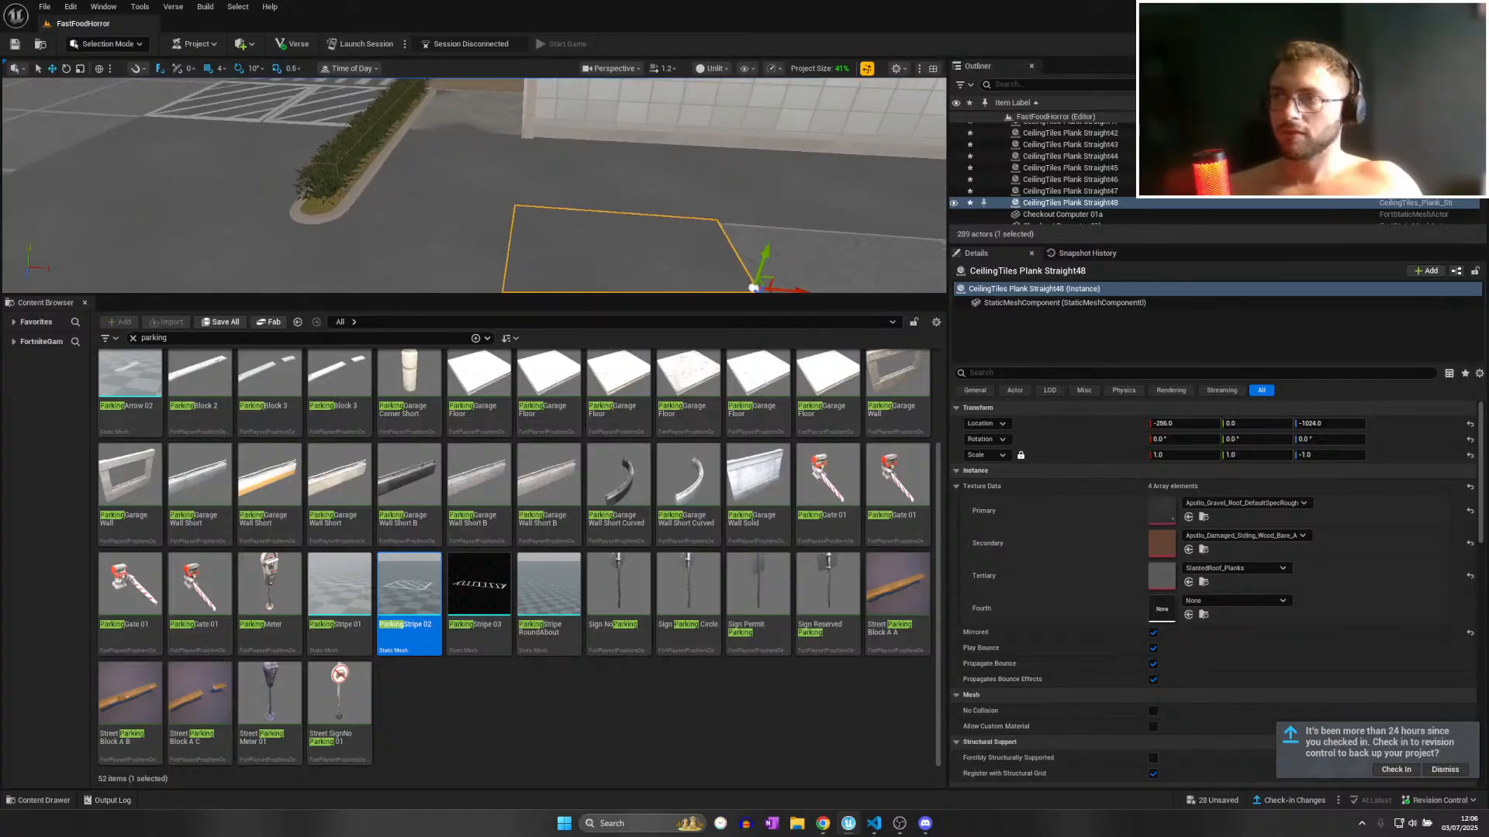
{"action": "key", "text": "w"}
{"action": "right_click_drag", "start_coordinate": [472, 186], "coordinate": [457, 159]}
{"action": "key", "text": "s"}
{"action": "key", "text": "s"}
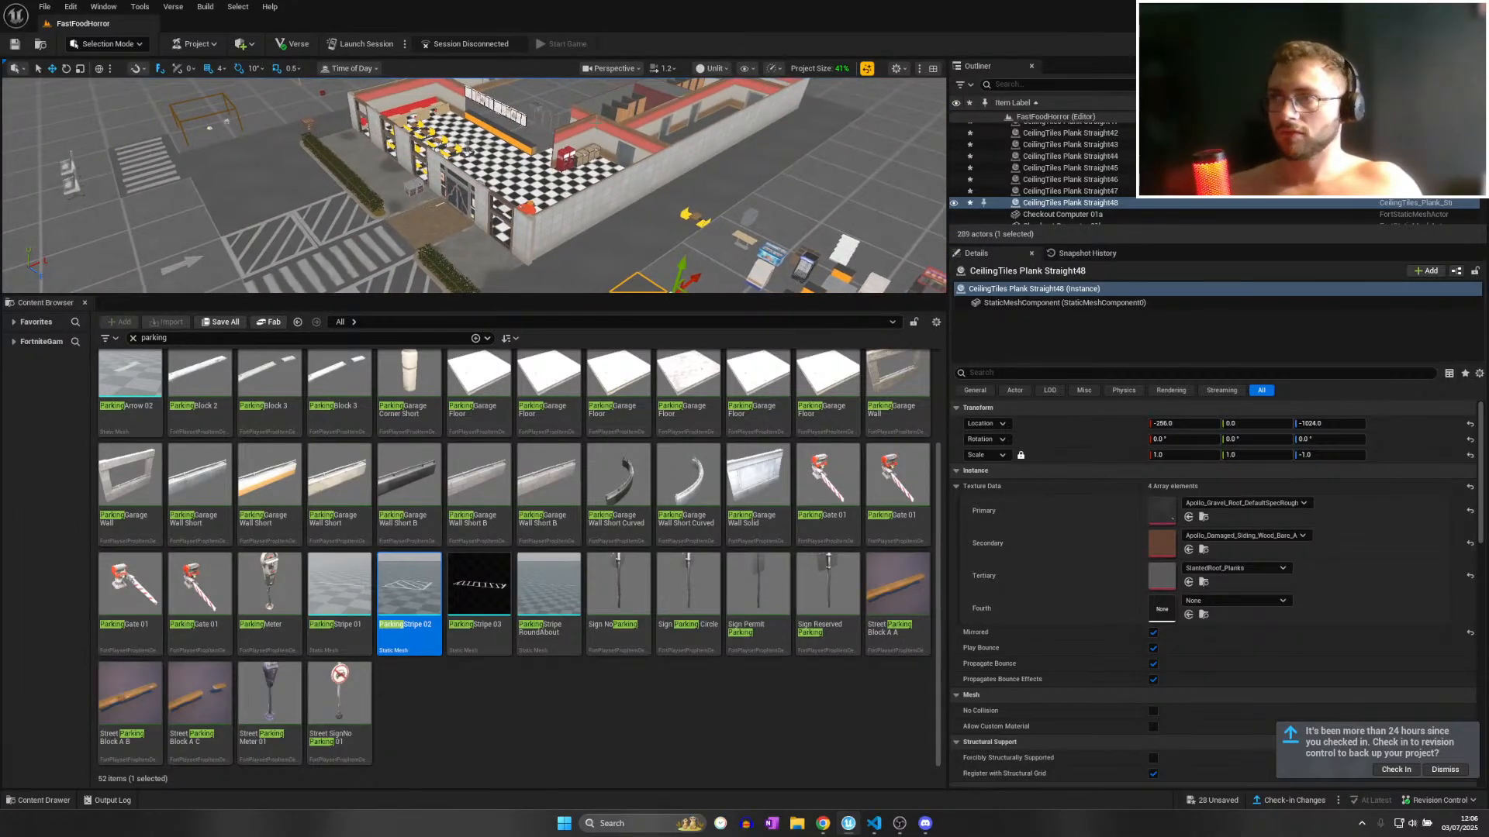
{"action": "left_click", "coordinate": [725, 113]}
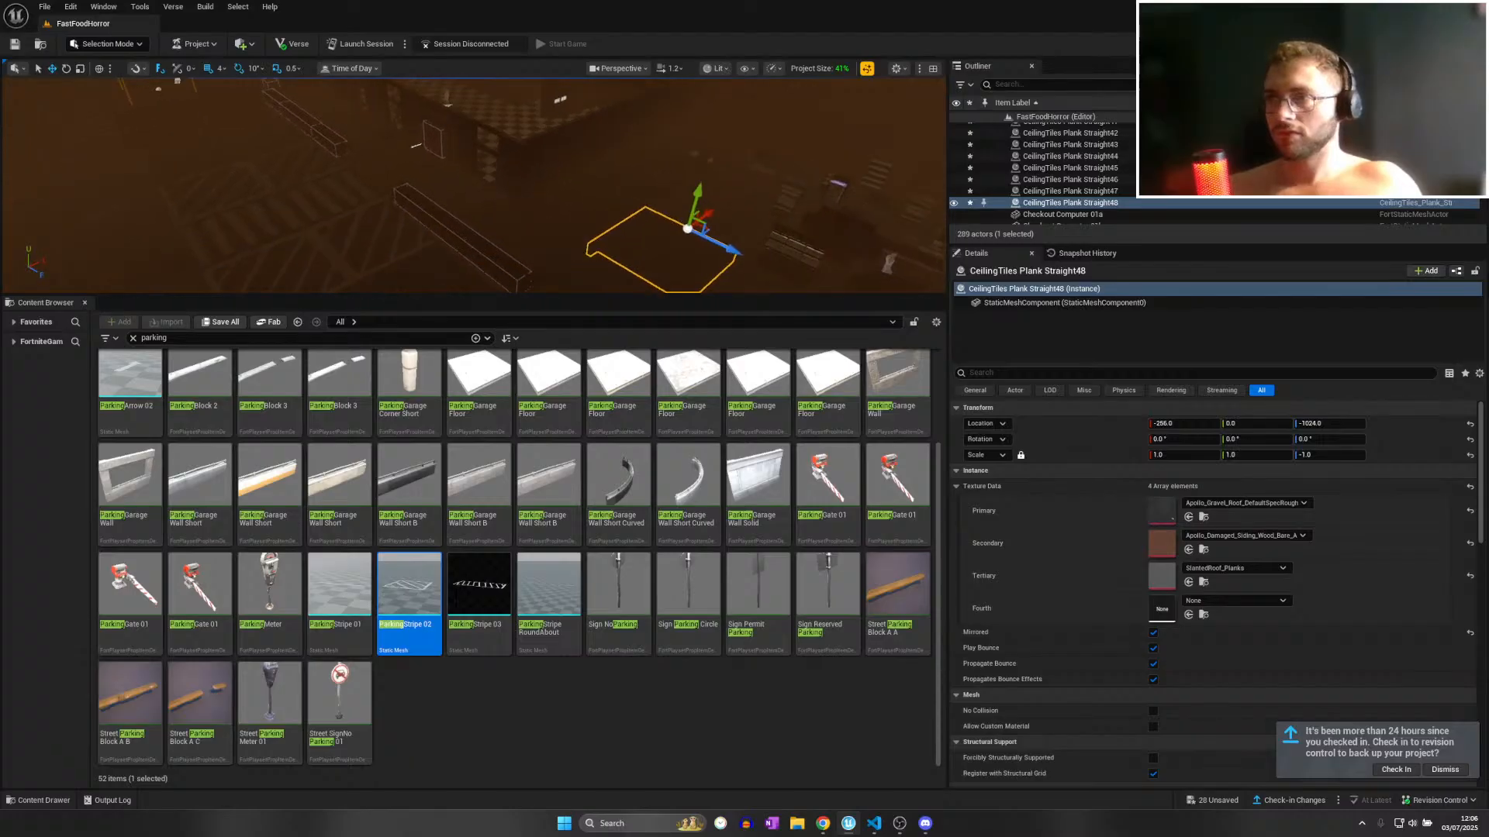
{"action": "right_click_drag", "start_coordinate": [472, 186], "coordinate": [504, 159]}
{"action": "key", "text": "w"}
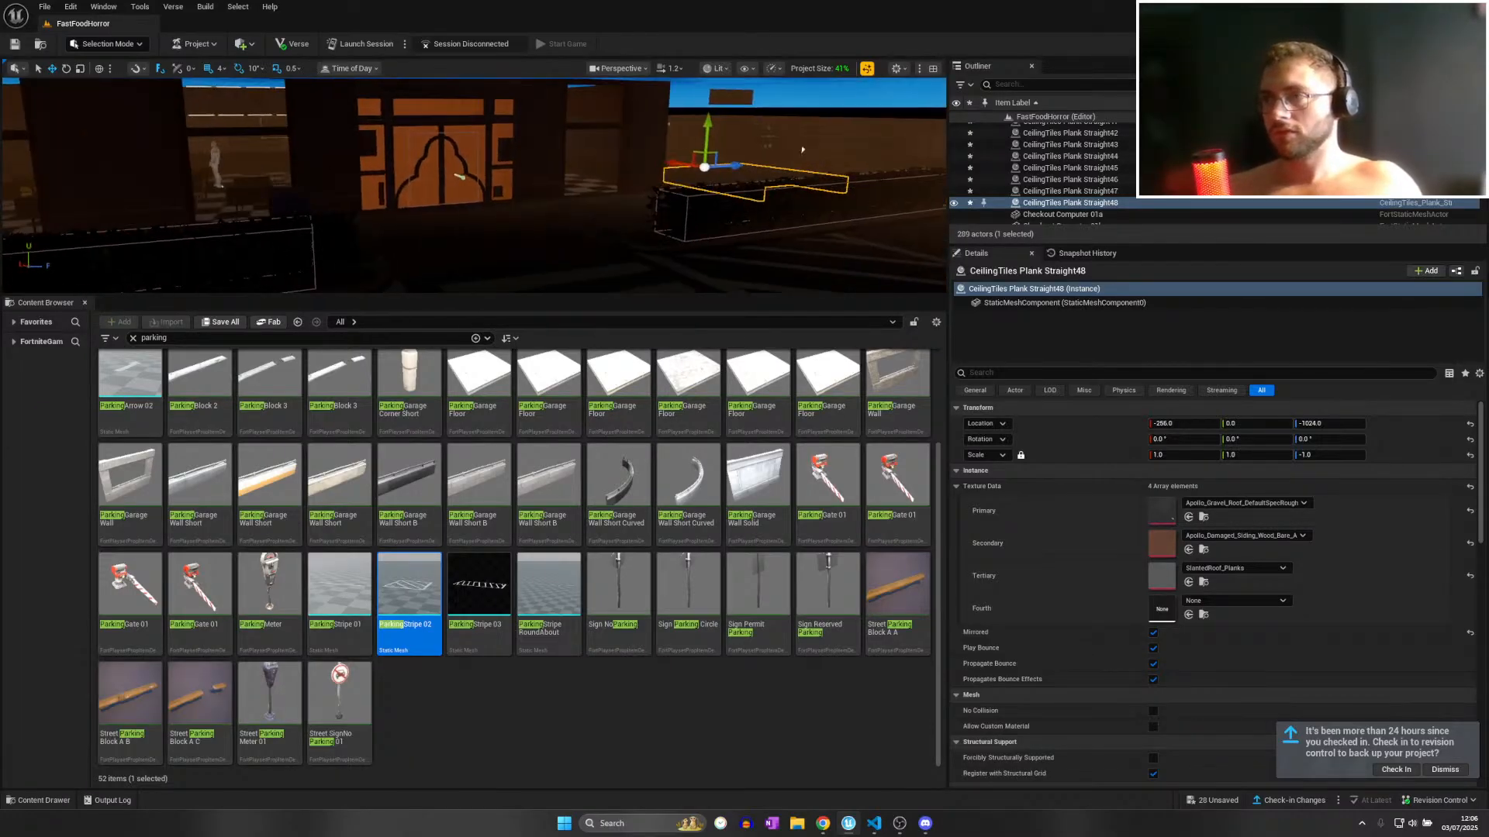
{"action": "key", "text": "e"}
{"action": "right_click_drag", "start_coordinate": [395, 122], "coordinate": [381, 117]}
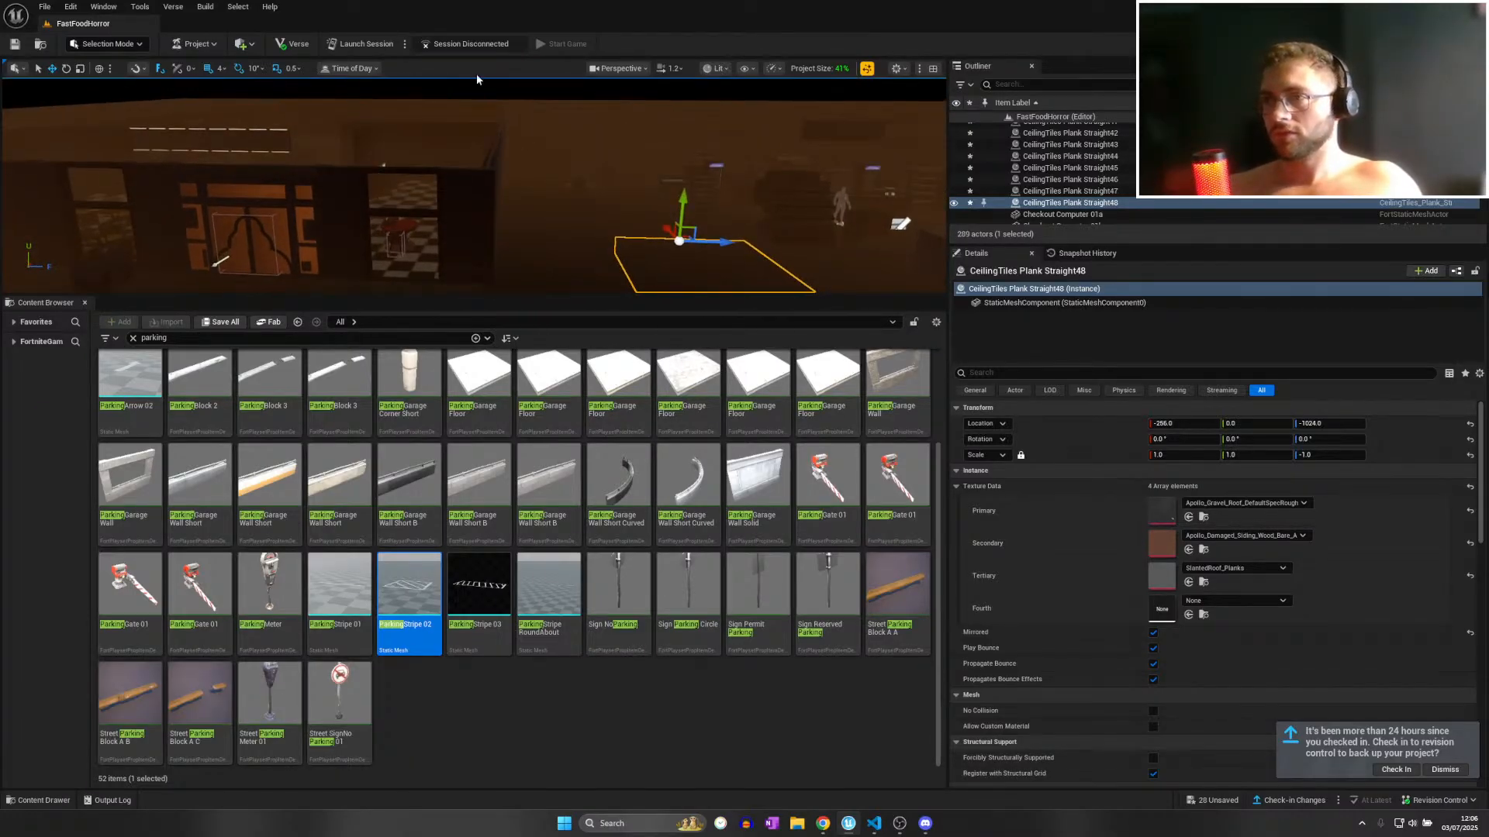
{"action": "left_click", "coordinate": [730, 128]}
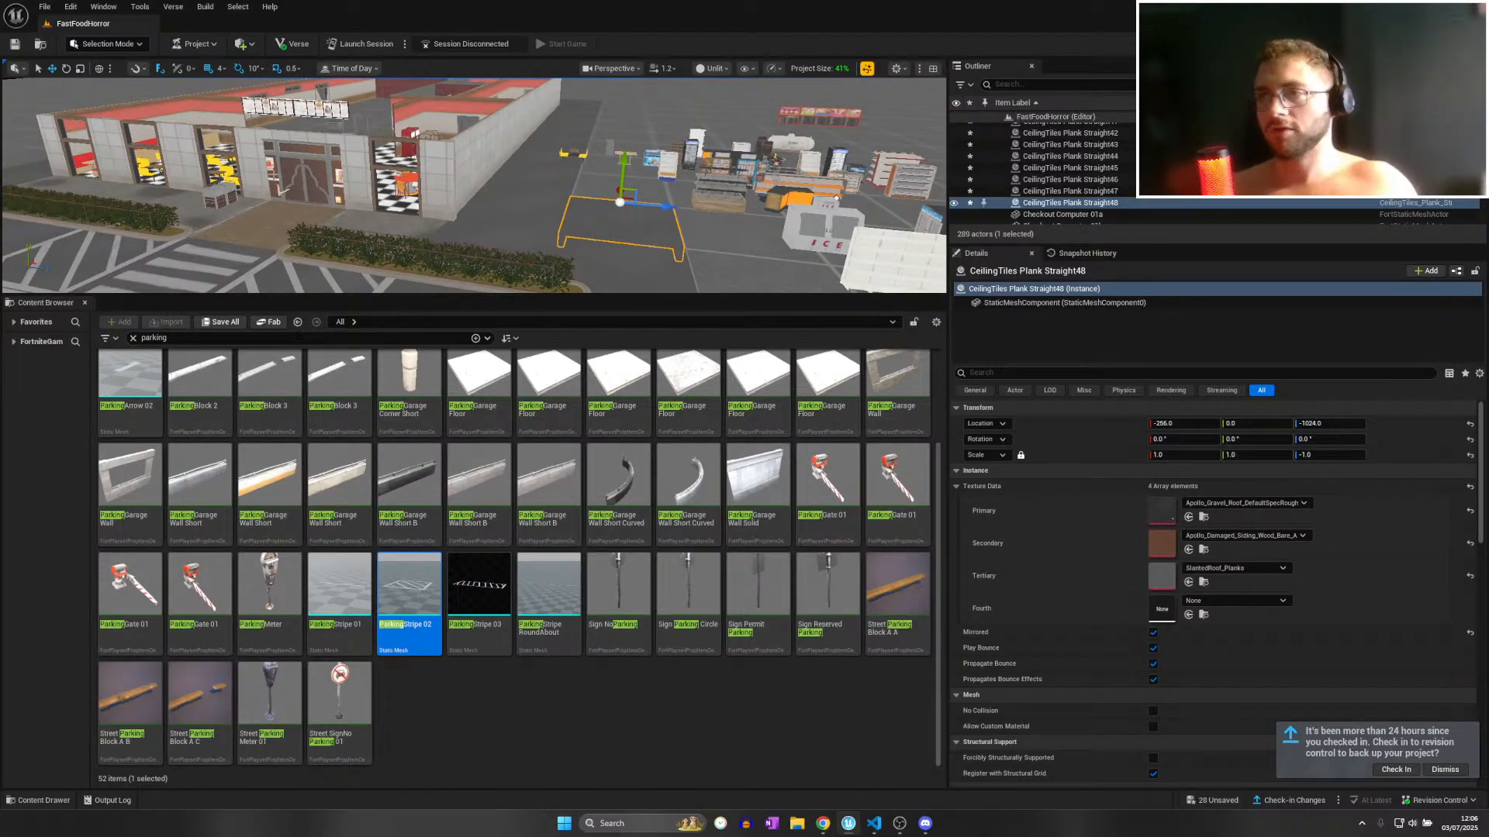
Review the restaurant's side wall, hedge and adjoining gravel ground, and save all unsaved changes.
{"action": "key", "text": "w"}
{"action": "mouse_move", "coordinate": [342, 221]}
{"action": "right_mouse_down"}
{"action": "mouse_move", "coordinate": [302, 198]}
{"action": "mouse_move", "coordinate": [271, 221]}
{"action": "mouse_move", "coordinate": [349, 225]}
{"action": "right_mouse_up"}
{"action": "key", "text": "w"}
{"action": "key", "text": "s"}
{"action": "scroll", "coordinate": [310, 232], "scroll_direction": "down", "scroll_amount": 3}
{"action": "key", "text": "w"}
{"action": "right_click_drag", "start_coordinate": [322, 165], "coordinate": [368, 171]}
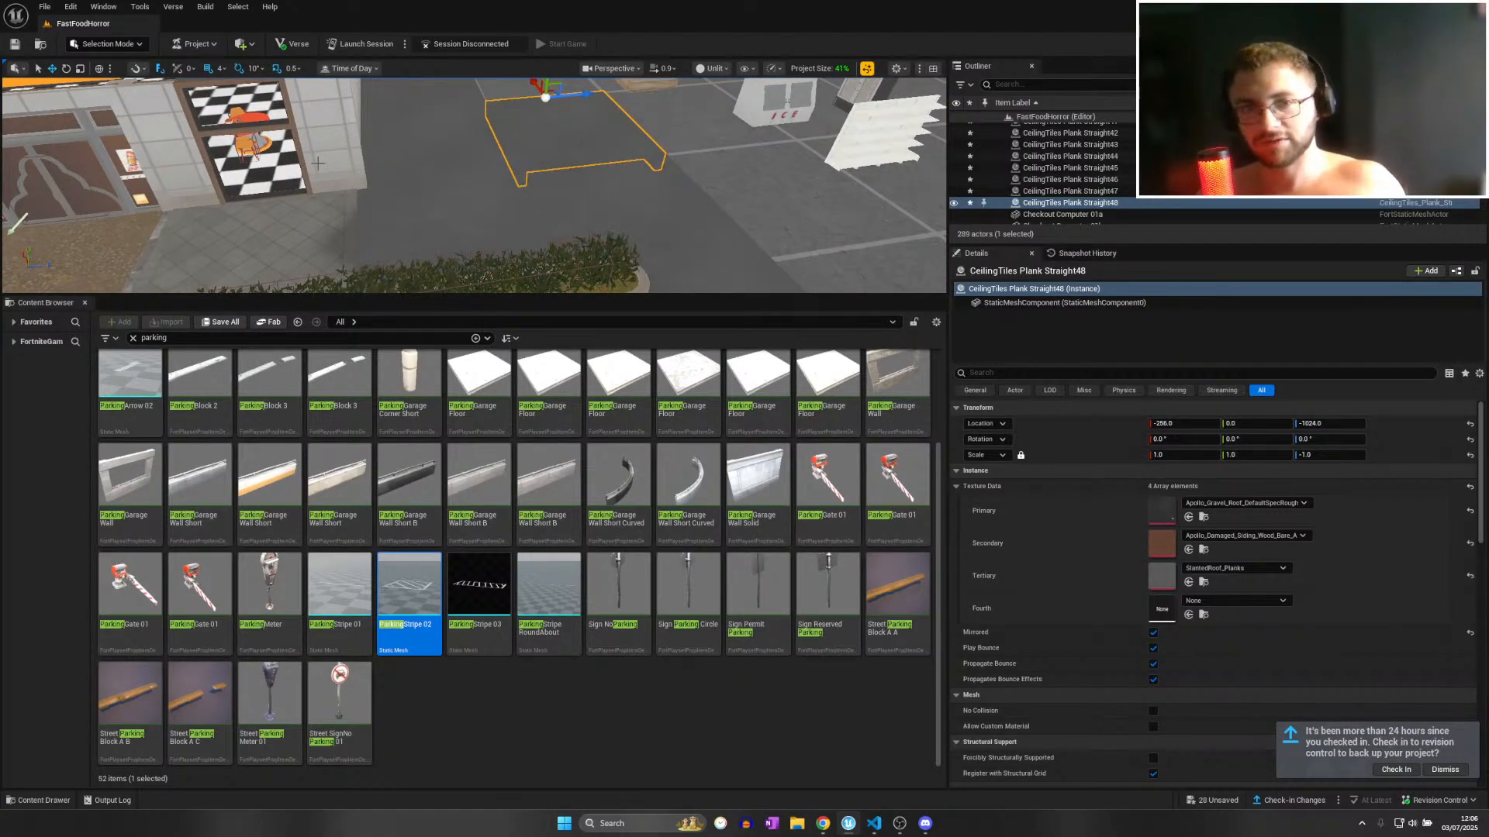
{"action": "key", "text": "w"}
{"action": "right_click_drag", "start_coordinate": [311, 155], "coordinate": [290, 122]}
{"action": "left_click", "coordinate": [45, 7]}
{"action": "left_click", "coordinate": [75, 151]}
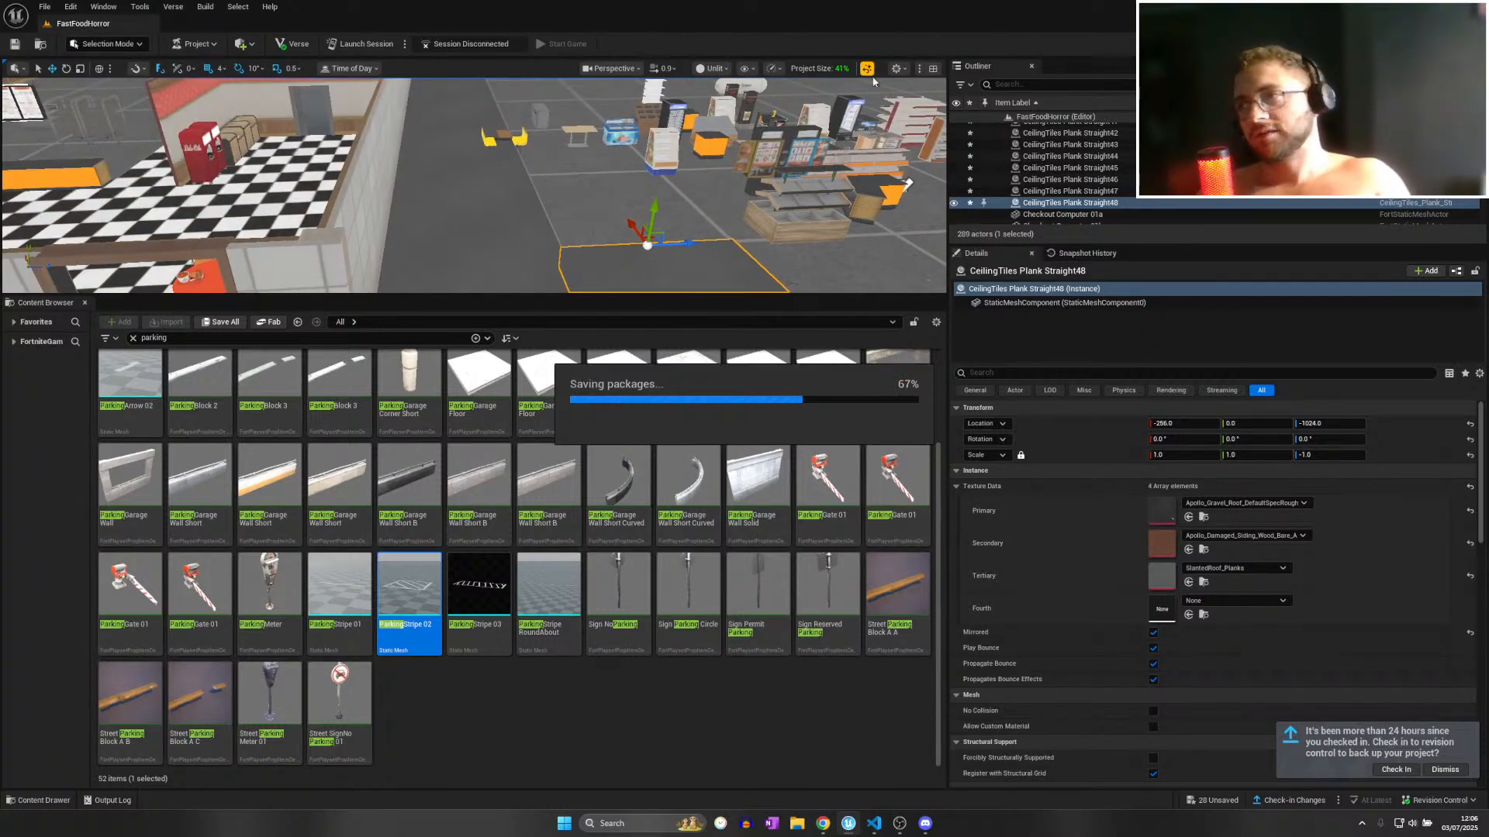
Set all of the viewport's scalability groups to High and switch the view mode to Lit.
{"action": "left_click", "coordinate": [897, 70]}
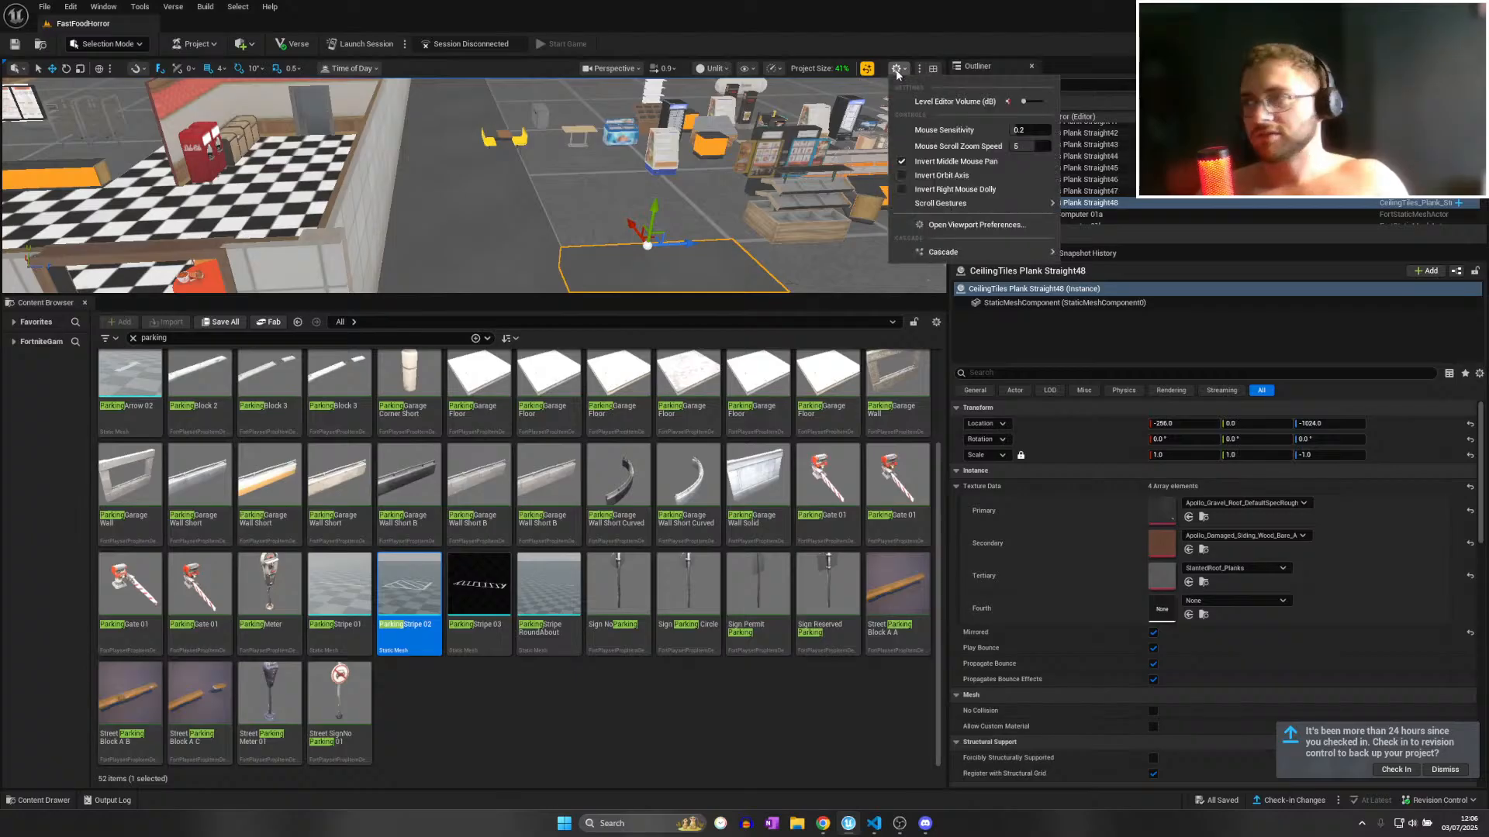
{"action": "mouse_move", "coordinate": [958, 204]}
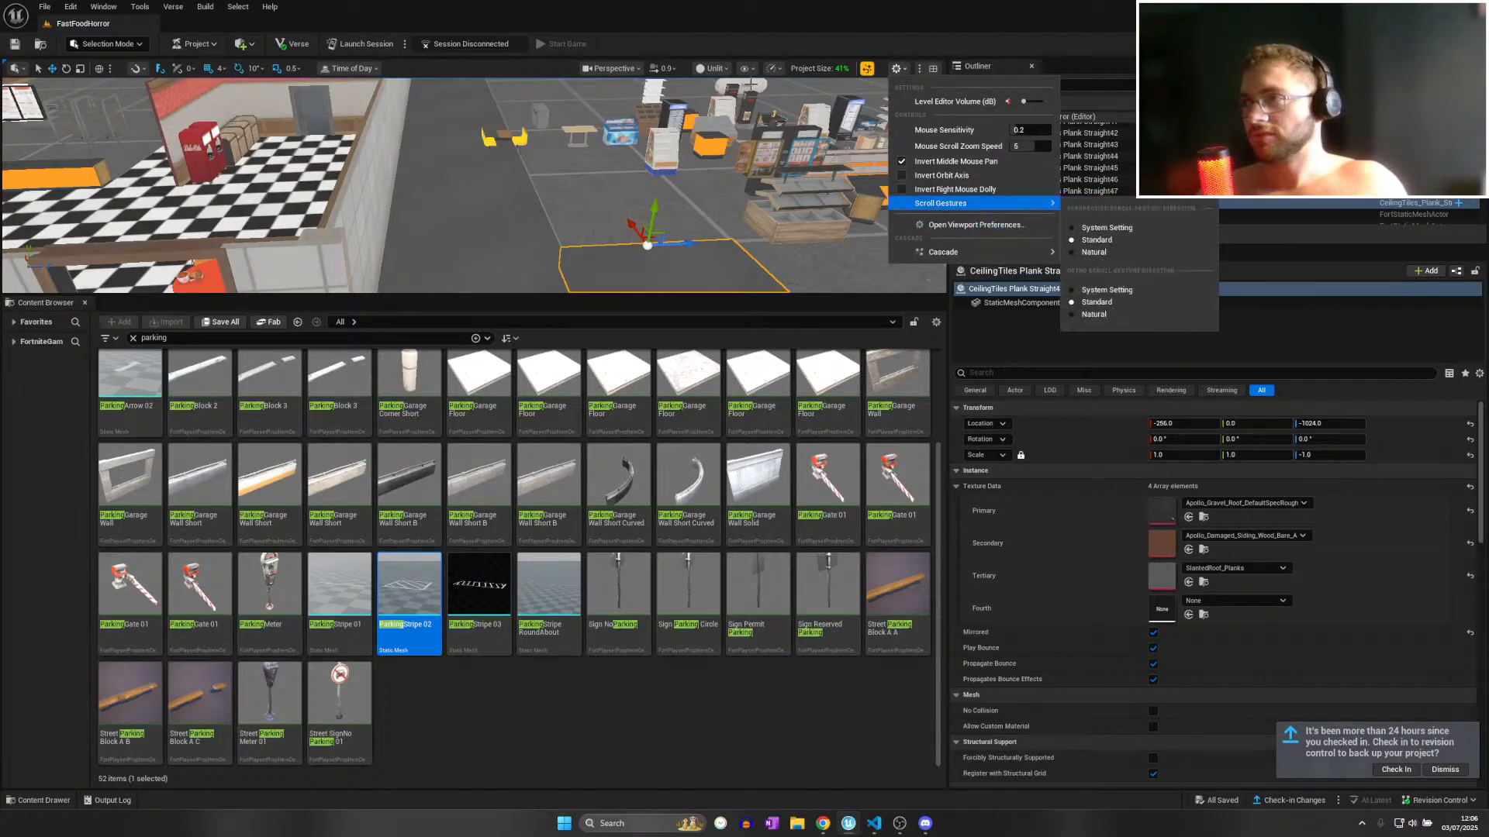
{"action": "left_click", "coordinate": [895, 70]}
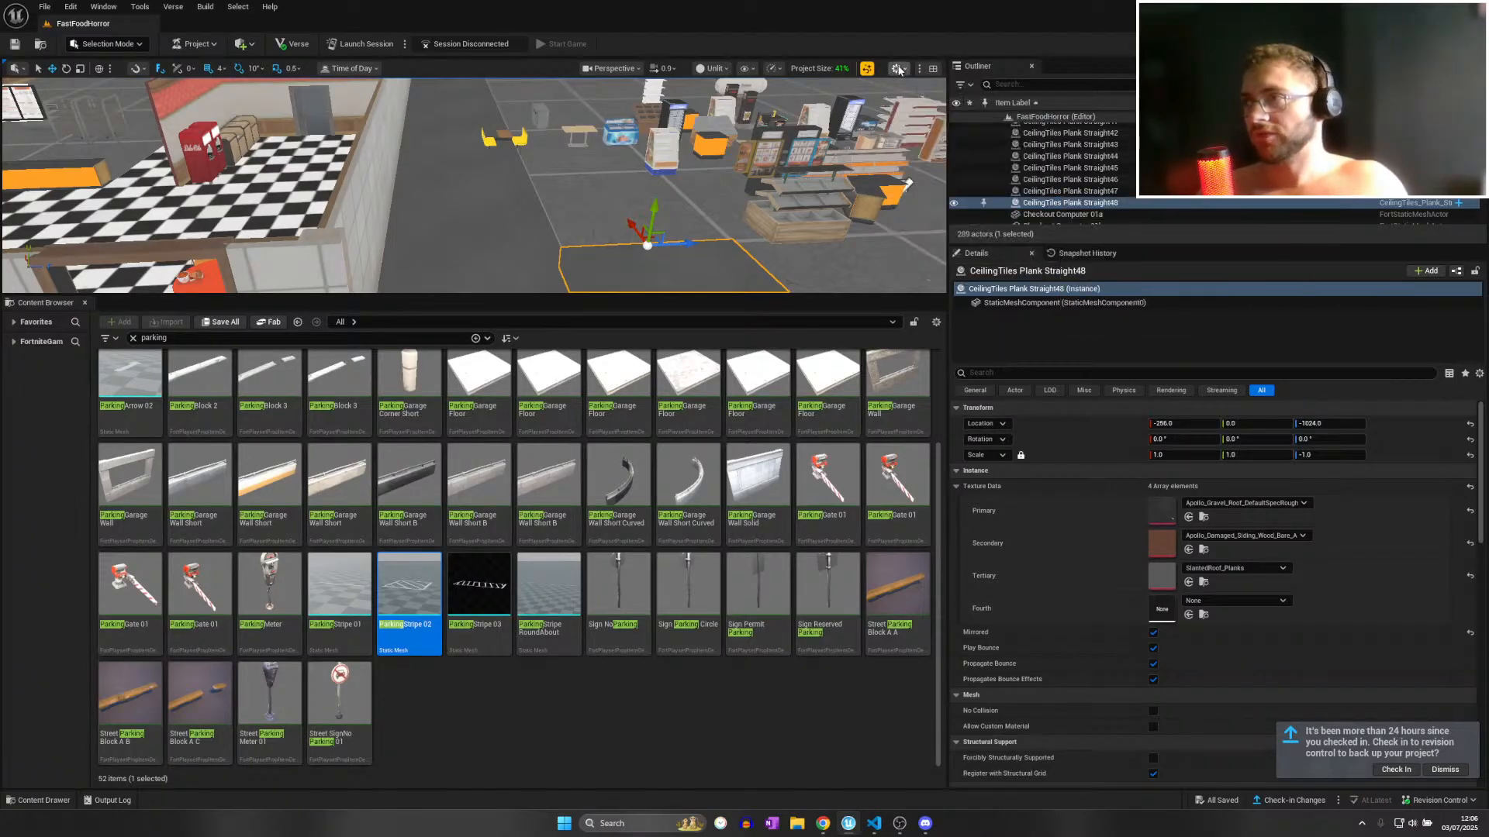
{"action": "left_click", "coordinate": [896, 71]}
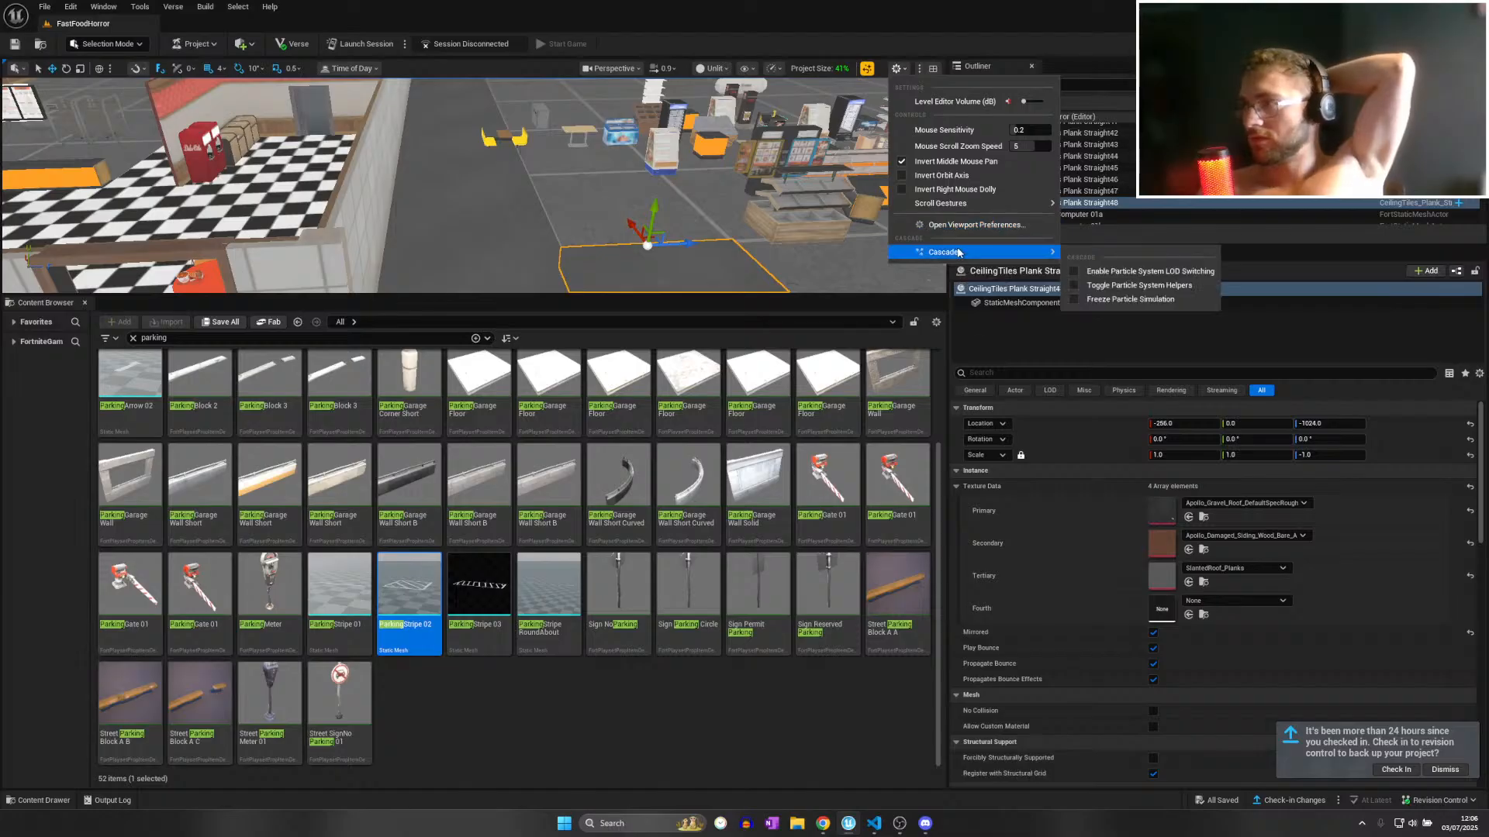
{"action": "left_click", "coordinate": [768, 69]}
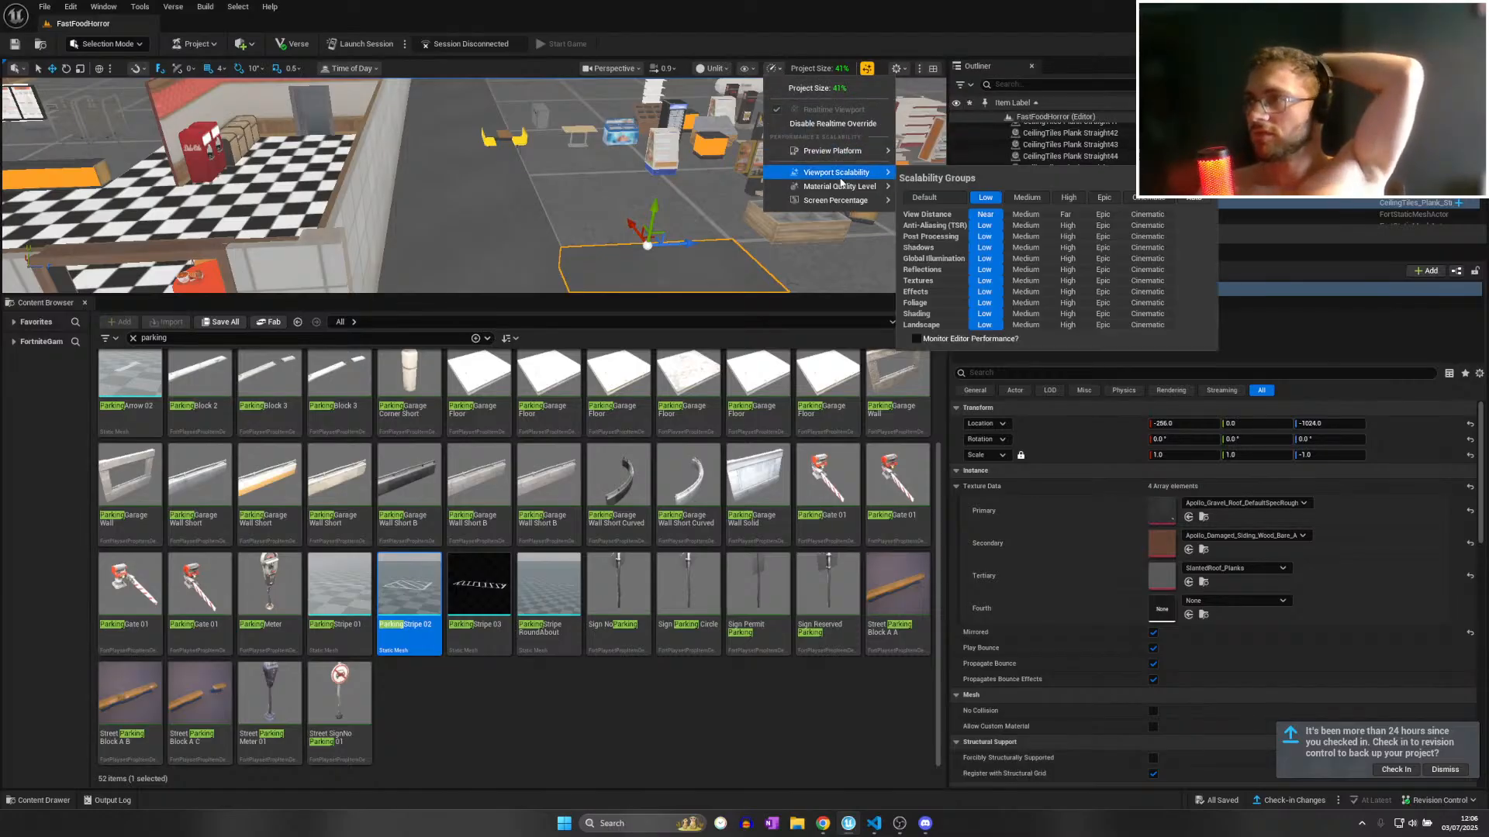
{"action": "mouse_move", "coordinate": [843, 175]}
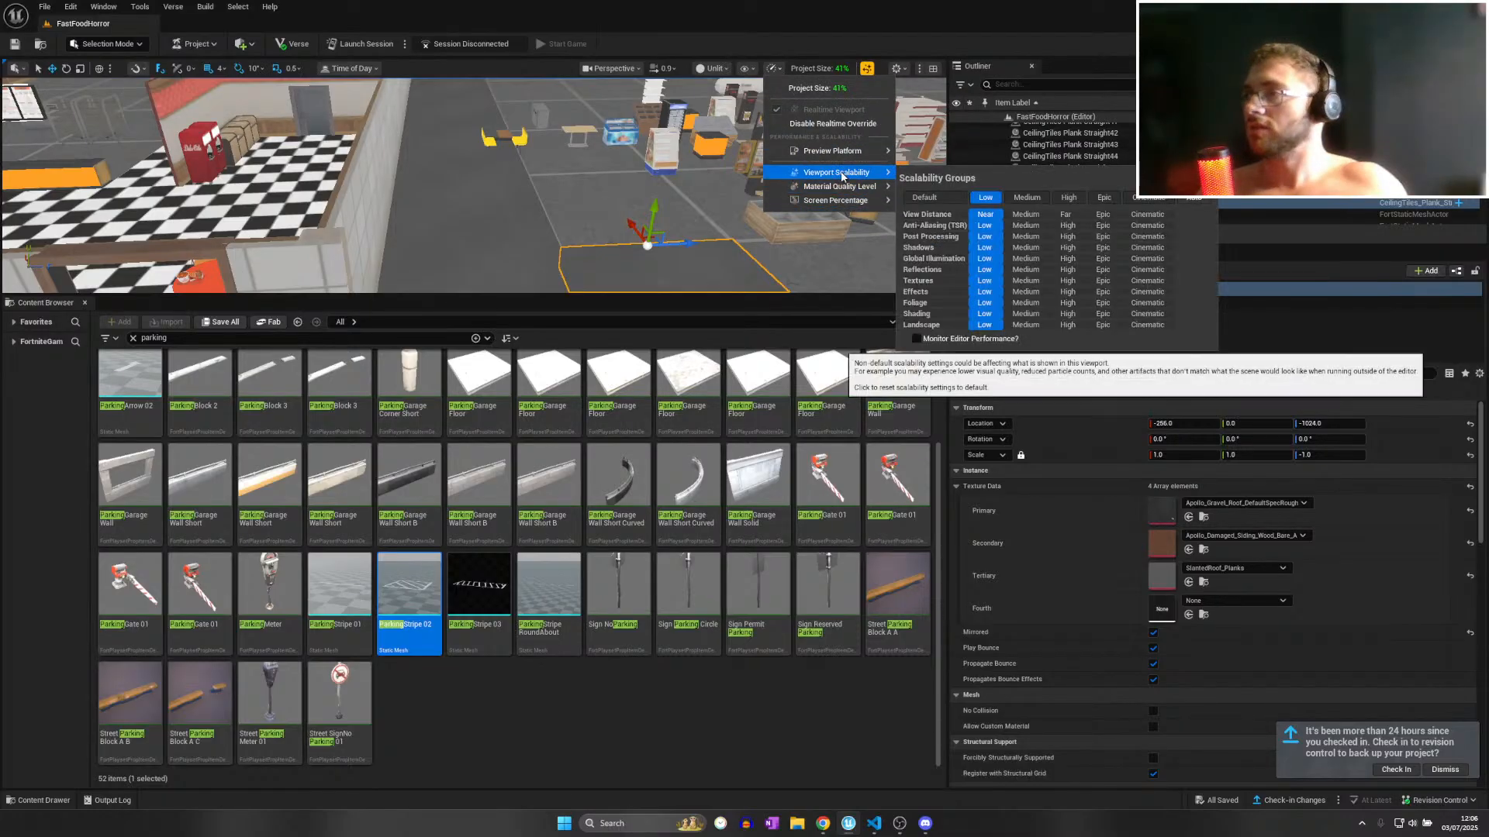
{"action": "left_click", "coordinate": [1066, 198]}
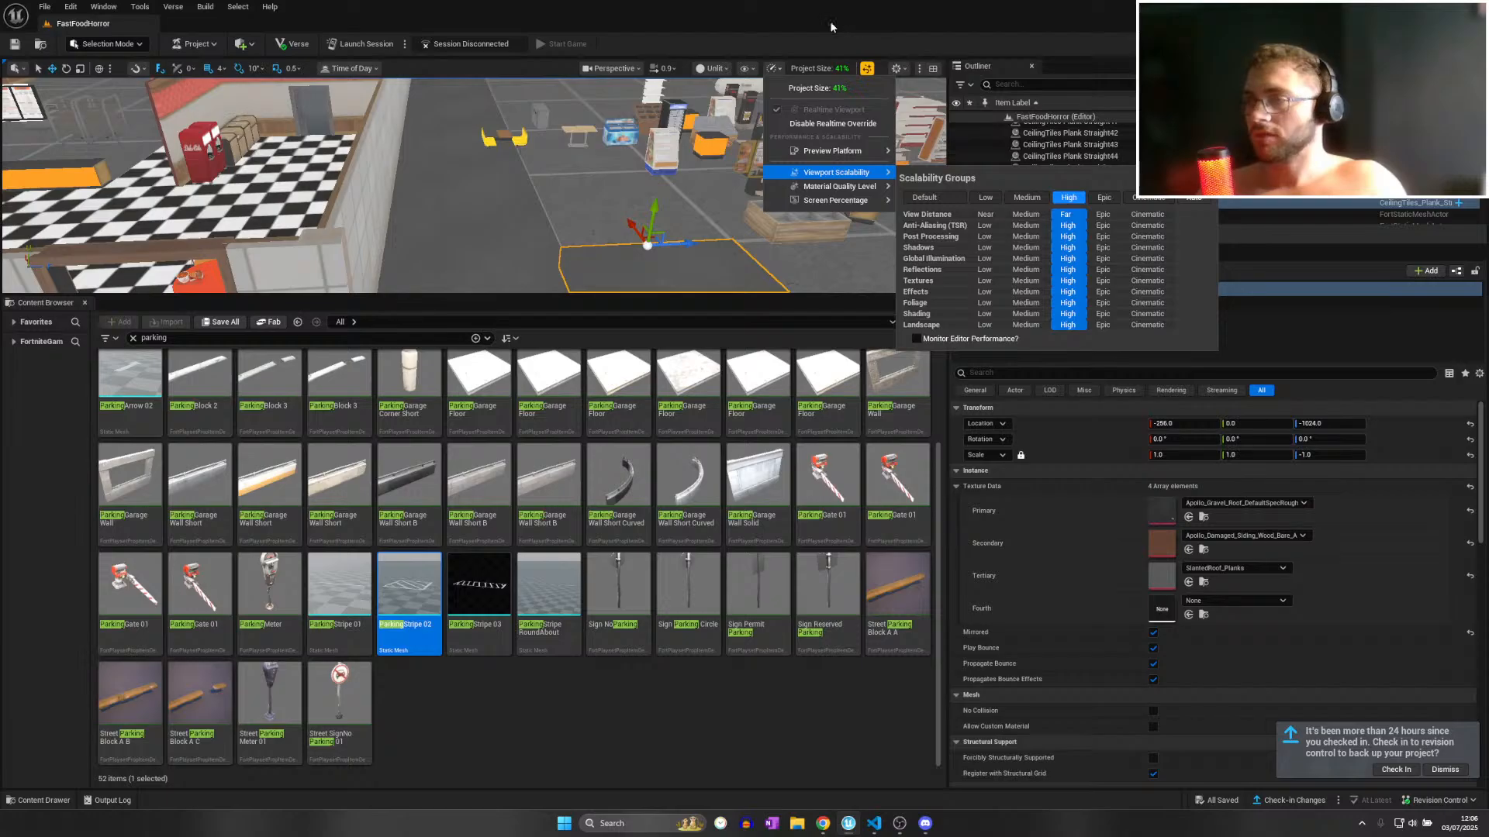
{"action": "left_click", "coordinate": [496, 157]}
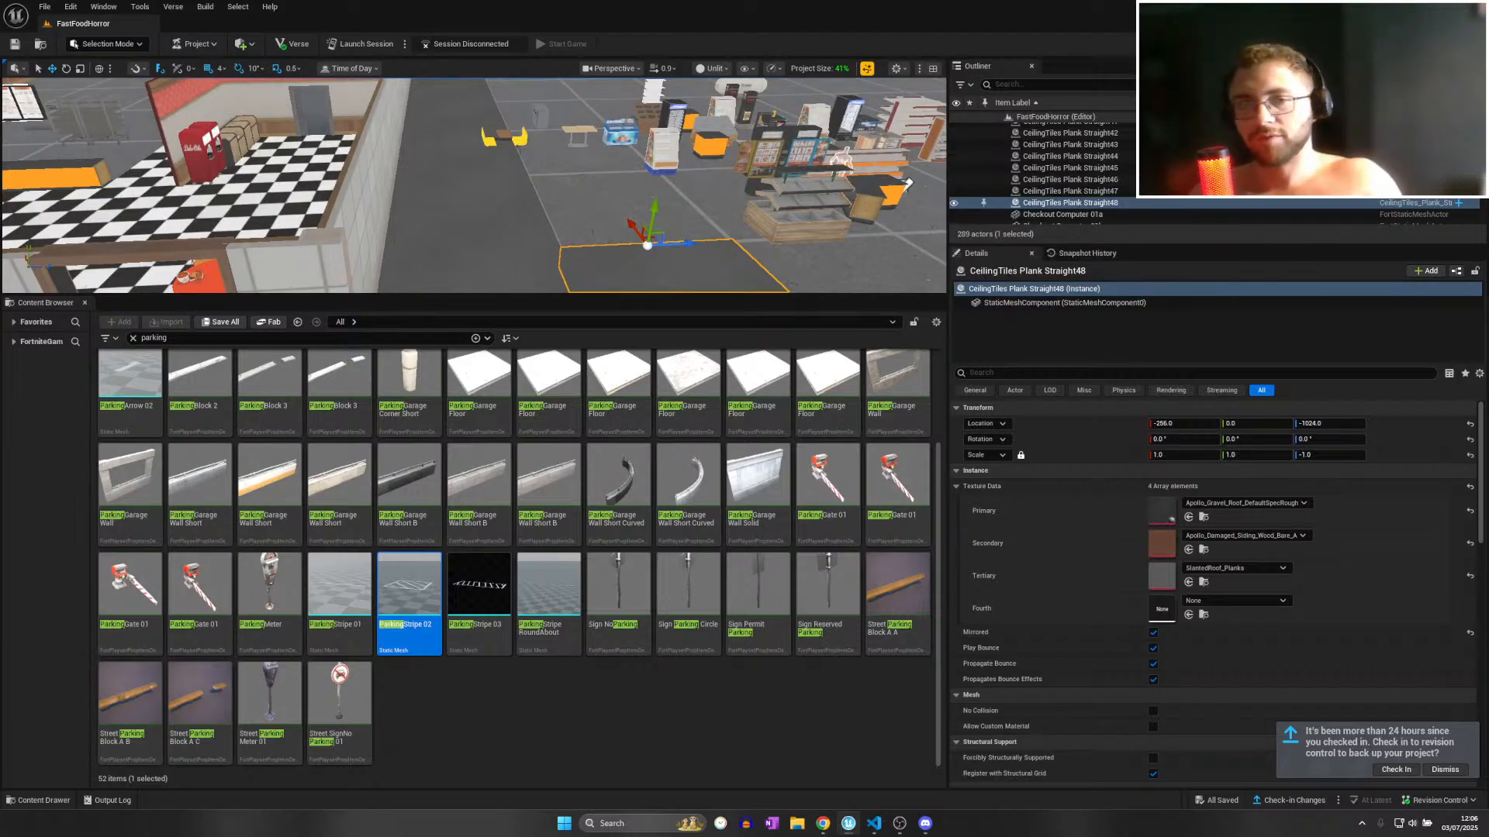
{"action": "right_click_drag", "start_coordinate": [523, 212], "coordinate": [403, 182]}
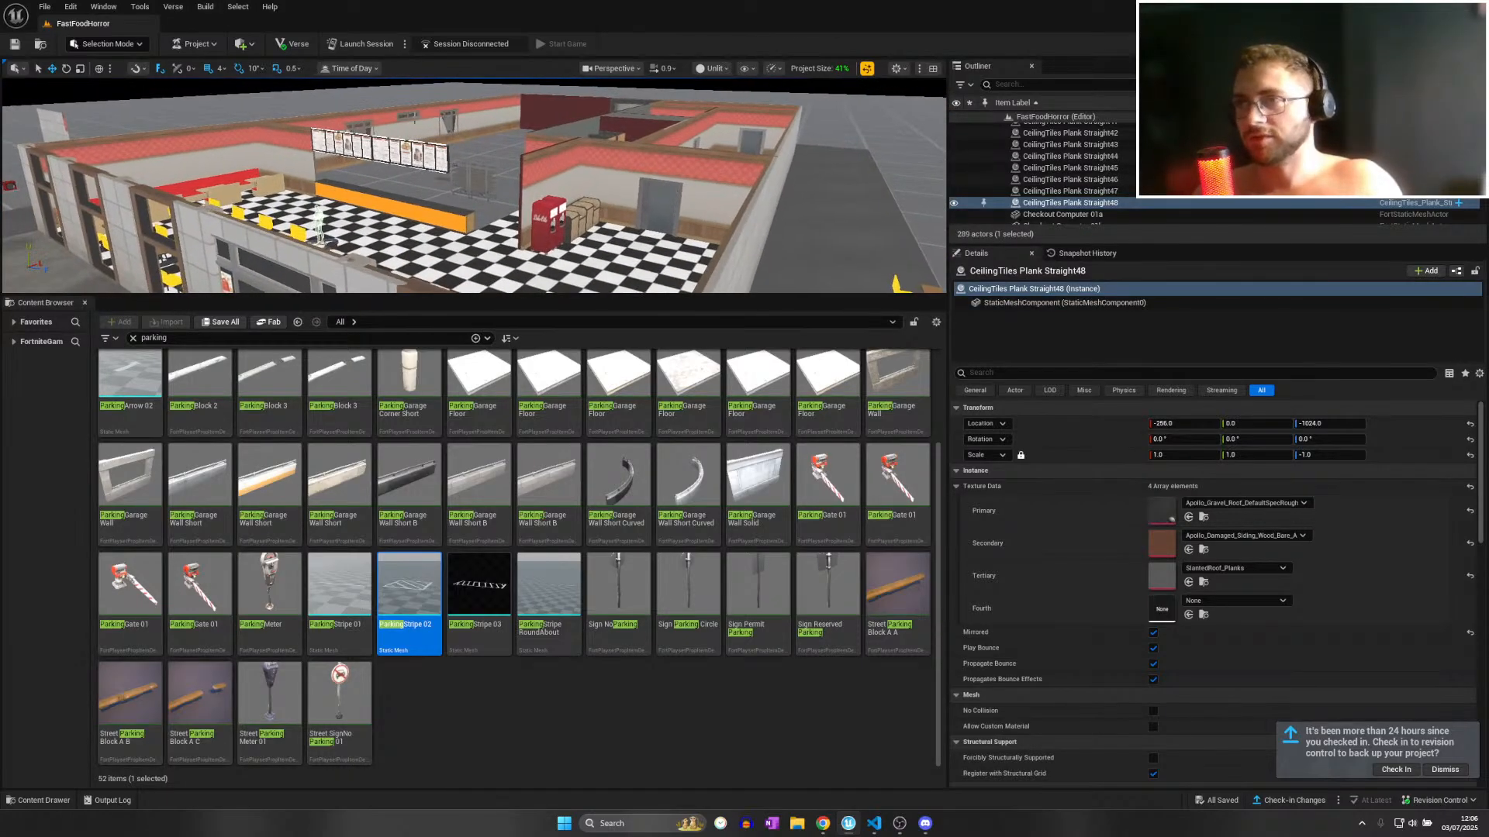
{"action": "left_click", "coordinate": [714, 69]}
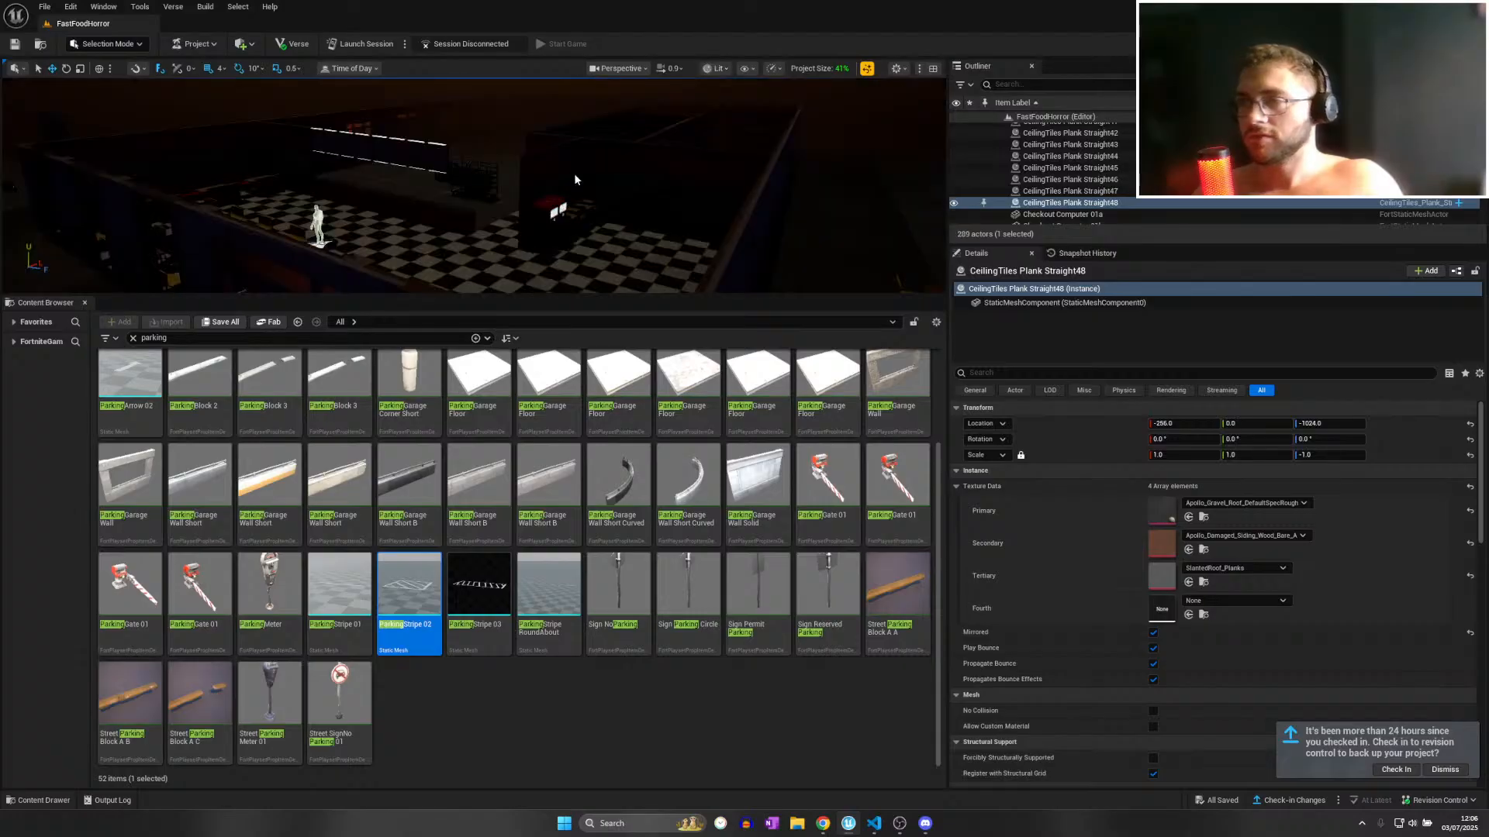
Duplicate the four wall pieces that form the long outer wall of the restaurant's back corridor.
{"action": "key", "text": "w"}
{"action": "right_click_drag", "start_coordinate": [577, 179], "coordinate": [380, 190]}
{"action": "scroll", "coordinate": [577, 179], "scroll_direction": "down", "scroll_amount": 3}
{"action": "key", "text": "w"}
{"action": "key", "text": "w"}
{"action": "scroll", "coordinate": [558, 186], "scroll_direction": "up", "scroll_amount": 3}
{"action": "scroll", "coordinate": [496, 191], "scroll_direction": "up", "scroll_amount": 1}
{"action": "key", "text": "w"}
{"action": "key", "text": "s"}
{"action": "left_click", "coordinate": [535, 174]}
{"action": "left_click", "coordinate": [469, 190], "text": "shift"}
{"action": "left_click", "coordinate": [463, 190], "text": "shift"}
{"action": "left_click", "coordinate": [361, 178], "text": "shift"}
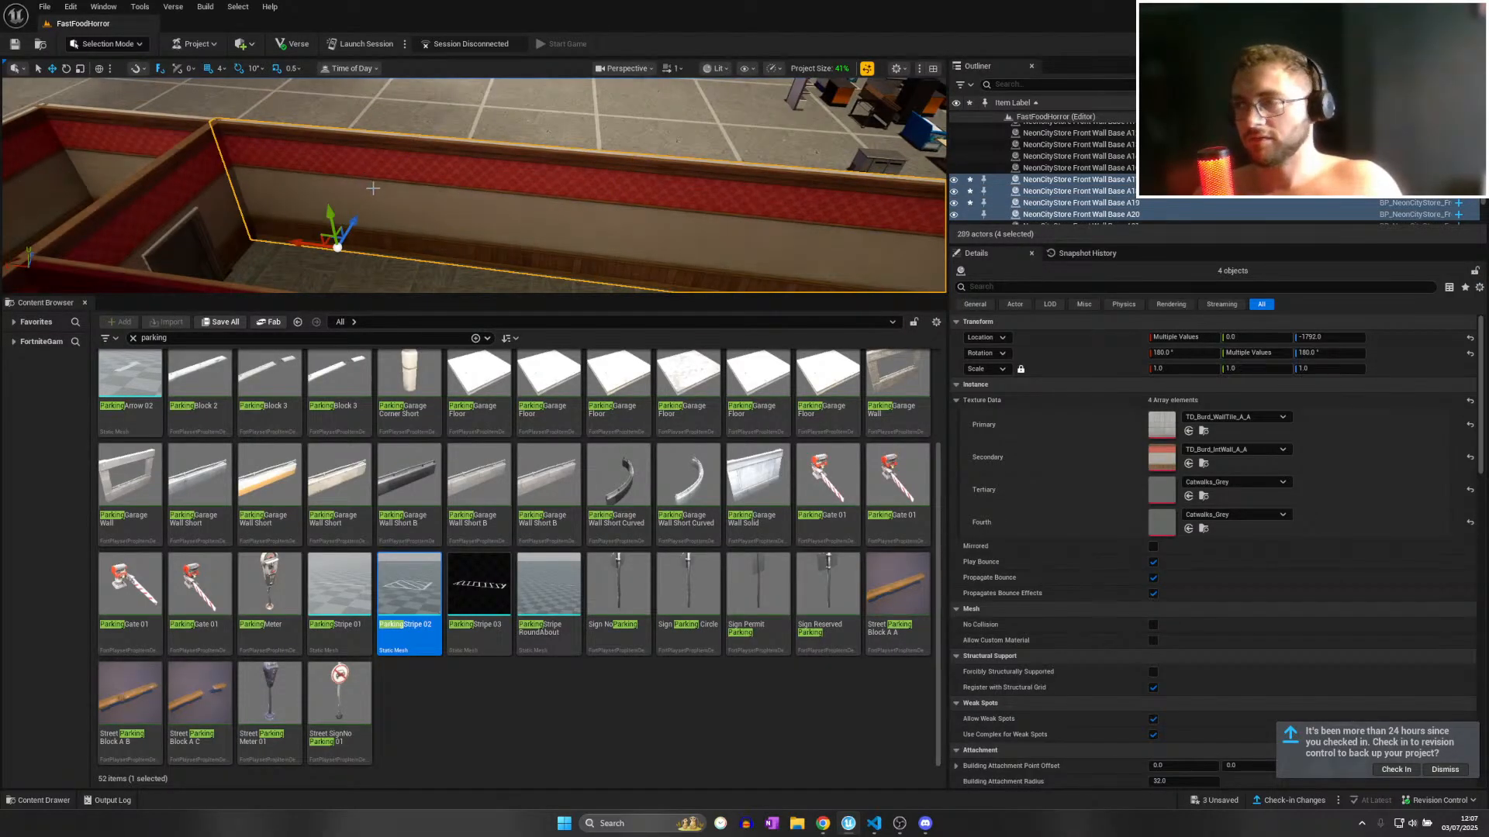
{"action": "key", "text": "ctrl+d"}
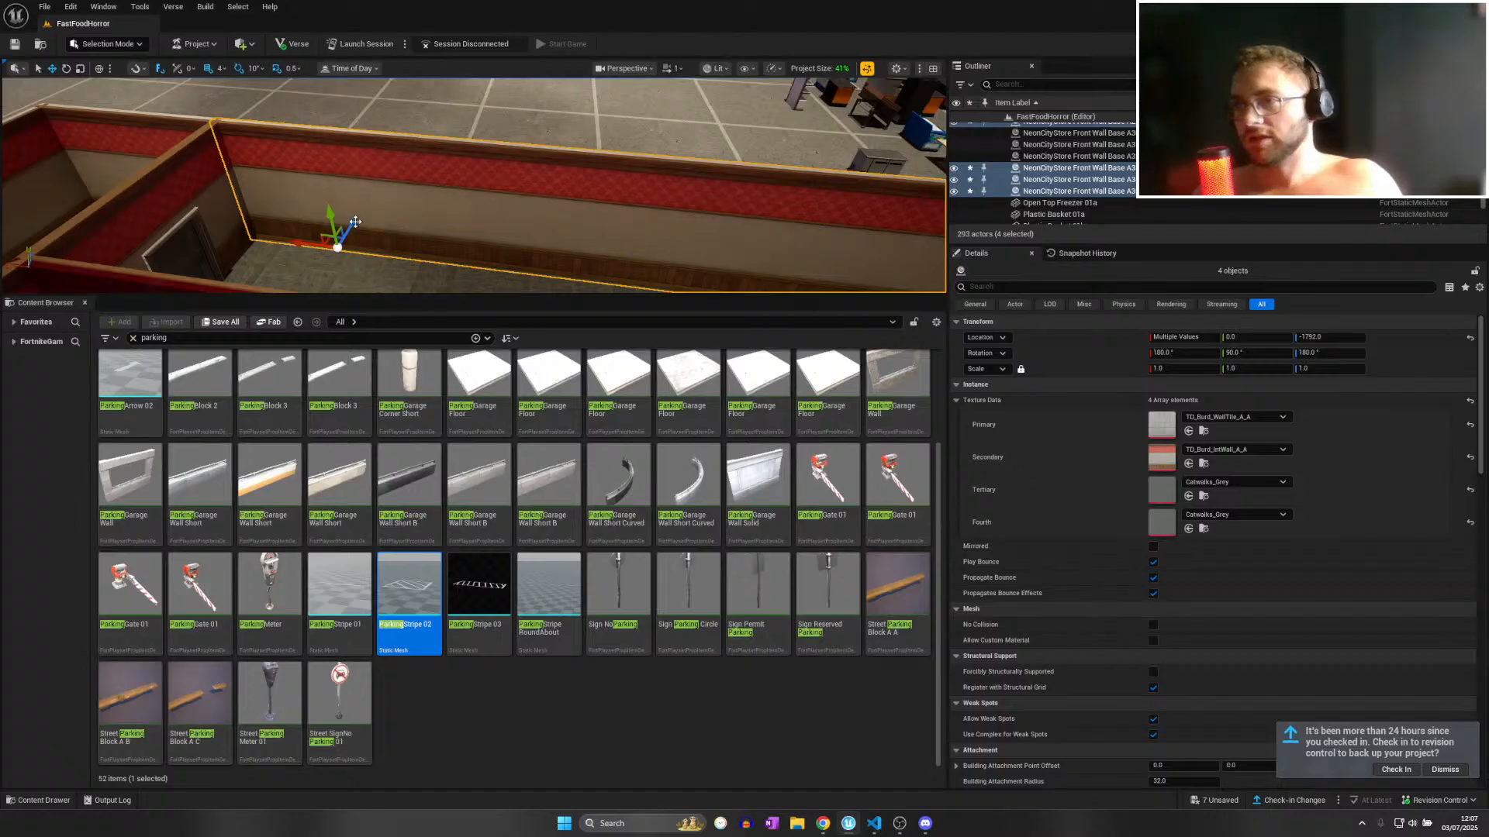
Try mirroring the four duplicated wall pieces and moving them outside the building to -1280 on the third axis.
{"action": "key", "text": "m"}
{"action": "right_click_drag", "start_coordinate": [271, 206], "coordinate": [306, 236]}
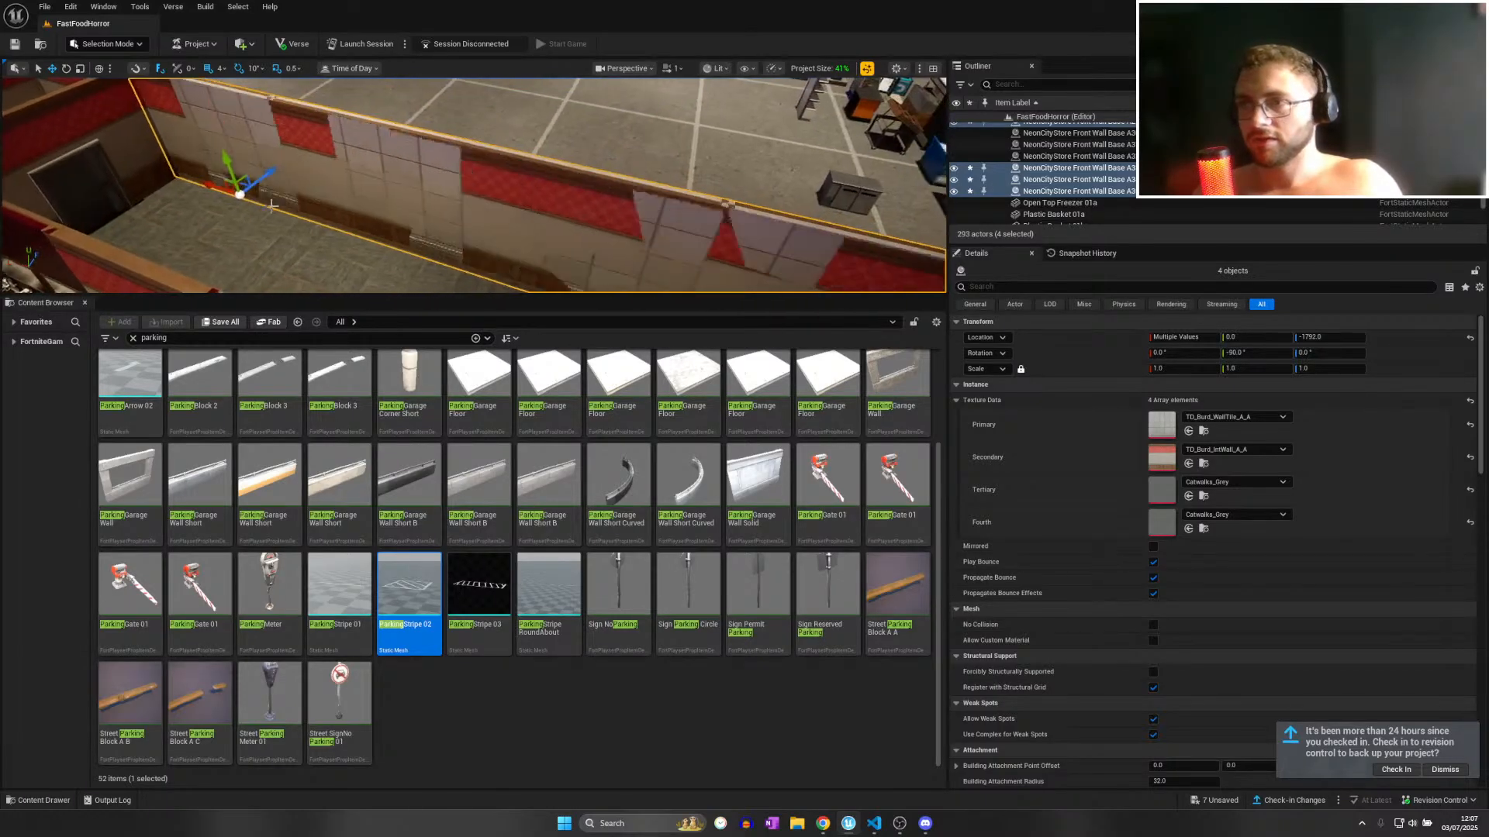
{"action": "left_click_drag", "start_coordinate": [268, 172], "coordinate": [298, 145]}
{"action": "right_click_drag", "start_coordinate": [298, 144], "coordinate": [291, 116]}
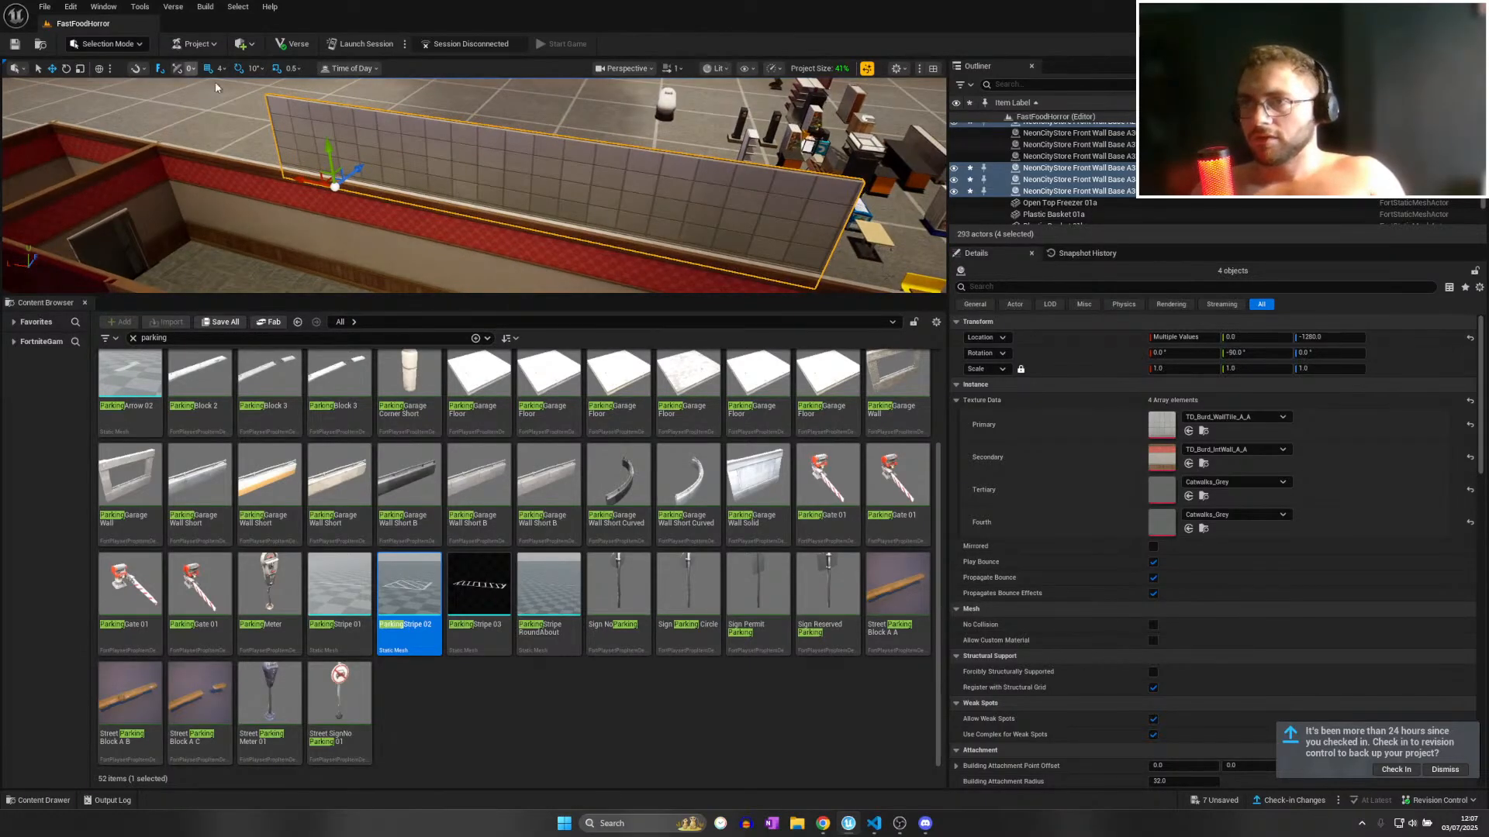
{"action": "key", "text": "m"}
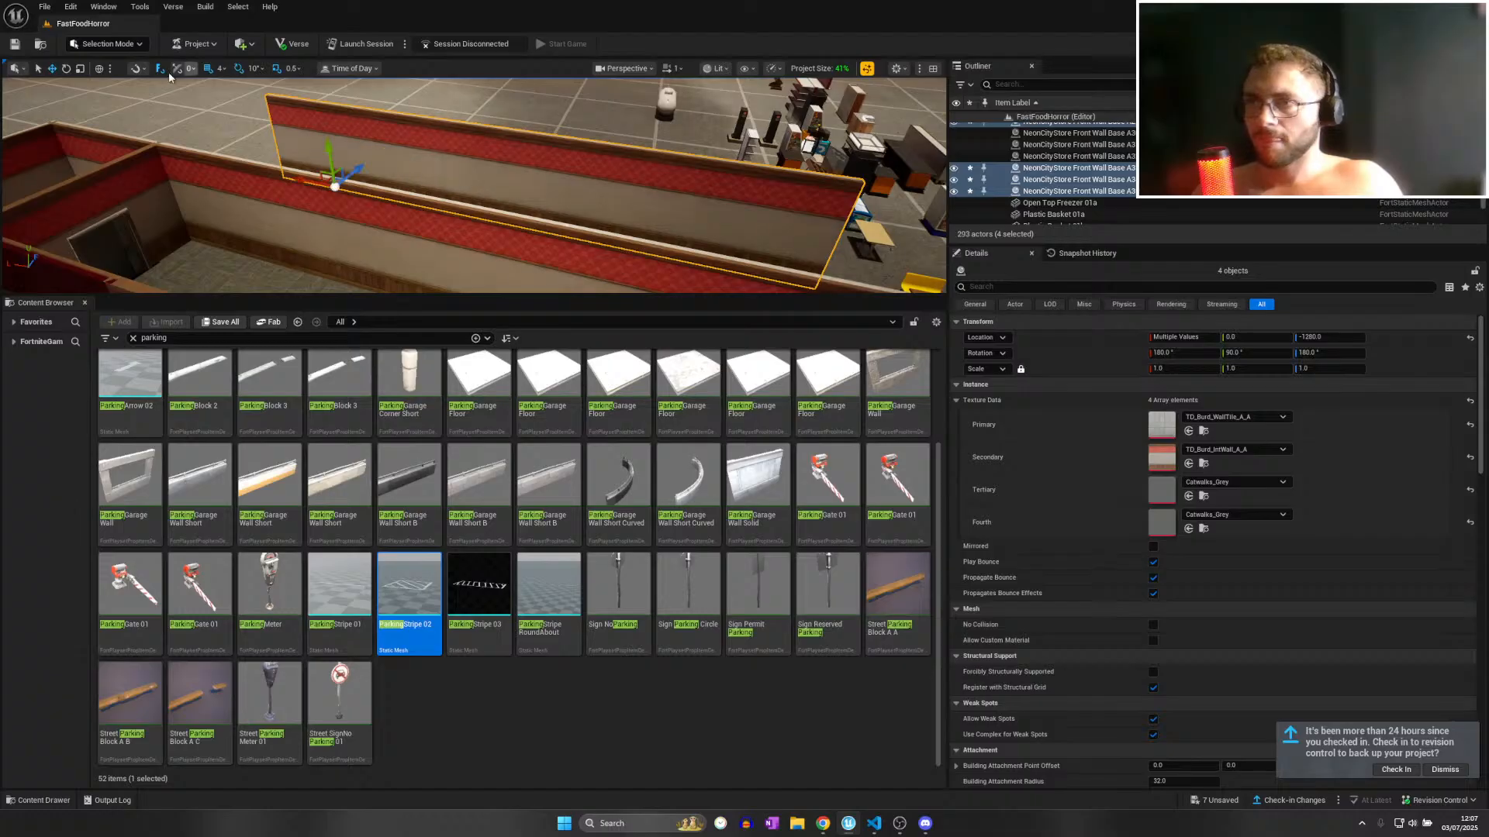
Move the four duplicated wall pieces into the back corridor, to -1908 on the third axis.
{"action": "left_click_drag", "start_coordinate": [356, 168], "coordinate": [269, 257]}
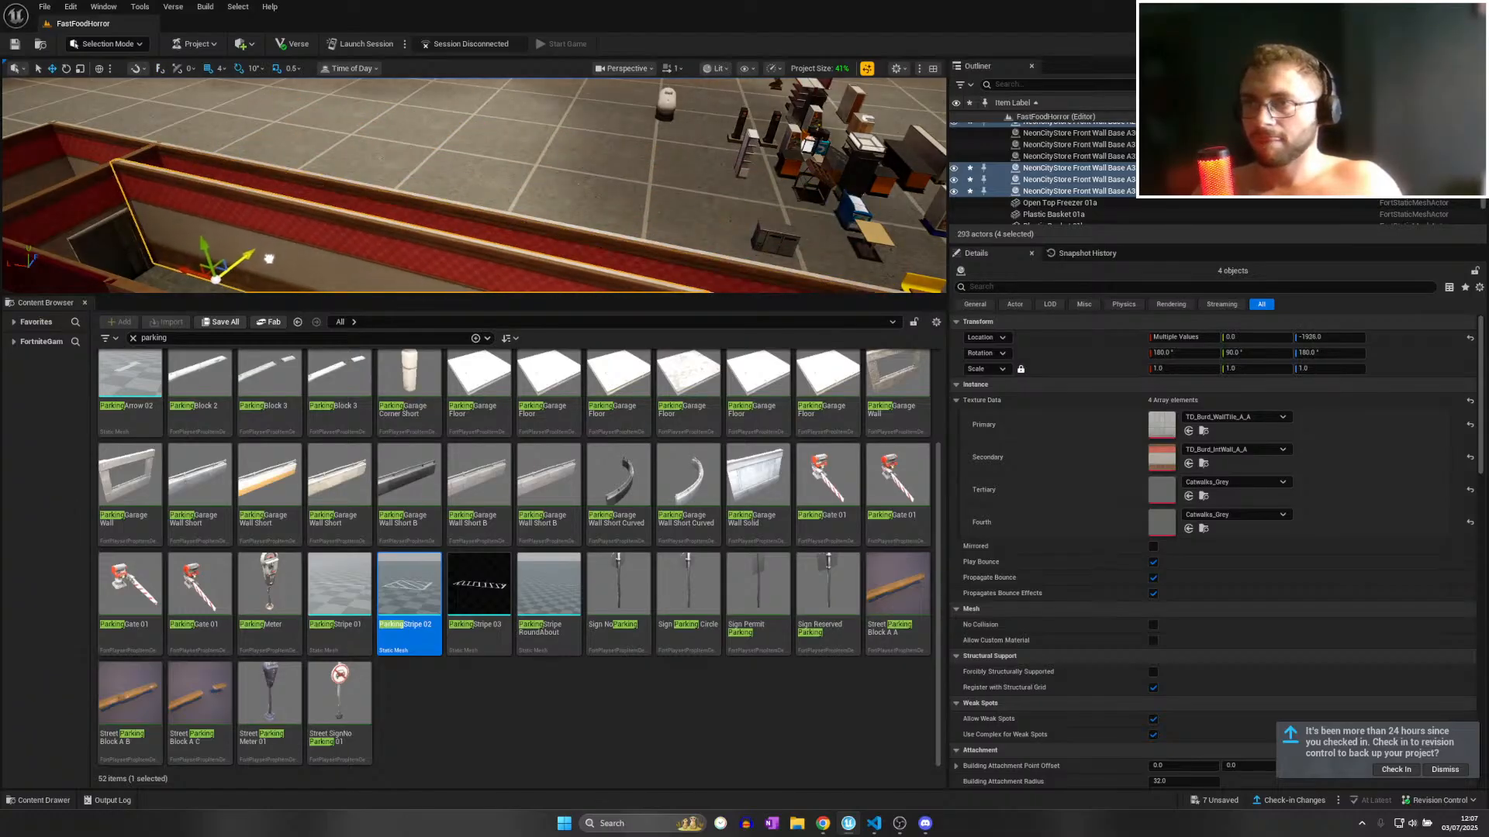
{"action": "right_click_drag", "start_coordinate": [269, 256], "coordinate": [574, 256]}
{"action": "mouse_move", "coordinate": [459, 215]}
{"action": "right_mouse_down"}
{"action": "mouse_move", "coordinate": [496, 229]}
{"action": "mouse_move", "coordinate": [465, 214]}
{"action": "right_mouse_up"}
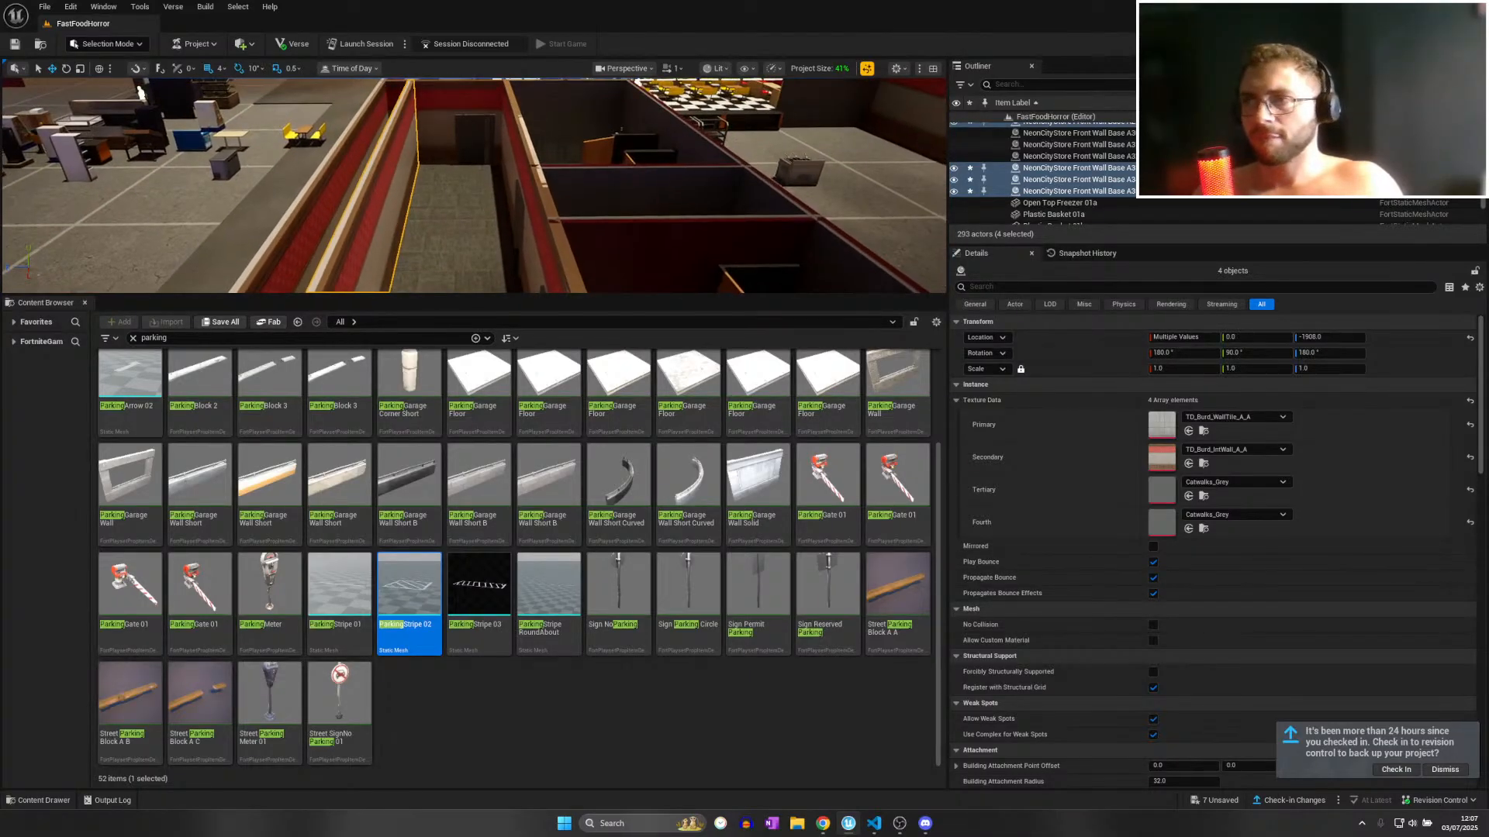
Replace the centred doorway wall at the corridor's end with a duplicate of the side doorway wall, turned around at 2816, 0, -2048.
{"action": "left_click", "coordinate": [481, 125]}
{"action": "right_click_drag", "start_coordinate": [480, 126], "coordinate": [574, 167]}
{"action": "left_click", "coordinate": [314, 159]}
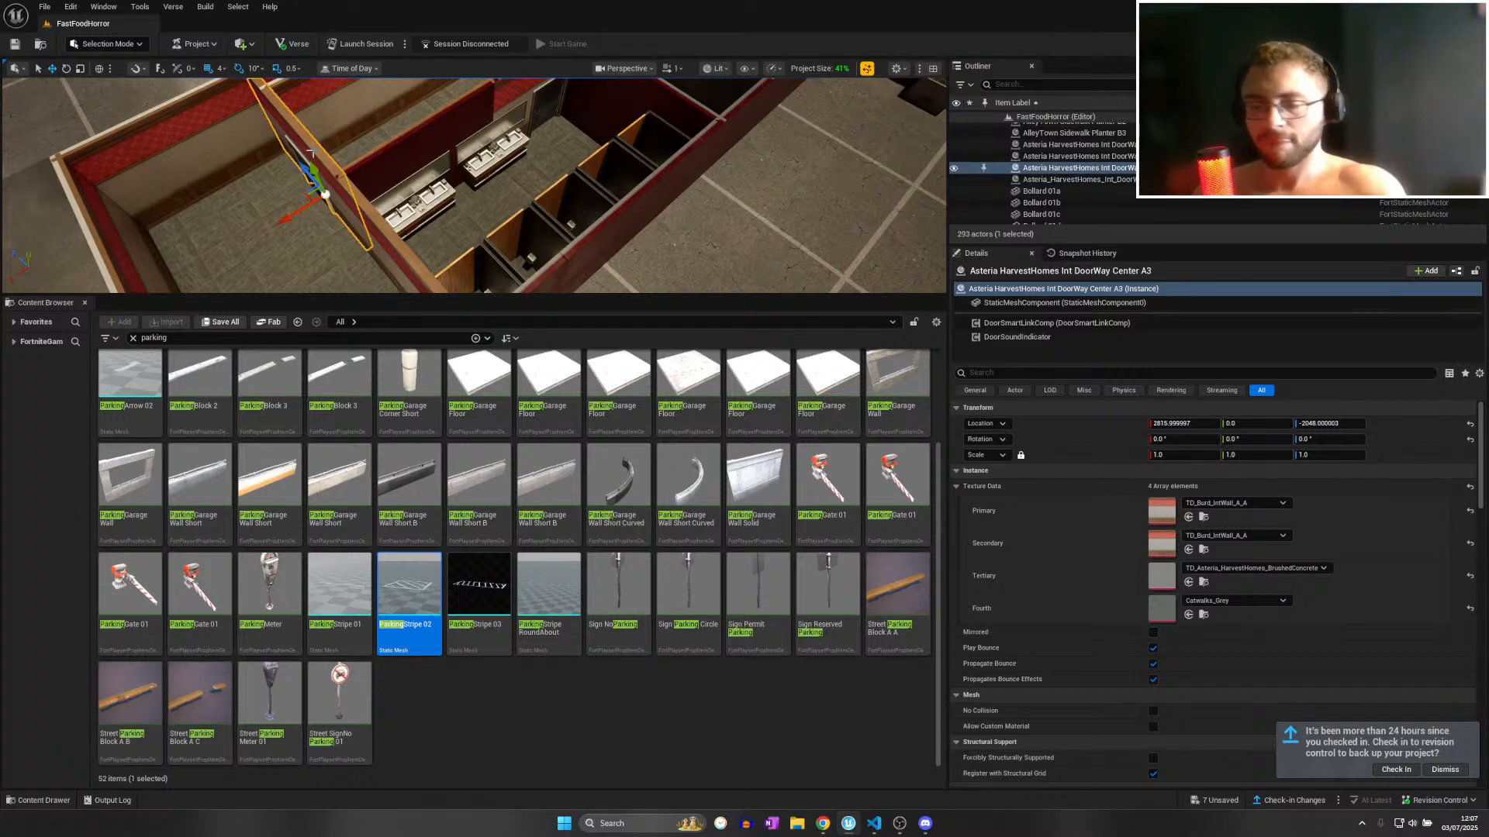
{"action": "key", "text": "Delete"}
{"action": "right_click_drag", "start_coordinate": [310, 153], "coordinate": [267, 85]}
{"action": "key", "text": "ctrl+z"}
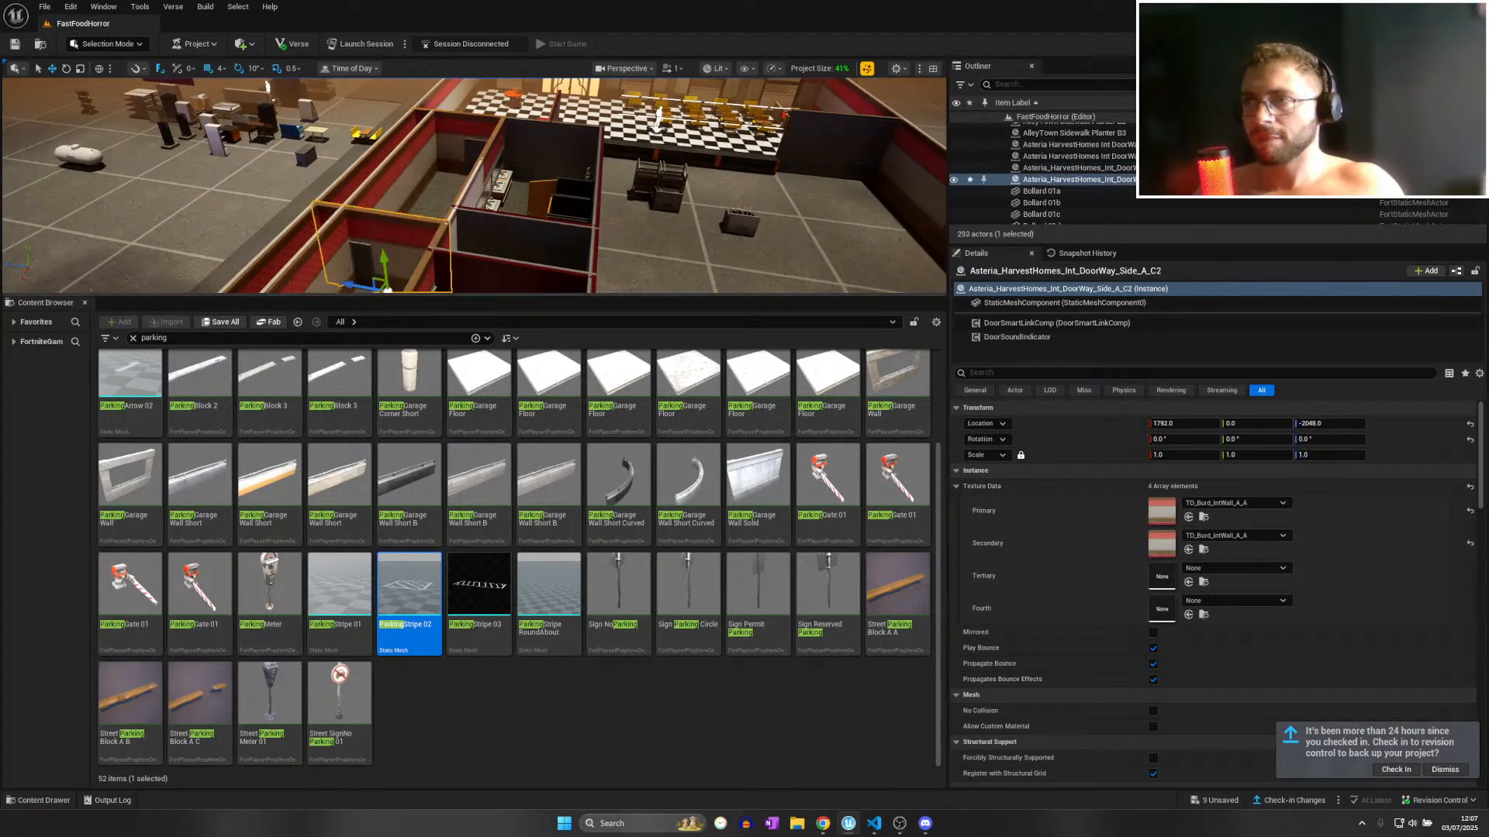
{"action": "right_click_drag", "start_coordinate": [613, 85], "coordinate": [565, 45]}
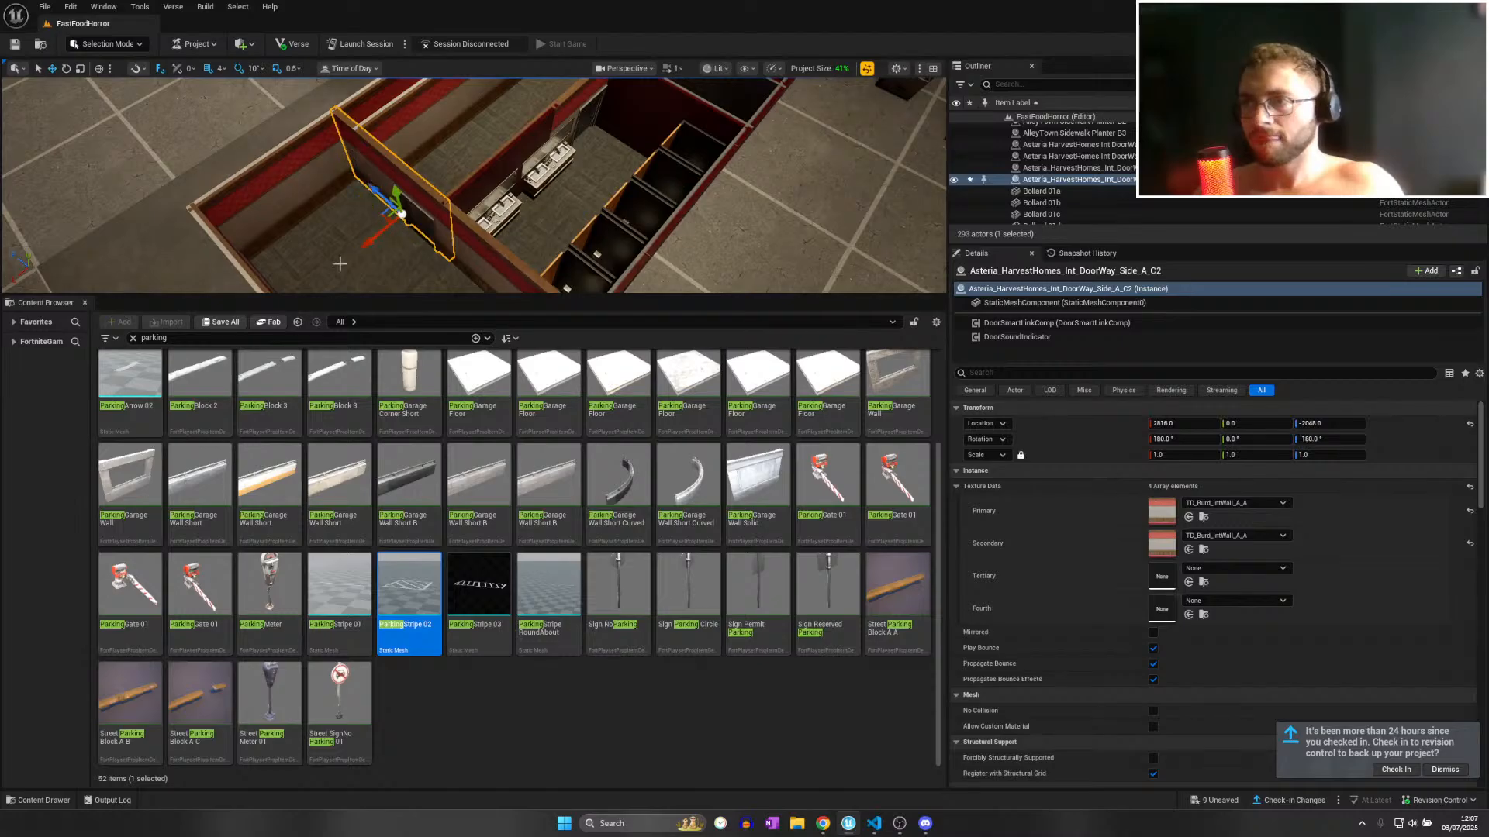
Try repositioning two pieces of the corridor's long wall and undo the change.
{"action": "left_click", "coordinate": [387, 137]}
{"action": "right_click_drag", "start_coordinate": [387, 137], "coordinate": [413, 162]}
{"action": "left_click", "coordinate": [462, 138], "text": "ctrl"}
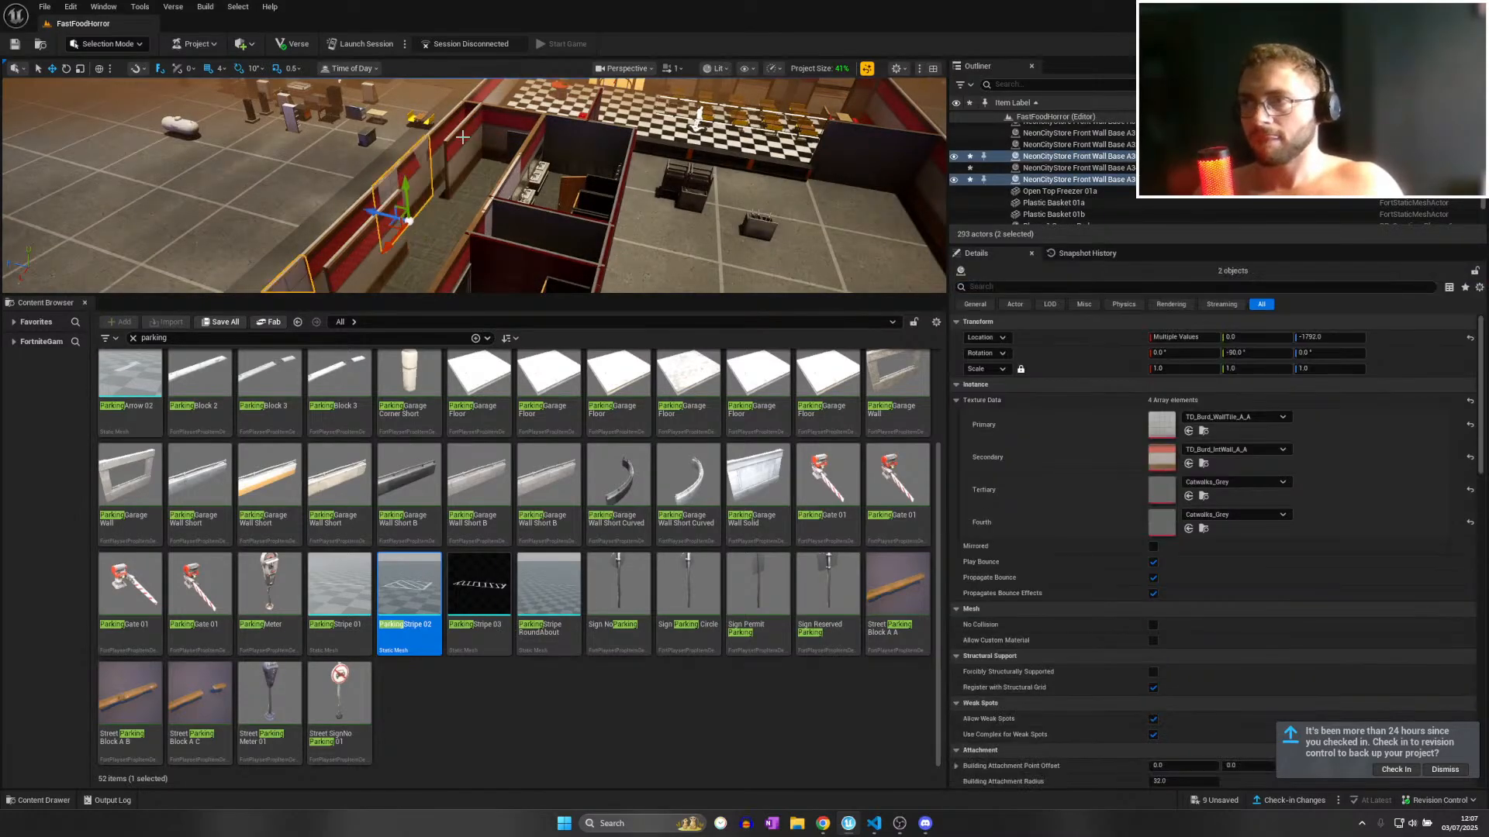
{"action": "key", "text": "ctrl+z"}
{"action": "key", "text": "ctrl+z"}
{"action": "key", "text": "ctrl+z"}
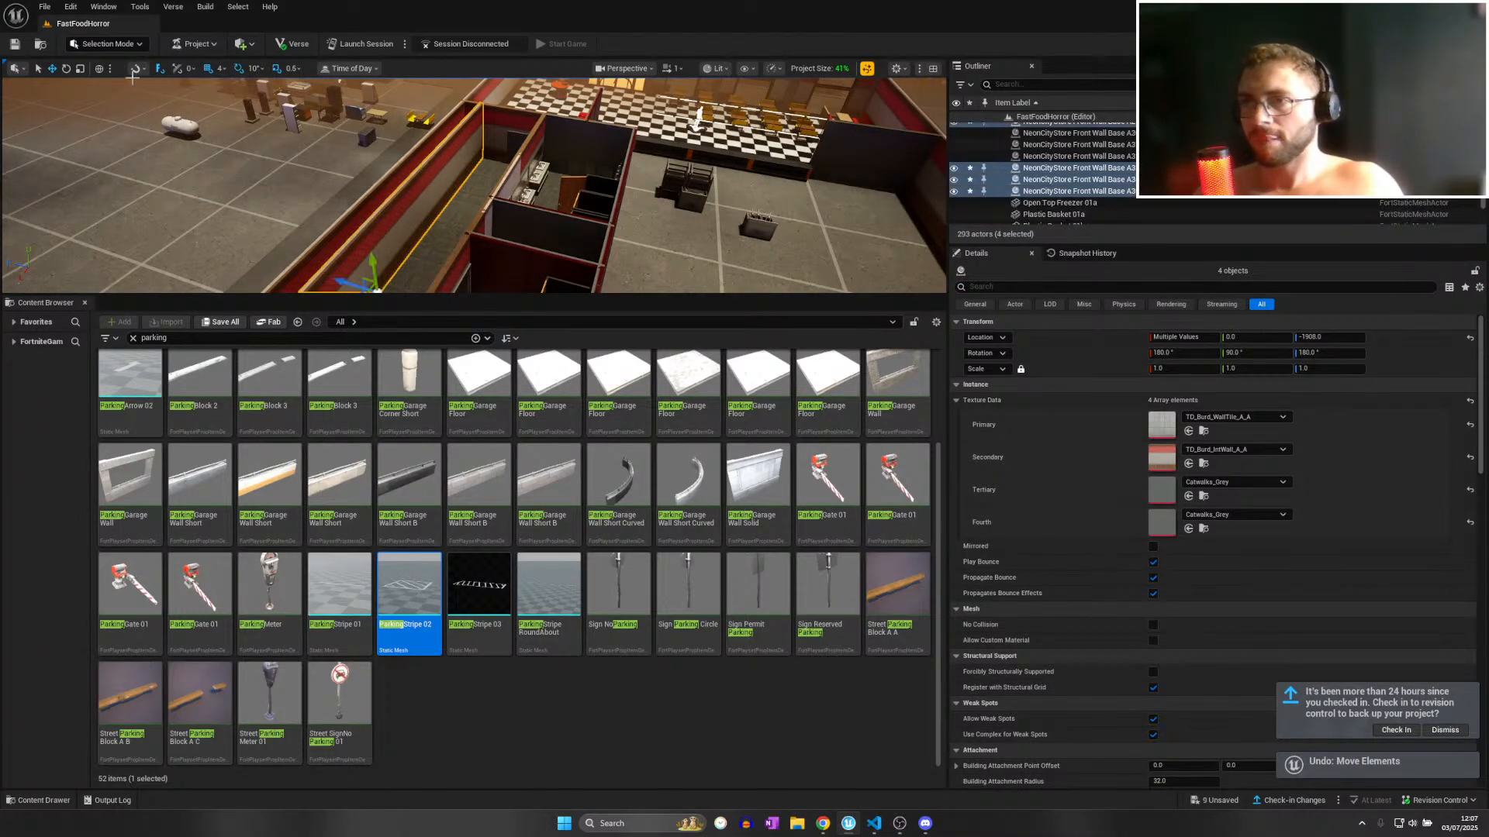
Move the four duplicated wall pieces further into the corridor, to -1988 on the third axis.
{"action": "right_click_drag", "start_coordinate": [184, 105], "coordinate": [303, 142]}
{"action": "left_click_drag", "start_coordinate": [345, 126], "coordinate": [364, 134]}
{"action": "right_click_drag", "start_coordinate": [365, 134], "coordinate": [329, 120]}
{"action": "key", "text": "w"}
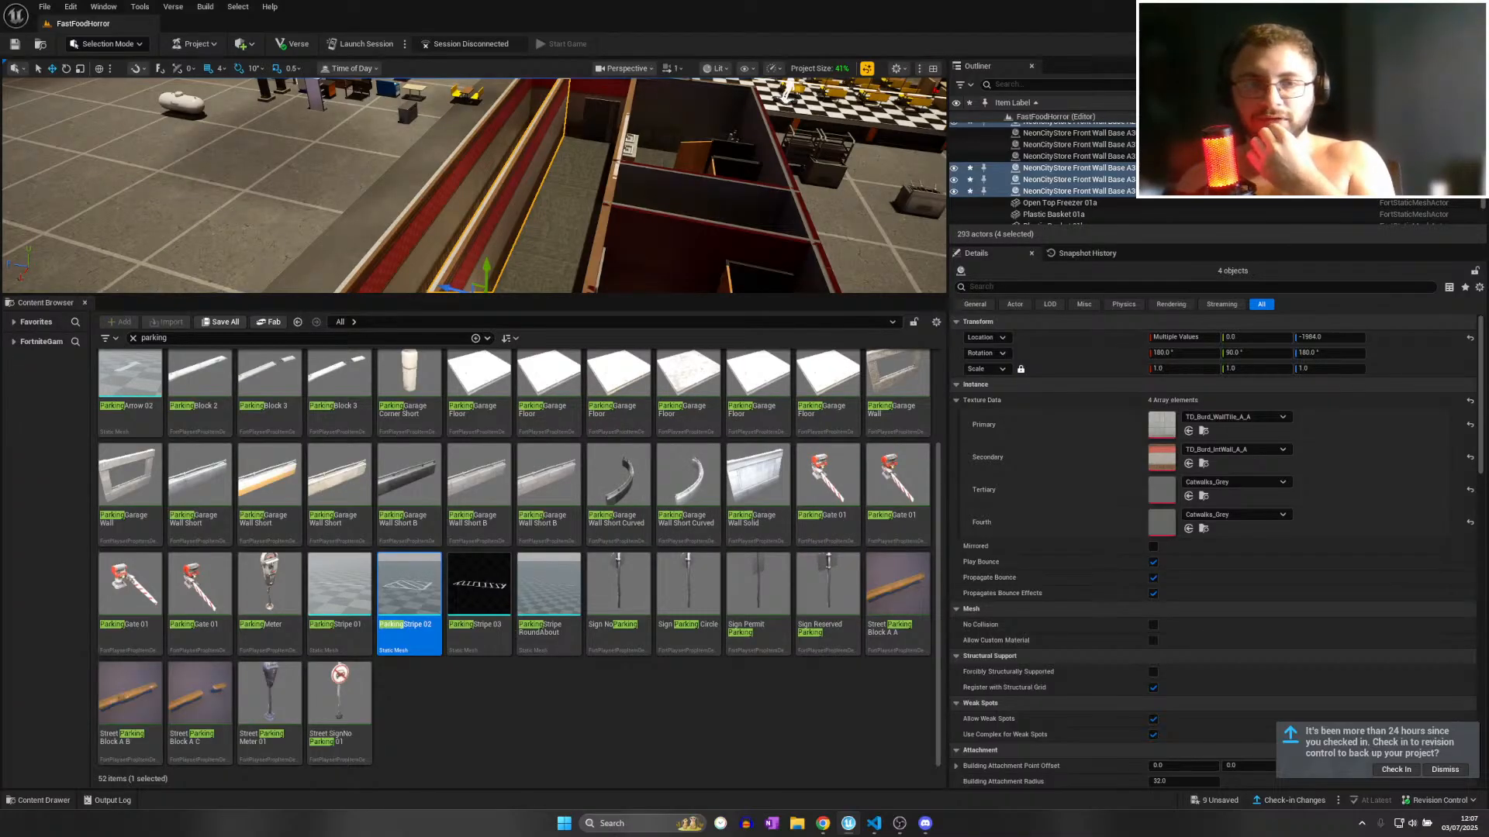
{"action": "right_click_drag", "start_coordinate": [487, 163], "coordinate": [310, 190]}
{"action": "key", "text": "w"}
{"action": "right_click_drag", "start_coordinate": [643, 197], "coordinate": [543, 209]}
{"action": "key", "text": "s"}
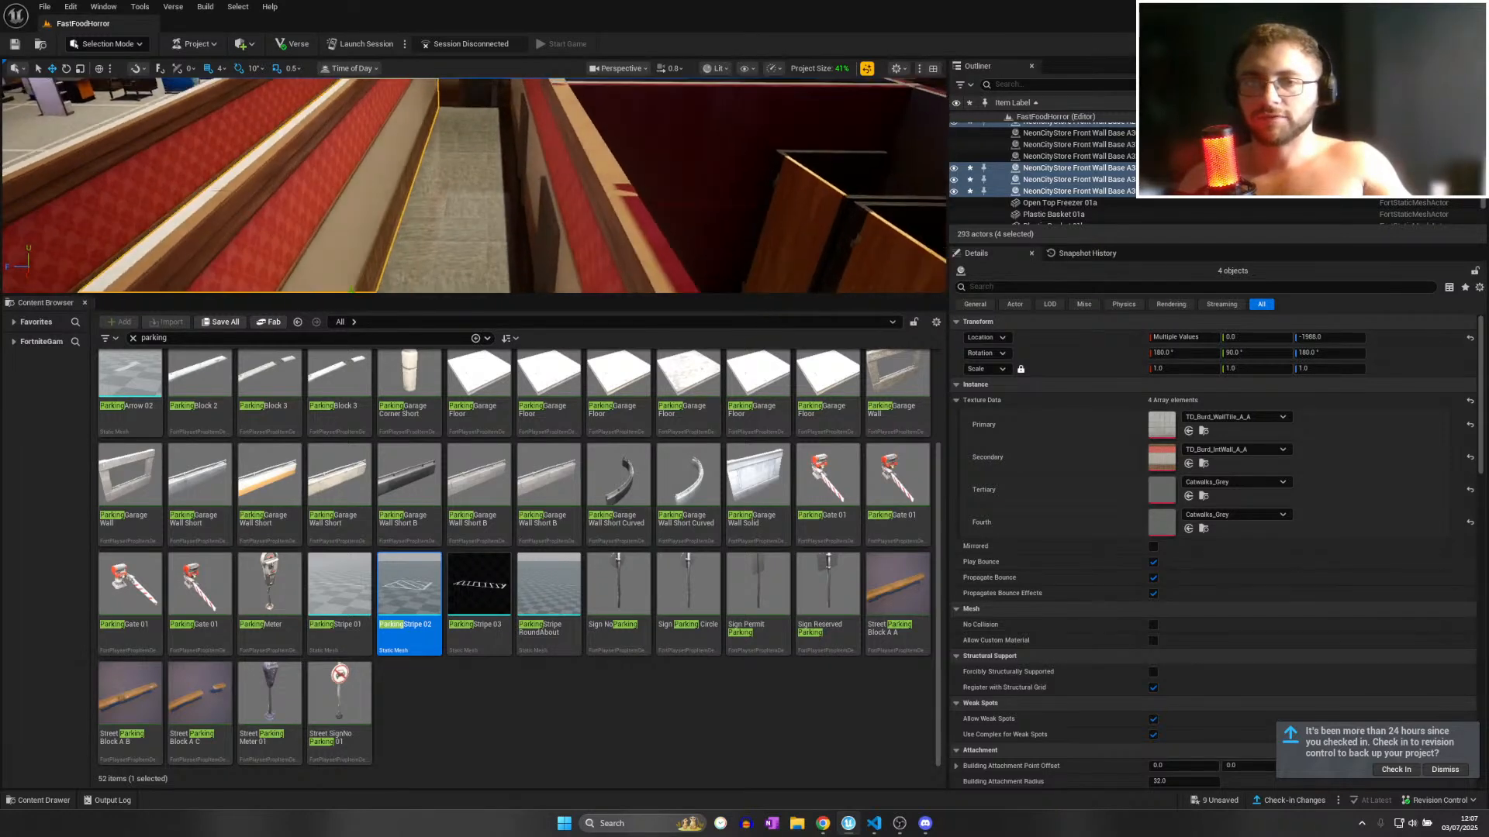
Review the restaurant's corridor and kitchen interior, and save all unsaved changes.
{"action": "right_click_drag", "start_coordinate": [496, 194], "coordinate": [380, 213]}
{"action": "key", "text": "w"}
{"action": "key", "text": "w"}
{"action": "key", "text": "w"}
{"action": "key", "text": "s"}
{"action": "key", "text": "w"}
{"action": "key", "text": "s"}
{"action": "key", "text": "w"}
{"action": "key", "text": "w"}
{"action": "left_click", "coordinate": [44, 7]}
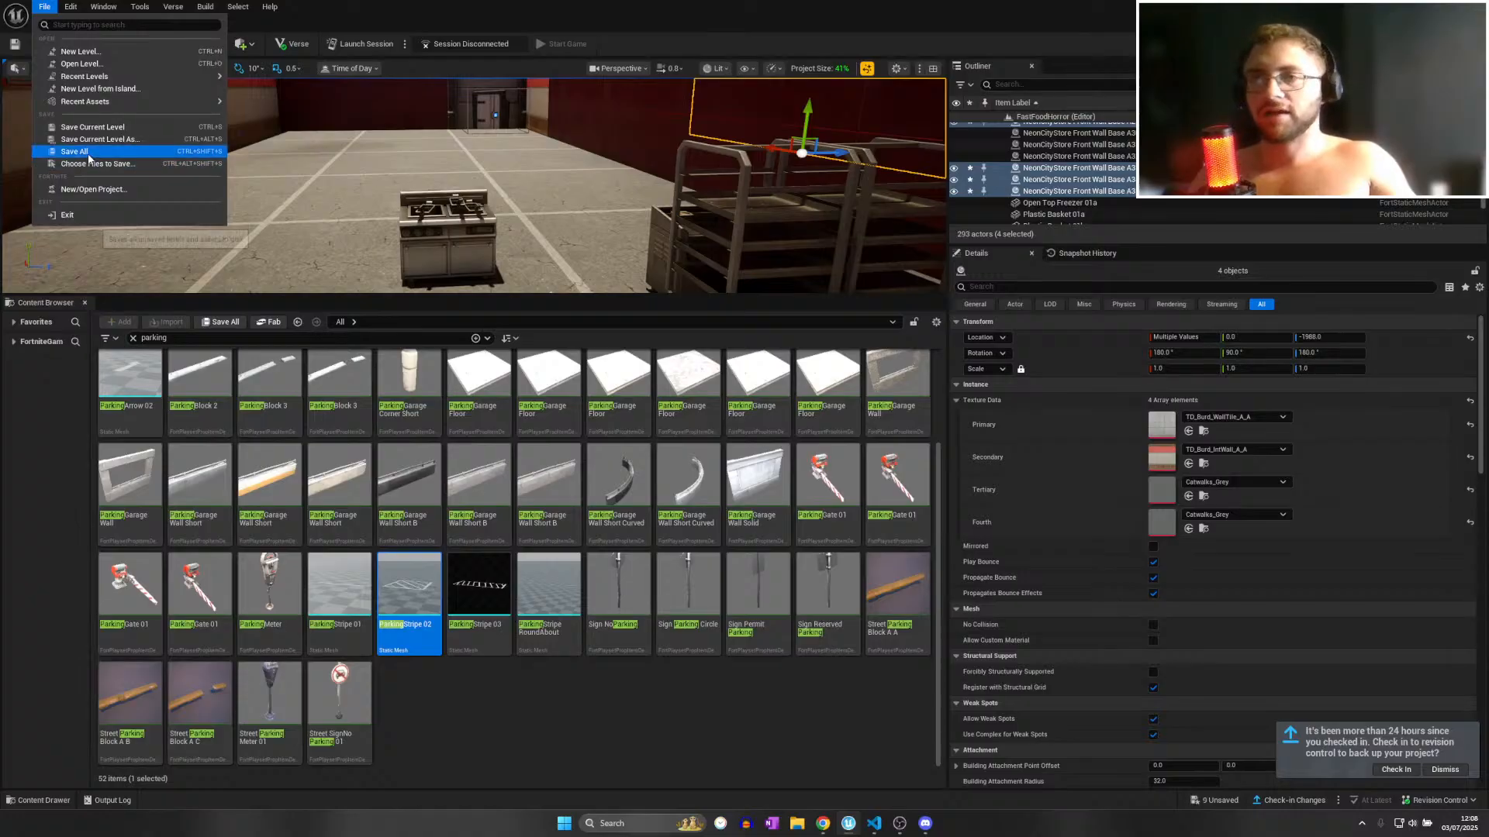
{"action": "left_click", "coordinate": [74, 151]}
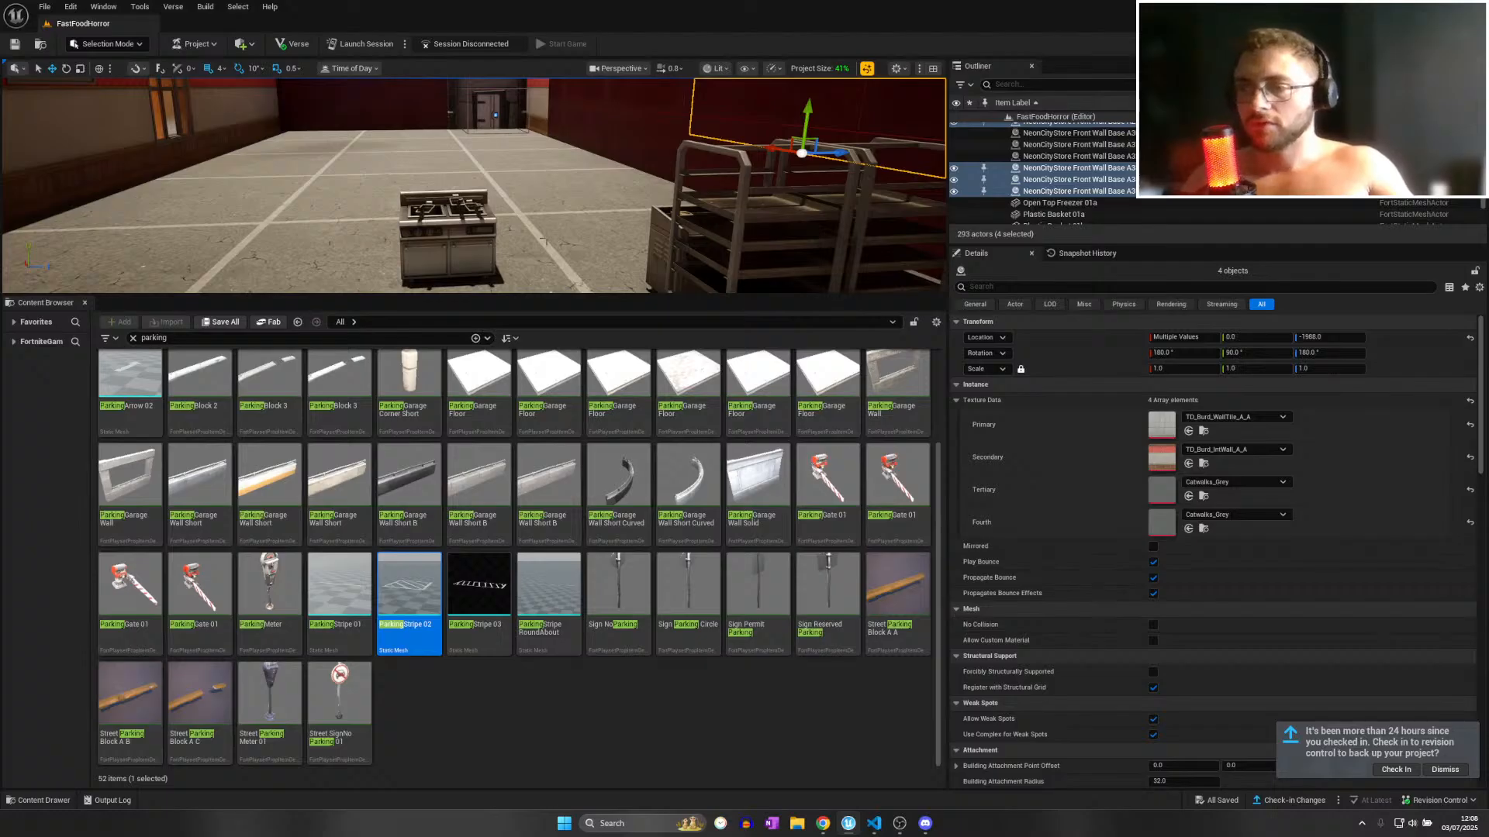
Try a Parking Stripe 03 mesh rotated -90° on the ground at the end of the front hedge, and delete it.
{"action": "mouse_move", "coordinate": [544, 241]}
{"action": "right_mouse_down"}
{"action": "mouse_move", "coordinate": [697, 268]}
{"action": "mouse_move", "coordinate": [837, 264]}
{"action": "mouse_move", "coordinate": [555, 245]}
{"action": "right_mouse_up"}
{"action": "key", "text": "w"}
{"action": "scroll", "coordinate": [544, 242], "scroll_direction": "up", "scroll_amount": 1}
{"action": "key", "text": "s"}
{"action": "left_click_drag", "start_coordinate": [479, 590], "coordinate": [496, 259]}
{"action": "key", "text": "s"}
{"action": "right_click_drag", "start_coordinate": [496, 258], "coordinate": [500, 295]}
{"action": "key", "text": "e"}
{"action": "left_click_drag", "start_coordinate": [488, 188], "coordinate": [429, 210]}
{"action": "key", "text": "w"}
{"action": "key", "text": "s"}
{"action": "right_click_drag", "start_coordinate": [466, 202], "coordinate": [373, 168]}
{"action": "left_click_drag", "start_coordinate": [547, 219], "coordinate": [442, 200]}
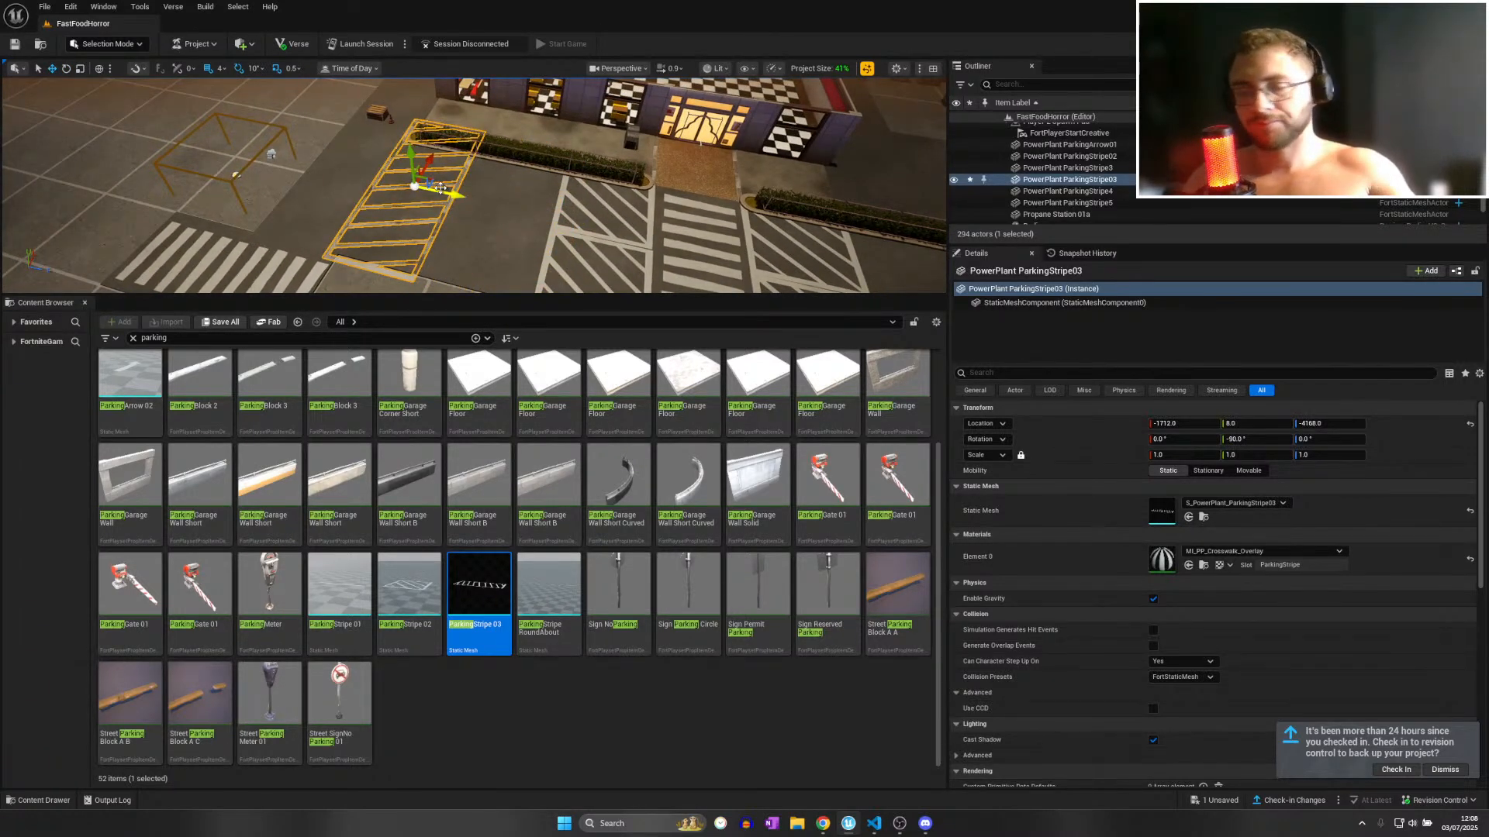
{"action": "key", "text": "Delete"}
Place a Parking Stripe 01 in front of the hedge, rotated -90° and stretched lengthwise, and duplicate it towards the hedge's end.
{"action": "left_click_drag", "start_coordinate": [339, 589], "coordinate": [481, 198]}
{"action": "key", "text": "e"}
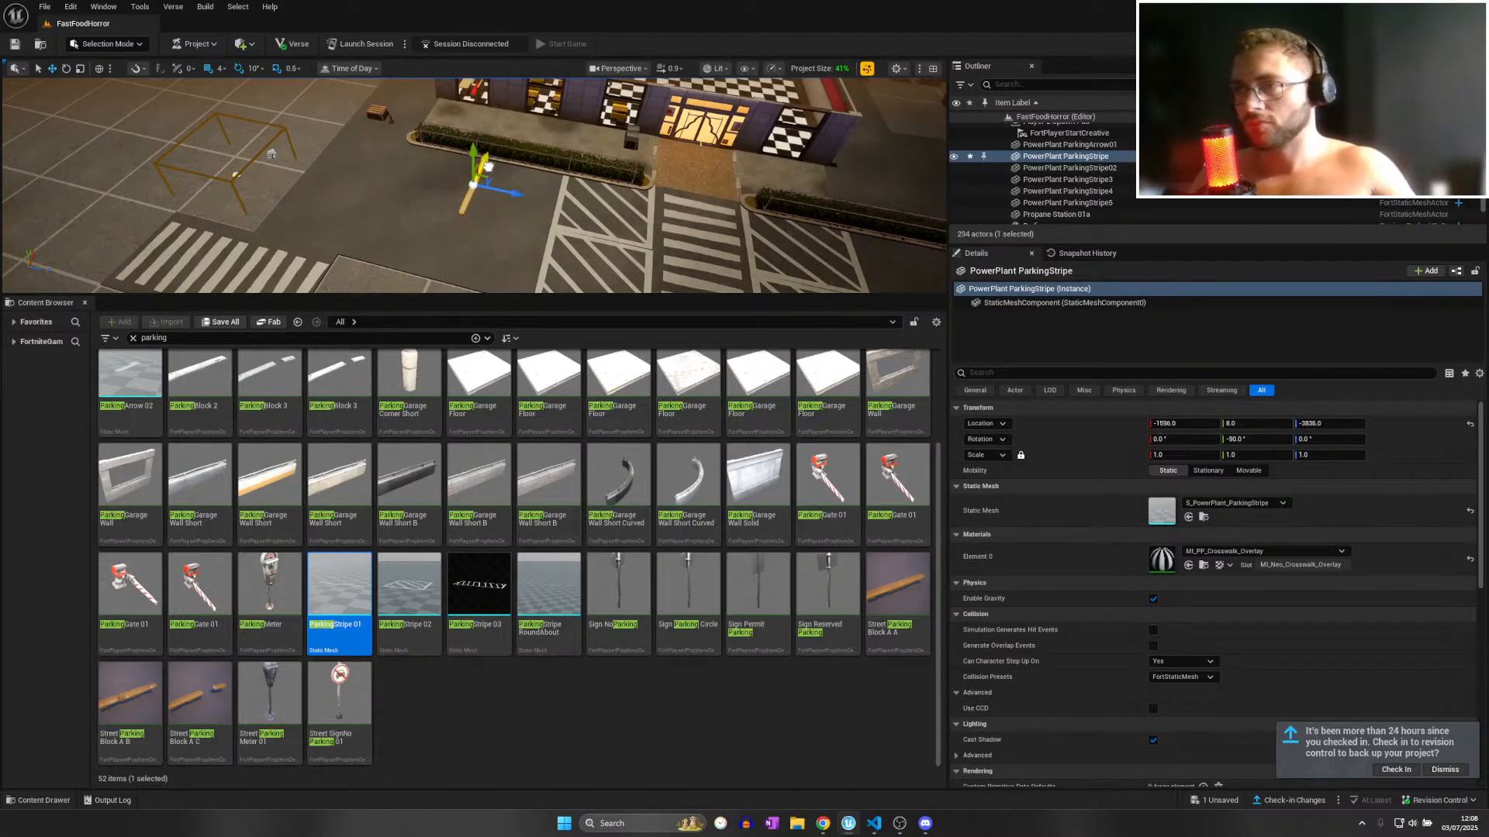
{"action": "right_click_drag", "start_coordinate": [489, 165], "coordinate": [479, 165]}
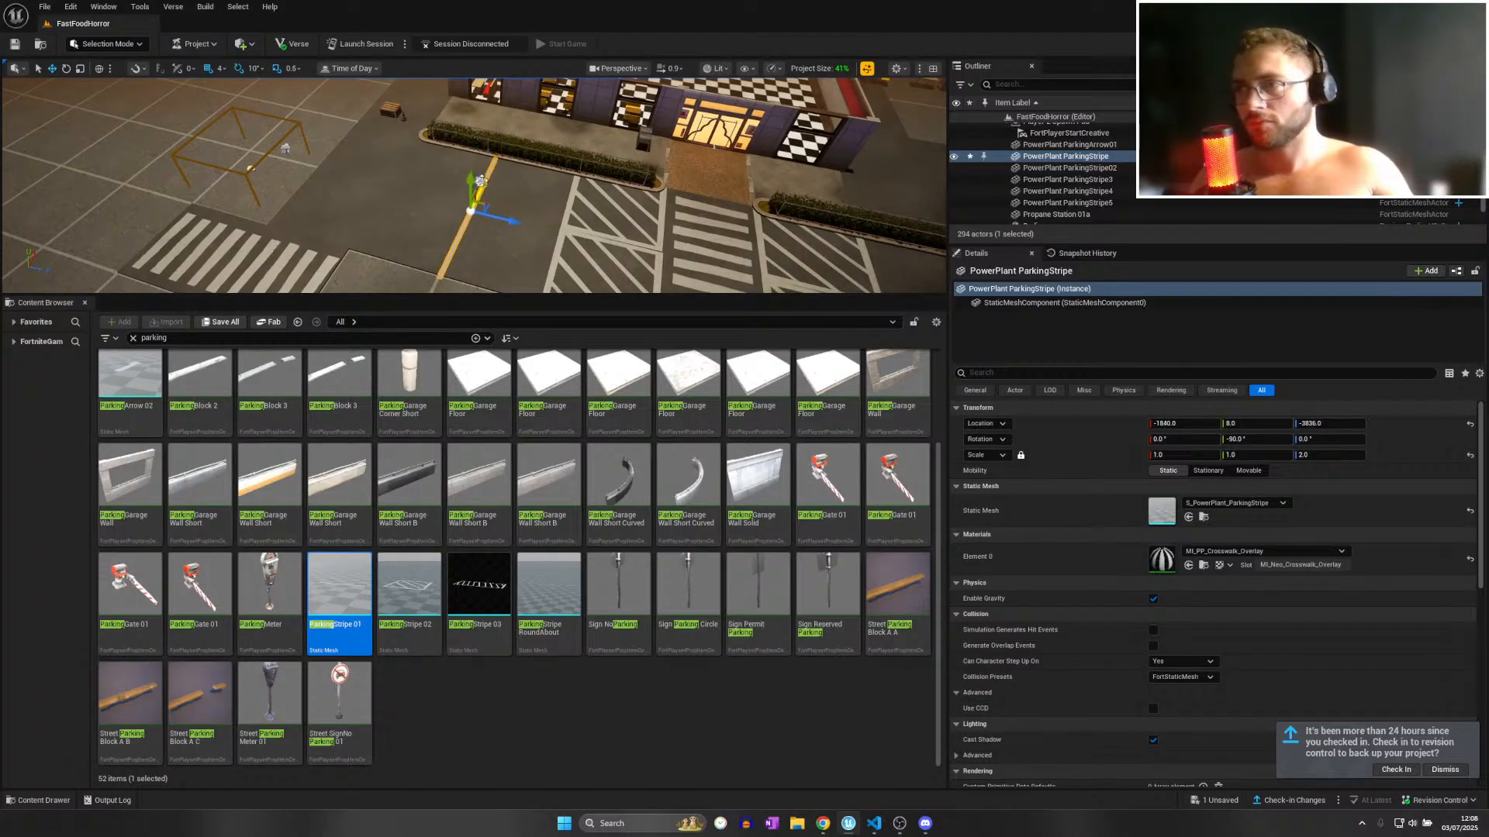
{"action": "left_click_drag", "start_coordinate": [508, 230], "coordinate": [482, 212], "text": "alt"}
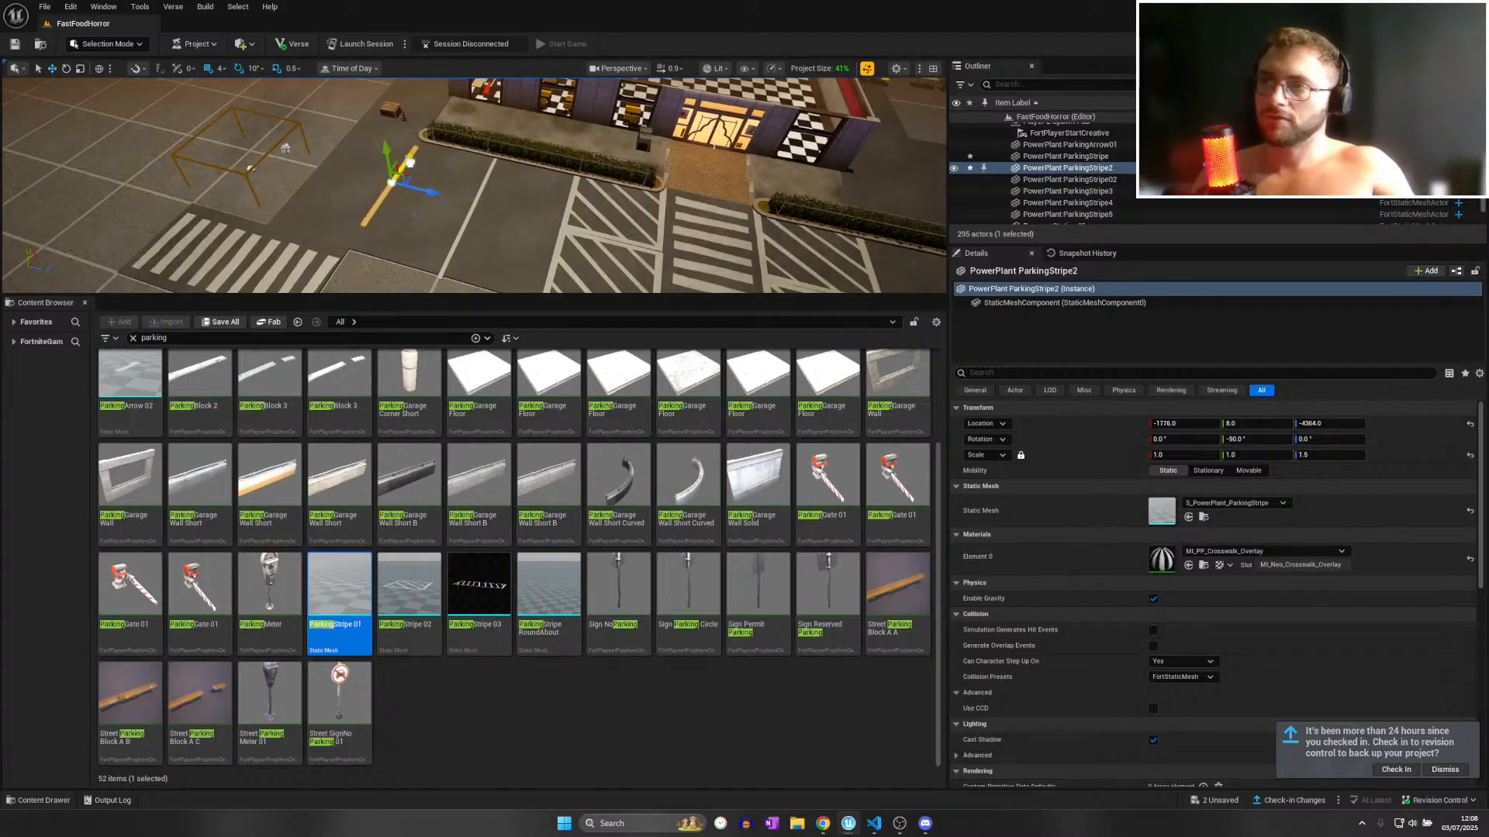
Delete the original stripe and duplicate the remaining one twice along the hedge to mark out parking bays at -1672 on the first axis.
{"action": "left_click", "coordinate": [480, 191]}
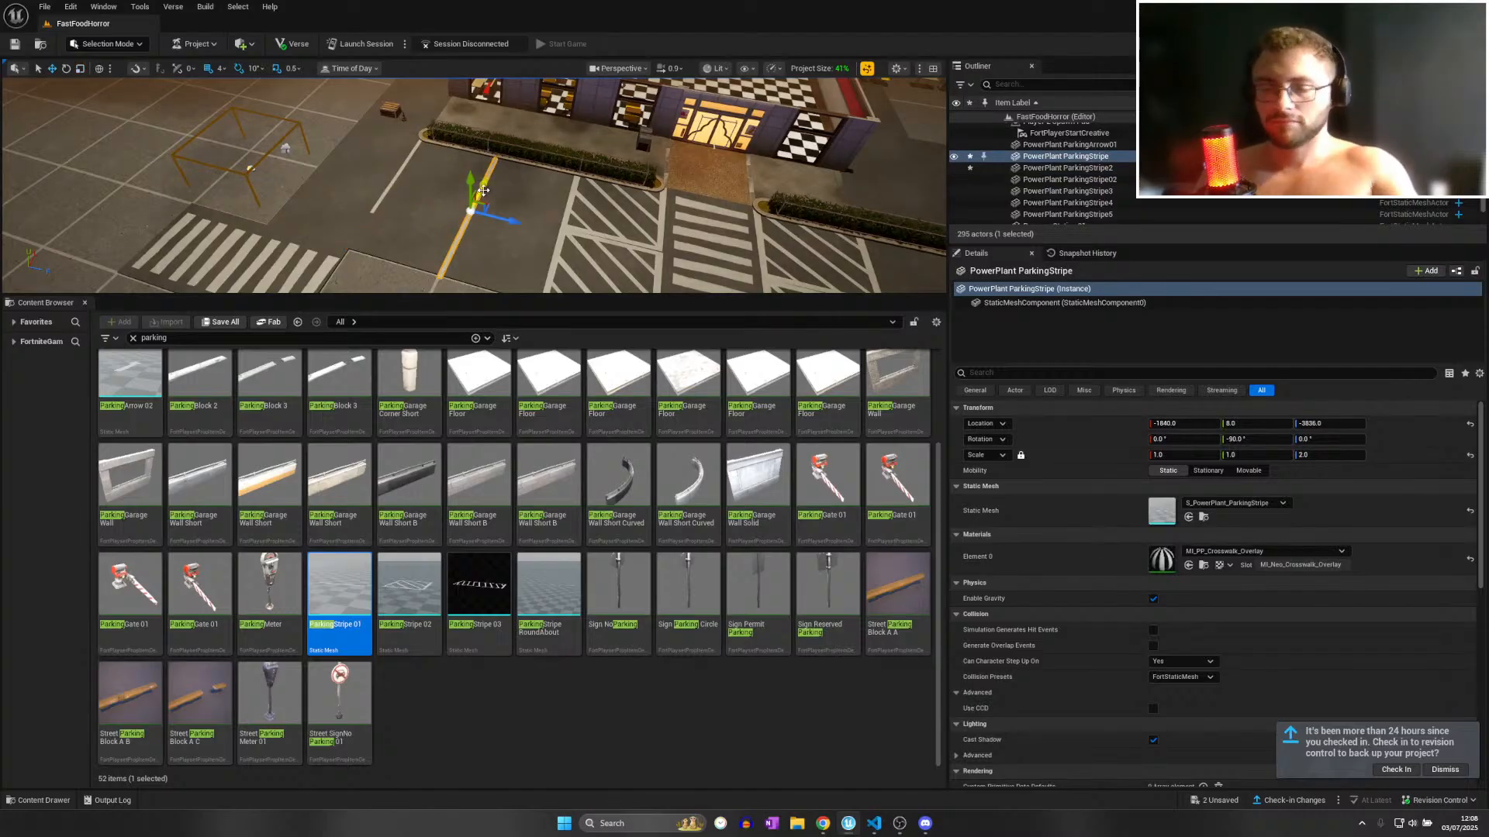
{"action": "key", "text": "Delete"}
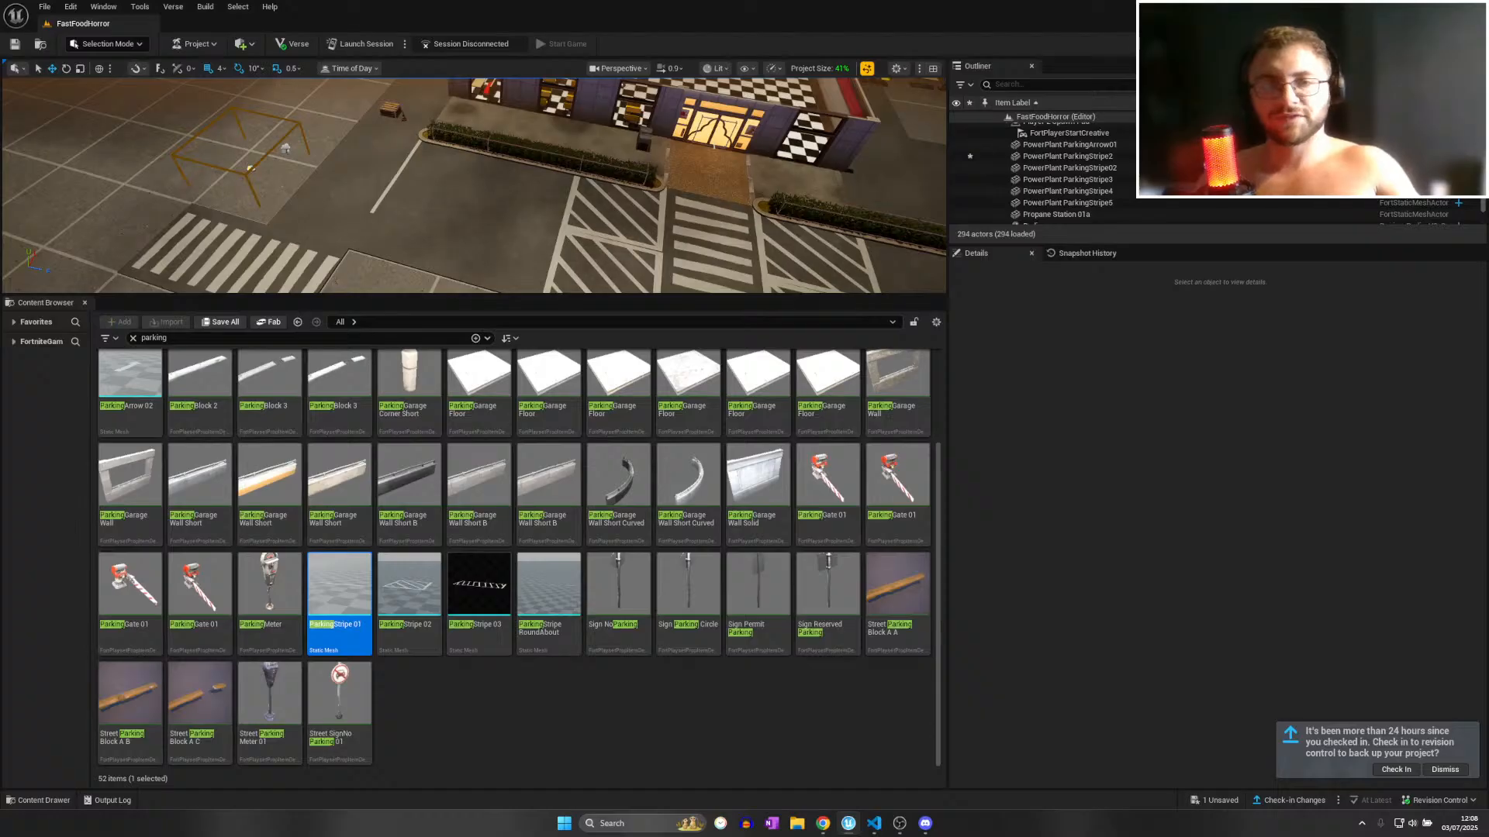
{"action": "left_click", "coordinate": [390, 182]}
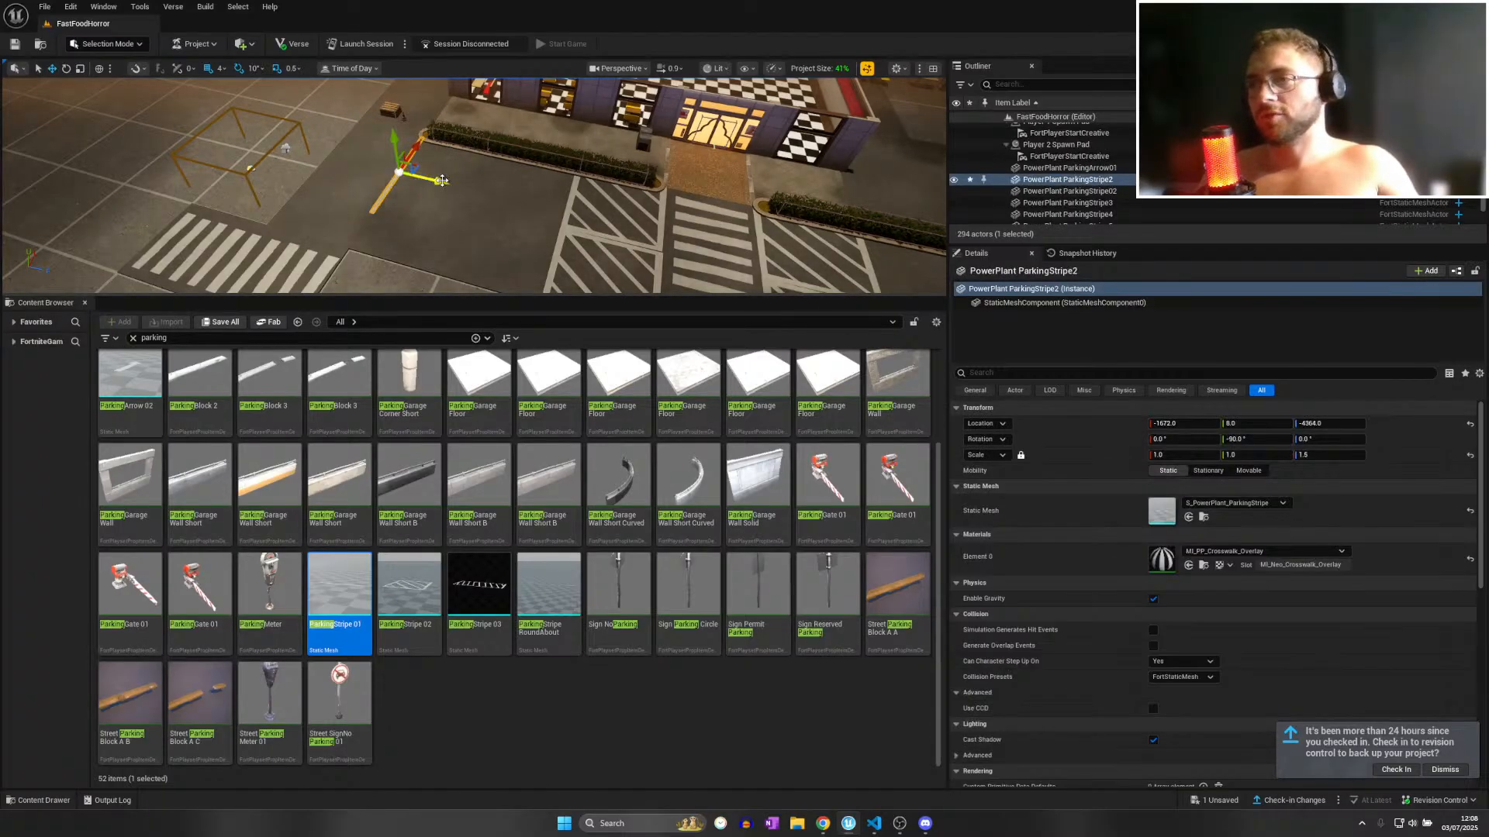
{"action": "left_click_drag", "start_coordinate": [442, 181], "coordinate": [562, 210], "text": "alt"}
{"action": "right_click_drag", "start_coordinate": [562, 210], "coordinate": [617, 209]}
{"action": "scroll", "coordinate": [617, 224], "scroll_direction": "up", "scroll_amount": 1}
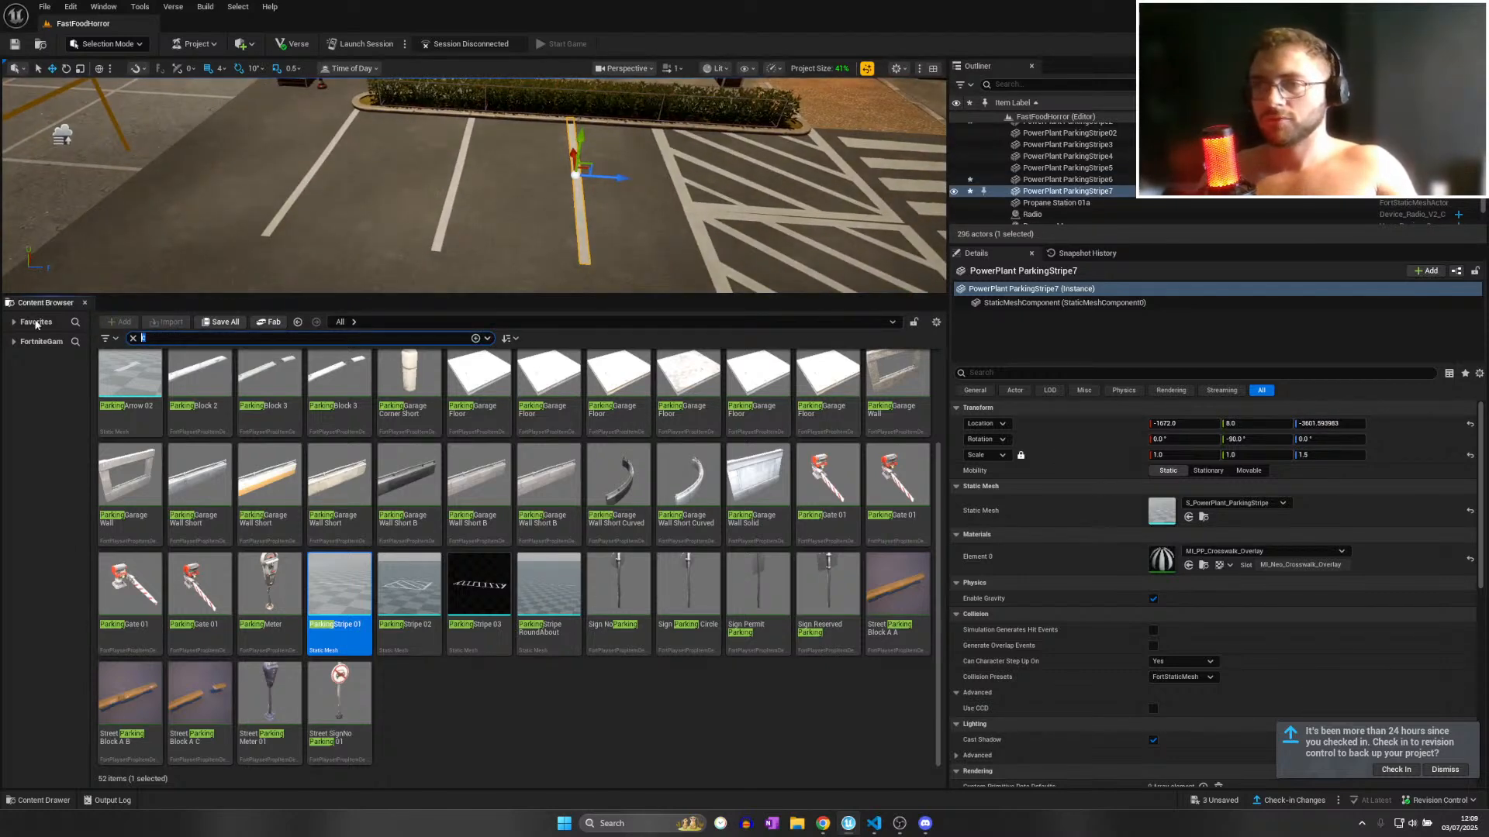
Search the content library for "car" and look through the vehicle props for one that suits the parking bays.
{"action": "type", "text": "car"}
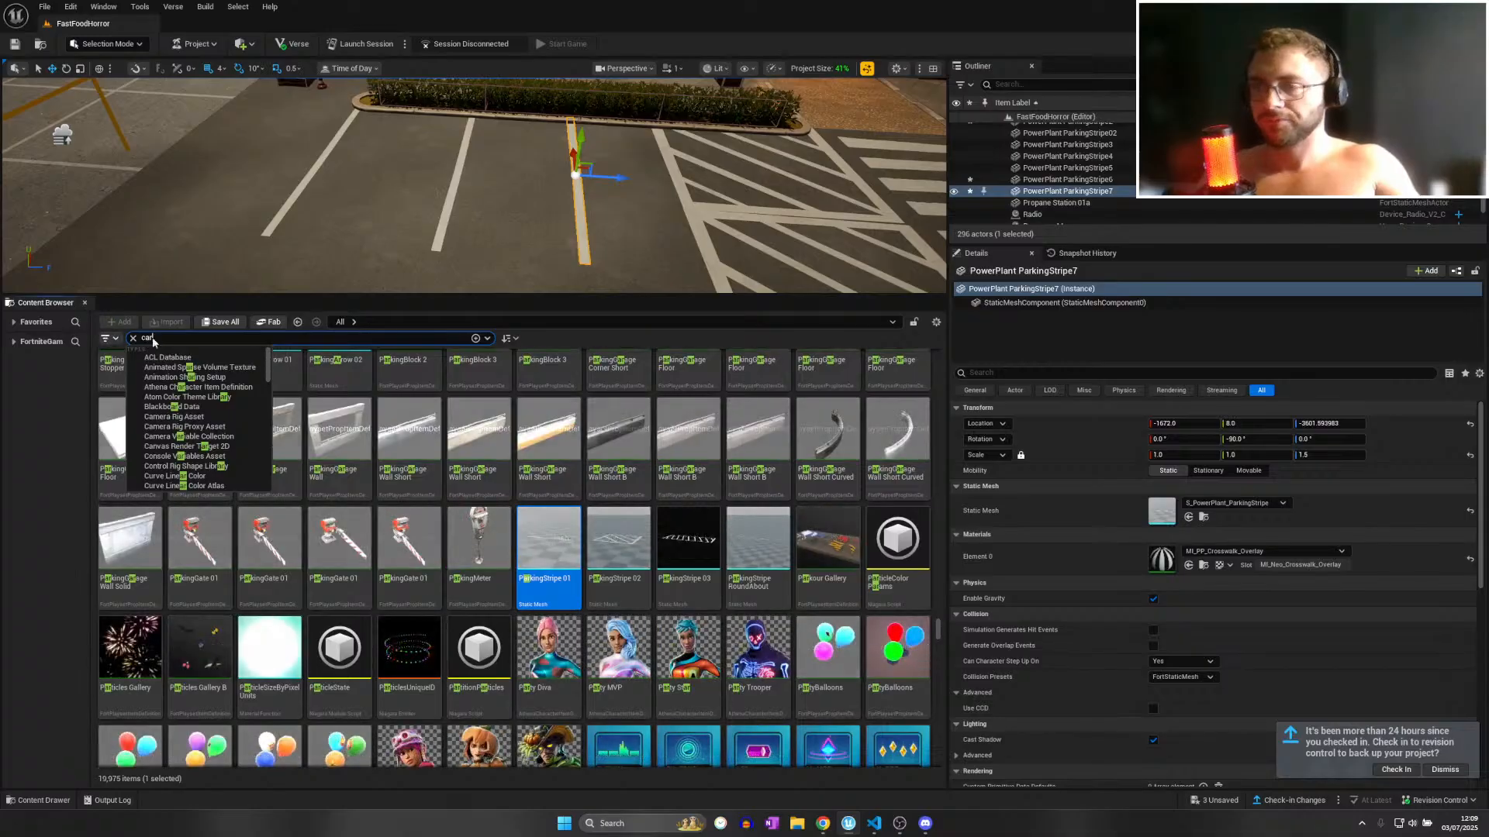
{"action": "mouse_move", "coordinate": [723, 518]}
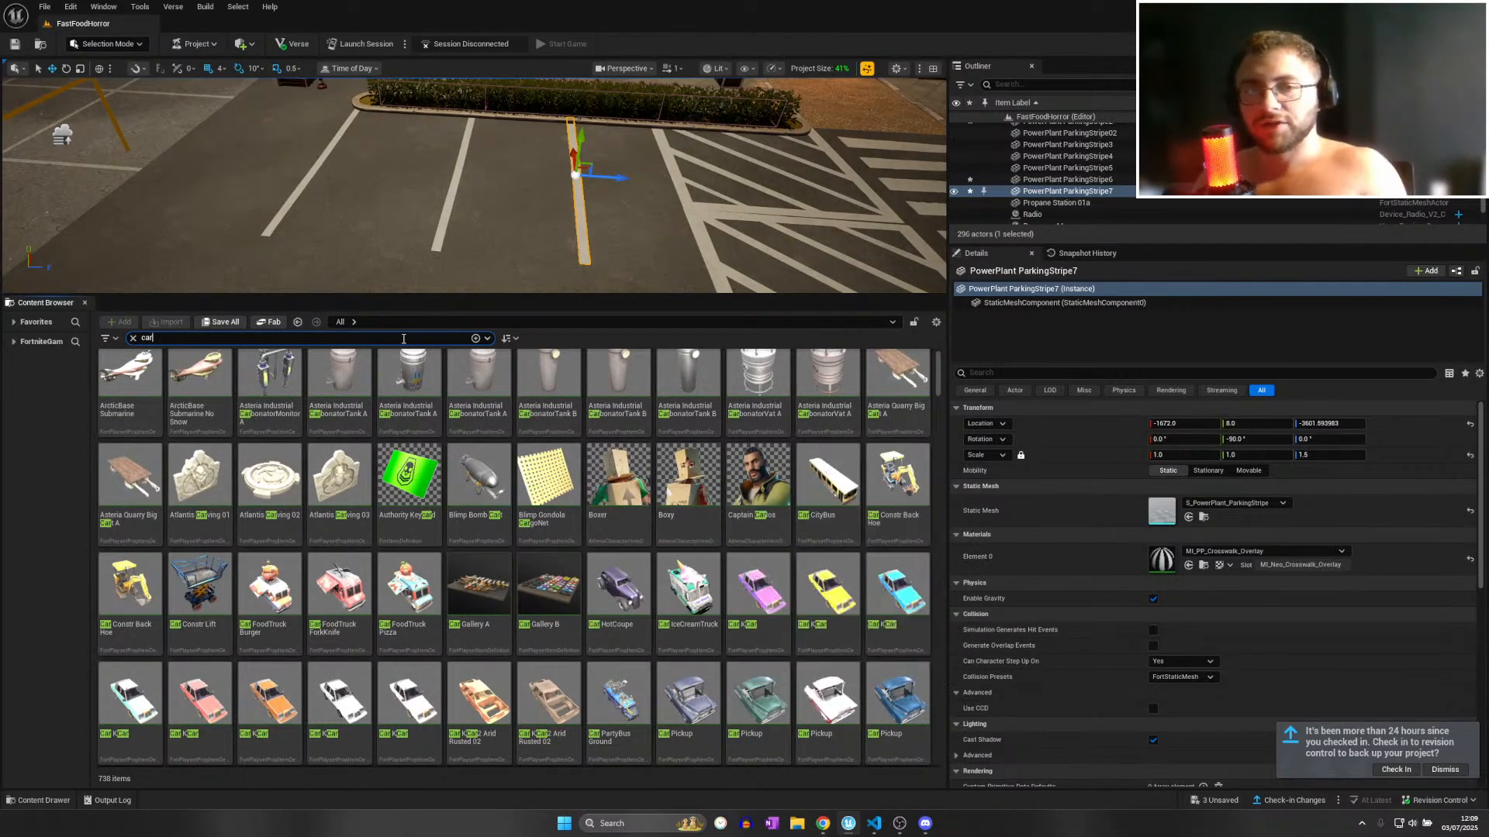
{"action": "scroll", "coordinate": [647, 474], "scroll_direction": "up", "scroll_amount": 1}
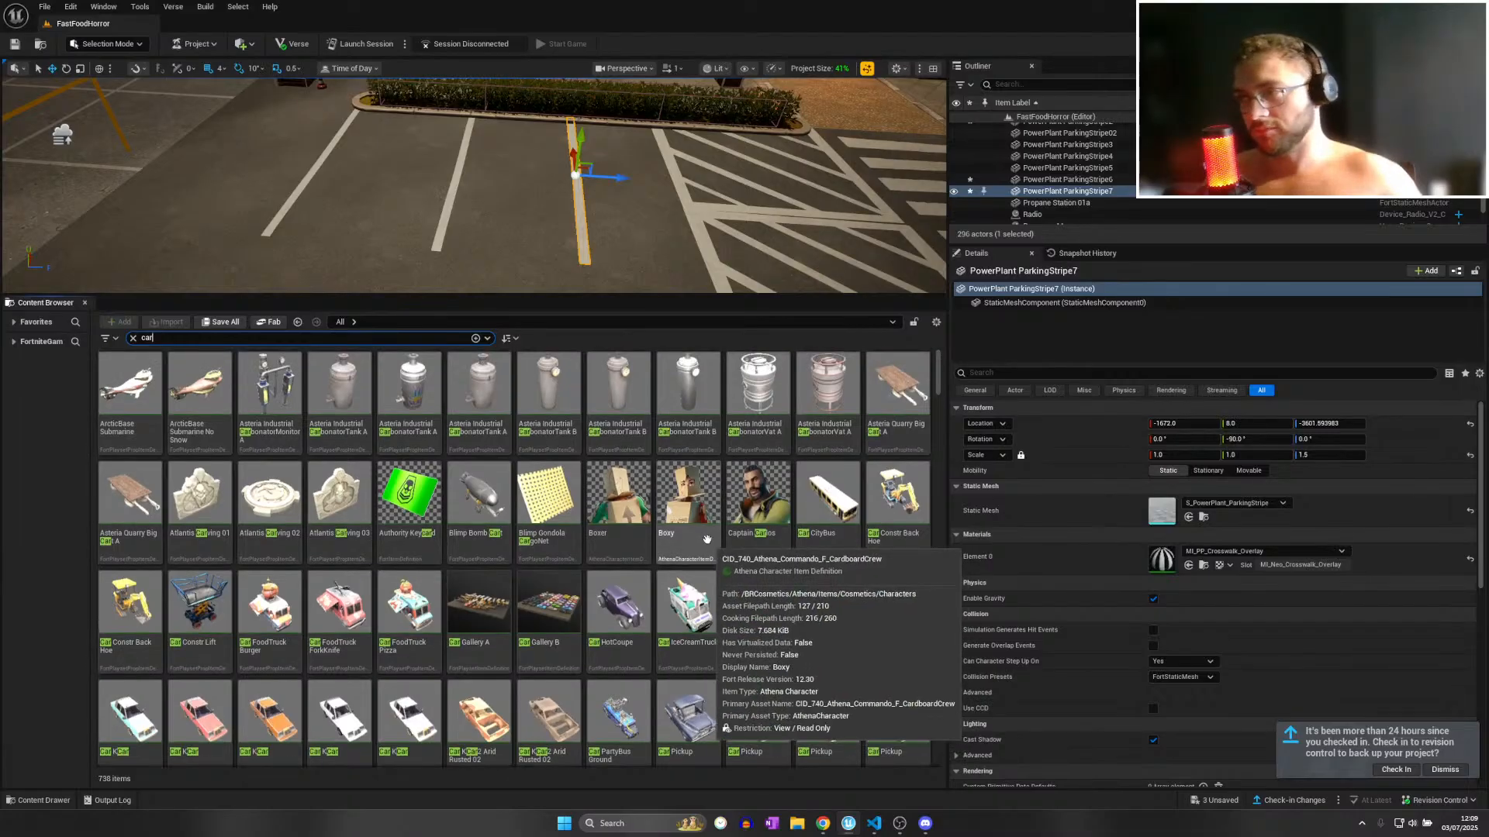
{"action": "scroll", "coordinate": [523, 460], "scroll_direction": "down", "scroll_amount": 3}
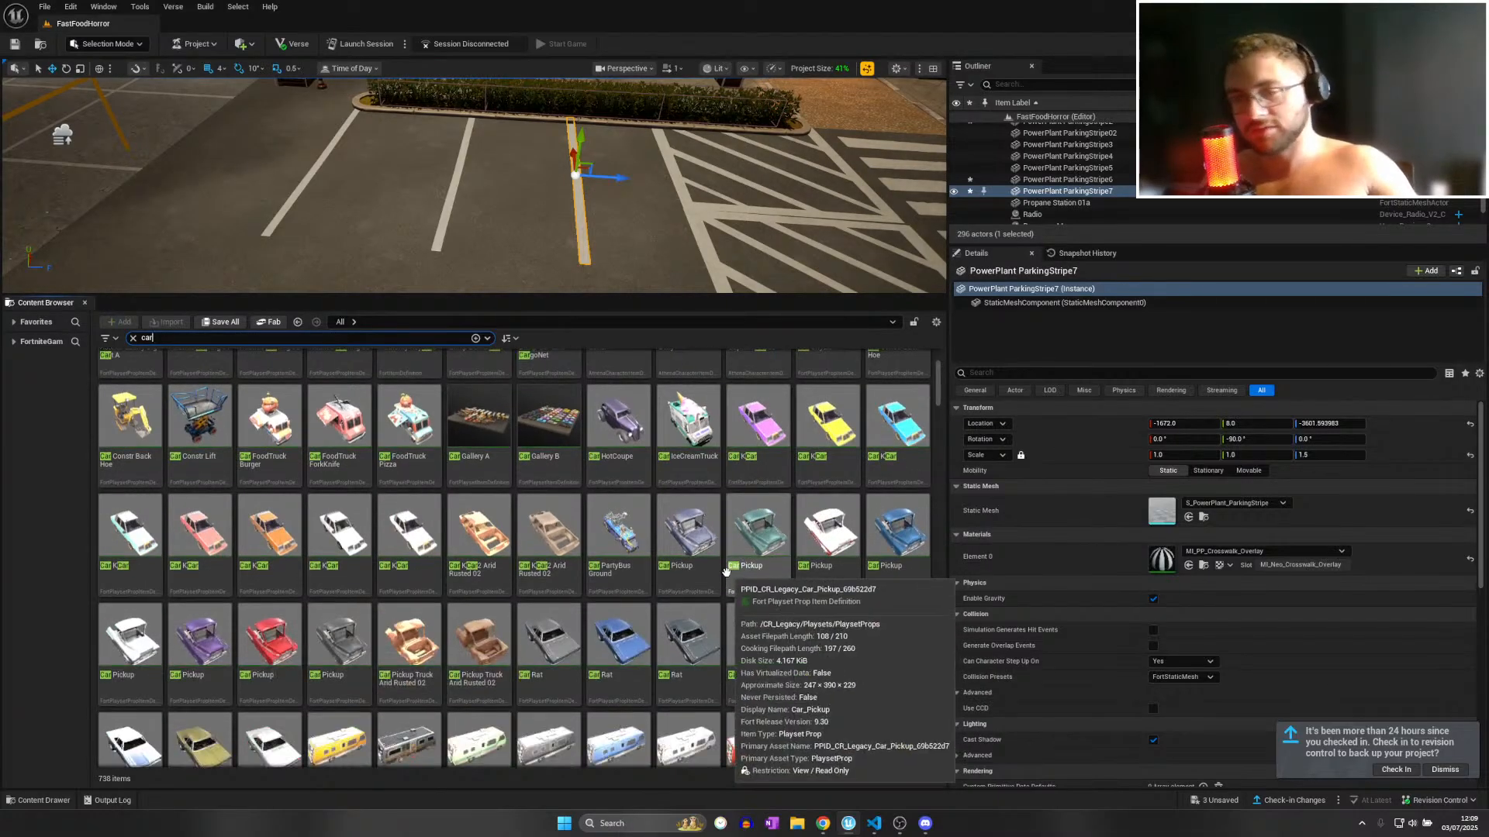
{"action": "mouse_move", "coordinate": [544, 510]}
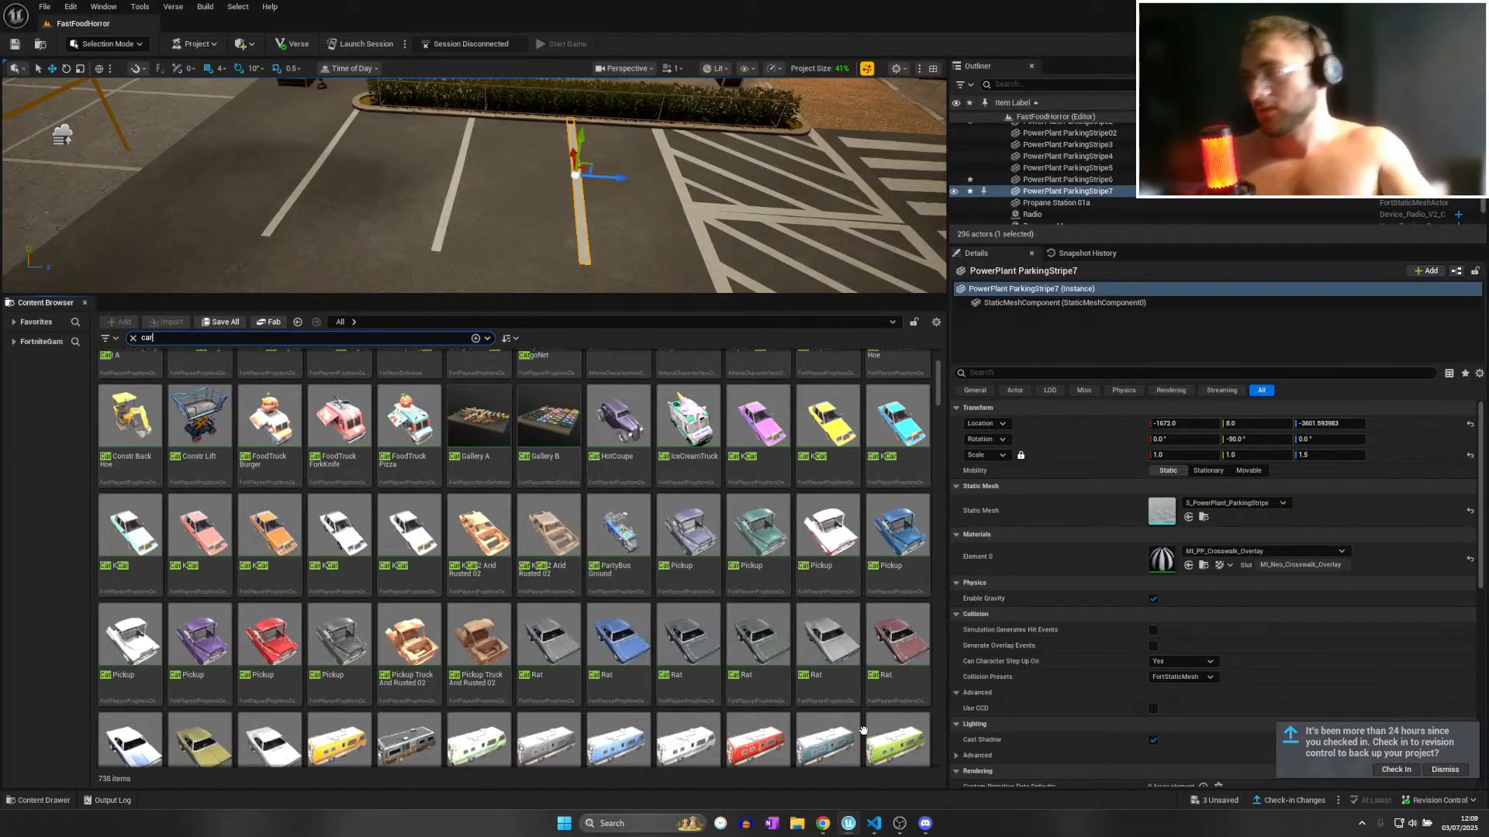
{"action": "scroll", "coordinate": [776, 551], "scroll_direction": "down", "scroll_amount": 3}
{"action": "mouse_move", "coordinate": [777, 552]}
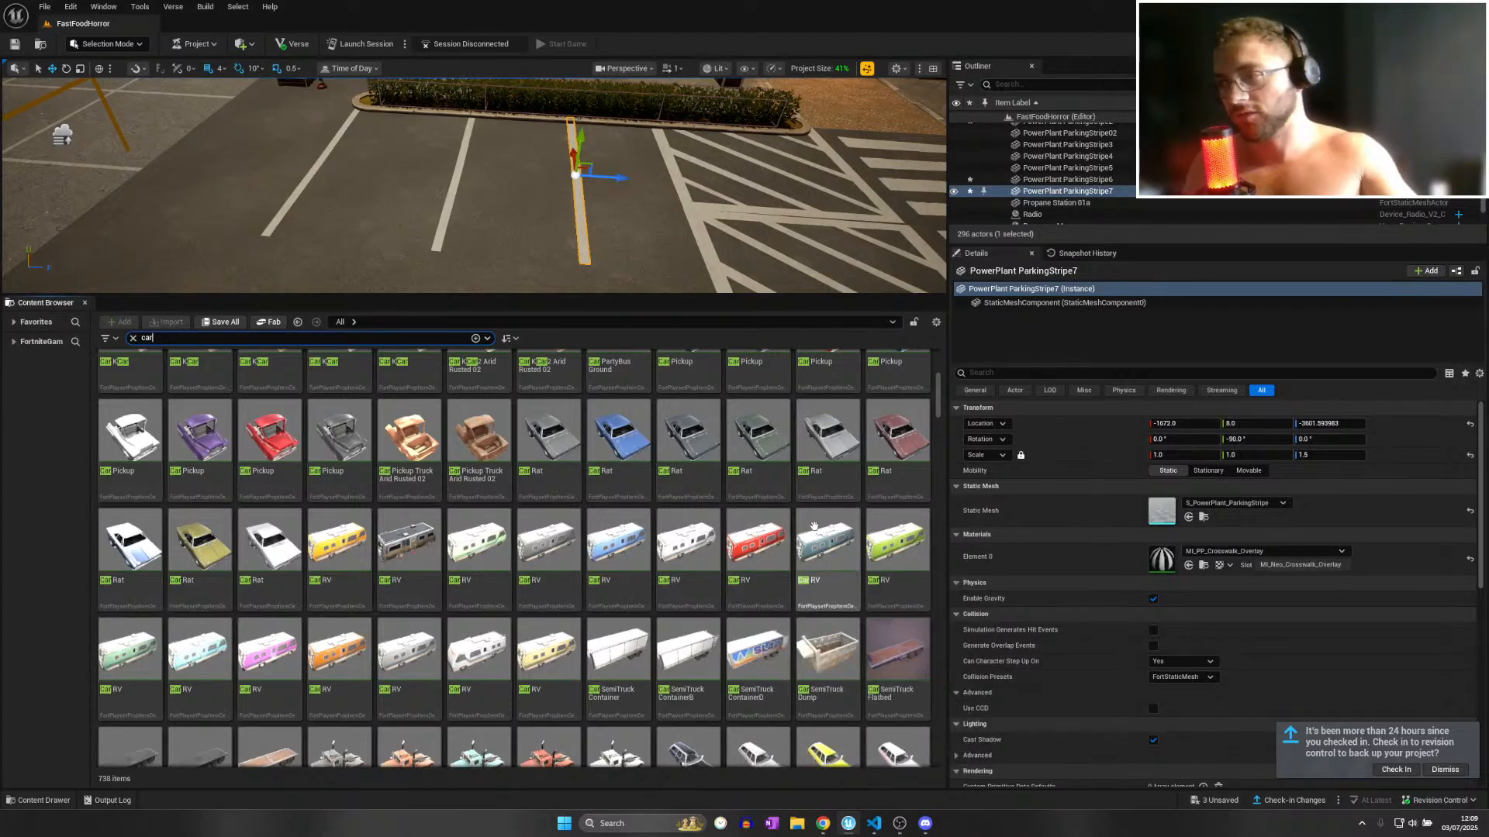
{"action": "scroll", "coordinate": [819, 561], "scroll_direction": "down", "scroll_amount": 2}
{"action": "scroll", "coordinate": [819, 562], "scroll_direction": "down", "scroll_amount": 6}
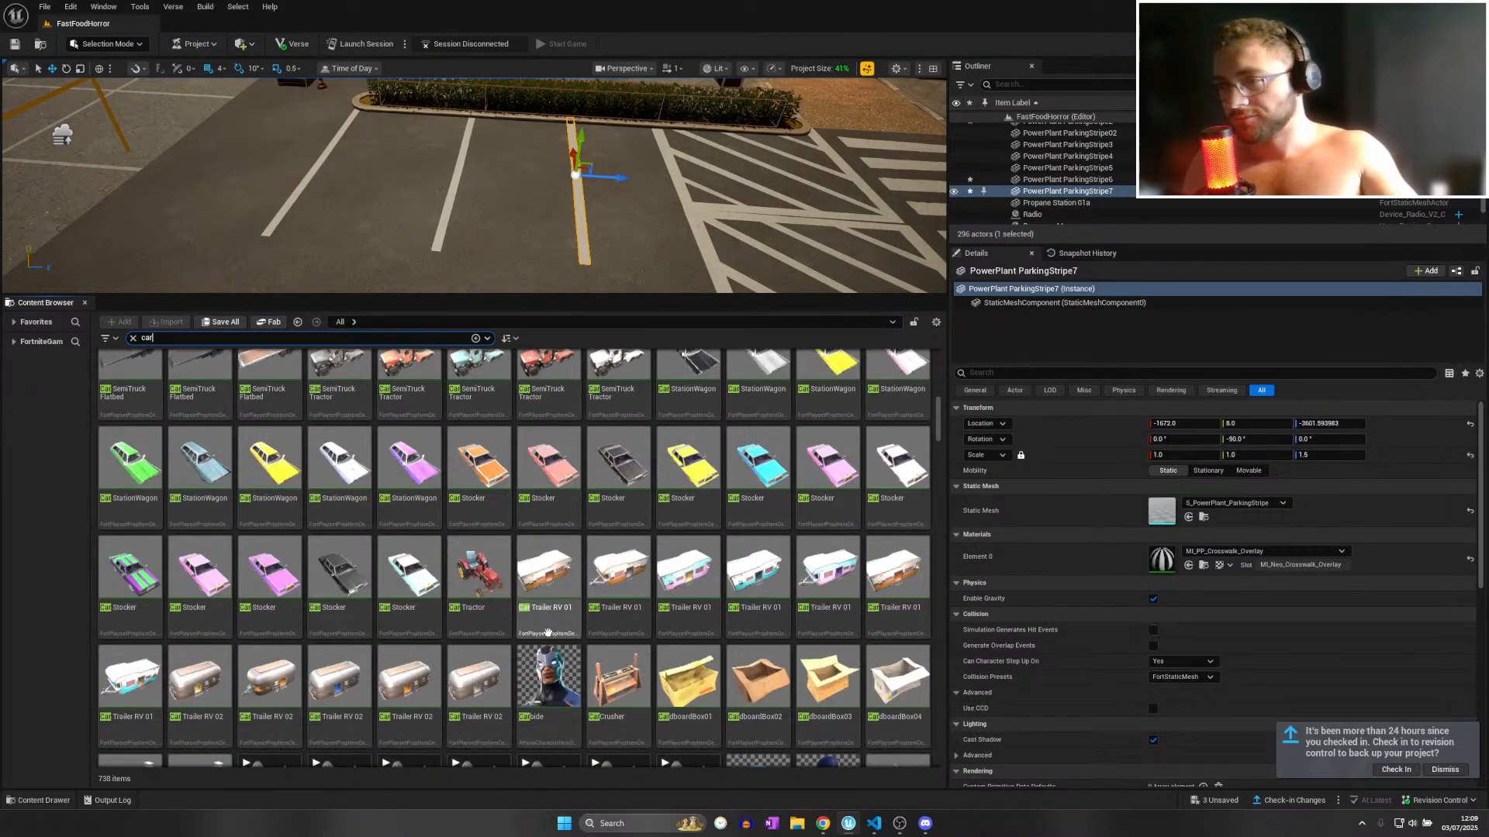
Narrow the asset search to "car neo" and look through the NeoTilted vehicles.
{"action": "left_click", "coordinate": [161, 339]}
{"action": "type", "text": "neo"}
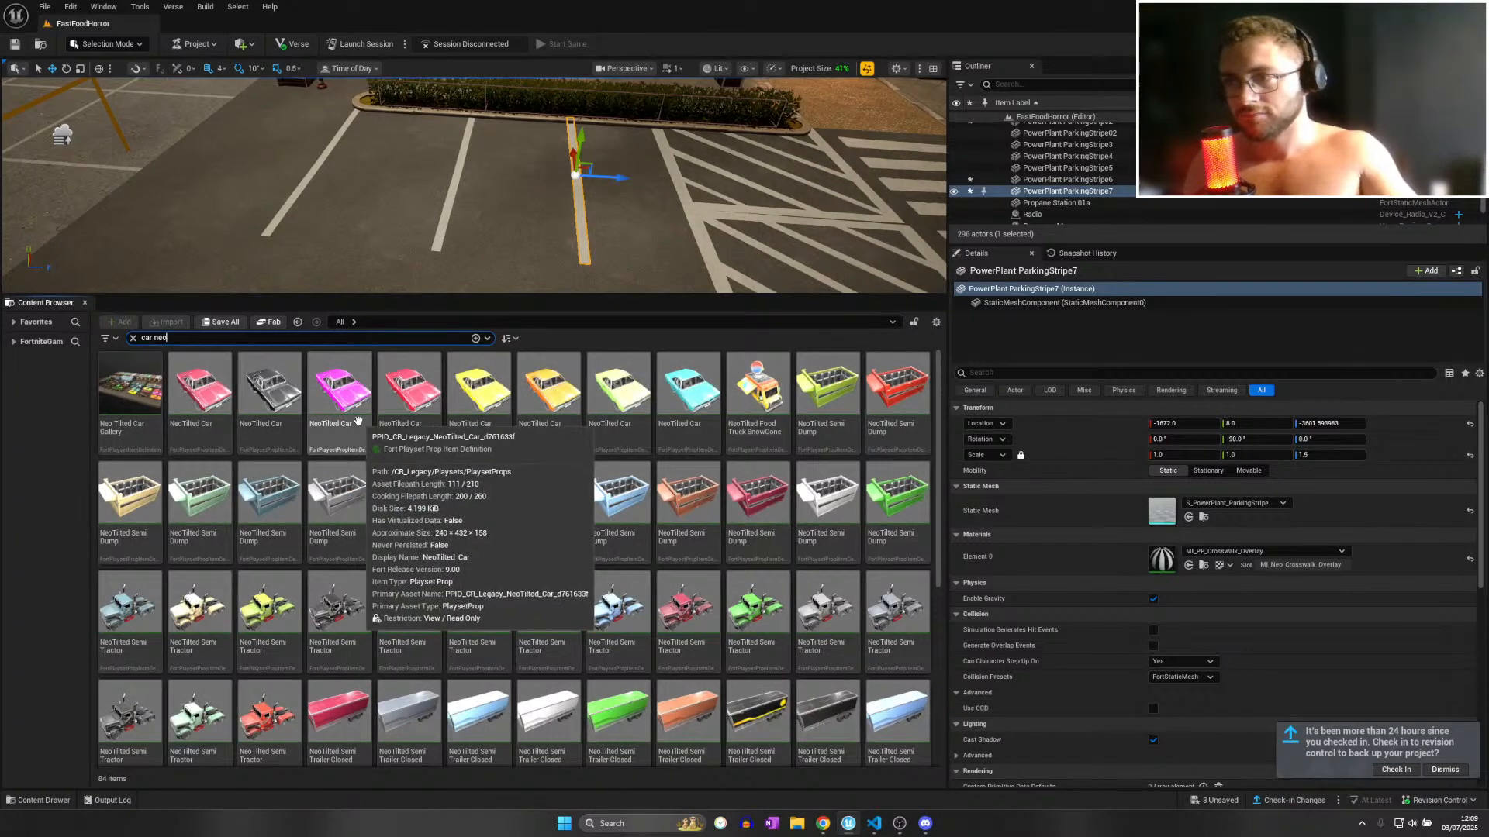
{"action": "scroll", "coordinate": [732, 508], "scroll_direction": "down", "scroll_amount": 2}
{"action": "scroll", "coordinate": [732, 507], "scroll_direction": "down", "scroll_amount": 4}
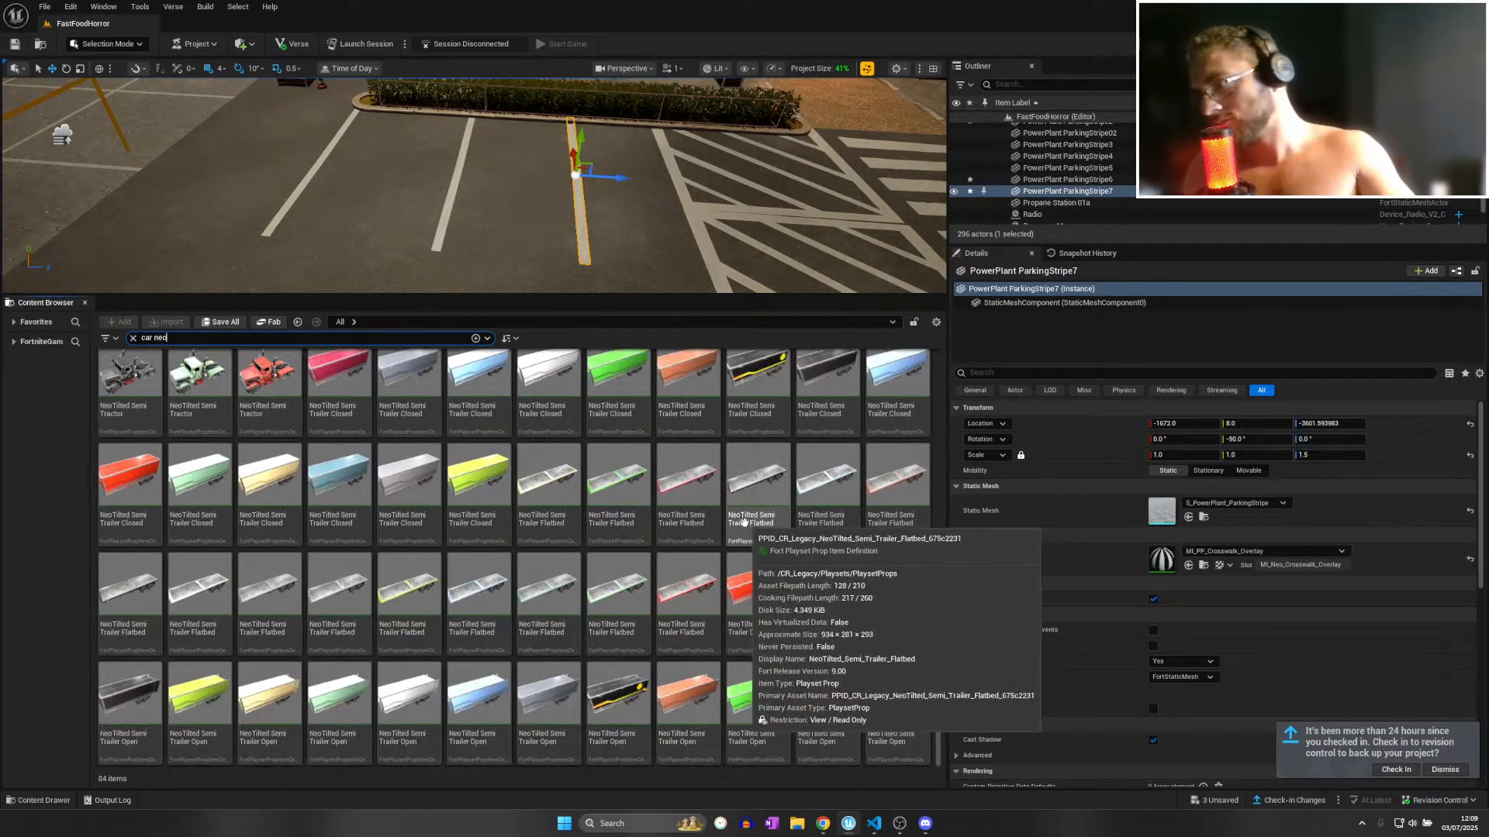
{"action": "scroll", "coordinate": [458, 522], "scroll_direction": "up", "scroll_amount": 6}
Try a pink NeoTilted Car in the parking bay in front of the hedge, and delete it.
{"action": "left_click_drag", "start_coordinate": [338, 384], "coordinate": [519, 205]}
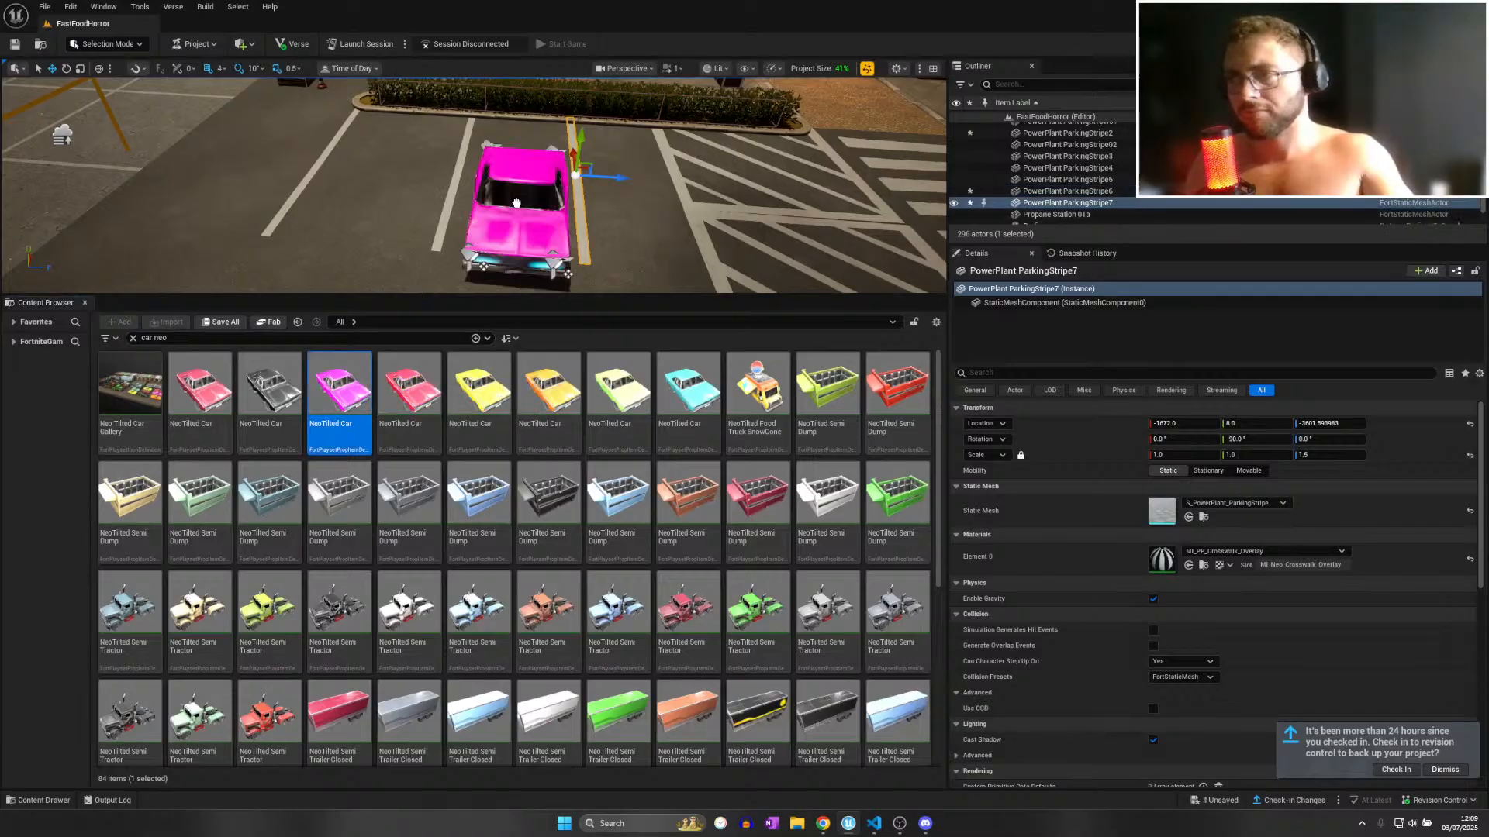
{"action": "key", "text": "f"}
{"action": "key", "text": "w"}
{"action": "right_click_drag", "start_coordinate": [519, 205], "coordinate": [620, 178]}
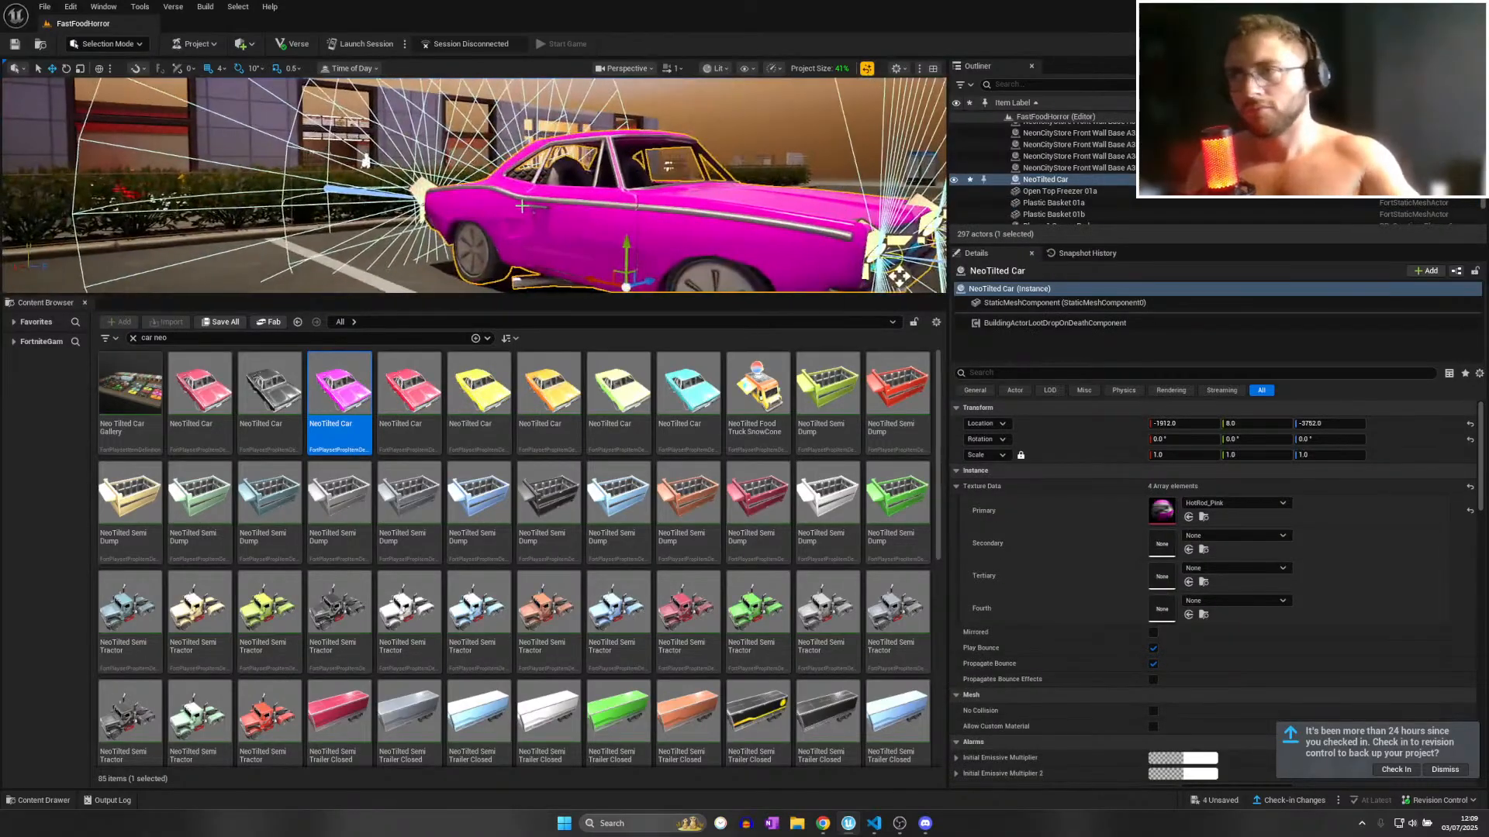
{"action": "key", "text": "Delete"}
Place an orange NeoTilted Car in the parking bay by the front hedge, turned 180° and shifted sideways between the stripes.
{"action": "left_click_drag", "start_coordinate": [549, 384], "coordinate": [625, 206]}
{"action": "key", "text": "f"}
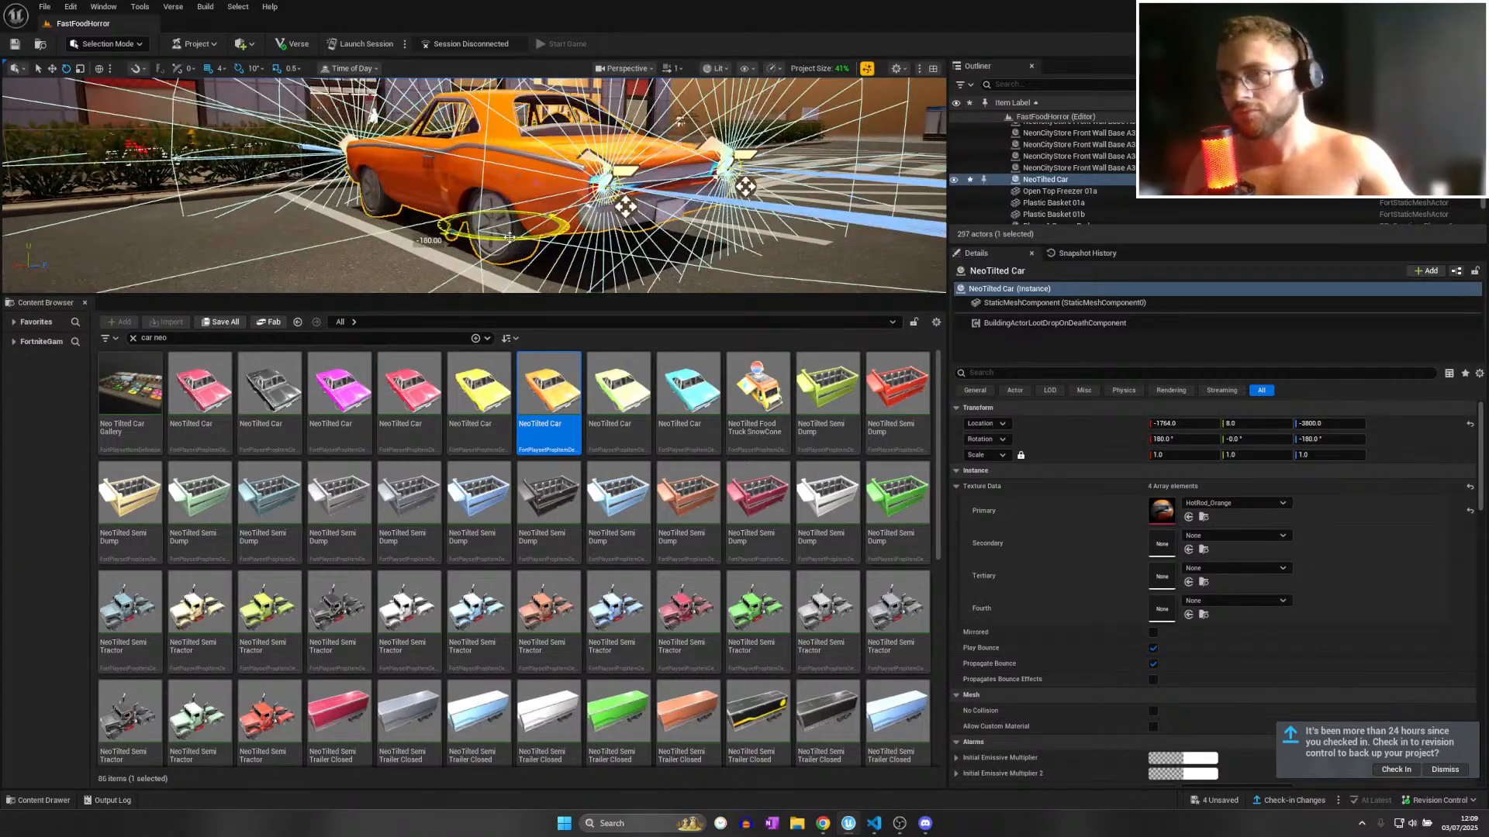
{"action": "key", "text": "w"}
{"action": "mouse_move", "coordinate": [509, 237]}
{"action": "right_mouse_down"}
{"action": "mouse_move", "coordinate": [449, 245]}
{"action": "mouse_move", "coordinate": [508, 237]}
{"action": "right_mouse_up"}
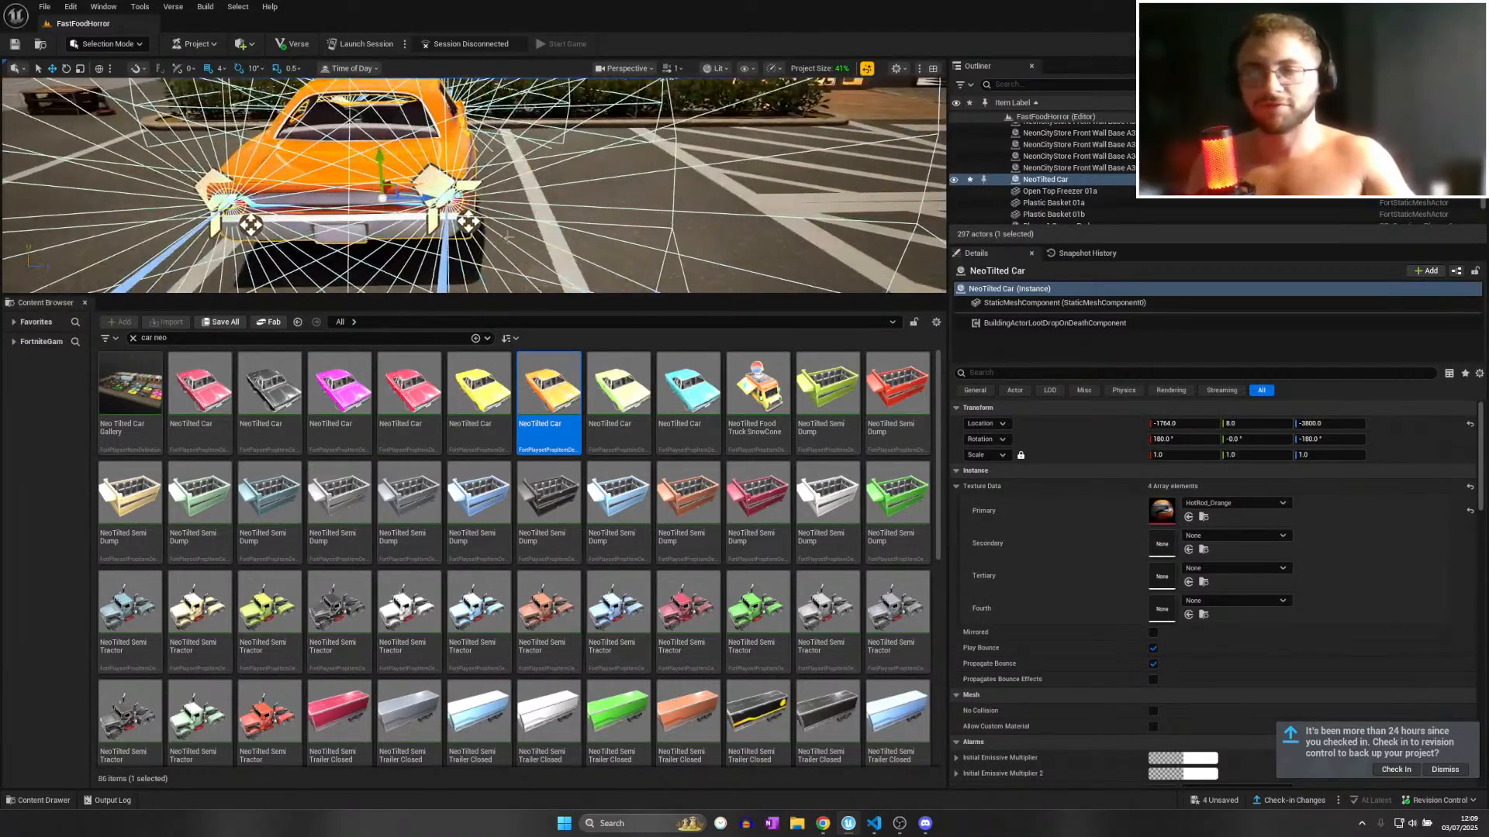
{"action": "left_click_drag", "start_coordinate": [425, 198], "coordinate": [454, 199]}
{"action": "key", "text": "s"}
{"action": "mouse_move", "coordinate": [457, 203]}
{"action": "right_mouse_down"}
{"action": "mouse_move", "coordinate": [426, 205]}
{"action": "mouse_move", "coordinate": [457, 200]}
{"action": "right_mouse_up"}
Delete a trial duplicate of the orange car, and place a black NeoTilted Car turned 180° beyond the crosswalk at -1604 on the third axis.
{"action": "left_click_drag", "start_coordinate": [448, 192], "coordinate": [577, 194], "text": "alt"}
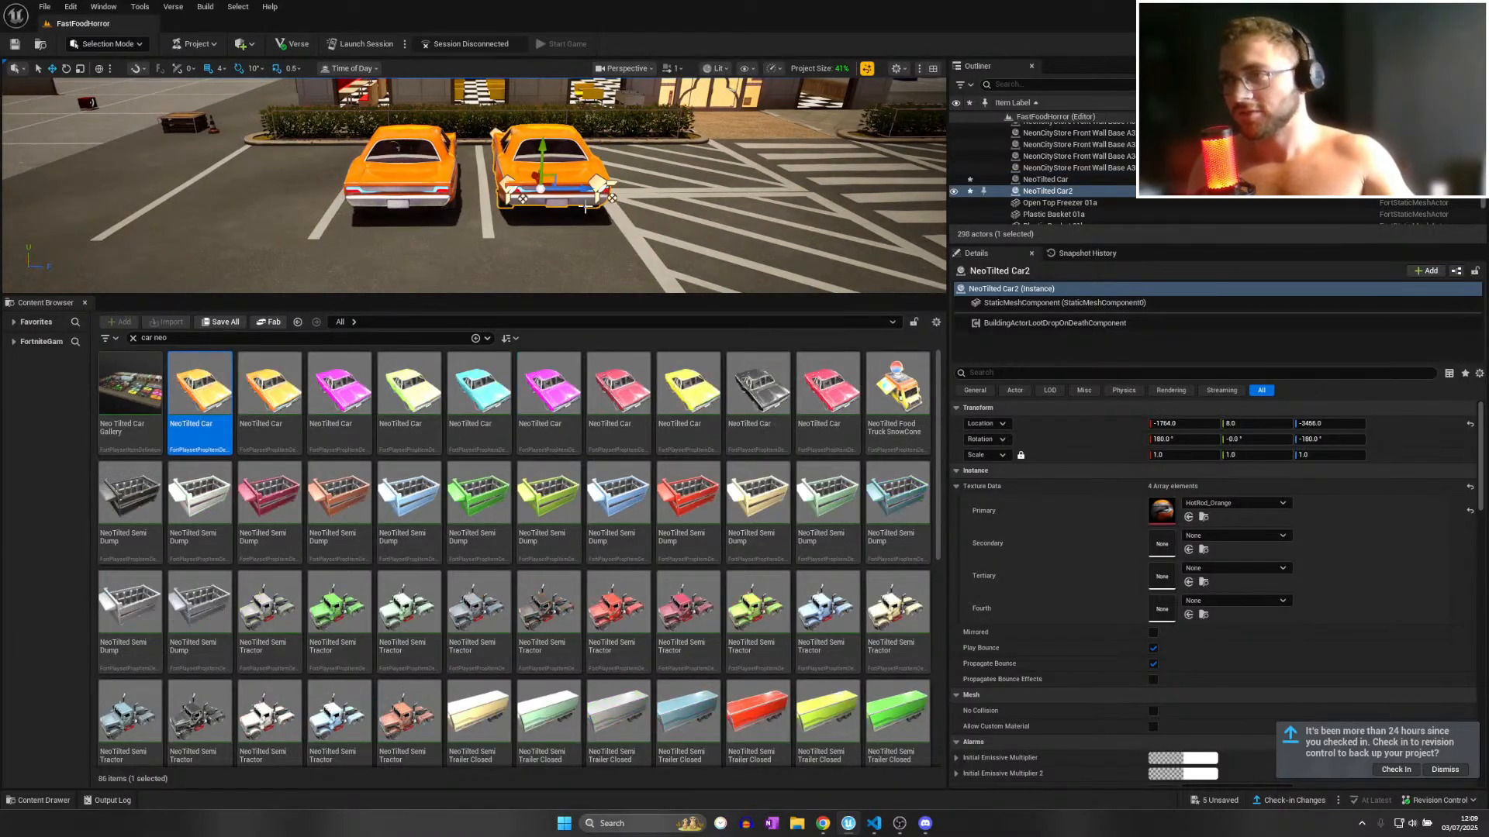
{"action": "key", "text": "Delete"}
{"action": "left_click_drag", "start_coordinate": [756, 384], "coordinate": [719, 174]}
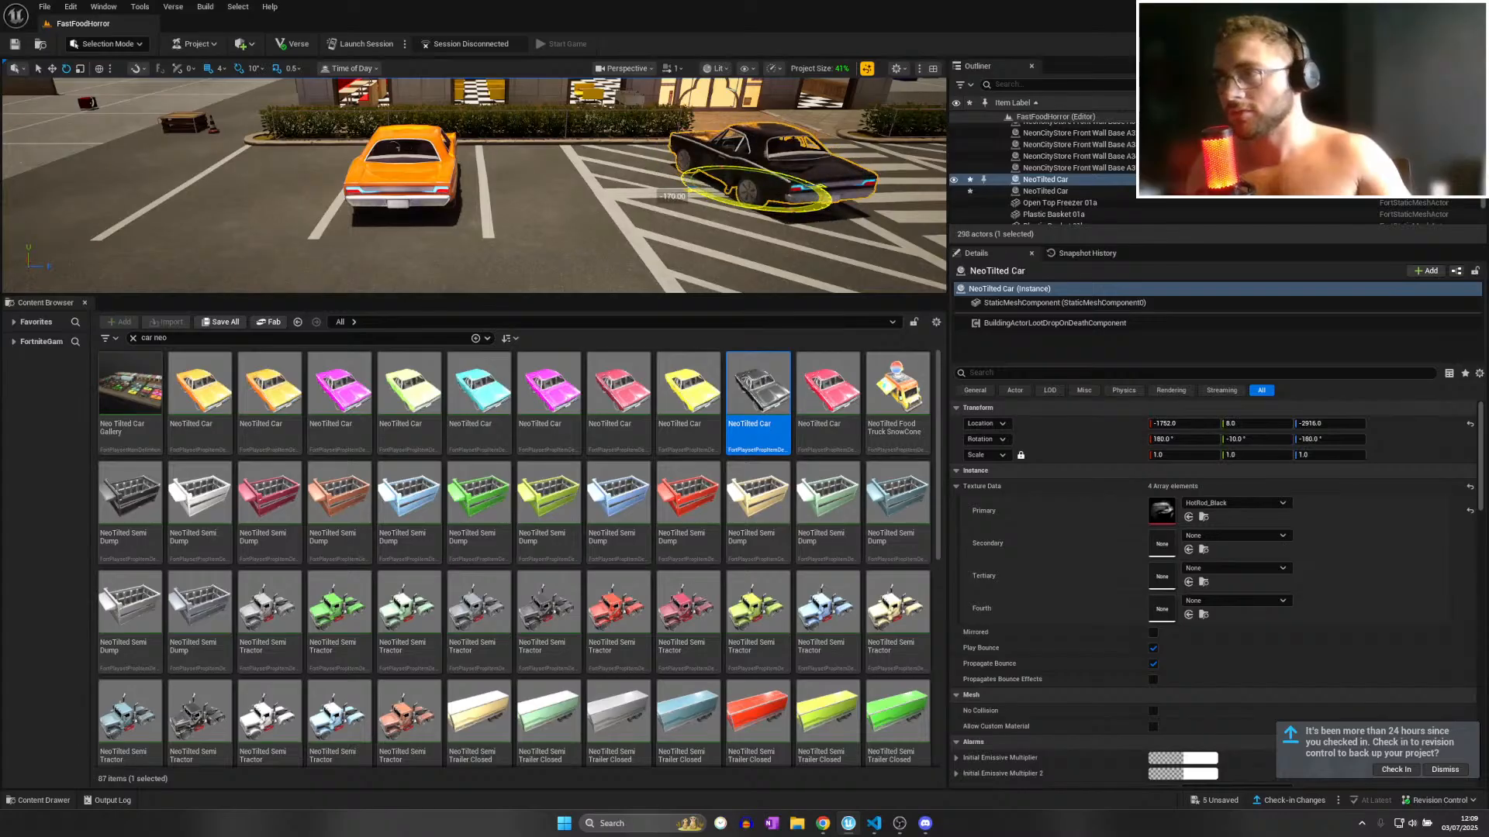
{"action": "key", "text": "d"}
{"action": "right_click_drag", "start_coordinate": [740, 209], "coordinate": [721, 224]}
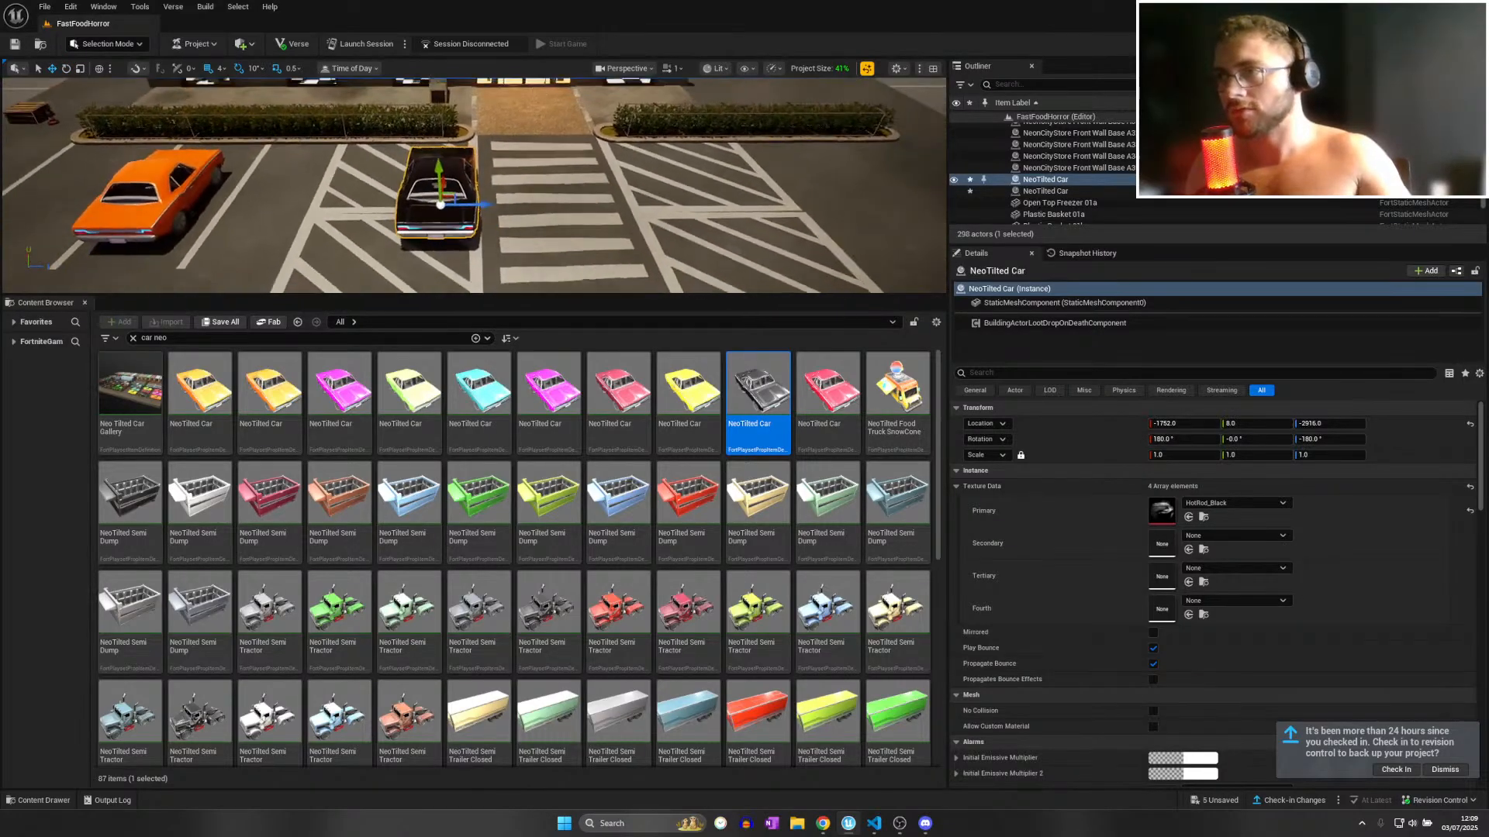
{"action": "key", "text": "w"}
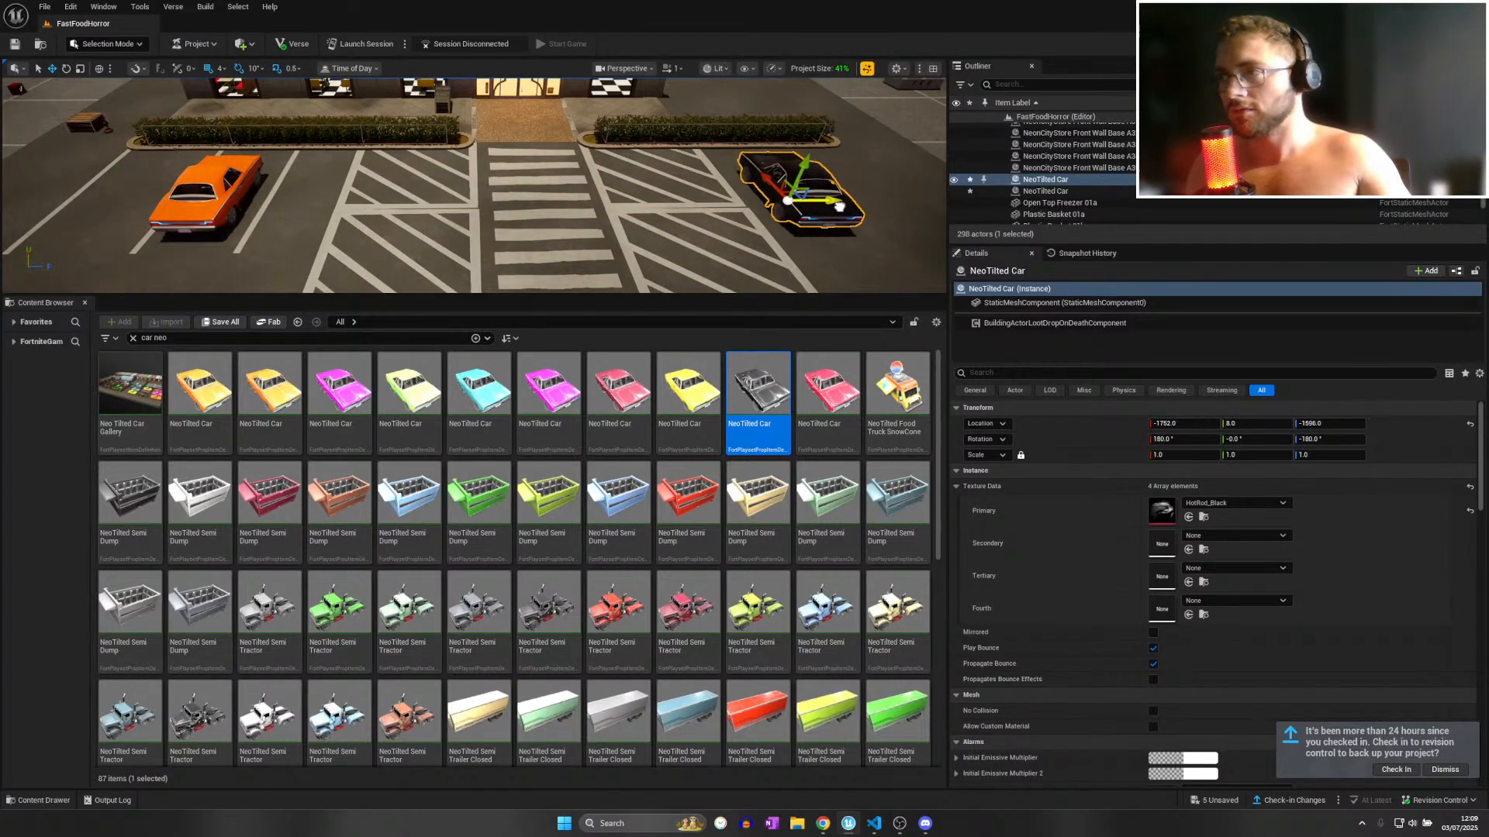
{"action": "key", "text": "w"}
{"action": "right_click_drag", "start_coordinate": [721, 225], "coordinate": [758, 195]}
{"action": "scroll", "coordinate": [679, 200], "scroll_direction": "down", "scroll_amount": 3}
{"action": "key", "text": "s"}
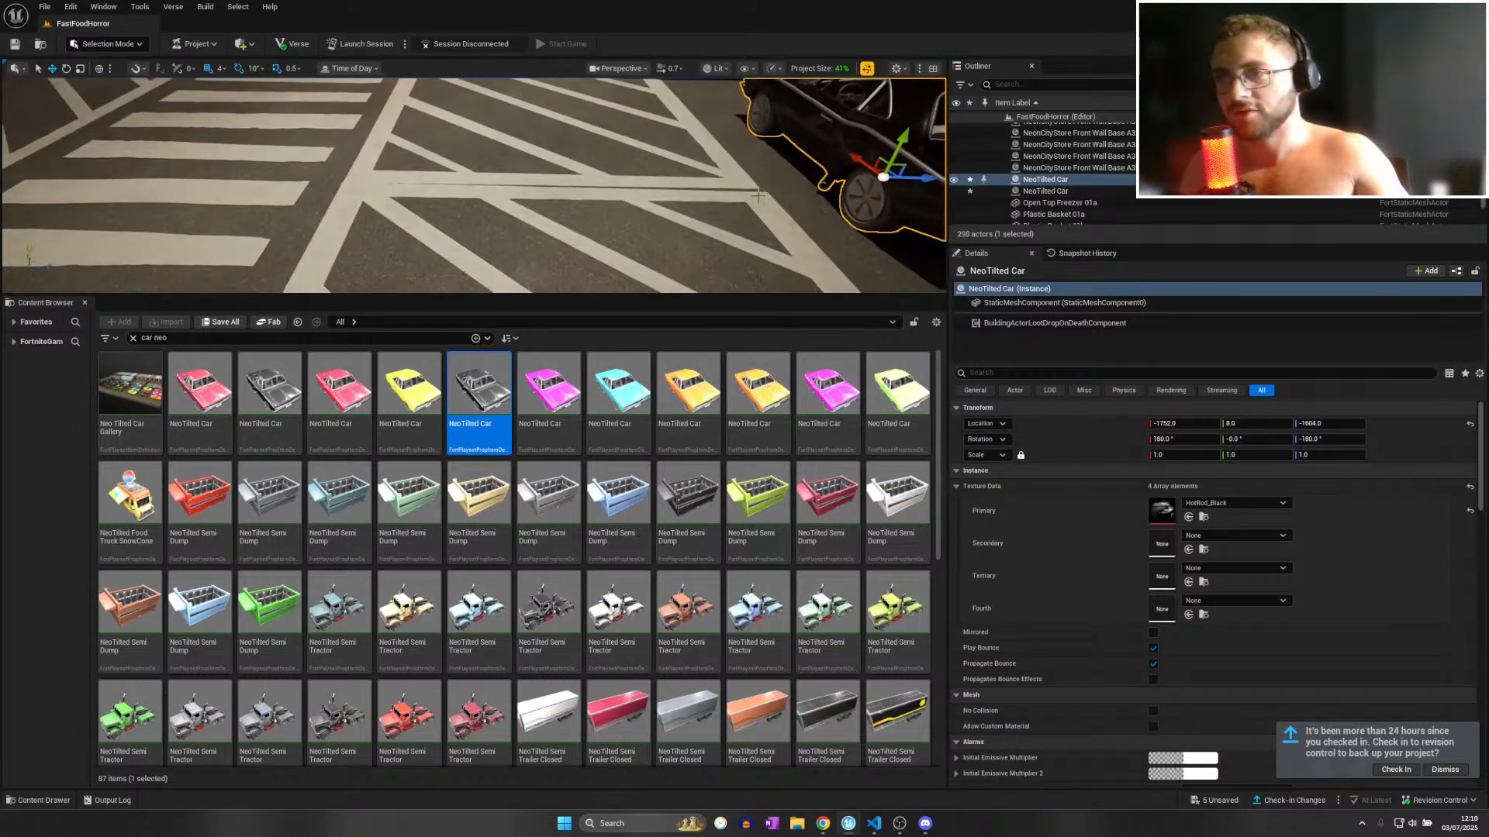
{"action": "key", "text": "s"}
{"action": "right_click_drag", "start_coordinate": [565, 187], "coordinate": [326, 193]}
{"action": "key", "text": "s"}
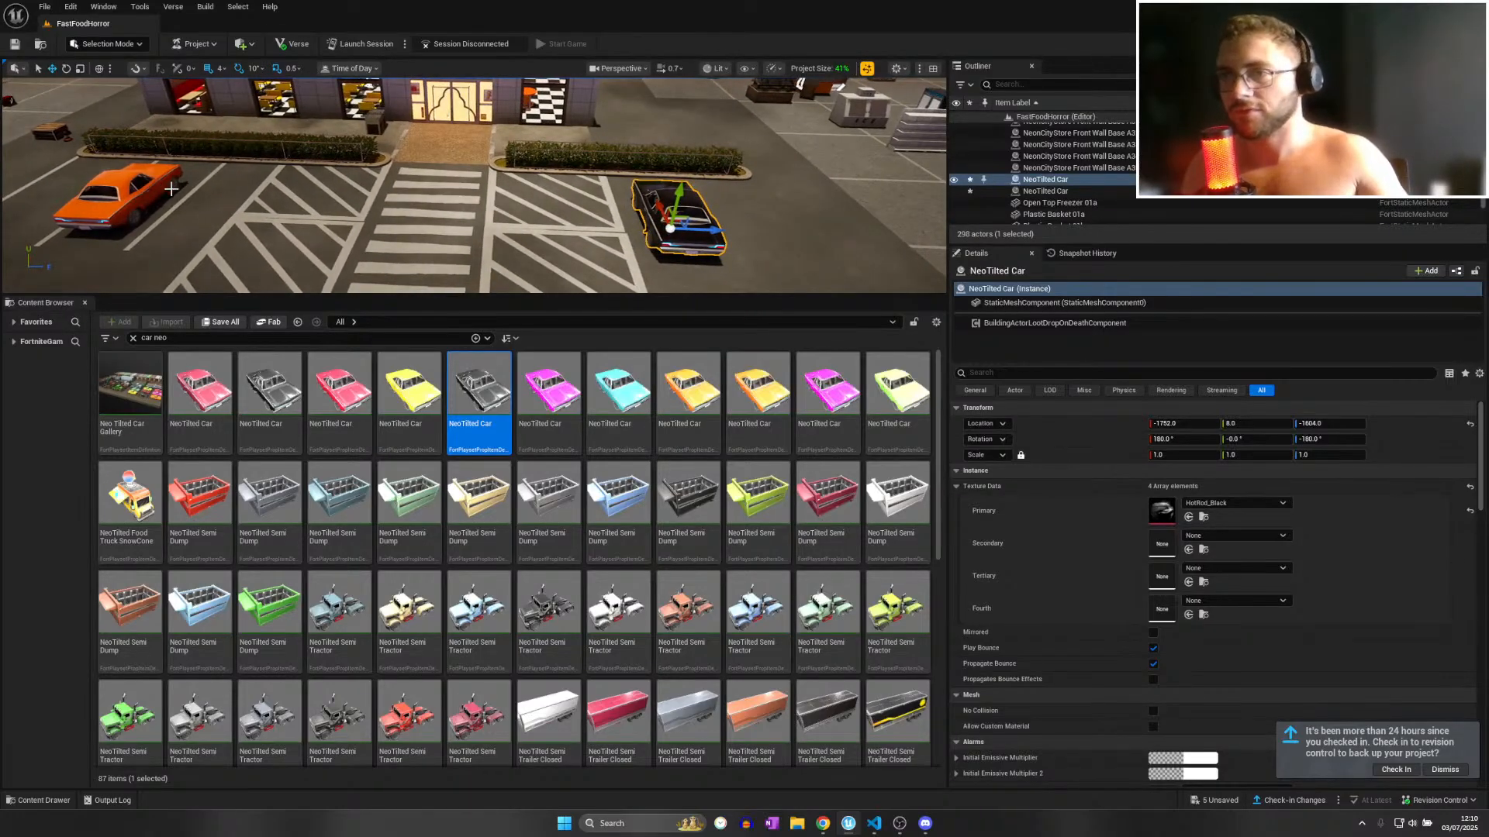
Duplicate a parking stripe to the outer side of the black car, and duplicate the black car into the bay beside the orange one.
{"action": "left_click", "coordinate": [185, 190]}
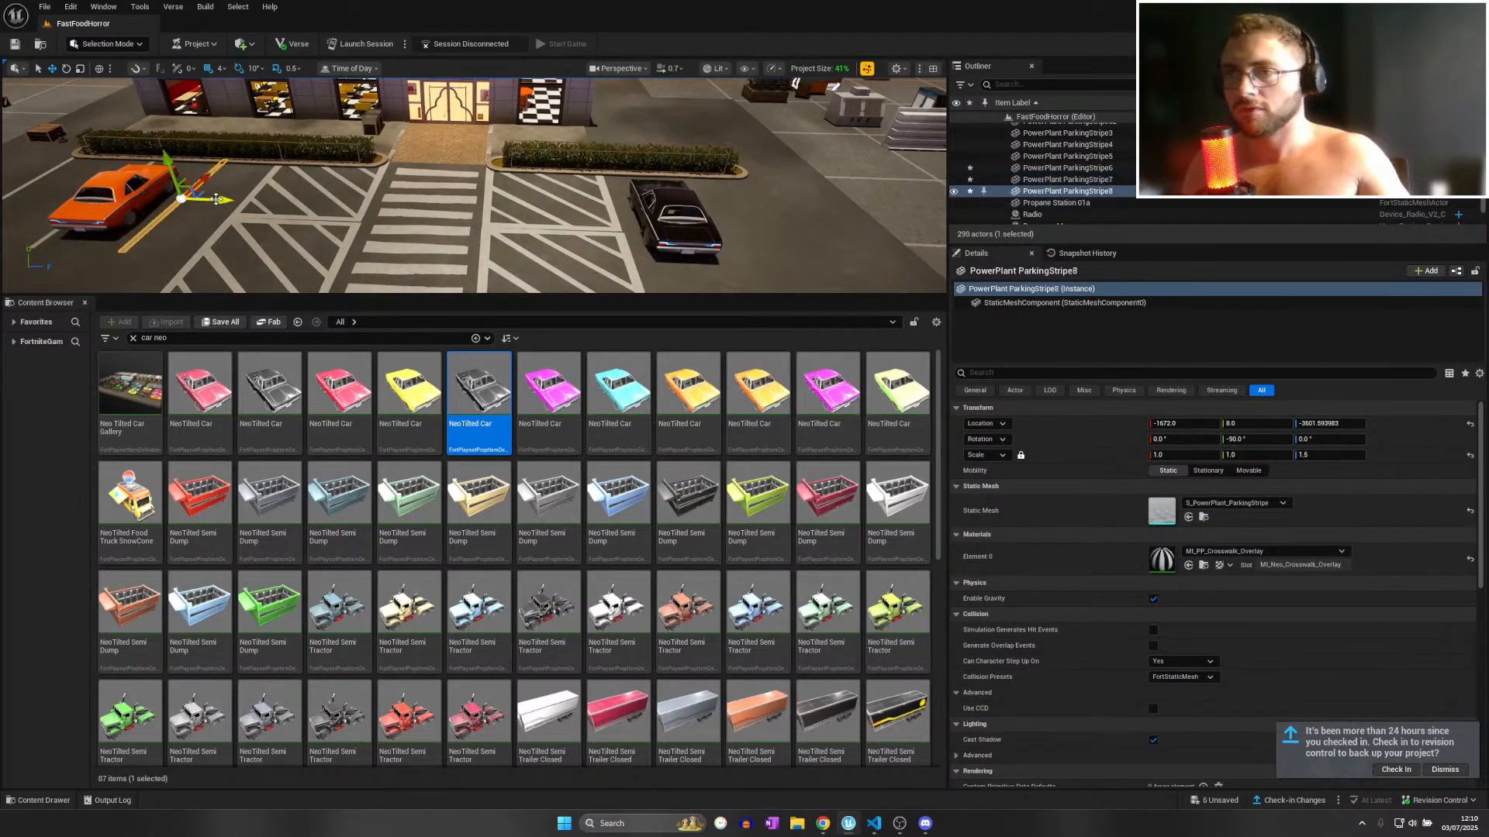
{"action": "right_click_drag", "start_coordinate": [746, 247], "coordinate": [682, 225]}
{"action": "left_click", "coordinate": [682, 225]}
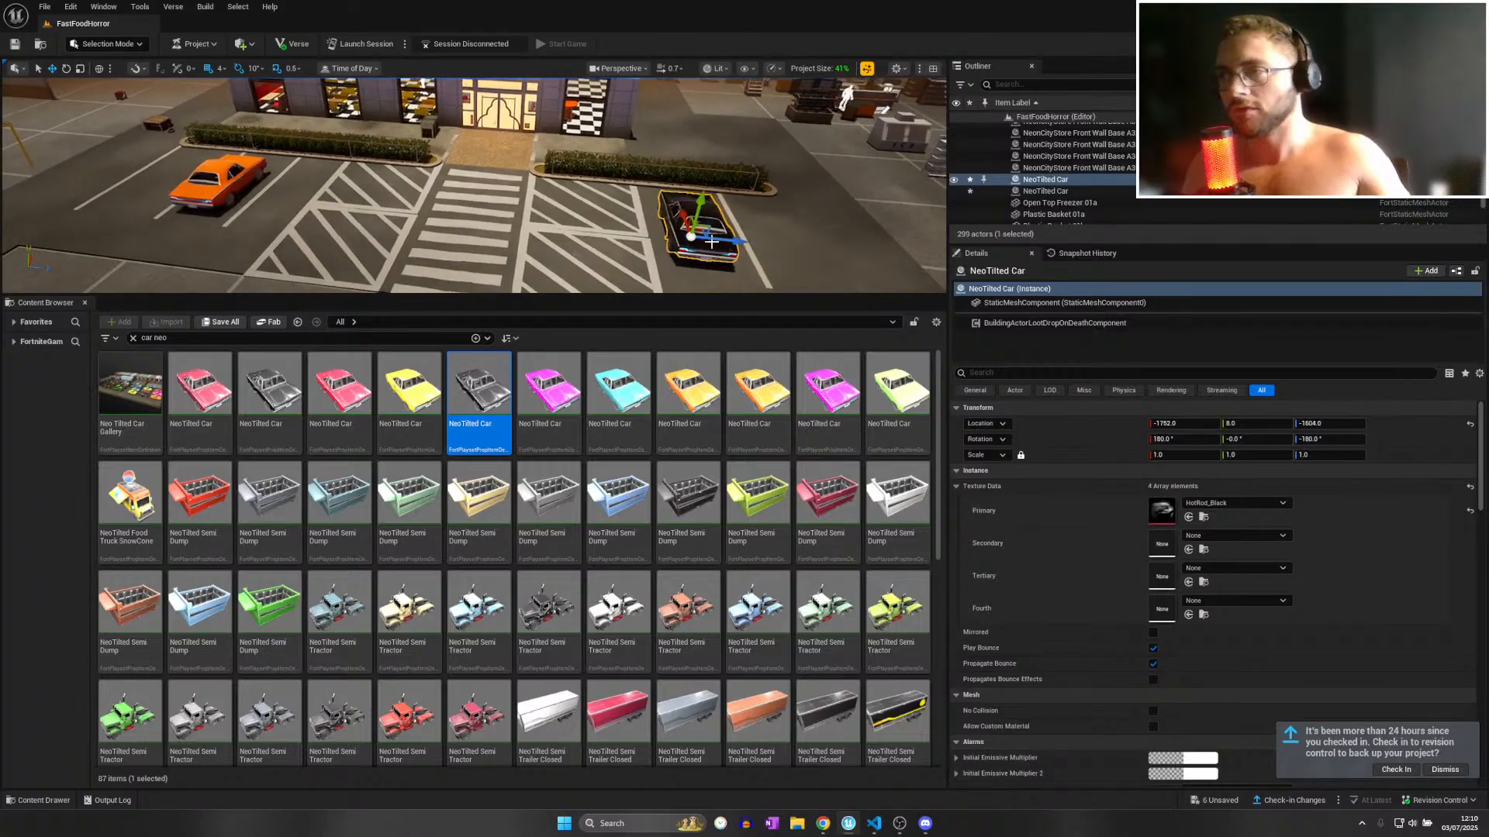
{"action": "left_click_drag", "start_coordinate": [682, 217], "coordinate": [347, 190], "text": "alt"}
Adjust the spacing of the orange car, the duplicated black car and the parking stripes along the hedge so the bays are evenly sized.
{"action": "key", "text": "w"}
{"action": "right_click_drag", "start_coordinate": [184, 172], "coordinate": [310, 155]}
{"action": "left_click", "coordinate": [344, 149]}
{"action": "left_click", "coordinate": [359, 162]}
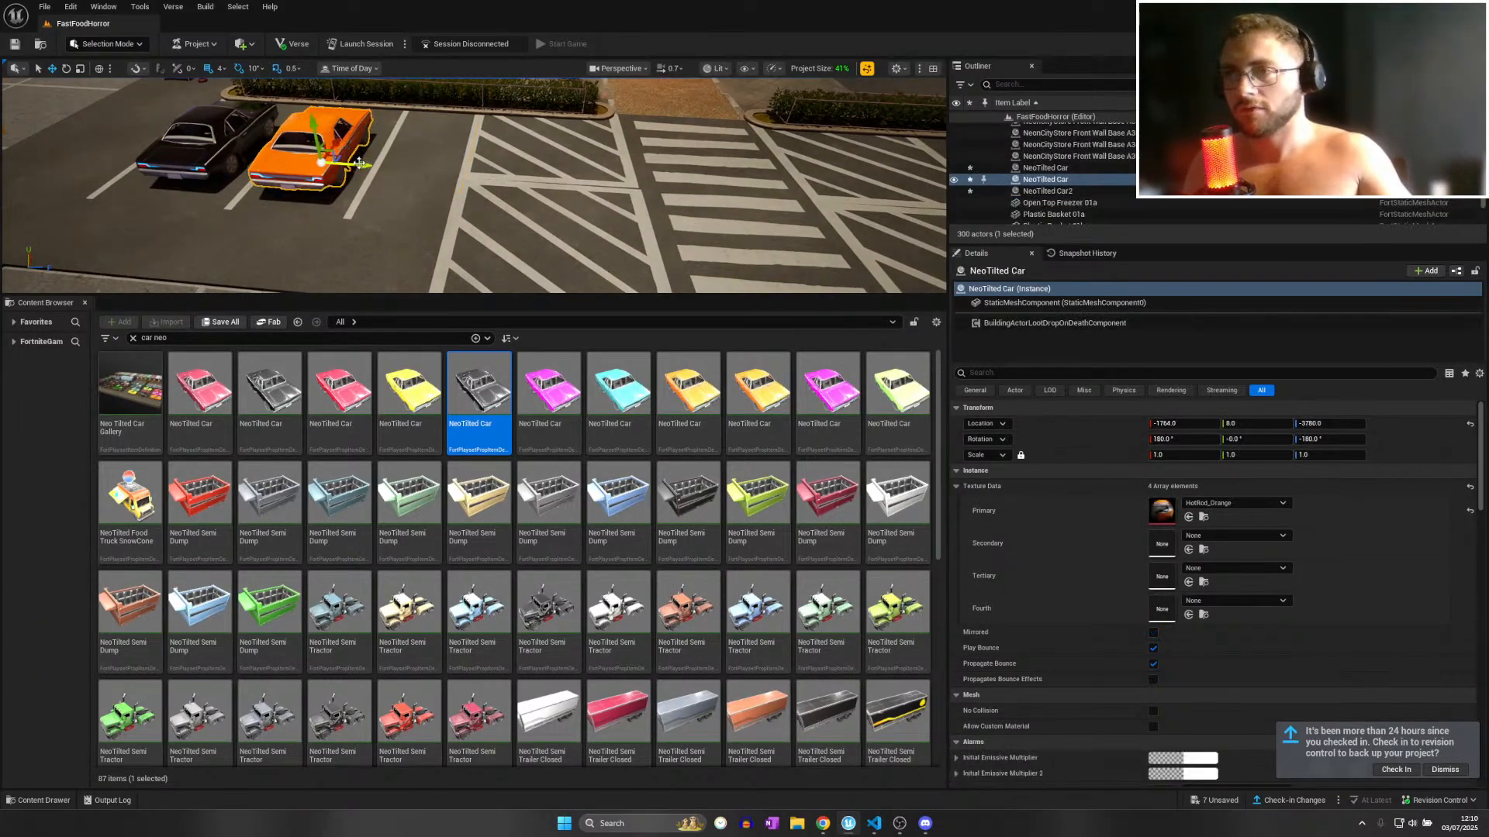
{"action": "key", "text": "a"}
{"action": "right_click_drag", "start_coordinate": [448, 191], "coordinate": [427, 180]}
{"action": "left_click", "coordinate": [415, 173]}
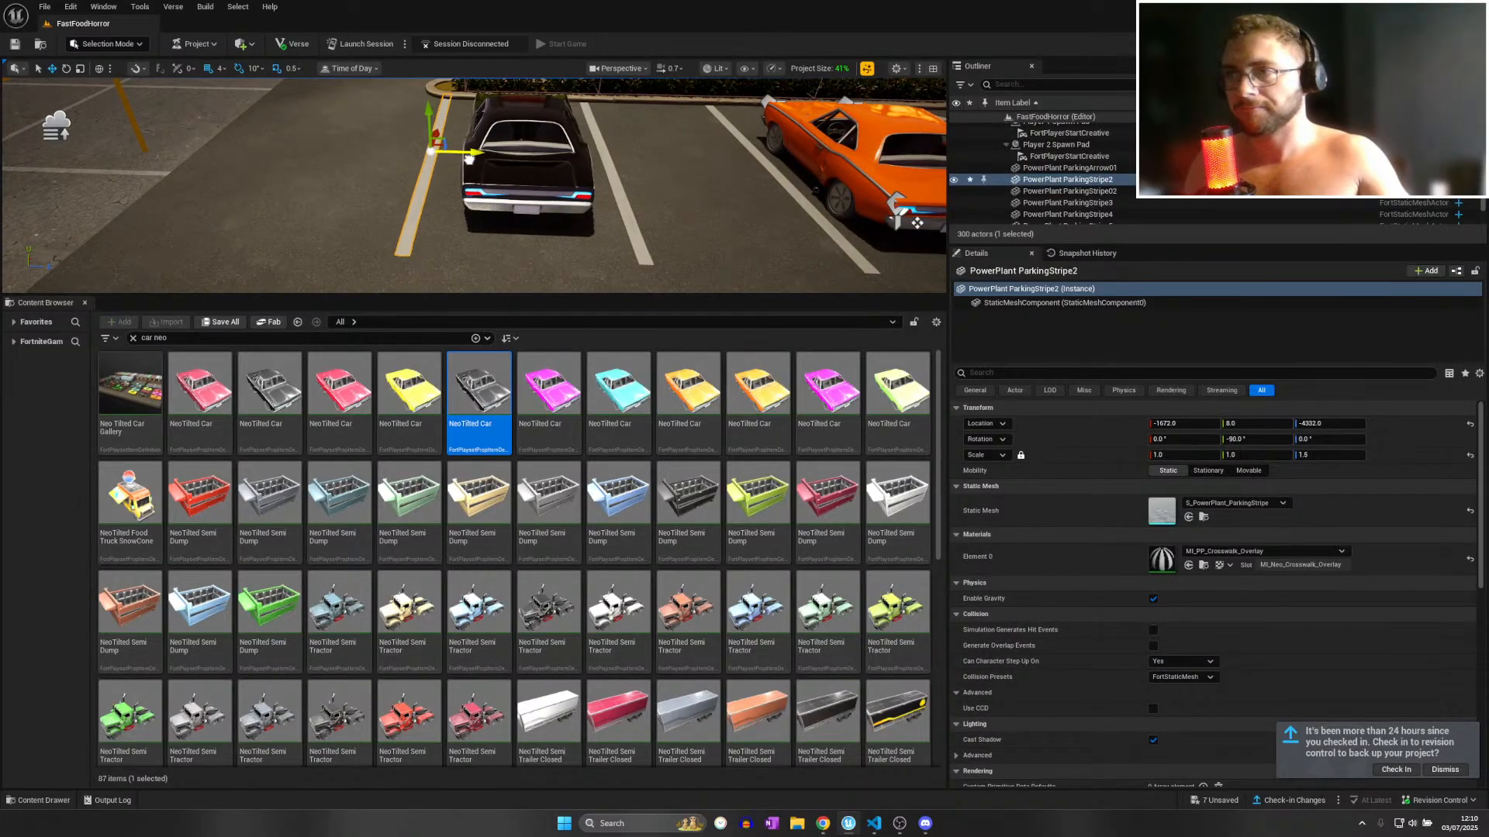
{"action": "left_click", "coordinate": [528, 163]}
{"action": "left_click", "coordinate": [617, 183]}
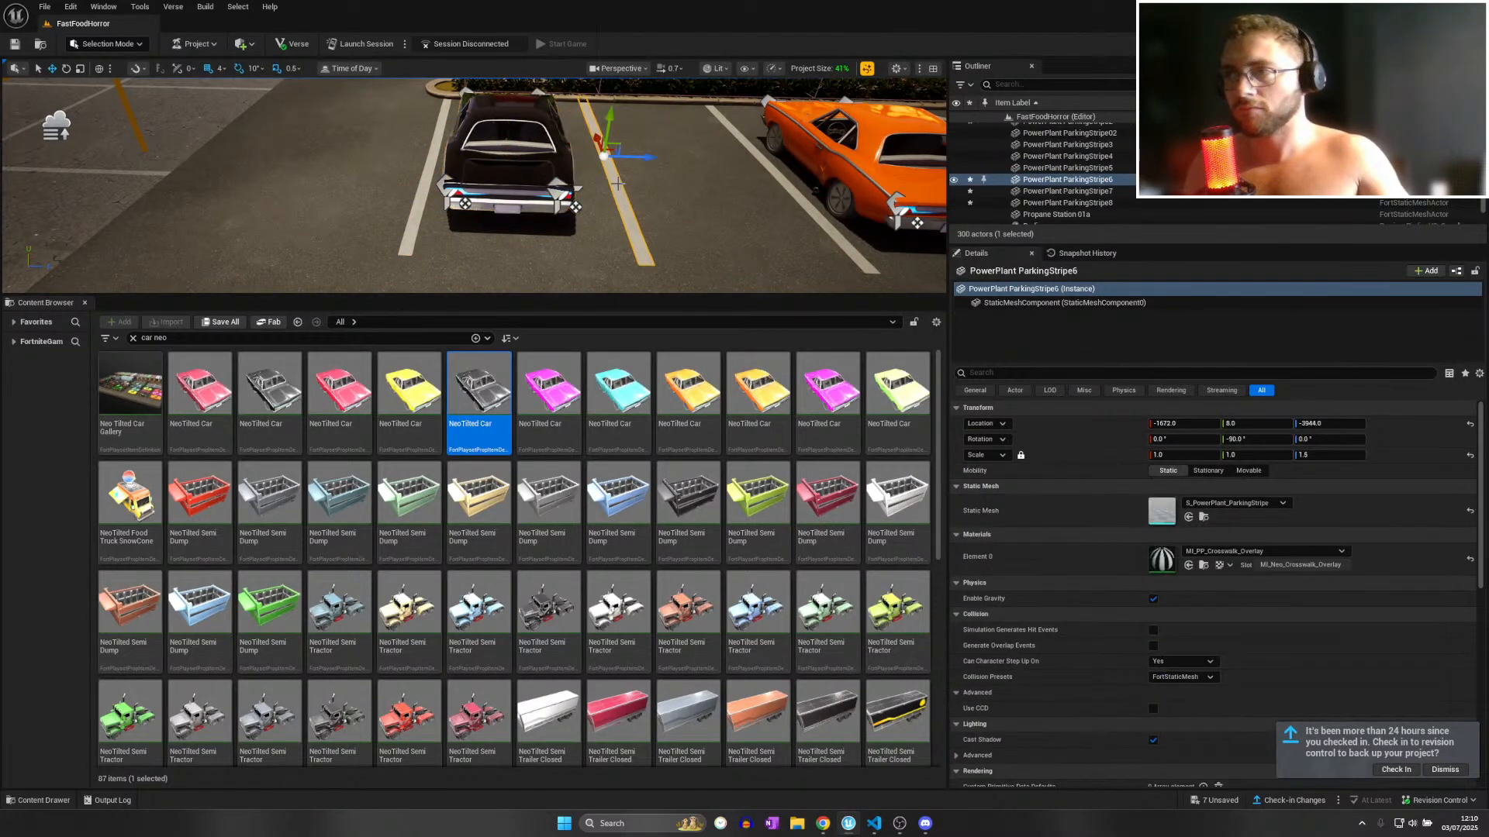
{"action": "left_click", "coordinate": [781, 174]}
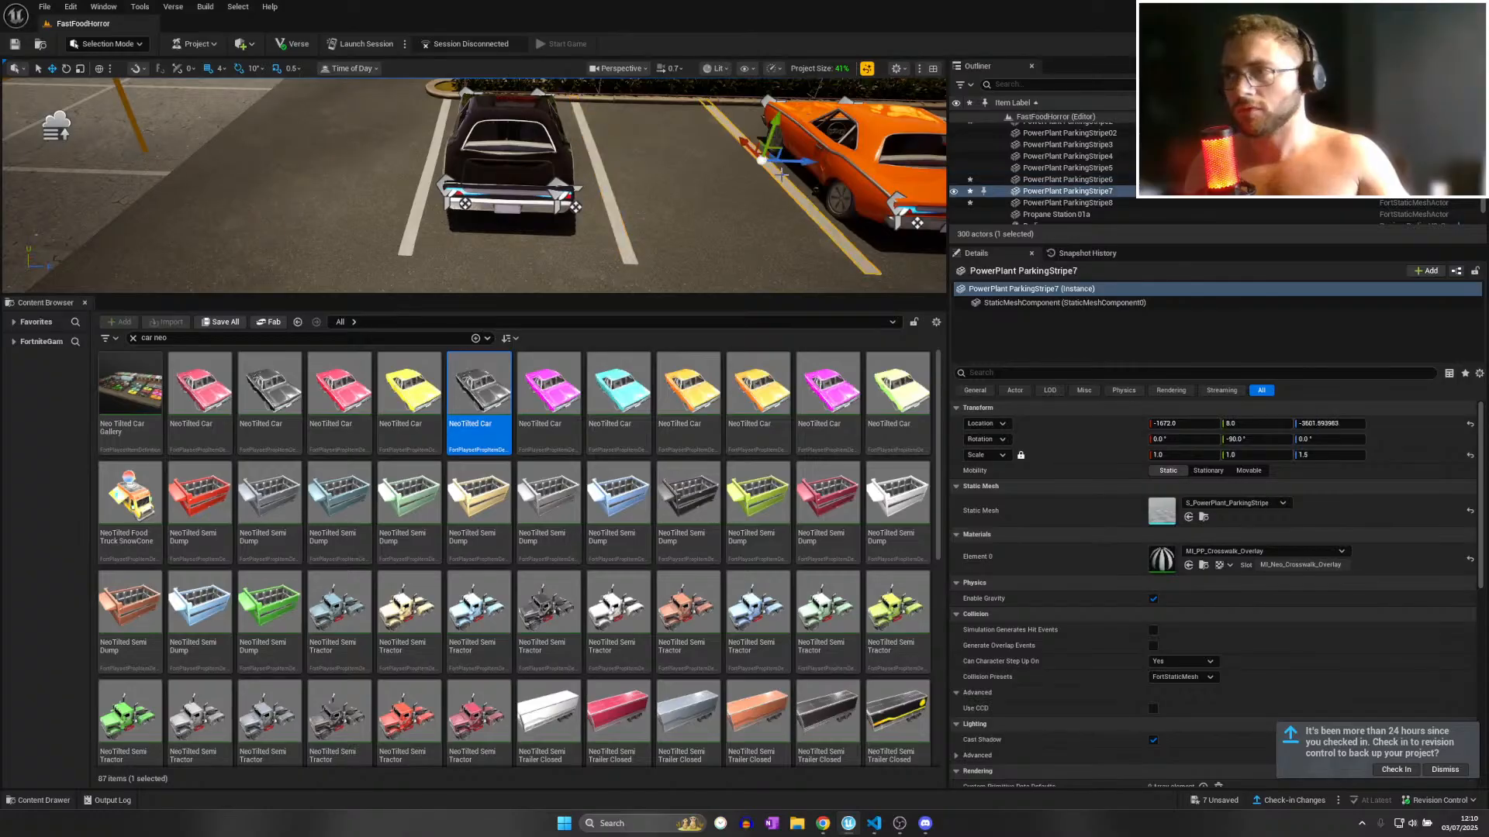
{"action": "right_click_drag", "start_coordinate": [698, 194], "coordinate": [745, 167]}
Reposition the orange car sideways so it sits within its bay between the parking stripes.
{"action": "left_click", "coordinate": [698, 175]}
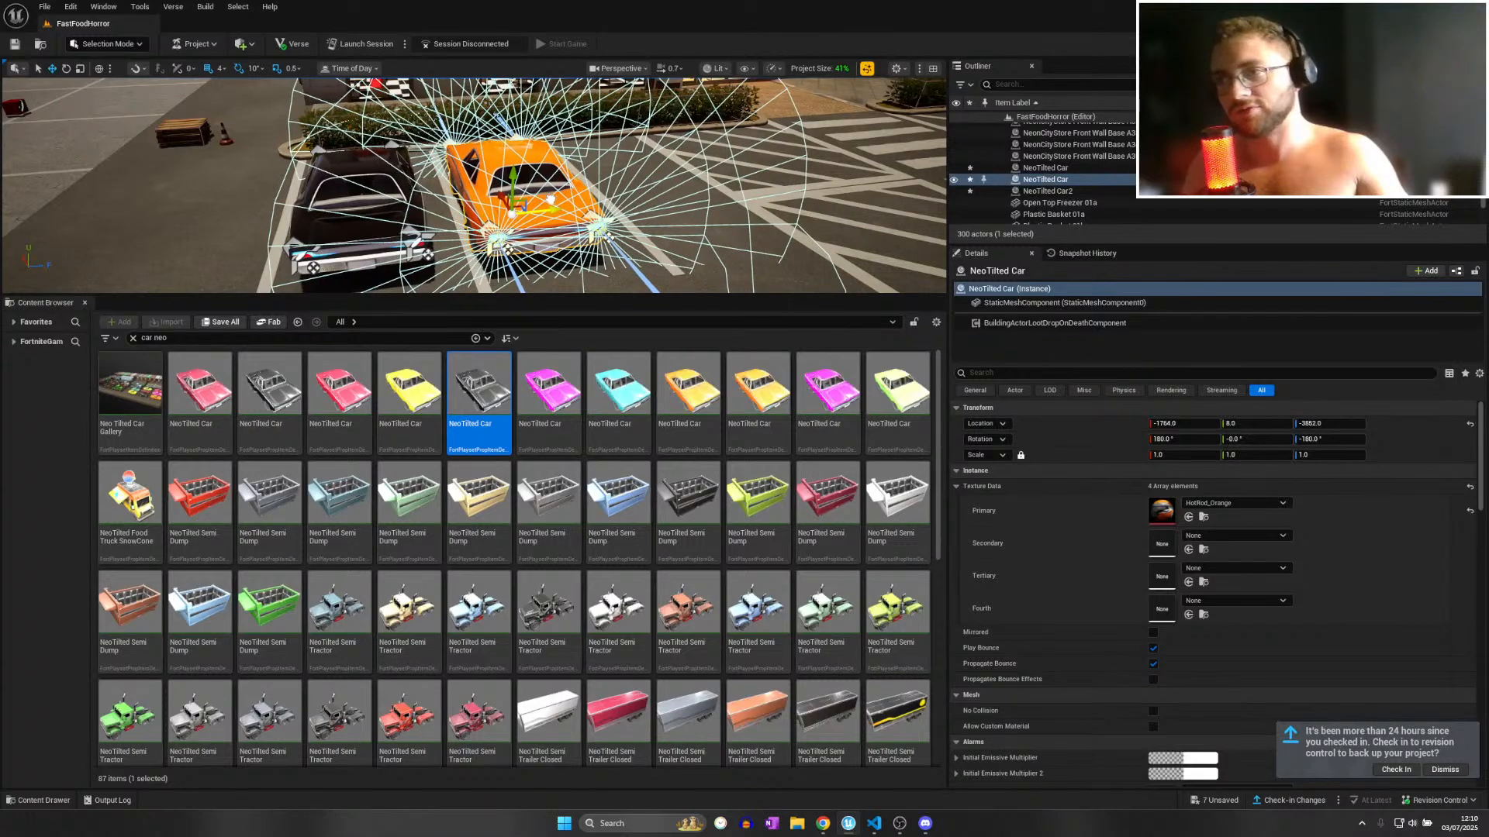
{"action": "left_click_drag", "start_coordinate": [550, 201], "coordinate": [571, 201]}
{"action": "key", "text": "w"}
{"action": "right_click_drag", "start_coordinate": [570, 201], "coordinate": [535, 195]}
{"action": "key", "text": "w"}
{"action": "key", "text": "d"}
{"action": "key", "text": "d"}
{"action": "key", "text": "w"}
{"action": "left_click_drag", "start_coordinate": [453, 191], "coordinate": [479, 205]}
Examine the parking bays, front hedges and restaurant front from several viewpoints.
{"action": "right_click_drag", "start_coordinate": [480, 206], "coordinate": [368, 198]}
{"action": "key", "text": "w"}
{"action": "key", "text": "s"}
{"action": "key", "text": "d"}
{"action": "key", "text": "d"}
{"action": "key", "text": "s"}
{"action": "key", "text": "s"}
{"action": "key", "text": "a"}
{"action": "left_click", "coordinate": [451, 147]}
{"action": "left_click", "coordinate": [450, 132]}
{"action": "key", "text": "w"}
{"action": "scroll", "coordinate": [465, 200], "scroll_direction": "down", "scroll_amount": 1}
{"action": "key", "text": "a"}
{"action": "key", "text": "w"}
{"action": "key", "text": "d"}
{"action": "key", "text": "w"}
{"action": "key", "text": "d"}
{"action": "key", "text": "w"}
{"action": "key", "text": "w"}
{"action": "scroll", "coordinate": [358, 202], "scroll_direction": "up", "scroll_amount": 1}
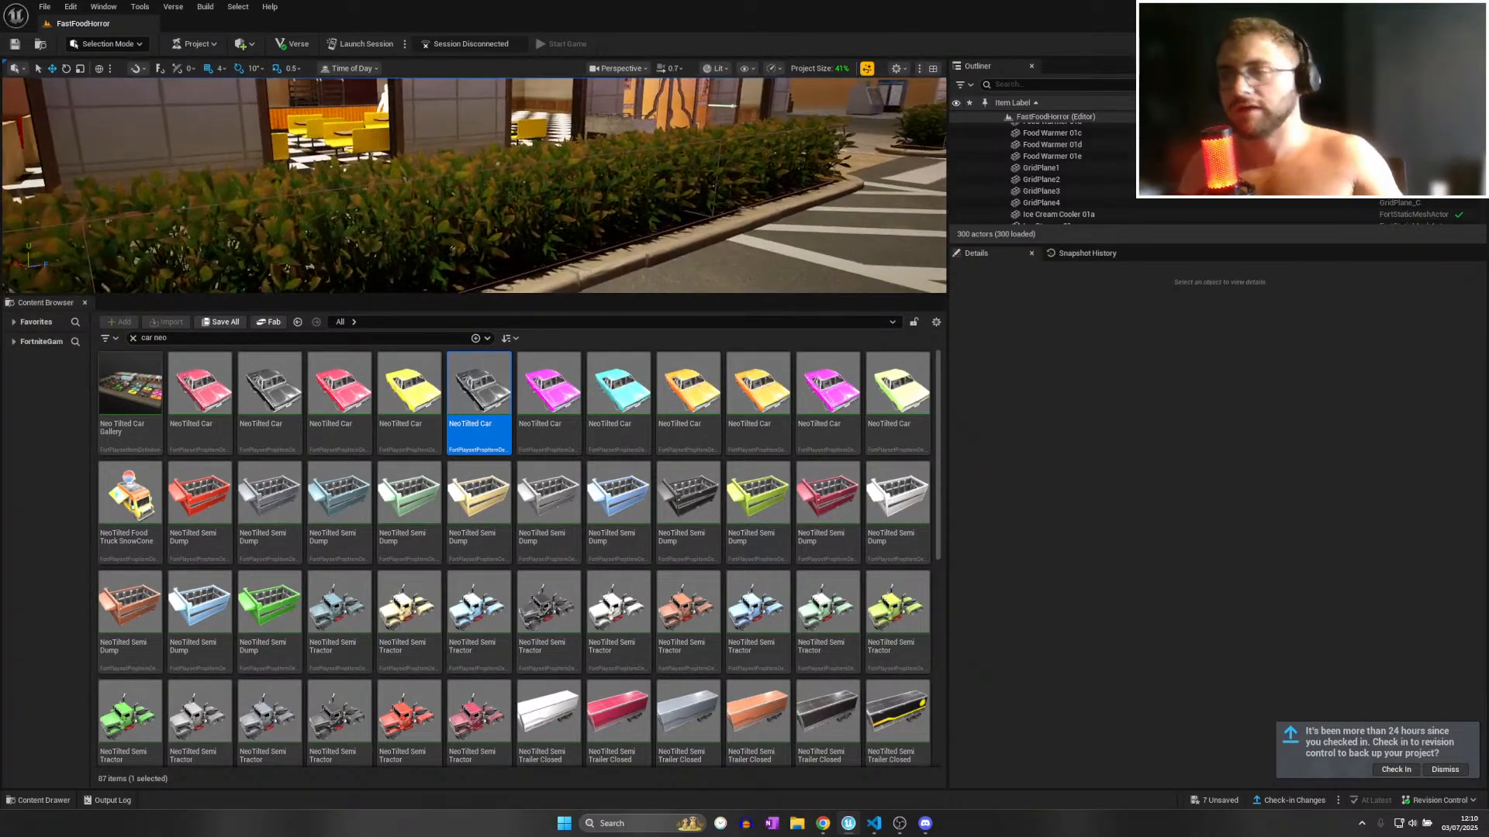
Save all unsaved changes in the project.
{"action": "left_click", "coordinate": [41, 6]}
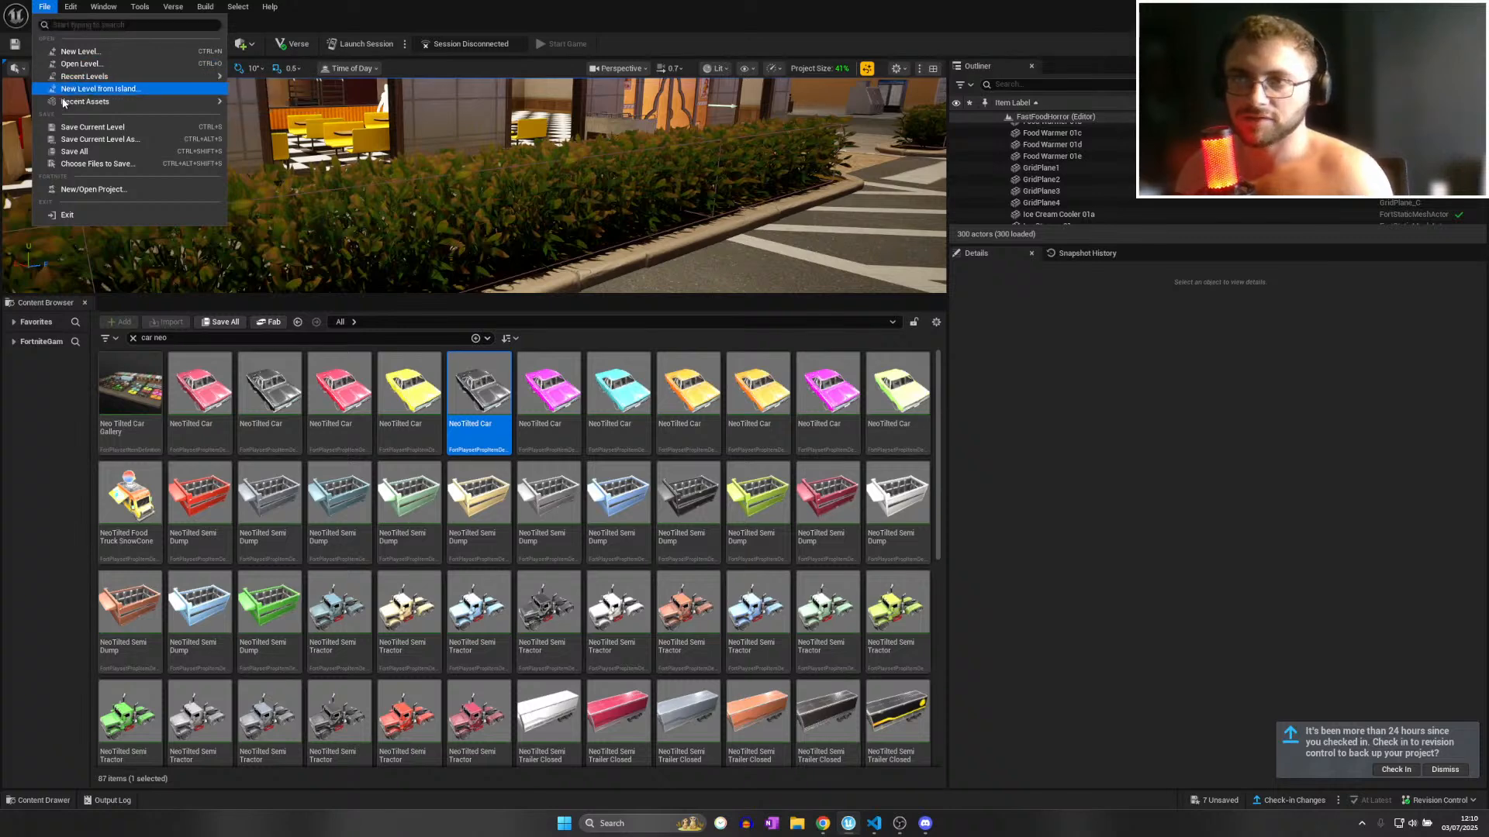
{"action": "left_click", "coordinate": [73, 151]}
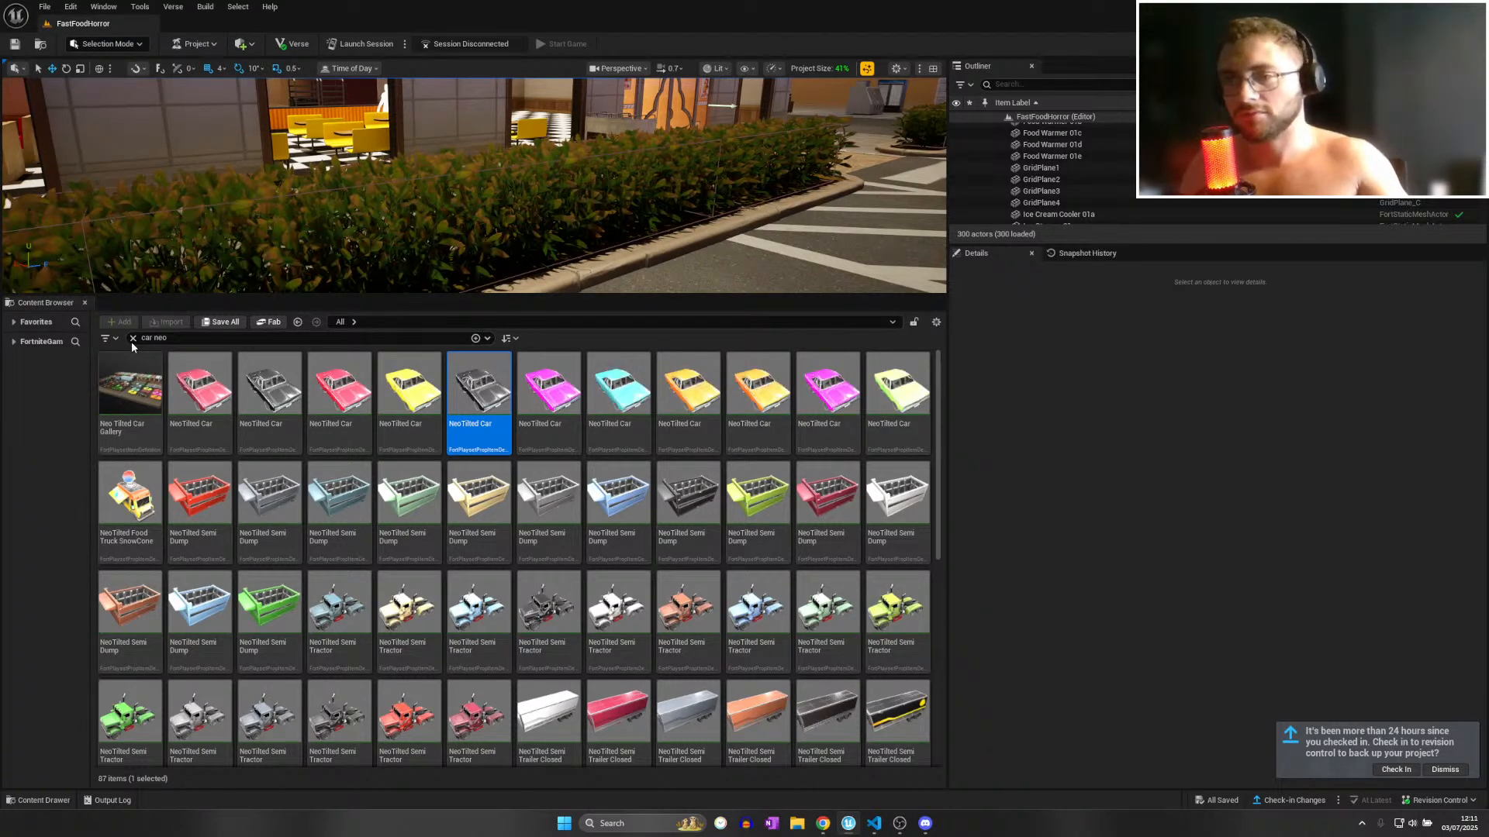
Search the assets for "character dev" and try a Character Device on the paving outside the restaurant, rotated to -65°.
{"action": "left_click", "coordinate": [133, 339]}
{"action": "type", "text": "character"}
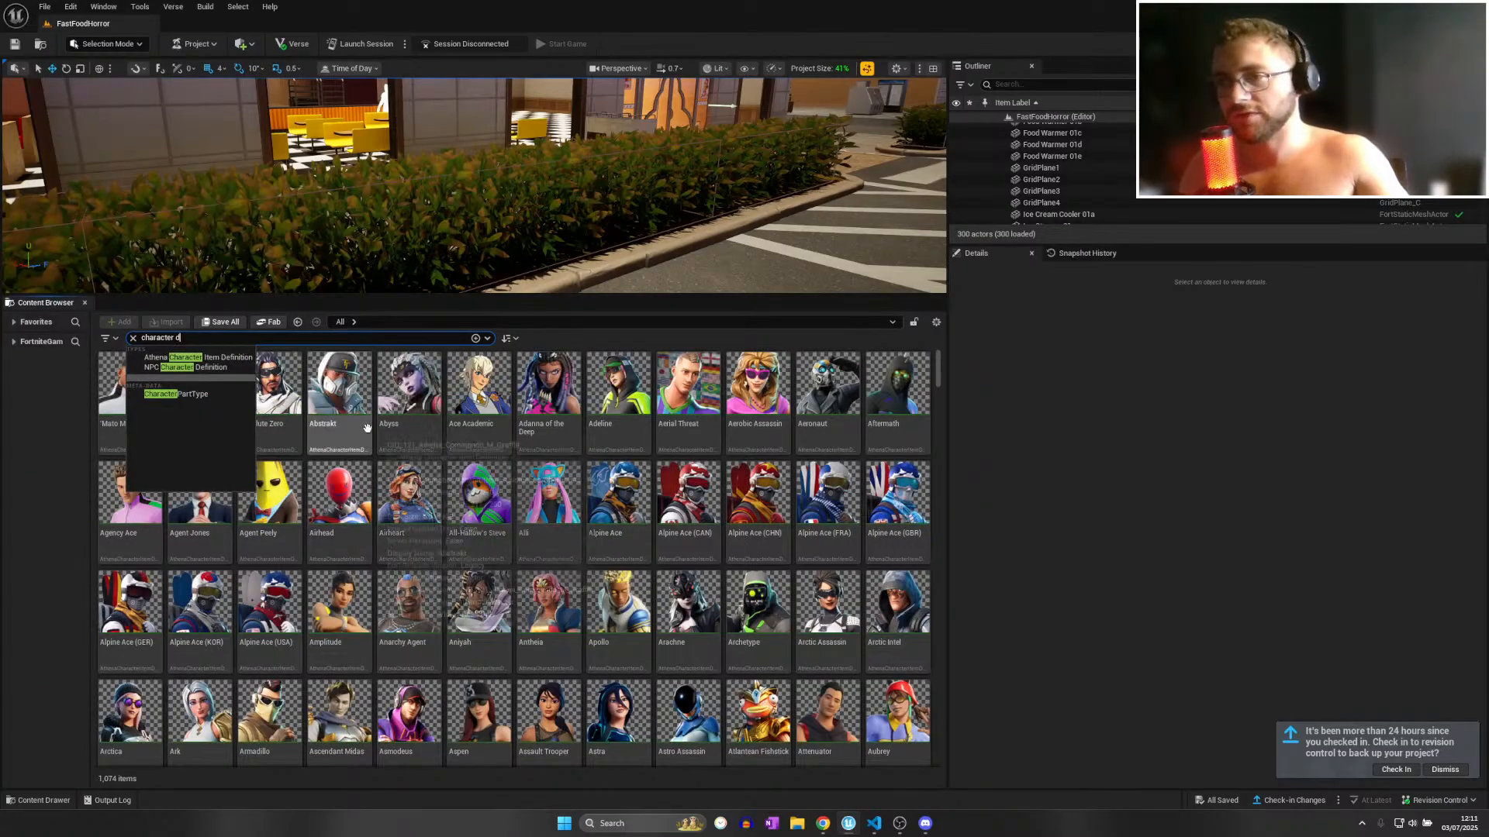
{"action": "type", "text": " dev"}
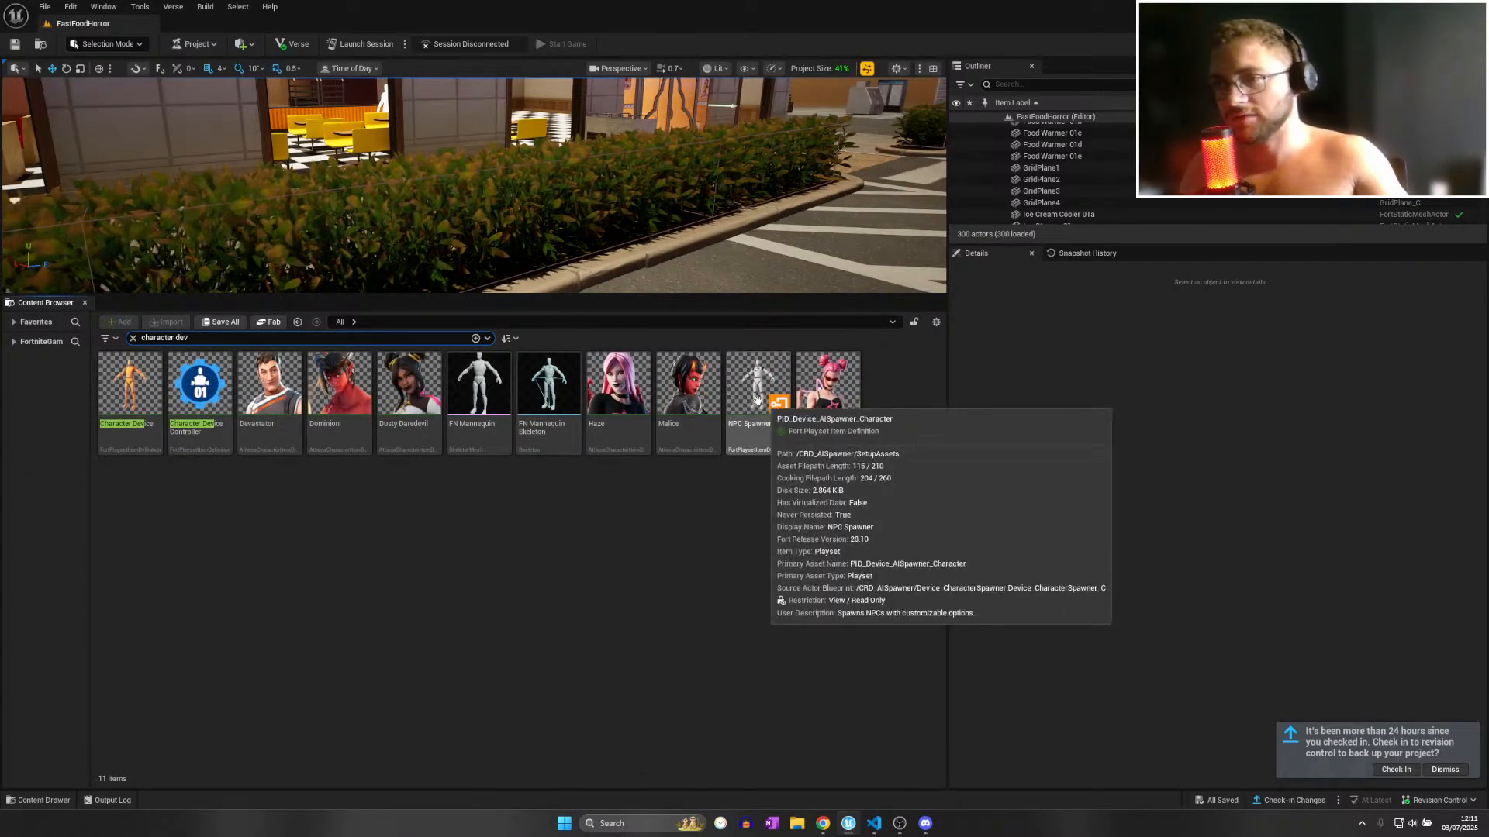
{"action": "left_click", "coordinate": [121, 409]}
{"action": "left_click_drag", "start_coordinate": [120, 409], "coordinate": [557, 279]}
{"action": "right_click_drag", "start_coordinate": [557, 272], "coordinate": [586, 302]}
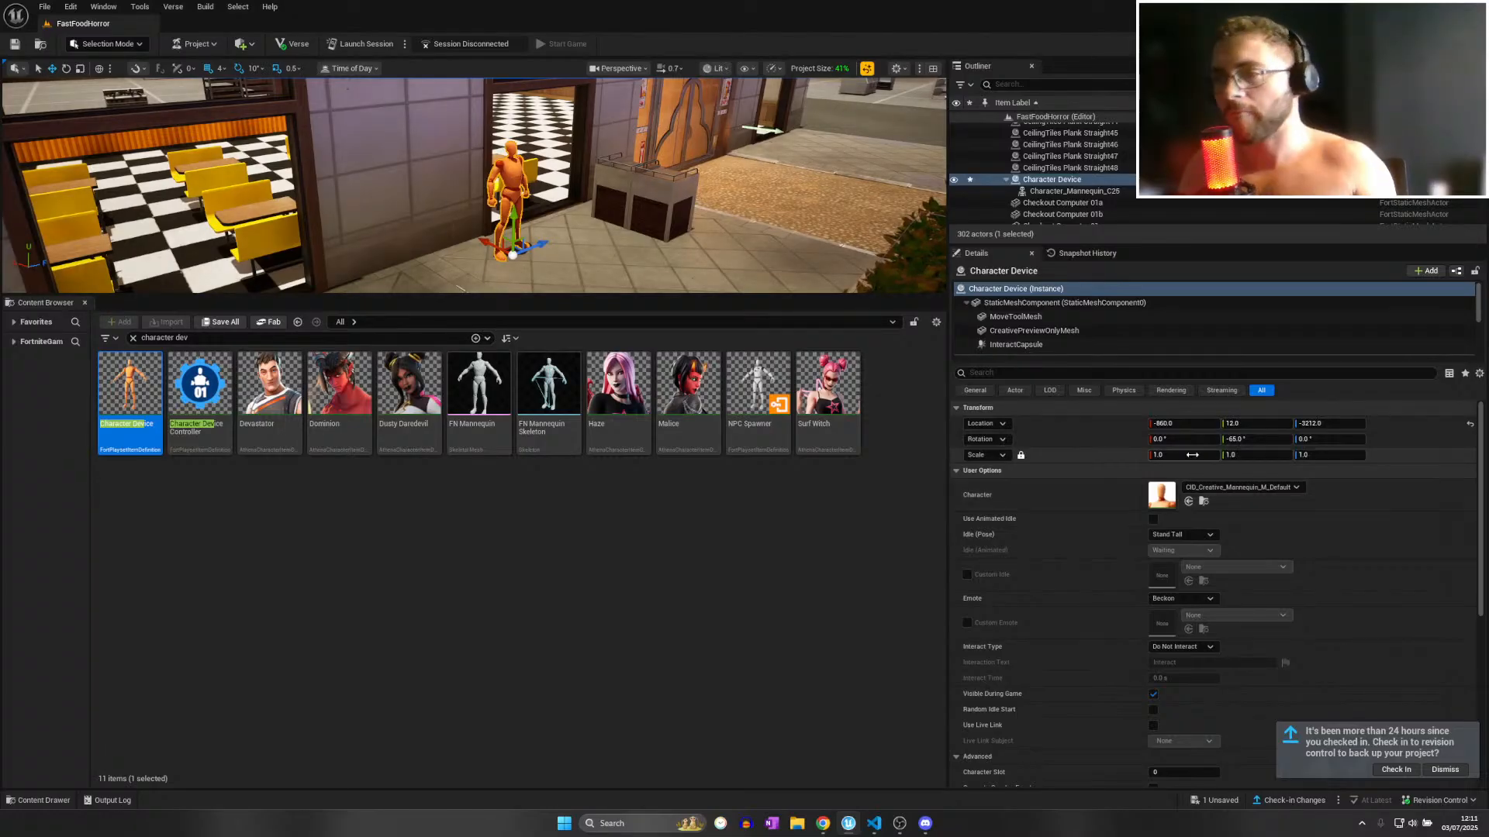
Try CID_717_Athena_Commando_F_BlueFlames as the Character Device's character, and delete the device.
{"action": "left_click", "coordinate": [1254, 488]}
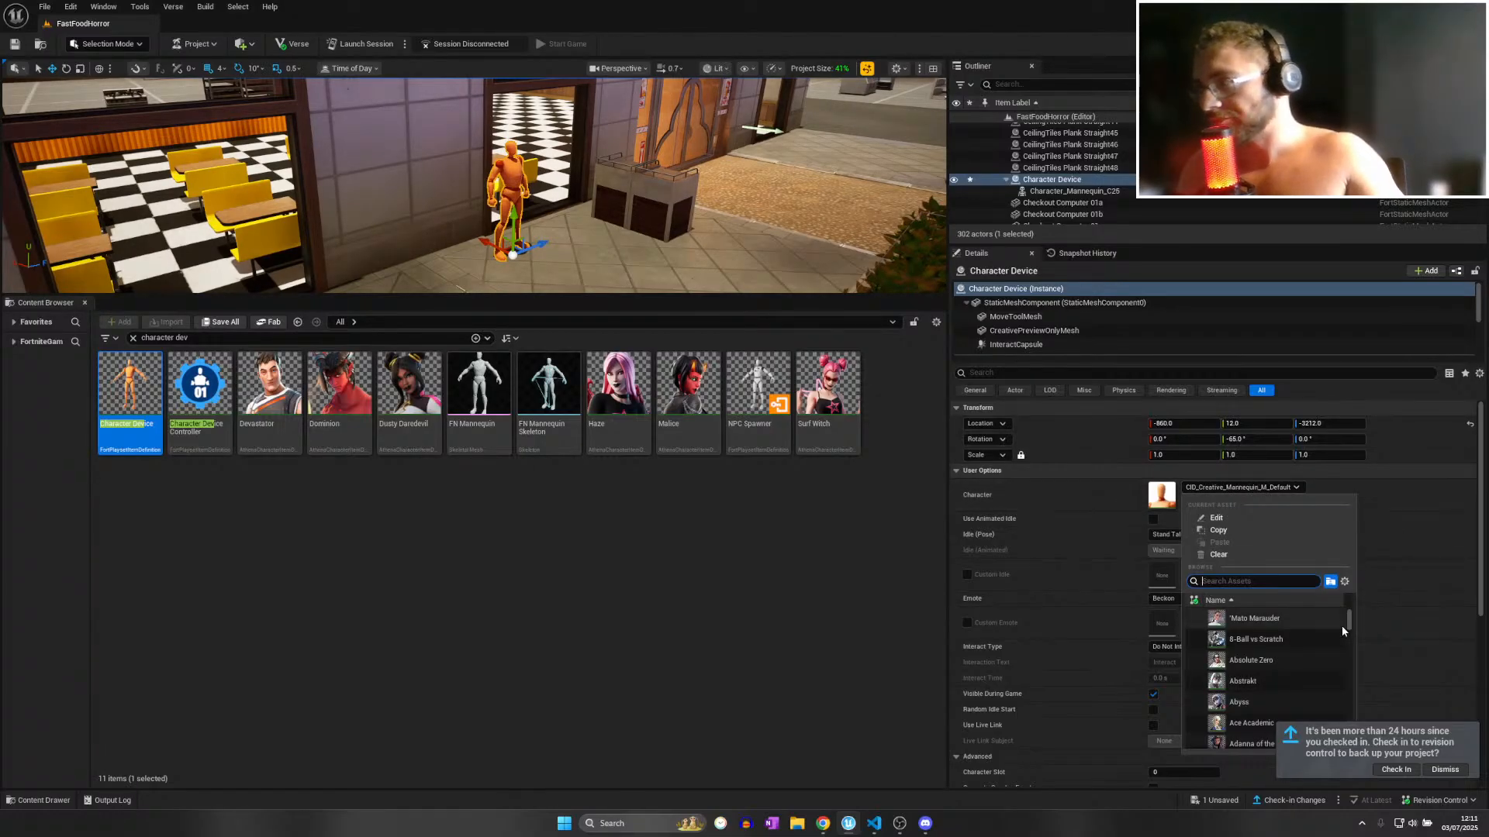
{"action": "left_click_drag", "start_coordinate": [1349, 624], "coordinate": [1351, 661]}
{"action": "left_click", "coordinate": [1292, 665]}
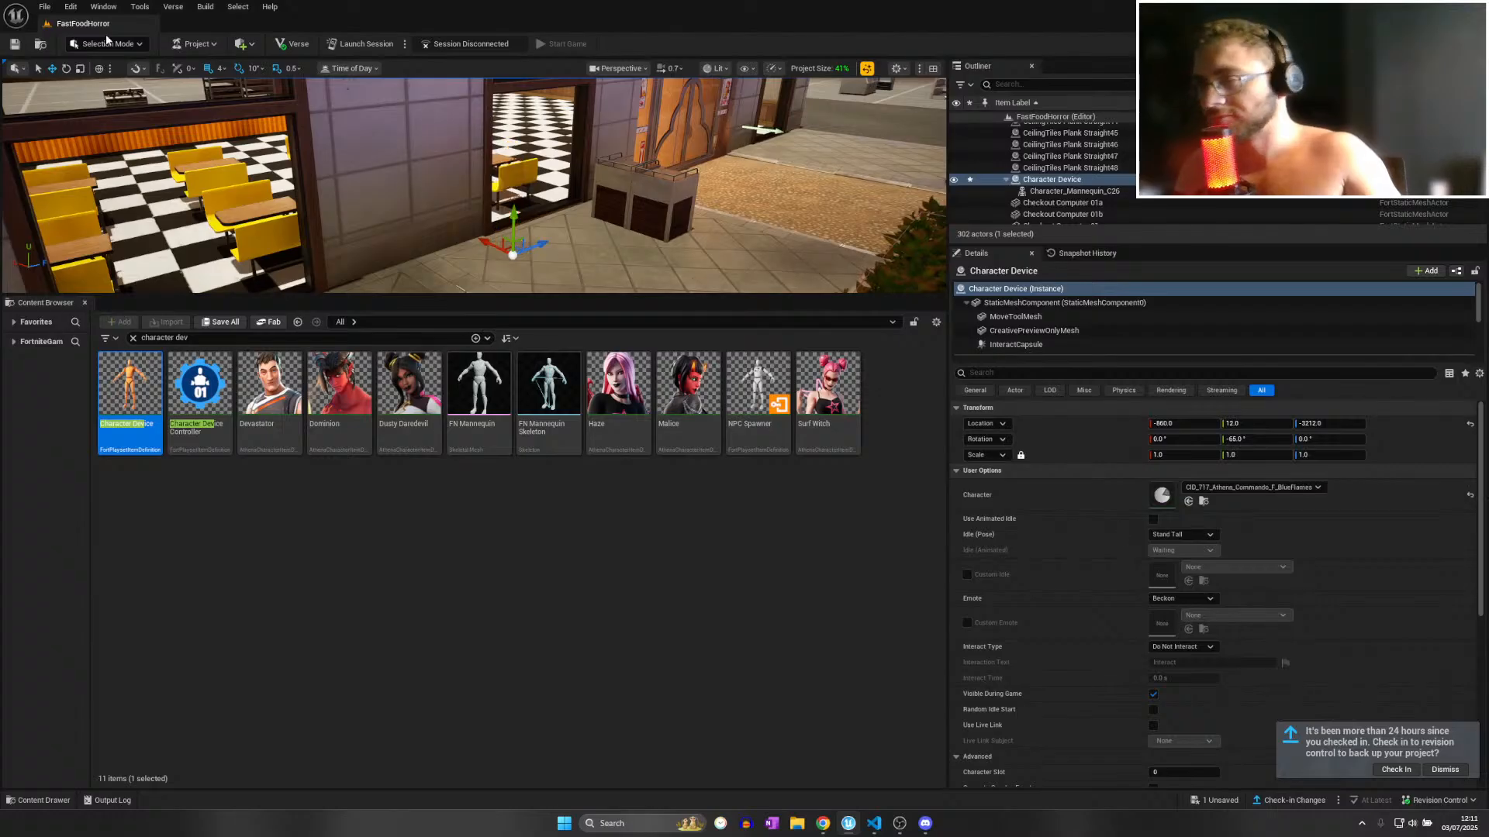
{"action": "key", "text": "w"}
{"action": "right_click_drag", "start_coordinate": [402, 162], "coordinate": [365, 155]}
{"action": "mouse_move", "coordinate": [532, 238]}
{"action": "right_mouse_down"}
{"action": "mouse_move", "coordinate": [500, 231]}
{"action": "mouse_move", "coordinate": [519, 238]}
{"action": "mouse_move", "coordinate": [509, 221]}
{"action": "right_mouse_up"}
{"action": "key", "text": "w"}
{"action": "key", "text": "s"}
{"action": "key", "text": "Delete"}
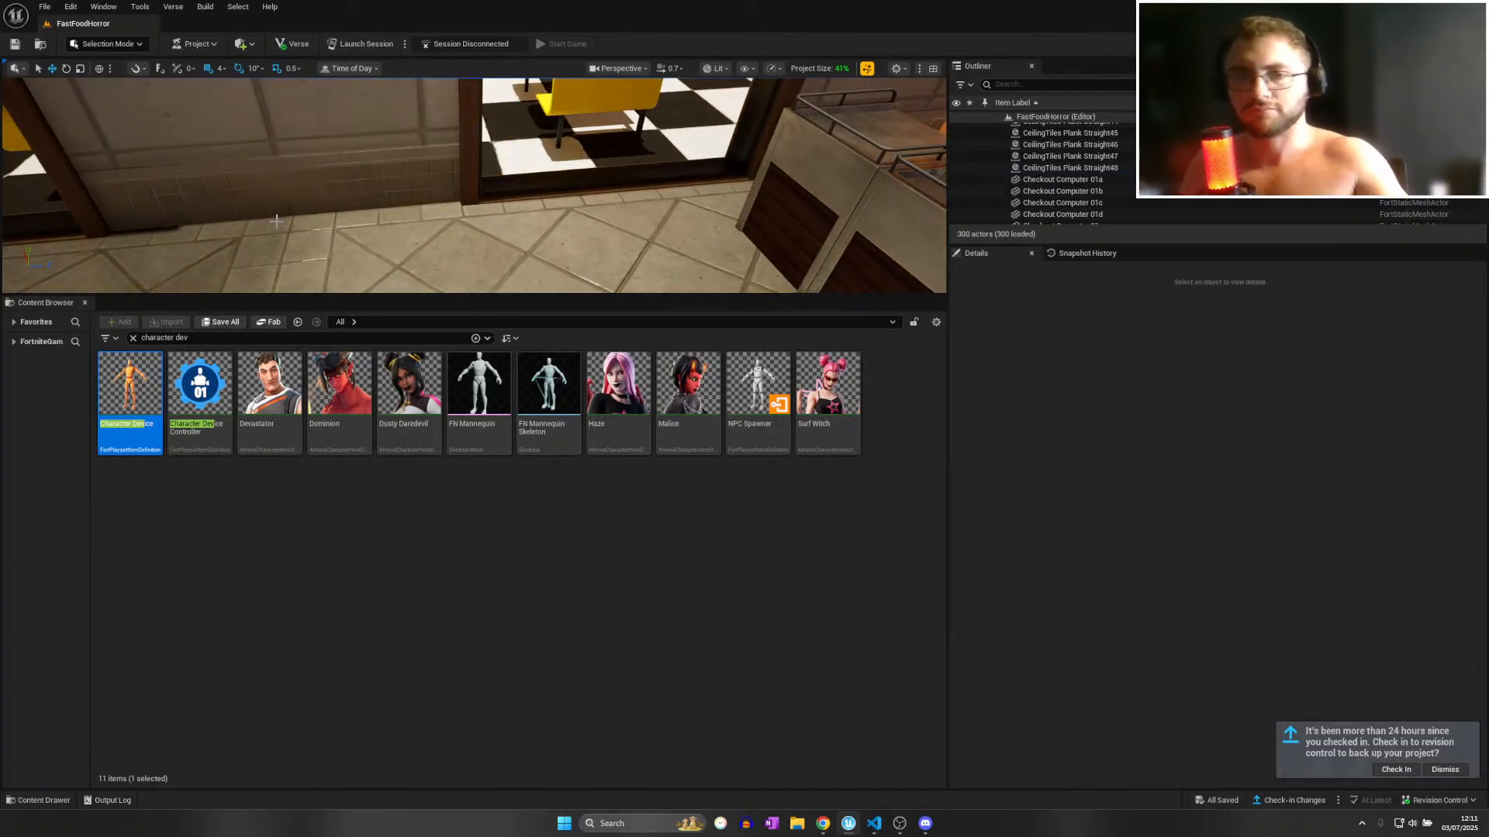
Save the current level.
{"action": "key", "text": "s"}
{"action": "right_click_drag", "start_coordinate": [276, 221], "coordinate": [222, 232]}
{"action": "scroll", "coordinate": [269, 221], "scroll_direction": "up", "scroll_amount": 1}
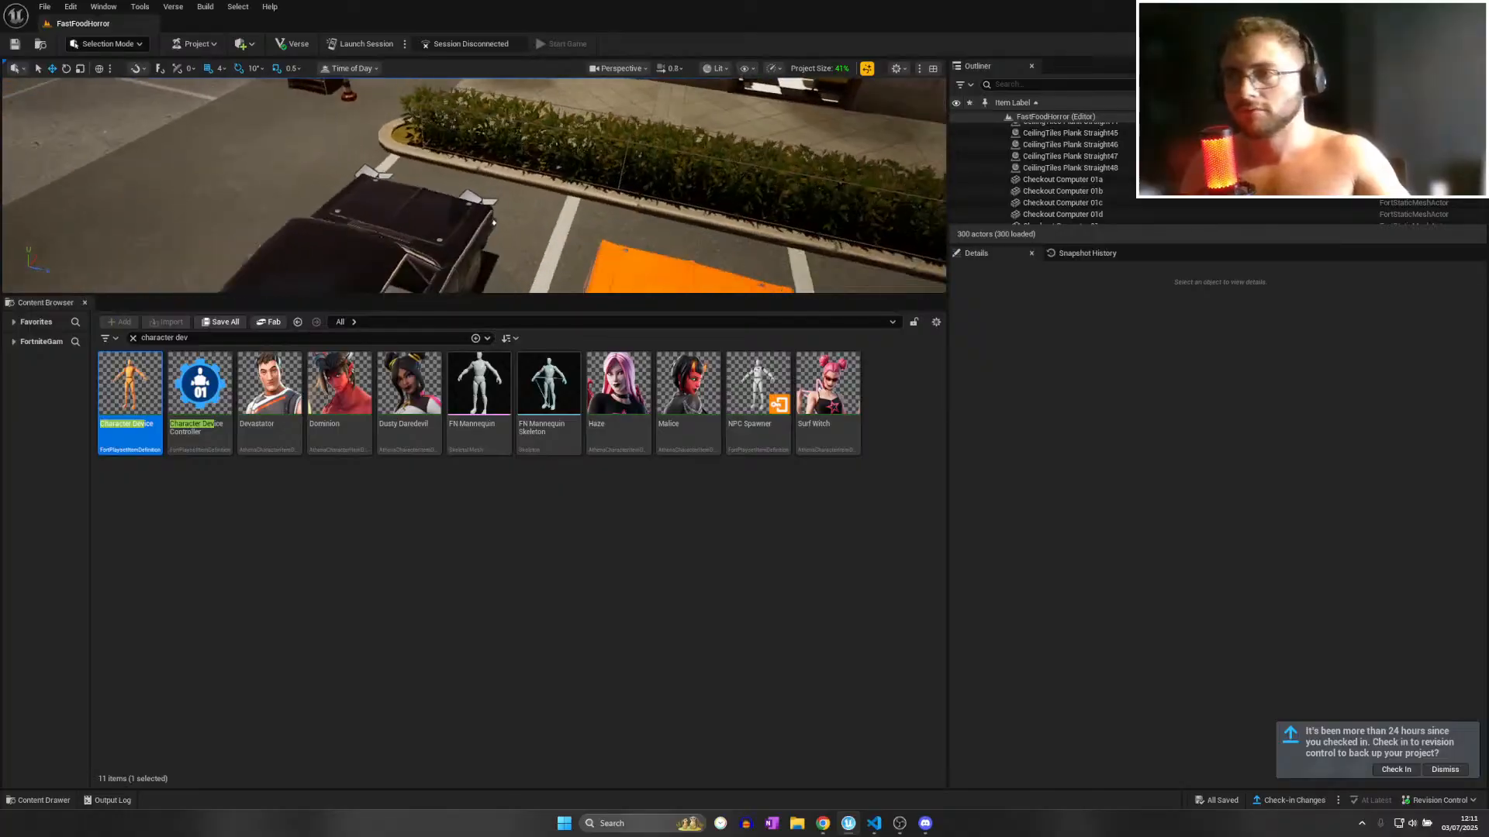
{"action": "mouse_move", "coordinate": [494, 223]}
{"action": "right_mouse_down"}
{"action": "mouse_move", "coordinate": [516, 227]}
{"action": "mouse_move", "coordinate": [505, 216]}
{"action": "right_mouse_up"}
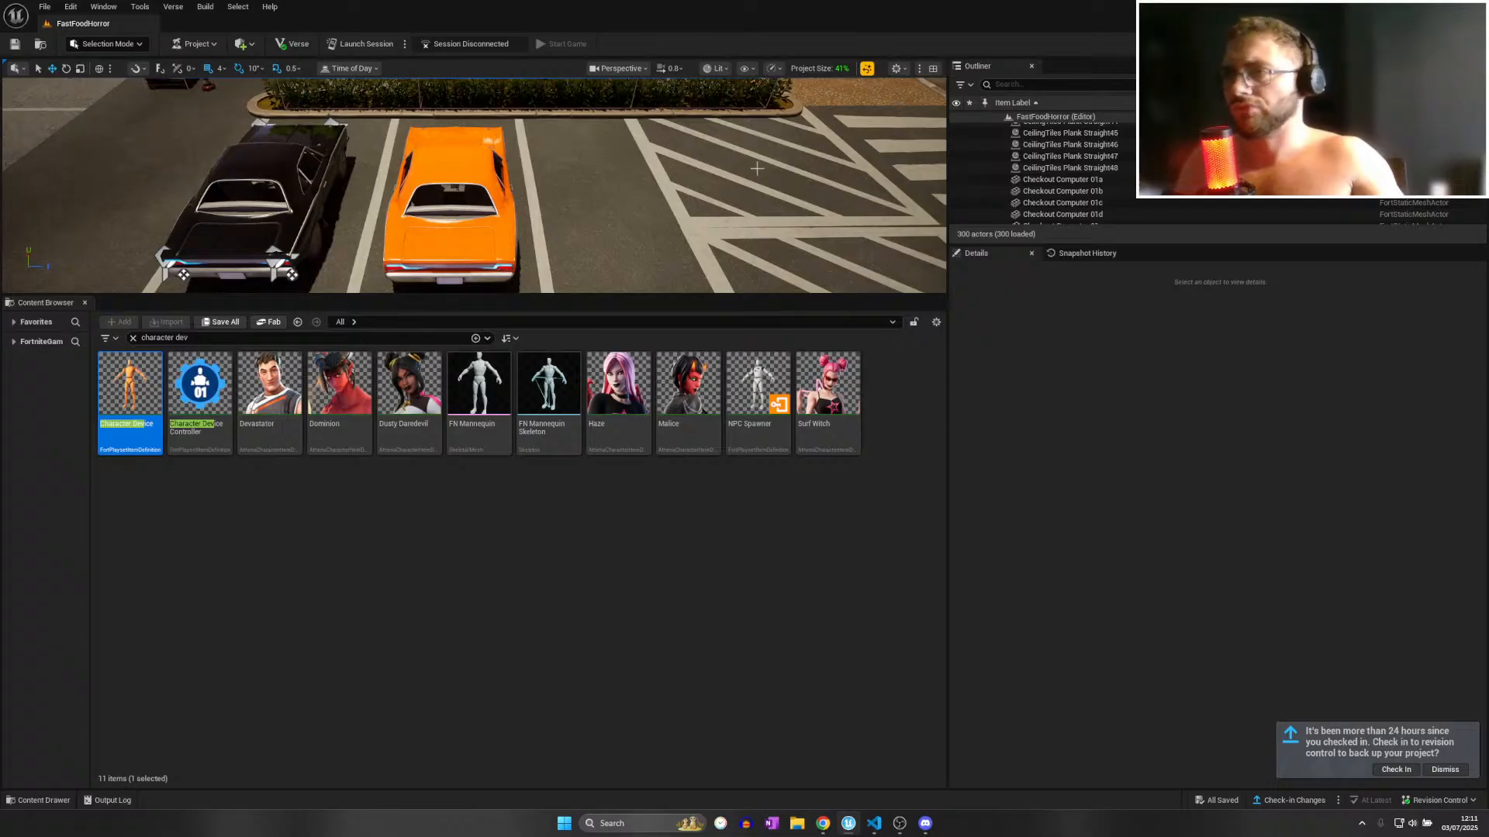
{"action": "key", "text": "w"}
{"action": "right_click_drag", "start_coordinate": [757, 169], "coordinate": [768, 85]}
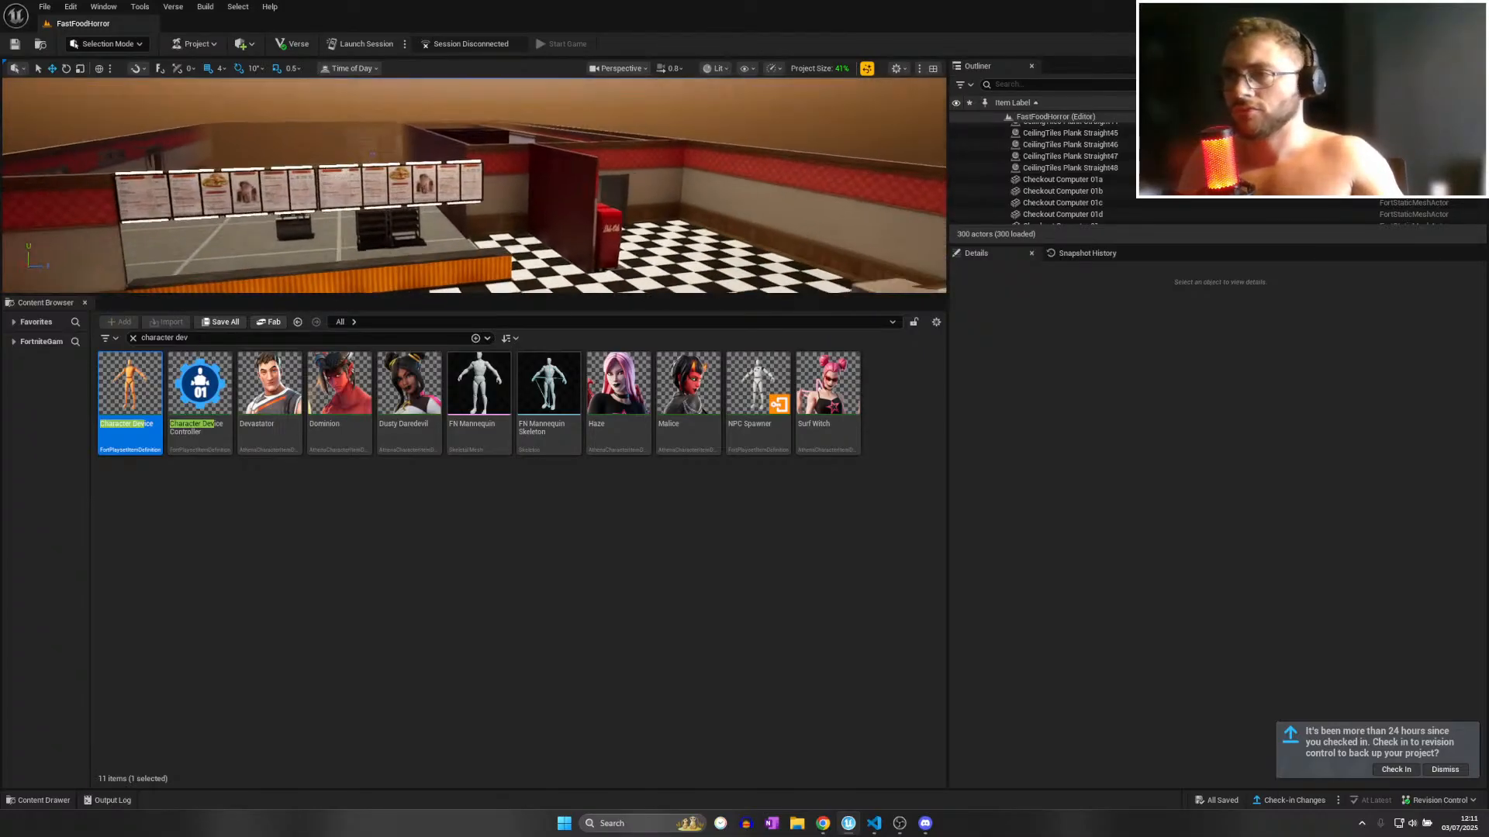
{"action": "left_click", "coordinate": [666, 137]}
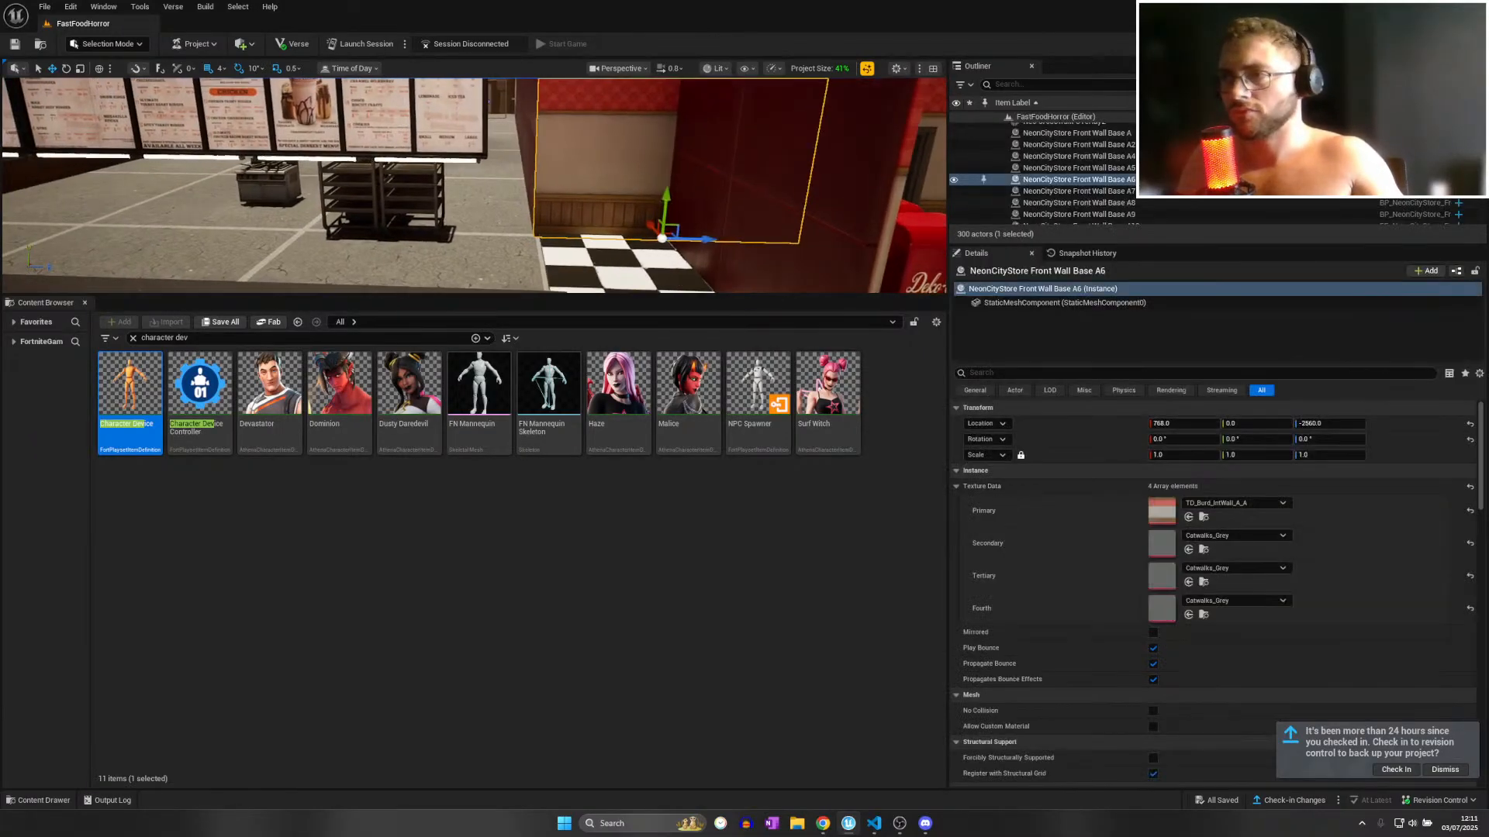
{"action": "left_click", "coordinate": [45, 7]}
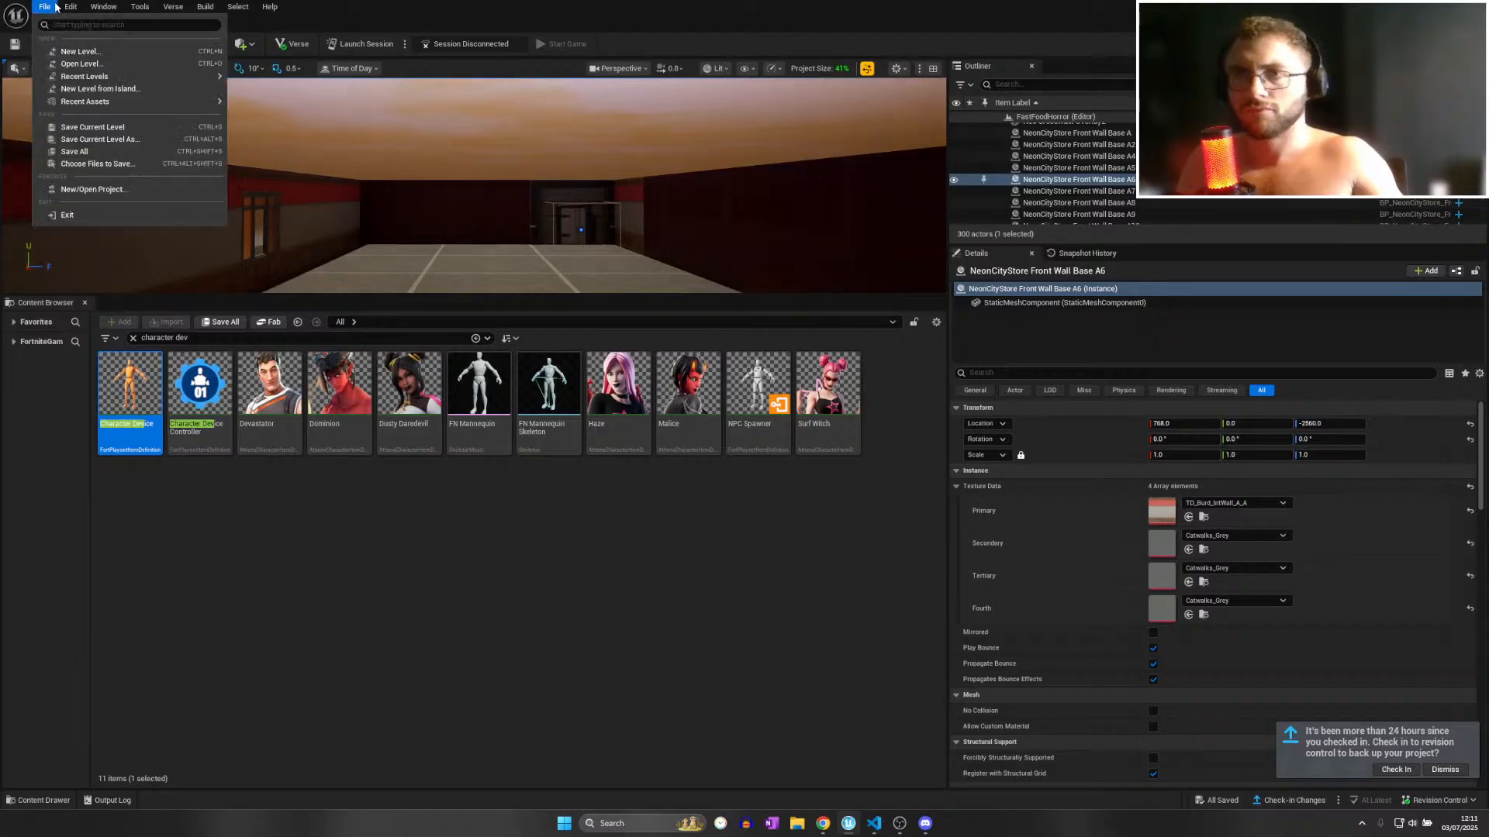
{"action": "left_click", "coordinate": [61, 130]}
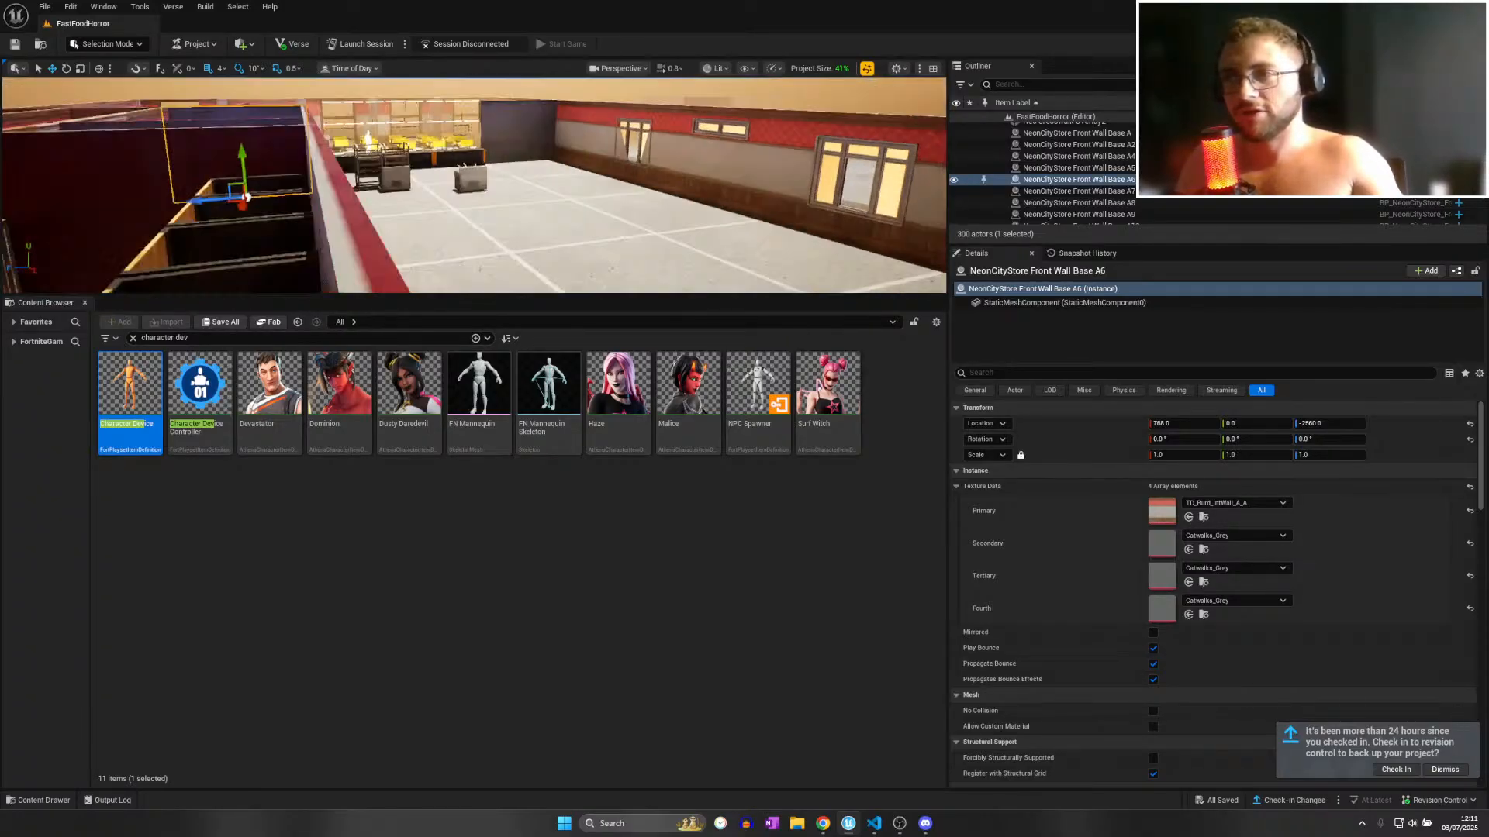
Save all unsaved changes in the project.
{"action": "key", "text": "w"}
{"action": "right_click_drag", "start_coordinate": [473, 186], "coordinate": [744, 208]}
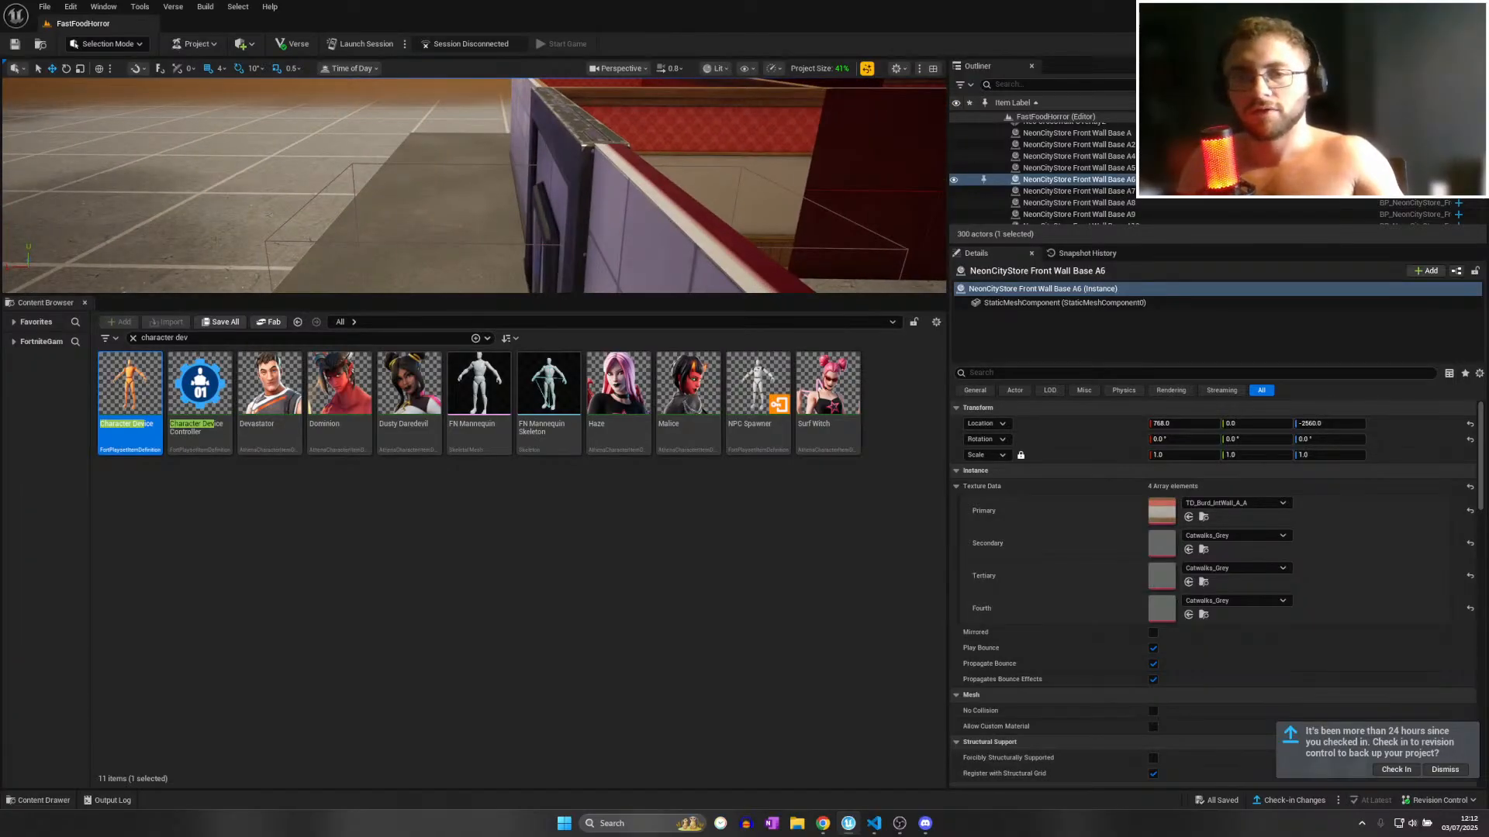
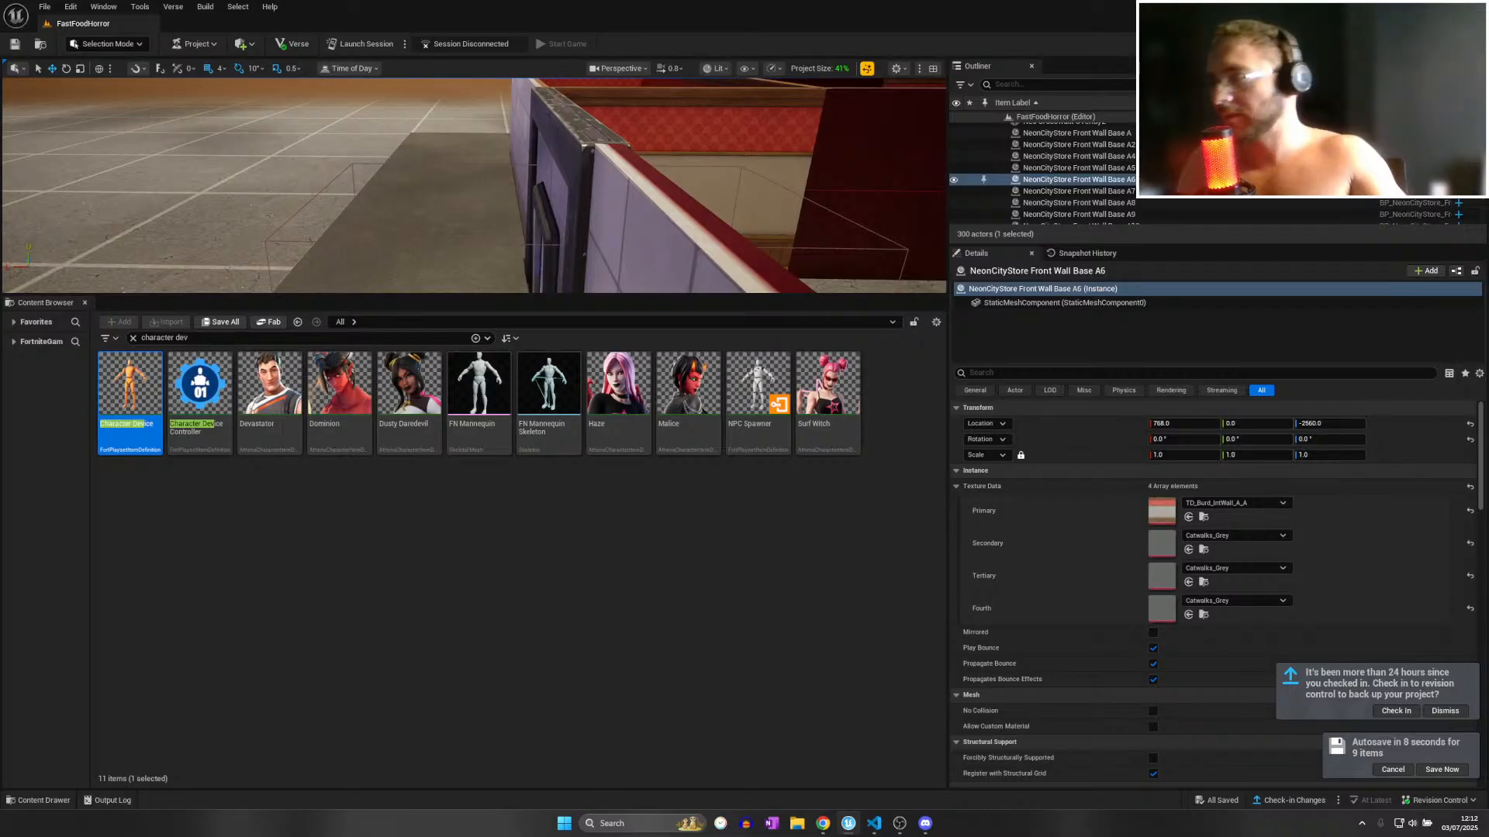
{"action": "right_click_drag", "start_coordinate": [472, 203], "coordinate": [822, 209]}
{"action": "key", "text": "w"}
{"action": "right_click_drag", "start_coordinate": [521, 189], "coordinate": [387, 148]}
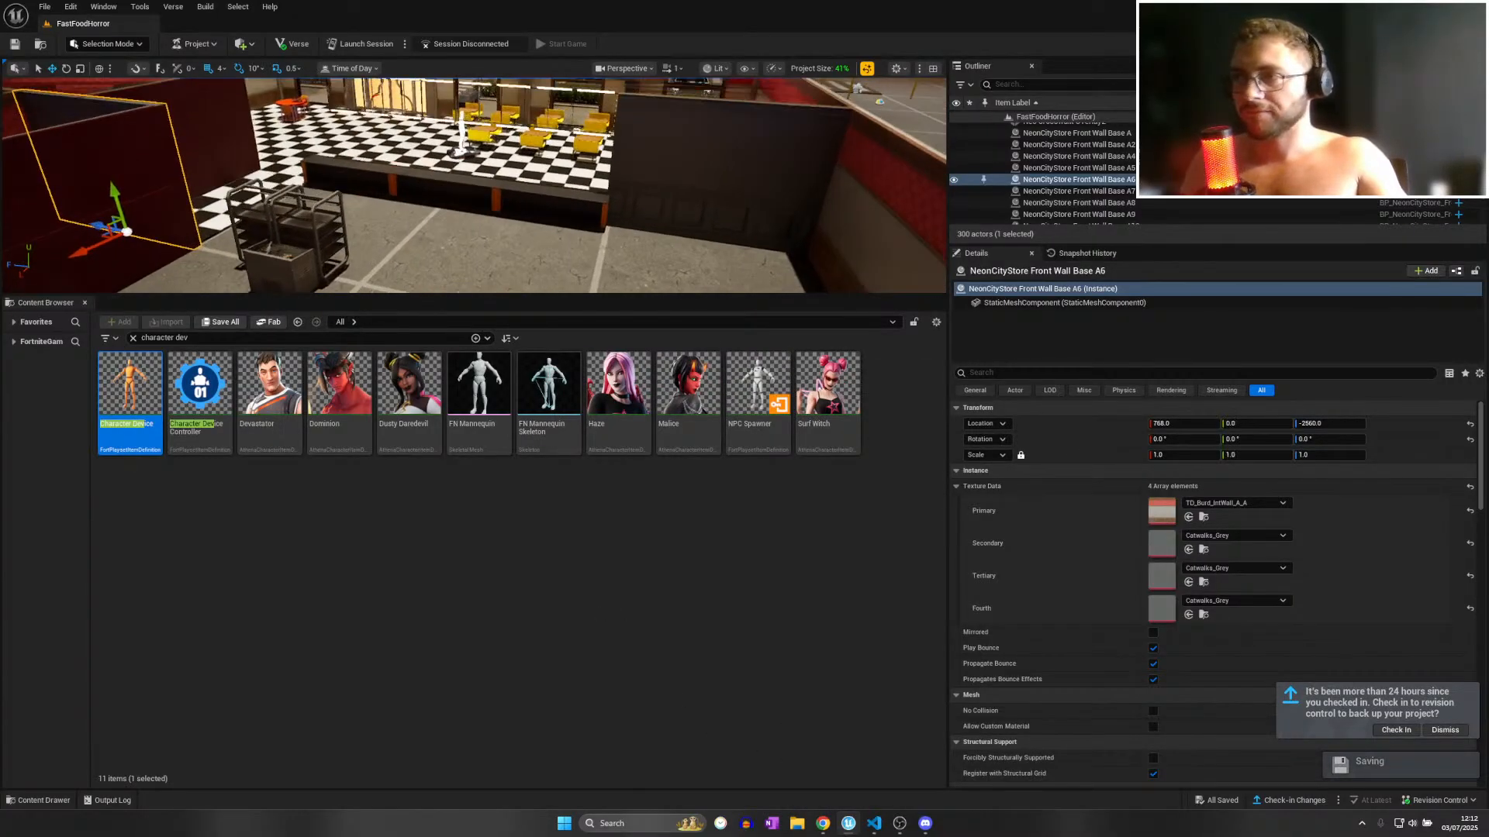
{"action": "right_click_drag", "start_coordinate": [474, 186], "coordinate": [124, 147]}
{"action": "right_click_drag", "start_coordinate": [764, 186], "coordinate": [577, 193]}
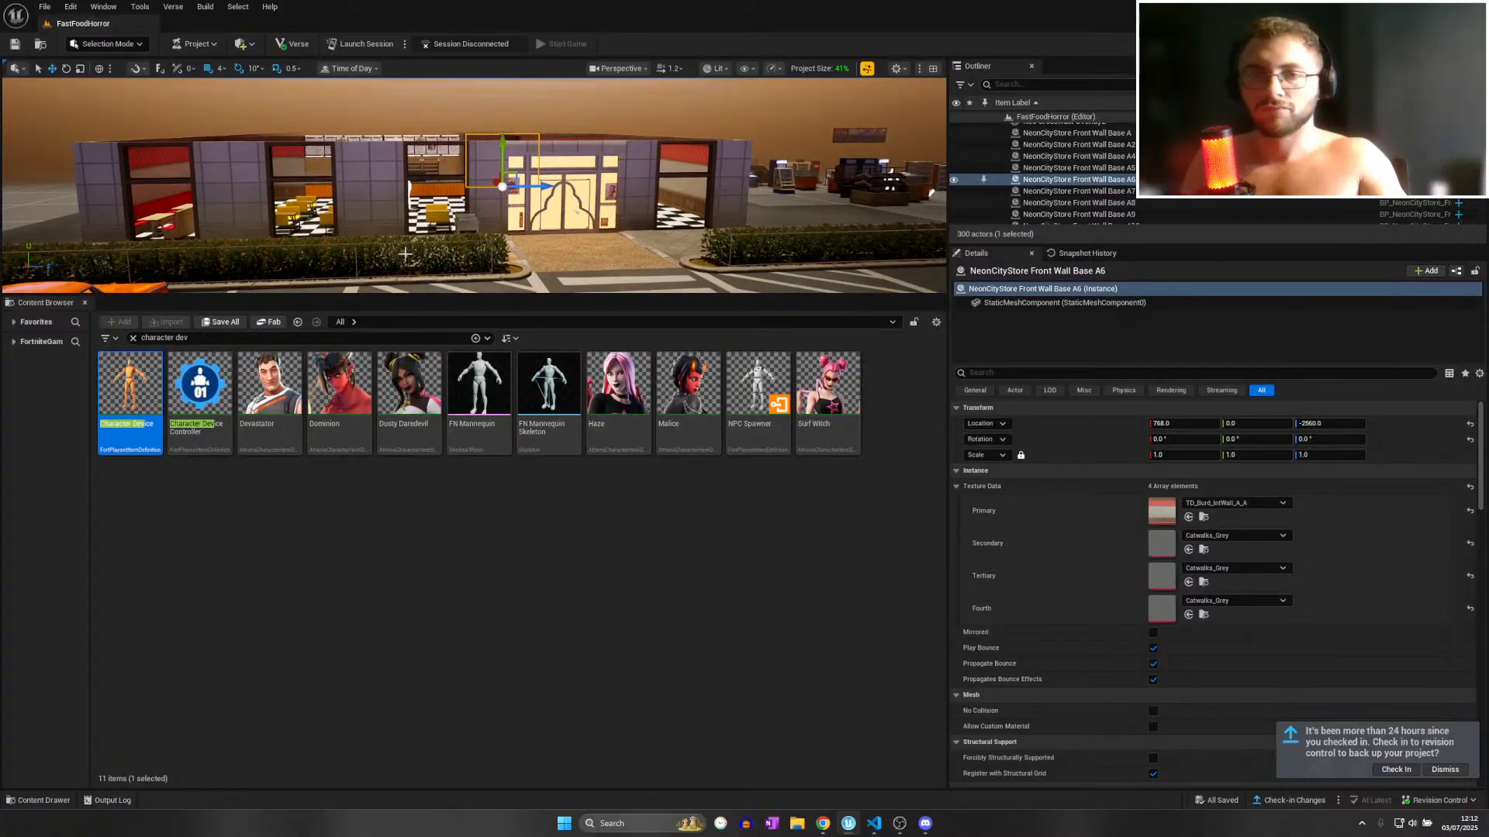
{"action": "left_click", "coordinate": [45, 7]}
{"action": "left_click", "coordinate": [77, 150]}
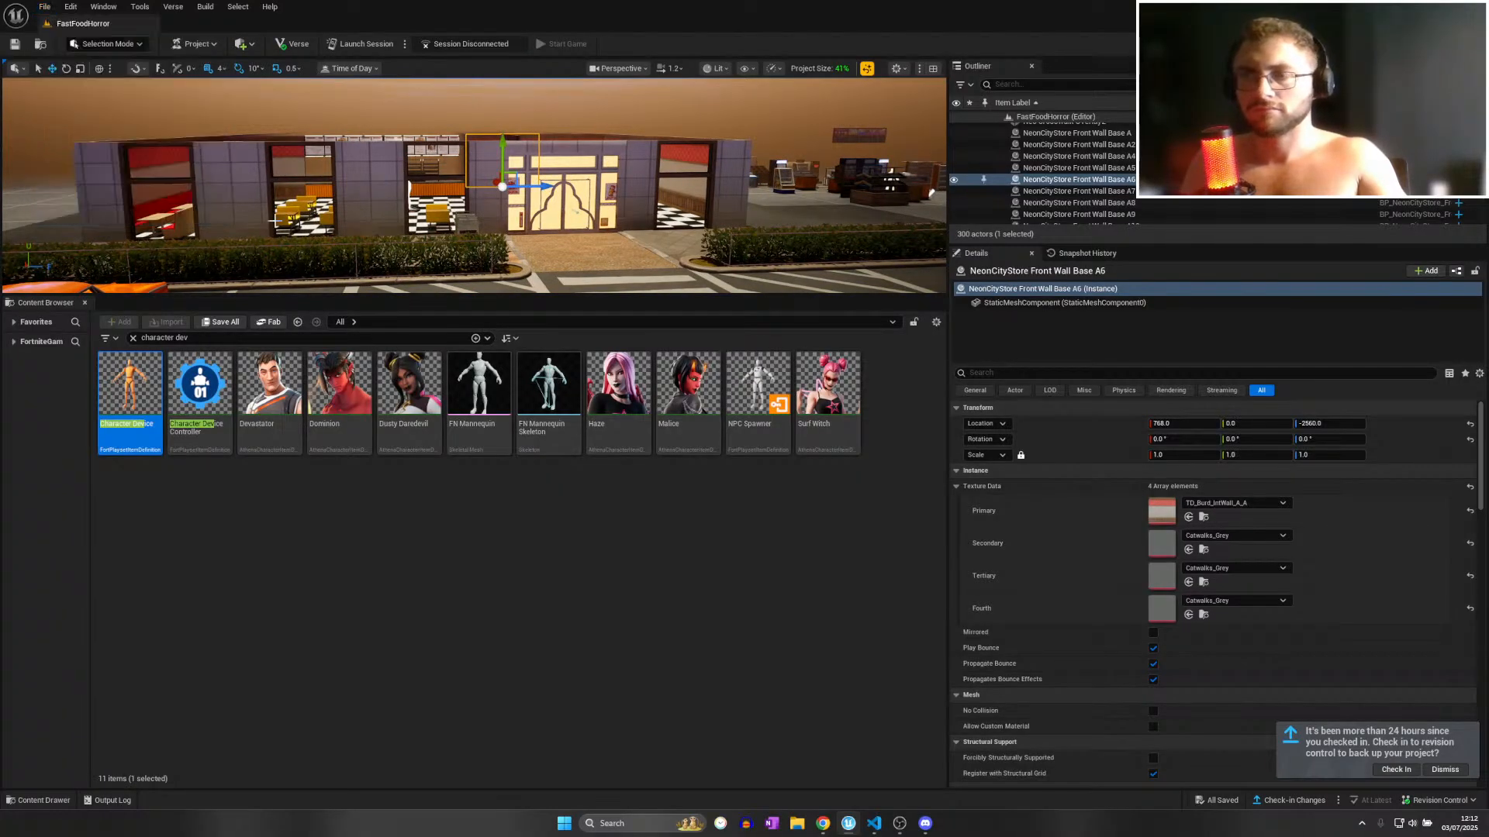
Examine the drive-through lane and the menu boards along the restaurant's outer side wall.
{"action": "mouse_move", "coordinate": [275, 221]}
{"action": "right_mouse_down"}
{"action": "mouse_move", "coordinate": [307, 275]}
{"action": "mouse_move", "coordinate": [182, 223]}
{"action": "mouse_move", "coordinate": [58, 222]}
{"action": "mouse_move", "coordinate": [274, 223]}
{"action": "right_mouse_up"}
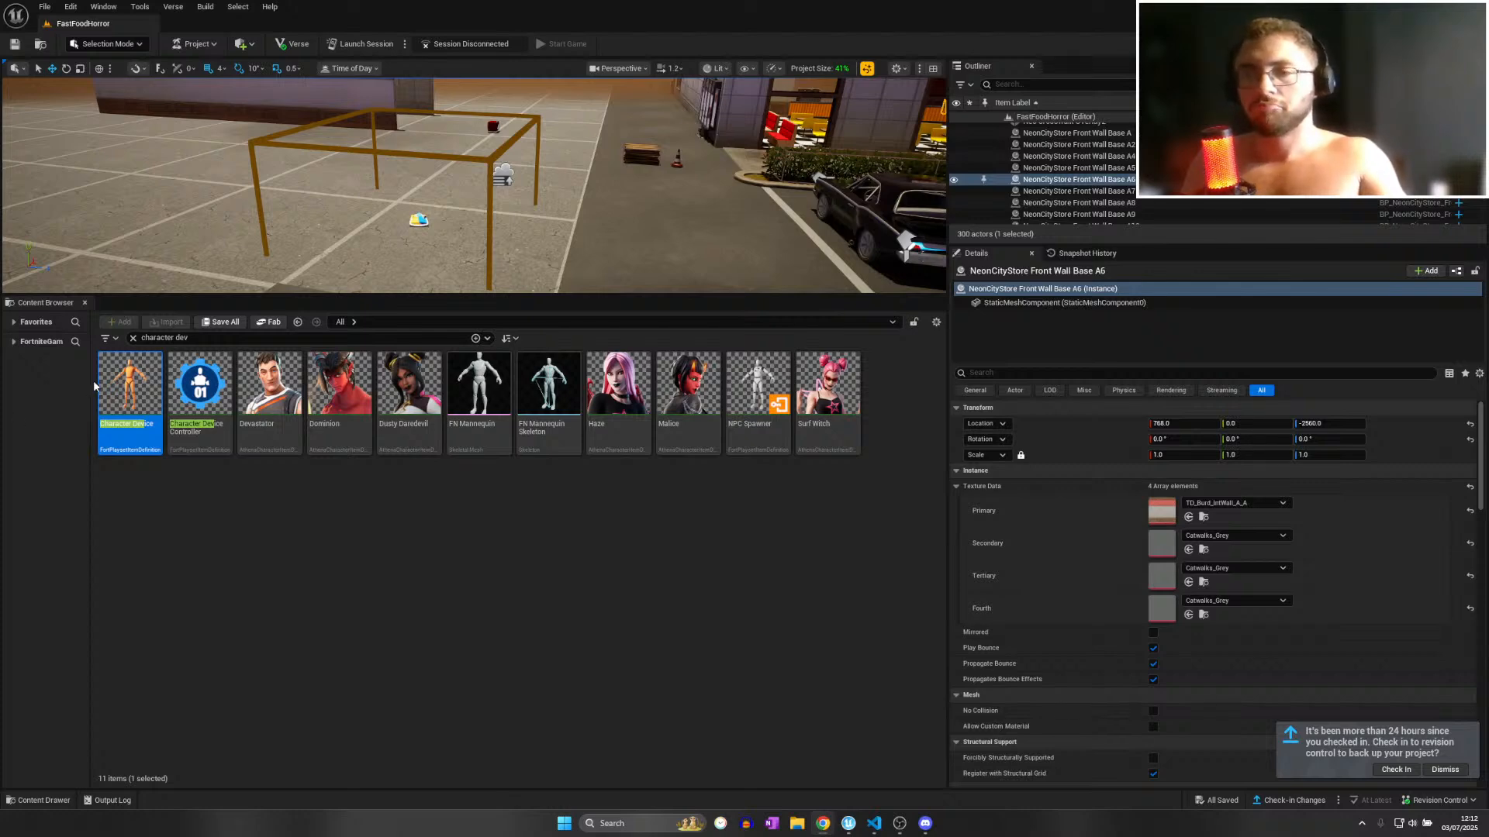
{"action": "right_click_drag", "start_coordinate": [415, 237], "coordinate": [497, 197]}
{"action": "key", "text": "w"}
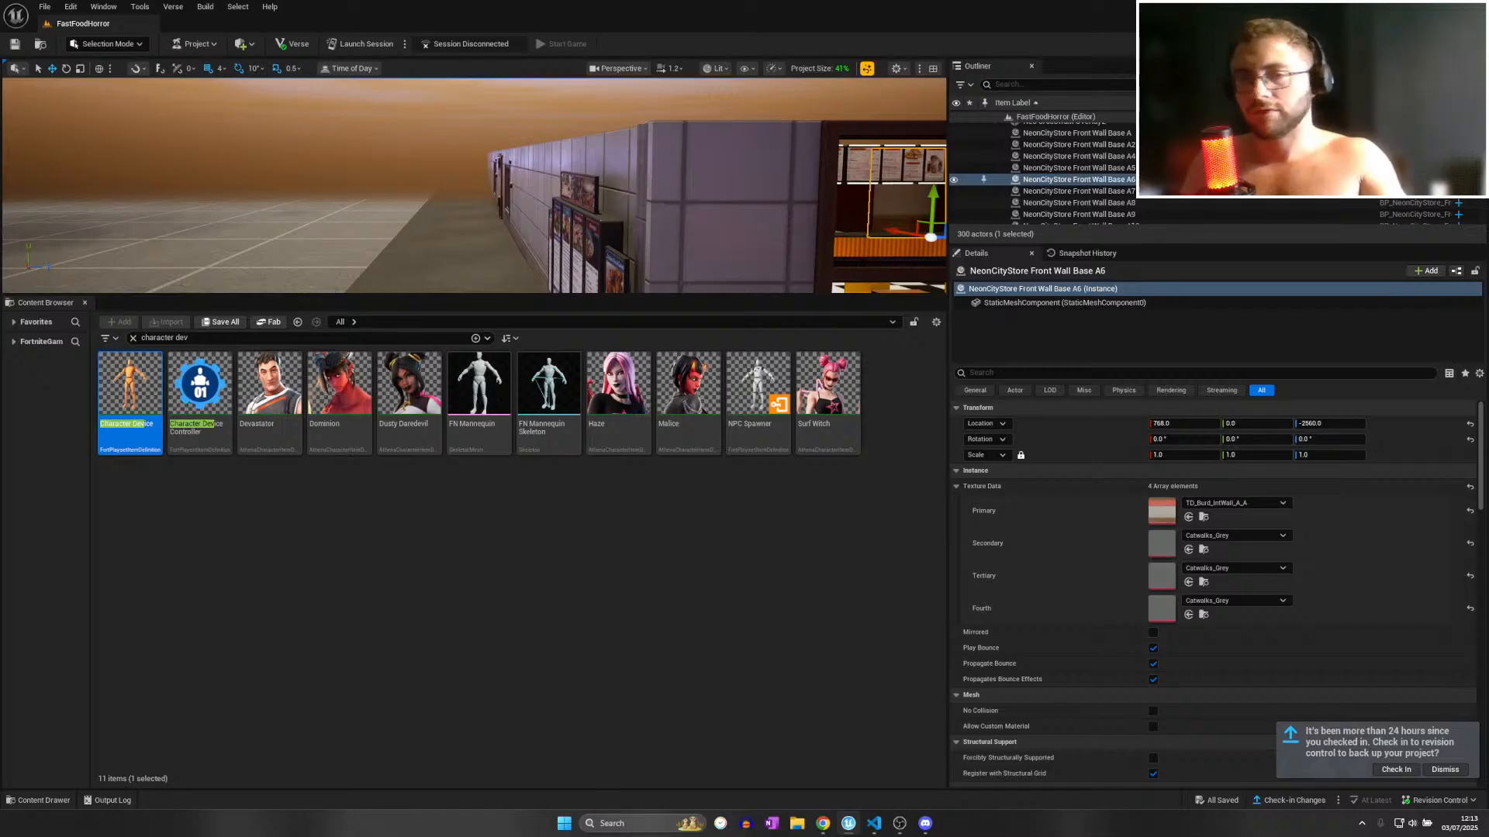
{"action": "key", "text": "w"}
{"action": "right_click_drag", "start_coordinate": [303, 244], "coordinate": [335, 261]}
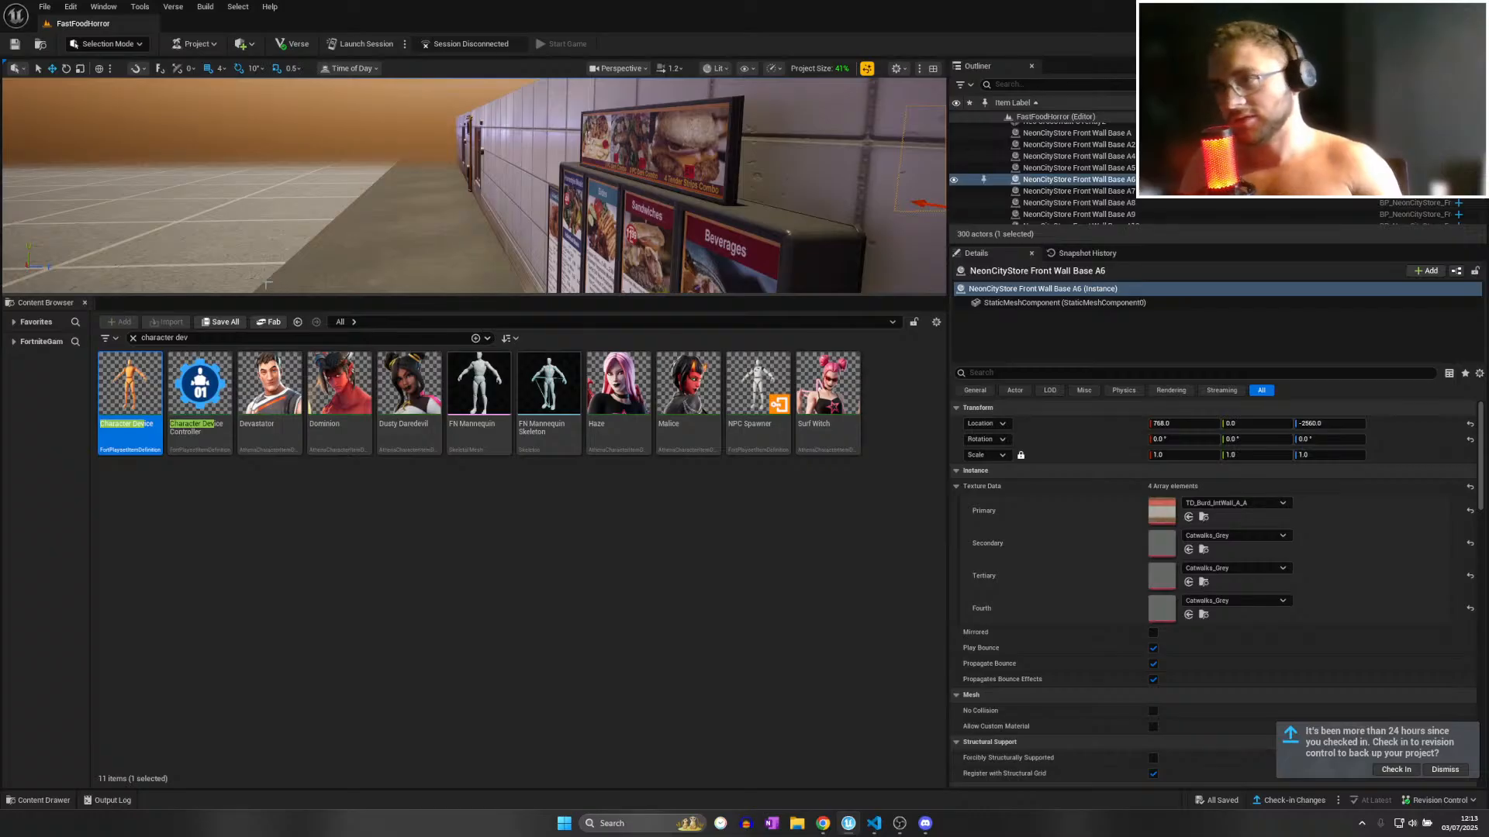
{"action": "right_click_drag", "start_coordinate": [335, 261], "coordinate": [369, 281]}
Clear the "character dev" search from the asset browser.
{"action": "left_click_drag", "start_coordinate": [192, 338], "coordinate": [154, 338]}
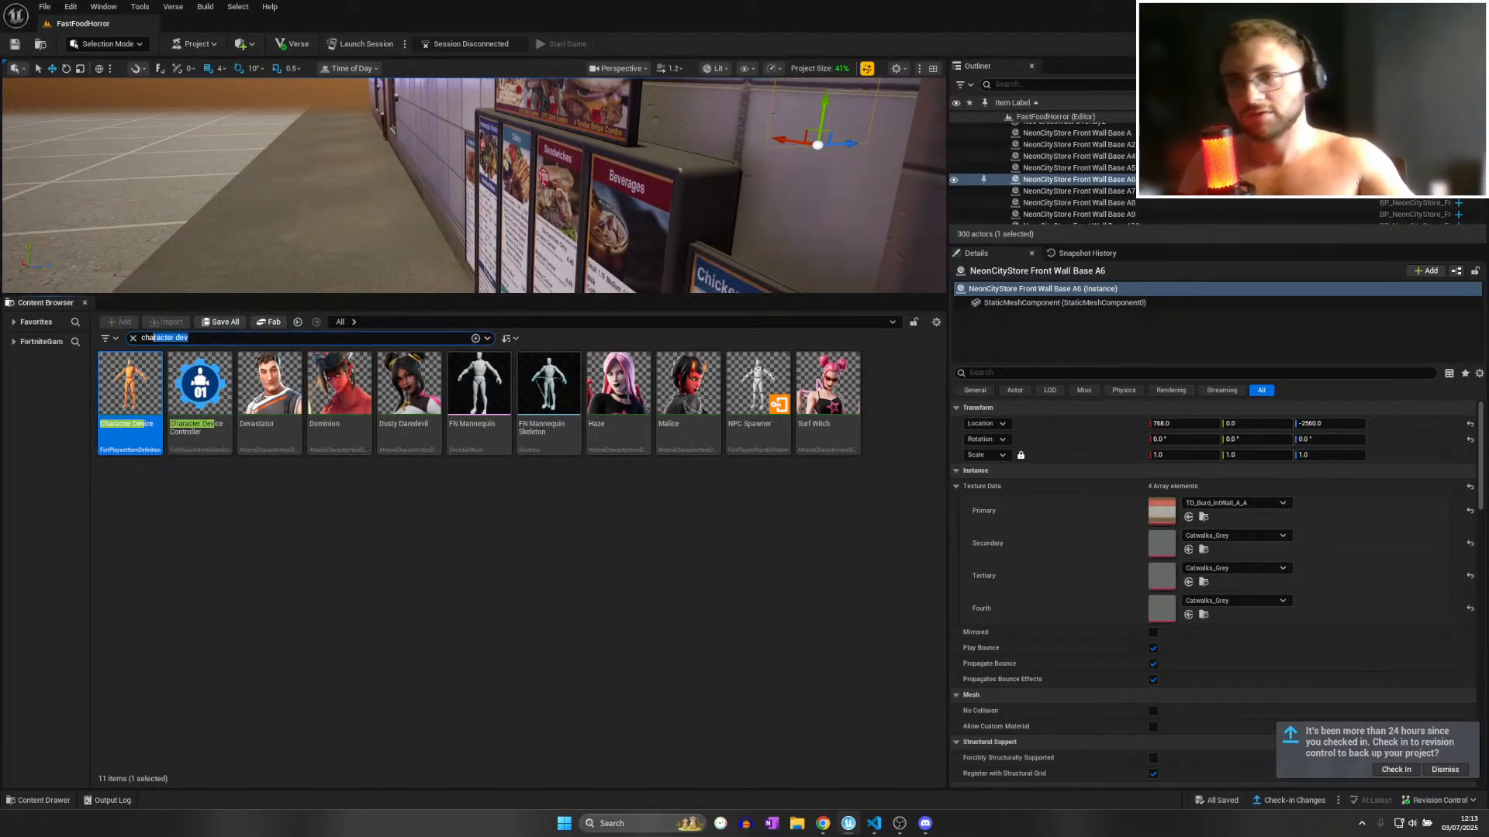
{"action": "key", "text": "BackSpace"}
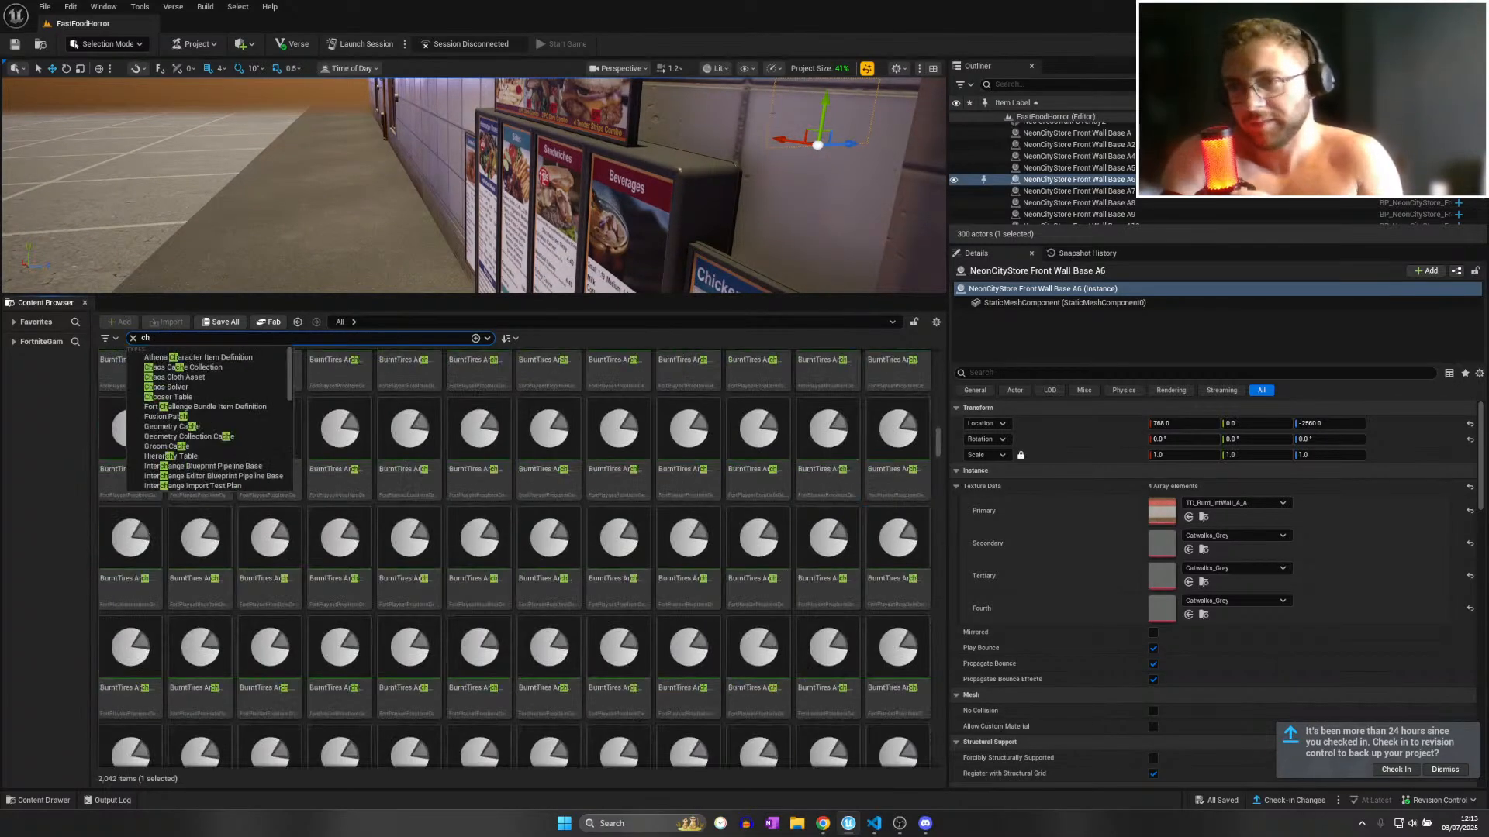
{"action": "key", "text": "BackSpace"}
{"action": "key", "text": "BackSpace"}
{"action": "key", "text": "BackSpace"}
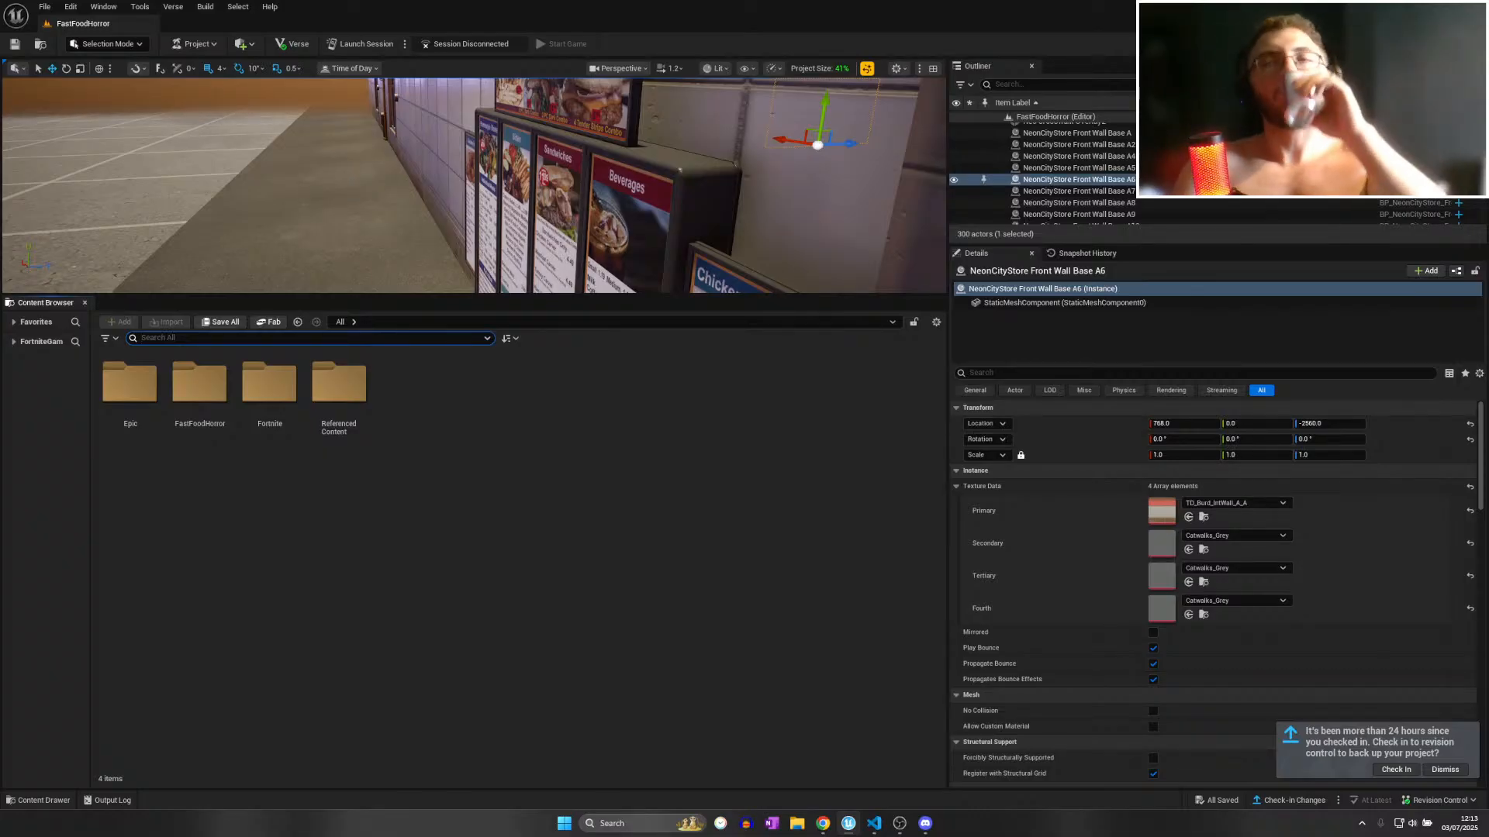
{"action": "type", "text": "gma"}
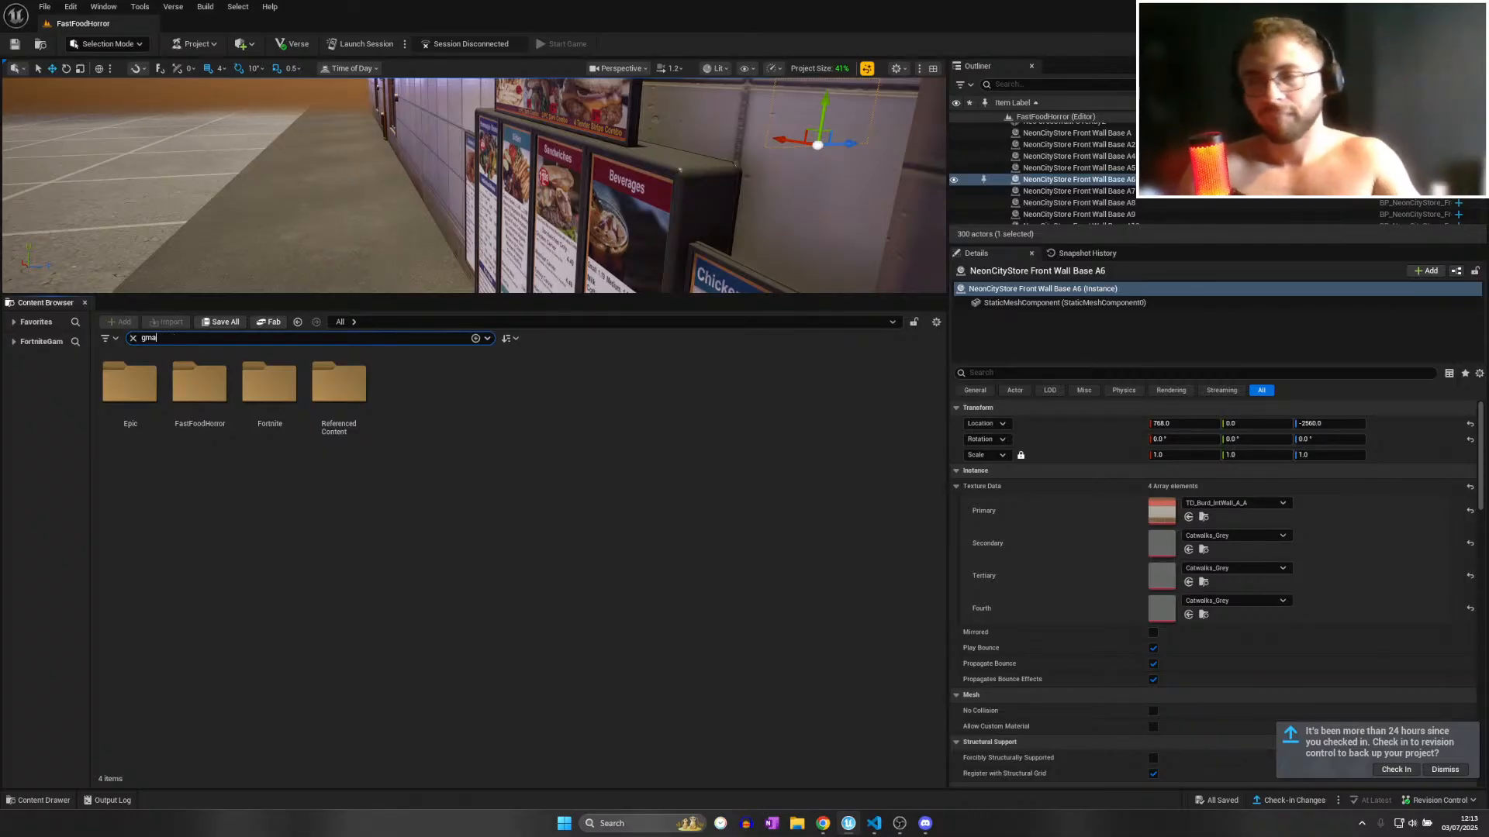
{"action": "key", "text": "BackSpace"}
{"action": "key", "text": "BackSpace"}
{"action": "key", "text": "BackSpace"}
{"action": "key", "text": "BackSpace"}
{"action": "key", "text": "BackSpace"}
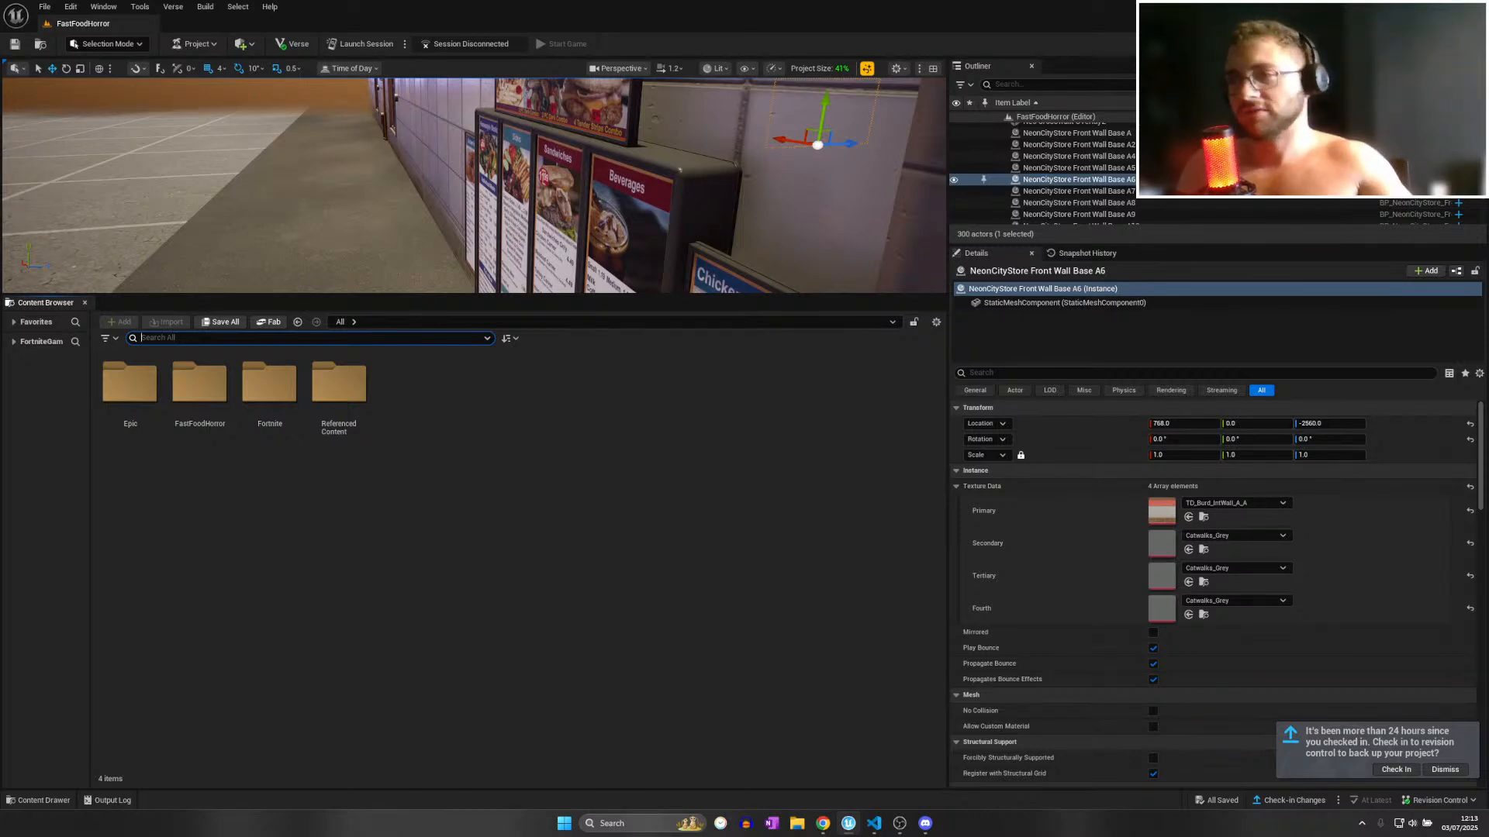
Copy the parking stripe beside the black car four times as a spaced row of markings along the drive-through lane's outer edge.
{"action": "right_click_drag", "start_coordinate": [473, 186], "coordinate": [795, 272]}
{"action": "left_click", "coordinate": [374, 191]}
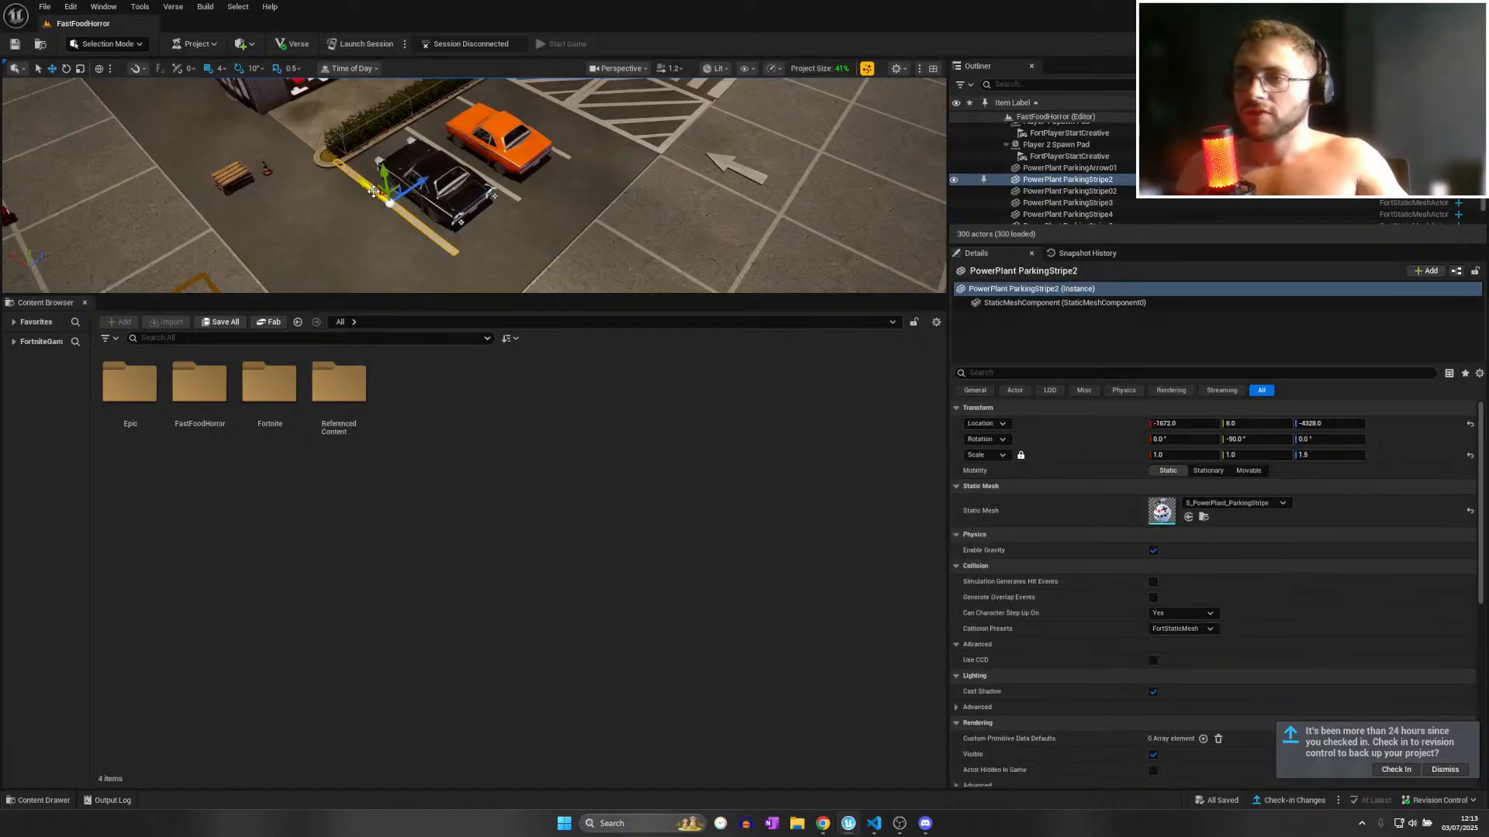
{"action": "left_click_drag", "start_coordinate": [374, 192], "coordinate": [164, 169], "text": "alt"}
{"action": "mouse_move", "coordinate": [165, 169]}
{"action": "right_mouse_down"}
{"action": "mouse_move", "coordinate": [101, 210]}
{"action": "mouse_move", "coordinate": [164, 186]}
{"action": "right_mouse_up"}
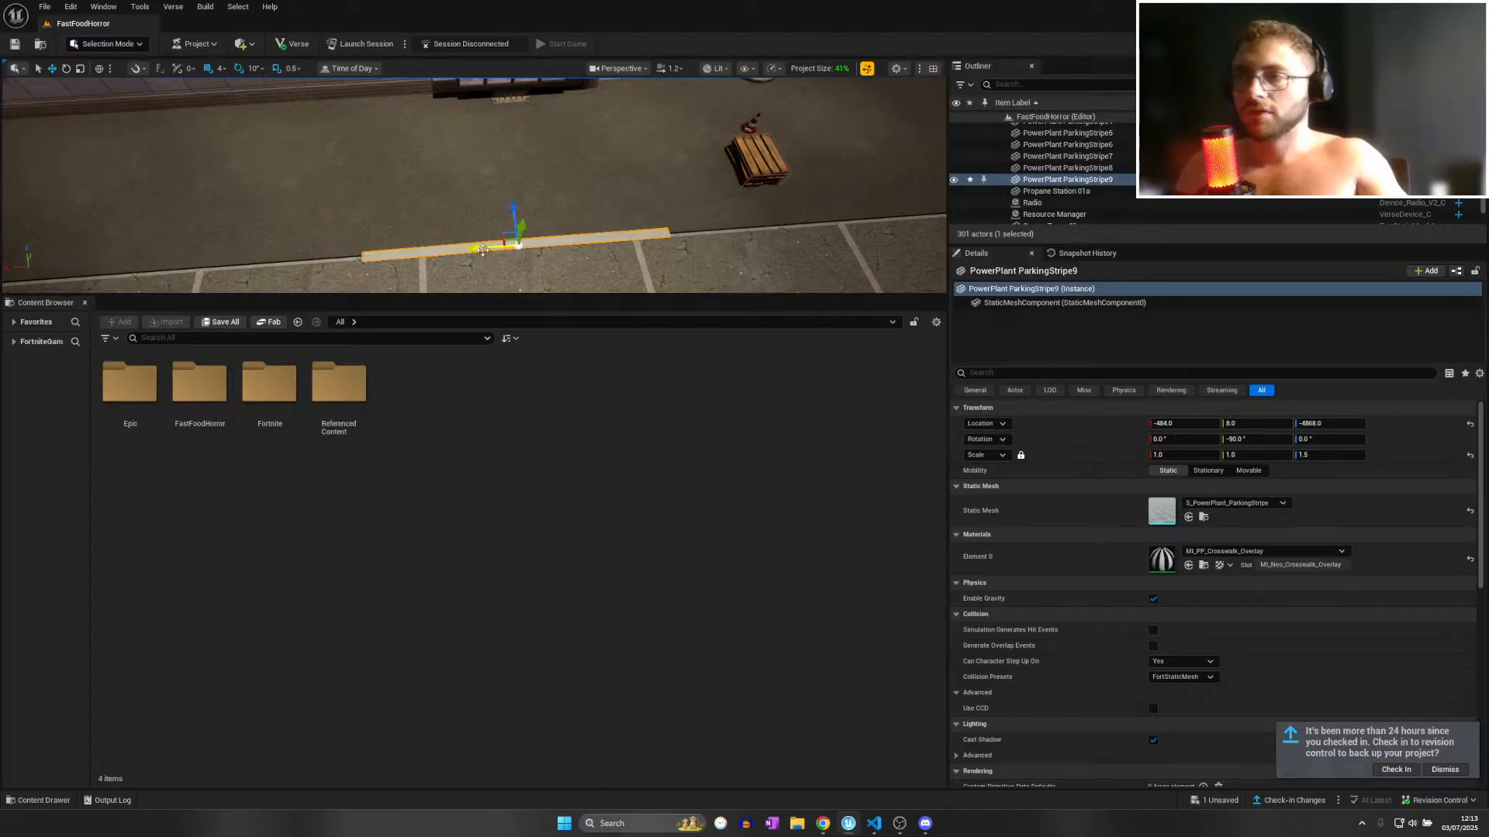
{"action": "left_click_drag", "start_coordinate": [476, 248], "coordinate": [55, 225], "text": "alt"}
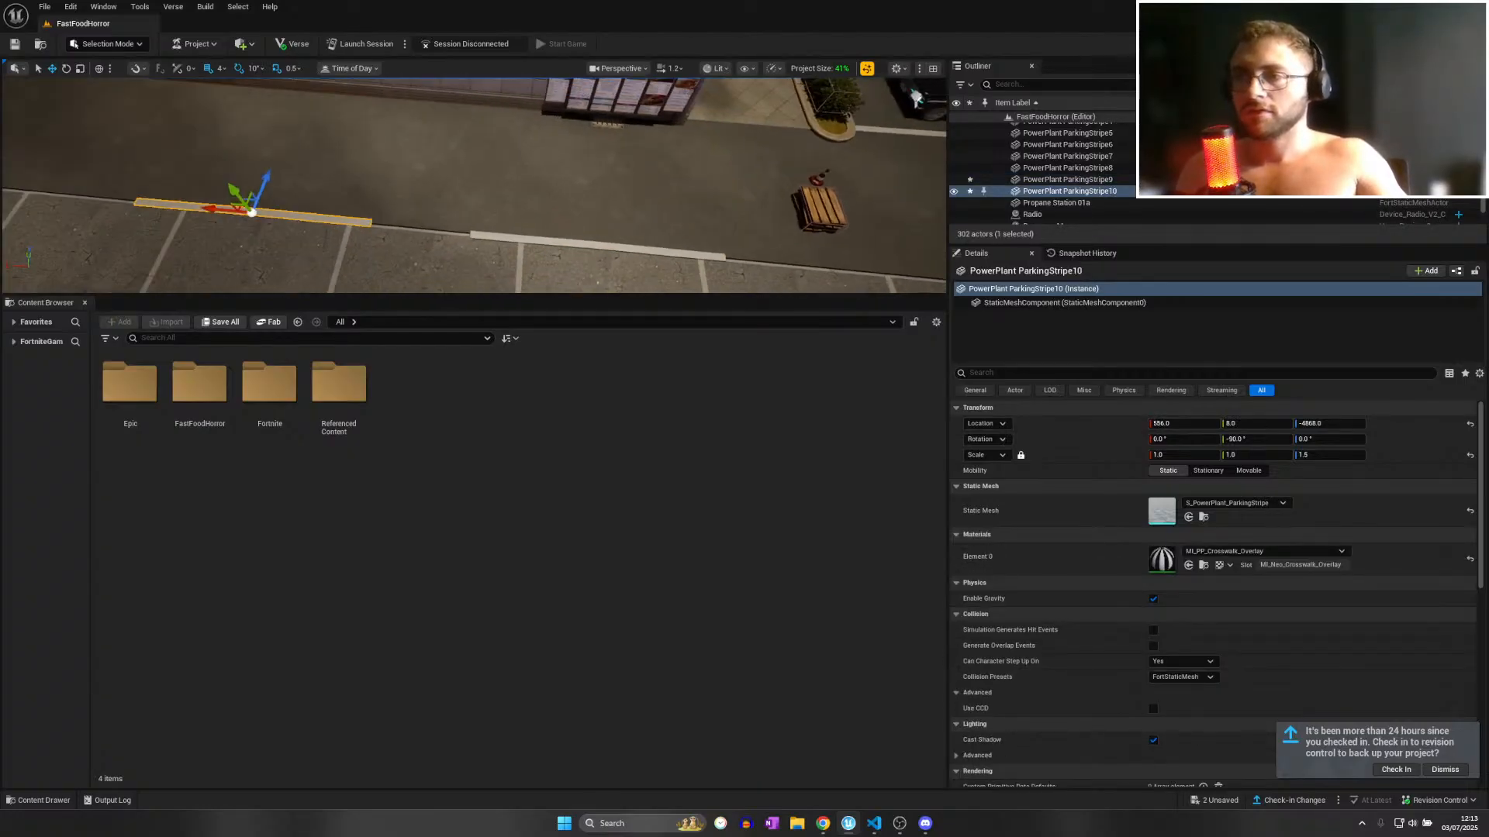
{"action": "left_click_drag", "start_coordinate": [276, 213], "coordinate": [255, 202], "text": "alt"}
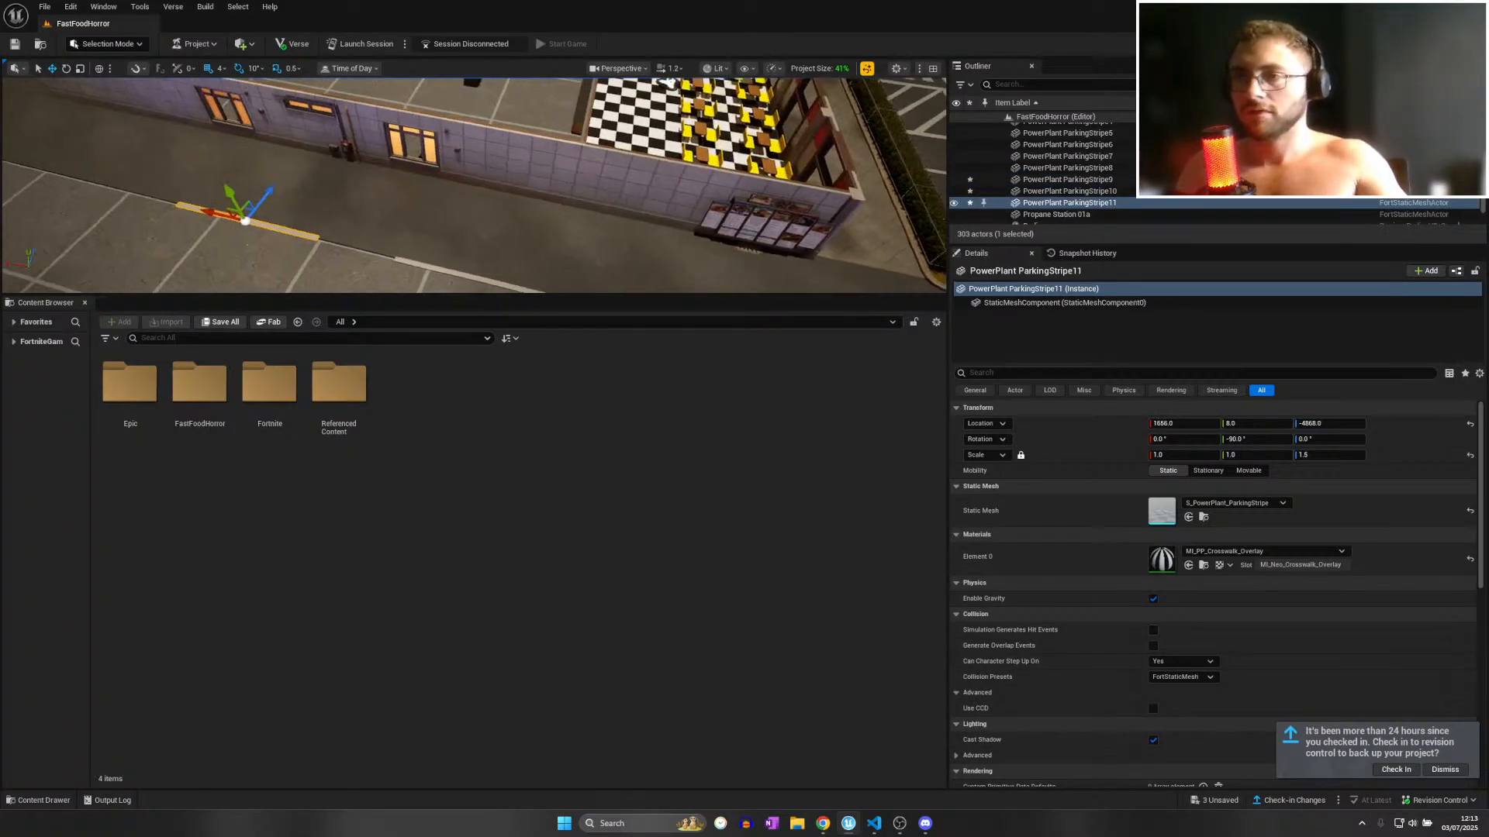
{"action": "left_click_drag", "start_coordinate": [380, 215], "coordinate": [361, 212], "text": "alt"}
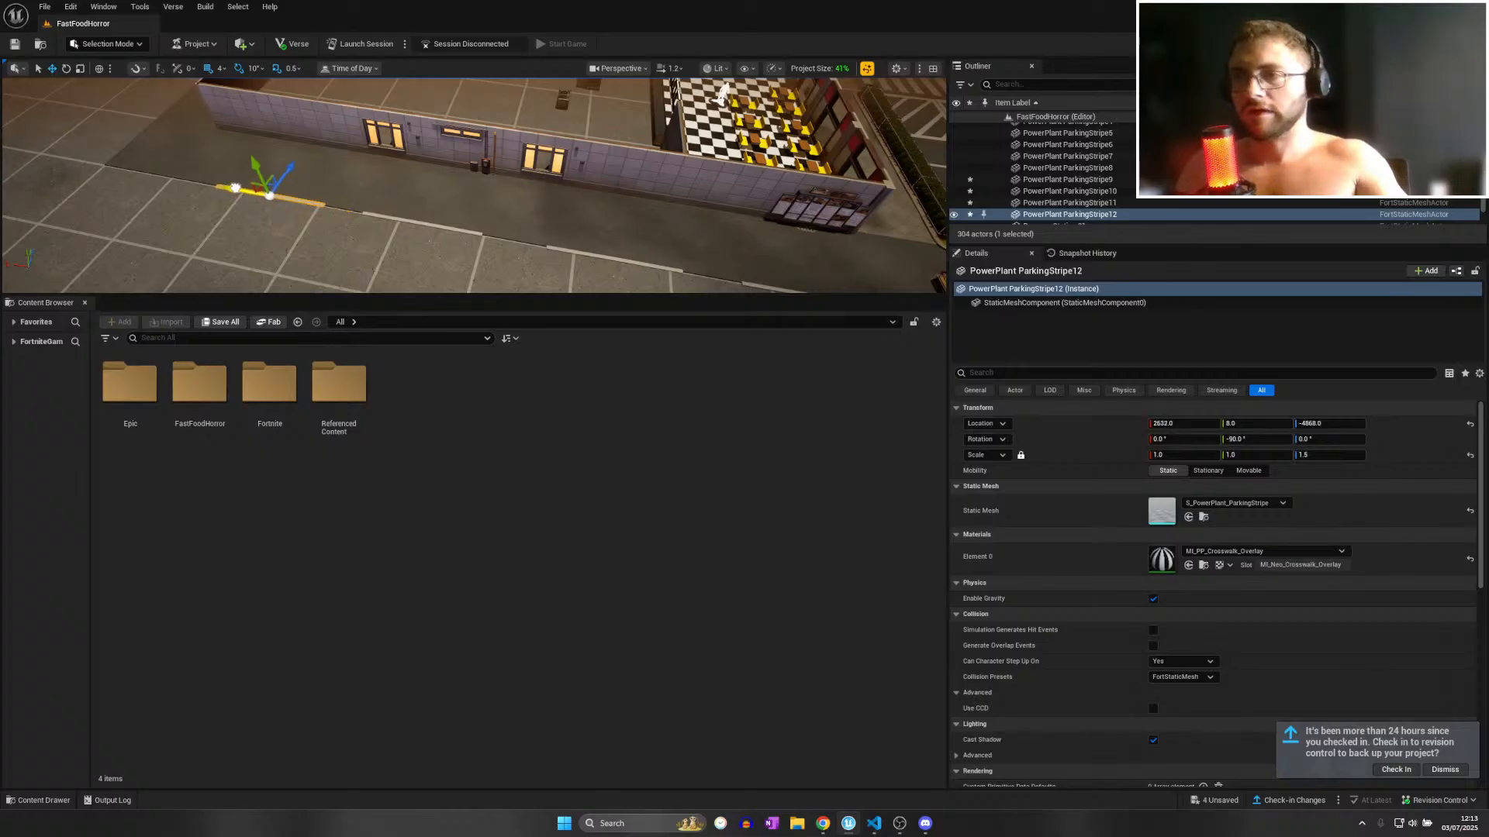
Move the rear door and its two adjoining wall panels inward to X location 2816, and delete the side wall panel projecting beyond them.
{"action": "key", "text": "w"}
{"action": "right_click_drag", "start_coordinate": [215, 179], "coordinate": [361, 204]}
{"action": "key", "text": "w"}
{"action": "key", "text": "e"}
{"action": "key", "text": "w"}
{"action": "key", "text": "a"}
{"action": "left_click", "coordinate": [341, 203]}
{"action": "key", "text": "s"}
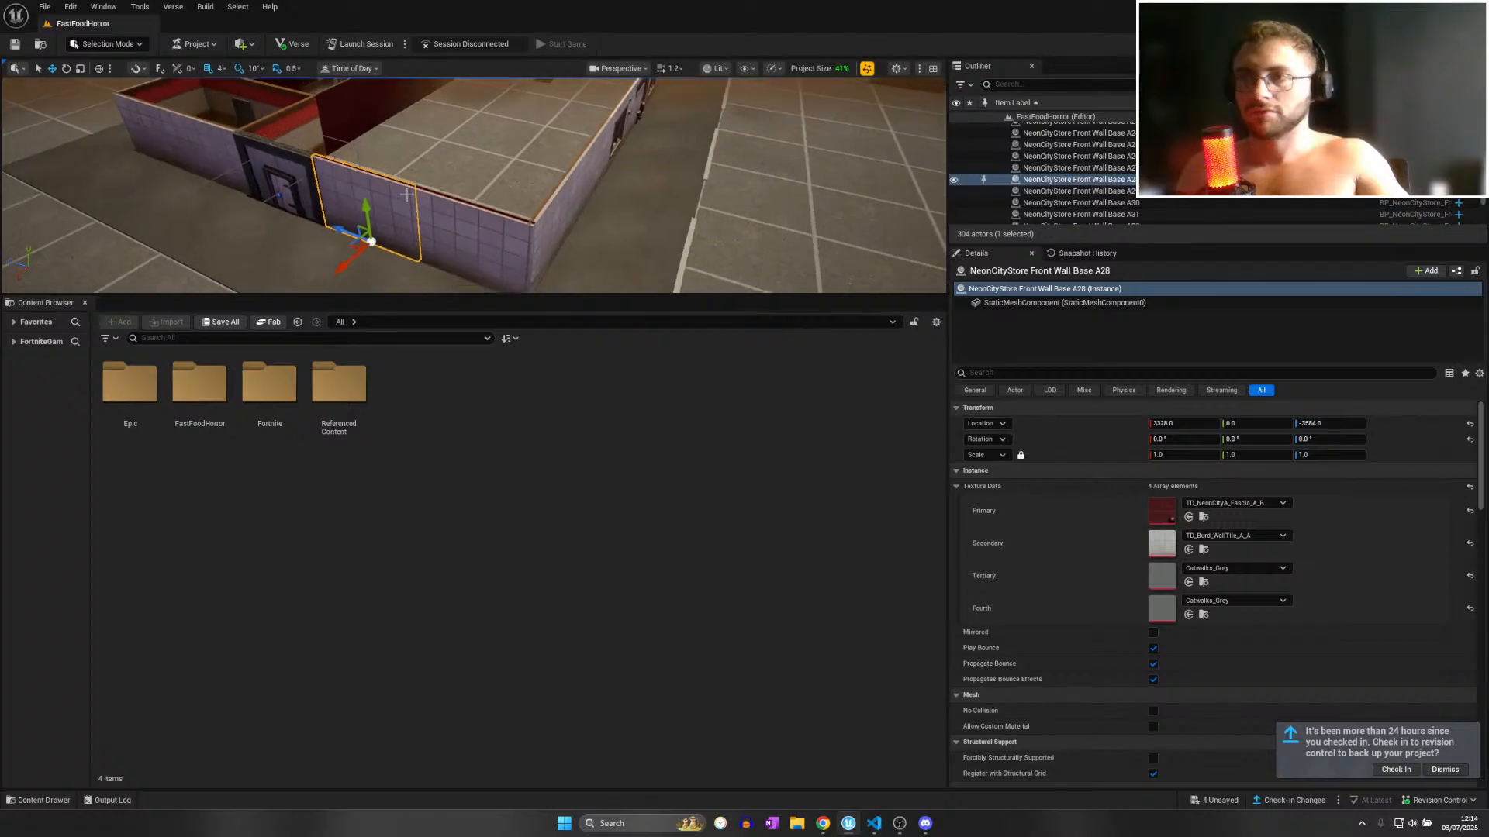
{"action": "left_click", "coordinate": [446, 221], "text": "ctrl"}
{"action": "left_click", "coordinate": [304, 167], "text": "ctrl"}
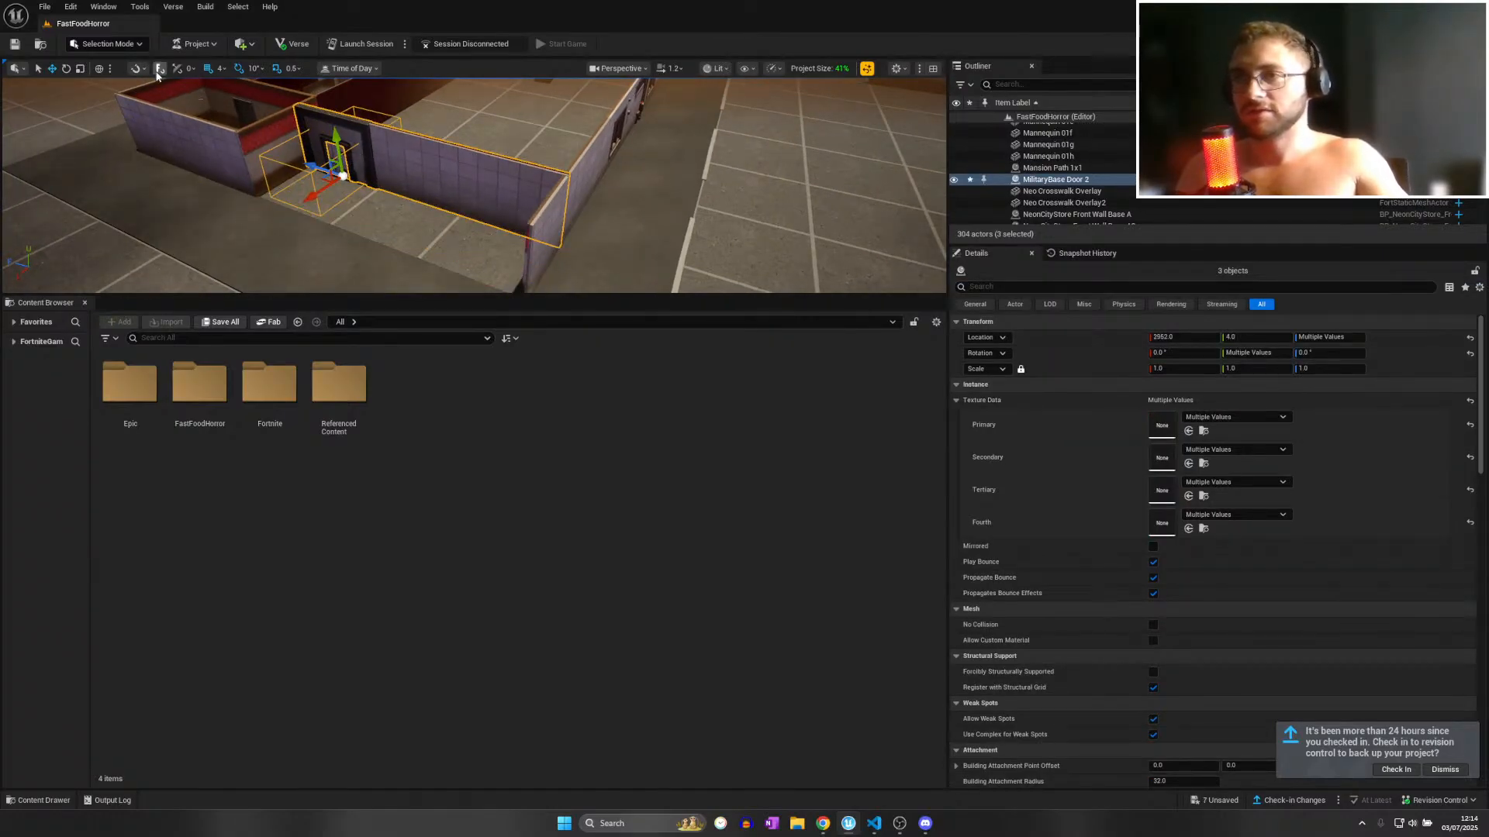
{"action": "left_click_drag", "start_coordinate": [319, 190], "coordinate": [341, 174]}
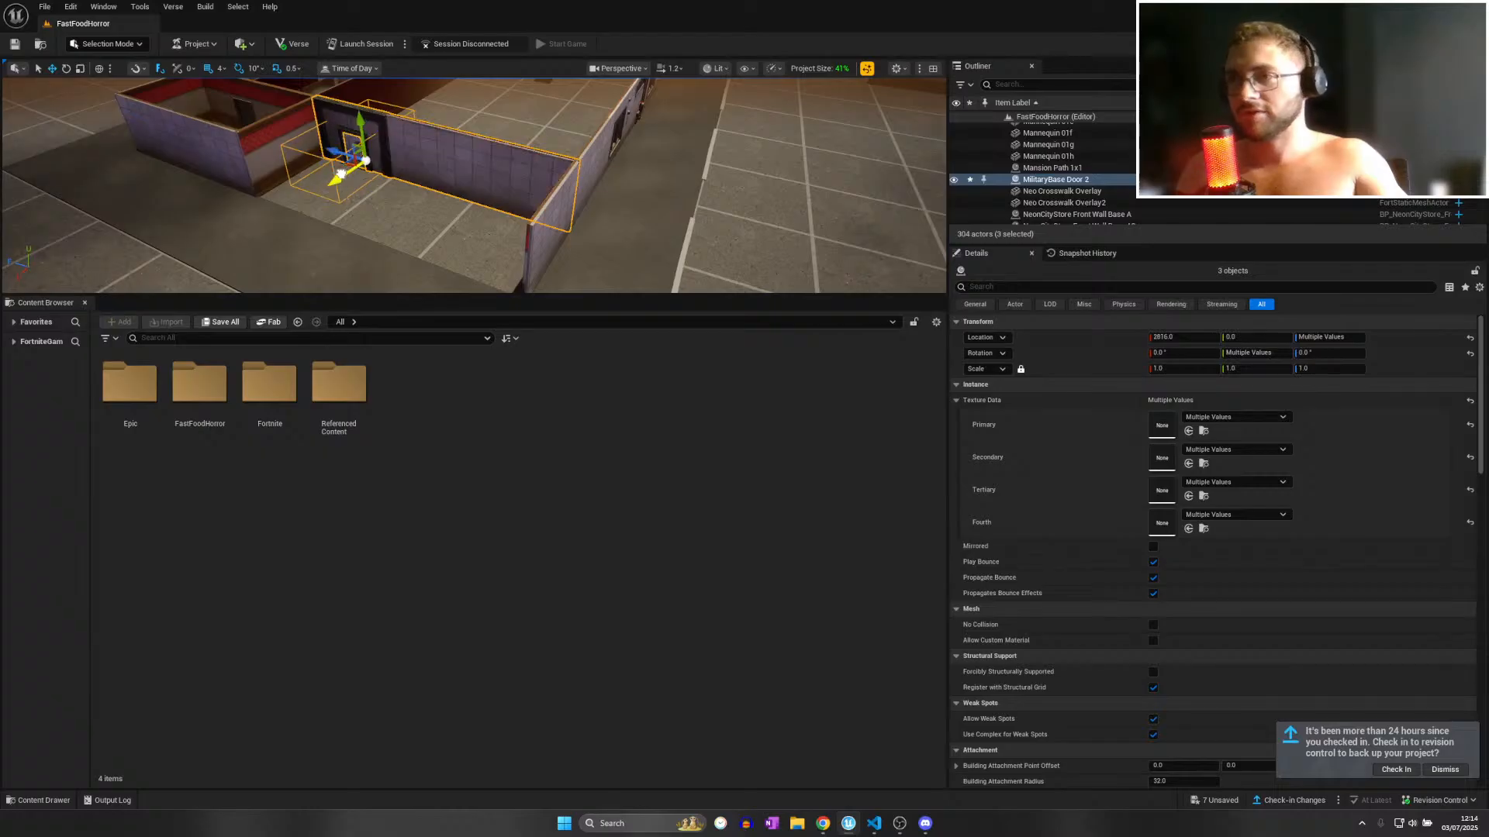
{"action": "left_click", "coordinate": [528, 211]}
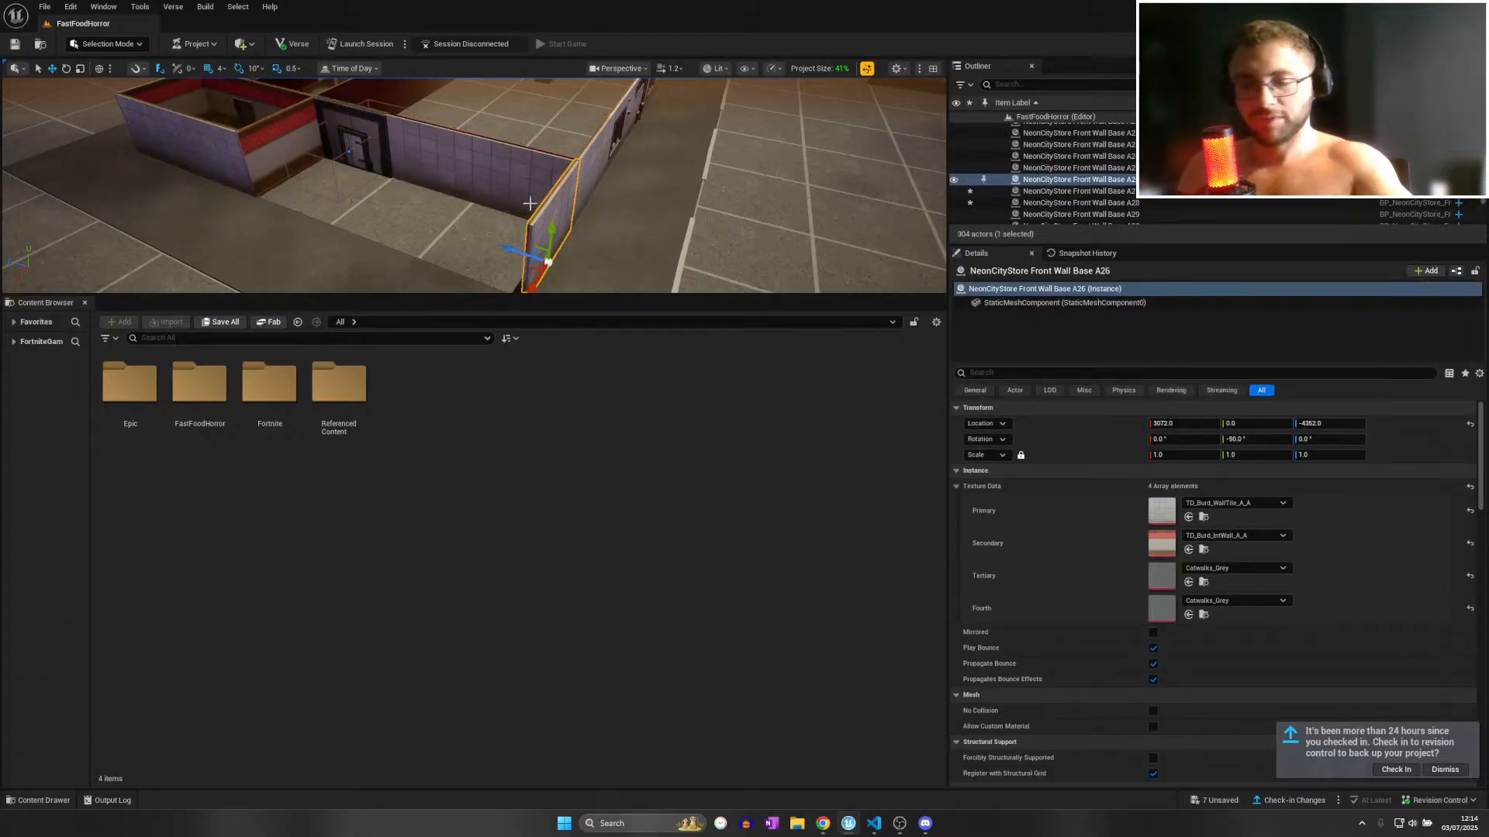
{"action": "key", "text": "Delete"}
Duplicate three CeilingTiles Plank Straight paving tiles behind the restaurant and place the copies in front of the relocated rear wall.
{"action": "left_click", "coordinate": [292, 216]}
{"action": "right_click_drag", "start_coordinate": [292, 216], "coordinate": [339, 271]}
{"action": "left_click", "coordinate": [329, 233], "text": "ctrl"}
{"action": "left_click", "coordinate": [415, 245], "text": "ctrl"}
{"action": "key", "text": "ctrl+d"}
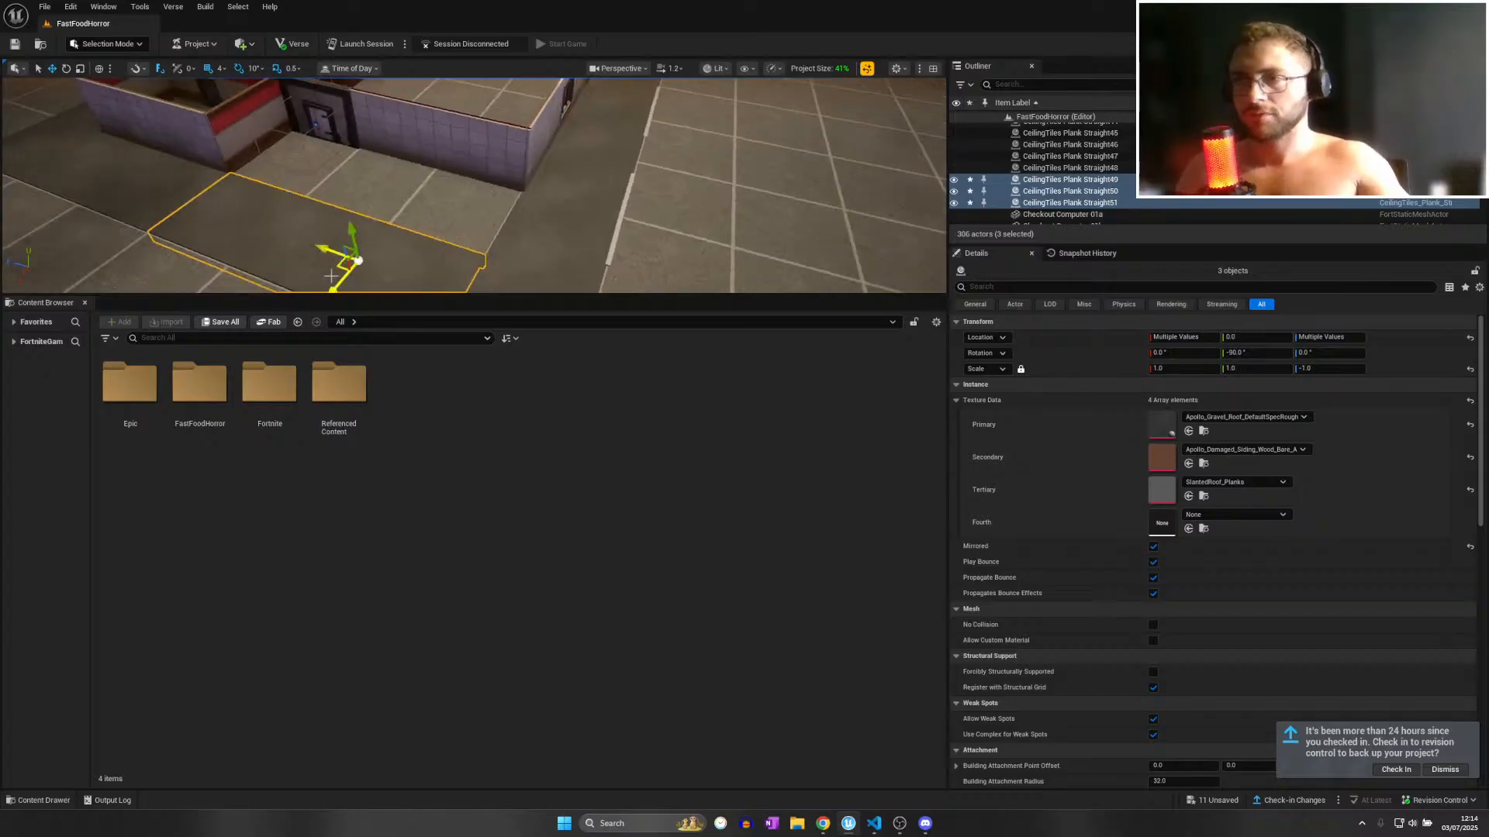
{"action": "left_click_drag", "start_coordinate": [334, 278], "coordinate": [373, 252]}
{"action": "right_click_drag", "start_coordinate": [372, 252], "coordinate": [326, 205]}
{"action": "left_click", "coordinate": [442, 209]}
{"action": "right_click_drag", "start_coordinate": [442, 210], "coordinate": [411, 213]}
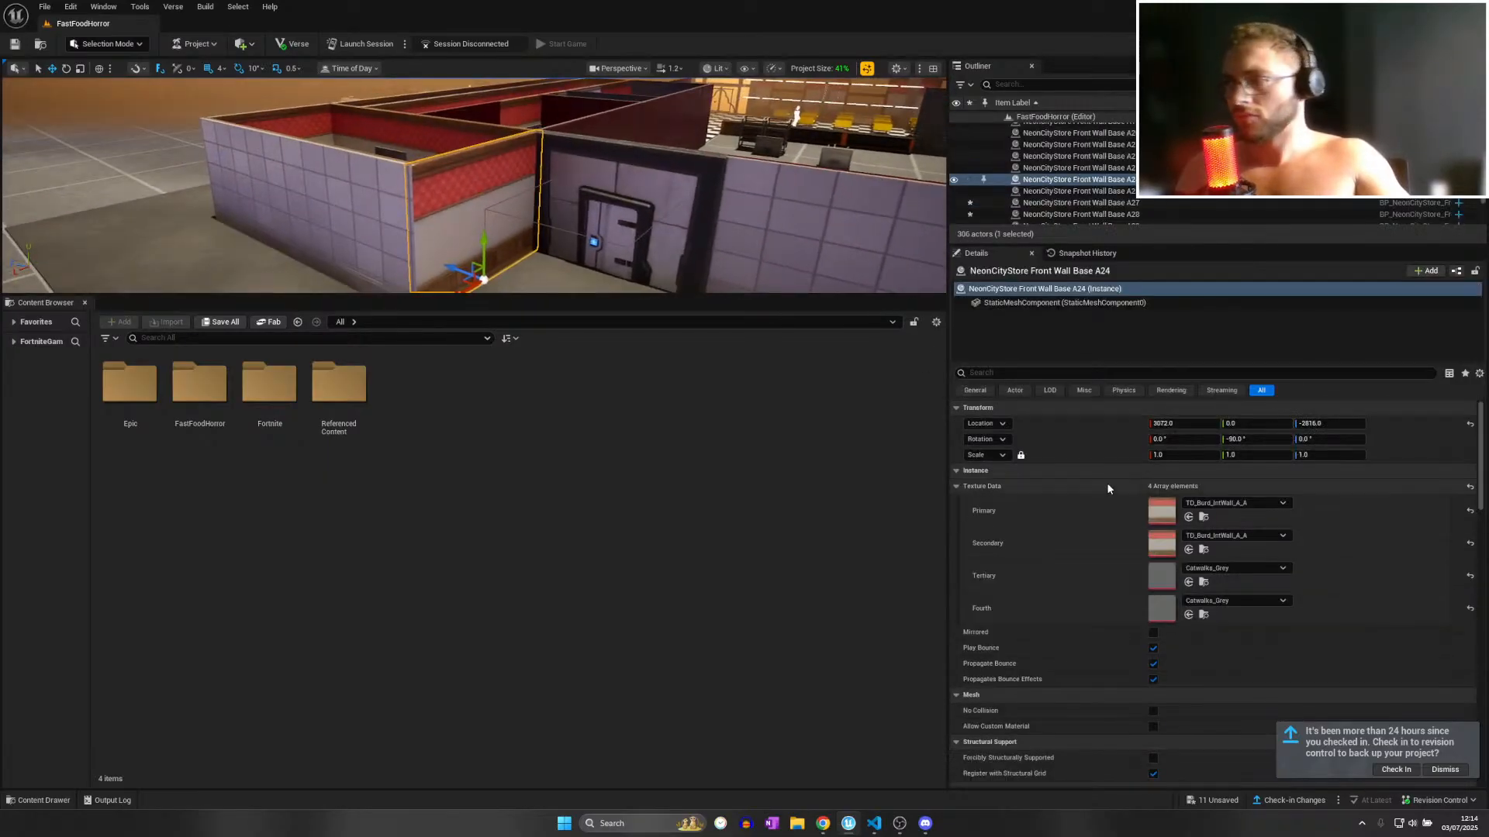
{"action": "left_click", "coordinate": [1249, 539]}
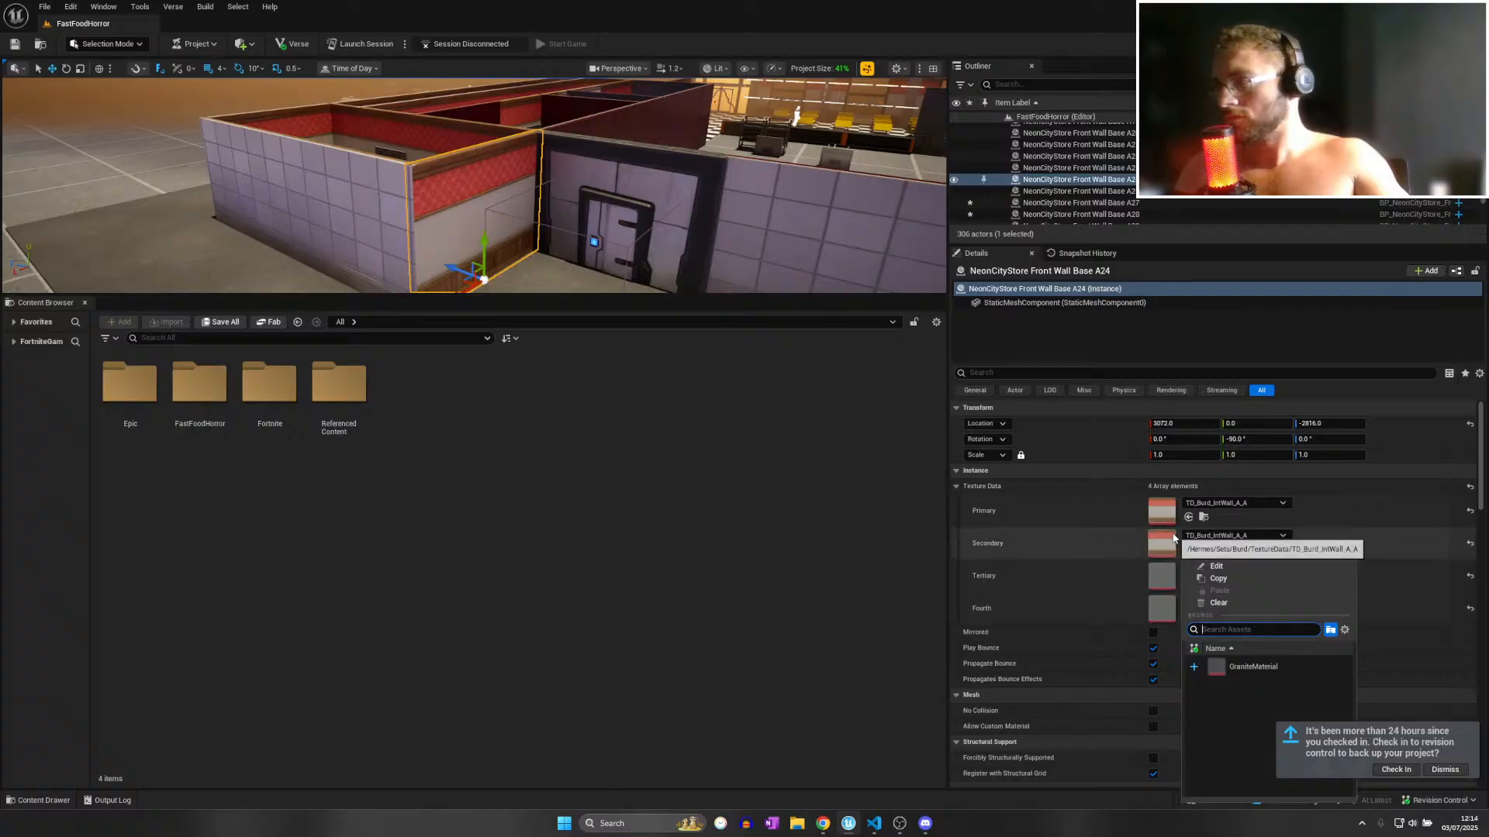
Try GraniteMaterial as the primary texture of the paving tile outside the rear door, and undo the change.
{"action": "right_click_drag", "start_coordinate": [594, 212], "coordinate": [611, 259]}
{"action": "left_click", "coordinate": [591, 217]}
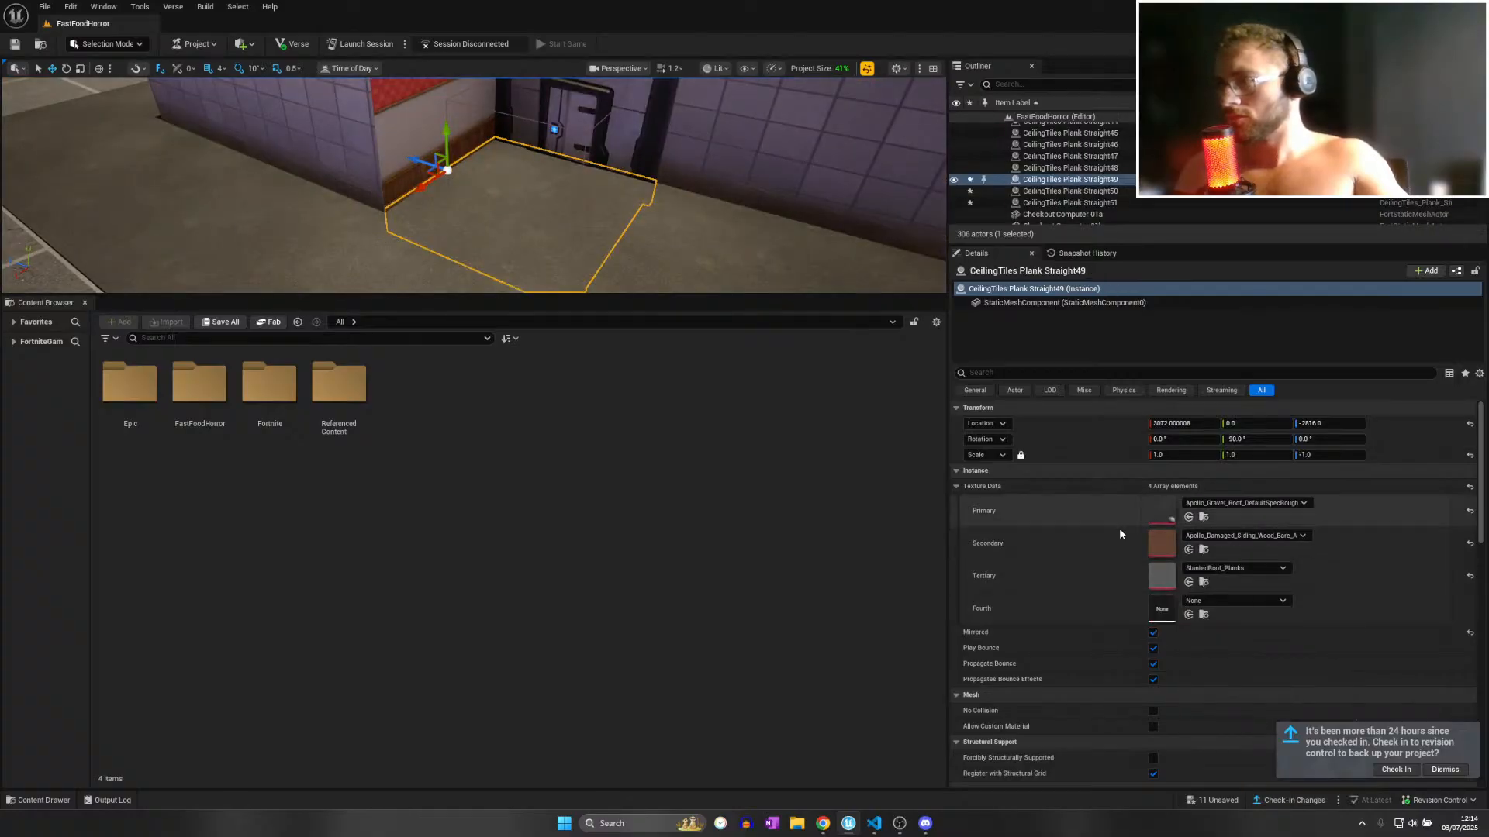
{"action": "left_click", "coordinate": [1222, 510]}
{"action": "left_click", "coordinate": [1263, 632]}
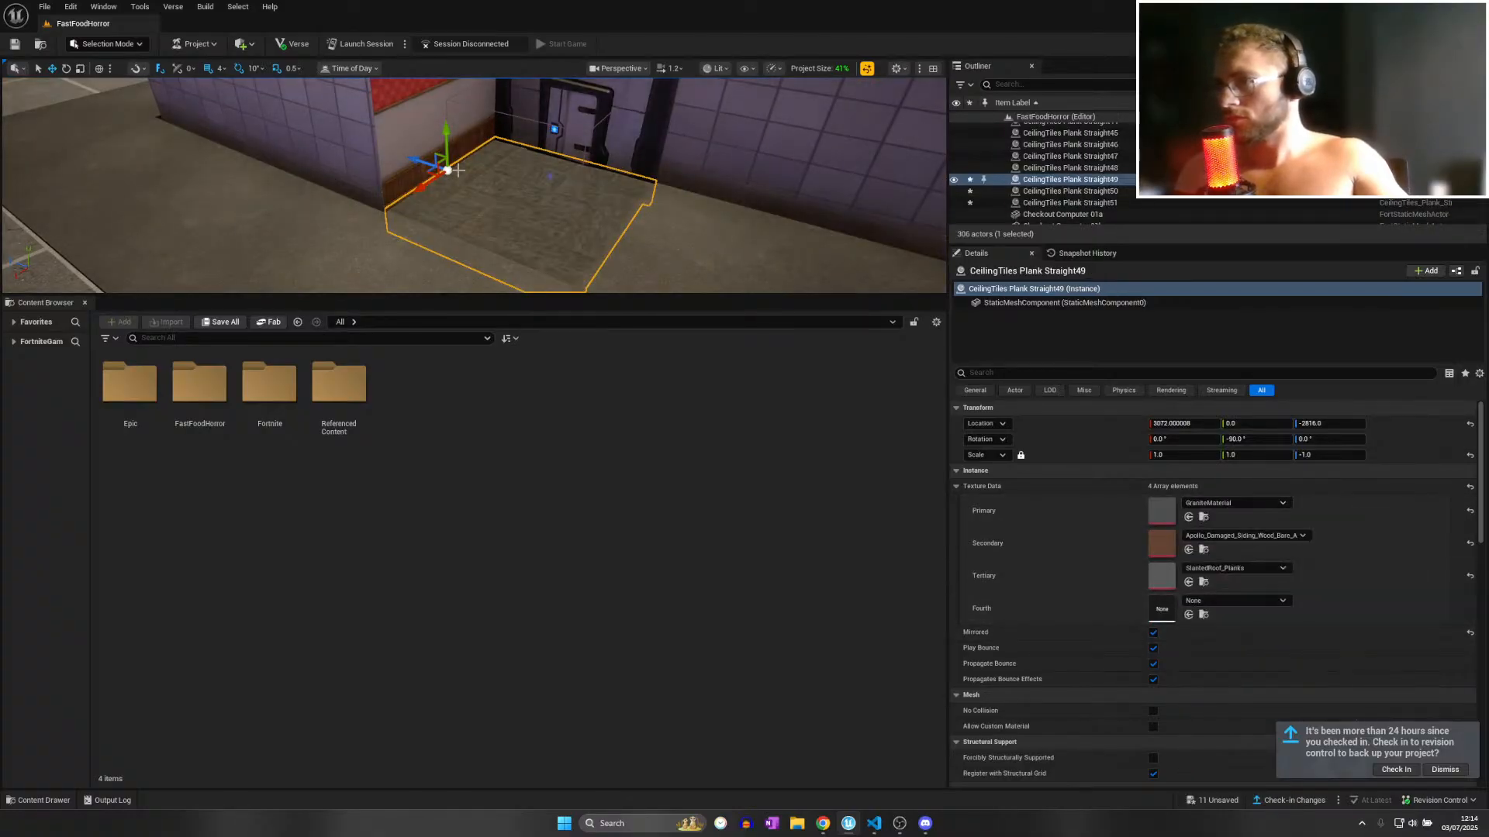
{"action": "key", "text": "ctrl+z"}
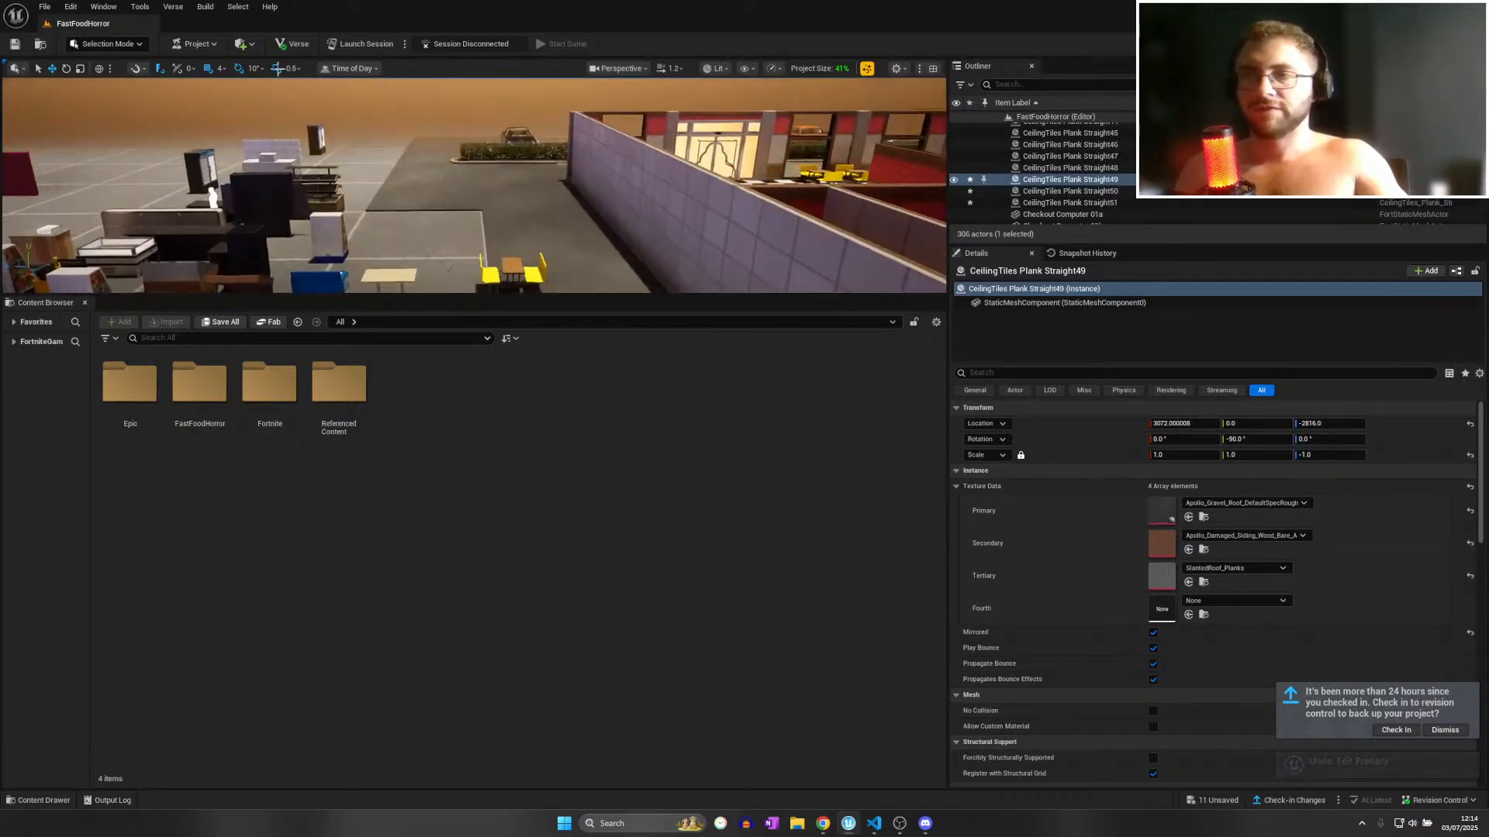
Save all changes made to the lane markings, rear wall and paving.
{"action": "left_click", "coordinate": [45, 6]}
{"action": "left_click", "coordinate": [86, 149]}
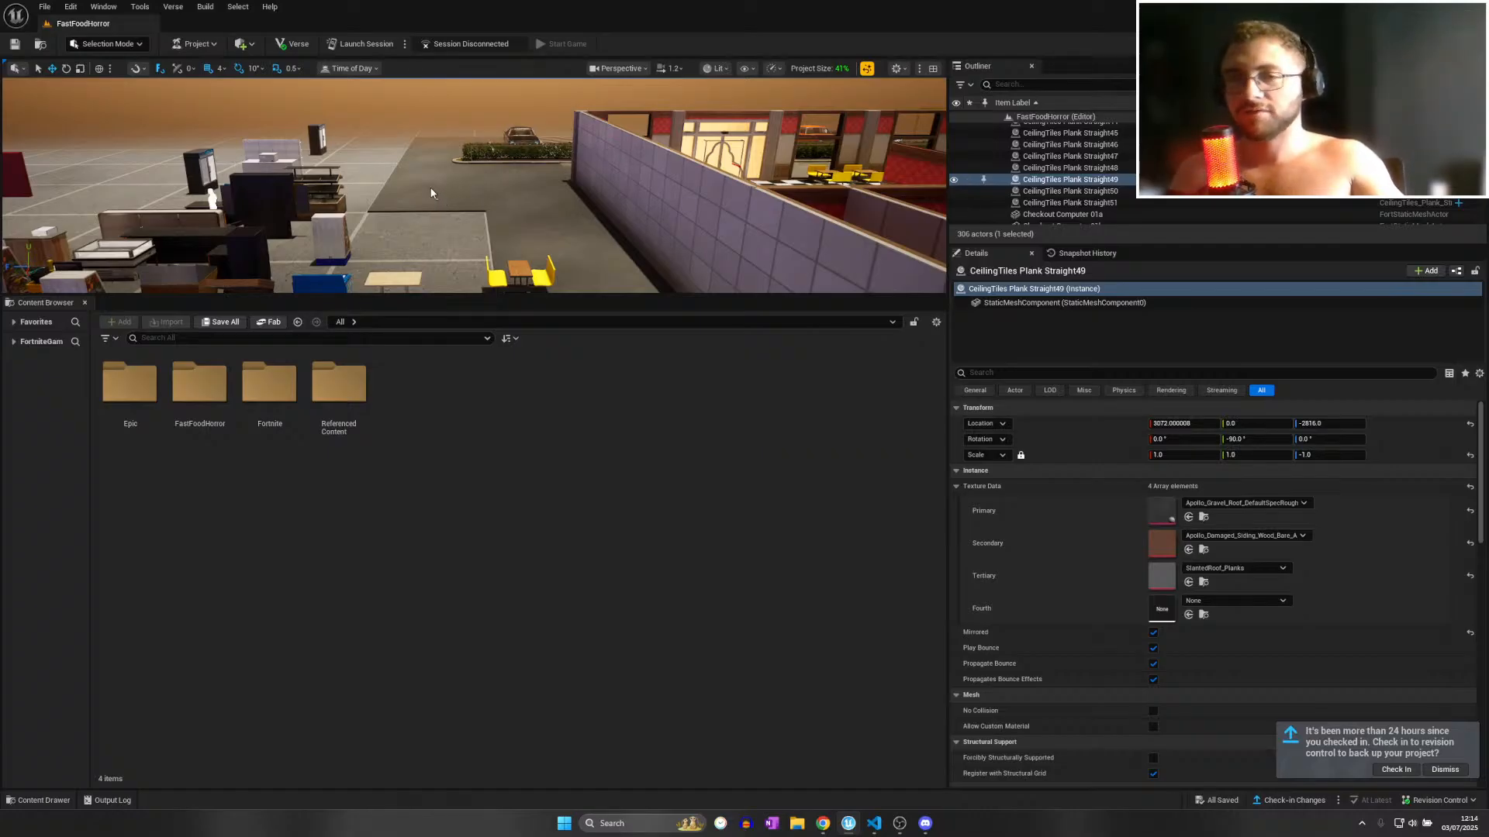
Inspect the restaurant's interior and exterior walls, including the red-faced partition panel beside the drinks machine.
{"action": "right_click_drag", "start_coordinate": [431, 190], "coordinate": [1163, 217]}
{"action": "key", "text": "w"}
{"action": "key", "text": "w"}
{"action": "key", "text": "s"}
{"action": "key", "text": "w"}
{"action": "key", "text": "e"}
{"action": "right_click_drag", "start_coordinate": [589, 209], "coordinate": [621, 206]}
{"action": "left_click", "coordinate": [620, 206]}
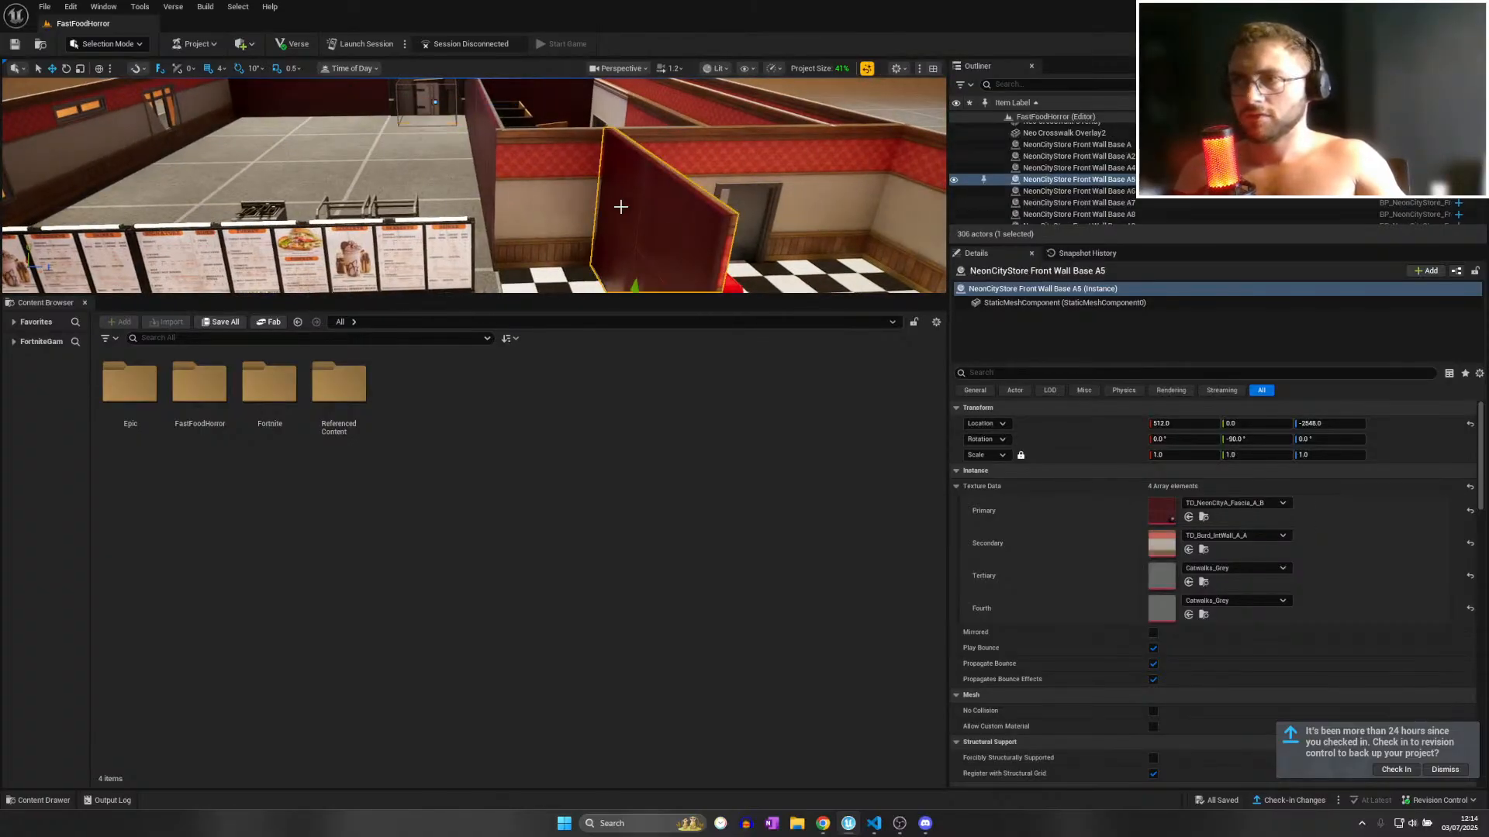
{"action": "left_click", "coordinate": [1231, 503]}
{"action": "key", "text": "s"}
{"action": "right_click_drag", "start_coordinate": [547, 241], "coordinate": [341, 239]}
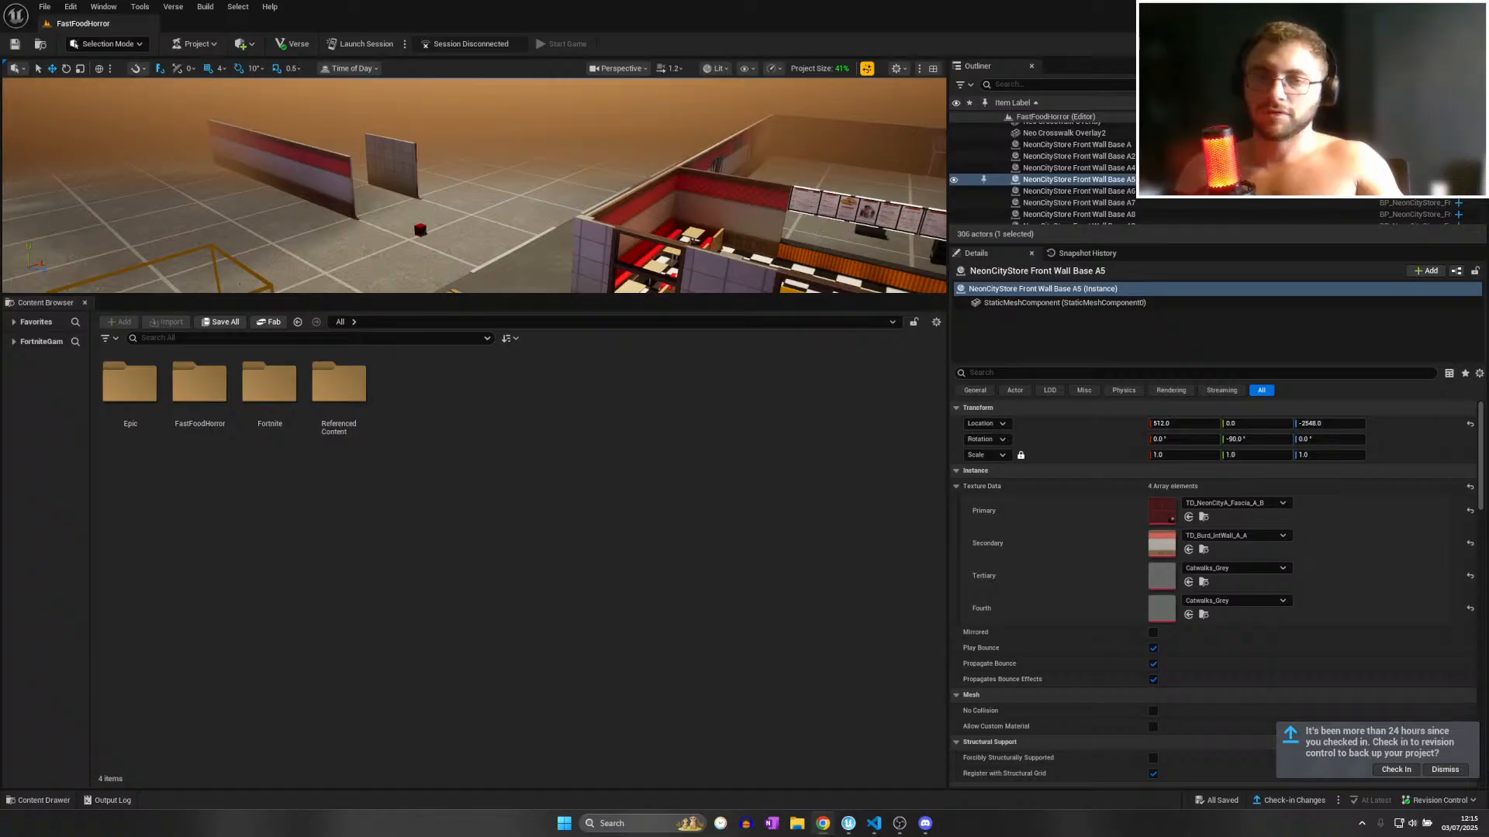
{"action": "right_click_drag", "start_coordinate": [308, 255], "coordinate": [378, 225]}
{"action": "key", "text": "w"}
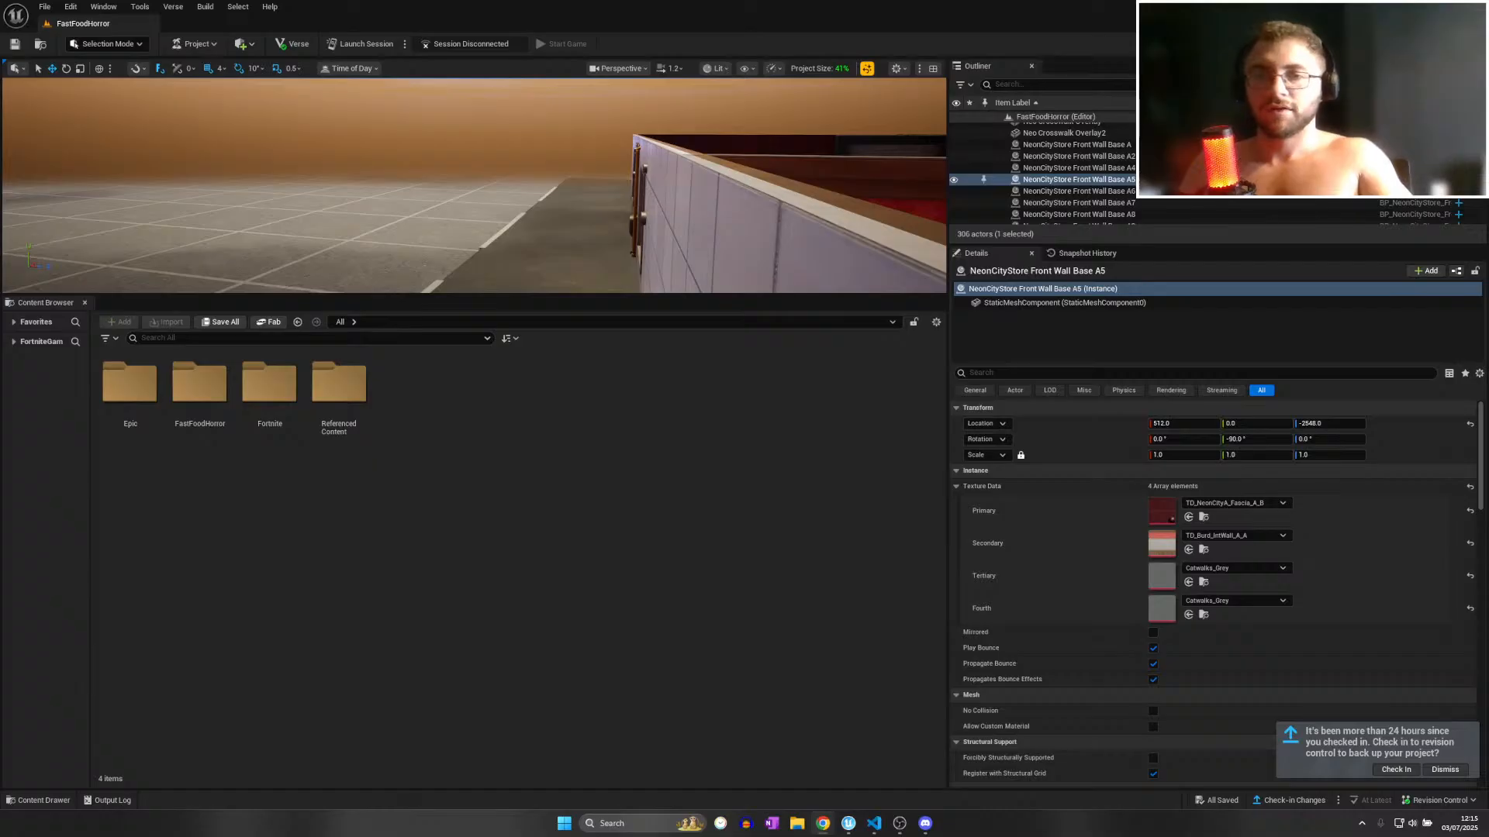
{"action": "right_click_drag", "start_coordinate": [465, 194], "coordinate": [624, 200]}
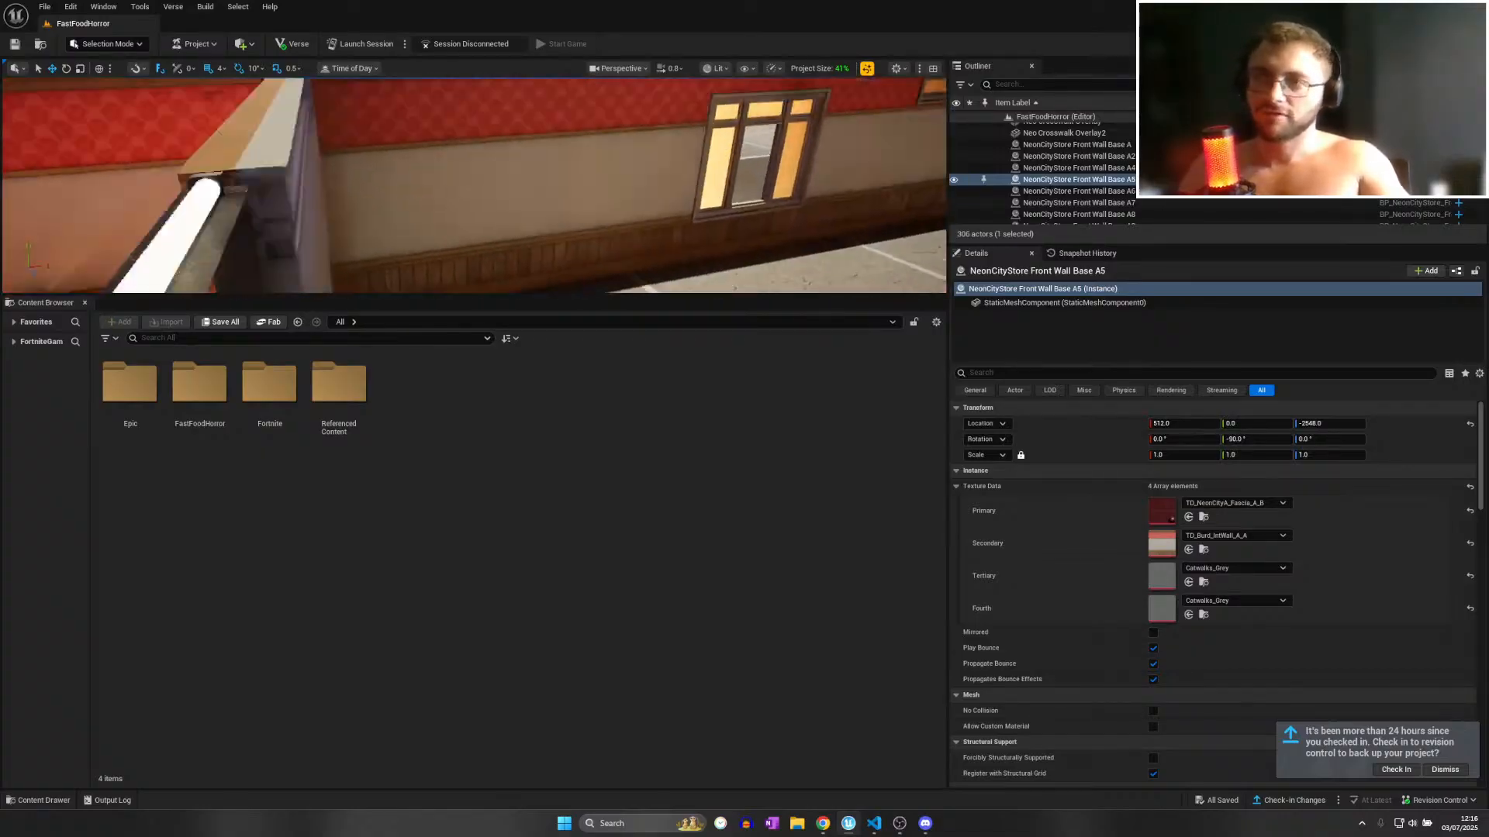
{"action": "key", "text": "s"}
{"action": "mouse_move", "coordinate": [434, 252]}
{"action": "right_mouse_down"}
{"action": "mouse_move", "coordinate": [403, 252]}
{"action": "mouse_move", "coordinate": [434, 252]}
{"action": "right_mouse_up"}
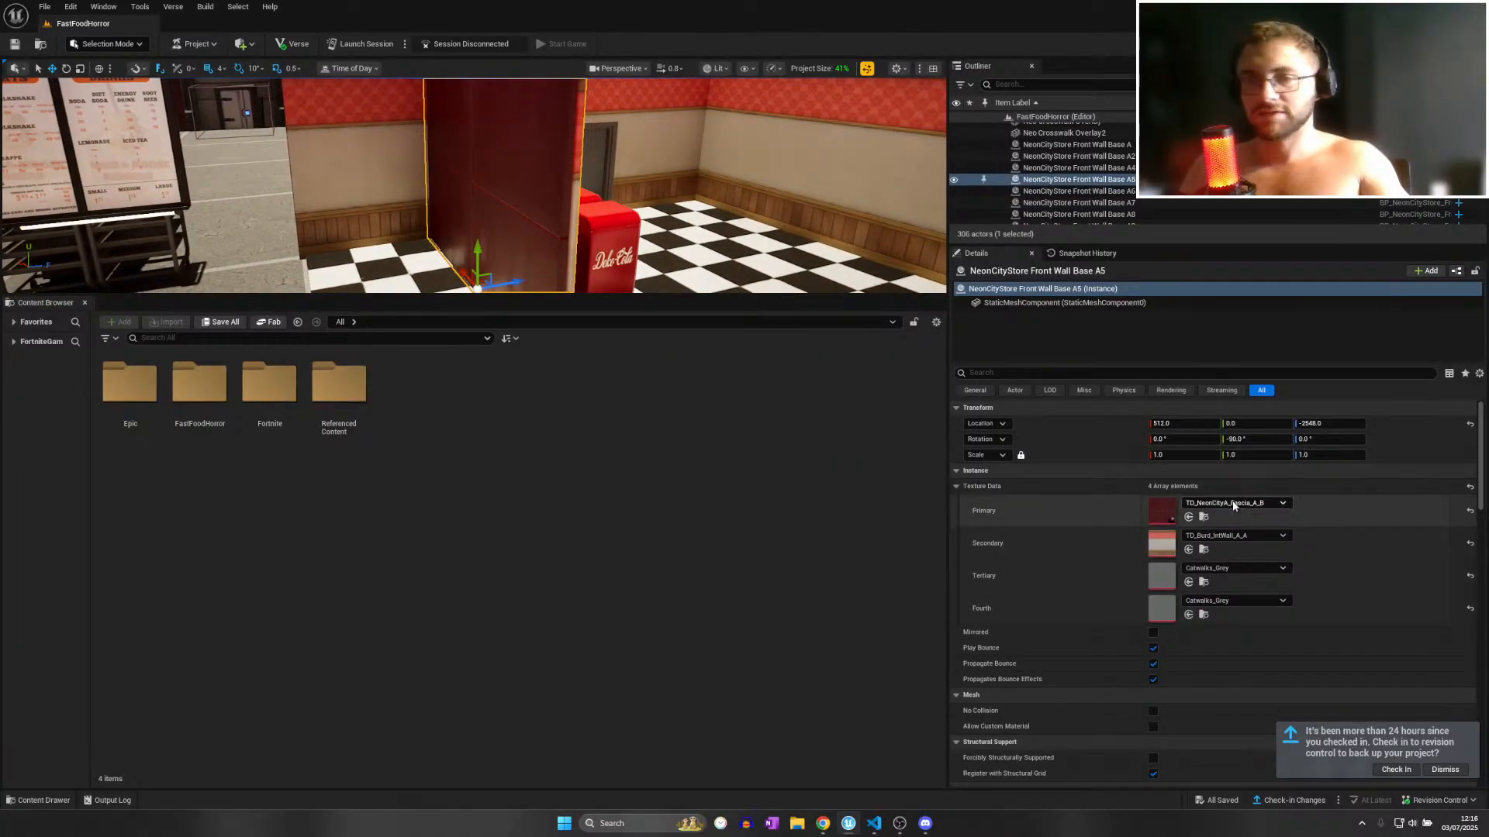
Copy the TD_Burd_IntWall_A_A texture from the neighbouring wall and paste it as the primary texture of the red-faced partition panel.
{"action": "left_click", "coordinate": [1233, 504]}
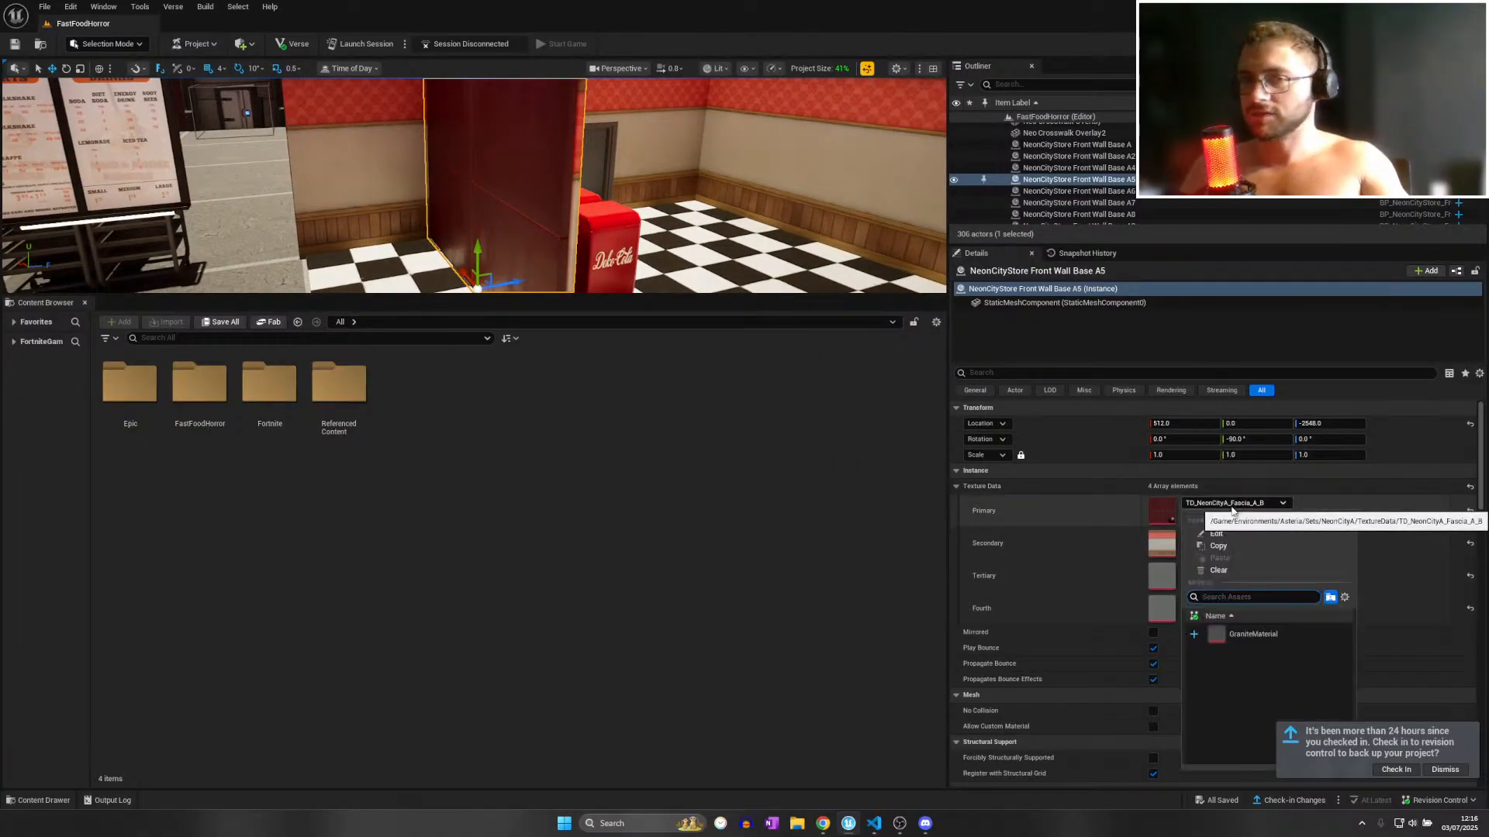
{"action": "left_click", "coordinate": [671, 219]}
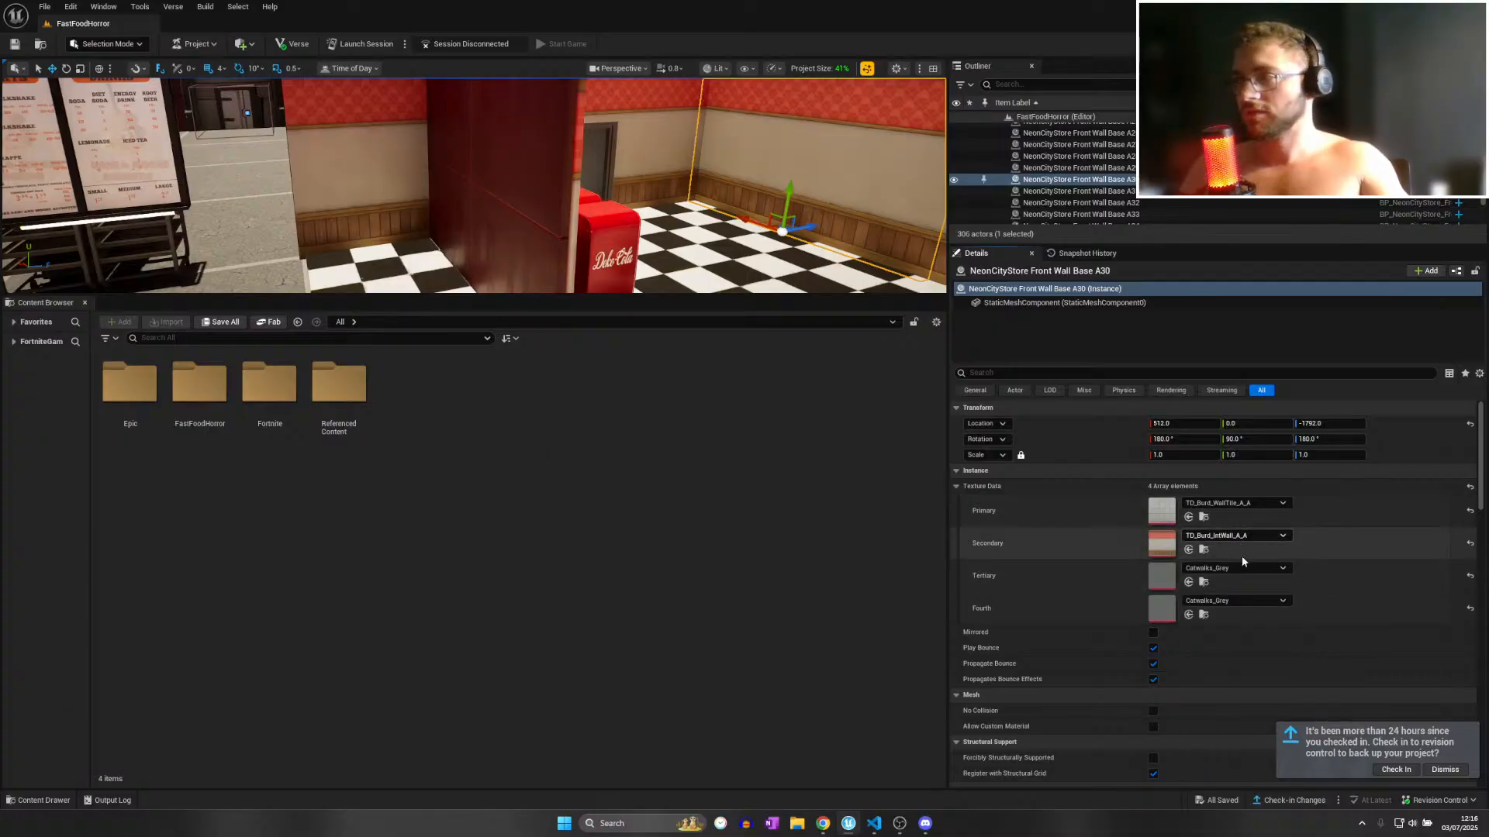
{"action": "left_click", "coordinate": [443, 177]}
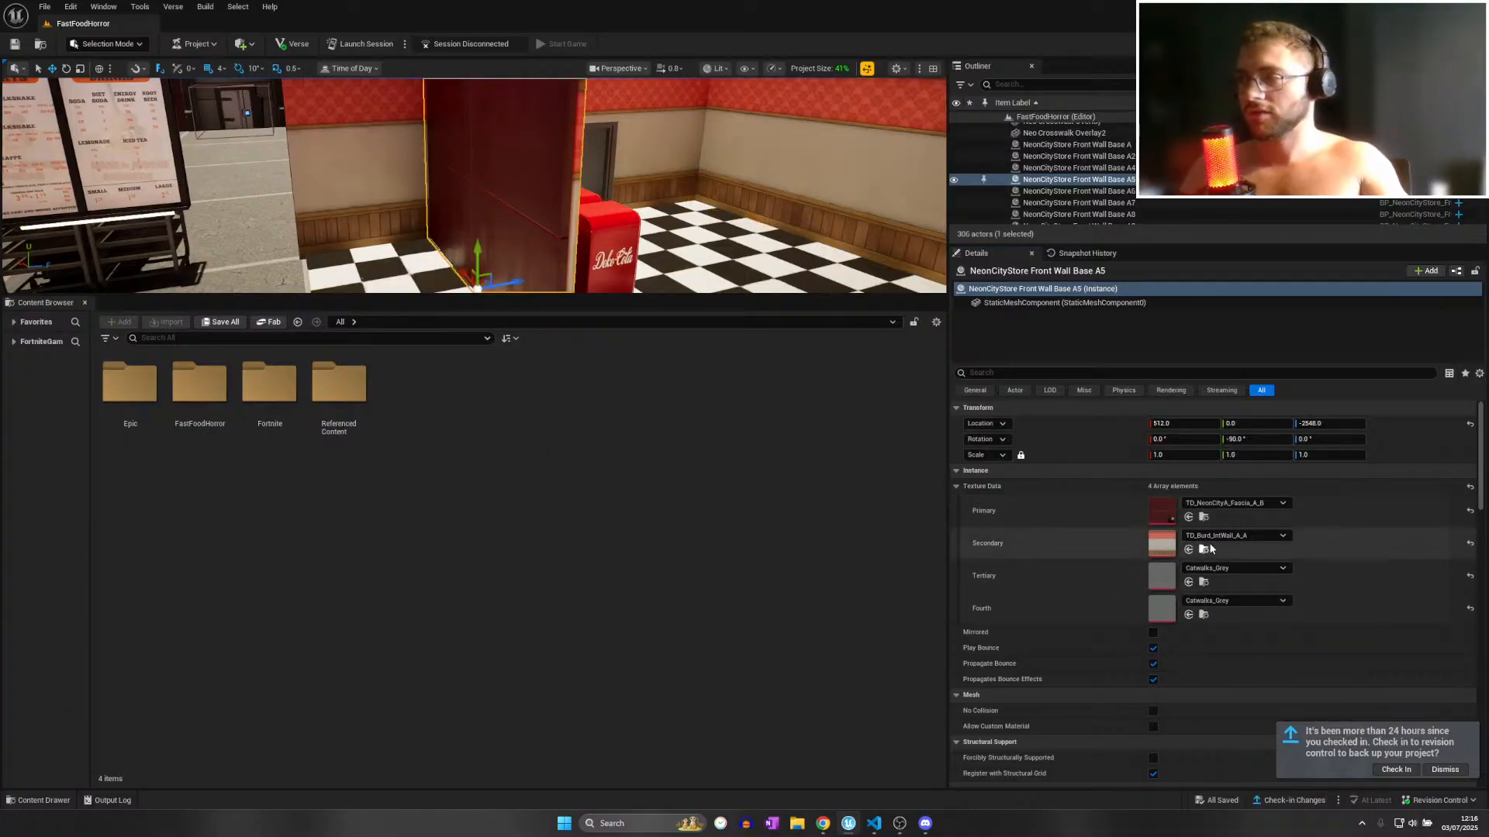
{"action": "left_click", "coordinate": [1220, 504]}
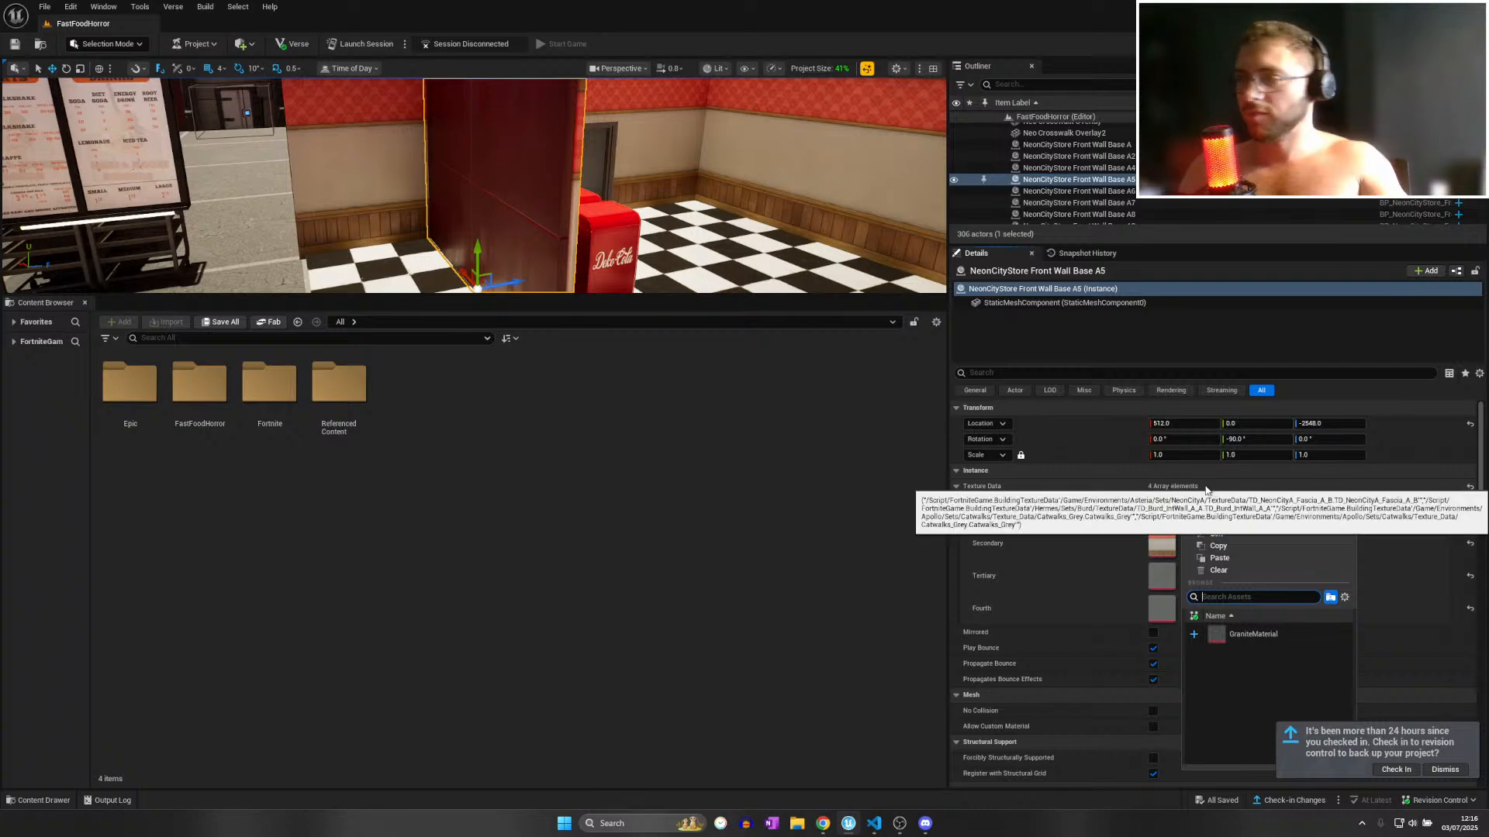
{"action": "left_click", "coordinate": [1219, 558]}
{"action": "right_click_drag", "start_coordinate": [515, 270], "coordinate": [462, 281]}
{"action": "key", "text": "s"}
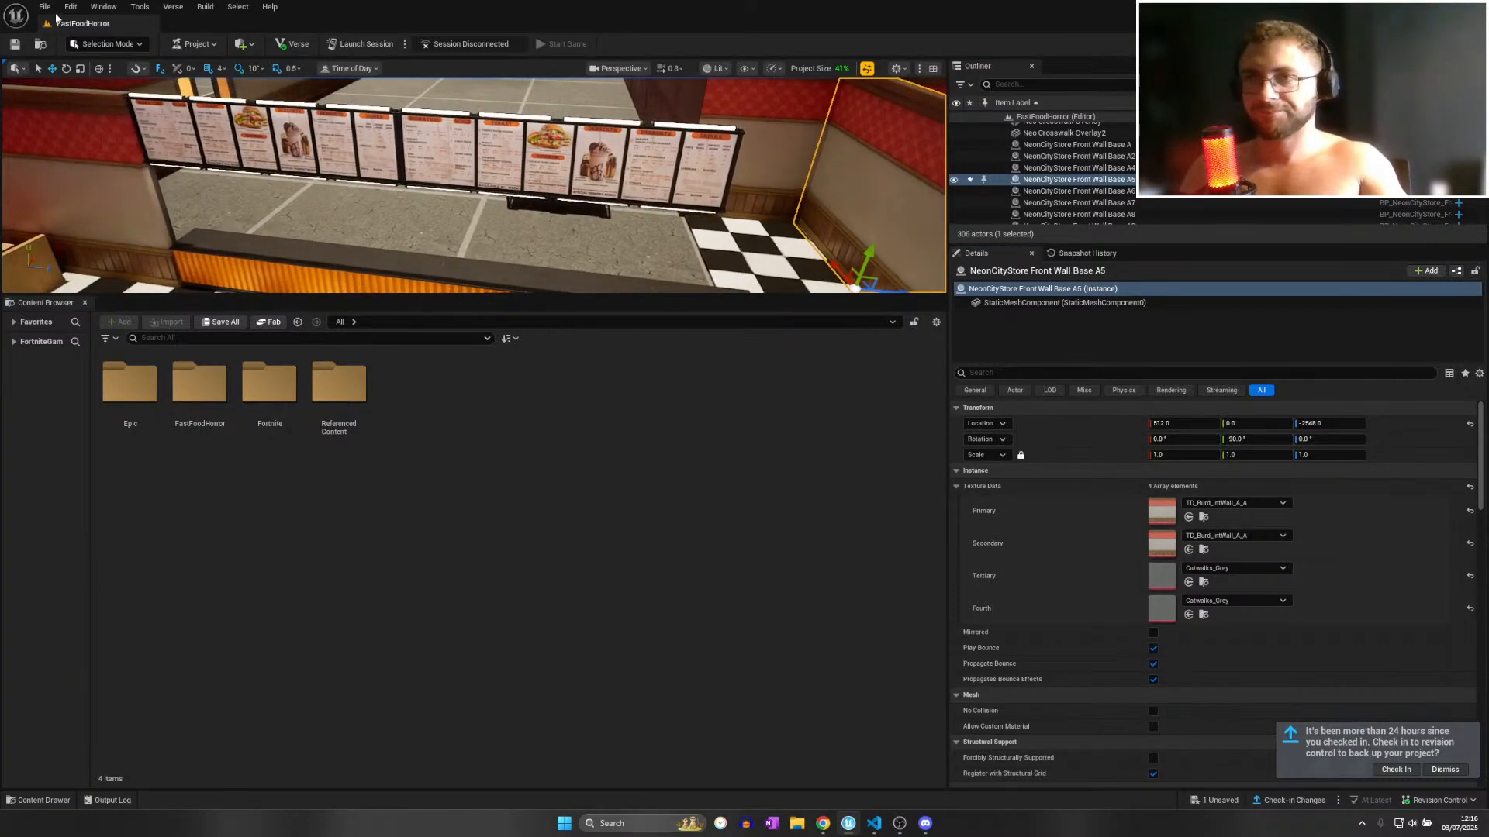
{"action": "left_click", "coordinate": [47, 7]}
{"action": "left_click", "coordinate": [86, 143]}
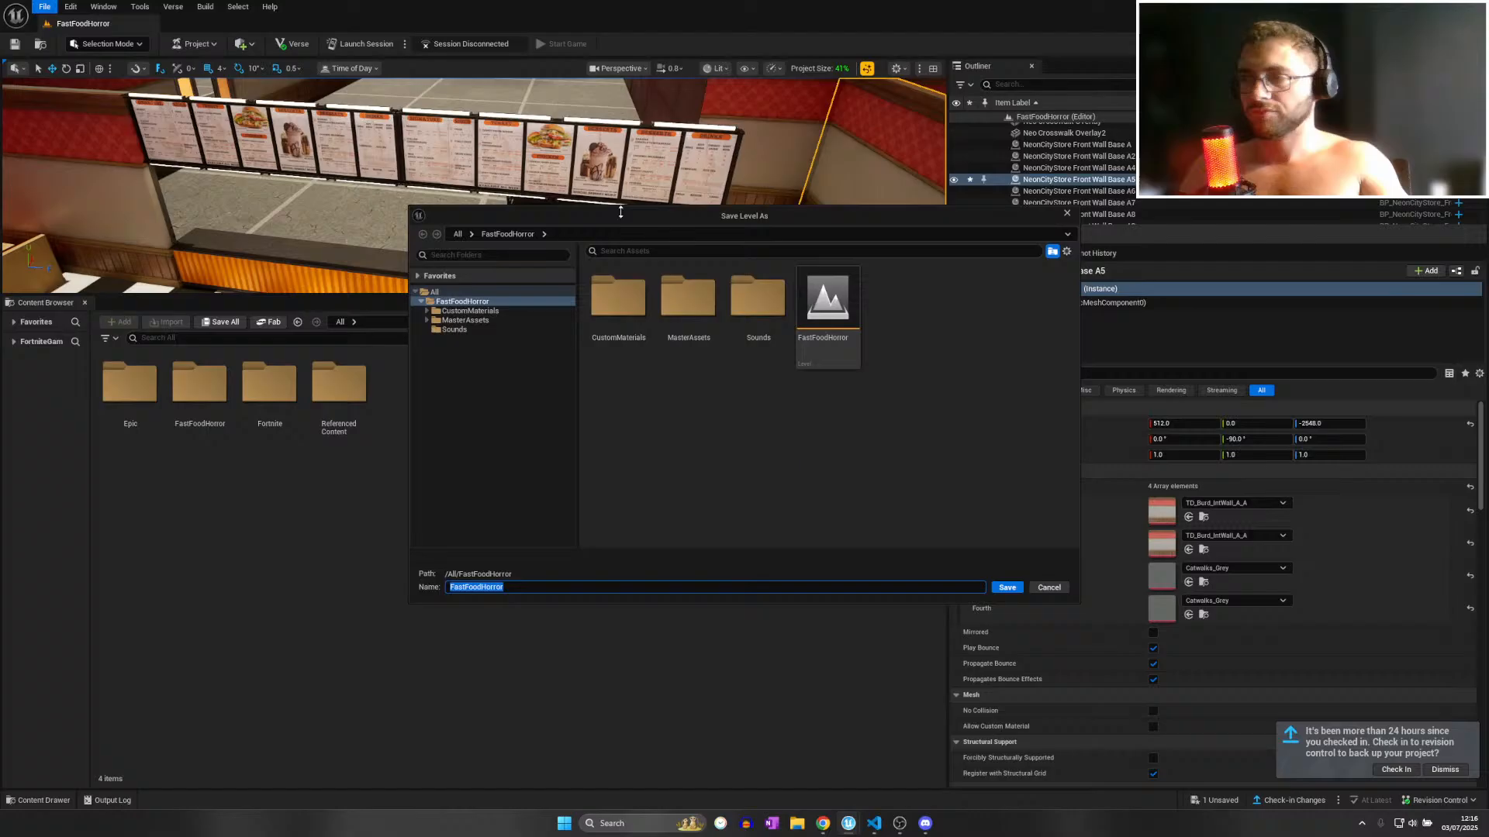
{"action": "left_click", "coordinate": [1067, 219]}
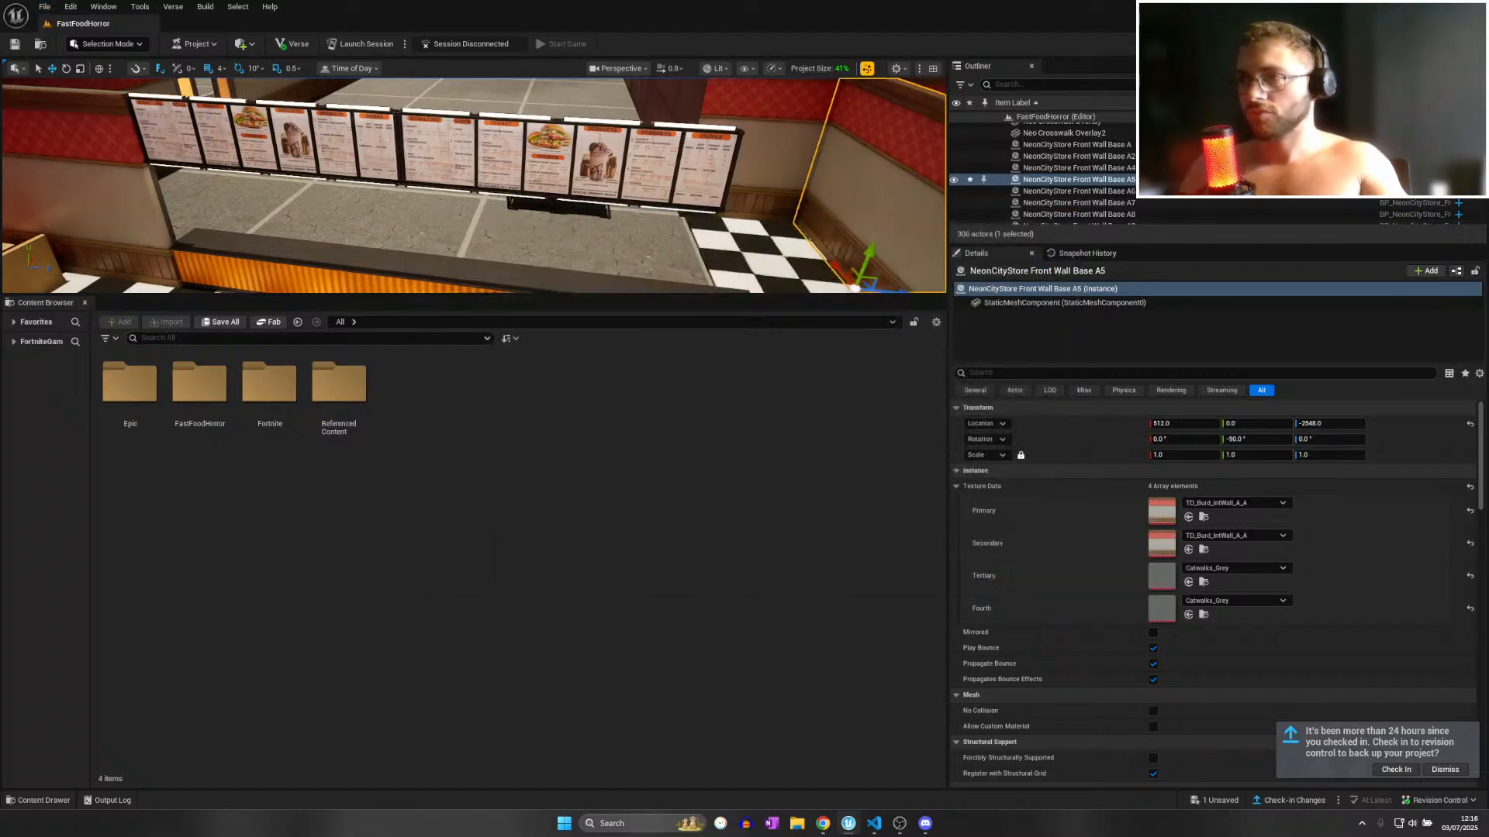
Save all changes, including the partition panel's new primary texture.
{"action": "key", "text": "s"}
{"action": "right_click_drag", "start_coordinate": [698, 194], "coordinate": [737, 235]}
{"action": "key", "text": "w"}
{"action": "right_click_drag", "start_coordinate": [485, 200], "coordinate": [356, 203]}
{"action": "left_click", "coordinate": [51, 9]}
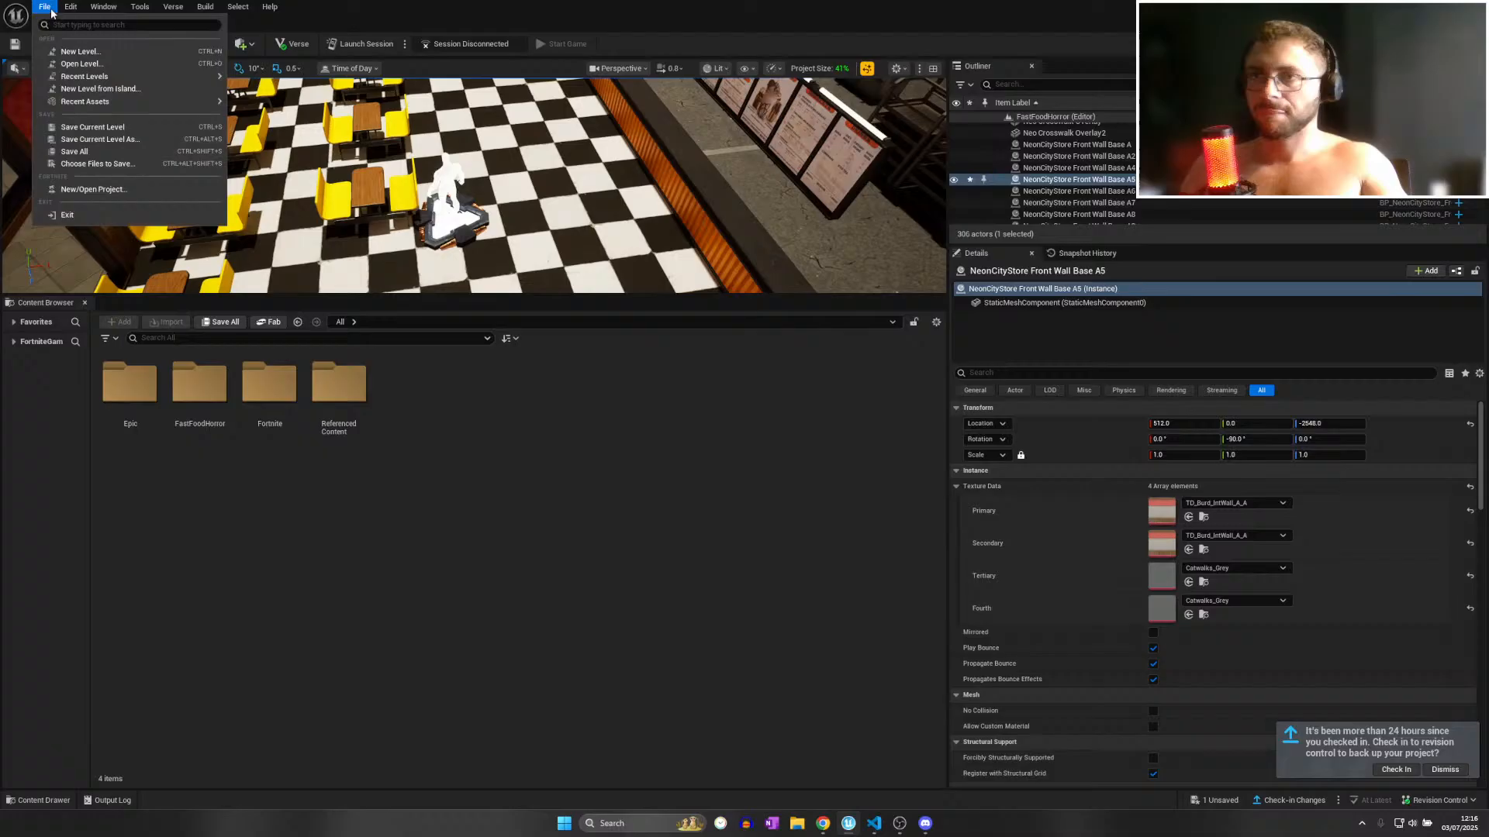
{"action": "left_click", "coordinate": [63, 154]}
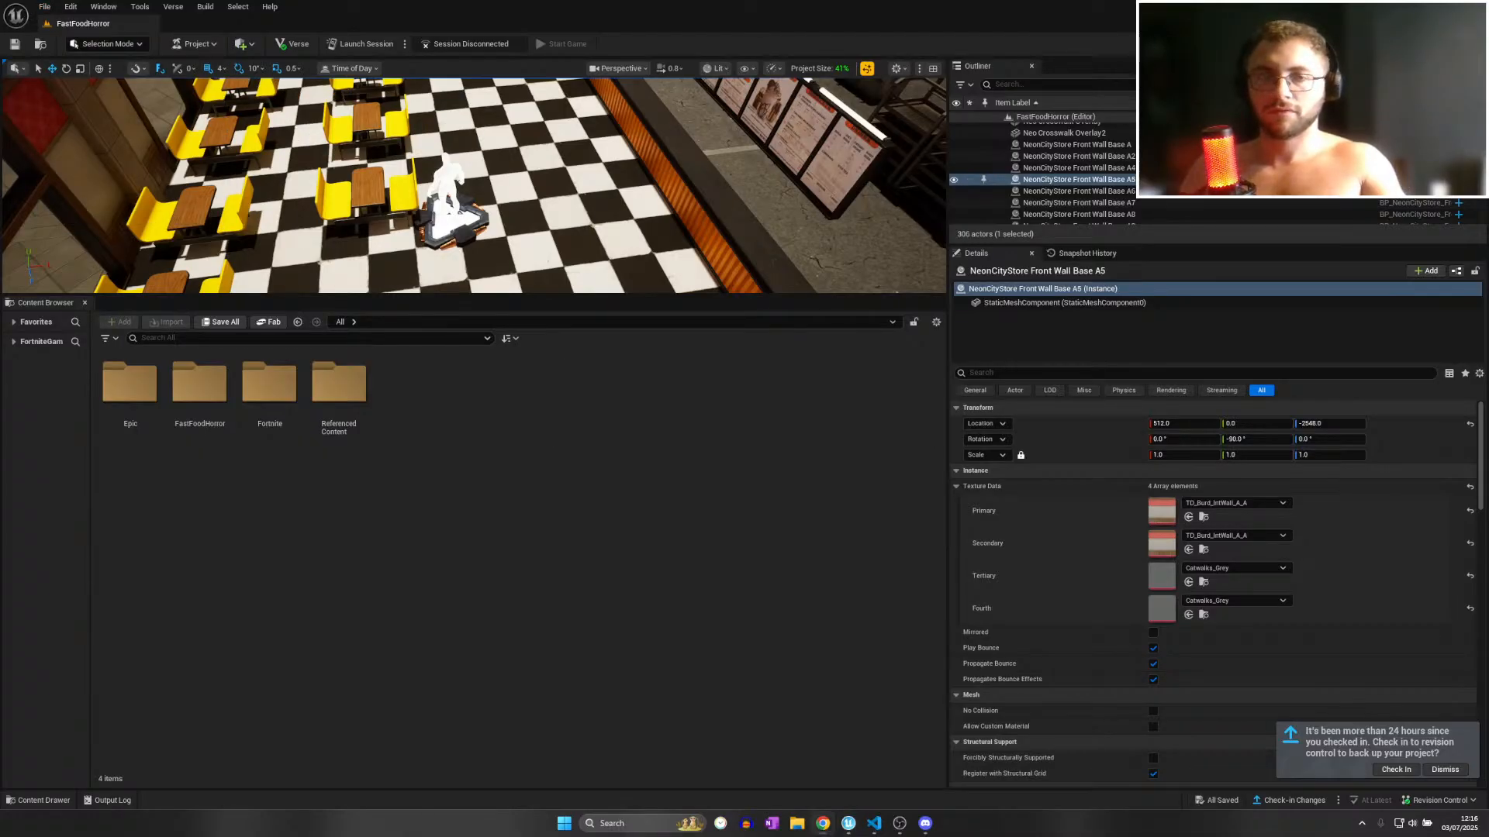
Switch to Chrome, search Google for polyhaven, and open the texture library on the Poly Haven site.
{"action": "mouse_move", "coordinate": [0, 46]}
{"action": "left_mouse_down"}
{"action": "mouse_move", "coordinate": [296, 39]}
{"action": "mouse_move", "coordinate": [465, 1]}
{"action": "left_mouse_up"}
{"action": "left_click", "coordinate": [361, 39]}
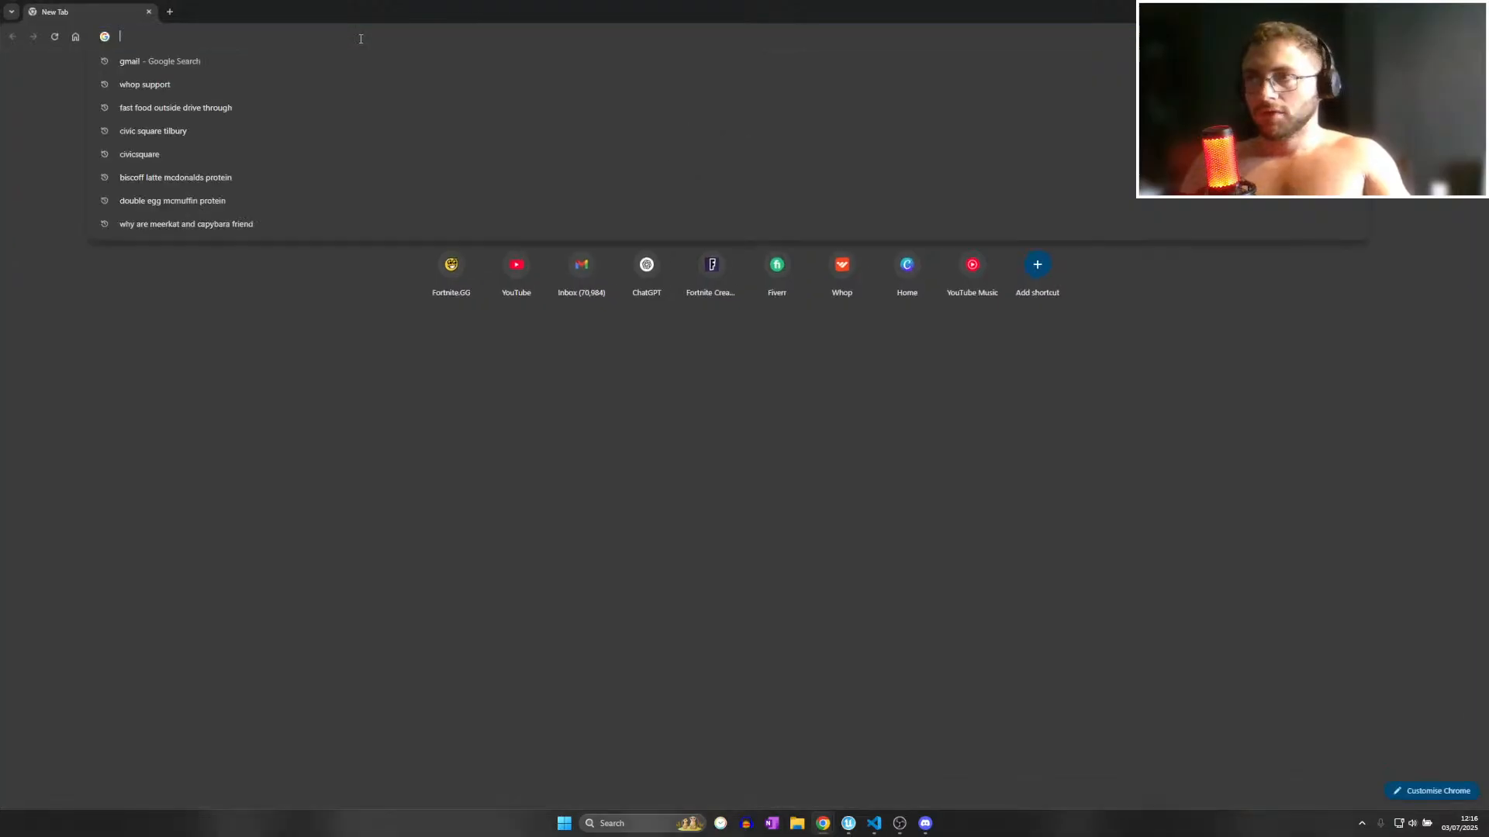
{"action": "type", "text": "p"}
{"action": "key", "text": "BackSpace"}
{"action": "key", "text": "BackSpace"}
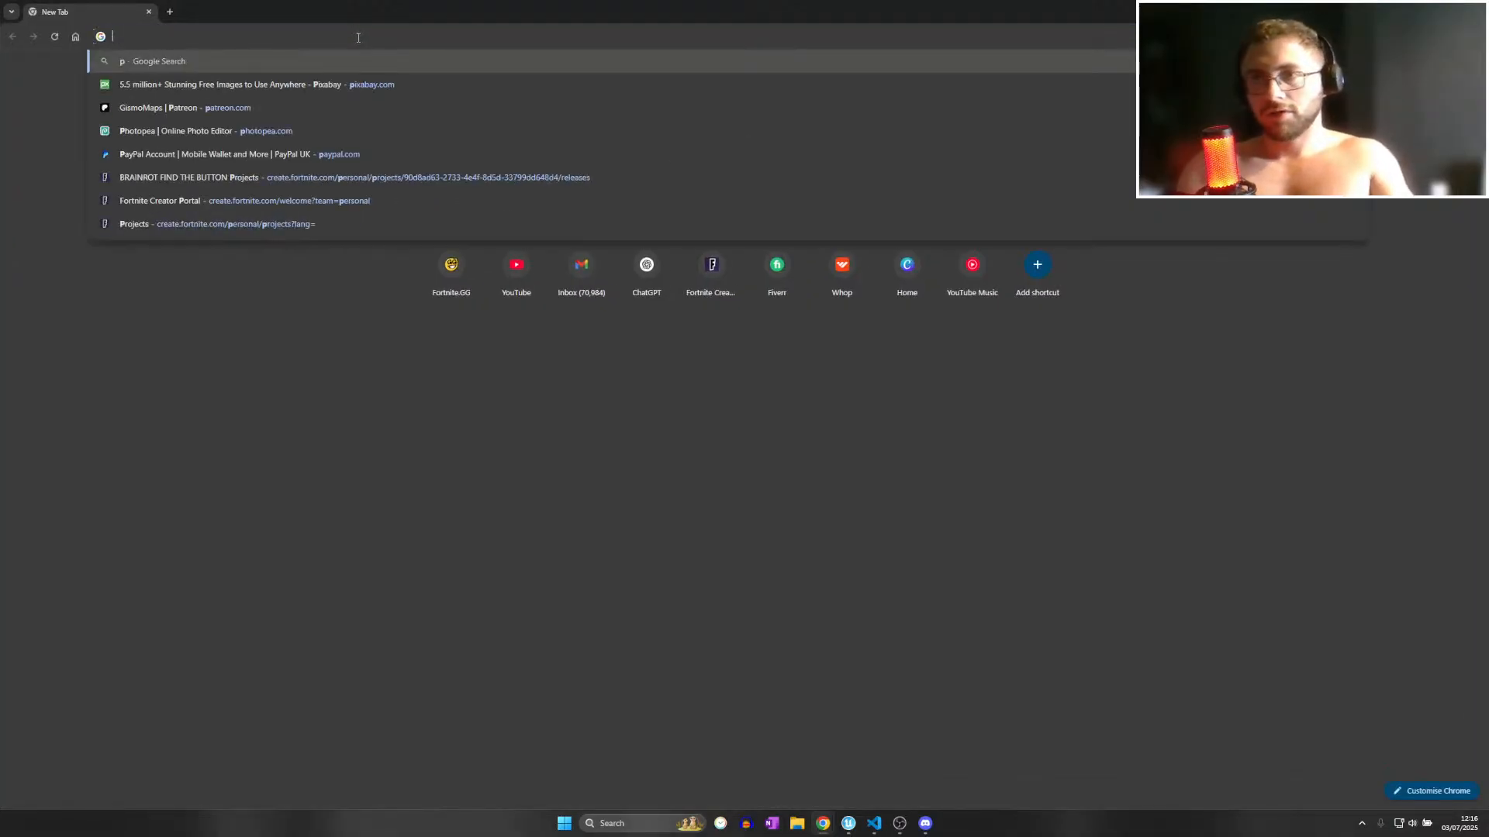
{"action": "type", "text": "polyhavenb"}
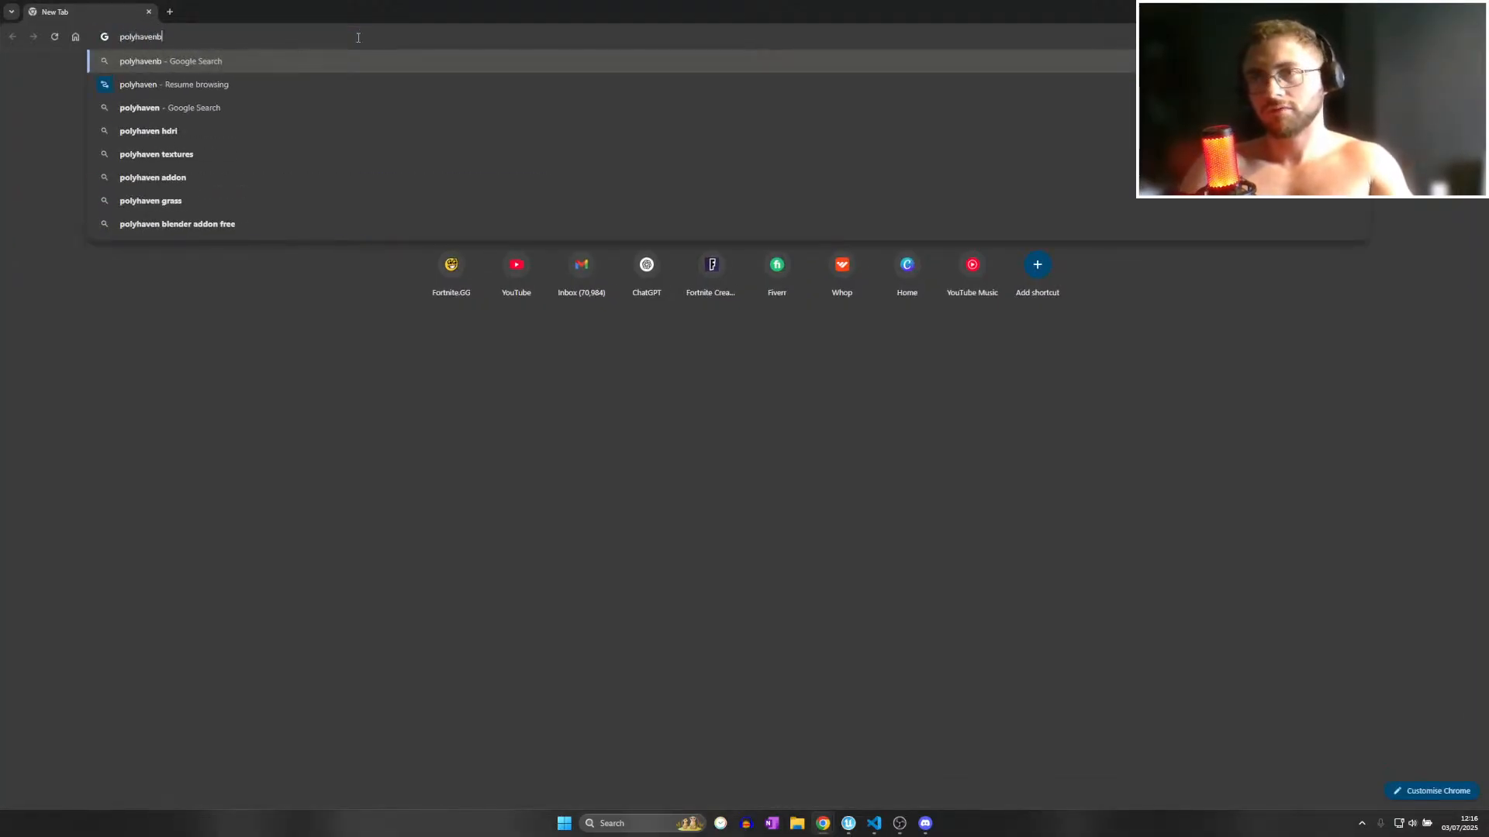
{"action": "key", "text": "BackSpace"}
{"action": "key", "text": "Return"}
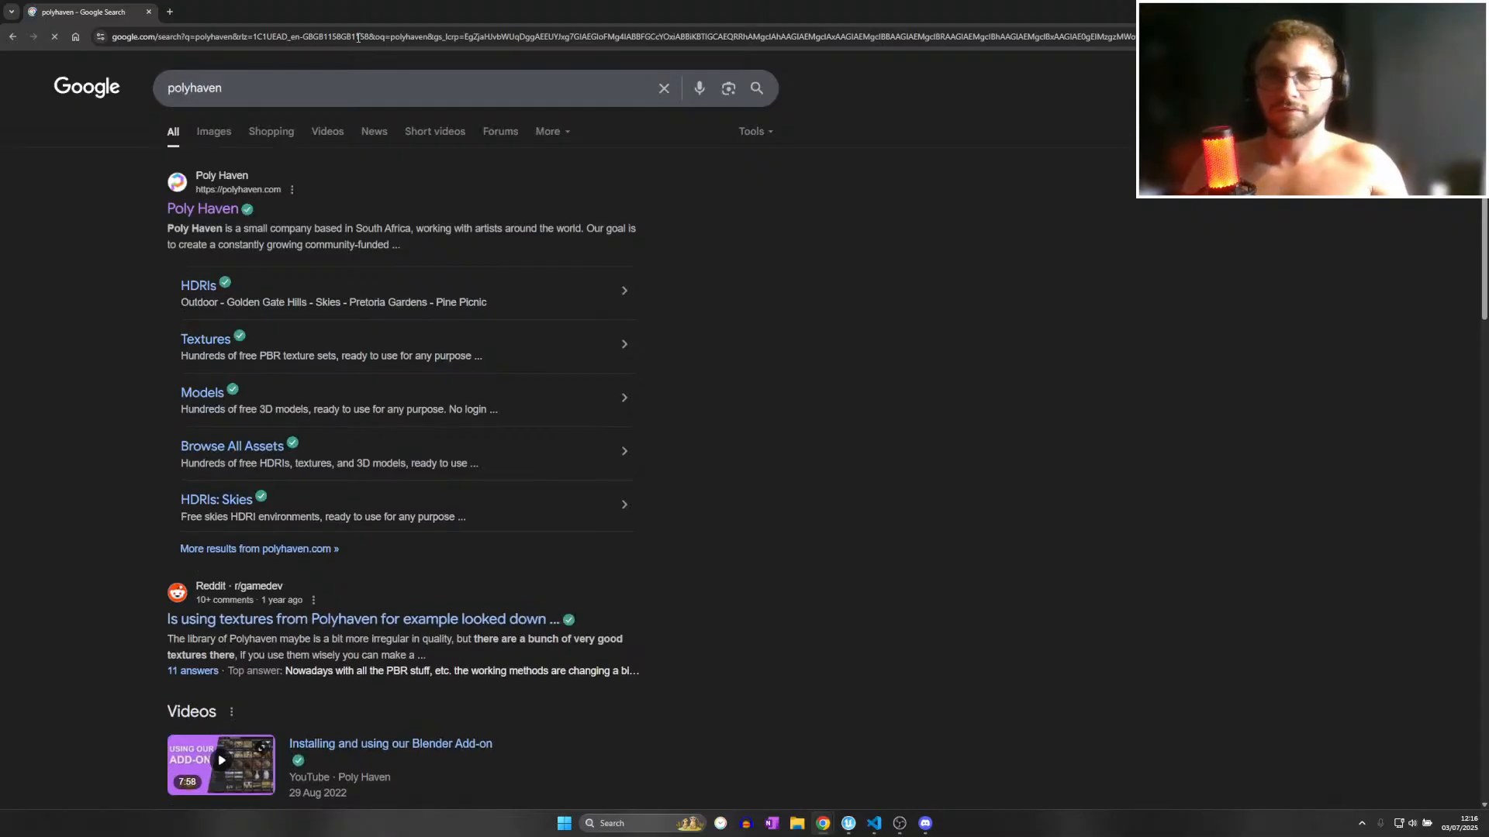
{"action": "left_click", "coordinate": [203, 208]}
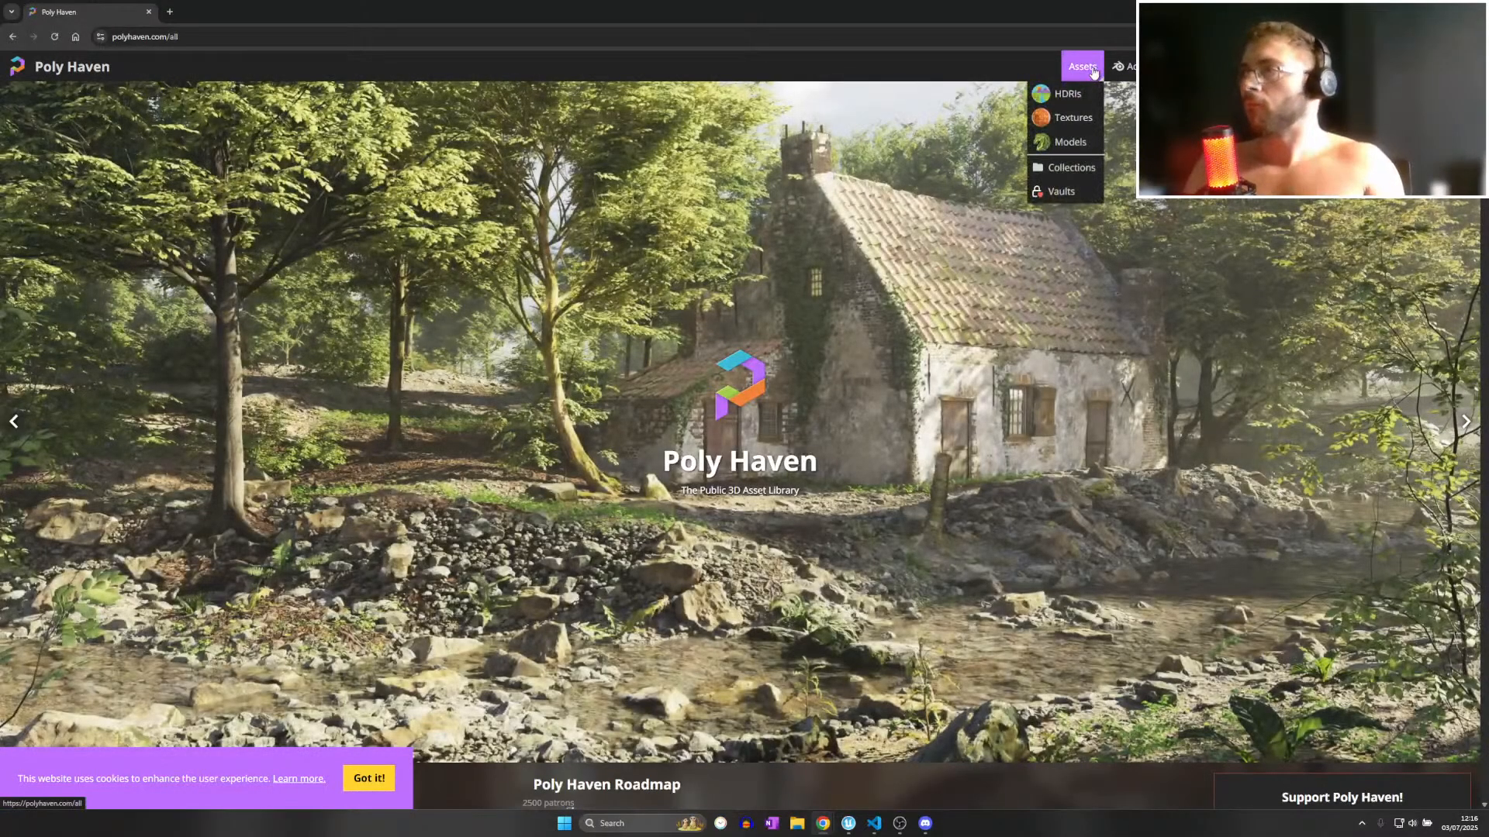
{"action": "left_click", "coordinate": [1090, 68]}
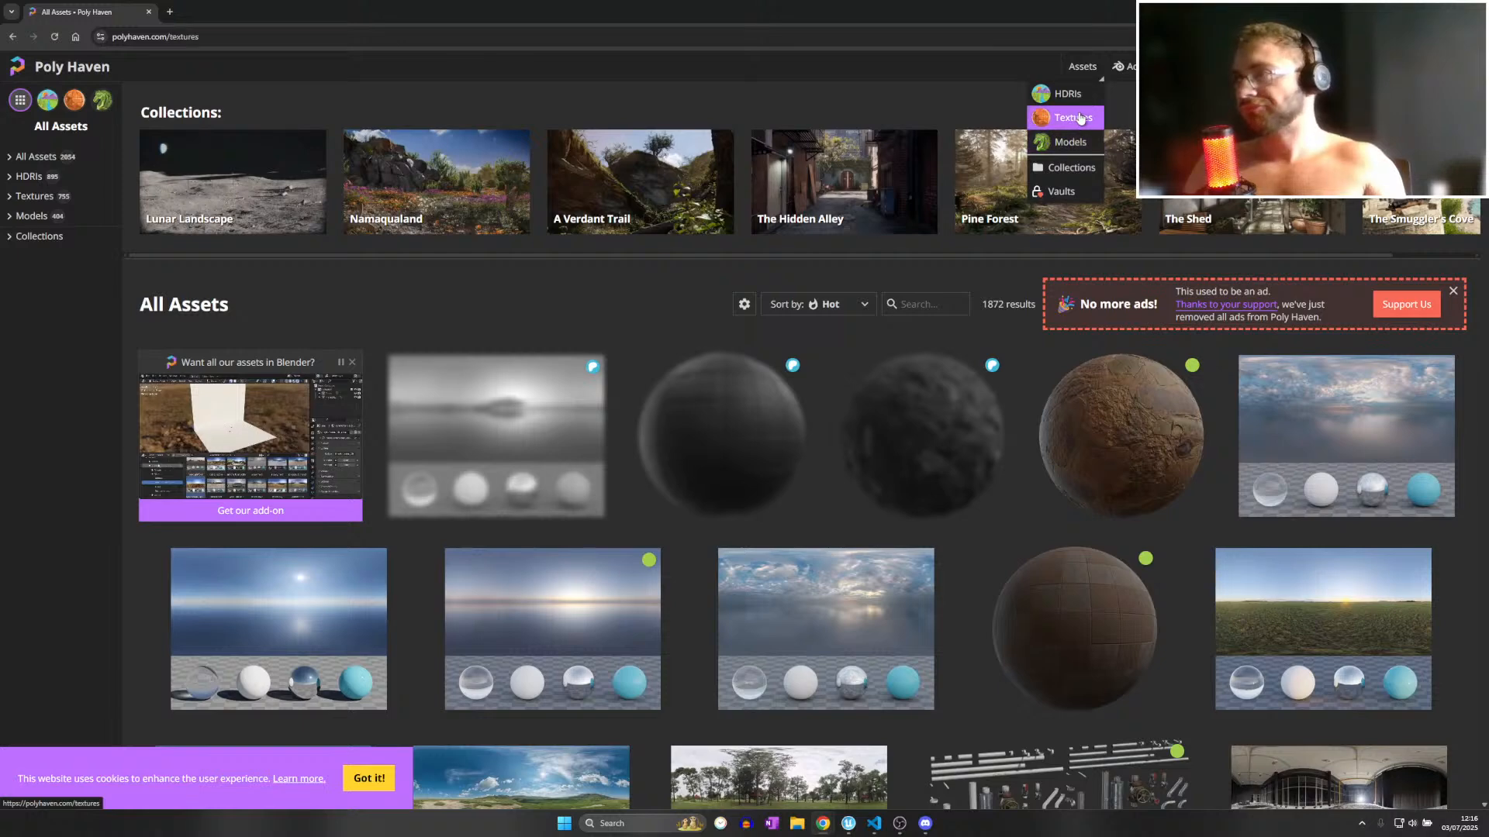
{"action": "left_click", "coordinate": [1073, 118]}
Browse the Poly Haven texture library for materials suited to the restaurant's floors, walls and exterior surfaces.
{"action": "scroll", "coordinate": [921, 333], "scroll_direction": "down", "scroll_amount": 3}
{"action": "scroll", "coordinate": [655, 385], "scroll_direction": "down", "scroll_amount": 1}
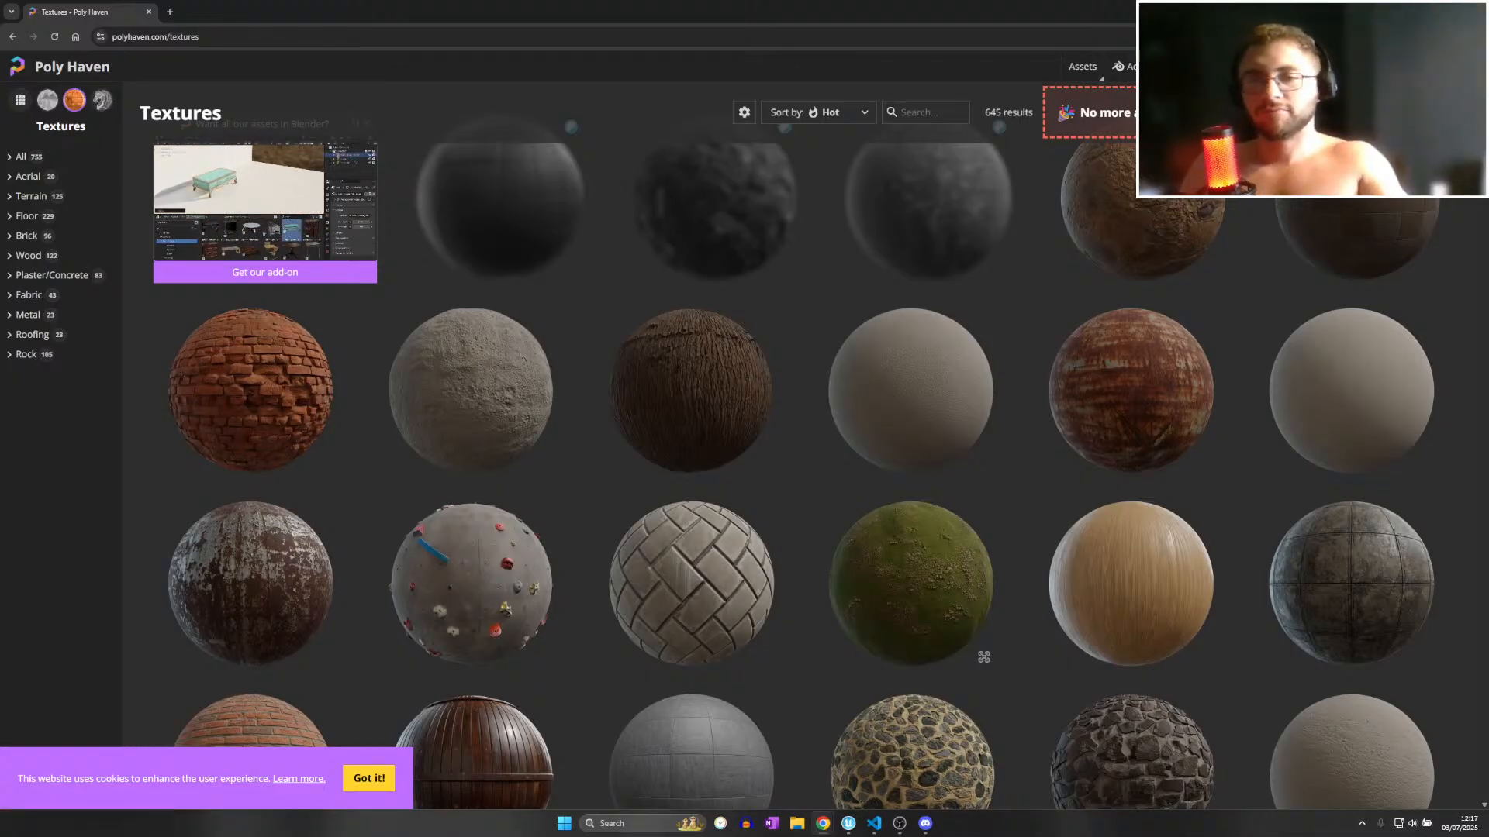
{"action": "scroll", "coordinate": [698, 380], "scroll_direction": "down", "scroll_amount": 1}
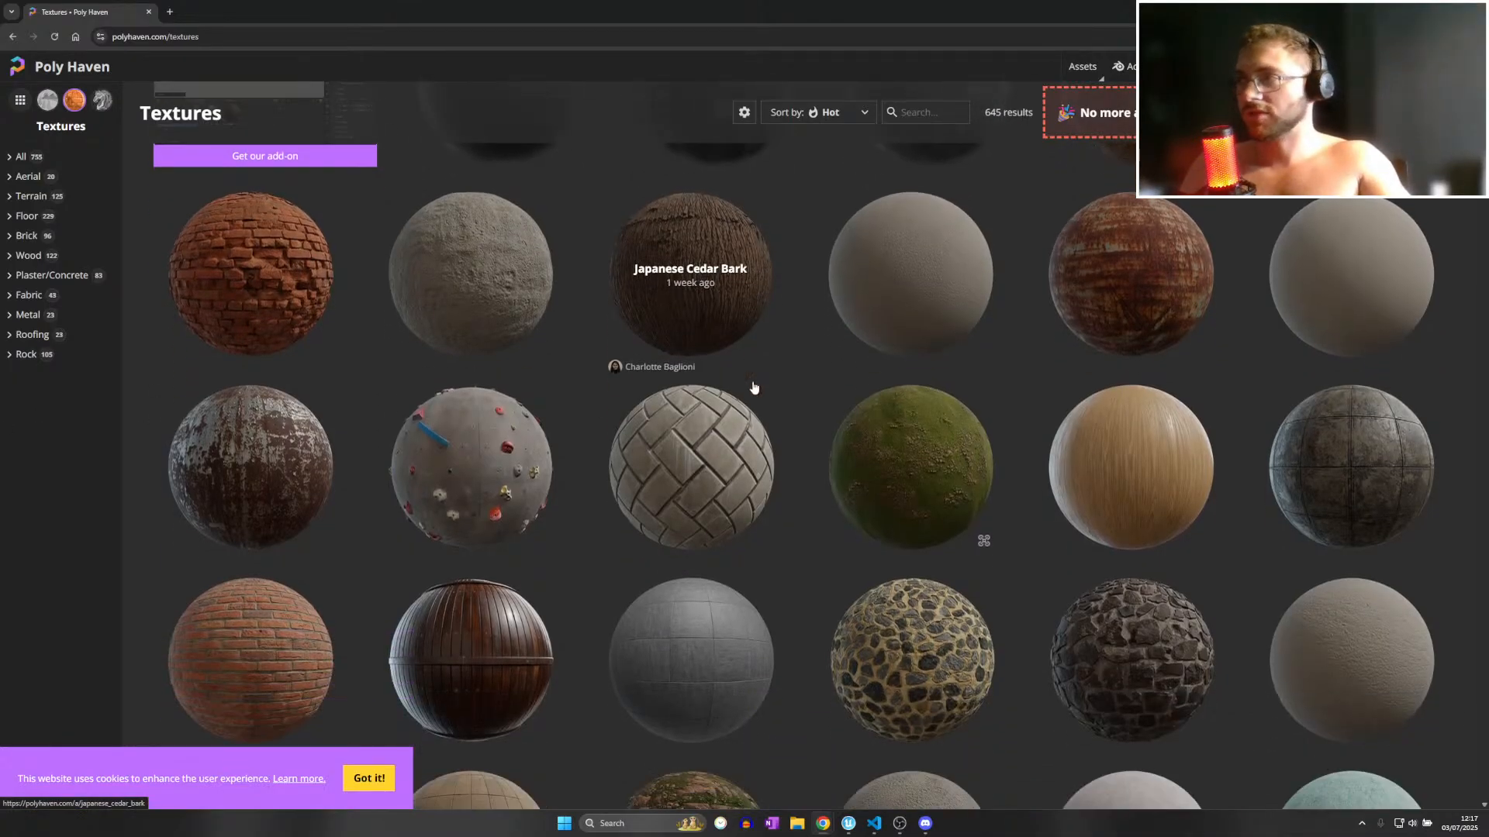
{"action": "scroll", "coordinate": [755, 392], "scroll_direction": "up", "scroll_amount": 3}
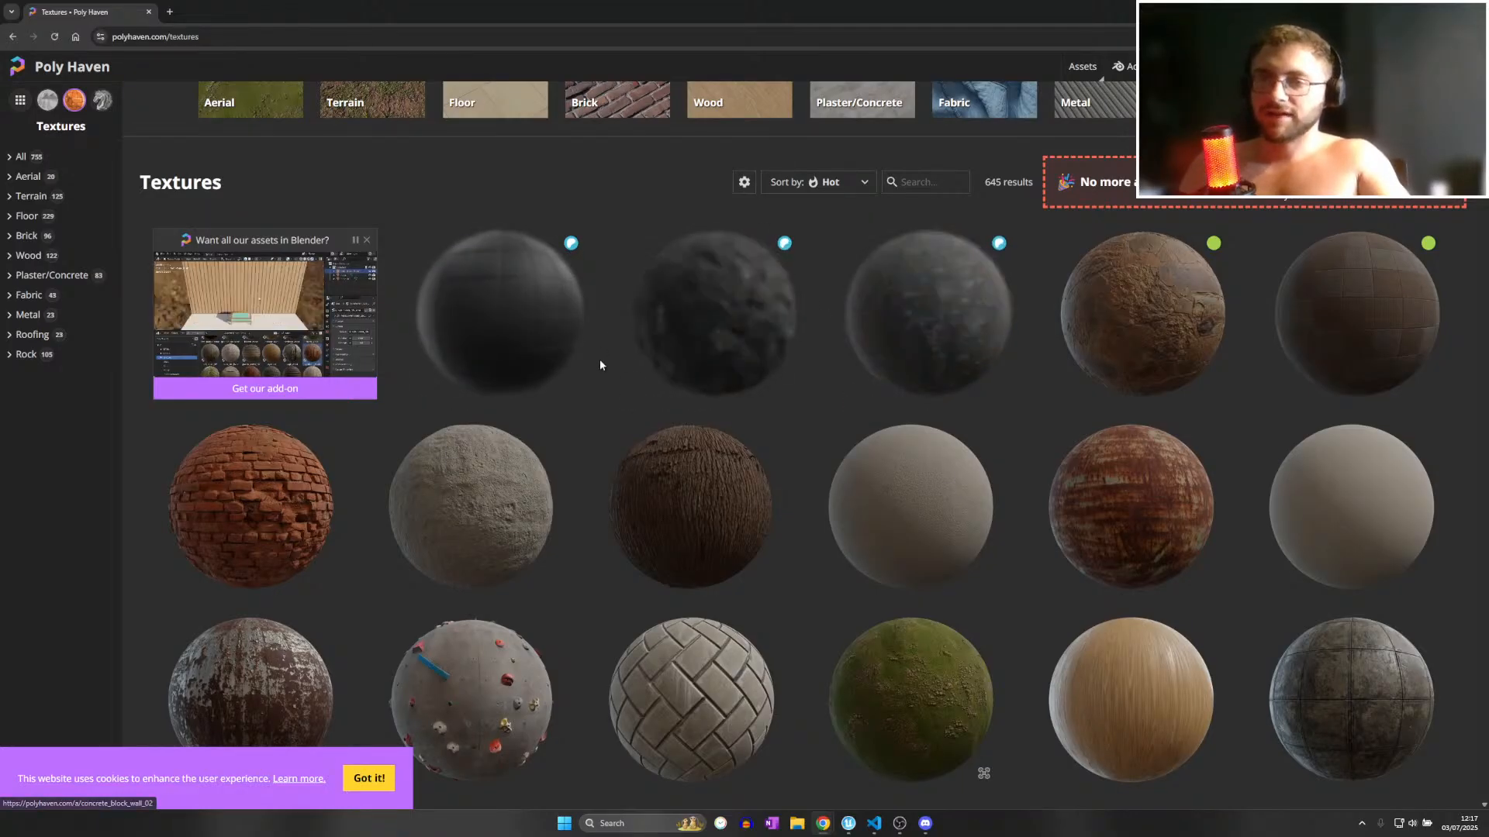
{"action": "scroll", "coordinate": [593, 364], "scroll_direction": "down", "scroll_amount": 2}
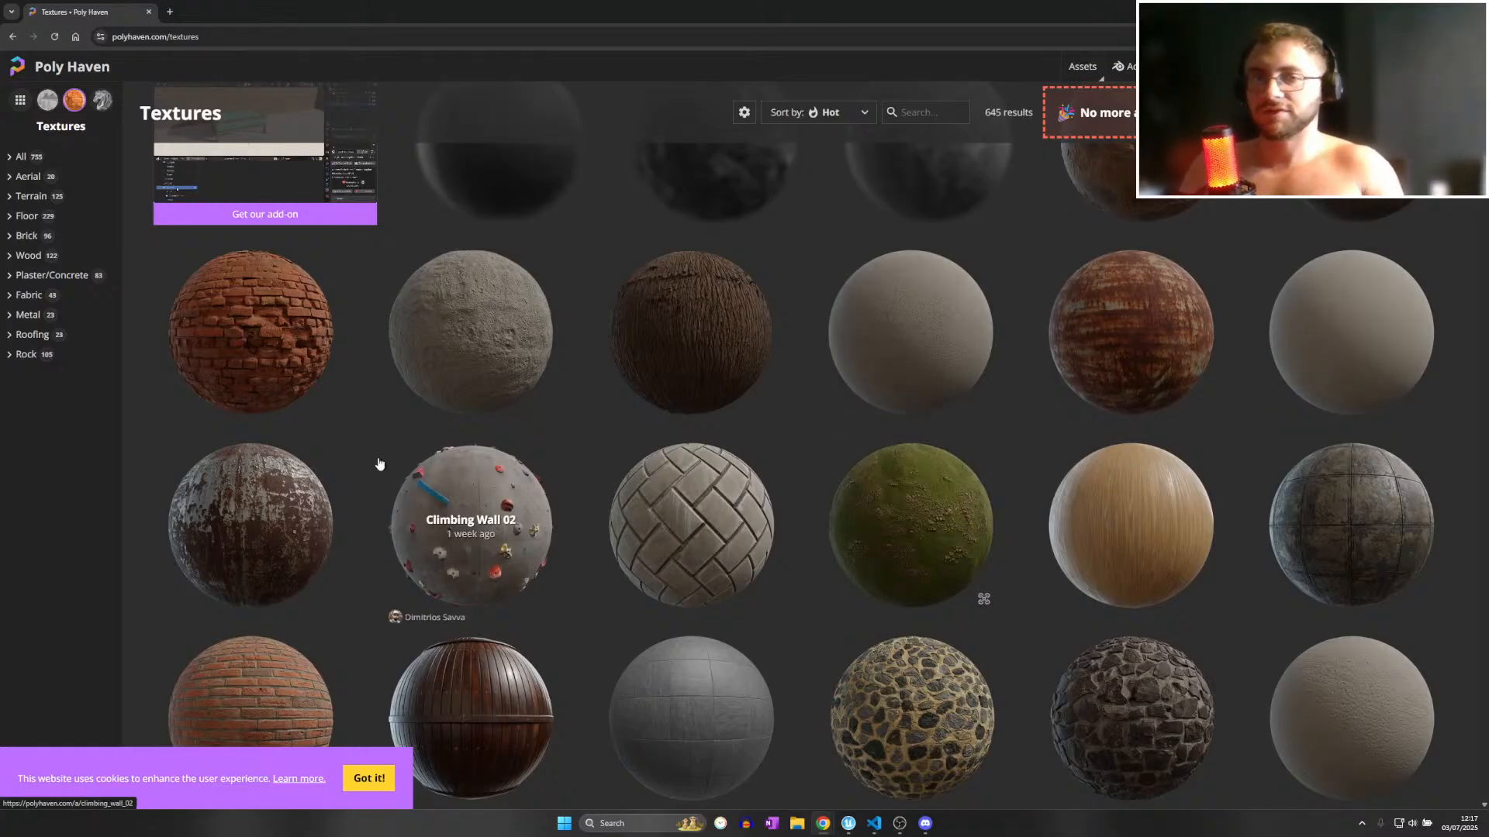
{"action": "scroll", "coordinate": [229, 500], "scroll_direction": "up", "scroll_amount": 2}
{"action": "scroll", "coordinate": [369, 503], "scroll_direction": "down", "scroll_amount": 3}
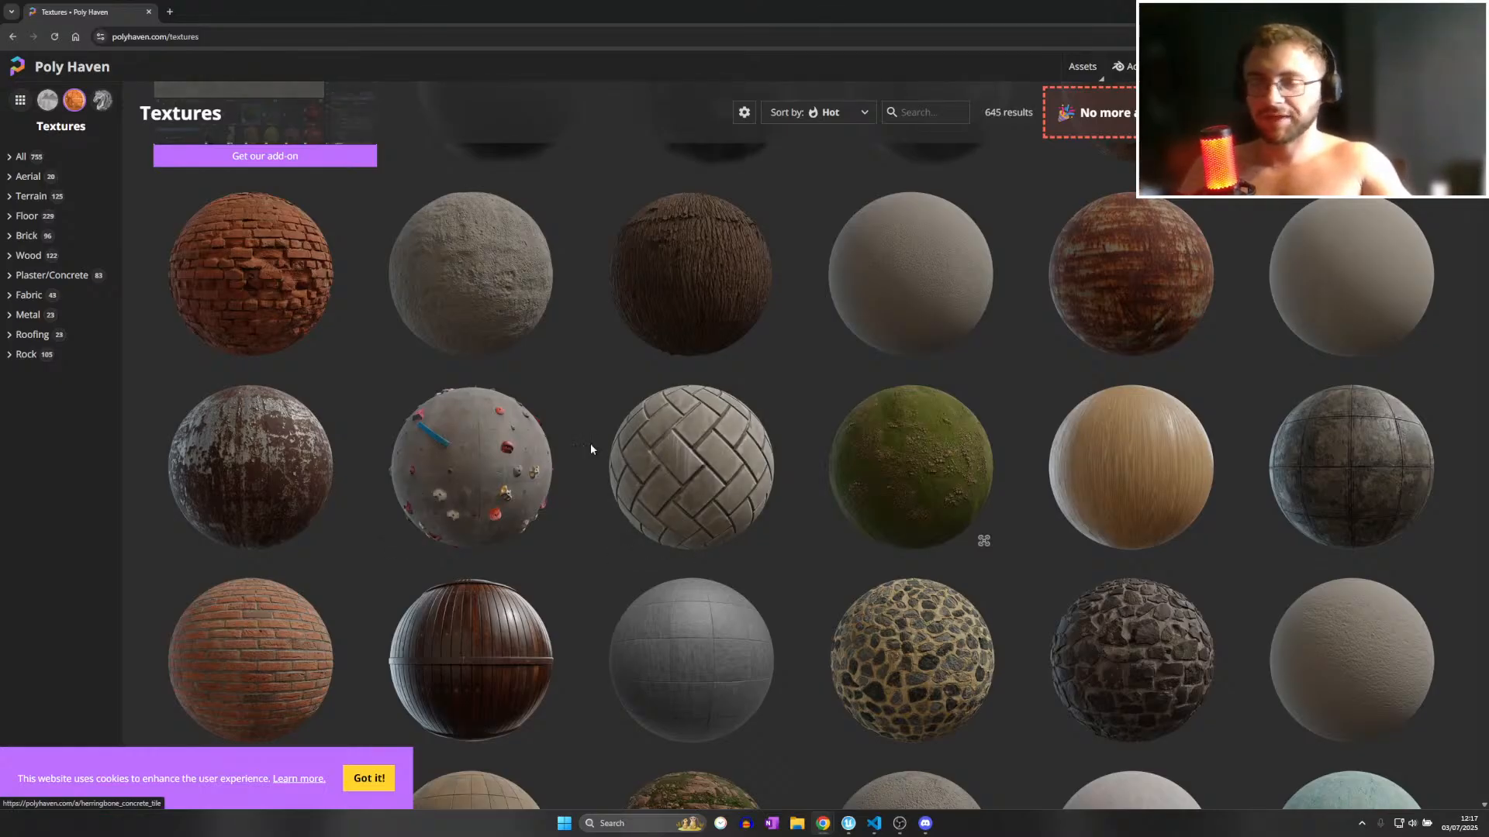
{"action": "scroll", "coordinate": [480, 435], "scroll_direction": "down", "scroll_amount": 5}
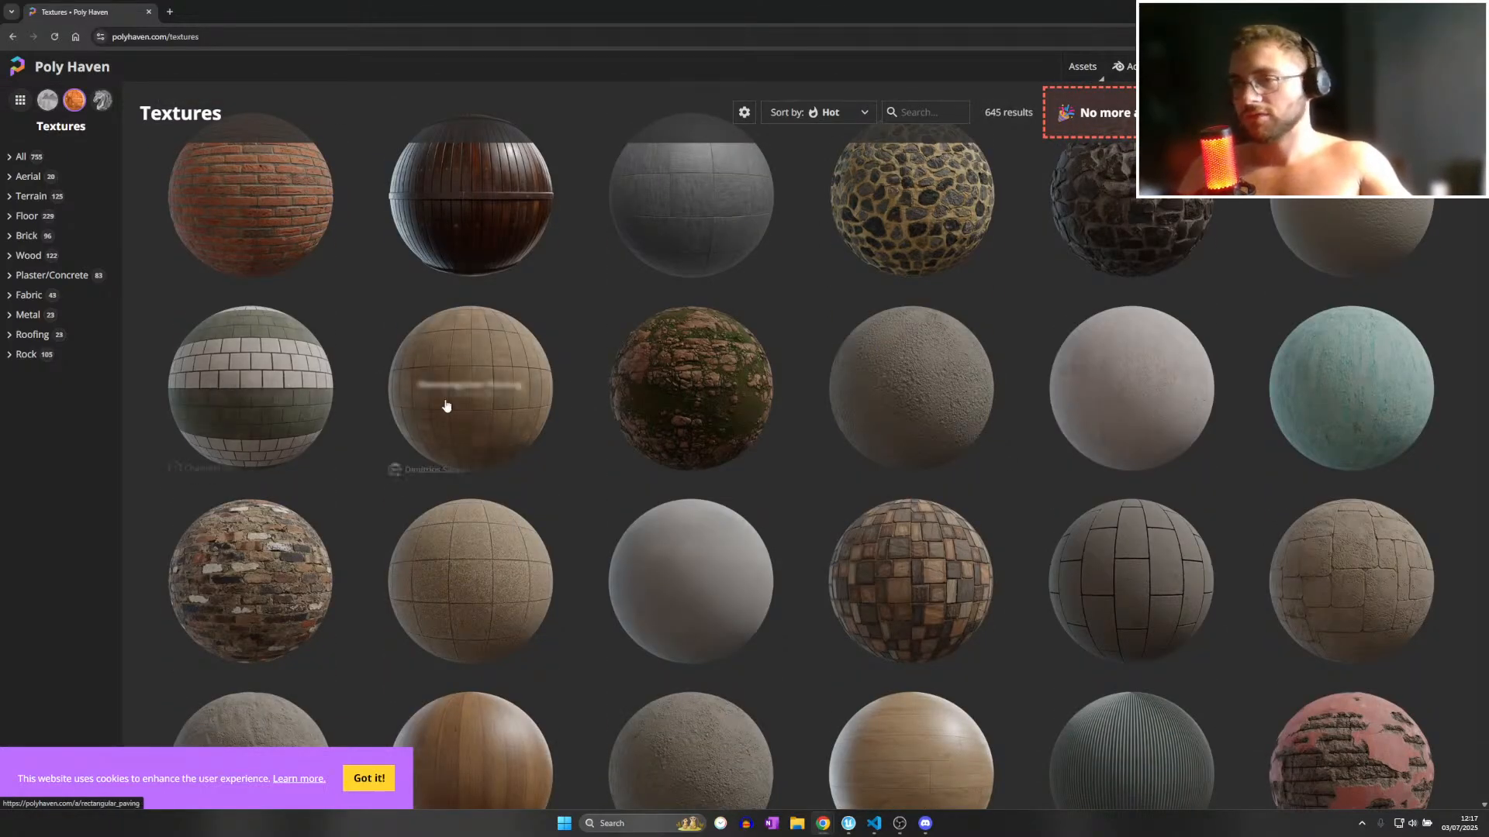
{"action": "scroll", "coordinate": [432, 403], "scroll_direction": "down", "scroll_amount": 2}
{"action": "scroll", "coordinate": [454, 408], "scroll_direction": "down", "scroll_amount": 1}
{"action": "scroll", "coordinate": [453, 409], "scroll_direction": "down", "scroll_amount": 4}
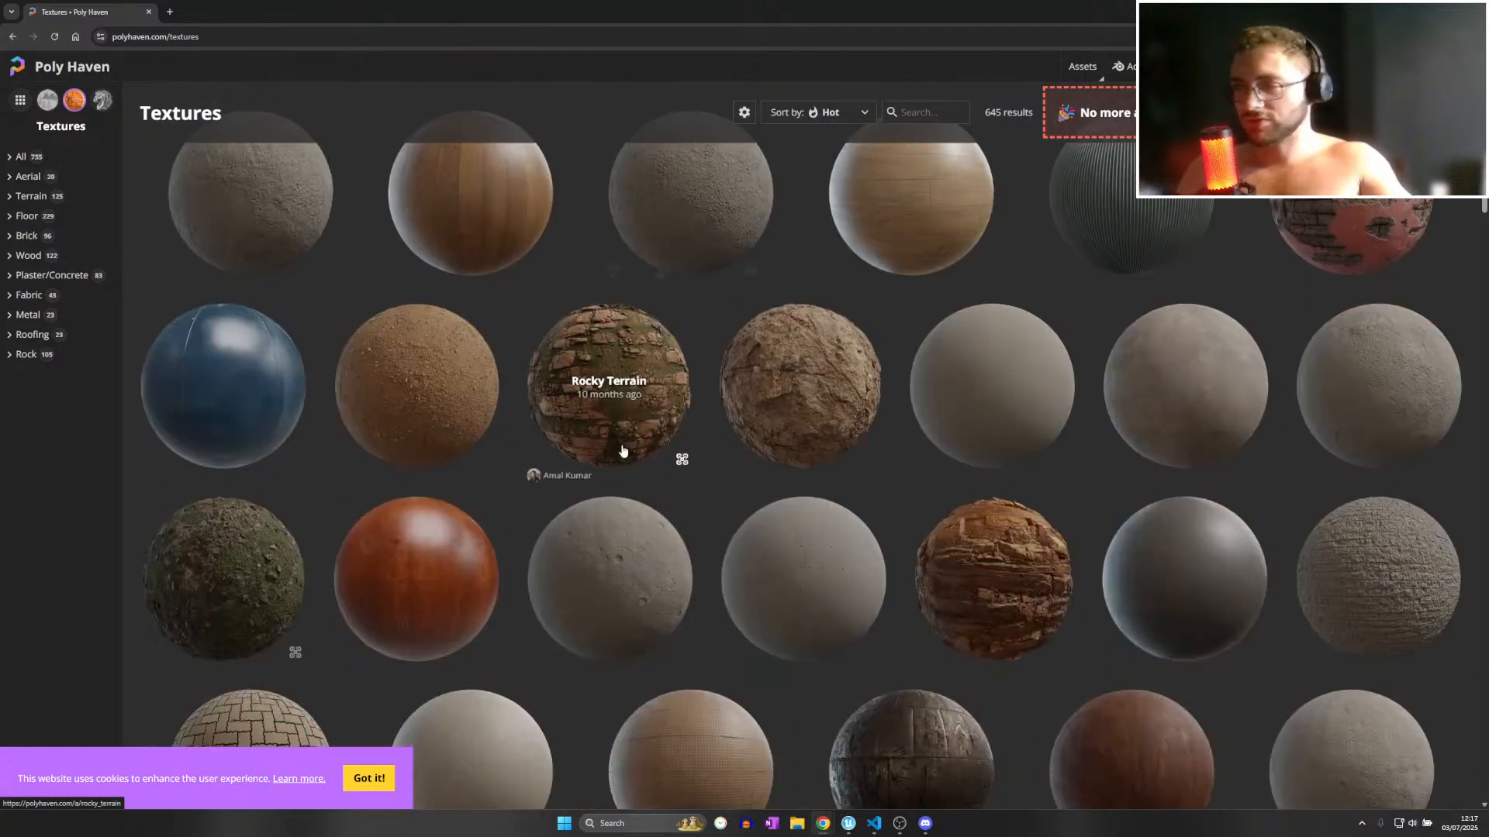
{"action": "scroll", "coordinate": [473, 519], "scroll_direction": "down", "scroll_amount": 2}
{"action": "scroll", "coordinate": [426, 585], "scroll_direction": "down", "scroll_amount": 2}
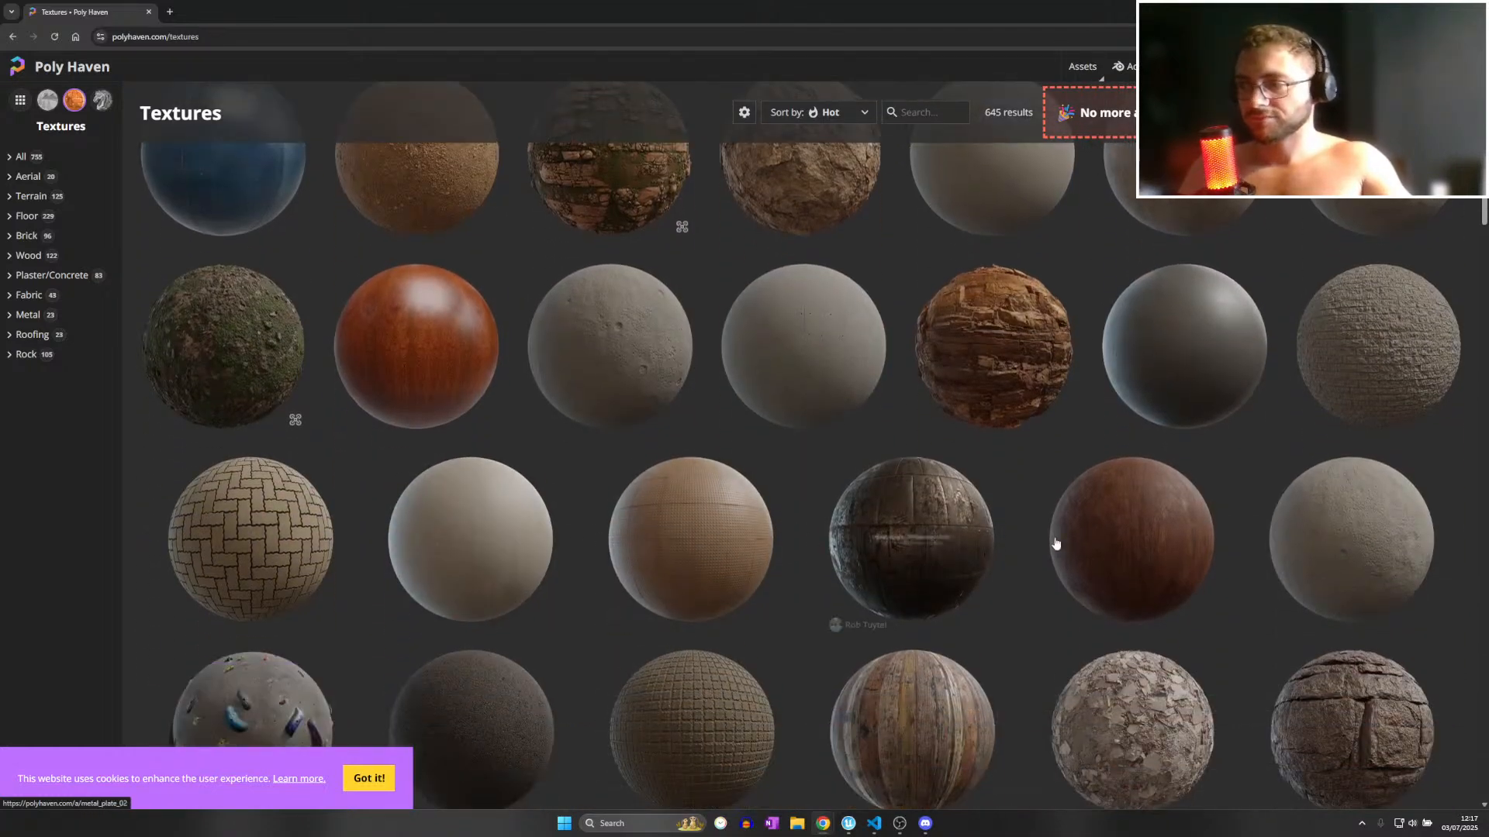
{"action": "scroll", "coordinate": [1347, 535], "scroll_direction": "down", "scroll_amount": 2}
{"action": "scroll", "coordinate": [403, 549], "scroll_direction": "down", "scroll_amount": 1}
{"action": "scroll", "coordinate": [251, 532], "scroll_direction": "down", "scroll_amount": 2}
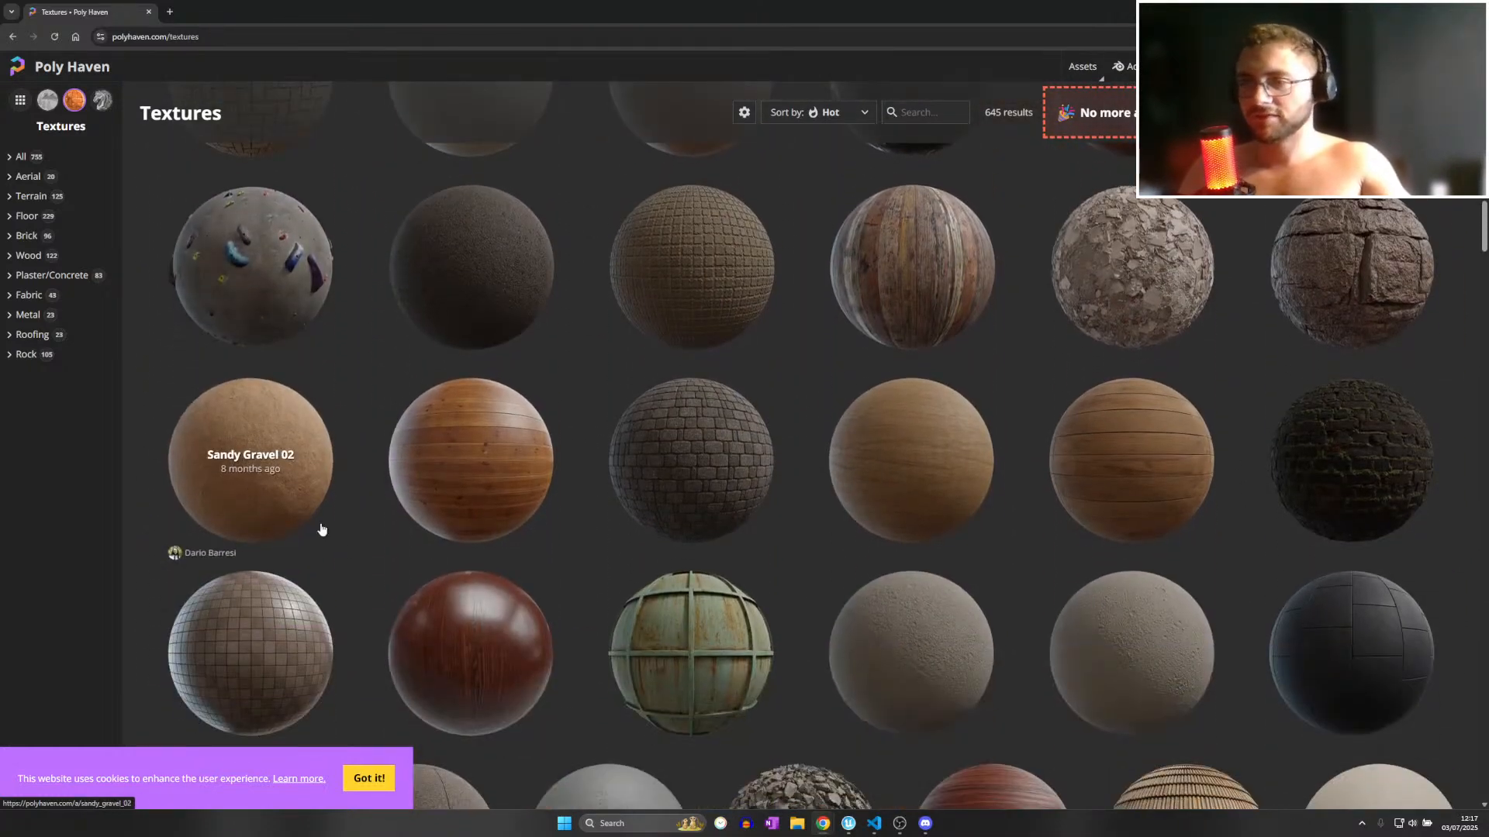
{"action": "scroll", "coordinate": [319, 598], "scroll_direction": "down", "scroll_amount": 2}
{"action": "scroll", "coordinate": [1100, 468], "scroll_direction": "down", "scroll_amount": 2}
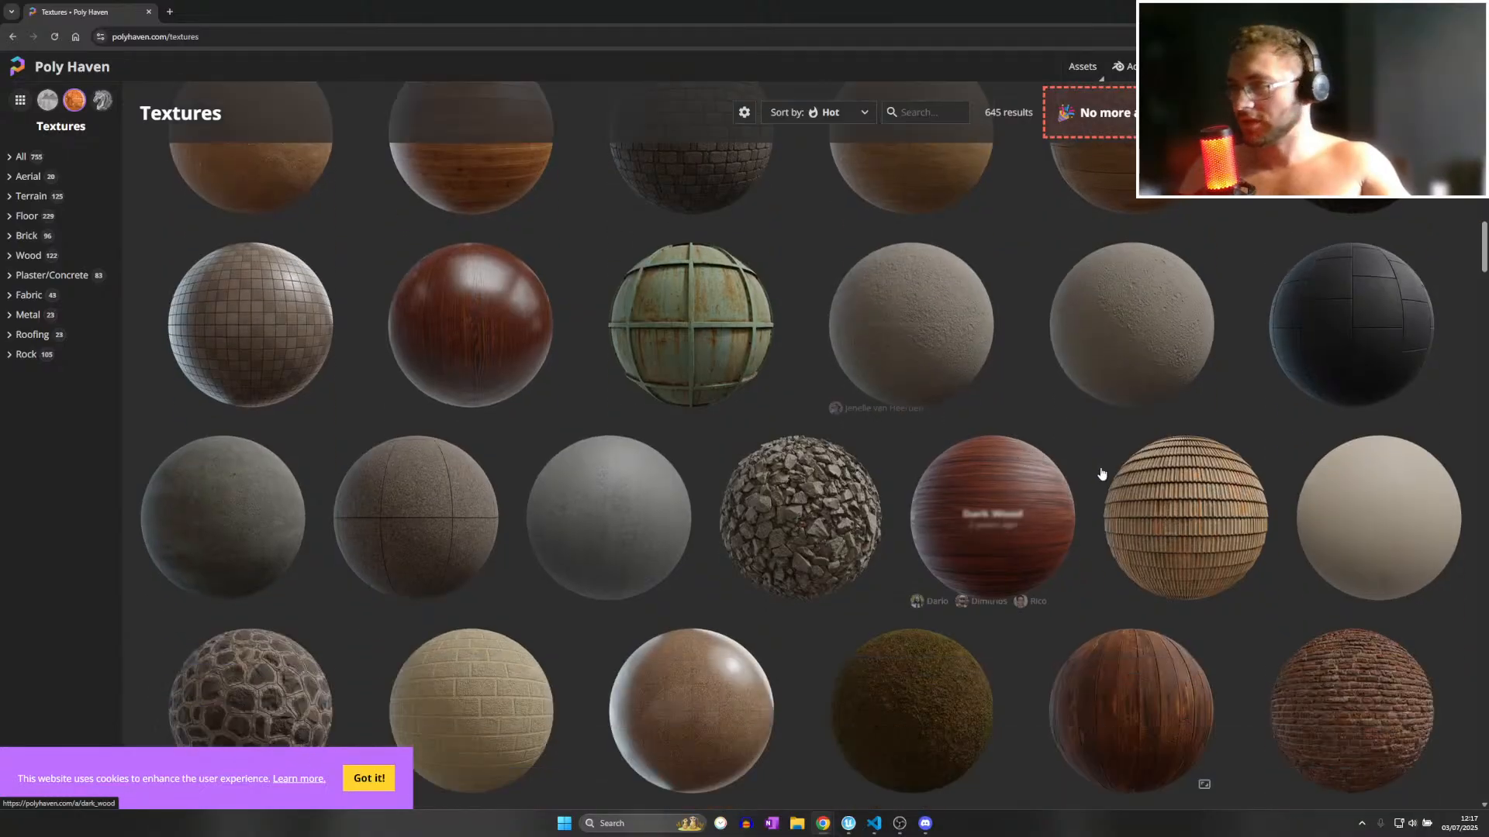
{"action": "scroll", "coordinate": [456, 309], "scroll_direction": "down", "scroll_amount": 2}
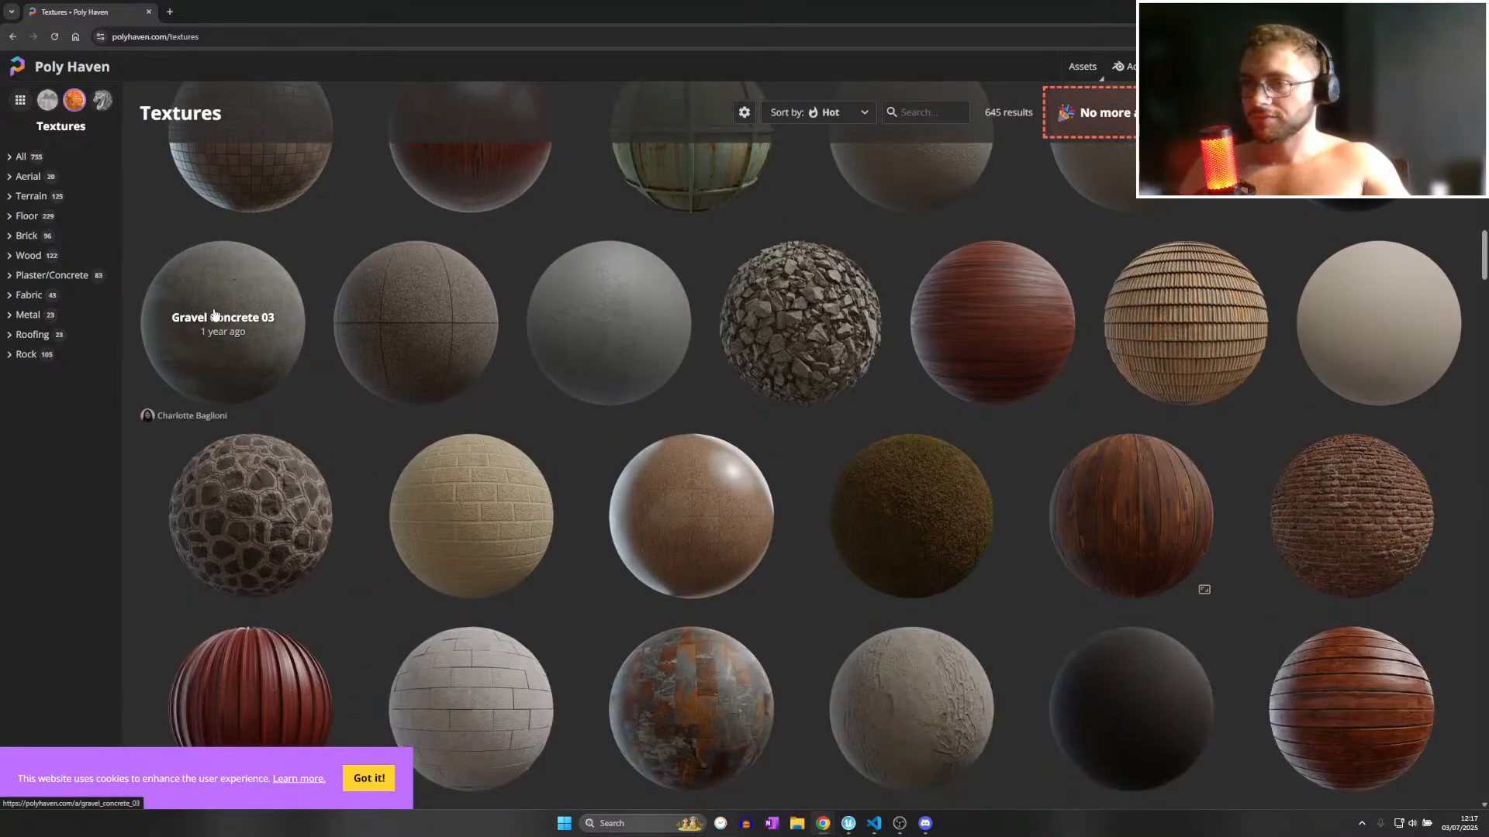
{"action": "scroll", "coordinate": [1331, 335], "scroll_direction": "down", "scroll_amount": 1}
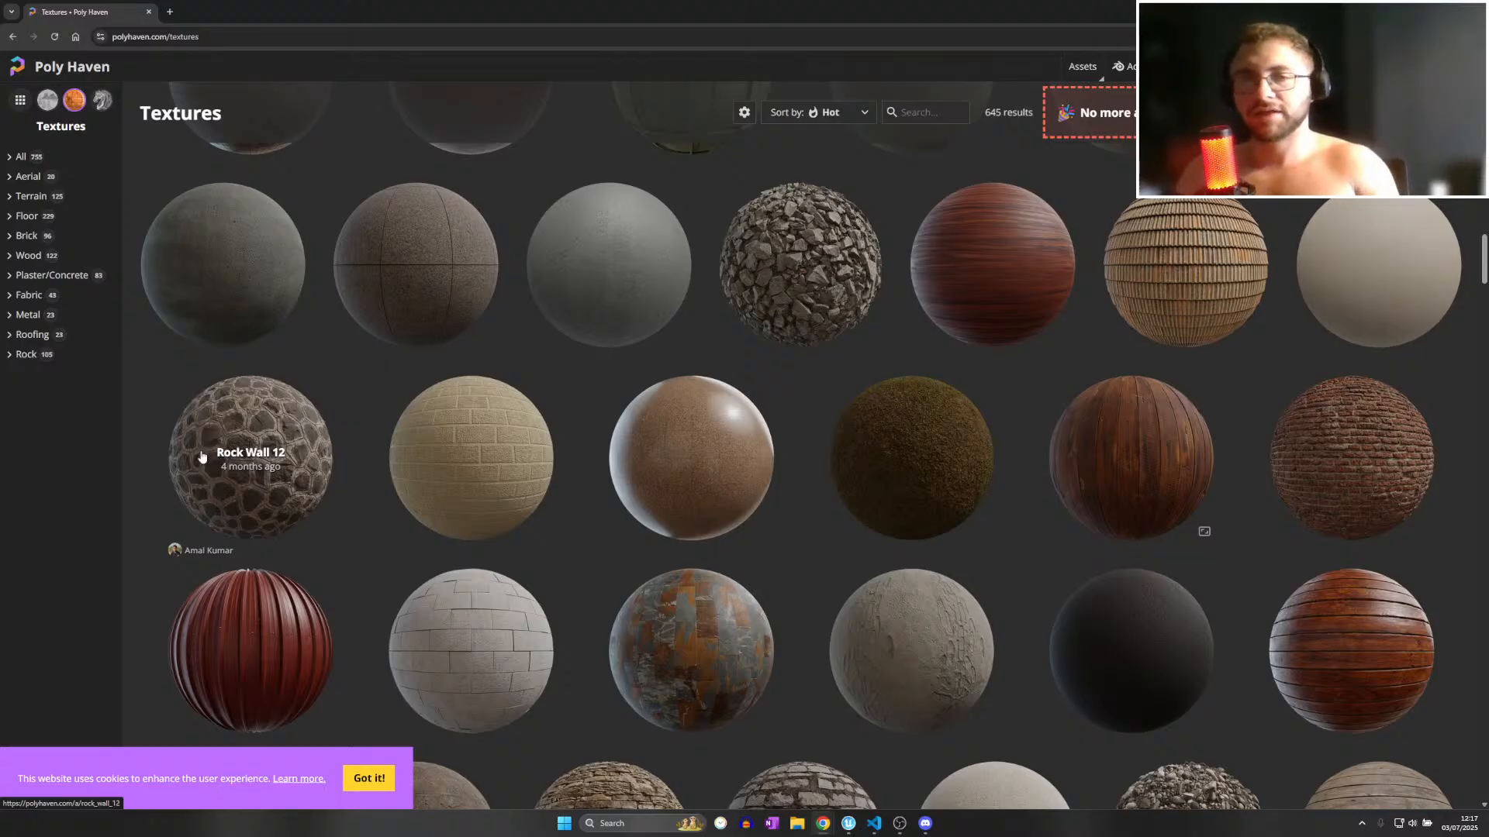
{"action": "scroll", "coordinate": [508, 465], "scroll_direction": "down", "scroll_amount": 2}
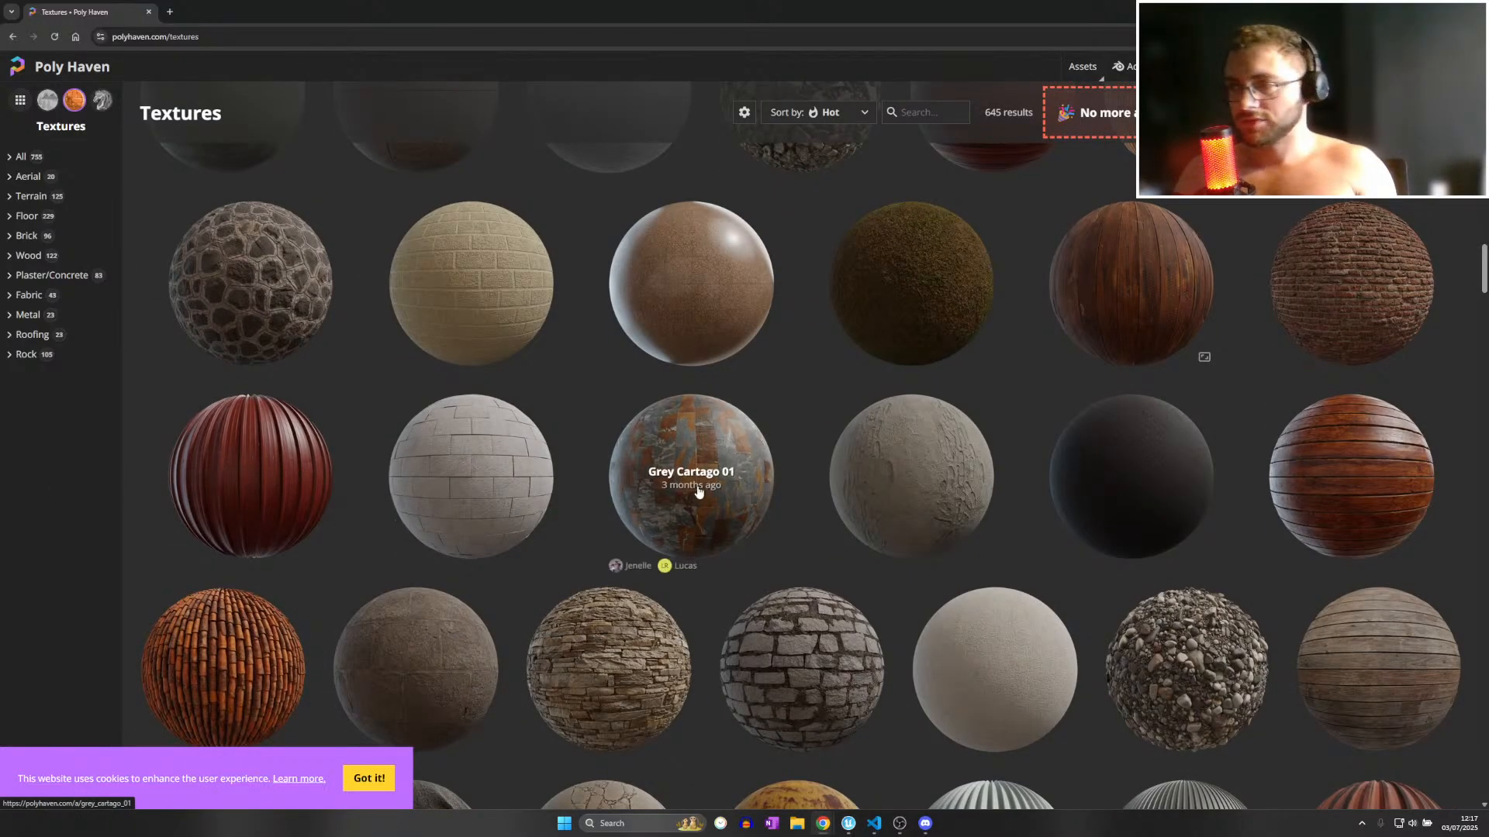
{"action": "scroll", "coordinate": [696, 492], "scroll_direction": "down", "scroll_amount": 3}
{"action": "scroll", "coordinate": [339, 465], "scroll_direction": "down", "scroll_amount": 2}
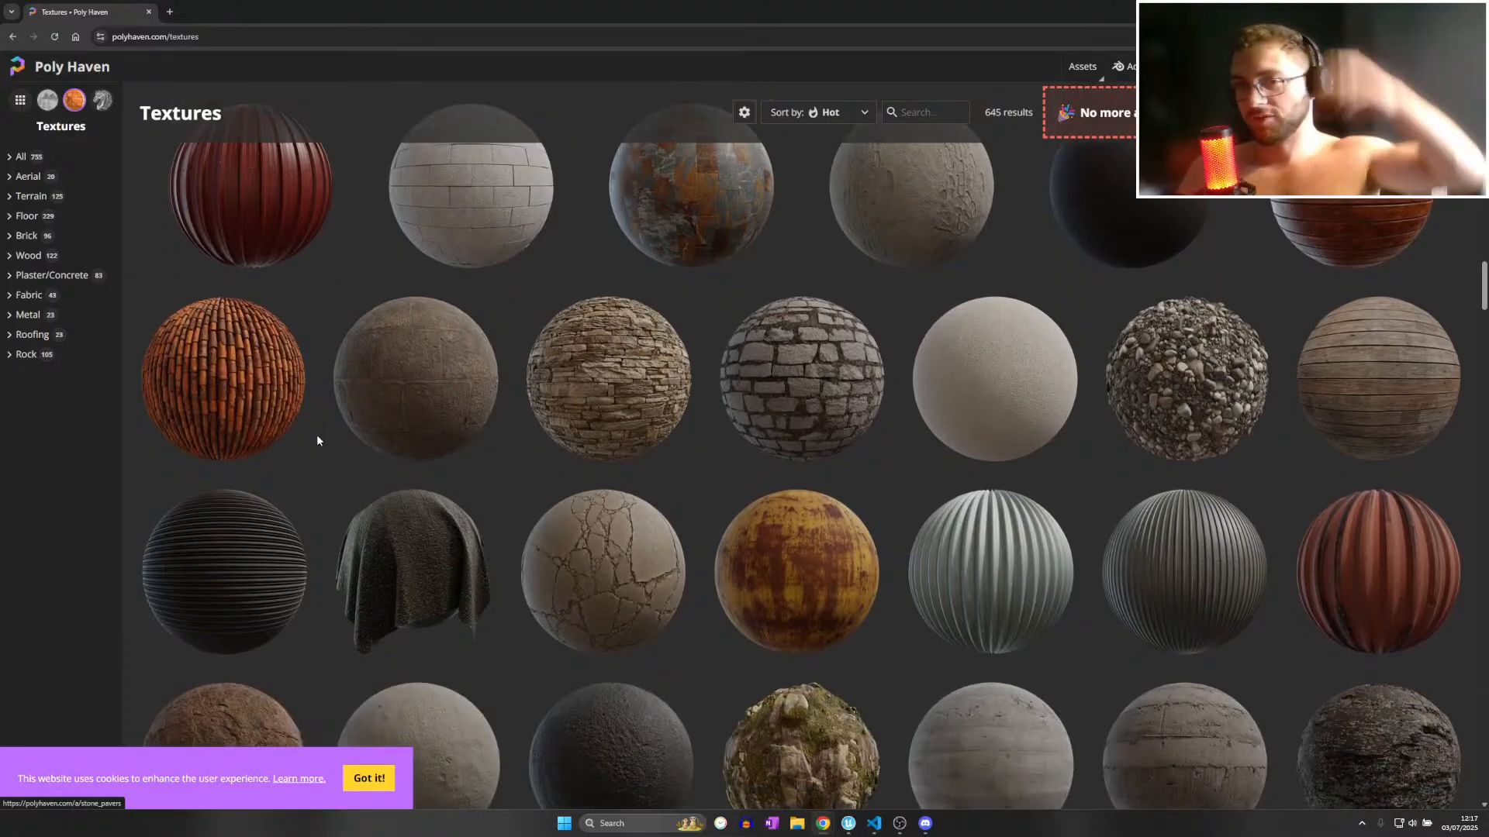
{"action": "scroll", "coordinate": [419, 427], "scroll_direction": "down", "scroll_amount": 2}
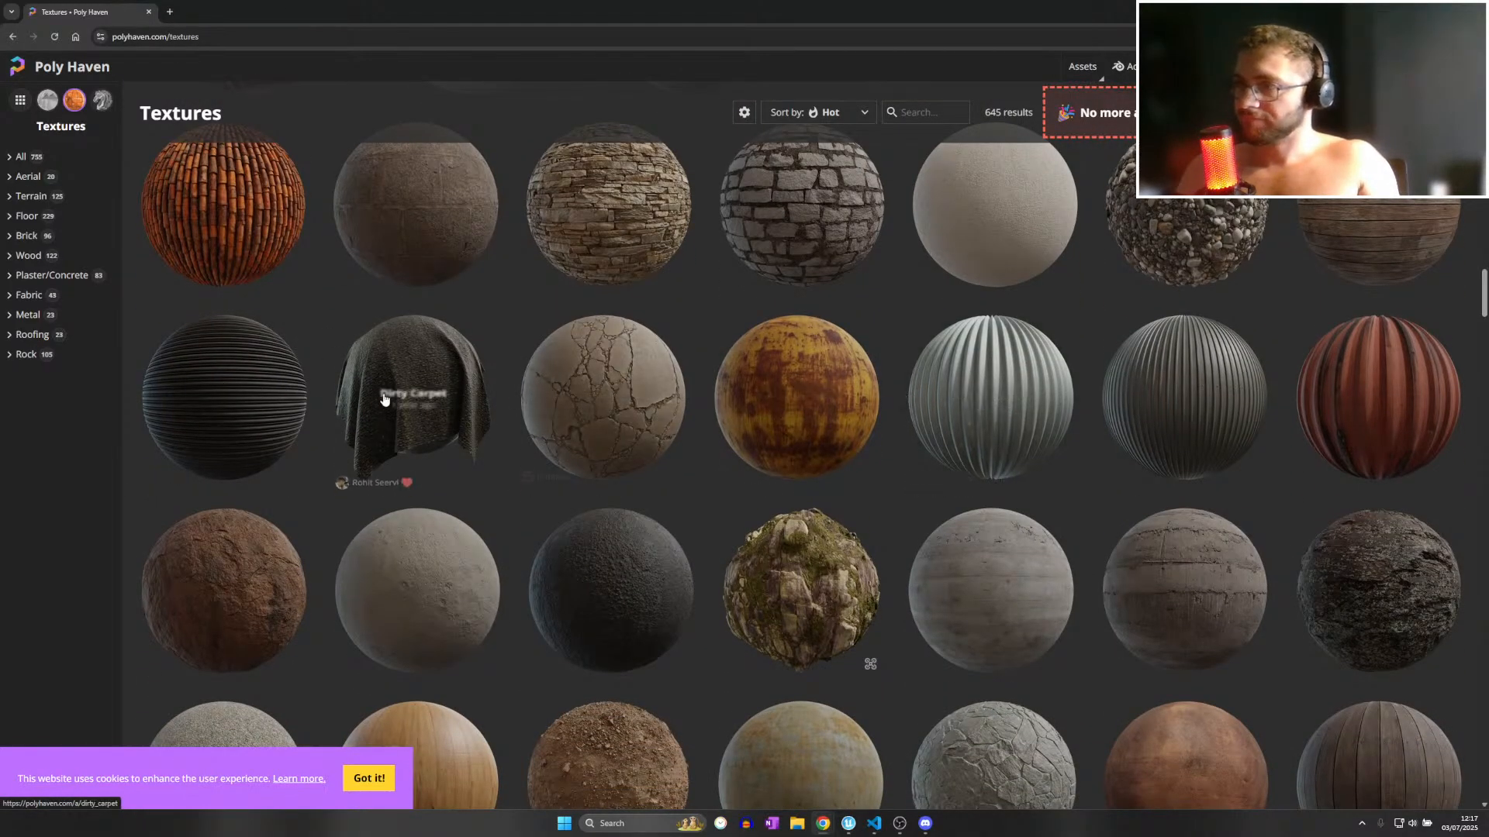
{"action": "scroll", "coordinate": [970, 427], "scroll_direction": "down", "scroll_amount": 3}
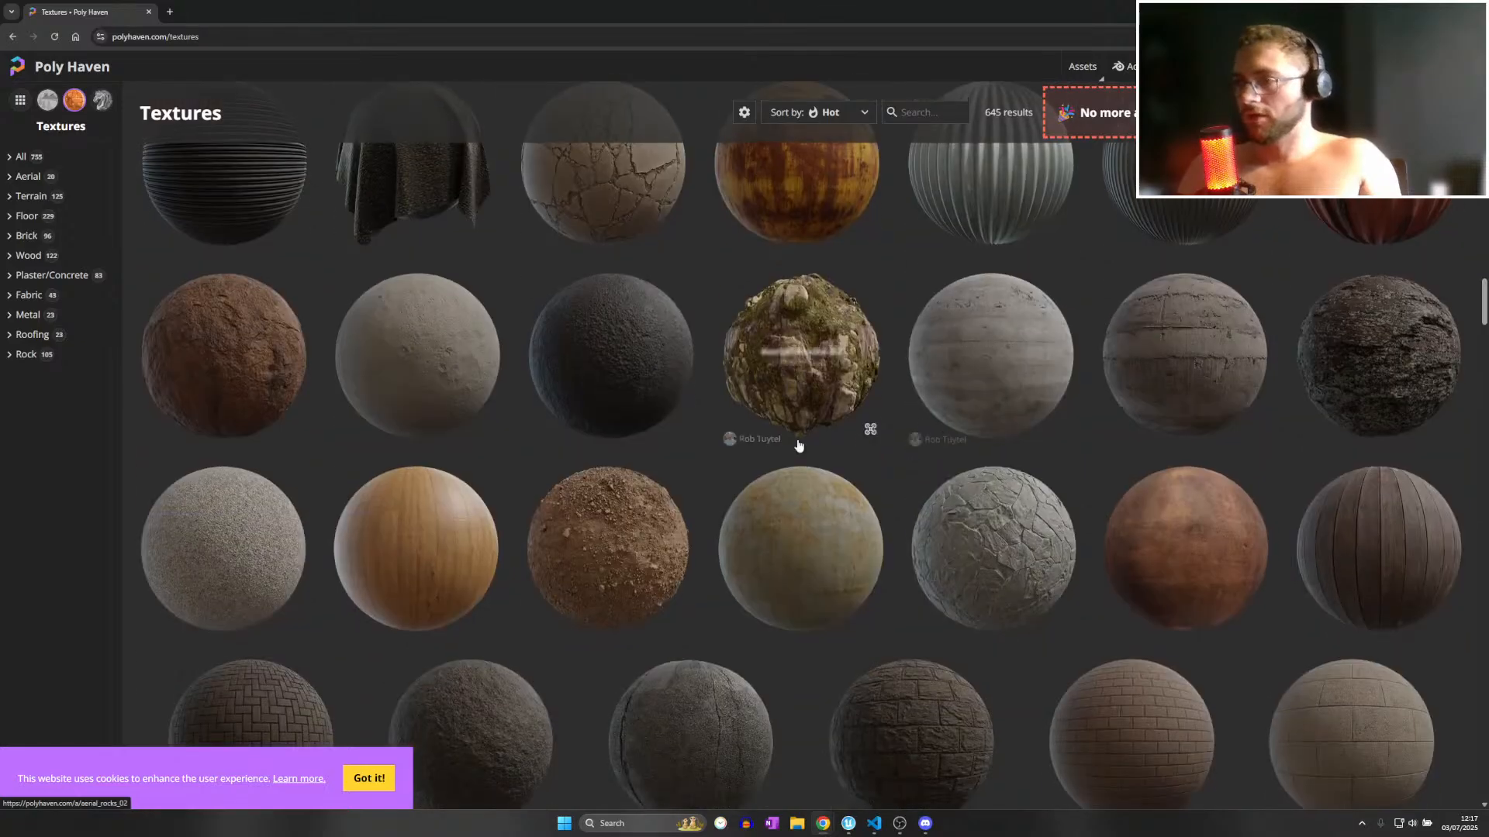
View the Gravel Embedded Concrete texture's detail page and return to the texture library.
{"action": "scroll", "coordinate": [624, 446], "scroll_direction": "down", "scroll_amount": 2}
{"action": "scroll", "coordinate": [543, 425], "scroll_direction": "down", "scroll_amount": 2}
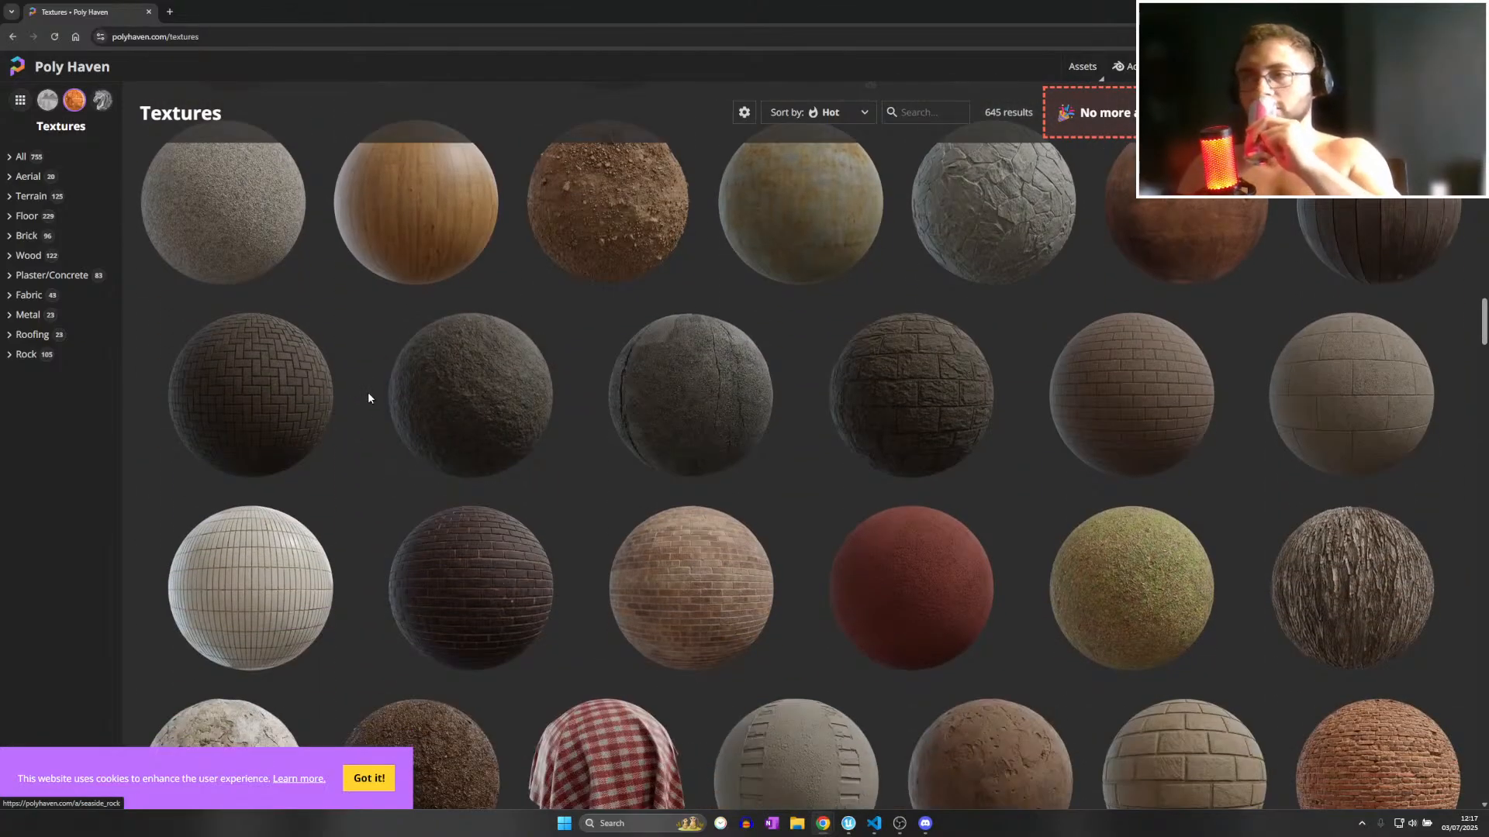
{"action": "left_click", "coordinate": [232, 238]}
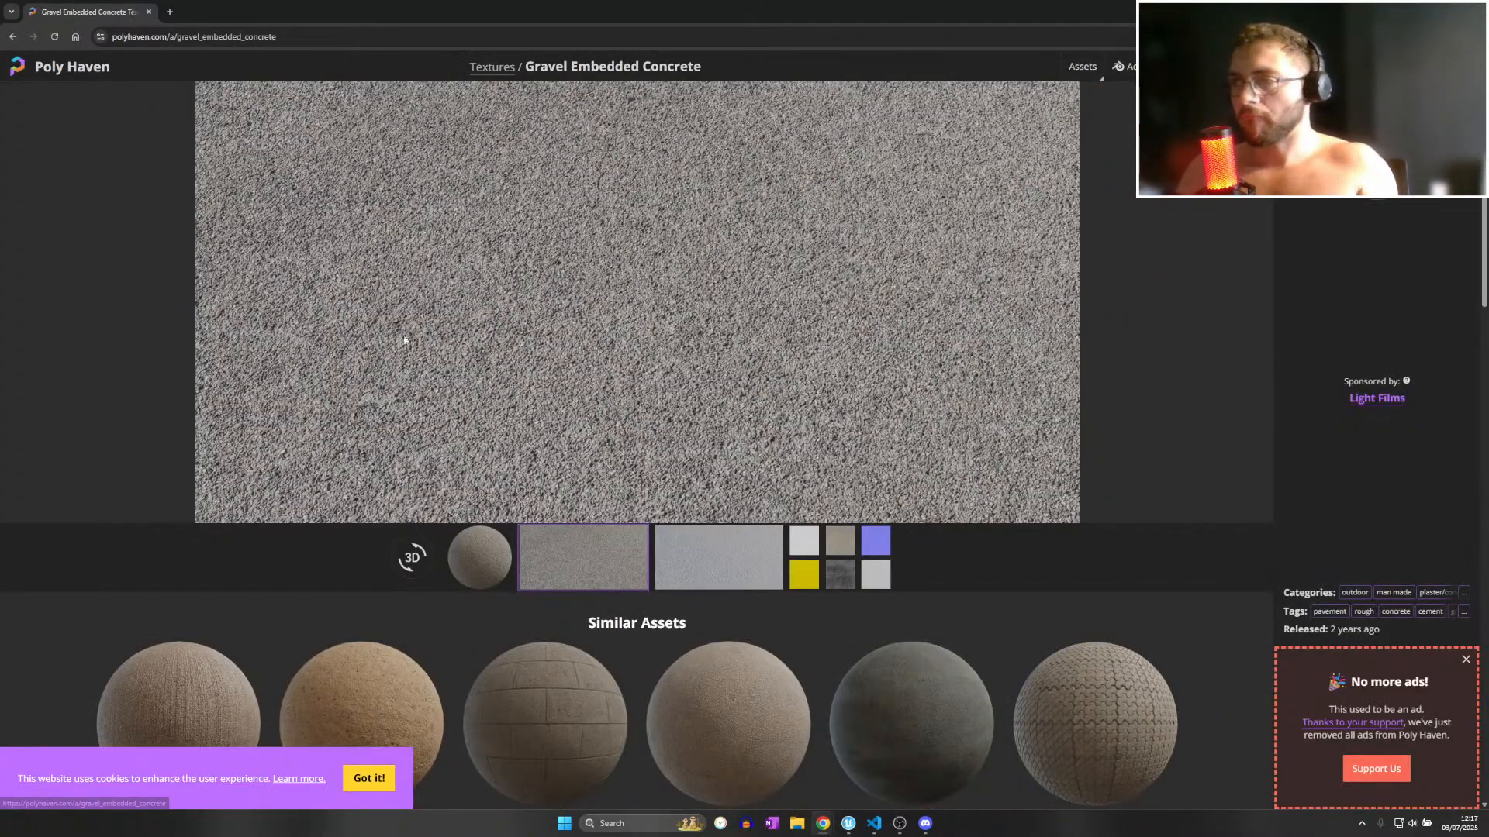
{"action": "left_click", "coordinate": [13, 36]}
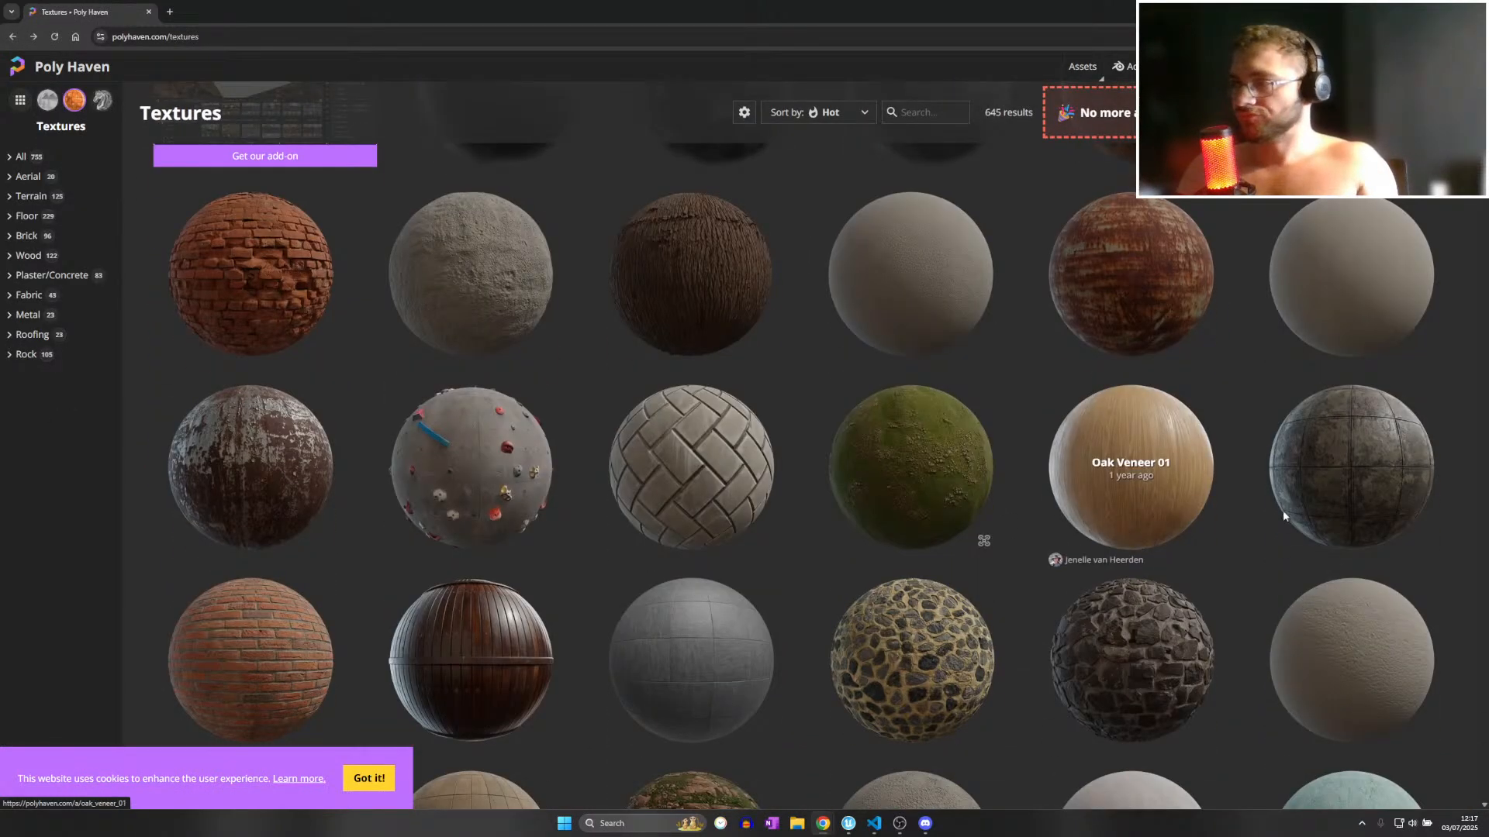
Examine the preview of the Worn Tile Floor texture, return to the library and look through more textures.
{"action": "left_click", "coordinate": [1163, 473]}
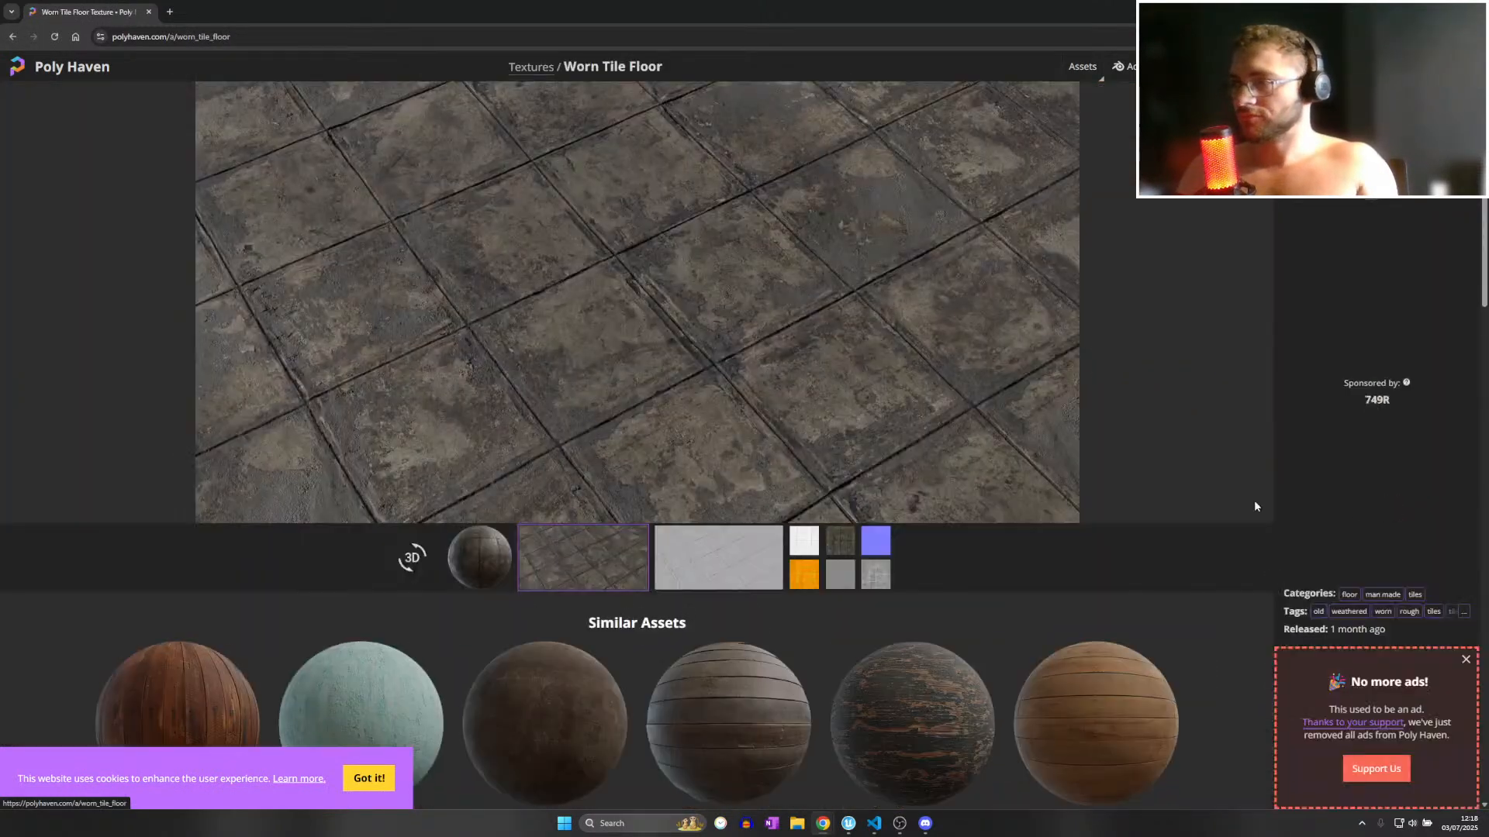
{"action": "right_click", "coordinate": [746, 327]}
{"action": "left_click", "coordinate": [681, 245]}
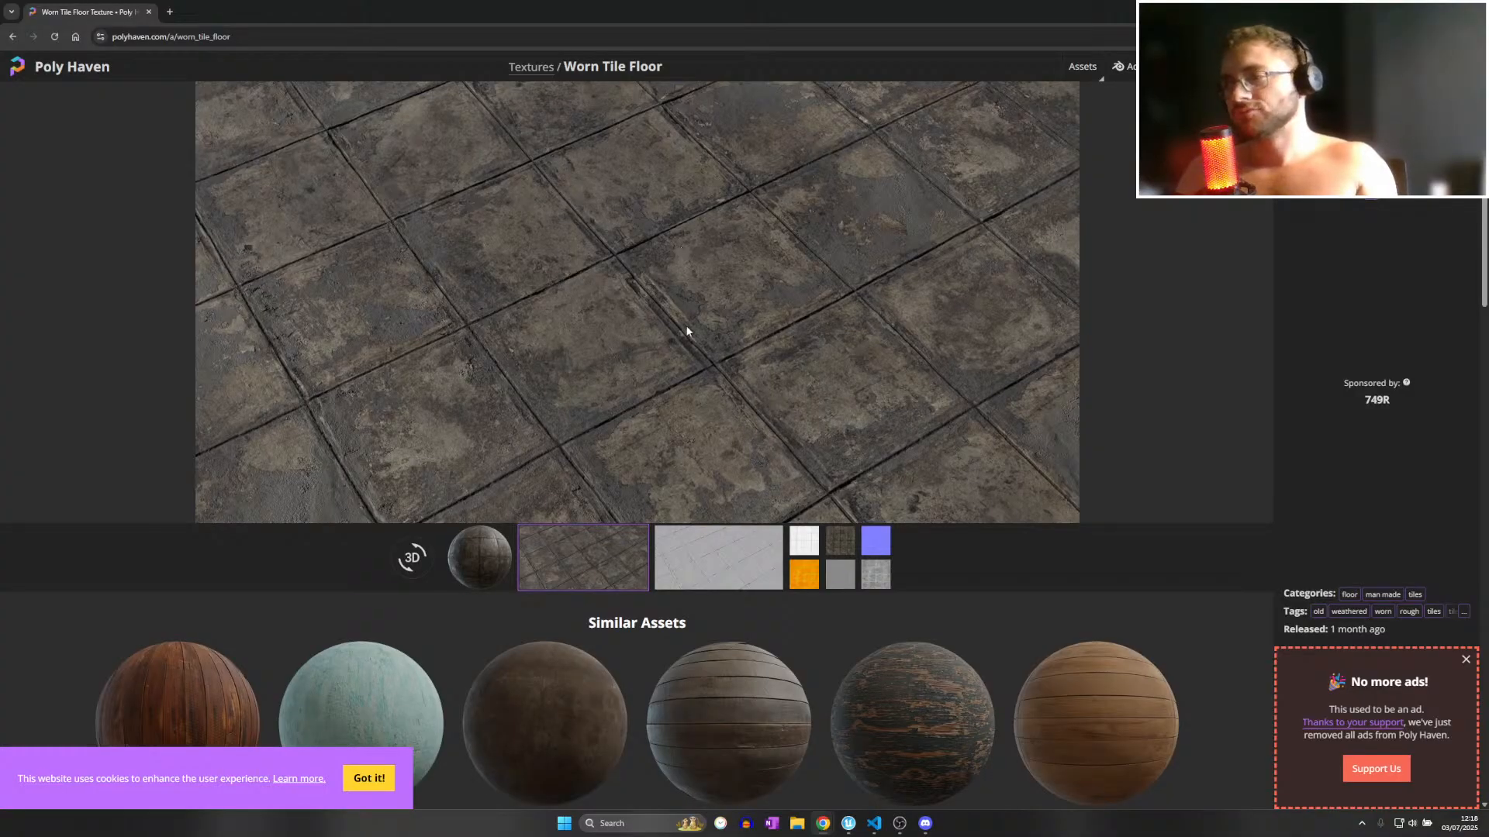
{"action": "left_click", "coordinate": [13, 36]}
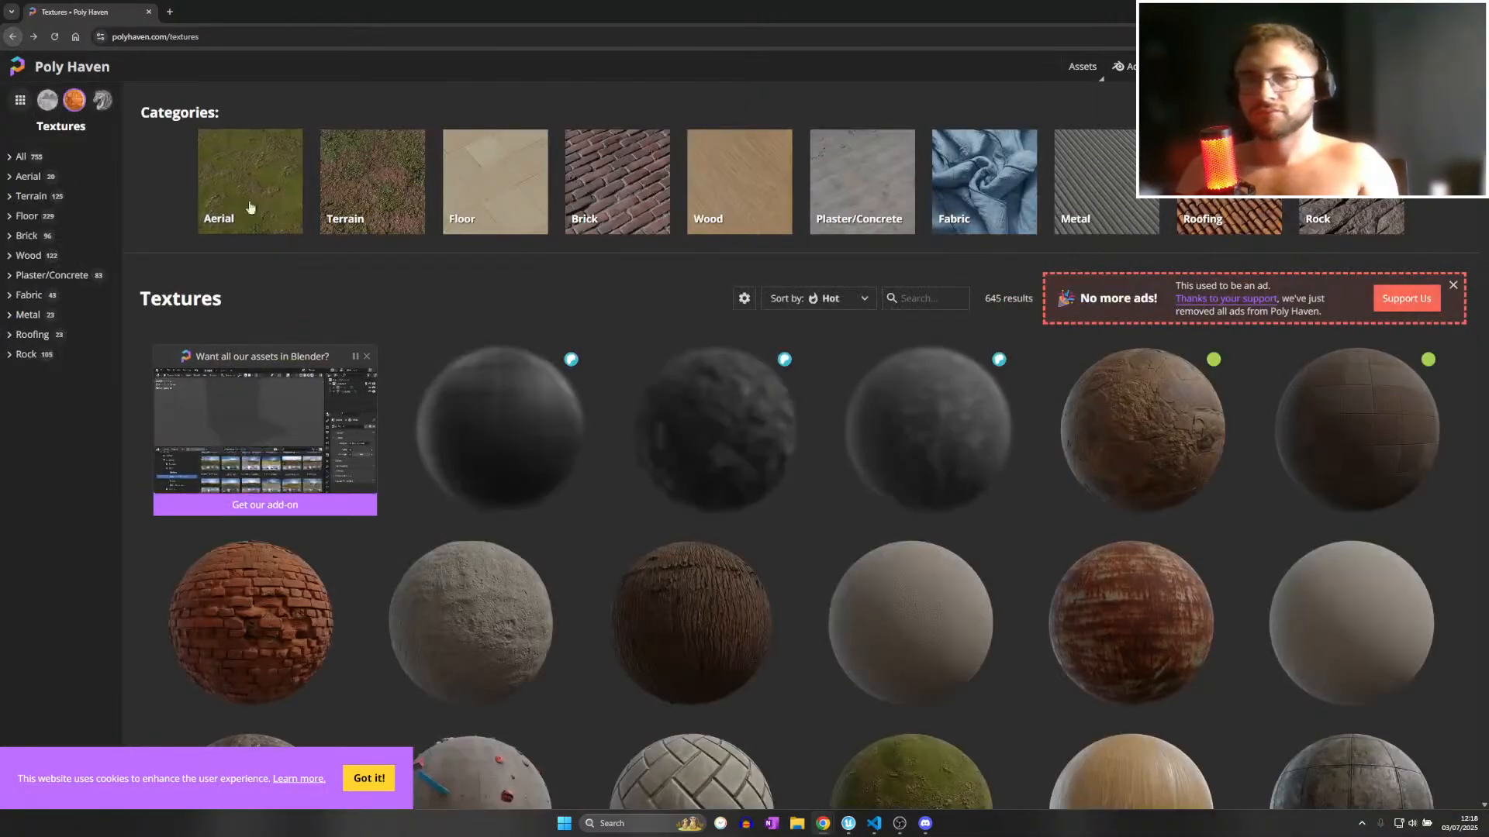
{"action": "scroll", "coordinate": [641, 366], "scroll_direction": "down", "scroll_amount": 3}
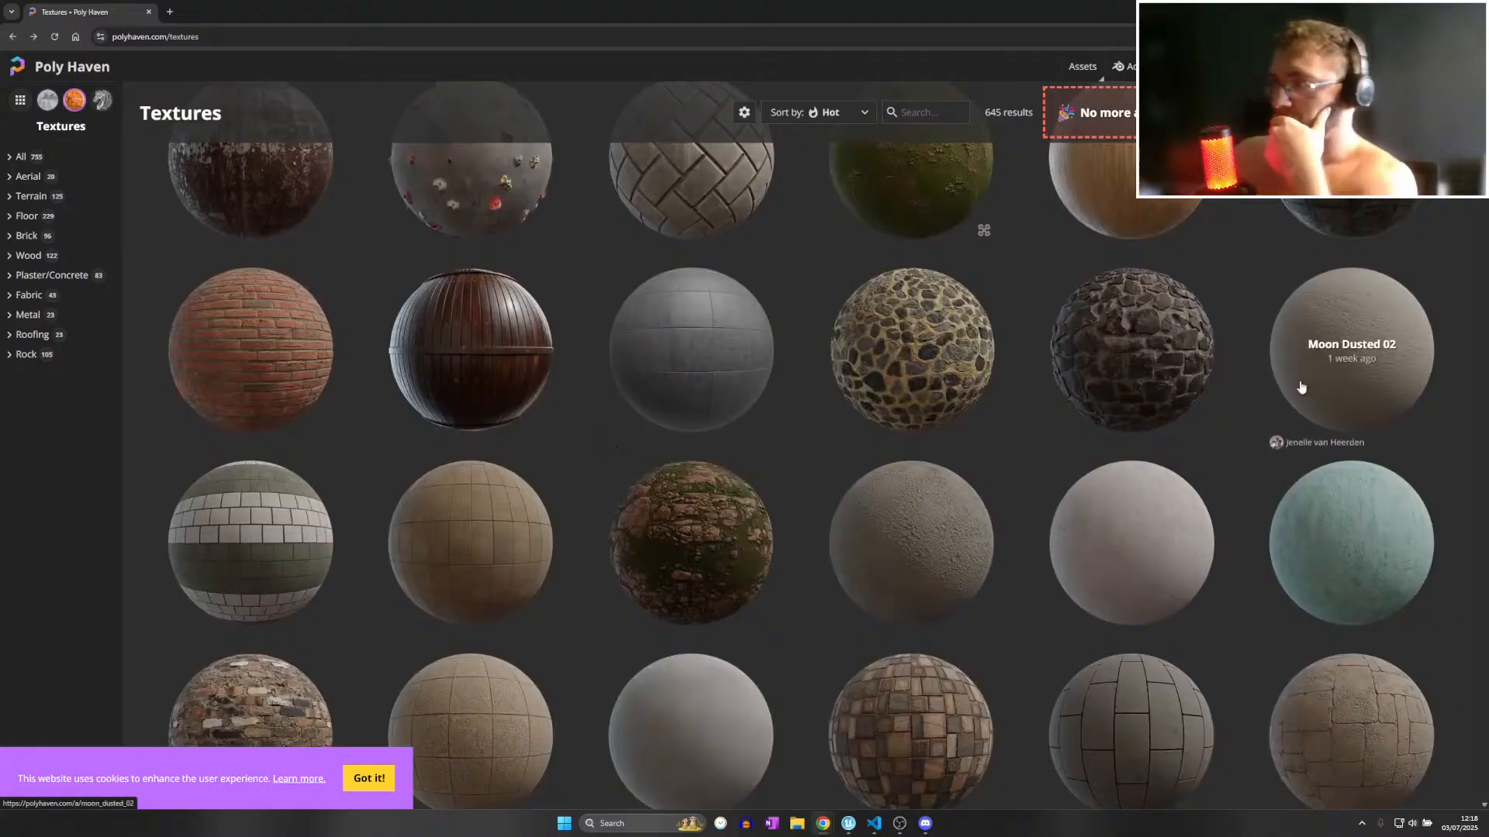
Browse Poly Haven's texture library for suitable floor and wall textures.
{"action": "scroll", "coordinate": [1039, 368], "scroll_direction": "down", "scroll_amount": 3}
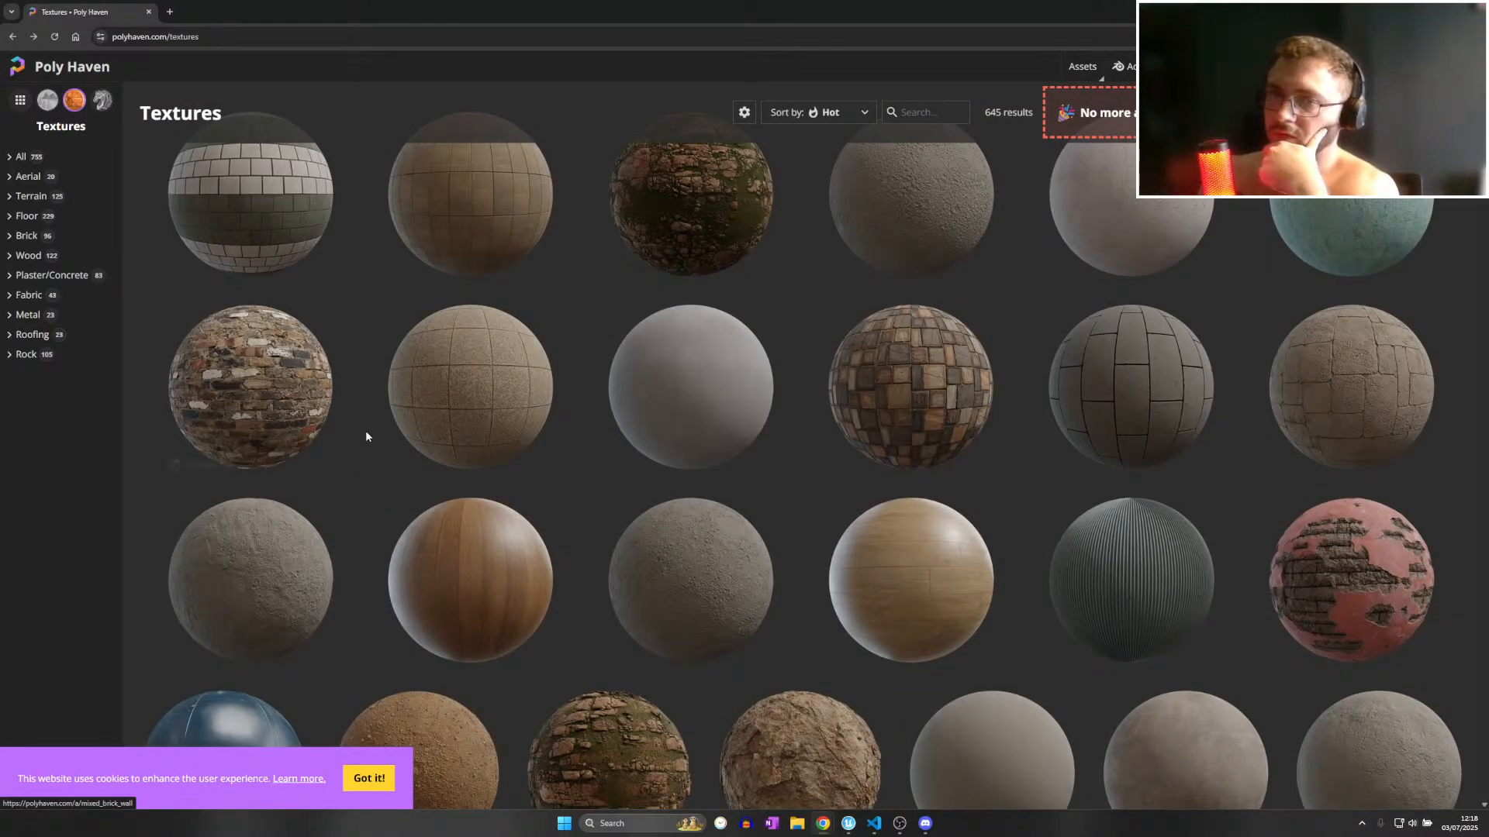
{"action": "scroll", "coordinate": [361, 446], "scroll_direction": "down", "scroll_amount": 5}
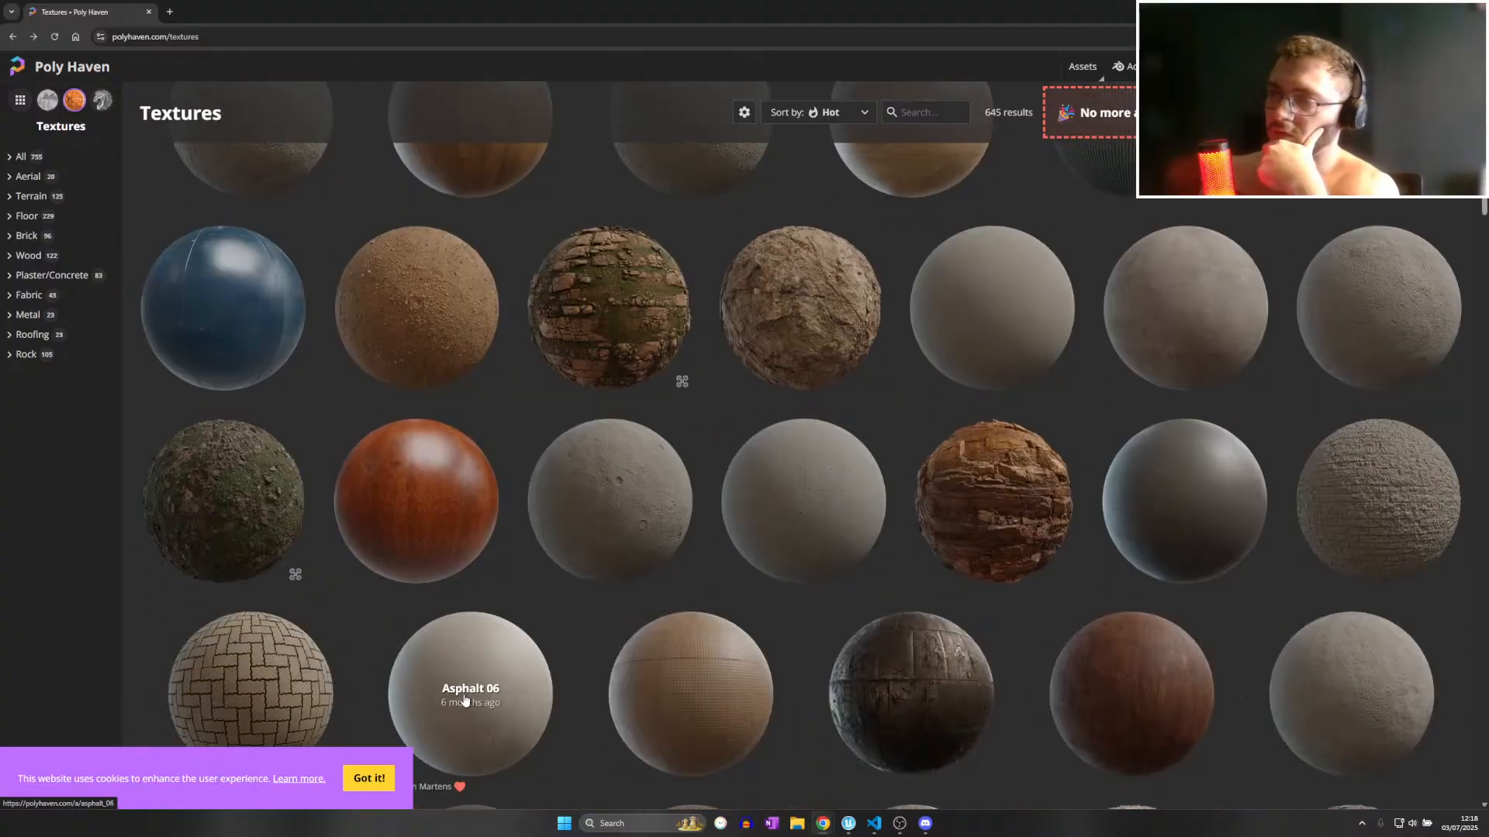
{"action": "scroll", "coordinate": [738, 330], "scroll_direction": "down", "scroll_amount": 6}
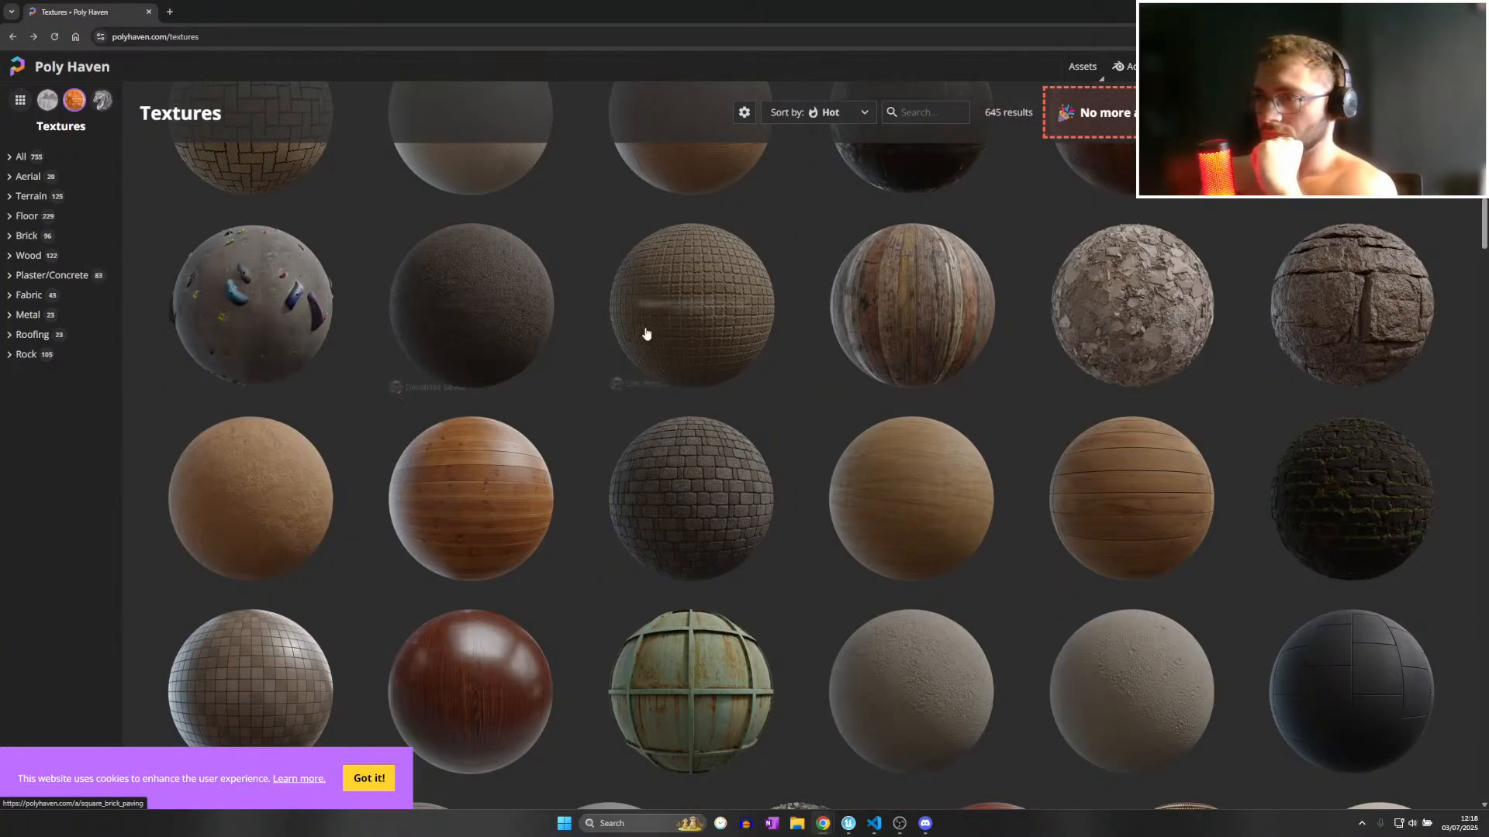
{"action": "scroll", "coordinate": [1241, 411], "scroll_direction": "down", "scroll_amount": 1}
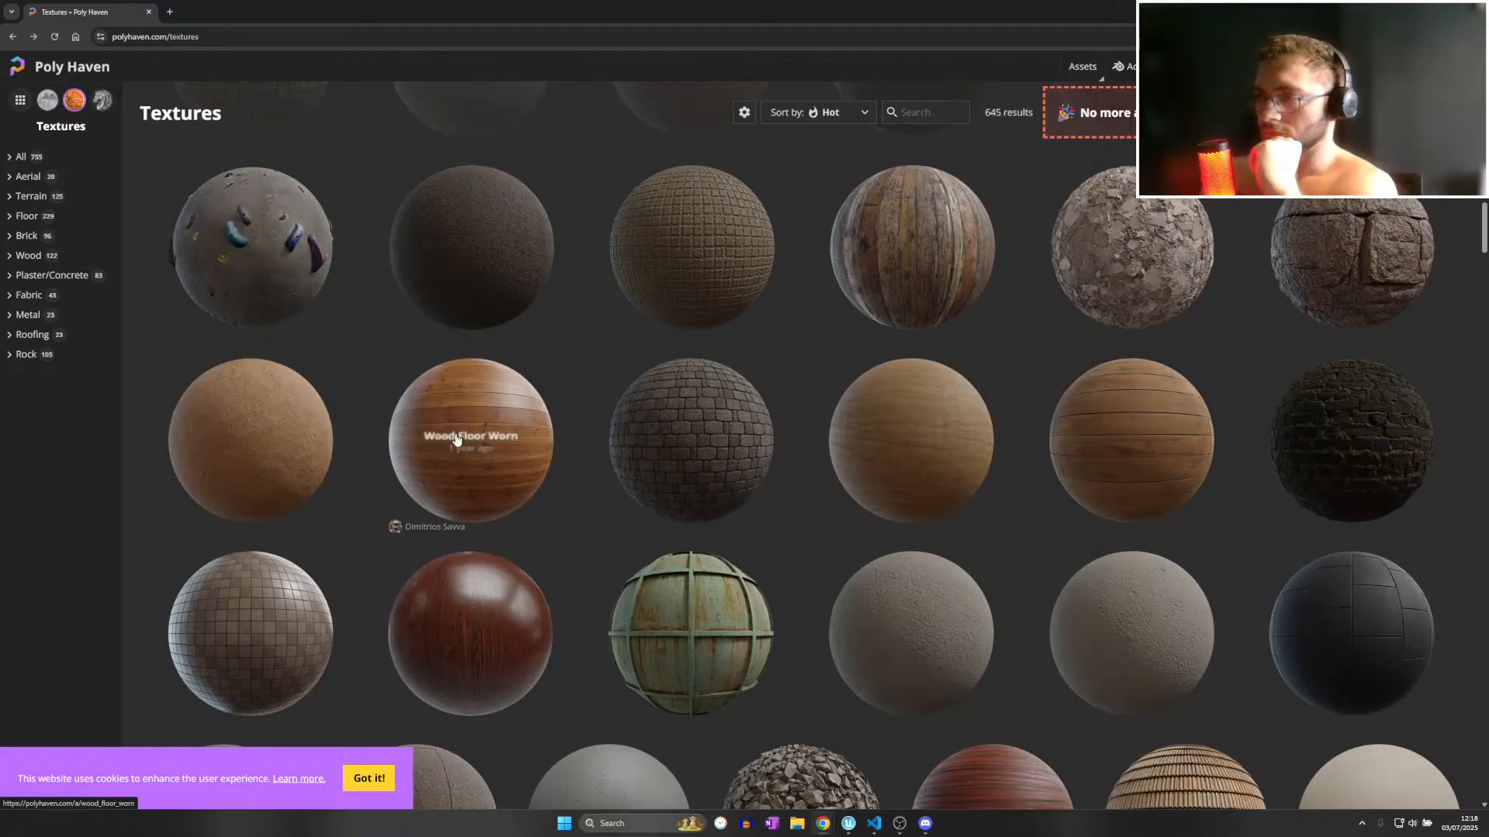
{"action": "scroll", "coordinate": [248, 457], "scroll_direction": "down", "scroll_amount": 1}
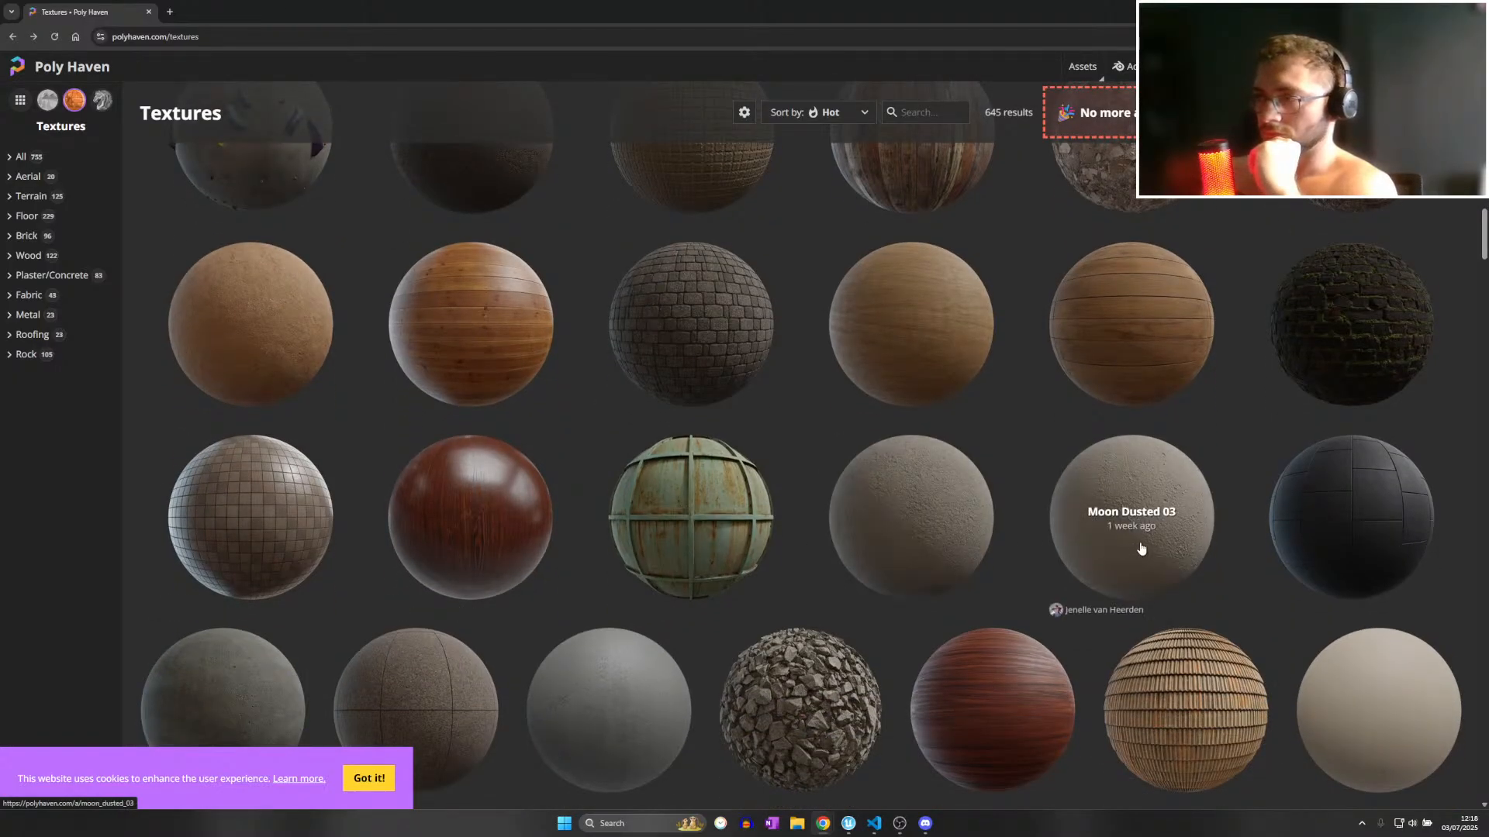
{"action": "scroll", "coordinate": [1323, 496], "scroll_direction": "down", "scroll_amount": 2}
{"action": "scroll", "coordinate": [1280, 573], "scroll_direction": "down", "scroll_amount": 2}
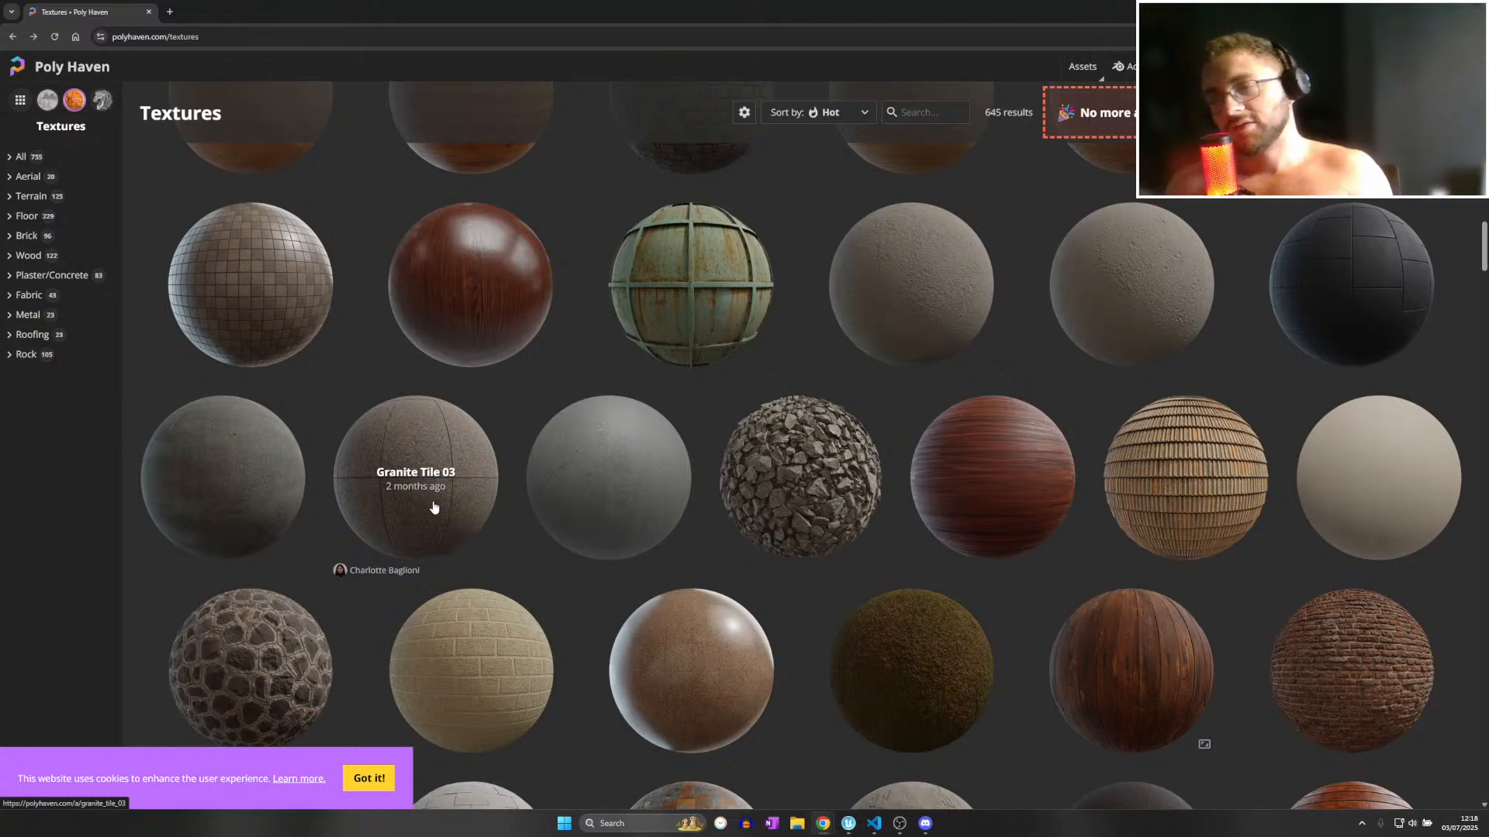
{"action": "scroll", "coordinate": [434, 508], "scroll_direction": "down", "scroll_amount": 2}
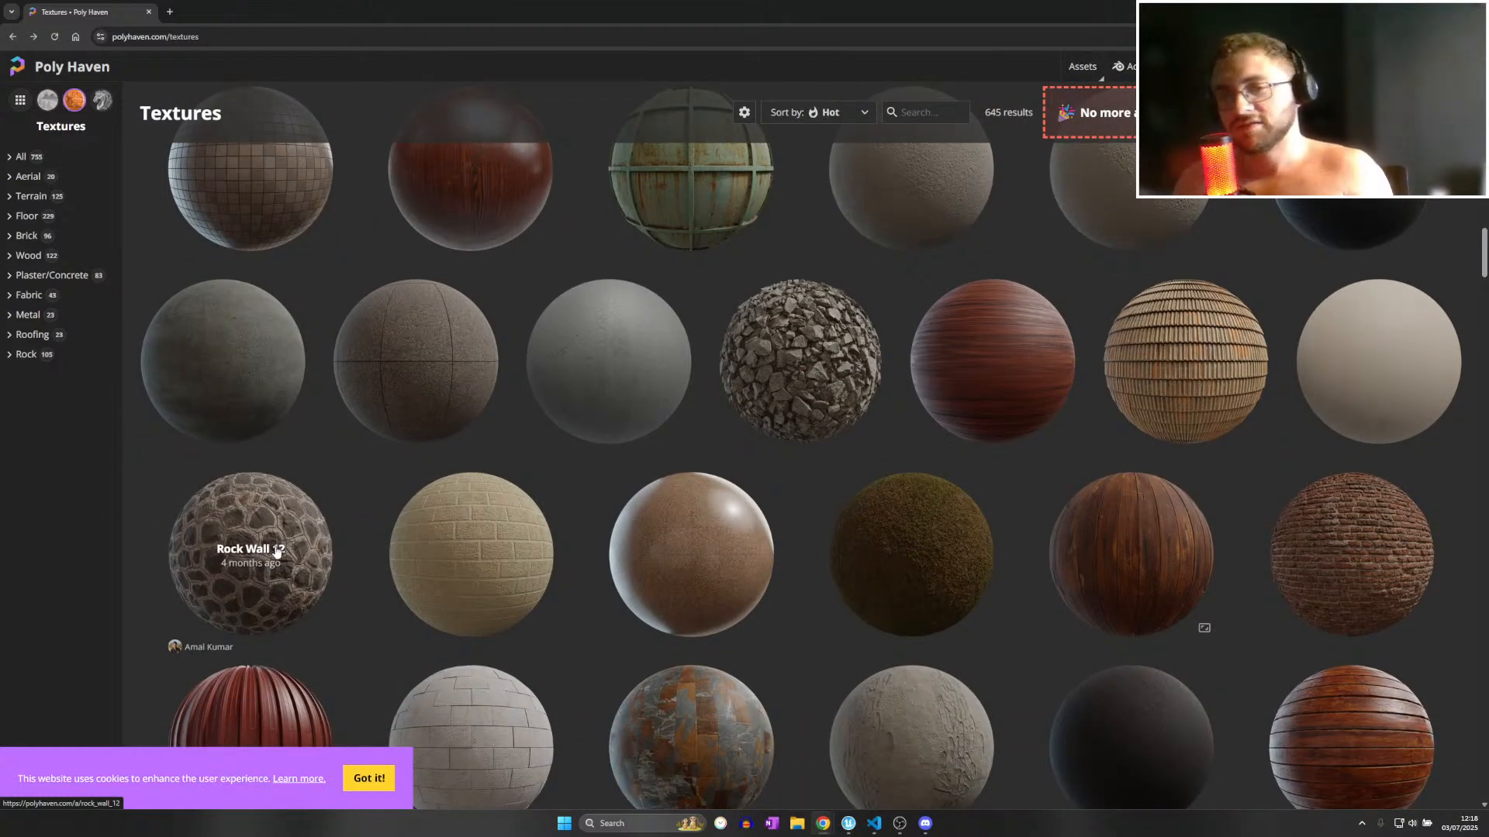
{"action": "scroll", "coordinate": [1241, 542], "scroll_direction": "down", "scroll_amount": 5}
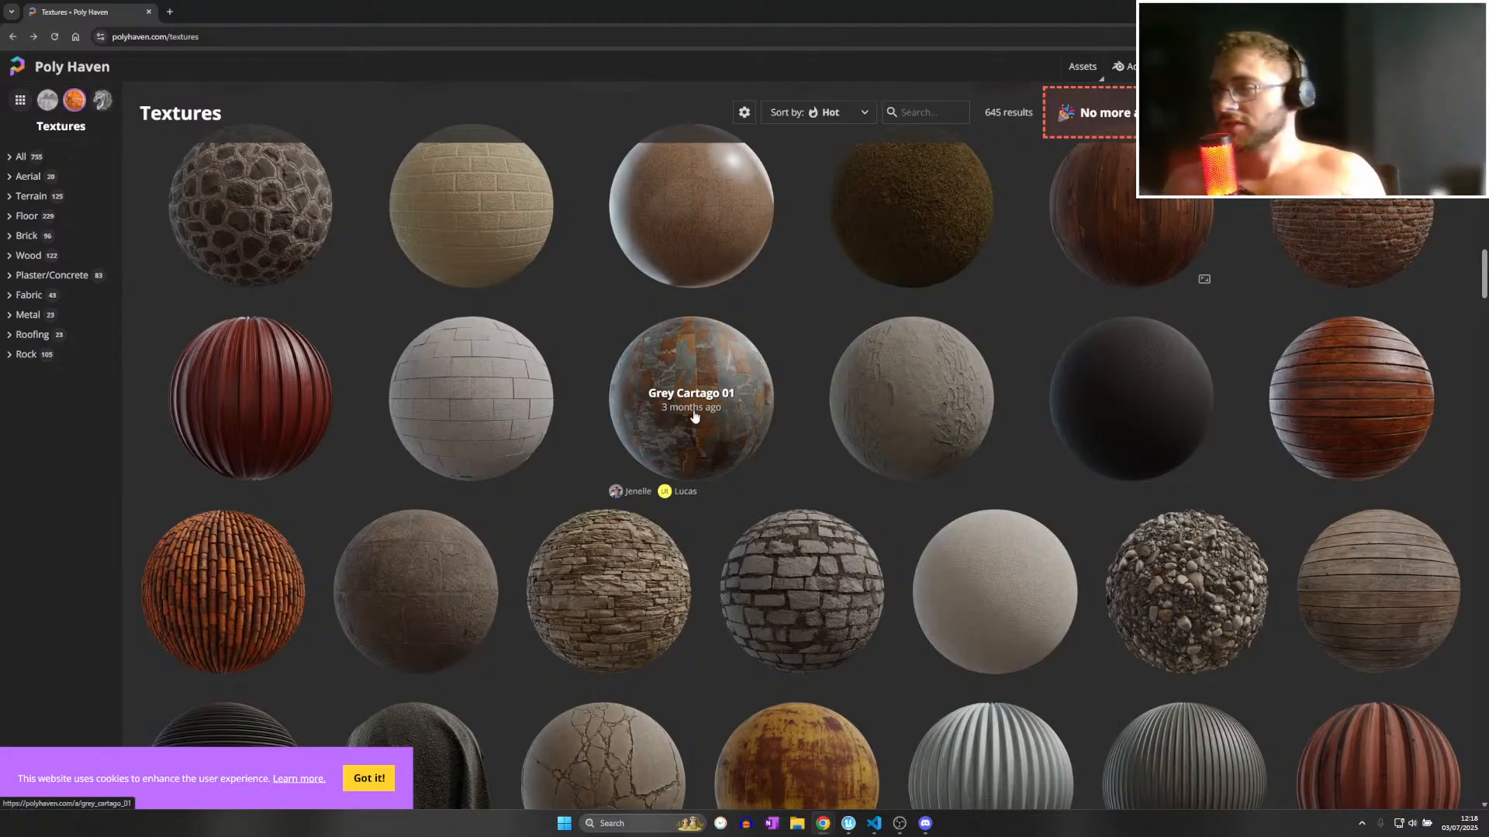
{"action": "scroll", "coordinate": [694, 416], "scroll_direction": "down", "scroll_amount": 3}
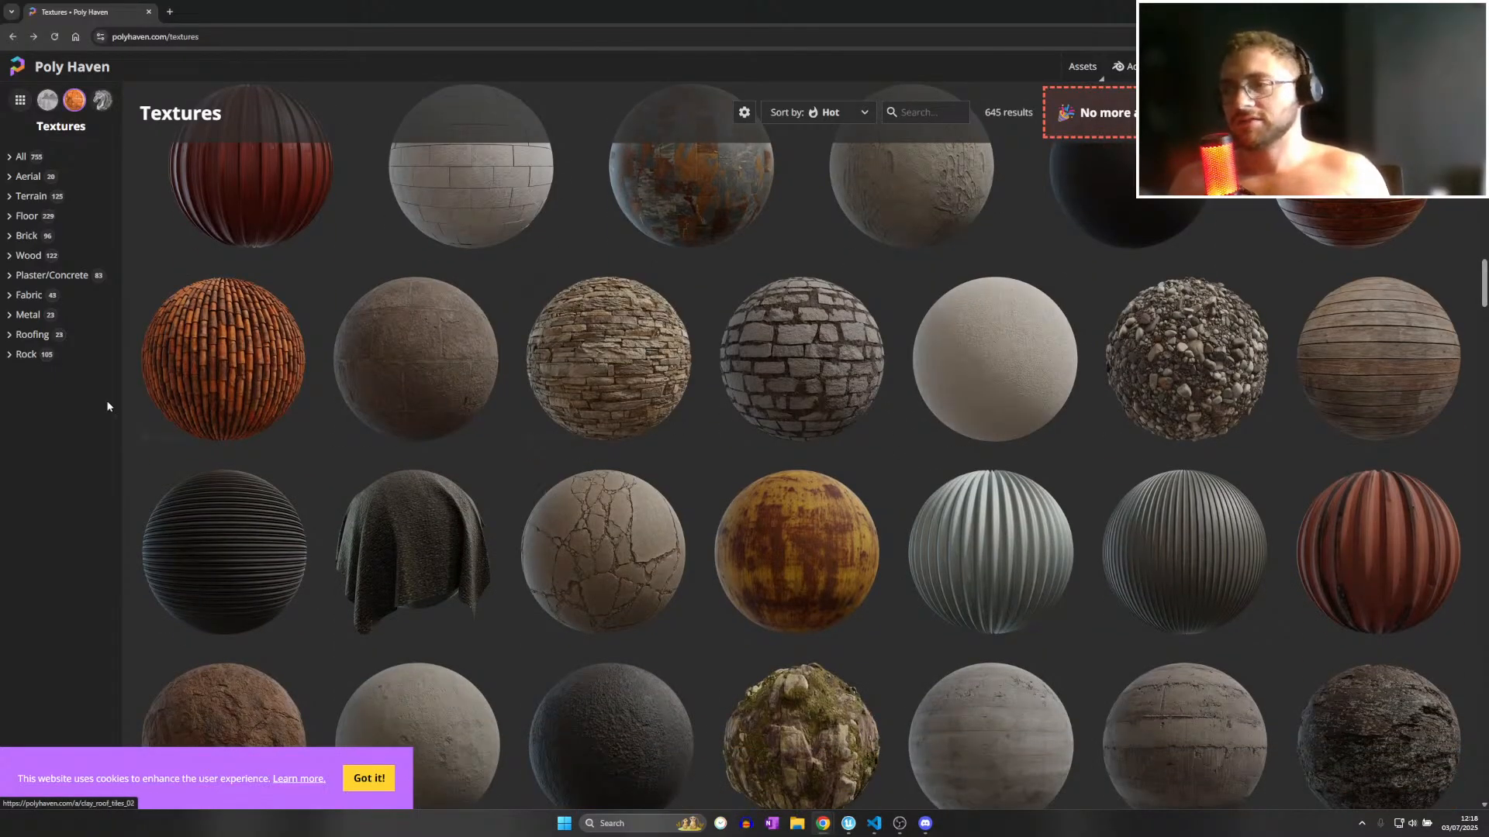
{"action": "scroll", "coordinate": [310, 396], "scroll_direction": "down", "scroll_amount": 2}
{"action": "scroll", "coordinate": [853, 430], "scroll_direction": "down", "scroll_amount": 1}
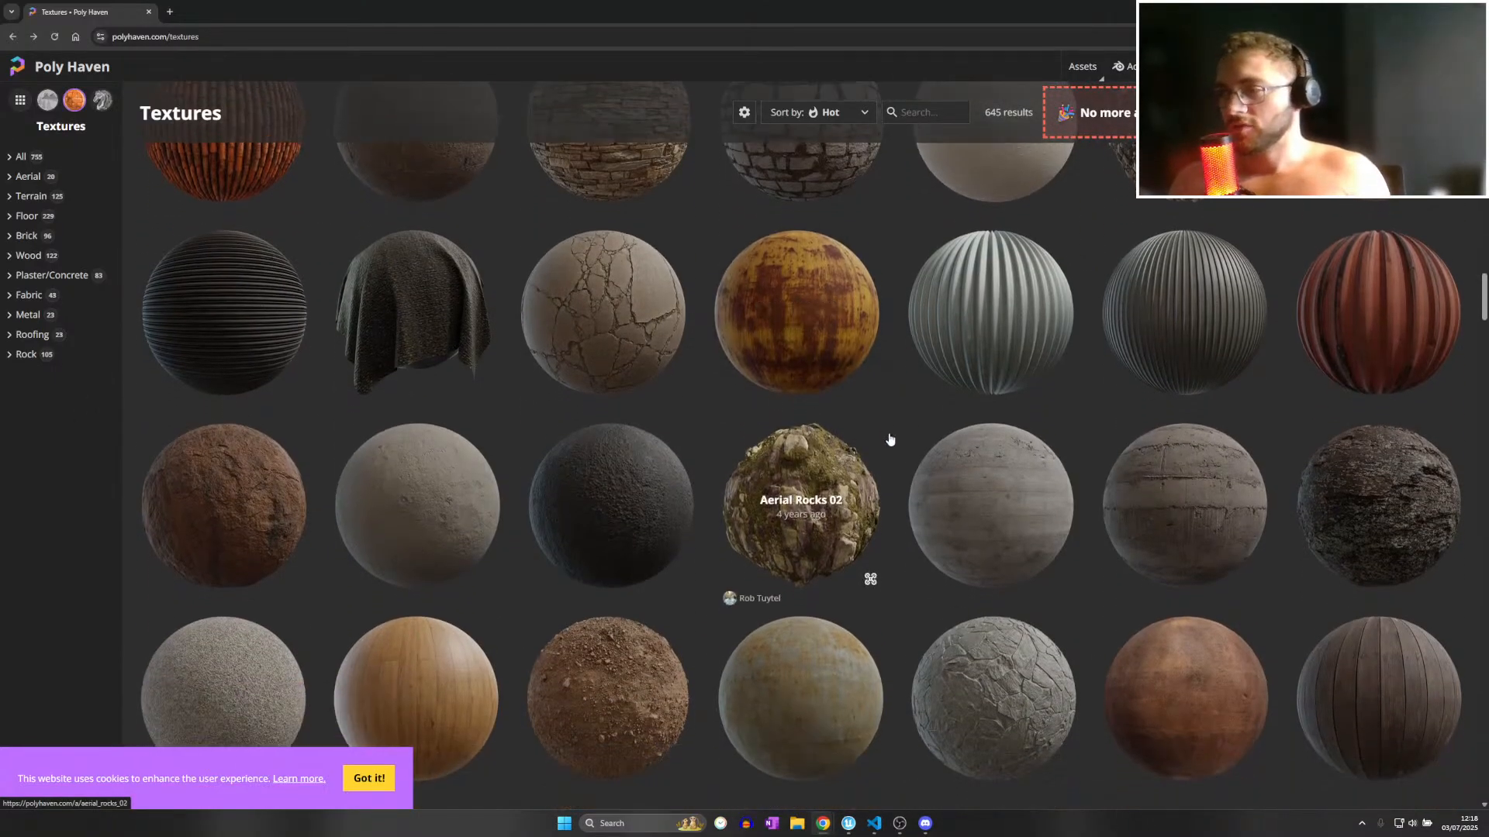
{"action": "scroll", "coordinate": [890, 439], "scroll_direction": "down", "scroll_amount": 2}
{"action": "scroll", "coordinate": [1318, 372], "scroll_direction": "down", "scroll_amount": 1}
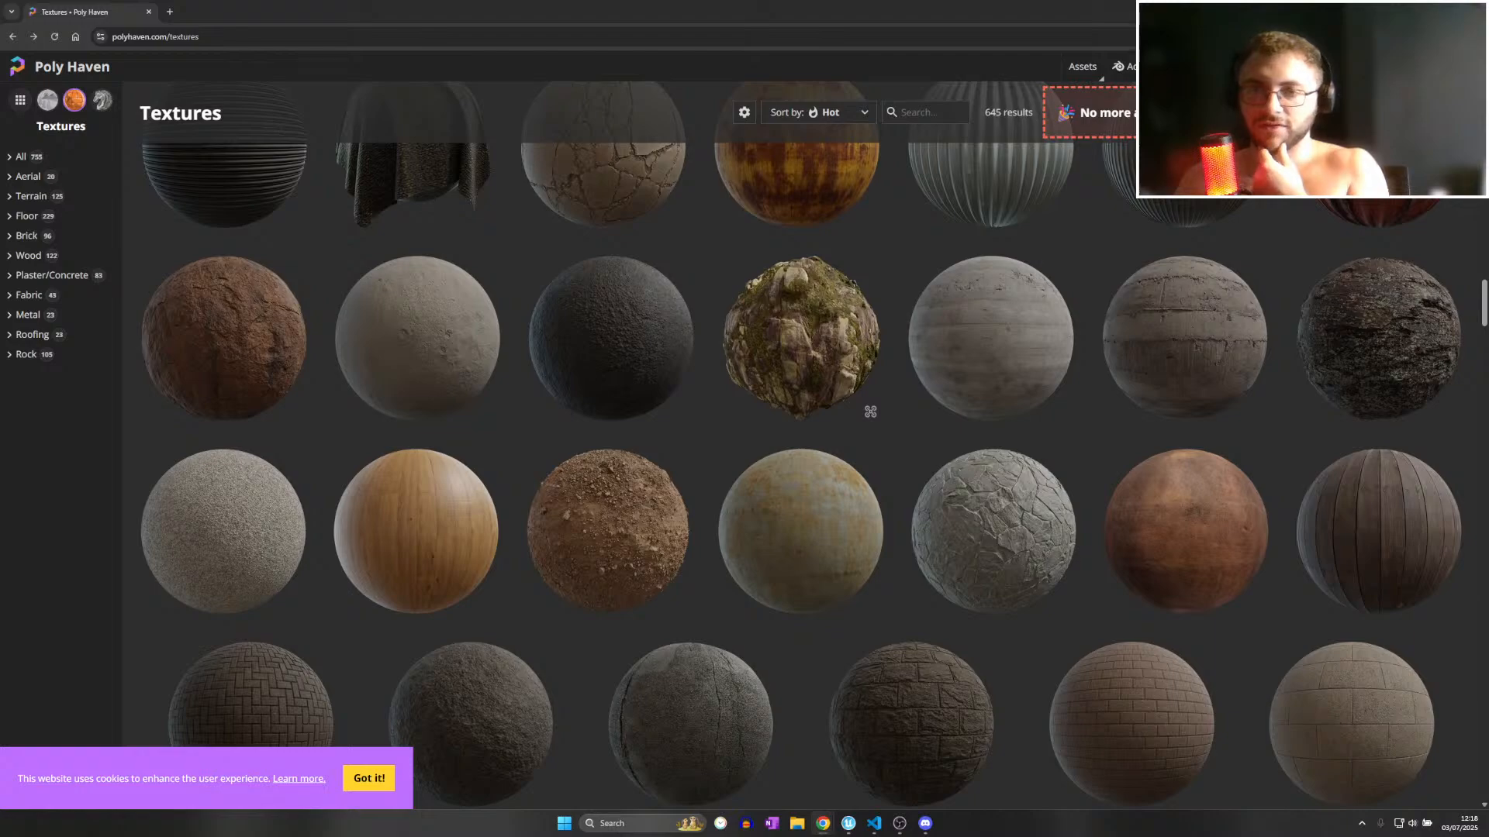
{"action": "scroll", "coordinate": [705, 463], "scroll_direction": "down", "scroll_amount": 3}
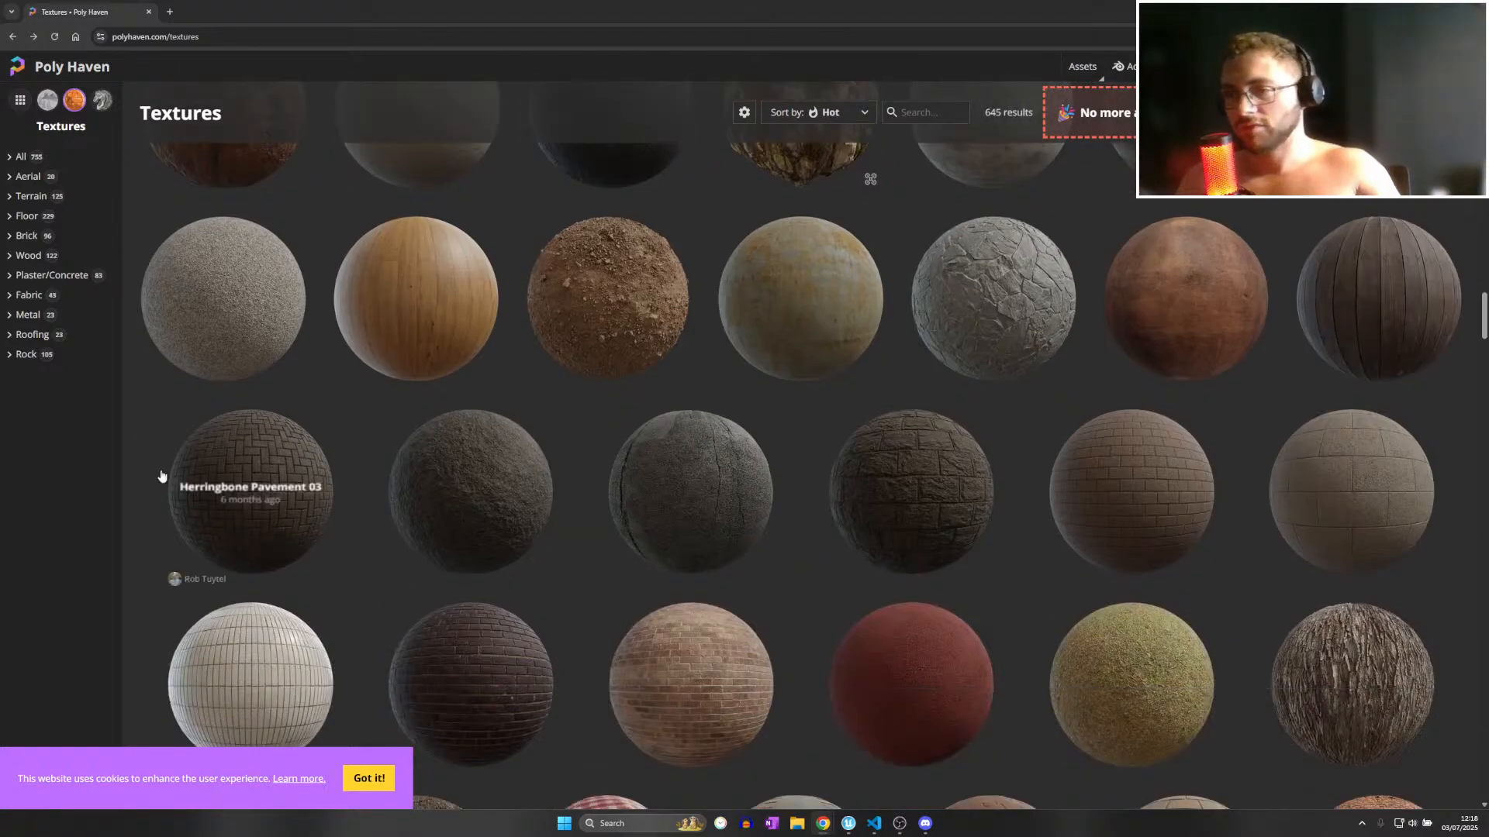
{"action": "scroll", "coordinate": [656, 487], "scroll_direction": "down", "scroll_amount": 7}
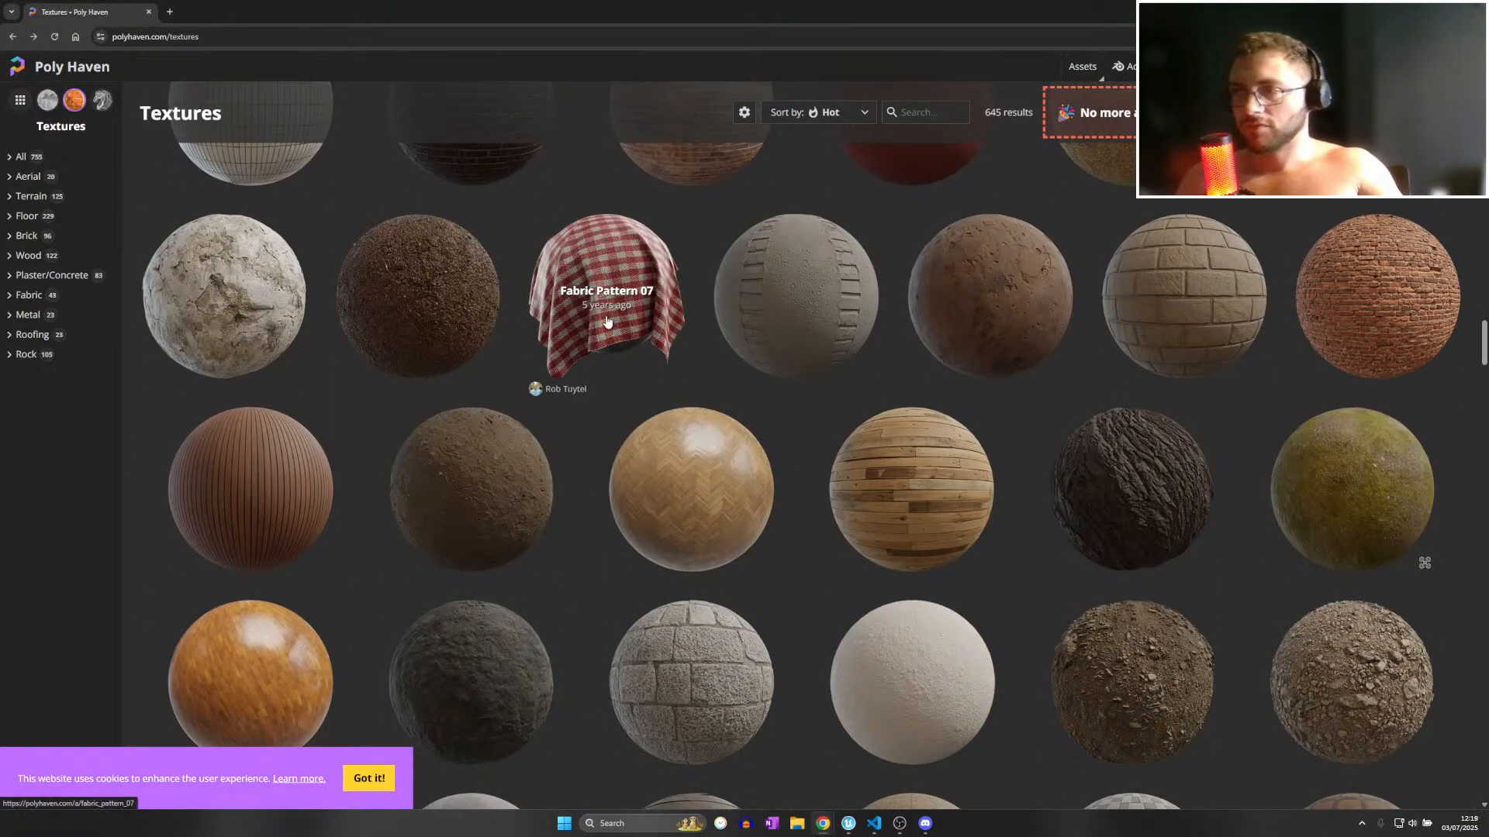
{"action": "scroll", "coordinate": [641, 365], "scroll_direction": "down", "scroll_amount": 10}
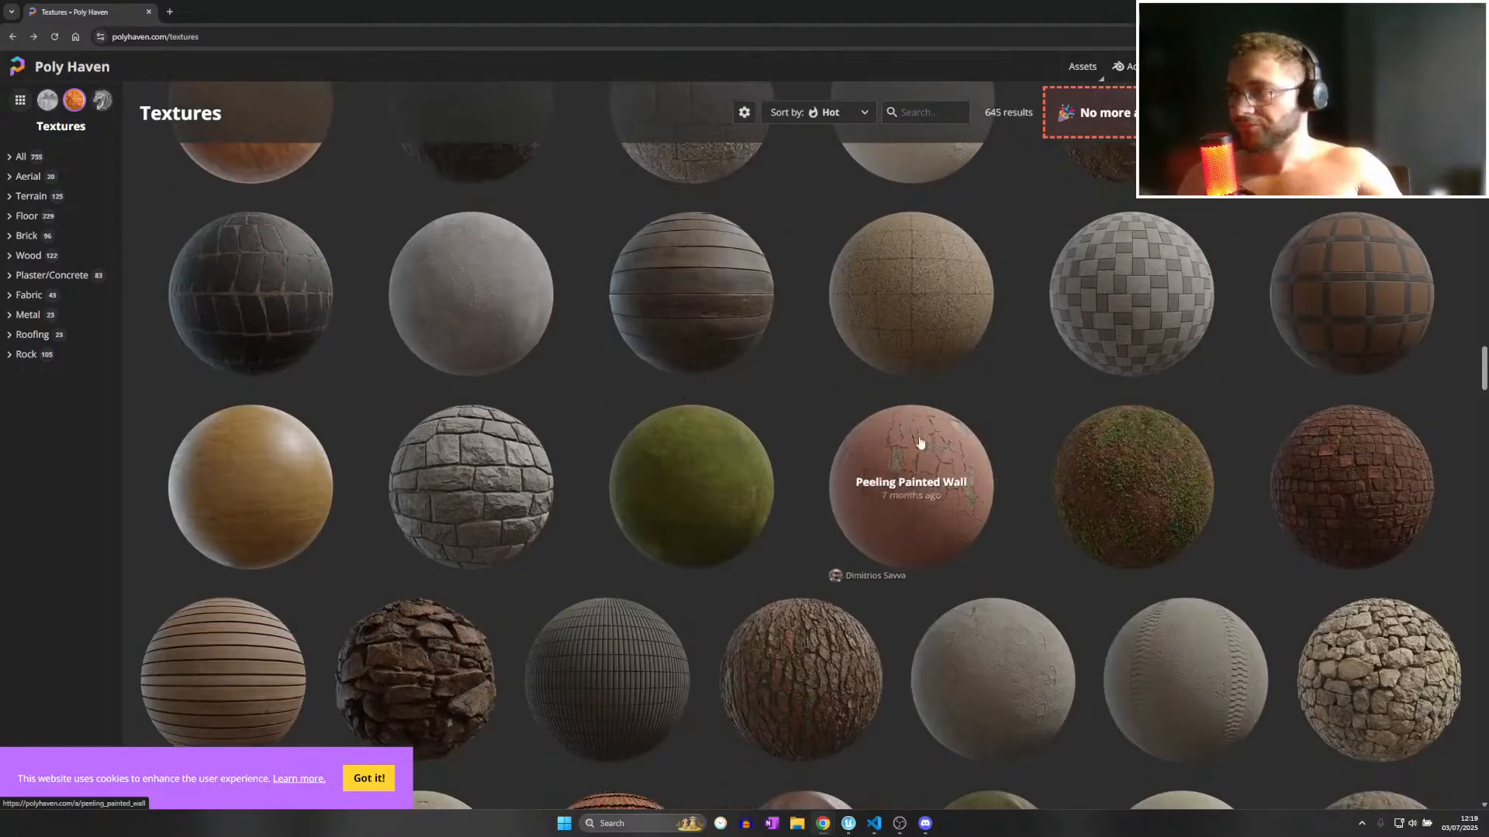
{"action": "scroll", "coordinate": [324, 451], "scroll_direction": "down", "scroll_amount": 5}
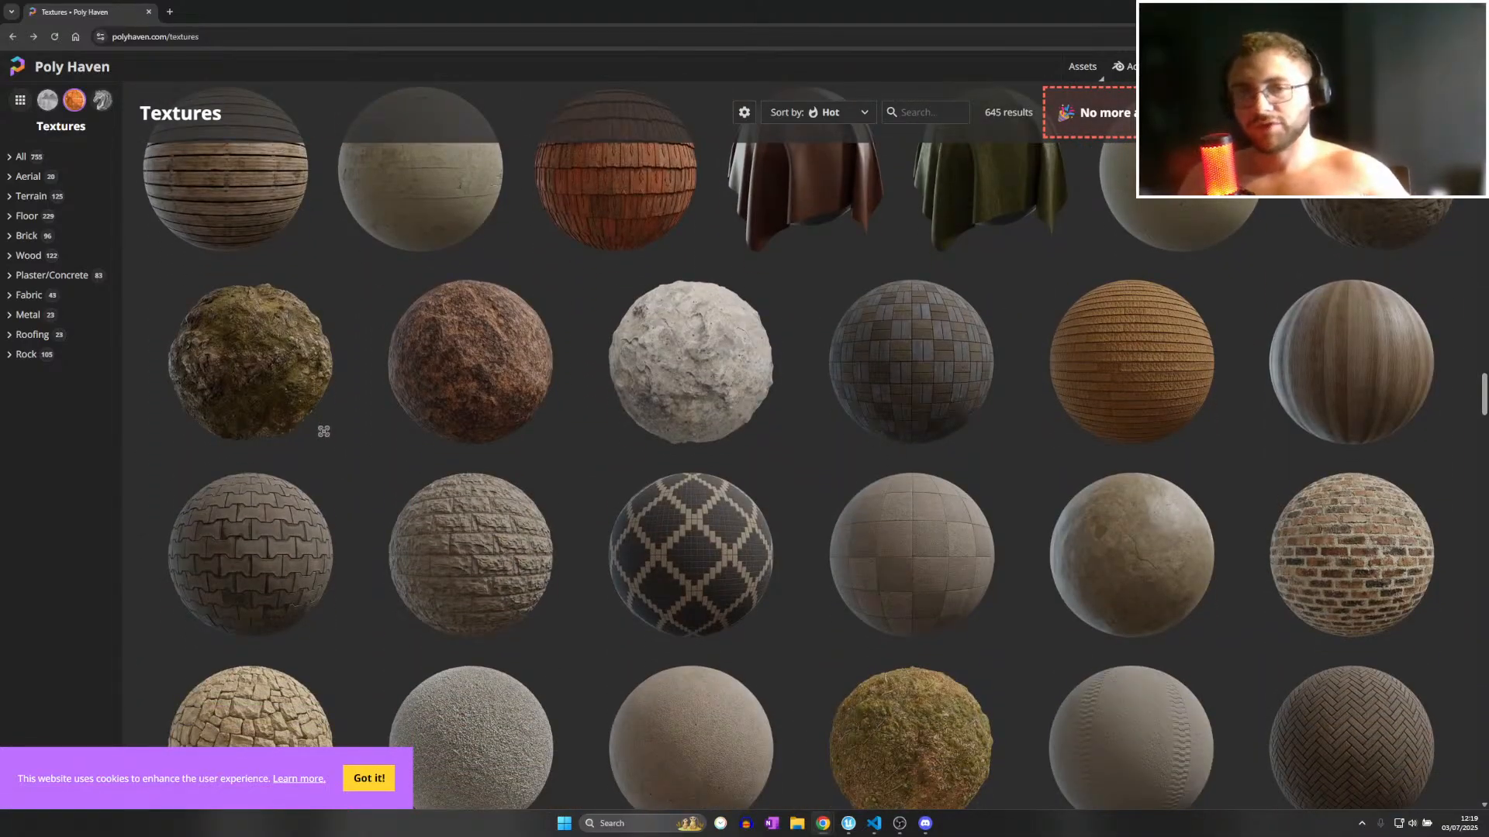
{"action": "scroll", "coordinate": [323, 431], "scroll_direction": "down", "scroll_amount": 6}
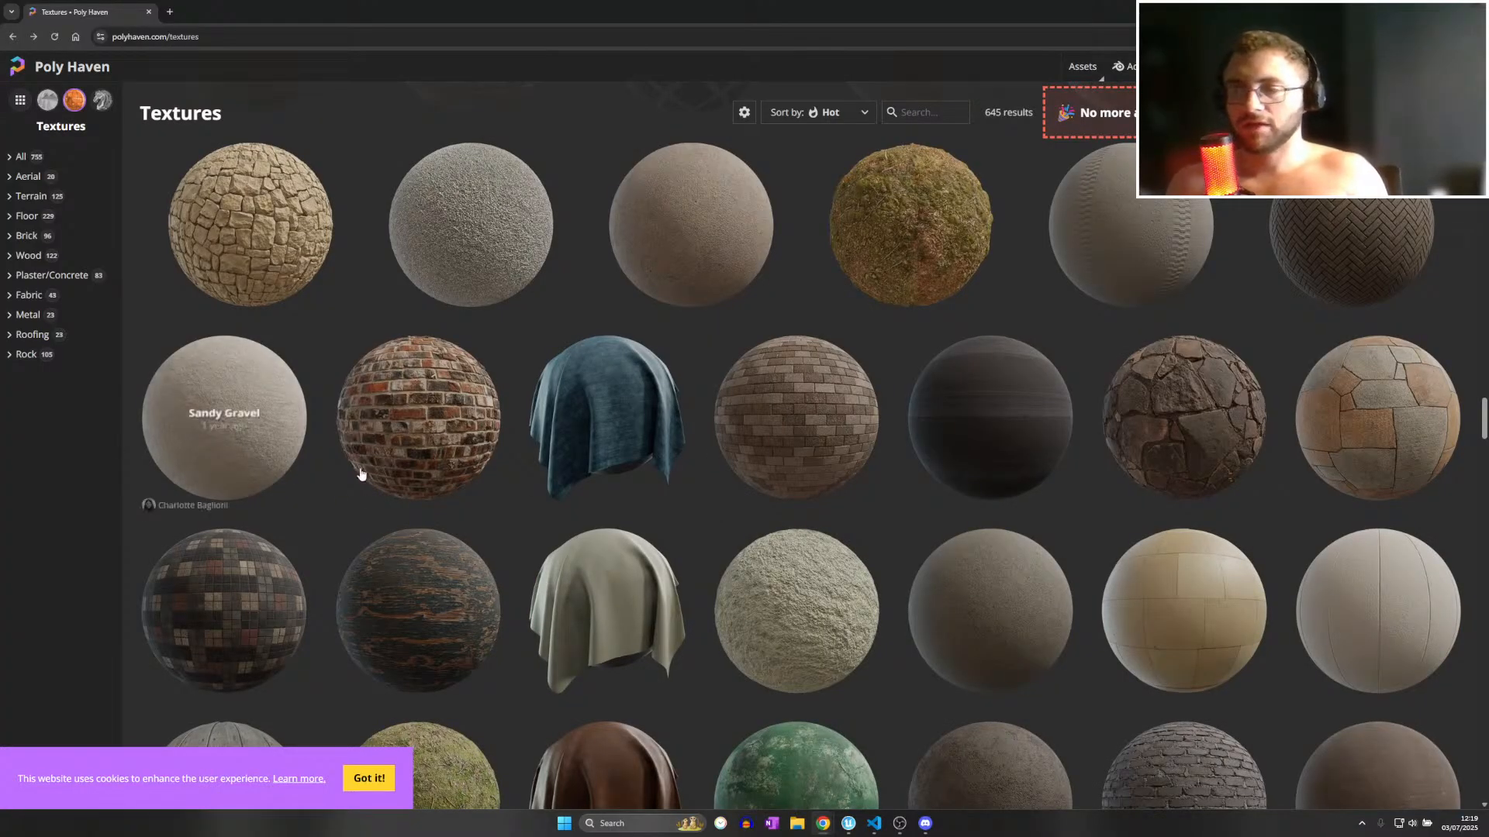
{"action": "scroll", "coordinate": [448, 485], "scroll_direction": "down", "scroll_amount": 1}
{"action": "scroll", "coordinate": [442, 482], "scroll_direction": "down", "scroll_amount": 2}
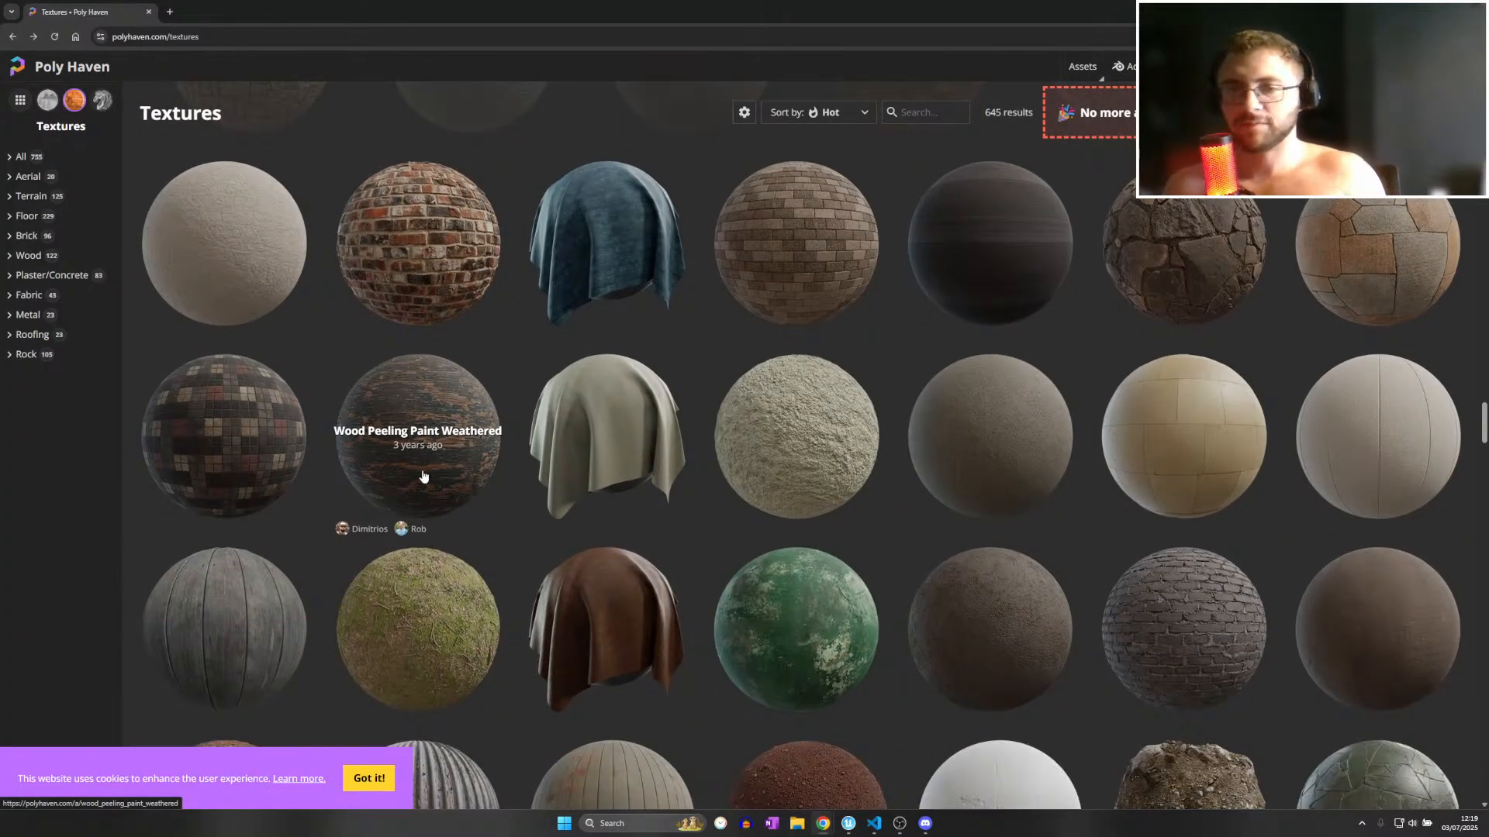
{"action": "scroll", "coordinate": [785, 496], "scroll_direction": "down", "scroll_amount": 10}
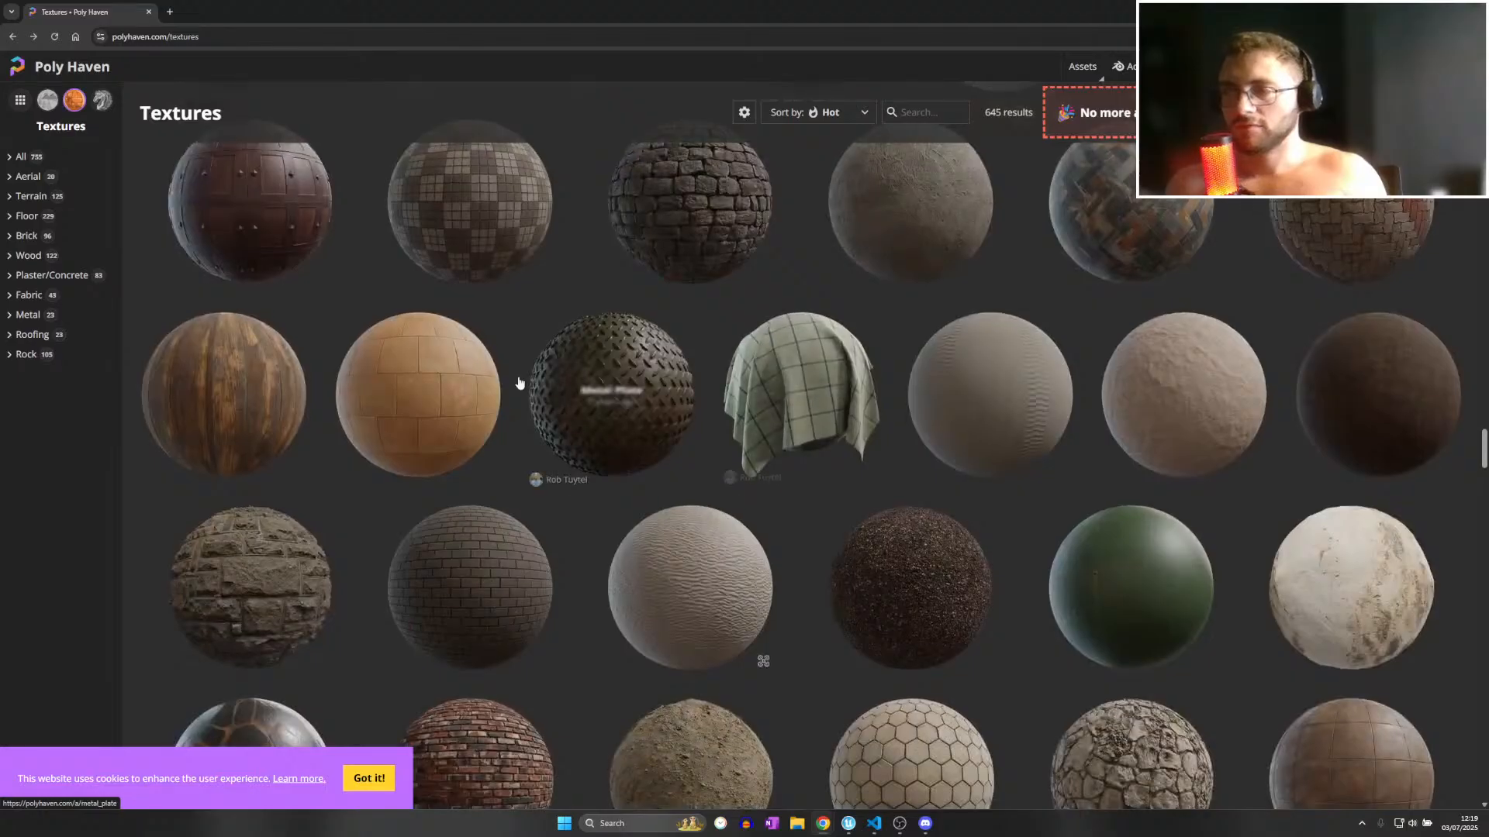
{"action": "scroll", "coordinate": [200, 341], "scroll_direction": "down", "scroll_amount": 4}
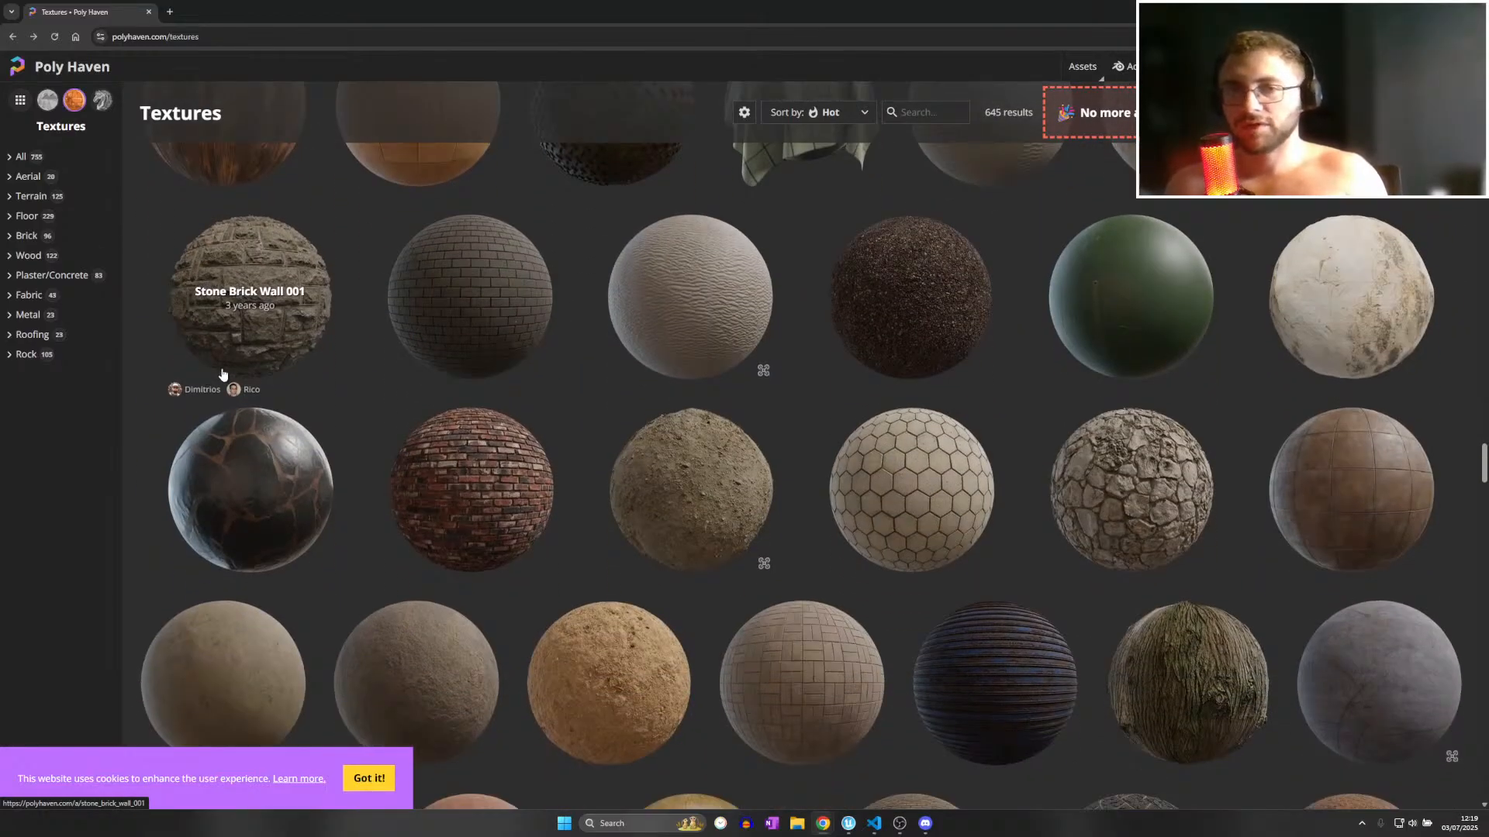
{"action": "scroll", "coordinate": [316, 396], "scroll_direction": "down", "scroll_amount": 5}
{"action": "scroll", "coordinate": [353, 425], "scroll_direction": "down", "scroll_amount": 2}
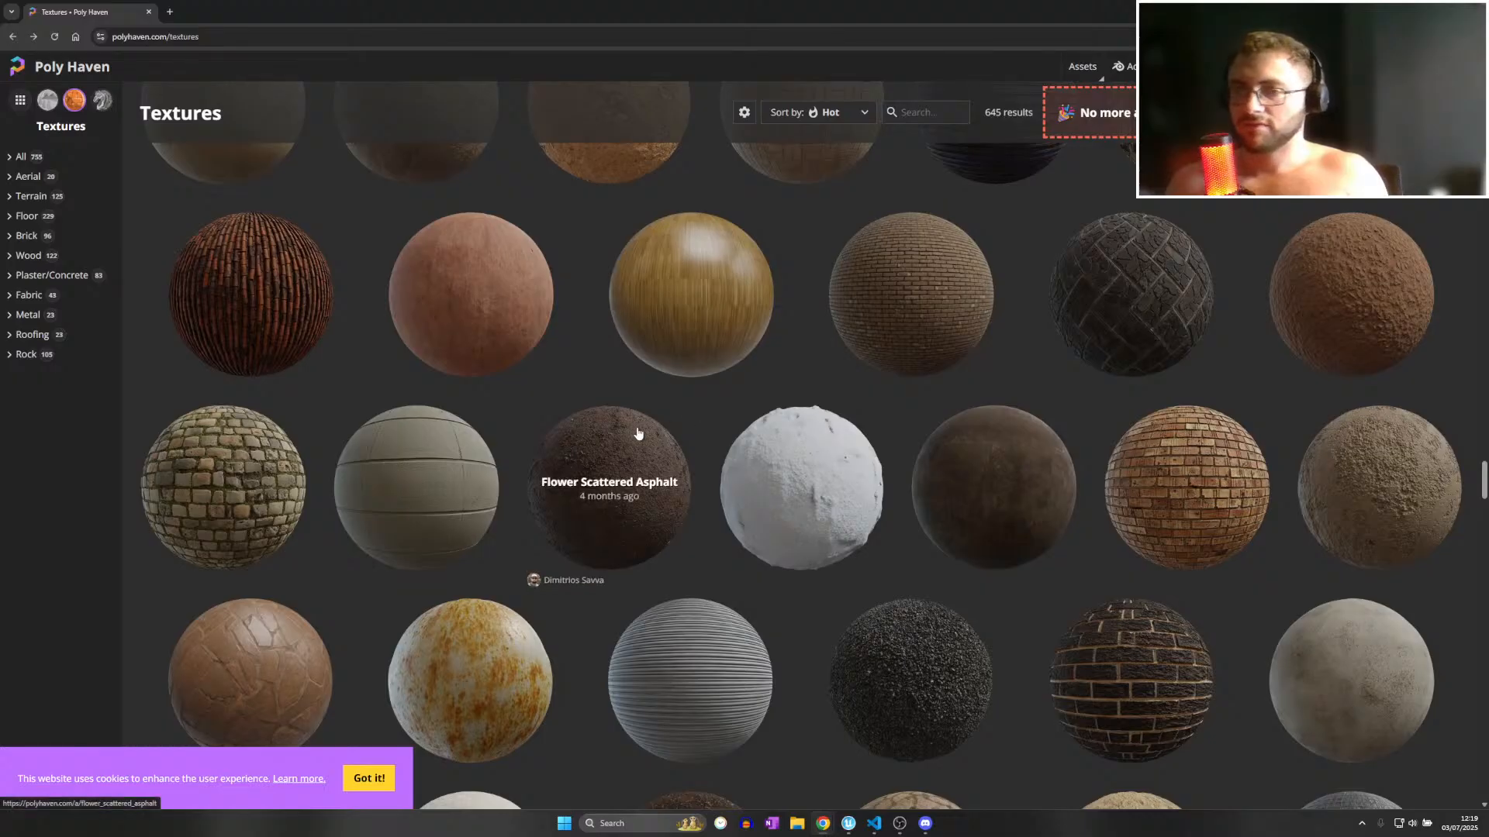
{"action": "scroll", "coordinate": [156, 466], "scroll_direction": "down", "scroll_amount": 2}
{"action": "scroll", "coordinate": [342, 478], "scroll_direction": "down", "scroll_amount": 1}
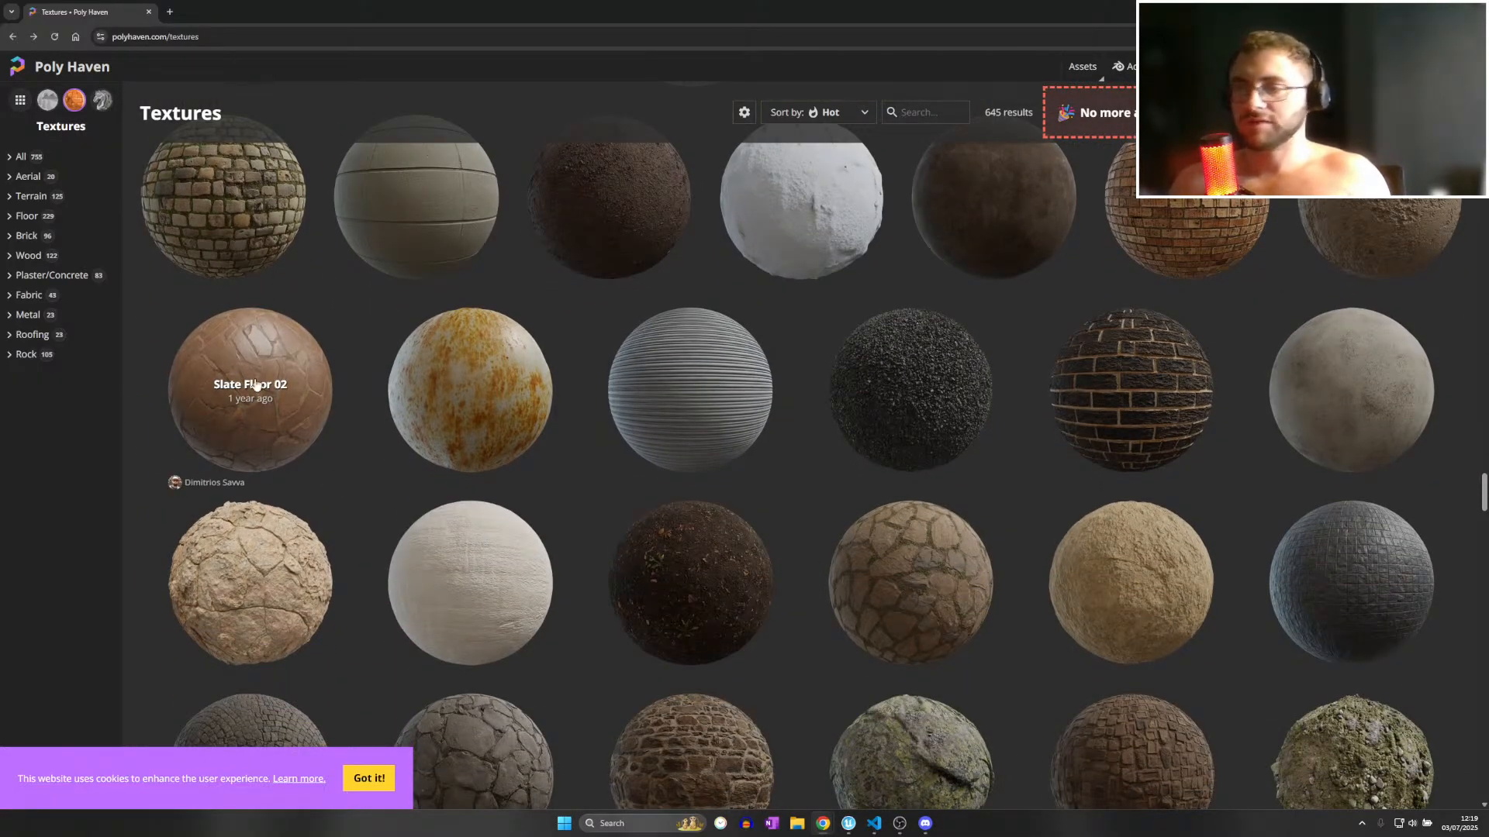
{"action": "scroll", "coordinate": [415, 416], "scroll_direction": "down", "scroll_amount": 5}
{"action": "scroll", "coordinate": [441, 426], "scroll_direction": "down", "scroll_amount": 3}
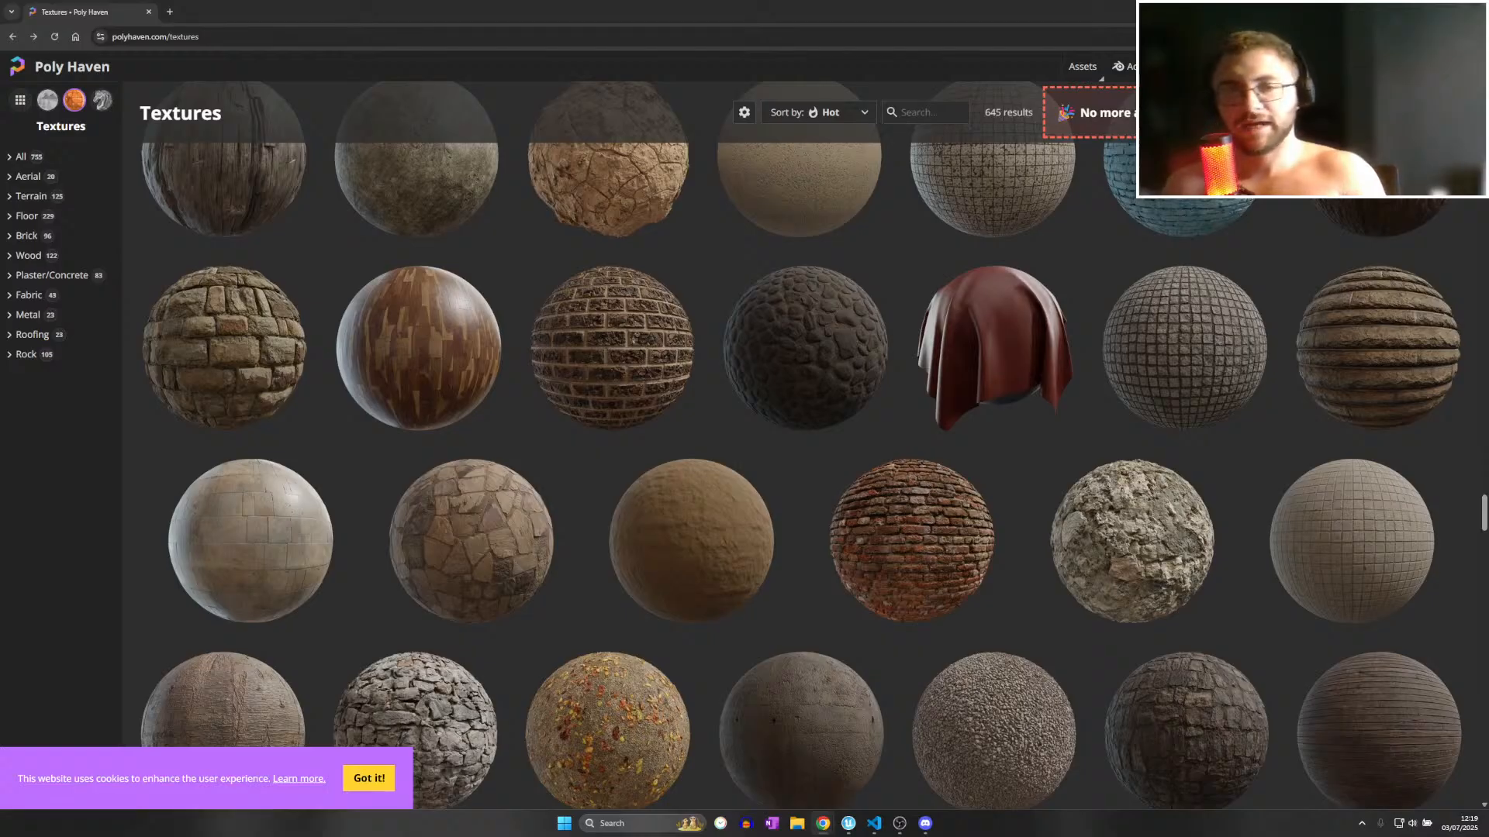
{"action": "scroll", "coordinate": [724, 499], "scroll_direction": "down", "scroll_amount": 3}
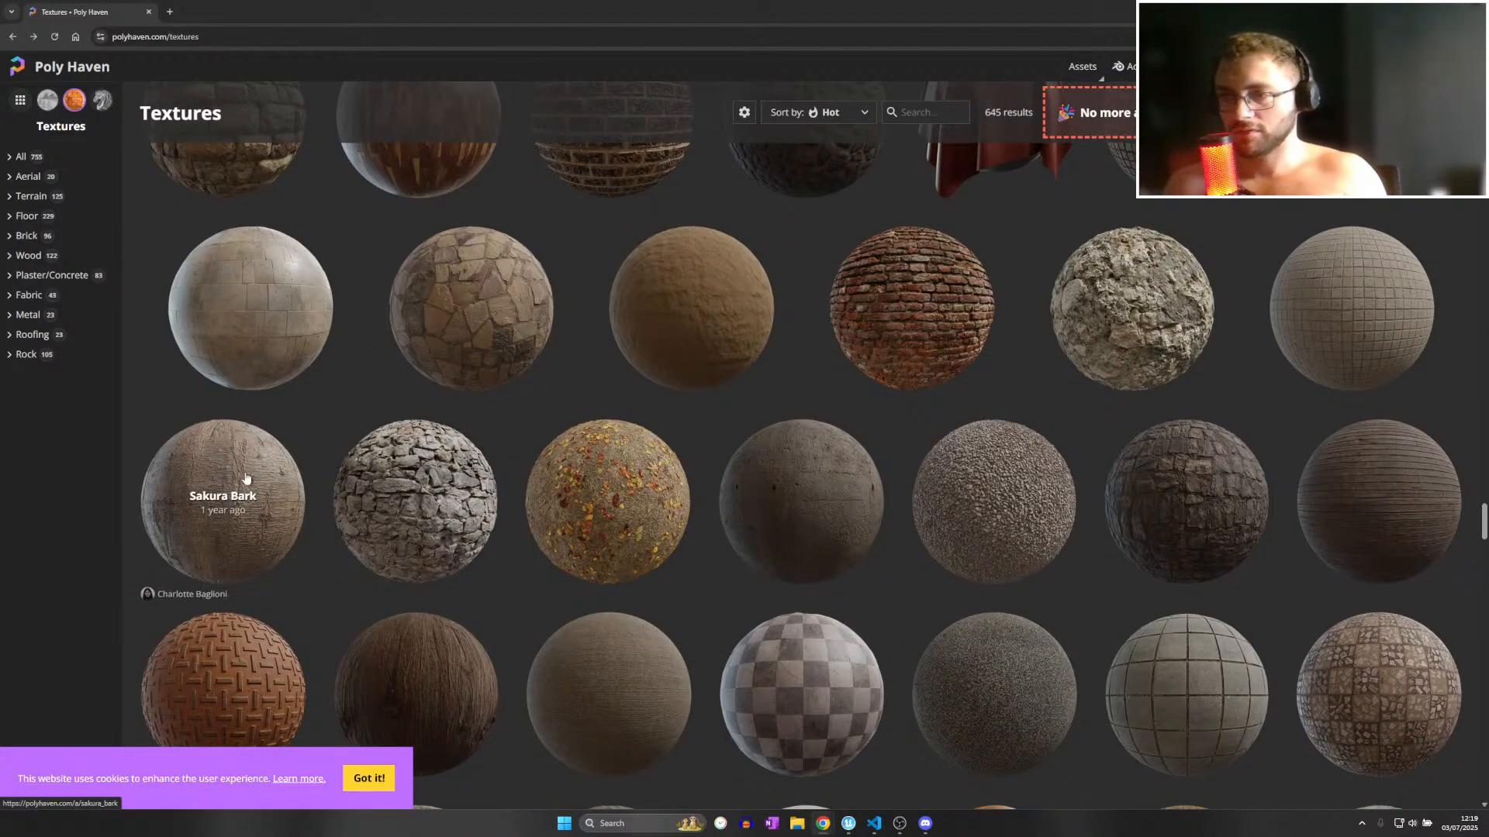
{"action": "scroll", "coordinate": [231, 520], "scroll_direction": "down", "scroll_amount": 2}
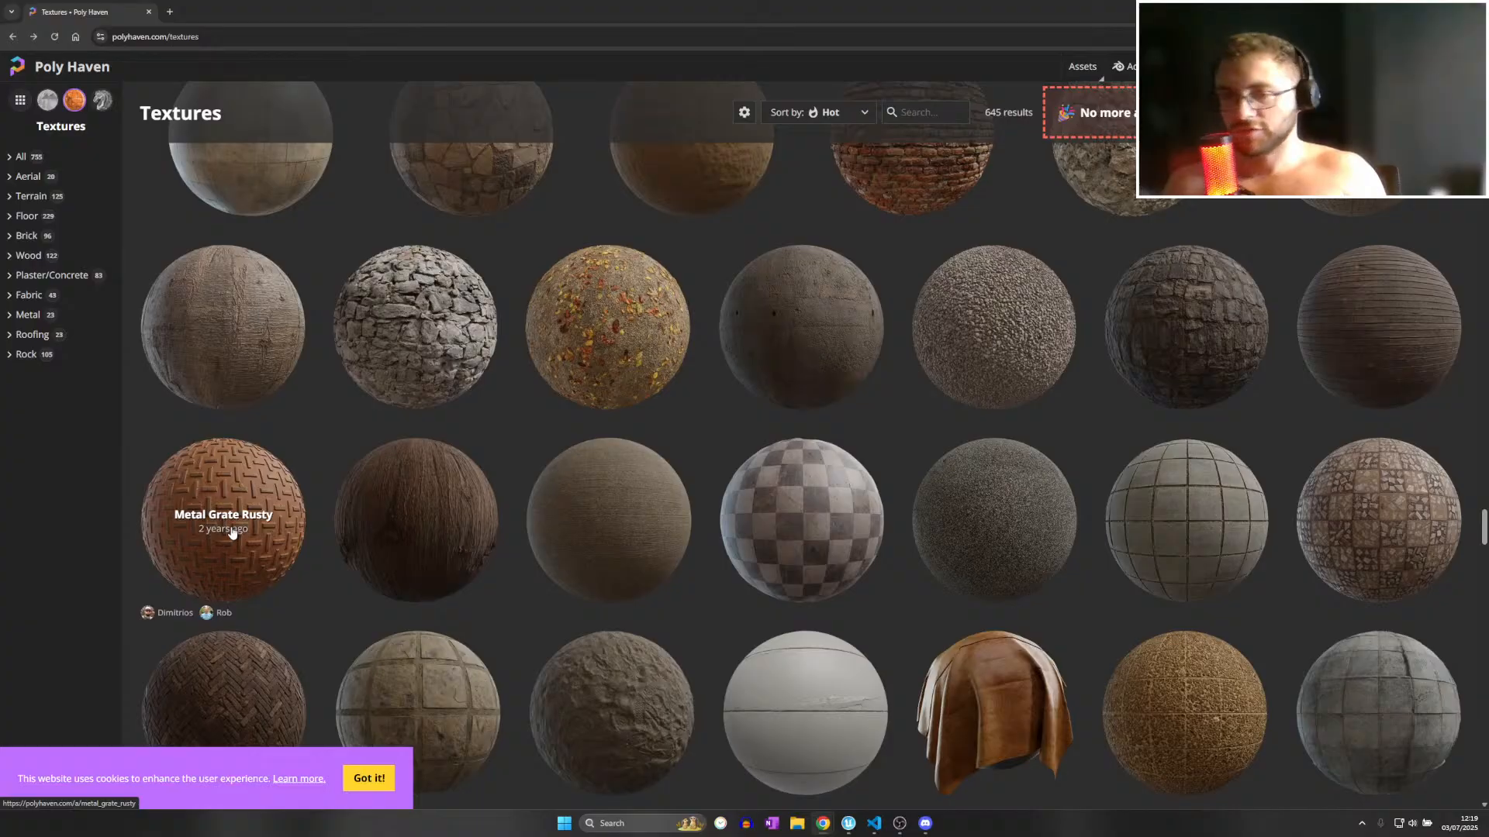
{"action": "scroll", "coordinate": [613, 450], "scroll_direction": "down", "scroll_amount": 2}
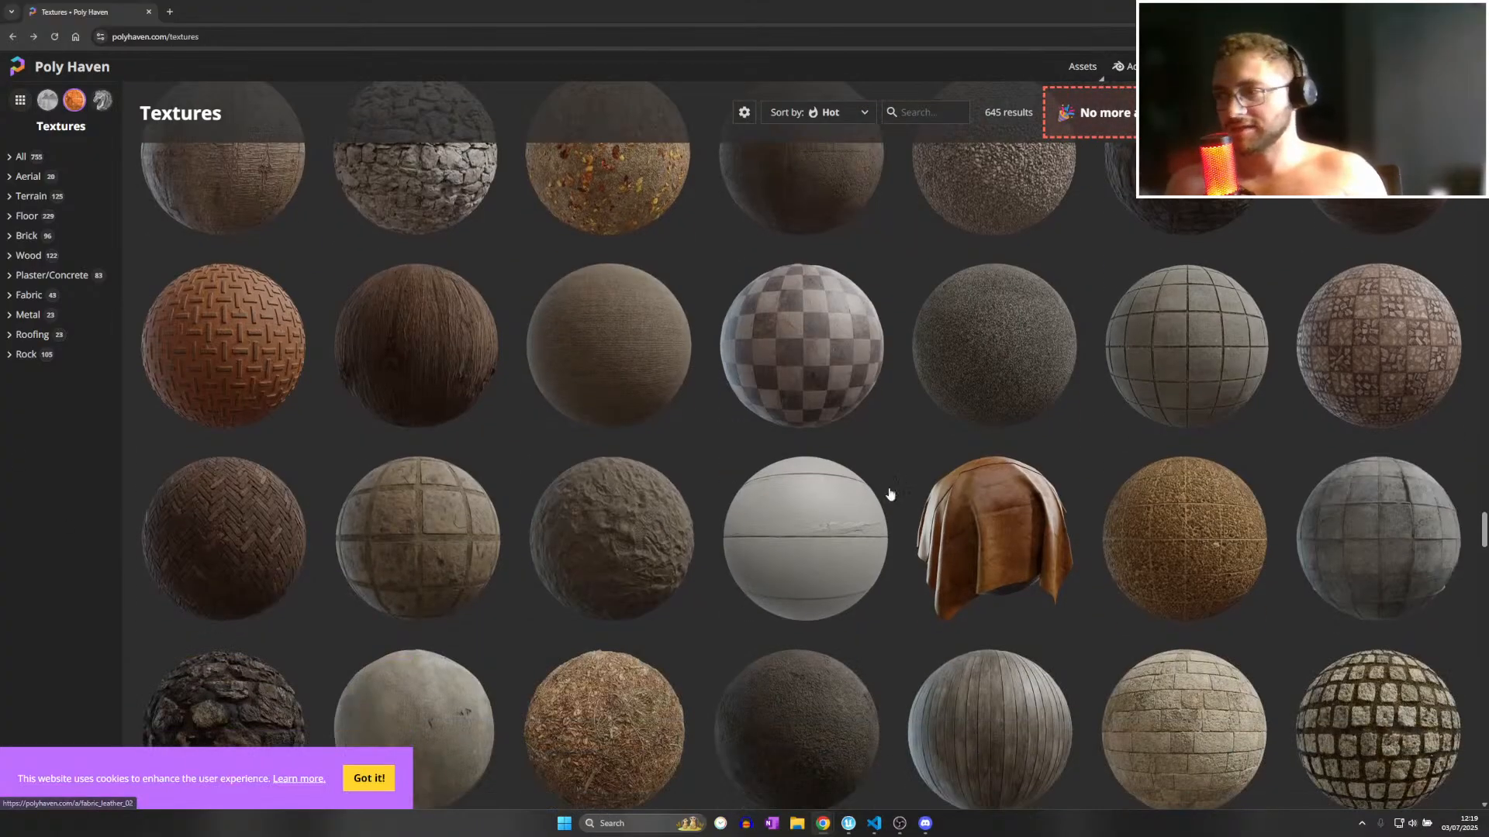
{"action": "scroll", "coordinate": [453, 448], "scroll_direction": "down", "scroll_amount": 2}
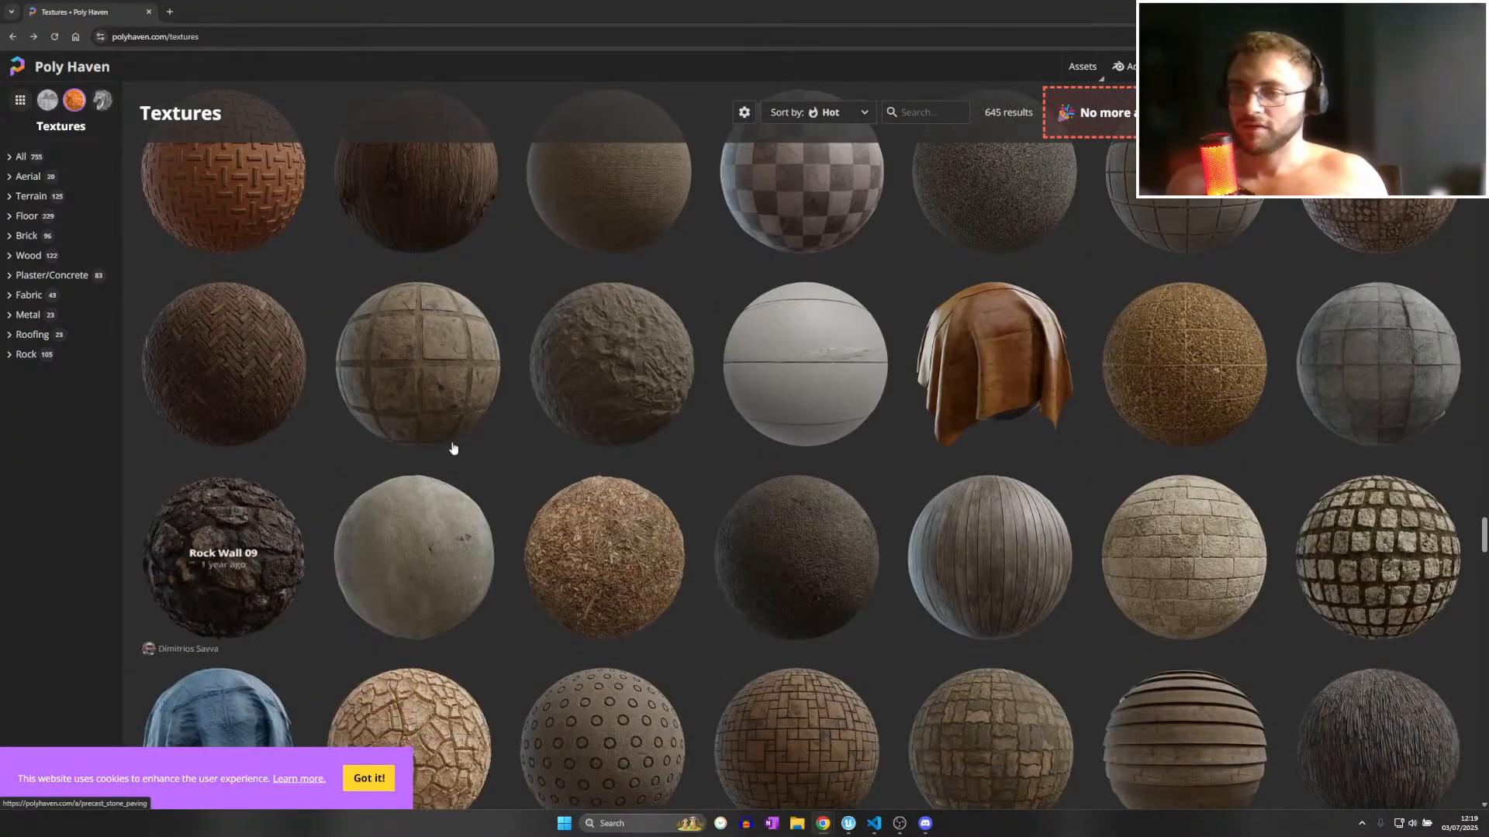
{"action": "scroll", "coordinate": [706, 546], "scroll_direction": "down", "scroll_amount": 2}
{"action": "scroll", "coordinate": [943, 459], "scroll_direction": "down", "scroll_amount": 1}
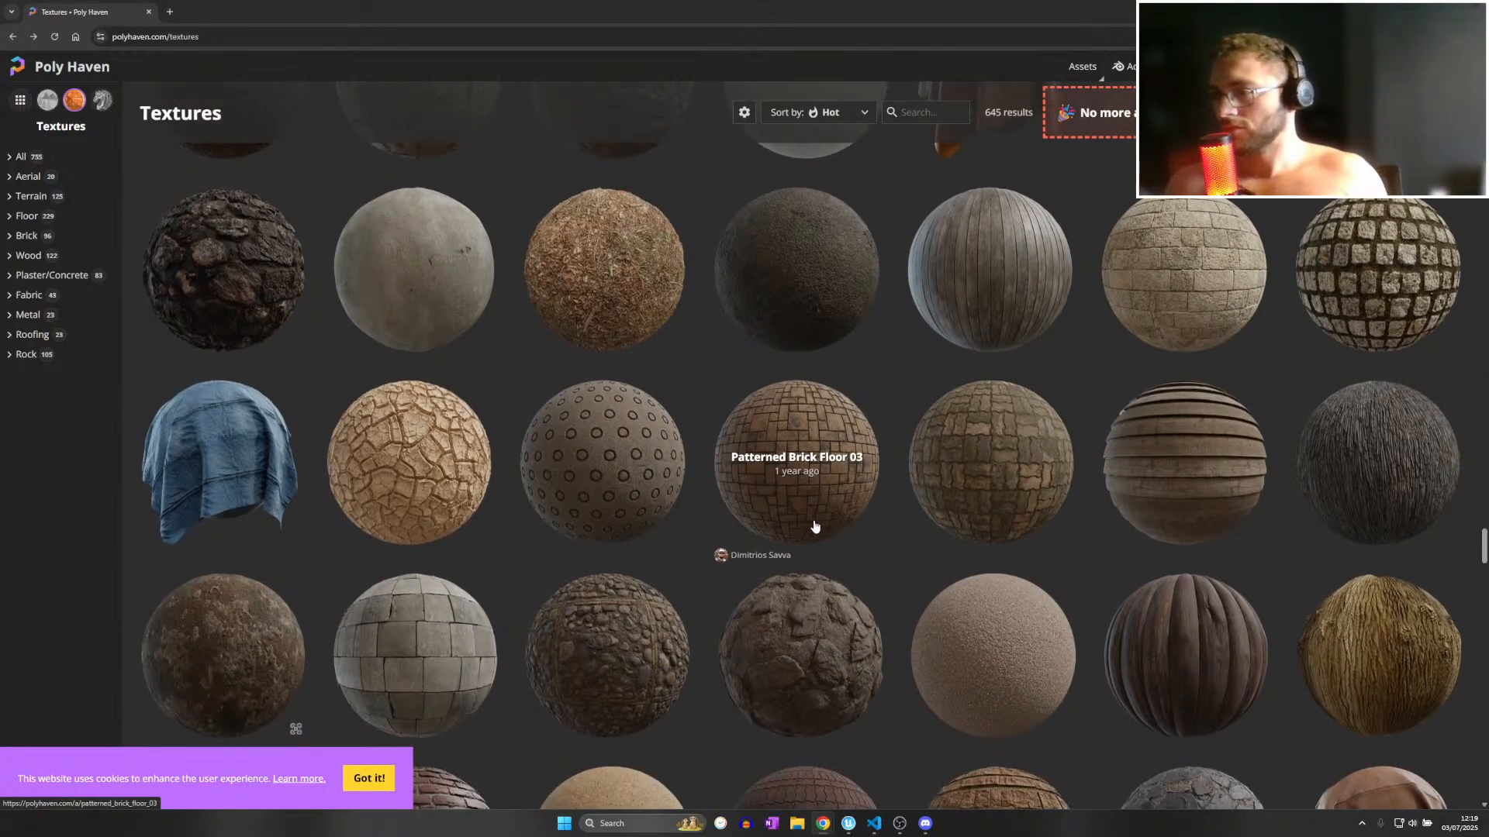
Open the Large Grey Tiles texture and download it.
{"action": "scroll", "coordinate": [806, 528], "scroll_direction": "down", "scroll_amount": 2}
{"action": "left_click", "coordinate": [454, 535]}
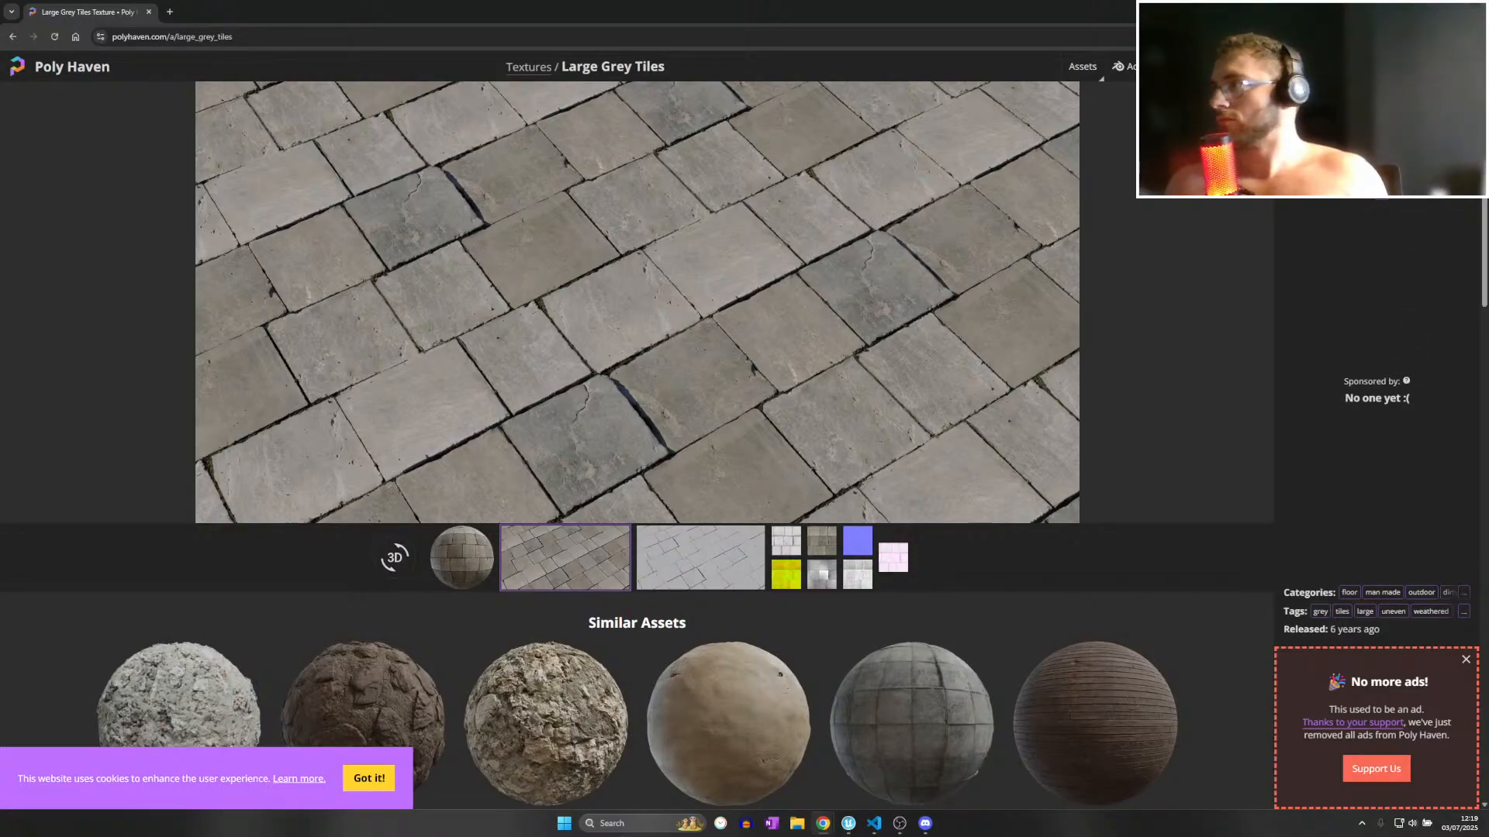
{"action": "left_click", "coordinate": [1411, 37]}
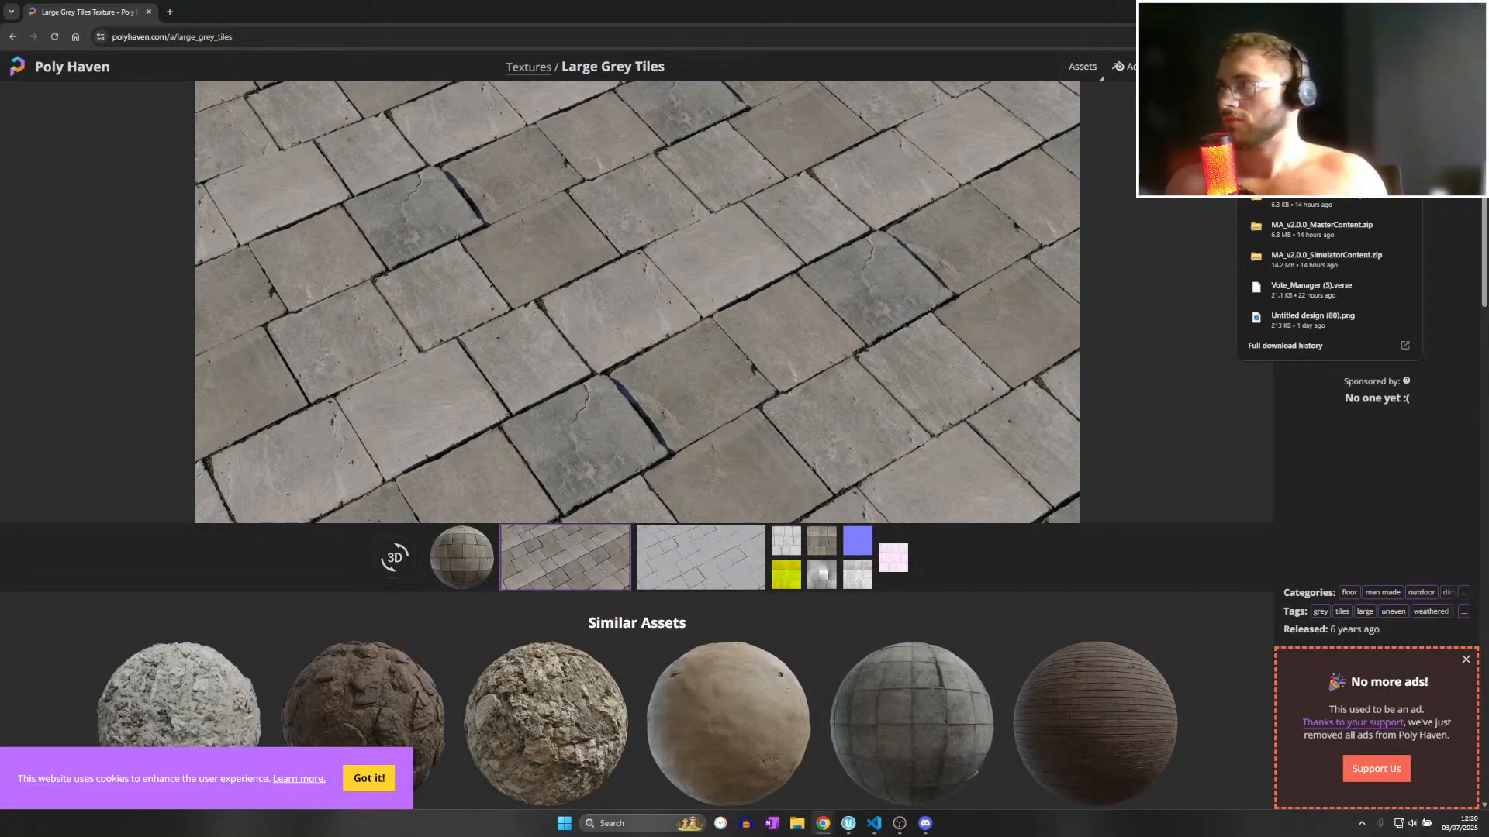
Return to the texture library, open the Herringbone Concrete Tile texture and download it.
{"action": "left_click", "coordinate": [528, 67]}
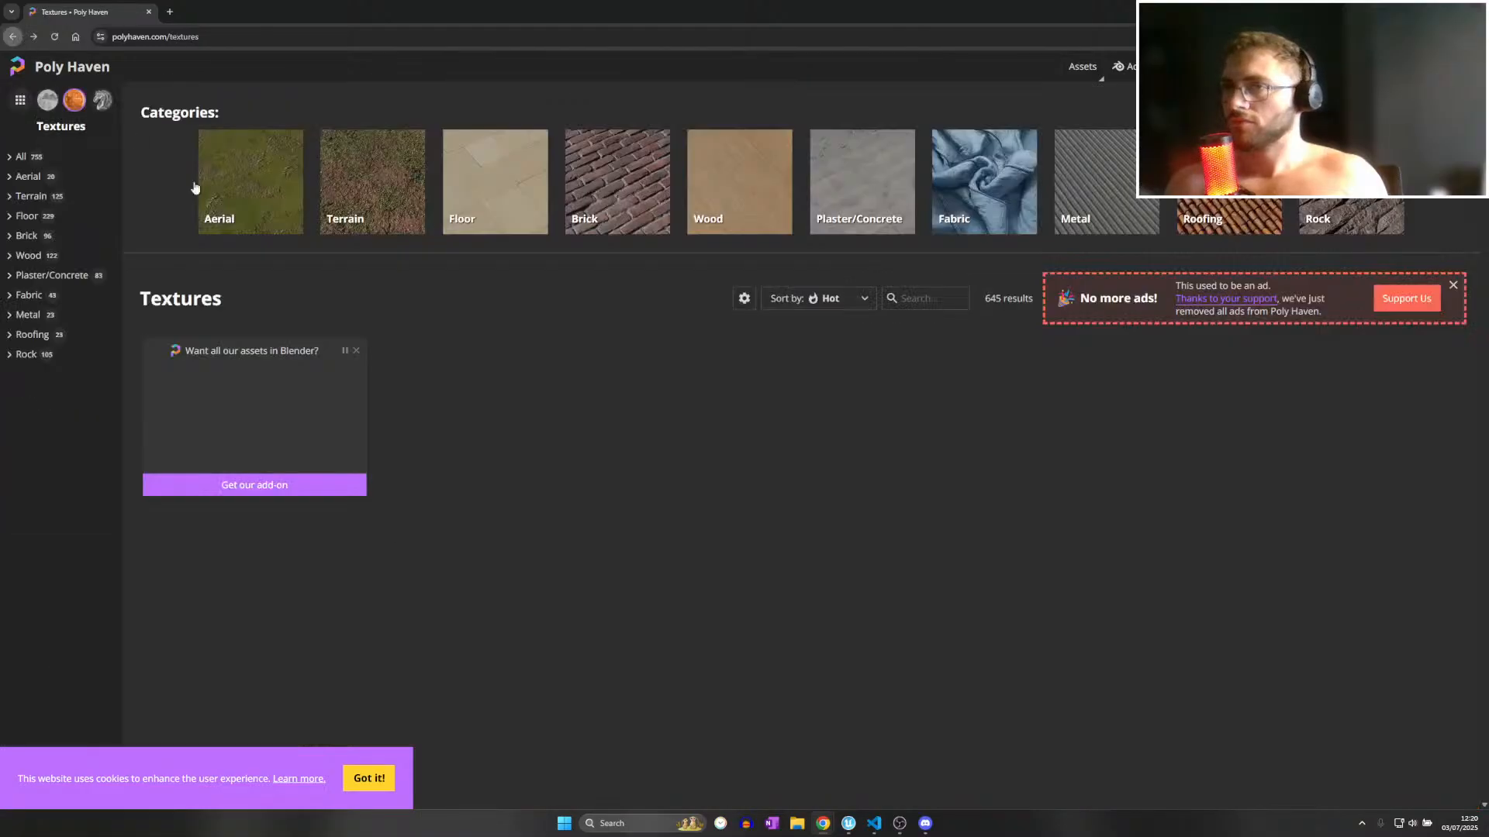
{"action": "scroll", "coordinate": [465, 456], "scroll_direction": "down", "scroll_amount": 3}
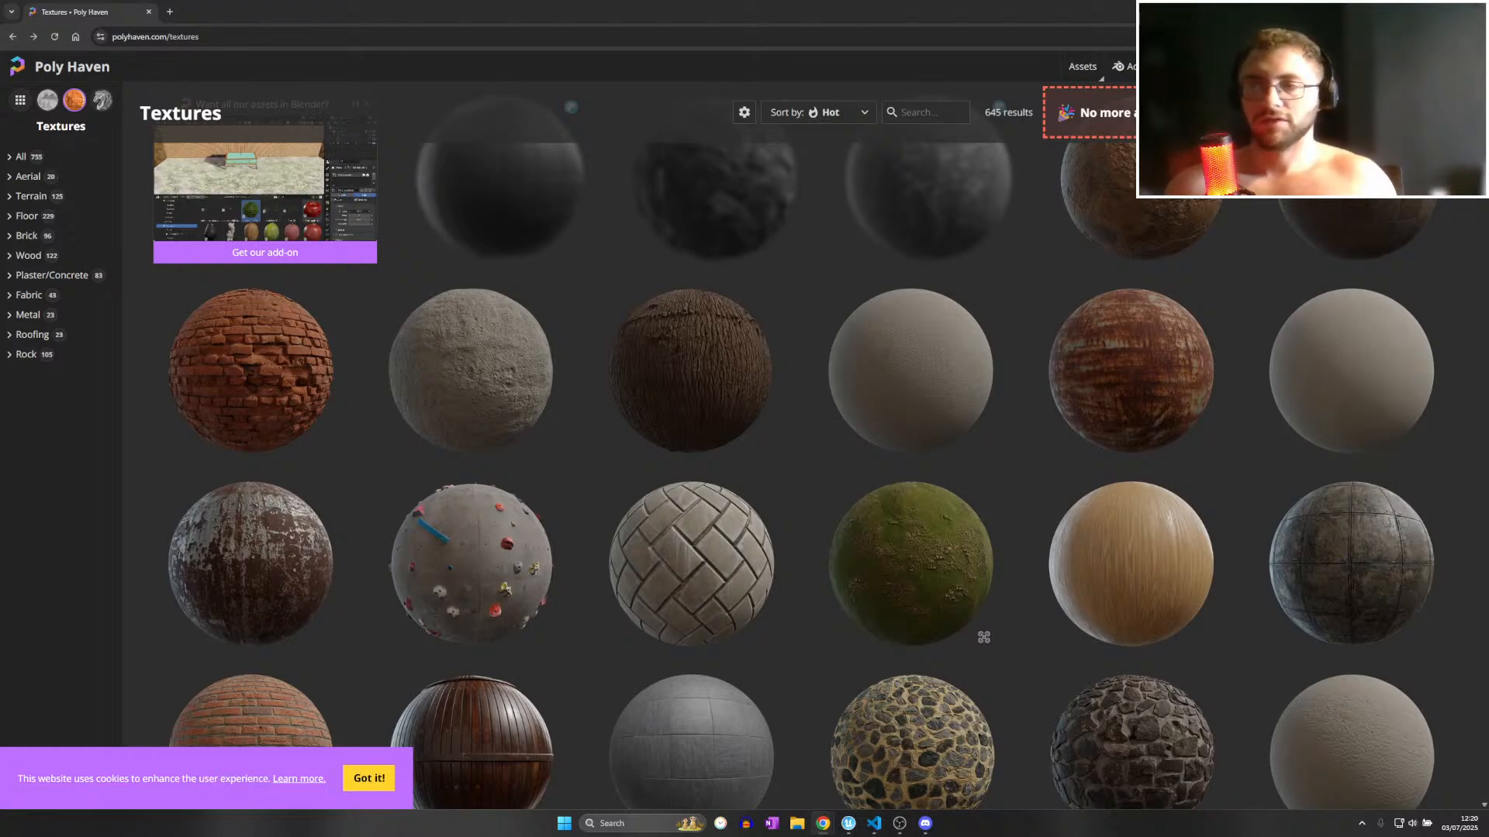
{"action": "left_click", "coordinate": [692, 560]}
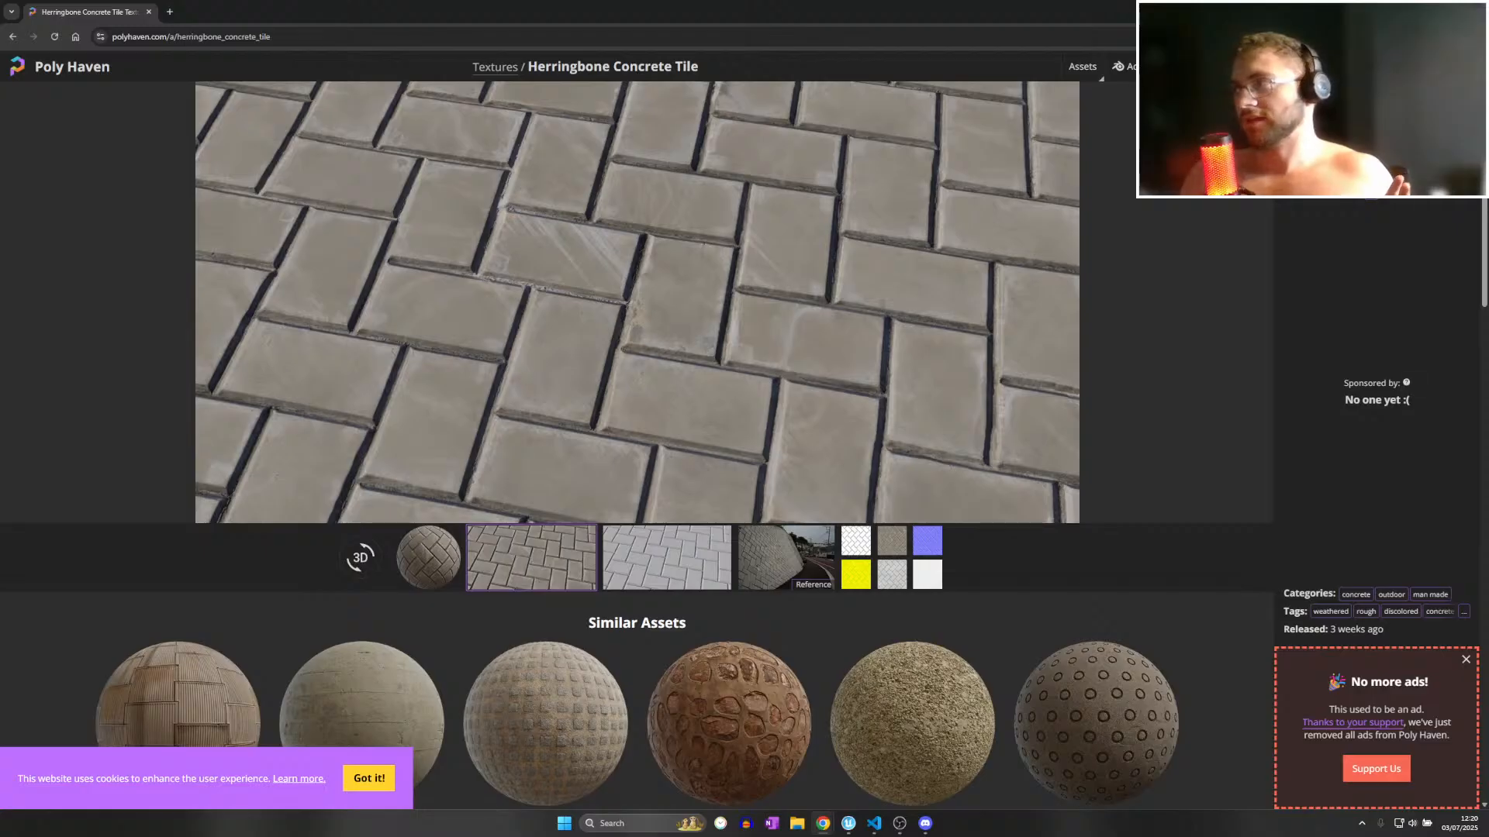
Extract the herringbone_concrete_tile_1k.blend archive into its own folder in Downloads and close the file windows.
{"action": "left_click", "coordinate": [1413, 36]}
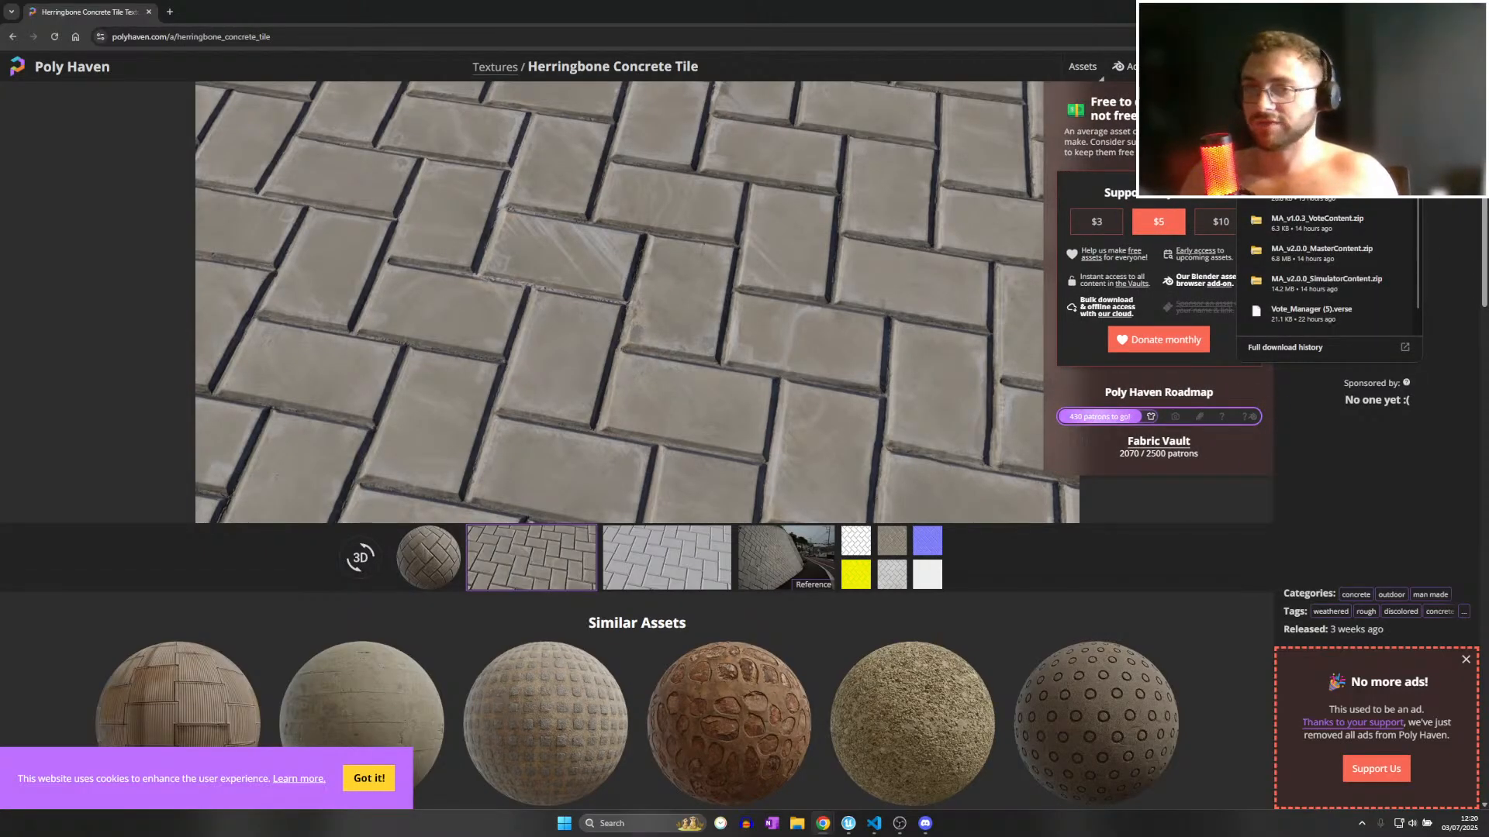
{"action": "left_click", "coordinate": [1380, 102]}
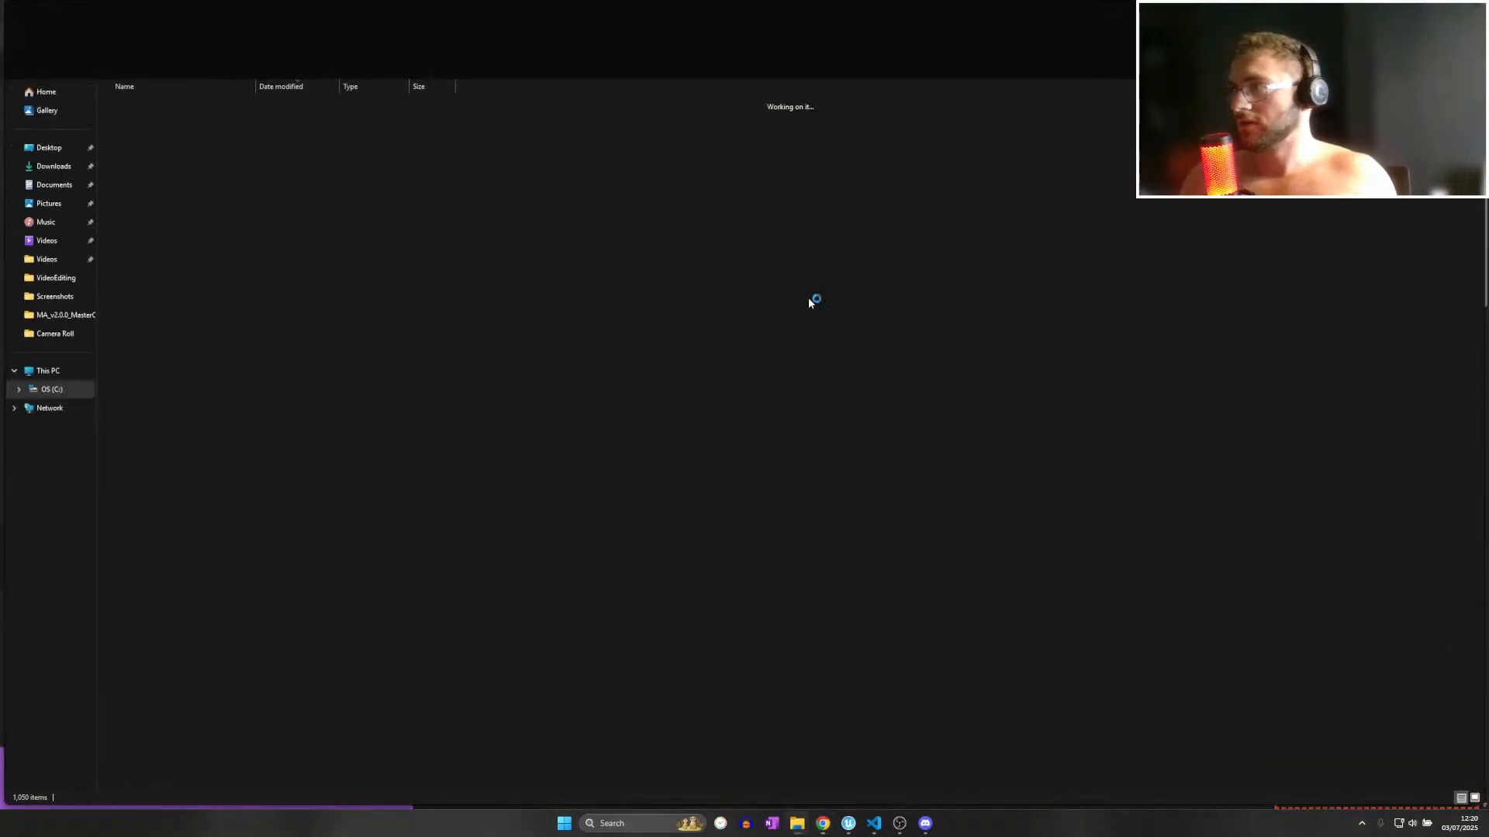
{"action": "right_click", "coordinate": [167, 119]}
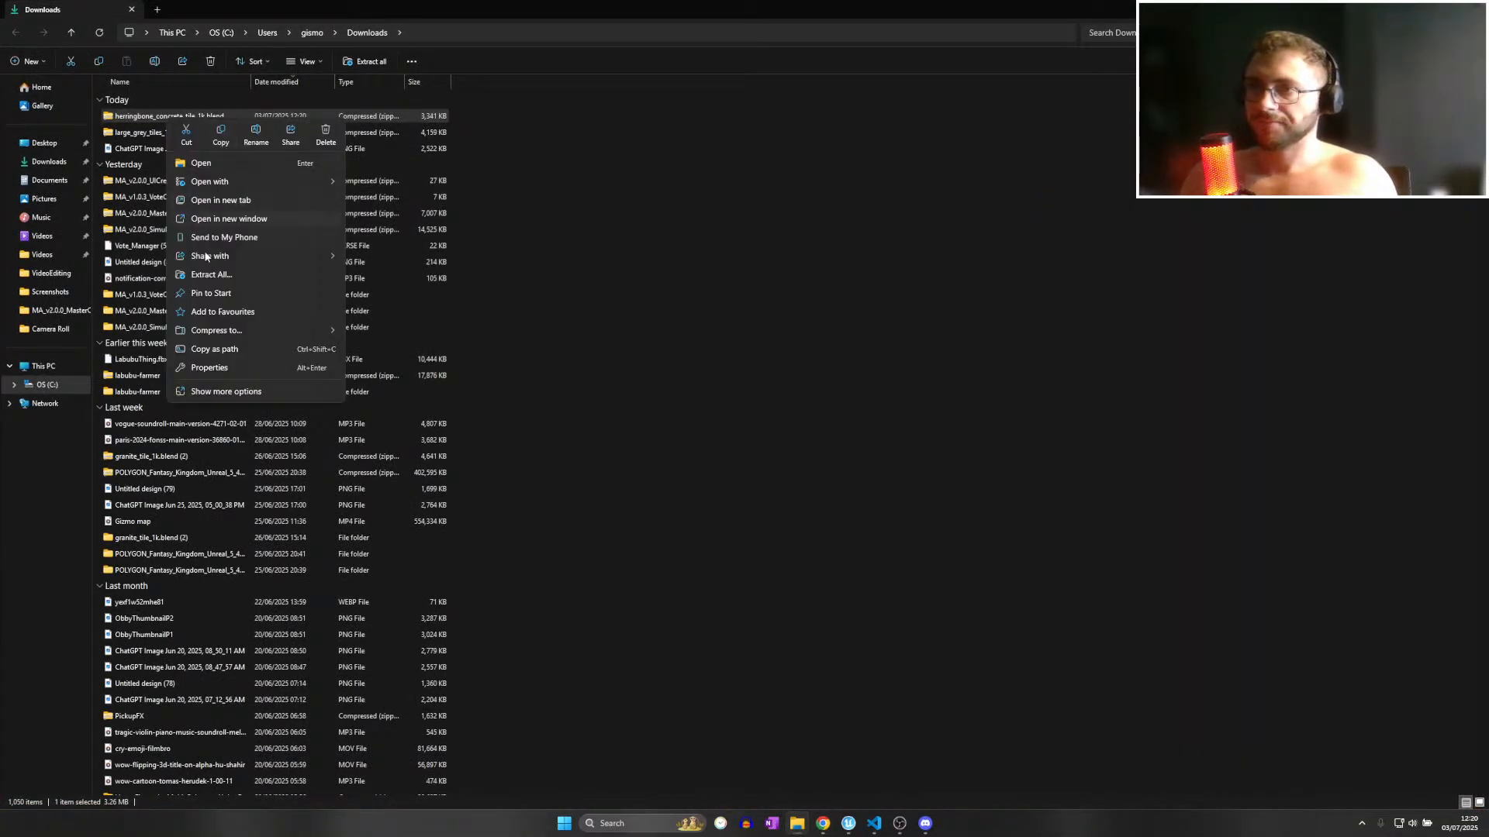
{"action": "left_click", "coordinate": [211, 275]}
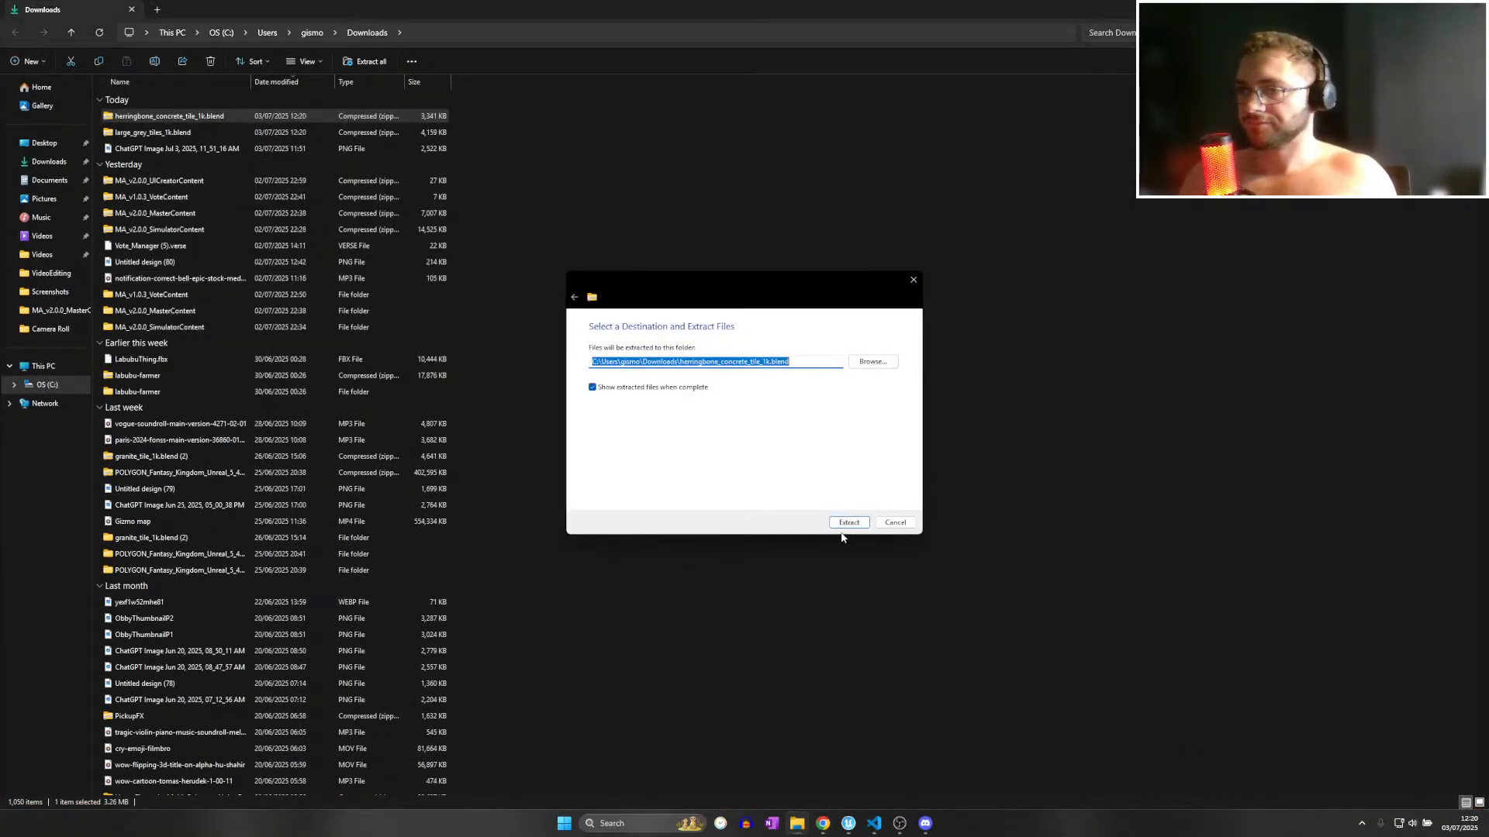
{"action": "left_click", "coordinate": [845, 528]}
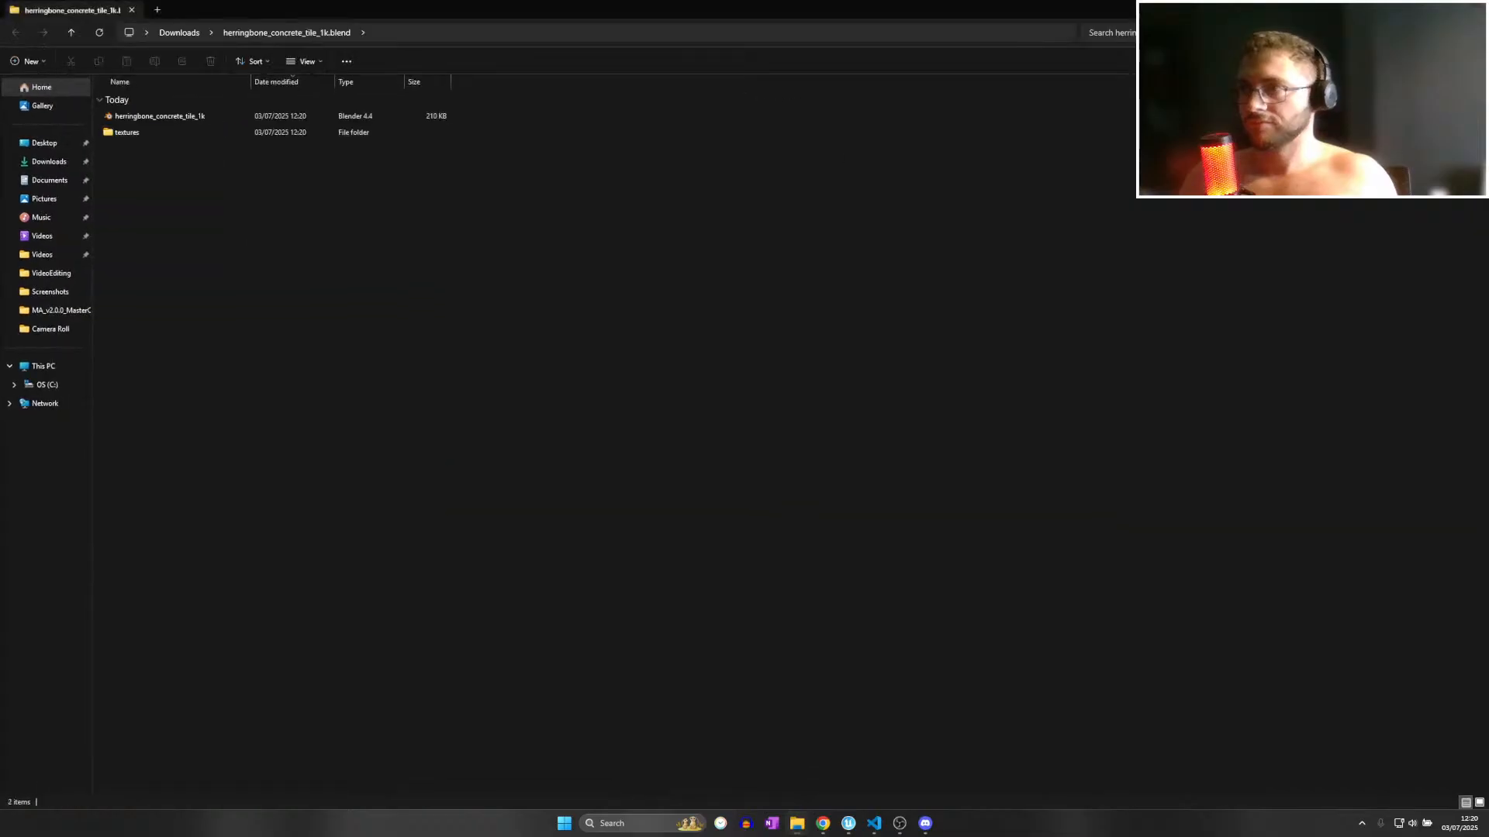
{"action": "left_click", "coordinate": [1471, 9]}
{"action": "left_click", "coordinate": [1471, 10]}
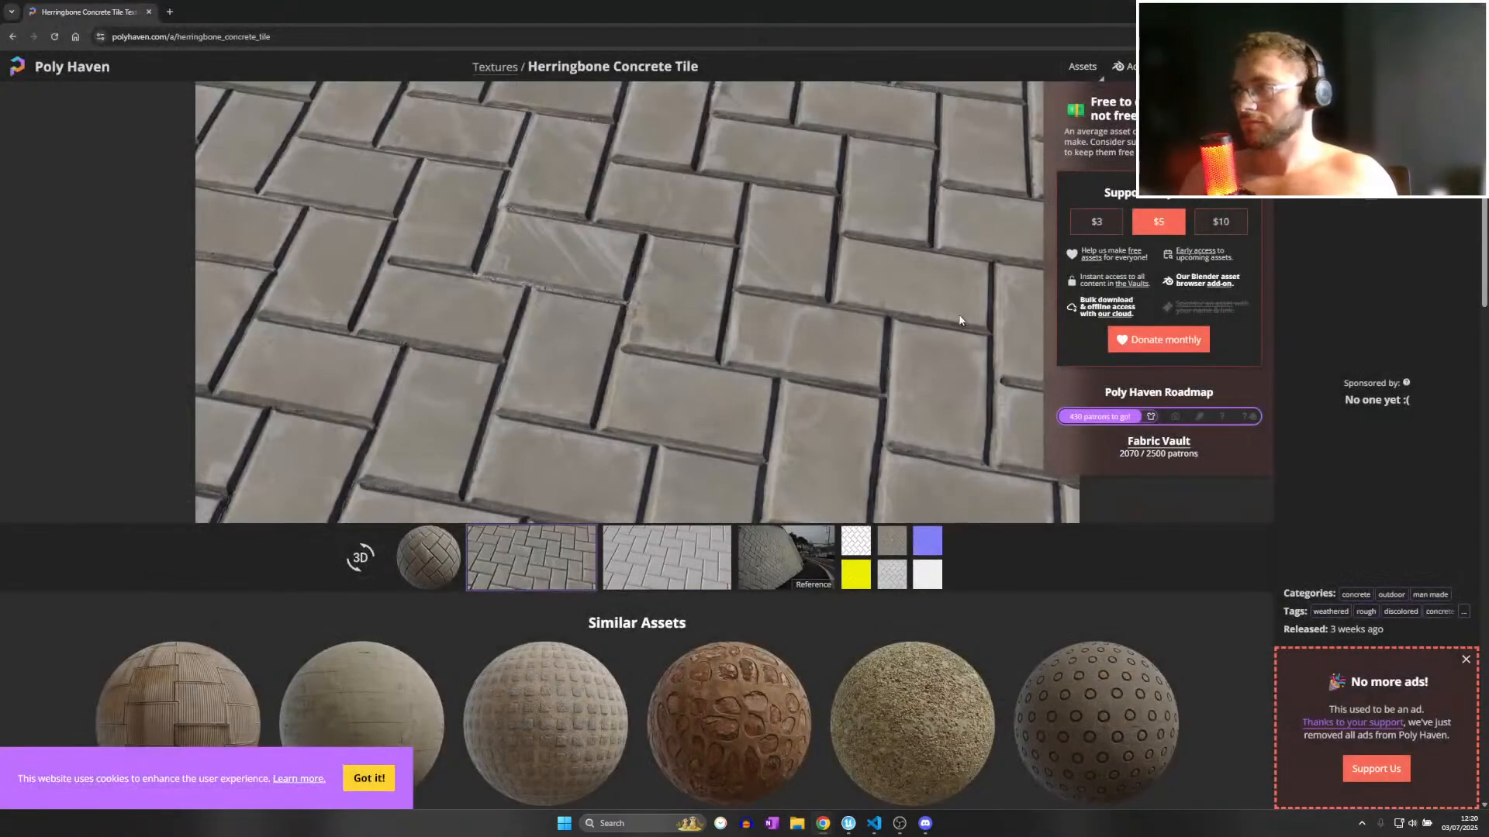
{"action": "scroll", "coordinate": [730, 471], "scroll_direction": "down", "scroll_amount": 3}
{"action": "scroll", "coordinate": [584, 465], "scroll_direction": "up", "scroll_amount": 3}
{"action": "scroll", "coordinate": [549, 459], "scroll_direction": "down", "scroll_amount": 4}
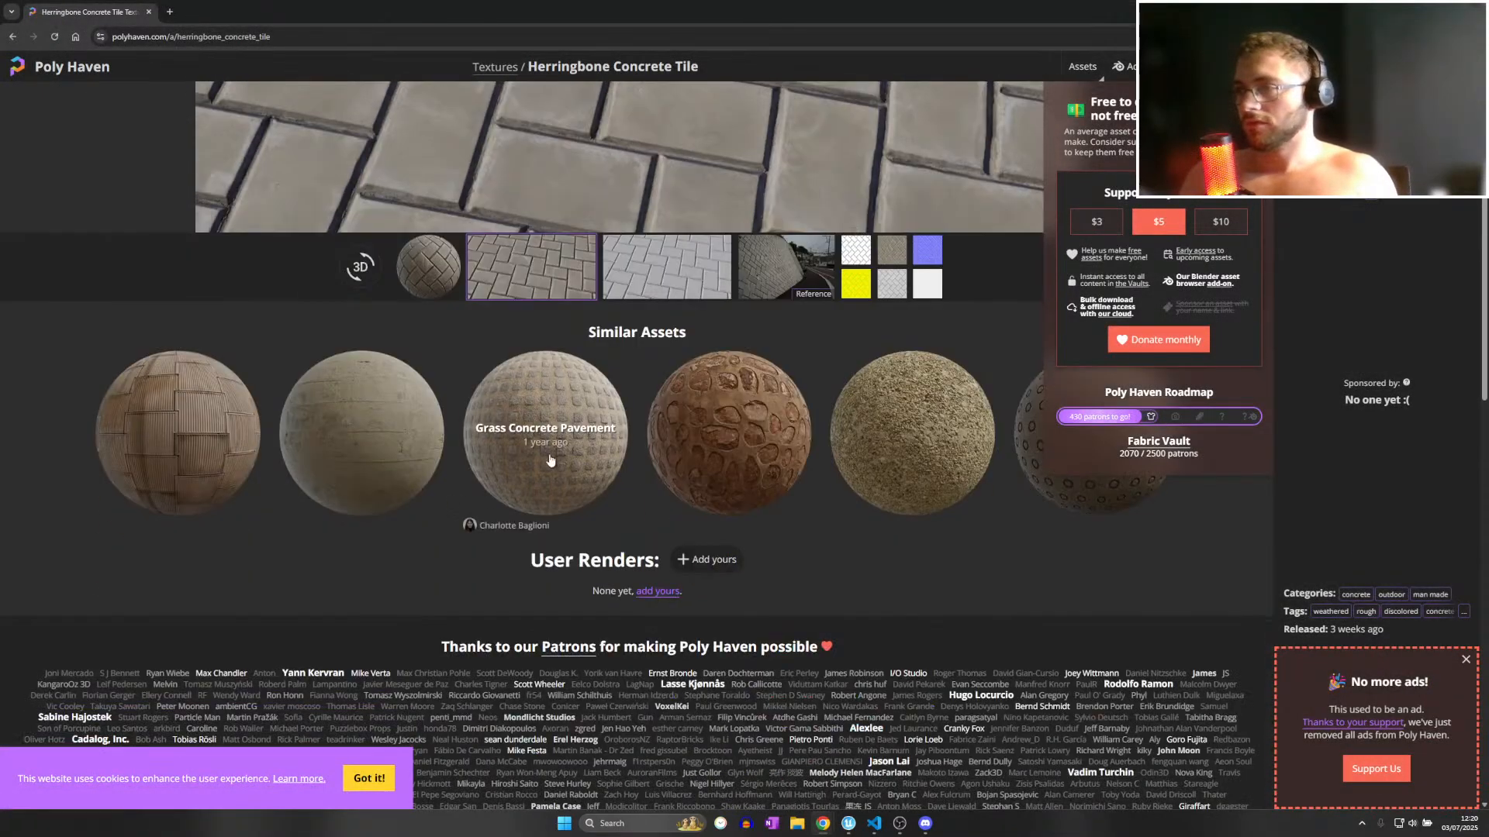
{"action": "scroll", "coordinate": [558, 457], "scroll_direction": "up", "scroll_amount": 3}
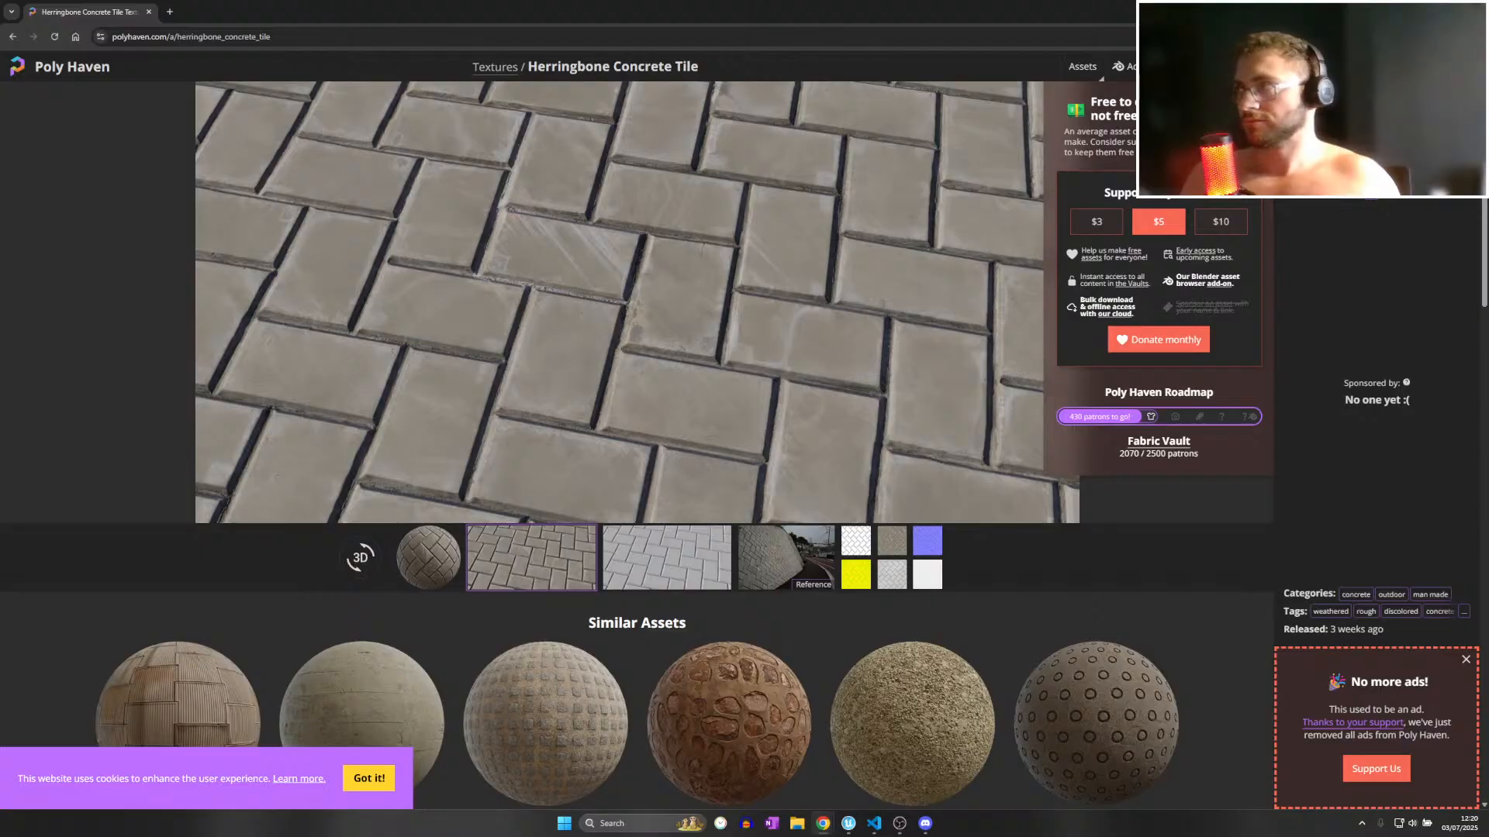
Switch to the Unreal editor and open the CustomMaterials folder inside the FastFoodHorror project content.
{"action": "left_click", "coordinate": [1400, 10]}
{"action": "right_click_drag", "start_coordinate": [464, 254], "coordinate": [504, 241]}
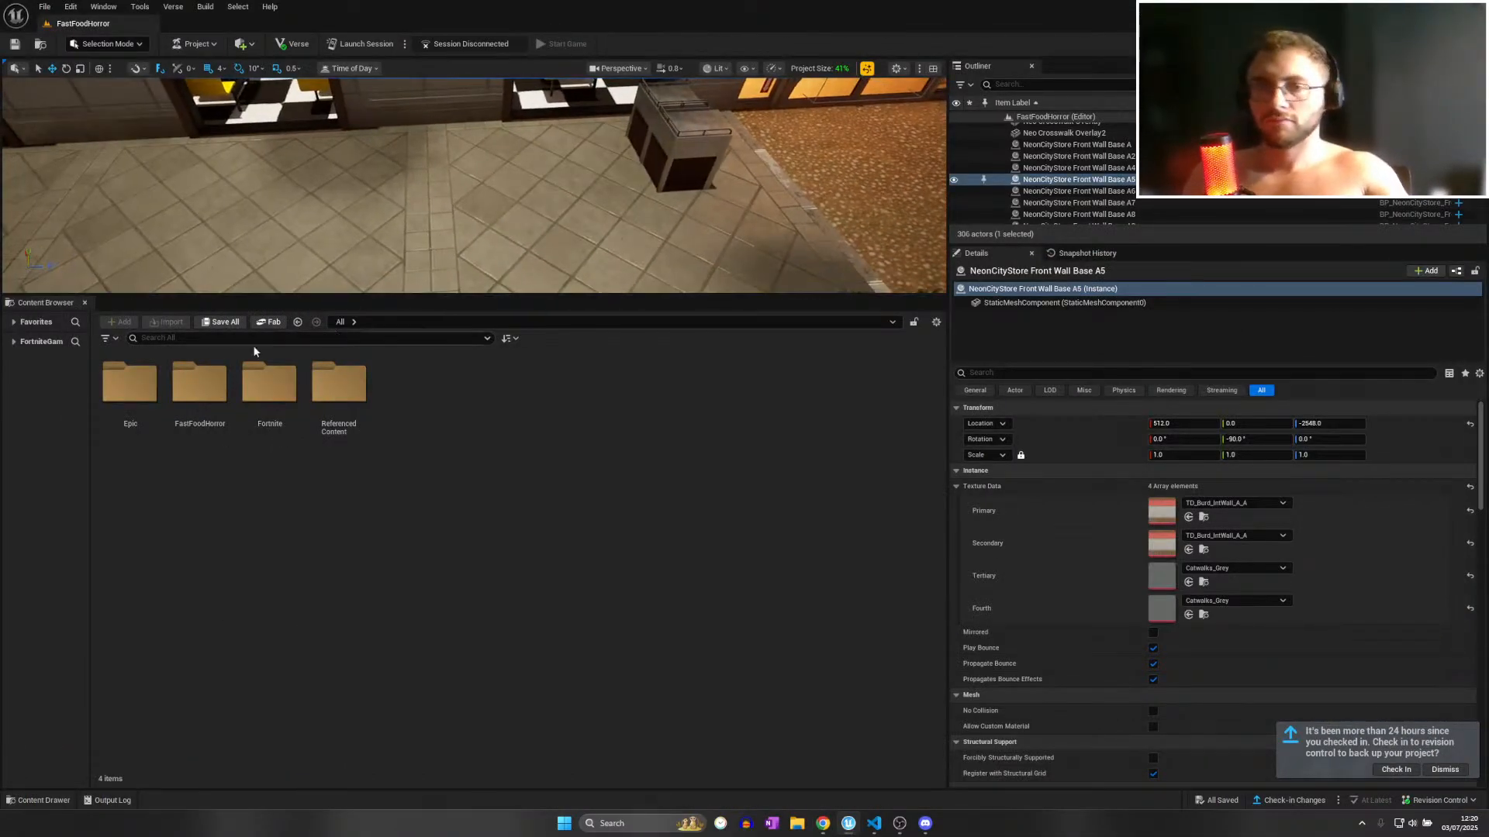
{"action": "double_click", "coordinate": [339, 384]}
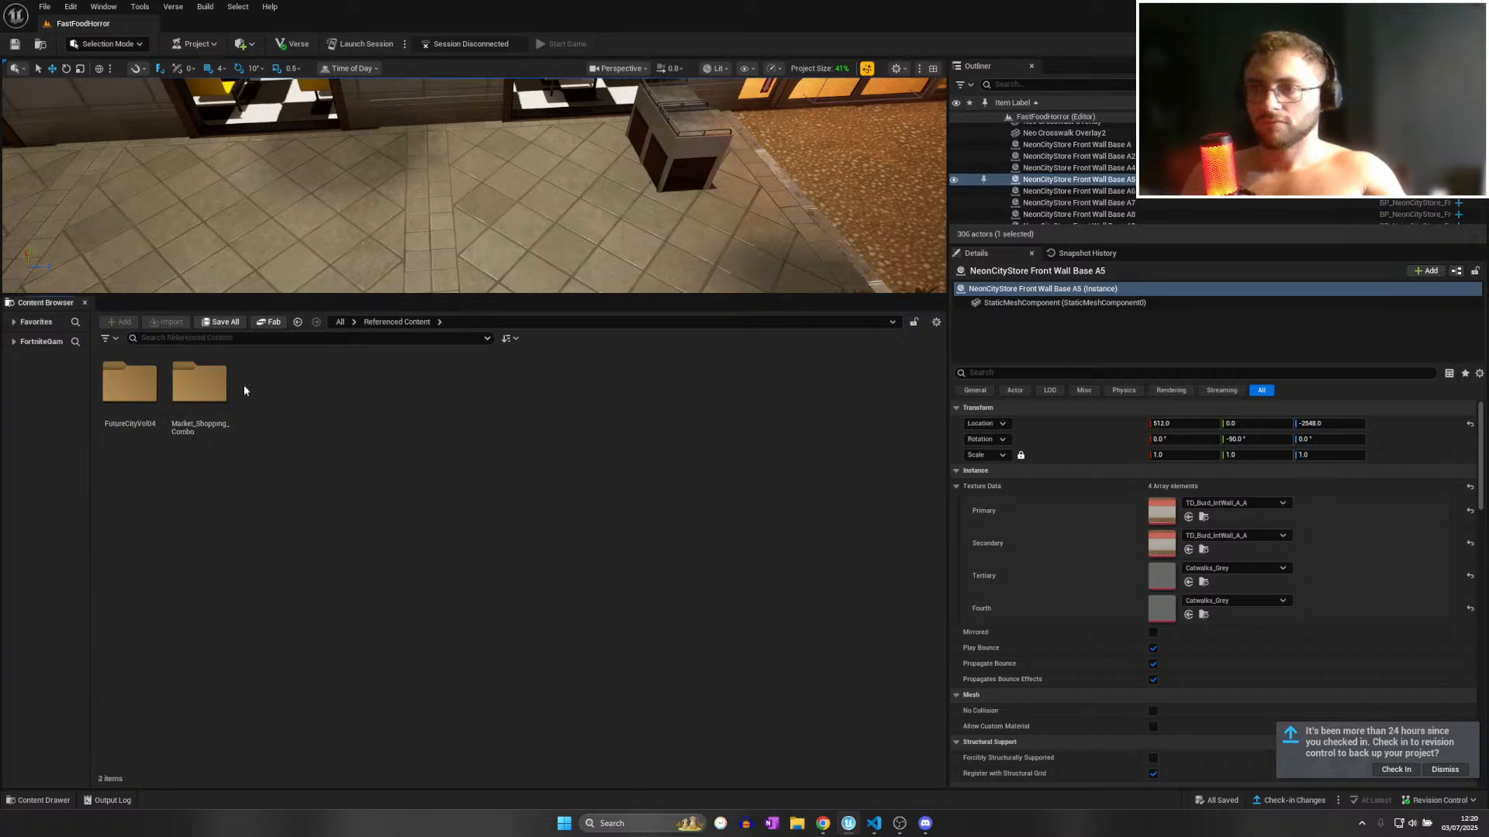
{"action": "left_click", "coordinate": [340, 322]}
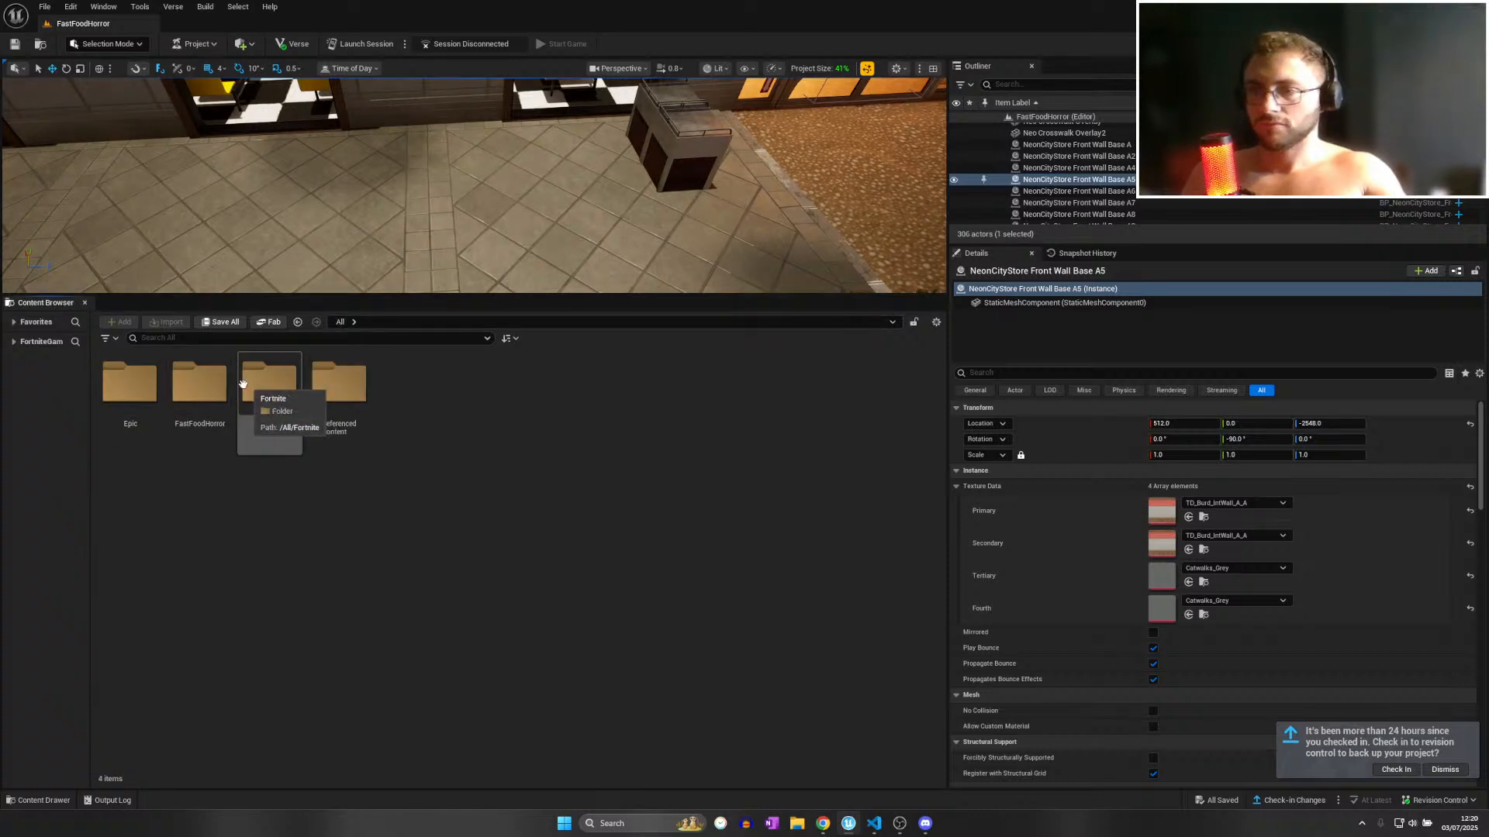
{"action": "left_click", "coordinate": [202, 382]}
{"action": "double_click", "coordinate": [202, 382]}
{"action": "double_click", "coordinate": [130, 382]}
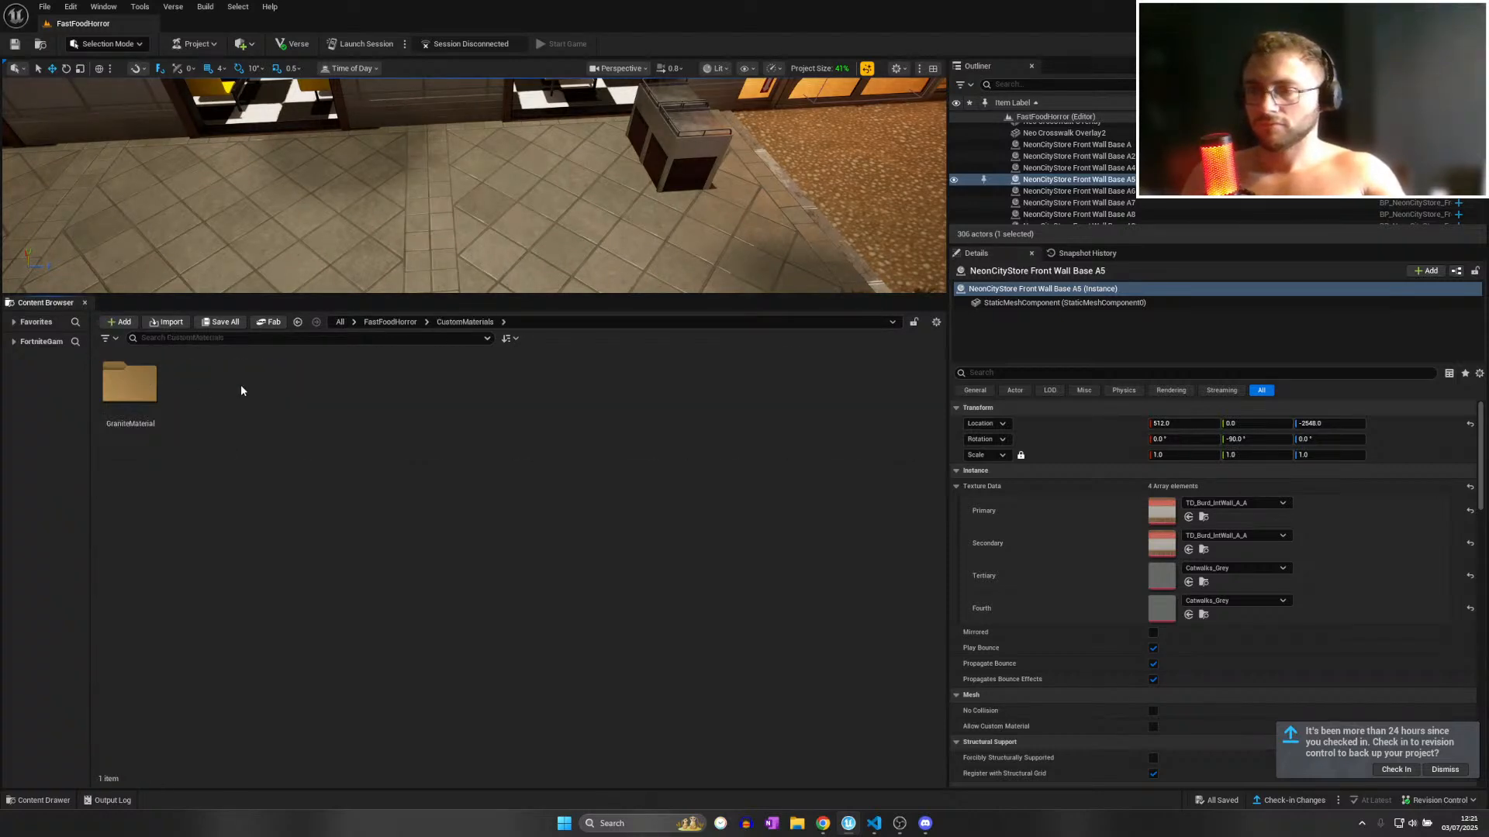
Create a new folder named TiledOutside in CustomMaterials.
{"action": "right_click", "coordinate": [241, 384]}
{"action": "left_click", "coordinate": [287, 475]}
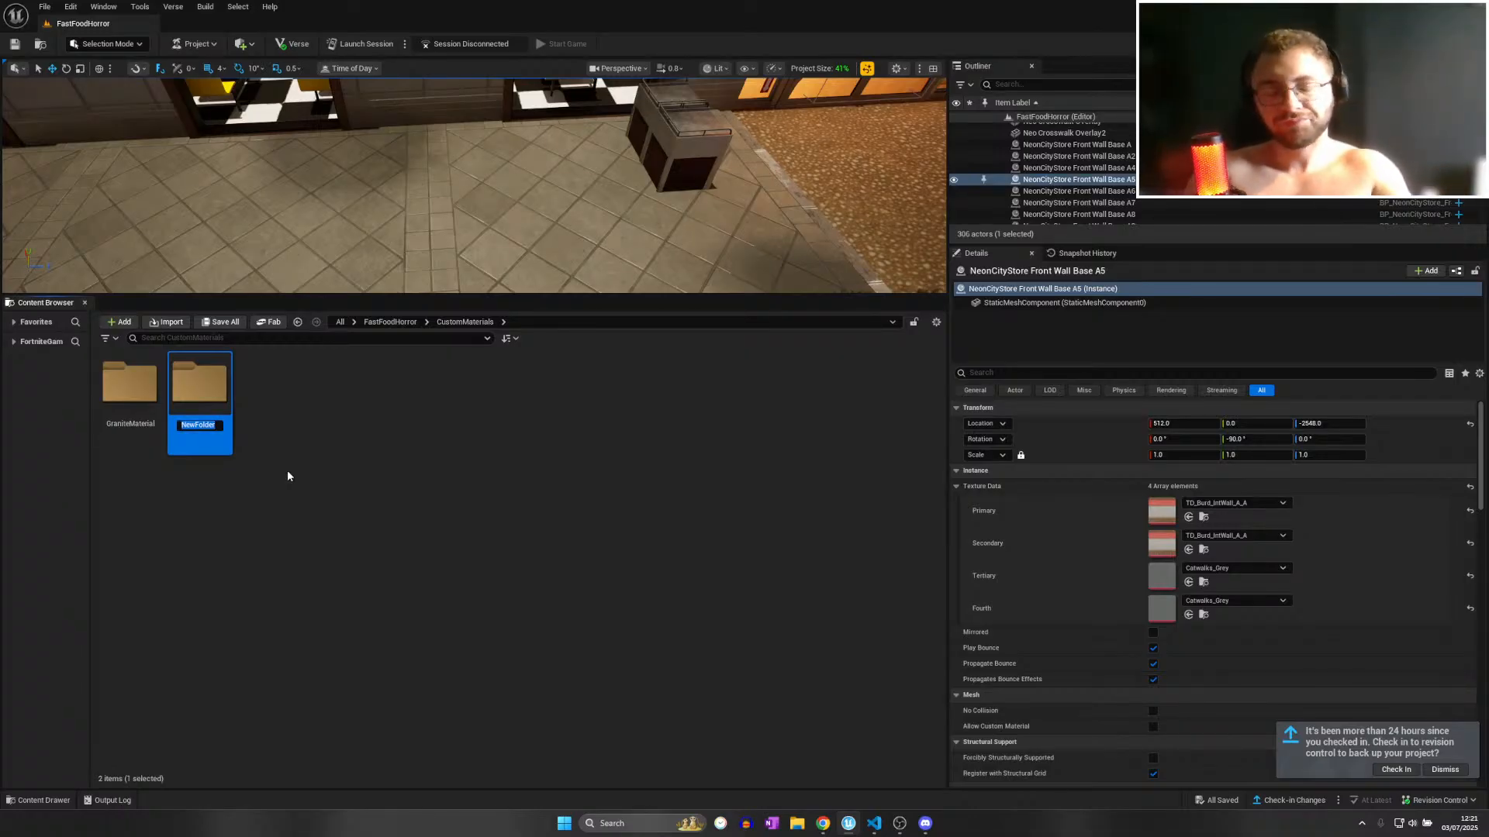
{"action": "type", "text": "TiledOutsid"}
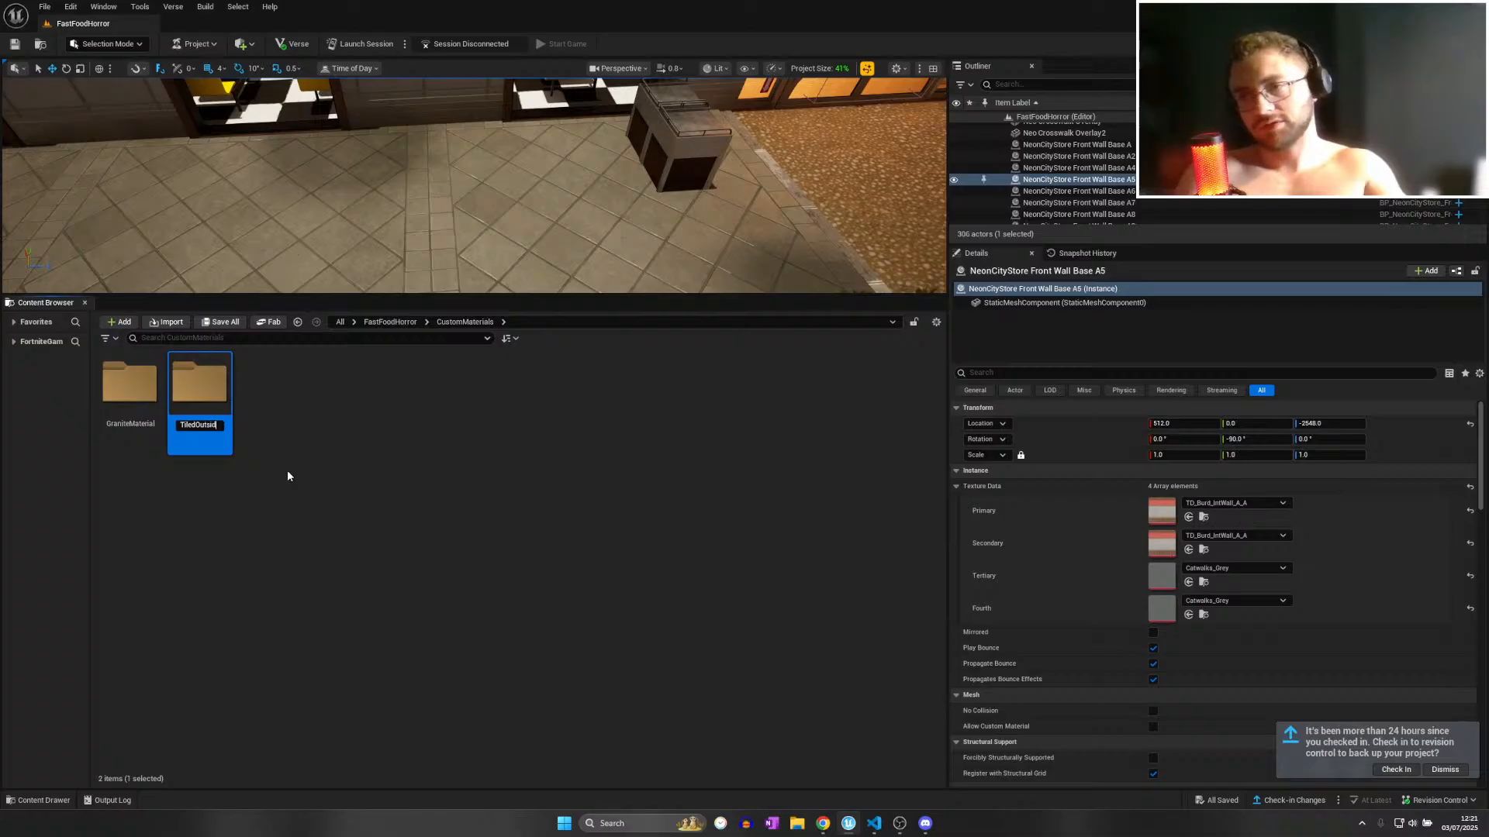
{"action": "type", "text": "e"}
{"action": "key", "text": "Return"}
Open the TiledOutside folder and start an import, browsing to the Downloads folder.
{"action": "double_click", "coordinate": [181, 386]}
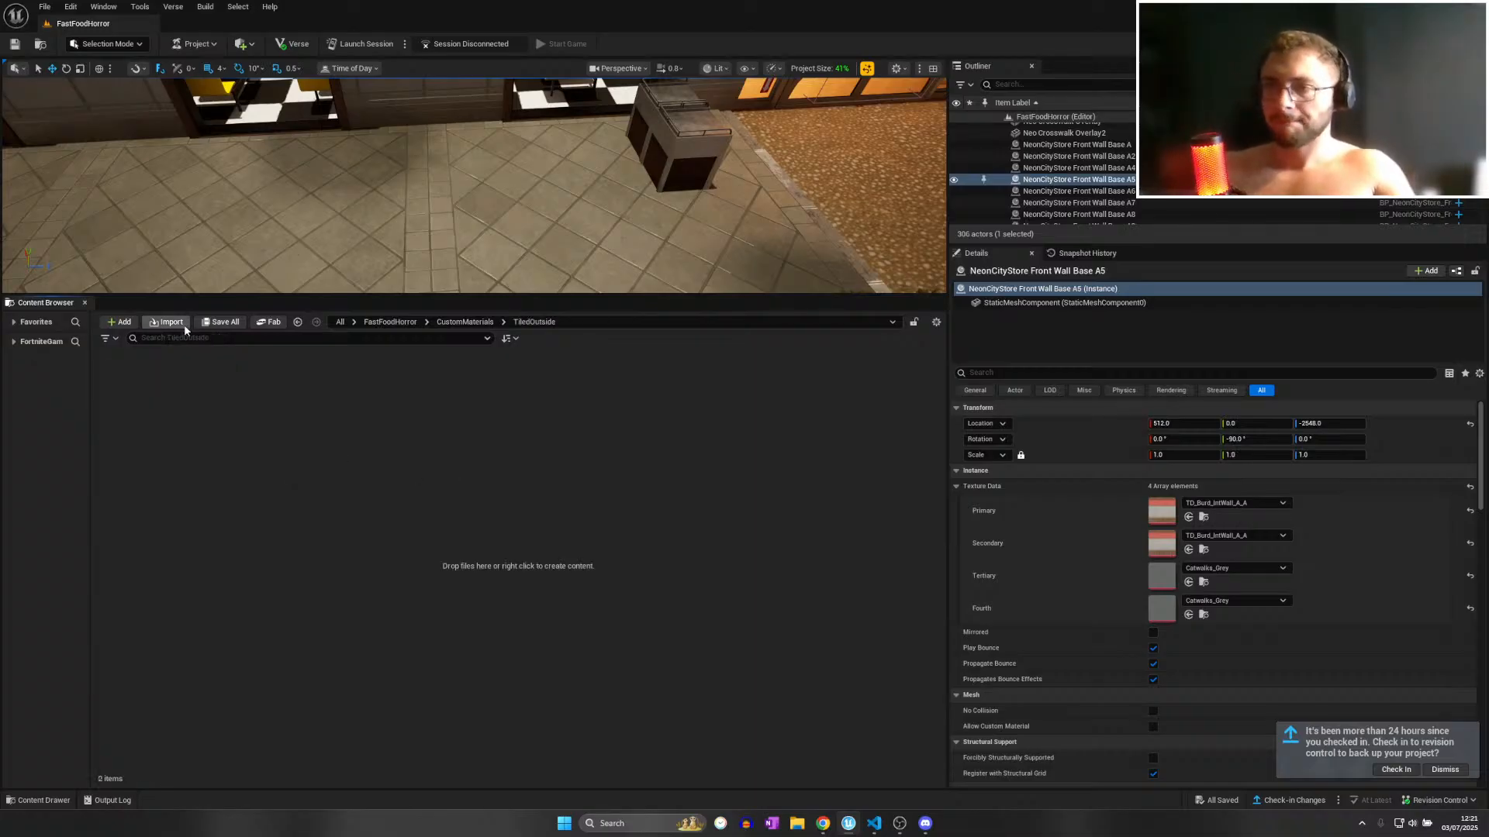
{"action": "left_click", "coordinate": [167, 322]}
{"action": "left_click", "coordinate": [51, 154]}
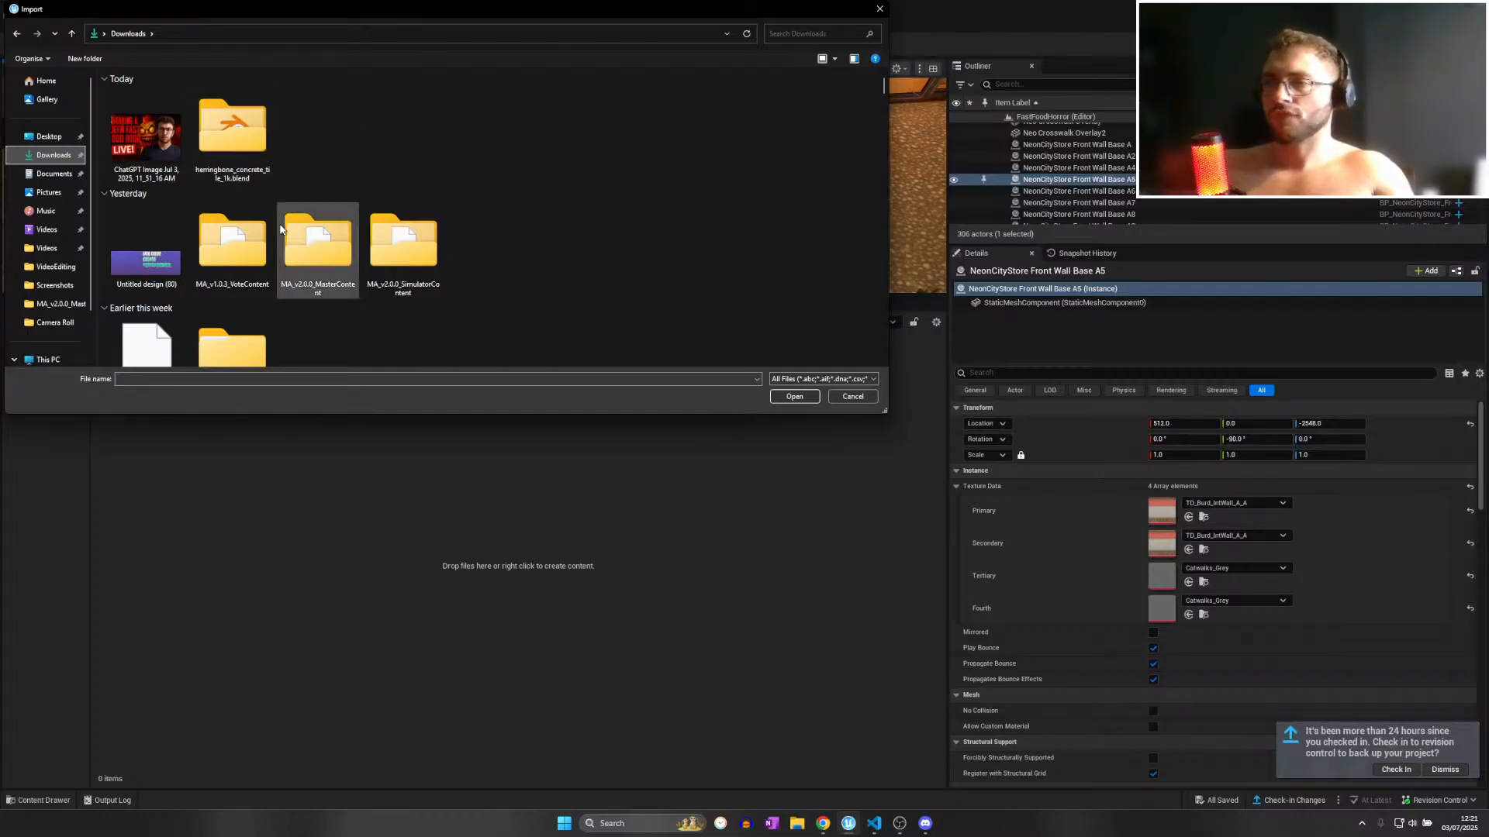
Switch to File Explorer, extract the large_grey_tiles_1k.blend archive in Downloads and return to the import dialog.
{"action": "left_click", "coordinate": [797, 823]}
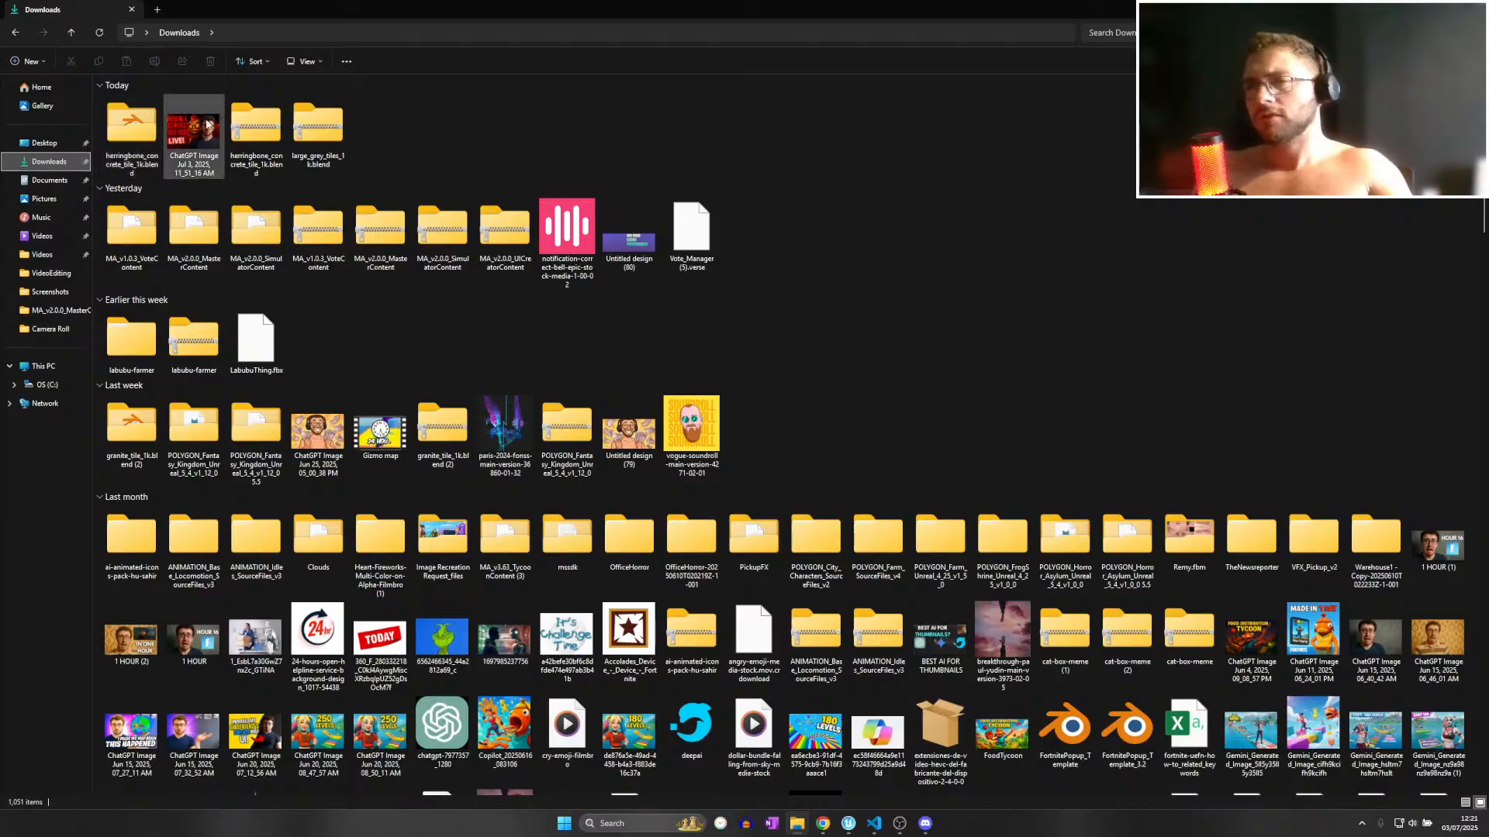
{"action": "left_click", "coordinate": [310, 128]}
{"action": "right_click", "coordinate": [311, 127]}
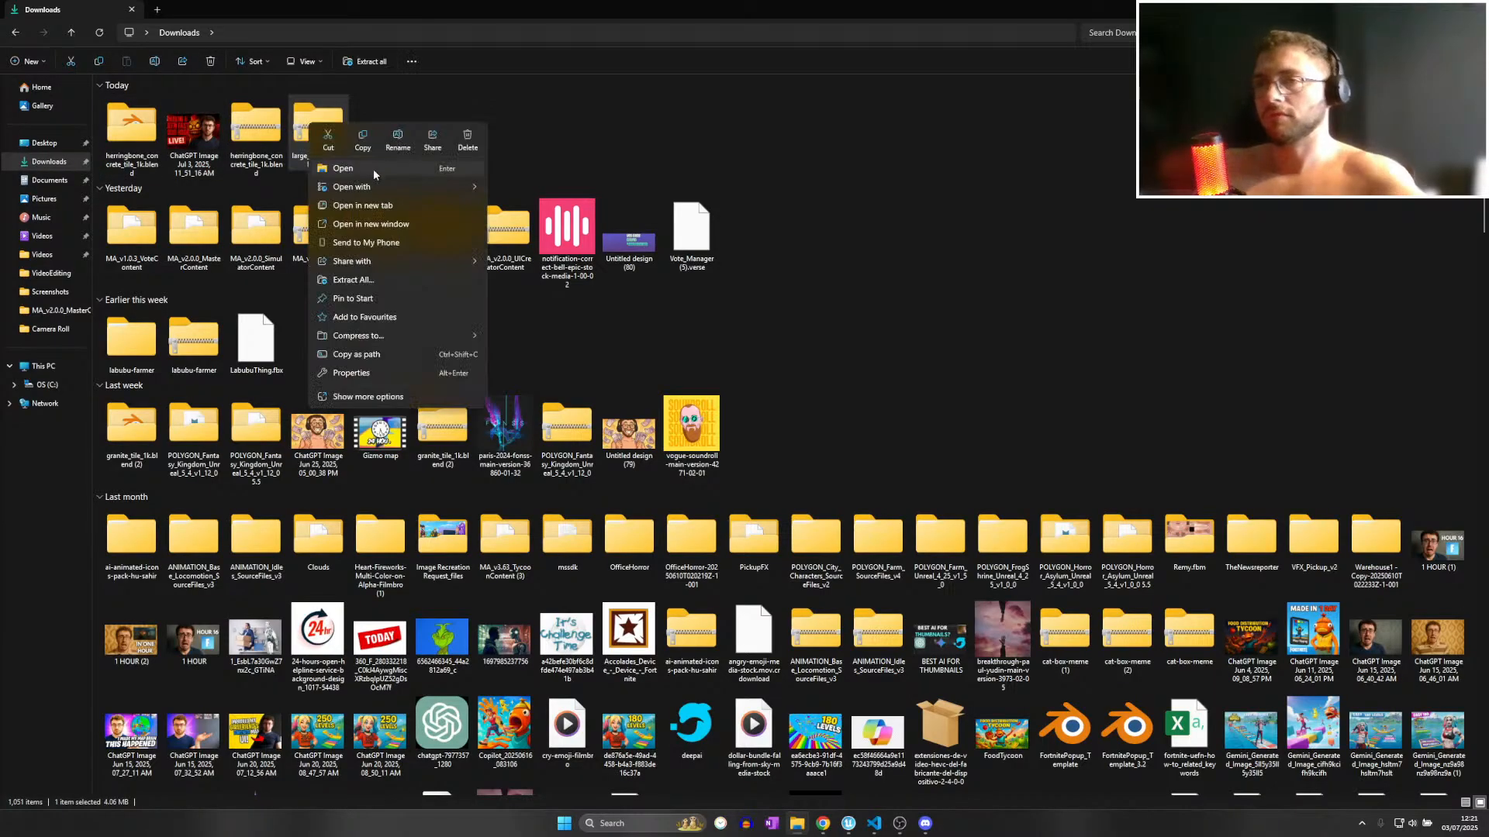
{"action": "left_click", "coordinate": [351, 280]}
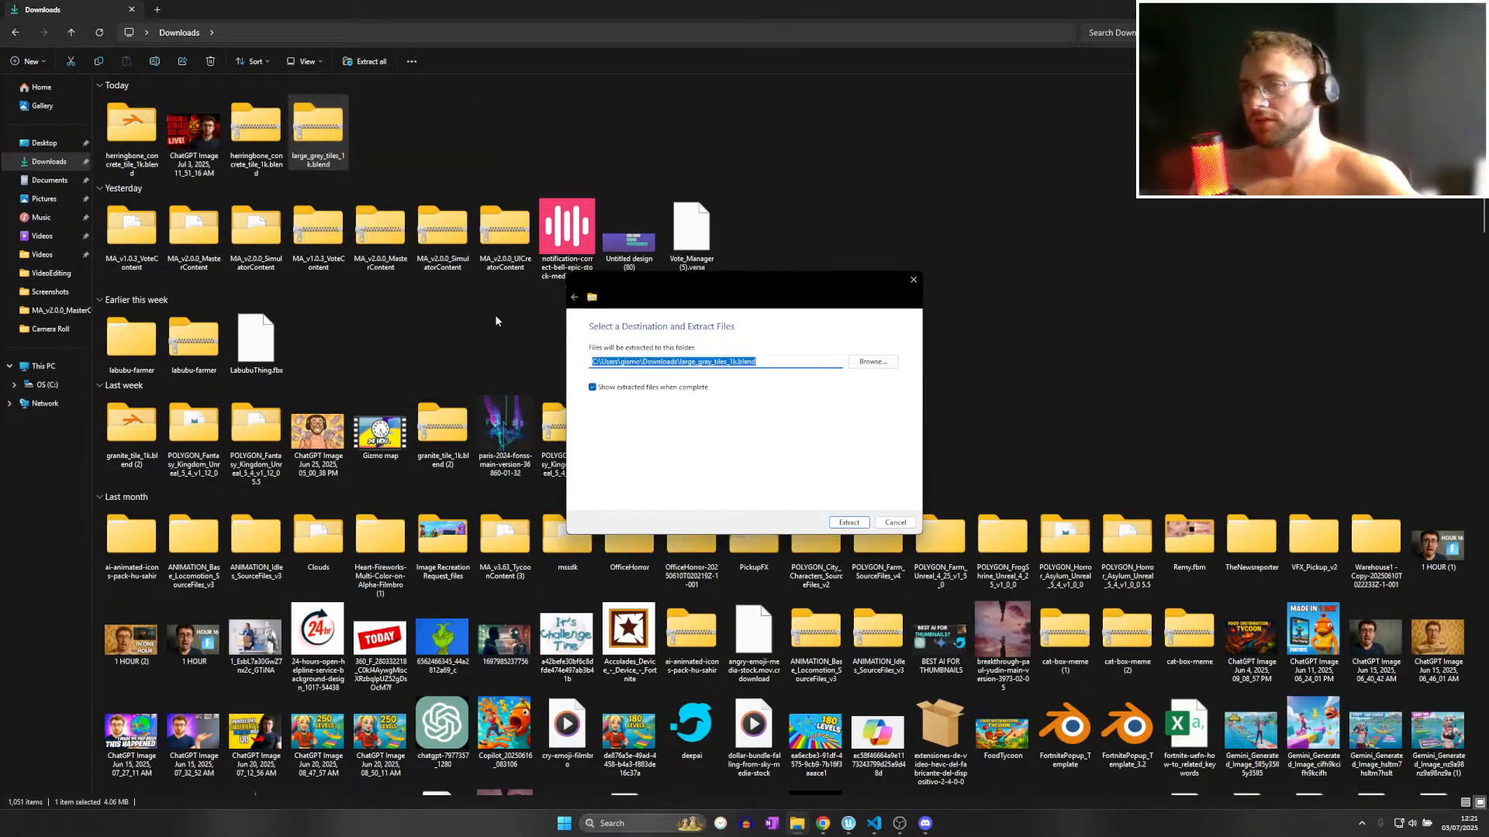
{"action": "left_click", "coordinate": [850, 523]}
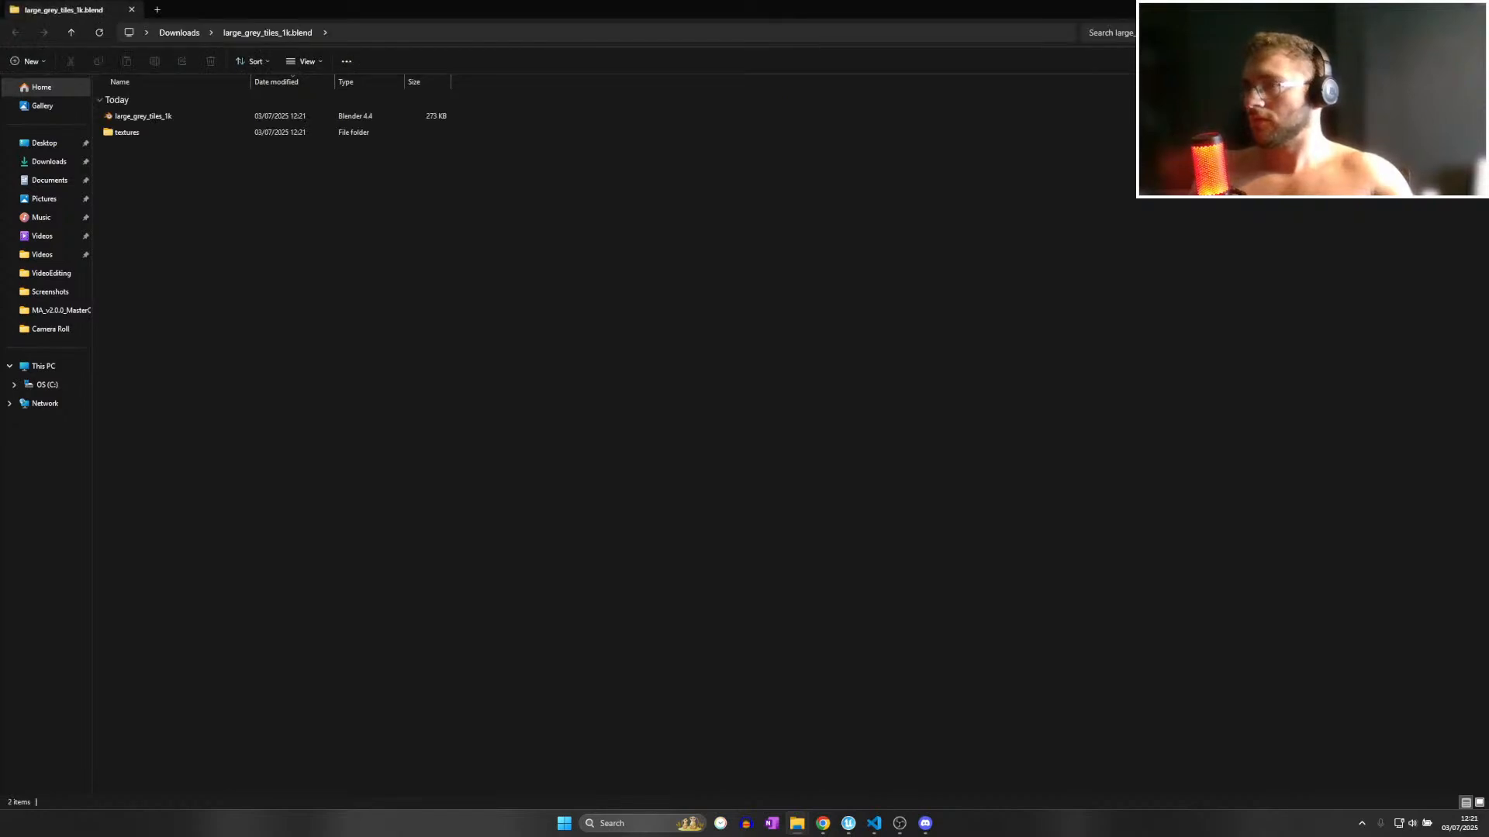
{"action": "left_click", "coordinate": [1471, 9]}
{"action": "left_click", "coordinate": [1471, 9]}
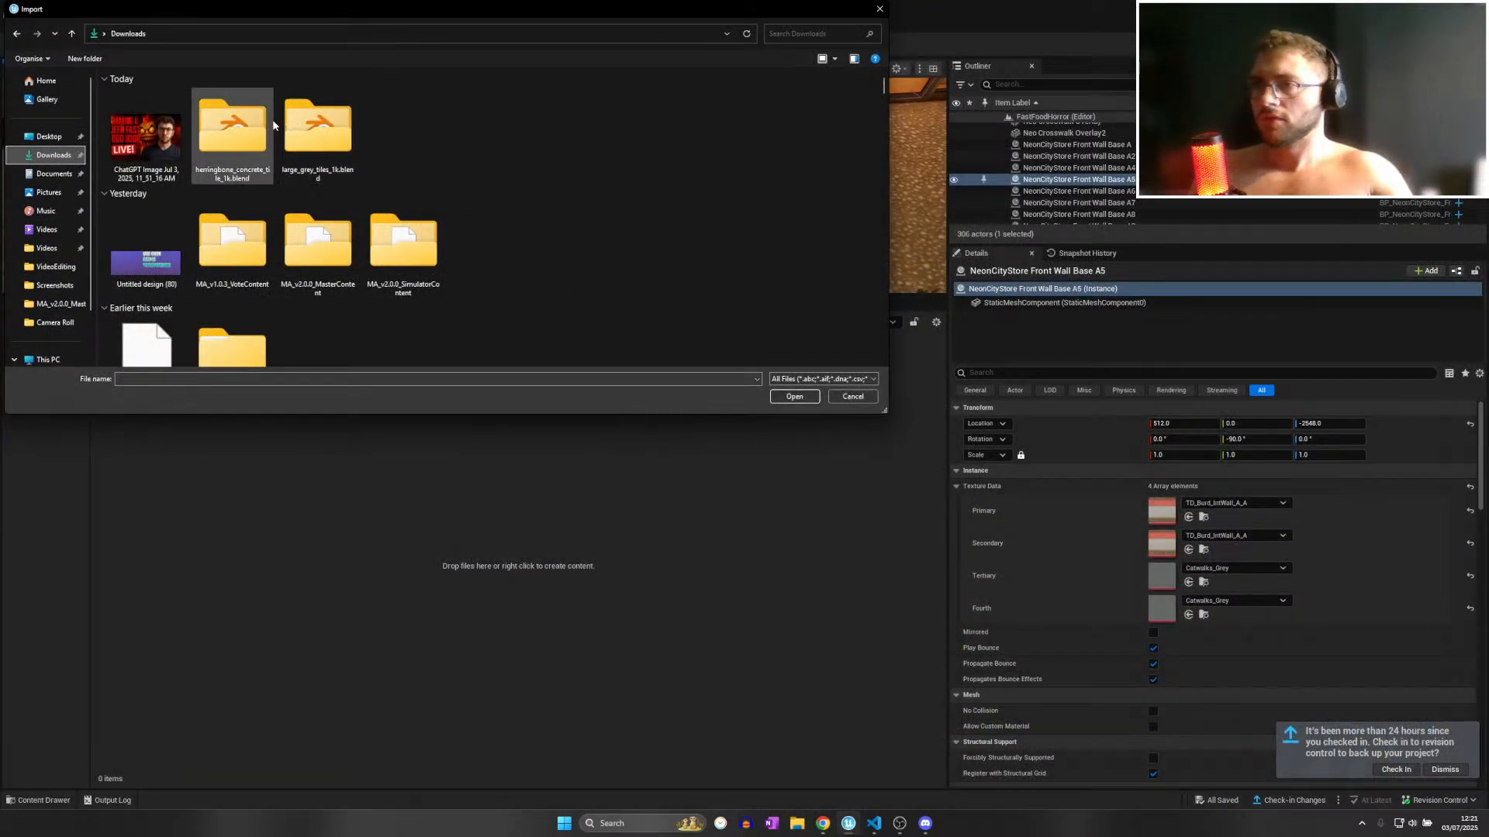
Import the diff, disp, nor_gl and rough textures from the textures subfolder of large_grey_tiles_1k.blend.
{"action": "double_click", "coordinate": [318, 128]}
{"action": "double_click", "coordinate": [155, 110]}
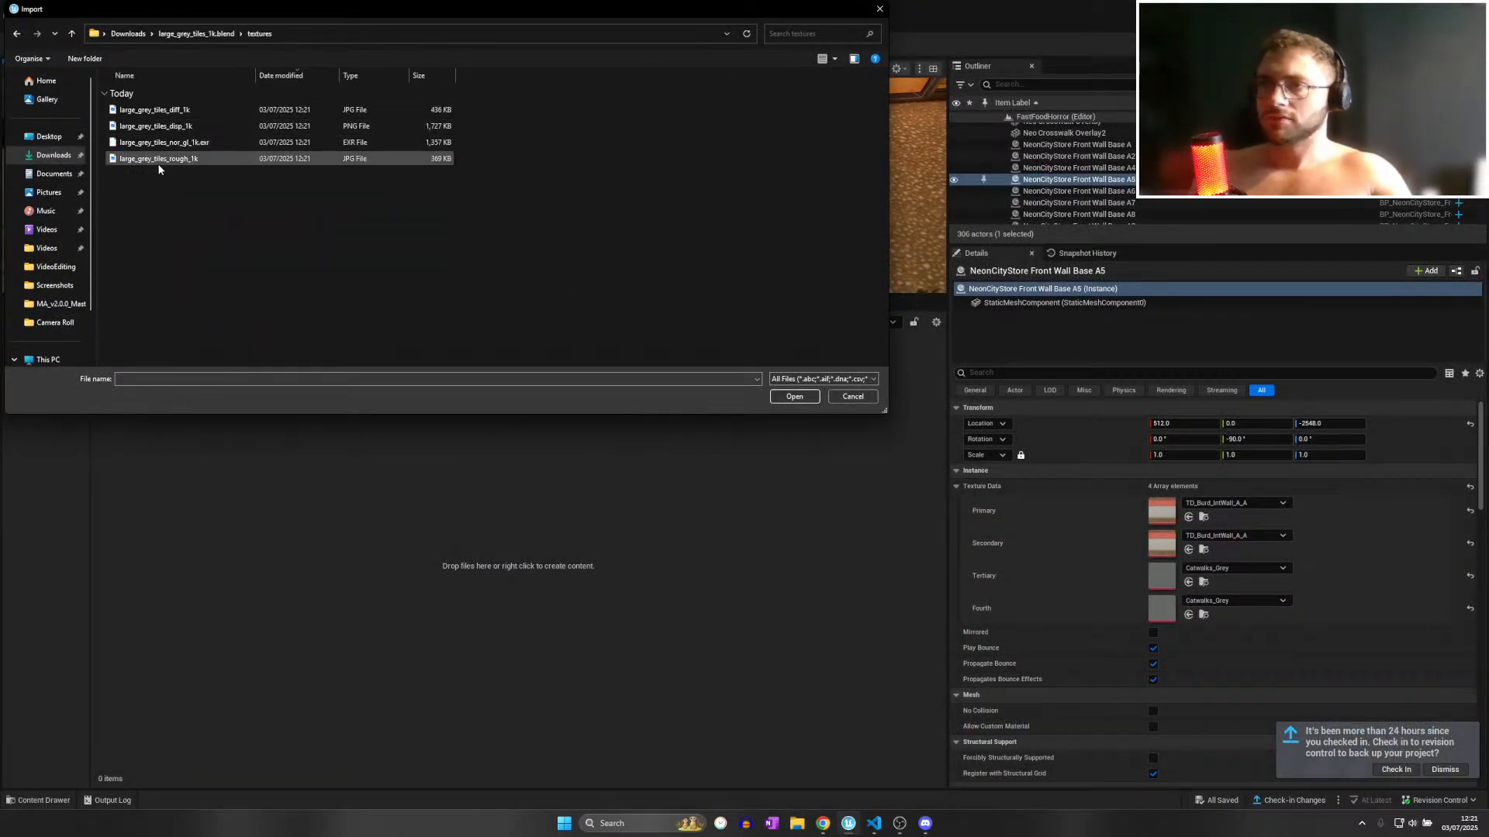
{"action": "left_click_drag", "start_coordinate": [158, 167], "coordinate": [200, 115]}
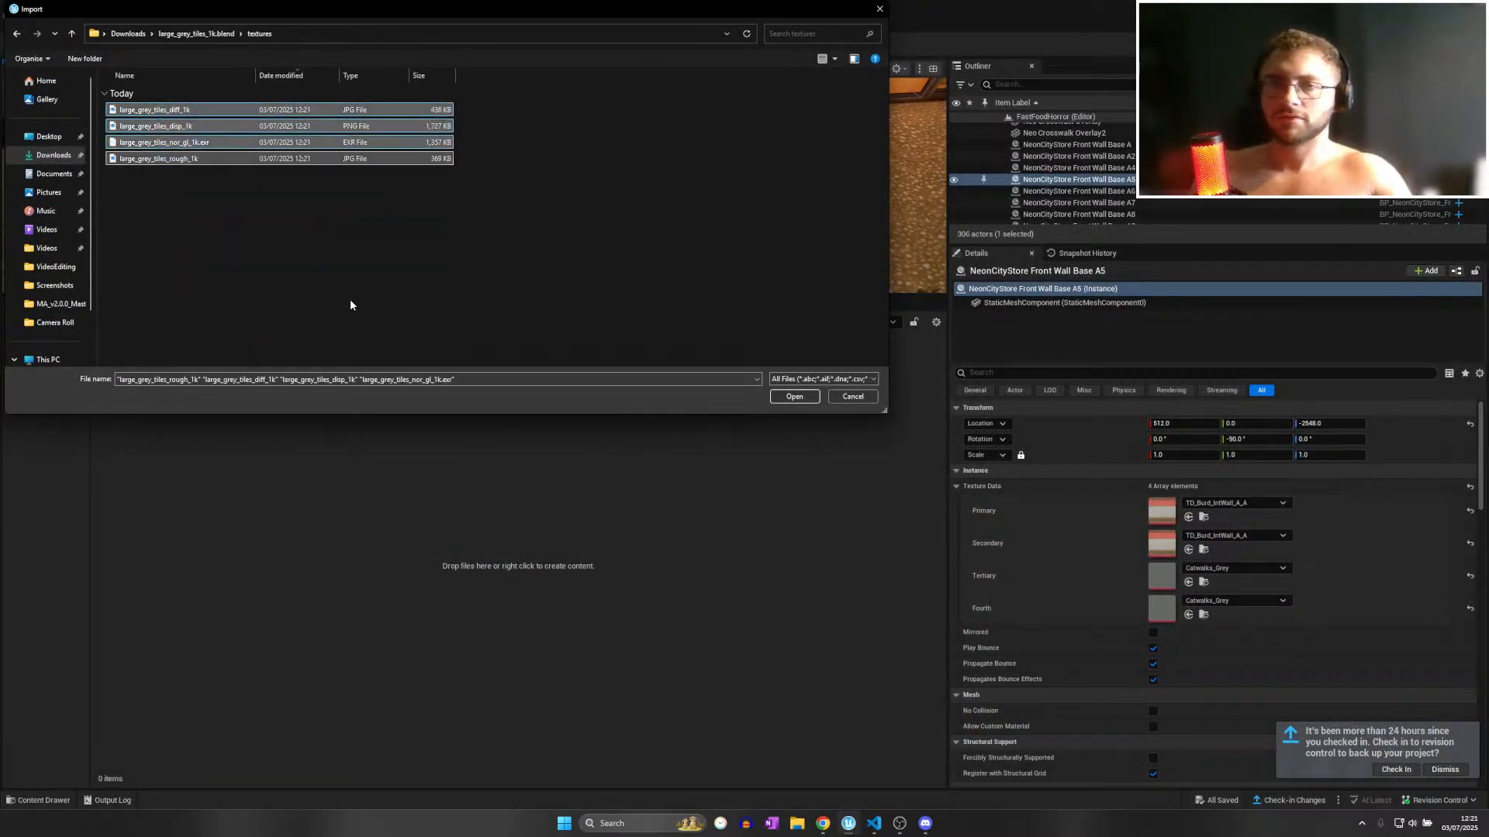
{"action": "left_click", "coordinate": [791, 398]}
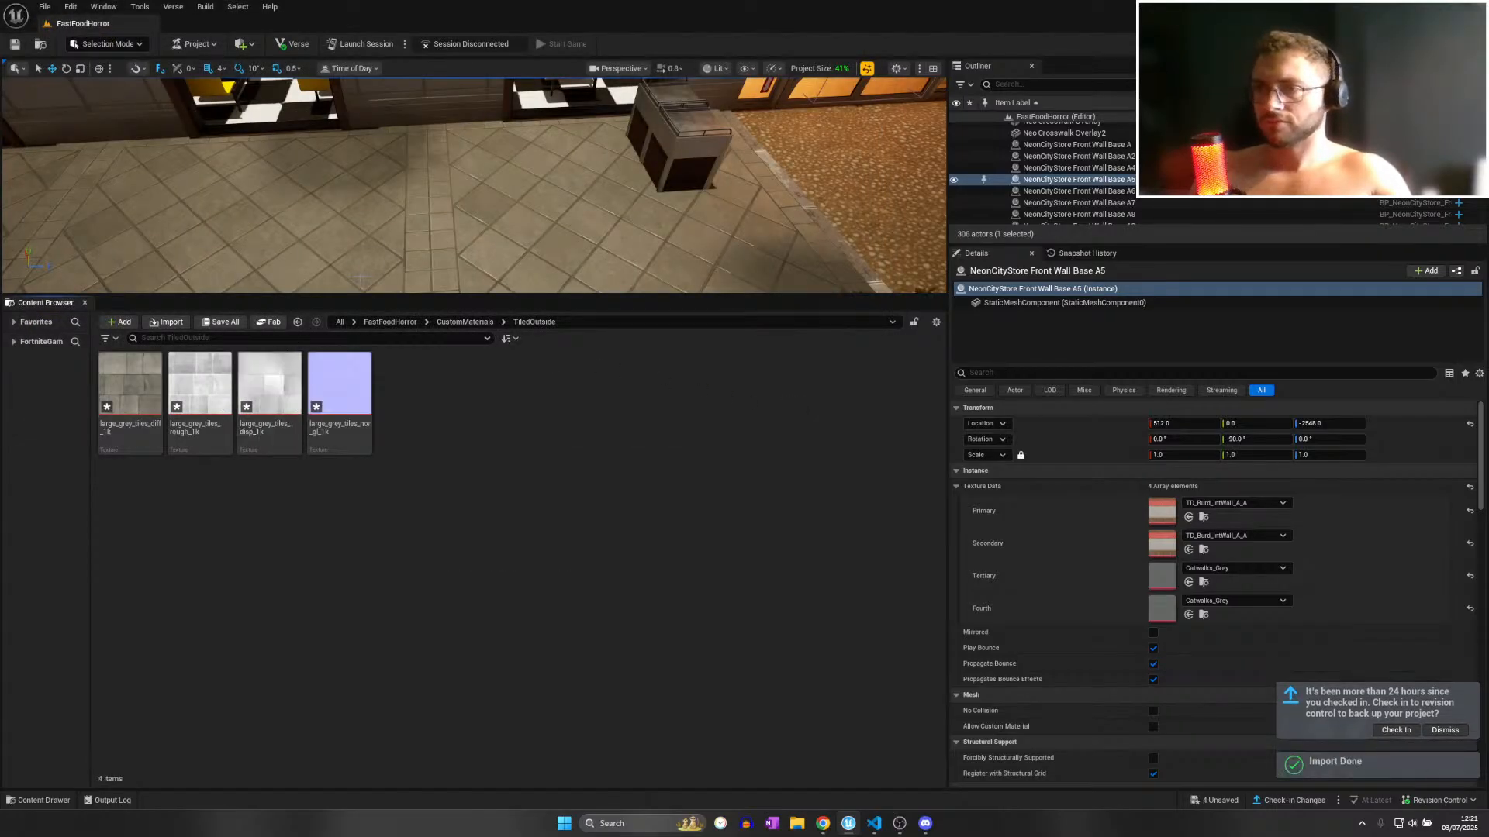
{"action": "key", "text": "w"}
{"action": "mouse_move", "coordinate": [361, 278]}
{"action": "right_mouse_down"}
{"action": "mouse_move", "coordinate": [259, 256]}
{"action": "mouse_move", "coordinate": [368, 268]}
{"action": "right_mouse_up"}
{"action": "key", "text": "s"}
{"action": "key", "text": "w"}
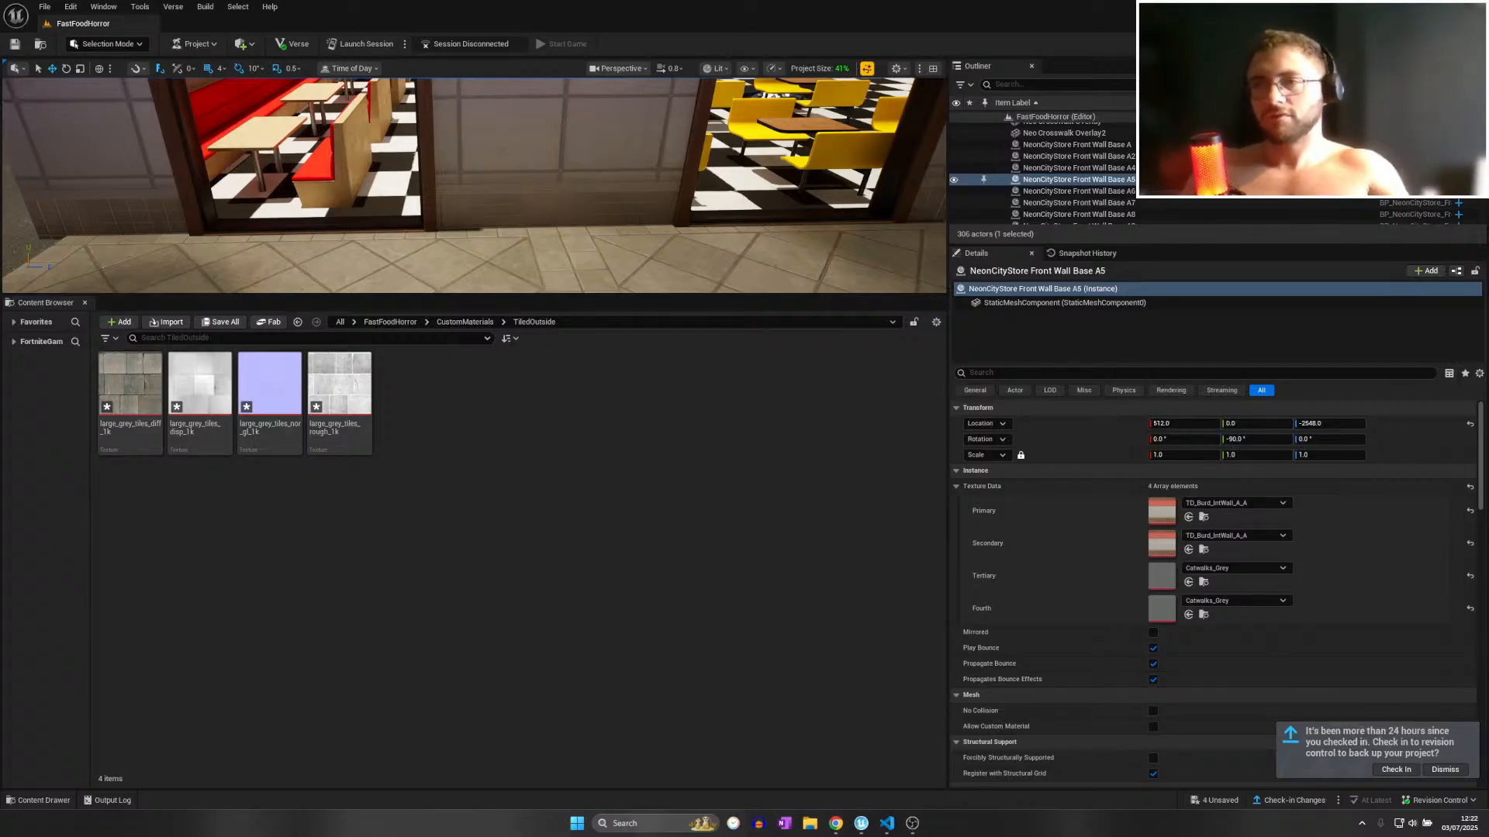
{"action": "mouse_move", "coordinate": [353, 175]}
{"action": "right_mouse_down"}
{"action": "mouse_move", "coordinate": [387, 182]}
{"action": "mouse_move", "coordinate": [343, 186]}
{"action": "mouse_move", "coordinate": [364, 188]}
{"action": "right_mouse_up"}
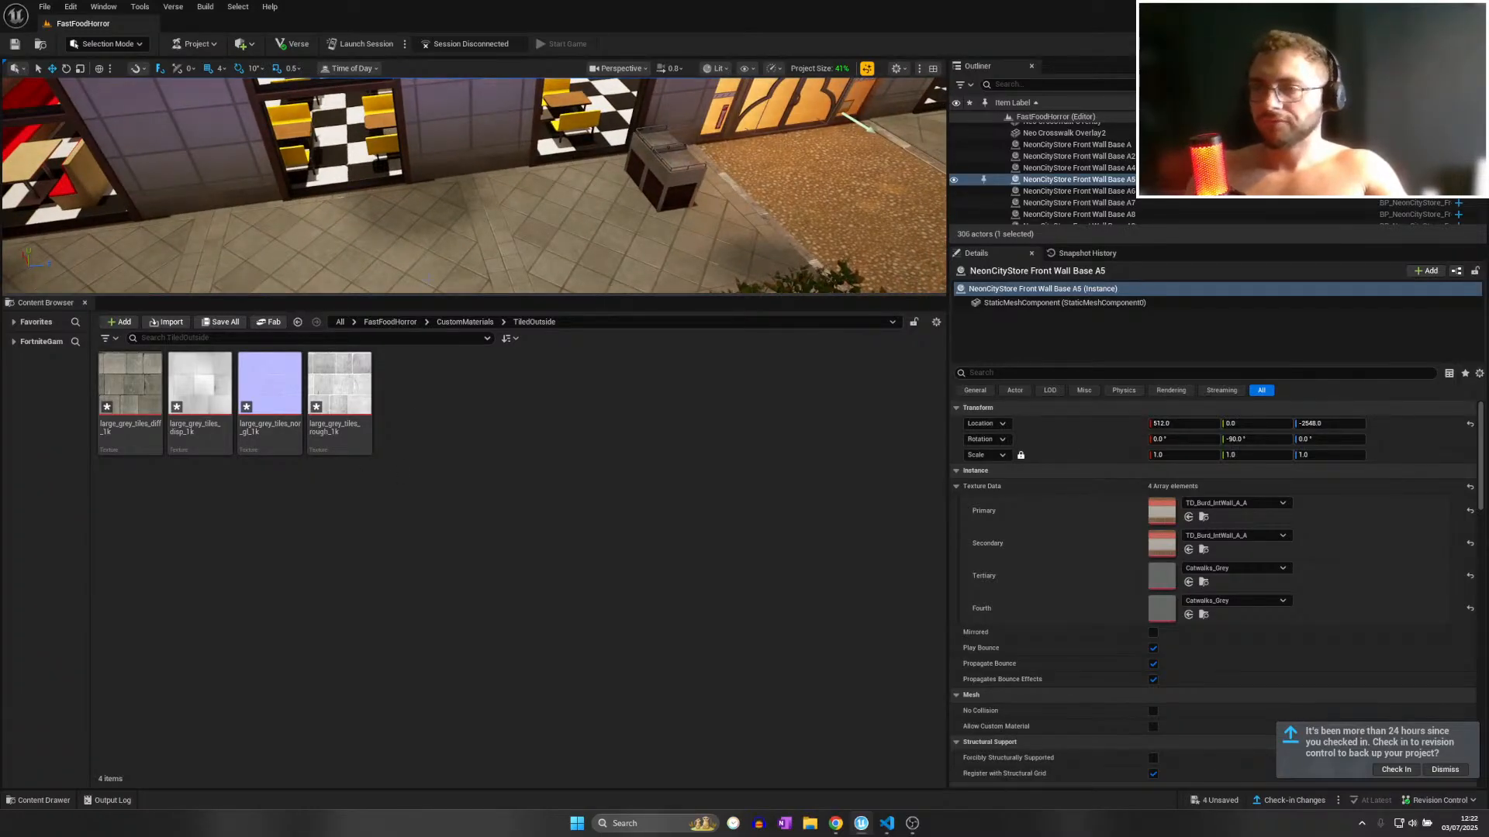
Create a building texture Data Asset in the TiledOutside folder and name it LargeGreyTiles.
{"action": "right_click", "coordinate": [456, 421]}
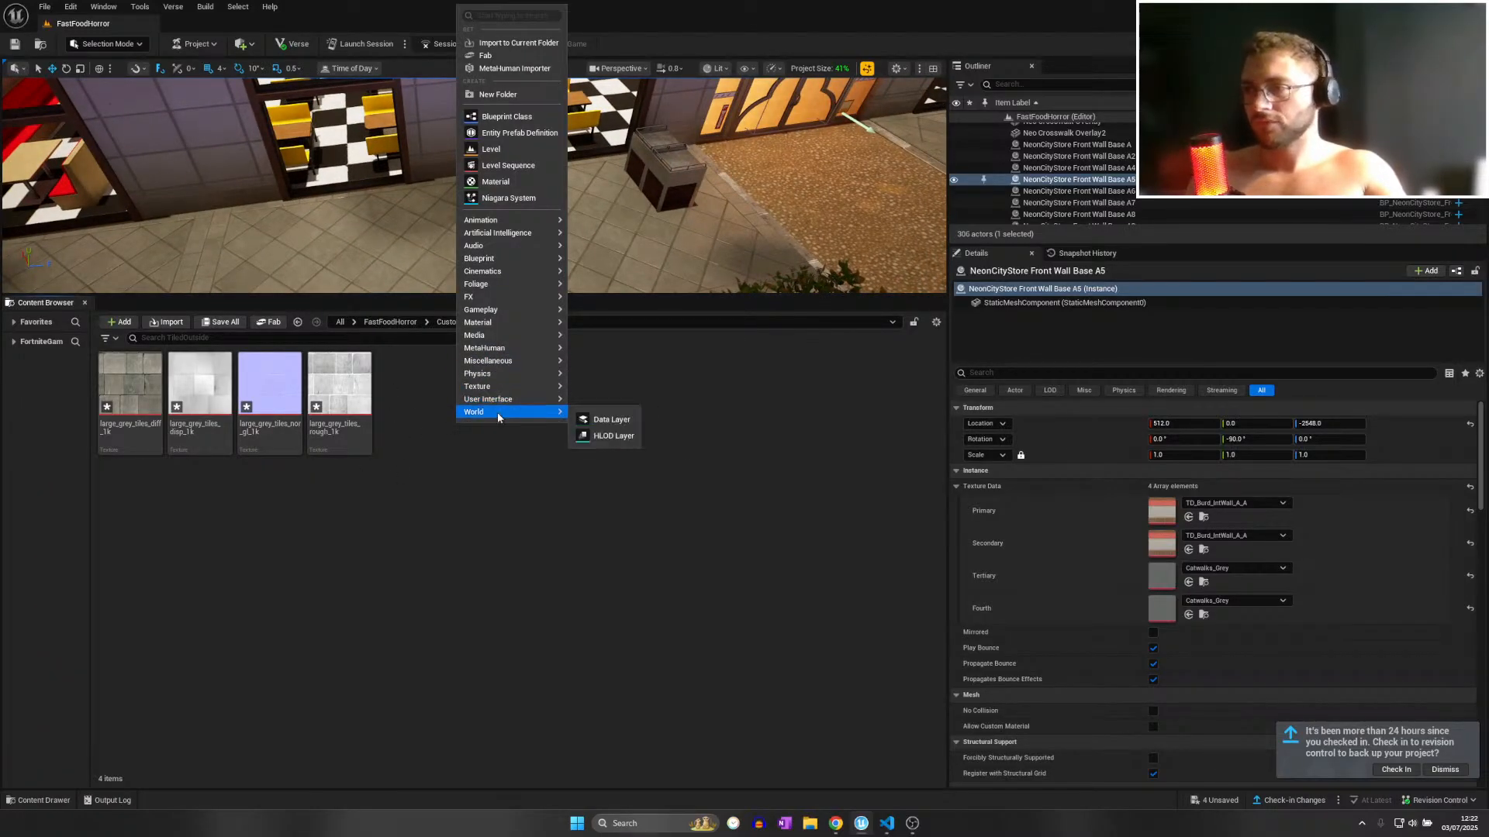
{"action": "mouse_move", "coordinate": [562, 387]}
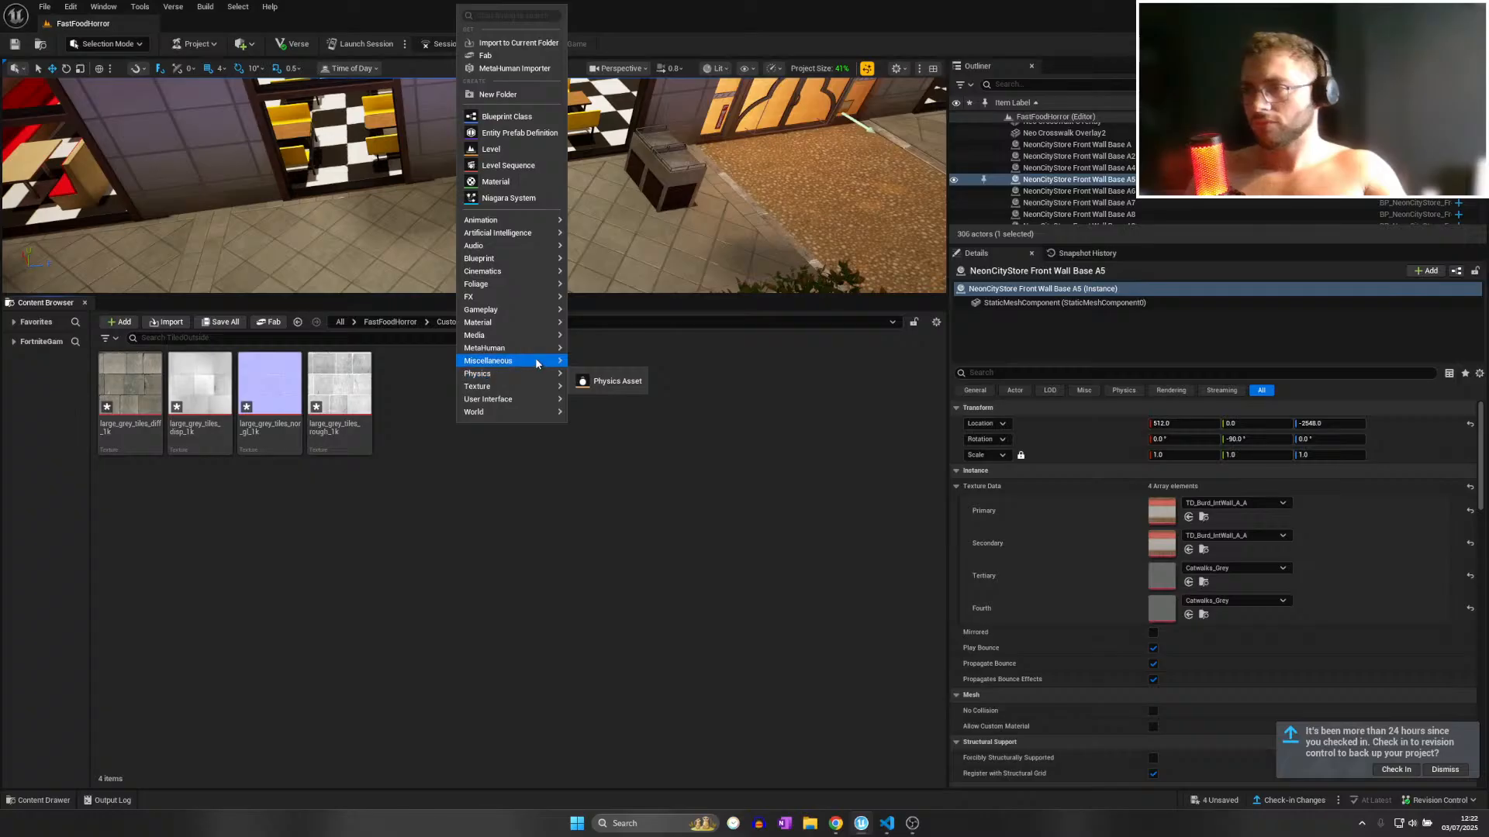
{"action": "mouse_move", "coordinate": [542, 360]}
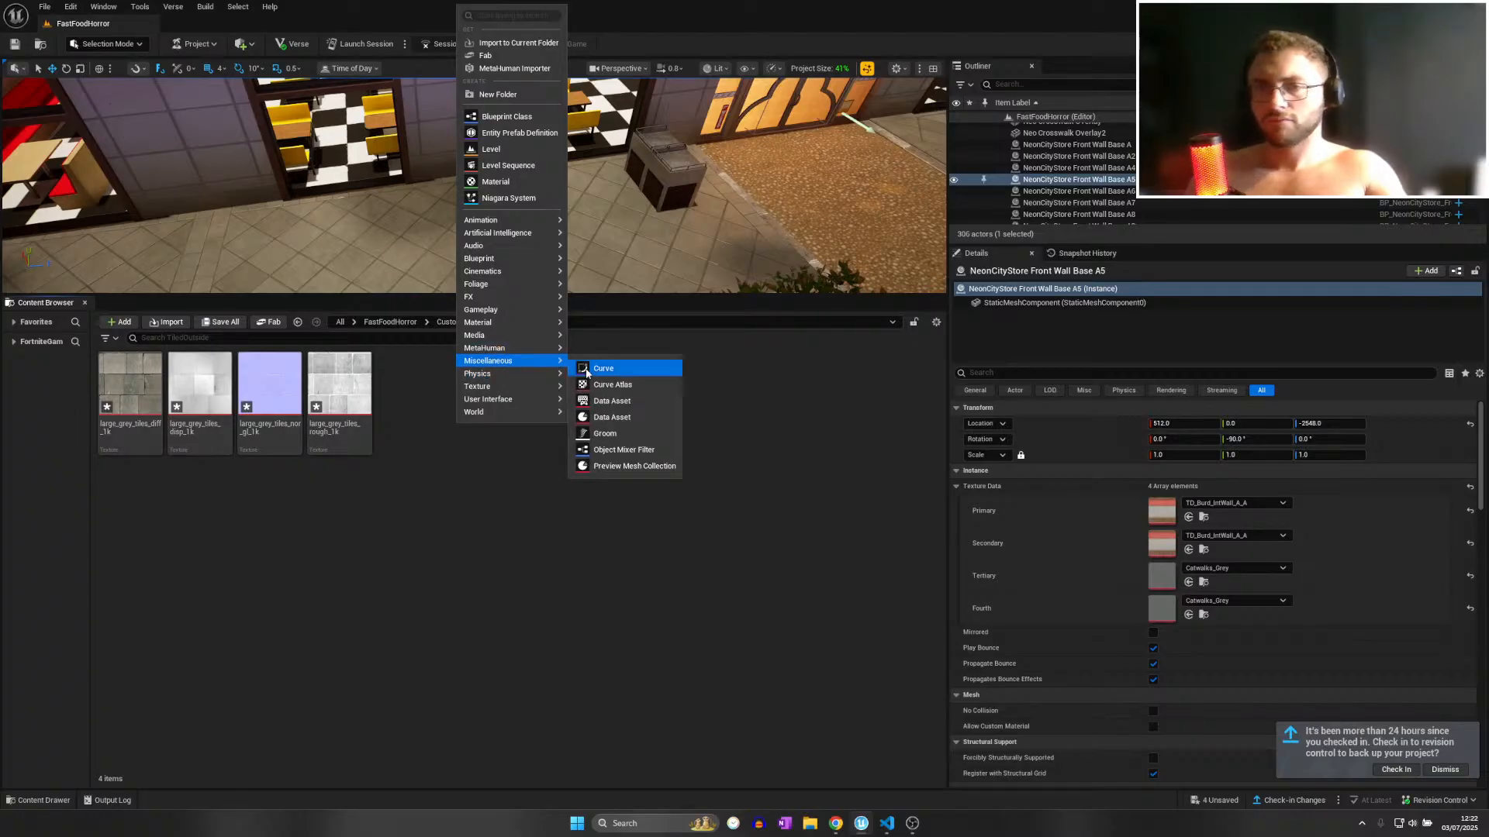
{"action": "left_click", "coordinate": [624, 416]}
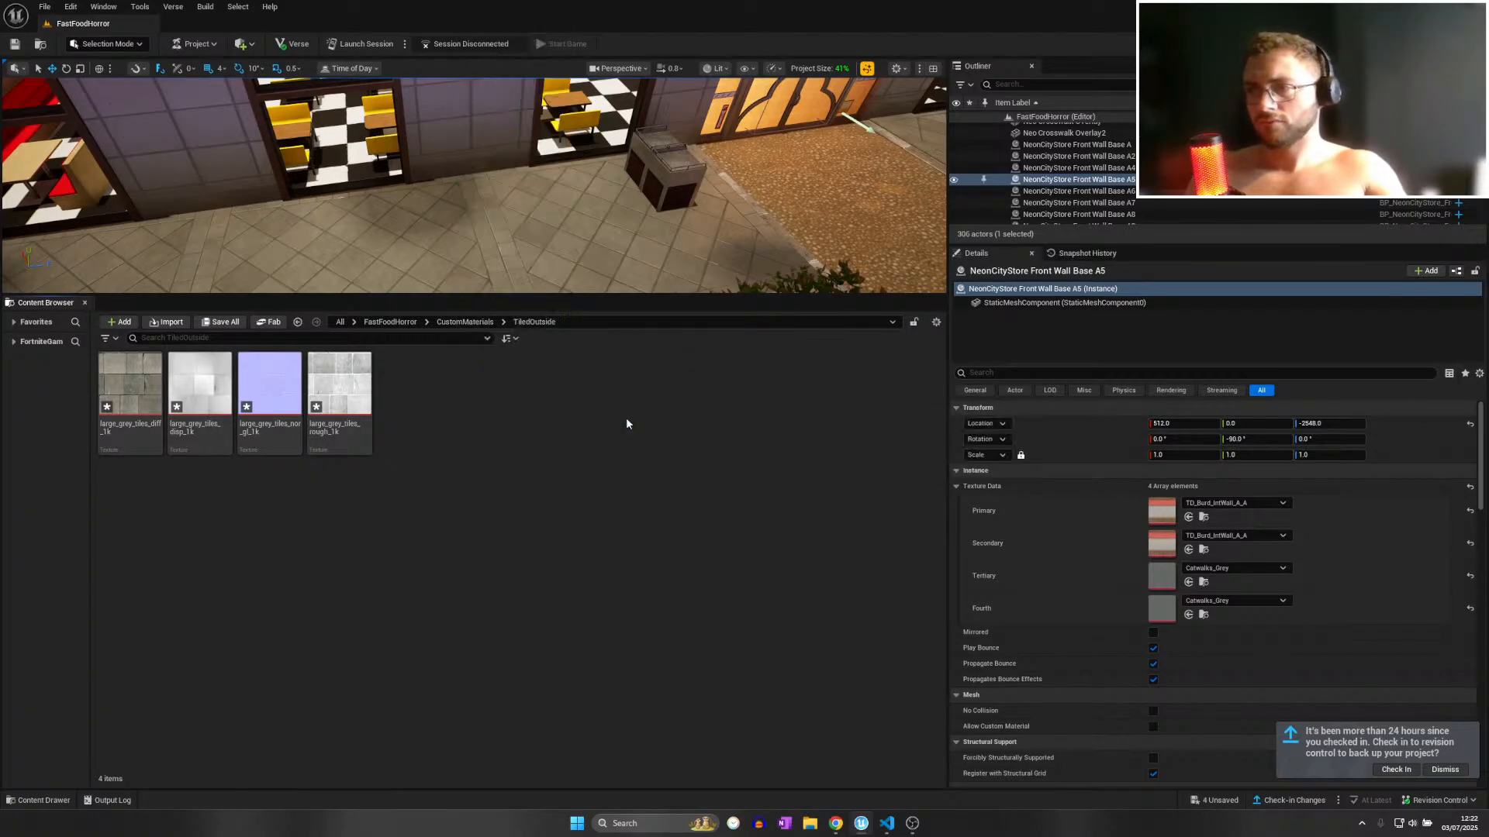
{"action": "left_click", "coordinate": [642, 358]}
{"action": "left_click", "coordinate": [847, 458]}
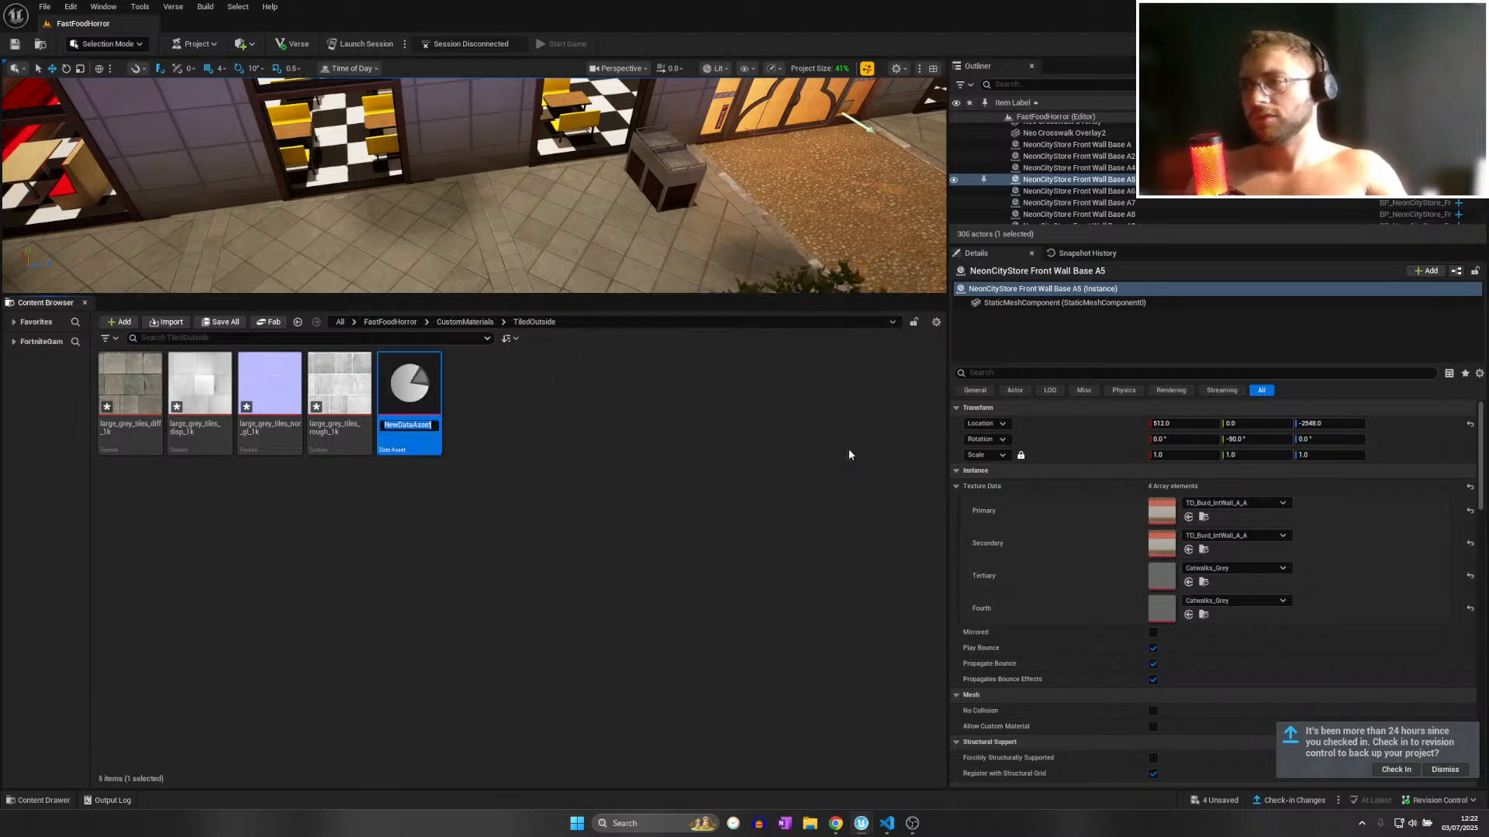
{"action": "type", "text": "Largegrey"}
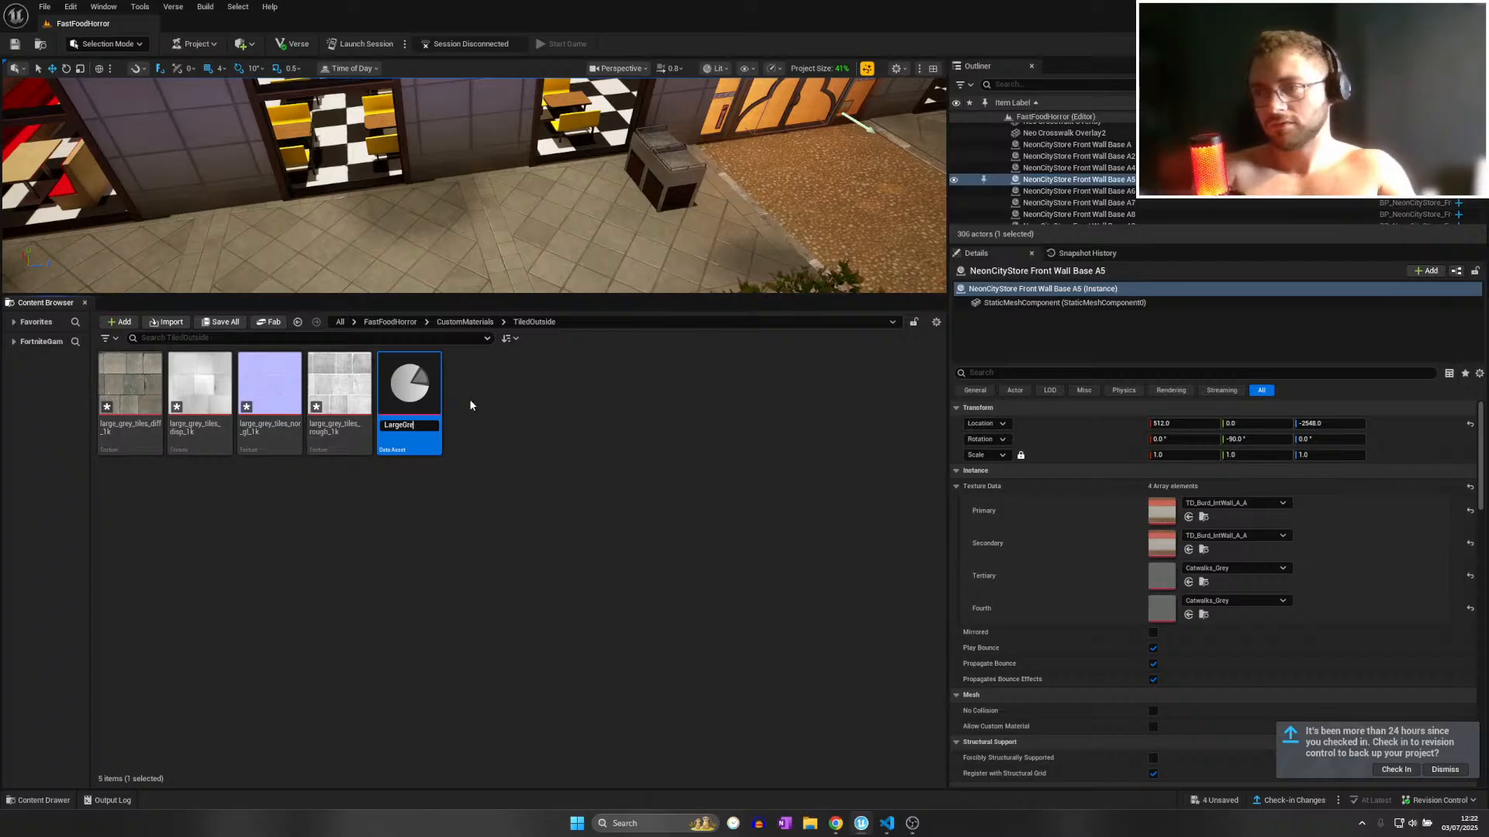
{"action": "type", "text": "Tiles"}
{"action": "key", "text": "Return"}
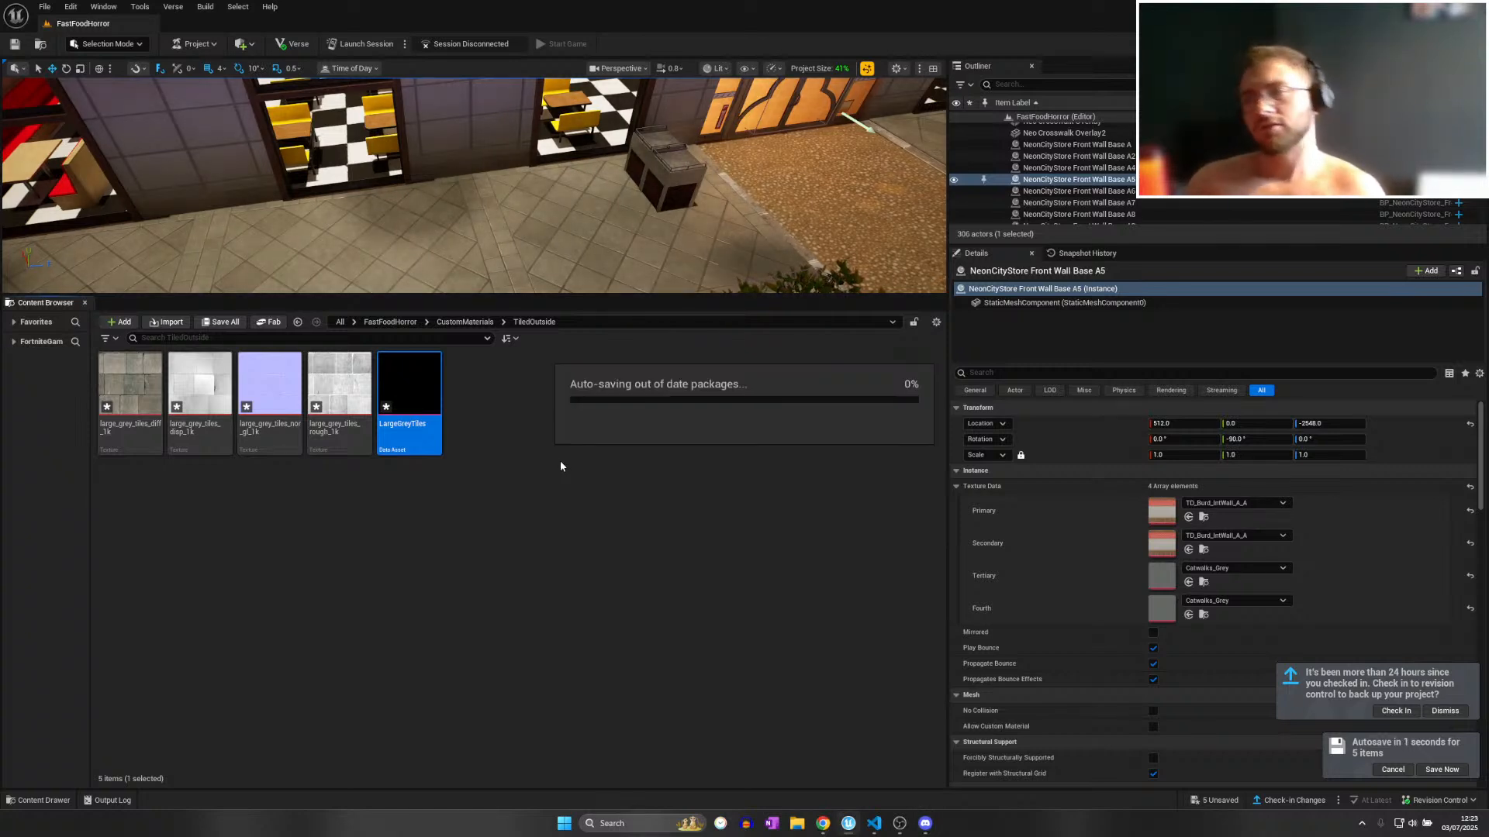
Open the LargeGreyTiles data asset, assign the diff, nor_gl and rough textures to Diffuse, Normal and Specular, and save it.
{"action": "double_click", "coordinate": [414, 376]}
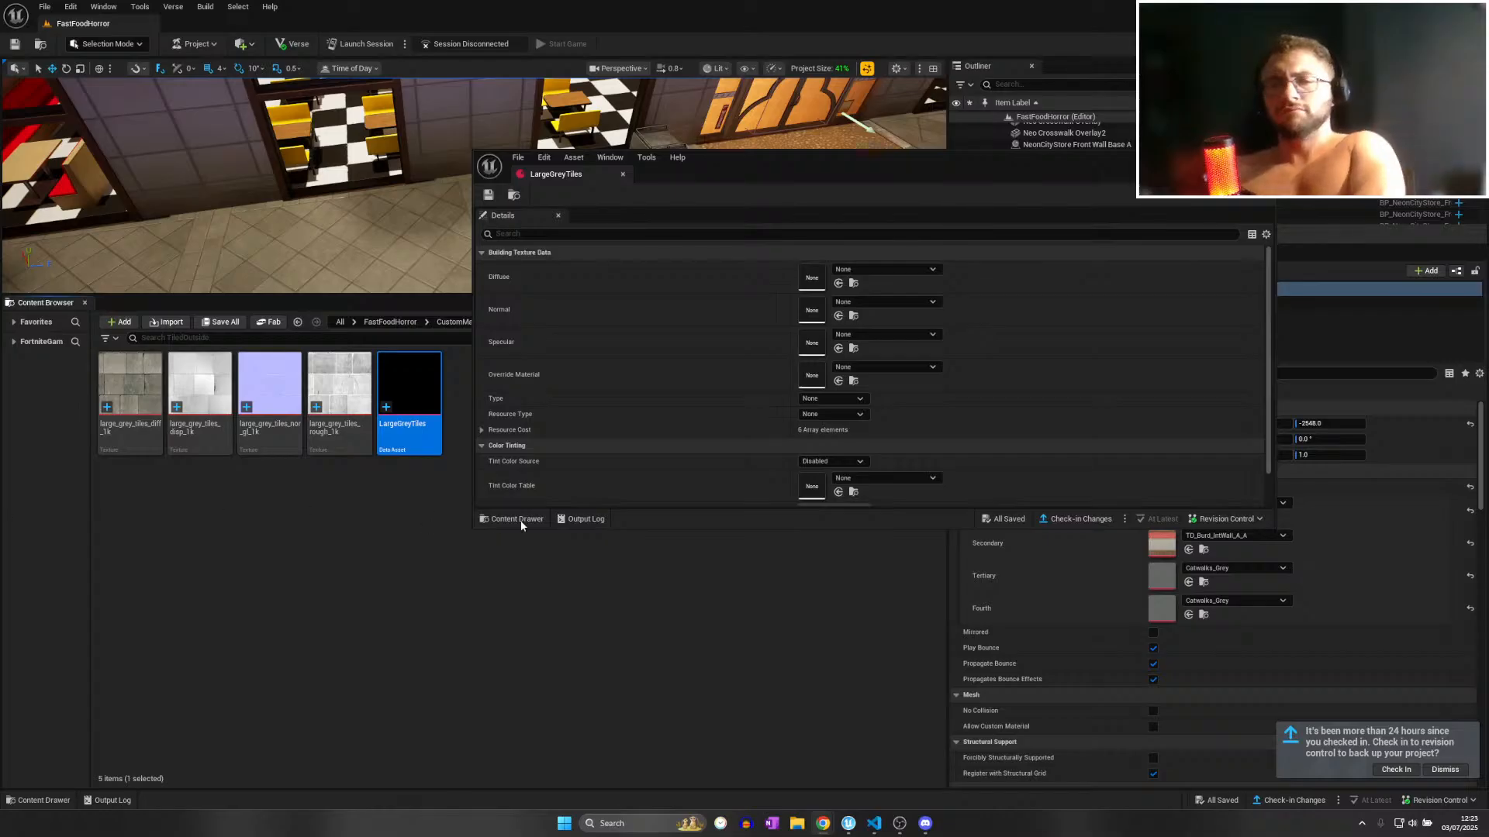
{"action": "left_click", "coordinate": [863, 269]}
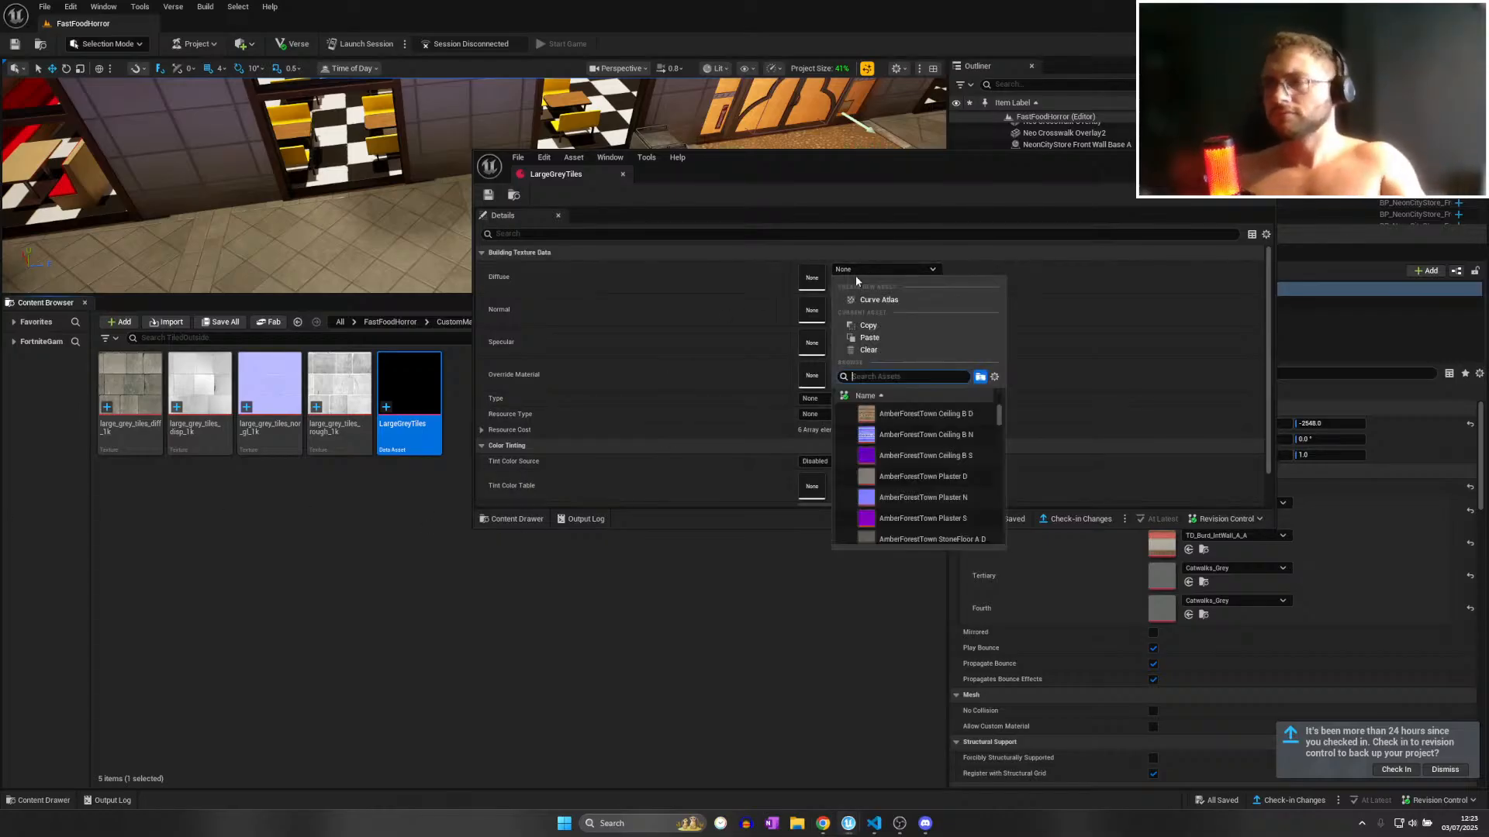
{"action": "left_click_drag", "start_coordinate": [130, 383], "coordinate": [812, 282]}
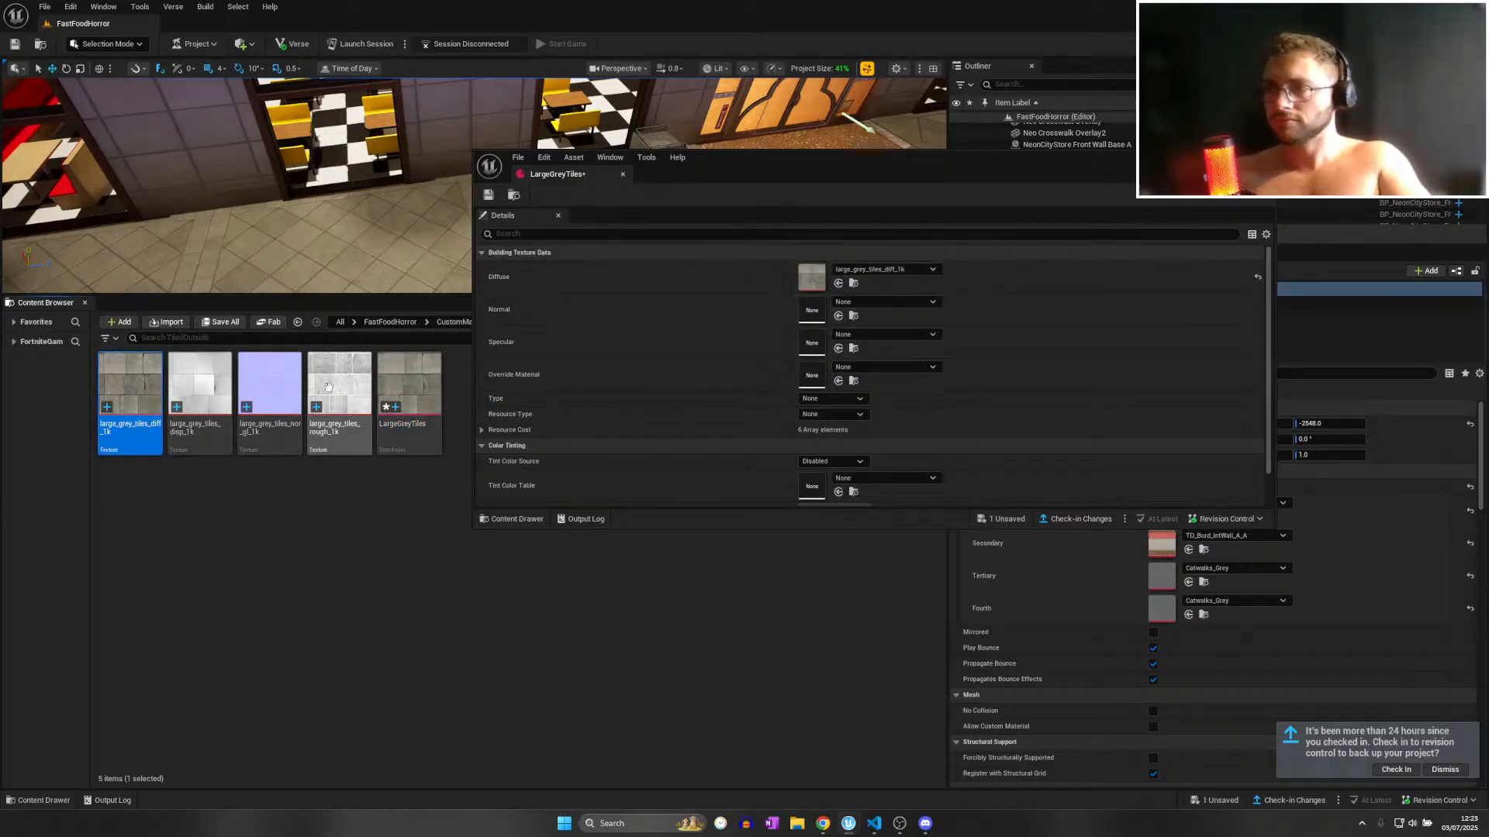
{"action": "left_click_drag", "start_coordinate": [269, 384], "coordinate": [822, 310]}
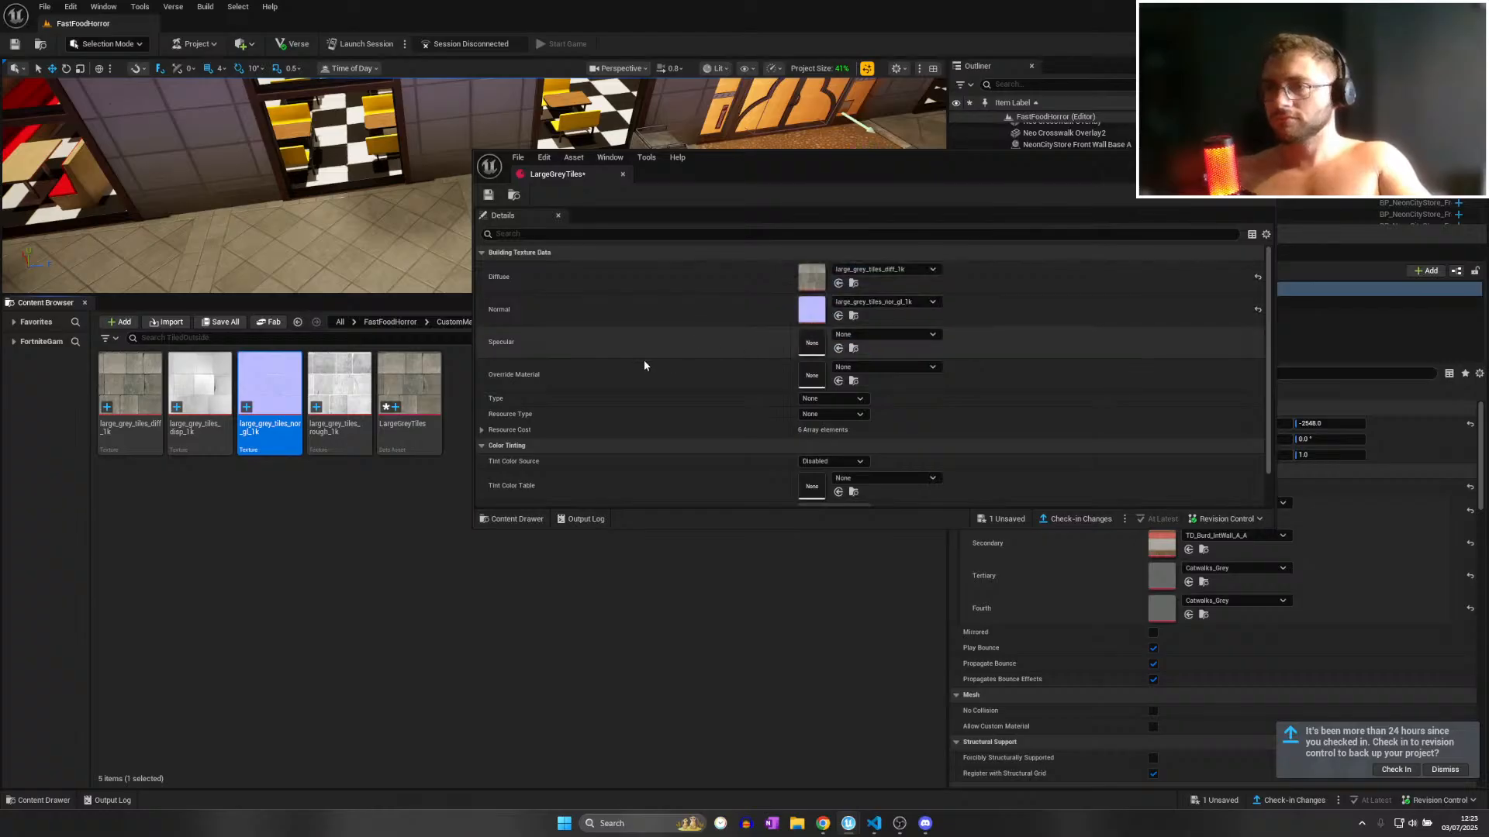
{"action": "left_click", "coordinate": [340, 382]}
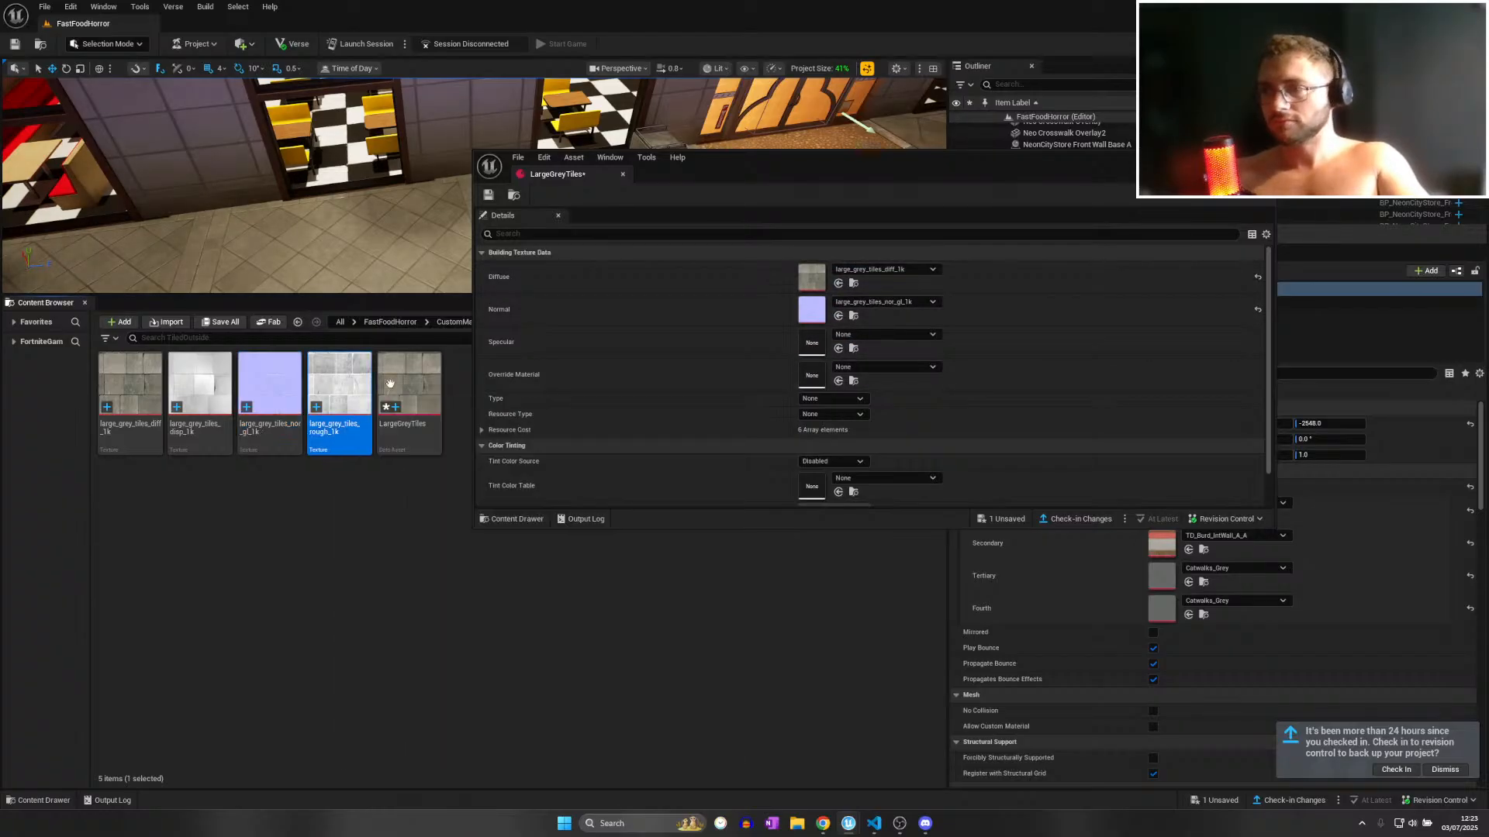
{"action": "left_click_drag", "start_coordinate": [390, 383], "coordinate": [812, 343]}
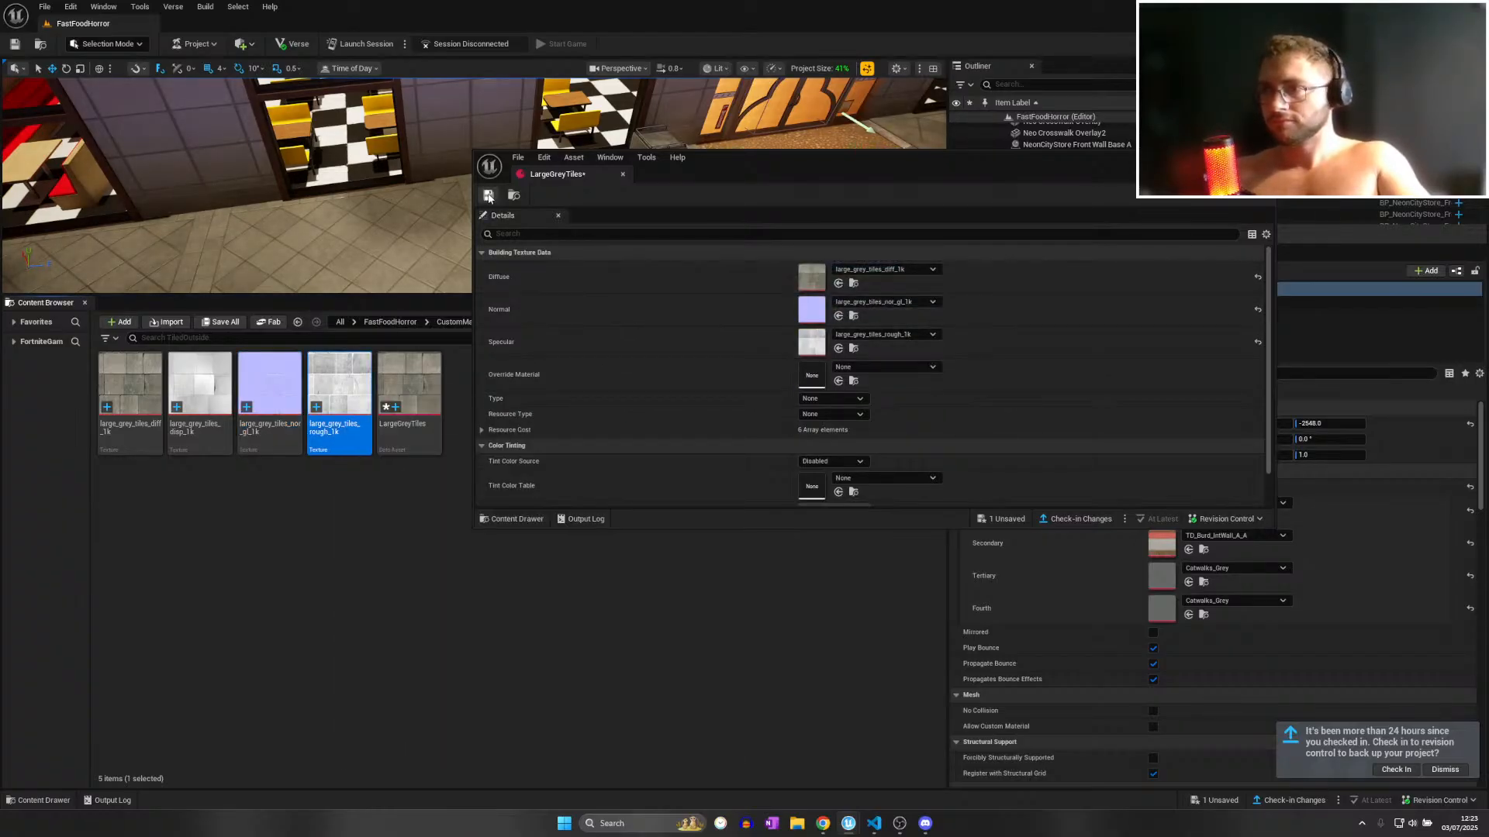
{"action": "key", "text": "ctrl+s"}
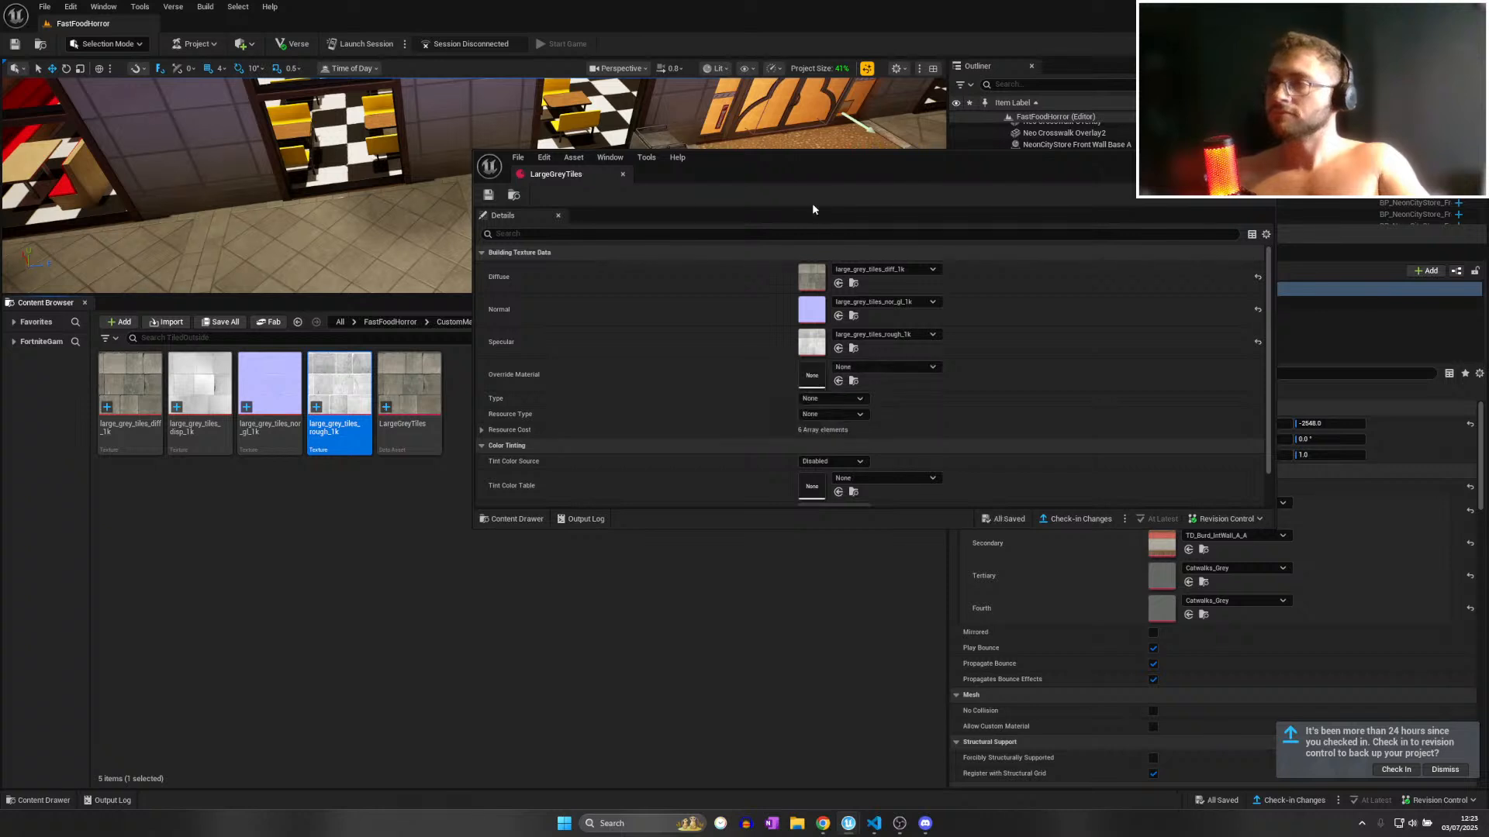
Set the Resource Type of LargeGreyTiles to Stone, save the data asset and close its editor.
{"action": "left_click", "coordinate": [822, 399]}
{"action": "left_click", "coordinate": [834, 416]}
{"action": "left_click", "coordinate": [834, 415]}
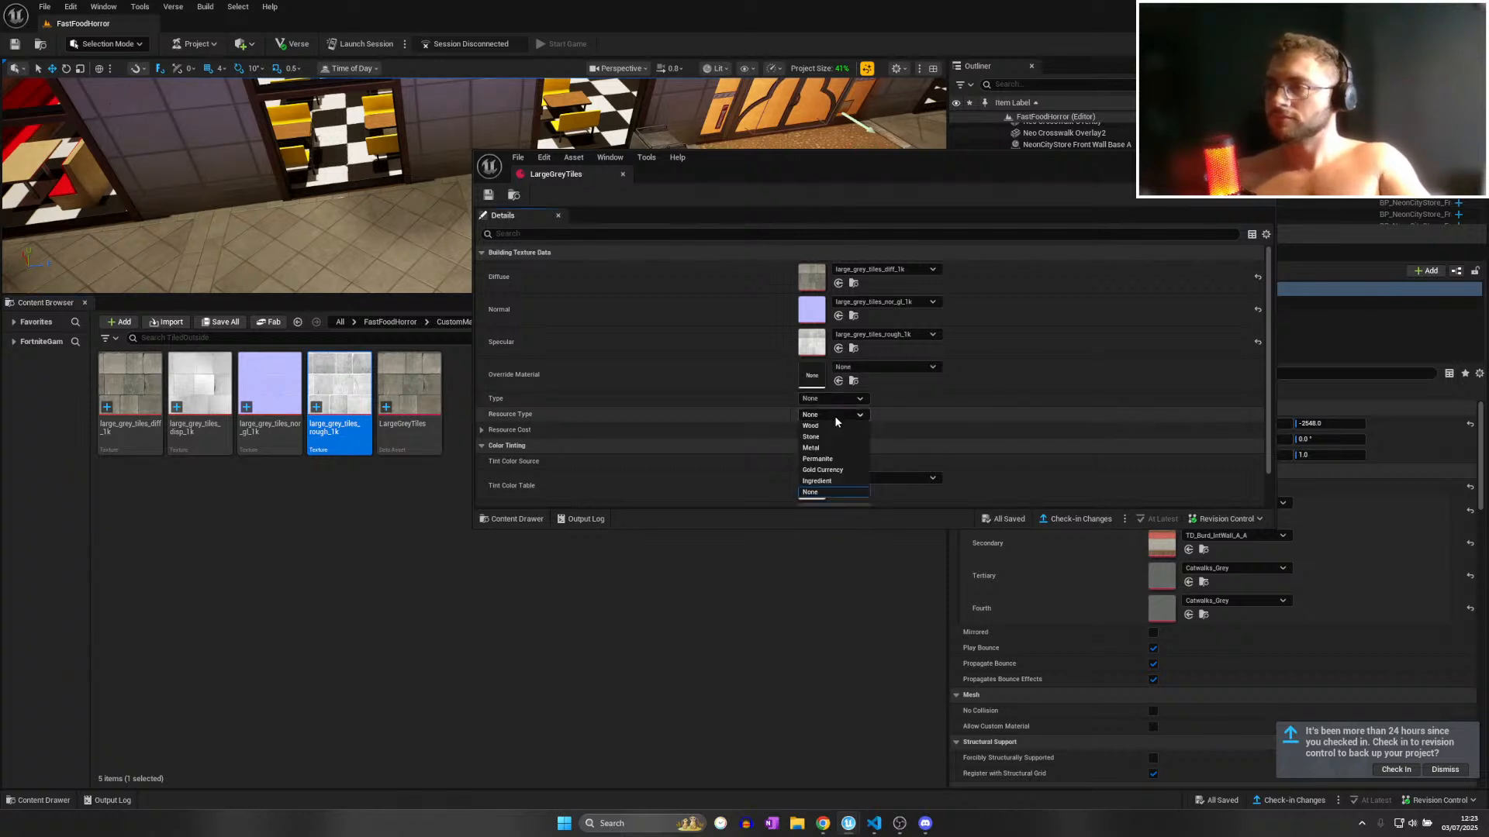
{"action": "left_click", "coordinate": [836, 416]}
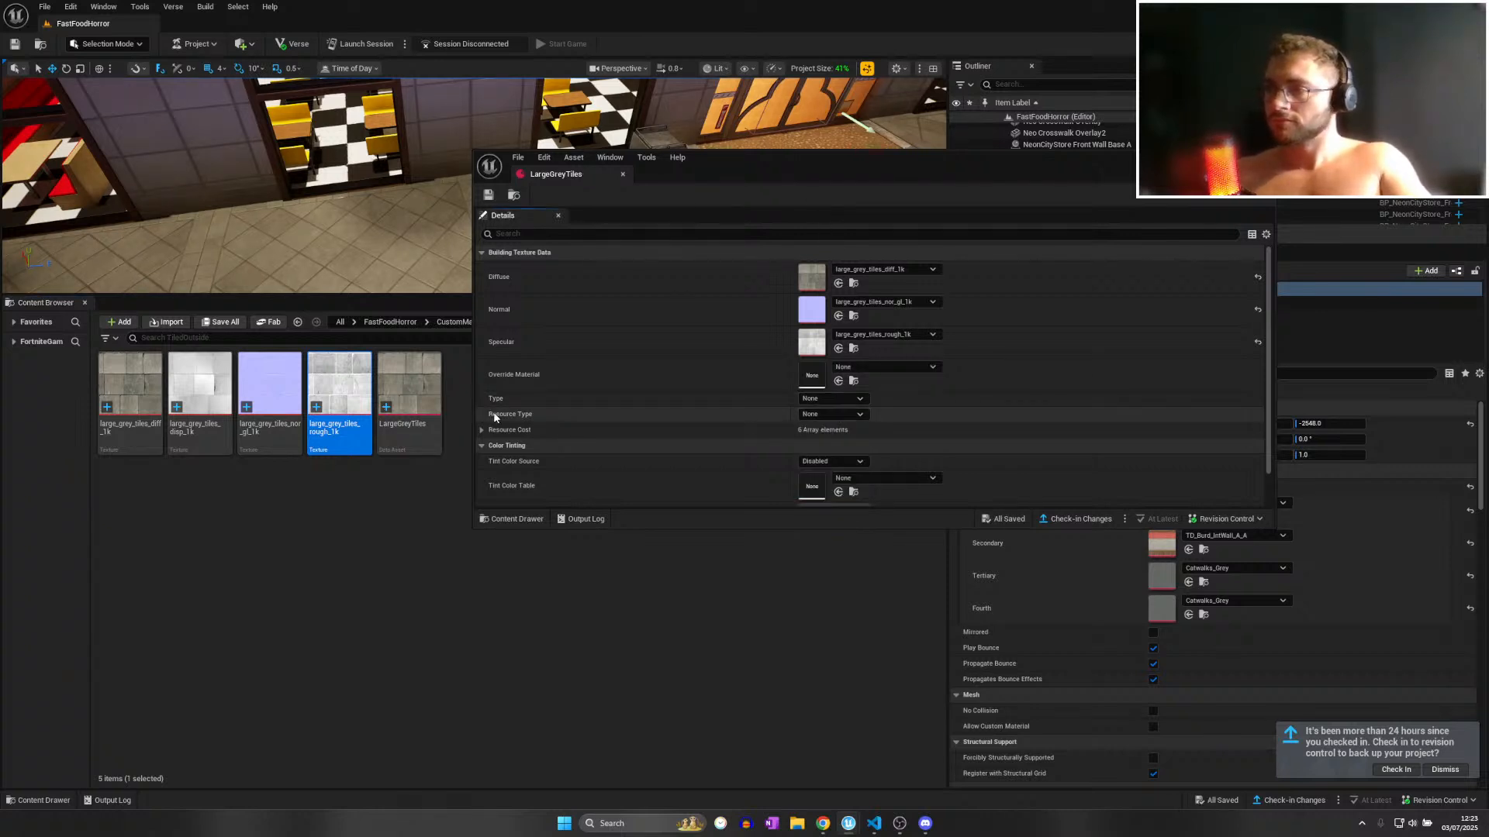
{"action": "left_click", "coordinate": [482, 432]}
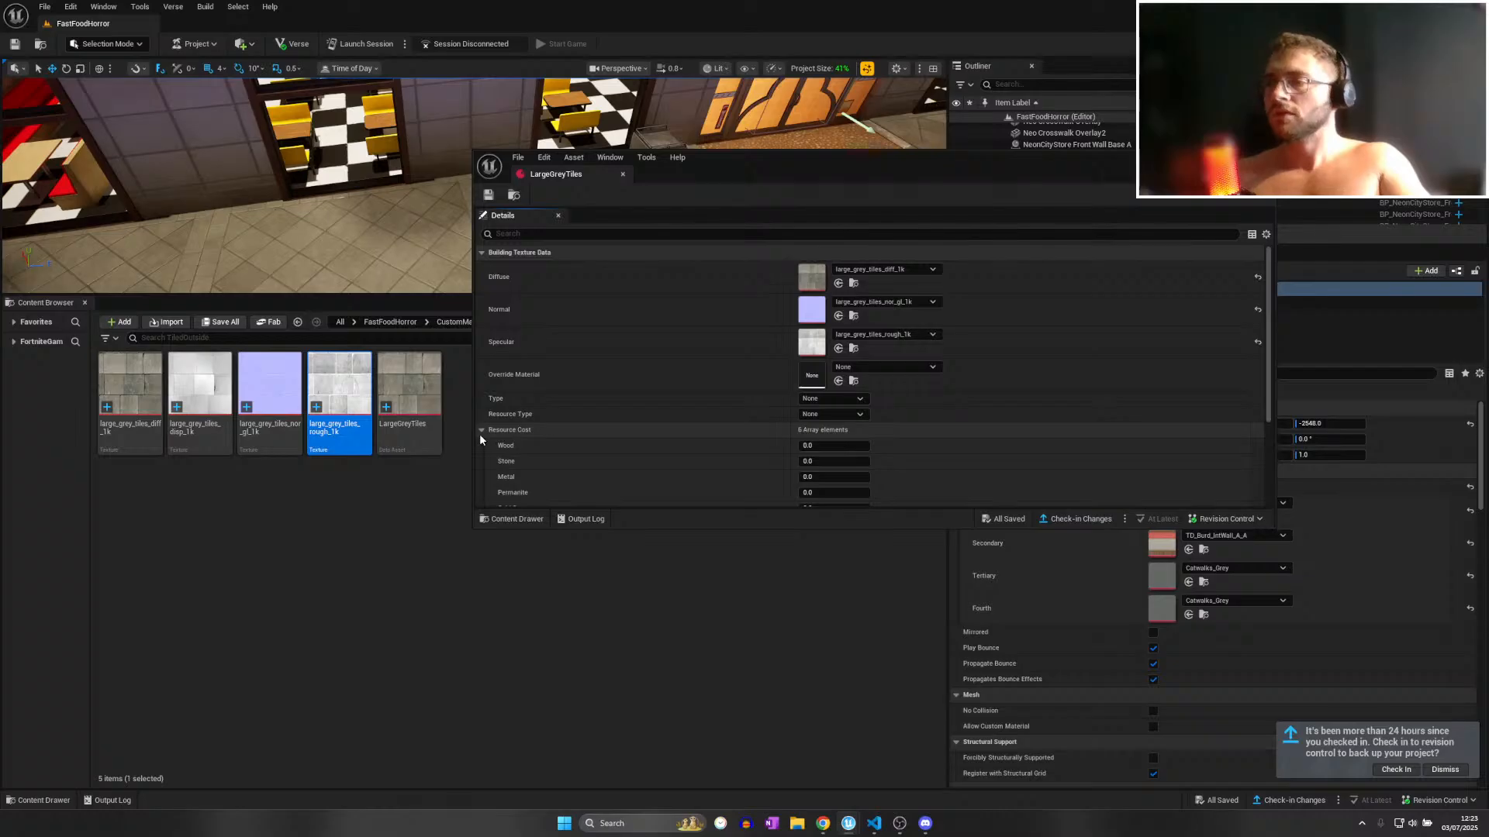
{"action": "left_click", "coordinate": [821, 416]}
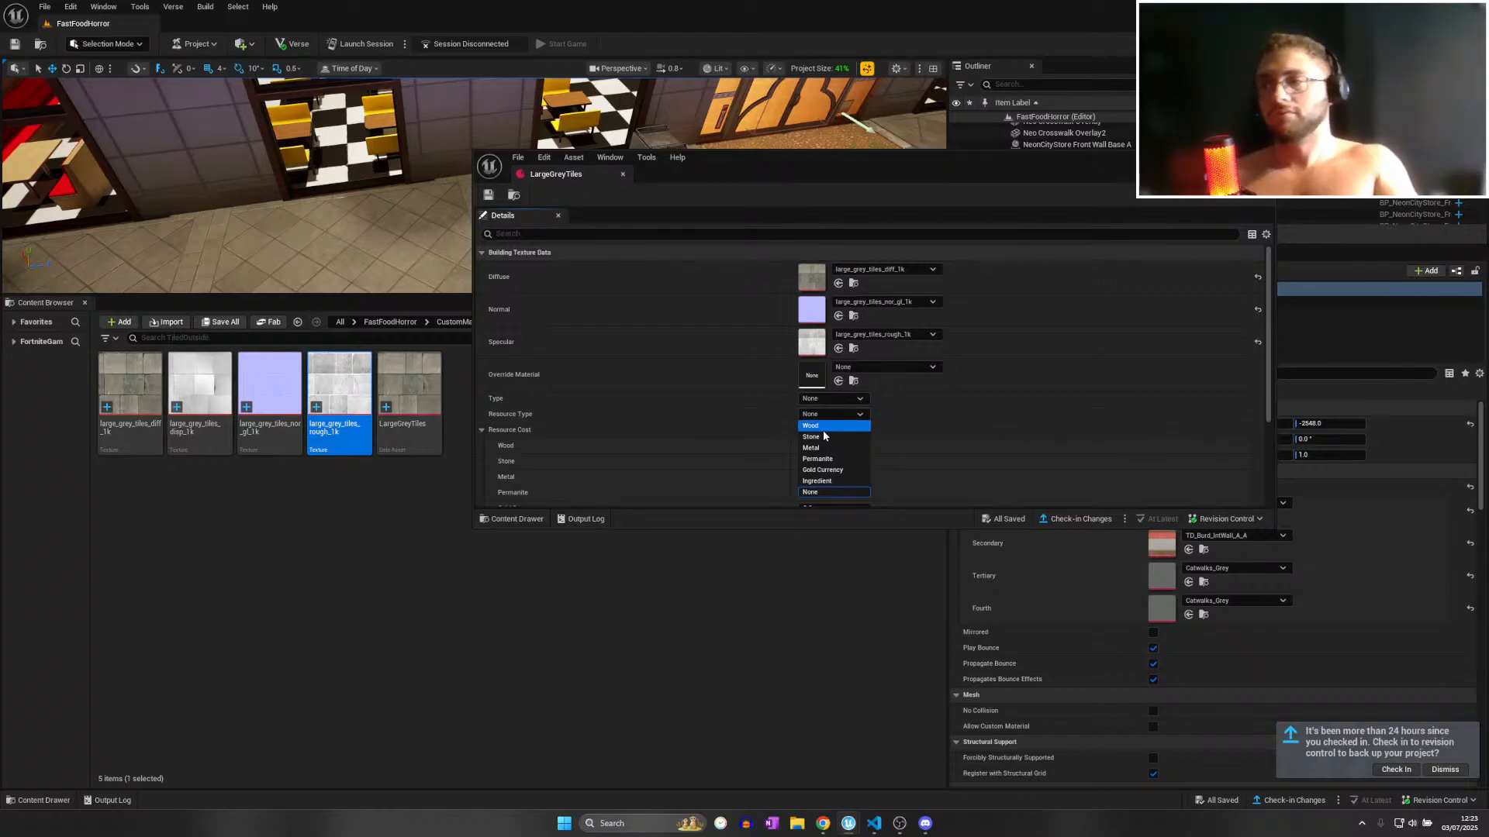
{"action": "left_click", "coordinate": [822, 438]}
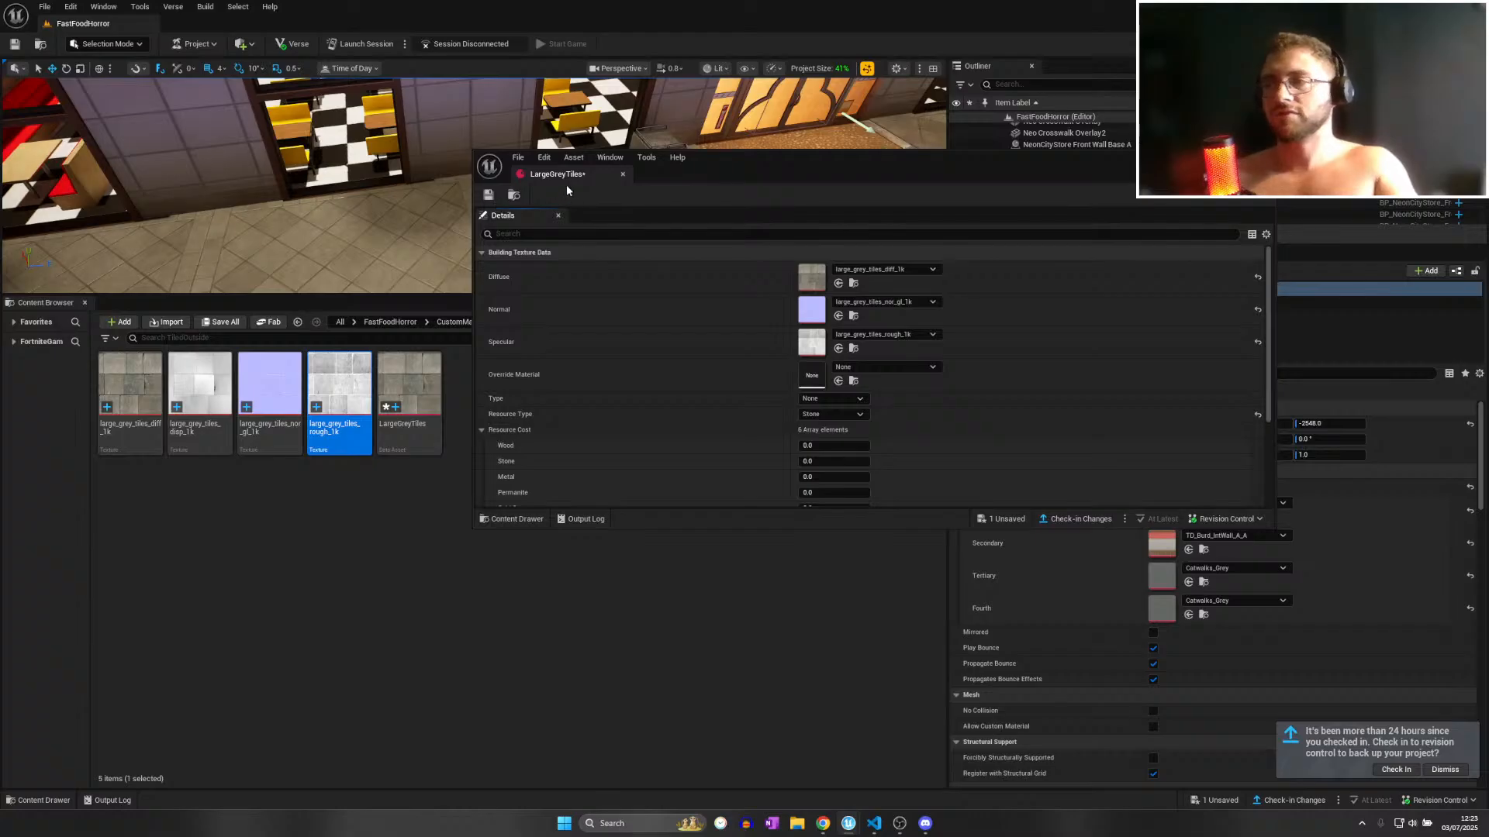
{"action": "key", "text": "ctrl+s"}
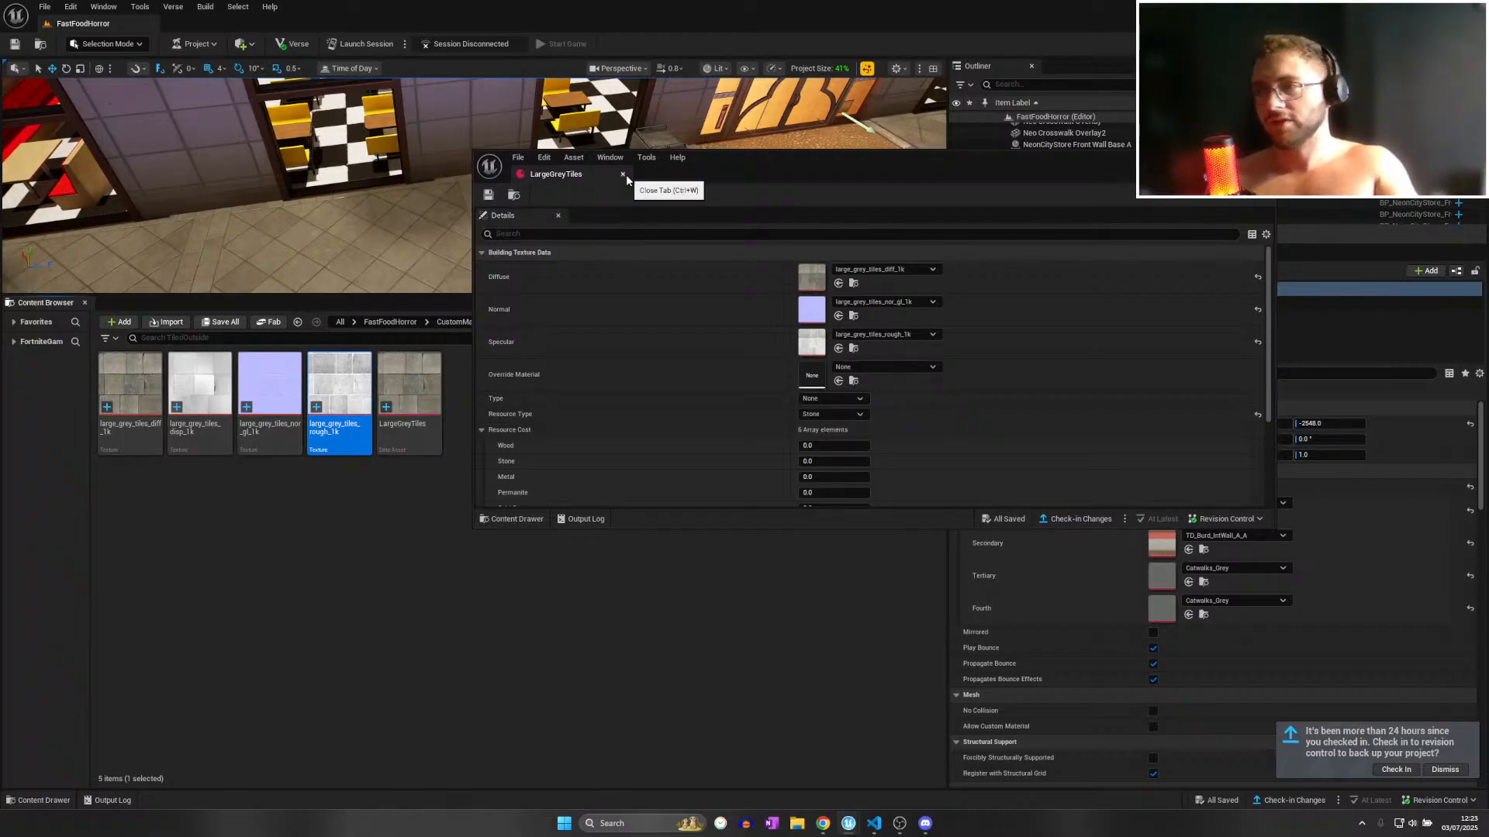
{"action": "left_click", "coordinate": [624, 175]}
Select the four AlleyTown Sidewalk A pieces outside the restaurant and set their Primary texture data to LargeGreyTiles.
{"action": "left_click_drag", "start_coordinate": [436, 396], "coordinate": [425, 387]}
{"action": "left_click", "coordinate": [512, 225]}
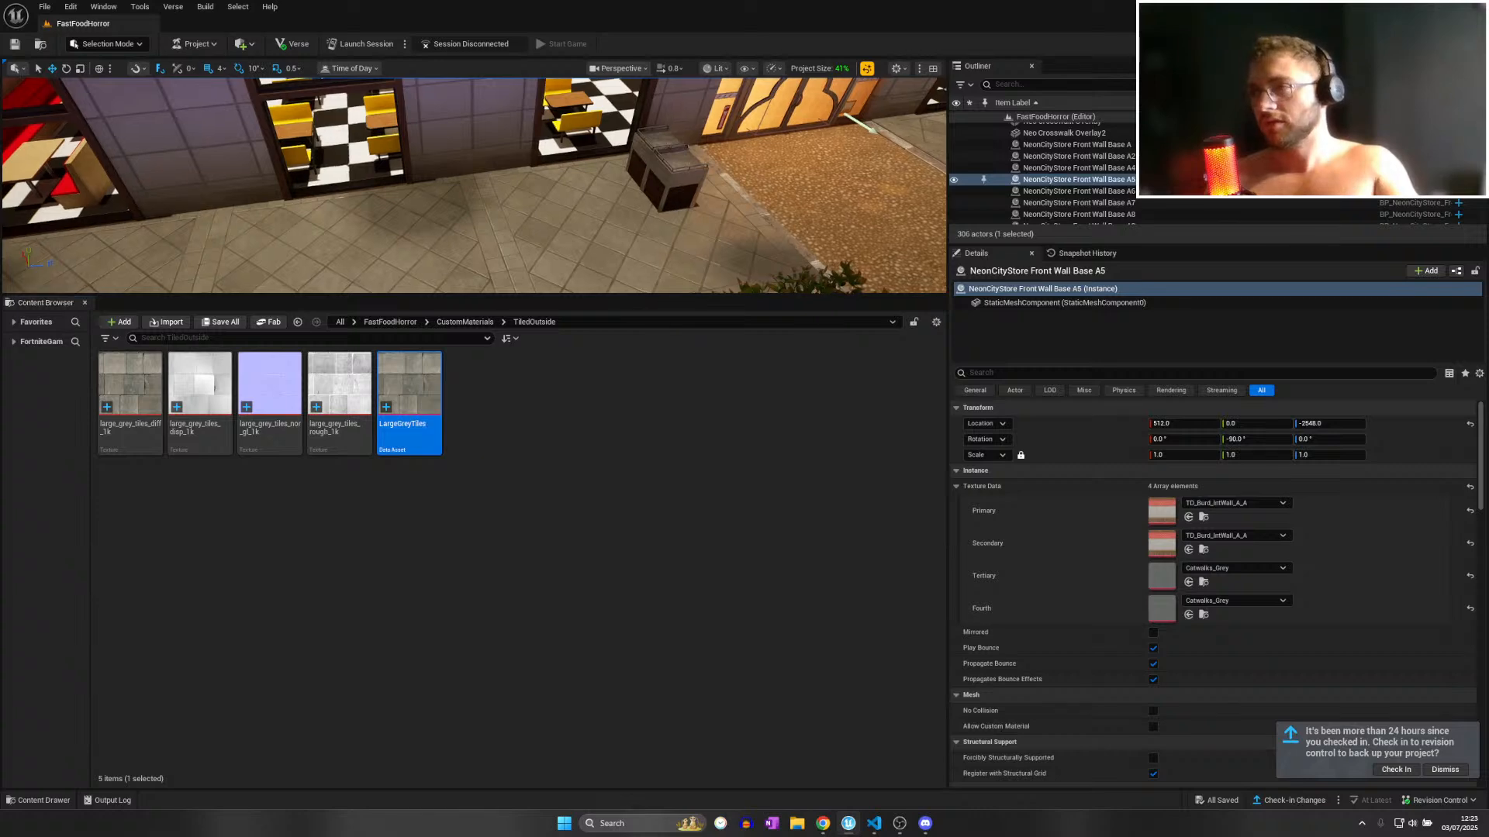
{"action": "right_click_drag", "start_coordinate": [512, 225], "coordinate": [495, 228]}
{"action": "left_click", "coordinate": [494, 228], "text": "ctrl"}
{"action": "left_click", "coordinate": [272, 221], "text": "ctrl"}
{"action": "right_click_drag", "start_coordinate": [273, 220], "coordinate": [504, 216]}
{"action": "left_click", "coordinate": [622, 156], "text": "ctrl"}
{"action": "left_click", "coordinate": [1227, 416]}
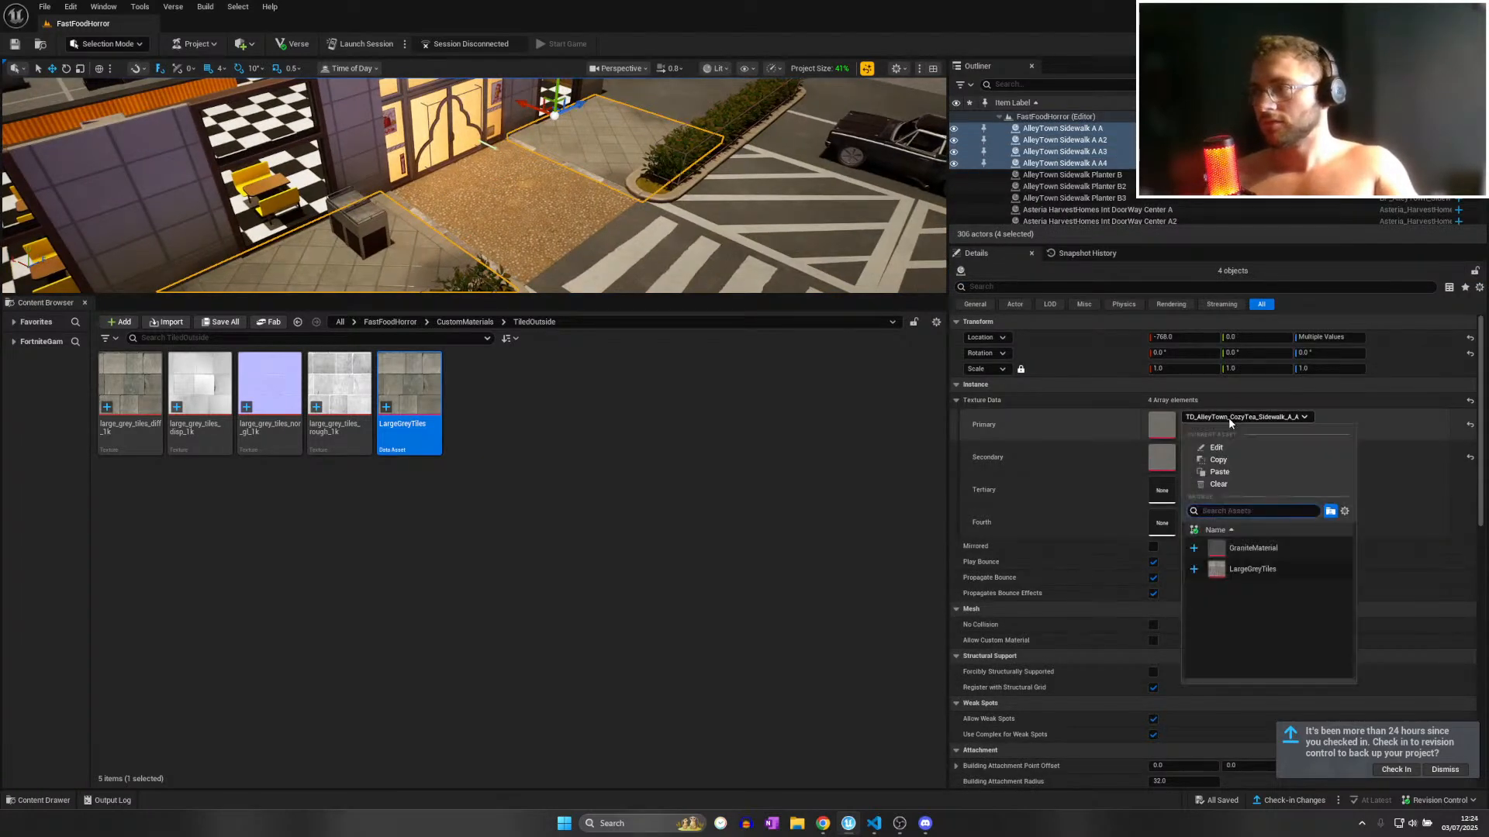
{"action": "left_click", "coordinate": [1245, 563]}
Examine the new tile texture on the sidewalk pieces and the cobbled path piece at the entrance.
{"action": "key", "text": "w"}
{"action": "right_click_drag", "start_coordinate": [497, 194], "coordinate": [437, 278]}
{"action": "key", "text": "s"}
{"action": "key", "text": "w"}
{"action": "scroll", "coordinate": [423, 221], "scroll_direction": "down", "scroll_amount": 3}
{"action": "key", "text": "w"}
{"action": "key", "text": "s"}
{"action": "key", "text": "w"}
{"action": "scroll", "coordinate": [403, 237], "scroll_direction": "up", "scroll_amount": 1}
{"action": "scroll", "coordinate": [360, 213], "scroll_direction": "up", "scroll_amount": 1}
{"action": "scroll", "coordinate": [380, 229], "scroll_direction": "up", "scroll_amount": 1}
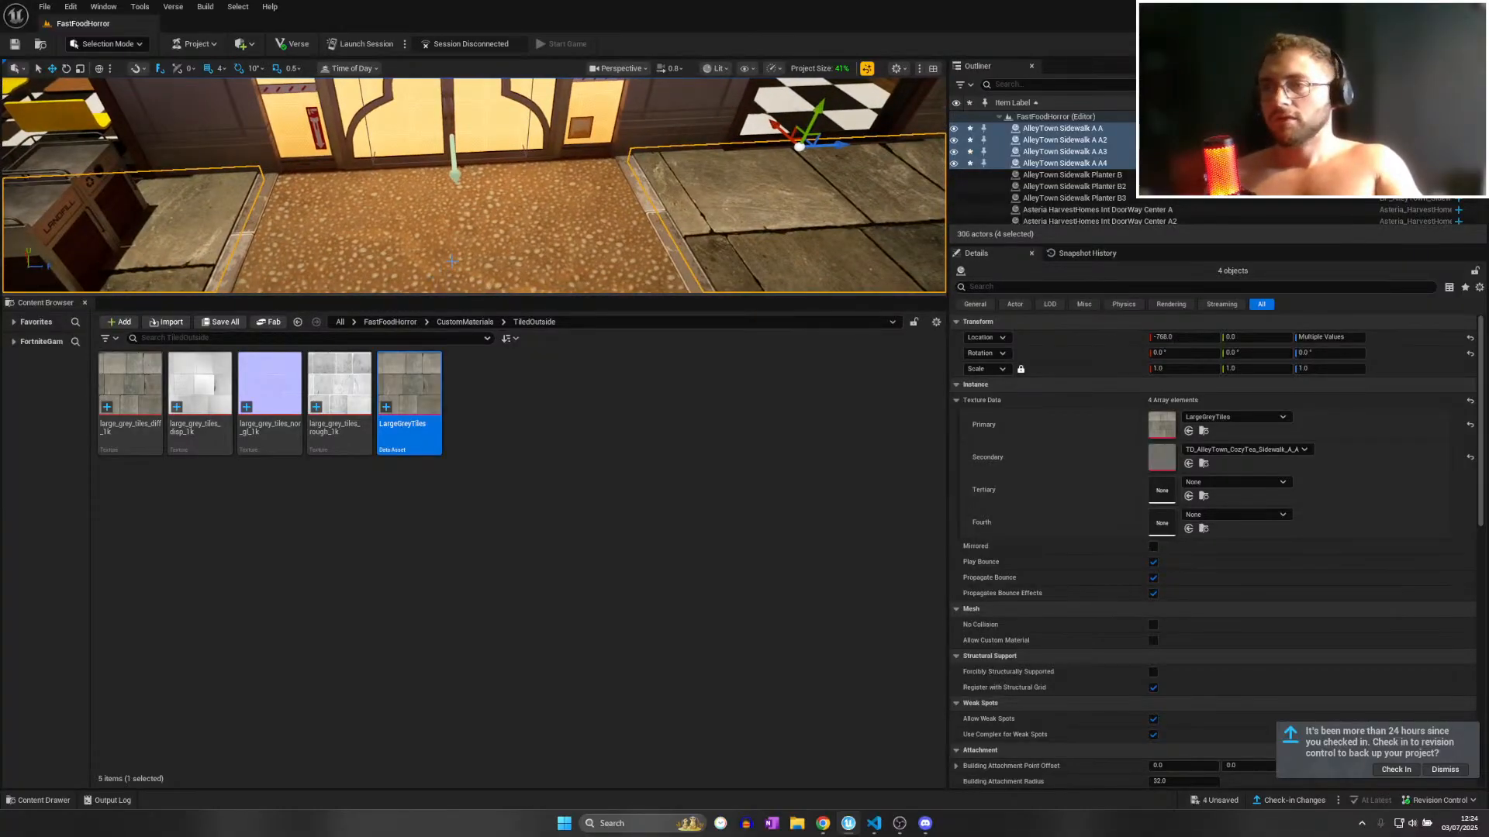
{"action": "left_click", "coordinate": [464, 258]}
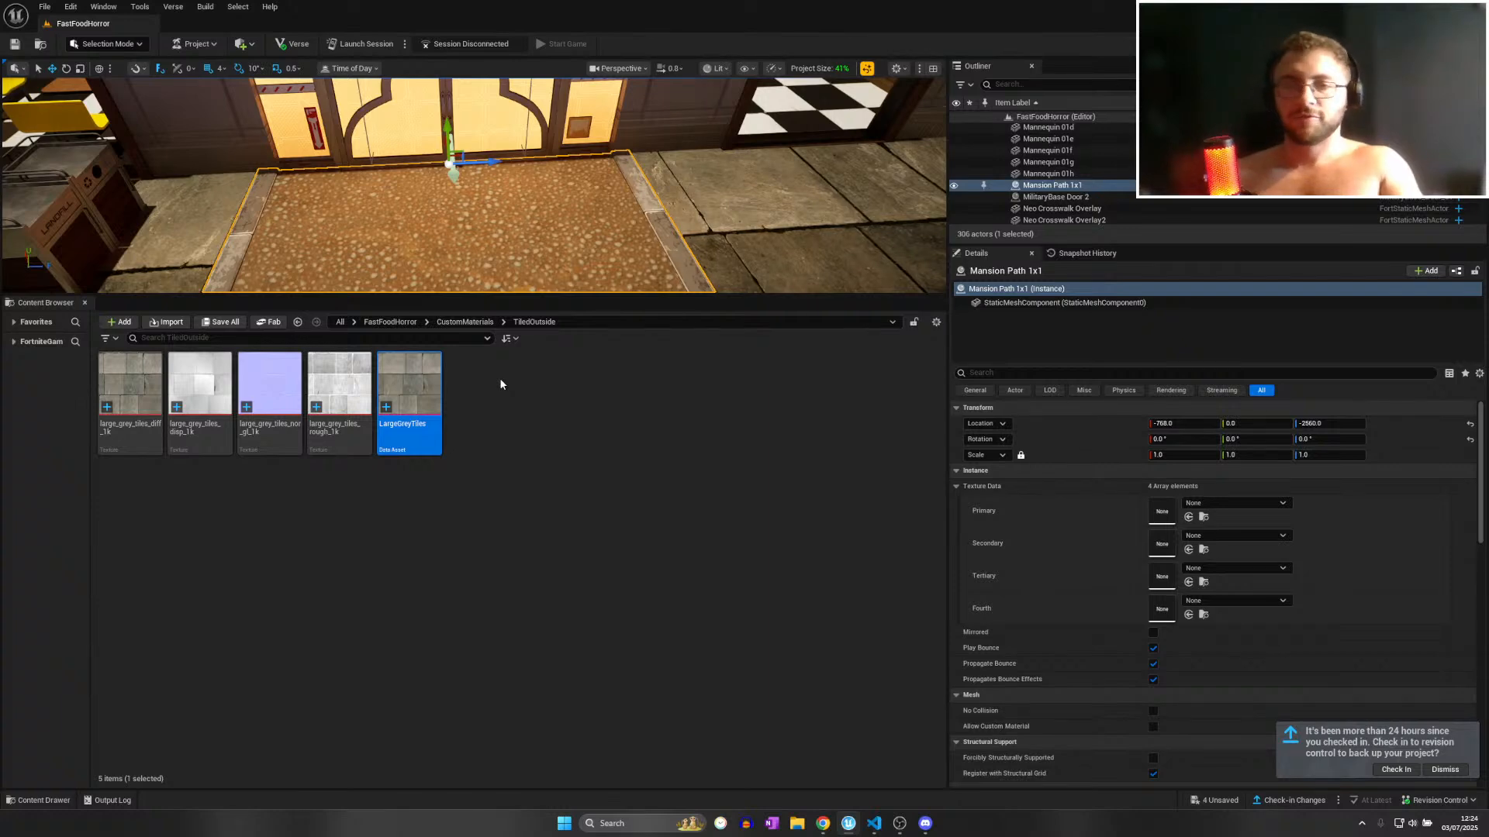
Save all unsaved changes to the retextured sidewalk pieces.
{"action": "right_click_drag", "start_coordinate": [504, 248], "coordinate": [543, 228]}
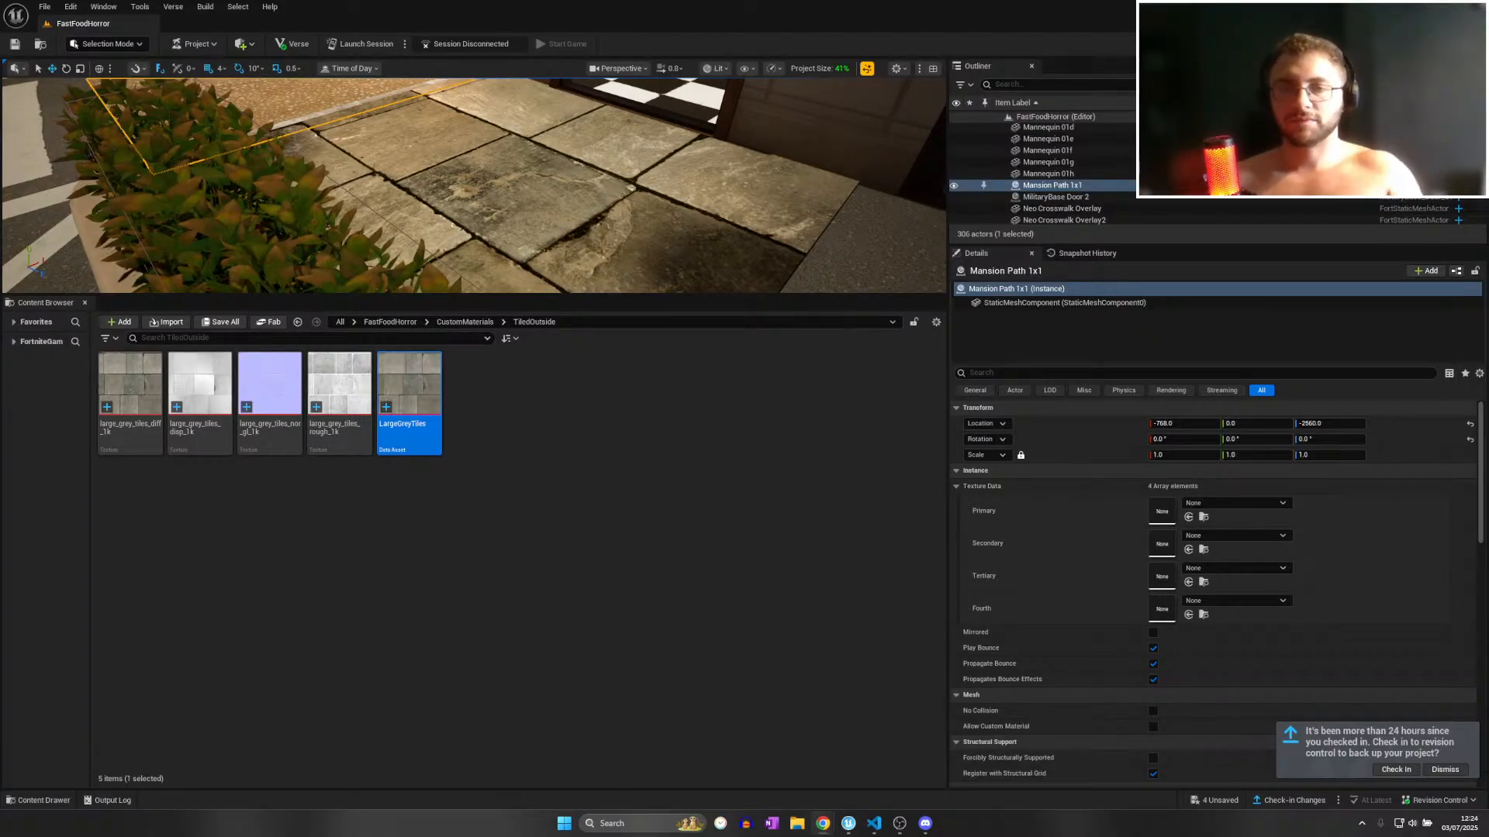
{"action": "right_click_drag", "start_coordinate": [345, 269], "coordinate": [333, 224]}
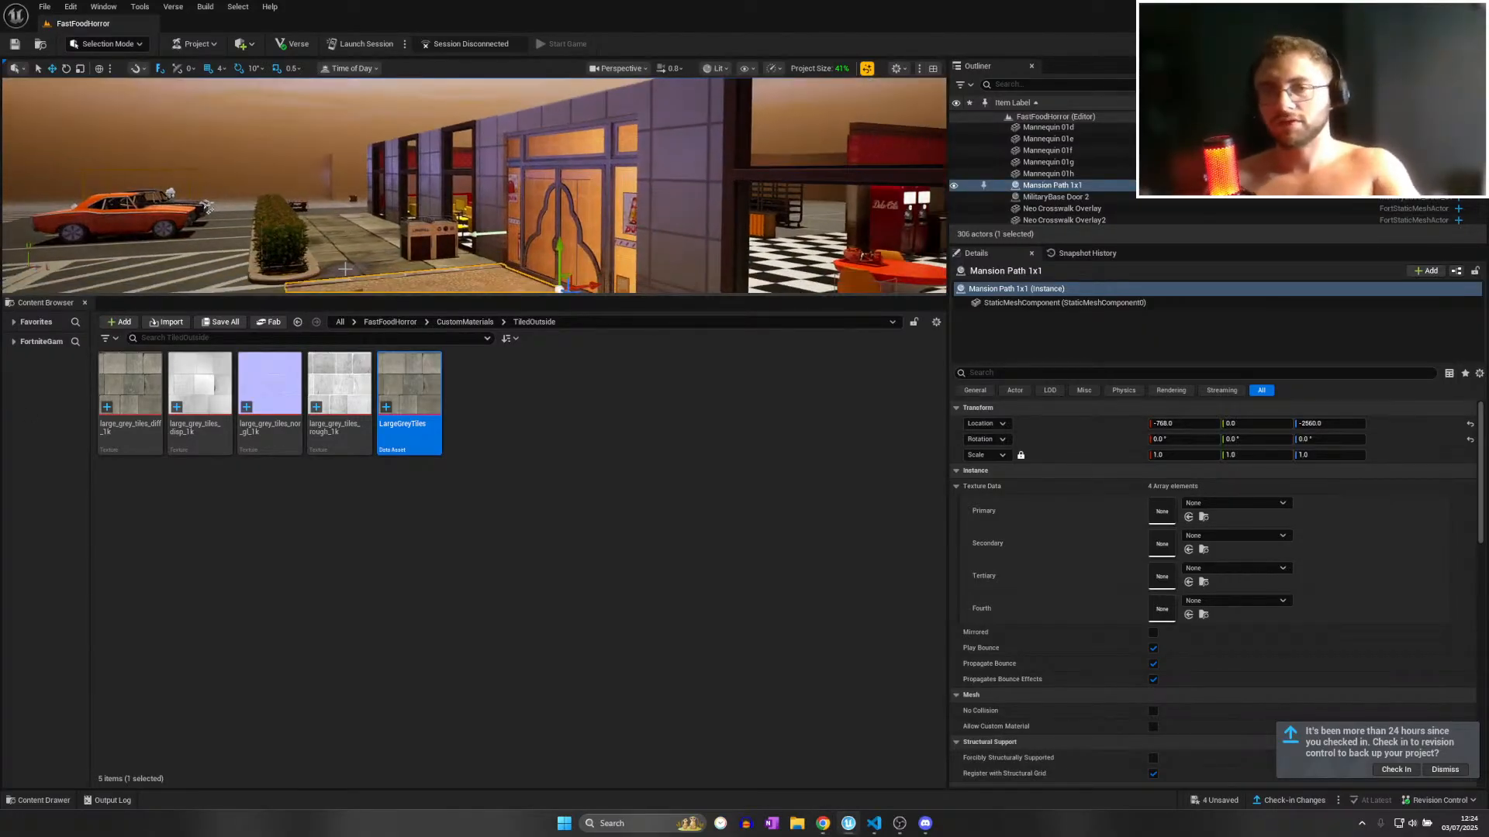
{"action": "right_click_drag", "start_coordinate": [205, 205], "coordinate": [174, 227]}
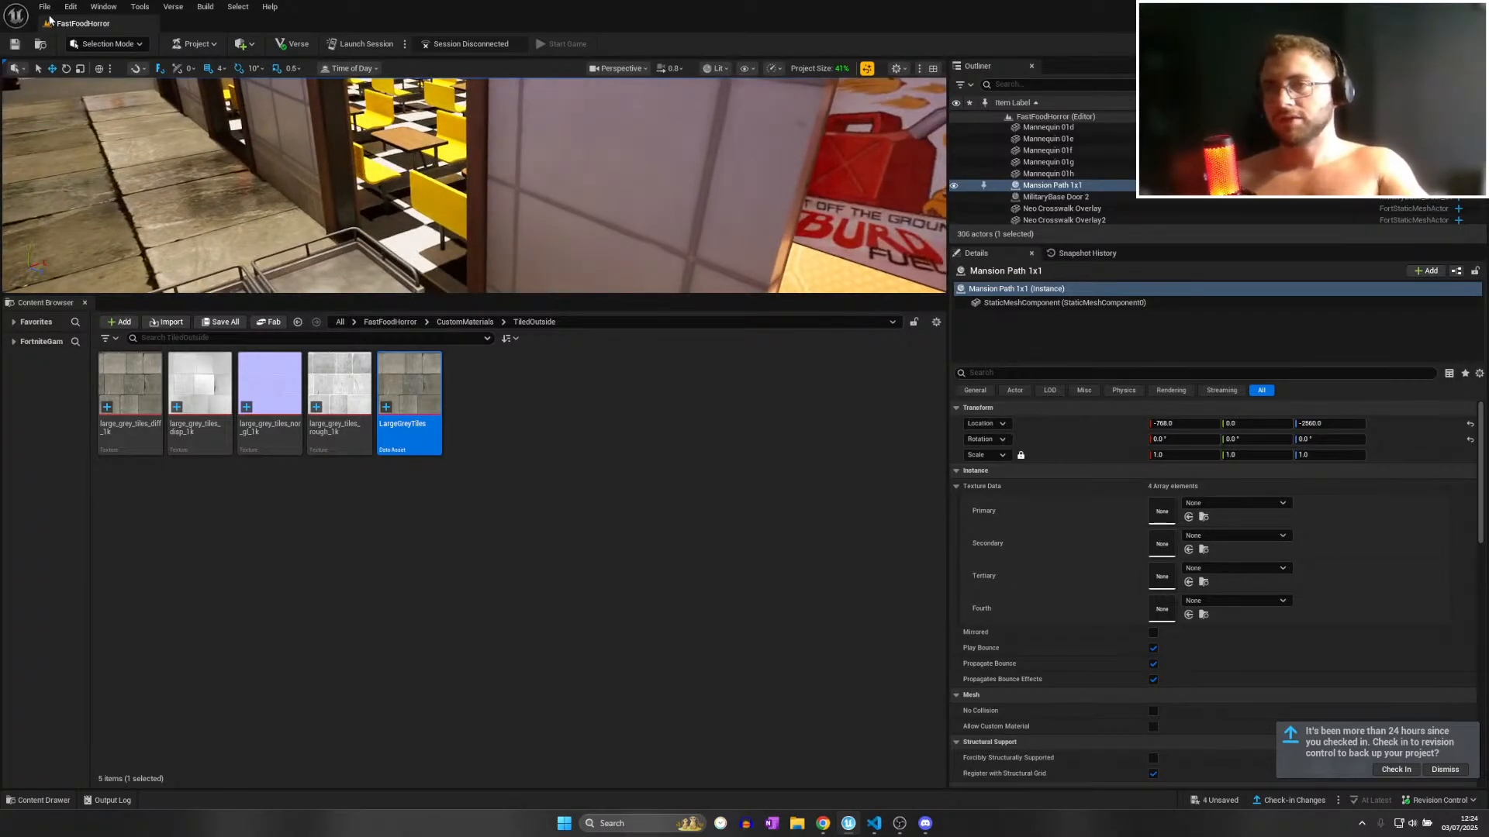
{"action": "left_click", "coordinate": [44, 7]}
{"action": "left_click", "coordinate": [89, 160]}
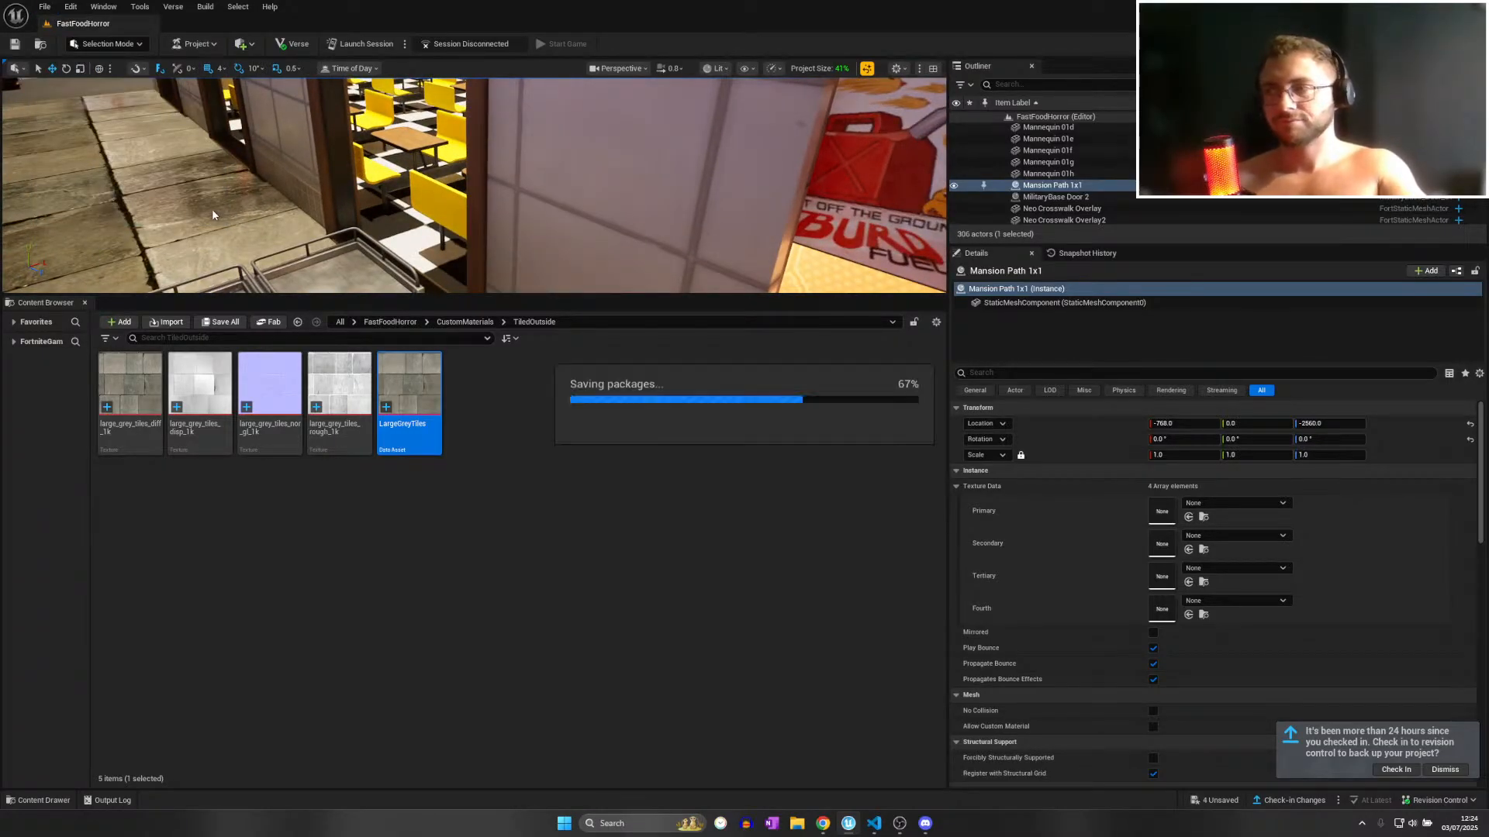
Rotate the Trash Recycle 01a bin and move it beside the entrance doors, to location -784, 8, -2820.
{"action": "right_click_drag", "start_coordinate": [499, 259], "coordinate": [899, 225]}
{"action": "key", "text": "w"}
{"action": "right_click_drag", "start_coordinate": [465, 194], "coordinate": [318, 223]}
{"action": "left_click", "coordinate": [319, 227]}
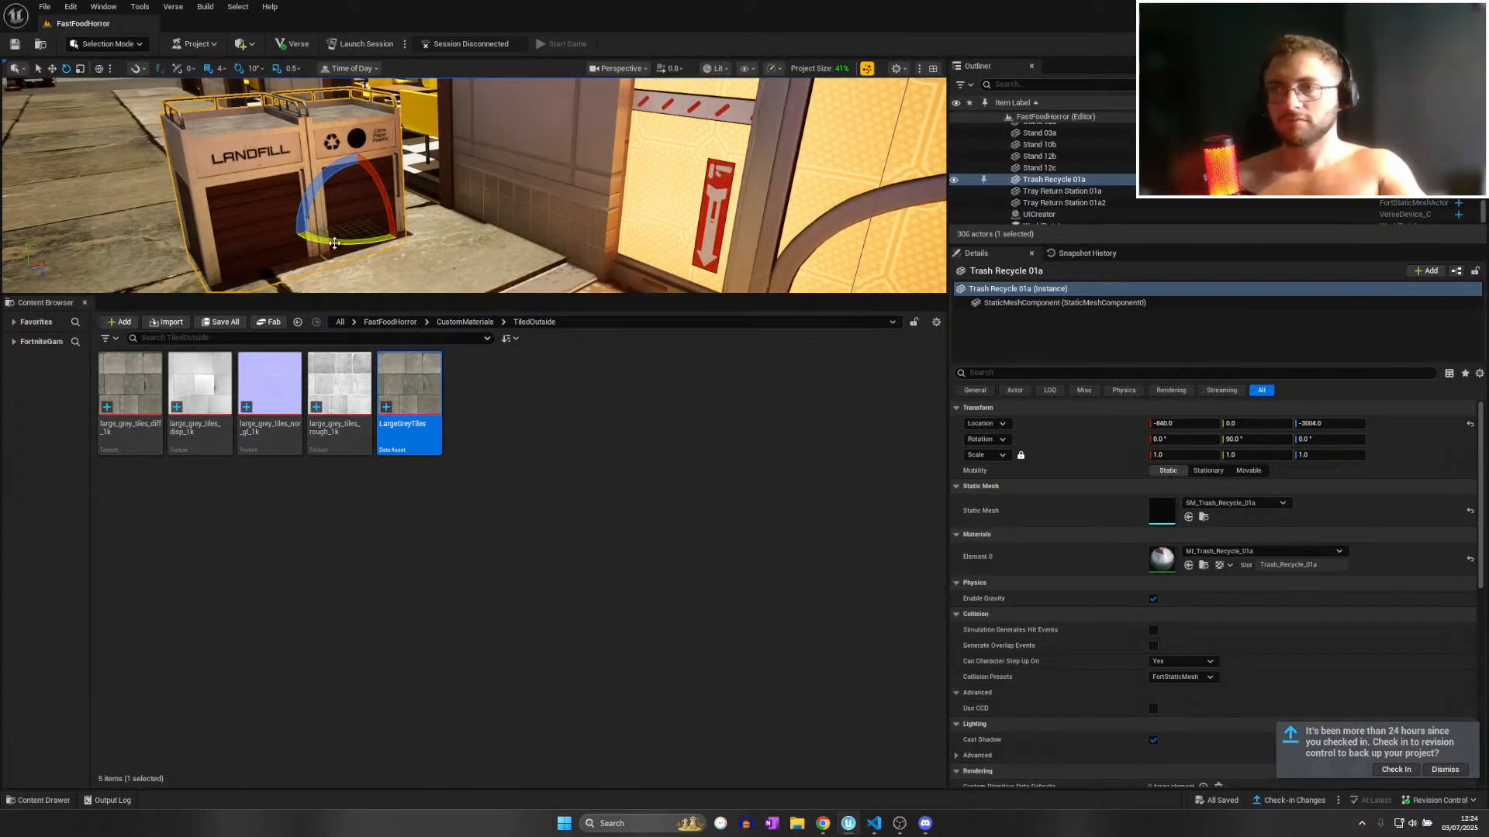
{"action": "left_click_drag", "start_coordinate": [334, 242], "coordinate": [295, 247]}
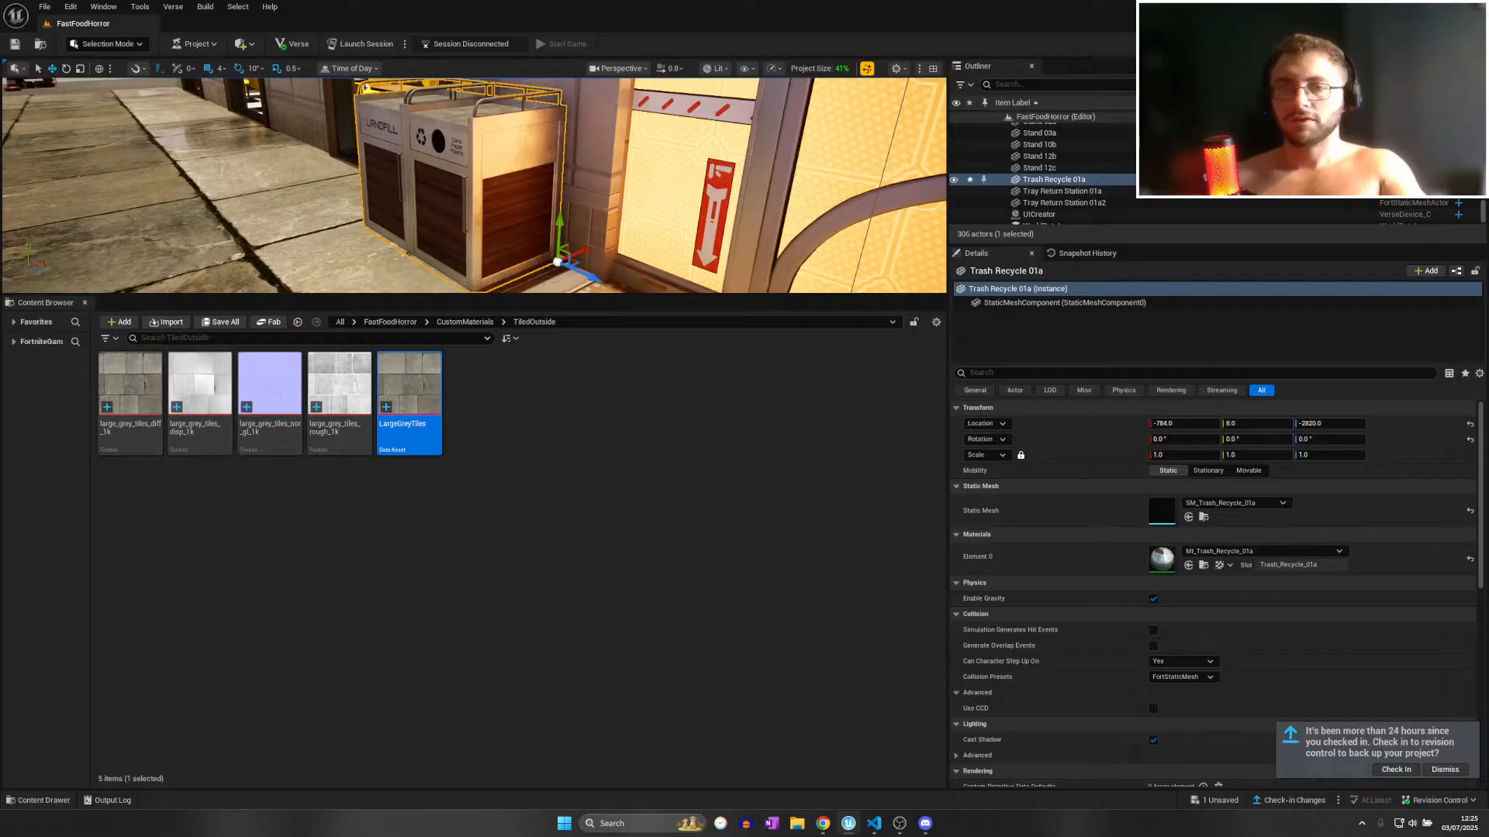
Duplicate the recycling bin and place the copy on the opposite side of the entrance doors.
{"action": "right_click_drag", "start_coordinate": [465, 224], "coordinate": [683, 170]}
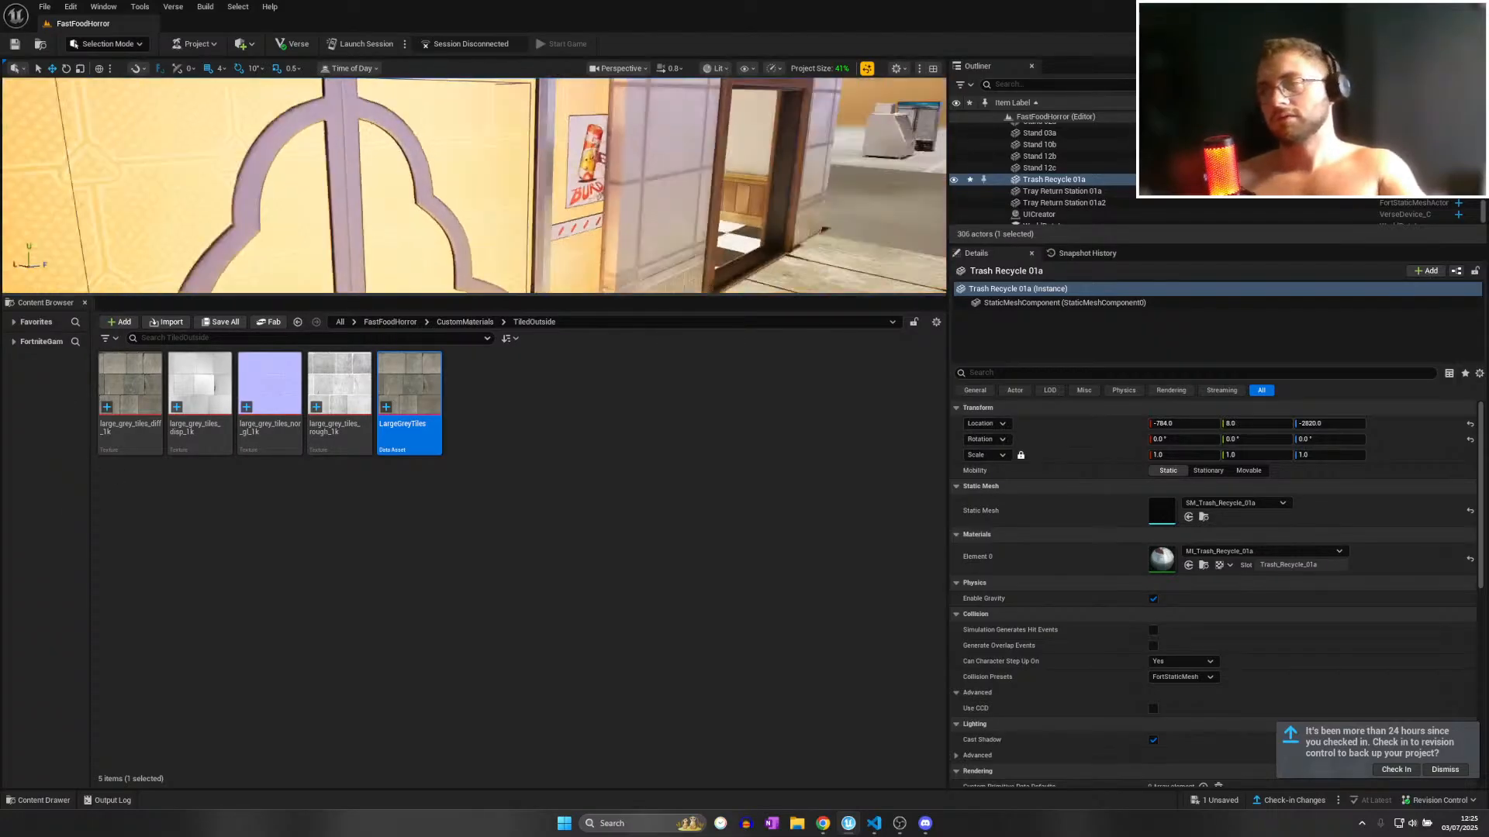
{"action": "key", "text": "w"}
{"action": "mouse_move", "coordinate": [473, 186]}
{"action": "right_mouse_down"}
{"action": "mouse_move", "coordinate": [589, 201]}
{"action": "mouse_move", "coordinate": [729, 186]}
{"action": "mouse_move", "coordinate": [822, 225]}
{"action": "mouse_move", "coordinate": [915, 194]}
{"action": "mouse_move", "coordinate": [465, 186]}
{"action": "right_mouse_up"}
{"action": "key", "text": "s"}
{"action": "left_click_drag", "start_coordinate": [424, 212], "coordinate": [795, 245], "text": "alt"}
{"action": "key", "text": "w"}
{"action": "right_click_drag", "start_coordinate": [796, 244], "coordinate": [891, 240]}
{"action": "left_click_drag", "start_coordinate": [676, 246], "coordinate": [663, 245]}
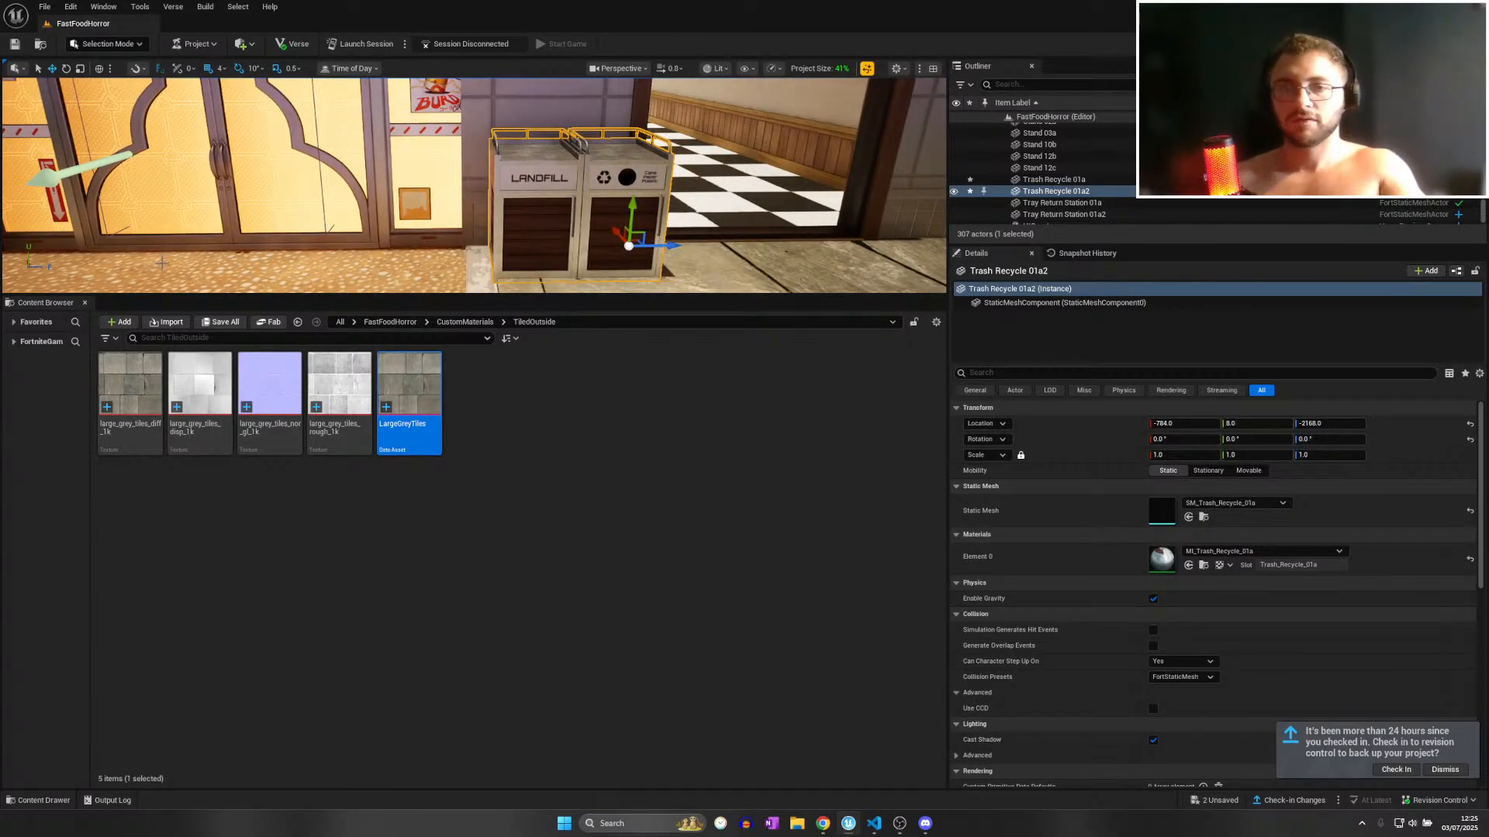
Move the duplicate recycling bin back across the entrance until it stands directly beside the original, at Z -2964.
{"action": "key", "text": "s"}
{"action": "right_click_drag", "start_coordinate": [295, 205], "coordinate": [190, 205]}
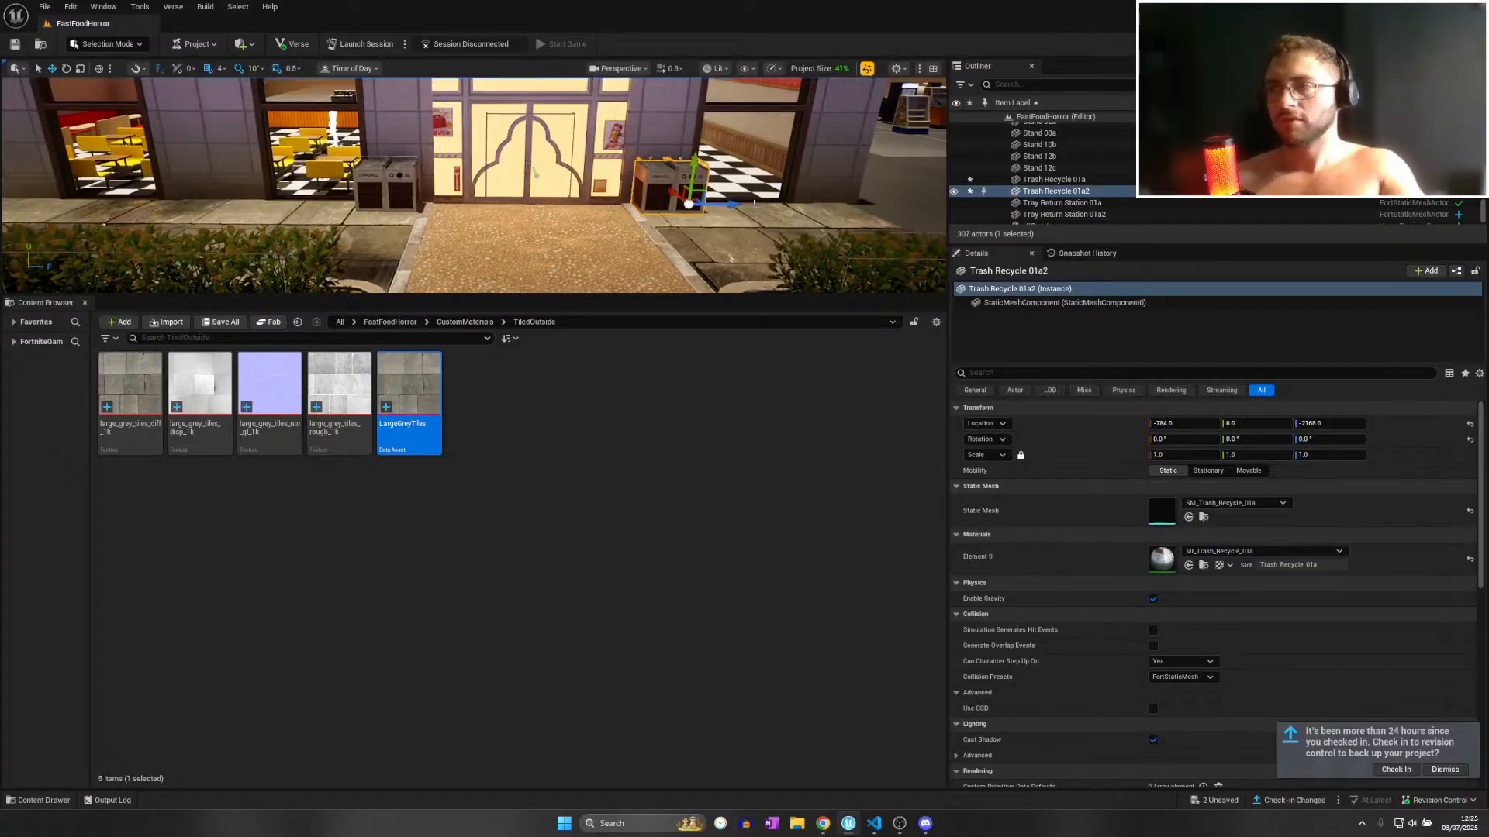
{"action": "left_click_drag", "start_coordinate": [731, 205], "coordinate": [378, 206]}
{"action": "key", "text": "w"}
{"action": "right_click_drag", "start_coordinate": [378, 205], "coordinate": [326, 204]}
{"action": "left_click_drag", "start_coordinate": [400, 200], "coordinate": [431, 202]}
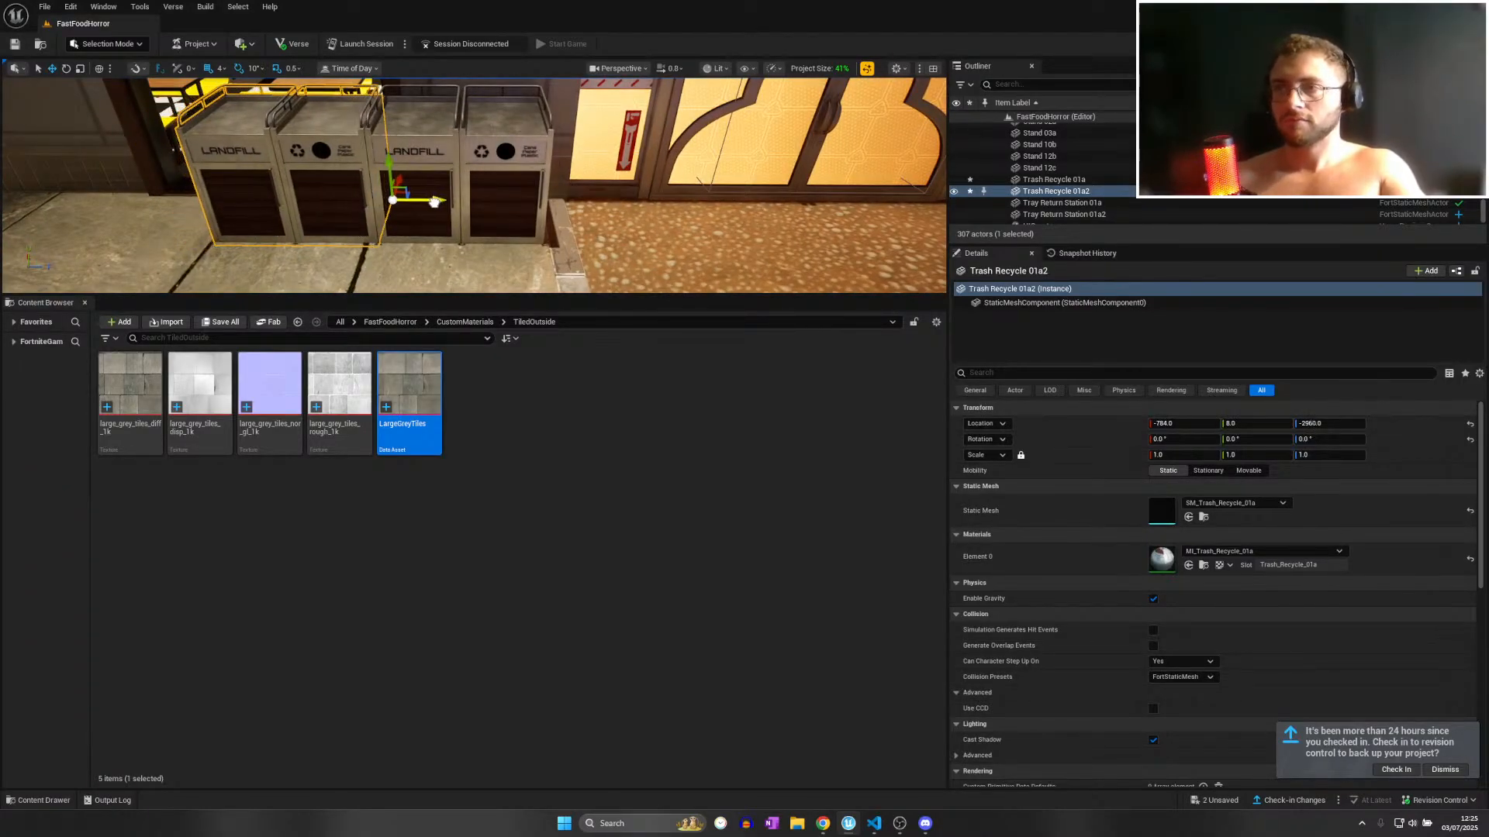
Search all content for fence and place an Agency Railing half along one edge of the entrance path at -1024, 0, -2816.
{"action": "left_click", "coordinate": [339, 323]}
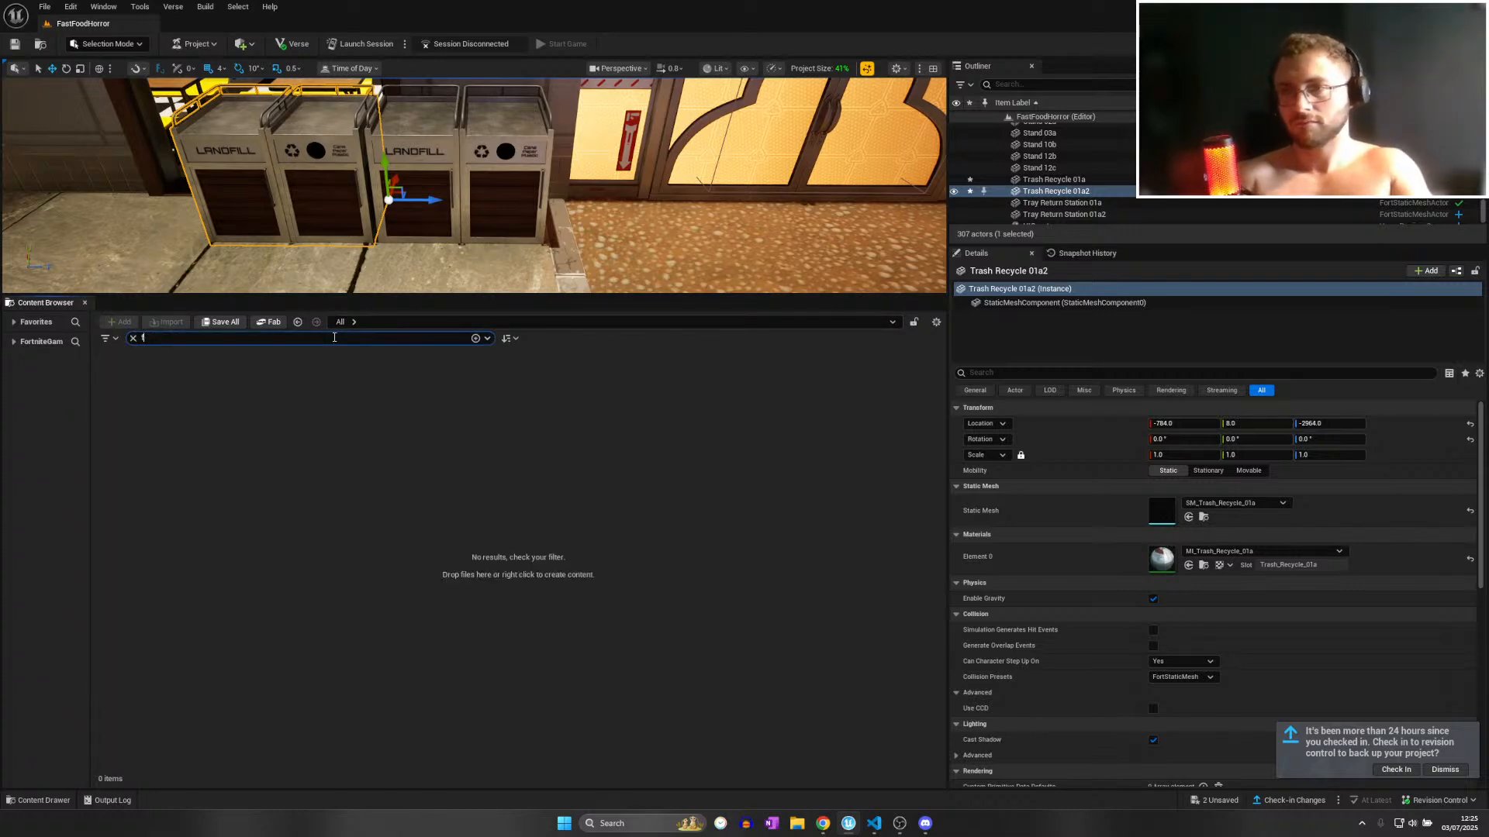
{"action": "type", "text": "ence"}
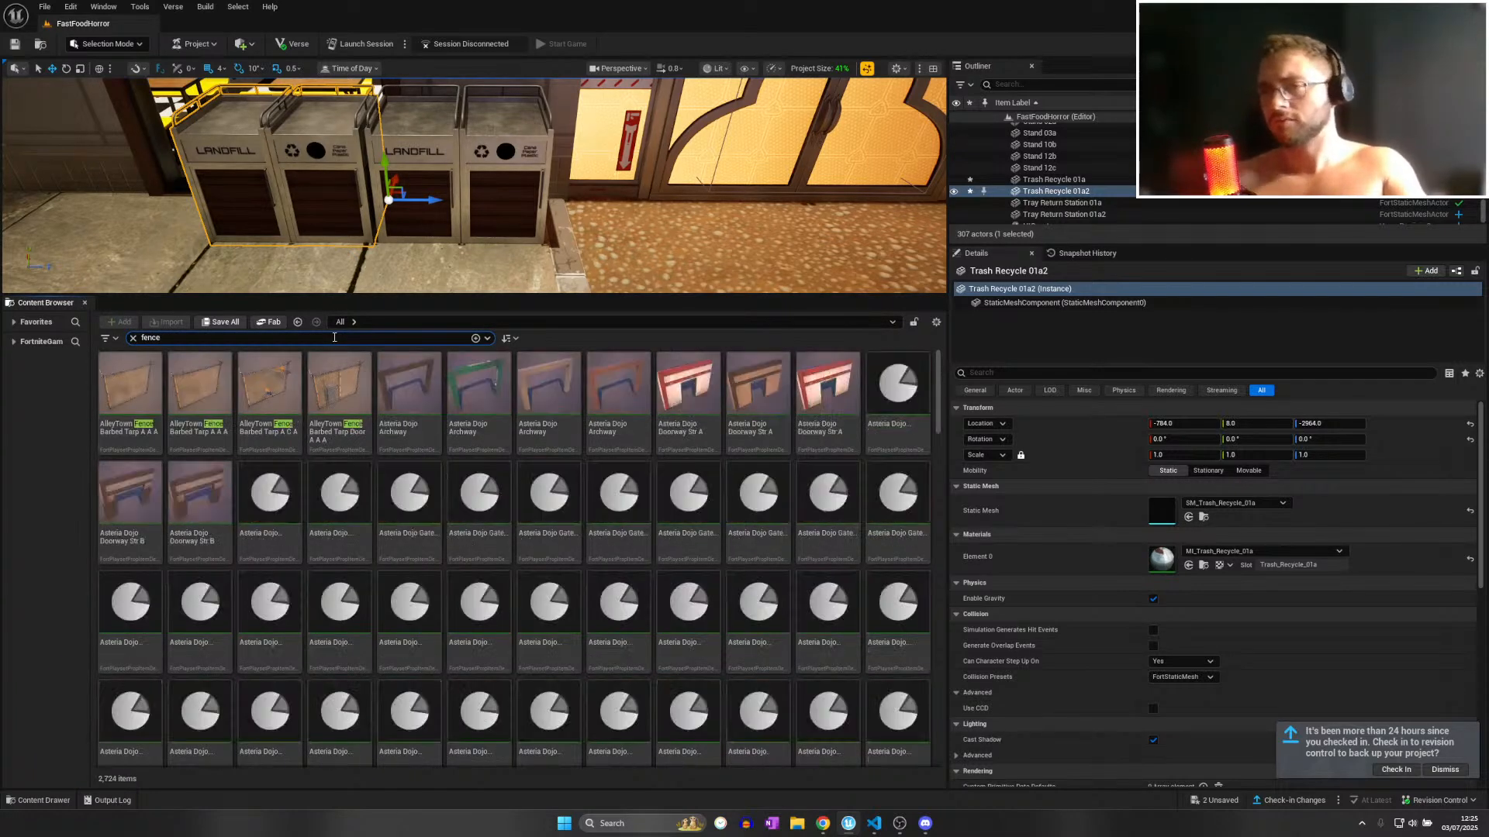
{"action": "right_click_drag", "start_coordinate": [268, 268], "coordinate": [287, 286]}
{"action": "key", "text": "s"}
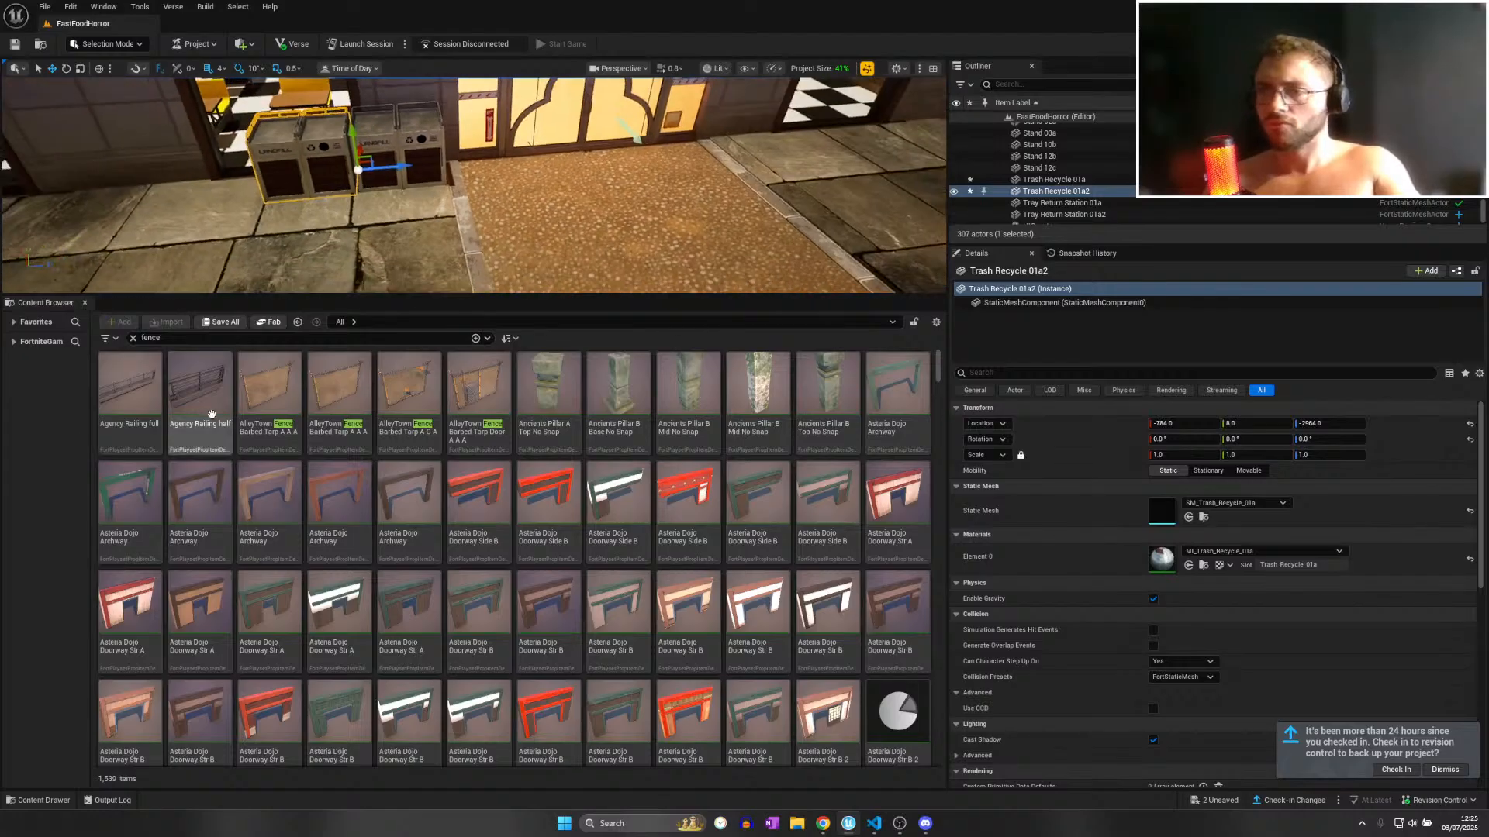
{"action": "left_click_drag", "start_coordinate": [206, 411], "coordinate": [471, 273]}
{"action": "right_click_drag", "start_coordinate": [472, 273], "coordinate": [349, 284]}
{"action": "key", "text": "d"}
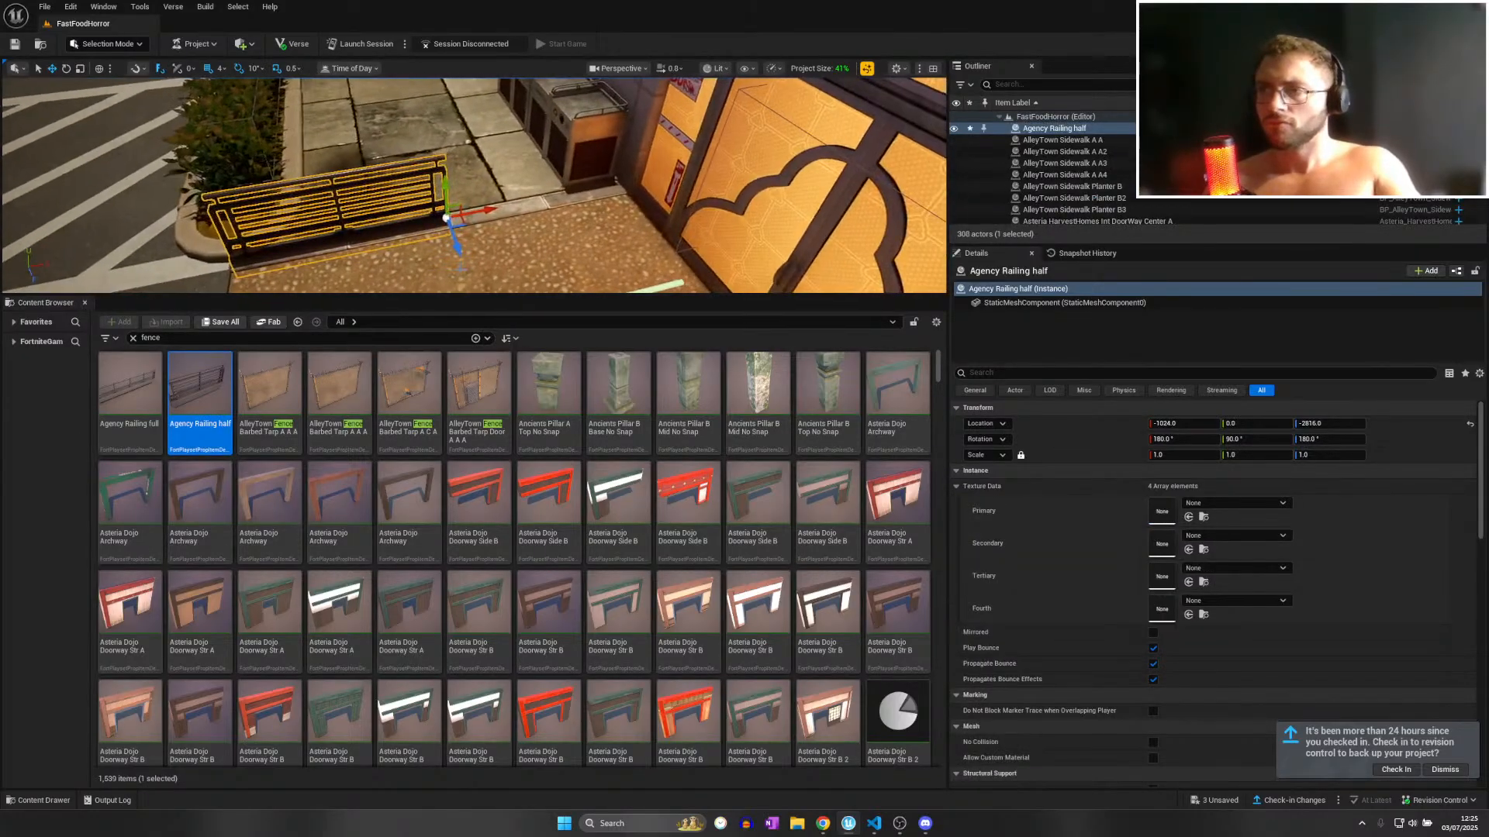
Duplicate the railing to the opposite edge of the entrance path at Z -2304, keeping the same orientation.
{"action": "key", "text": "s"}
{"action": "right_click_drag", "start_coordinate": [450, 242], "coordinate": [508, 233]}
{"action": "left_click_drag", "start_coordinate": [512, 194], "coordinate": [692, 265], "text": "alt"}
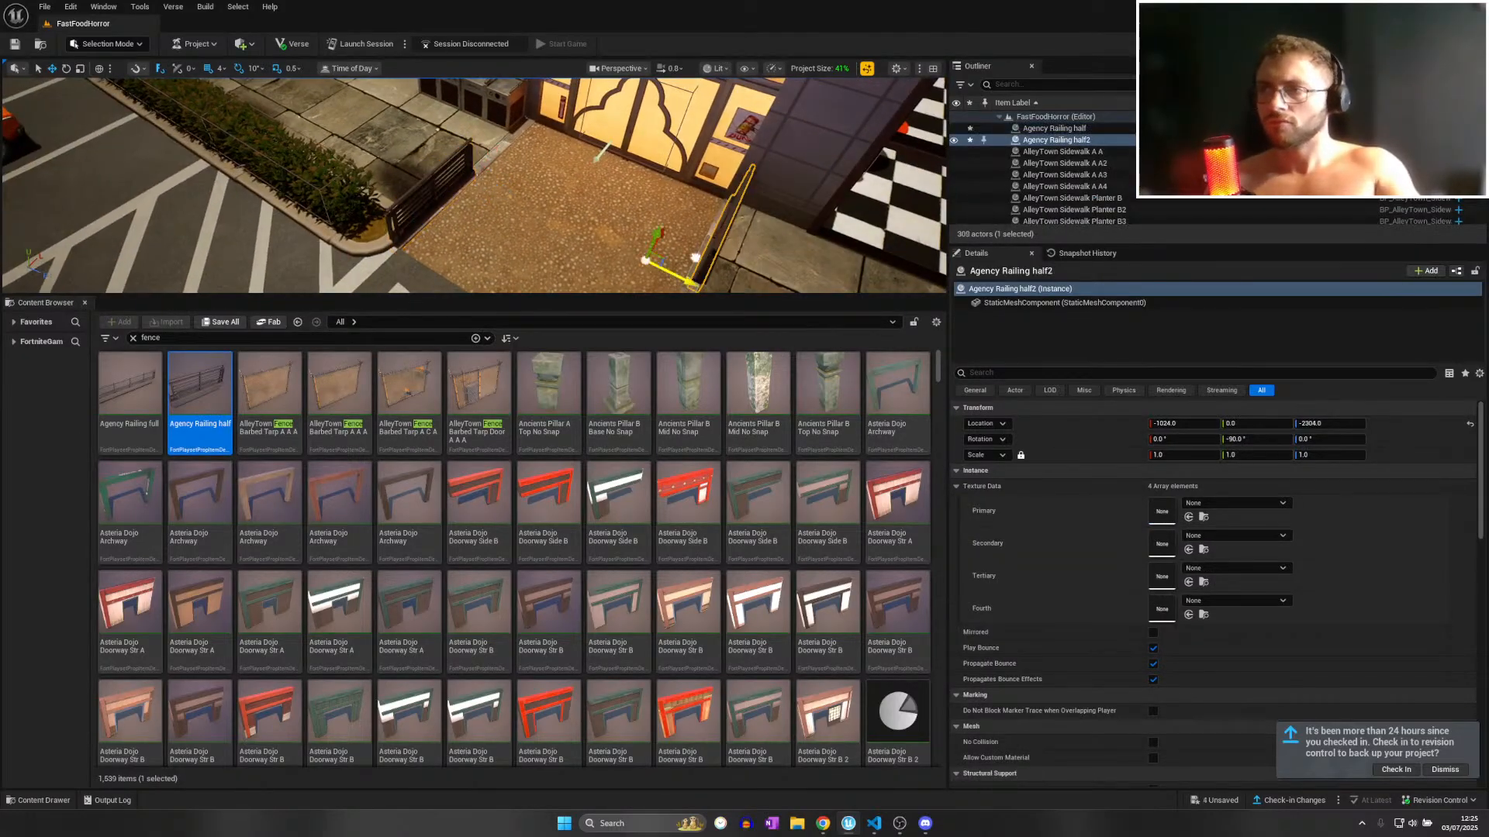
{"action": "right_click_drag", "start_coordinate": [692, 265], "coordinate": [725, 260]}
{"action": "left_click_drag", "start_coordinate": [707, 219], "coordinate": [824, 253]}
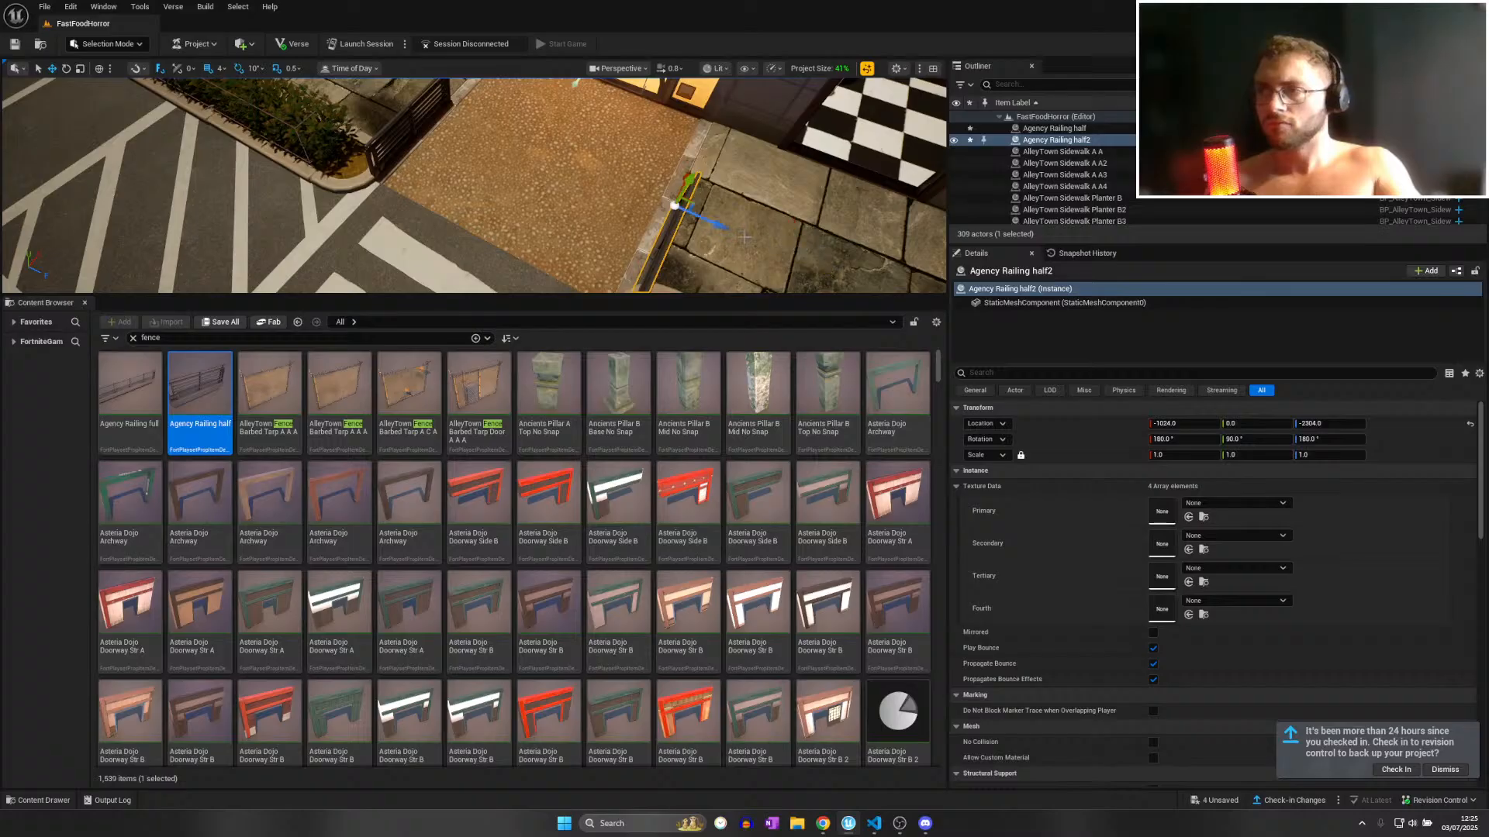
Reposition the AlleyTown Sidewalk Planter B2 hedge beside the entrance railing, at about X -1196, Z -2228.
{"action": "key", "text": "a"}
{"action": "right_click_drag", "start_coordinate": [744, 237], "coordinate": [884, 208]}
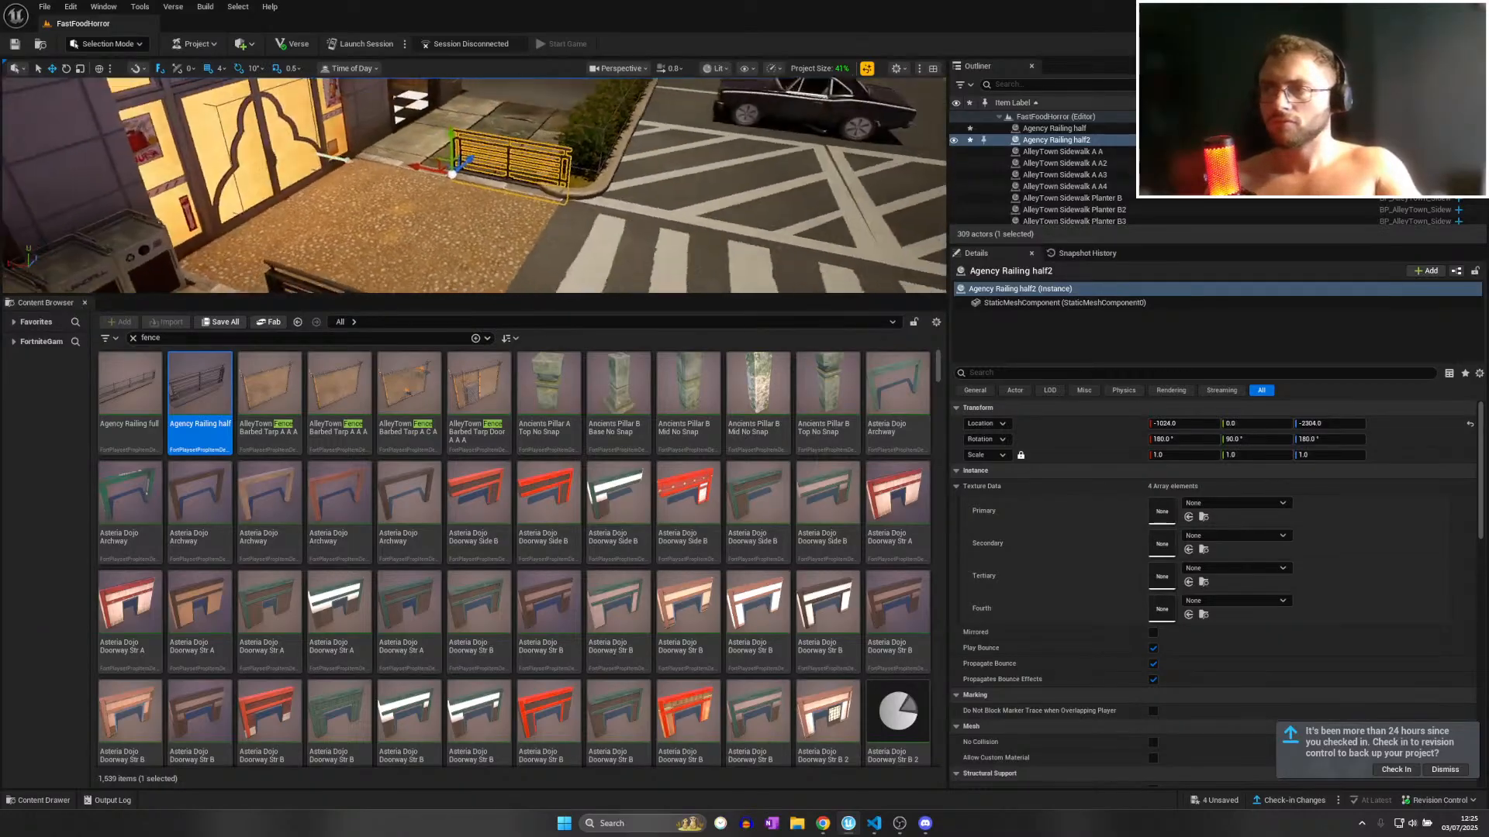
{"action": "right_click_drag", "start_coordinate": [597, 213], "coordinate": [545, 227]}
{"action": "key", "text": "w"}
{"action": "key", "text": "d"}
{"action": "left_click", "coordinate": [532, 215]}
{"action": "key", "text": "d"}
{"action": "left_click_drag", "start_coordinate": [362, 225], "coordinate": [359, 214]}
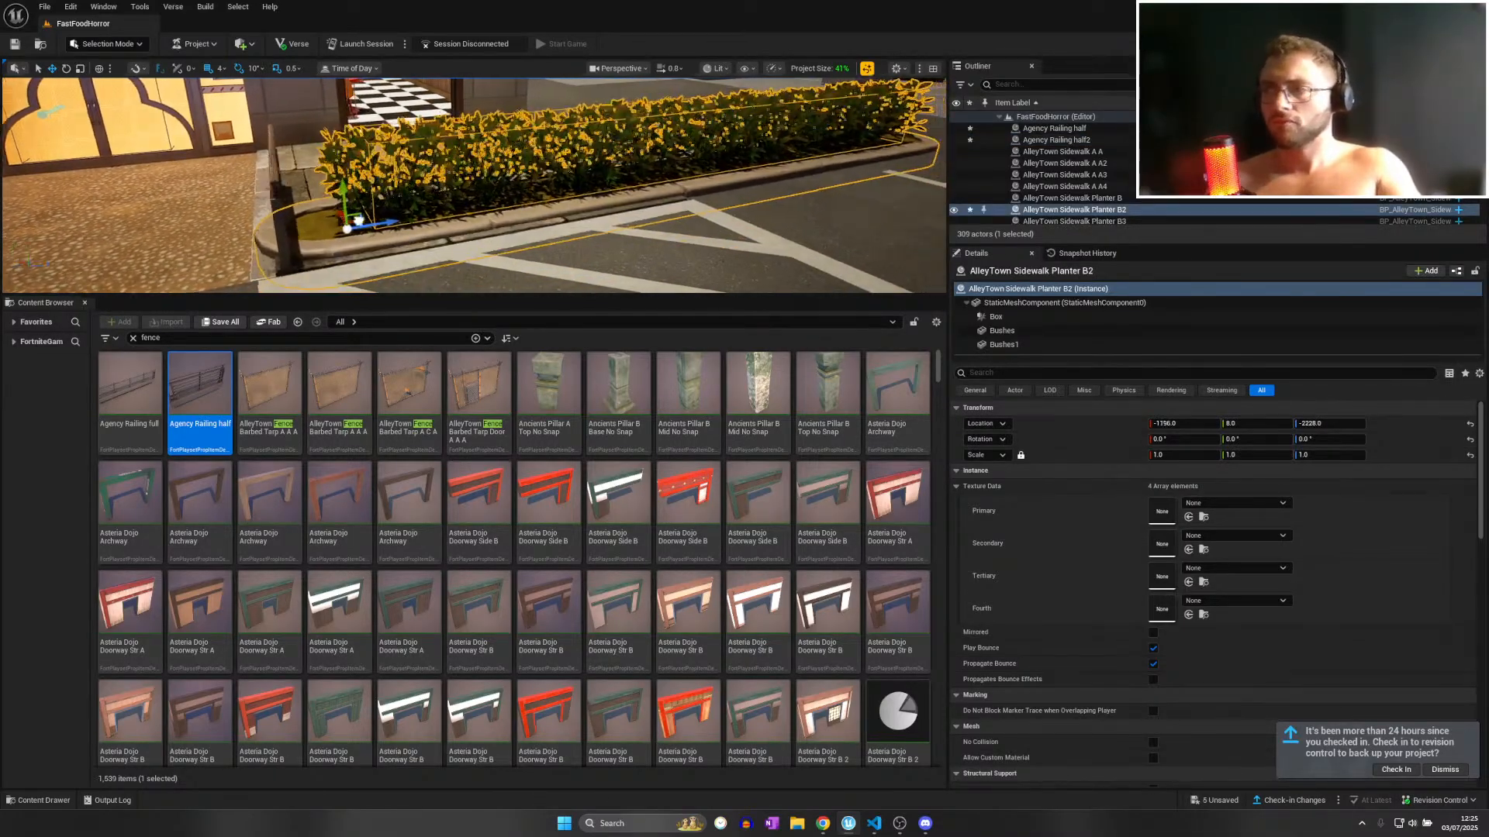
Scale the AlleyTown Sidewalk Planter B2 hedge uniformly to 0.8 and shift it to X -1200 beside the entrance railing.
{"action": "key", "text": "d"}
{"action": "right_click_drag", "start_coordinate": [360, 214], "coordinate": [388, 186]}
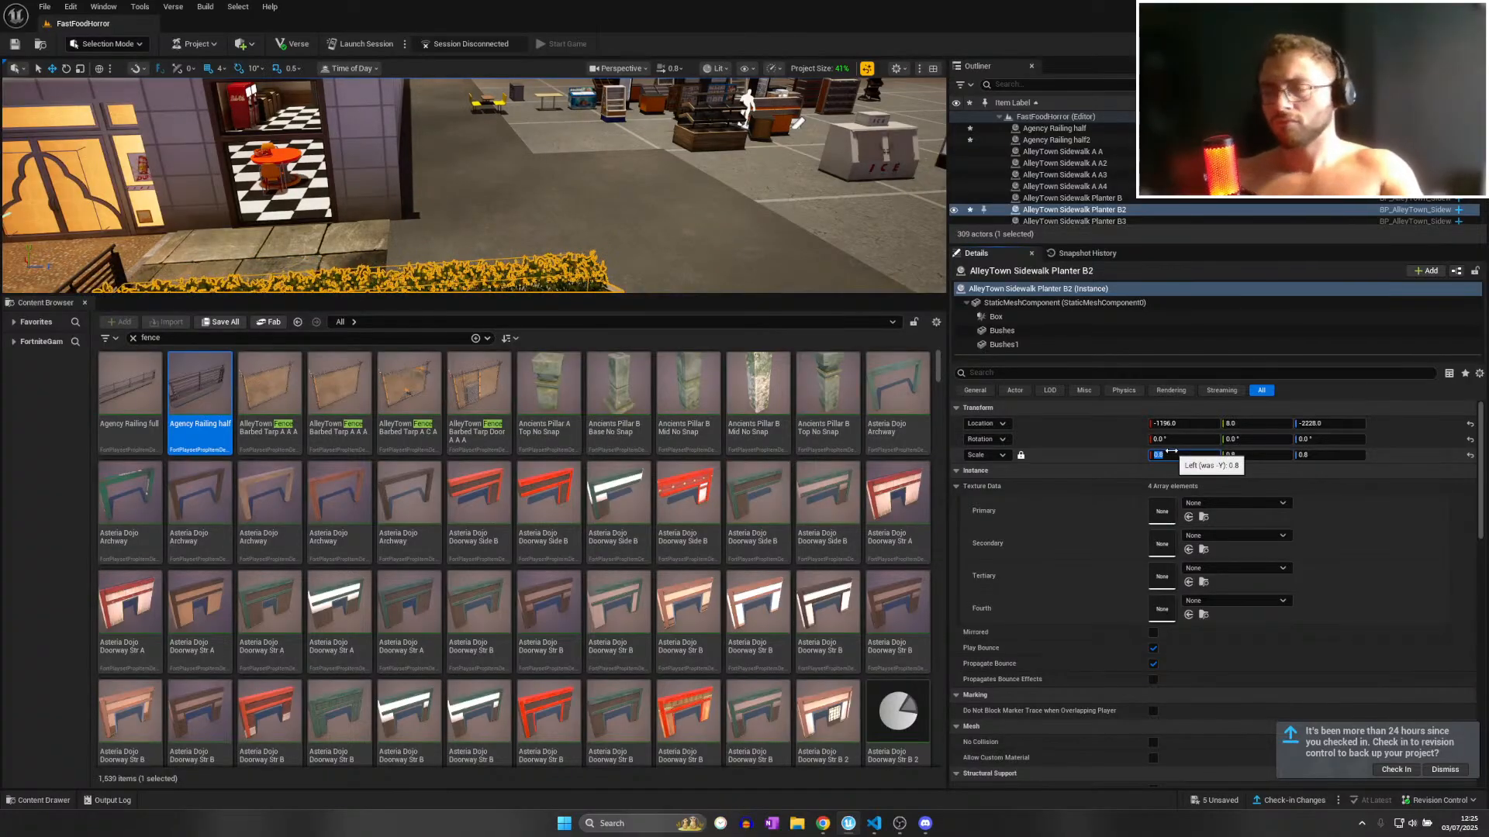
{"action": "key", "text": "w"}
{"action": "right_click_drag", "start_coordinate": [521, 195], "coordinate": [505, 216]}
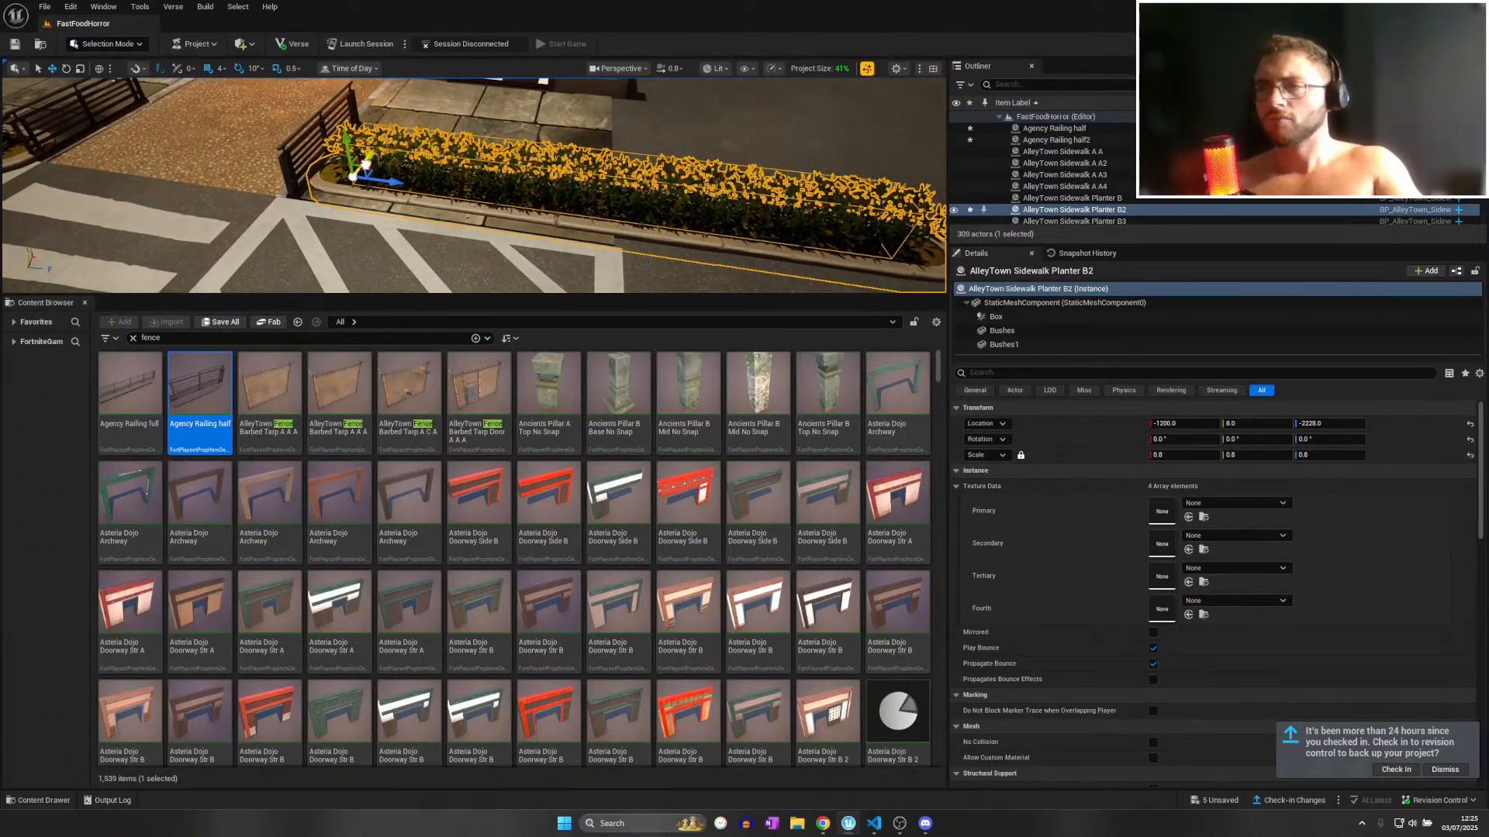
Place an Agency Railing full along the hedge's parking-lot side at -1280, 0, -2048, and shorten the Planter B2 hedge behind it.
{"action": "left_click_drag", "start_coordinate": [135, 400], "coordinate": [449, 224]}
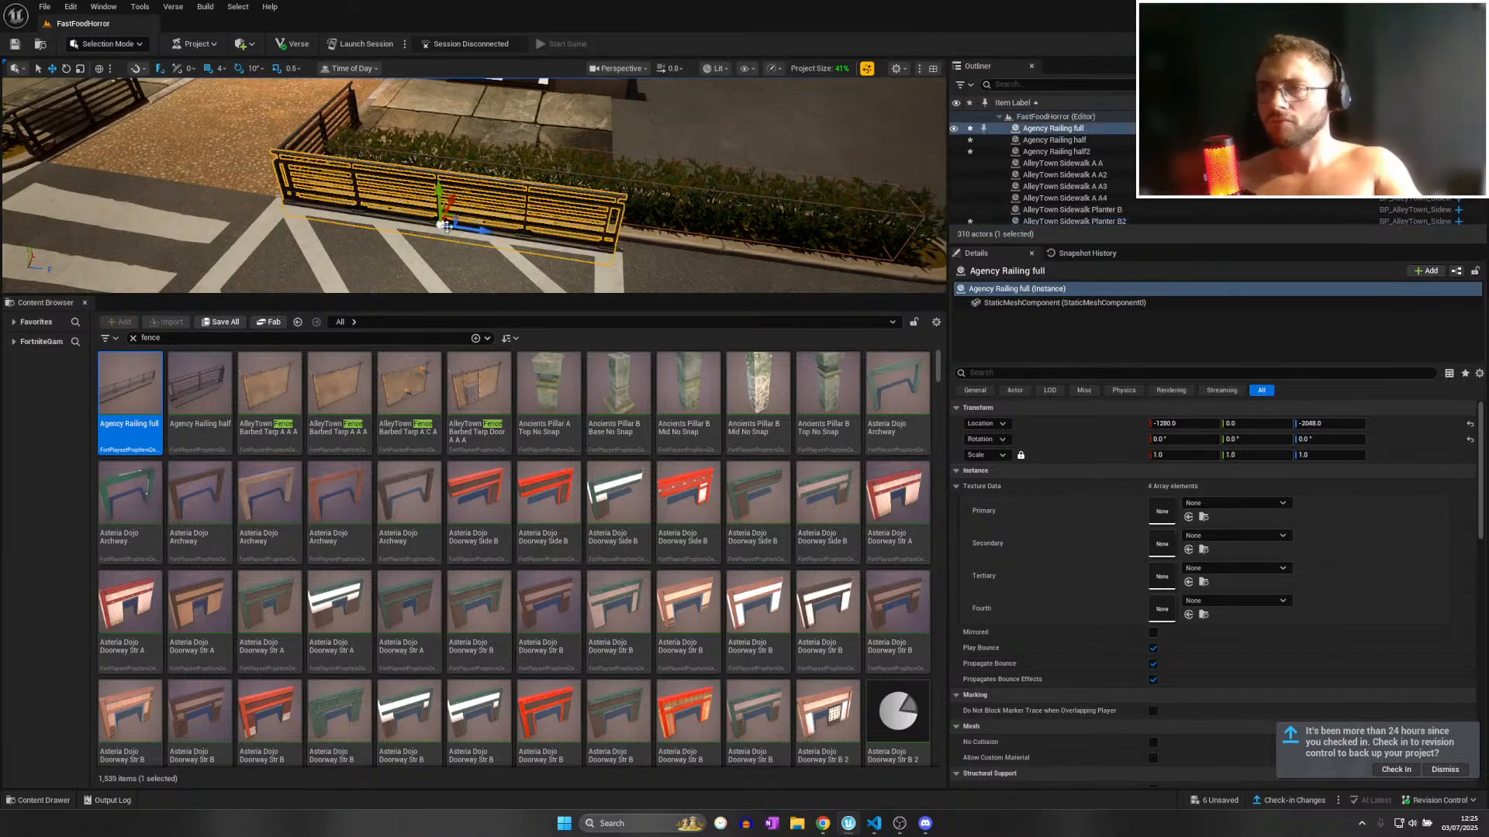
{"action": "key", "text": "d"}
{"action": "right_click_drag", "start_coordinate": [500, 221], "coordinate": [518, 225]}
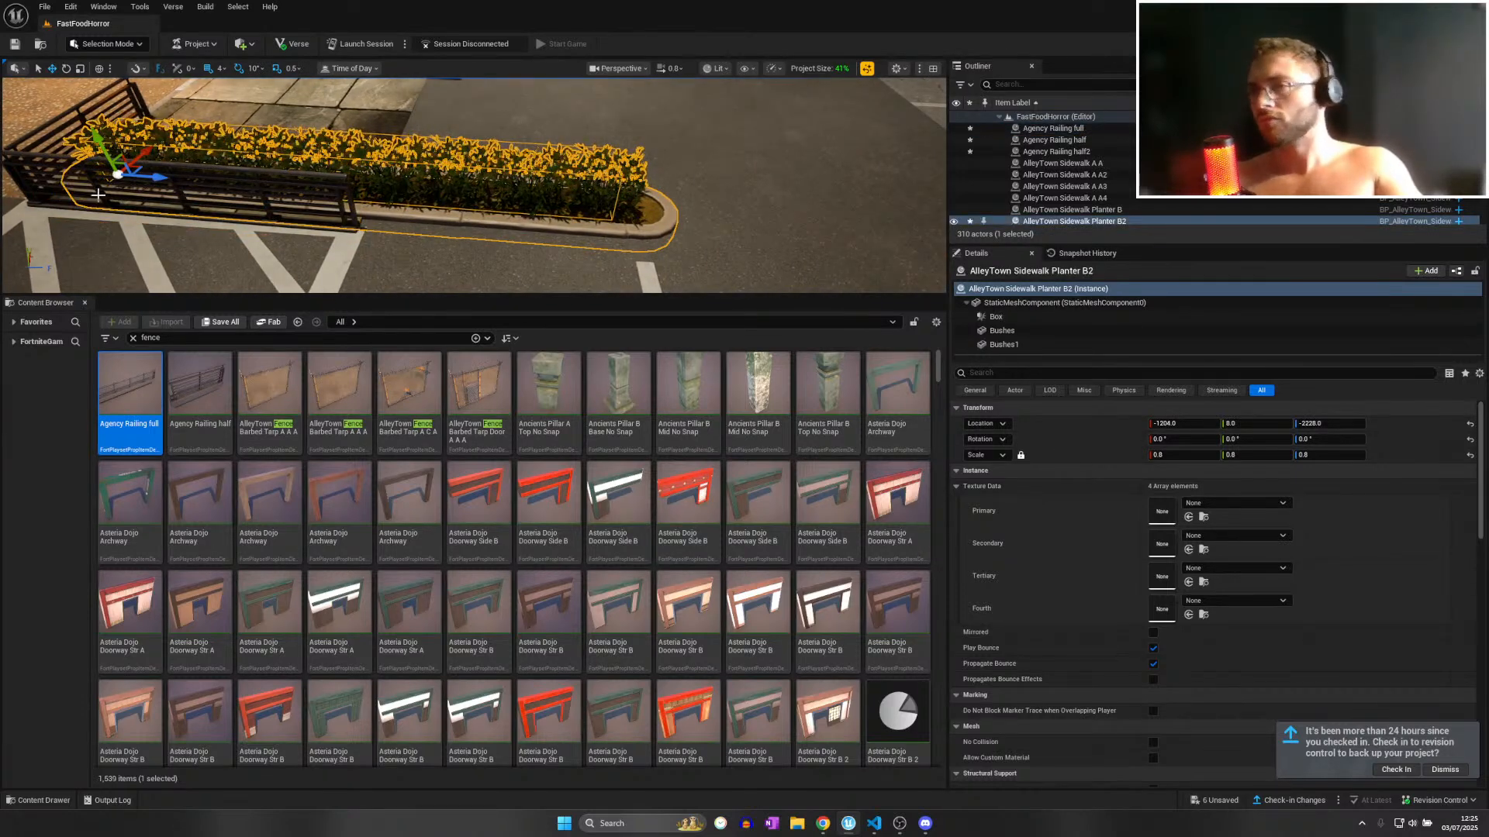
{"action": "left_click_drag", "start_coordinate": [159, 181], "coordinate": [140, 180]}
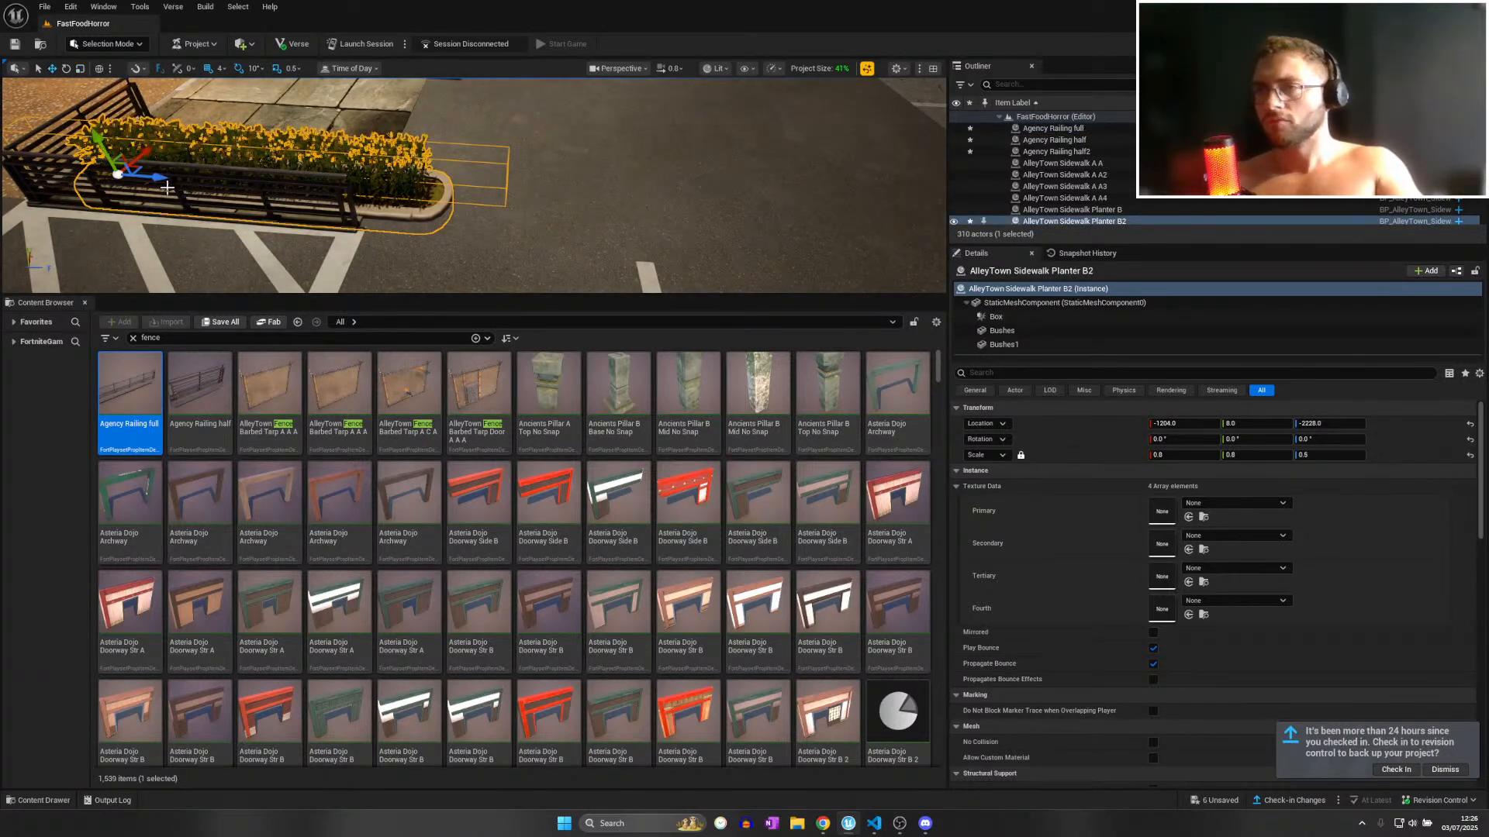
Duplicate the half railing beside the entrance path to the far end of the full railing at -1024, 0, -1792.
{"action": "left_click", "coordinate": [104, 112]}
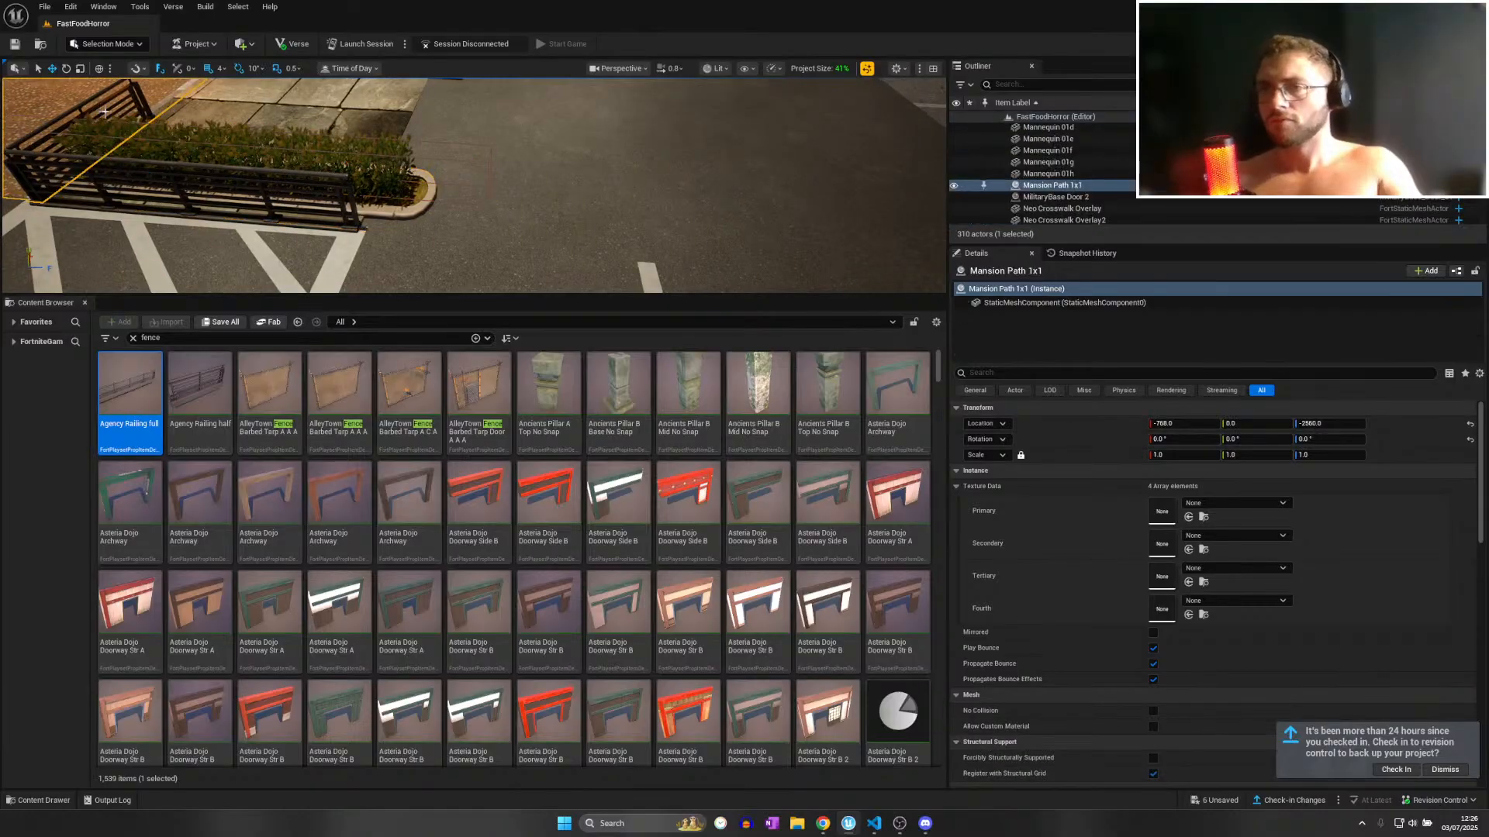
{"action": "left_click", "coordinate": [89, 153]}
{"action": "left_click_drag", "start_coordinate": [167, 113], "coordinate": [184, 119], "text": "alt"}
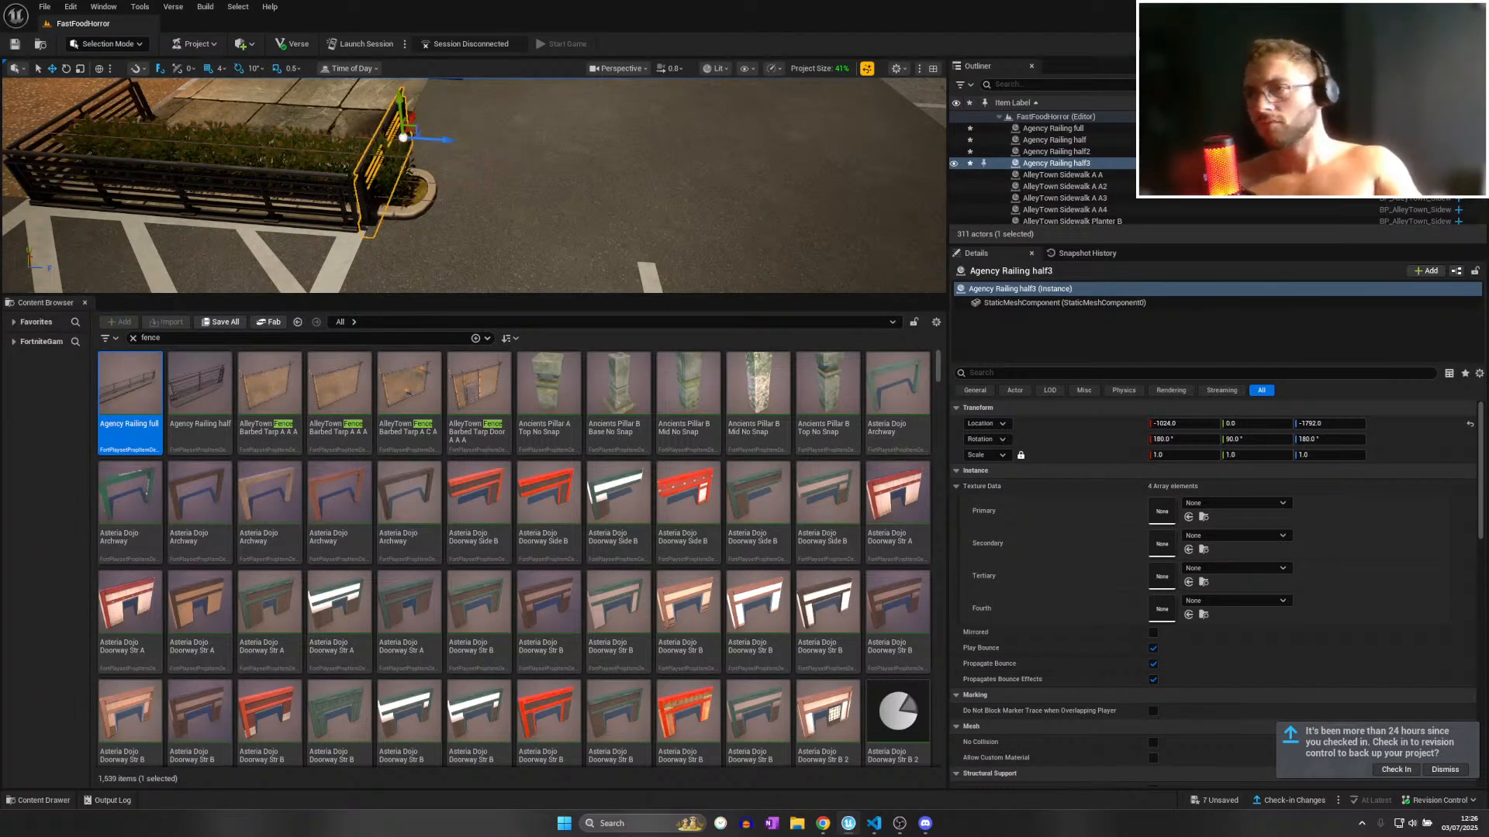
Set the Planter B2 hedge's scale to 1.0, 1.0, 0.6 so it fits inside the railings, at Z -2256.
{"action": "left_click", "coordinate": [413, 183]}
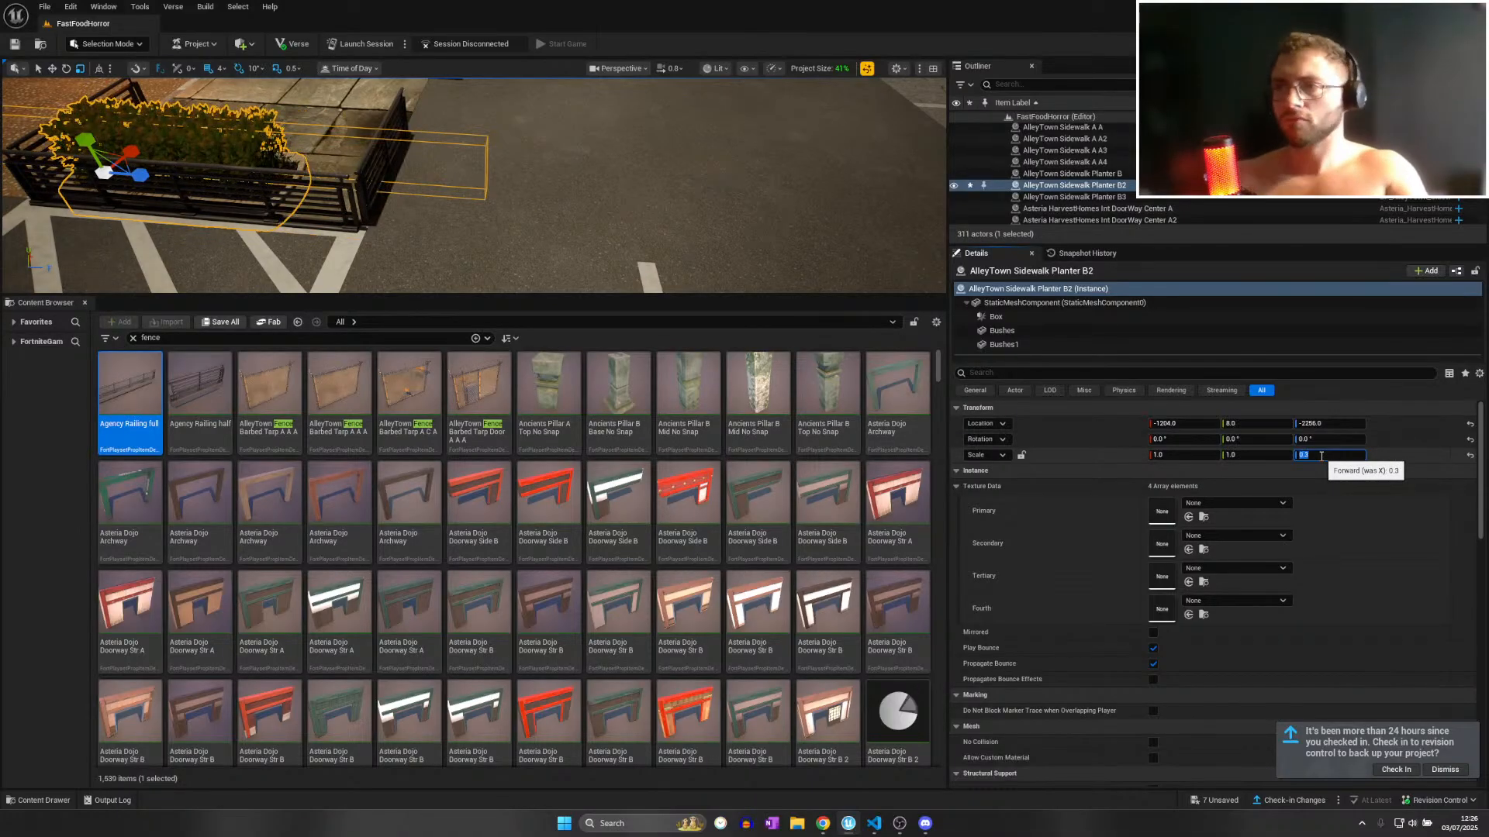
{"action": "type", "text": "0.6"}
{"action": "key", "text": "Return"}
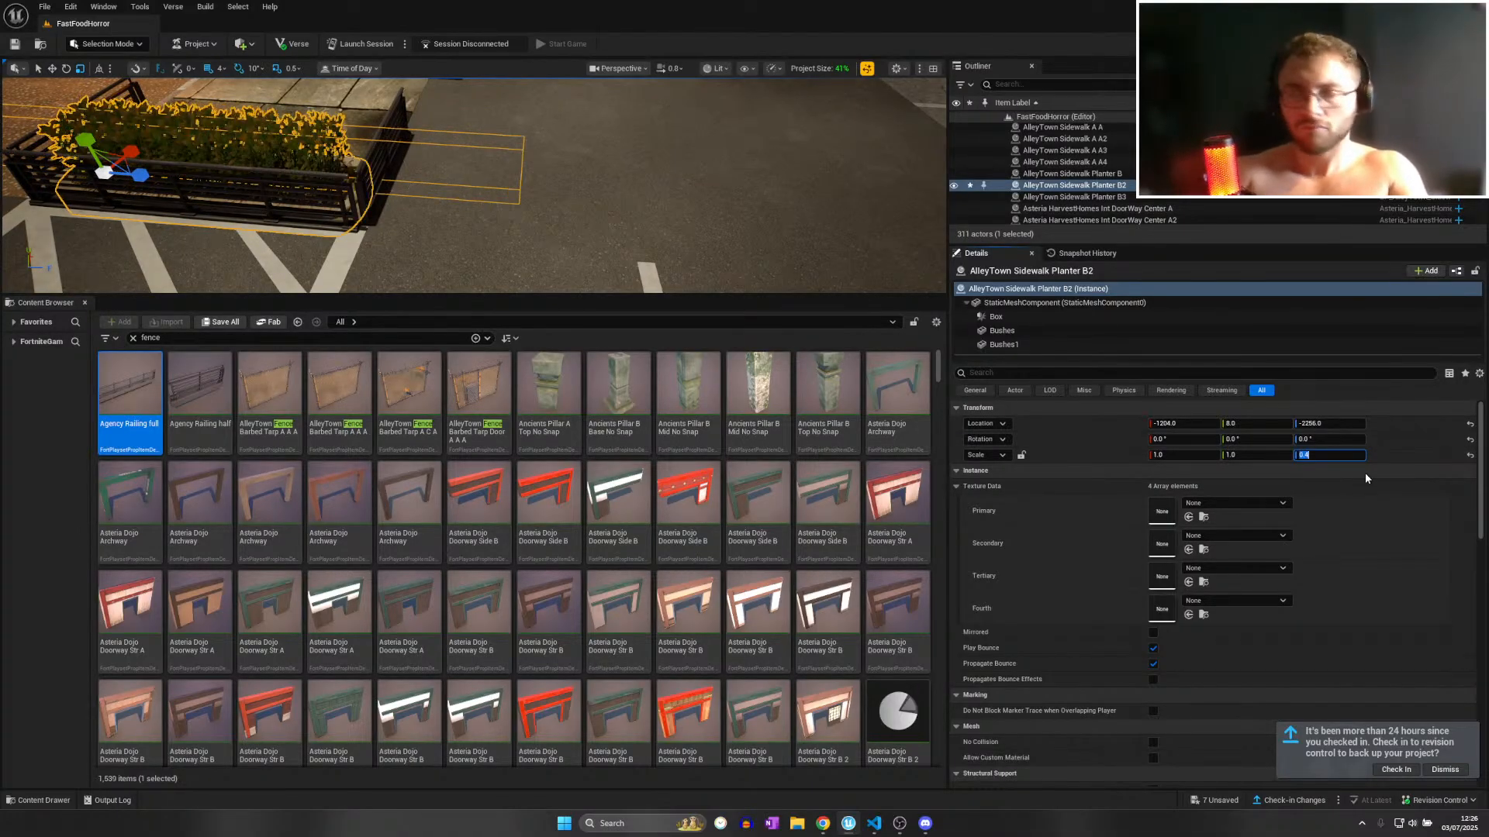
Select the AlleyTown Sidewalk Planter B3 hedge on the opposite side of the entrance path.
{"action": "key", "text": "w"}
{"action": "right_click_drag", "start_coordinate": [698, 225], "coordinate": [250, 292]}
{"action": "key", "text": "d"}
{"action": "key", "text": "a"}
{"action": "left_click", "coordinate": [260, 232]}
{"action": "key", "text": "s"}
{"action": "right_click_drag", "start_coordinate": [260, 232], "coordinate": [232, 231]}
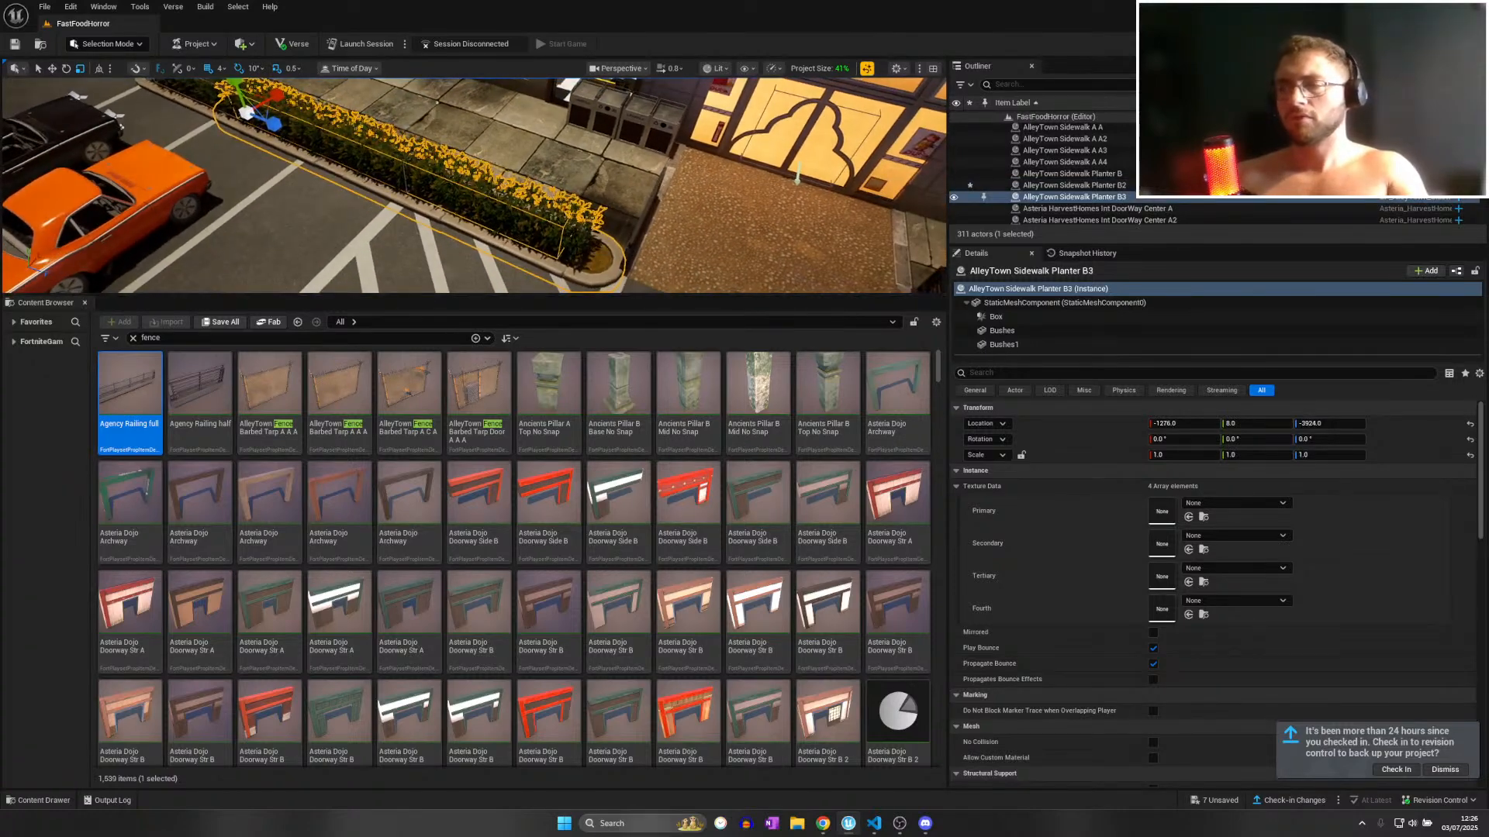
{"action": "mouse_move", "coordinate": [822, 824]}
{"action": "left_click", "coordinate": [832, 791]}
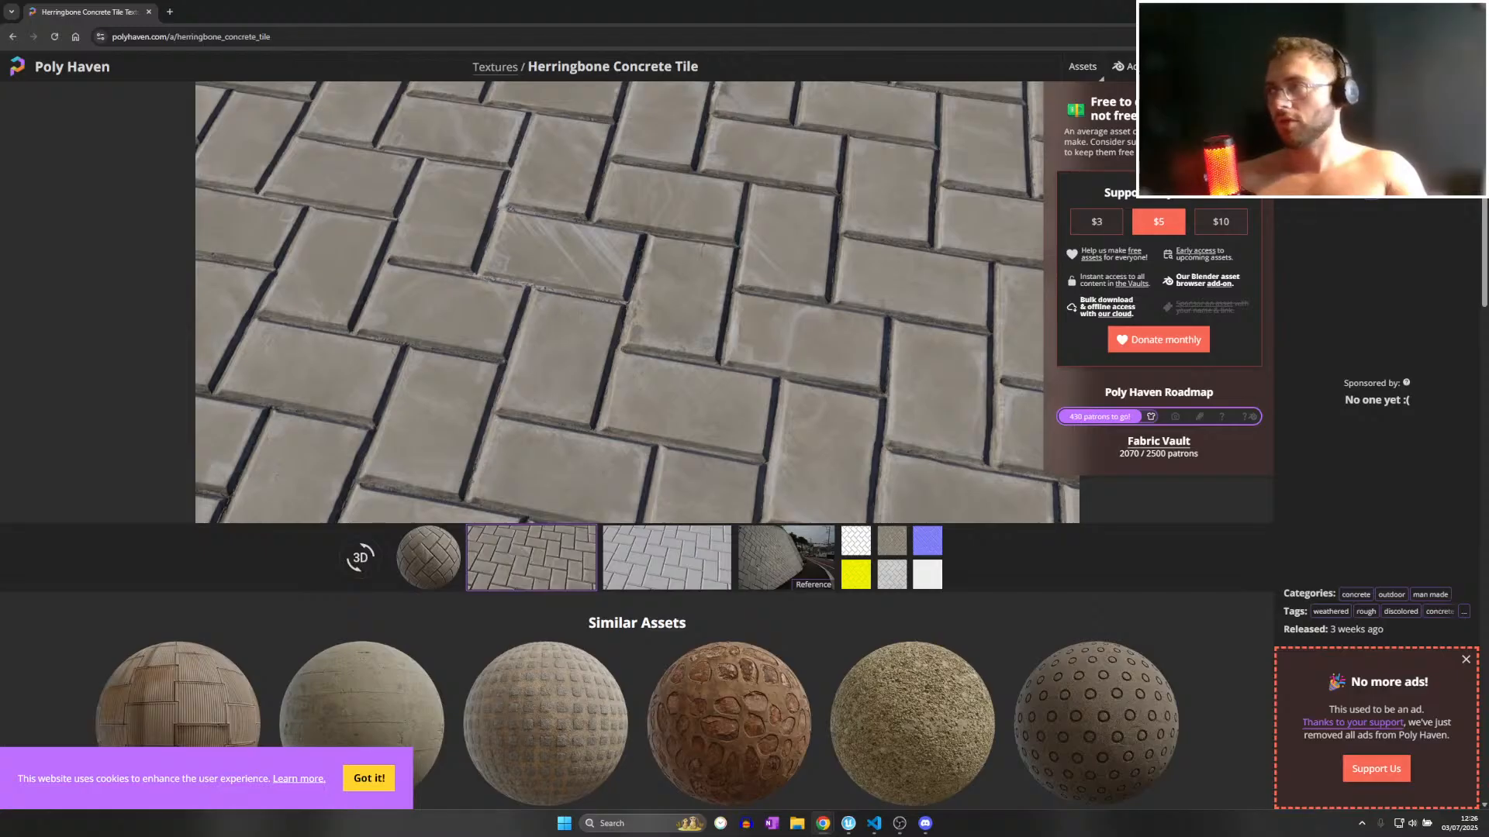
{"action": "key", "text": "alt+Tab"}
Add Planter B to the selection and move both hedges closer to the sidewalk, to X -1196.
{"action": "right_click_drag", "start_coordinate": [473, 236], "coordinate": [388, 209]}
{"action": "key", "text": "w"}
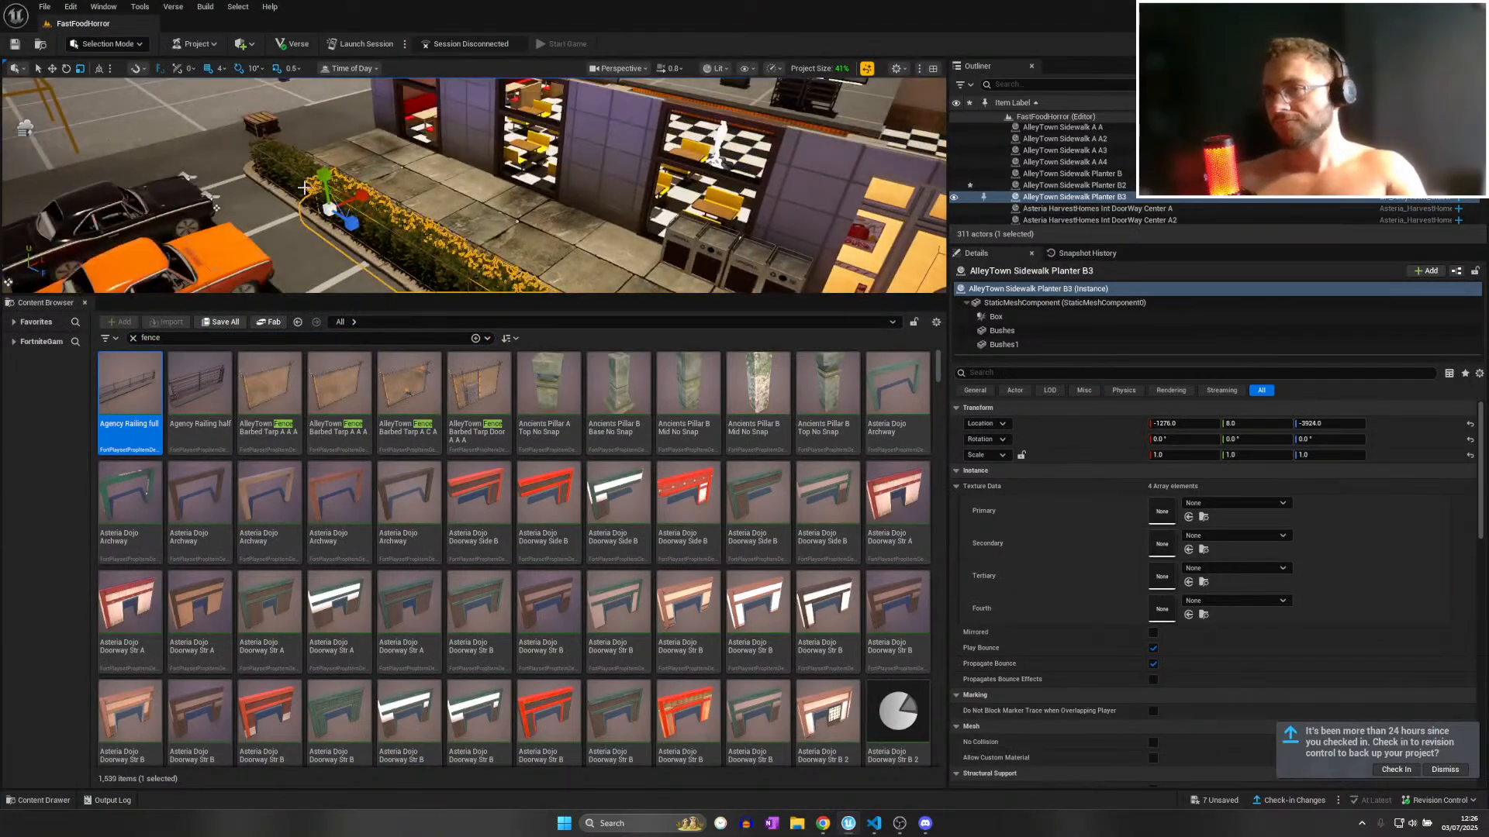
{"action": "left_click", "coordinate": [308, 185], "text": "ctrl"}
{"action": "right_click_drag", "start_coordinate": [216, 207], "coordinate": [147, 228]}
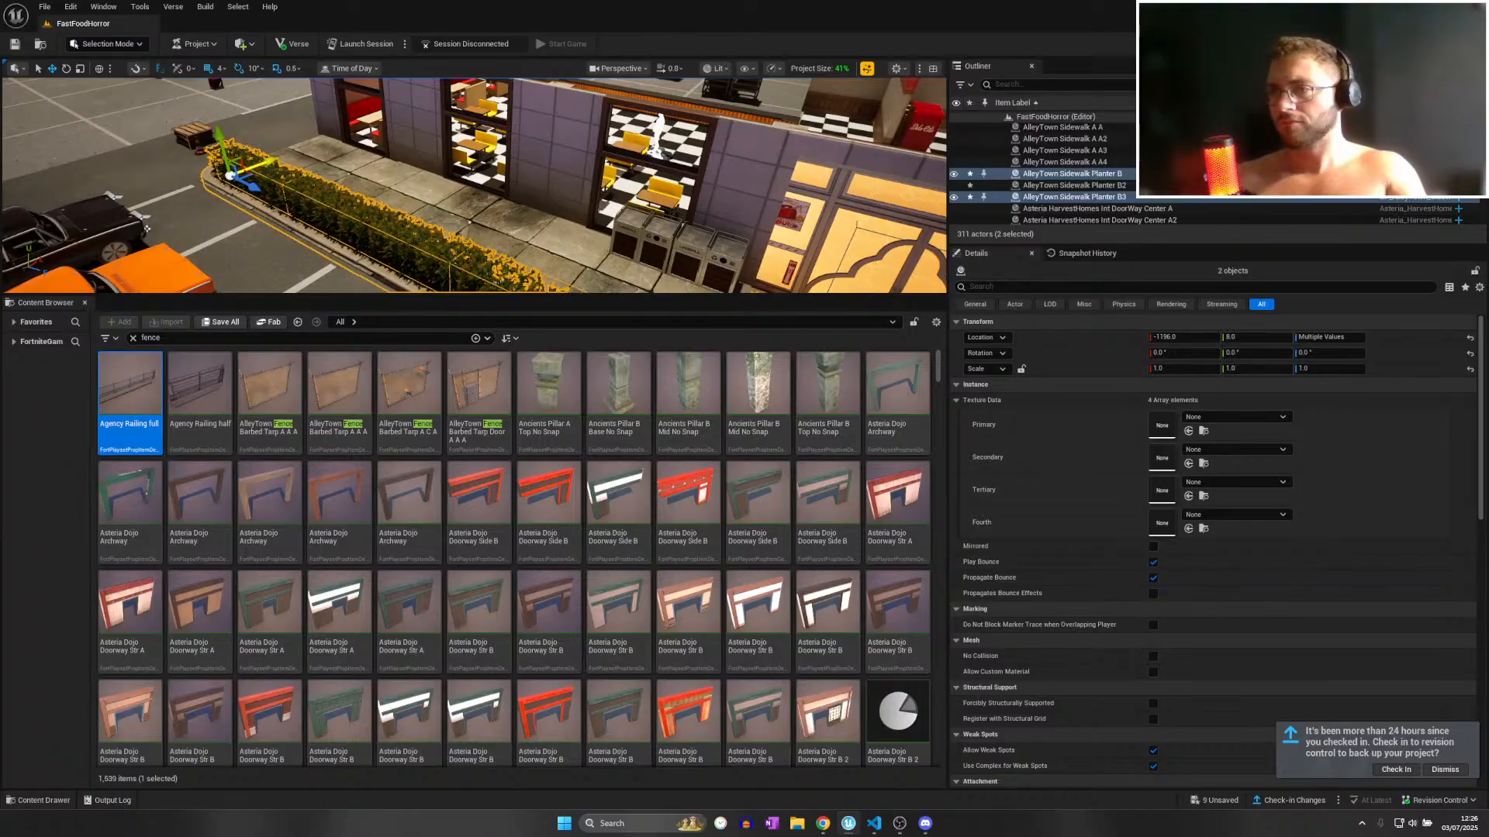
Duplicate the full railing across the entrance to -1280, 0, -3072 and repeat it along the whole length of the long hedge.
{"action": "right_click_drag", "start_coordinate": [147, 228], "coordinate": [450, 197]}
{"action": "right_click_drag", "start_coordinate": [783, 213], "coordinate": [869, 203]}
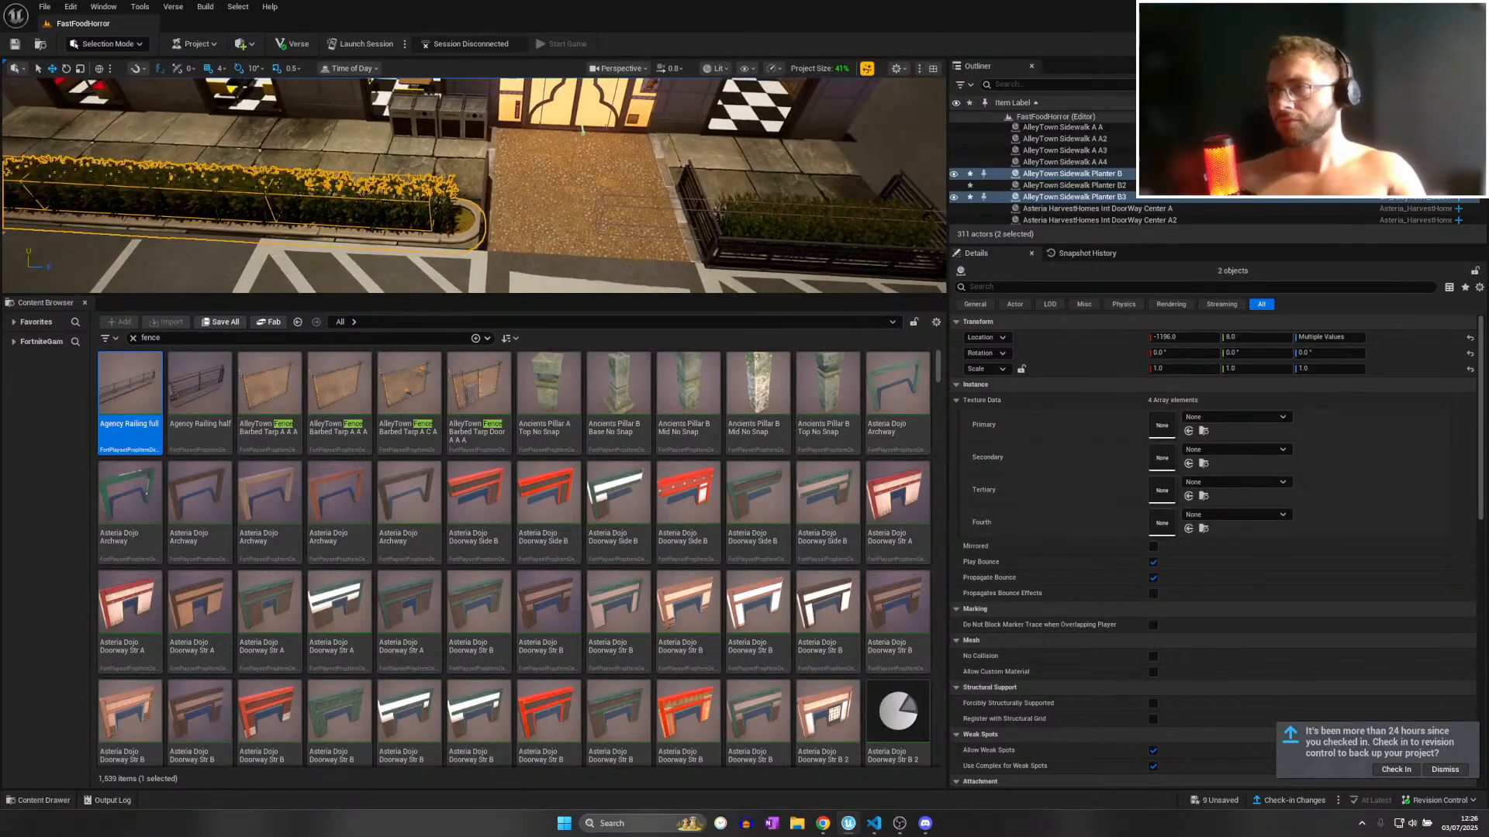
{"action": "left_click", "coordinate": [822, 223]}
{"action": "left_click", "coordinate": [831, 257]}
{"action": "left_click_drag", "start_coordinate": [855, 273], "coordinate": [859, 274], "text": "alt"}
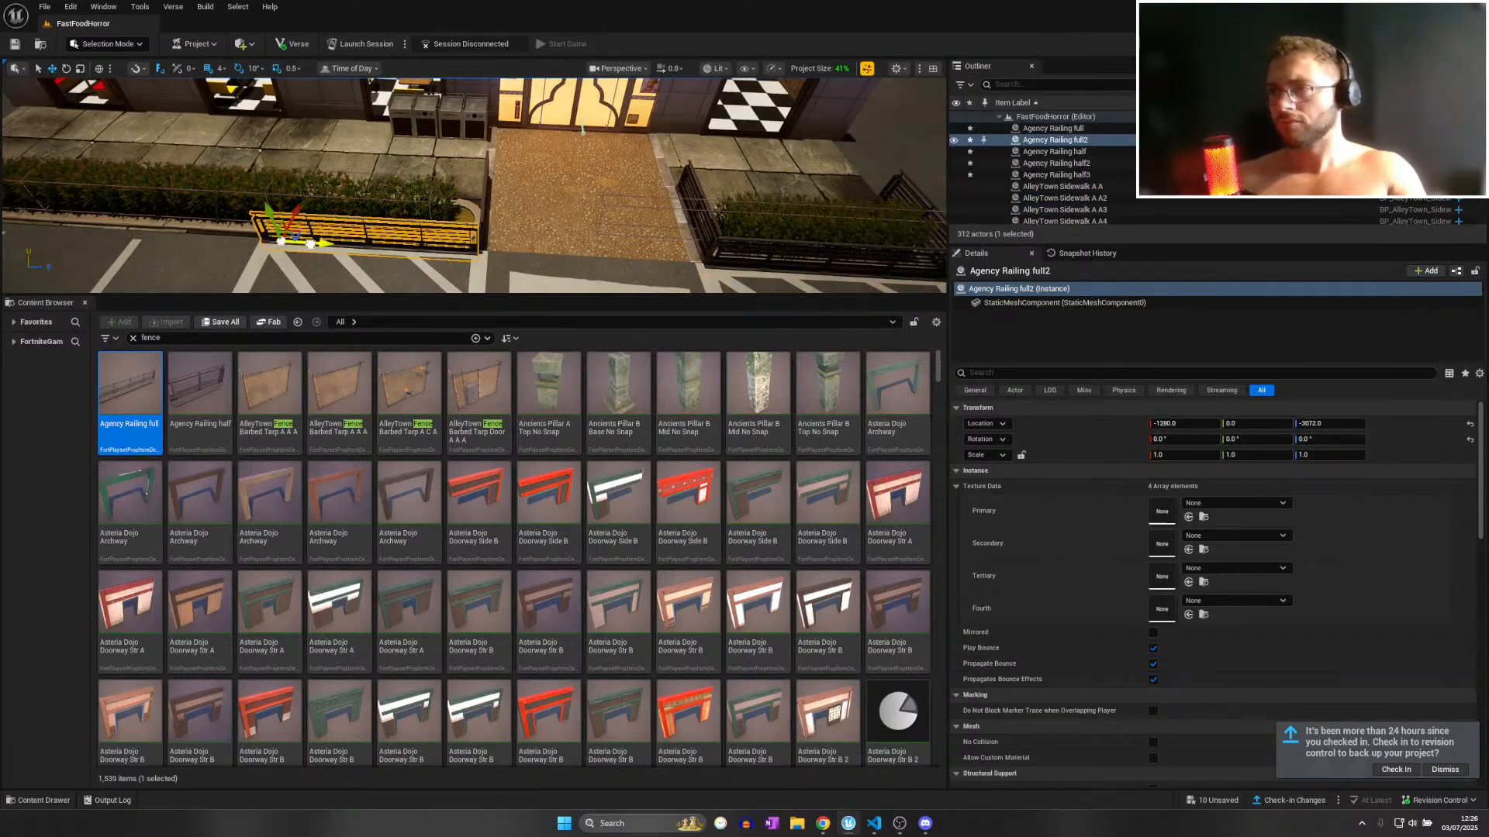
{"action": "left_click_drag", "start_coordinate": [411, 248], "coordinate": [92, 232], "text": "alt"}
Duplicate the half railing beside the entrance to the far end of the long hedge at -1024, 0, -4352.
{"action": "right_click_drag", "start_coordinate": [91, 232], "coordinate": [186, 233]}
{"action": "scroll", "coordinate": [614, 253], "scroll_direction": "up", "scroll_amount": 1}
{"action": "right_click_drag", "start_coordinate": [614, 254], "coordinate": [364, 253]}
{"action": "left_click", "coordinate": [622, 246]}
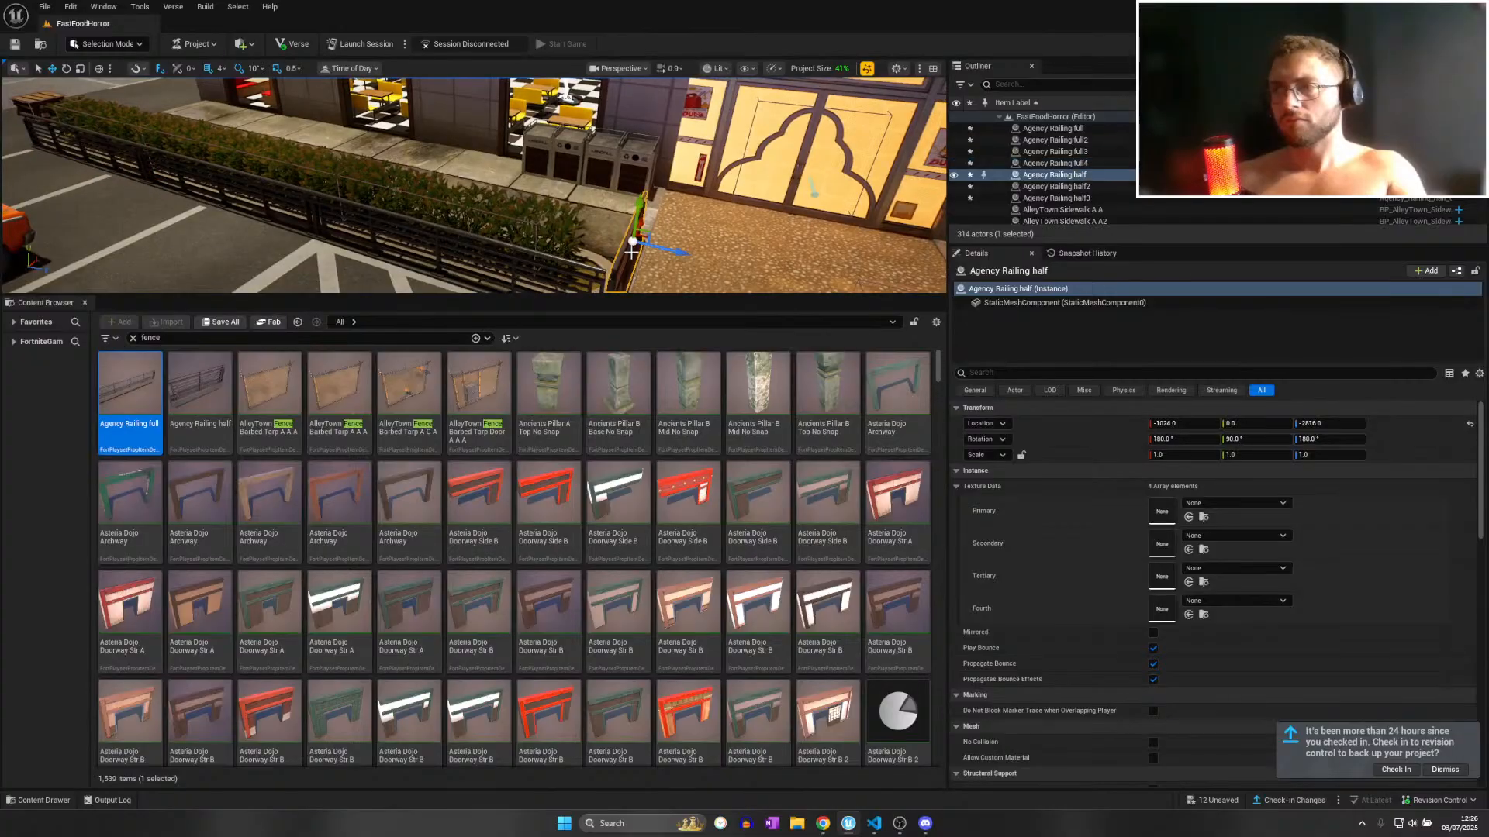
{"action": "right_click_drag", "start_coordinate": [622, 247], "coordinate": [630, 242]}
{"action": "left_click_drag", "start_coordinate": [608, 226], "coordinate": [203, 177], "text": "alt"}
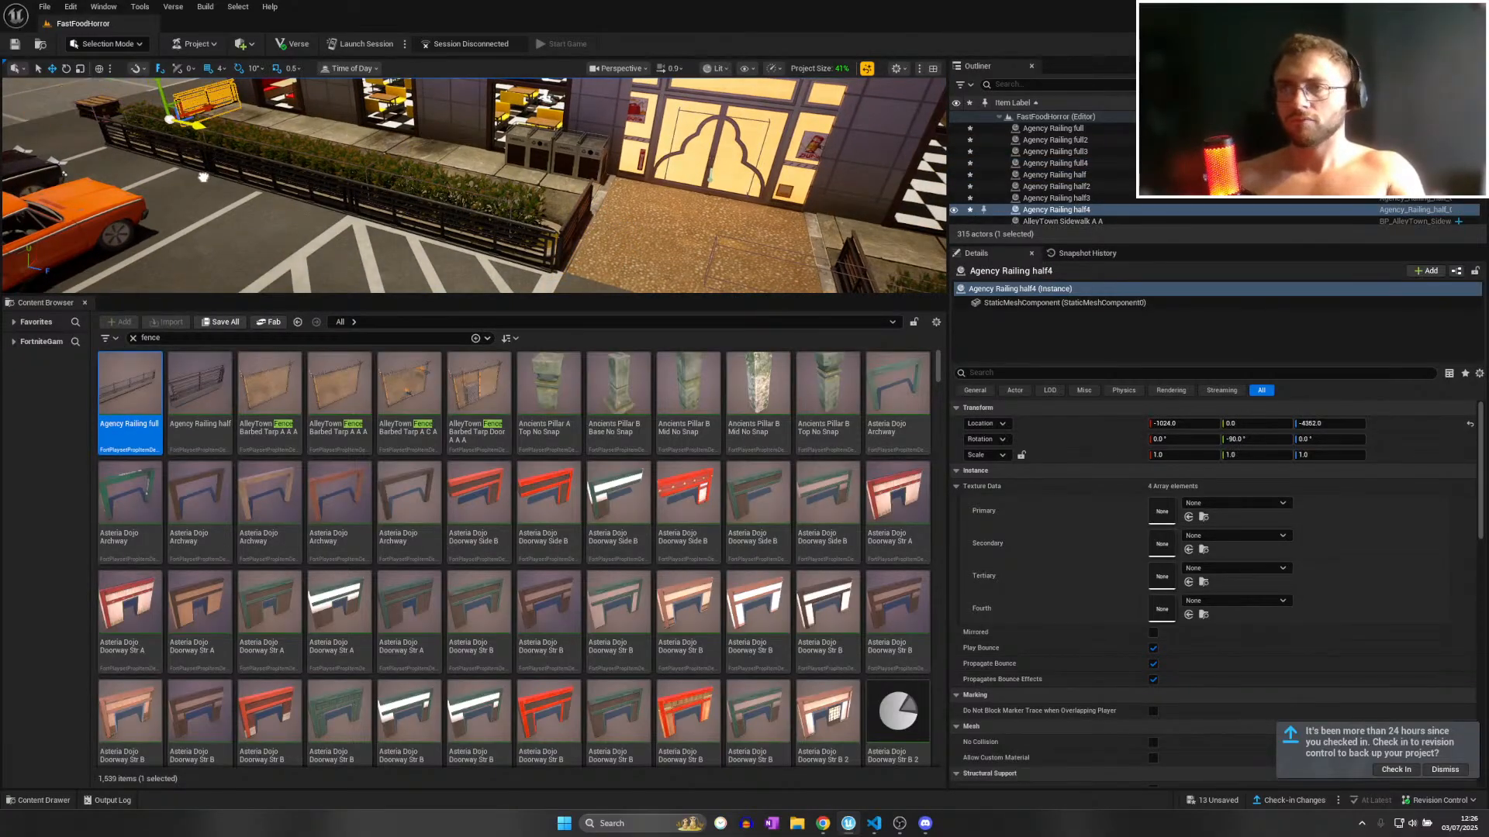
Save all unsaved changes to the project.
{"action": "key", "text": "w"}
{"action": "right_click_drag", "start_coordinate": [231, 181], "coordinate": [543, 120]}
{"action": "key", "text": "w"}
{"action": "key", "text": "w"}
{"action": "key", "text": "w"}
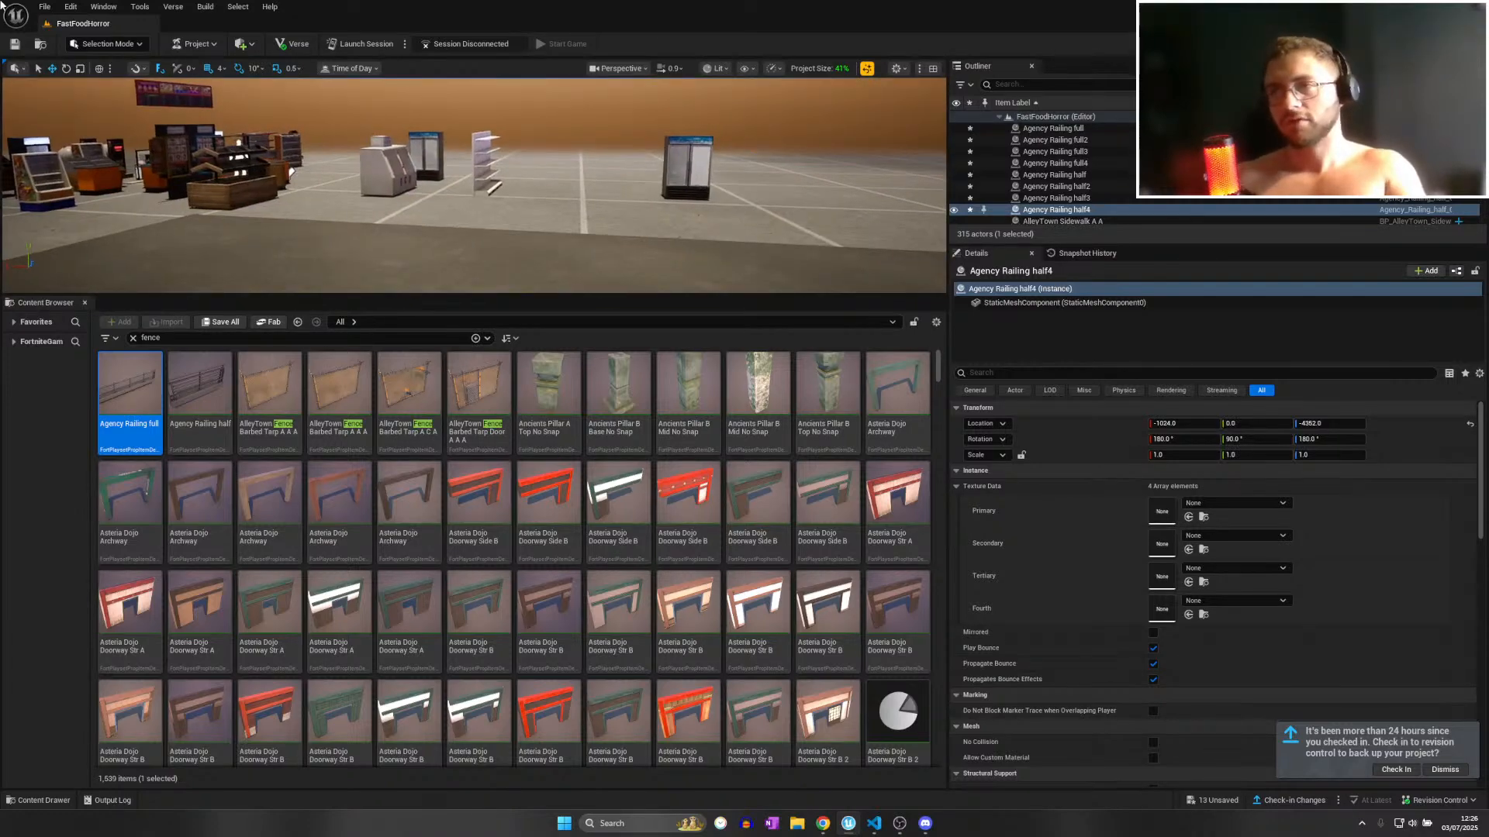
{"action": "left_click", "coordinate": [45, 8]}
{"action": "left_click", "coordinate": [76, 151]}
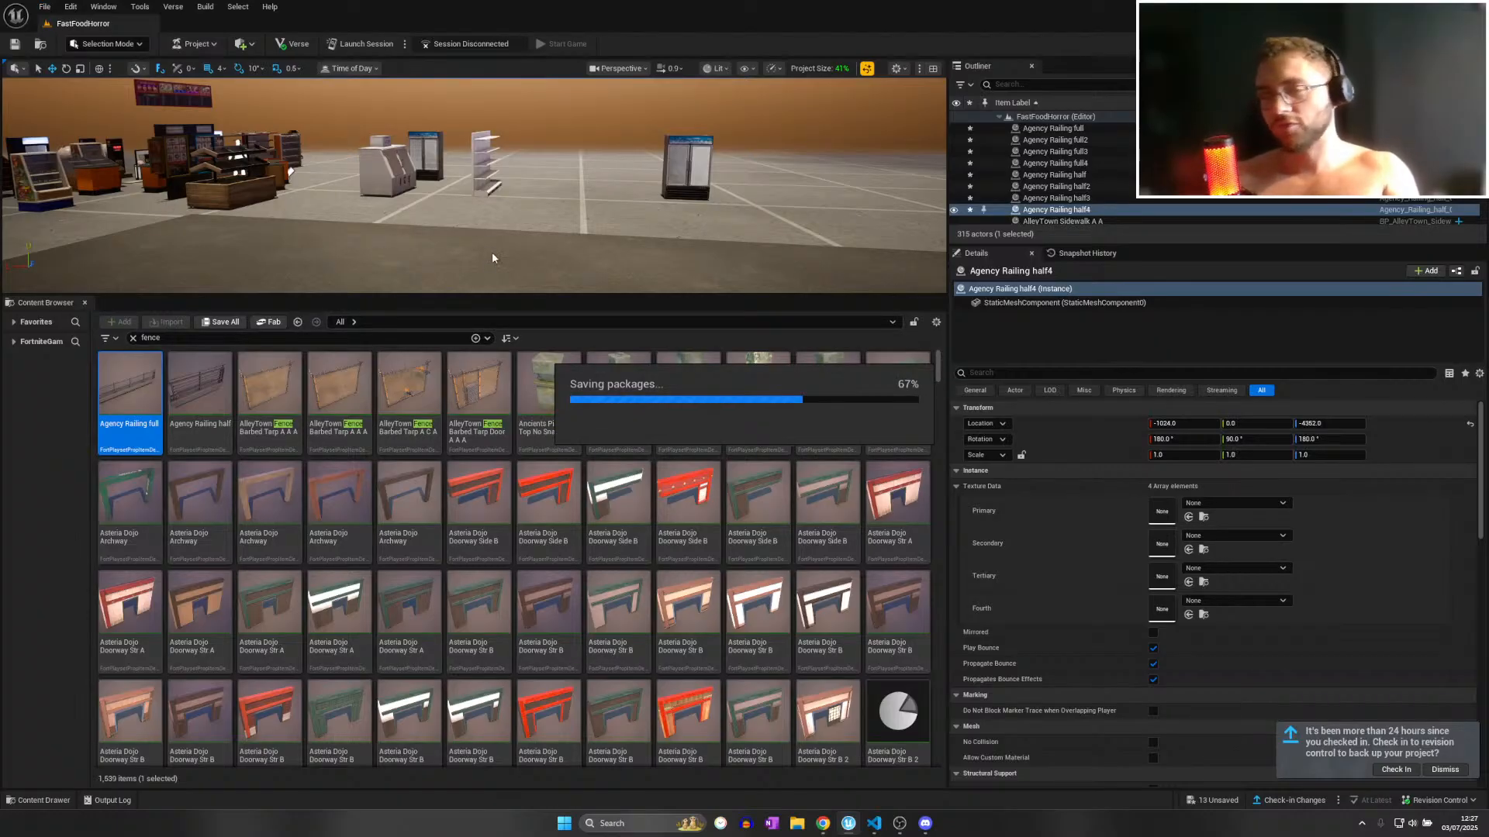
Delete the two parking stripes on the asphalt near the outer end of the short railed hedge.
{"action": "right_click_drag", "start_coordinate": [492, 255], "coordinate": [784, 310]}
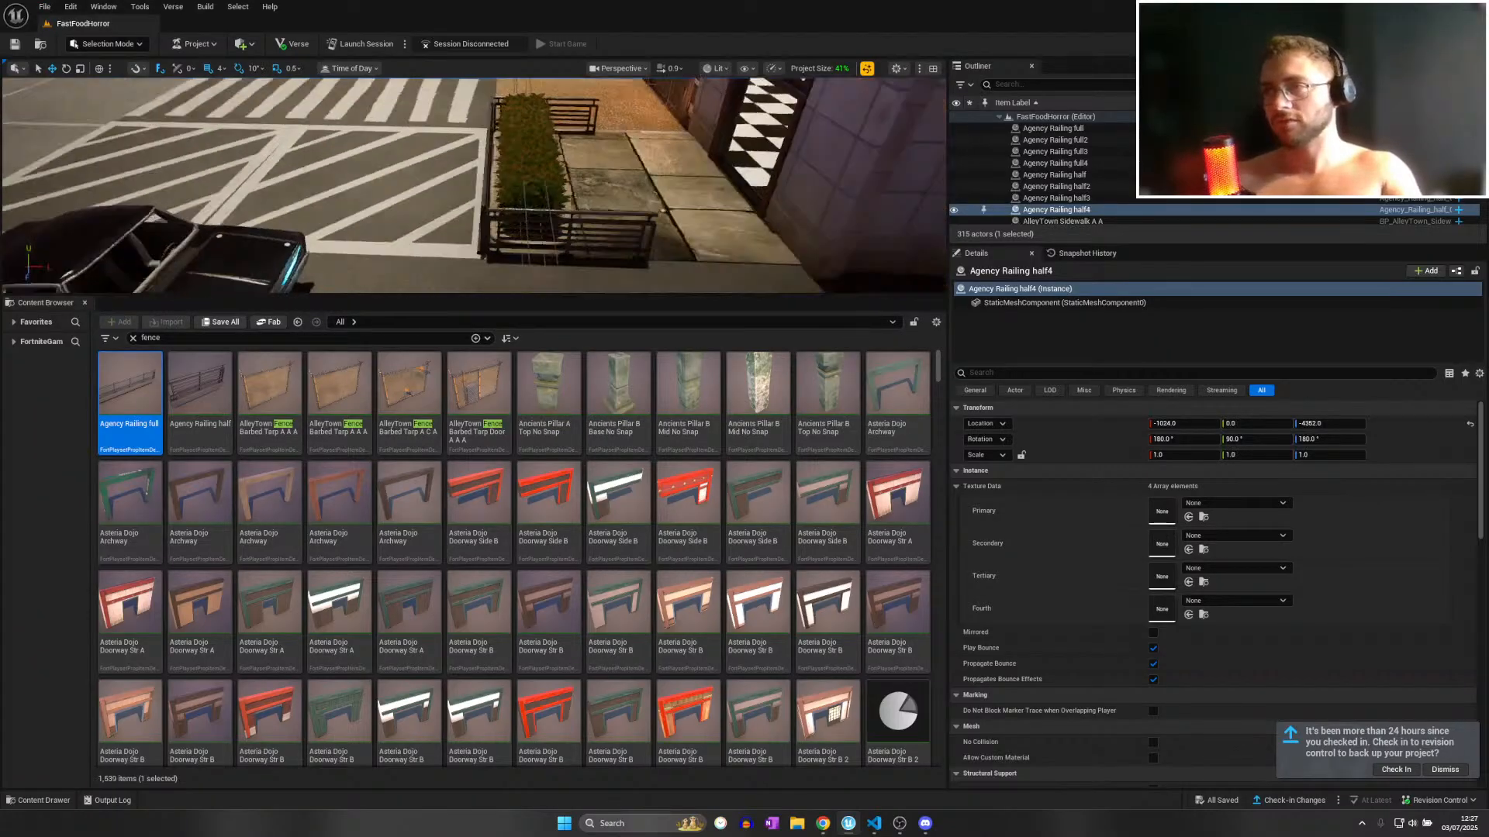
{"action": "scroll", "coordinate": [511, 182], "scroll_direction": "up", "scroll_amount": 2}
{"action": "right_click_drag", "start_coordinate": [480, 186], "coordinate": [581, 210]}
{"action": "left_click", "coordinate": [465, 223]}
{"action": "key", "text": "Delete"}
{"action": "left_click", "coordinate": [512, 237]}
{"action": "key", "text": "Delete"}
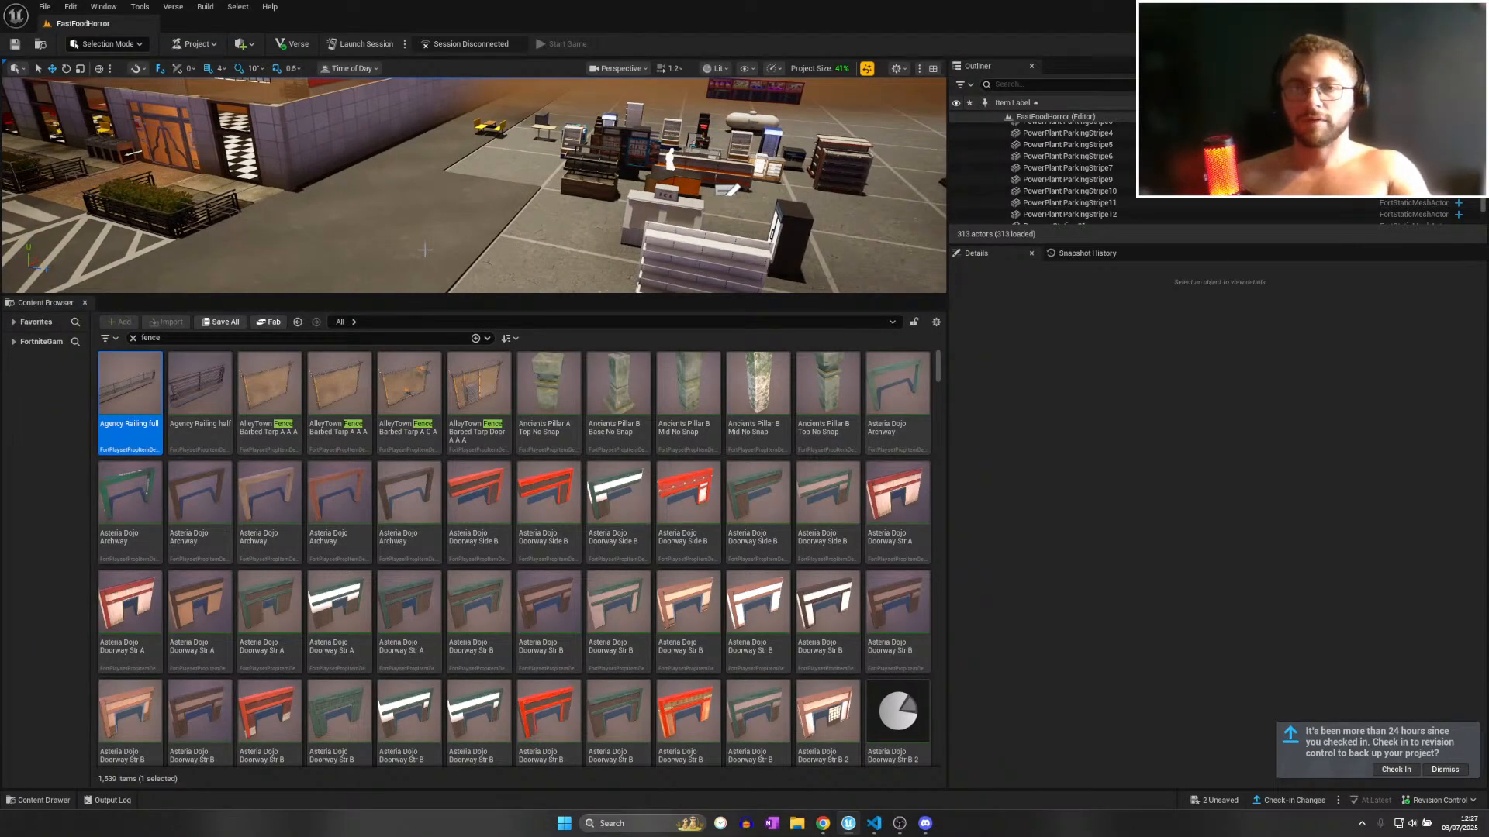
{"action": "right_click_drag", "start_coordinate": [581, 209], "coordinate": [511, 208]}
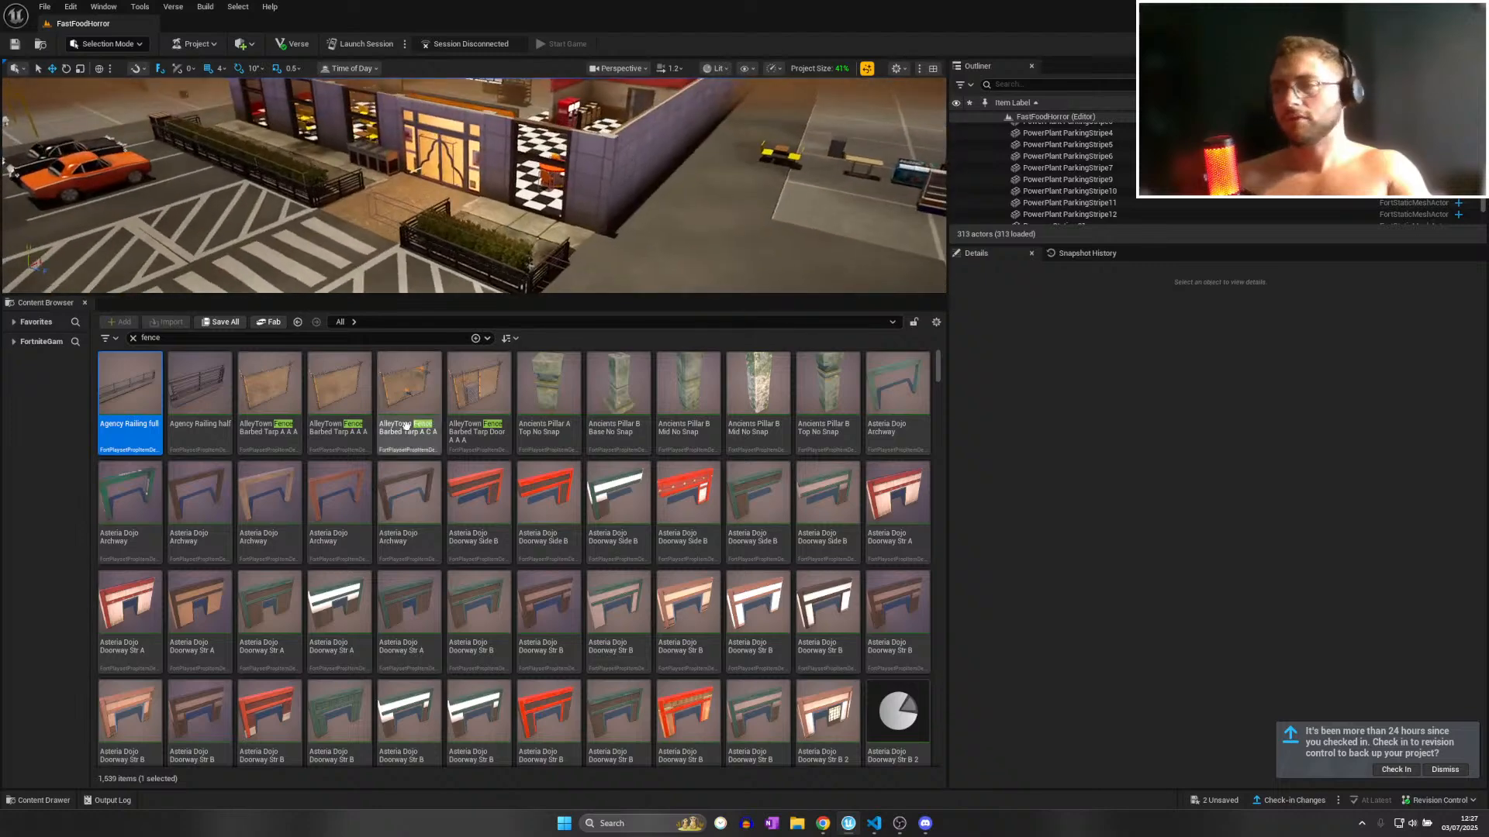
{"action": "scroll", "coordinate": [492, 473], "scroll_direction": "down", "scroll_amount": 5}
{"action": "scroll", "coordinate": [493, 472], "scroll_direction": "down", "scroll_amount": 5}
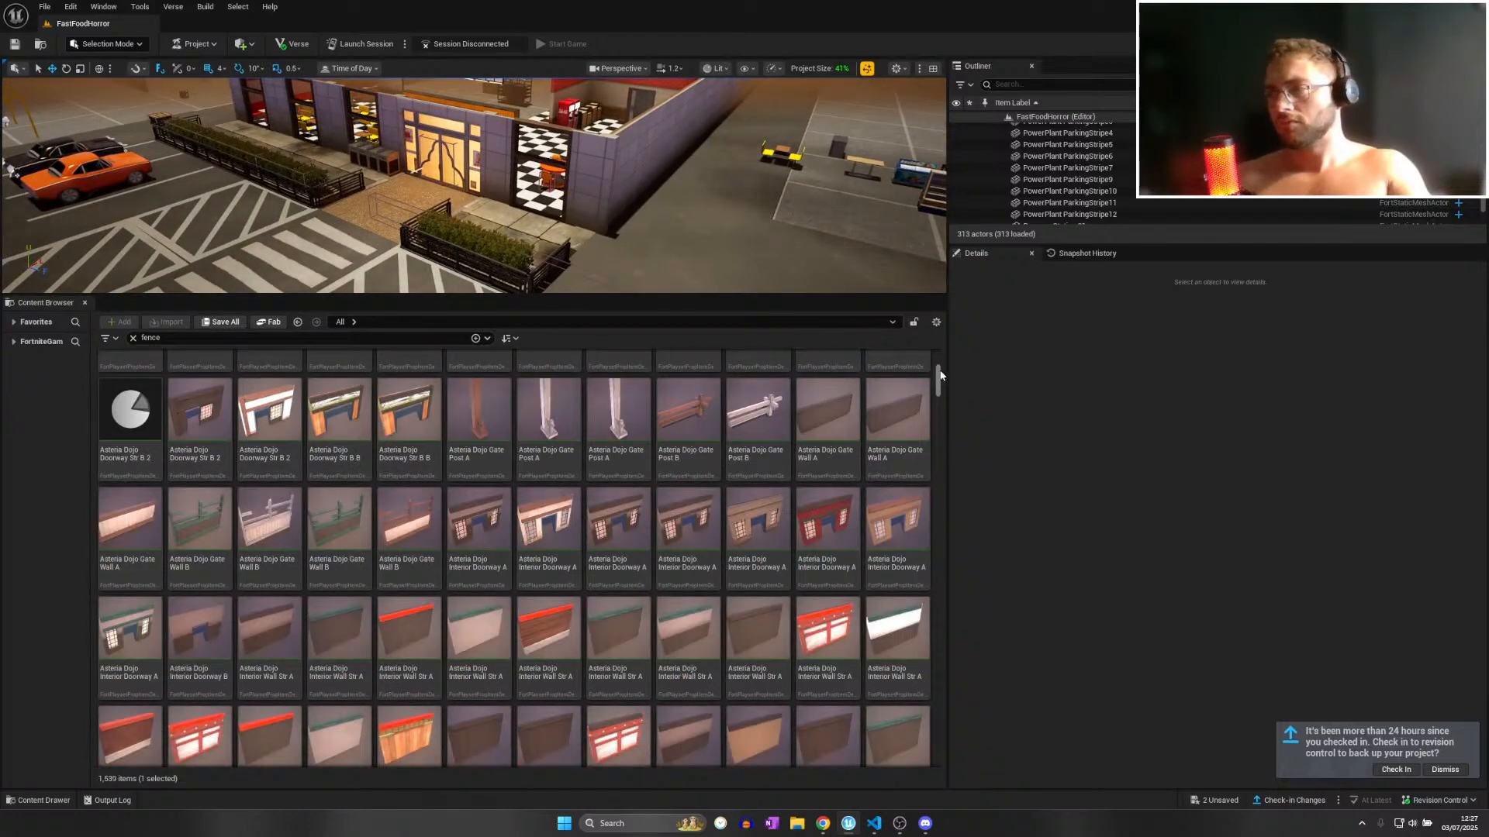
{"action": "left_click_drag", "start_coordinate": [941, 376], "coordinate": [934, 345]}
Duplicate the parking stripe beside the black car, rotate it 90 degrees, shorten it and place it as a lane marking near the crosswalk.
{"action": "mouse_move", "coordinate": [854, 252]}
{"action": "right_mouse_down"}
{"action": "mouse_move", "coordinate": [745, 252]}
{"action": "mouse_move", "coordinate": [837, 260]}
{"action": "right_mouse_up"}
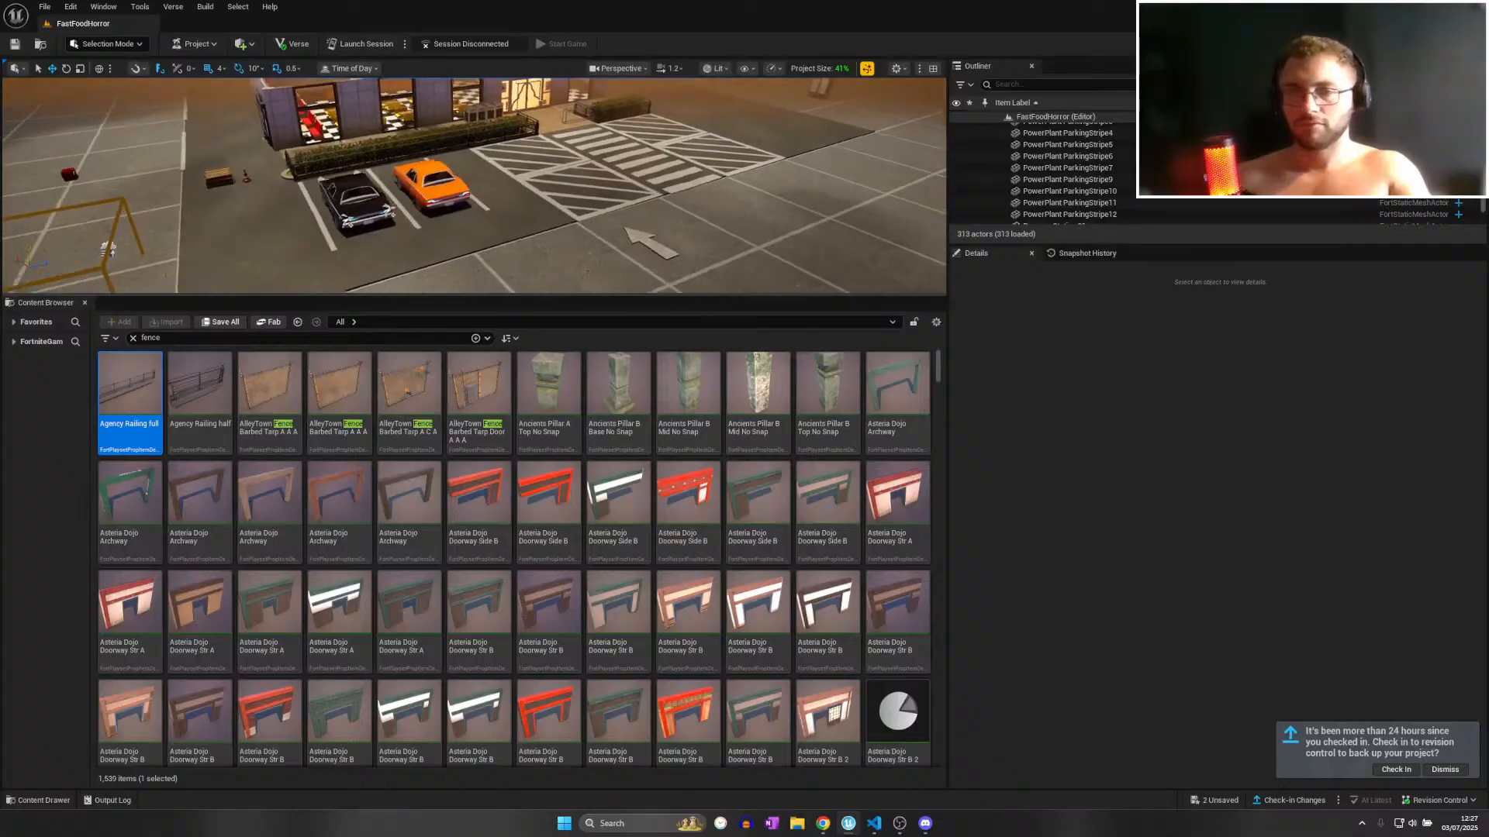
{"action": "right_click_drag", "start_coordinate": [572, 264], "coordinate": [605, 266]}
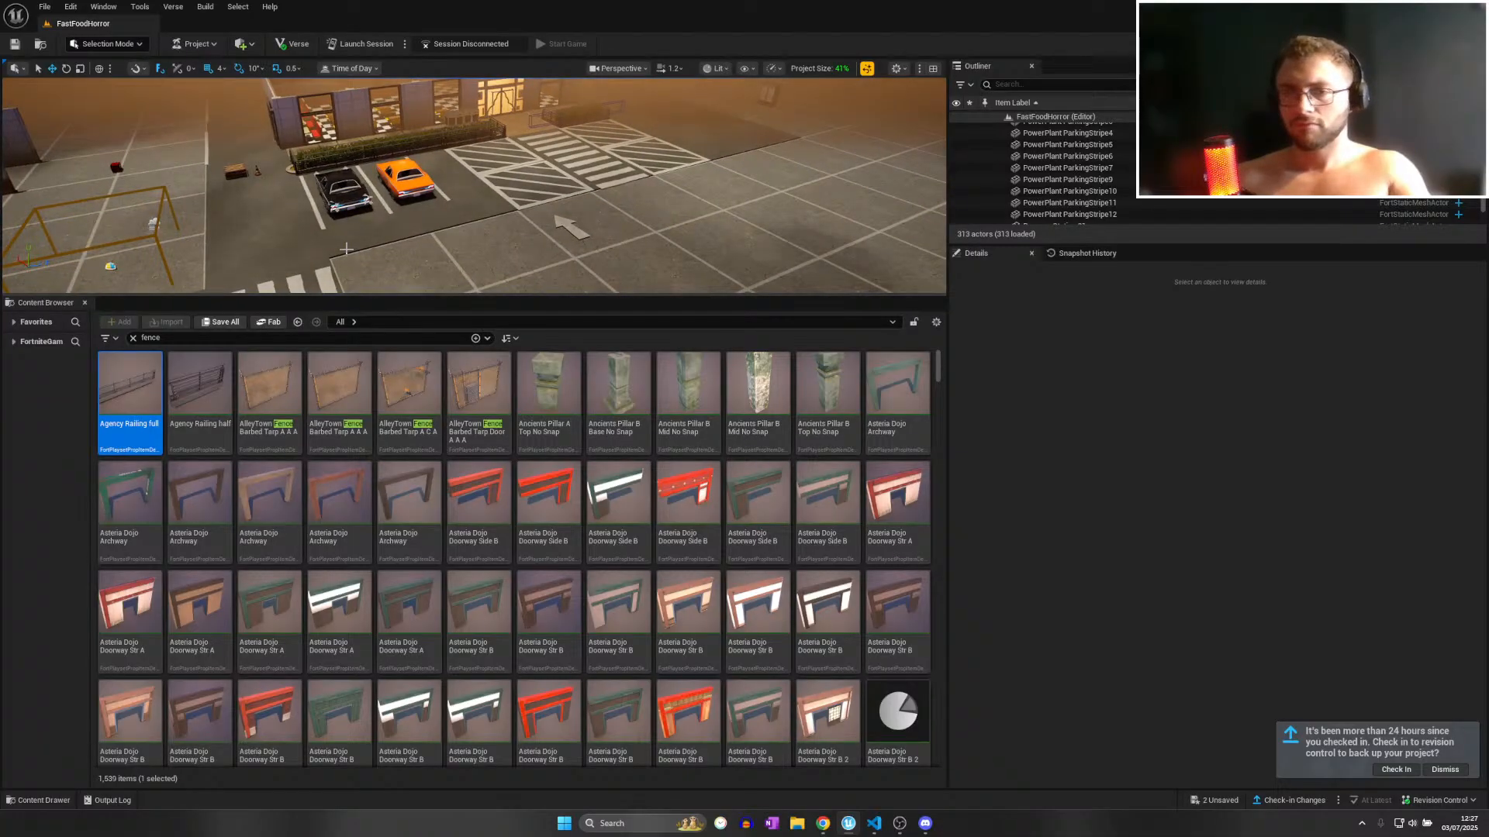
{"action": "left_click", "coordinate": [314, 206]}
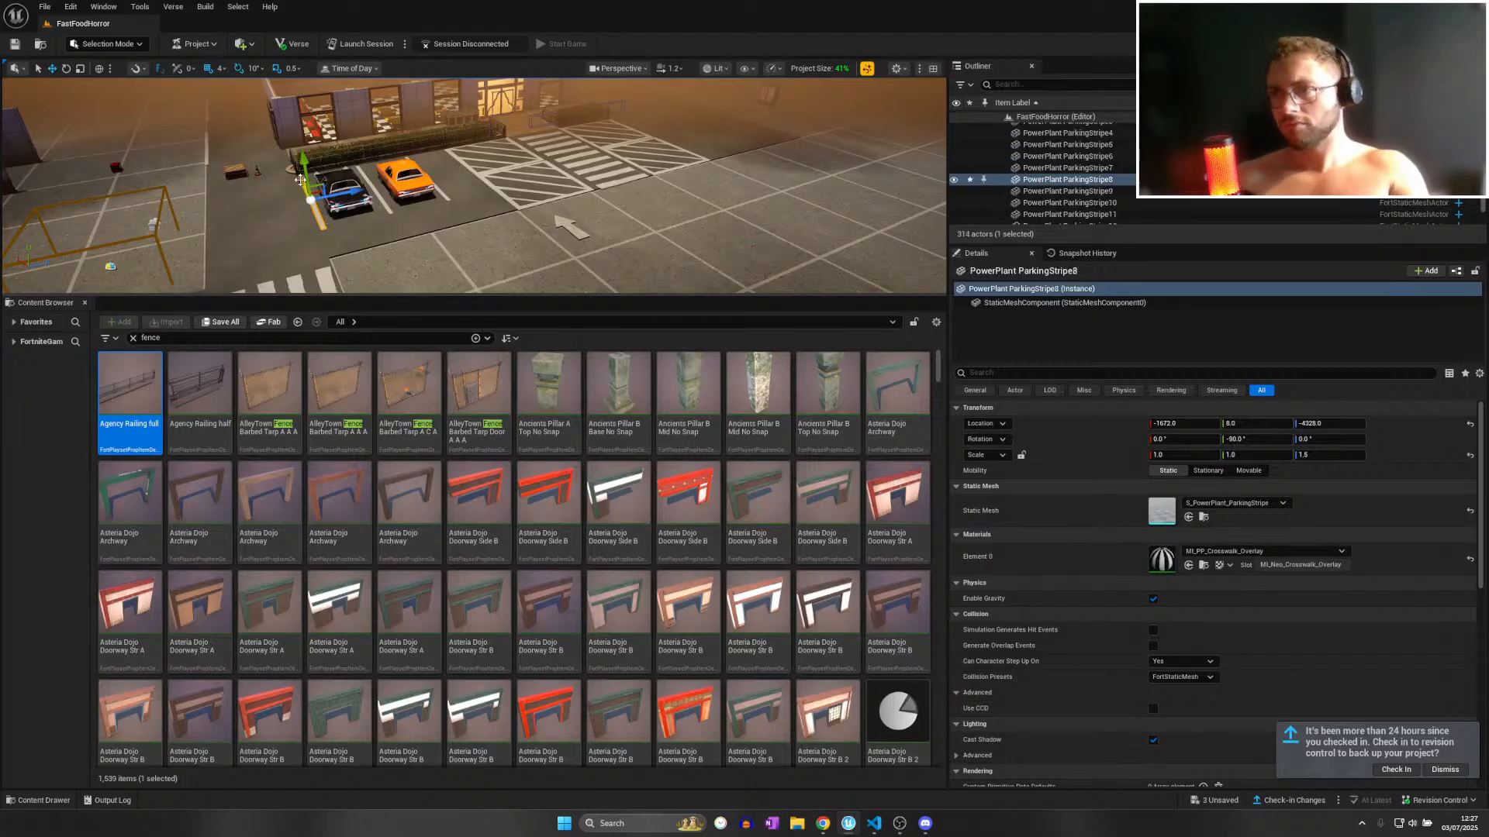
{"action": "right_click_drag", "start_coordinate": [418, 225], "coordinate": [395, 264]}
{"action": "left_click_drag", "start_coordinate": [399, 268], "coordinate": [454, 260]}
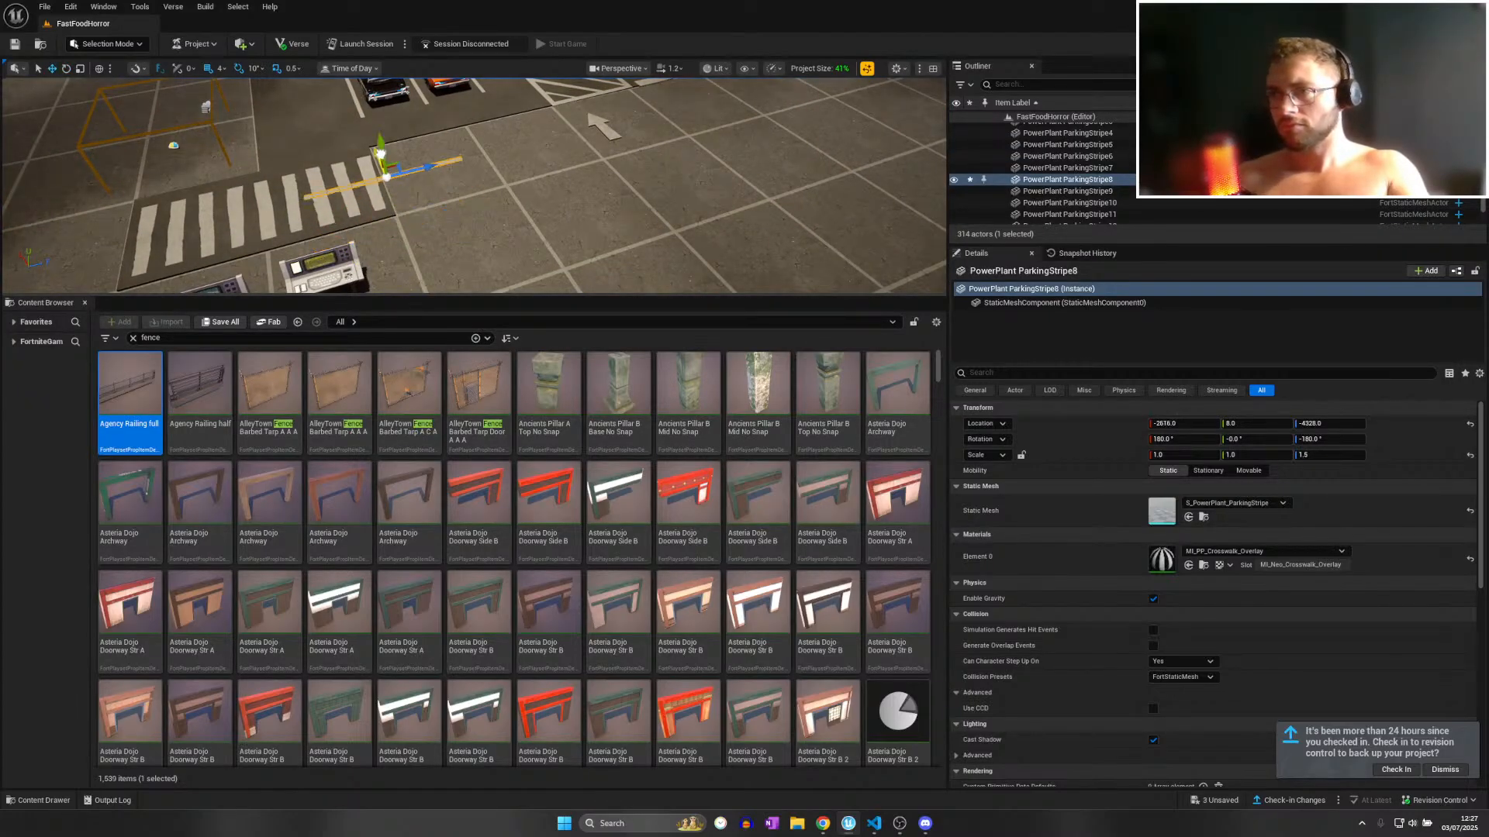
{"action": "left_click_drag", "start_coordinate": [423, 166], "coordinate": [358, 176]}
{"action": "key", "text": "w"}
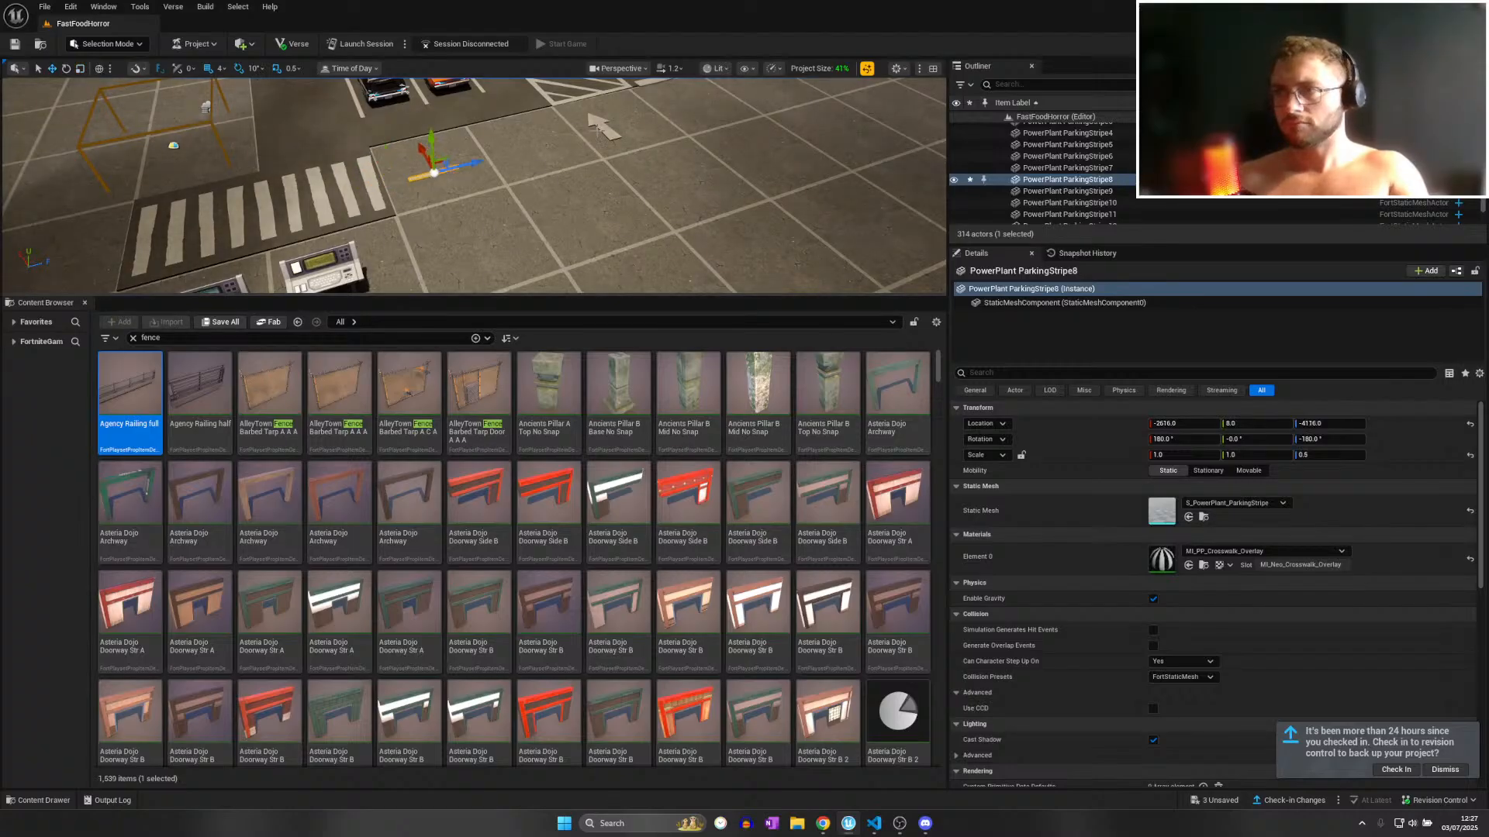
Move the PowerPlant ParkingArrow01 road arrow into the driving lane beside the parked cars, at about X -2064, Z -4632.
{"action": "left_click", "coordinate": [599, 124]}
{"action": "scroll", "coordinate": [677, 149], "scroll_direction": "down", "scroll_amount": 5}
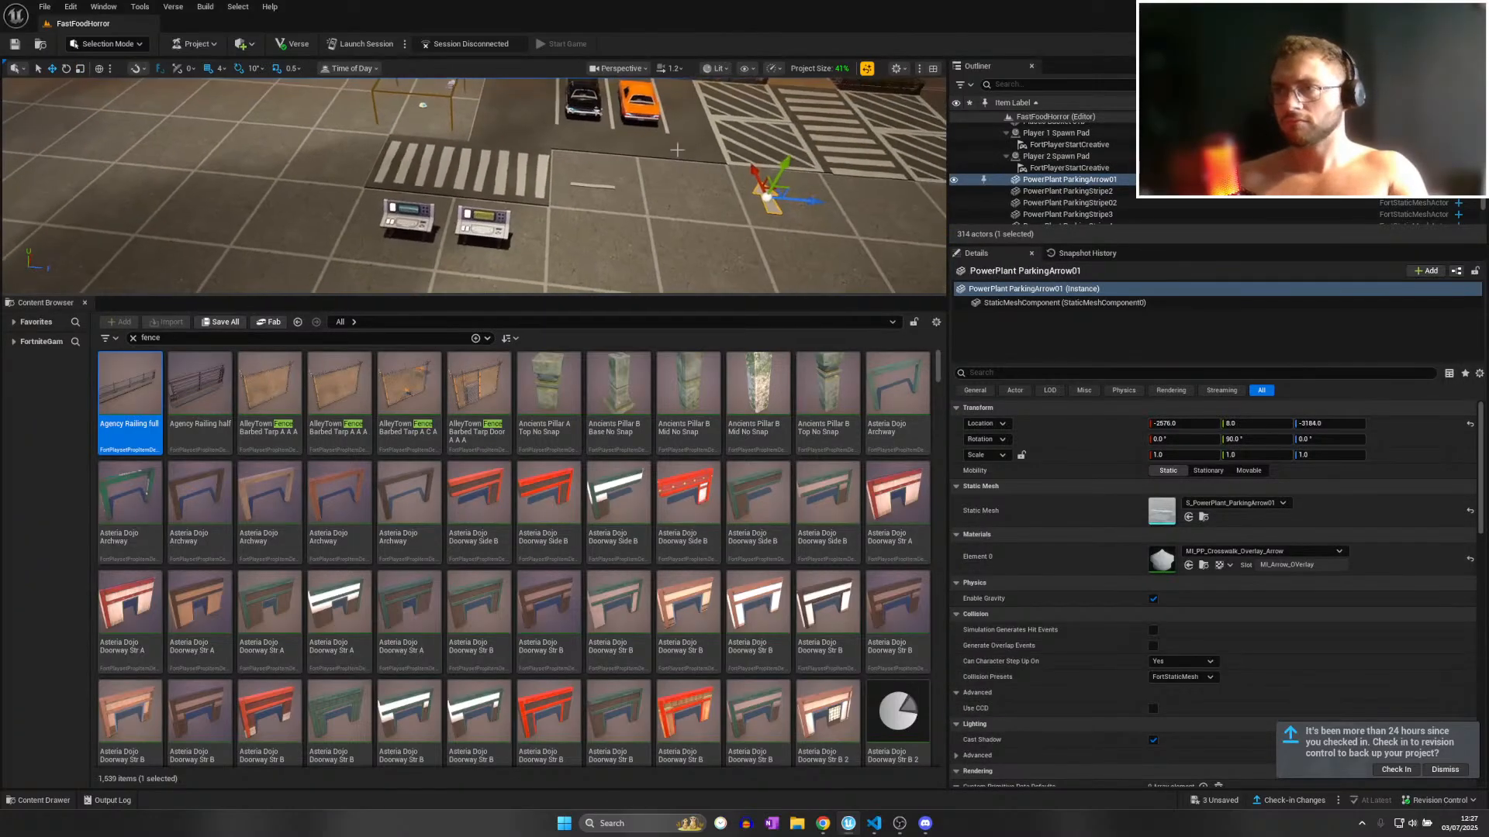
{"action": "left_click_drag", "start_coordinate": [804, 200], "coordinate": [537, 177]}
{"action": "mouse_move", "coordinate": [535, 177]}
{"action": "right_mouse_down"}
{"action": "mouse_move", "coordinate": [510, 178]}
{"action": "mouse_move", "coordinate": [561, 181]}
{"action": "right_mouse_up"}
{"action": "key", "text": "w"}
{"action": "left_click_drag", "start_coordinate": [398, 155], "coordinate": [406, 153]}
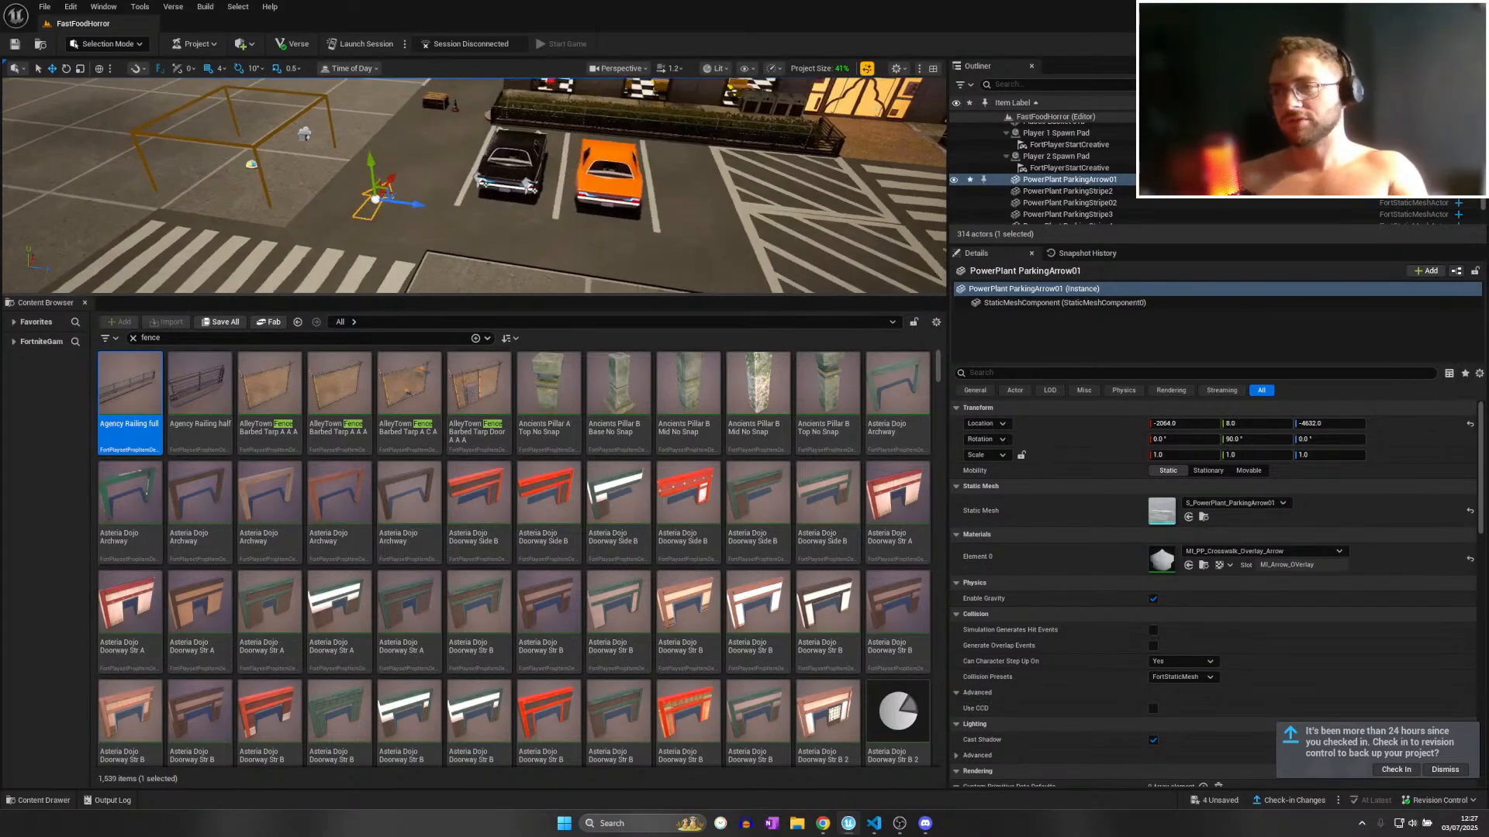
Fine-tune the road arrow's height so it lies on the asphalt and shift it to Z -4603.
{"action": "key", "text": "f"}
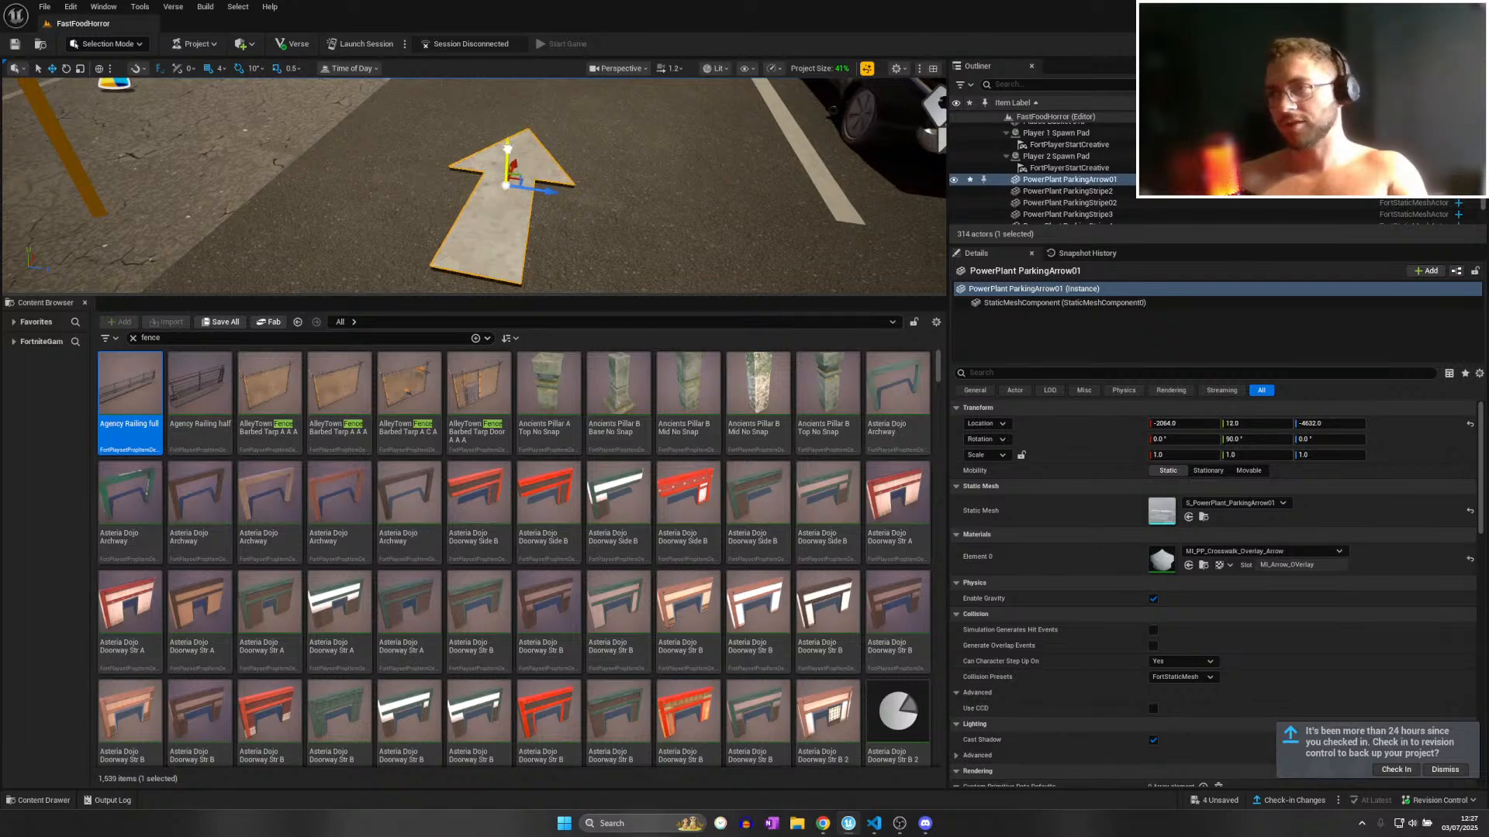
{"action": "right_click_drag", "start_coordinate": [570, 196], "coordinate": [490, 261]}
{"action": "scroll", "coordinate": [516, 240], "scroll_direction": "down", "scroll_amount": 2}
{"action": "key", "text": "w"}
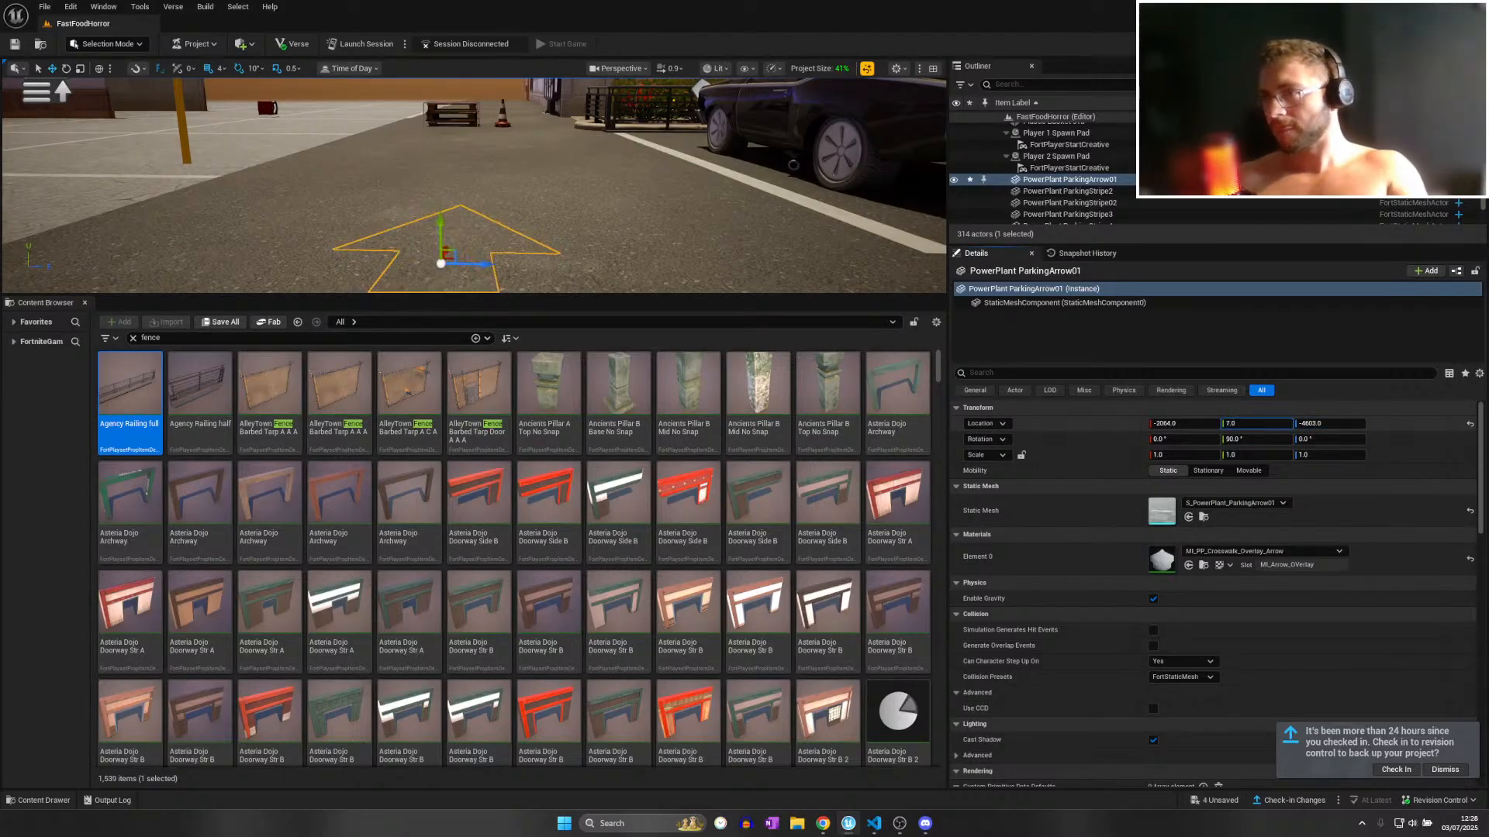
Duplicate the road arrow further along the lane beside the restaurant, at -568, 10, -4603.
{"action": "right_click_drag", "start_coordinate": [569, 271], "coordinate": [655, 320]}
{"action": "key", "text": "s"}
{"action": "key", "text": "ctrl+d"}
{"action": "left_click_drag", "start_coordinate": [370, 266], "coordinate": [106, 268]}
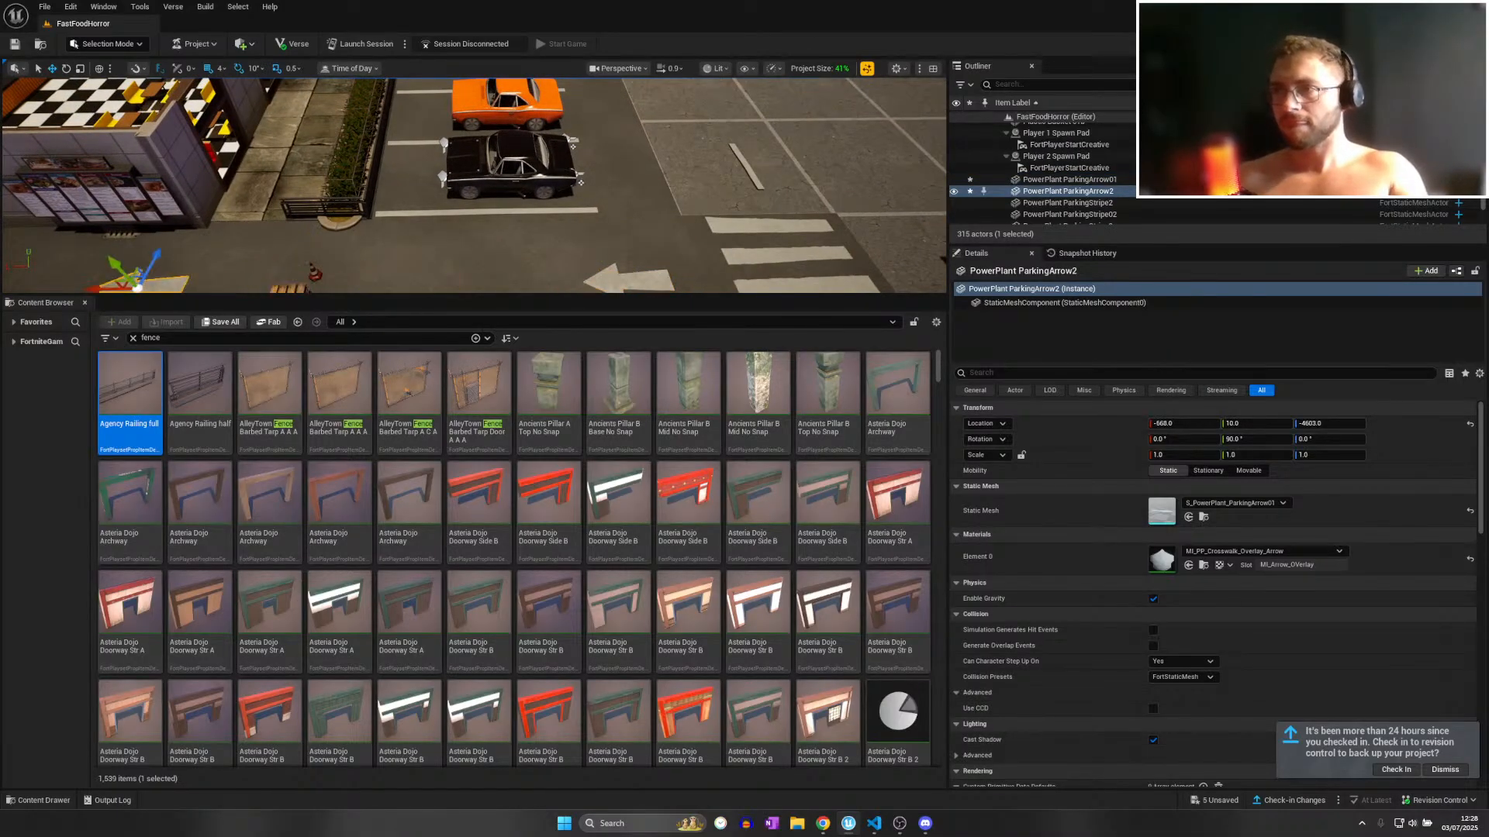
Duplicate the CeilingTiles Plank Straight asphalt section beside the driving lane near the crosswalk, at about -2560, 0, -4352.
{"action": "key", "text": "s"}
{"action": "right_click_drag", "start_coordinate": [106, 267], "coordinate": [81, 326]}
{"action": "key", "text": "d"}
{"action": "right_click_drag", "start_coordinate": [505, 182], "coordinate": [330, 175]}
{"action": "left_click", "coordinate": [508, 190]}
{"action": "left_click_drag", "start_coordinate": [402, 194], "coordinate": [281, 194]}
{"action": "left_click", "coordinate": [528, 243]}
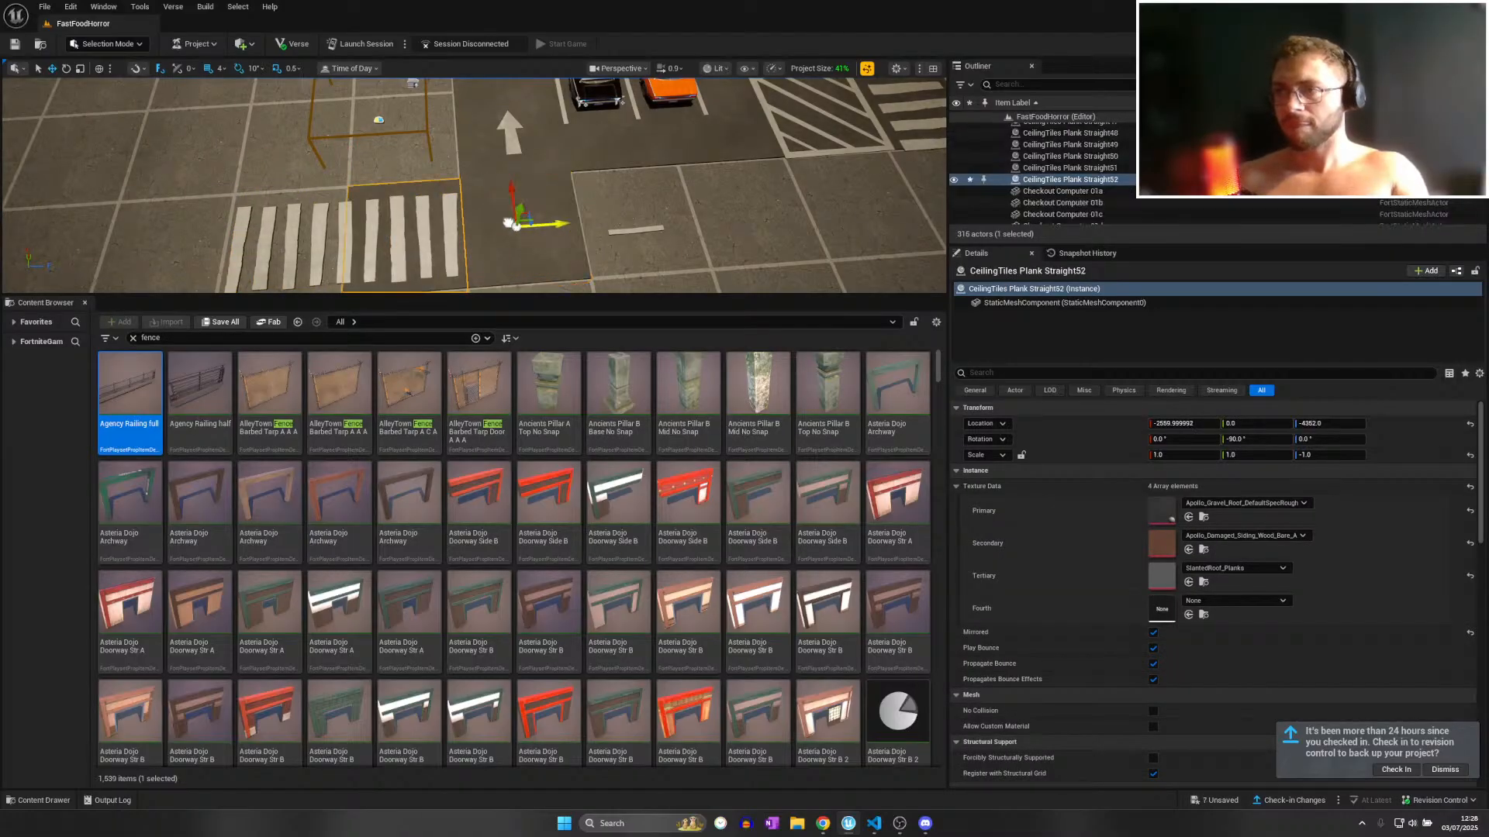
Extend the asphalt with two more duplicated plank sections beyond the driving lane, the last at -1792, 0, -5632.
{"action": "left_click", "coordinate": [485, 140]}
{"action": "left_click_drag", "start_coordinate": [551, 84], "coordinate": [346, 101]}
{"action": "key", "text": "d"}
{"action": "right_click_drag", "start_coordinate": [424, 141], "coordinate": [432, 104]}
{"action": "key", "text": "w"}
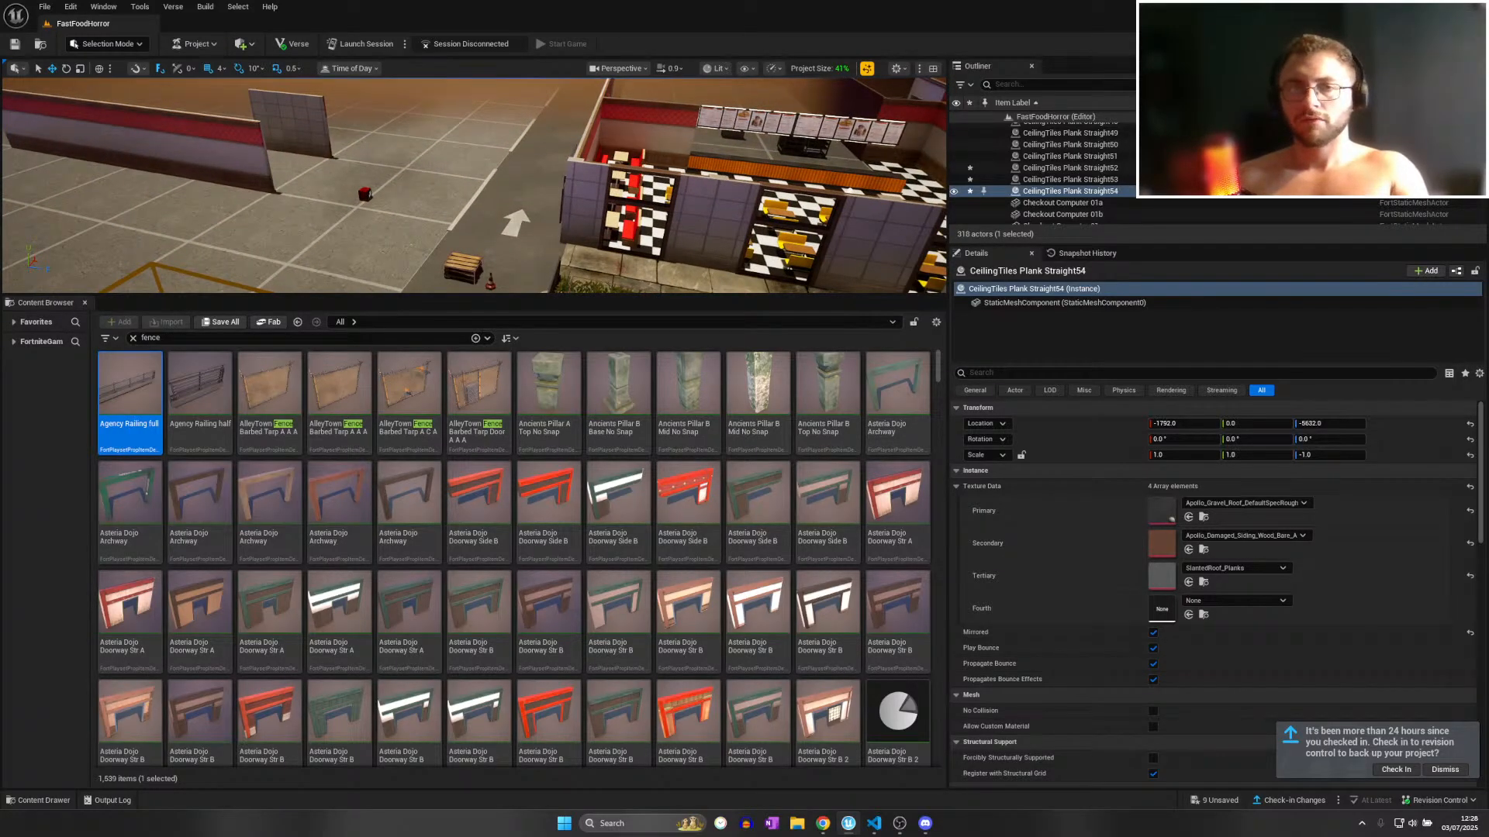
Duplicate the CeilingTiles Plank Straight asphalt section three times in front of the crosswalk, the last at -2560, 0, -2816.
{"action": "key", "text": "s"}
{"action": "mouse_move", "coordinate": [431, 104]}
{"action": "right_mouse_down"}
{"action": "mouse_move", "coordinate": [475, 112]}
{"action": "mouse_move", "coordinate": [435, 109]}
{"action": "mouse_move", "coordinate": [462, 105]}
{"action": "mouse_move", "coordinate": [446, 116]}
{"action": "right_mouse_up"}
{"action": "left_click", "coordinate": [273, 242]}
{"action": "right_click_drag", "start_coordinate": [273, 242], "coordinate": [290, 262]}
{"action": "left_click_drag", "start_coordinate": [354, 210], "coordinate": [657, 208], "text": "alt"}
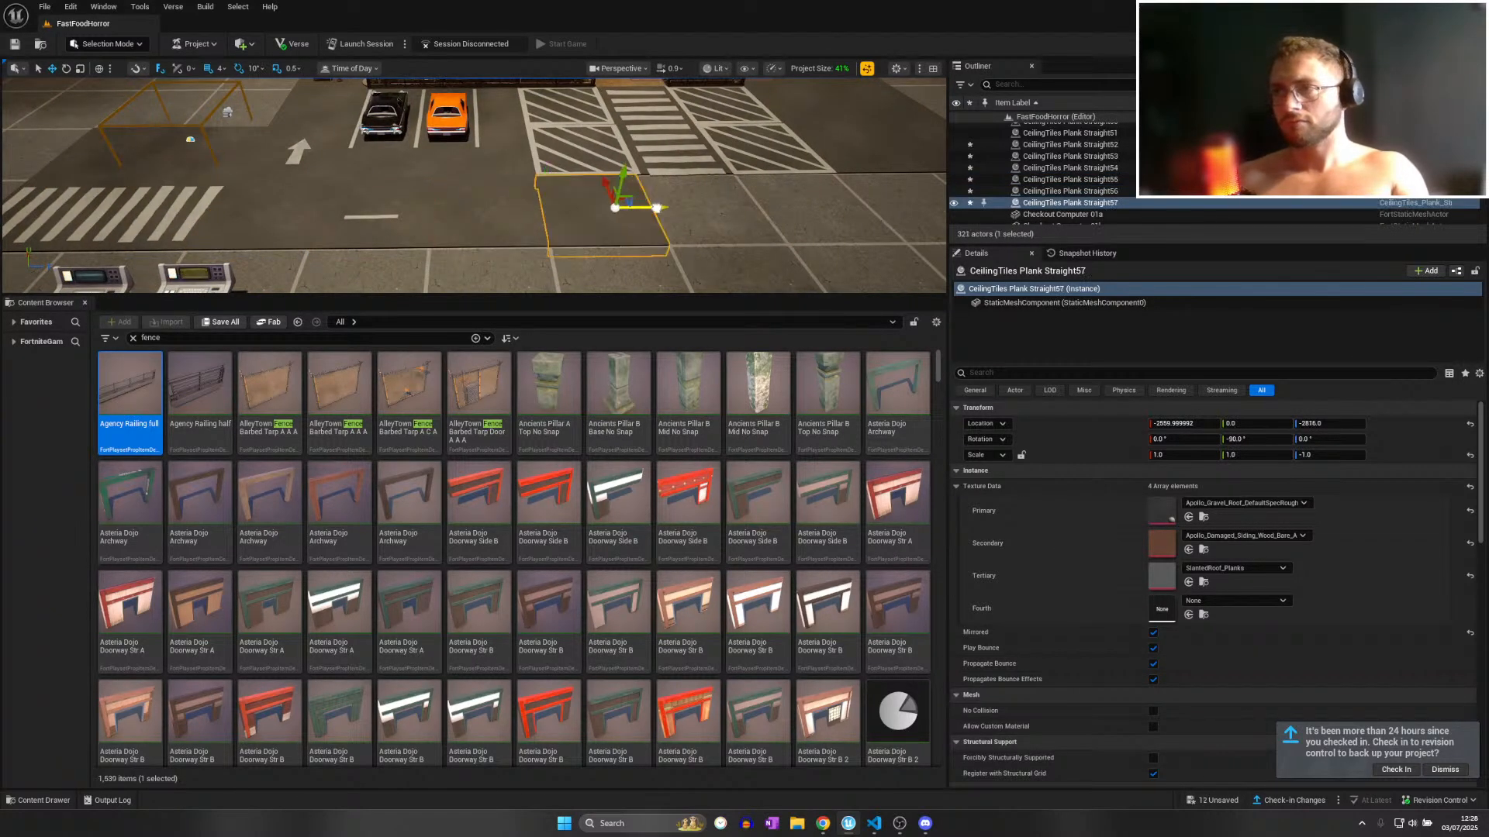
Extend the asphalt row past the crosswalk with four more duplicated plank sections, the last at -2560, 0, -768.
{"action": "right_click_drag", "start_coordinate": [657, 208], "coordinate": [612, 212]}
{"action": "left_click_drag", "start_coordinate": [613, 211], "coordinate": [680, 205], "text": "alt"}
{"action": "right_click_drag", "start_coordinate": [680, 205], "coordinate": [584, 220]}
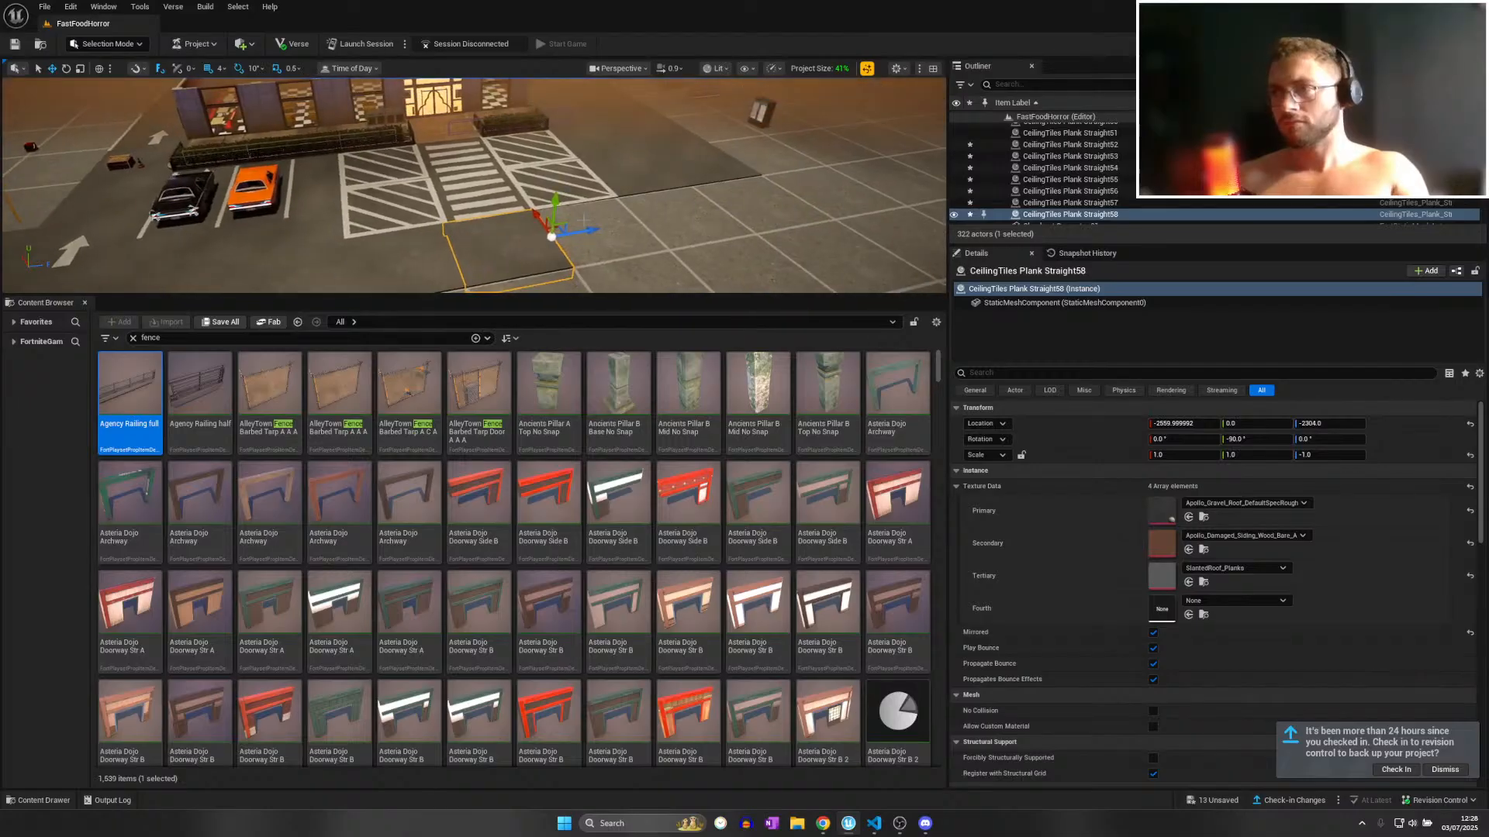
{"action": "left_click_drag", "start_coordinate": [586, 229], "coordinate": [591, 230], "text": "alt"}
{"action": "right_click_drag", "start_coordinate": [591, 230], "coordinate": [659, 227]}
{"action": "left_click_drag", "start_coordinate": [393, 235], "coordinate": [589, 149], "text": "alt"}
{"action": "right_click_drag", "start_coordinate": [590, 149], "coordinate": [694, 174]}
{"action": "scroll", "coordinate": [667, 101], "scroll_direction": "up", "scroll_amount": 1}
{"action": "key", "text": "w"}
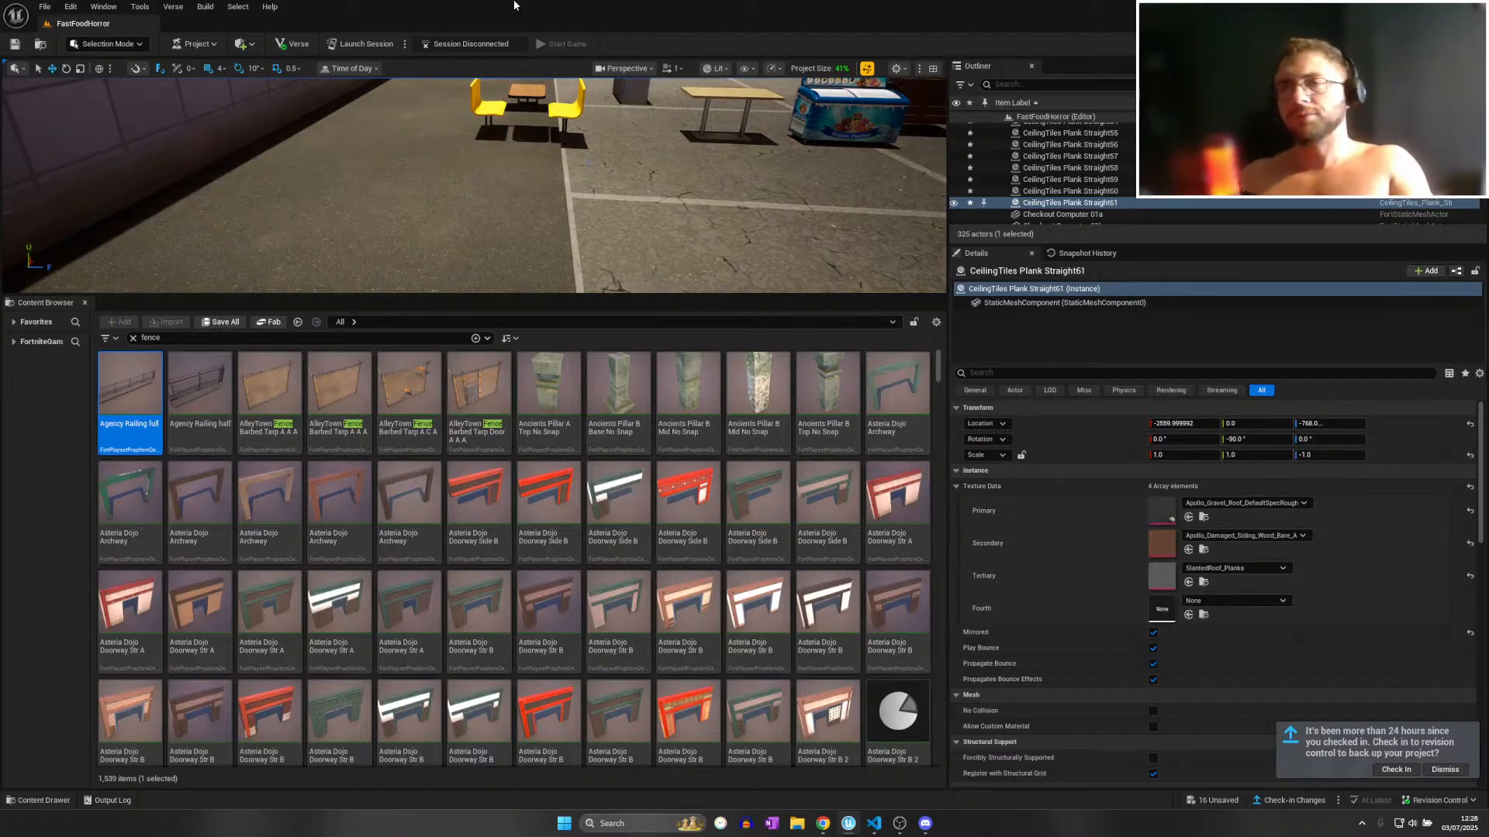
Save the level with all its unsaved changes.
{"action": "left_click", "coordinate": [45, 7]}
{"action": "left_click", "coordinate": [654, 238]}
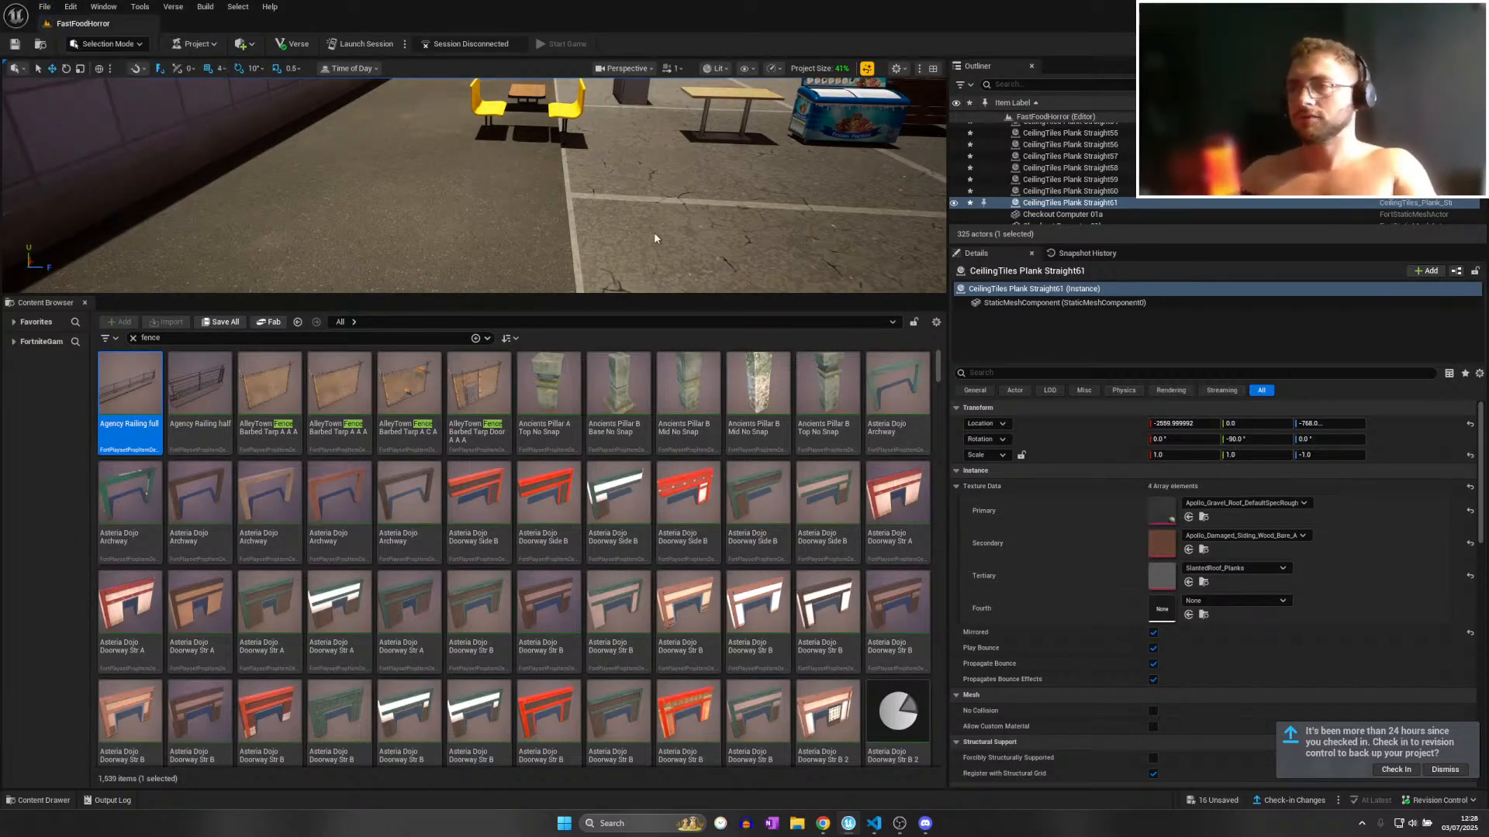
{"action": "key", "text": "ctrl+s"}
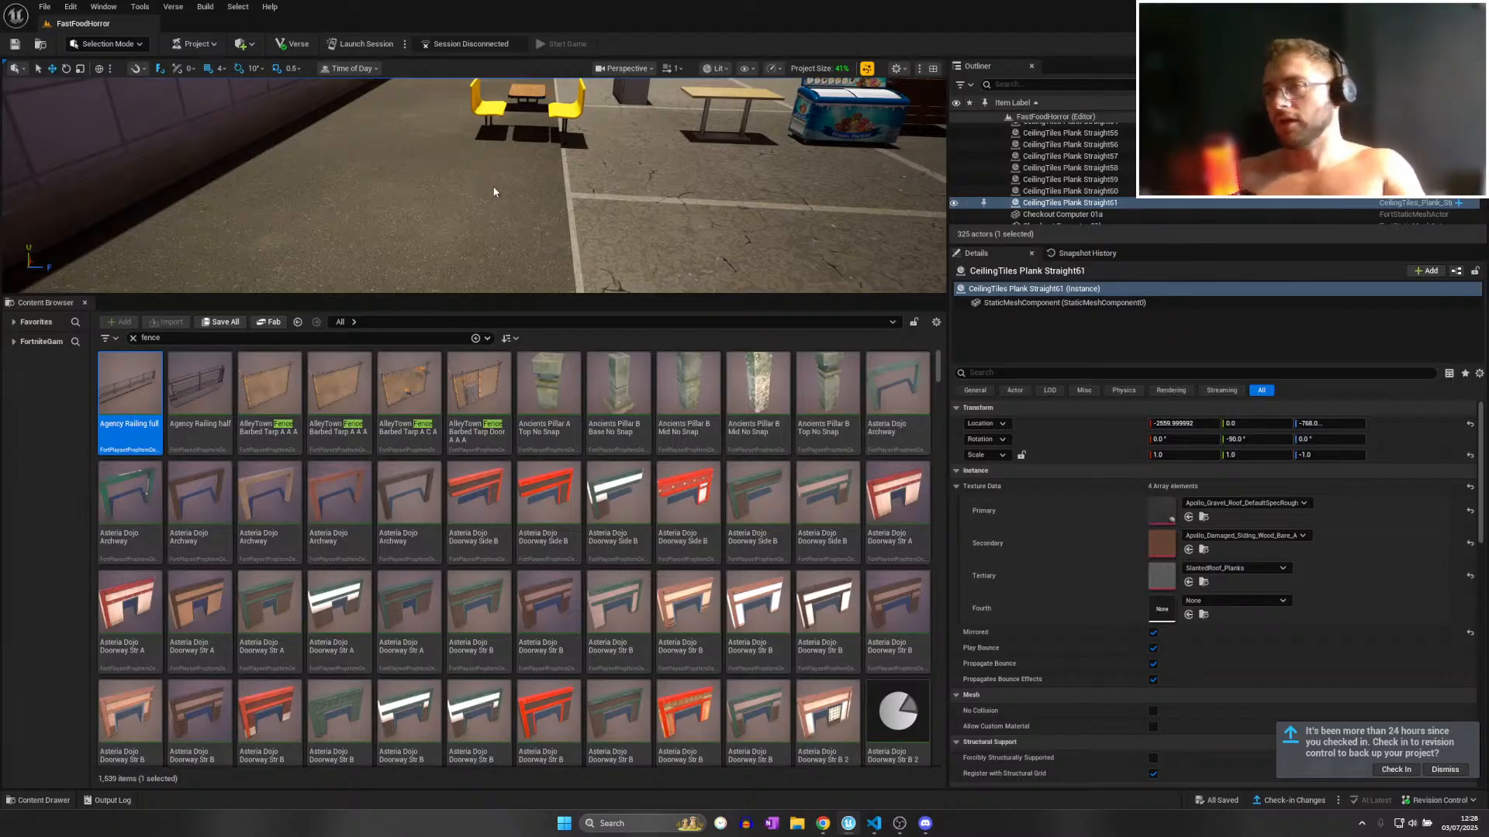
Move the yellow Booth 01a seating off the asphalt lane to Z -896.
{"action": "key", "text": "w"}
{"action": "right_click_drag", "start_coordinate": [502, 179], "coordinate": [512, 179]}
{"action": "left_click", "coordinate": [560, 181]}
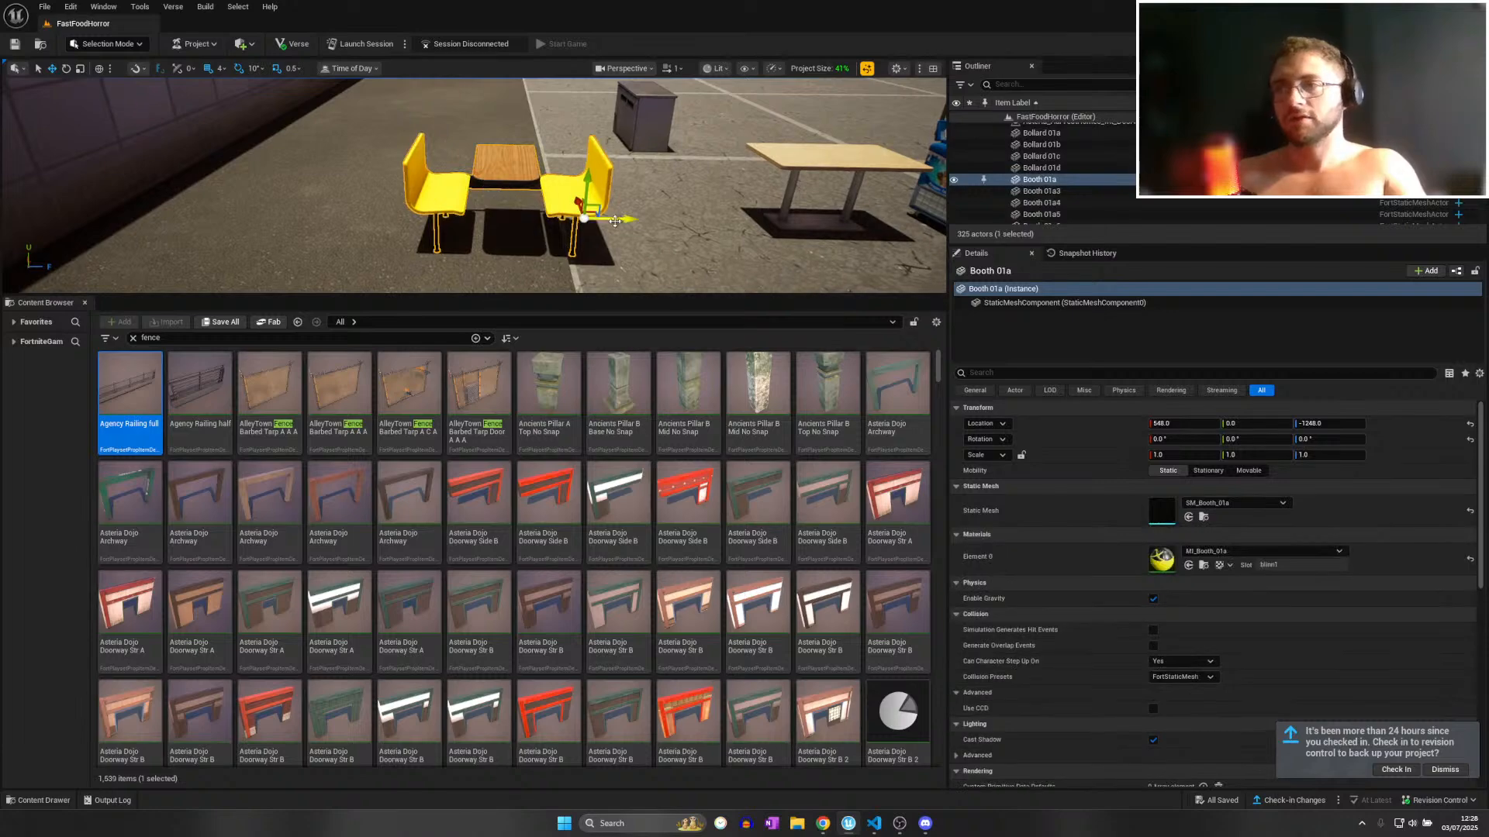
{"action": "left_click_drag", "start_coordinate": [618, 221], "coordinate": [930, 224]}
{"action": "key", "text": "s"}
{"action": "right_click_drag", "start_coordinate": [660, 223], "coordinate": [679, 223]}
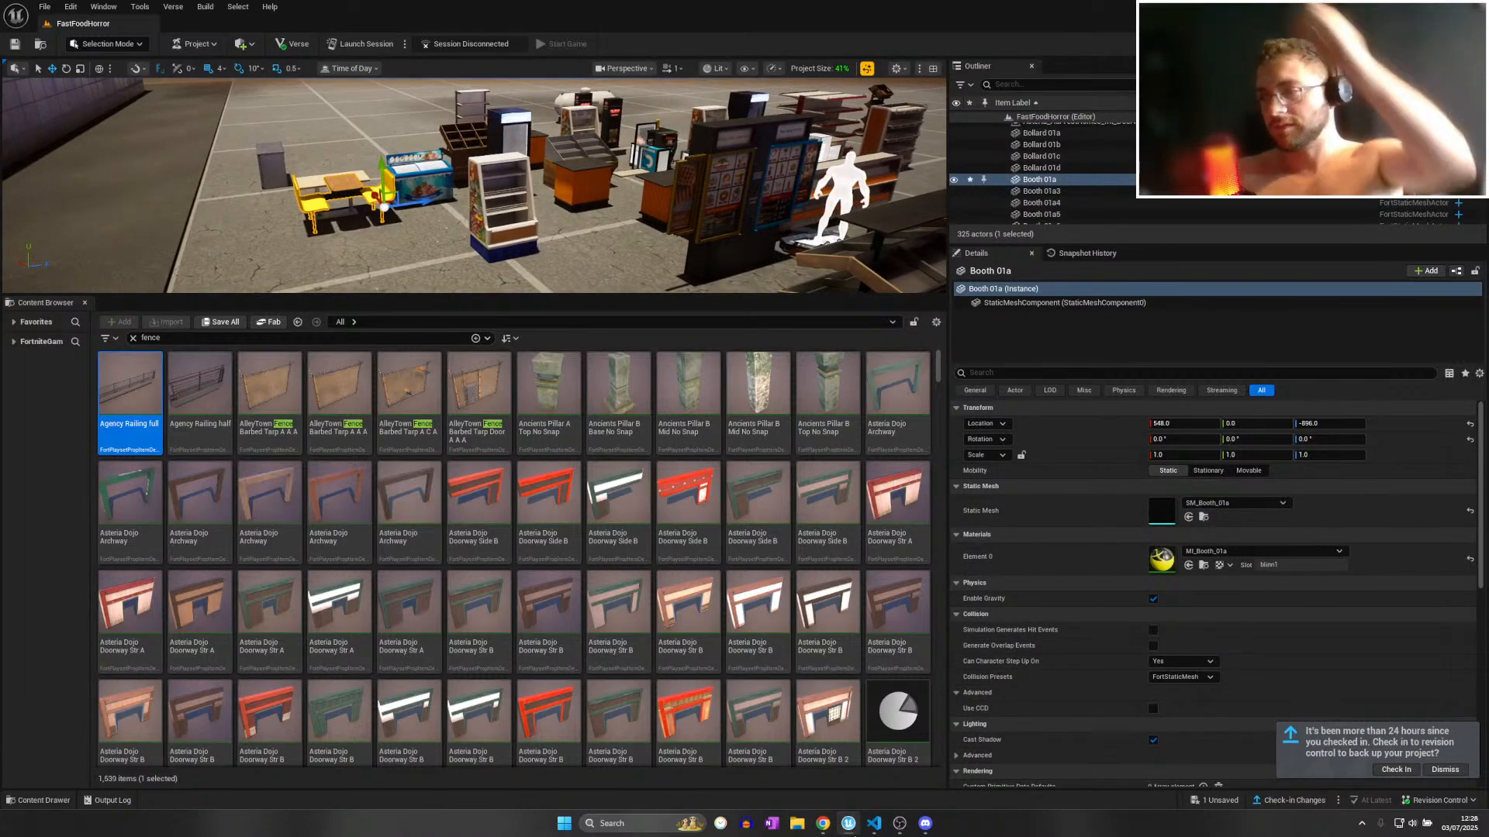
Switch to Chrome and open the creators list on fortnite.gg.
{"action": "left_click", "coordinate": [823, 824]}
{"action": "left_click", "coordinate": [870, 764]}
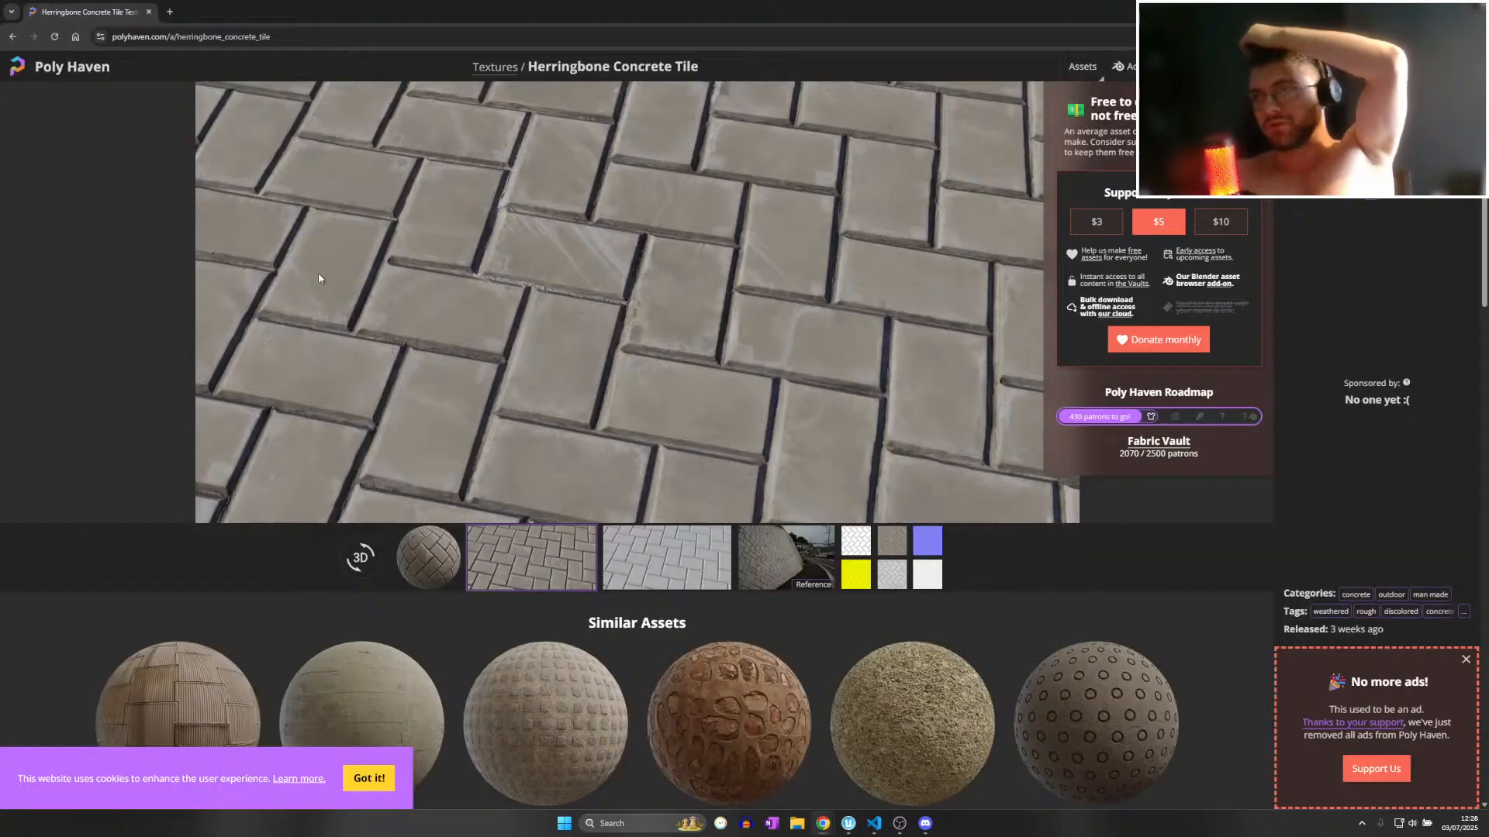
{"action": "left_click", "coordinate": [198, 37]}
{"action": "type", "text": "fortnite.gg"}
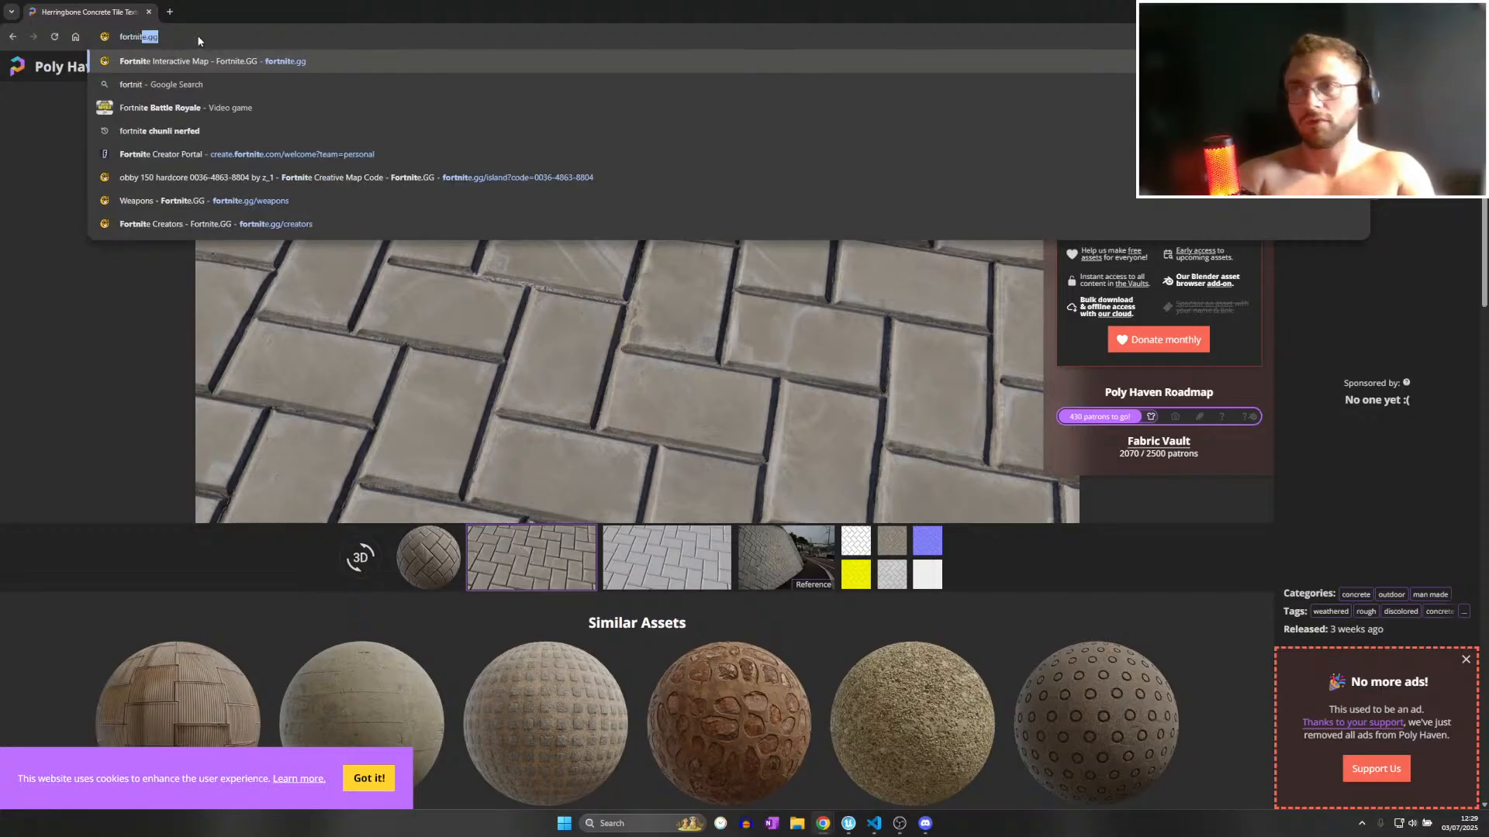
{"action": "key", "text": "Return"}
{"action": "mouse_move", "coordinate": [118, 64]}
{"action": "left_click", "coordinate": [235, 220]}
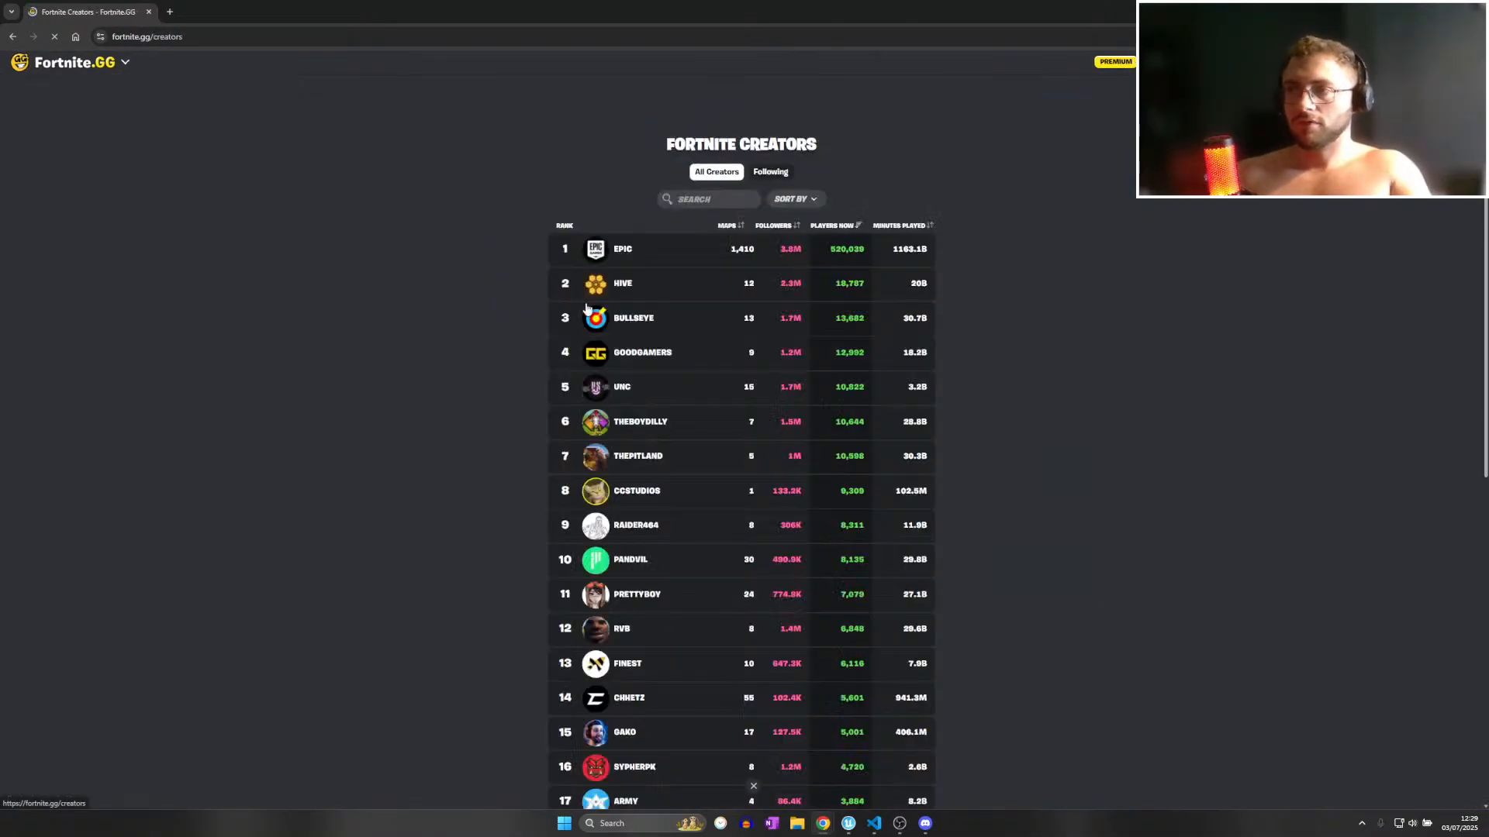
Search the creators for "gismo", open that creator's profile, and open its WRECKFEST map page.
{"action": "left_click", "coordinate": [703, 202]}
{"action": "type", "text": "gismo"}
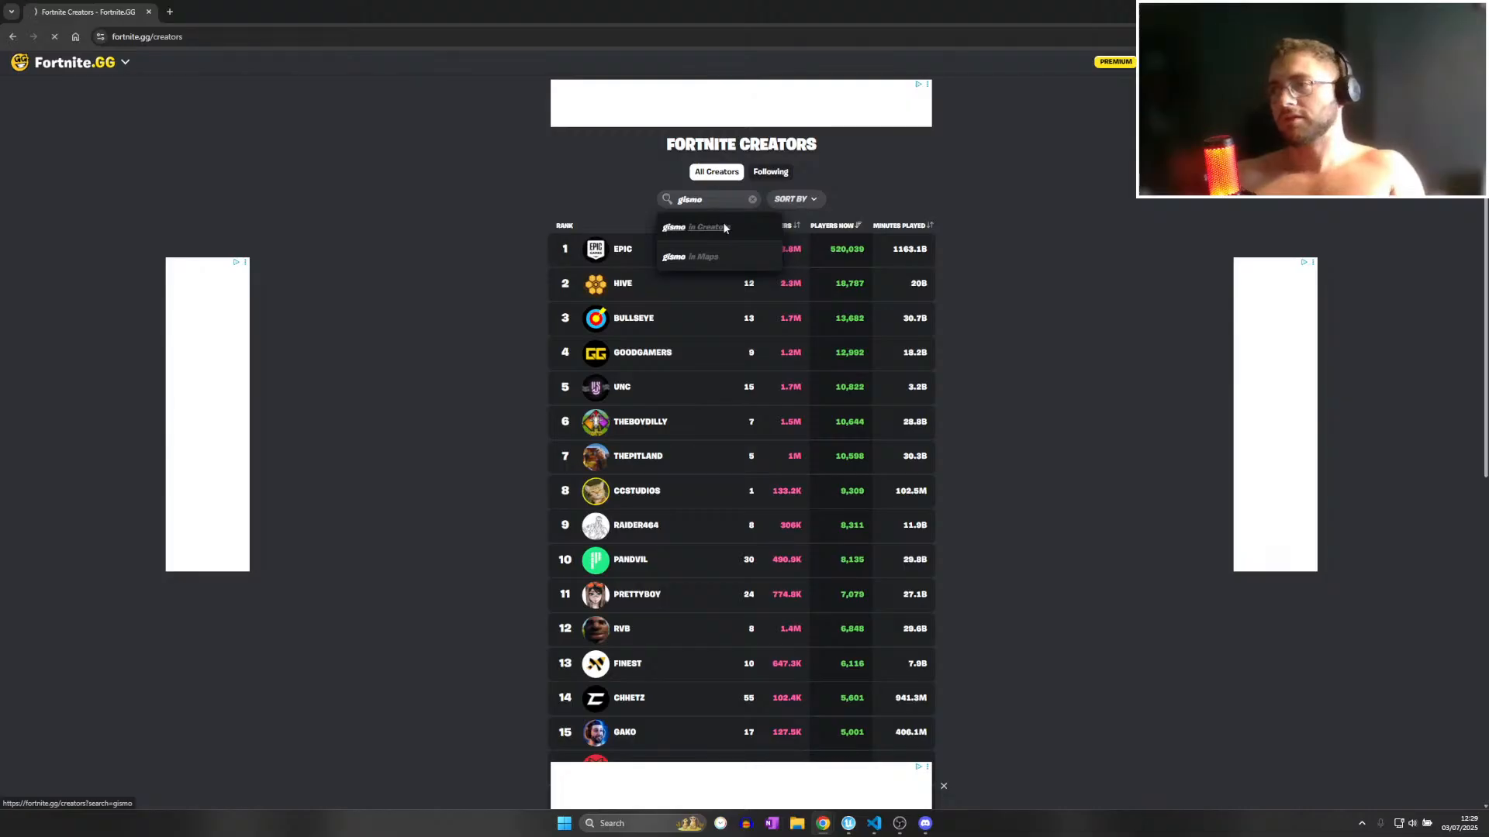
{"action": "left_click", "coordinate": [724, 226]}
{"action": "left_click", "coordinate": [640, 249]}
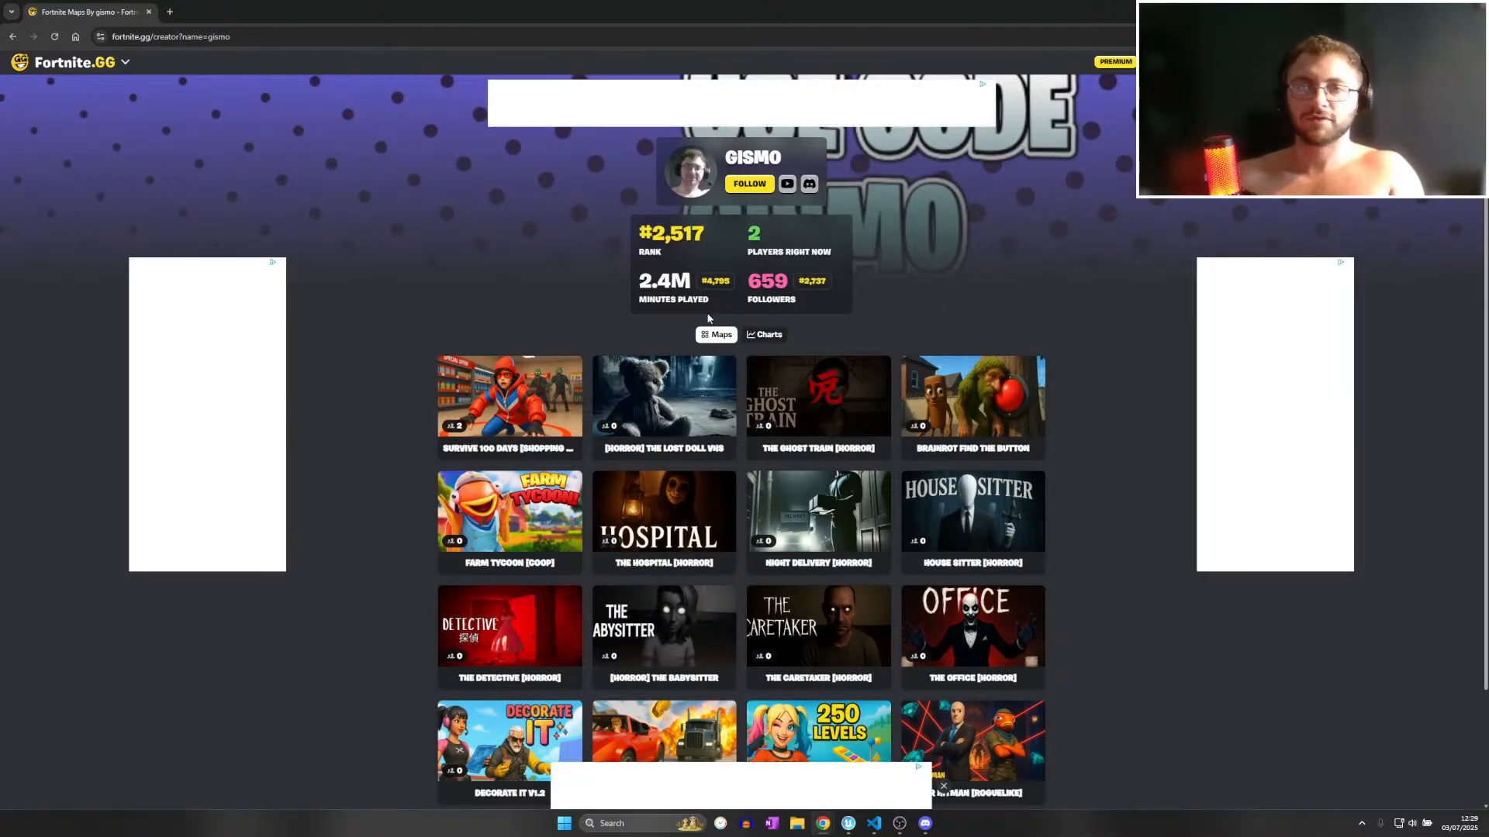
{"action": "scroll", "coordinate": [884, 465], "scroll_direction": "down", "scroll_amount": 2}
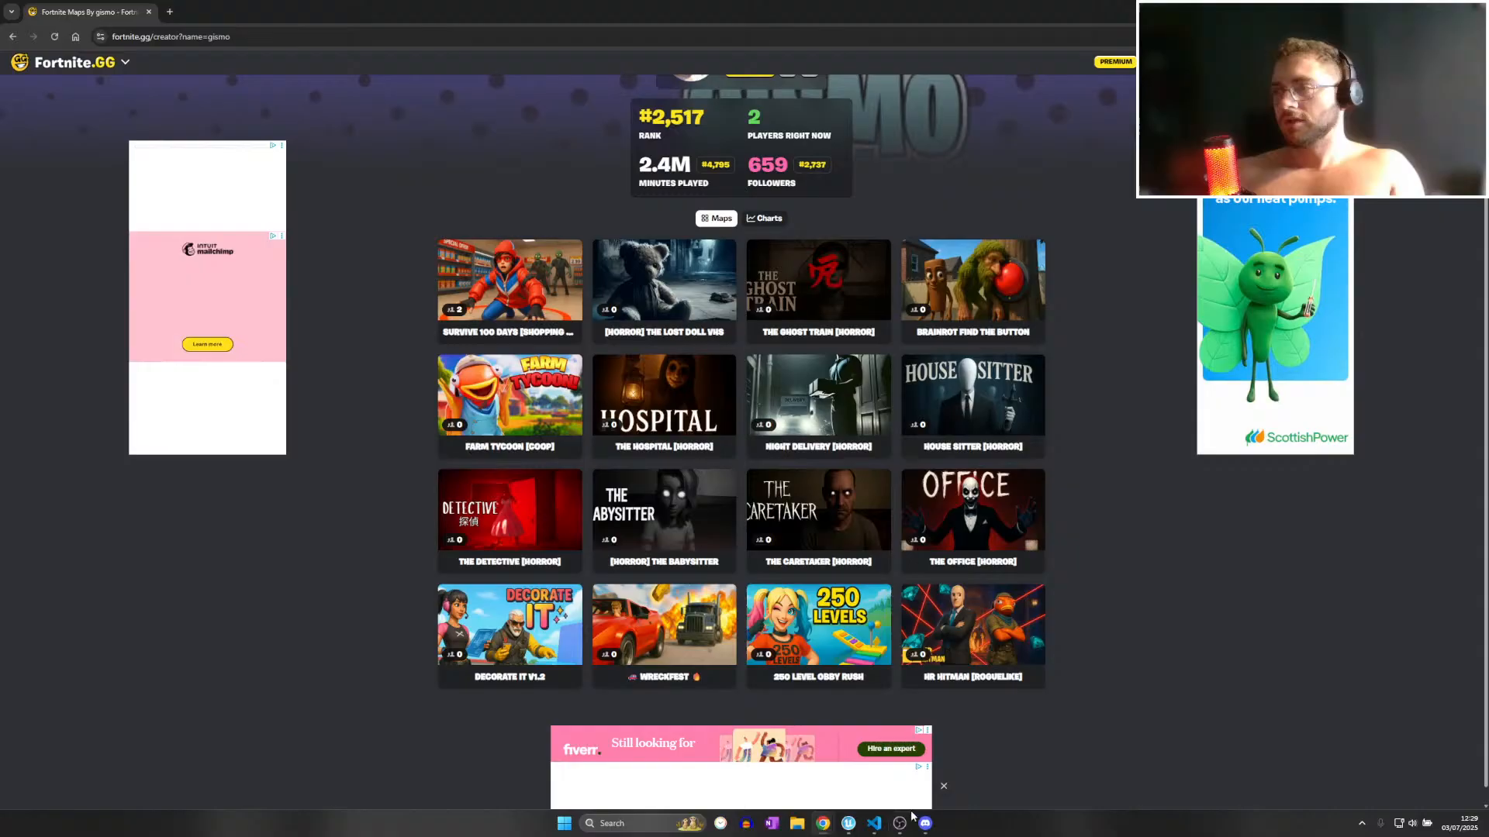
{"action": "left_click", "coordinate": [943, 787]}
{"action": "left_click", "coordinate": [687, 613]}
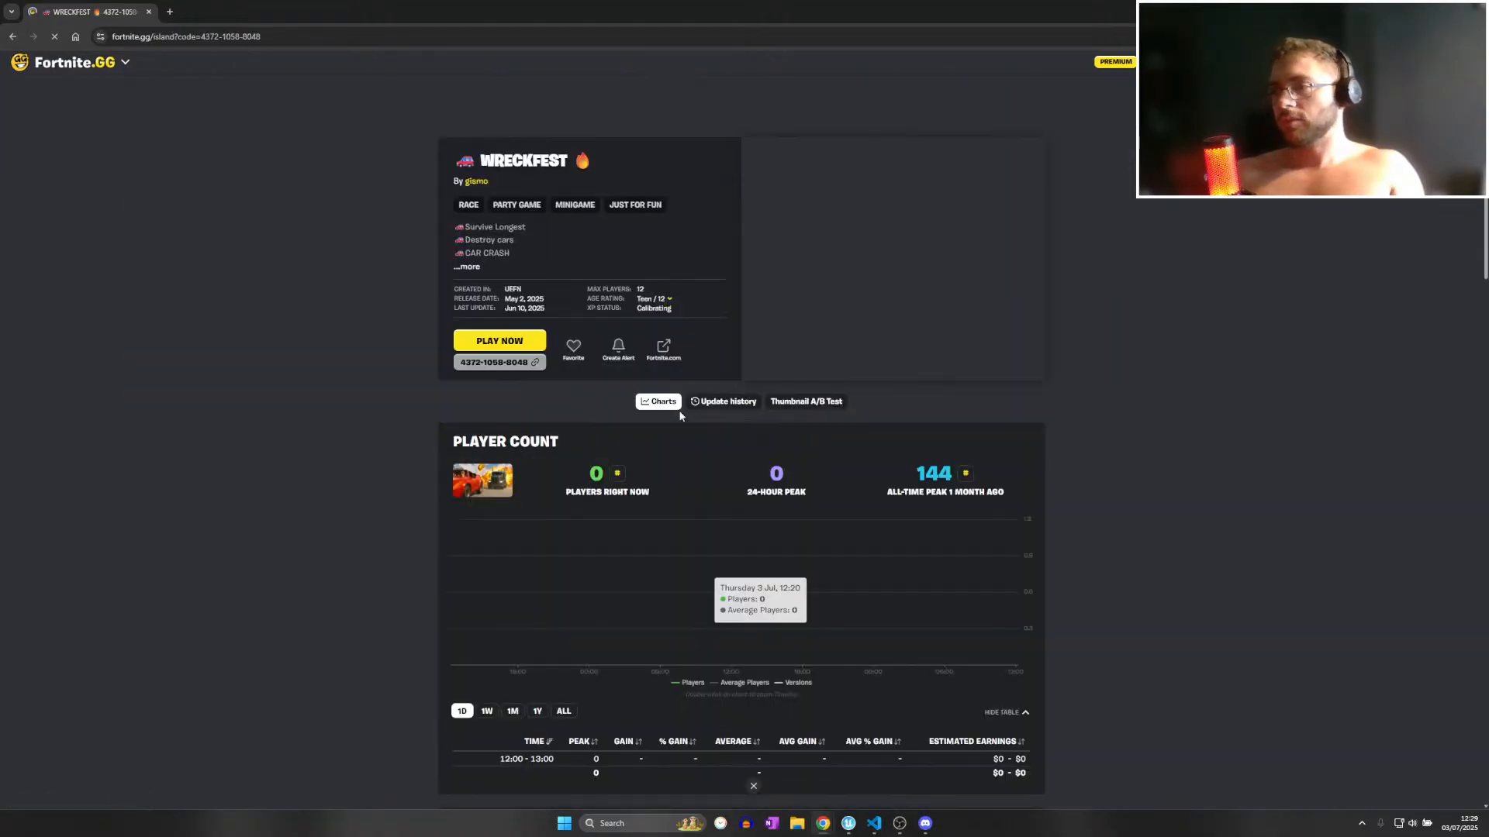
Examine the WRECKFEST map's player-count history and enlarged cover image, and close the page to return to the level editor.
{"action": "scroll", "coordinate": [705, 447], "scroll_direction": "down", "scroll_amount": 1}
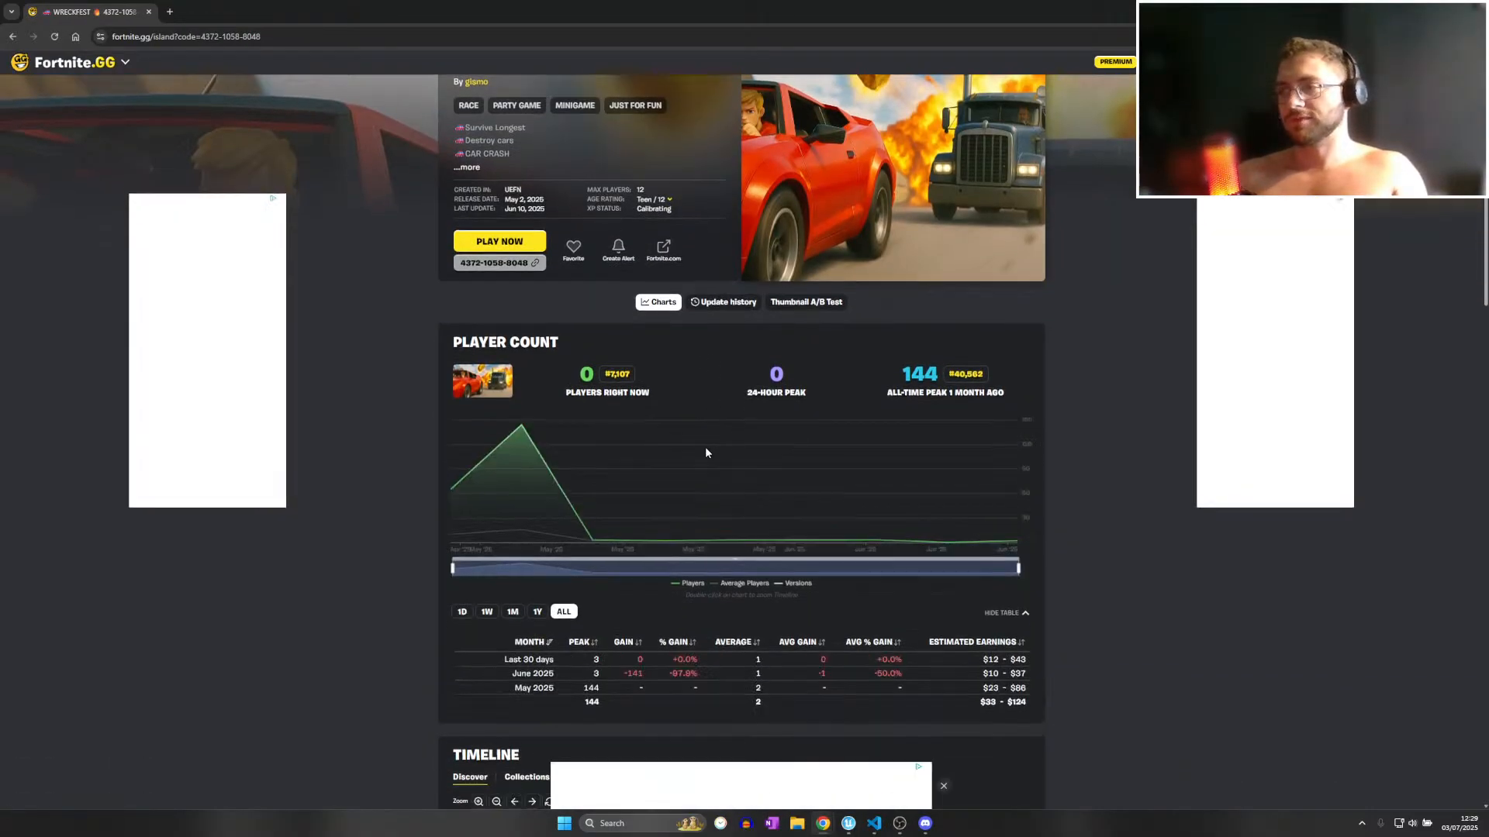
{"action": "mouse_move", "coordinate": [531, 425]}
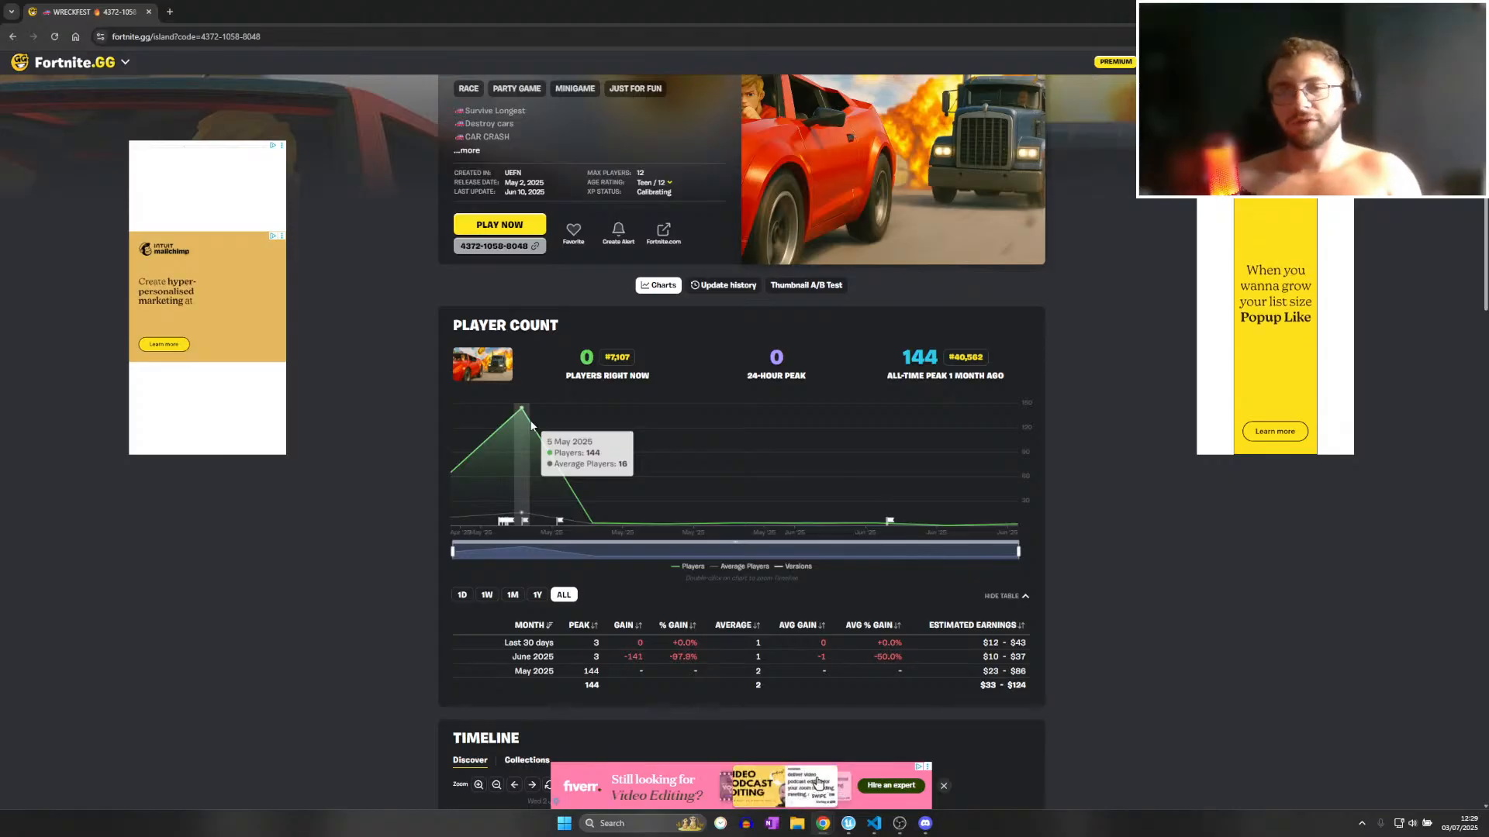
{"action": "scroll", "coordinate": [531, 426], "scroll_direction": "up", "scroll_amount": 2}
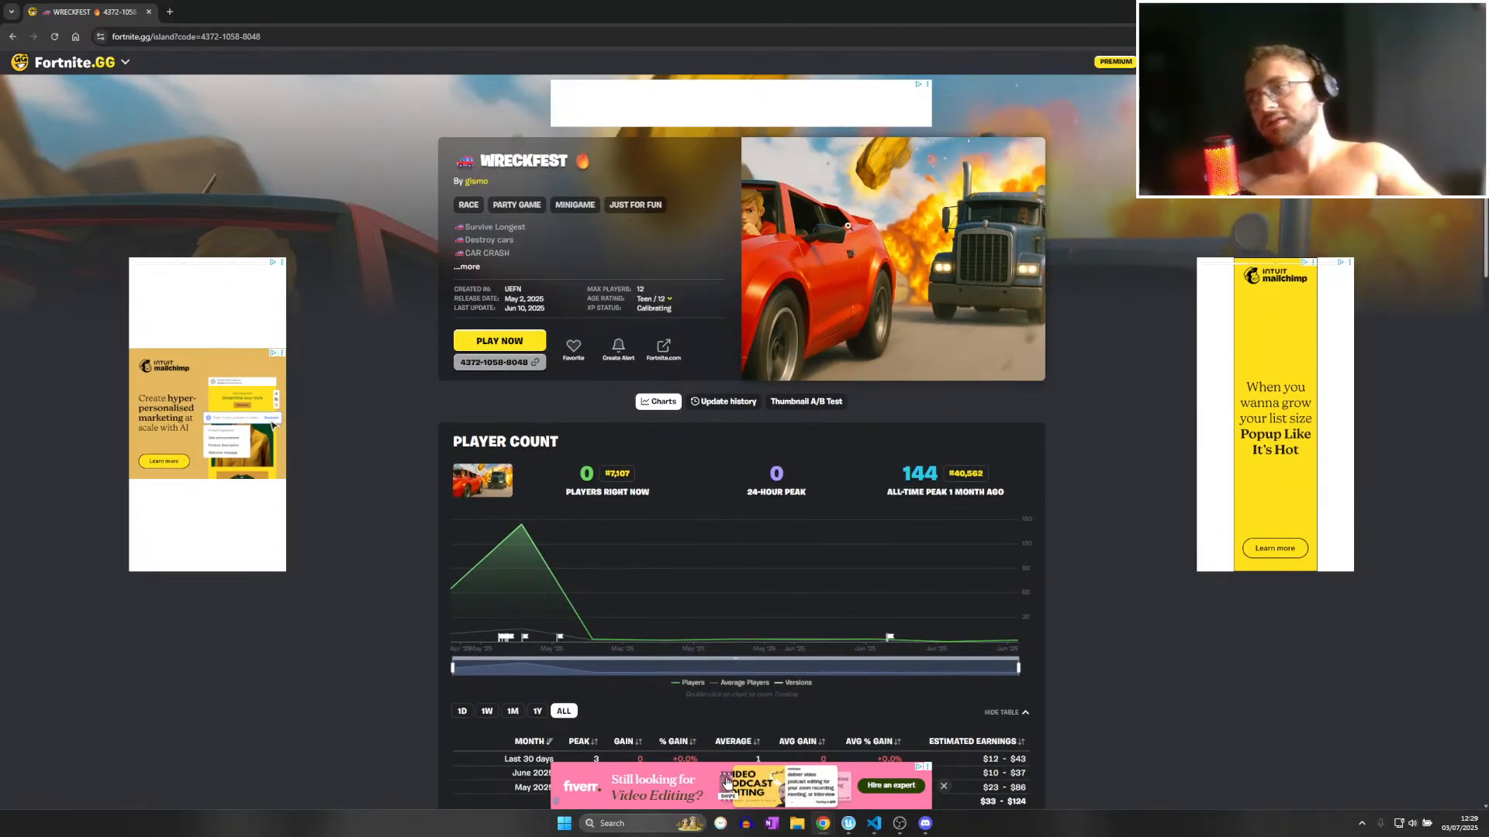
{"action": "left_click", "coordinate": [848, 225]}
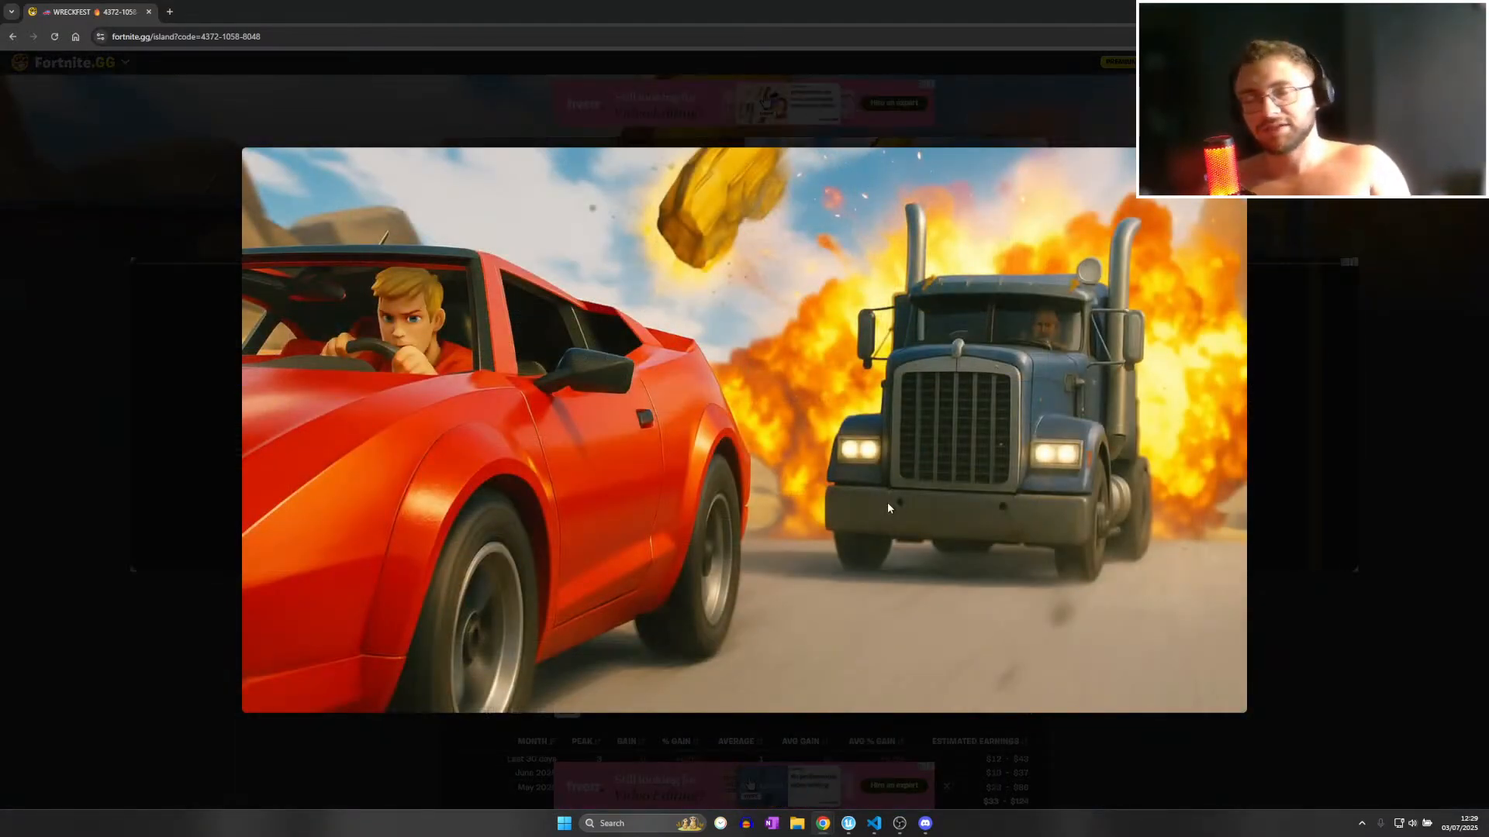
{"action": "left_click", "coordinate": [108, 521]}
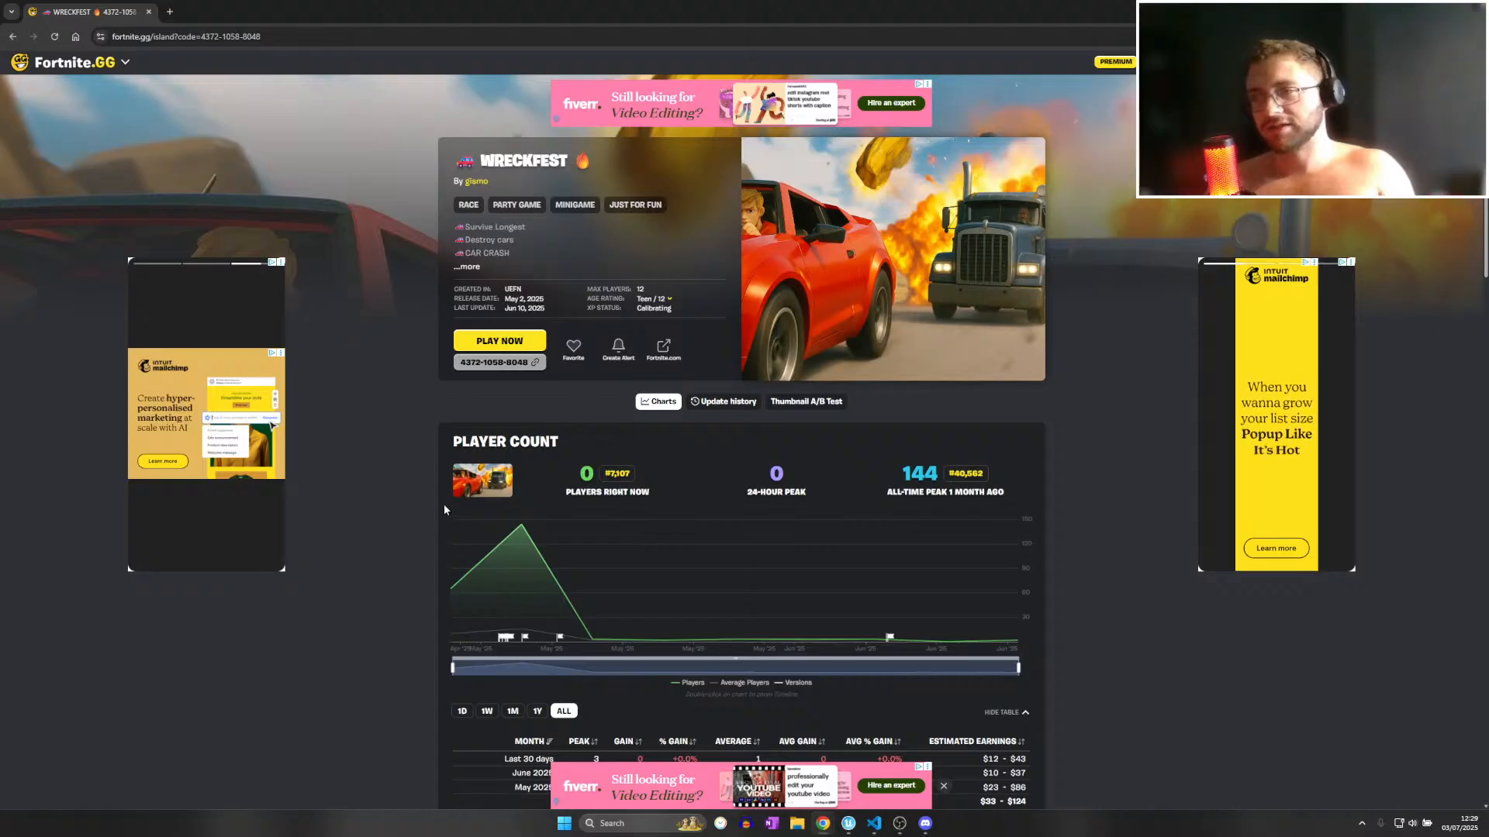
{"action": "scroll", "coordinate": [430, 507], "scroll_direction": "down", "scroll_amount": 4}
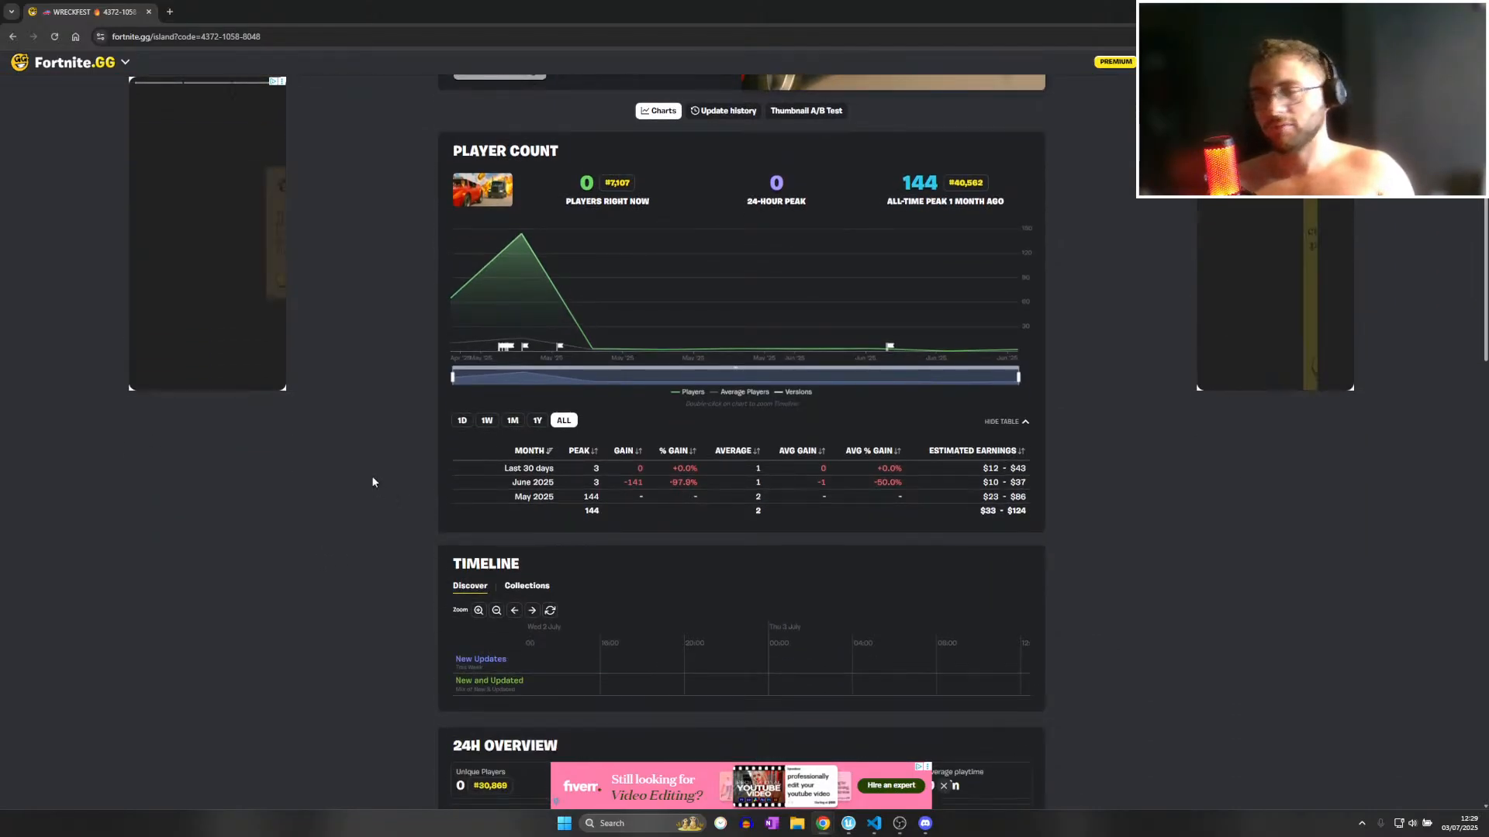
{"action": "left_click", "coordinate": [148, 12]}
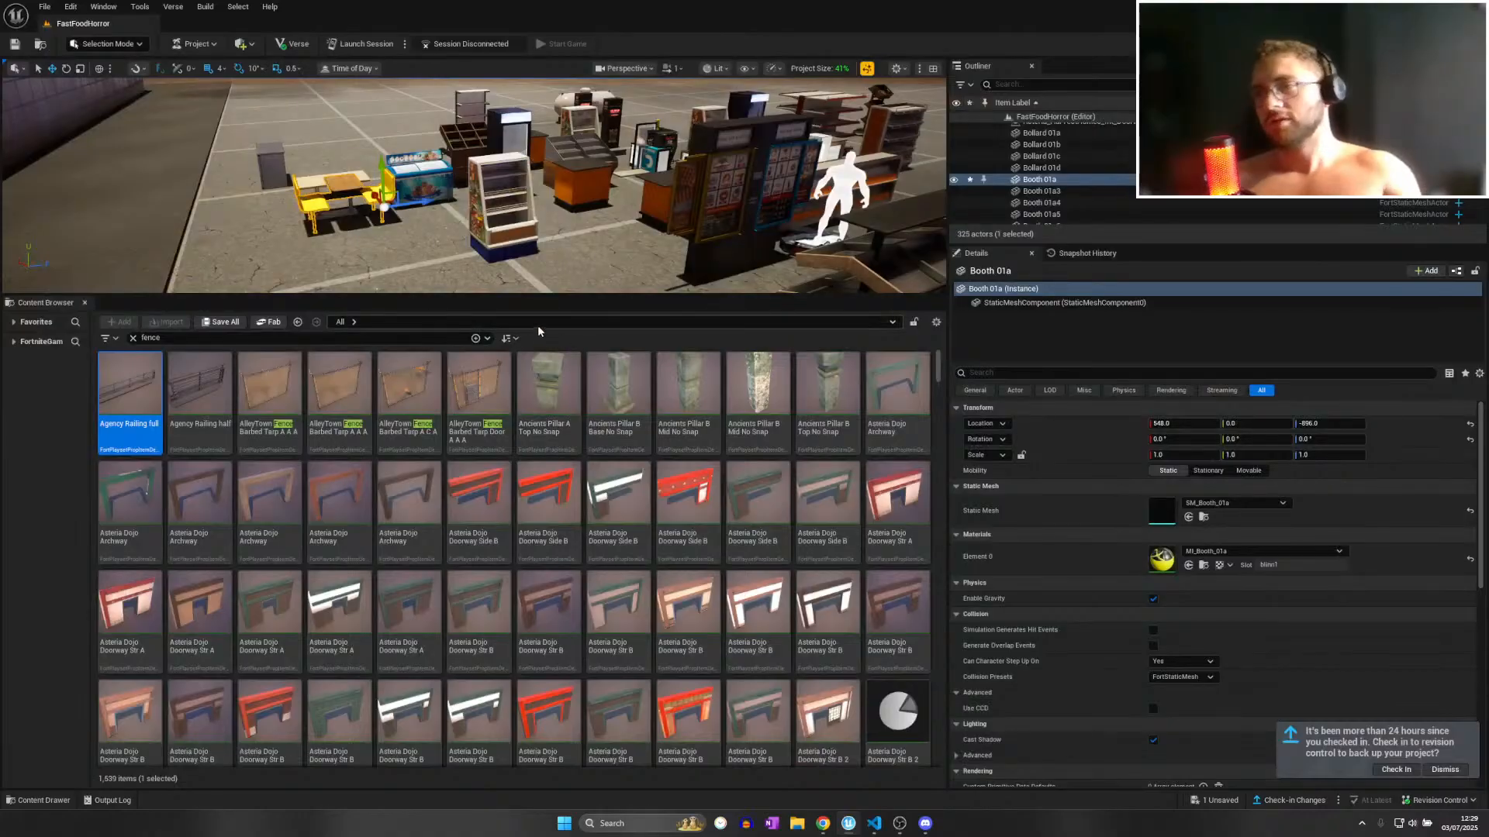
Enlarge the viewport and duplicate the road arrow three times along the lane beside the restaurant, the last at 2404, 10, -4603.
{"action": "left_click_drag", "start_coordinate": [523, 296], "coordinate": [526, 412]}
{"action": "right_click_drag", "start_coordinate": [526, 326], "coordinate": [399, 371]}
{"action": "left_click", "coordinate": [308, 330]}
{"action": "mouse_move", "coordinate": [308, 331]}
{"action": "right_mouse_down"}
{"action": "mouse_move", "coordinate": [272, 360]}
{"action": "mouse_move", "coordinate": [314, 326]}
{"action": "right_mouse_up"}
{"action": "left_click_drag", "start_coordinate": [392, 296], "coordinate": [468, 95], "text": "alt"}
{"action": "right_click_drag", "start_coordinate": [488, 275], "coordinate": [497, 287]}
{"action": "scroll", "coordinate": [495, 284], "scroll_direction": "up", "scroll_amount": 2}
{"action": "left_click_drag", "start_coordinate": [489, 331], "coordinate": [497, 151], "text": "alt"}
{"action": "right_click_drag", "start_coordinate": [496, 155], "coordinate": [504, 190]}
{"action": "left_click_drag", "start_coordinate": [636, 249], "coordinate": [636, 239], "text": "alt"}
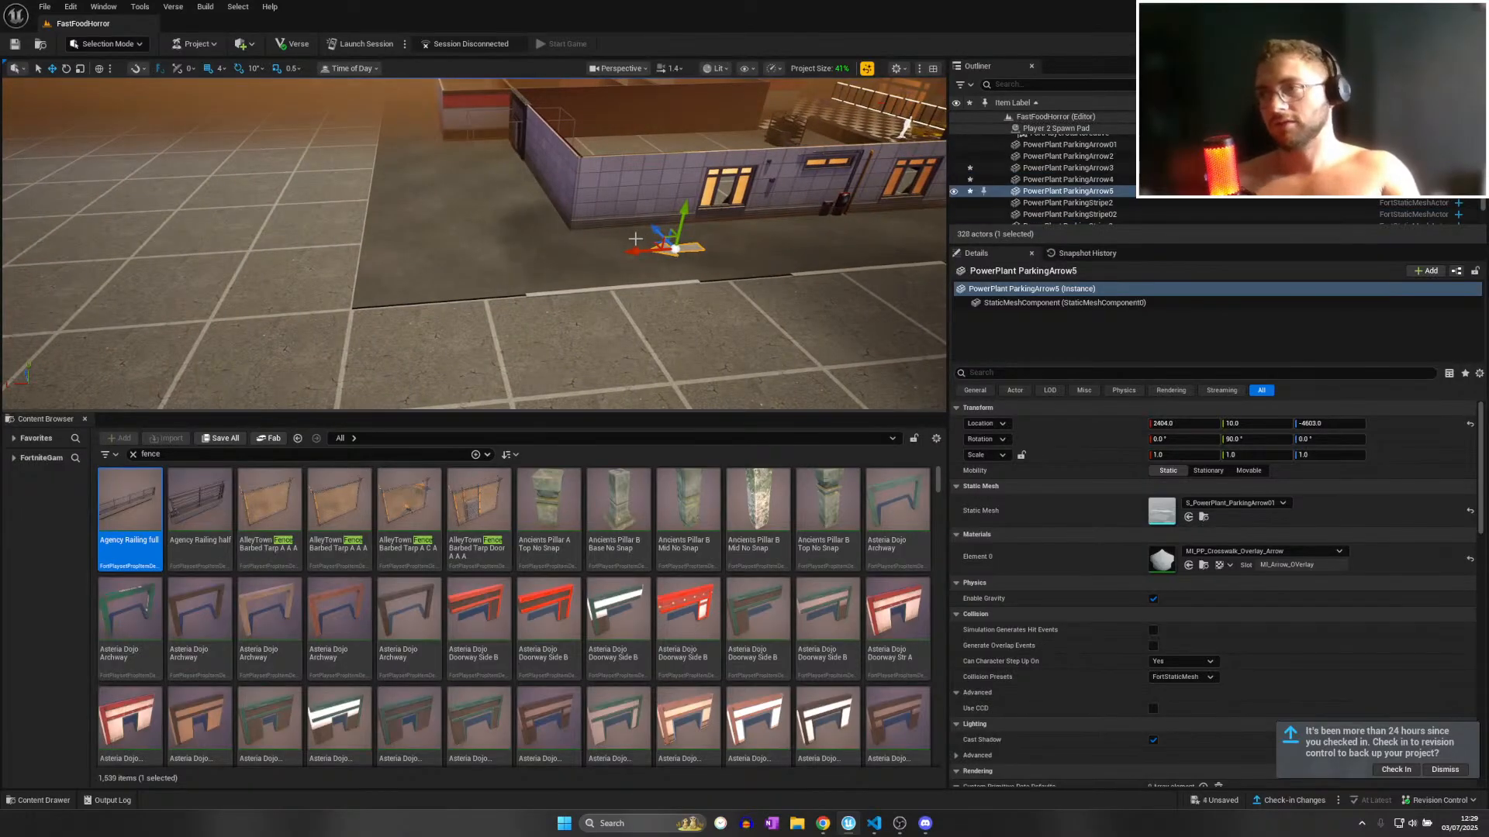
Place the last arrow at the rear corner at 3568, 10, -4193 with 0° rotation, and duplicate it twice along the rear lane.
{"action": "right_click_drag", "start_coordinate": [424, 299], "coordinate": [461, 289]}
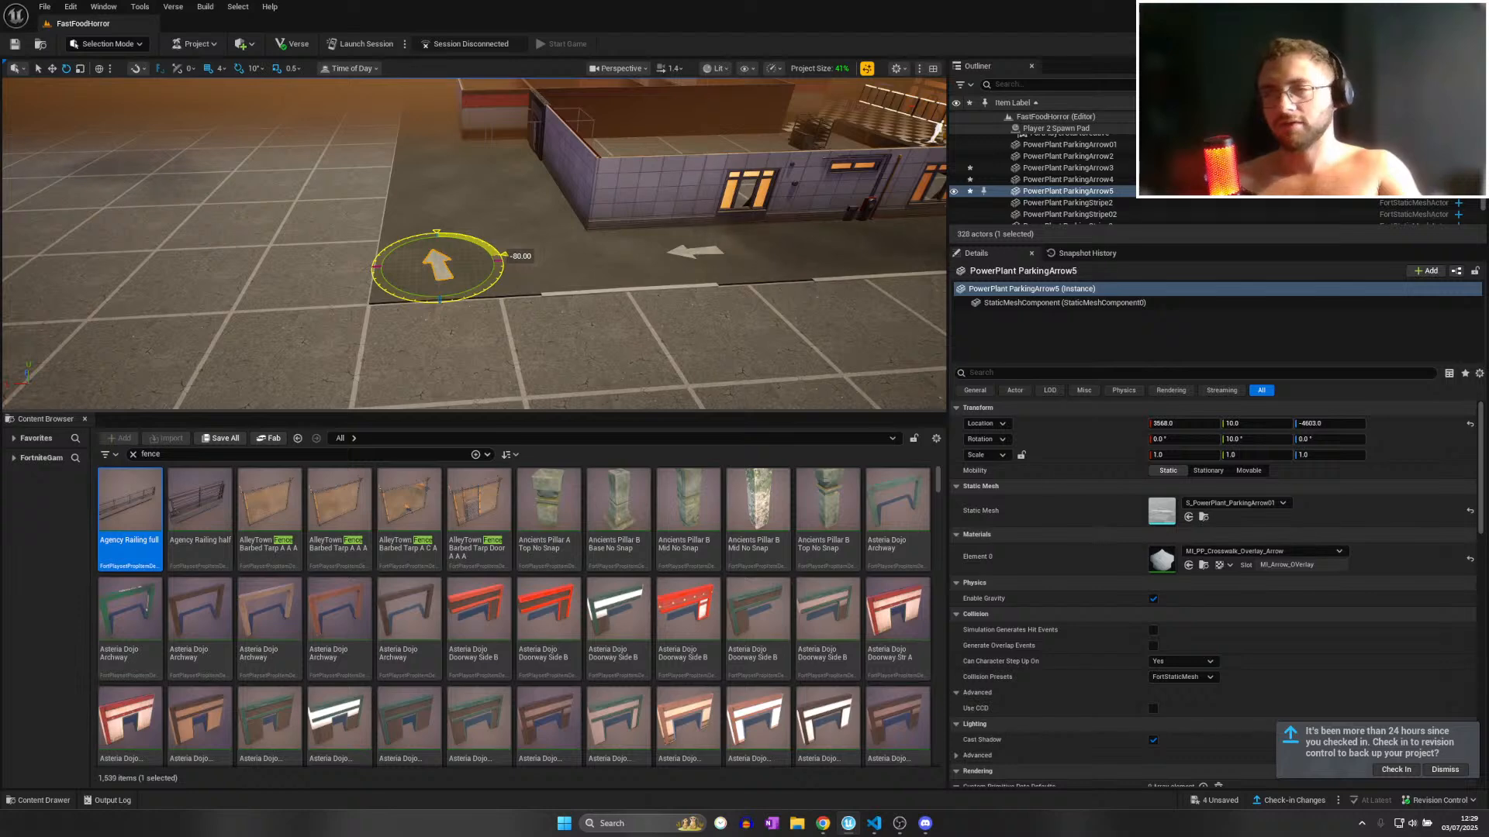
{"action": "right_click_drag", "start_coordinate": [412, 298], "coordinate": [322, 322]}
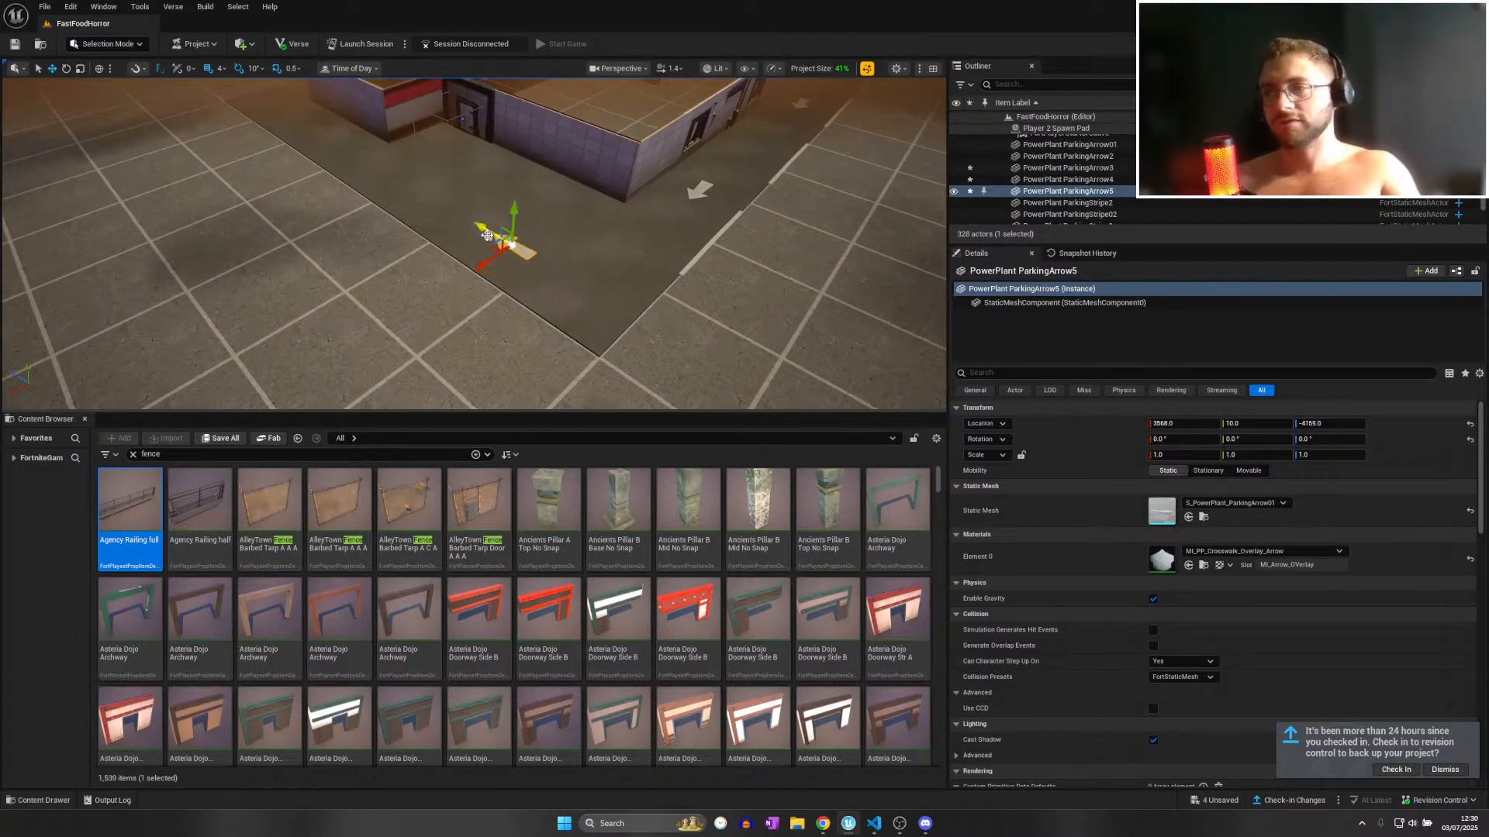
{"action": "left_click_drag", "start_coordinate": [480, 257], "coordinate": [482, 231], "text": "alt"}
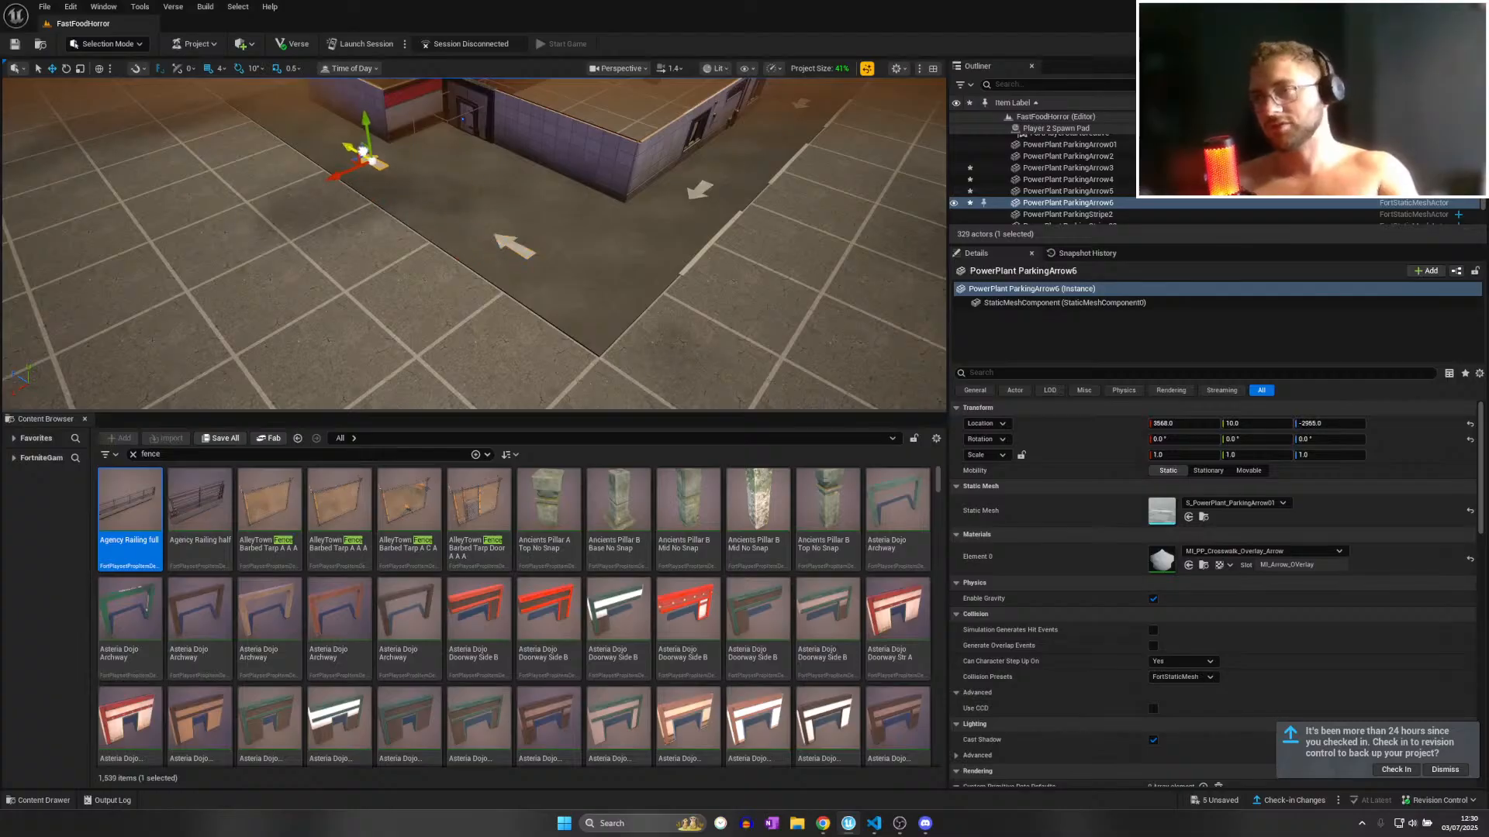
{"action": "left_click_drag", "start_coordinate": [349, 147], "coordinate": [334, 138], "text": "alt"}
{"action": "right_click_drag", "start_coordinate": [334, 139], "coordinate": [260, 134]}
{"action": "left_click_drag", "start_coordinate": [448, 308], "coordinate": [443, 313], "text": "alt"}
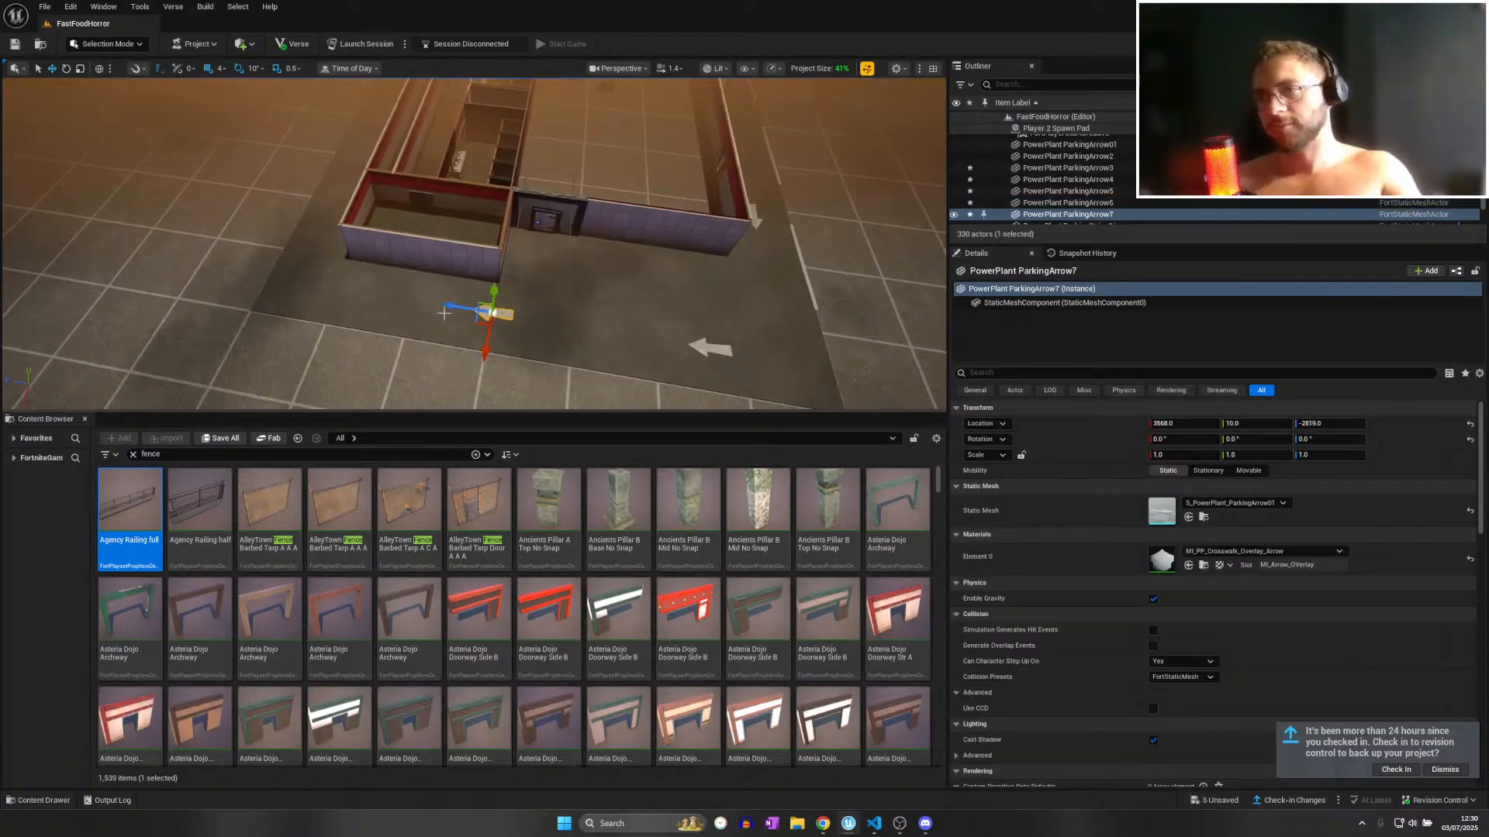
Move the last rear-lane arrow around the next corner of the building to Z -1519 and rotate it to -90°.
{"action": "right_click_drag", "start_coordinate": [444, 313], "coordinate": [444, 310]}
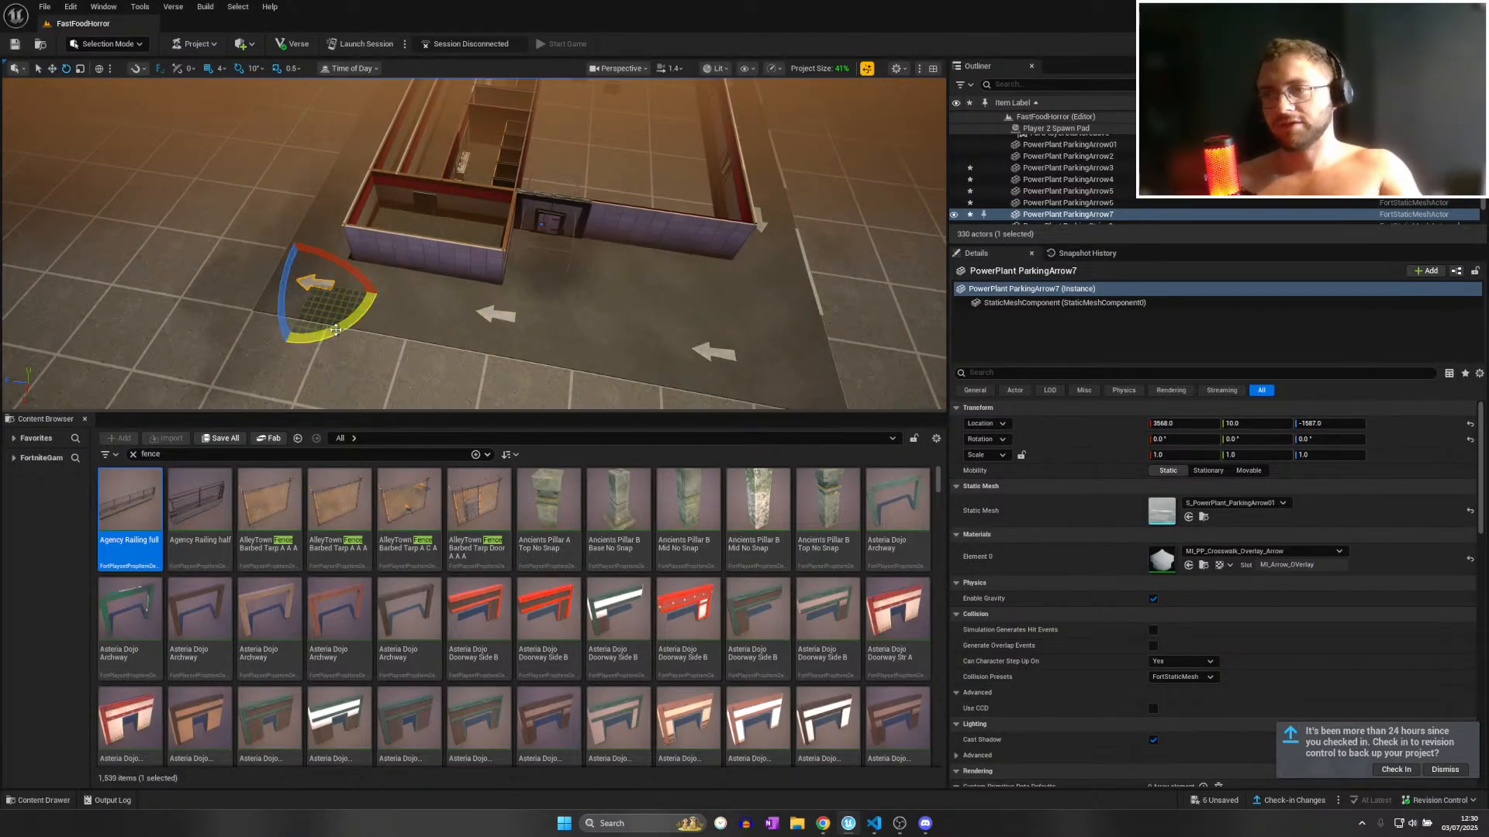
{"action": "key", "text": "w"}
{"action": "right_click_drag", "start_coordinate": [339, 232], "coordinate": [302, 253]}
{"action": "left_click_drag", "start_coordinate": [366, 301], "coordinate": [353, 294]}
{"action": "right_click_drag", "start_coordinate": [353, 294], "coordinate": [320, 291]}
Duplicate the rotated arrow three times along the lane on the restaurant's opposite side, the last at -532, 10, -1519.
{"action": "left_click_drag", "start_coordinate": [444, 329], "coordinate": [446, 335], "text": "alt"}
{"action": "right_click_drag", "start_coordinate": [507, 146], "coordinate": [499, 127]}
{"action": "left_click_drag", "start_coordinate": [460, 226], "coordinate": [457, 227], "text": "alt"}
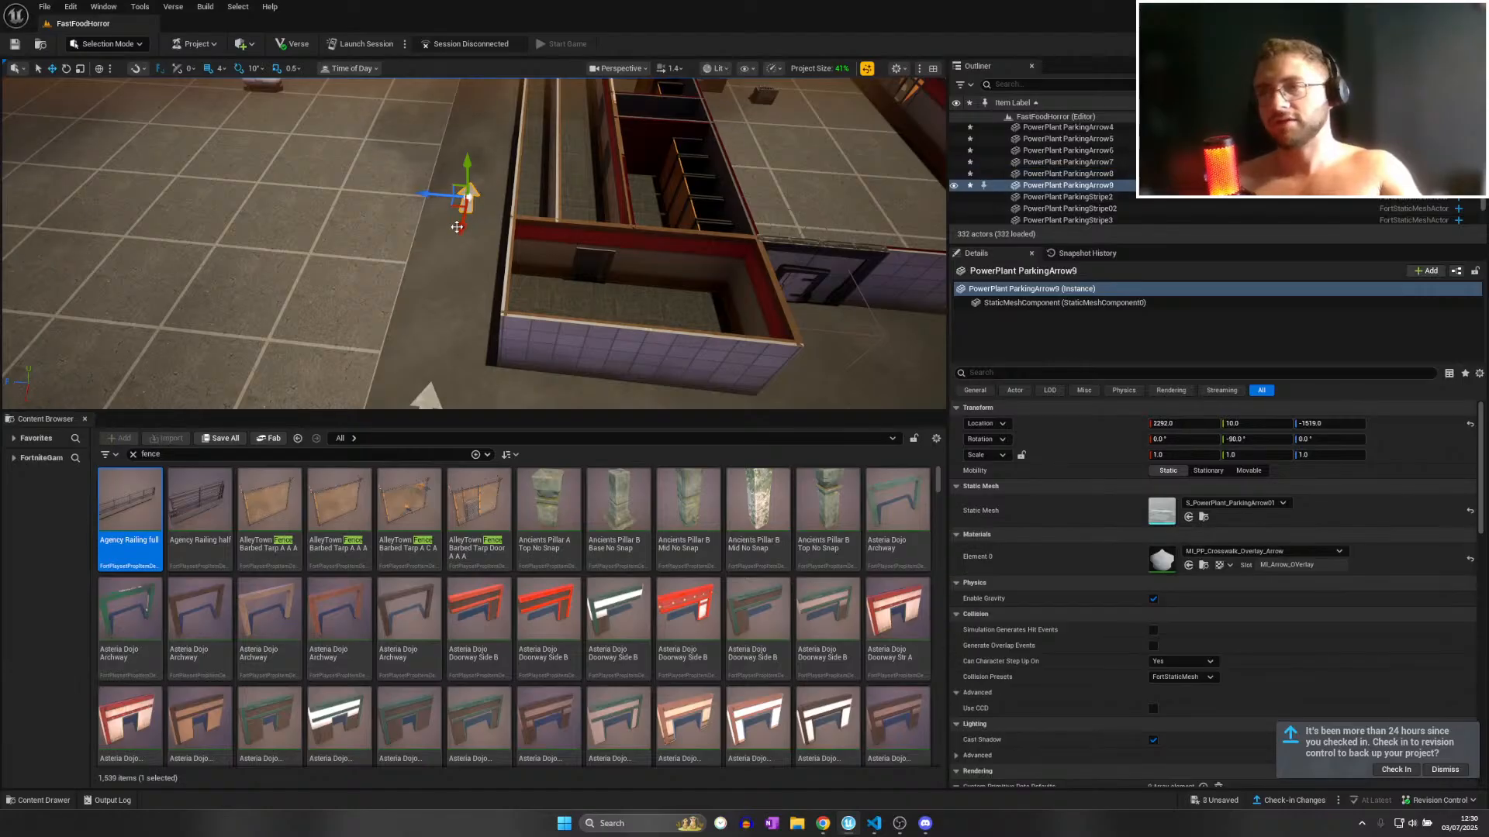
{"action": "right_click_drag", "start_coordinate": [381, 176], "coordinate": [406, 177]}
{"action": "left_click_drag", "start_coordinate": [408, 223], "coordinate": [143, 213]}
{"action": "right_click_drag", "start_coordinate": [144, 214], "coordinate": [250, 203]}
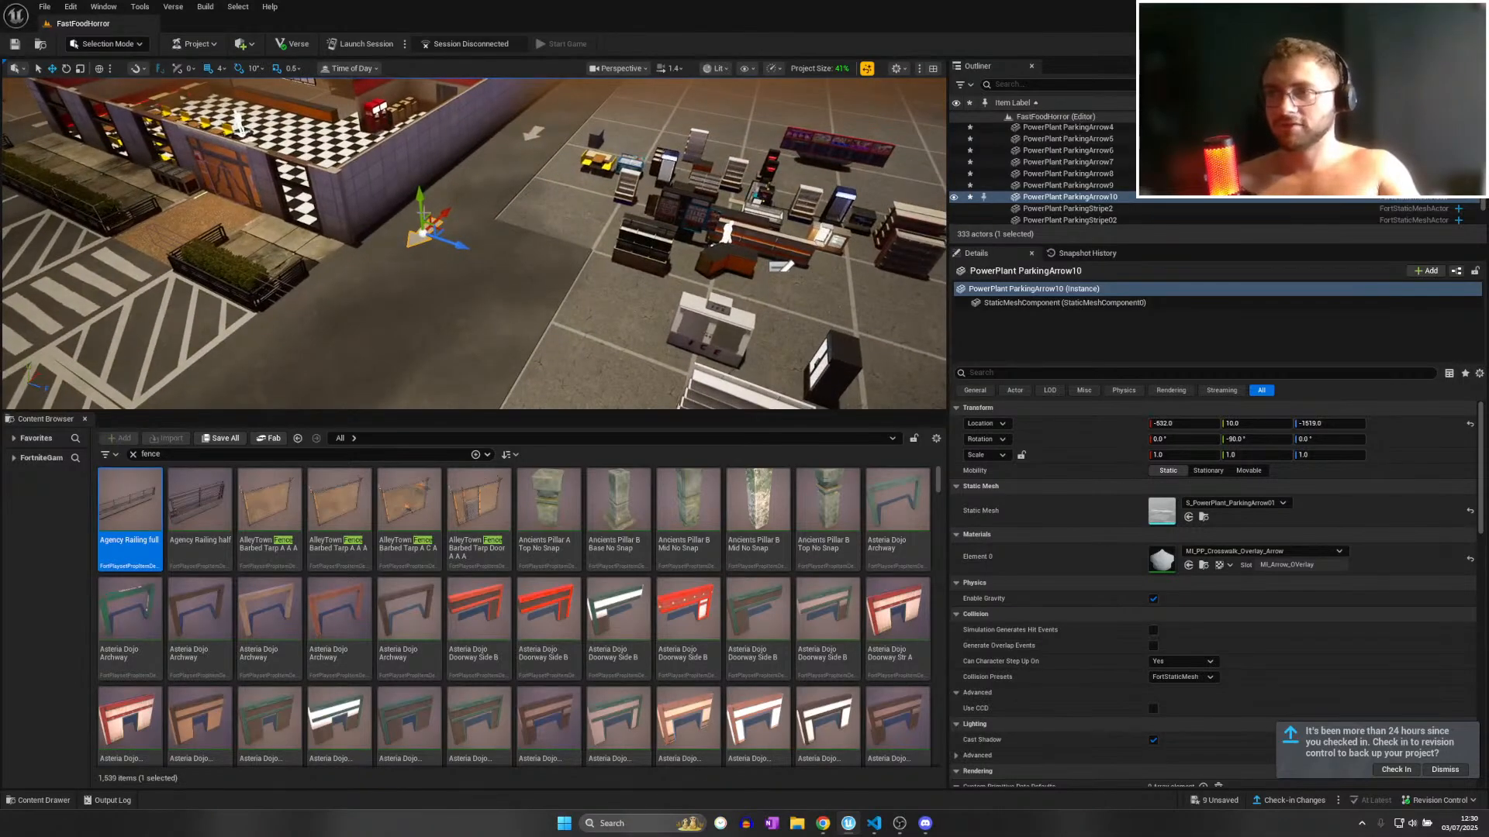
Duplicate the arrow once more toward the front car park, at -1876, 10, -1519.
{"action": "right_click_drag", "start_coordinate": [434, 215], "coordinate": [380, 240]}
{"action": "left_click_drag", "start_coordinate": [548, 214], "coordinate": [512, 247], "text": "alt"}
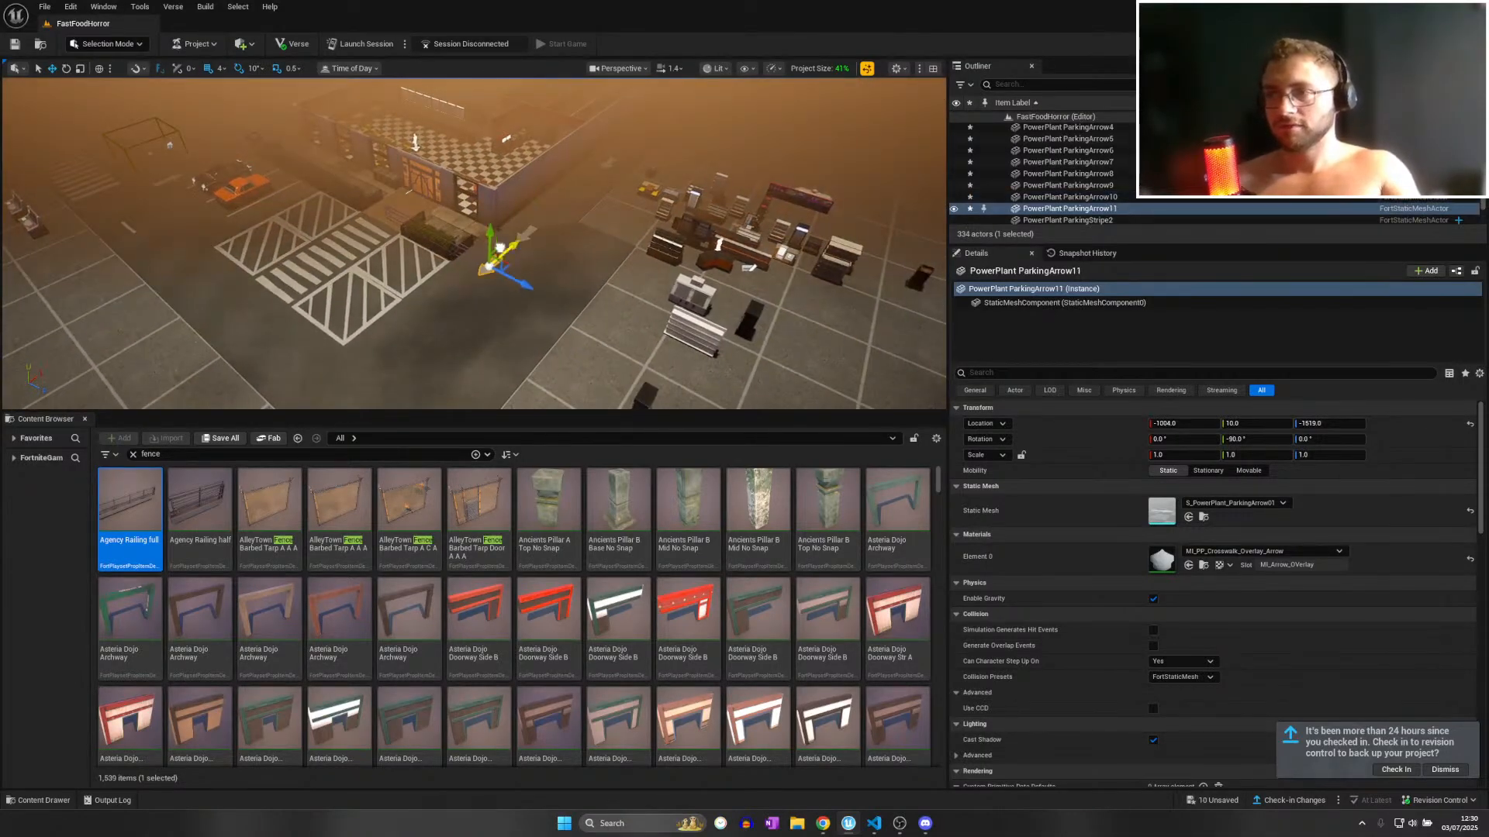
{"action": "right_click_drag", "start_coordinate": [434, 291], "coordinate": [337, 281]}
Search the project content for "bush" and look through the plant assets.
{"action": "scroll", "coordinate": [329, 508], "scroll_direction": "down", "scroll_amount": 1}
{"action": "left_click_drag", "start_coordinate": [252, 454], "coordinate": [44, 448]}
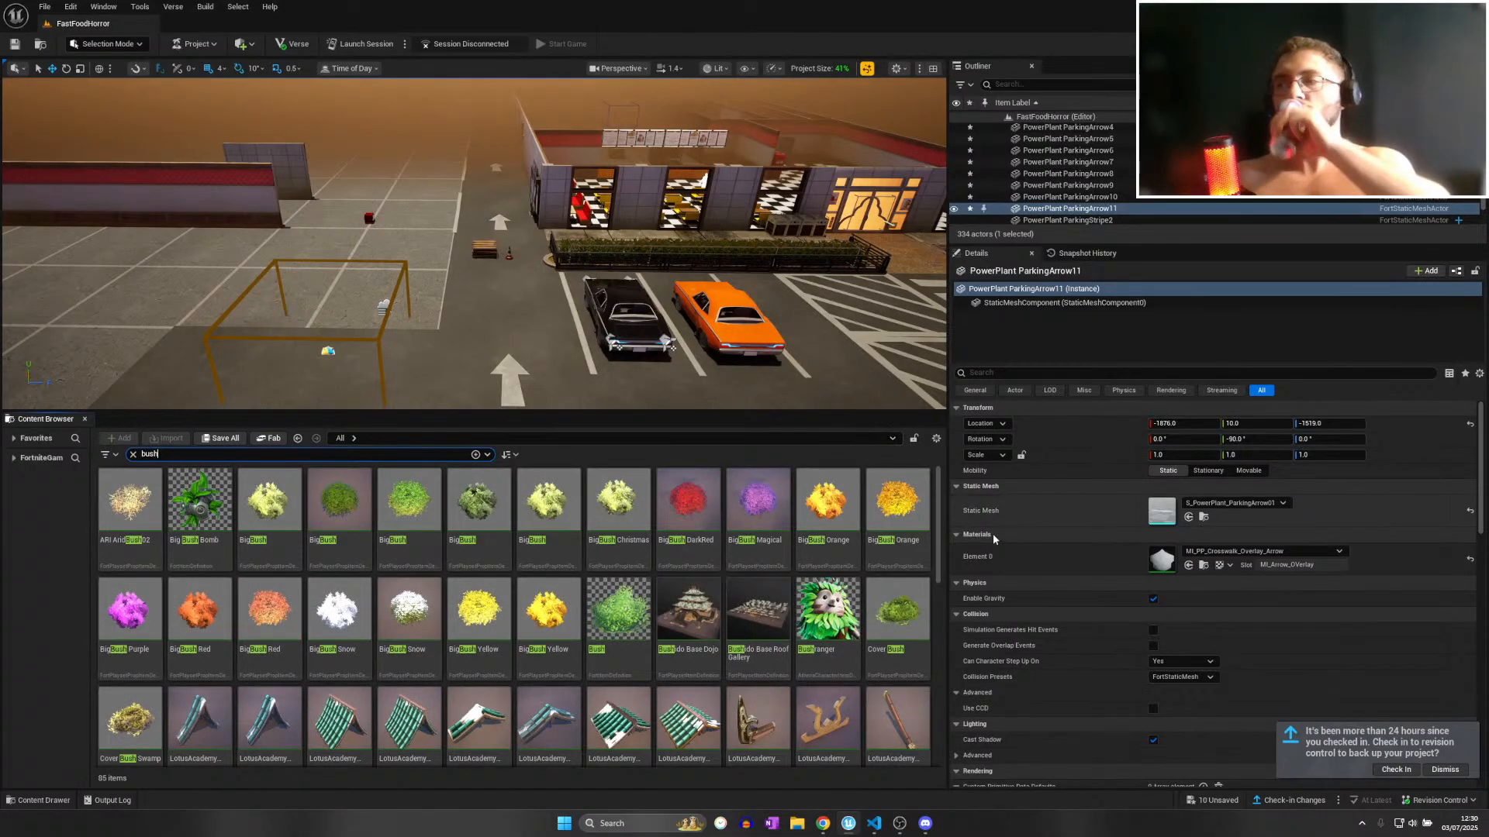
{"action": "scroll", "coordinate": [994, 539], "scroll_direction": "down", "scroll_amount": 2}
{"action": "scroll", "coordinate": [809, 581], "scroll_direction": "down", "scroll_amount": 5}
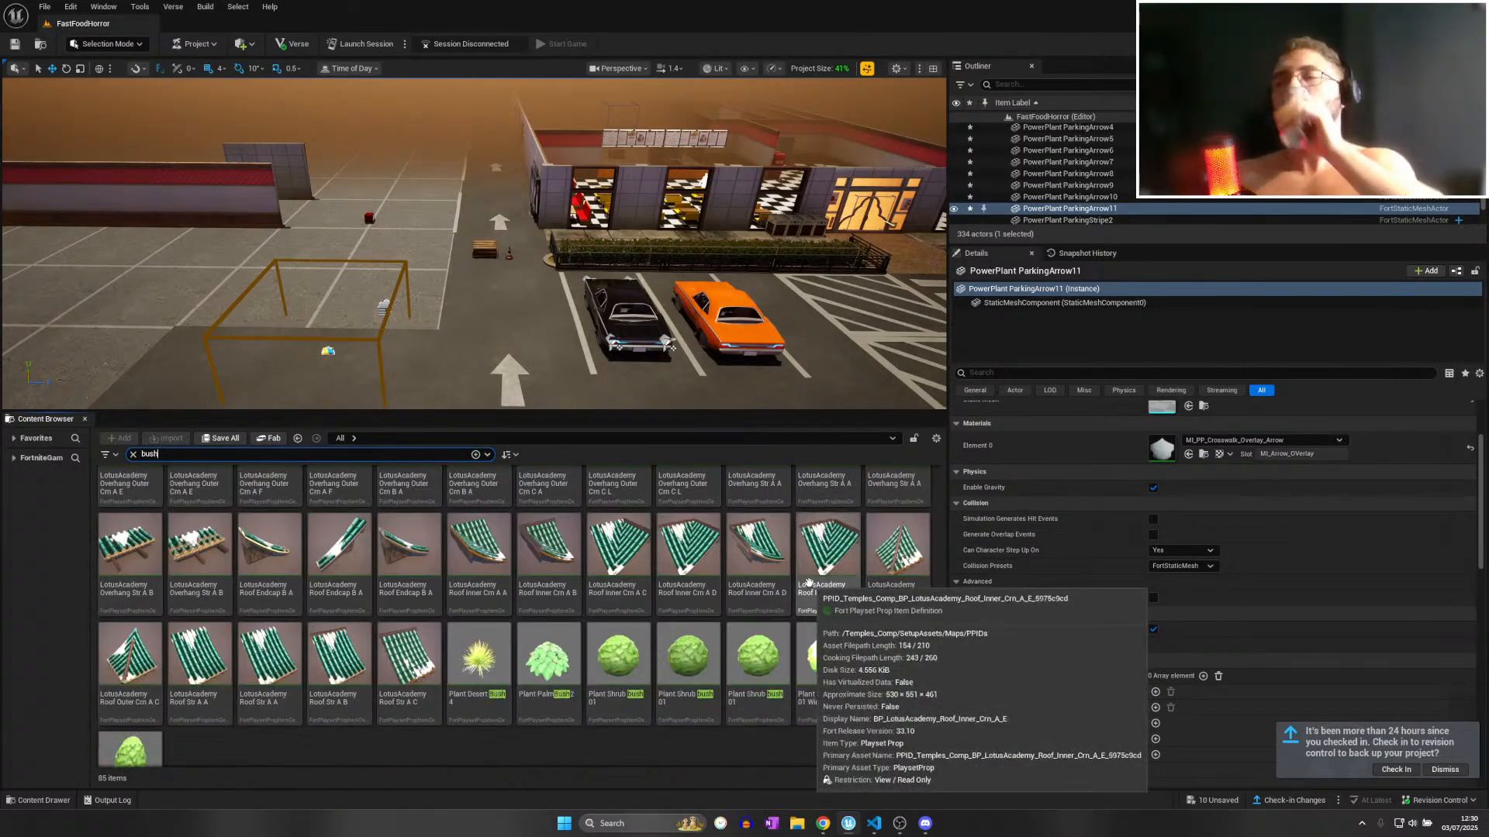
{"action": "scroll", "coordinate": [809, 582], "scroll_direction": "down", "scroll_amount": 2}
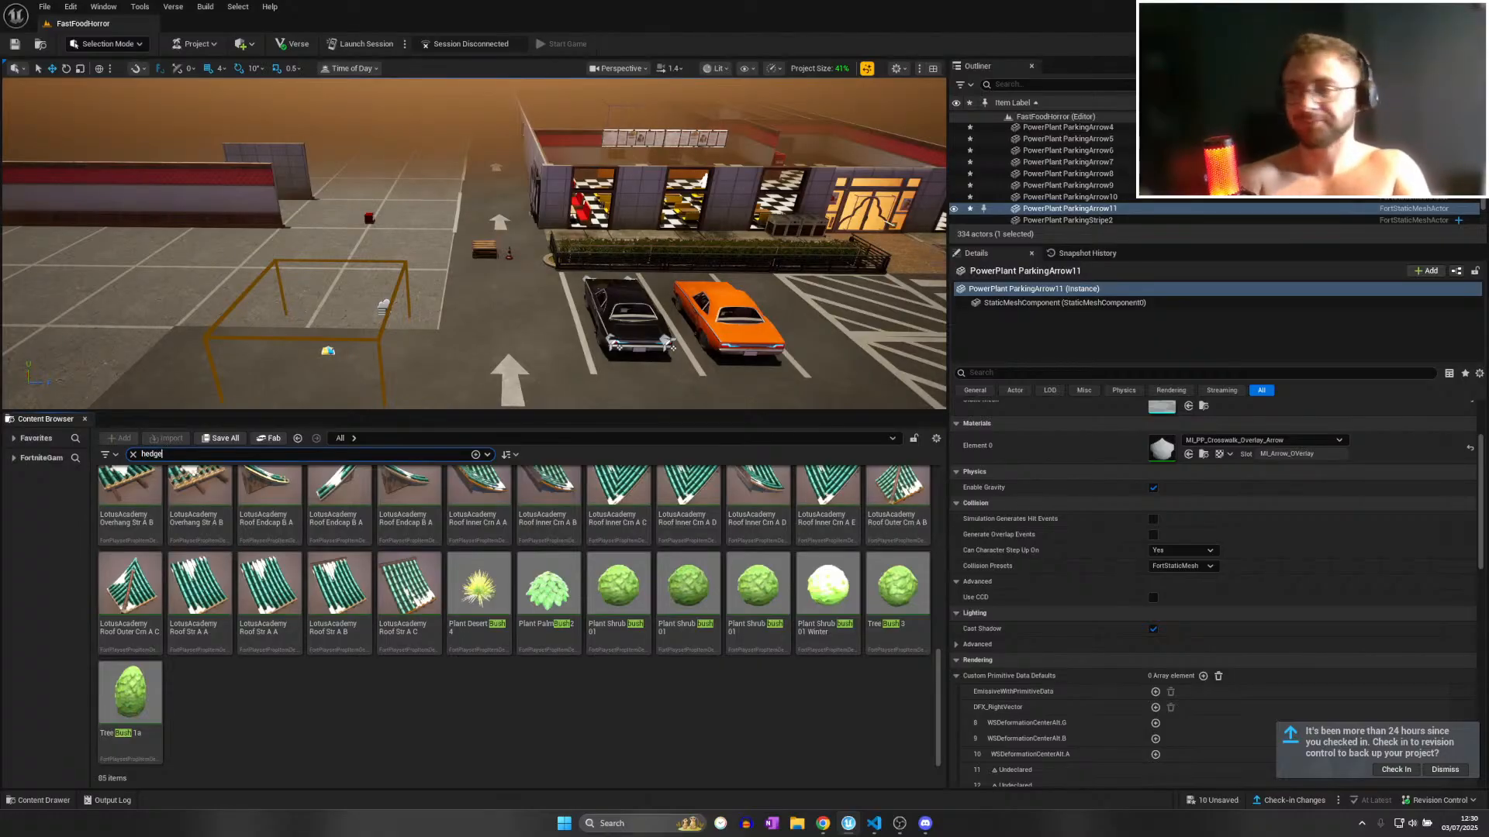
Search the assets for "hedge" and place a Hedge High Square on the ground beside the driving lane.
{"action": "scroll", "coordinate": [859, 583], "scroll_direction": "down", "scroll_amount": 2}
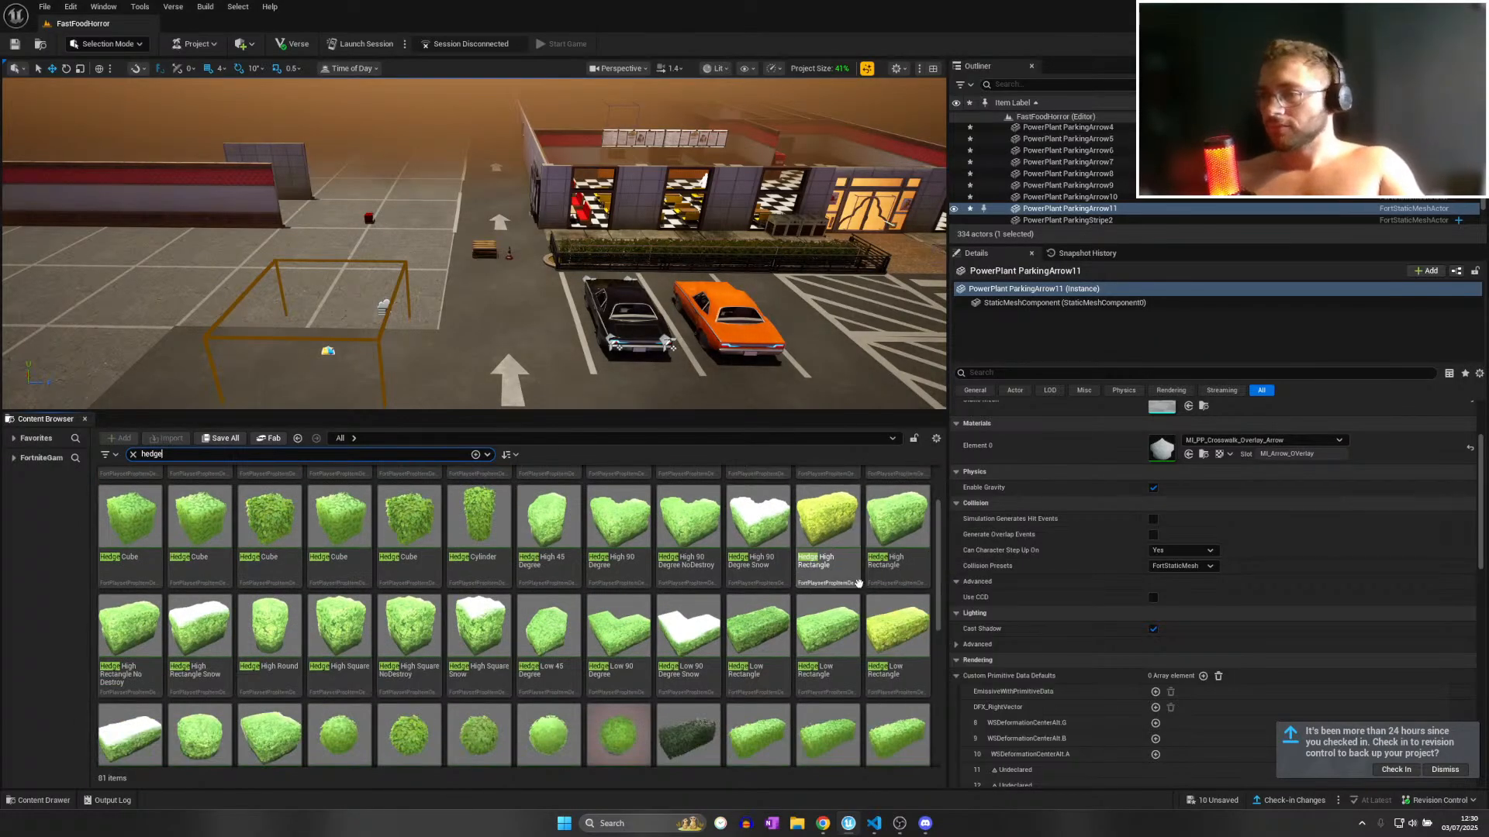
{"action": "left_click_drag", "start_coordinate": [338, 632], "coordinate": [419, 307]}
{"action": "key", "text": "f"}
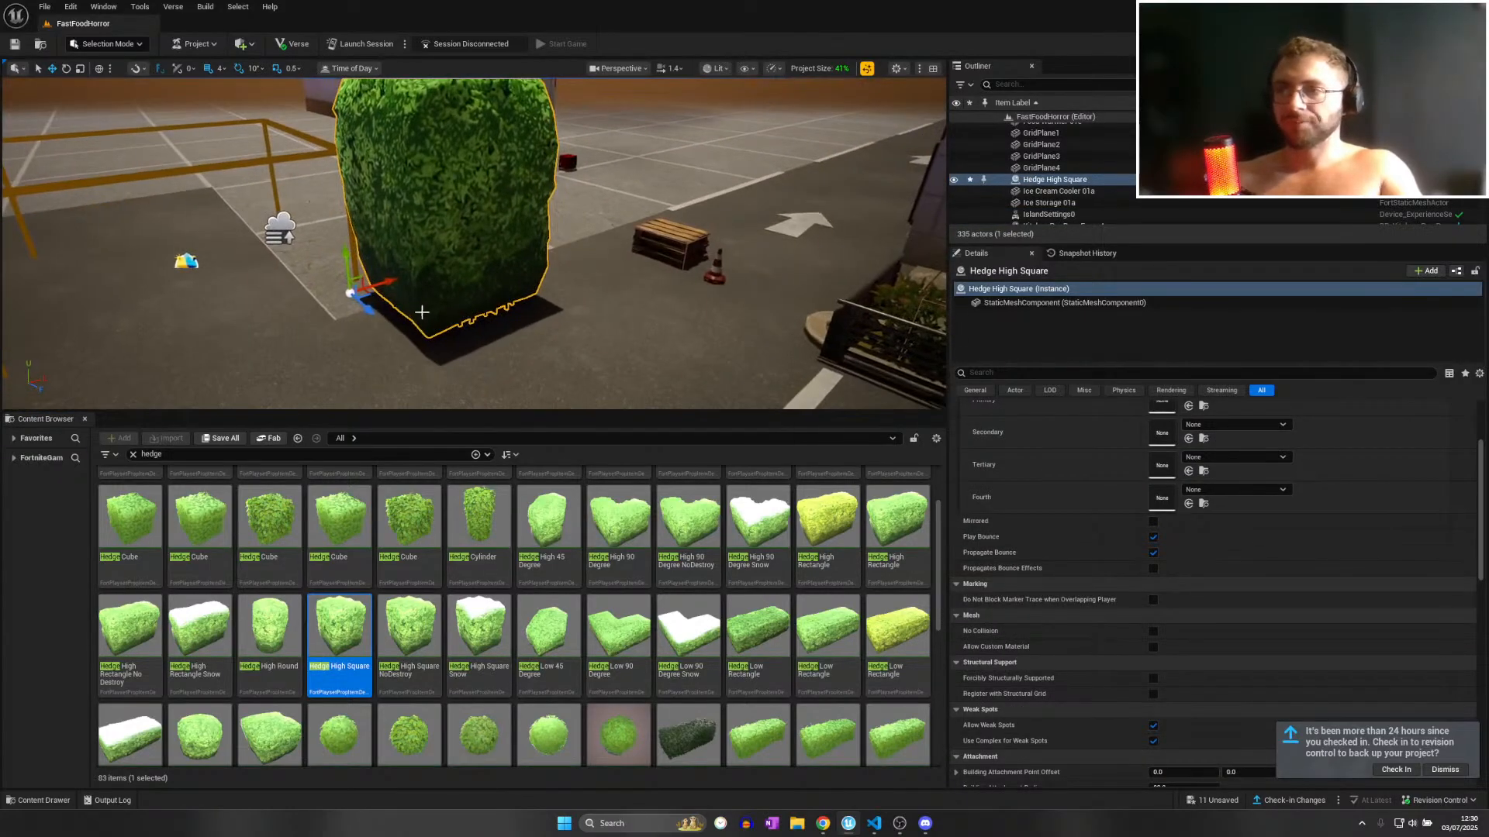
Move the Hedge High Square across the asphalt toward the yellow railing beside the driving lane.
{"action": "left_click_drag", "start_coordinate": [349, 261], "coordinate": [259, 312]}
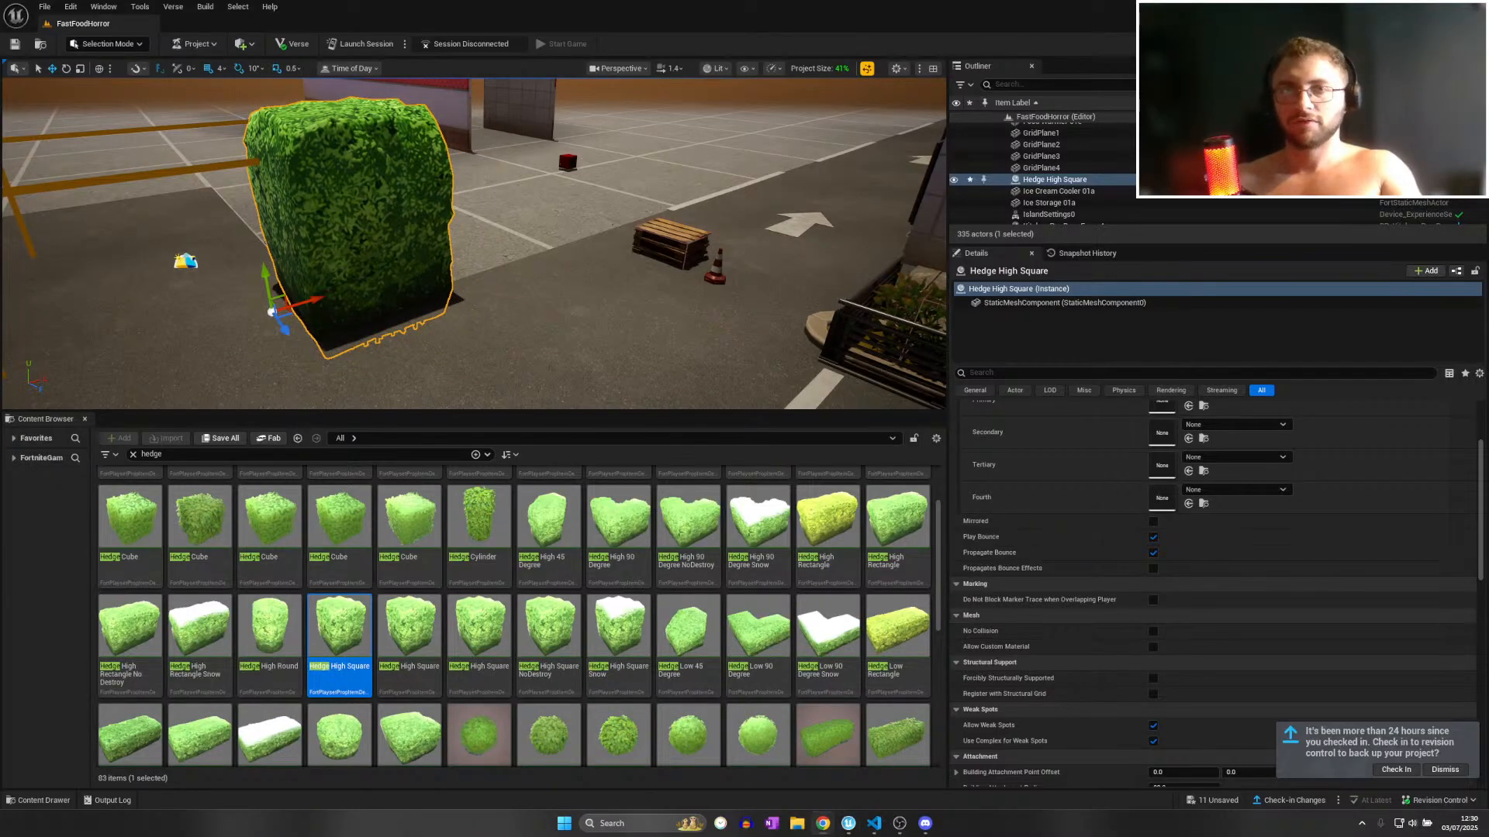
Switch to Chrome and search Google for "250gbp to australian dollar", correcting the currency abbreviation.
{"action": "left_click_drag", "start_coordinate": [0, 34], "coordinate": [527, 2]}
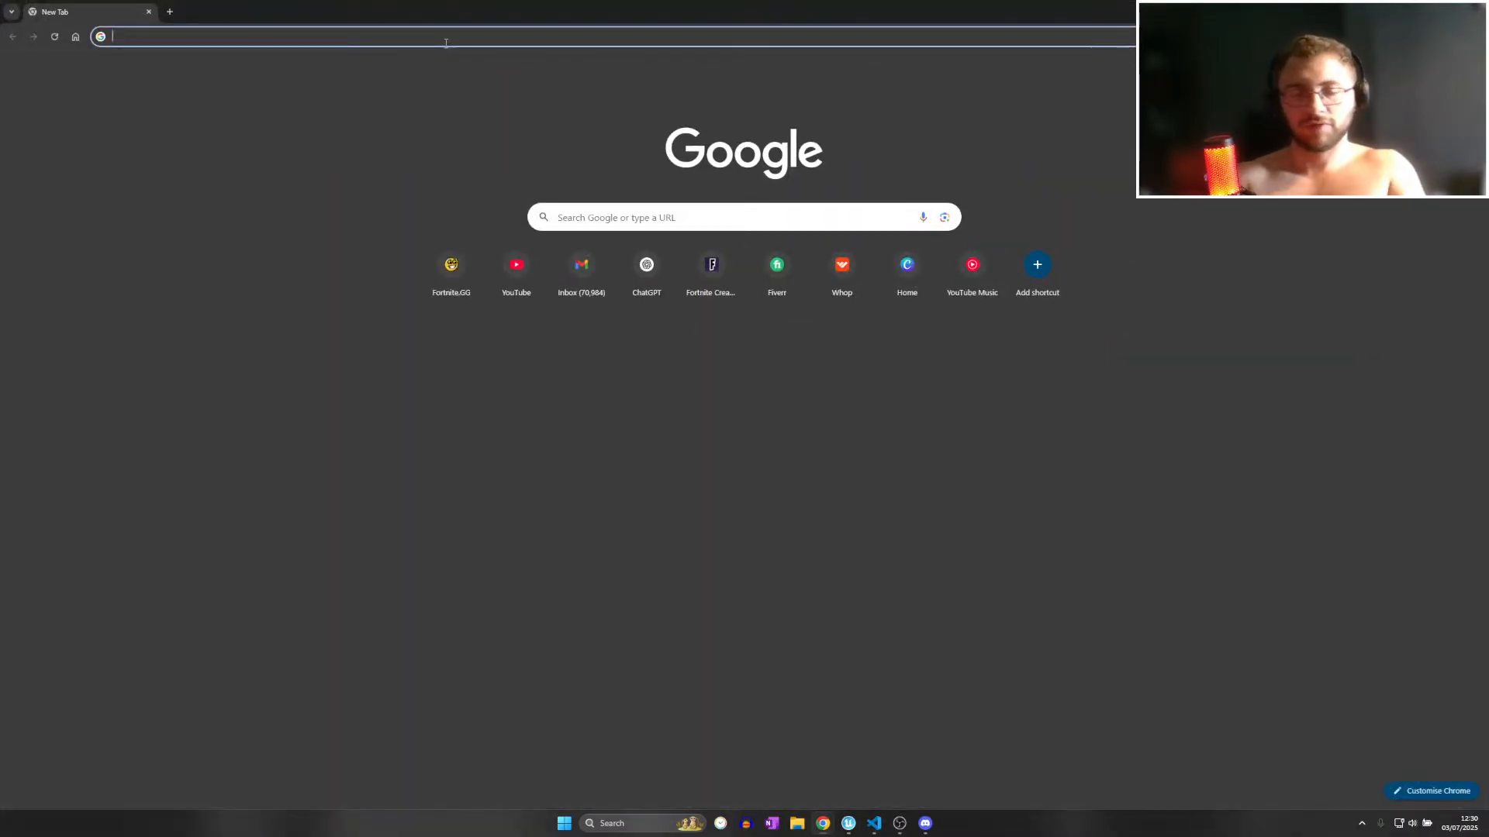
{"action": "type", "text": "250"}
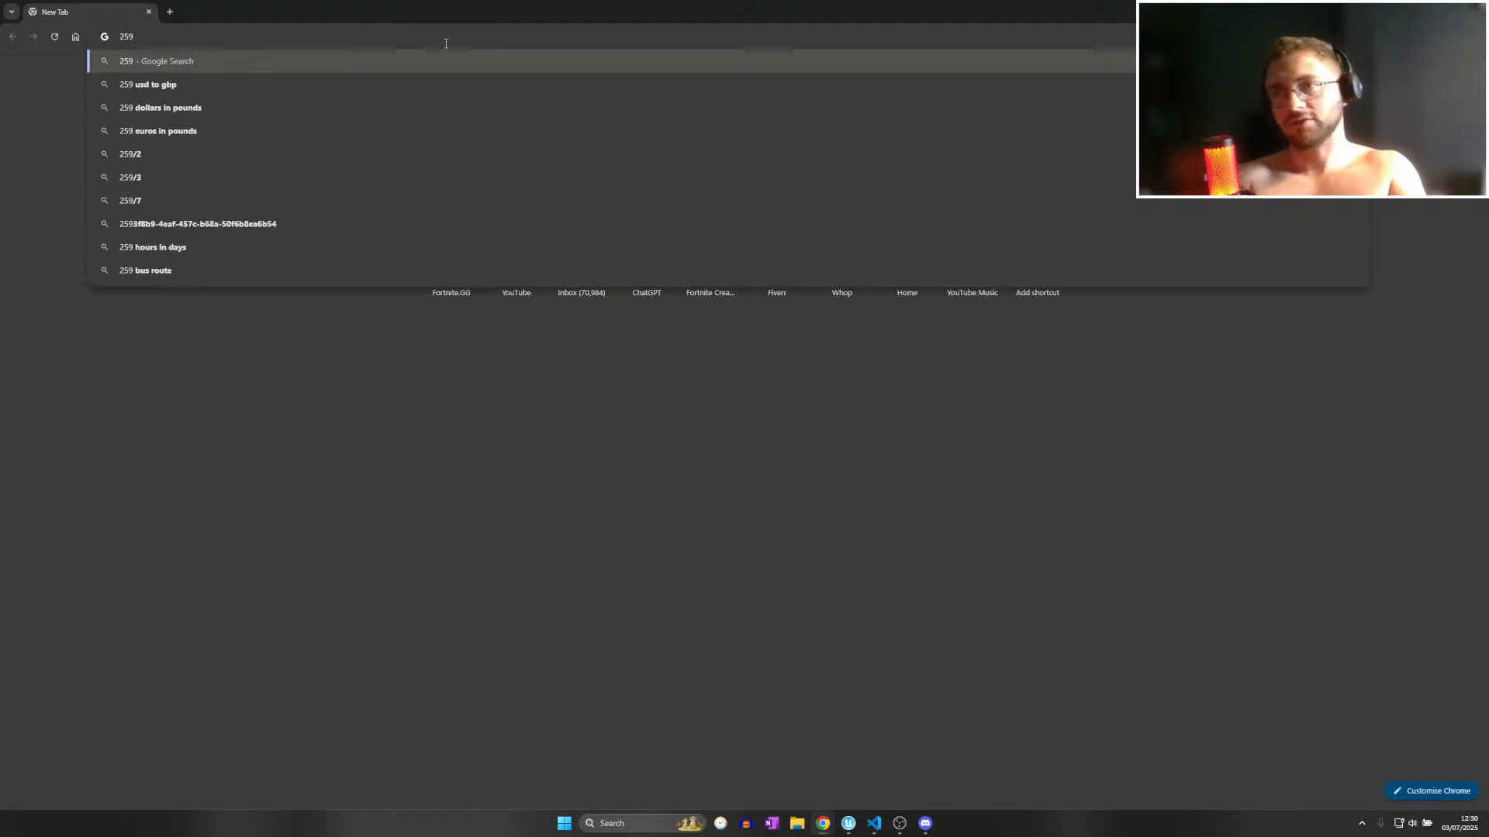
{"action": "type", "text": "gb to "}
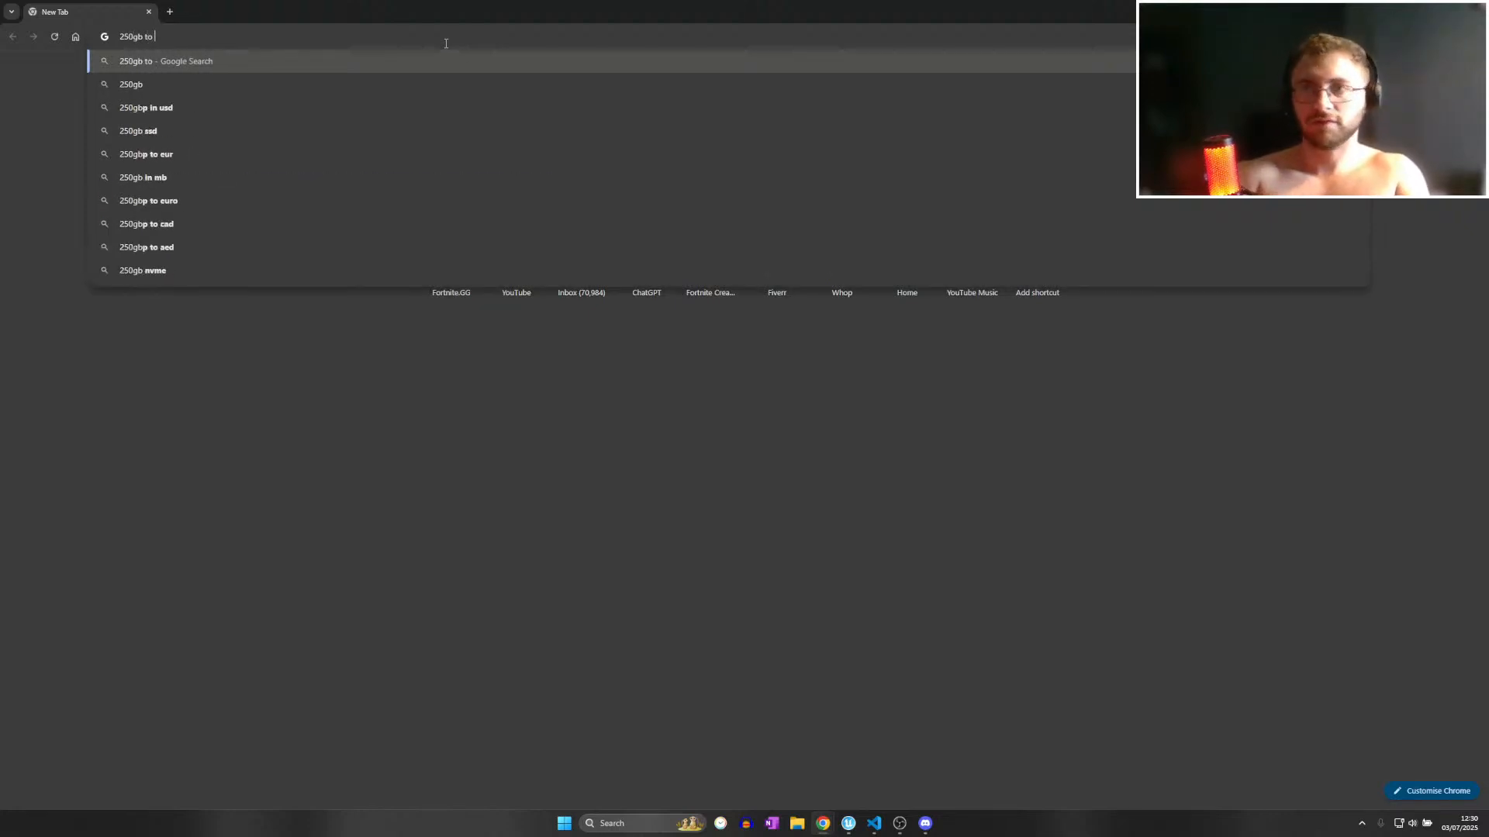
{"action": "type", "text": "austrailian "}
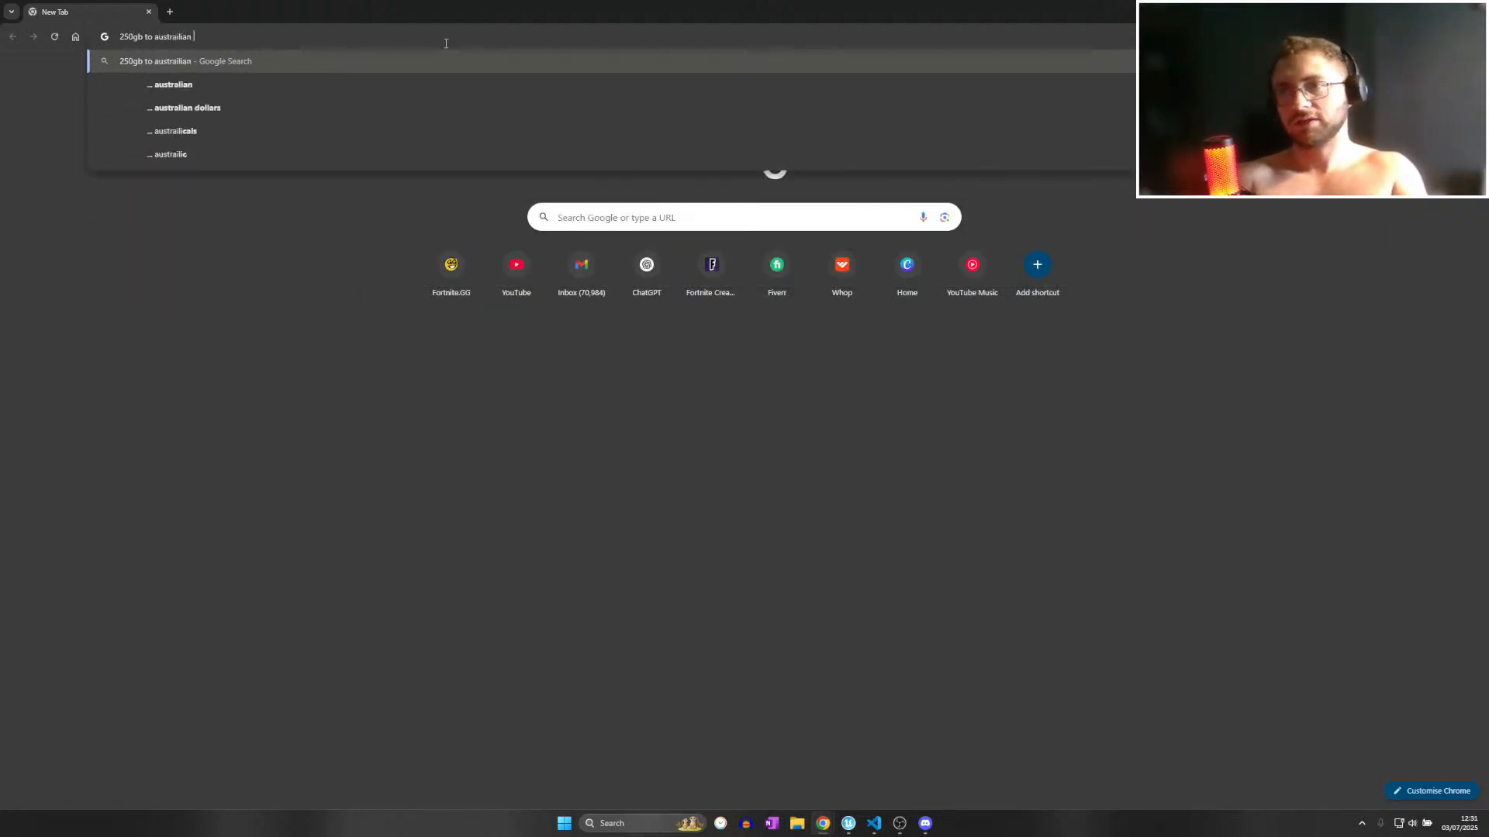
{"action": "type", "text": "dollar"}
{"action": "key", "text": "Return"}
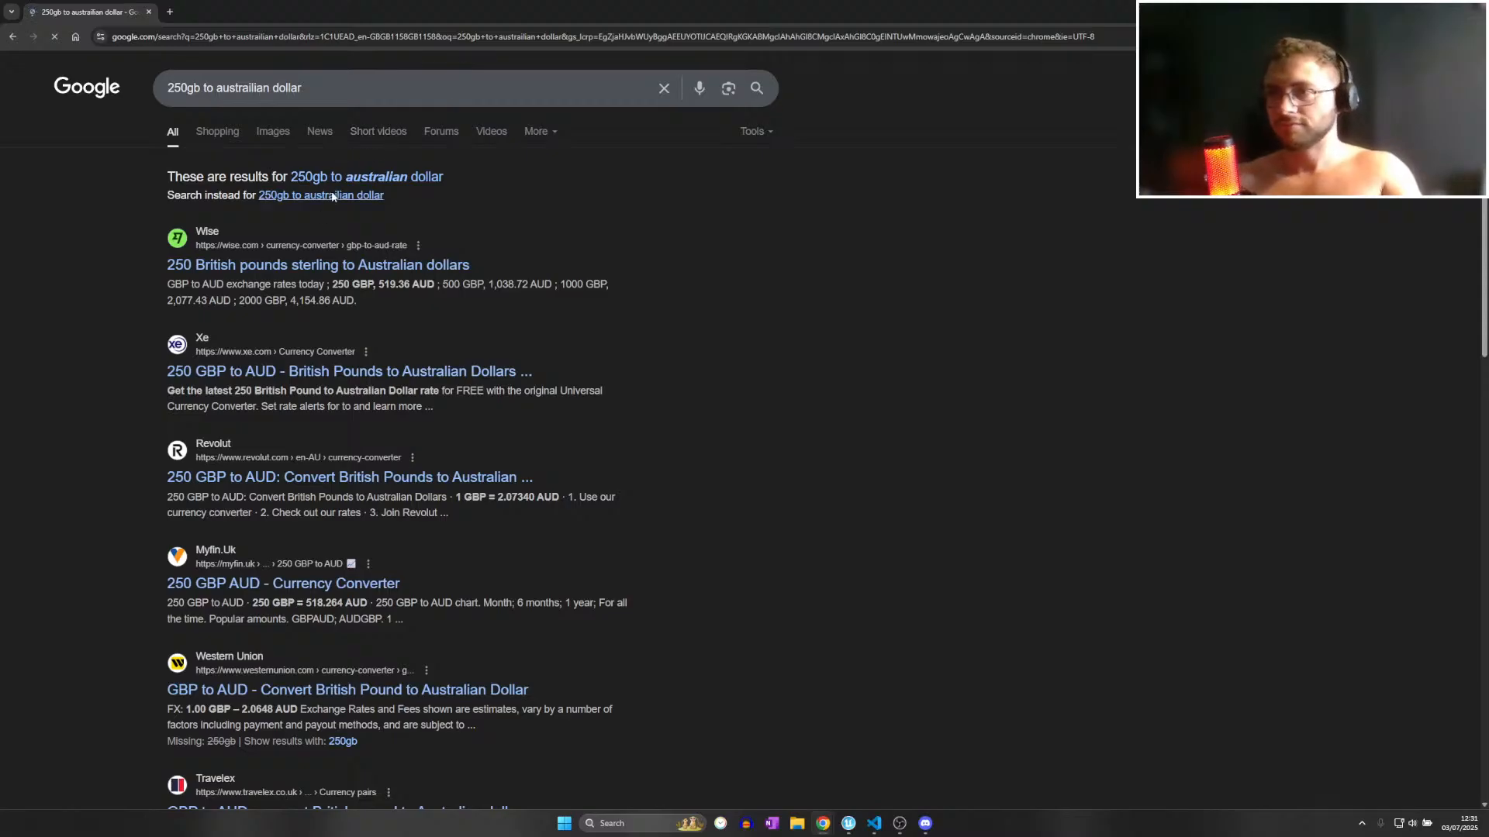
{"action": "left_click", "coordinate": [317, 78]}
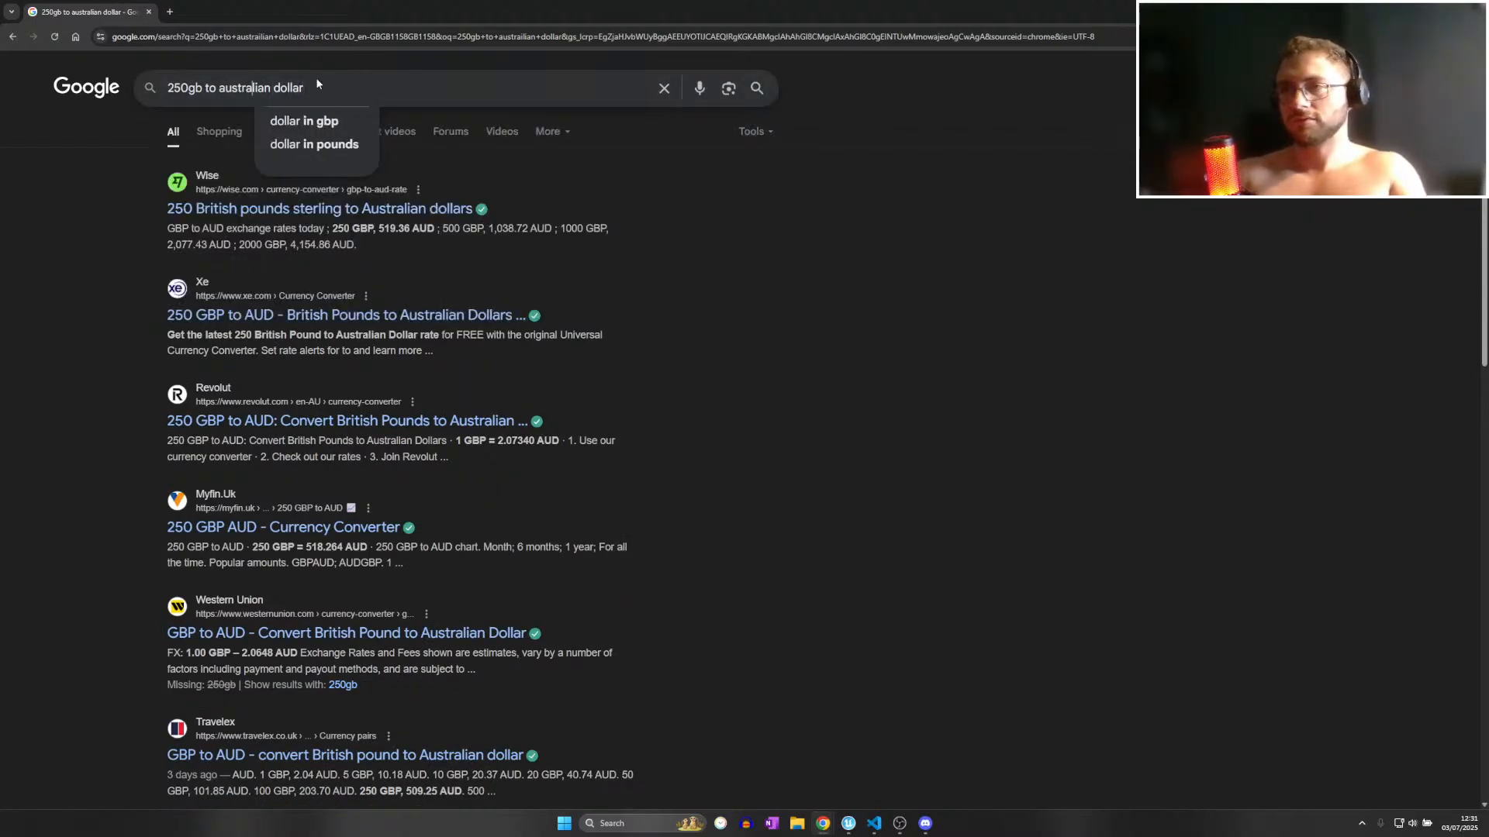
{"action": "type", "text": "p"}
{"action": "key", "text": "Return"}
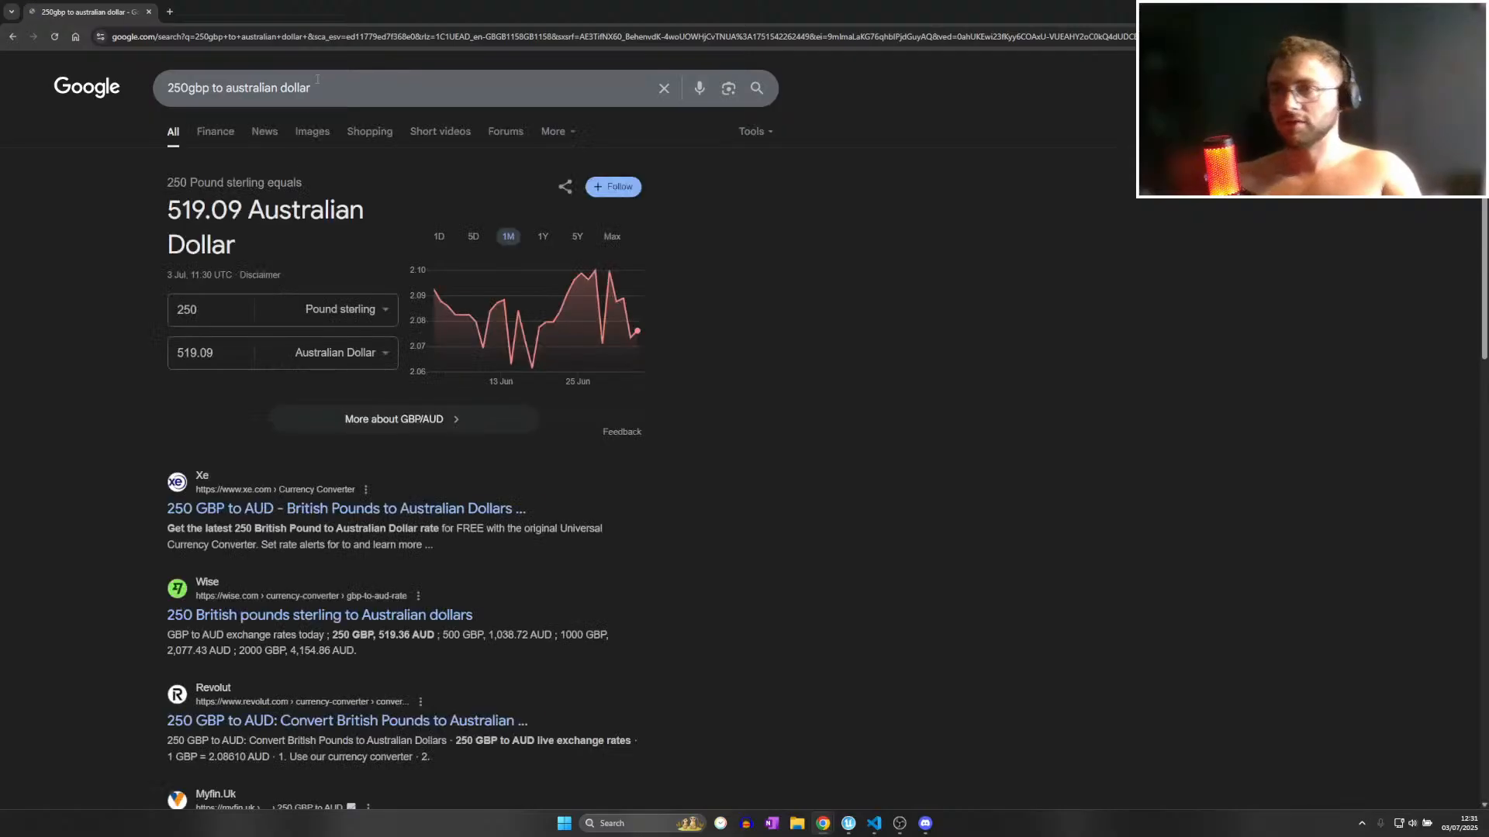
{"action": "left_click_drag", "start_coordinate": [149, 210], "coordinate": [236, 232]}
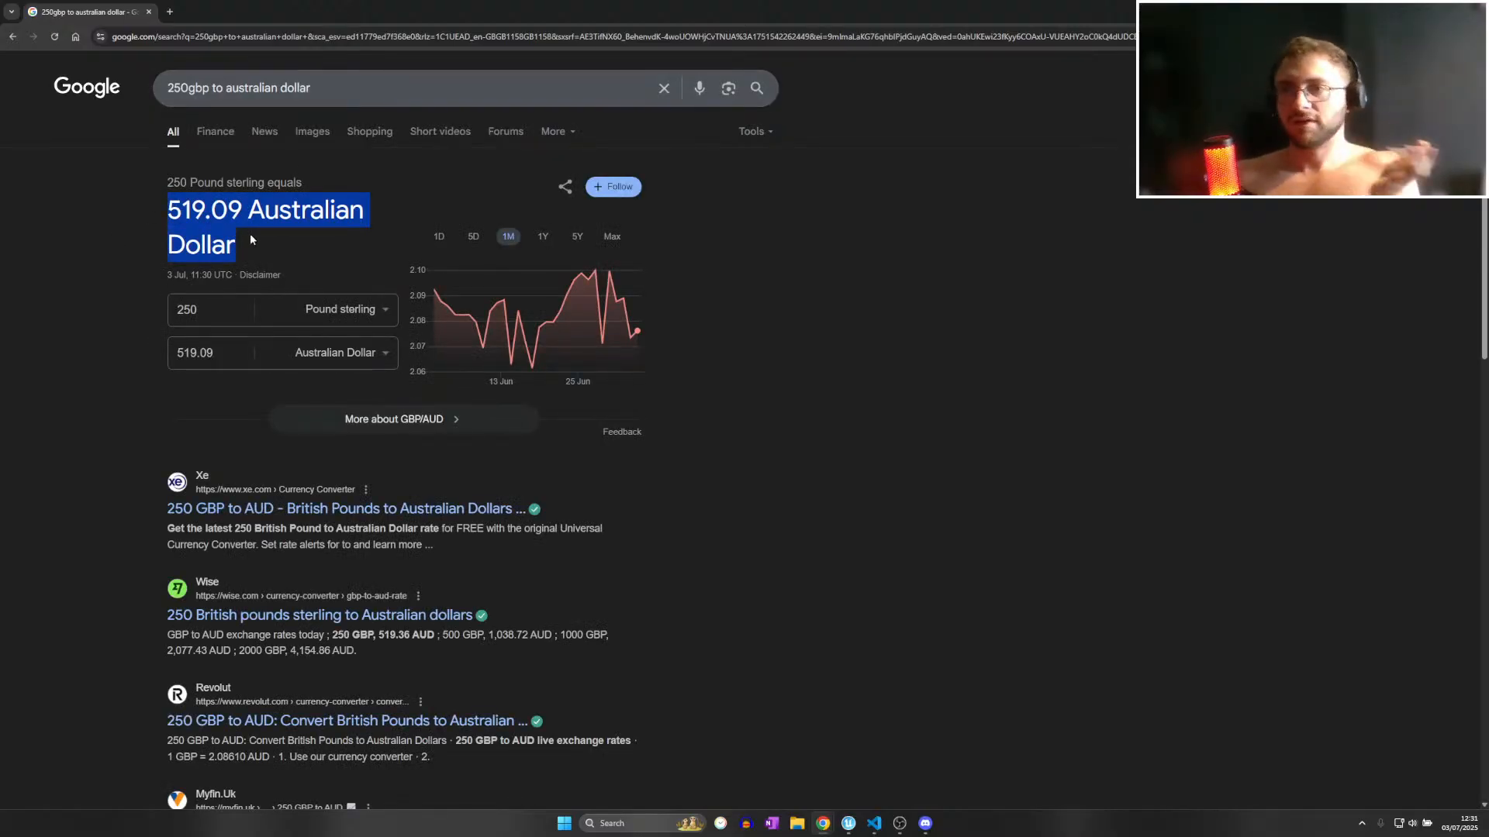
{"action": "left_click", "coordinate": [252, 238]}
{"action": "triple_click", "coordinate": [258, 240]}
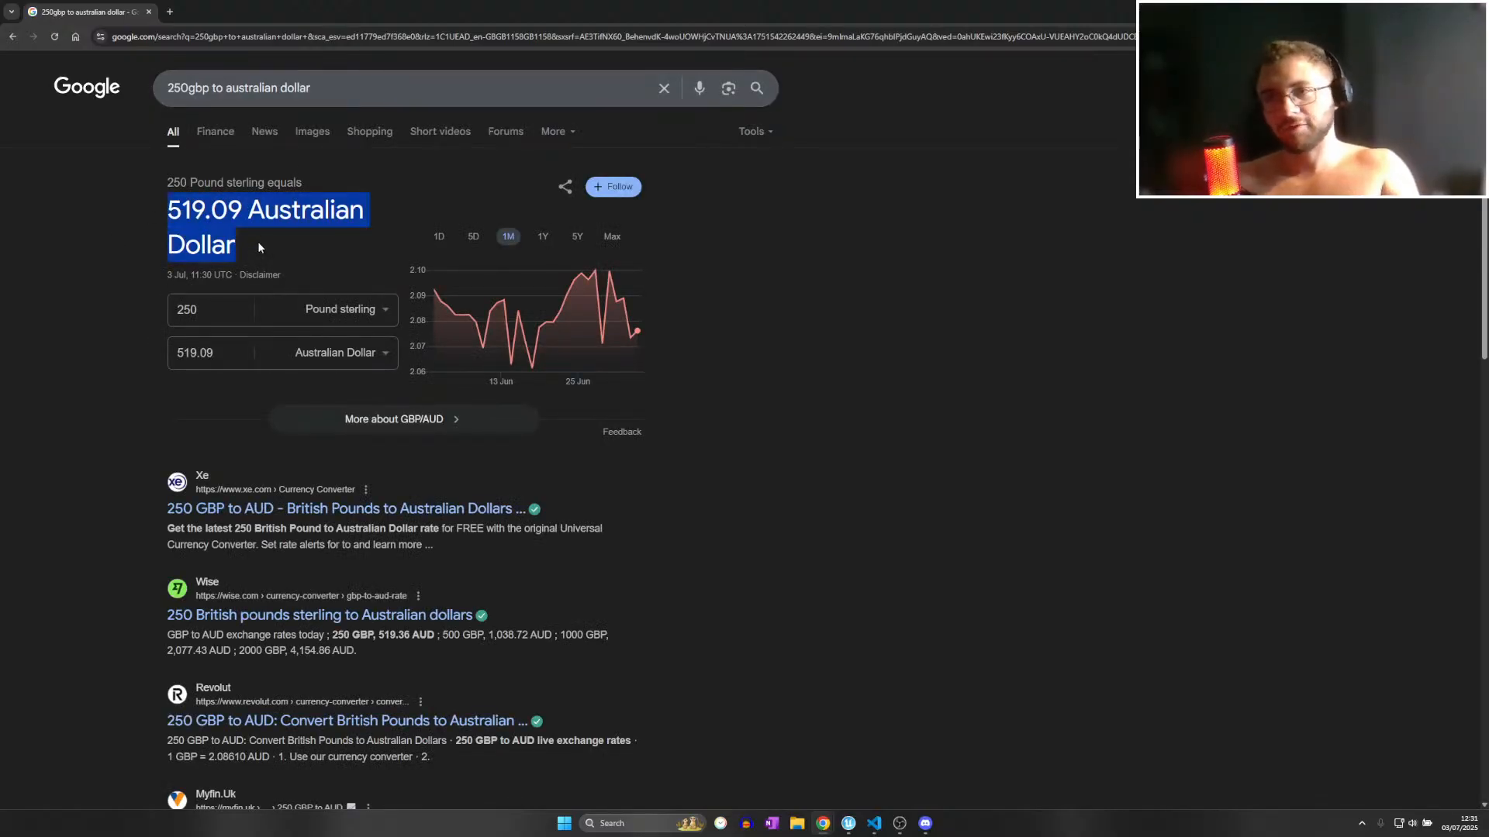
{"action": "left_click", "coordinate": [237, 236]}
{"action": "triple_click", "coordinate": [244, 242]}
{"action": "left_click", "coordinate": [252, 239]}
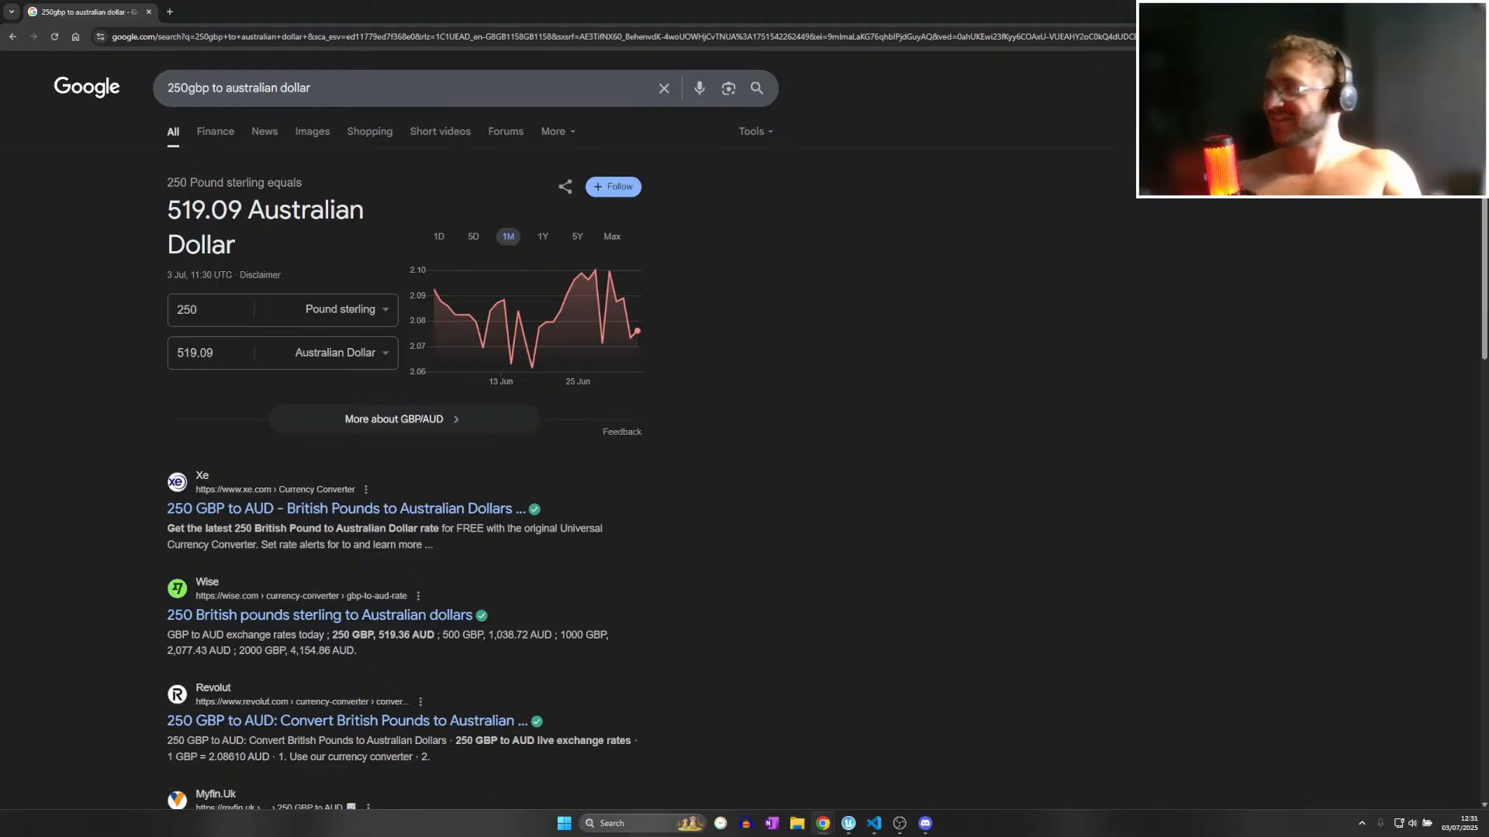
Return to the Unreal Editor and scale the Hedge High Square into a long, narrow hedge beside the driving lane.
{"action": "key", "text": "alt+Tab"}
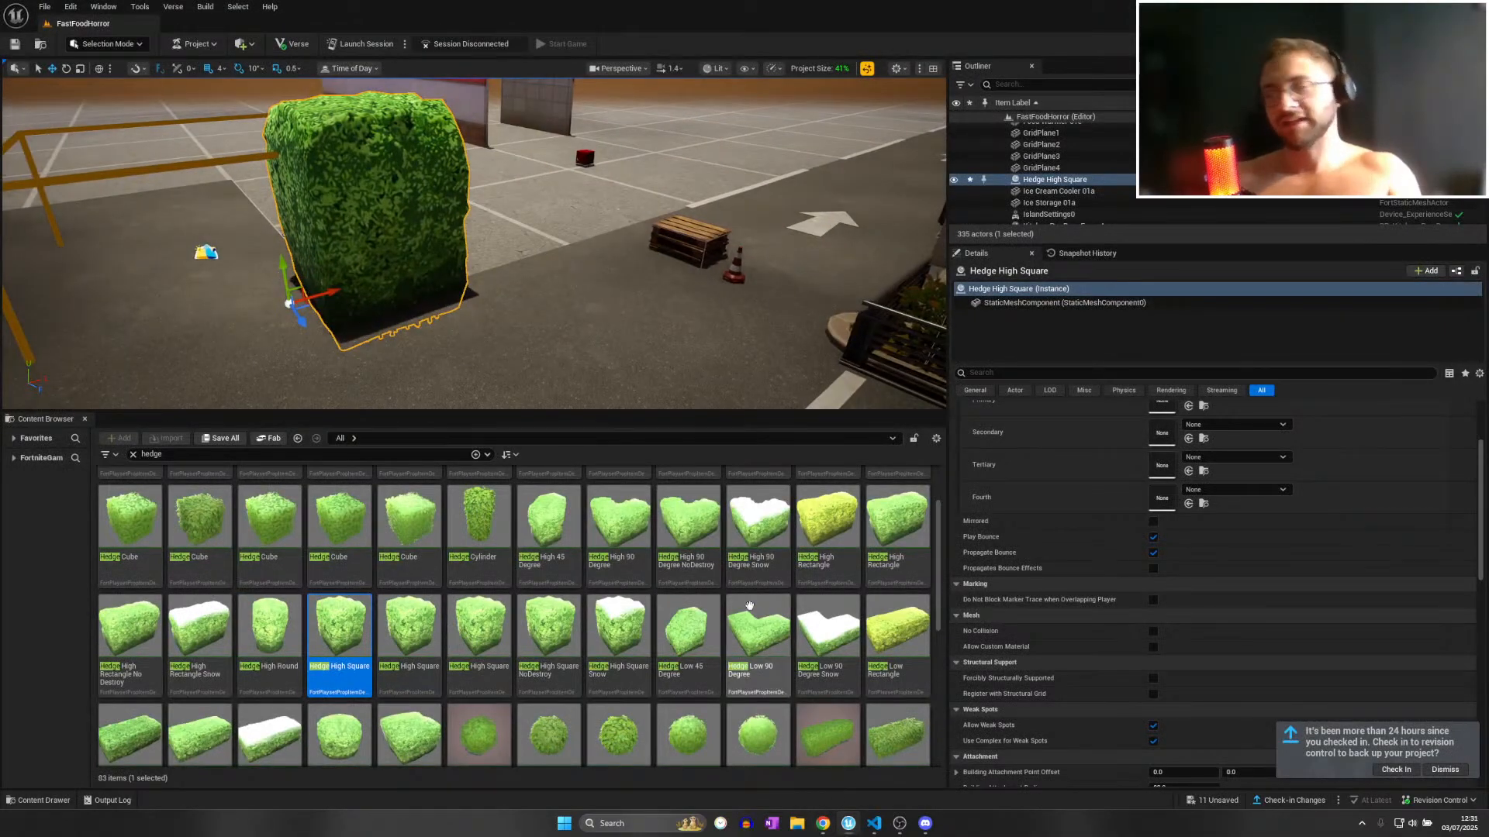
{"action": "mouse_move", "coordinate": [822, 832]}
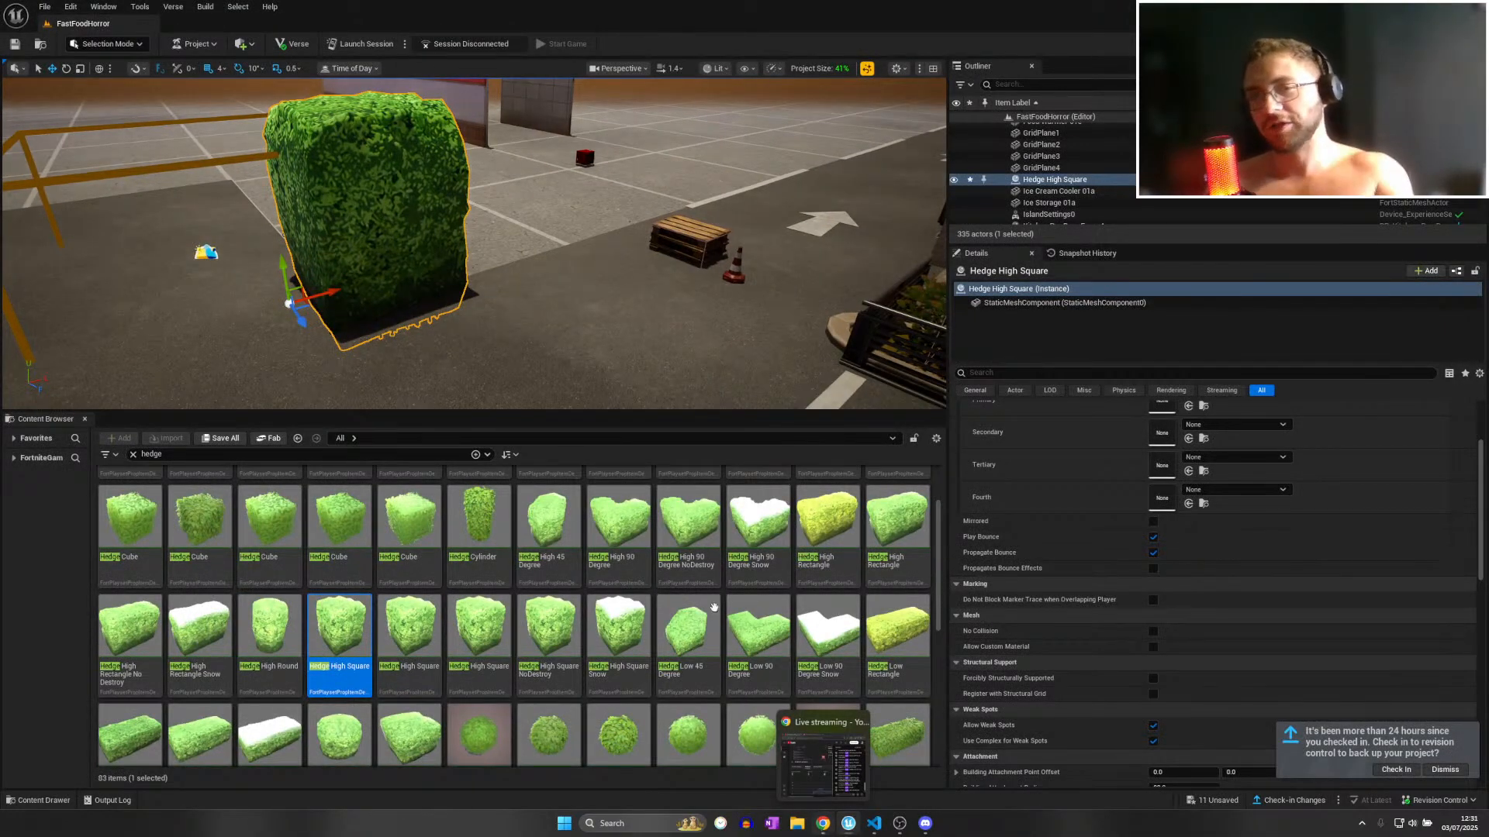
{"action": "left_click_drag", "start_coordinate": [326, 291], "coordinate": [336, 282]}
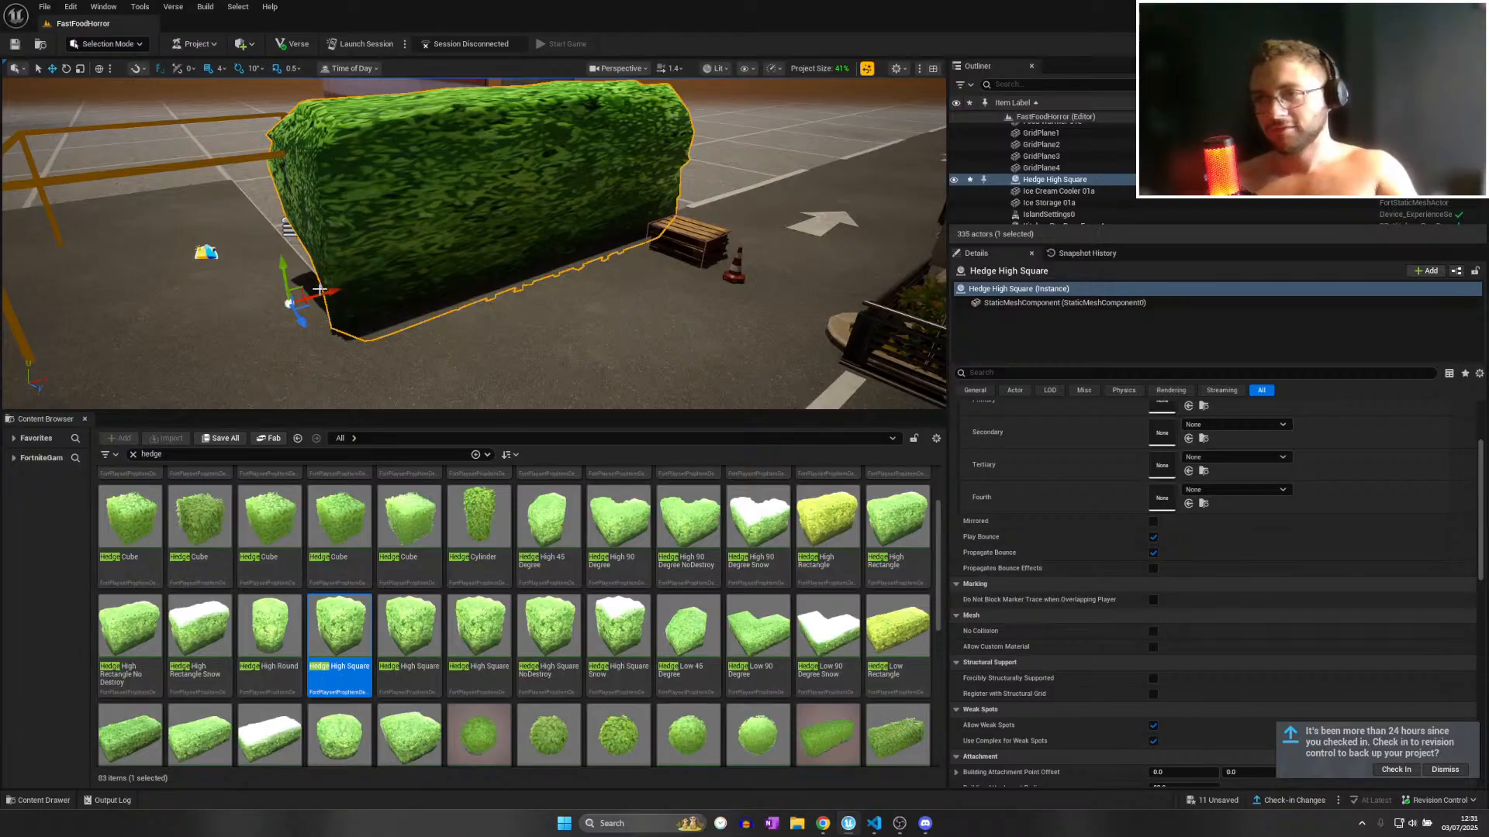
{"action": "right_click_drag", "start_coordinate": [320, 289], "coordinate": [350, 290]}
{"action": "left_click_drag", "start_coordinate": [244, 312], "coordinate": [258, 310]}
{"action": "right_click_drag", "start_coordinate": [258, 310], "coordinate": [333, 349]}
{"action": "key", "text": "s"}
{"action": "key", "text": "r"}
{"action": "mouse_move", "coordinate": [518, 348]}
{"action": "left_mouse_down"}
{"action": "mouse_move", "coordinate": [504, 346]}
{"action": "mouse_move", "coordinate": [546, 357]}
{"action": "left_mouse_up"}
{"action": "key", "text": "w"}
{"action": "right_click_drag", "start_coordinate": [546, 358], "coordinate": [496, 318]}
Clear the asset search and open the Fab marketplace in a maximized window.
{"action": "left_click", "coordinate": [132, 454]}
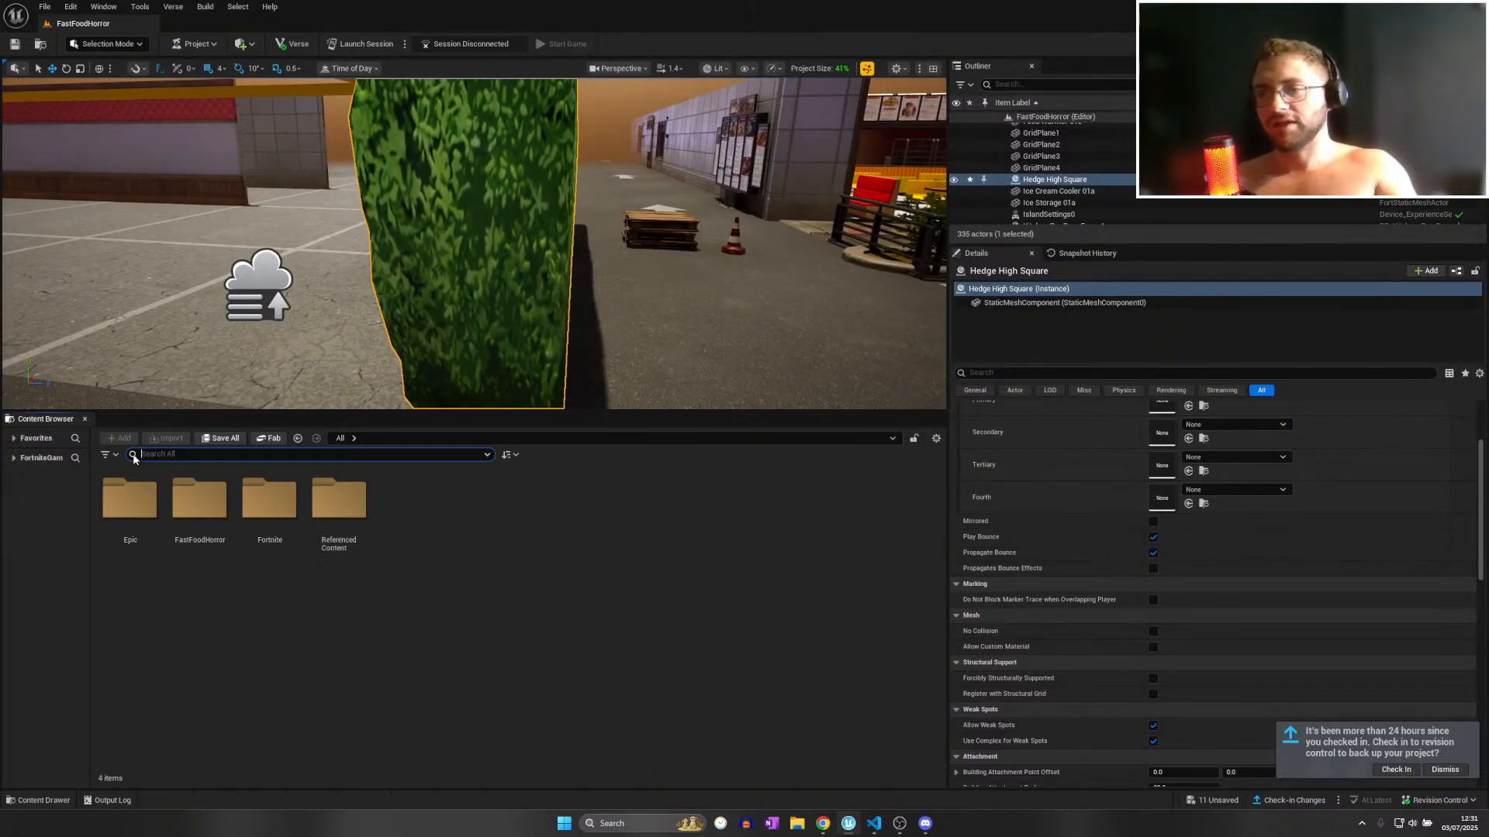
{"action": "left_click", "coordinate": [270, 439]}
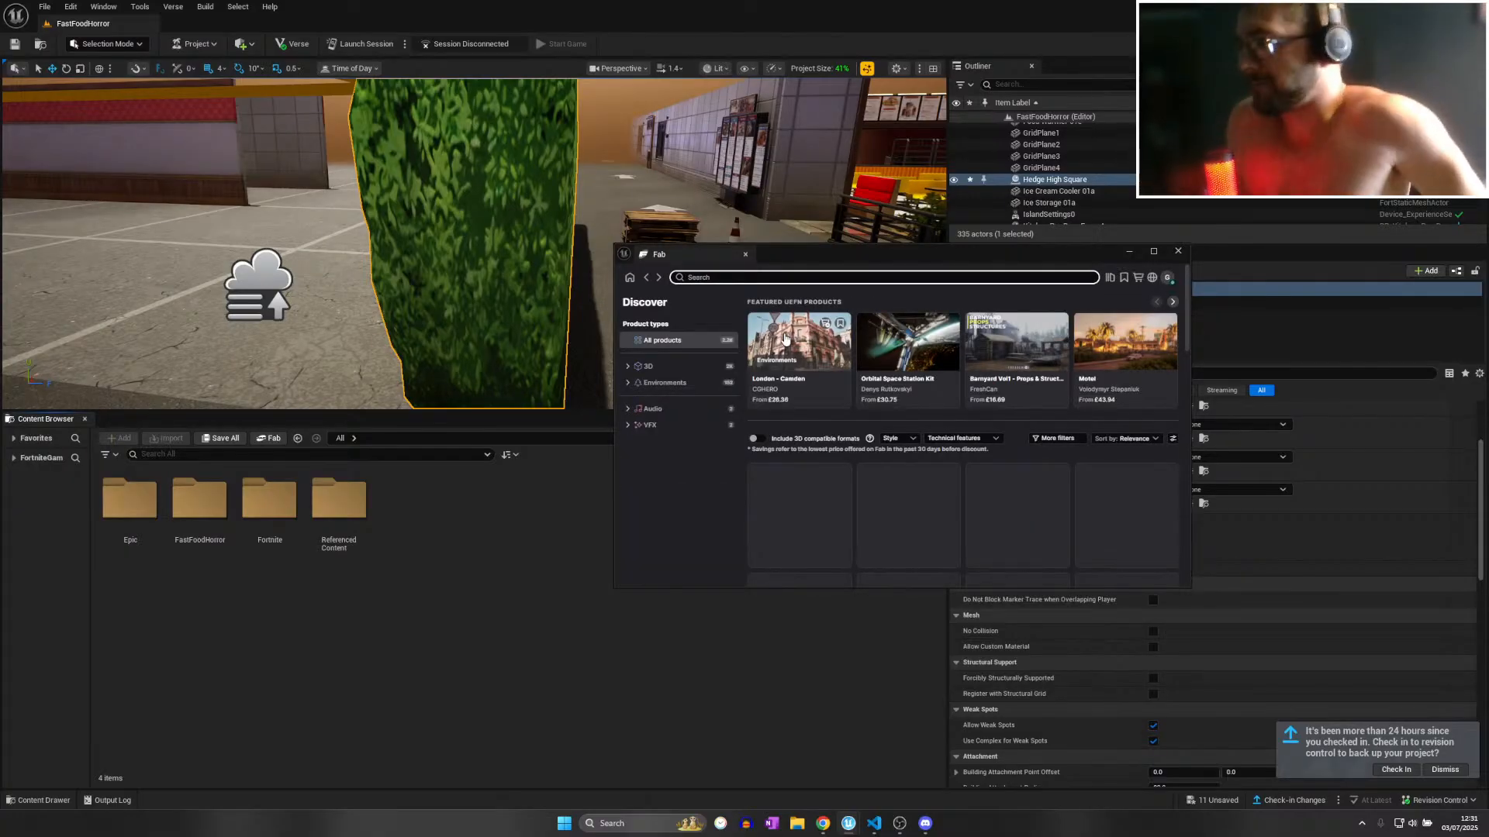
{"action": "left_click_drag", "start_coordinate": [807, 254], "coordinate": [791, 2]}
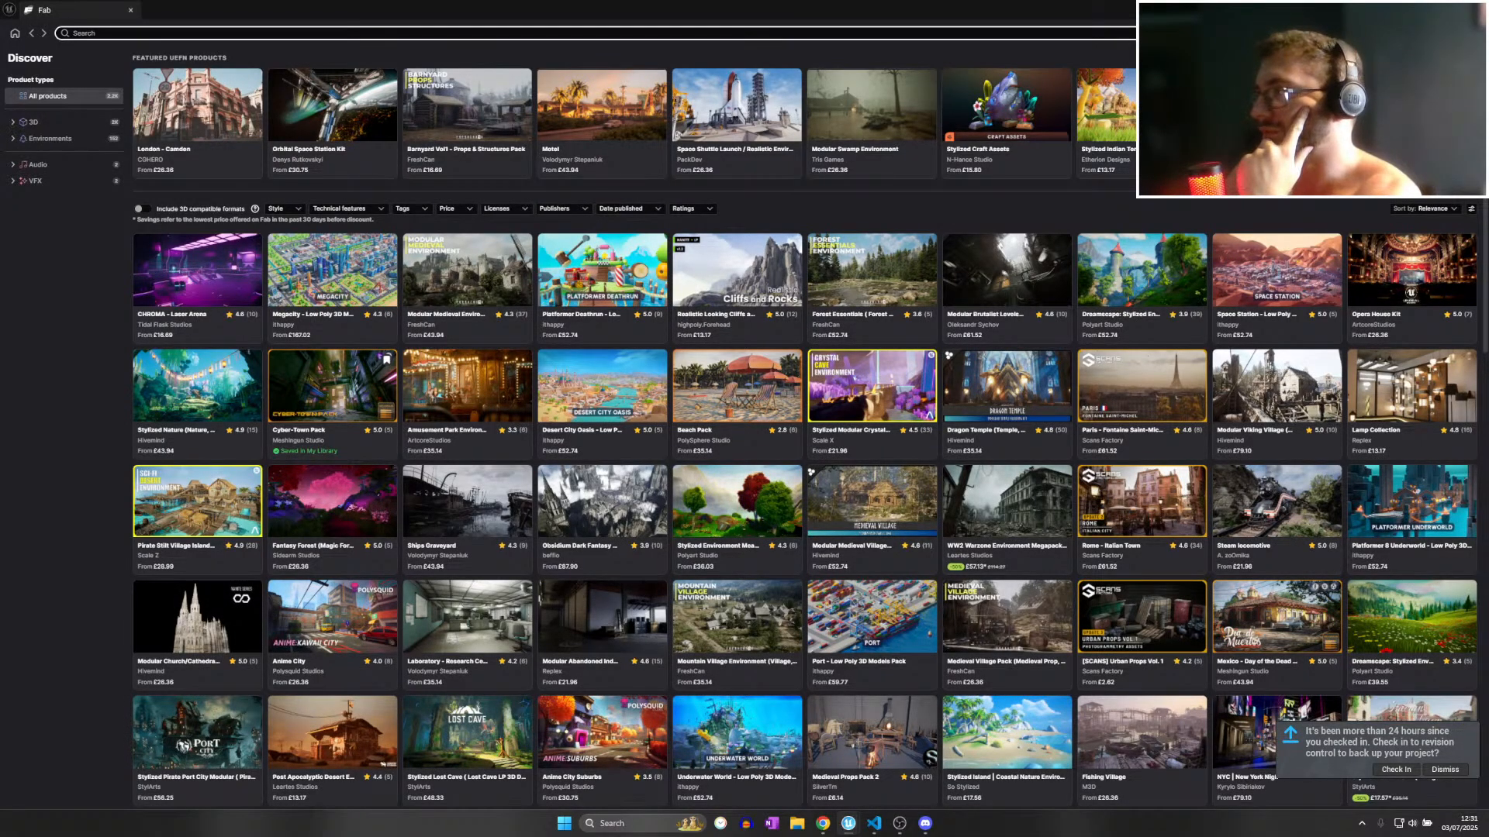
Open My Library in Fab and look through the saved asset packs.
{"action": "left_click", "coordinate": [1418, 33]}
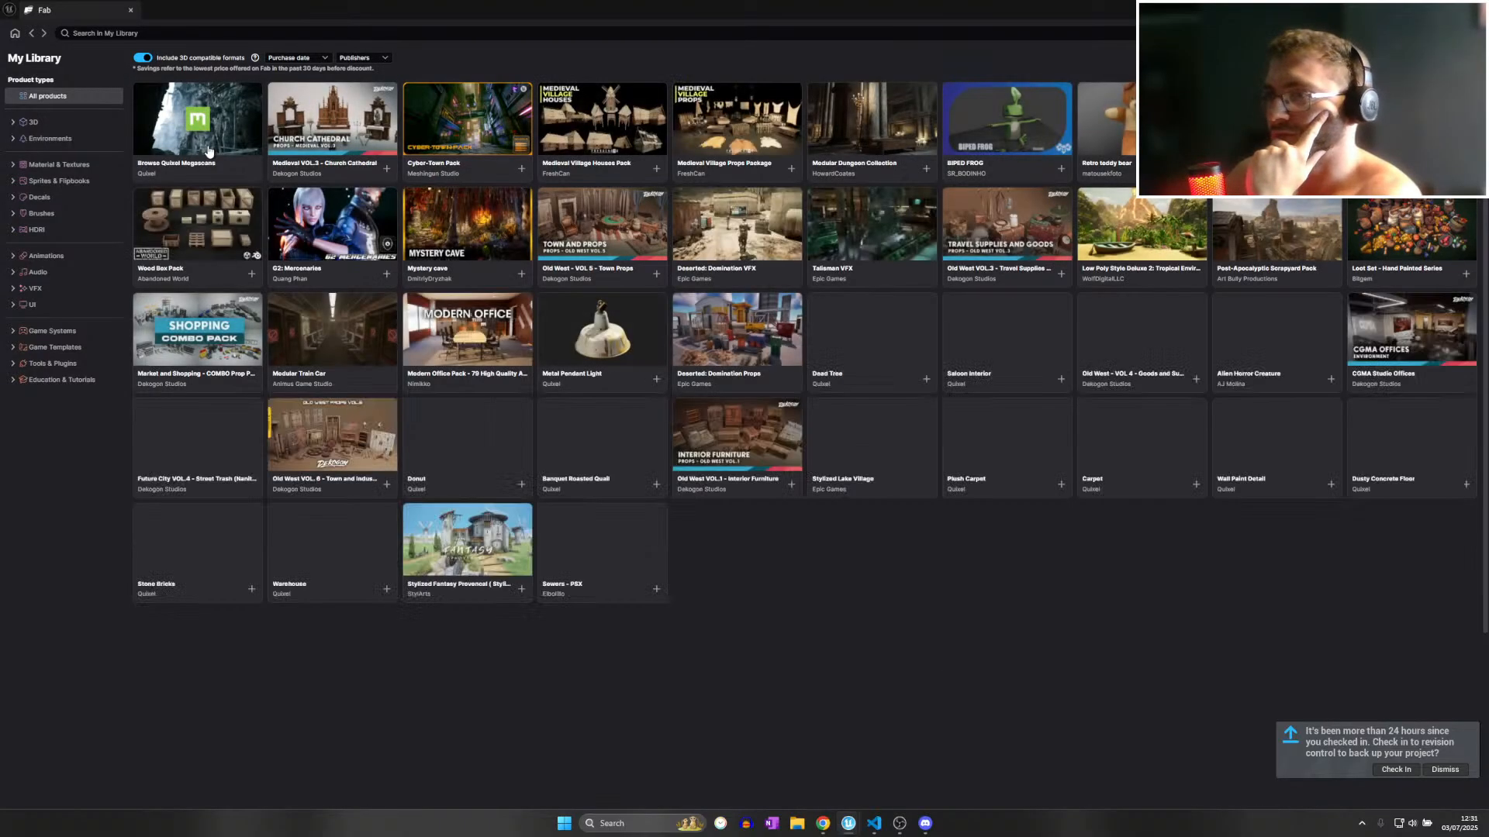
{"action": "scroll", "coordinate": [515, 379], "scroll_direction": "down", "scroll_amount": 1}
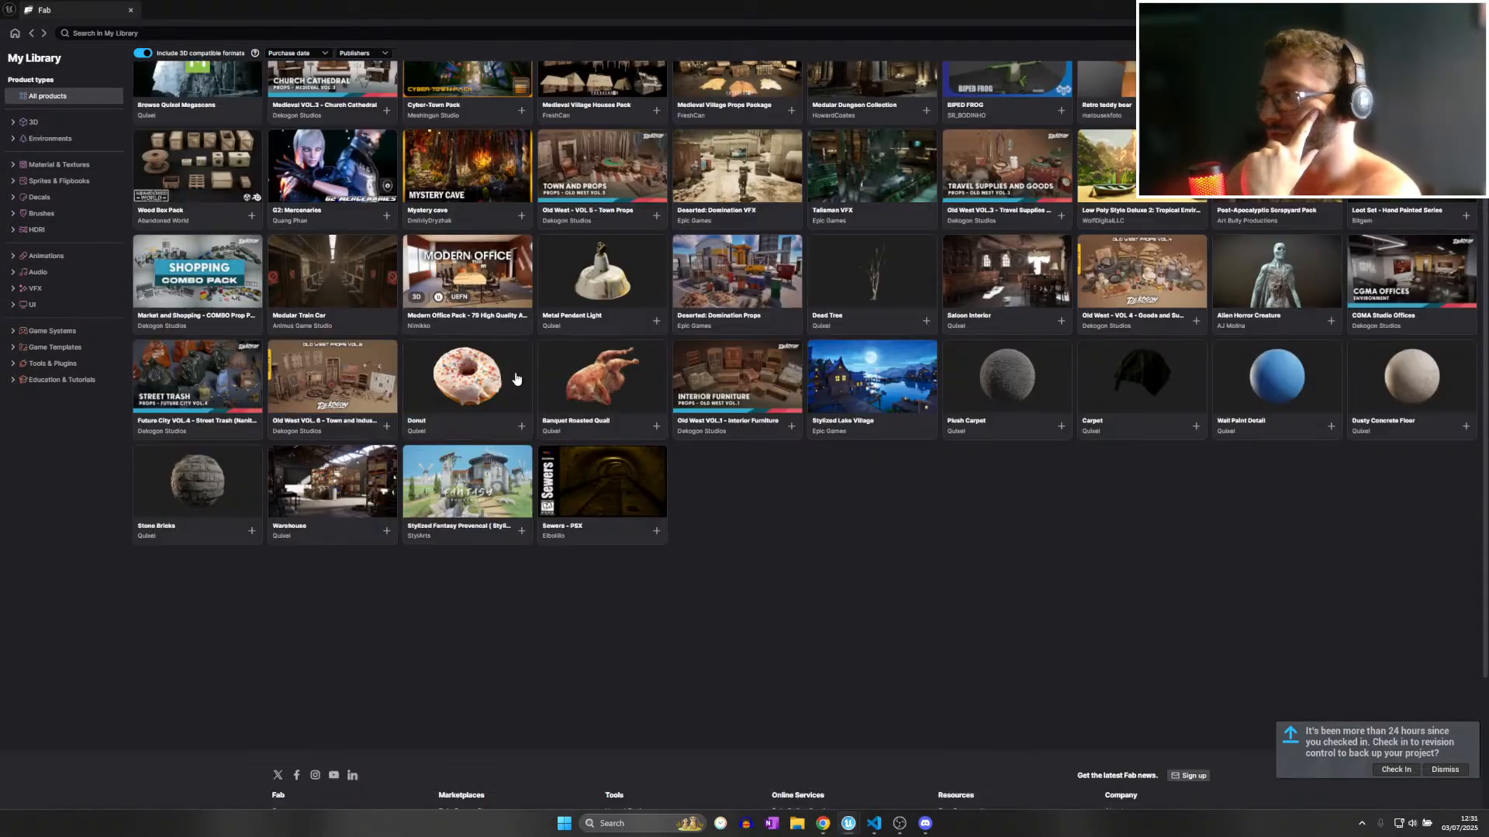
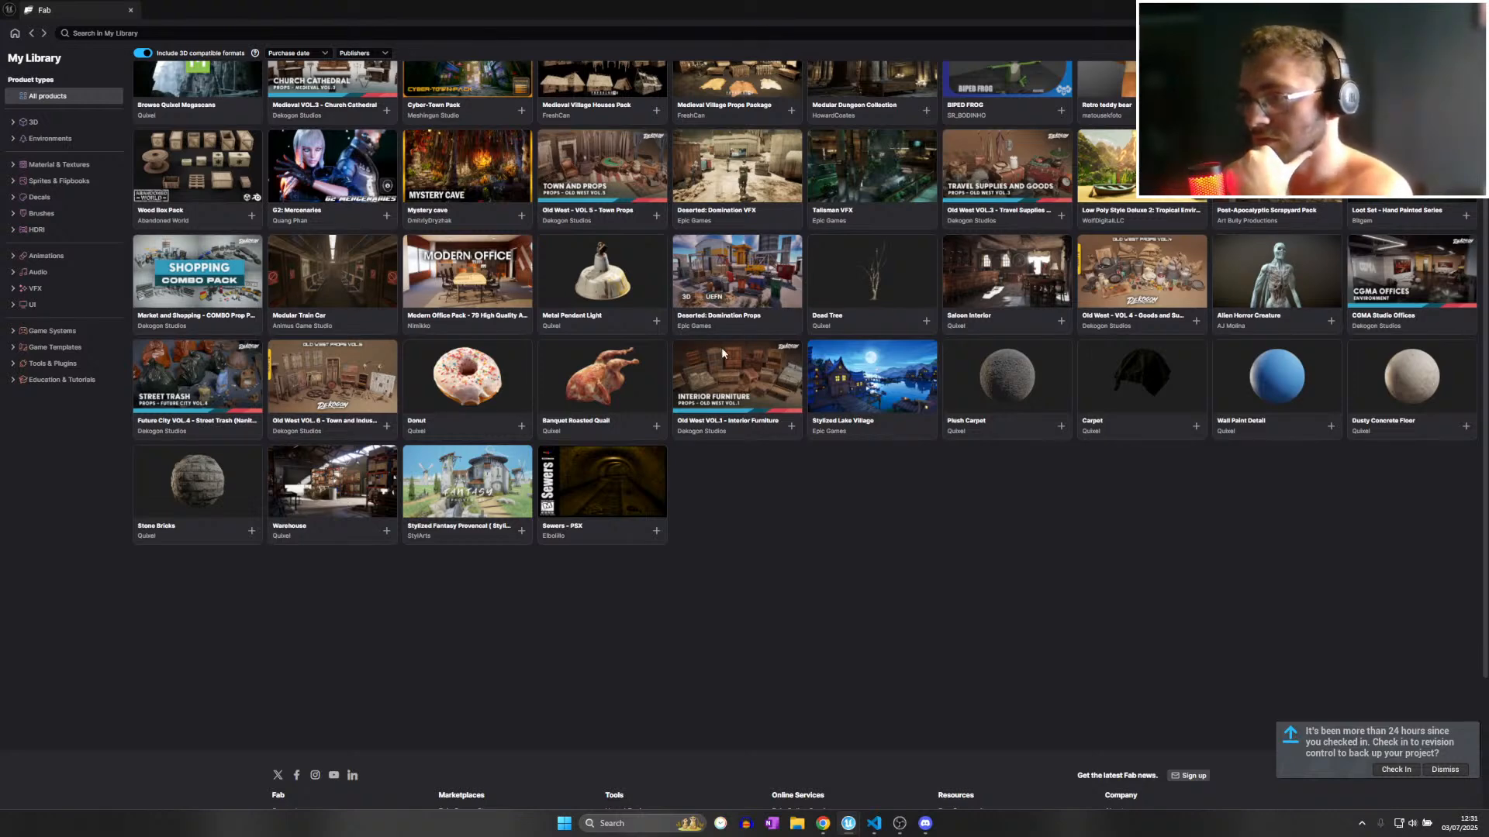
{"action": "scroll", "coordinate": [504, 484], "scroll_direction": "up", "scroll_amount": 2}
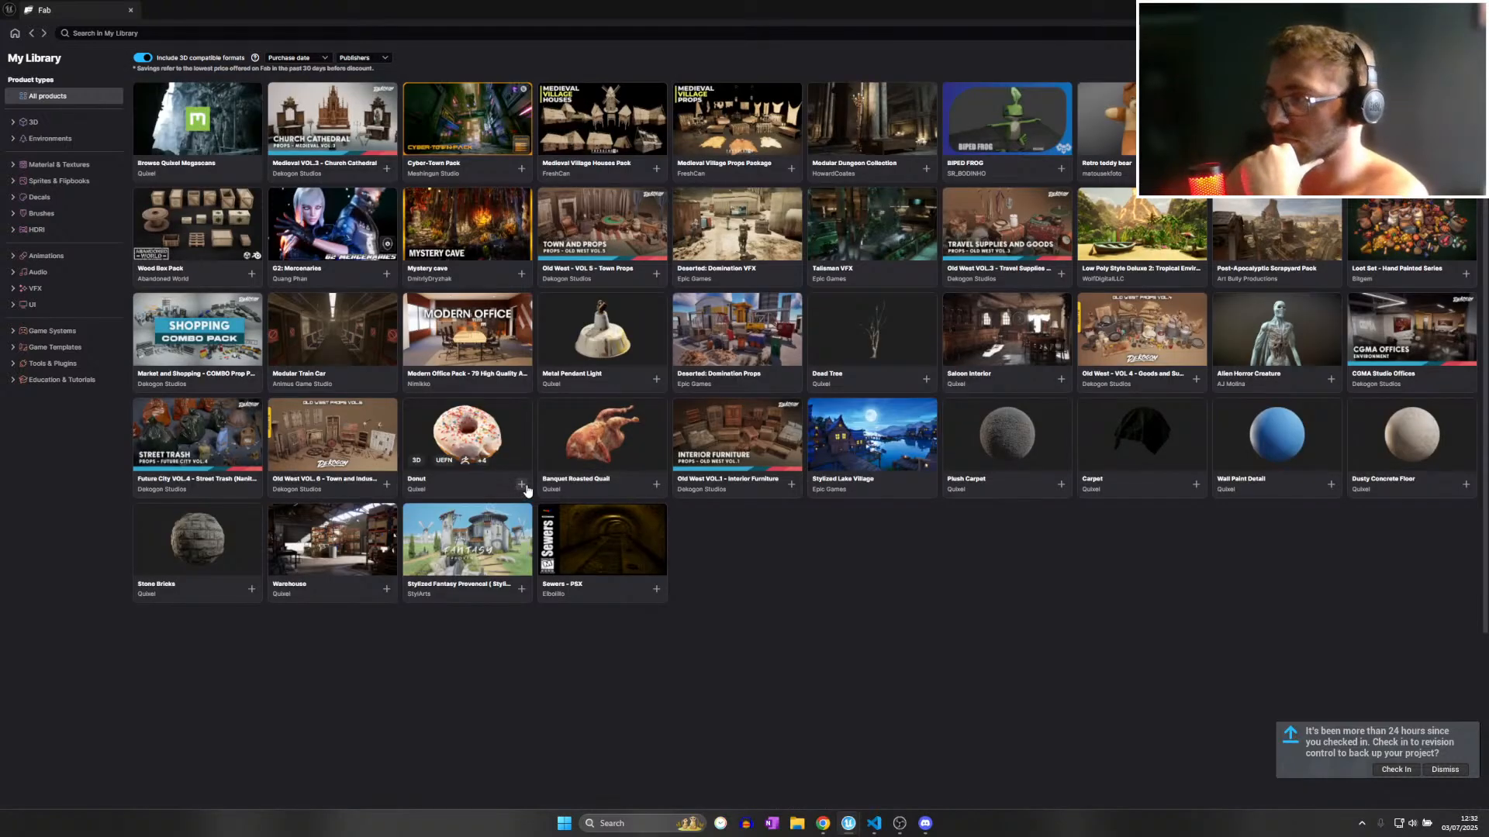
Open the Quixel Megascans collection and look through its products for plants to use outside the restaurant.
{"action": "left_click", "coordinate": [197, 115]}
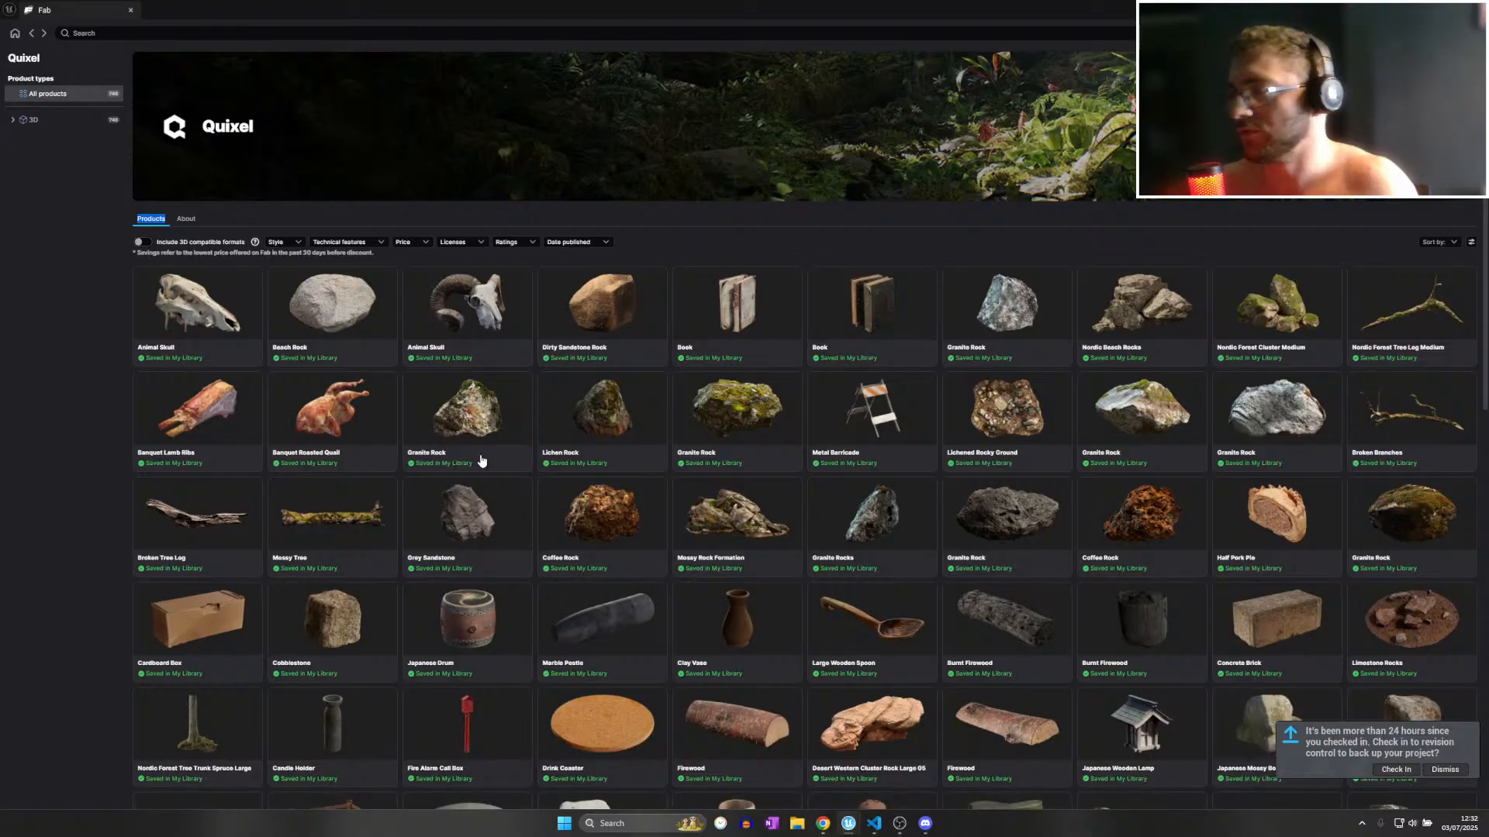
{"action": "scroll", "coordinate": [924, 458], "scroll_direction": "down", "scroll_amount": 10}
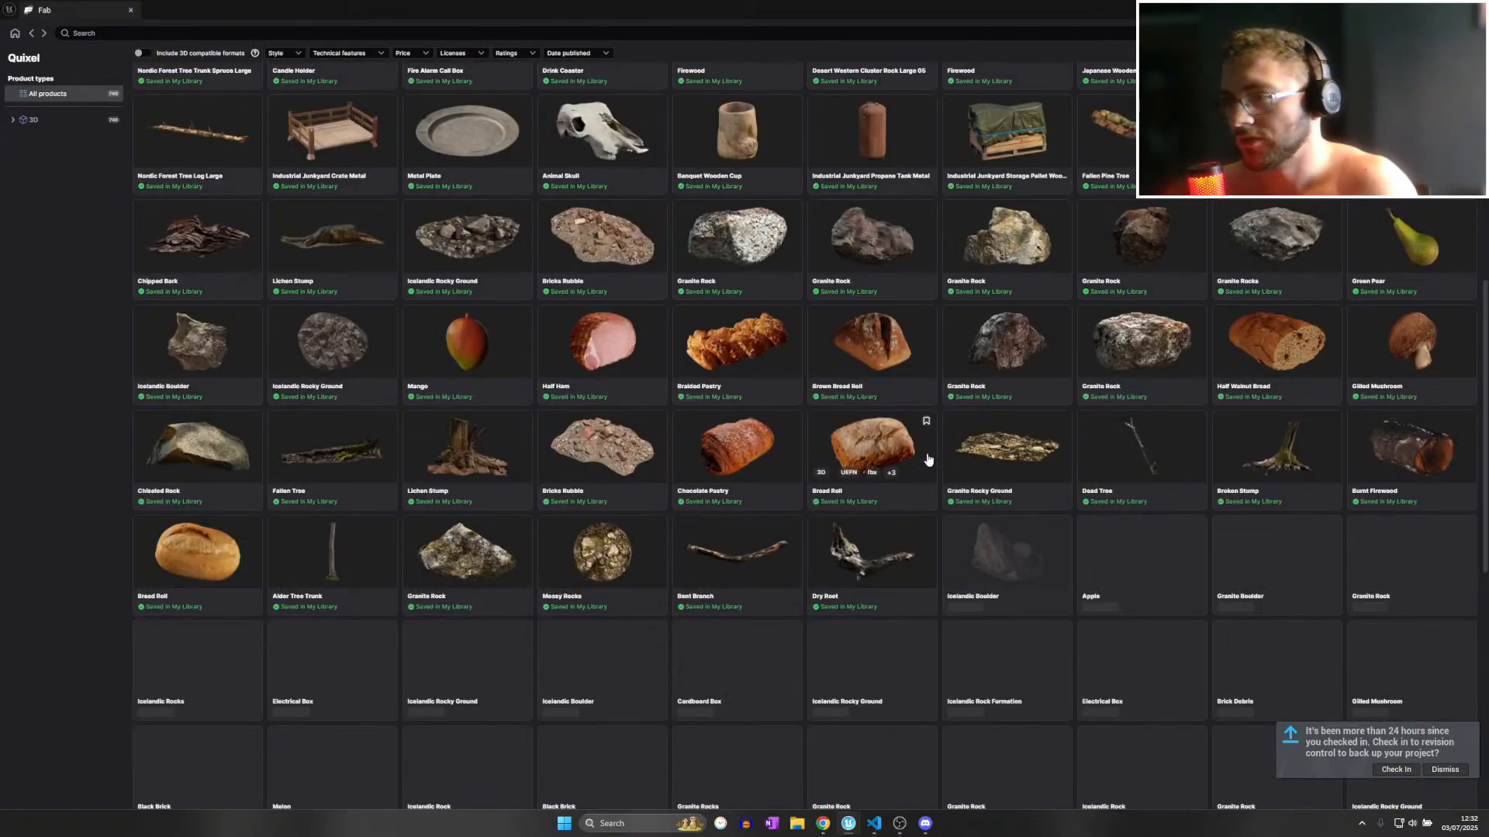
{"action": "scroll", "coordinate": [931, 460], "scroll_direction": "down", "scroll_amount": 3}
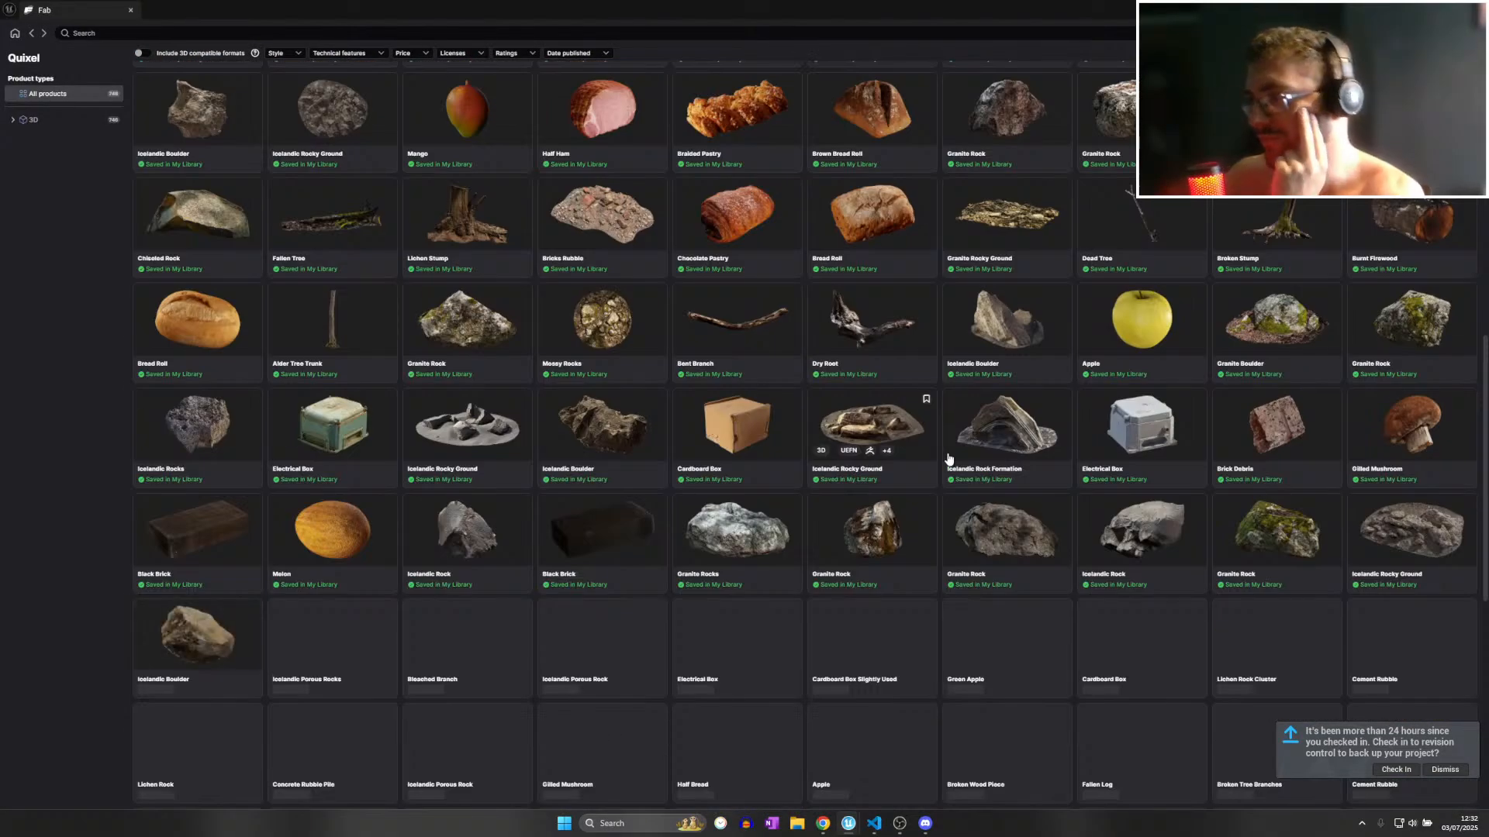
{"action": "scroll", "coordinate": [1017, 496], "scroll_direction": "down", "scroll_amount": 8}
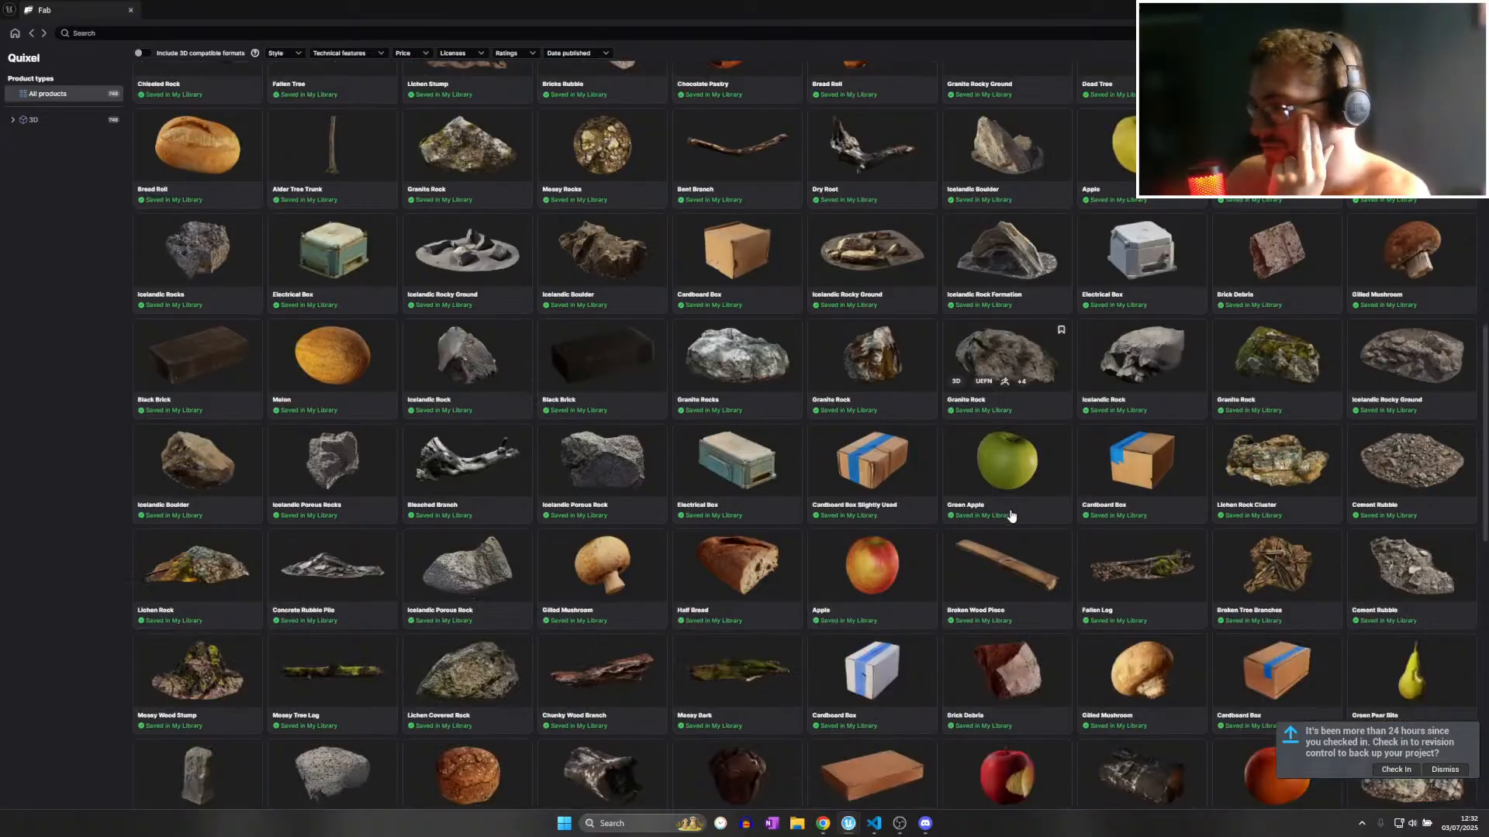
{"action": "scroll", "coordinate": [934, 524], "scroll_direction": "down", "scroll_amount": 4}
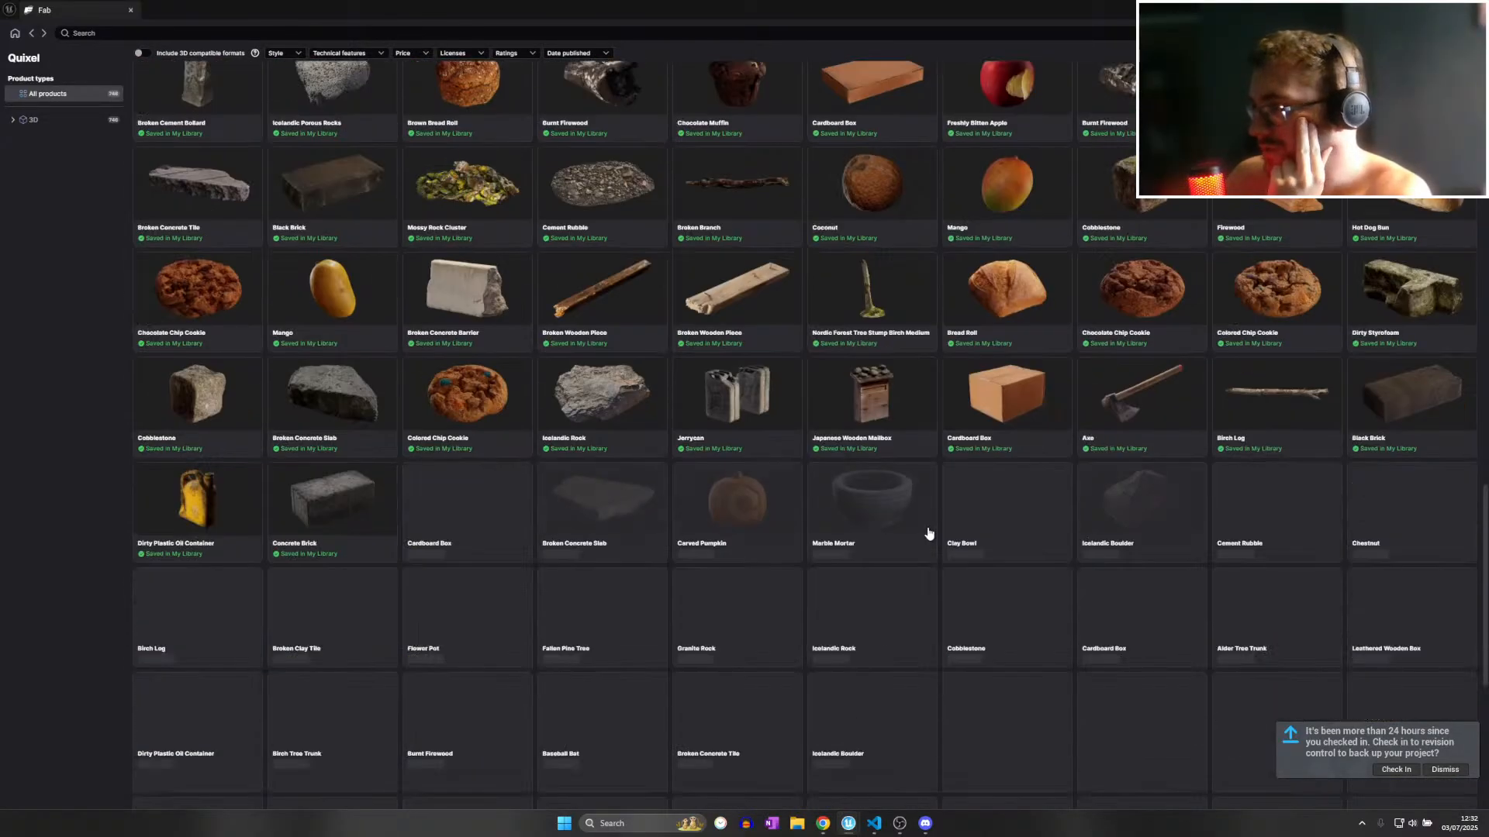
{"action": "scroll", "coordinate": [923, 518], "scroll_direction": "down", "scroll_amount": 2}
{"action": "scroll", "coordinate": [918, 514], "scroll_direction": "down", "scroll_amount": 1}
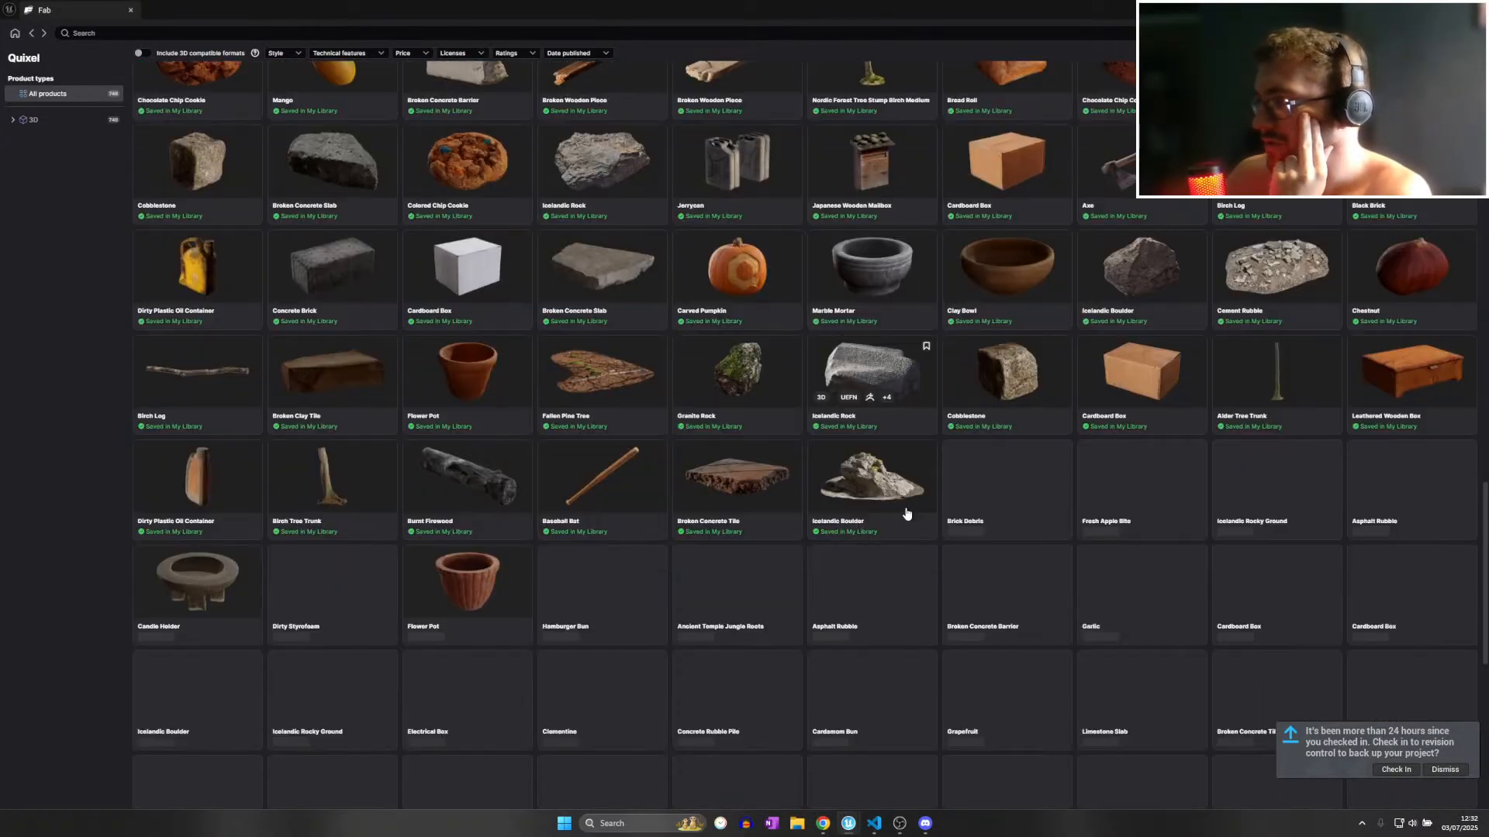
{"action": "scroll", "coordinate": [908, 515], "scroll_direction": "down", "scroll_amount": 3}
{"action": "right_click", "coordinate": [900, 513]}
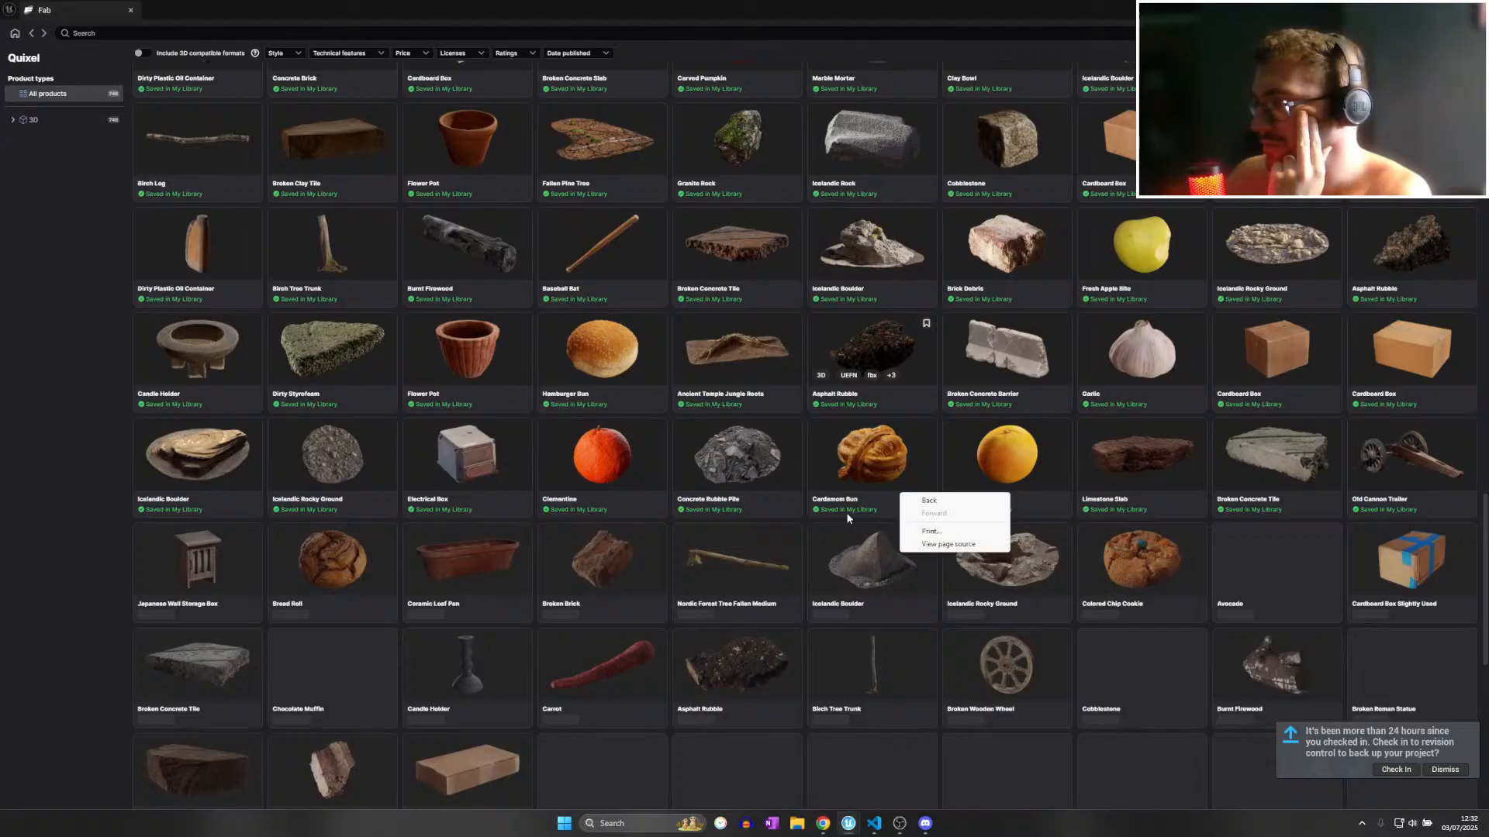
{"action": "key", "text": "Escape"}
{"action": "scroll", "coordinate": [797, 542], "scroll_direction": "down", "scroll_amount": 10}
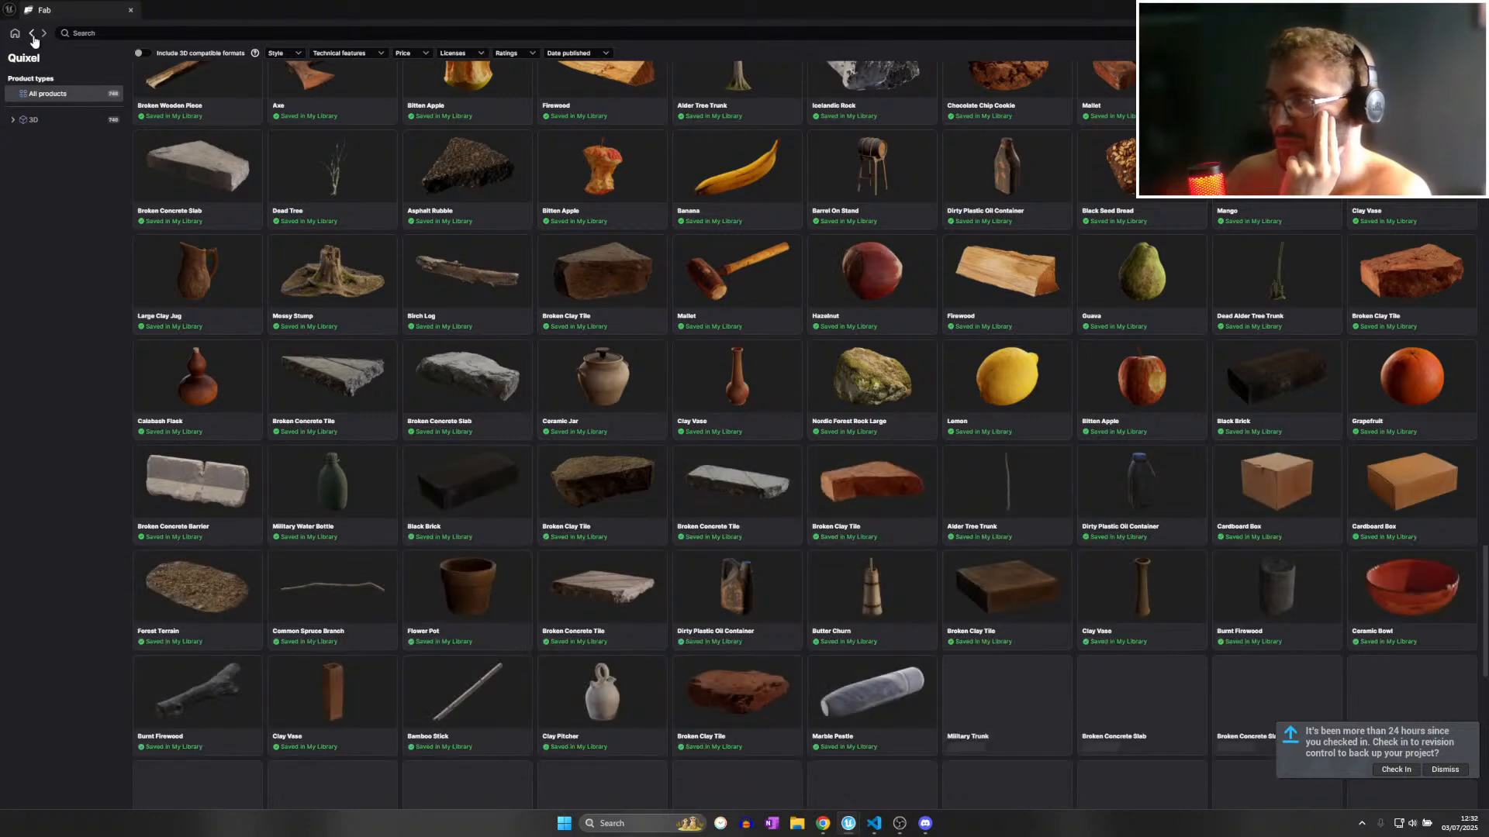
Search the Quixel products for "bush" and for "hedge".
{"action": "left_click", "coordinate": [199, 34]}
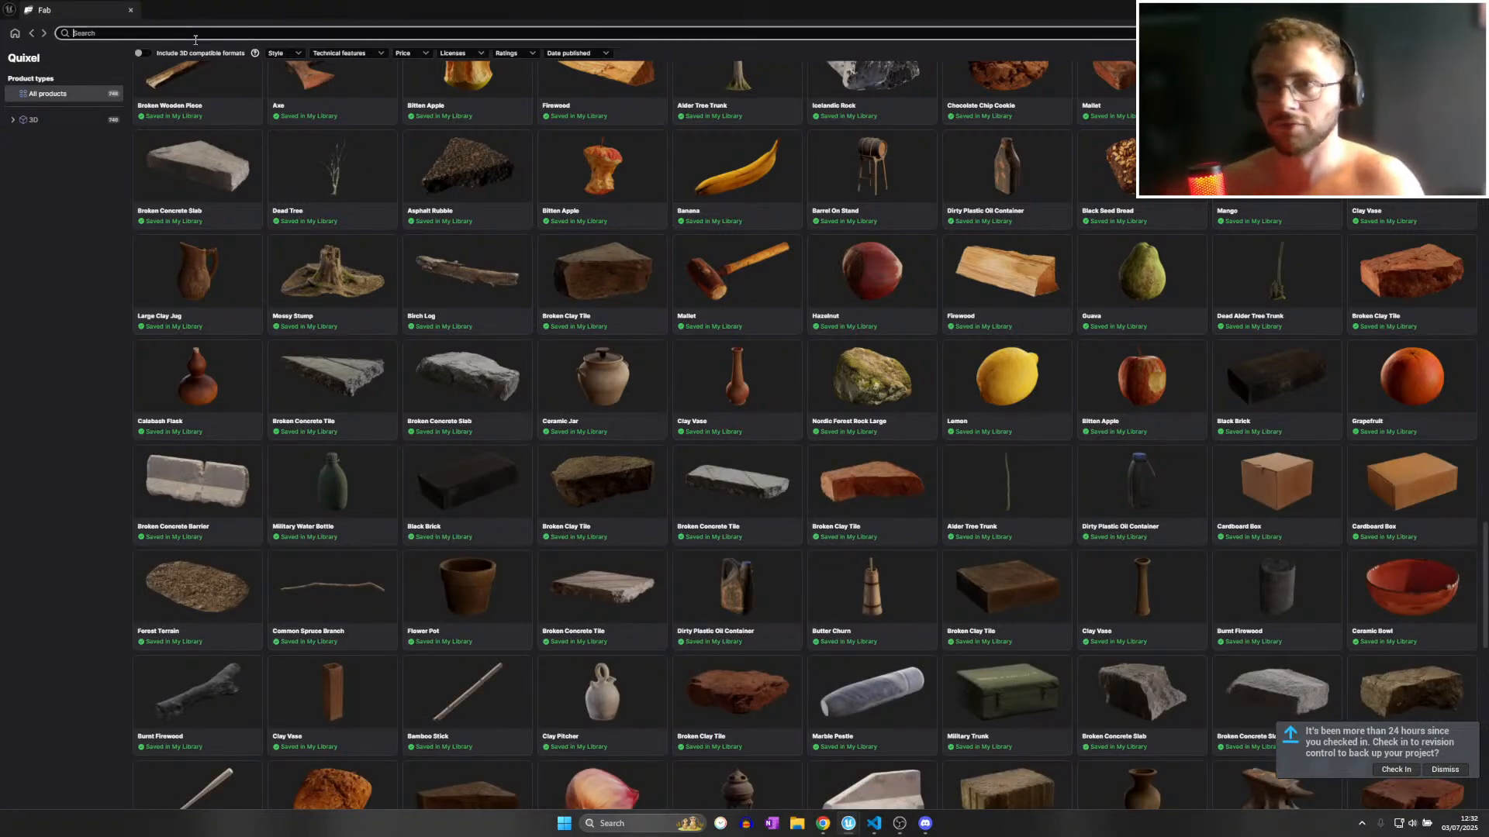
{"action": "type", "text": "bush"}
{"action": "key", "text": "Return"}
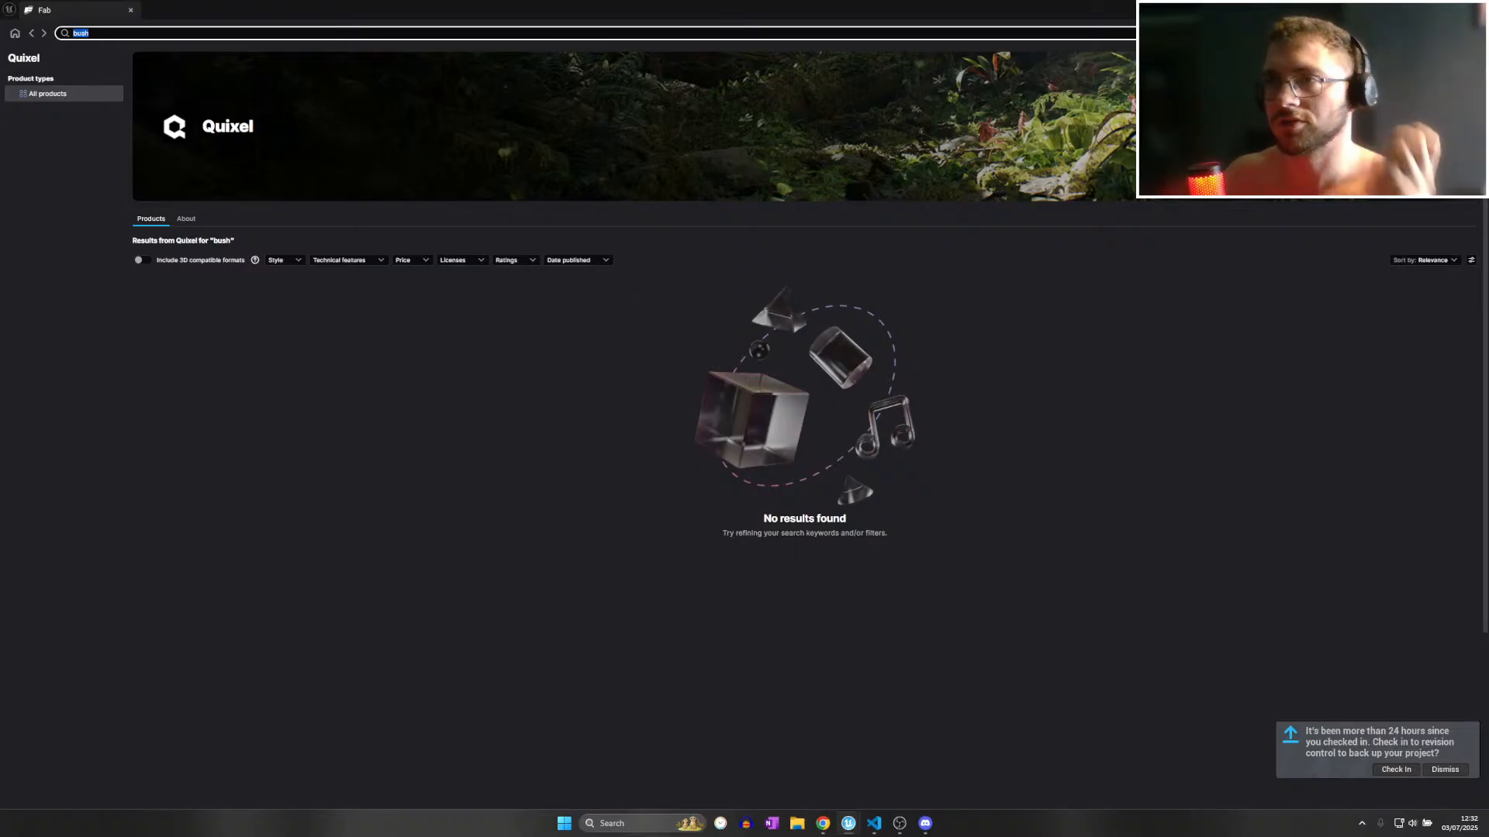
{"action": "type", "text": "hedge"}
{"action": "key", "text": "Return"}
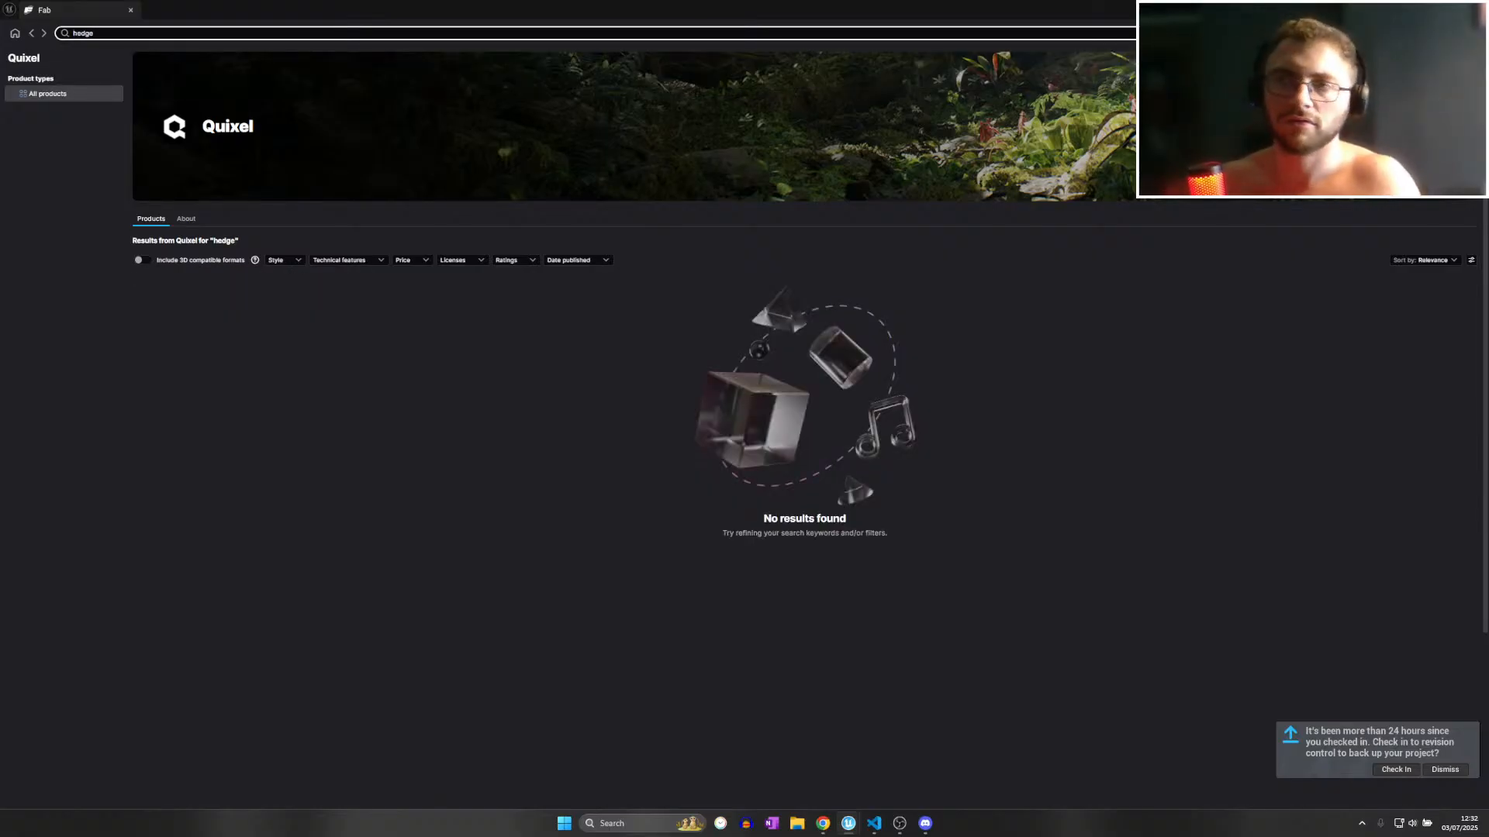
Search the Quixel products for "nature" and look through the results.
{"action": "type", "text": "na"}
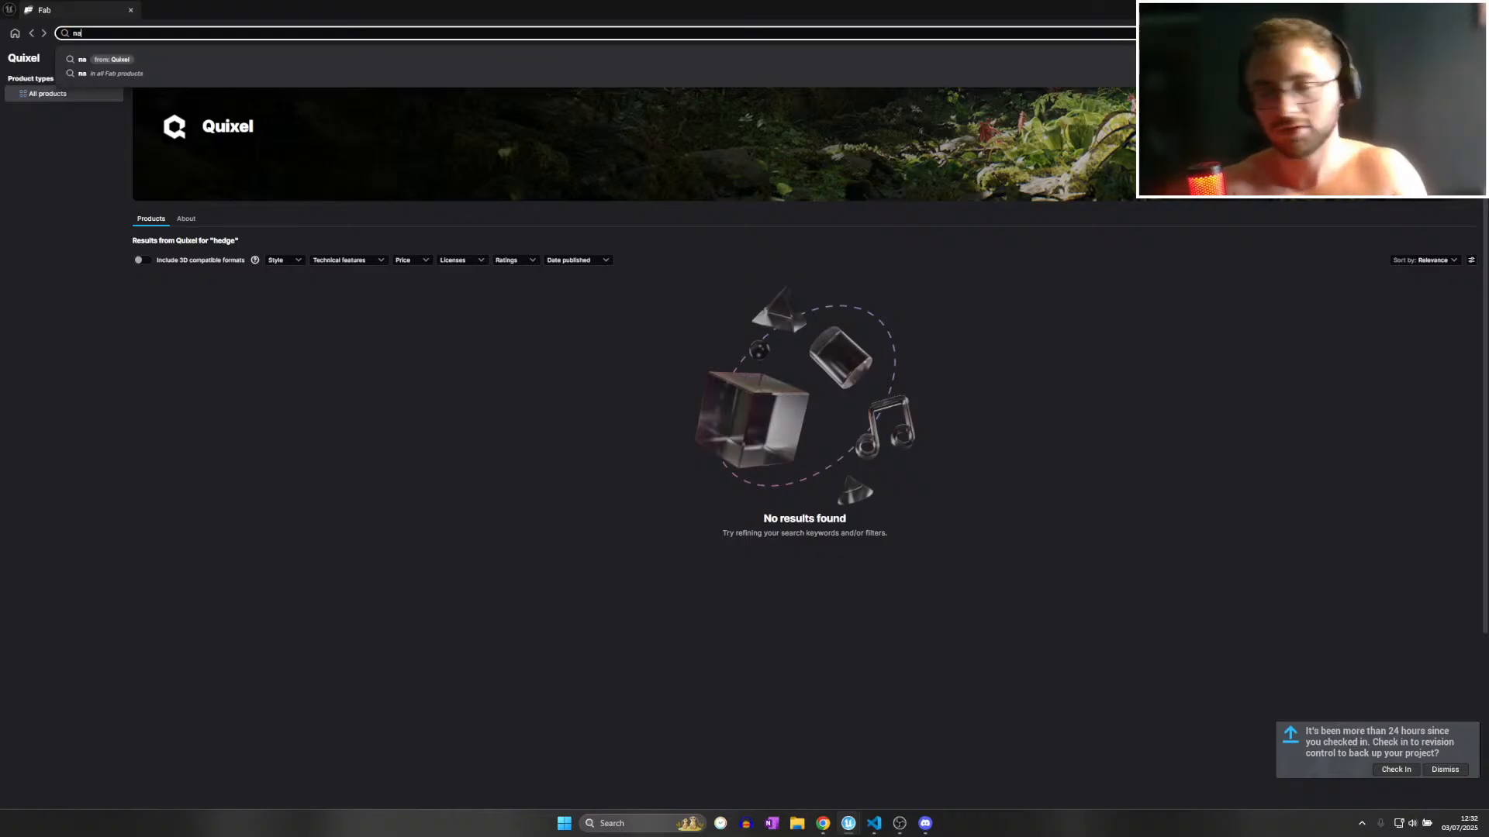
{"action": "type", "text": "ture"}
{"action": "key", "text": "Return"}
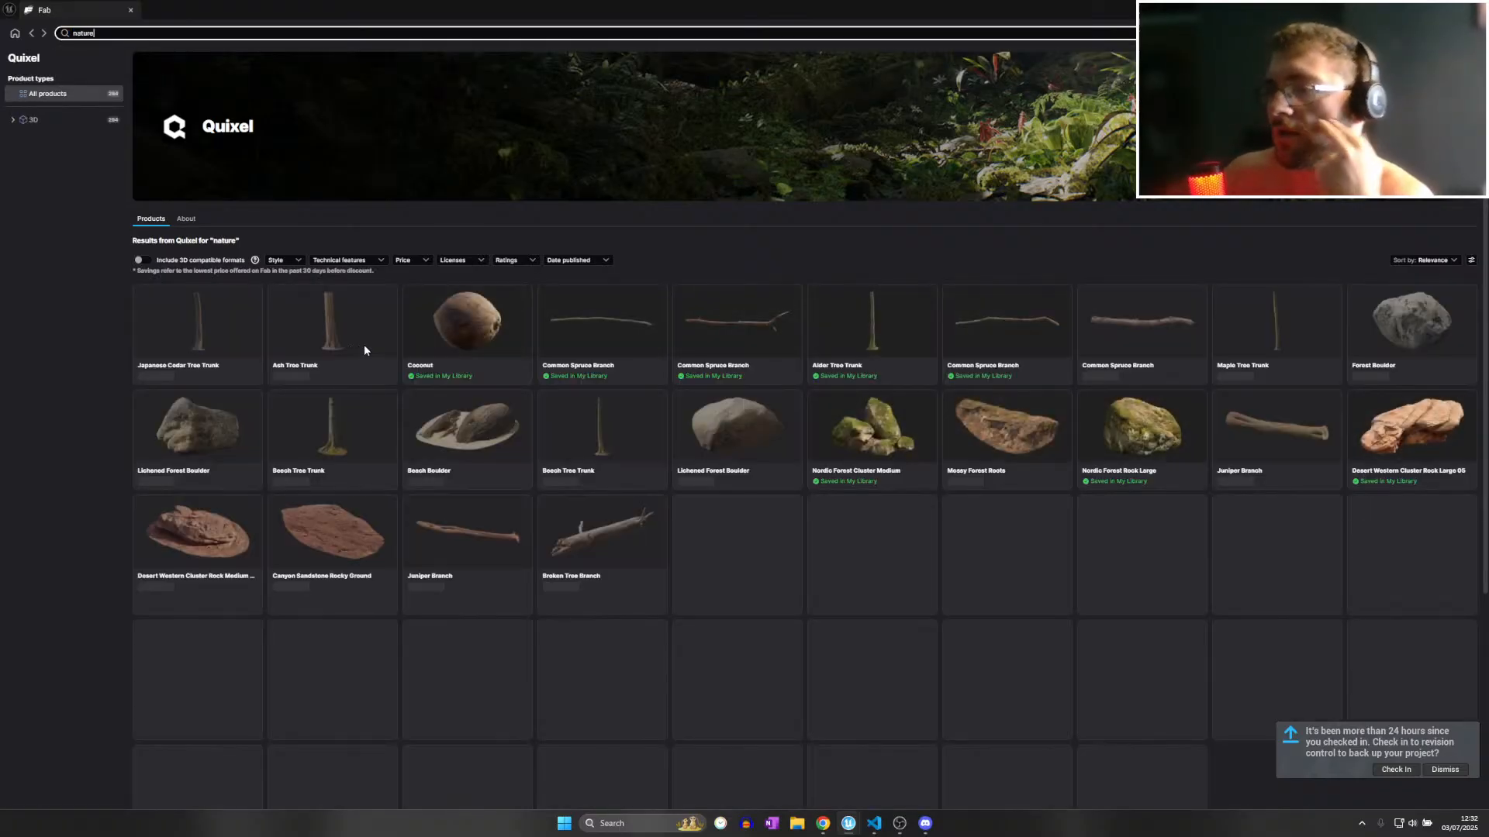
{"action": "scroll", "coordinate": [1070, 453], "scroll_direction": "down", "scroll_amount": 6}
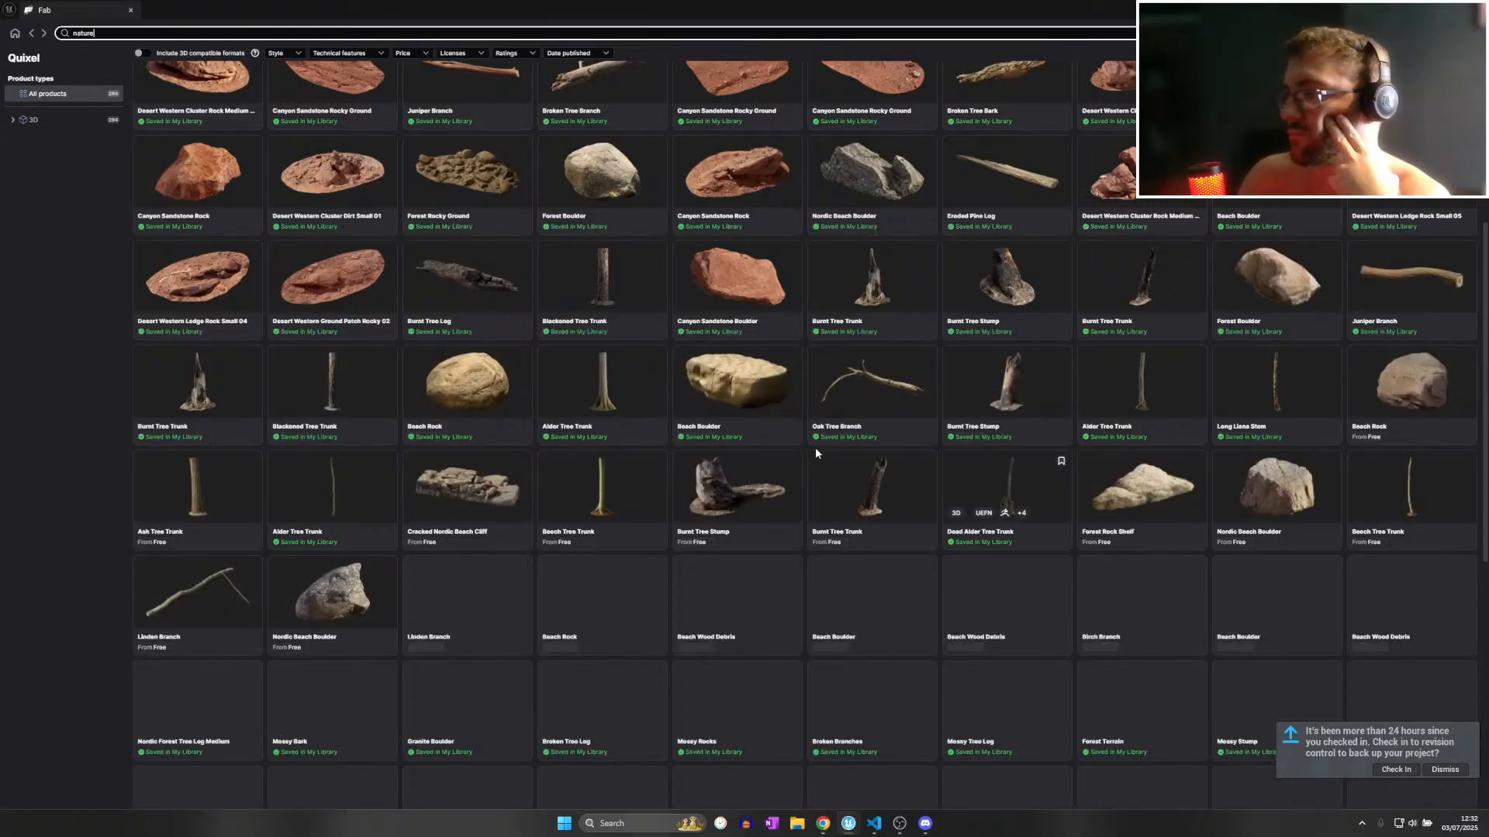
Return to the FastFoodHorror level, sink the hedge into the ground beside the car park, and set its length scale to 2.
{"action": "left_click", "coordinate": [30, 34]}
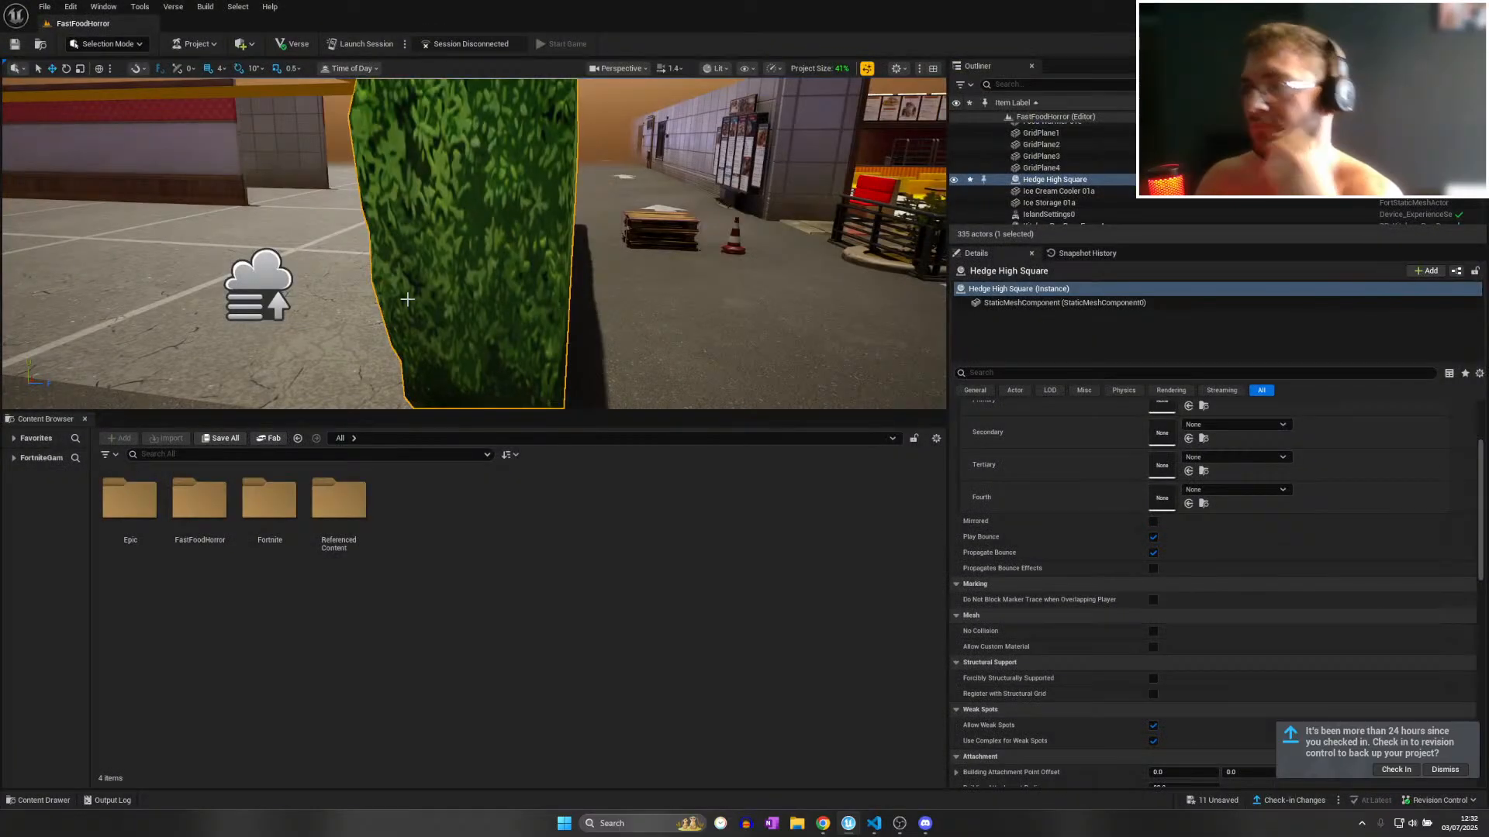
{"action": "right_click_drag", "start_coordinate": [473, 241], "coordinate": [457, 256]}
{"action": "right_click_drag", "start_coordinate": [337, 280], "coordinate": [395, 277]}
{"action": "key", "text": "r"}
{"action": "mouse_move", "coordinate": [117, 344]}
{"action": "left_mouse_down"}
{"action": "mouse_move", "coordinate": [118, 376]}
{"action": "mouse_move", "coordinate": [119, 361]}
{"action": "left_mouse_up"}
{"action": "key", "text": "w"}
{"action": "right_click_drag", "start_coordinate": [124, 359], "coordinate": [147, 356]}
{"action": "scroll", "coordinate": [320, 367], "scroll_direction": "up", "scroll_amount": 3}
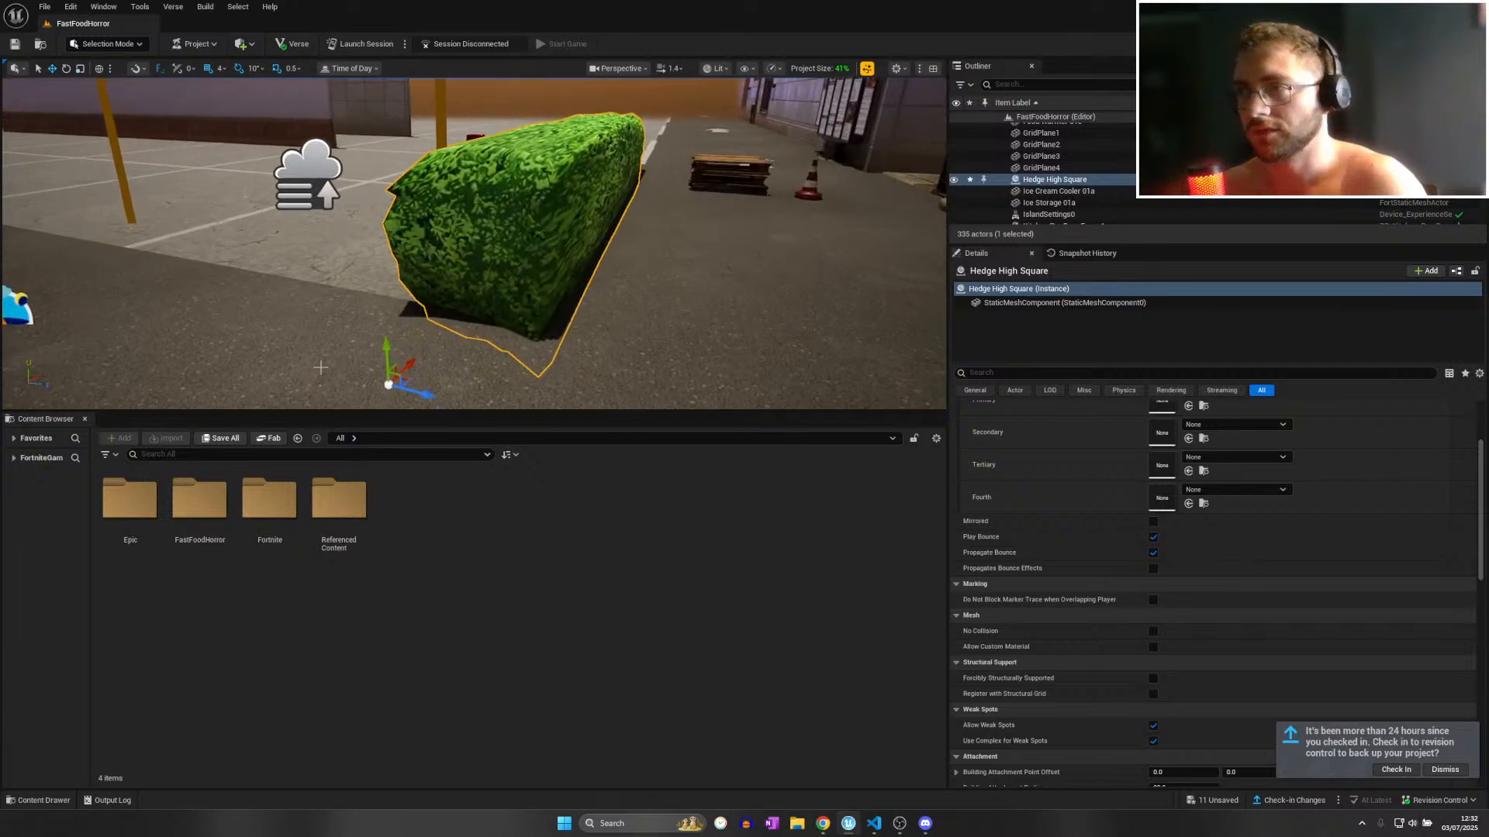
{"action": "scroll", "coordinate": [1085, 475], "scroll_direction": "up", "scroll_amount": 3}
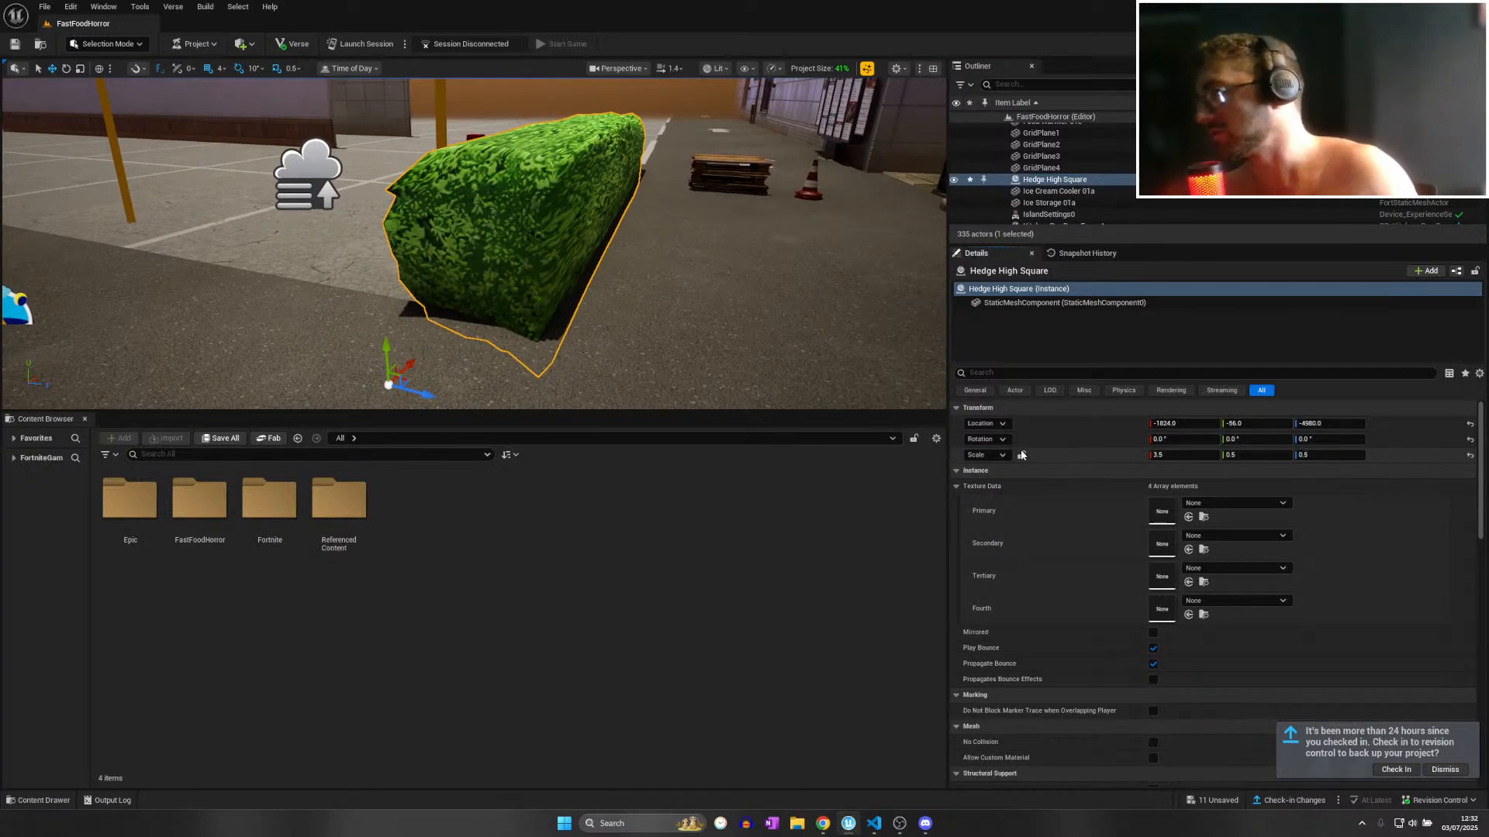
{"action": "left_click_drag", "start_coordinate": [406, 374], "coordinate": [395, 378]}
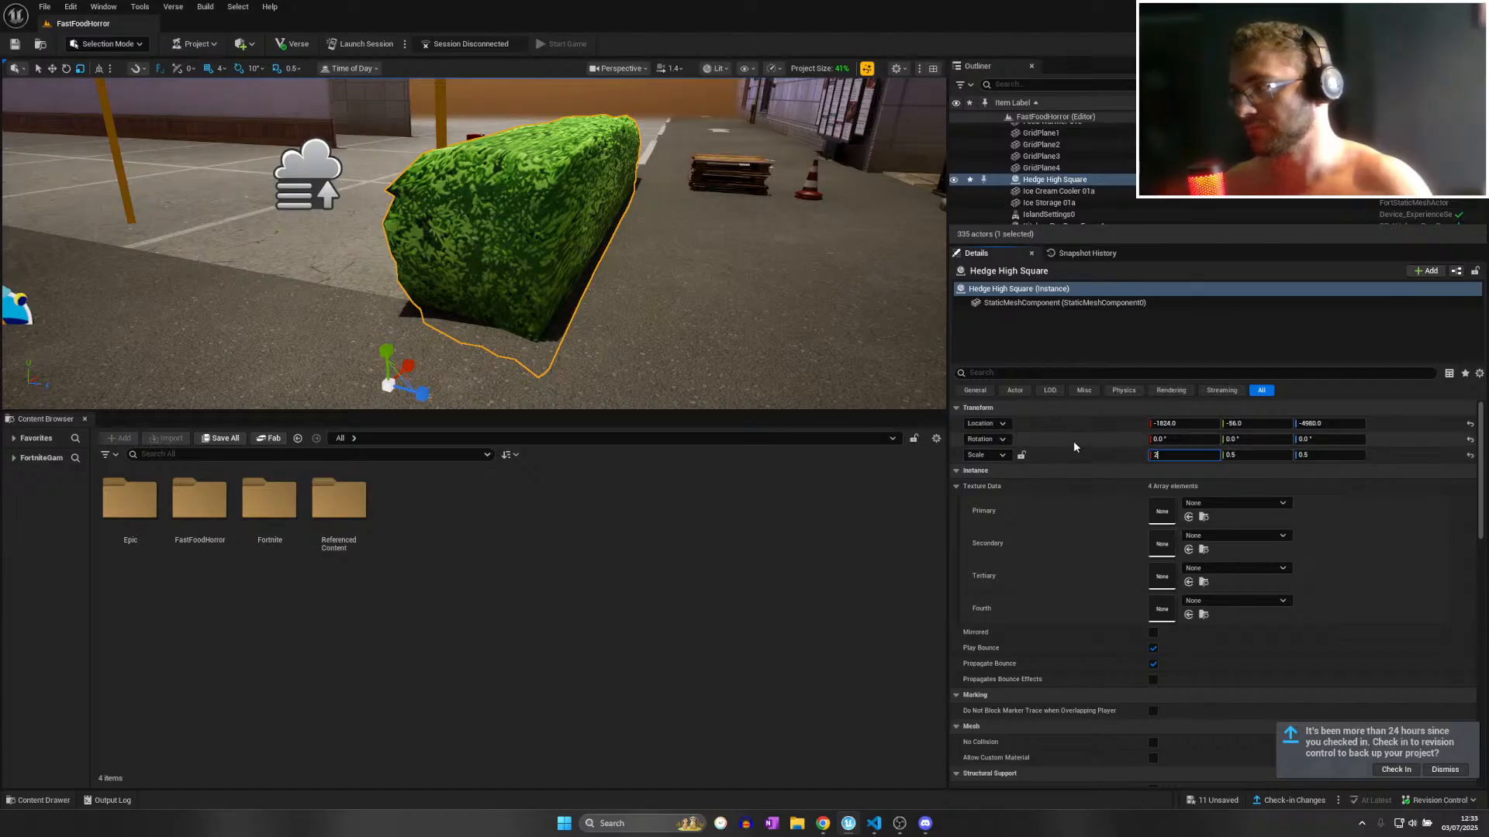
{"action": "key", "text": "Return"}
Duplicate the hedge end to end along the edge of the car park.
{"action": "key", "text": "d"}
{"action": "right_click_drag", "start_coordinate": [530, 303], "coordinate": [675, 380]}
{"action": "key", "text": "s"}
{"action": "scroll", "coordinate": [530, 303], "scroll_direction": "down", "scroll_amount": 4}
{"action": "key", "text": "w"}
{"action": "scroll", "coordinate": [530, 303], "scroll_direction": "down", "scroll_amount": 4}
{"action": "key", "text": "w"}
{"action": "key", "text": "s"}
{"action": "key", "text": "s"}
{"action": "scroll", "coordinate": [526, 301], "scroll_direction": "up", "scroll_amount": 4}
{"action": "key", "text": "w"}
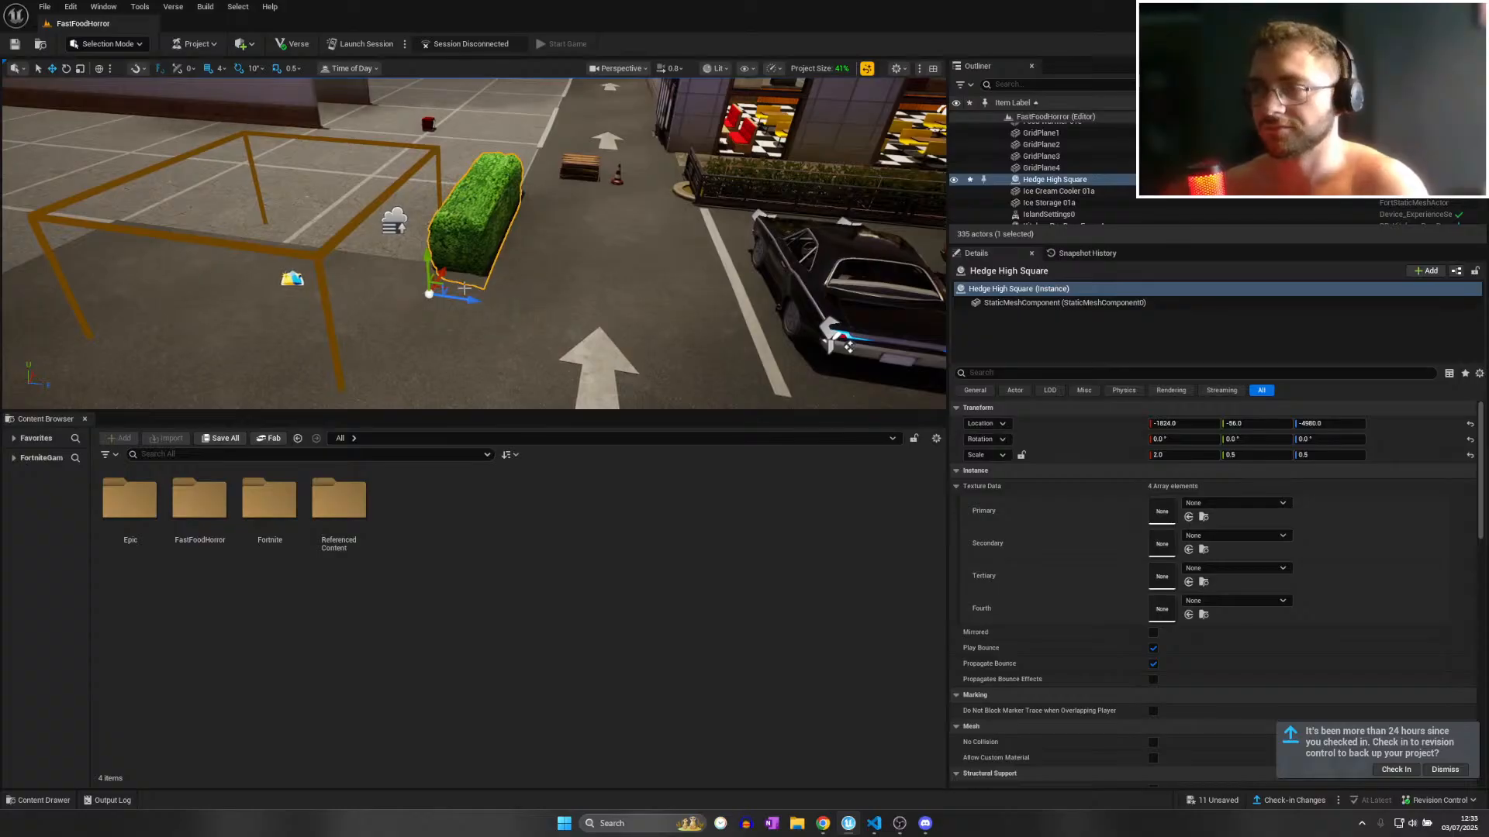
{"action": "left_click_drag", "start_coordinate": [464, 288], "coordinate": [466, 246], "text": "alt"}
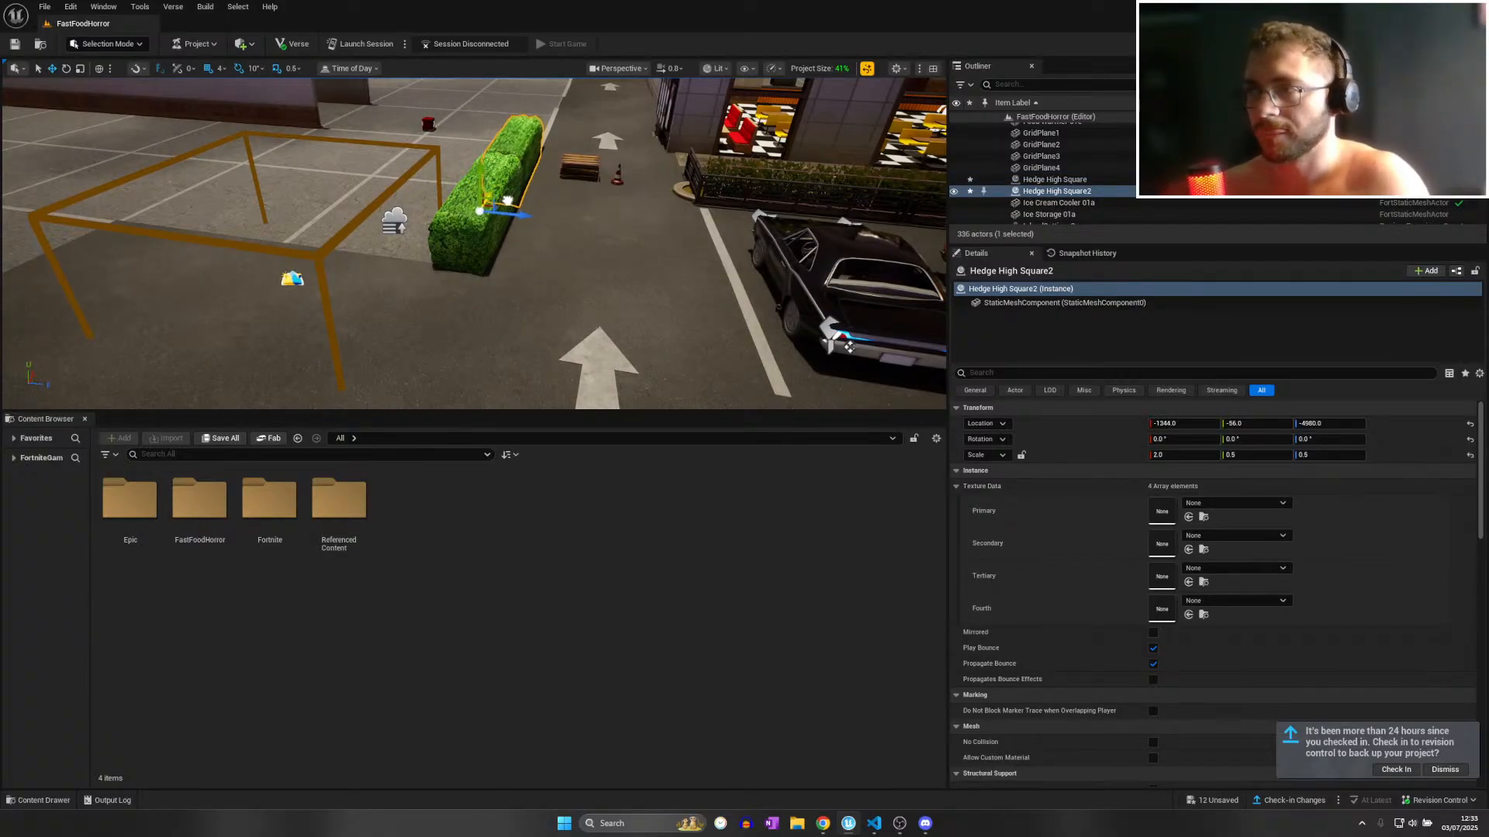
Delete both hedge pieces from the car park edge.
{"action": "key", "text": "w"}
{"action": "right_click_drag", "start_coordinate": [507, 203], "coordinate": [439, 177]}
{"action": "key", "text": "Delete"}
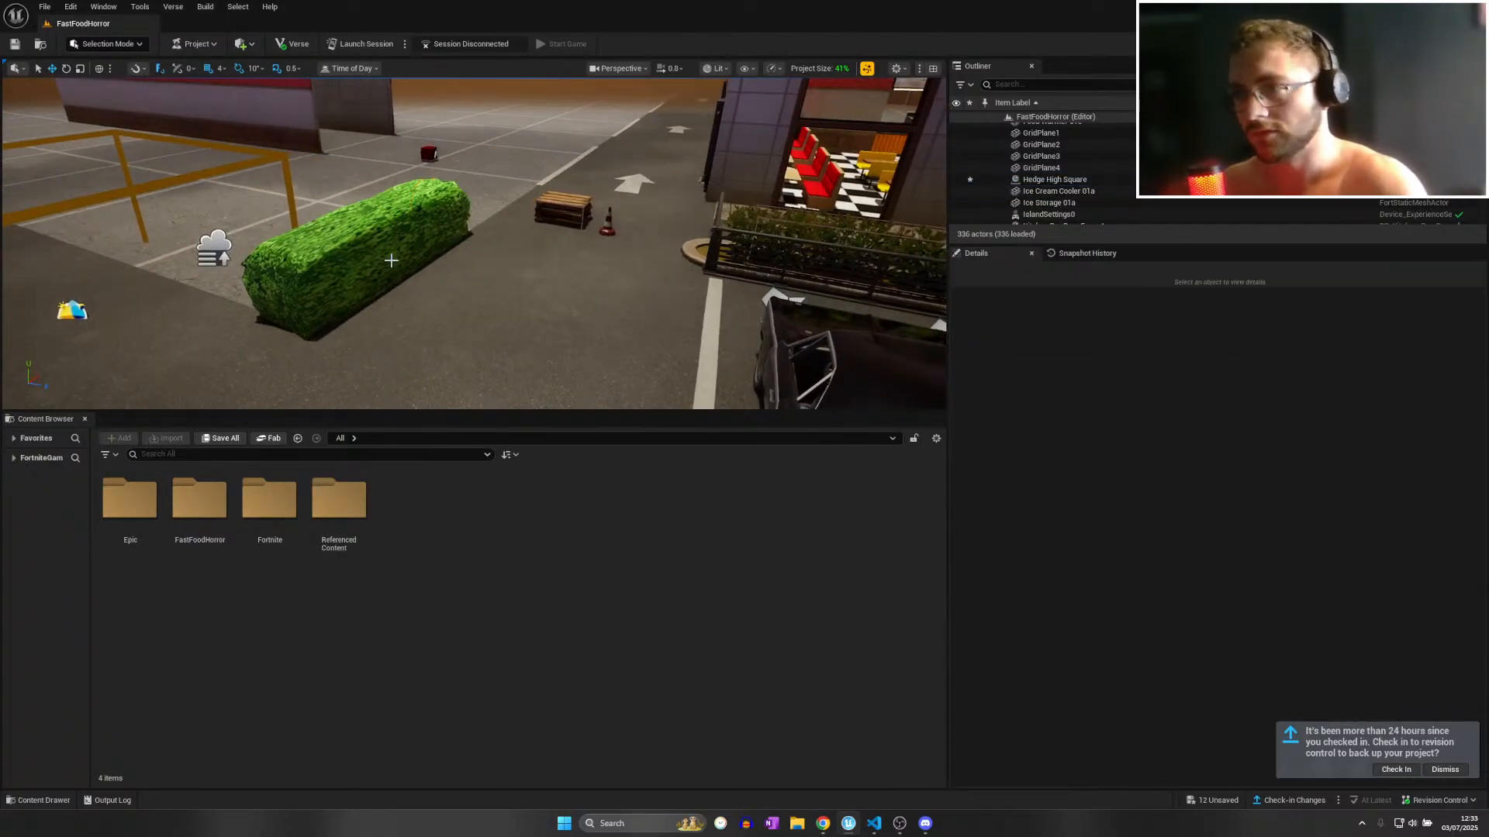
{"action": "left_click", "coordinate": [325, 321]}
{"action": "key", "text": "Delete"}
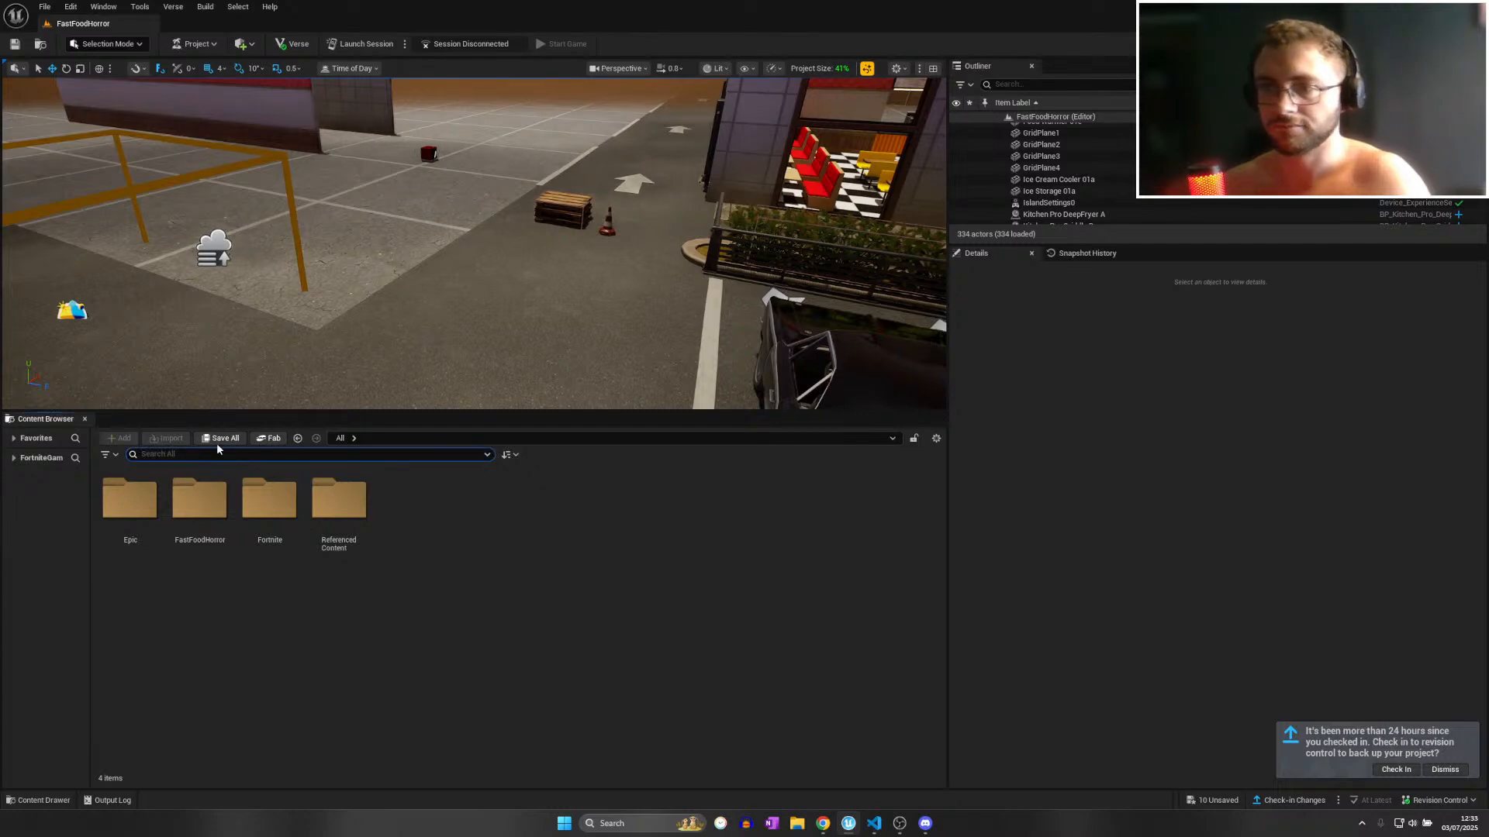
Search the project content for "fence", look through the results, and save the level.
{"action": "type", "text": "fence"}
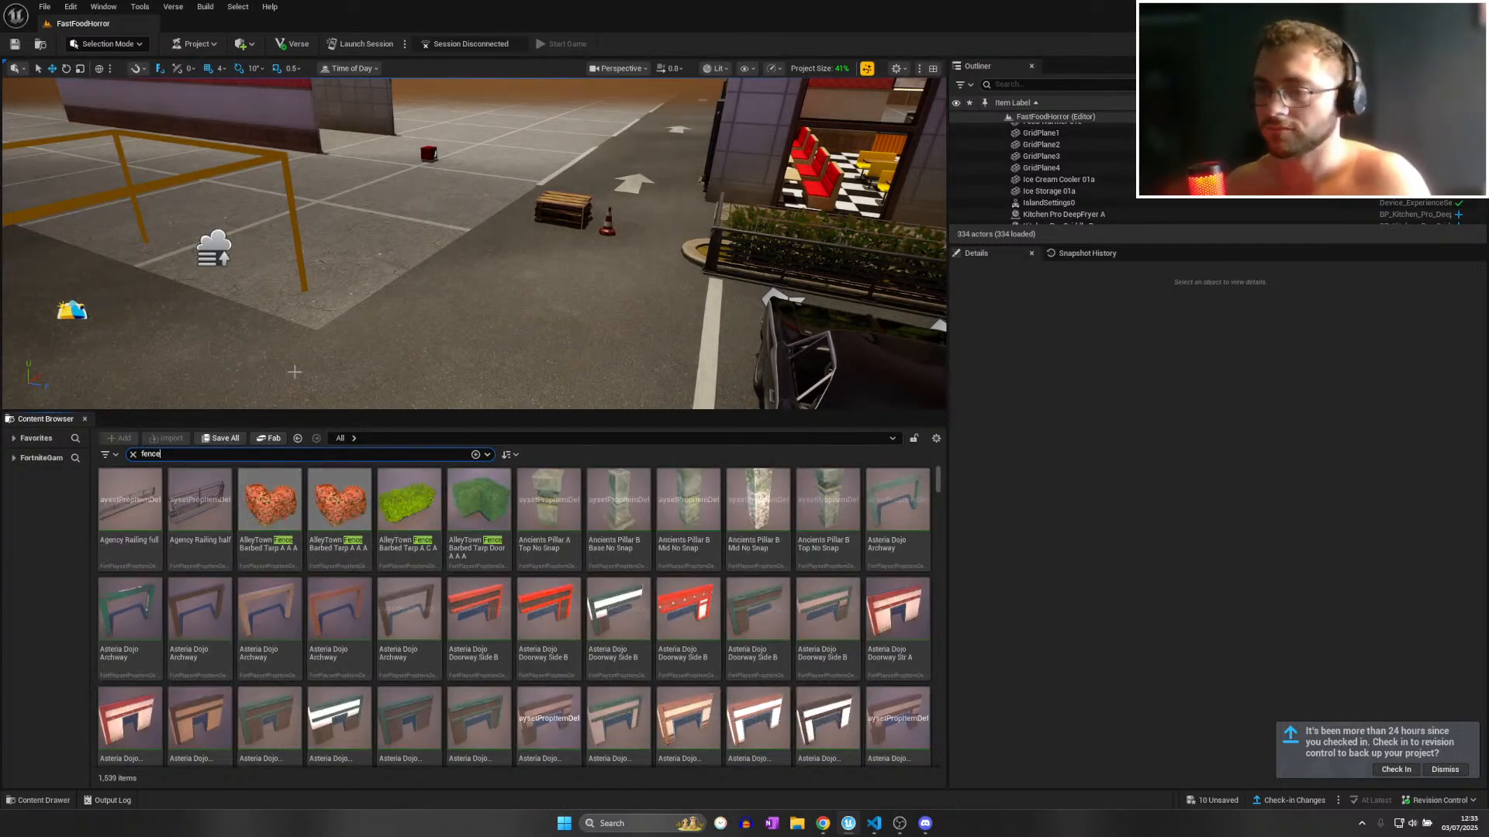
{"action": "scroll", "coordinate": [900, 527], "scroll_direction": "down", "scroll_amount": 5}
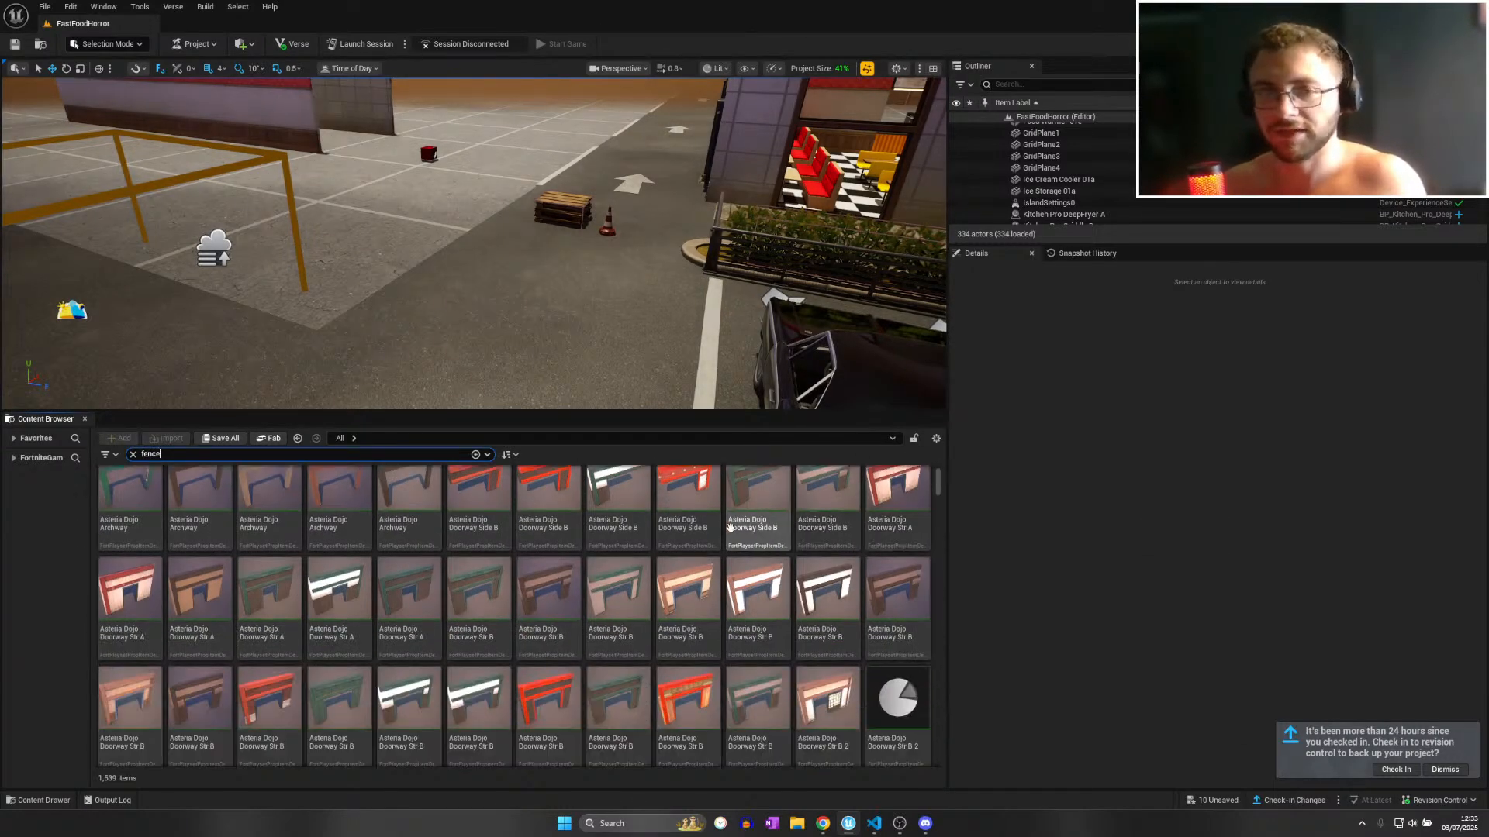
{"action": "scroll", "coordinate": [687, 501], "scroll_direction": "down", "scroll_amount": 5}
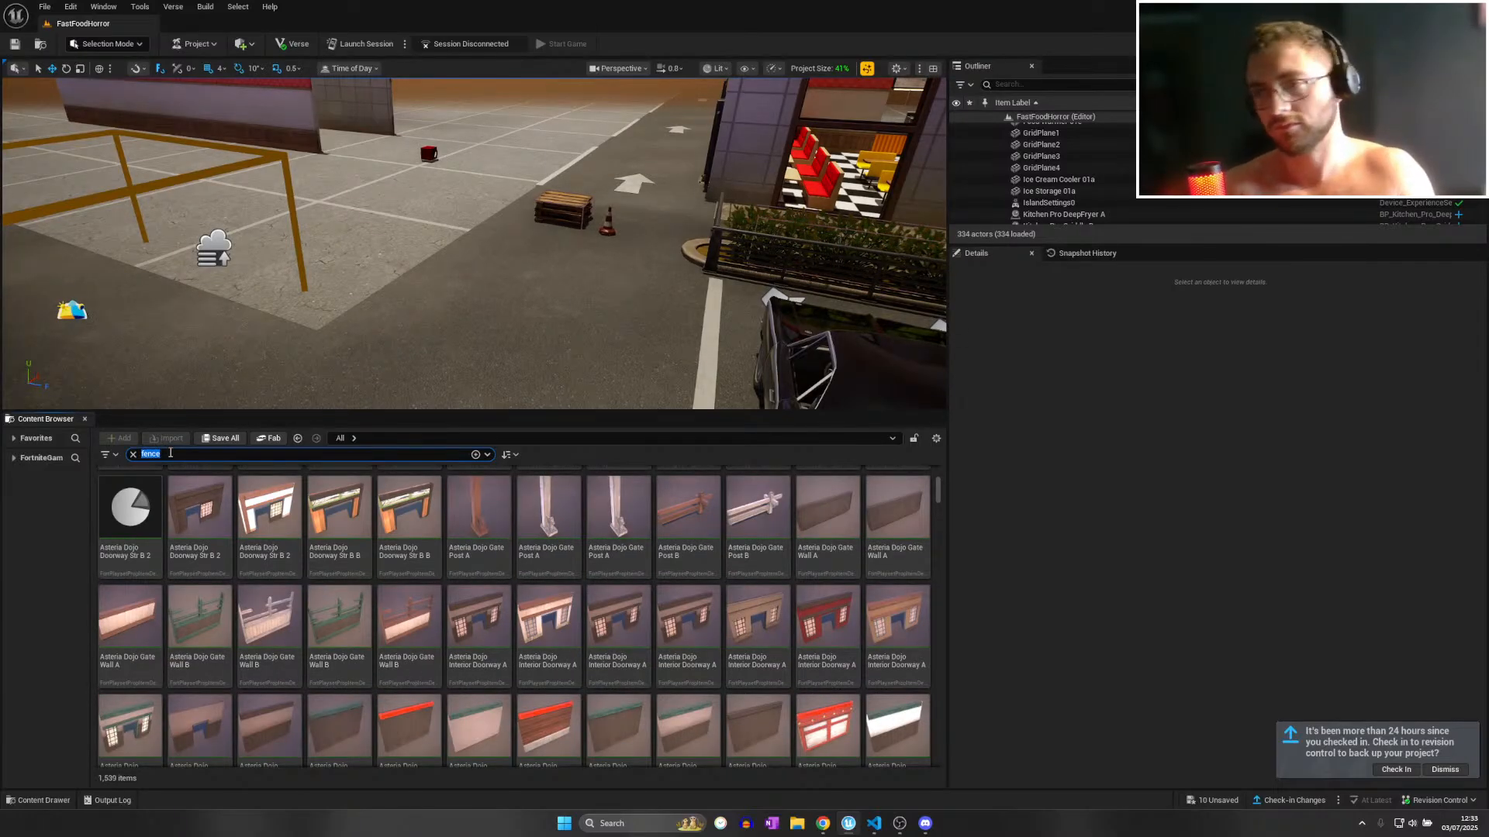
{"action": "key", "text": "ctrl+s"}
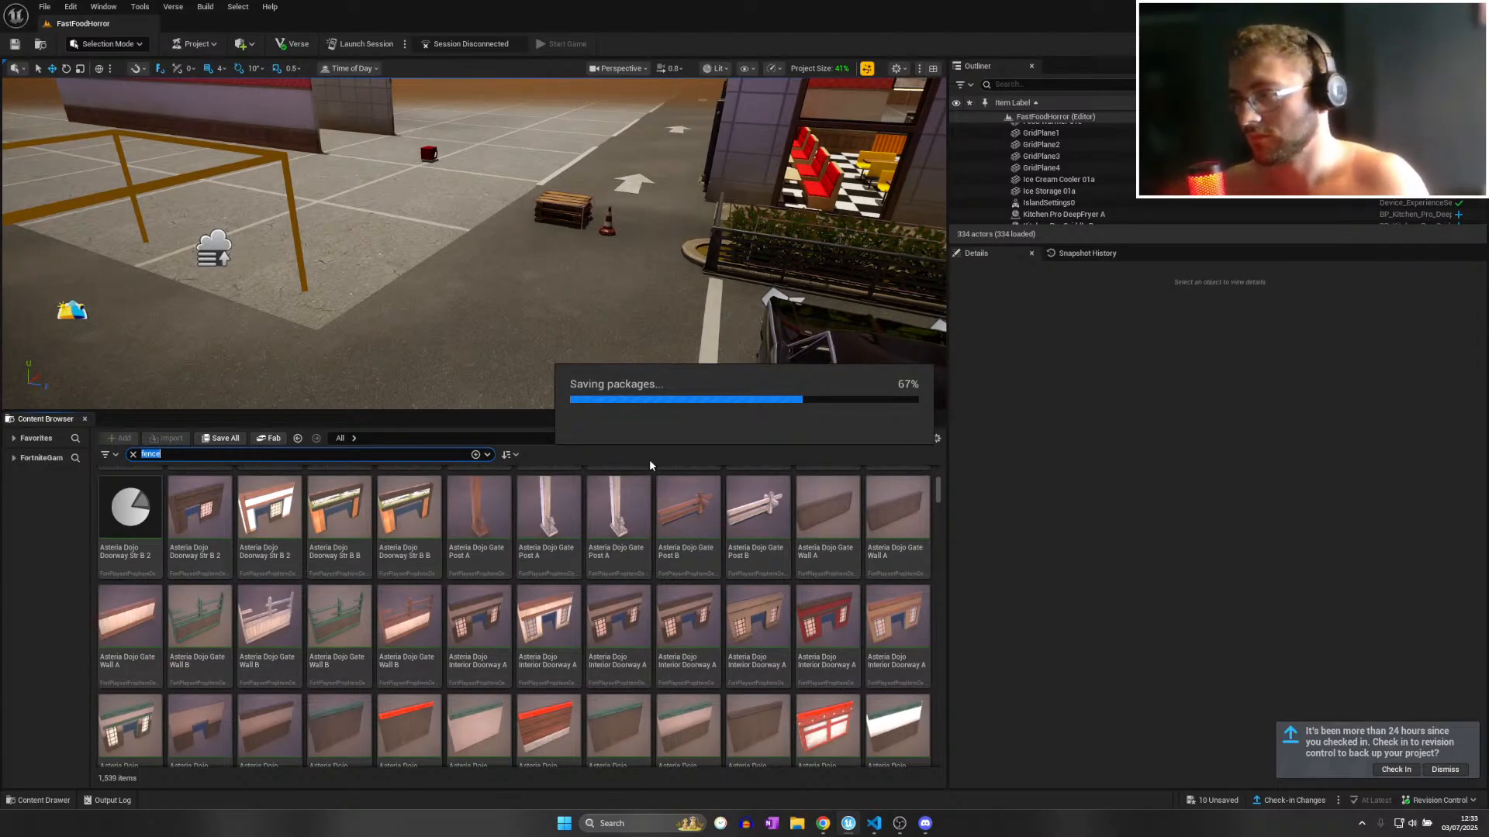
{"action": "scroll", "coordinate": [697, 527], "scroll_direction": "down", "scroll_amount": 3}
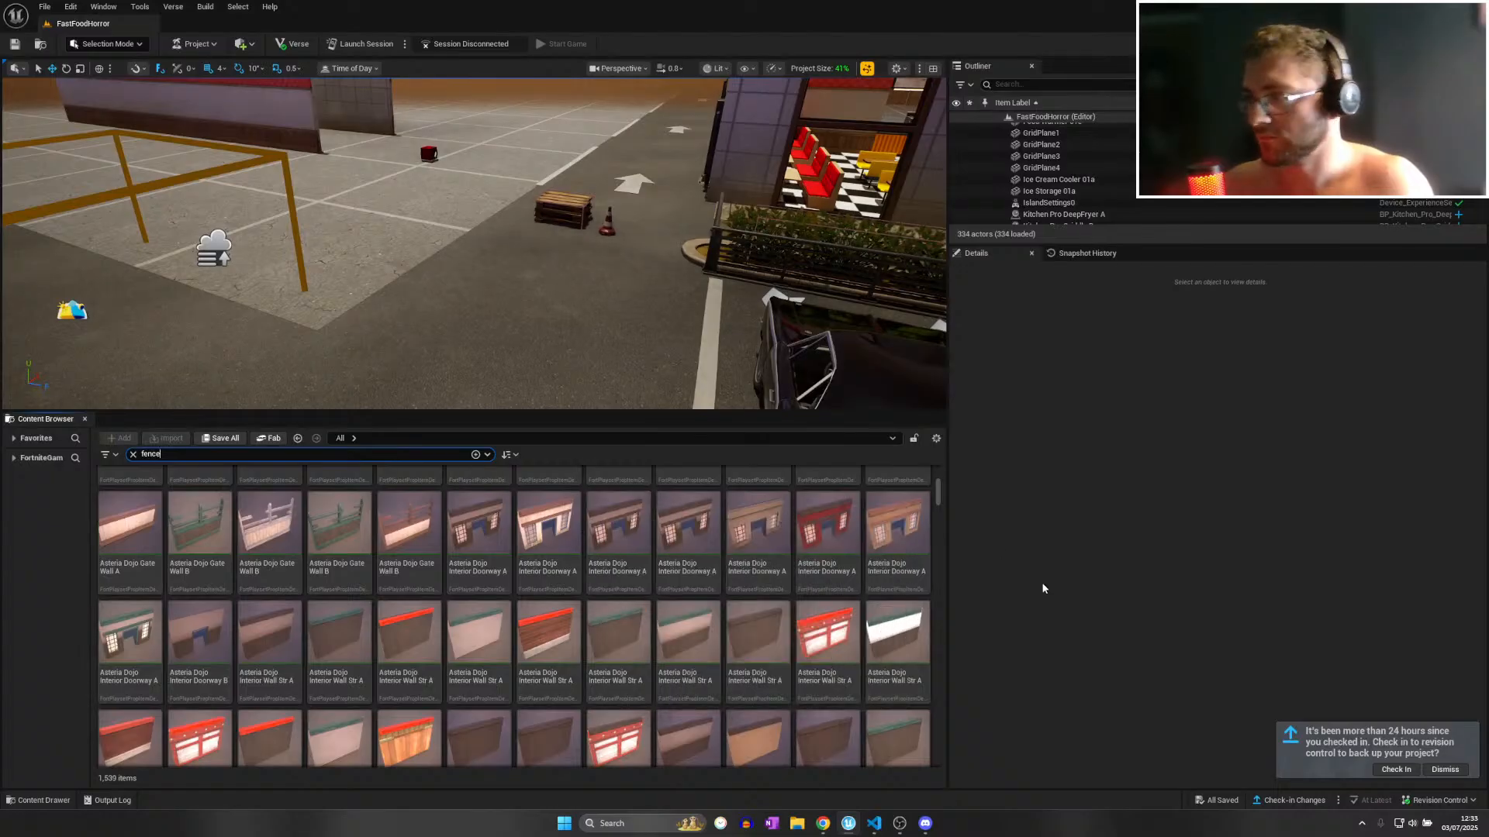
{"action": "left_click_drag", "start_coordinate": [939, 493], "coordinate": [940, 515]}
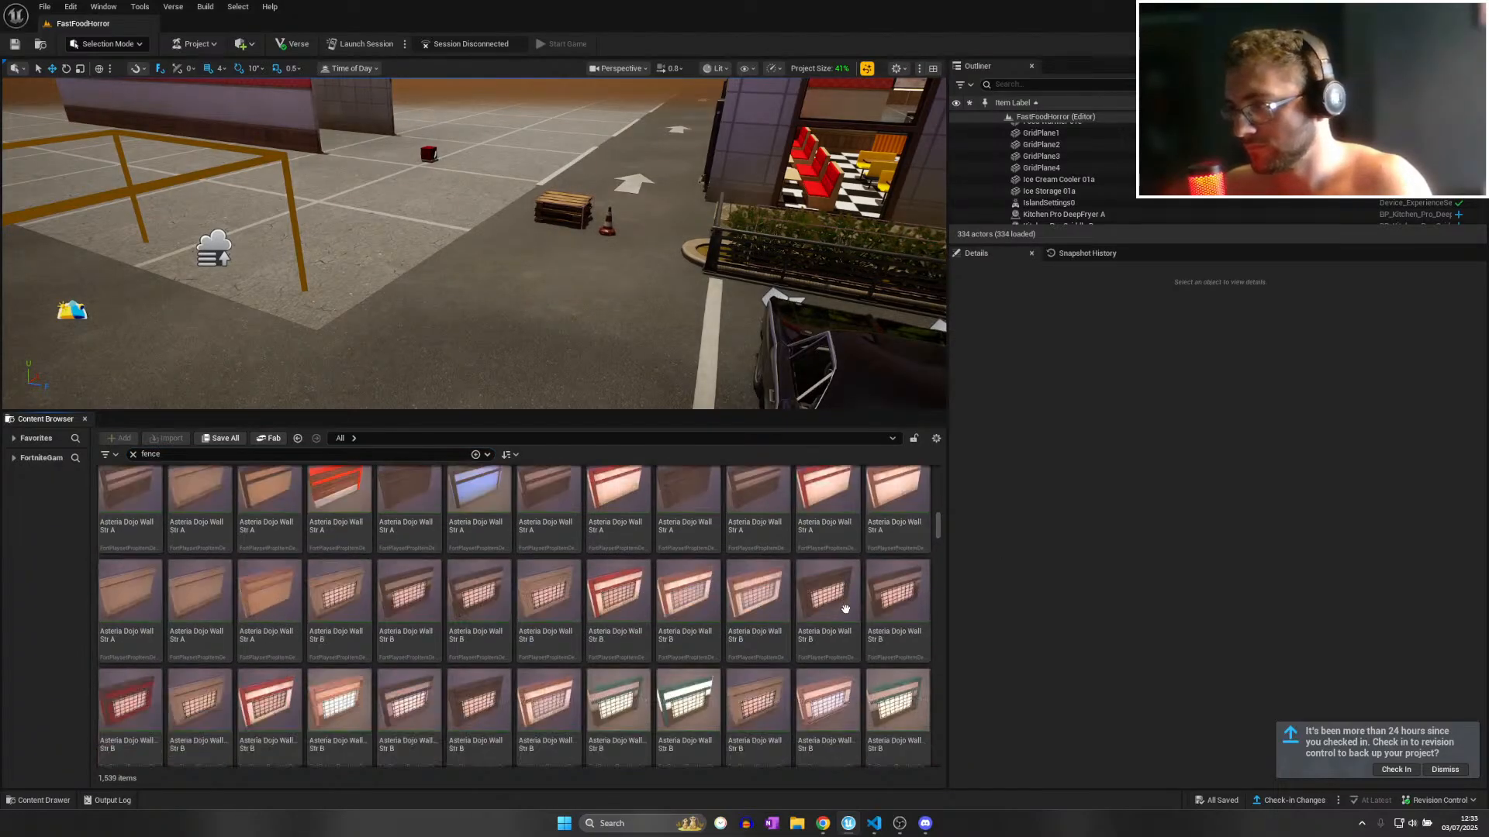
Search the project content for "wooden fence" and place a Wooden Fence B C piece at the car park edge.
{"action": "type", "text": "ooden fen"}
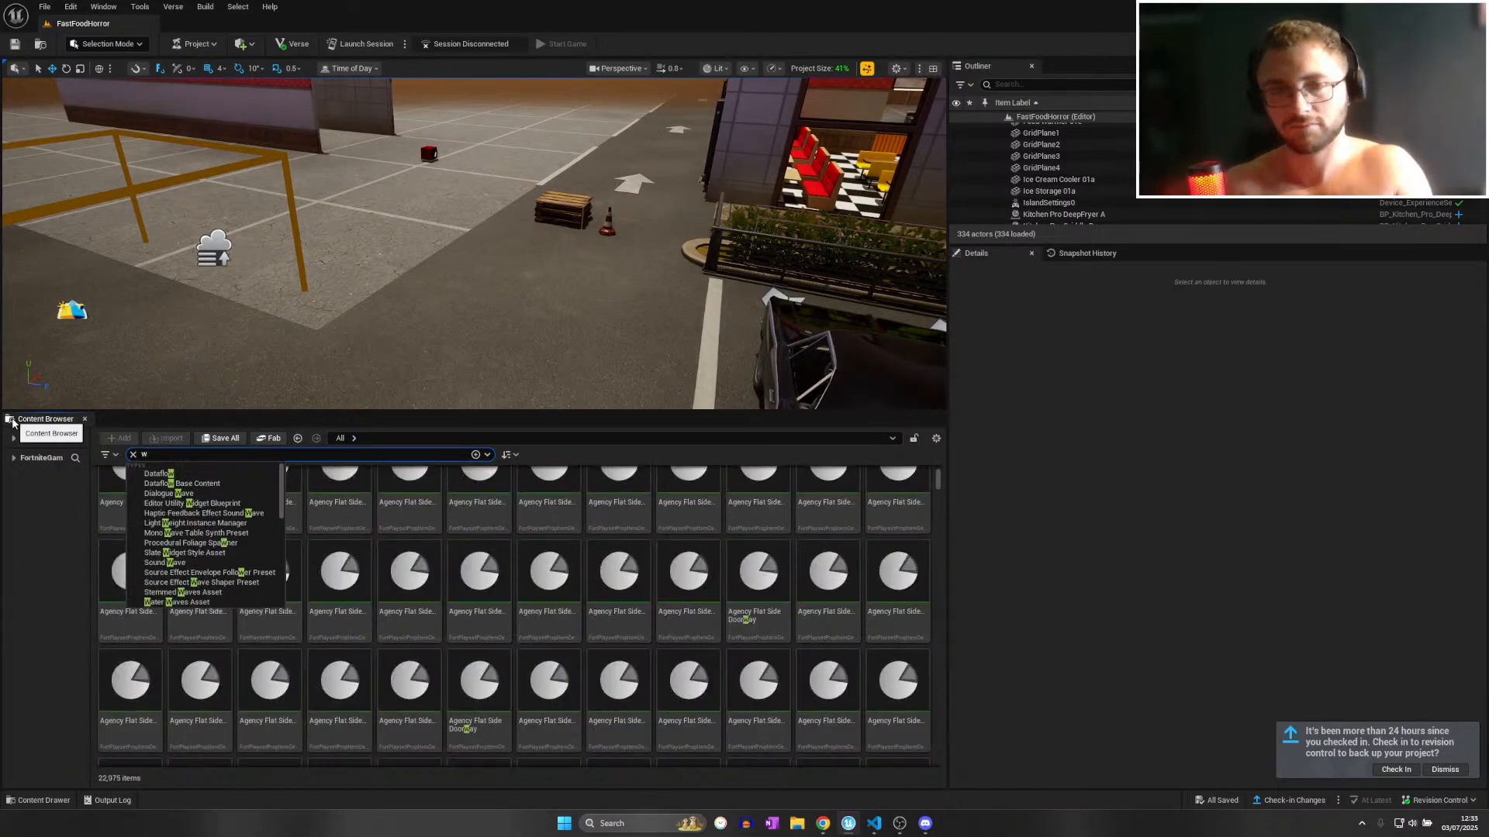
{"action": "key", "text": "Return"}
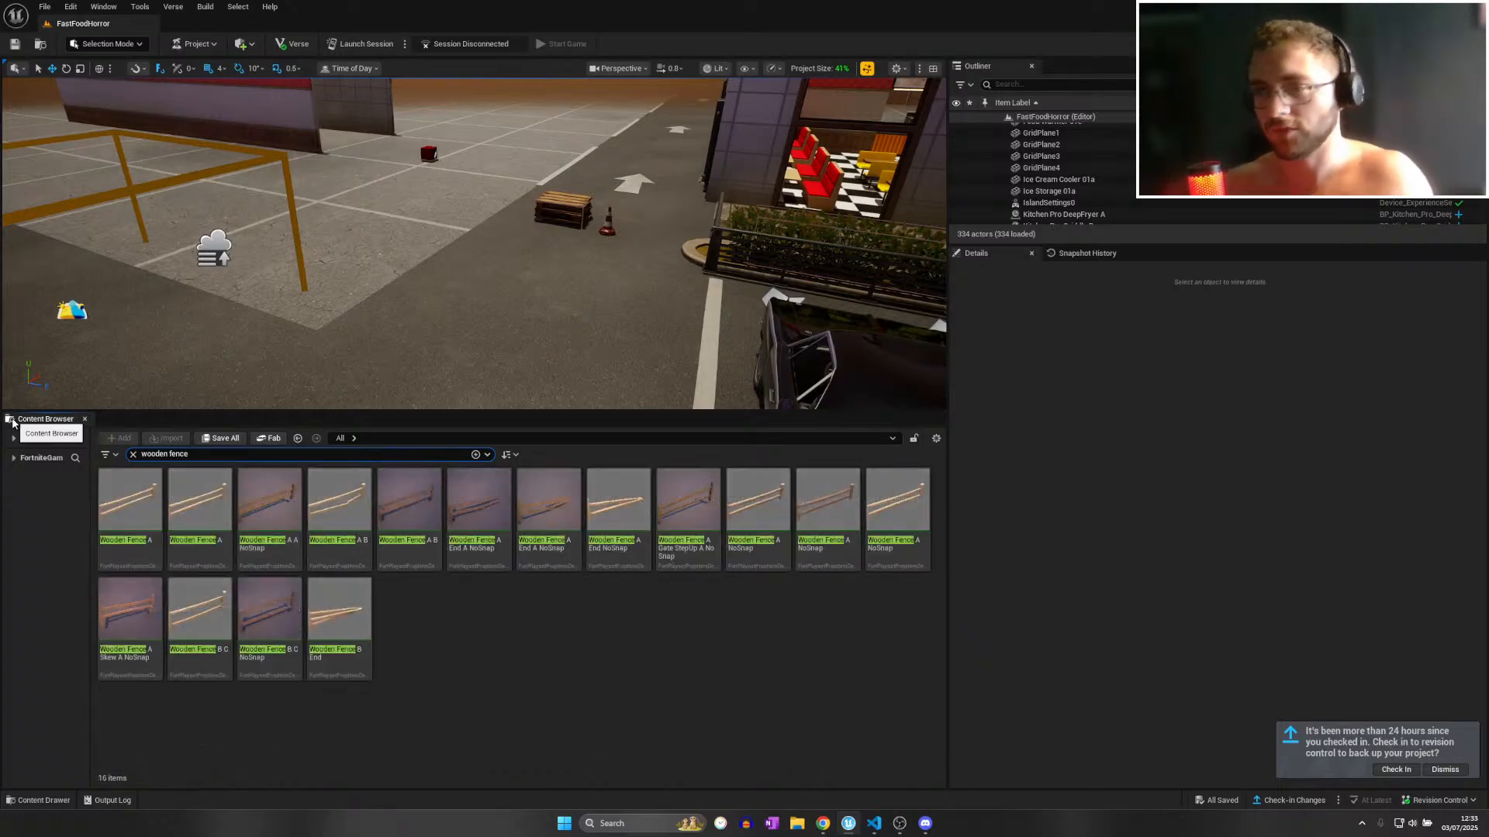
{"action": "left_click", "coordinate": [429, 492]}
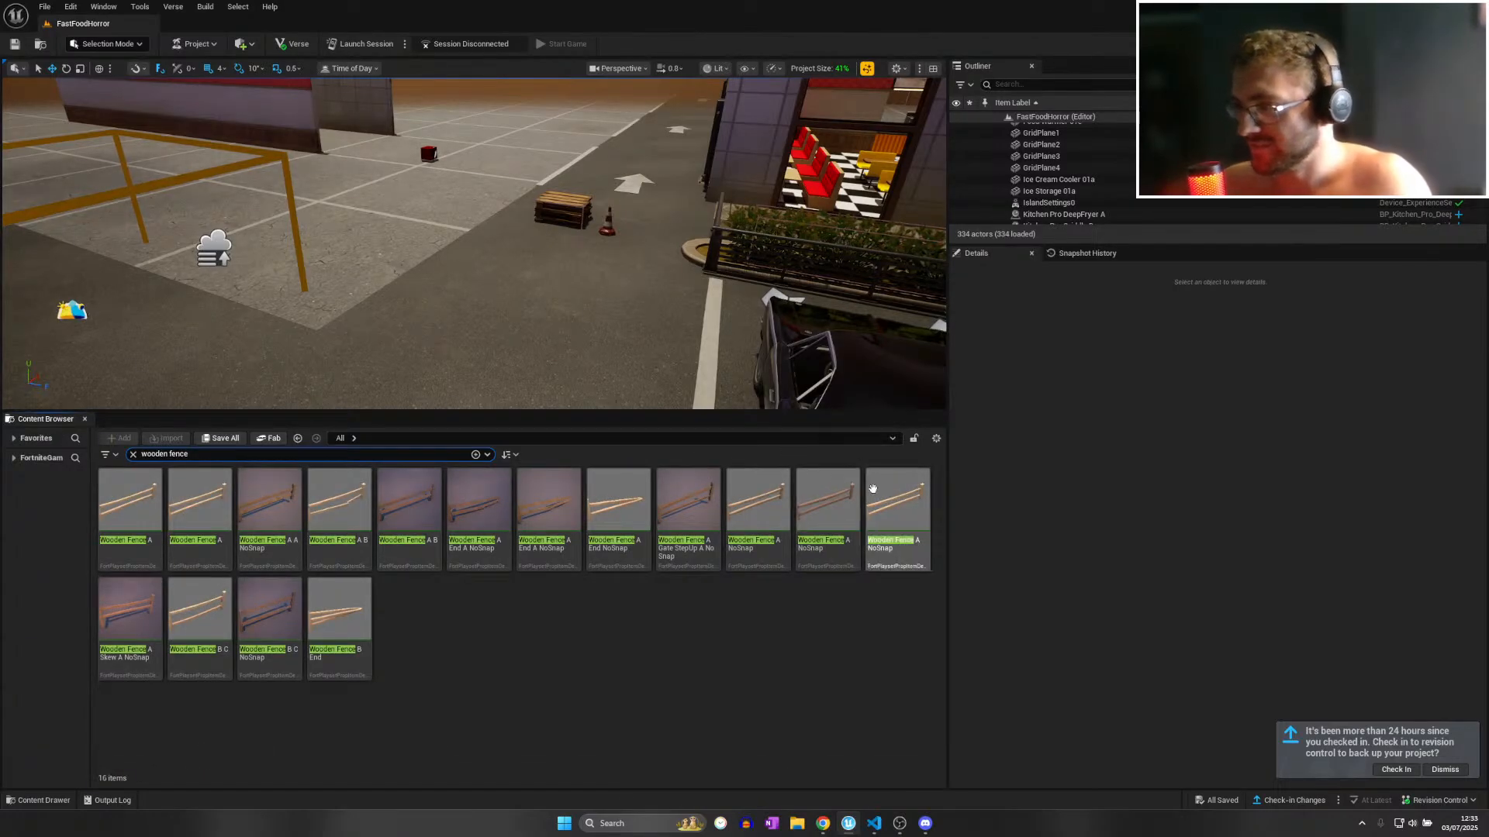
{"action": "left_click_drag", "start_coordinate": [199, 612], "coordinate": [384, 290]}
Reduce the wooden fence piece's height to a scale of 0.5.
{"action": "right_click_drag", "start_coordinate": [384, 290], "coordinate": [334, 252]}
{"action": "key", "text": "w"}
{"action": "key", "text": "d"}
{"action": "key", "text": "r"}
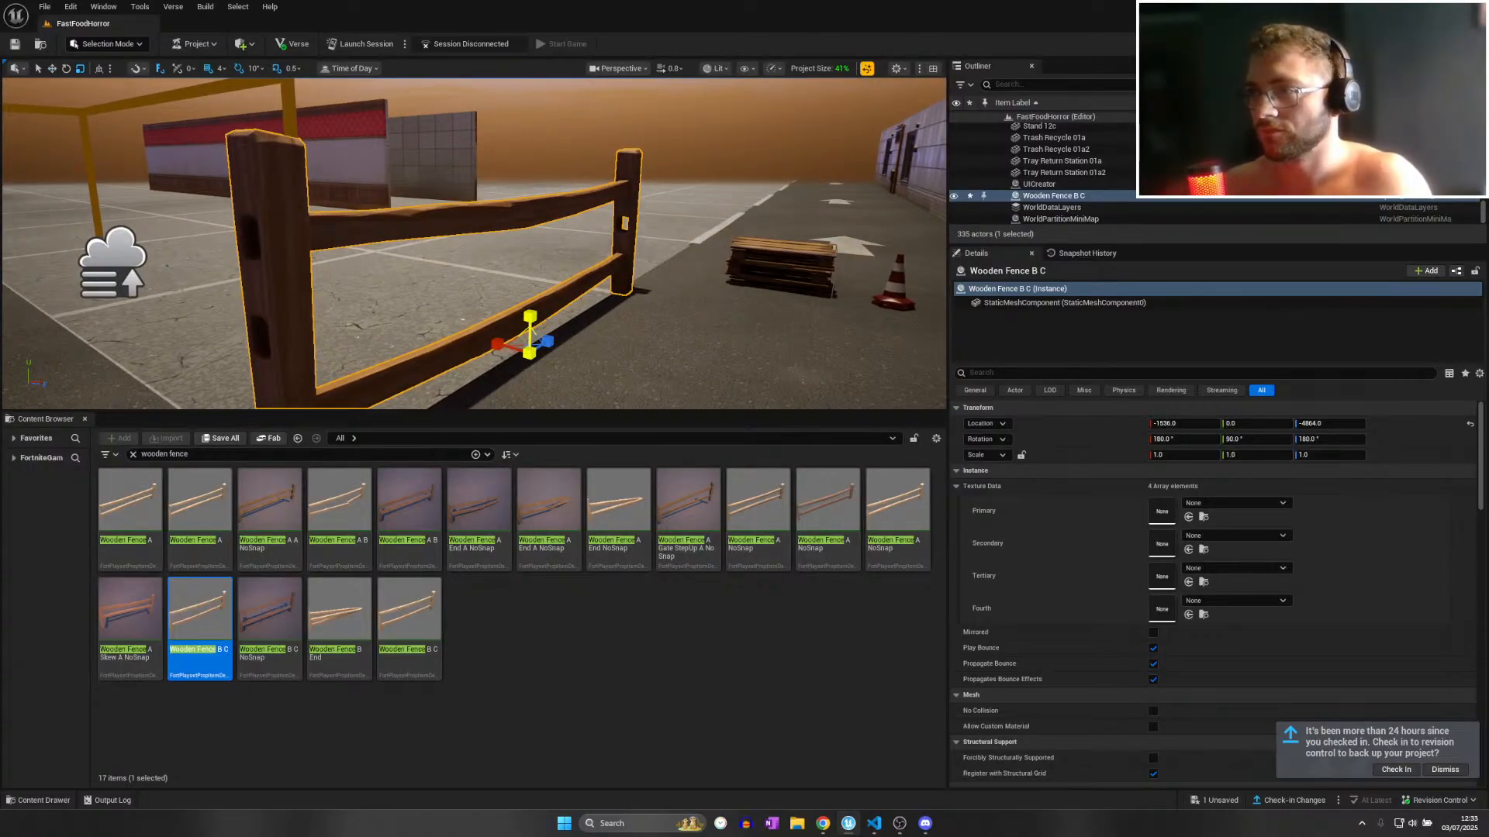
{"action": "left_click_drag", "start_coordinate": [530, 317], "coordinate": [530, 349]}
Add two copies of the low fence piece end to end along the car park edge, 512 units apart.
{"action": "key", "text": "d"}
{"action": "mouse_move", "coordinate": [530, 349]}
{"action": "right_mouse_down"}
{"action": "mouse_move", "coordinate": [504, 372]}
{"action": "mouse_move", "coordinate": [434, 372]}
{"action": "mouse_move", "coordinate": [527, 372]}
{"action": "mouse_move", "coordinate": [535, 334]}
{"action": "right_mouse_up"}
{"action": "key", "text": "w"}
{"action": "key", "text": "a"}
{"action": "key", "text": "s"}
{"action": "key", "text": "ctrl+d"}
{"action": "left_click_drag", "start_coordinate": [359, 282], "coordinate": [560, 246]}
{"action": "key", "text": "w"}
{"action": "mouse_move", "coordinate": [560, 246]}
{"action": "right_mouse_down"}
{"action": "mouse_move", "coordinate": [613, 248]}
{"action": "mouse_move", "coordinate": [544, 270]}
{"action": "right_mouse_up"}
{"action": "key", "text": "ctrl+d"}
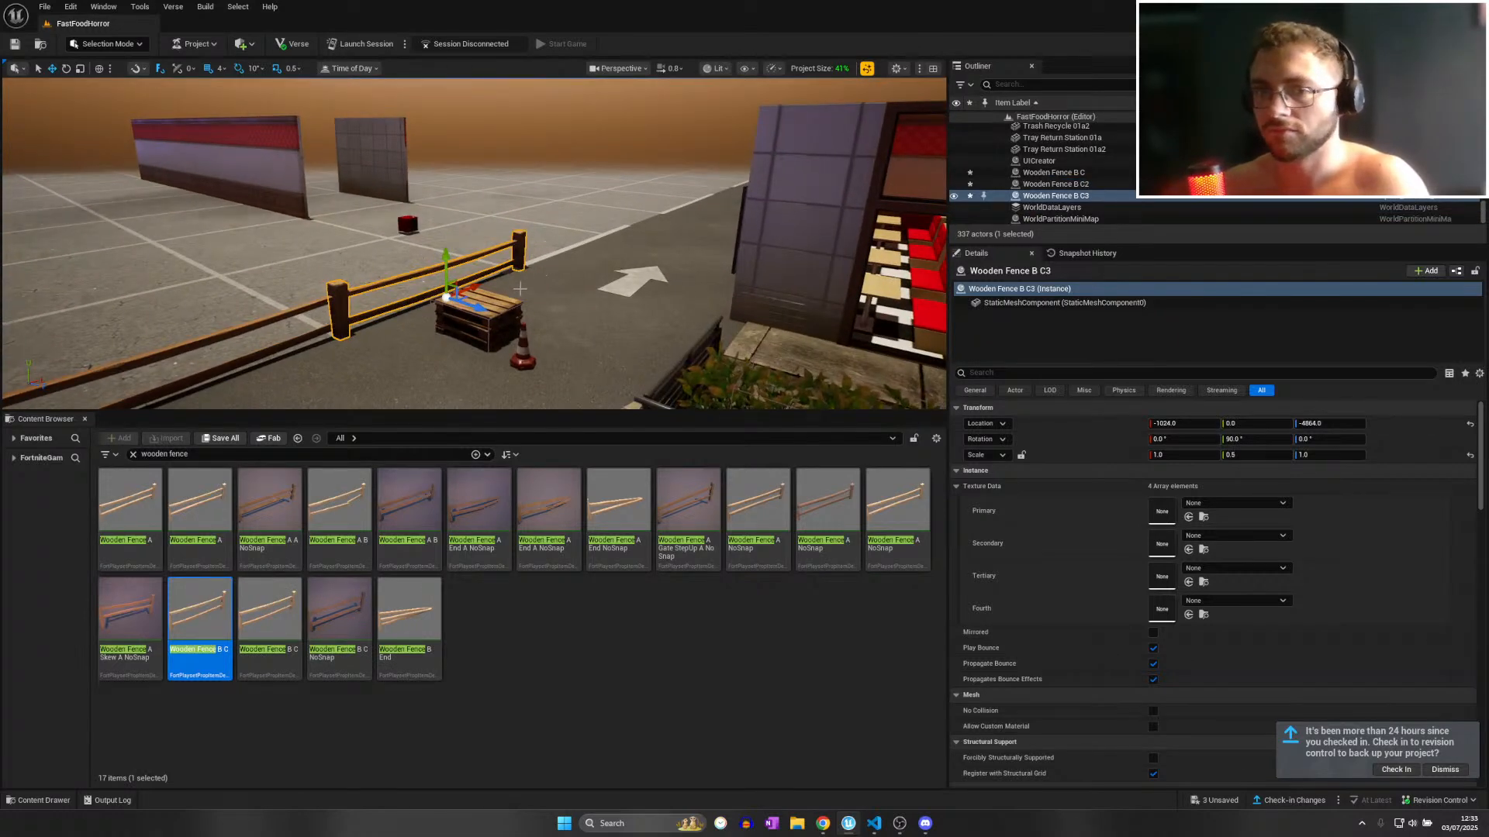
{"action": "right_click_drag", "start_coordinate": [567, 259], "coordinate": [593, 244]}
{"action": "key", "text": "w"}
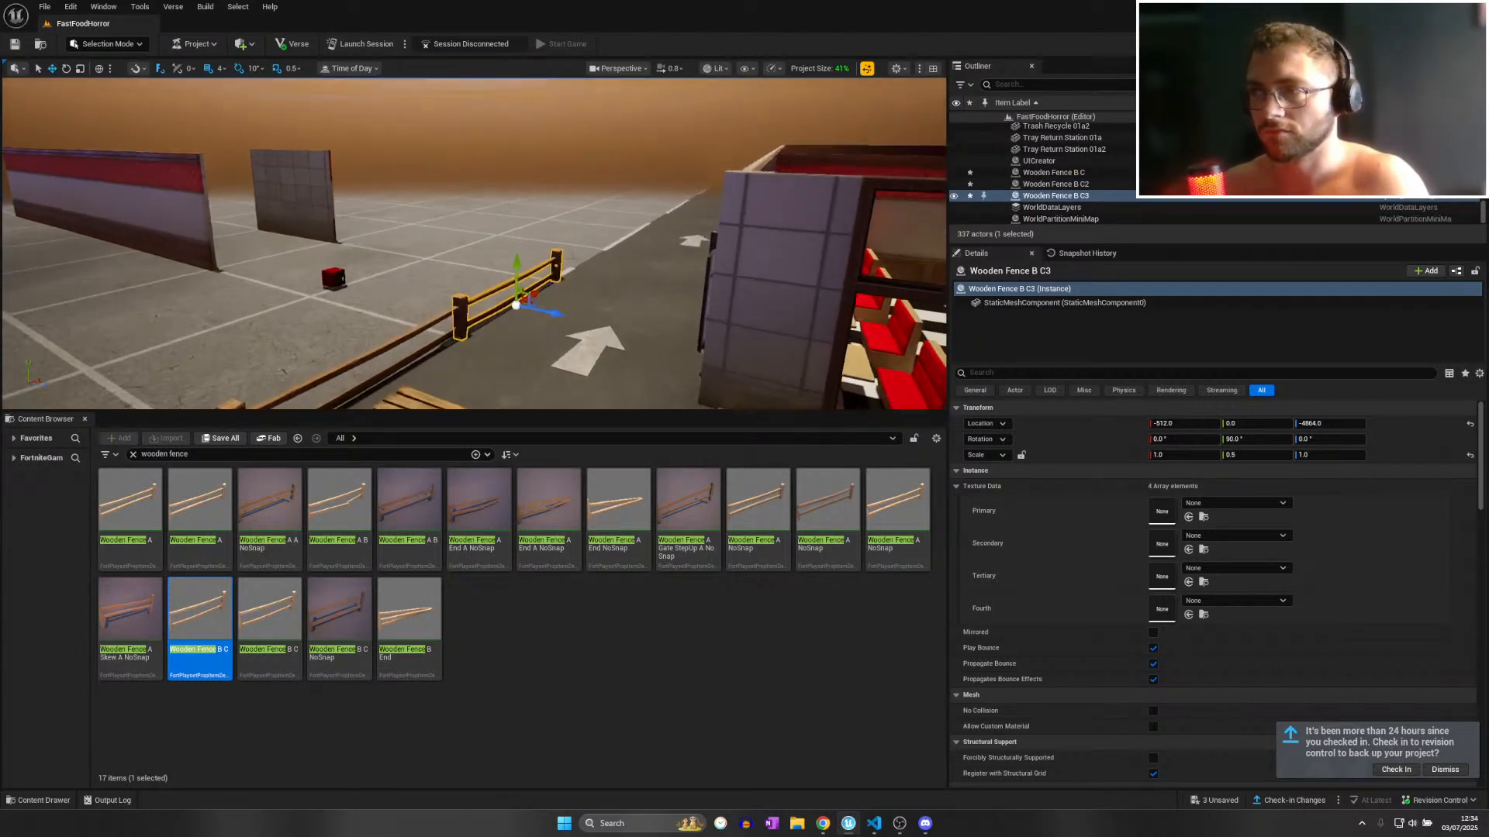
Extend the fence row past the pallets with two more copies at 512-unit spacing.
{"action": "left_click_drag", "start_coordinate": [574, 282], "coordinate": [614, 273]}
{"action": "mouse_move", "coordinate": [614, 273]}
{"action": "right_mouse_down"}
{"action": "mouse_move", "coordinate": [637, 279]}
{"action": "mouse_move", "coordinate": [617, 275]}
{"action": "right_mouse_up"}
{"action": "key", "text": "w"}
{"action": "scroll", "coordinate": [614, 273], "scroll_direction": "up", "scroll_amount": 2}
{"action": "key", "text": "s"}
{"action": "key", "text": "ctrl+d"}
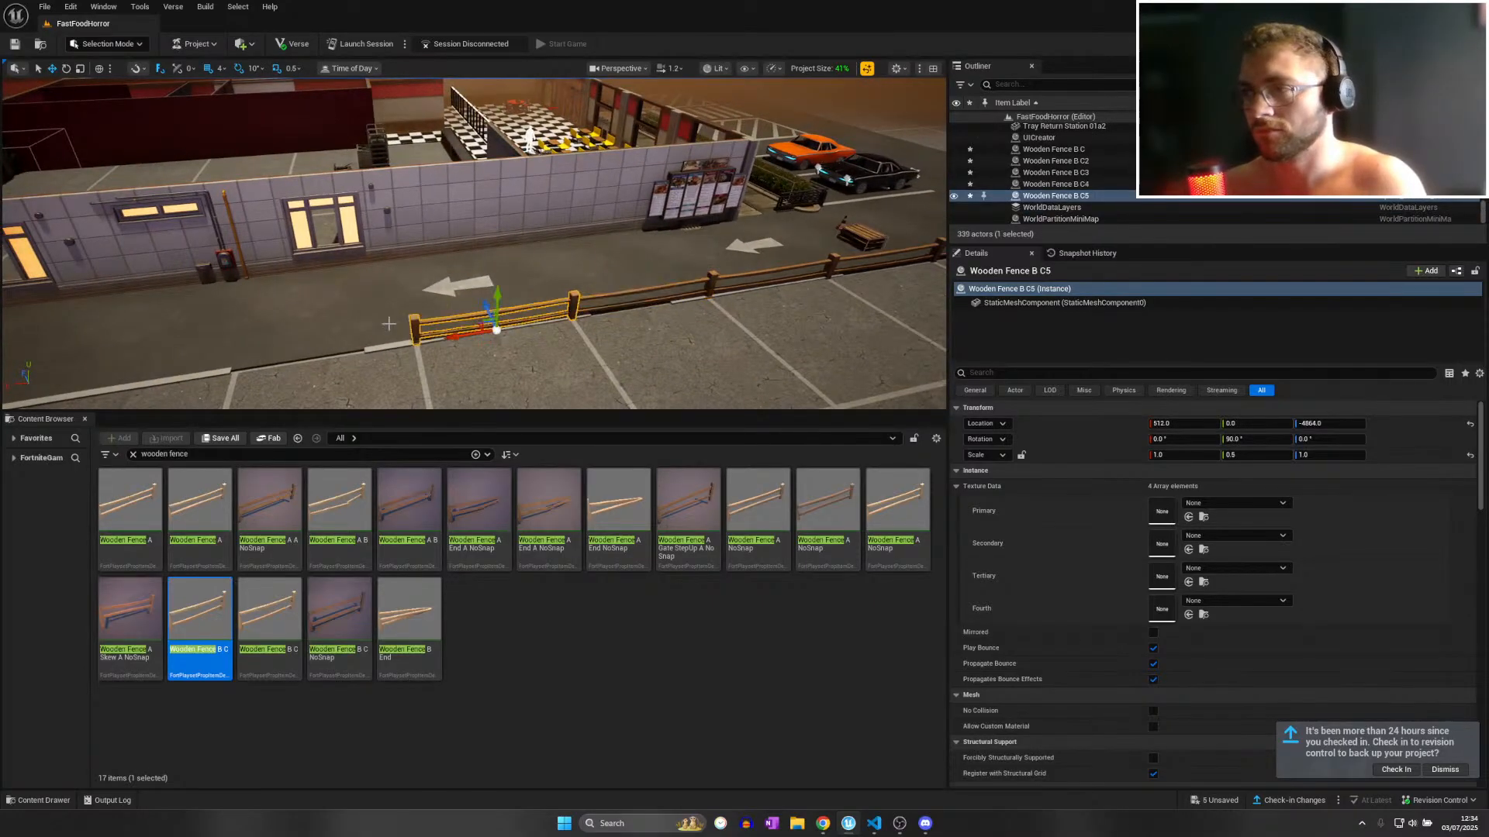
Continue duplicating the fence piece end to end along the rest of the driveway beside the restaurant.
{"action": "left_click_drag", "start_coordinate": [442, 339], "coordinate": [270, 365]}
{"action": "right_click_drag", "start_coordinate": [270, 365], "coordinate": [269, 364]}
{"action": "key", "text": "ctrl+d"}
{"action": "left_click_drag", "start_coordinate": [328, 327], "coordinate": [197, 335]}
{"action": "right_click_drag", "start_coordinate": [197, 335], "coordinate": [147, 321]}
{"action": "key", "text": "ctrl+d"}
{"action": "key", "text": "ctrl+d"}
{"action": "left_click_drag", "start_coordinate": [335, 332], "coordinate": [150, 329]}
{"action": "key", "text": "ctrl+d"}
Move the pallet stack and the traffic cones together from the driveway to the car park side of the fence.
{"action": "key", "text": "w"}
{"action": "right_click_drag", "start_coordinate": [15, 306], "coordinate": [1448, 333]}
{"action": "key", "text": "s"}
{"action": "key", "text": "w"}
{"action": "key", "text": "w"}
{"action": "key", "text": "w"}
{"action": "scroll", "coordinate": [683, 268], "scroll_direction": "down", "scroll_amount": 3}
{"action": "key", "text": "w"}
{"action": "key", "text": "a"}
{"action": "key", "text": "s"}
{"action": "key", "text": "w"}
{"action": "key", "text": "d"}
{"action": "right_click_drag", "start_coordinate": [370, 318], "coordinate": [313, 299]}
{"action": "left_click", "coordinate": [424, 273]}
{"action": "left_click", "coordinate": [502, 280], "text": "shift"}
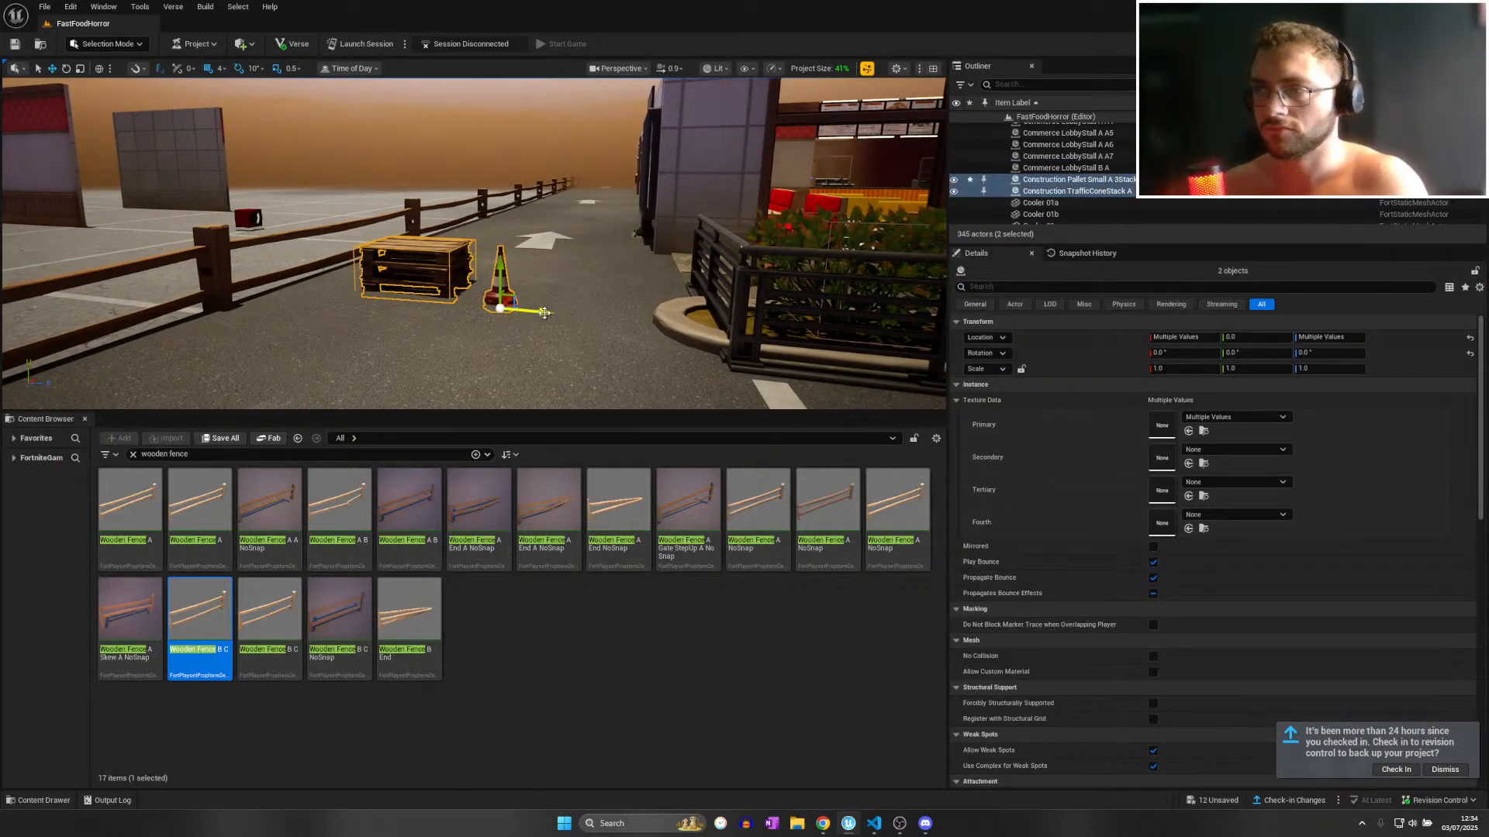
{"action": "left_click_drag", "start_coordinate": [544, 312], "coordinate": [92, 268]}
Save all unsaved changes in the project.
{"action": "key", "text": "e"}
{"action": "right_click_drag", "start_coordinate": [310, 248], "coordinate": [411, 298]}
{"action": "key", "text": "a"}
{"action": "key", "text": "s"}
{"action": "key", "text": "d"}
{"action": "key", "text": "w"}
{"action": "left_click", "coordinate": [44, 7]}
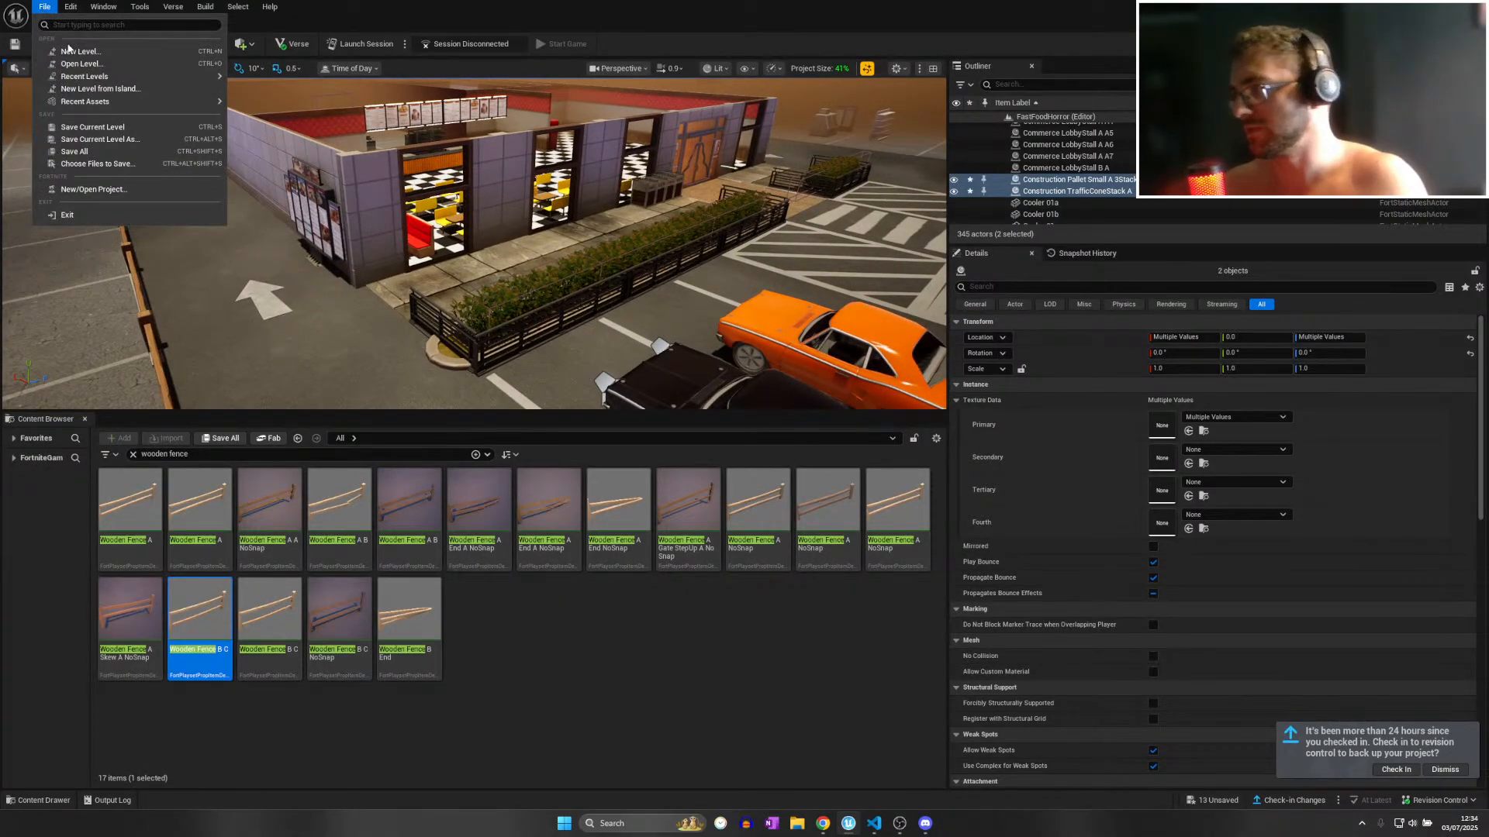
{"action": "left_click", "coordinate": [124, 152]}
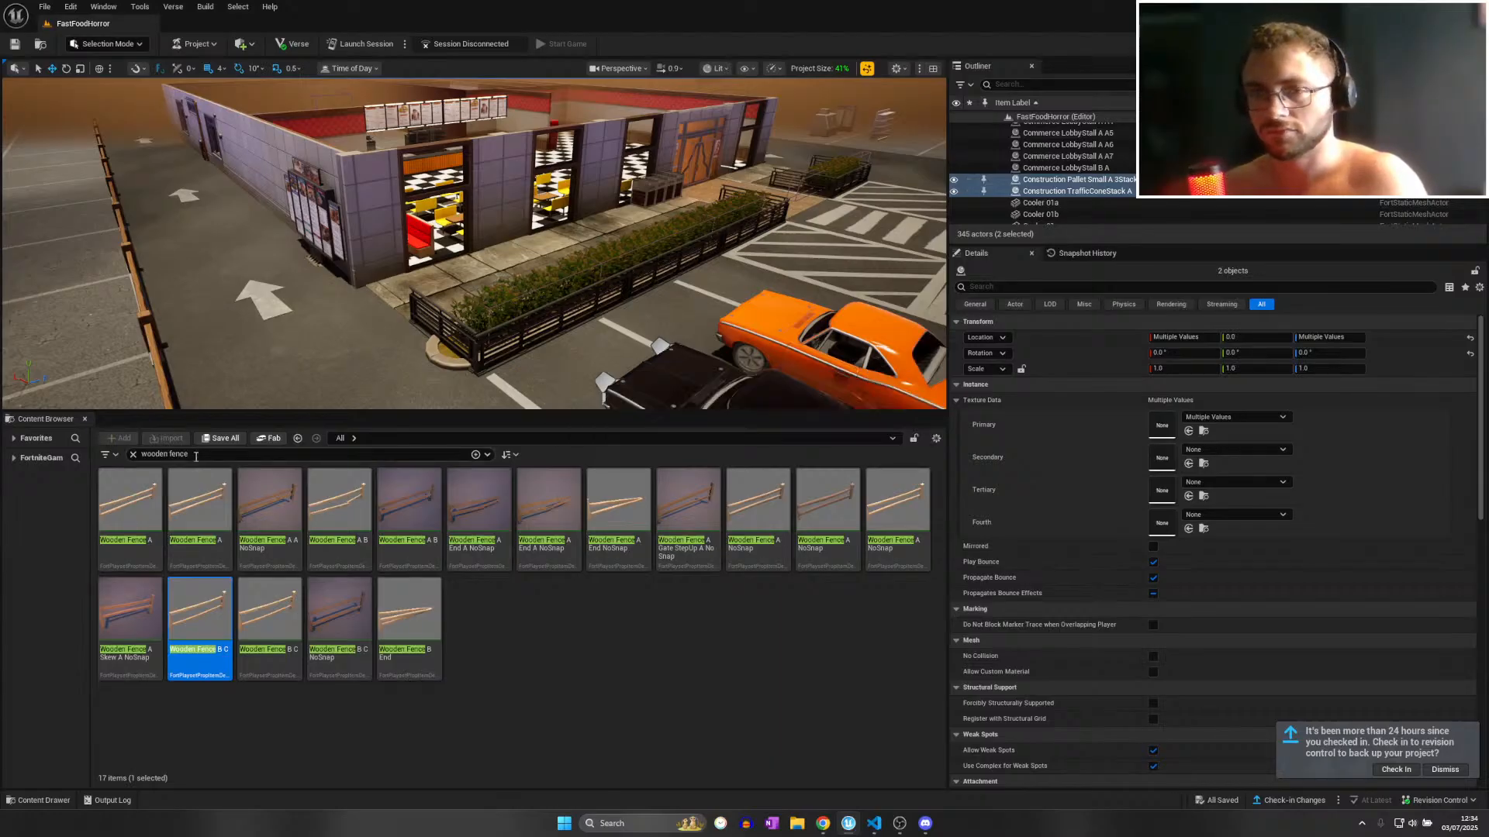
Search the project content for "planter" and look through the results.
{"action": "type", "text": "planter"}
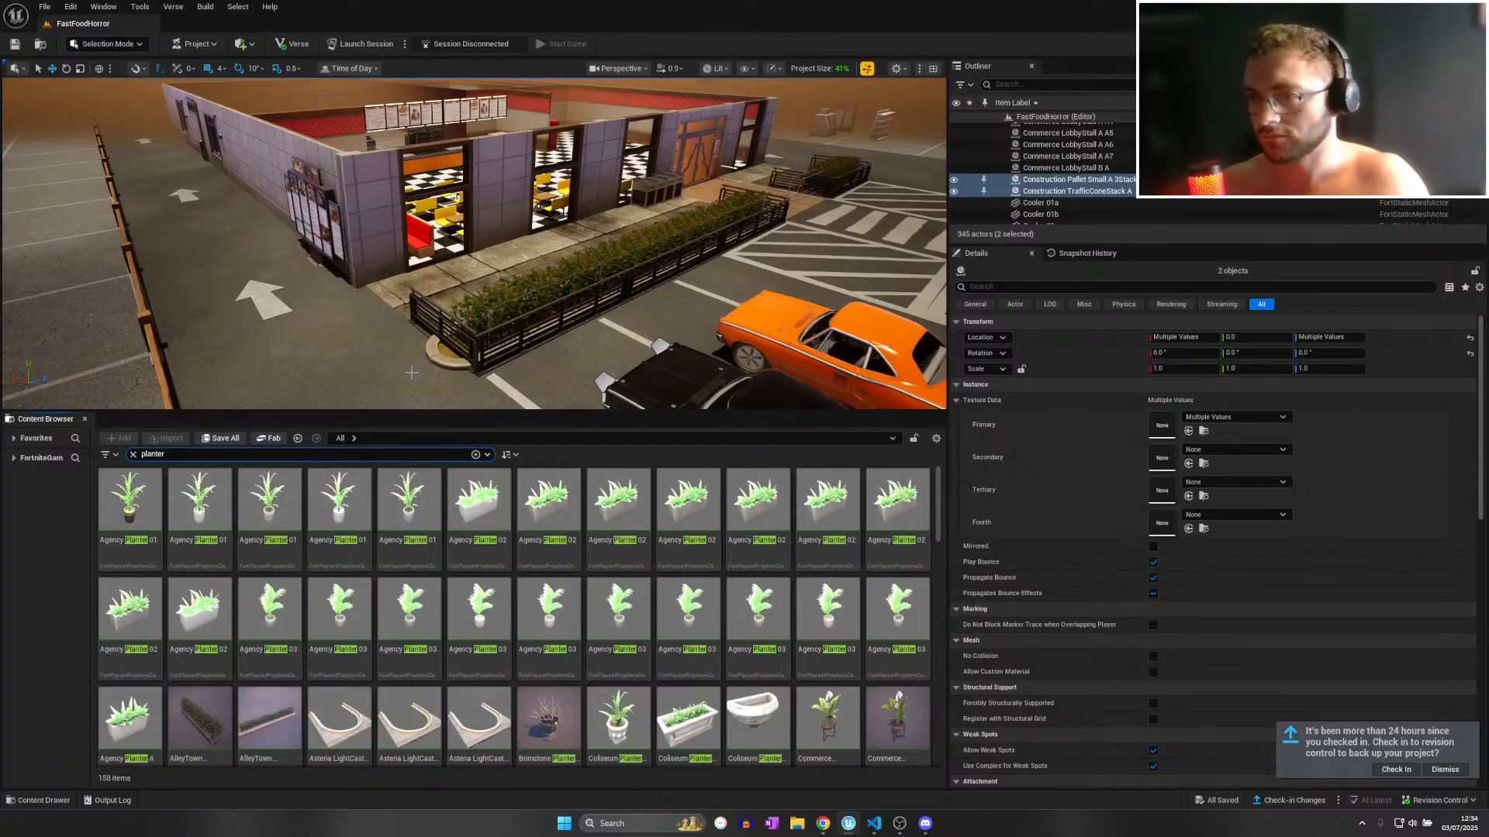
{"action": "right_click_drag", "start_coordinate": [410, 370], "coordinate": [322, 372]}
{"action": "scroll", "coordinate": [682, 641], "scroll_direction": "down", "scroll_amount": 2}
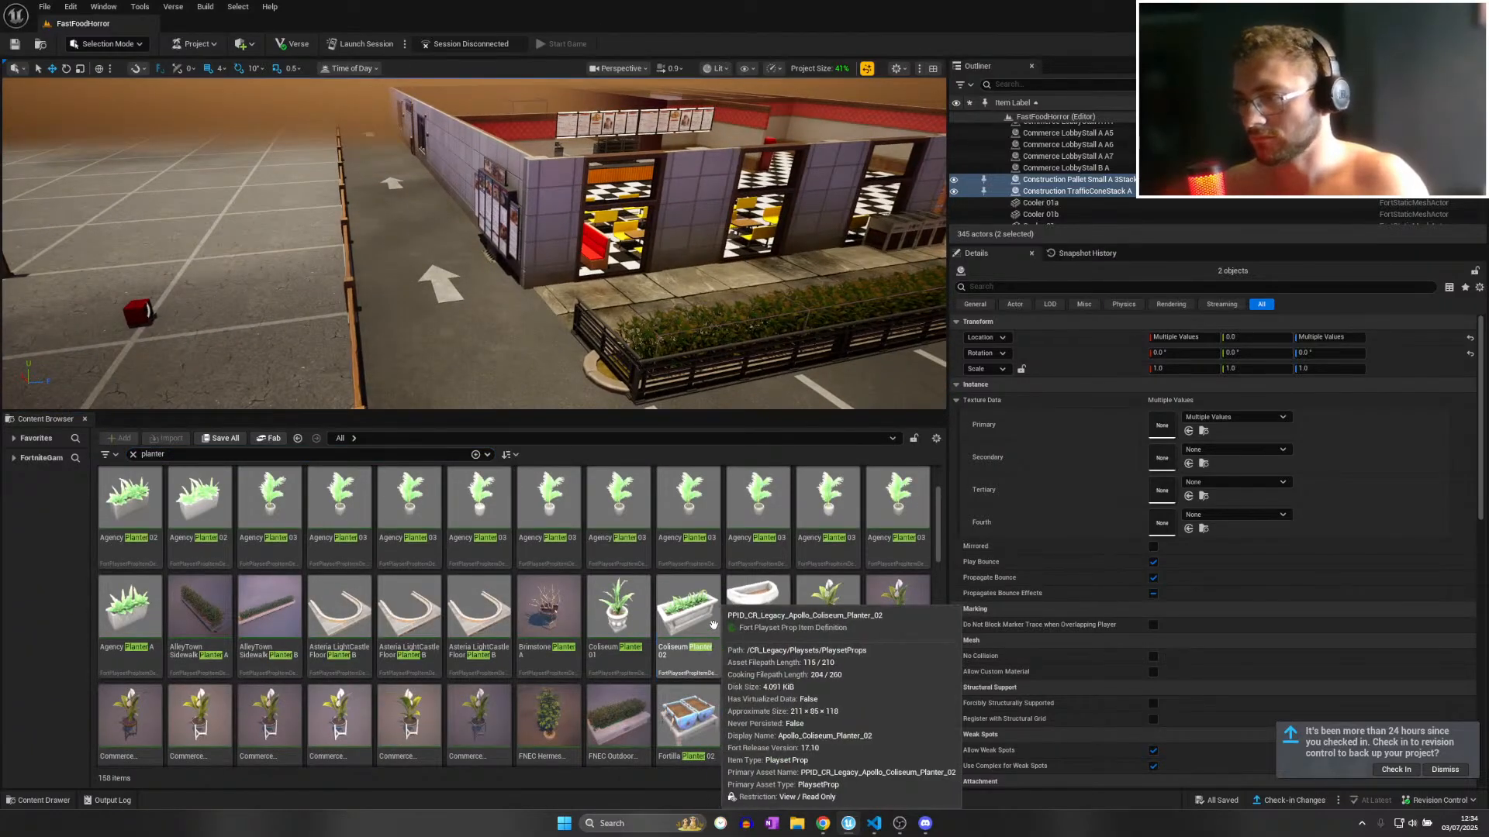
Place Coliseum Planter 02 at the wooden fence, rotate it -90°, and lower it partly into the ground.
{"action": "left_click_drag", "start_coordinate": [687, 617], "coordinate": [335, 372]}
{"action": "key", "text": "e"}
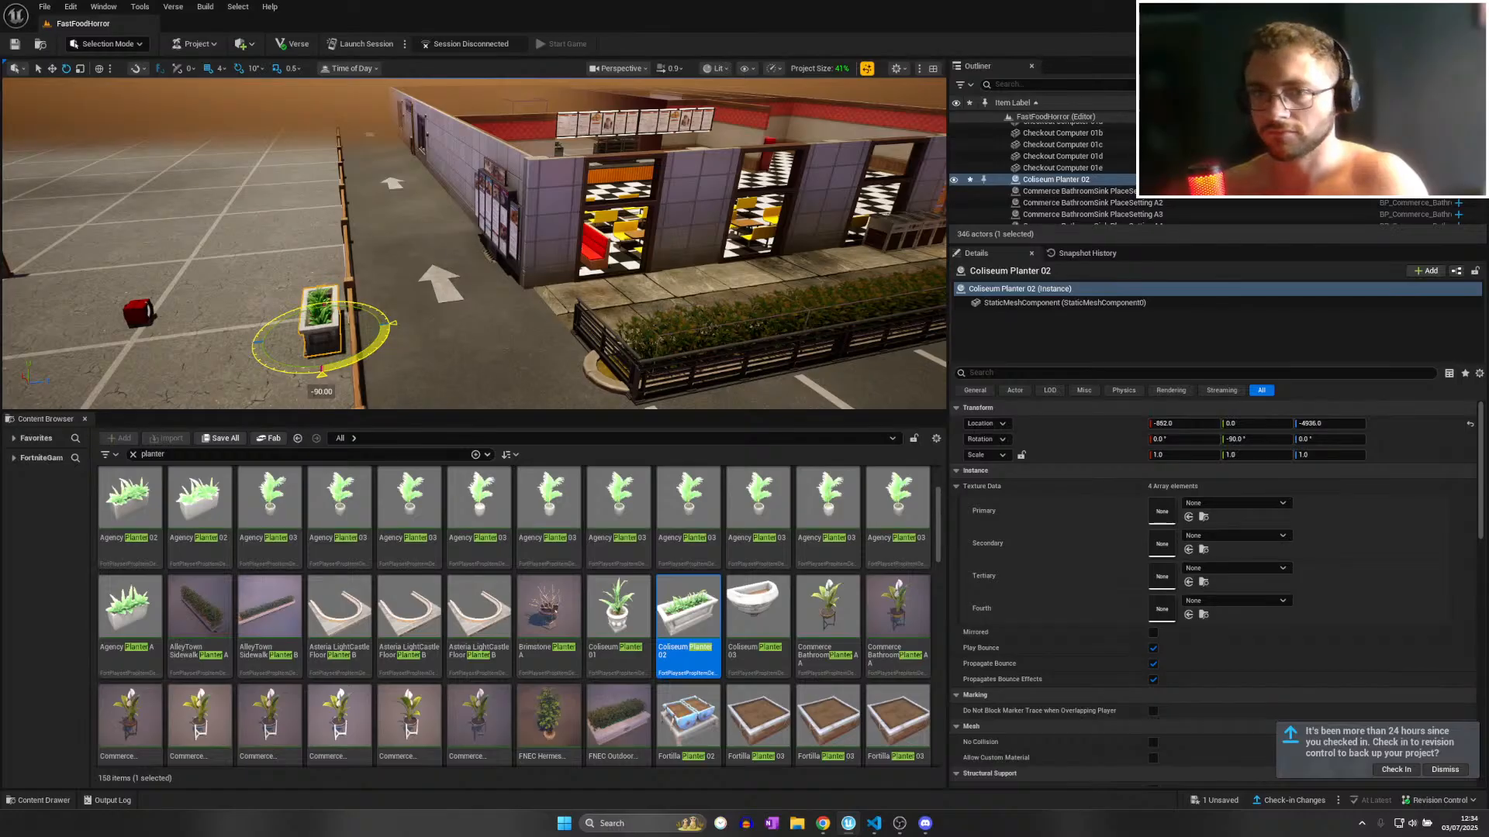
{"action": "mouse_move", "coordinate": [352, 361]}
{"action": "right_mouse_down"}
{"action": "mouse_move", "coordinate": [256, 370]}
{"action": "mouse_move", "coordinate": [186, 333]}
{"action": "mouse_move", "coordinate": [362, 341]}
{"action": "right_mouse_up"}
{"action": "key", "text": "w"}
{"action": "key", "text": "w"}
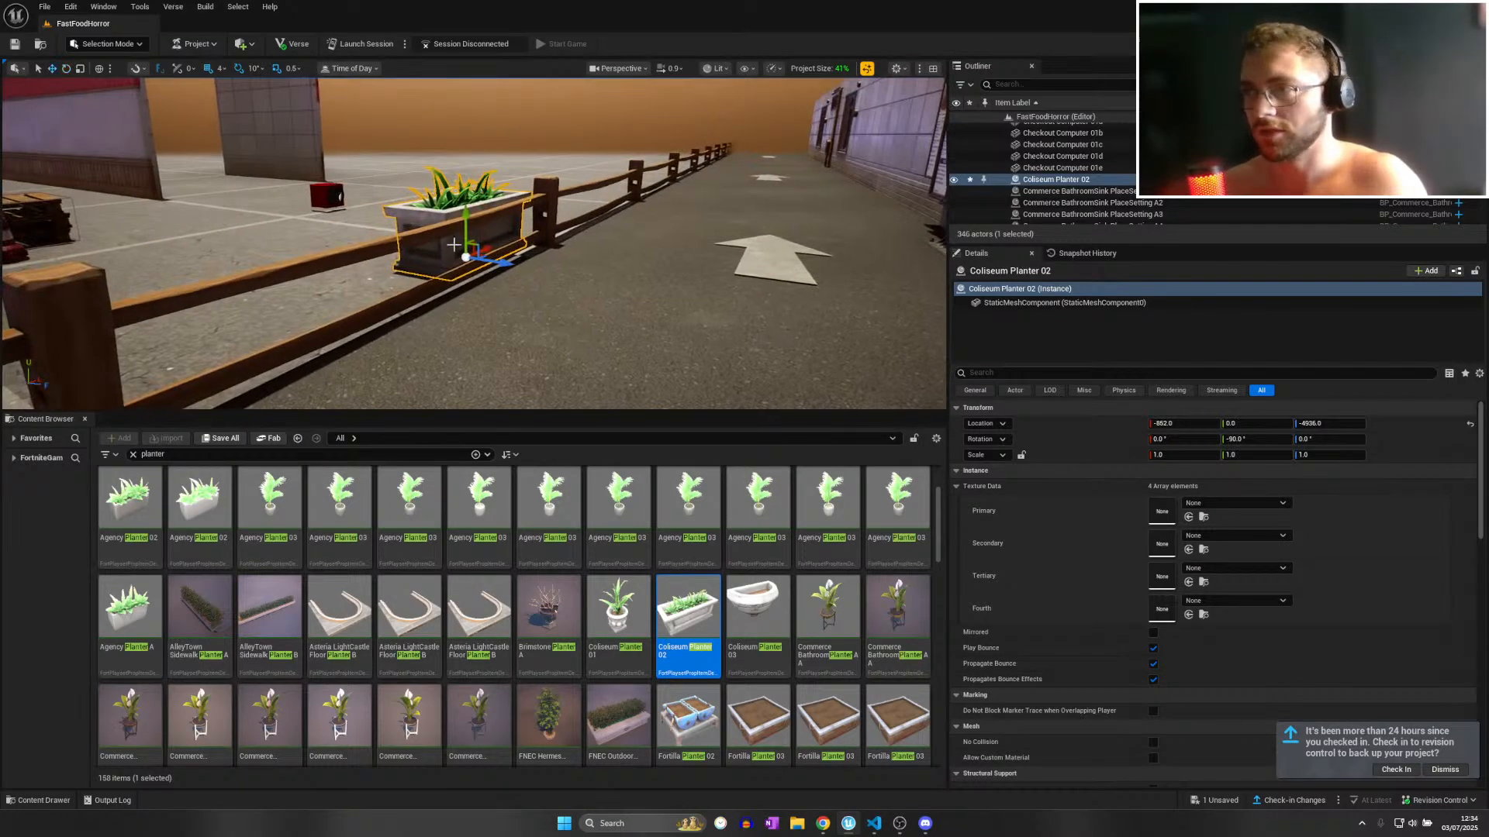
{"action": "left_click_drag", "start_coordinate": [464, 222], "coordinate": [467, 268]}
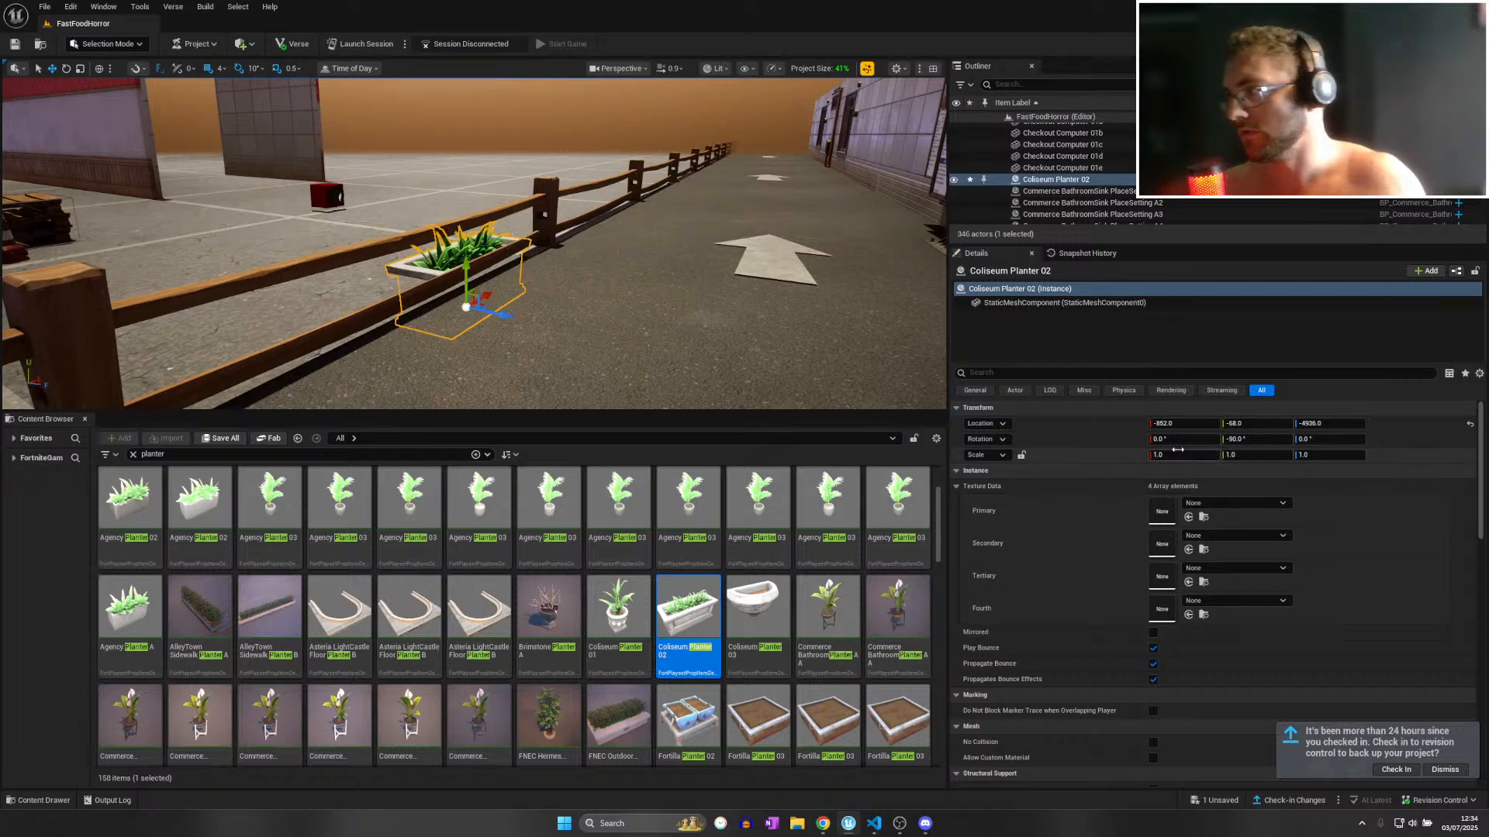
Try the Coliseum planter at a uniform scale of 3, sunk deeper beside the fence, and delete it.
{"action": "left_click", "coordinate": [1174, 439]}
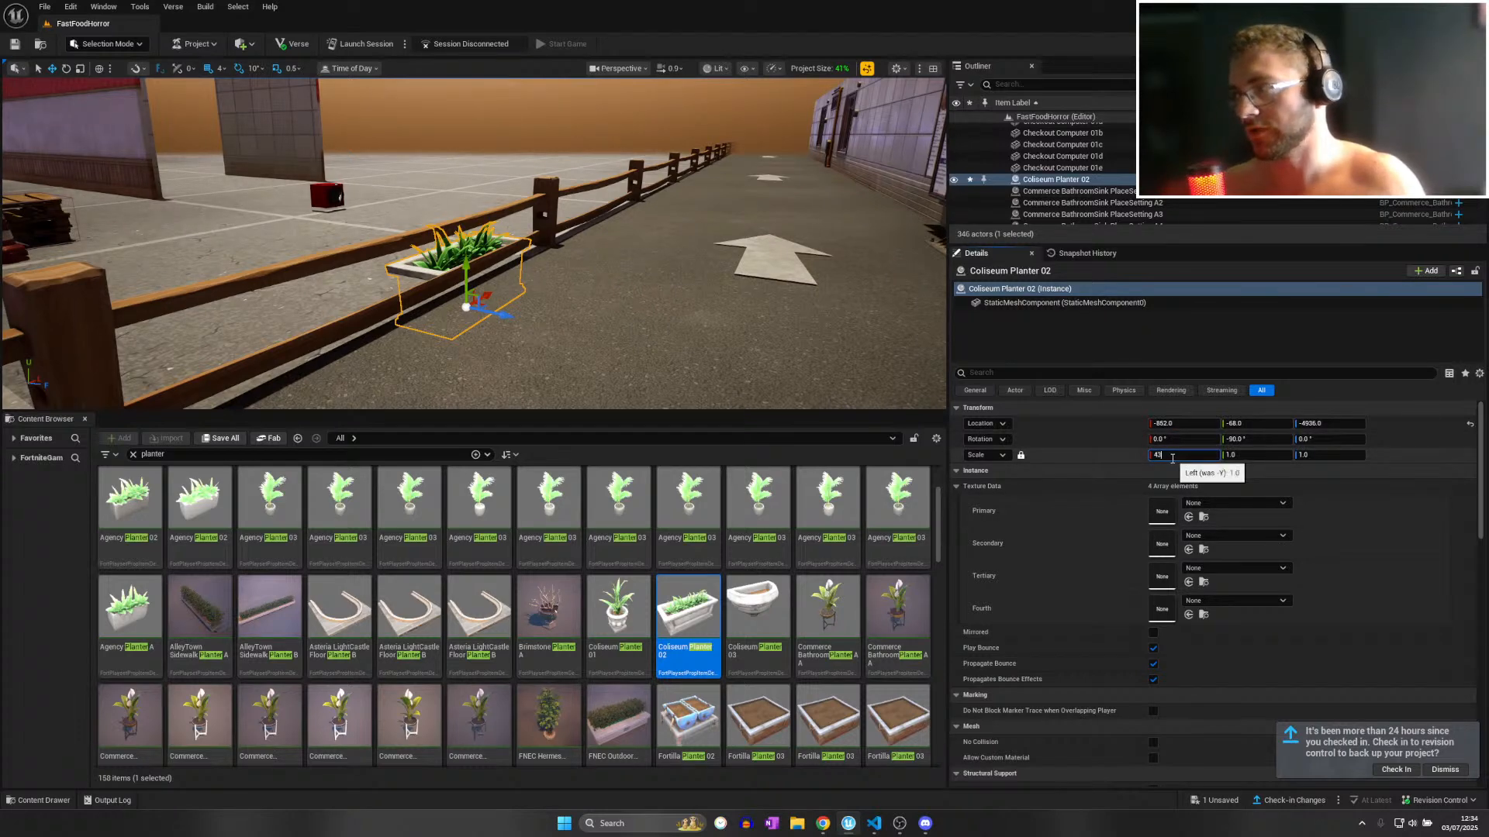
{"action": "left_click", "coordinate": [1173, 455]}
{"action": "type", "text": "3"}
{"action": "key", "text": "Return"}
{"action": "left_click_drag", "start_coordinate": [457, 258], "coordinate": [445, 353]}
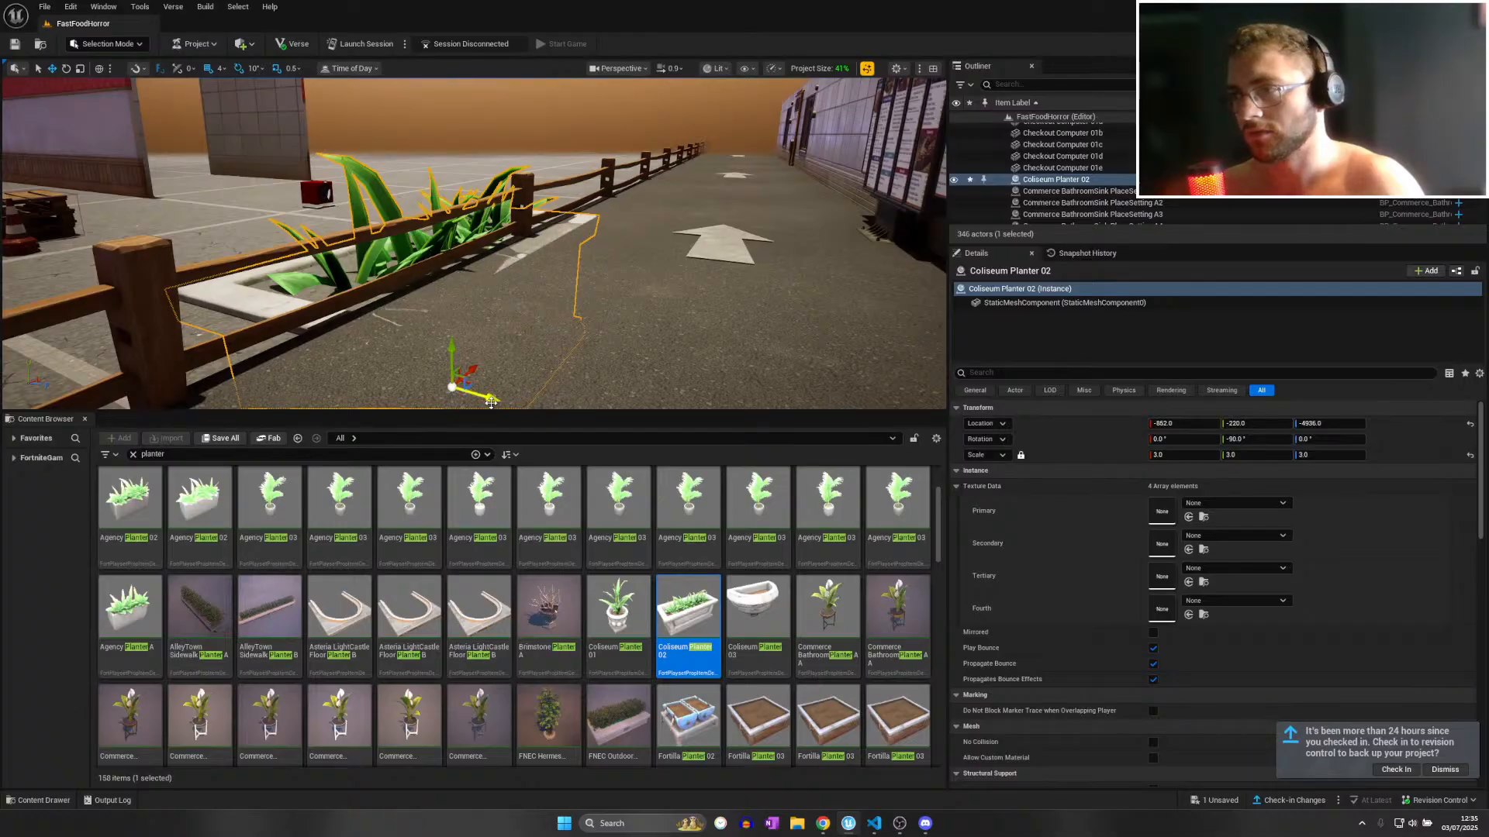
{"action": "left_click_drag", "start_coordinate": [491, 402], "coordinate": [453, 387]}
{"action": "key", "text": "a"}
{"action": "right_click_drag", "start_coordinate": [454, 387], "coordinate": [469, 412]}
{"action": "key", "text": "Delete"}
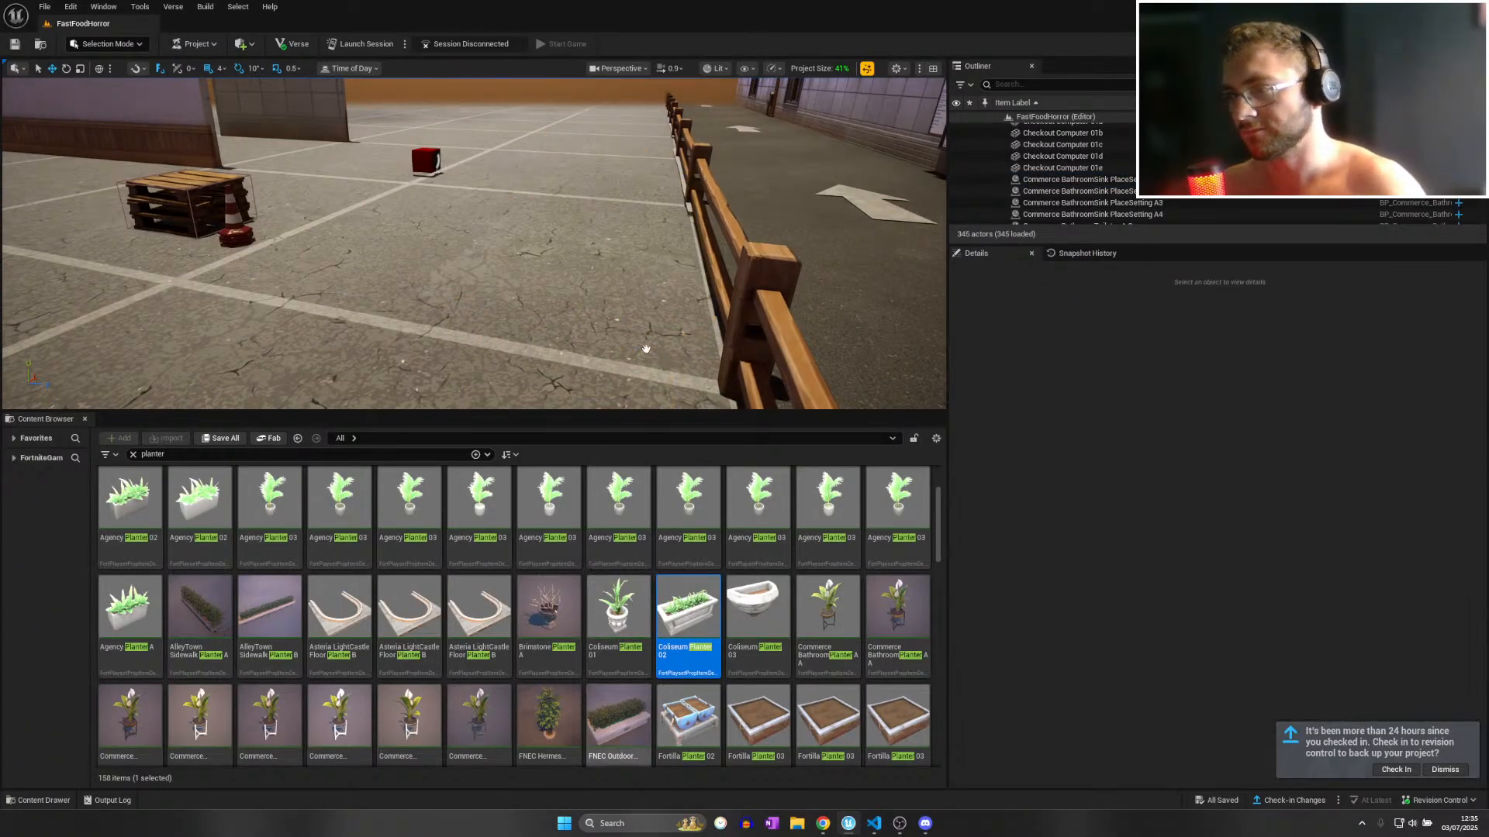
Place FNEC Outdoor Azalea Planter A, rotate it -90°, and position it partly sunken behind the first fence section at -1636, -84, -5016.
{"action": "left_click_drag", "start_coordinate": [658, 261], "coordinate": [661, 266]}
{"action": "key", "text": "f"}
{"action": "key", "text": "r"}
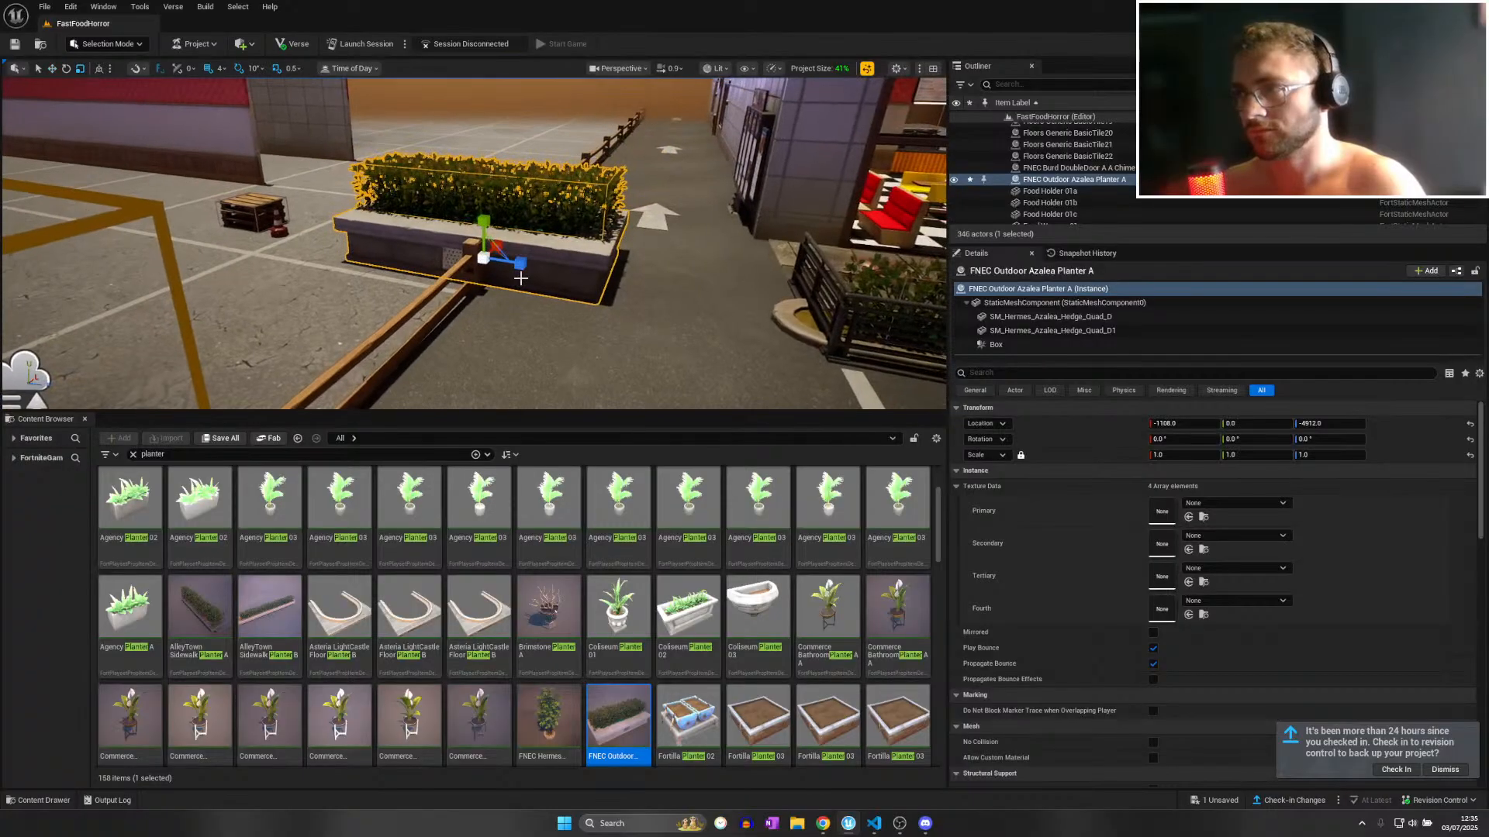
{"action": "left_click_drag", "start_coordinate": [525, 281], "coordinate": [446, 293]}
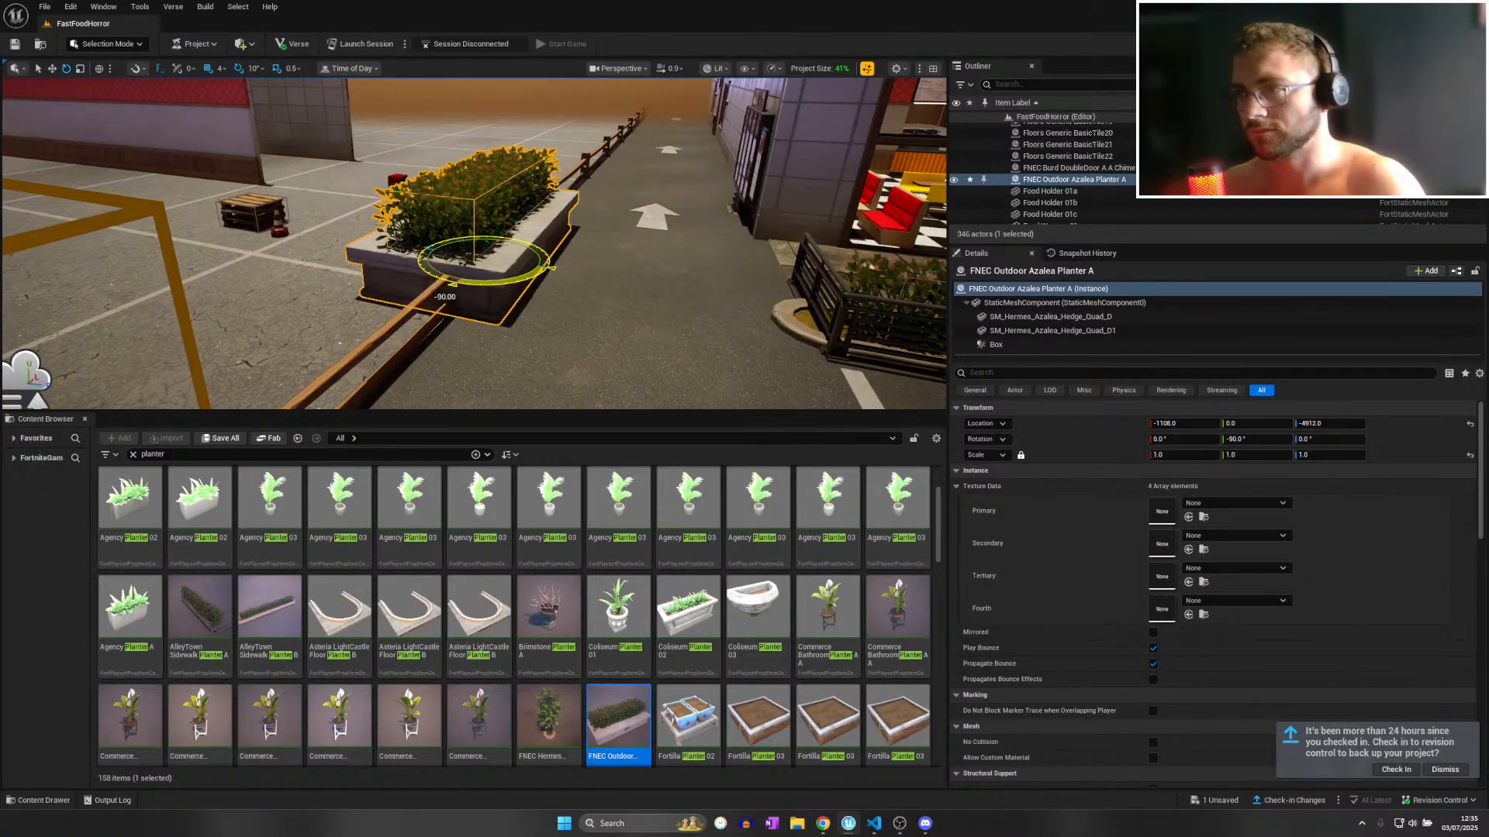
{"action": "left_click_drag", "start_coordinate": [501, 241], "coordinate": [341, 333]}
{"action": "right_click_drag", "start_coordinate": [341, 333], "coordinate": [279, 333]}
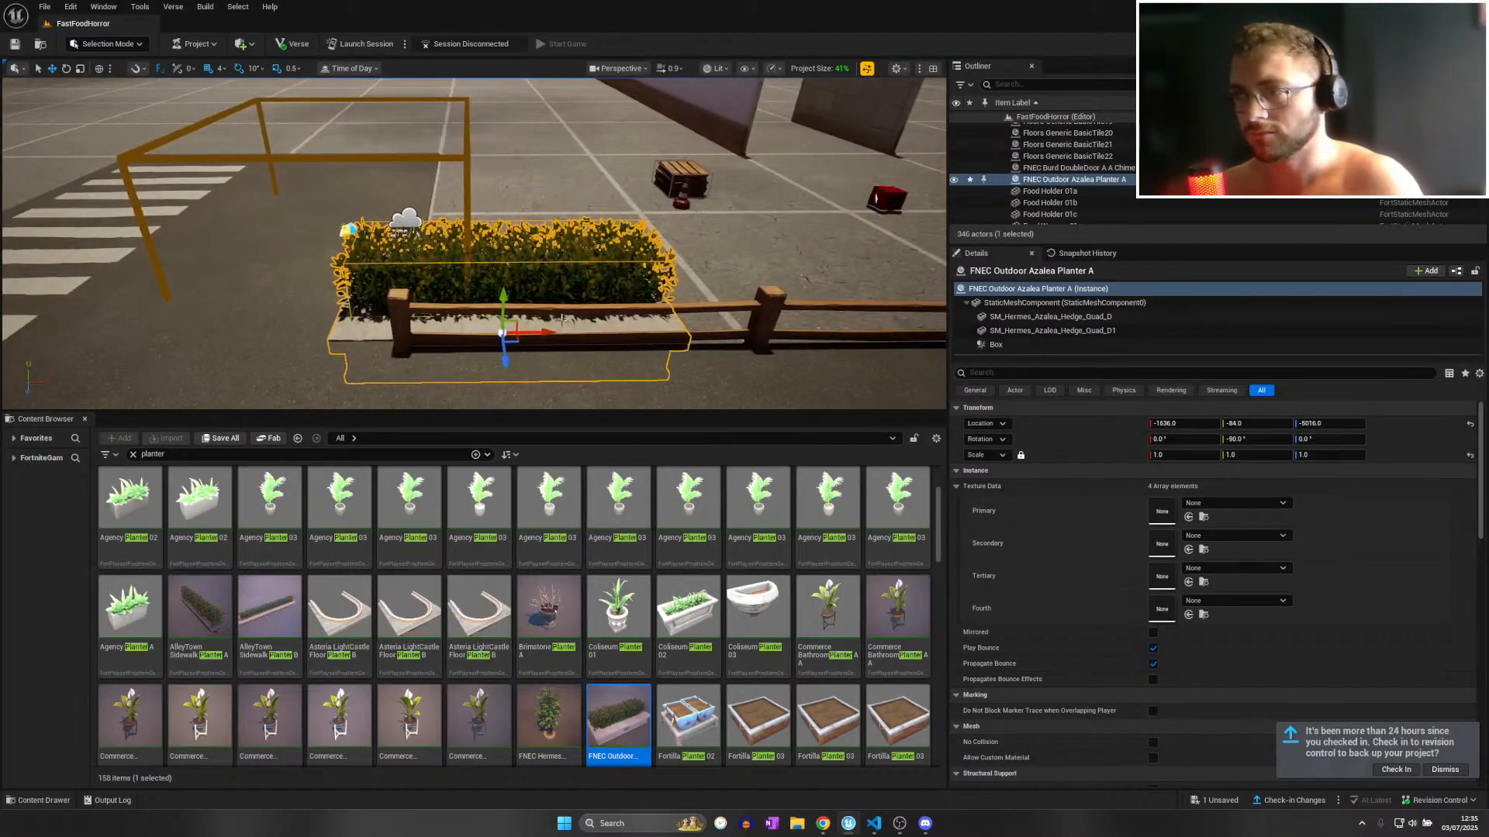
Shift the azalea planter along the fence line and delete all the low wooden fence sections beside the driveway.
{"action": "left_click_drag", "start_coordinate": [551, 335], "coordinate": [613, 328]}
{"action": "left_click", "coordinate": [557, 304]}
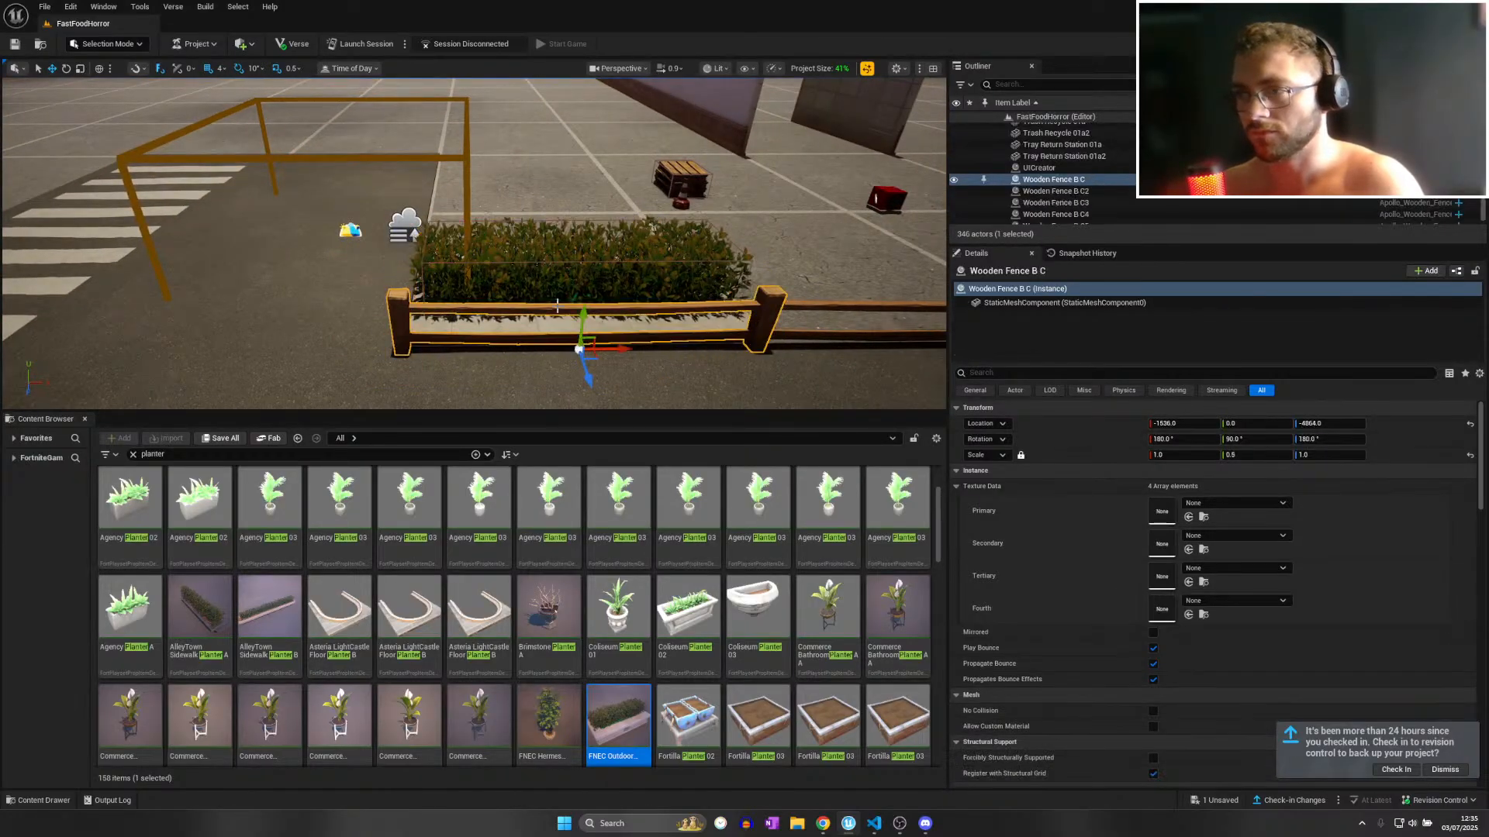
{"action": "left_click", "coordinate": [1090, 200], "text": "shift"}
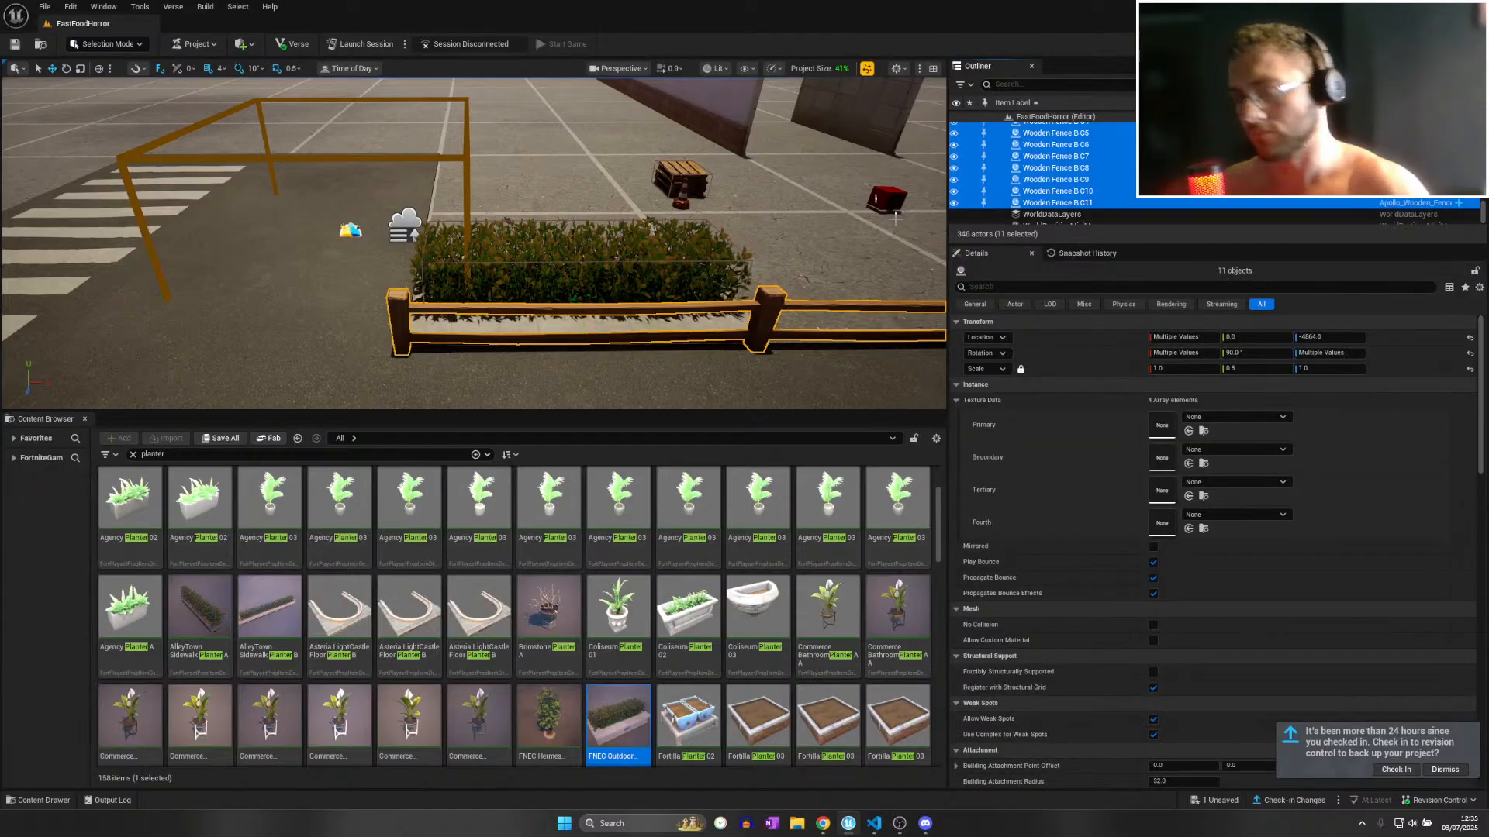
{"action": "key", "text": "Delete"}
Save the level and duplicate the three full Agency Railing sections from the restaurant front across to the azalea planter's side.
{"action": "right_click_drag", "start_coordinate": [473, 240], "coordinate": [387, 240]}
{"action": "right_click_drag", "start_coordinate": [543, 255], "coordinate": [697, 310]}
{"action": "left_click", "coordinate": [608, 314]}
{"action": "left_click", "coordinate": [570, 228], "text": "shift"}
{"action": "left_click", "coordinate": [601, 229], "text": "shift"}
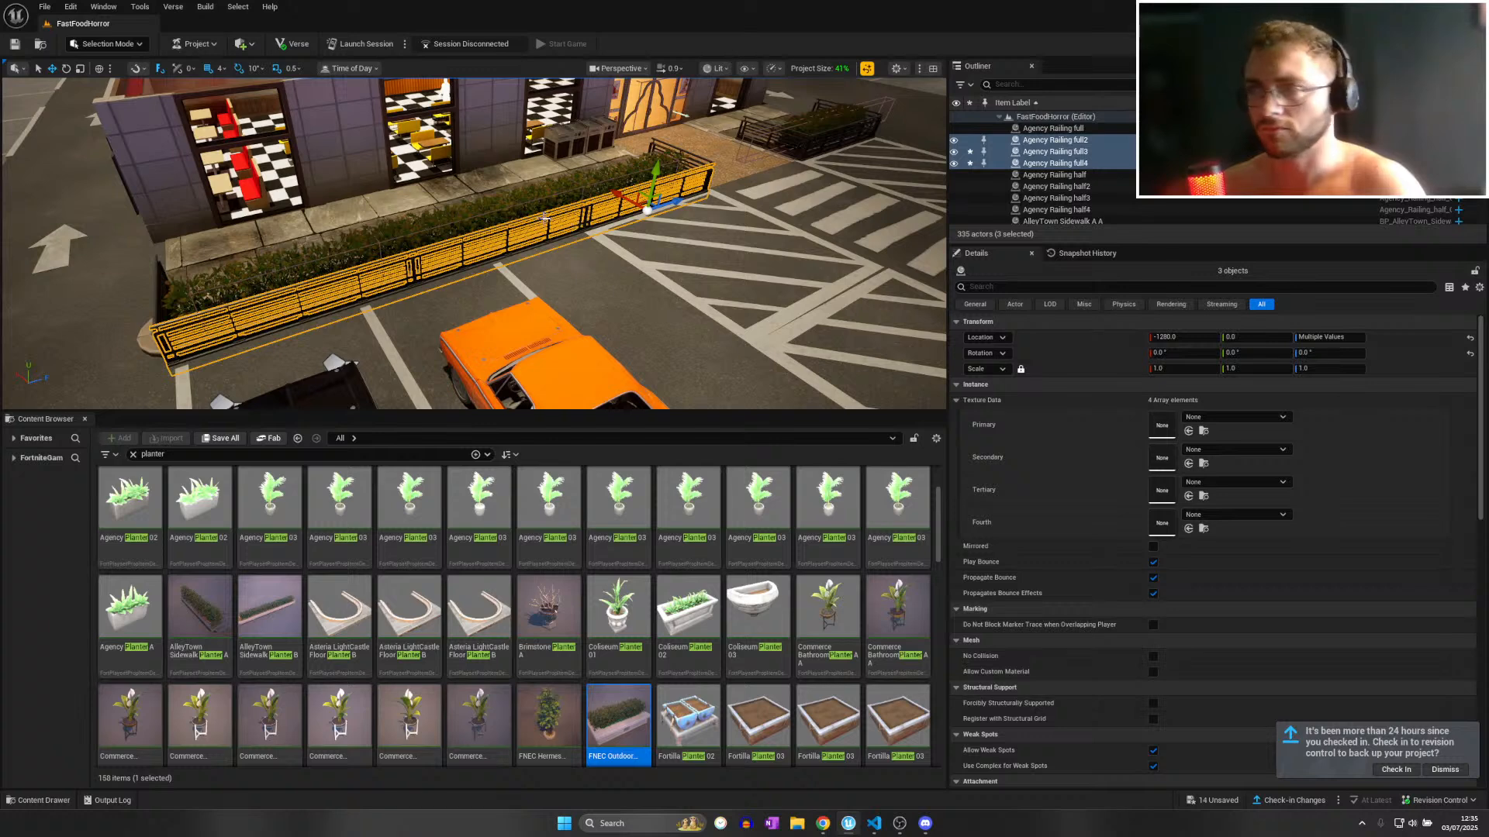
{"action": "key", "text": "ctrl+s"}
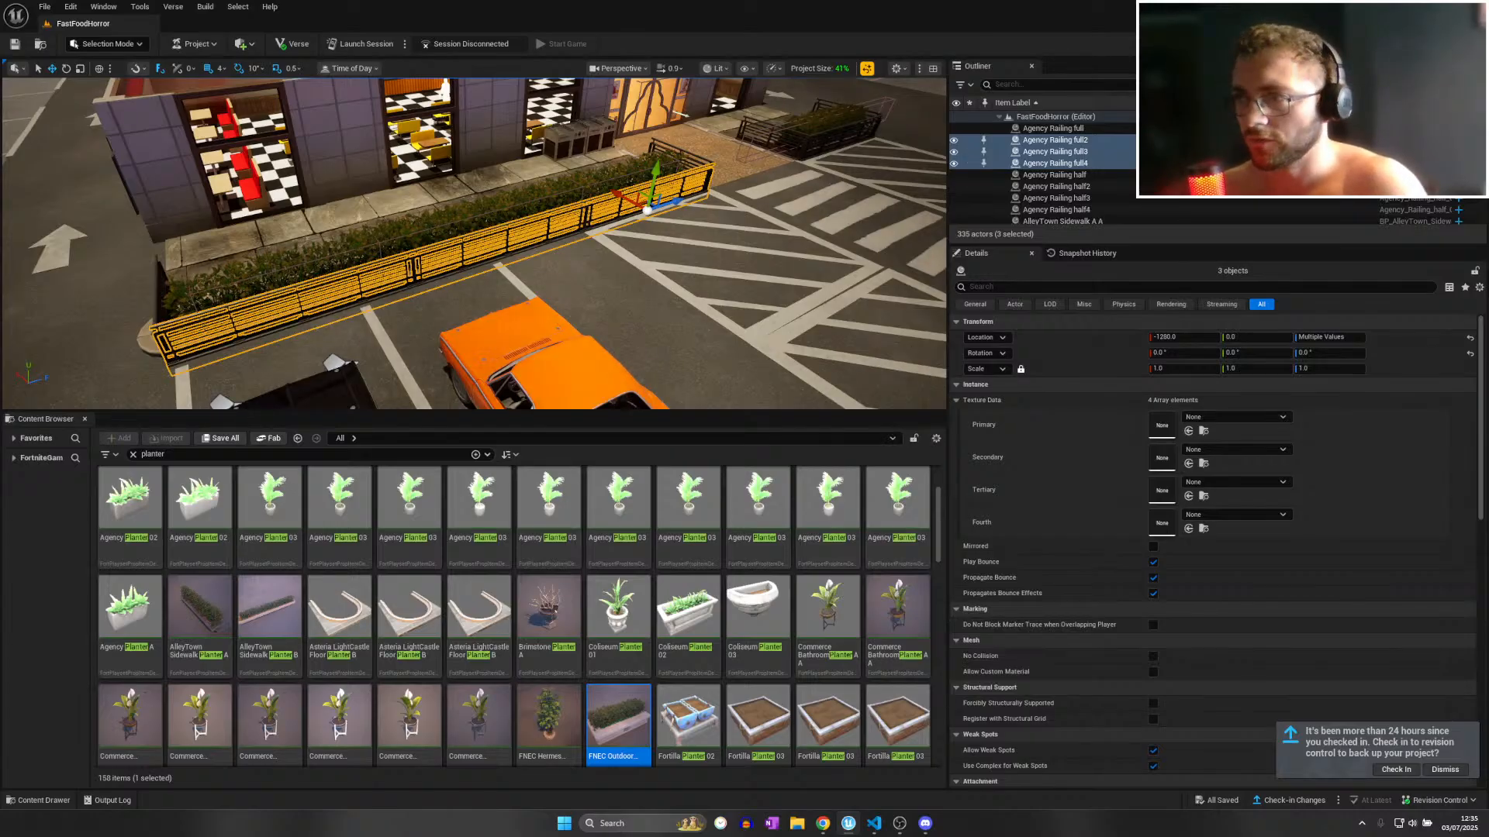
{"action": "right_click_drag", "start_coordinate": [493, 201], "coordinate": [458, 203]}
{"action": "left_click_drag", "start_coordinate": [784, 240], "coordinate": [276, 306], "text": "alt"}
{"action": "right_click_drag", "start_coordinate": [282, 284], "coordinate": [186, 287]}
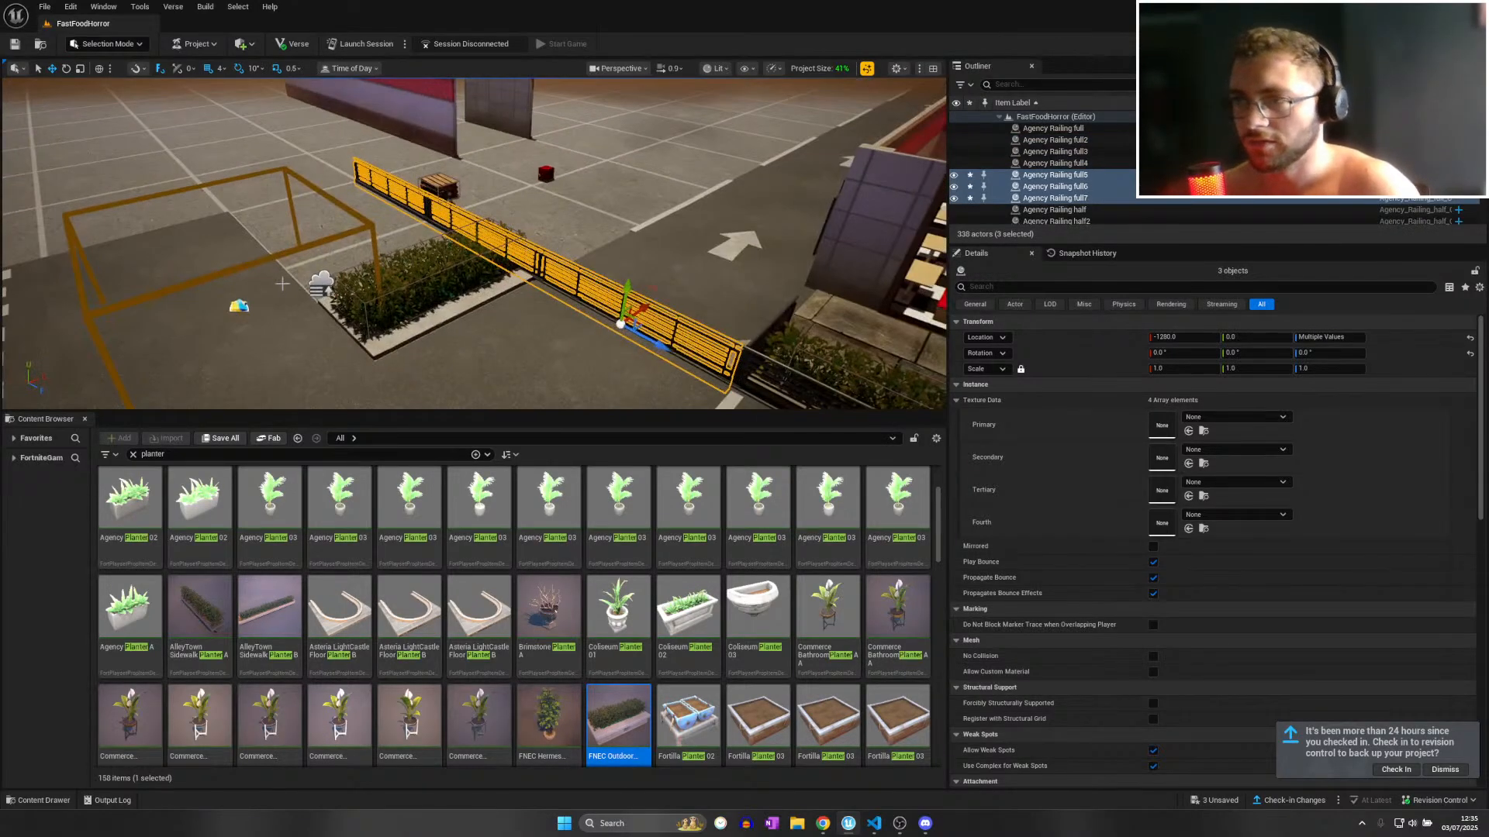
Rotate the railing copies and move them so that one stands along the driveway side of the azalea planter.
{"action": "left_click_drag", "start_coordinate": [625, 358], "coordinate": [564, 367]}
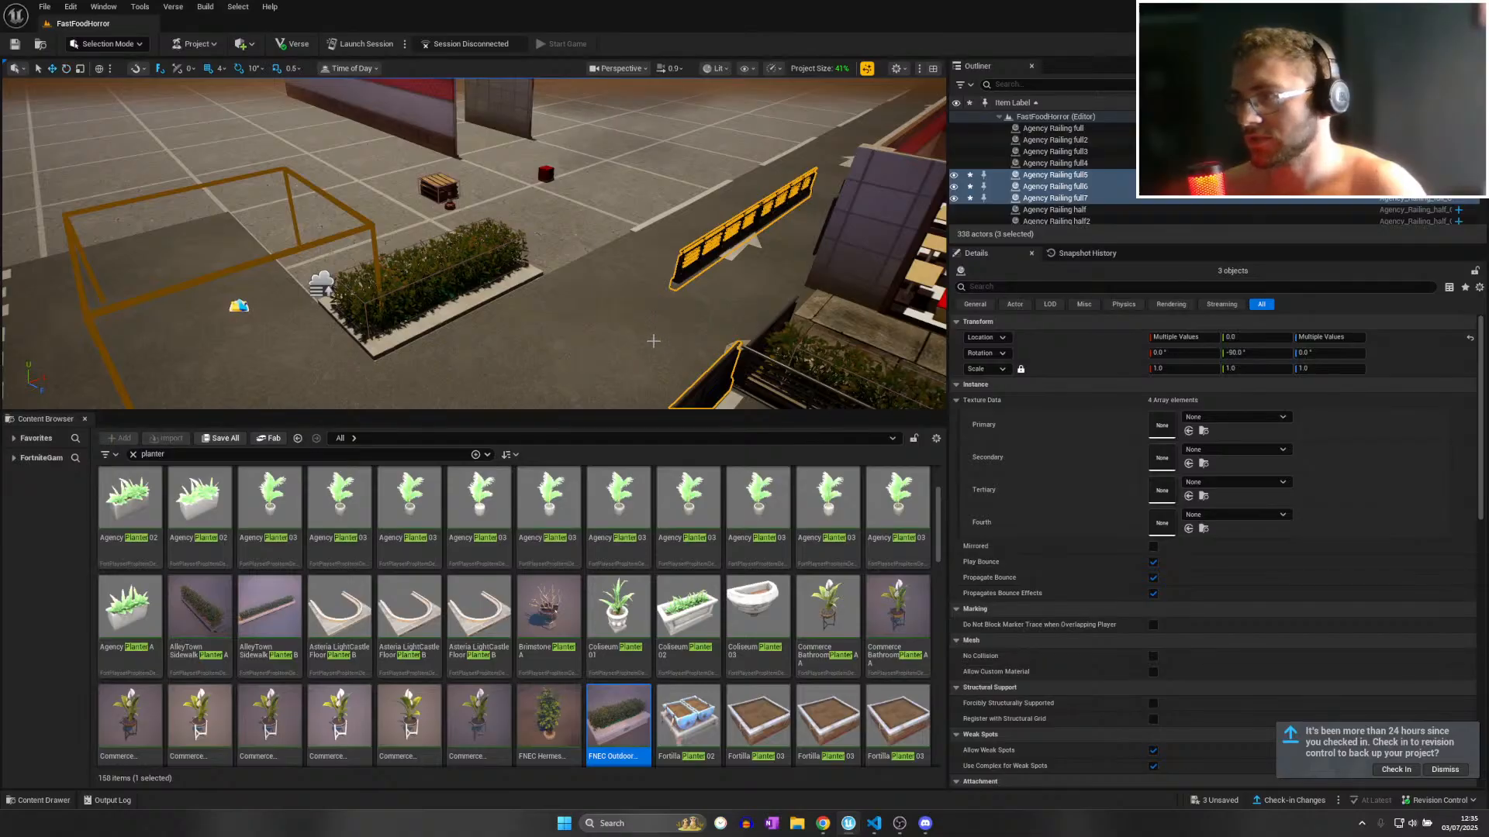
{"action": "right_click_drag", "start_coordinate": [654, 341], "coordinate": [698, 349]}
{"action": "left_click_drag", "start_coordinate": [587, 348], "coordinate": [432, 291]}
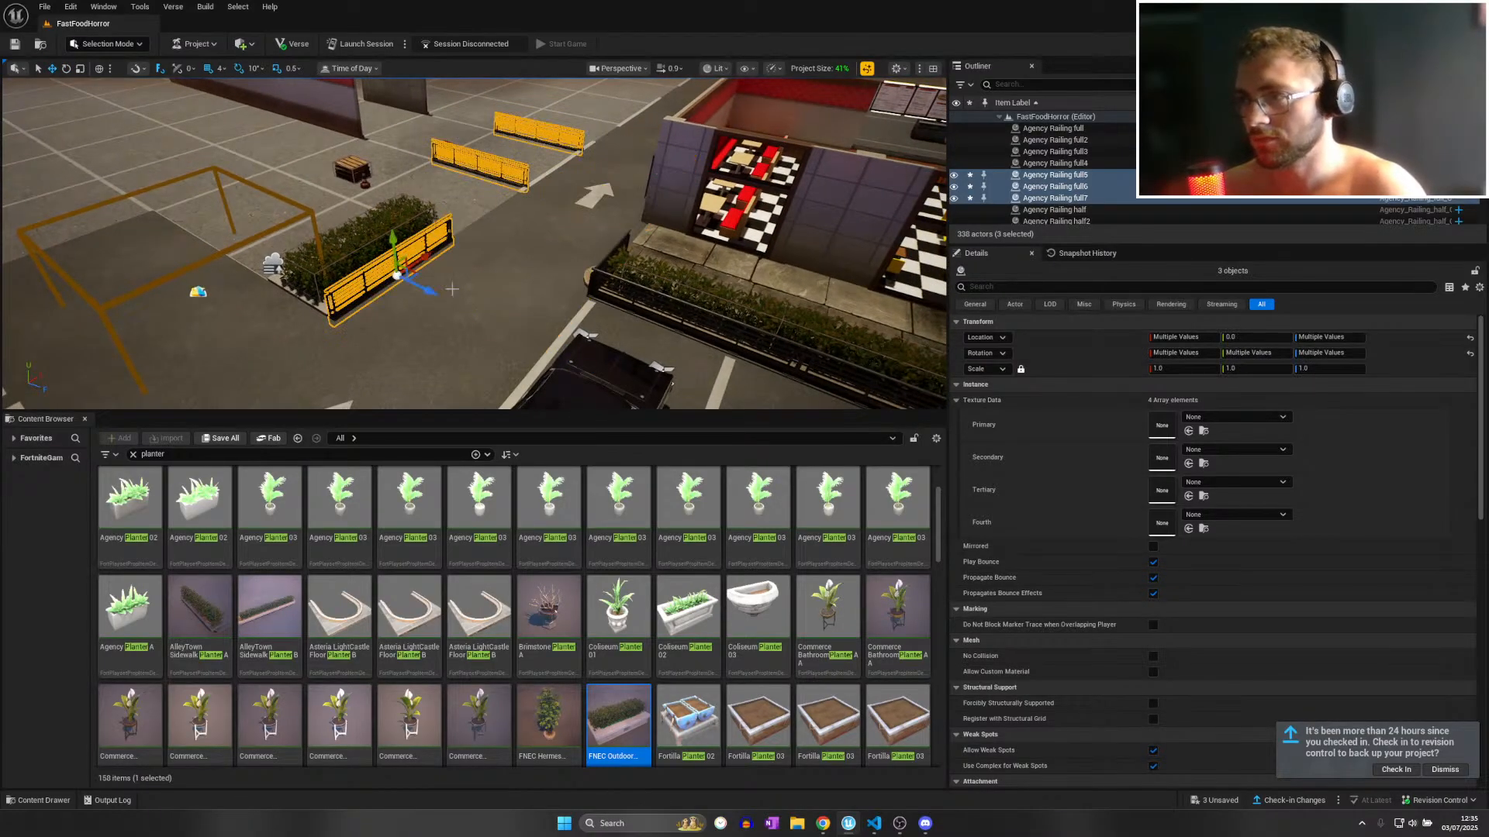
Rotate the other two railing copies to -90° and line them up end to end with the first, the farthest at X -512.
{"action": "left_click", "coordinate": [506, 177]}
{"action": "left_click", "coordinate": [505, 179]}
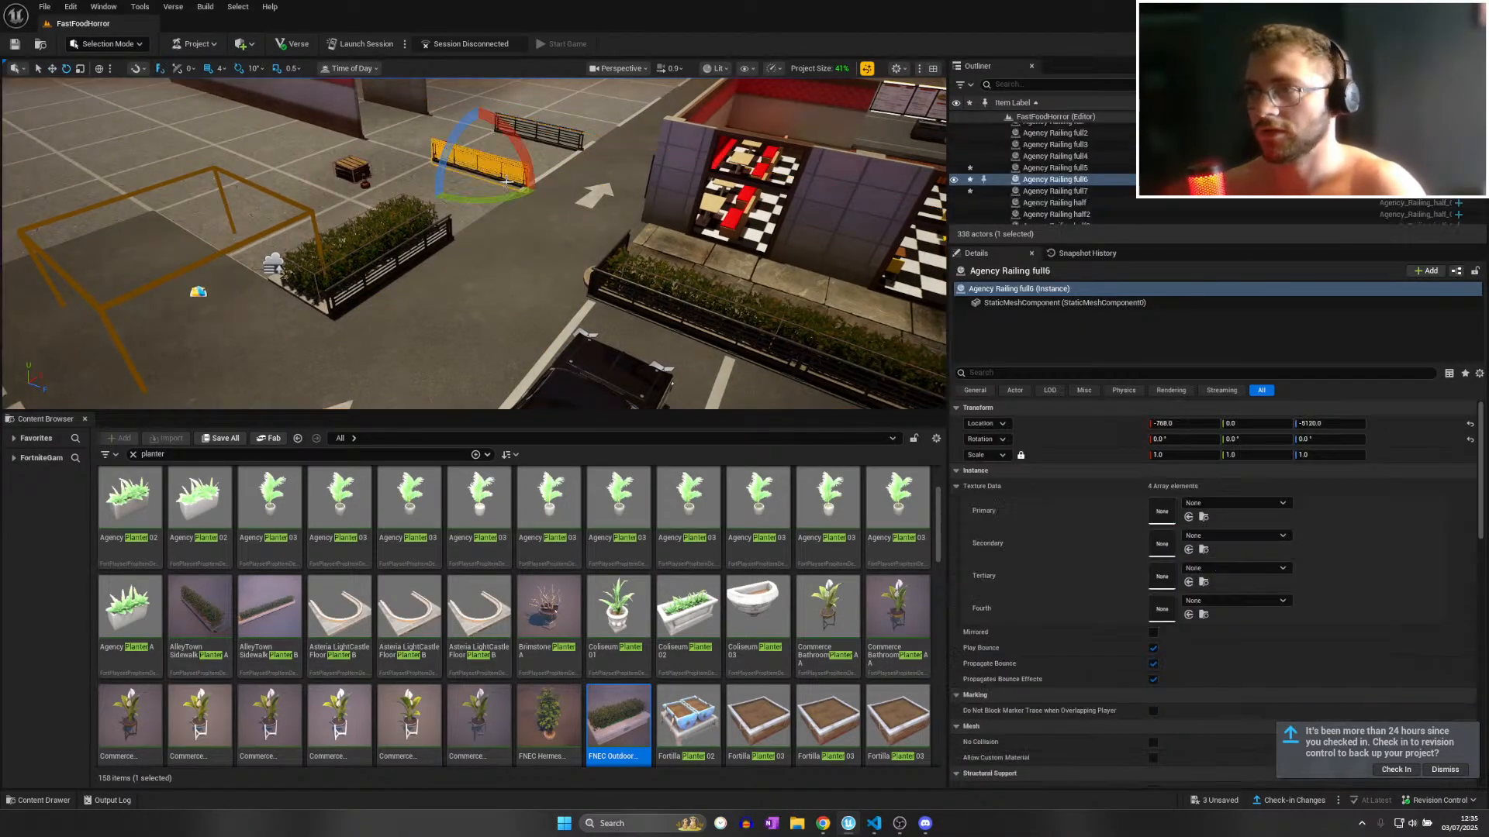
{"action": "left_click_drag", "start_coordinate": [511, 189], "coordinate": [518, 200]}
{"action": "left_click", "coordinate": [565, 143]}
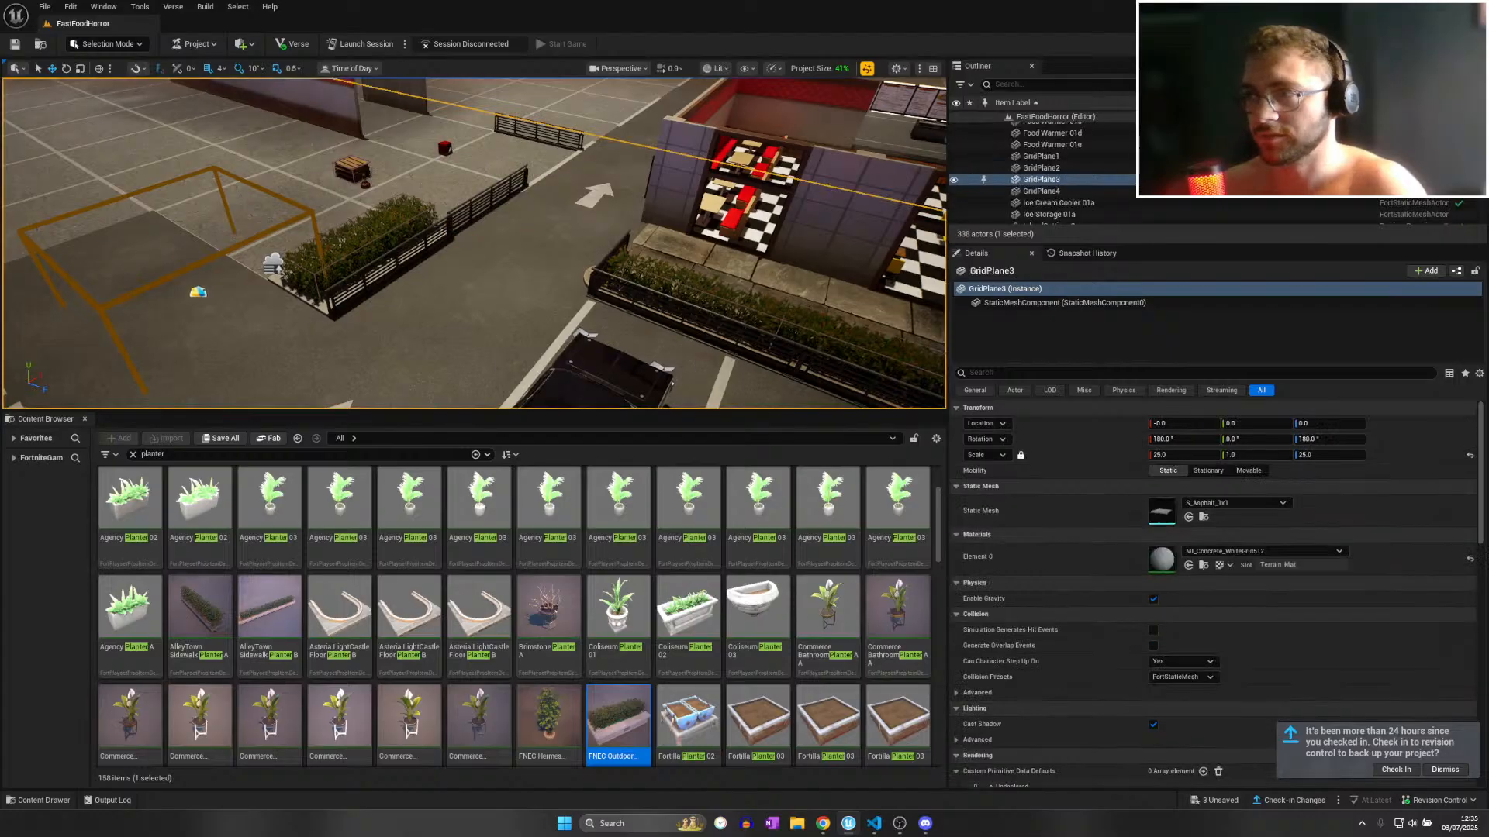
{"action": "left_click", "coordinate": [569, 141]}
{"action": "key", "text": "e"}
{"action": "left_click_drag", "start_coordinate": [583, 161], "coordinate": [548, 169]}
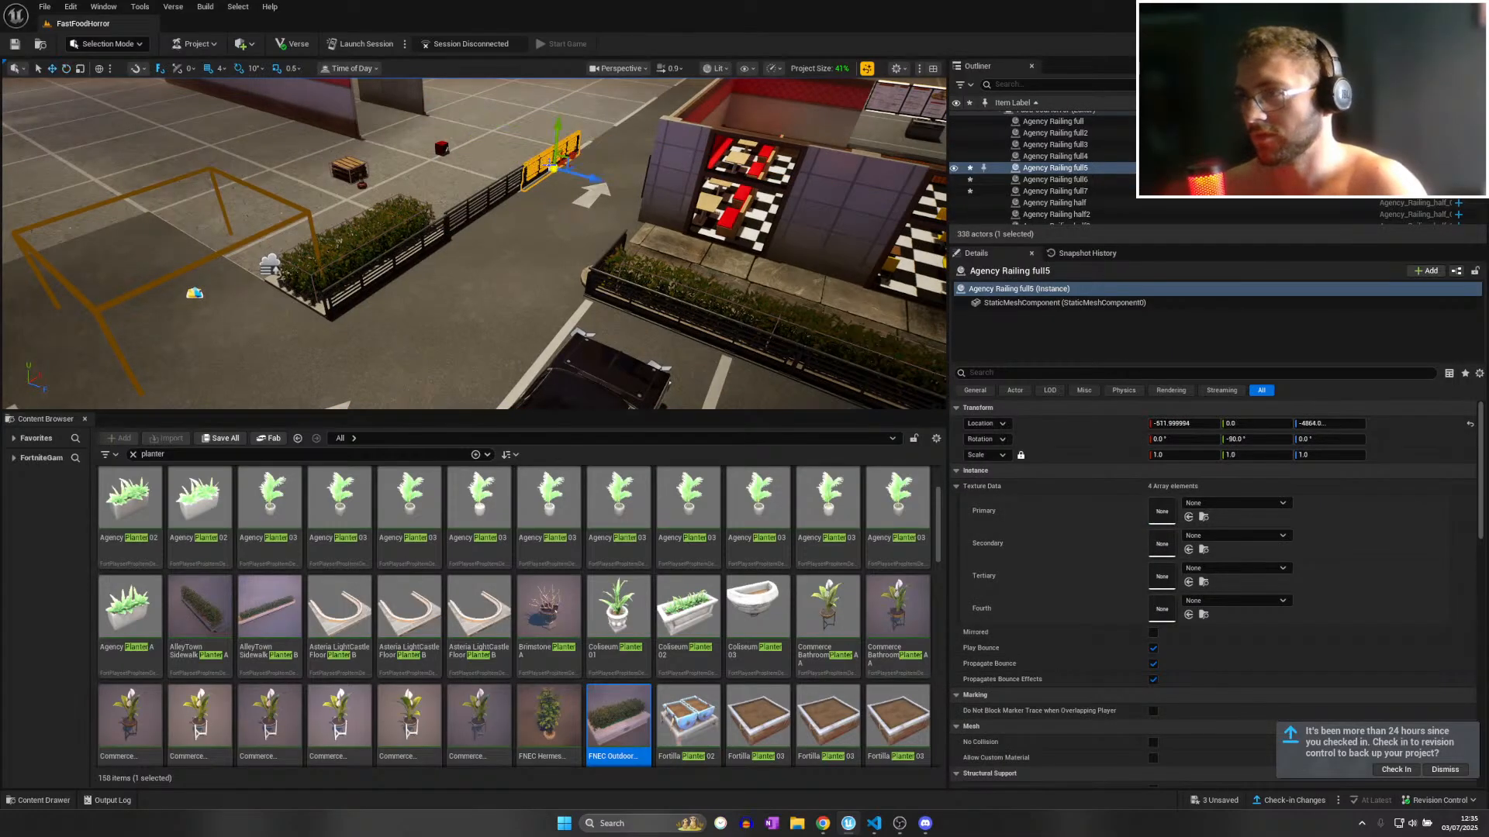
Turn the first railing copy around to a -90° rotation, matching its neighbours in the row.
{"action": "right_click_drag", "start_coordinate": [548, 202], "coordinate": [419, 256]}
{"action": "left_click", "coordinate": [396, 182]}
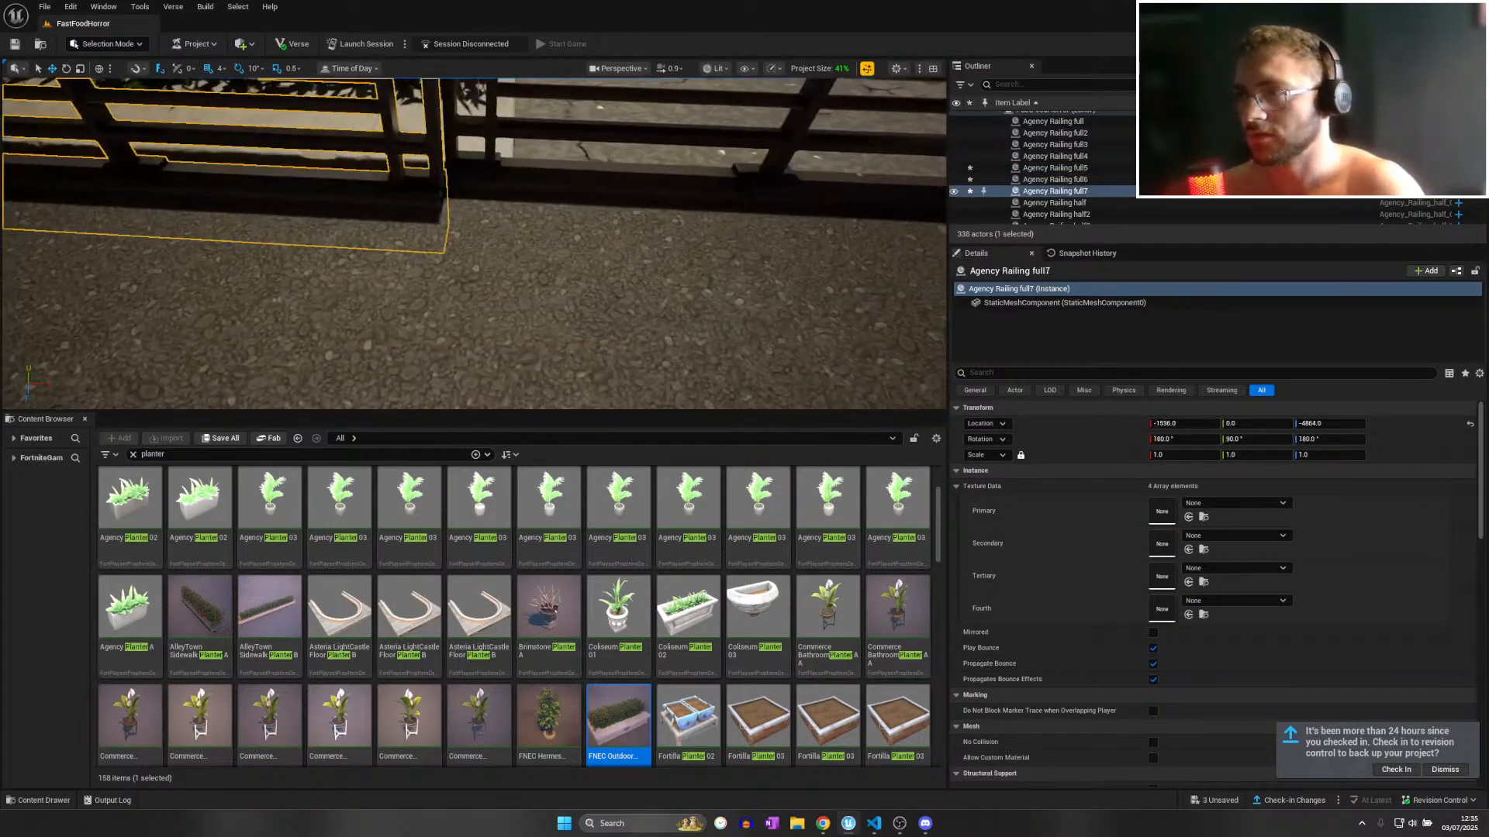
{"action": "key", "text": "f"}
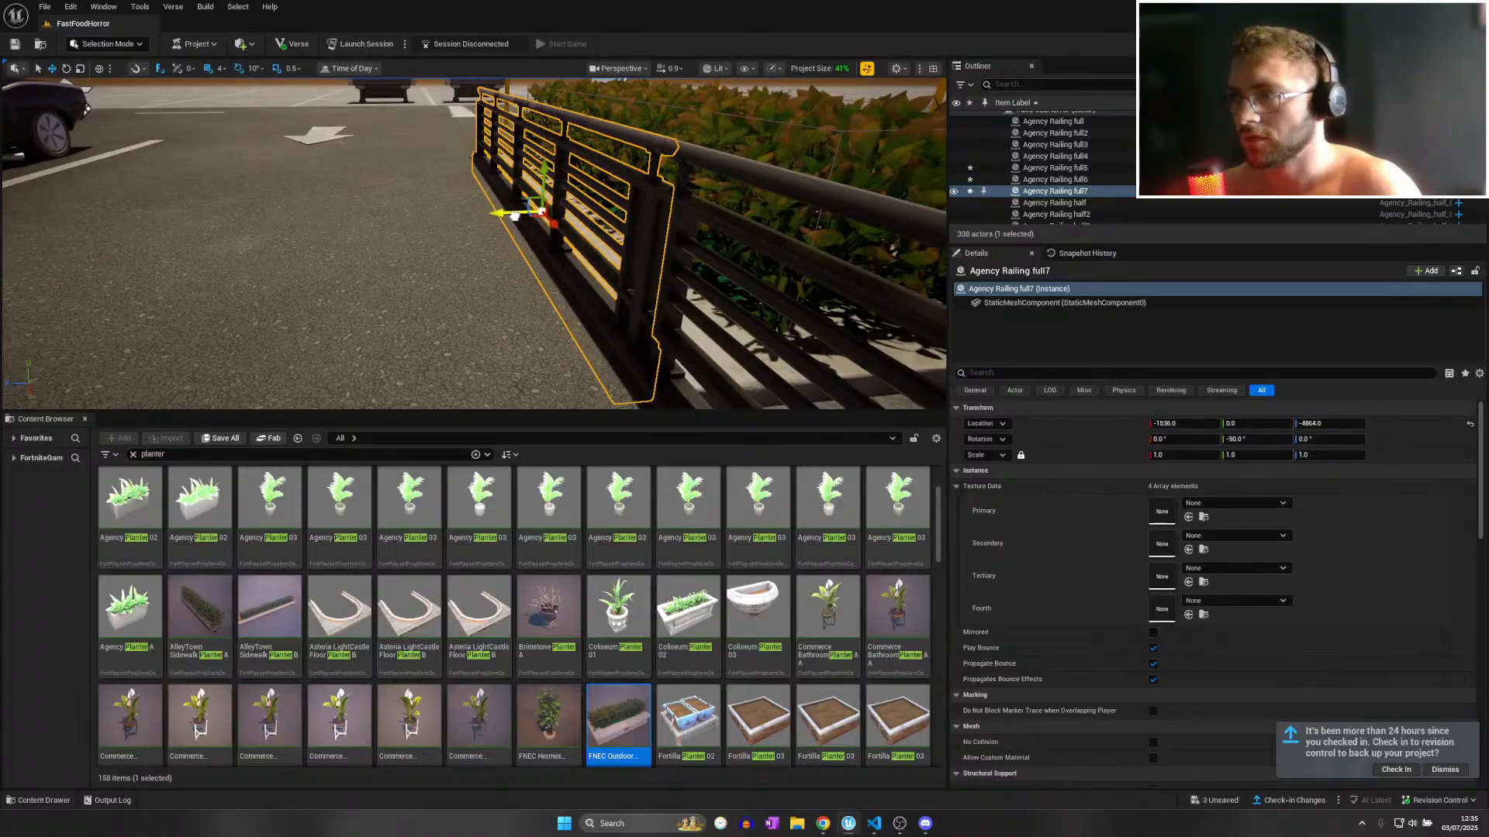
{"action": "right_click_drag", "start_coordinate": [542, 215], "coordinate": [466, 221]}
{"action": "left_click", "coordinate": [542, 214]}
Duplicate the azalea planter three times into a continuous row beside the driveway, with the last copy at X 76.
{"action": "left_click", "coordinate": [391, 221]}
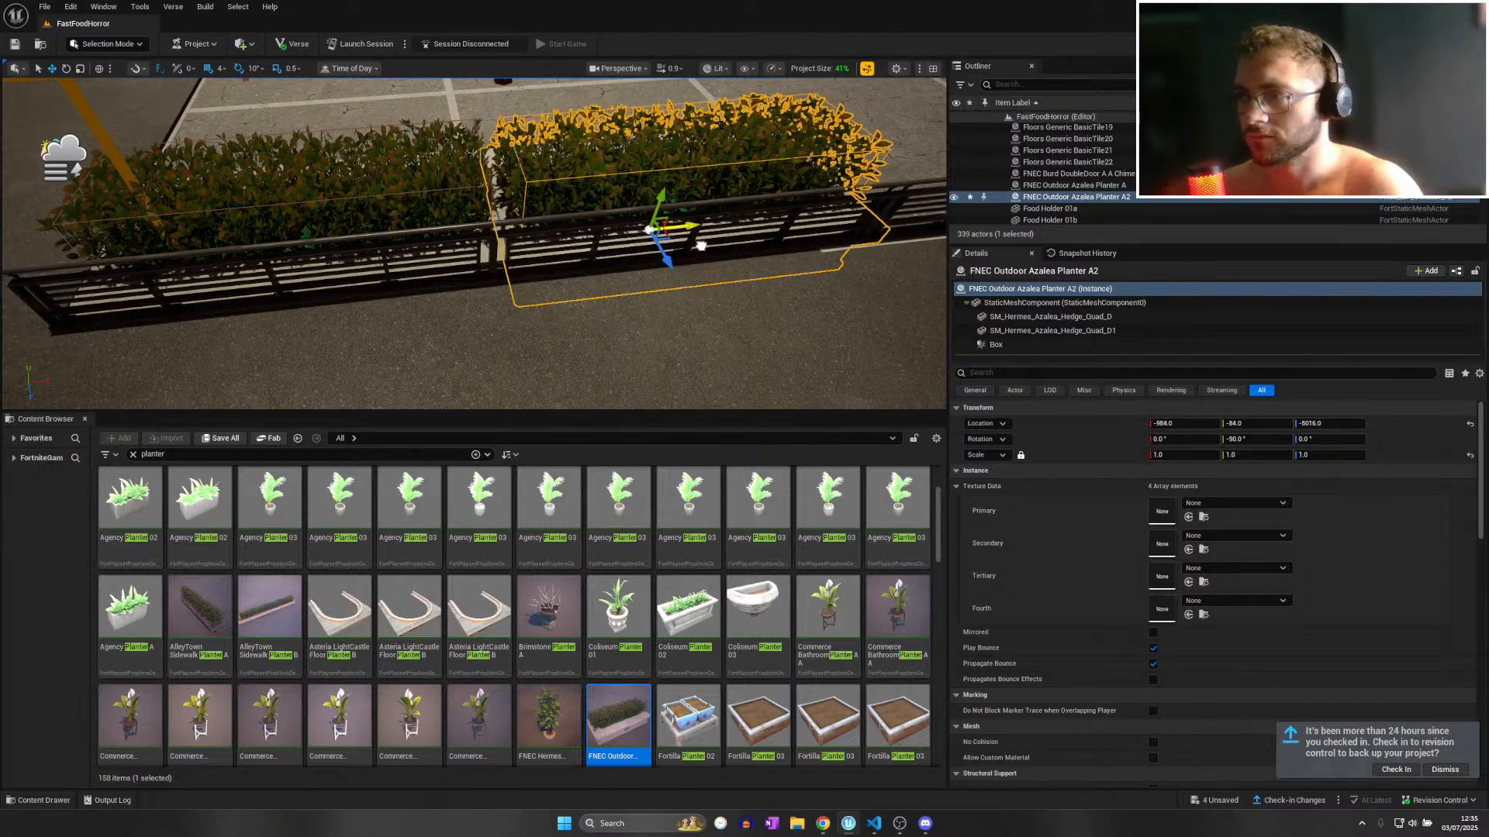
{"action": "left_click_drag", "start_coordinate": [701, 246], "coordinate": [695, 247]}
{"action": "mouse_move", "coordinate": [695, 246]}
{"action": "right_mouse_down"}
{"action": "mouse_move", "coordinate": [674, 221]}
{"action": "mouse_move", "coordinate": [683, 252]}
{"action": "right_mouse_up"}
{"action": "key", "text": "w"}
{"action": "scroll", "coordinate": [695, 246], "scroll_direction": "down", "scroll_amount": 2}
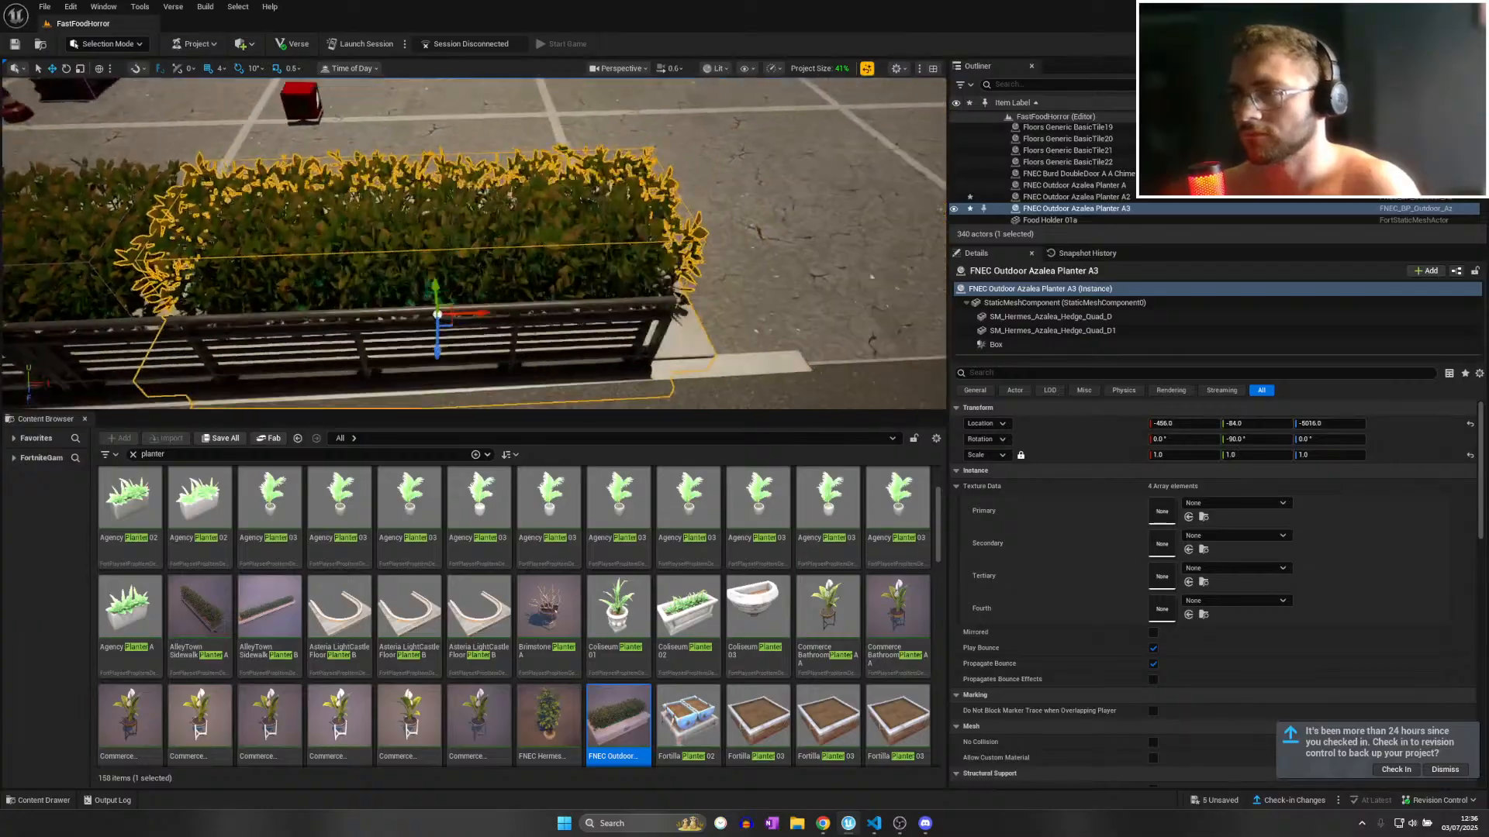
{"action": "left_click_drag", "start_coordinate": [459, 309], "coordinate": [490, 304], "text": "alt"}
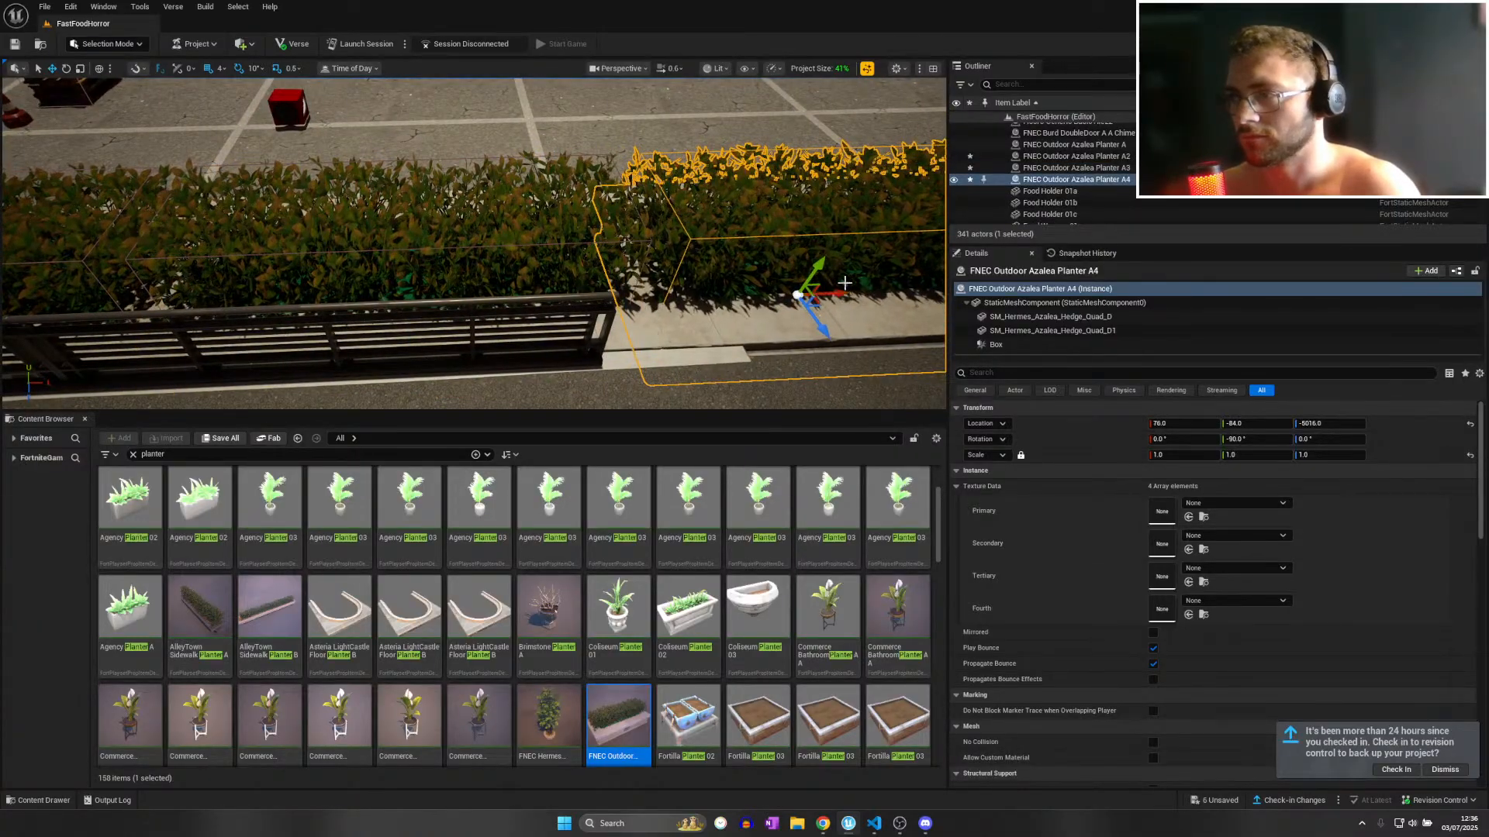
Select the three driveway railings and duplicate them onto the end of the row, past the last azalea planter.
{"action": "left_click", "coordinate": [505, 359]}
{"action": "key", "text": "s"}
{"action": "scroll", "coordinate": [503, 348], "scroll_direction": "up", "scroll_amount": 1}
{"action": "right_click_drag", "start_coordinate": [503, 349], "coordinate": [503, 349]}
{"action": "left_click", "coordinate": [324, 303], "text": "ctrl"}
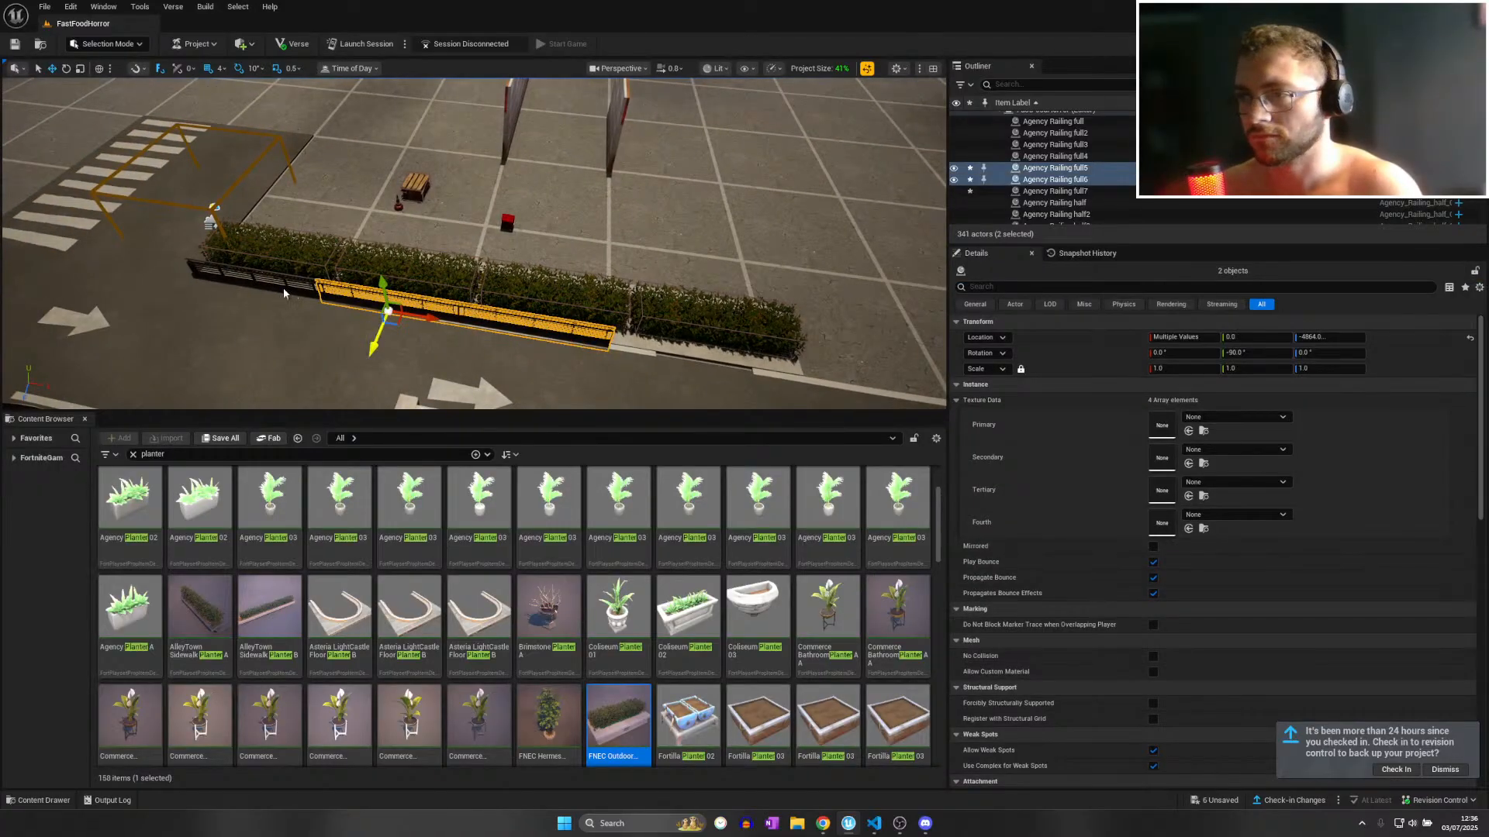
{"action": "left_click_drag", "start_coordinate": [296, 292], "coordinate": [696, 302], "text": "alt+shift"}
Extend the railing line with two more sets of three sections and delete the surplus section at the far end.
{"action": "right_click_drag", "start_coordinate": [644, 297], "coordinate": [775, 232]}
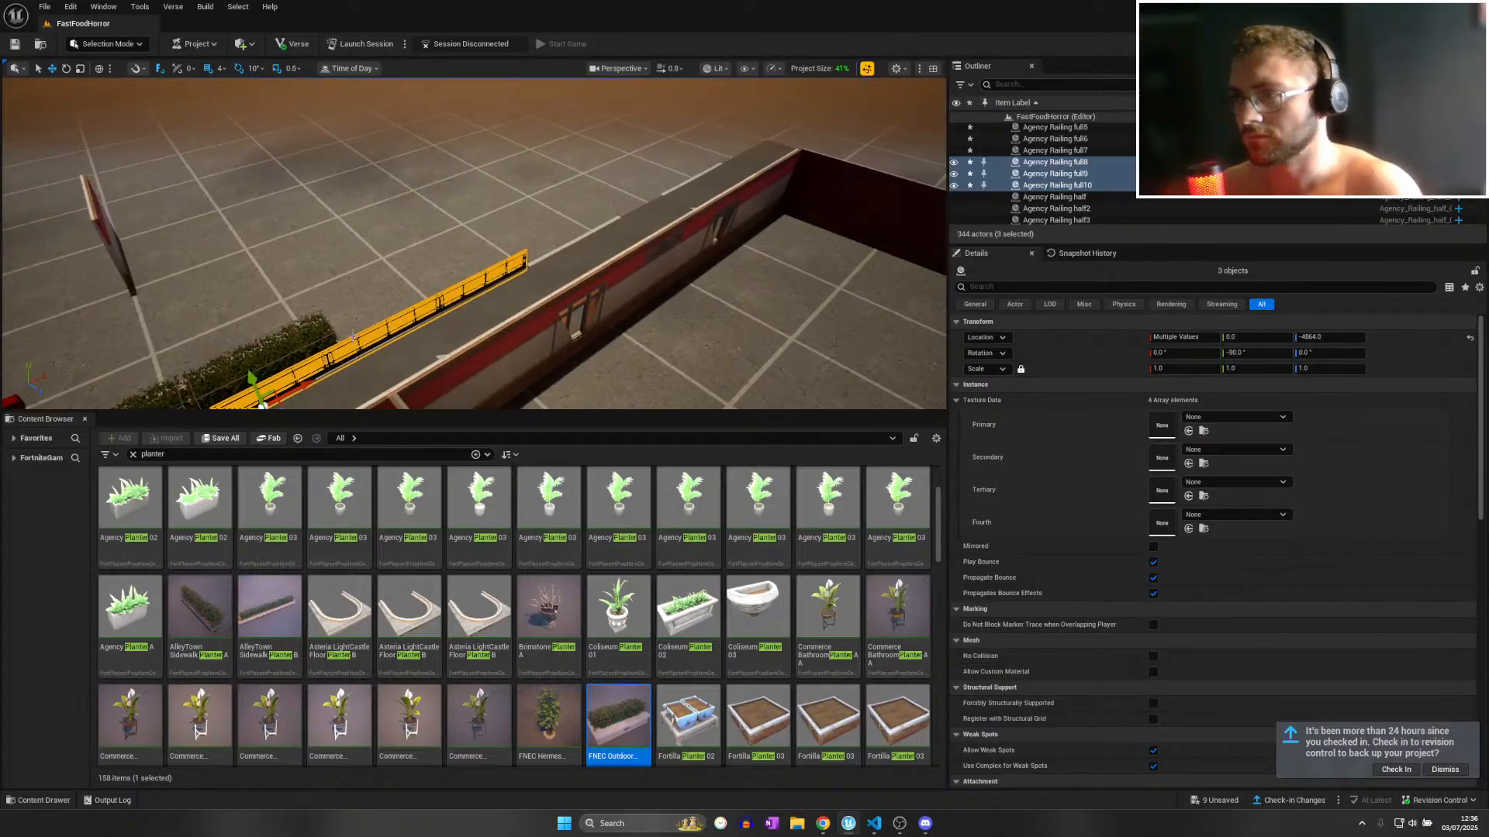
{"action": "left_click_drag", "start_coordinate": [295, 392], "coordinate": [297, 391], "text": "alt+shift"}
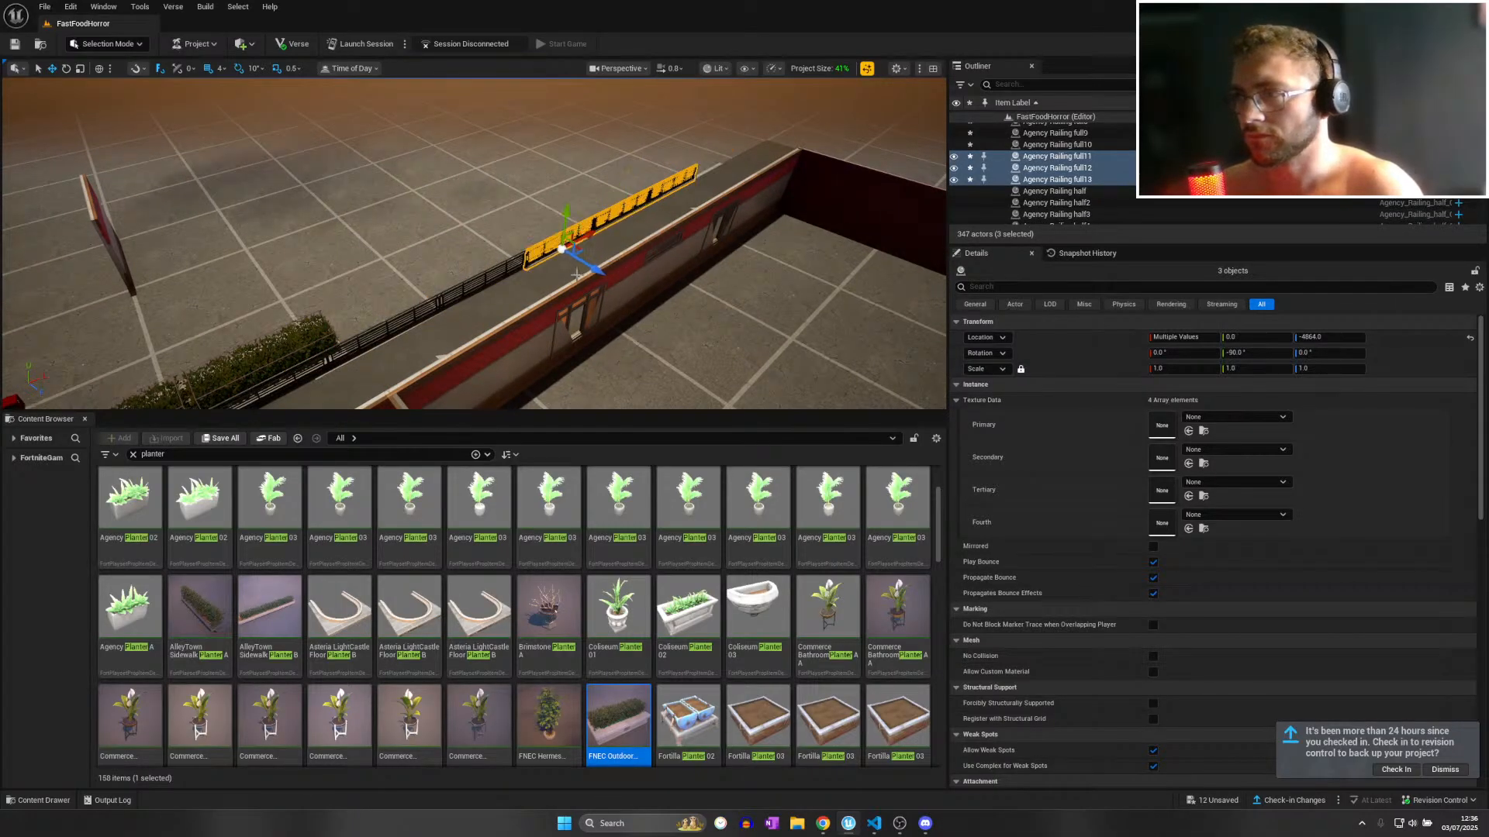
{"action": "right_click_drag", "start_coordinate": [576, 274], "coordinate": [679, 273]}
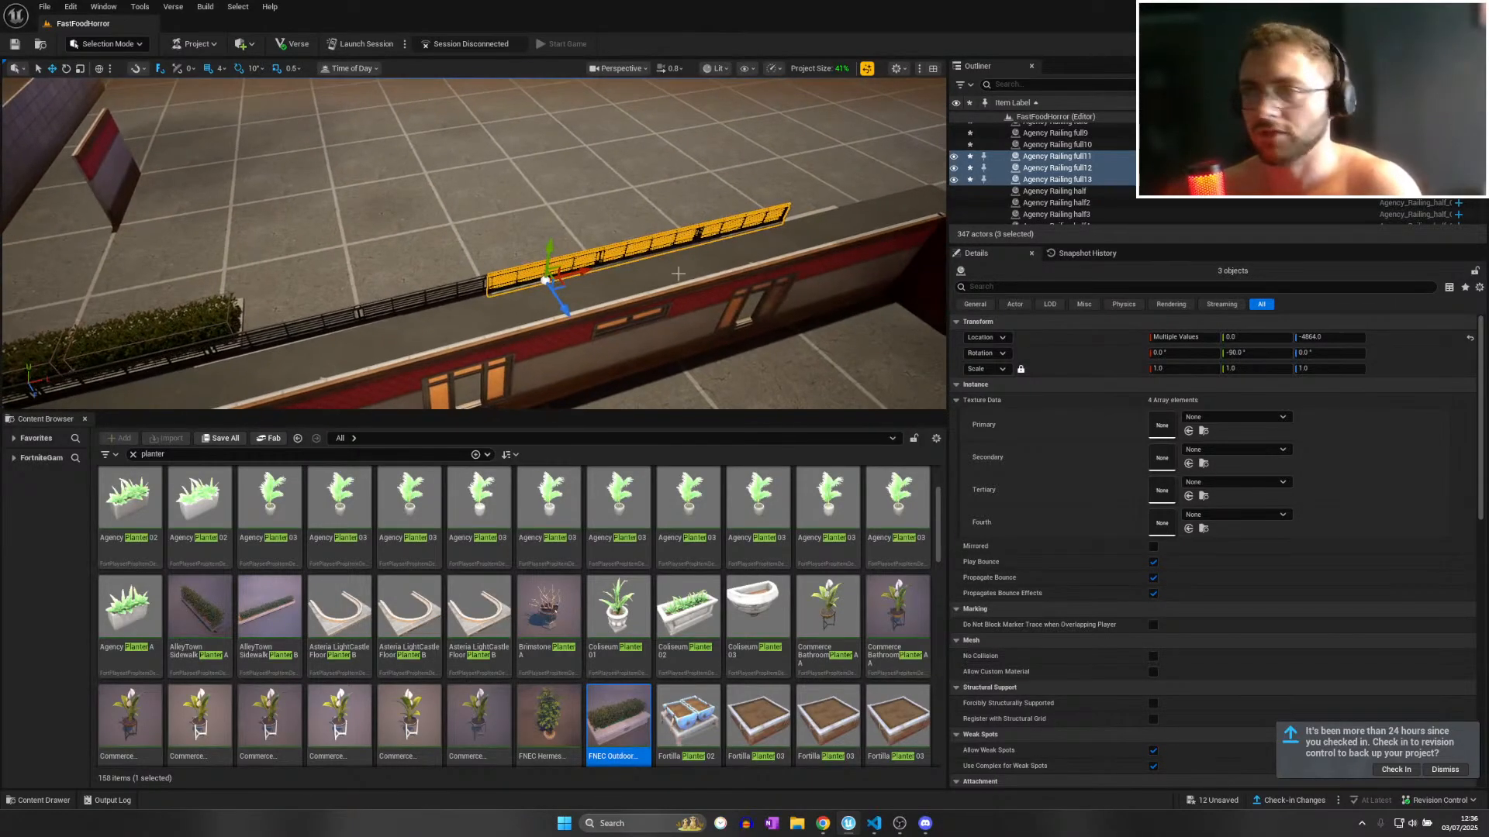
{"action": "left_click_drag", "start_coordinate": [574, 276], "coordinate": [576, 276], "text": "alt+shift"}
{"action": "right_click_drag", "start_coordinate": [848, 227], "coordinate": [933, 192]}
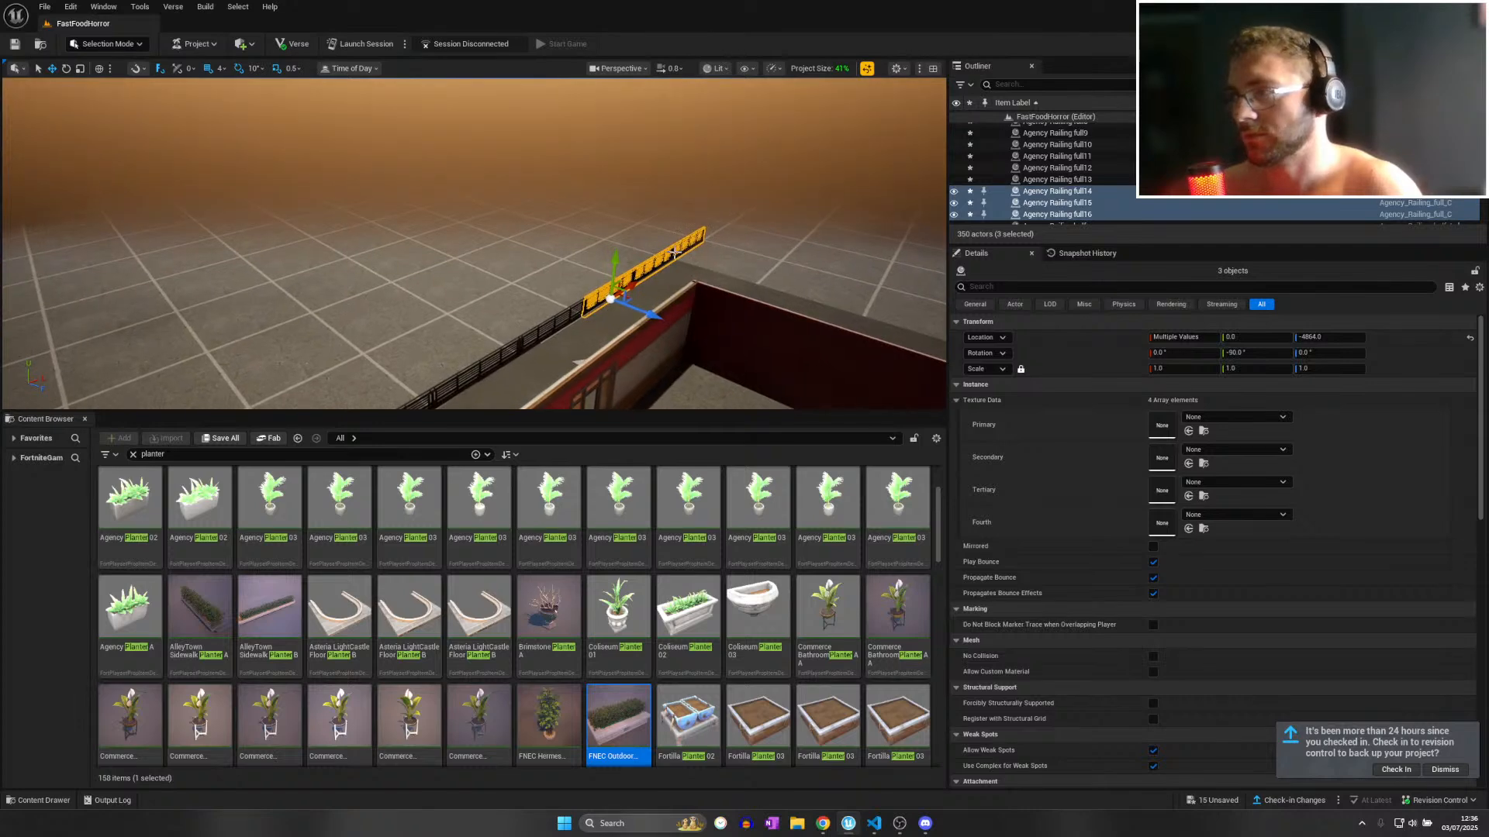
{"action": "left_click", "coordinate": [673, 252]}
{"action": "key", "text": "Delete"}
Select all four azalea planters and duplicate them behind the next stretch of railing.
{"action": "right_click_drag", "start_coordinate": [723, 273], "coordinate": [605, 314]}
{"action": "left_click", "coordinate": [603, 318]}
{"action": "left_click", "coordinate": [547, 260], "text": "ctrl"}
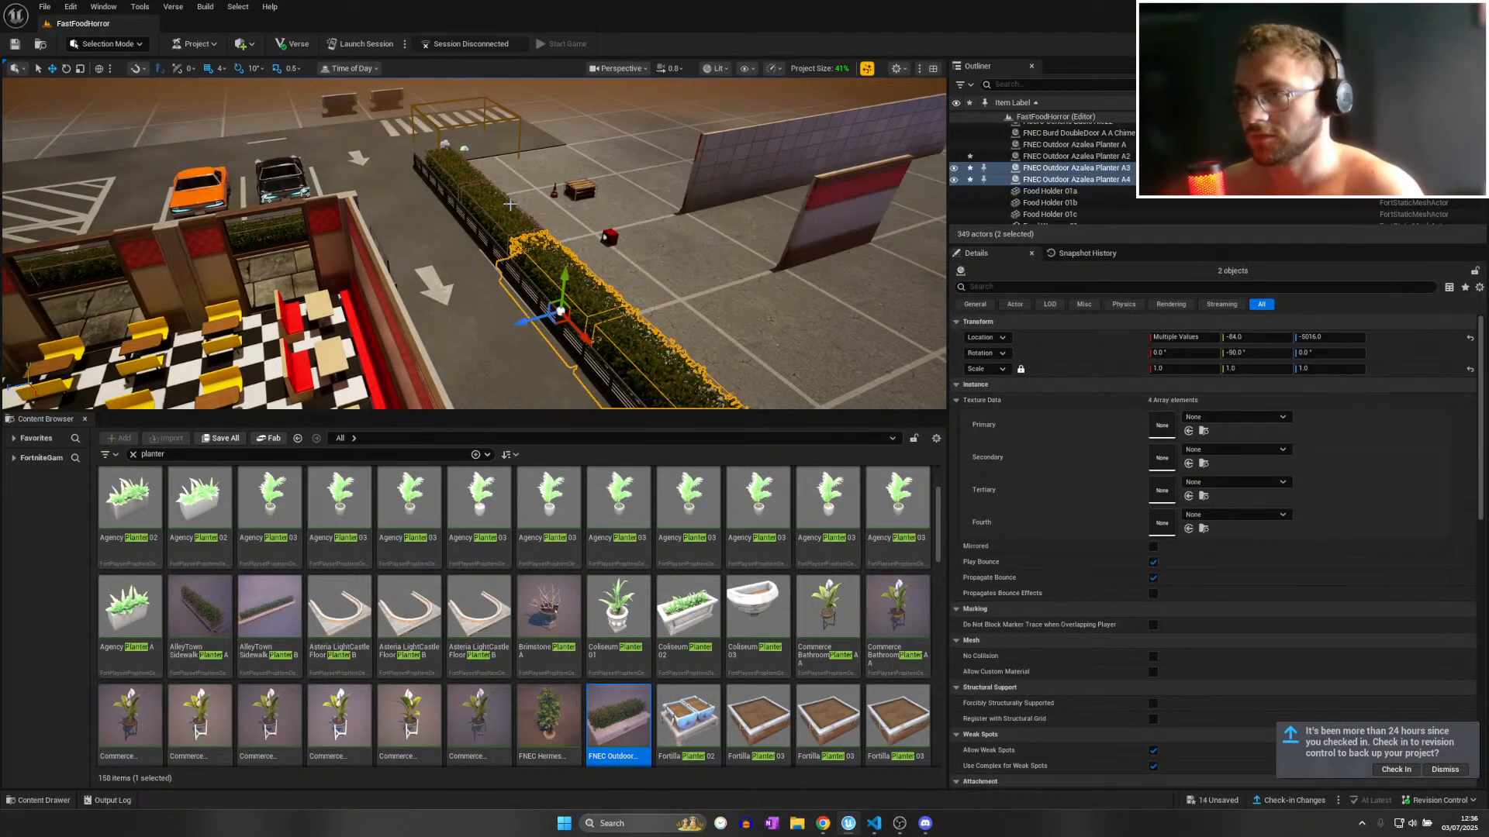
{"action": "left_click", "coordinate": [450, 174], "text": "ctrl"}
{"action": "right_click_drag", "start_coordinate": [450, 174], "coordinate": [132, 176]}
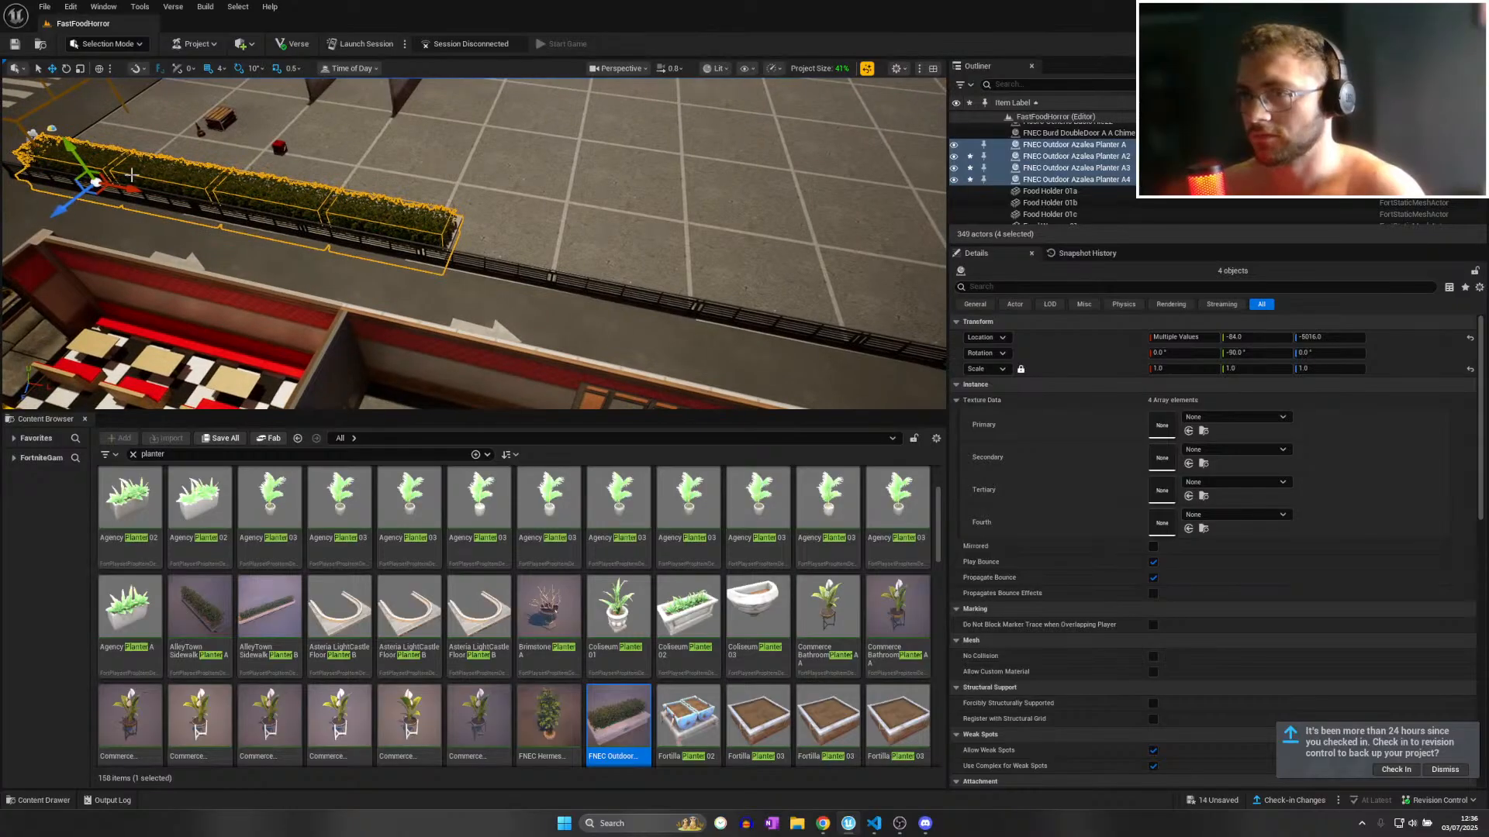
{"action": "left_click_drag", "start_coordinate": [144, 195], "coordinate": [587, 269], "text": "alt"}
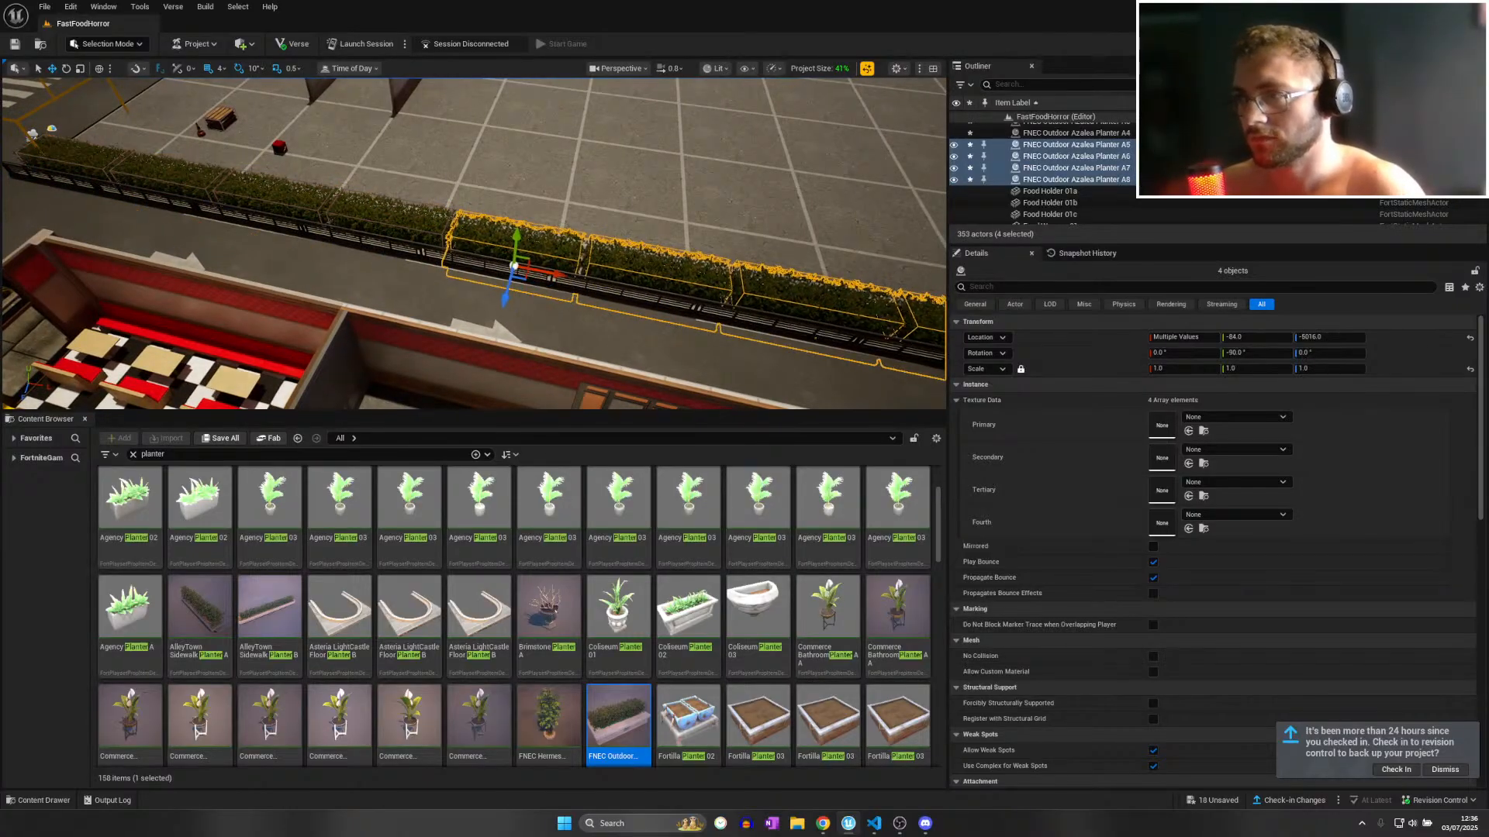
Nudge the four new azalea planters along the row so their edge meets the original planters cleanly.
{"action": "key", "text": "w"}
{"action": "right_click_drag", "start_coordinate": [580, 286], "coordinate": [597, 333]}
{"action": "key", "text": "s"}
{"action": "key", "text": "w"}
{"action": "key", "text": "s"}
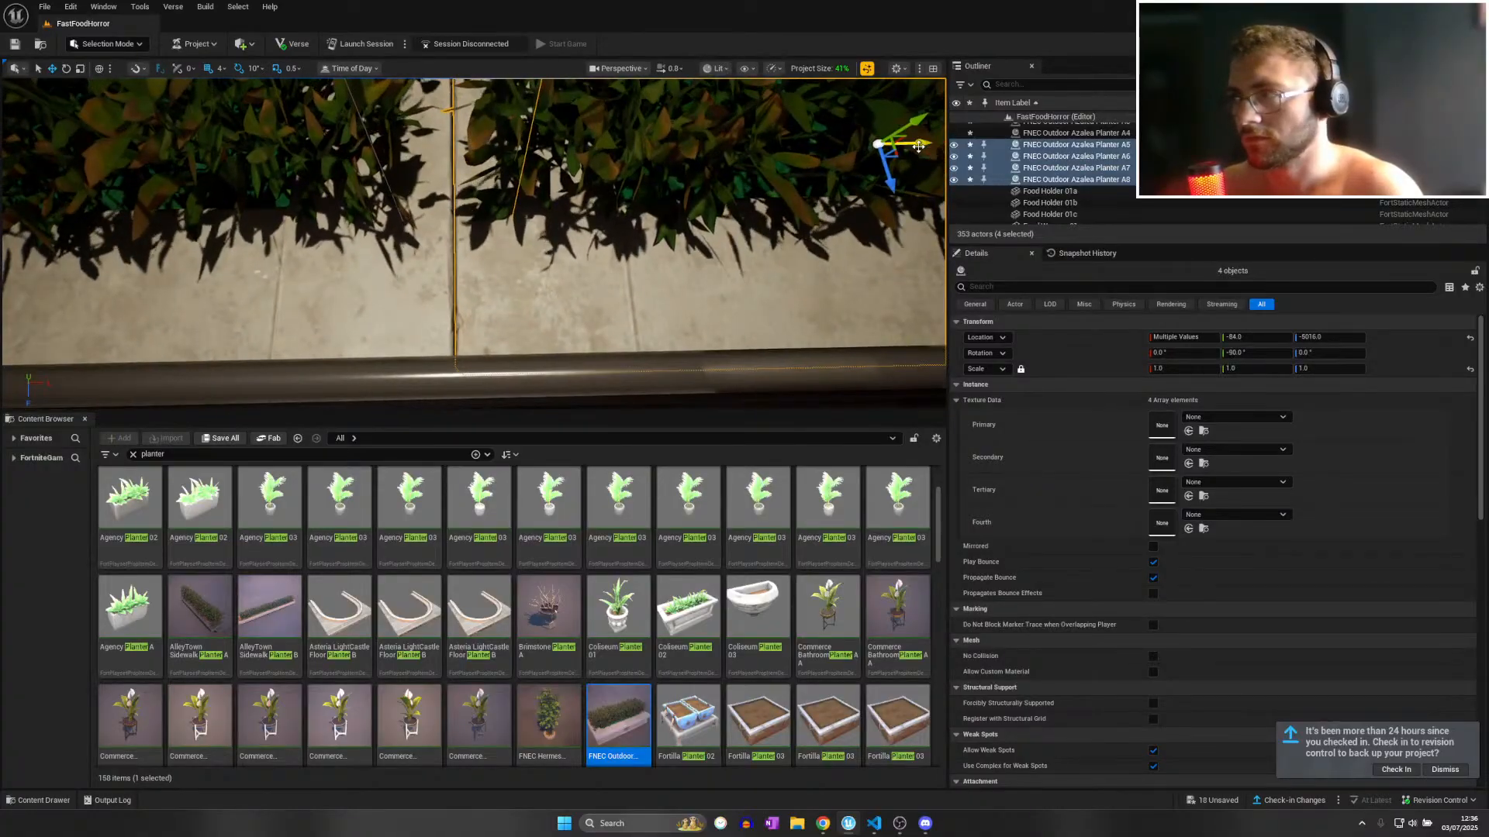
{"action": "left_click_drag", "start_coordinate": [918, 147], "coordinate": [911, 145]}
{"action": "key", "text": "s"}
{"action": "right_click_drag", "start_coordinate": [911, 146], "coordinate": [961, 89]}
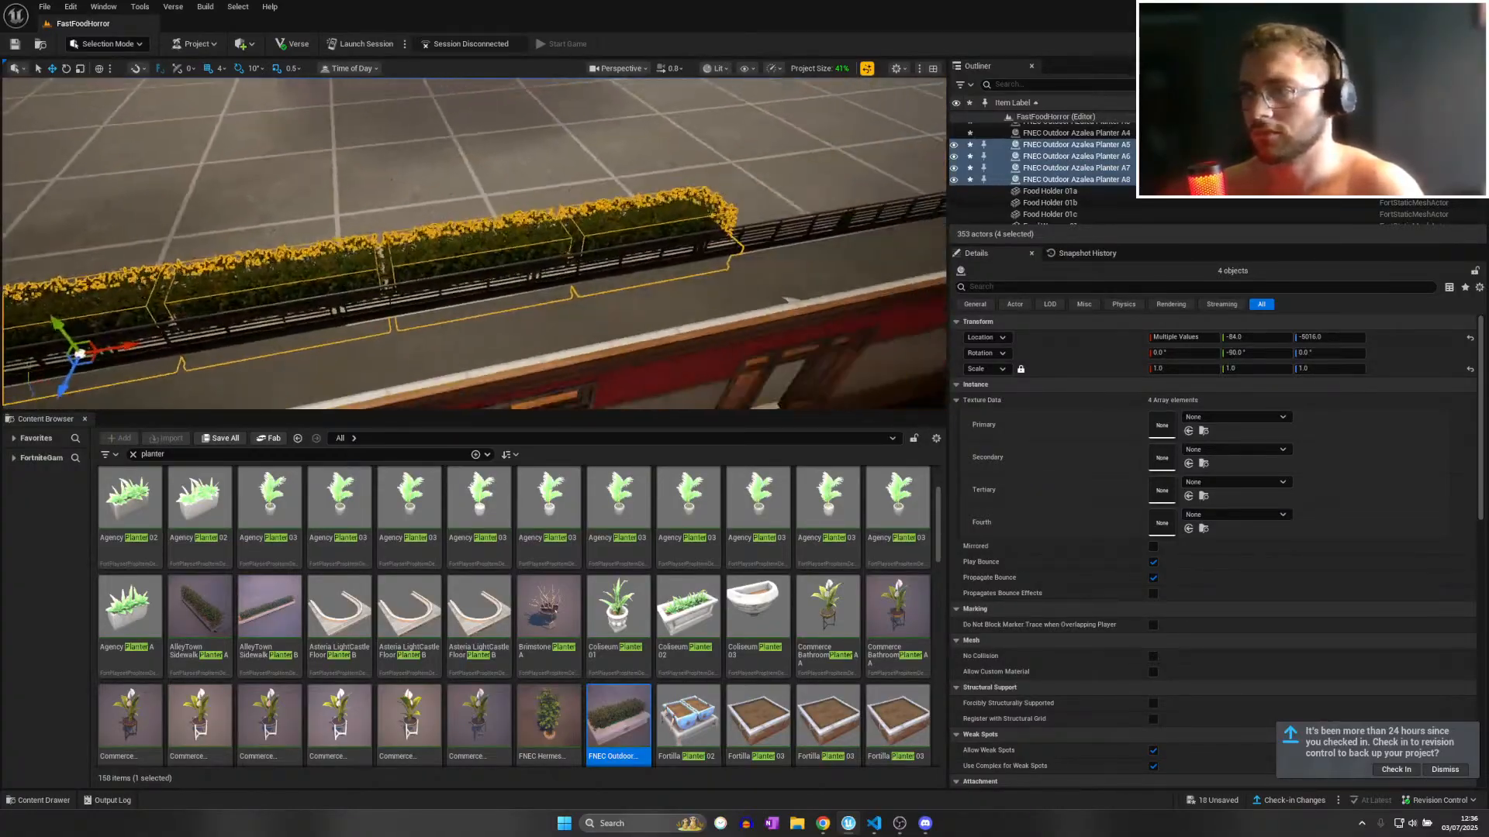
Look over the restaurant interior, including the toilet cubicles, sinks, entrance doors and dining area.
{"action": "right_click_drag", "start_coordinate": [496, 243], "coordinate": [403, 253]}
{"action": "key", "text": "w"}
{"action": "scroll", "coordinate": [475, 243], "scroll_direction": "up", "scroll_amount": 1}
{"action": "key", "text": "w"}
{"action": "key", "text": "w"}
{"action": "key", "text": "w"}
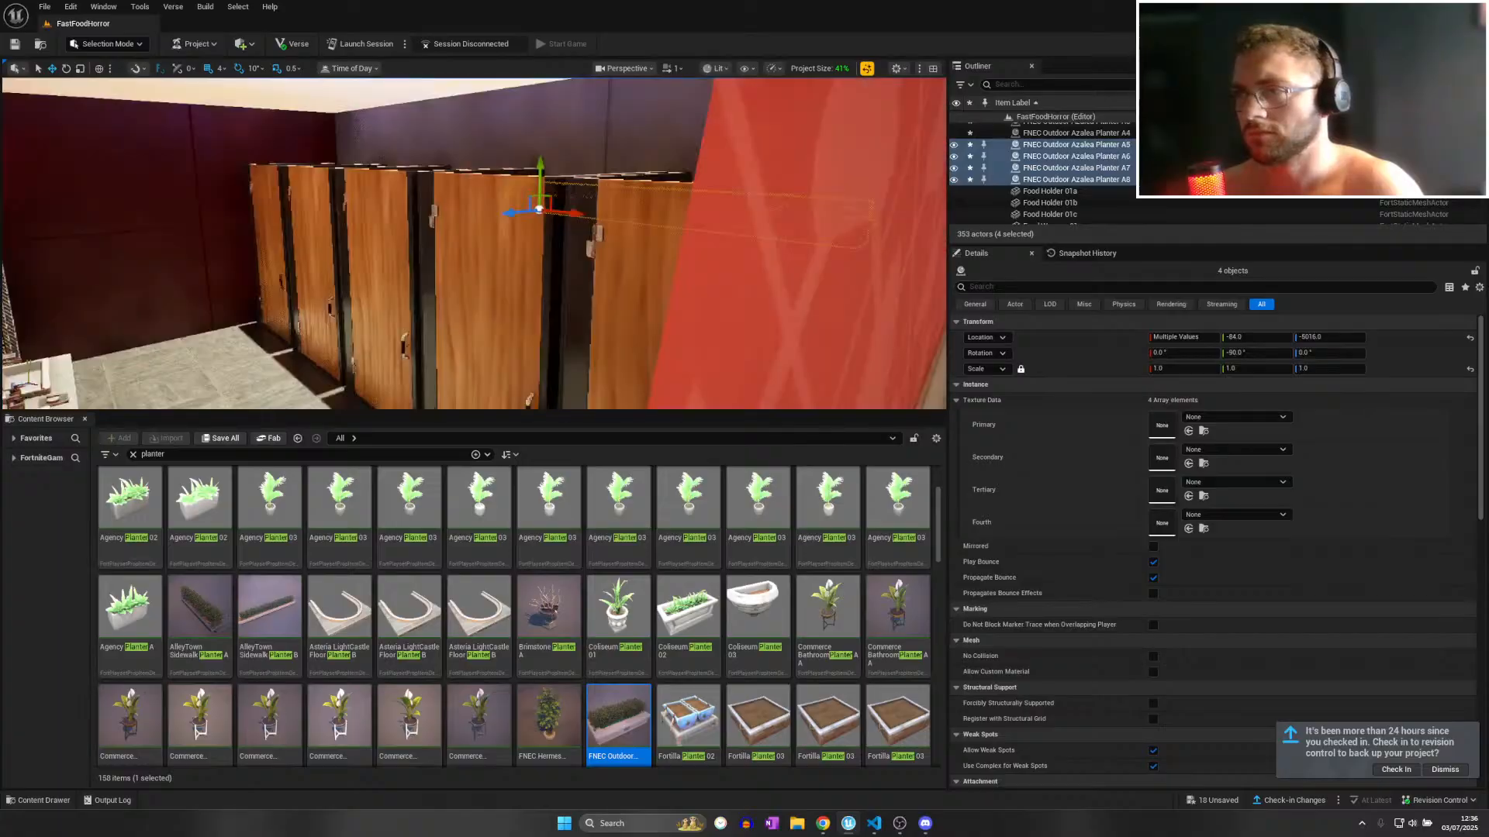
{"action": "key", "text": "w"}
{"action": "right_click_drag", "start_coordinate": [831, 162], "coordinate": [915, 171]}
{"action": "key", "text": "w"}
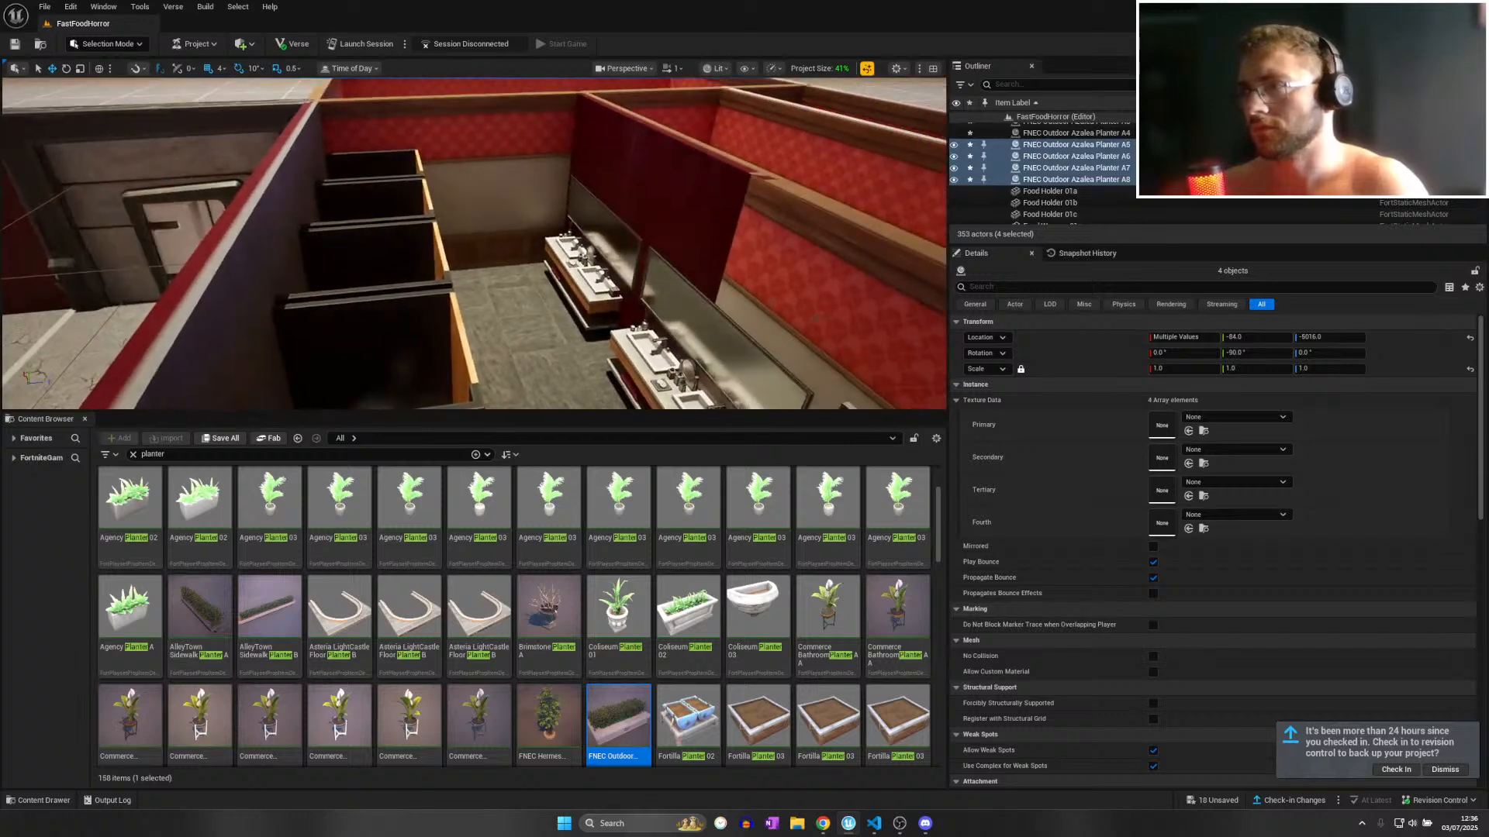
{"action": "right_click_drag", "start_coordinate": [564, 208], "coordinate": [558, 209]}
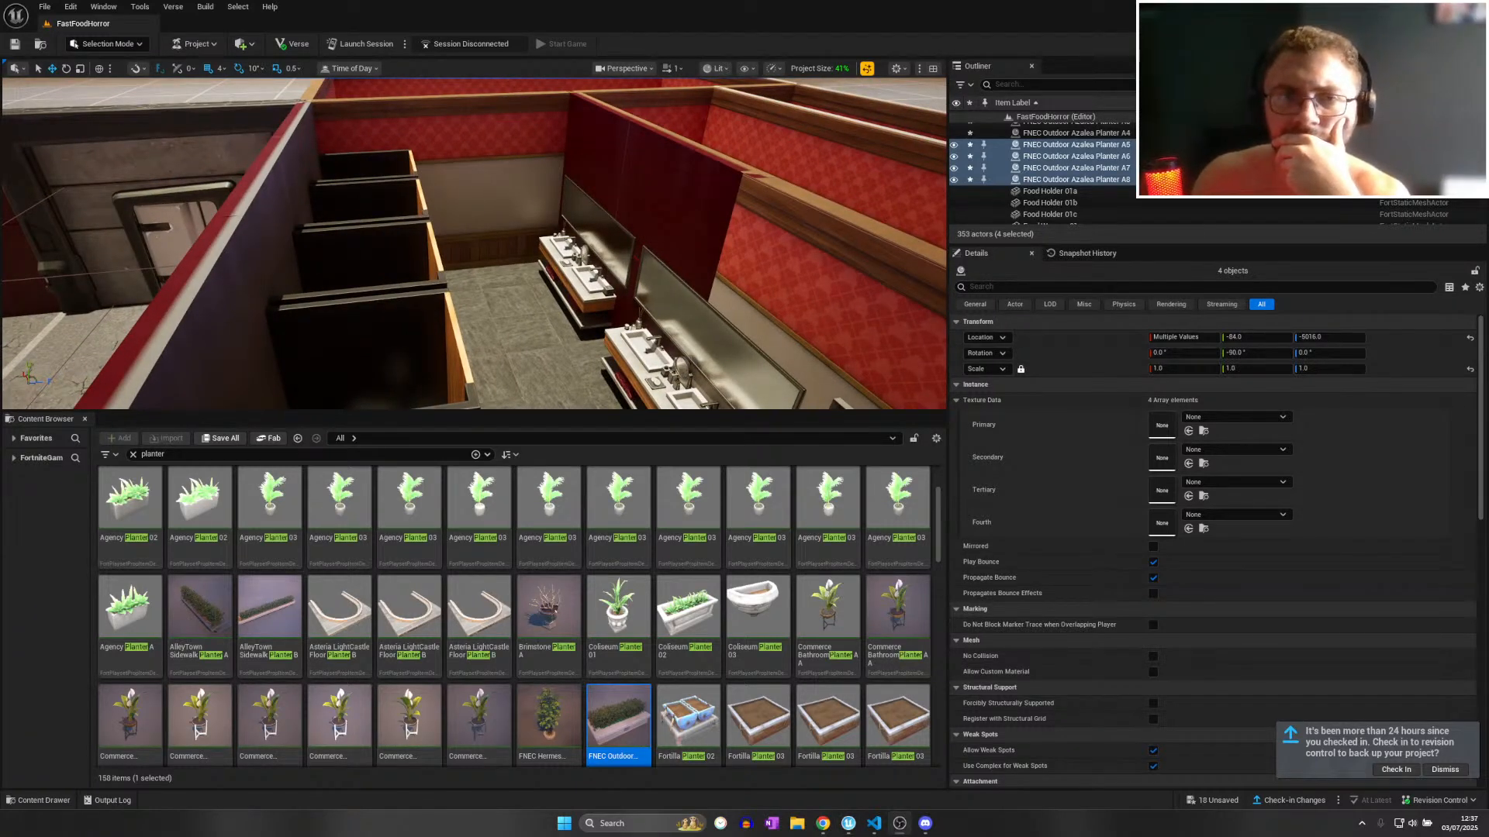
{"action": "mouse_move", "coordinate": [499, 341]}
{"action": "right_mouse_down"}
{"action": "mouse_move", "coordinate": [504, 325]}
{"action": "mouse_move", "coordinate": [512, 341]}
{"action": "mouse_move", "coordinate": [477, 330]}
{"action": "right_mouse_up"}
Save all modified content in the project.
{"action": "left_click", "coordinate": [45, 6]}
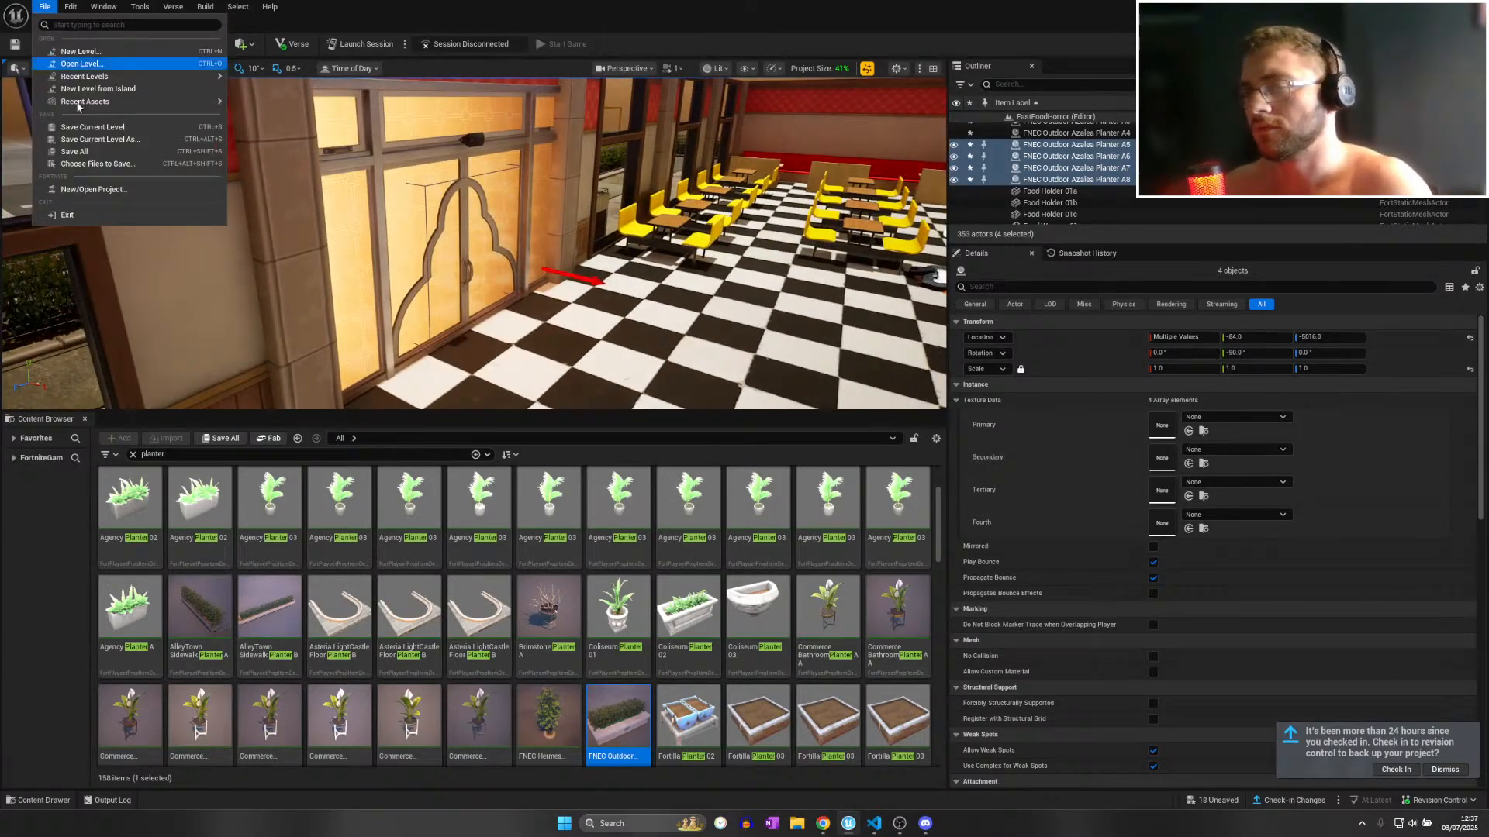
{"action": "left_click", "coordinate": [74, 152]}
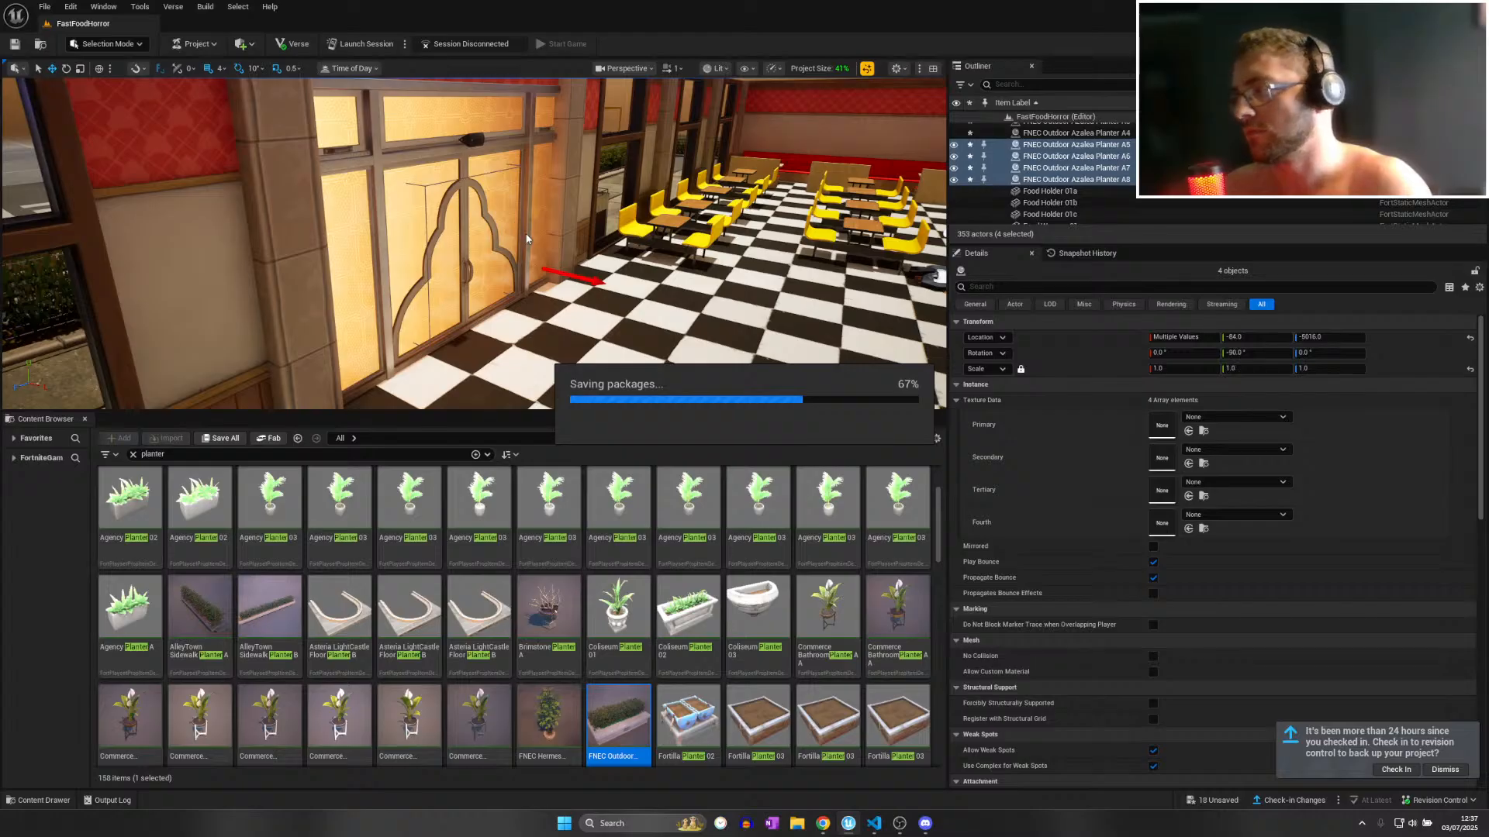
Place Fortilla Planter 03 on the driveway beside the hedge, stretch its X scale to 12.5, and move it to -364, -60, -4808.
{"action": "right_click_drag", "start_coordinate": [528, 234], "coordinate": [484, 241]}
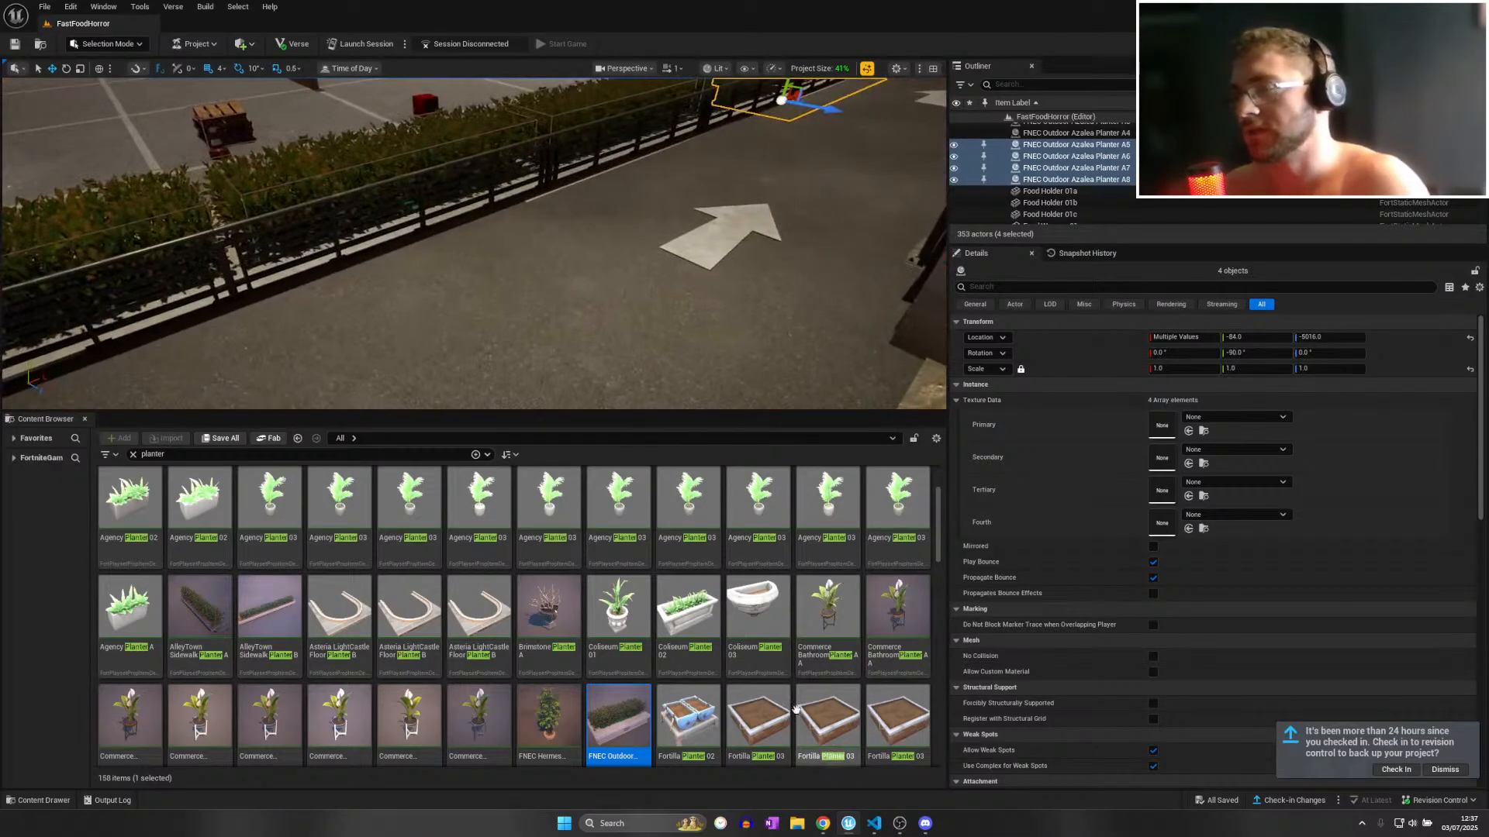
{"action": "left_click_drag", "start_coordinate": [758, 717], "coordinate": [601, 209]}
{"action": "key", "text": "r"}
{"action": "right_click_drag", "start_coordinate": [496, 237], "coordinate": [459, 251]}
{"action": "key", "text": "w"}
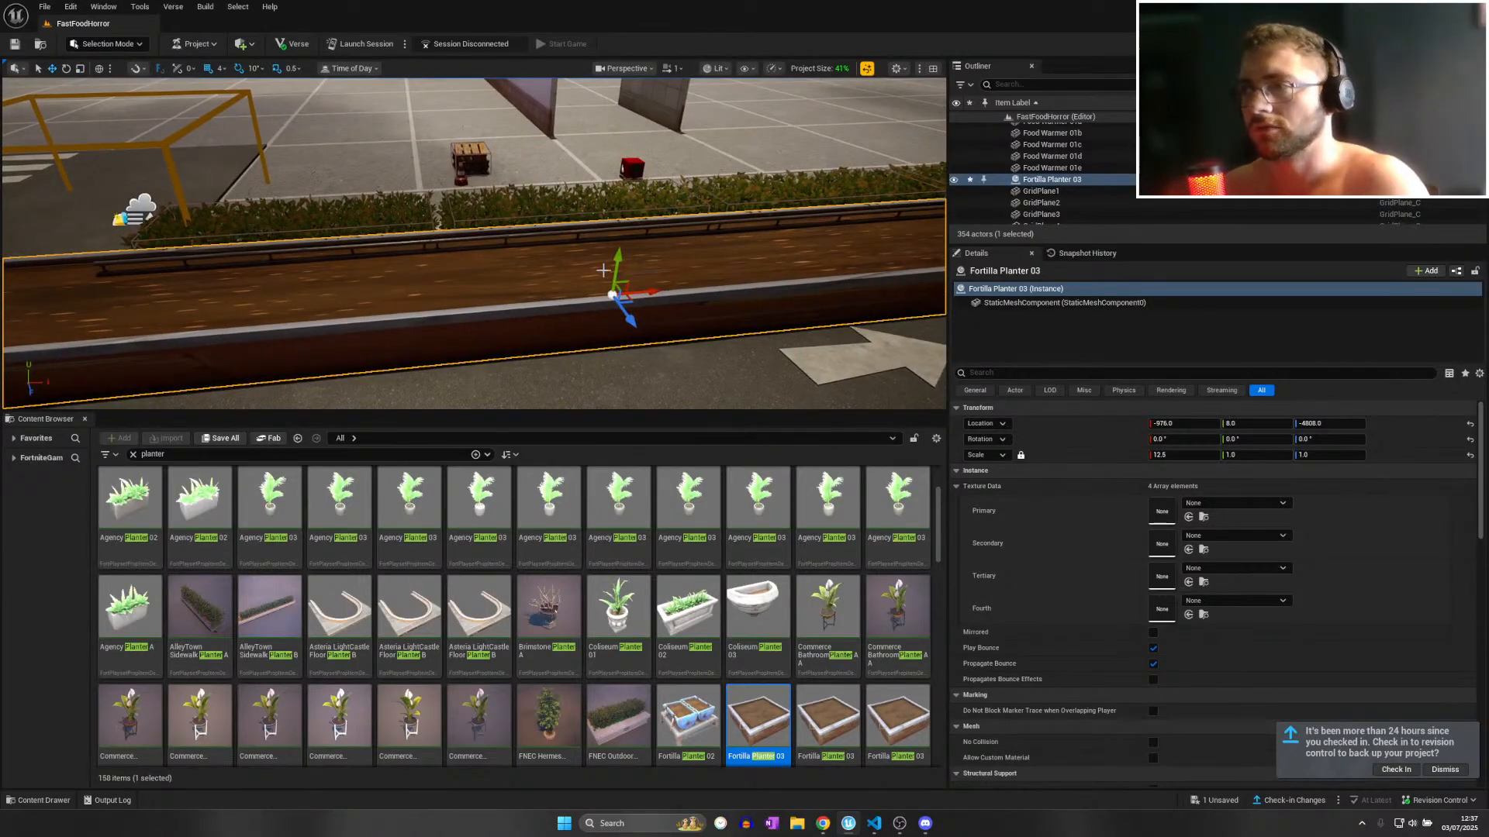
{"action": "left_click_drag", "start_coordinate": [627, 268], "coordinate": [915, 297]}
{"action": "right_click_drag", "start_coordinate": [915, 297], "coordinate": [875, 284]}
{"action": "key", "text": "r"}
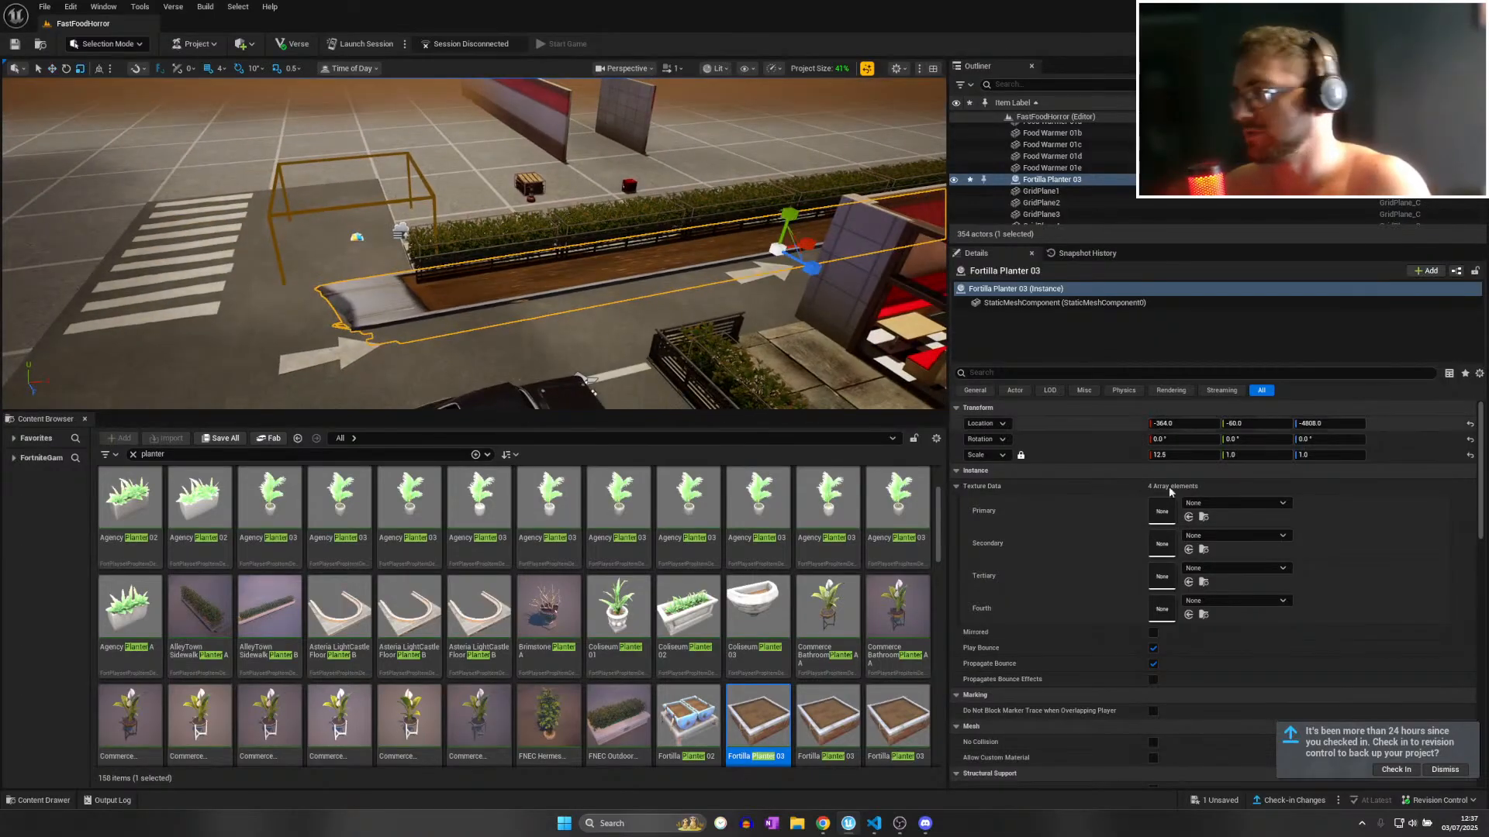
Unlock proportional scaling and set Fortilla Planter 03's scale back to 1 on every axis.
{"action": "left_click", "coordinate": [1184, 455]}
{"action": "type", "text": "1"}
{"action": "key", "text": "Return"}
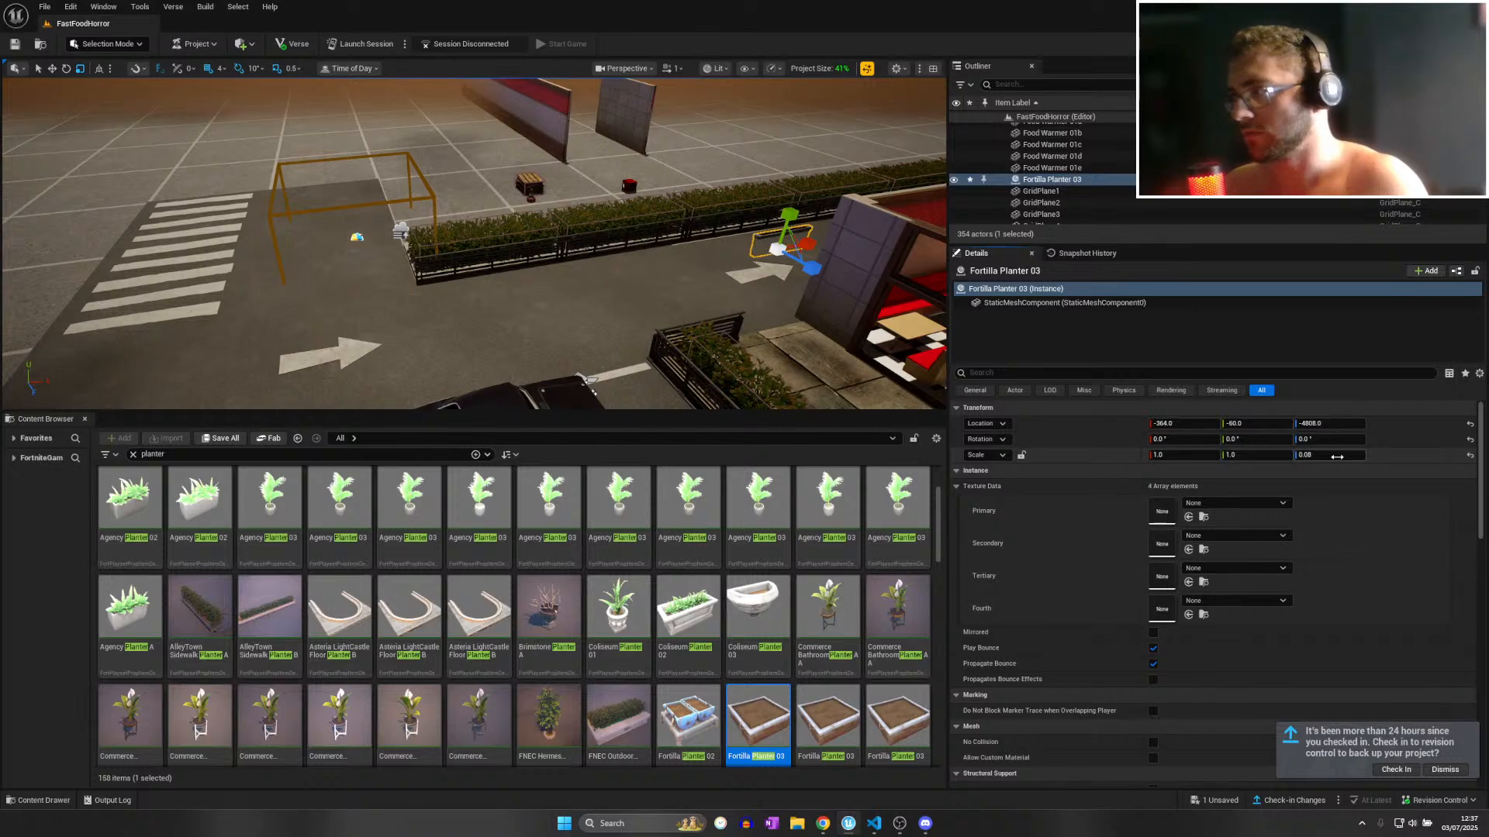
{"action": "key", "text": "Return"}
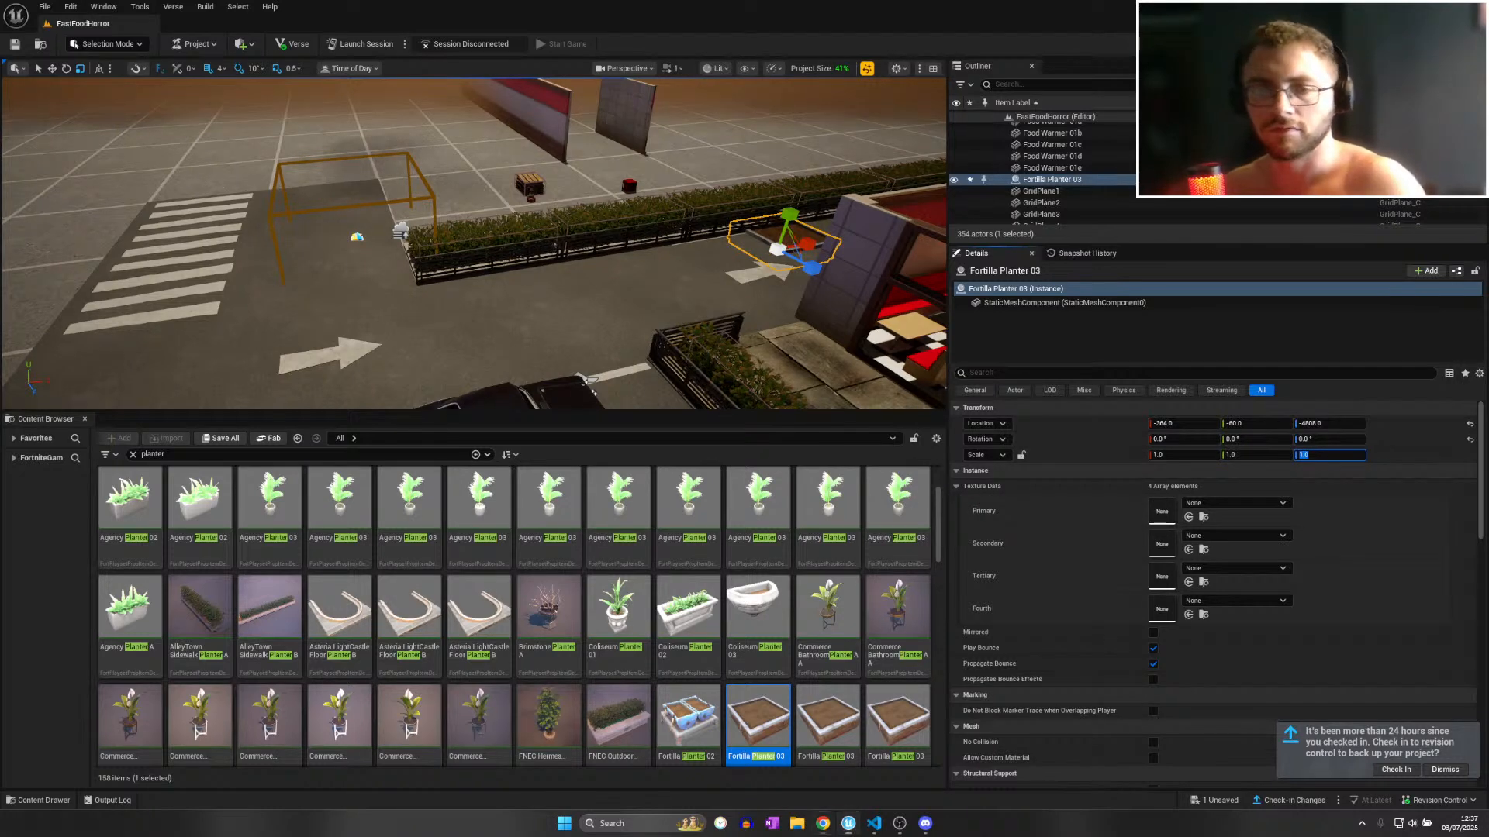
Delete Fortilla Planter 03 from beside the driveway hedge.
{"action": "right_click_drag", "start_coordinate": [496, 263], "coordinate": [500, 228]}
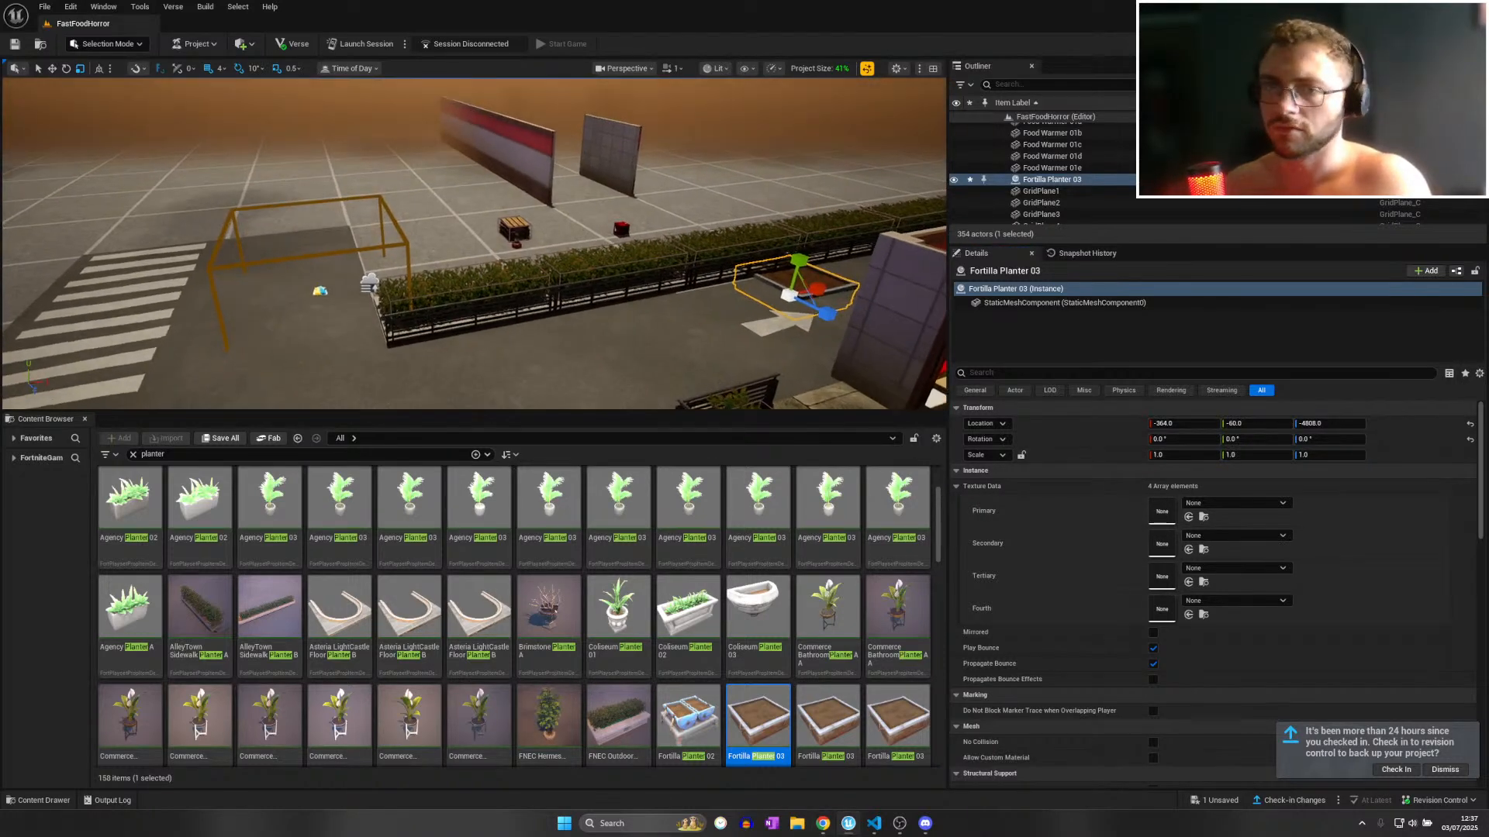
{"action": "key", "text": "w"}
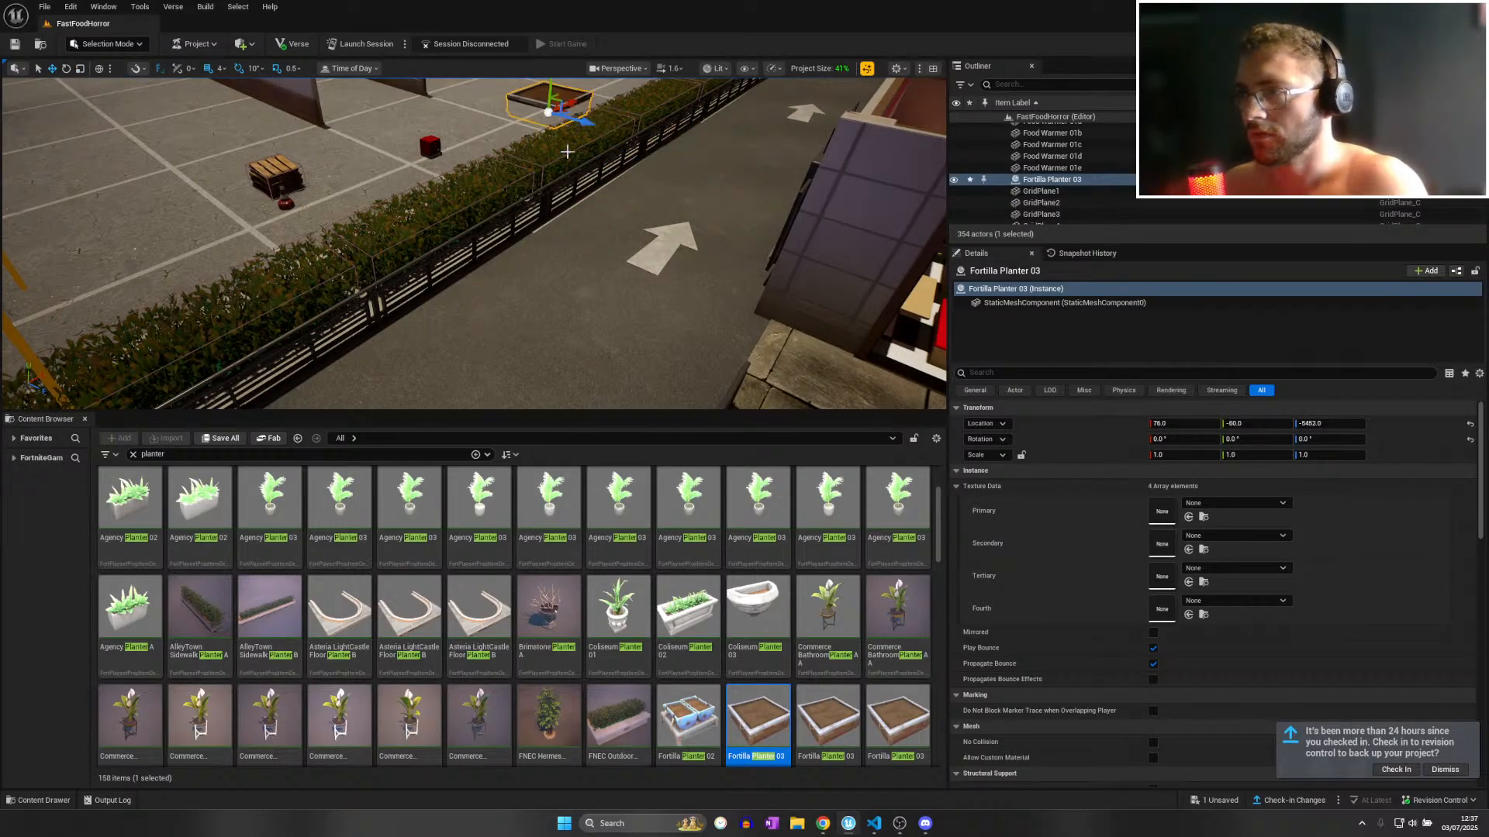
{"action": "key", "text": "Delete"}
Look over the restaurant's hedged exterior, windows, counter area and dining floor.
{"action": "right_click_drag", "start_coordinate": [557, 172], "coordinate": [702, 201]}
{"action": "scroll", "coordinate": [729, 187], "scroll_direction": "down", "scroll_amount": 3}
{"action": "scroll", "coordinate": [566, 237], "scroll_direction": "down", "scroll_amount": 1}
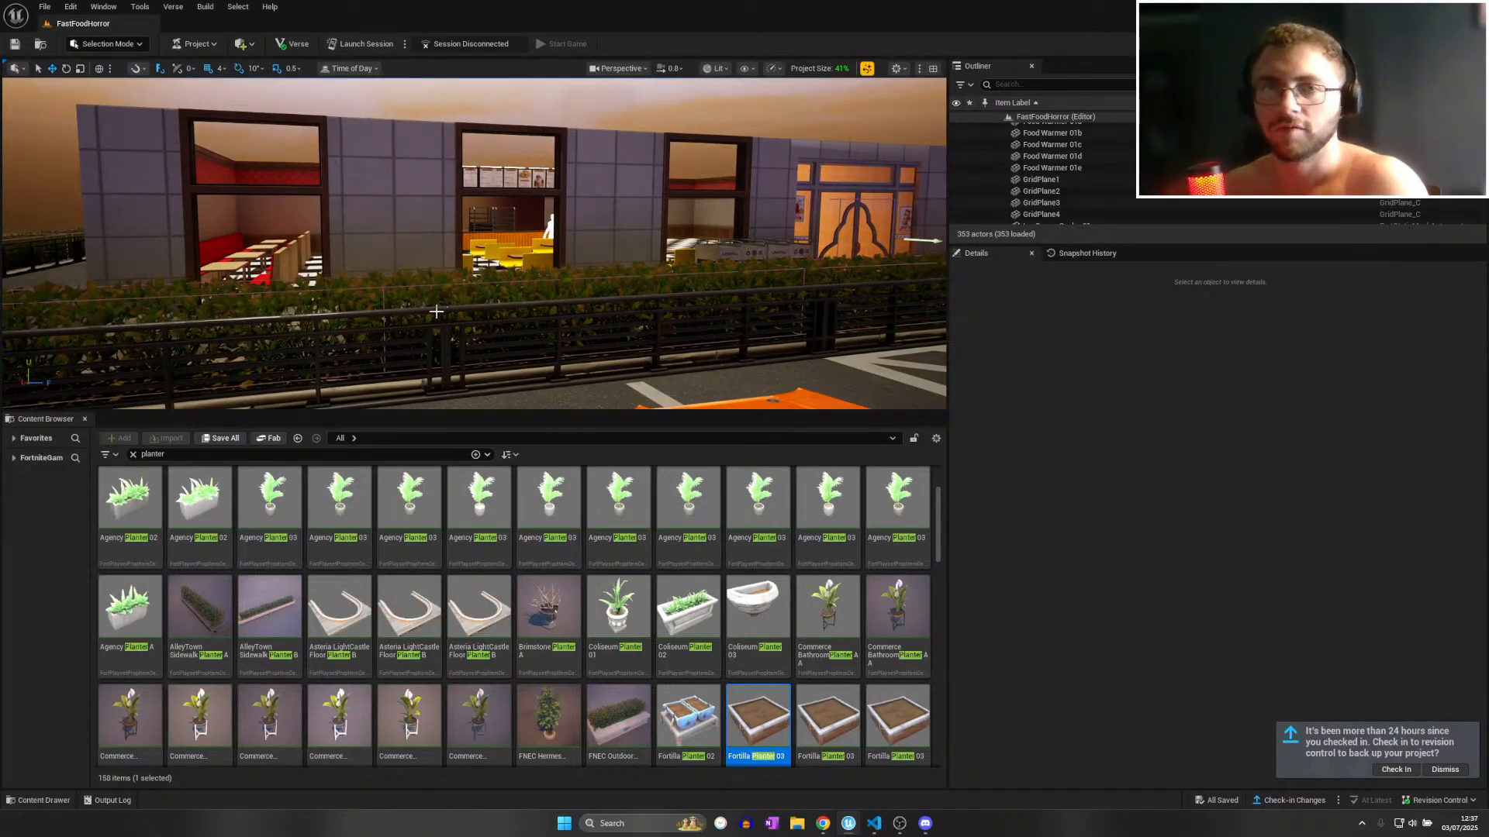
{"action": "right_click_drag", "start_coordinate": [436, 312], "coordinate": [481, 299]}
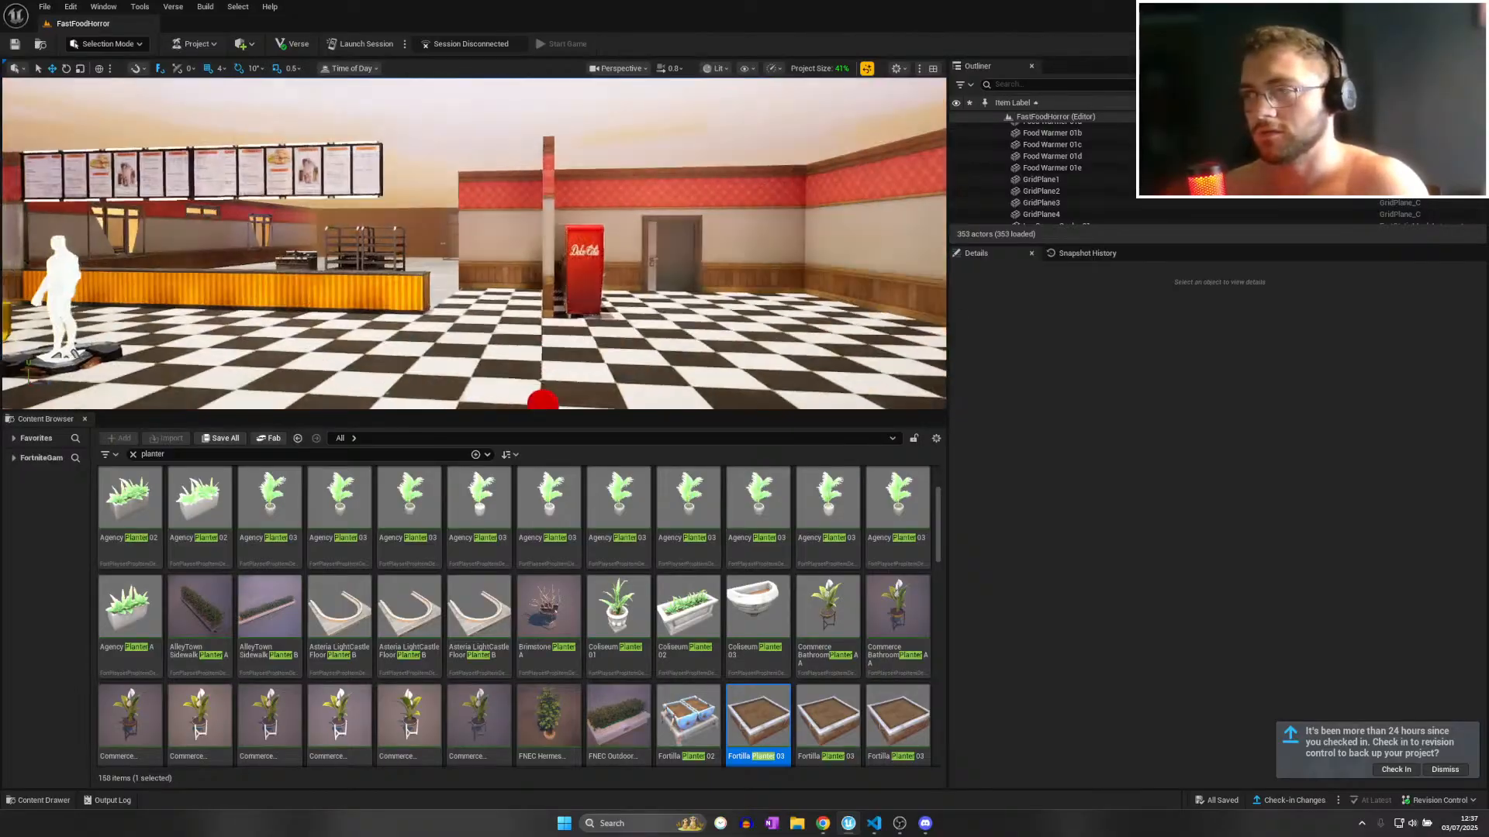
{"action": "mouse_move", "coordinate": [543, 399]}
{"action": "right_mouse_down"}
{"action": "mouse_move", "coordinate": [543, 419]}
{"action": "mouse_move", "coordinate": [496, 387]}
{"action": "mouse_move", "coordinate": [559, 388]}
{"action": "right_mouse_up"}
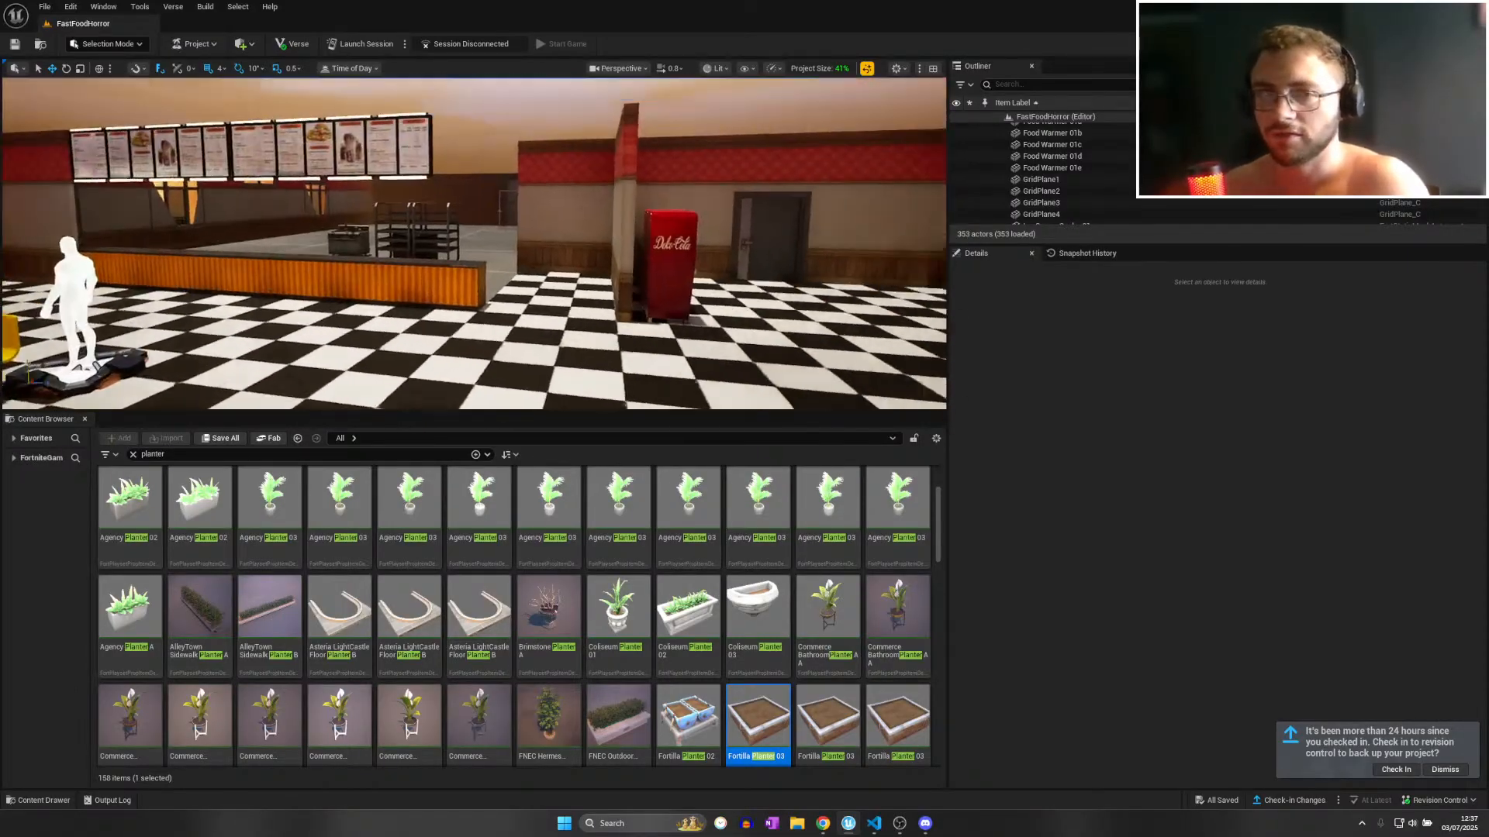
{"action": "right_click_drag", "start_coordinate": [504, 310], "coordinate": [542, 345]}
{"action": "scroll", "coordinate": [523, 306], "scroll_direction": "up", "scroll_amount": 3}
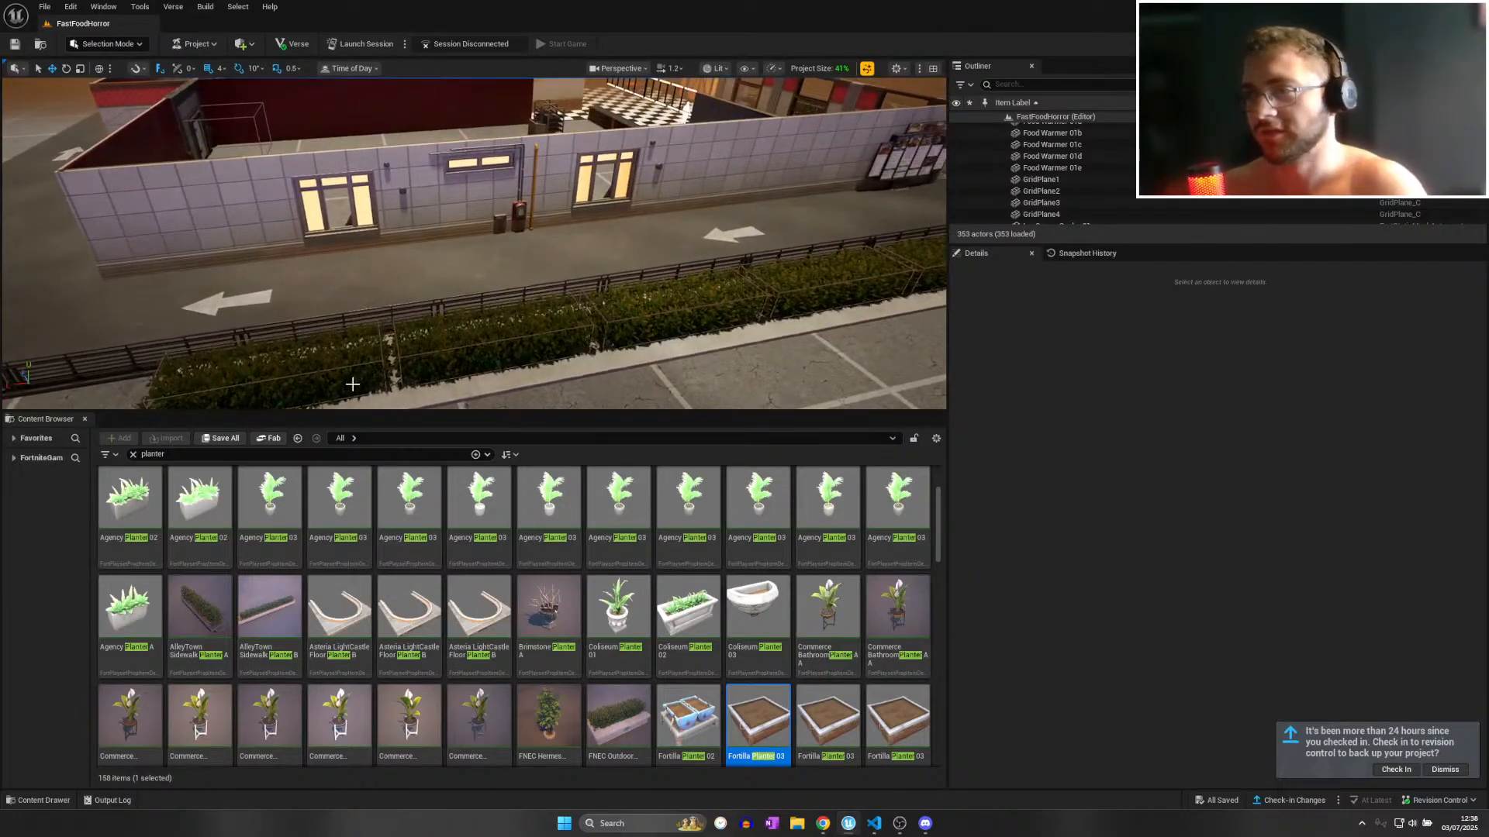
Duplicate three FNEC Outdoor Azalea Planters along the kerb to extend the hedge row, undoing the last adjustment.
{"action": "left_click", "coordinate": [501, 350]}
{"action": "left_click", "coordinate": [626, 326], "text": "ctrl"}
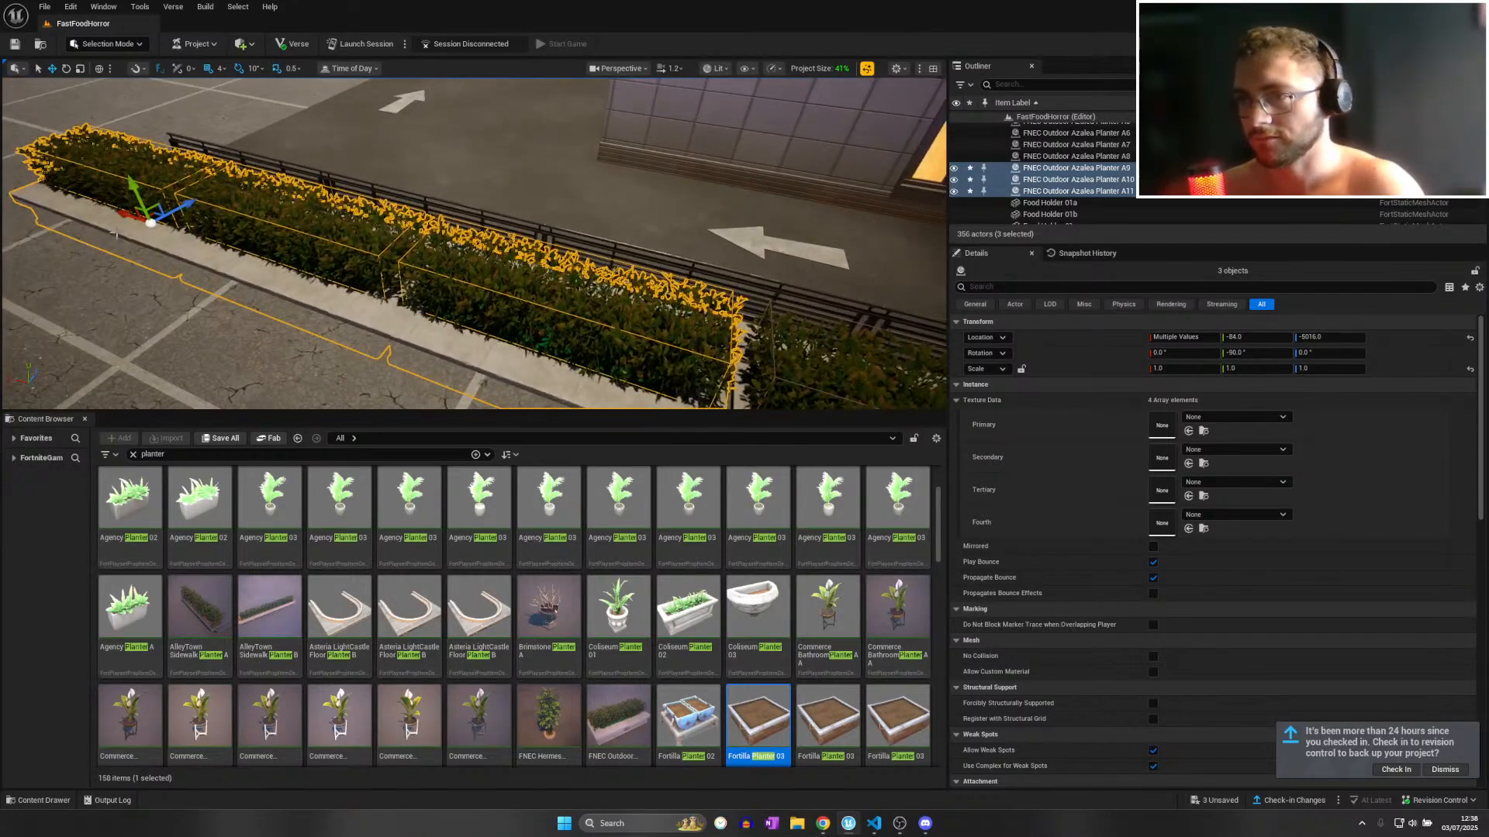
{"action": "key", "text": "ctrl+z"}
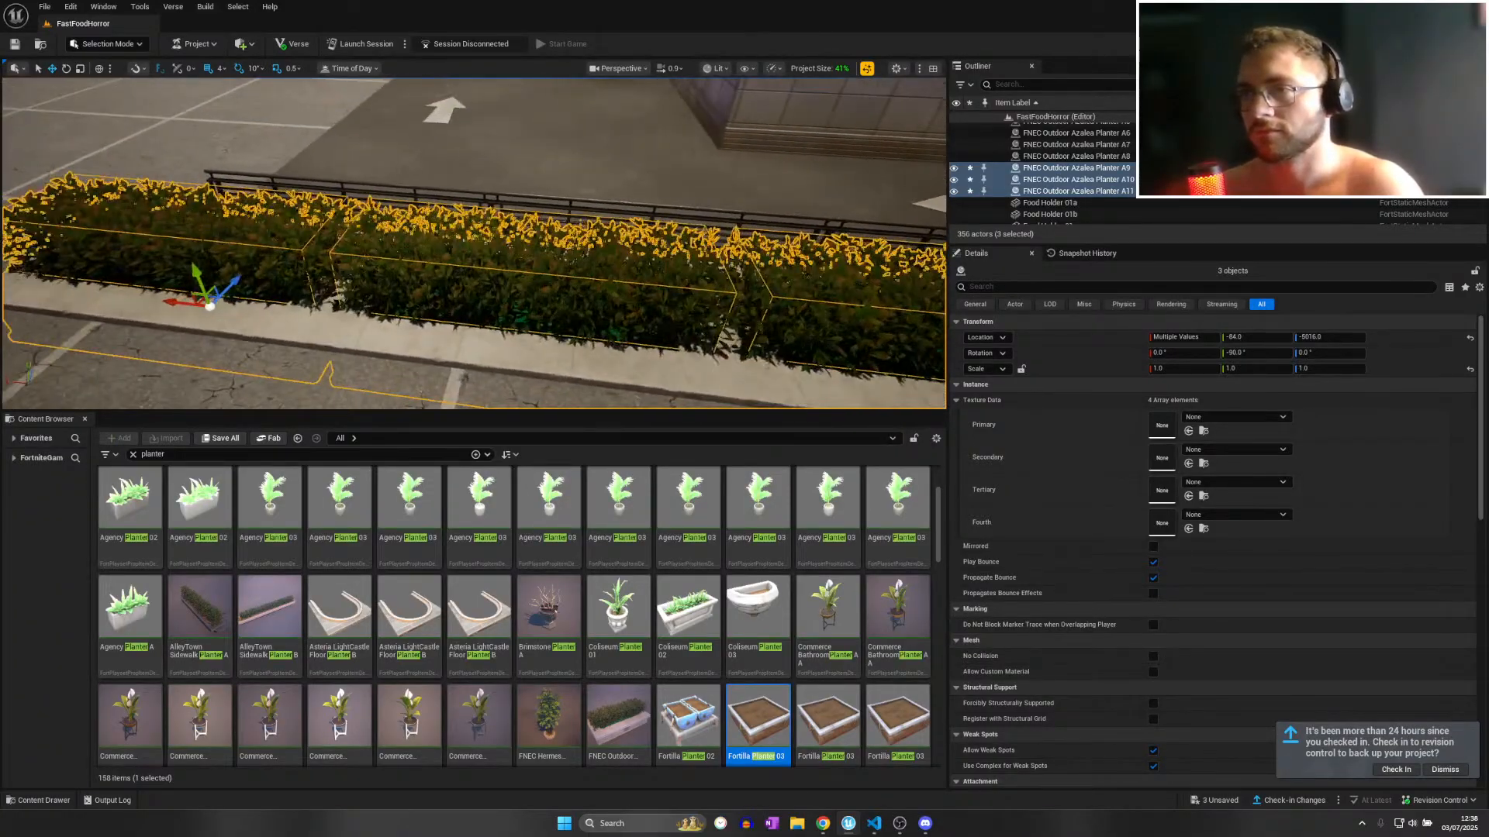
{"action": "left_click", "coordinate": [211, 261]}
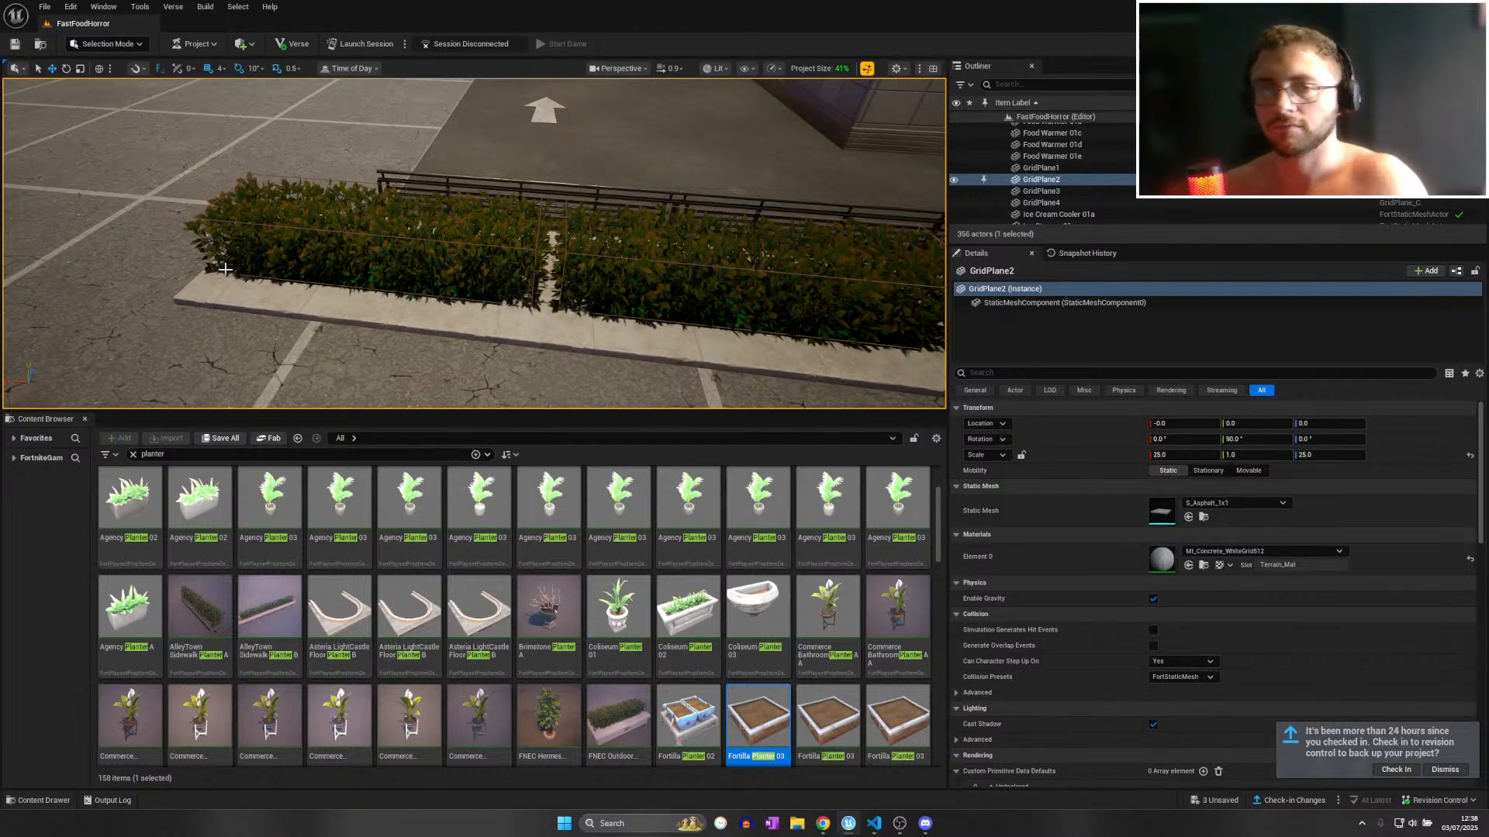
Duplicate the two AlleyTown Sidewalk A pieces beside the restaurant's front corner and place the copies at X 768.
{"action": "right_click_drag", "start_coordinate": [474, 244], "coordinate": [512, 203]}
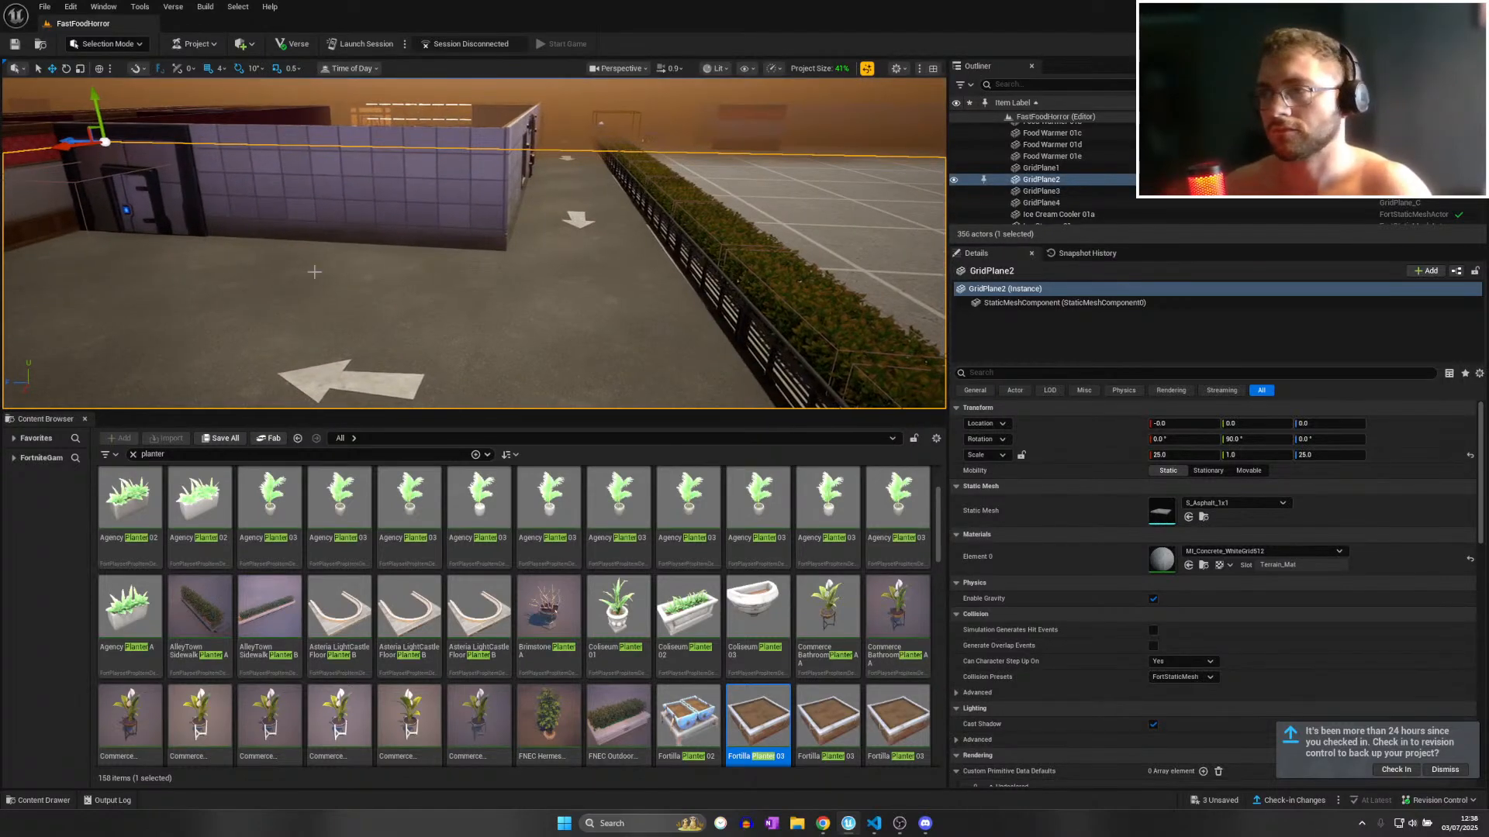
{"action": "key", "text": "w"}
{"action": "right_click_drag", "start_coordinate": [314, 272], "coordinate": [891, 245]}
{"action": "scroll", "coordinate": [465, 252], "scroll_direction": "up", "scroll_amount": 3}
{"action": "left_click", "coordinate": [376, 248]}
{"action": "left_click", "coordinate": [400, 170], "text": "ctrl"}
{"action": "key", "text": "s"}
{"action": "right_click_drag", "start_coordinate": [399, 175], "coordinate": [375, 234]}
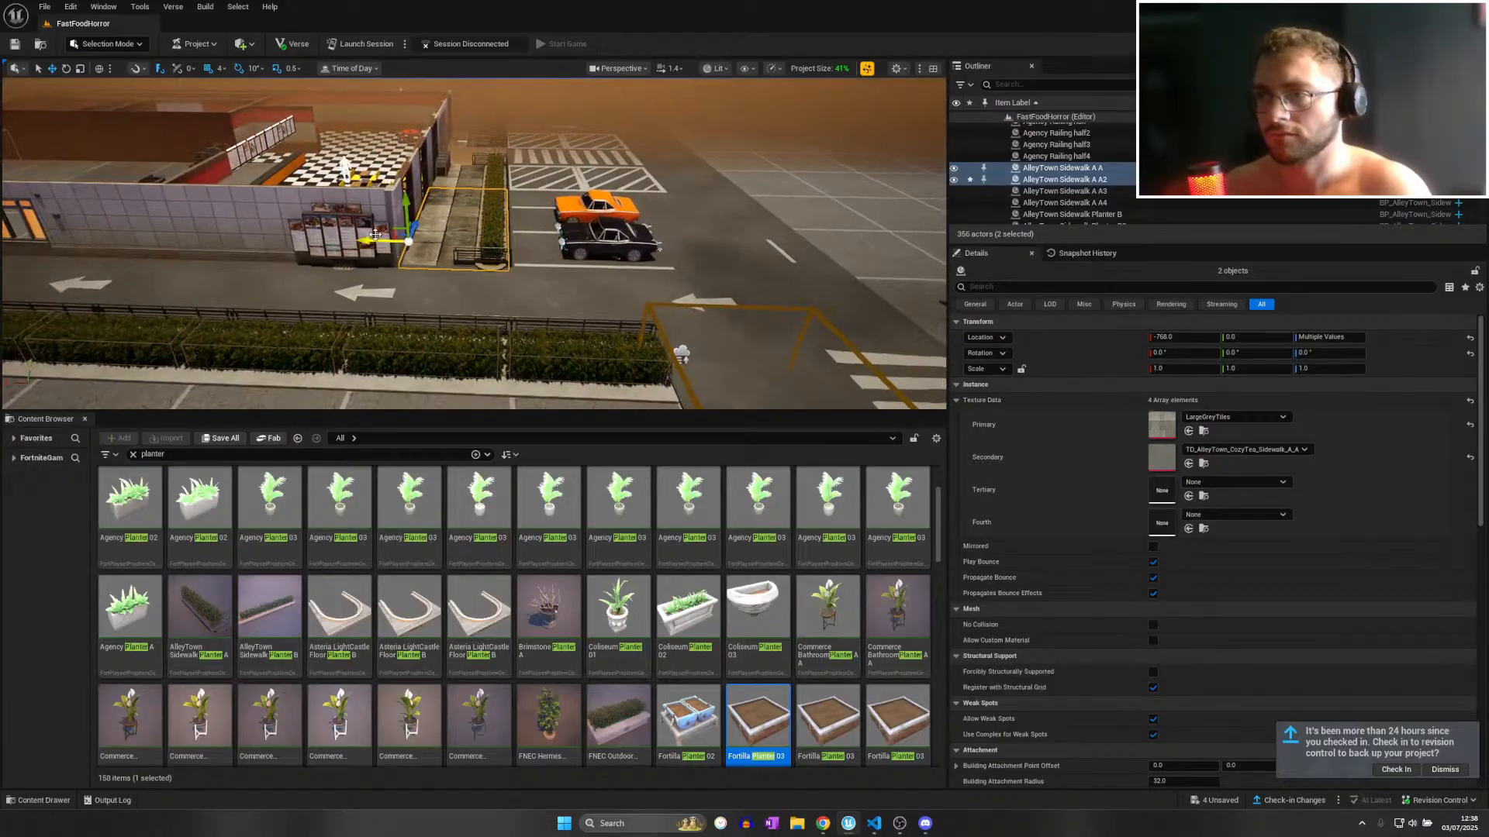
{"action": "left_click_drag", "start_coordinate": [166, 206], "coordinate": [64, 206], "text": "alt"}
Move the two sidewalk copies to X 3328 behind the restaurant and duplicate one to Z -3072 by the back door.
{"action": "key", "text": "a"}
{"action": "right_click_drag", "start_coordinate": [64, 206], "coordinate": [109, 209]}
{"action": "scroll", "coordinate": [97, 209], "scroll_direction": "up", "scroll_amount": 3}
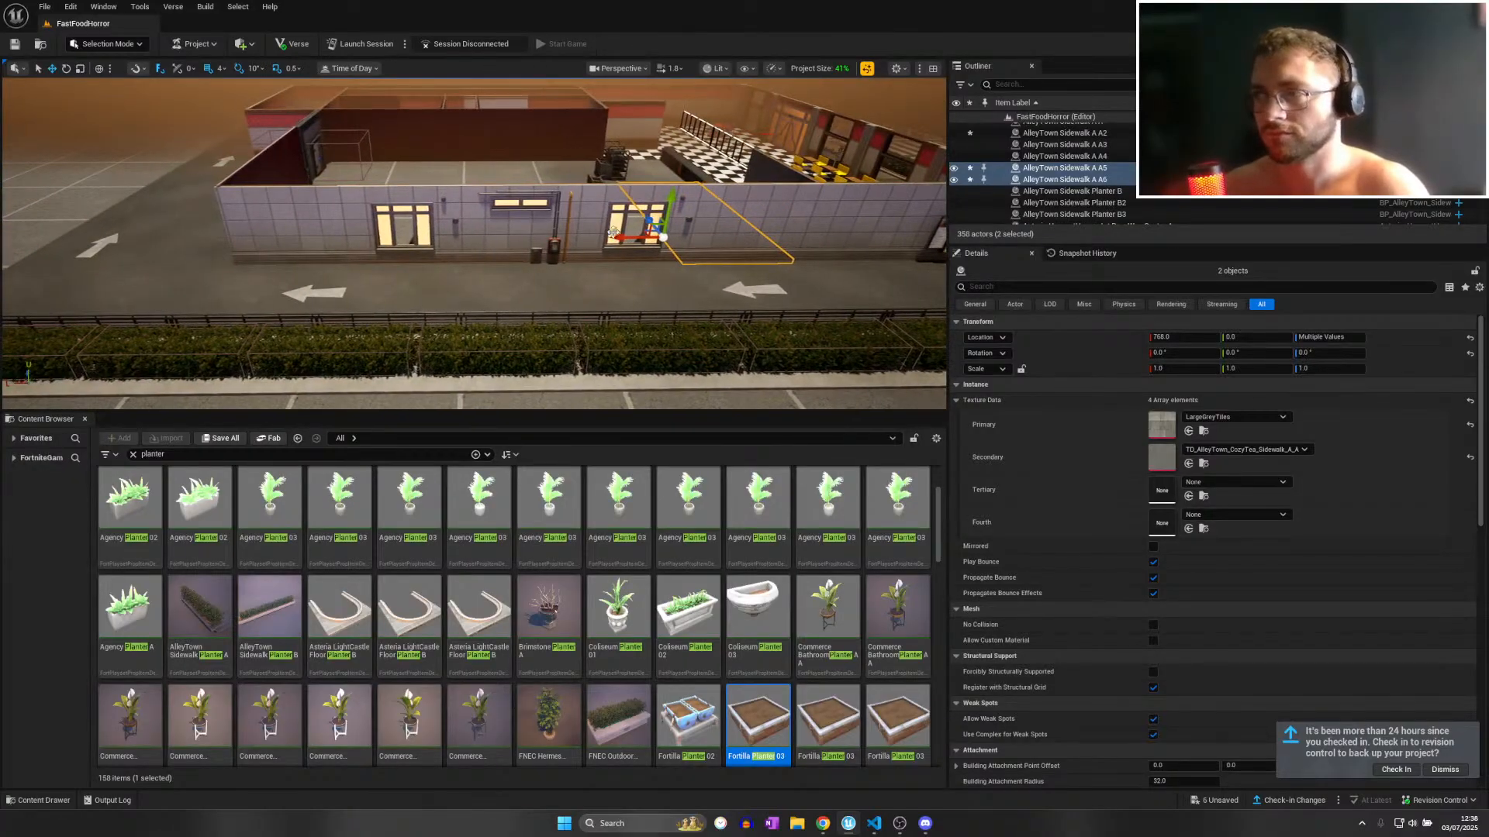
{"action": "left_click_drag", "start_coordinate": [549, 238], "coordinate": [265, 236]}
{"action": "key", "text": "a"}
{"action": "right_click_drag", "start_coordinate": [265, 237], "coordinate": [686, 202]}
{"action": "key", "text": "w"}
{"action": "scroll", "coordinate": [524, 217], "scroll_direction": "down", "scroll_amount": 4}
{"action": "key", "text": "s"}
{"action": "left_click", "coordinate": [539, 218]}
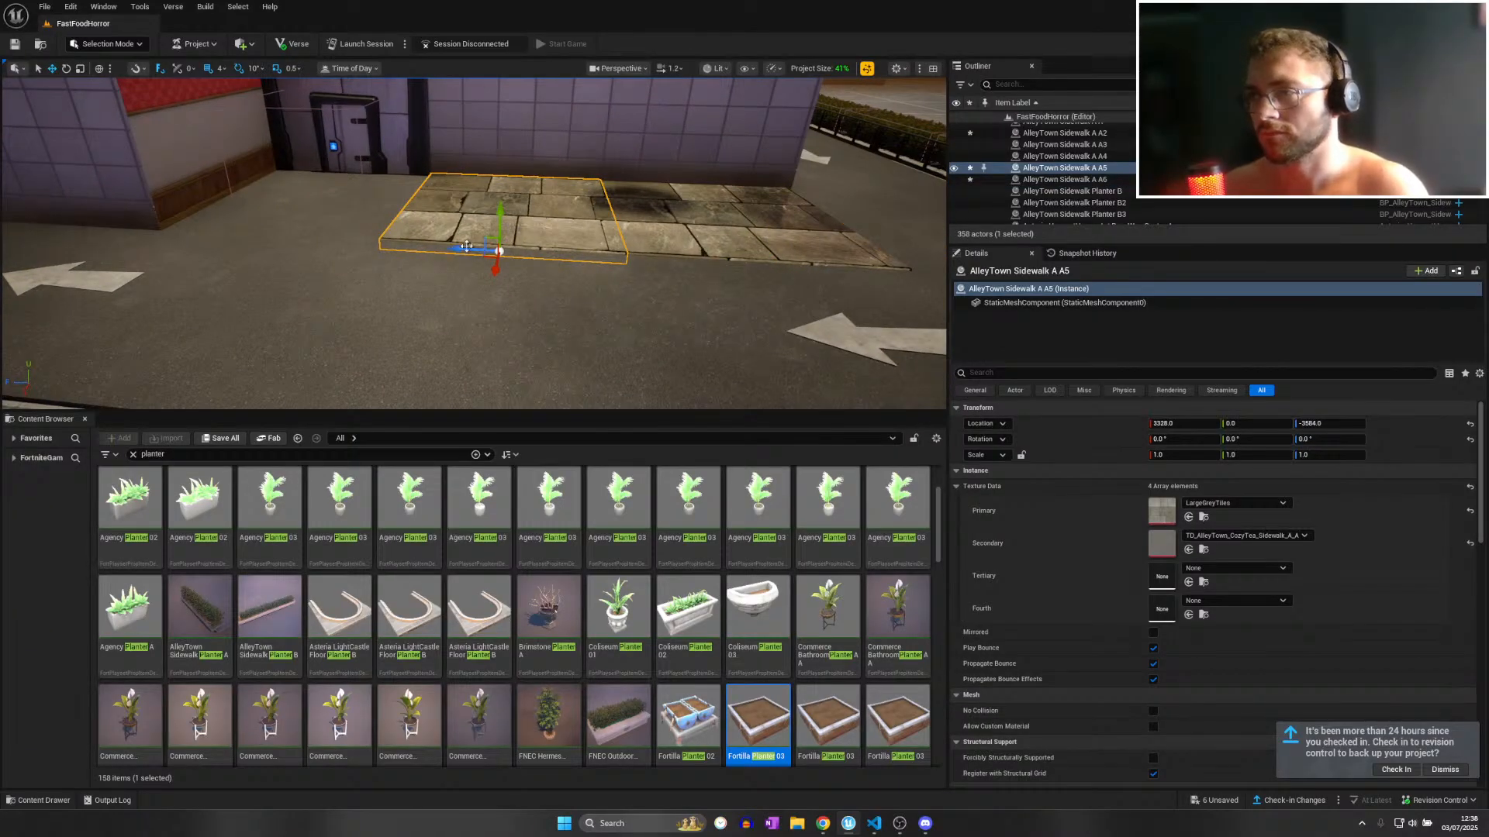
{"action": "left_click_drag", "start_coordinate": [466, 246], "coordinate": [291, 235], "text": "alt"}
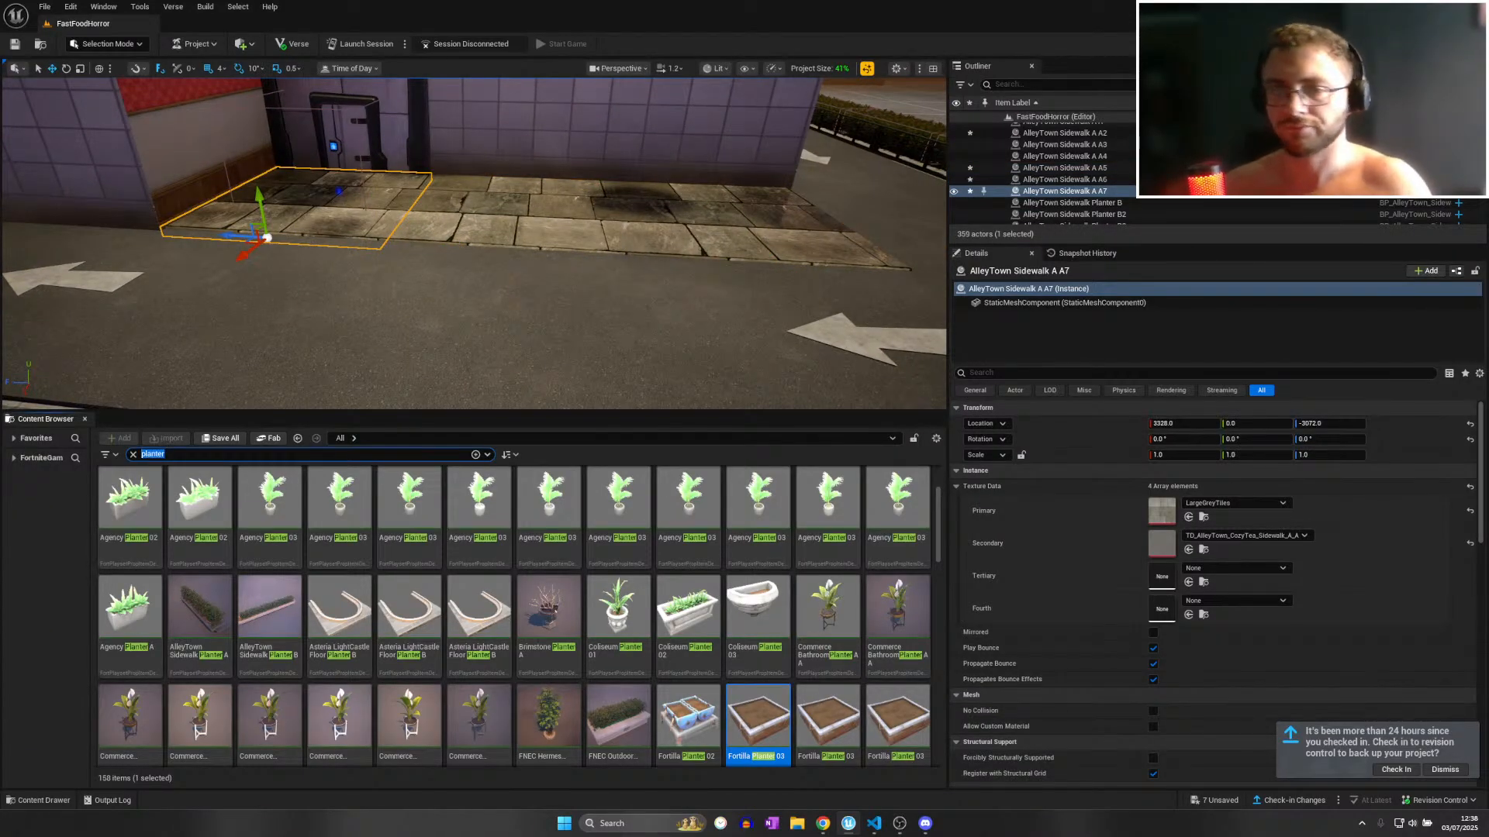
Search the assets for trash and dumpster props, and place an FNEC Dumpster against the back wall at 2924, 12, -3464.
{"action": "type", "text": "garbage"}
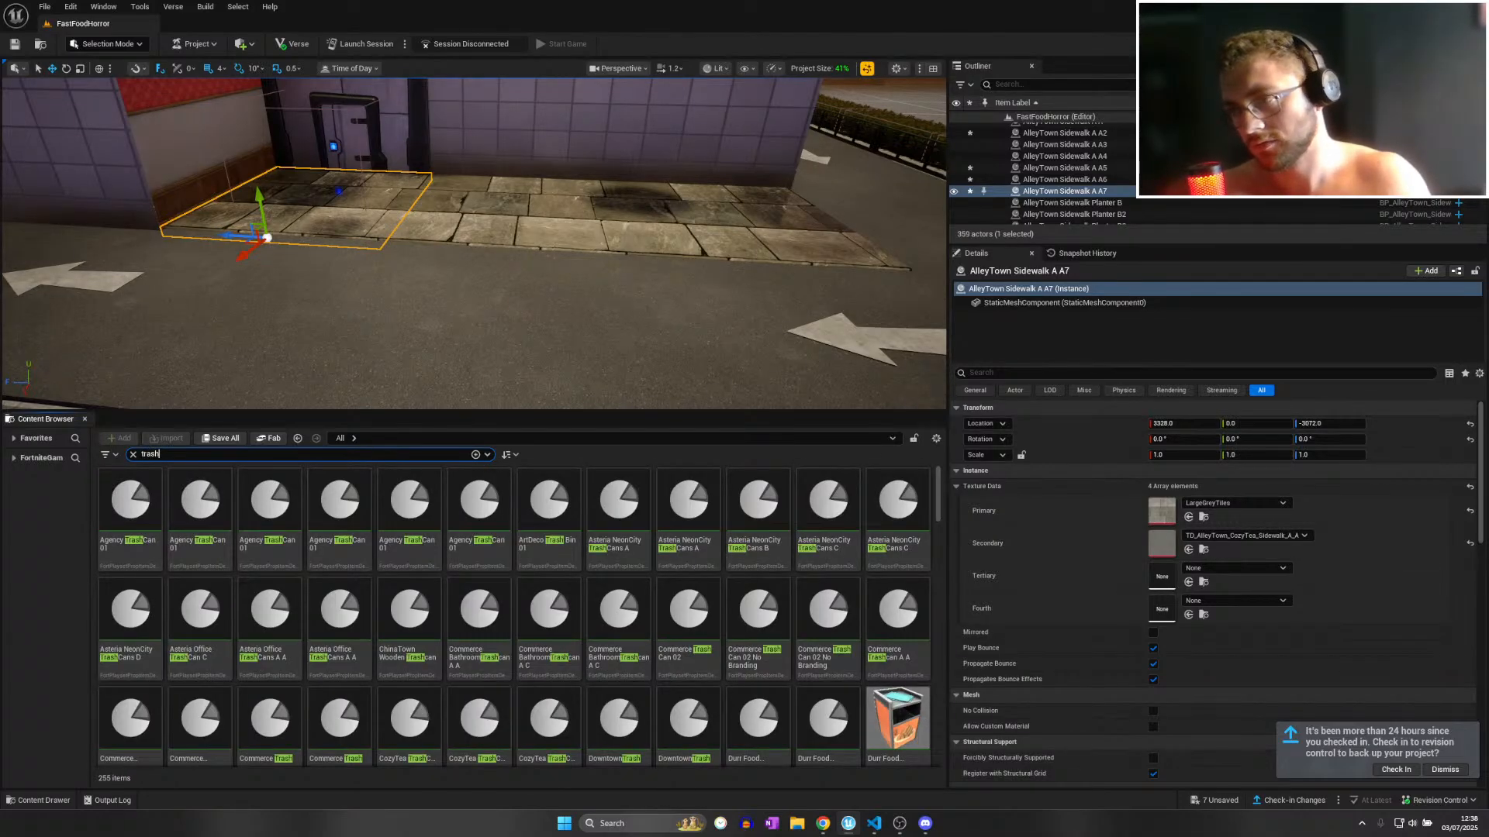
{"action": "key", "text": "ctrl+a"}
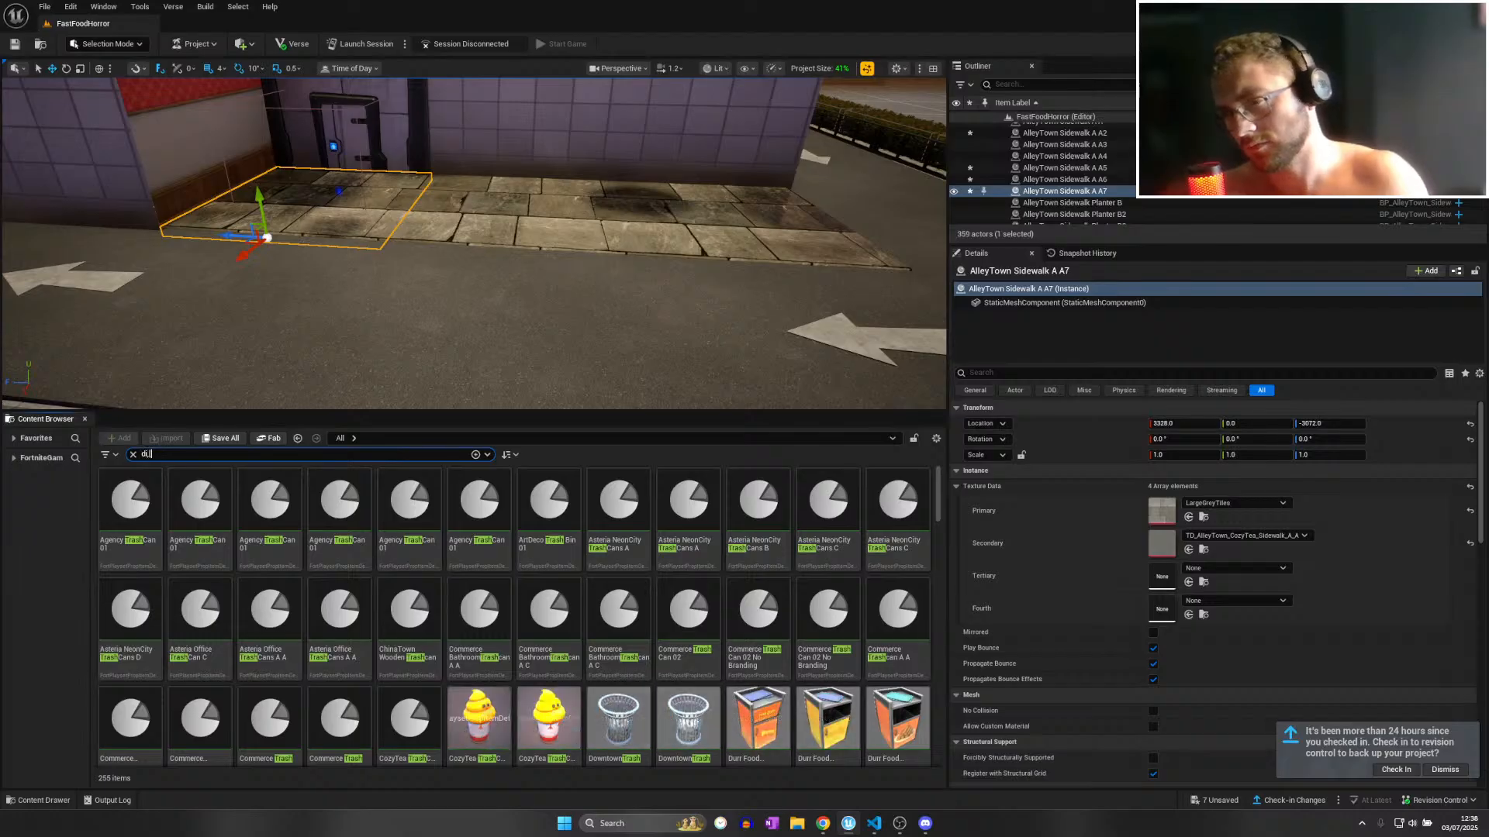
{"action": "type", "text": "di"}
{"action": "key", "text": "BackSpace"}
{"action": "type", "text": "umpster"}
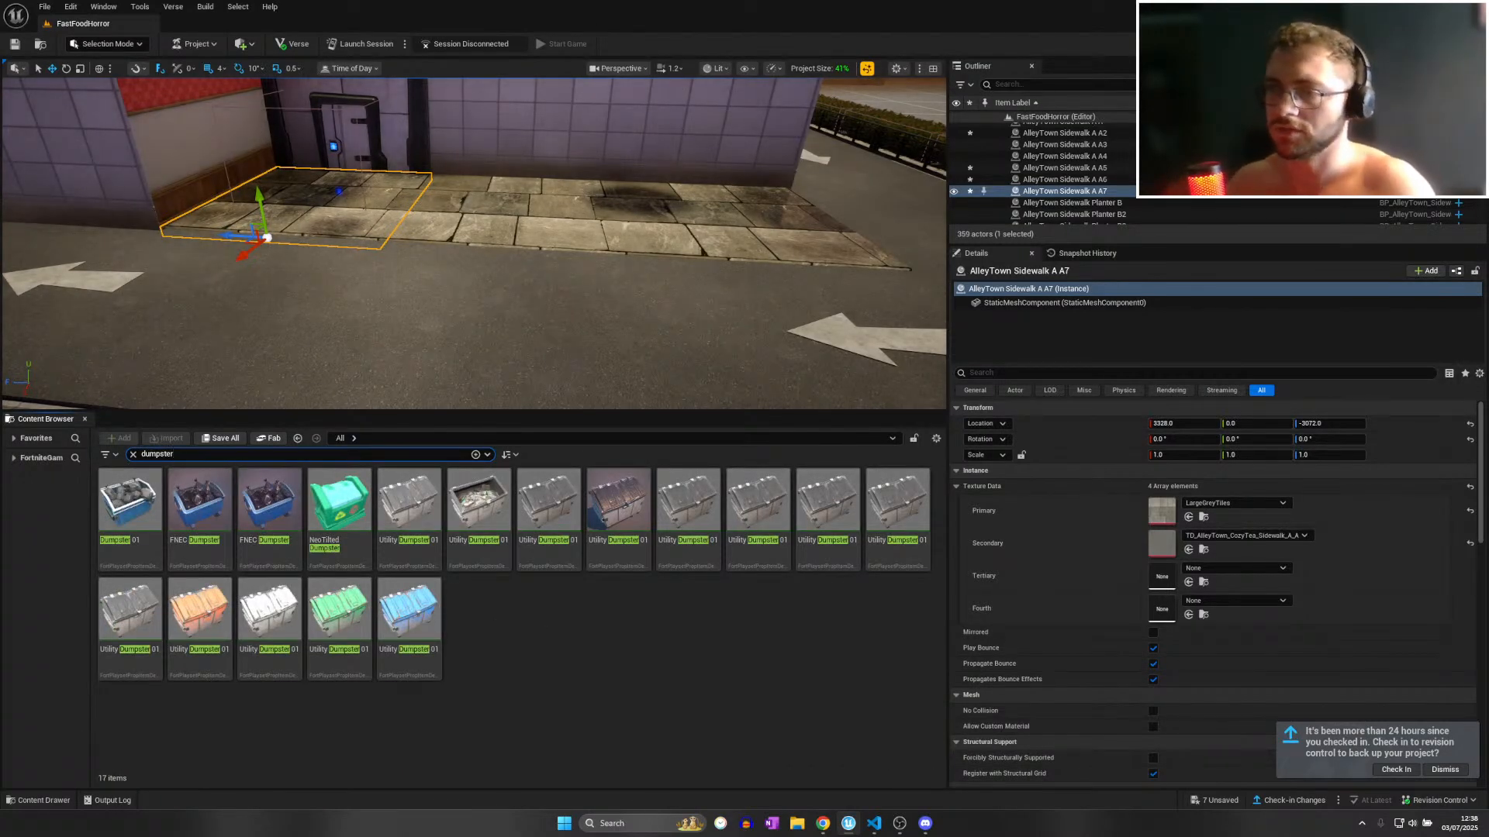
{"action": "left_click_drag", "start_coordinate": [269, 504], "coordinate": [296, 294]}
{"action": "key", "text": "e"}
Examine the Referenced Content folders Market_Shopping_Combo and FutureCityVol04 for suitable trash meshes.
{"action": "left_click", "coordinate": [132, 455]}
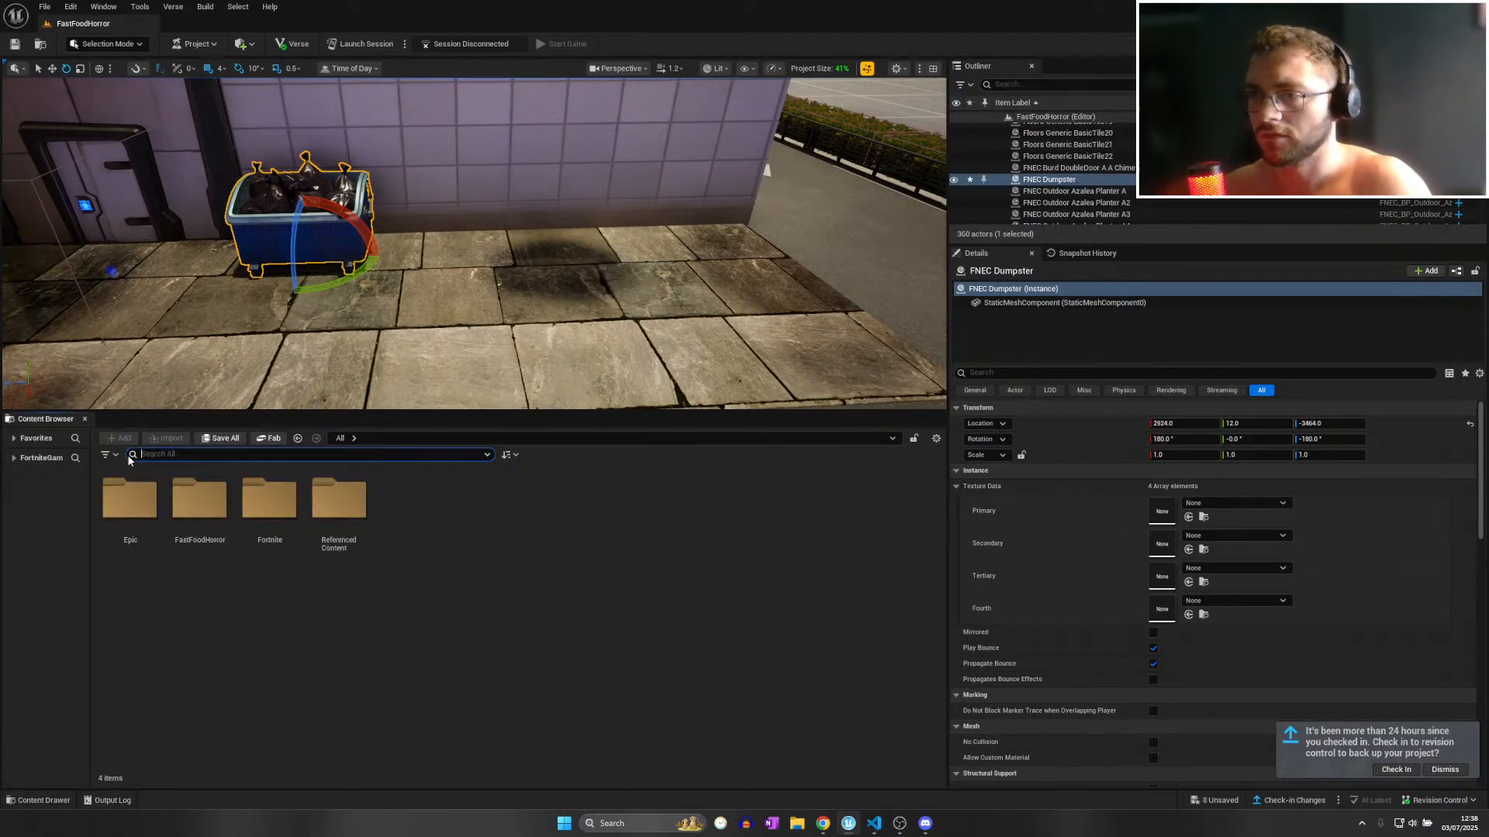
{"action": "double_click", "coordinate": [325, 490]}
{"action": "double_click", "coordinate": [188, 492]}
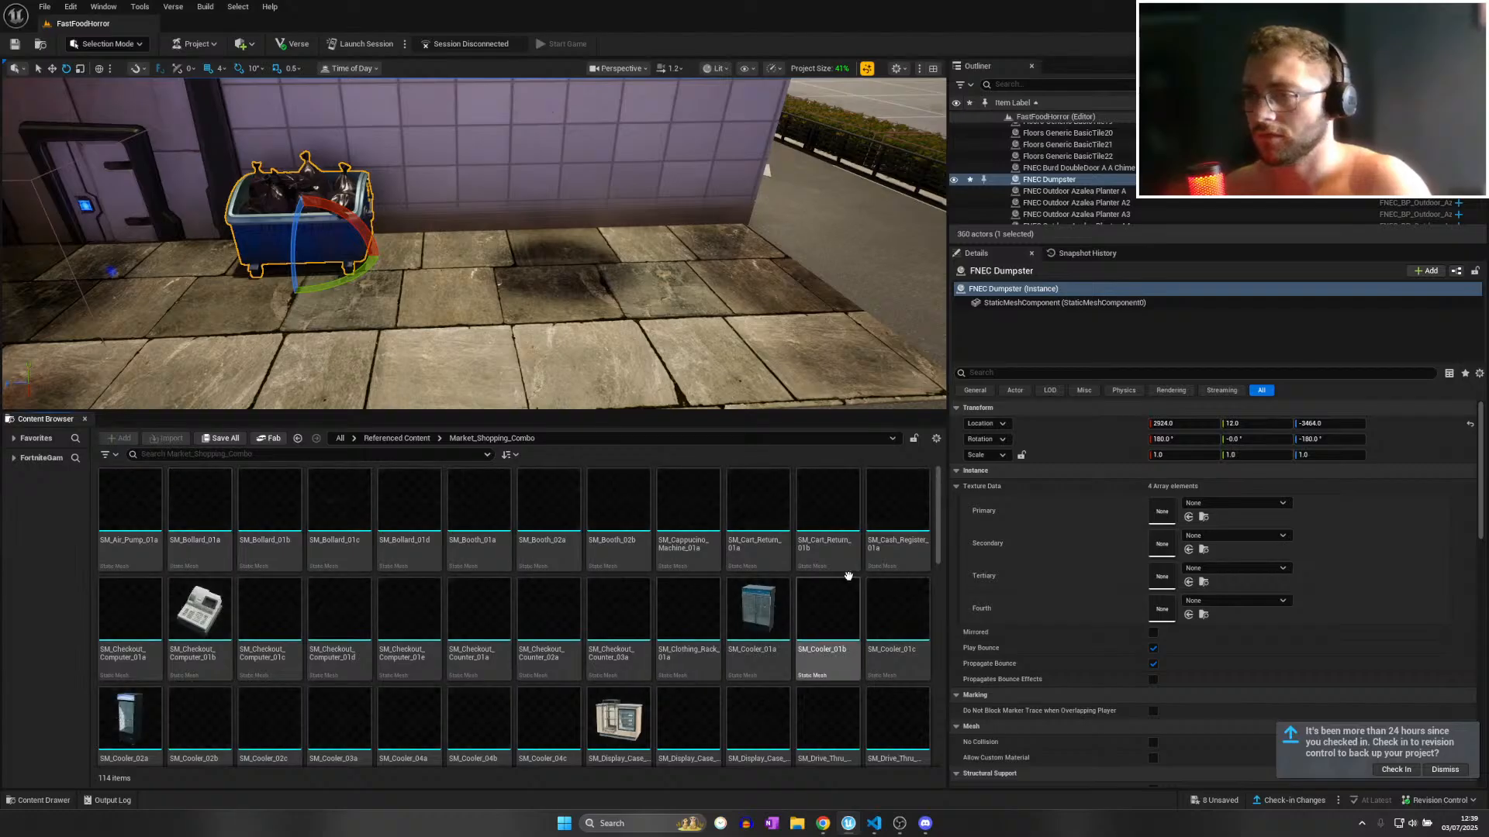
{"action": "scroll", "coordinate": [935, 574], "scroll_direction": "down", "scroll_amount": 2}
{"action": "left_click", "coordinate": [380, 439]}
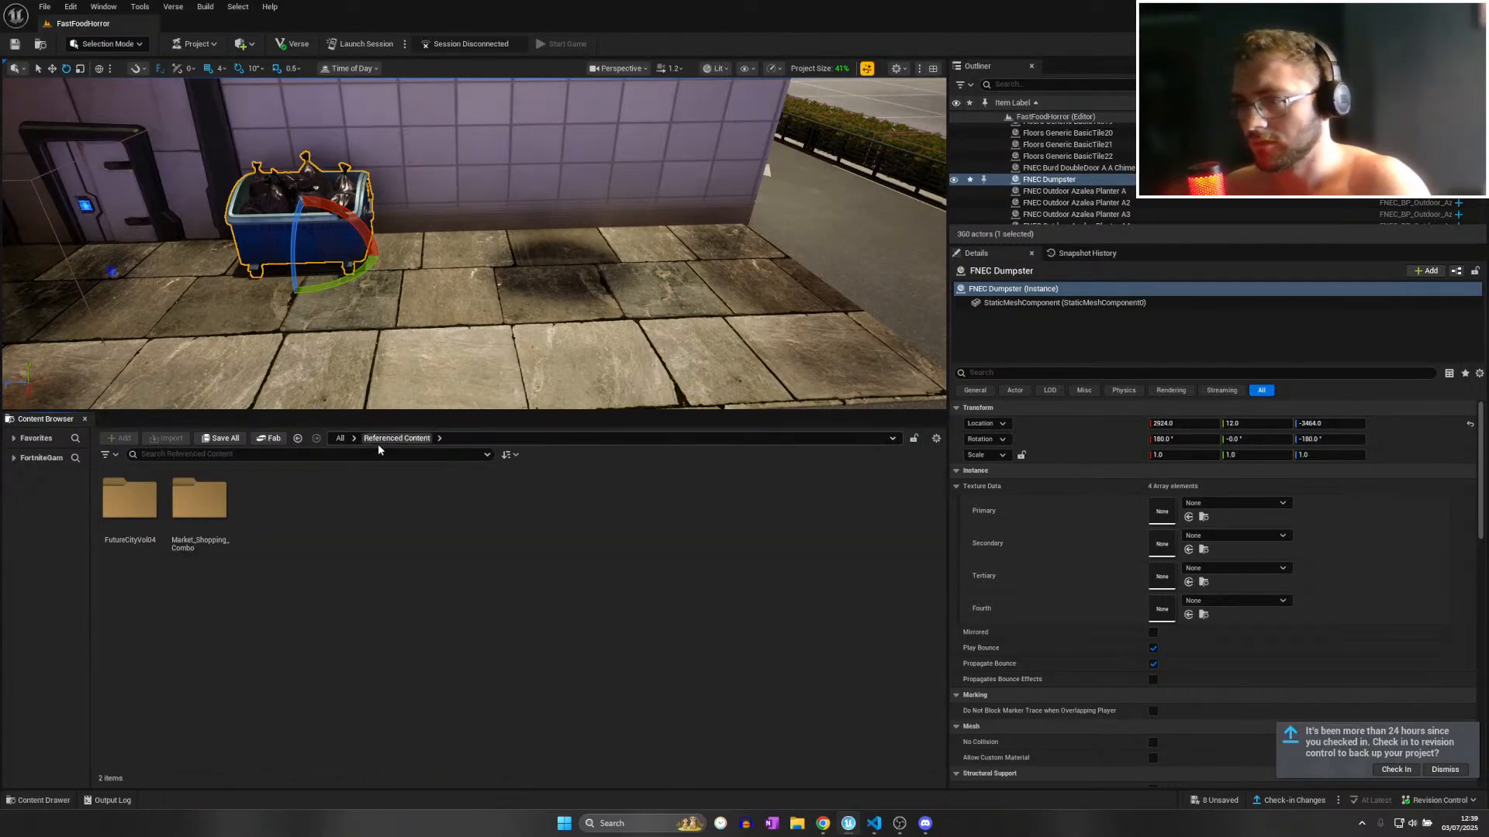
{"action": "double_click", "coordinate": [130, 502]}
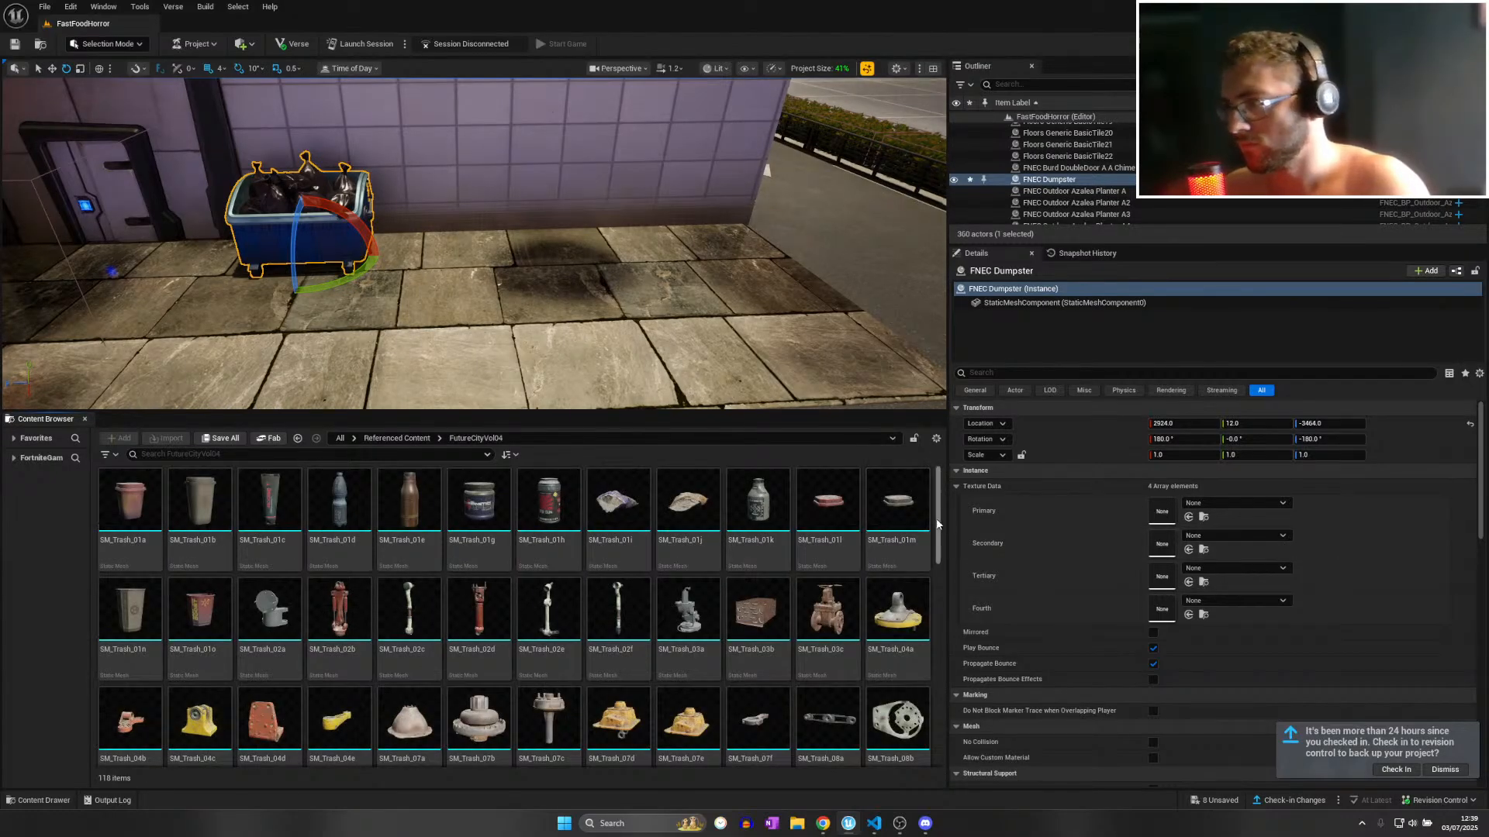
{"action": "scroll", "coordinate": [943, 529], "scroll_direction": "down", "scroll_amount": 3}
{"action": "left_click_drag", "start_coordinate": [941, 567], "coordinate": [945, 679]}
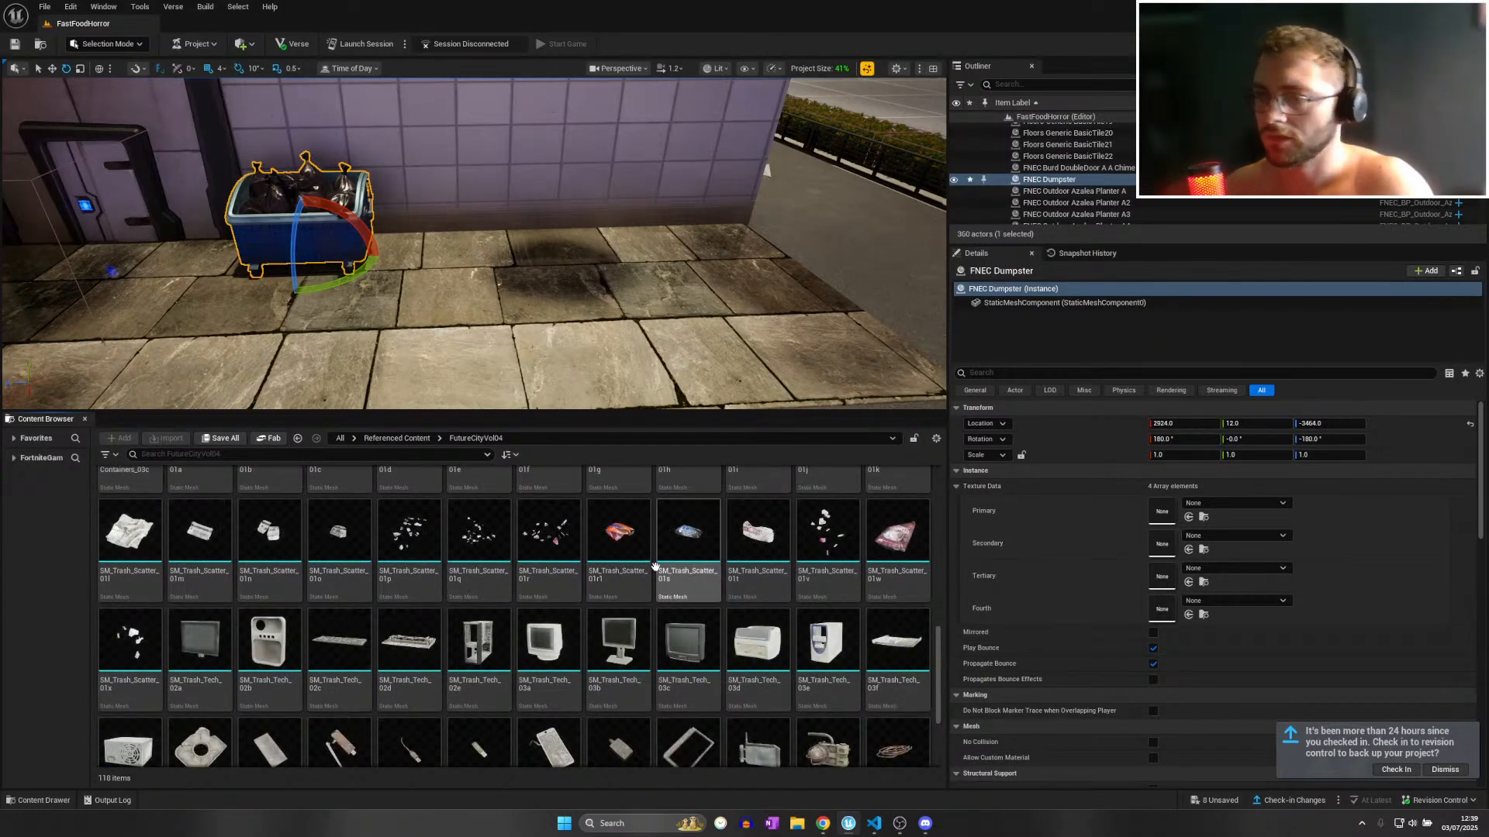
{"action": "scroll", "coordinate": [659, 610], "scroll_direction": "down", "scroll_amount": 2}
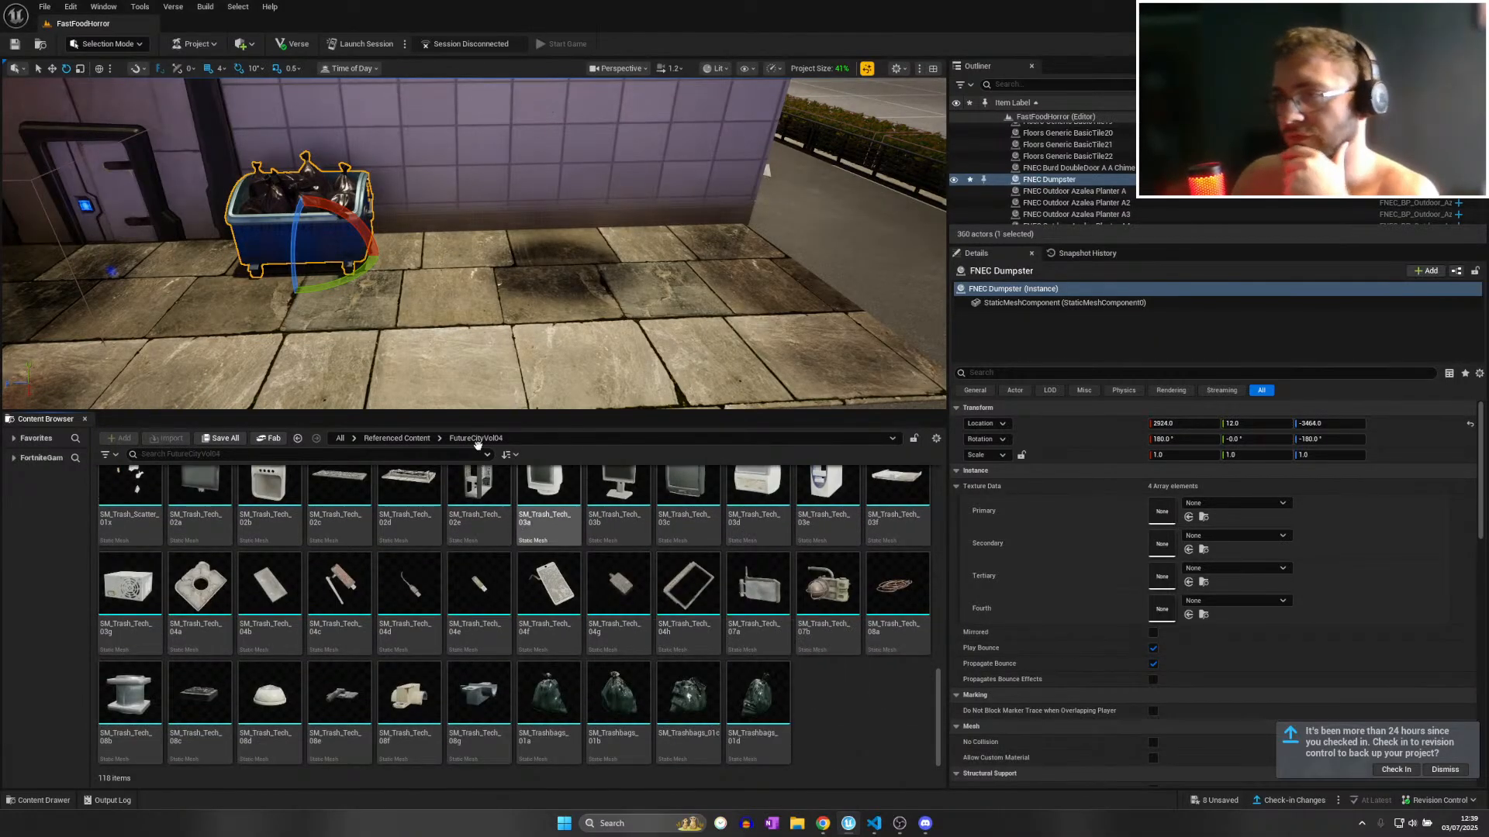
Duplicate the FNEC Dumpster twice along the back wall to form a row of three, the last at Z -3928.
{"action": "key", "text": "w"}
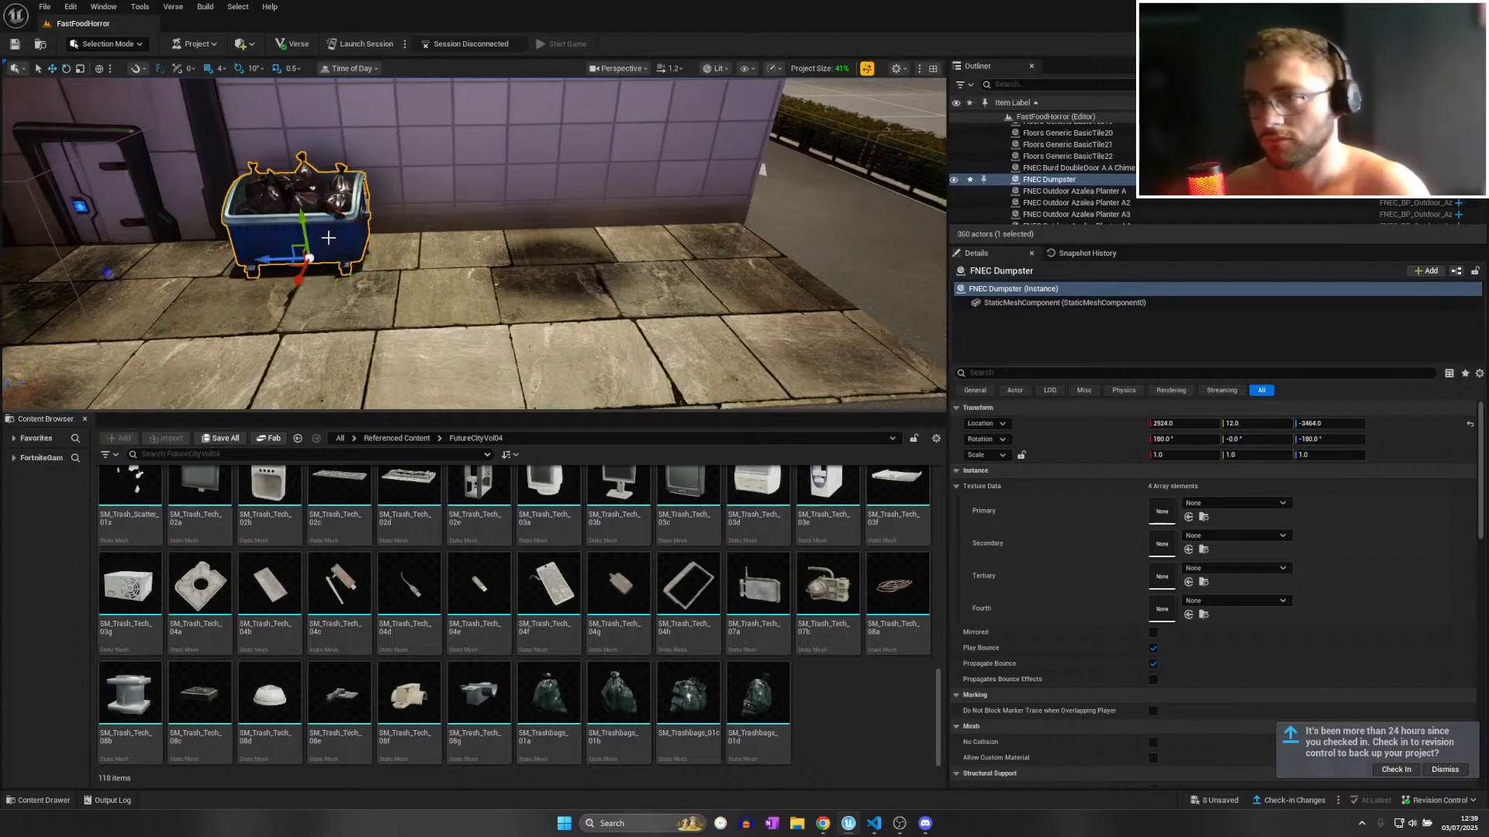
{"action": "left_click_drag", "start_coordinate": [276, 264], "coordinate": [426, 270], "text": "alt"}
{"action": "left_click_drag", "start_coordinate": [416, 266], "coordinate": [529, 259], "text": "alt"}
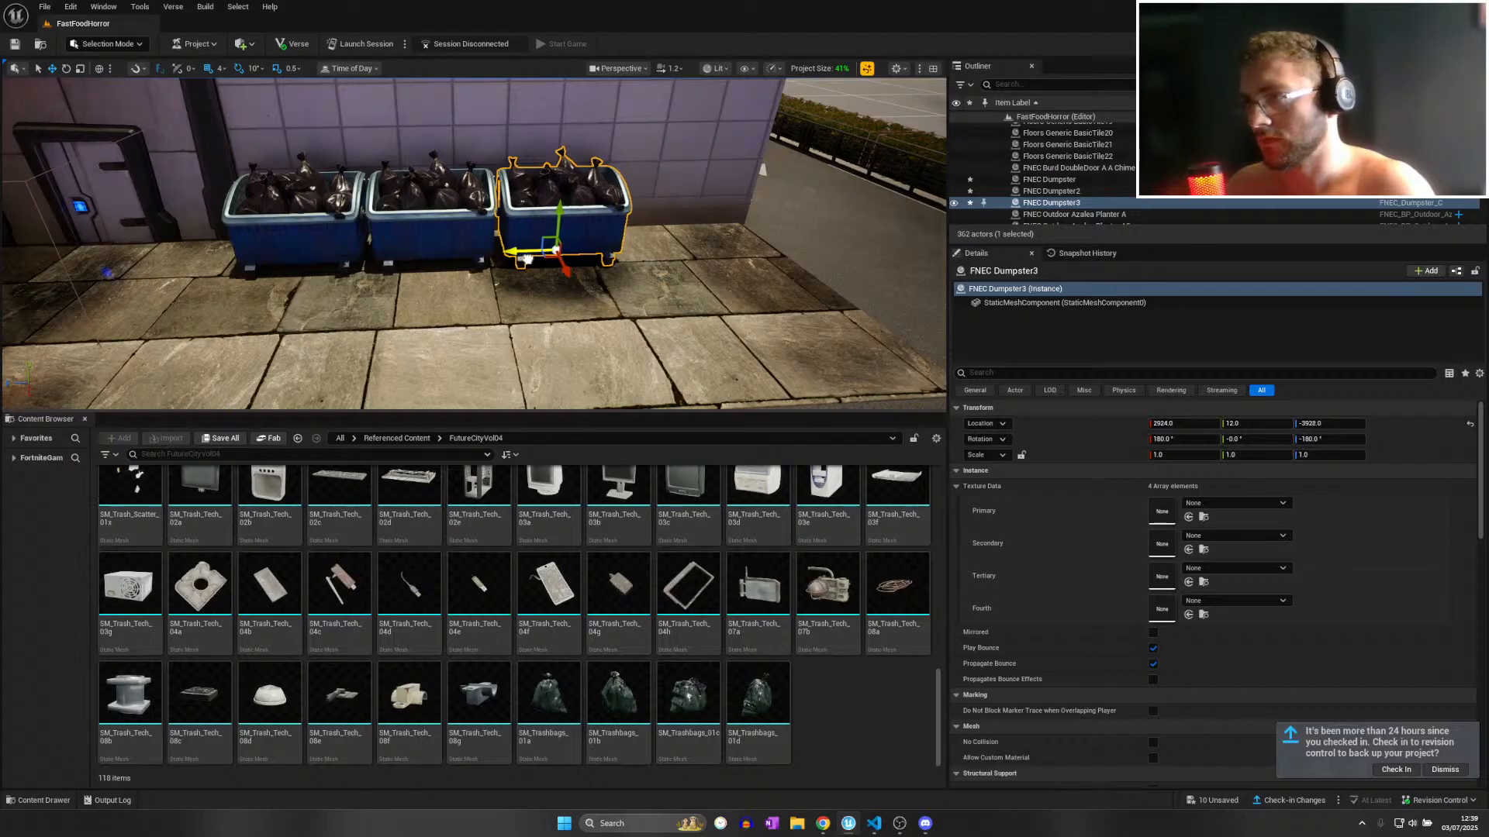
Locate the dumpster's source asset in the Crime City Indoor Prop Gallery and examine the gallery's outdoor props.
{"action": "left_click", "coordinate": [417, 439]}
{"action": "right_click", "coordinate": [588, 223]}
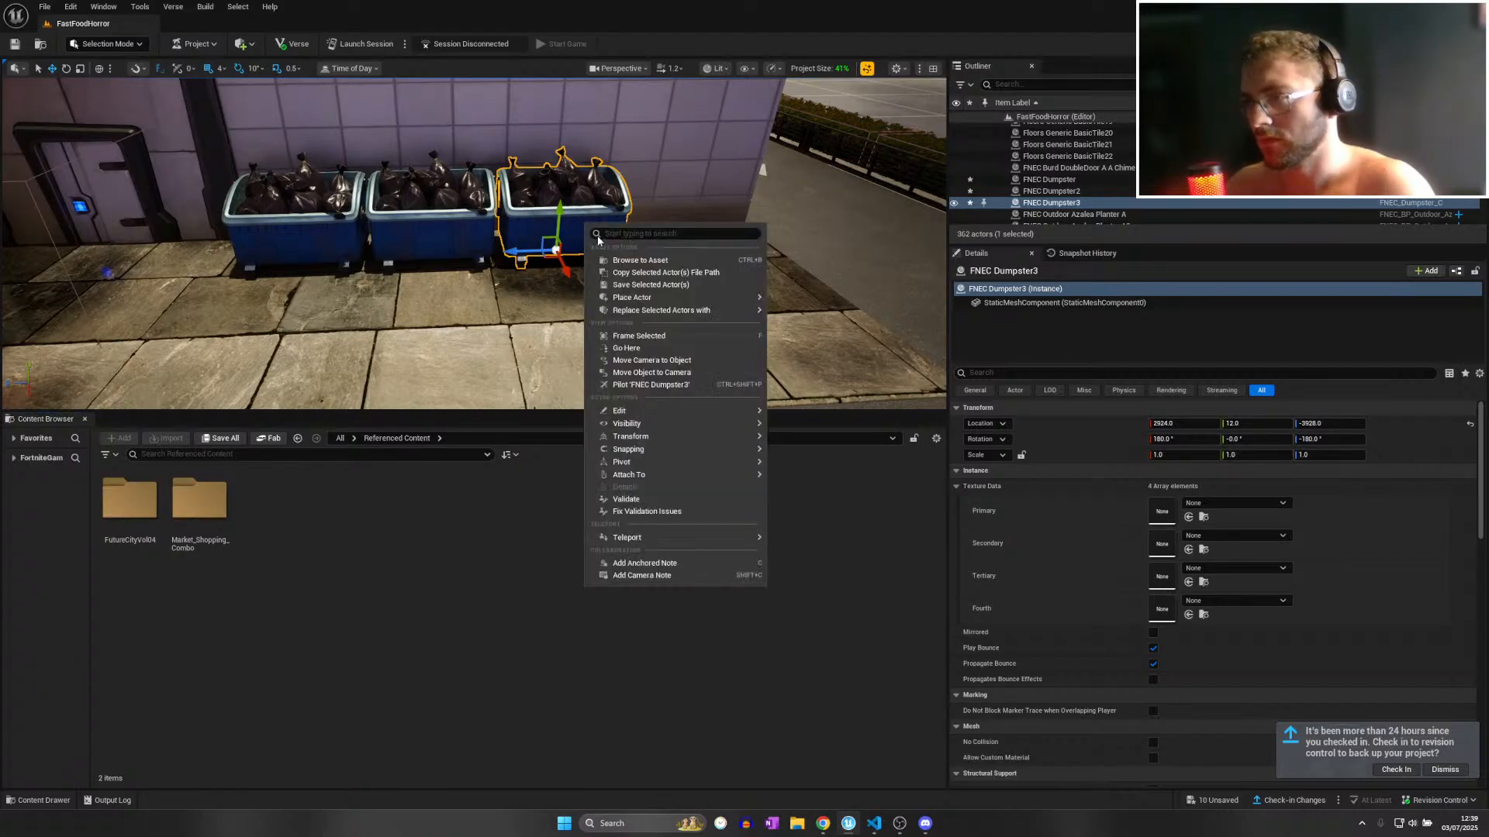
{"action": "left_click", "coordinate": [608, 260]}
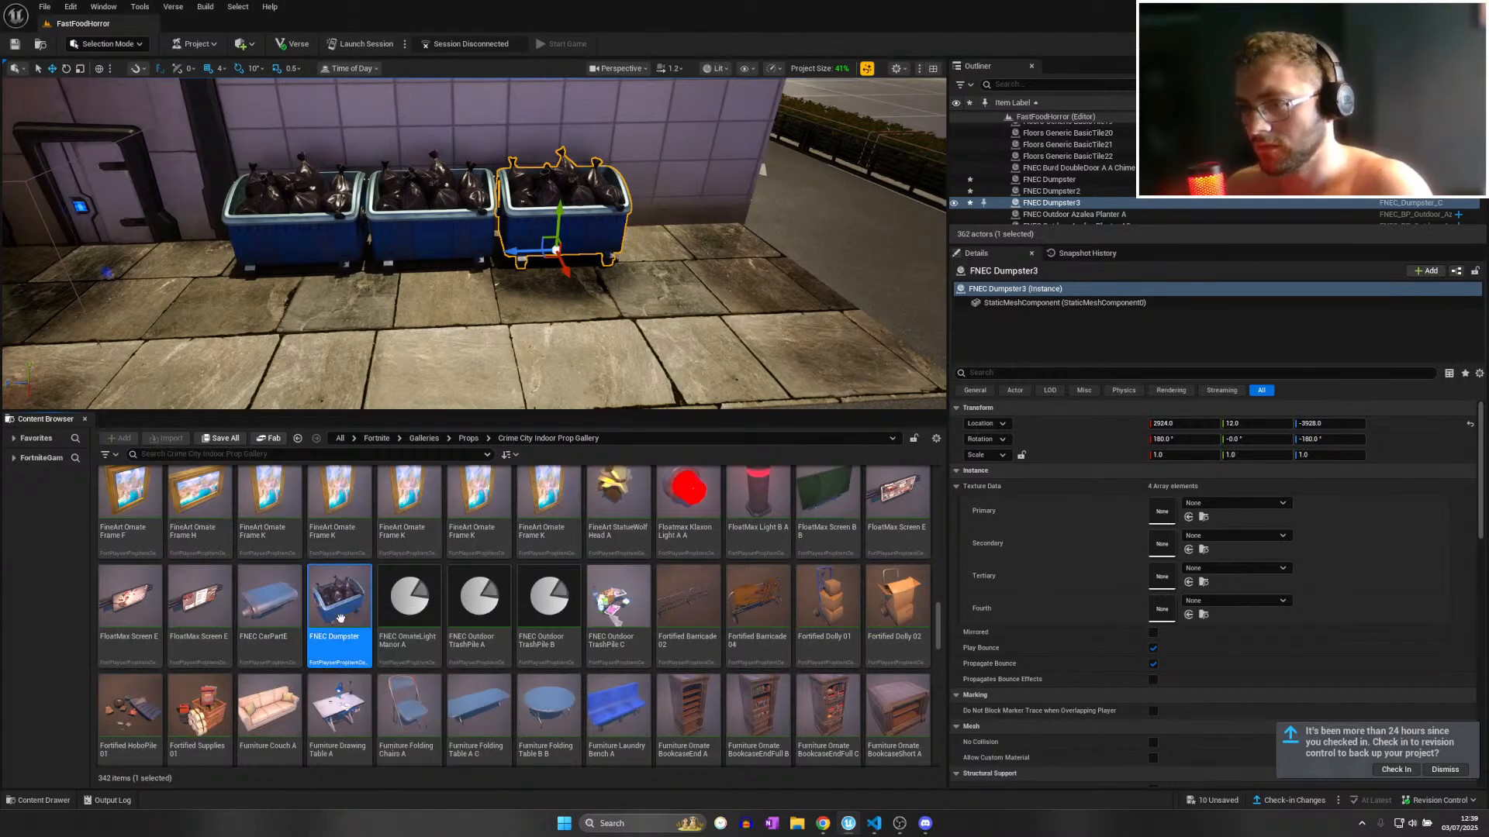
{"action": "scroll", "coordinate": [737, 644], "scroll_direction": "up", "scroll_amount": 4}
{"action": "left_click_drag", "start_coordinate": [939, 616], "coordinate": [925, 728]}
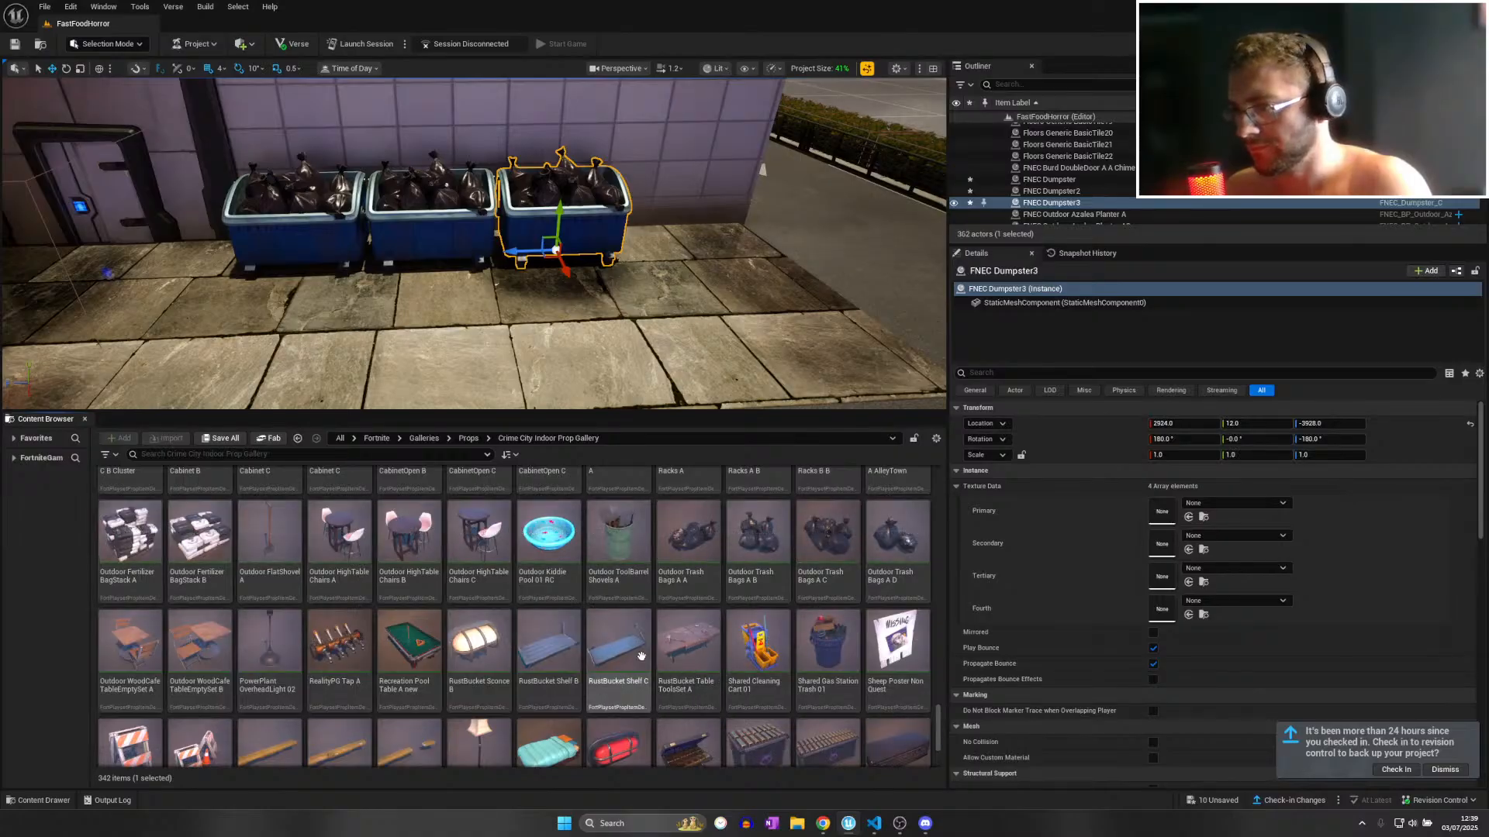
{"action": "scroll", "coordinate": [559, 663], "scroll_direction": "down", "scroll_amount": 1}
Place Outdoor WoodCafe TableEmptySet B on the front sidewalk between the hedge and windows at -1016, 12, -3208.
{"action": "right_click_drag", "start_coordinate": [483, 331], "coordinate": [364, 382]}
{"action": "key", "text": "w"}
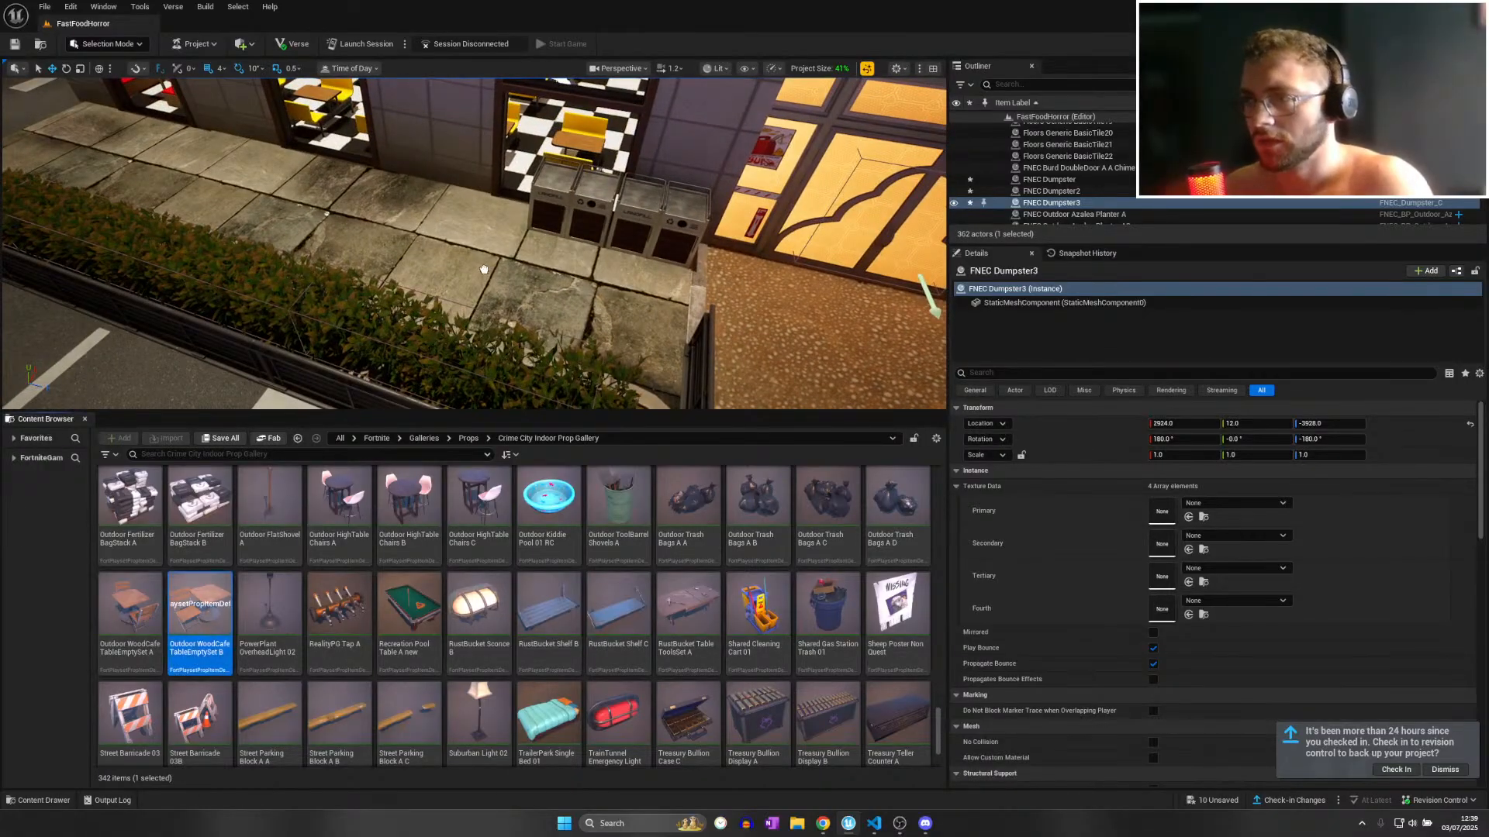
{"action": "left_click_drag", "start_coordinate": [484, 269], "coordinate": [254, 457]}
{"action": "key", "text": "f"}
{"action": "key", "text": "s"}
{"action": "right_click_drag", "start_coordinate": [351, 322], "coordinate": [361, 318]}
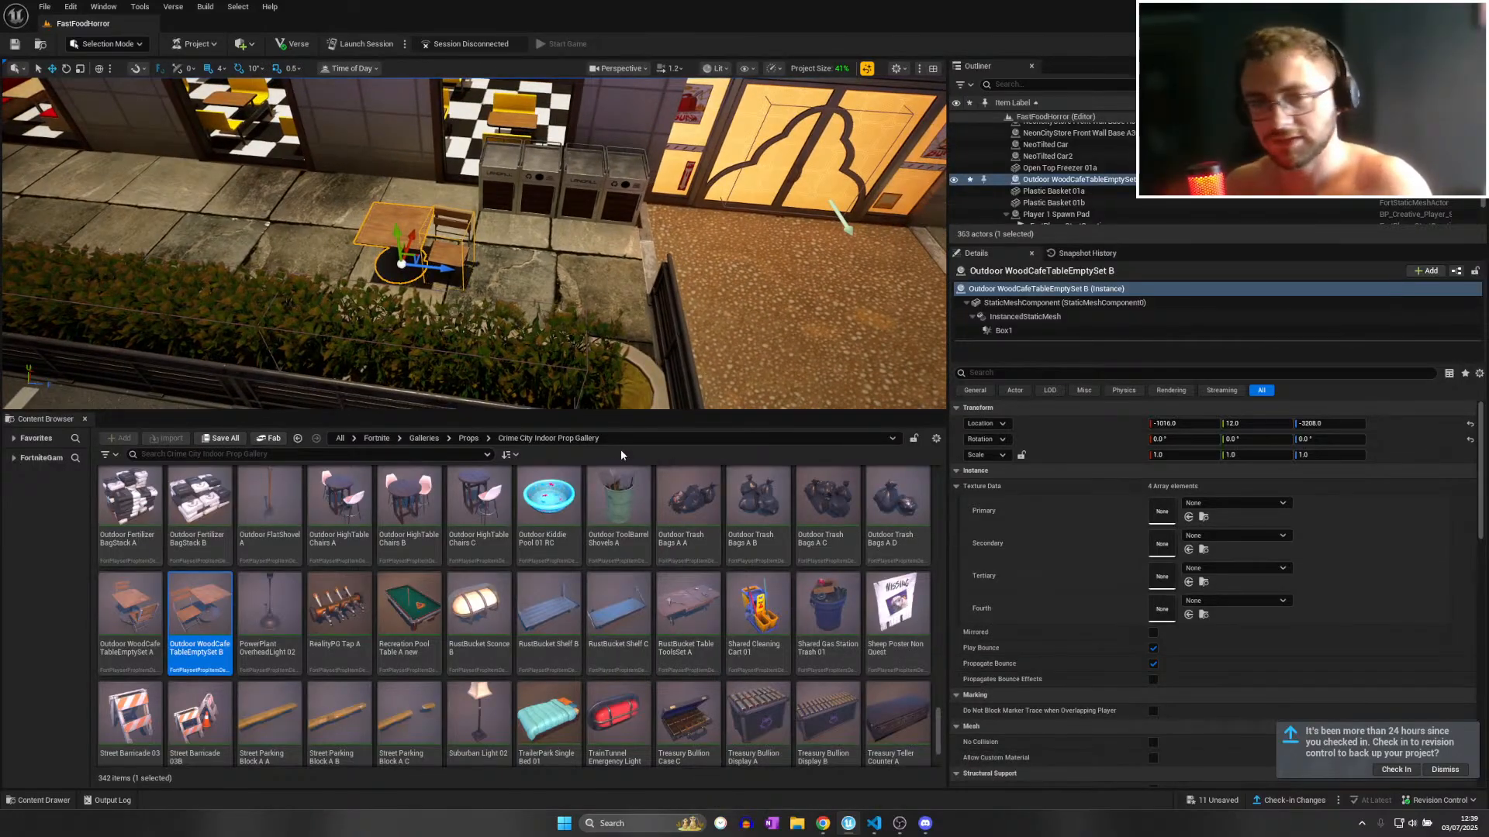
Inspect the restaurant's indoor seating, including the CozyTea BurdTableChairs A set, against the cafe table outside.
{"action": "right_click_drag", "start_coordinate": [497, 264], "coordinate": [814, 318]}
{"action": "key", "text": "w"}
{"action": "scroll", "coordinate": [458, 293], "scroll_direction": "down", "scroll_amount": 3}
{"action": "key", "text": "w"}
{"action": "key", "text": "w"}
{"action": "key", "text": "w"}
{"action": "key", "text": "w"}
{"action": "key", "text": "a"}
{"action": "right_click_drag", "start_coordinate": [388, 299], "coordinate": [240, 250]}
{"action": "key", "text": "a"}
{"action": "left_click", "coordinate": [524, 303]}
{"action": "key", "text": "a"}
{"action": "key", "text": "w"}
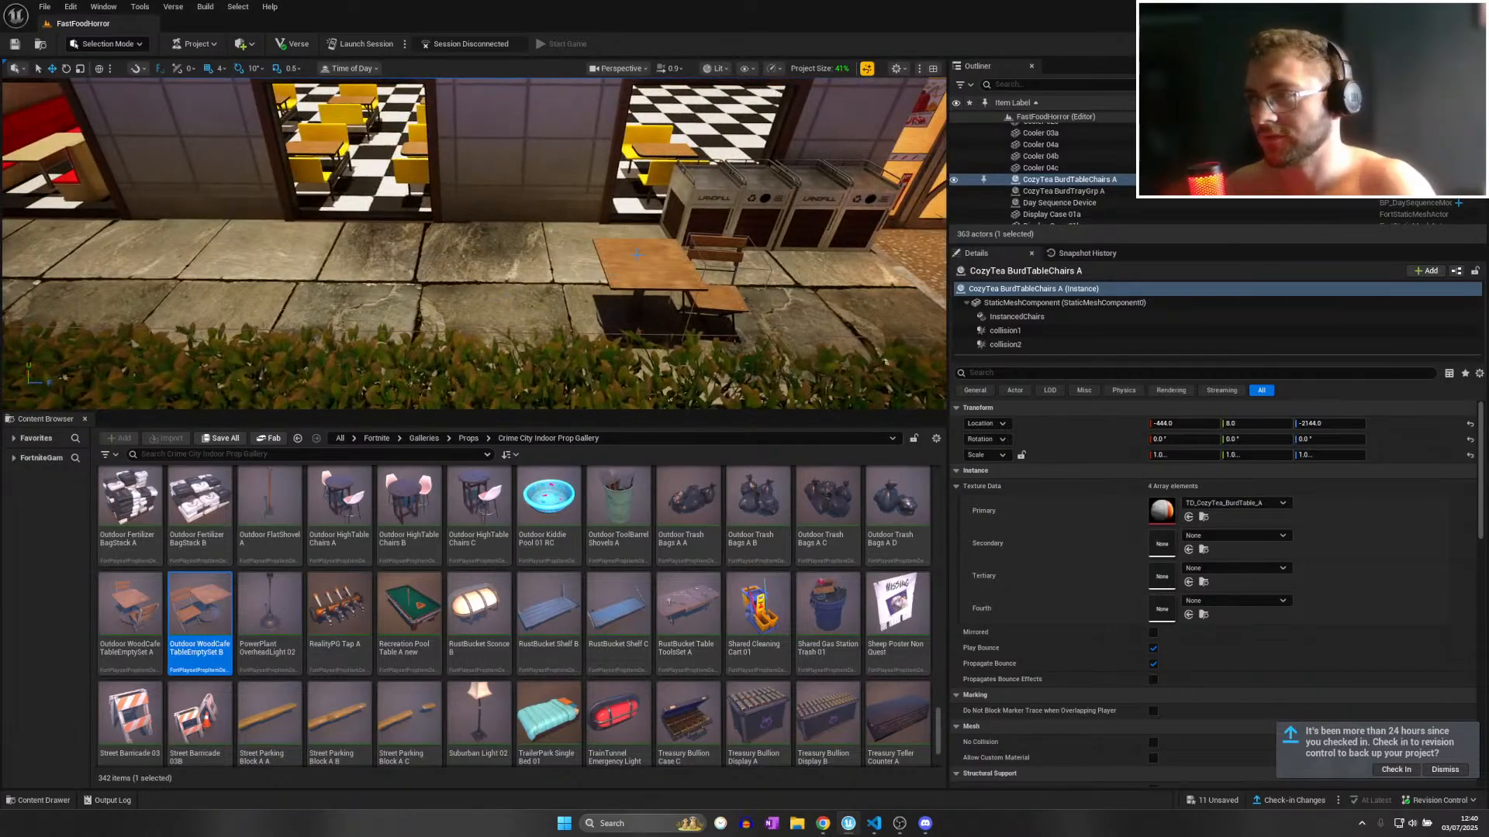
Delete the wooden cafe table set from the front sidewalk and duplicate Booth 01a6 outside to X -1036.
{"action": "key", "text": "Delete"}
{"action": "left_click", "coordinate": [340, 190]}
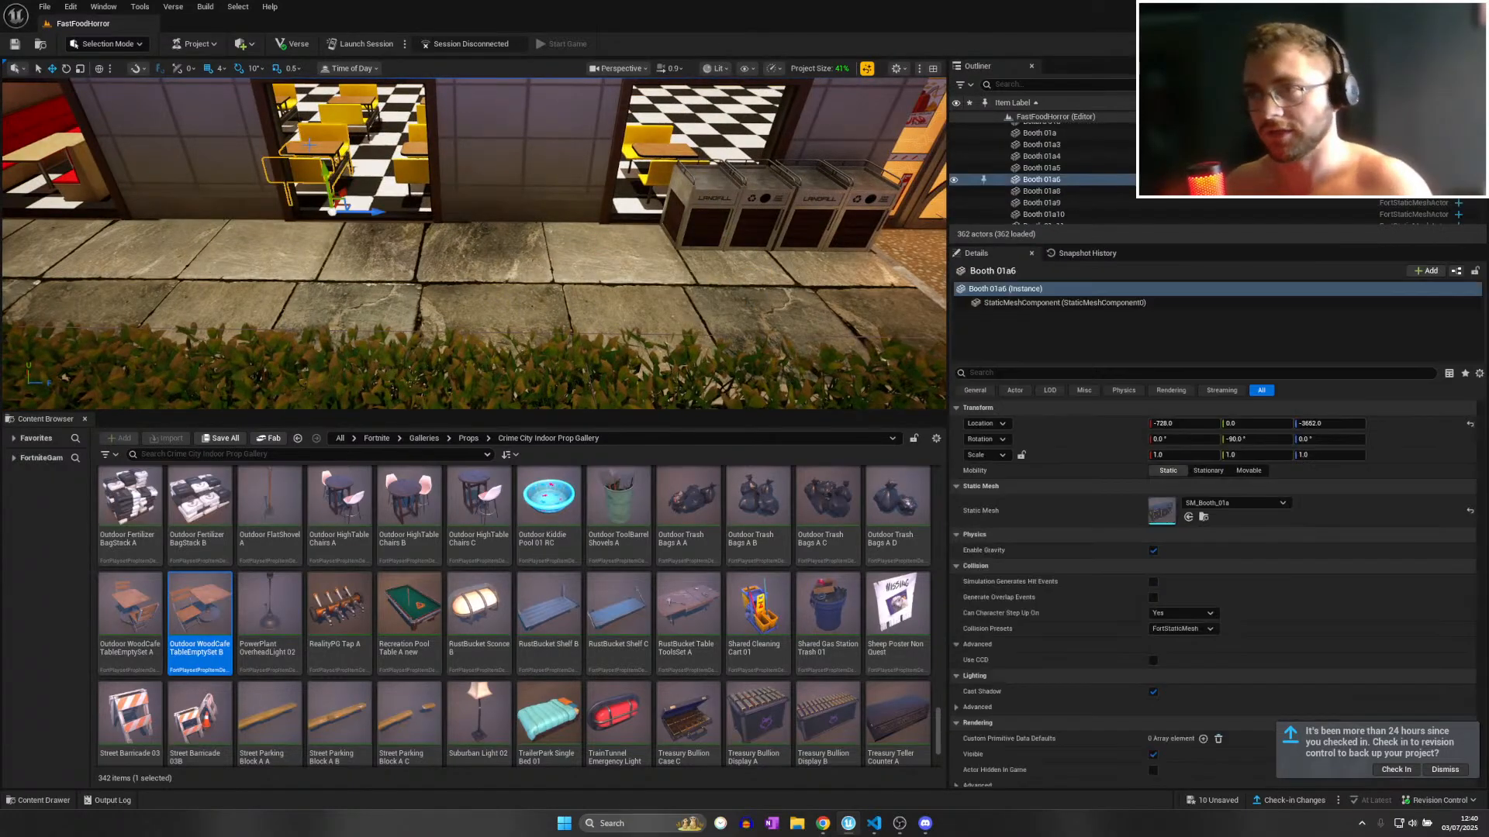
{"action": "left_click_drag", "start_coordinate": [338, 204], "coordinate": [248, 335], "text": "alt"}
{"action": "key", "text": "s"}
{"action": "right_click_drag", "start_coordinate": [267, 310], "coordinate": [233, 333]}
Search all the Props galleries for umbrella.
{"action": "scroll", "coordinate": [392, 652], "scroll_direction": "down", "scroll_amount": 2}
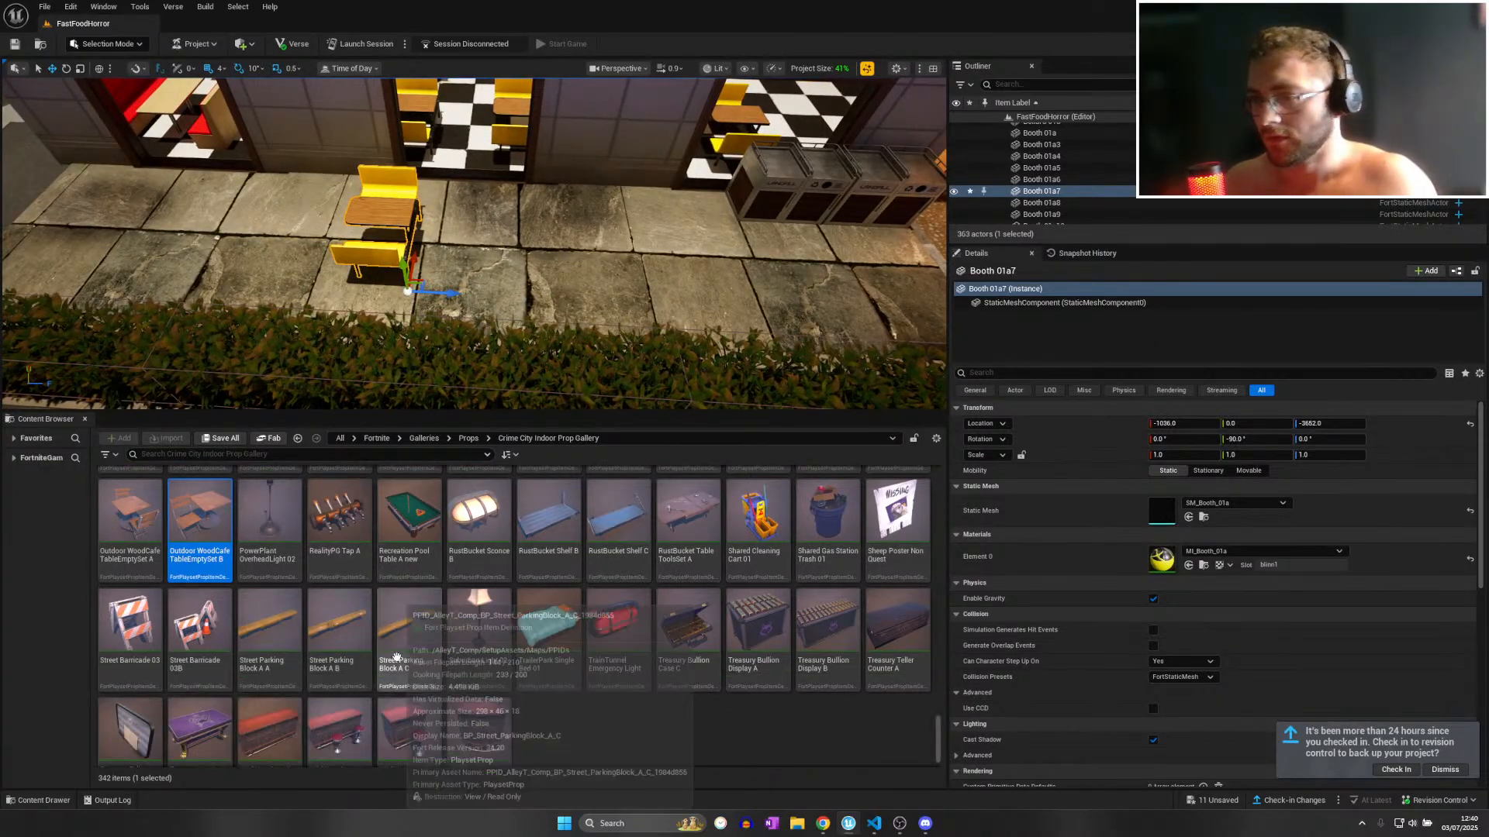
{"action": "scroll", "coordinate": [786, 653], "scroll_direction": "up", "scroll_amount": 2}
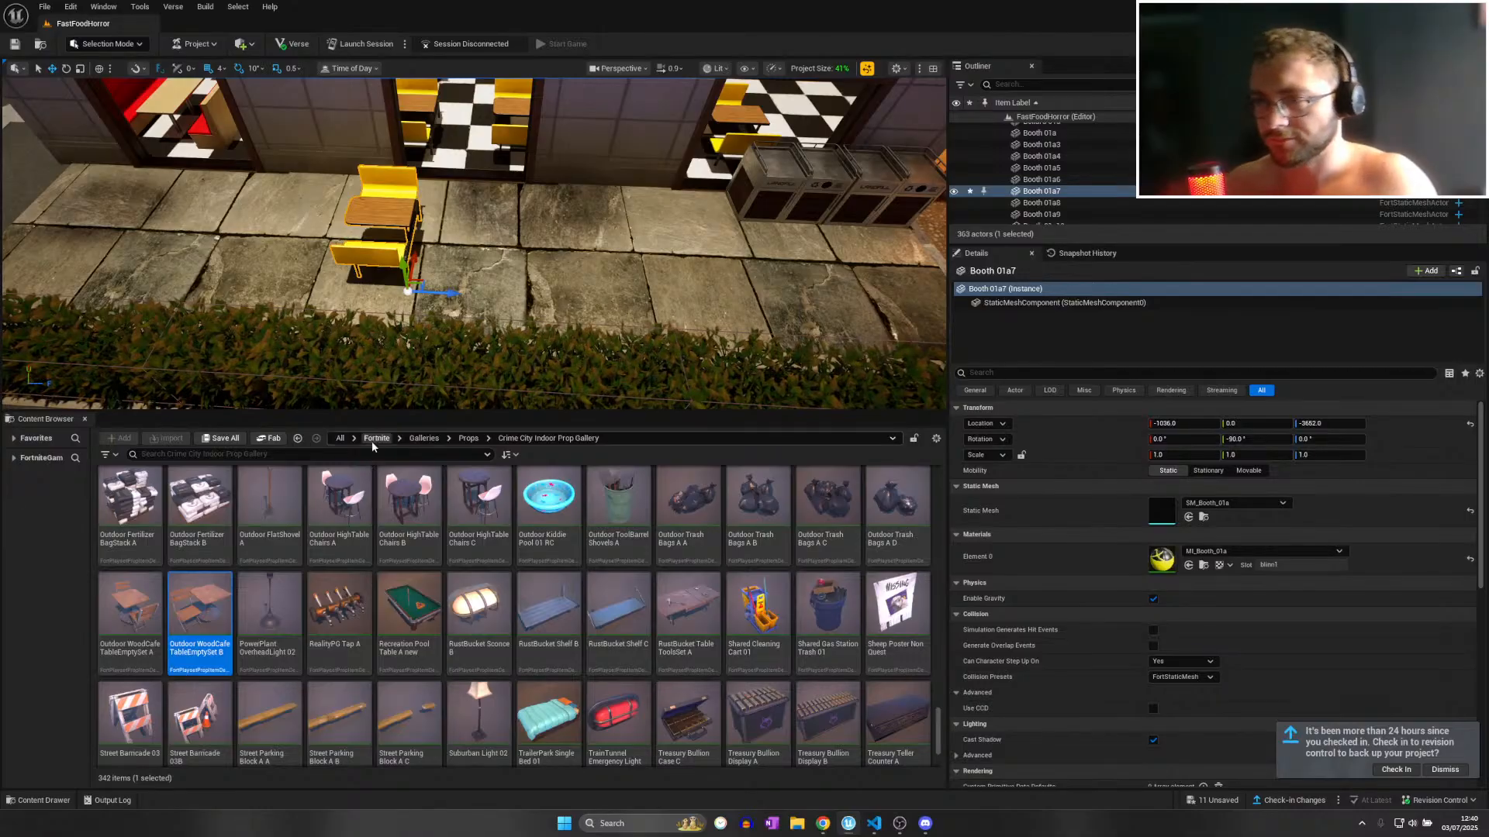
{"action": "left_click", "coordinate": [469, 438]}
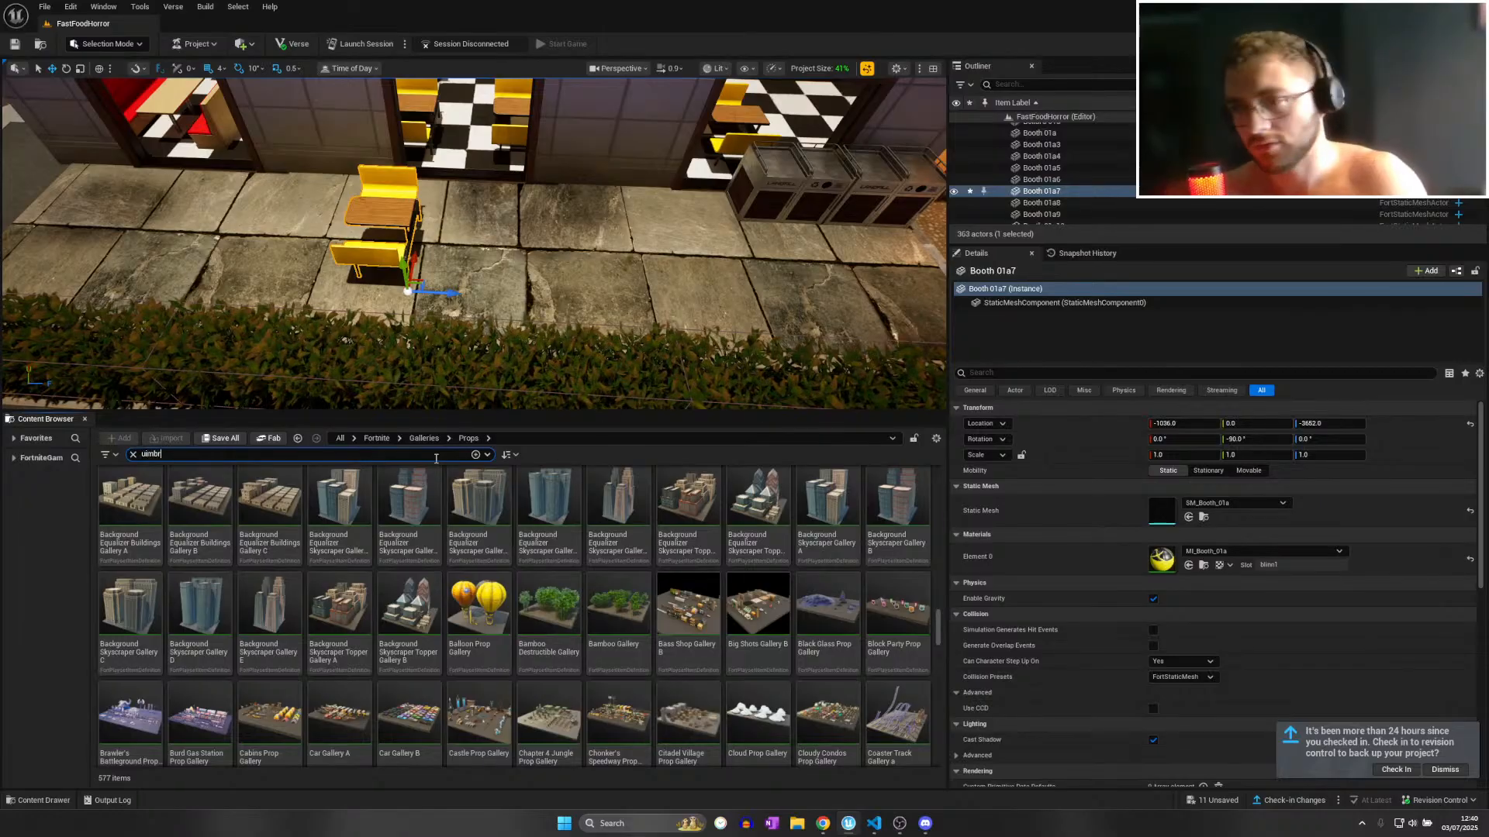
{"action": "key", "text": "ctrl+a"}
{"action": "type", "text": "umbrella"}
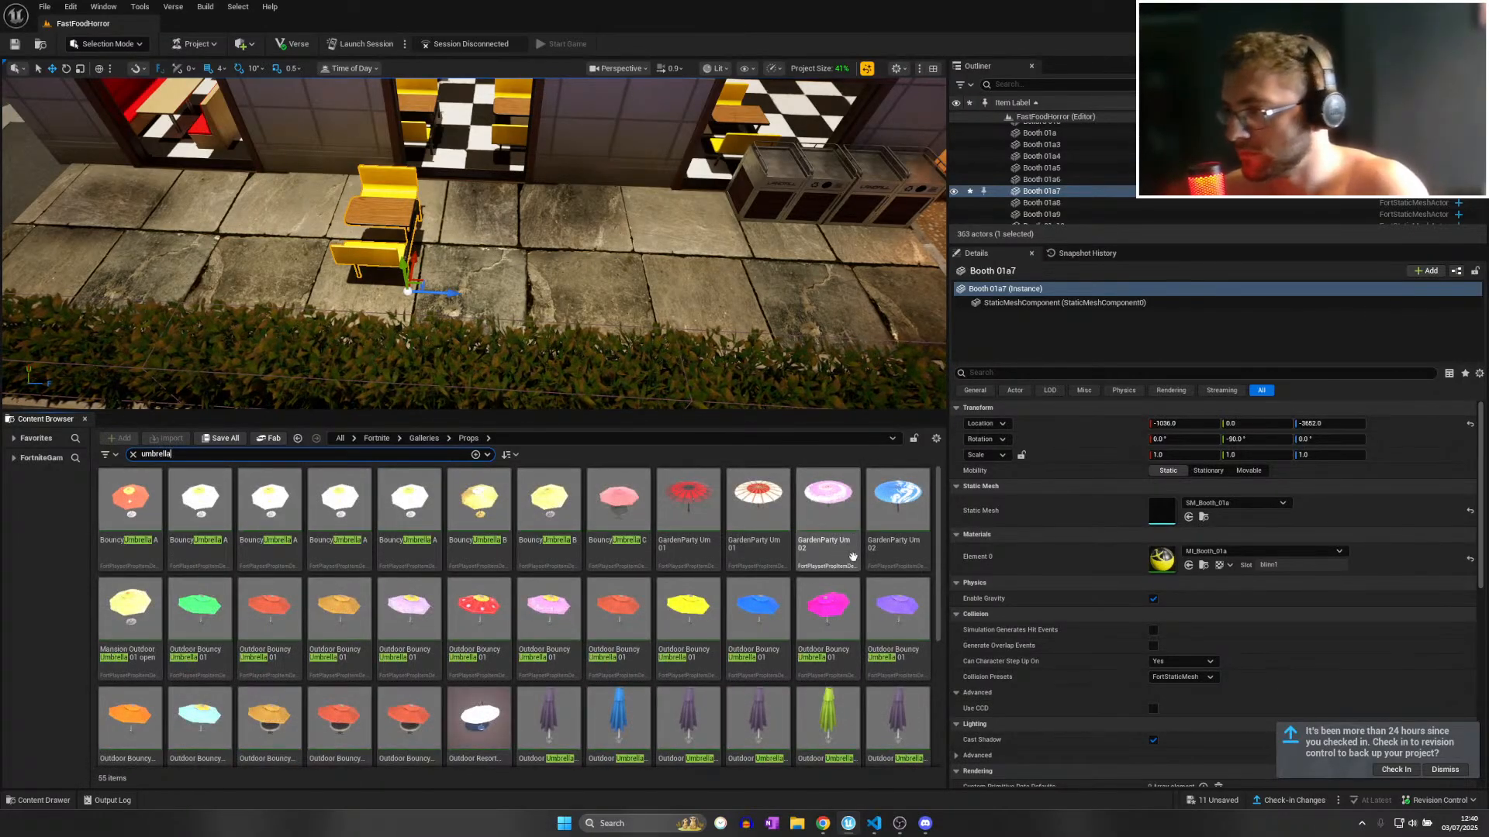
Place Outdoor Umbrella 02 at the outdoor booth on the front sidewalk, at X -952, Y 12.
{"action": "scroll", "coordinate": [828, 543], "scroll_direction": "down", "scroll_amount": 2}
{"action": "left_click_drag", "start_coordinate": [701, 644], "coordinate": [380, 221]}
{"action": "mouse_move", "coordinate": [407, 244]}
{"action": "right_mouse_down"}
{"action": "mouse_move", "coordinate": [342, 245]}
{"action": "mouse_move", "coordinate": [412, 237]}
{"action": "right_mouse_up"}
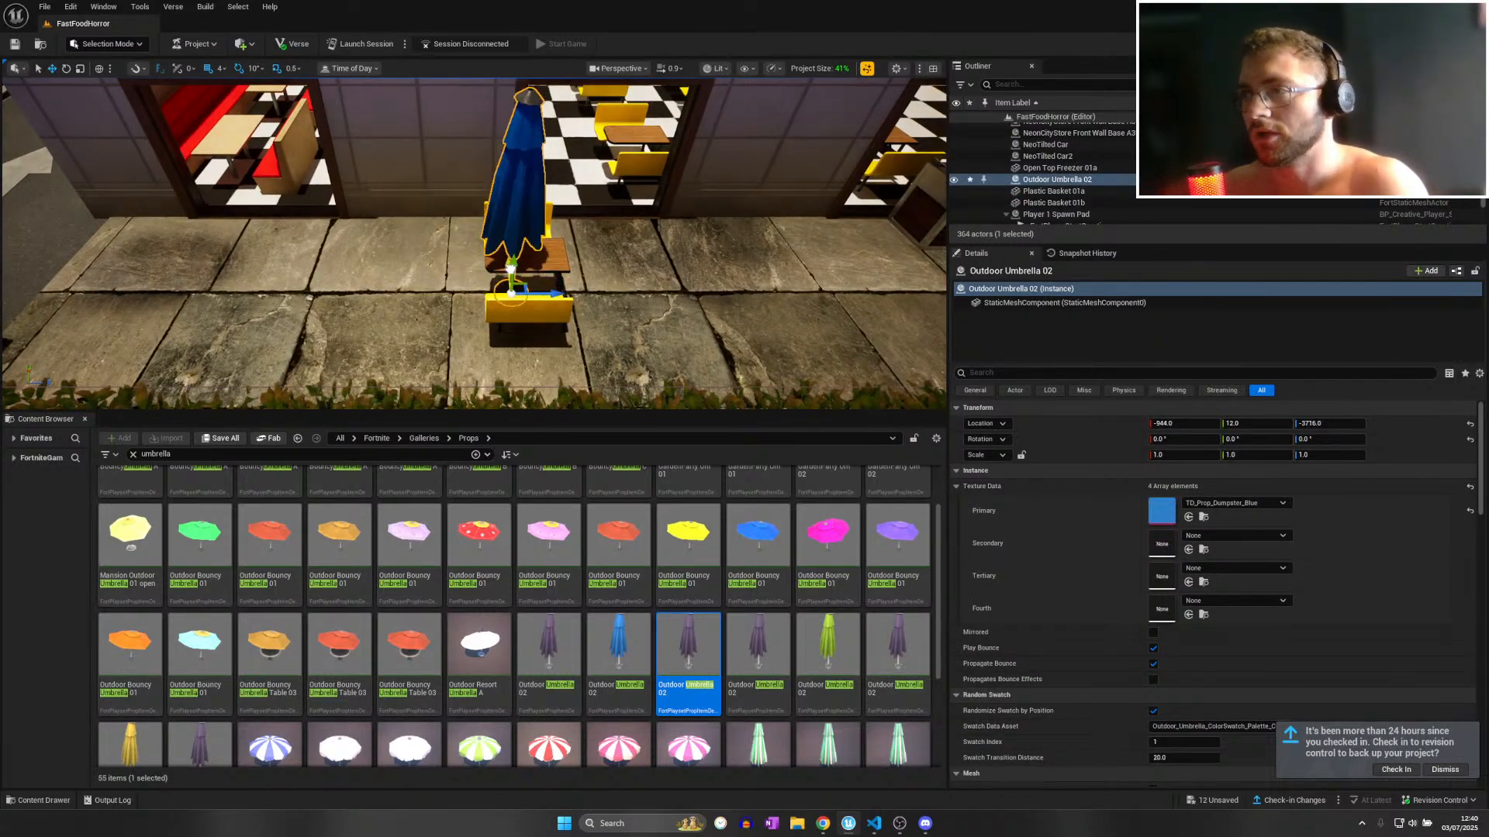
{"action": "left_click_drag", "start_coordinate": [532, 293], "coordinate": [577, 300]}
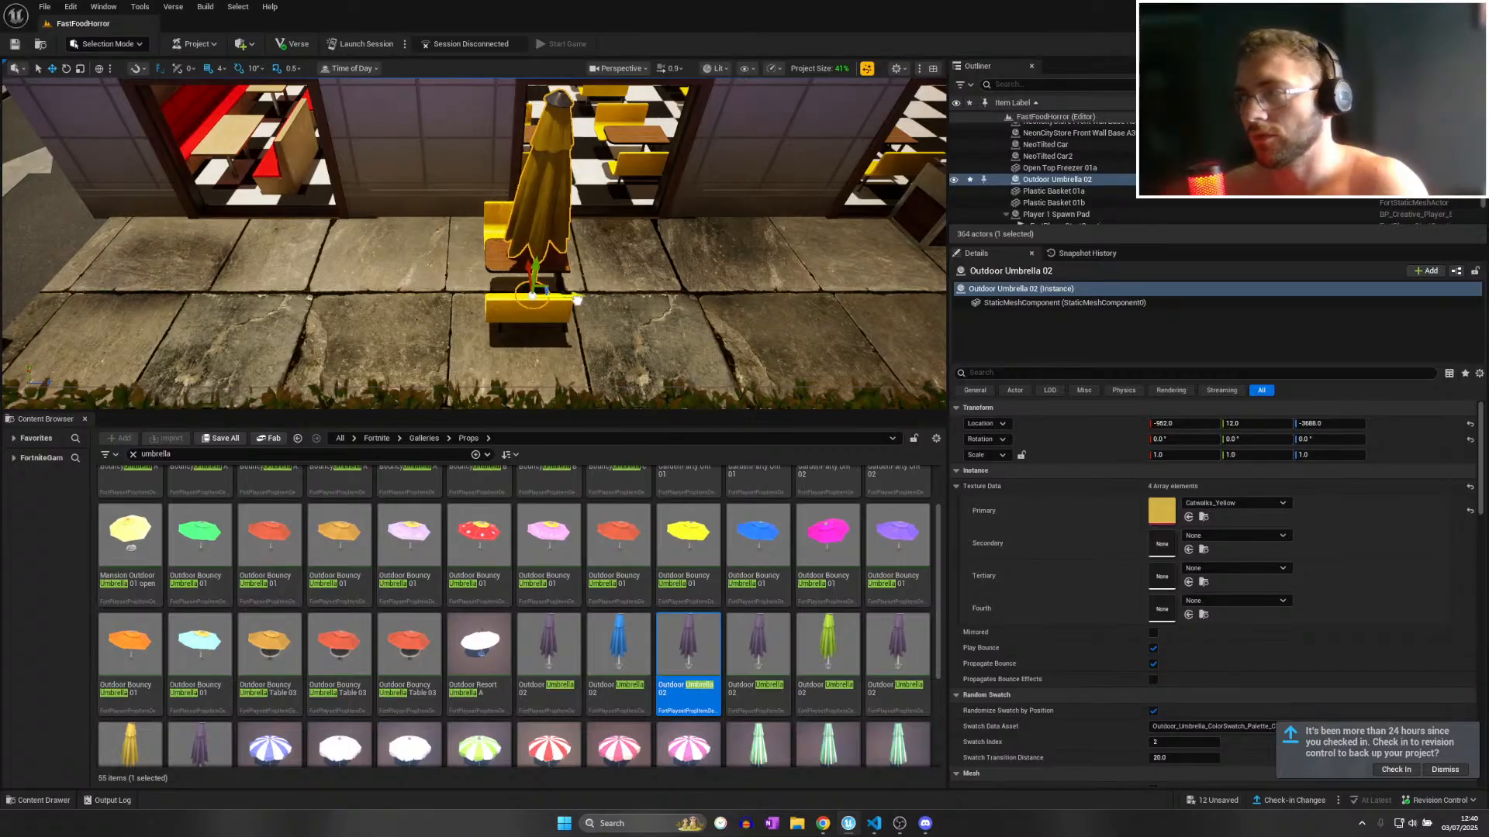
Move the outdoor booth Booth 01a7 to -1040, 0, -3632 so its tabletop sits around the umbrella pole.
{"action": "left_click", "coordinate": [536, 315]}
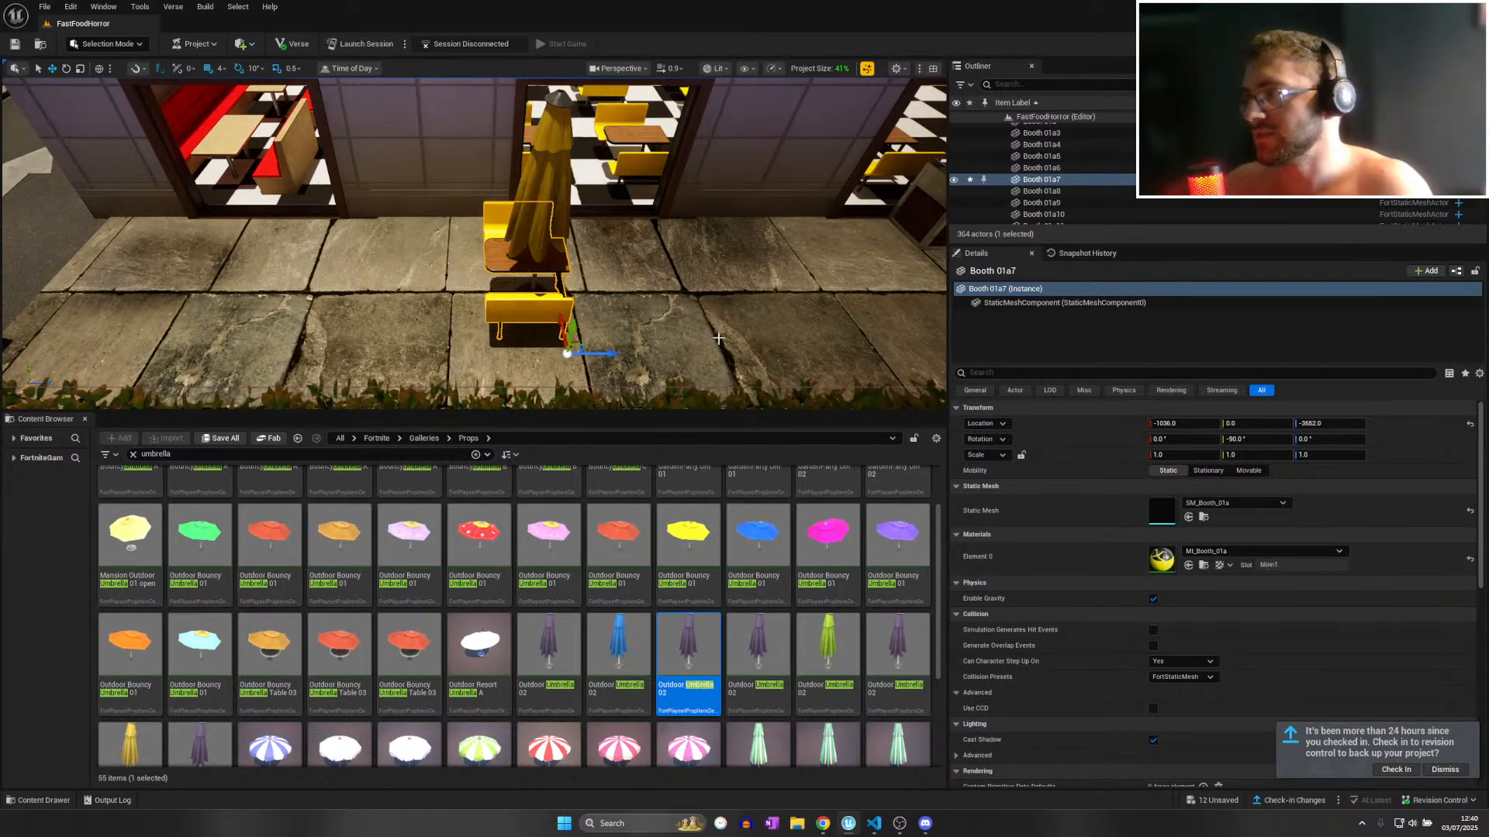
{"action": "key", "text": "f"}
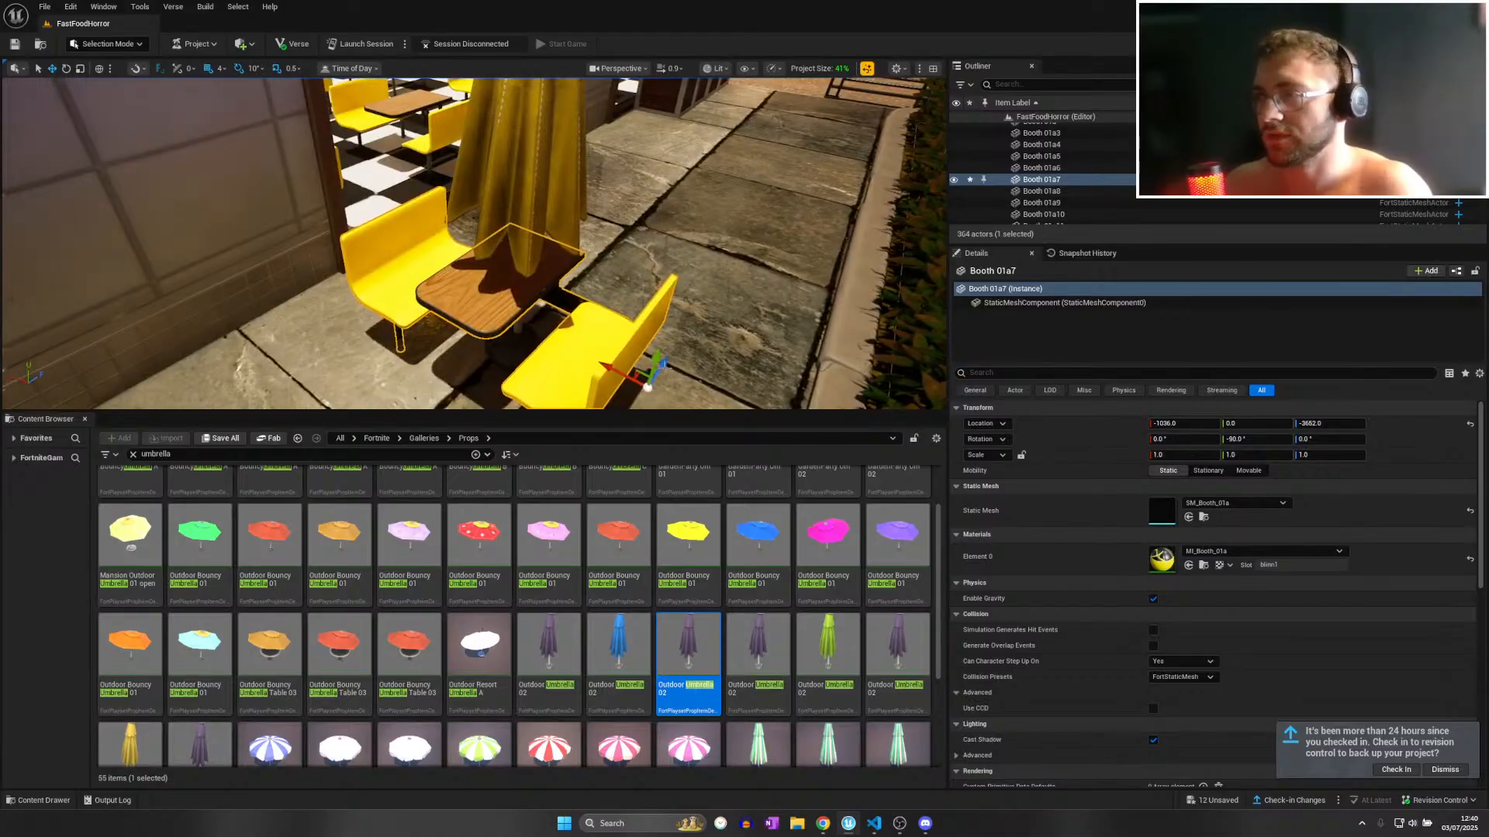
{"action": "mouse_move", "coordinate": [647, 386]}
{"action": "left_mouse_down"}
{"action": "mouse_move", "coordinate": [690, 361]}
{"action": "mouse_move", "coordinate": [640, 359]}
{"action": "left_mouse_up"}
{"action": "right_click_drag", "start_coordinate": [640, 359], "coordinate": [612, 310]}
{"action": "key", "text": "w"}
{"action": "right_click_drag", "start_coordinate": [675, 377], "coordinate": [787, 407]}
{"action": "key", "text": "s"}
{"action": "left_click_drag", "start_coordinate": [470, 188], "coordinate": [490, 194]}
{"action": "key", "text": "a"}
{"action": "right_click_drag", "start_coordinate": [490, 194], "coordinate": [573, 172]}
{"action": "right_click_drag", "start_coordinate": [409, 318], "coordinate": [412, 345]}
{"action": "key", "text": "e"}
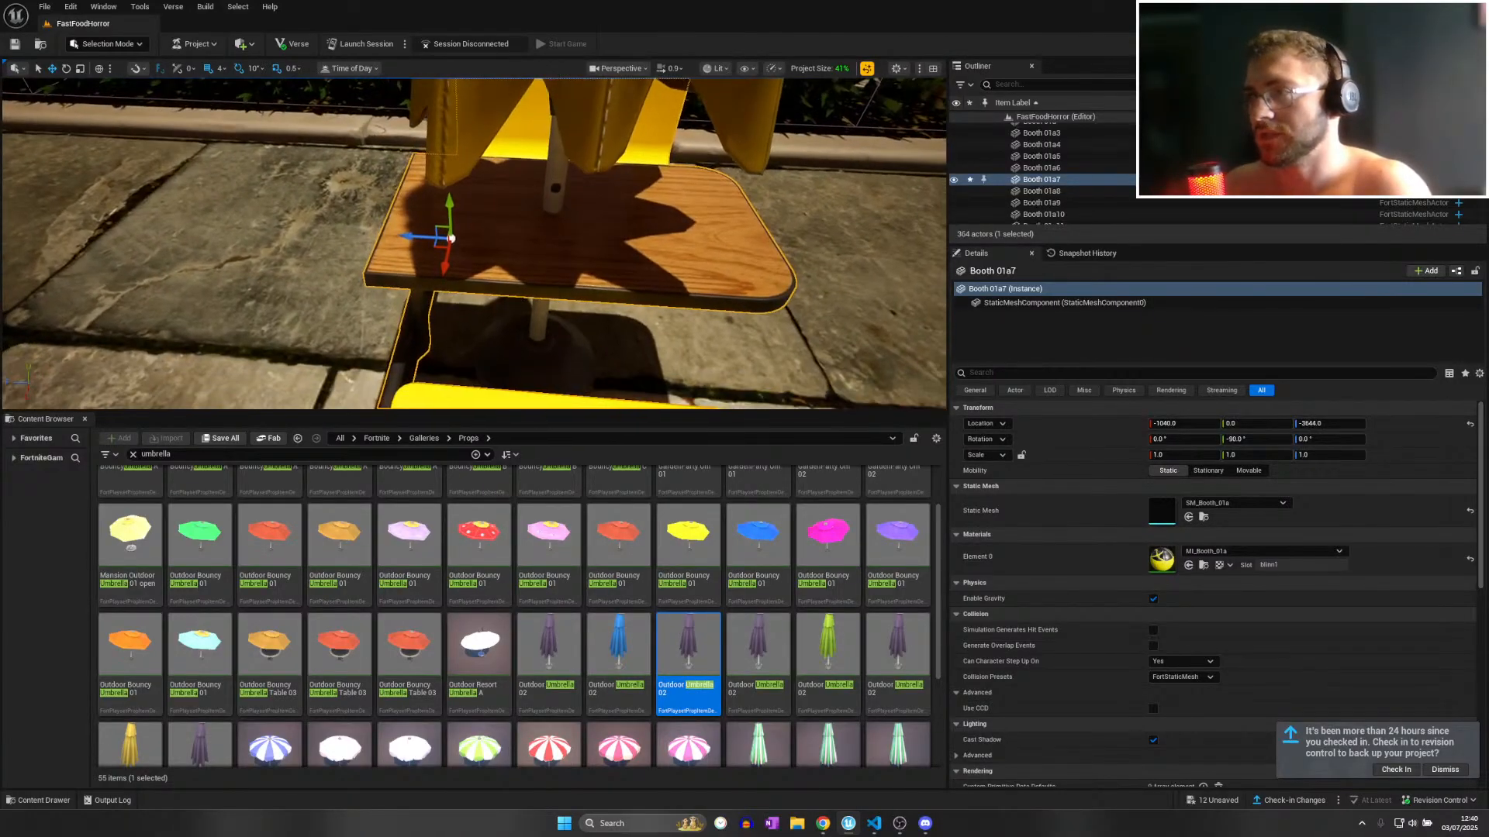
{"action": "left_click_drag", "start_coordinate": [417, 241], "coordinate": [395, 240]}
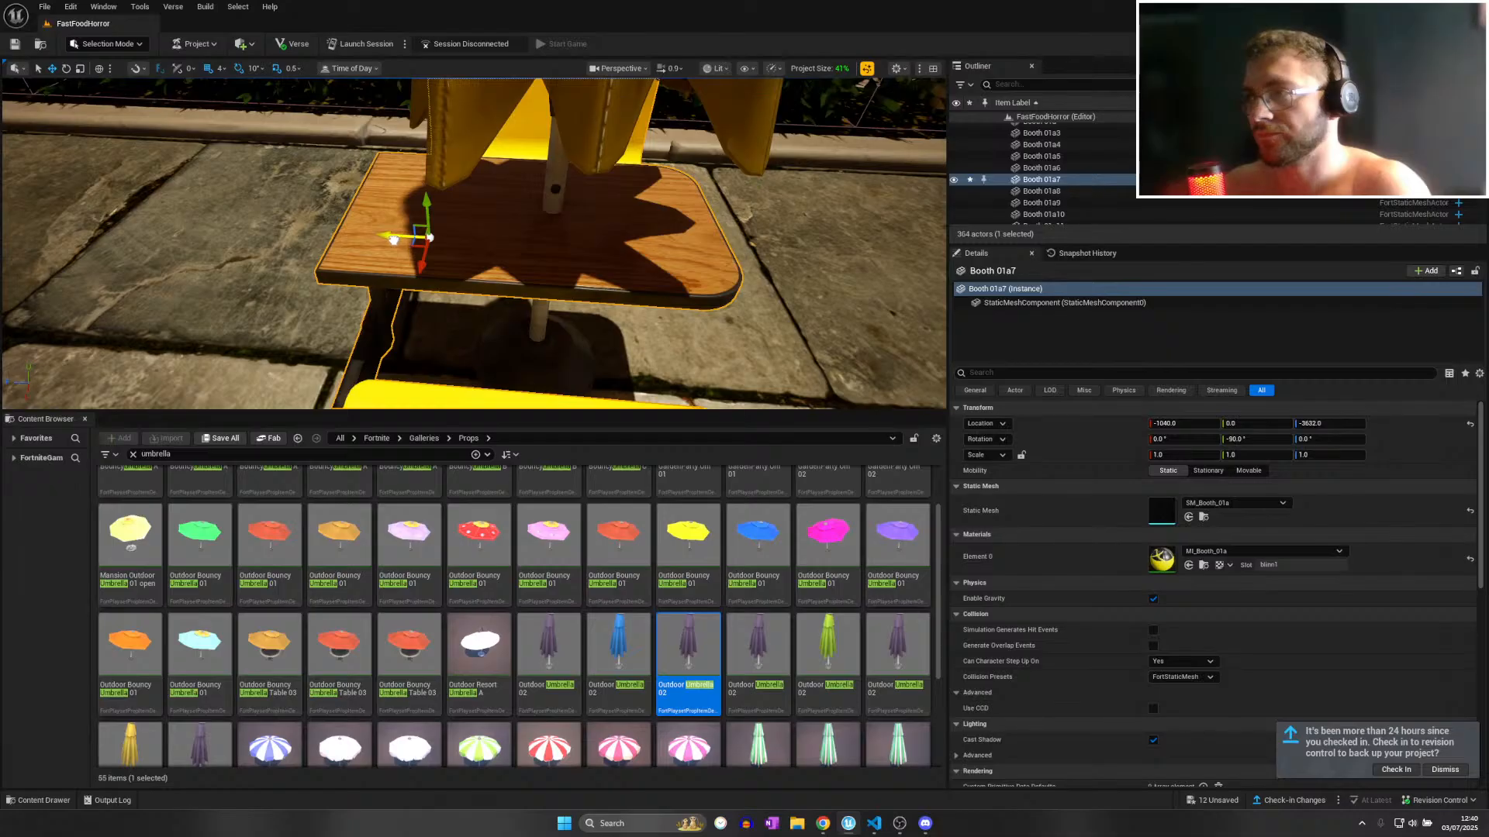
Try DefaultMat as the outdoor booth's Element 0 material and undo the replacement.
{"action": "left_click", "coordinate": [1270, 550]}
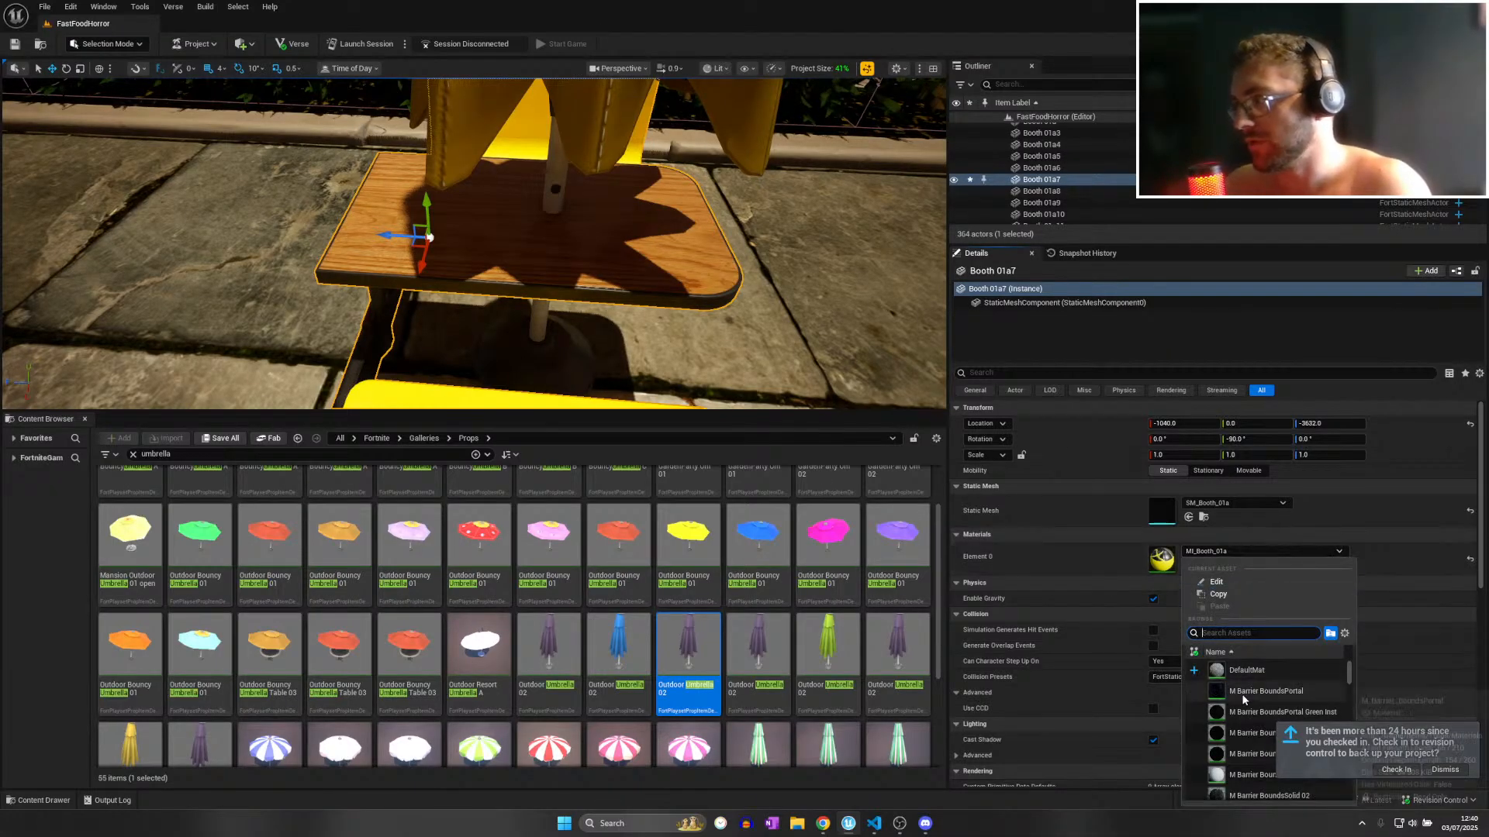
{"action": "left_click", "coordinate": [1376, 689]}
{"action": "right_click_drag", "start_coordinate": [613, 318], "coordinate": [423, 310]}
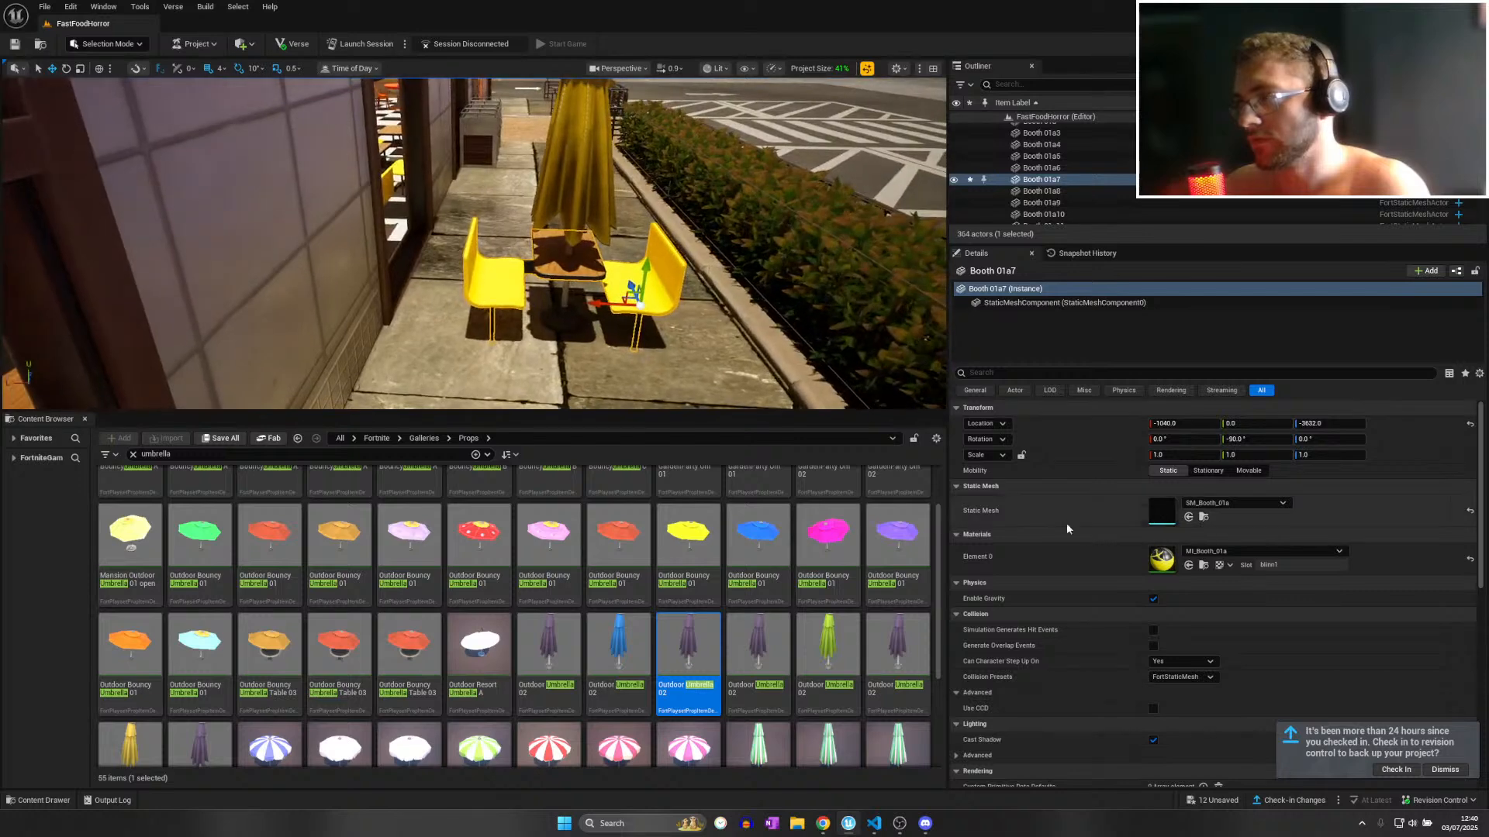
{"action": "left_click", "coordinate": [1250, 547]}
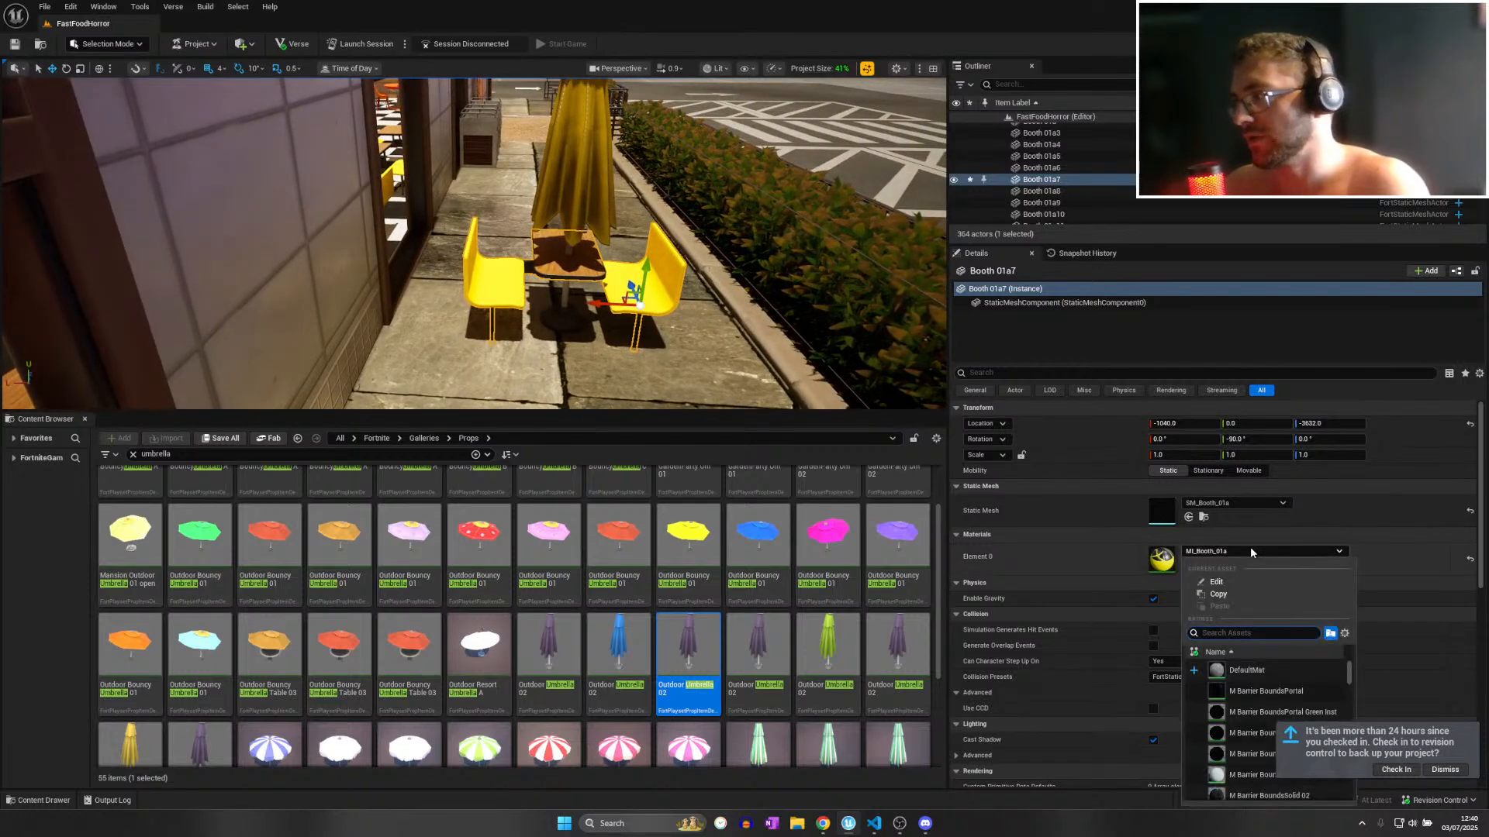
{"action": "left_click", "coordinate": [1245, 671]}
{"action": "key", "text": "ctrl+z"}
{"action": "right_click_drag", "start_coordinate": [634, 320], "coordinate": [686, 345]}
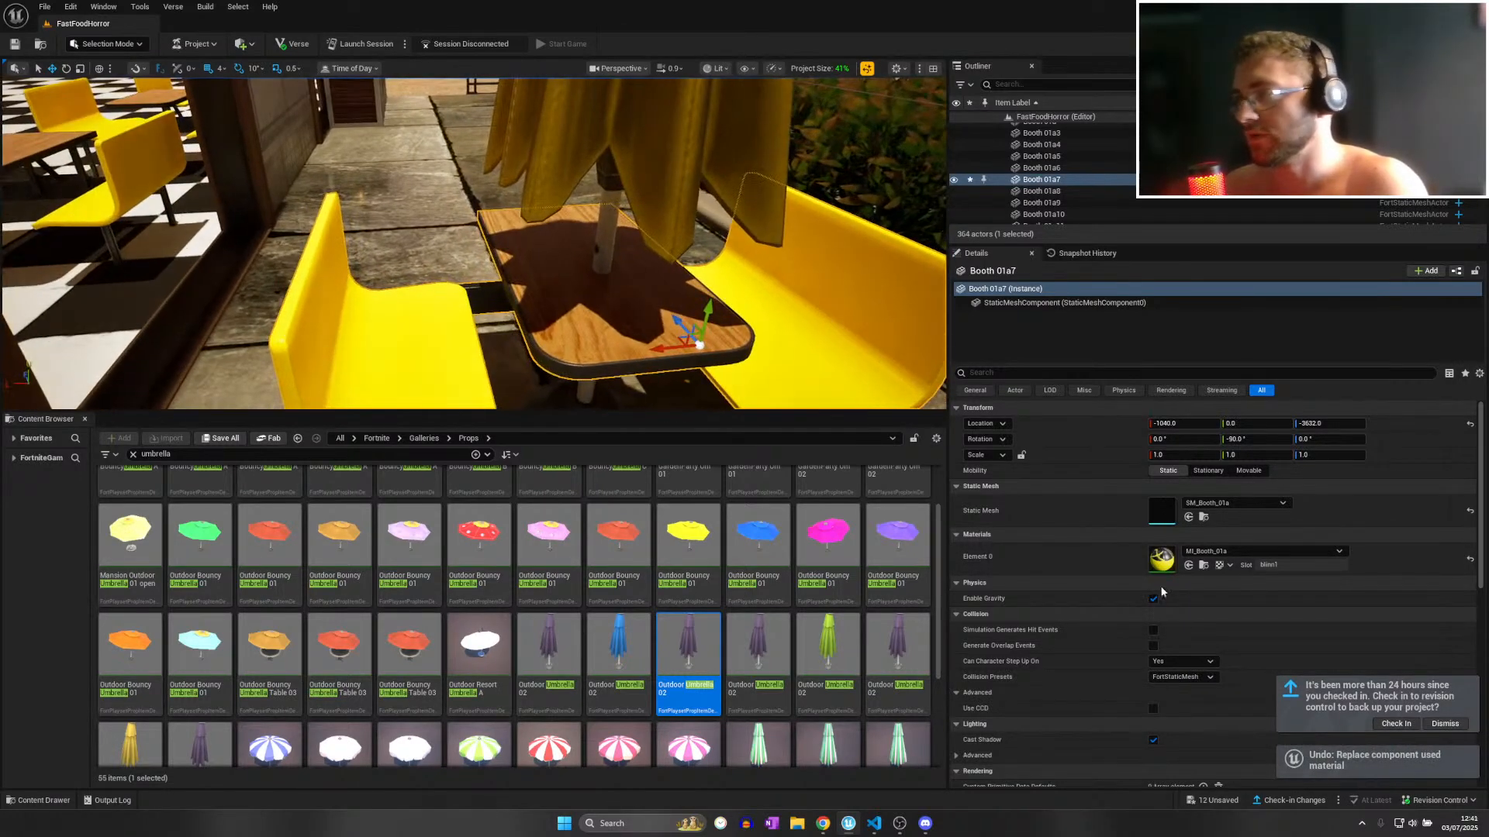
Try to open the outdoor booth's material MI_Booth_01a for editing.
{"action": "left_click", "coordinate": [1219, 567]}
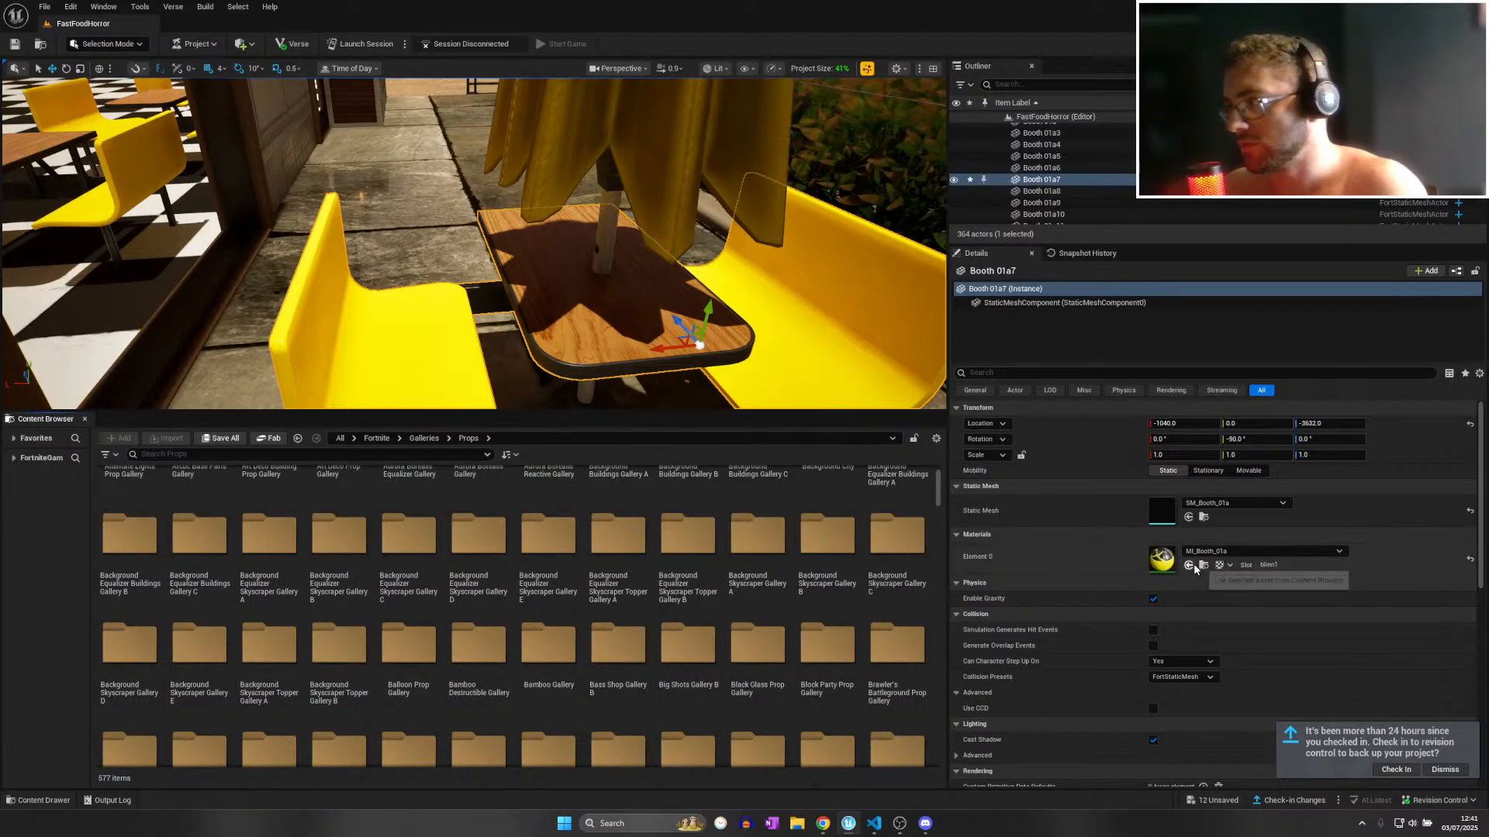
{"action": "left_click", "coordinate": [1205, 552]}
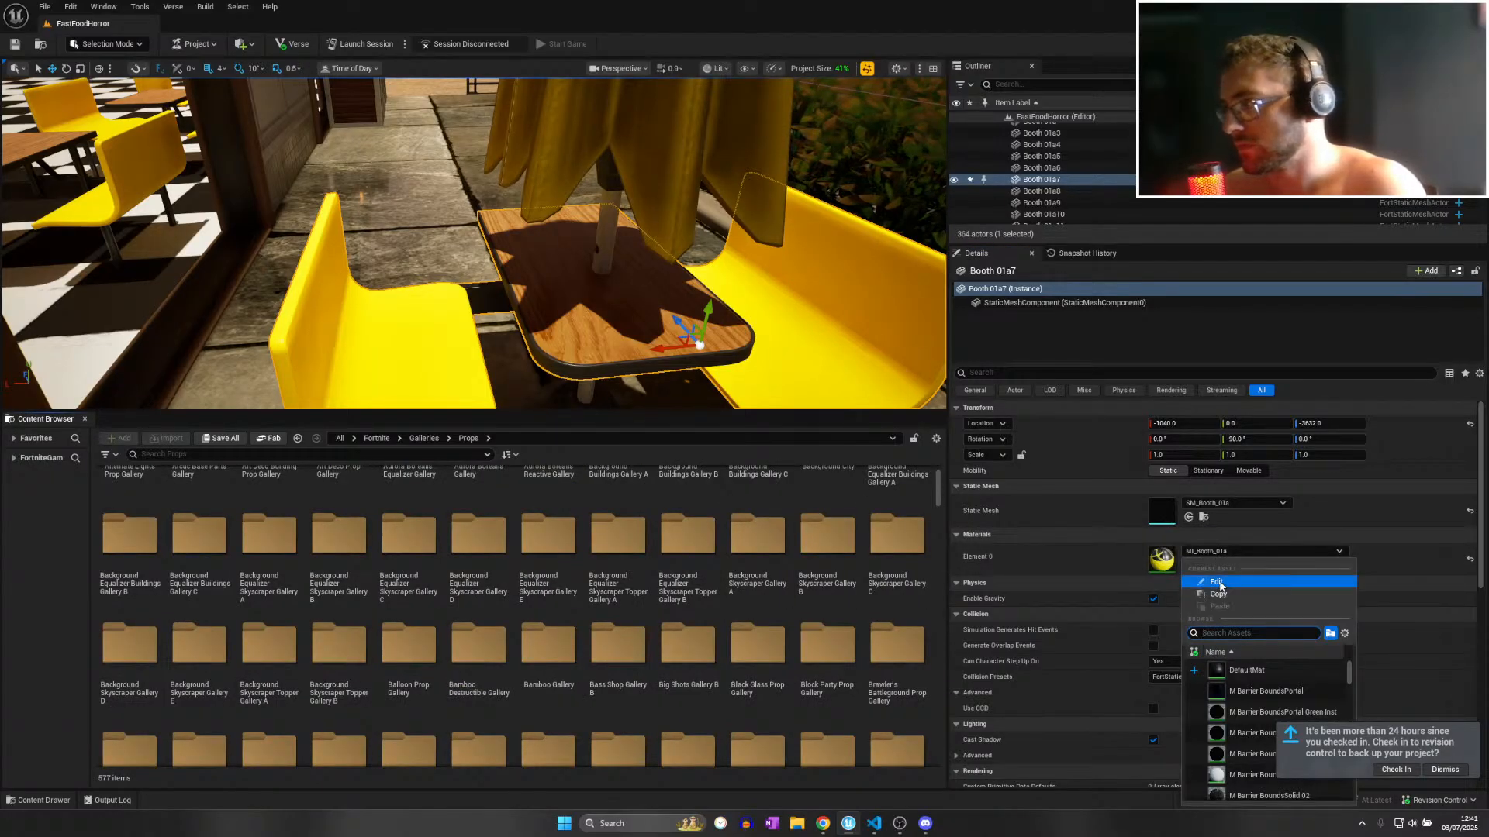
{"action": "left_click", "coordinate": [1218, 582]}
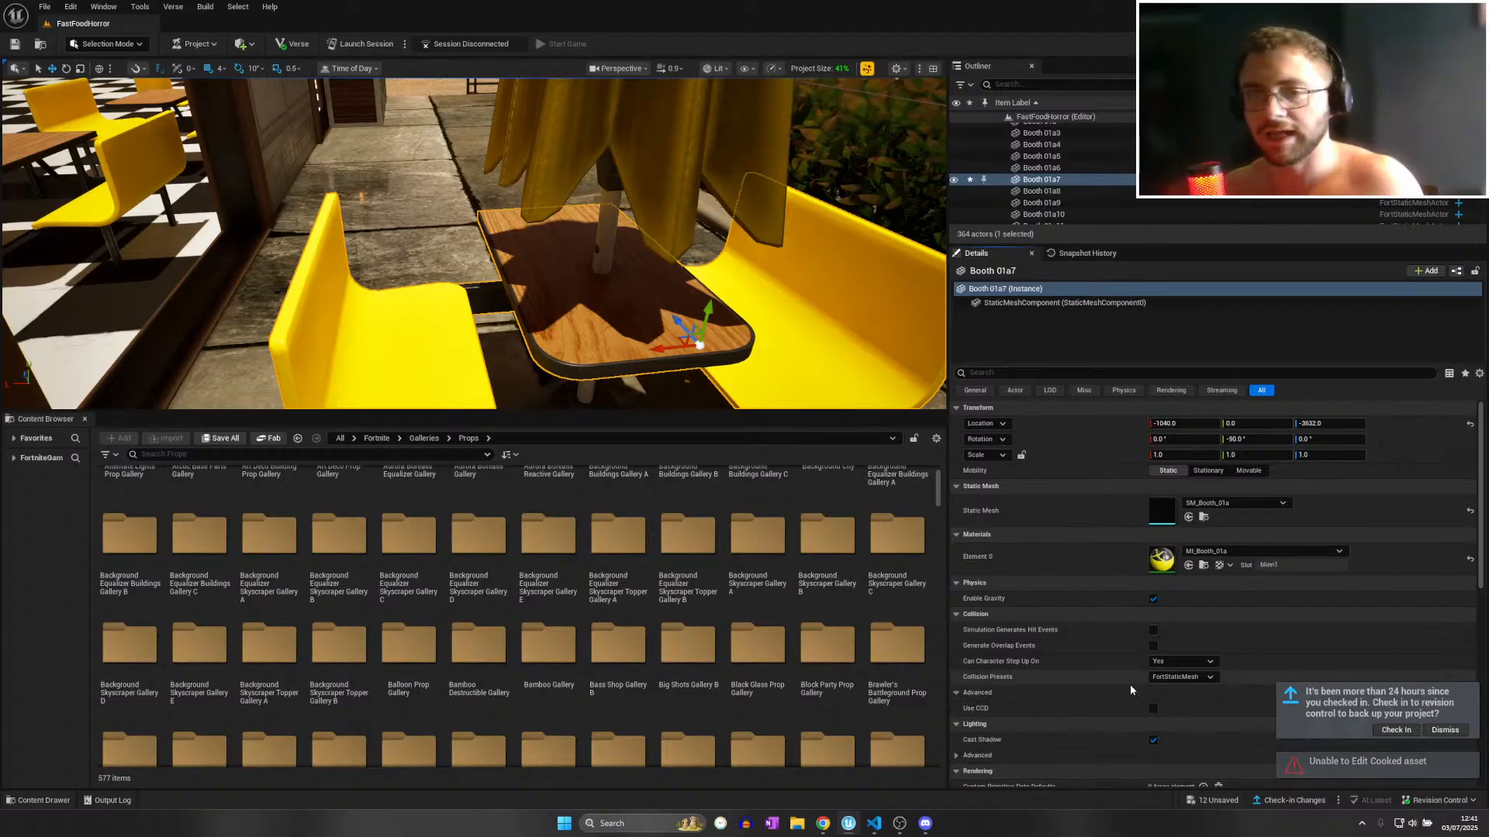
Open the Market and Shopping COMBO pack from My Library in Fab.
{"action": "left_click", "coordinate": [268, 438]}
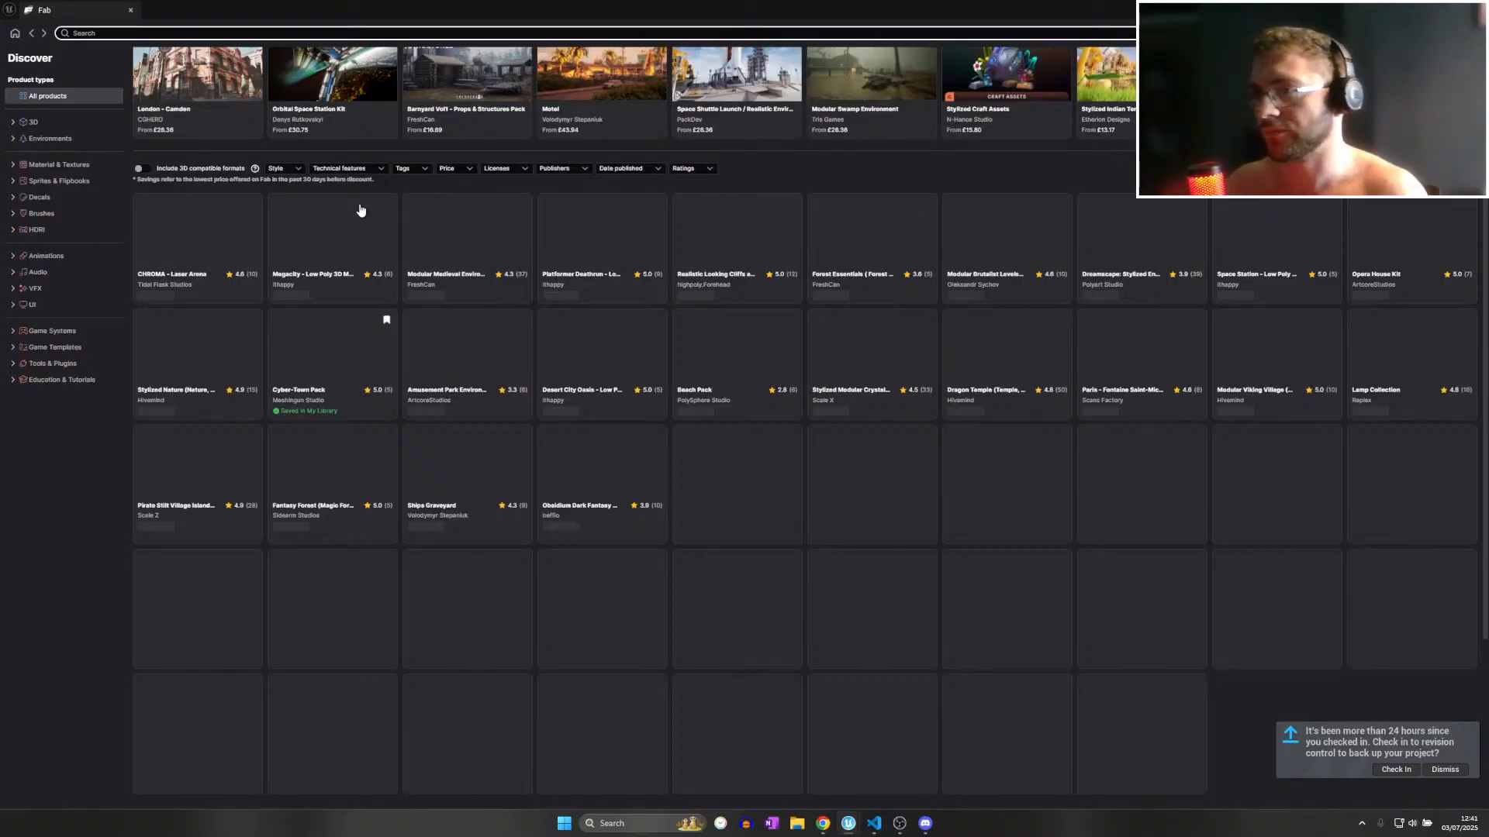
{"action": "scroll", "coordinate": [357, 347], "scroll_direction": "down", "scroll_amount": 1}
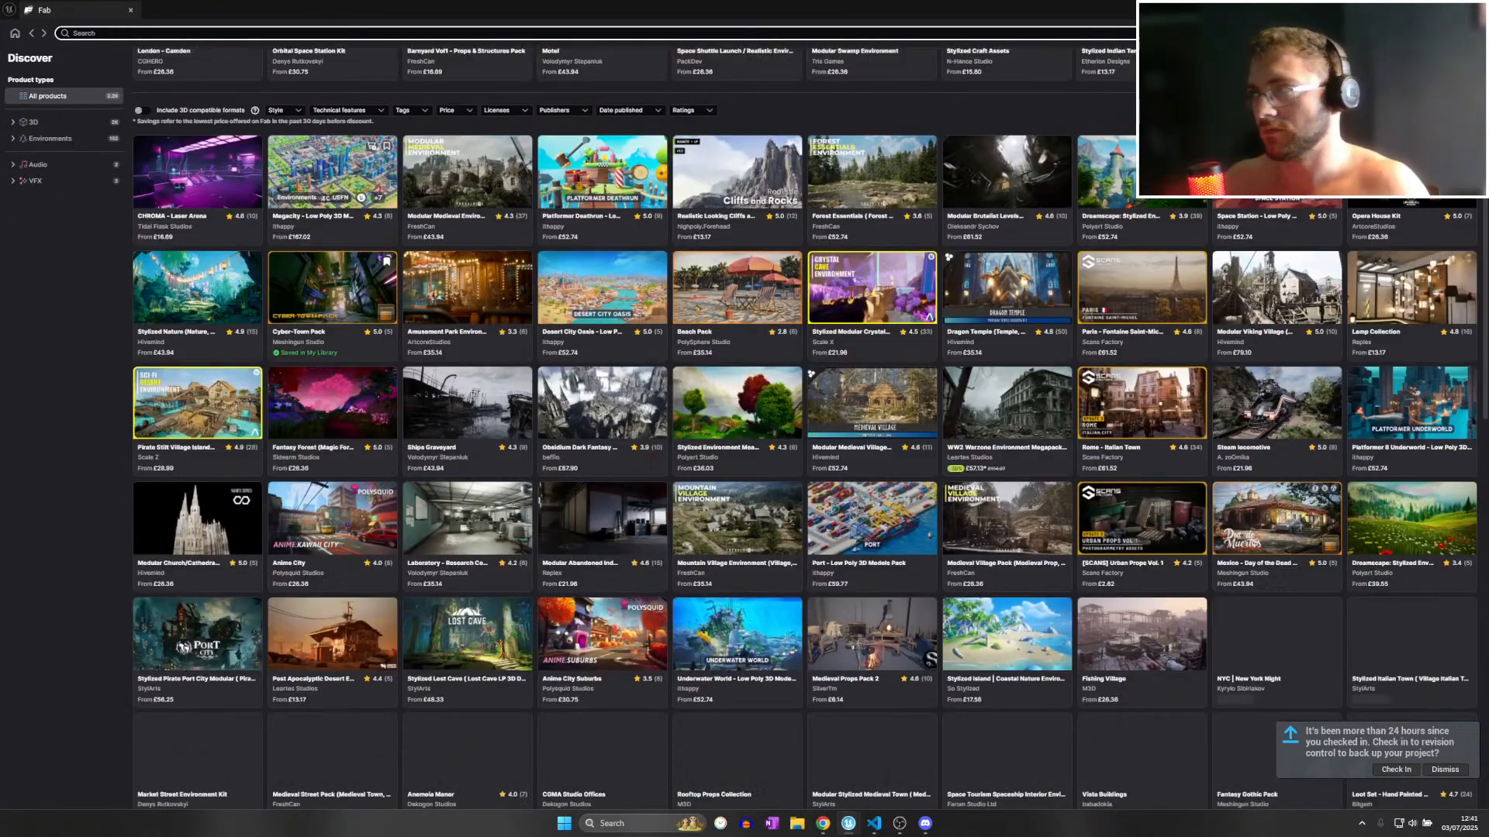
{"action": "left_click", "coordinate": [1395, 33]}
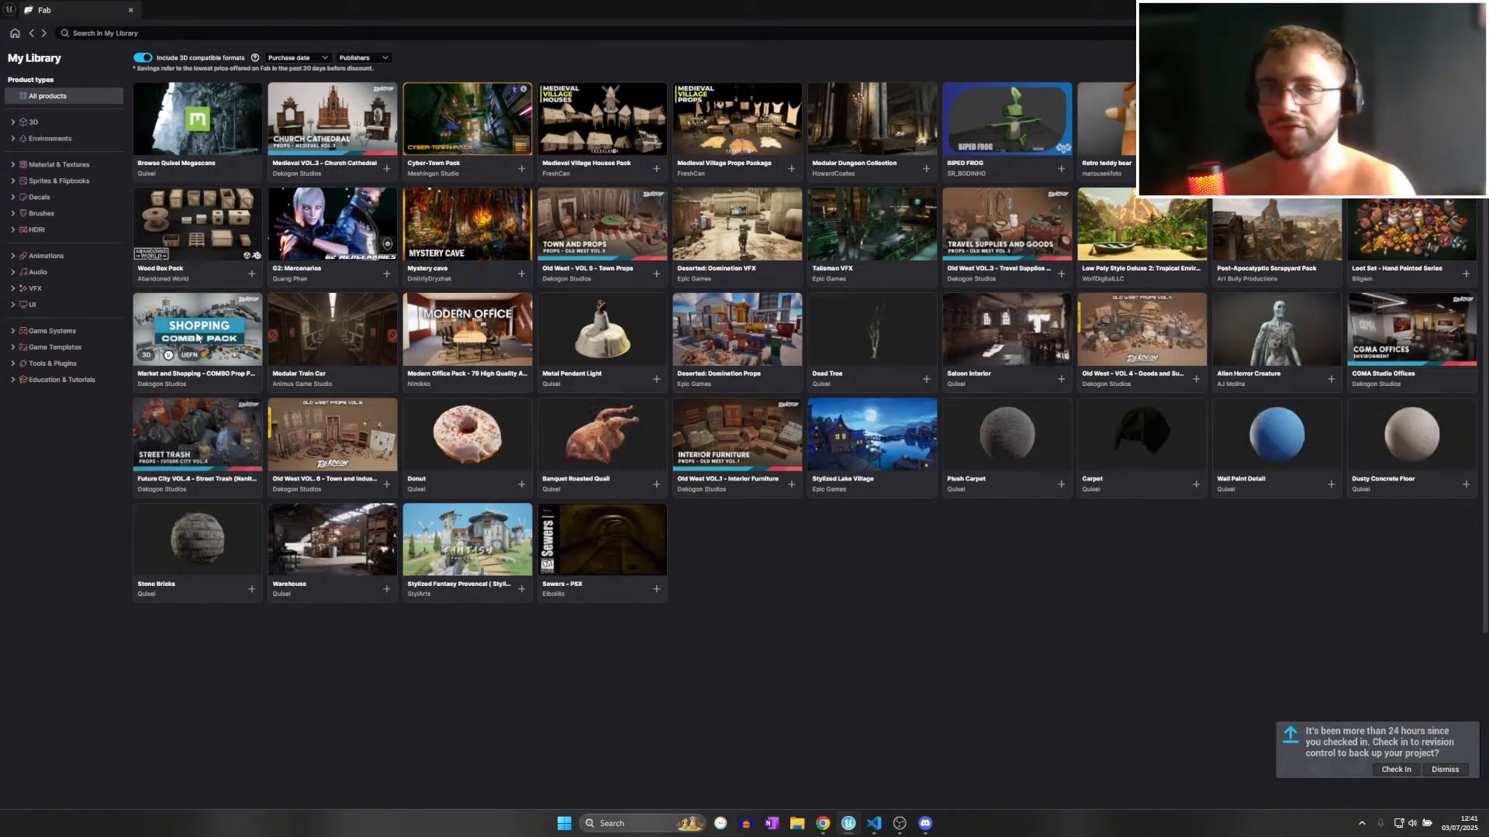
{"action": "left_click", "coordinate": [198, 338]}
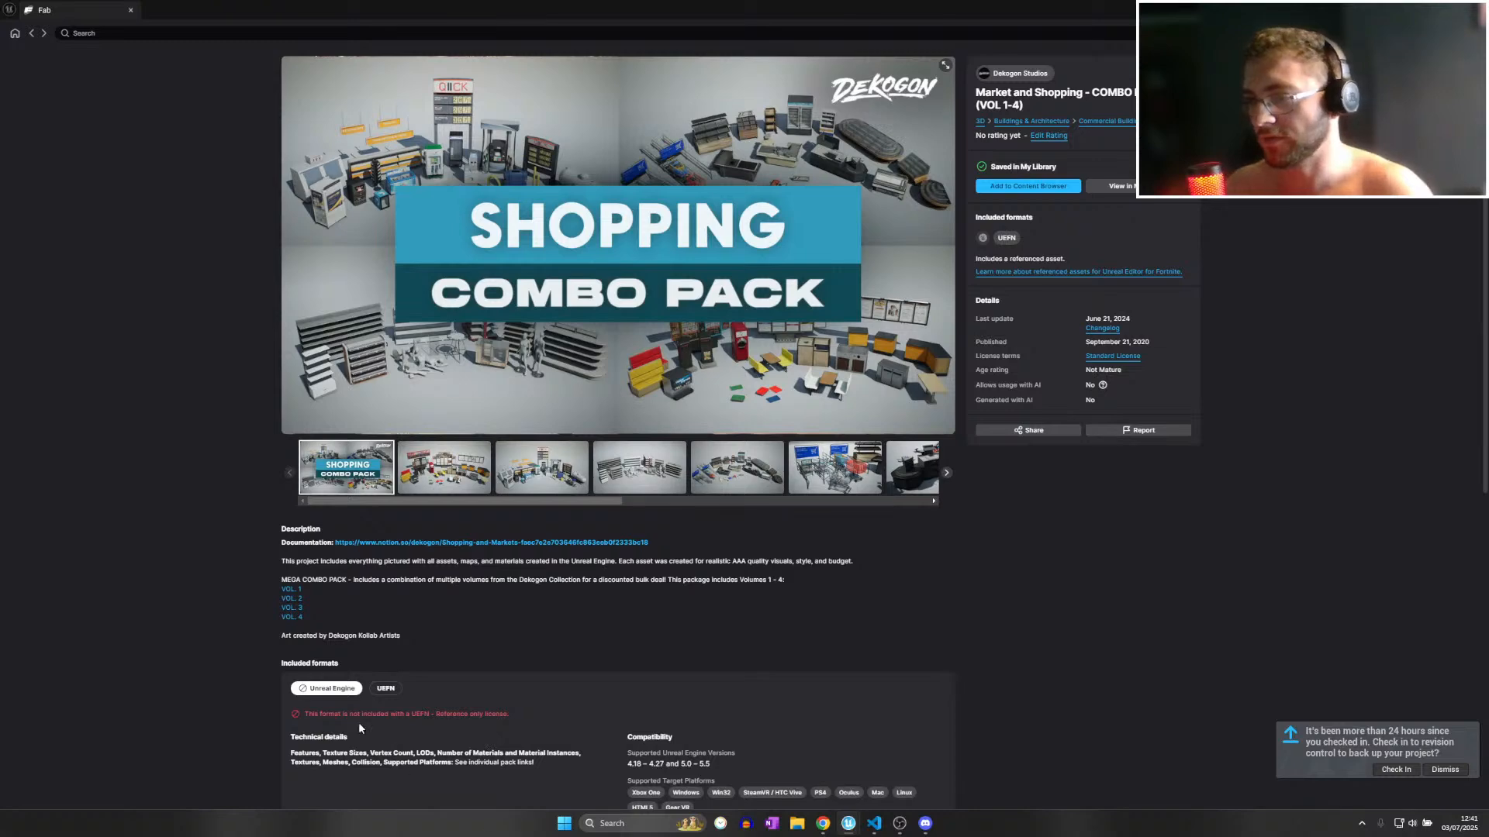
Compare the pack's included Unreal Engine and UEFN format details and return to the level.
{"action": "left_click", "coordinate": [384, 689]}
{"action": "scroll", "coordinate": [327, 659], "scroll_direction": "down", "scroll_amount": 2}
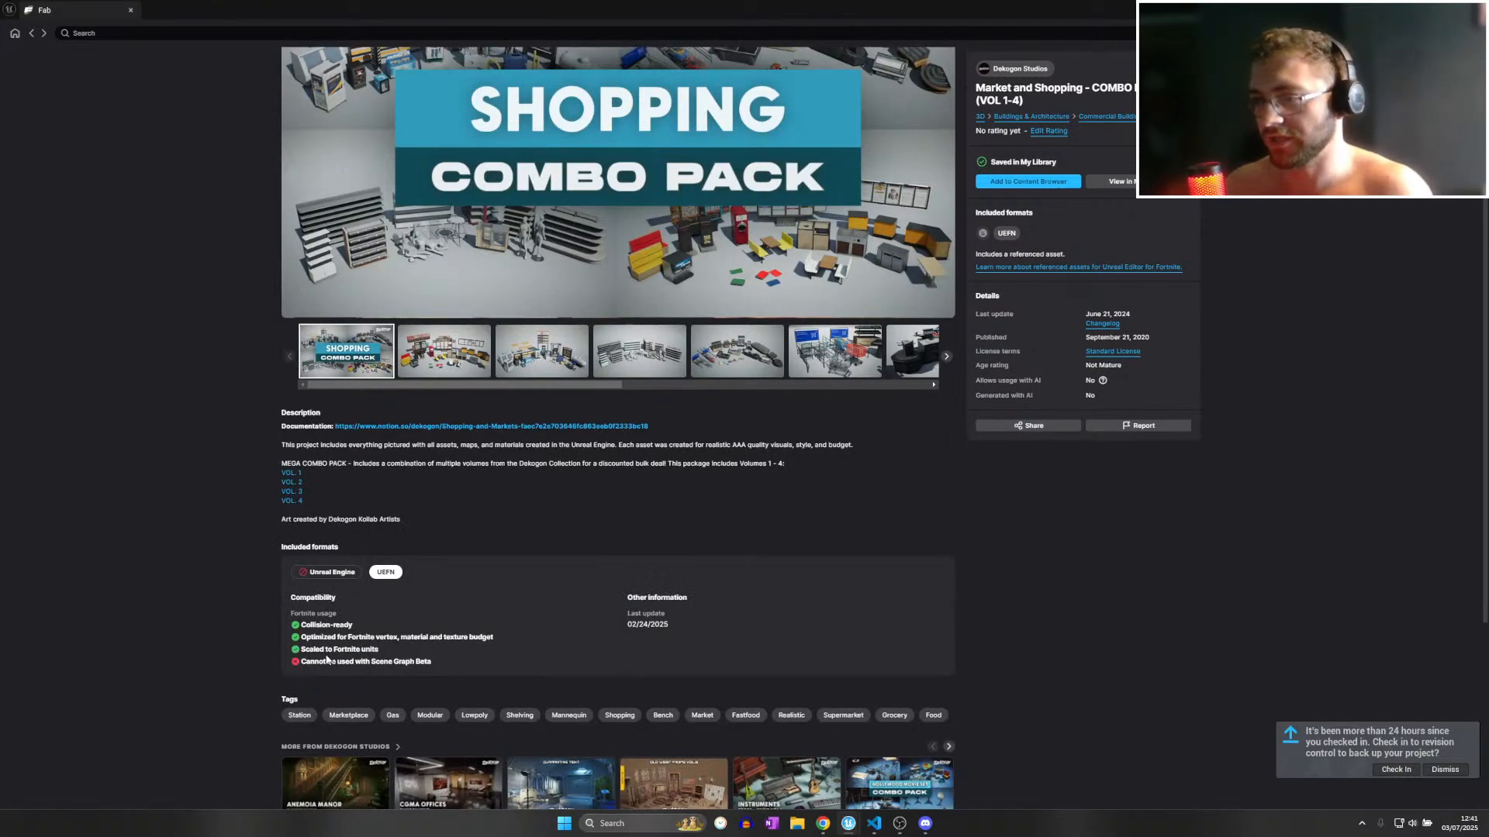
{"action": "left_click", "coordinate": [333, 573]}
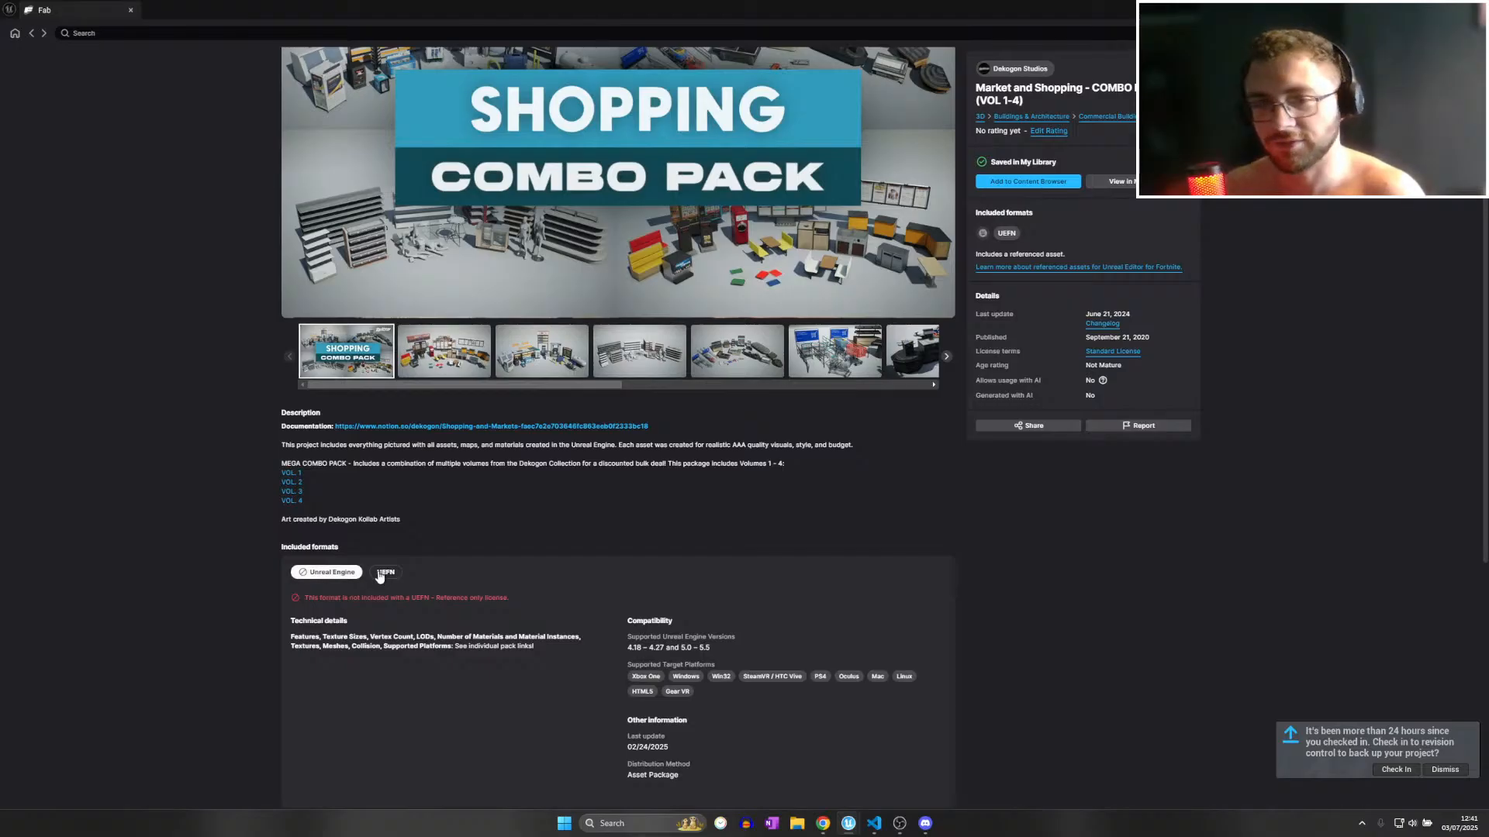
{"action": "left_click", "coordinate": [383, 572]}
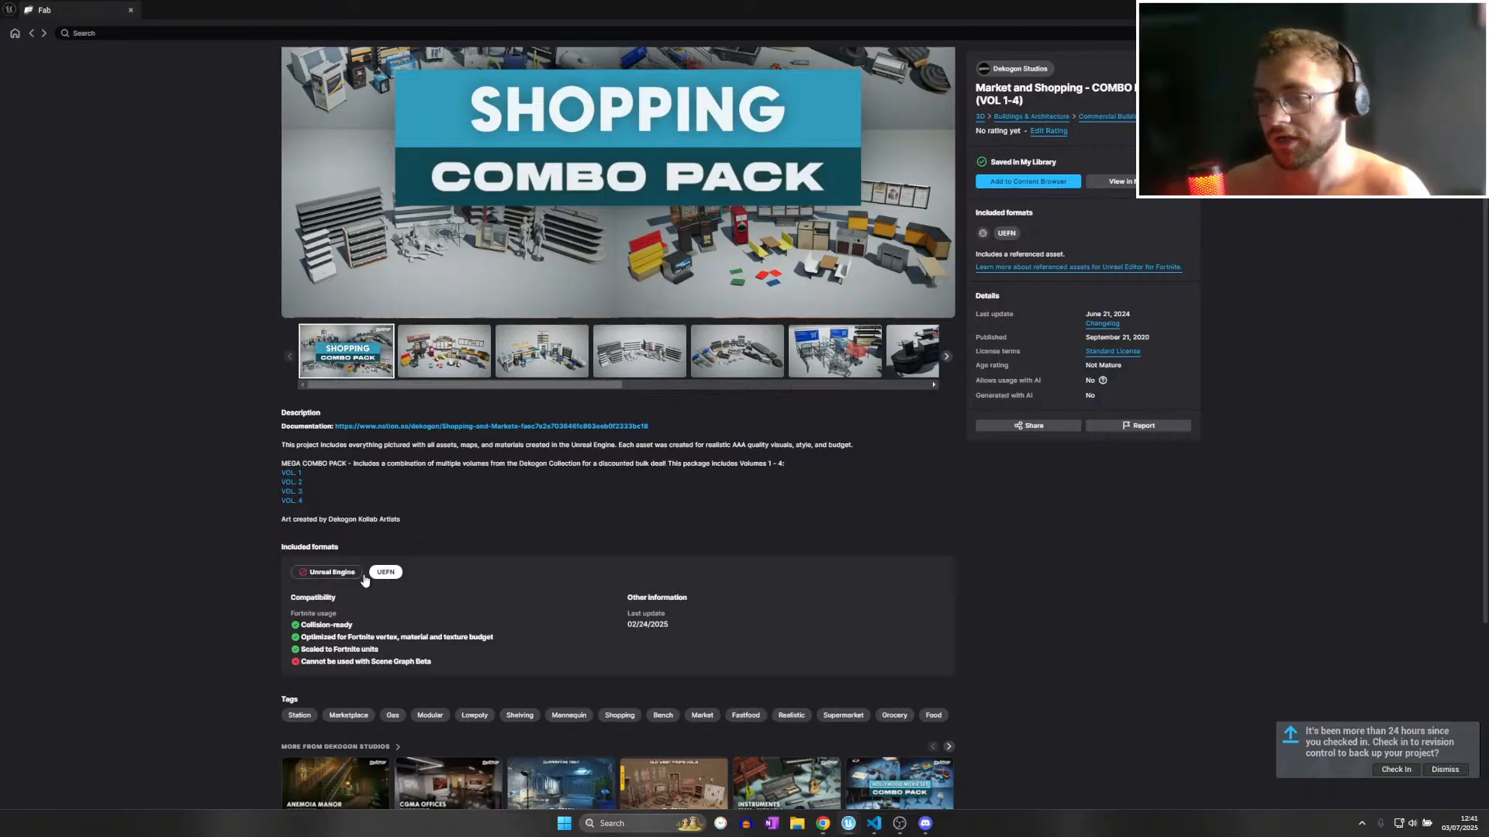
{"action": "left_click", "coordinate": [341, 573]}
{"action": "left_click", "coordinate": [384, 573]}
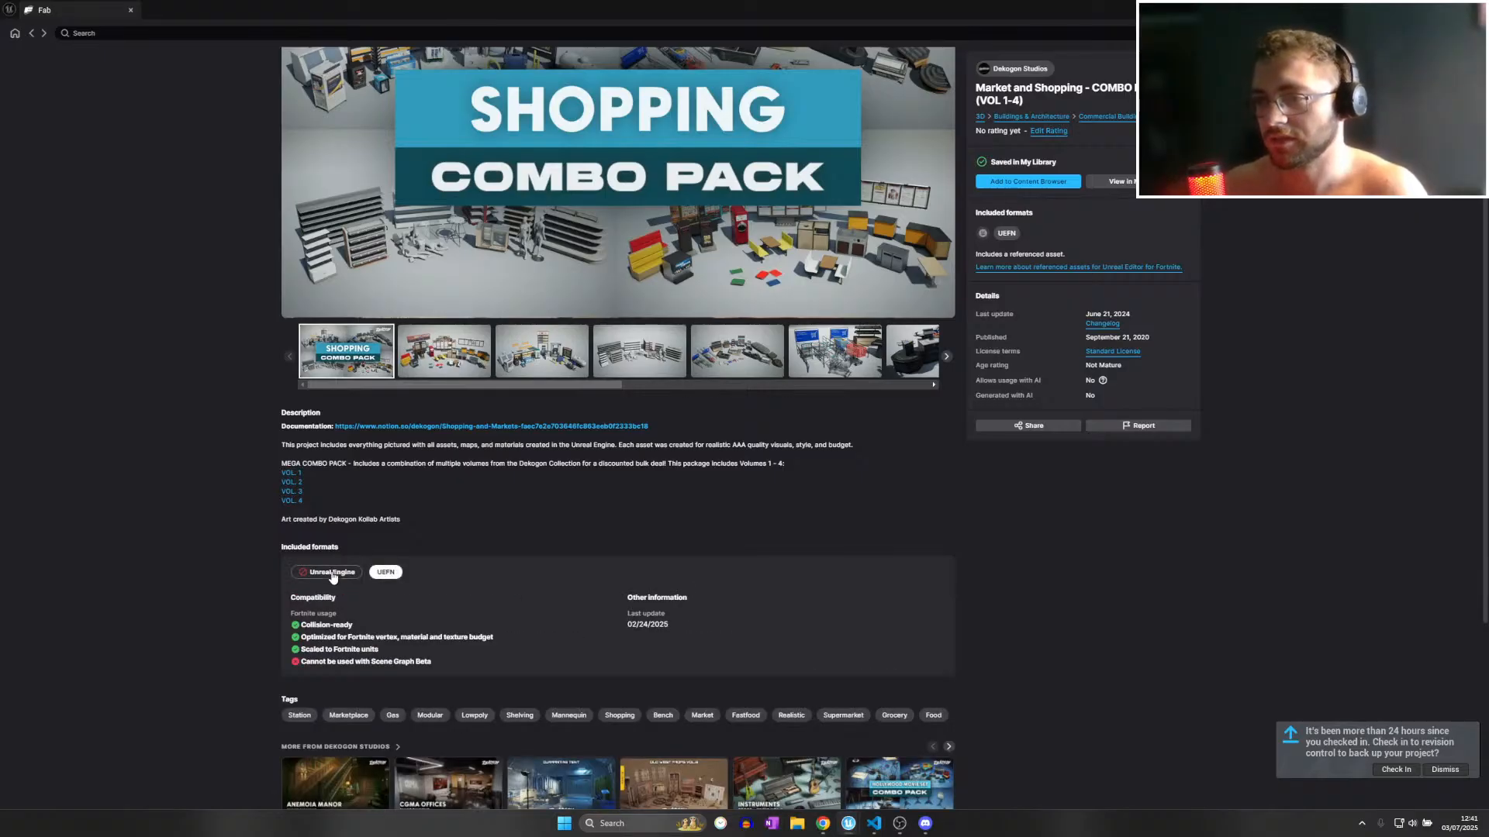
{"action": "left_click", "coordinate": [341, 574]}
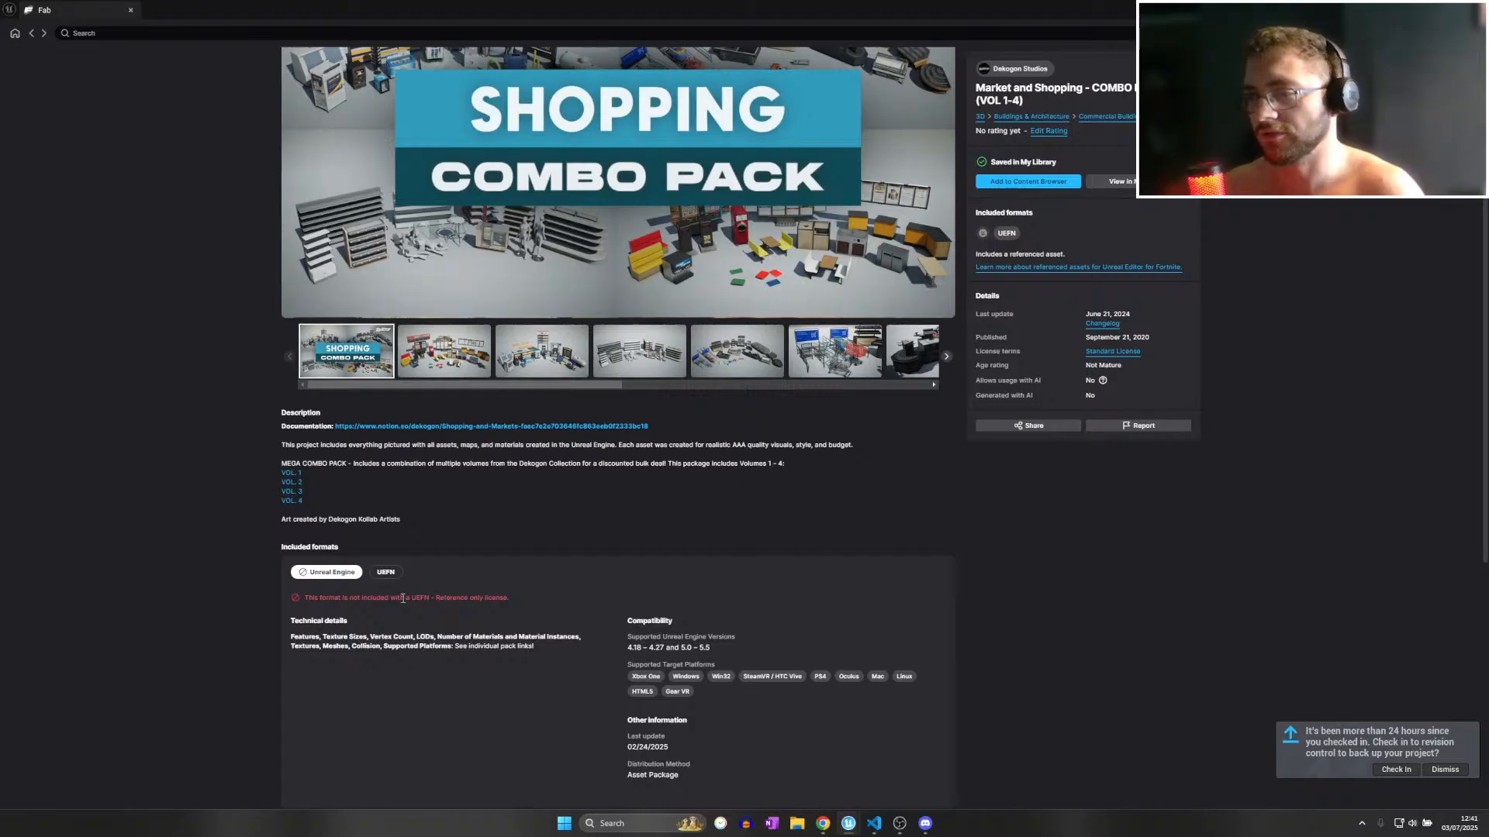
{"action": "left_click", "coordinate": [519, 592]}
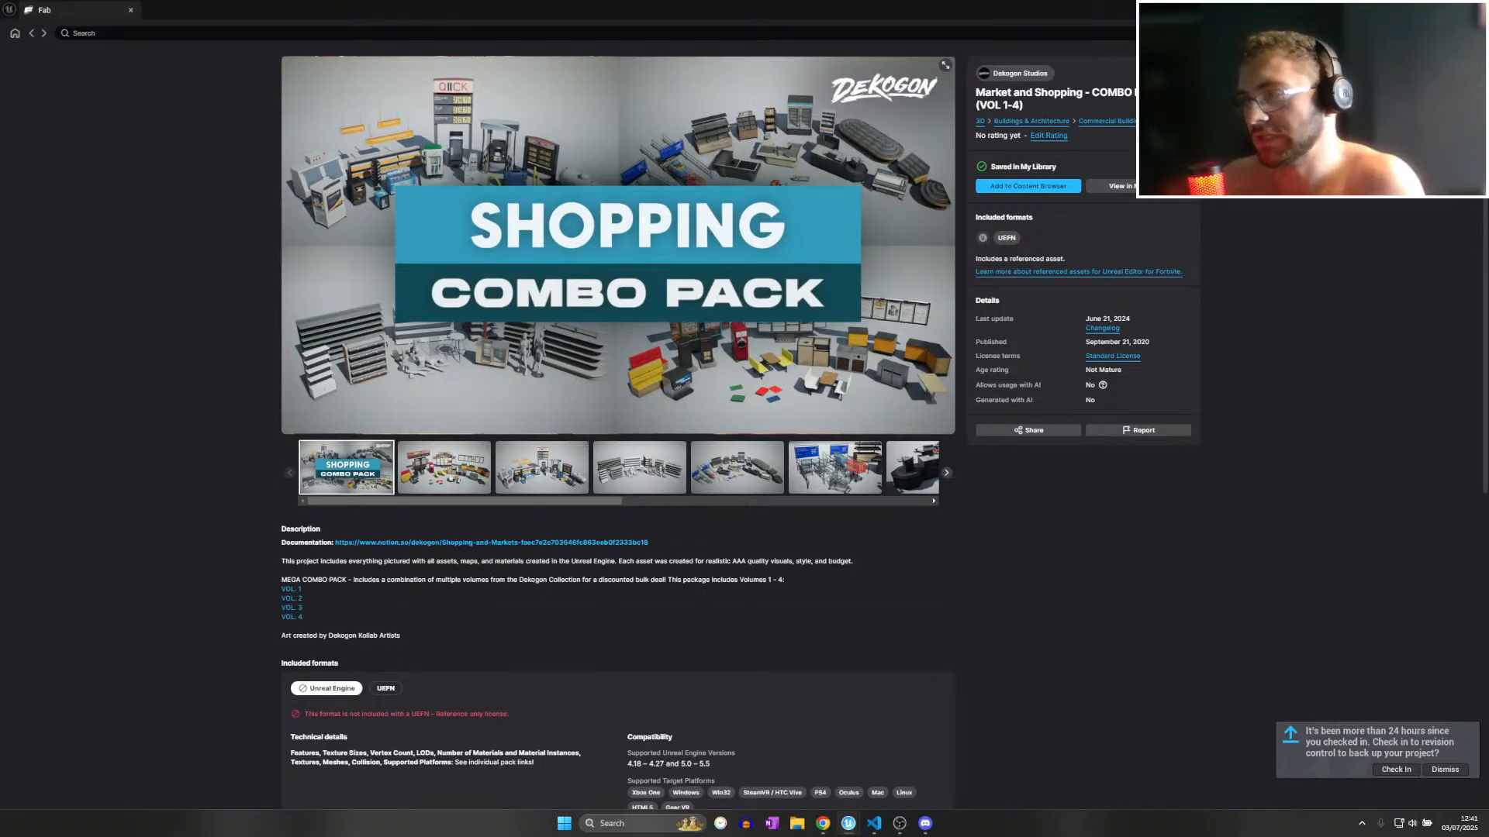
{"action": "left_click", "coordinate": [1473, 10]}
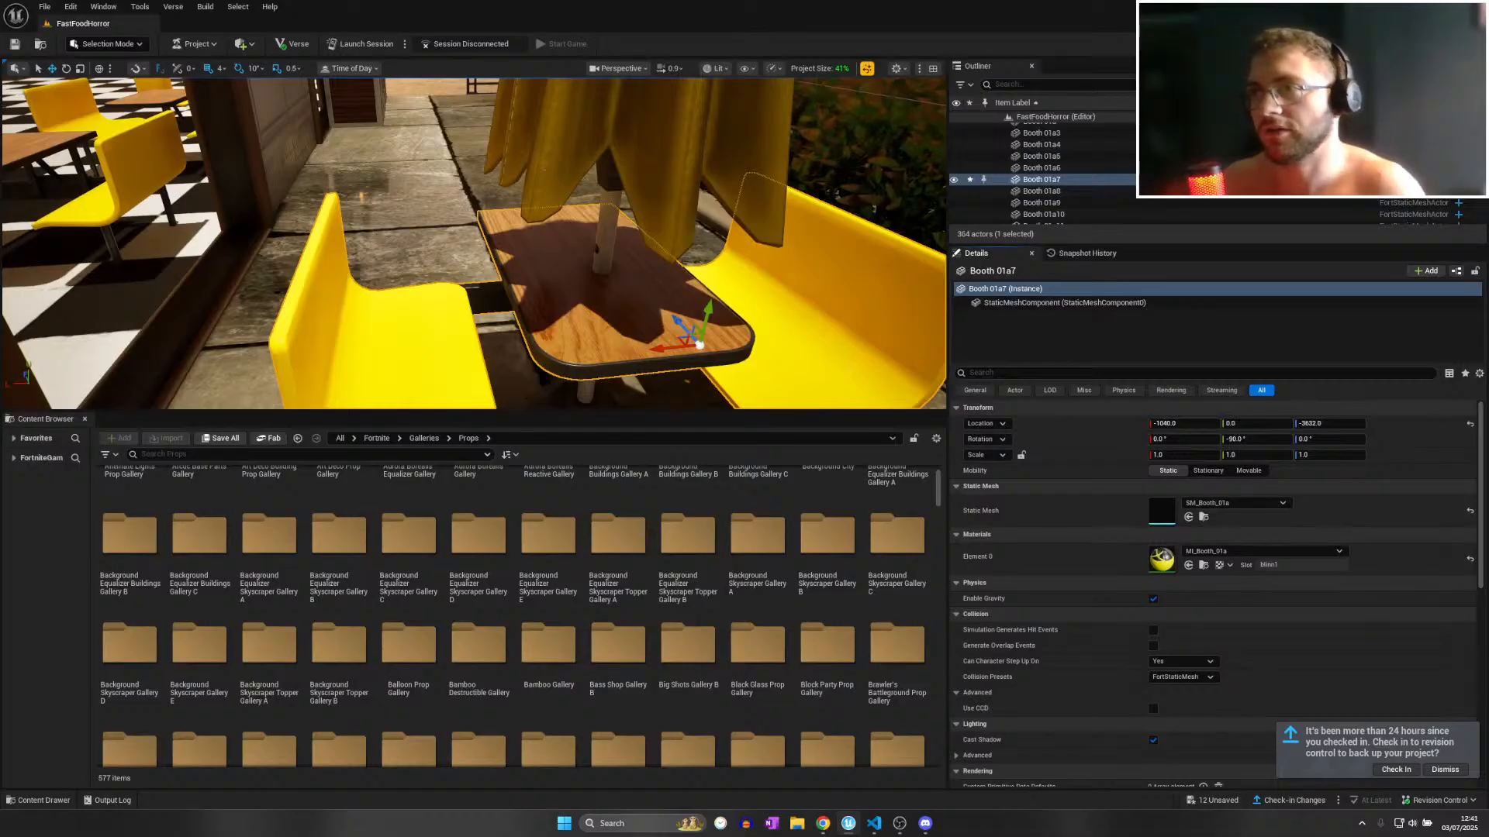
Select the outdoor booth together with Outdoor Umbrella 02 and save the level.
{"action": "key", "text": "f"}
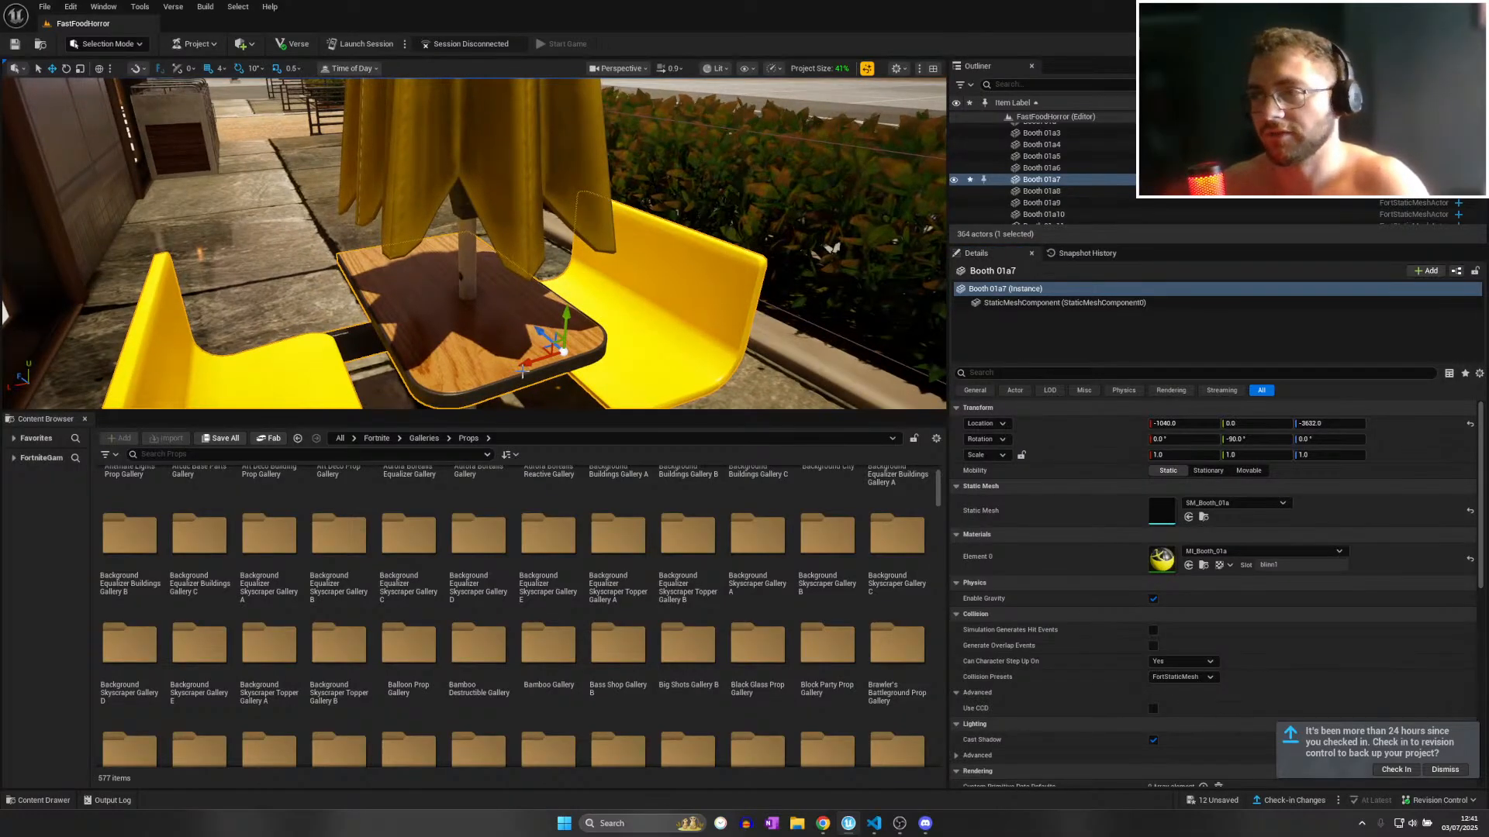
{"action": "right_click_drag", "start_coordinate": [557, 332], "coordinate": [543, 332]}
{"action": "left_click_drag", "start_coordinate": [558, 332], "coordinate": [545, 326]}
{"action": "left_click", "coordinate": [487, 278], "text": "ctrl"}
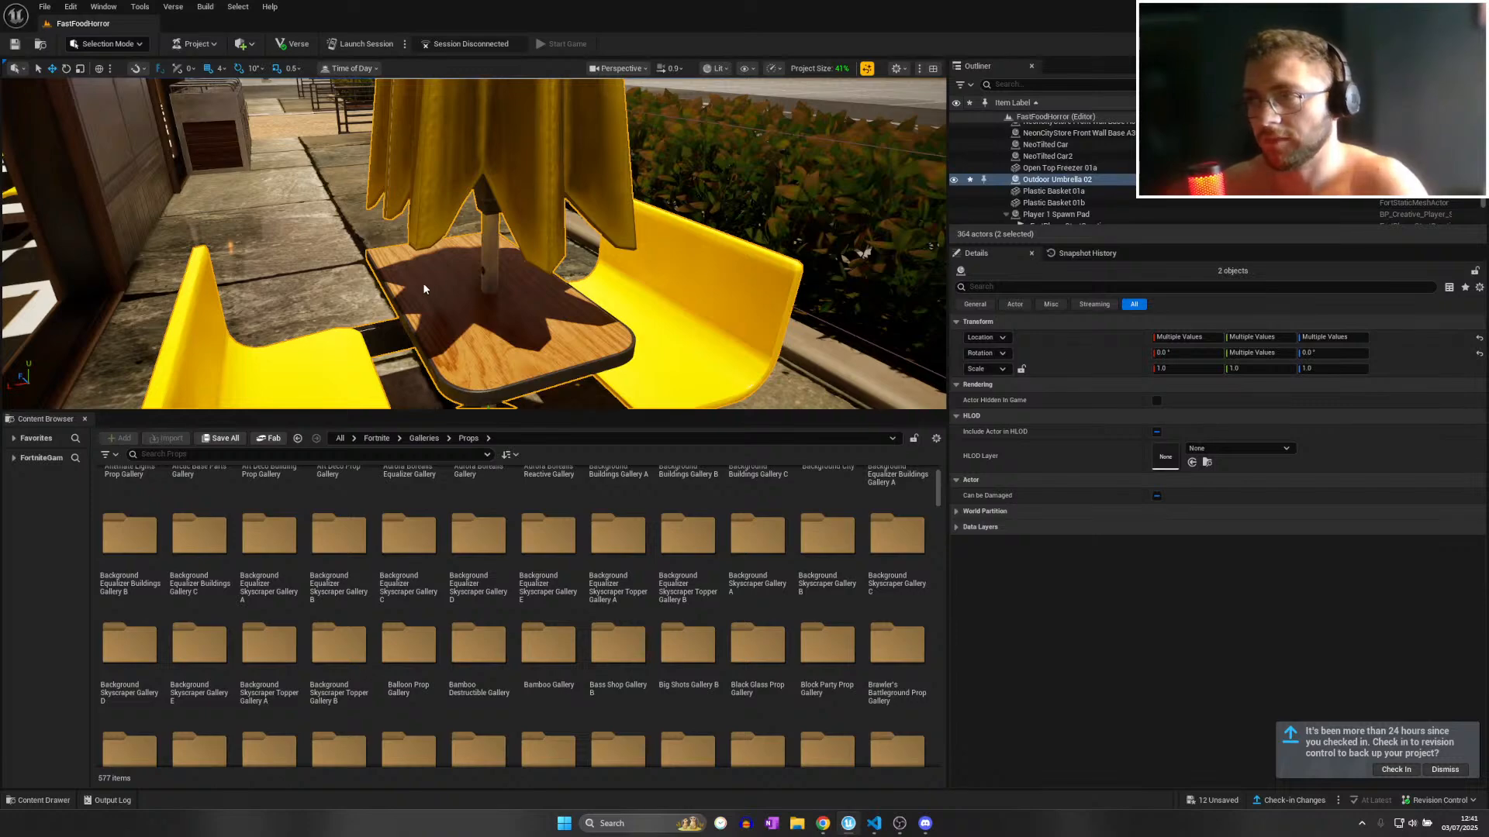
{"action": "key", "text": "ctrl+s"}
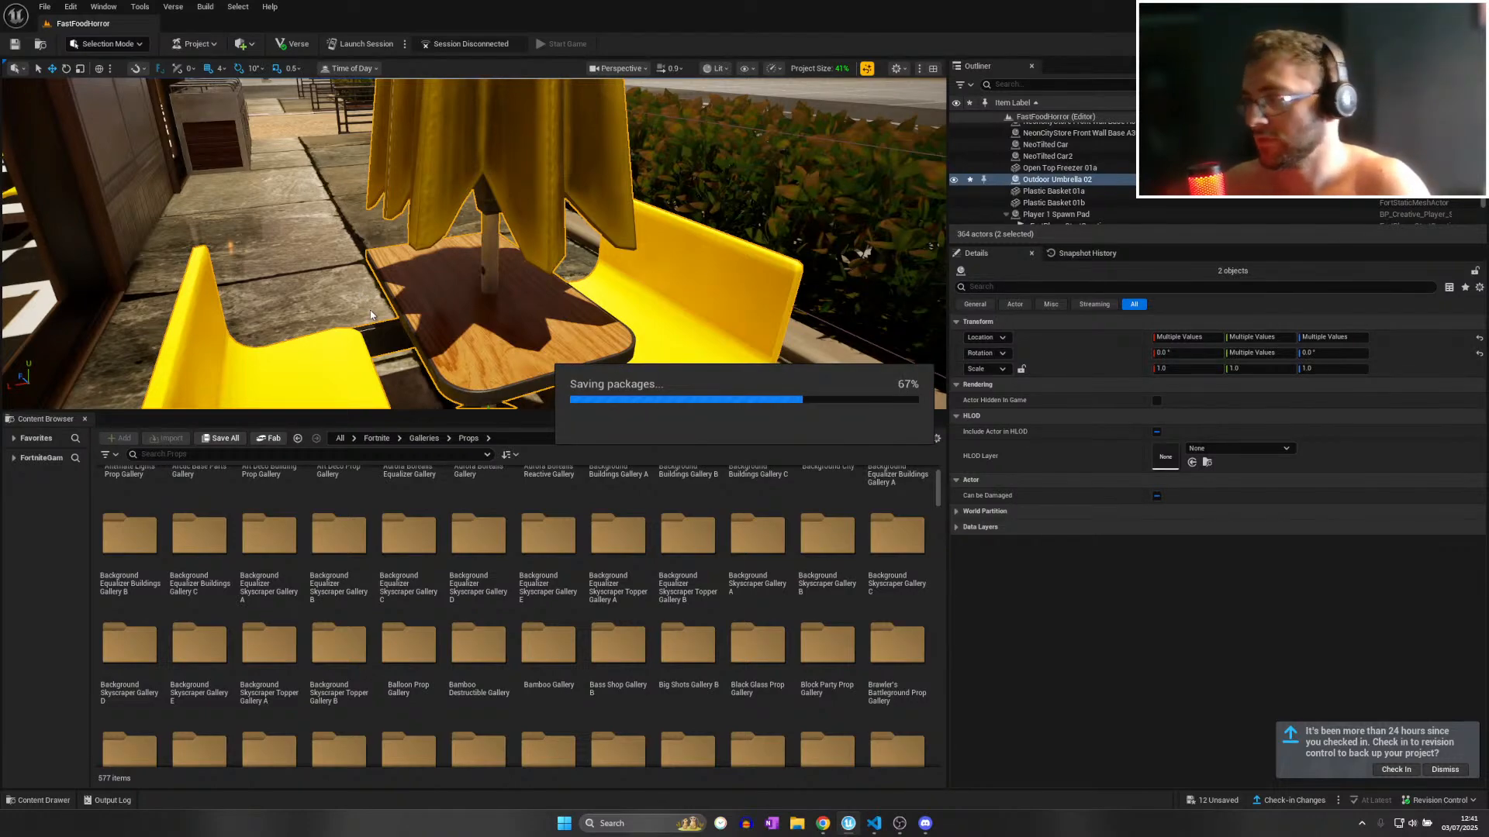
Duplicate the booth and umbrella set twice, spacing the copies along the front sidewalk in line with the windows.
{"action": "key", "text": "s"}
{"action": "right_click_drag", "start_coordinate": [370, 309], "coordinate": [241, 325]}
{"action": "key", "text": "ctrl+d"}
{"action": "left_click_drag", "start_coordinate": [629, 317], "coordinate": [883, 321]}
{"action": "key", "text": "ctrl+d"}
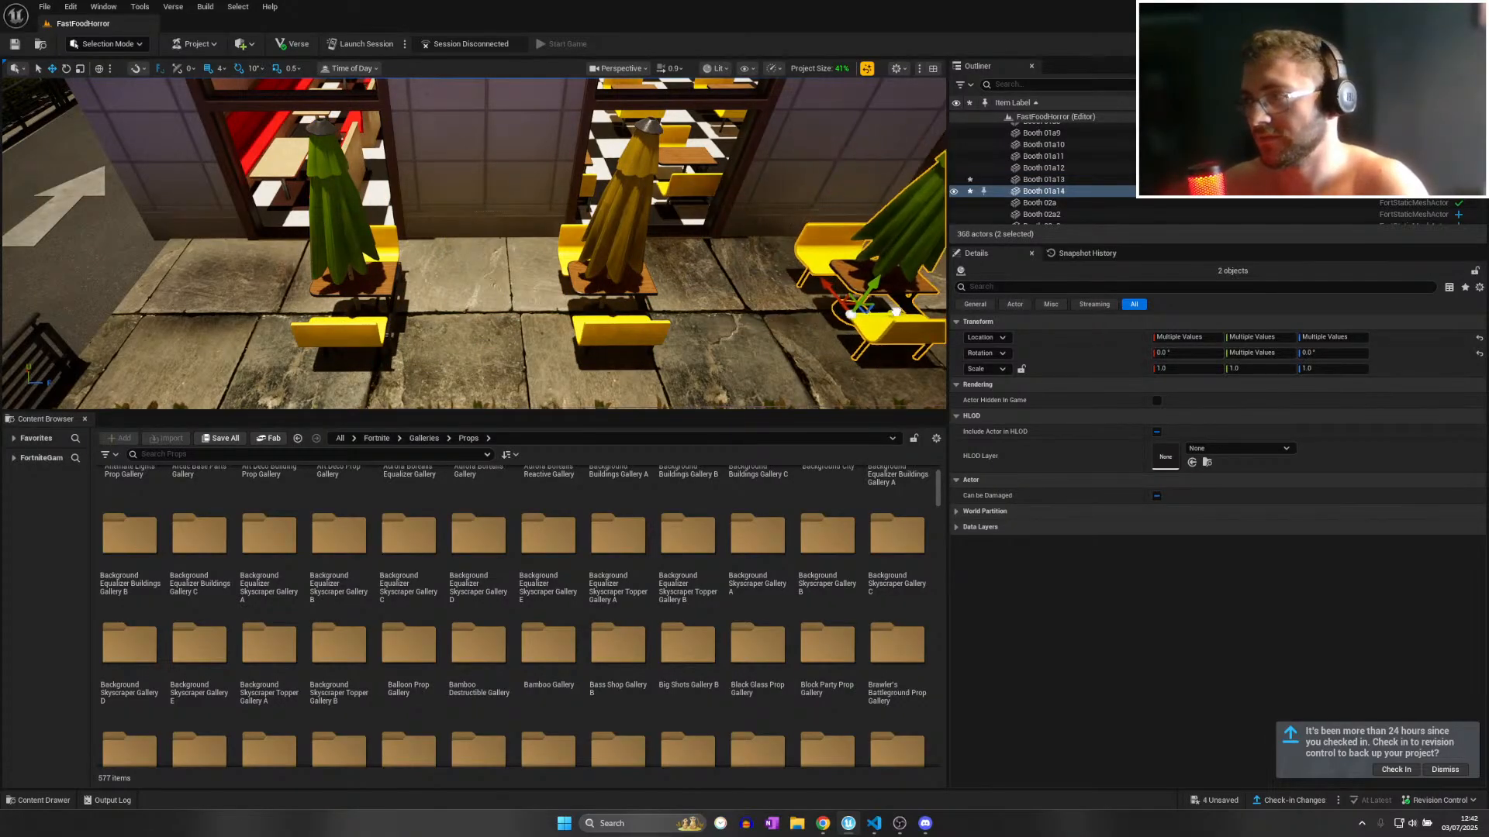
Duplicate the booth and umbrella set once more onto the sidewalk section across the restaurant entrance.
{"action": "key", "text": "d"}
{"action": "right_click_drag", "start_coordinate": [883, 322], "coordinate": [836, 323]}
{"action": "key", "text": "s"}
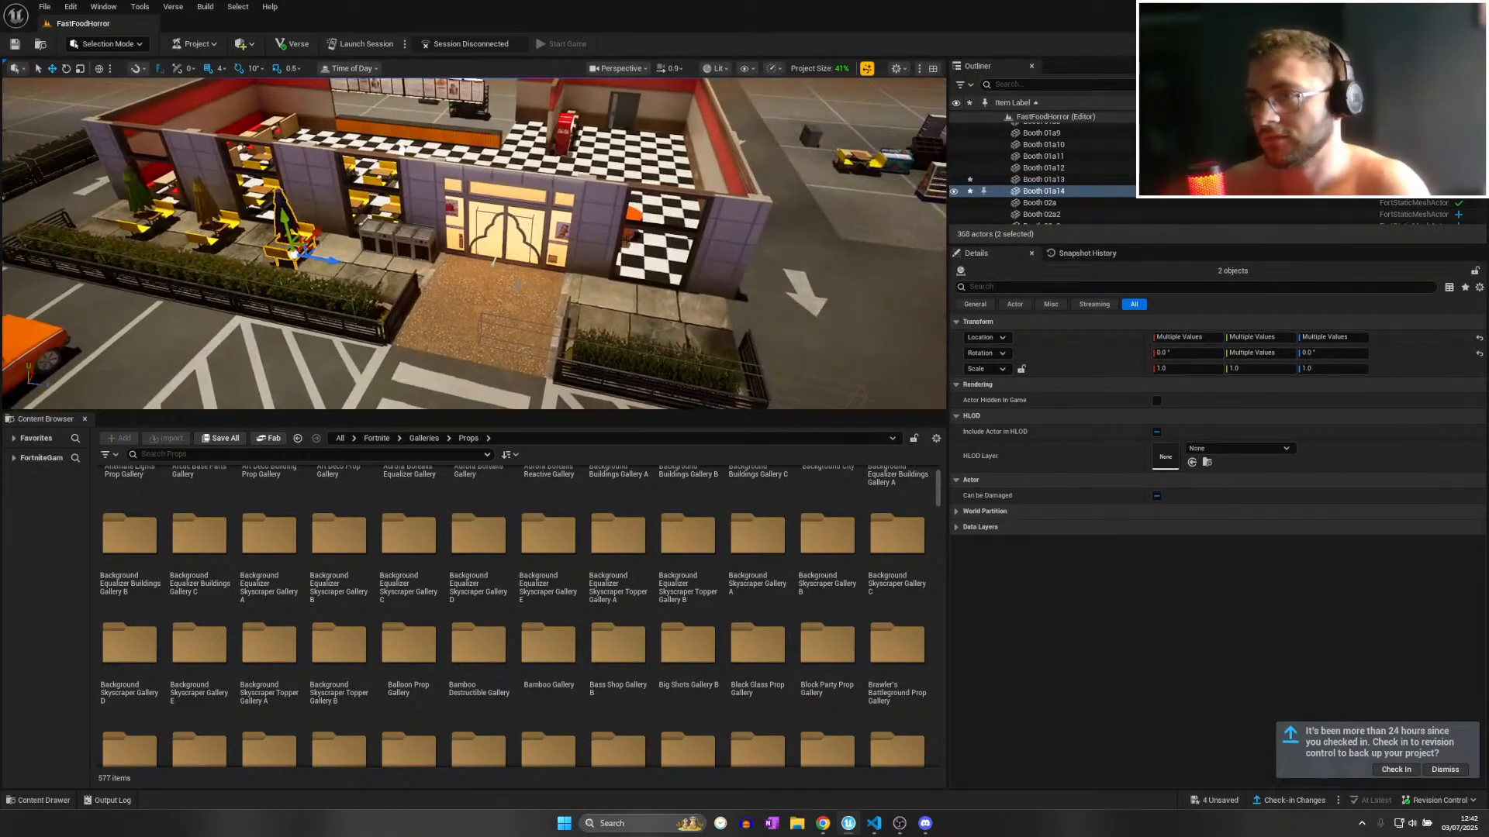
{"action": "key", "text": "ctrl+d"}
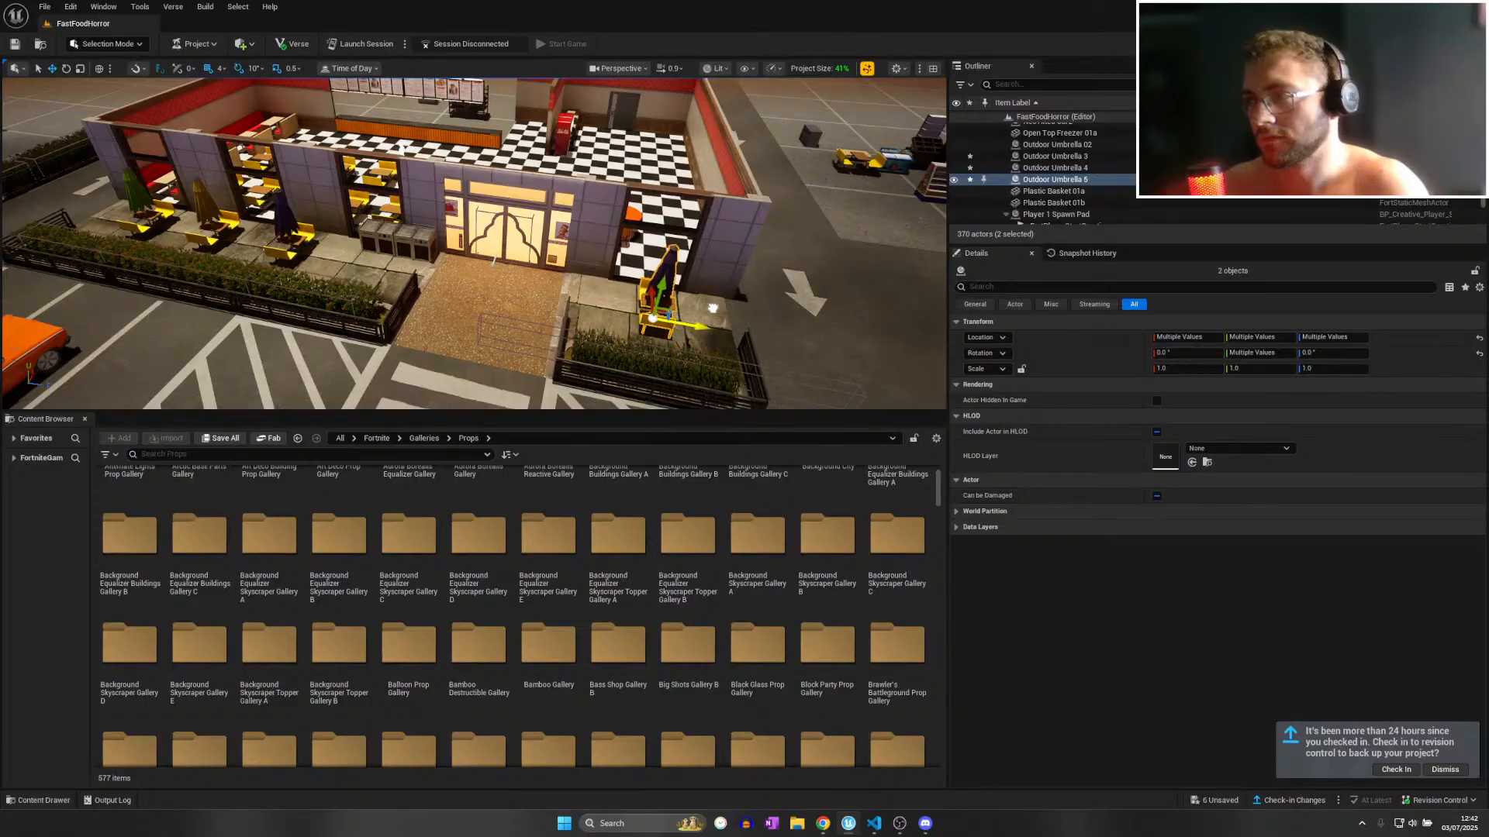
Duplicate Trash Recycle 01a, rotate the copy to -90° and place it beside the hedge at -1116, 8, -2820.
{"action": "key", "text": "w"}
{"action": "right_click_drag", "start_coordinate": [535, 256], "coordinate": [452, 250]}
{"action": "left_click", "coordinate": [535, 256]}
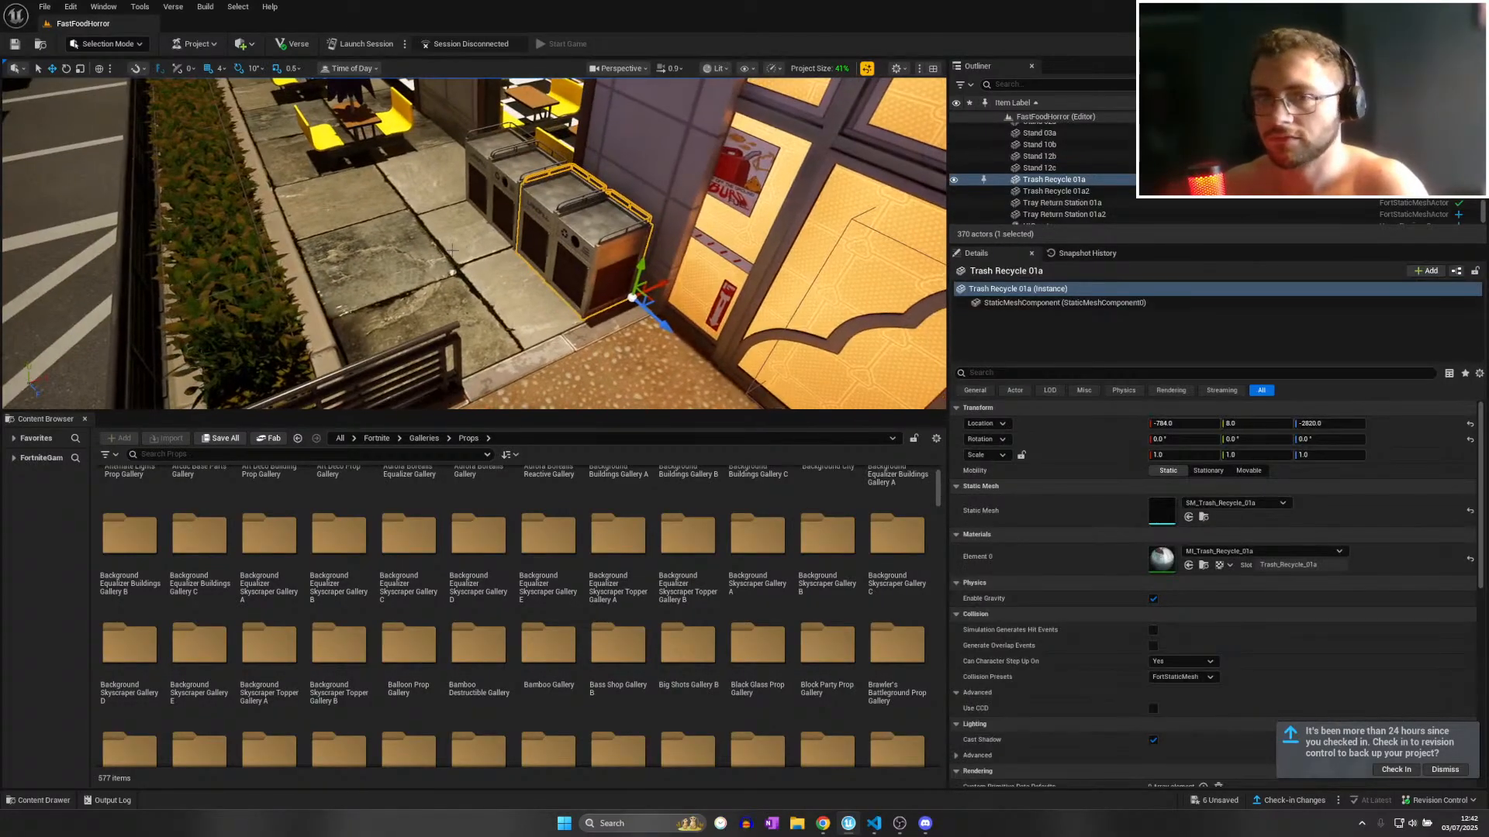
{"action": "key", "text": "ctrl+d"}
{"action": "mouse_move", "coordinate": [607, 296]}
{"action": "right_mouse_down"}
{"action": "mouse_move", "coordinate": [549, 284]}
{"action": "mouse_move", "coordinate": [593, 301]}
{"action": "right_mouse_up"}
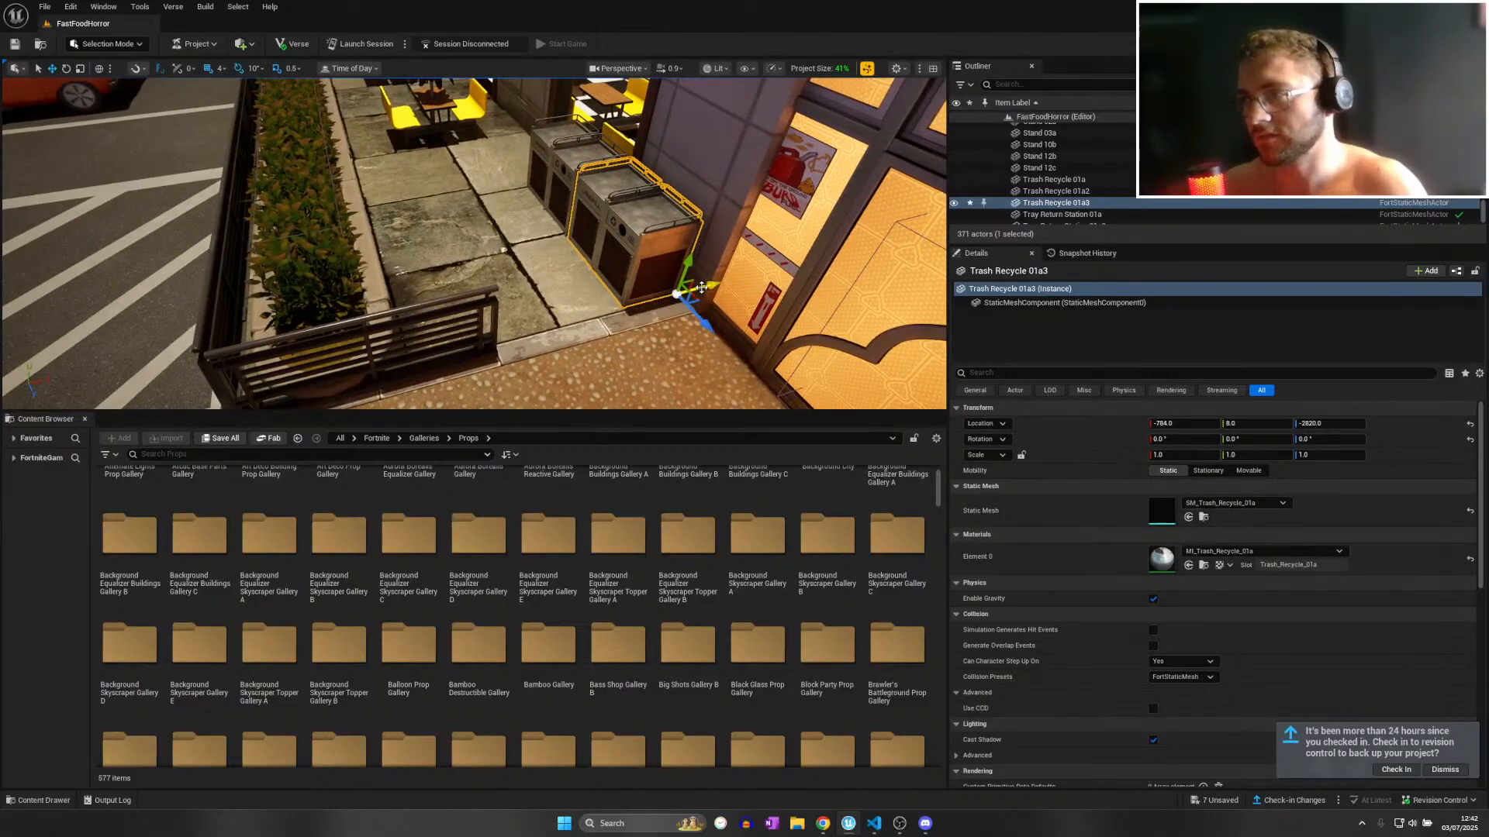
{"action": "left_click_drag", "start_coordinate": [459, 371], "coordinate": [434, 374]}
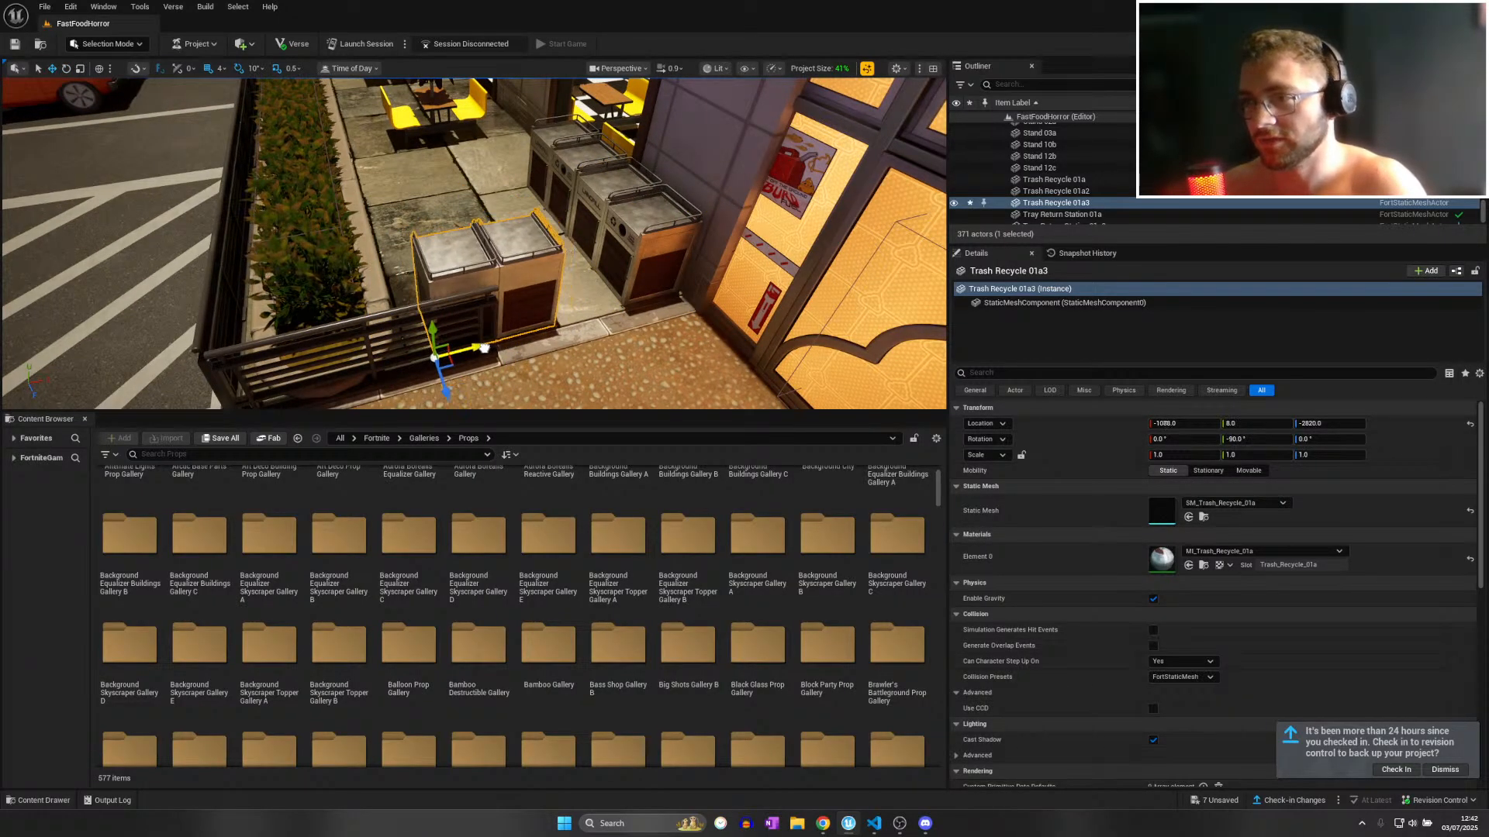
{"action": "right_click_drag", "start_coordinate": [385, 314], "coordinate": [426, 199]}
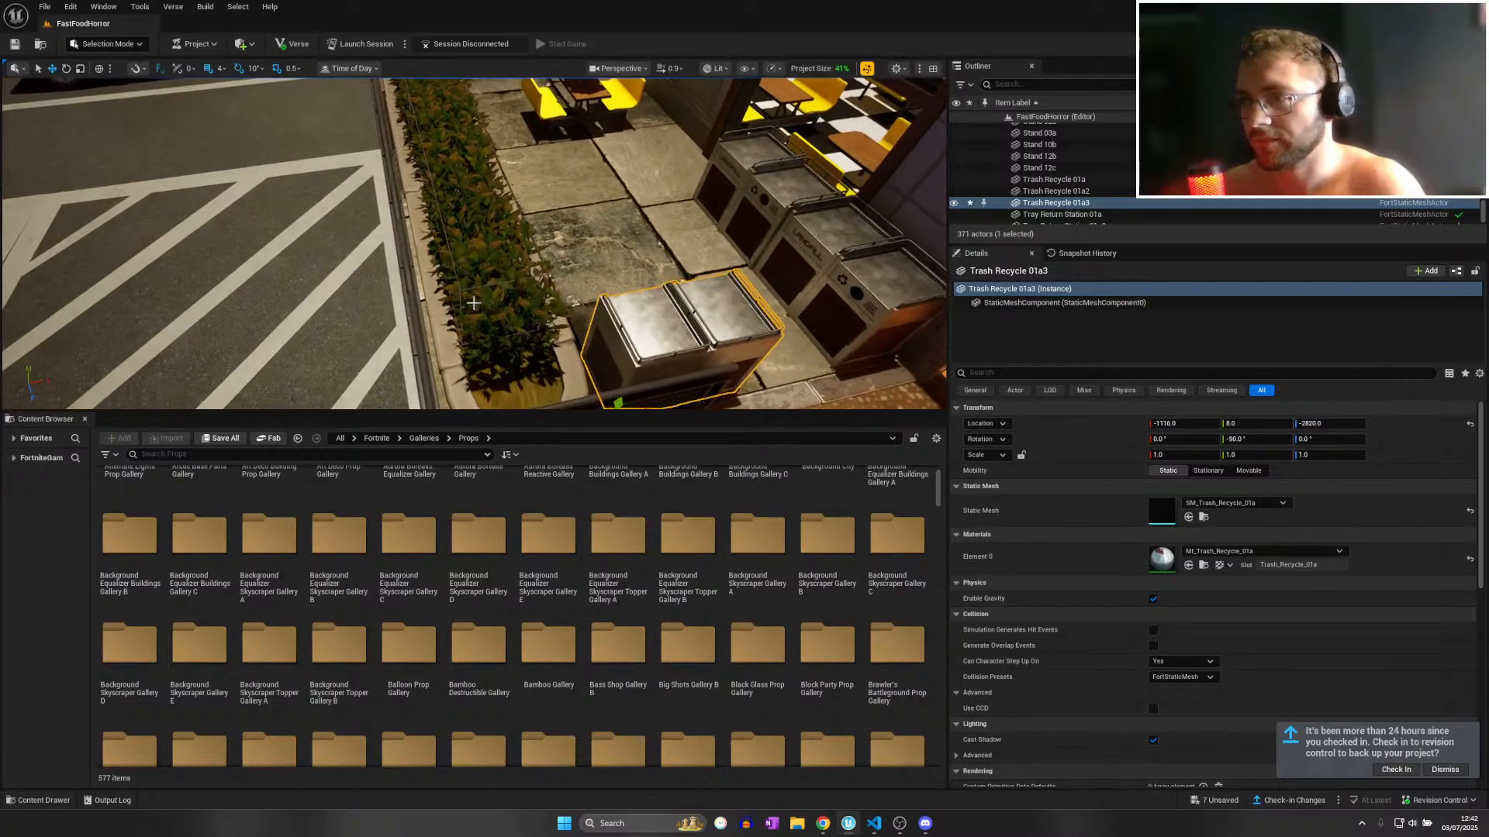
Select AlleyTown Sidewalk Planter B and Planter B3 in the front hedge and shift them together to X -1204.
{"action": "left_click", "coordinate": [426, 199]}
{"action": "left_click", "coordinate": [481, 371], "text": "ctrl"}
{"action": "left_click", "coordinate": [482, 370], "text": "ctrl"}
{"action": "right_click_drag", "start_coordinate": [481, 370], "coordinate": [426, 221]}
{"action": "left_click", "coordinate": [422, 218], "text": "ctrl"}
{"action": "key", "text": "f"}
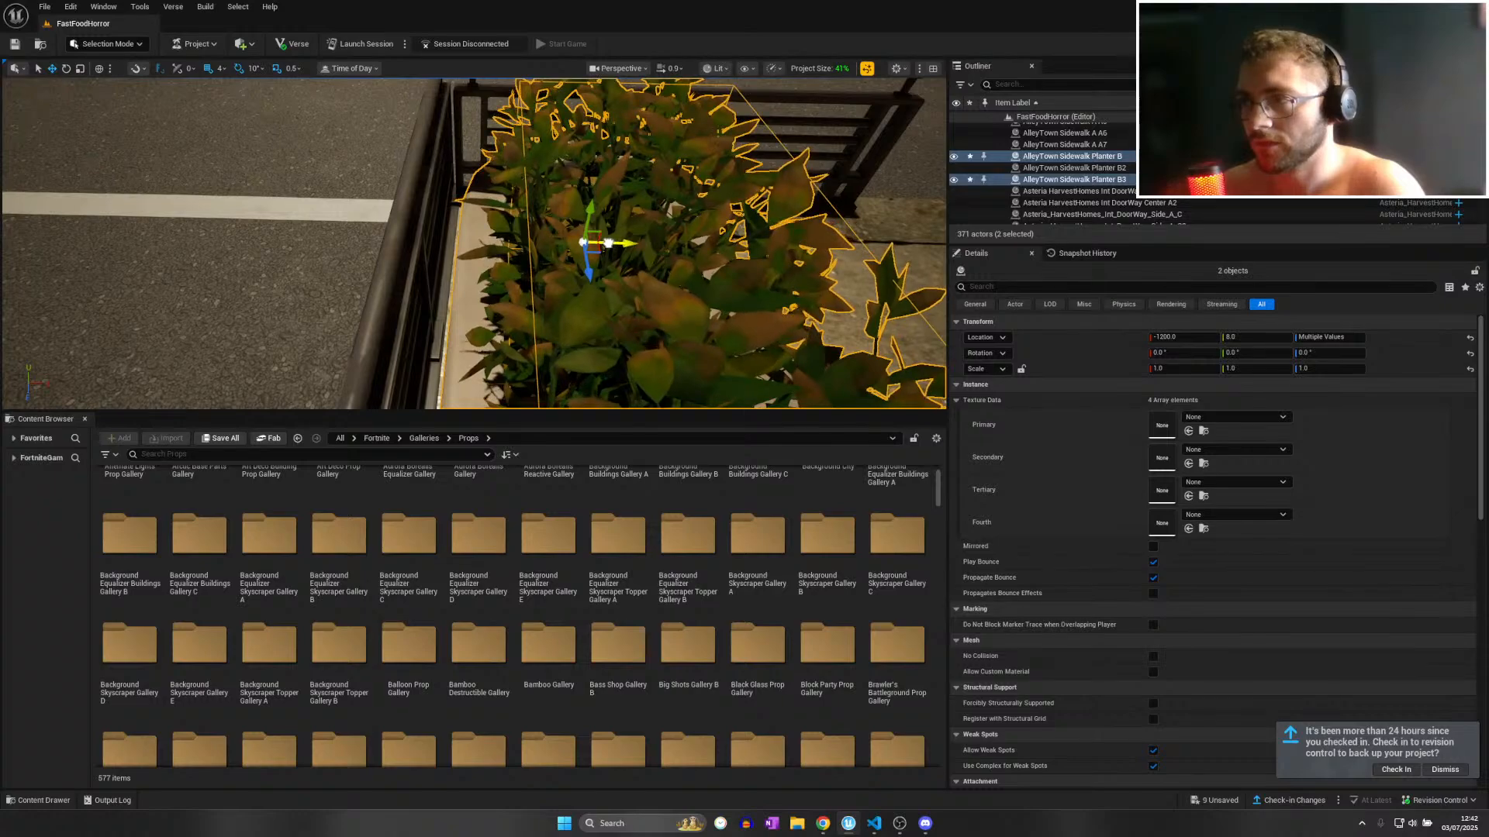
{"action": "key", "text": "s"}
{"action": "right_click_drag", "start_coordinate": [604, 242], "coordinate": [710, 171]}
{"action": "key", "text": "w"}
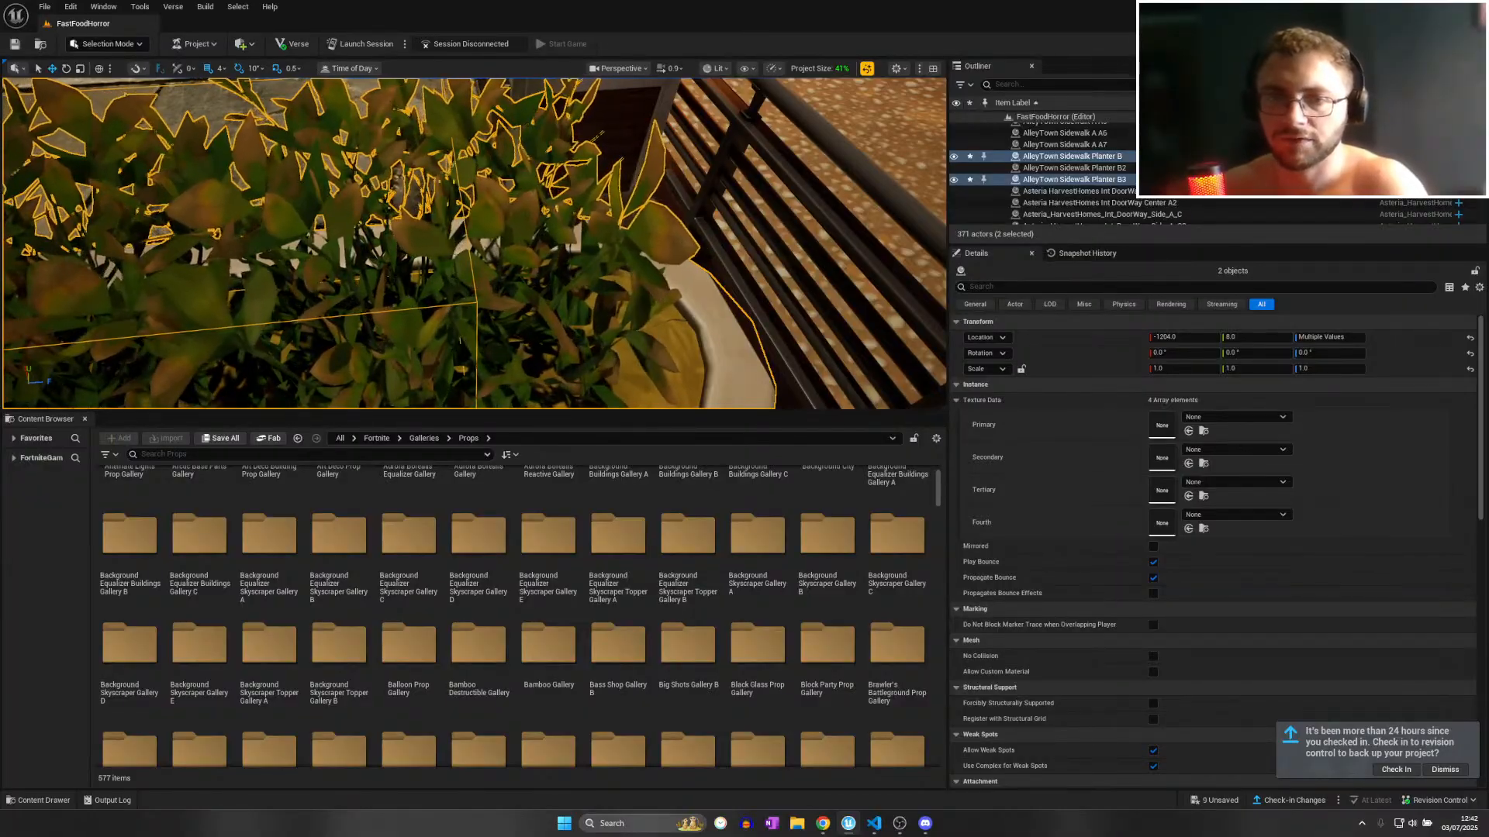
Select the outdoor booth under the purple umbrella and look at its material choices.
{"action": "right_click_drag", "start_coordinate": [710, 170], "coordinate": [292, 322]}
{"action": "key", "text": "w"}
{"action": "left_click", "coordinate": [341, 280]}
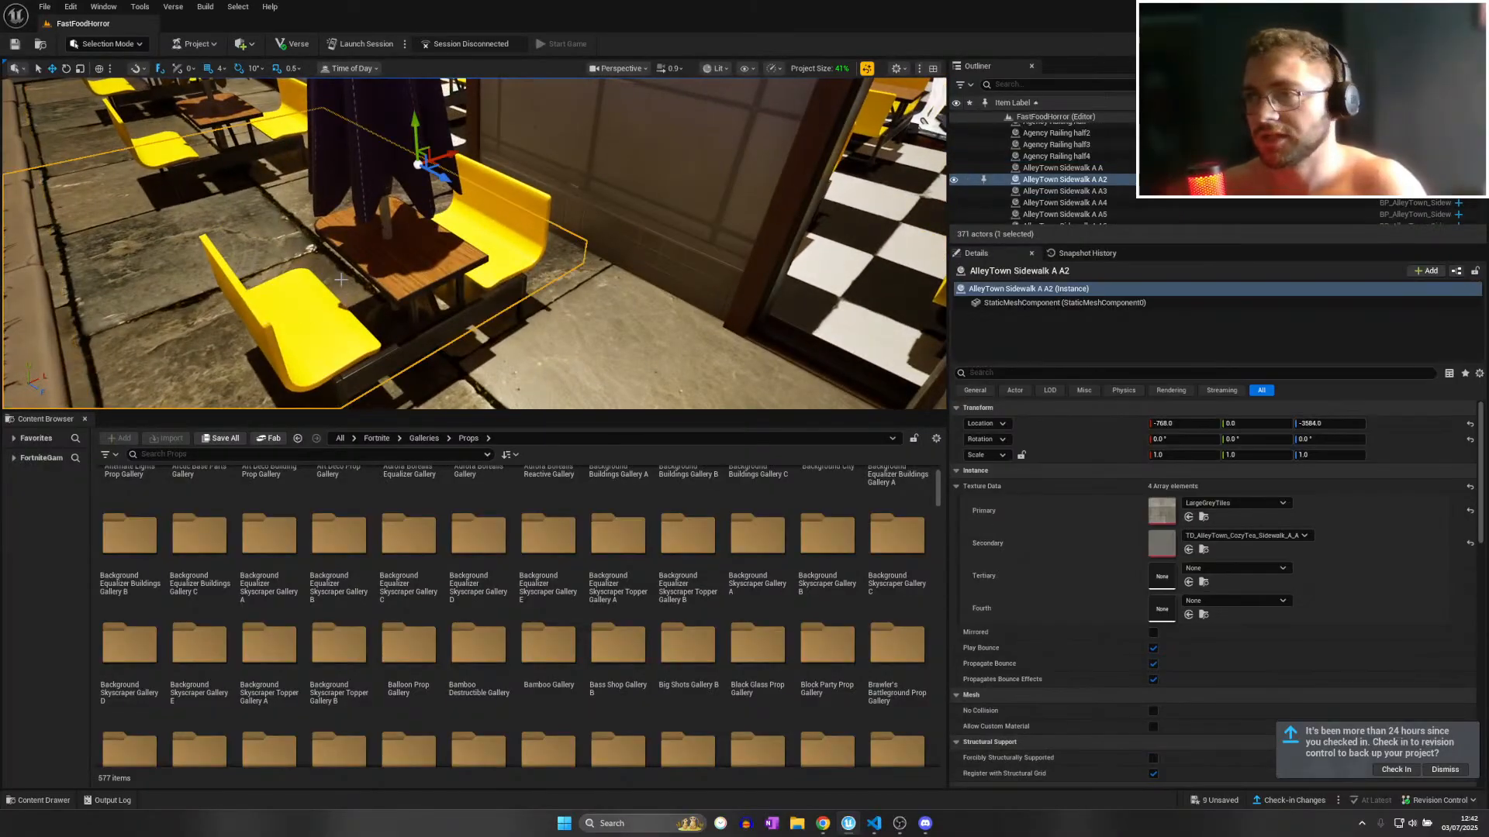
{"action": "left_click", "coordinate": [304, 327]}
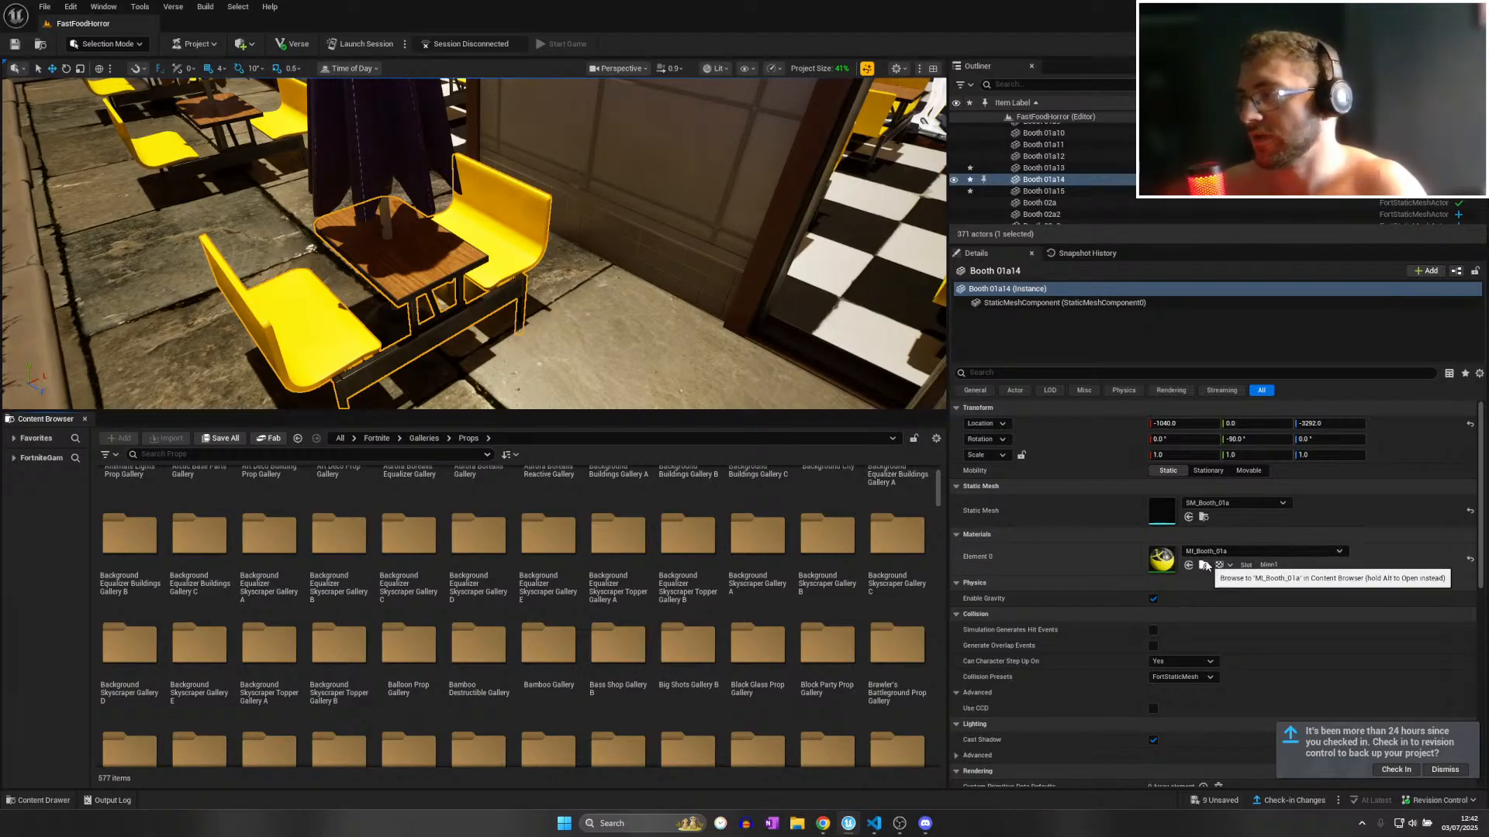
{"action": "left_click", "coordinate": [1203, 553]}
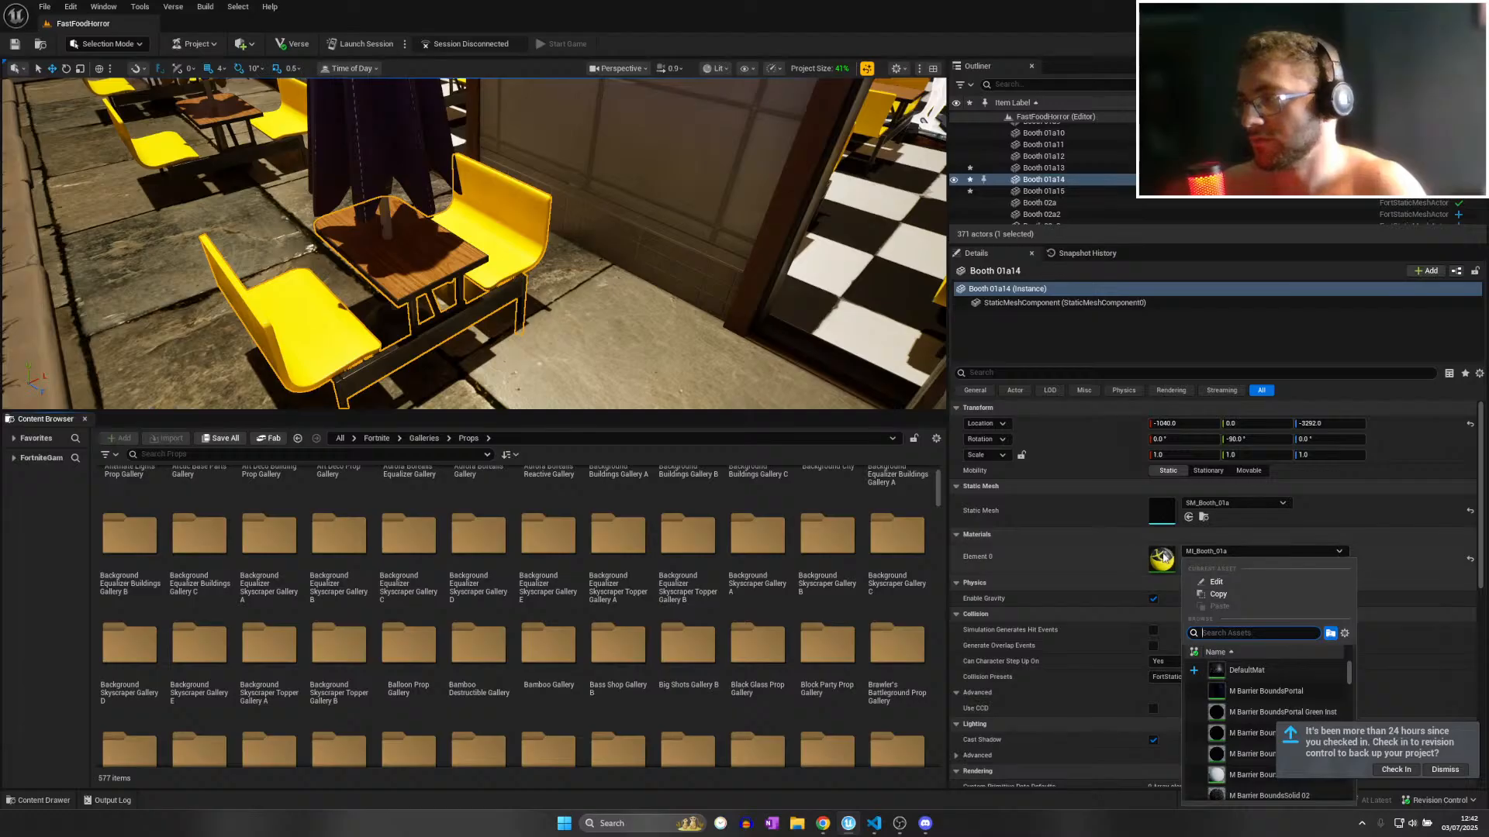
{"action": "left_click", "coordinate": [1134, 555]}
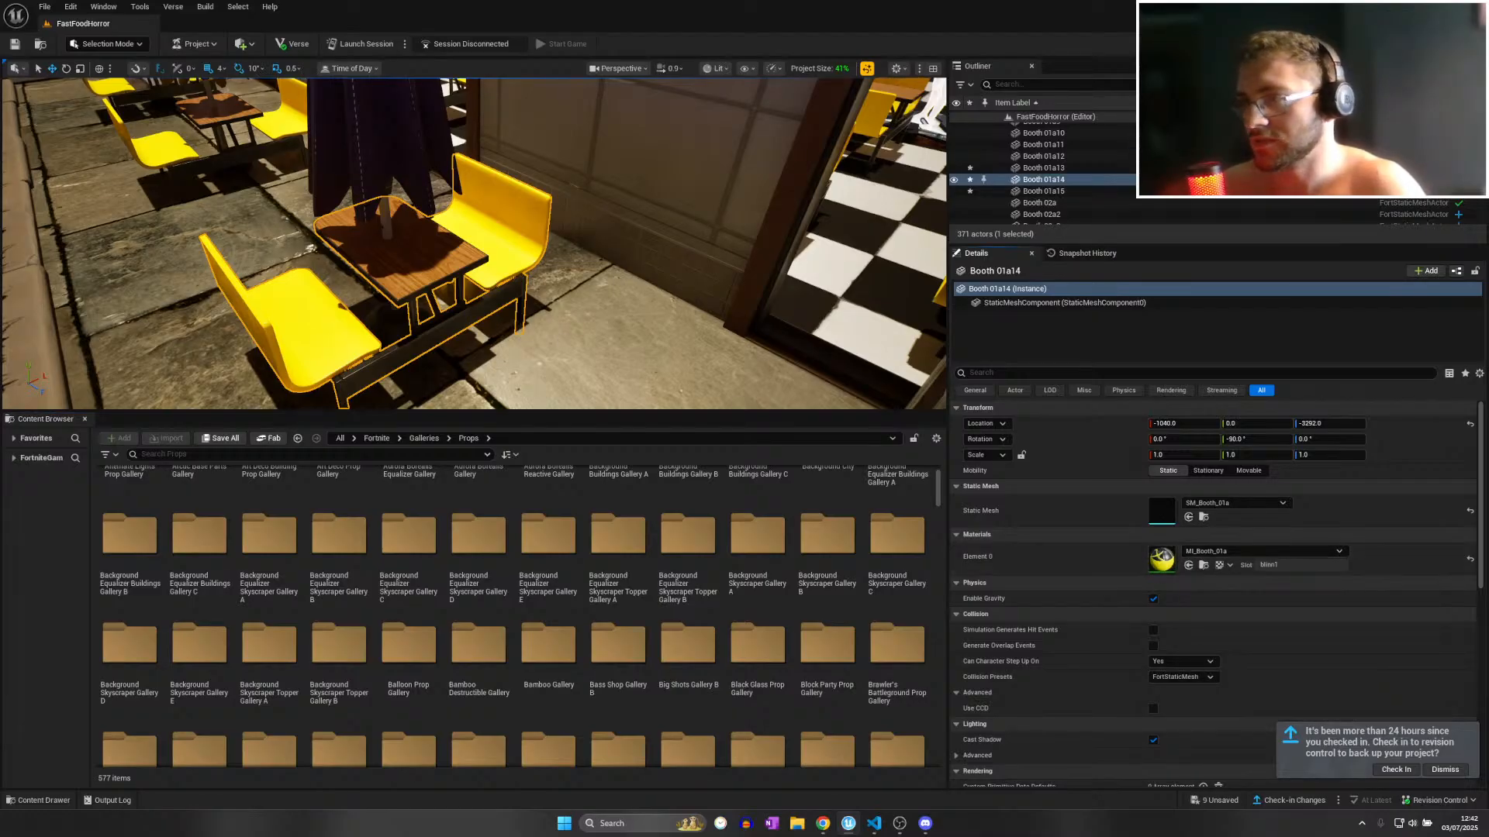
Move Drive Thru Speaker 01b from the loose props in the car park over to the restaurant building.
{"action": "right_click_drag", "start_coordinate": [496, 249], "coordinate": [6, 153]}
{"action": "right_click_drag", "start_coordinate": [475, 244], "coordinate": [419, 289]}
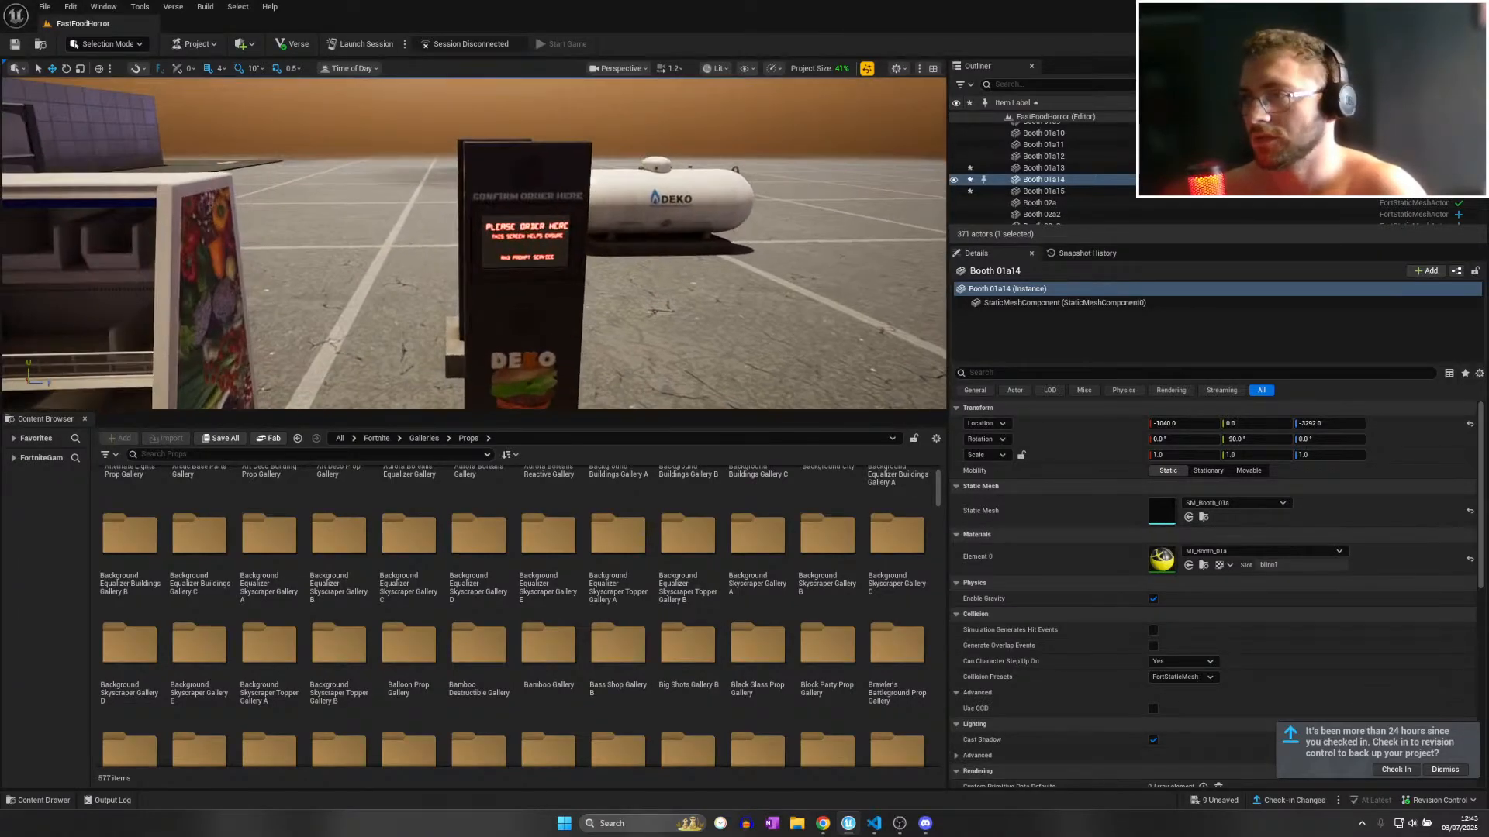
{"action": "left_click", "coordinate": [491, 317]}
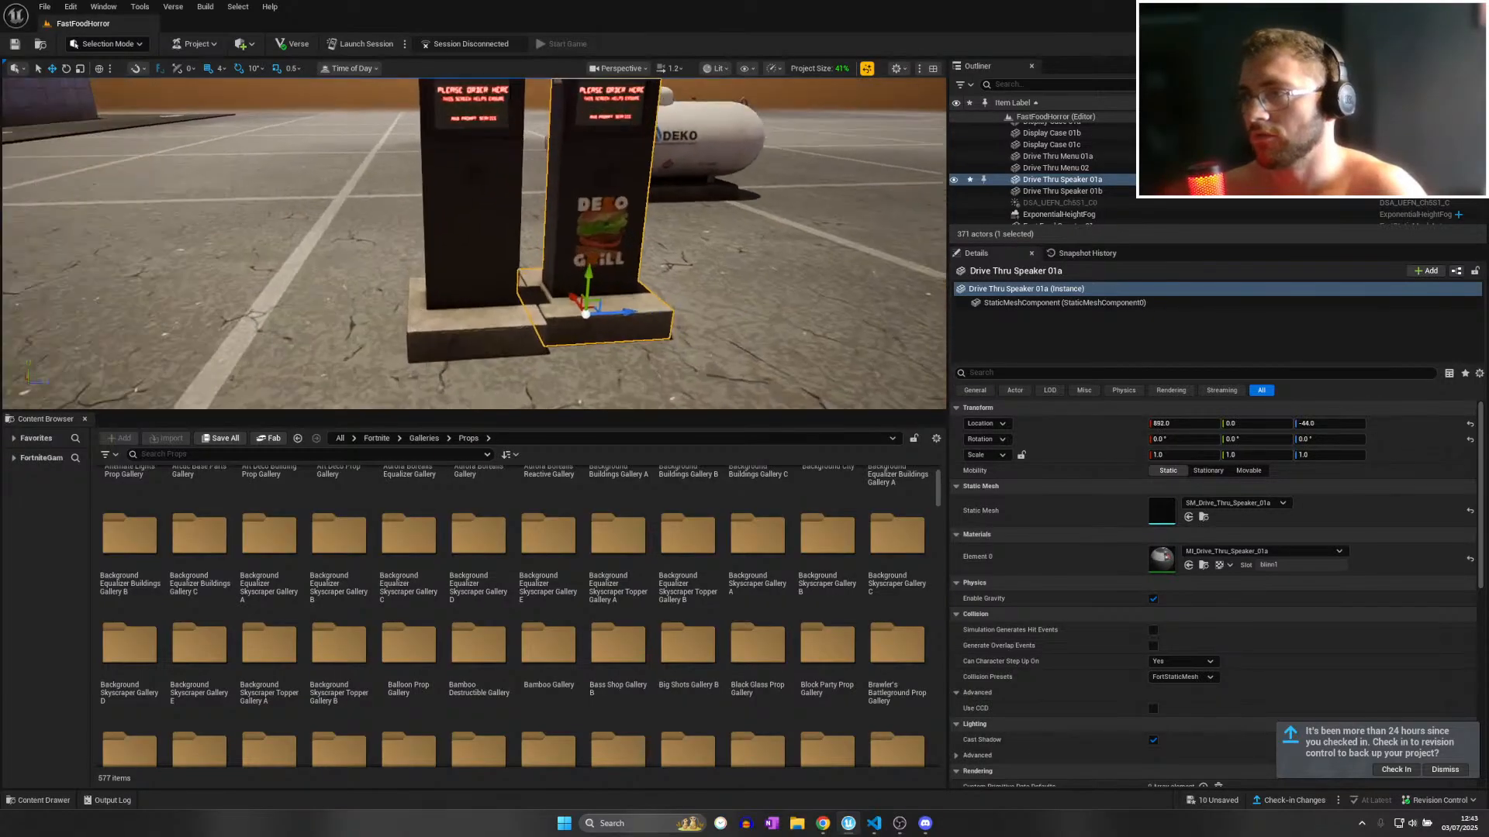
{"action": "right_click_drag", "start_coordinate": [495, 215], "coordinate": [479, 205]}
{"action": "left_click", "coordinate": [487, 206]}
{"action": "key", "text": "s"}
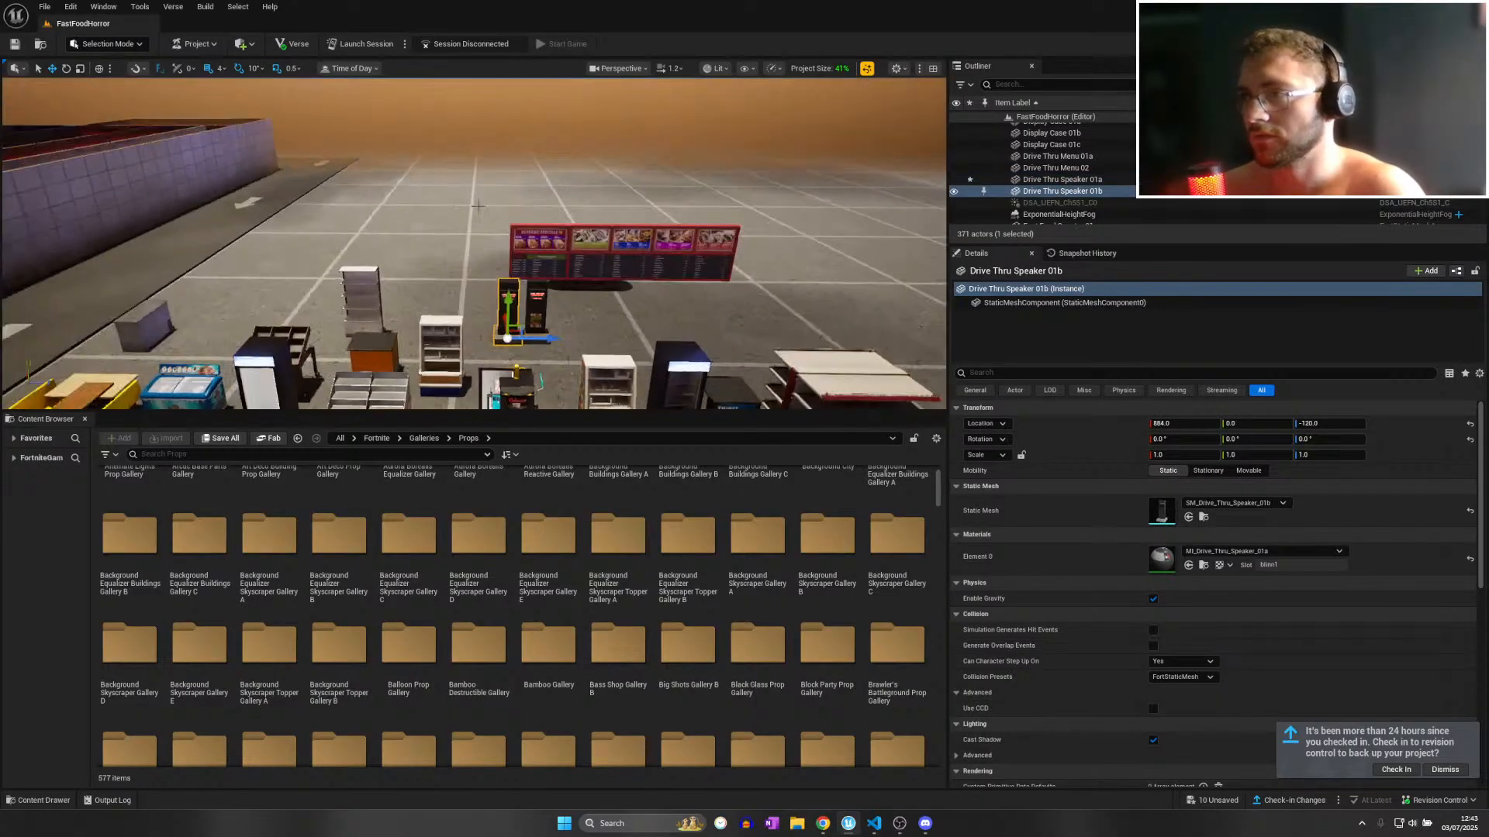
{"action": "left_click_drag", "start_coordinate": [39, 350], "coordinate": [42, 350]}
{"action": "key", "text": "s"}
{"action": "right_click_drag", "start_coordinate": [259, 319], "coordinate": [224, 319]}
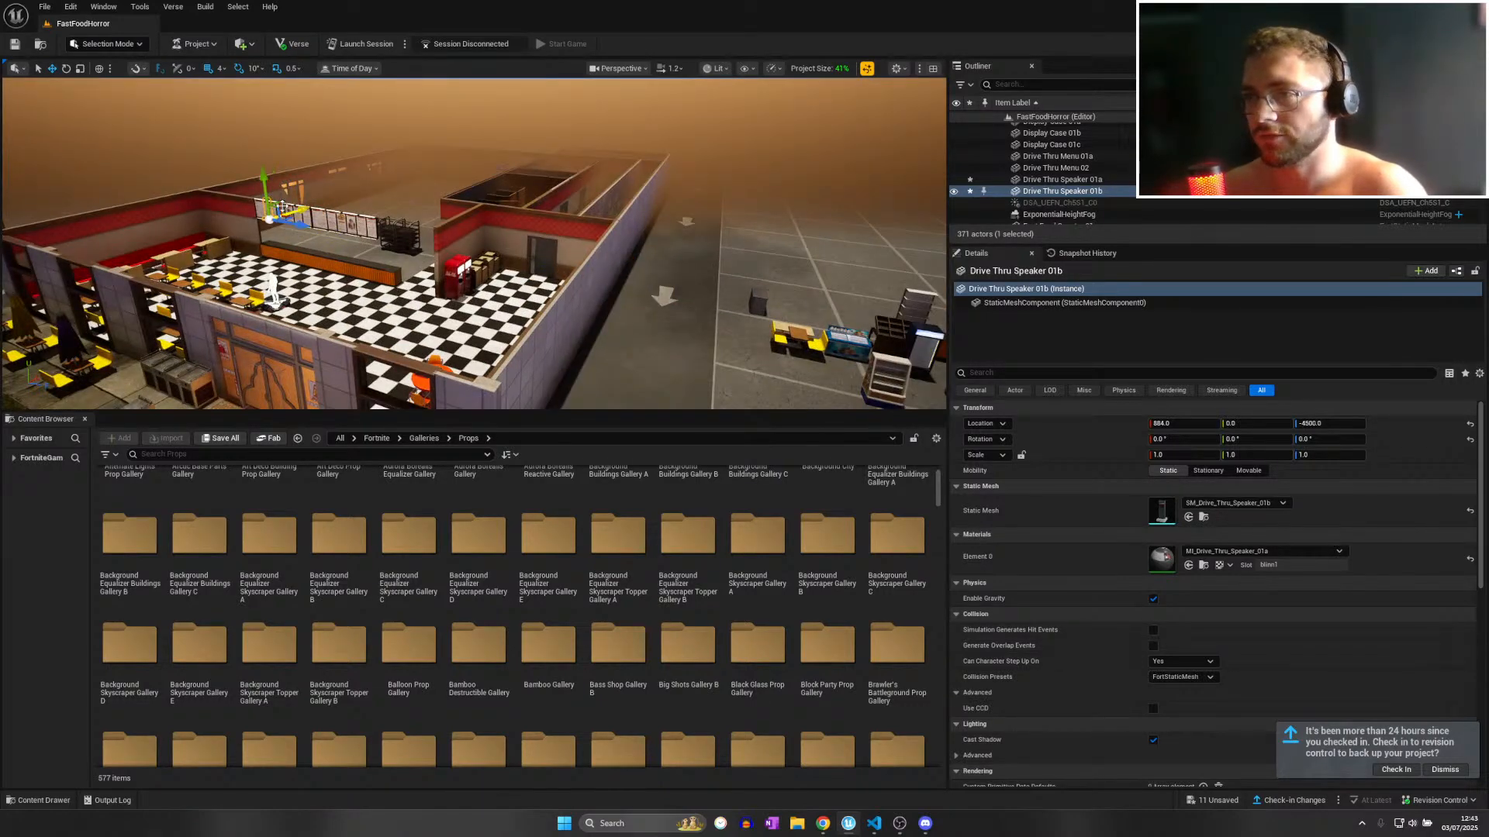
{"action": "left_click_drag", "start_coordinate": [258, 226], "coordinate": [138, 253]}
{"action": "key", "text": "w"}
{"action": "right_click_drag", "start_coordinate": [138, 254], "coordinate": [72, 293]}
Try to move the outdoor booth under the green umbrella toward the hedge, and undo the move.
{"action": "left_click", "coordinate": [273, 312]}
{"action": "left_click", "coordinate": [281, 310]}
{"action": "right_click_drag", "start_coordinate": [280, 310], "coordinate": [252, 324]}
{"action": "left_click_drag", "start_coordinate": [380, 331], "coordinate": [308, 367]}
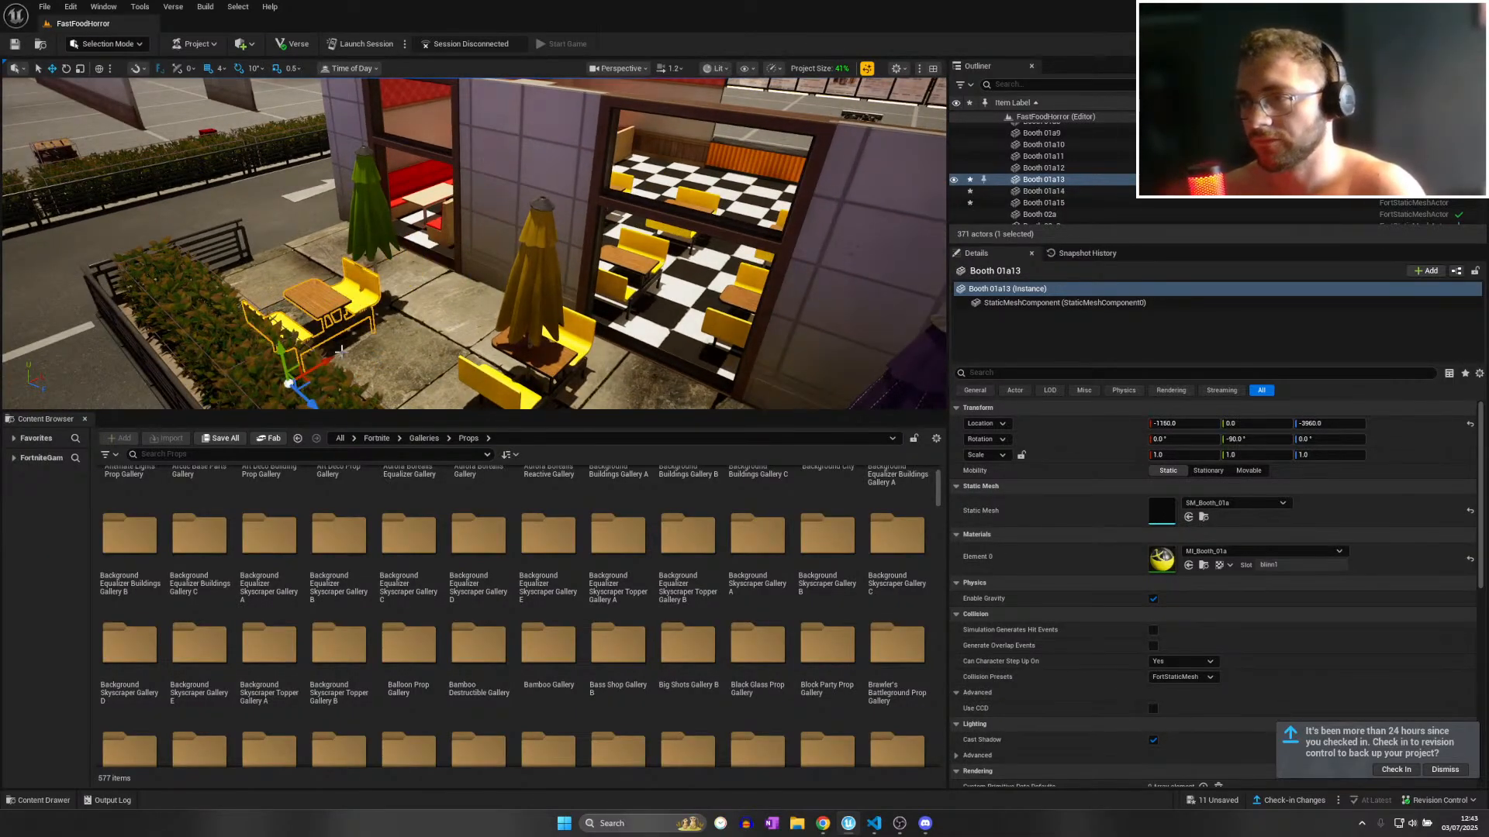
{"action": "key", "text": "ctrl+z"}
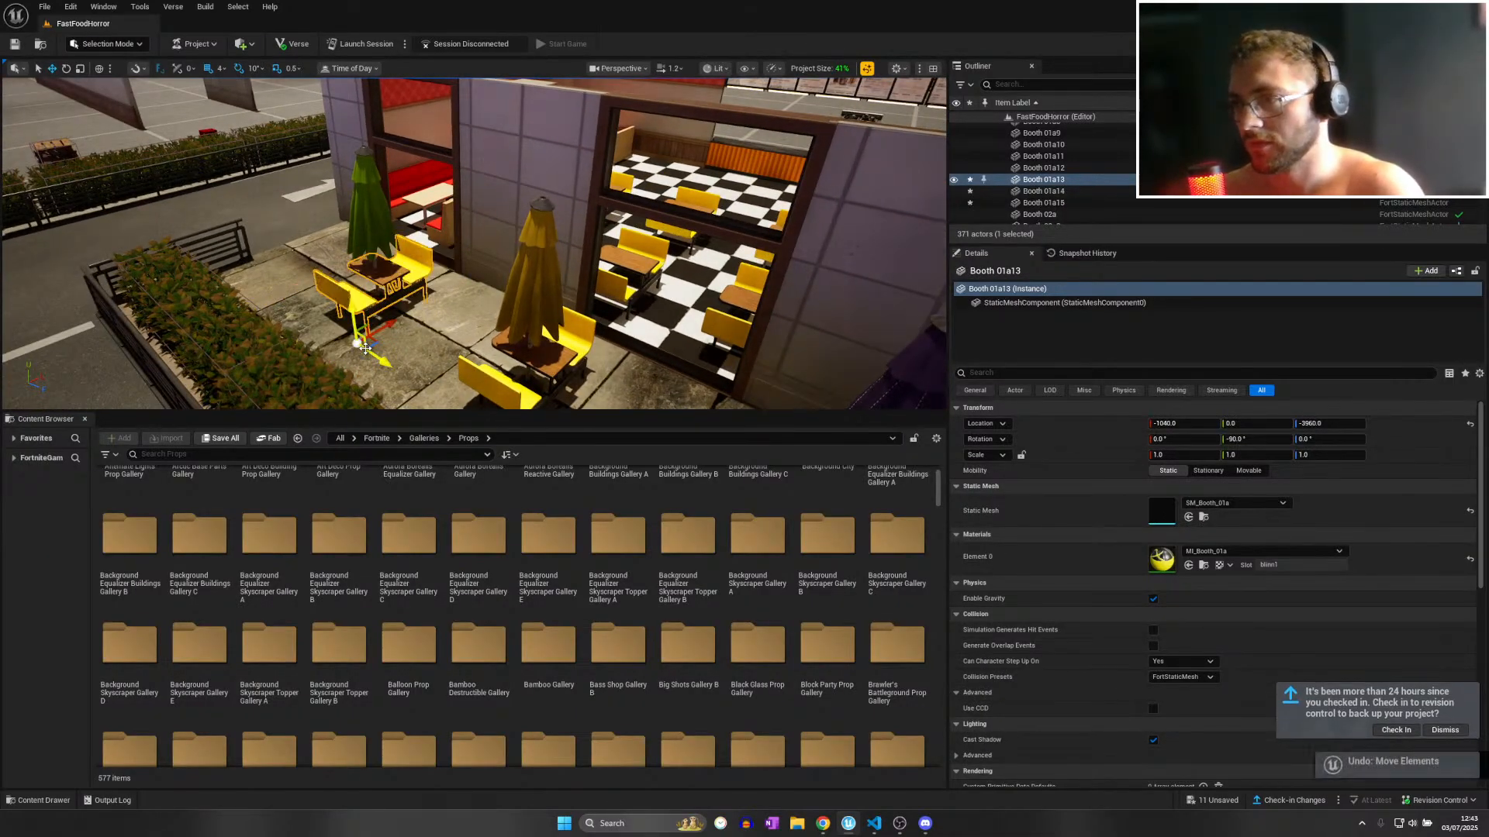
Try the M_Barrier_BoundsPortal material on the booth under the green umbrella, and undo it.
{"action": "left_click", "coordinate": [1222, 550]}
{"action": "left_click", "coordinate": [1231, 691]}
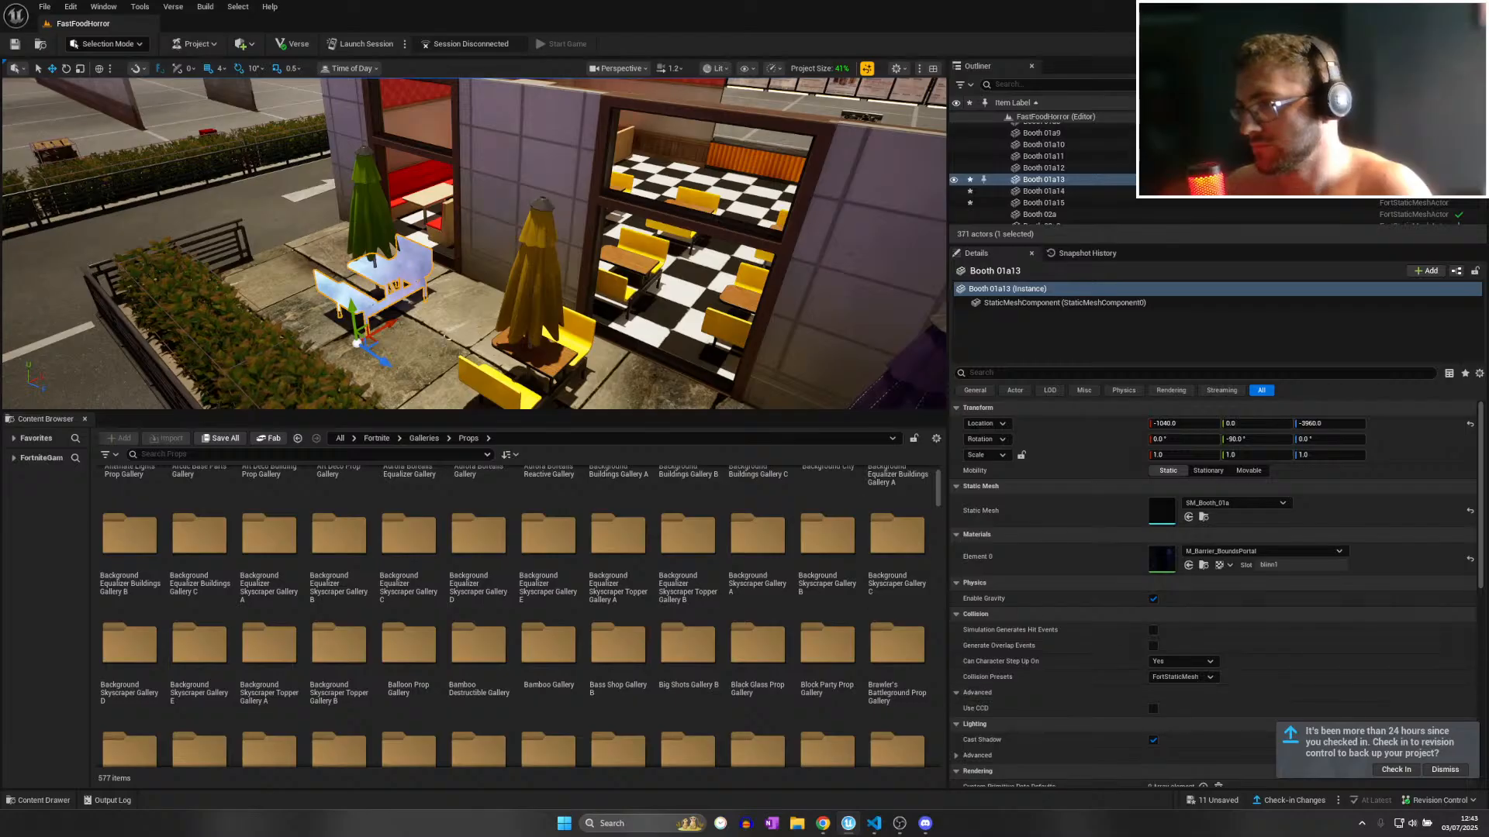
{"action": "key", "text": "w"}
{"action": "scroll", "coordinate": [445, 310], "scroll_direction": "down", "scroll_amount": 1}
{"action": "right_click_drag", "start_coordinate": [445, 339], "coordinate": [543, 339]}
{"action": "key", "text": "ctrl+z"}
Move the drive-thru speaker along the restaurant wall so it stands clear of the menu board.
{"action": "key", "text": "w"}
{"action": "left_click", "coordinate": [560, 334]}
{"action": "left_click_drag", "start_coordinate": [547, 401], "coordinate": [601, 400]}
{"action": "left_click_drag", "start_coordinate": [560, 355], "coordinate": [452, 222]}
{"action": "key", "text": "ctrl+z"}
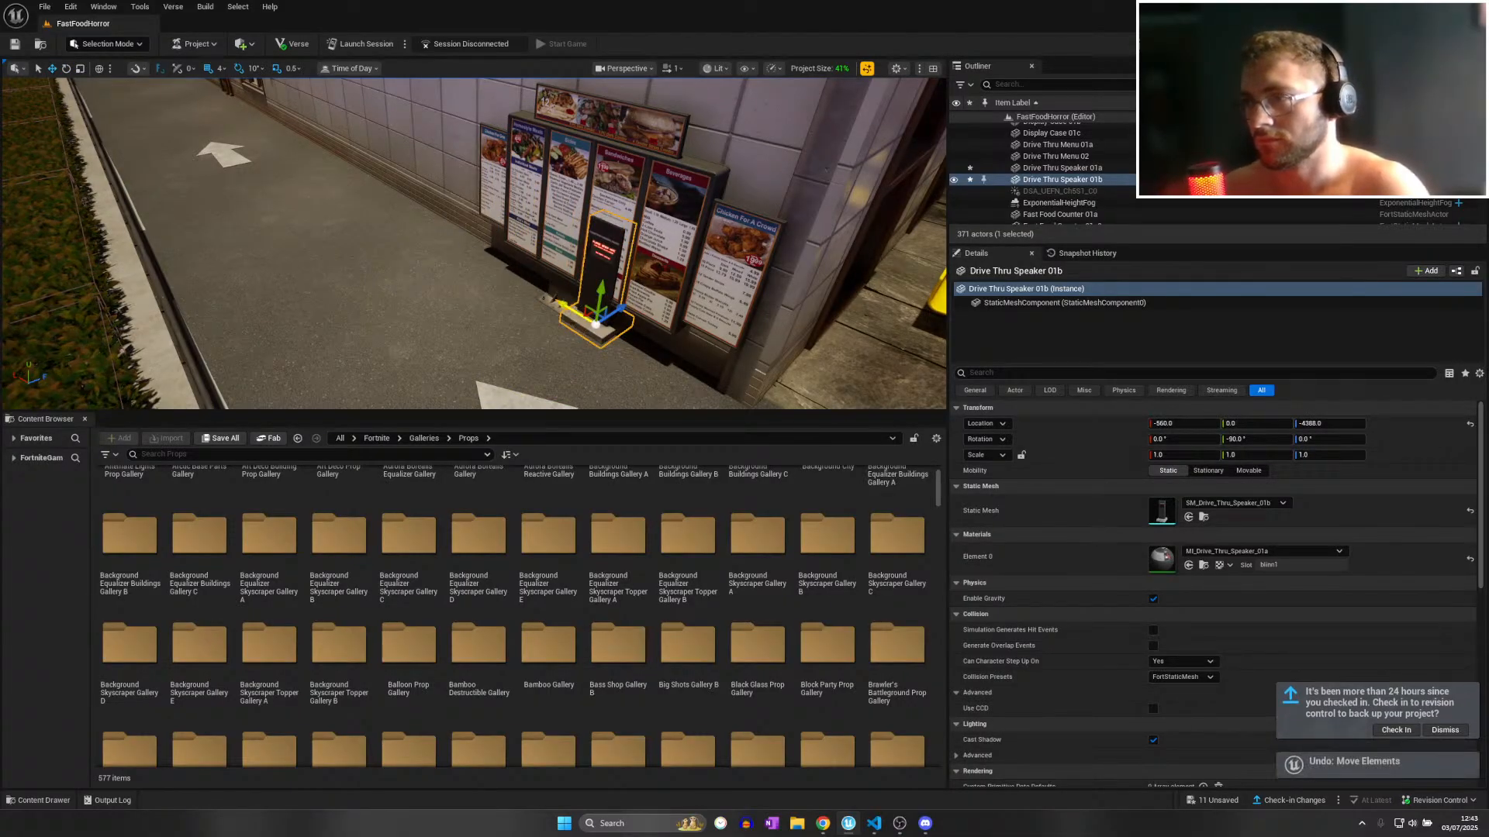
{"action": "left_click_drag", "start_coordinate": [585, 312], "coordinate": [369, 168]}
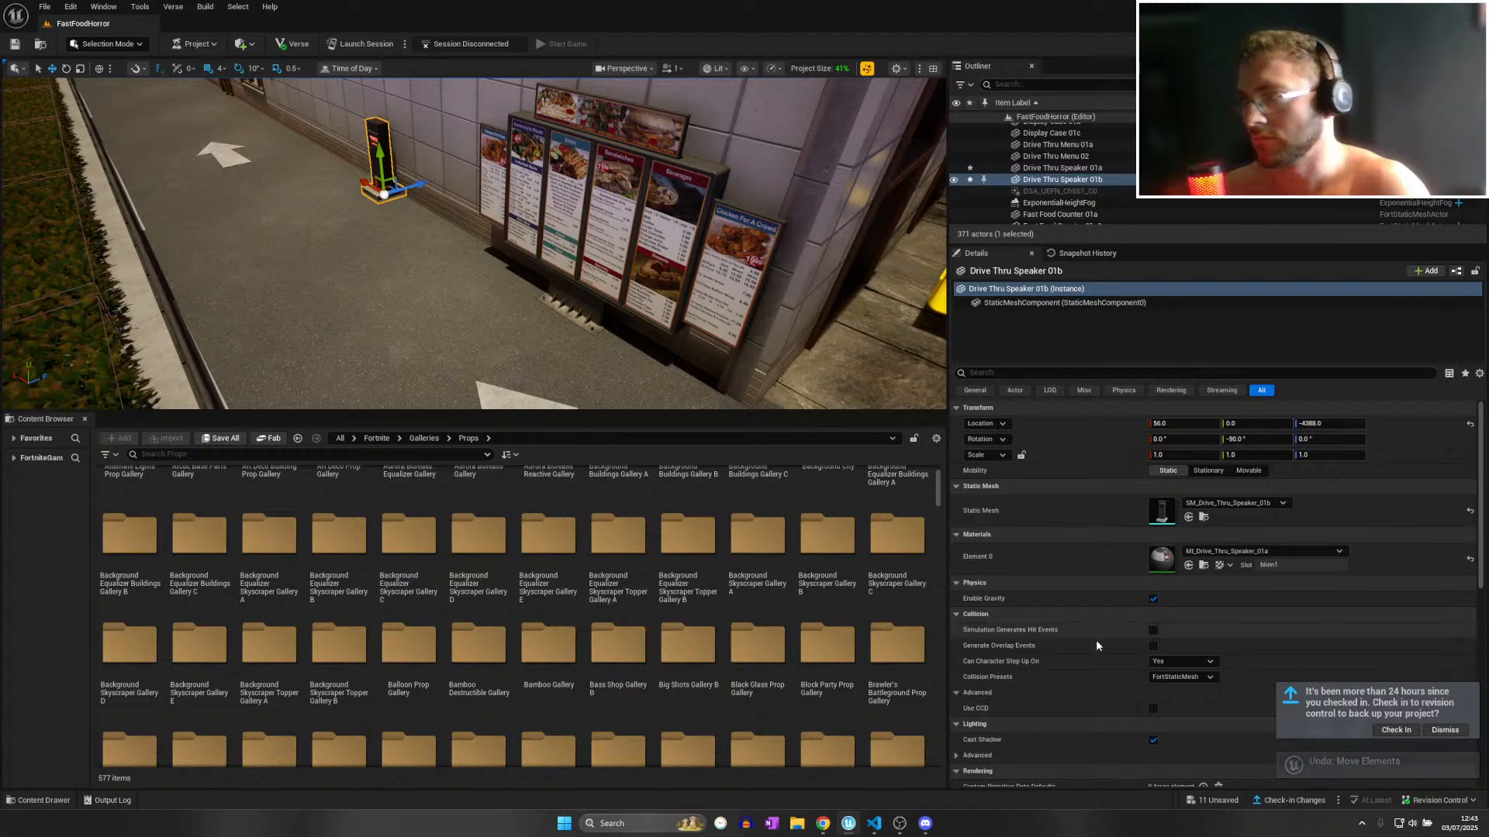
Lock the drive-thru speaker's proportions, scale it uniformly to 1.2, and adjust its position beside the restaurant wall.
{"action": "left_click", "coordinate": [1022, 456]}
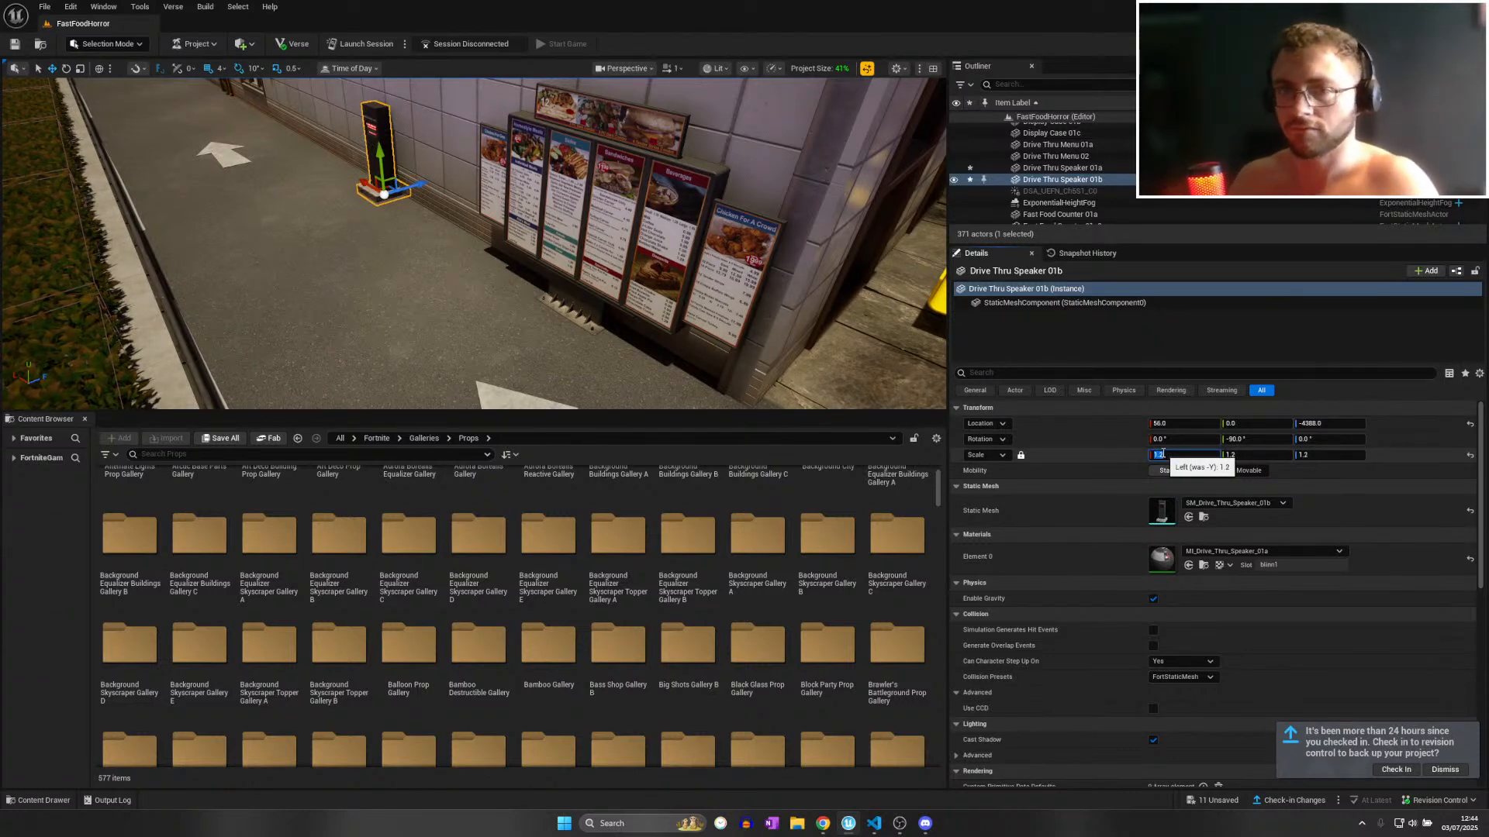
{"action": "key", "text": "a"}
{"action": "right_click_drag", "start_coordinate": [259, 138], "coordinate": [333, 138]}
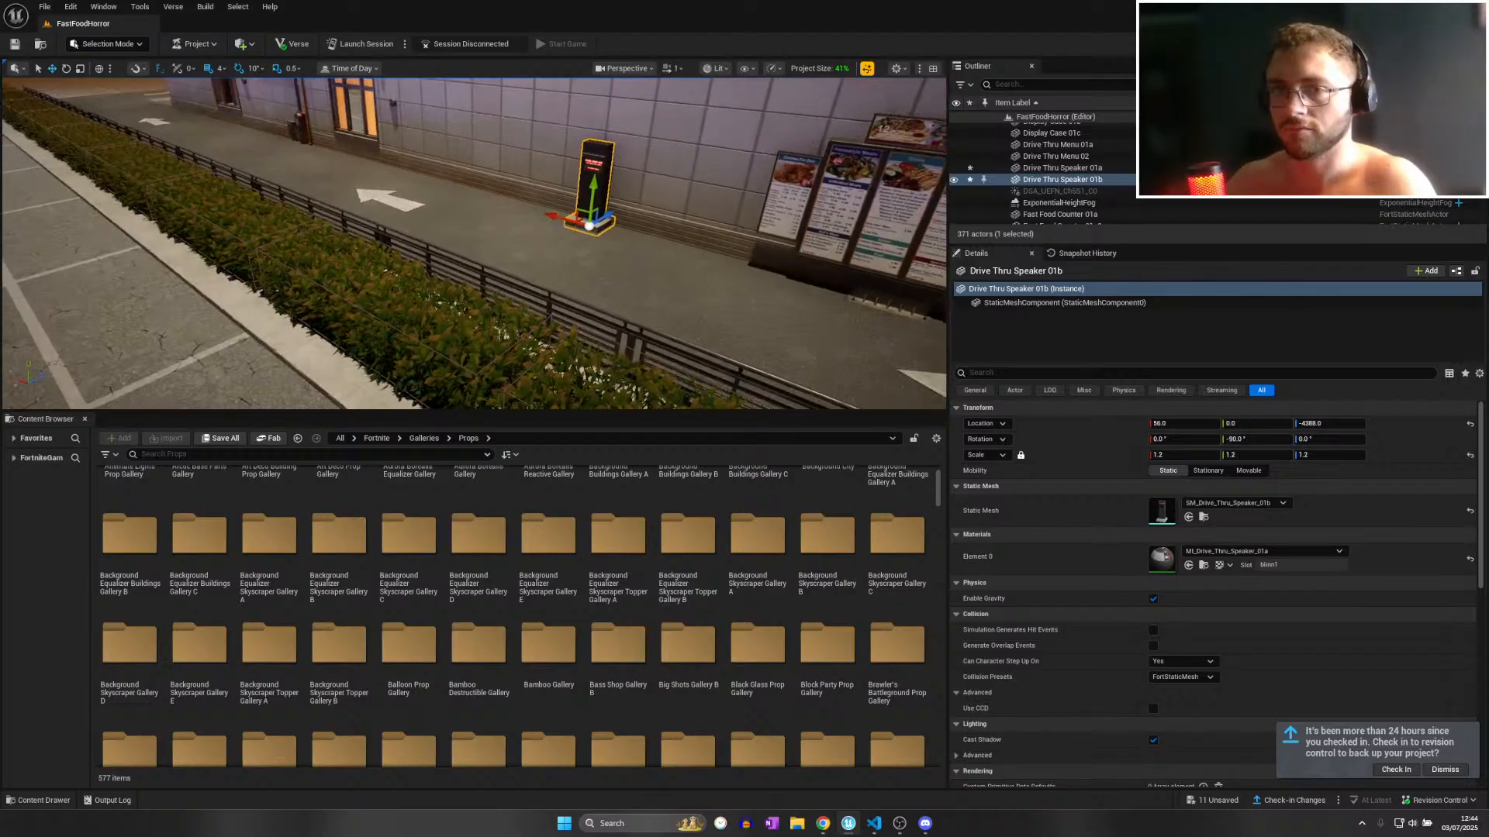
{"action": "key", "text": "w"}
{"action": "right_click_drag", "start_coordinate": [491, 319], "coordinate": [601, 311]}
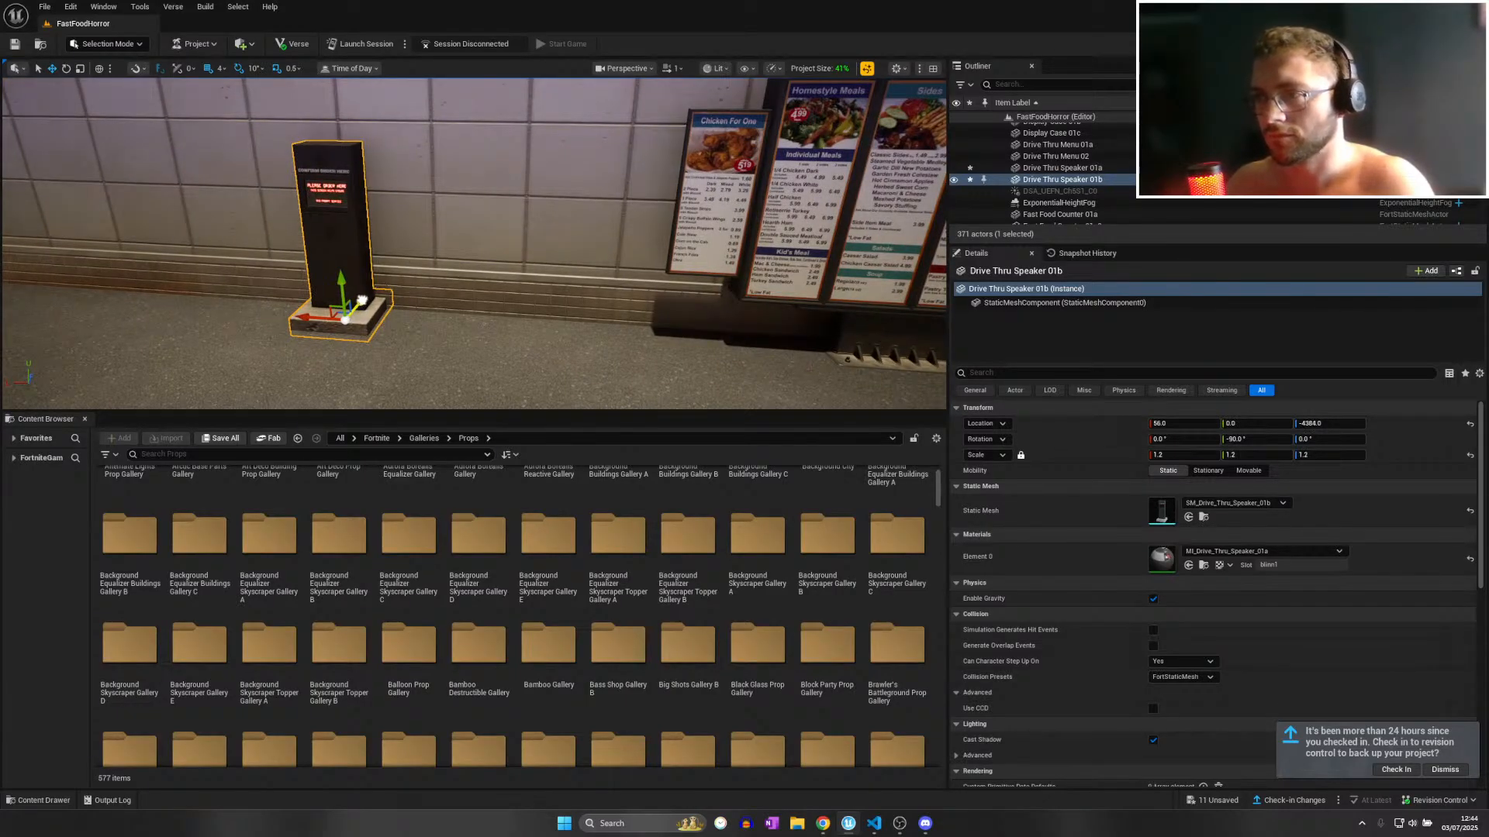
{"action": "left_click_drag", "start_coordinate": [362, 300], "coordinate": [367, 295]}
{"action": "key", "text": "d"}
{"action": "right_click_drag", "start_coordinate": [367, 295], "coordinate": [182, 314]}
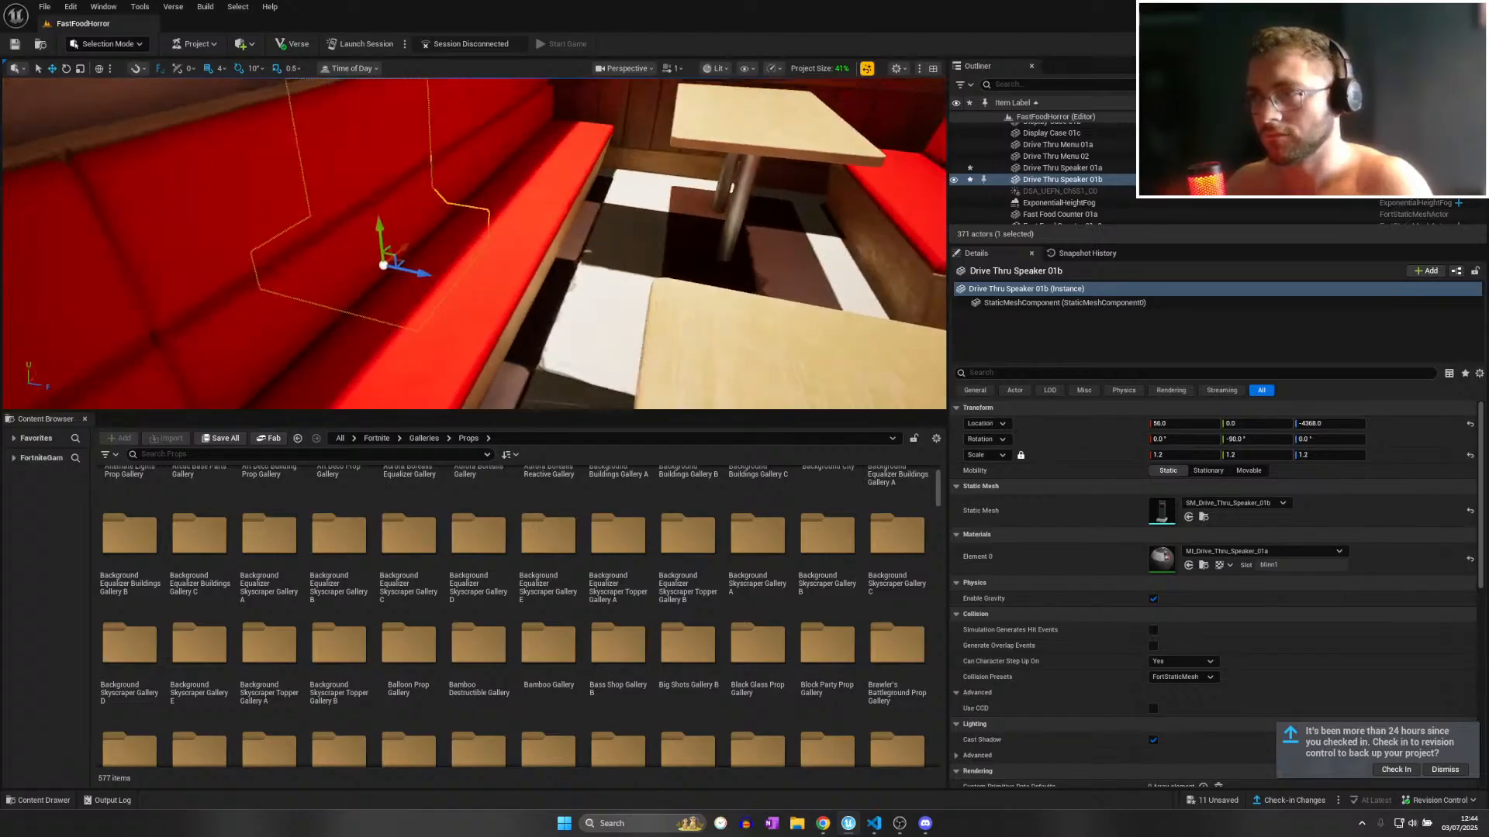
{"action": "key", "text": "f"}
{"action": "left_click_drag", "start_coordinate": [645, 281], "coordinate": [661, 284]}
{"action": "right_click_drag", "start_coordinate": [661, 283], "coordinate": [826, 276]}
{"action": "key", "text": "s"}
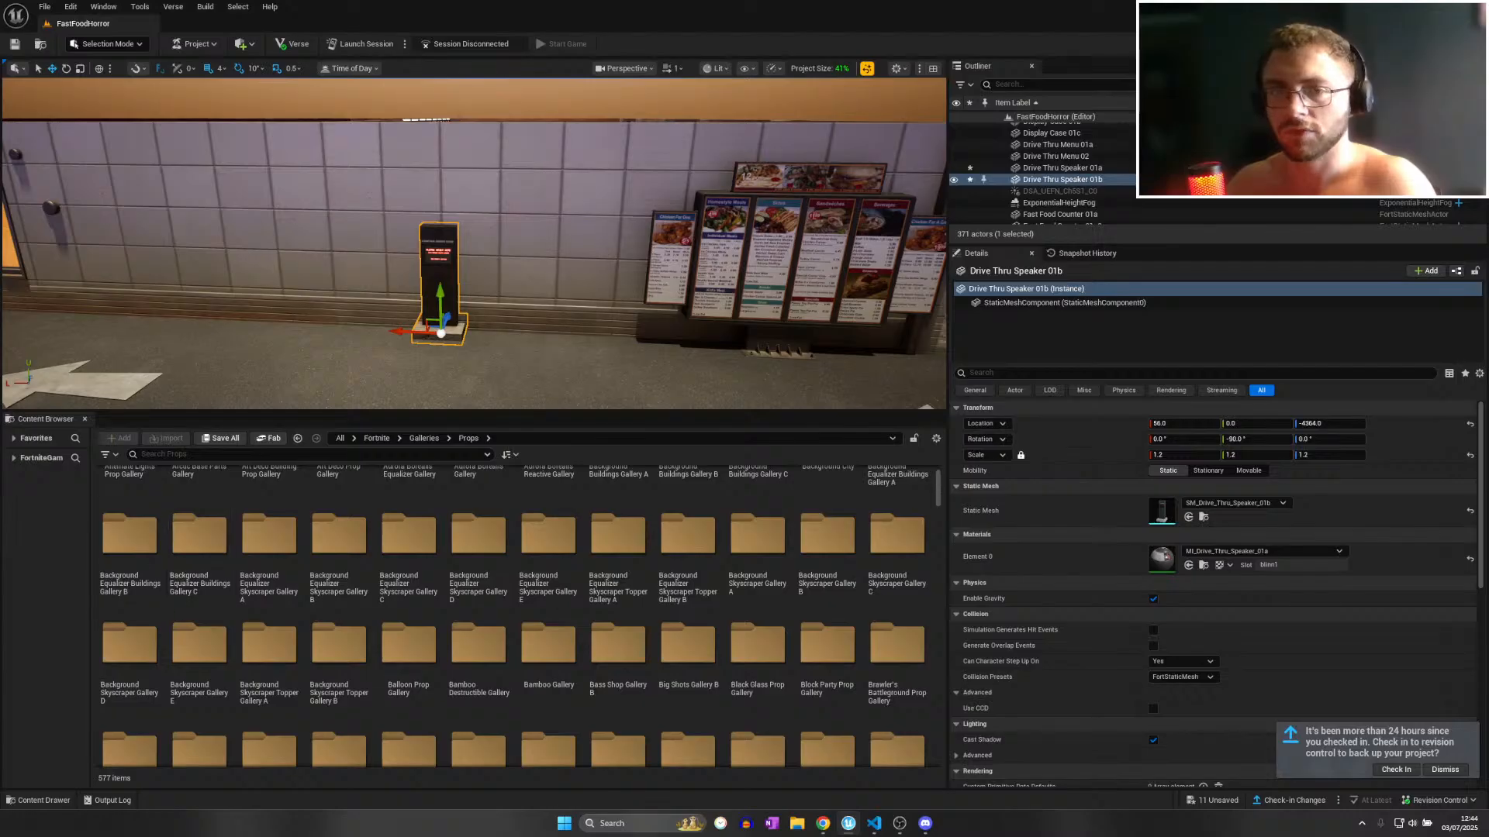
Try DefaultMat as the material of the booth under the green umbrella, and undo it.
{"action": "right_click_drag", "start_coordinate": [310, 287], "coordinate": [428, 351]}
{"action": "key", "text": "w"}
{"action": "left_click", "coordinate": [411, 368]}
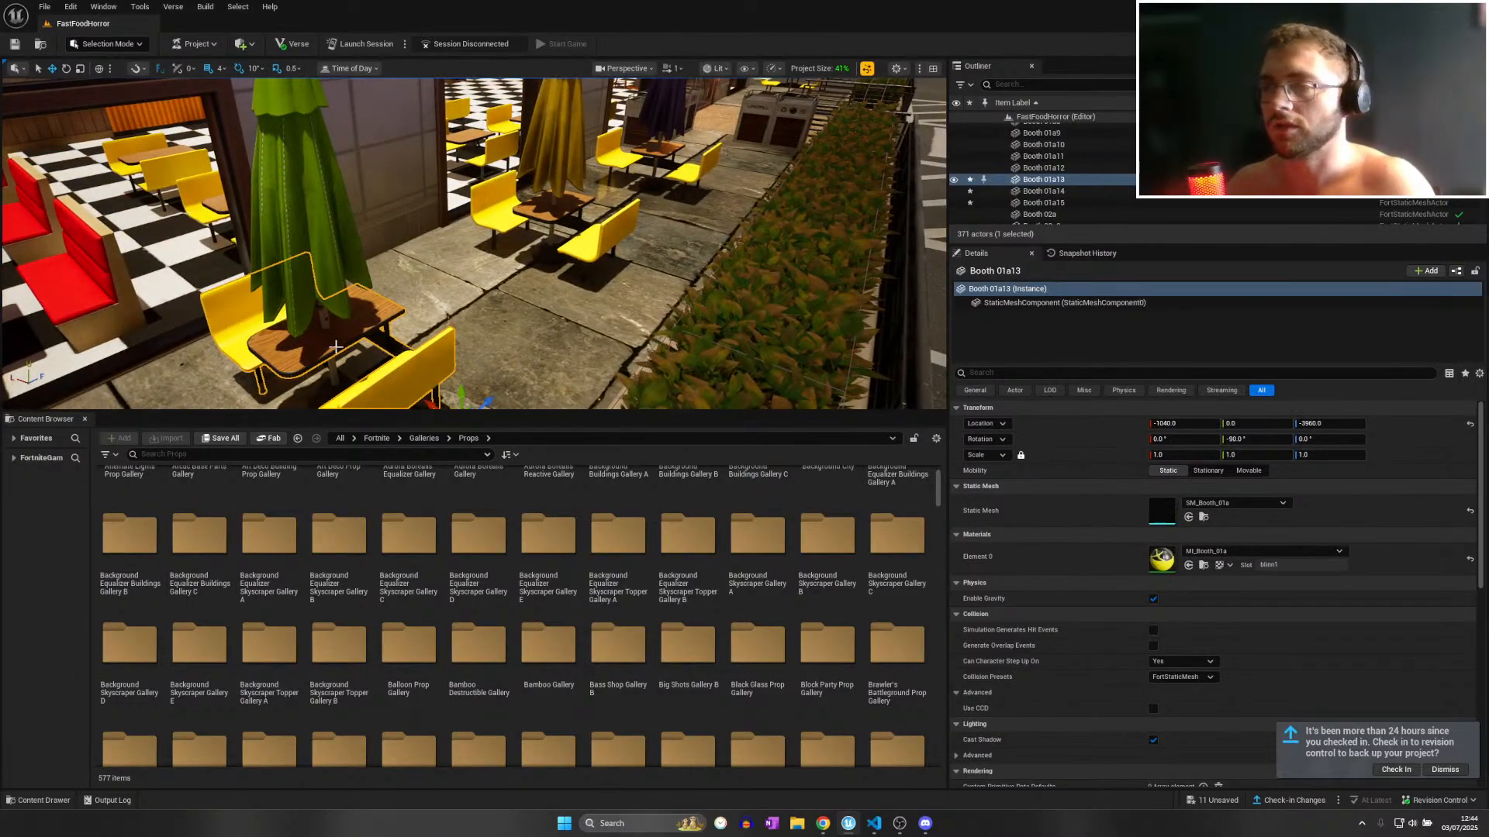
{"action": "left_click", "coordinate": [1226, 552]}
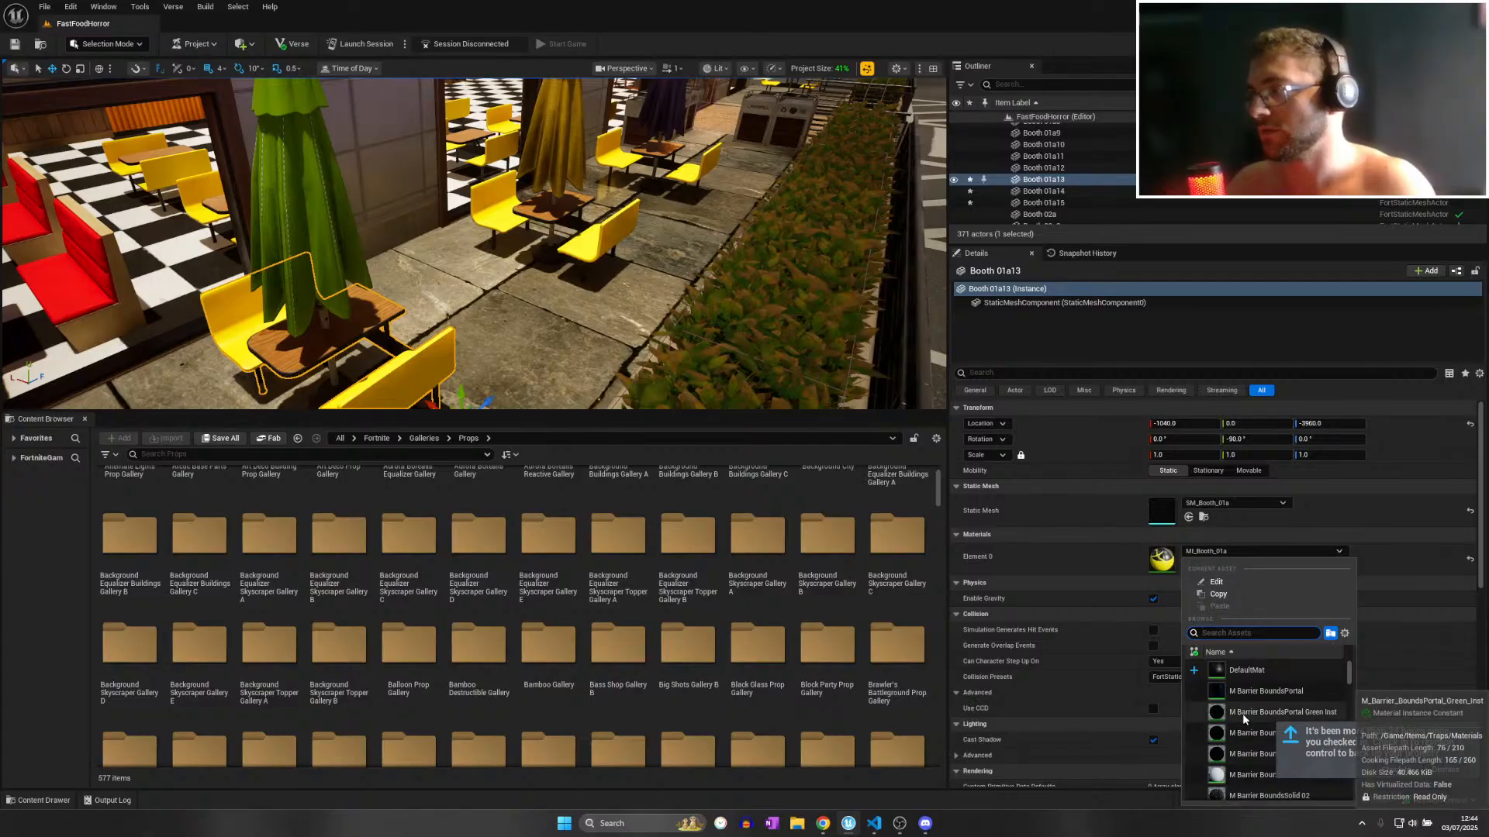
{"action": "left_click", "coordinate": [1251, 672]}
{"action": "key", "text": "w"}
{"action": "right_click_drag", "start_coordinate": [387, 289], "coordinate": [376, 388]}
{"action": "key", "text": "w"}
{"action": "key", "text": "s"}
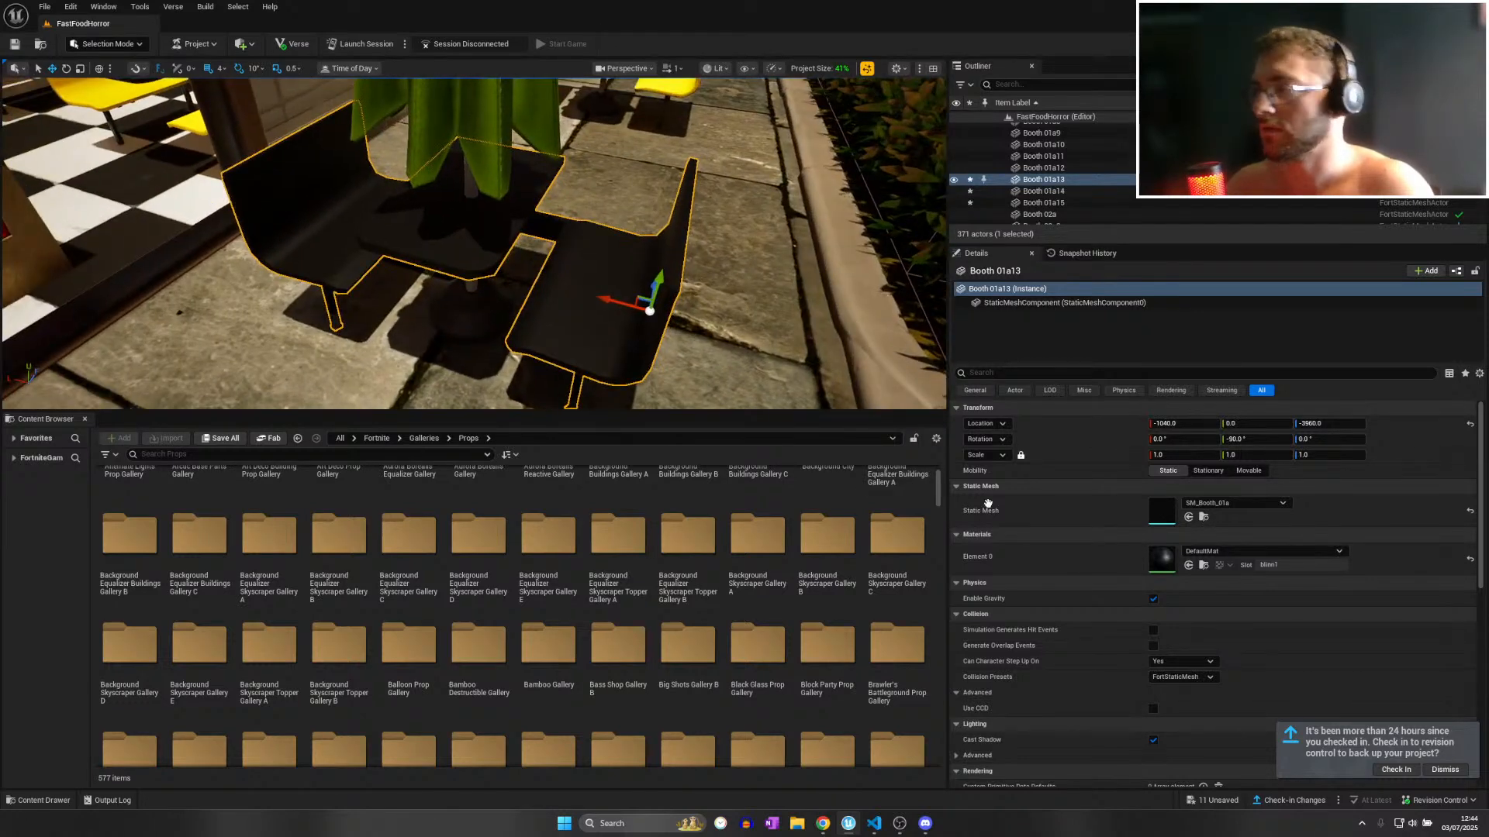
{"action": "key", "text": "ctrl+z"}
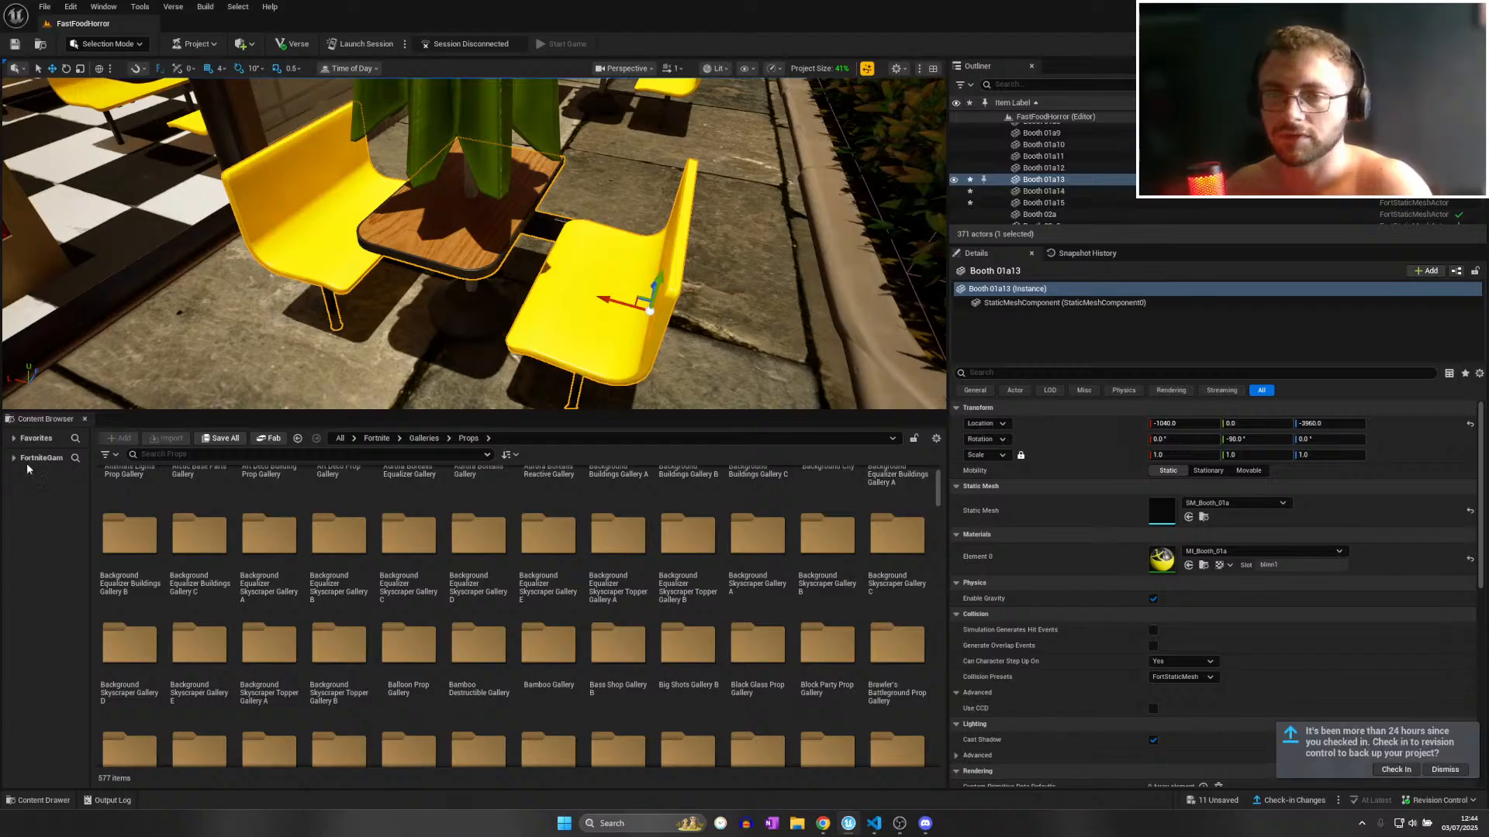
Search the materials for "flat" and try MI_Simple_Brown_Flat on the booth under the green umbrella.
{"action": "left_click", "coordinate": [1233, 551]}
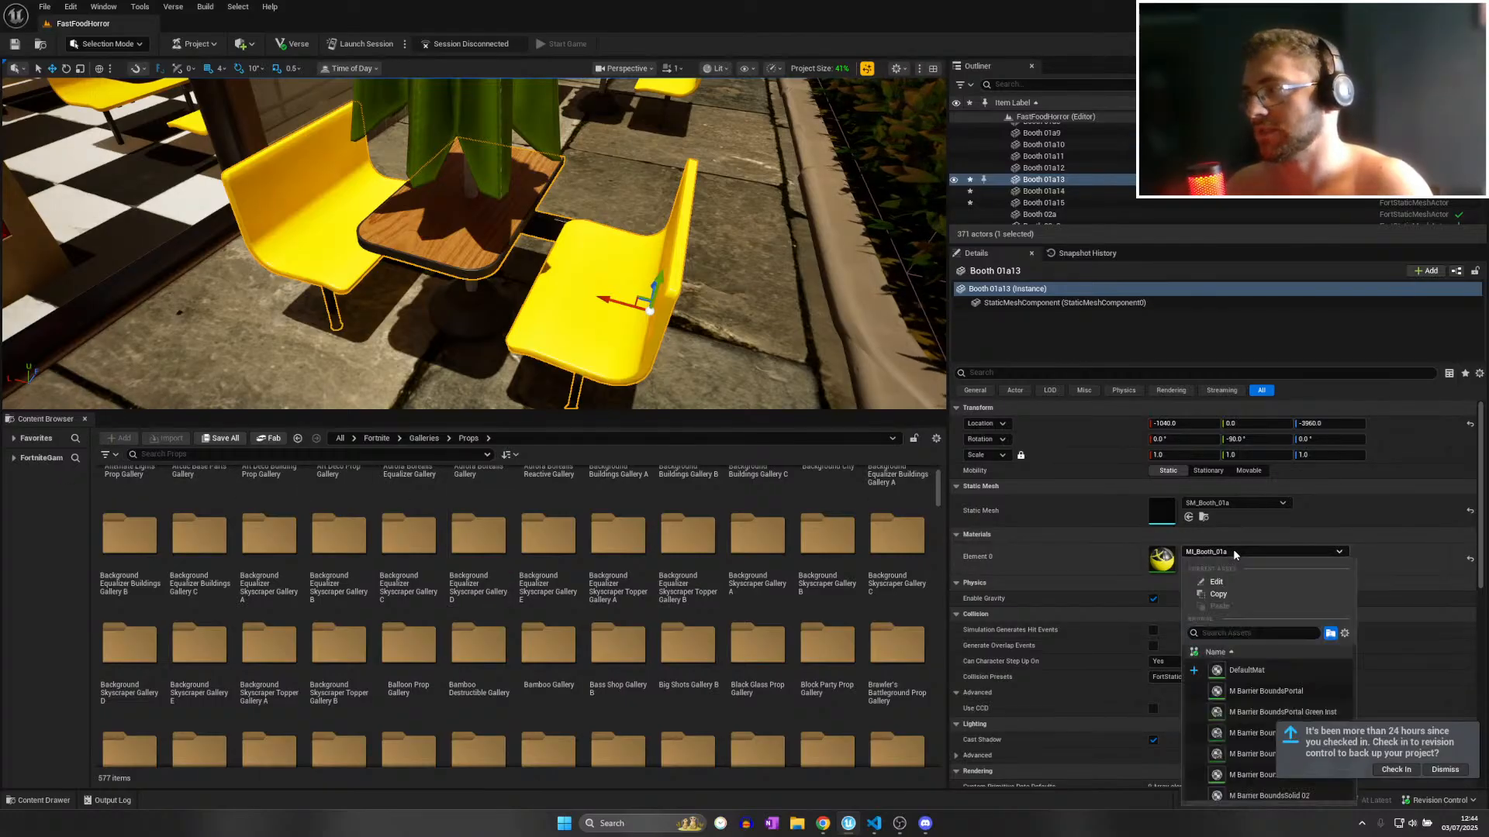
{"action": "type", "text": "flat"}
{"action": "left_click", "coordinate": [1249, 663]}
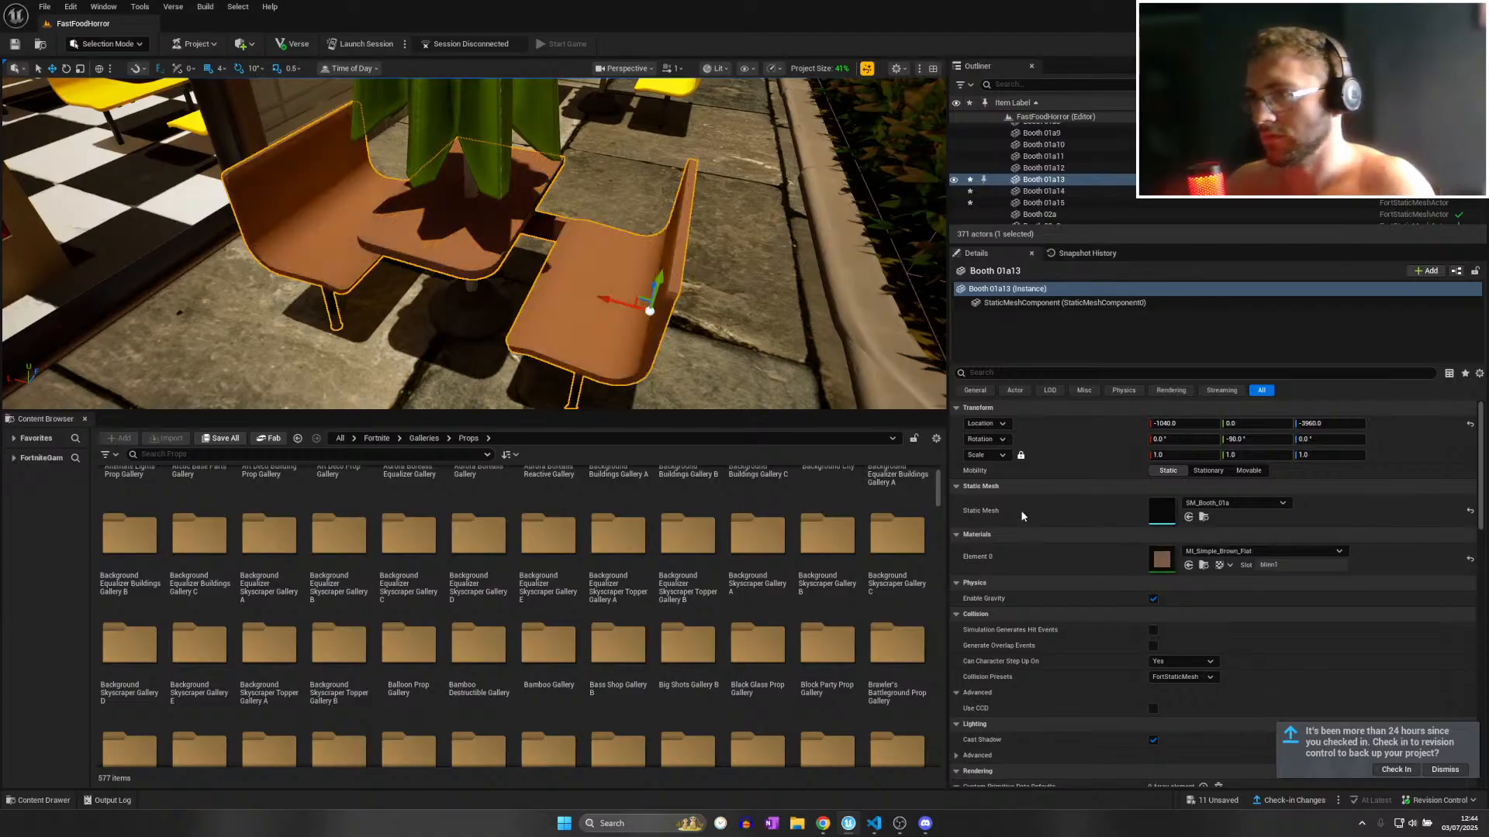
{"action": "right_click_drag", "start_coordinate": [698, 271], "coordinate": [535, 240]}
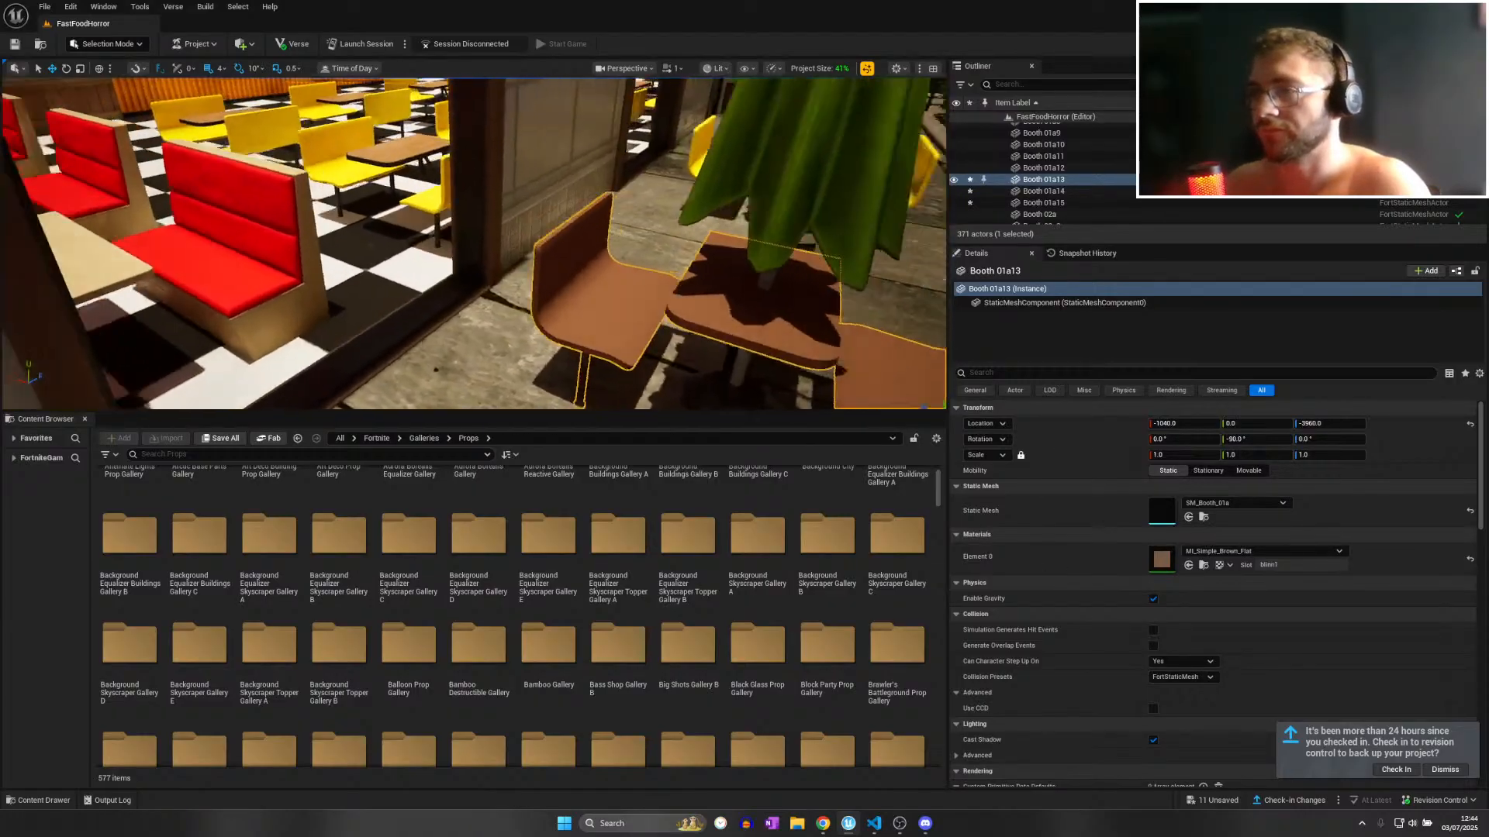
Try the MI_Simple_MediumRed_Flat material on a single indoor yellow booth, and undo the material trials.
{"action": "right_click_drag", "start_coordinate": [452, 285], "coordinate": [379, 264]}
{"action": "left_click", "coordinate": [379, 263]}
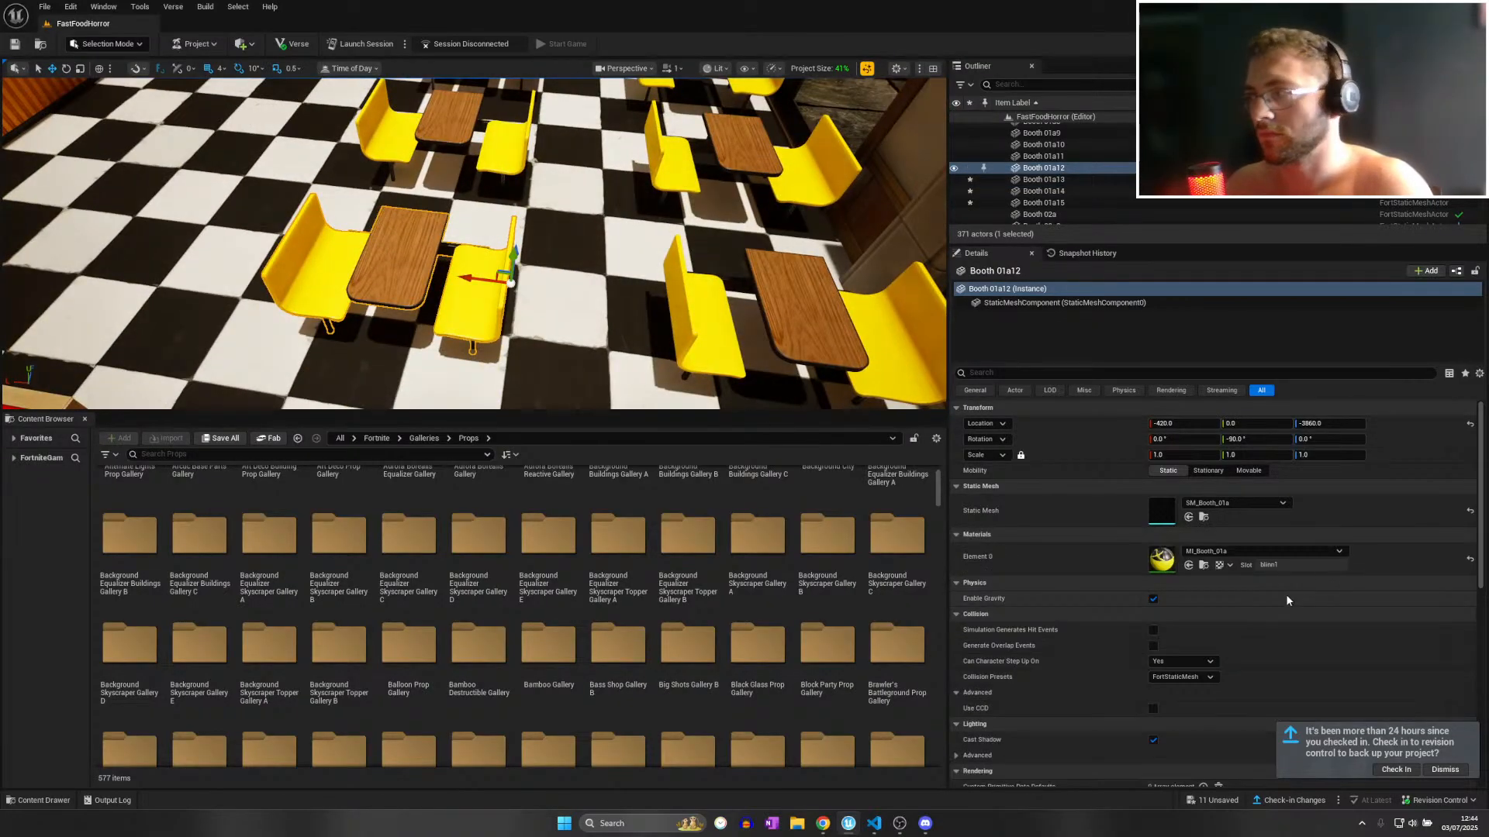
{"action": "left_click", "coordinate": [1277, 554]}
{"action": "type", "text": "t re"}
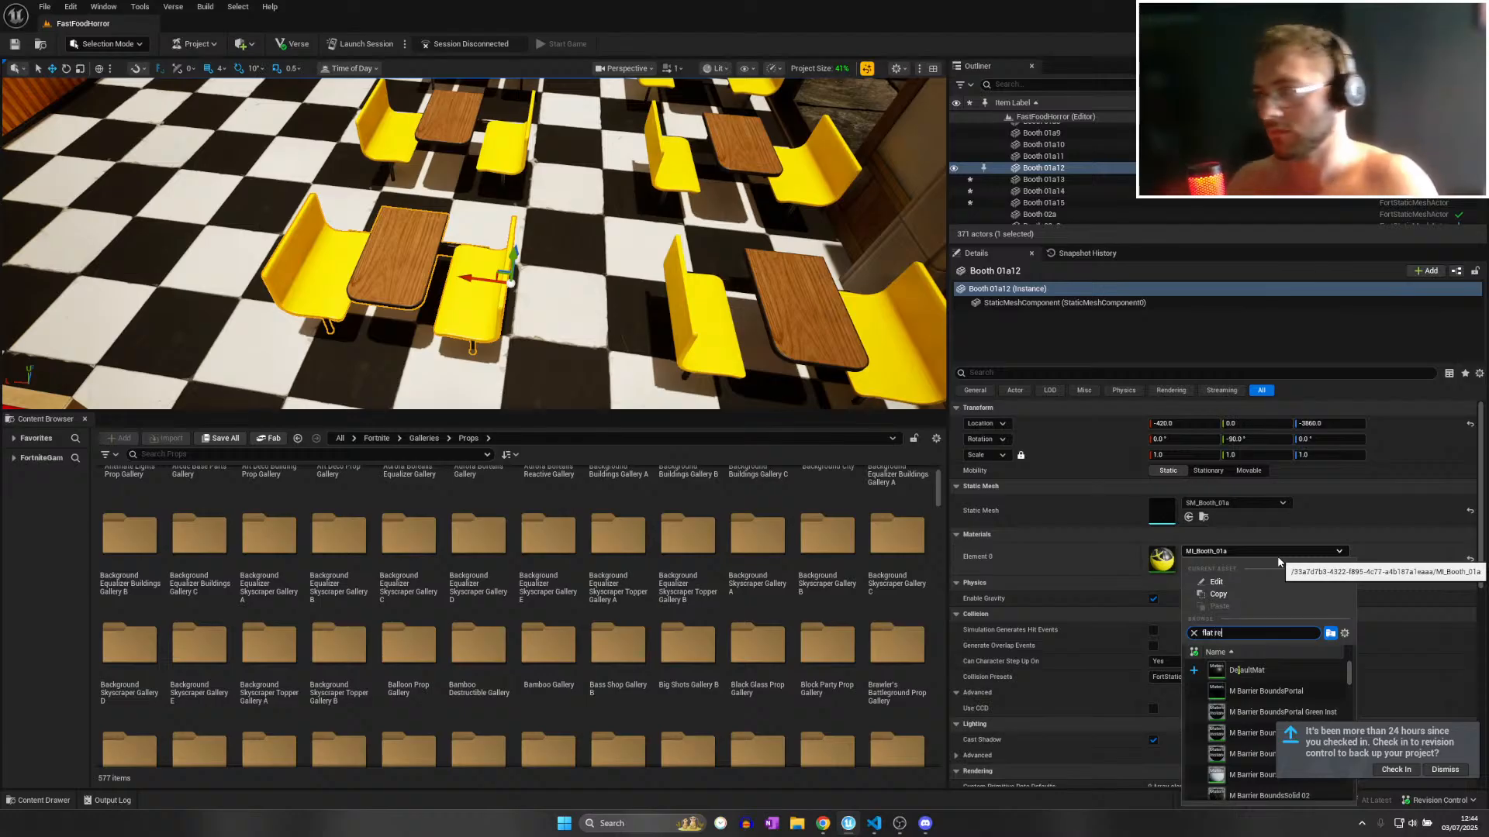
{"action": "type", "text": "d"}
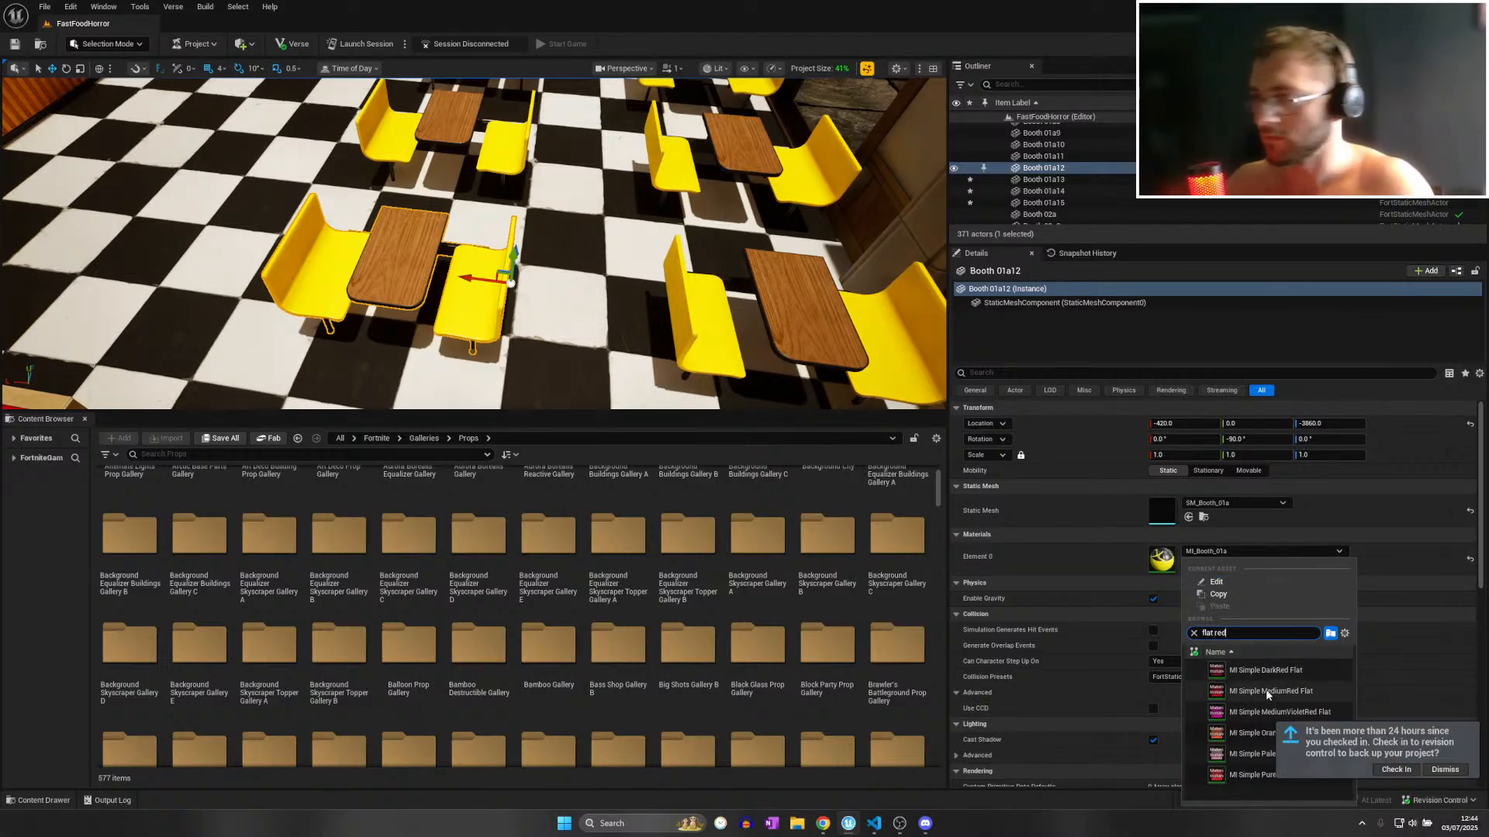
{"action": "left_click", "coordinate": [1269, 691]}
{"action": "right_click_drag", "start_coordinate": [466, 271], "coordinate": [849, 248]}
{"action": "key", "text": "ctrl+z"}
{"action": "key", "text": "ctrl+z"}
{"action": "key", "text": "ctrl+z"}
Apply the MI_Simple_MediumRed_Flat material to nine of the yellow booths in the indoor dining area together.
{"action": "left_click", "coordinate": [620, 378]}
{"action": "left_click", "coordinate": [572, 242], "text": "ctrl"}
{"action": "left_click", "coordinate": [791, 230], "text": "ctrl"}
{"action": "left_click", "coordinate": [790, 231], "text": "ctrl"}
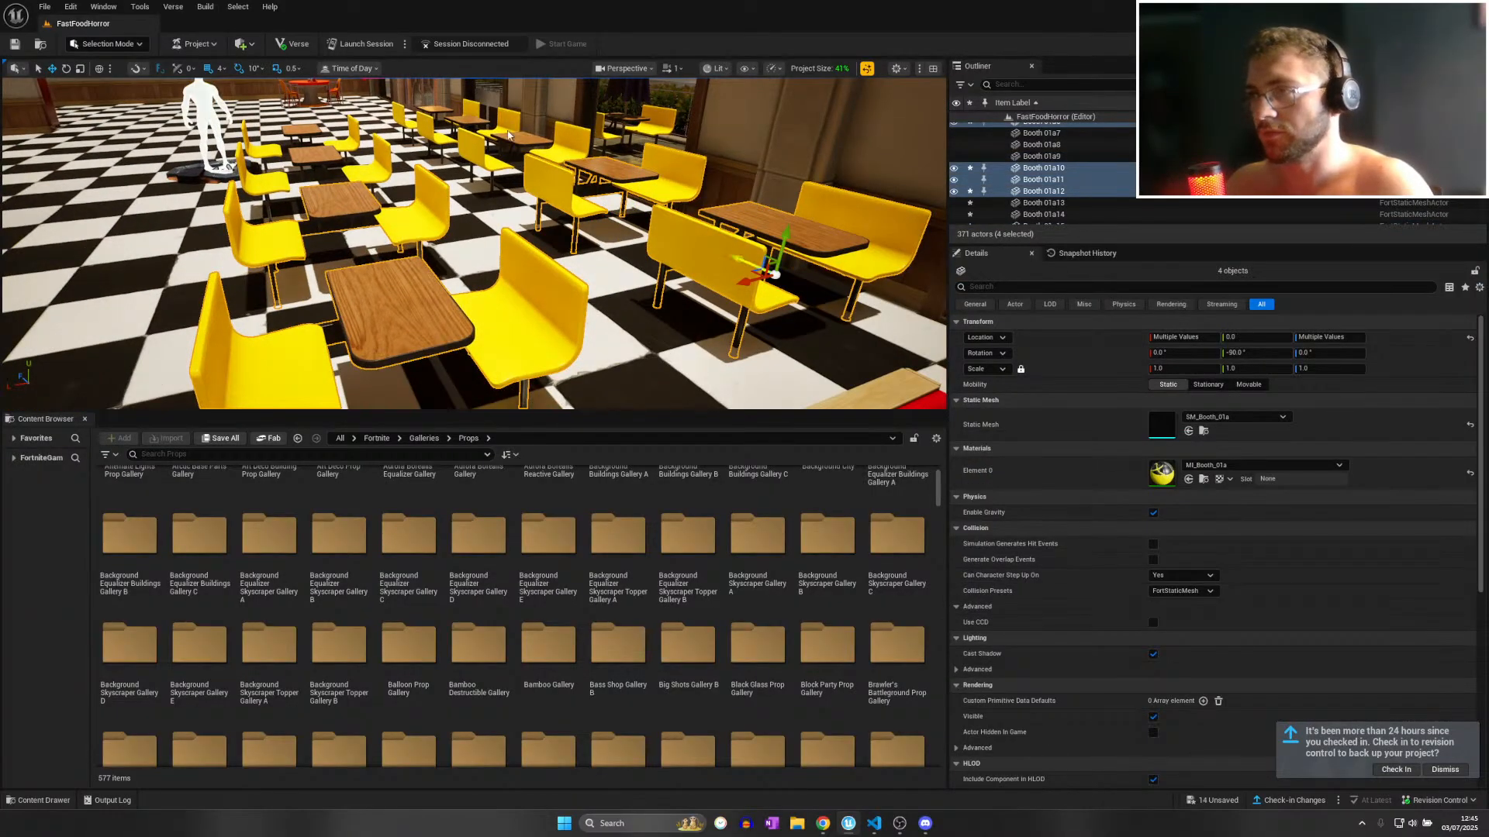
{"action": "left_click", "coordinate": [508, 137], "text": "ctrl"}
{"action": "left_click", "coordinate": [486, 133], "text": "ctrl"}
{"action": "right_click_drag", "start_coordinate": [390, 212], "coordinate": [373, 217]}
{"action": "left_click", "coordinate": [400, 282], "text": "ctrl"}
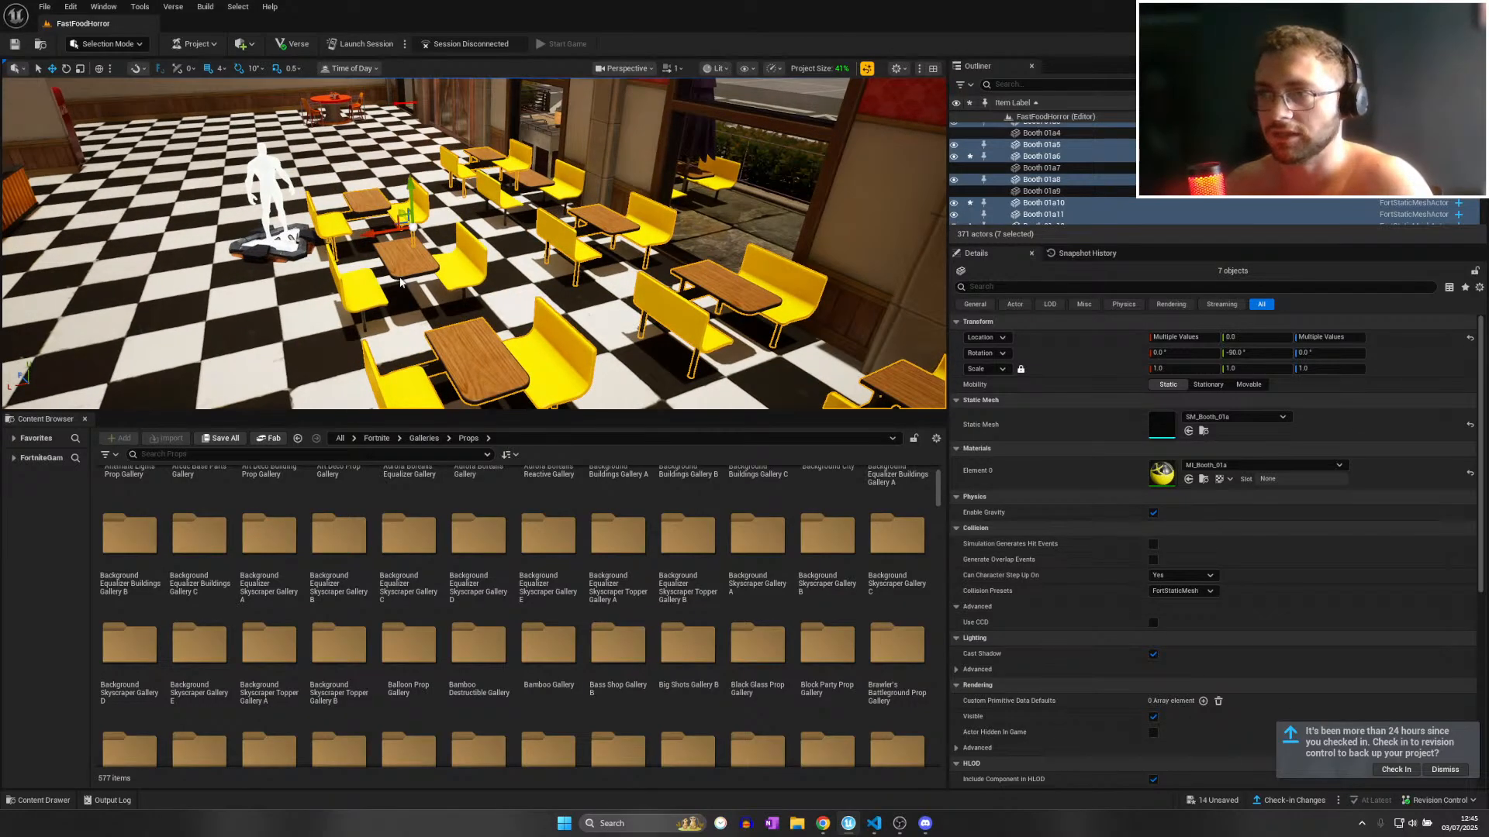
{"action": "left_click", "coordinate": [635, 226], "text": "ctrl"}
{"action": "left_click", "coordinate": [533, 178], "text": "ctrl"}
{"action": "right_click_drag", "start_coordinate": [533, 178], "coordinate": [594, 195]}
{"action": "left_click", "coordinate": [1215, 466]}
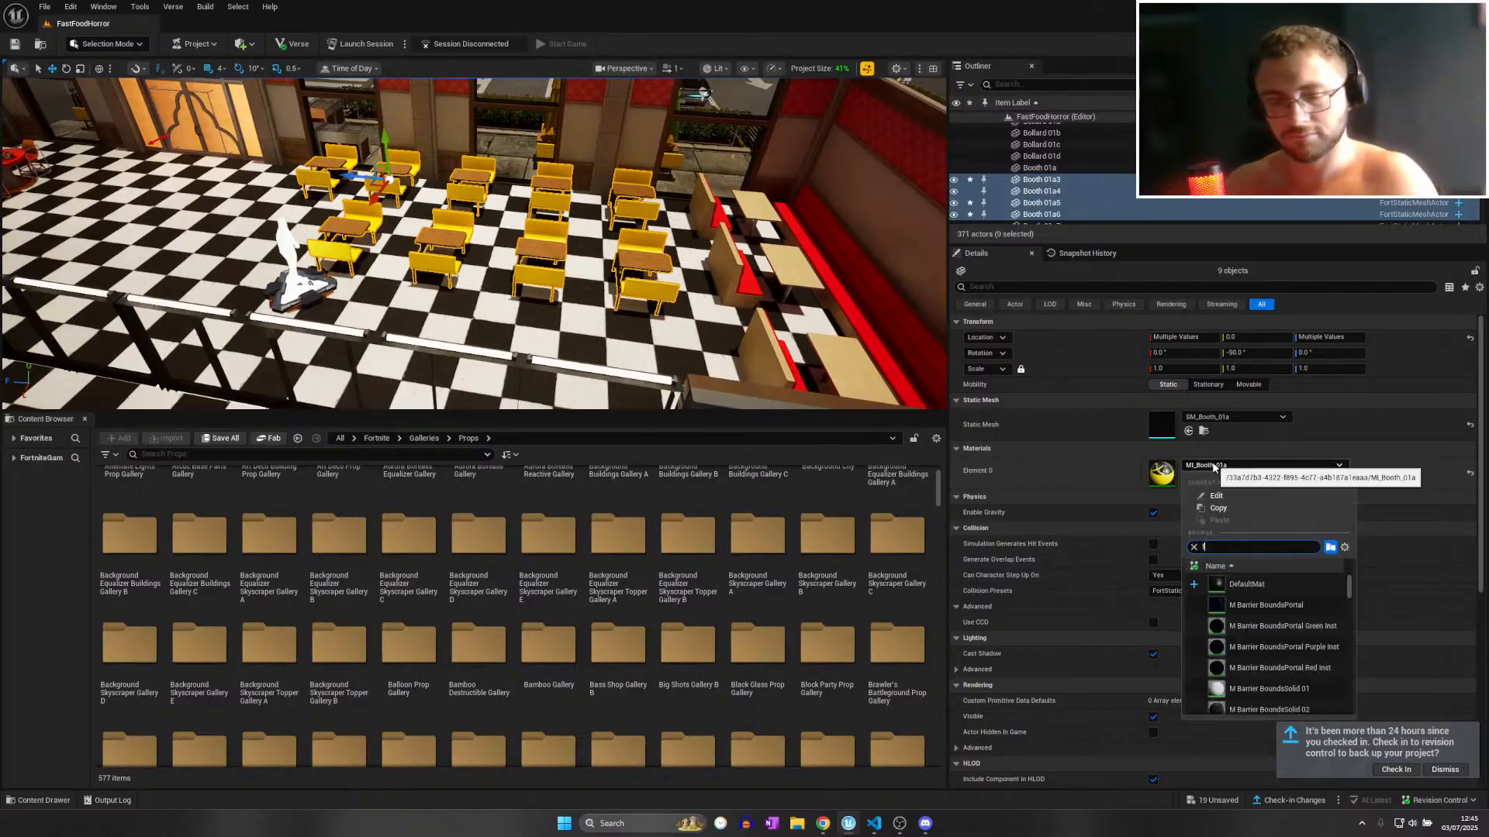
{"action": "type", "text": "flat red"}
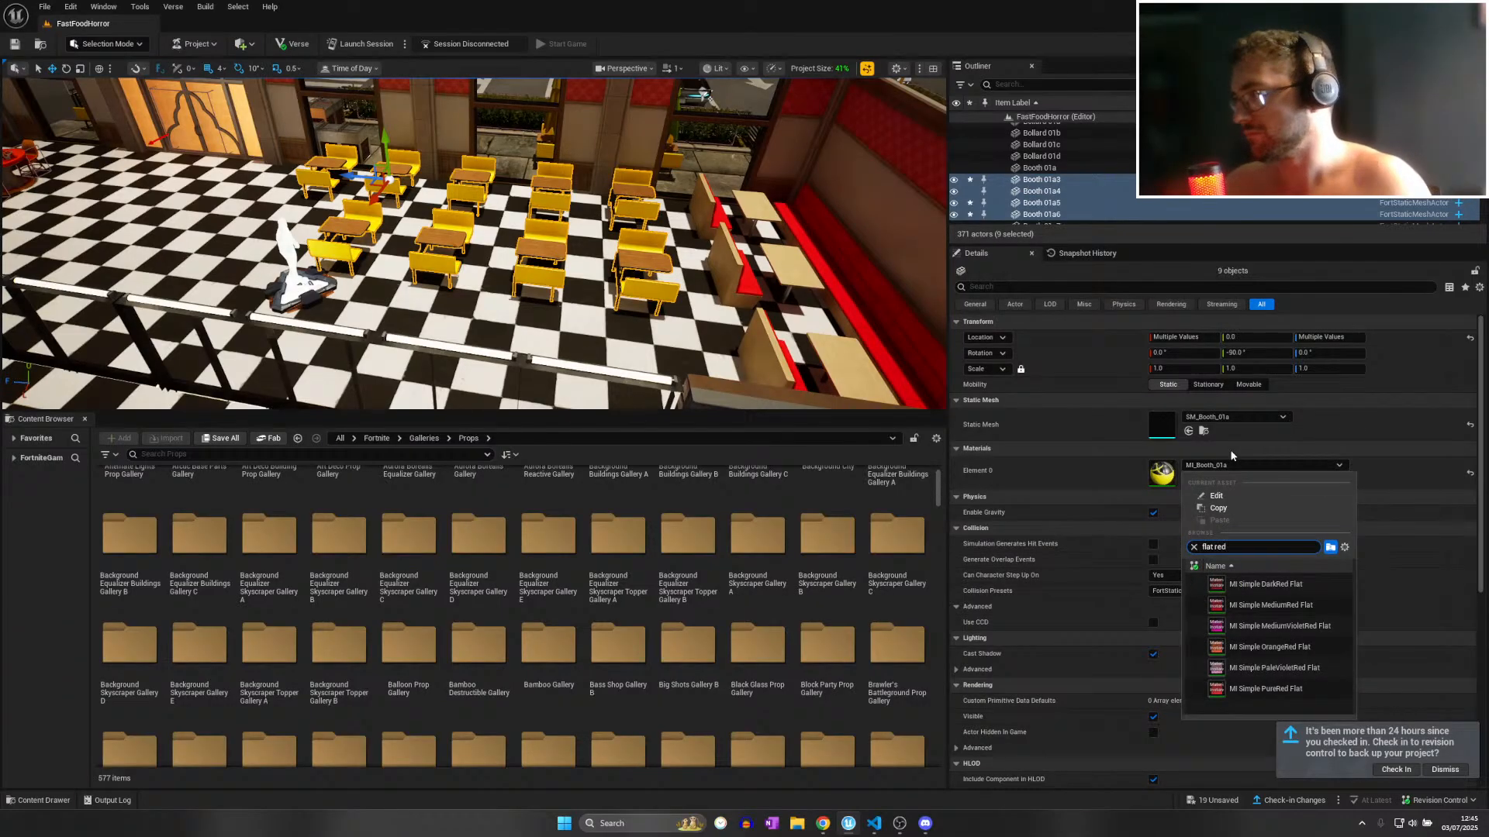
{"action": "left_click", "coordinate": [1272, 606]}
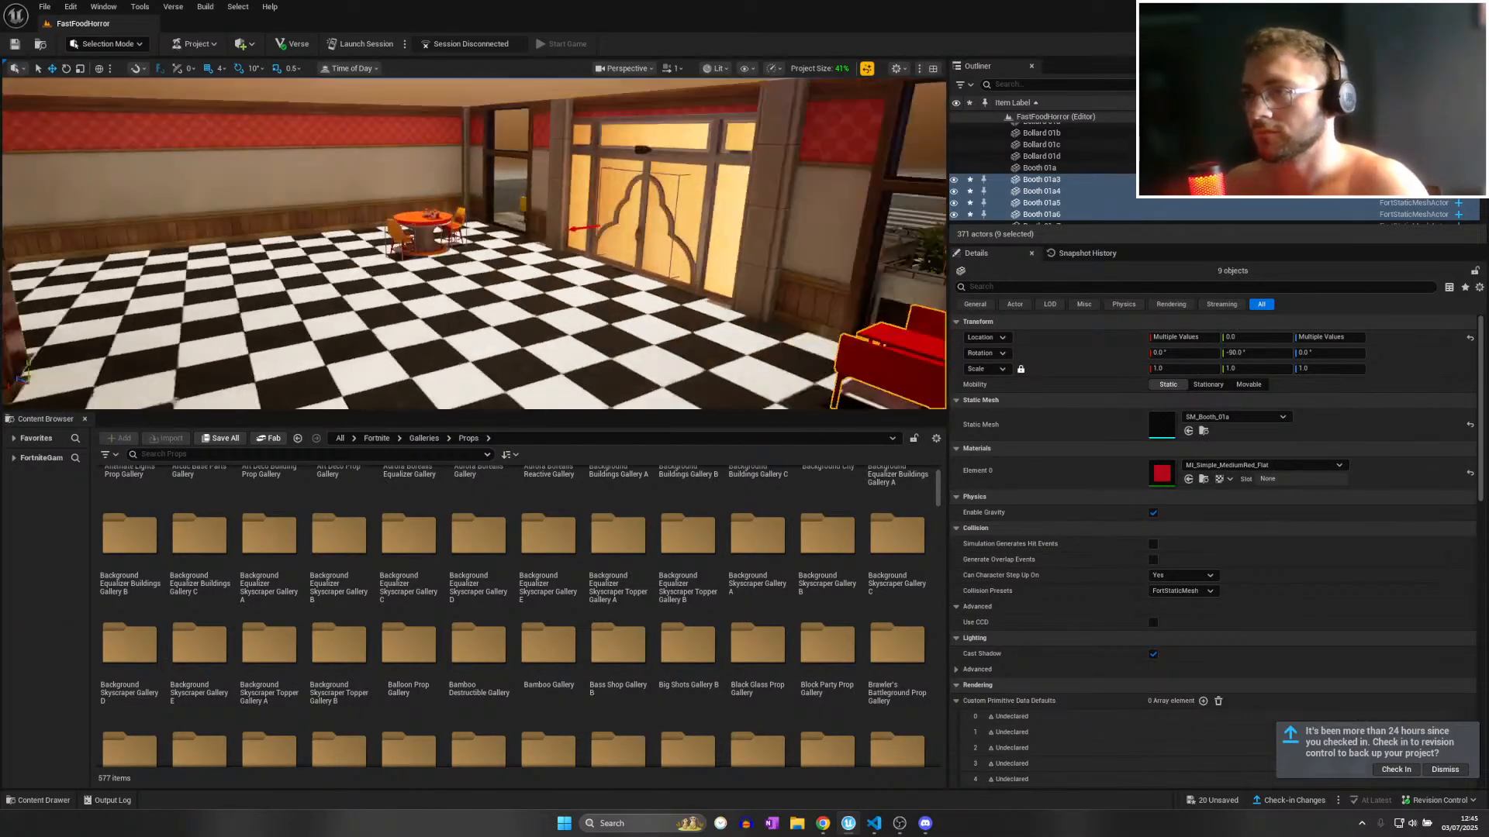
Check the recoloured booths in the dining area and select the one nearest the view.
{"action": "key", "text": "w"}
{"action": "right_click_drag", "start_coordinate": [474, 243], "coordinate": [558, 334]}
{"action": "key", "text": "w"}
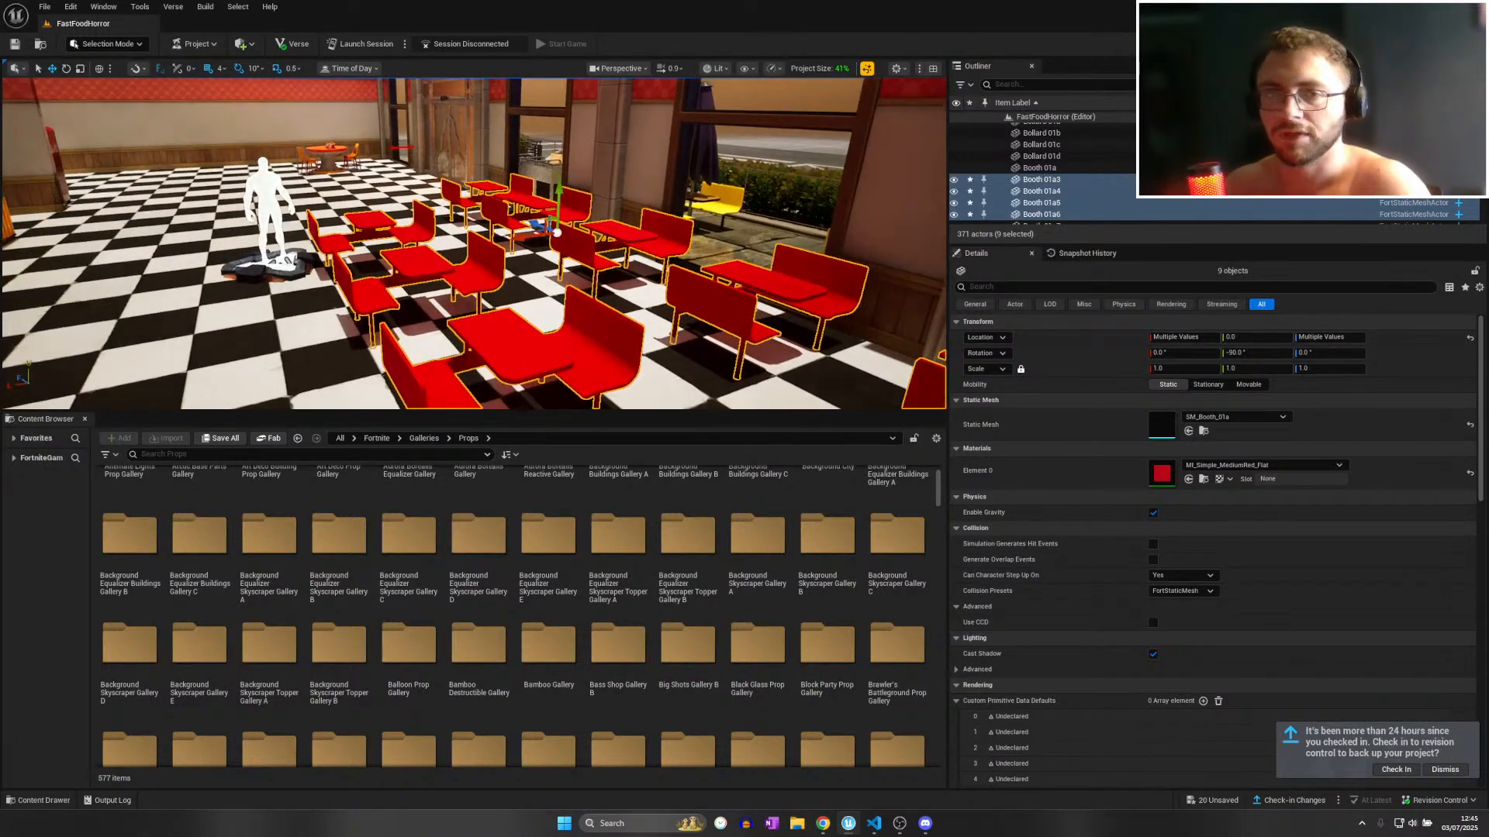
{"action": "left_click", "coordinate": [506, 329]}
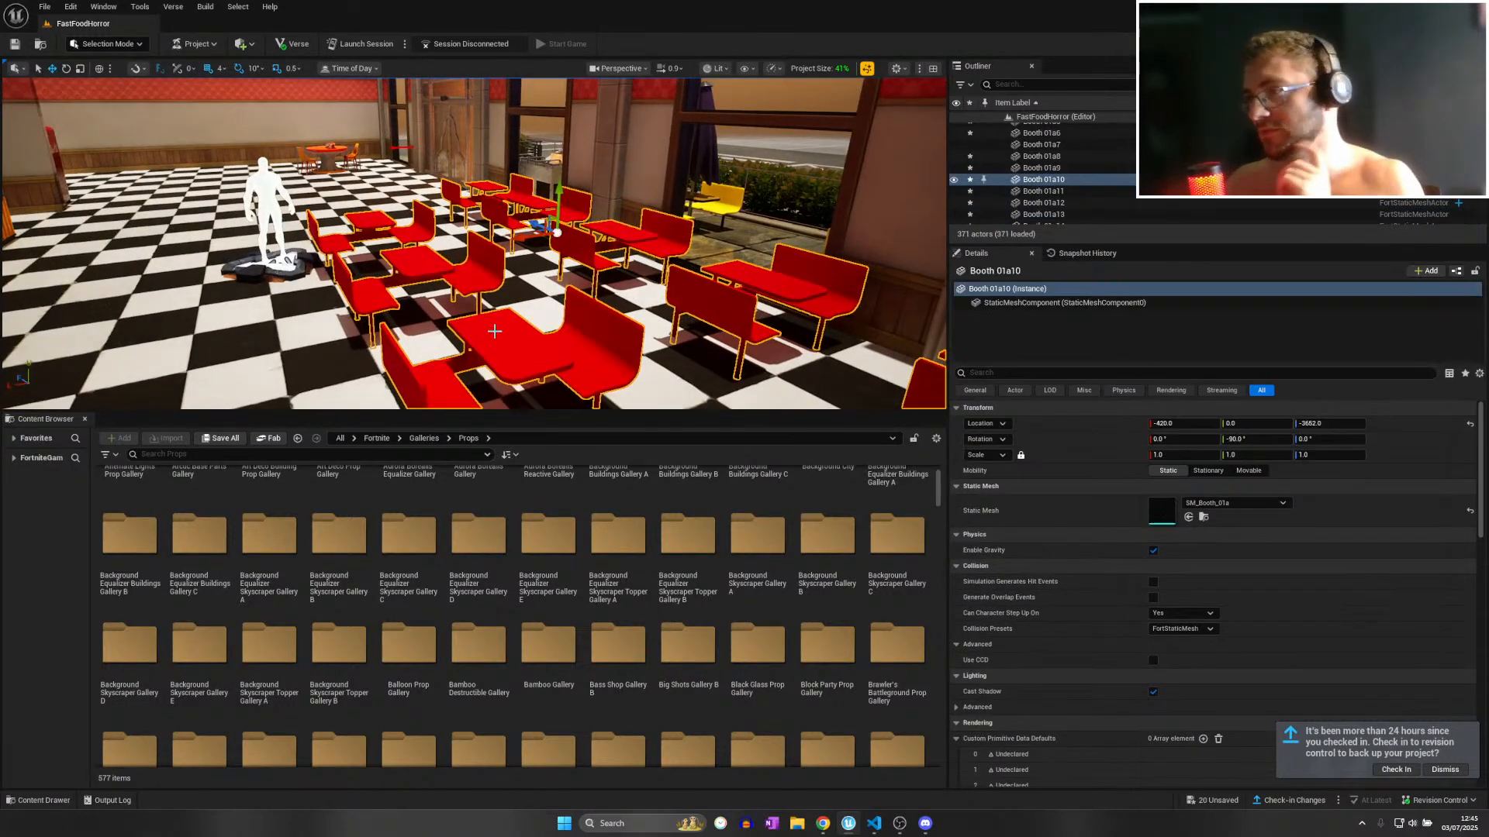
Delete the round orange table with its chairs from the indoor dining area, undoing the trial move first.
{"action": "left_click", "coordinate": [484, 287]}
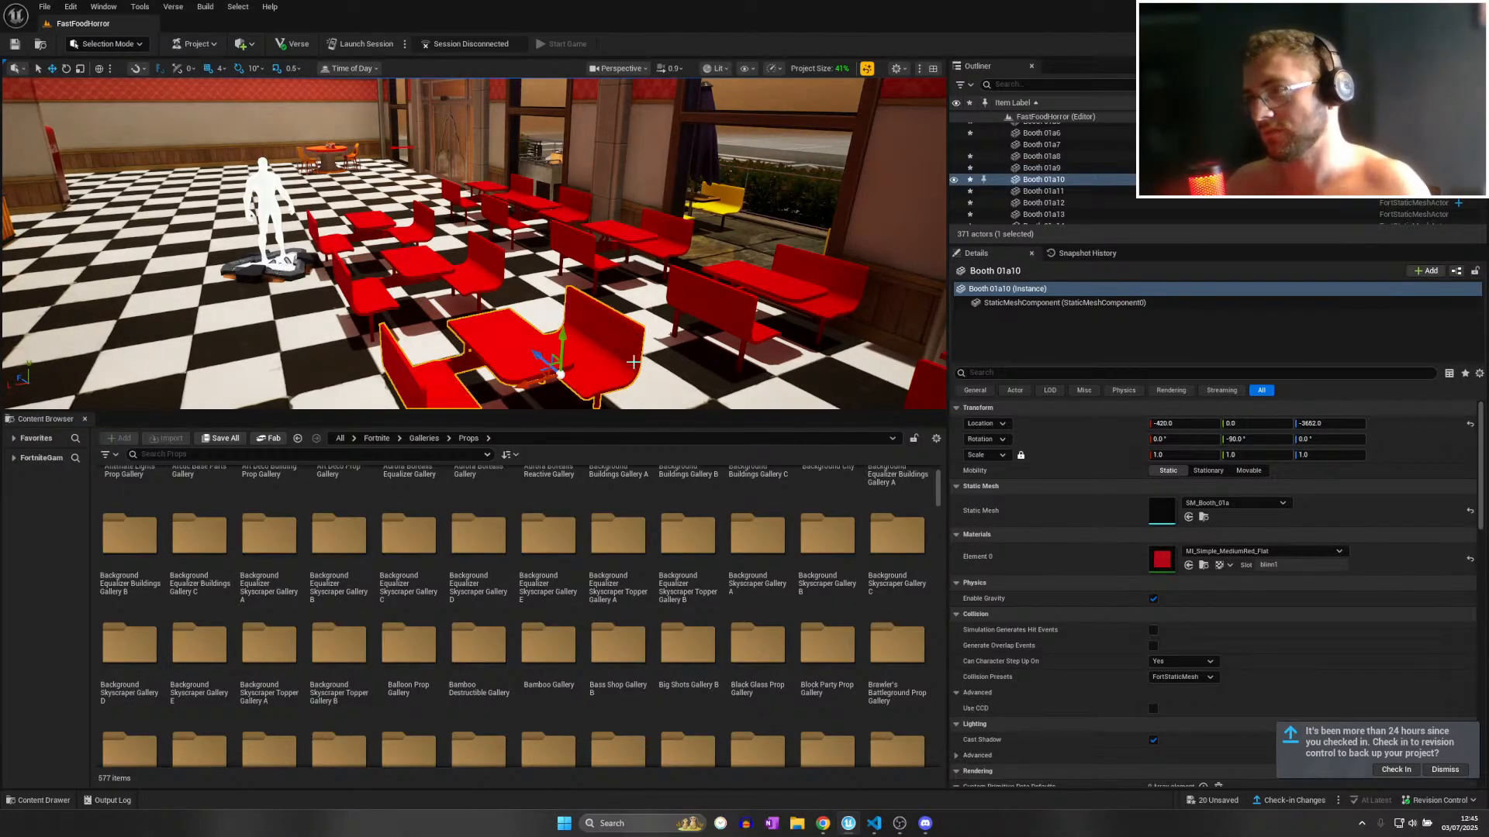
{"action": "key", "text": "f"}
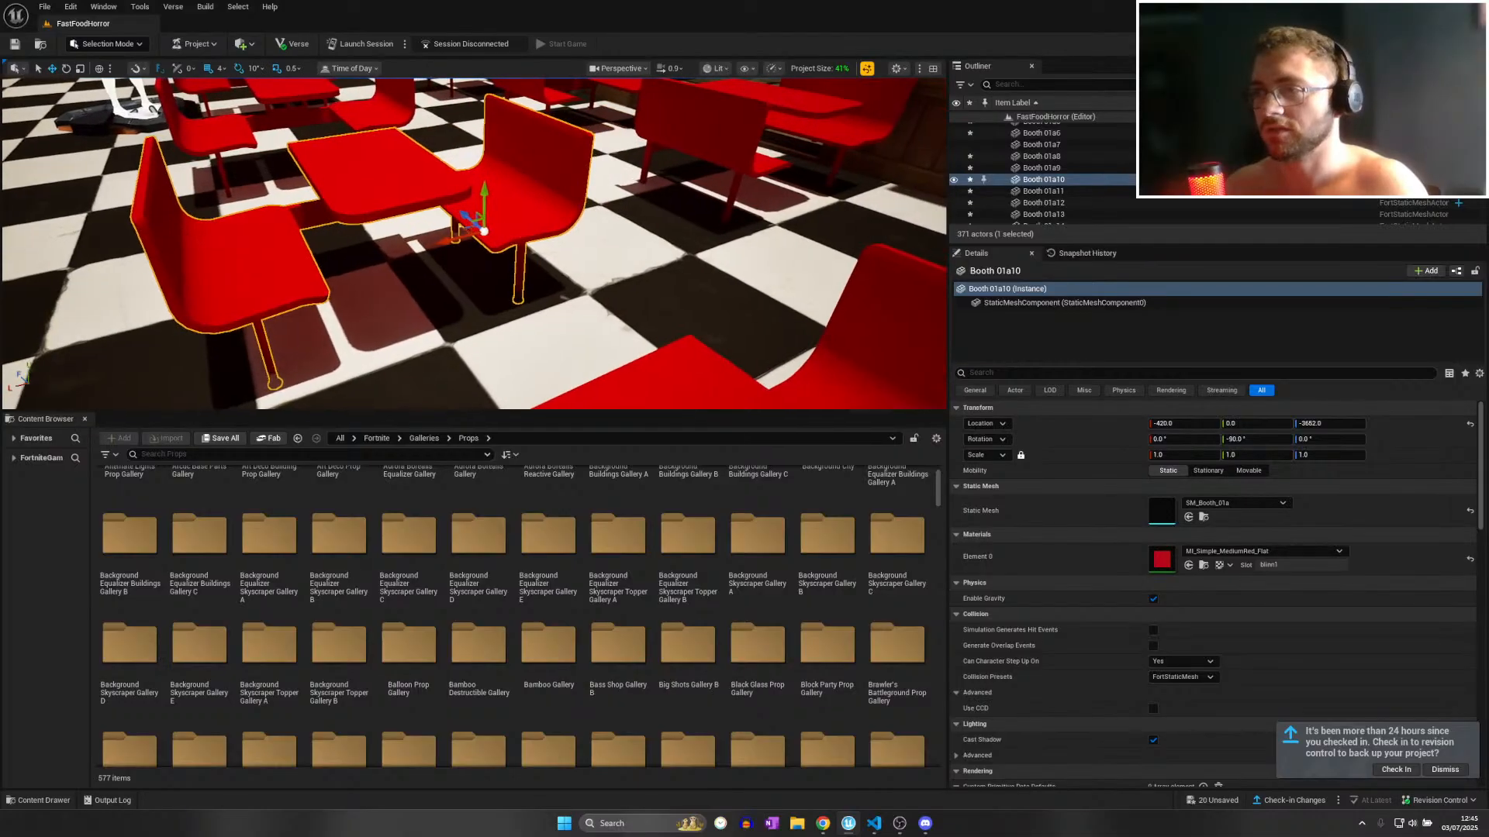
{"action": "key", "text": "f"}
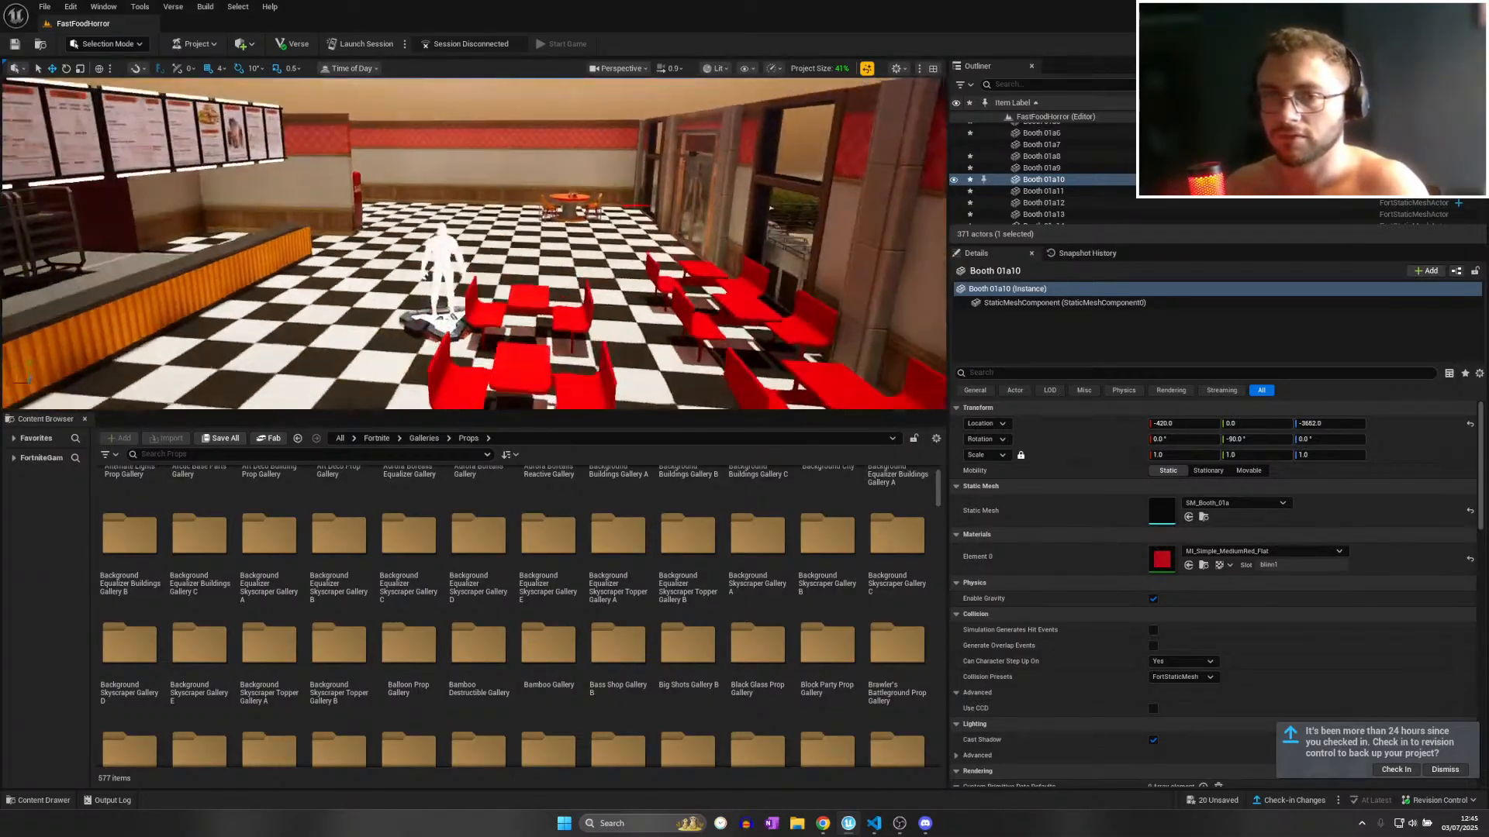
{"action": "right_click_drag", "start_coordinate": [564, 283], "coordinate": [564, 283]}
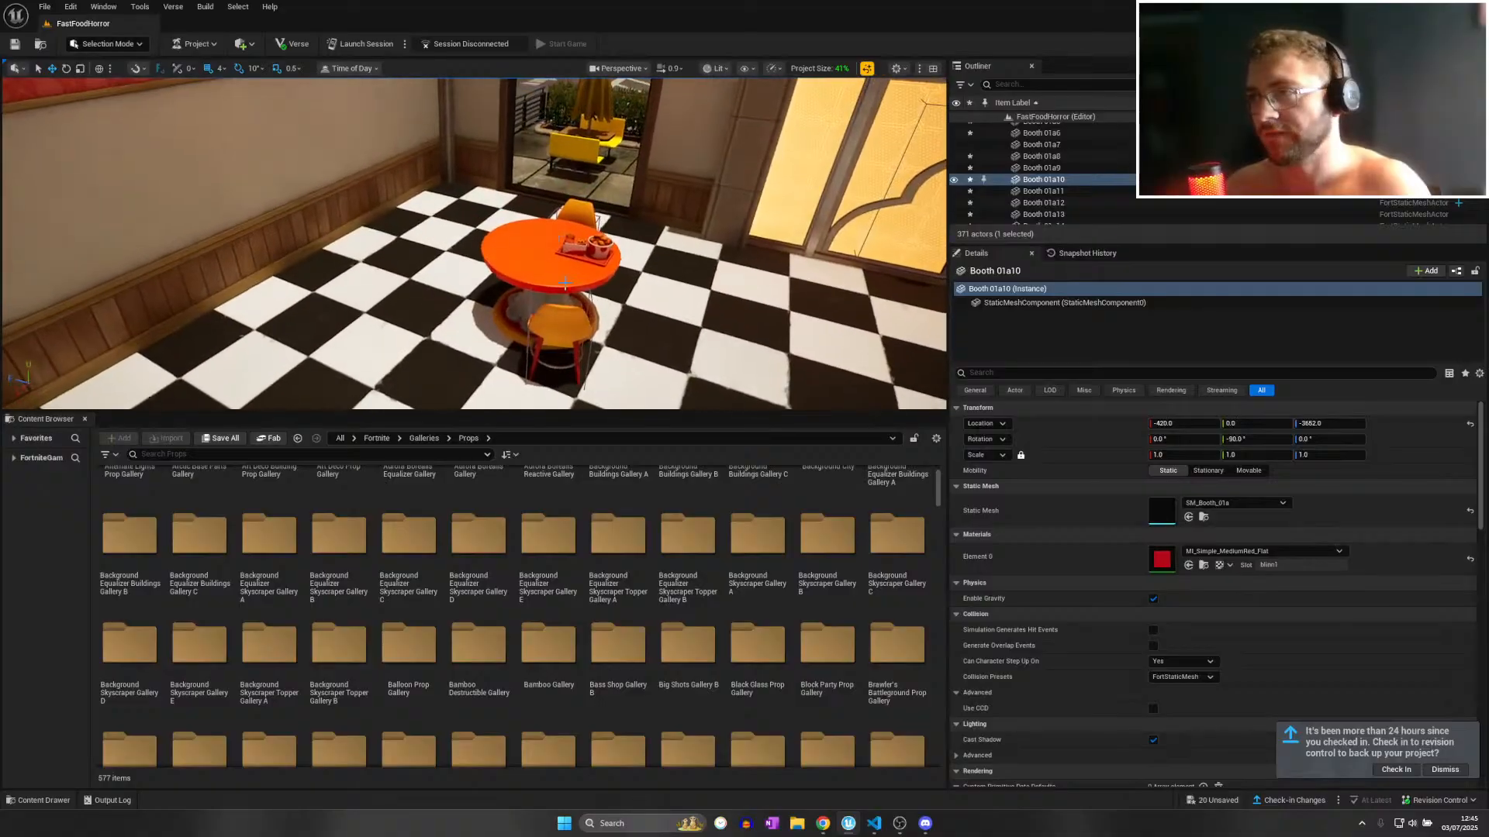
{"action": "left_click", "coordinate": [544, 315]}
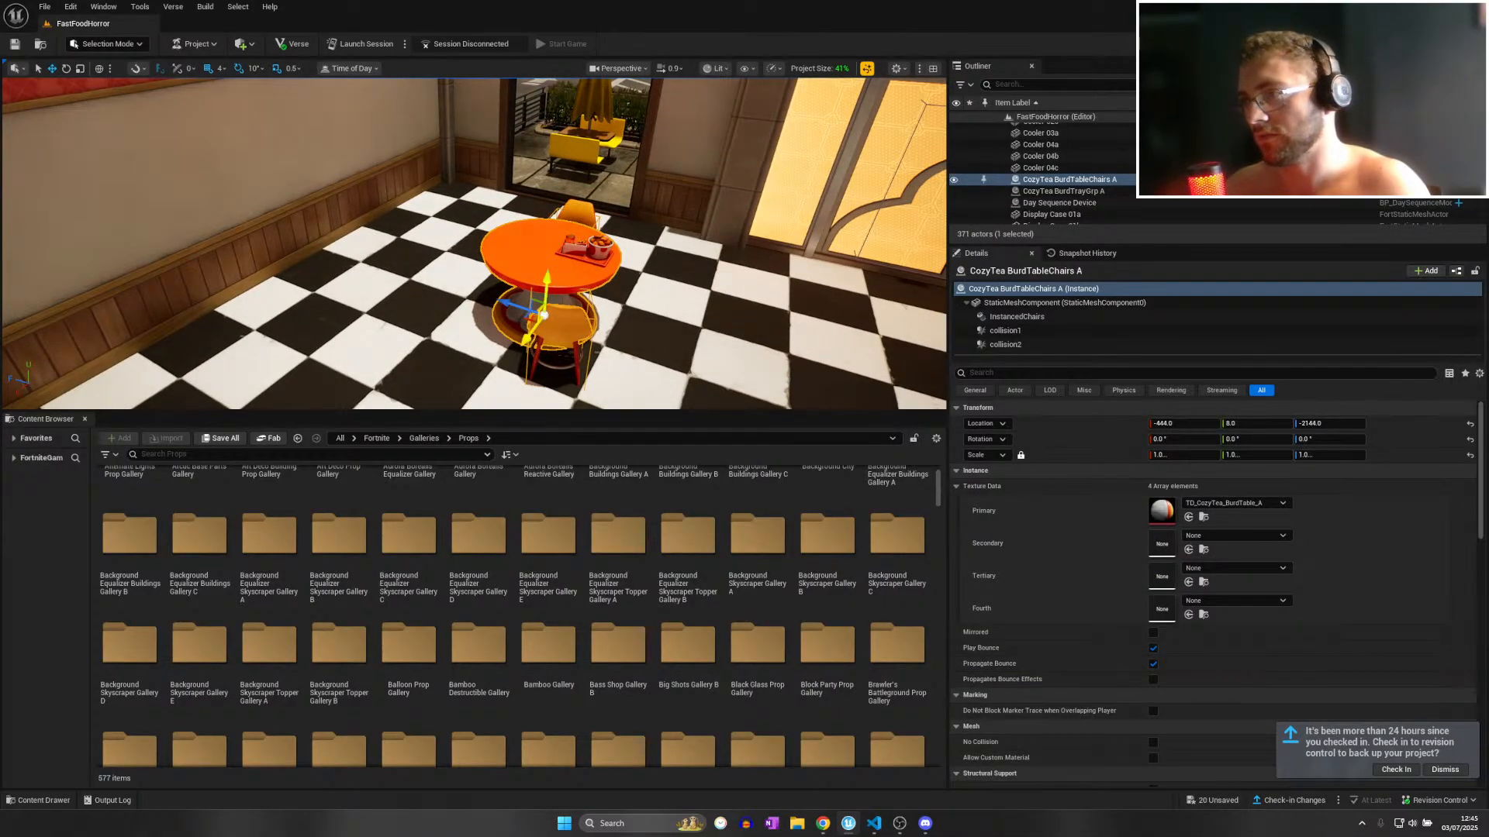
{"action": "right_click_drag", "start_coordinate": [538, 329], "coordinate": [538, 329]}
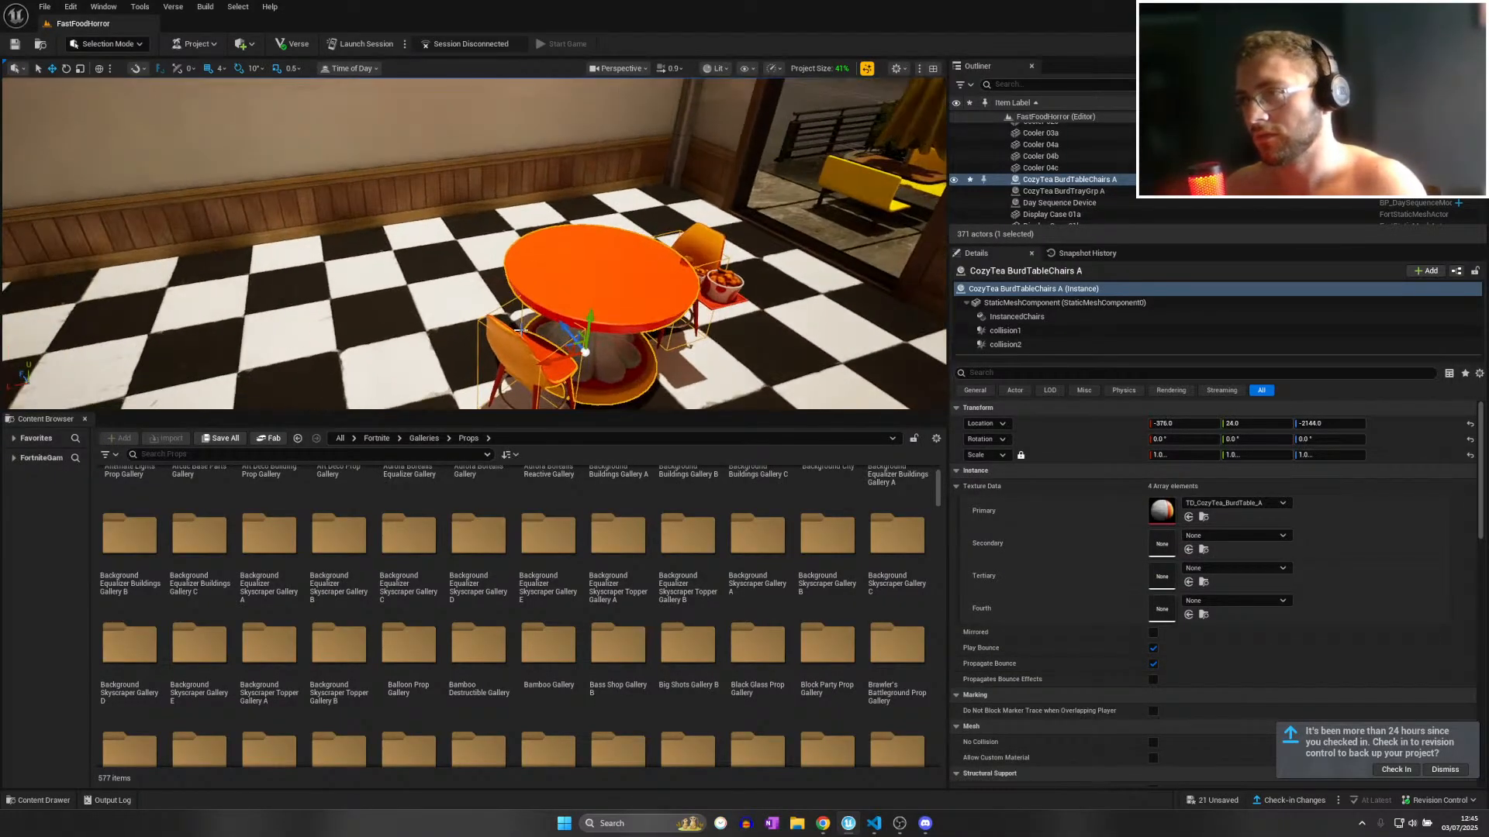
{"action": "key", "text": "ctrl+z"}
{"action": "key", "text": "Delete"}
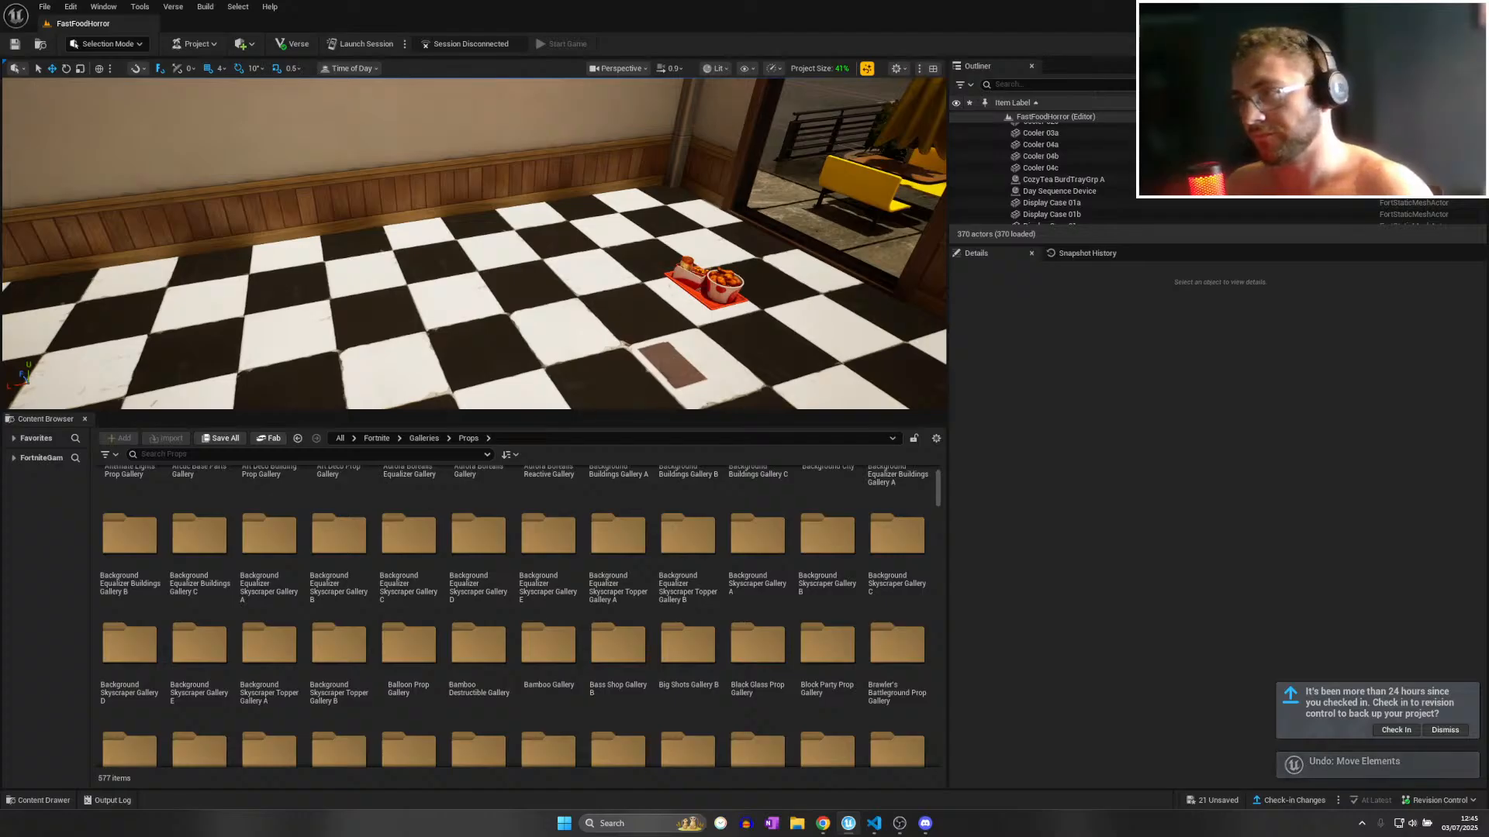
Move the leftover food tray outdoors onto the table between the yellow booths under the yellow umbrella.
{"action": "left_click", "coordinate": [691, 295]}
{"action": "left_click_drag", "start_coordinate": [922, 236], "coordinate": [919, 238]}
{"action": "right_click_drag", "start_coordinate": [918, 238], "coordinate": [919, 238]}
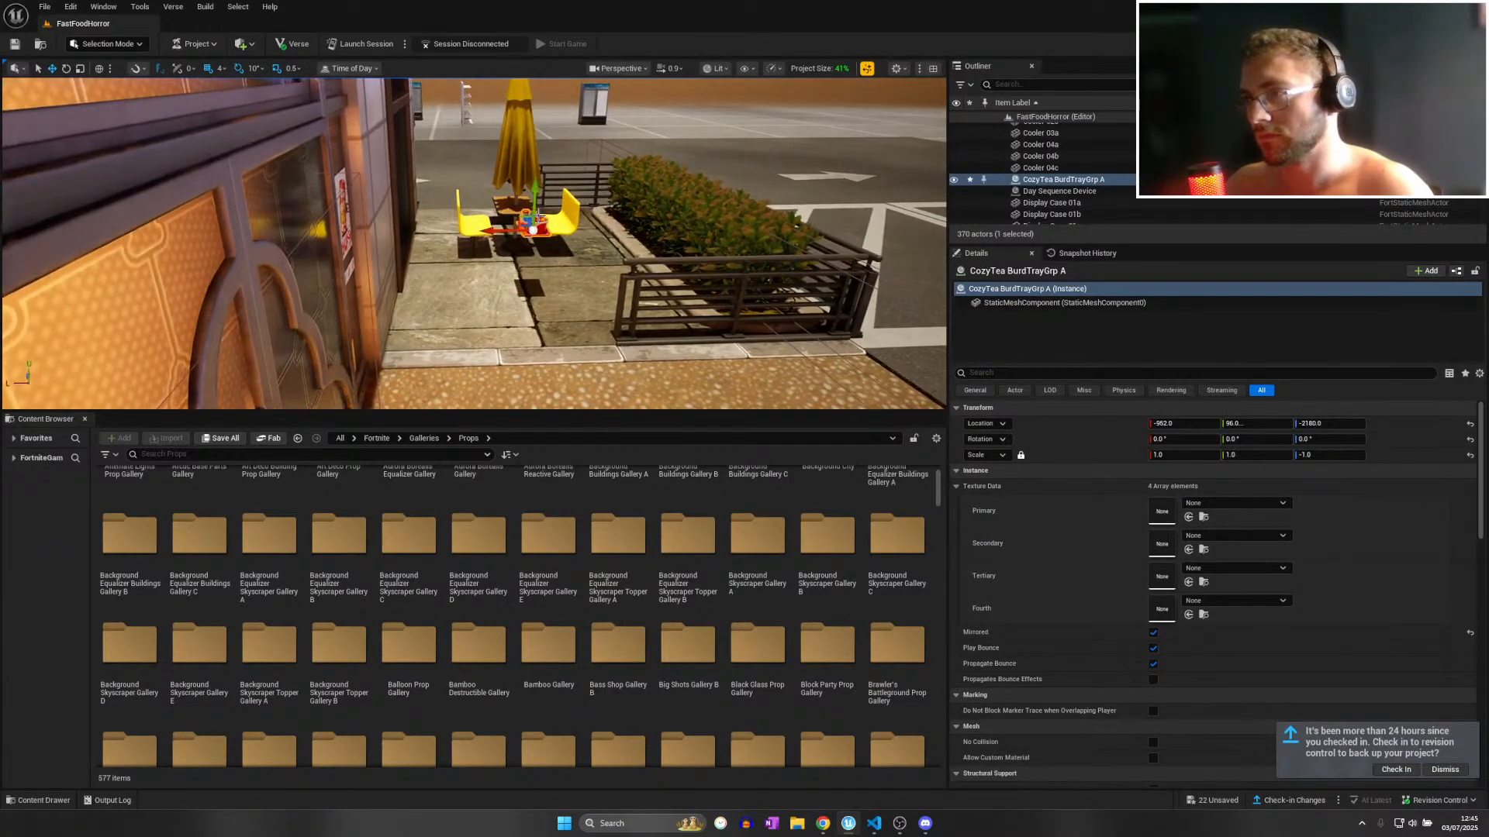
{"action": "key", "text": "w"}
{"action": "right_click_drag", "start_coordinate": [538, 214], "coordinate": [538, 214]}
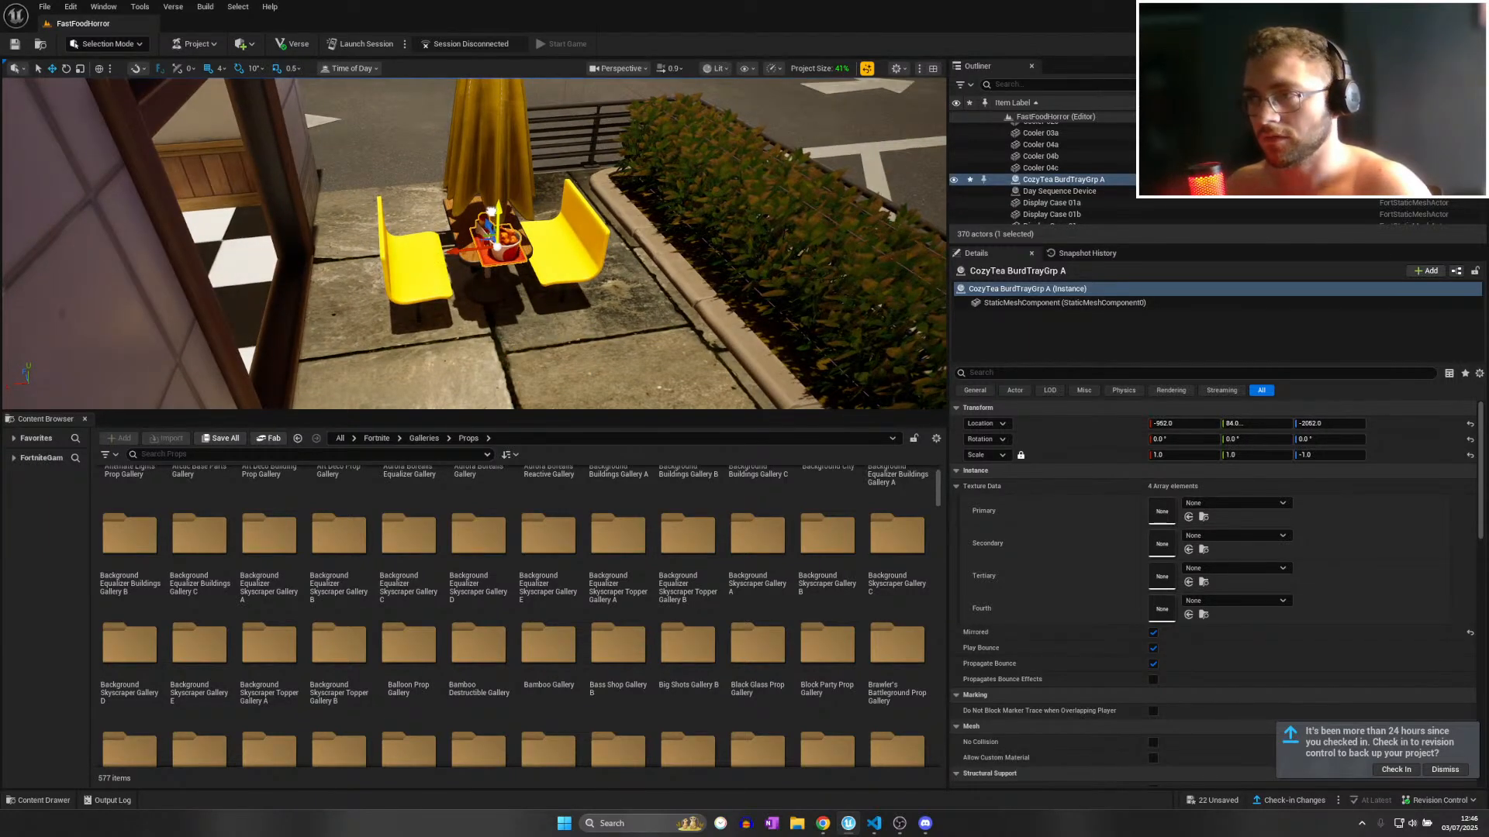
{"action": "key", "text": "w"}
{"action": "right_click_drag", "start_coordinate": [497, 247], "coordinate": [496, 246]}
Rotate the food tray to 90° and settle it on the outdoor tabletop at location -948, 80, -2044.
{"action": "key", "text": "s"}
{"action": "key", "text": "e"}
{"action": "left_click_drag", "start_coordinate": [490, 274], "coordinate": [440, 318]}
{"action": "scroll", "coordinate": [441, 318], "scroll_direction": "down", "scroll_amount": 3}
{"action": "key", "text": "d"}
{"action": "right_click_drag", "start_coordinate": [440, 318], "coordinate": [519, 330]}
{"action": "key", "text": "a"}
{"action": "key", "text": "w"}
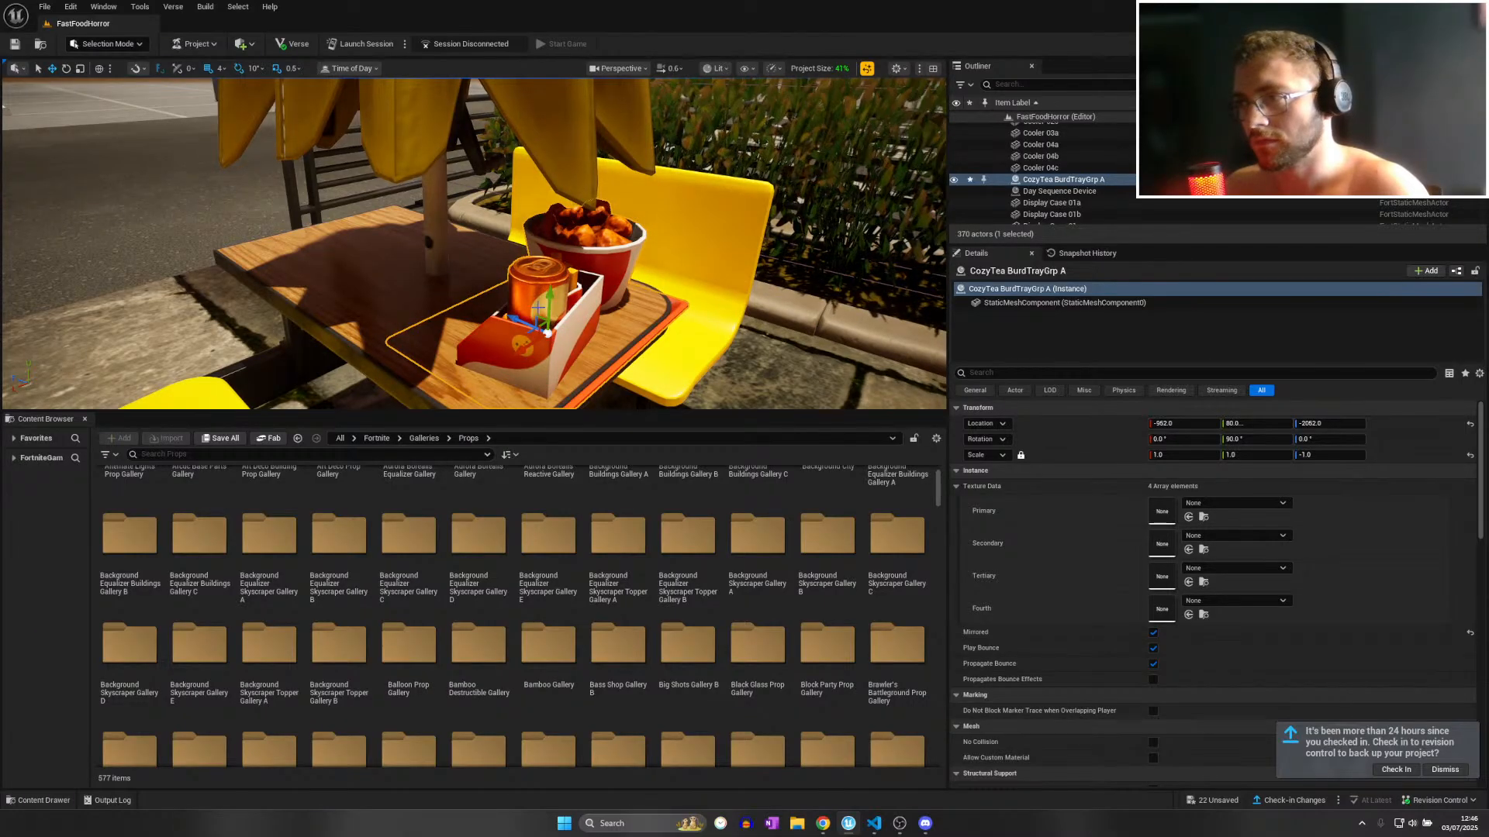
{"action": "mouse_move", "coordinate": [506, 333]}
{"action": "right_mouse_down"}
{"action": "mouse_move", "coordinate": [559, 333]}
{"action": "mouse_move", "coordinate": [543, 279]}
{"action": "mouse_move", "coordinate": [589, 272]}
{"action": "mouse_move", "coordinate": [506, 333]}
{"action": "right_mouse_up"}
{"action": "key", "text": "q"}
{"action": "key", "text": "w"}
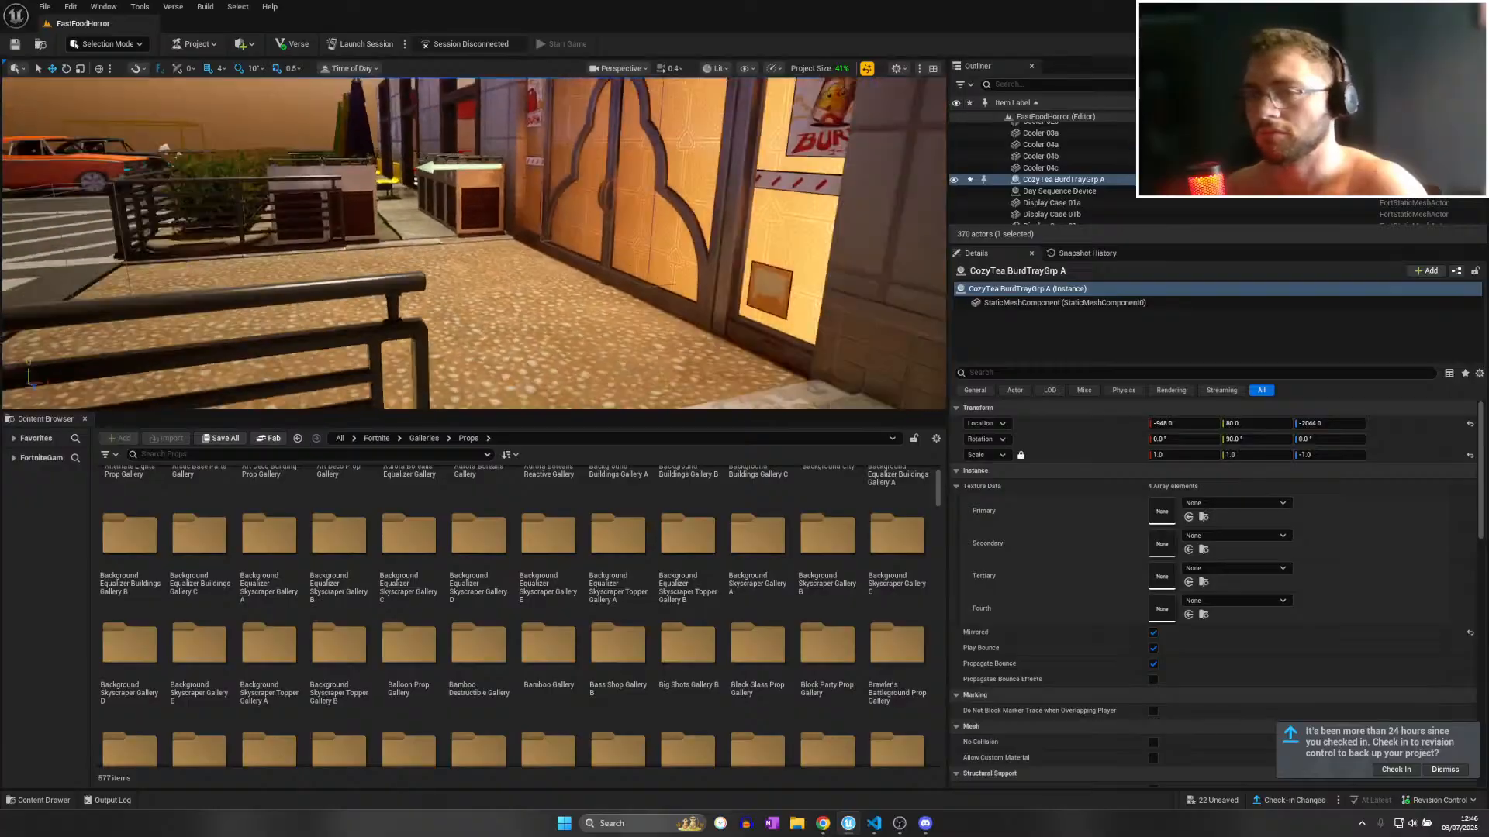
Duplicate the food tray onto another outdoor table with yellow booths and fine-tune its location to -950, 80, -3713.
{"action": "key", "text": "ctrl+d"}
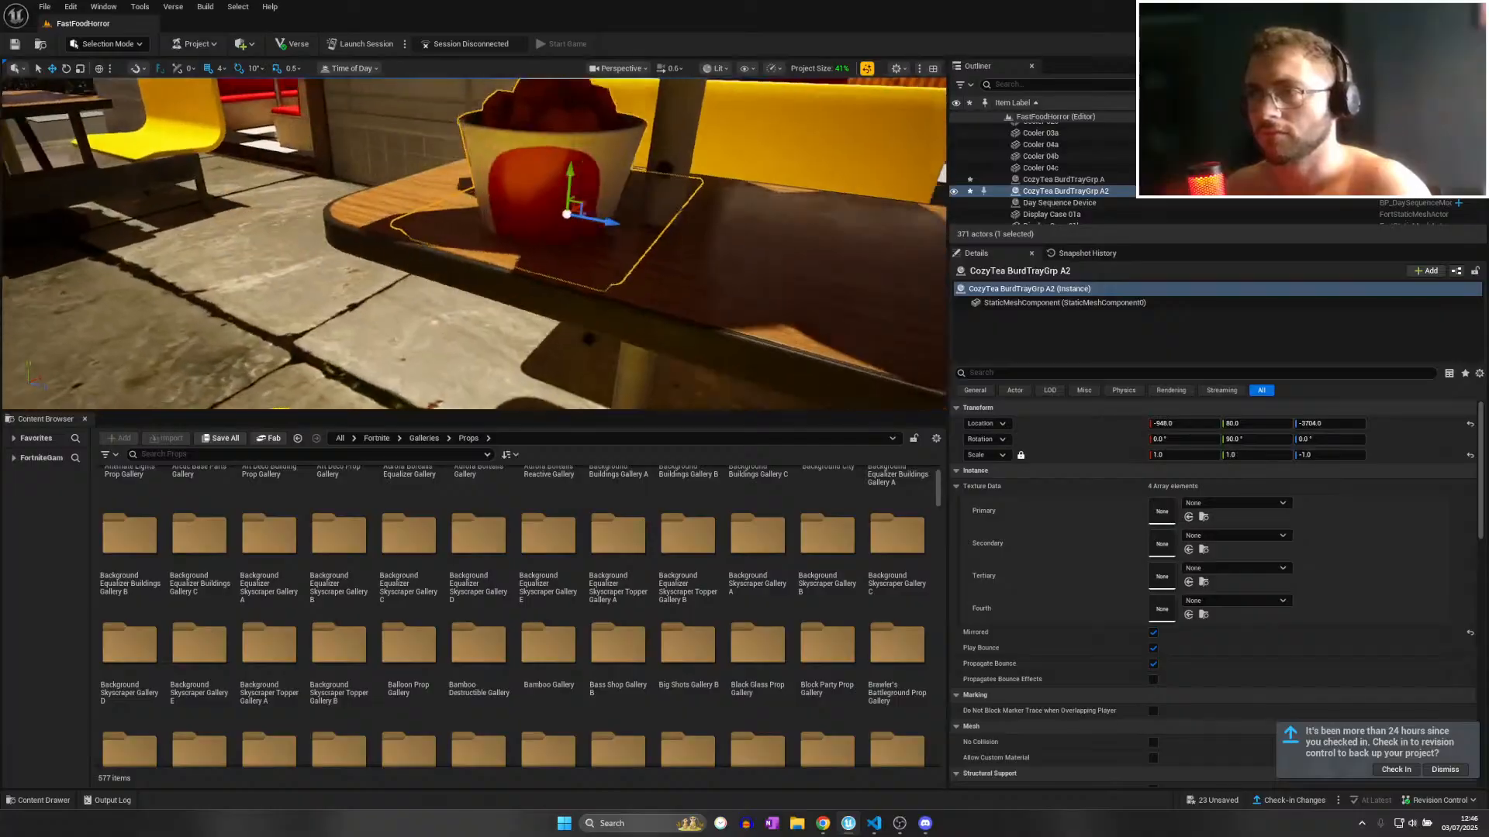
{"action": "key", "text": "w"}
{"action": "right_click_drag", "start_coordinate": [543, 237], "coordinate": [713, 221]}
{"action": "right_click_drag", "start_coordinate": [360, 206], "coordinate": [388, 225]}
{"action": "right_click_drag", "start_coordinate": [806, 290], "coordinate": [797, 282]}
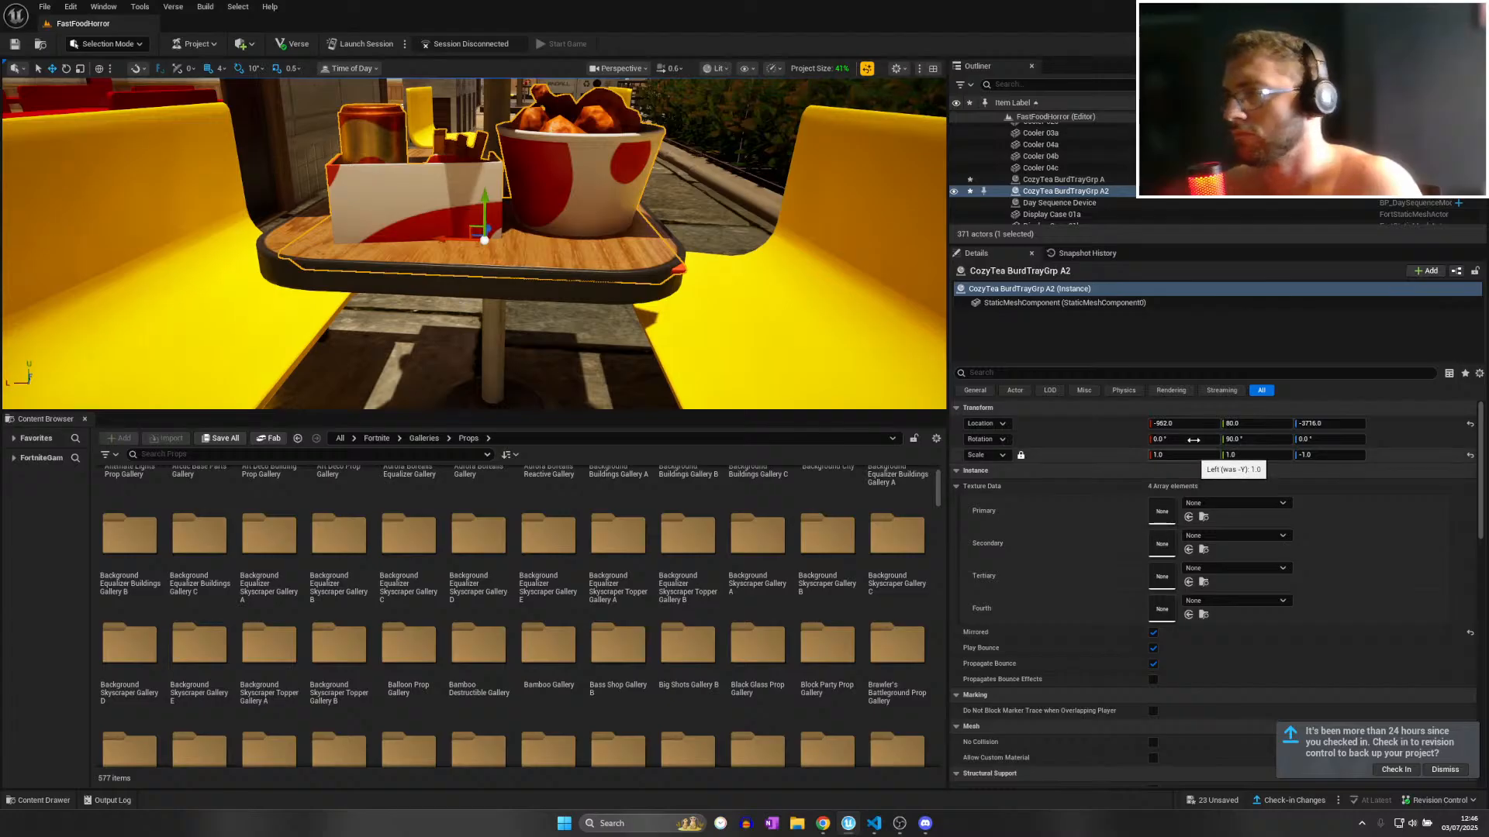
{"action": "left_click_drag", "start_coordinate": [1194, 423], "coordinate": [1202, 423]}
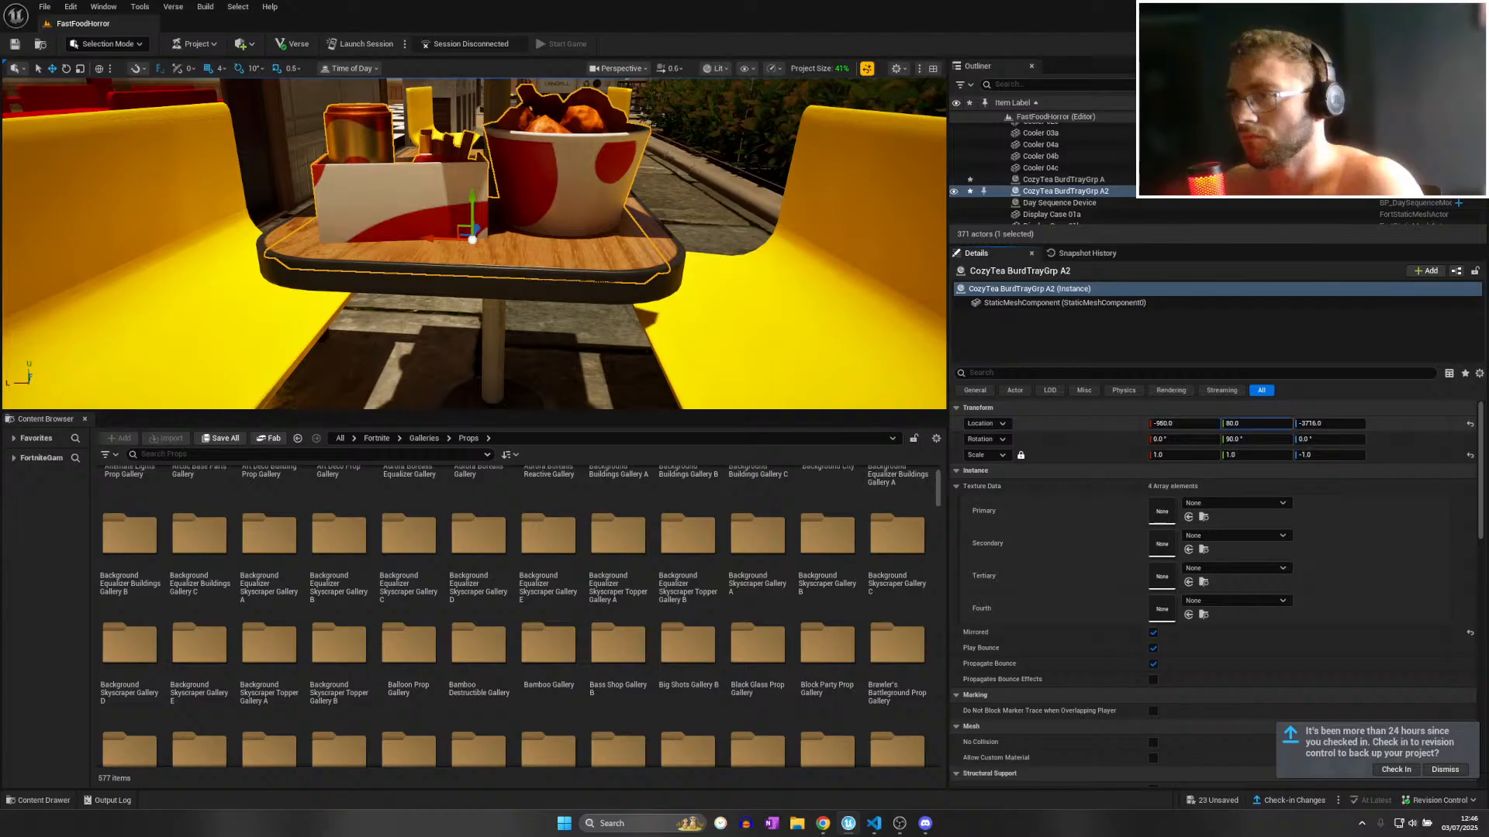
{"action": "key", "text": "ctrl+z"}
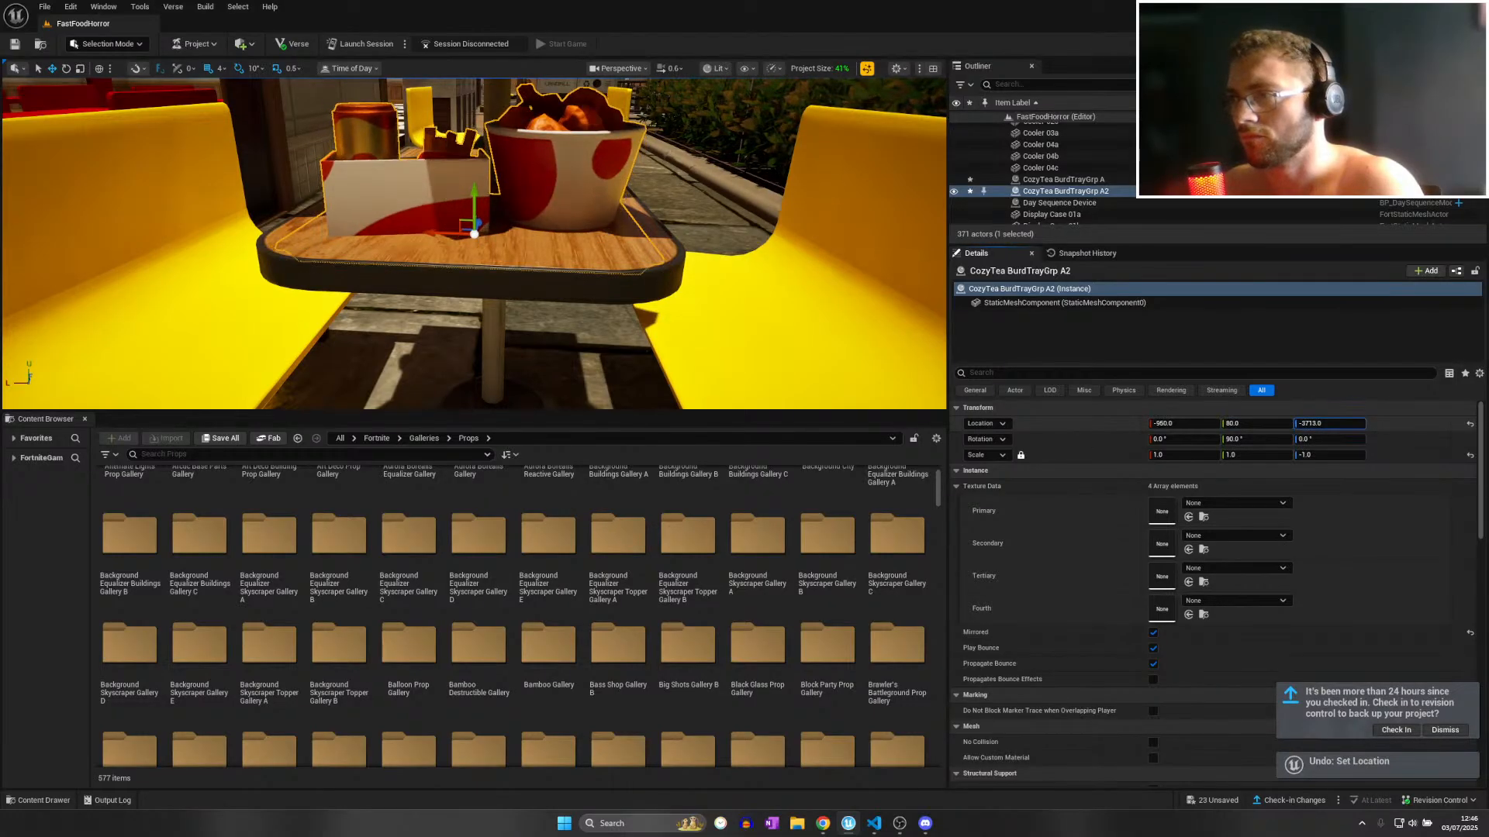
Save all of the level's unsaved changes.
{"action": "right_click_drag", "start_coordinate": [620, 233], "coordinate": [772, 303]}
{"action": "key", "text": "w"}
{"action": "scroll", "coordinate": [601, 242], "scroll_direction": "up", "scroll_amount": 1}
{"action": "key", "text": "s"}
{"action": "key", "text": "w"}
{"action": "scroll", "coordinate": [776, 306], "scroll_direction": "up", "scroll_amount": 1}
{"action": "left_click", "coordinate": [45, 8]}
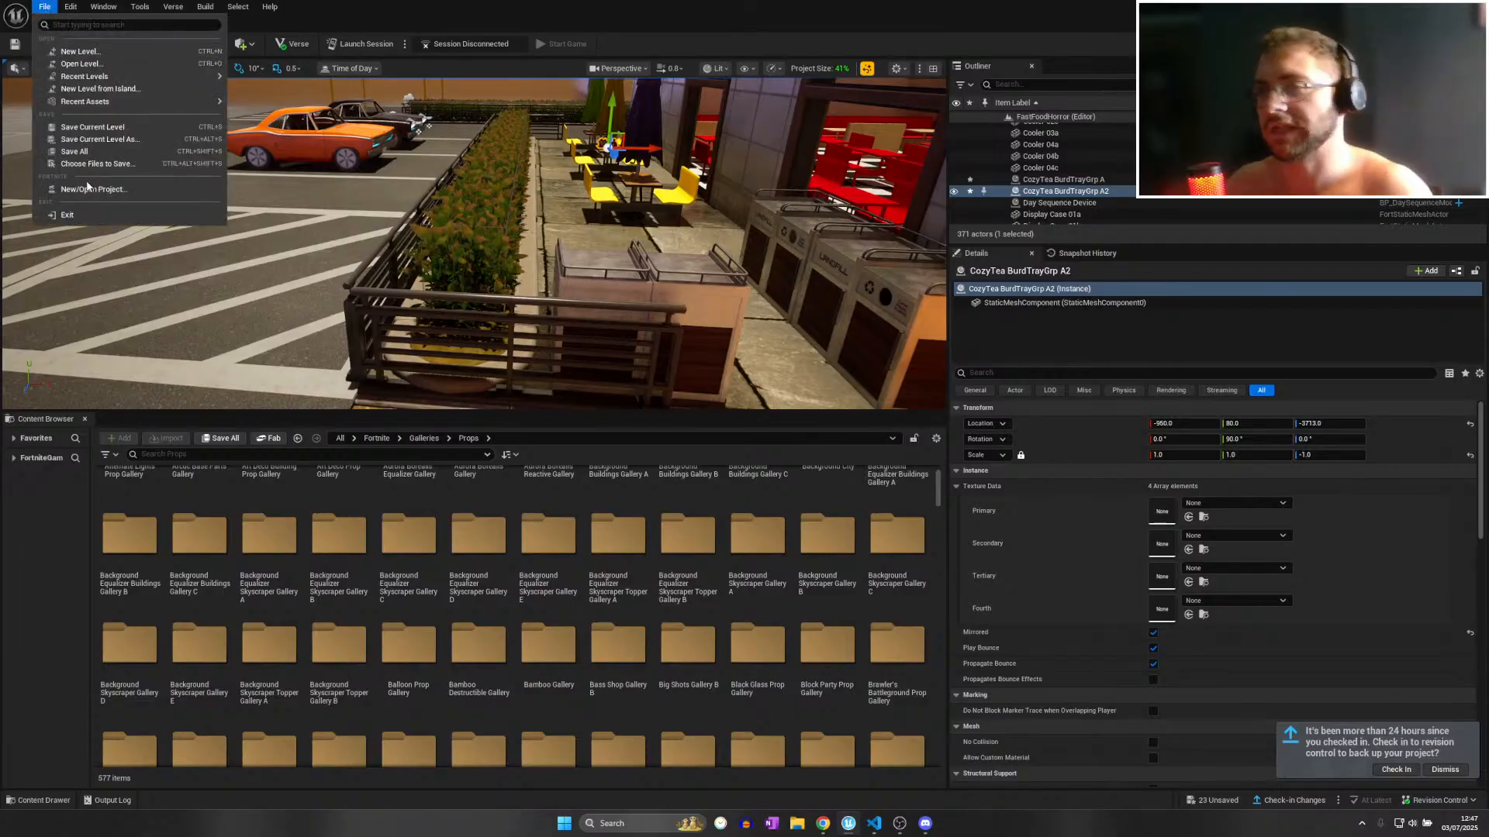
{"action": "left_click", "coordinate": [88, 163]}
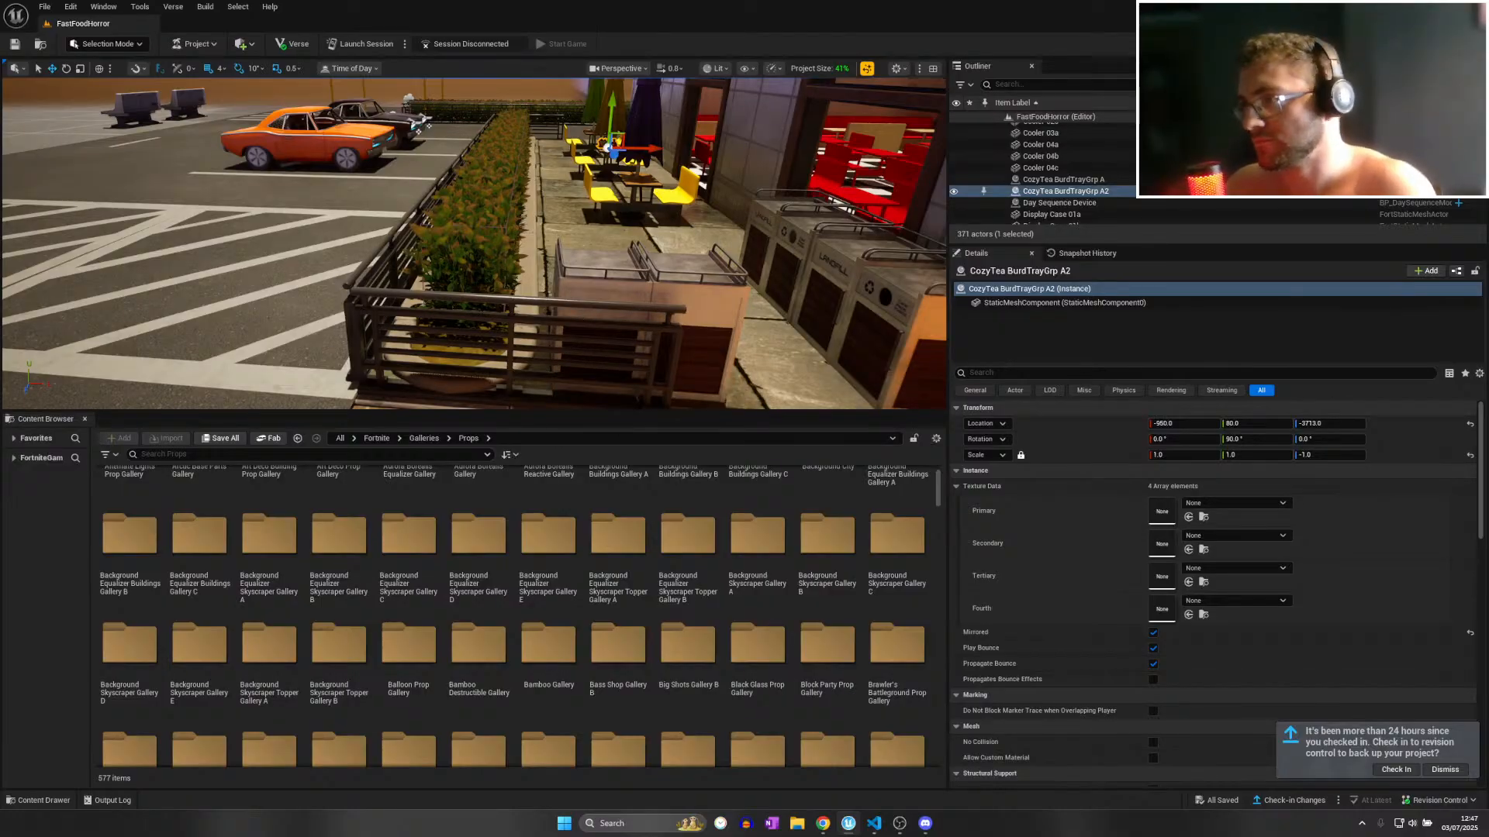
Examine the spare fridges, shelves, counters and drink station laid out in the parking lot.
{"action": "right_click_drag", "start_coordinate": [423, 126], "coordinate": [869, 225]}
{"action": "key", "text": "w"}
{"action": "key", "text": "w"}
{"action": "scroll", "coordinate": [891, 124], "scroll_direction": "up", "scroll_amount": 1}
{"action": "key", "text": "w"}
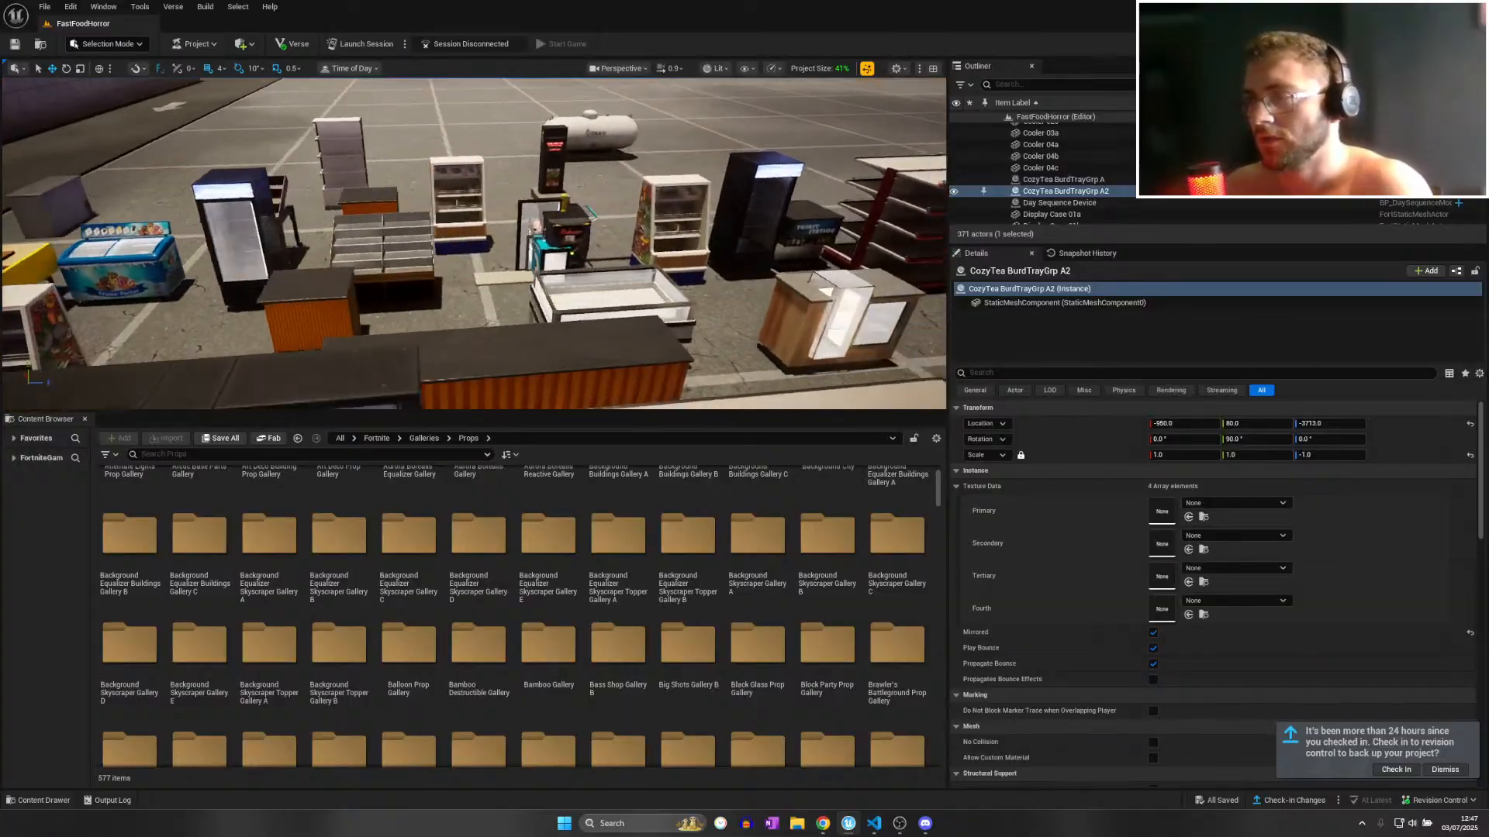
{"action": "key", "text": "w"}
{"action": "right_click_drag", "start_coordinate": [481, 311], "coordinate": [566, 319]}
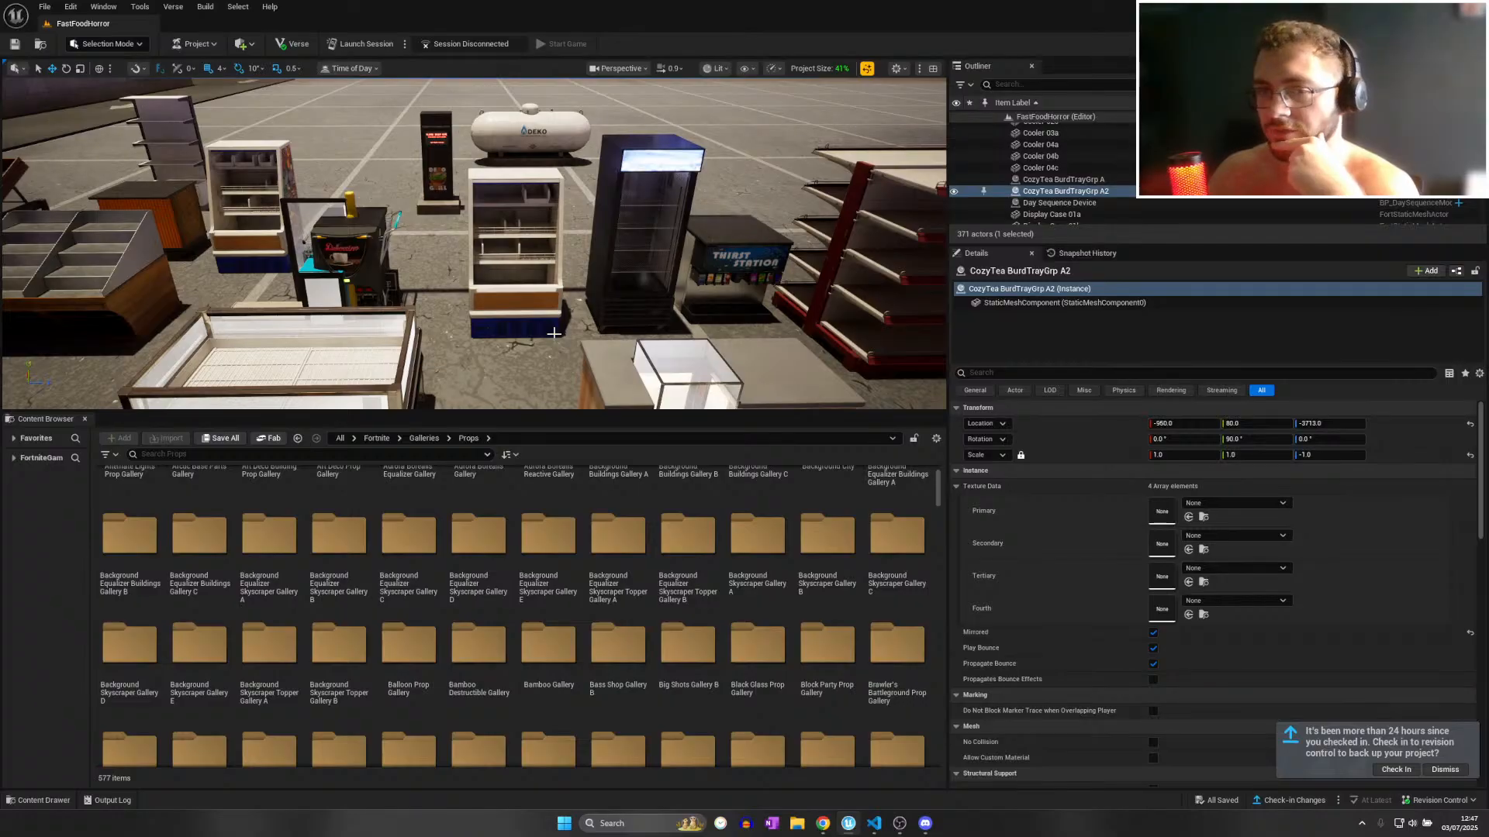
{"action": "key", "text": "w"}
{"action": "right_click_drag", "start_coordinate": [648, 322], "coordinate": [665, 314]}
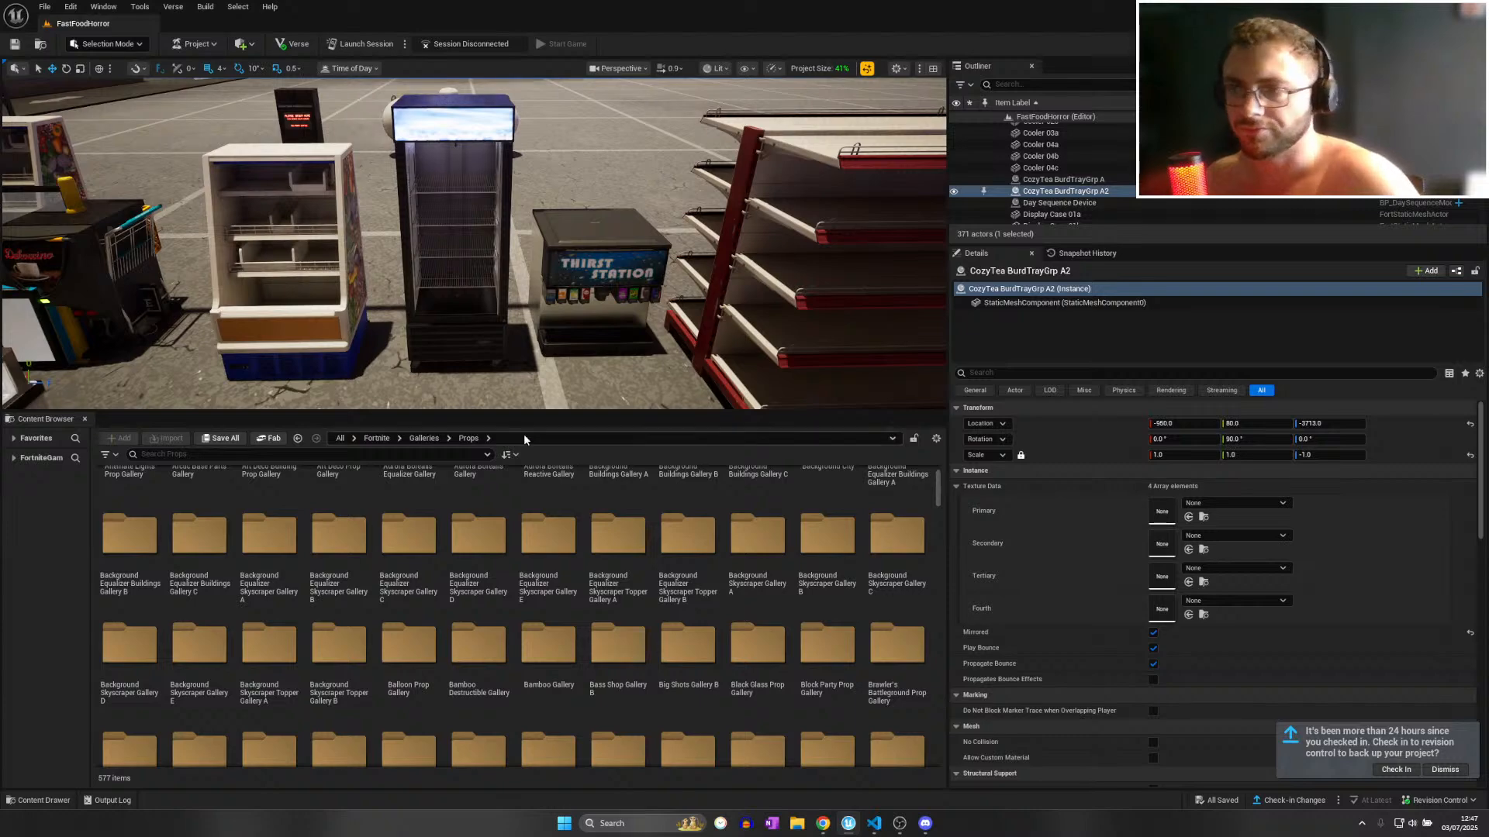
Copy three red wall bench sections to the opposite end of the dining area and rotate them to -90°.
{"action": "key", "text": "w"}
{"action": "right_click_drag", "start_coordinate": [528, 326], "coordinate": [434, 357]}
{"action": "key", "text": "w"}
{"action": "scroll", "coordinate": [496, 330], "scroll_direction": "up", "scroll_amount": 1}
{"action": "key", "text": "w"}
{"action": "key", "text": "w"}
{"action": "key", "text": "s"}
{"action": "key", "text": "w"}
{"action": "left_click", "coordinate": [456, 211]}
{"action": "left_click", "coordinate": [407, 236], "text": "ctrl"}
{"action": "left_click", "coordinate": [351, 267], "text": "ctrl"}
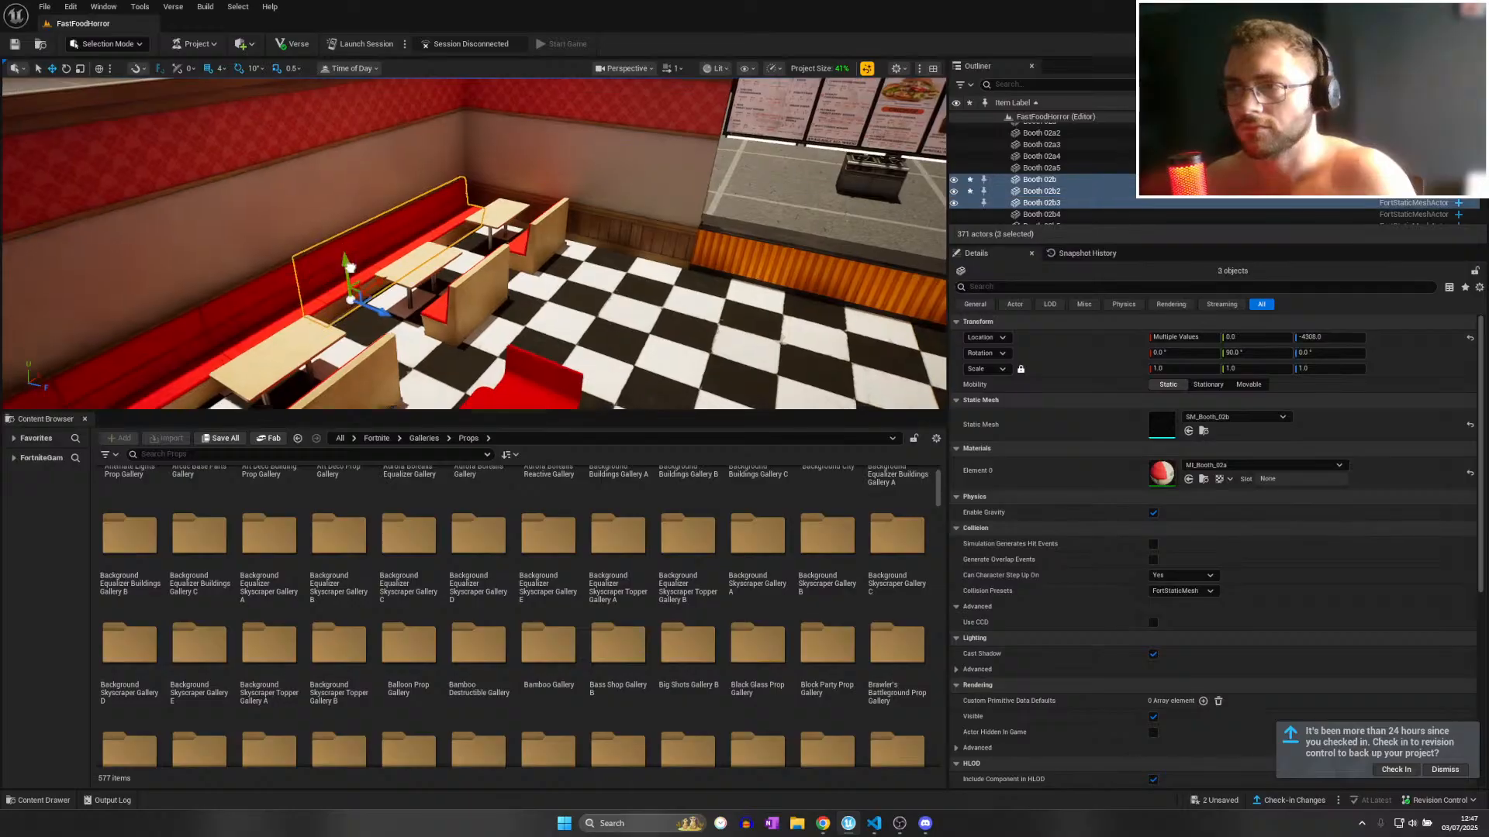
{"action": "key", "text": "s"}
{"action": "right_click_drag", "start_coordinate": [351, 267], "coordinate": [466, 272]}
{"action": "left_click_drag", "start_coordinate": [266, 350], "coordinate": [268, 350], "text": "alt"}
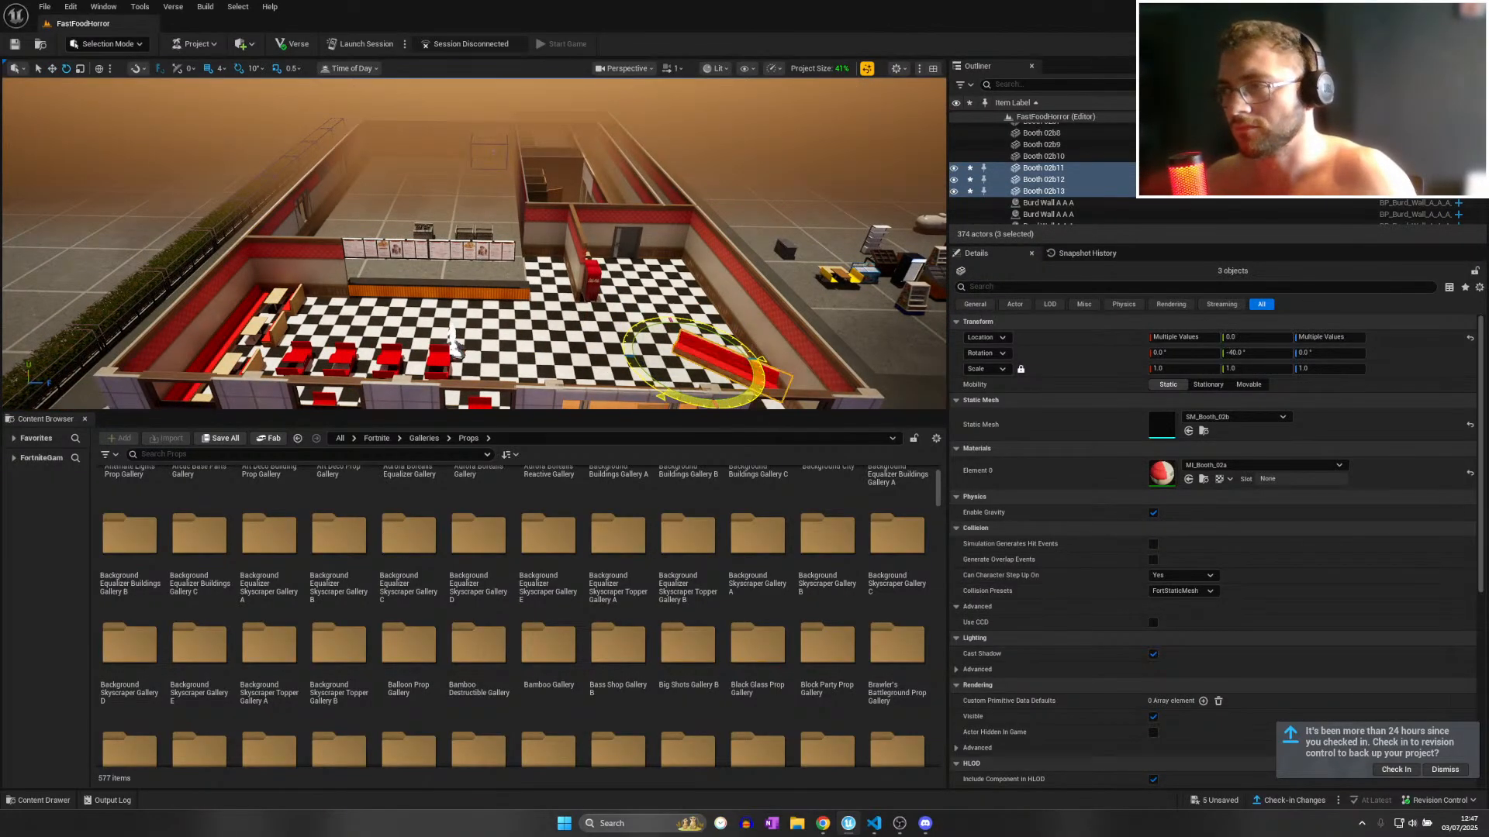
Slide the copied bench sections back against the wall and into its corner.
{"action": "key", "text": "w"}
{"action": "mouse_move", "coordinate": [568, 236]}
{"action": "right_mouse_down"}
{"action": "mouse_move", "coordinate": [686, 252]}
{"action": "mouse_move", "coordinate": [568, 236]}
{"action": "right_mouse_up"}
{"action": "key", "text": "w"}
{"action": "left_click_drag", "start_coordinate": [556, 211], "coordinate": [614, 180]}
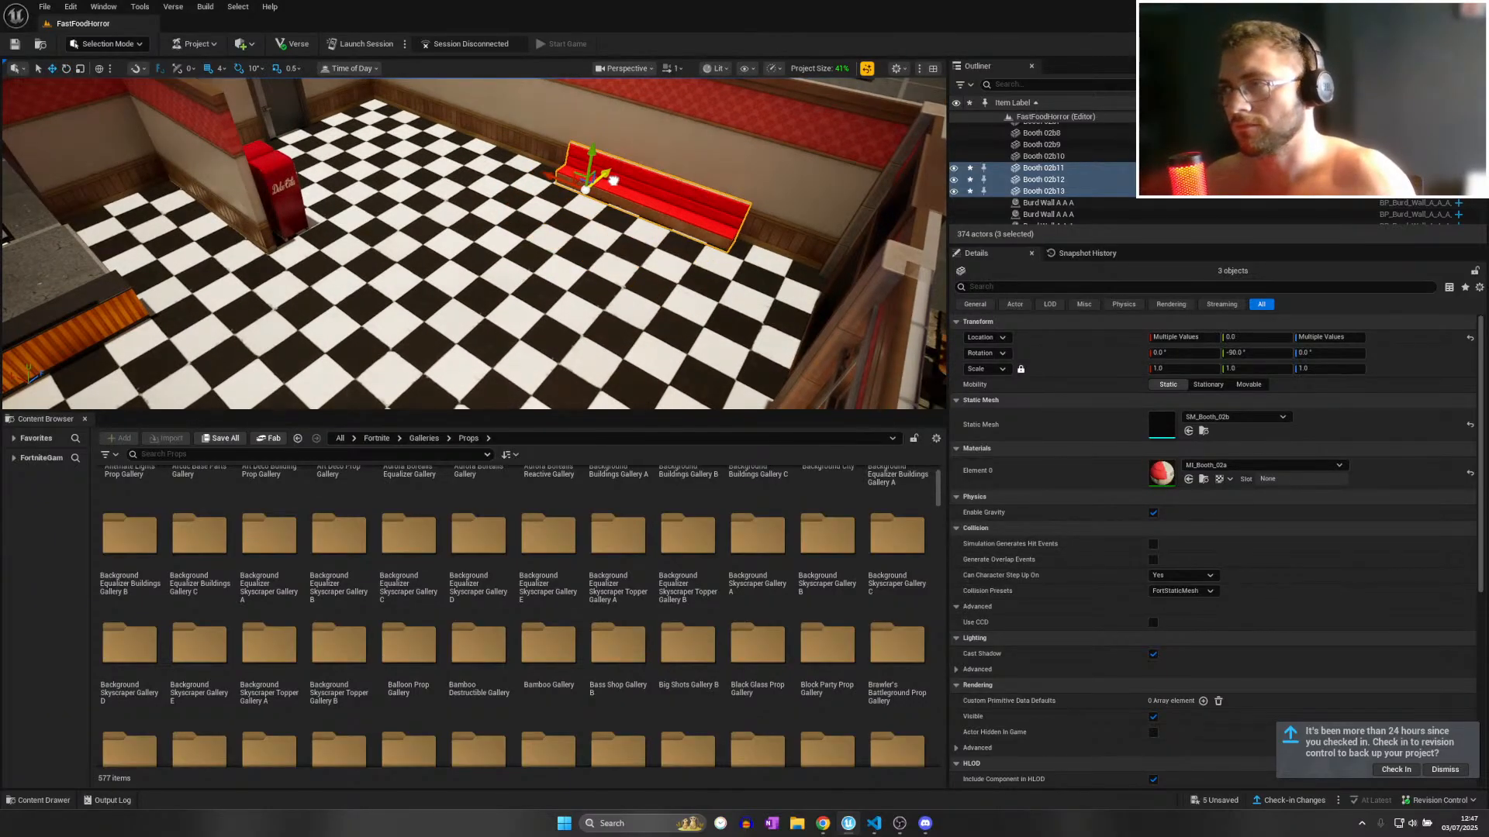
{"action": "right_click_drag", "start_coordinate": [606, 246], "coordinate": [728, 310]}
{"action": "key", "text": "w"}
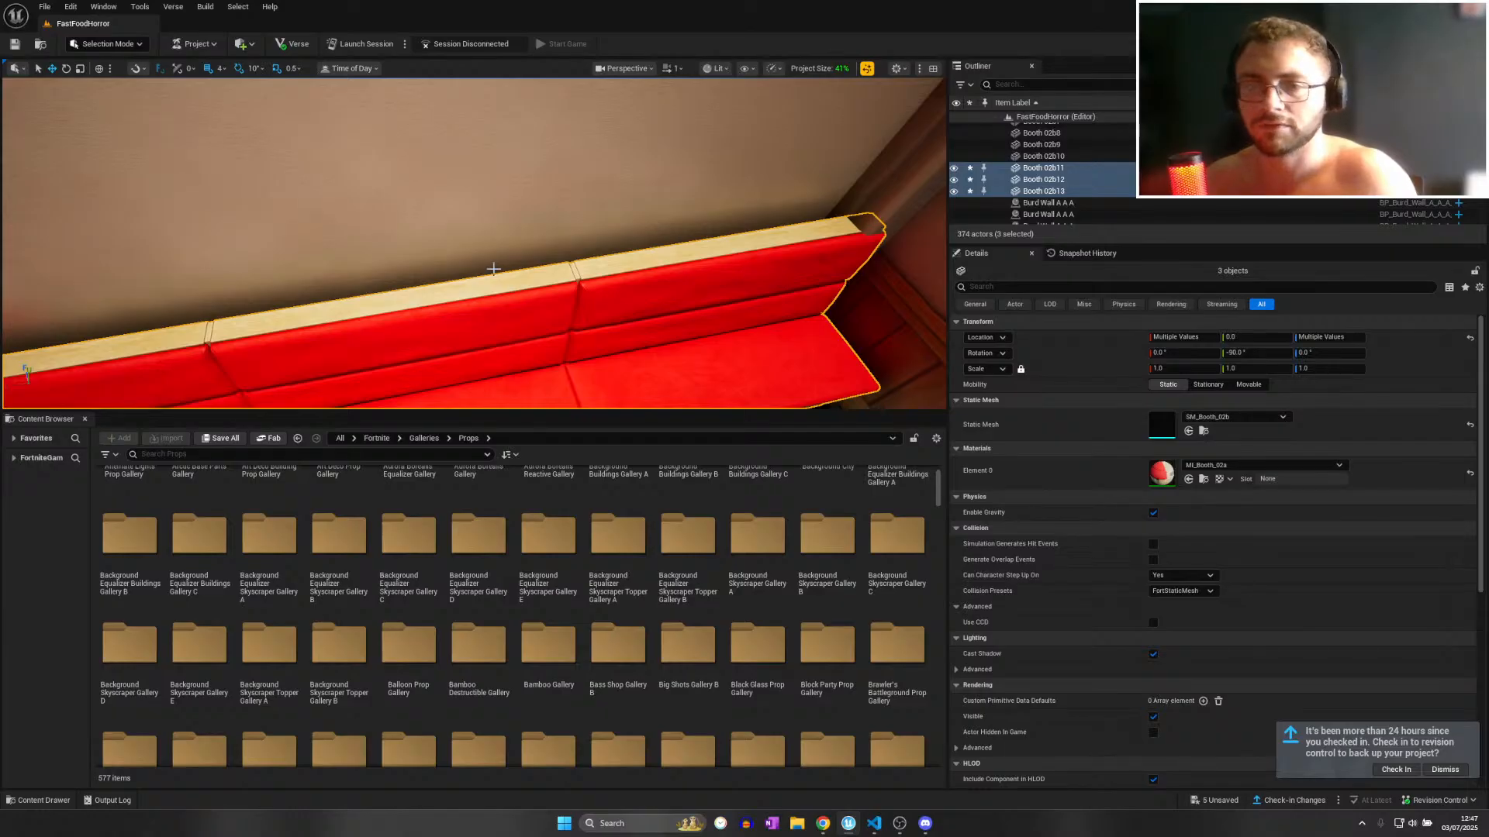
{"action": "key", "text": "f"}
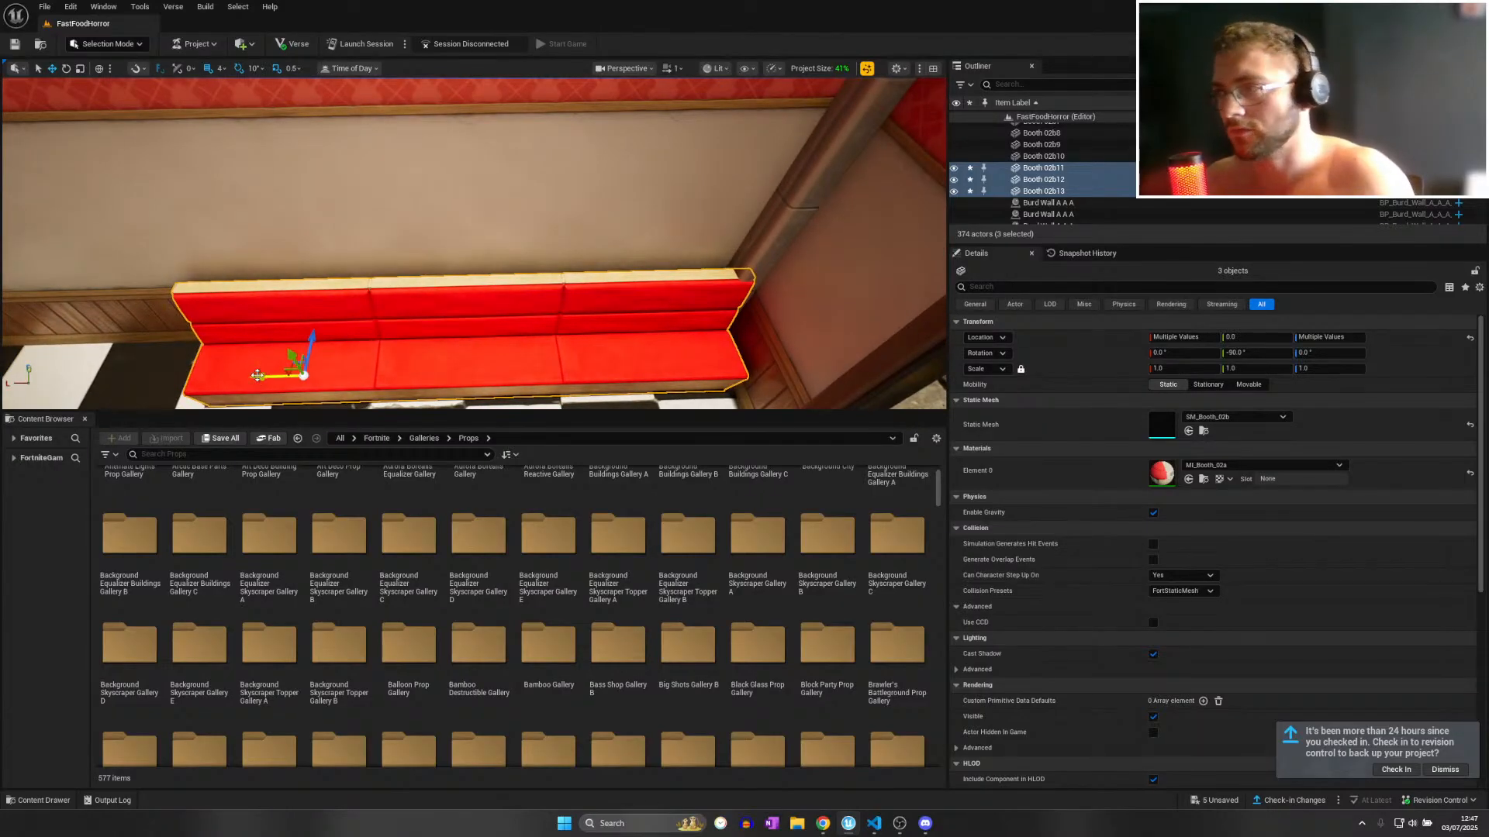
{"action": "left_click_drag", "start_coordinate": [257, 375], "coordinate": [245, 376]}
Duplicate the three bench sections again and align the copies end to end with the first set along the wall.
{"action": "mouse_move", "coordinate": [245, 376]}
{"action": "right_mouse_down"}
{"action": "mouse_move", "coordinate": [252, 361]}
{"action": "mouse_move", "coordinate": [287, 419]}
{"action": "mouse_move", "coordinate": [291, 352]}
{"action": "mouse_move", "coordinate": [316, 375]}
{"action": "mouse_move", "coordinate": [254, 377]}
{"action": "right_mouse_up"}
{"action": "key", "text": "w"}
{"action": "key", "text": "s"}
{"action": "left_click_drag", "start_coordinate": [525, 286], "coordinate": [523, 285], "text": "alt"}
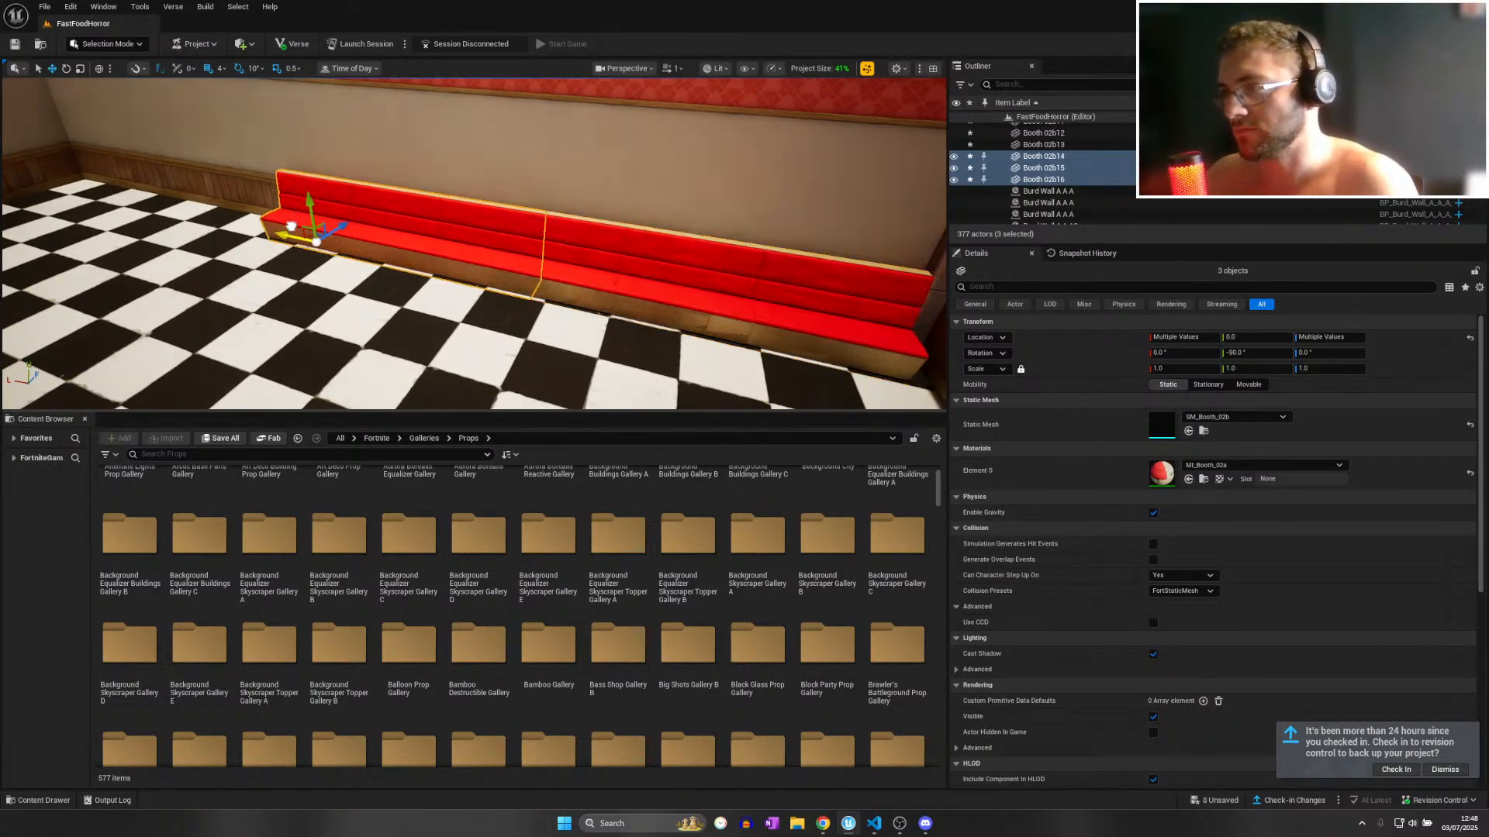
{"action": "left_click_drag", "start_coordinate": [278, 226], "coordinate": [251, 224], "text": "alt"}
{"action": "key", "text": "w"}
{"action": "right_click_drag", "start_coordinate": [257, 226], "coordinate": [226, 230]}
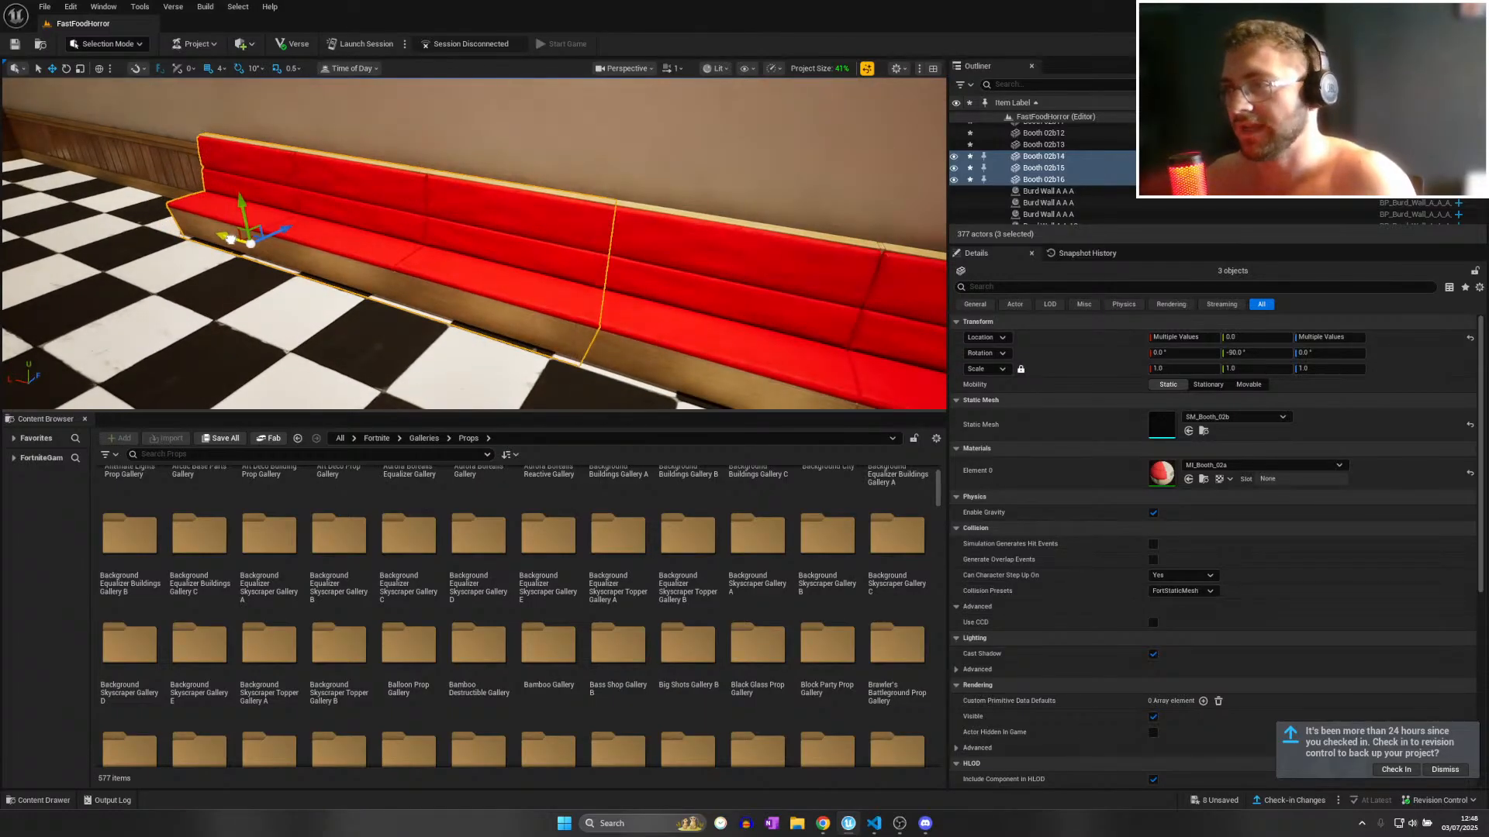
{"action": "key", "text": "w"}
{"action": "right_click_drag", "start_coordinate": [228, 239], "coordinate": [272, 239]}
Duplicate the four wooden tables and their four single booth seats, and move the copies to the opposite side of the restaurant.
{"action": "right_click_drag", "start_coordinate": [475, 244], "coordinate": [643, 283]}
{"action": "key", "text": "w"}
{"action": "key", "text": "w"}
{"action": "right_click_drag", "start_coordinate": [483, 268], "coordinate": [605, 268]}
{"action": "left_click", "coordinate": [502, 298]}
{"action": "left_click", "coordinate": [543, 242], "text": "shift"}
{"action": "key", "text": "d"}
{"action": "left_click", "coordinate": [484, 252], "text": "shift"}
{"action": "left_click", "coordinate": [470, 299], "text": "shift"}
{"action": "key", "text": "d"}
{"action": "right_click_drag", "start_coordinate": [468, 254], "coordinate": [554, 256]}
{"action": "left_click", "coordinate": [450, 264], "text": "shift"}
{"action": "left_click", "coordinate": [469, 329], "text": "shift"}
{"action": "left_click", "coordinate": [787, 349], "text": "shift"}
{"action": "left_click", "coordinate": [783, 281], "text": "shift"}
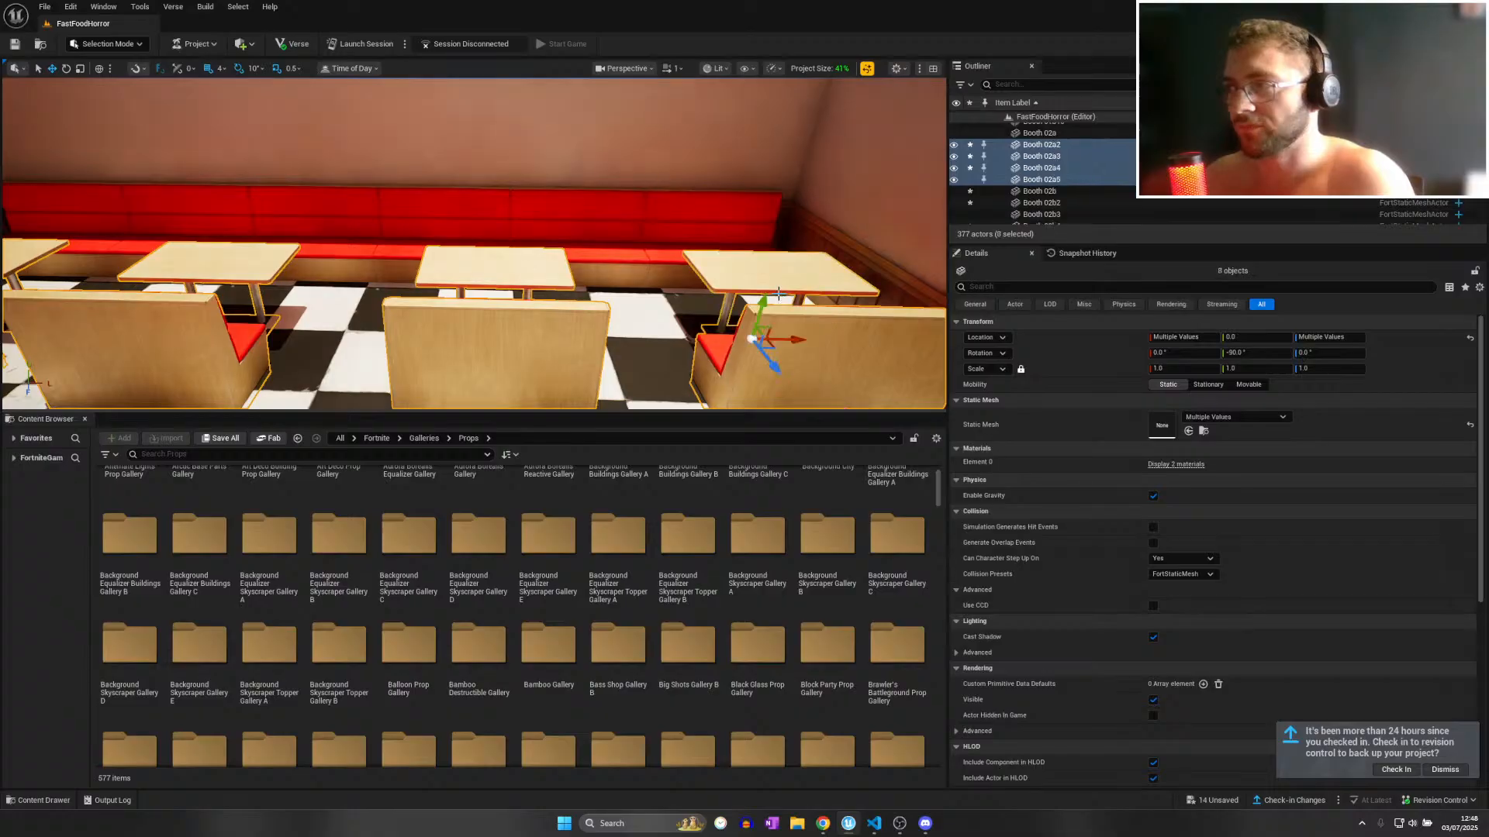
{"action": "key", "text": "s"}
{"action": "right_click_drag", "start_coordinate": [782, 281], "coordinate": [585, 361]}
{"action": "key", "text": "d"}
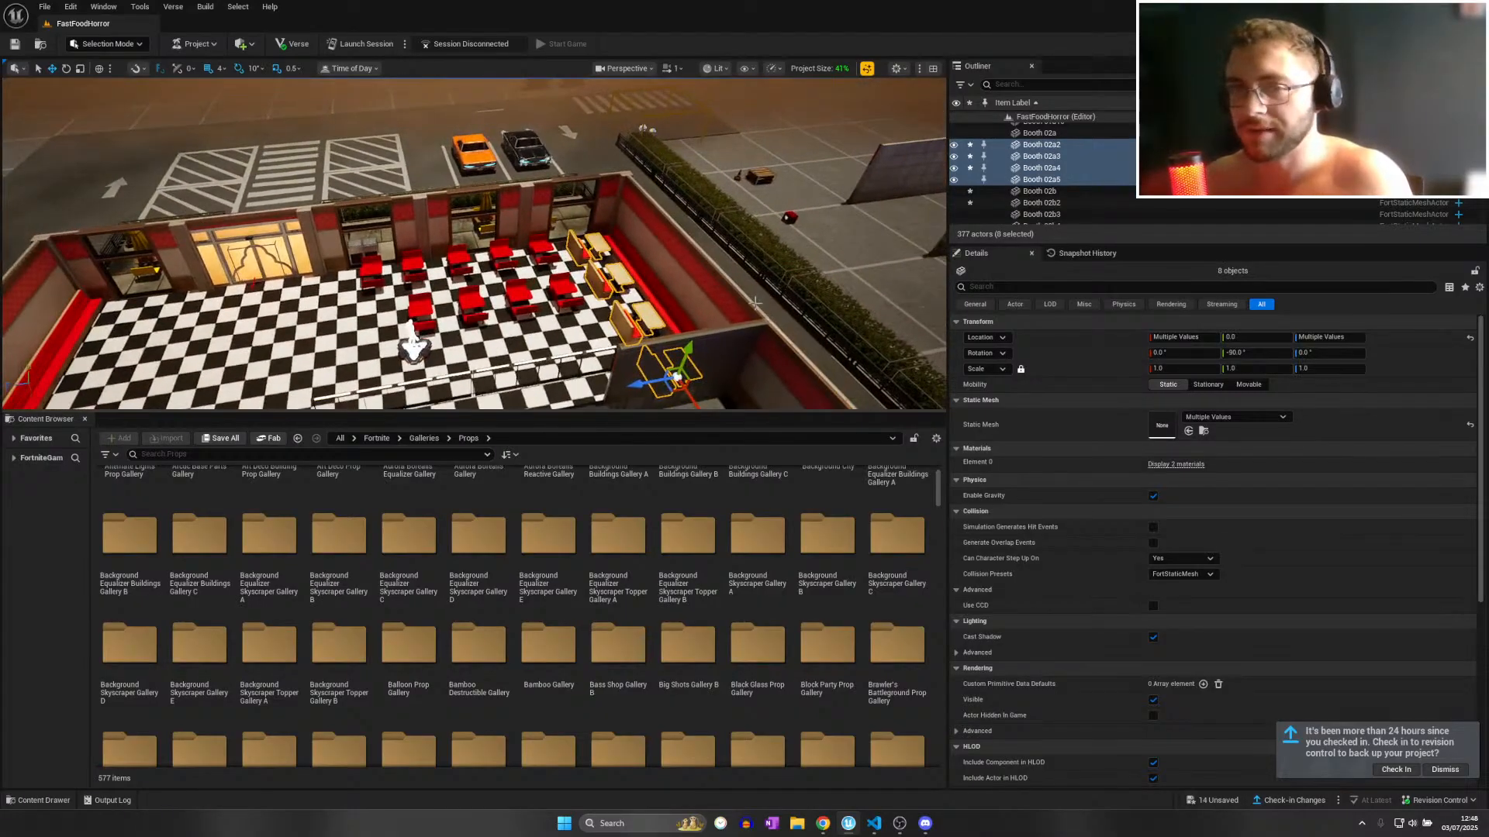
{"action": "key", "text": "ctrl+d"}
{"action": "left_click_drag", "start_coordinate": [638, 385], "coordinate": [147, 408]}
Turn the duplicated tables and booth seats 180° to face the new red wall benches.
{"action": "right_click_drag", "start_coordinate": [256, 326], "coordinate": [86, 334]}
{"action": "key", "text": "e"}
{"action": "left_click_drag", "start_coordinate": [466, 345], "coordinate": [515, 201]}
{"action": "right_click_drag", "start_coordinate": [515, 202], "coordinate": [435, 213]}
Go up to the Fortnite content folder and move the duplicated tables and seats in front of the new red benches.
{"action": "left_click", "coordinate": [419, 440]}
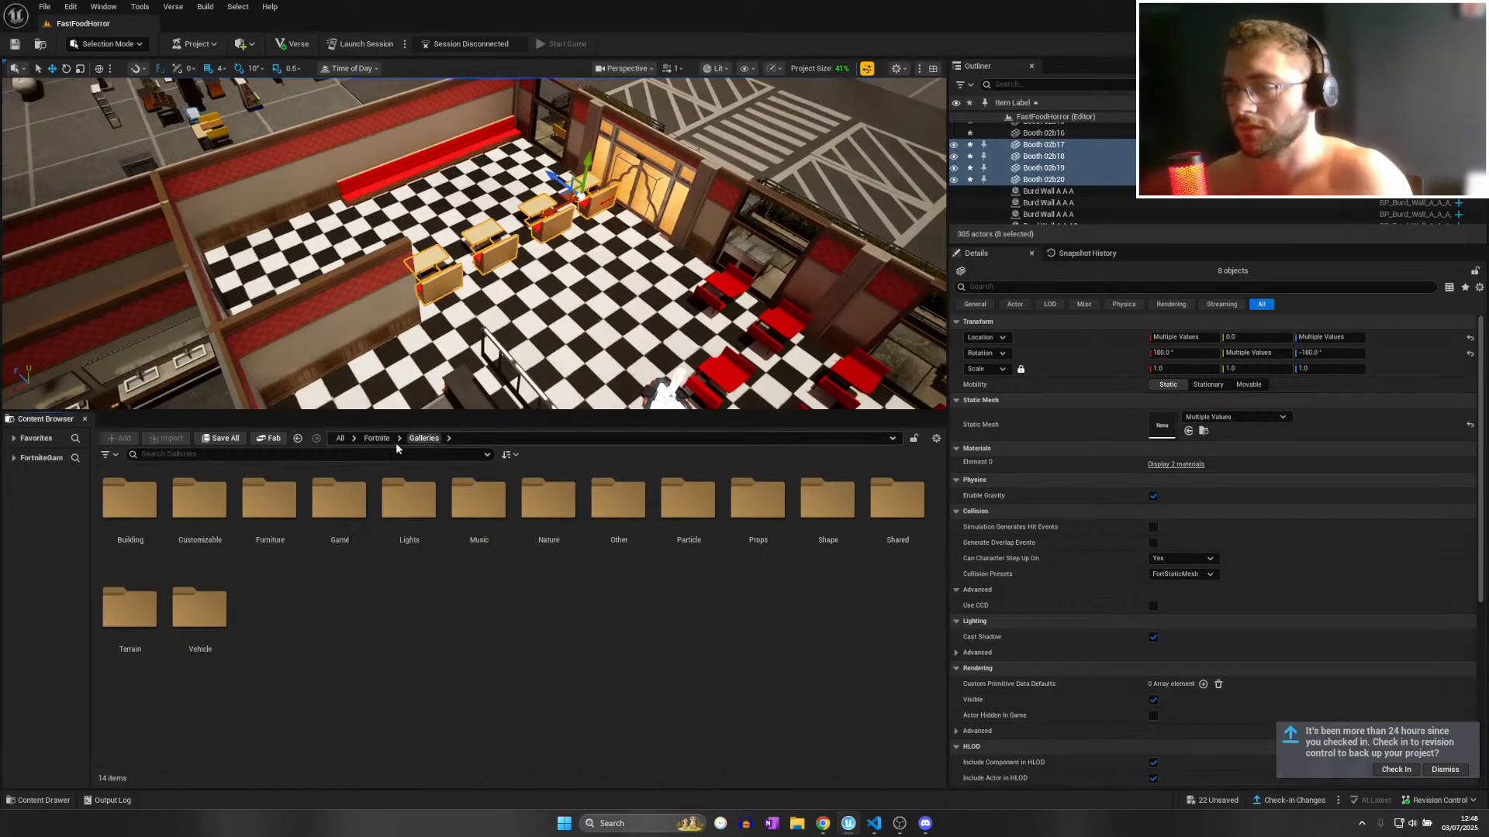
{"action": "left_click", "coordinate": [375, 439]}
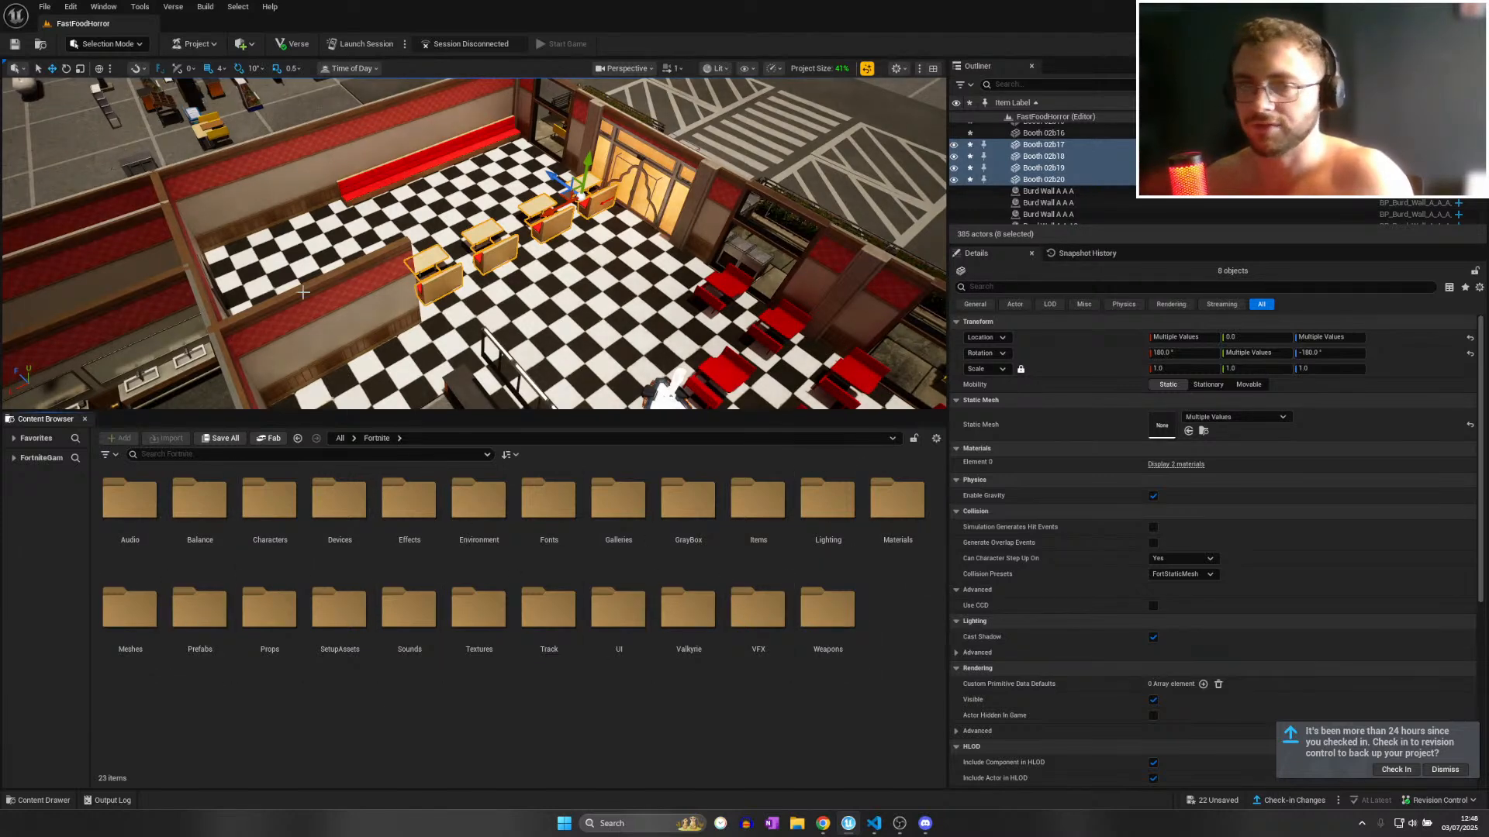
{"action": "scroll", "coordinate": [539, 217], "scroll_direction": "up", "scroll_amount": 5}
{"action": "left_click_drag", "start_coordinate": [539, 217], "coordinate": [479, 142]}
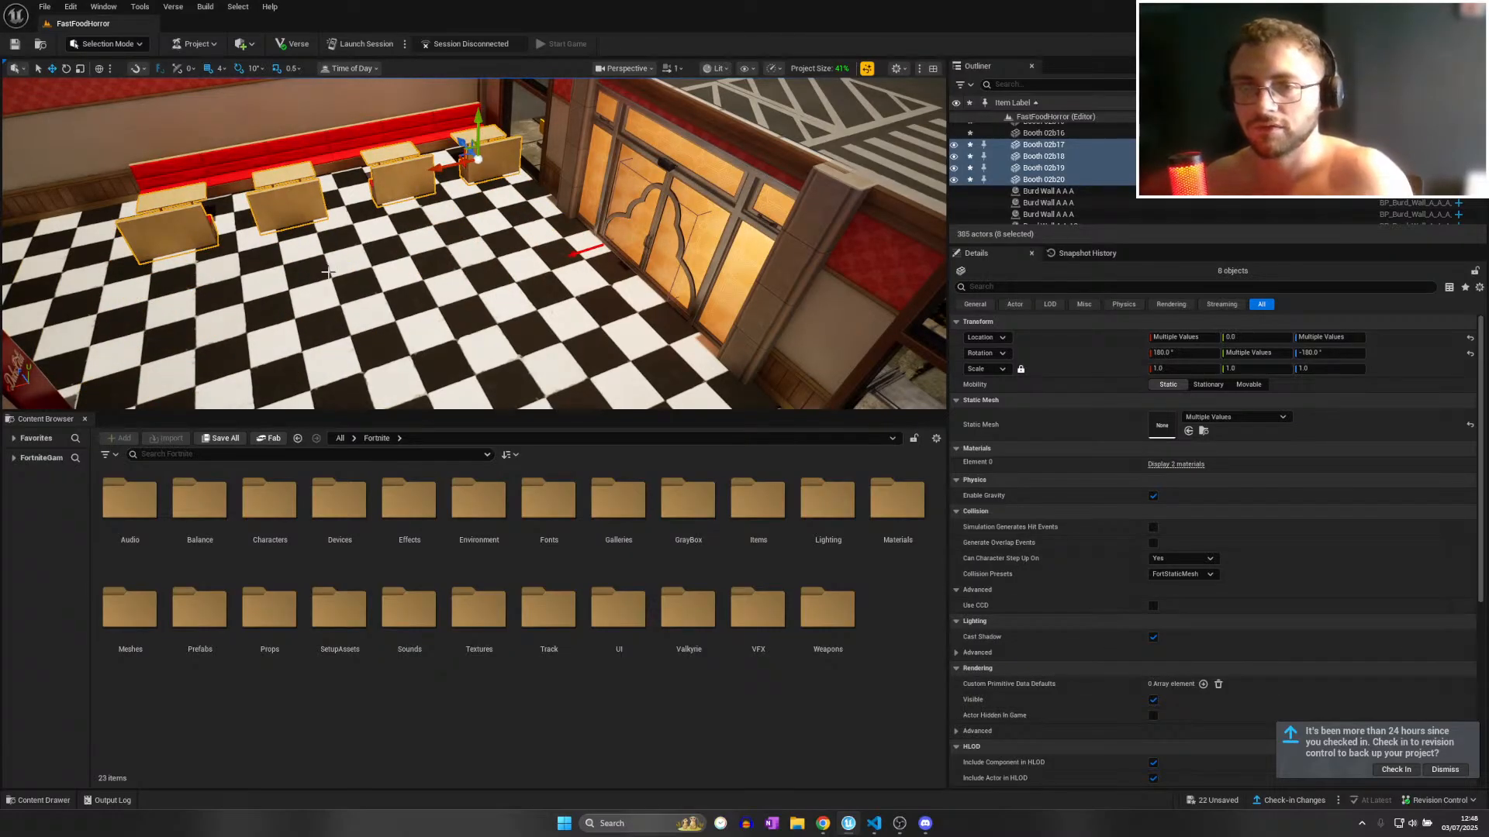
{"action": "mouse_move", "coordinate": [328, 273]}
{"action": "right_mouse_down"}
{"action": "mouse_move", "coordinate": [291, 252]}
{"action": "mouse_move", "coordinate": [388, 262]}
{"action": "mouse_move", "coordinate": [224, 236]}
{"action": "mouse_move", "coordinate": [341, 268]}
{"action": "right_mouse_up"}
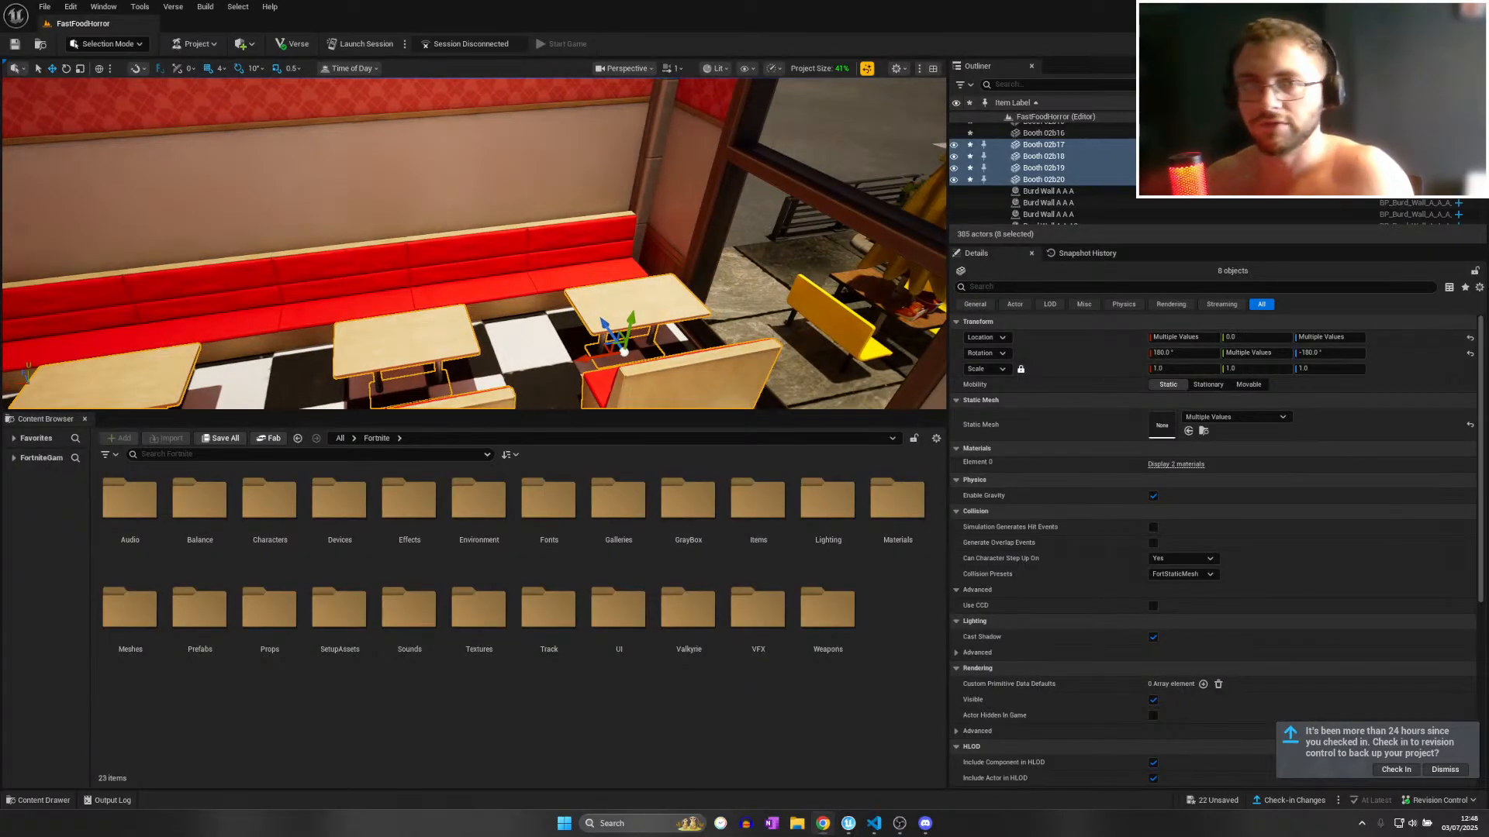
Switch to Chrome and open the fortnite.gg website.
{"action": "left_click", "coordinate": [823, 823]}
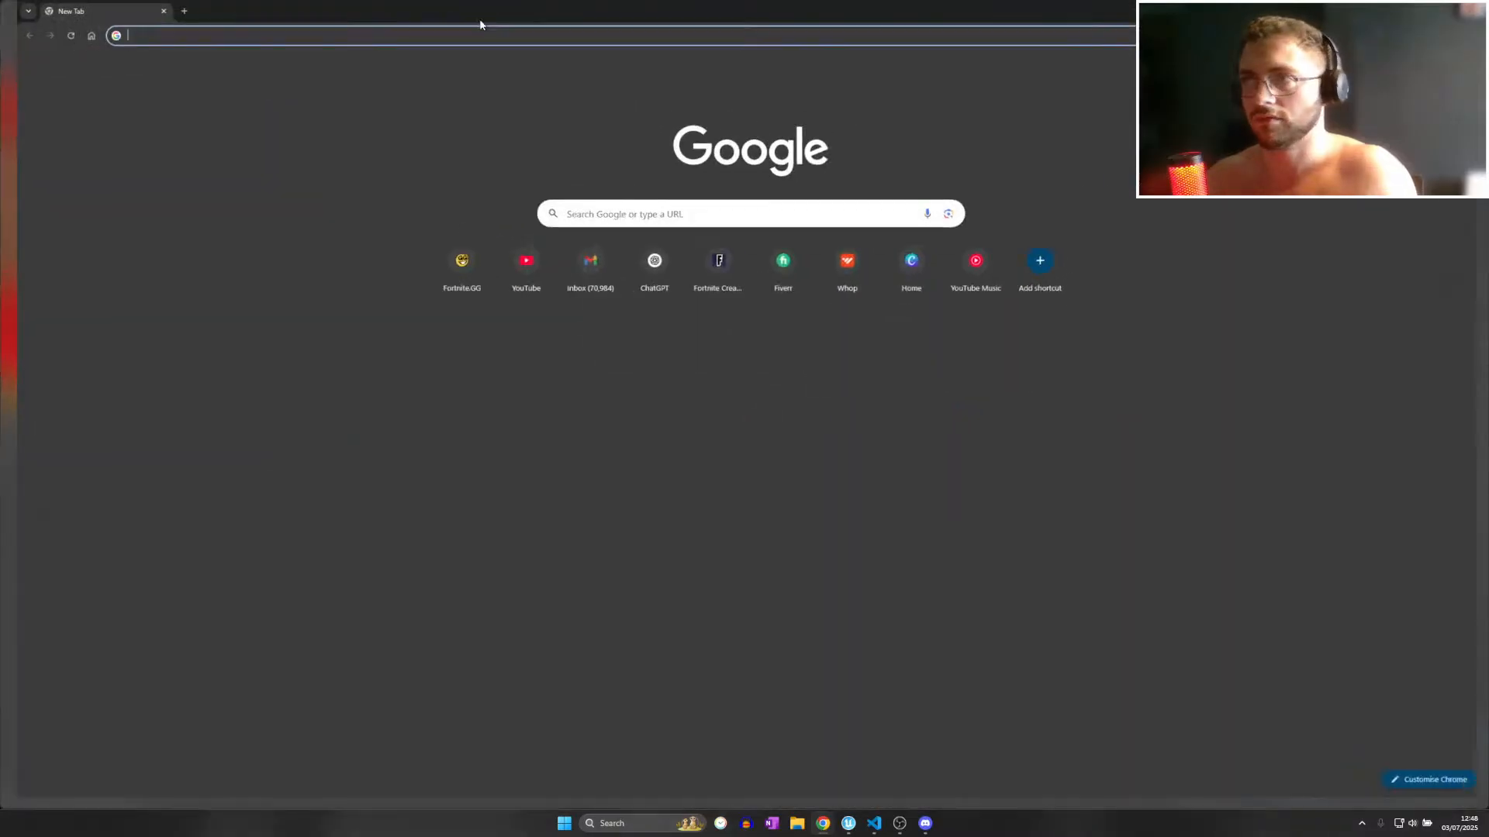
{"action": "type", "text": "f"}
{"action": "key", "text": "Return"}
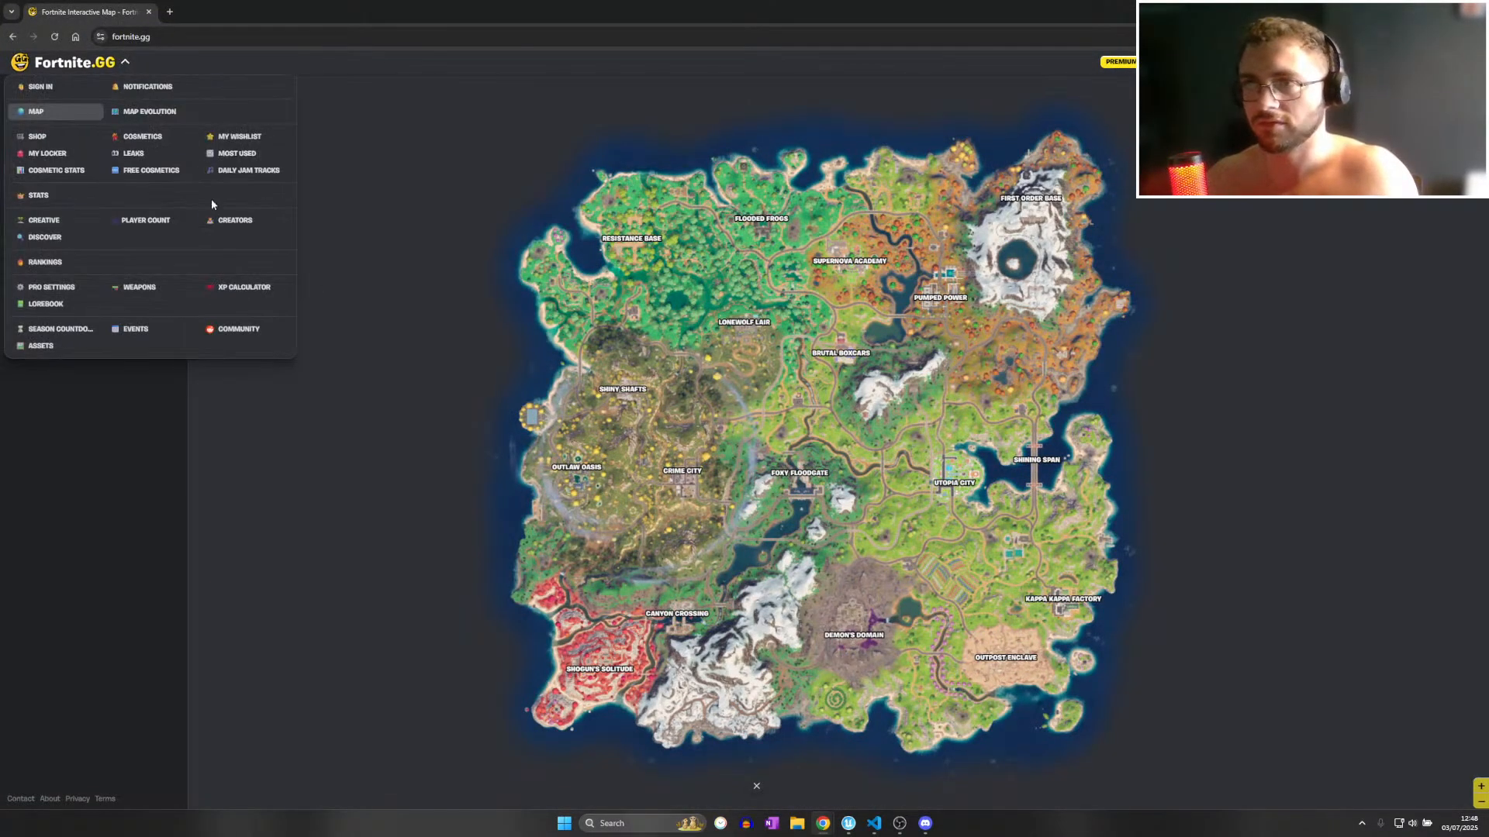
Open the Fortnite.GG creators page and search the maps for "siren head".
{"action": "left_click", "coordinate": [229, 222]}
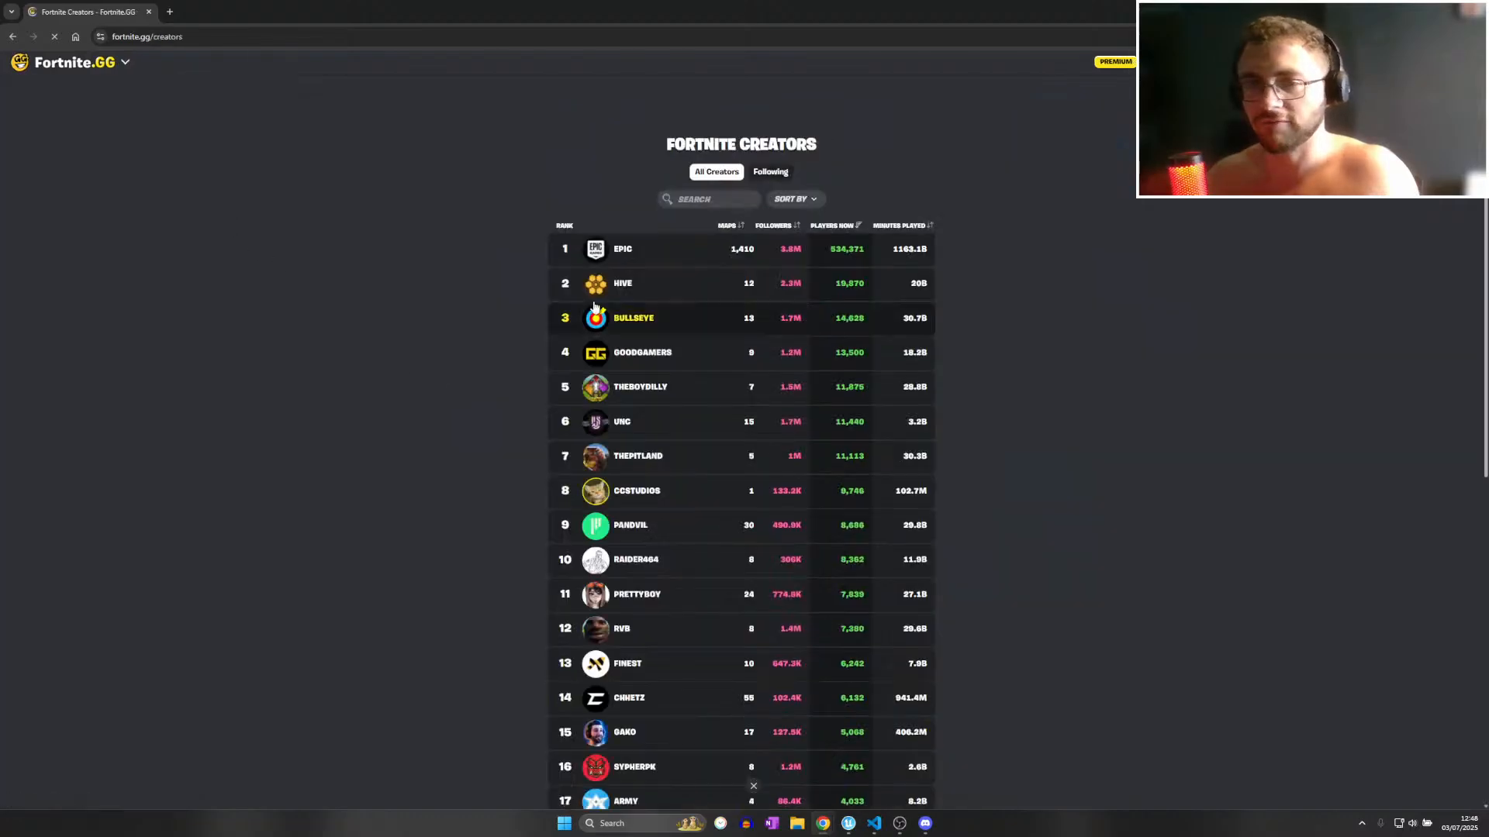
{"action": "left_click", "coordinate": [691, 200]}
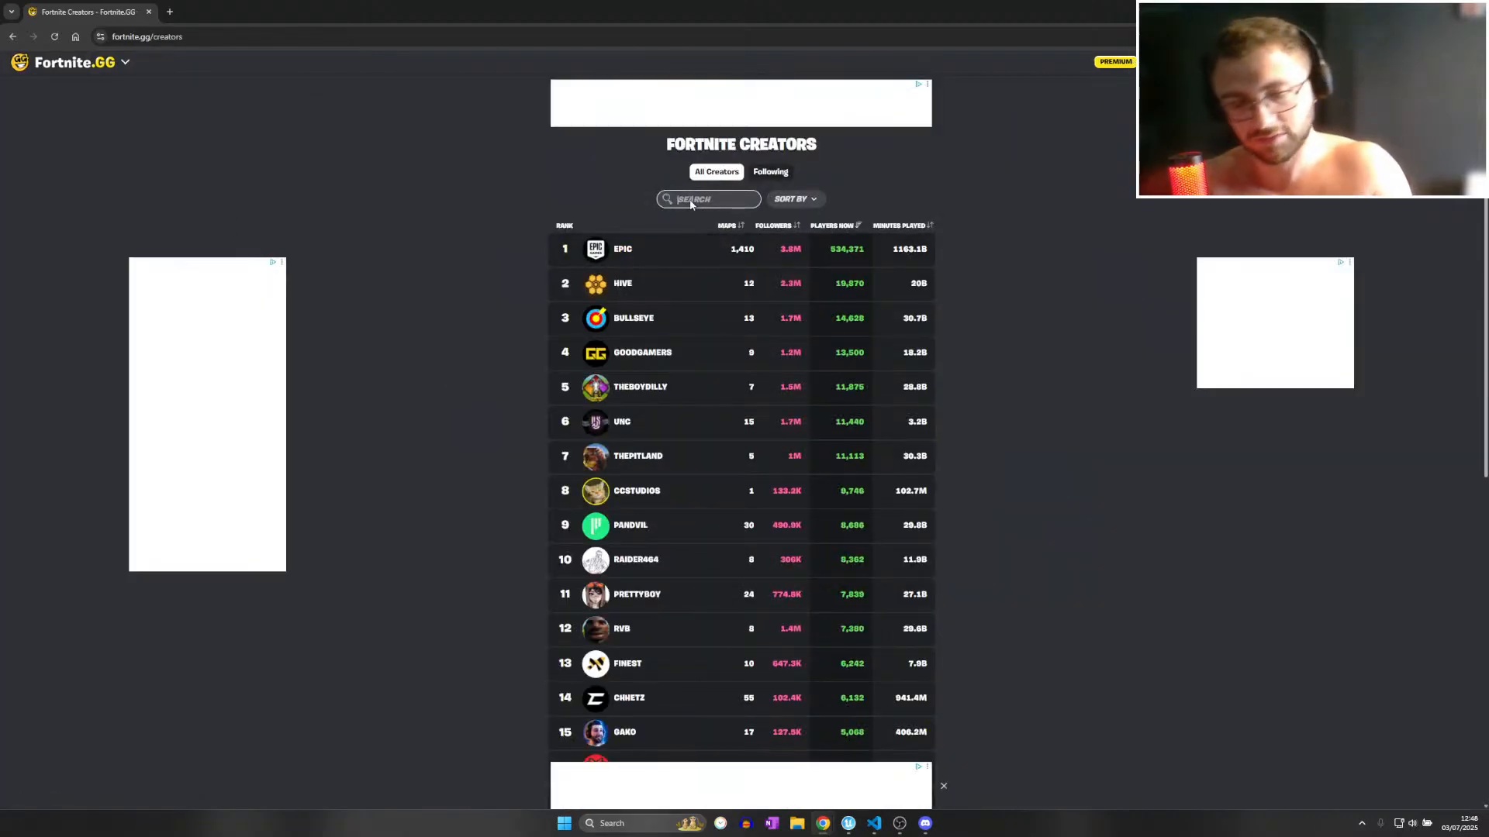
{"action": "type", "text": "siren head"}
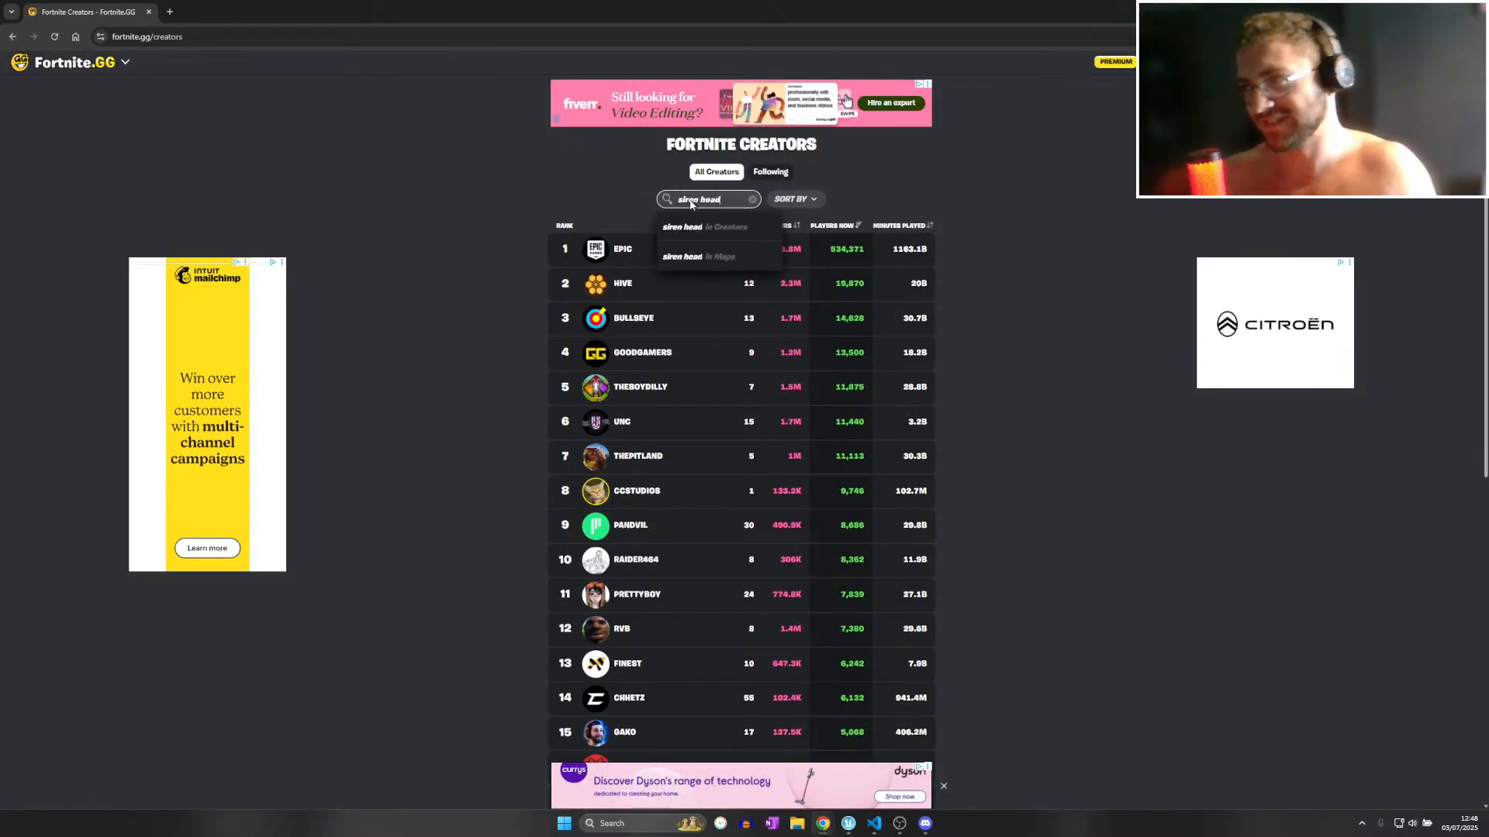
{"action": "left_click", "coordinate": [691, 259]}
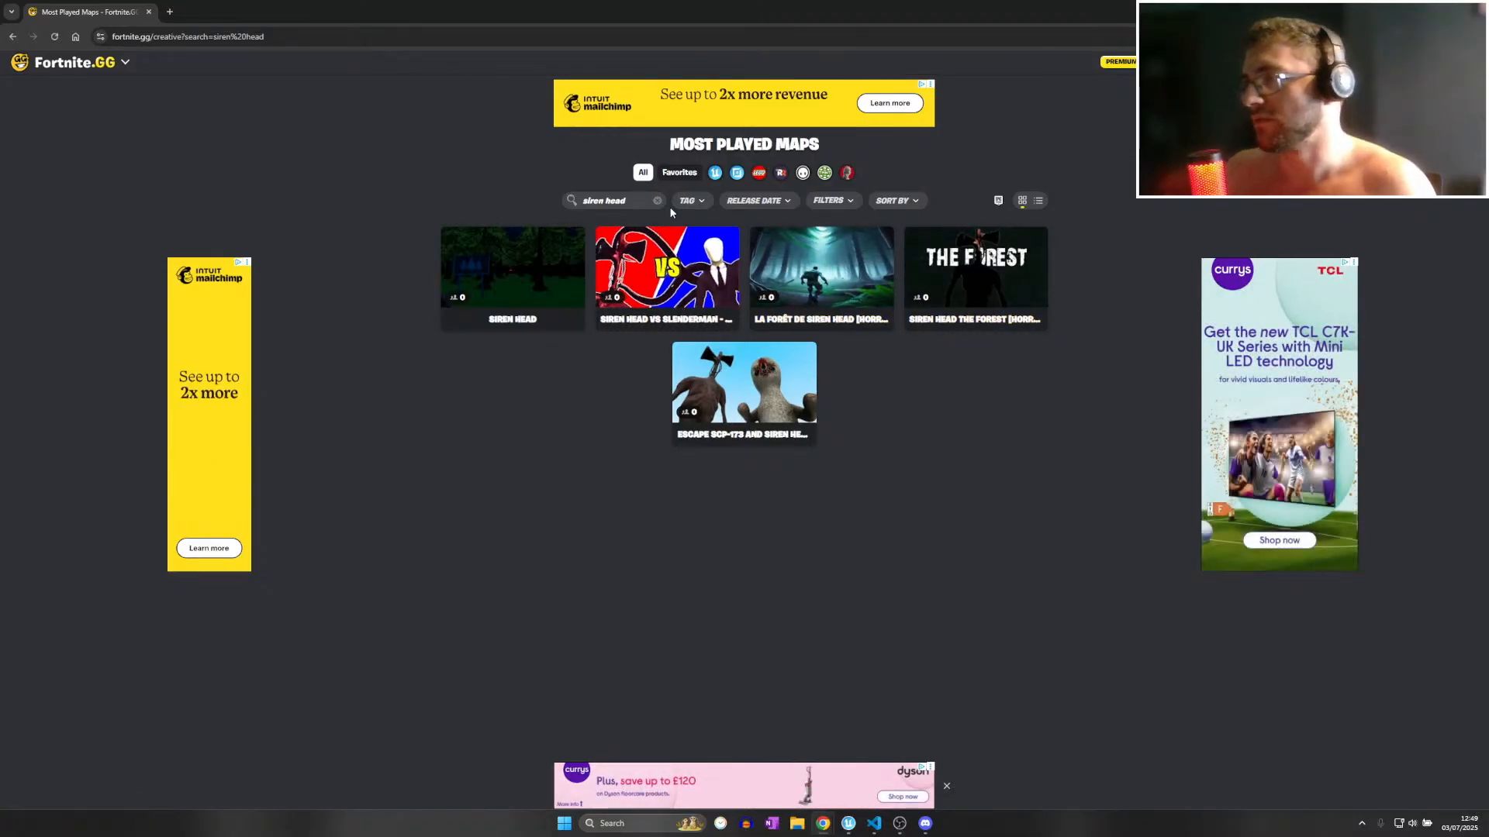
Search the maps for "siron head", and retry with "siren head 2" among creators and maps.
{"action": "left_click", "coordinate": [602, 201]}
{"action": "key", "text": "BackSpace"}
{"action": "key", "text": "BackSpace"}
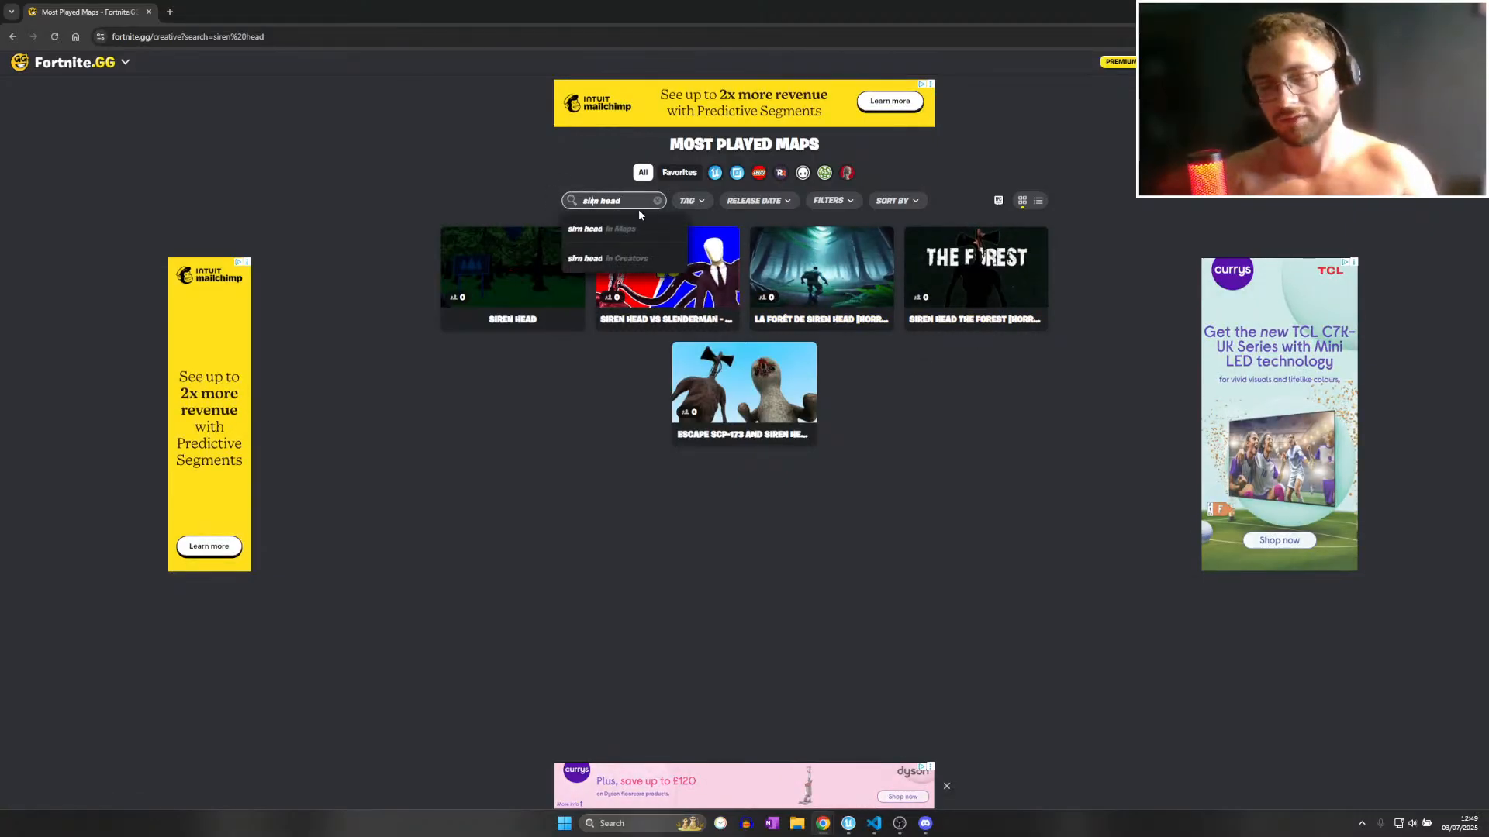
{"action": "type", "text": "on"}
{"action": "key", "text": "Return"}
{"action": "left_click", "coordinate": [595, 201]}
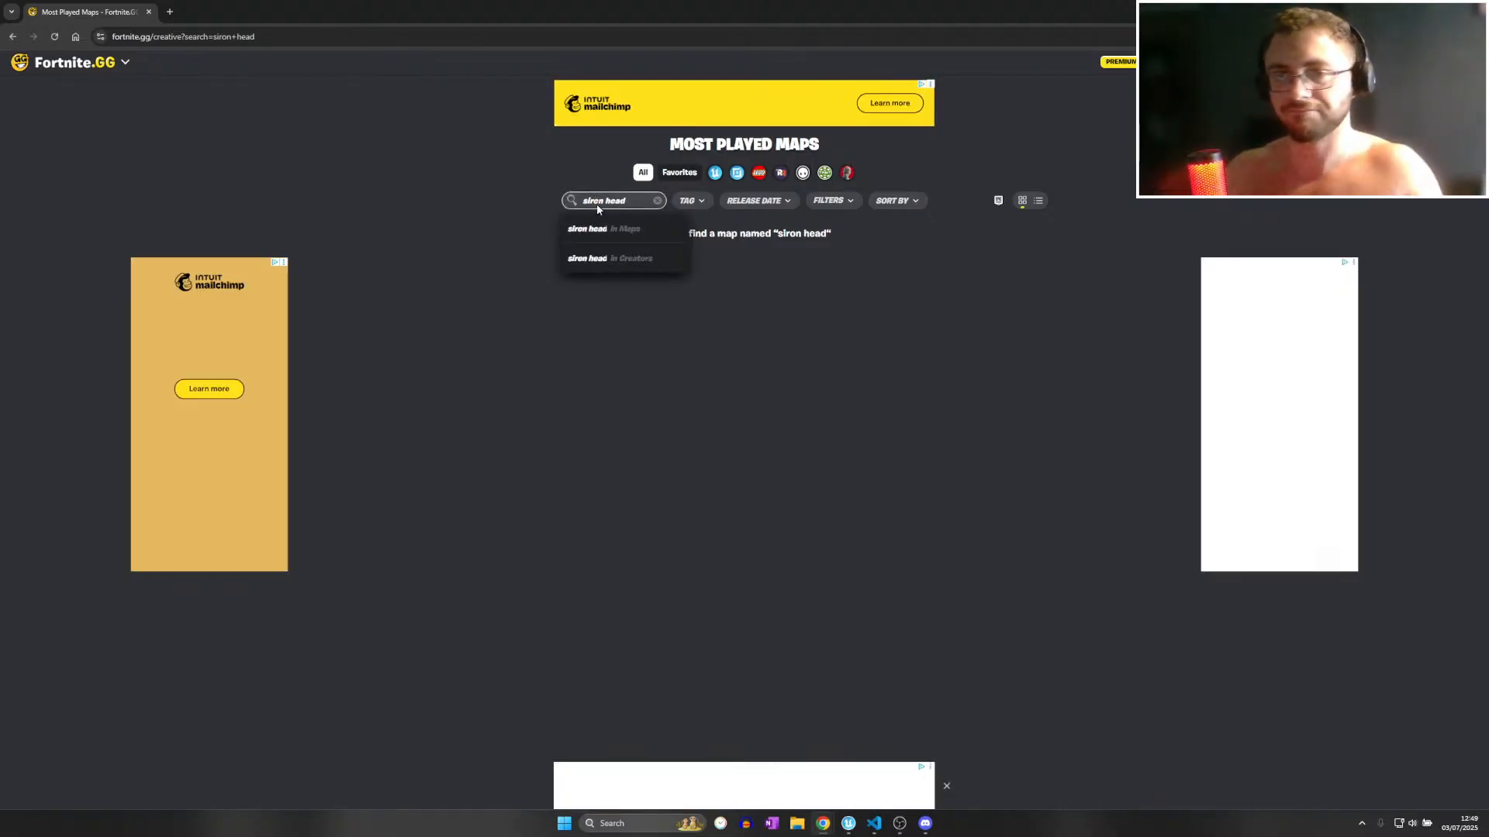
{"action": "key", "text": "BackSpace"}
{"action": "type", "text": "e"}
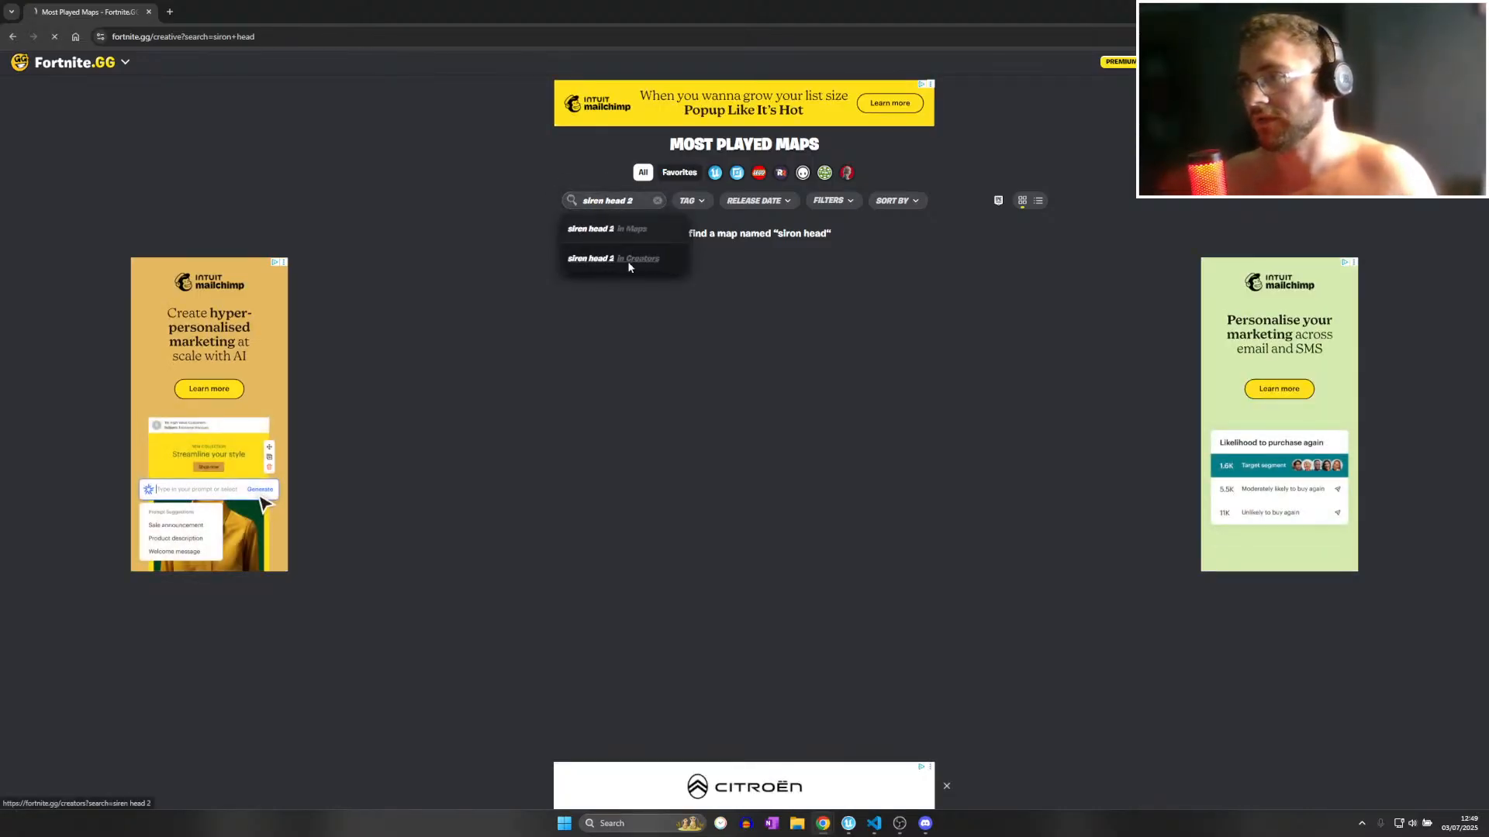
{"action": "left_click", "coordinate": [625, 256]}
{"action": "type", "text": "2"}
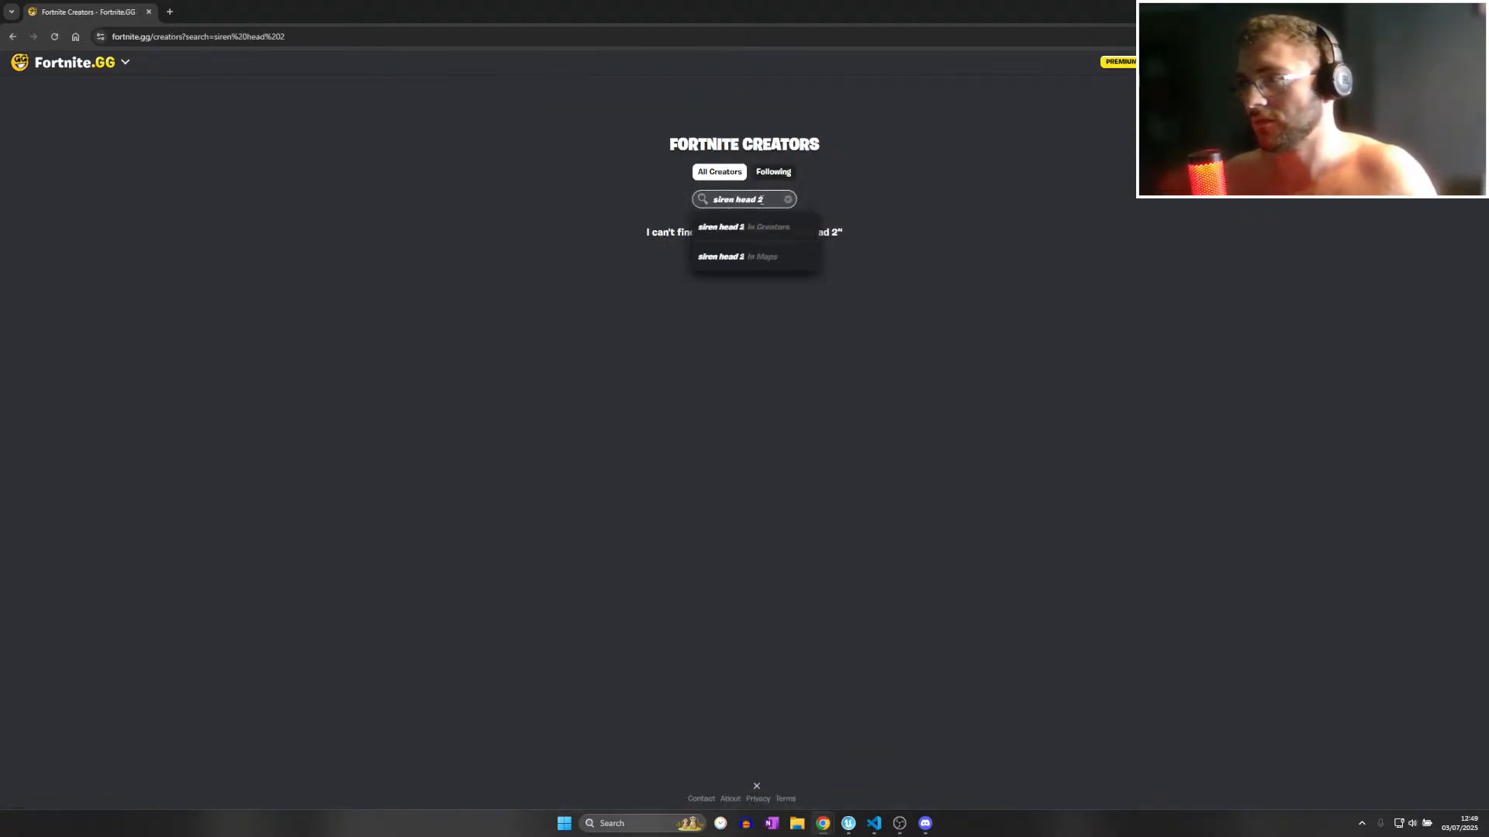
{"action": "left_click", "coordinate": [749, 256]}
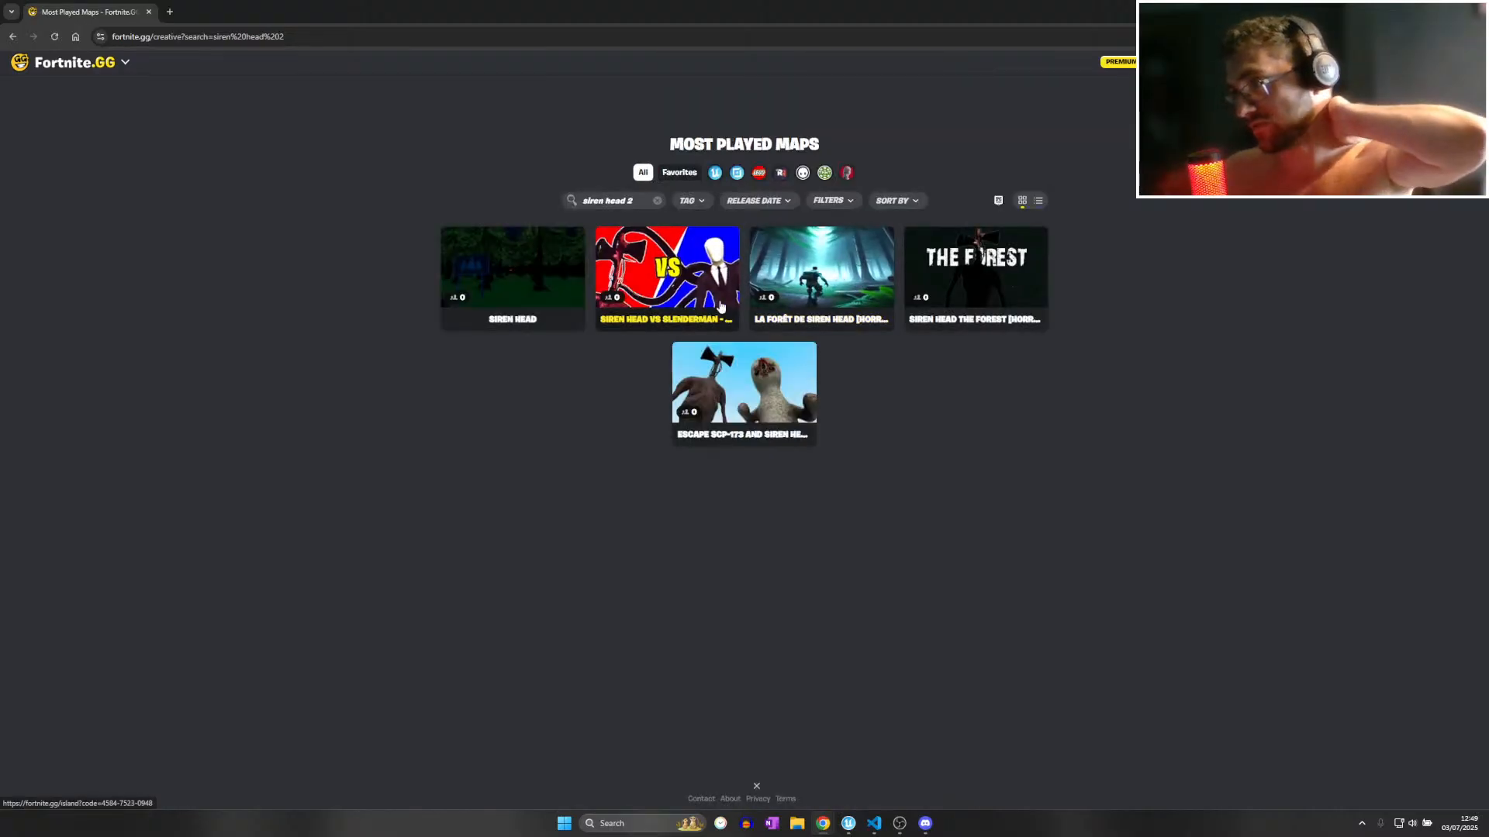
Check the player statistics of the SIREN HEAD and SIREN HEAD THE FOREST [HORROR] maps, and return to the search results.
{"action": "left_click", "coordinate": [555, 292]}
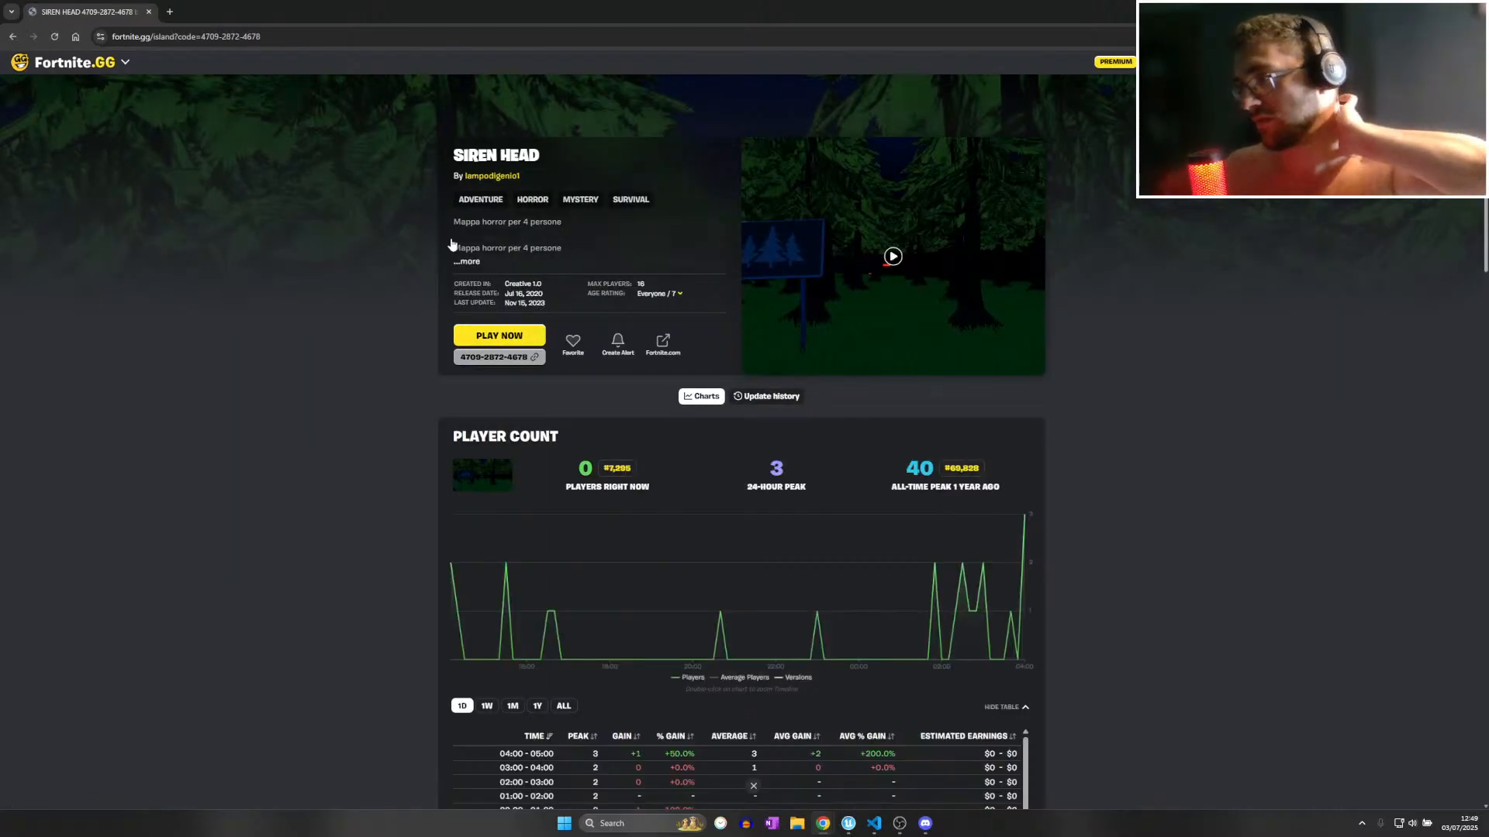
{"action": "left_click", "coordinate": [13, 37]}
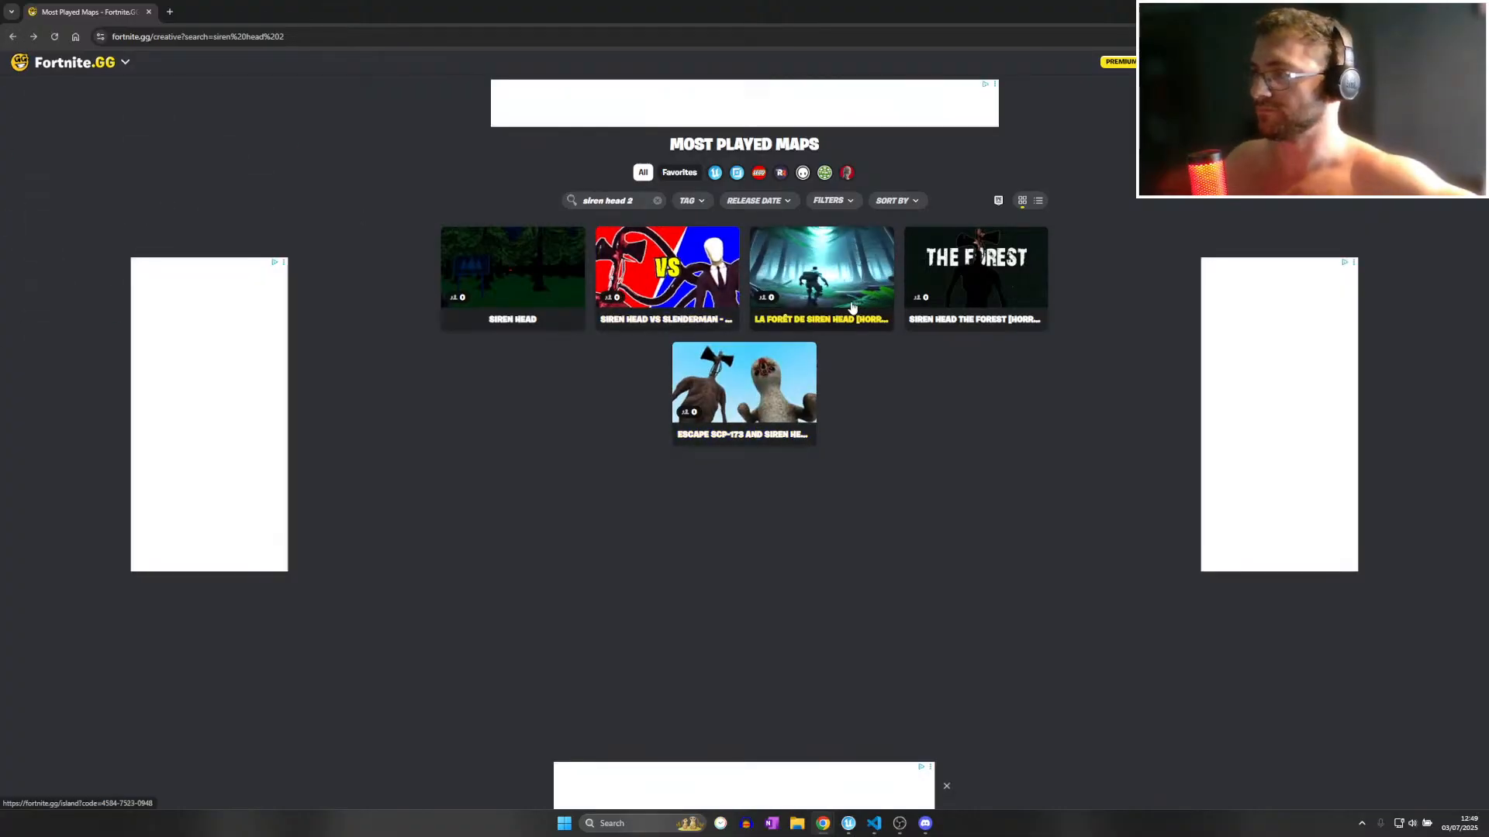
{"action": "left_click", "coordinate": [919, 300]}
{"action": "scroll", "coordinate": [907, 314], "scroll_direction": "down", "scroll_amount": 1}
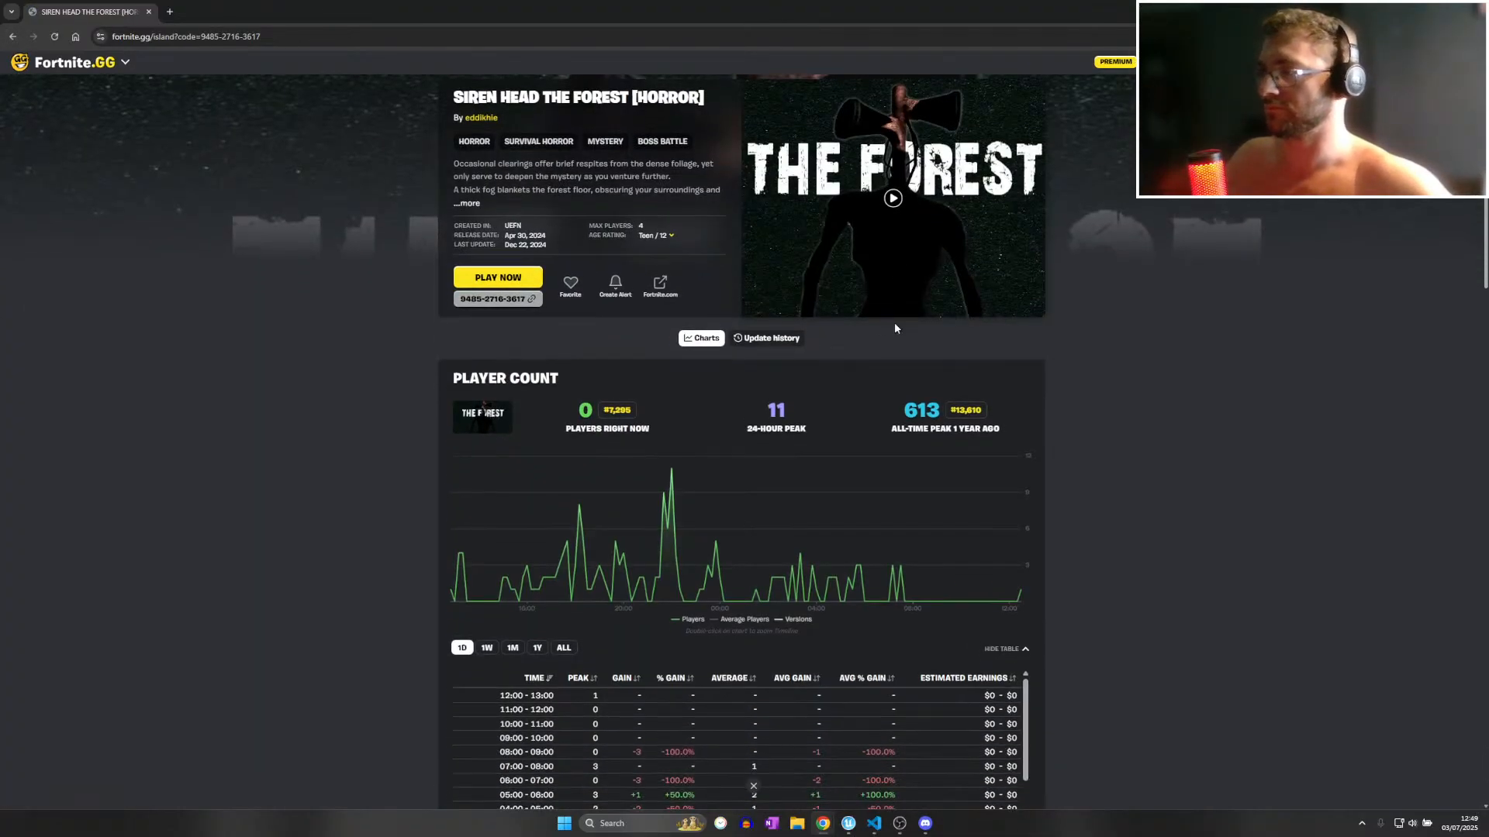
{"action": "left_click", "coordinate": [13, 36]}
{"action": "mouse_move", "coordinate": [23, 62]}
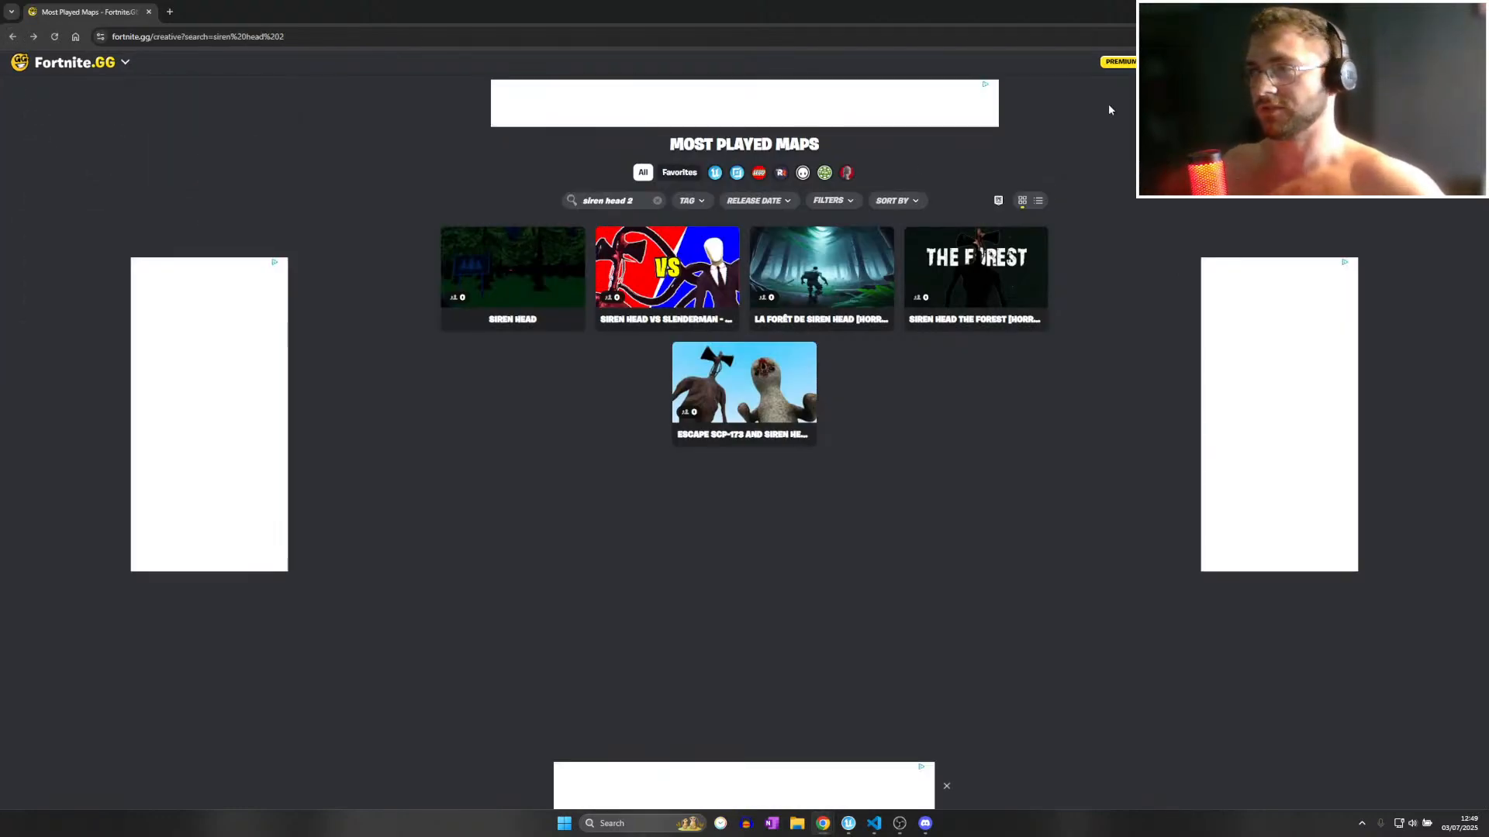
Switch back to the FastFoodHorror level in Unreal Editor.
{"action": "key", "text": "alt+Tab"}
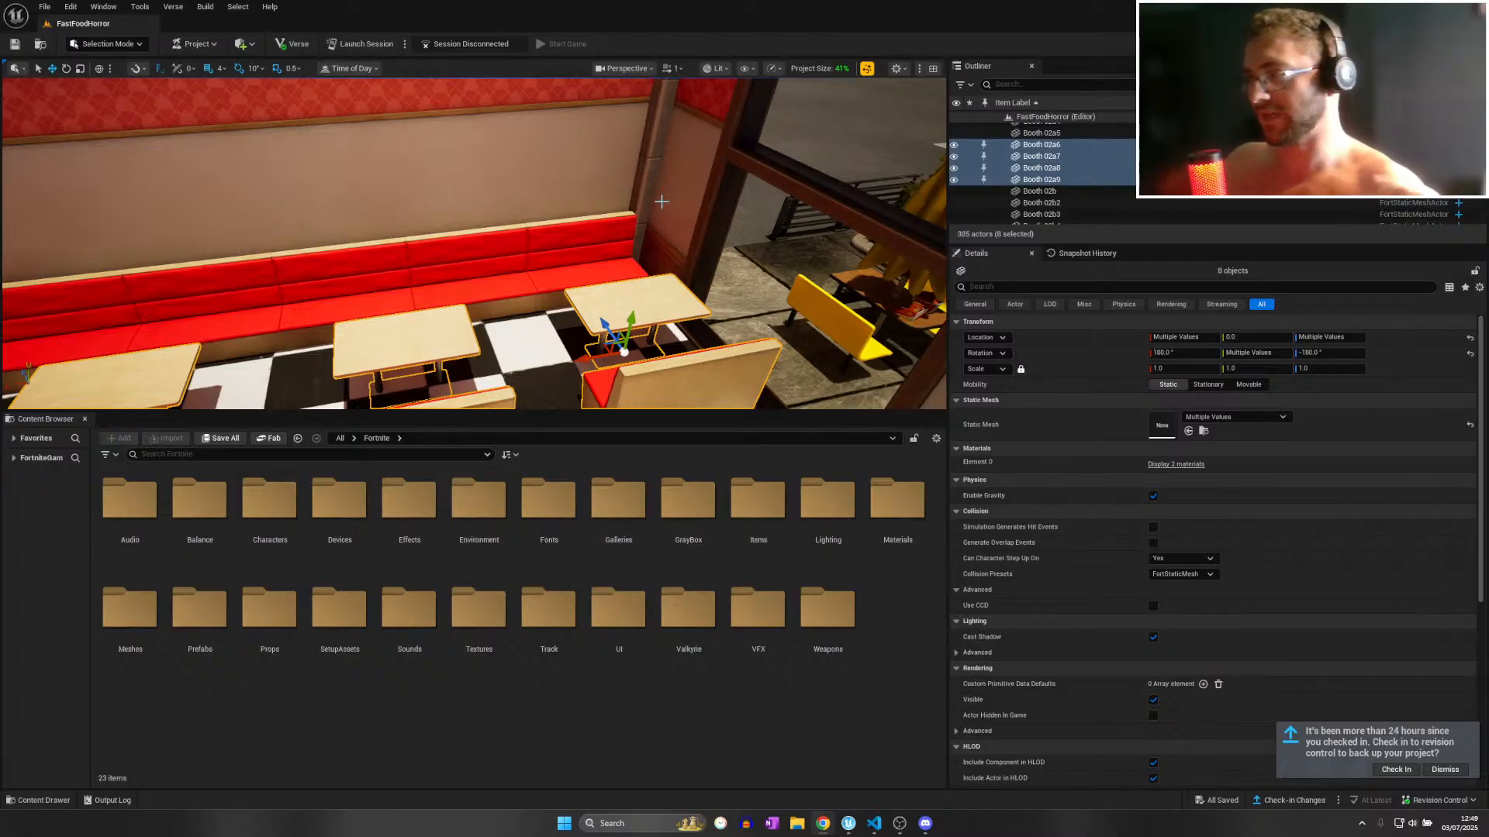
{"action": "left_click", "coordinate": [47, 11]}
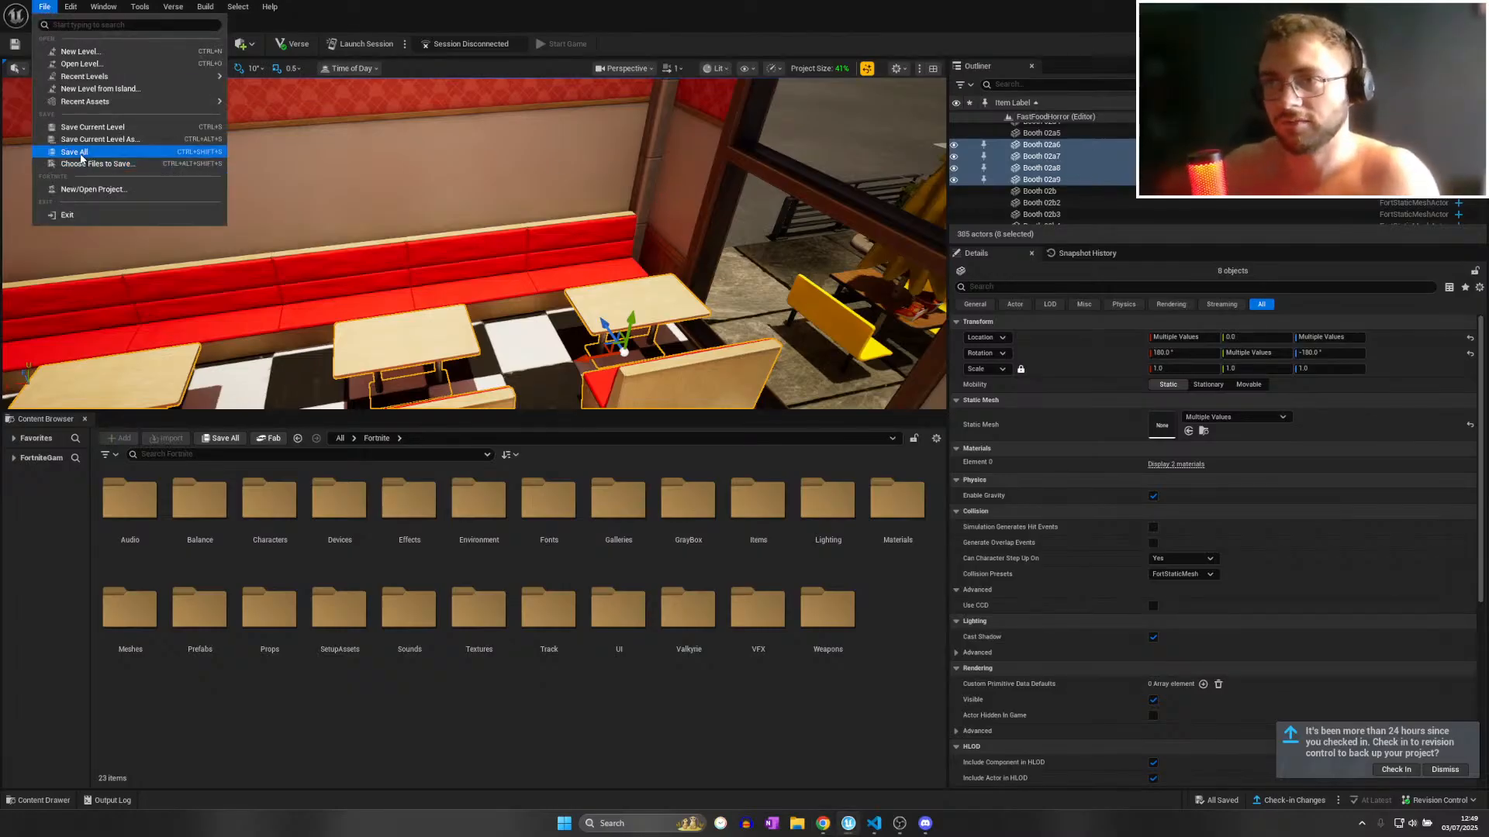
{"action": "left_click", "coordinate": [166, 224]}
{"action": "right_click_drag", "start_coordinate": [157, 231], "coordinate": [574, 240]}
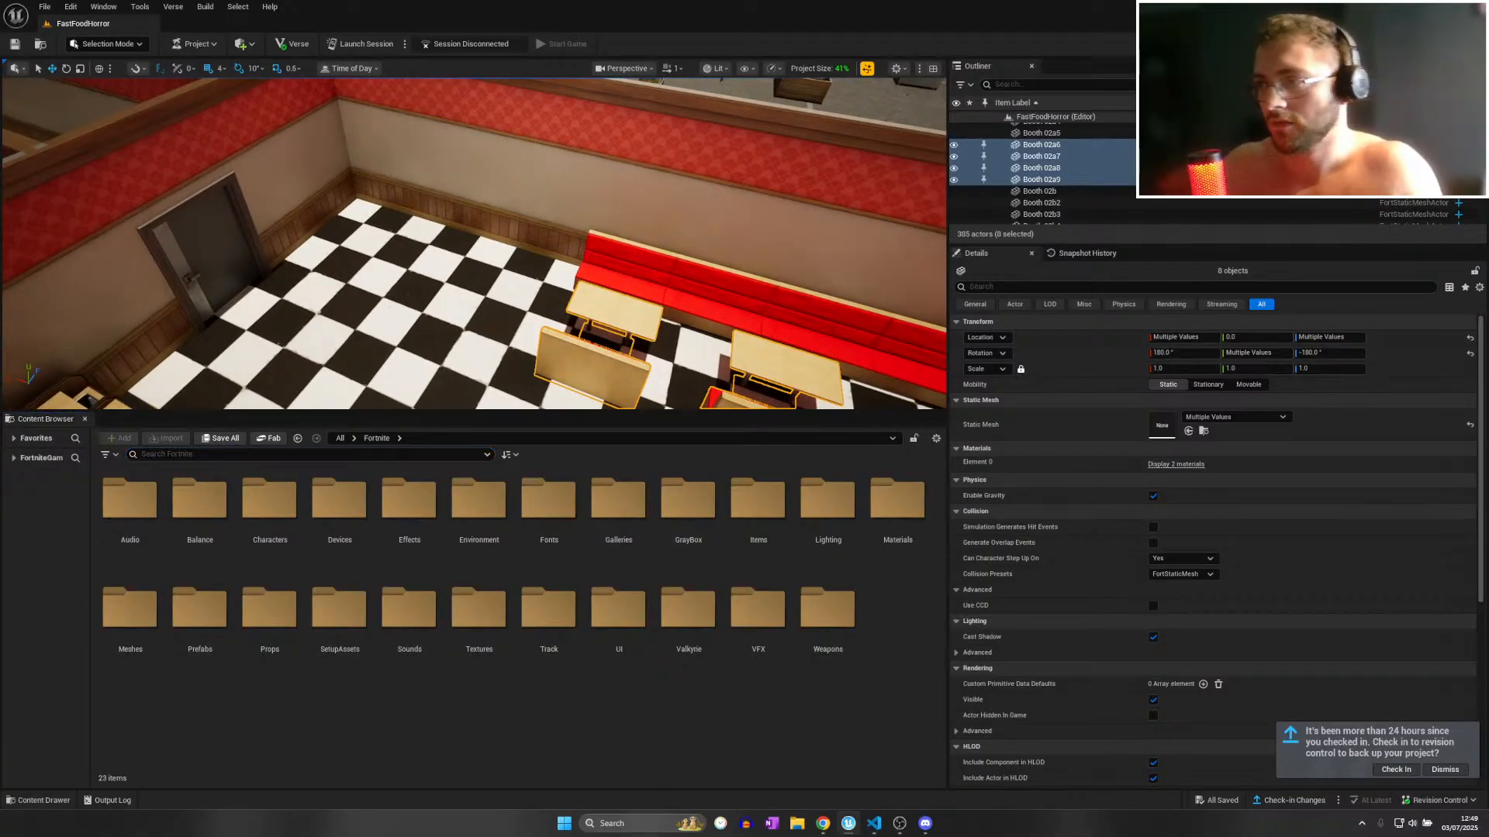
Duplicate the end table beside the red wall bench, move the copy toward the empty corner and enlarge it to scale 1.5.
{"action": "left_click", "coordinate": [604, 311]}
{"action": "right_click_drag", "start_coordinate": [603, 311], "coordinate": [554, 329]}
{"action": "mouse_move", "coordinate": [415, 308]}
{"action": "right_mouse_down"}
{"action": "mouse_move", "coordinate": [372, 303]}
{"action": "mouse_move", "coordinate": [496, 314]}
{"action": "mouse_move", "coordinate": [422, 303]}
{"action": "right_mouse_up"}
{"action": "left_click_drag", "start_coordinate": [485, 206], "coordinate": [405, 126], "text": "alt"}
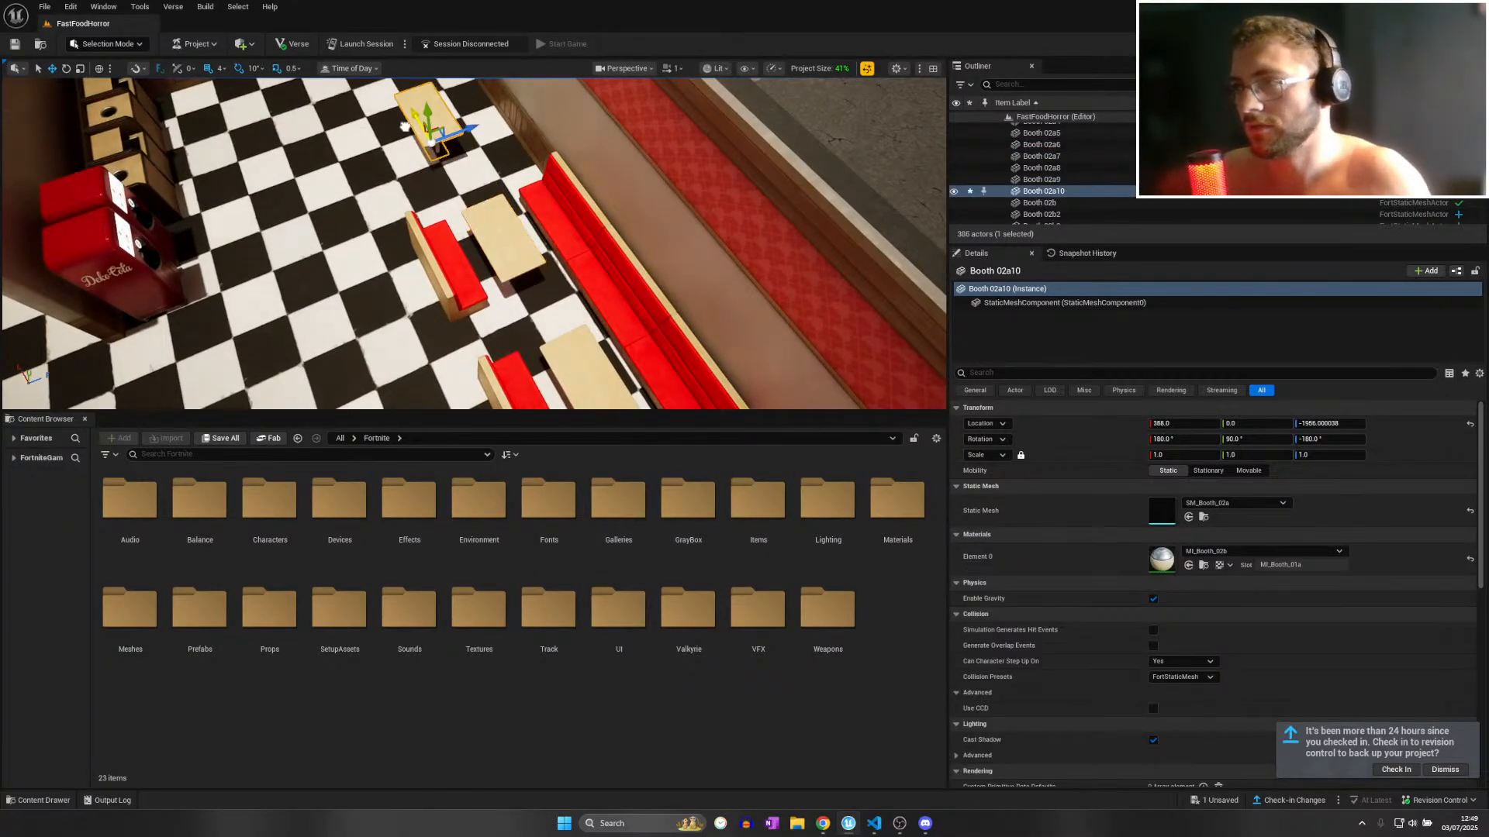
{"action": "right_click_drag", "start_coordinate": [375, 169], "coordinate": [473, 117]}
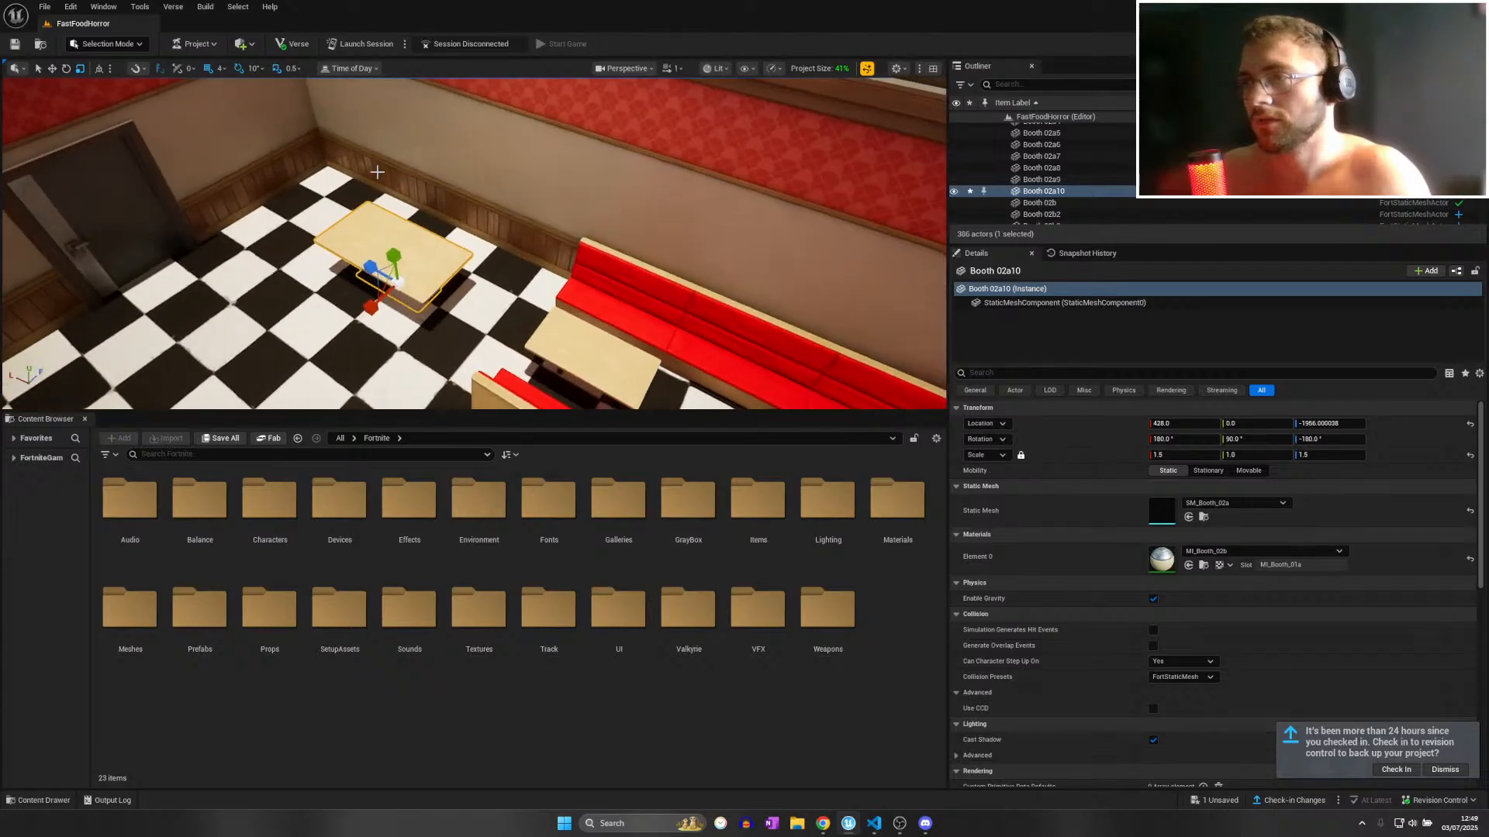
Move the enlarged table into the corner against the walls, at location 652, 4, -1860.
{"action": "key", "text": "w"}
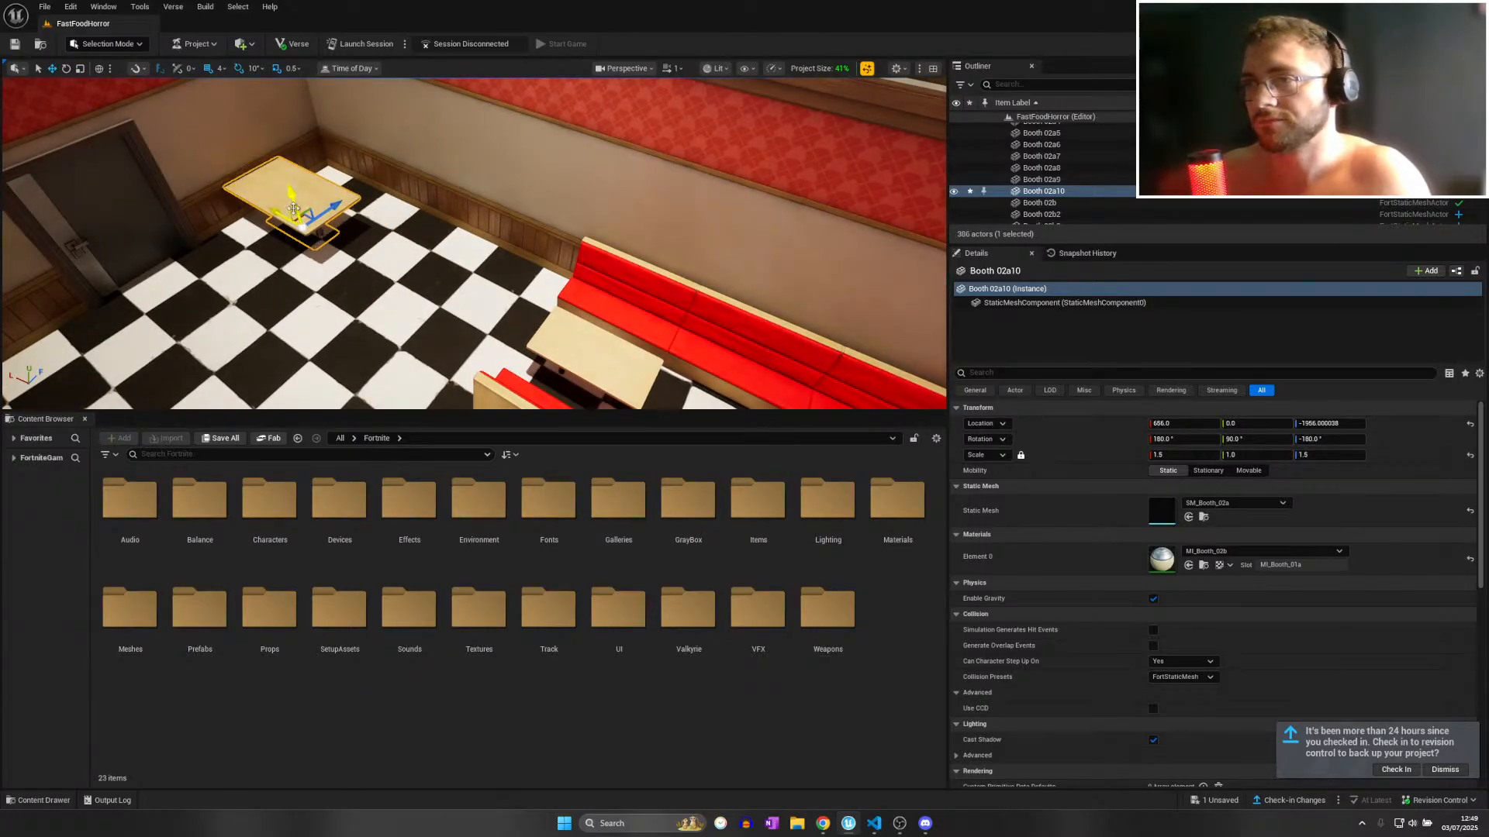
{"action": "left_click_drag", "start_coordinate": [381, 189], "coordinate": [385, 187]}
{"action": "right_click_drag", "start_coordinate": [425, 212], "coordinate": [481, 162]}
{"action": "left_click_drag", "start_coordinate": [554, 267], "coordinate": [517, 295]}
{"action": "right_click_drag", "start_coordinate": [517, 299], "coordinate": [372, 314]}
{"action": "left_click_drag", "start_coordinate": [419, 313], "coordinate": [403, 317]}
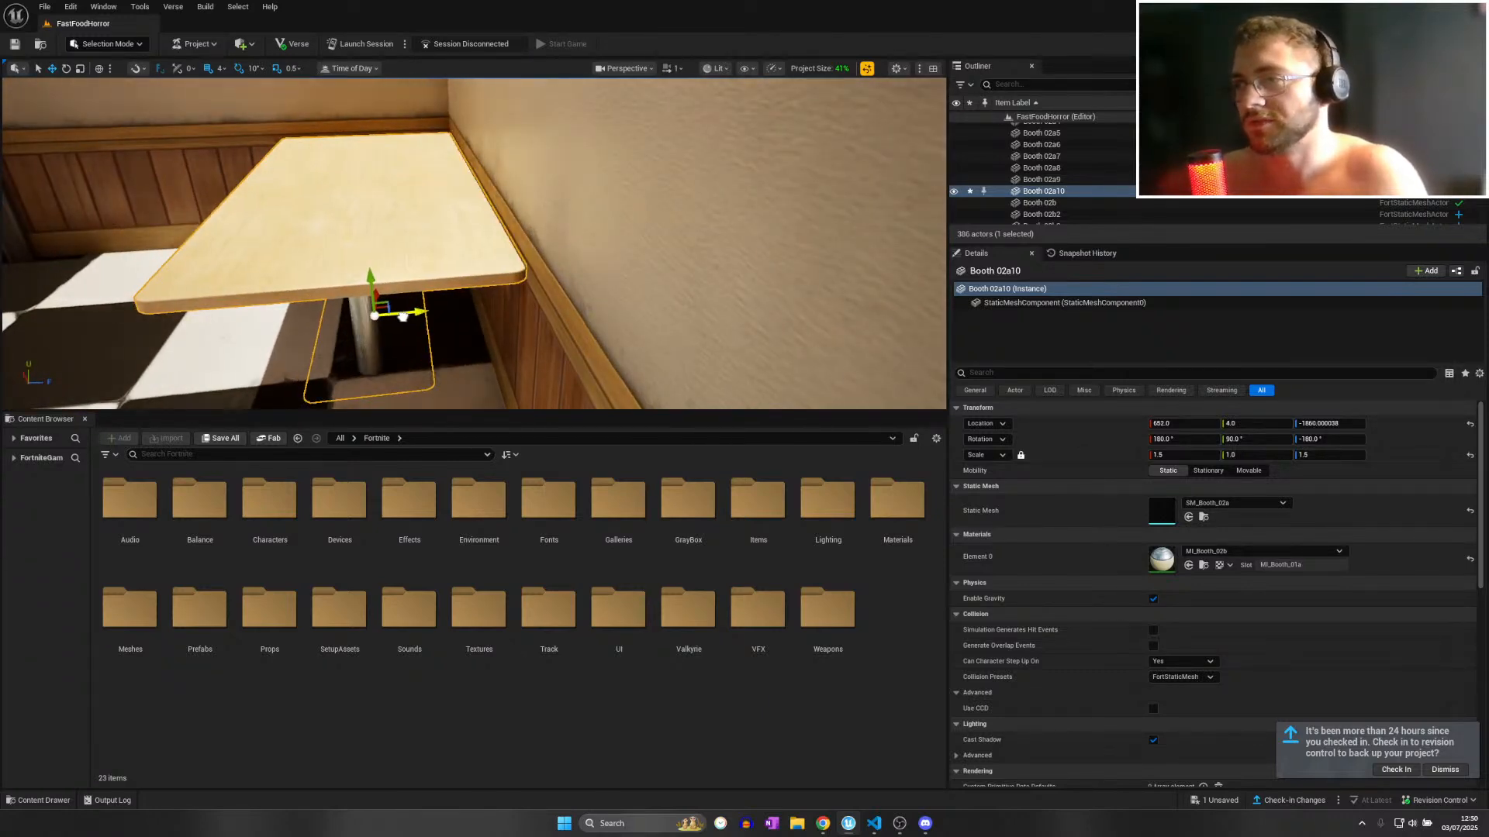
{"action": "right_click_drag", "start_coordinate": [401, 316], "coordinate": [560, 322]}
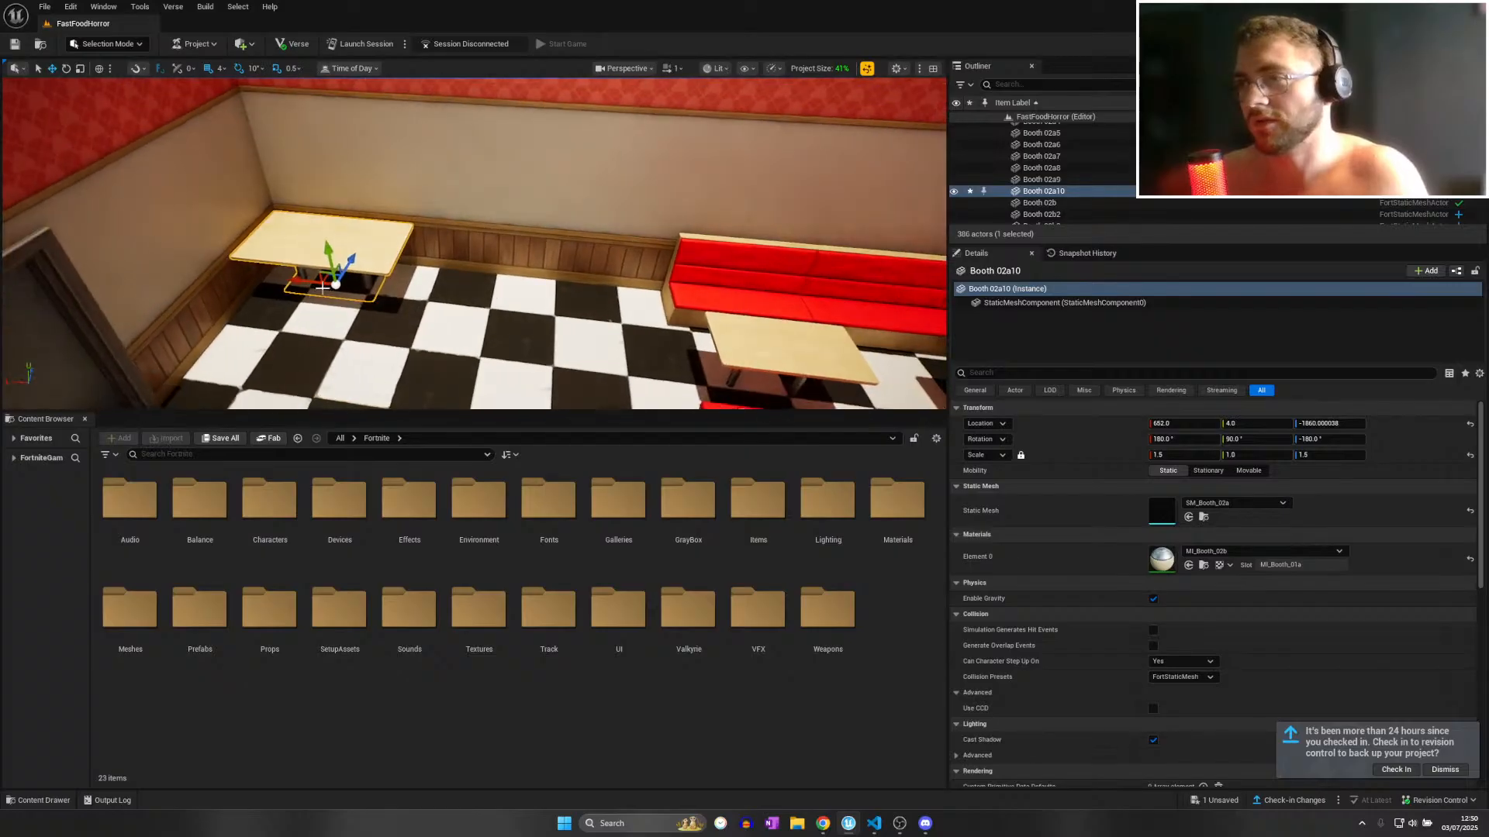
{"action": "left_click_drag", "start_coordinate": [308, 280], "coordinate": [409, 296], "text": "alt"}
{"action": "key", "text": "w"}
{"action": "right_click_drag", "start_coordinate": [447, 307], "coordinate": [493, 333]}
{"action": "scroll", "coordinate": [447, 307], "scroll_direction": "down", "scroll_amount": 2}
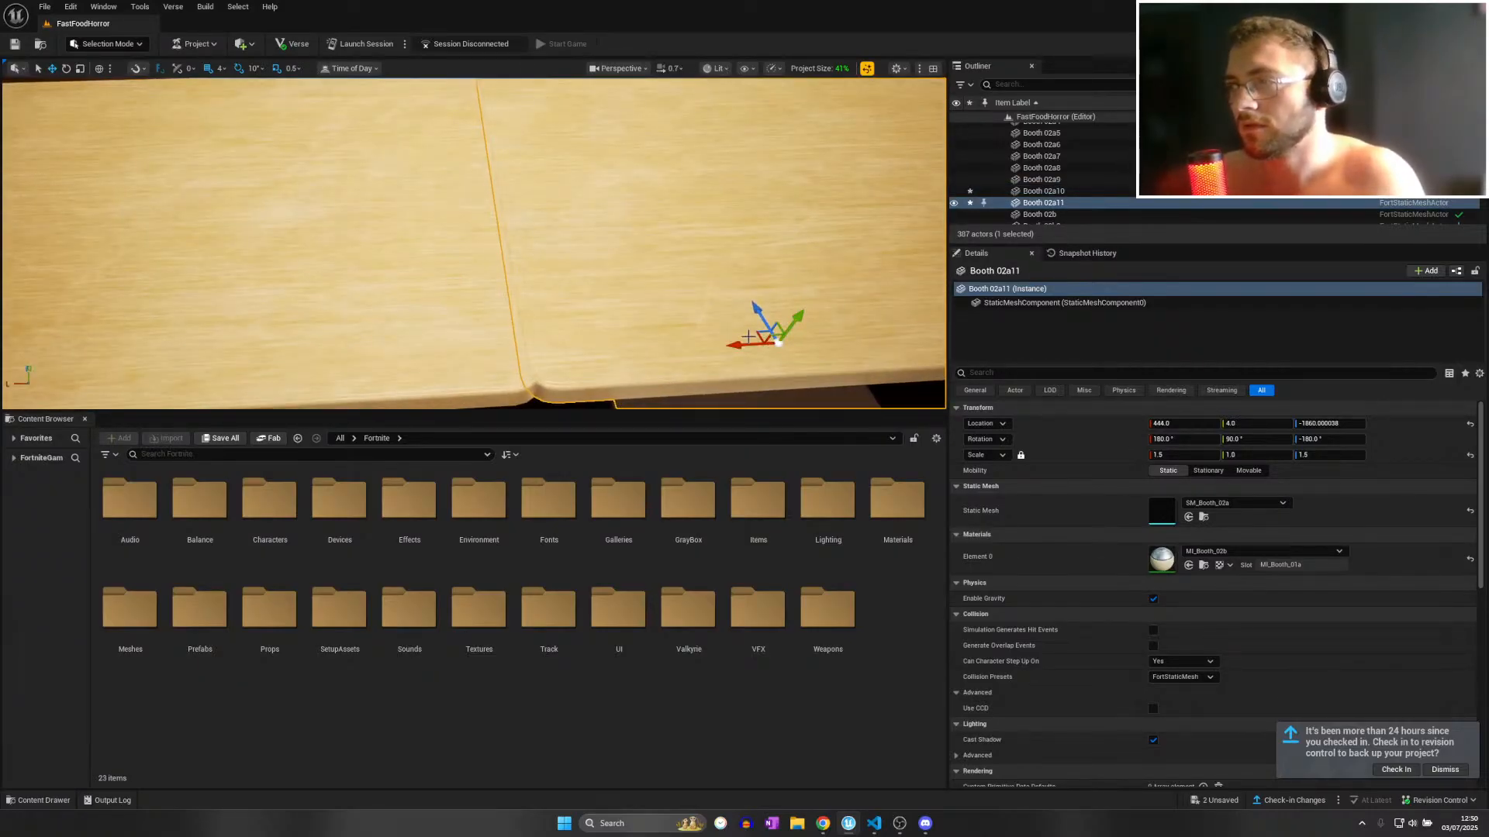
{"action": "key", "text": "Delete"}
Duplicate the corner table and rotate the copy upright to form a front panel.
{"action": "left_click", "coordinate": [442, 273]}
{"action": "right_click_drag", "start_coordinate": [442, 273], "coordinate": [311, 273]}
{"action": "key", "text": "s"}
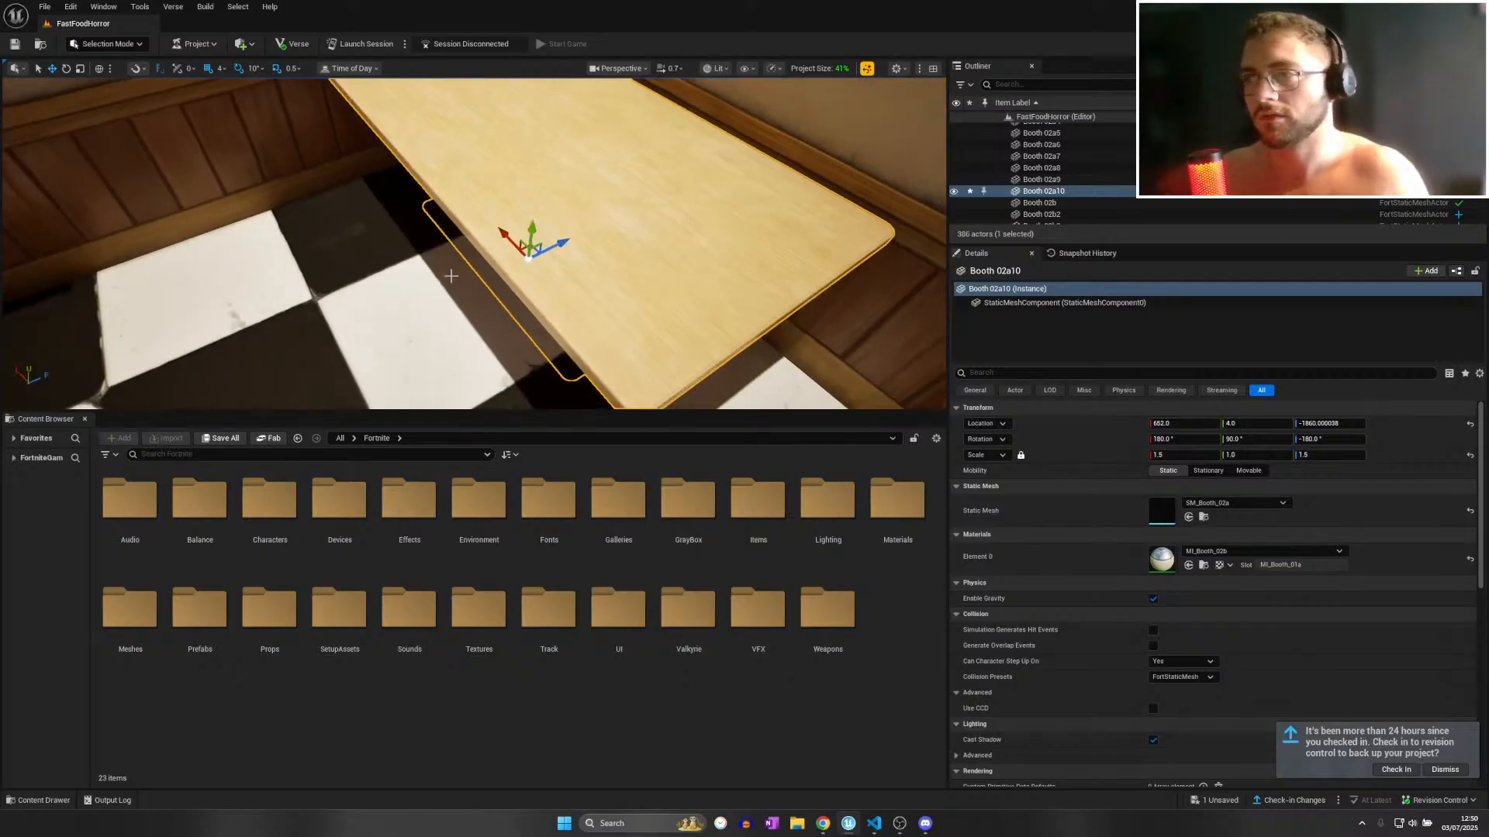
{"action": "left_click_drag", "start_coordinate": [532, 242], "coordinate": [533, 211], "text": "alt"}
{"action": "key", "text": "e"}
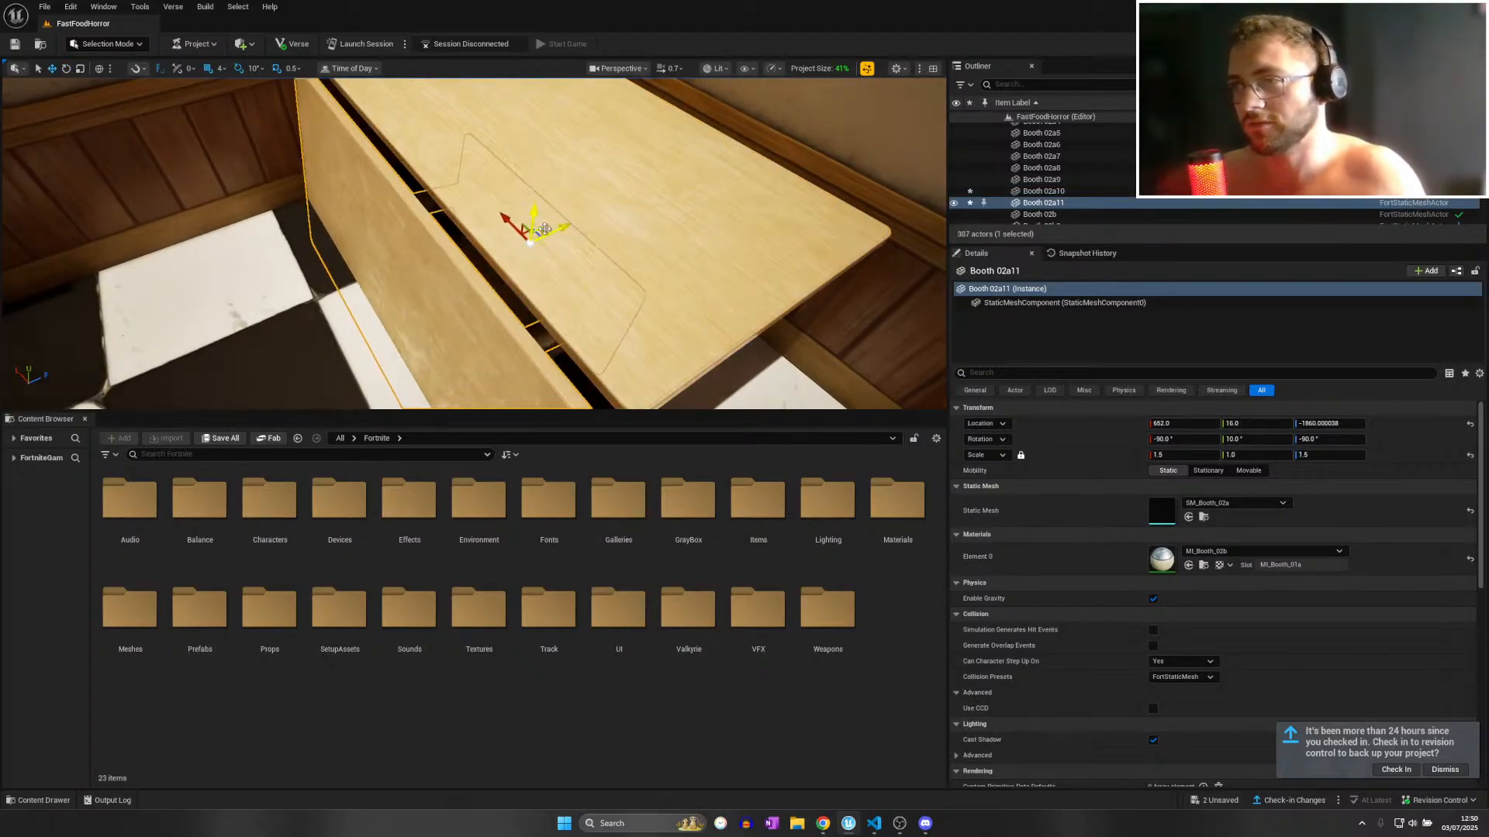
Straighten the upright panel to 0° tilt and align it with the corner table's front edge, at location 652, 28, -1840.
{"action": "key", "text": "w"}
{"action": "left_click_drag", "start_coordinate": [533, 211], "coordinate": [589, 197]}
{"action": "key", "text": "a"}
{"action": "right_click_drag", "start_coordinate": [589, 197], "coordinate": [562, 299]}
{"action": "key", "text": "e"}
{"action": "scroll", "coordinate": [562, 260], "scroll_direction": "down", "scroll_amount": 2}
{"action": "left_click", "coordinate": [399, 249]}
{"action": "right_click_drag", "start_coordinate": [399, 249], "coordinate": [380, 89]}
{"action": "left_click", "coordinate": [659, 120]}
{"action": "right_click_drag", "start_coordinate": [659, 120], "coordinate": [481, 314]}
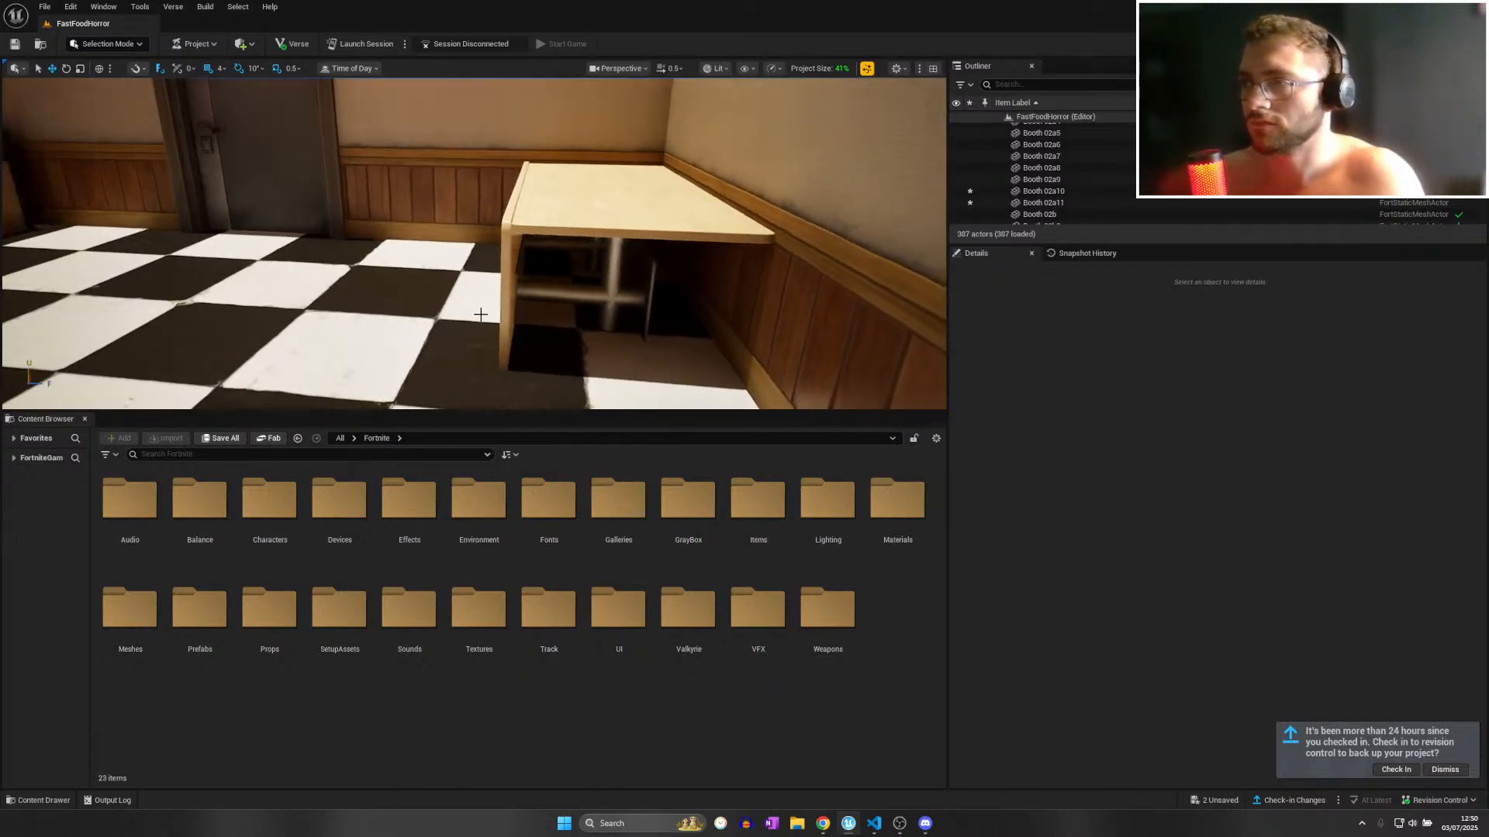
Duplicate the front panel, turn the copy 90° to face the table's open end and reduce its forward scale to 1.0.
{"action": "left_click", "coordinate": [635, 301]}
{"action": "key", "text": "ctrl+d"}
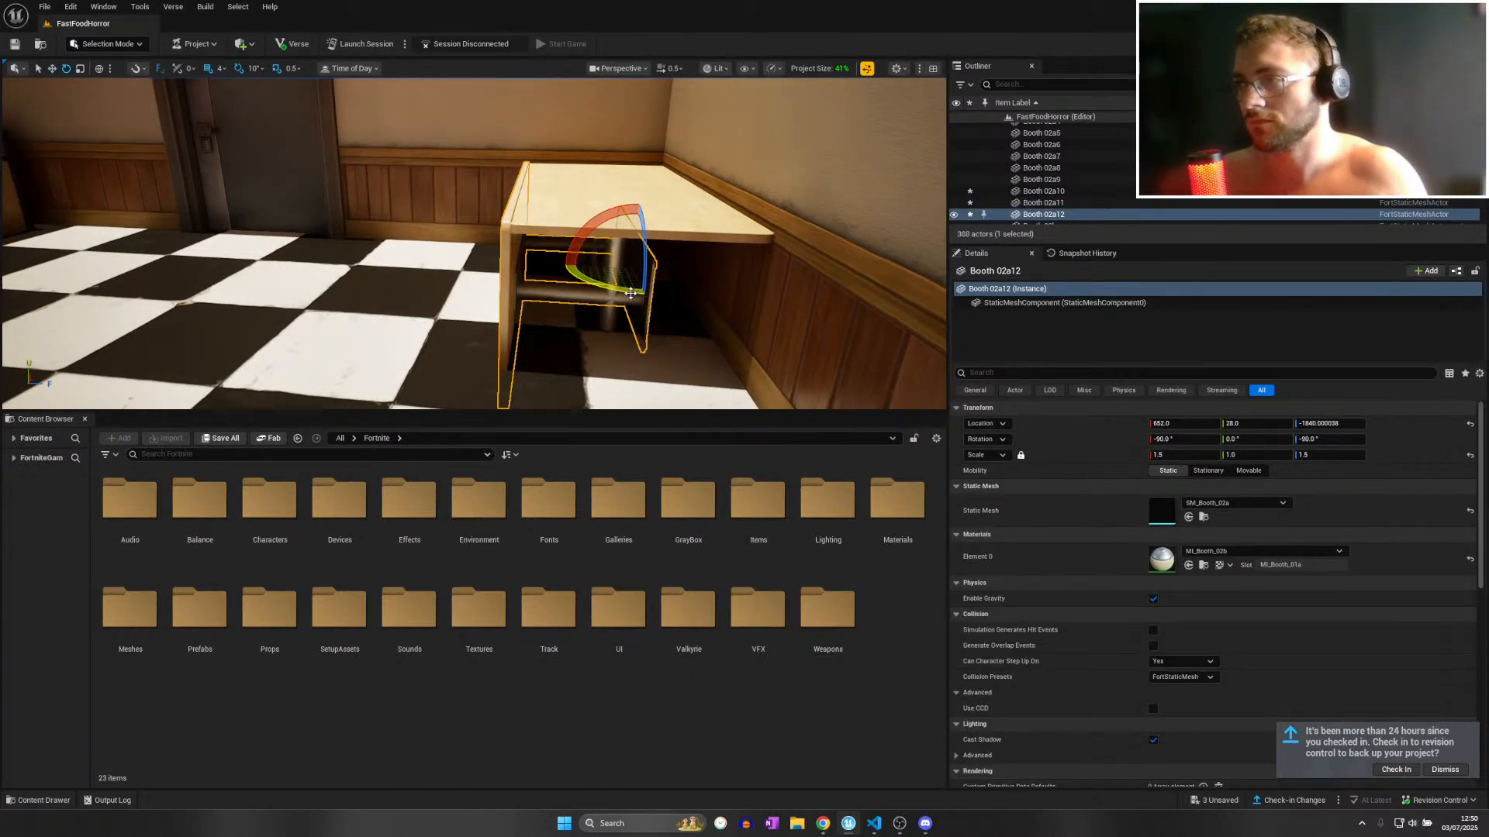
{"action": "left_click_drag", "start_coordinate": [630, 293], "coordinate": [639, 291]}
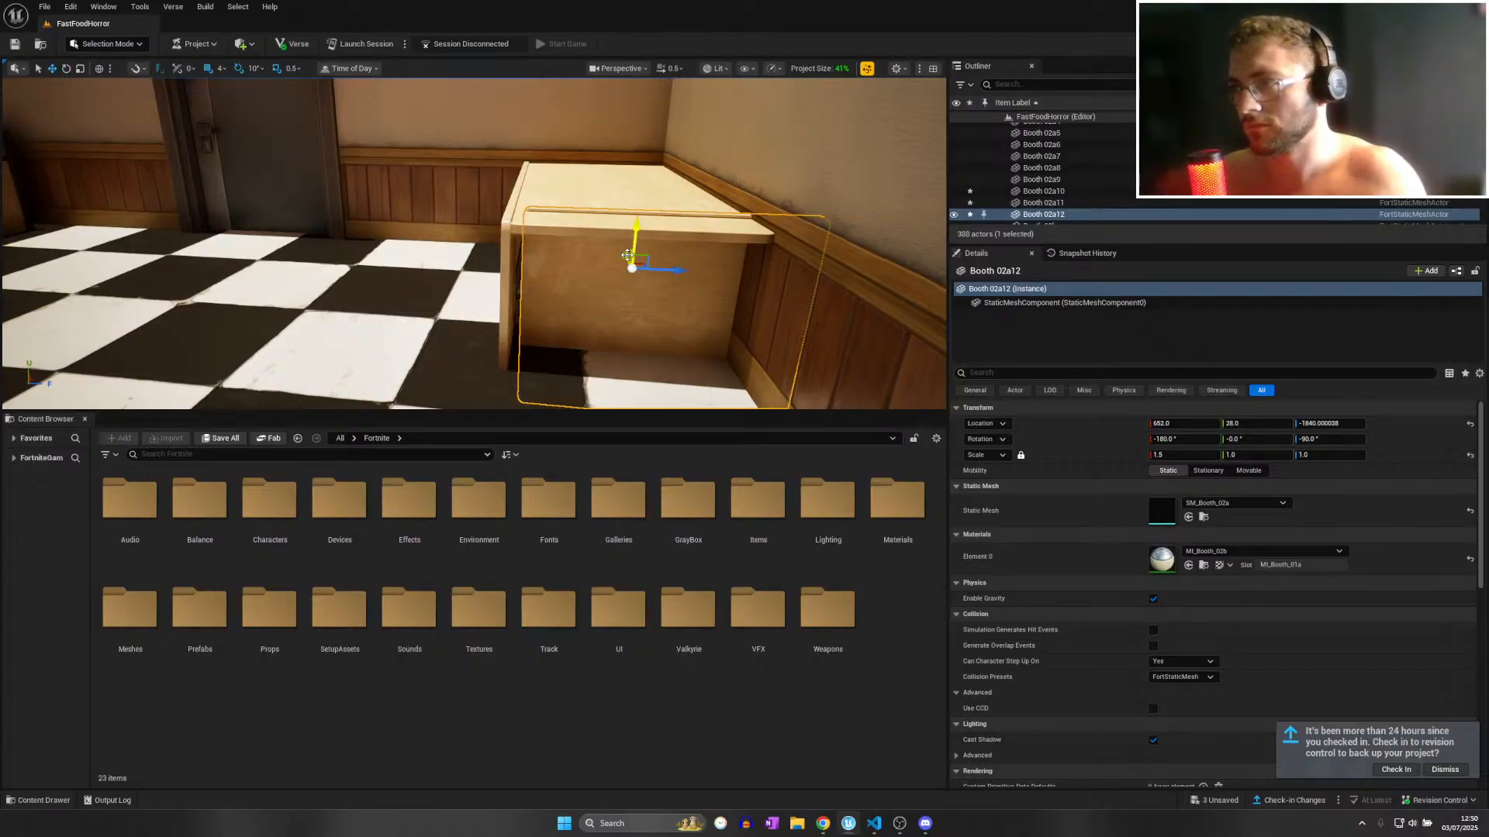
Fit the side panel flush against the table's open end, and lower both panels to height 24.
{"action": "left_click_drag", "start_coordinate": [628, 255], "coordinate": [660, 289]}
{"action": "key", "text": "a"}
{"action": "right_click_drag", "start_coordinate": [563, 314], "coordinate": [721, 313]}
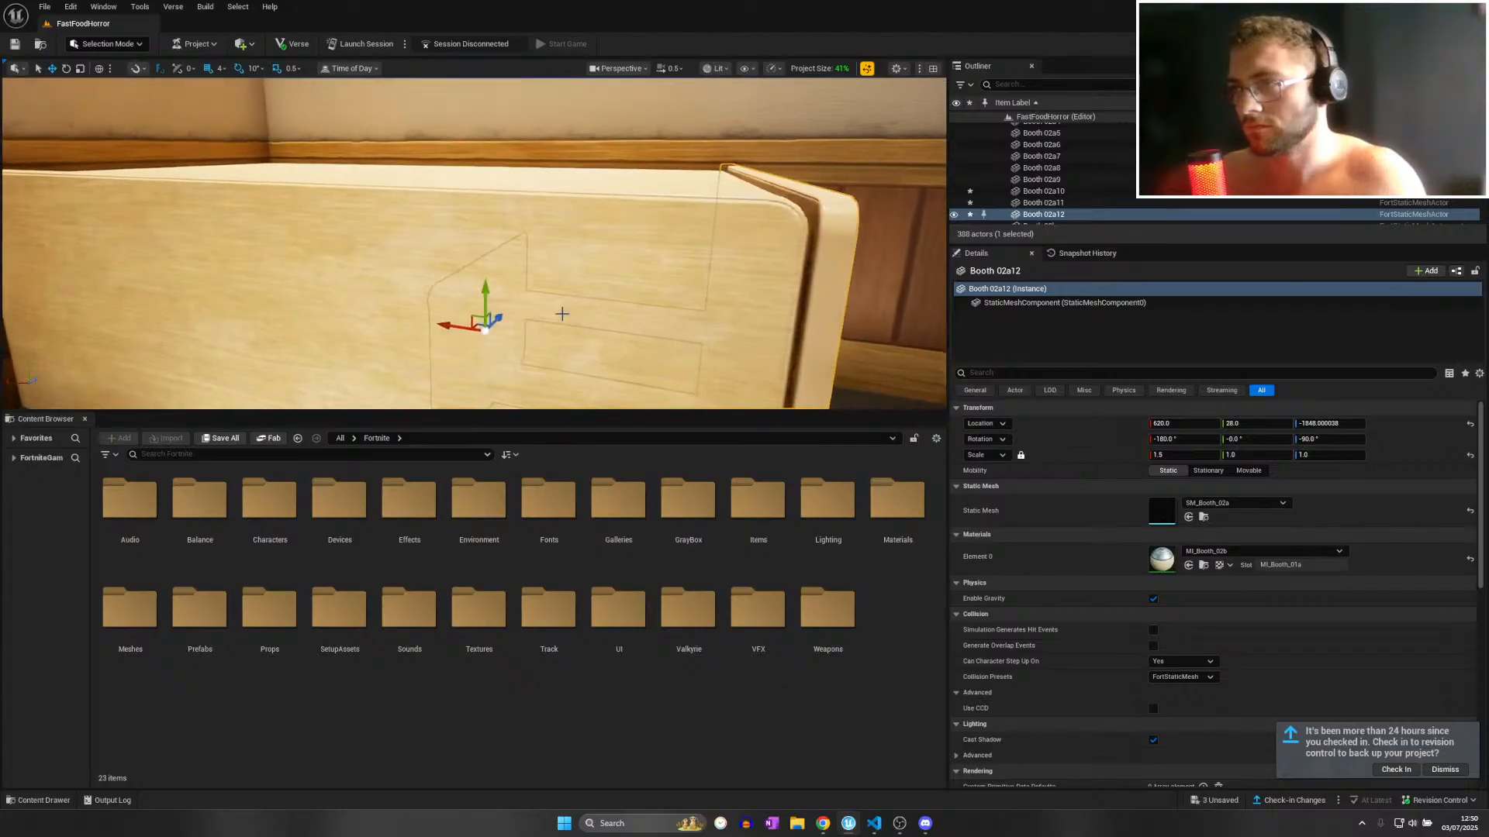
{"action": "left_click_drag", "start_coordinate": [458, 323], "coordinate": [490, 316]}
{"action": "key", "text": "d"}
{"action": "right_click_drag", "start_coordinate": [605, 295], "coordinate": [585, 263]}
{"action": "left_click", "coordinate": [586, 263], "text": "ctrl"}
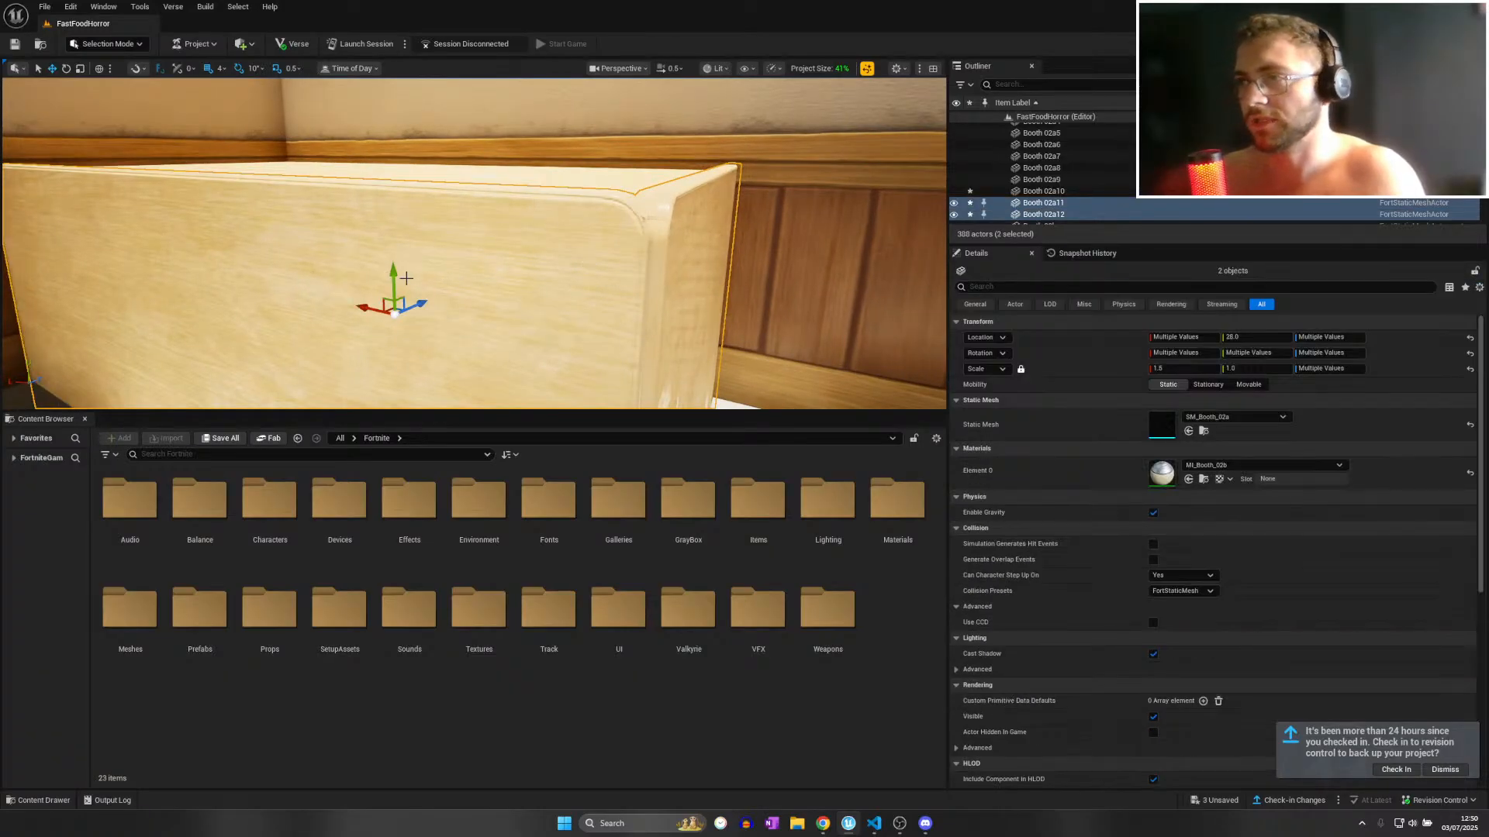
{"action": "left_click_drag", "start_coordinate": [393, 273], "coordinate": [393, 283]}
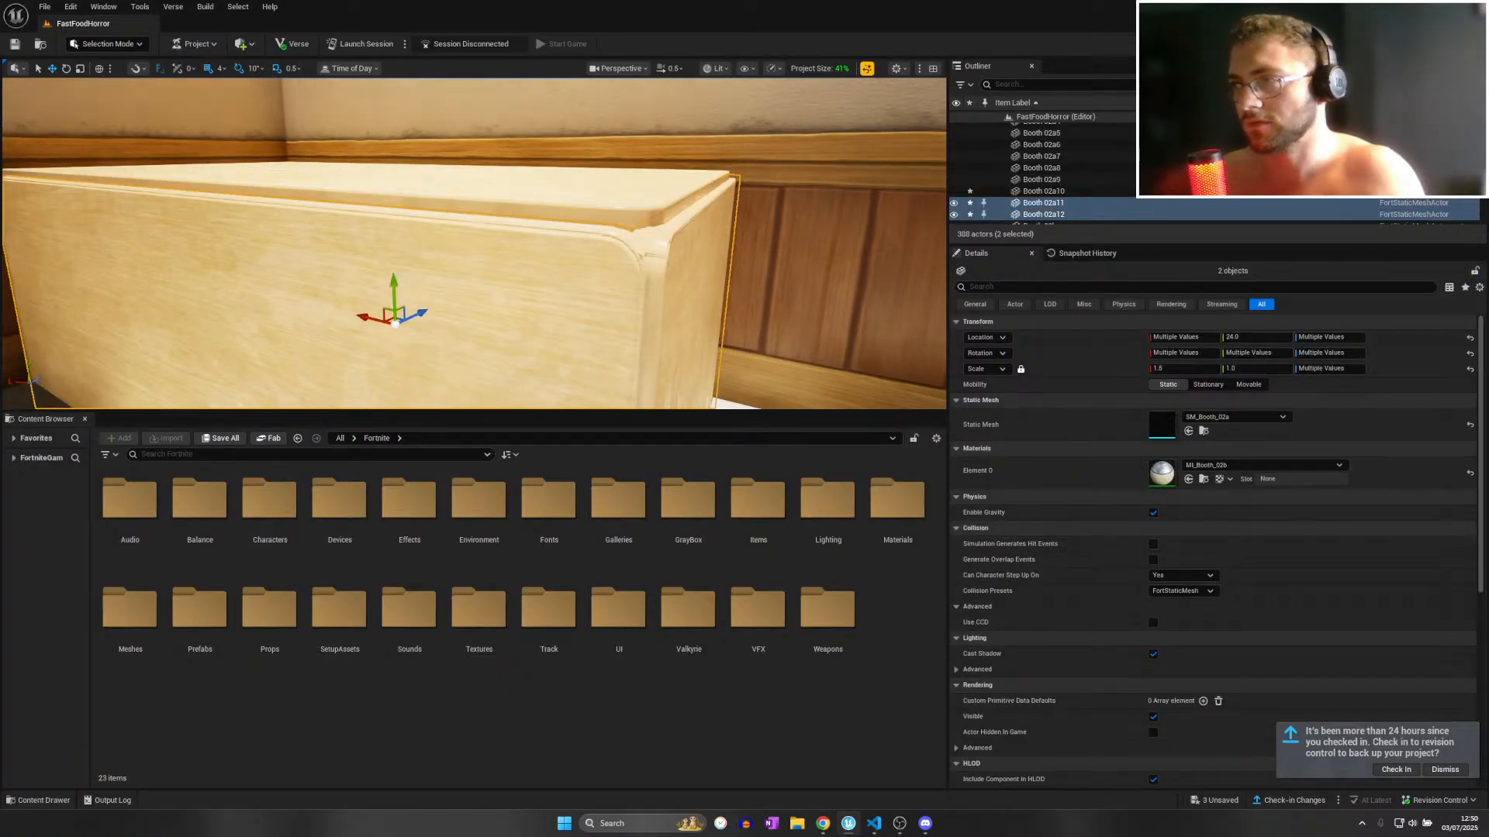
Fine-tune the front panel's alignment with the side panel by setting its forward location to -1837.5.
{"action": "left_click", "coordinate": [680, 279]}
{"action": "key", "text": "d"}
{"action": "right_click_drag", "start_coordinate": [680, 278], "coordinate": [637, 279]}
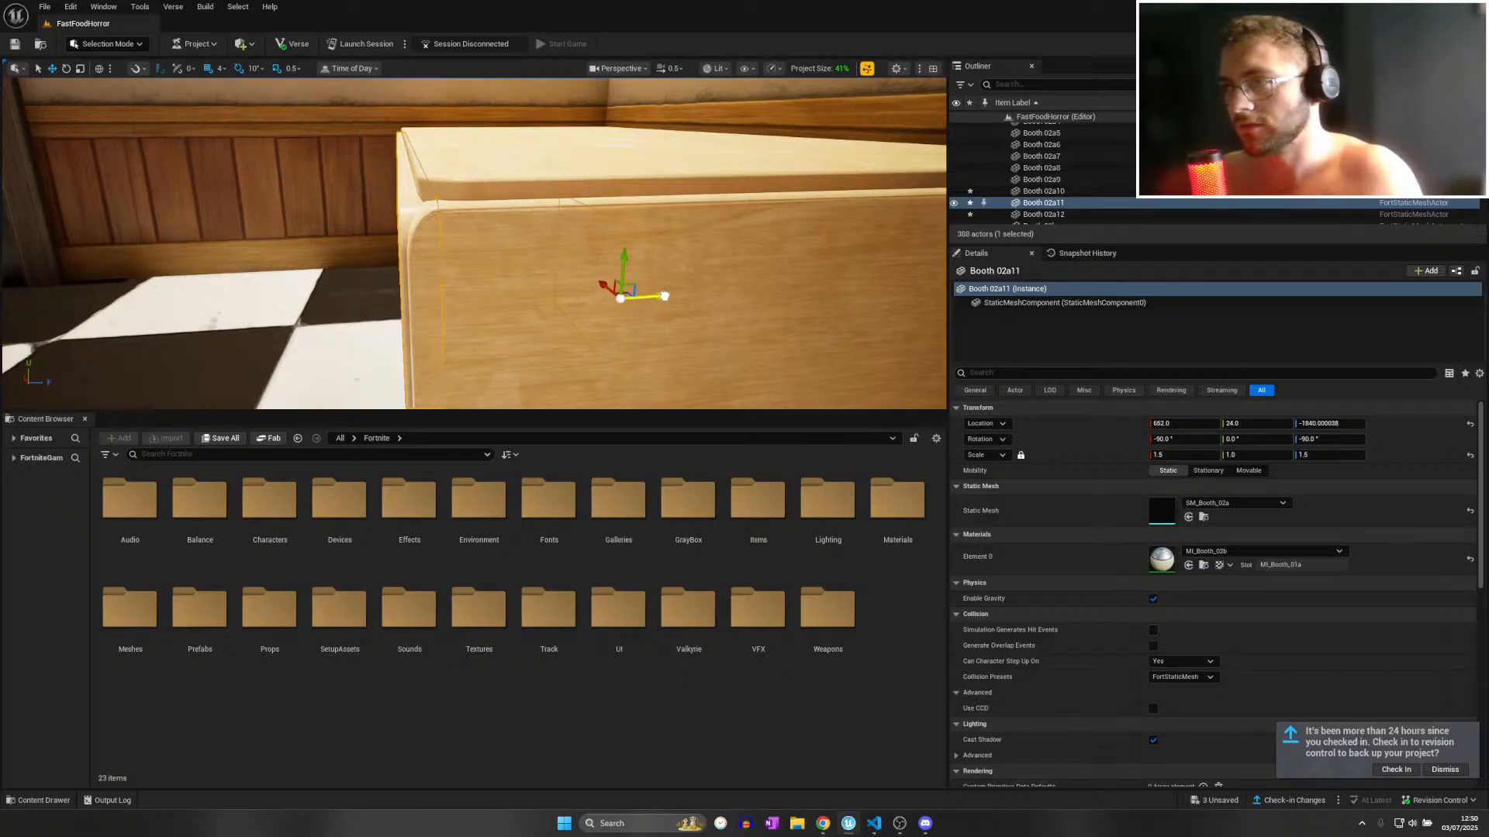
{"action": "left_click_drag", "start_coordinate": [664, 296], "coordinate": [675, 296]}
{"action": "right_click_drag", "start_coordinate": [675, 296], "coordinate": [663, 287]}
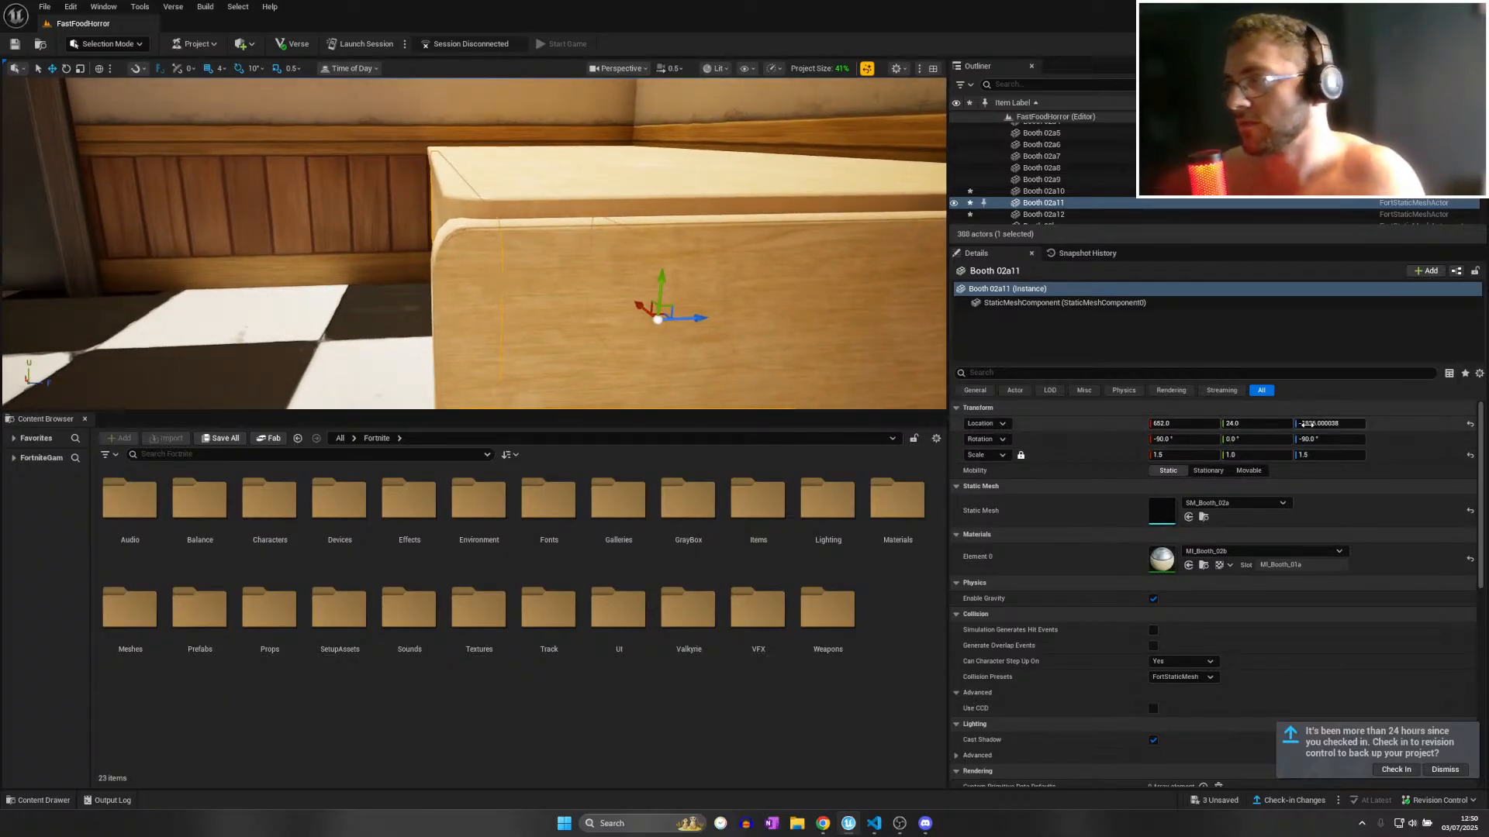
{"action": "left_click_drag", "start_coordinate": [1307, 425], "coordinate": [1291, 425]}
{"action": "right_click_drag", "start_coordinate": [620, 294], "coordinate": [558, 289]}
{"action": "left_click", "coordinate": [1348, 427]}
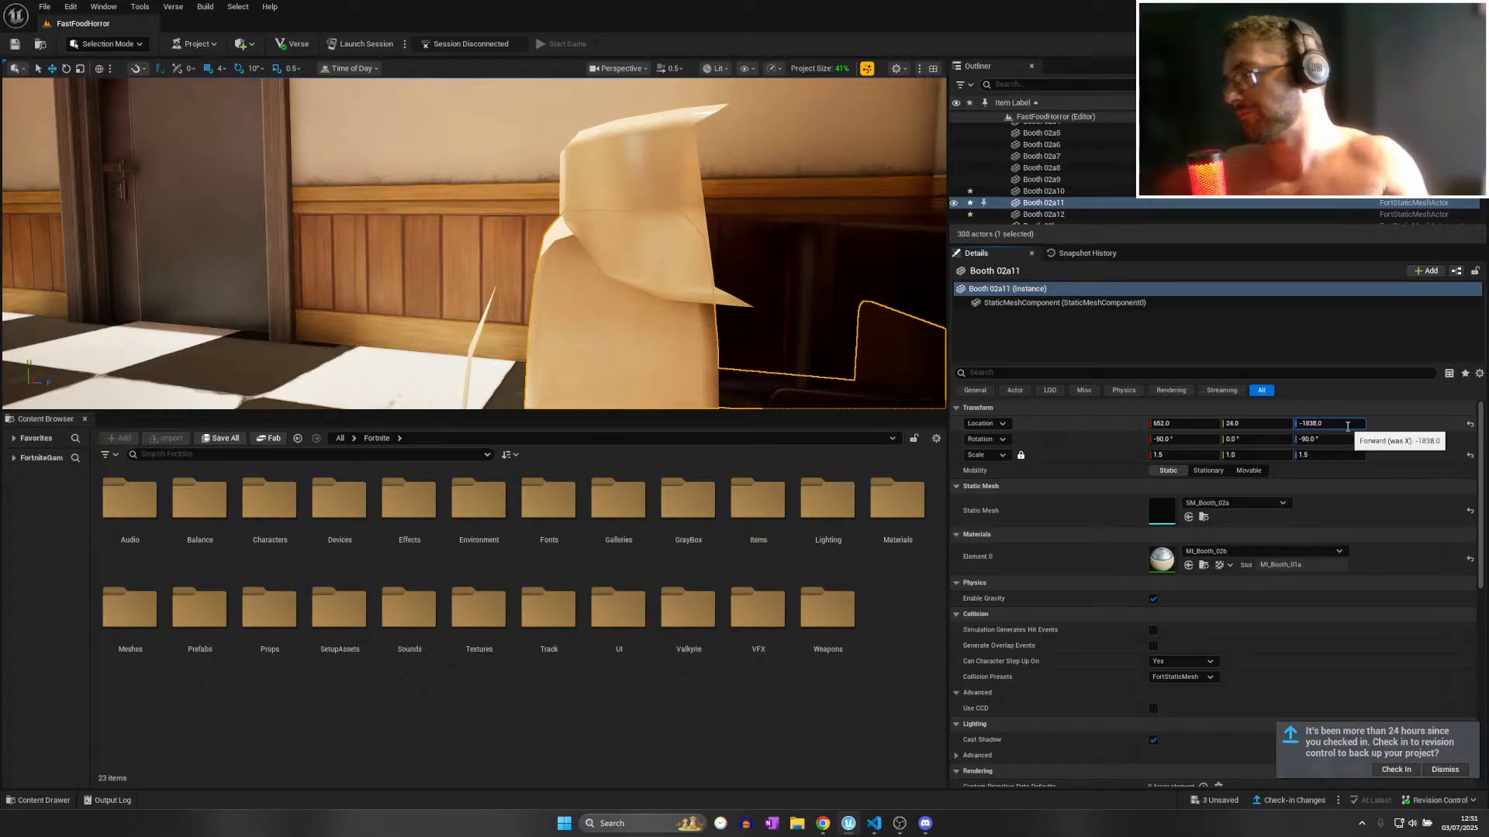
{"action": "type", "text": "9"}
{"action": "key", "text": "Return"}
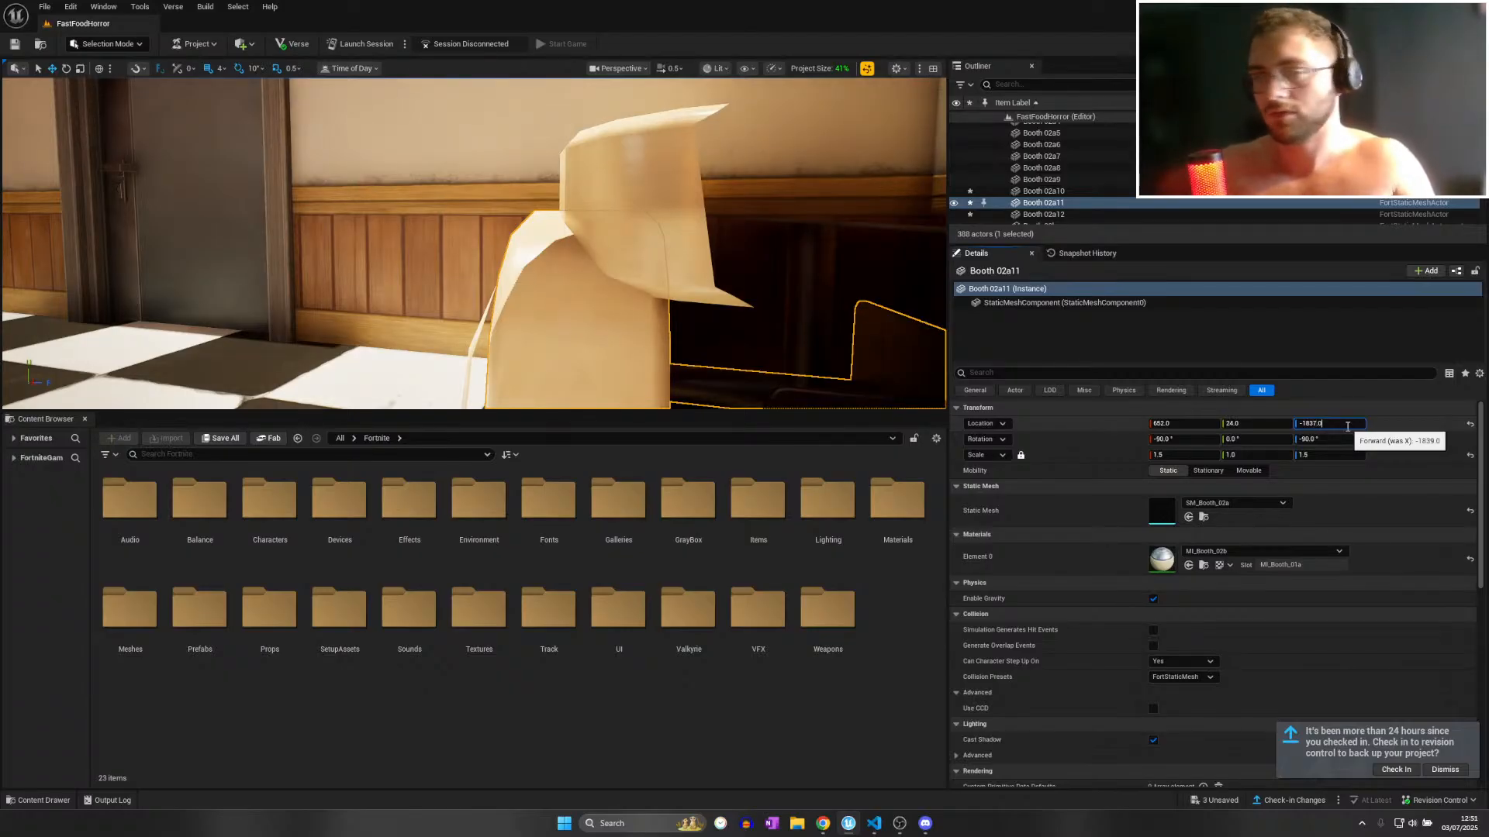
{"action": "key", "text": "Return"}
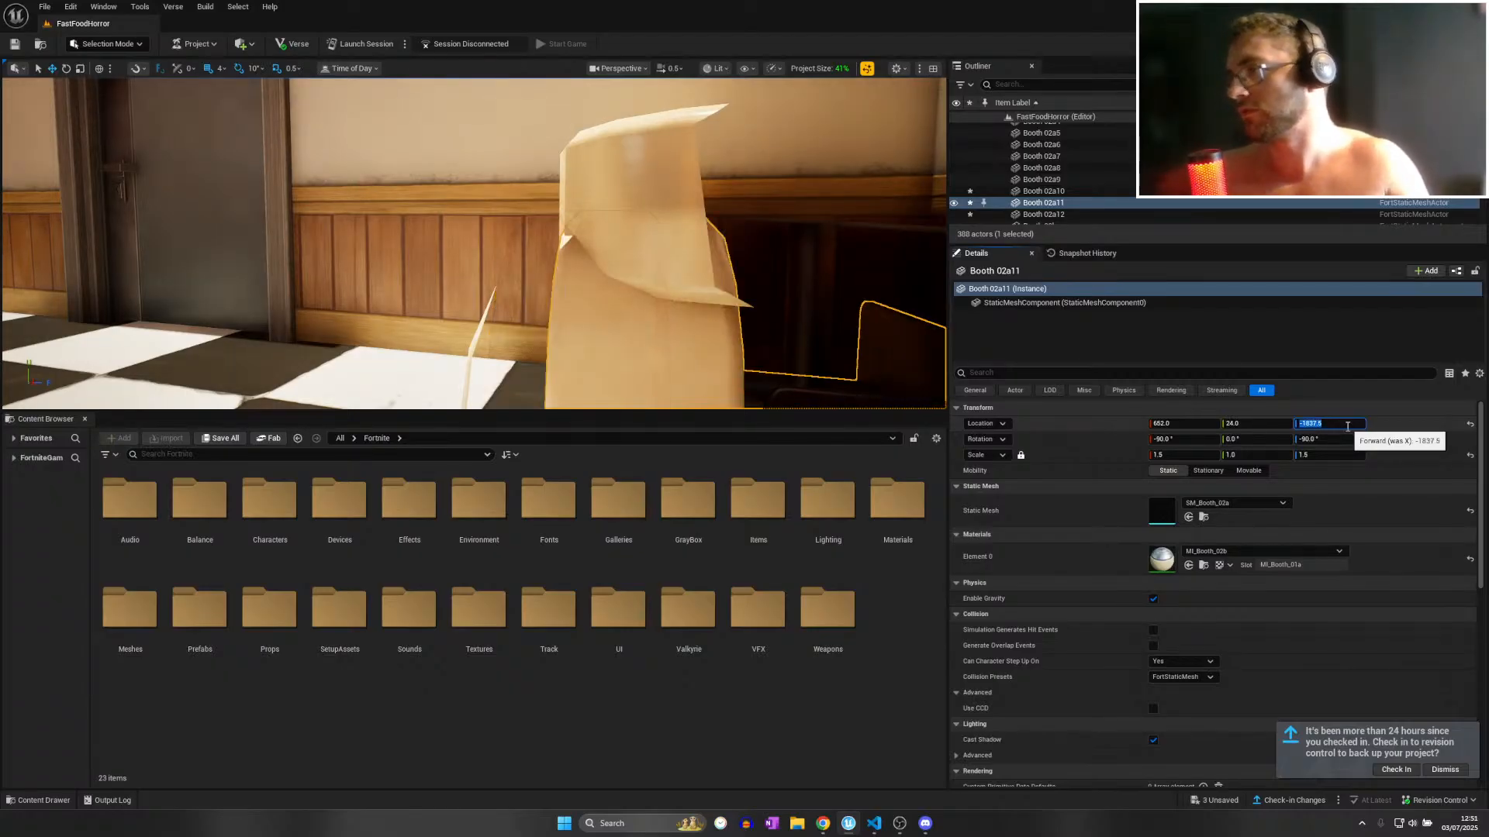
Try shifting the side panel at the counter's open end to 628 on its first location axis.
{"action": "right_click_drag", "start_coordinate": [744, 272], "coordinate": [465, 272]}
{"action": "left_click", "coordinate": [690, 287]}
{"action": "scroll", "coordinate": [581, 306], "scroll_direction": "down", "scroll_amount": 1}
{"action": "left_click", "coordinate": [505, 279]}
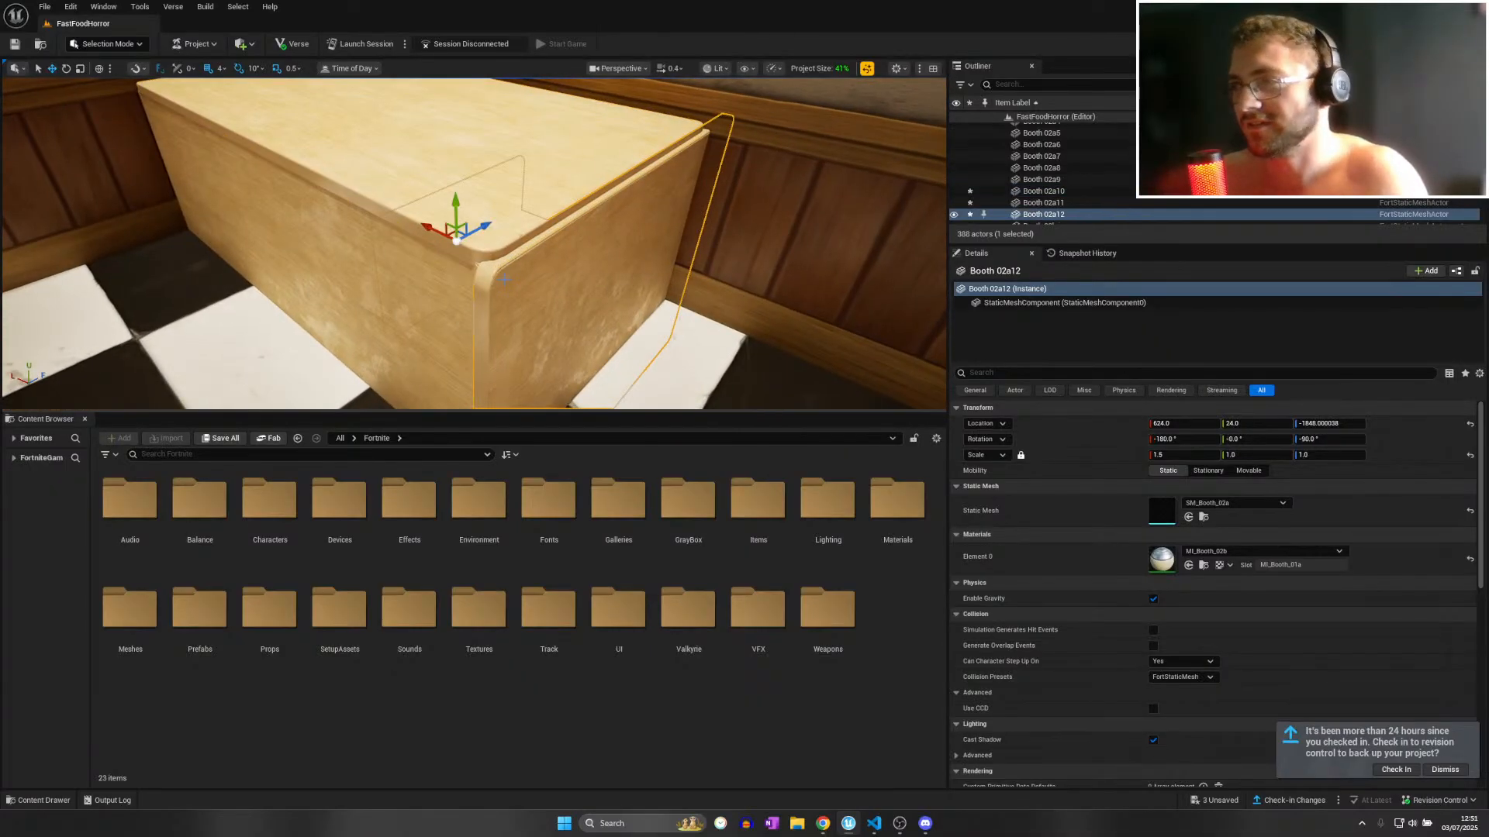
{"action": "left_click_drag", "start_coordinate": [437, 232], "coordinate": [432, 231]}
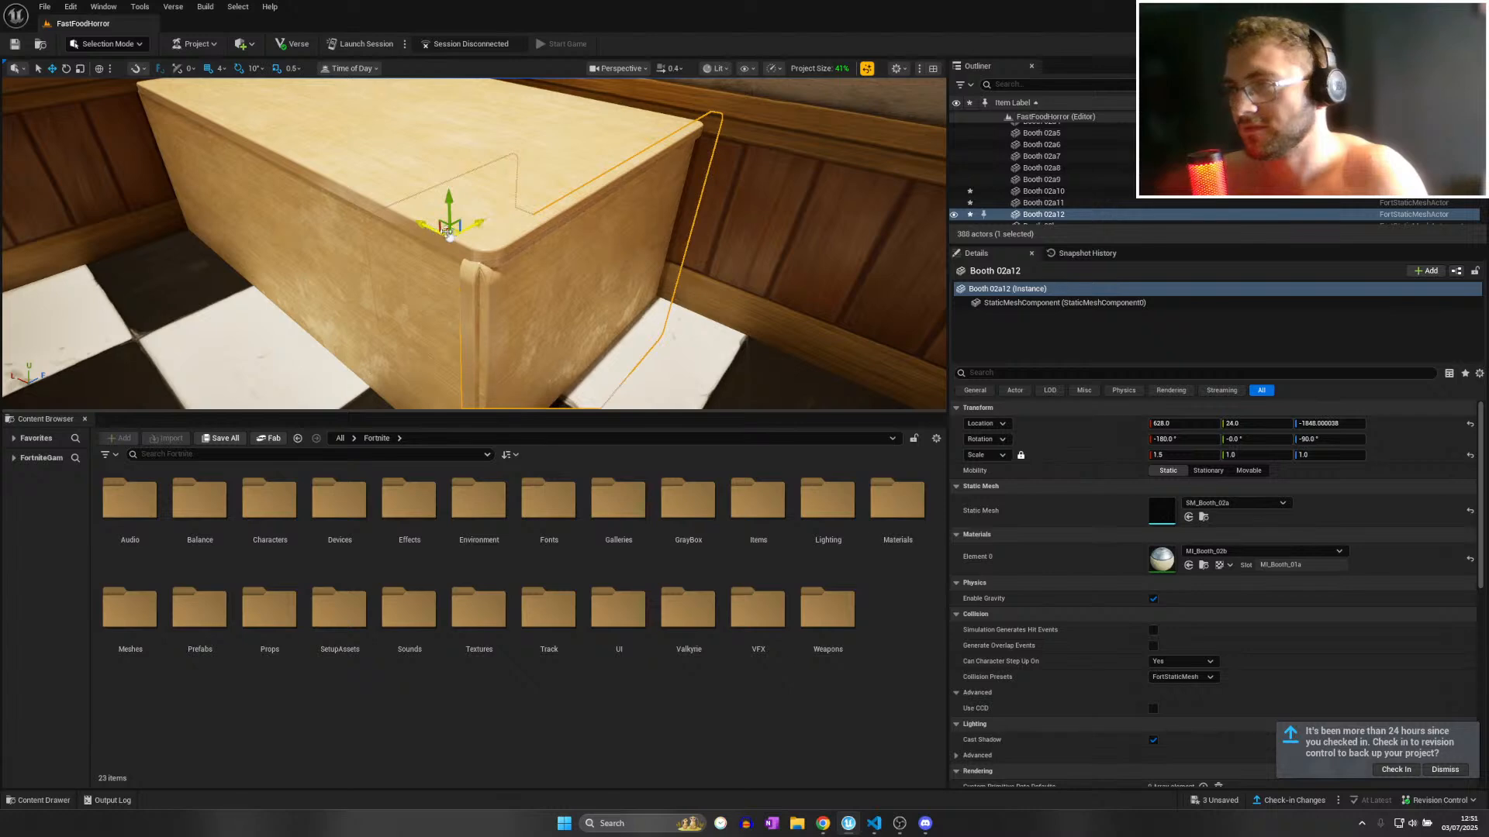
{"action": "right_click_drag", "start_coordinate": [529, 237], "coordinate": [551, 236]}
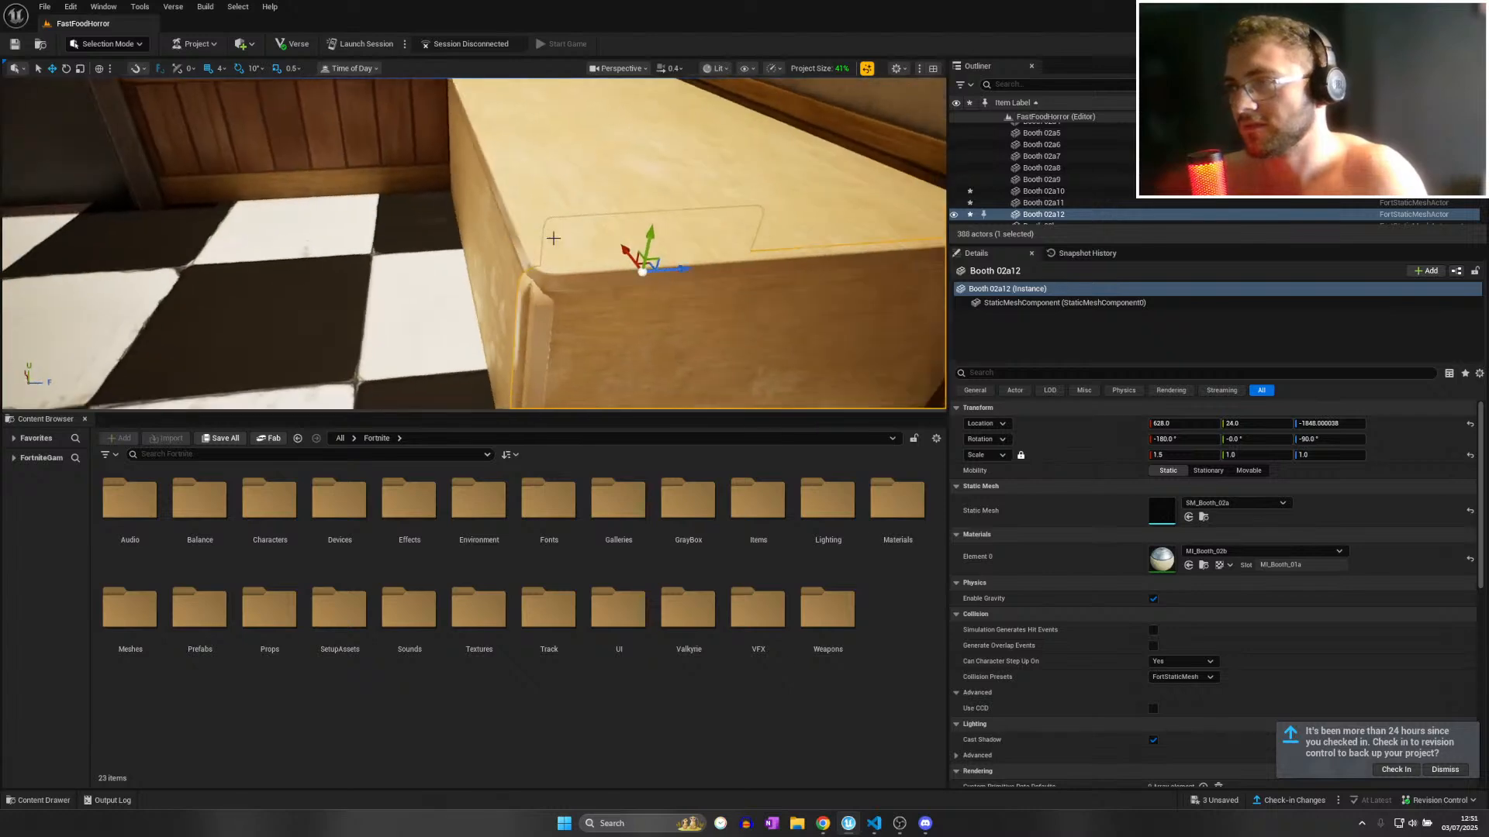
Unlock the side panel's scale proportions, reduce its forward scale to 0.968 and move the panel back to 624 on its first location axis.
{"action": "left_click", "coordinate": [1021, 457]}
{"action": "left_click", "coordinate": [1172, 455]}
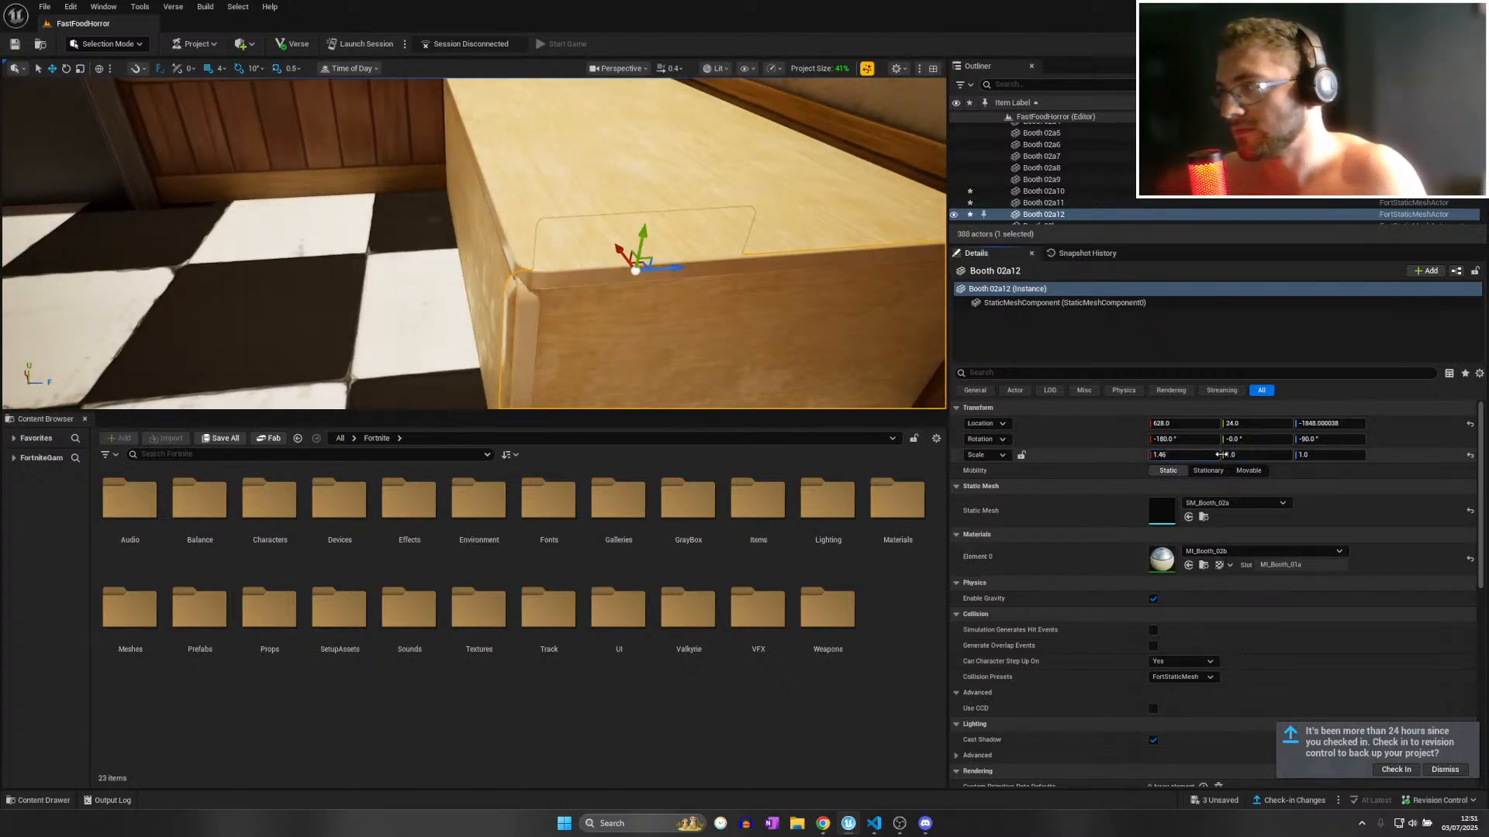
{"action": "key", "text": "ctrl+z"}
{"action": "left_click_drag", "start_coordinate": [1239, 455], "coordinate": [1207, 455]}
{"action": "key", "text": "ctrl+z"}
{"action": "left_click_drag", "start_coordinate": [1331, 456], "coordinate": [1320, 456]}
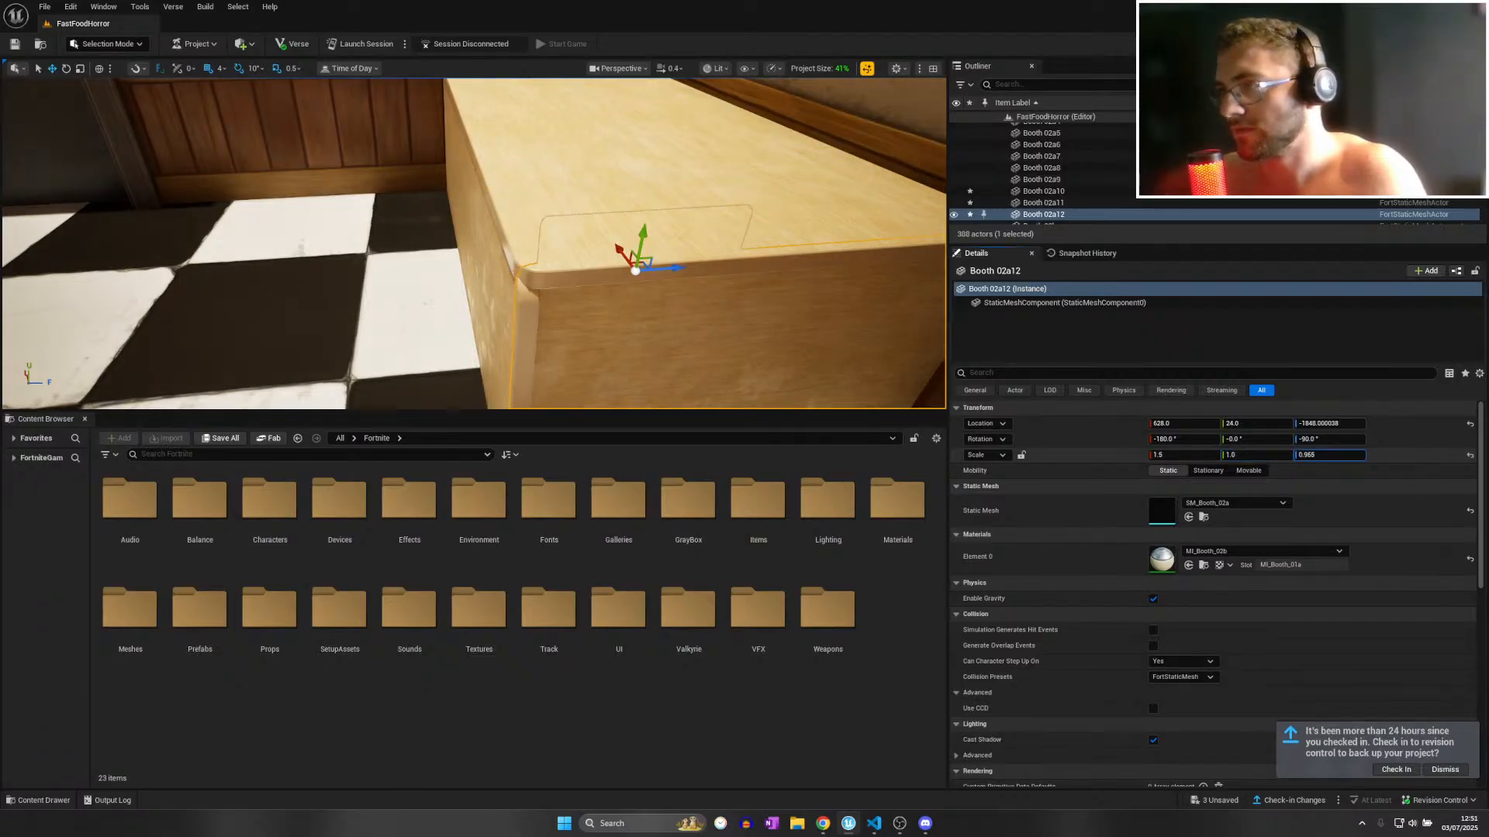
{"action": "left_click_drag", "start_coordinate": [619, 252], "coordinate": [620, 257]}
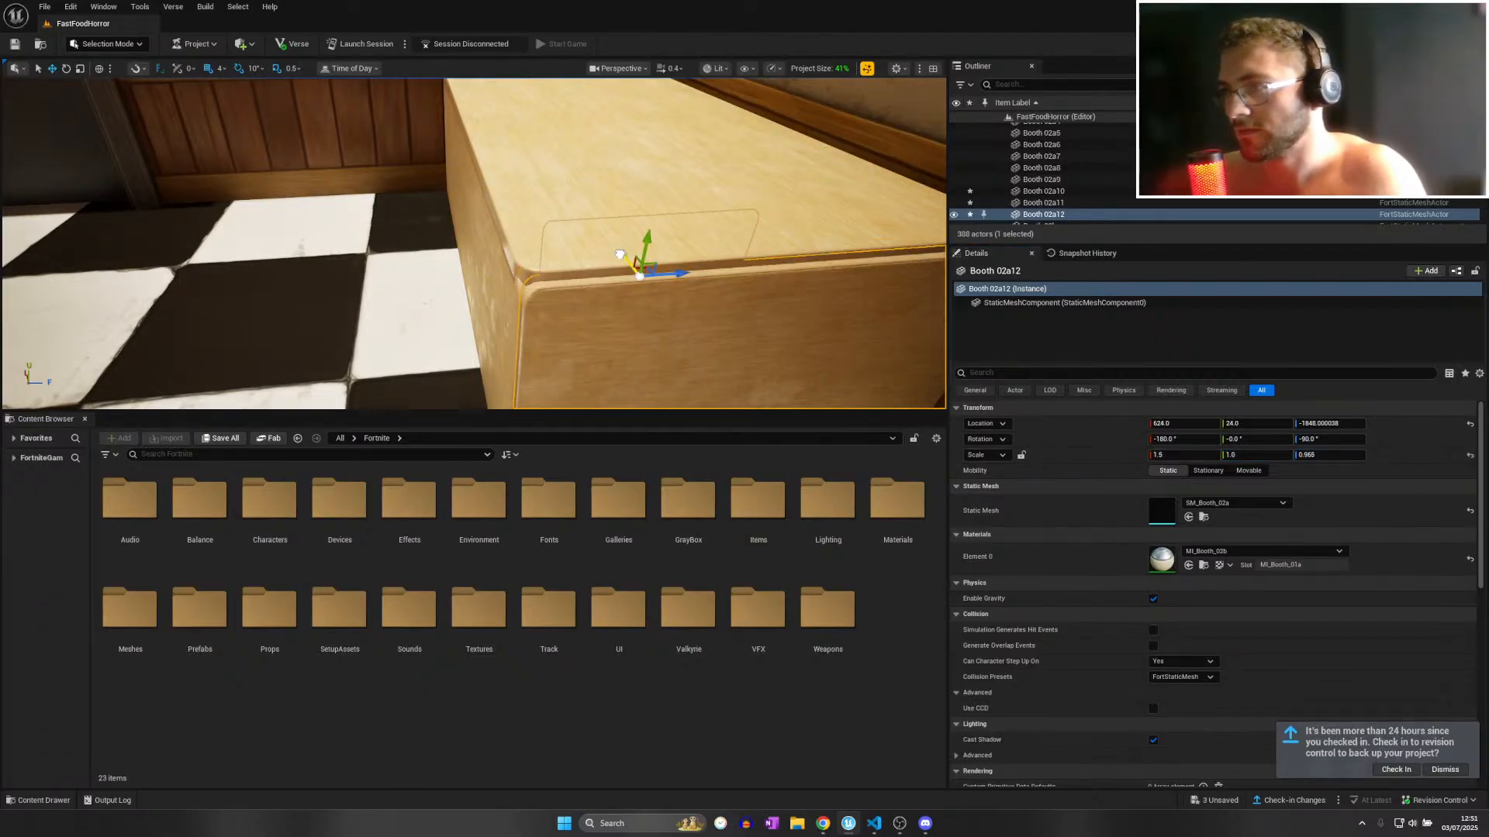
{"action": "key", "text": "a"}
{"action": "right_click_drag", "start_coordinate": [619, 257], "coordinate": [691, 223]}
{"action": "scroll", "coordinate": [698, 271], "scroll_direction": "down", "scroll_amount": 2}
{"action": "key", "text": "a"}
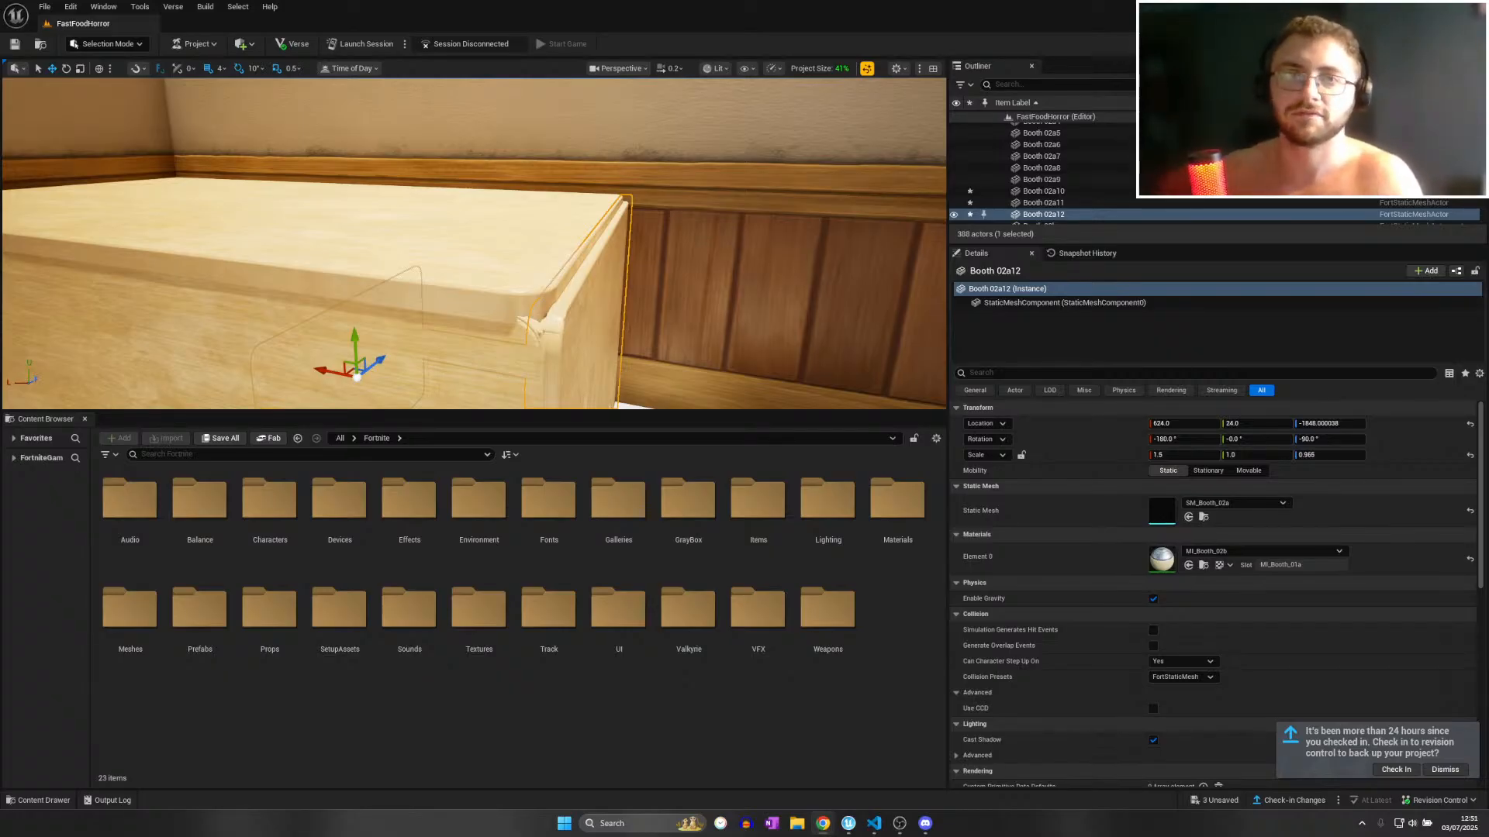
Switch to the Synty store in the browser and review the All Access Pass page and its monthly pricing.
{"action": "left_click_drag", "start_coordinate": [0, 66], "coordinate": [574, 1]}
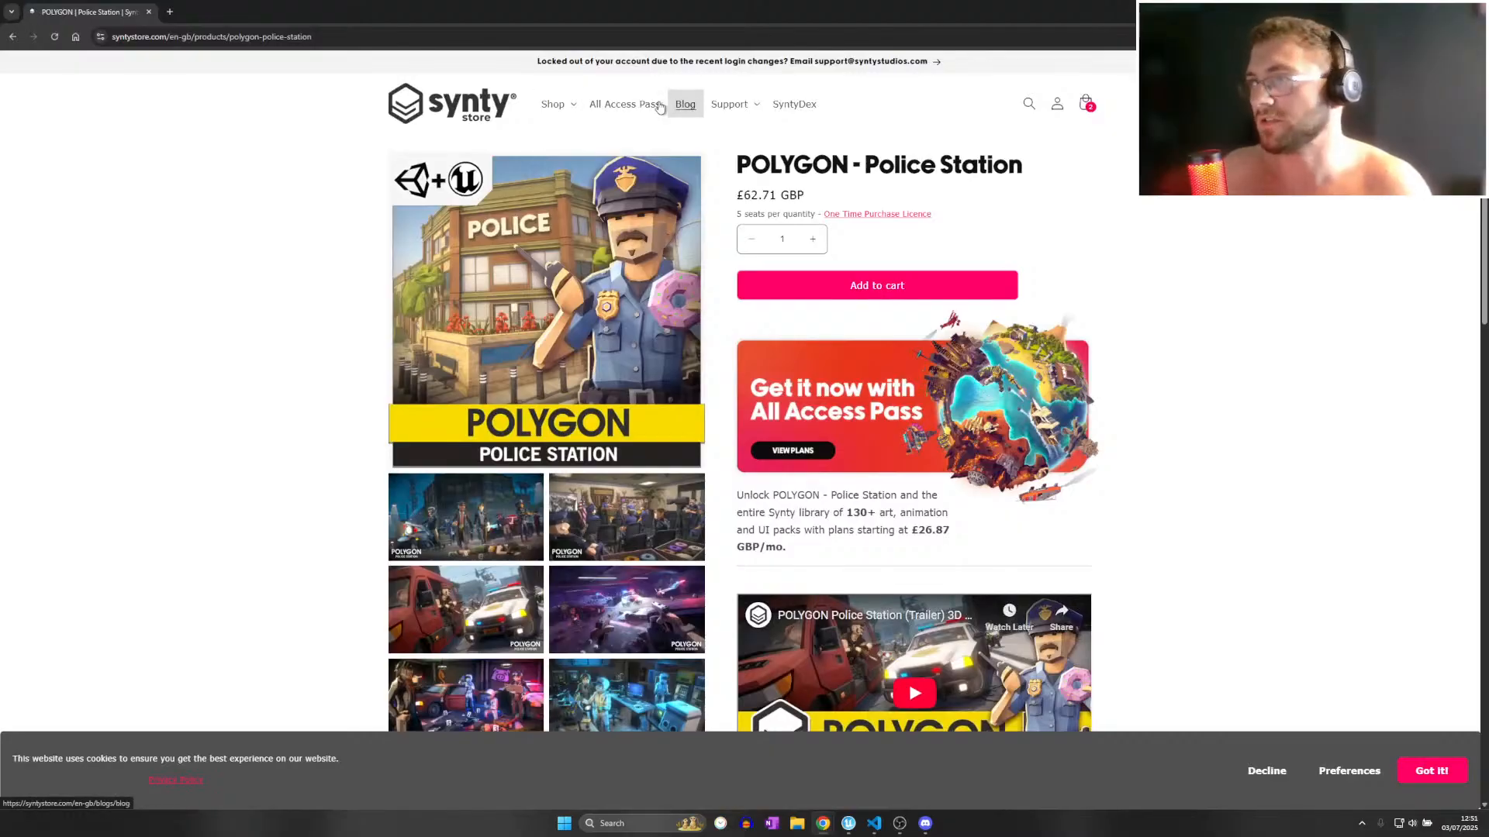
{"action": "left_click", "coordinate": [629, 104]}
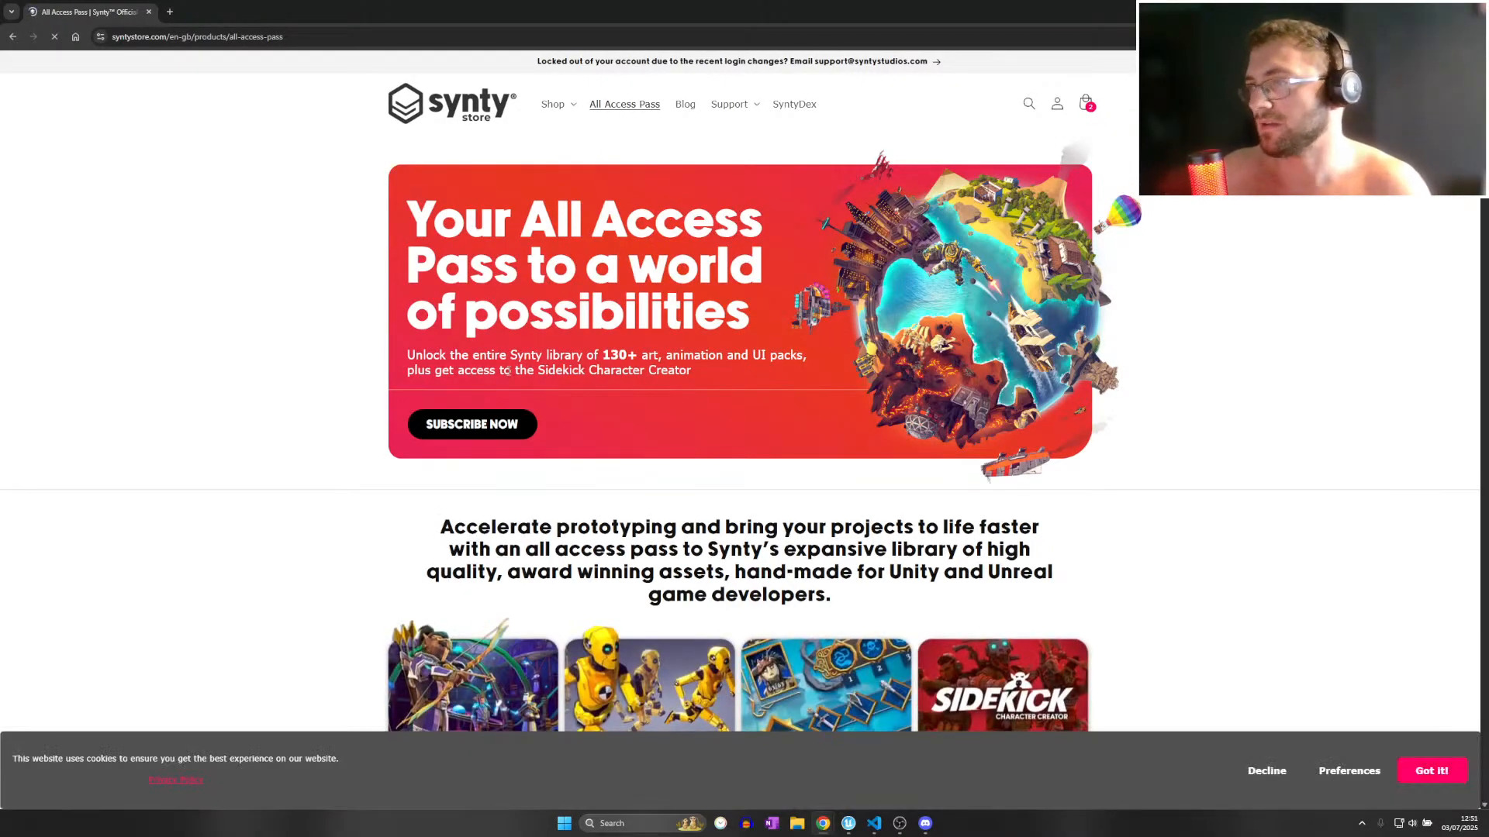
{"action": "scroll", "coordinate": [743, 497], "scroll_direction": "down", "scroll_amount": 20}
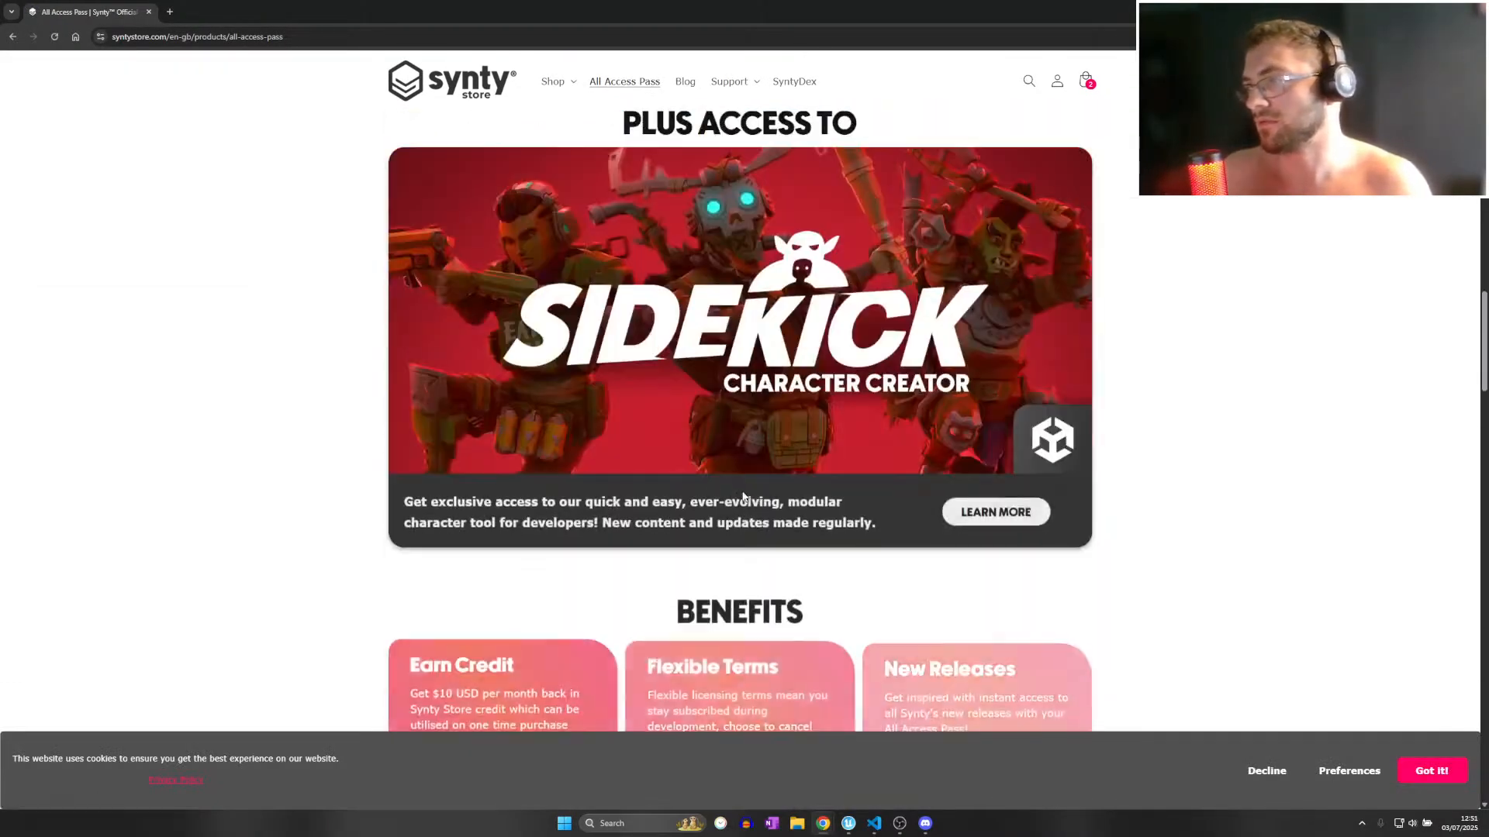
{"action": "scroll", "coordinate": [743, 497], "scroll_direction": "up", "scroll_amount": 15}
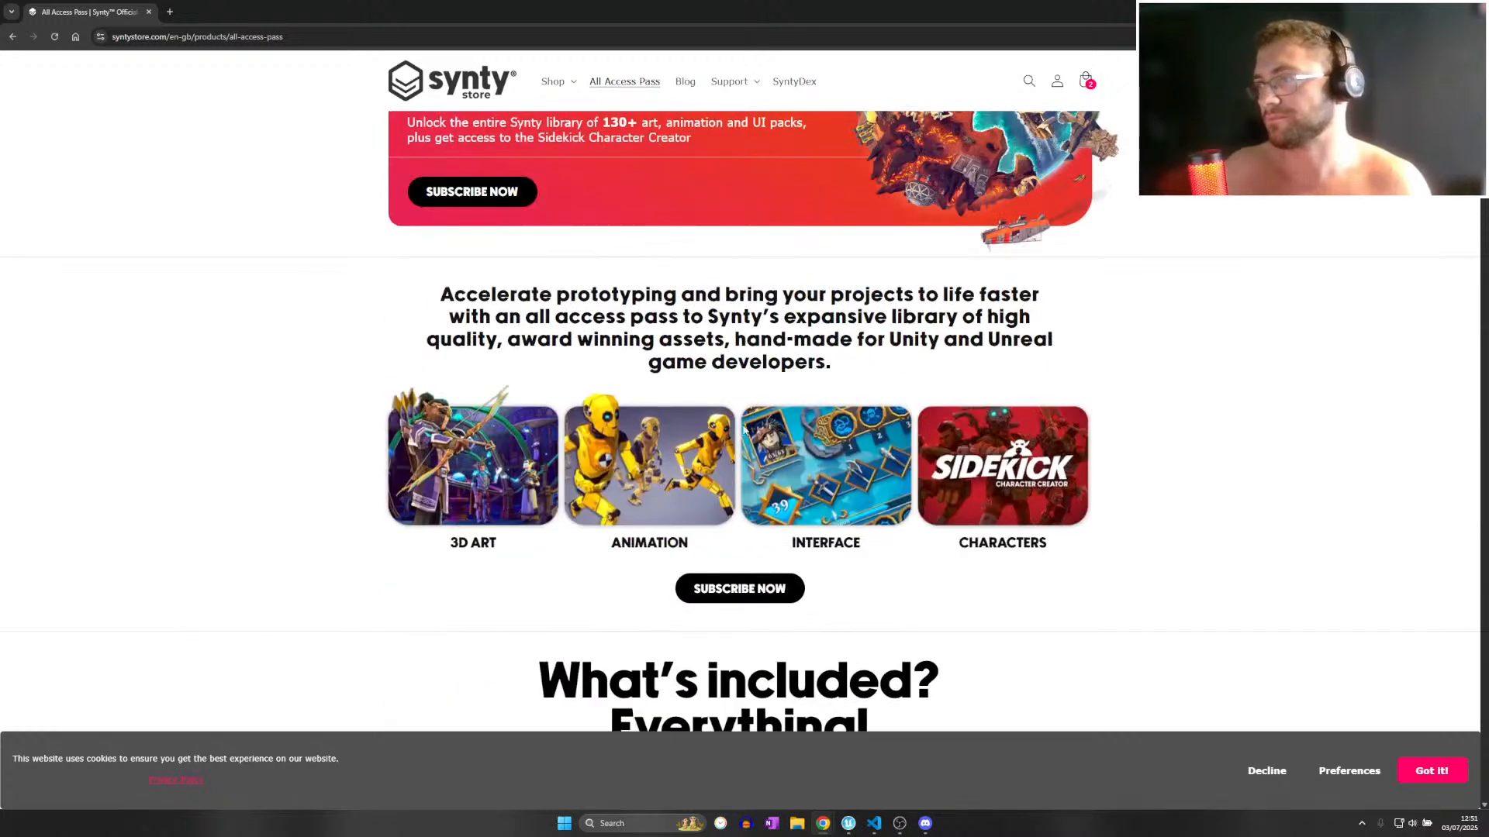
{"action": "left_click", "coordinate": [738, 589]}
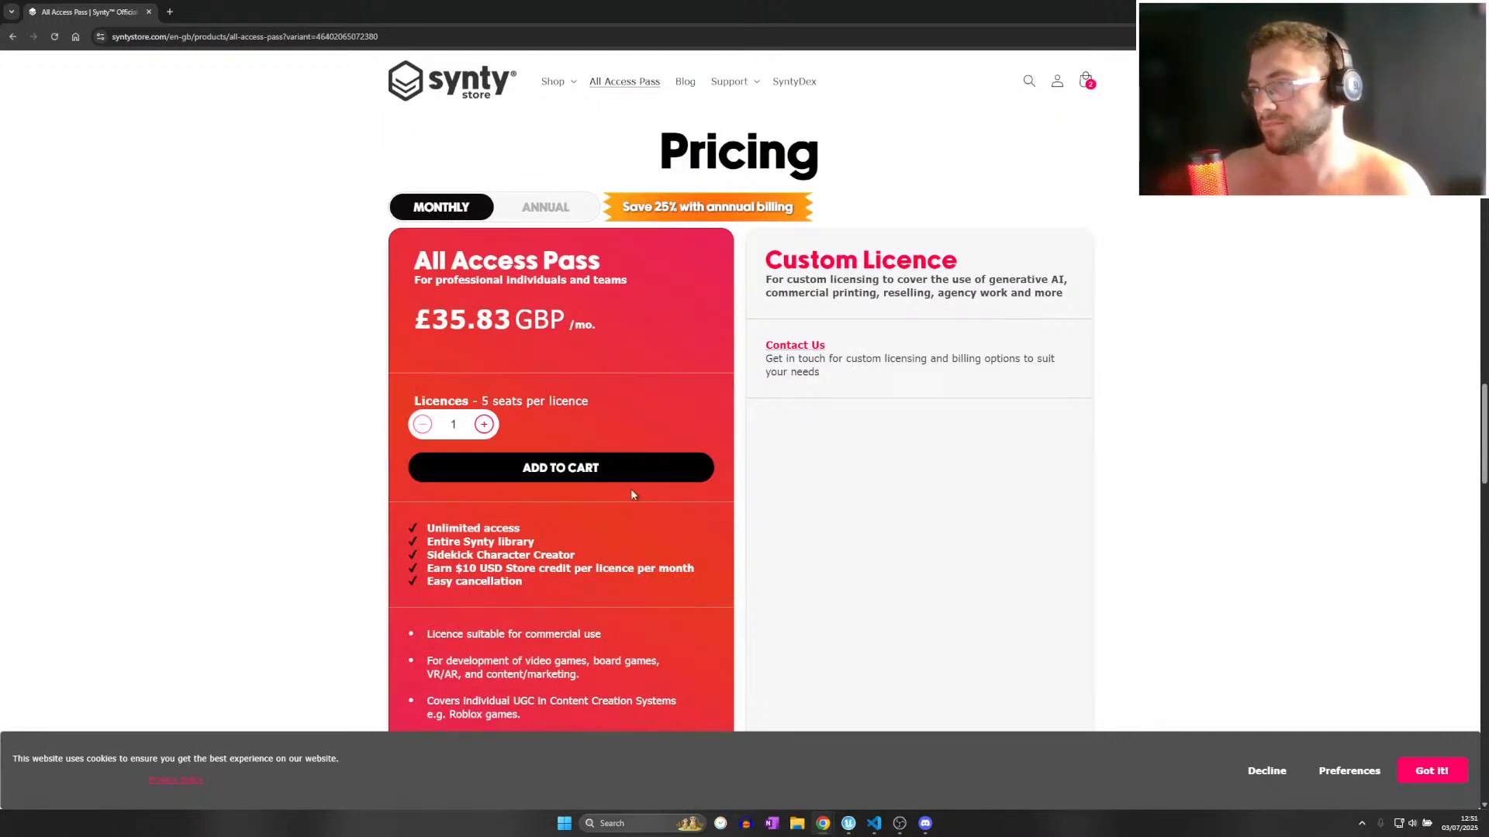
{"action": "scroll", "coordinate": [630, 495], "scroll_direction": "down", "scroll_amount": 4}
{"action": "scroll", "coordinate": [532, 385], "scroll_direction": "up", "scroll_amount": 4}
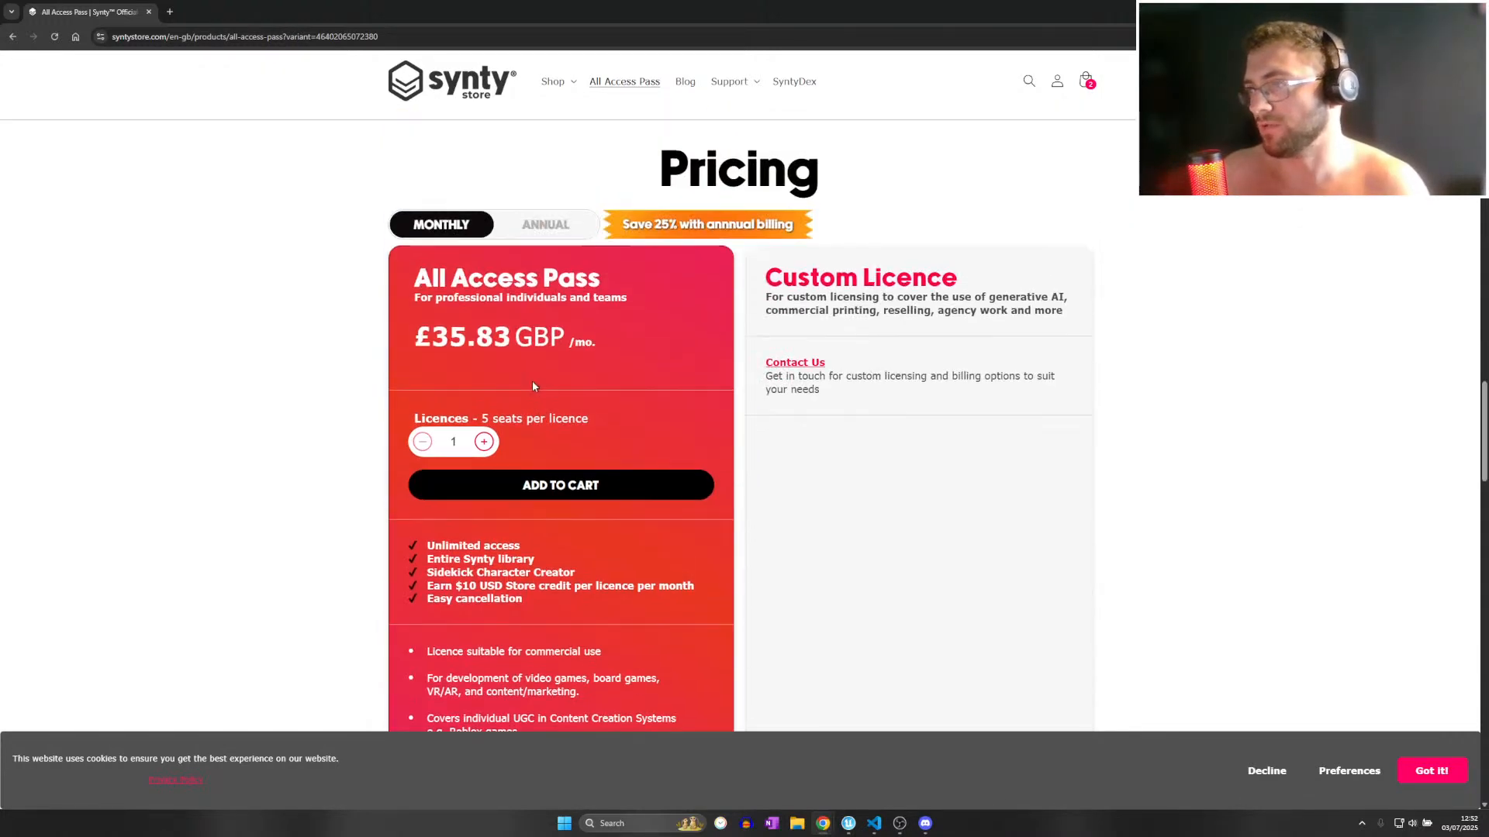
{"action": "scroll", "coordinate": [533, 385], "scroll_direction": "up", "scroll_amount": 3}
{"action": "scroll", "coordinate": [545, 425], "scroll_direction": "up", "scroll_amount": 10}
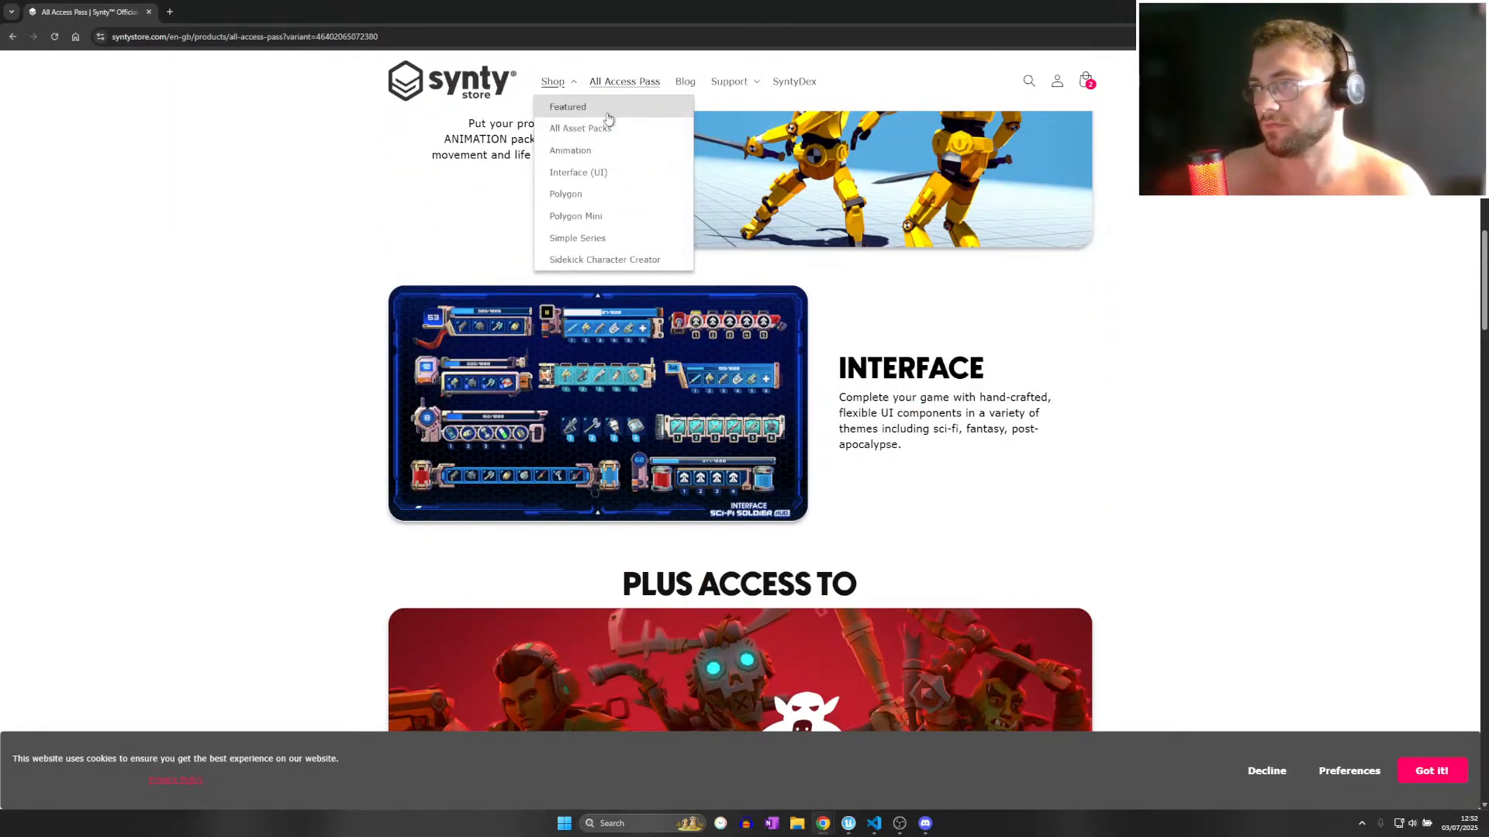
Check the cart and account downloads, and browse the All Access Pass pack library through to its second page.
{"action": "left_click", "coordinate": [1085, 84]}
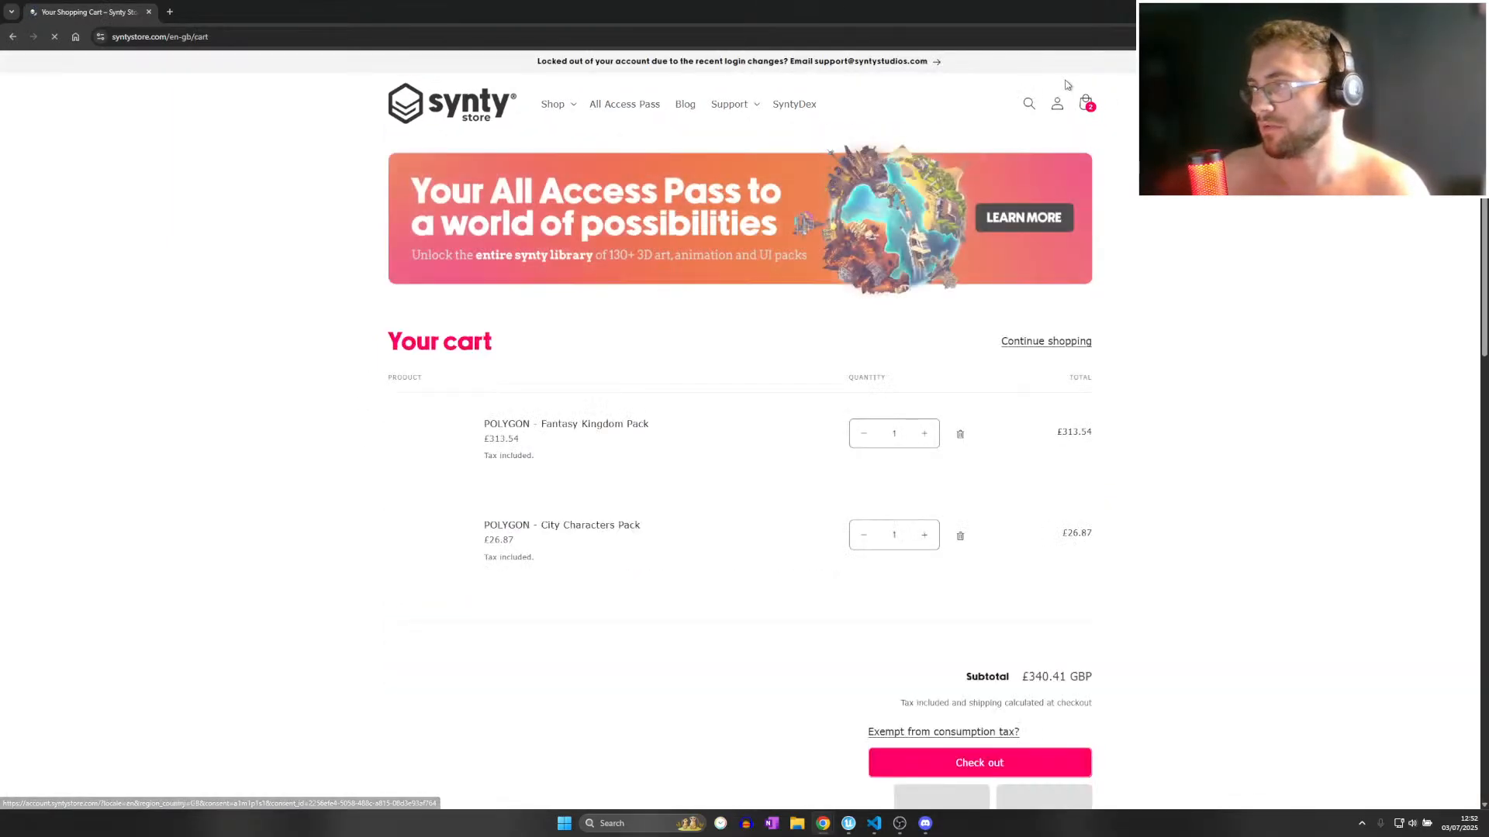
{"action": "left_click", "coordinate": [1061, 104]}
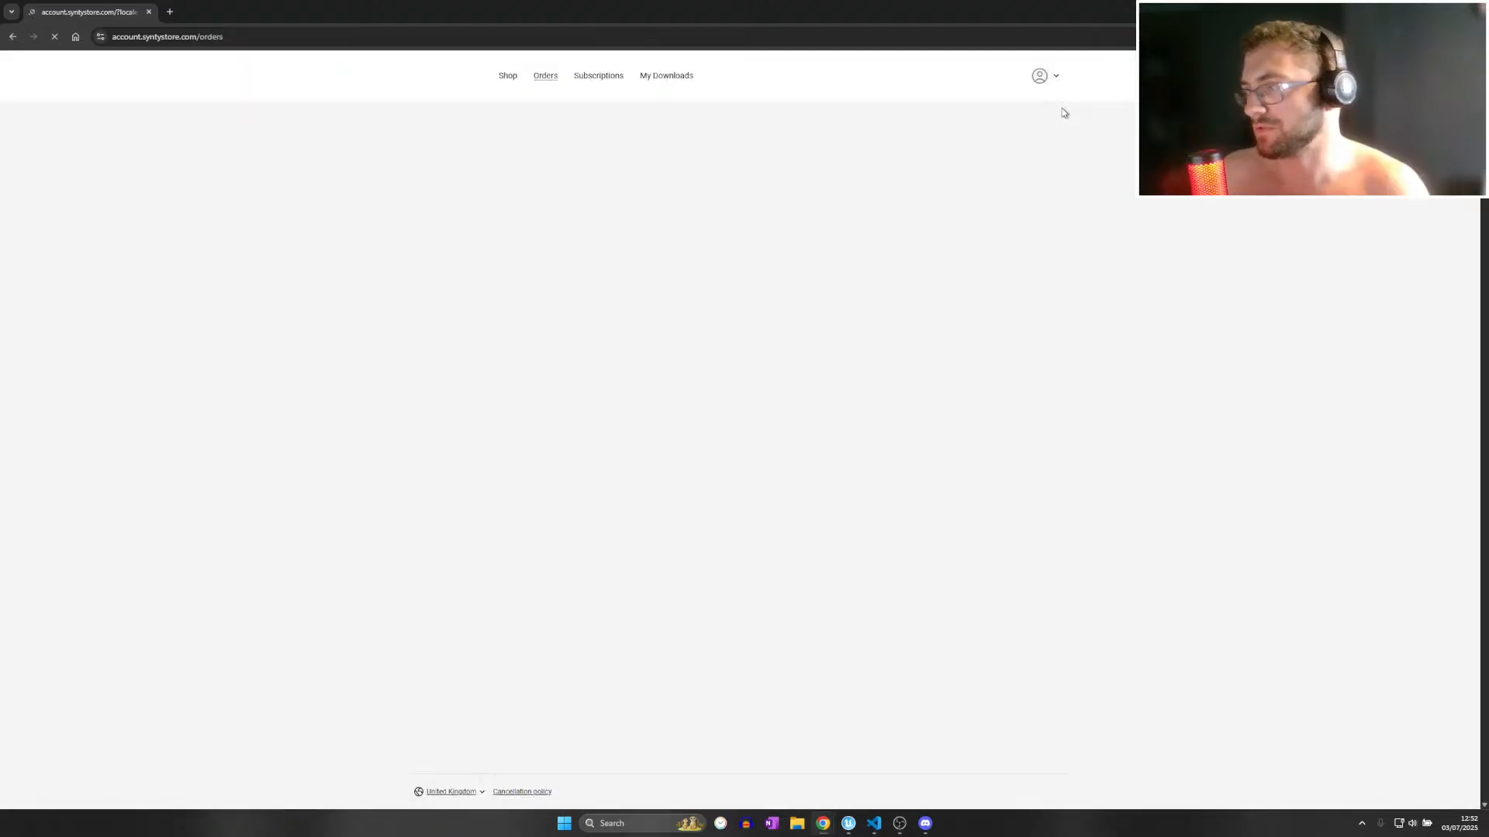
{"action": "left_click", "coordinate": [661, 84]}
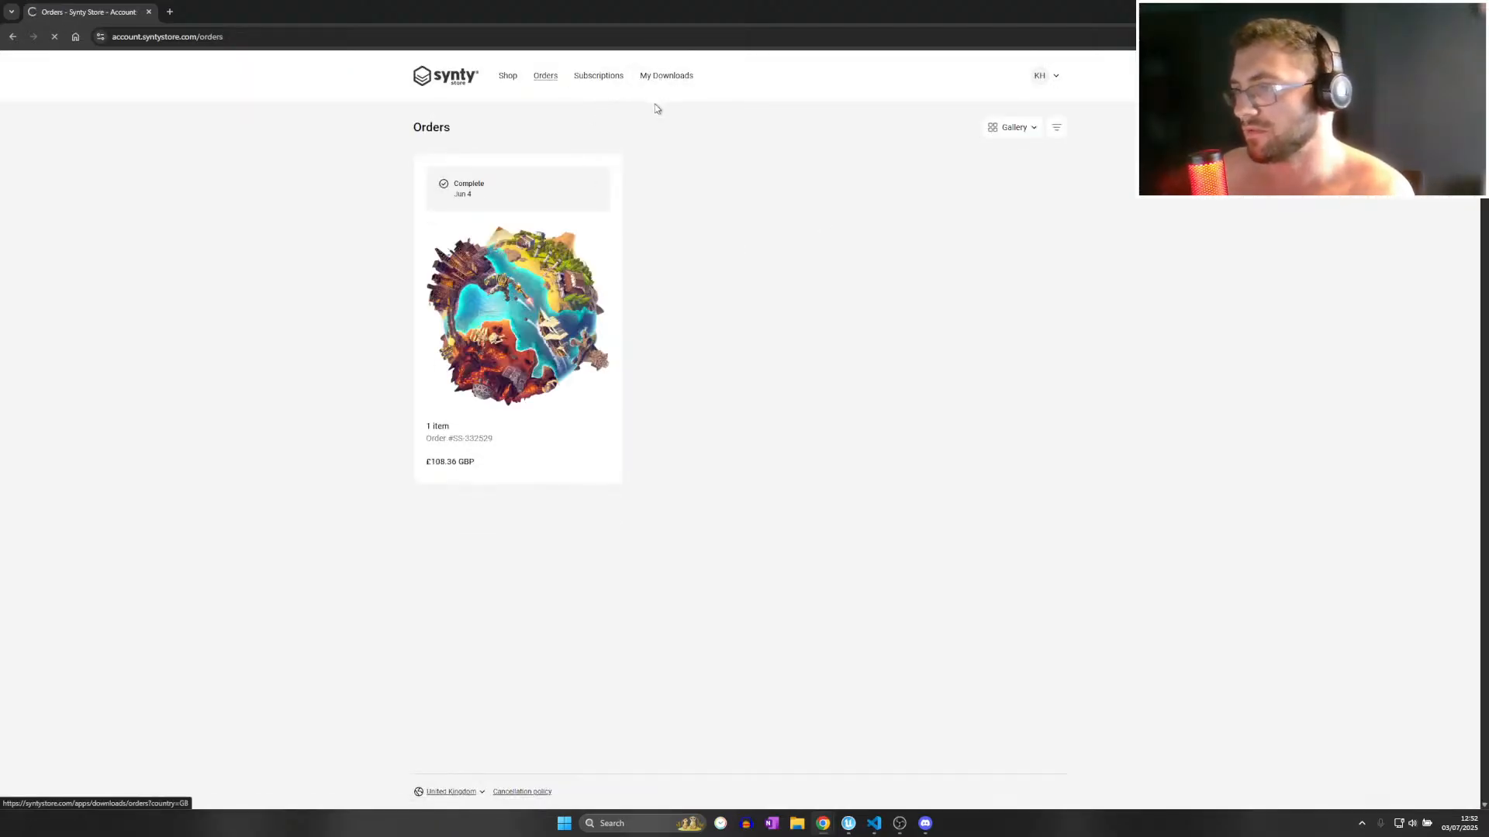
{"action": "mouse_move", "coordinate": [493, 447]}
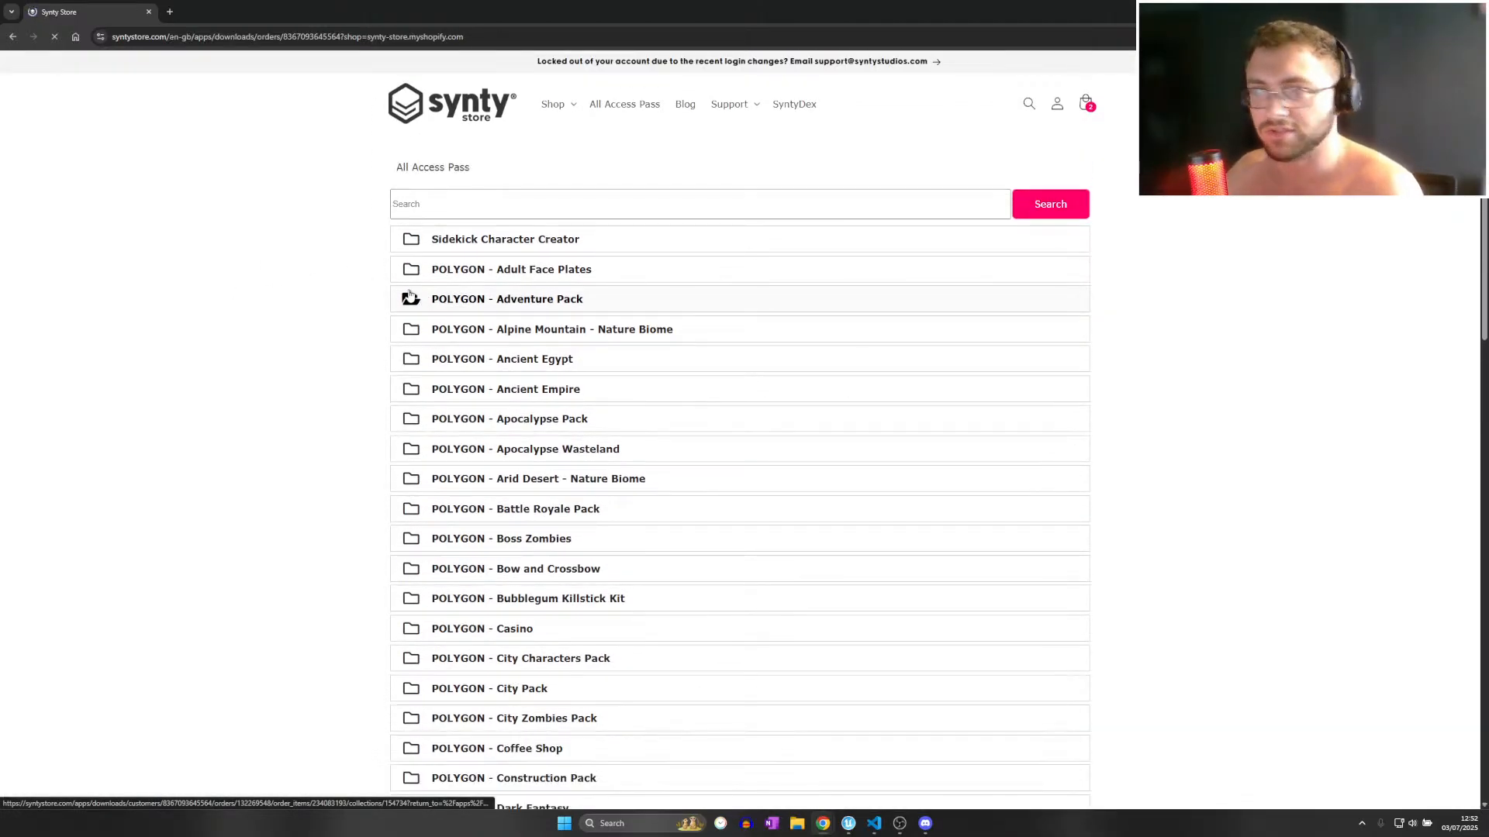
{"action": "scroll", "coordinate": [516, 287], "scroll_direction": "down", "scroll_amount": 7}
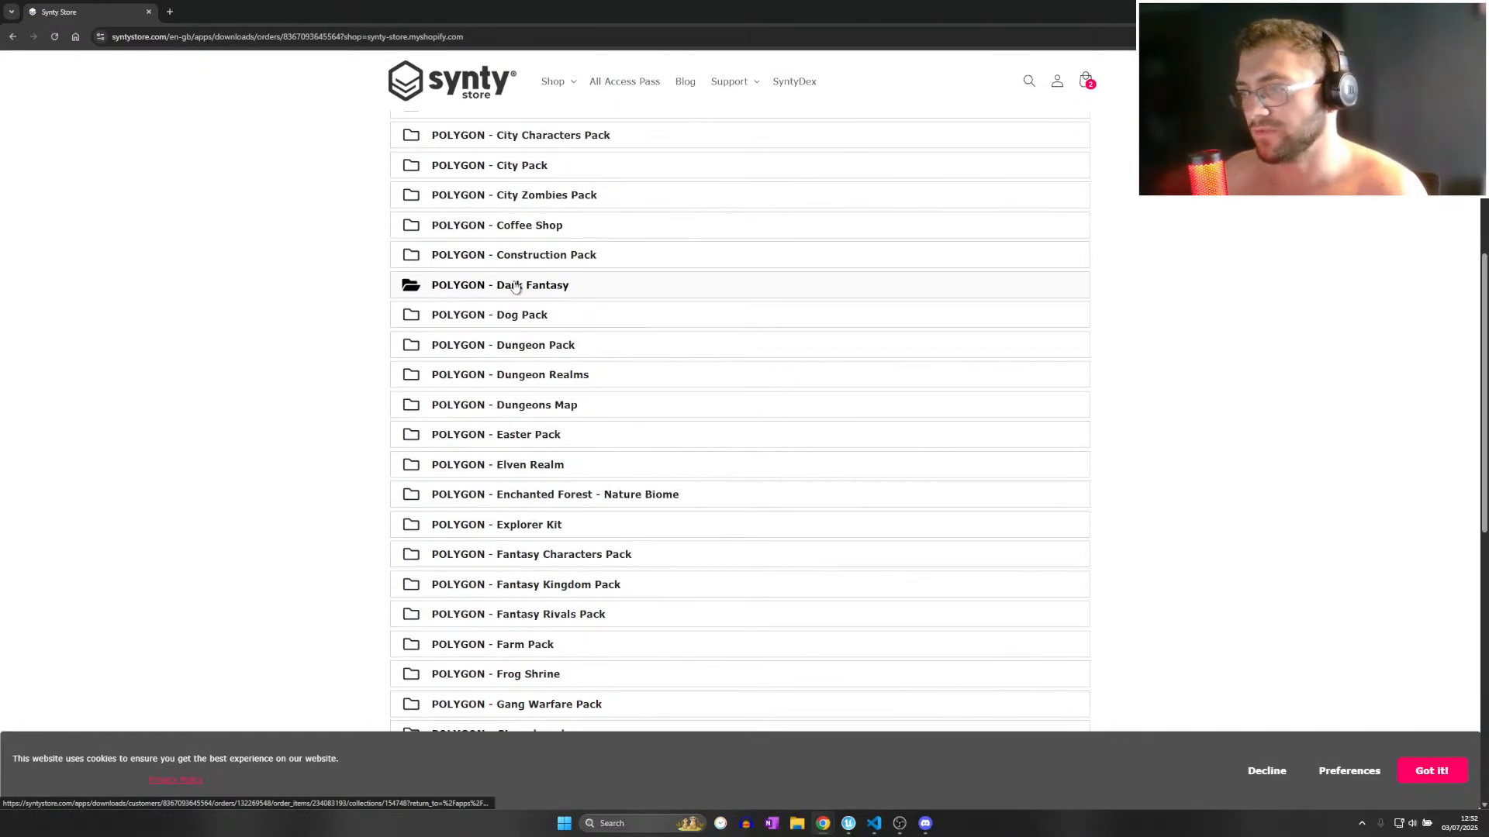
{"action": "scroll", "coordinate": [516, 291], "scroll_direction": "down", "scroll_amount": 5}
{"action": "scroll", "coordinate": [559, 504], "scroll_direction": "up", "scroll_amount": 2}
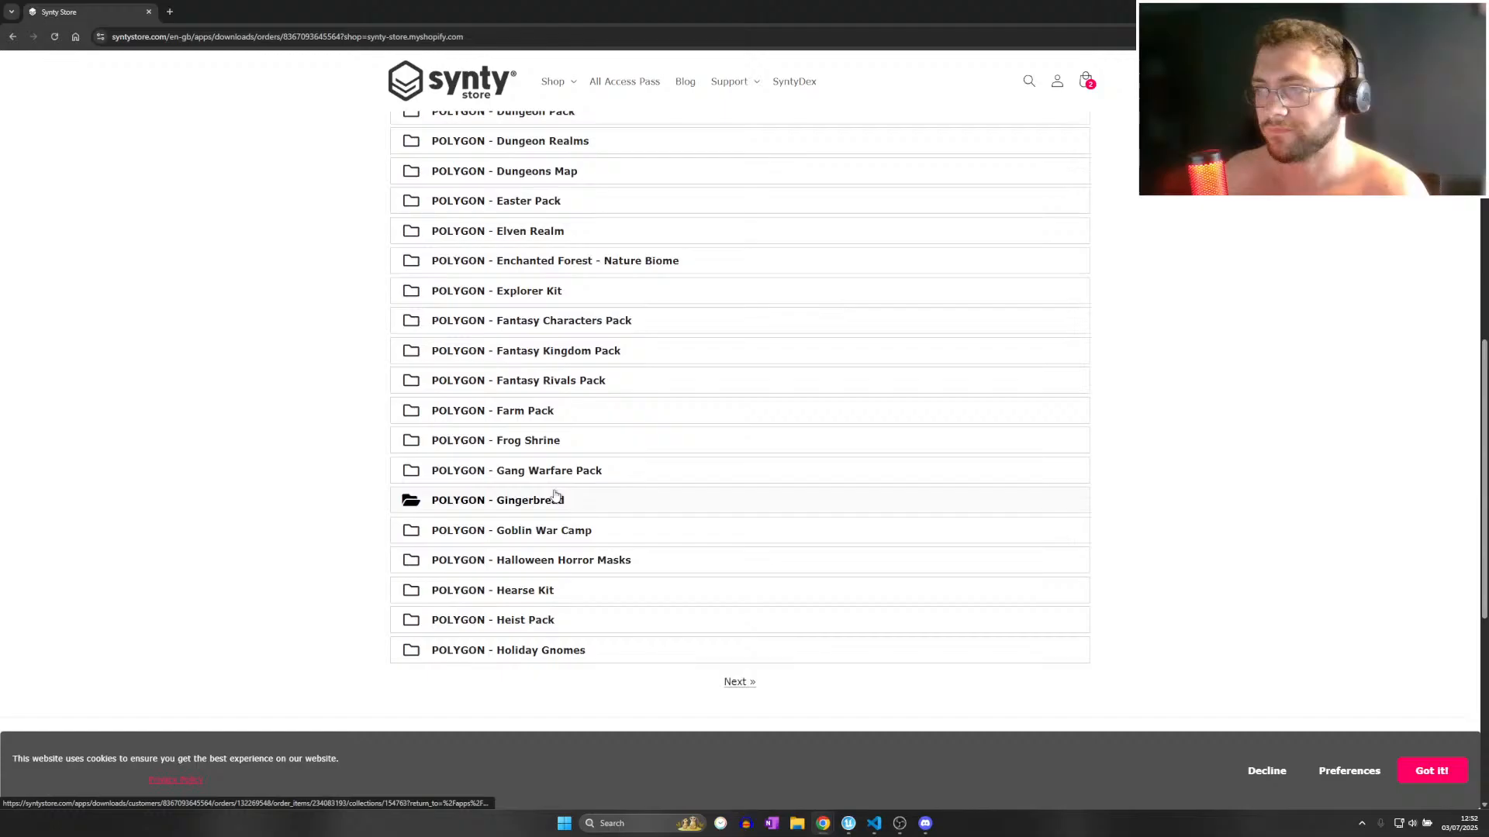
{"action": "left_click", "coordinate": [728, 691]}
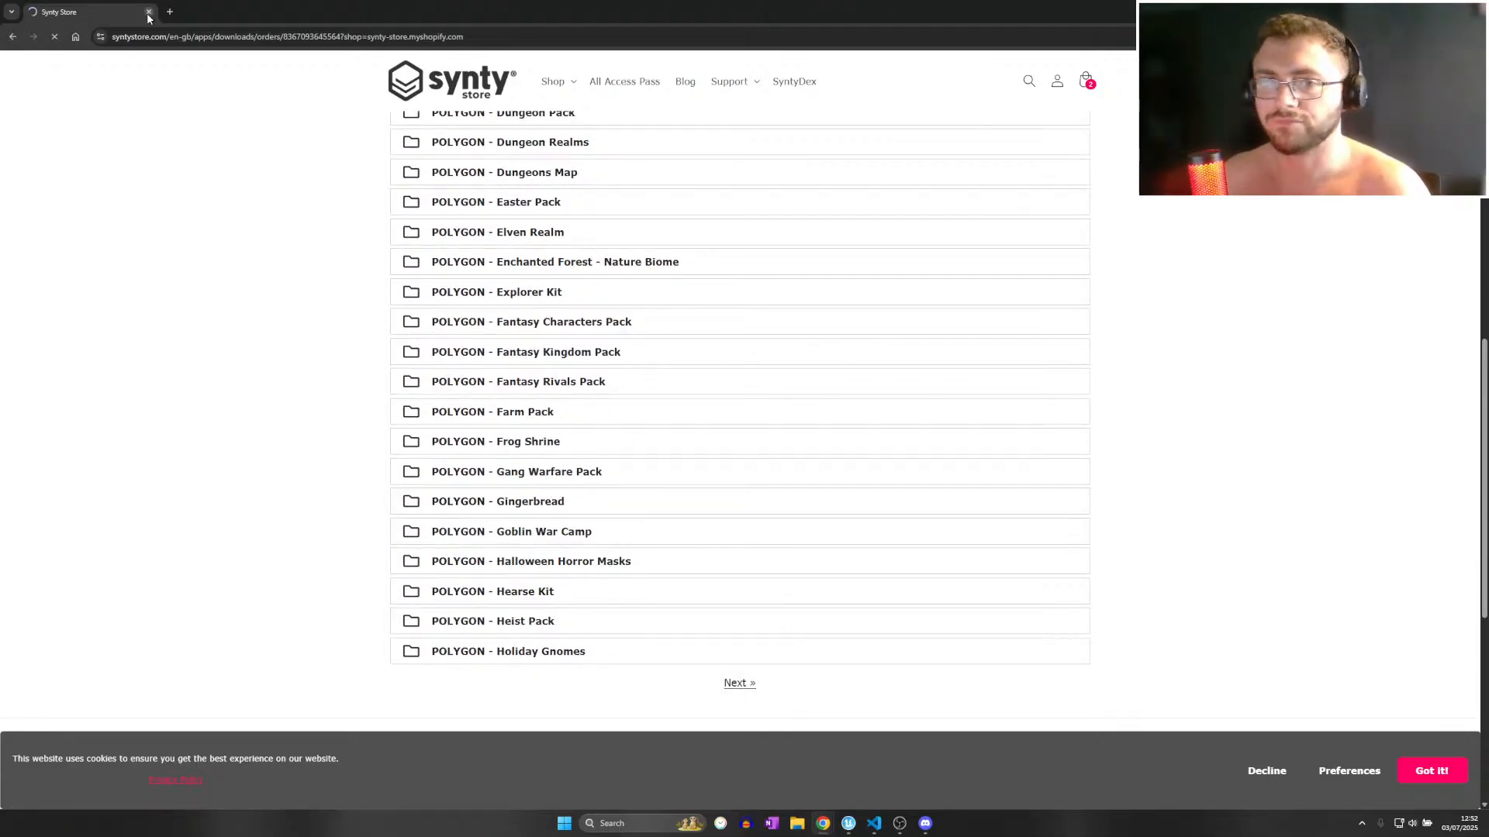
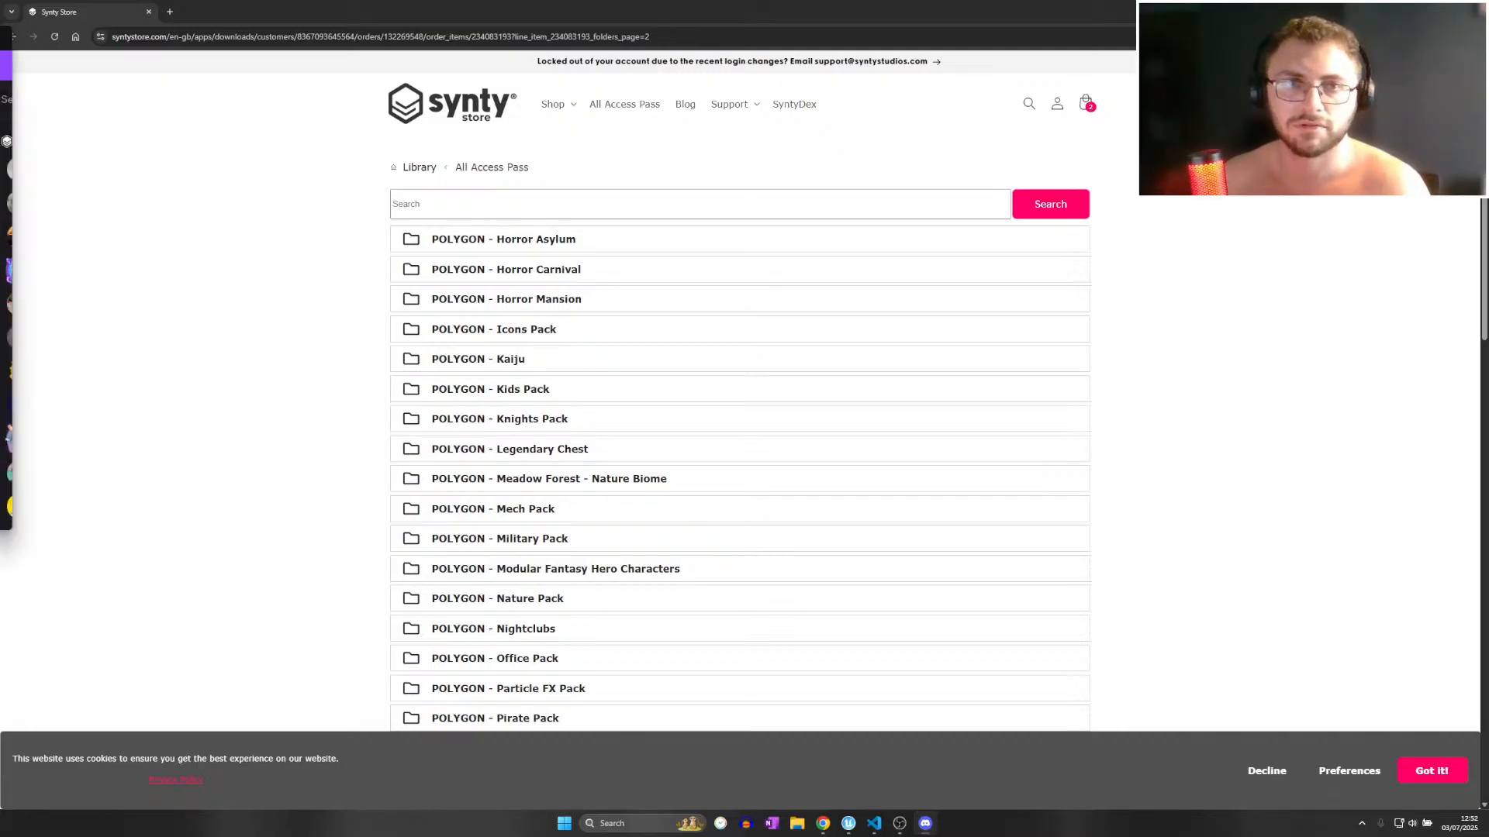
Switch to Discord and look back through the Synty Studios announcements for the POLYGON - Samurai Empire teaser.
{"action": "left_click", "coordinate": [926, 824]}
{"action": "scroll", "coordinate": [539, 395], "scroll_direction": "up", "scroll_amount": 10}
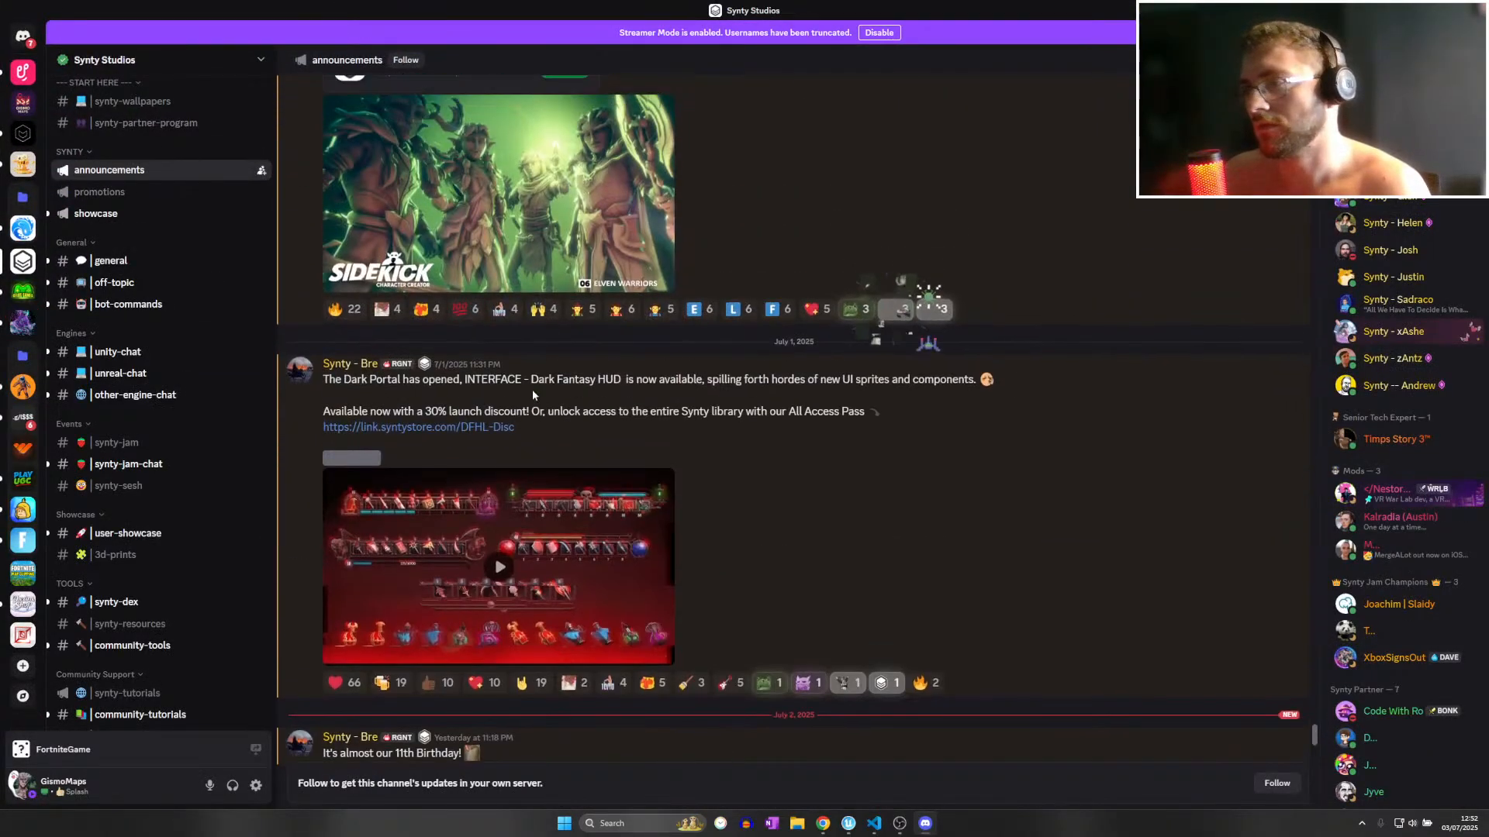
{"action": "scroll", "coordinate": [488, 476], "scroll_direction": "up", "scroll_amount": 15}
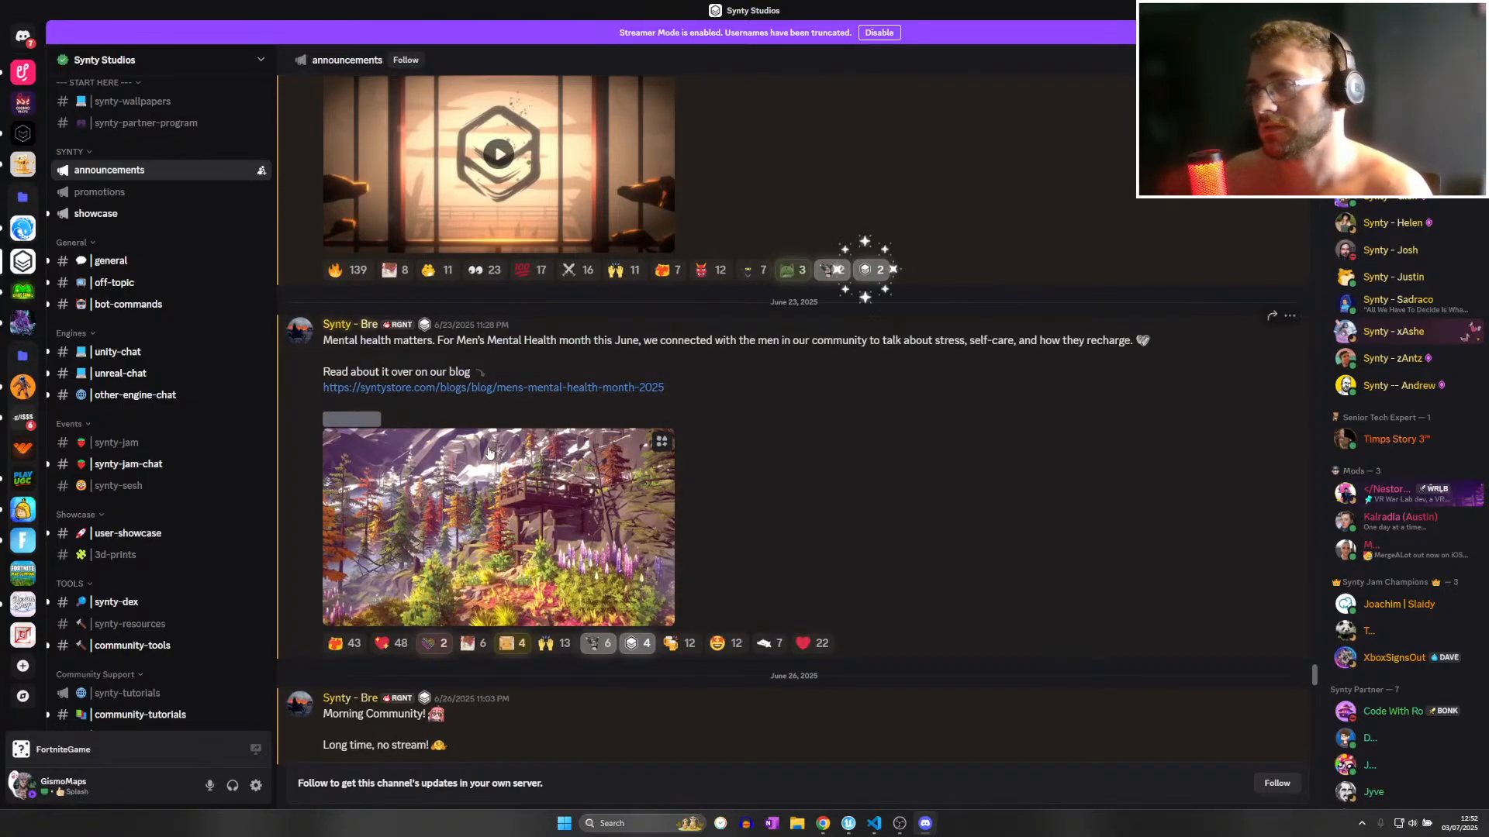
{"action": "scroll", "coordinate": [488, 476], "scroll_direction": "up", "scroll_amount": 8}
Watch the Samurai Empire teaser in full screen, and return to the restaurant level in the Unreal editor.
{"action": "left_click", "coordinate": [502, 645]}
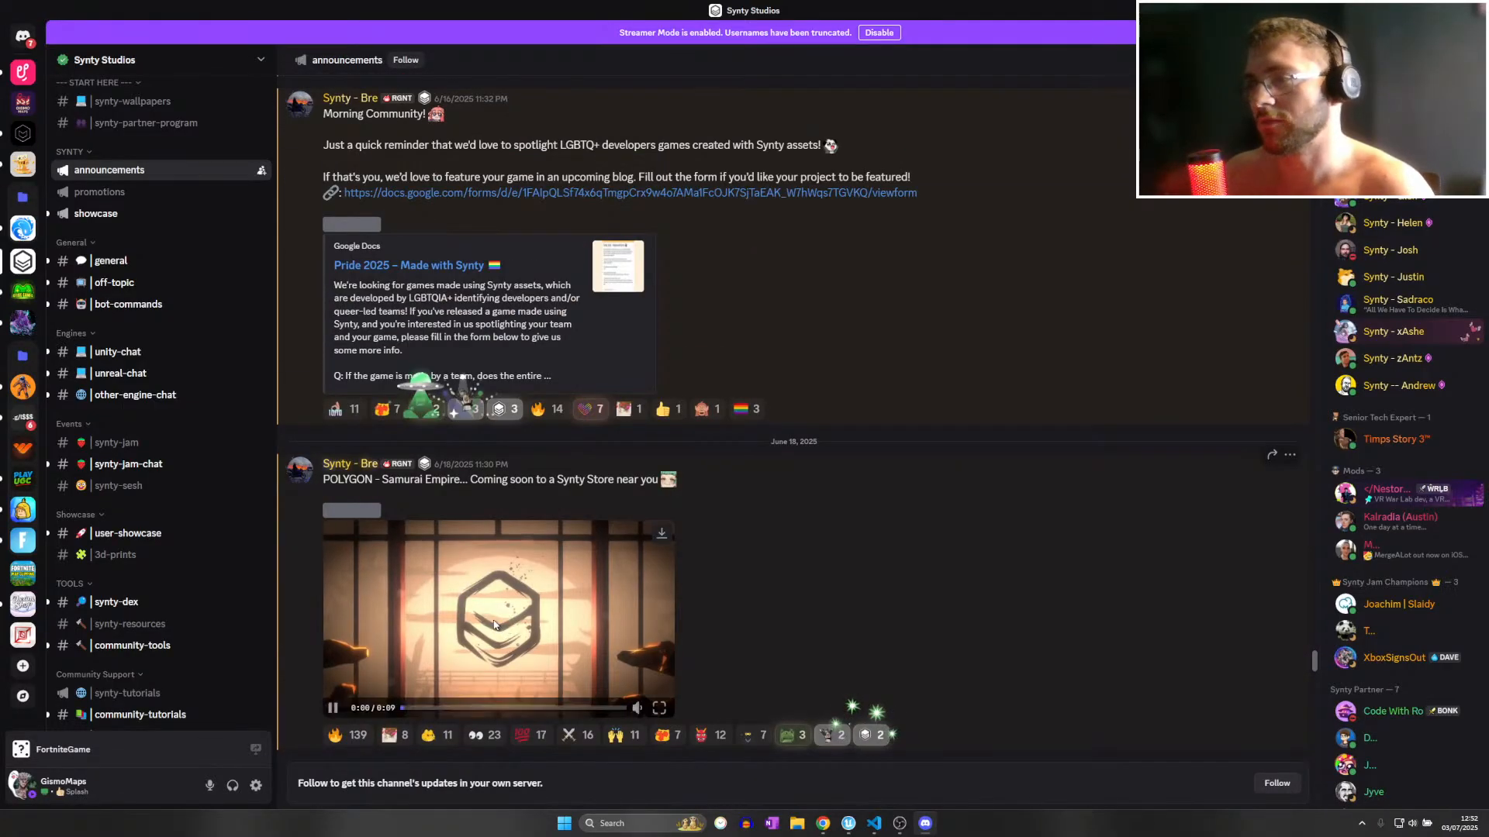
{"action": "left_click", "coordinate": [643, 710]}
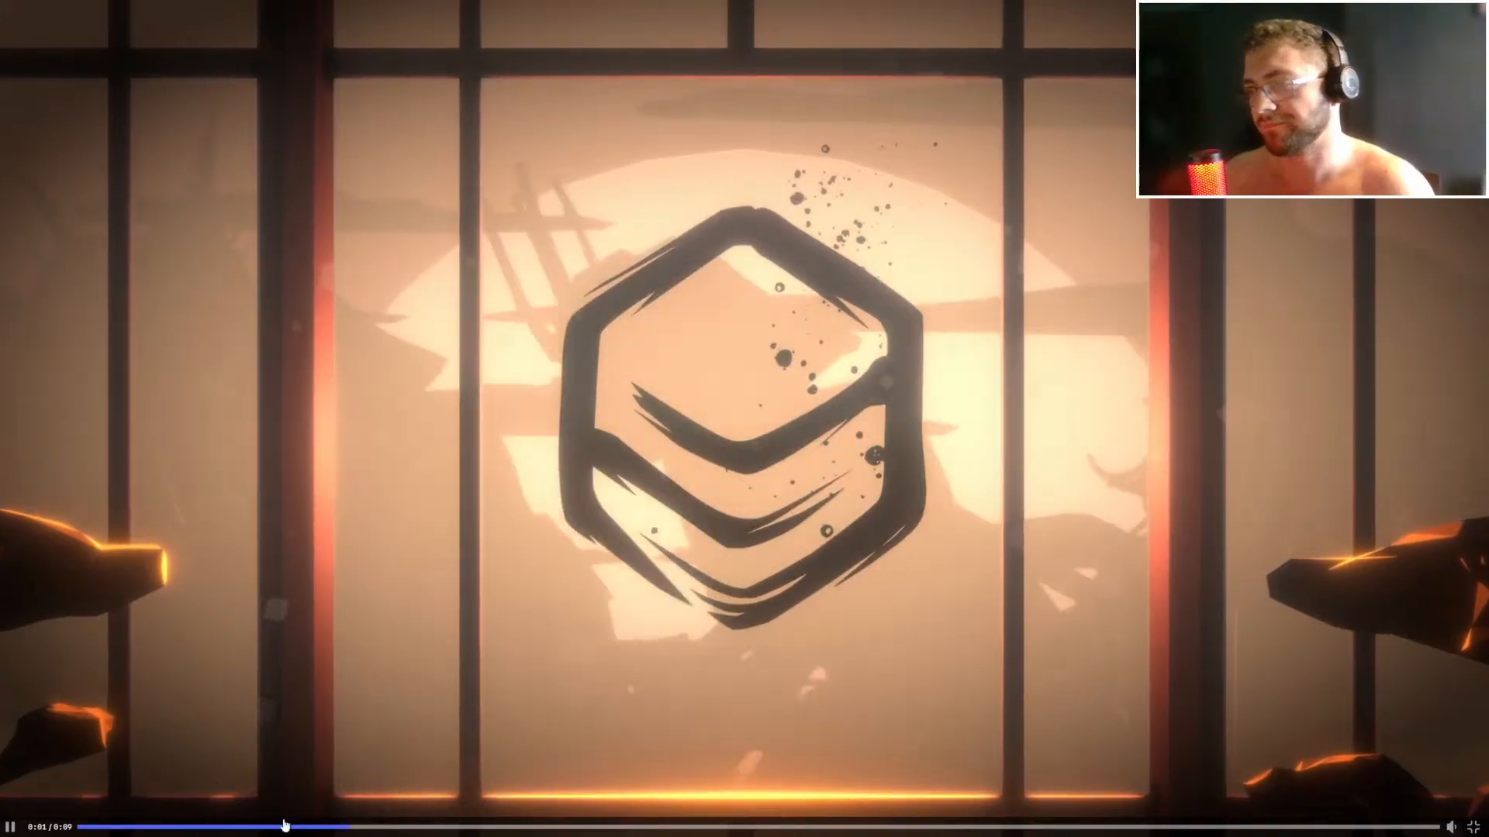
{"action": "left_click_drag", "start_coordinate": [674, 834], "coordinate": [992, 834]}
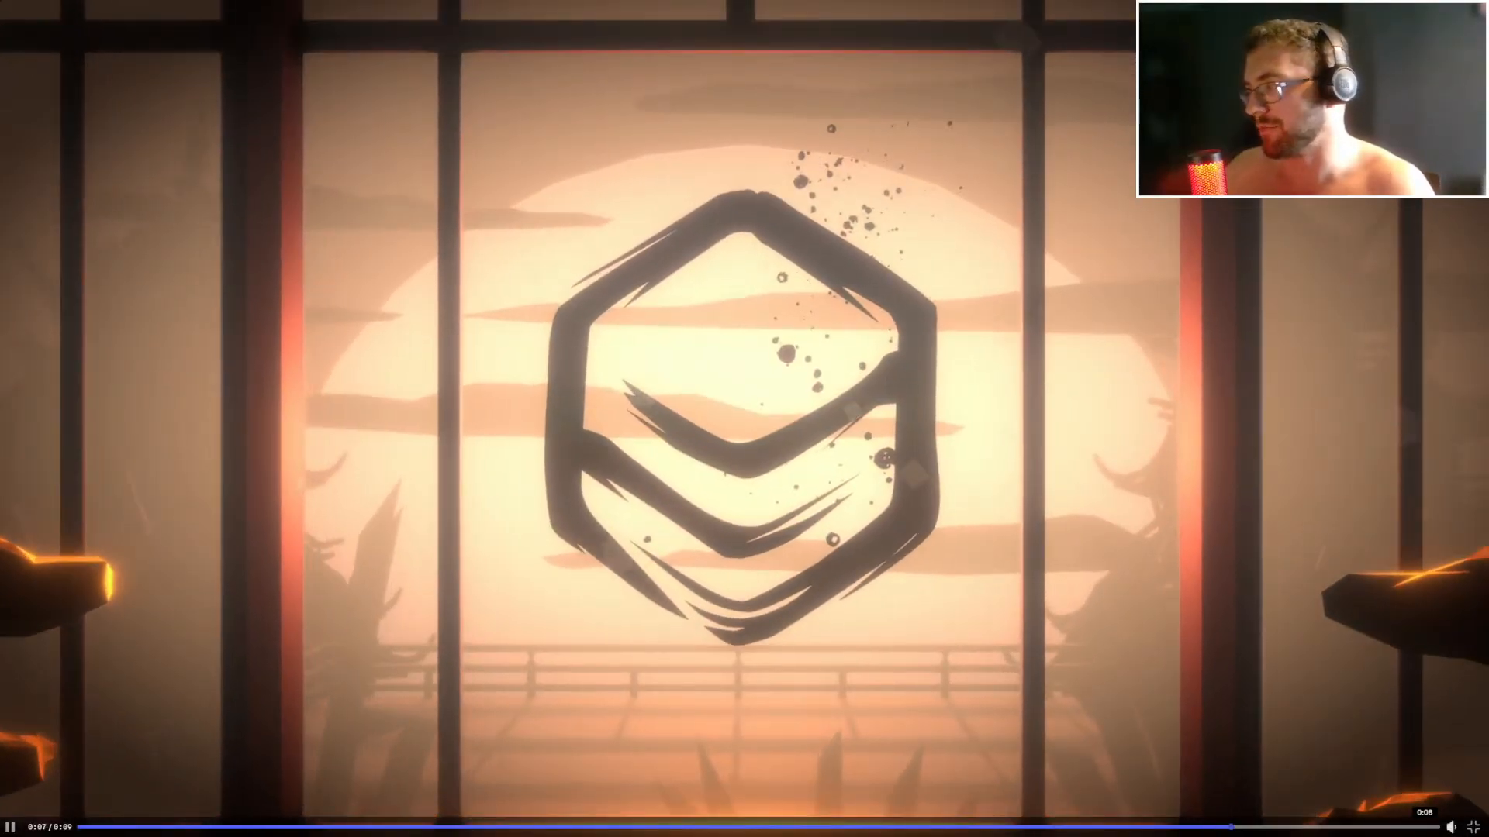
{"action": "left_click", "coordinate": [1472, 827]}
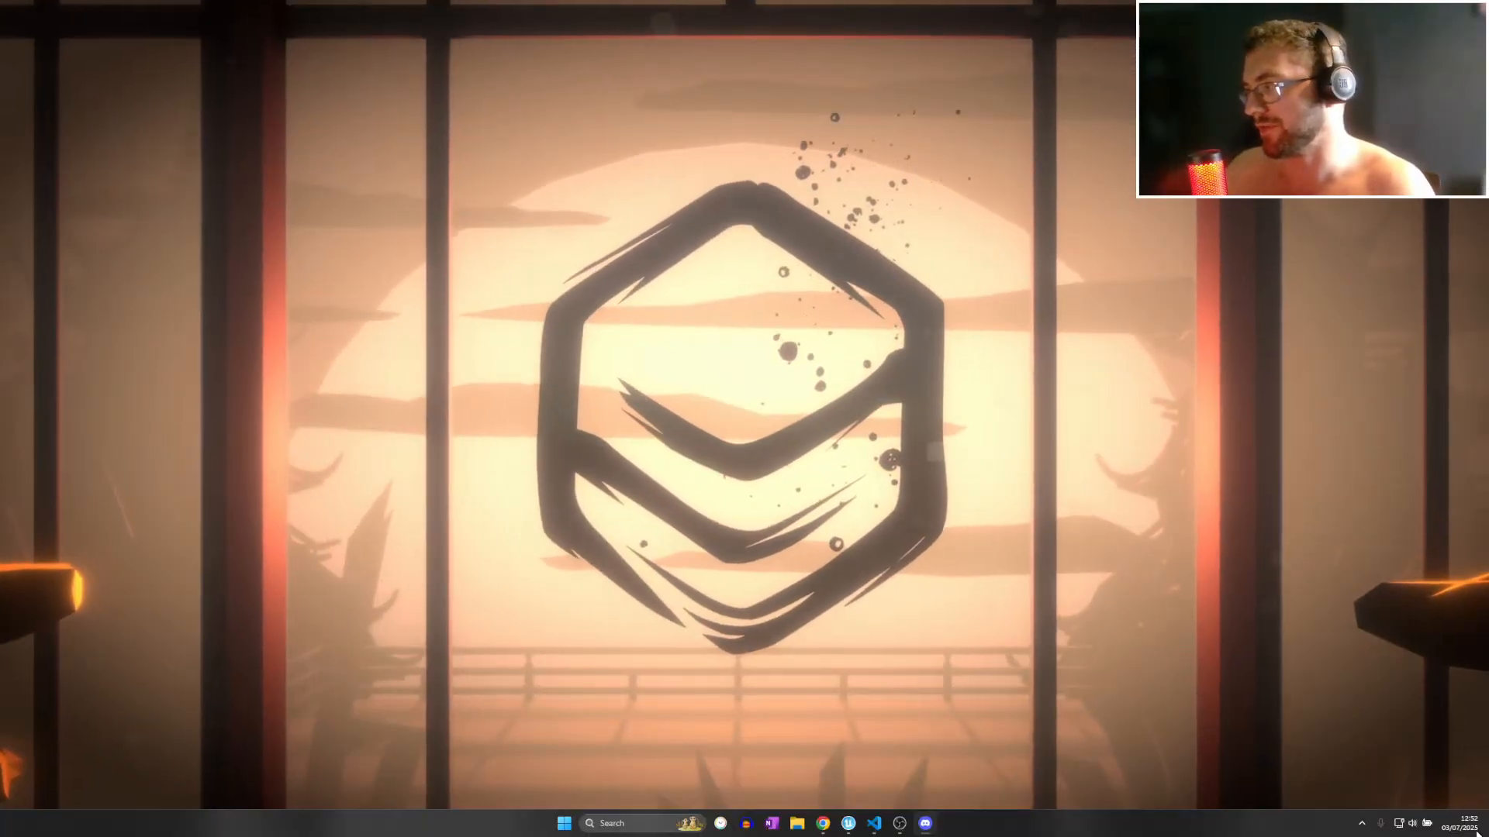
{"action": "scroll", "coordinate": [522, 458], "scroll_direction": "down", "scroll_amount": 3}
{"action": "left_click", "coordinate": [1473, 10]}
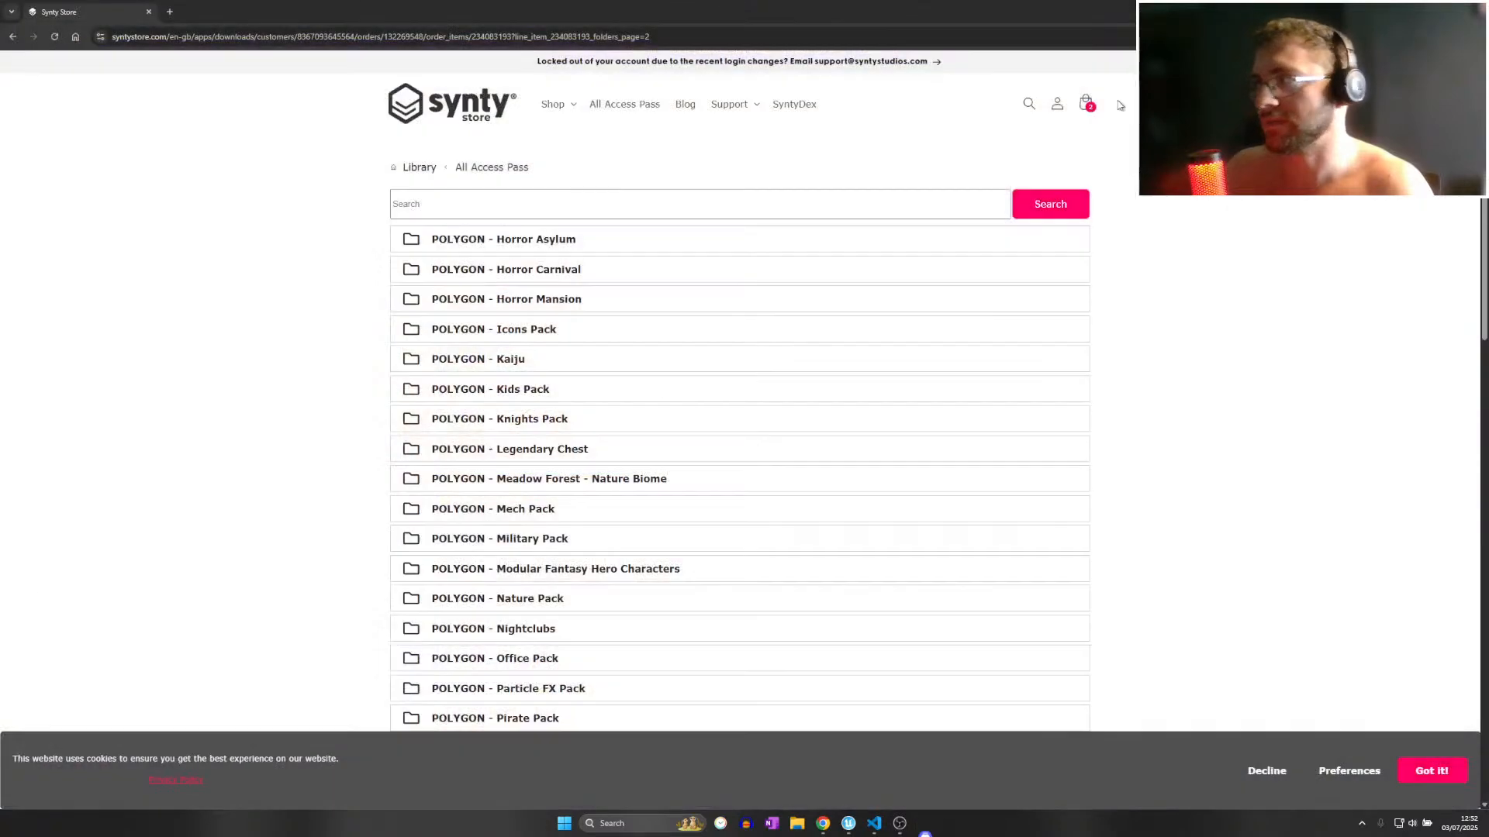
{"action": "left_click", "coordinate": [1401, 10]}
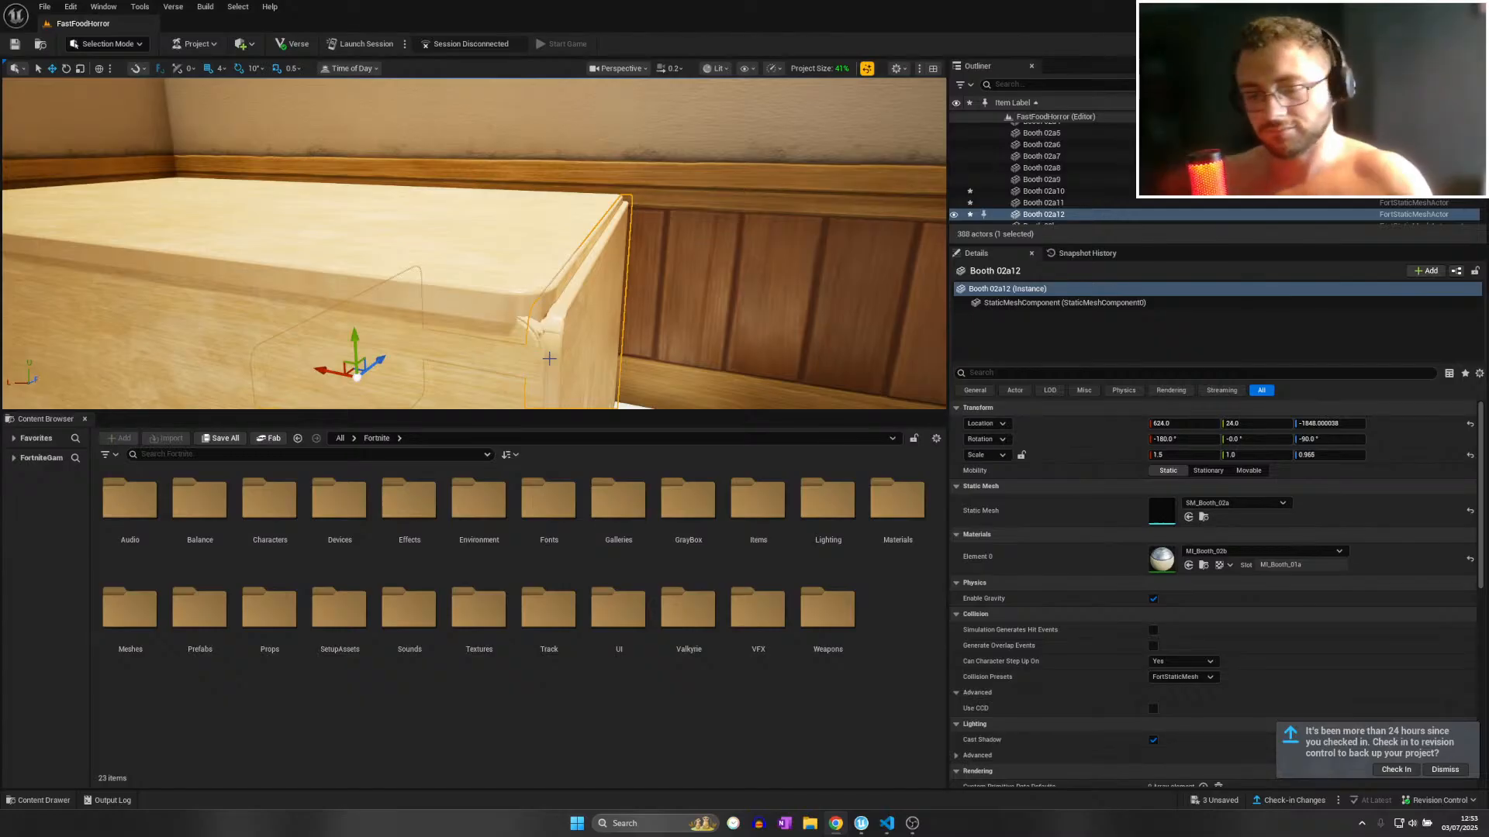
Delete both the front panel and the side panel from the corner table.
{"action": "left_click", "coordinate": [496, 356]}
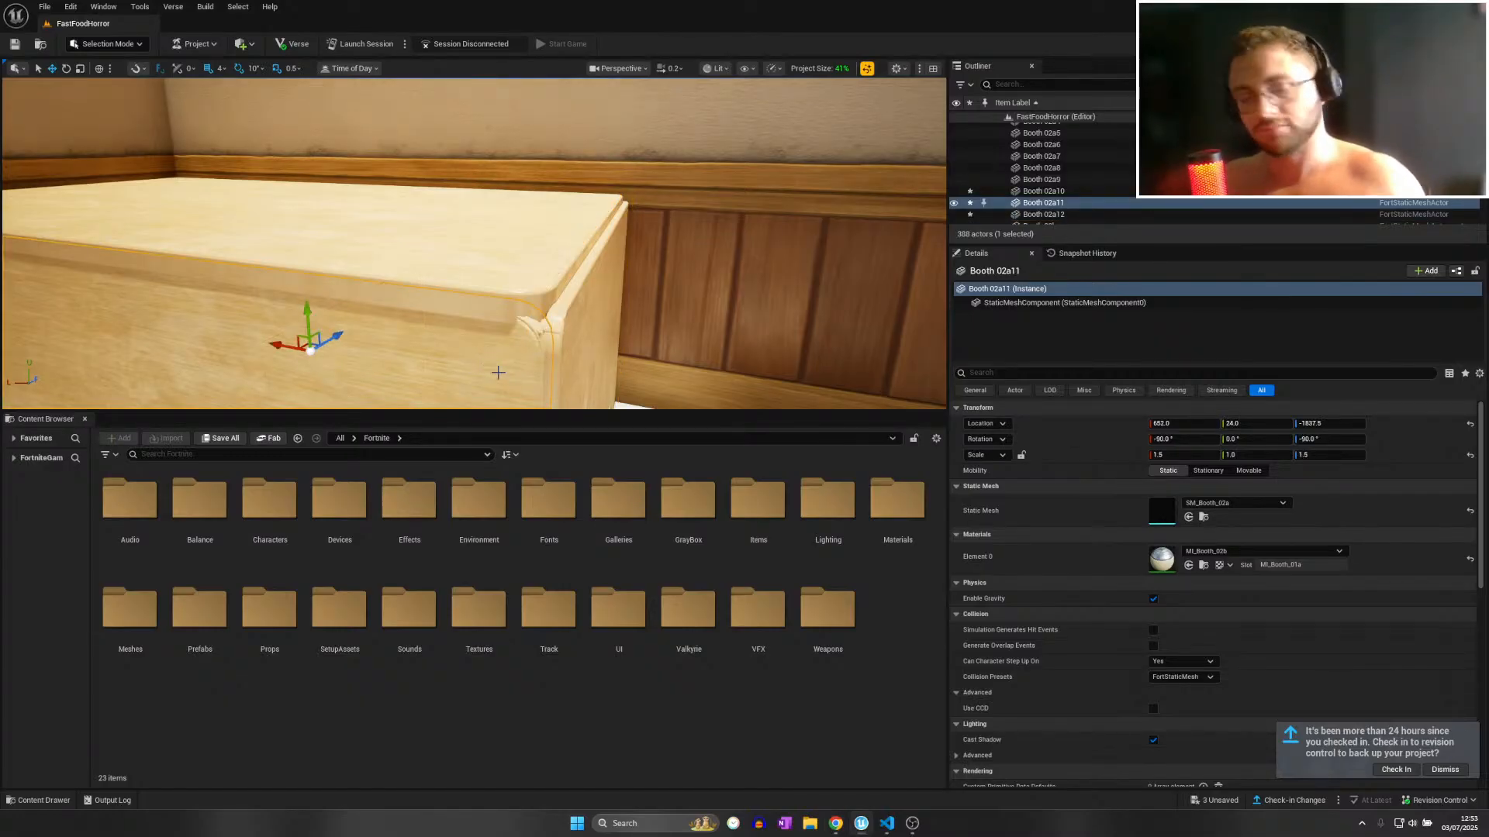
{"action": "key", "text": "ctrl+z"}
{"action": "right_click_drag", "start_coordinate": [501, 372], "coordinate": [644, 319]}
{"action": "left_click", "coordinate": [497, 362]}
{"action": "key", "text": "Delete"}
{"action": "left_click", "coordinate": [588, 339]}
{"action": "key", "text": "Delete"}
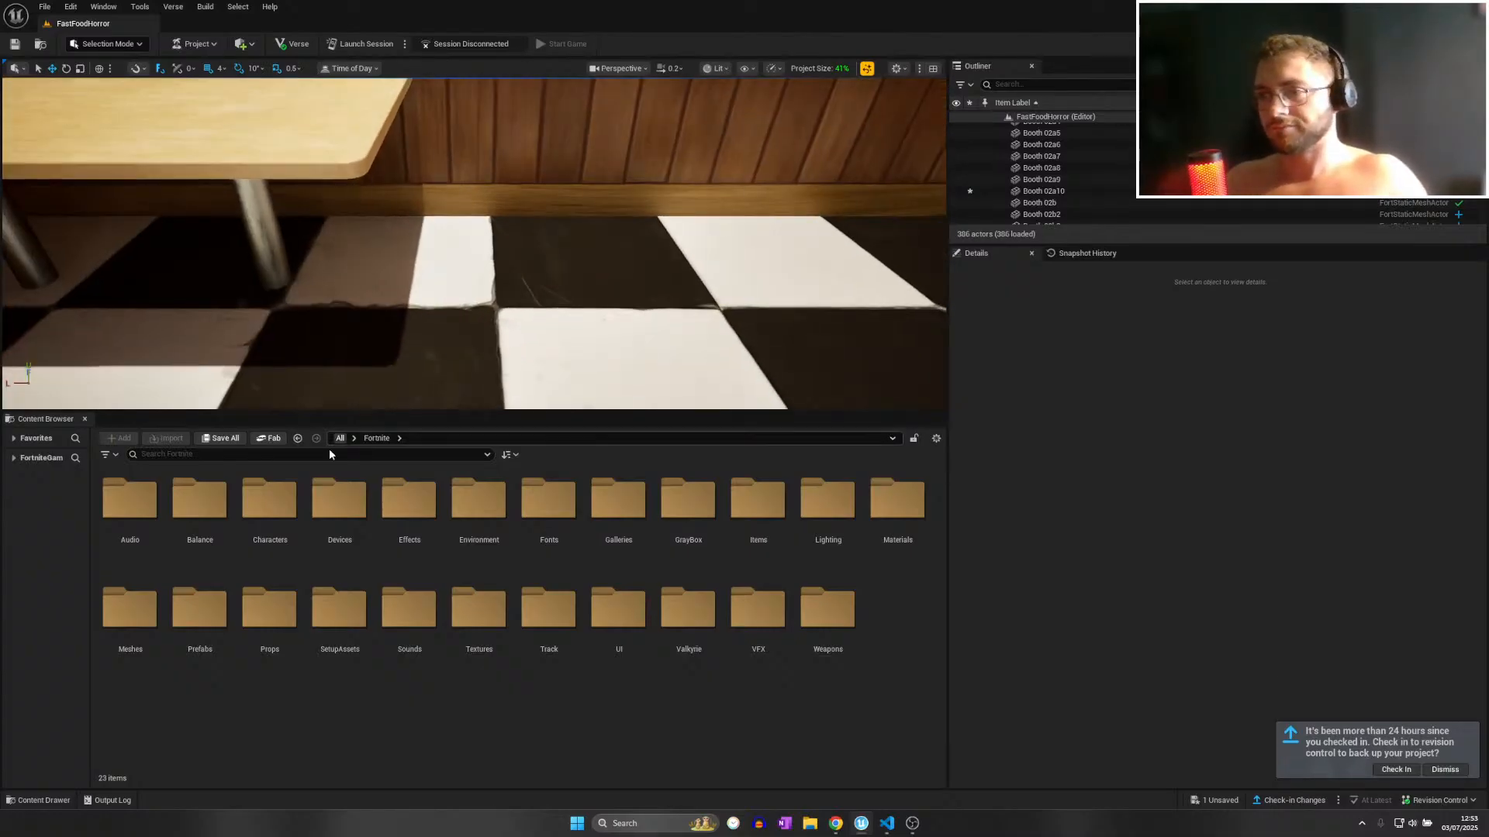
{"action": "left_click", "coordinate": [293, 208]}
{"action": "right_click", "coordinate": [283, 142]}
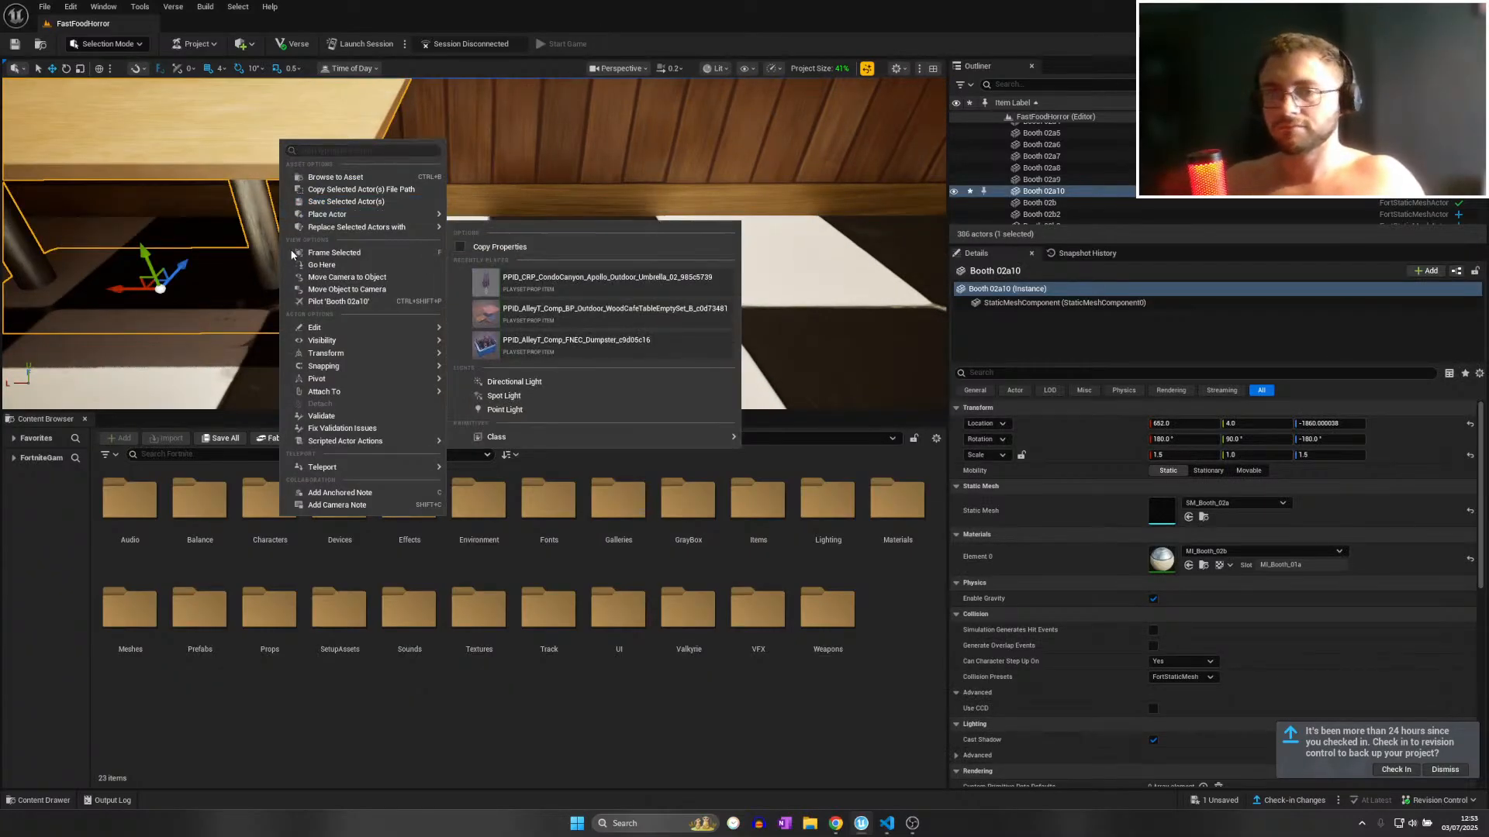
Switch to Chrome, look up "dark fantasy", and read through Synty's INTERFACE - Dark Fantasy HUD release e-mail.
{"action": "left_click", "coordinate": [845, 826]}
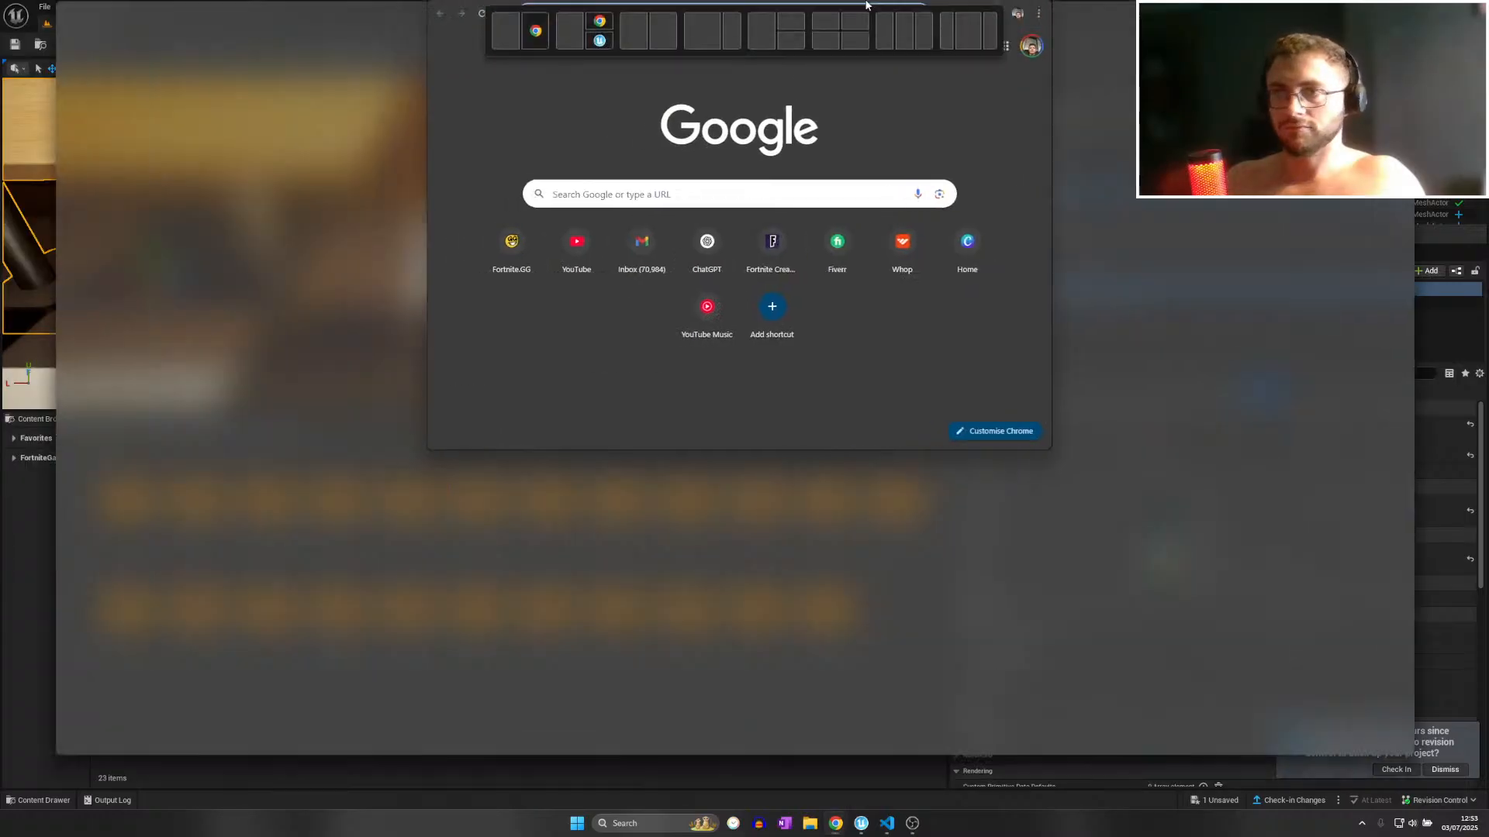
{"action": "type", "text": "dark fantasy"}
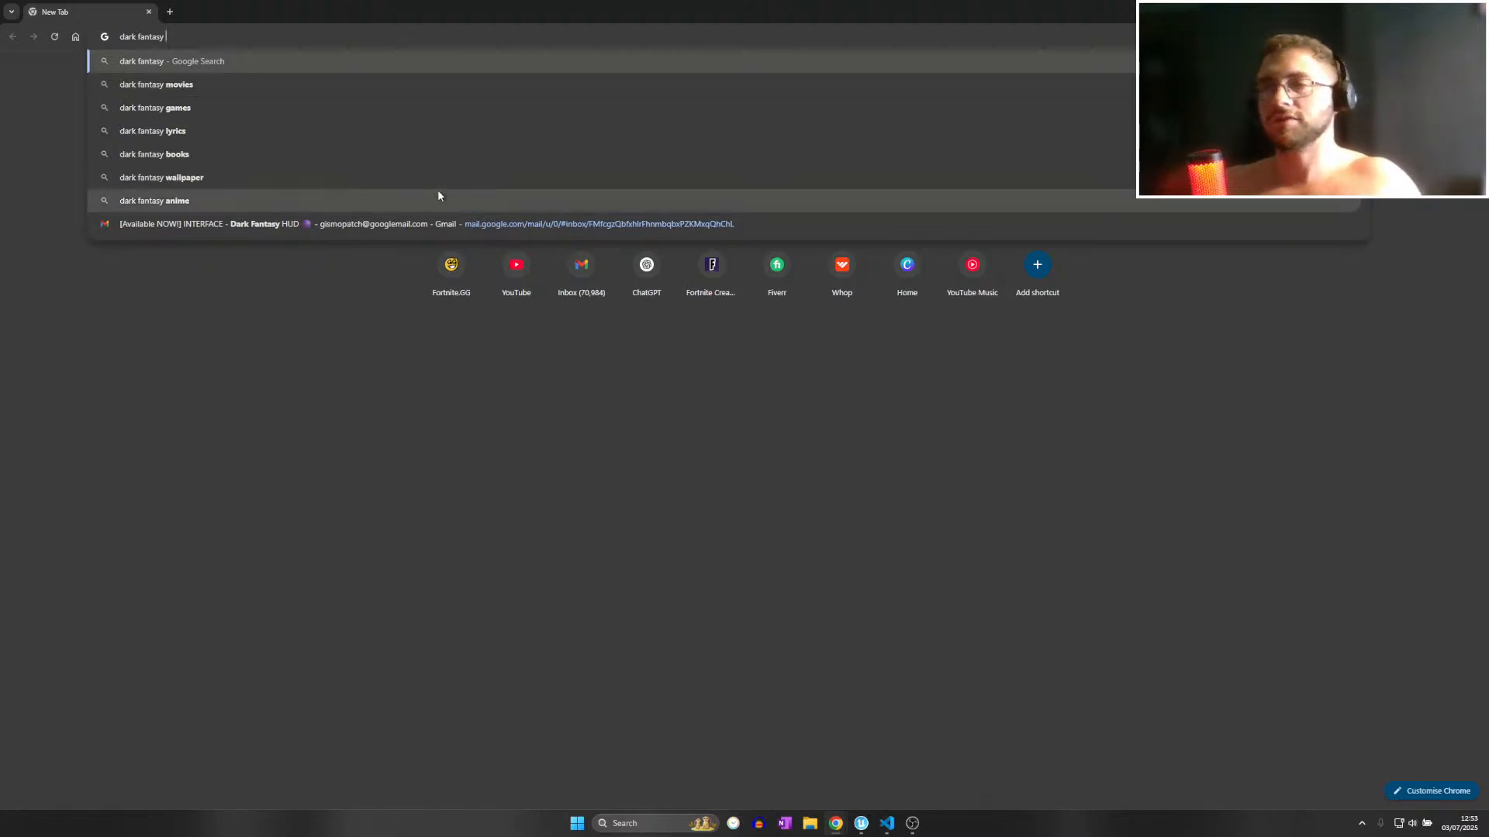
{"action": "left_click", "coordinate": [411, 223]}
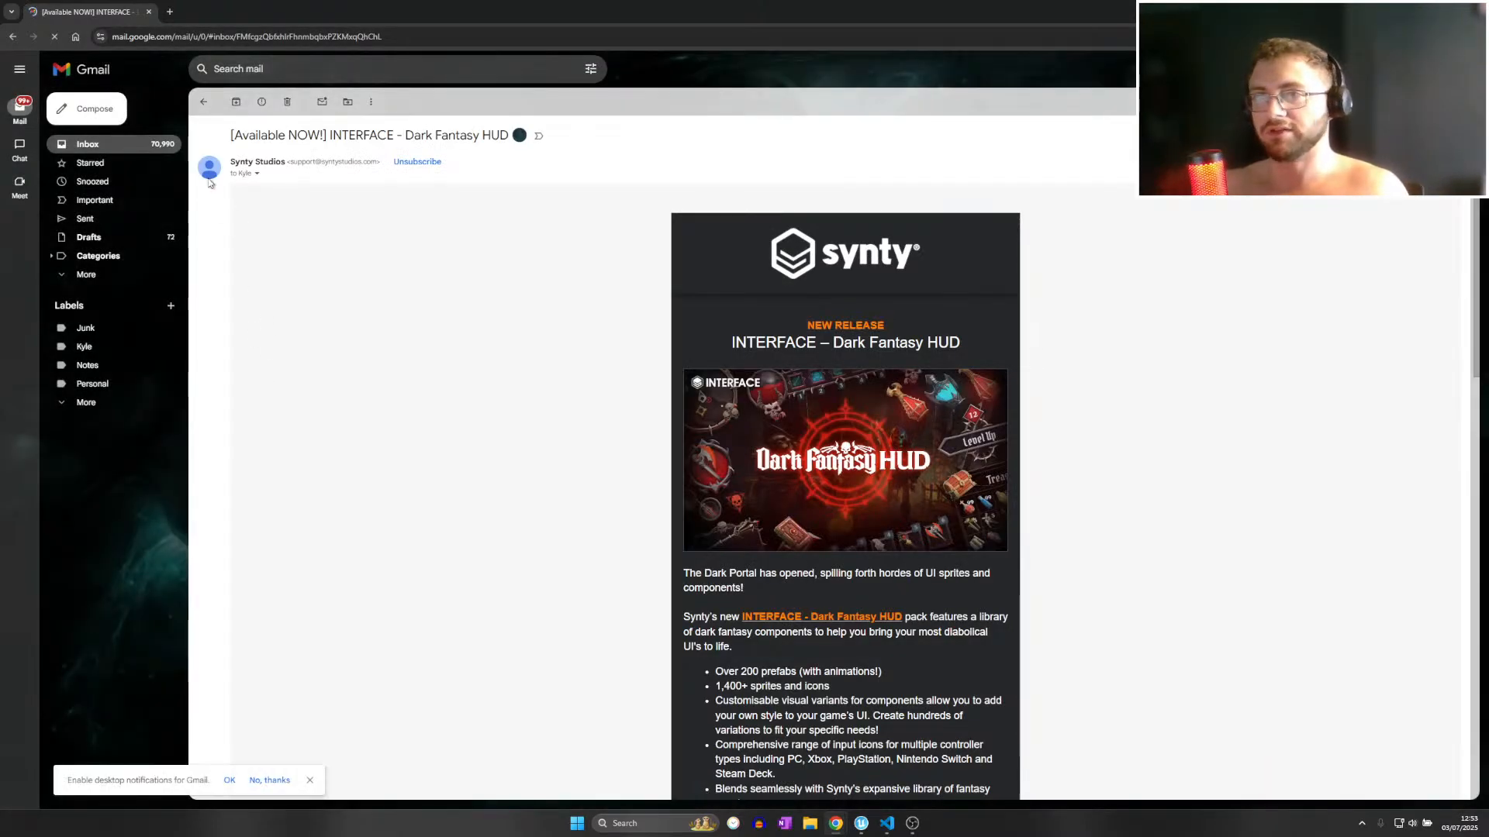
{"action": "scroll", "coordinate": [944, 524], "scroll_direction": "down", "scroll_amount": 5}
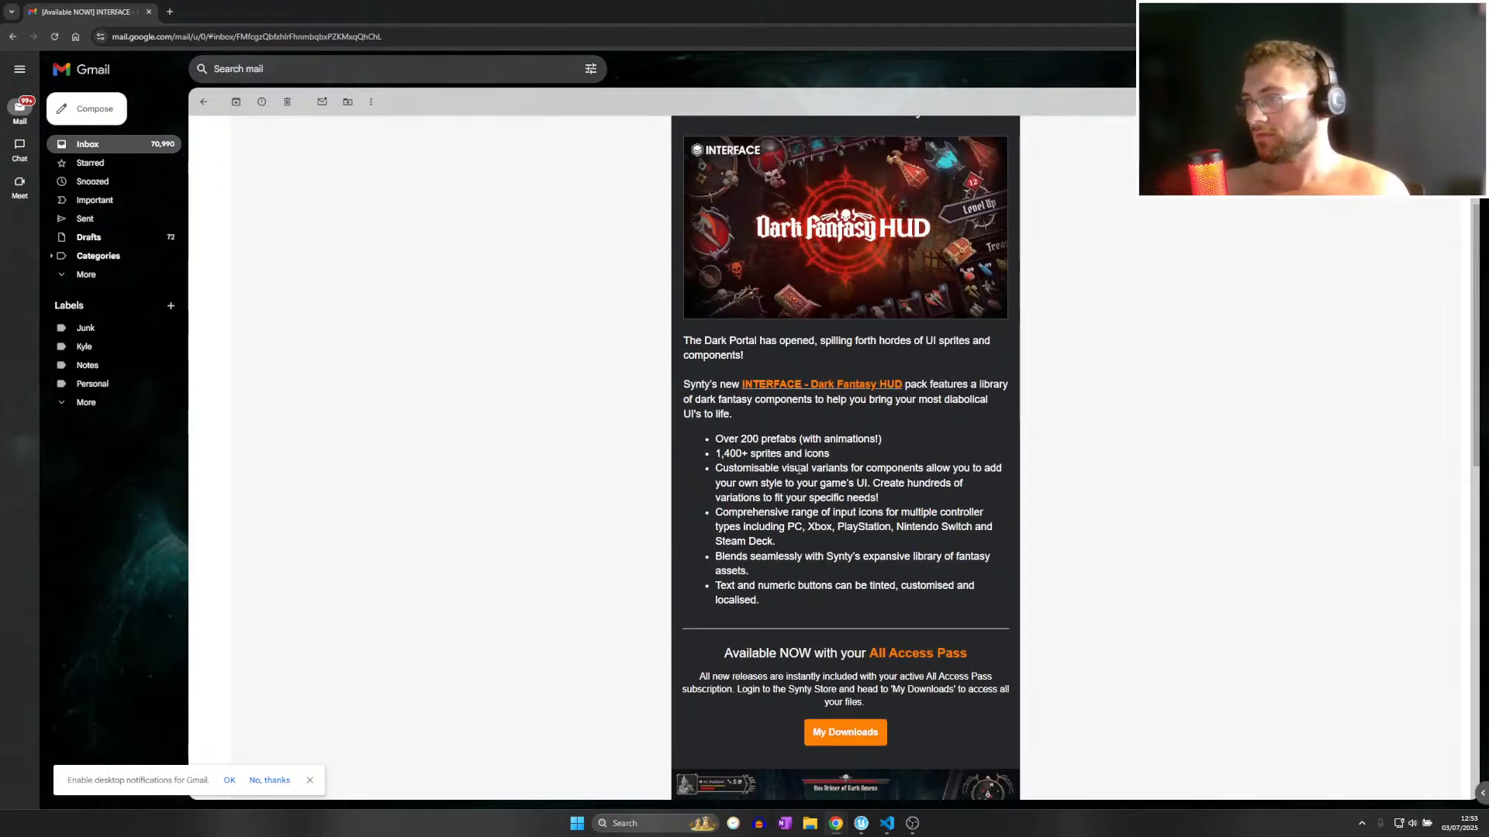
{"action": "scroll", "coordinate": [805, 470], "scroll_direction": "down", "scroll_amount": 1}
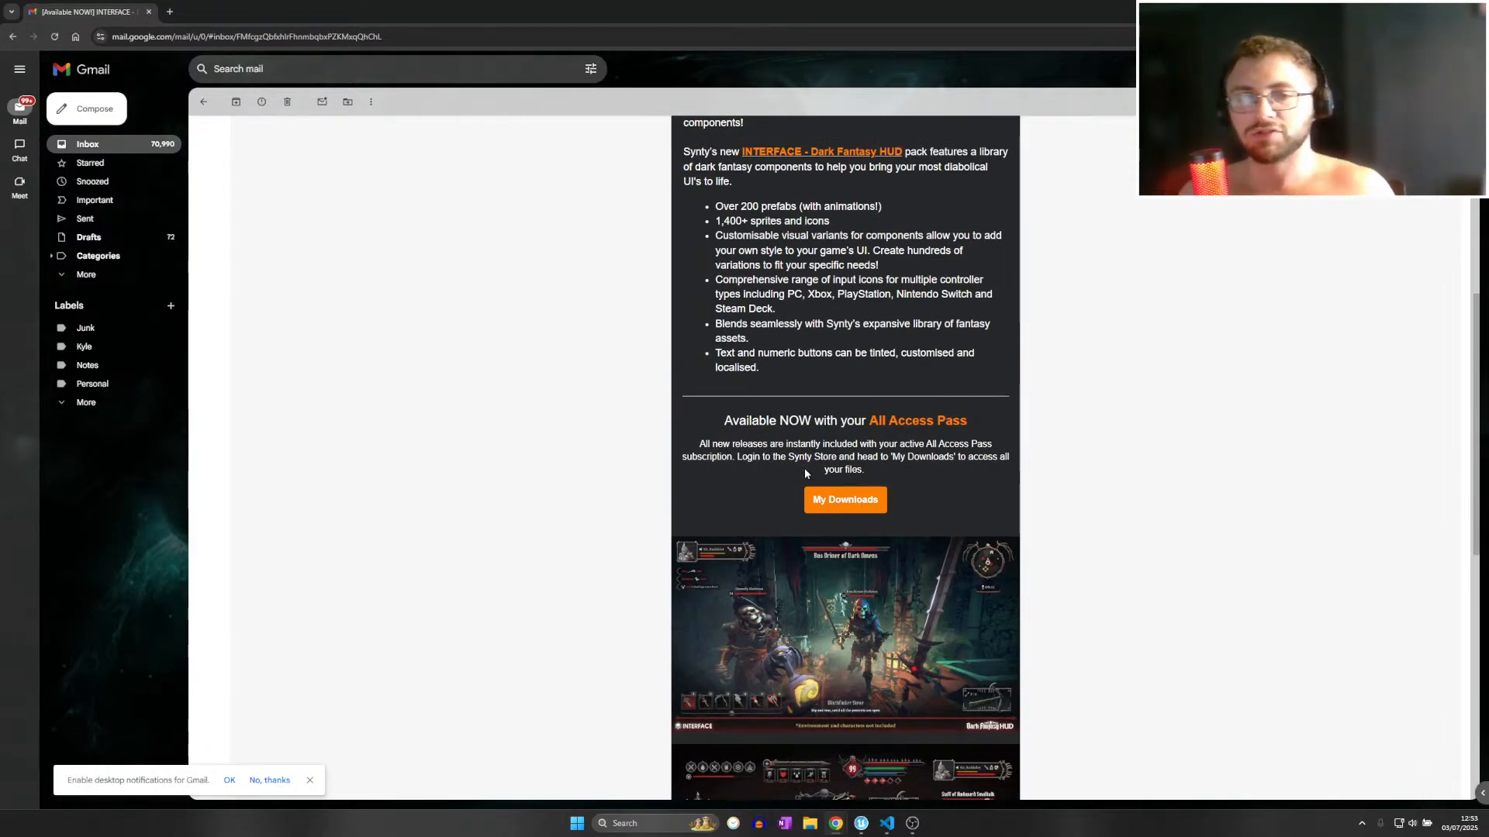
{"action": "scroll", "coordinate": [855, 594], "scroll_direction": "down", "scroll_amount": 5}
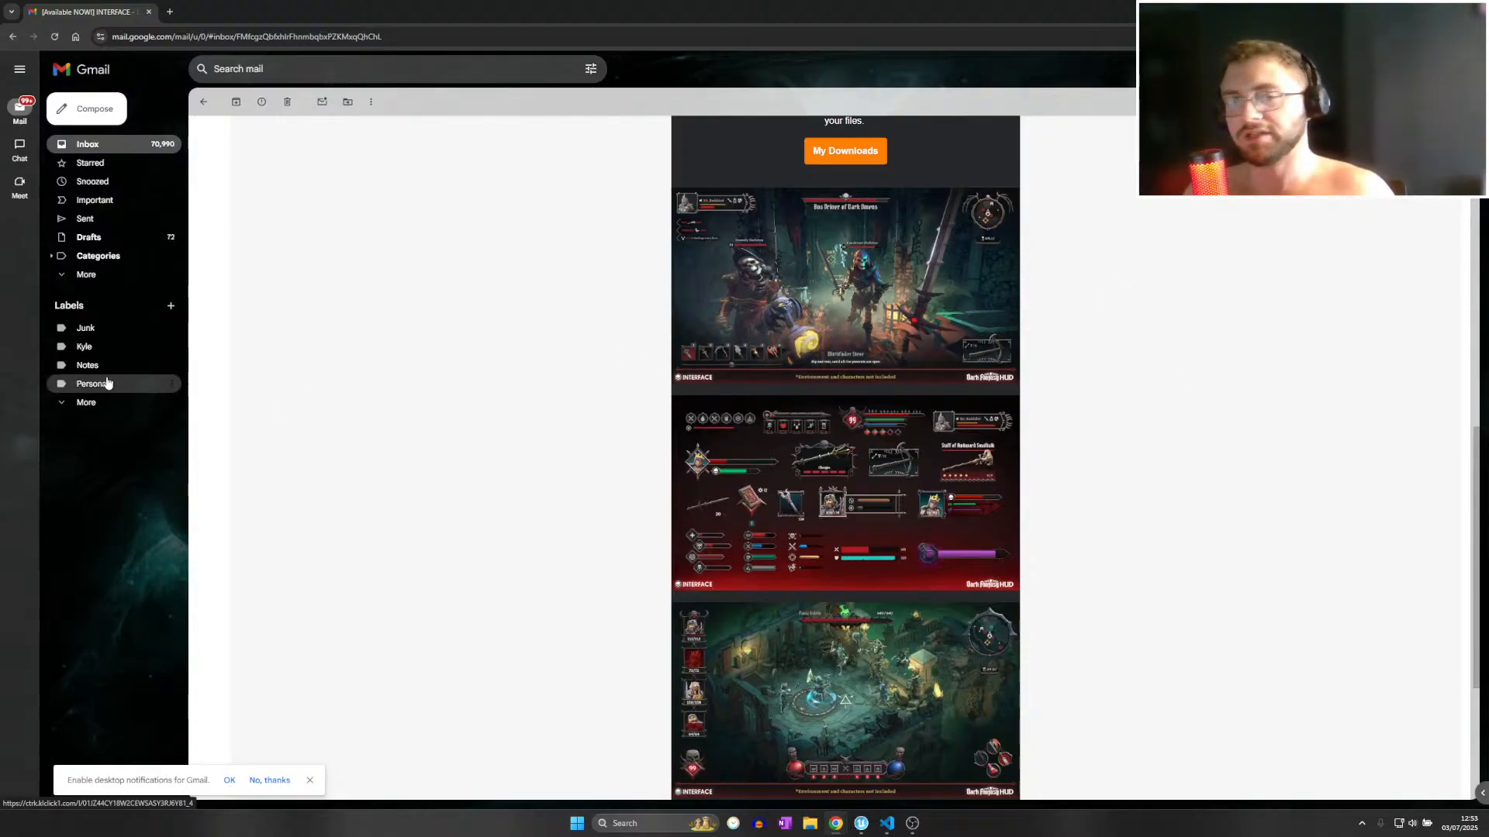
{"action": "scroll", "coordinate": [383, 369], "scroll_direction": "down", "scroll_amount": 4}
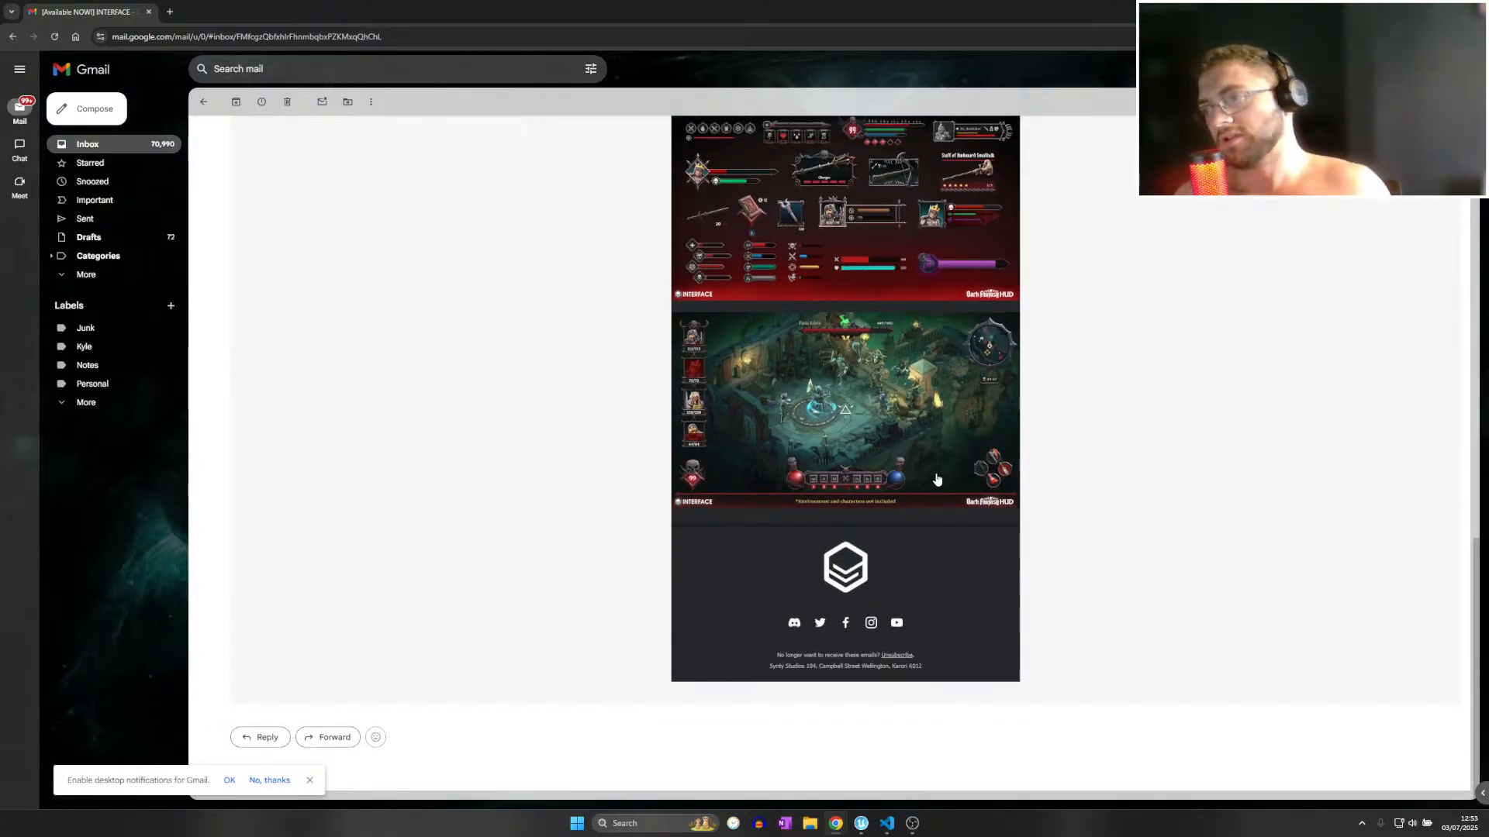
{"action": "scroll", "coordinate": [772, 464], "scroll_direction": "up", "scroll_amount": 8}
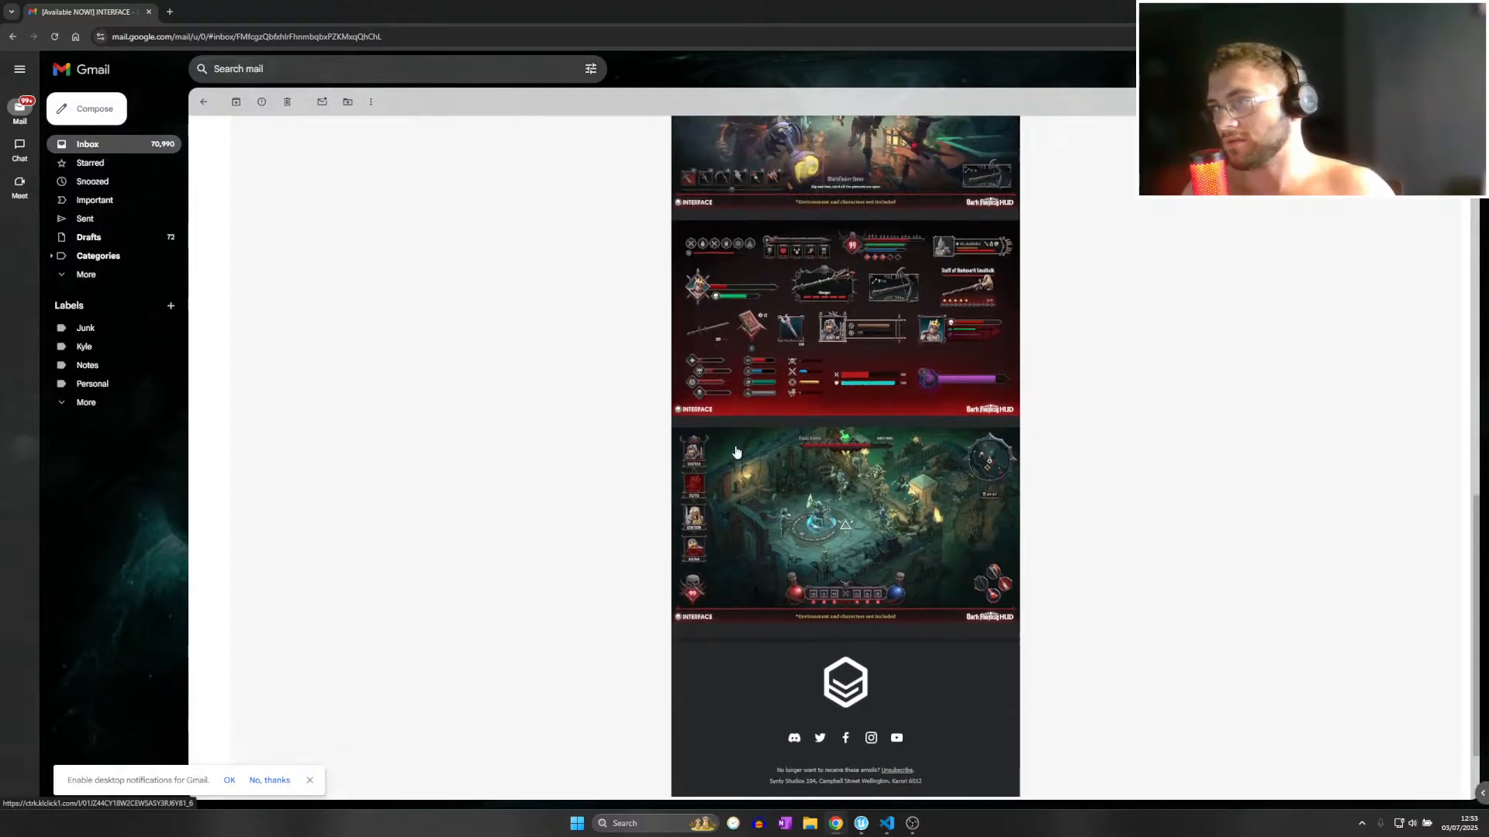
Follow the link on the e-mail's HUD artwork, abandon that page, and close the e-mail to return to the Unreal editor.
{"action": "left_click", "coordinate": [831, 311]}
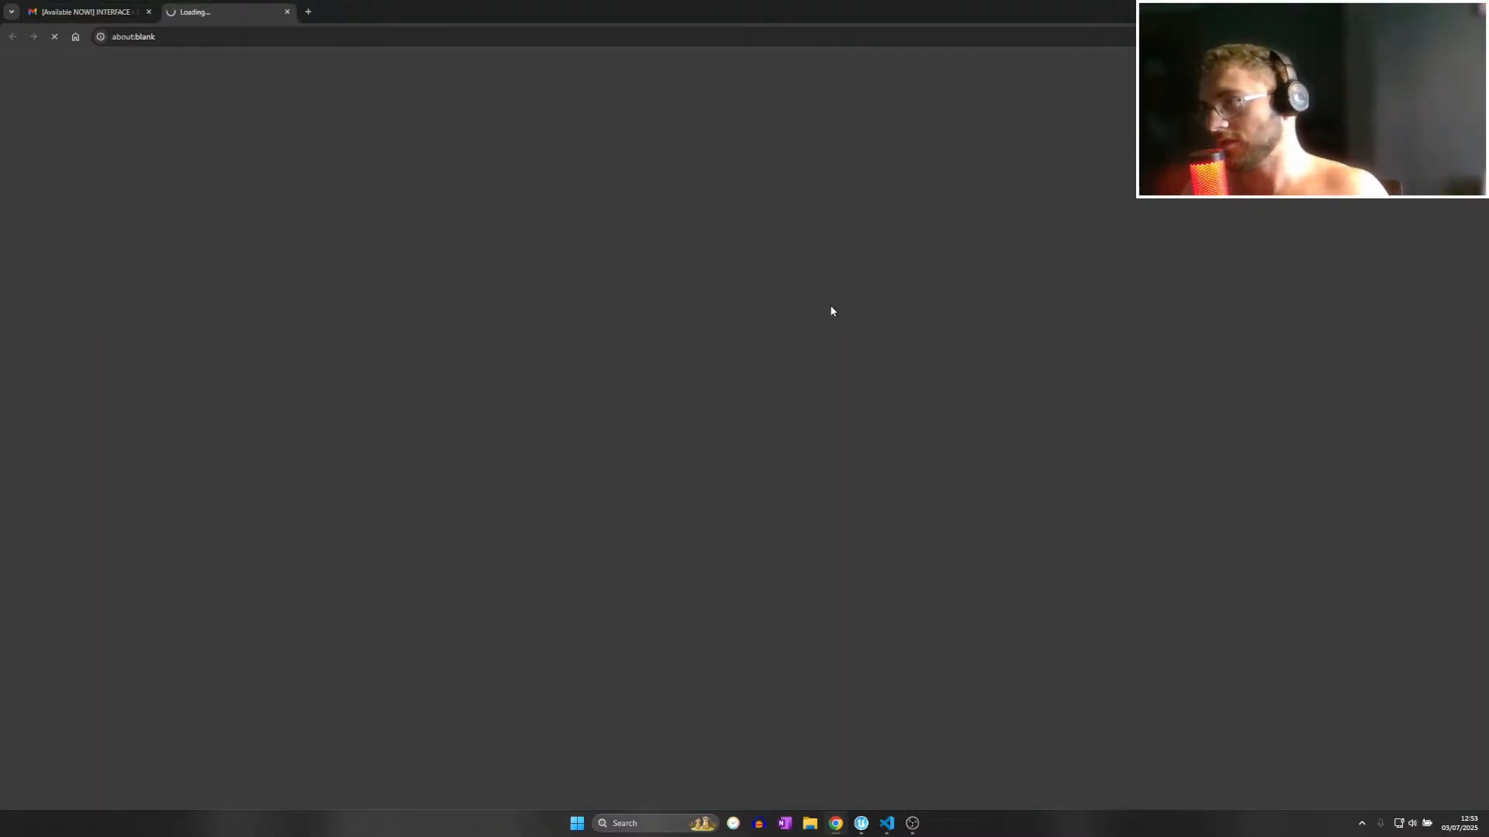
{"action": "left_click", "coordinate": [288, 11]}
{"action": "scroll", "coordinate": [813, 441], "scroll_direction": "up", "scroll_amount": 3}
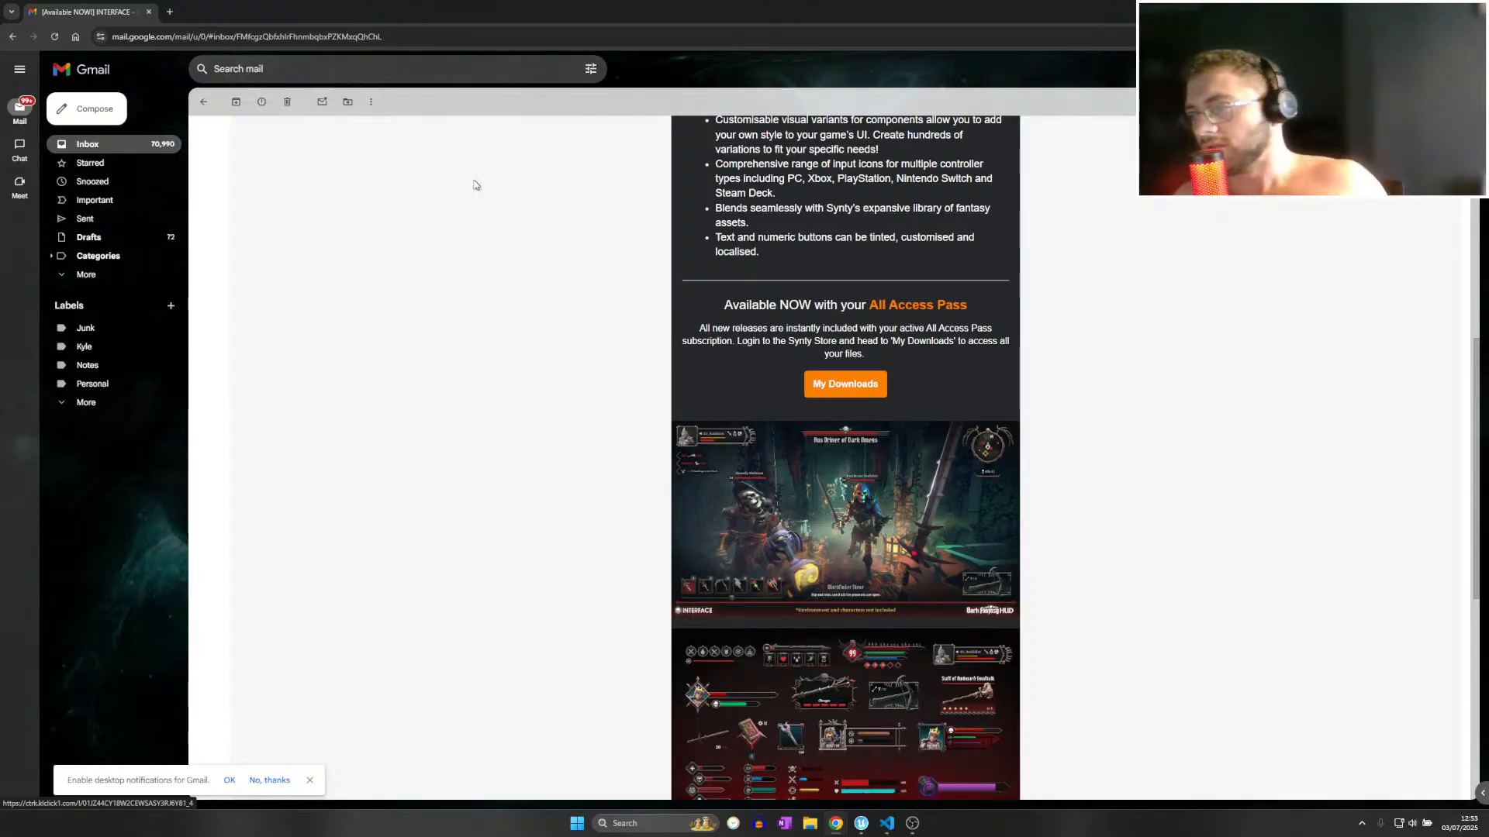
{"action": "left_click", "coordinate": [150, 12]}
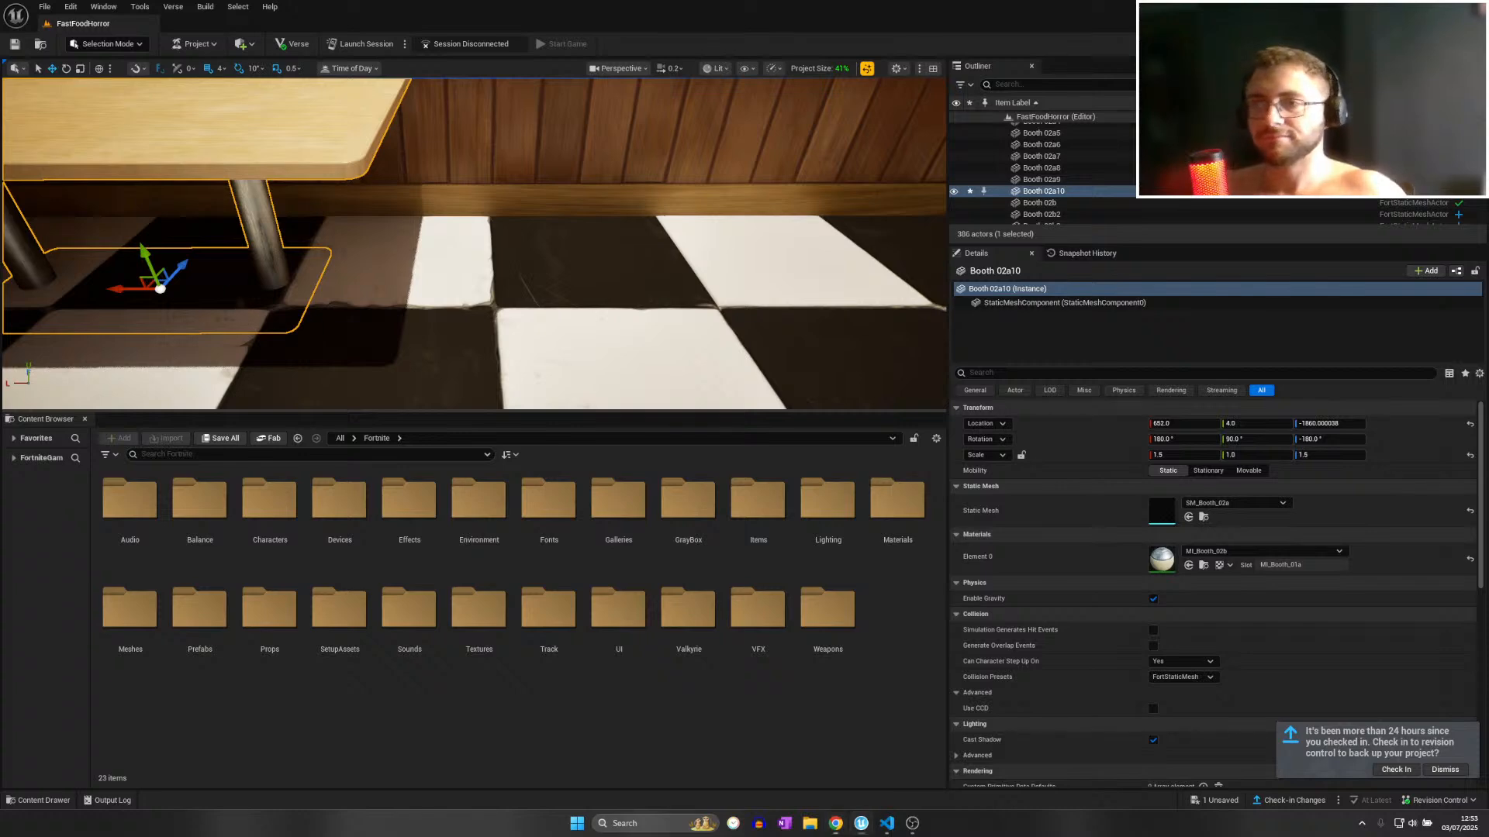
Raise the corner table to a height of 8.0 and locate its mesh, SM_Booth_02a, in the project content.
{"action": "right_click_drag", "start_coordinate": [356, 304], "coordinate": [290, 289]}
{"action": "left_click_drag", "start_coordinate": [367, 288], "coordinate": [368, 283]}
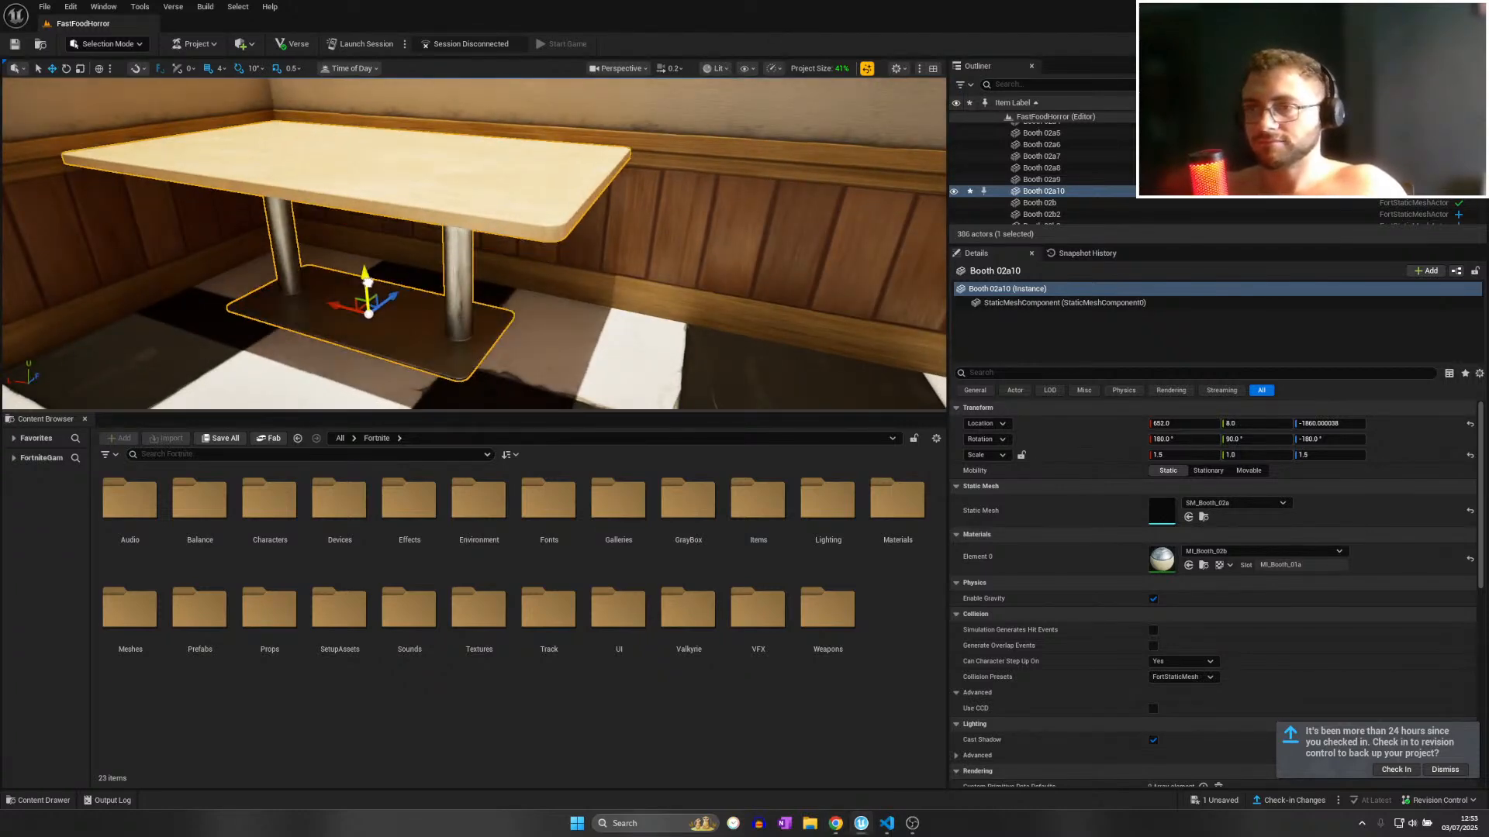
{"action": "right_click", "coordinate": [372, 212]}
{"action": "left_click", "coordinate": [371, 200]}
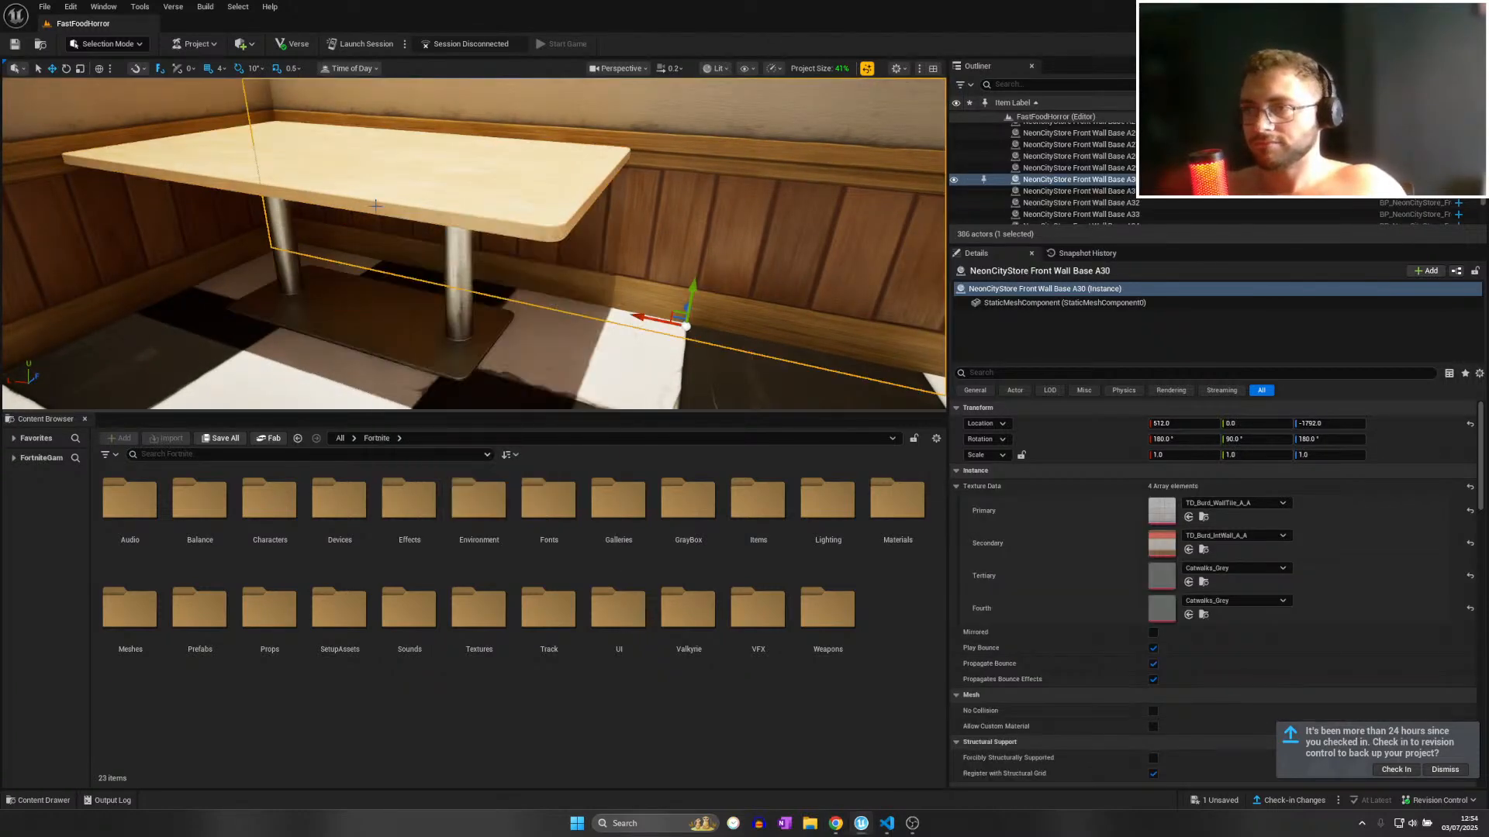
{"action": "right_click", "coordinate": [375, 207]}
{"action": "left_click", "coordinate": [409, 247]}
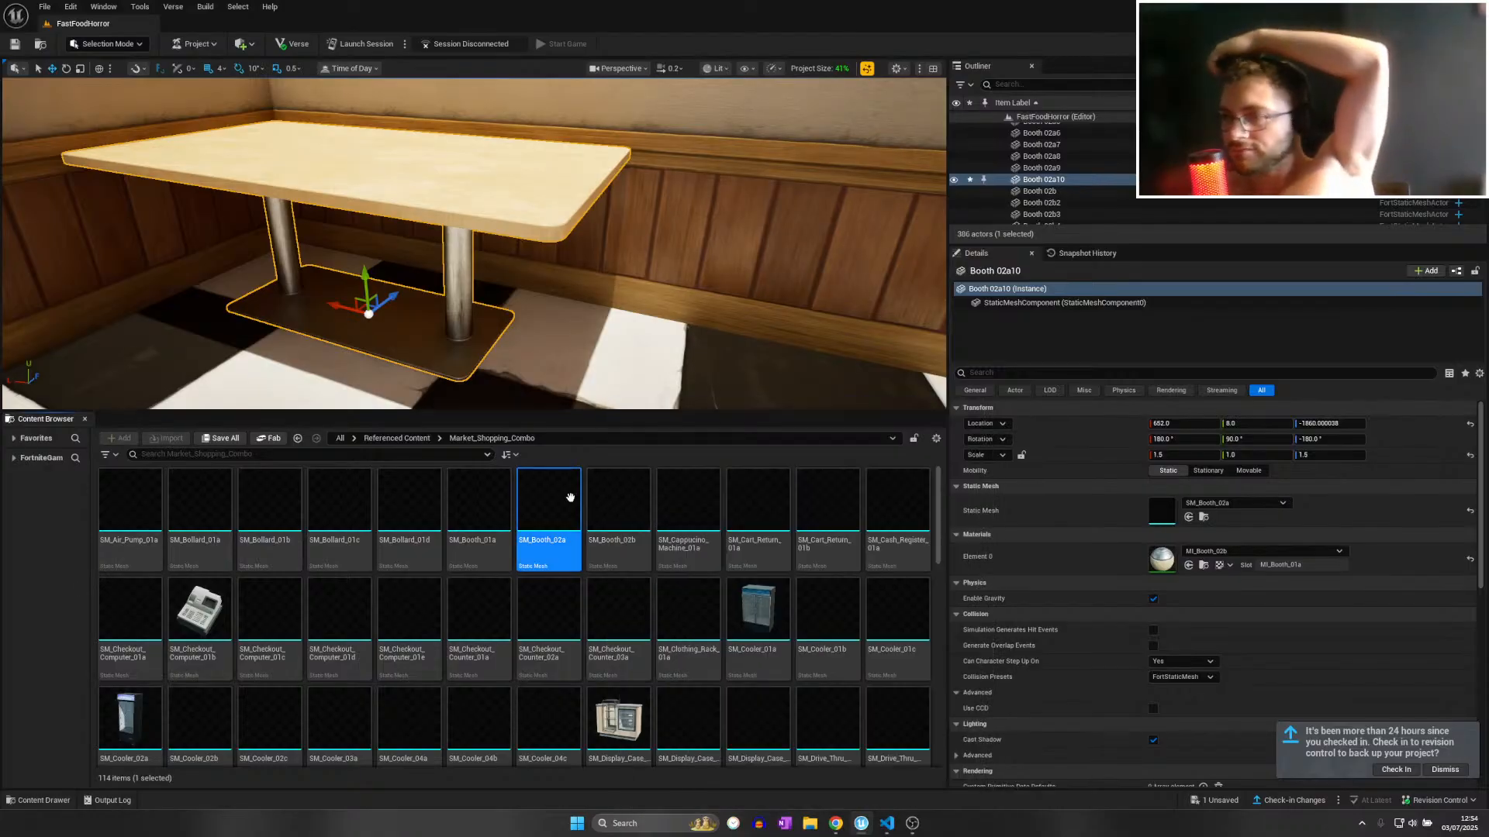
Try out SM_Booth_01a, SM_Booth_02b and SM_Cappucino_Machine_01a beside the corner table, and delete the cappuccino machine.
{"action": "left_click_drag", "start_coordinate": [479, 504], "coordinate": [670, 380]}
{"action": "right_click_drag", "start_coordinate": [670, 380], "coordinate": [783, 376]}
{"action": "right_click_drag", "start_coordinate": [574, 310], "coordinate": [612, 372]}
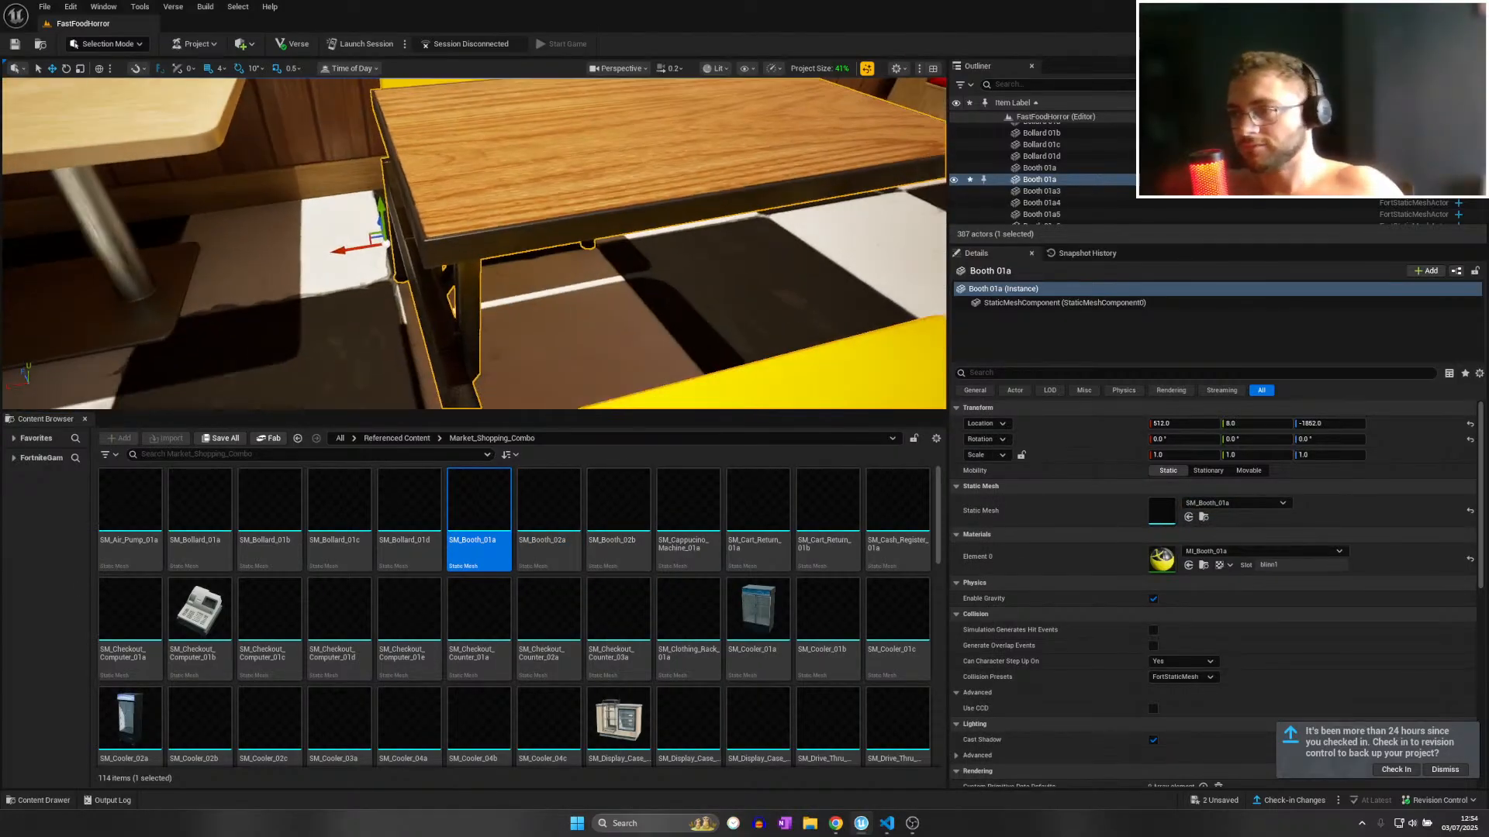
{"action": "left_click_drag", "start_coordinate": [612, 505], "coordinate": [481, 351]}
{"action": "right_click_drag", "start_coordinate": [481, 351], "coordinate": [368, 347]}
{"action": "scroll", "coordinate": [465, 349], "scroll_direction": "up", "scroll_amount": 3}
{"action": "key", "text": "s"}
{"action": "left_click_drag", "start_coordinate": [702, 516], "coordinate": [557, 363]}
{"action": "key", "text": "d"}
{"action": "mouse_move", "coordinate": [557, 363]}
{"action": "right_mouse_down"}
{"action": "mouse_move", "coordinate": [372, 369]}
{"action": "mouse_move", "coordinate": [575, 368]}
{"action": "right_mouse_up"}
{"action": "key", "text": "Delete"}
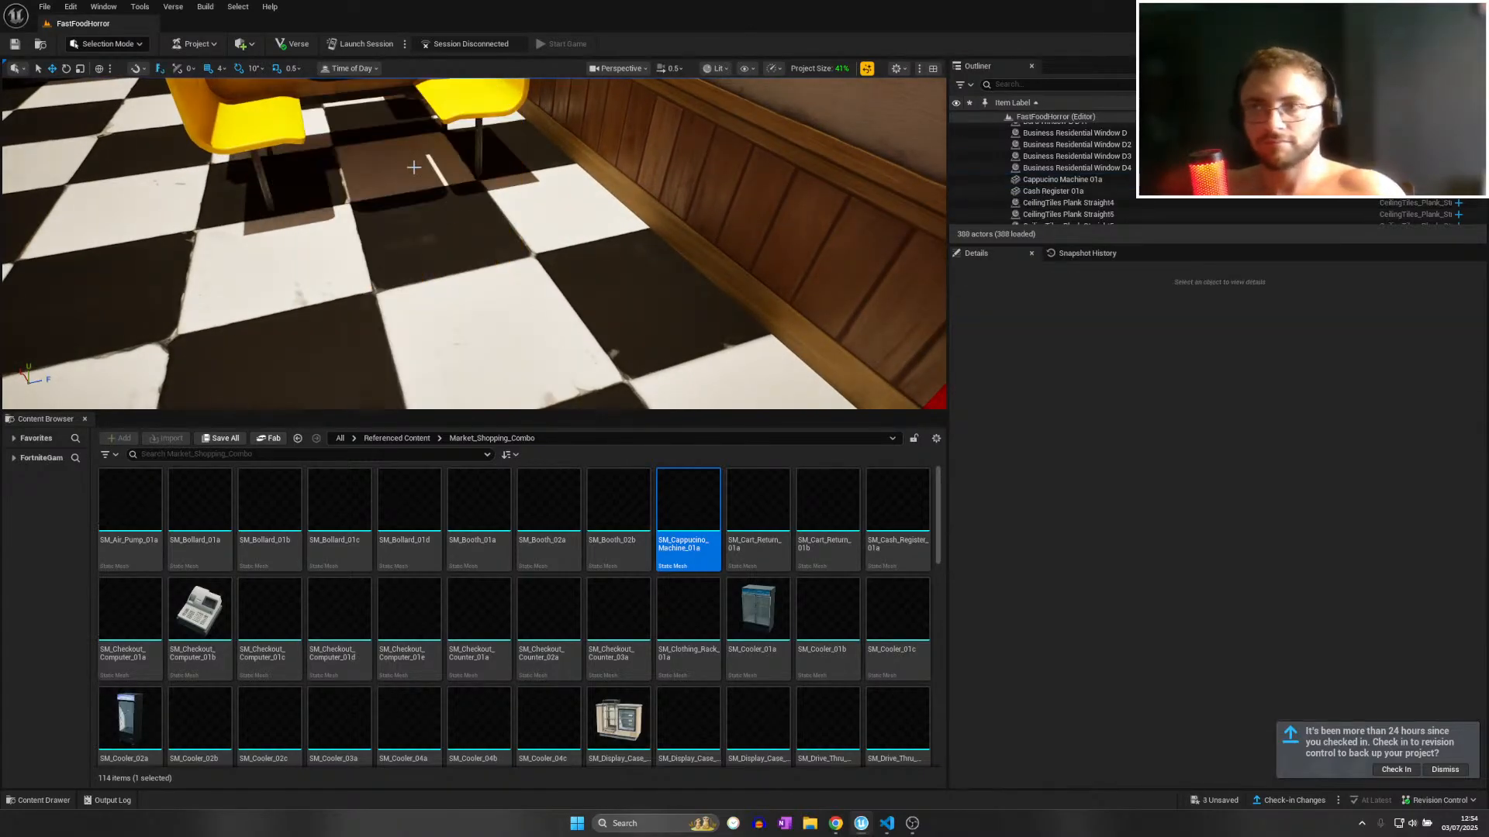
Delete the trial yellow-seated booth set and the trial red bench next to the corner table.
{"action": "right_click_drag", "start_coordinate": [415, 166], "coordinate": [449, 245]}
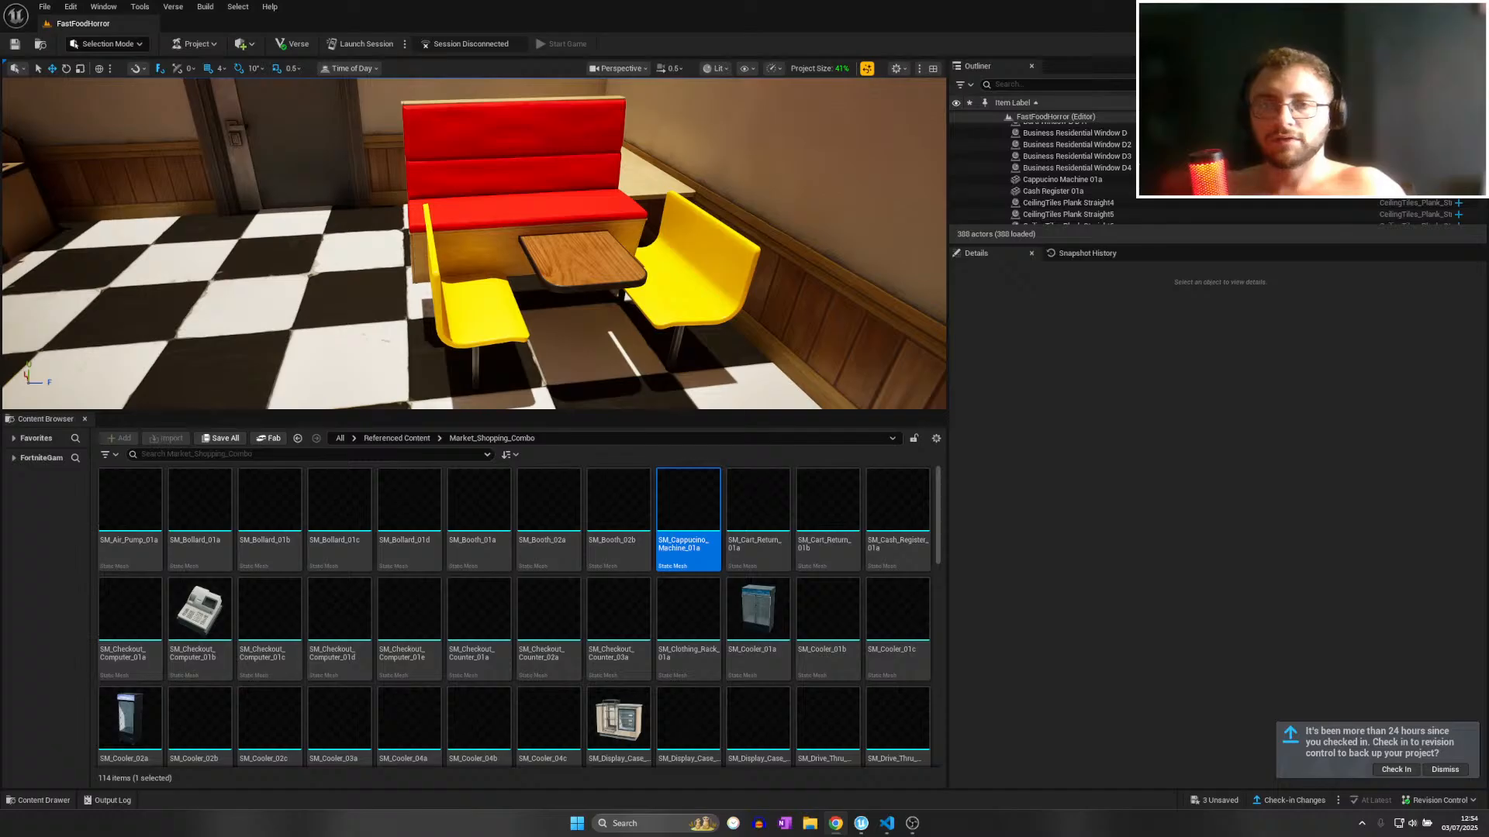
{"action": "left_click", "coordinate": [487, 339]}
{"action": "key", "text": "Delete"}
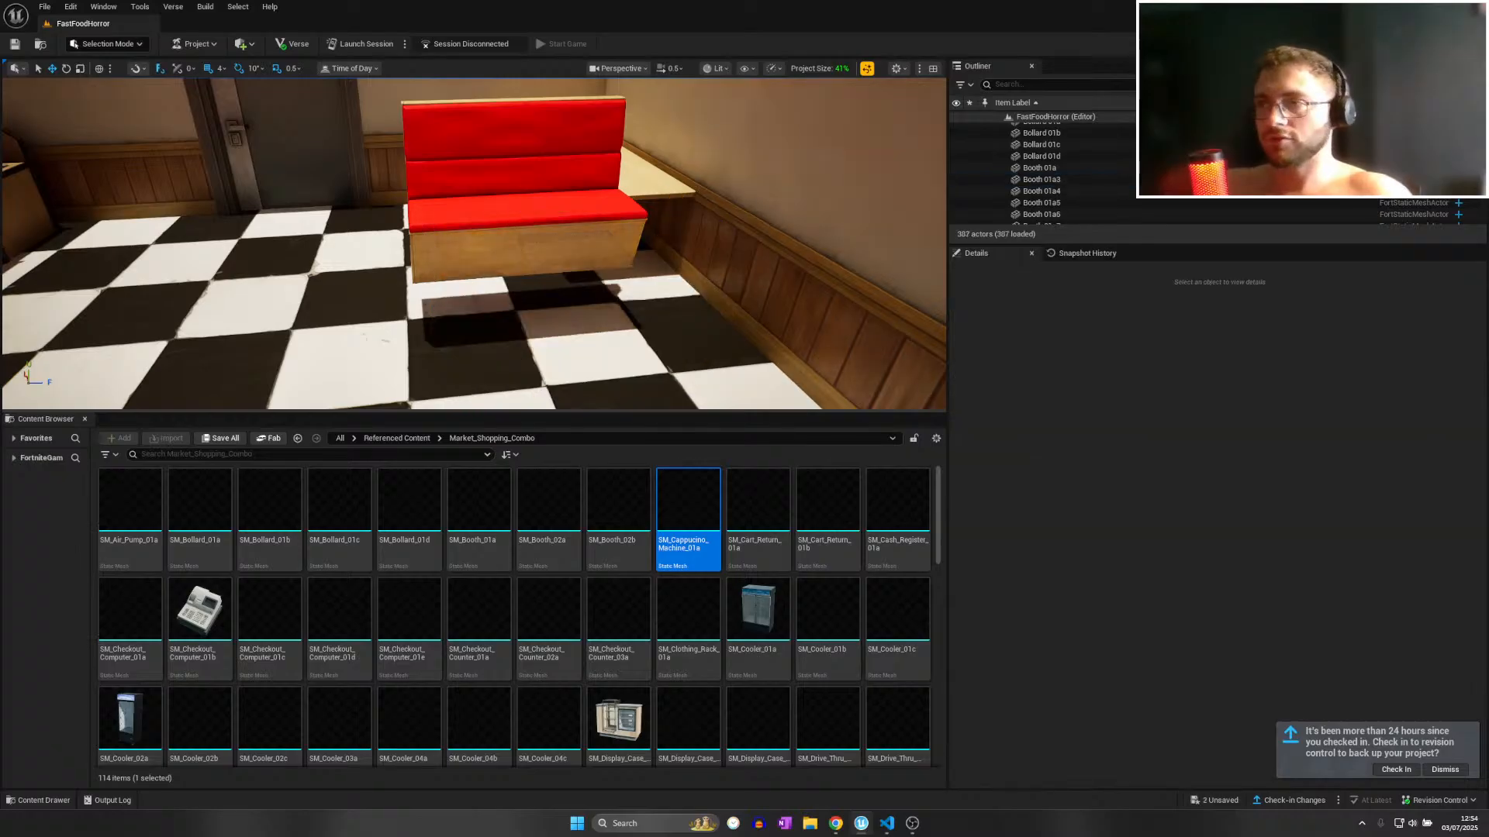
{"action": "left_click", "coordinate": [493, 221]}
{"action": "key", "text": "Delete"}
Move the corner table tighter against both walls, to location 648.0, 8.0, -1864.0, and save all files.
{"action": "mouse_move", "coordinate": [492, 221]}
{"action": "right_mouse_down"}
{"action": "mouse_move", "coordinate": [492, 180]}
{"action": "mouse_move", "coordinate": [501, 249]}
{"action": "mouse_move", "coordinate": [457, 220]}
{"action": "mouse_move", "coordinate": [496, 223]}
{"action": "mouse_move", "coordinate": [470, 218]}
{"action": "right_mouse_up"}
{"action": "left_click", "coordinate": [458, 223]}
{"action": "left_click_drag", "start_coordinate": [529, 311], "coordinate": [479, 341]}
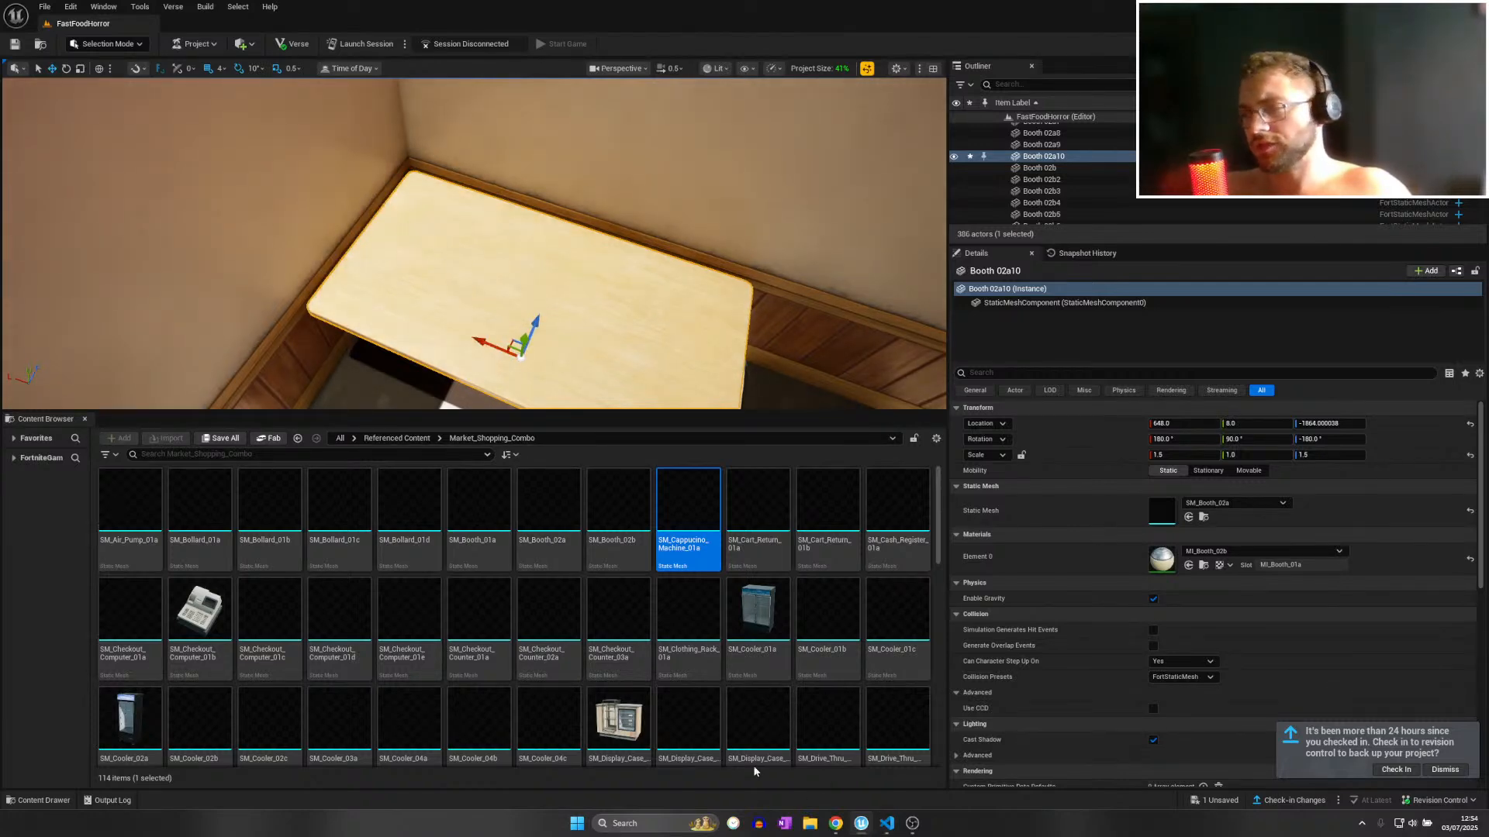
{"action": "right_click_drag", "start_coordinate": [375, 203], "coordinate": [372, 183]}
{"action": "left_click", "coordinate": [44, 7]}
{"action": "left_click", "coordinate": [100, 153]}
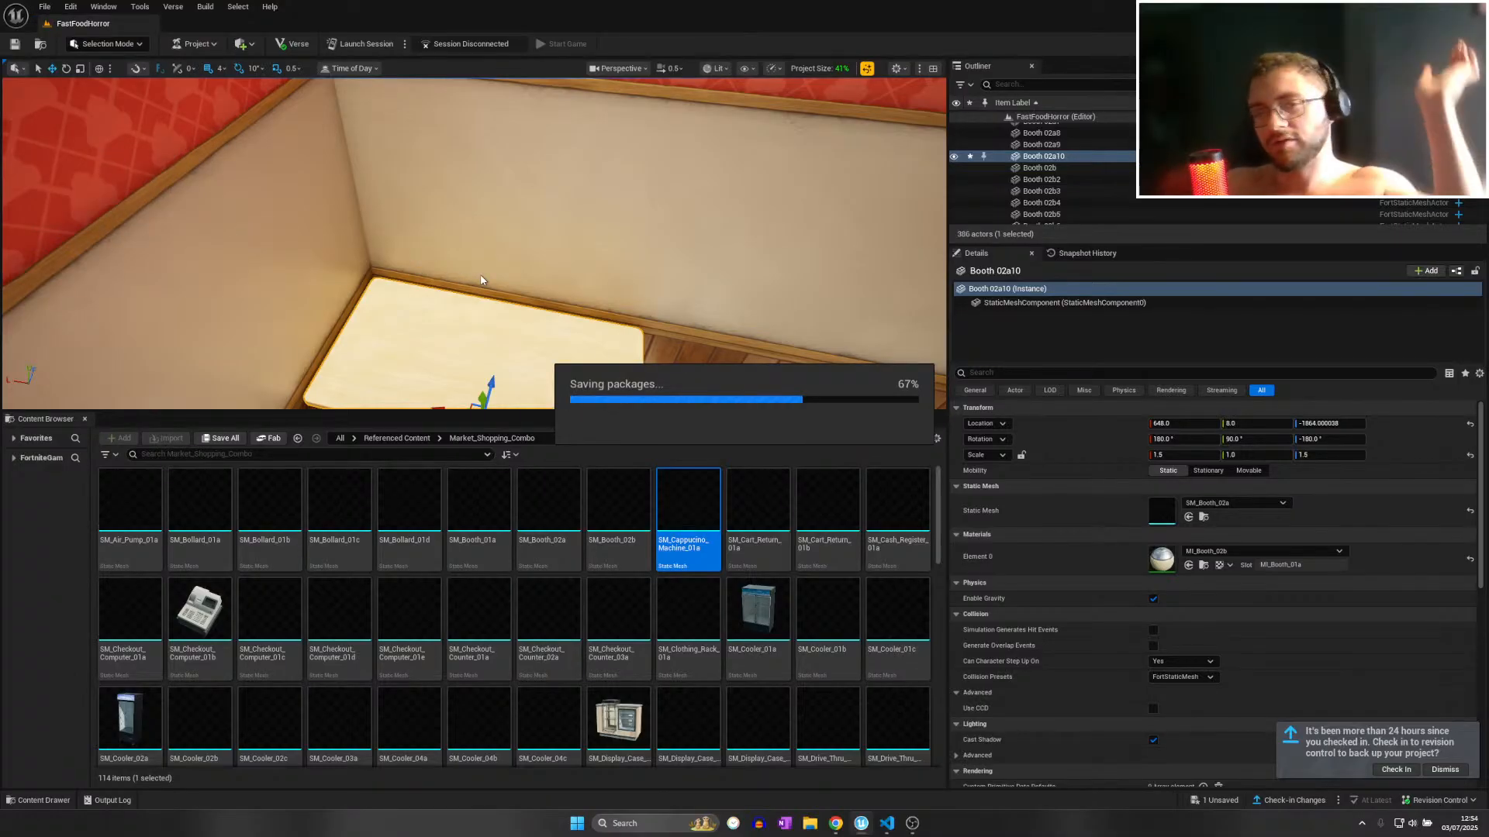
Check how the table's legs and base sit on the floor in the corner, and save all files once more.
{"action": "right_click_drag", "start_coordinate": [474, 243], "coordinate": [899, 243]}
{"action": "mouse_move", "coordinate": [791, 326]}
{"action": "right_mouse_down"}
{"action": "mouse_move", "coordinate": [806, 304]}
{"action": "mouse_move", "coordinate": [790, 318]}
{"action": "mouse_move", "coordinate": [781, 300]}
{"action": "right_mouse_up"}
{"action": "scroll", "coordinate": [806, 304], "scroll_direction": "down", "scroll_amount": 1}
{"action": "right_click_drag", "start_coordinate": [469, 302], "coordinate": [468, 302]}
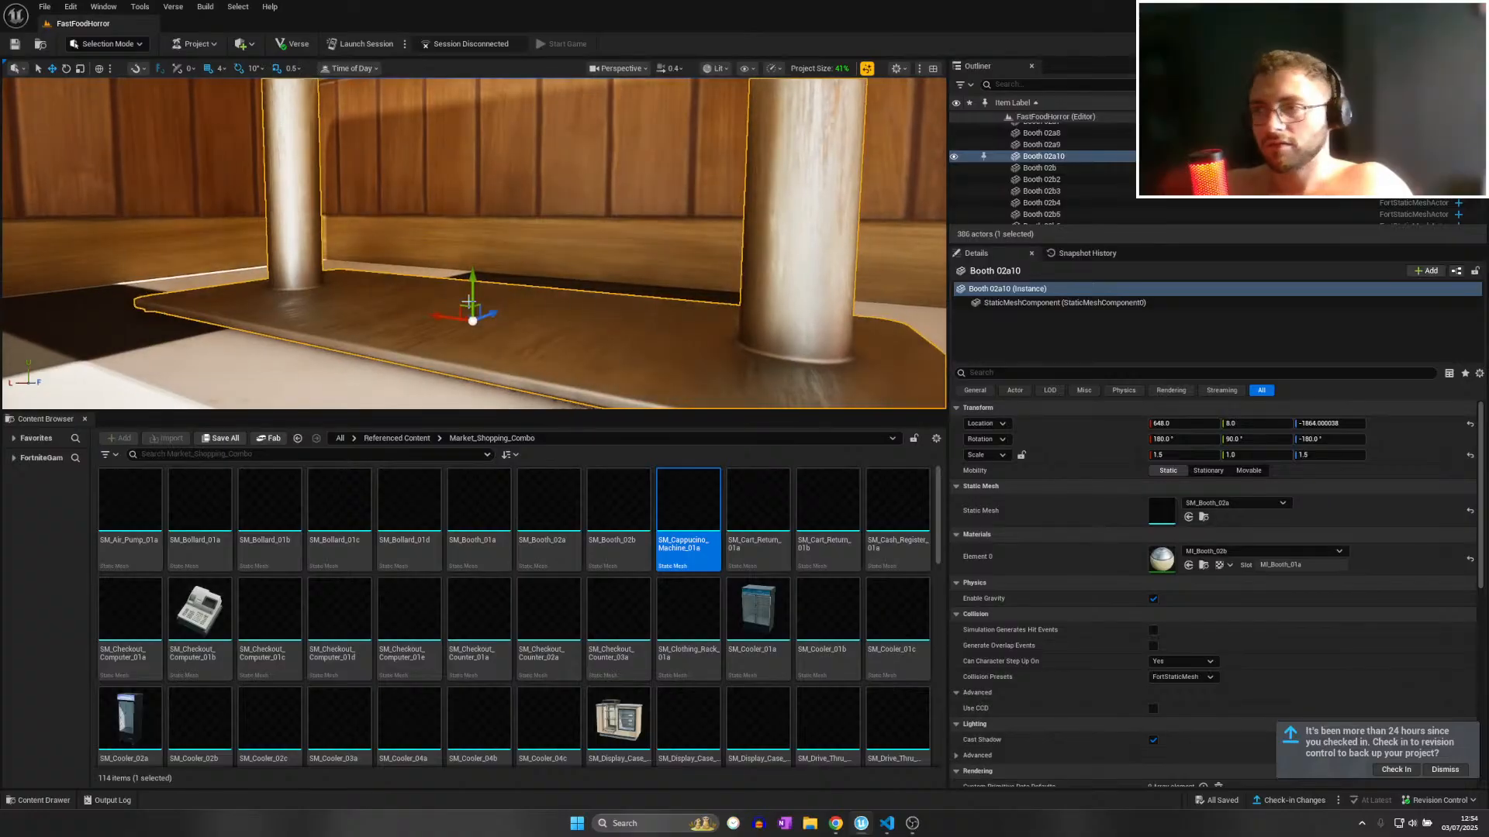
{"action": "scroll", "coordinate": [494, 317], "scroll_direction": "down", "scroll_amount": 5}
{"action": "left_click", "coordinate": [44, 6]}
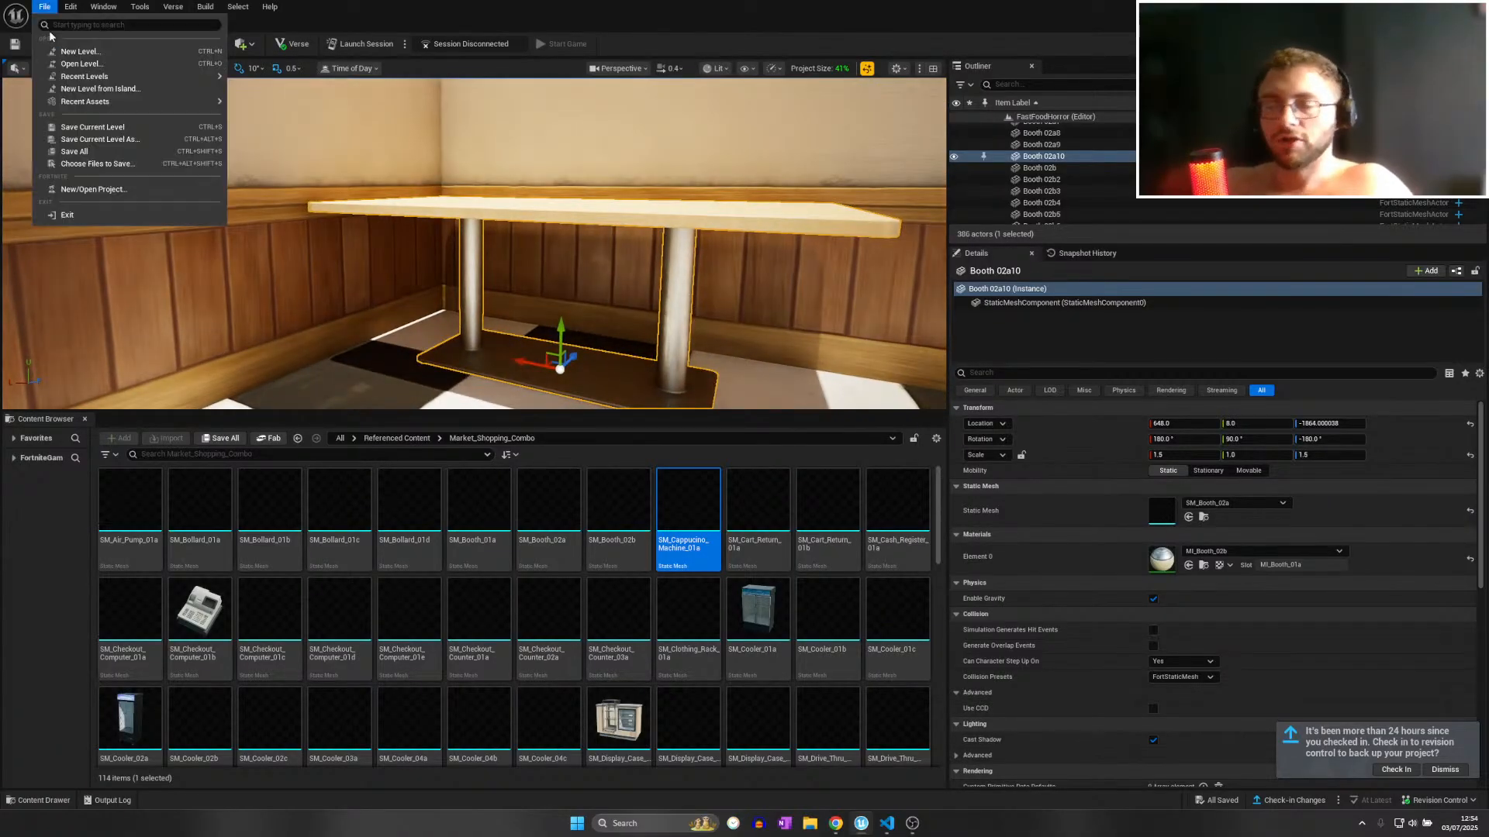
{"action": "left_click", "coordinate": [75, 152]}
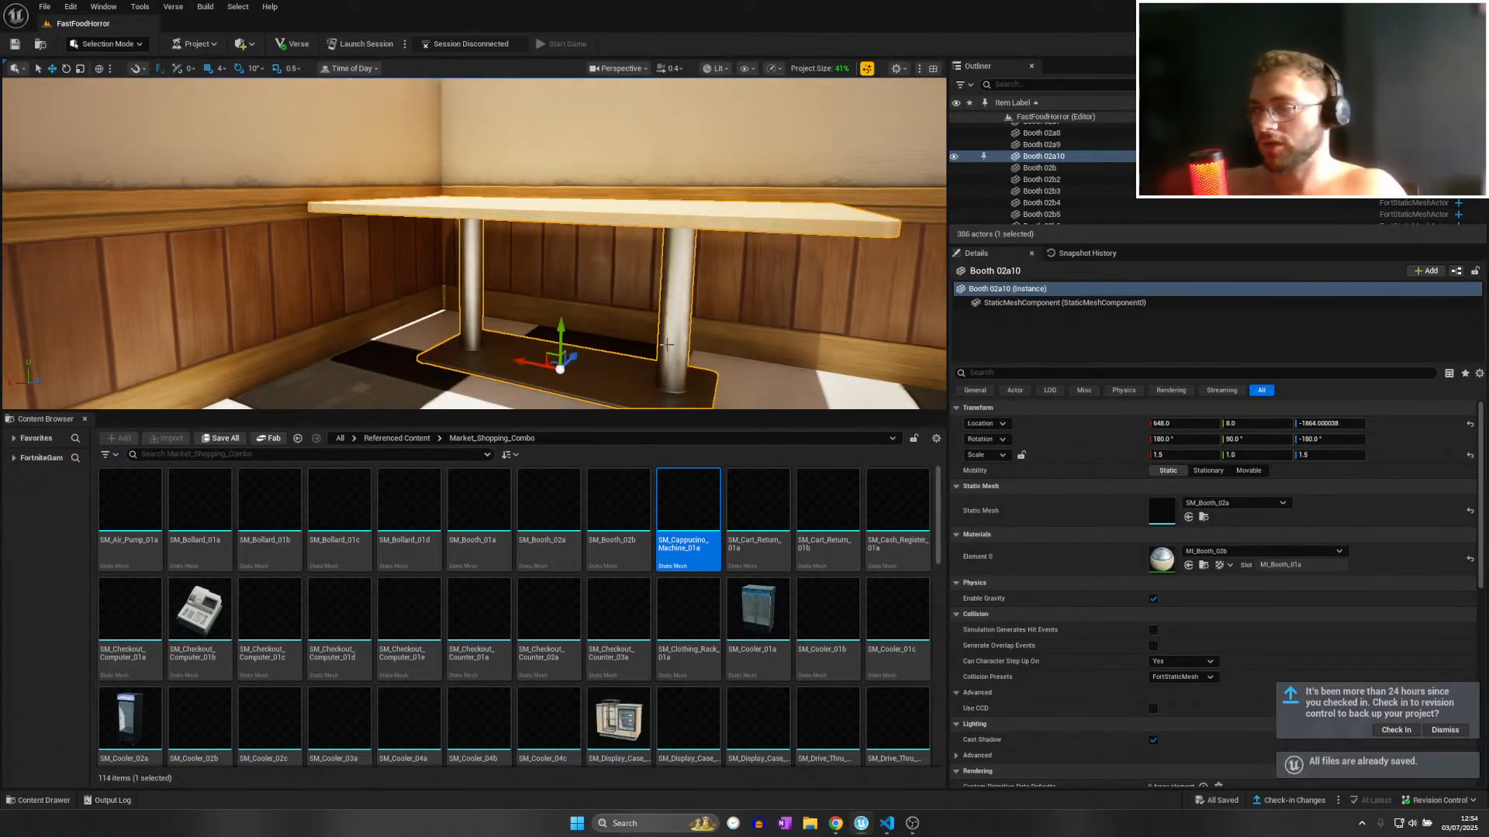
Look through the My Projects list in the Project Browser and close it without opening another project.
{"action": "left_click", "coordinate": [45, 7]}
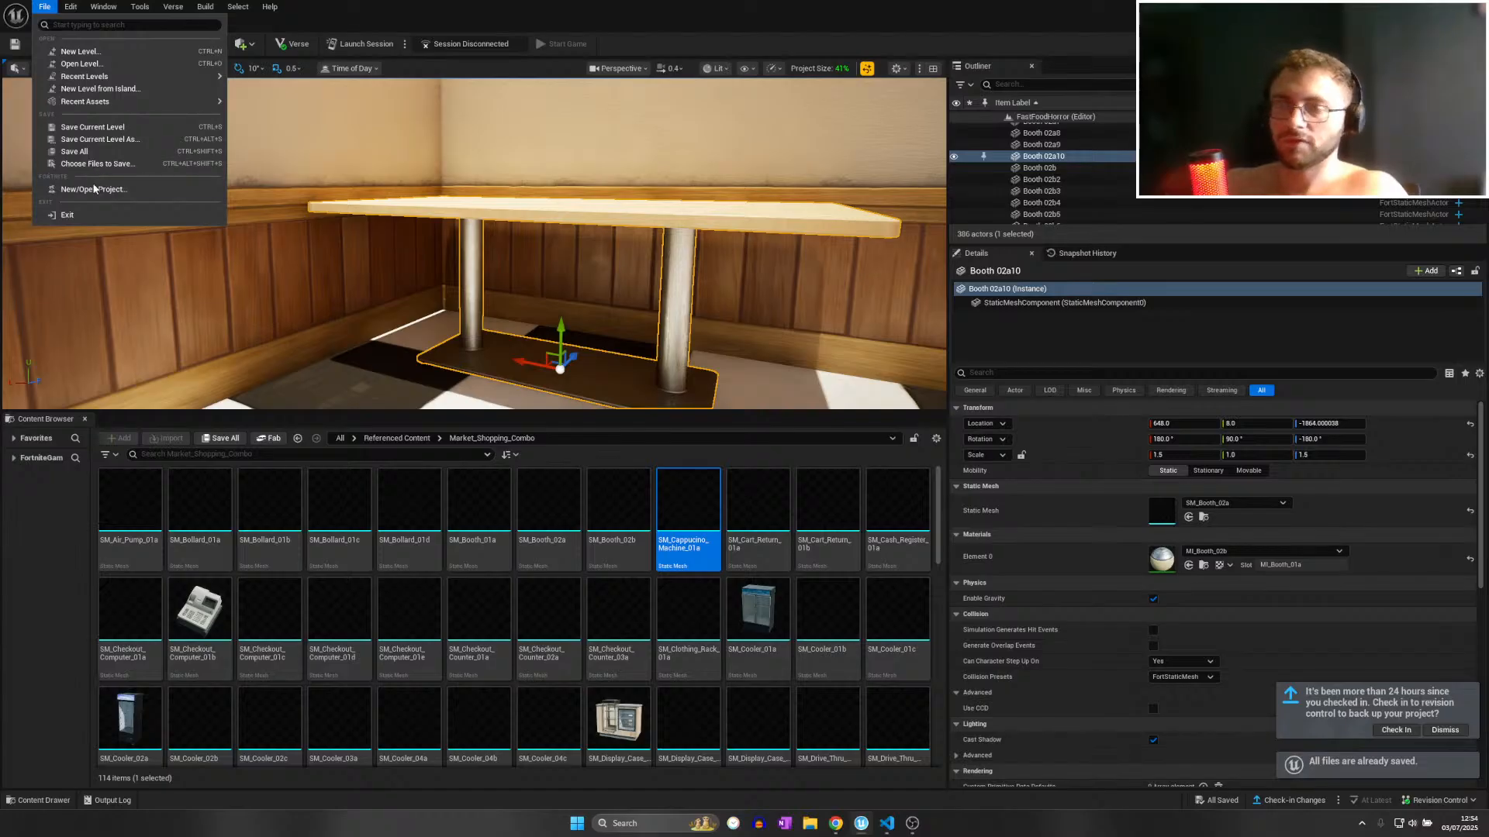
{"action": "left_click", "coordinate": [94, 190]}
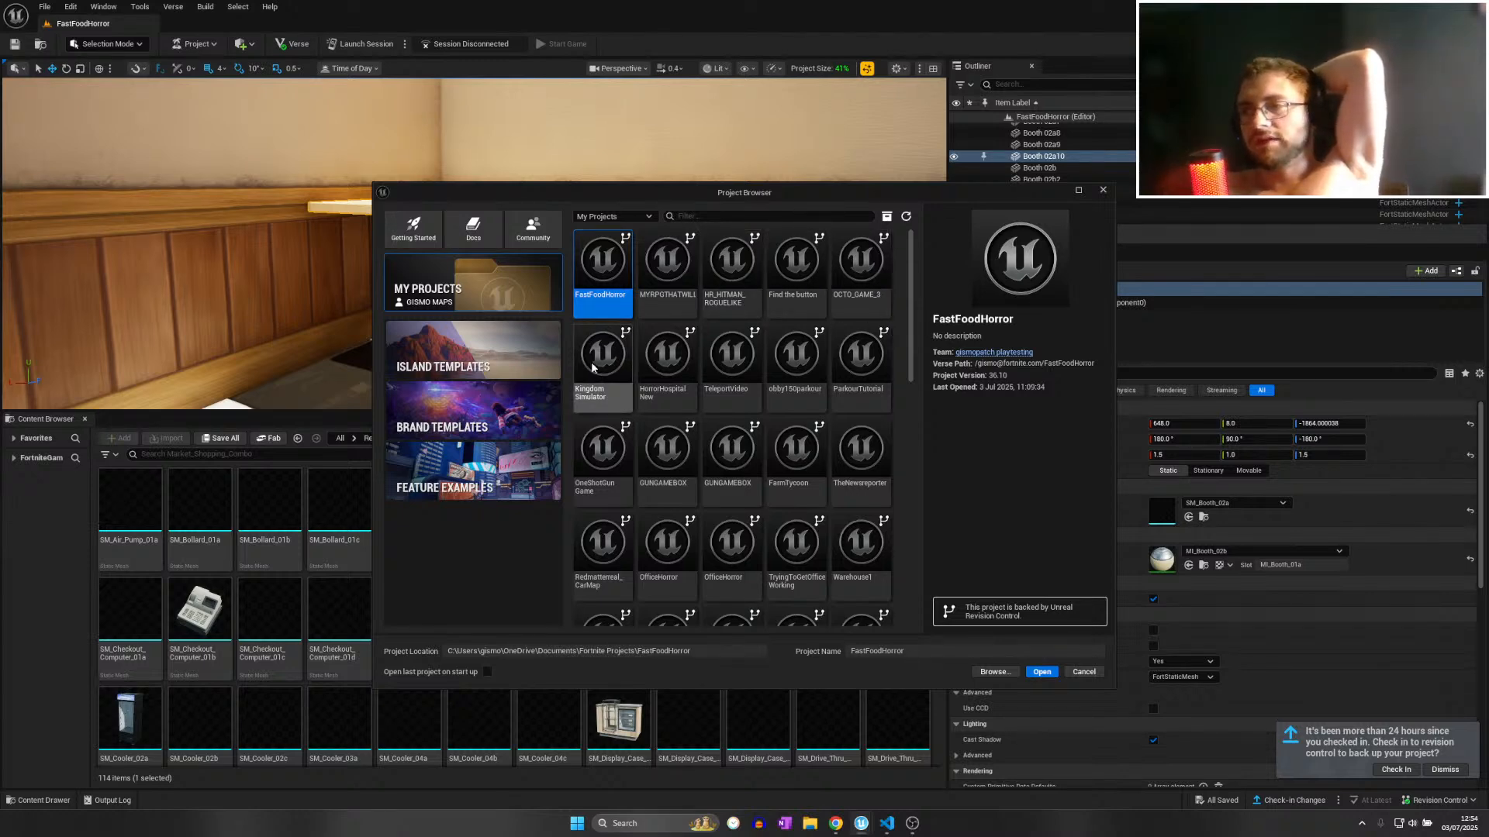
{"action": "scroll", "coordinate": [613, 367], "scroll_direction": "down", "scroll_amount": 1}
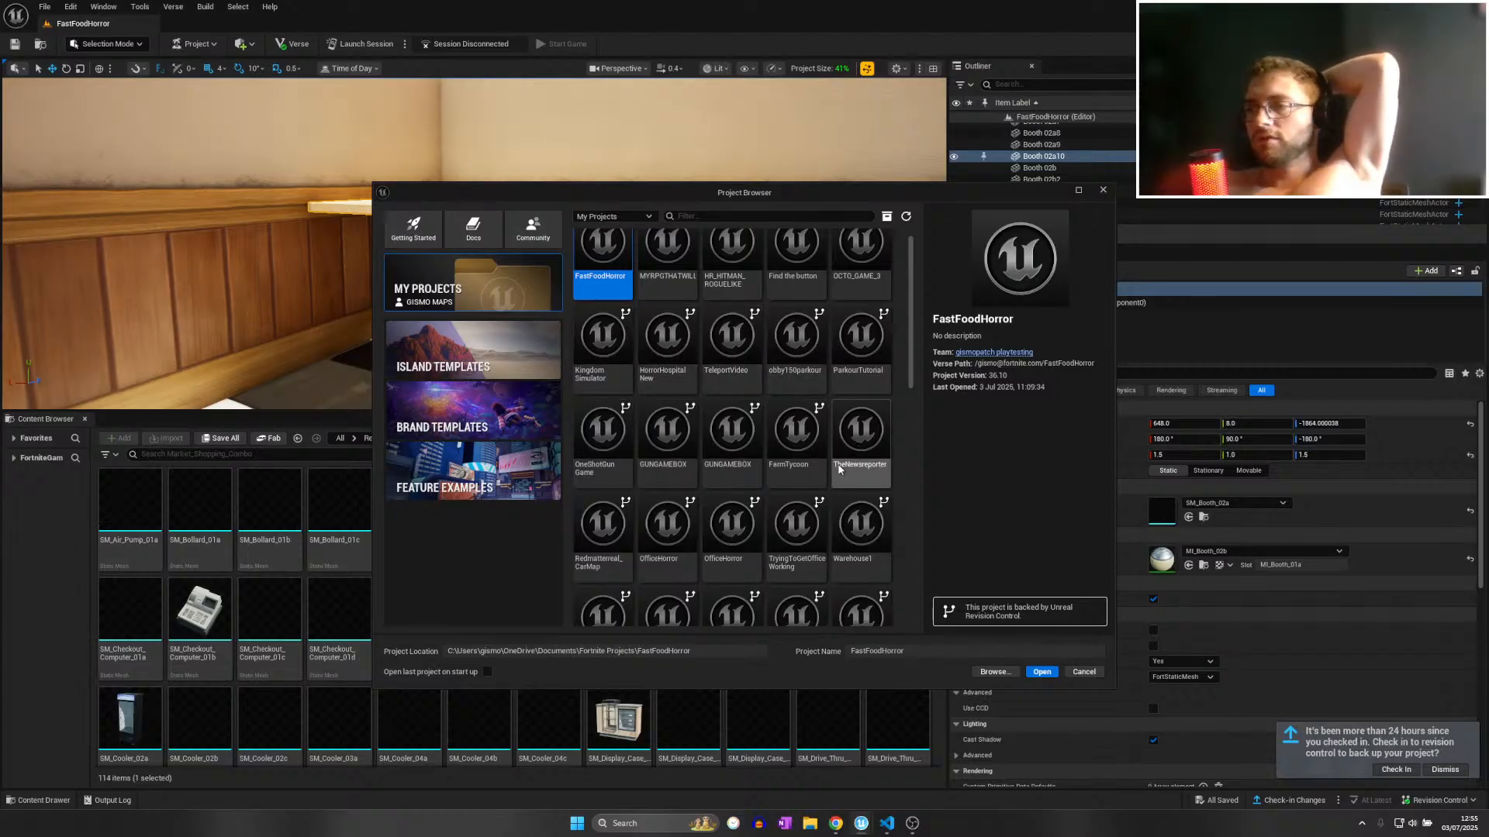
{"action": "scroll", "coordinate": [624, 494], "scroll_direction": "down", "scroll_amount": 1}
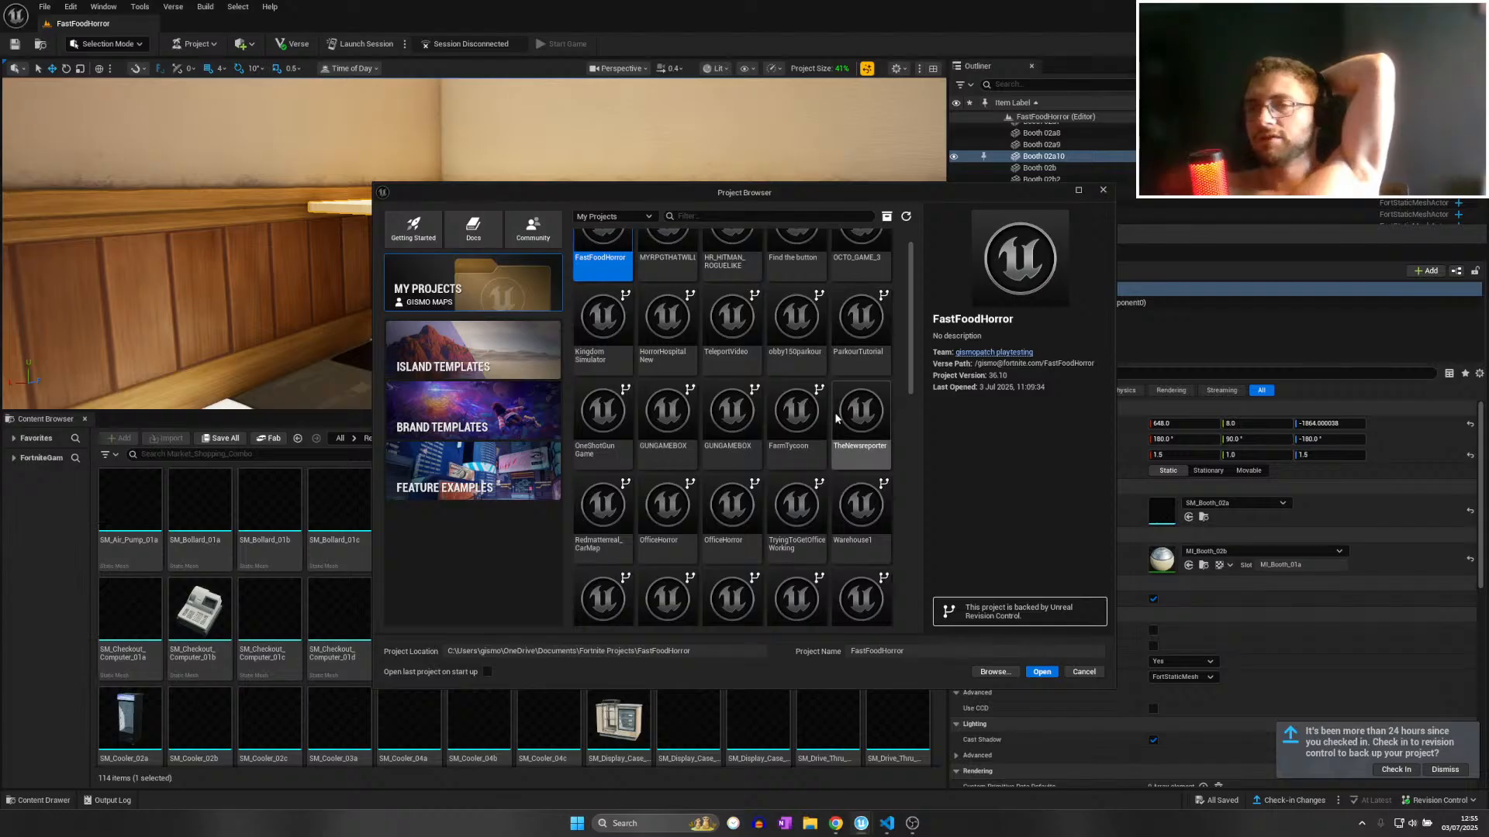
{"action": "scroll", "coordinate": [836, 420], "scroll_direction": "up", "scroll_amount": 2}
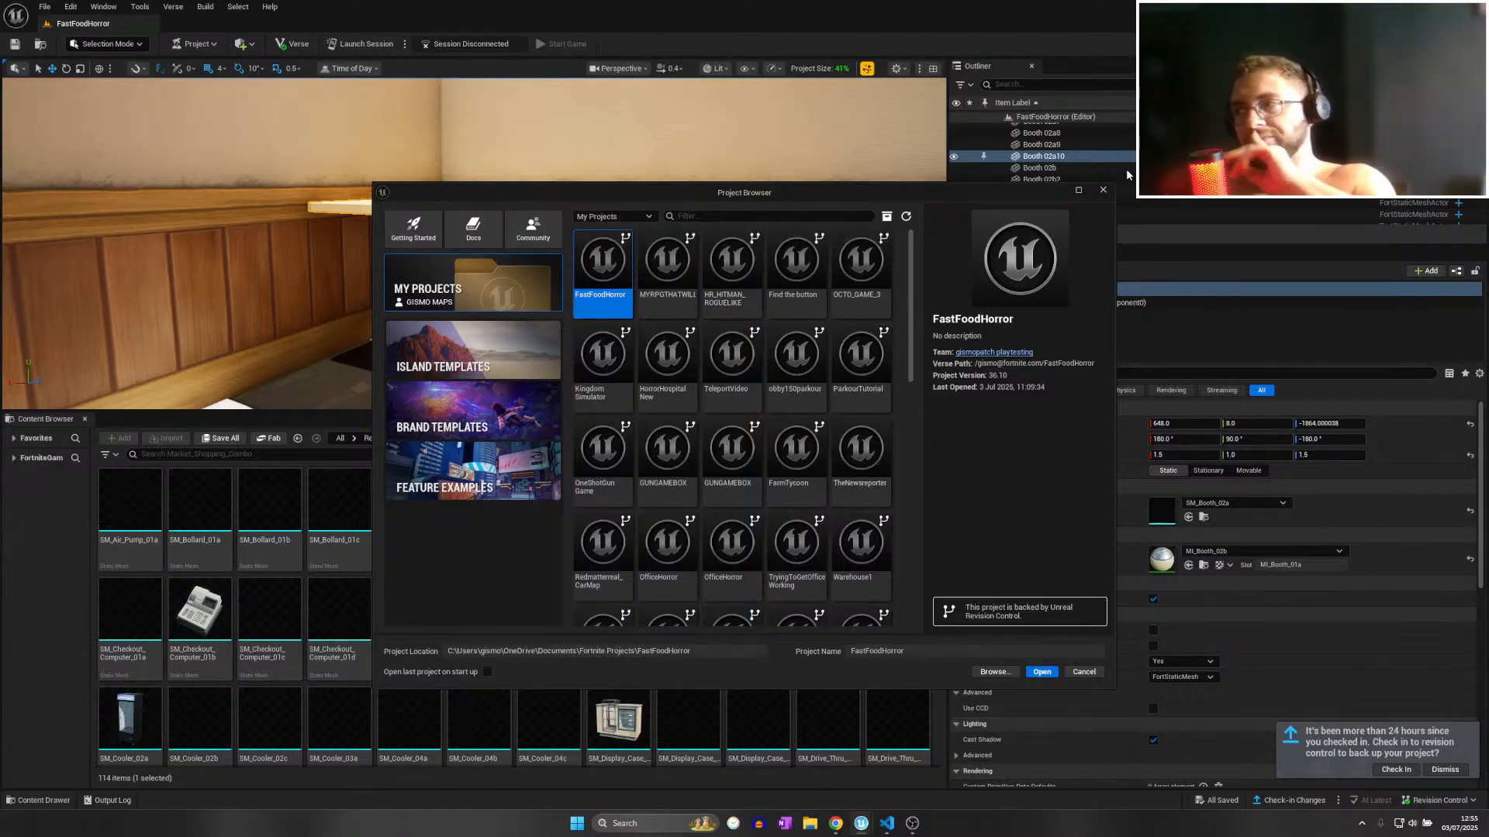
{"action": "left_click", "coordinate": [1105, 192]}
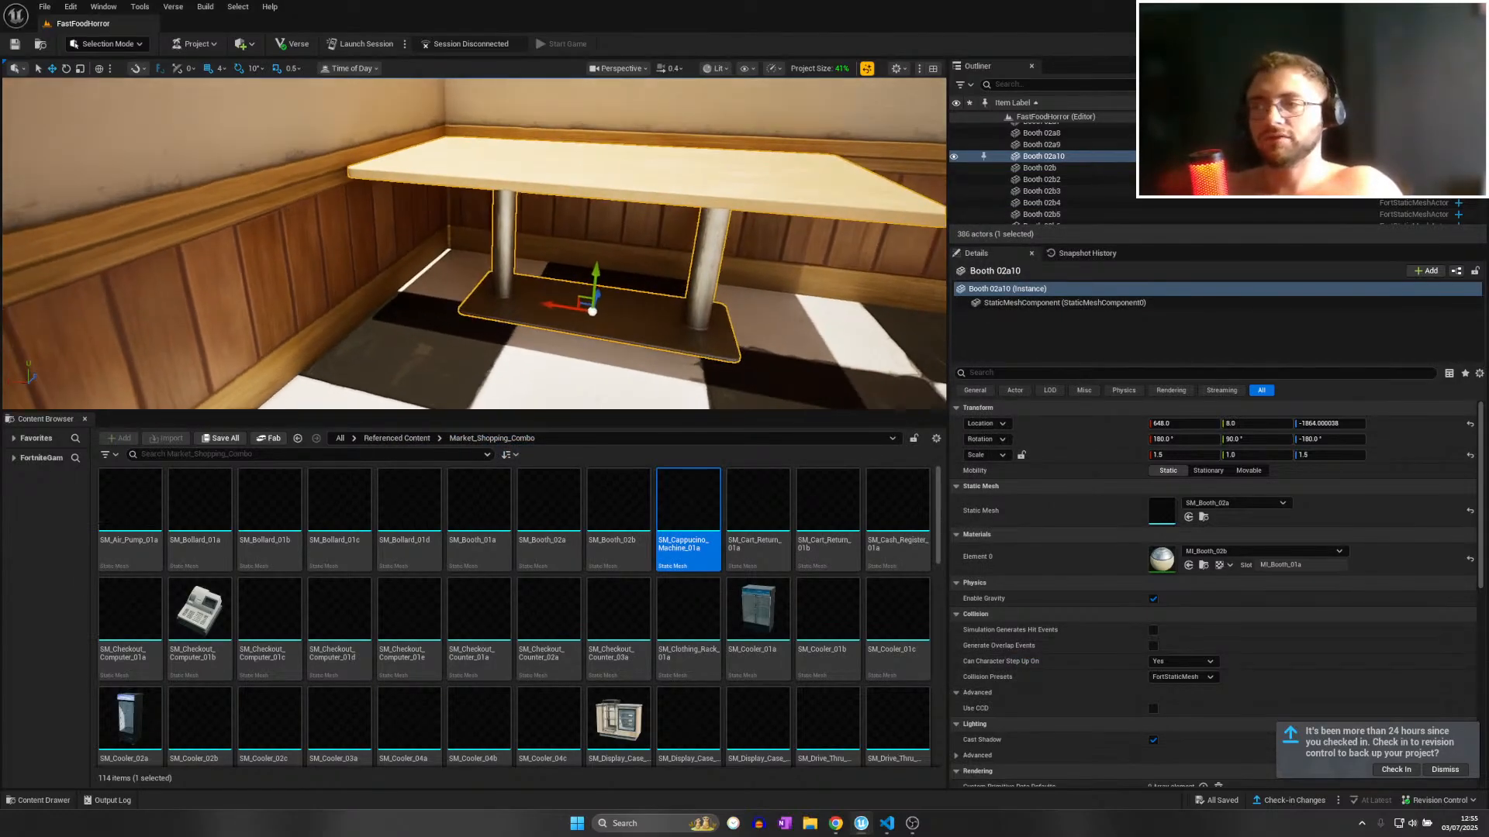
{"action": "right_click_drag", "start_coordinate": [475, 243], "coordinate": [706, 250]}
{"action": "scroll", "coordinate": [475, 243], "scroll_direction": "up", "scroll_amount": 1}
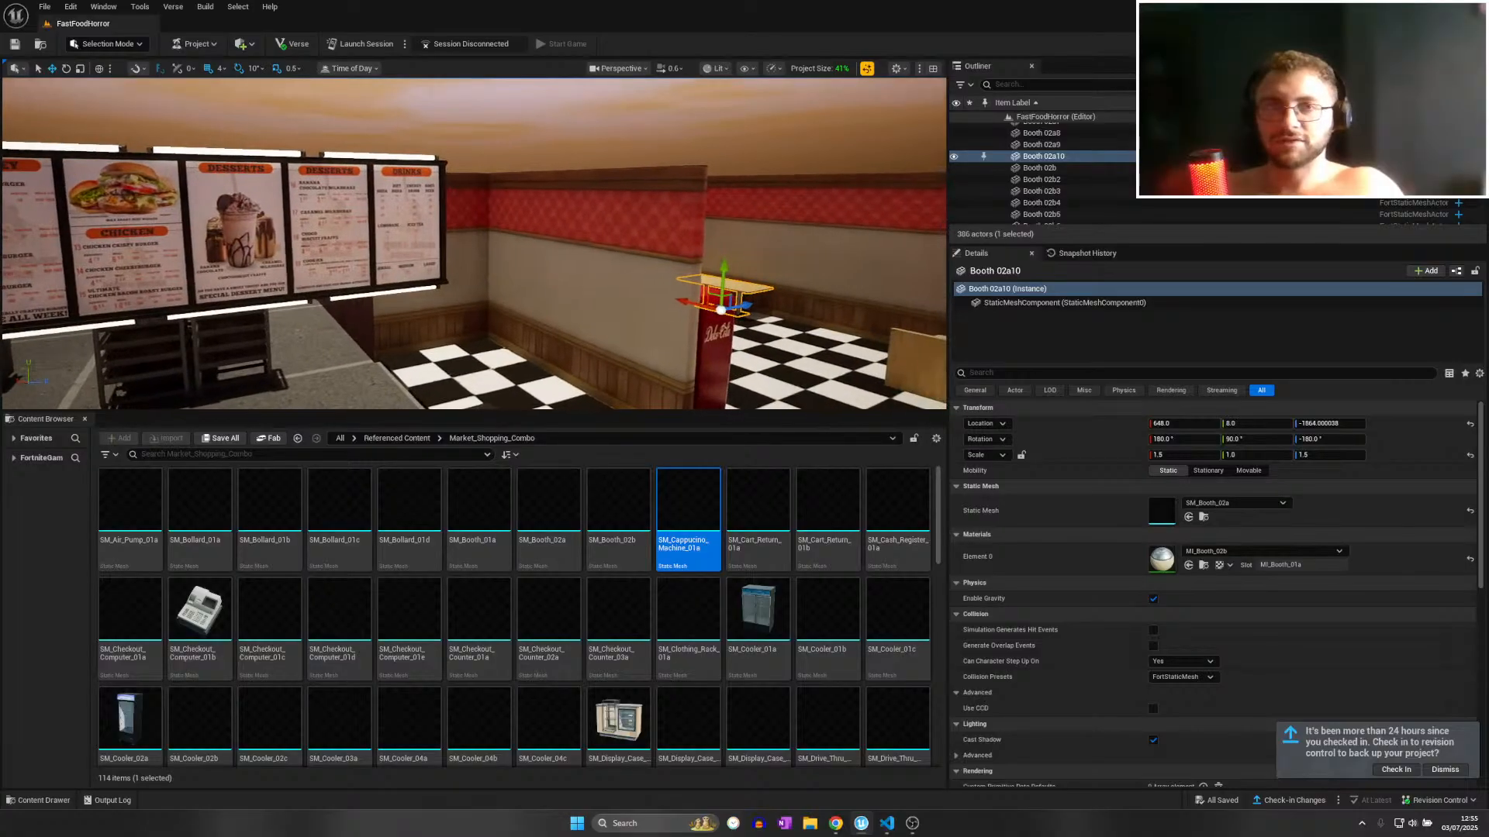
{"action": "right_click_drag", "start_coordinate": [512, 236], "coordinate": [342, 233]}
{"action": "scroll", "coordinate": [475, 243], "scroll_direction": "up", "scroll_amount": 1}
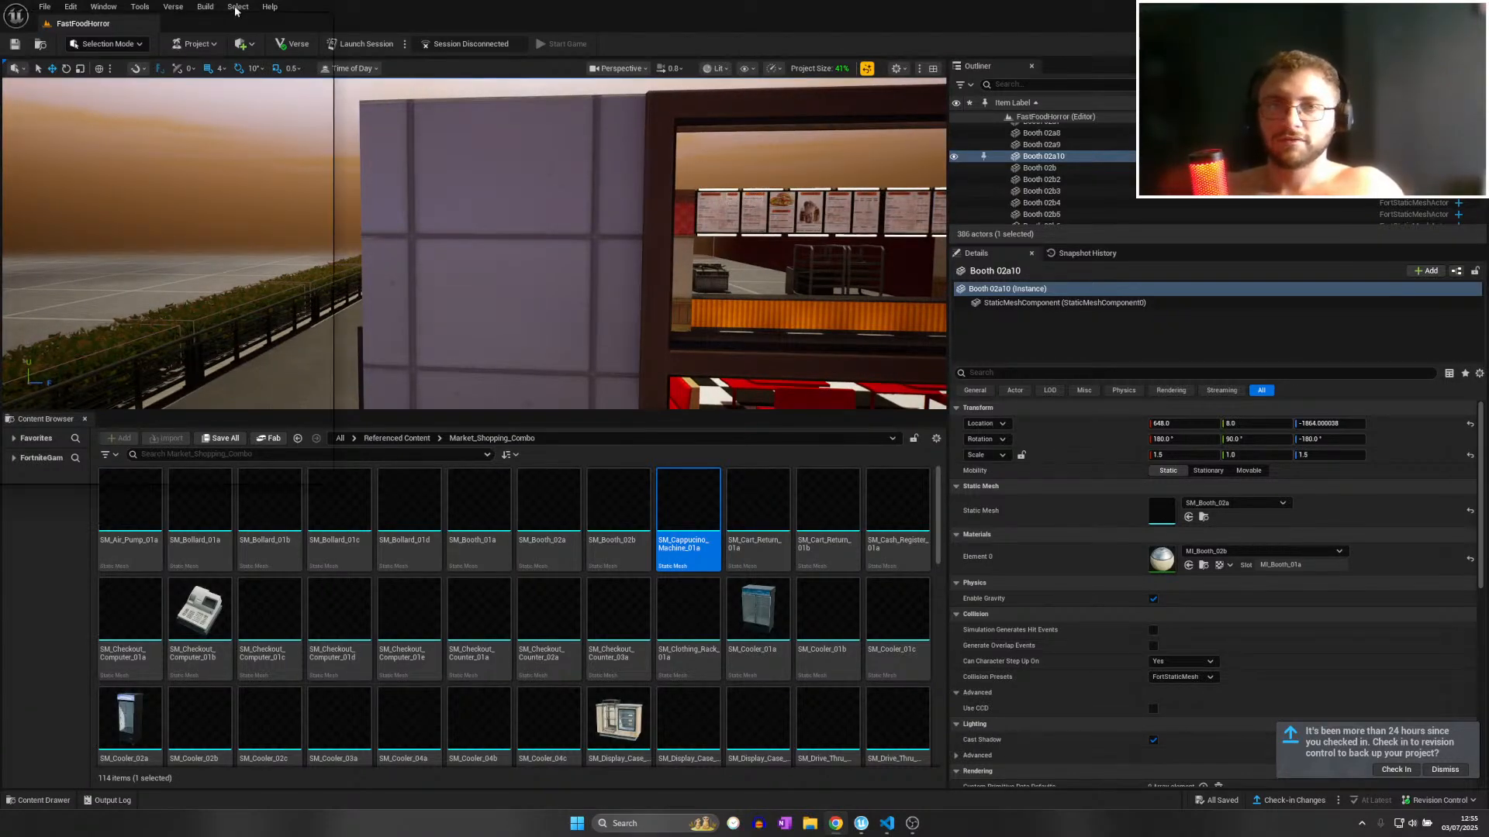
Switch to Chrome, open polyhaven.com, and look over the Poly Haven home page down to its asset categories.
{"action": "key", "text": "alt+Tab"}
{"action": "left_click", "coordinate": [520, 38]}
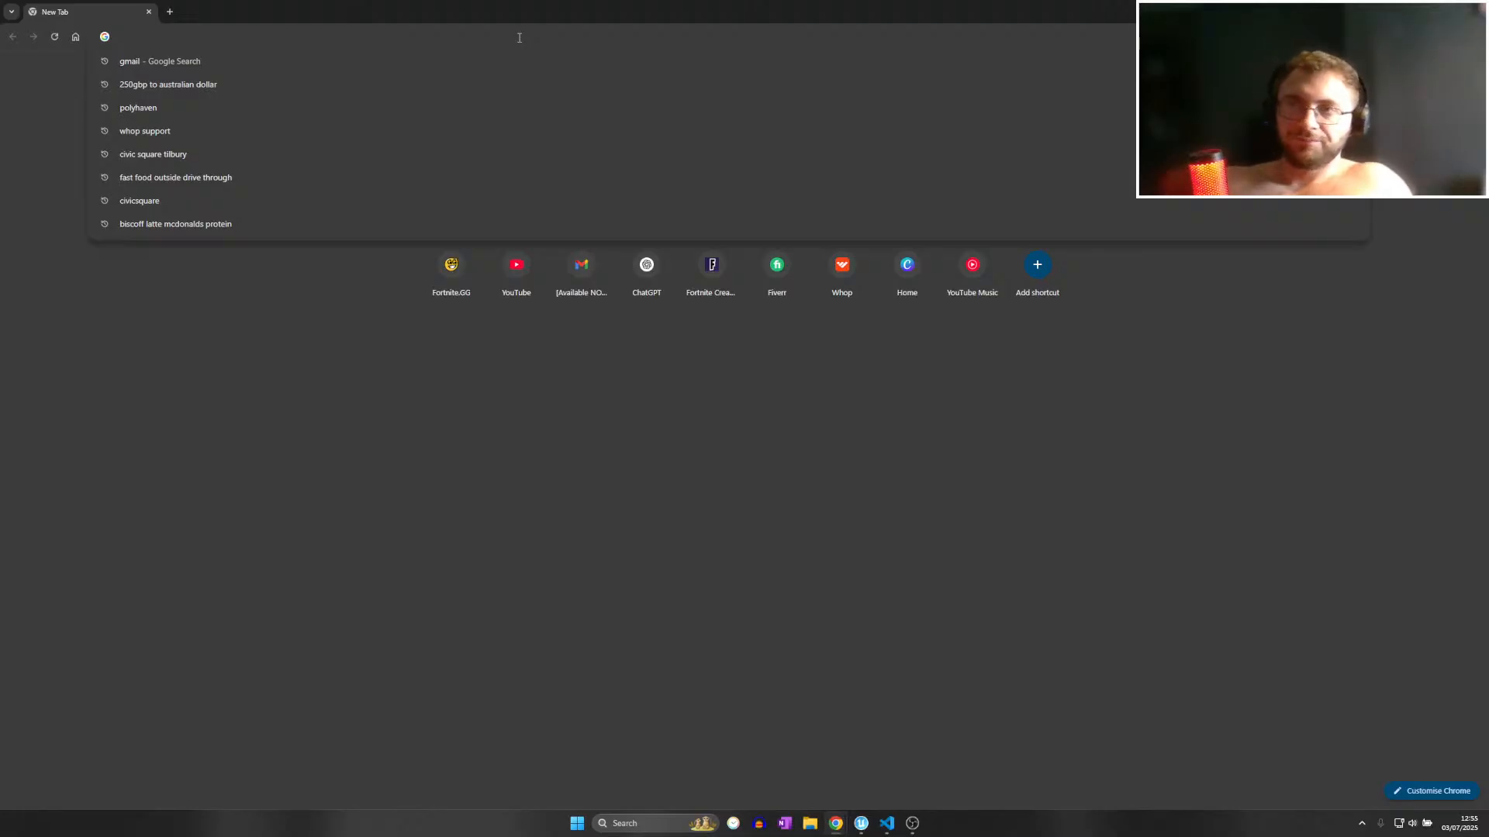
{"action": "type", "text": "polyhaven.com"}
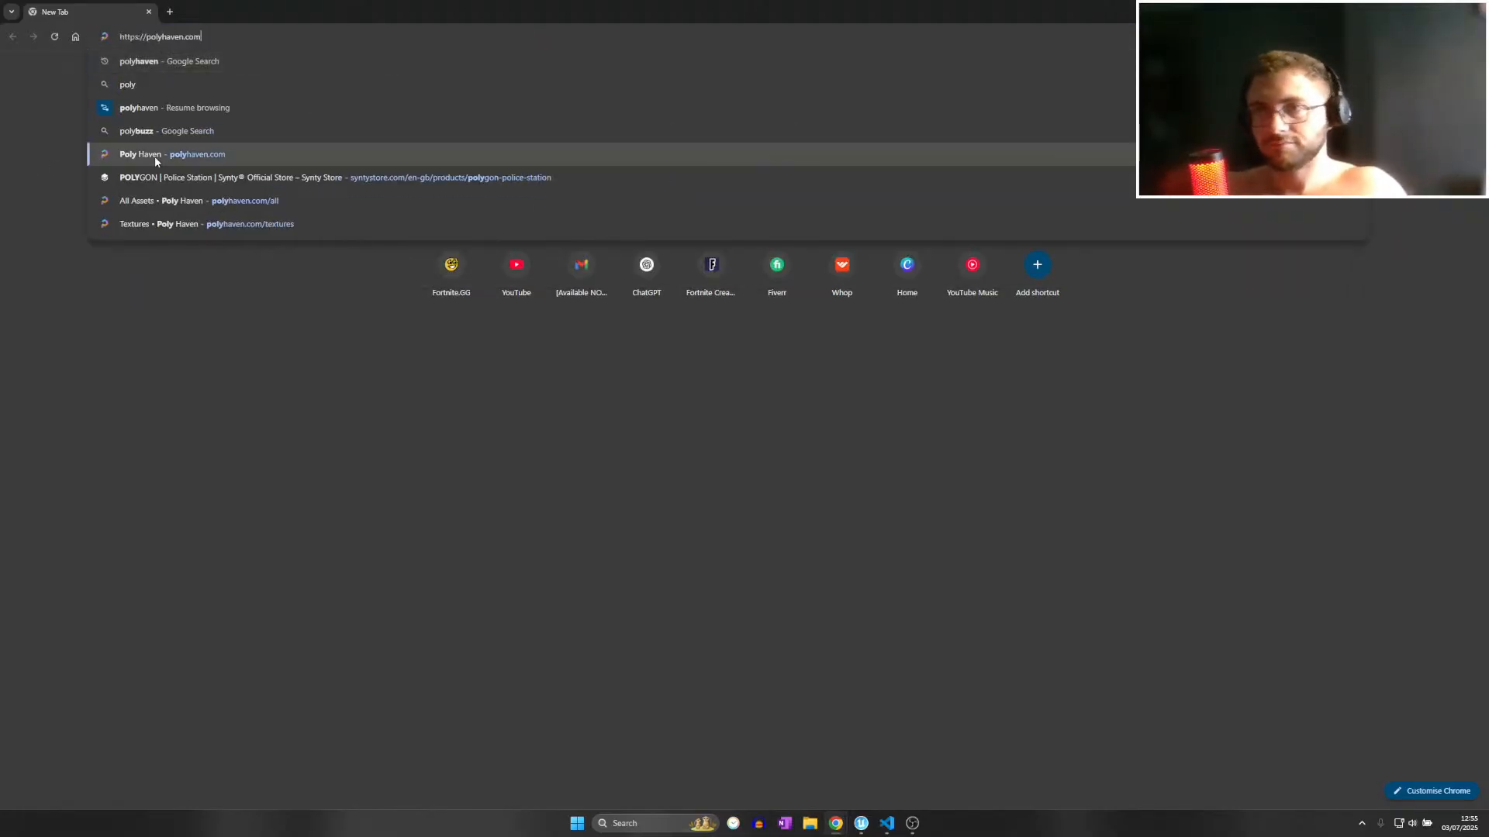
{"action": "left_click", "coordinate": [155, 154]}
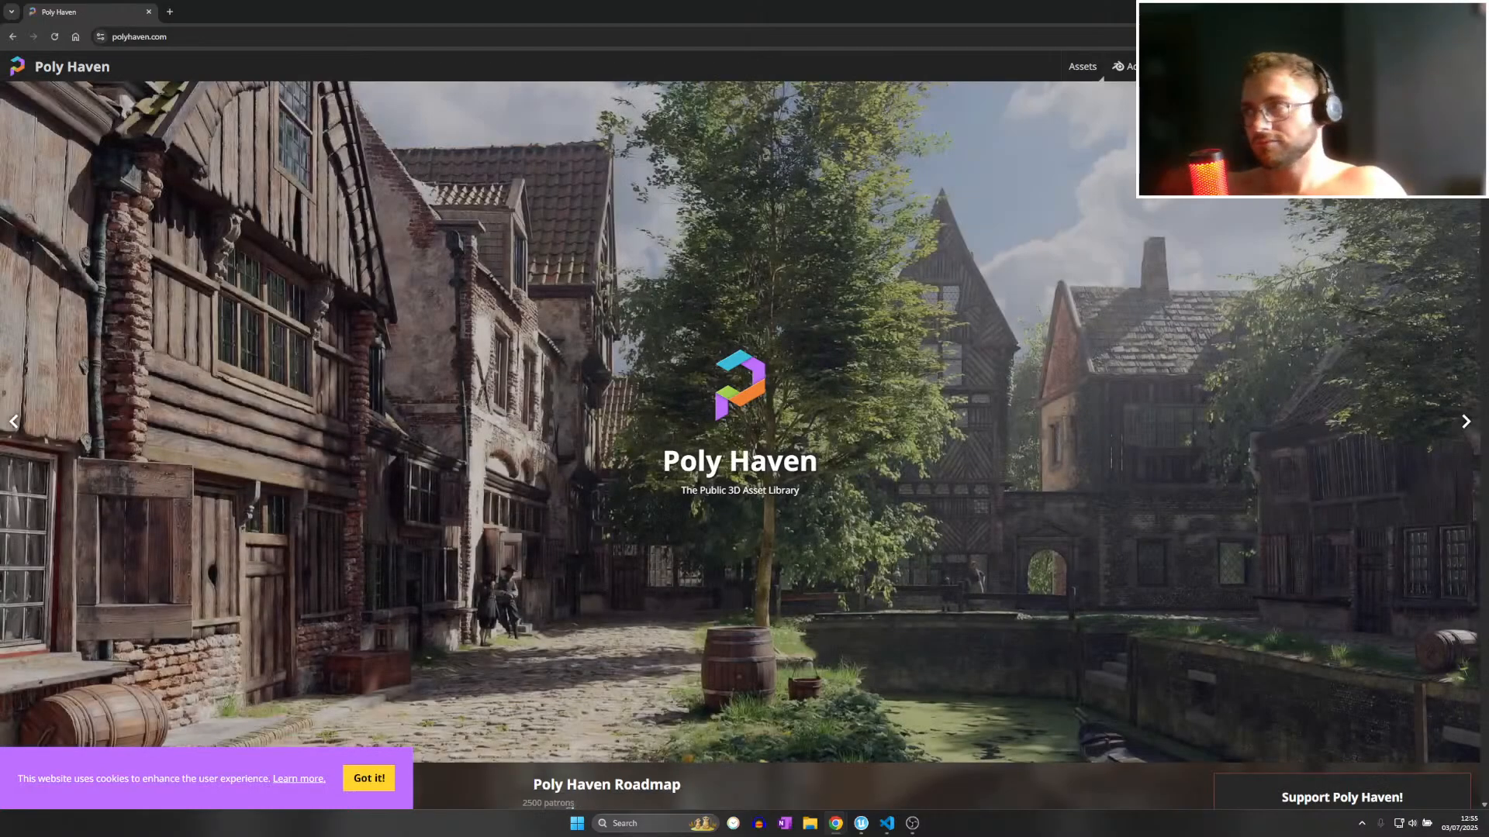
{"action": "scroll", "coordinate": [741, 444], "scroll_direction": "down", "scroll_amount": 3}
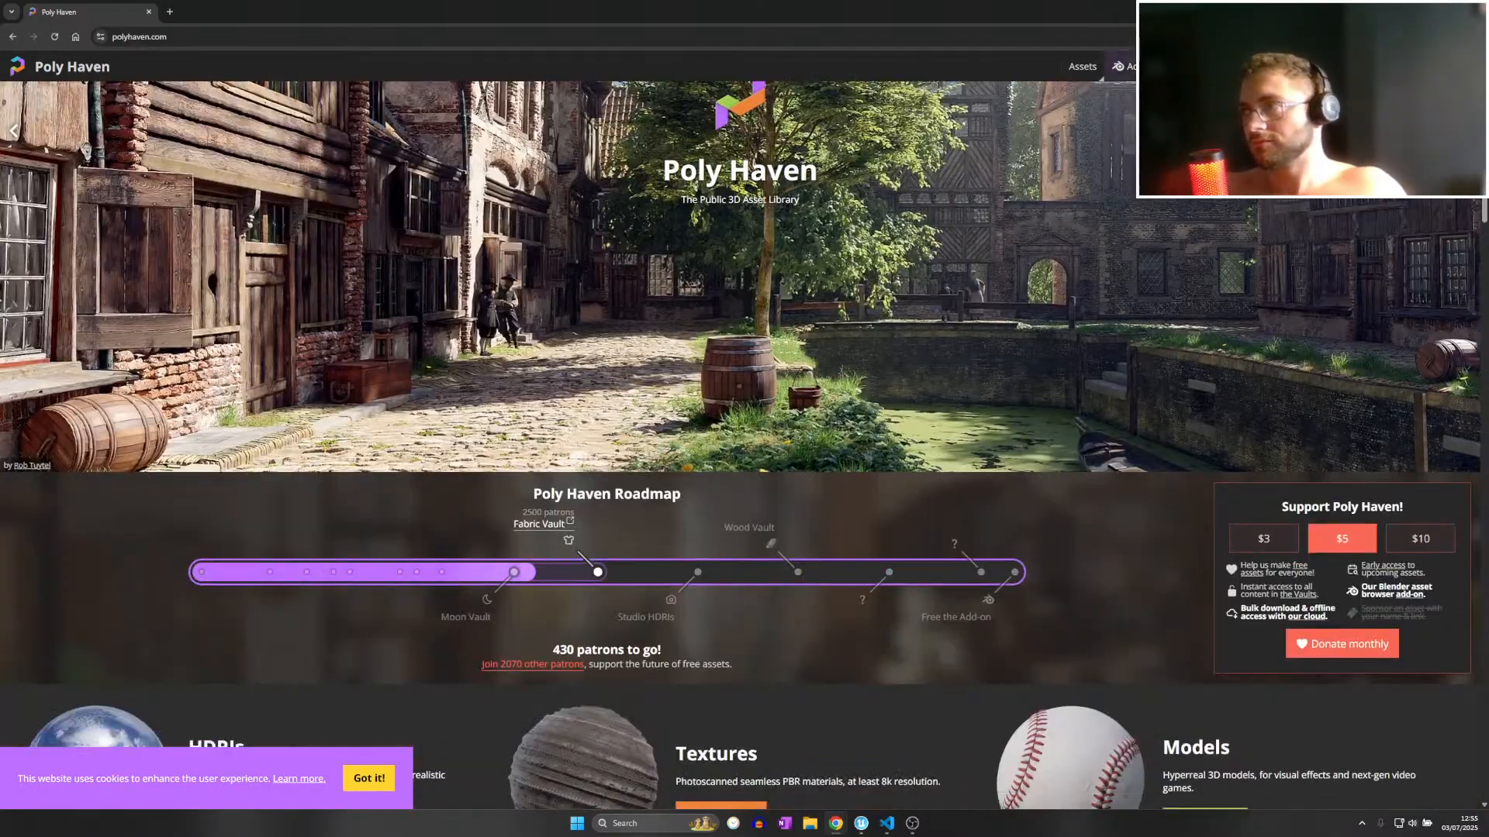
Open Poly Haven's Textures collection and look through the full texture list.
{"action": "left_click", "coordinate": [1093, 70]}
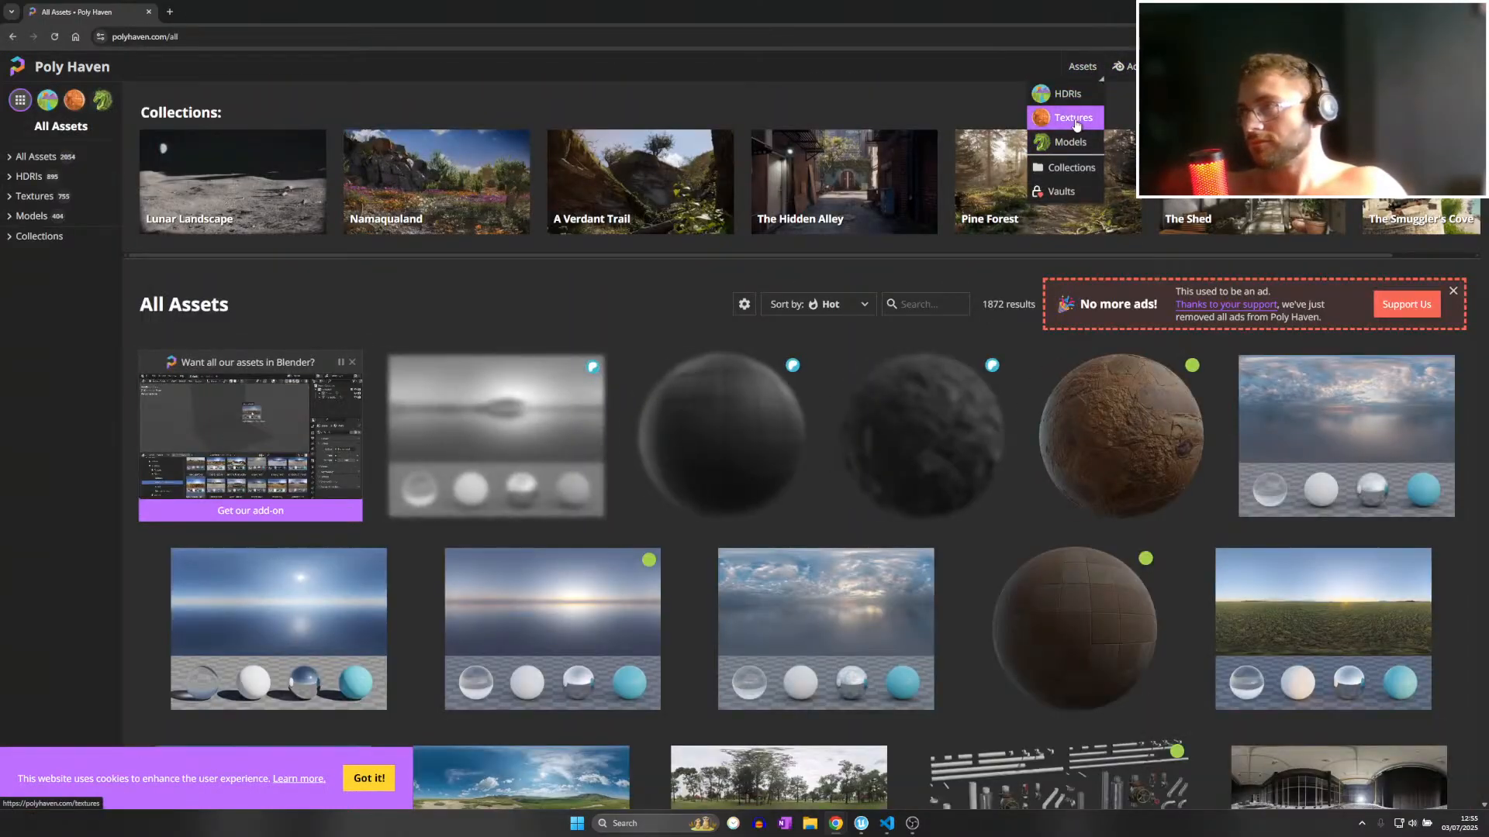
{"action": "left_click", "coordinate": [1074, 119]}
{"action": "scroll", "coordinate": [316, 604], "scroll_direction": "down", "scroll_amount": 3}
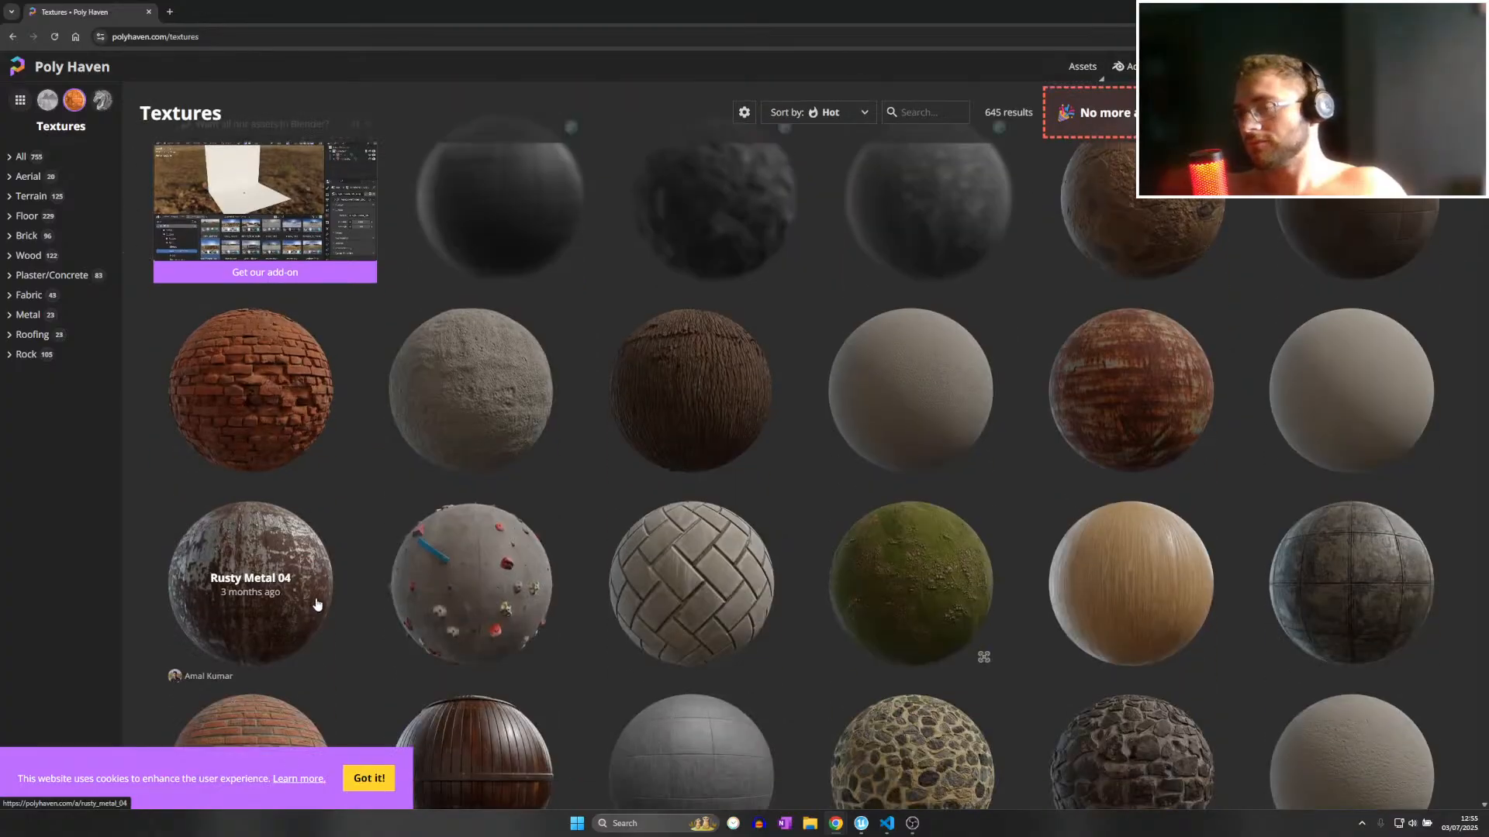
{"action": "scroll", "coordinate": [316, 604], "scroll_direction": "down", "scroll_amount": 6}
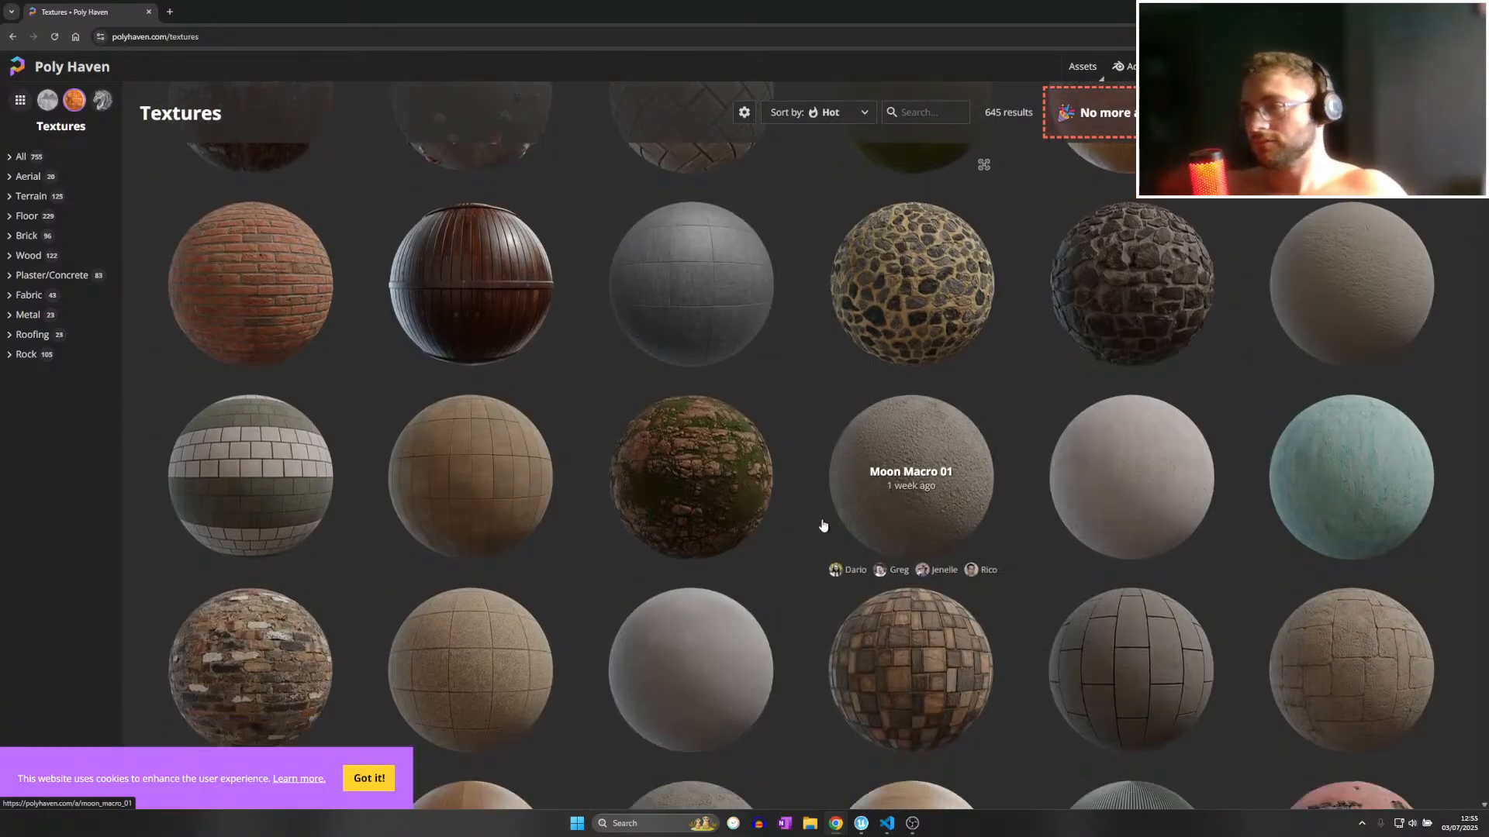
{"action": "scroll", "coordinate": [823, 526], "scroll_direction": "down", "scroll_amount": 8}
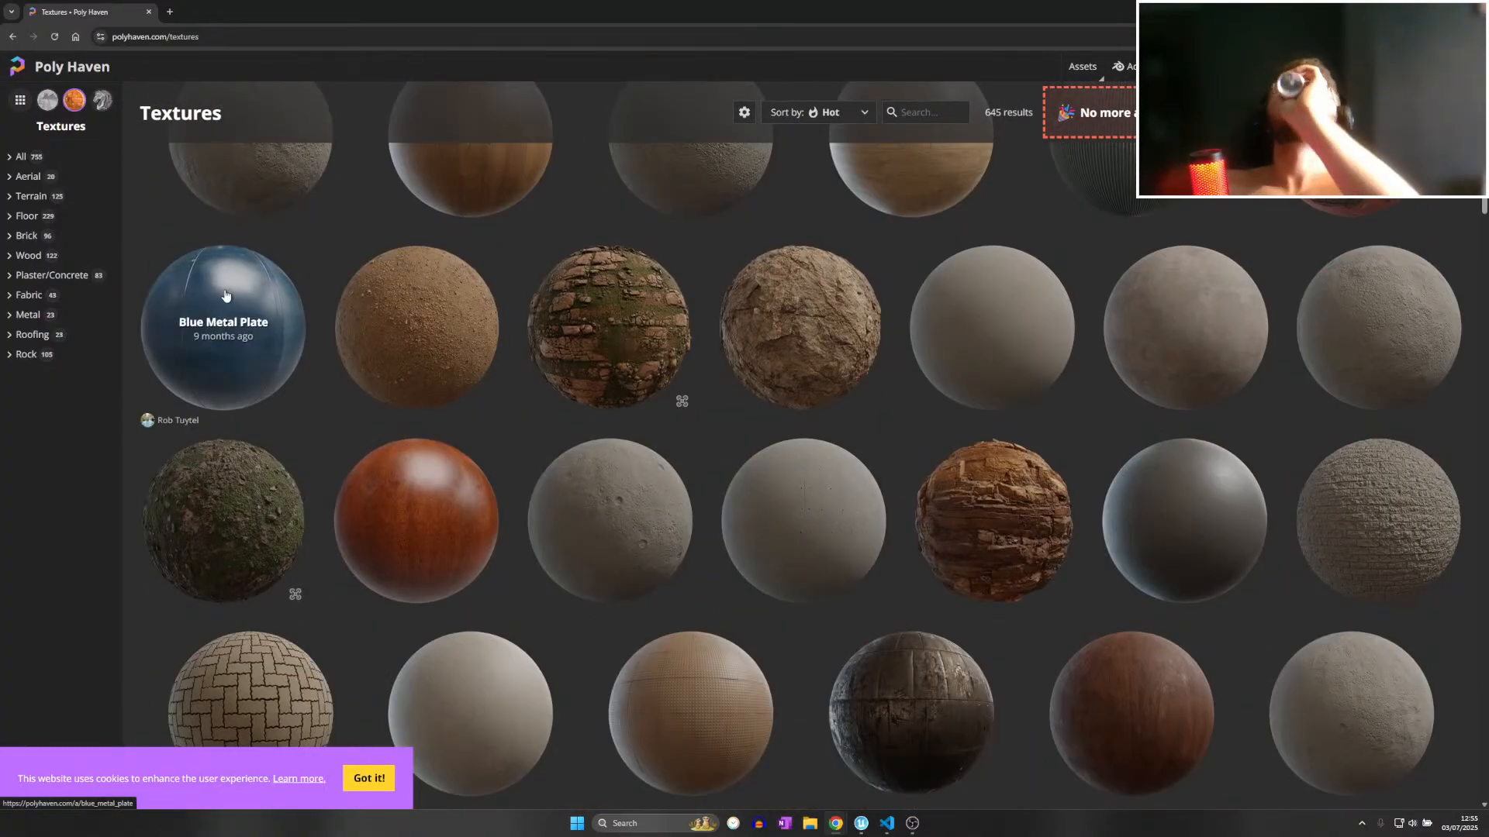
{"action": "scroll", "coordinate": [225, 296], "scroll_direction": "down", "scroll_amount": 9}
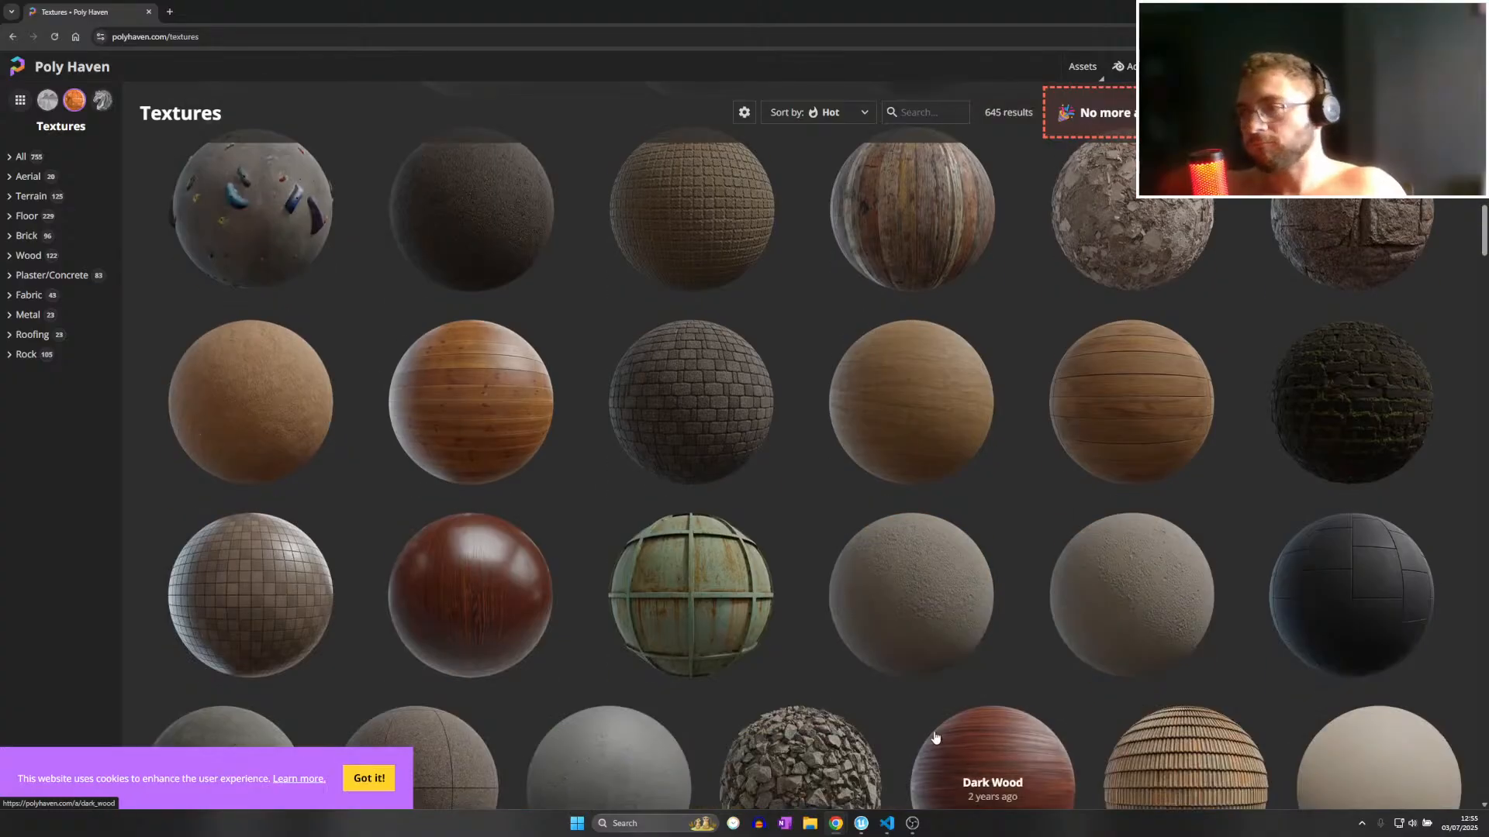
{"action": "left_click", "coordinate": [867, 828]}
{"action": "left_click", "coordinate": [863, 825]}
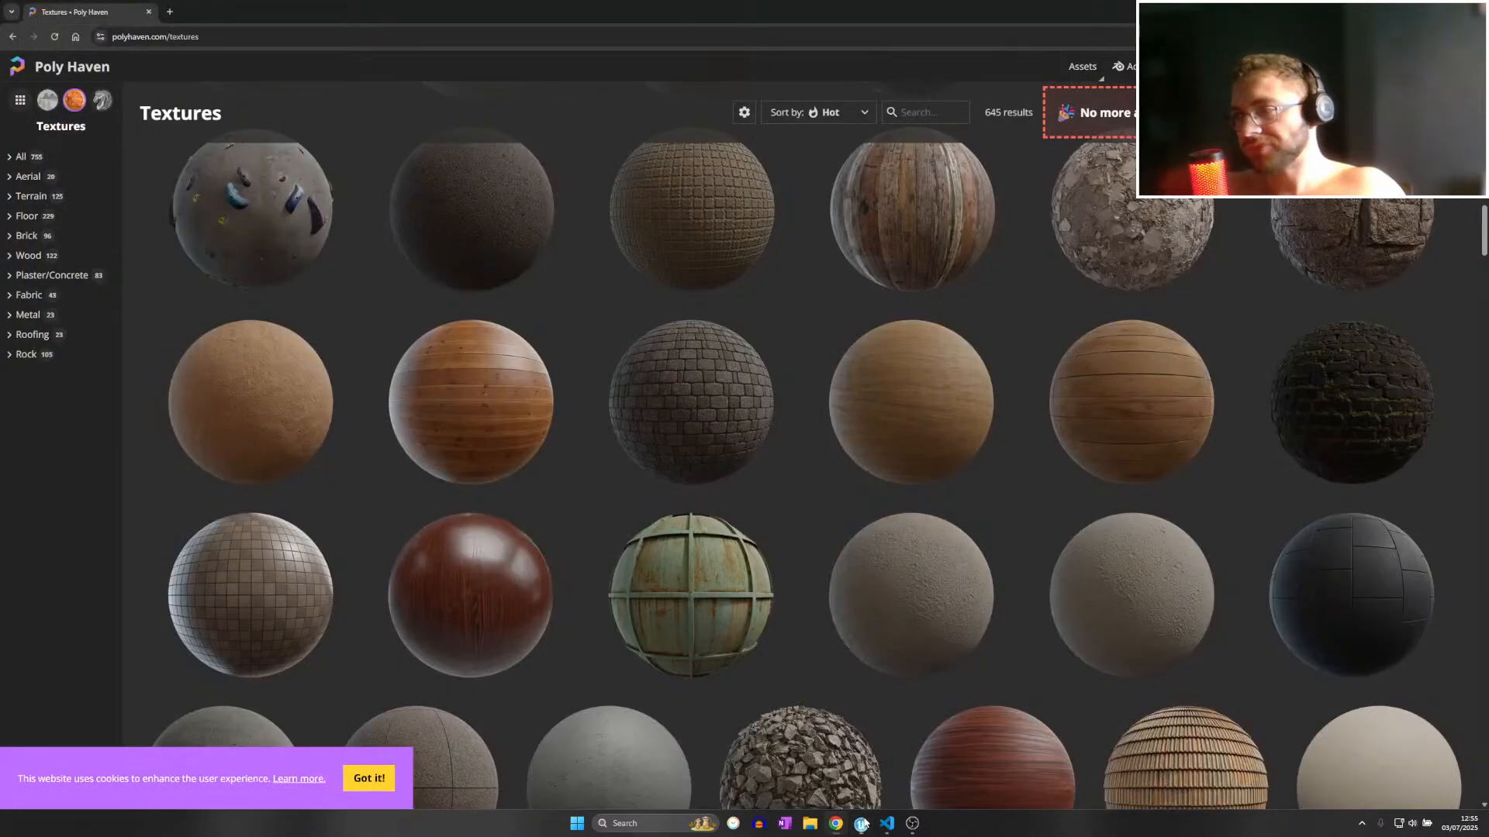
{"action": "scroll", "coordinate": [931, 642], "scroll_direction": "down", "scroll_amount": 5}
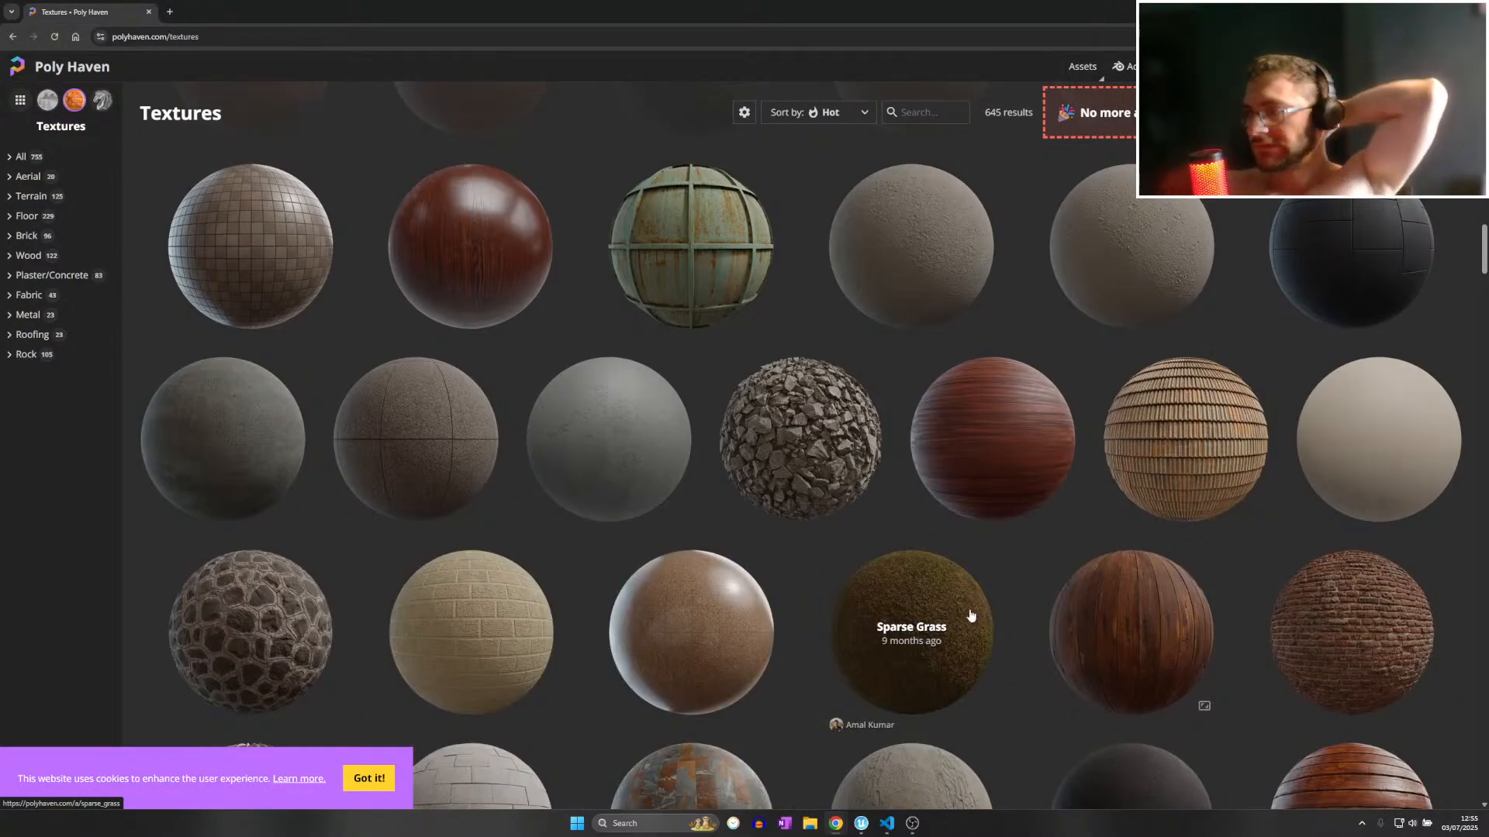
{"action": "scroll", "coordinate": [970, 615], "scroll_direction": "down", "scroll_amount": 3}
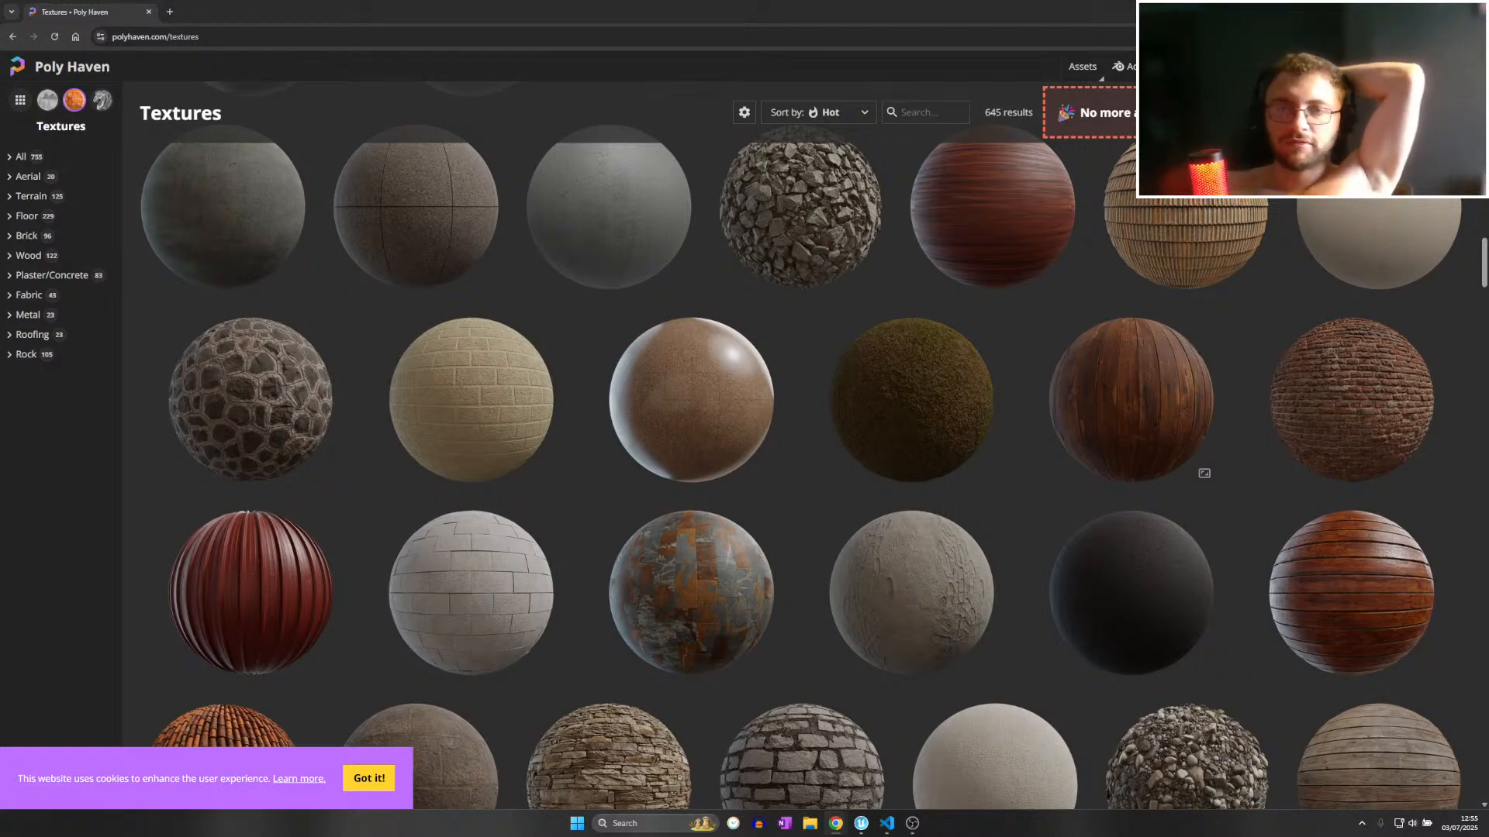
{"action": "scroll", "coordinate": [258, 483], "scroll_direction": "down", "scroll_amount": 2}
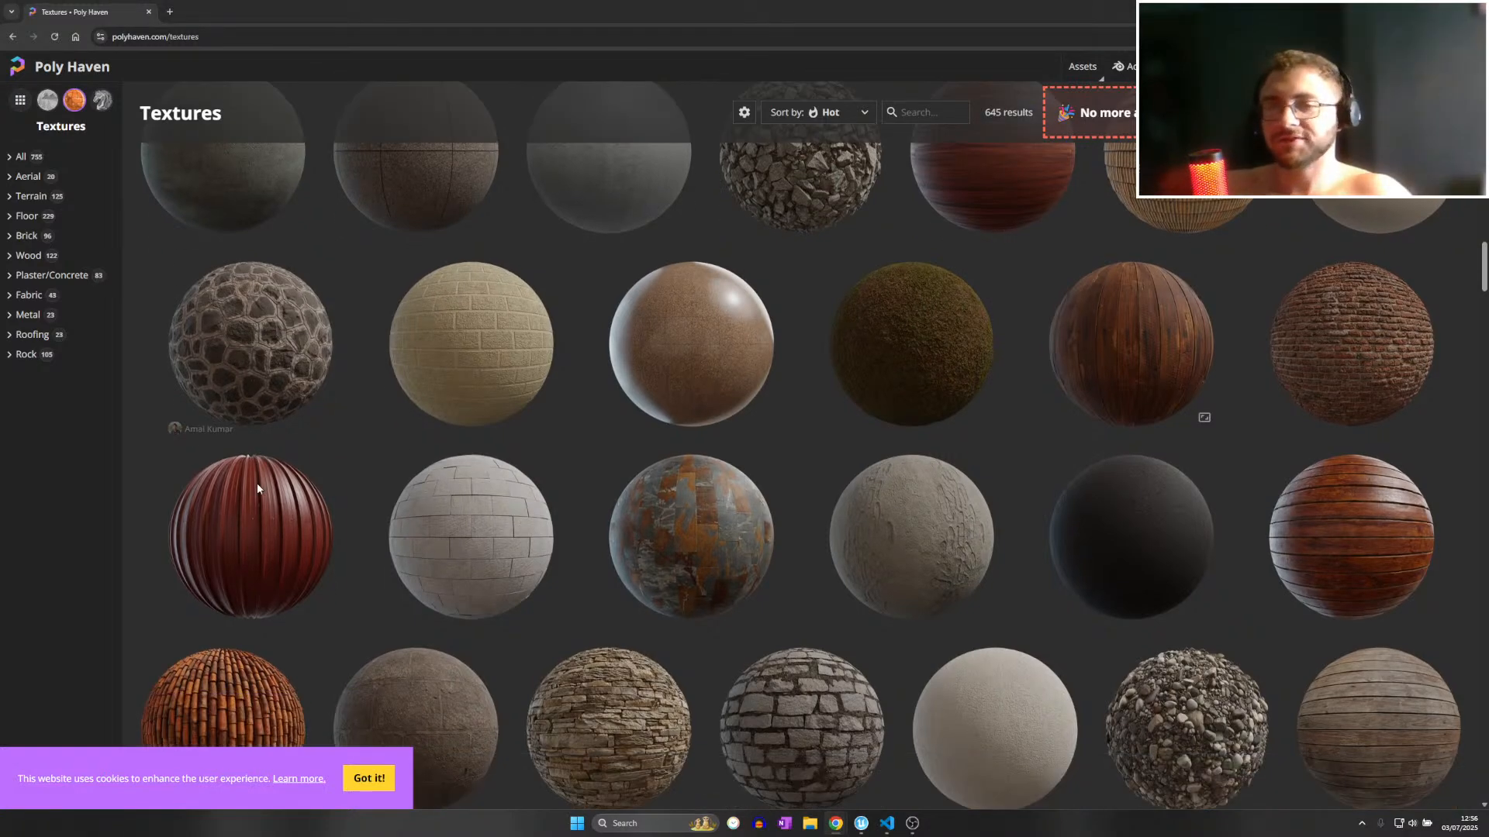
{"action": "scroll", "coordinate": [271, 492], "scroll_direction": "down", "scroll_amount": 2}
{"action": "scroll", "coordinate": [260, 495], "scroll_direction": "down", "scroll_amount": 2}
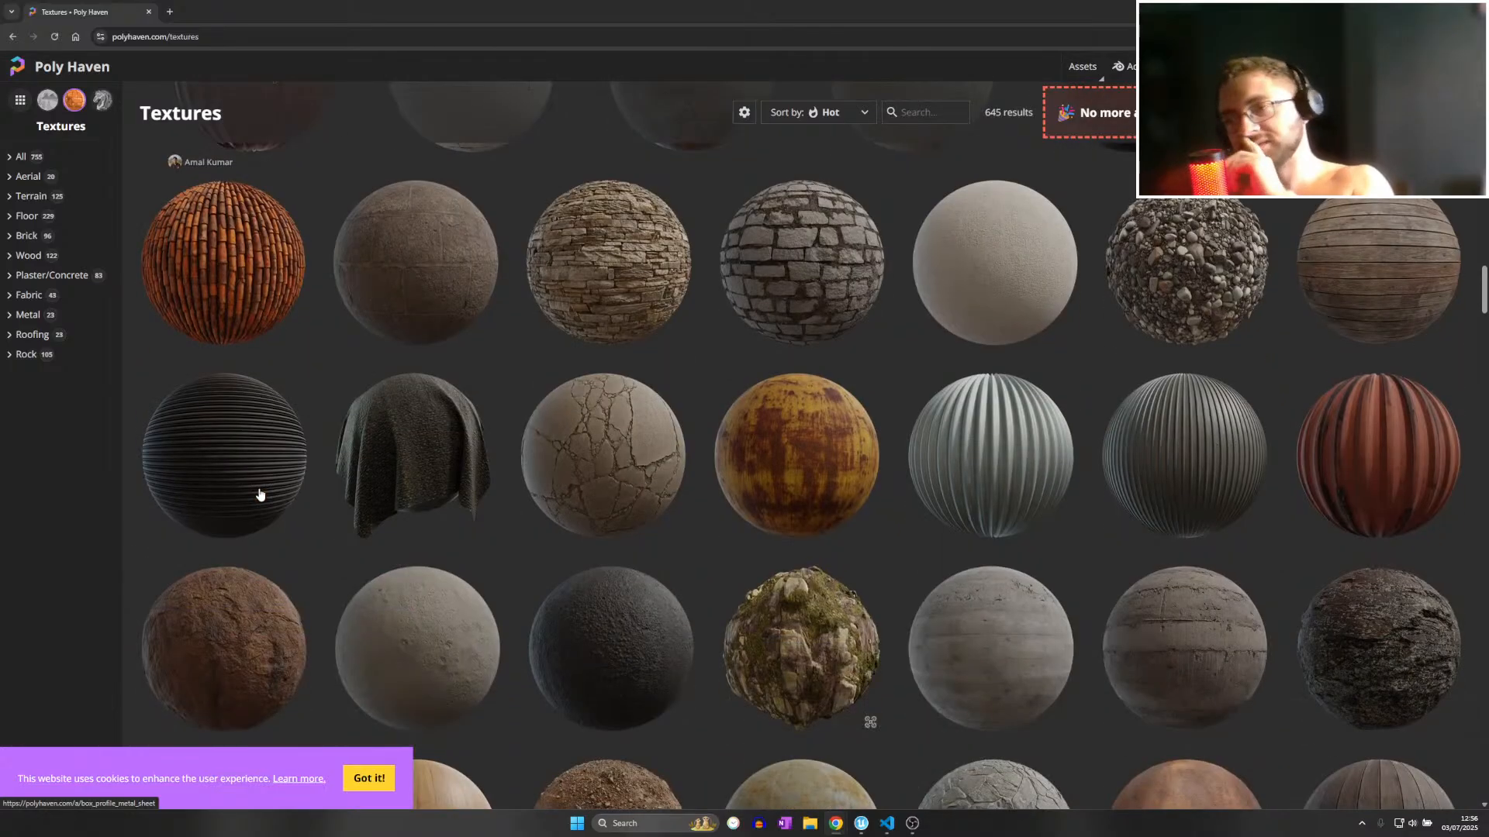
{"action": "scroll", "coordinate": [575, 522], "scroll_direction": "down", "scroll_amount": 2}
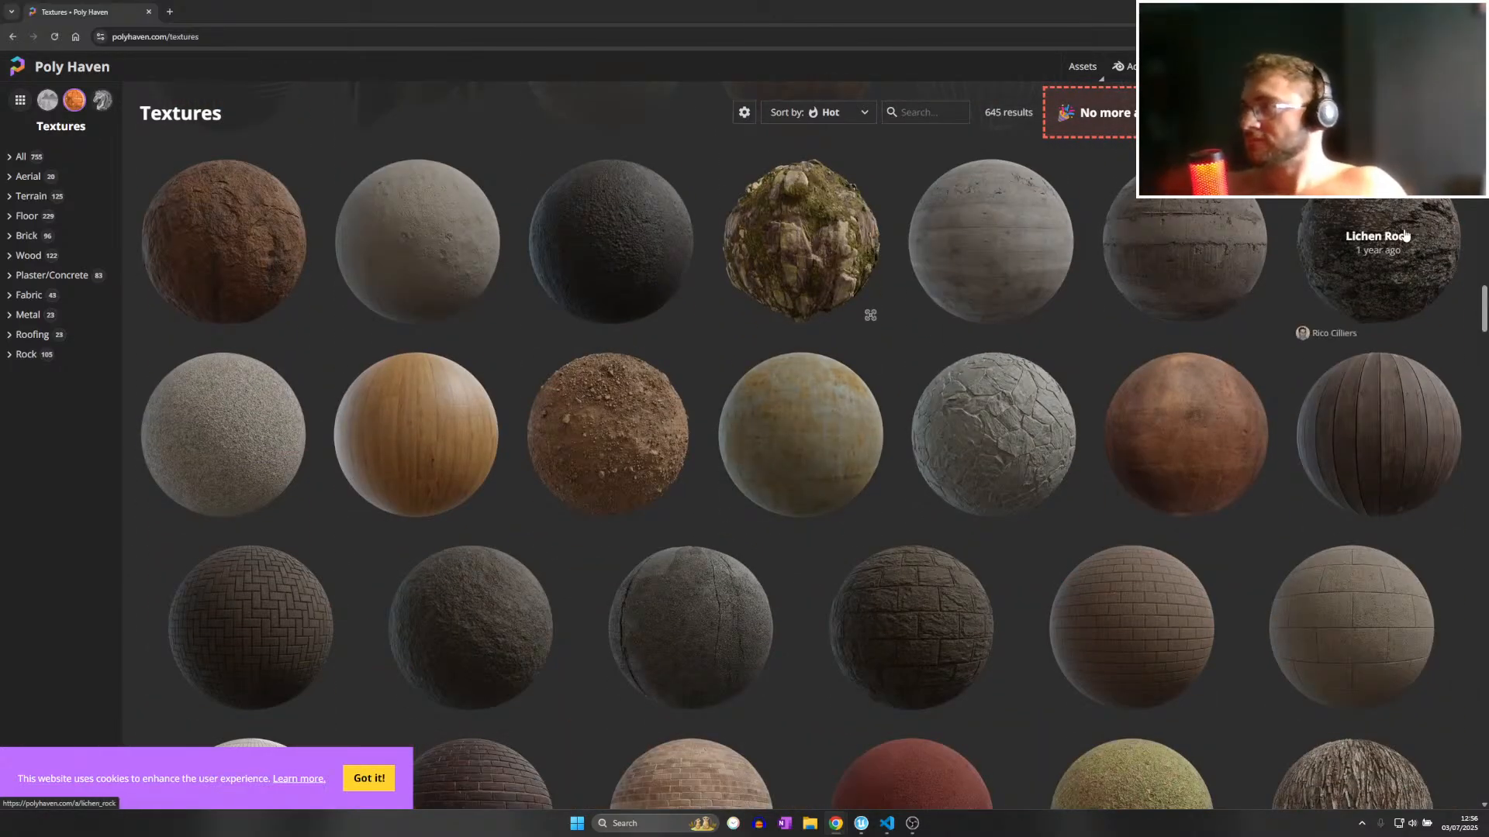
{"action": "scroll", "coordinate": [837, 473], "scroll_direction": "down", "scroll_amount": 3}
{"action": "scroll", "coordinate": [814, 481], "scroll_direction": "up", "scroll_amount": 9}
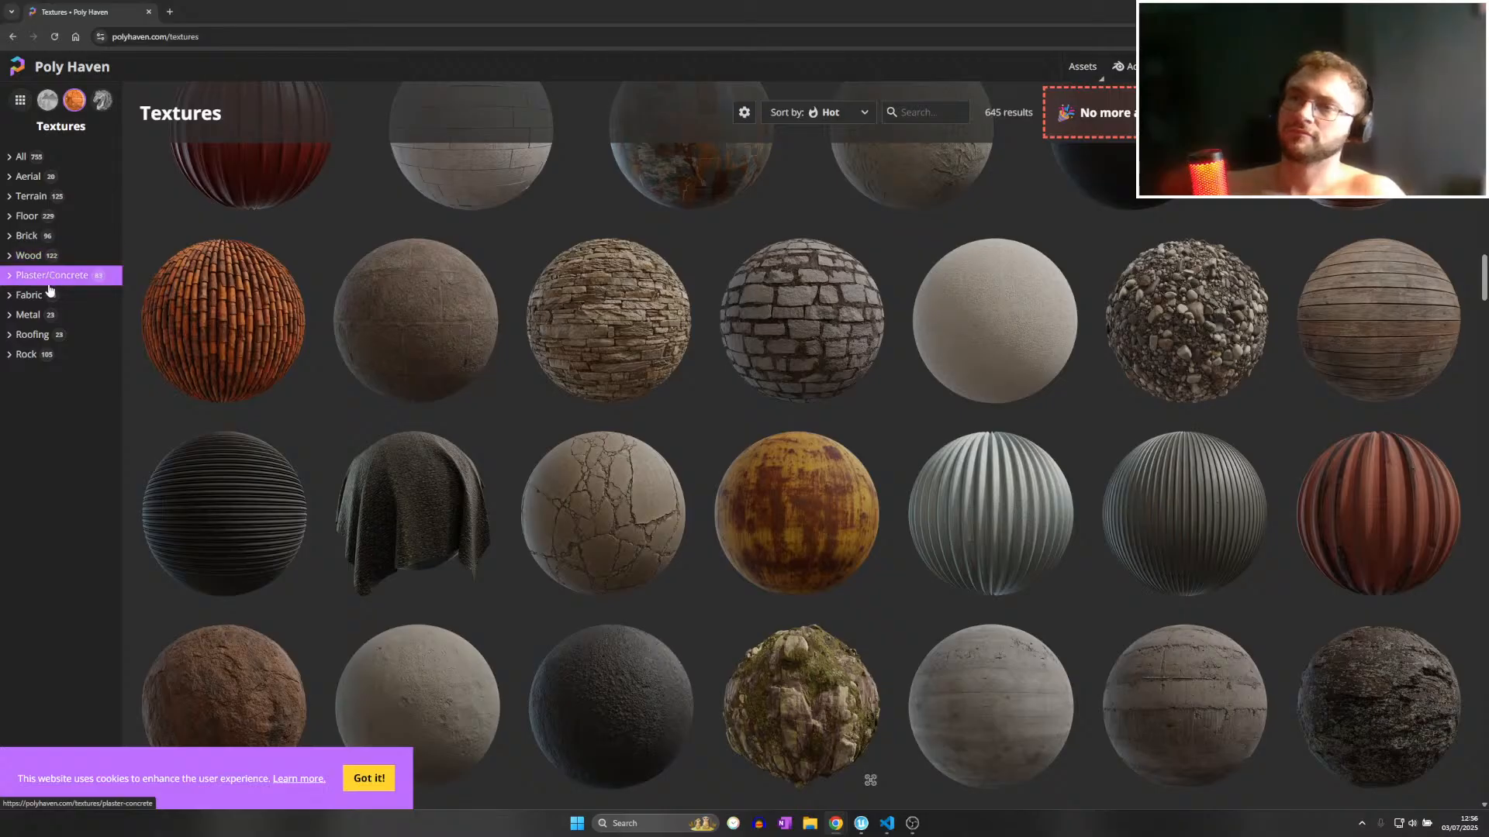
Narrow the textures to Floor > Man Made, look through them, and view the Patterned Brick Floor texture.
{"action": "left_click", "coordinate": [28, 216]}
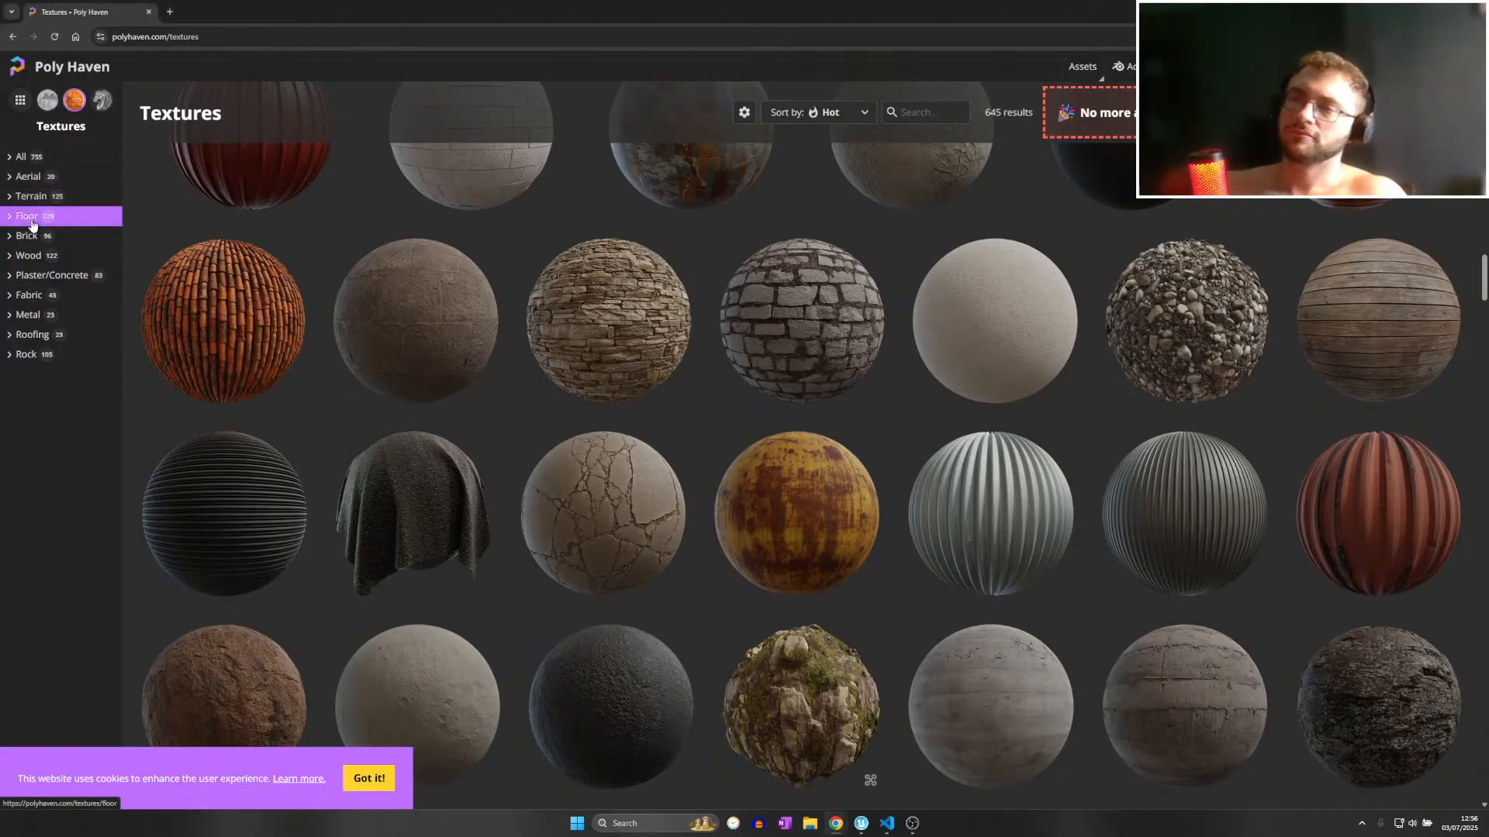
{"action": "left_click", "coordinate": [66, 237]}
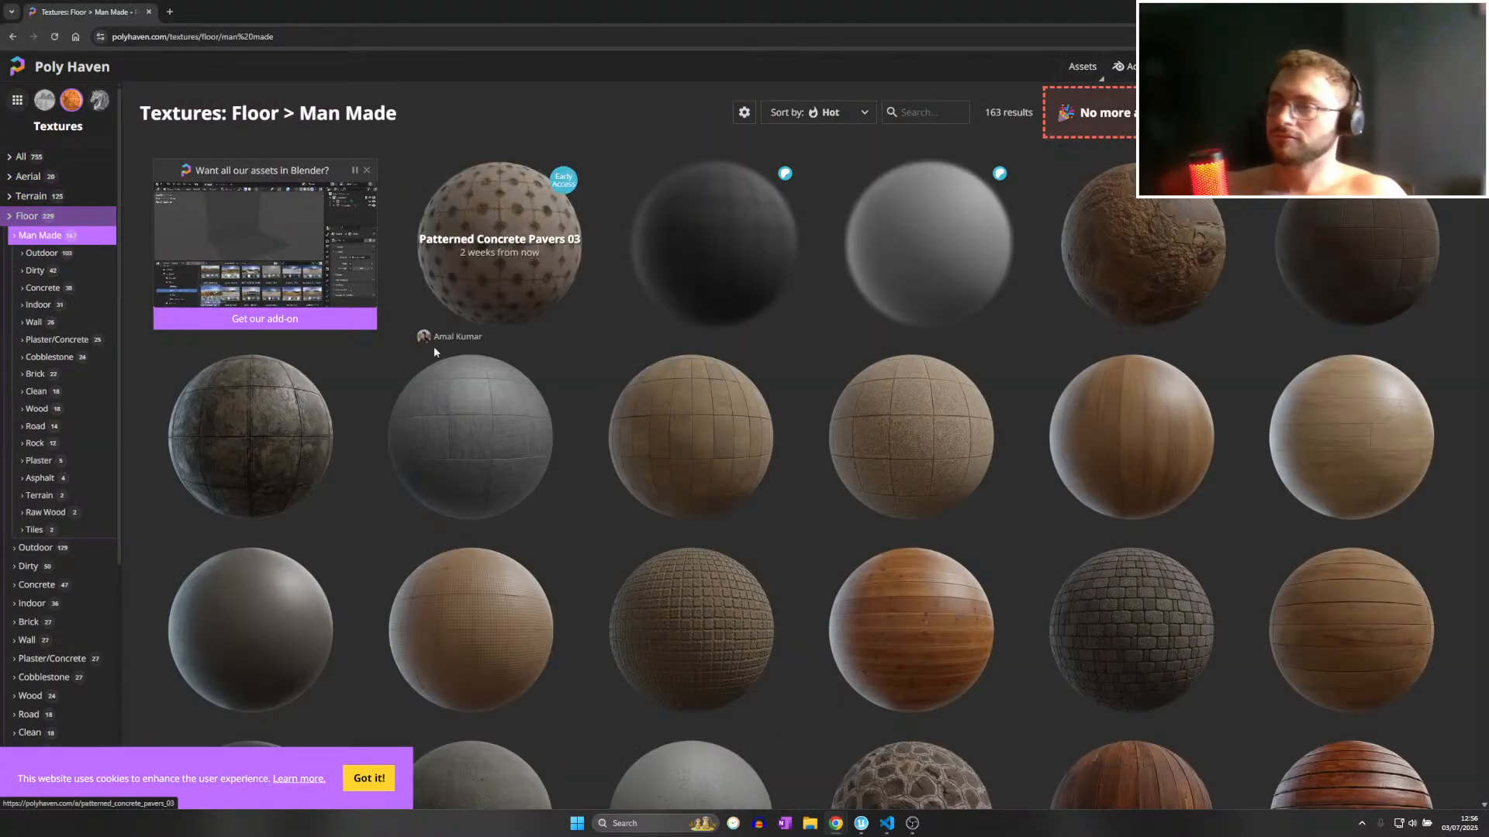
{"action": "scroll", "coordinate": [618, 359], "scroll_direction": "down", "scroll_amount": 5}
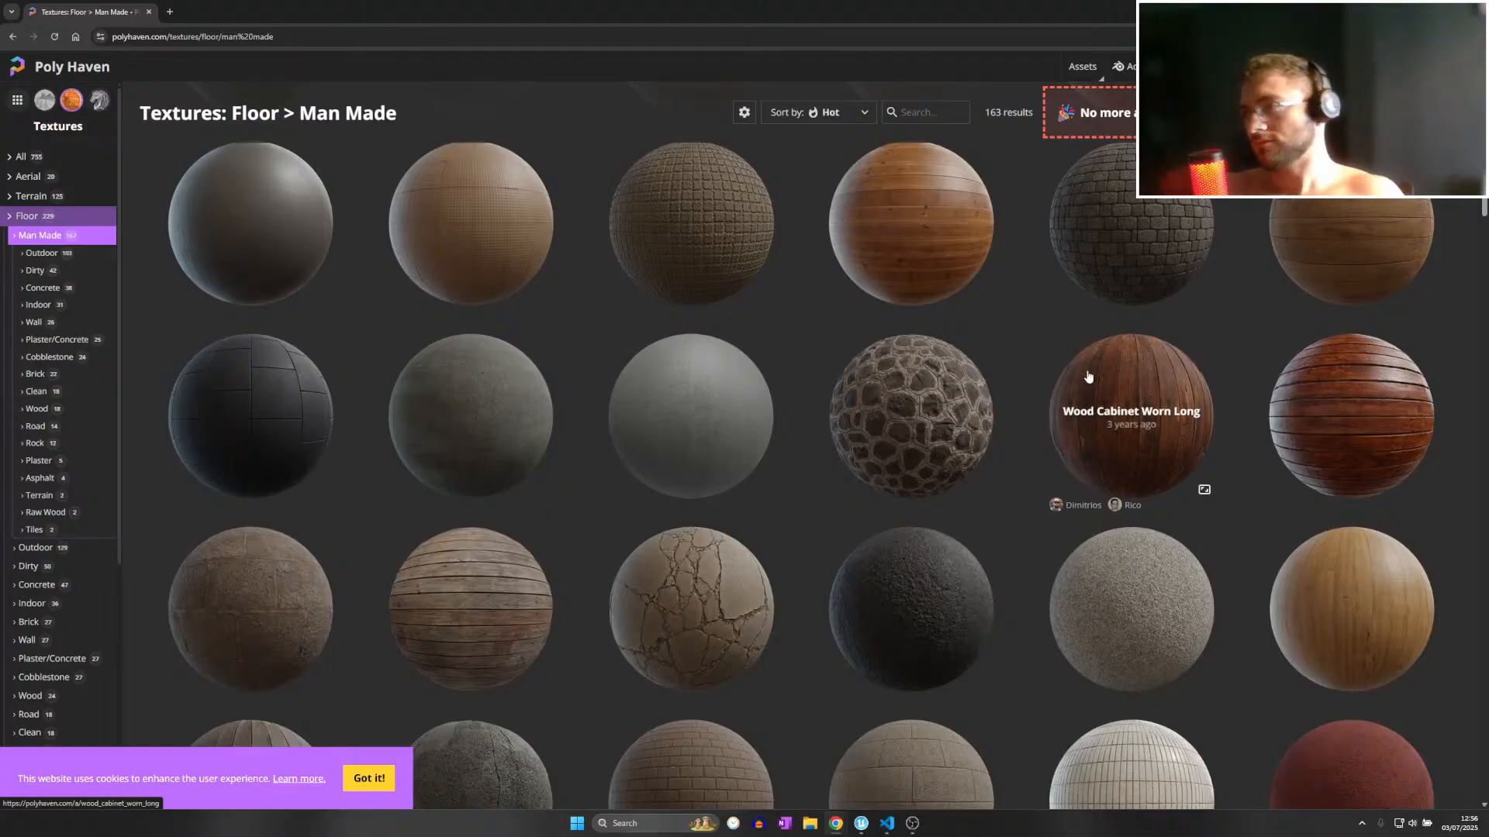
{"action": "scroll", "coordinate": [1005, 404], "scroll_direction": "down", "scroll_amount": 5}
{"action": "scroll", "coordinate": [824, 462], "scroll_direction": "down", "scroll_amount": 5}
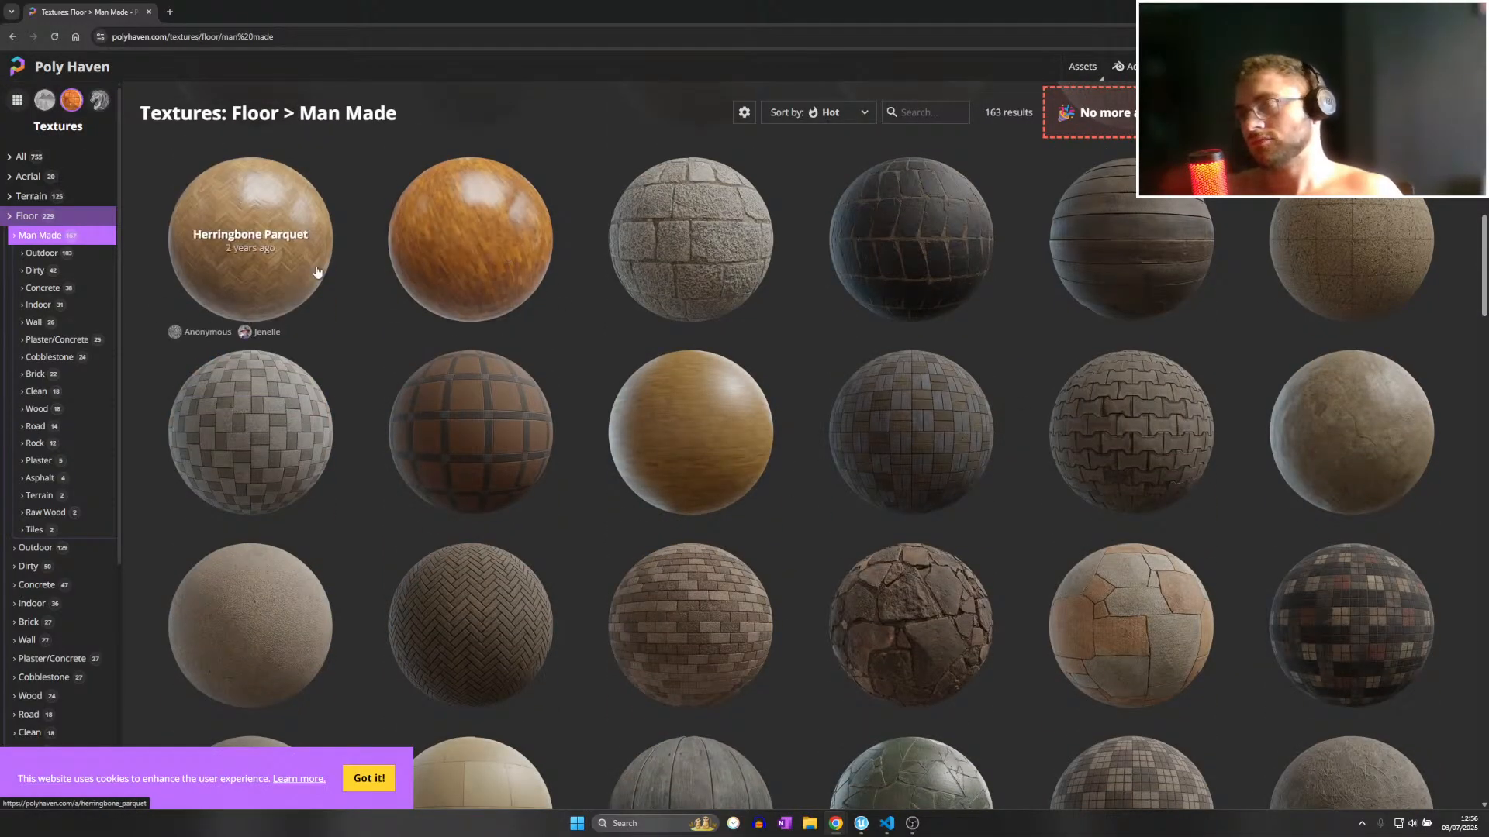
{"action": "left_click", "coordinate": [260, 404]}
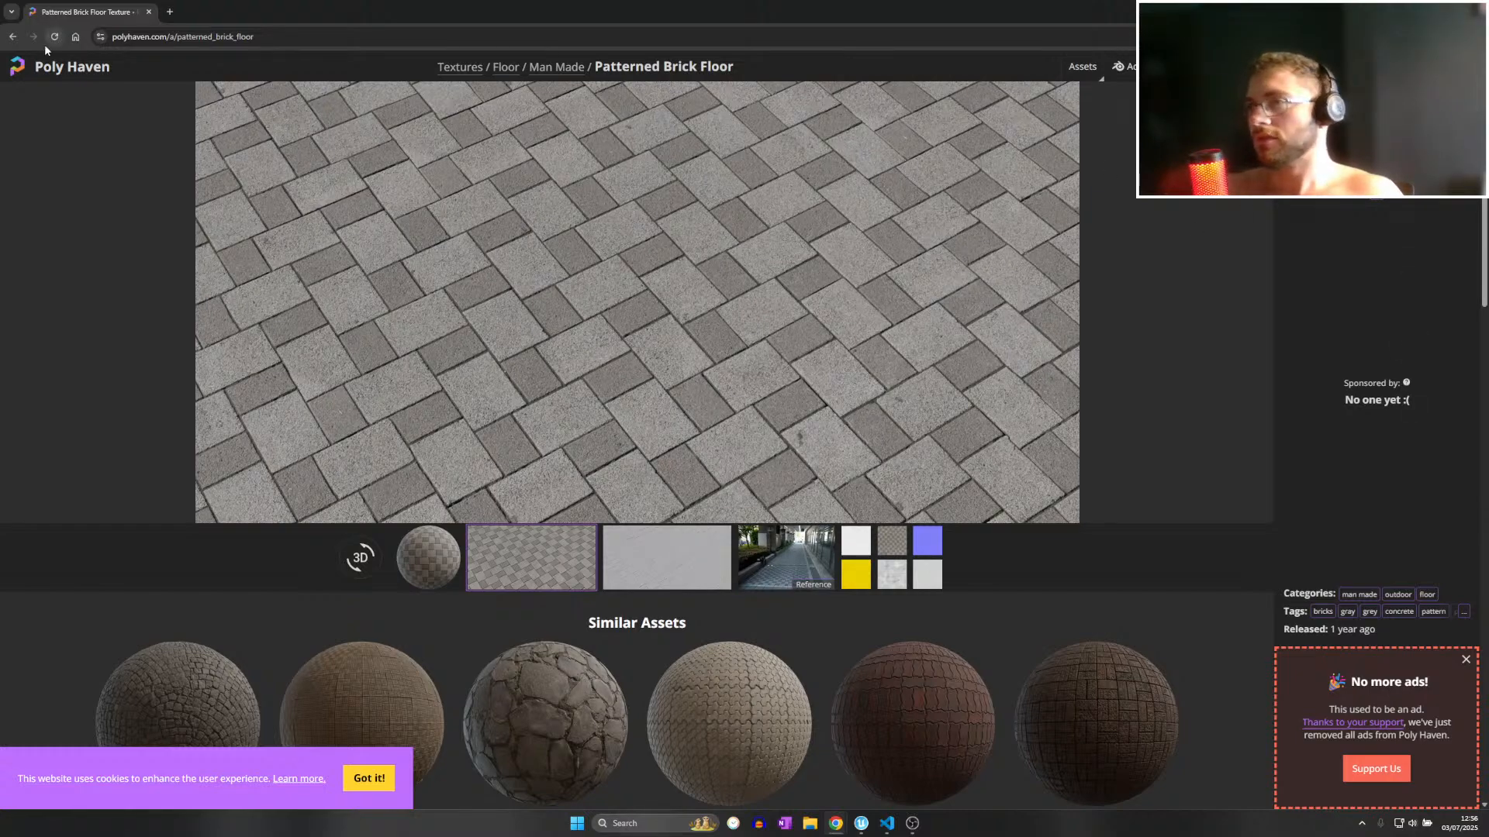
Return to the man-made floor textures and look further down the list.
{"action": "left_click", "coordinate": [12, 36]}
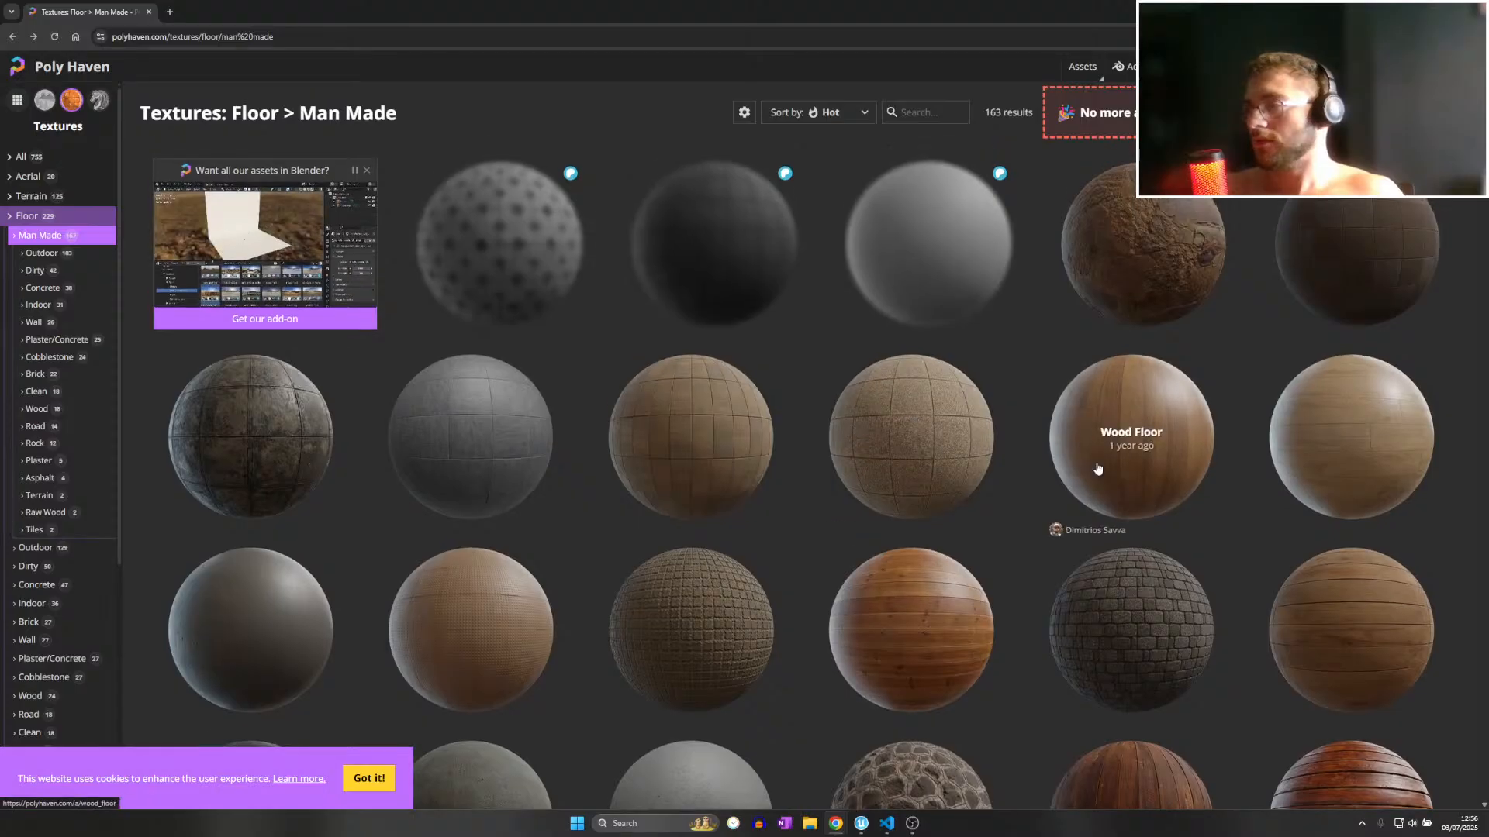
{"action": "scroll", "coordinate": [1097, 469], "scroll_direction": "down", "scroll_amount": 9}
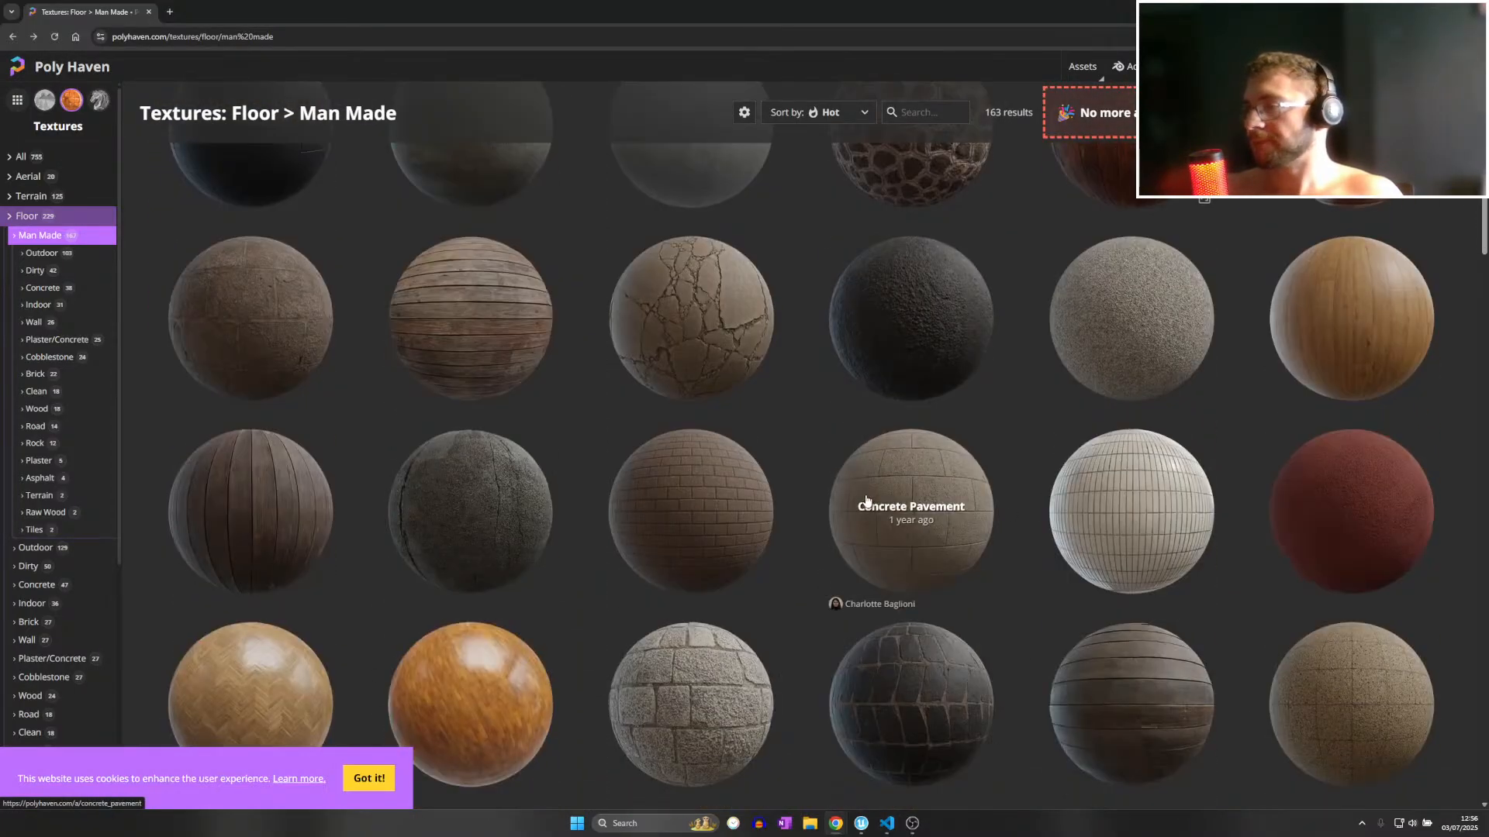
{"action": "scroll", "coordinate": [845, 497], "scroll_direction": "down", "scroll_amount": 5}
{"action": "scroll", "coordinate": [814, 490], "scroll_direction": "down", "scroll_amount": 5}
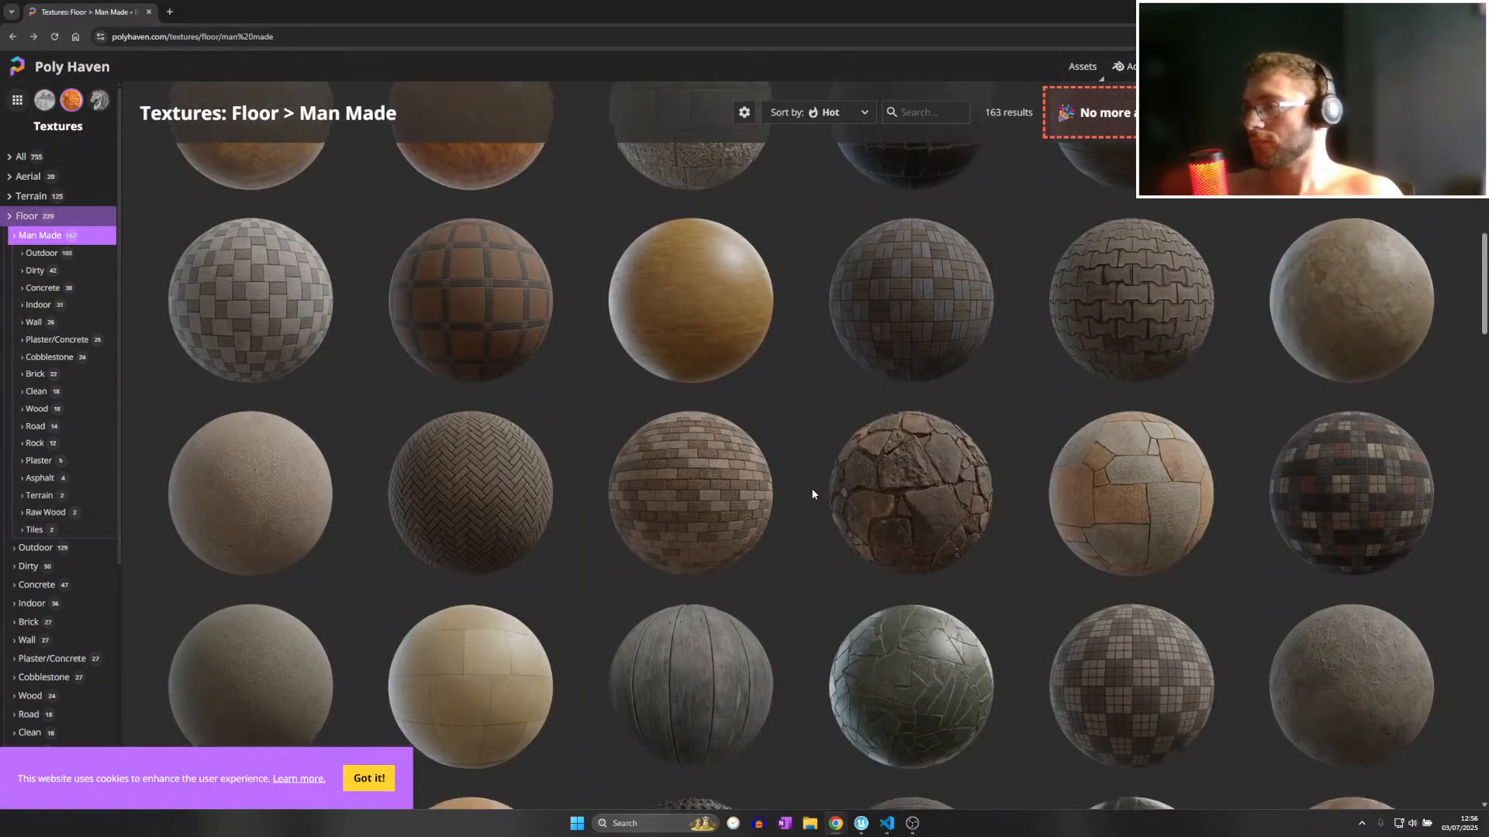
{"action": "scroll", "coordinate": [811, 494], "scroll_direction": "down", "scroll_amount": 3}
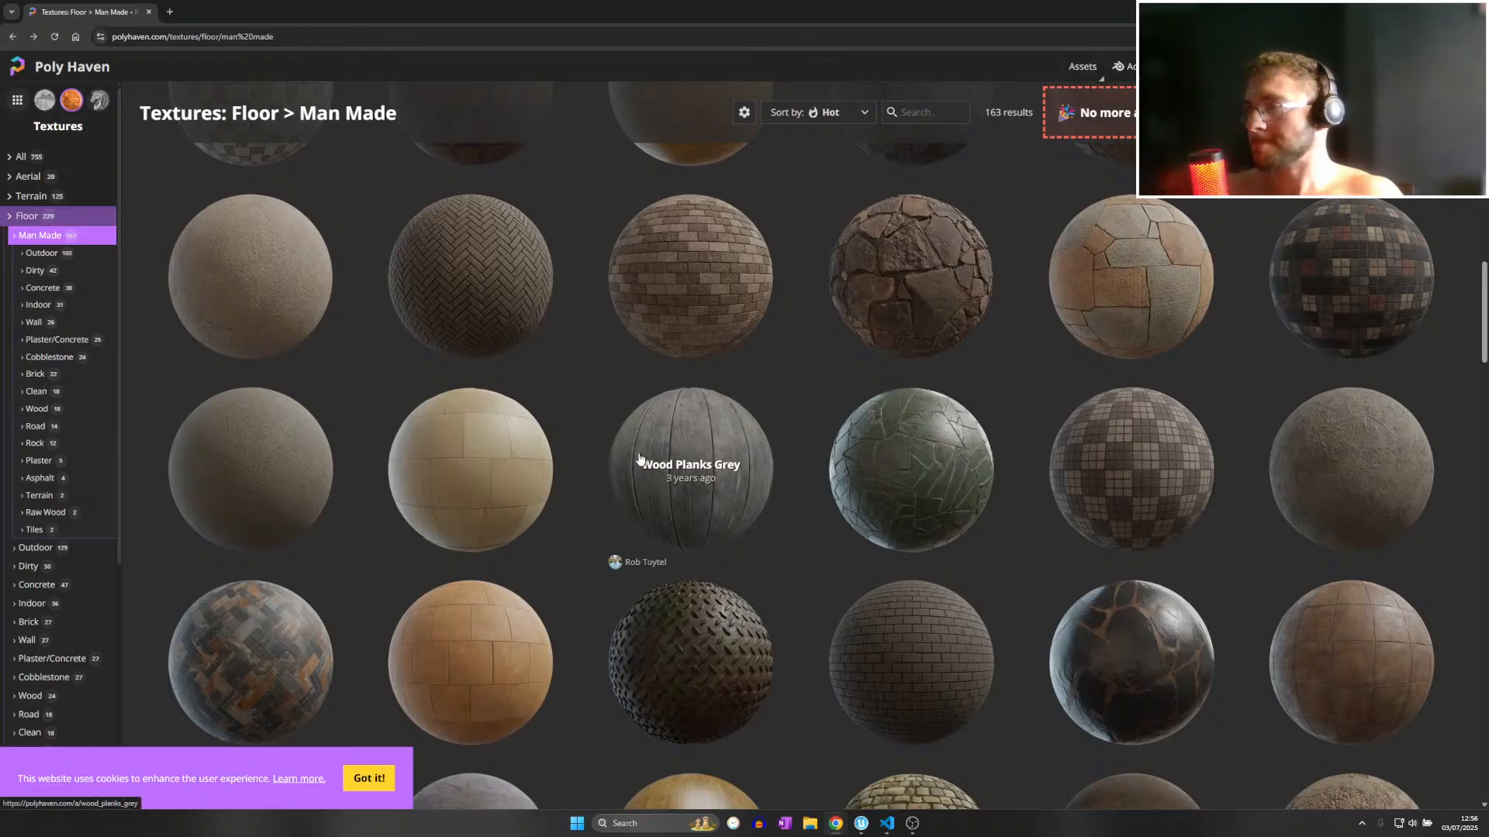
{"action": "scroll", "coordinate": [639, 459], "scroll_direction": "down", "scroll_amount": 3}
Narrow the man-made floor textures to Indoor and look through the whole list.
{"action": "left_click", "coordinate": [70, 308]}
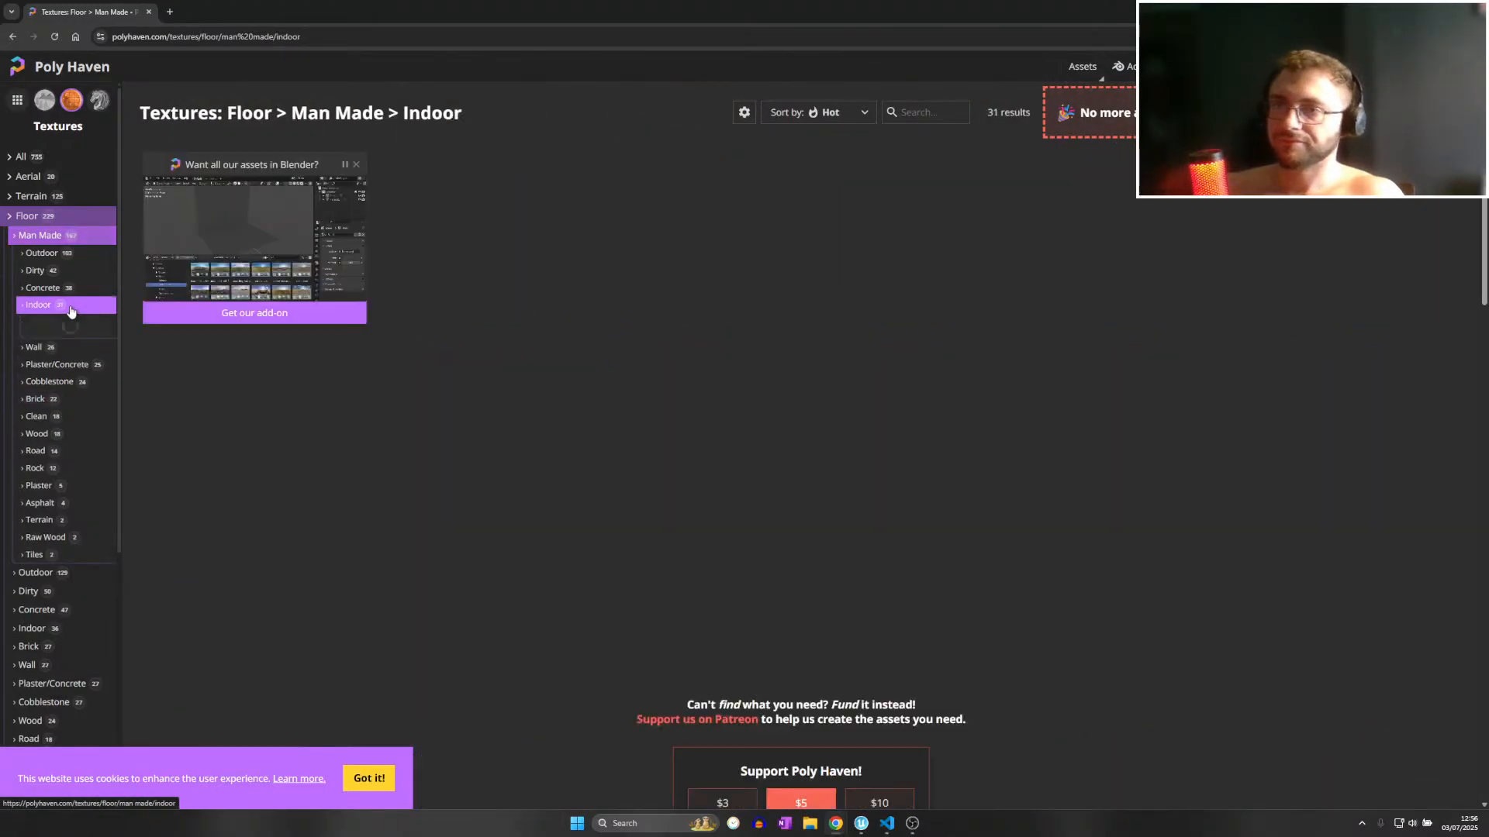
{"action": "scroll", "coordinate": [560, 351], "scroll_direction": "down", "scroll_amount": 4}
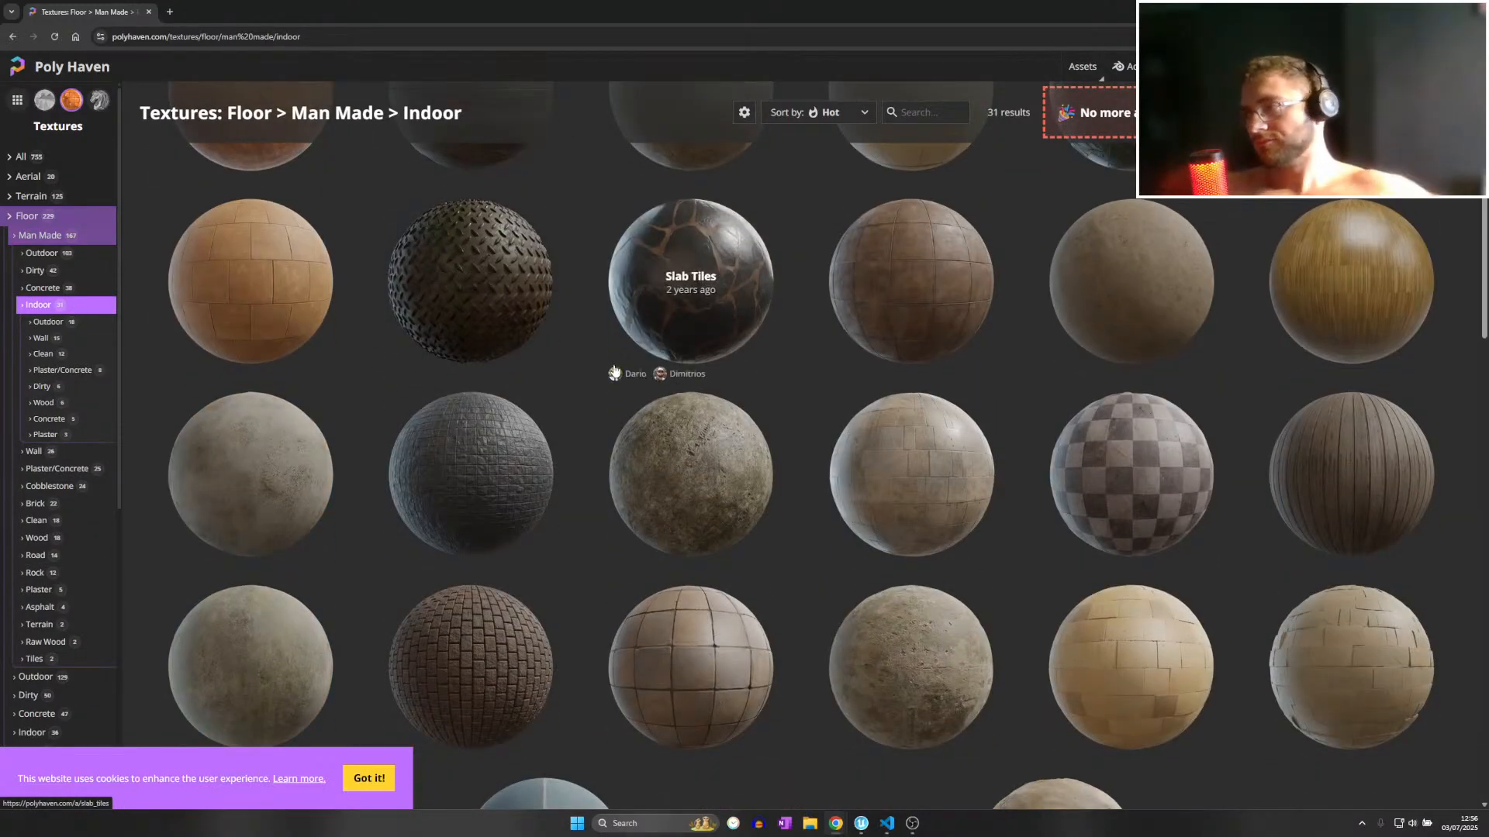
{"action": "scroll", "coordinate": [789, 420], "scroll_direction": "down", "scroll_amount": 2}
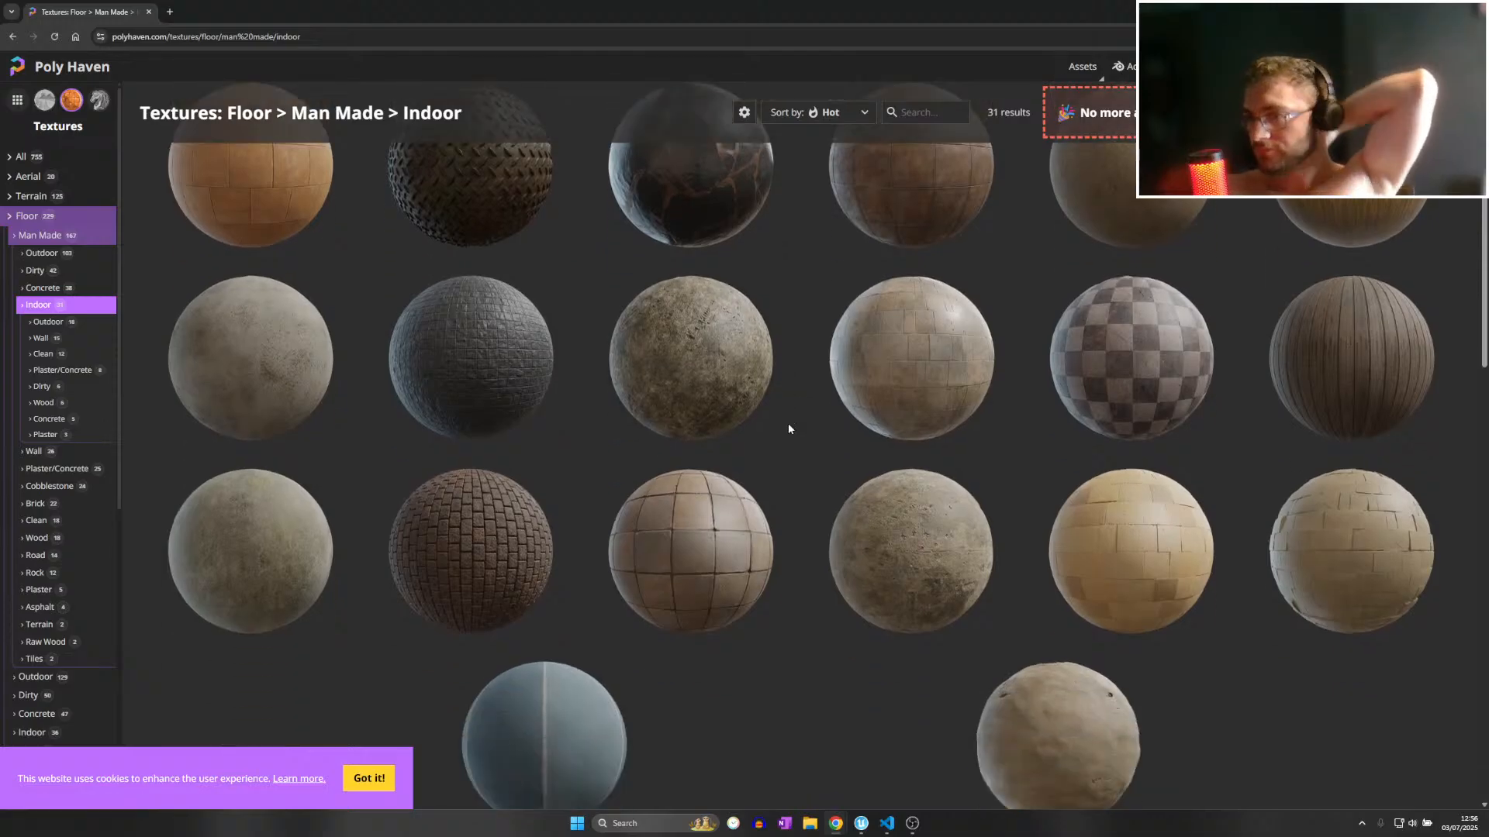
{"action": "scroll", "coordinate": [579, 415], "scroll_direction": "down", "scroll_amount": 2}
{"action": "scroll", "coordinate": [665, 475], "scroll_direction": "up", "scroll_amount": 1}
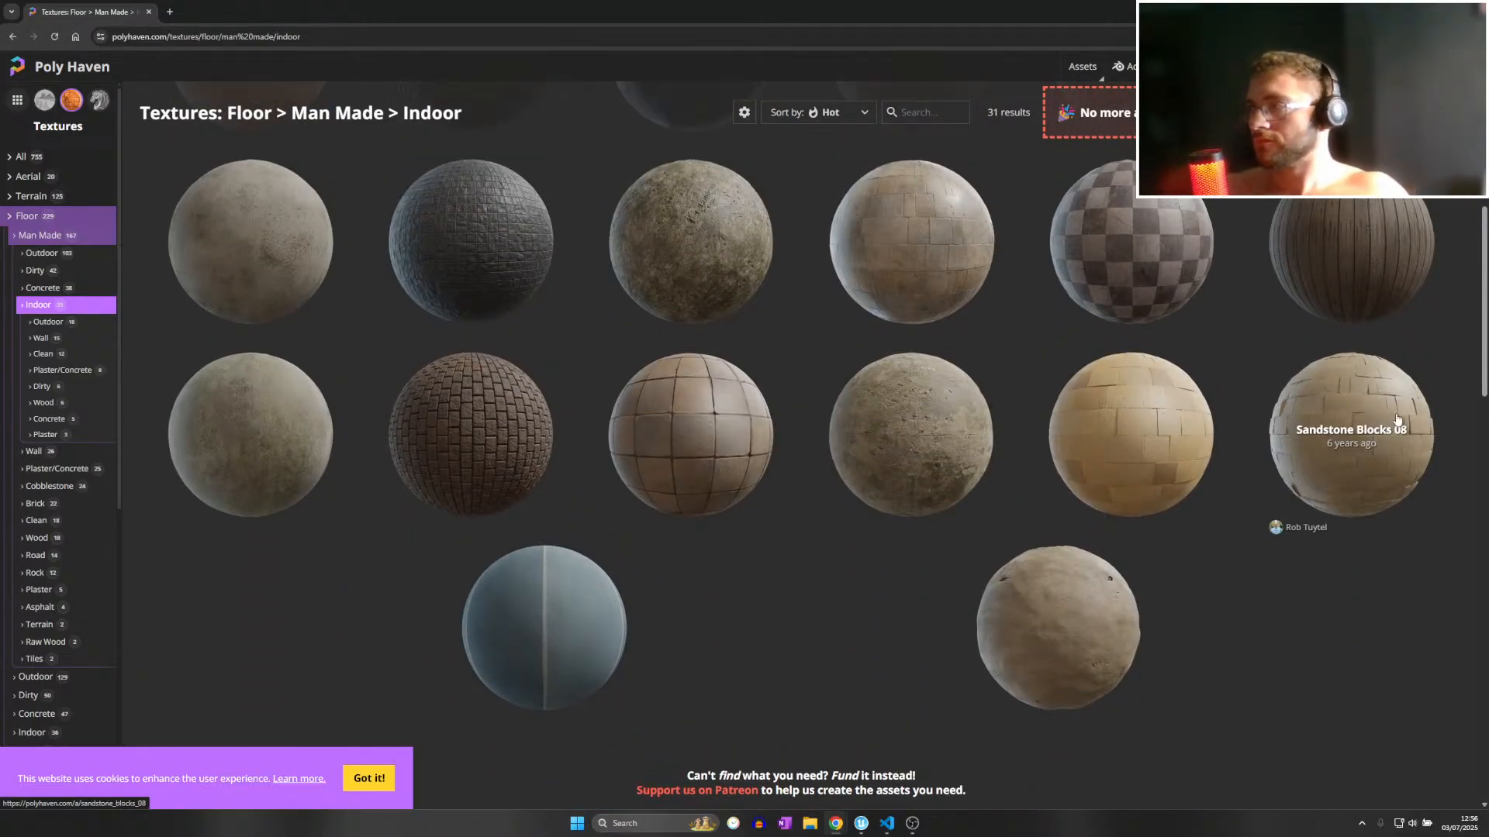
{"action": "scroll", "coordinate": [1240, 387], "scroll_direction": "up", "scroll_amount": 3}
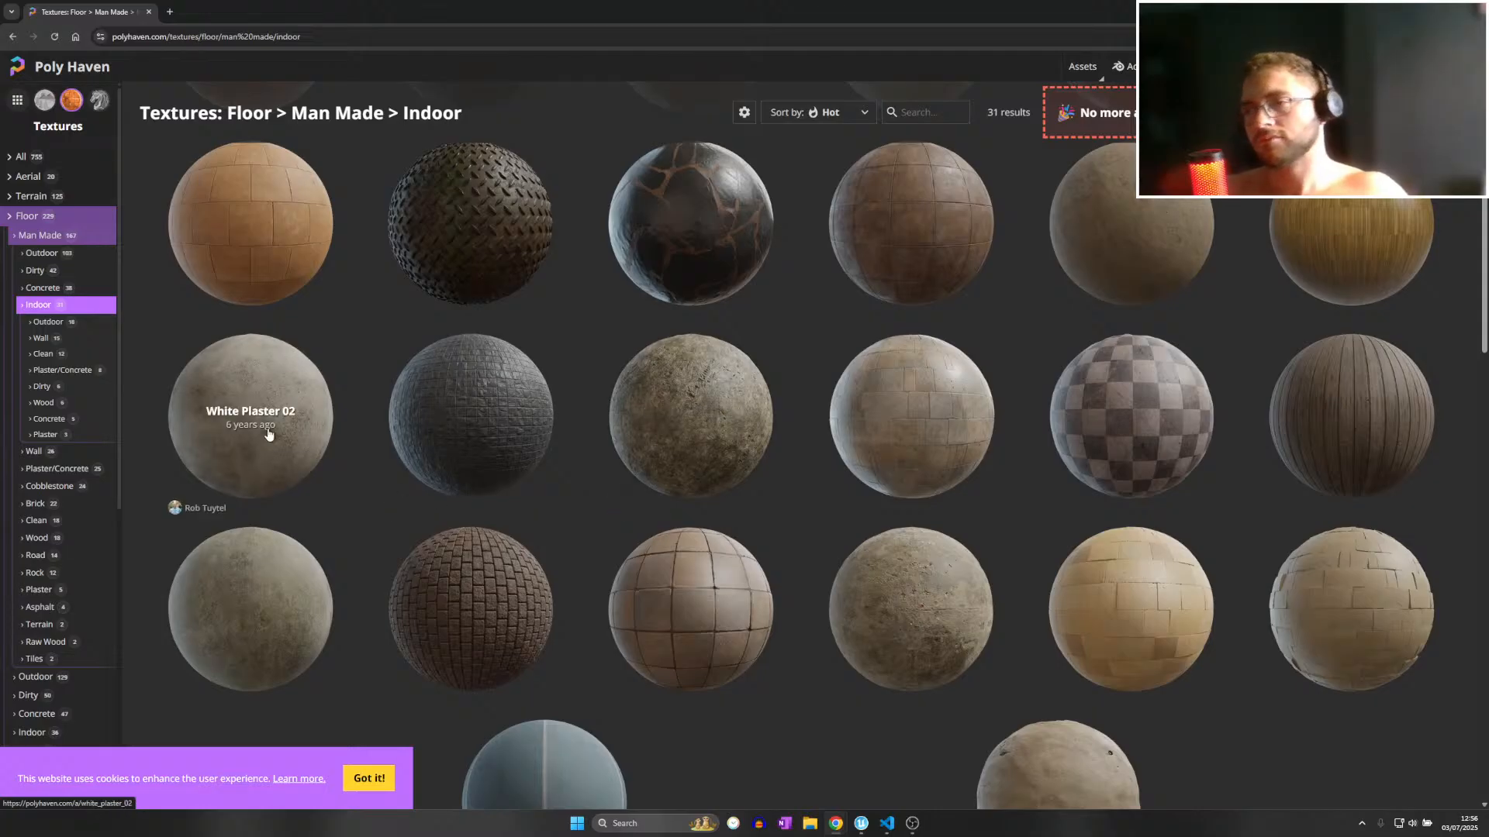
{"action": "scroll", "coordinate": [266, 435], "scroll_direction": "up", "scroll_amount": 7}
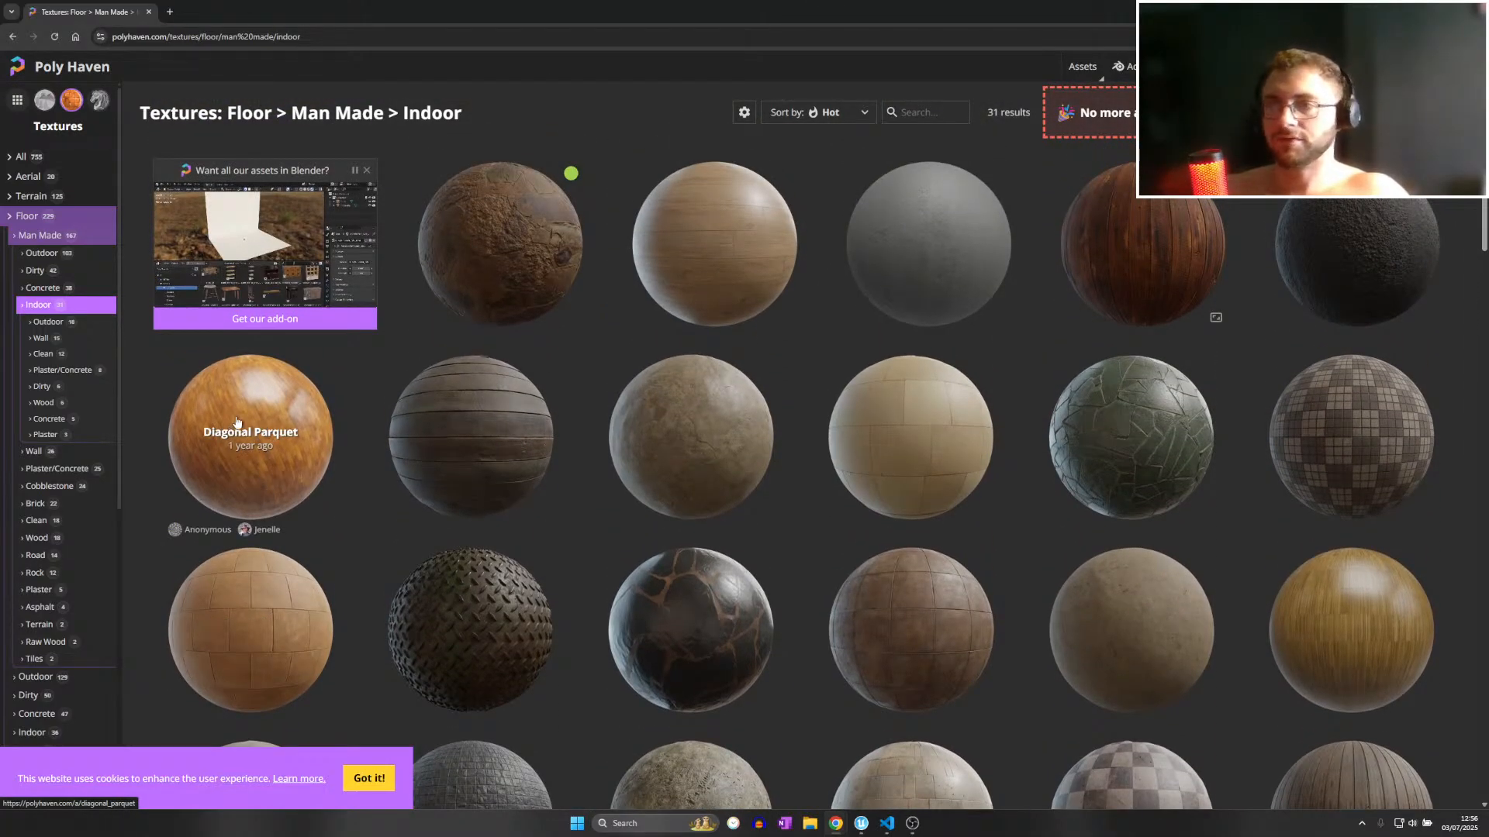
Open a new browser tab.
{"action": "left_click", "coordinate": [169, 12]}
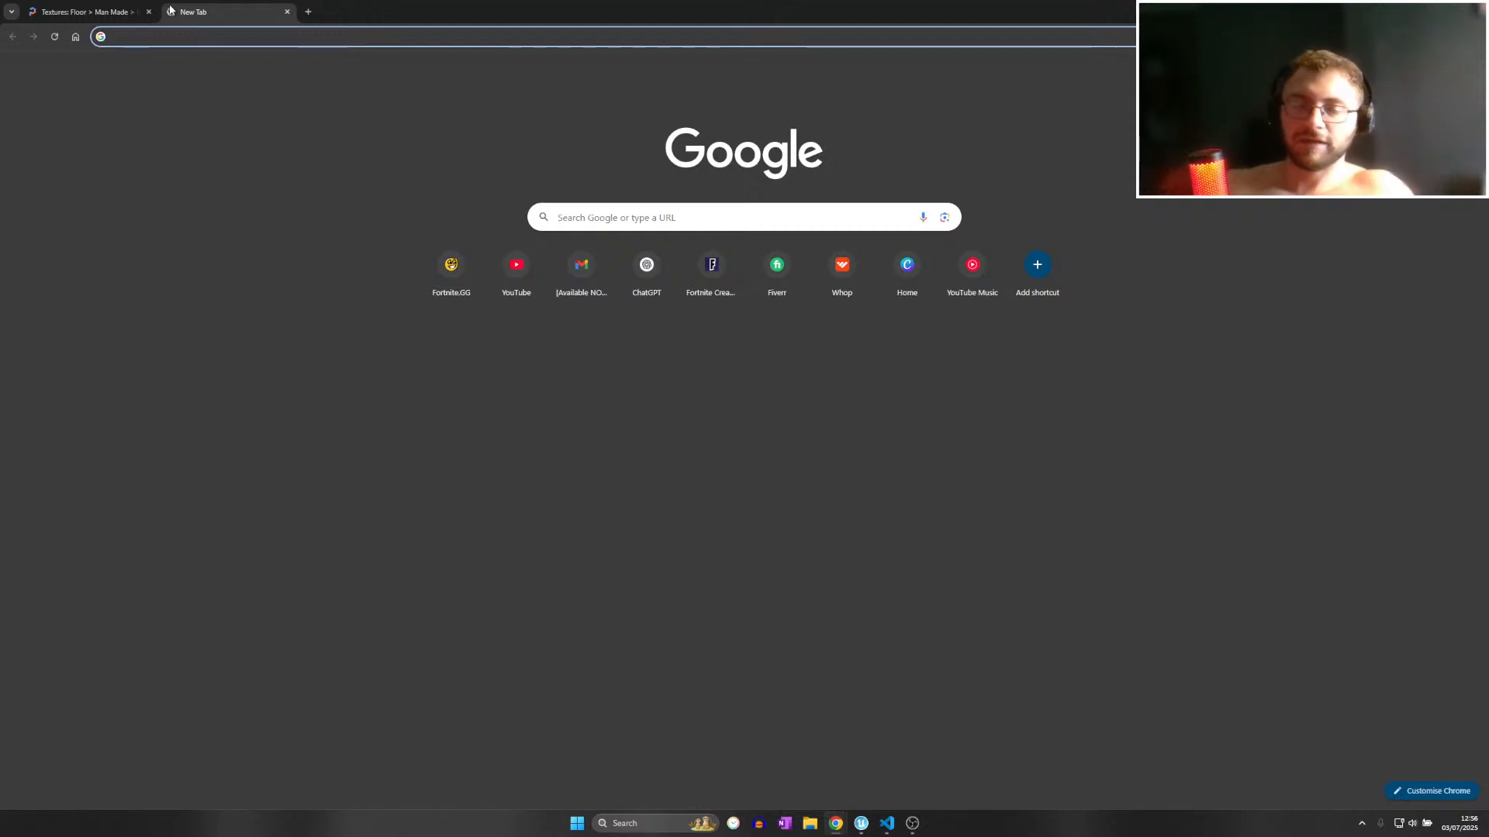
{"action": "type", "text": "m"}
{"action": "key", "text": "BackSpace"}
{"action": "key", "text": "BackSpace"}
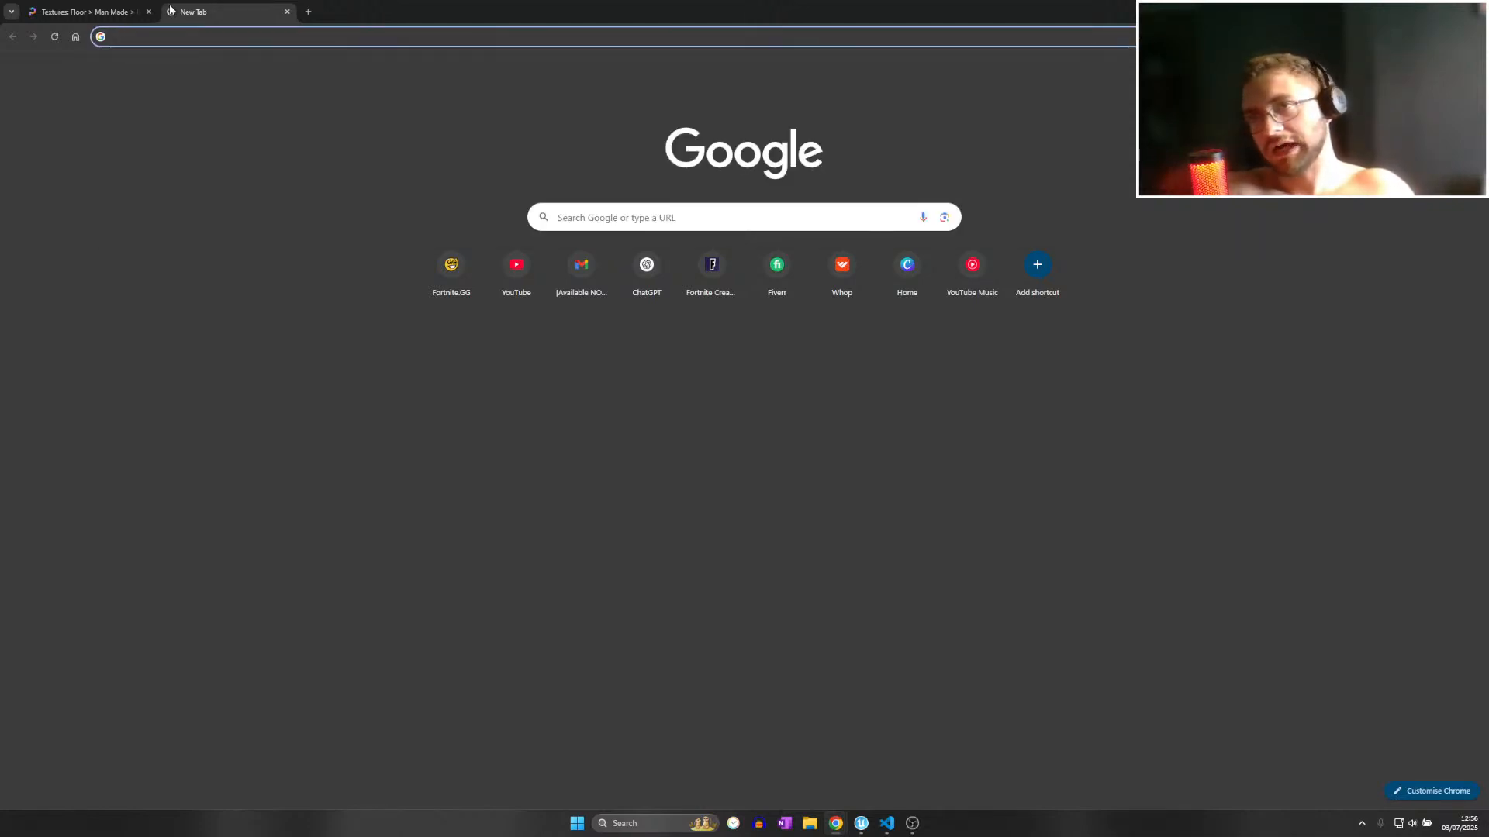
{"action": "type", "text": "m"}
{"action": "key", "text": "BackSpace"}
{"action": "key", "text": "BackSpace"}
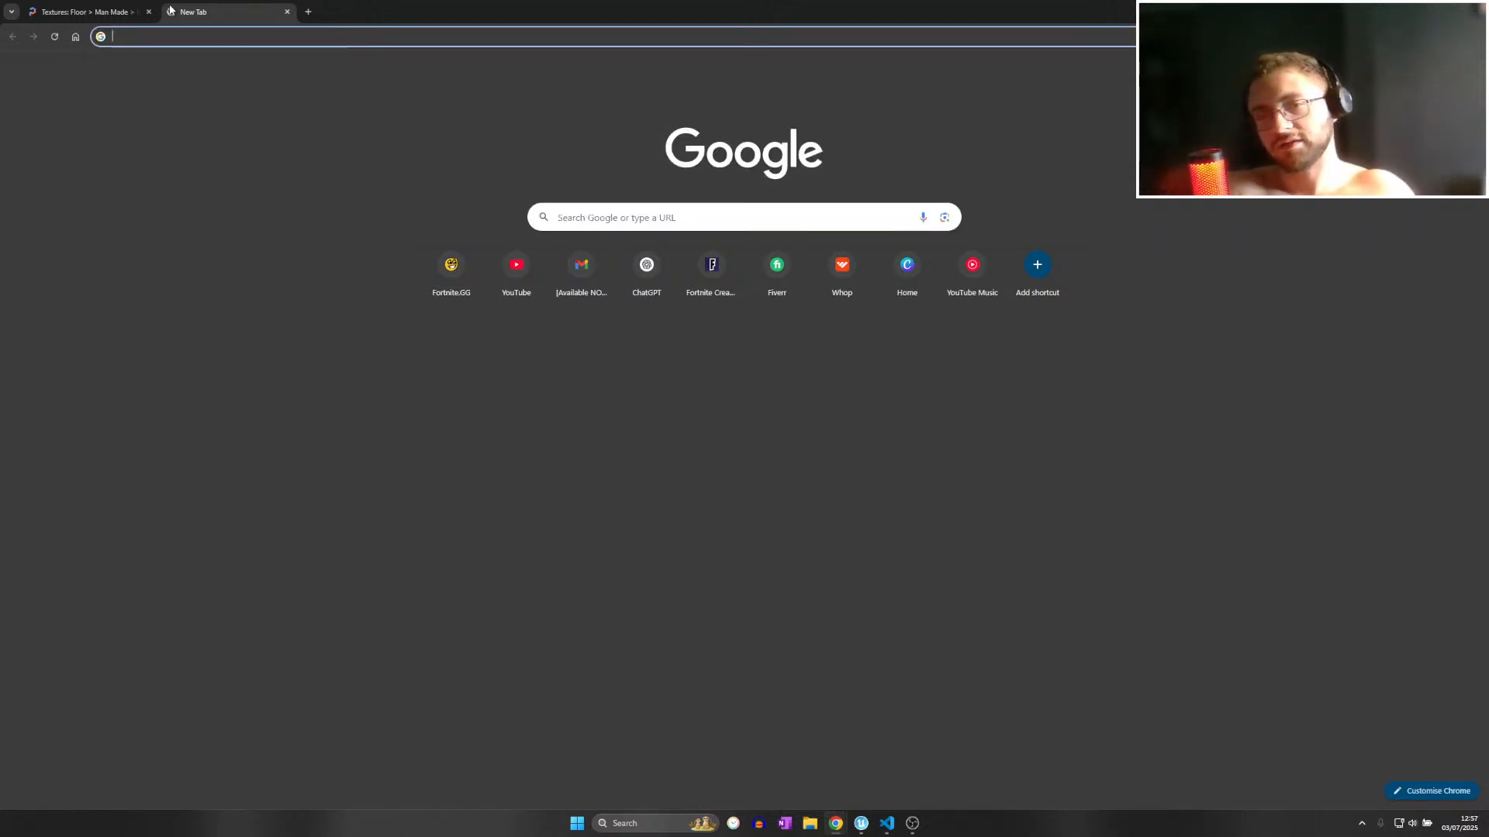
{"action": "type", "text": "t"}
{"action": "key", "text": "BackSpace"}
{"action": "key", "text": "BackSpace"}
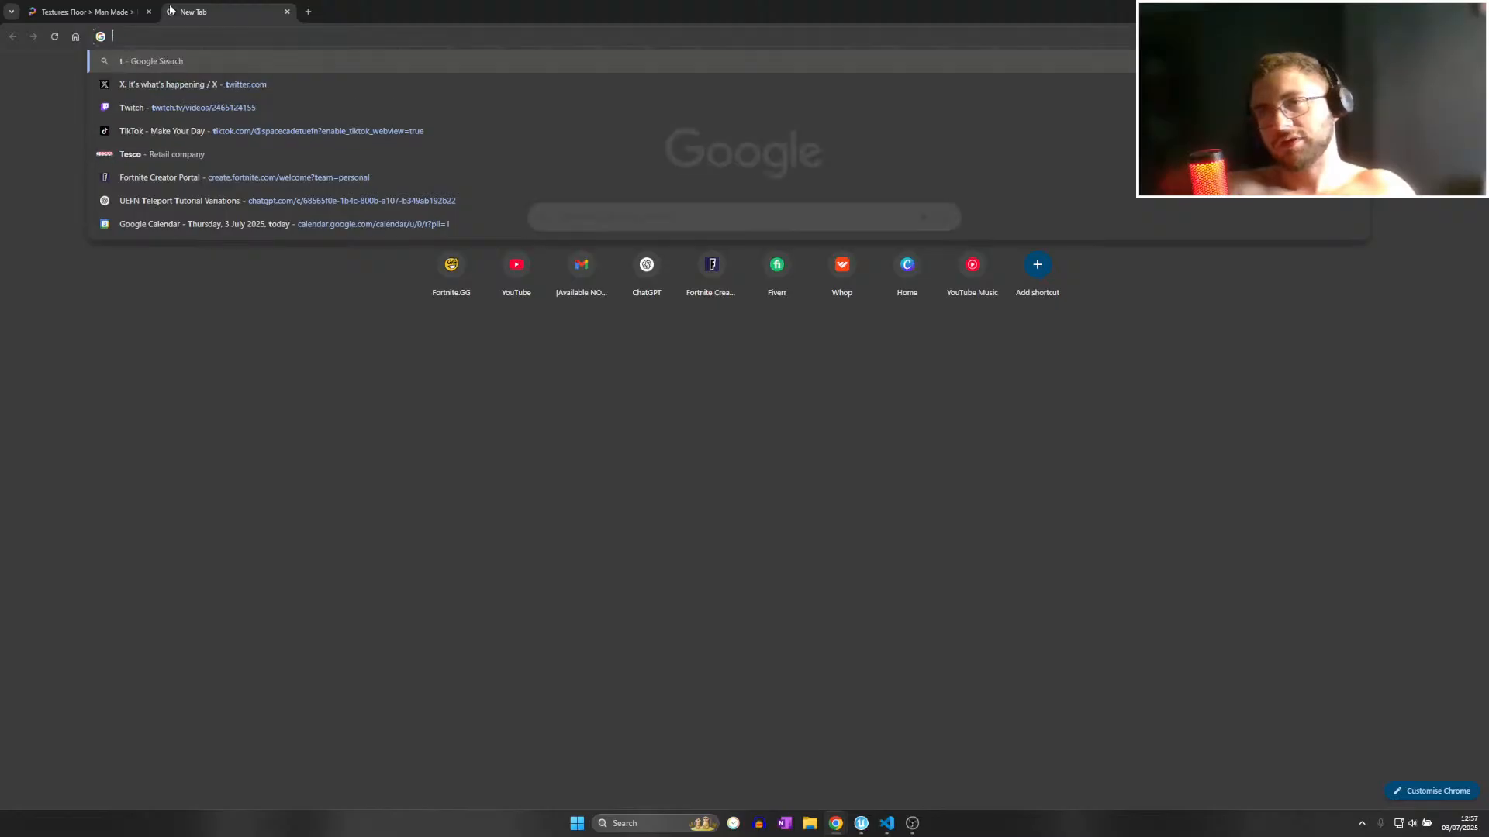
{"action": "type", "text": "m"}
{"action": "key", "text": "BackSpace"}
{"action": "key", "text": "BackSpace"}
Search Google for "mars synty" and open the Synty Store's 3D Assets for Games page.
{"action": "type", "text": "m"}
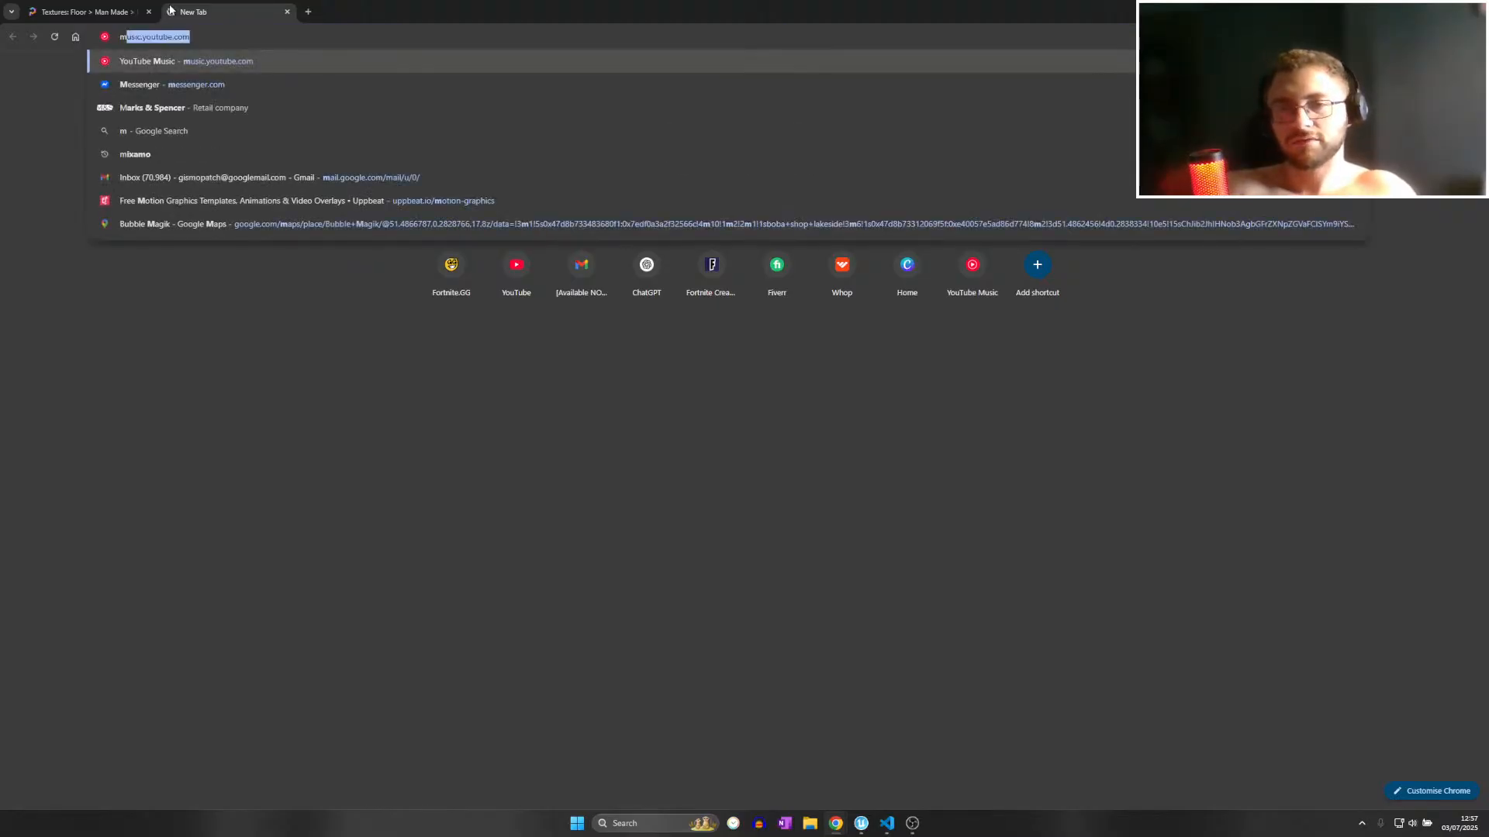
{"action": "type", "text": "ars synt"}
{"action": "key", "text": "Return"}
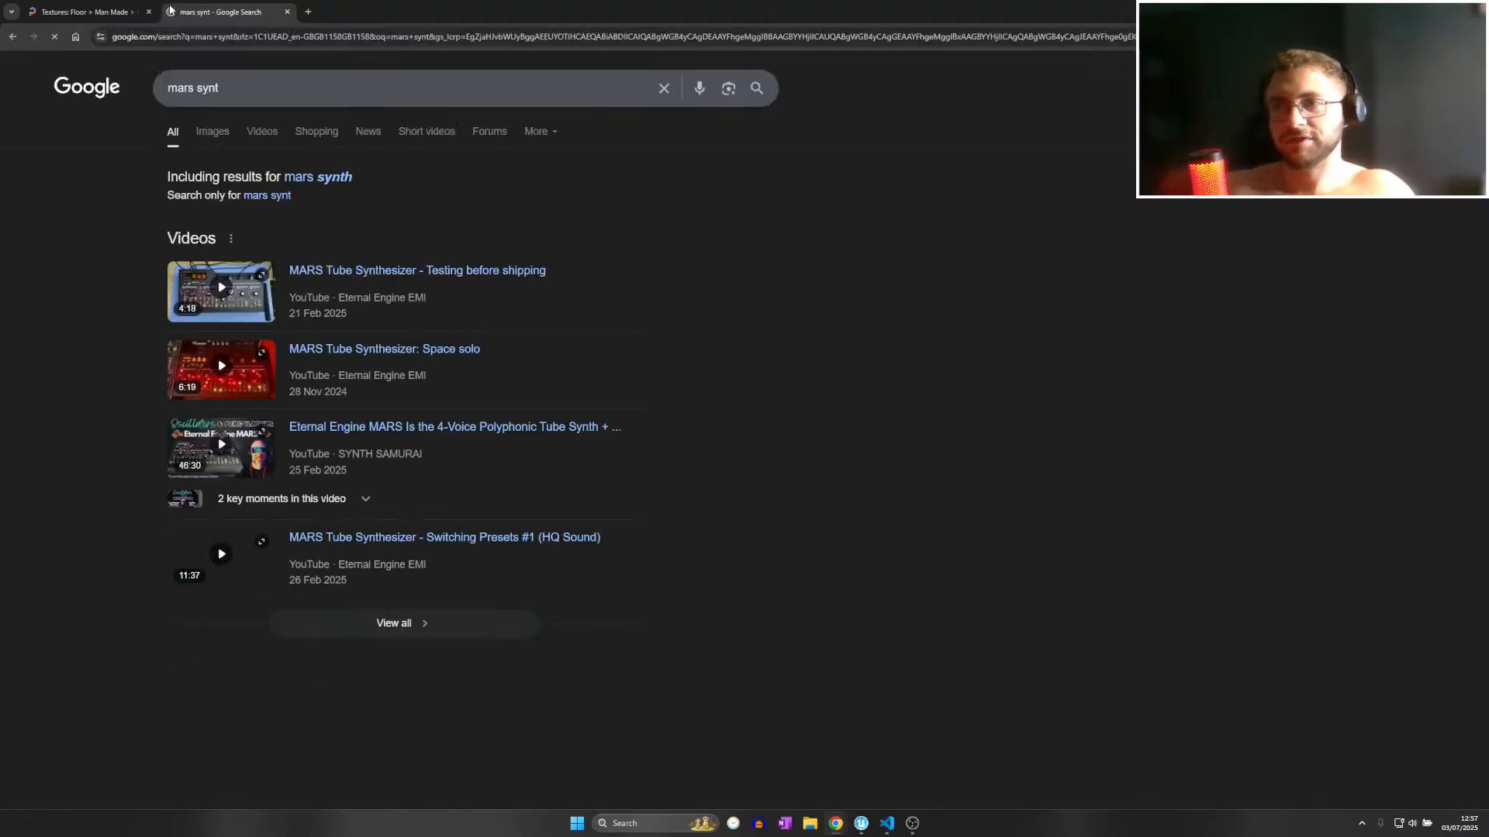
{"action": "left_click", "coordinate": [311, 90]}
{"action": "type", "text": "y"}
{"action": "key", "text": "Return"}
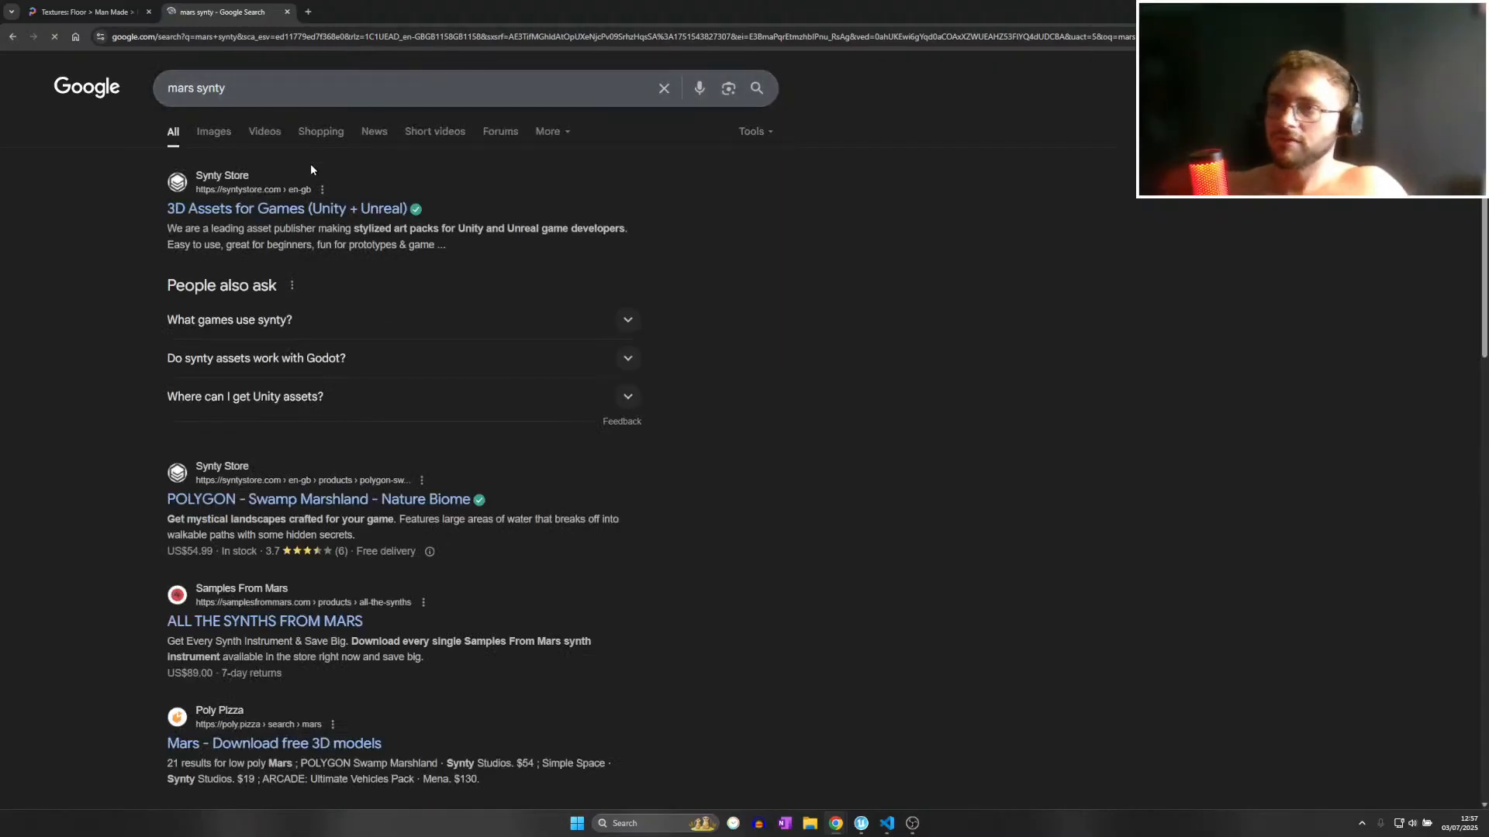
{"action": "left_click", "coordinate": [284, 204]}
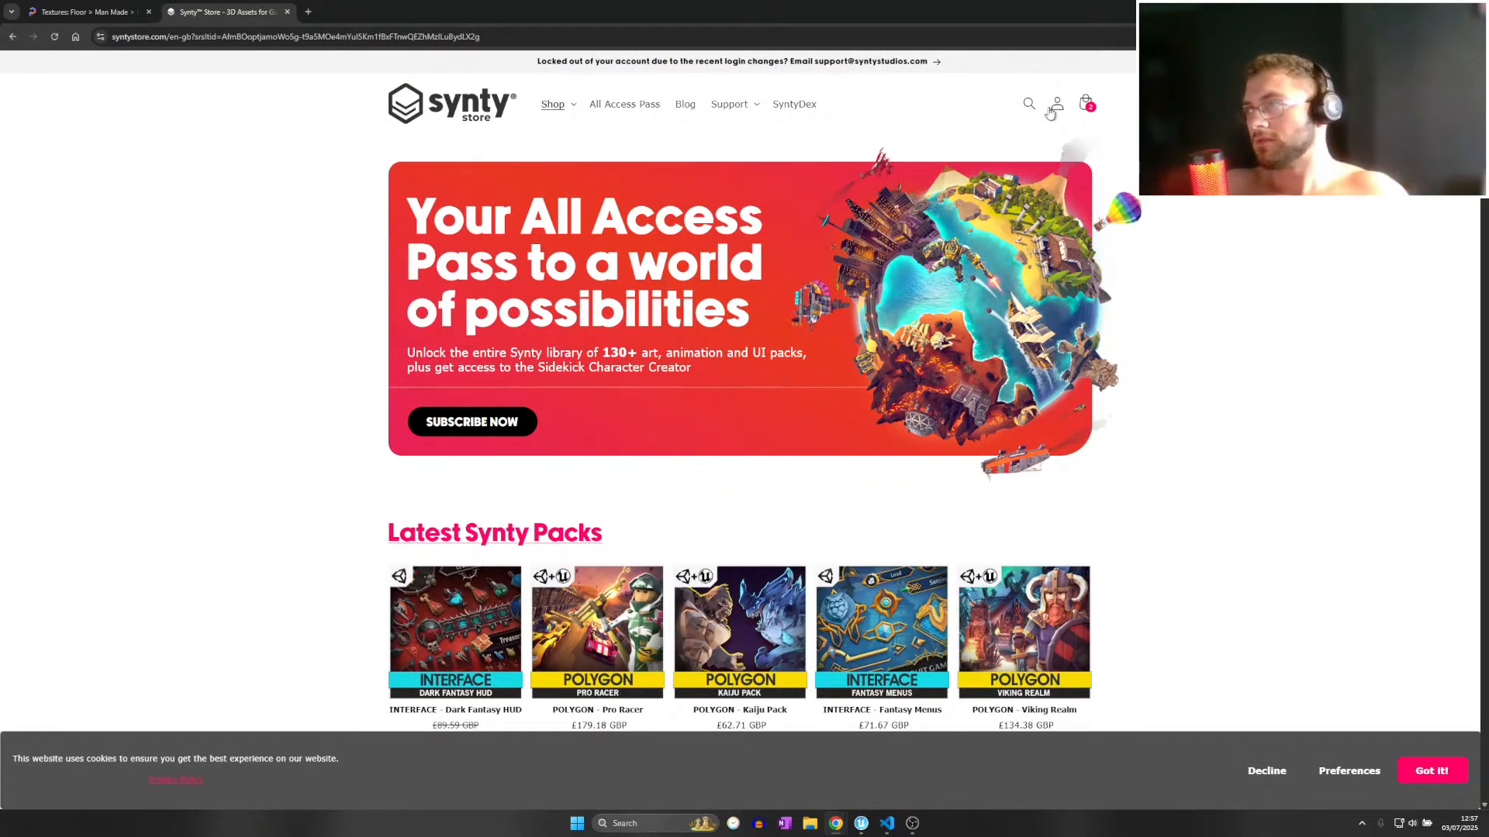
Search the Synty Store for "mars" and for "space", and look down the space results.
{"action": "left_click", "coordinate": [1029, 103]}
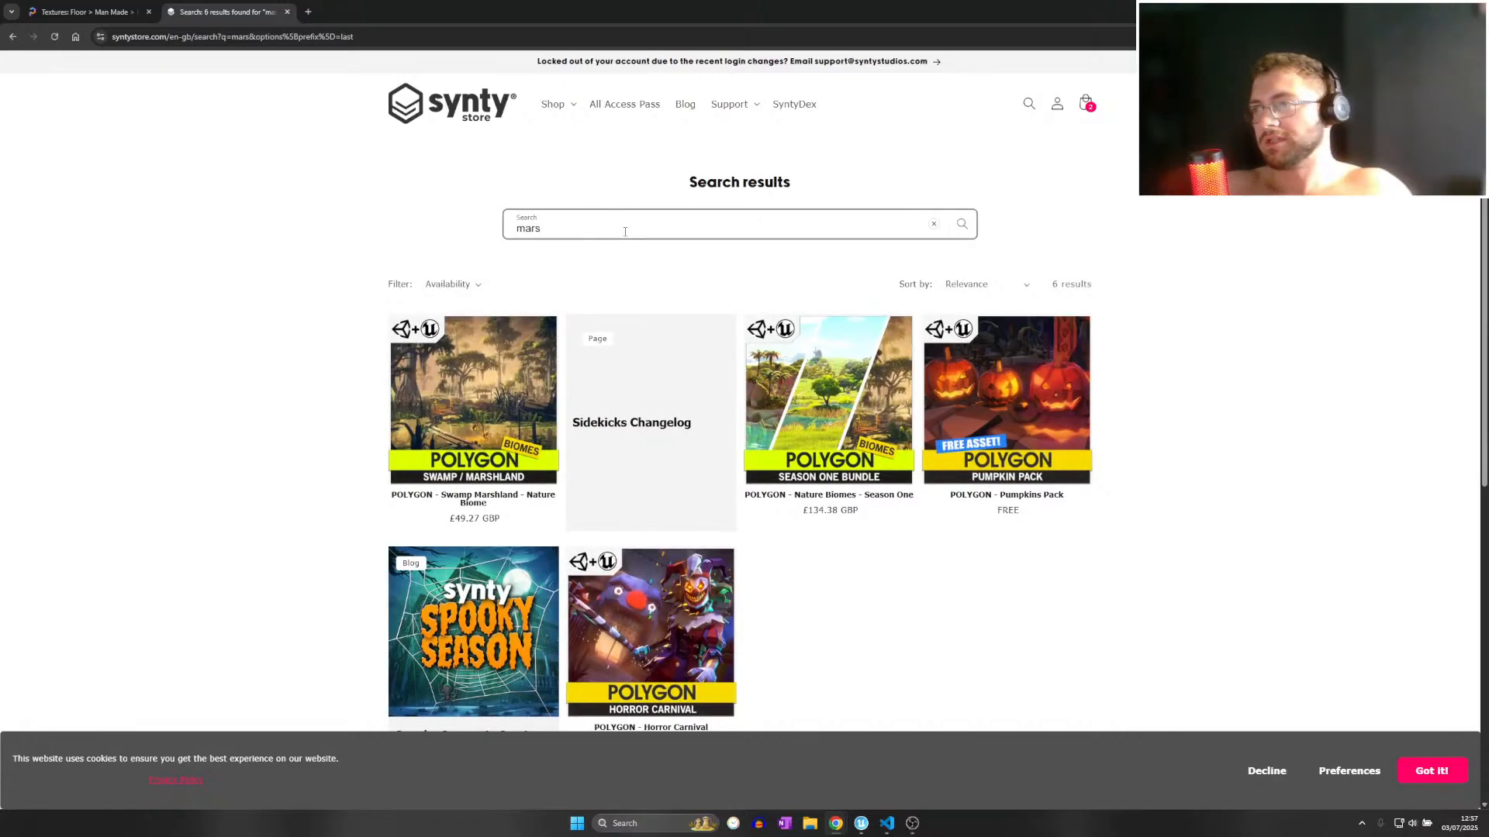
{"action": "left_click", "coordinate": [625, 228]}
{"action": "type", "text": "space"}
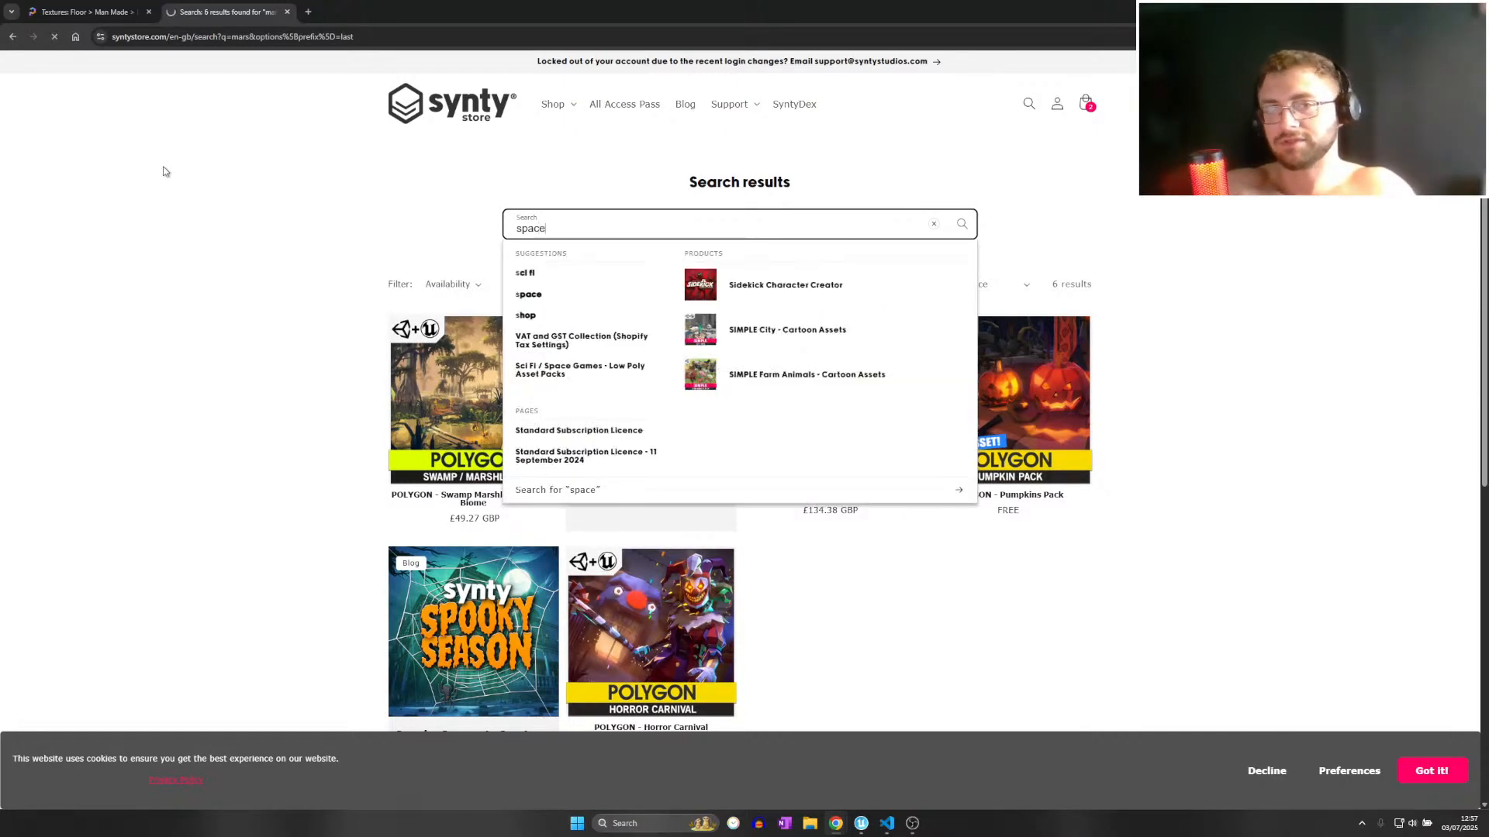
{"action": "key", "text": "Return"}
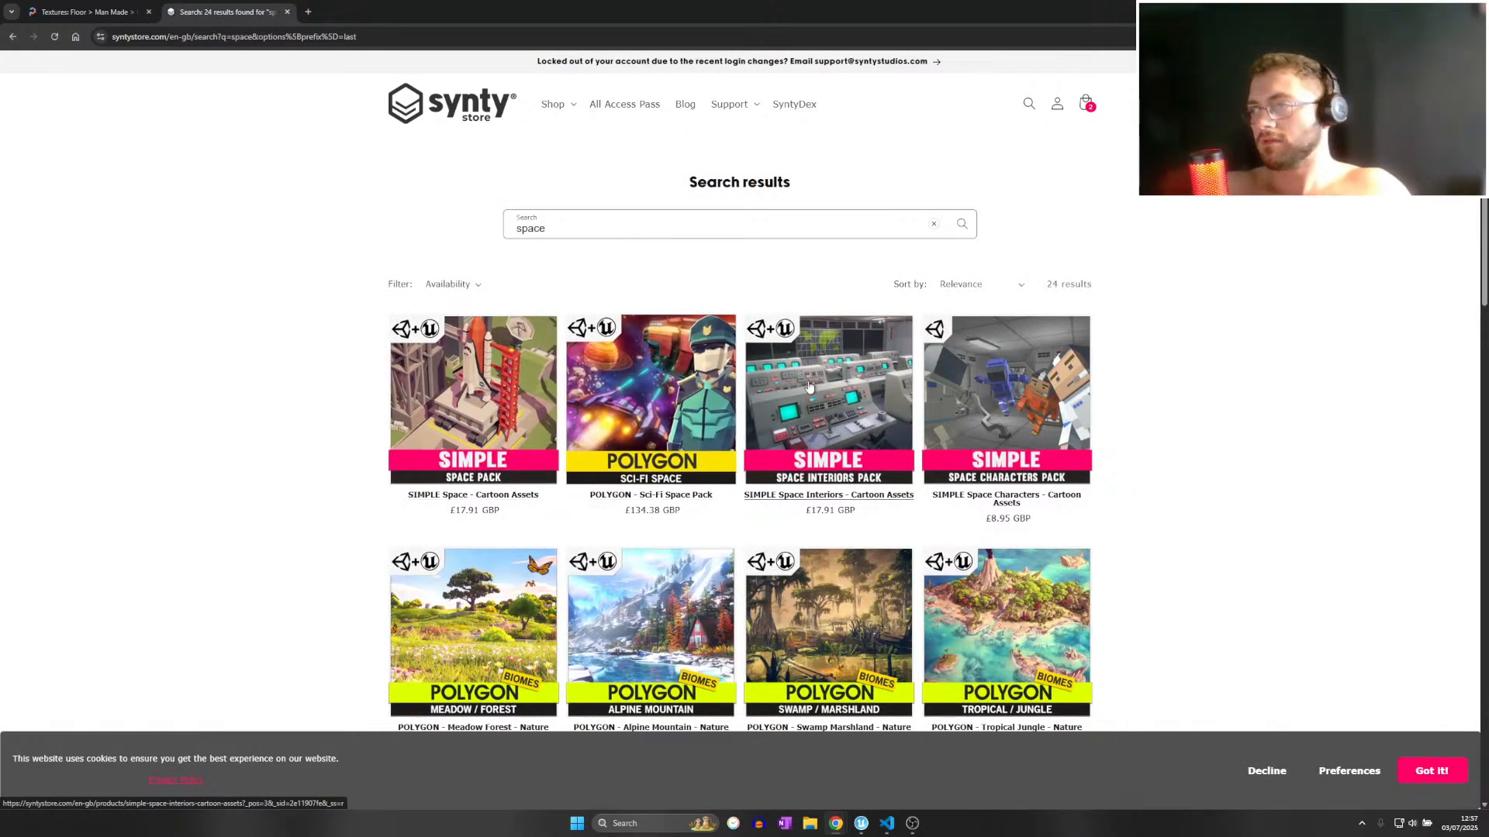
{"action": "scroll", "coordinate": [881, 395], "scroll_direction": "down", "scroll_amount": 5}
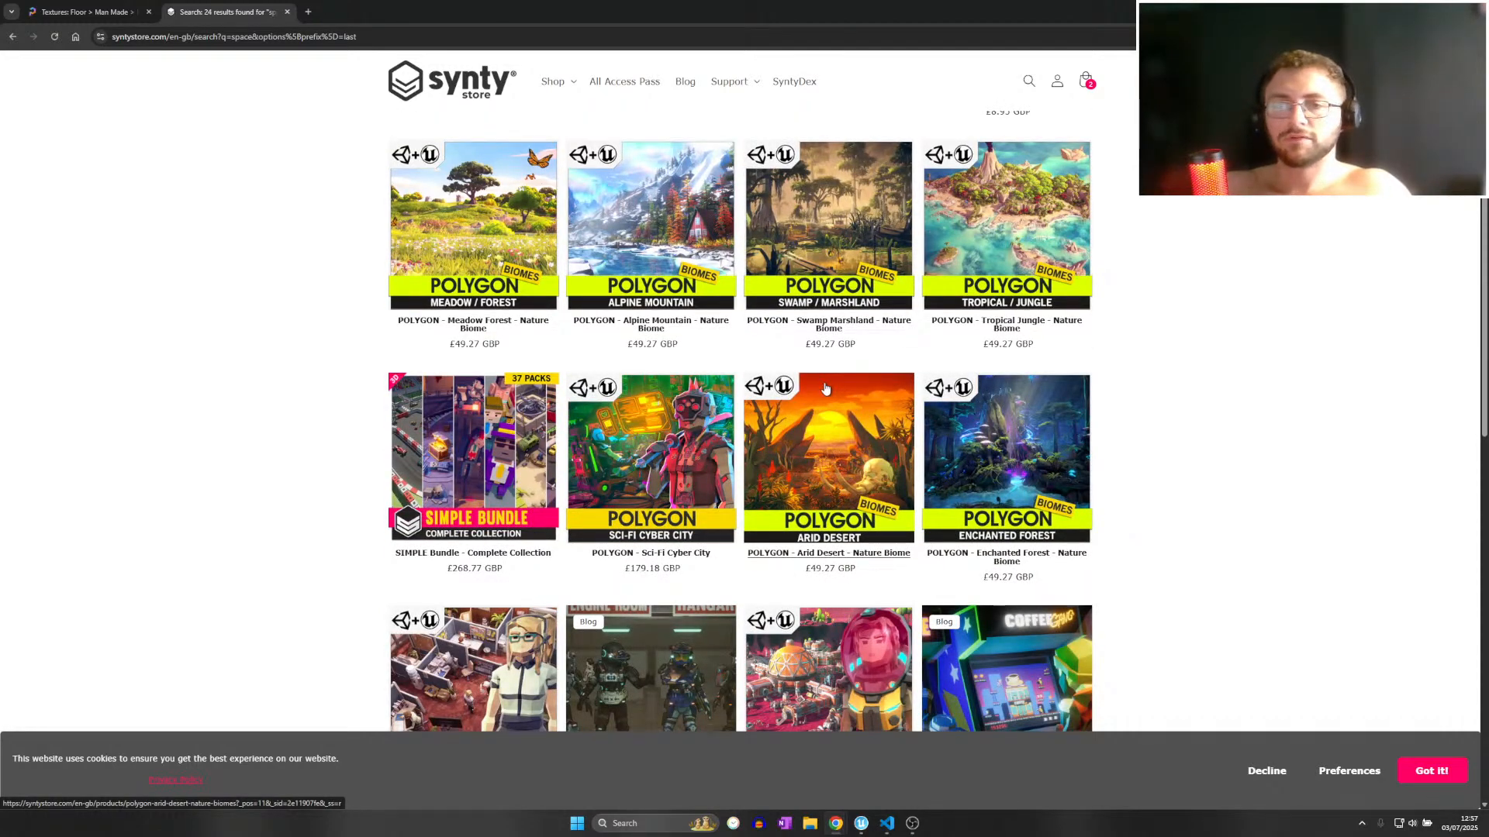
{"action": "scroll", "coordinate": [822, 388], "scroll_direction": "down", "scroll_amount": 5}
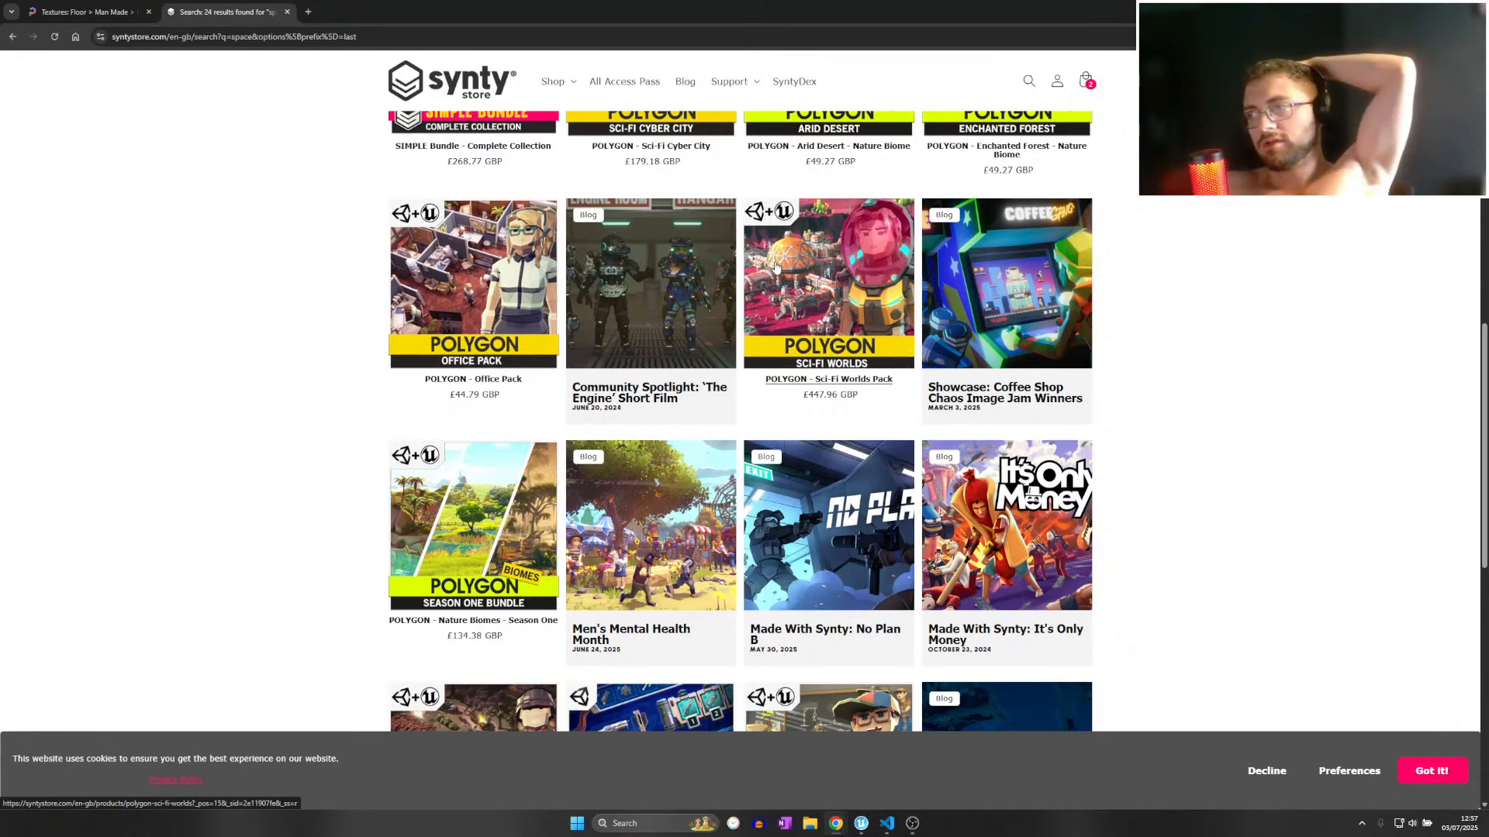
Open the POLYGON - Sci-Fi Worlds Pack in a new tab and view several of its preview images enlarged.
{"action": "right_click", "coordinate": [772, 263]}
{"action": "left_click", "coordinate": [807, 277]}
{"action": "left_click", "coordinate": [364, 11]}
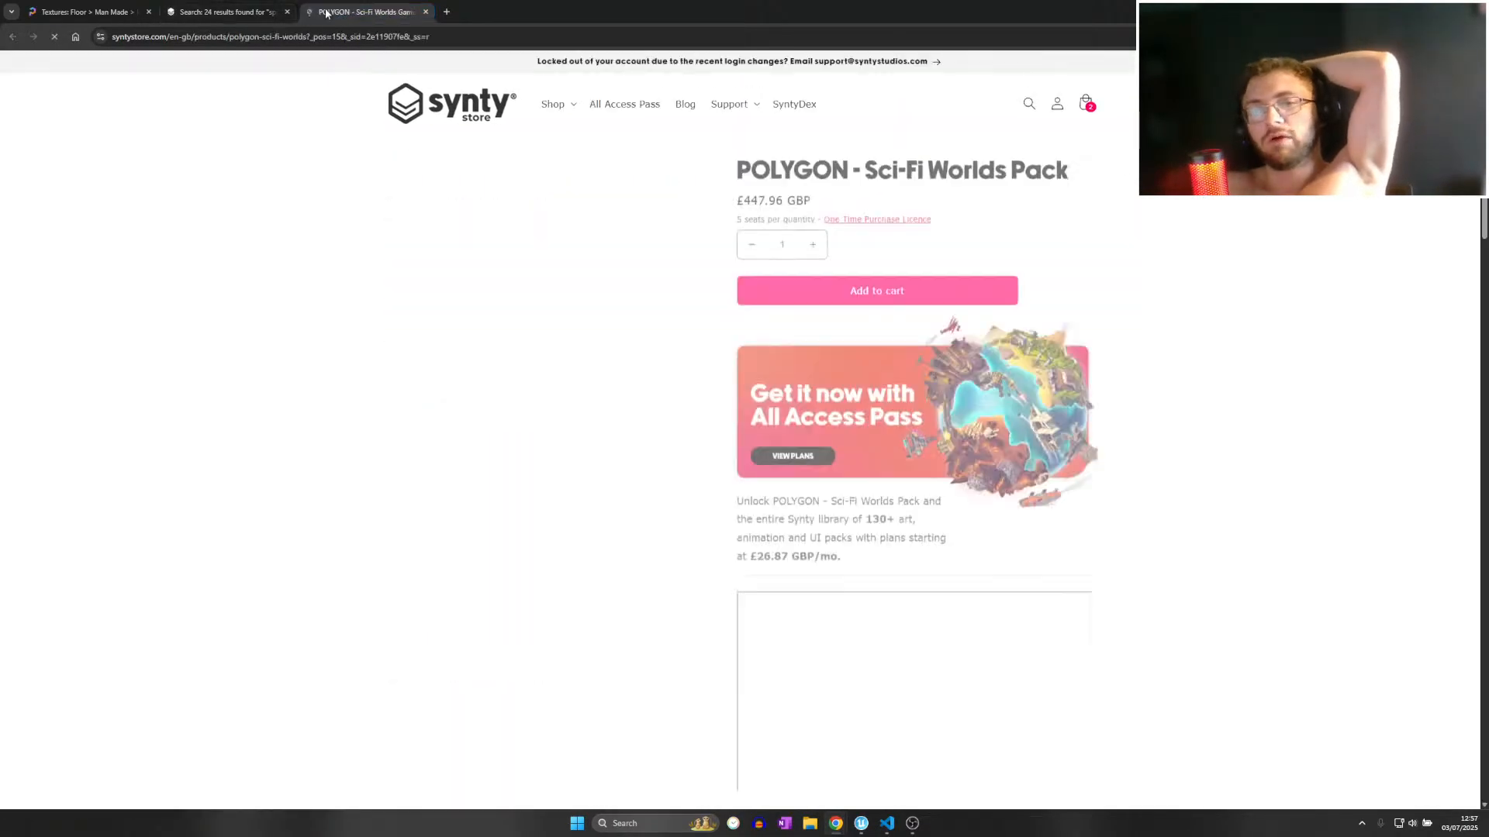
{"action": "scroll", "coordinate": [558, 353], "scroll_direction": "down", "scroll_amount": 3}
{"action": "scroll", "coordinate": [664, 423], "scroll_direction": "up", "scroll_amount": 2}
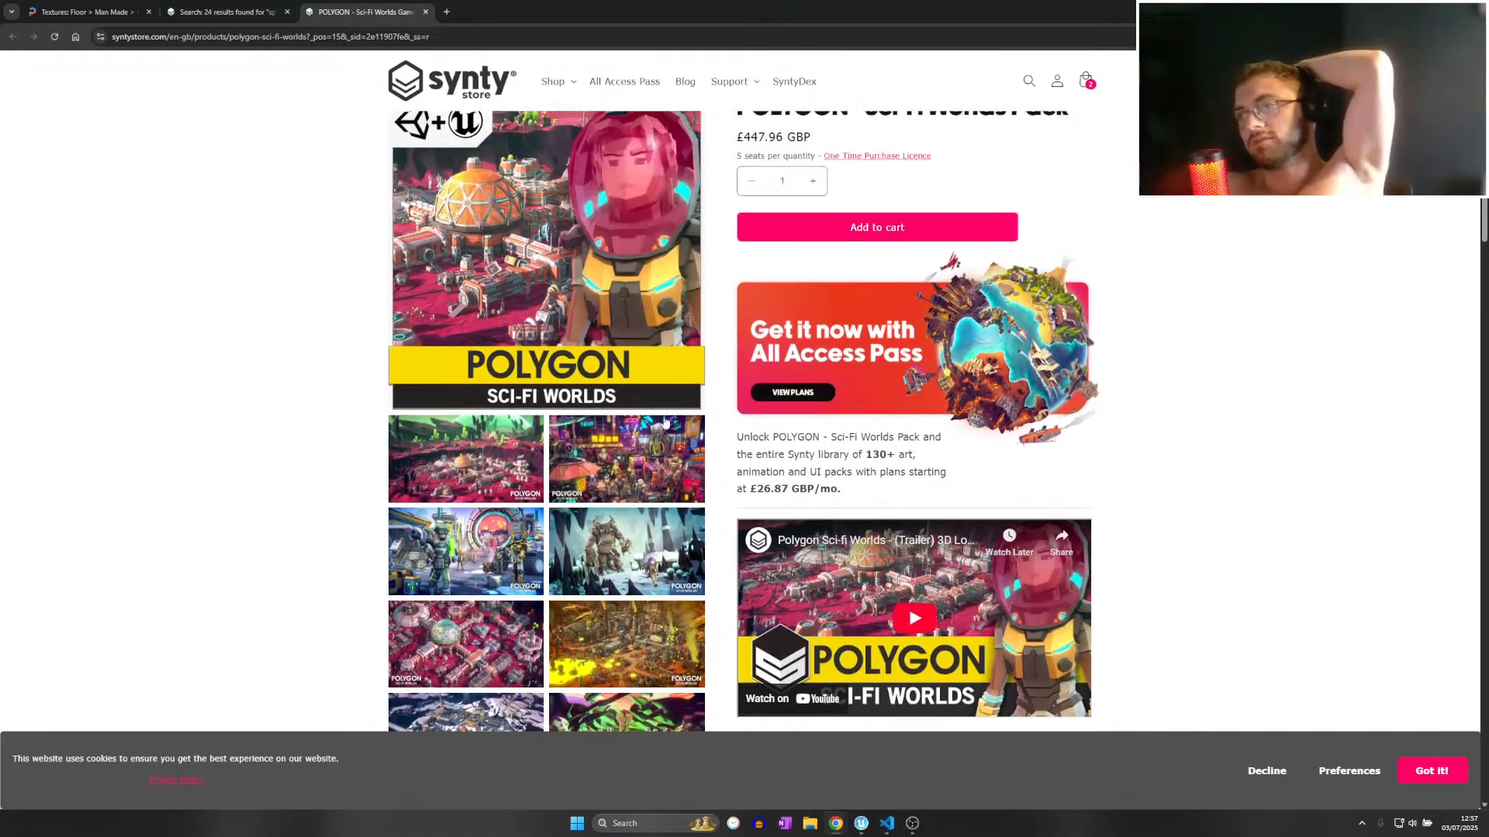
{"action": "left_click", "coordinate": [516, 461]}
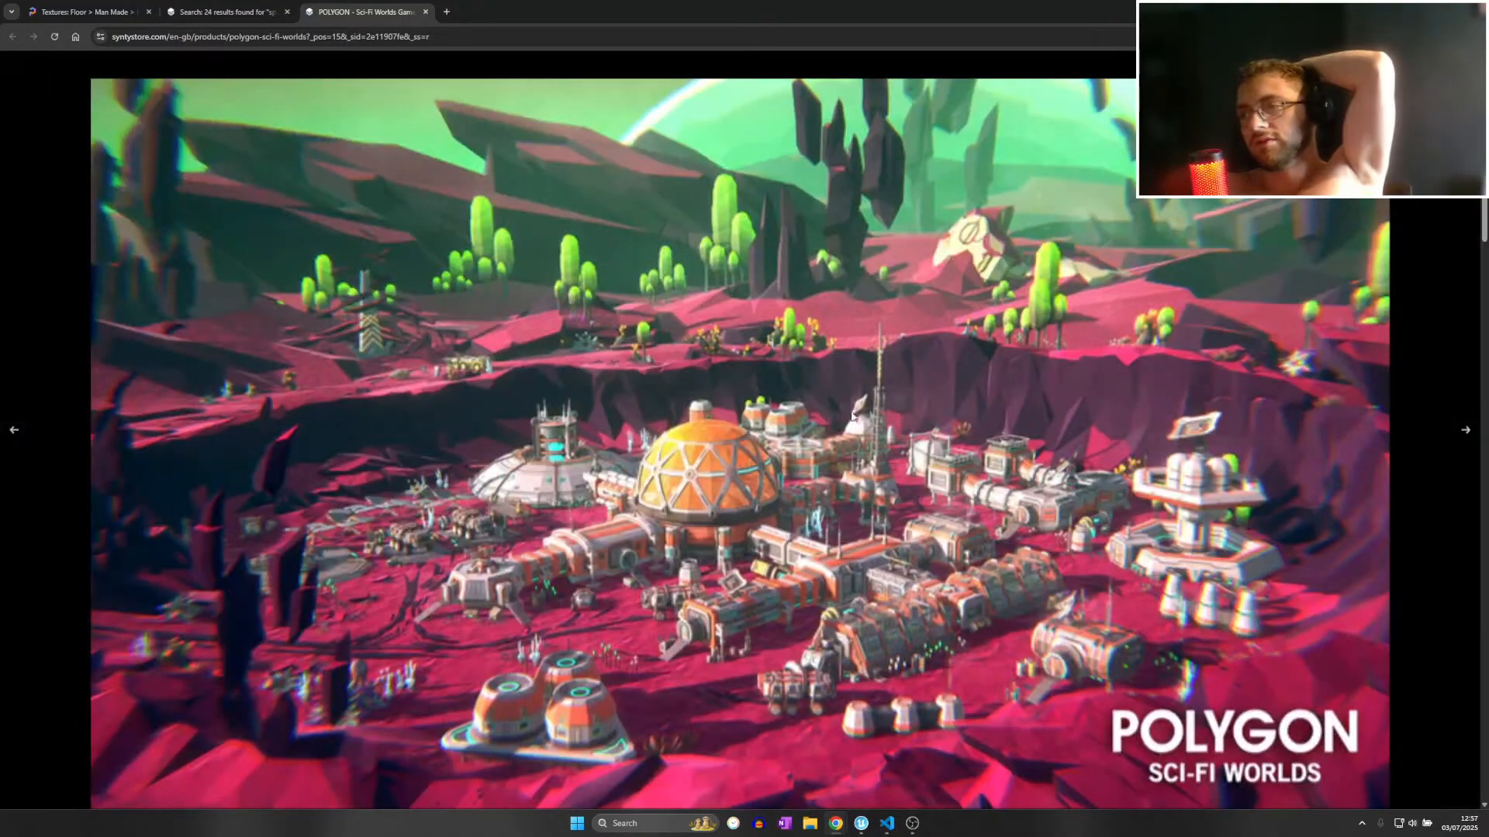
{"action": "left_click", "coordinate": [1444, 335]}
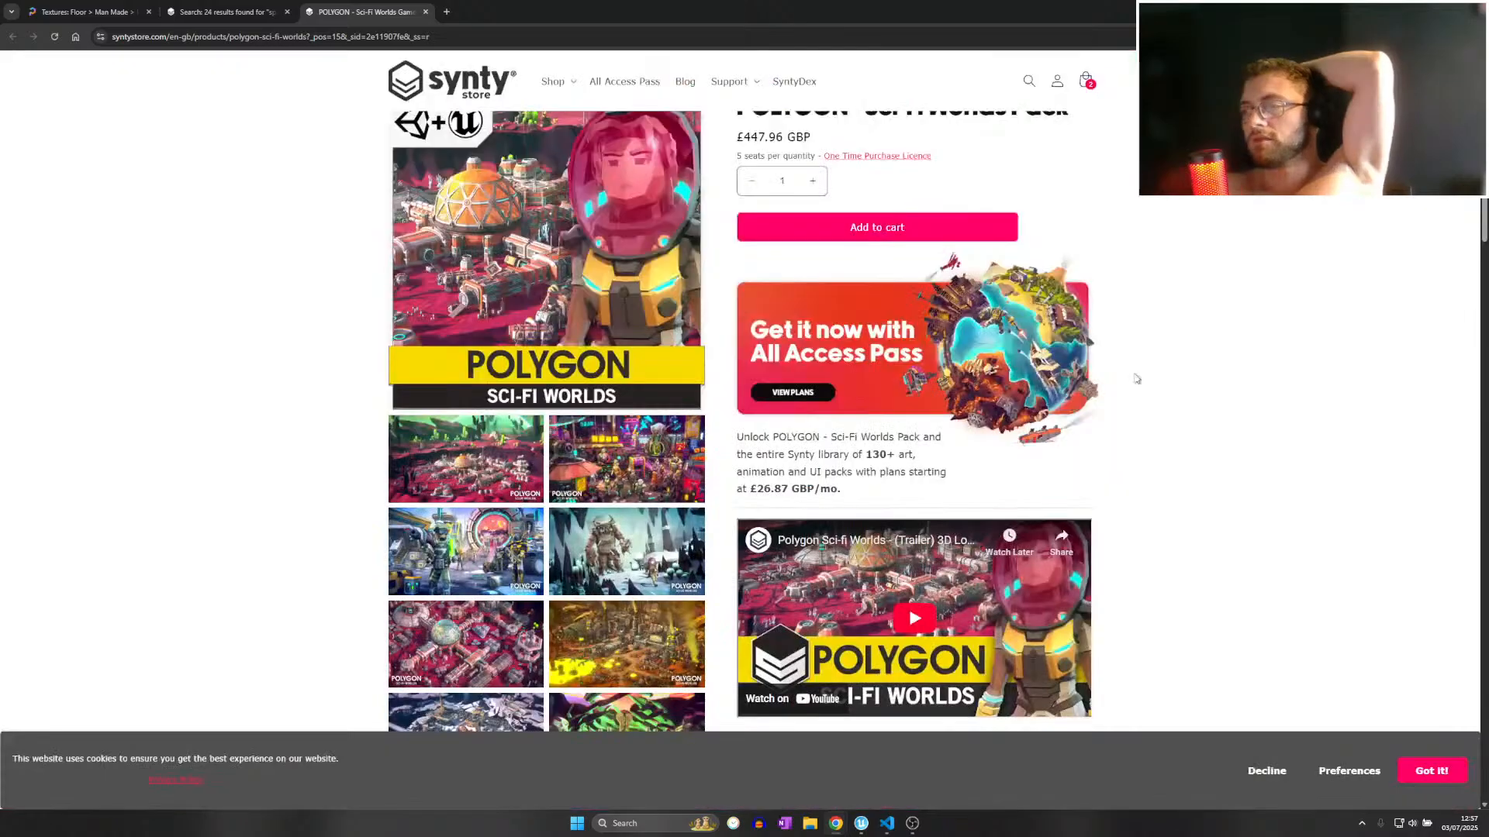
{"action": "left_click", "coordinate": [562, 461]}
{"action": "left_click", "coordinate": [1473, 418]}
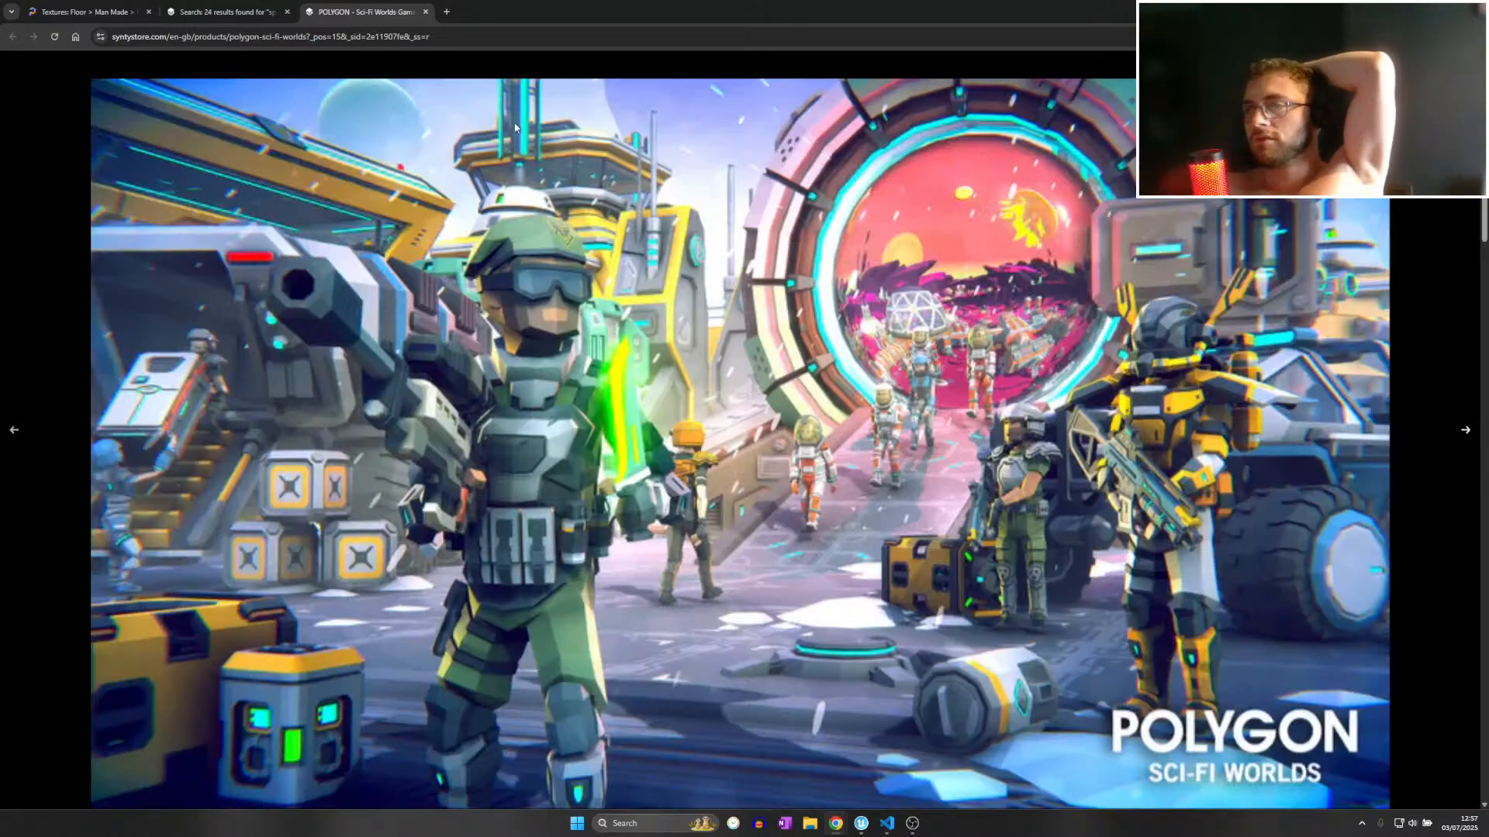
Open the POLYGON - Office Pack from the space results and go through its enlarged preview images.
{"action": "left_click", "coordinate": [239, 12]}
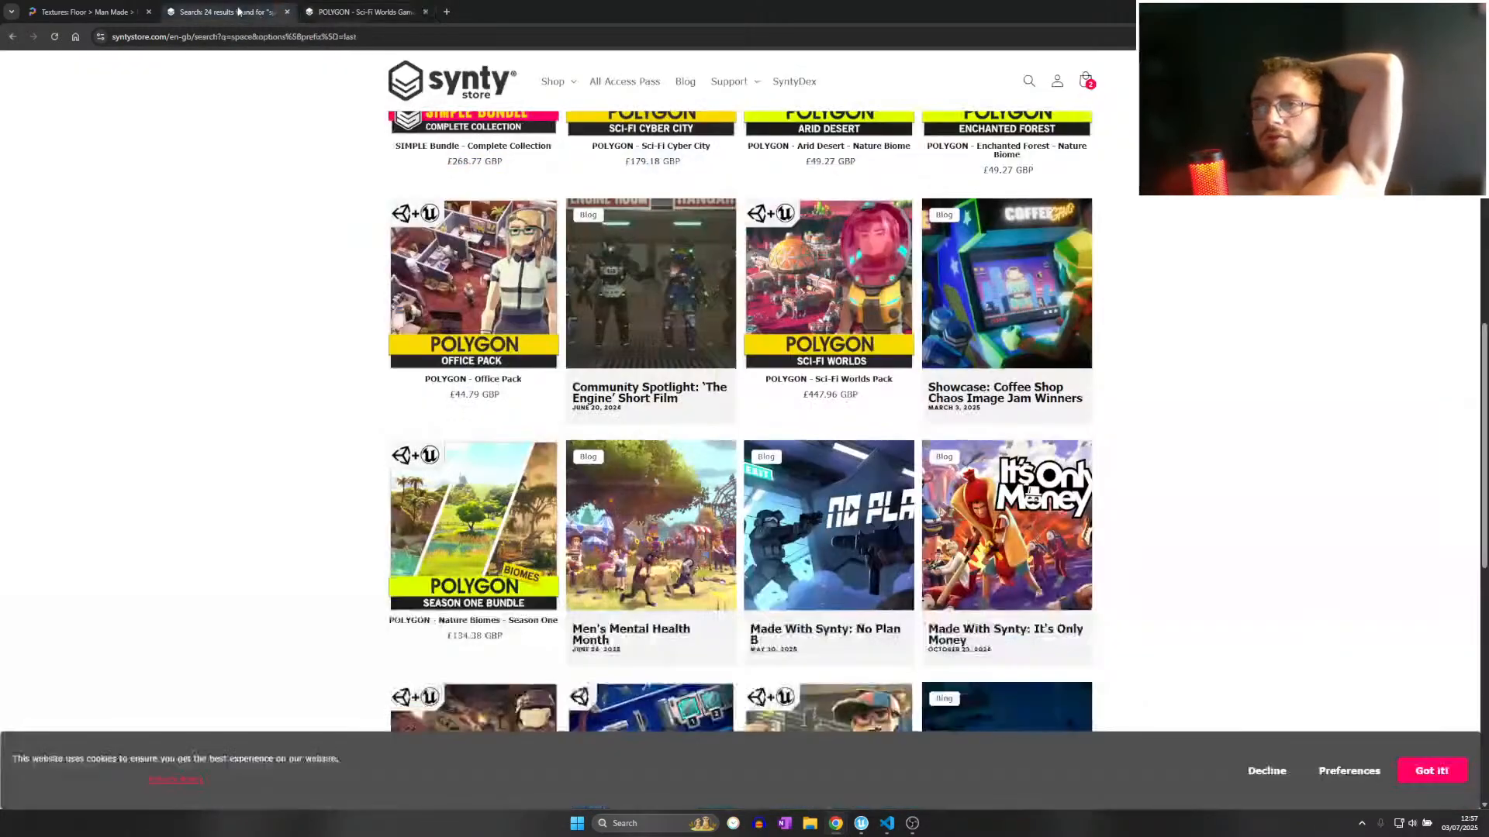
{"action": "left_click", "coordinate": [461, 271]}
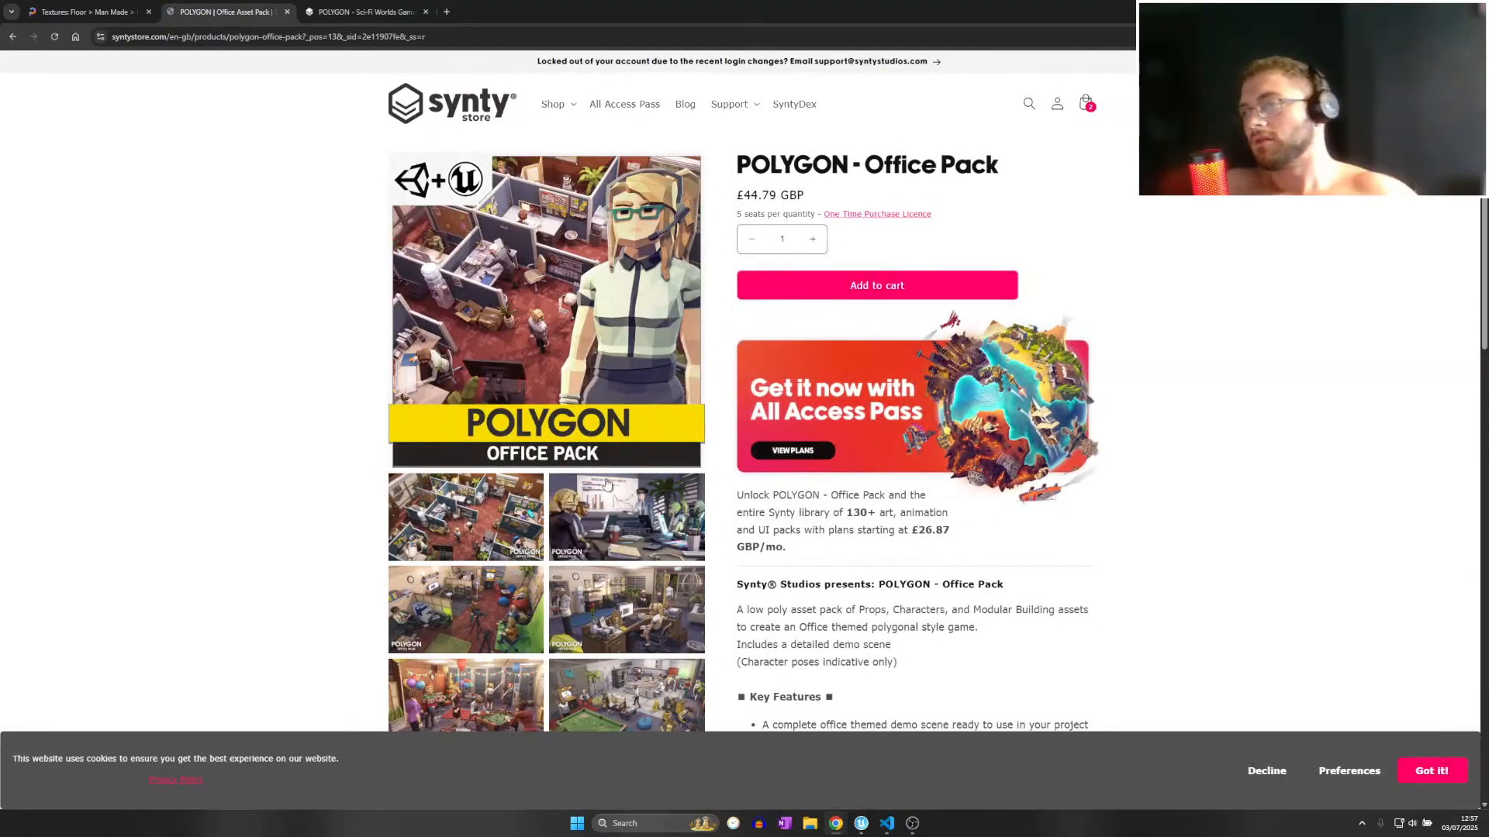
{"action": "left_click", "coordinate": [471, 534]}
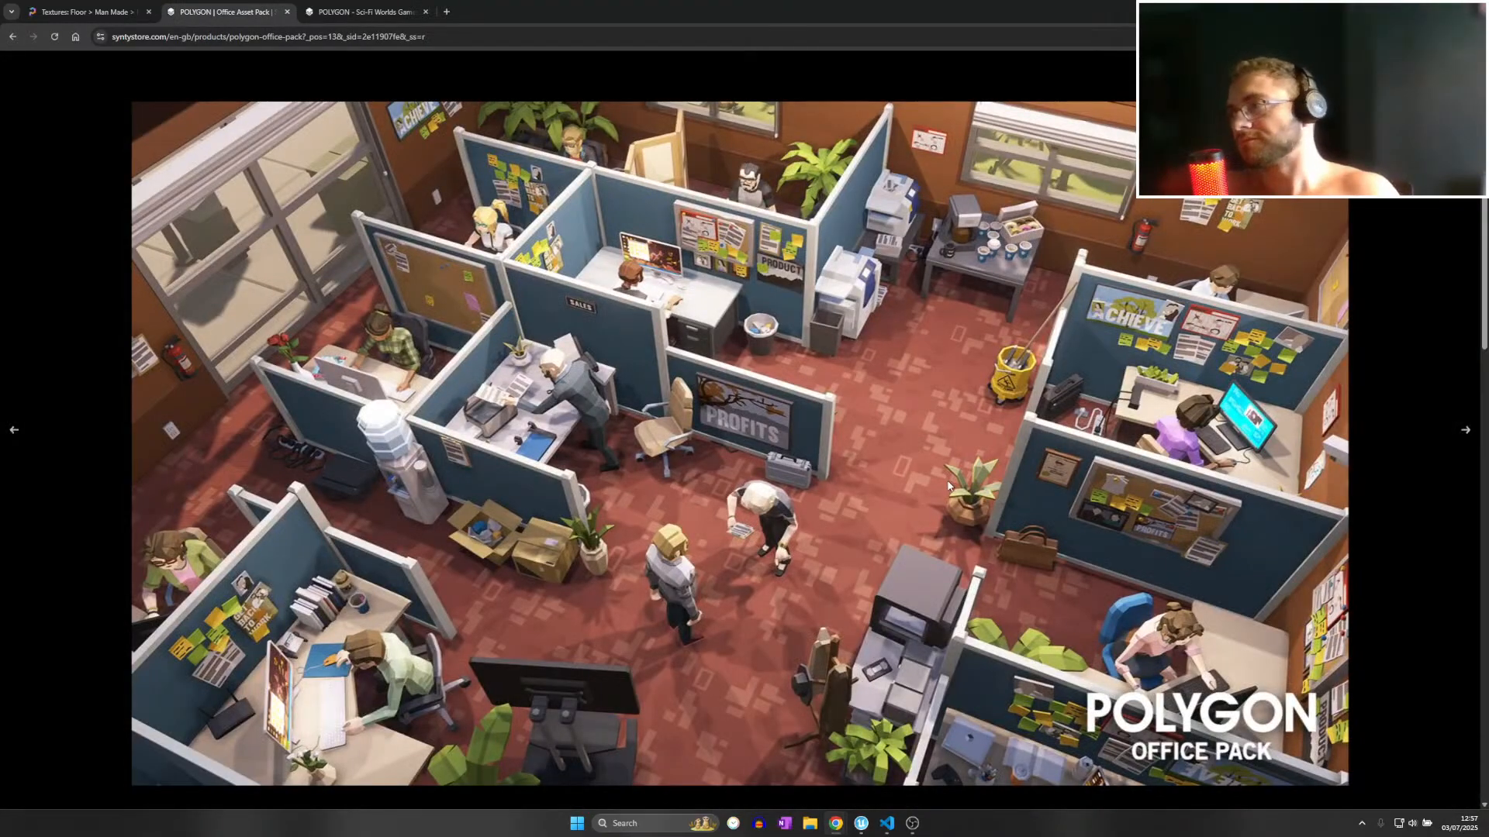
{"action": "left_click", "coordinate": [1465, 431]}
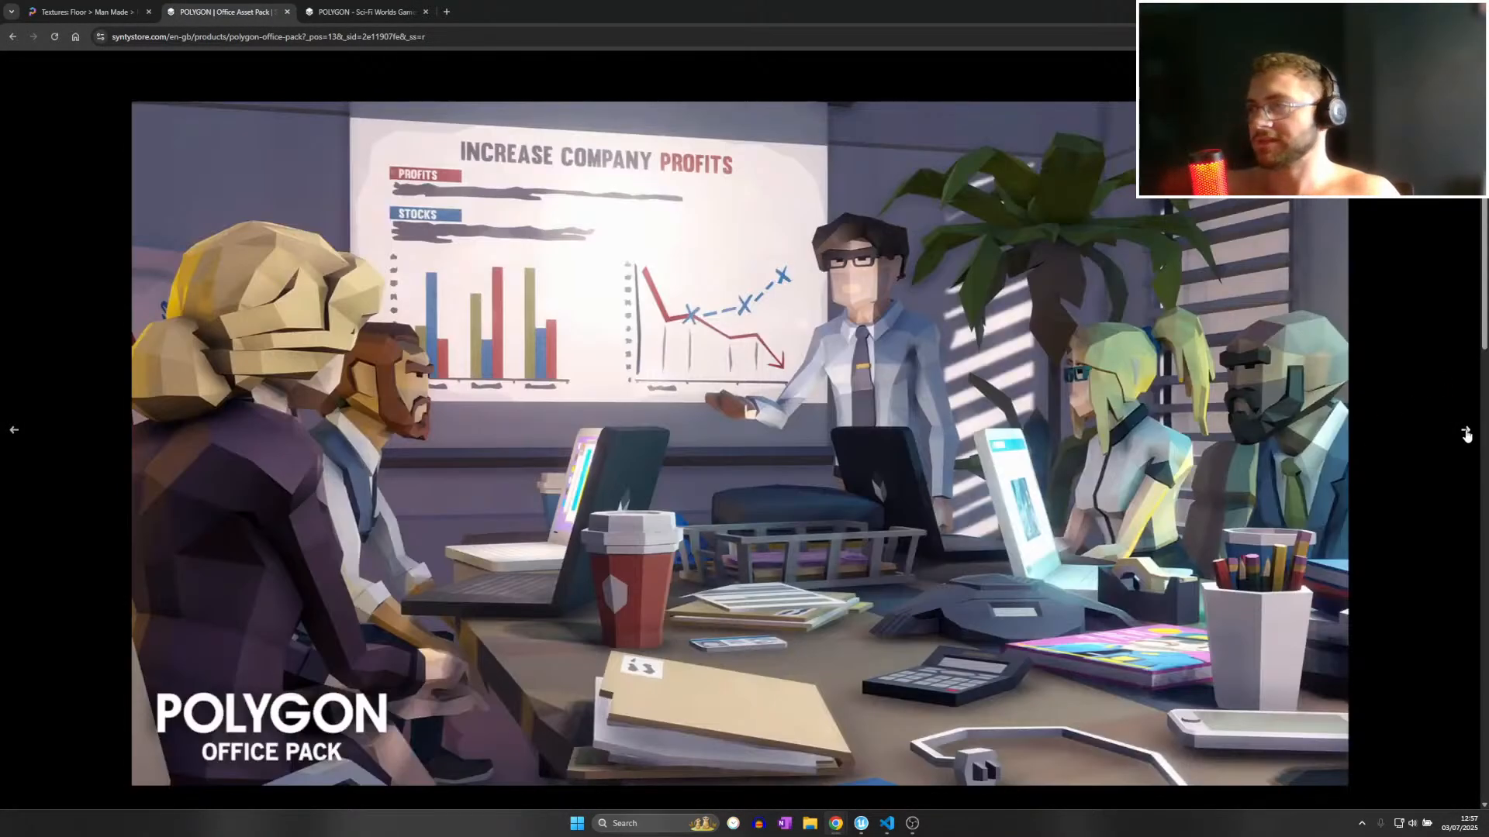
{"action": "left_click", "coordinate": [1458, 439]}
{"action": "left_click", "coordinate": [1458, 439]}
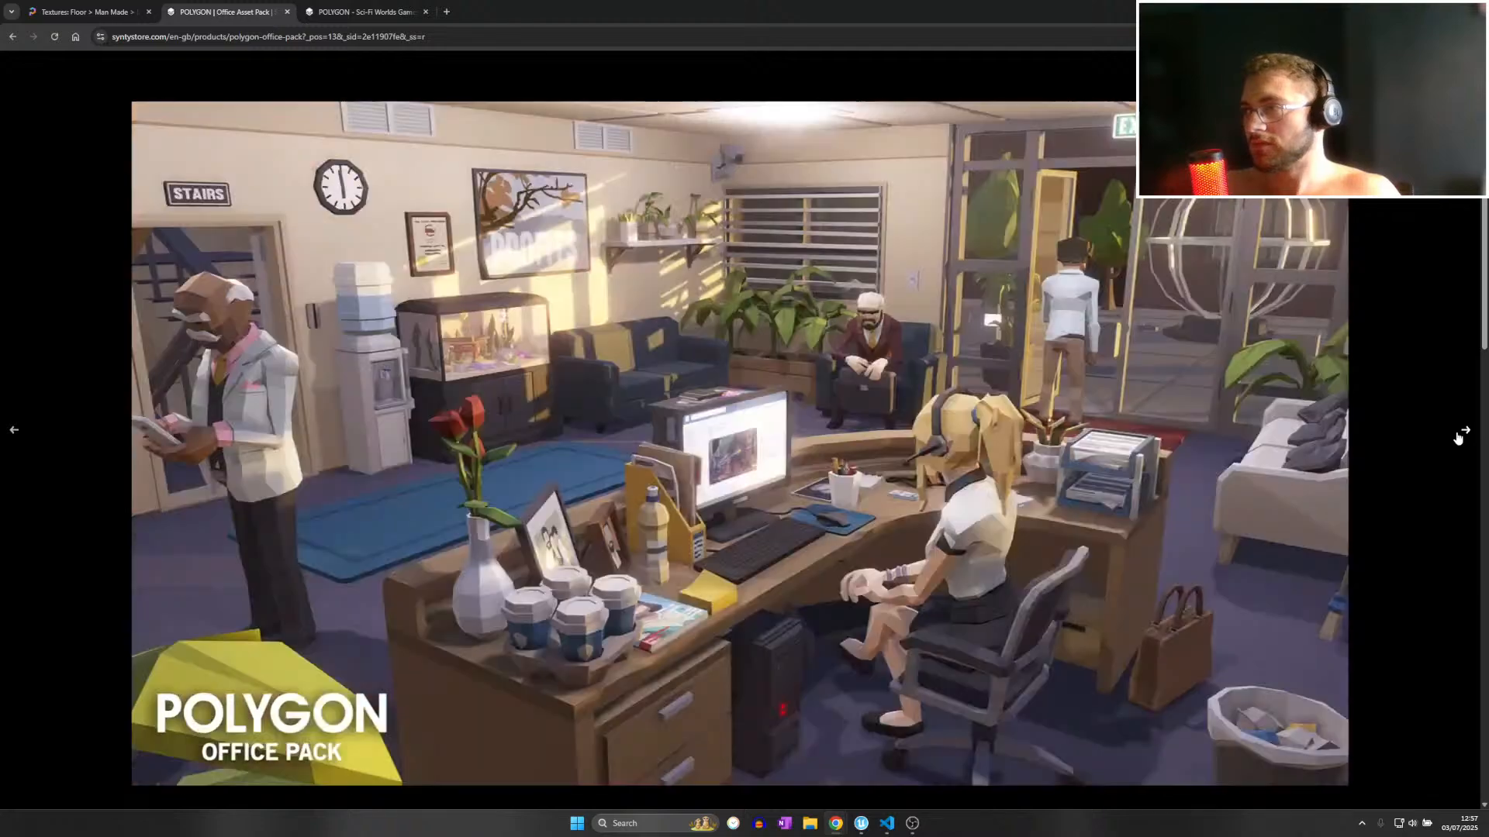
{"action": "left_click", "coordinate": [1458, 438]}
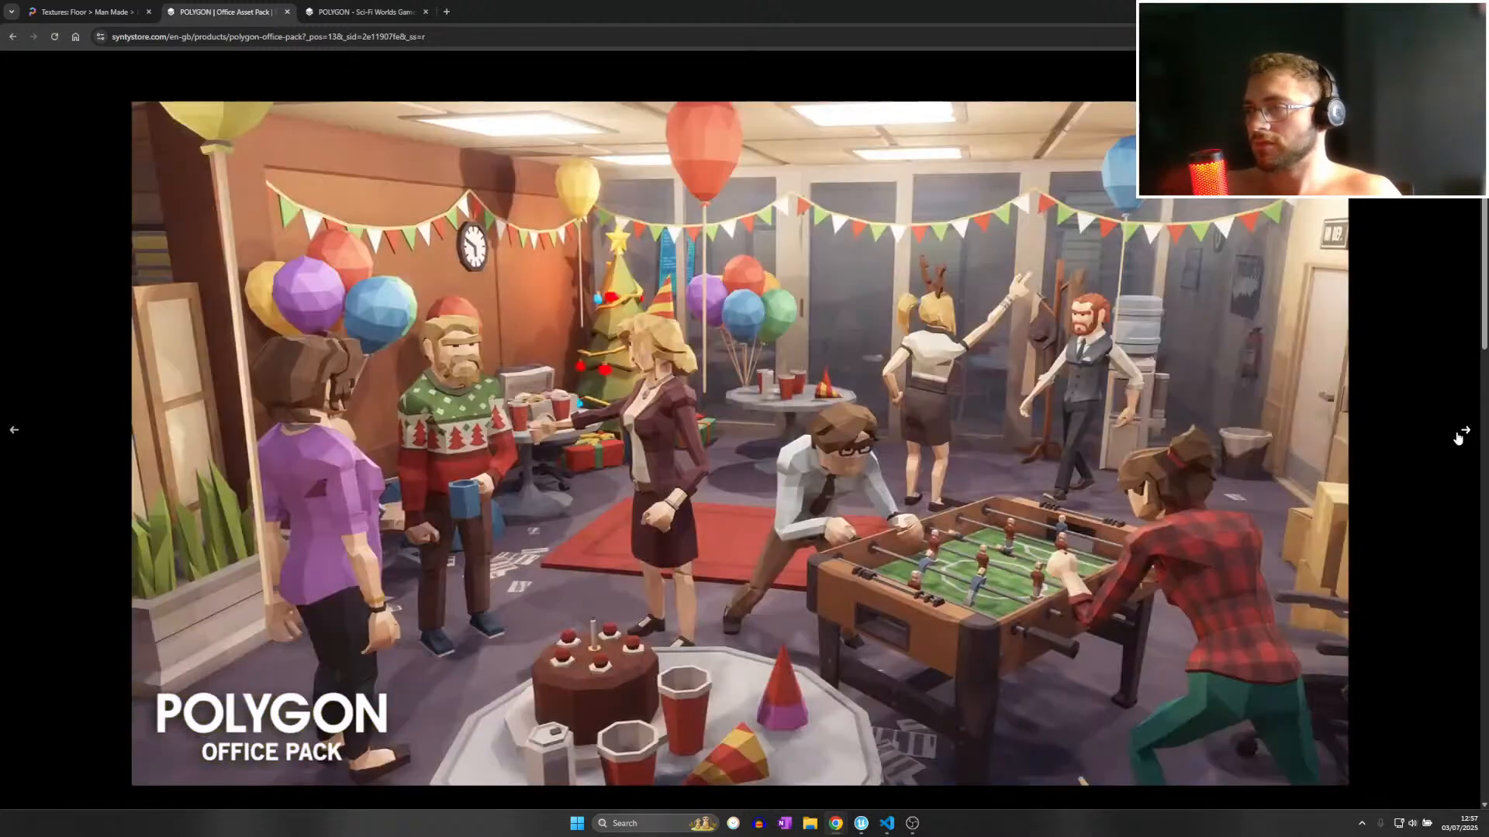
{"action": "left_click", "coordinate": [1458, 438]}
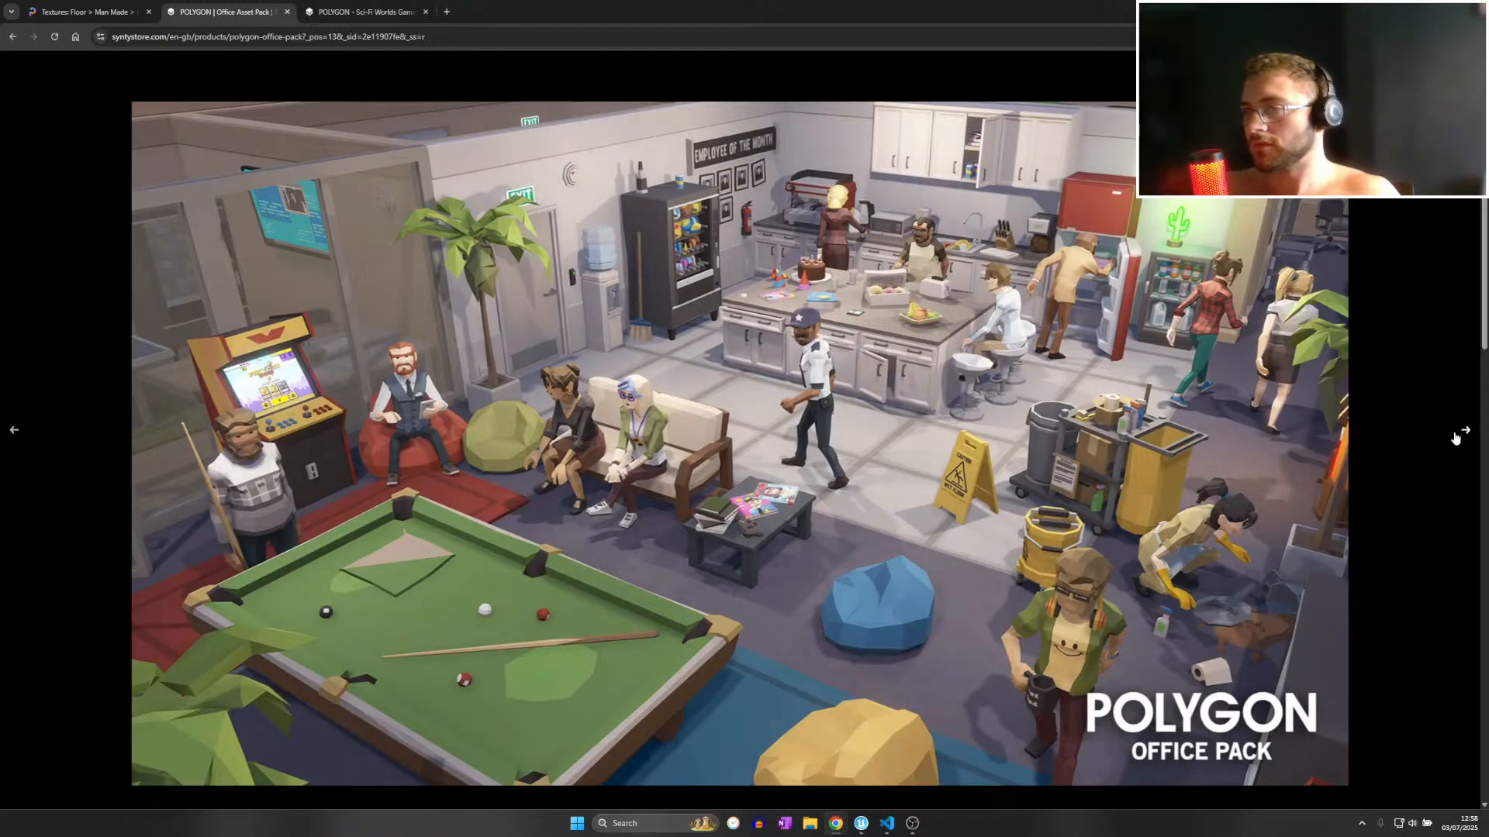
{"action": "left_click", "coordinate": [1456, 438]}
{"action": "left_click", "coordinate": [1456, 439]}
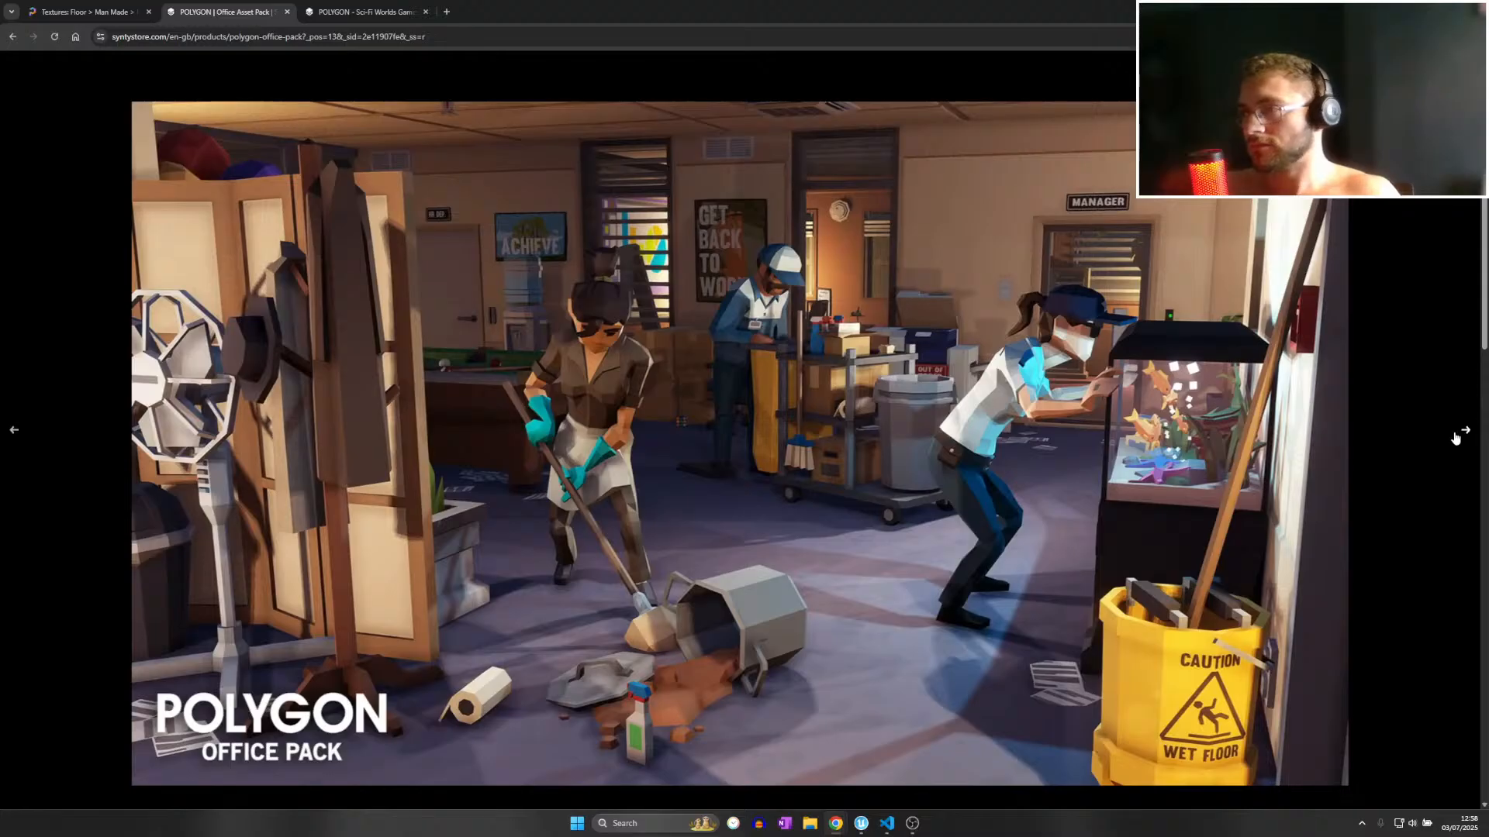
{"action": "left_click", "coordinate": [1456, 439]}
{"action": "left_click", "coordinate": [1456, 439]}
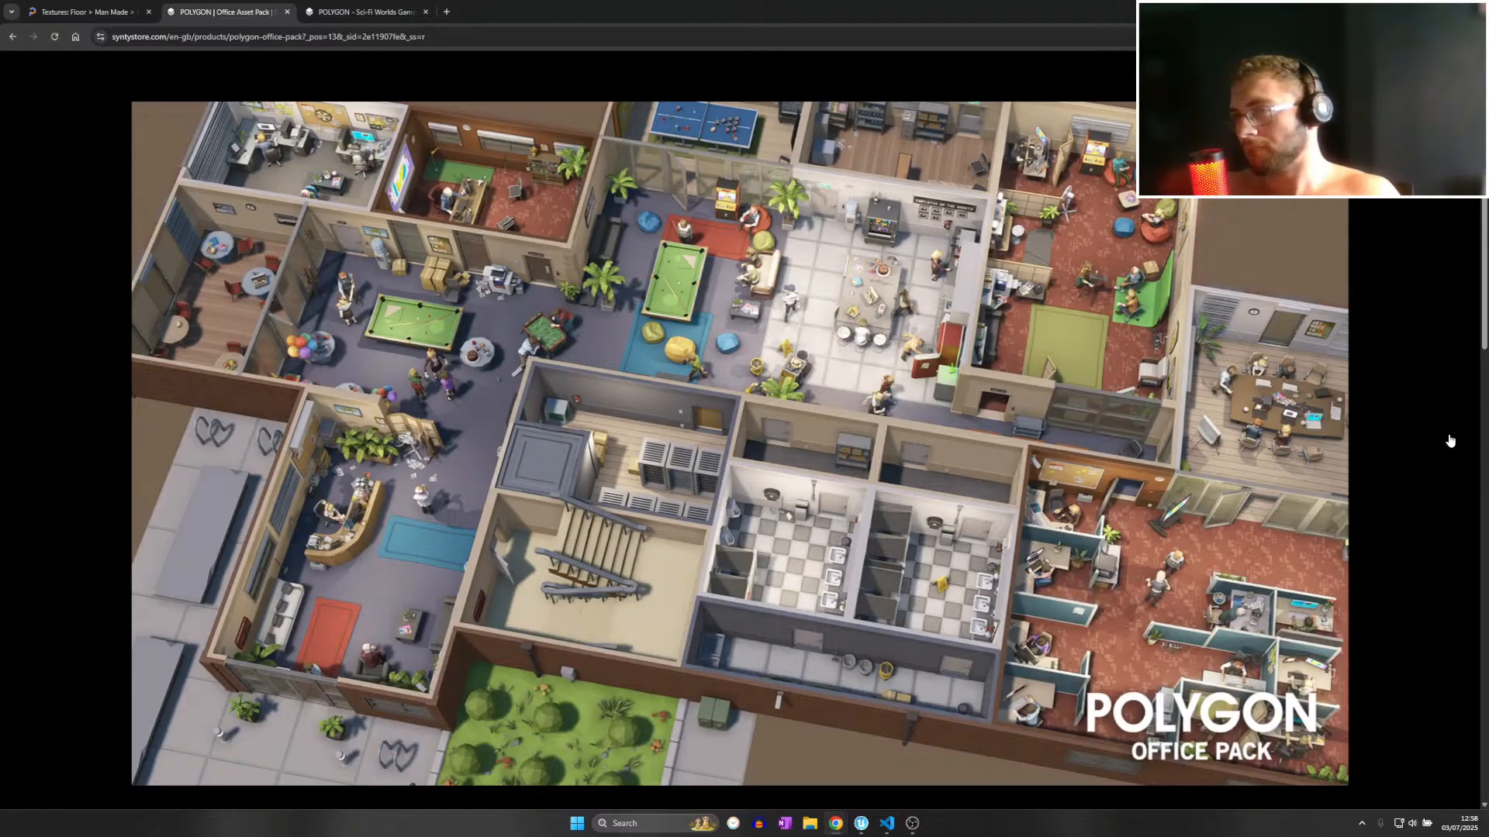
{"action": "scroll", "coordinate": [1450, 441], "scroll_direction": "down", "scroll_amount": 5}
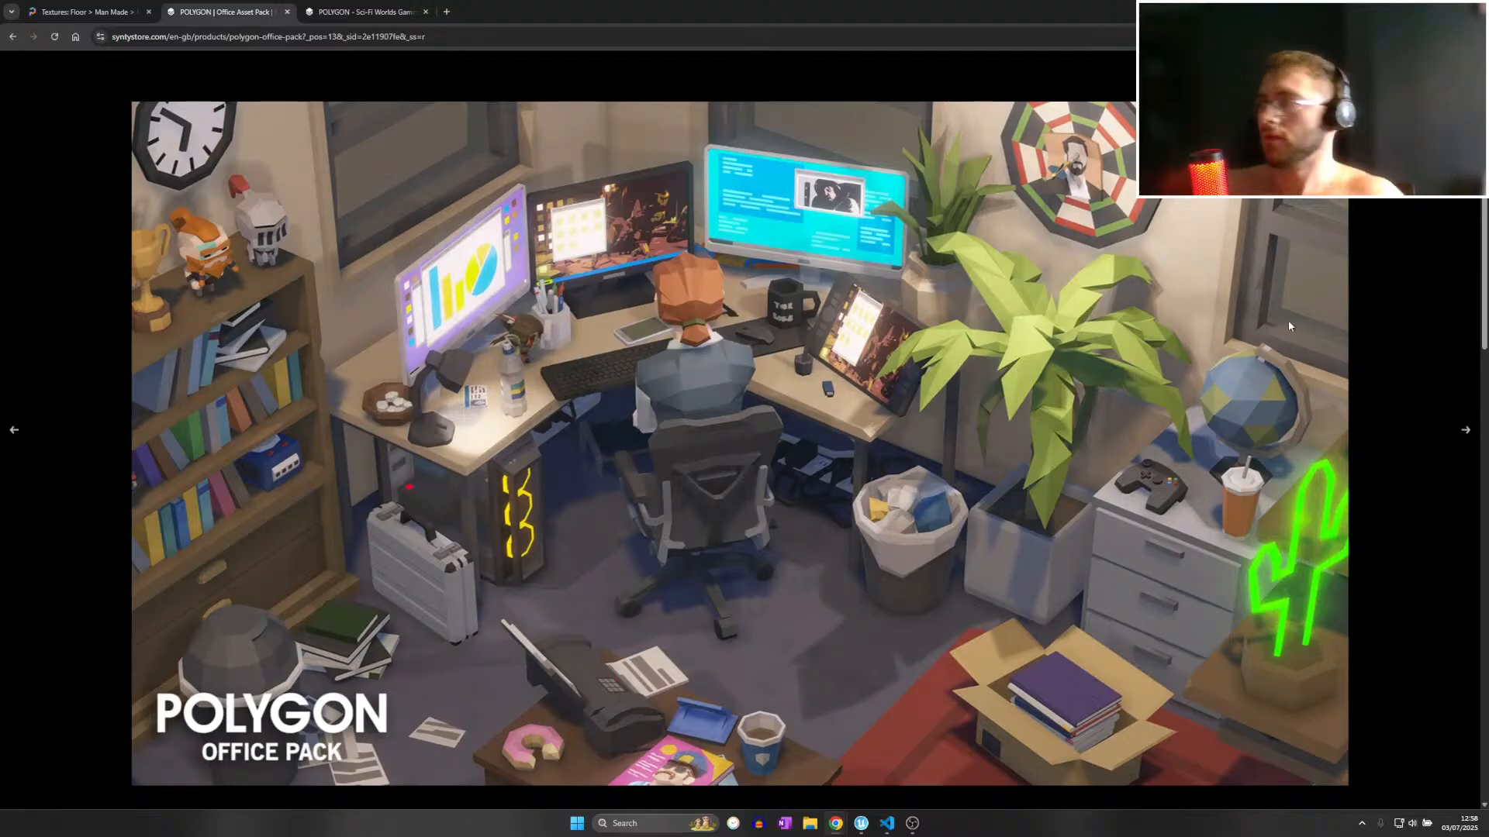
{"action": "left_click", "coordinate": [1408, 229]}
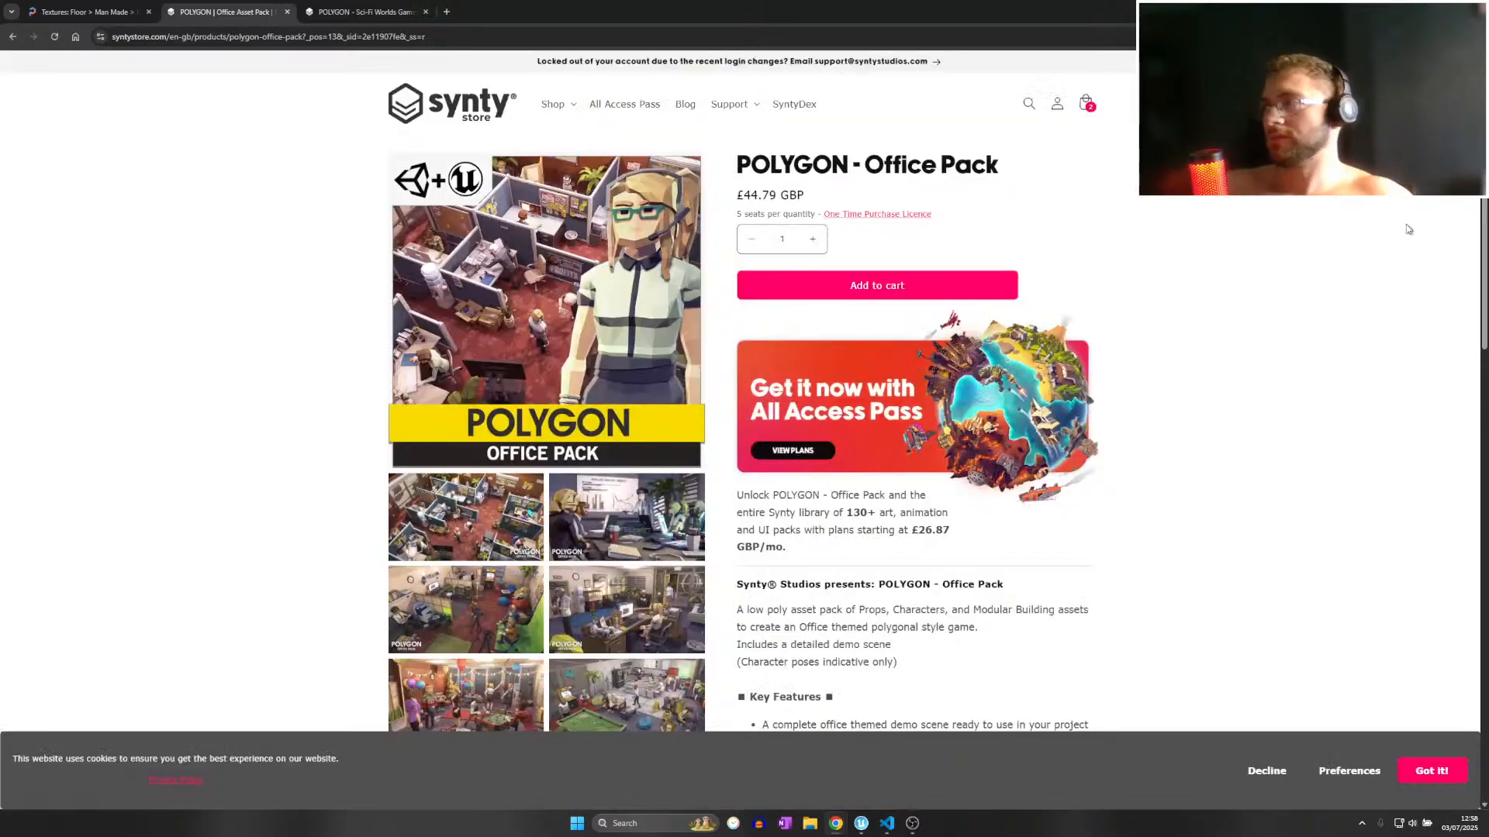
Search the Synty Store for "universe pack" and look down the results.
{"action": "left_click", "coordinate": [1029, 103]}
{"action": "type", "text": "unive"}
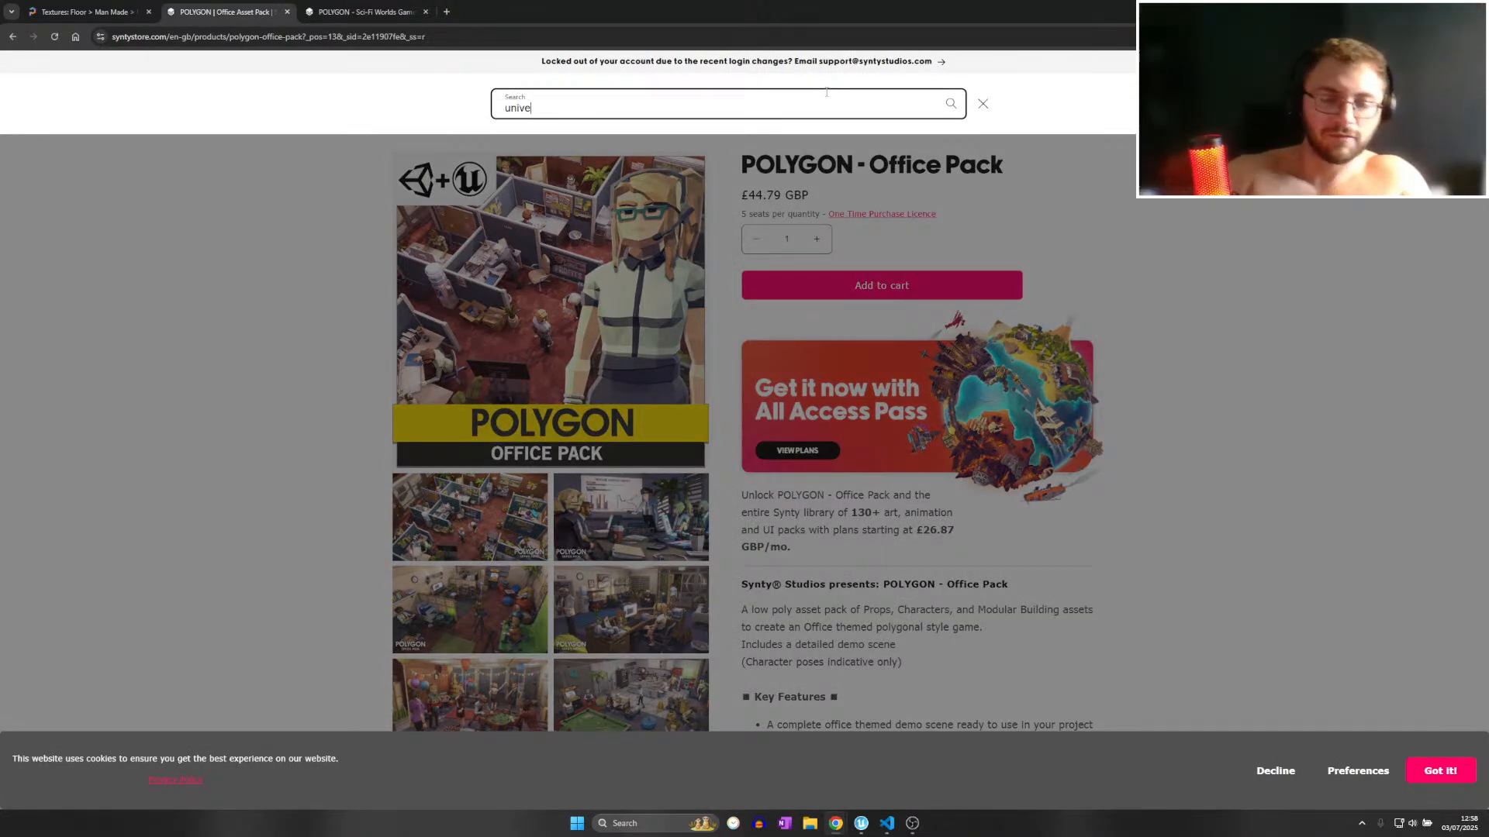
{"action": "type", "text": "rse pack"}
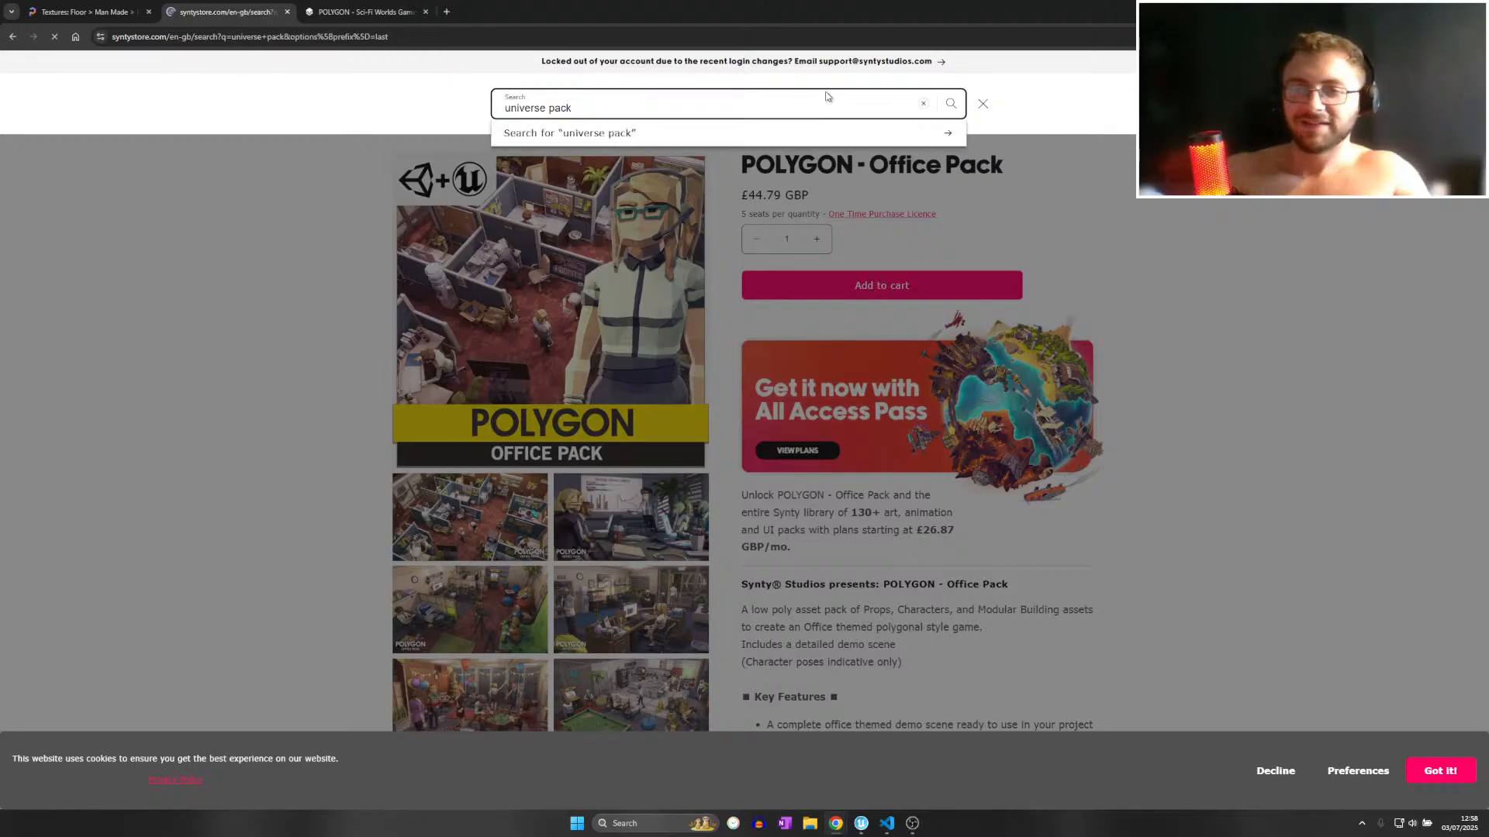
{"action": "key", "text": "Return"}
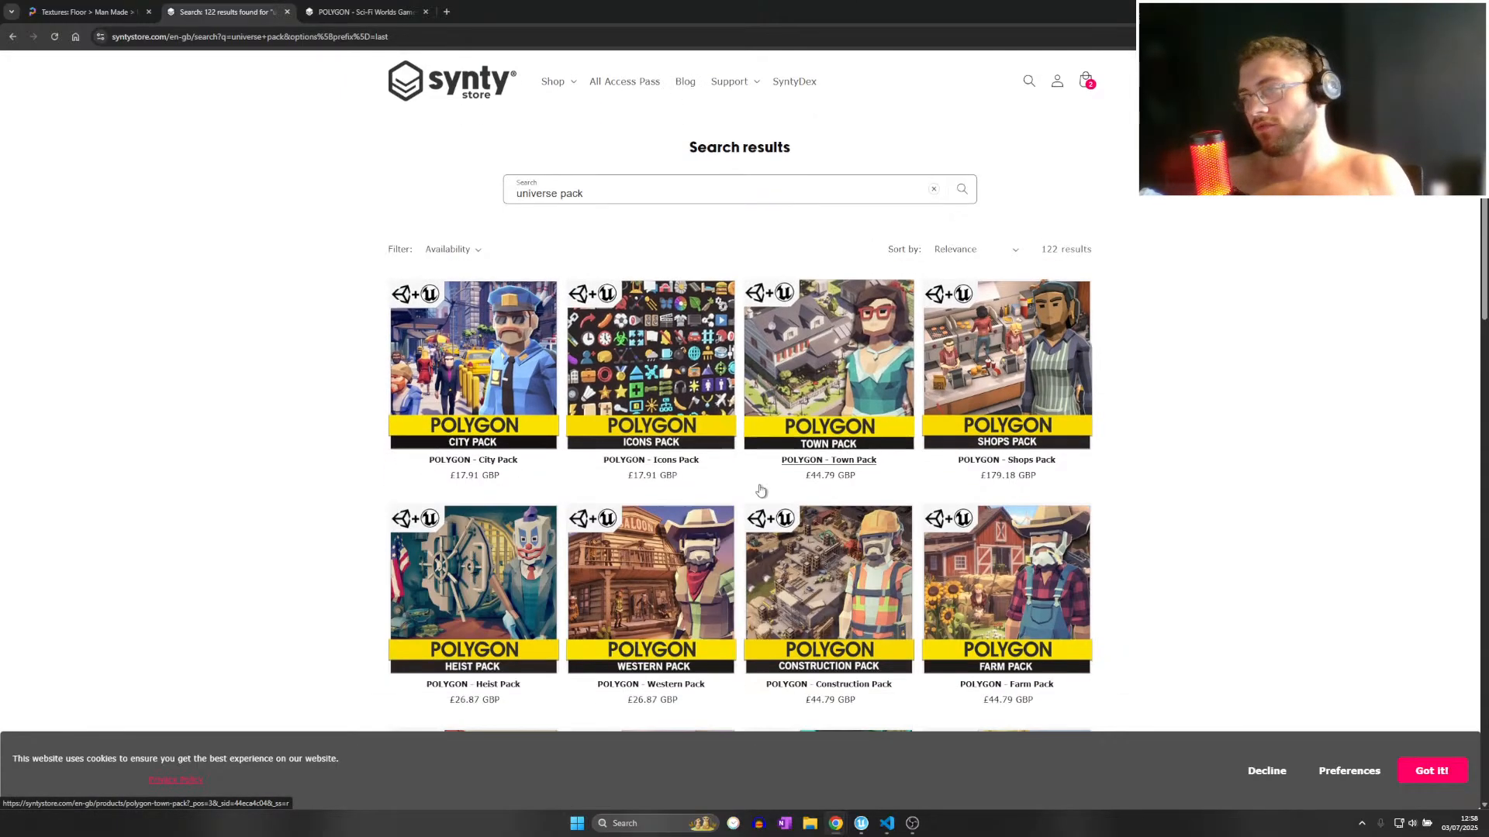
{"action": "scroll", "coordinate": [498, 481], "scroll_direction": "down", "scroll_amount": 5}
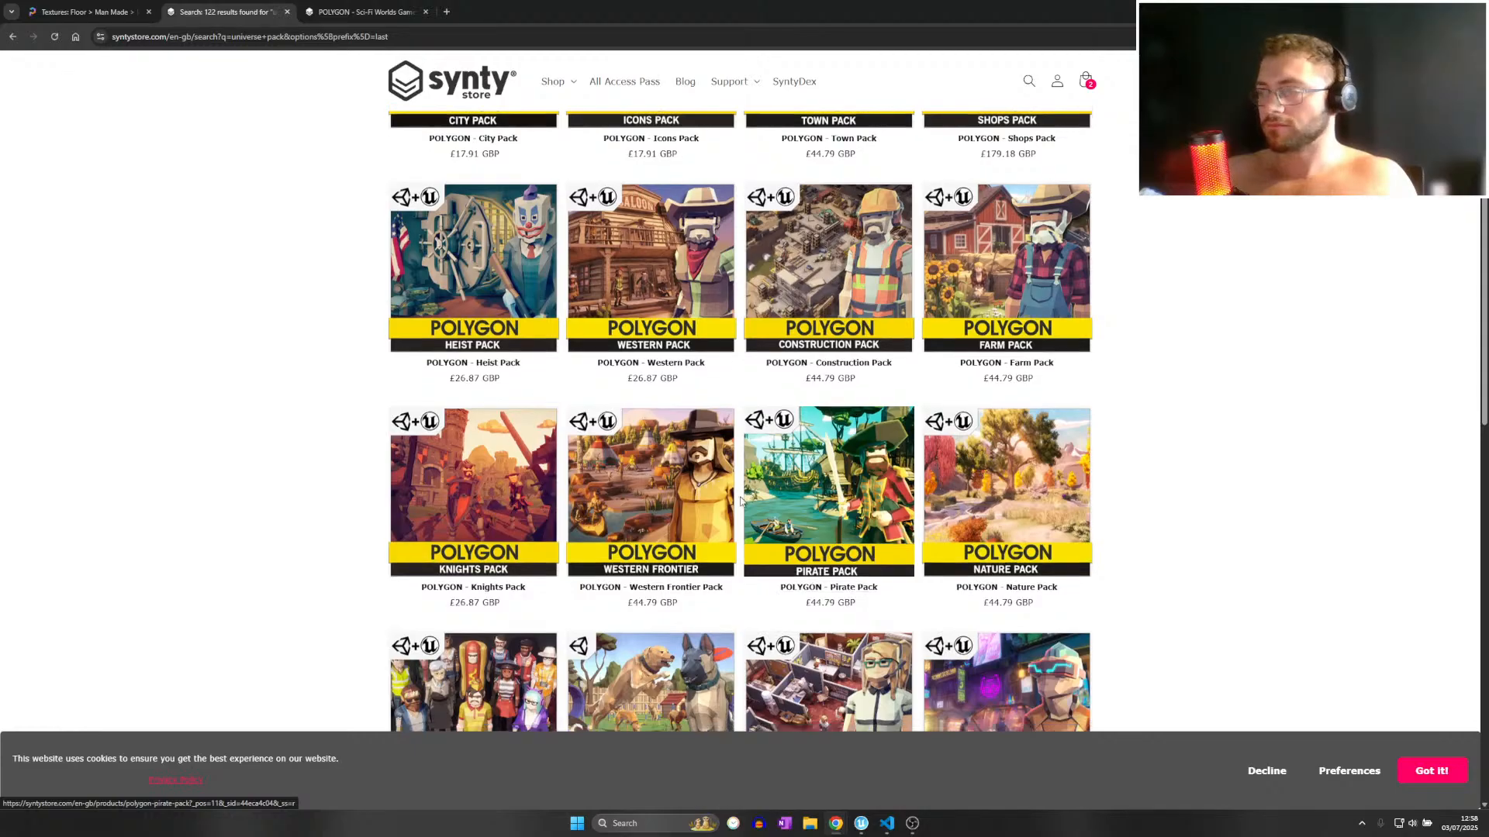
{"action": "scroll", "coordinate": [798, 488], "scroll_direction": "down", "scroll_amount": 4}
{"action": "scroll", "coordinate": [797, 497], "scroll_direction": "down", "scroll_amount": 1}
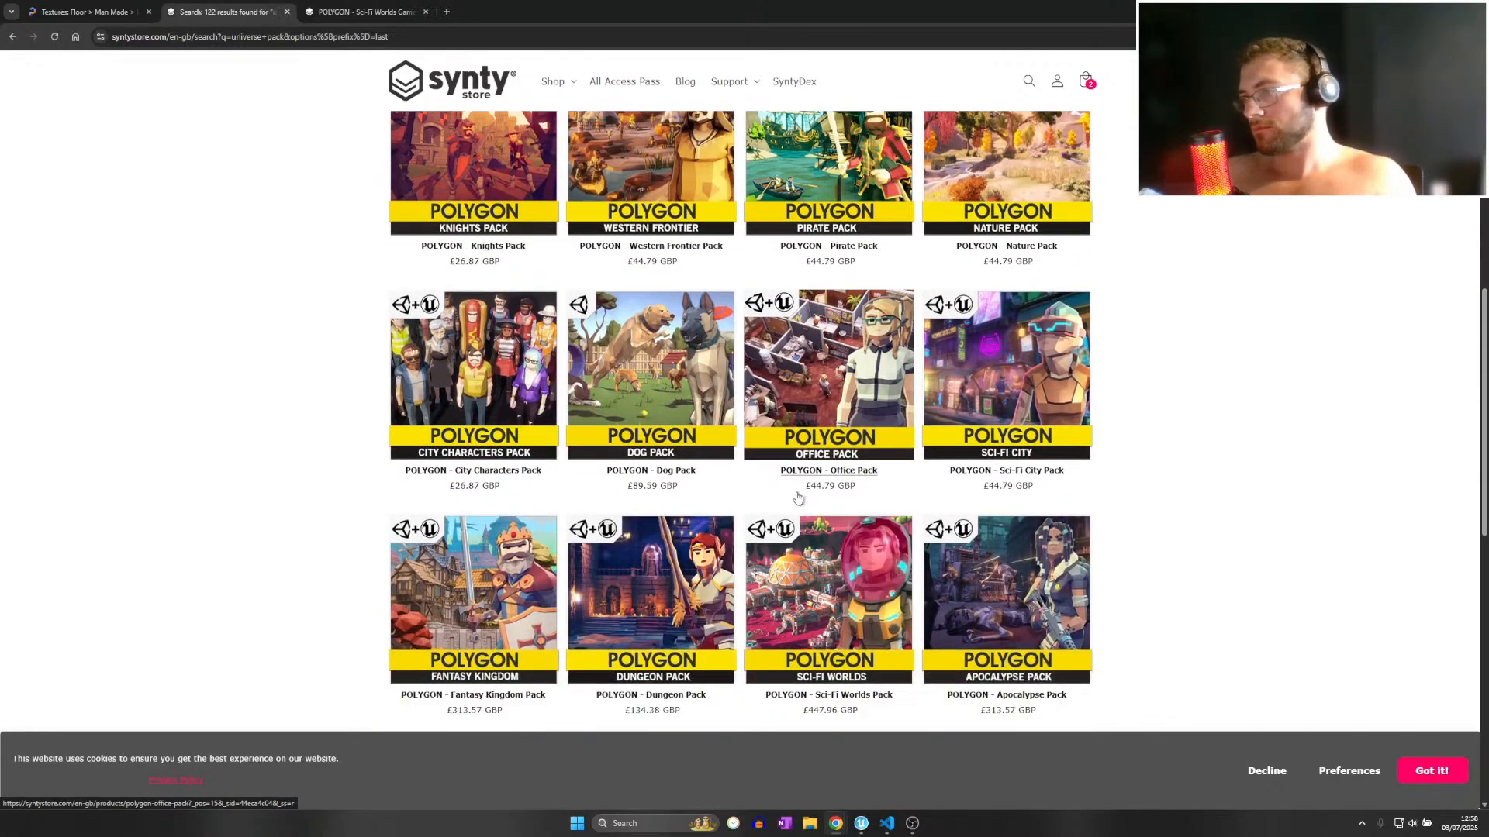
Reopen the POLYGON - Office Pack page and look over its image gallery, including the character and prop sheets.
{"action": "scroll", "coordinate": [597, 432], "scroll_direction": "down", "scroll_amount": 4}
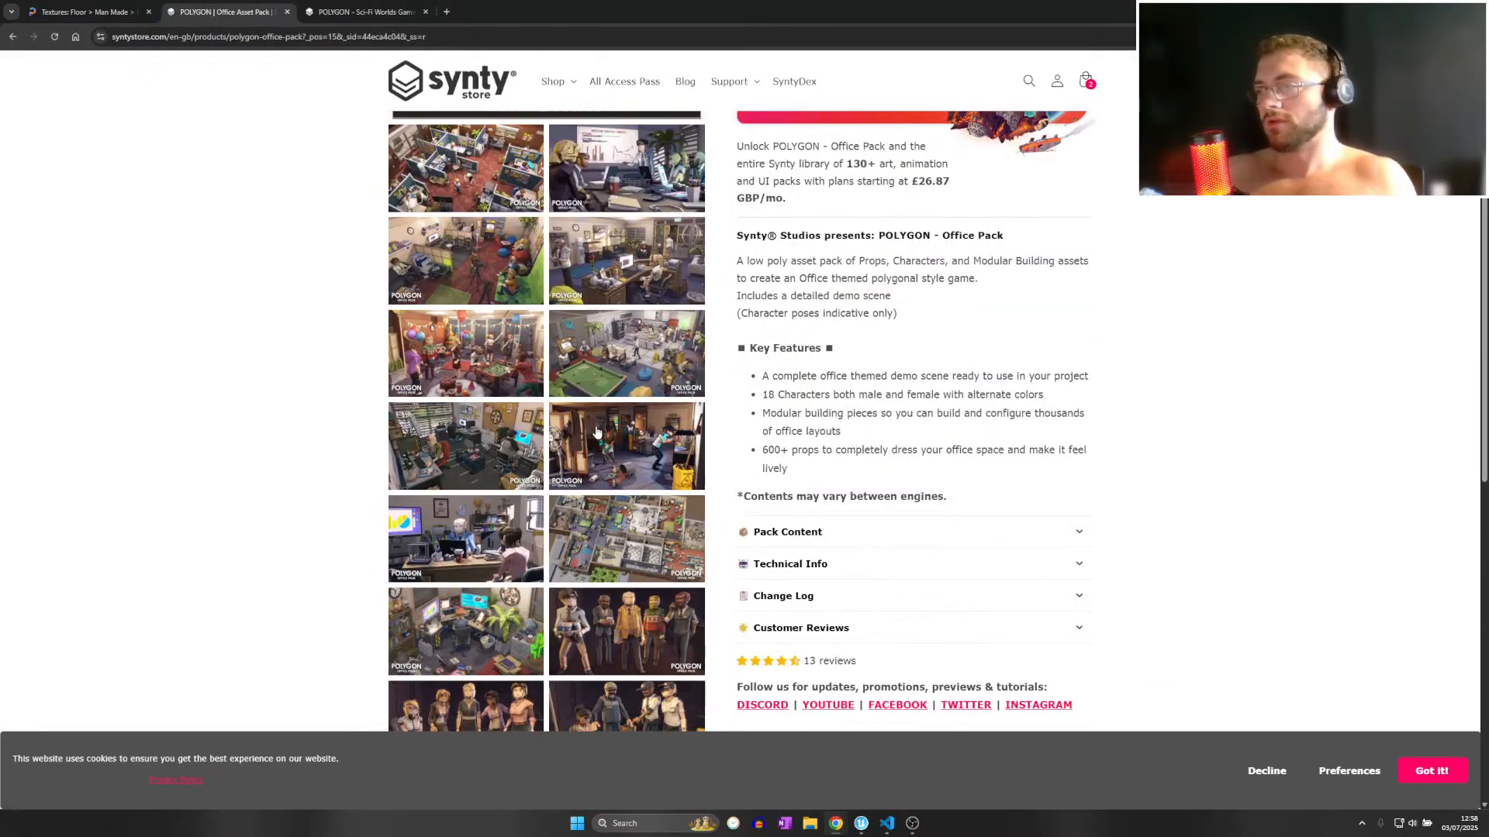
{"action": "scroll", "coordinate": [595, 432], "scroll_direction": "down", "scroll_amount": 6}
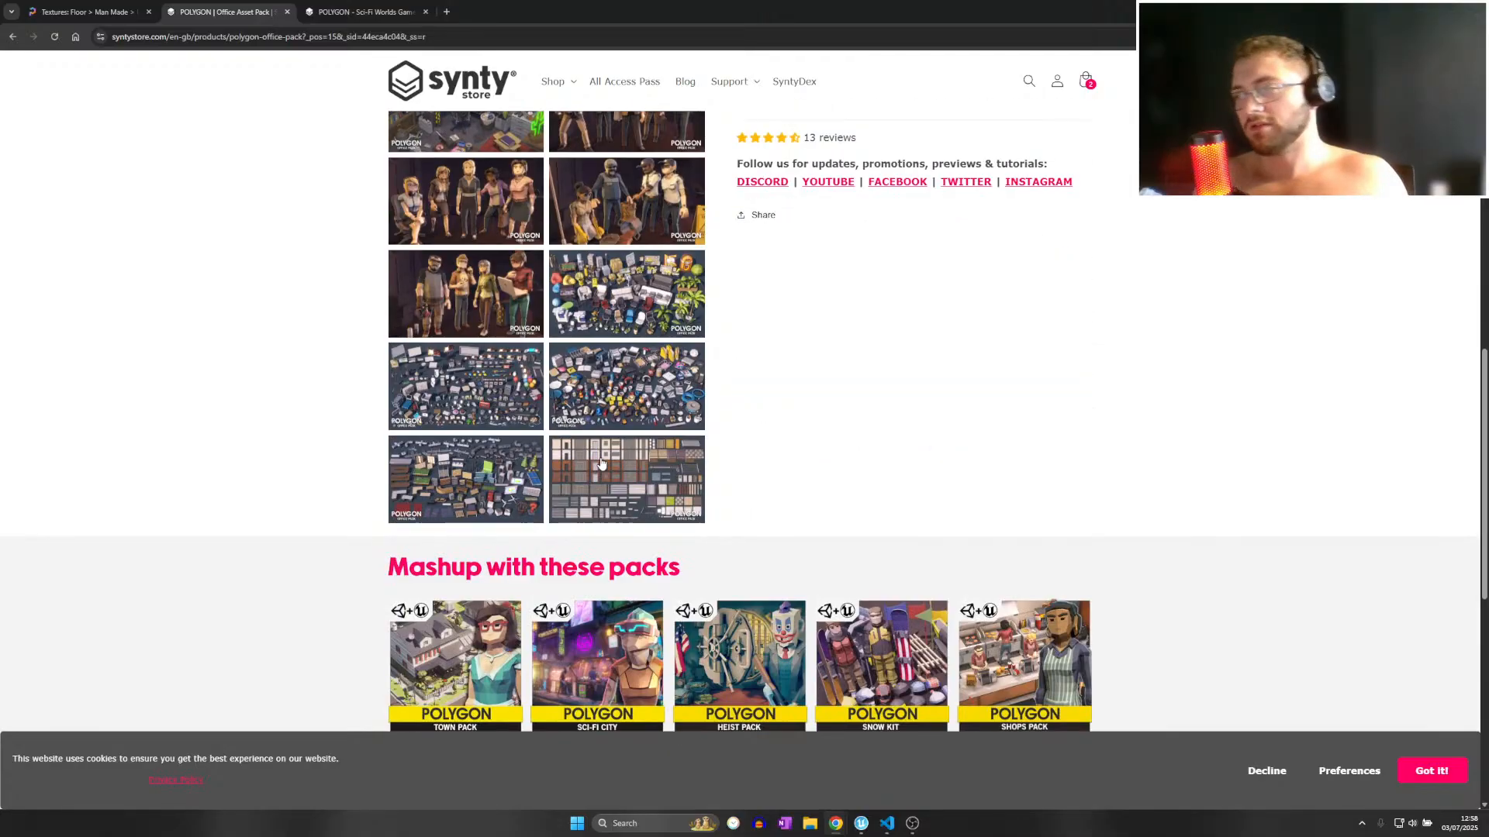
{"action": "scroll", "coordinate": [610, 468], "scroll_direction": "up", "scroll_amount": 1}
{"action": "scroll", "coordinate": [606, 455], "scroll_direction": "up", "scroll_amount": 3}
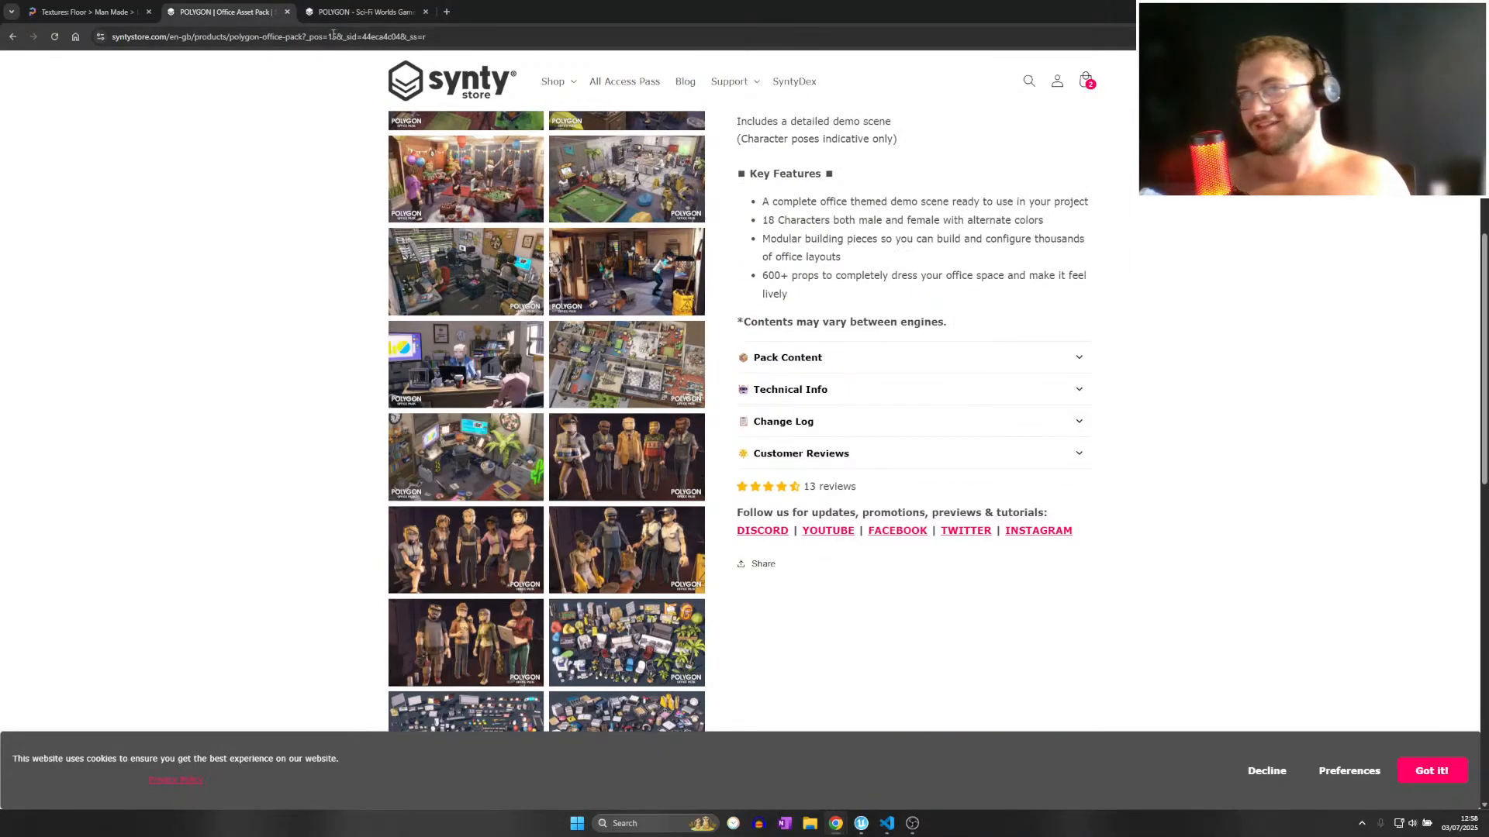
Close both Synty Store tabs and switch to the Unreal Editor to view the level's restroom from above.
{"action": "left_click", "coordinate": [287, 13]}
{"action": "left_click", "coordinate": [287, 13]}
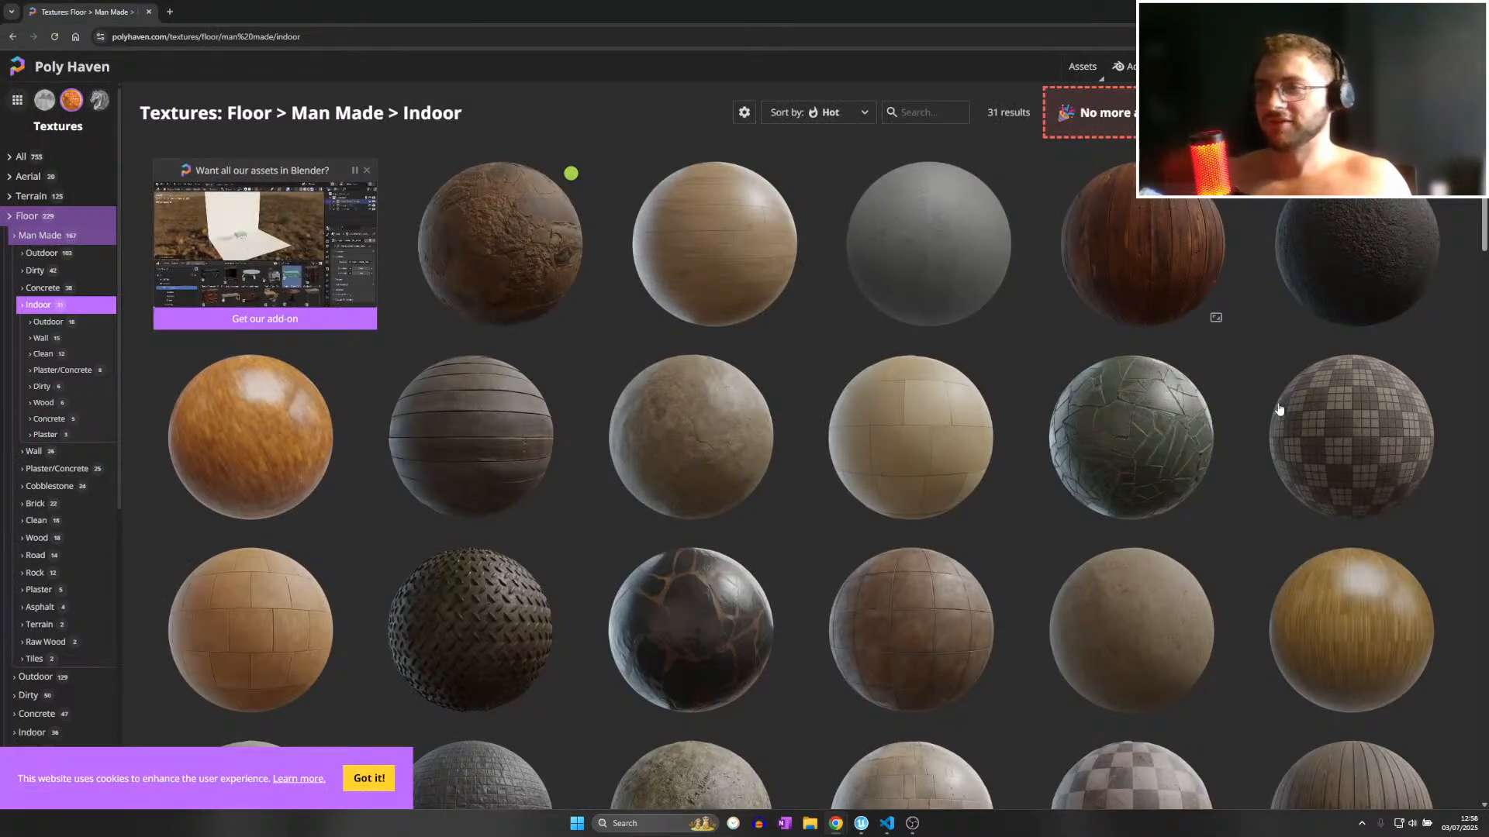
{"action": "left_click", "coordinate": [855, 807]}
{"action": "left_click", "coordinate": [861, 822]}
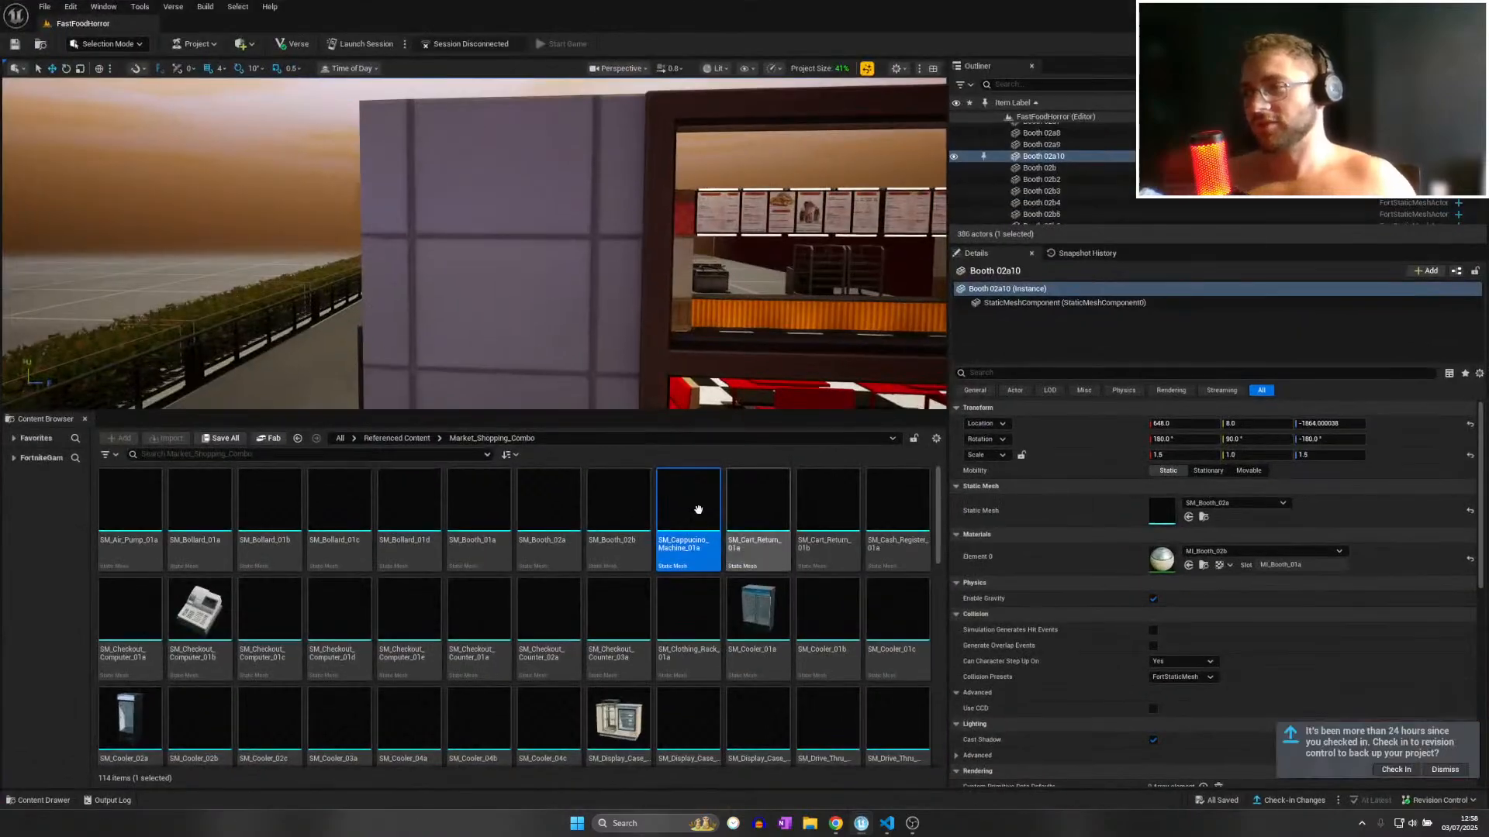
{"action": "key", "text": "s"}
{"action": "right_click_drag", "start_coordinate": [475, 243], "coordinate": [465, 295]}
{"action": "scroll", "coordinate": [475, 242], "scroll_direction": "up", "scroll_amount": 3}
{"action": "key", "text": "w"}
{"action": "key", "text": "w"}
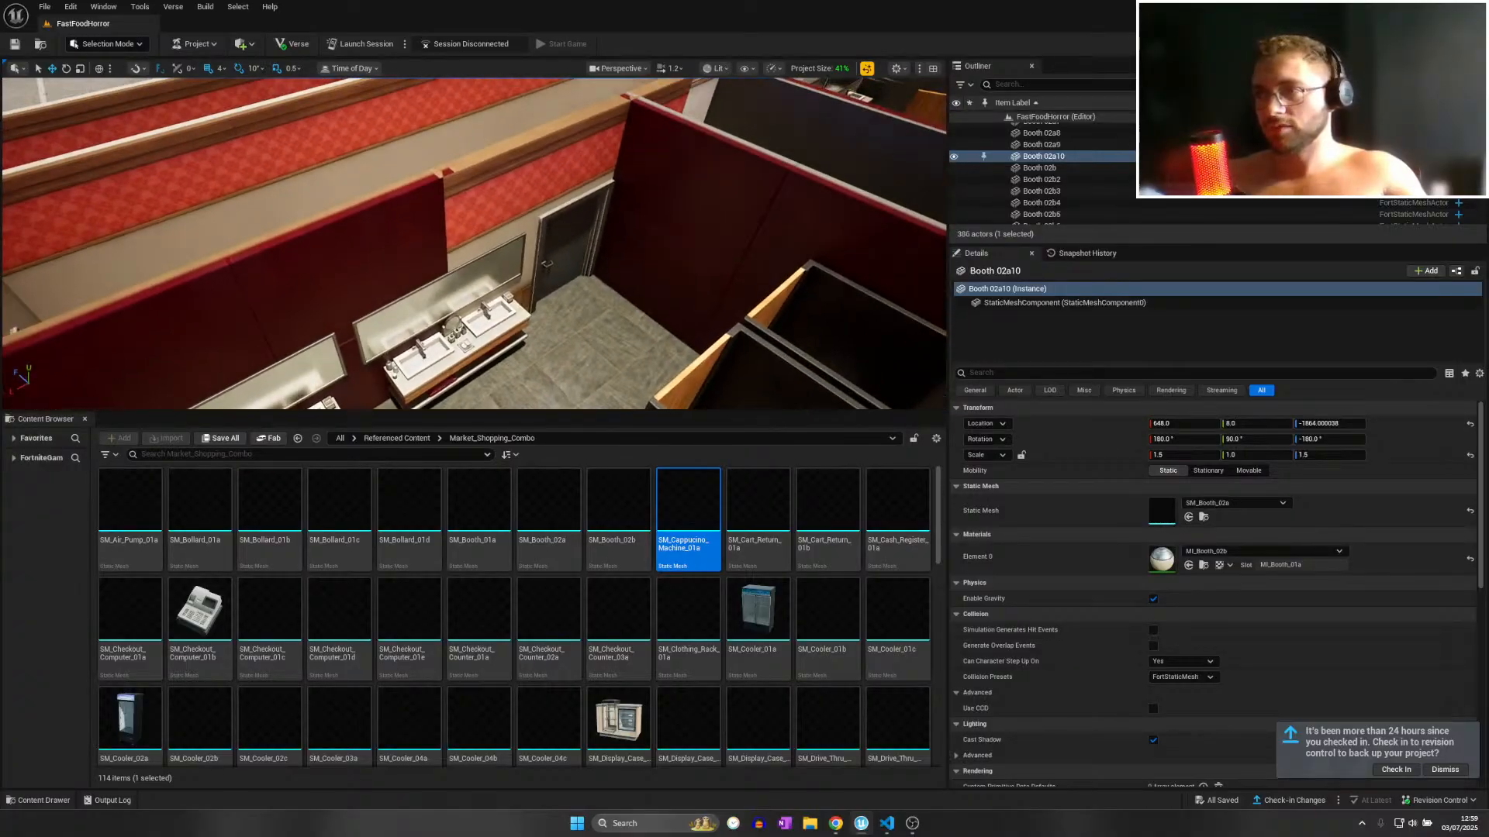
Switch to the browser, view the Floor Tiles 02 texture on Poly Haven, and return to the Indoor floor textures.
{"action": "mouse_move", "coordinate": [839, 832]}
{"action": "left_click", "coordinate": [875, 763]}
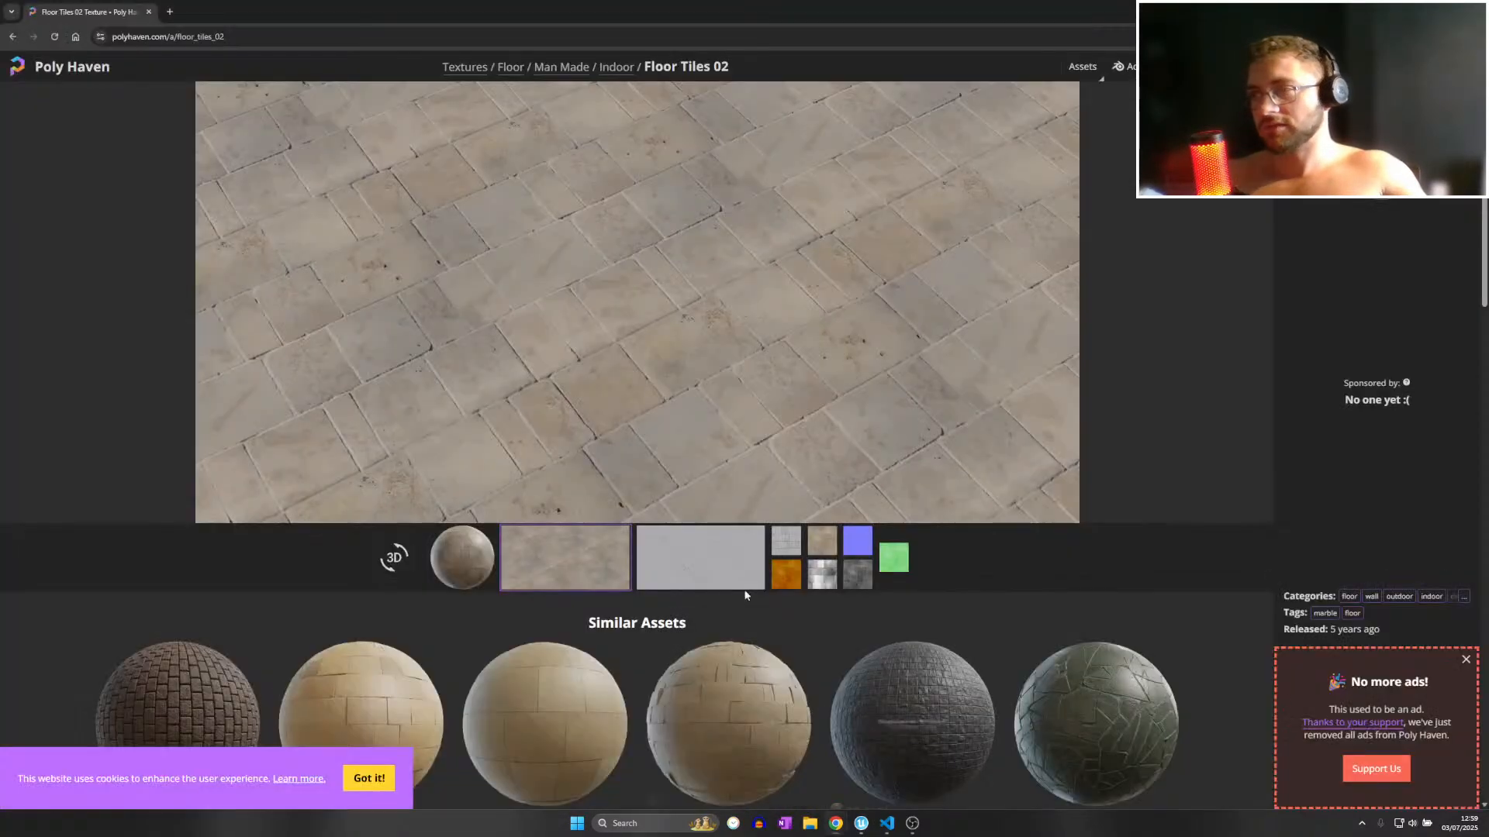
{"action": "left_click", "coordinate": [13, 37]}
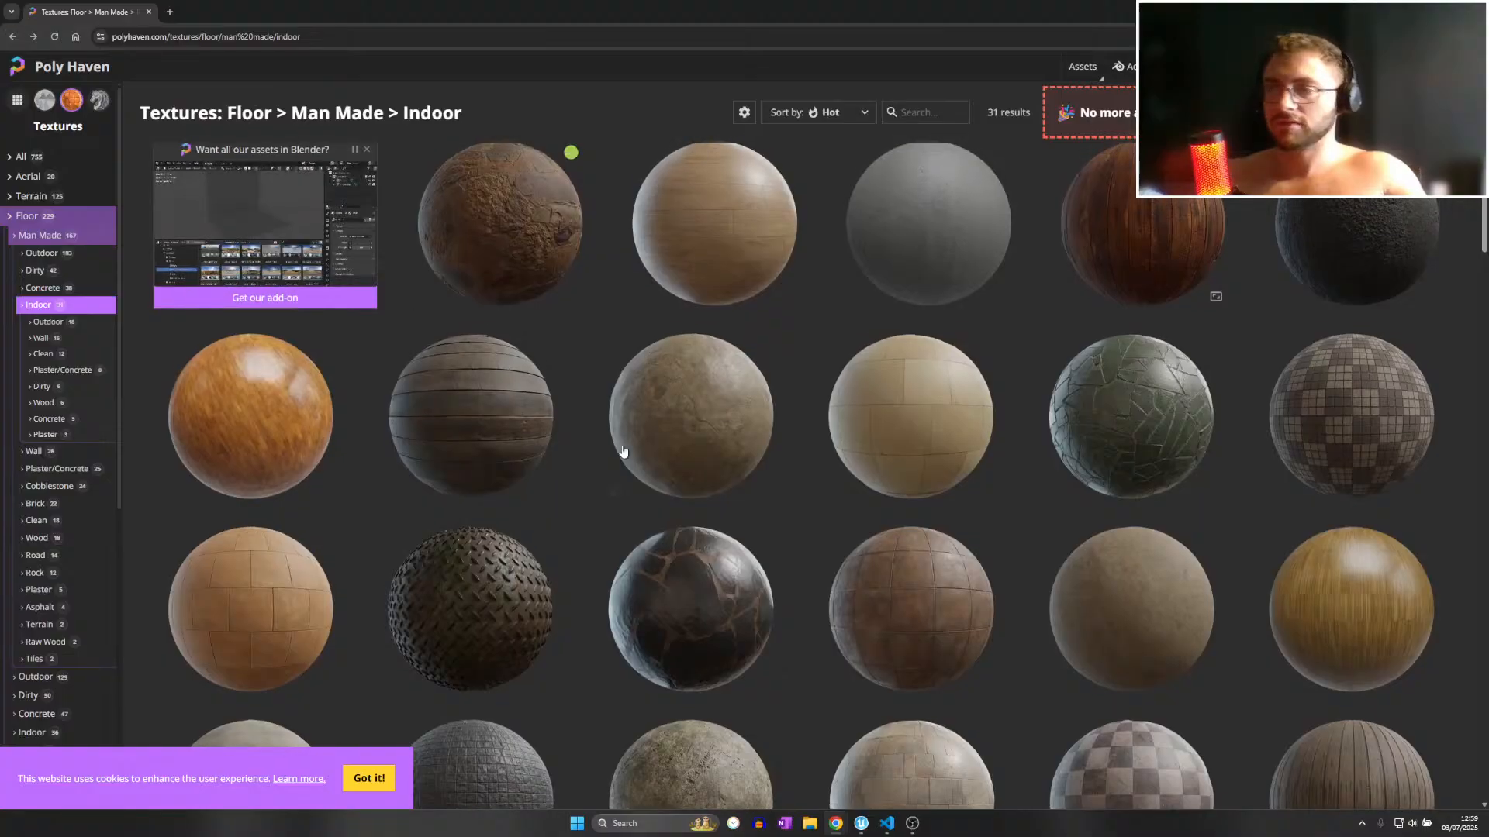
Switch back to the Unreal Editor and look around the FastFoodHorror level again.
{"action": "left_click", "coordinate": [886, 824]}
{"action": "left_click", "coordinate": [861, 824]}
{"action": "left_click", "coordinate": [609, 321]}
{"action": "right_click_drag", "start_coordinate": [609, 321], "coordinate": [659, 372]}
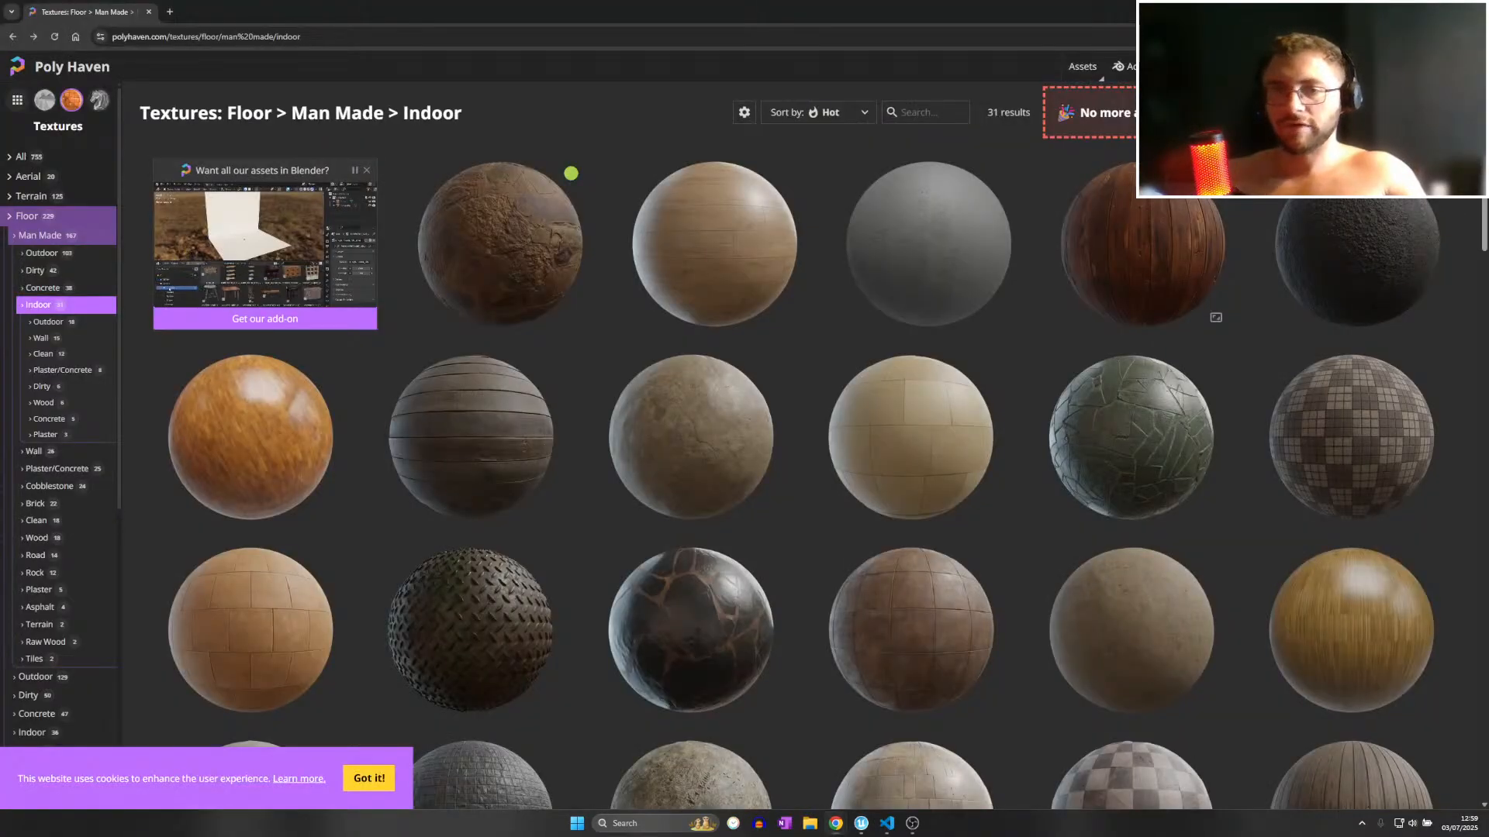
Find the Square Floor texture in Poly Haven's Indoor floor textures and download it as a 1K Blend archive.
{"action": "key", "text": "super+d"}
{"action": "key", "text": "super+d"}
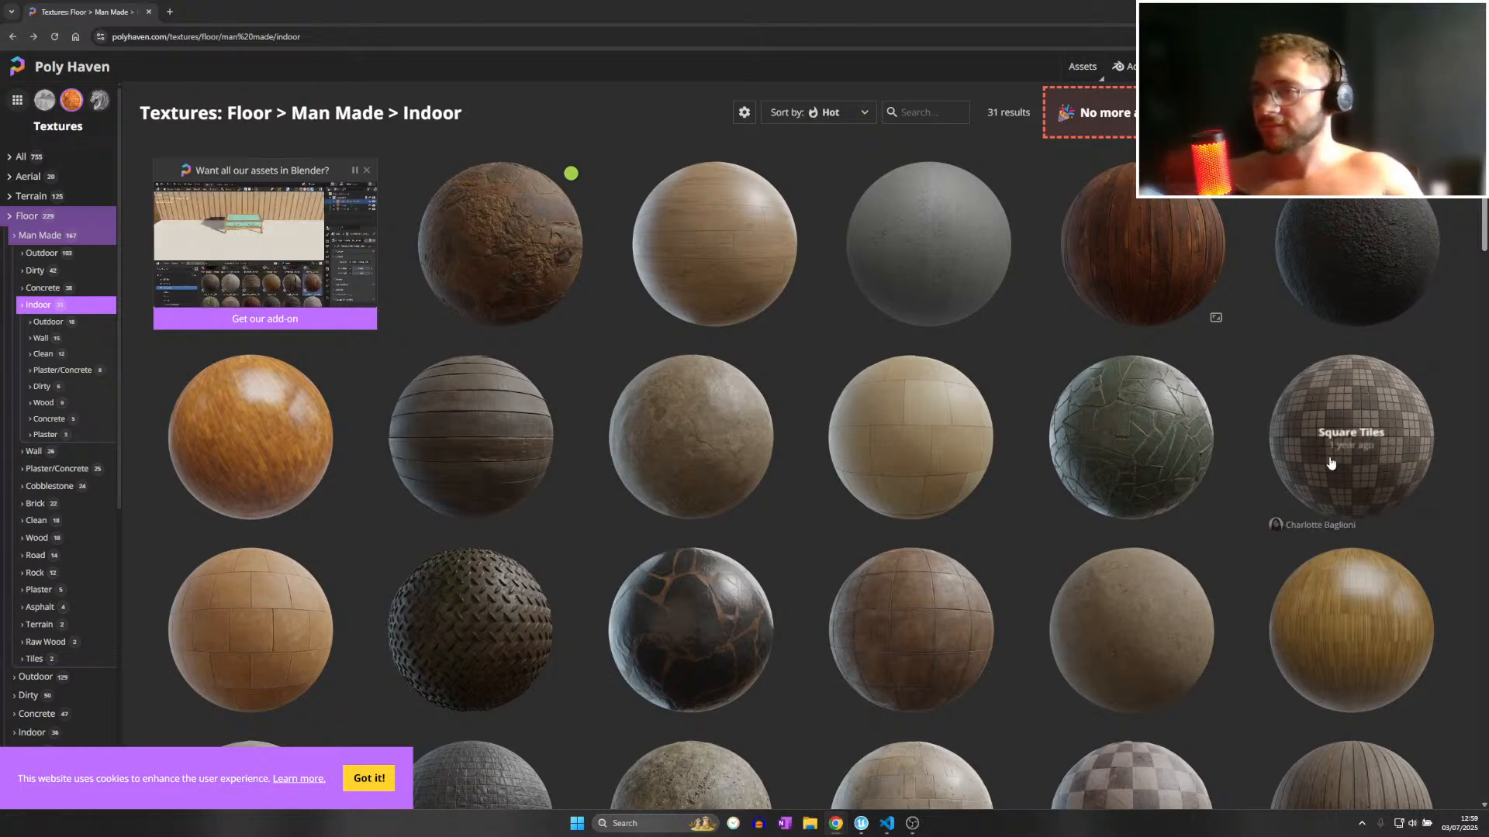
{"action": "scroll", "coordinate": [1132, 403], "scroll_direction": "down", "scroll_amount": 5}
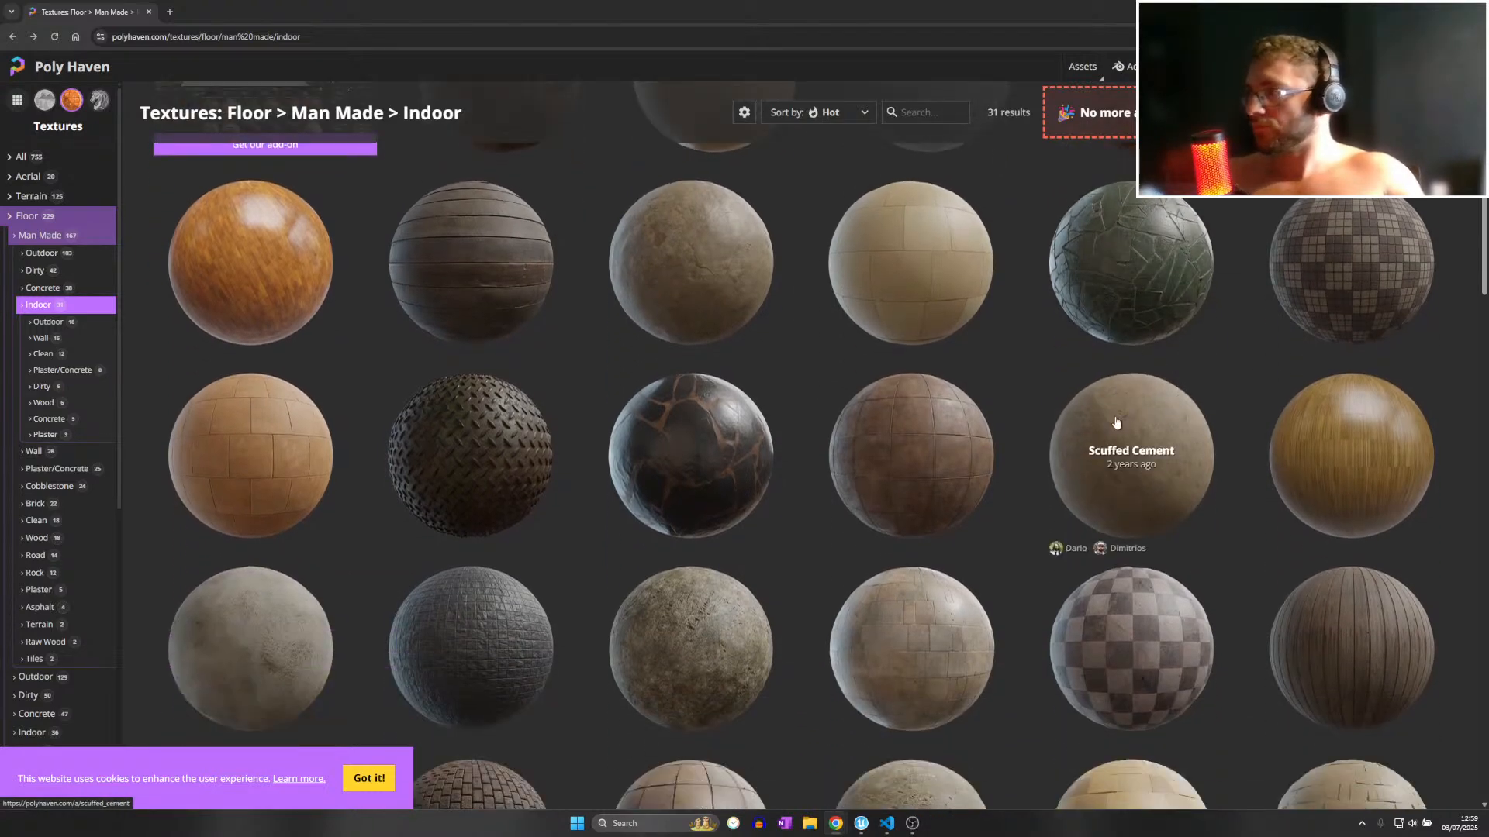
{"action": "scroll", "coordinate": [844, 361], "scroll_direction": "down", "scroll_amount": 2}
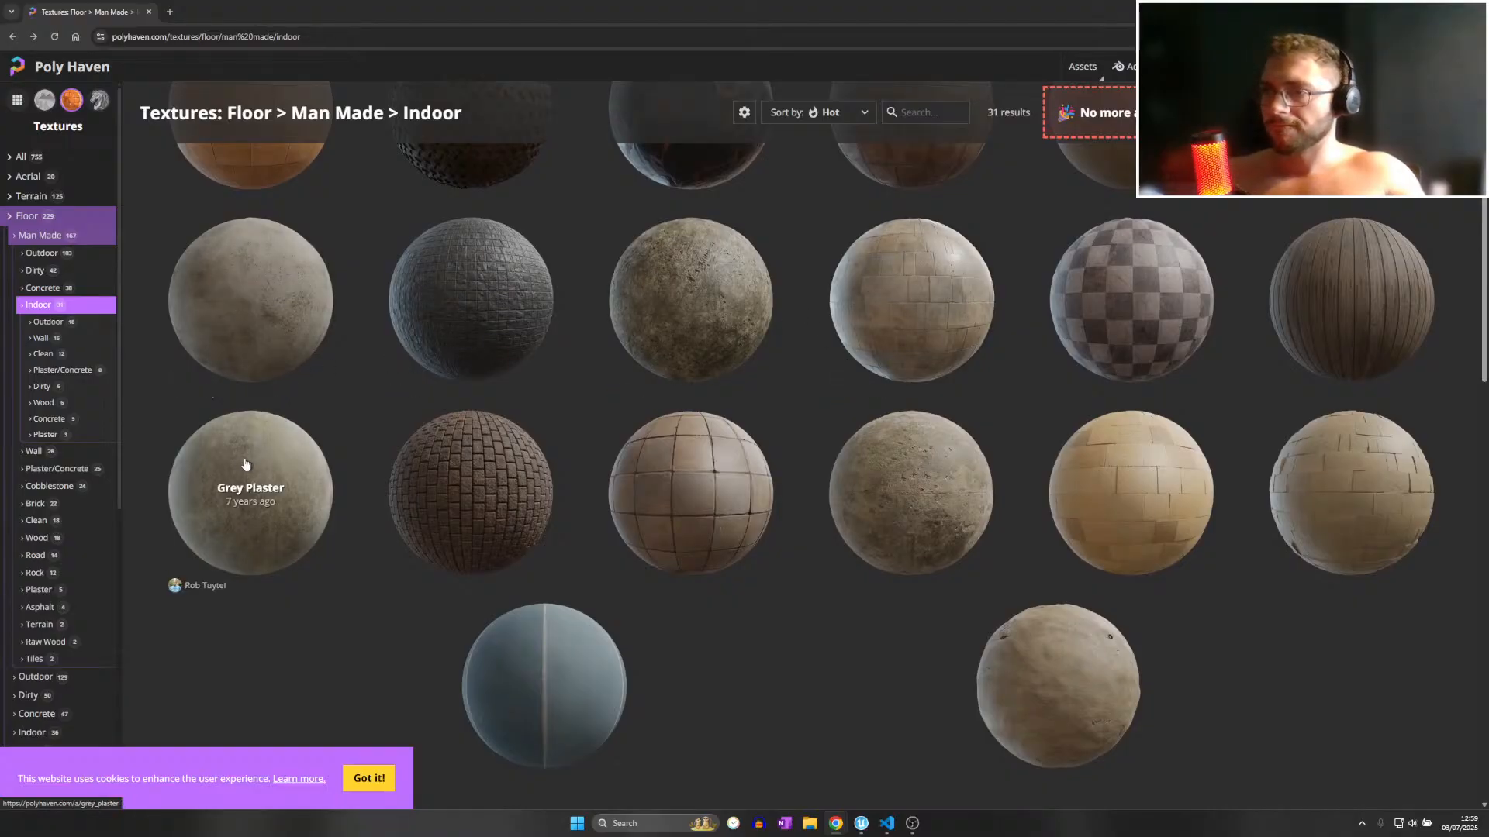
{"action": "left_click", "coordinate": [423, 310]}
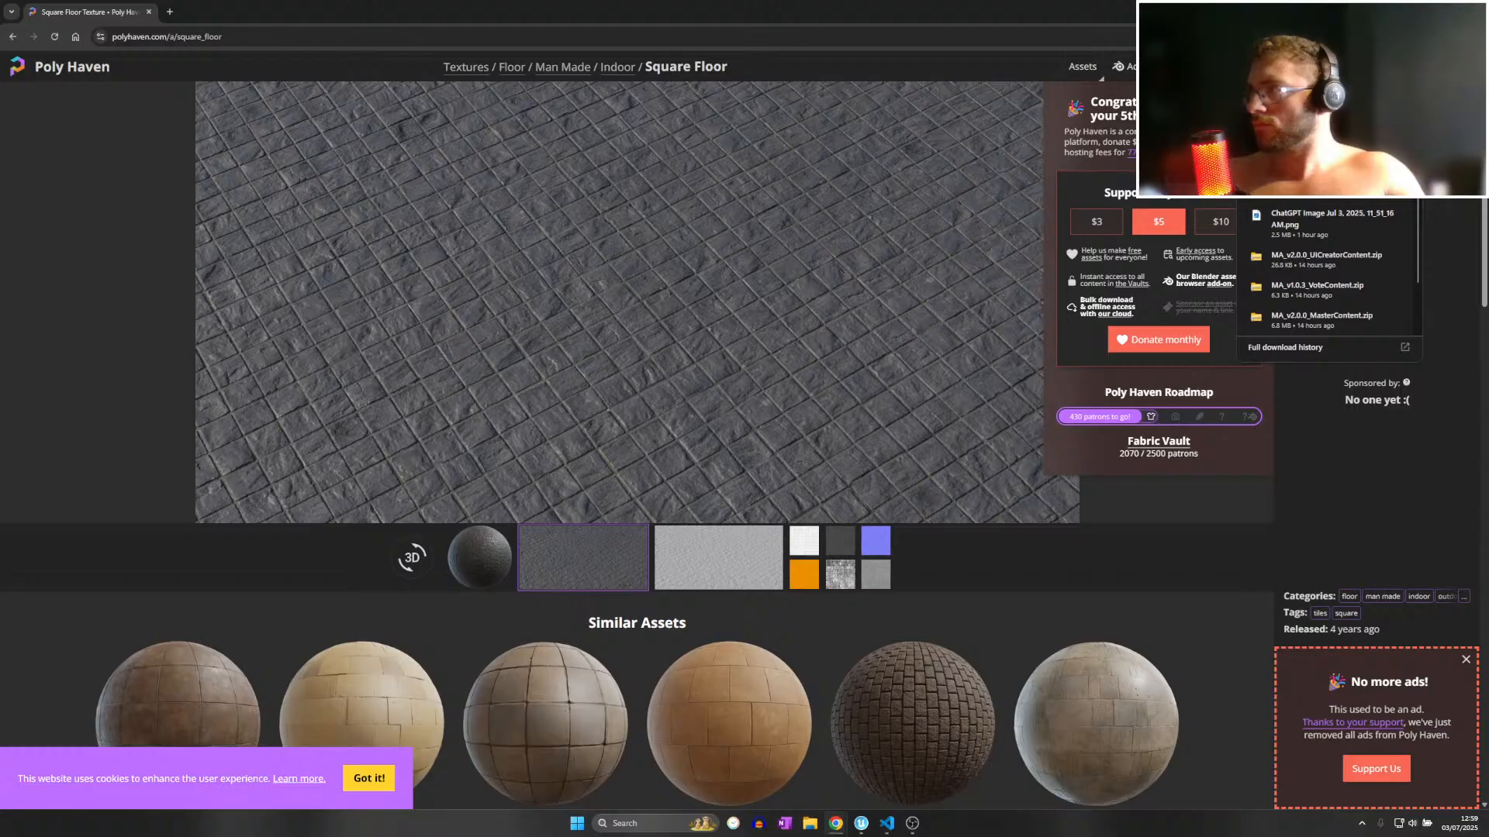
Open the download in File Explorer, go to Downloads, and extract the patterned_brick_floor_1k.blend archive there.
{"action": "left_click", "coordinate": [1353, 183]}
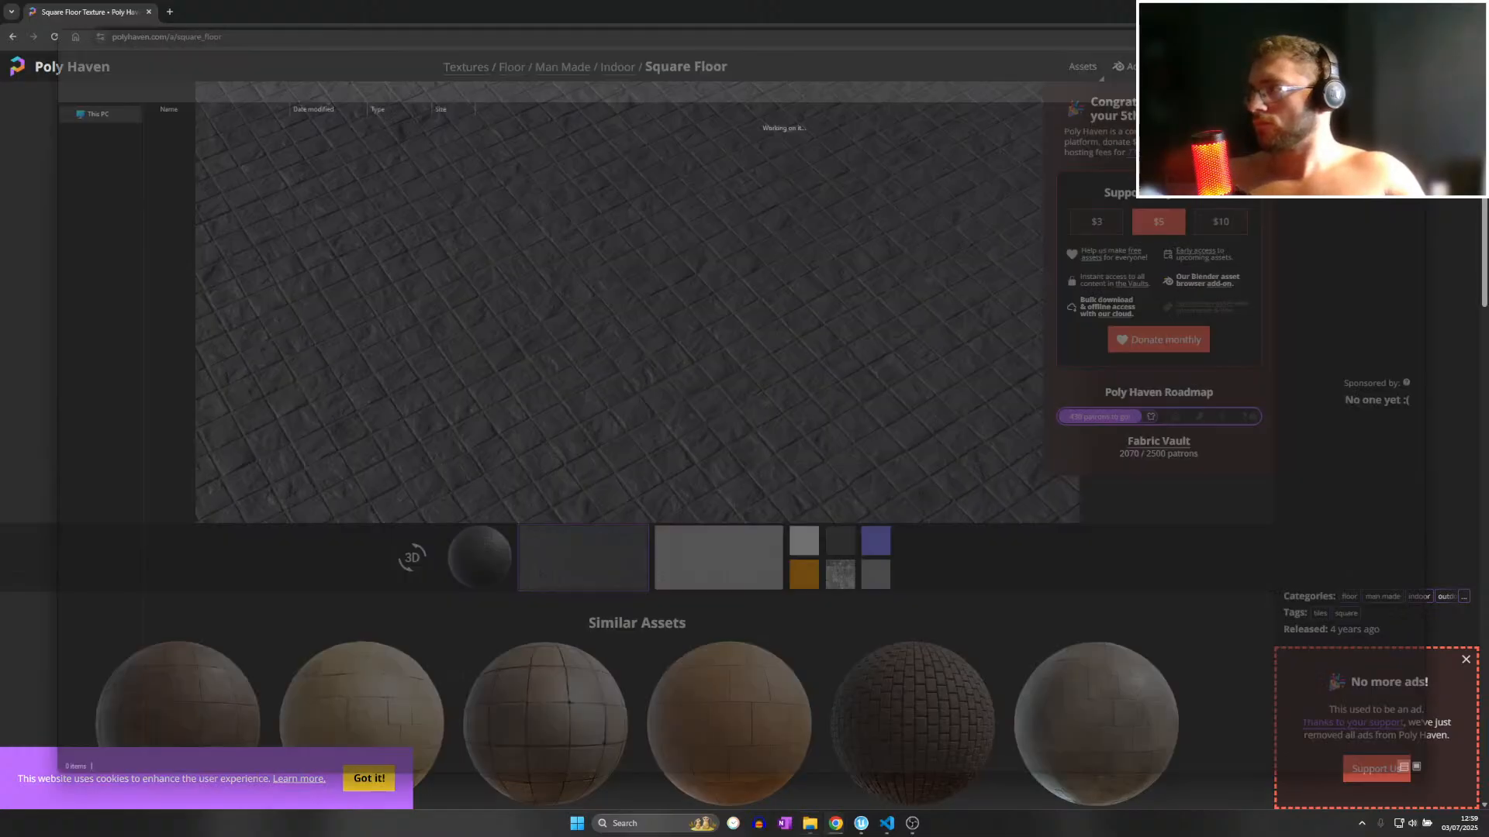
{"action": "double_click", "coordinate": [143, 137]}
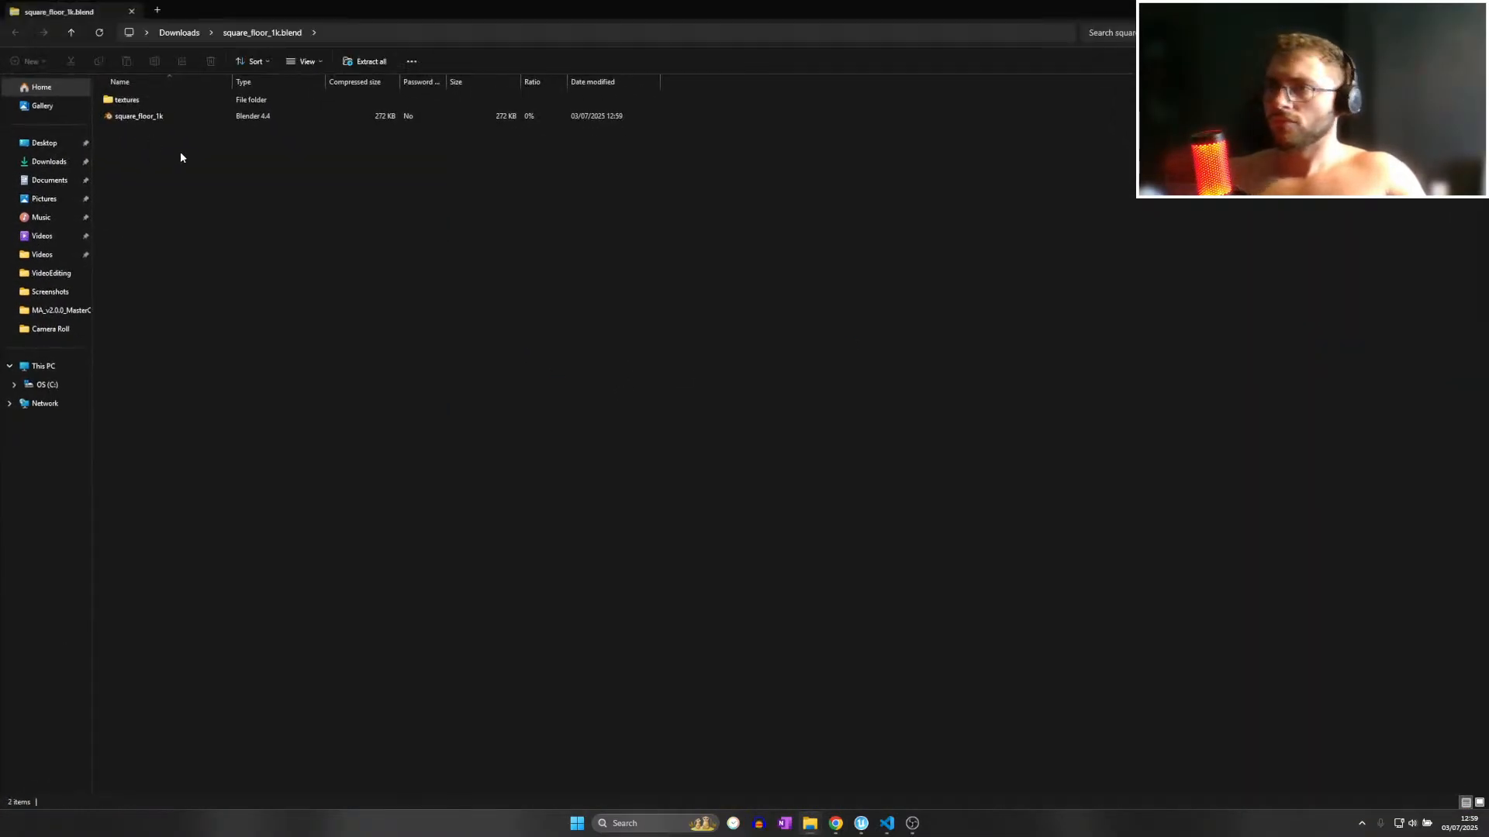
{"action": "left_click", "coordinate": [48, 161]}
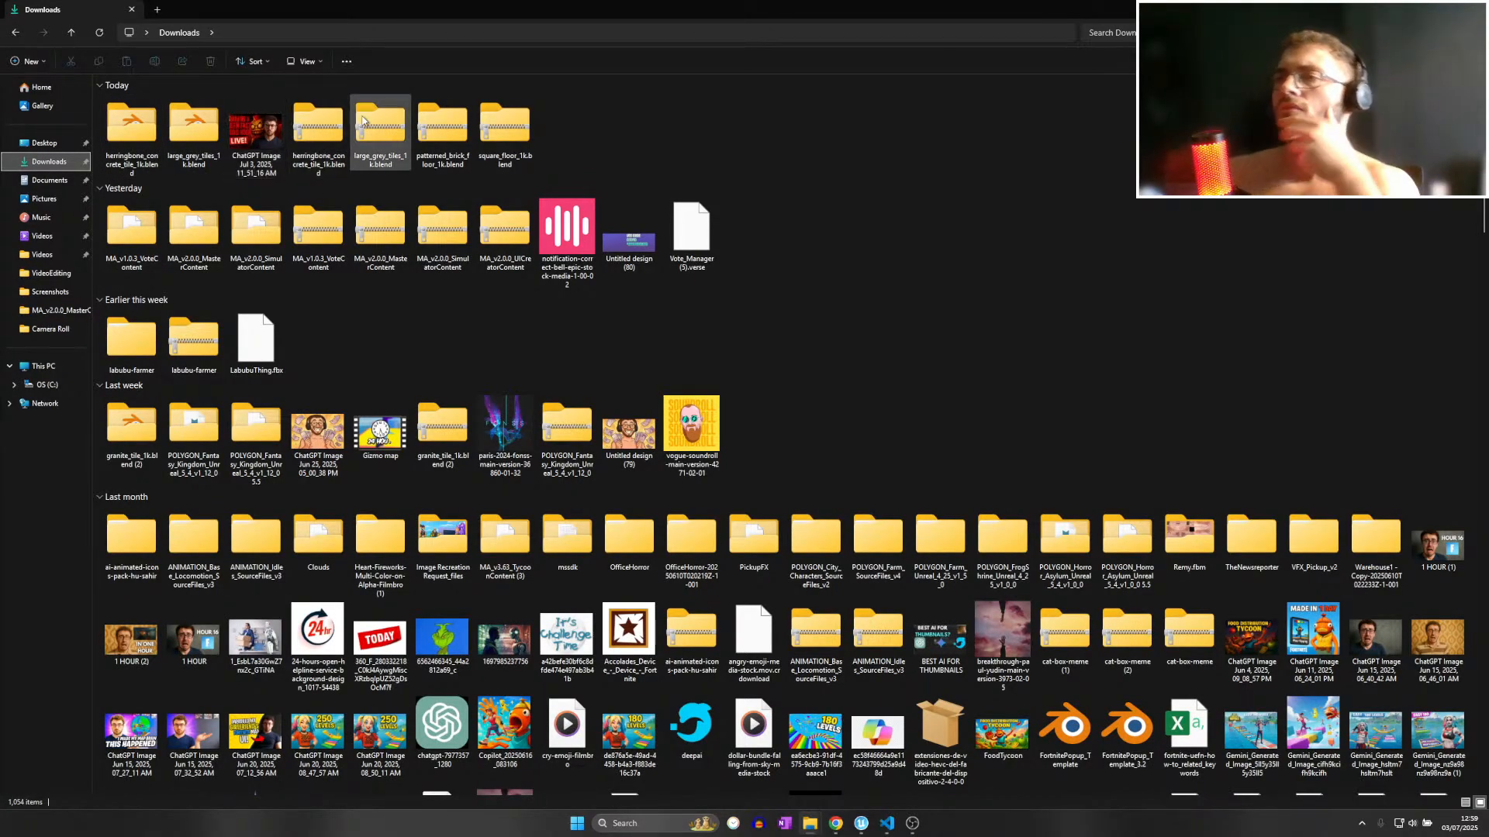
{"action": "right_click", "coordinate": [441, 115]}
{"action": "left_click", "coordinate": [484, 267]}
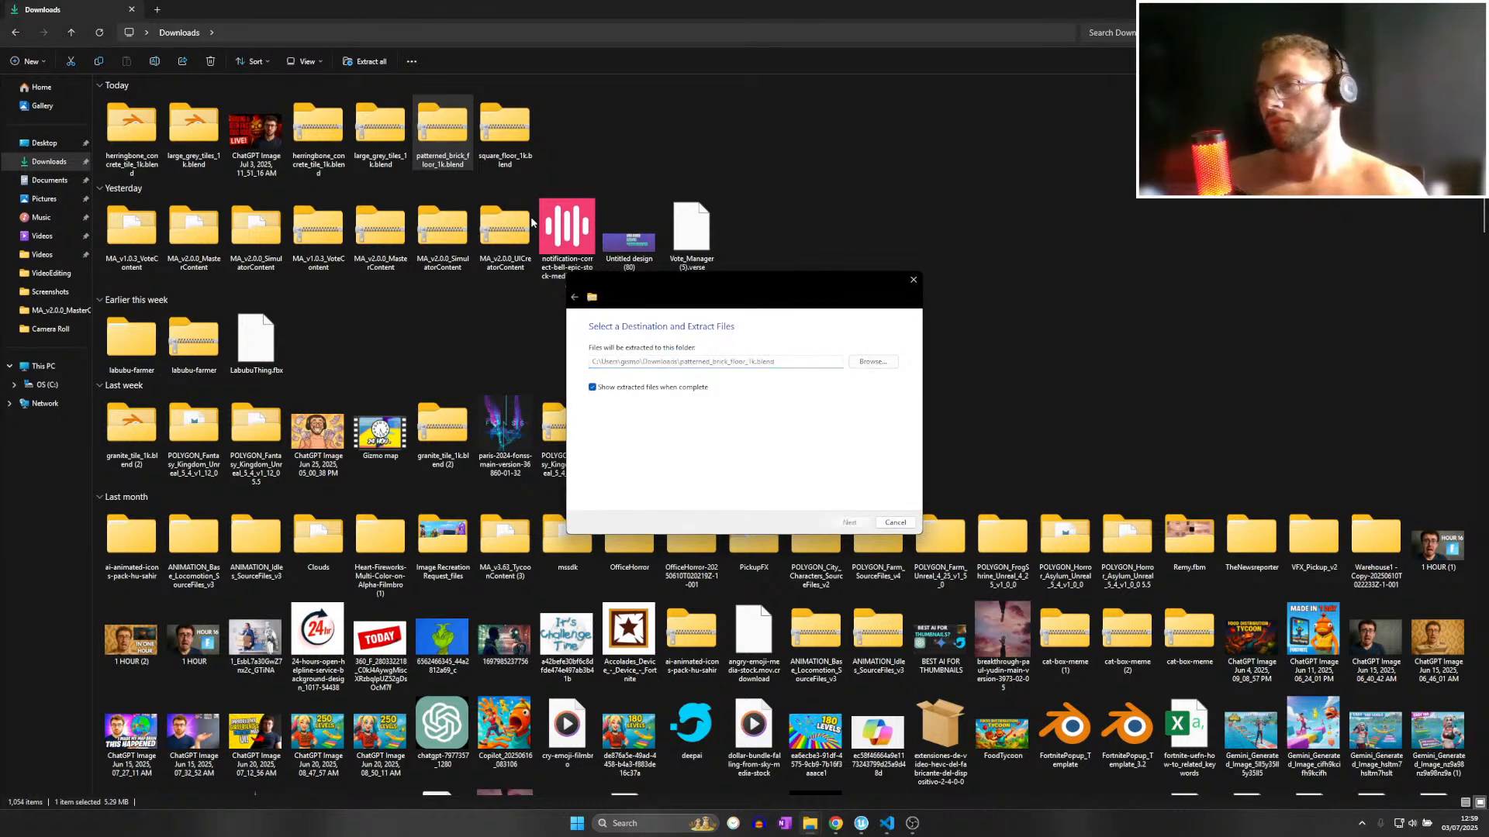
{"action": "left_click", "coordinate": [849, 522]}
{"action": "key", "text": "ctrl+w"}
Extract the square_floor_1k.blend archive into its own folder in Downloads.
{"action": "right_click", "coordinate": [512, 145]}
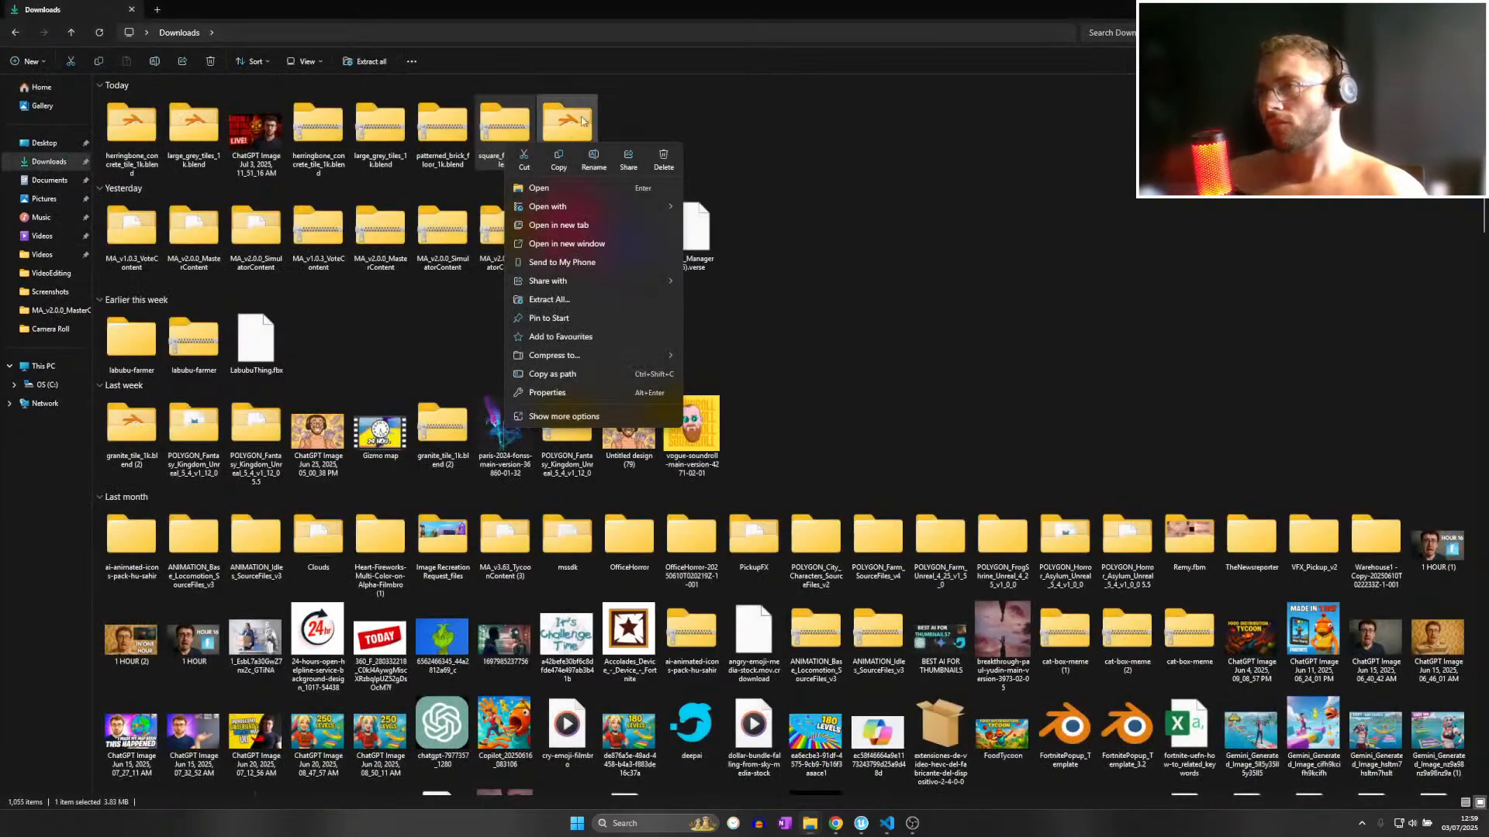
{"action": "left_click", "coordinate": [618, 123]}
{"action": "left_click", "coordinate": [490, 117]}
{"action": "right_click", "coordinate": [491, 117]}
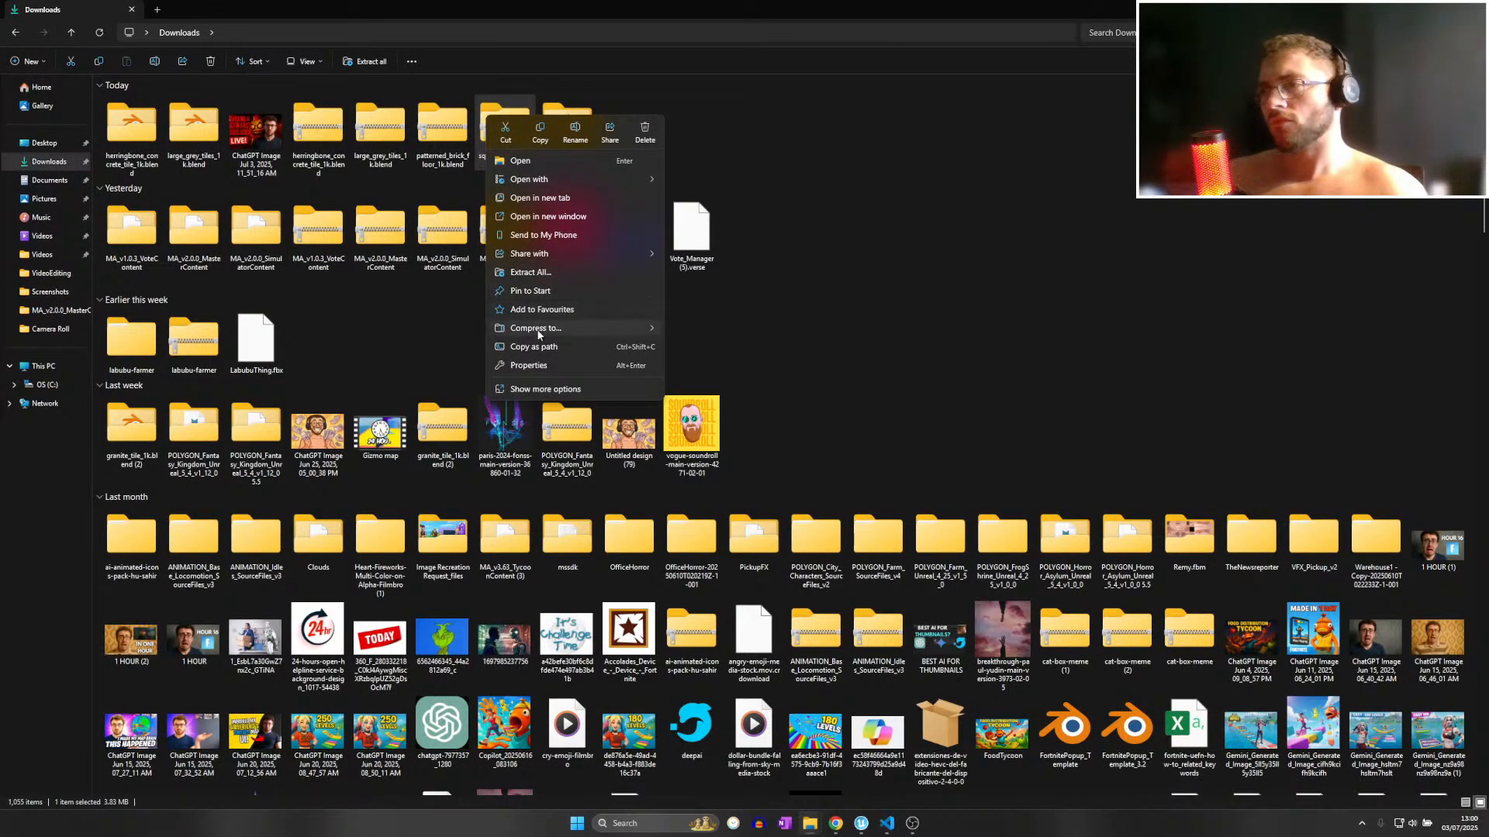
{"action": "left_click", "coordinate": [523, 273]}
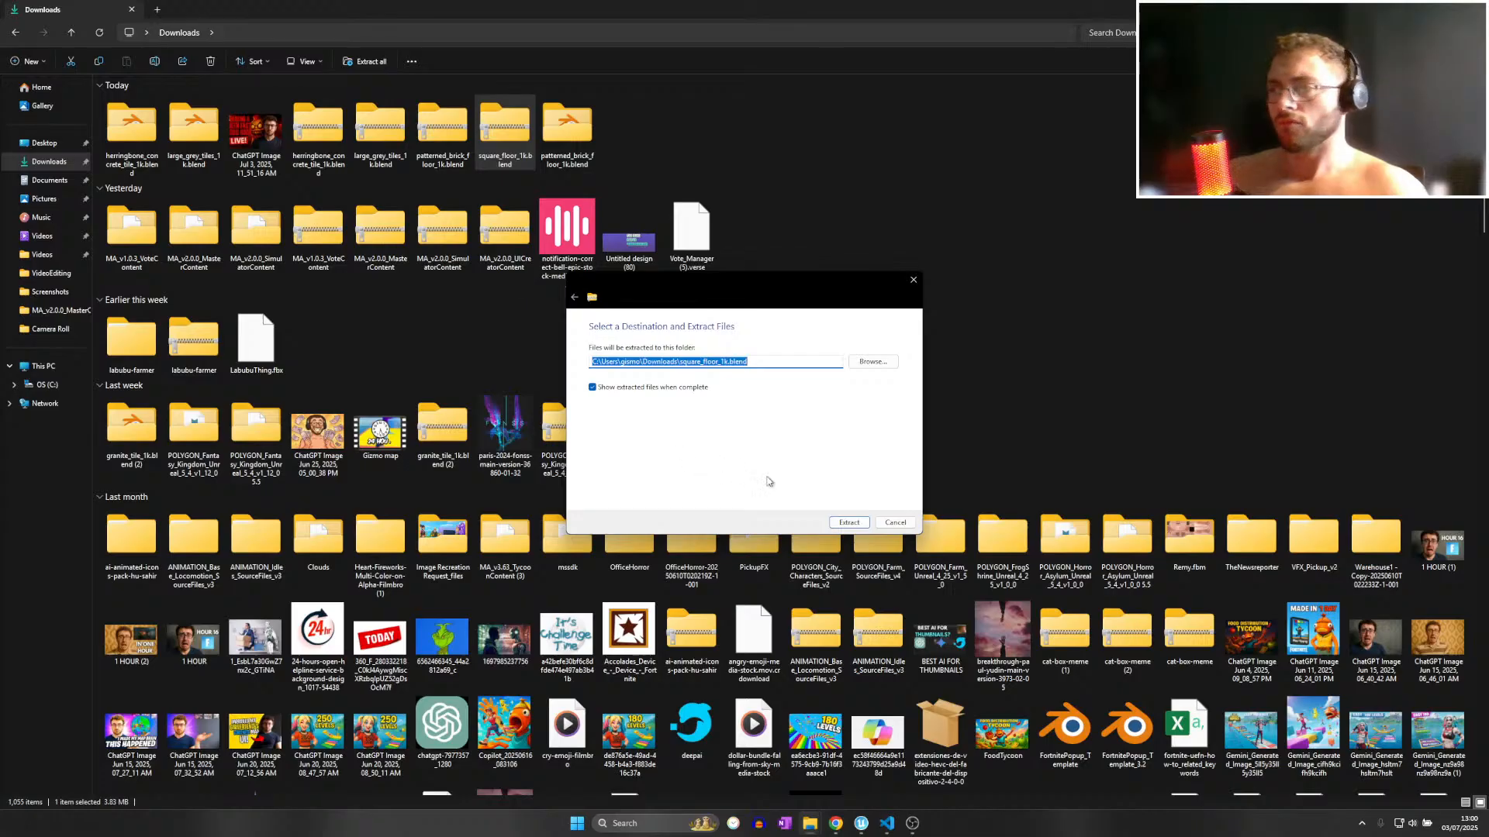
{"action": "left_click", "coordinate": [848, 522]}
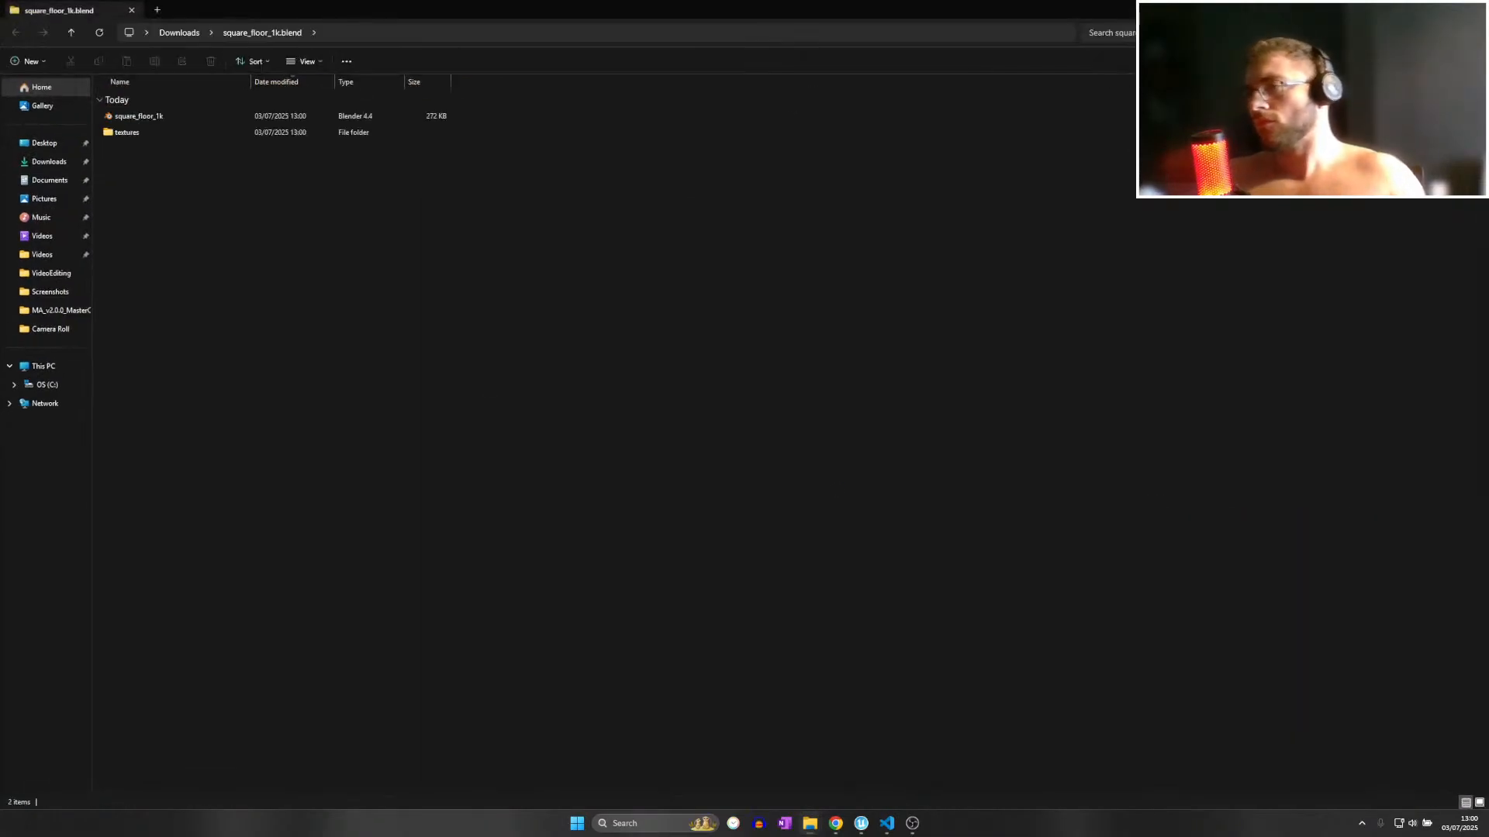
Close the File Explorer windows, leave the browser, and switch back to the Unreal Editor.
{"action": "left_click", "coordinate": [1475, 9]}
{"action": "left_click", "coordinate": [1475, 9]}
{"action": "left_click", "coordinate": [840, 204]}
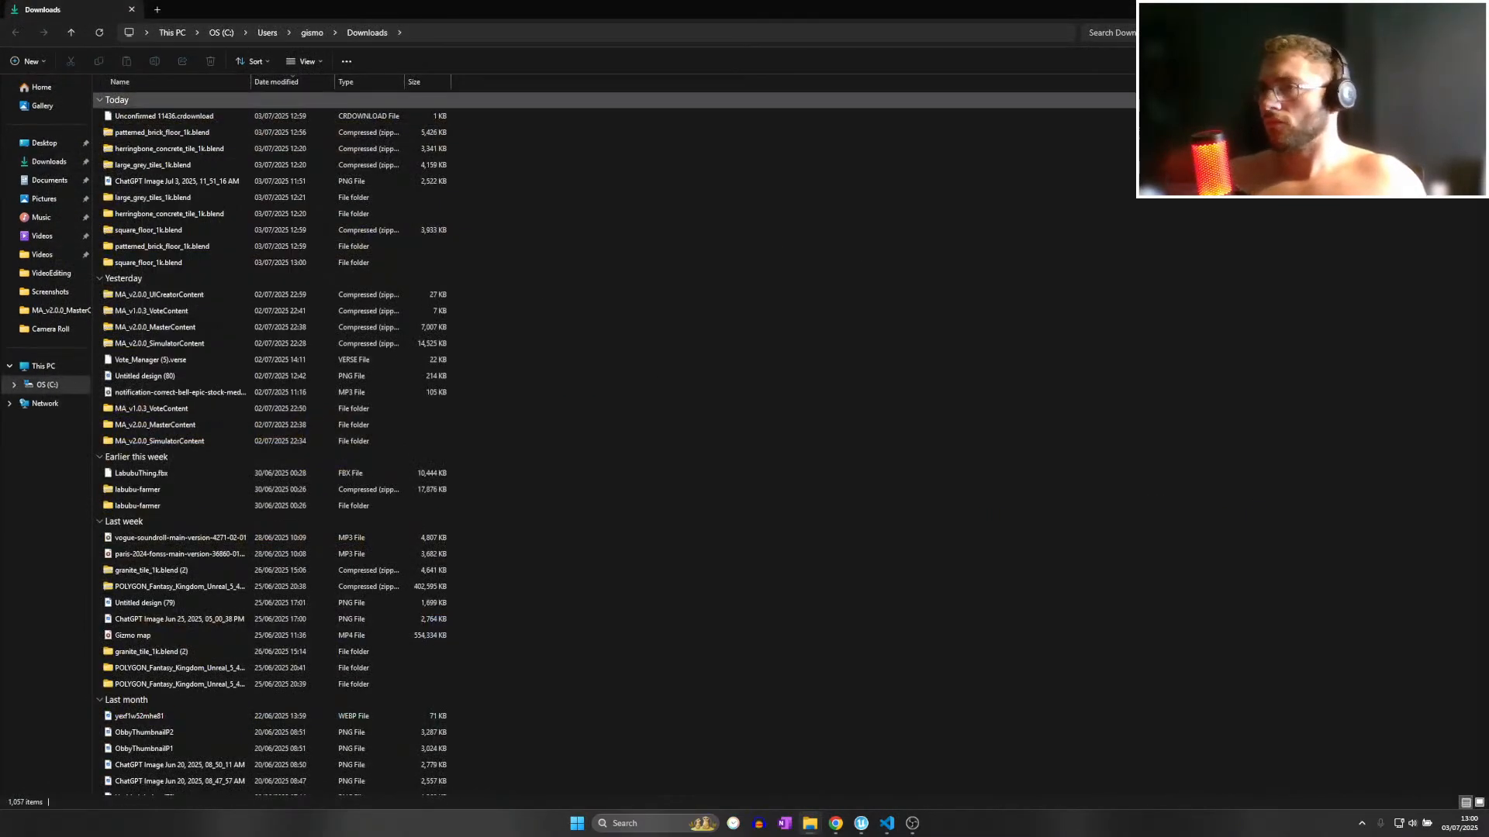
{"action": "left_click", "coordinate": [1475, 9]}
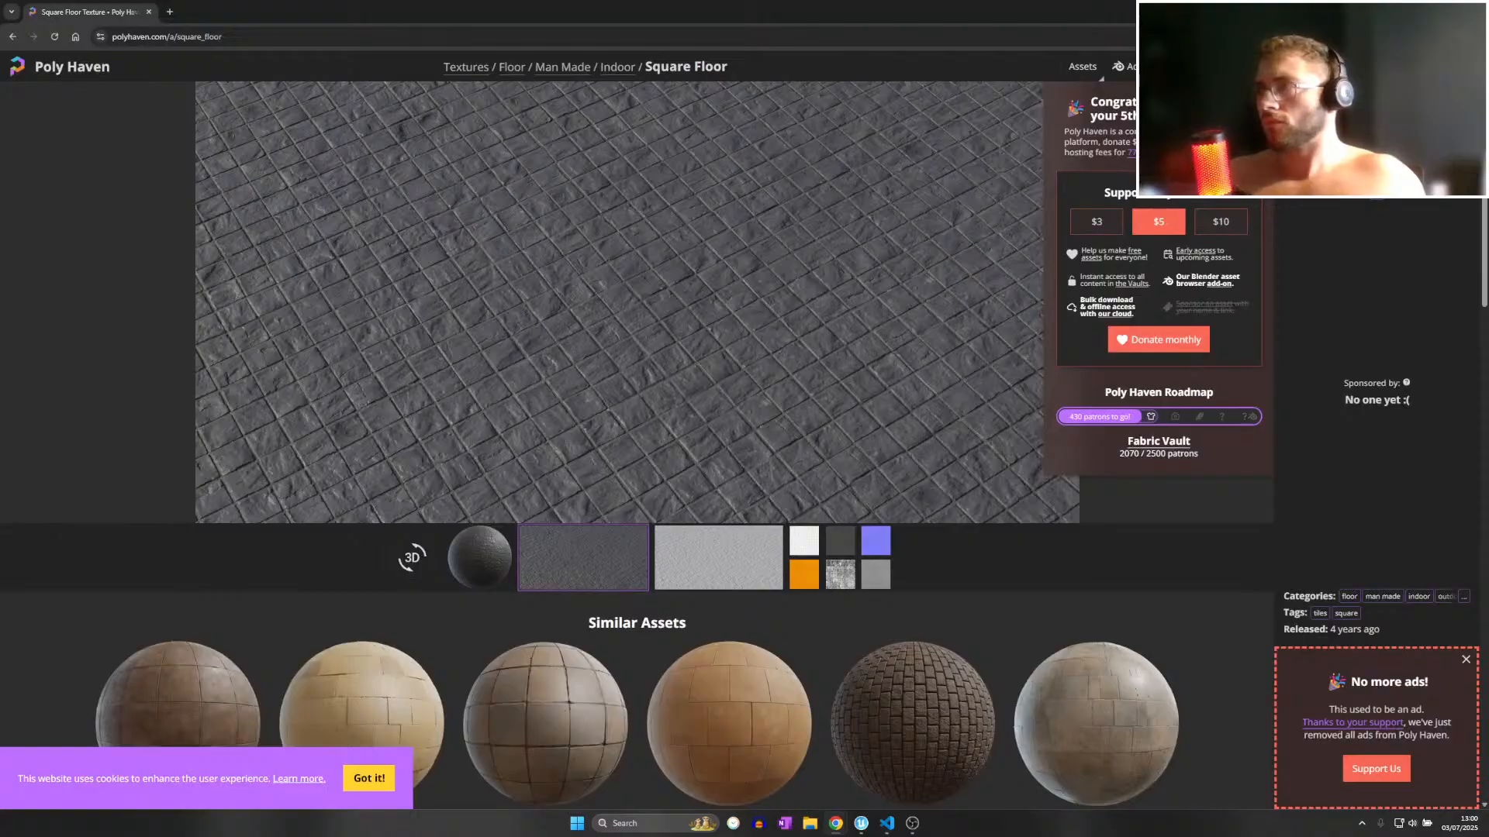
{"action": "left_click", "coordinate": [1475, 10]}
Go from Referenced Content to the project's FastFoodHorror folder in the Content Browser.
{"action": "left_click", "coordinate": [396, 440]}
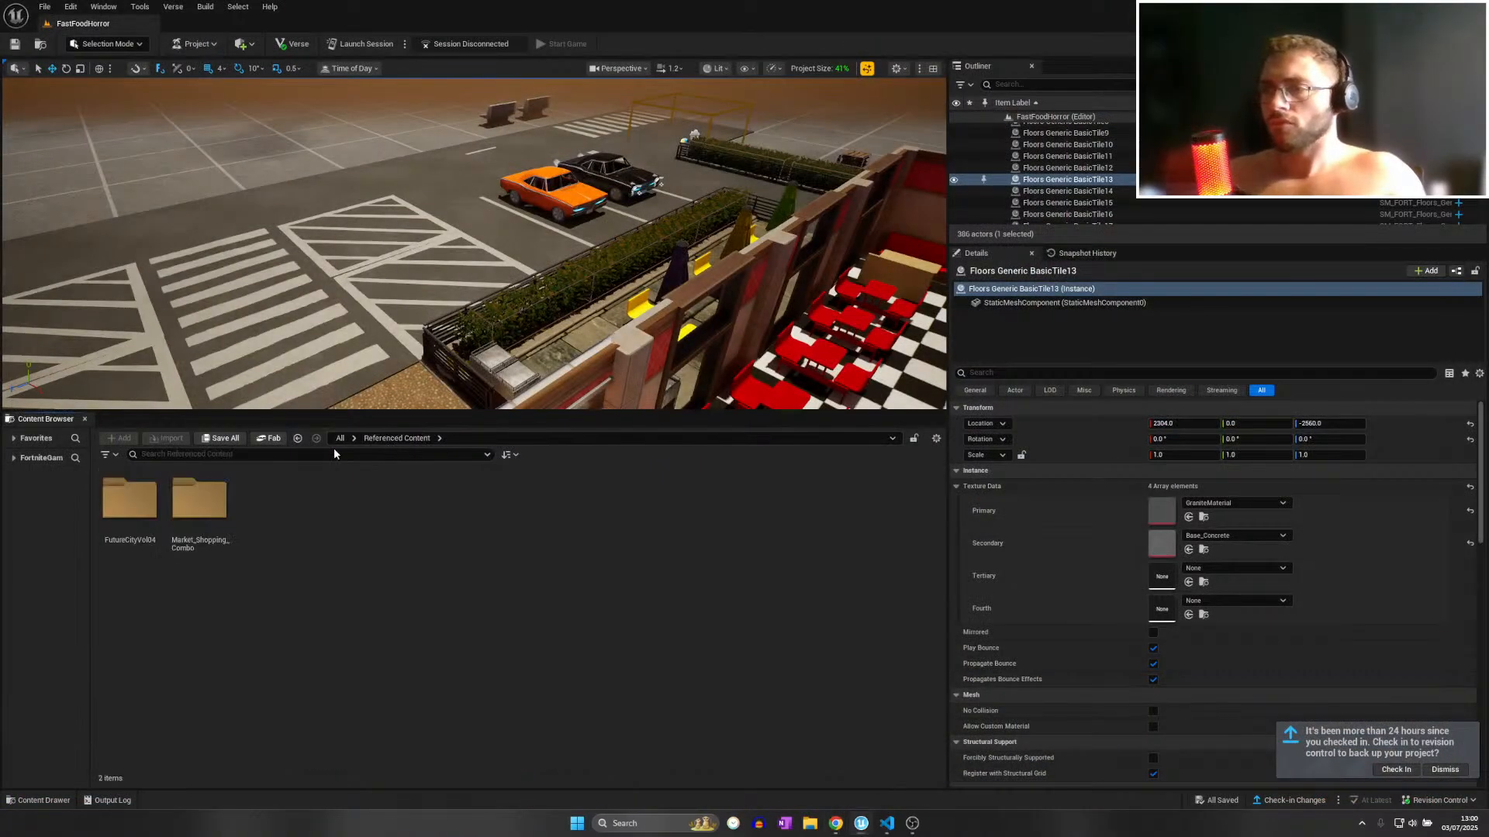
{"action": "left_click", "coordinate": [340, 438]}
{"action": "left_click", "coordinate": [199, 497]}
{"action": "double_click", "coordinate": [199, 498]}
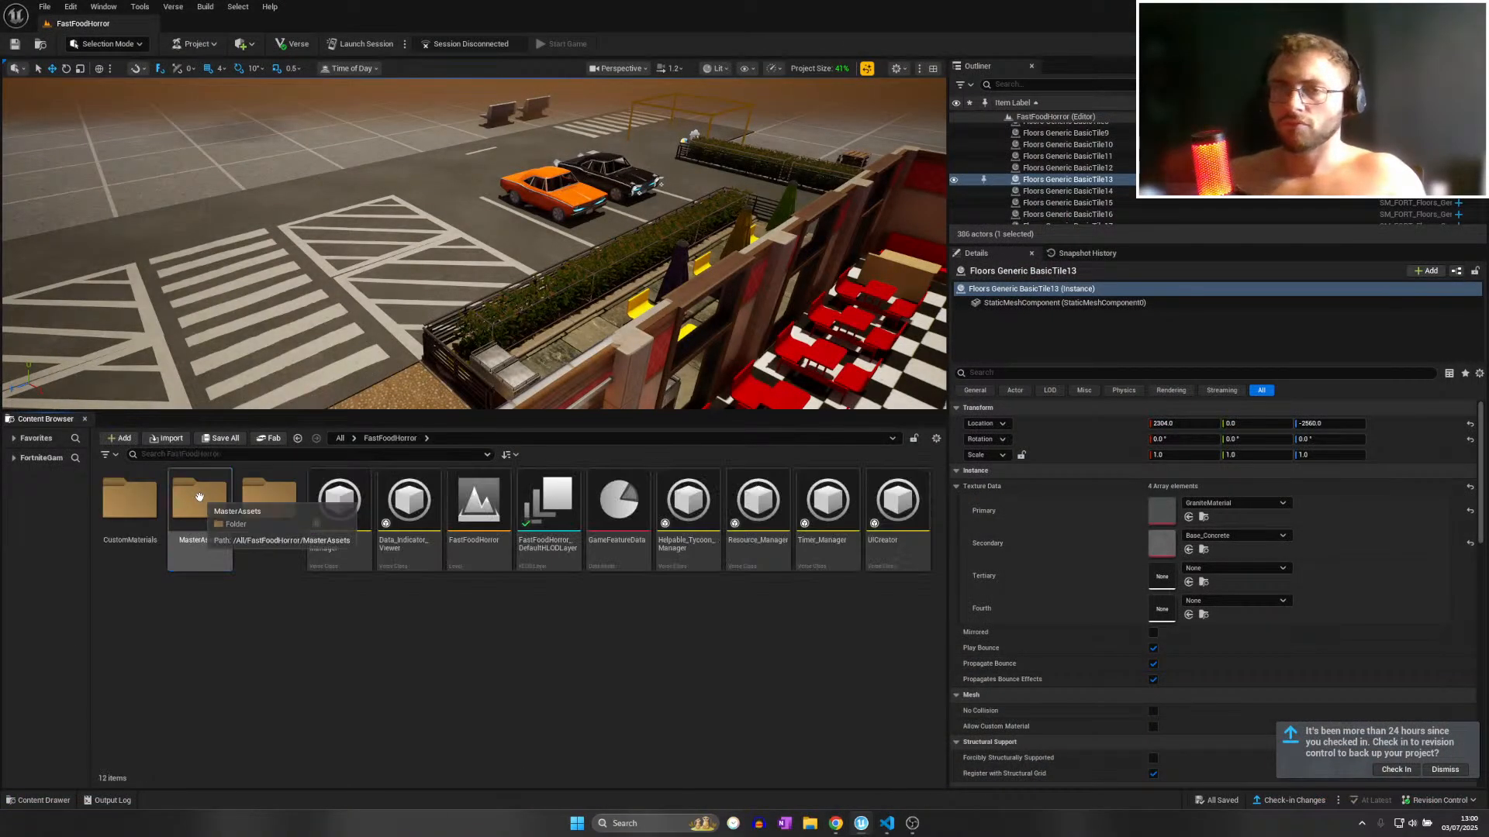
{"action": "left_click", "coordinate": [43, 6]}
{"action": "left_click", "coordinate": [102, 153]}
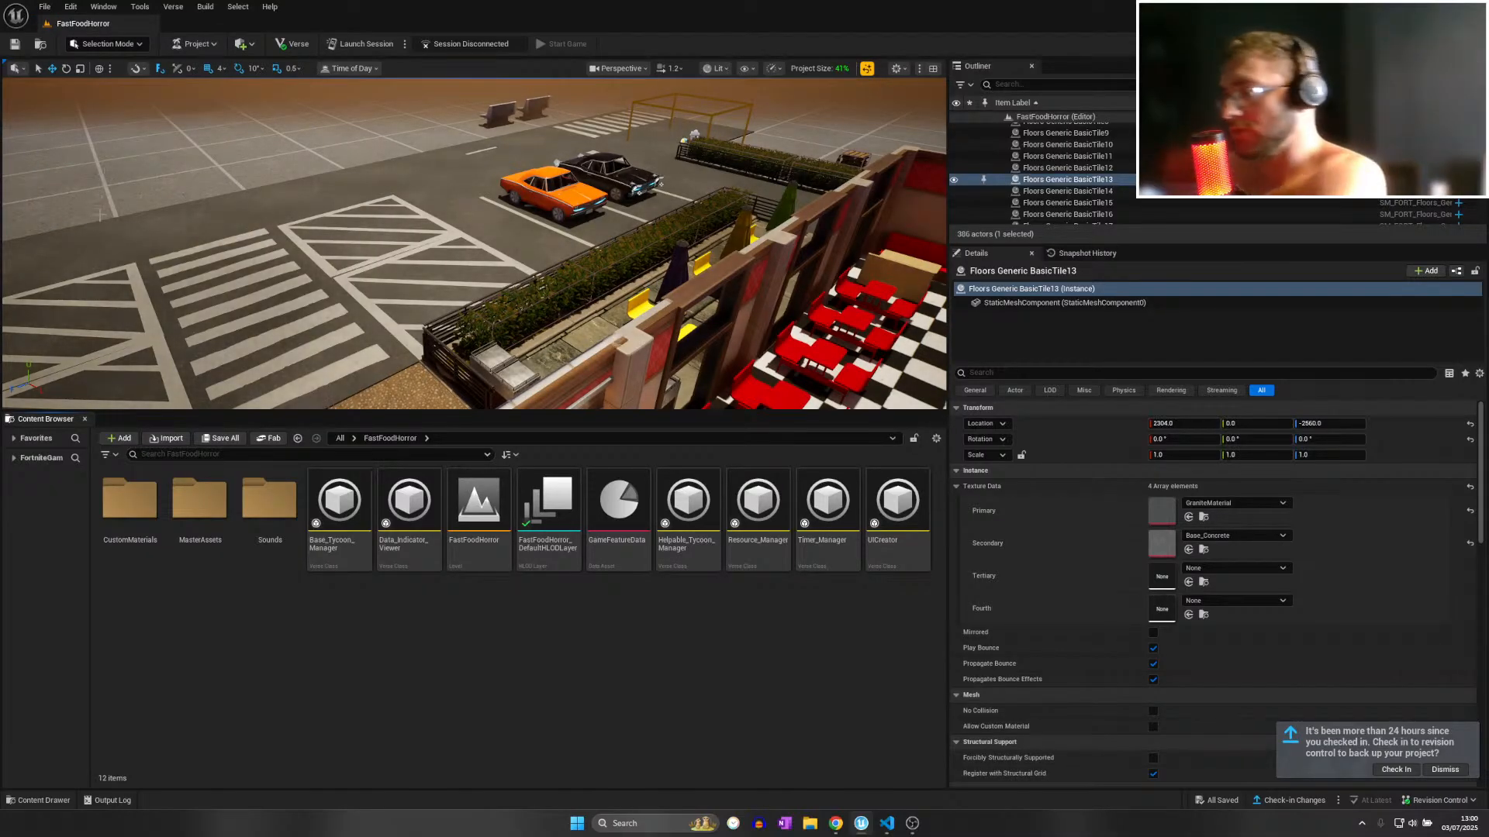
Examine the restaurant's outdoor seating area, entrance paving and car park in the level.
{"action": "key", "text": "w"}
{"action": "right_click_drag", "start_coordinate": [364, 252], "coordinate": [465, 310]}
{"action": "key", "text": "s"}
{"action": "key", "text": "a"}
{"action": "key", "text": "s"}
{"action": "key", "text": "w"}
{"action": "key", "text": "a"}
{"action": "key", "text": "s"}
{"action": "key", "text": "w"}
{"action": "scroll", "coordinate": [722, 209], "scroll_direction": "up", "scroll_amount": 3}
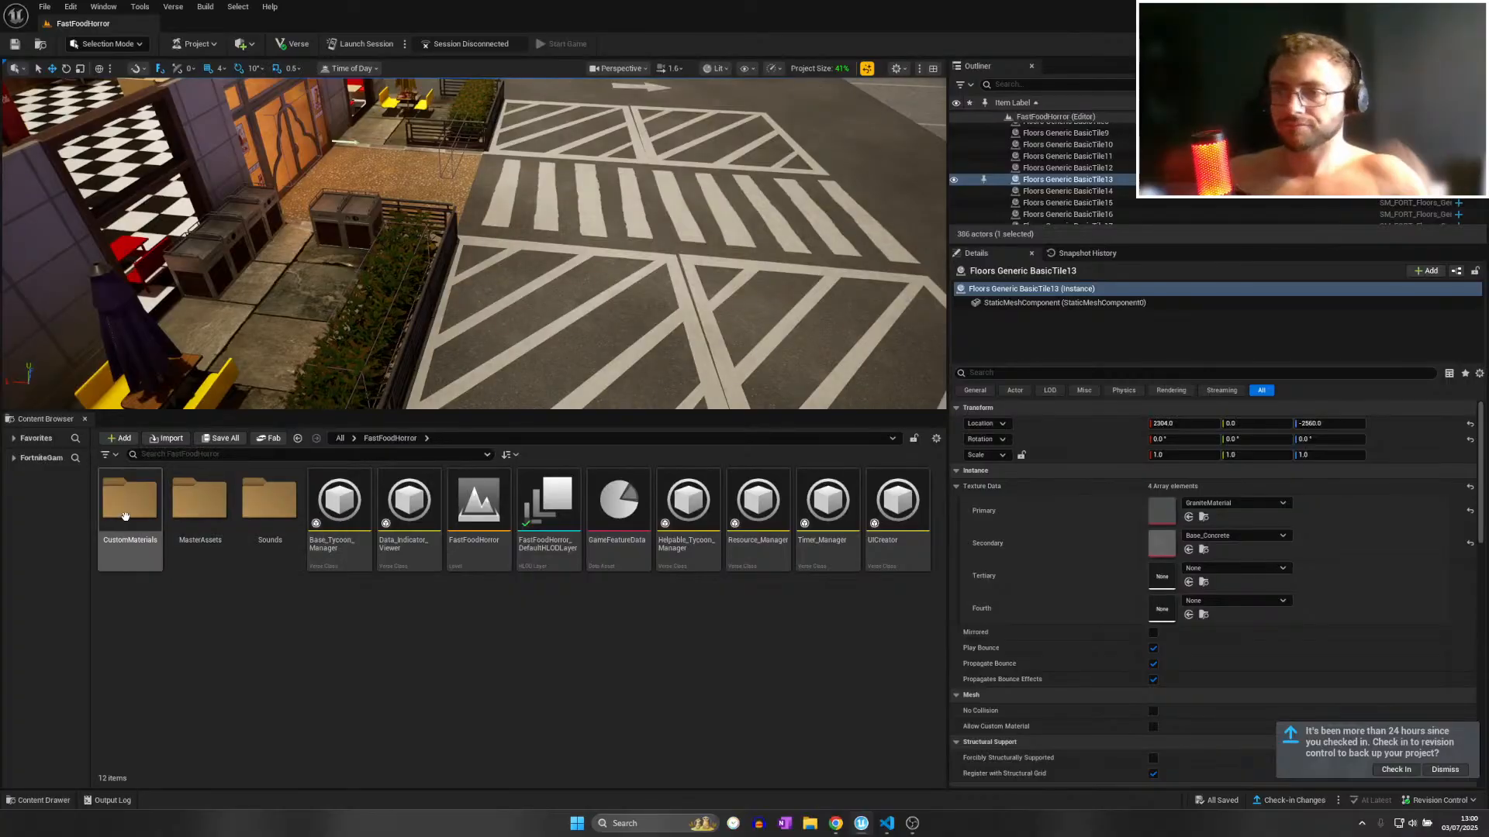
Create a new folder with the default name inside CustomMaterials and open it.
{"action": "double_click", "coordinate": [129, 501]}
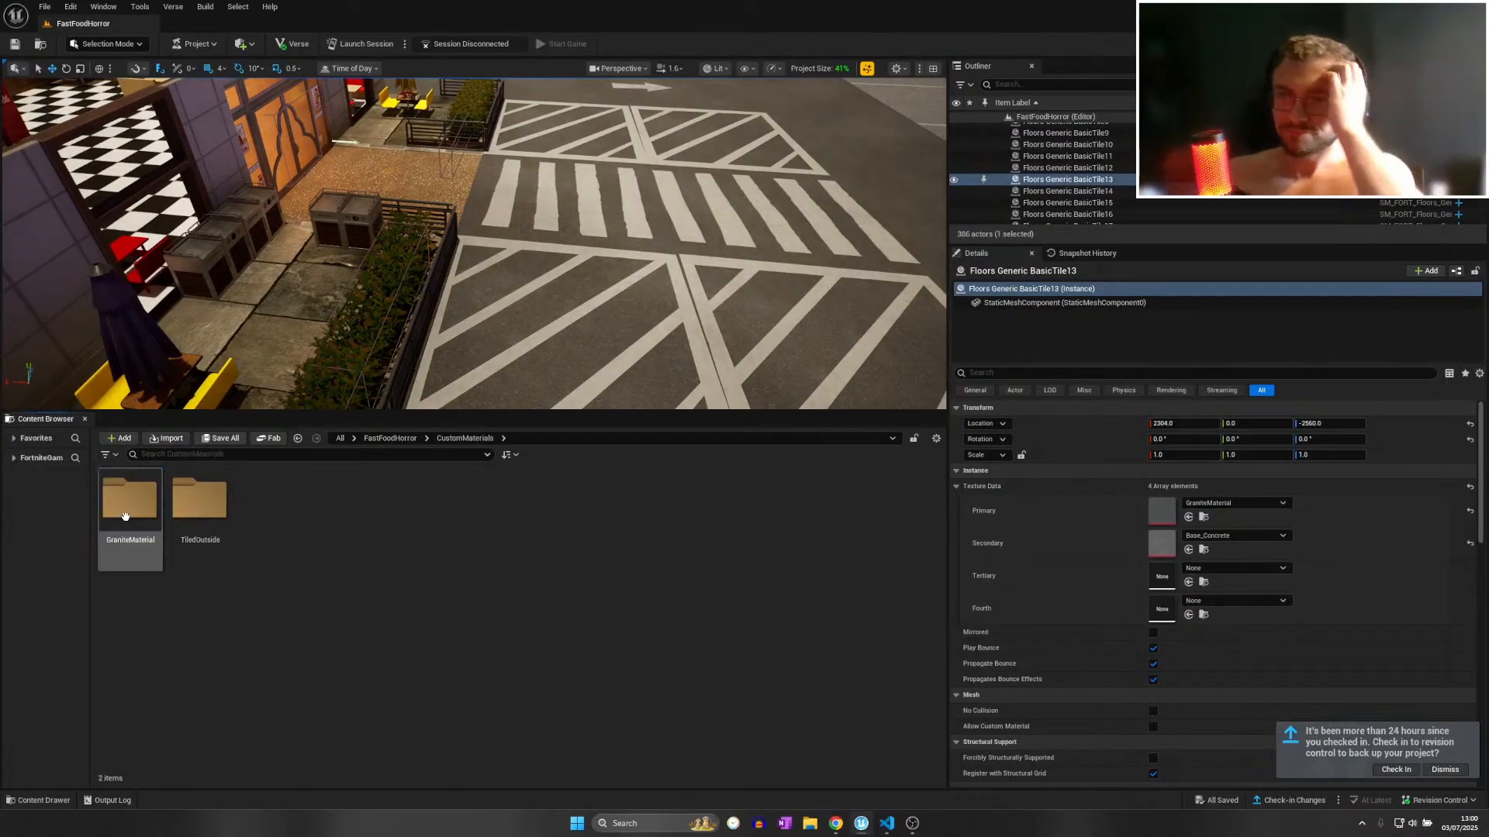
{"action": "right_click", "coordinate": [254, 490]}
{"action": "left_click", "coordinate": [297, 165]}
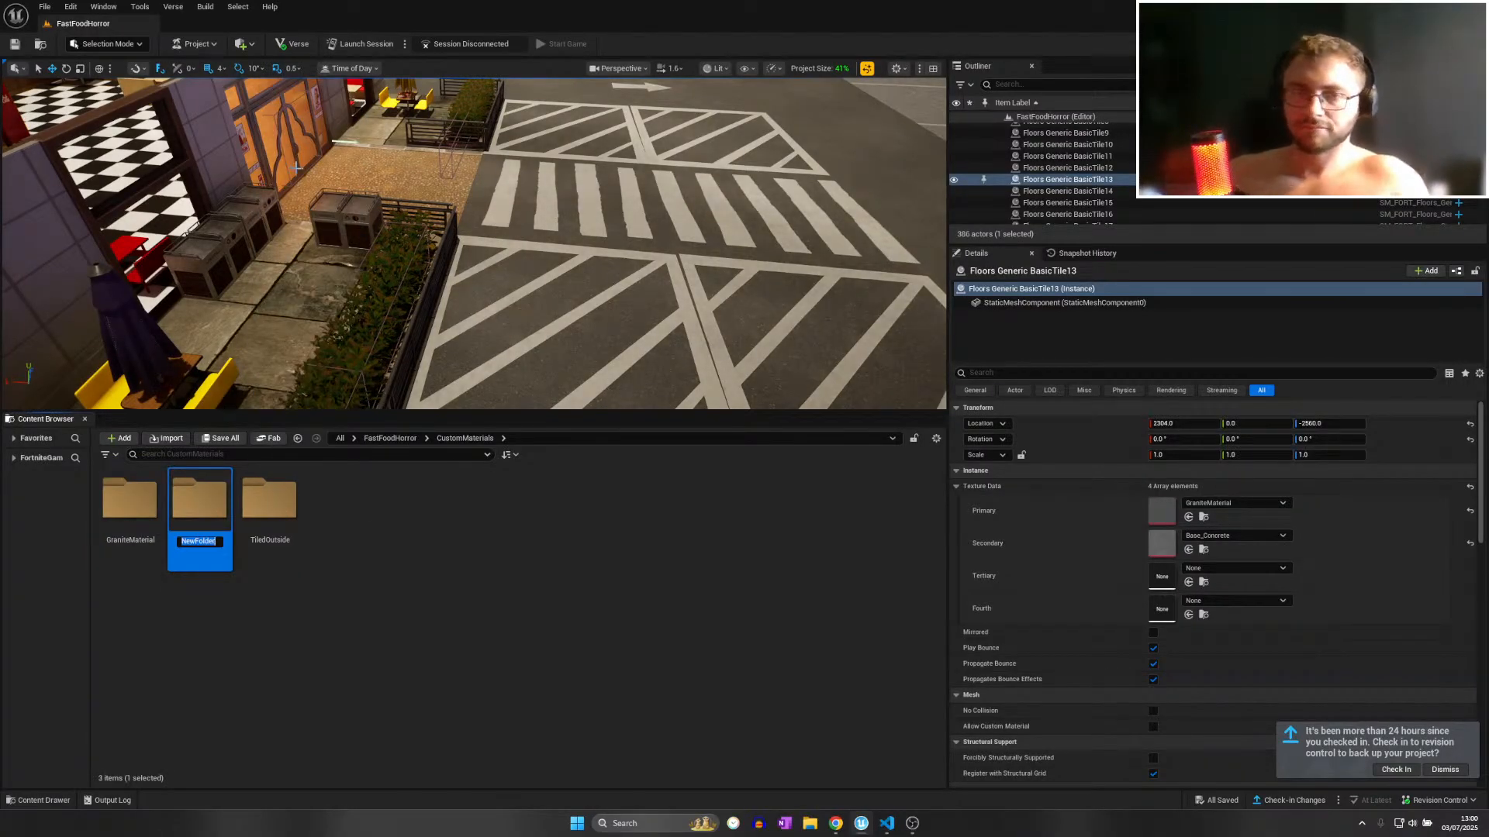
{"action": "key", "text": "Return"}
{"action": "key", "text": "Return"}
Import the four square_floor textures (diff, disp, nor_gl and rough) from the extracted square_floor_1k.blend folder.
{"action": "left_click", "coordinate": [168, 439]}
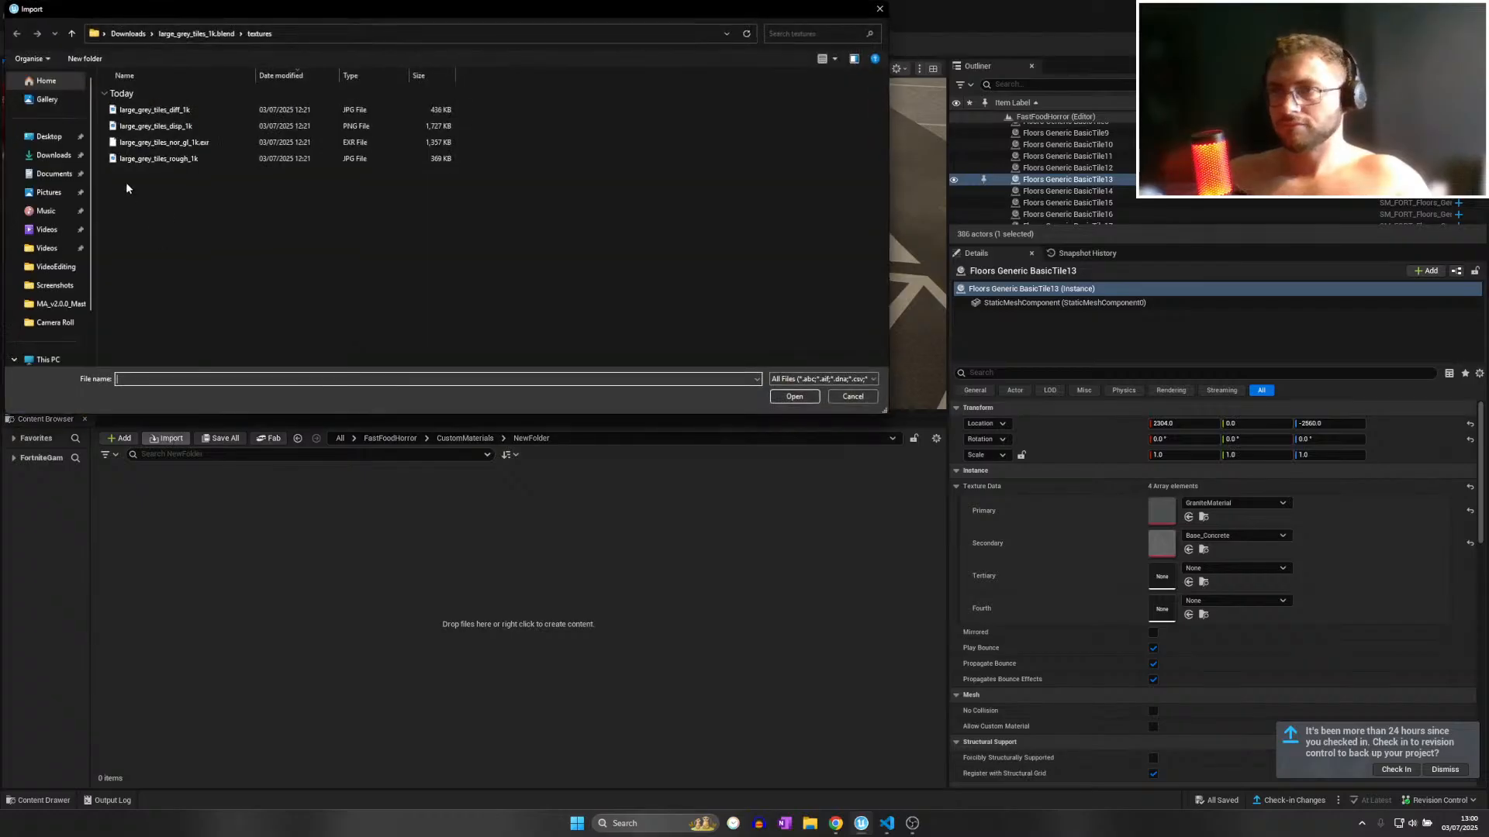
{"action": "left_click", "coordinate": [53, 155]}
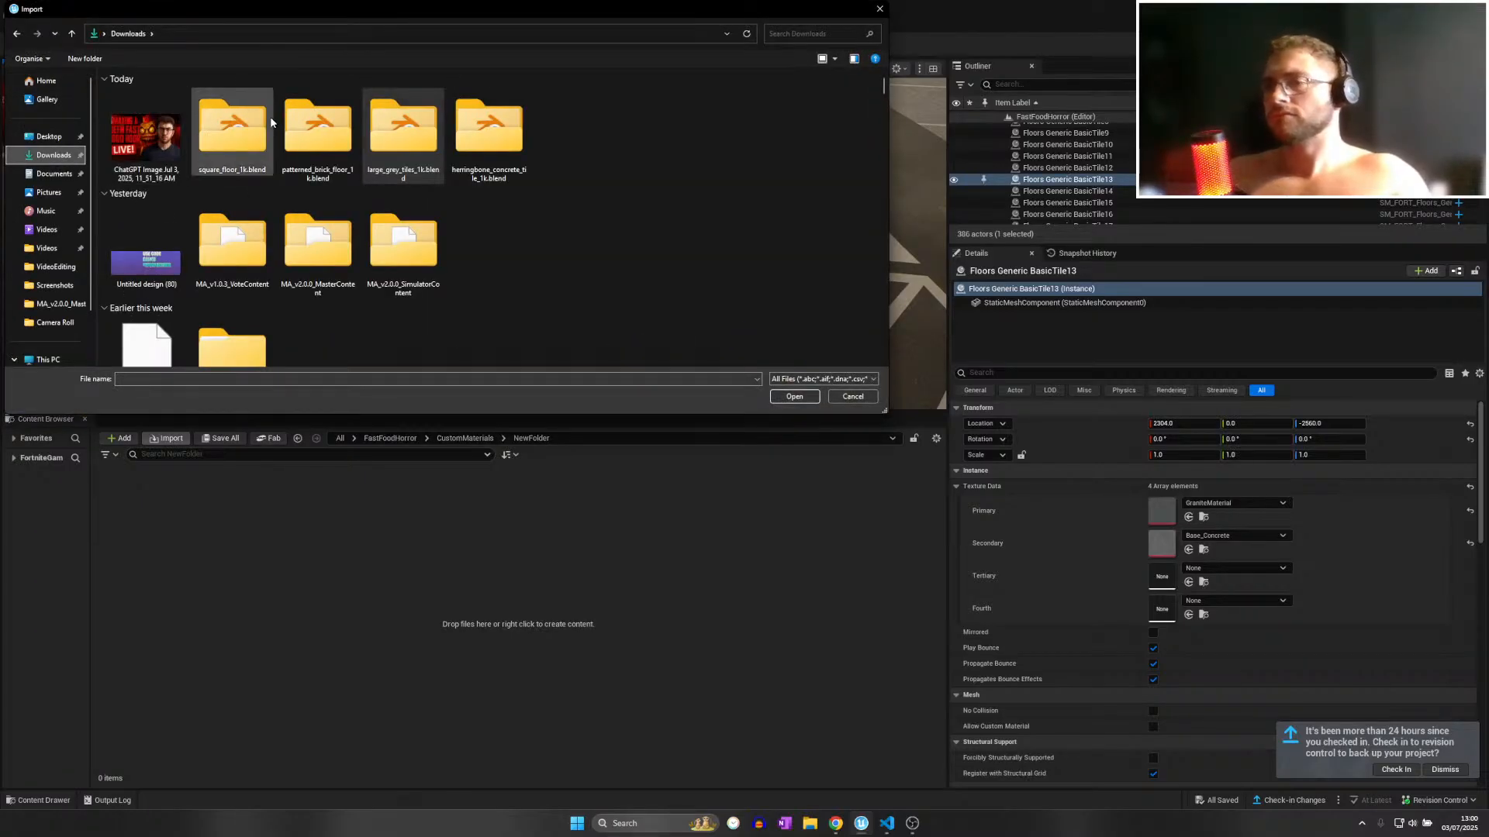
{"action": "double_click", "coordinate": [248, 125]}
{"action": "double_click", "coordinate": [216, 111]}
{"action": "left_click_drag", "start_coordinate": [147, 195], "coordinate": [225, 99]}
{"action": "left_click", "coordinate": [795, 395]}
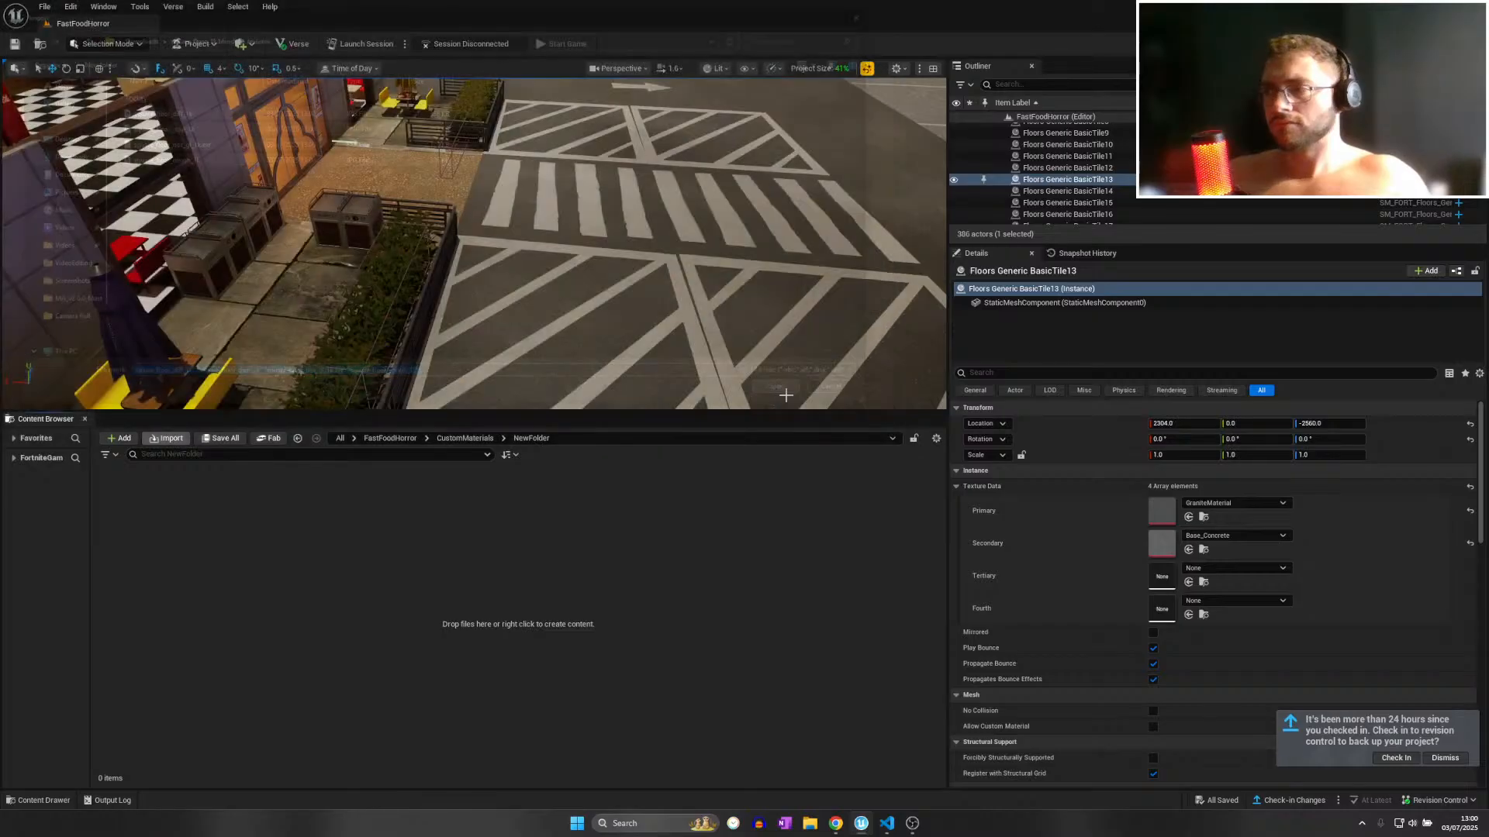
Rename the new folder in CustomMaterials to SquareFloor.
{"action": "left_click", "coordinate": [463, 438]}
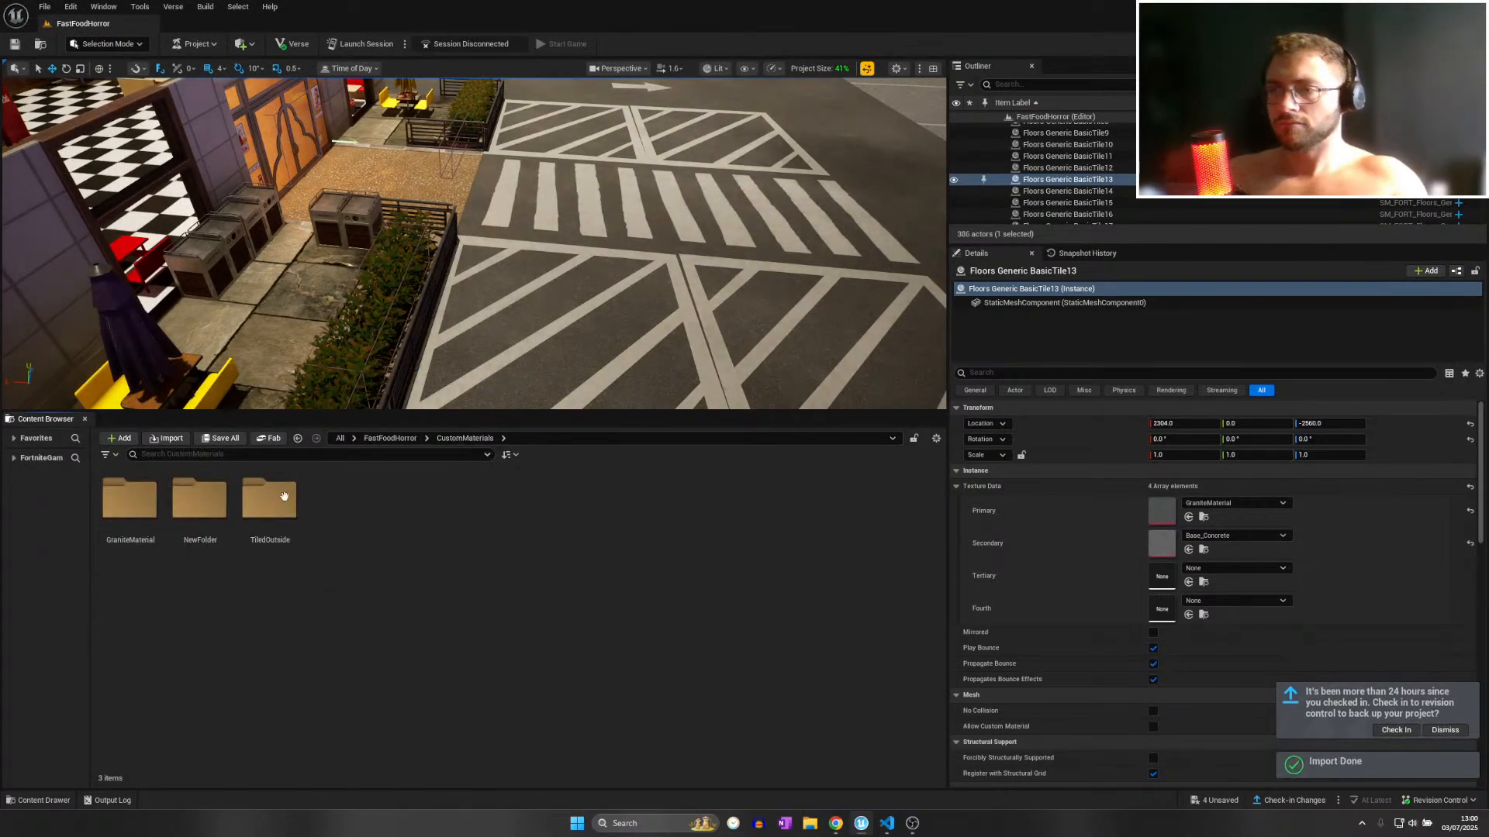
{"action": "left_click", "coordinate": [190, 506]}
{"action": "left_click", "coordinate": [190, 505]}
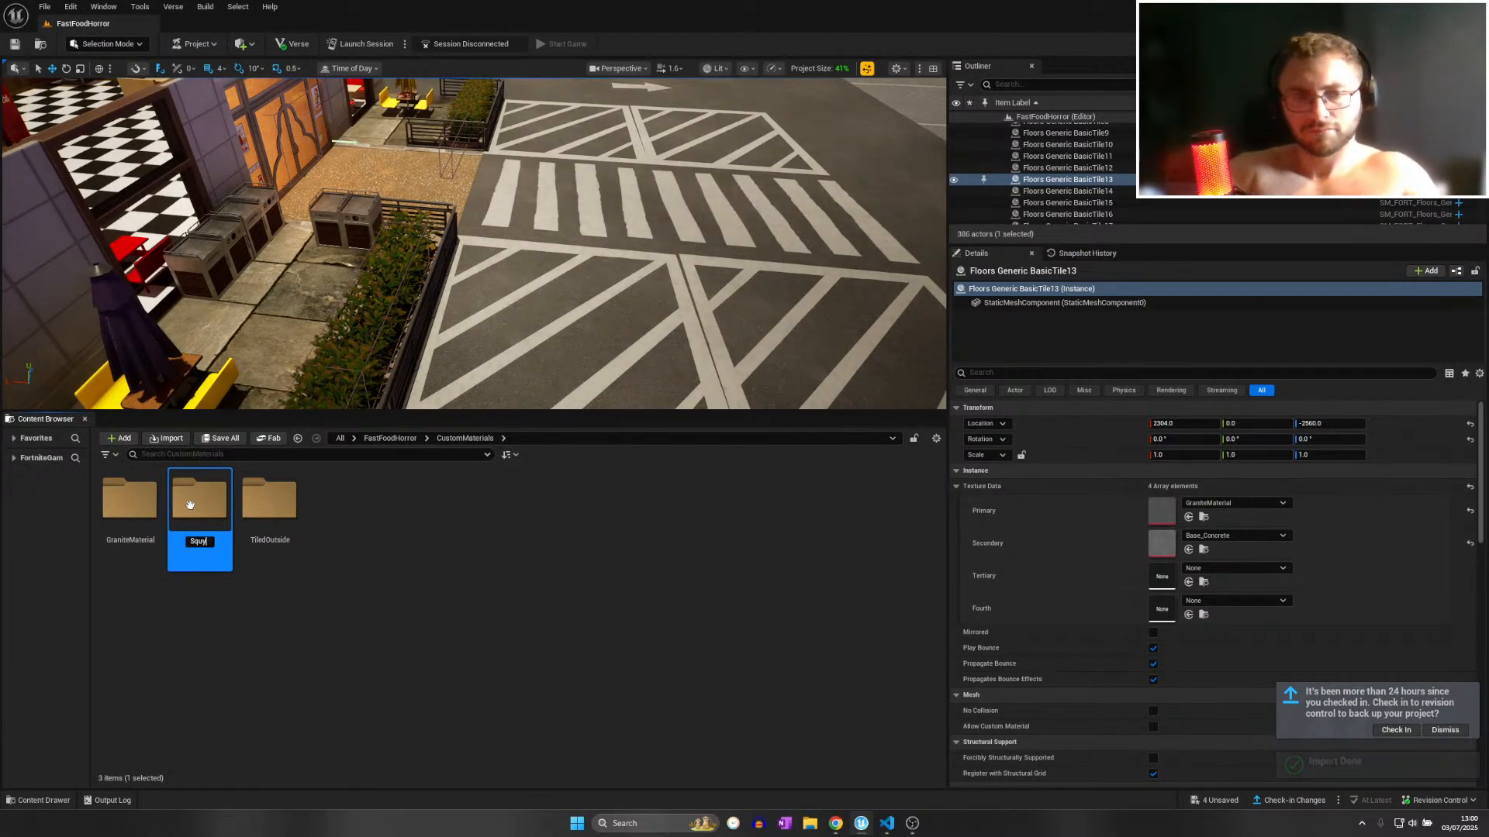
{"action": "type", "text": "SquareFl"}
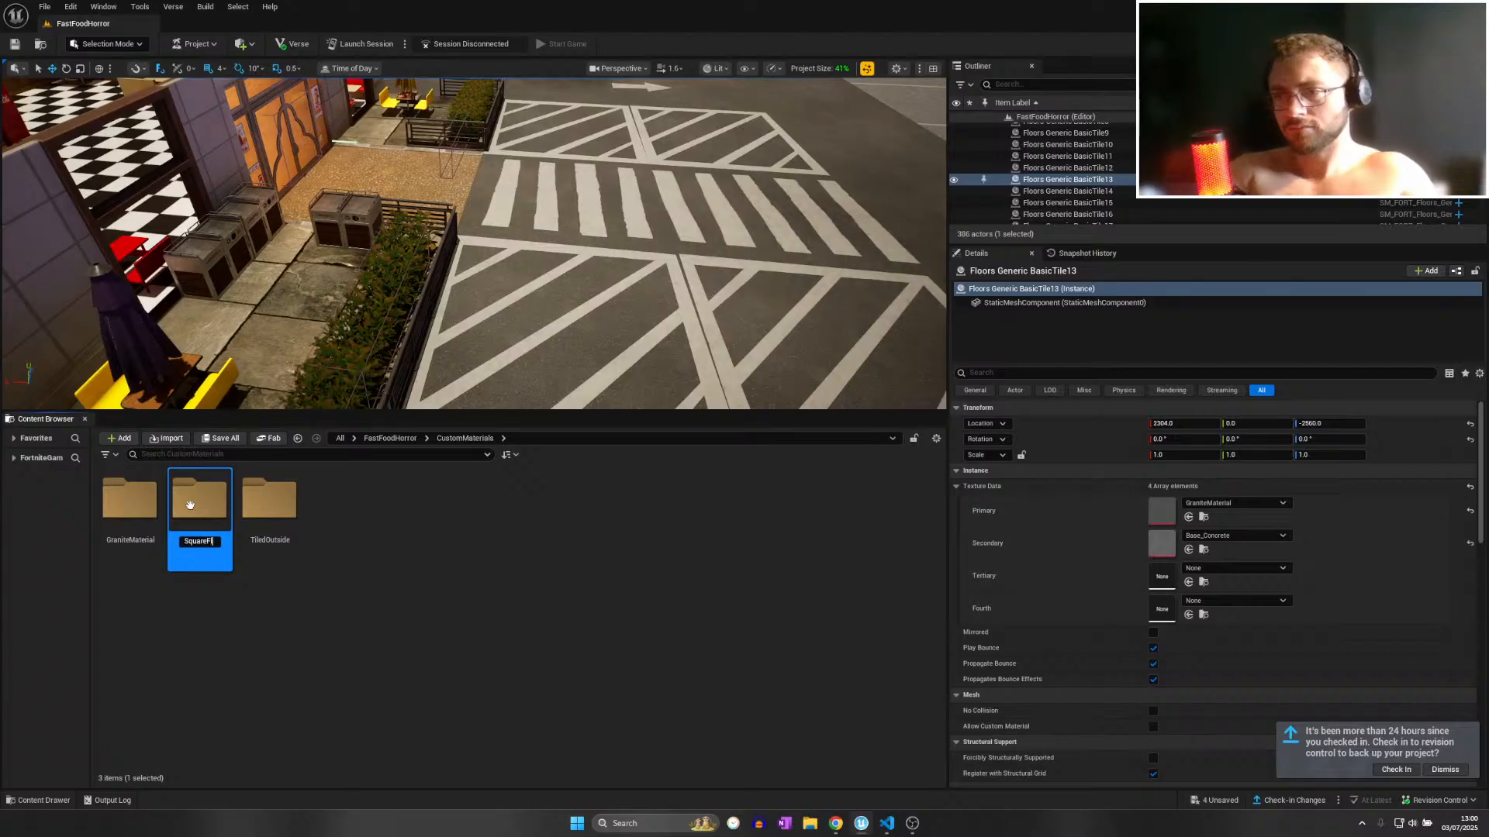
{"action": "type", "text": "oor"}
{"action": "key", "text": "Return"}
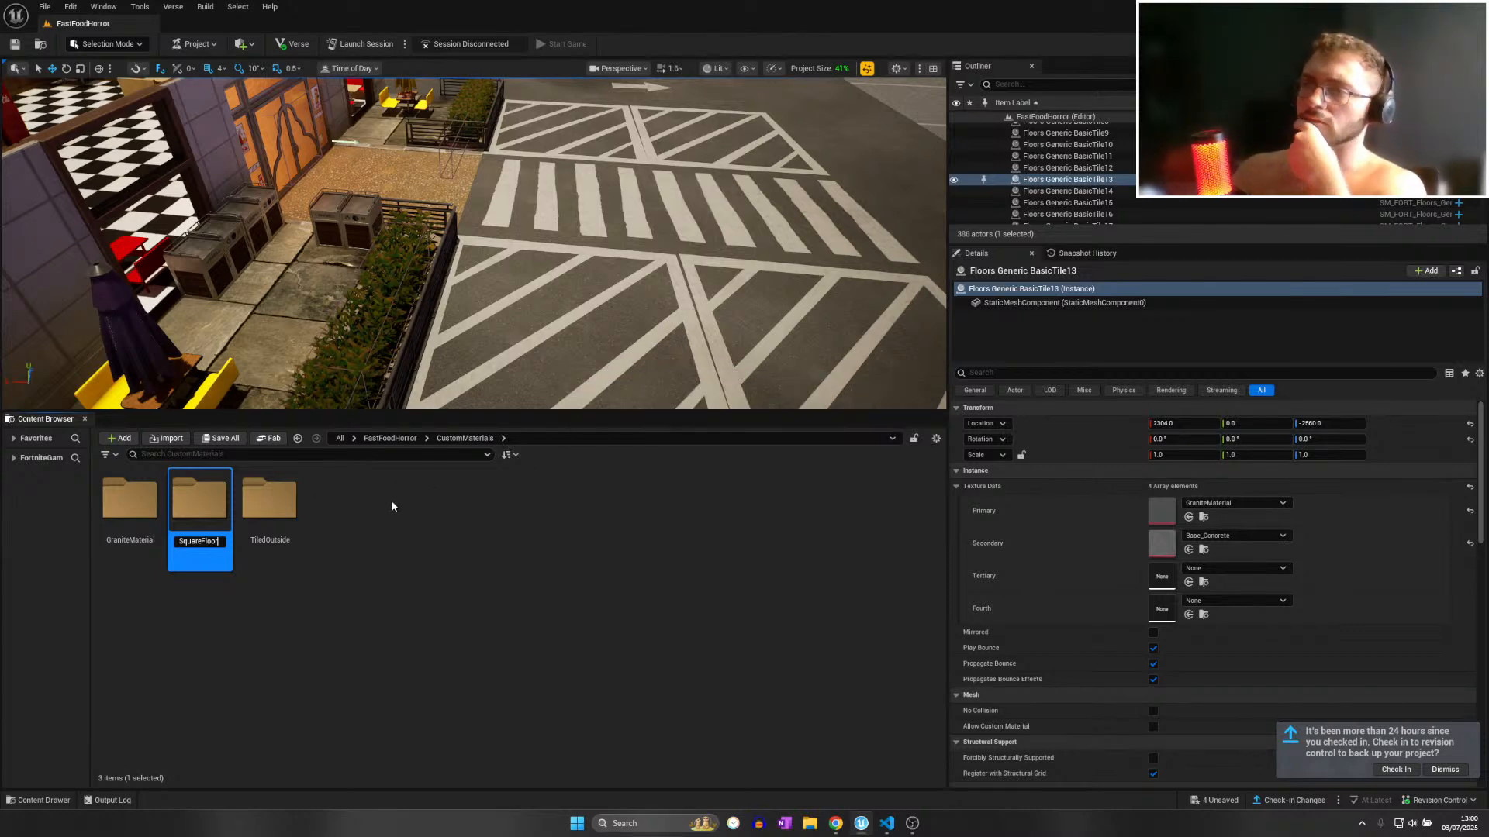
Create a building texture data asset named SqaureFloor inside the SquareFloor folder.
{"action": "double_click", "coordinate": [206, 501]}
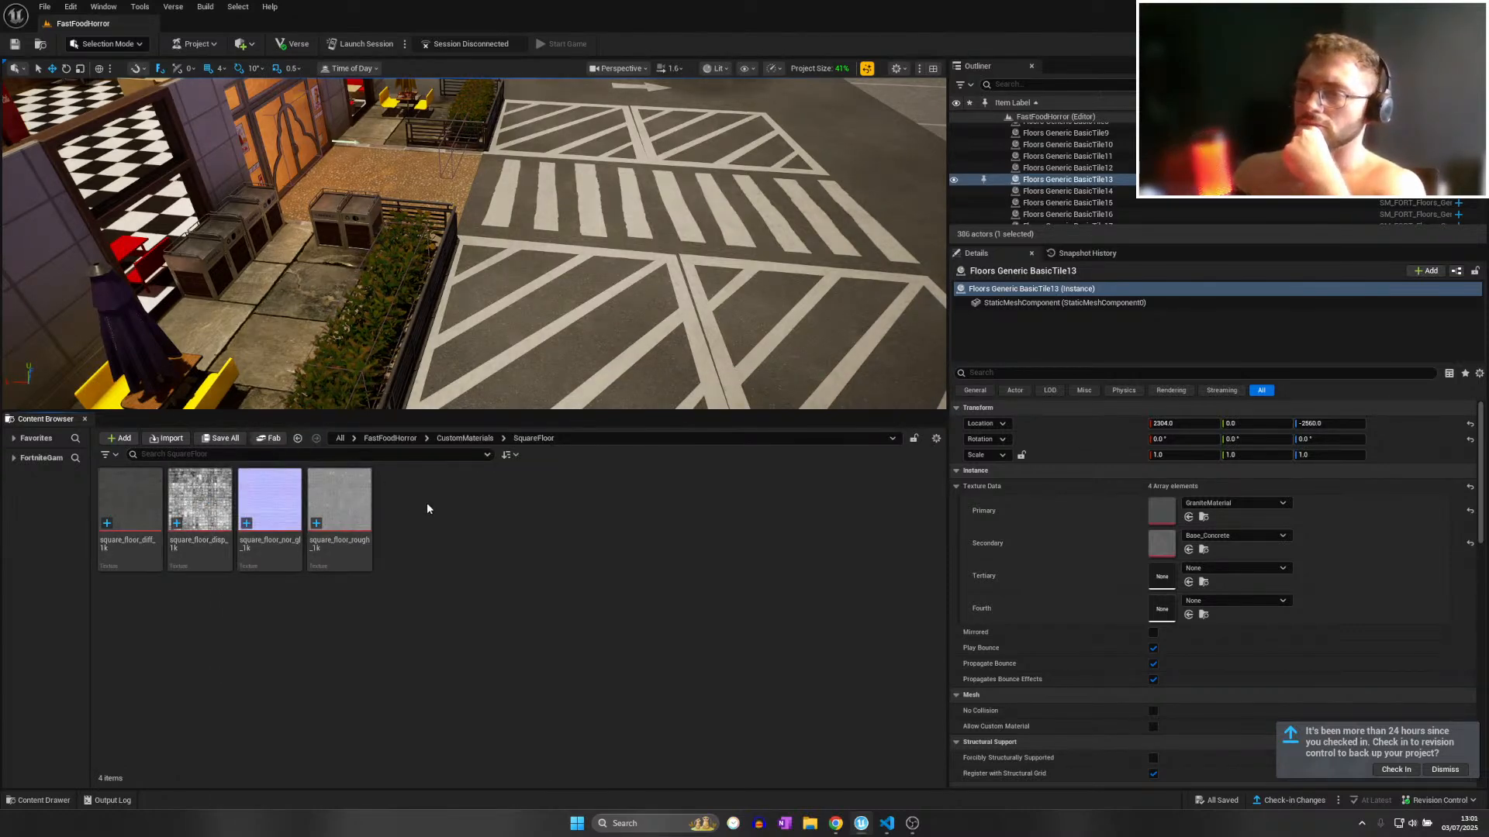
{"action": "right_click", "coordinate": [538, 581]}
{"action": "mouse_move", "coordinate": [552, 543]}
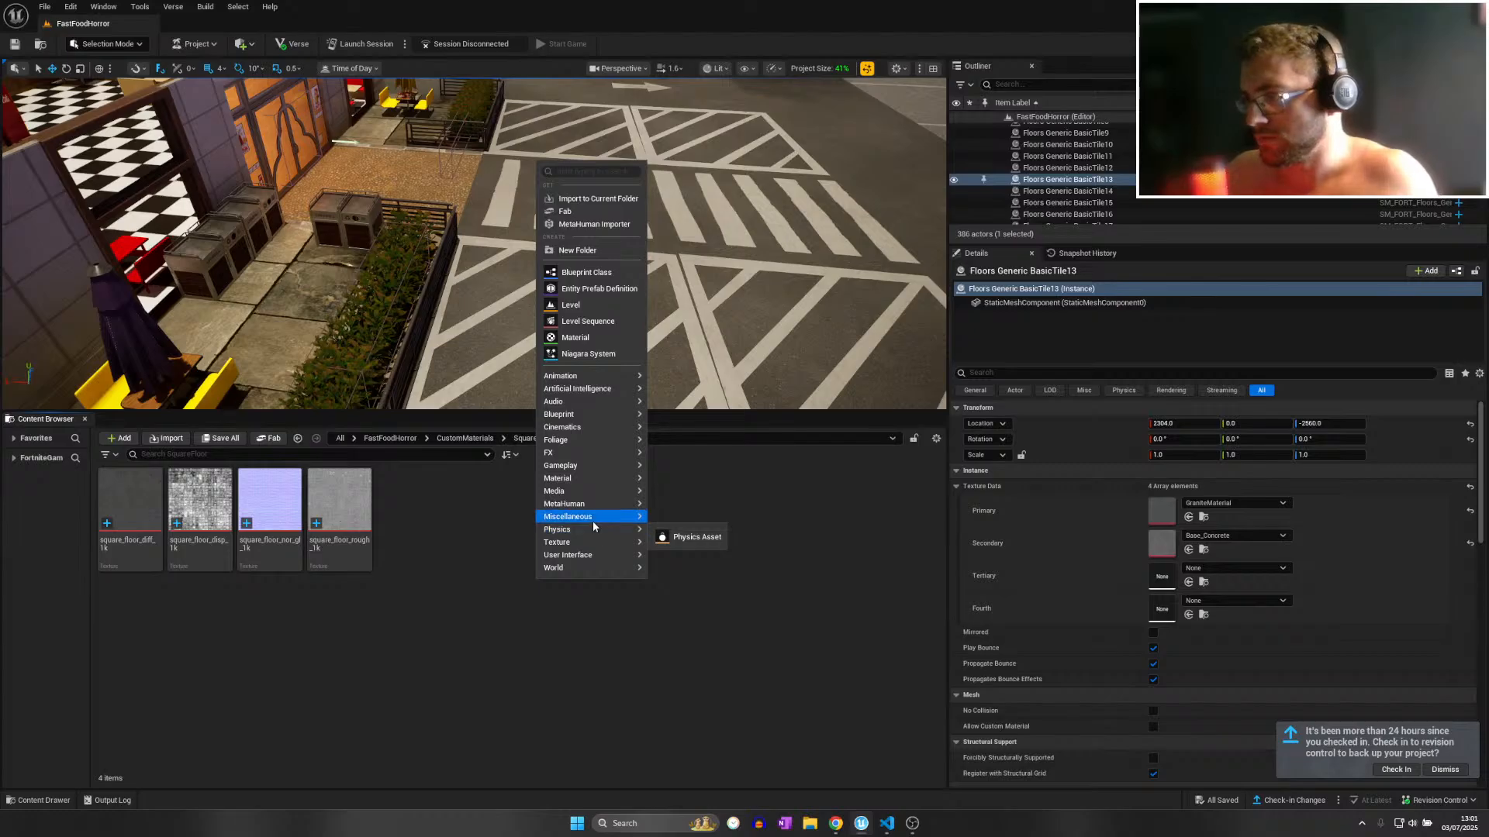
{"action": "left_click", "coordinate": [696, 574]}
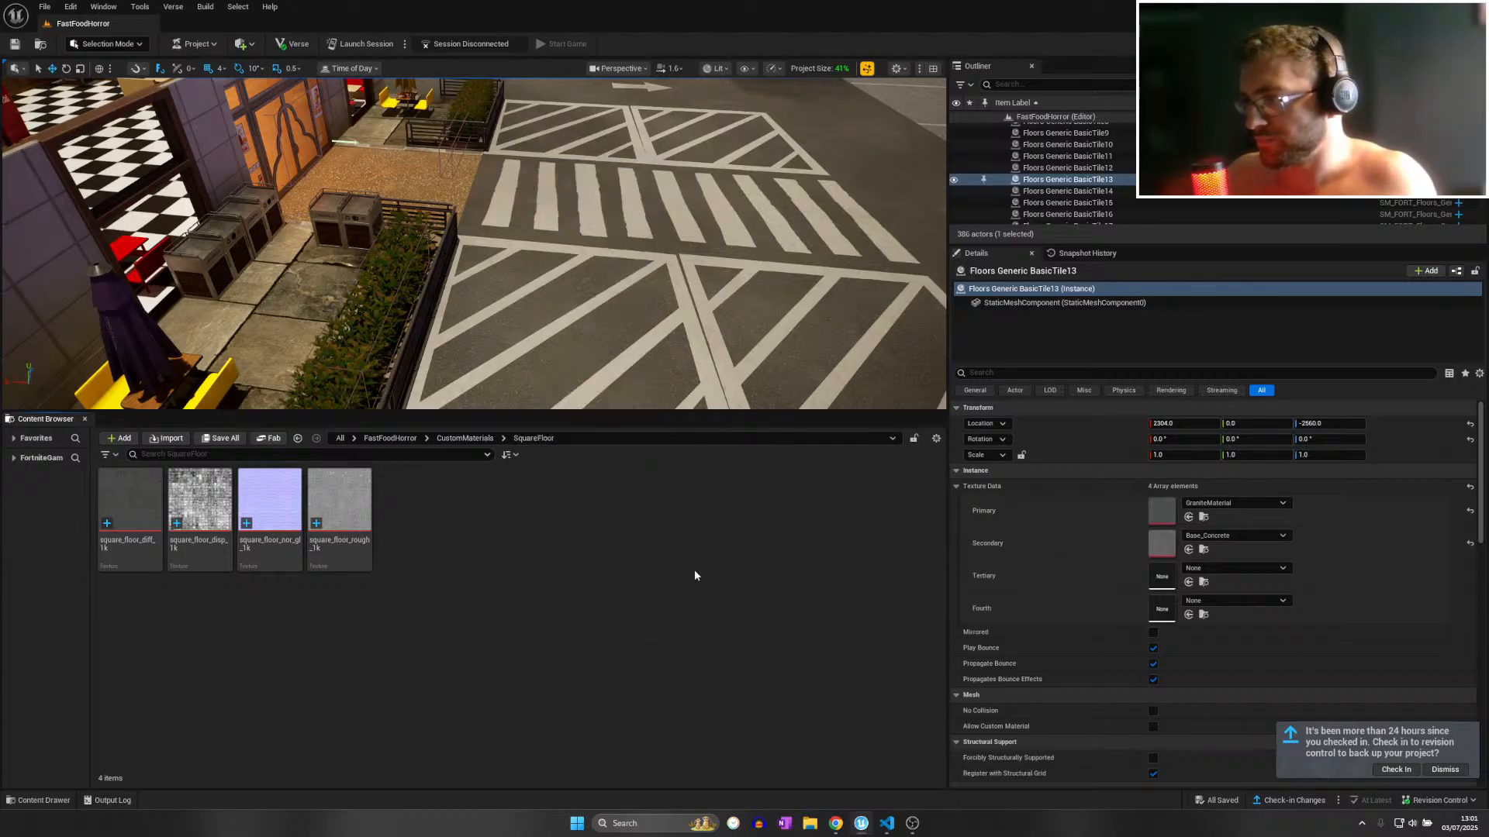
{"action": "left_click", "coordinate": [634, 357]}
{"action": "left_click", "coordinate": [839, 462]}
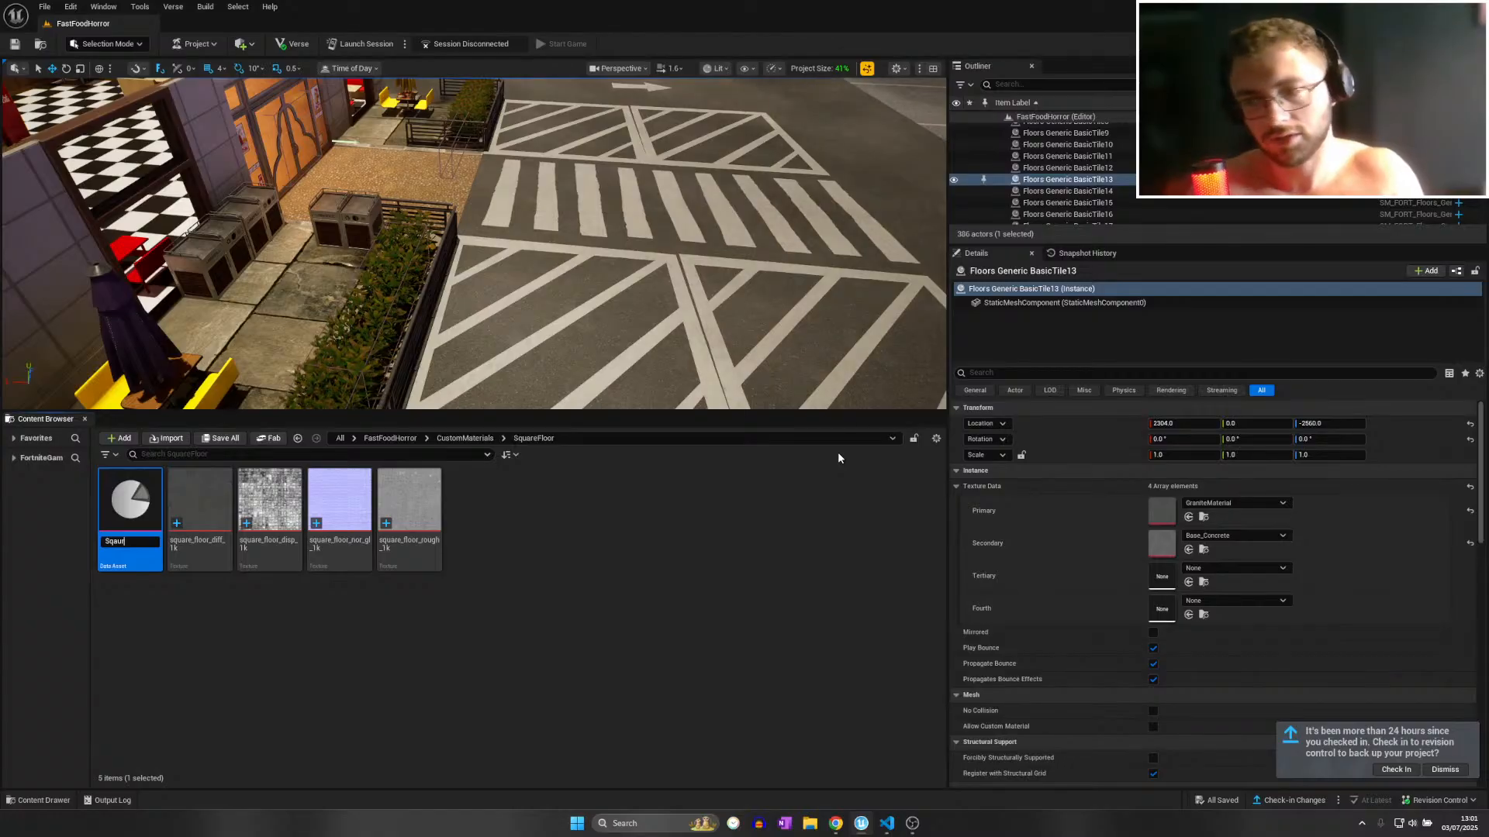
{"action": "type", "text": "SqaureFl"}
{"action": "key", "text": "Escape"}
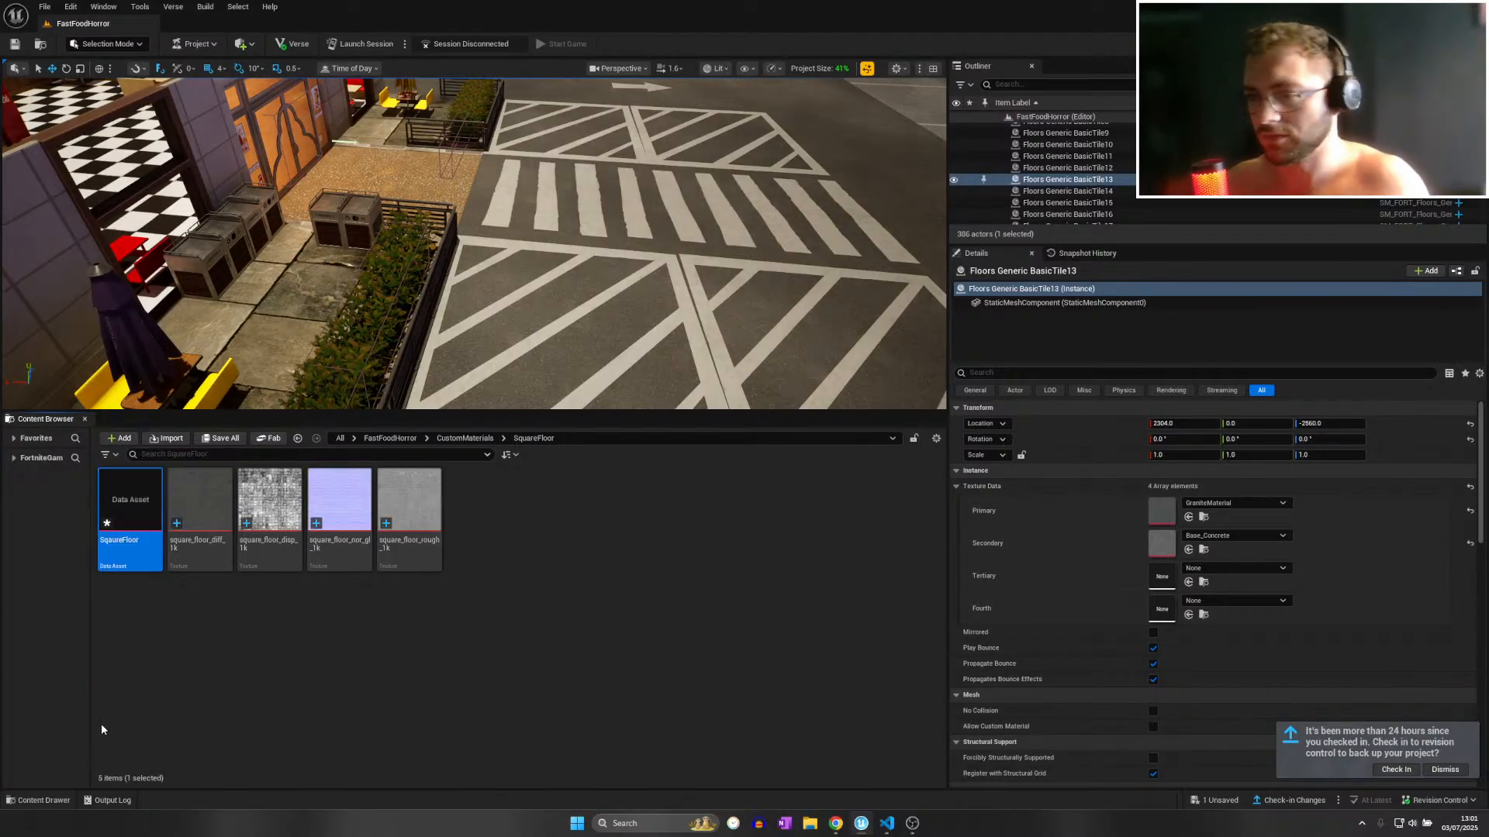
Assign square_floor_diff_1k as Diffuse, square_floor_nor_gl_1k as Normal and square_floor_rough_1k as Specular in the SqaureFloor data asset, and save it.
{"action": "double_click", "coordinate": [123, 497]}
{"action": "left_click_drag", "start_coordinate": [200, 500], "coordinate": [853, 279]}
{"action": "left_click_drag", "start_coordinate": [346, 486], "coordinate": [812, 309]}
{"action": "left_click_drag", "start_coordinate": [408, 500], "coordinate": [787, 353]}
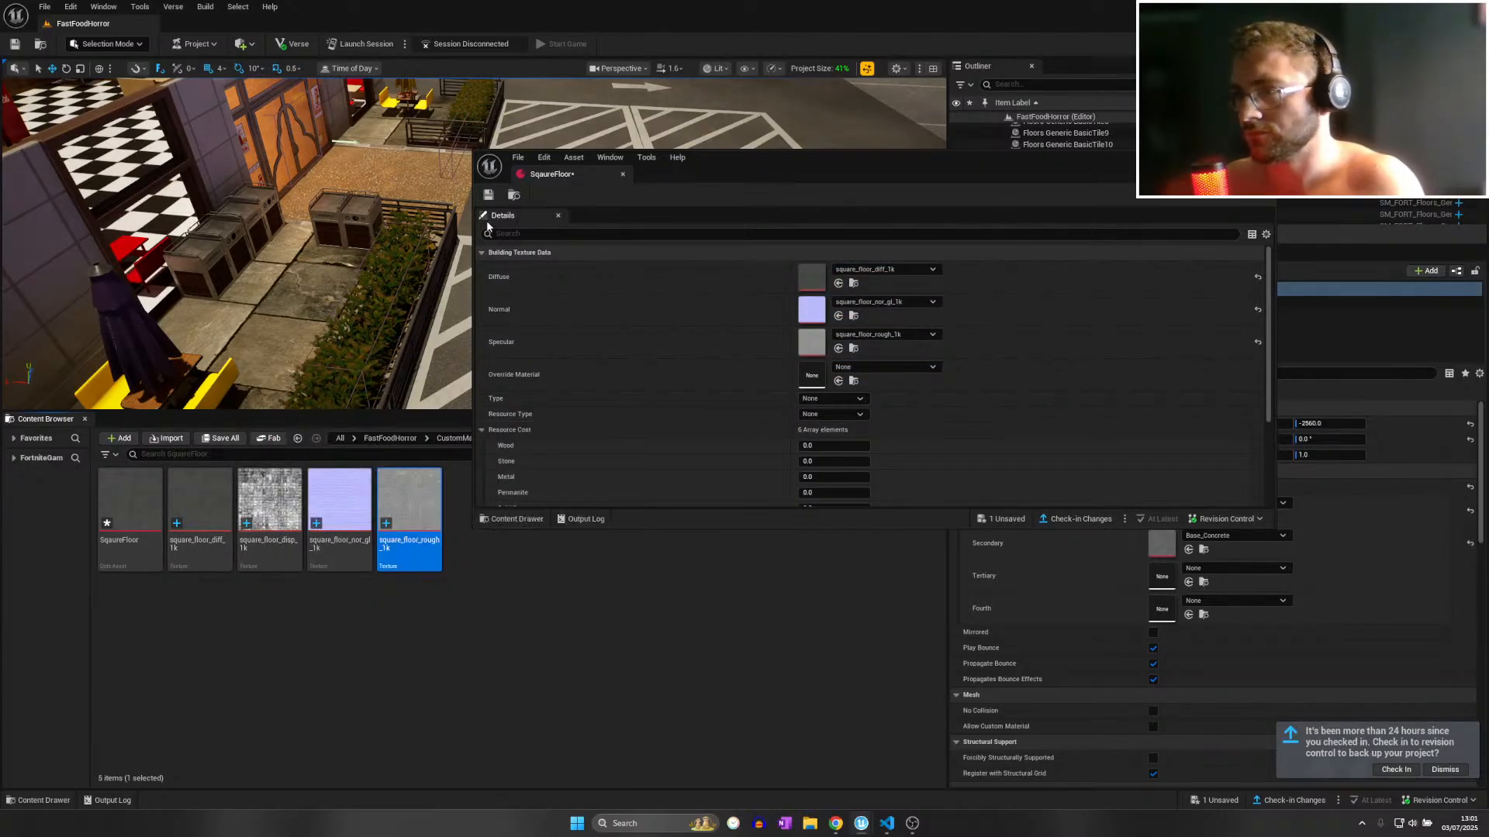
{"action": "key", "text": "ctrl+s"}
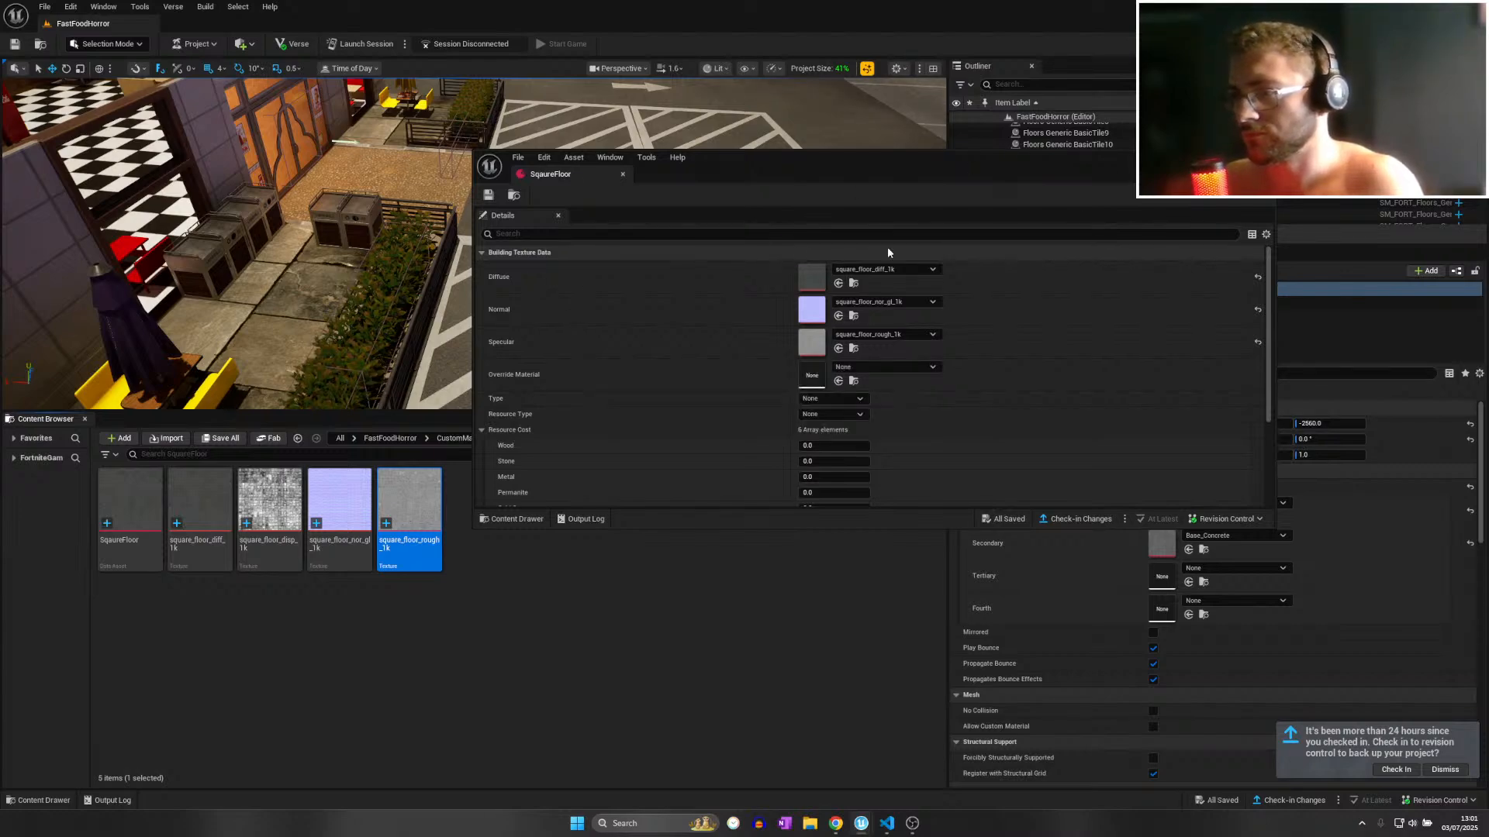
Set the Secondary texture of seven back, side and dividing walls around the restrooms and the space between them to SqaureFloor.
{"action": "right_click_drag", "start_coordinate": [326, 256], "coordinate": [263, 224]}
{"action": "right_click_drag", "start_coordinate": [498, 263], "coordinate": [396, 288]}
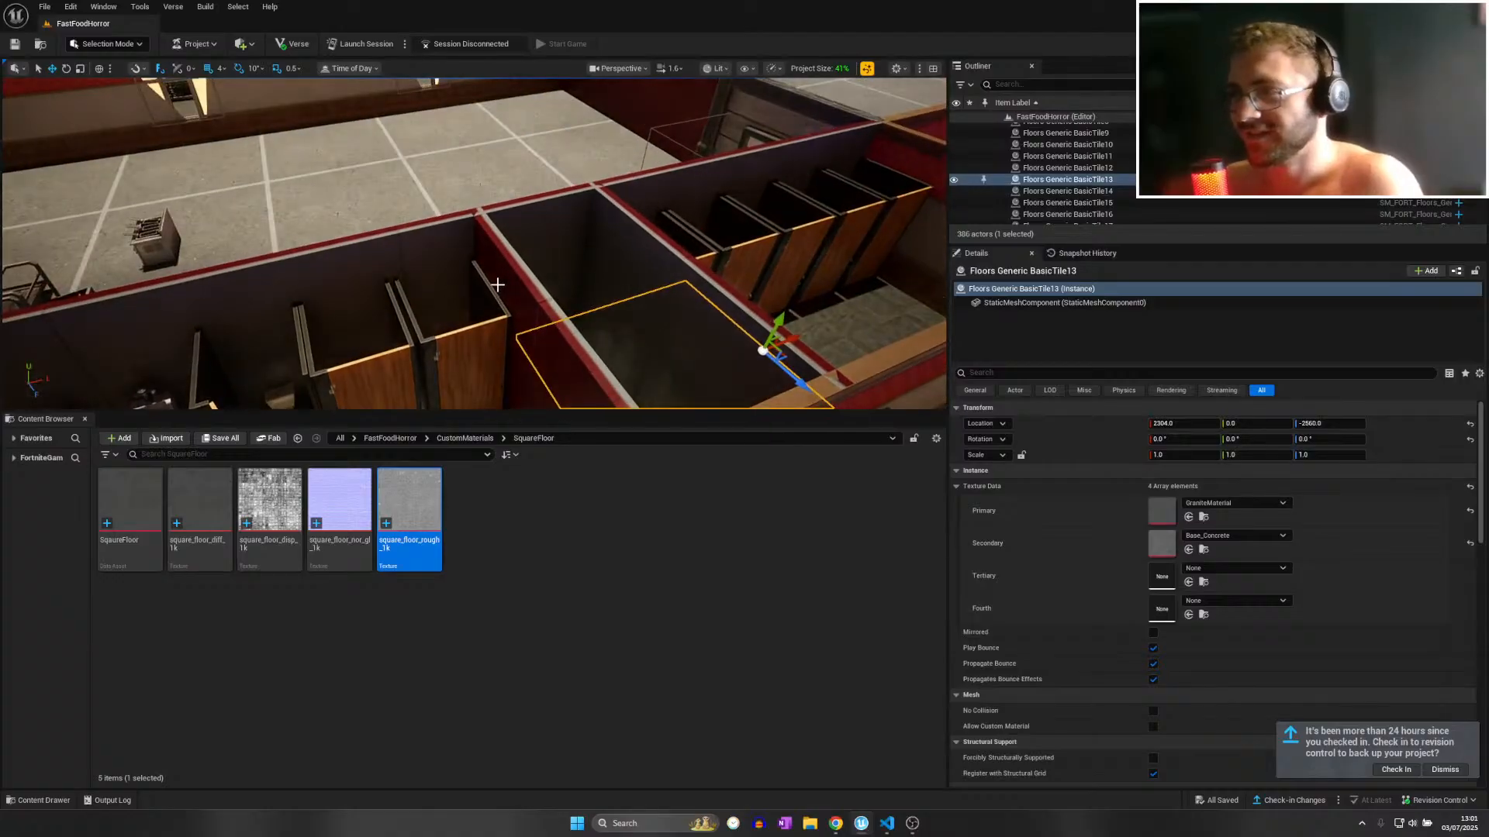
{"action": "left_click", "coordinate": [498, 289]}
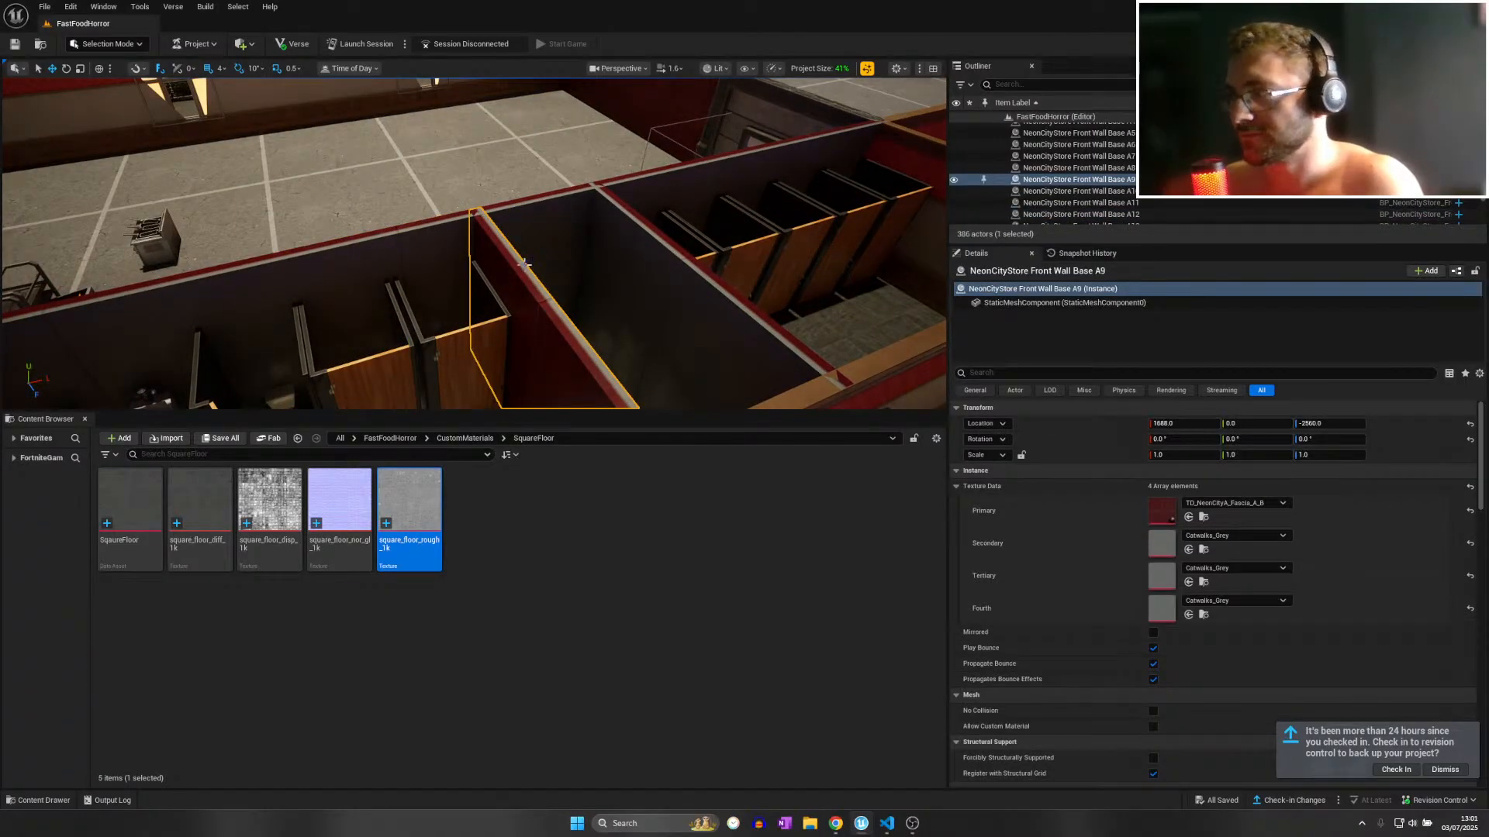
{"action": "right_click_drag", "start_coordinate": [533, 260], "coordinate": [441, 270]}
{"action": "left_click", "coordinate": [535, 198]}
{"action": "left_click", "coordinate": [478, 198], "text": "ctrl"}
{"action": "left_click", "coordinate": [282, 211], "text": "ctrl"}
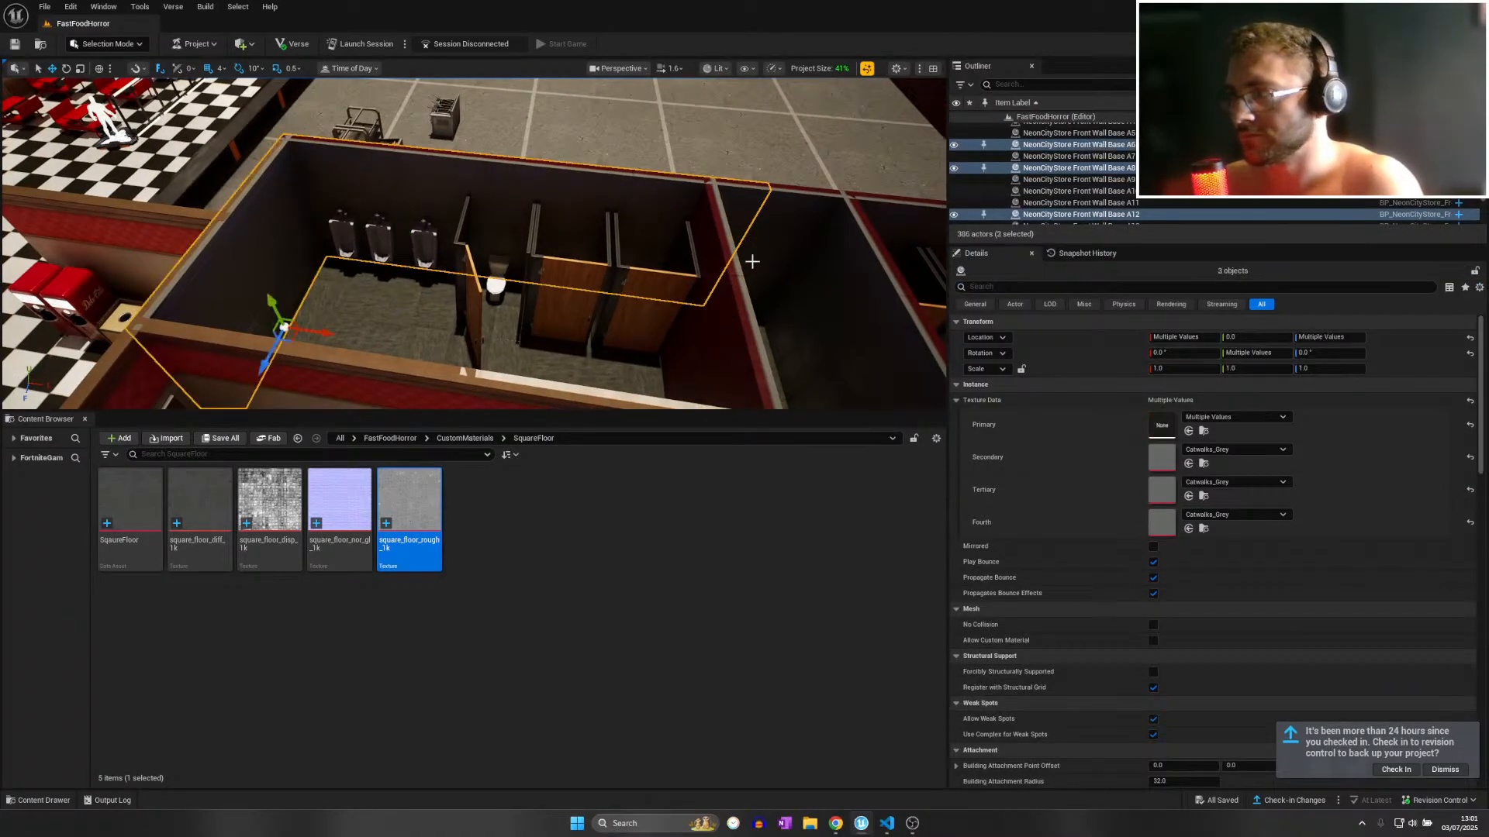
{"action": "left_click", "coordinate": [725, 289], "text": "ctrl"}
{"action": "left_click", "coordinate": [828, 299], "text": "ctrl"}
{"action": "right_click_drag", "start_coordinate": [827, 299], "coordinate": [668, 264]}
{"action": "left_click", "coordinate": [506, 210], "text": "ctrl"}
{"action": "left_click", "coordinate": [618, 214], "text": "ctrl"}
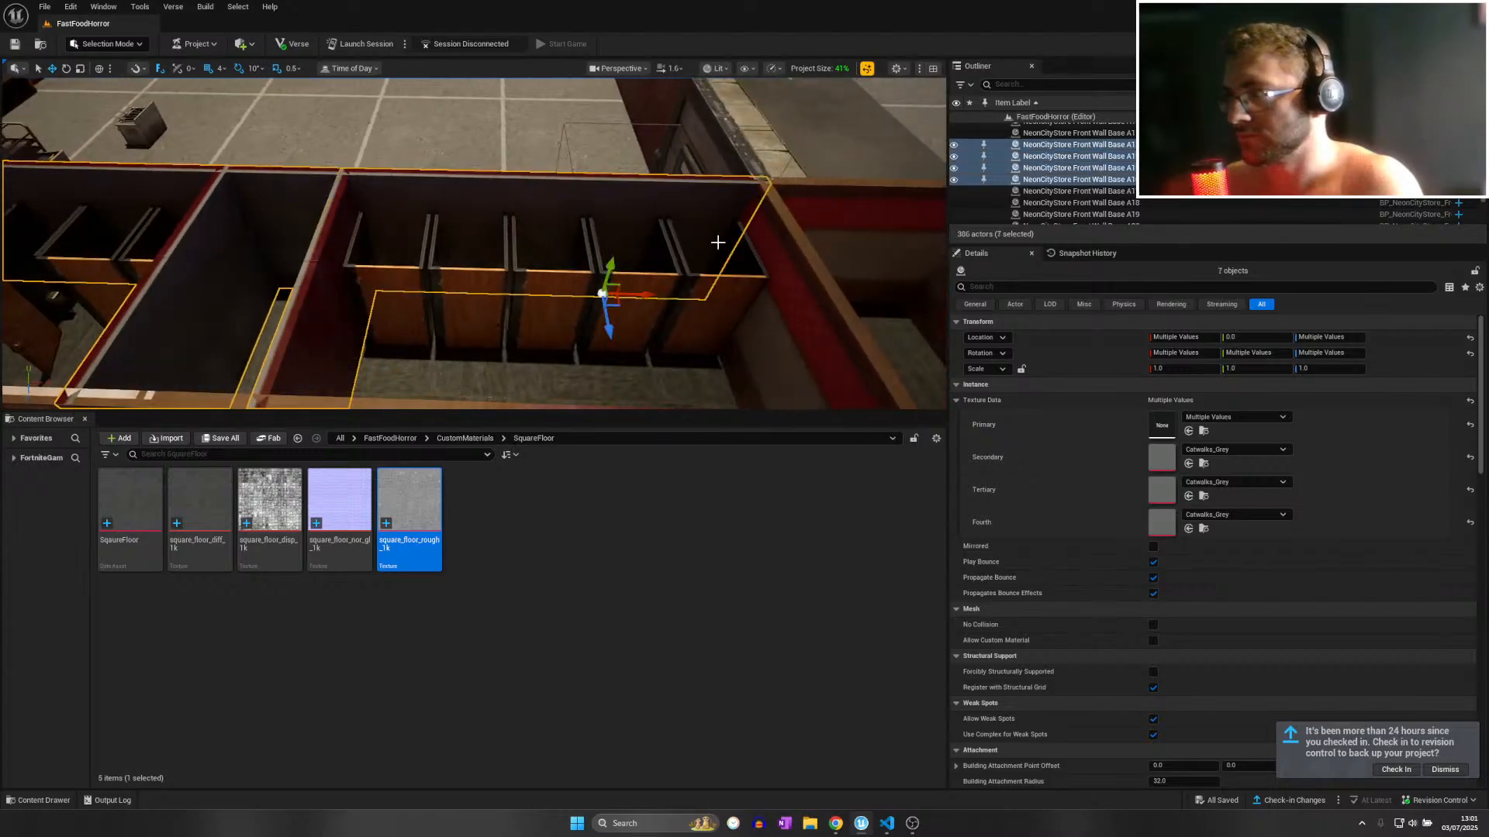
{"action": "left_click", "coordinate": [1205, 450]}
{"action": "left_click", "coordinate": [1254, 625]}
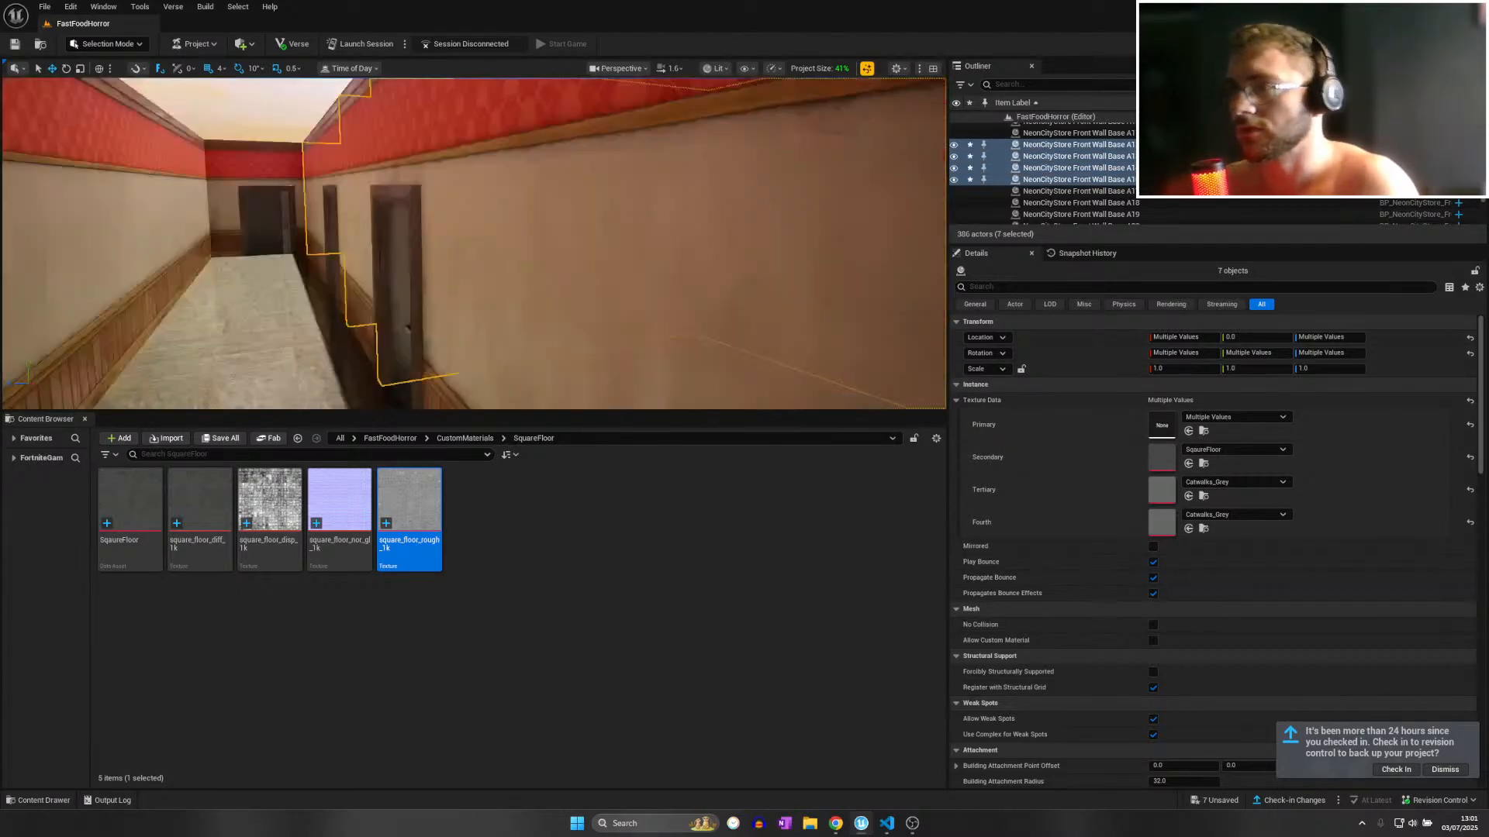
Set the Secondary texture of the white doorway wall beside the sinks in the urinal restroom to SqaureFloor.
{"action": "right_click_drag", "start_coordinate": [475, 243], "coordinate": [617, 305]}
{"action": "scroll", "coordinate": [558, 310], "scroll_direction": "down", "scroll_amount": 3}
{"action": "left_click", "coordinate": [454, 241]}
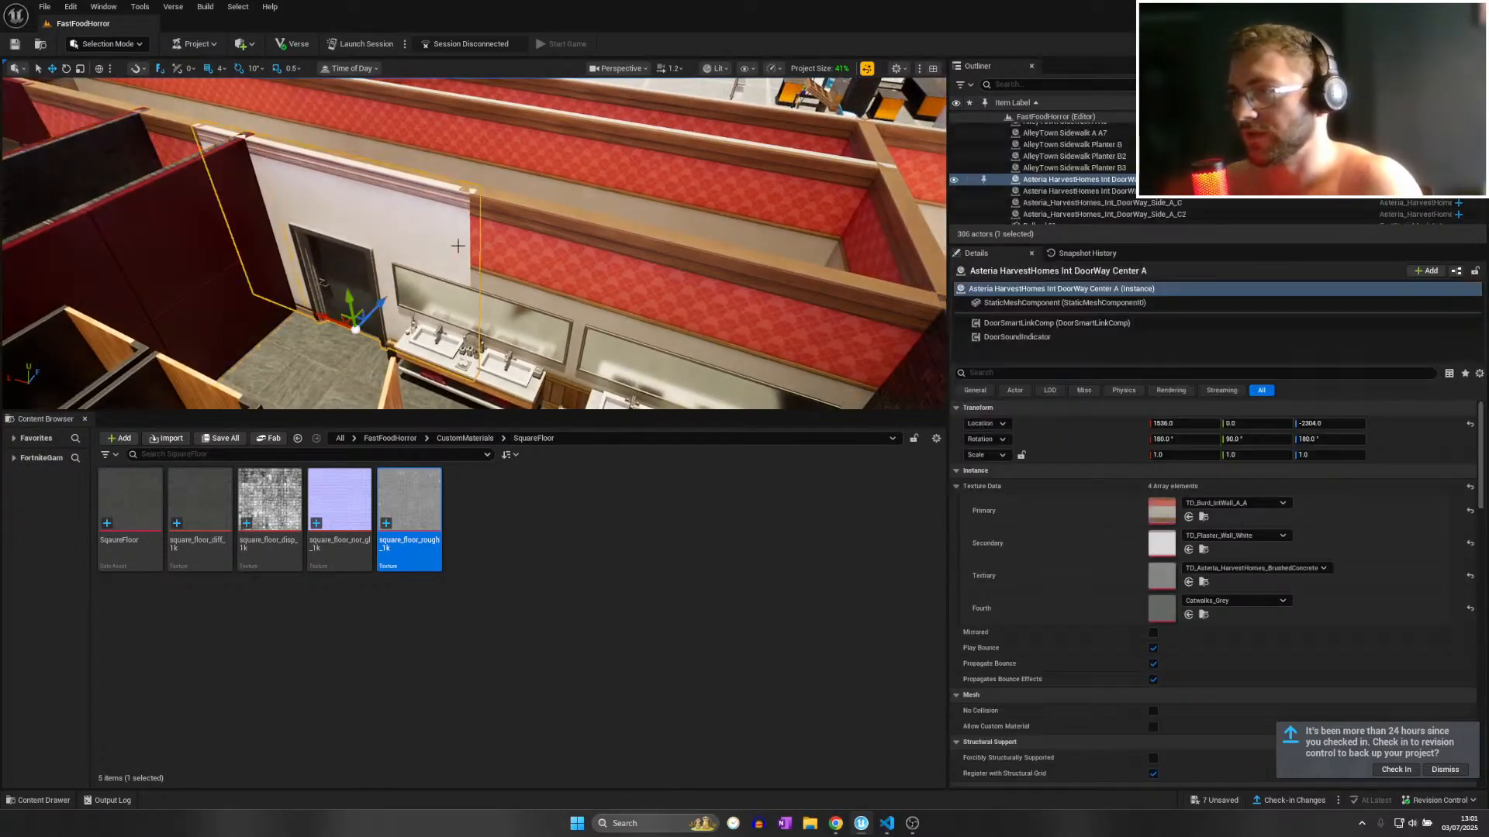
{"action": "left_click", "coordinate": [1229, 536]}
{"action": "left_click", "coordinate": [1235, 707]}
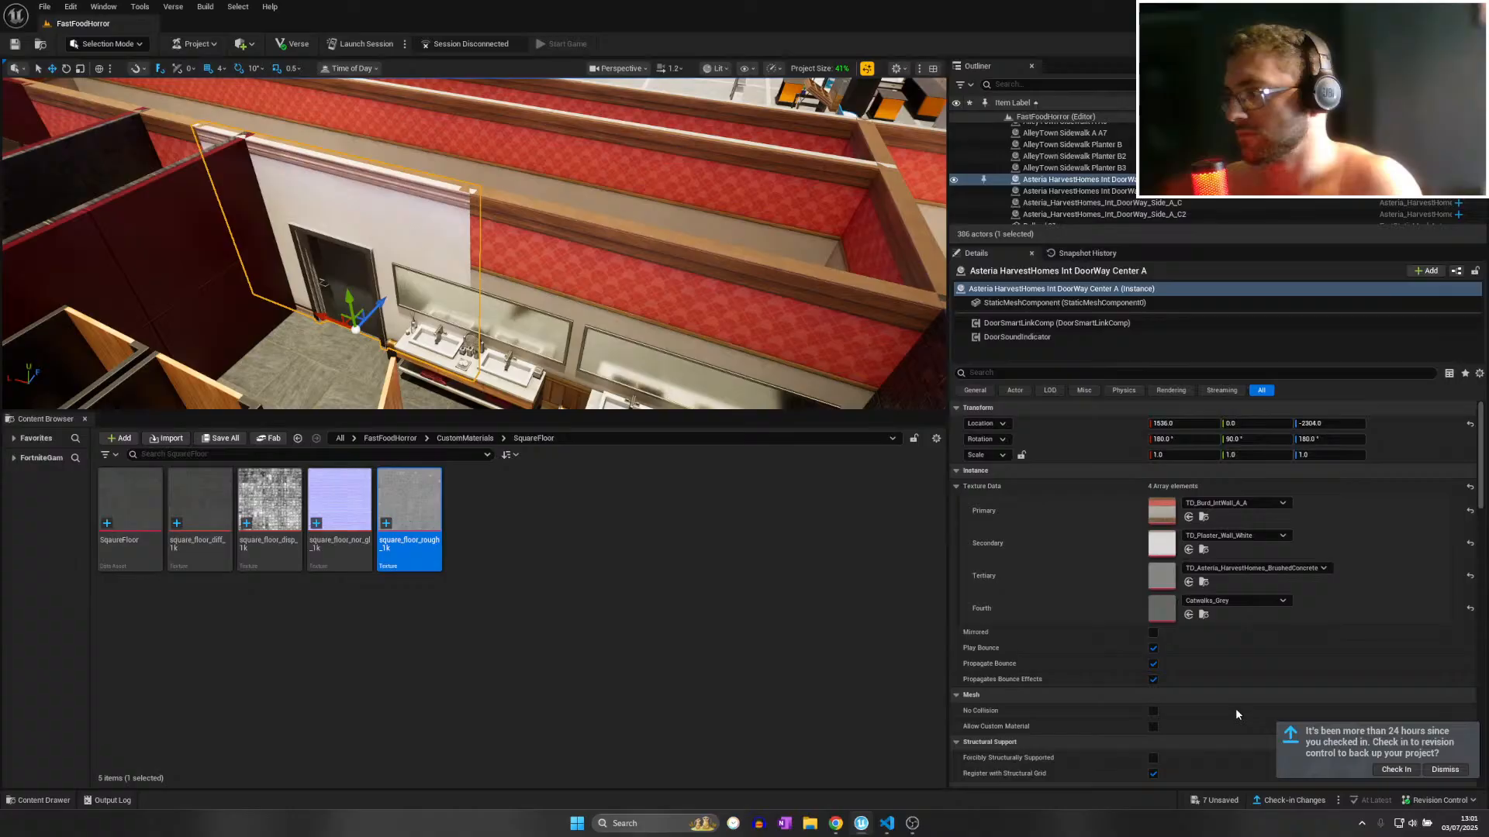
Set the Primary texture of the wall behind the urinal restroom's sinks to SqaureFloor, after trying GraniteMaterial on it.
{"action": "left_click", "coordinate": [623, 291]}
{"action": "left_click", "coordinate": [1222, 503]}
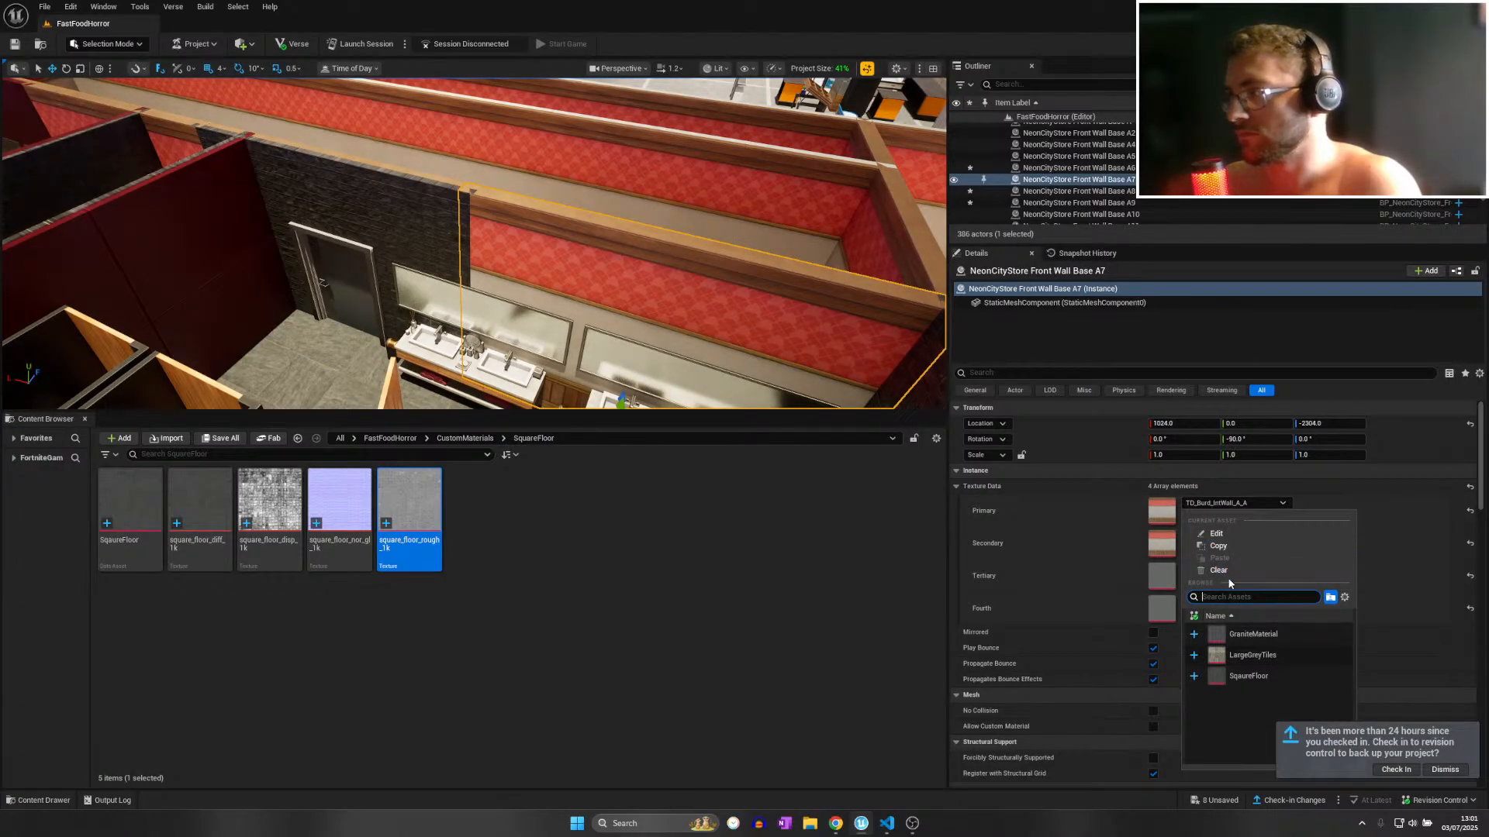
{"action": "left_click", "coordinate": [1241, 634]}
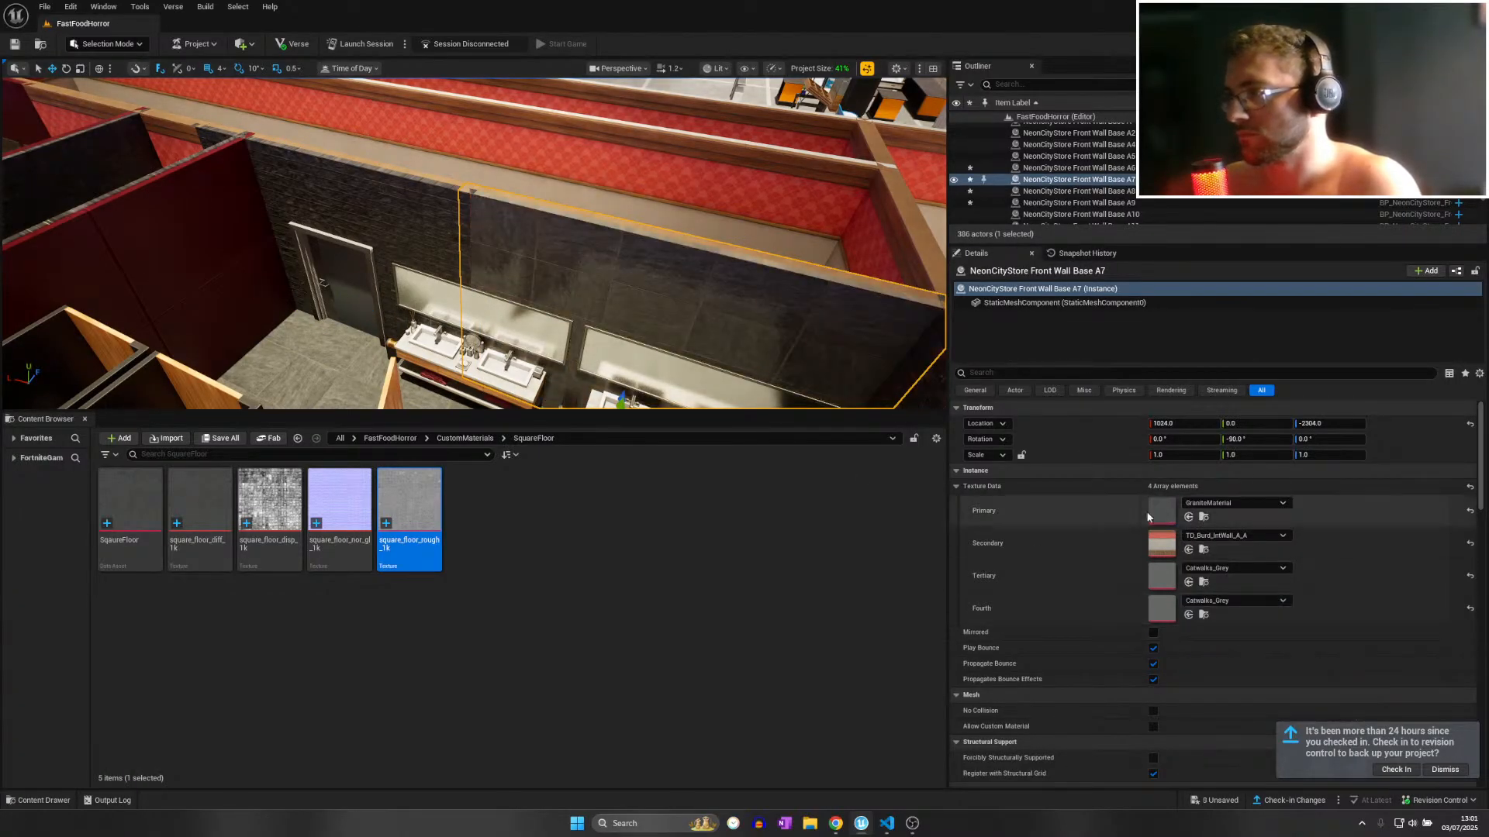
{"action": "left_click", "coordinate": [1221, 602]}
{"action": "left_click", "coordinate": [1168, 511]}
{"action": "left_click", "coordinate": [1214, 504]}
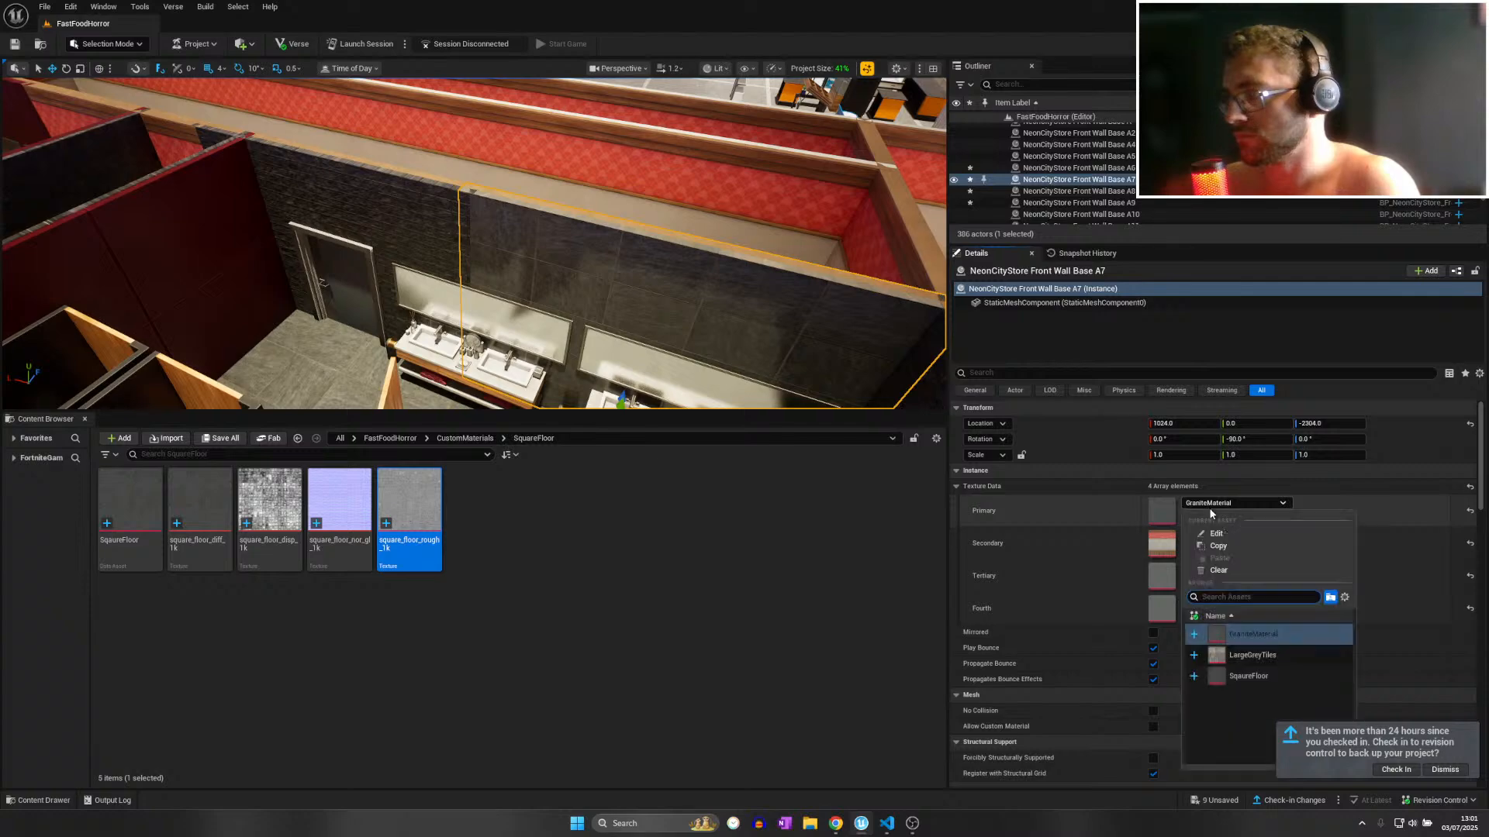
{"action": "left_click", "coordinate": [1236, 674]}
Set the Primary texture of the dark red side wall between the stalls and the door in the urinal restroom to SqaureFloor.
{"action": "key", "text": "w"}
{"action": "right_click_drag", "start_coordinate": [620, 256], "coordinate": [821, 186]}
{"action": "scroll", "coordinate": [497, 186], "scroll_direction": "down", "scroll_amount": 3}
{"action": "right_click_drag", "start_coordinate": [473, 241], "coordinate": [915, 240]}
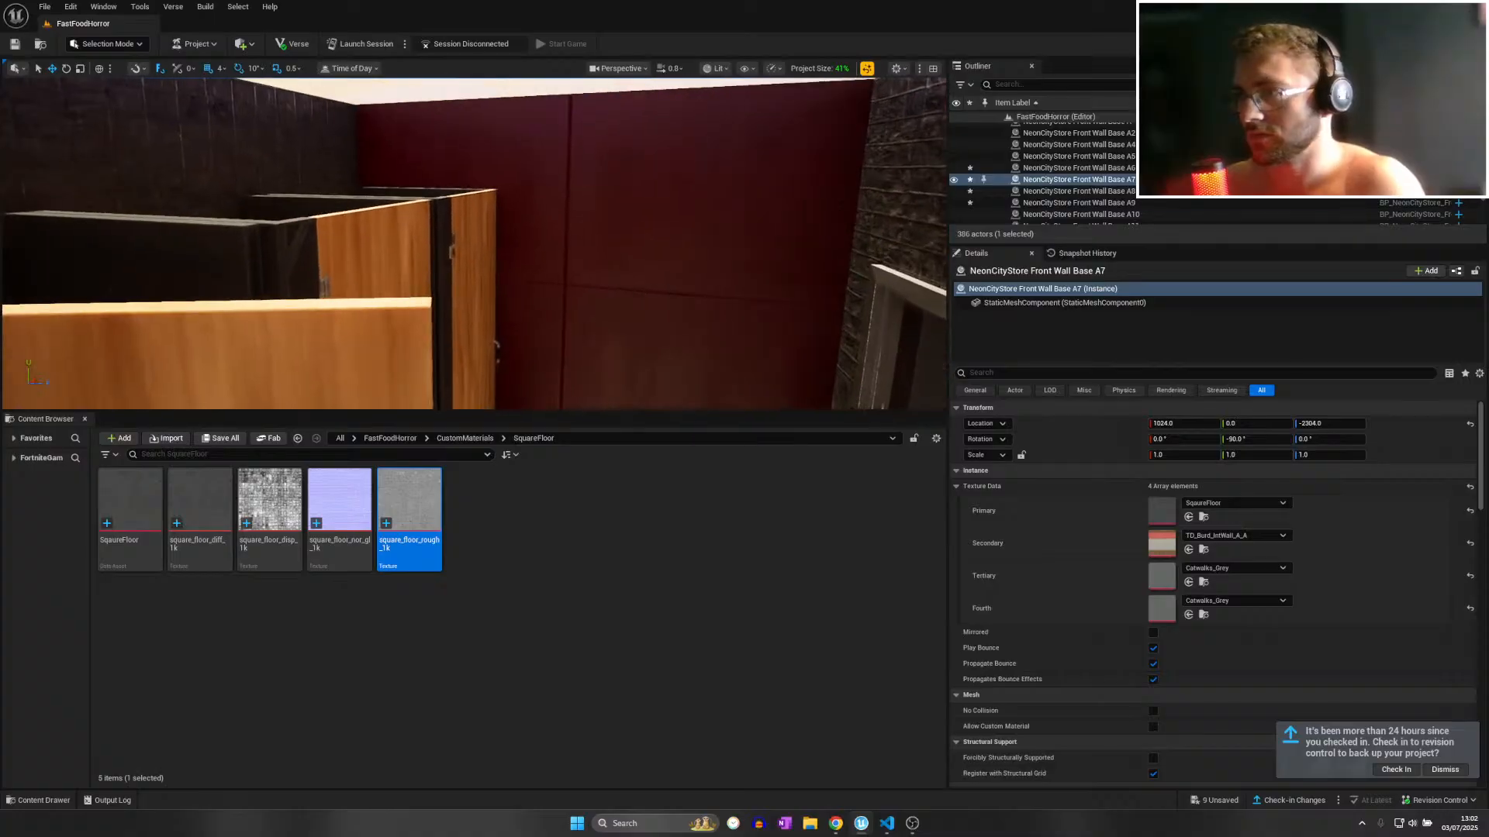
{"action": "left_click", "coordinate": [667, 241]}
{"action": "left_click", "coordinate": [1216, 506]}
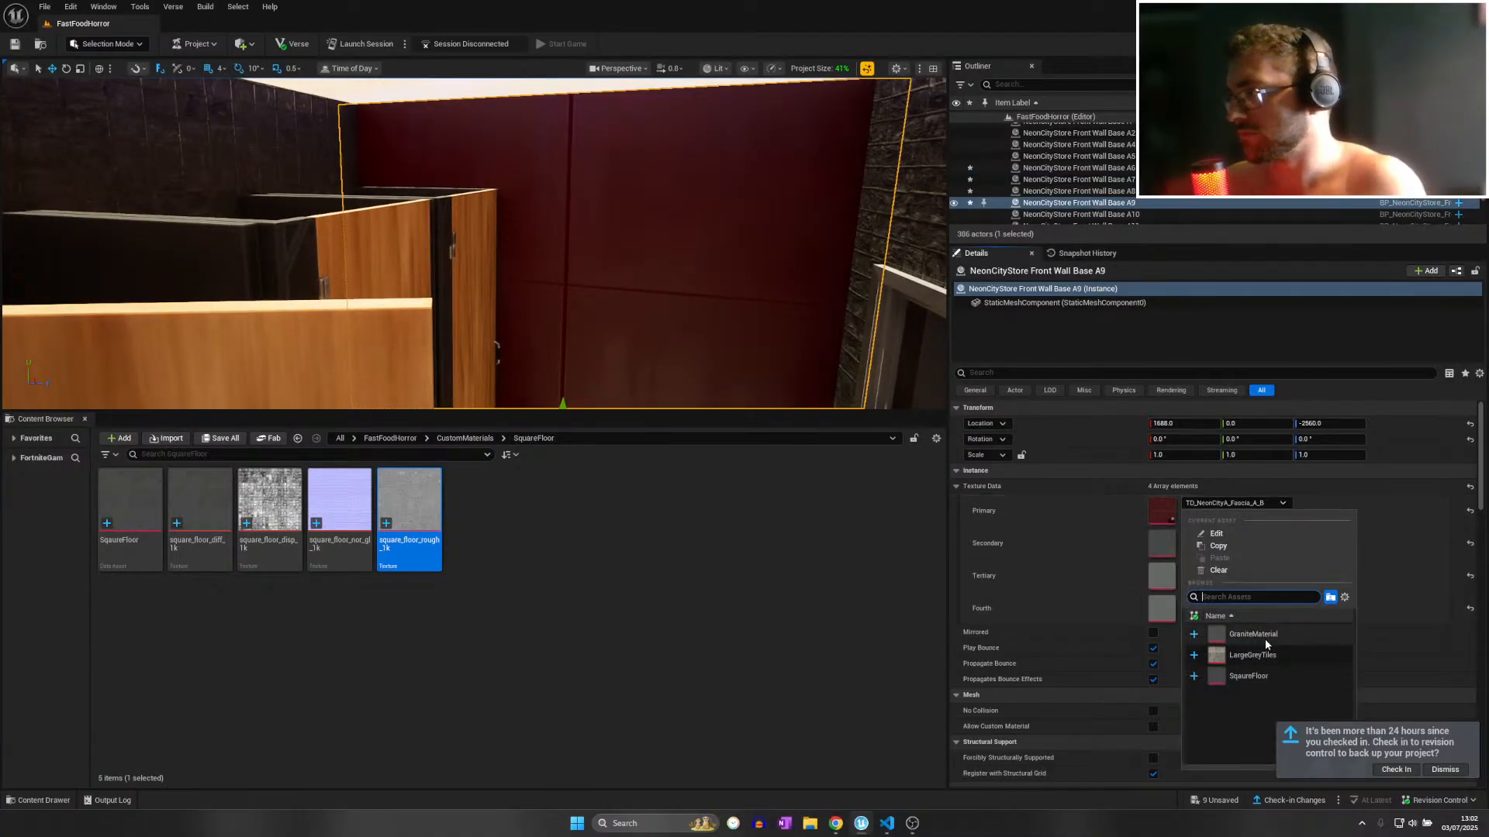
{"action": "left_click", "coordinate": [1234, 666]}
Set the Primary texture of the dark red side wall next to the door in the second restroom to SqaureFloor.
{"action": "right_click_drag", "start_coordinate": [497, 256], "coordinate": [838, 260]}
{"action": "left_click", "coordinate": [689, 351]}
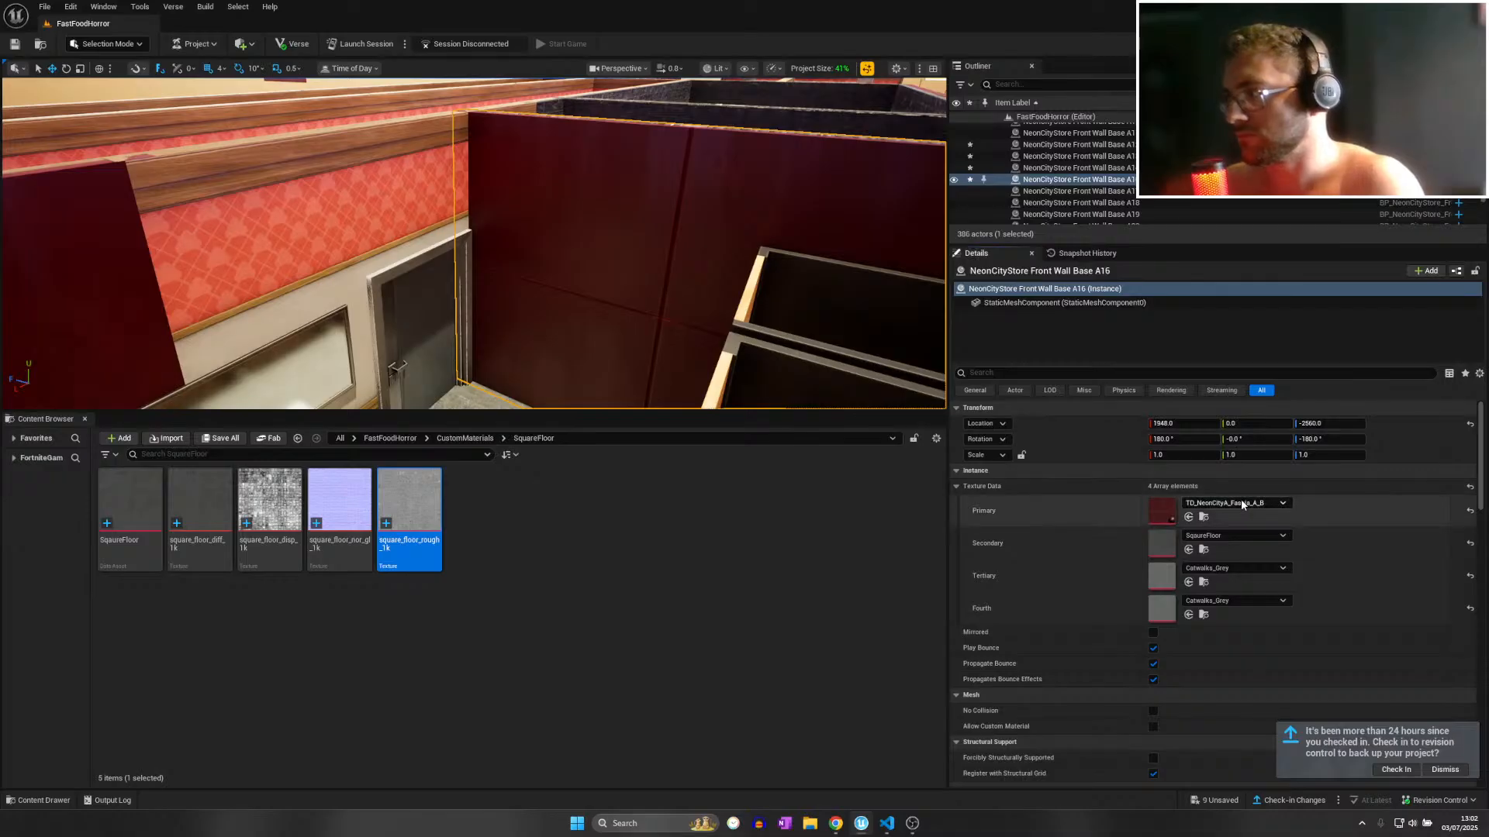
{"action": "left_click", "coordinate": [1241, 501]}
{"action": "left_click", "coordinate": [1244, 676]}
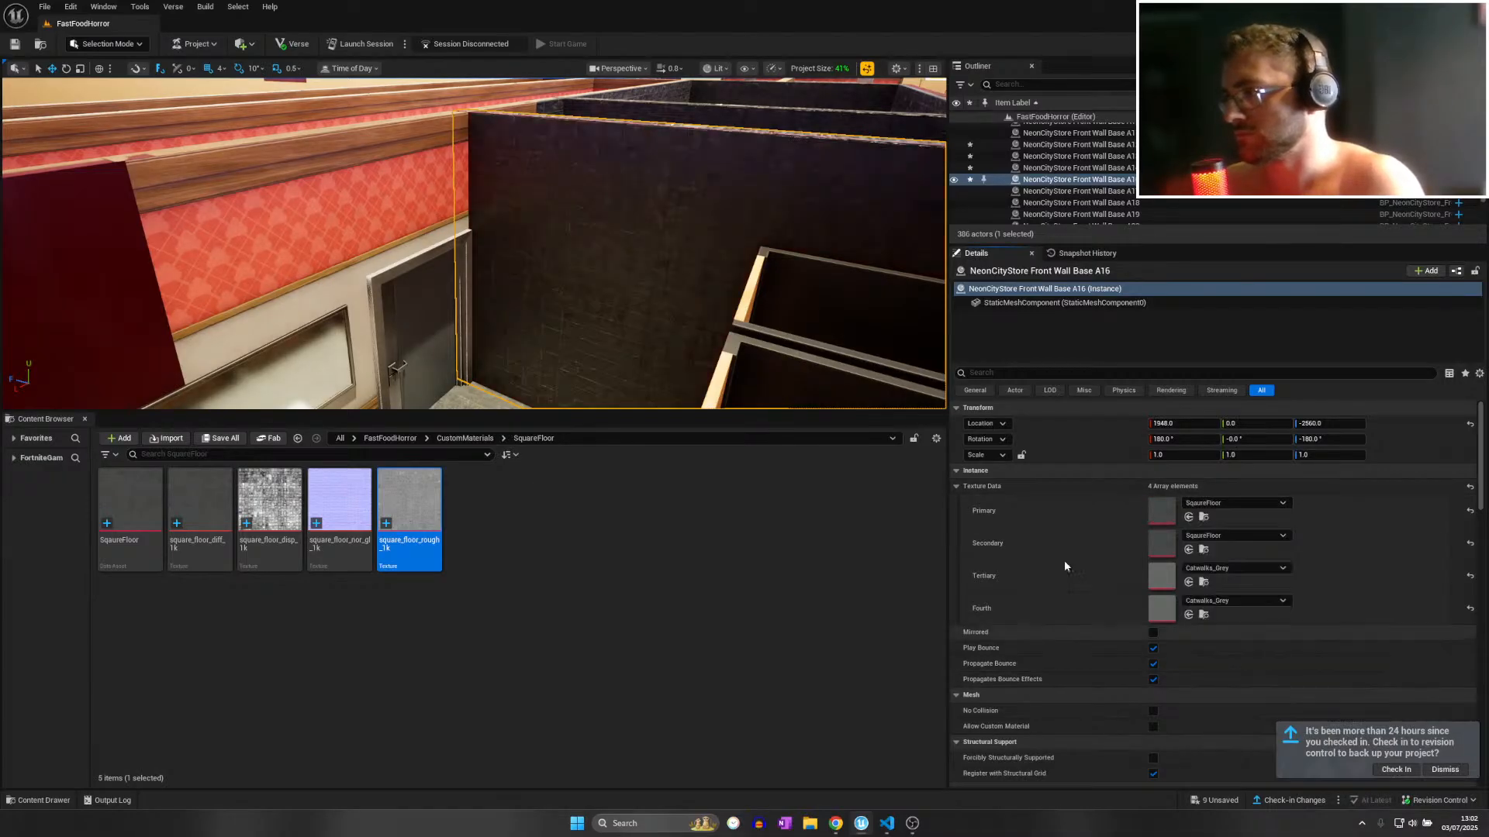
Set the Secondary texture of the second restroom's doorway wall to SqaureFloor, undoing a trial of it as the Primary texture.
{"action": "left_click", "coordinate": [431, 217]}
{"action": "left_click", "coordinate": [1210, 503]}
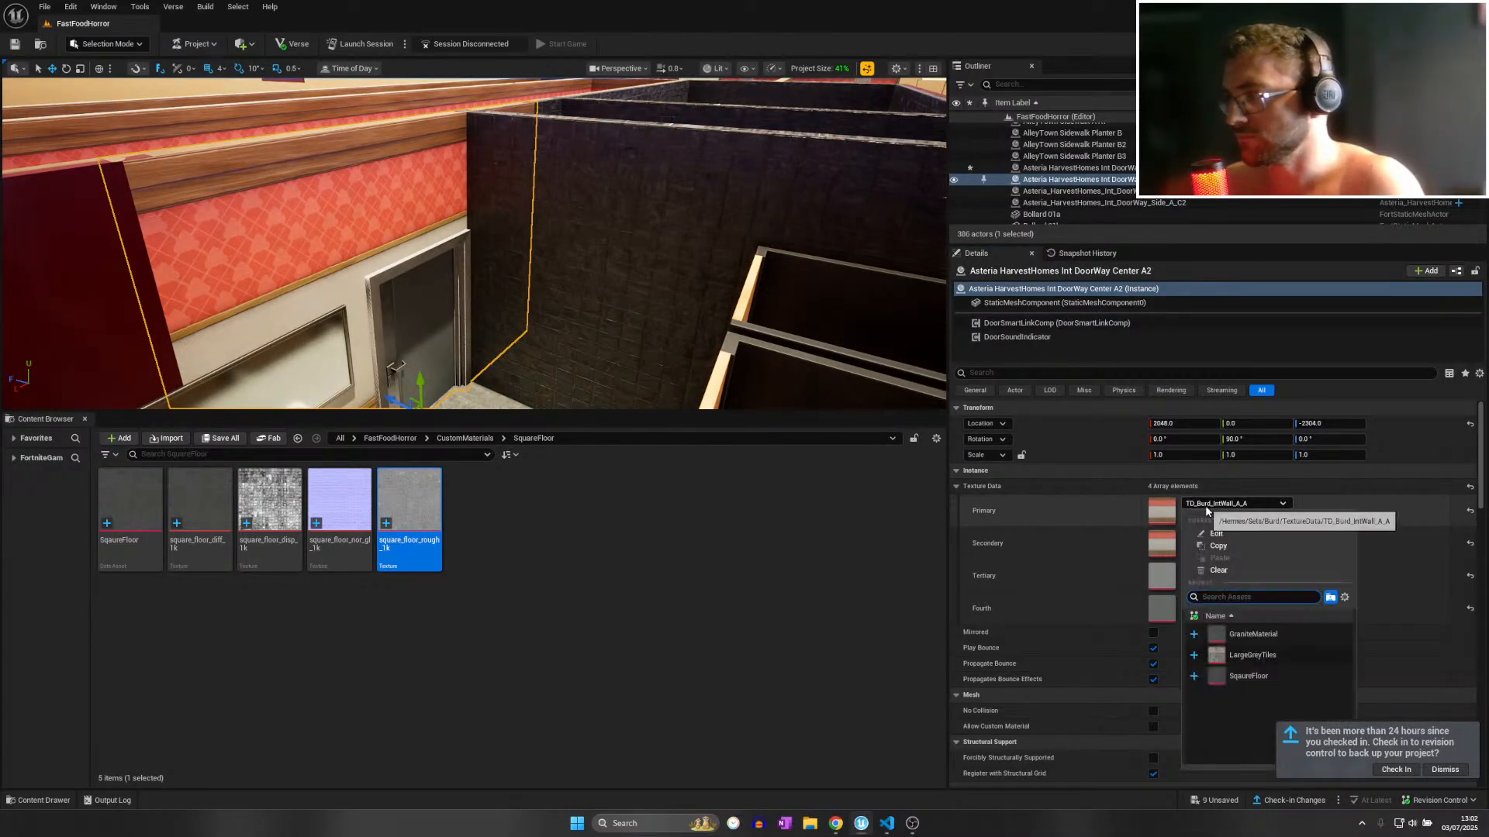
{"action": "left_click", "coordinate": [1243, 676]}
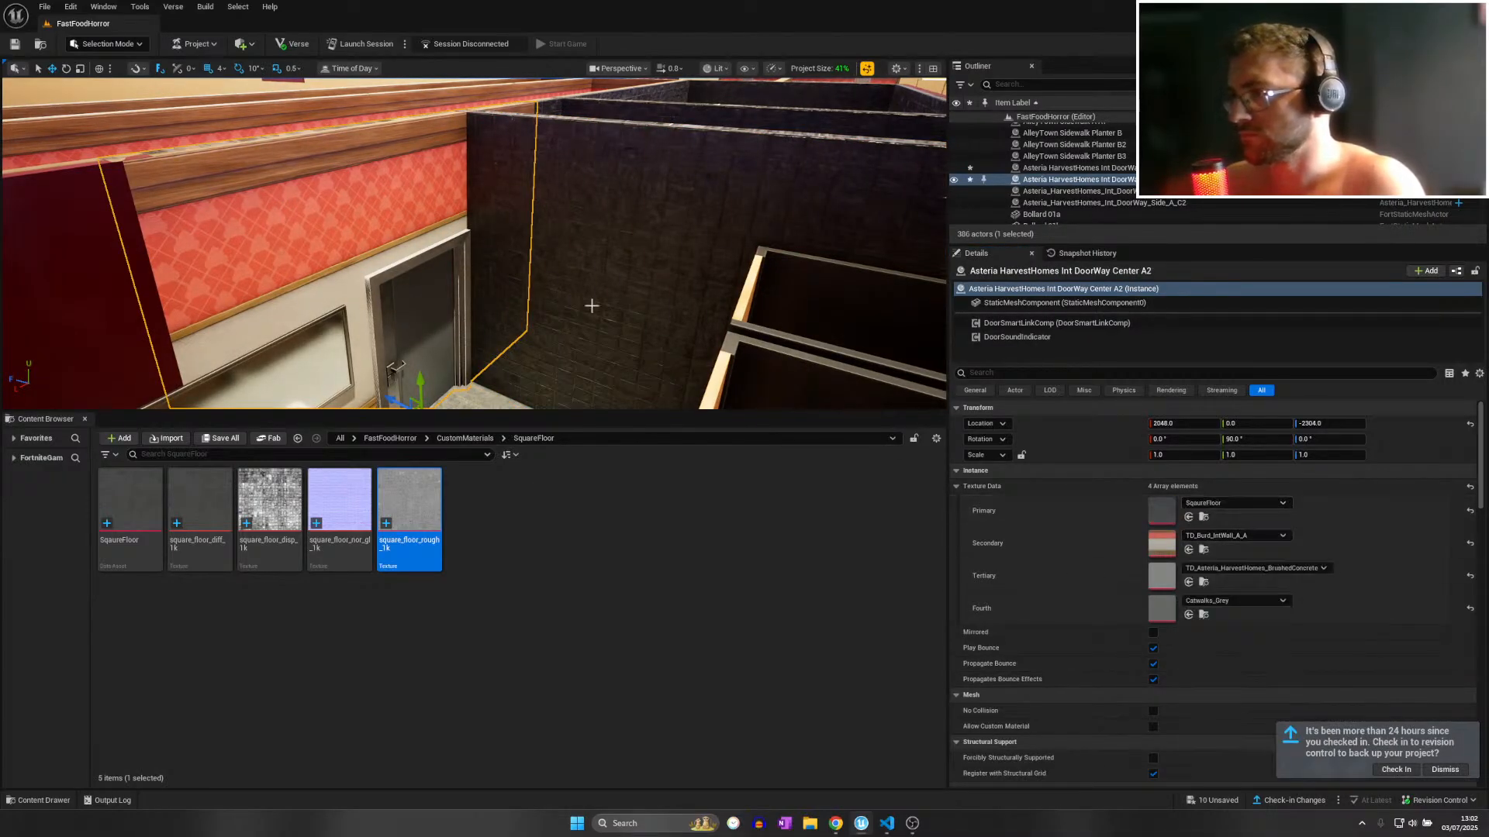
{"action": "mouse_move", "coordinate": [699, 300]}
{"action": "right_mouse_down"}
{"action": "mouse_move", "coordinate": [635, 302]}
{"action": "mouse_move", "coordinate": [699, 300]}
{"action": "right_mouse_up"}
{"action": "key", "text": "ctrl+z"}
{"action": "left_click", "coordinate": [1254, 536]}
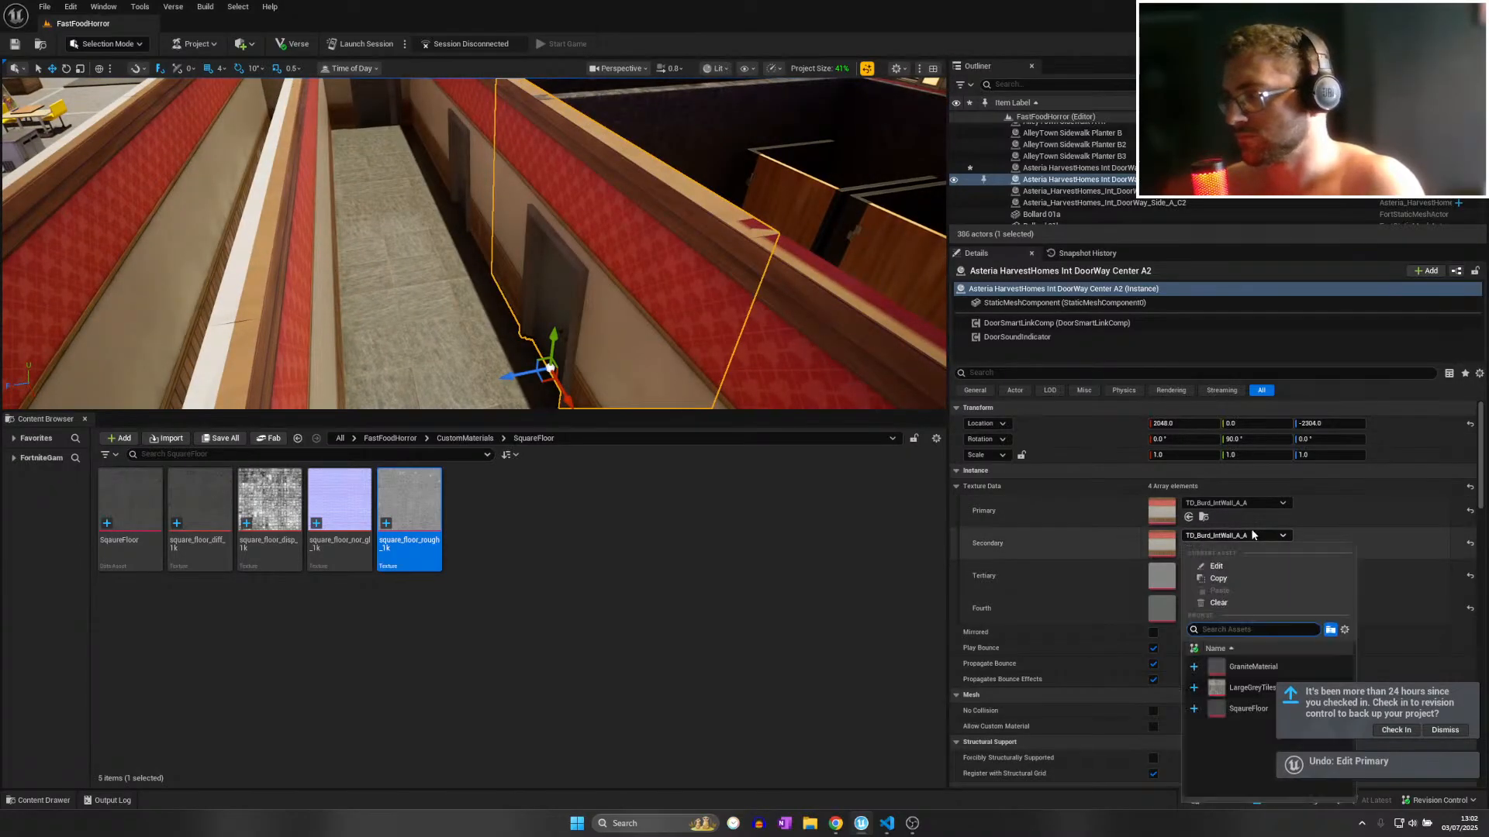
{"action": "left_click", "coordinate": [1249, 717]}
Set the Primary texture of the second restroom's far end wall, beyond the stalls and sinks, to SqaureFloor.
{"action": "right_click_drag", "start_coordinate": [621, 303], "coordinate": [822, 248]}
{"action": "right_click_drag", "start_coordinate": [621, 233], "coordinate": [690, 337]}
{"action": "left_click", "coordinate": [512, 179]}
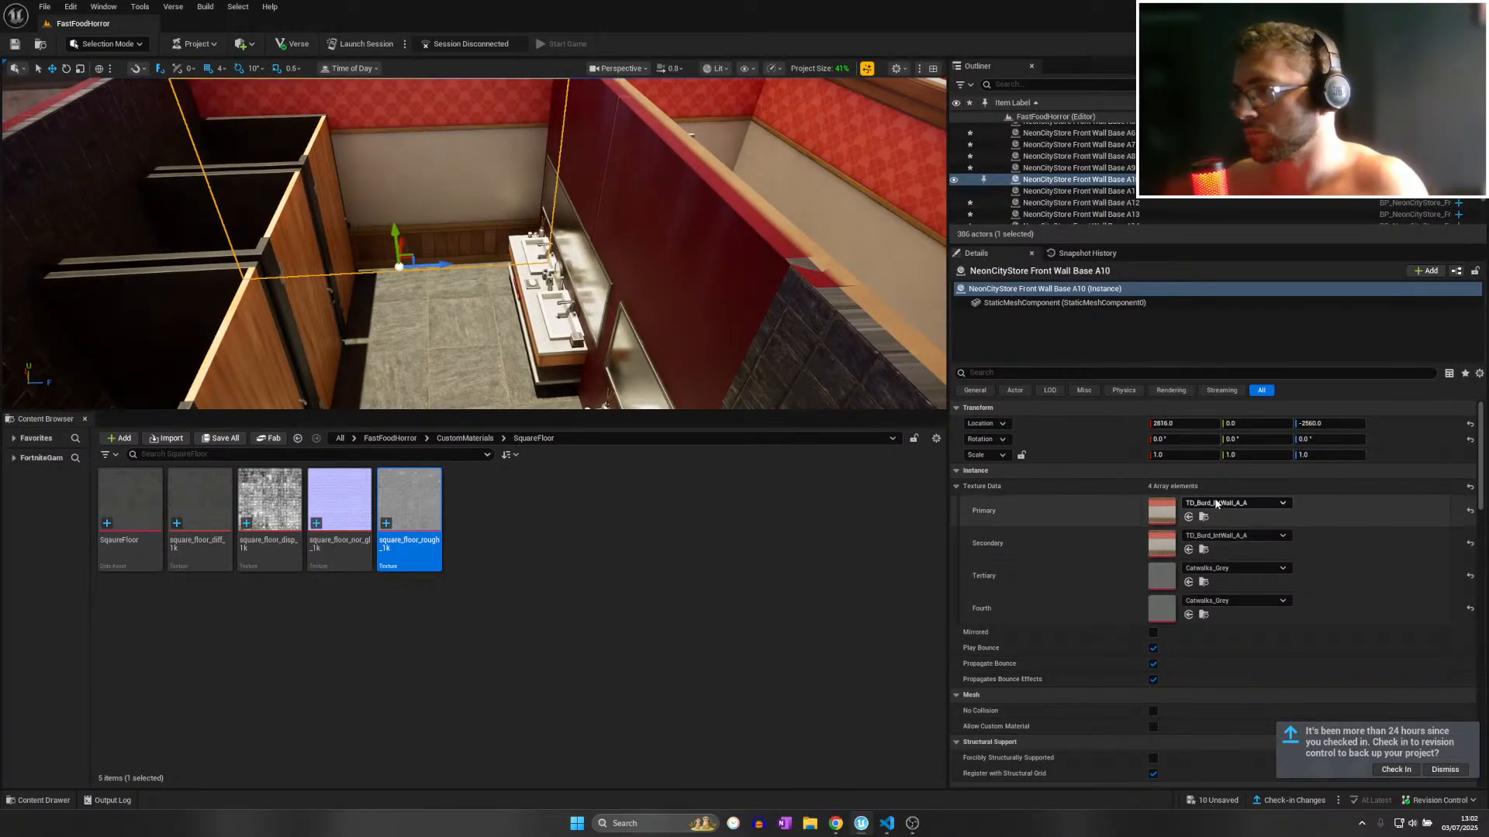
{"action": "left_click", "coordinate": [1236, 503]}
{"action": "left_click", "coordinate": [1245, 683]}
Set the Primary texture of the dark red wall behind the second restroom's sinks to SqaureFloor.
{"action": "left_click", "coordinate": [676, 249]}
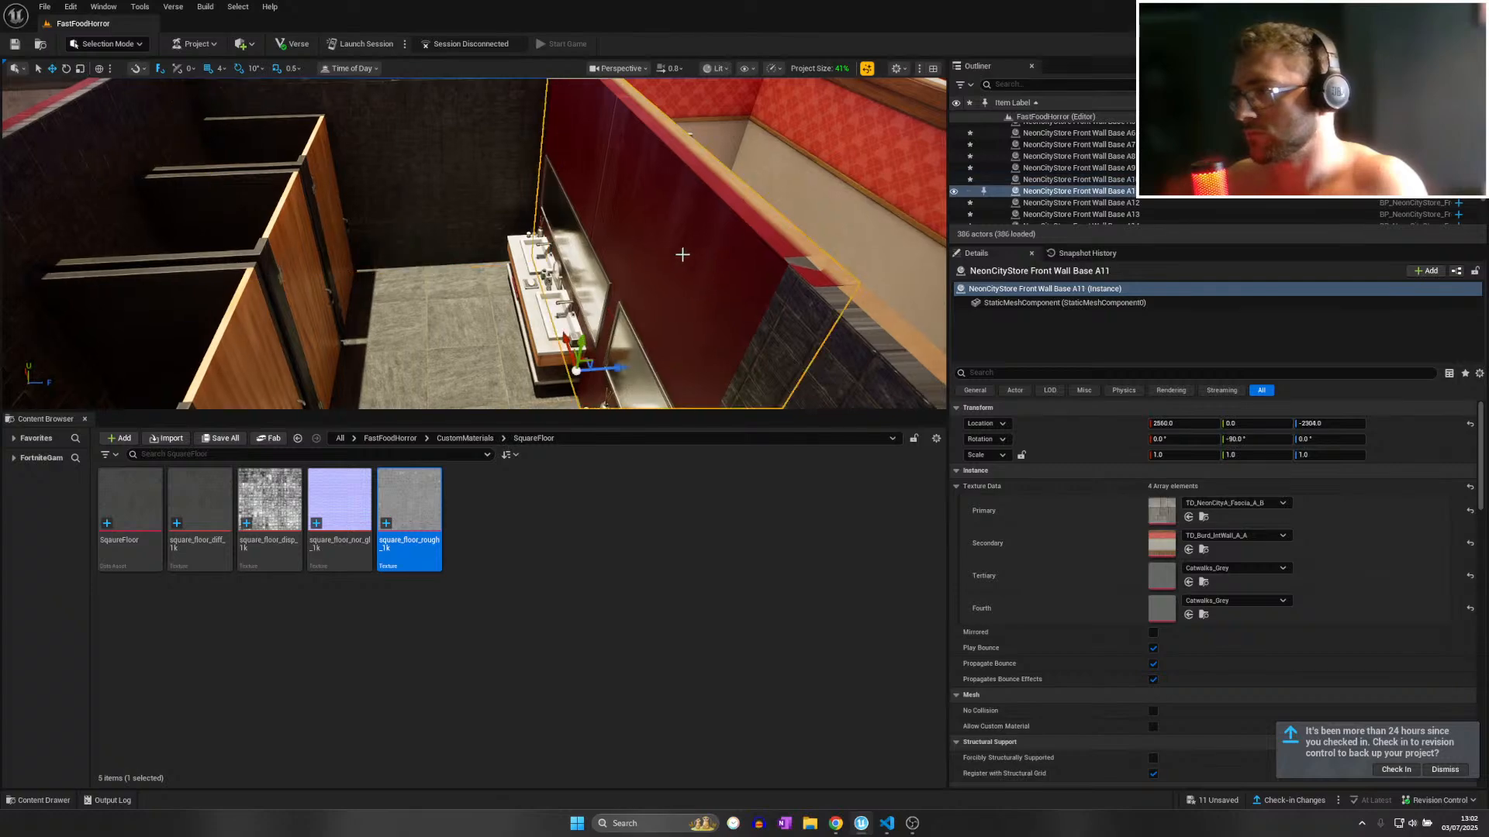
{"action": "left_click", "coordinate": [1209, 504]}
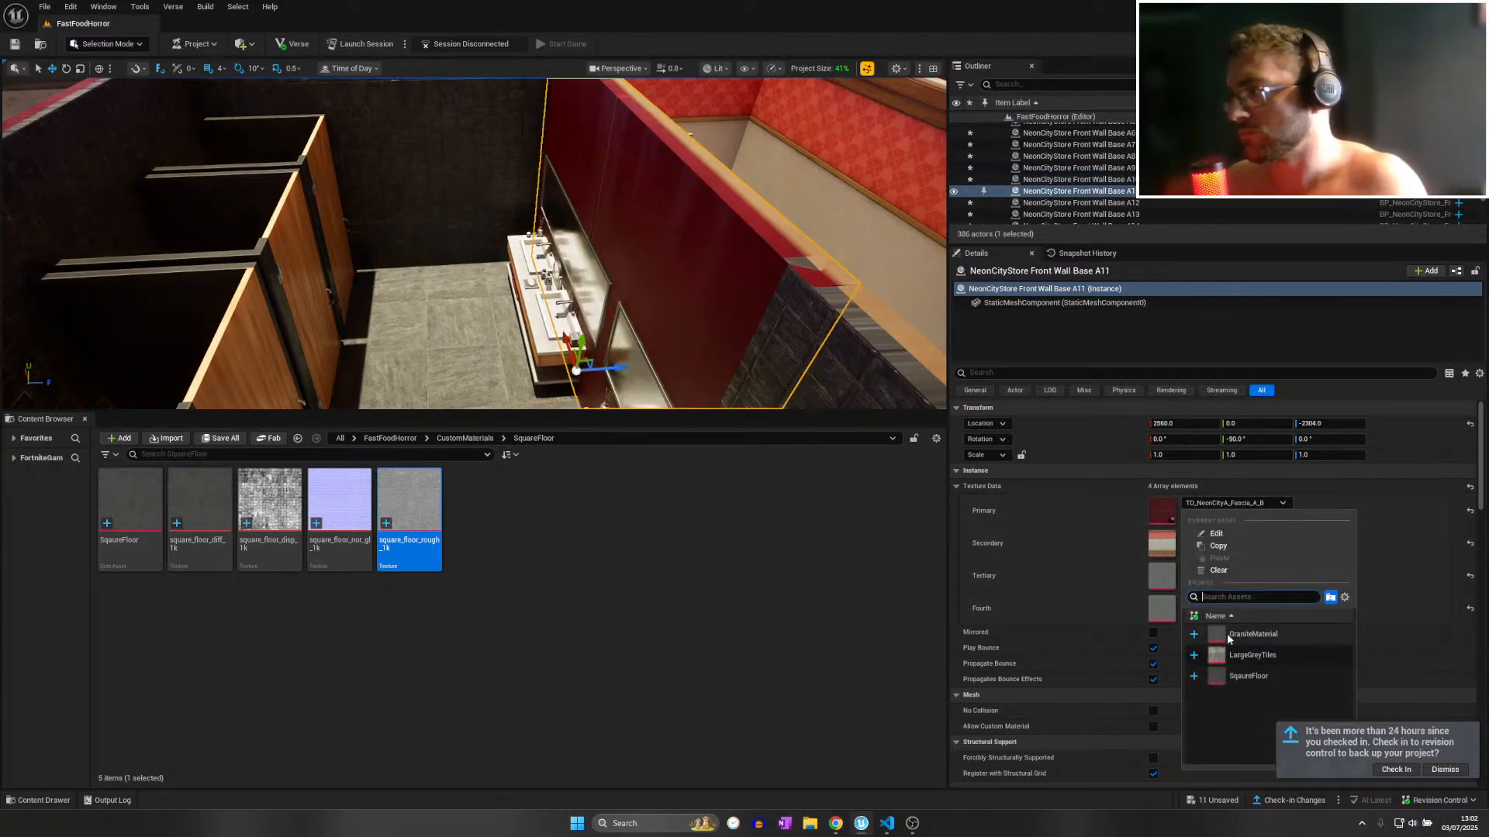
{"action": "left_click", "coordinate": [1248, 676]}
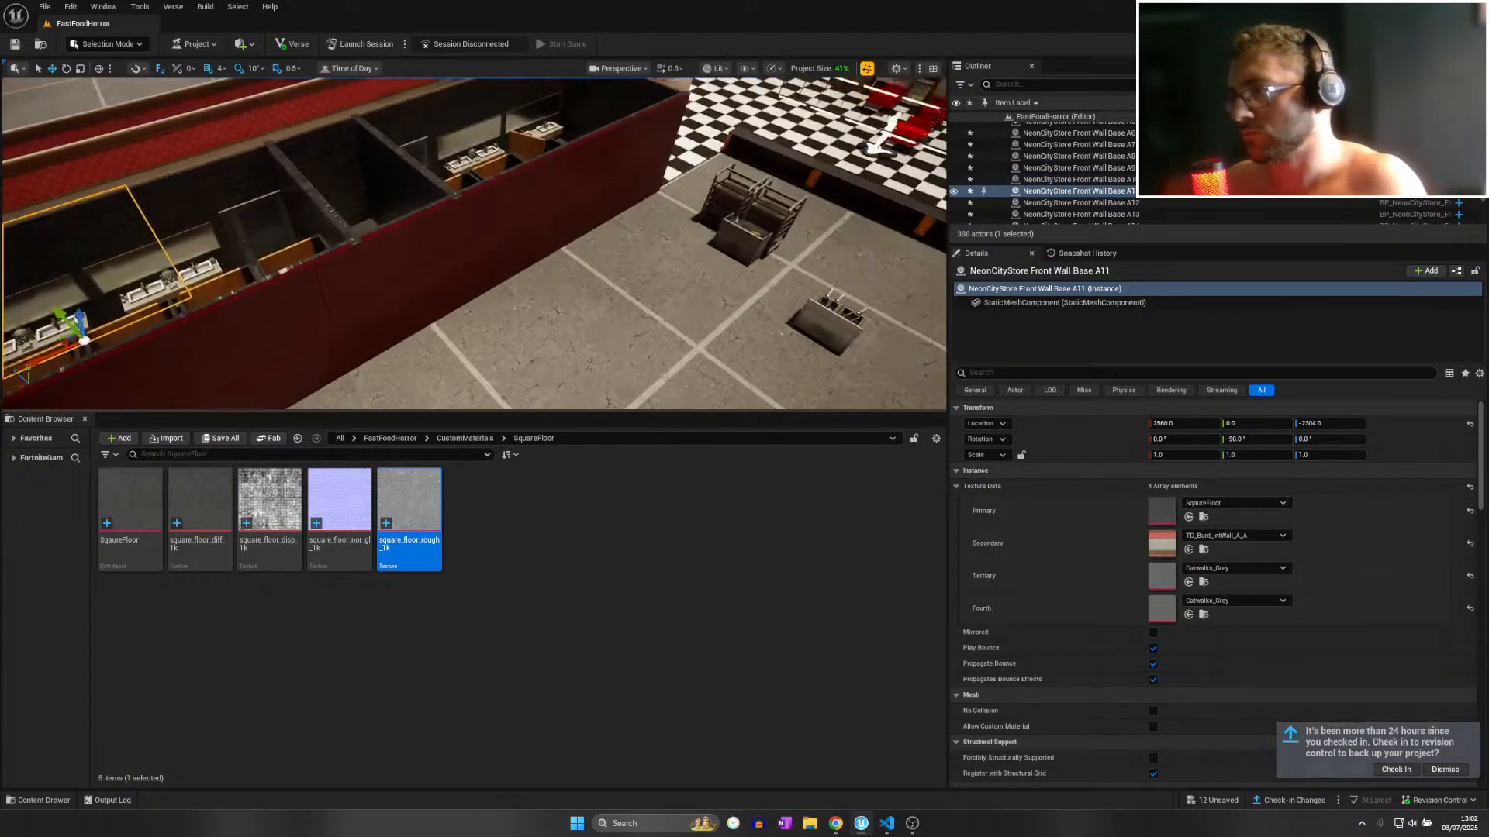
Examine the retextured restroom walls, the adjoining rooms and the outdoor seating area of the restaurant.
{"action": "right_click_drag", "start_coordinate": [475, 243], "coordinate": [287, 202]}
{"action": "key", "text": "w"}
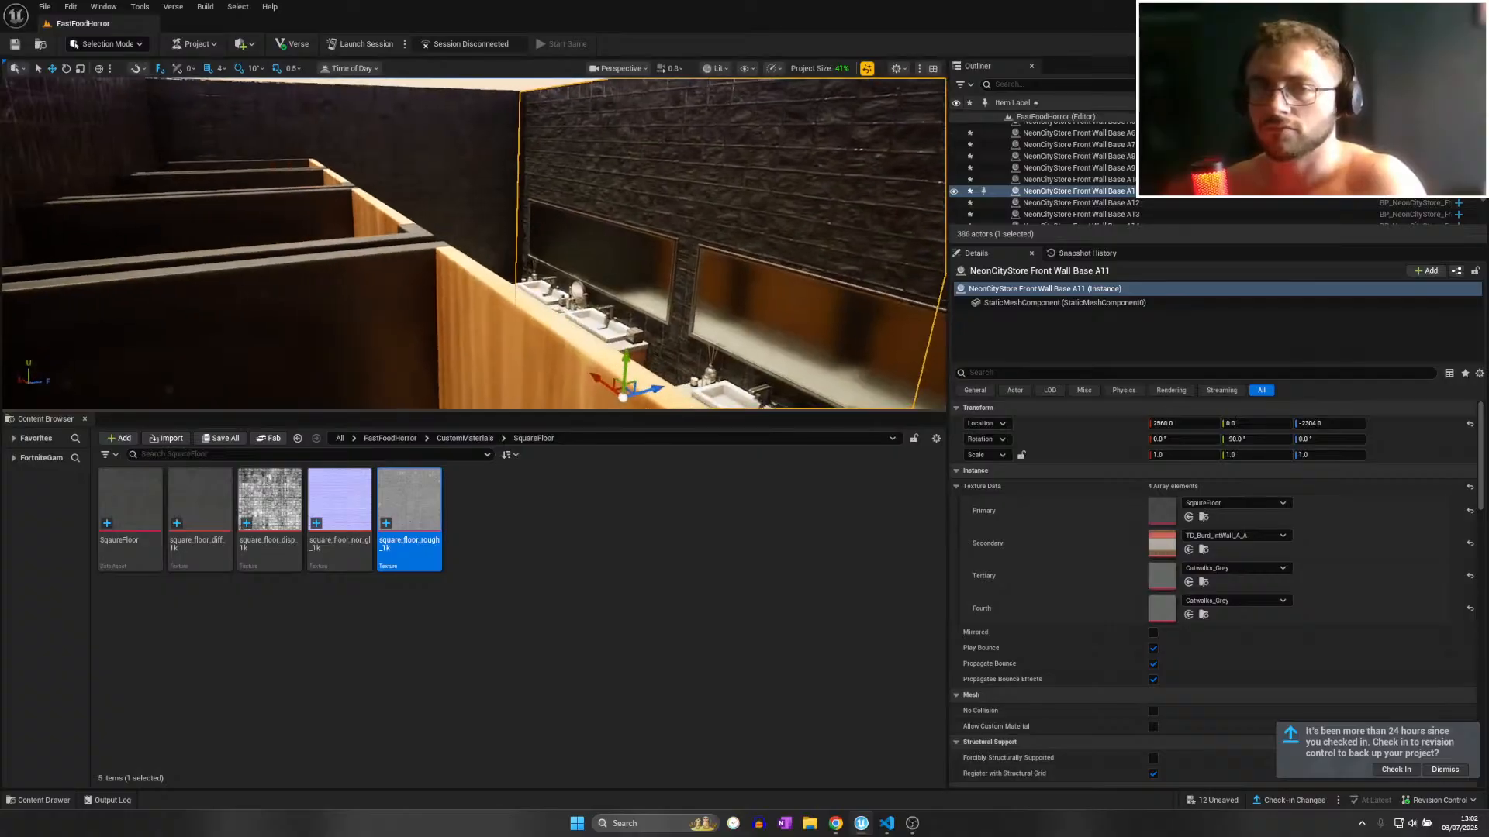
{"action": "key", "text": "w"}
{"action": "right_click_drag", "start_coordinate": [475, 243], "coordinate": [444, 200]}
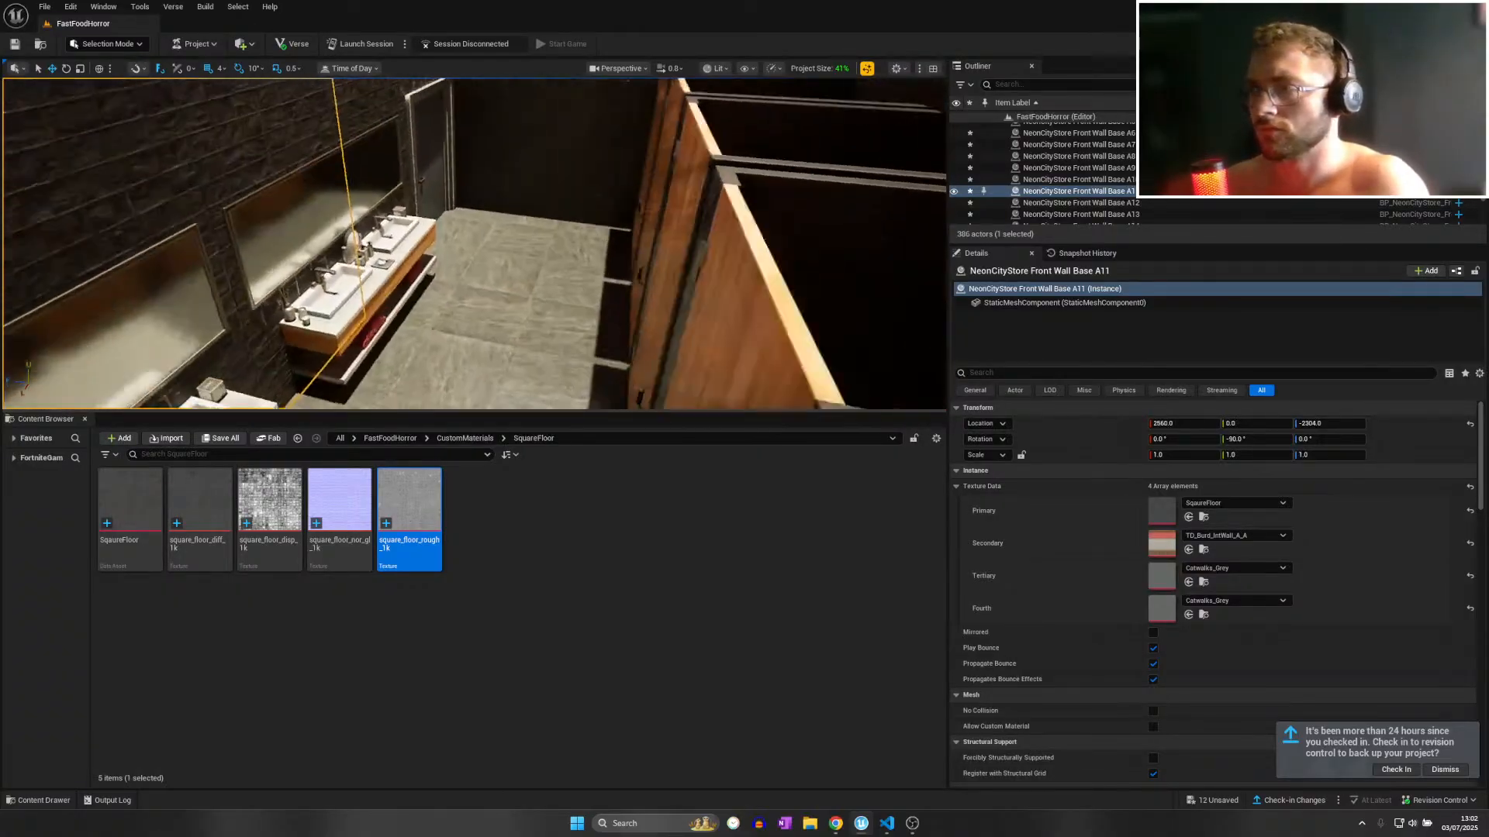
{"action": "right_click_drag", "start_coordinate": [474, 243], "coordinate": [423, 190]}
{"action": "key", "text": "w"}
{"action": "scroll", "coordinate": [475, 243], "scroll_direction": "down", "scroll_amount": 2}
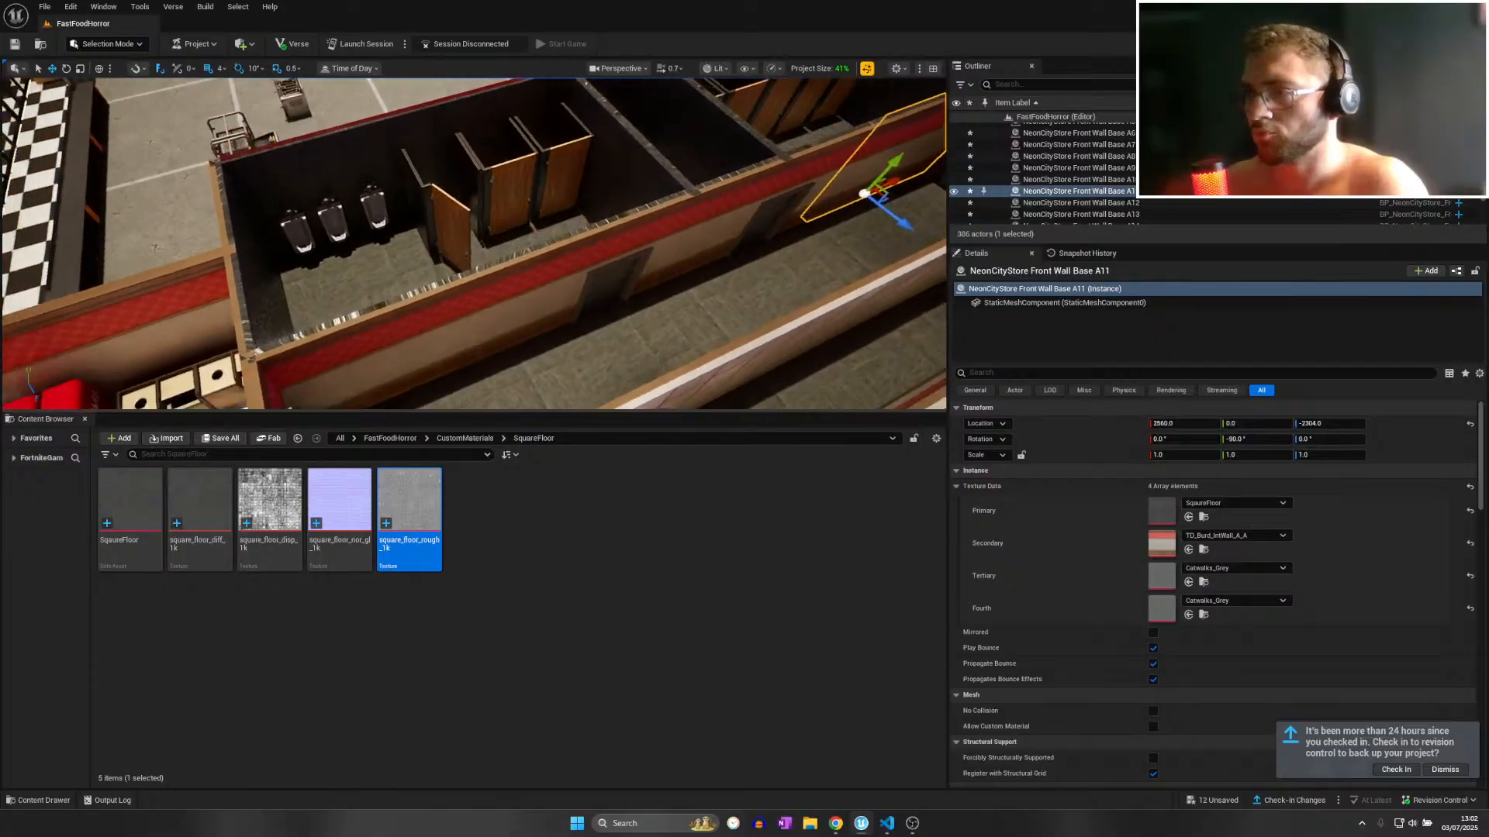
{"action": "key", "text": "w"}
{"action": "right_click_drag", "start_coordinate": [475, 244], "coordinate": [640, 264]}
{"action": "key", "text": "w"}
{"action": "key", "text": "w"}
{"action": "key", "text": "s"}
{"action": "key", "text": "w"}
{"action": "key", "text": "w"}
{"action": "key", "text": "s"}
{"action": "scroll", "coordinate": [475, 243], "scroll_direction": "up", "scroll_amount": 1}
{"action": "key", "text": "w"}
{"action": "key", "text": "w"}
{"action": "key", "text": "w"}
{"action": "key", "text": "s"}
{"action": "key", "text": "s"}
{"action": "right_click_drag", "start_coordinate": [476, 304], "coordinate": [572, 322]}
Create a new folder named ff inside CustomMaterials.
{"action": "left_click", "coordinate": [465, 438]}
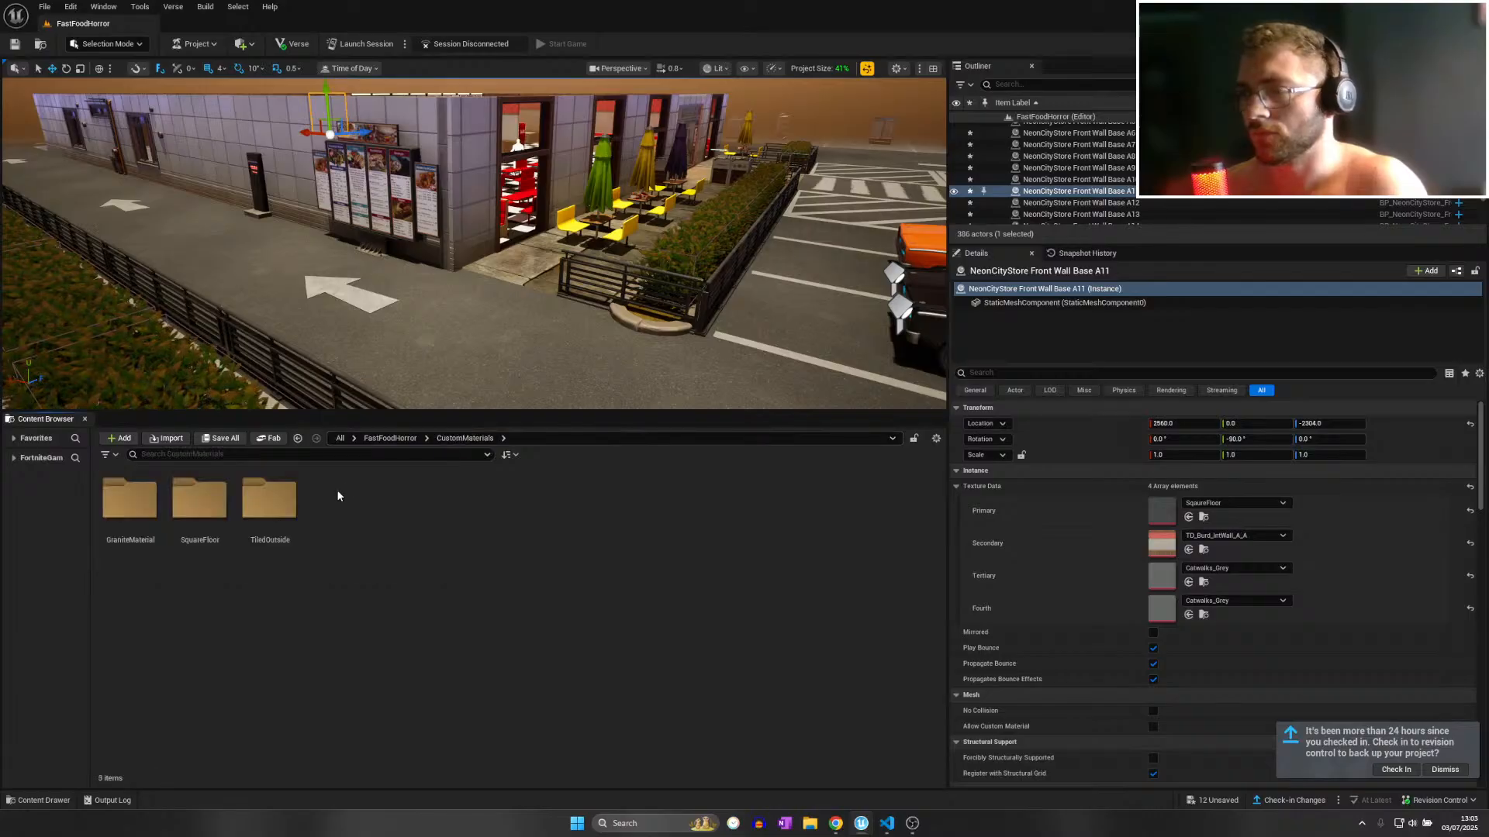
{"action": "right_click", "coordinate": [336, 490]}
{"action": "right_click", "coordinate": [370, 523]}
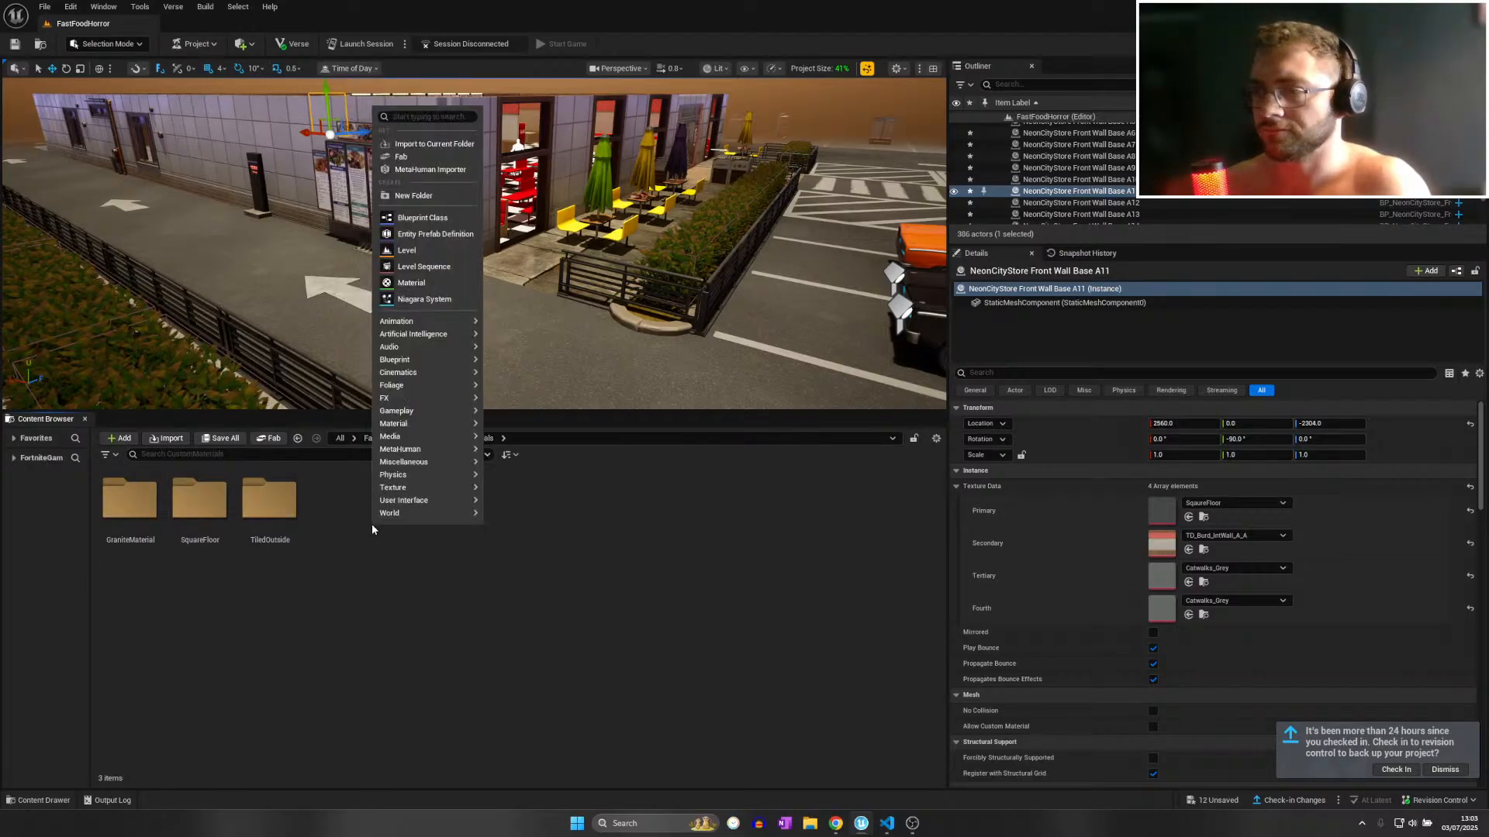
{"action": "left_click", "coordinate": [419, 251]}
{"action": "key", "text": "BackSpace"}
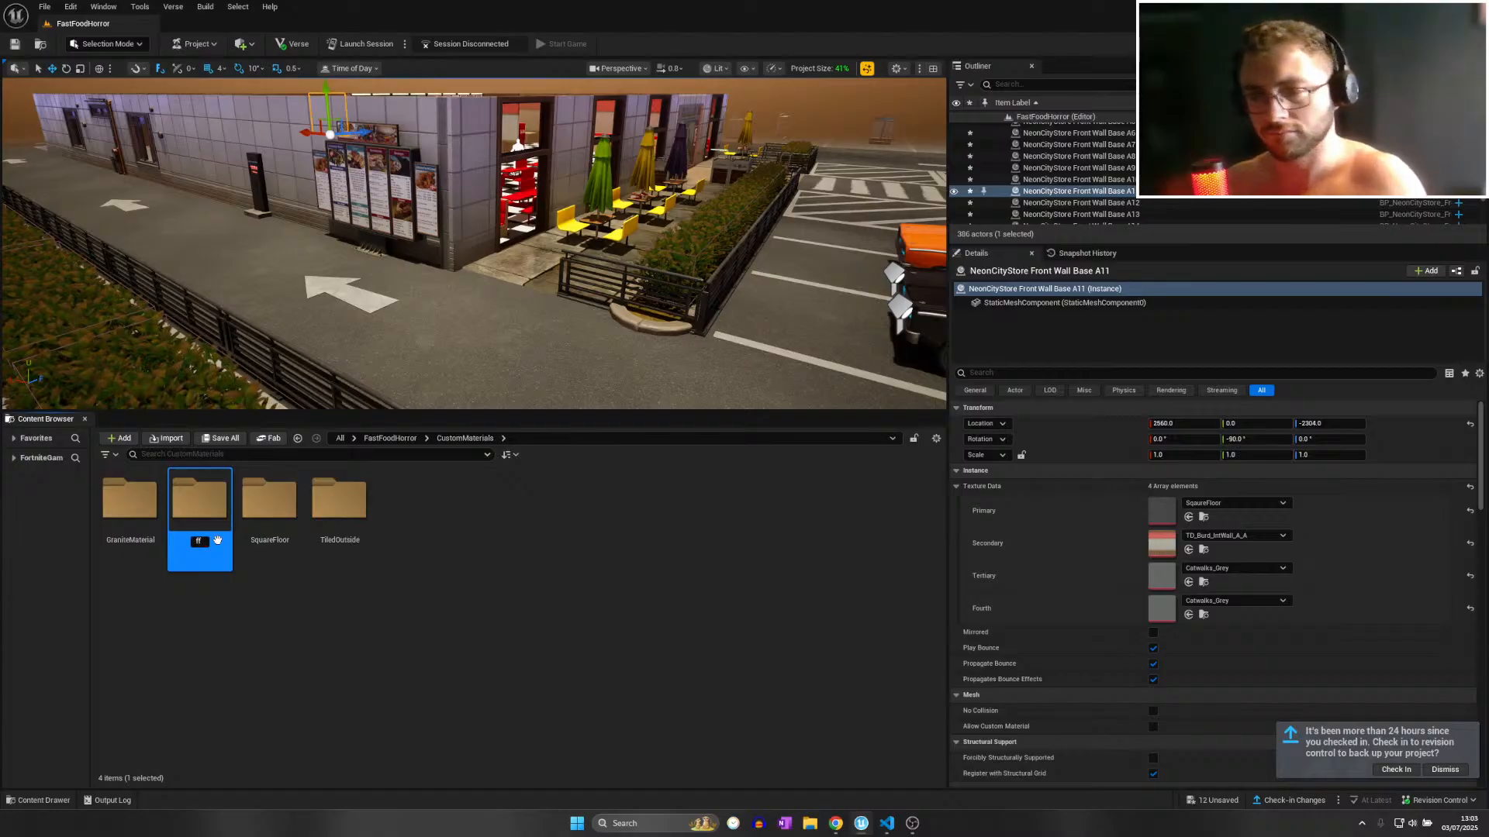
{"action": "key", "text": "Return"}
Import the four patterned_brick_floor textures (diff, disp, nor_gl and rough) from the patterned_brick_floor_1k.blend folder into the ff folder.
{"action": "double_click", "coordinate": [129, 500]}
{"action": "left_click", "coordinate": [166, 439]}
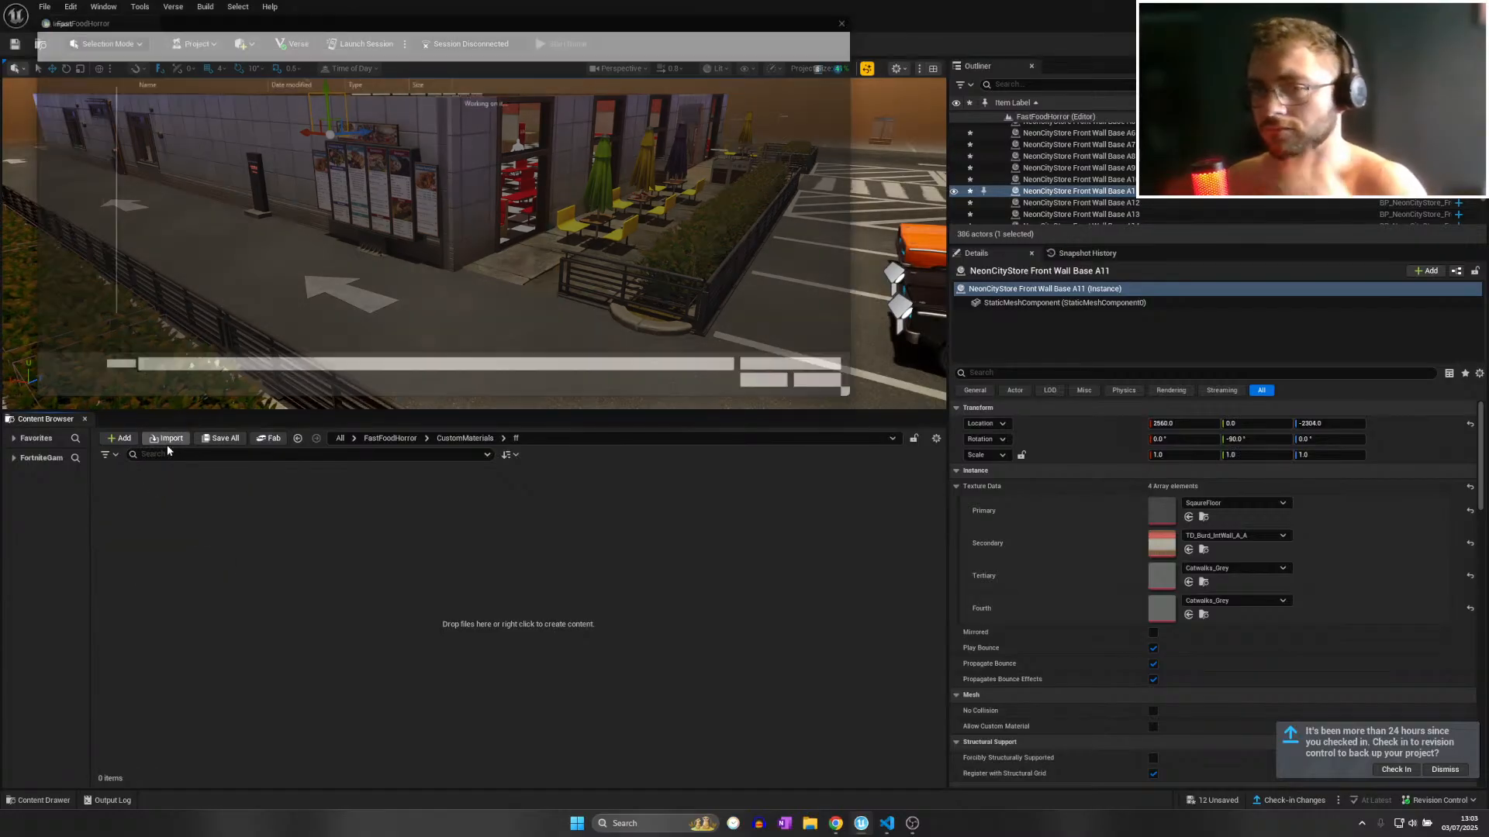
{"action": "left_click", "coordinate": [191, 34]}
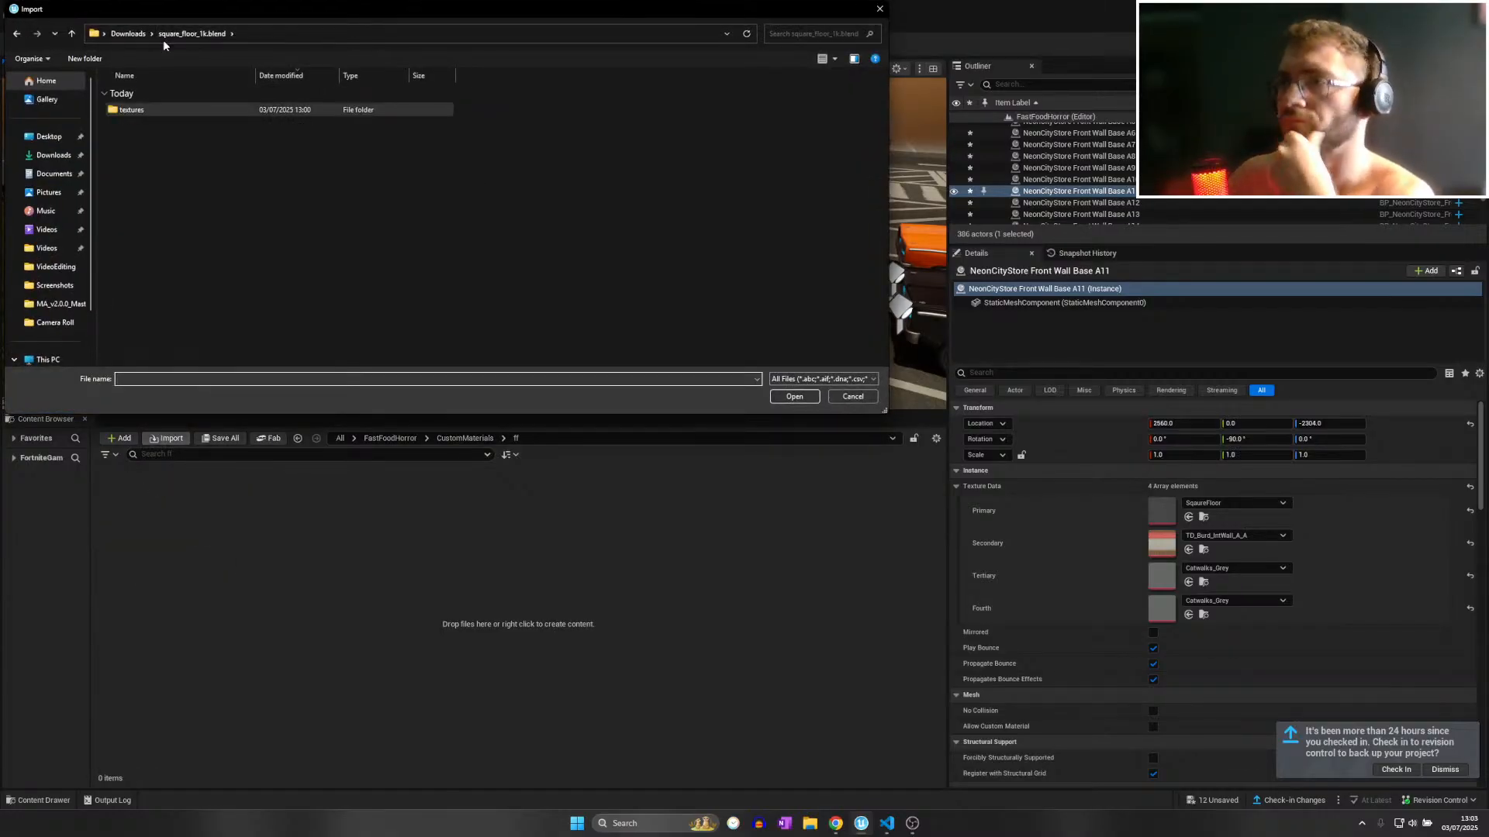
{"action": "left_click", "coordinate": [128, 34]}
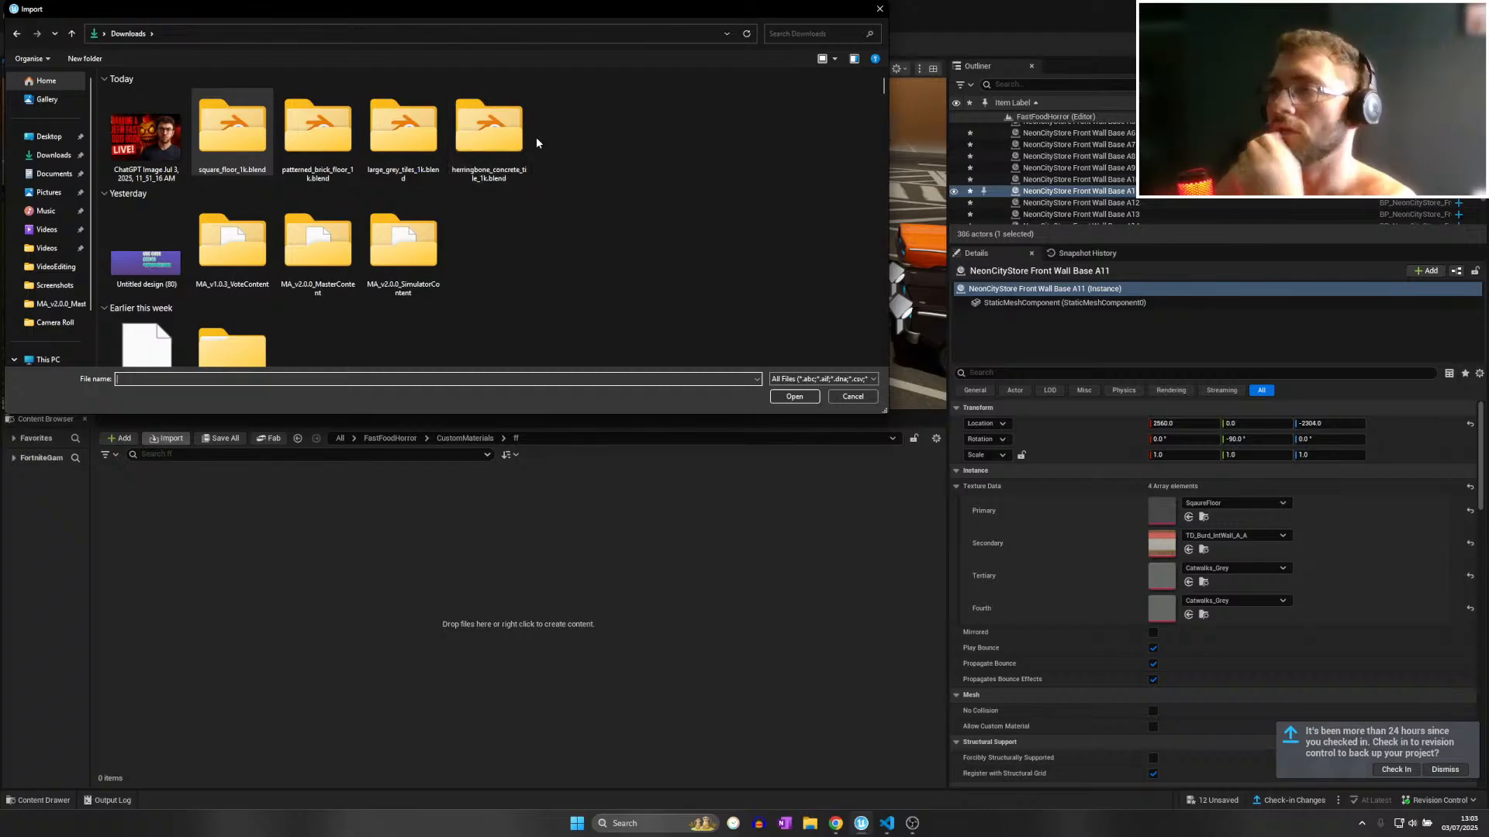
{"action": "double_click", "coordinate": [339, 134]}
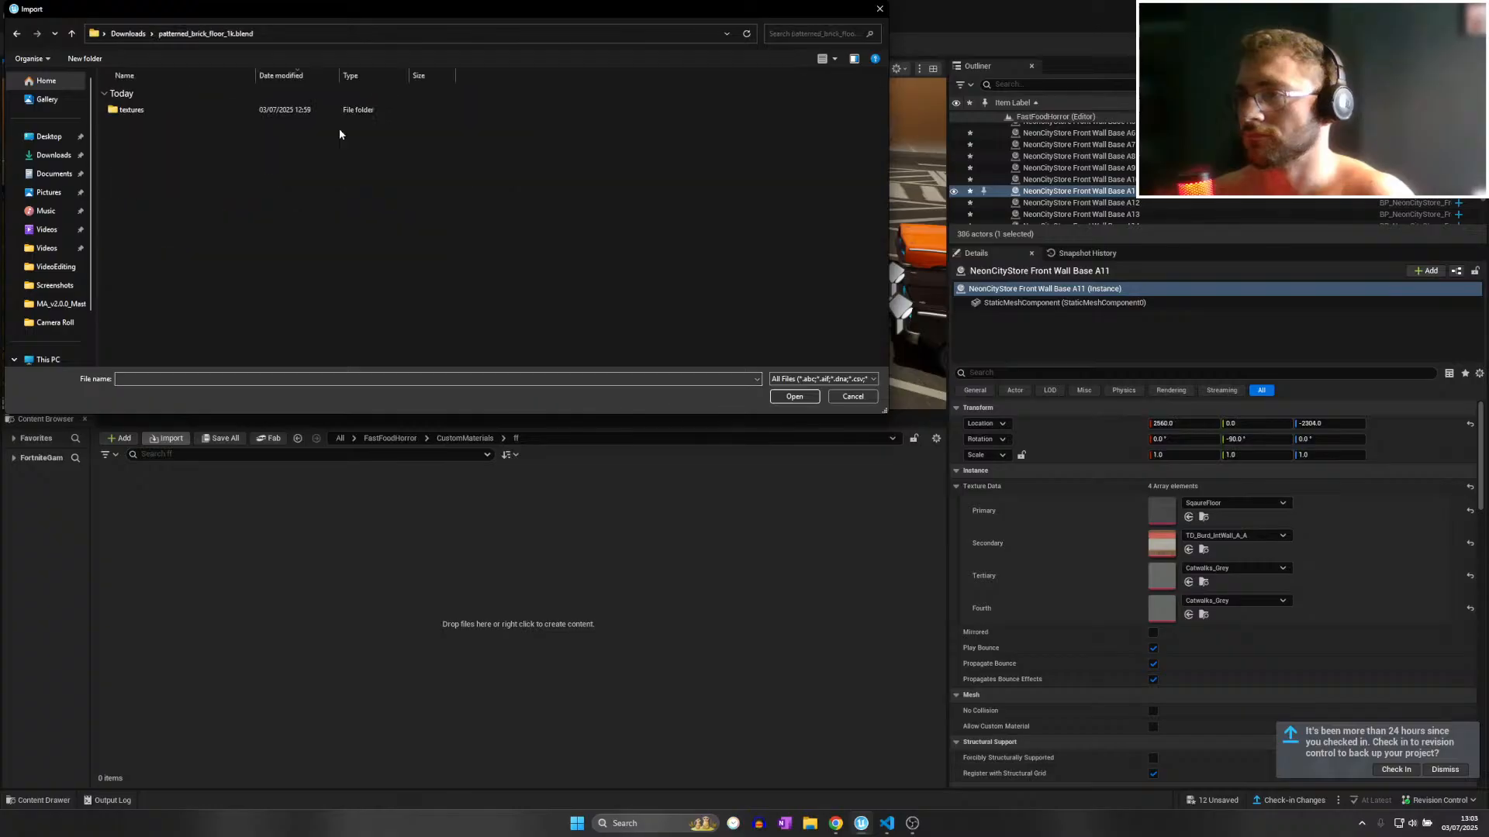
{"action": "double_click", "coordinate": [225, 112]}
{"action": "left_click_drag", "start_coordinate": [186, 169], "coordinate": [242, 117]}
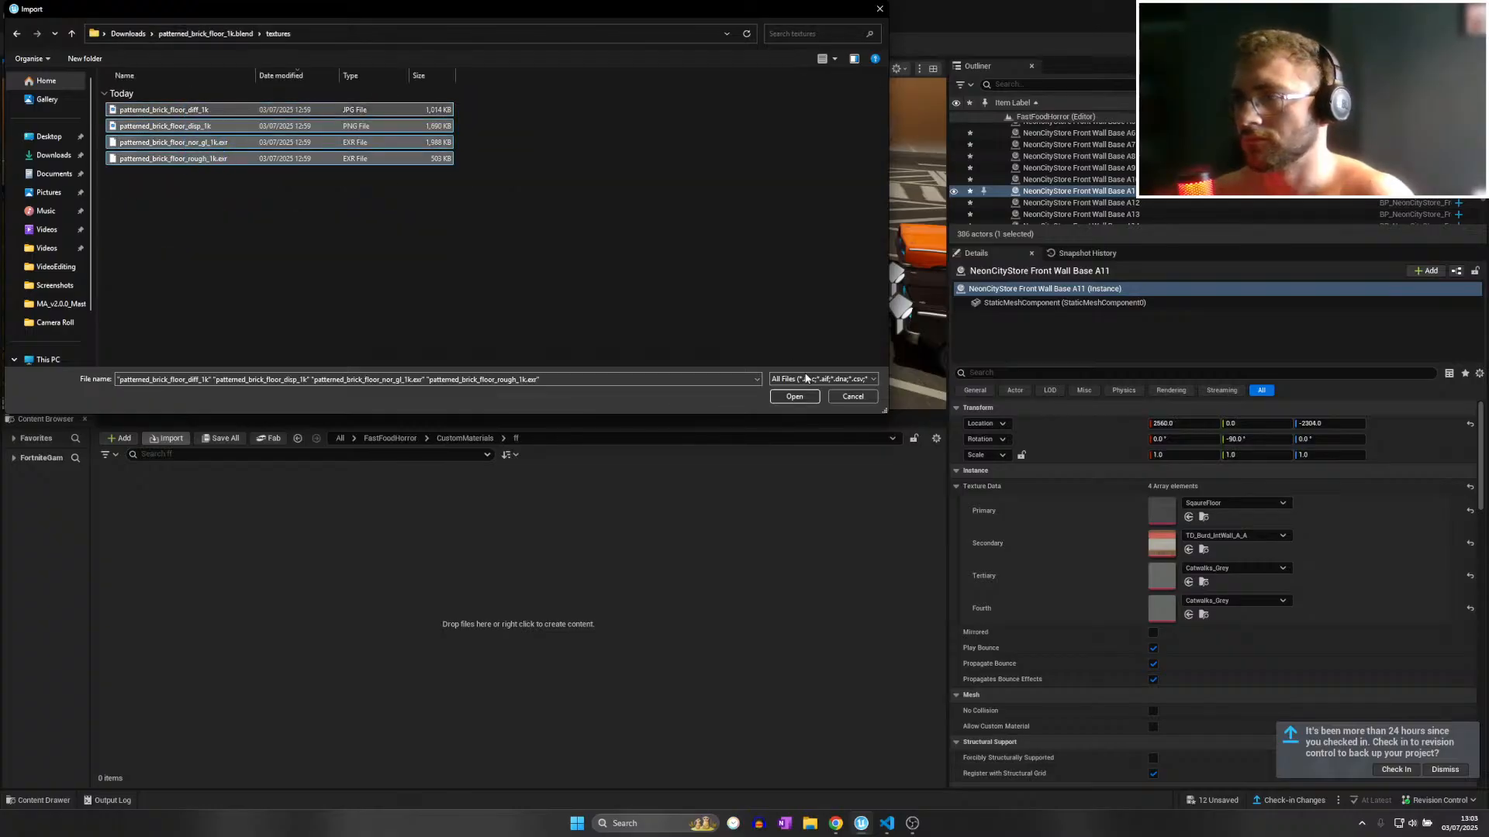
{"action": "left_click", "coordinate": [798, 399]}
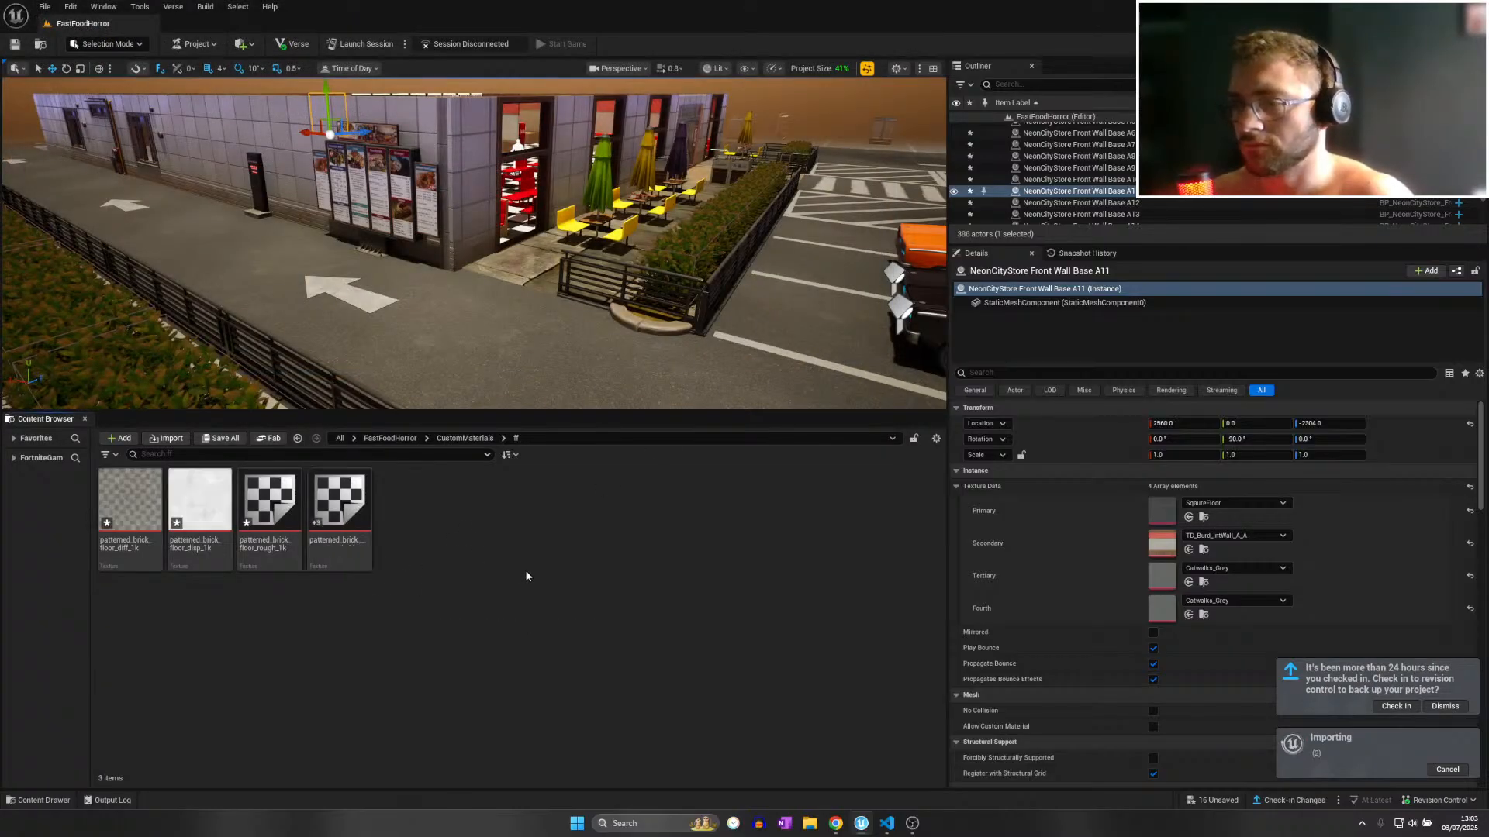
Create a Building Texture Data asset named PatternedBrickFloor in the ff folder.
{"action": "right_click_drag", "start_coordinate": [193, 347], "coordinate": [248, 342]}
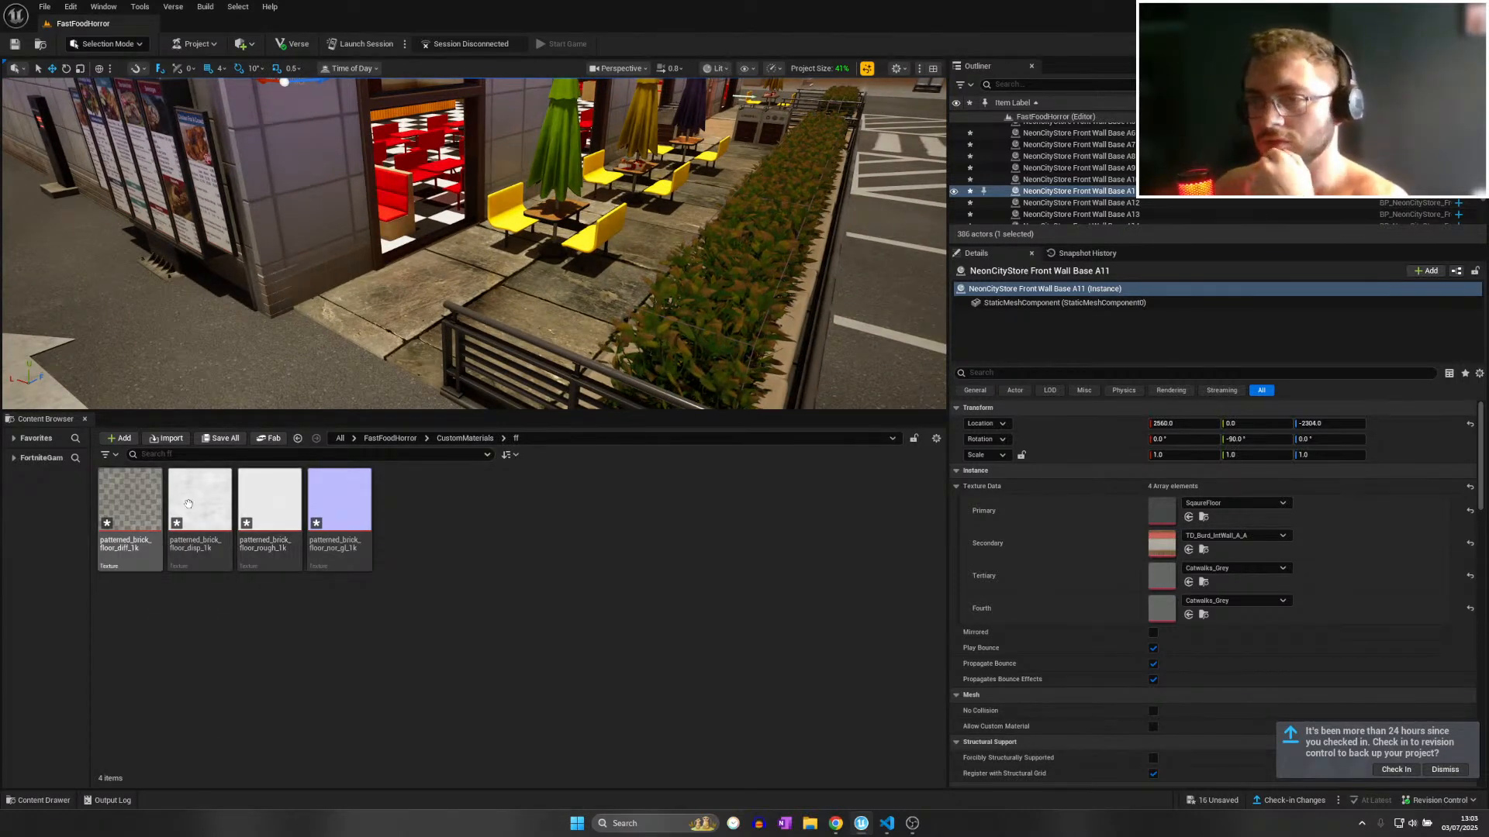
{"action": "right_click", "coordinate": [395, 515]}
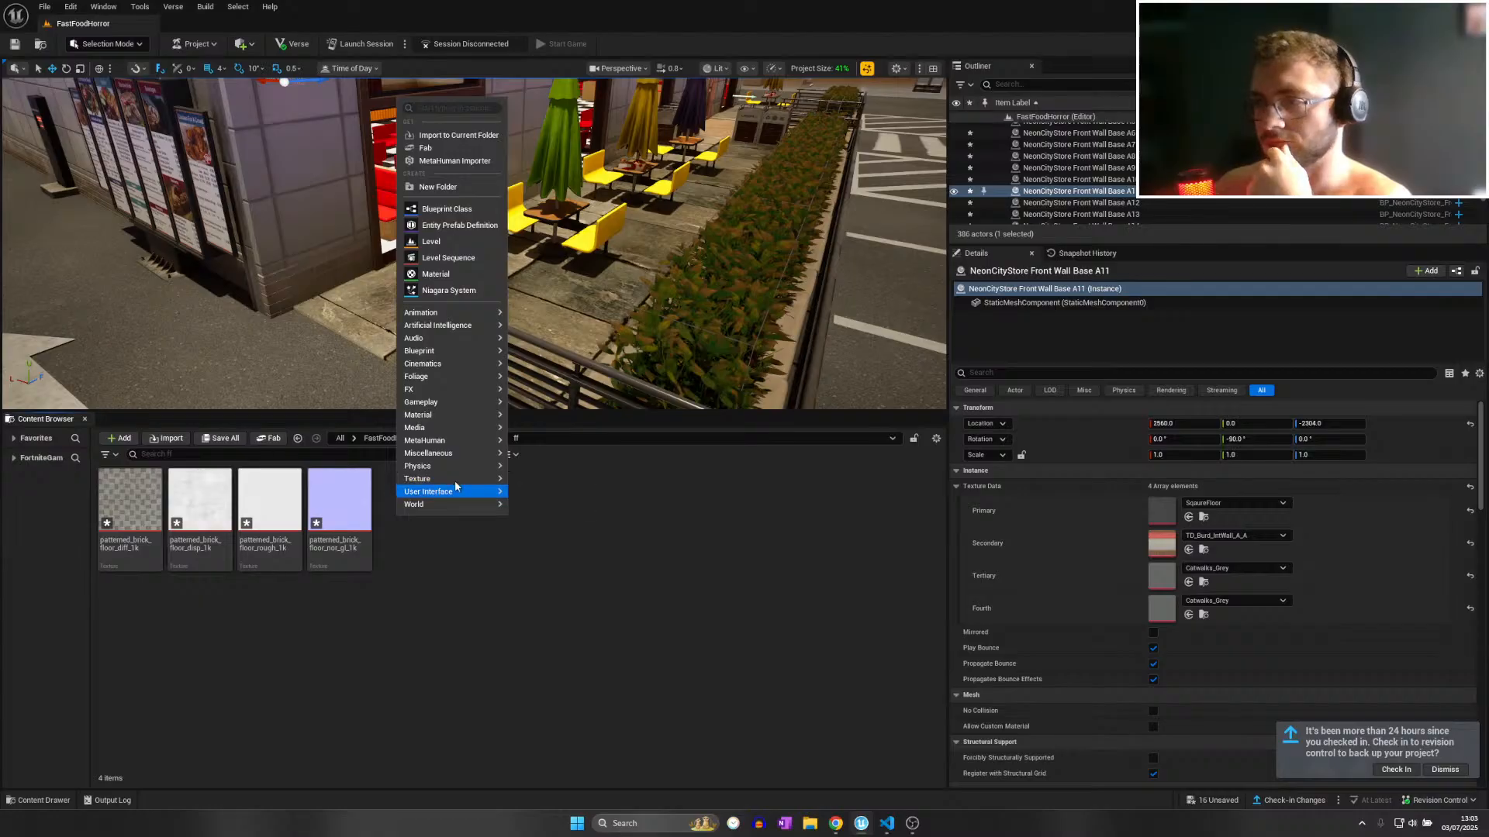
{"action": "mouse_move", "coordinate": [454, 466]}
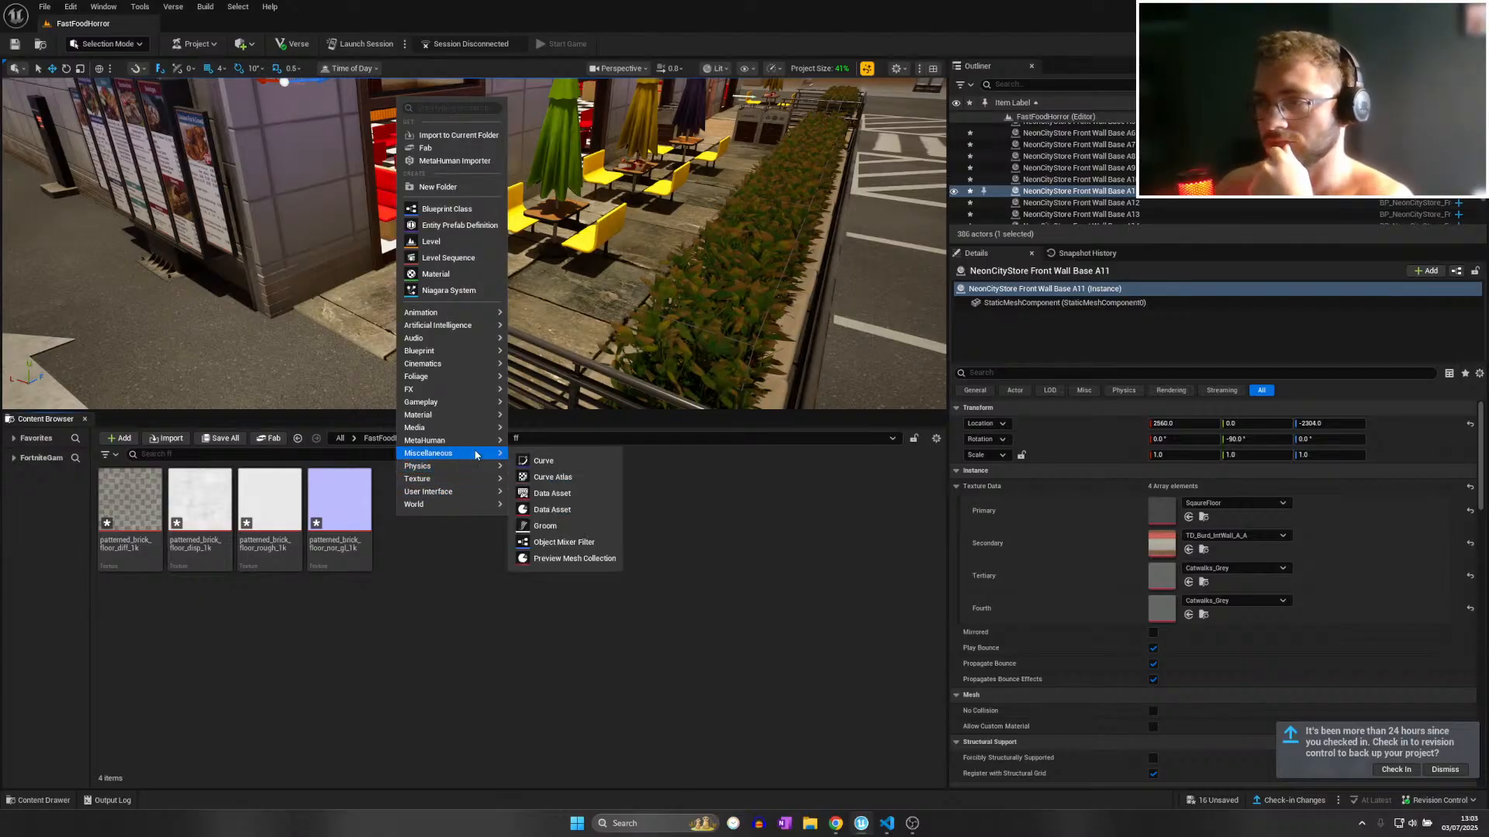
{"action": "left_click", "coordinate": [555, 509]}
{"action": "left_click", "coordinate": [623, 353]}
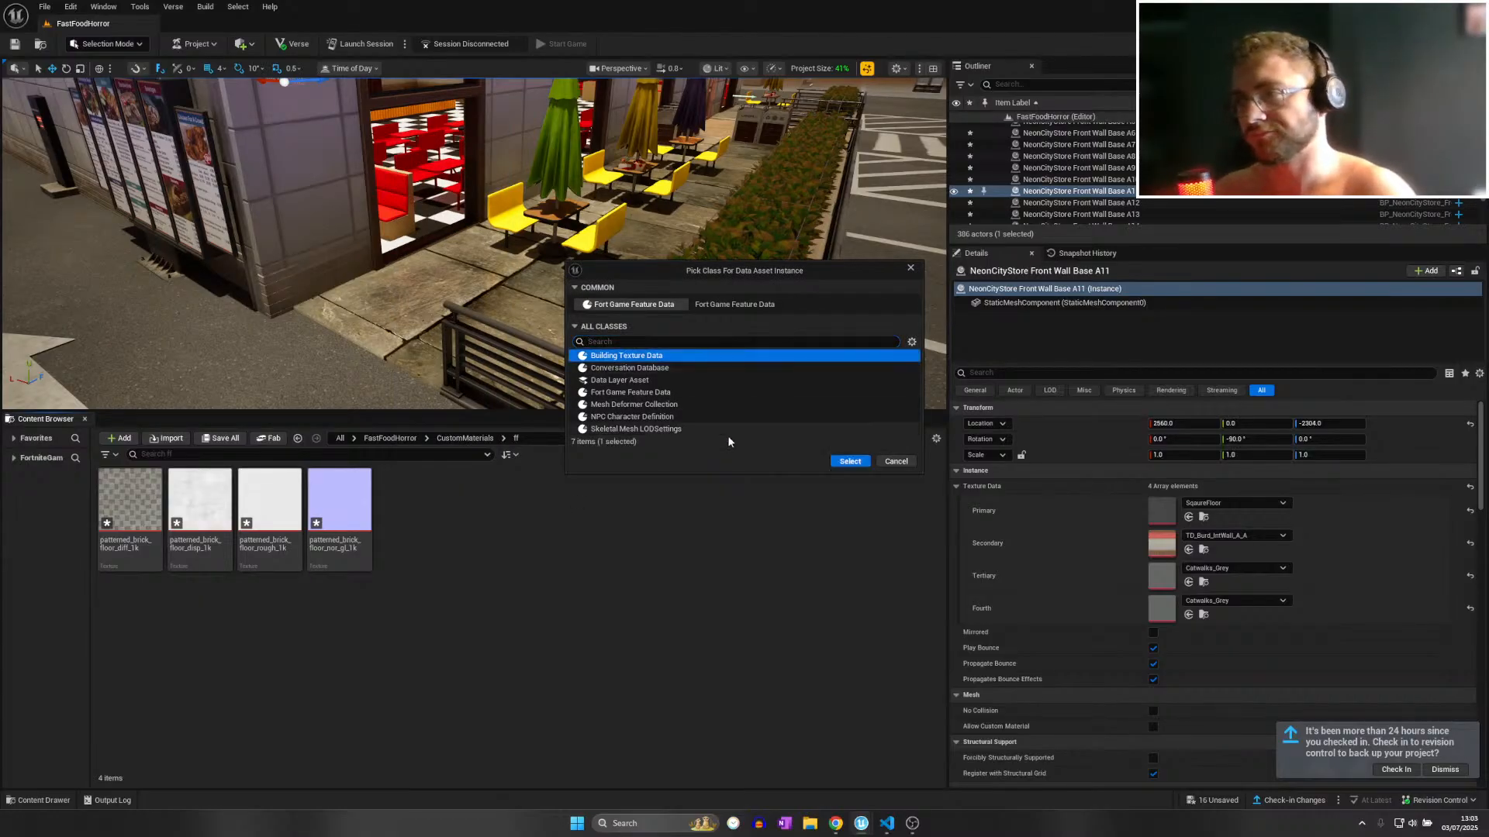
{"action": "left_click", "coordinate": [848, 463]}
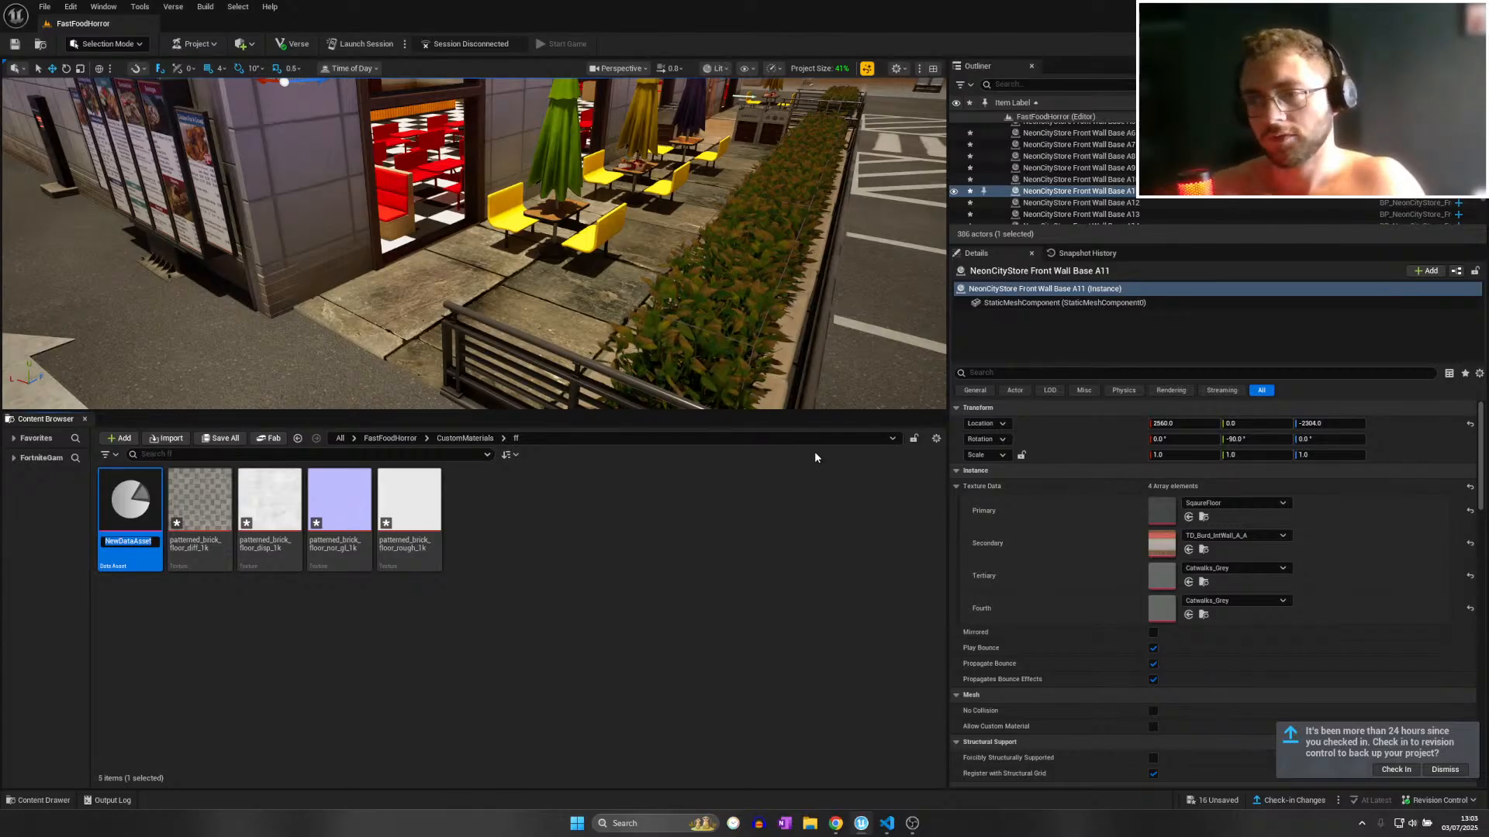
{"action": "type", "text": "Pattern"}
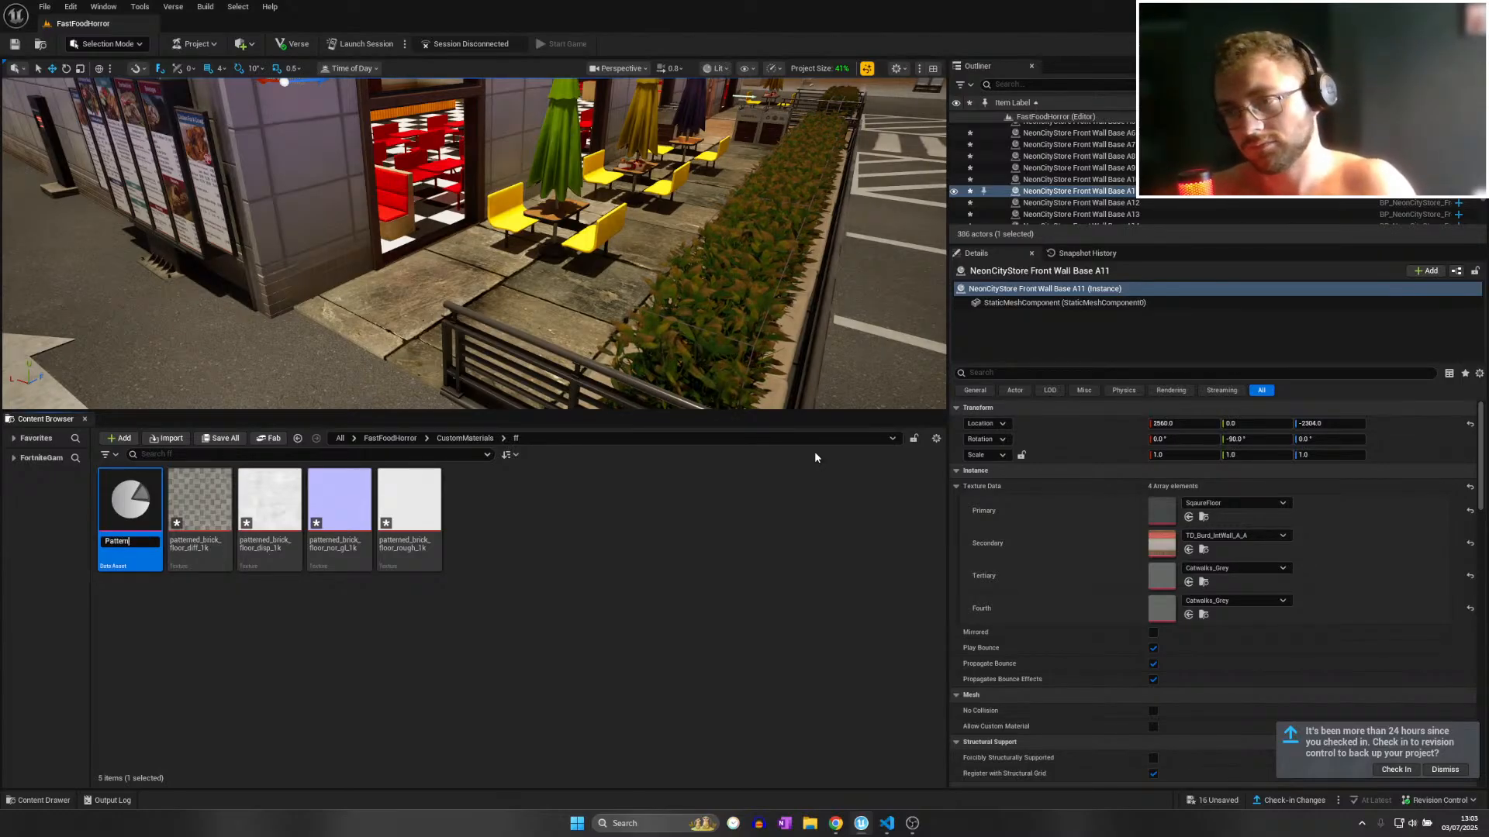
{"action": "type", "text": "edBrickFloor"}
{"action": "key", "text": "Return"}
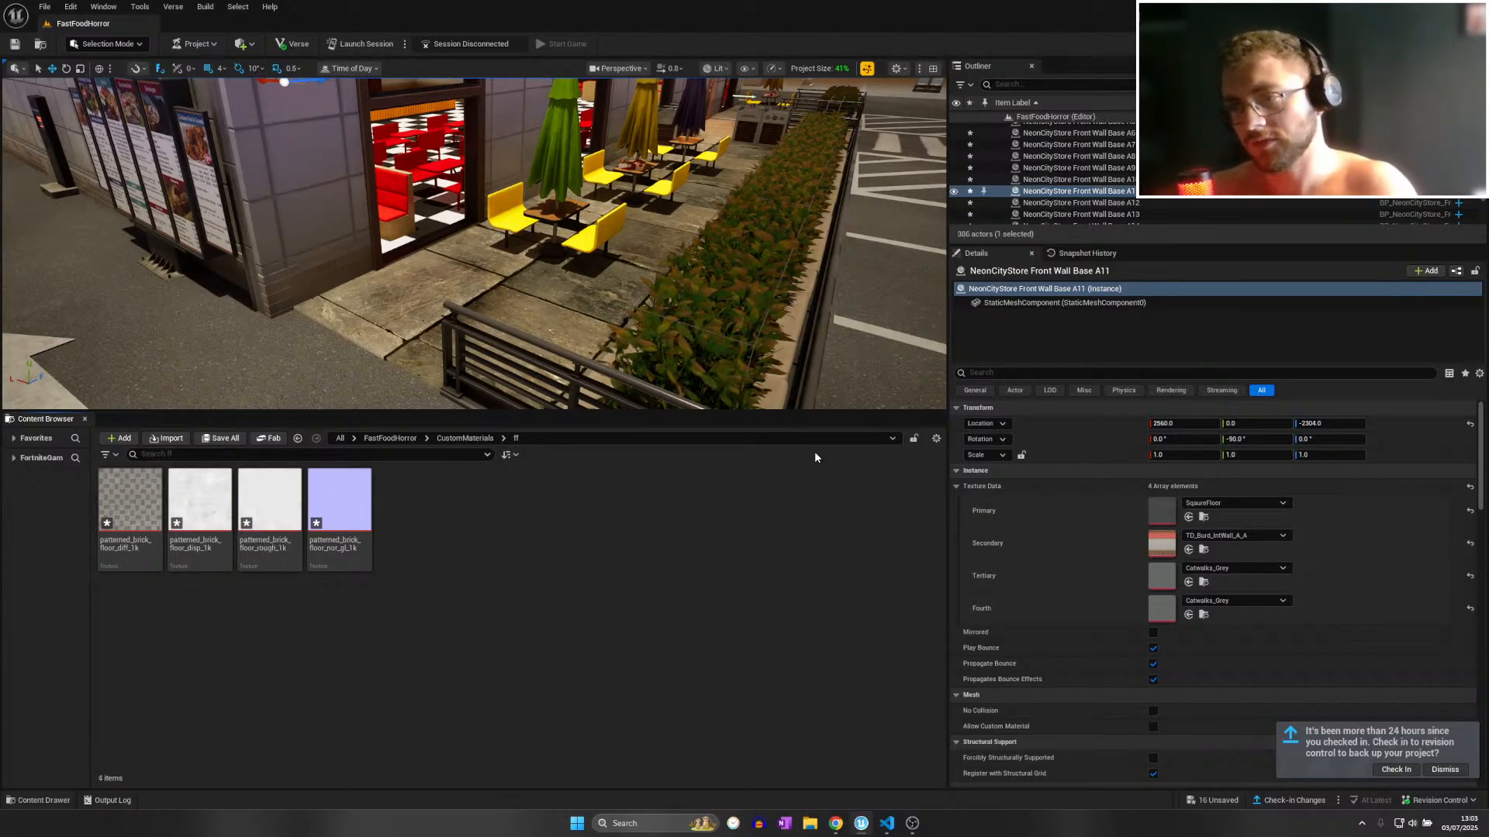
Assign the patterned_brick_floor diff, nor_gl and rough textures to PatternedBrickFloor's Diffuse, Normal and Specular, and save the asset.
{"action": "double_click", "coordinate": [429, 475]}
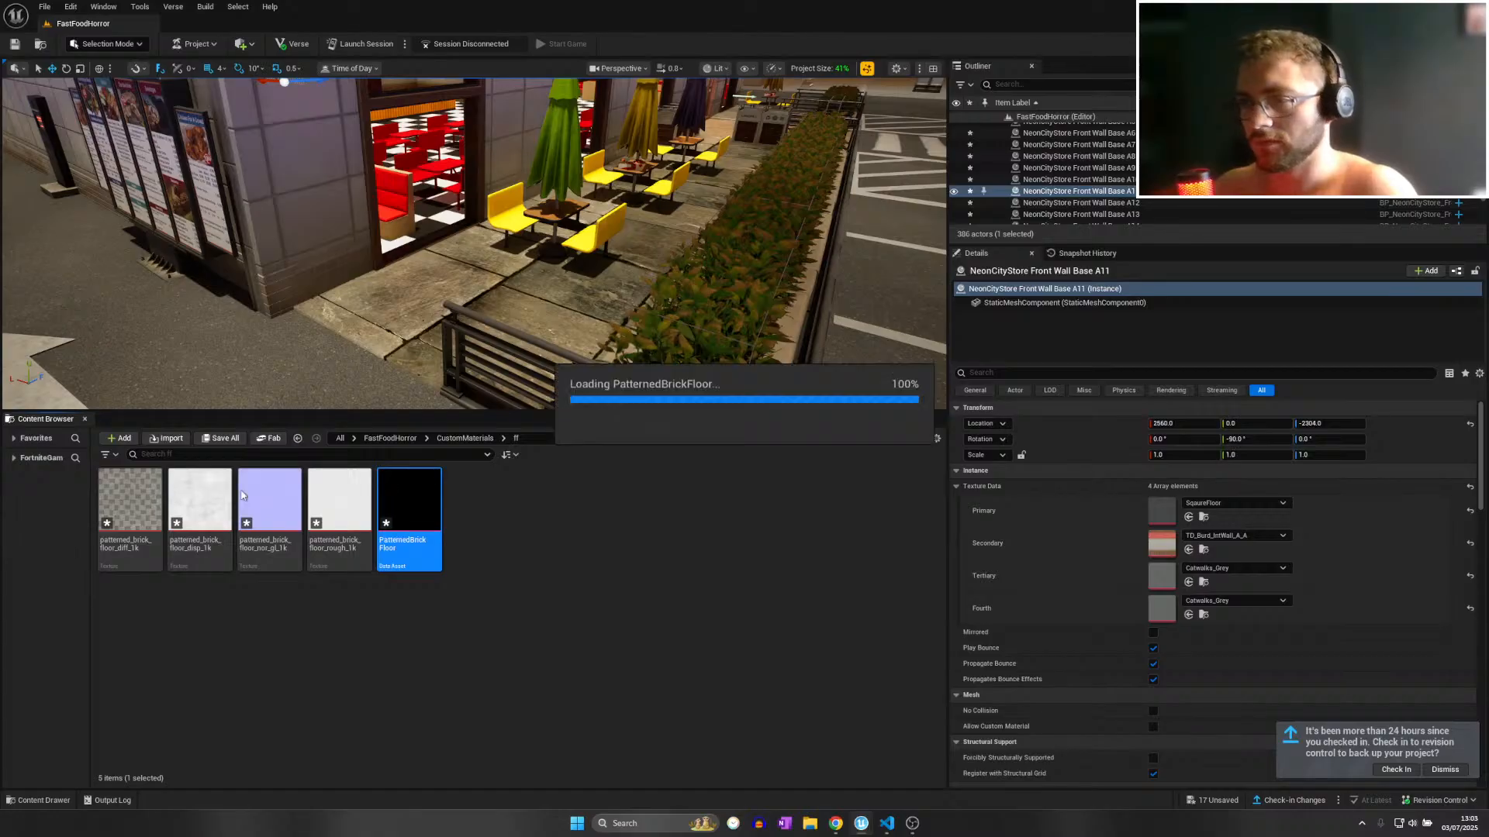
{"action": "left_click_drag", "start_coordinate": [129, 500], "coordinate": [812, 277]}
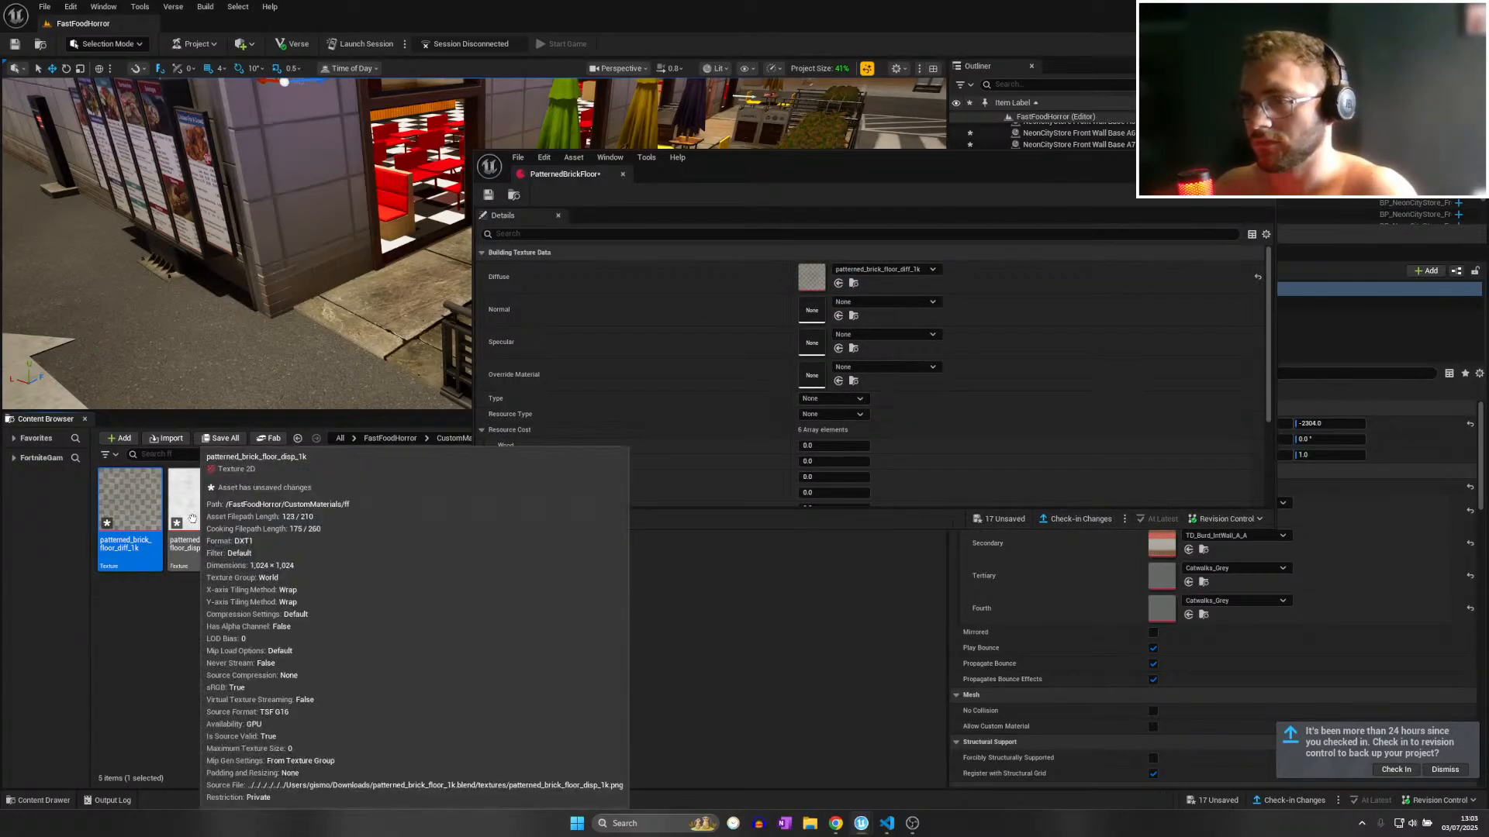
{"action": "left_click_drag", "start_coordinate": [269, 500], "coordinate": [812, 309]}
{"action": "left_click_drag", "start_coordinate": [339, 500], "coordinate": [811, 342]}
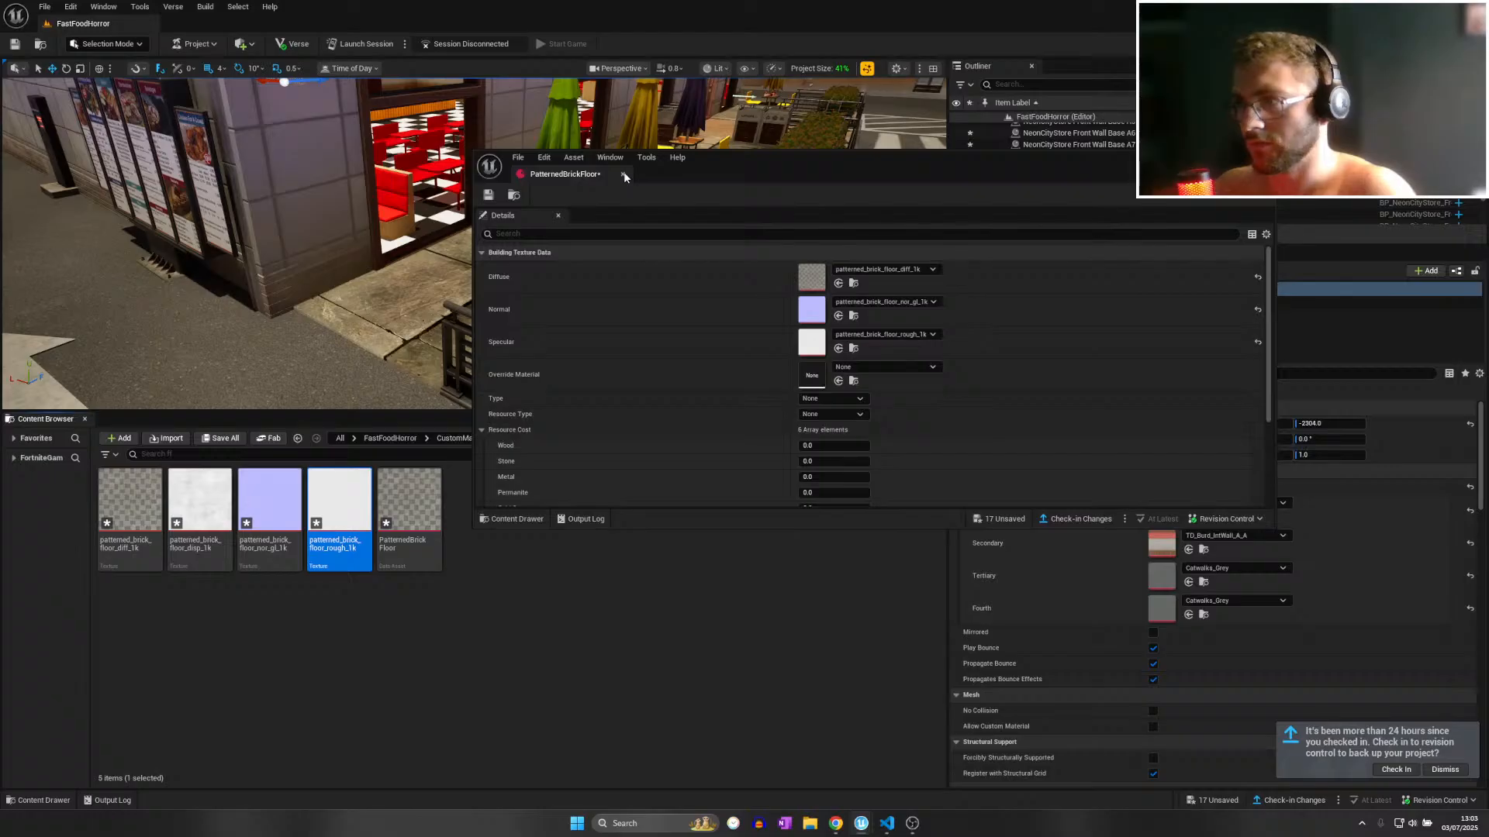
{"action": "key", "text": "ctrl+s"}
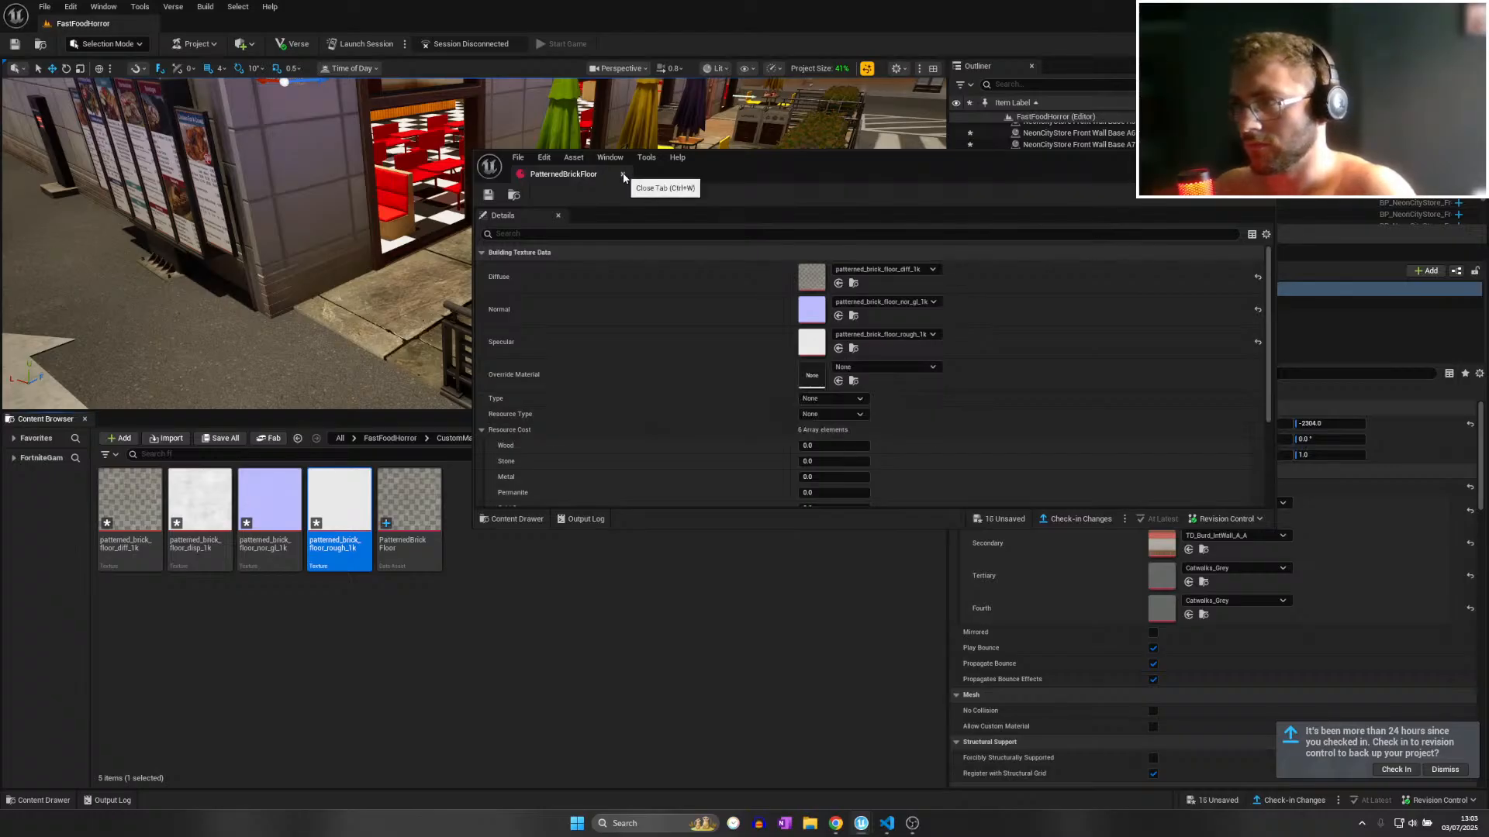
{"action": "left_click", "coordinate": [623, 173]}
Set the Primary texture of the four sidewalk pieces under the outdoor seating area to PatternedBrickFloor.
{"action": "left_click", "coordinate": [481, 272]}
{"action": "left_click", "coordinate": [637, 208], "text": "ctrl"}
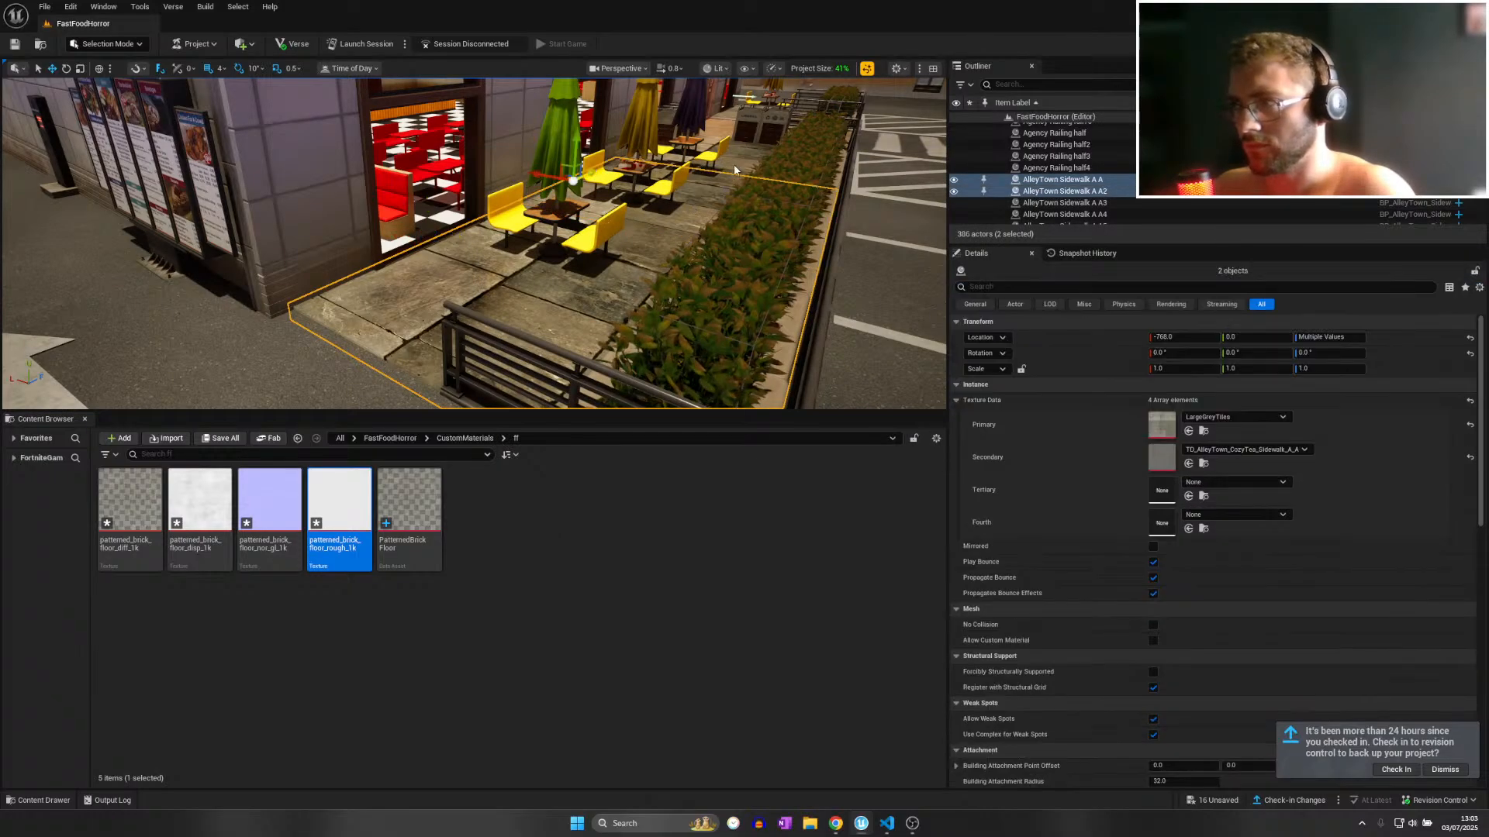
{"action": "left_click", "coordinate": [727, 173], "text": "ctrl"}
{"action": "right_click_drag", "start_coordinate": [727, 172], "coordinate": [726, 172]}
{"action": "left_click", "coordinate": [680, 225], "text": "ctrl"}
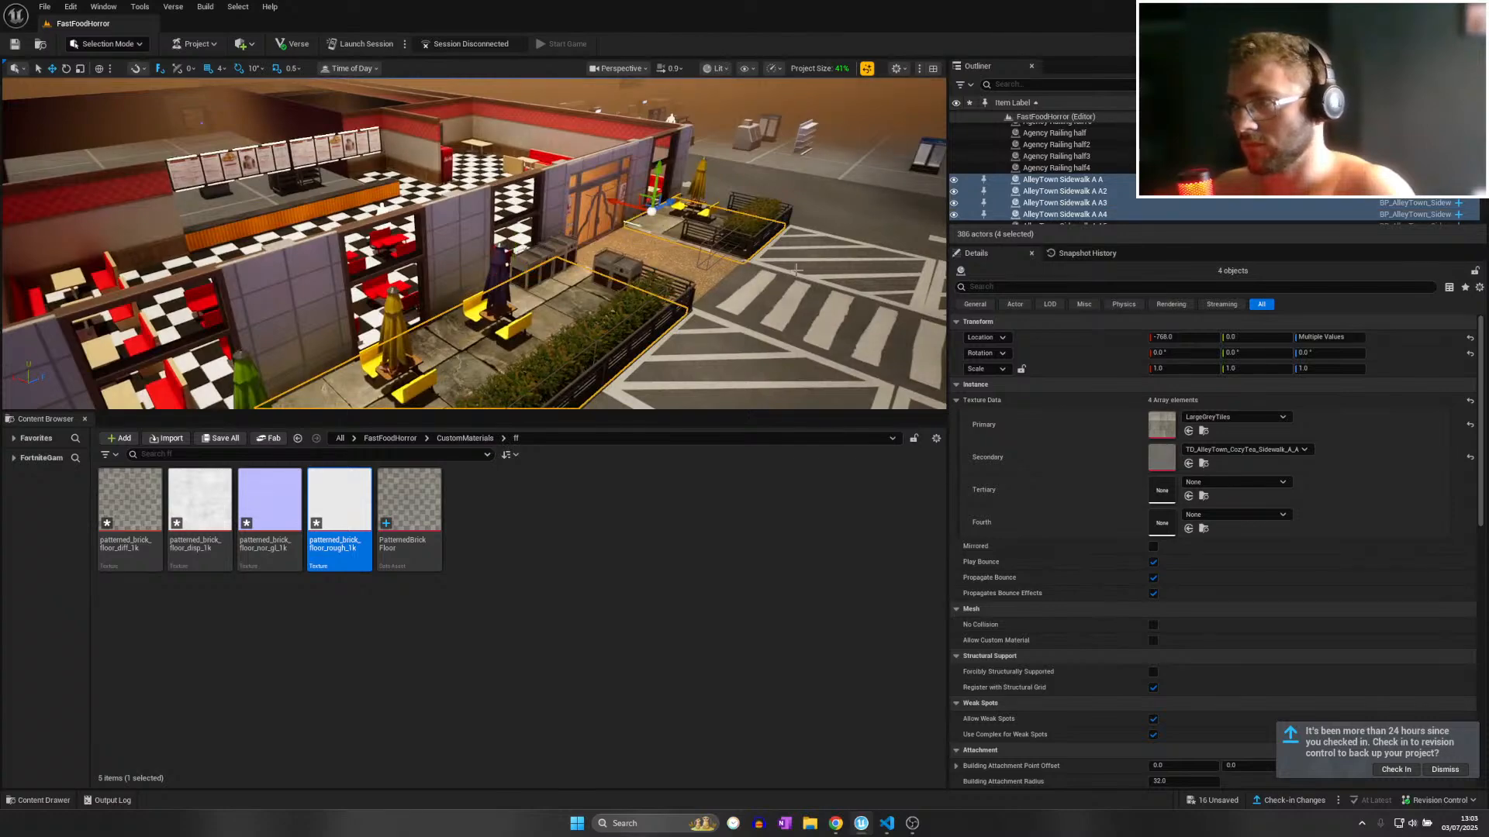
{"action": "left_click", "coordinate": [1215, 419]}
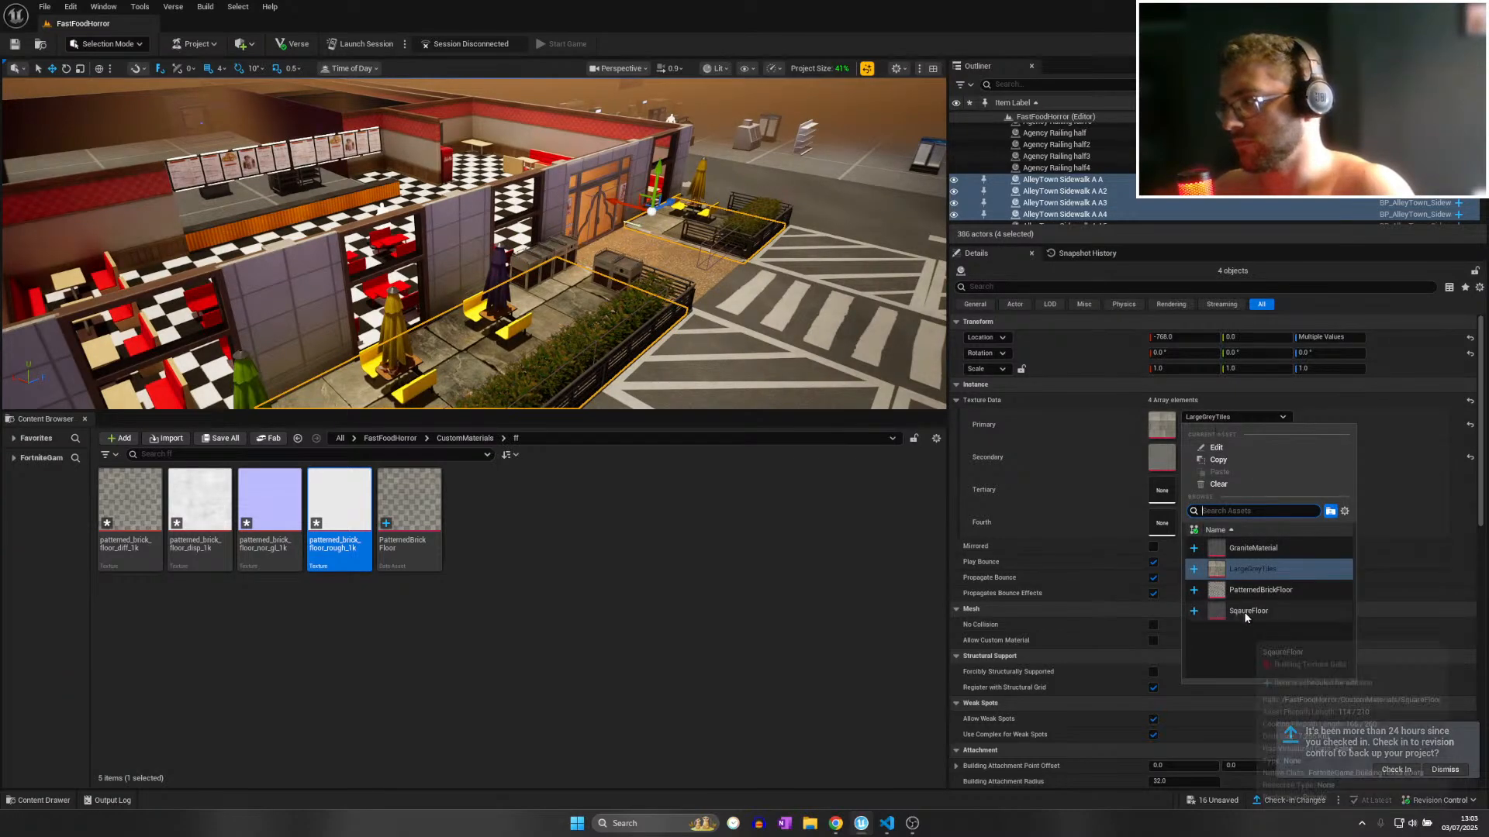
{"action": "left_click", "coordinate": [1273, 578]}
{"action": "right_click_drag", "start_coordinate": [645, 373], "coordinate": [577, 355]}
{"action": "scroll", "coordinate": [646, 373], "scroll_direction": "down", "scroll_amount": 2}
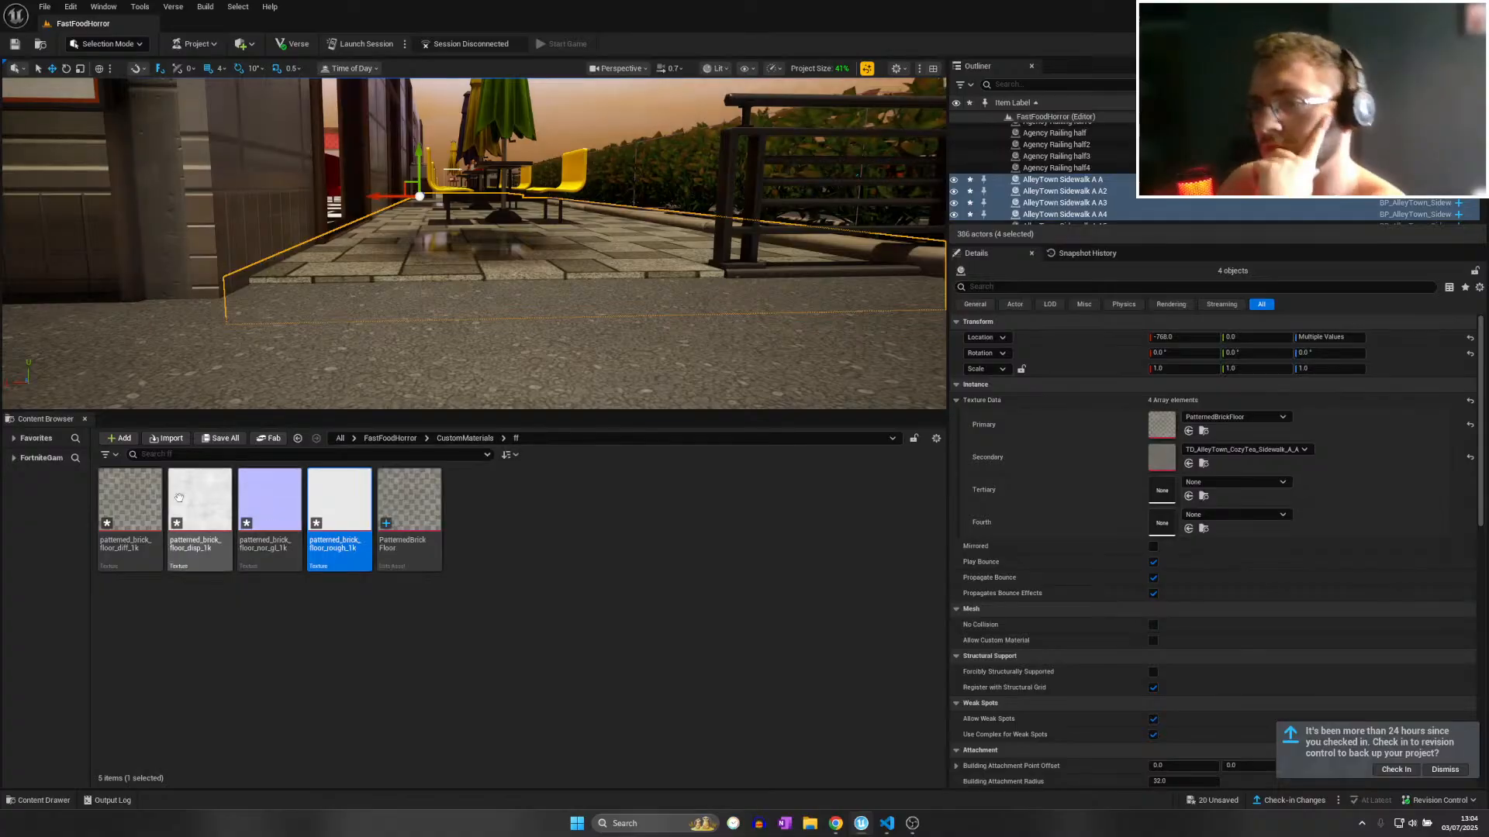
Try patterned_brick_floor_disp_1k as PatternedBrickFloor's Specular texture, save the asset and check the patio floor's reflections.
{"action": "double_click", "coordinate": [398, 512]}
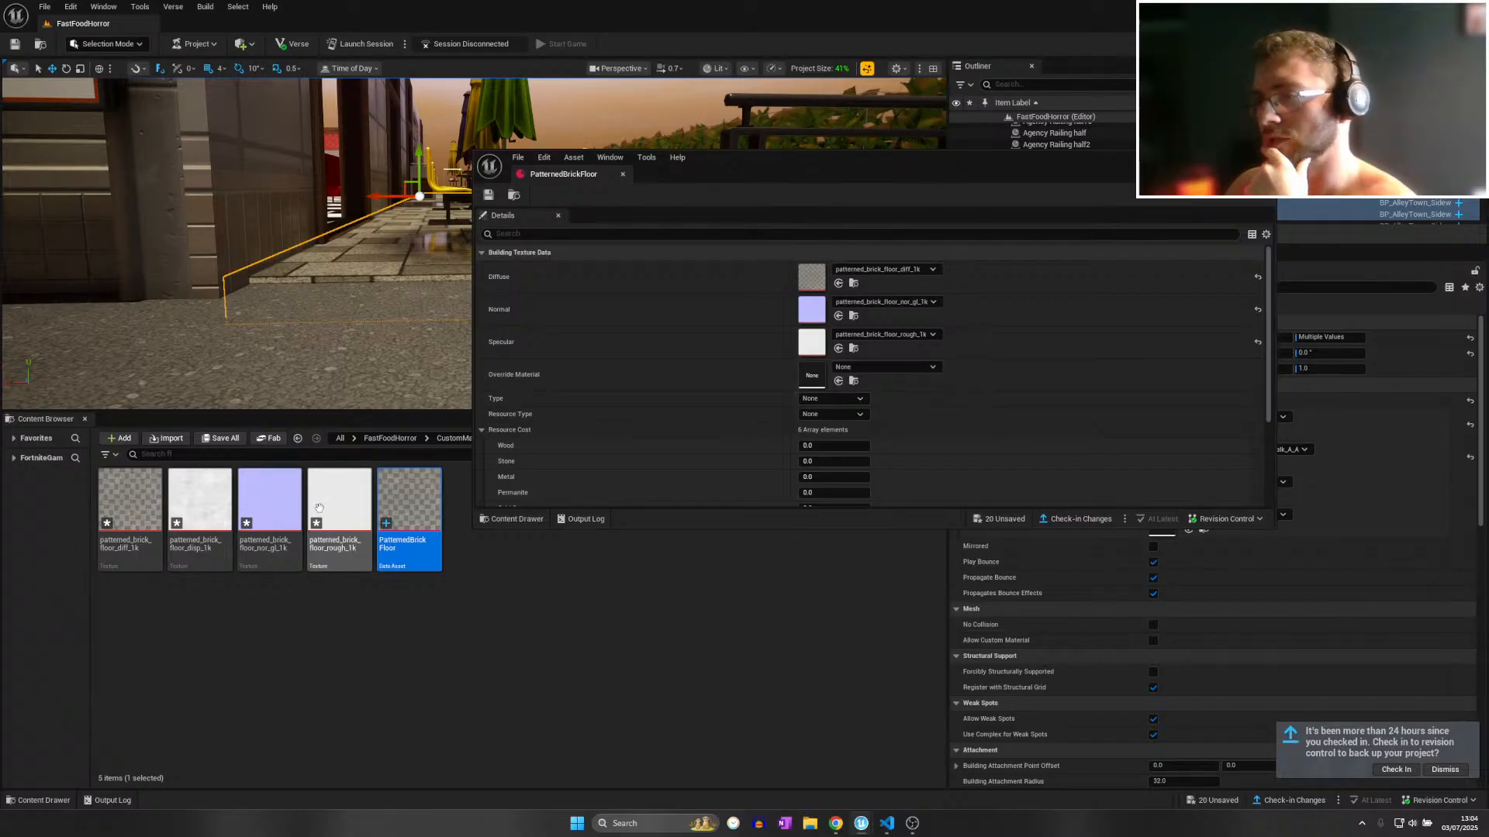
{"action": "left_click_drag", "start_coordinate": [199, 508], "coordinate": [882, 334]}
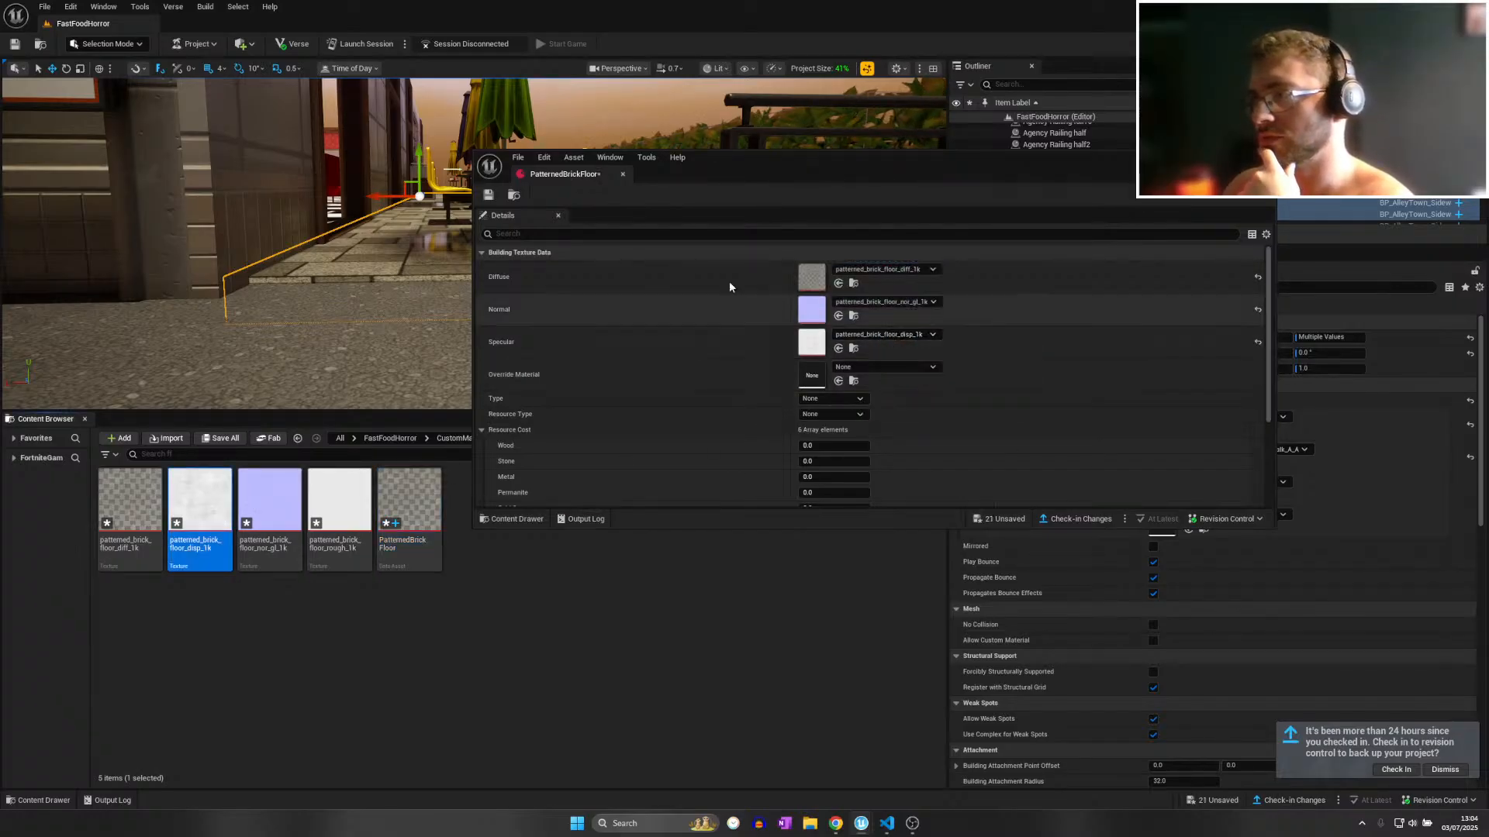
{"action": "left_click", "coordinate": [489, 194]}
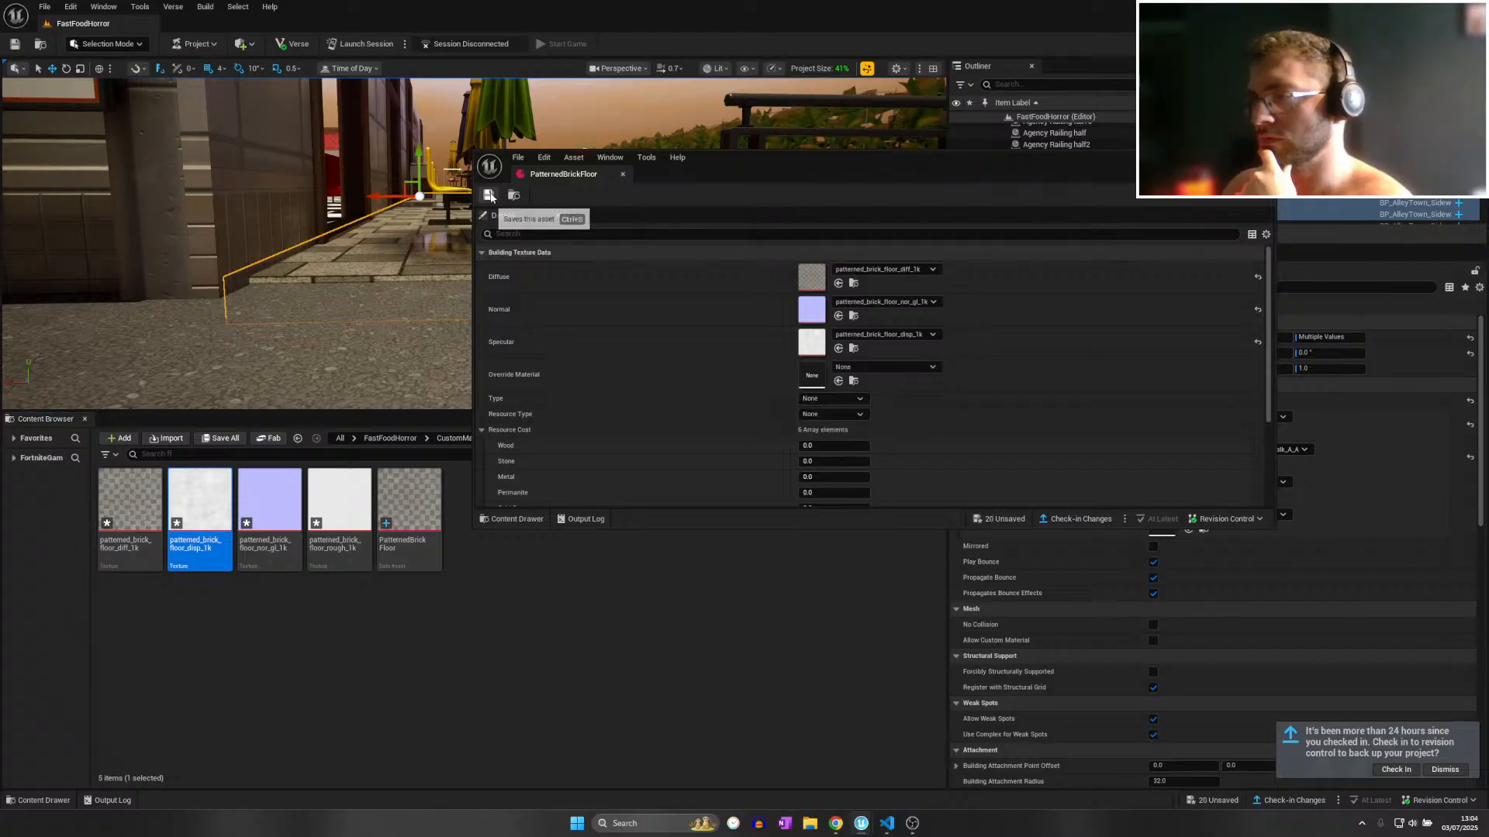
{"action": "left_click_drag", "start_coordinate": [744, 167], "coordinate": [845, 175]}
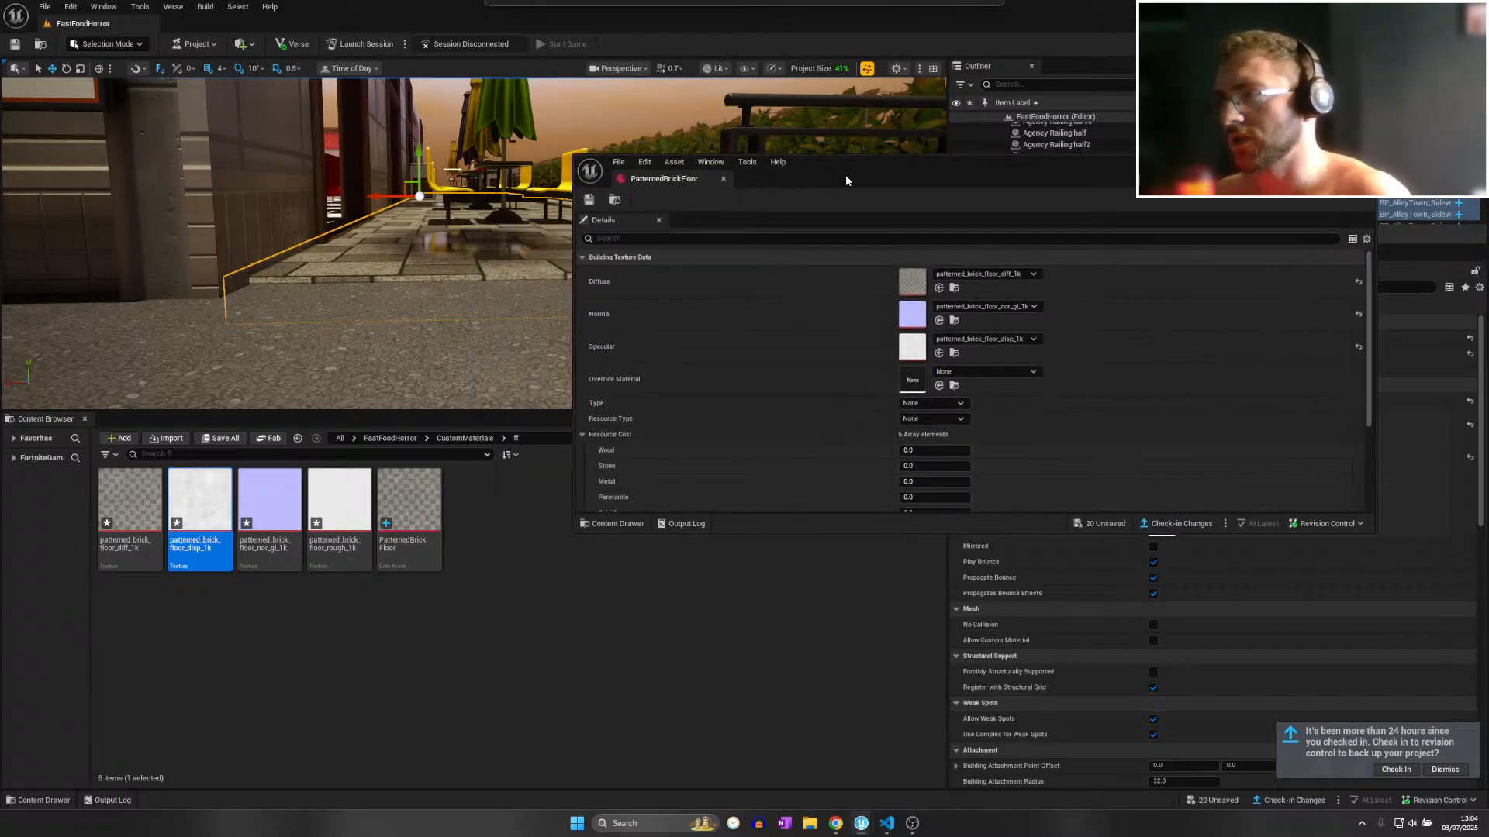
{"action": "key", "text": "w"}
{"action": "right_click_drag", "start_coordinate": [496, 271], "coordinate": [496, 271]}
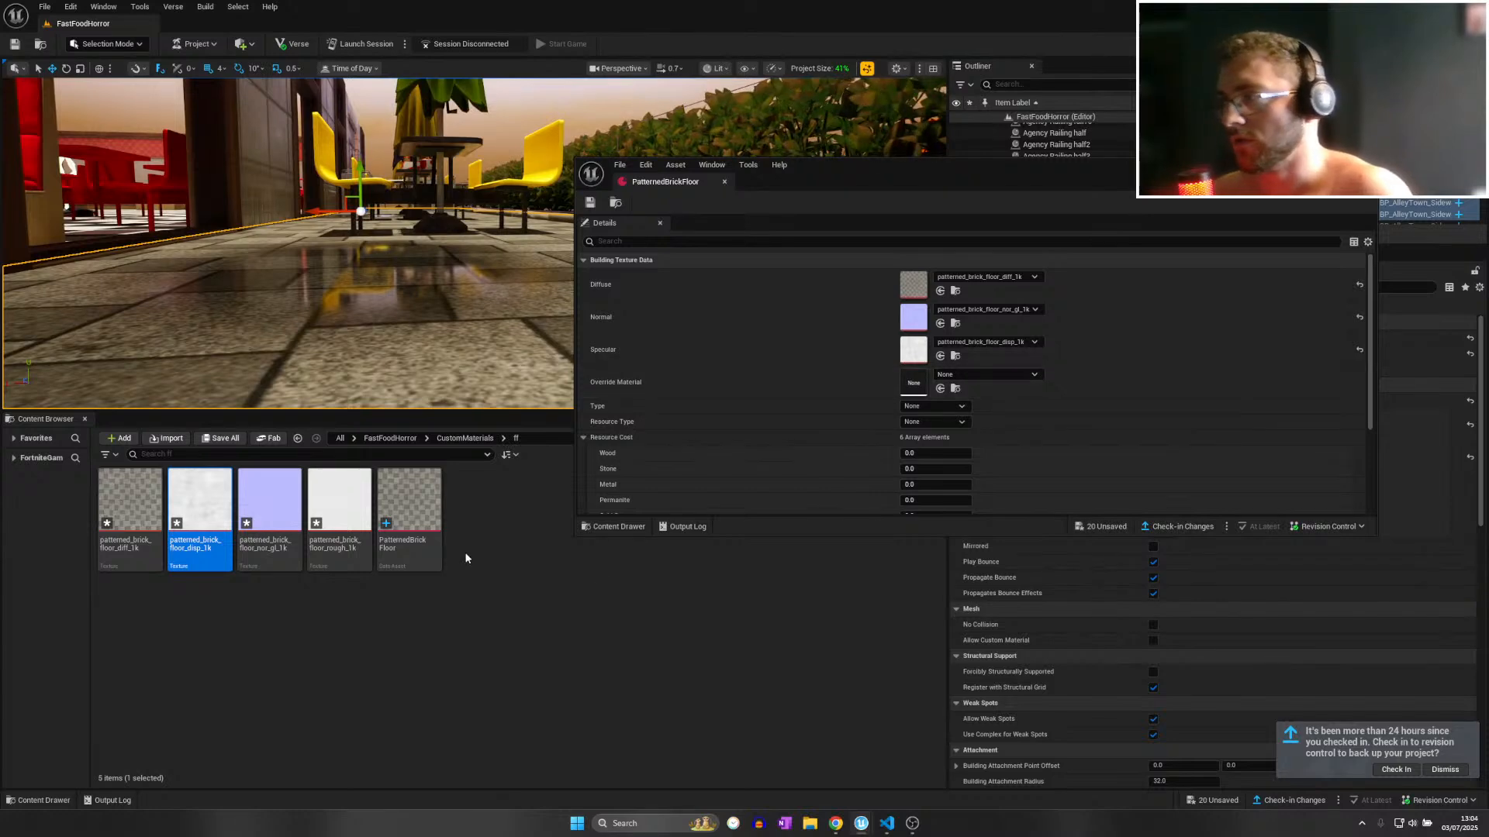
Restore patterned_brick_floor_rough_1k as PatternedBrickFloor's Specular texture, save the asset and close its editor.
{"action": "left_click_drag", "start_coordinate": [339, 508], "coordinate": [937, 348]}
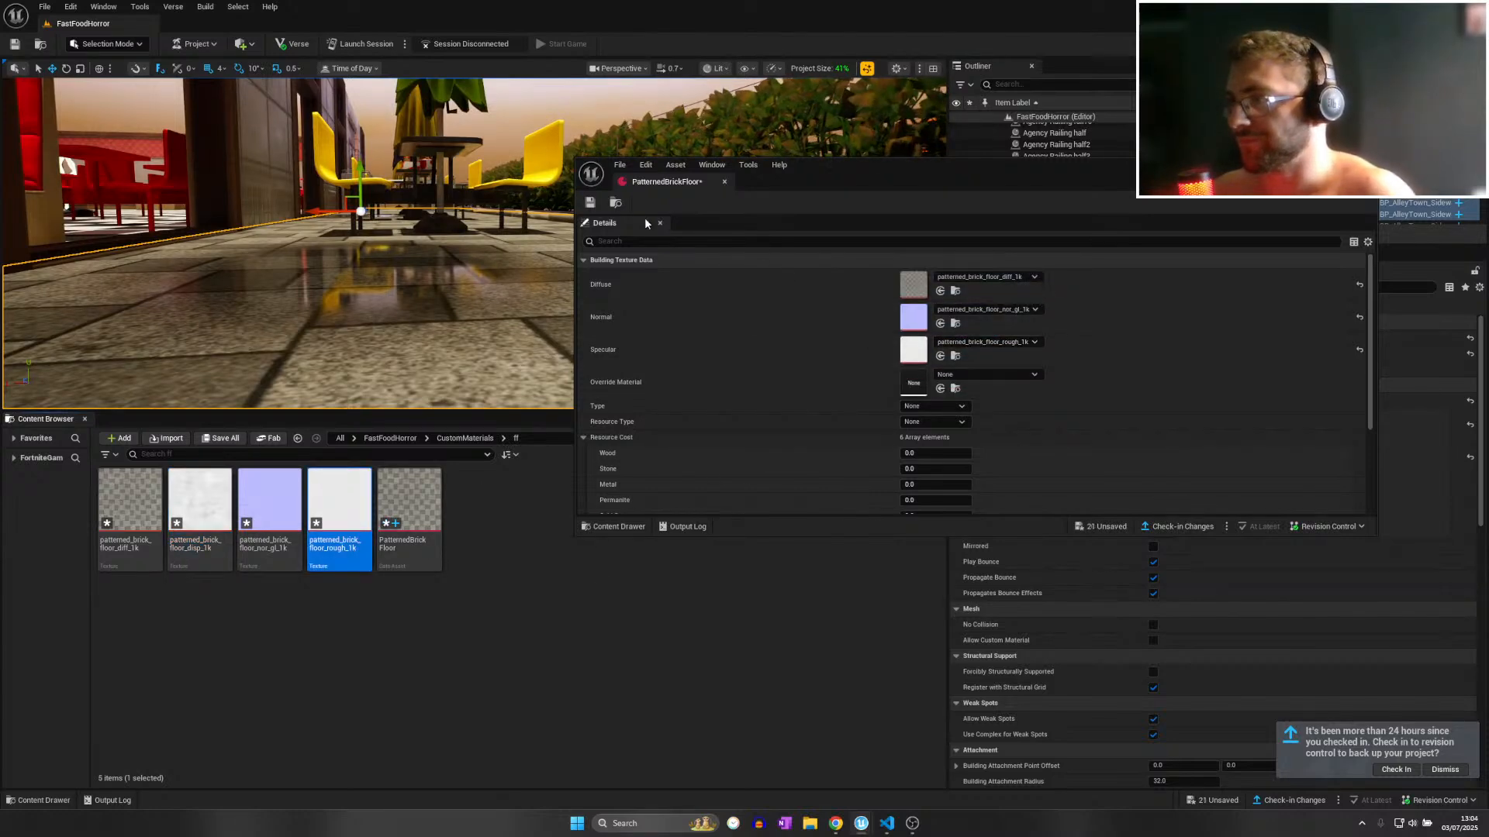
{"action": "left_click", "coordinate": [588, 203]}
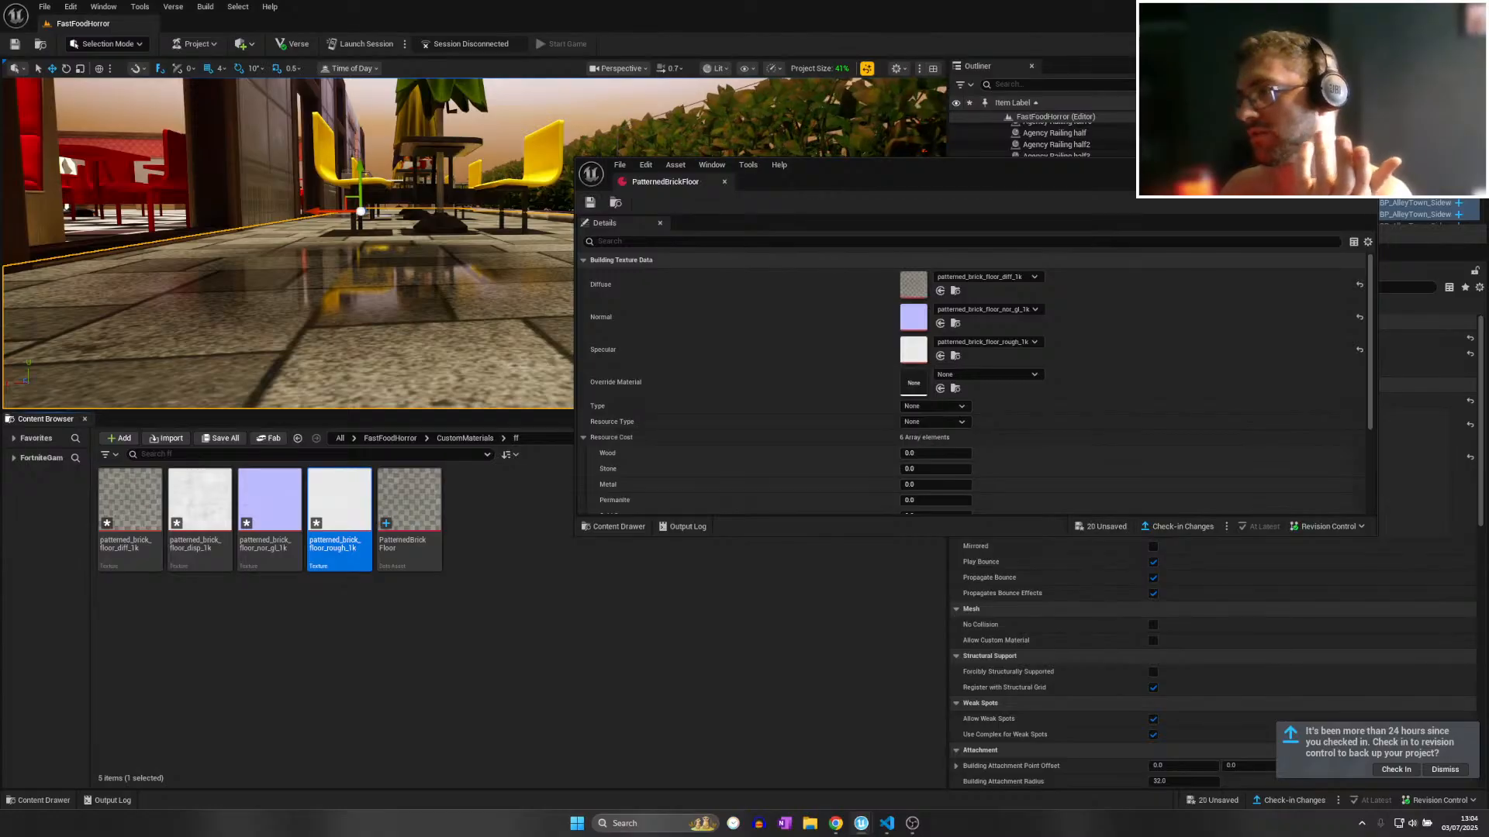
{"action": "left_click", "coordinate": [724, 181]}
Select the three sidewalk pieces beneath the dumpsters behind the restaurant.
{"action": "right_click_drag", "start_coordinate": [817, 314], "coordinate": [620, 392]}
{"action": "scroll", "coordinate": [861, 392], "scroll_direction": "down", "scroll_amount": 3}
{"action": "scroll", "coordinate": [795, 349], "scroll_direction": "up", "scroll_amount": 2}
{"action": "scroll", "coordinate": [787, 380], "scroll_direction": "up", "scroll_amount": 5}
{"action": "scroll", "coordinate": [682, 399], "scroll_direction": "up", "scroll_amount": 5}
{"action": "mouse_move", "coordinate": [433, 331]}
{"action": "right_mouse_down"}
{"action": "mouse_move", "coordinate": [425, 322]}
{"action": "mouse_move", "coordinate": [458, 318]}
{"action": "mouse_move", "coordinate": [442, 329]}
{"action": "right_mouse_up"}
{"action": "scroll", "coordinate": [458, 318], "scroll_direction": "down", "scroll_amount": 2}
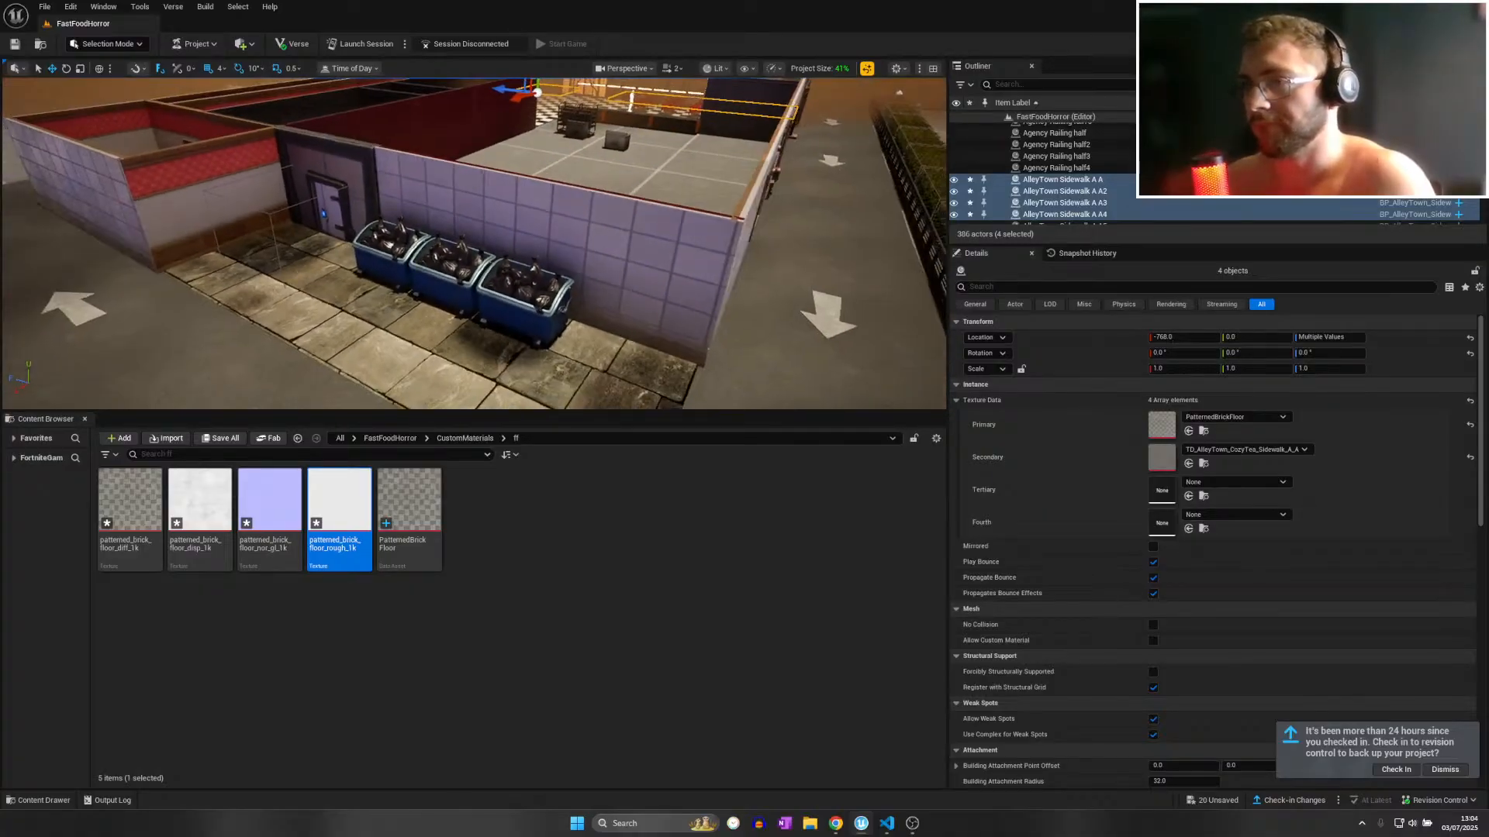
{"action": "left_click", "coordinate": [275, 288]}
{"action": "left_click", "coordinate": [411, 349], "text": "shift"}
{"action": "left_click", "coordinate": [563, 376], "text": "shift"}
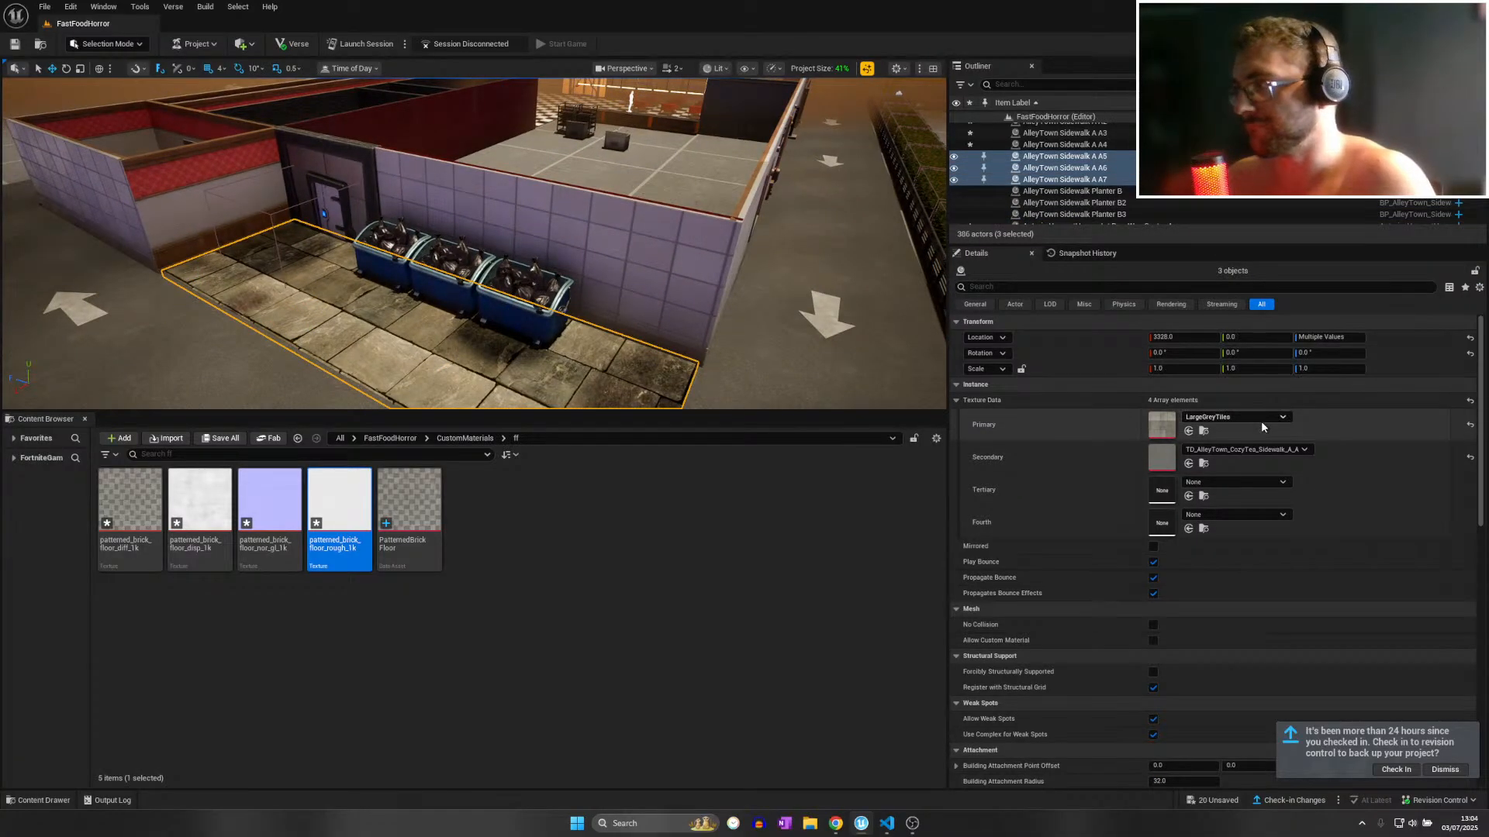
Try SqaureFloor as the Primary texture of the three dumpster-area sidewalk pieces and switch them back to LargeGreyTiles.
{"action": "left_click", "coordinate": [1257, 418]}
{"action": "left_click", "coordinate": [1233, 611]}
{"action": "right_click_drag", "start_coordinate": [775, 333], "coordinate": [764, 350]}
{"action": "left_click", "coordinate": [1232, 423]}
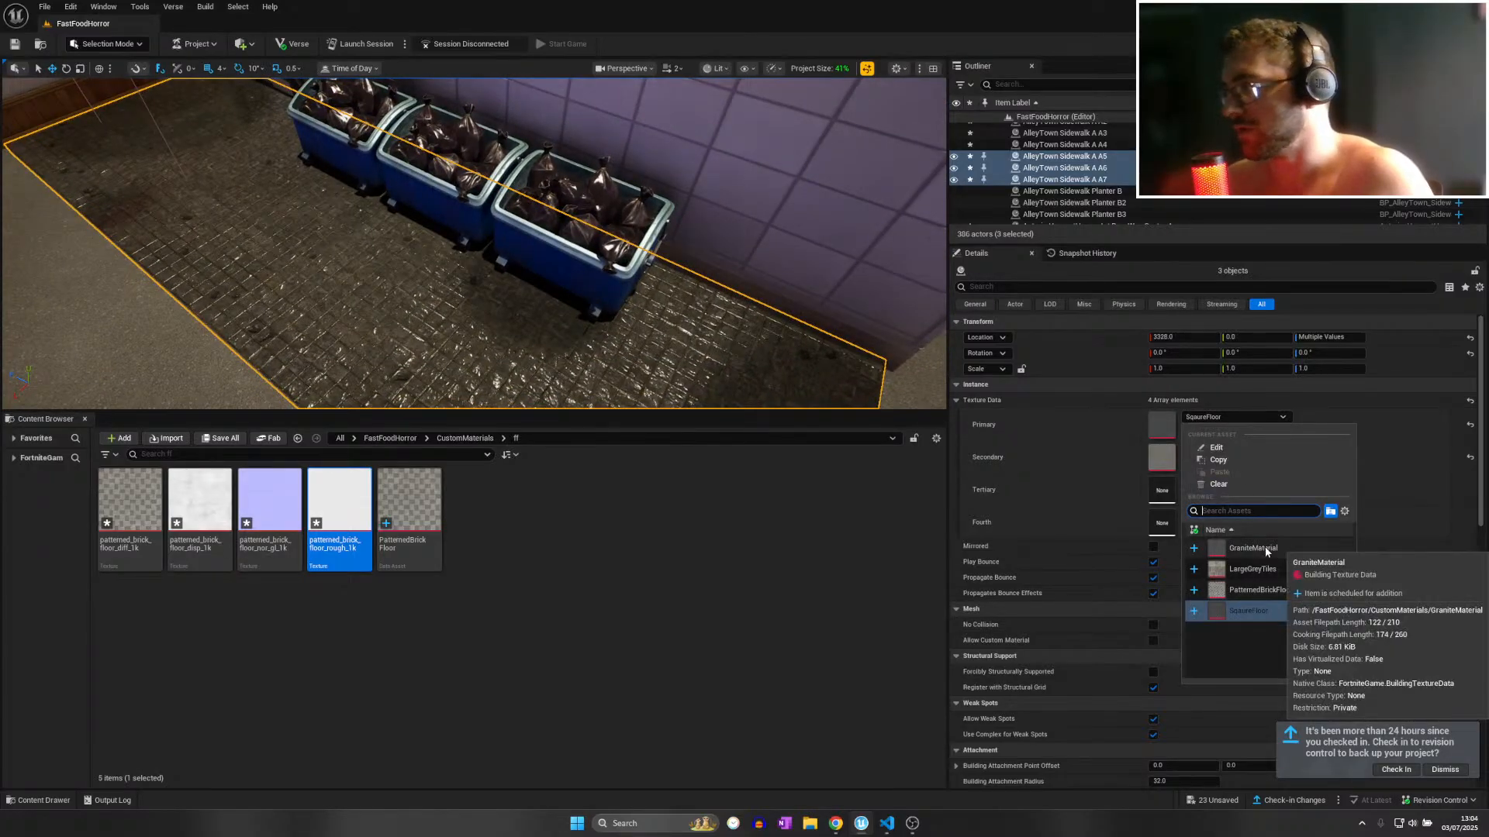
{"action": "left_click", "coordinate": [1268, 574]}
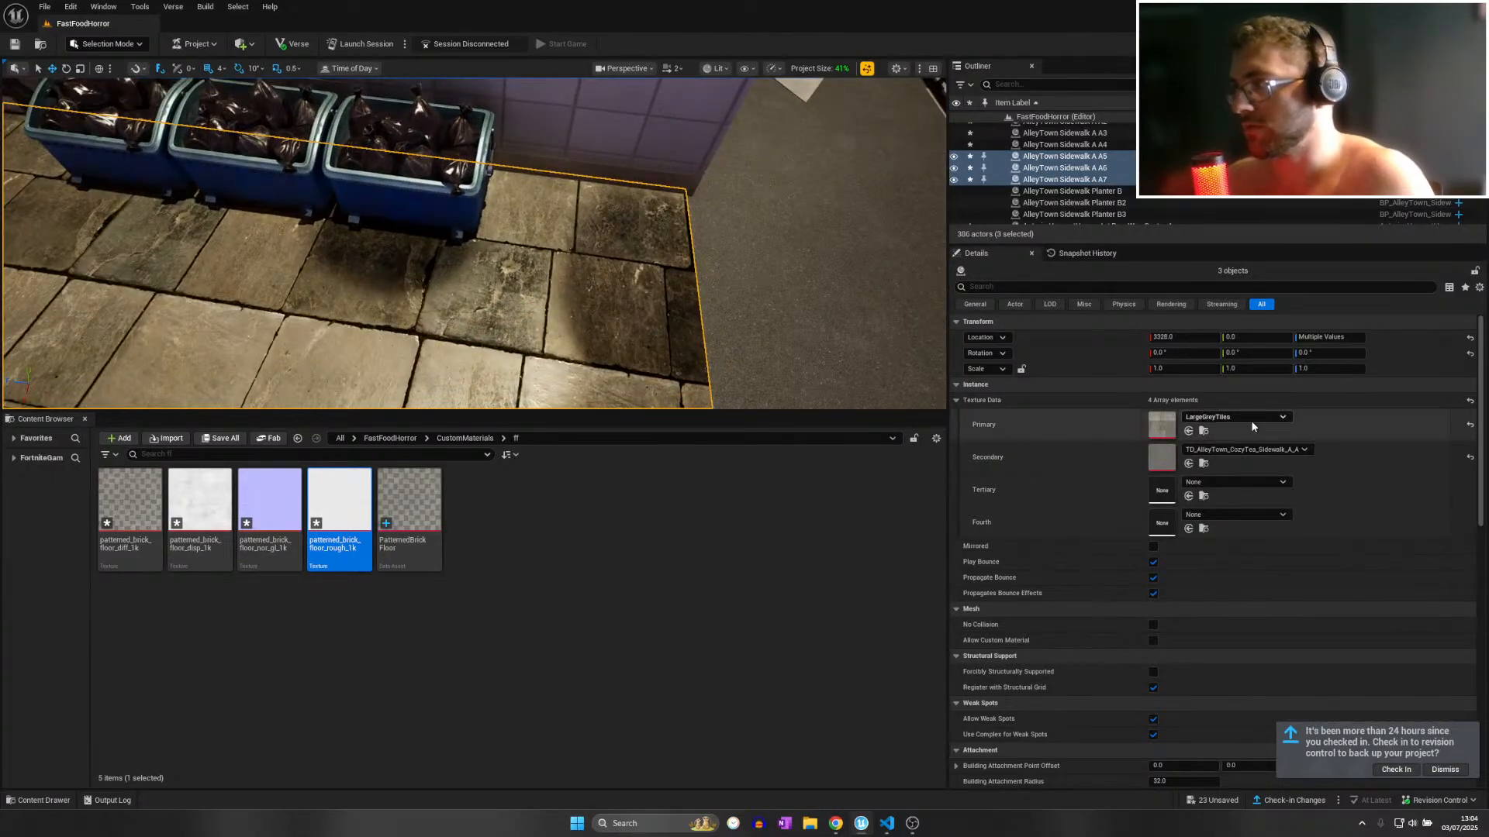
Set the Primary texture of the three sidewalk pieces beneath the dumpsters to PatternedBrickFloor.
{"action": "left_click", "coordinate": [1249, 420]}
{"action": "left_click", "coordinate": [1258, 591]}
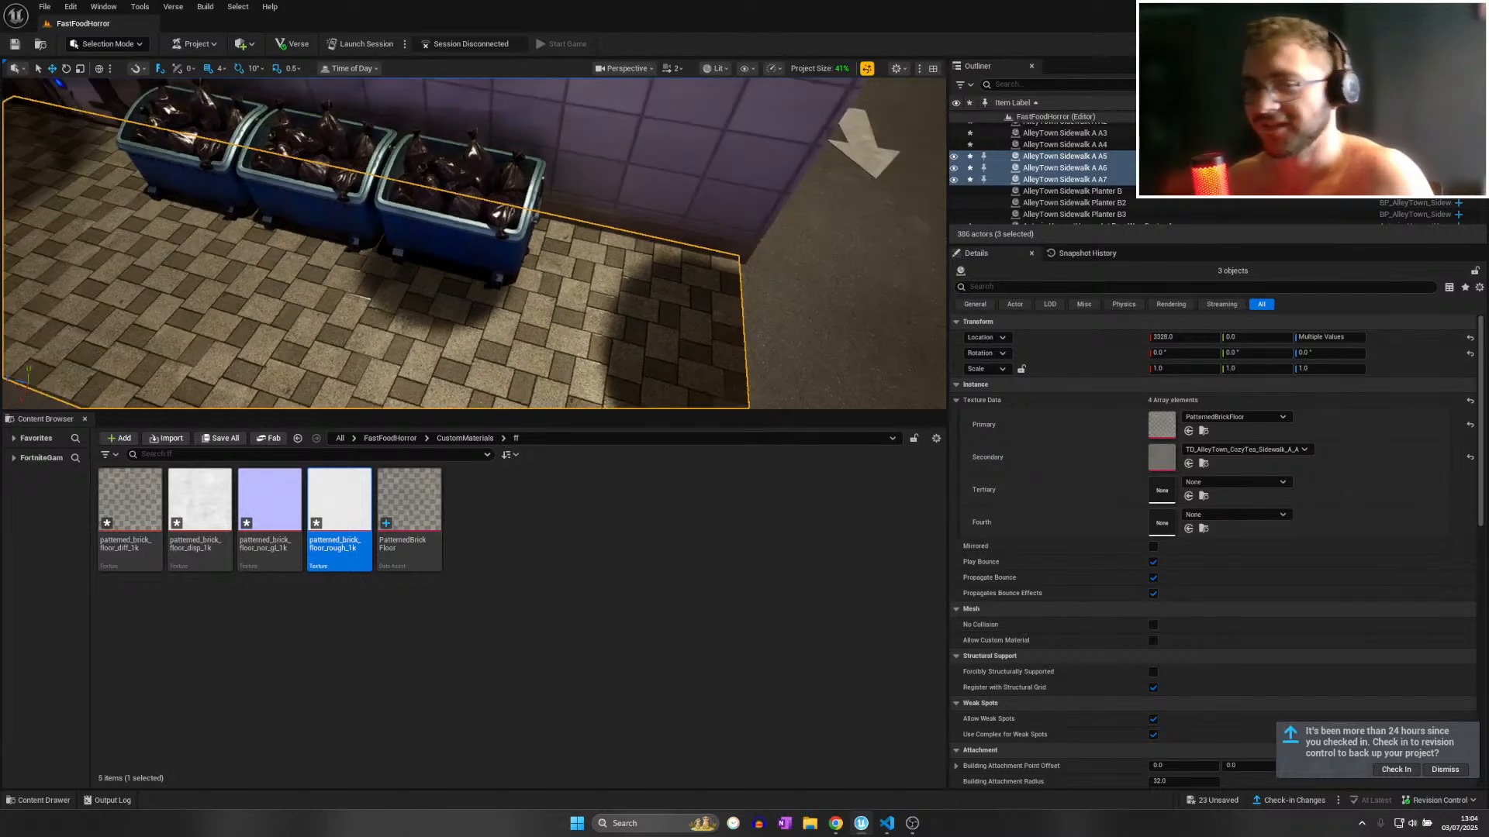
Duplicate a roadside Agency Railing and place the copy along the side edge of the dumpster area, in line with the building's corner.
{"action": "key", "text": "d"}
{"action": "right_click_drag", "start_coordinate": [475, 242], "coordinate": [361, 323]}
{"action": "left_click", "coordinate": [330, 281]}
{"action": "key", "text": "w"}
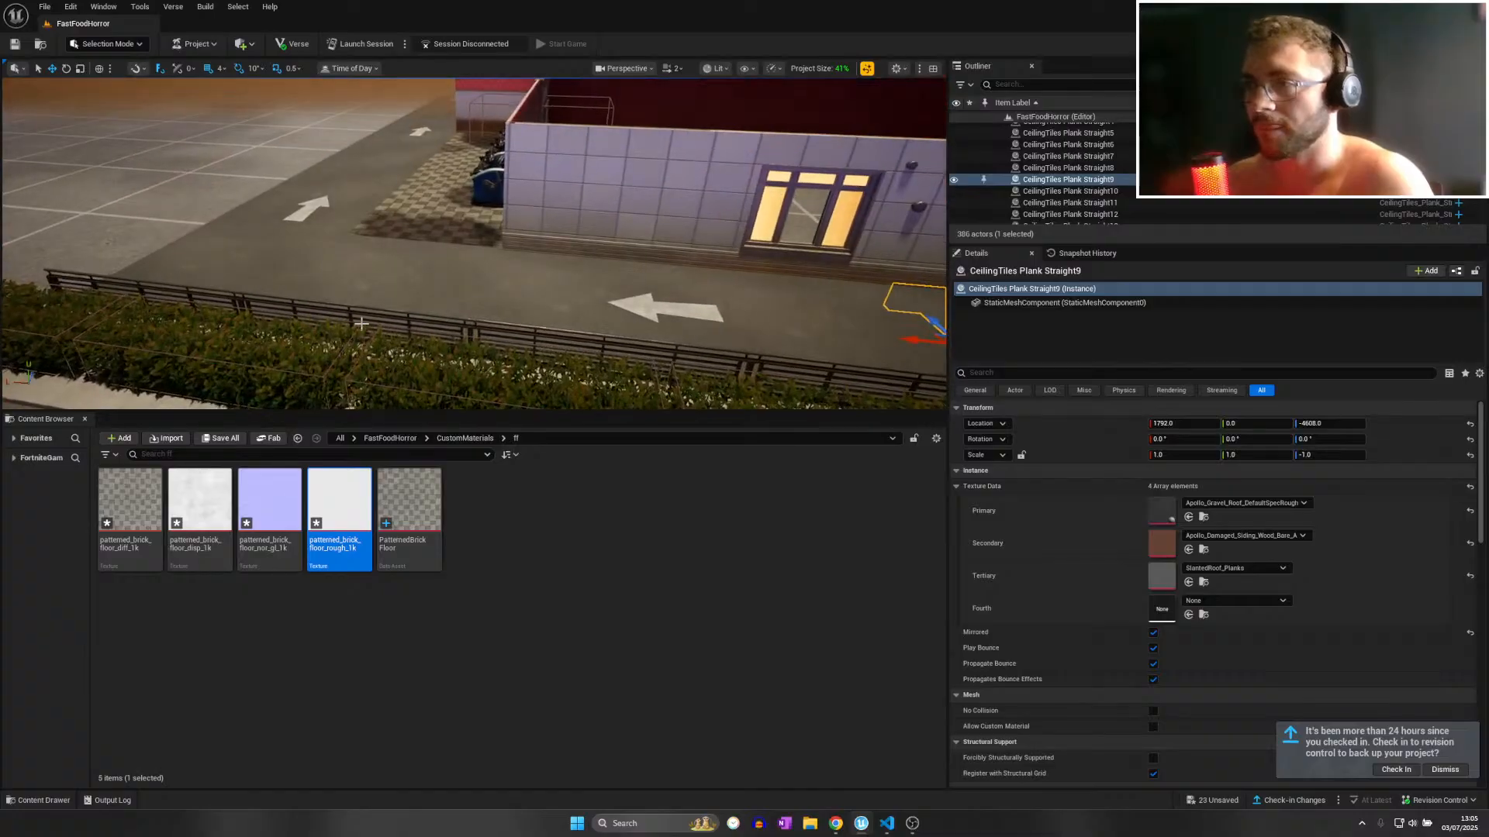
{"action": "left_click", "coordinate": [373, 321]}
{"action": "left_click", "coordinate": [335, 307]}
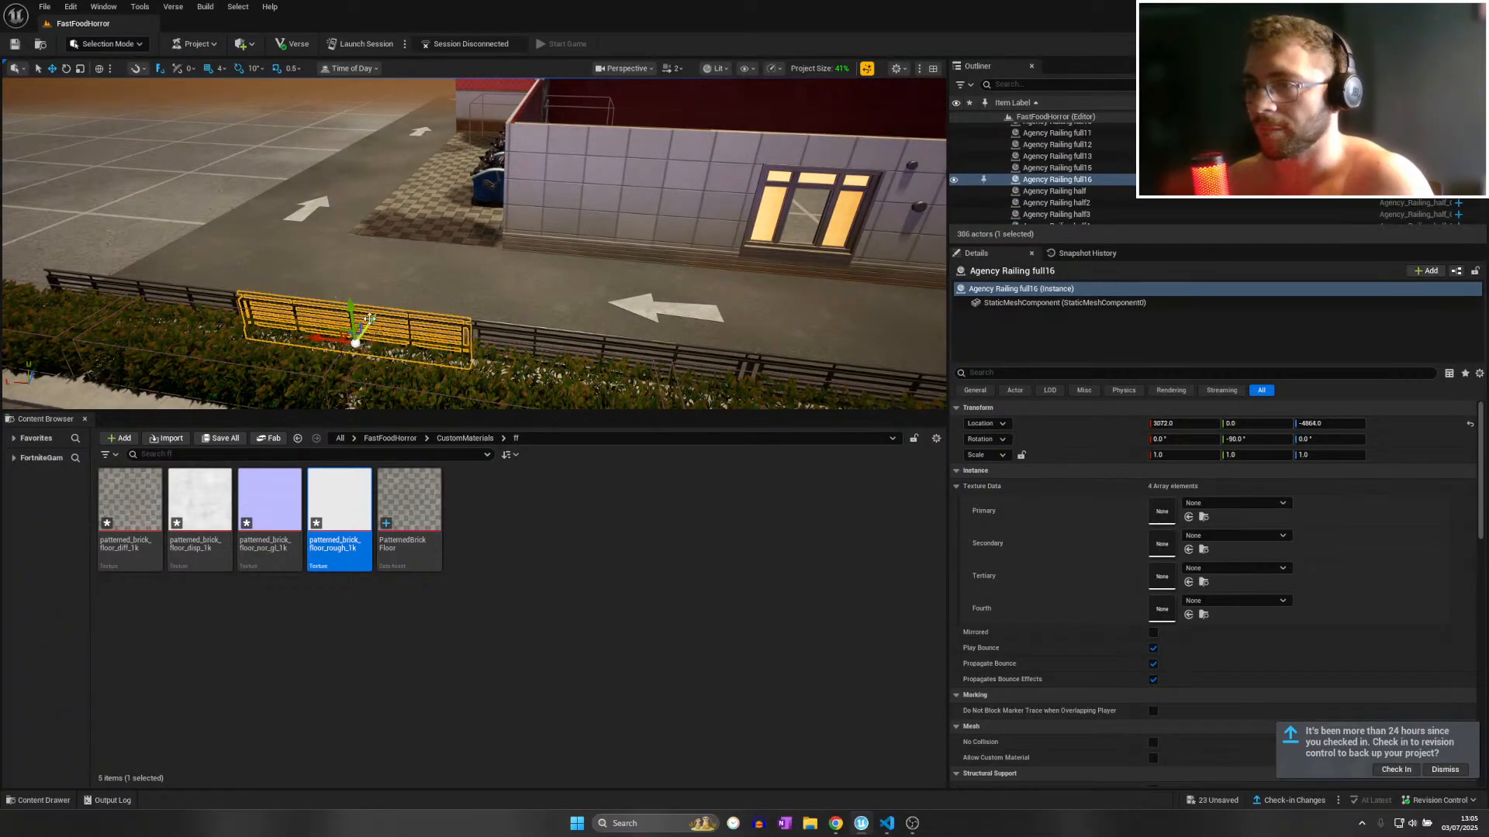
{"action": "left_click_drag", "start_coordinate": [369, 319], "coordinate": [400, 266], "text": "alt"}
{"action": "mouse_move", "coordinate": [684, 232]}
{"action": "right_mouse_down"}
{"action": "mouse_move", "coordinate": [748, 236]}
{"action": "mouse_move", "coordinate": [684, 232]}
{"action": "right_mouse_up"}
Place two more railing copies with 0° rotation along the dumpster area's front edge, at locations 3328, 0, -4096 and 3328, 0, -3584.
{"action": "left_click", "coordinate": [686, 226]}
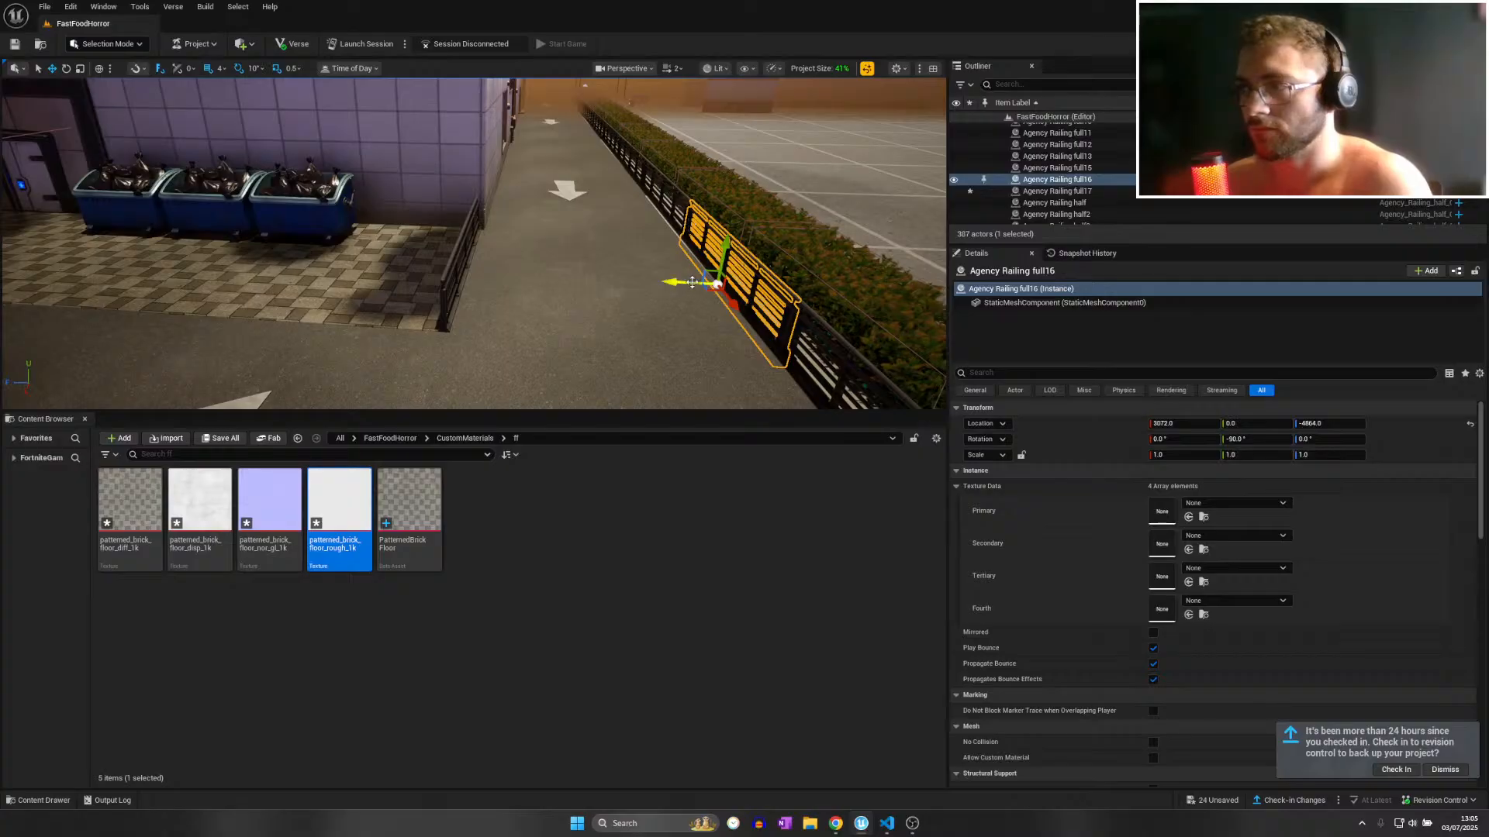
{"action": "left_click_drag", "start_coordinate": [692, 282], "coordinate": [231, 241], "text": "alt"}
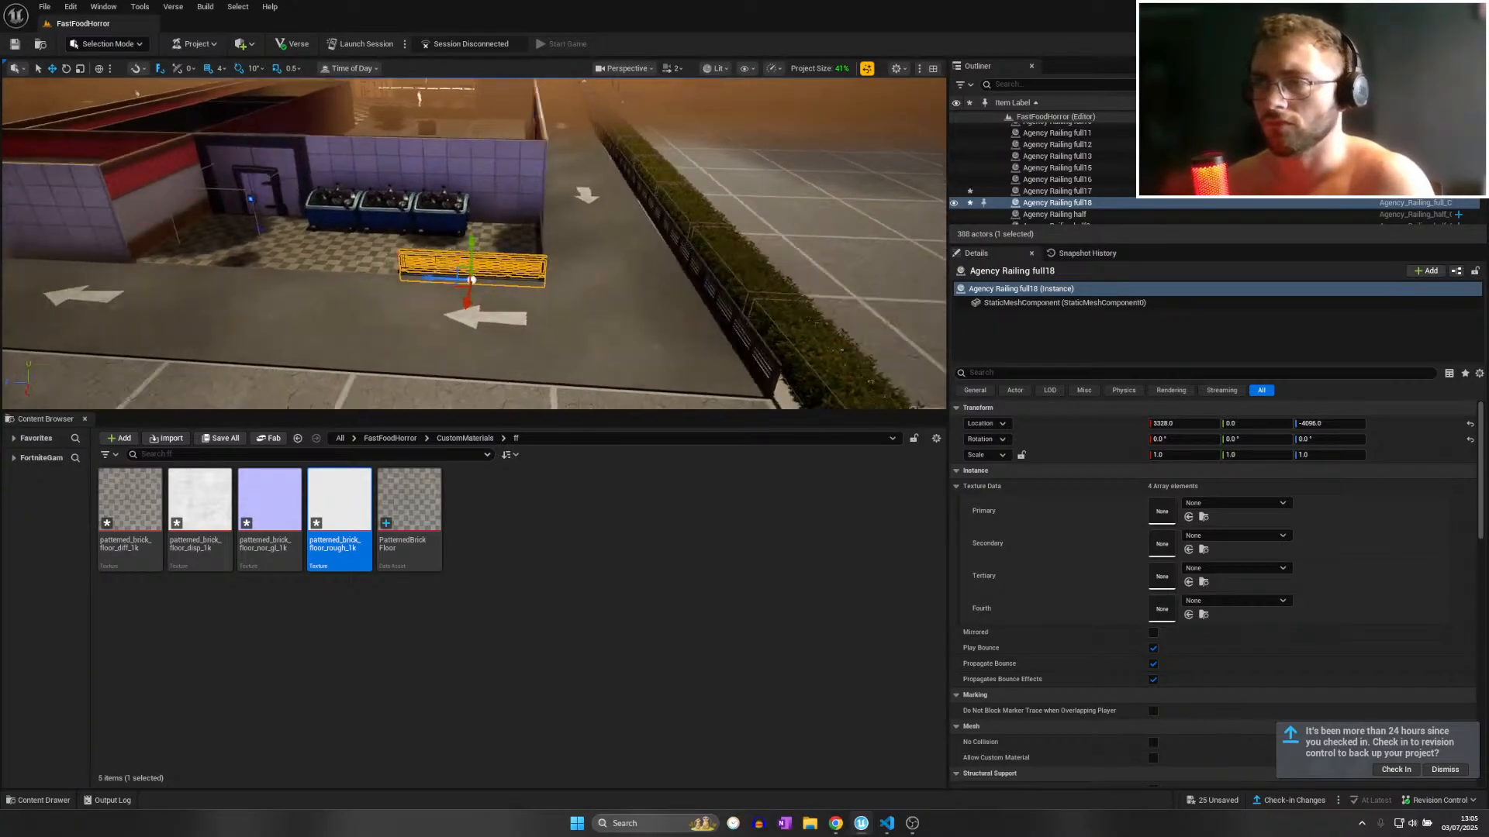
{"action": "left_click_drag", "start_coordinate": [577, 273], "coordinate": [501, 273], "text": "alt"}
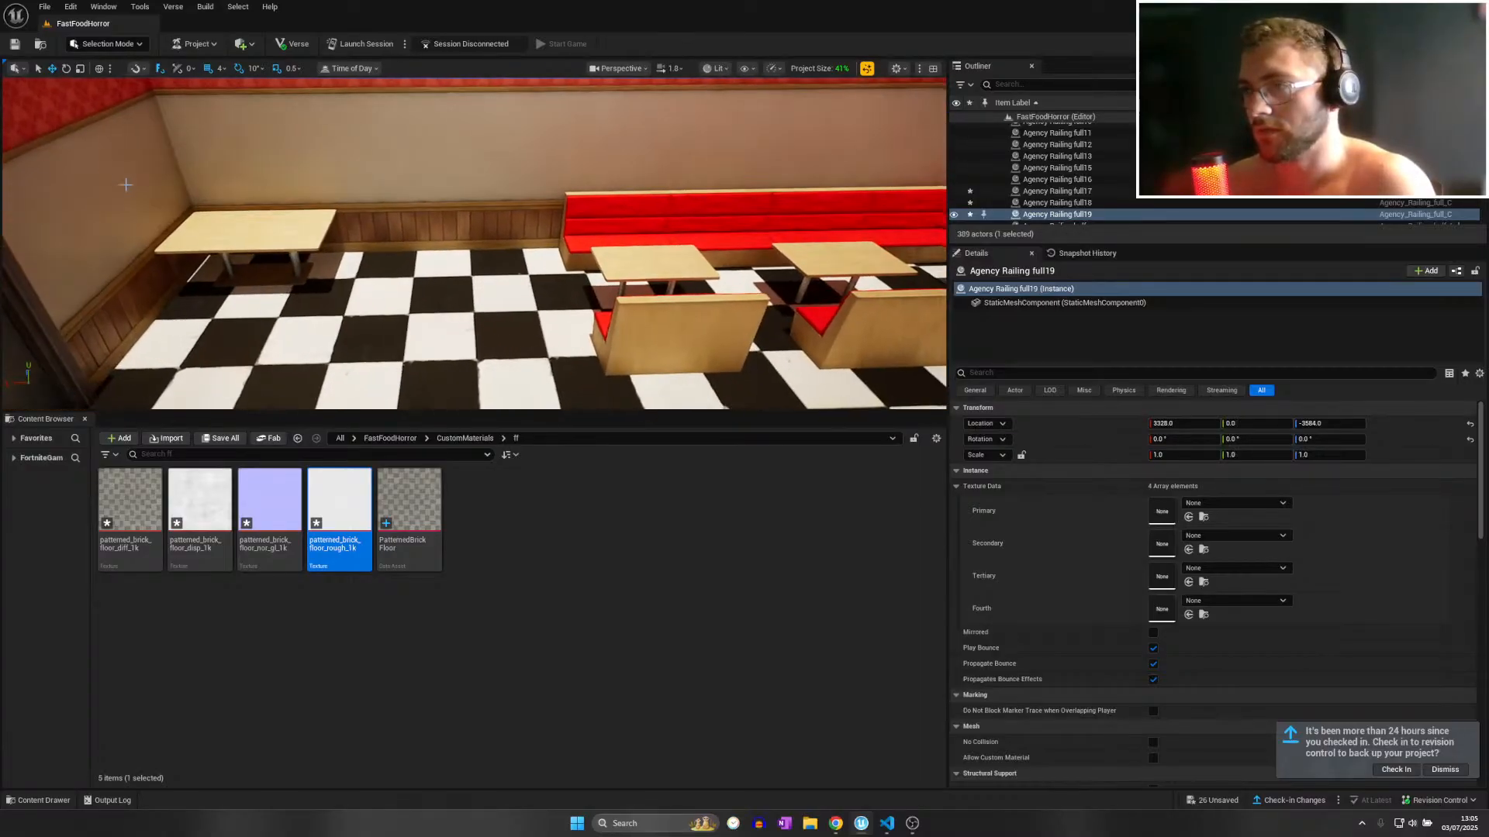
Check the corner dining table and the spare props in the parking lot, focusing on the cappuccino machine among the shelves.
{"action": "left_click", "coordinate": [246, 242]}
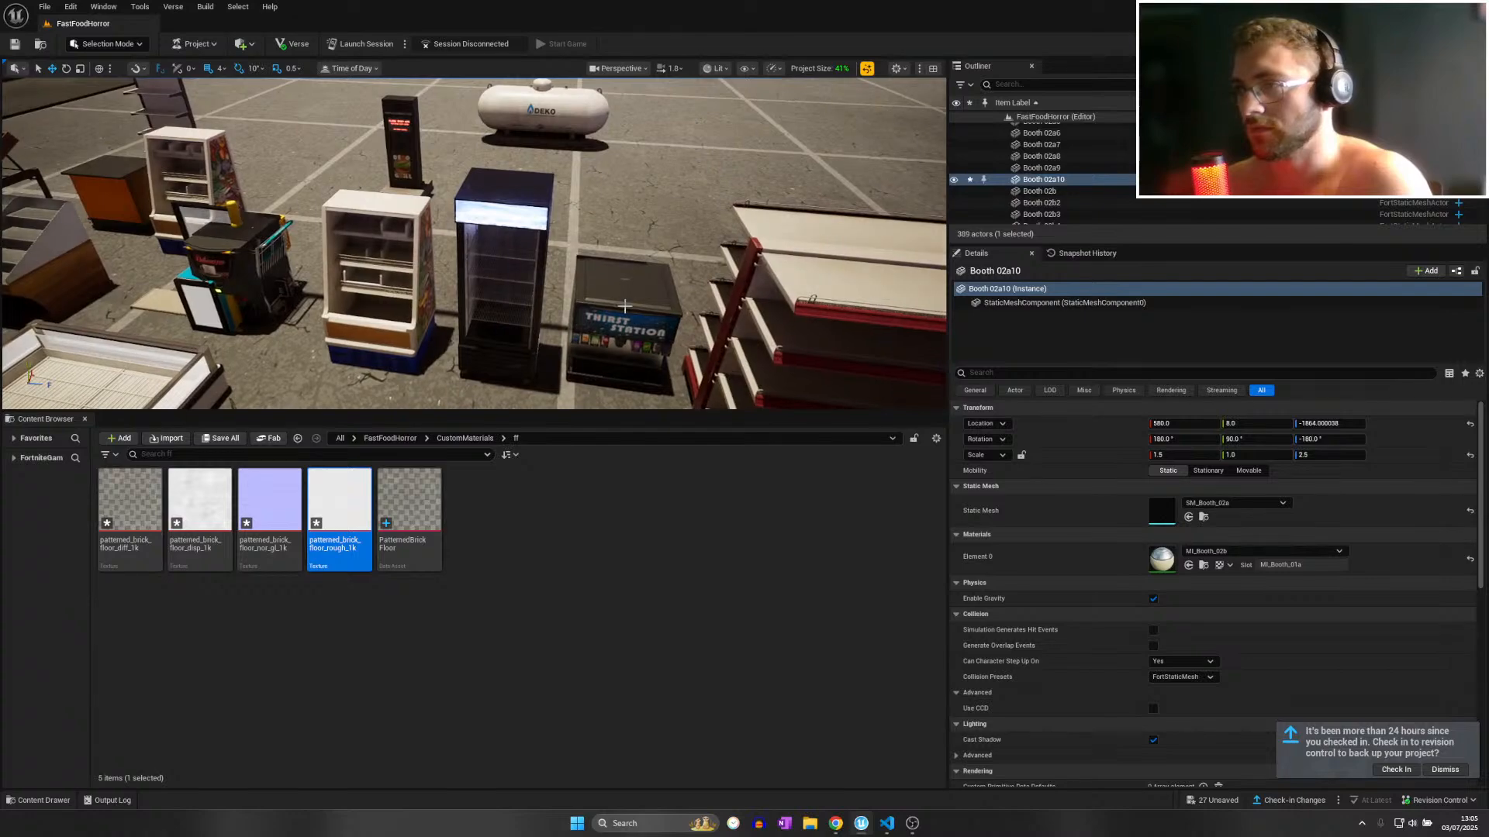
{"action": "left_click", "coordinate": [624, 307]}
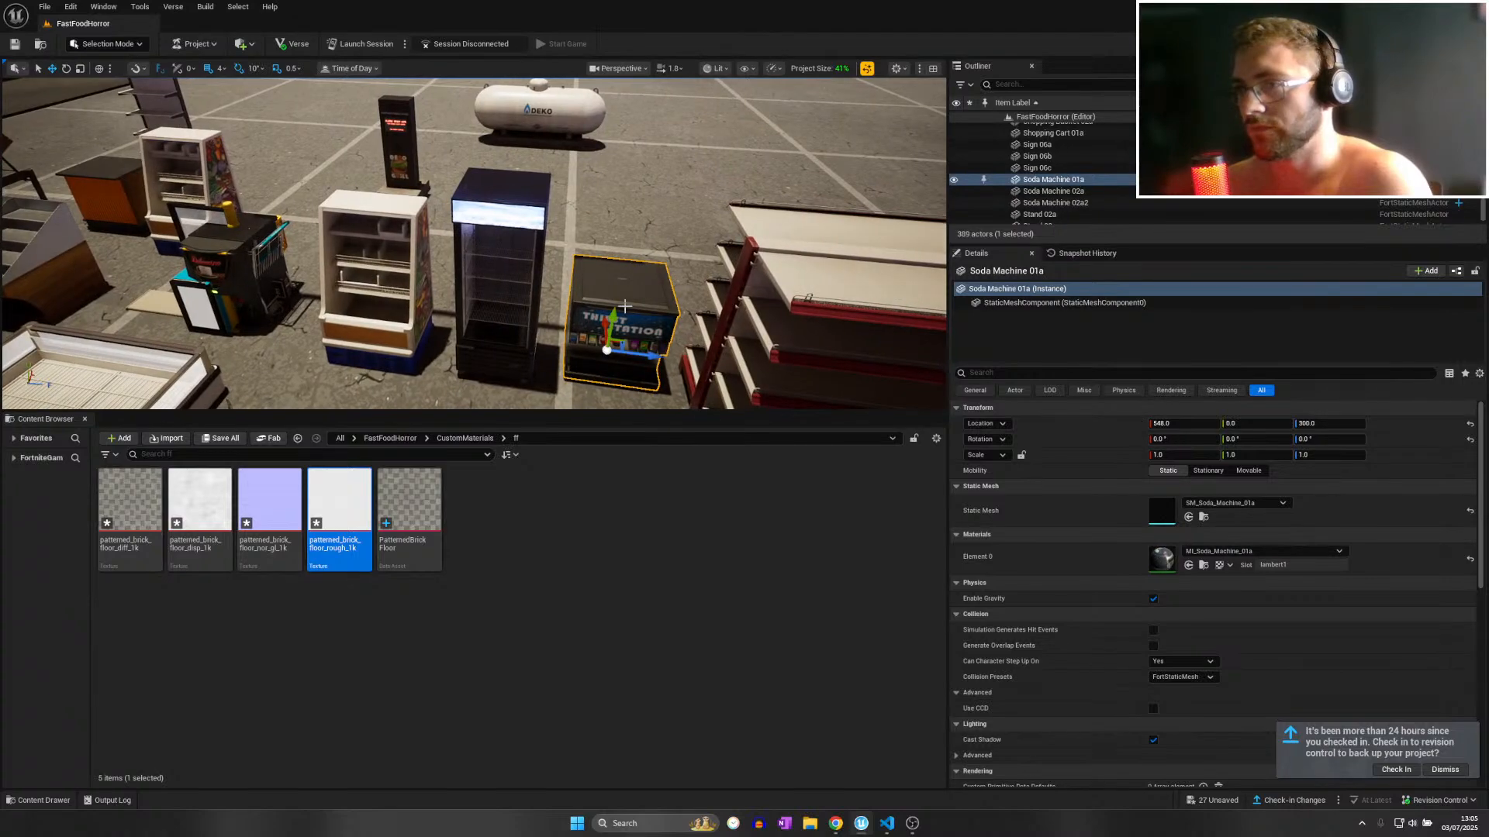
{"action": "left_click", "coordinate": [273, 282]}
{"action": "key", "text": "f"}
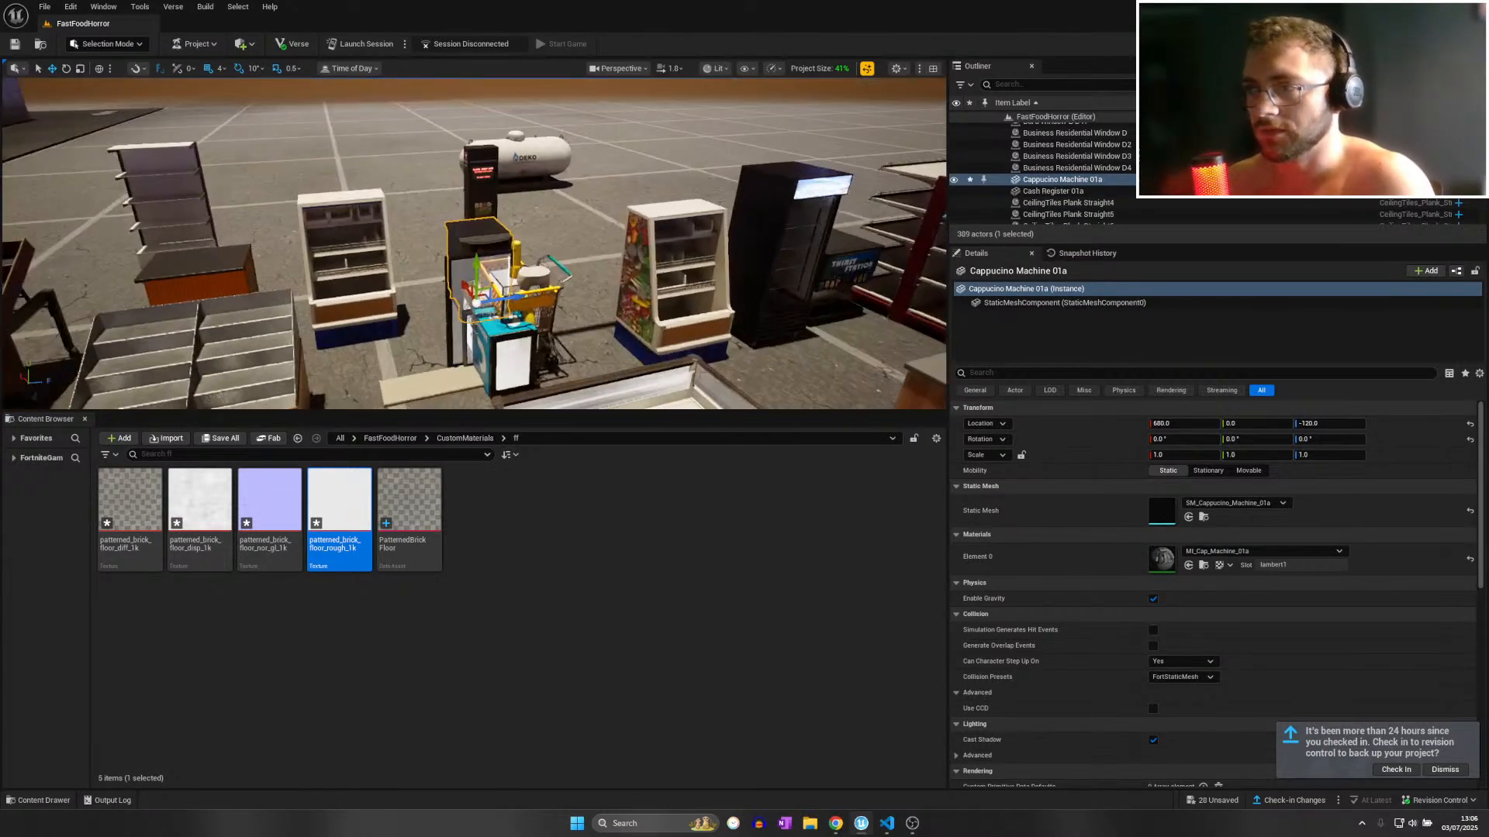
Move Cooler 04a out of the cluster of overlapping props to location 548, 0, -220.
{"action": "left_click", "coordinate": [480, 260]}
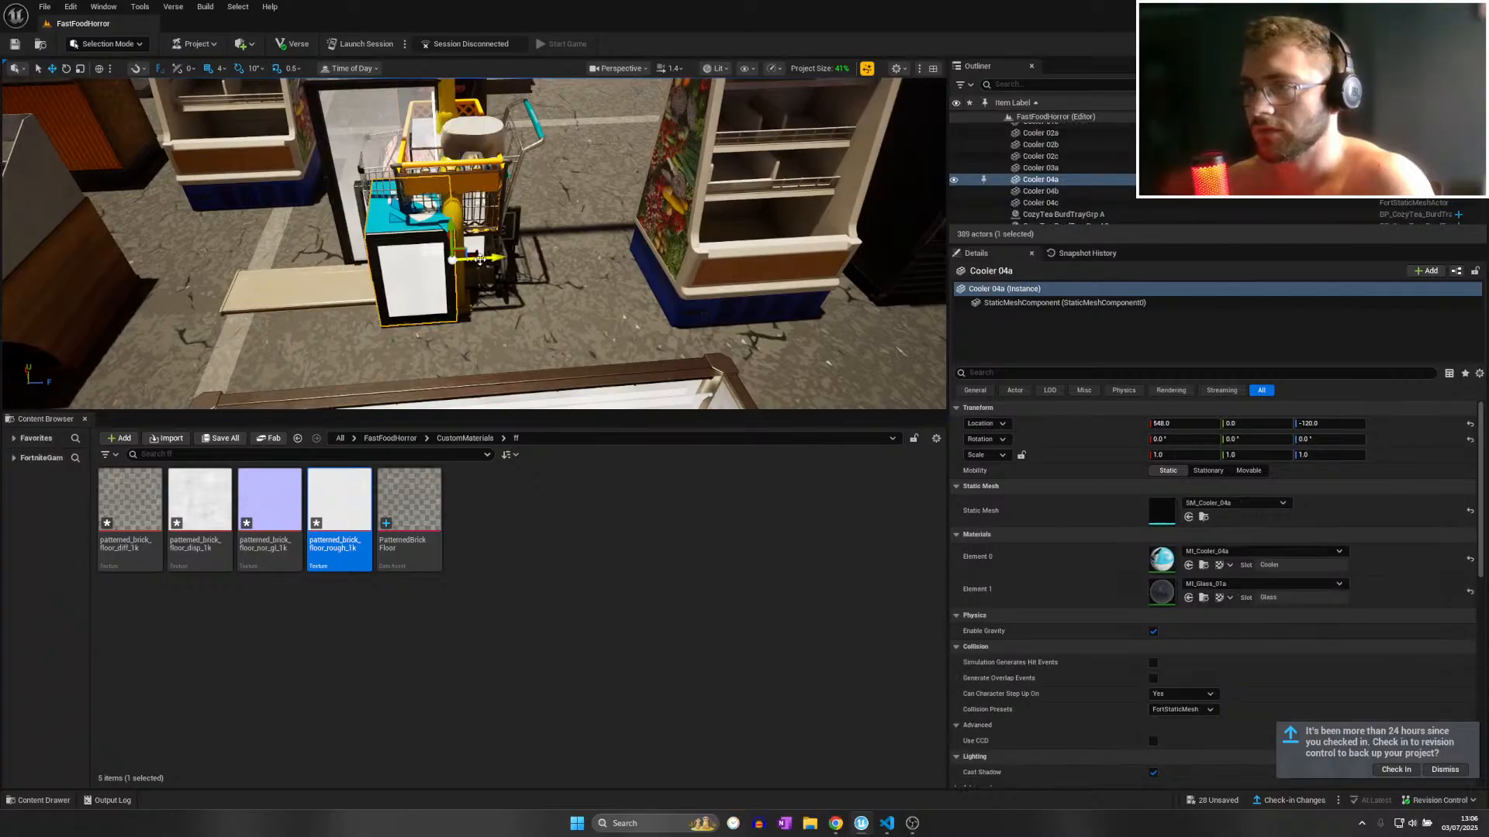
{"action": "key", "text": "w"}
{"action": "right_click_drag", "start_coordinate": [463, 247], "coordinate": [475, 264]}
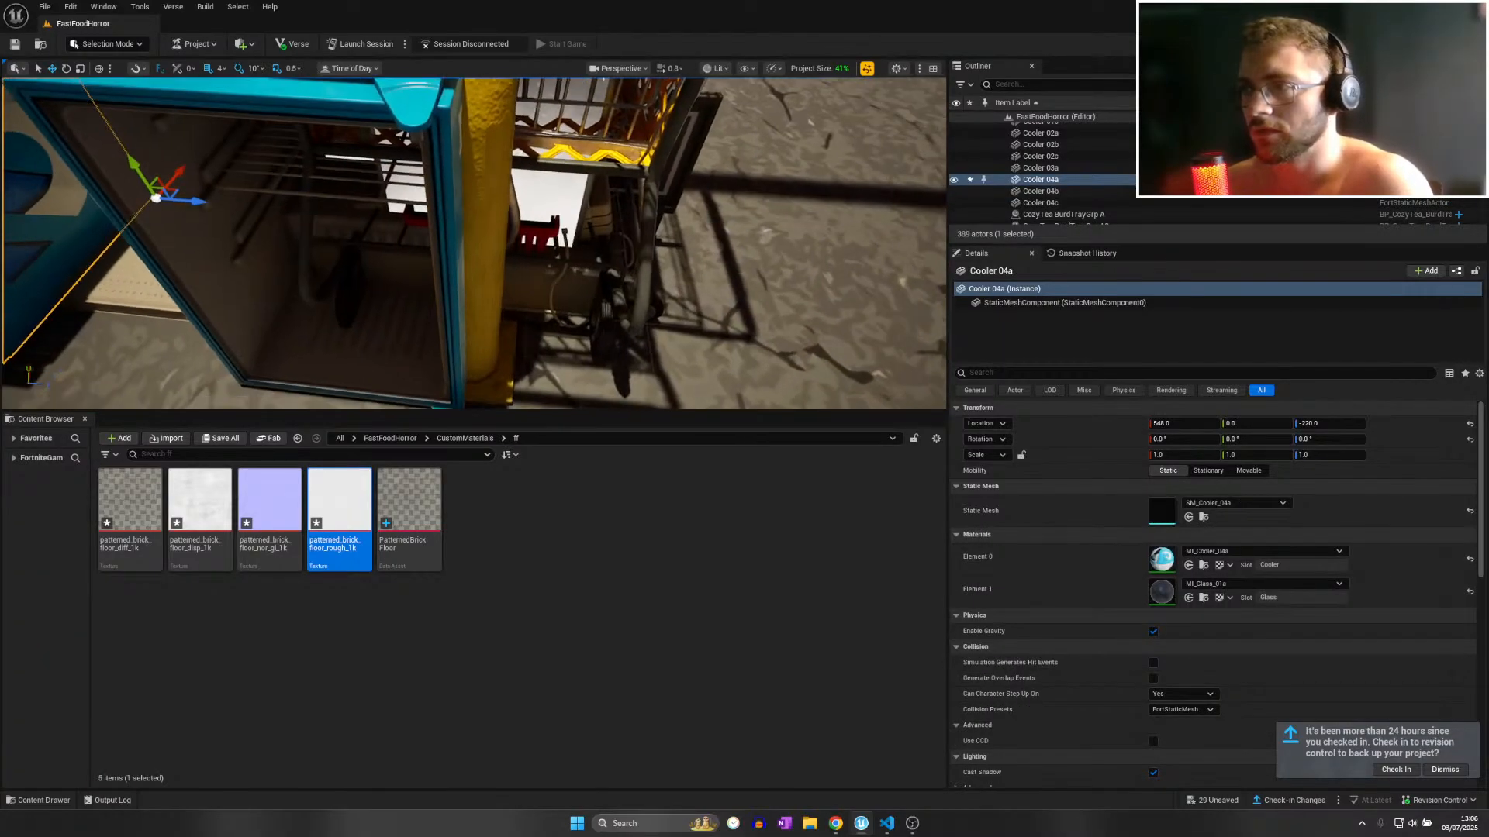
Move the Soda Machine 01a from the outdoor prop display onto the long table inside the restaurant.
{"action": "key", "text": "s"}
{"action": "right_click_drag", "start_coordinate": [646, 249], "coordinate": [707, 241]}
{"action": "left_click", "coordinate": [717, 253]}
{"action": "key", "text": "s"}
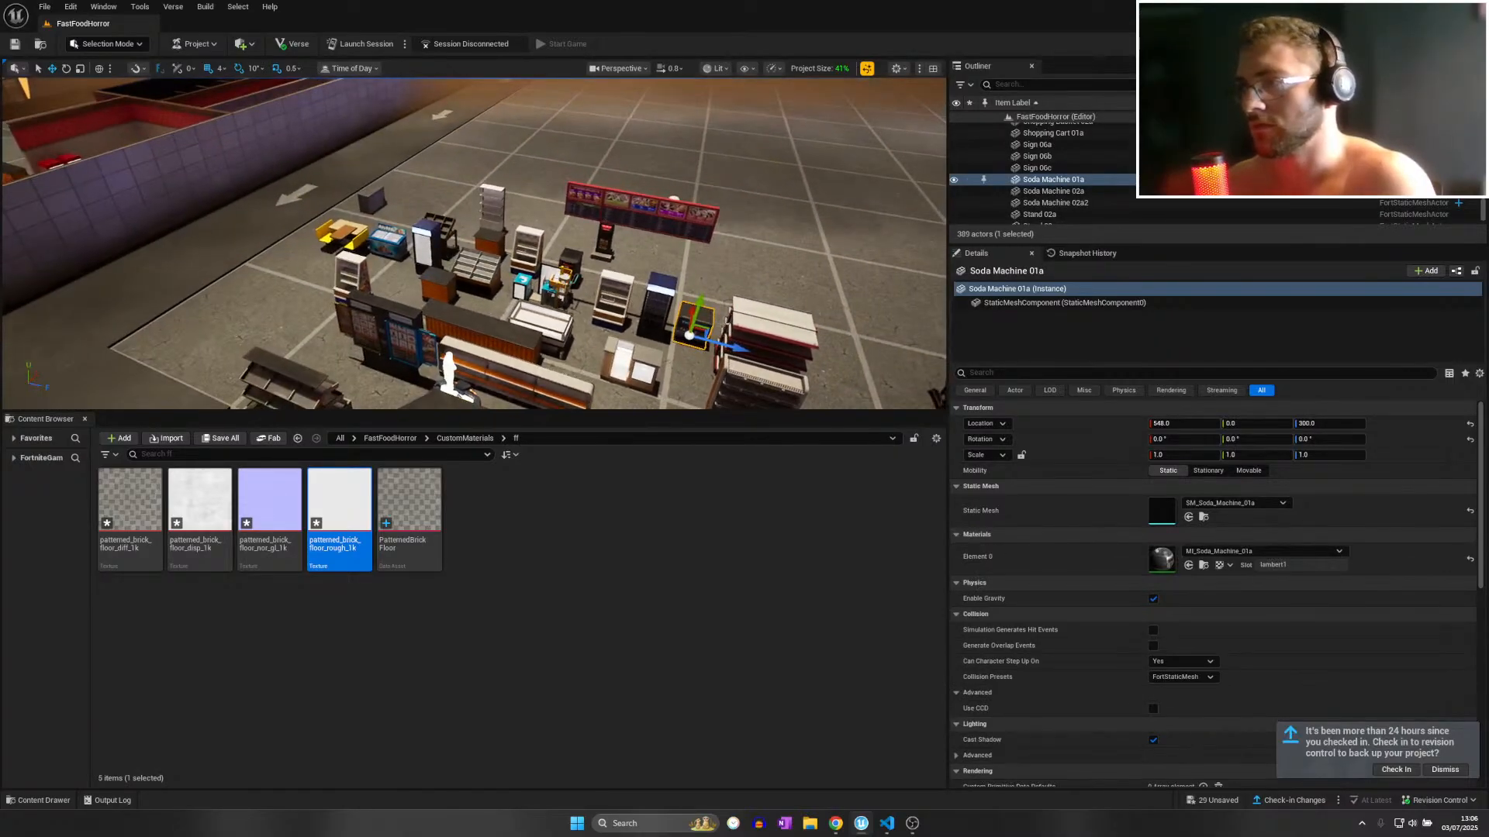
{"action": "left_click_drag", "start_coordinate": [458, 301], "coordinate": [203, 217]}
{"action": "right_click_drag", "start_coordinate": [203, 218], "coordinate": [174, 261]}
{"action": "key", "text": "w"}
{"action": "key", "text": "a"}
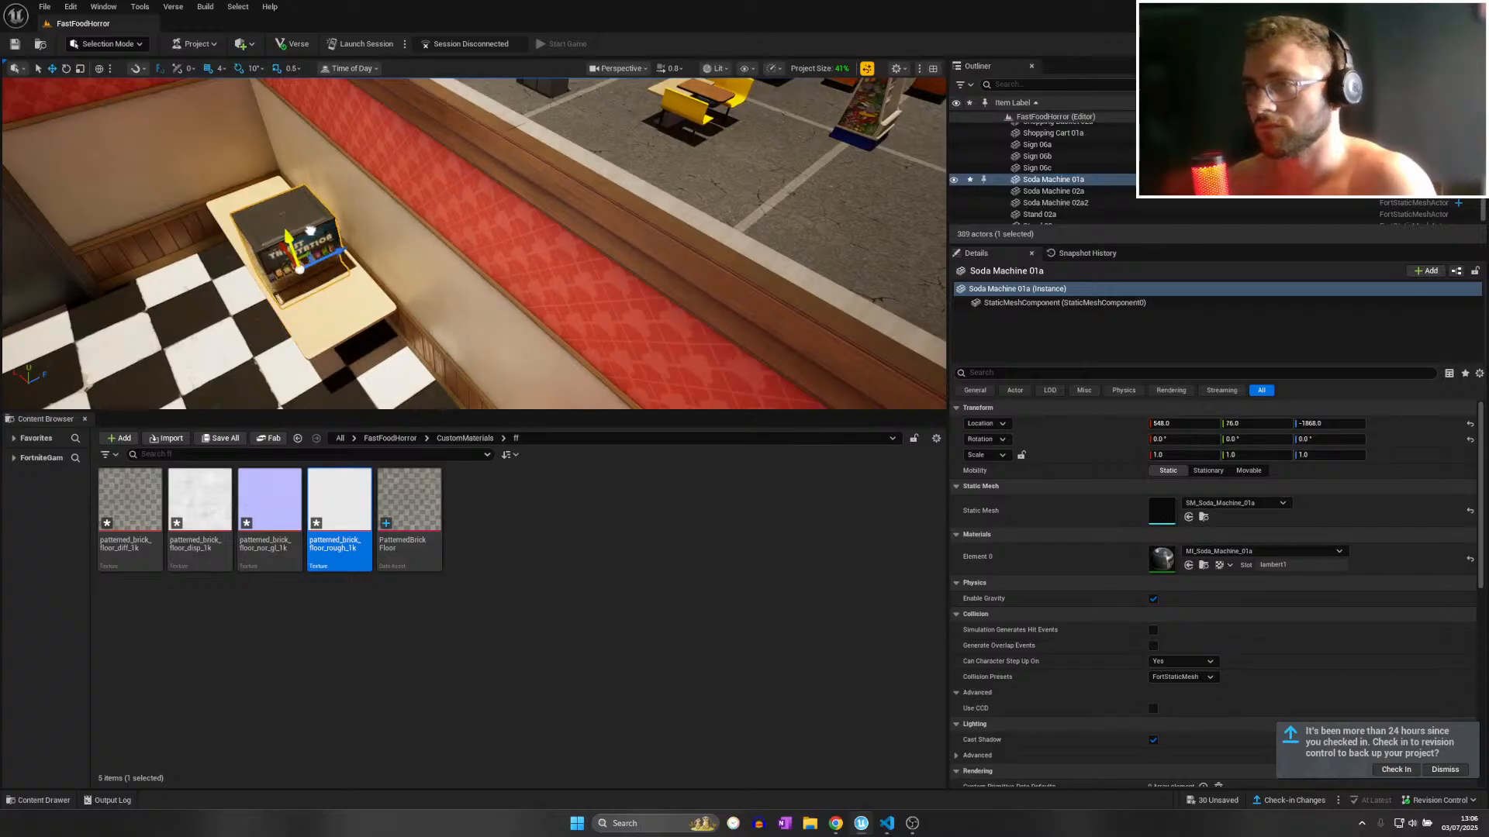
Rotate the soda machine to -90° and place it at the corner end of the table, at location 684, 84, -1848.
{"action": "left_click_drag", "start_coordinate": [309, 231], "coordinate": [308, 224]}
{"action": "key", "text": "a"}
{"action": "right_click_drag", "start_coordinate": [307, 226], "coordinate": [403, 203]}
{"action": "key", "text": "e"}
{"action": "left_click_drag", "start_coordinate": [399, 209], "coordinate": [81, 202]}
{"action": "right_click_drag", "start_coordinate": [116, 203], "coordinate": [415, 290]}
{"action": "left_click_drag", "start_coordinate": [378, 287], "coordinate": [324, 280]}
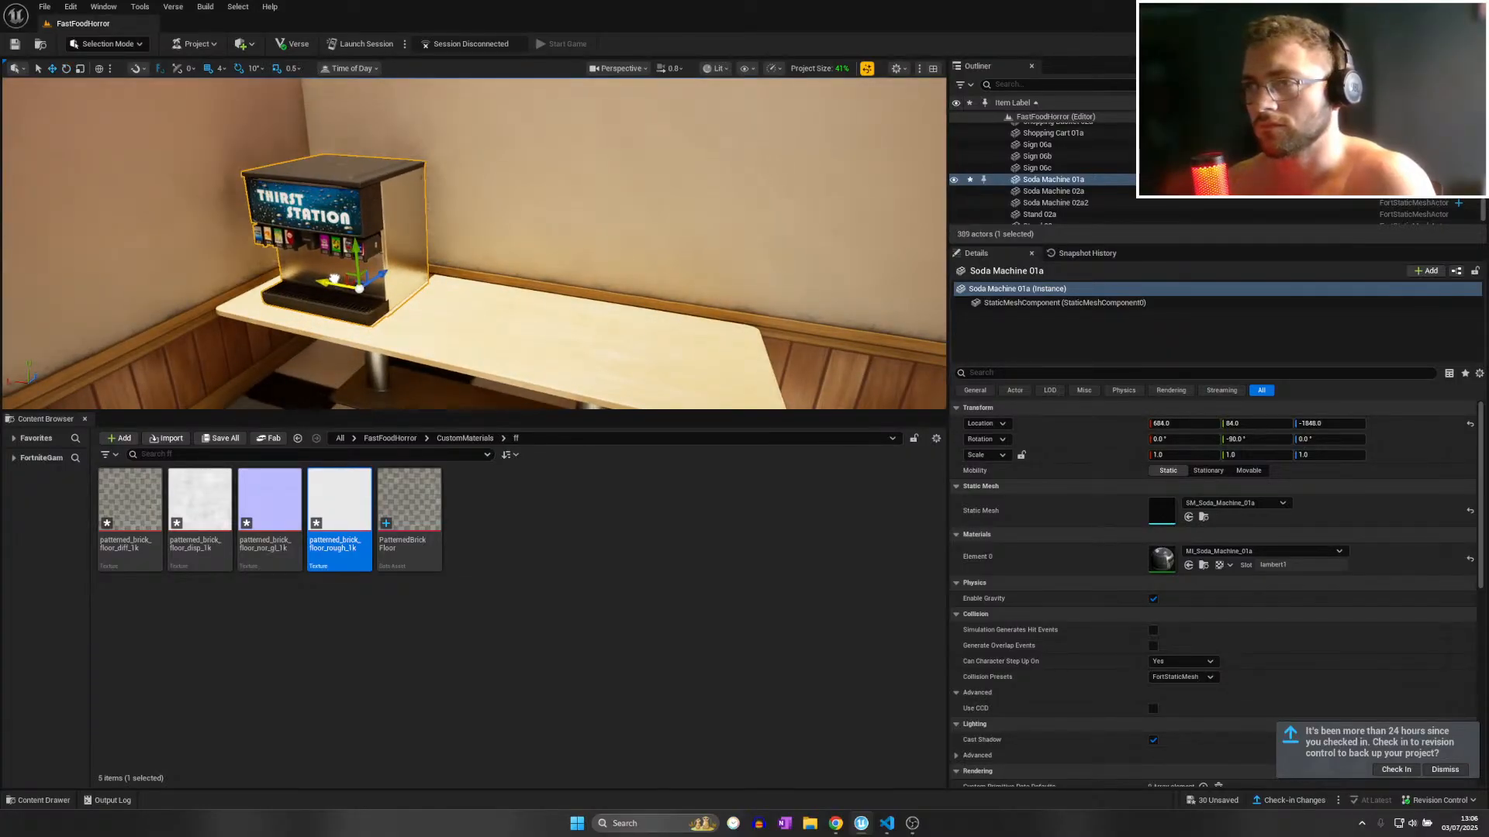
Slide the booth table beneath the soda machine slightly along the wall toward the corner.
{"action": "right_click_drag", "start_coordinate": [341, 284], "coordinate": [496, 267]}
{"action": "key", "text": "s"}
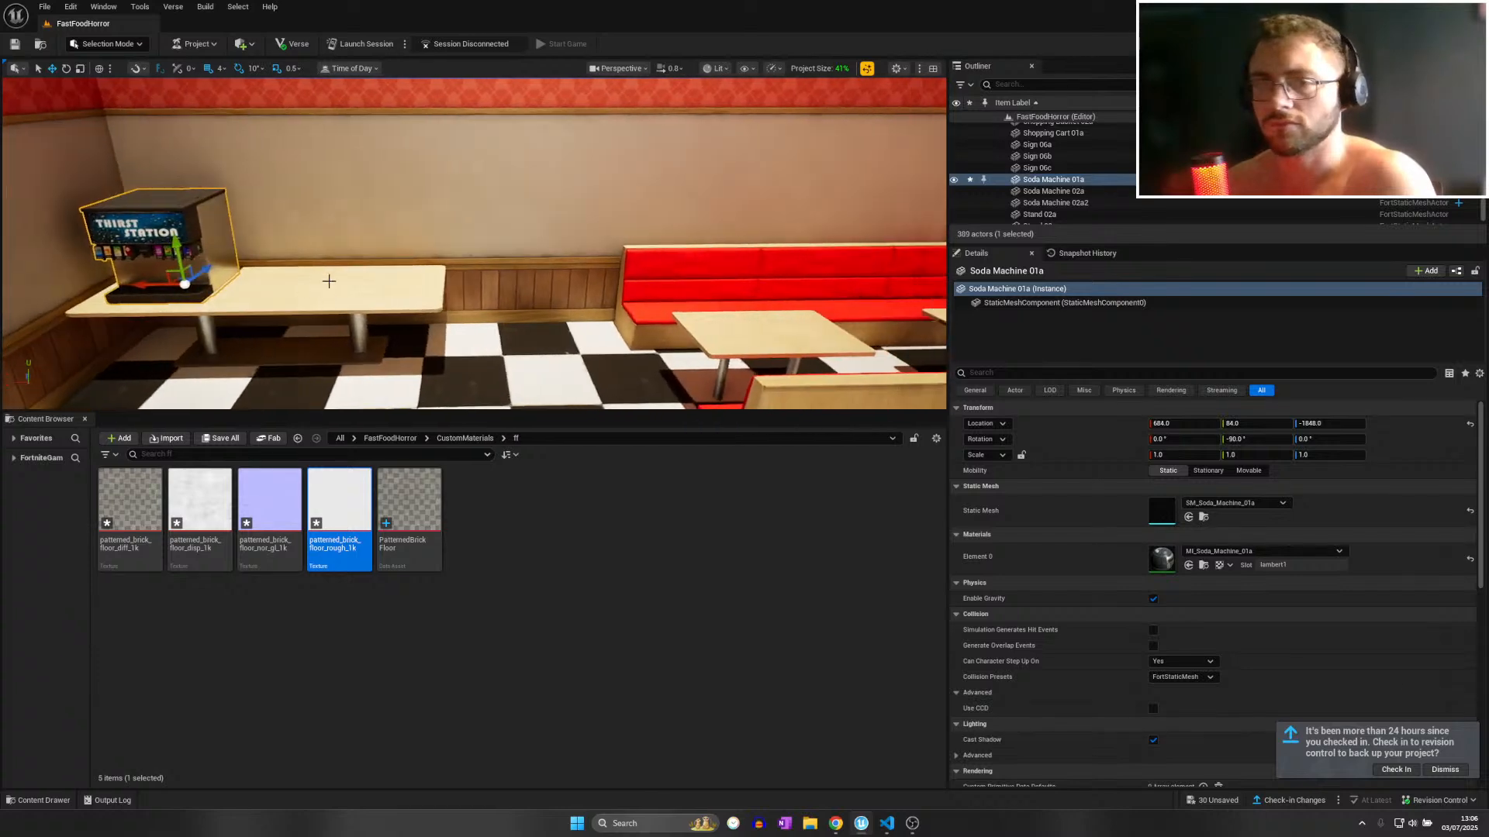
{"action": "left_click", "coordinate": [346, 302]}
{"action": "key", "text": "w"}
{"action": "left_click_drag", "start_coordinate": [243, 352], "coordinate": [208, 353]}
{"action": "right_click_drag", "start_coordinate": [209, 349], "coordinate": [124, 346]}
{"action": "right_click_drag", "start_coordinate": [367, 353], "coordinate": [376, 354]}
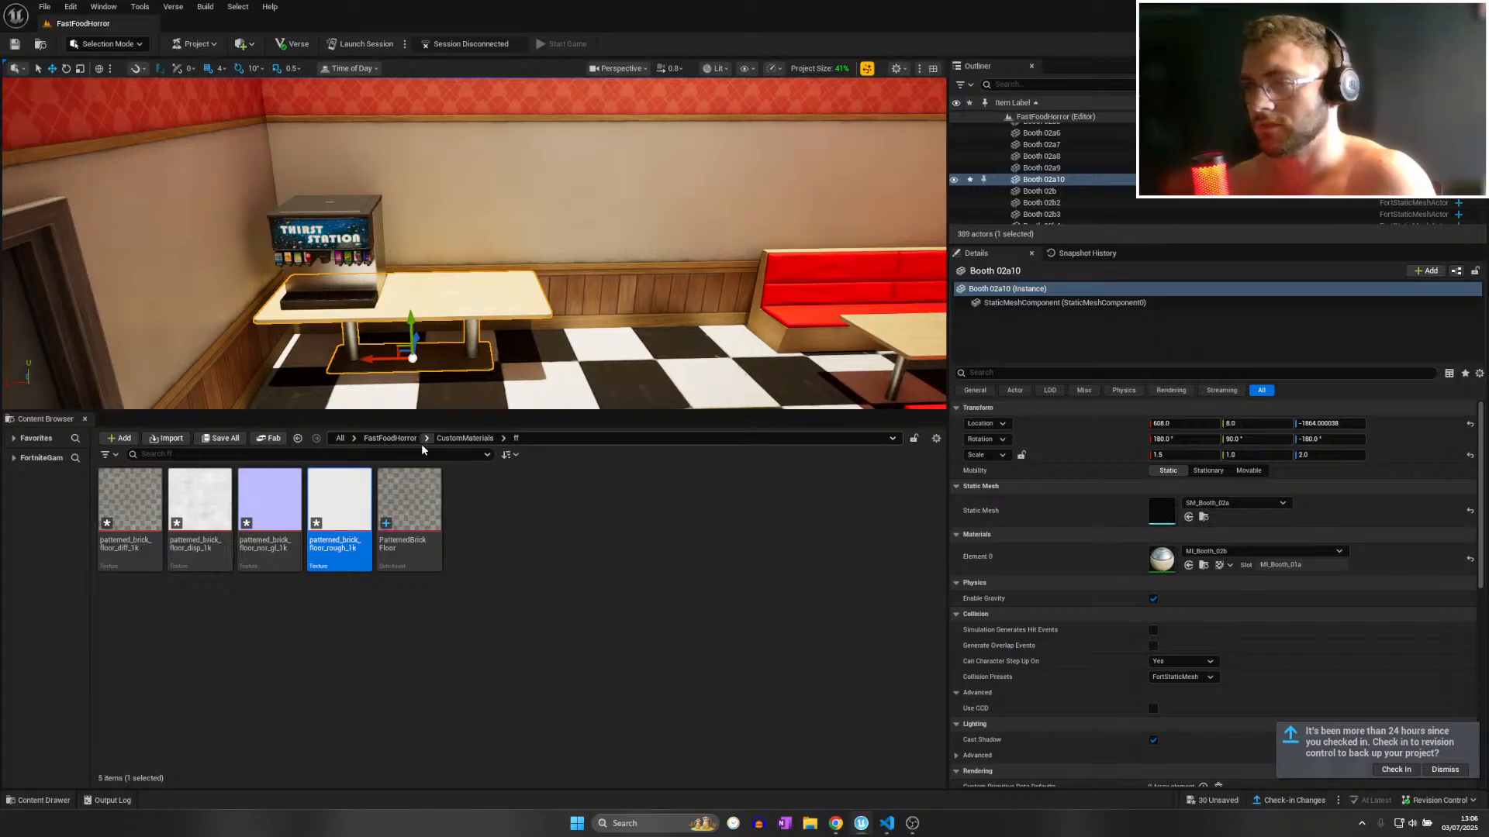
Rename the ff folder in CustomMaterials to PaternedBrickFloor and save all unsaved project changes.
{"action": "left_click", "coordinate": [466, 439]}
{"action": "left_click", "coordinate": [119, 511]}
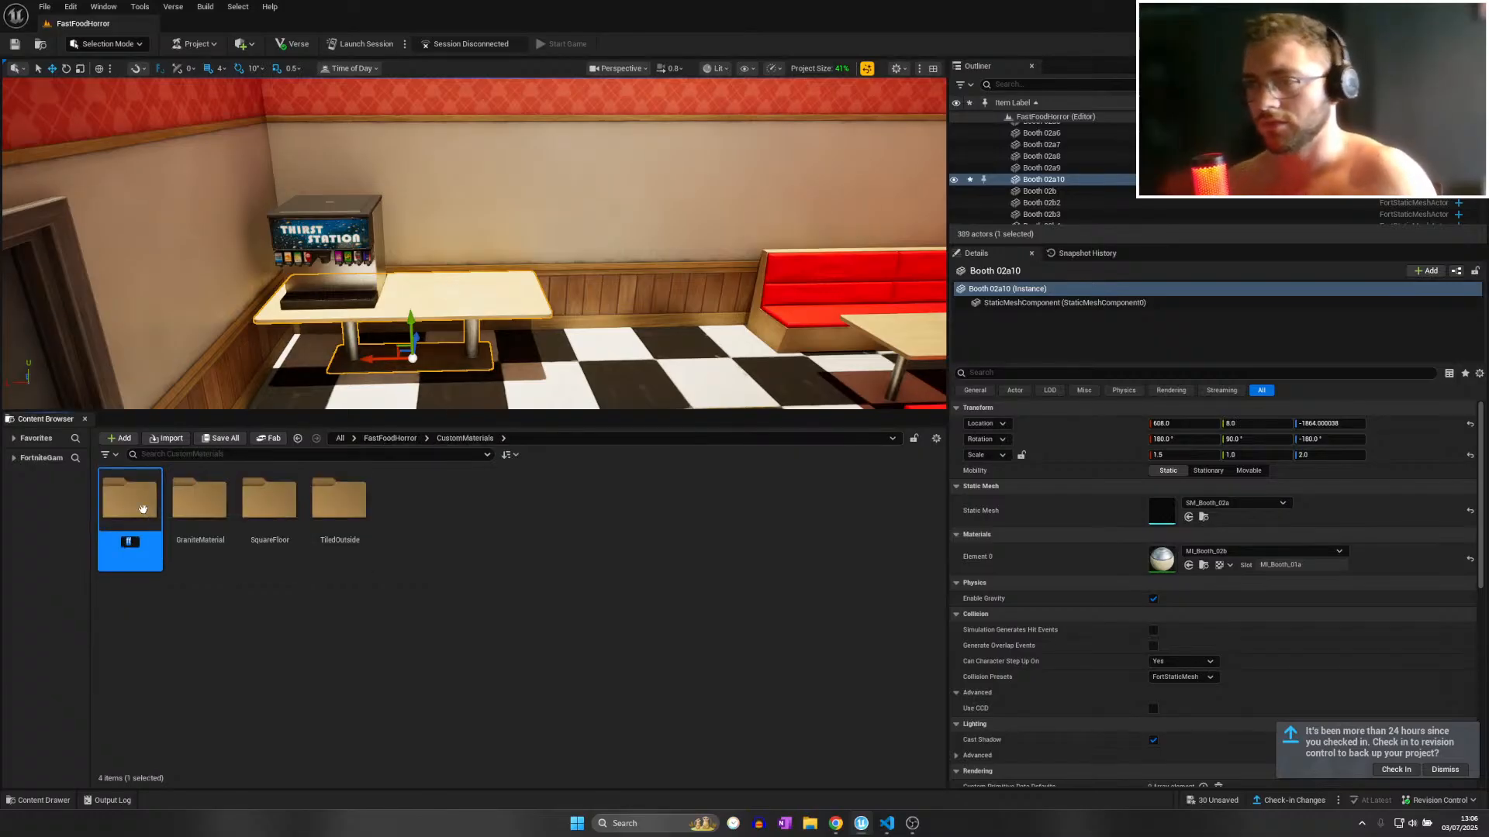
{"action": "double_click", "coordinate": [142, 509]}
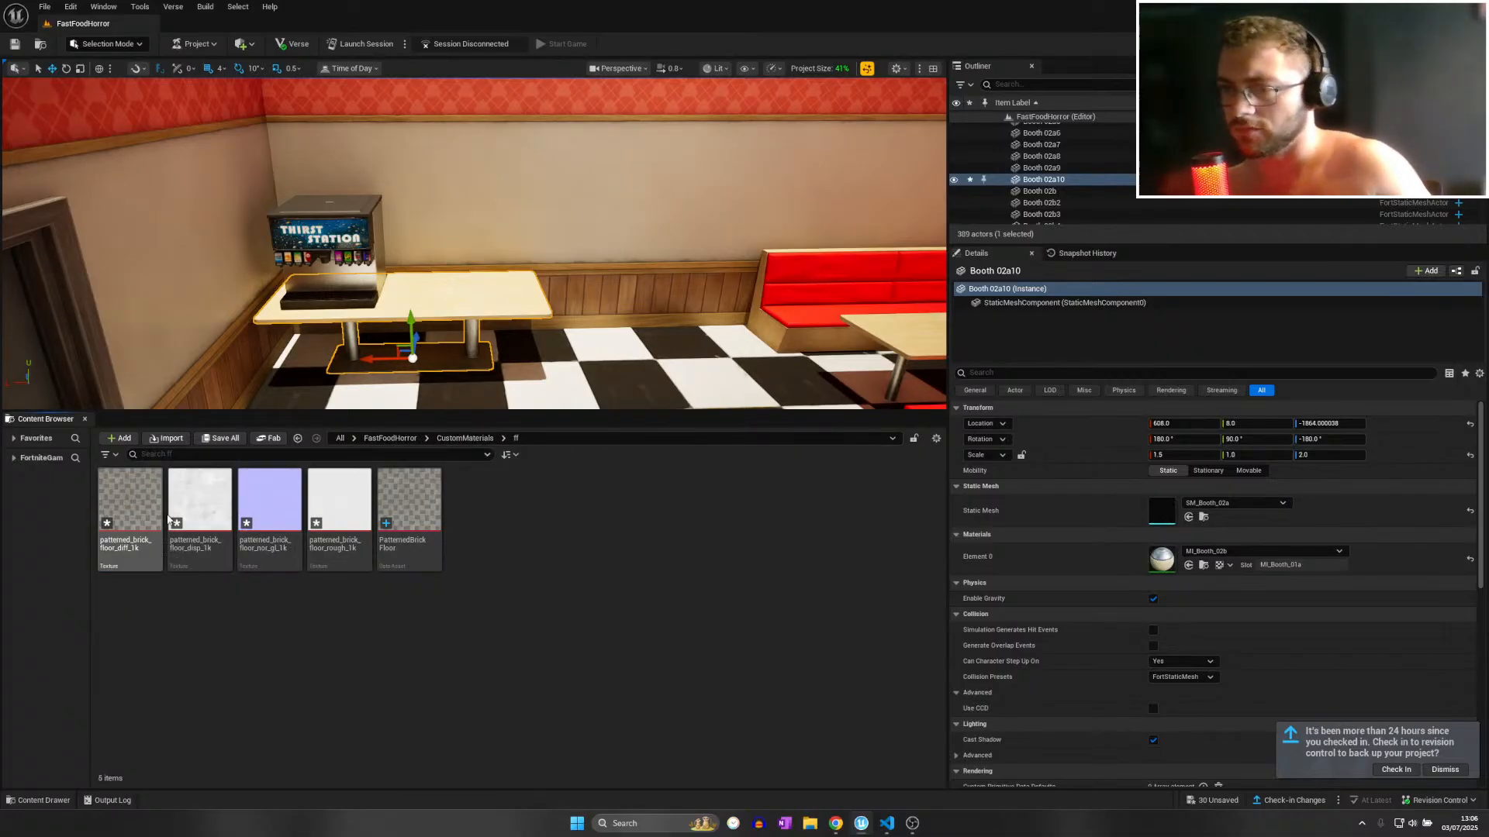
{"action": "left_click", "coordinate": [463, 439]}
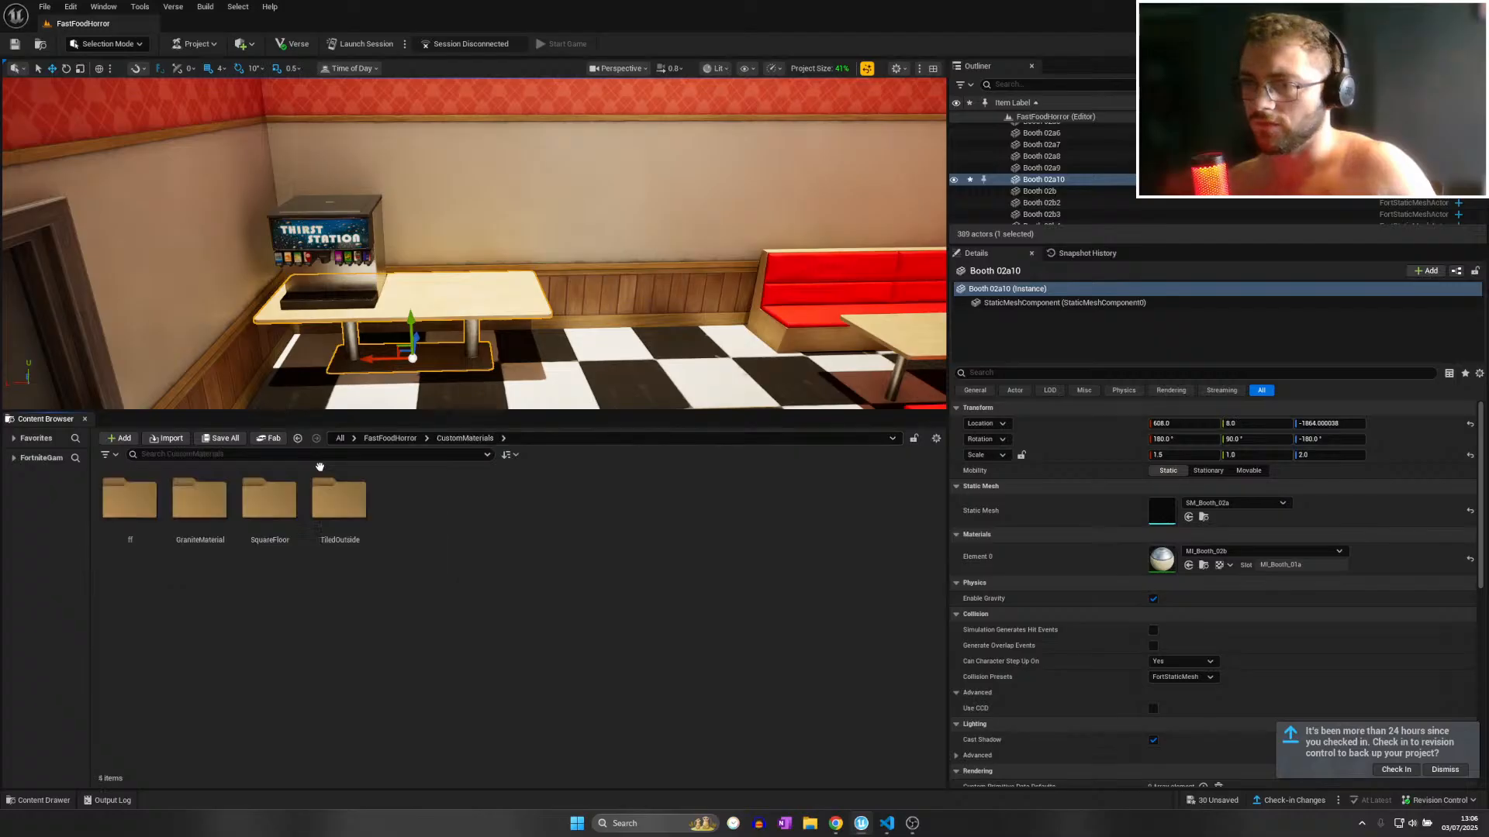
{"action": "left_click", "coordinate": [139, 496]}
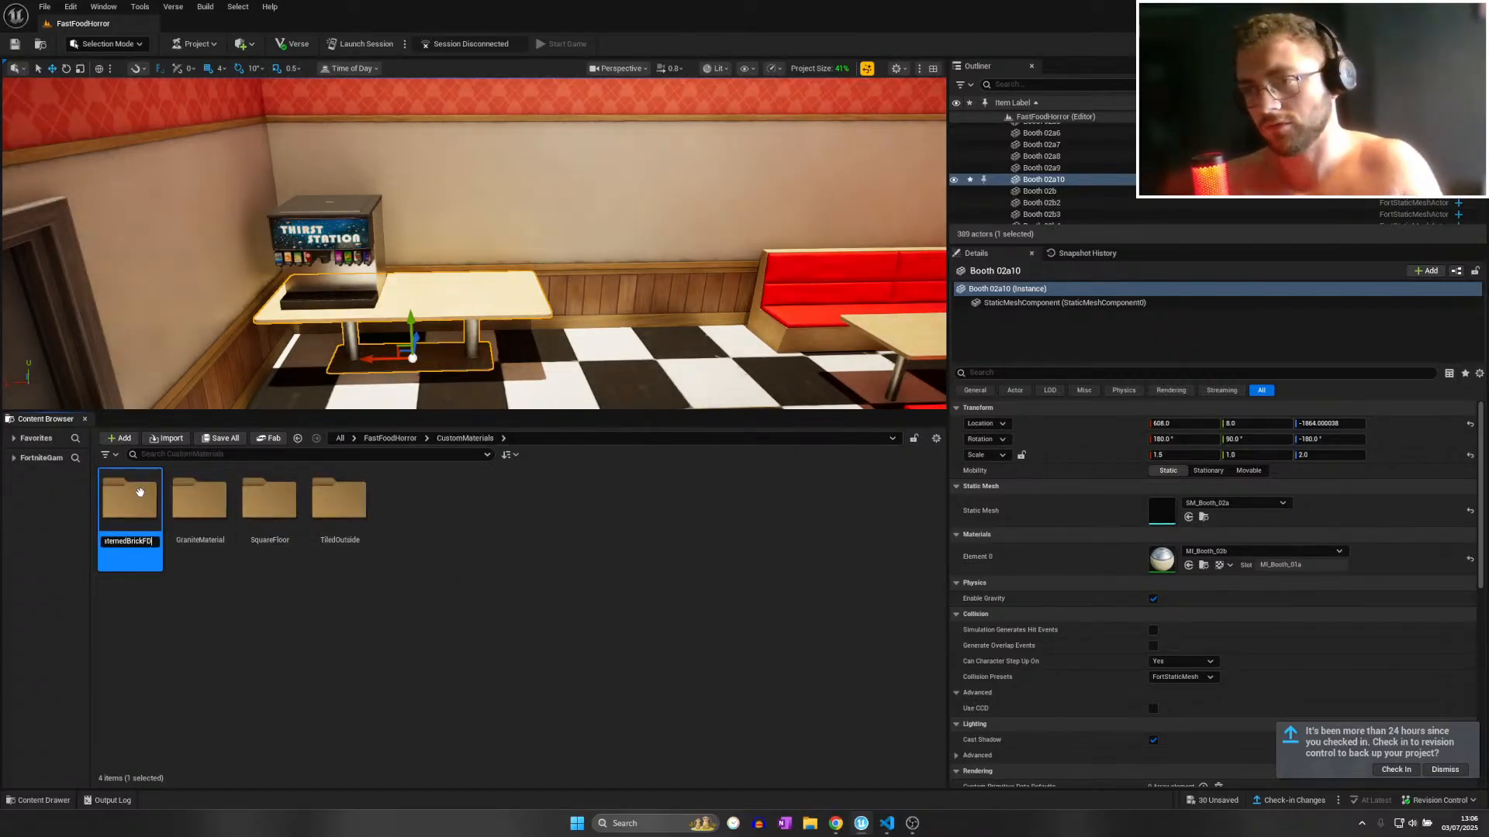
{"action": "type", "text": "or"}
{"action": "key", "text": "Return"}
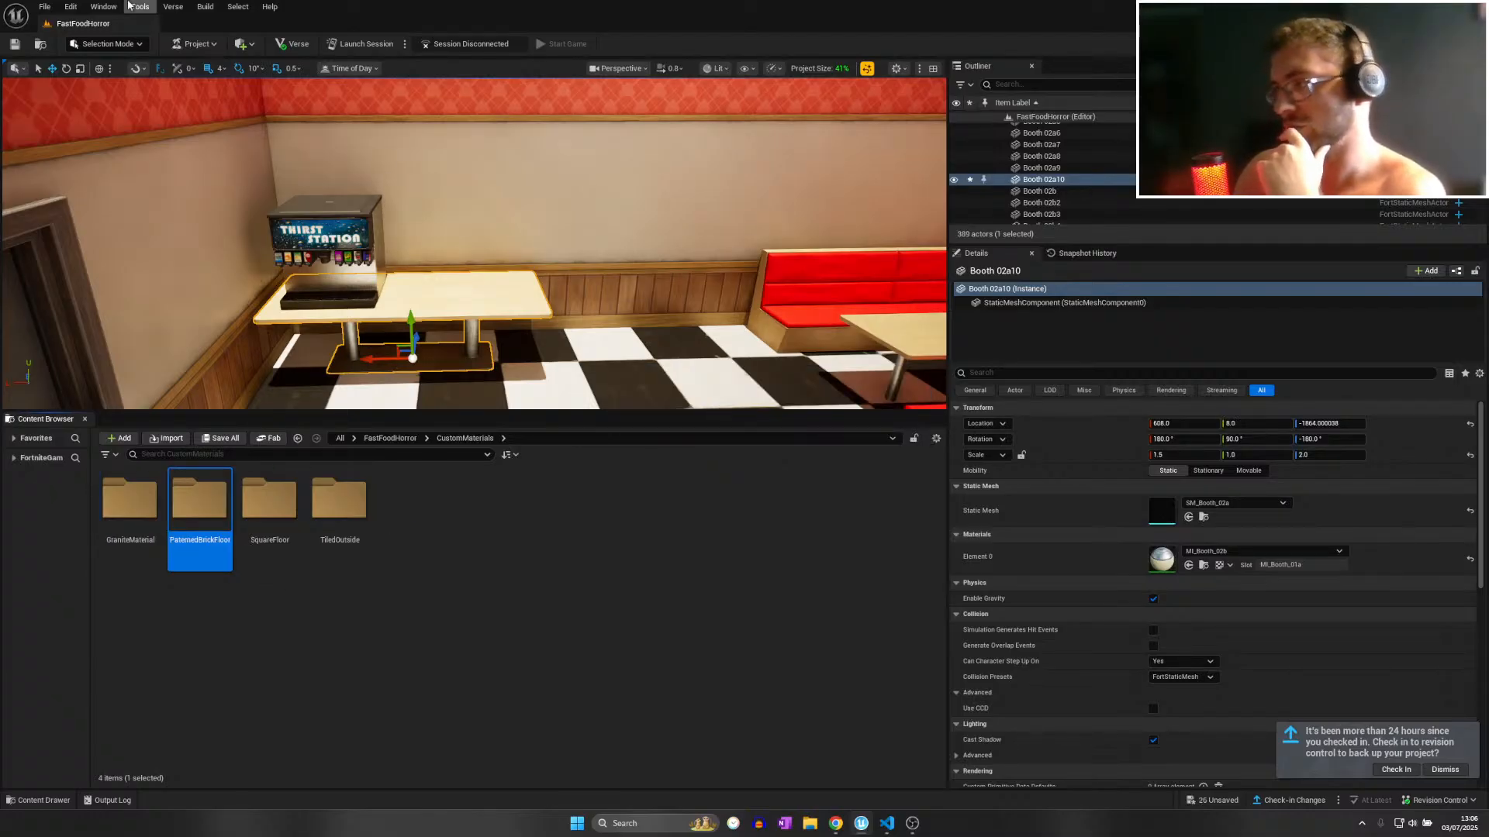
{"action": "left_click", "coordinate": [44, 6]}
{"action": "left_click", "coordinate": [79, 153]}
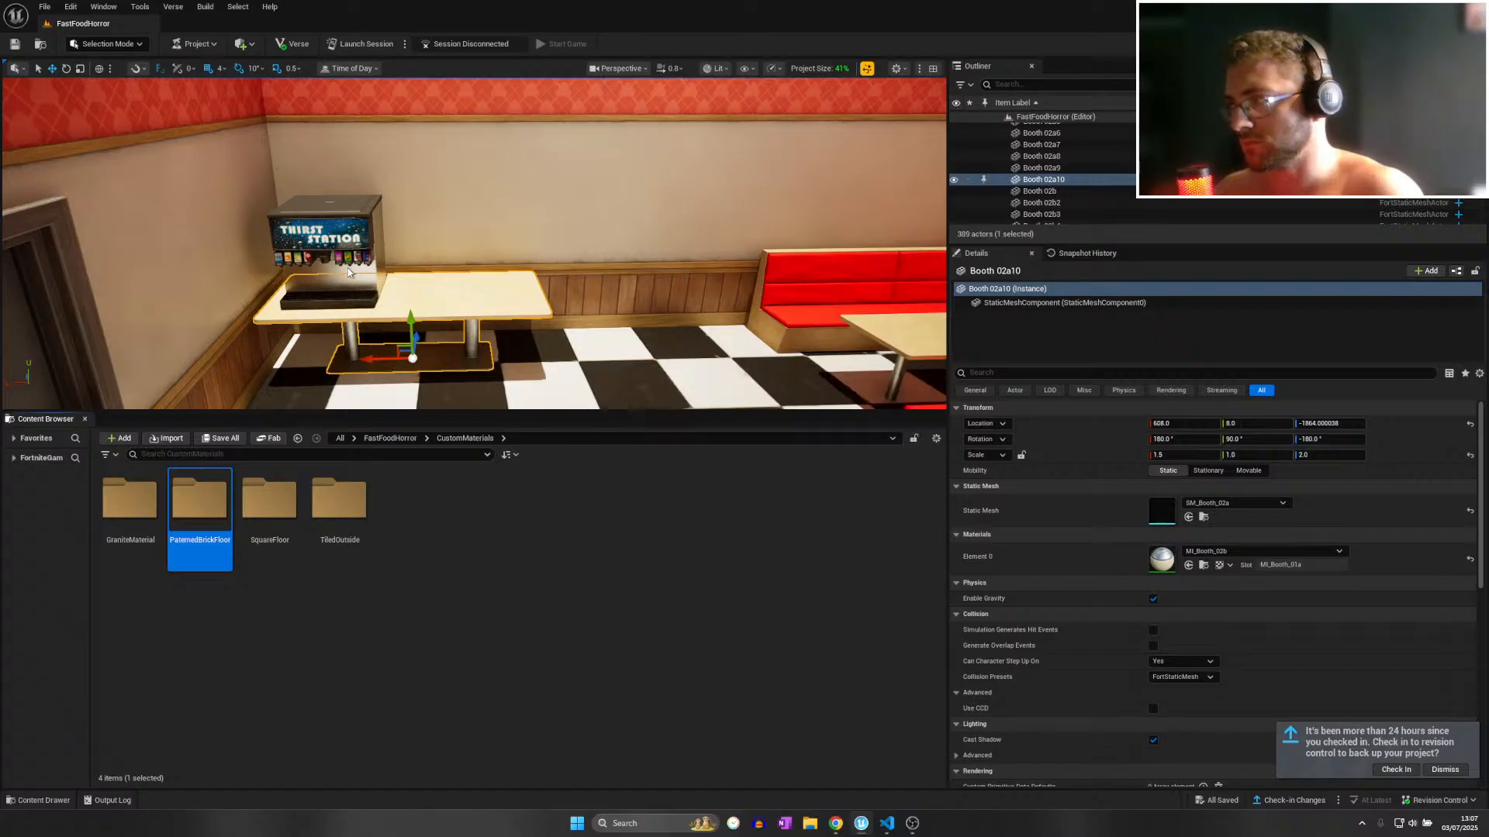
Search the Referenced Content folder for "bin" and "rubbish" assets, and clear the search.
{"action": "right_click_drag", "start_coordinate": [345, 278], "coordinate": [923, 372]}
{"action": "scroll", "coordinate": [752, 310], "scroll_direction": "up", "scroll_amount": 1}
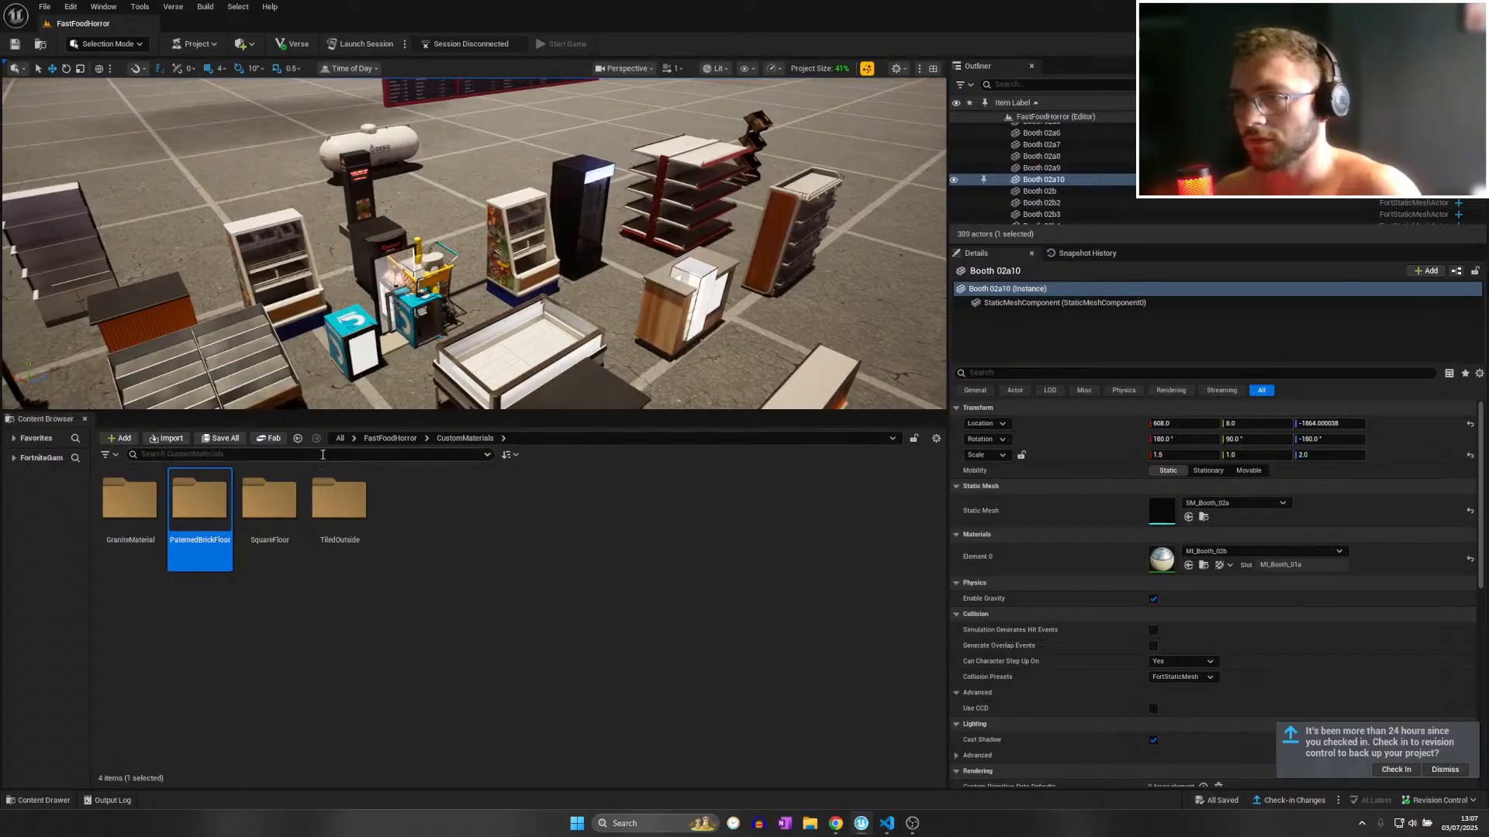
{"action": "left_click", "coordinate": [390, 438]}
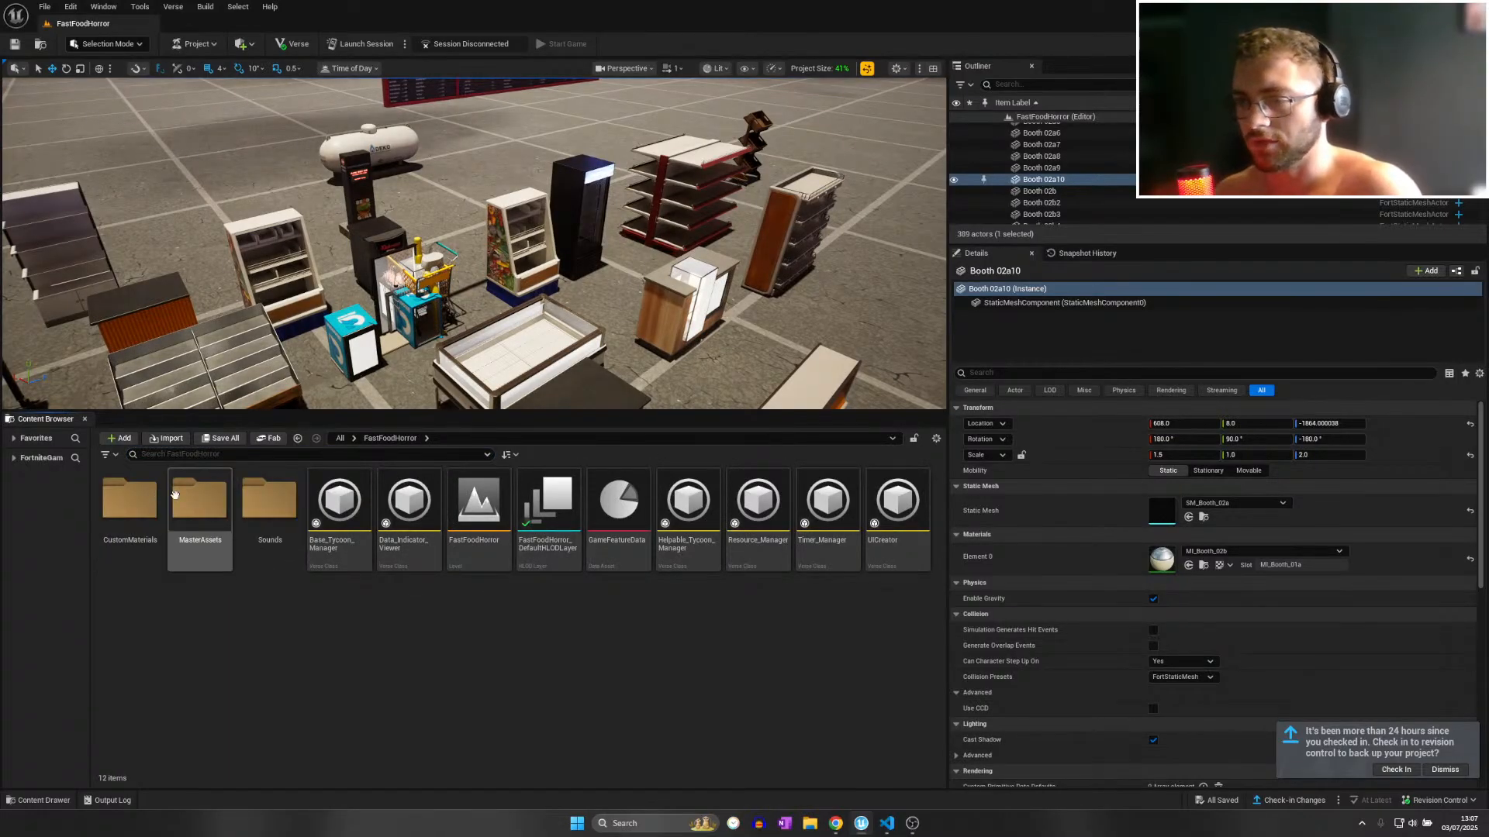
{"action": "left_click", "coordinate": [348, 442]}
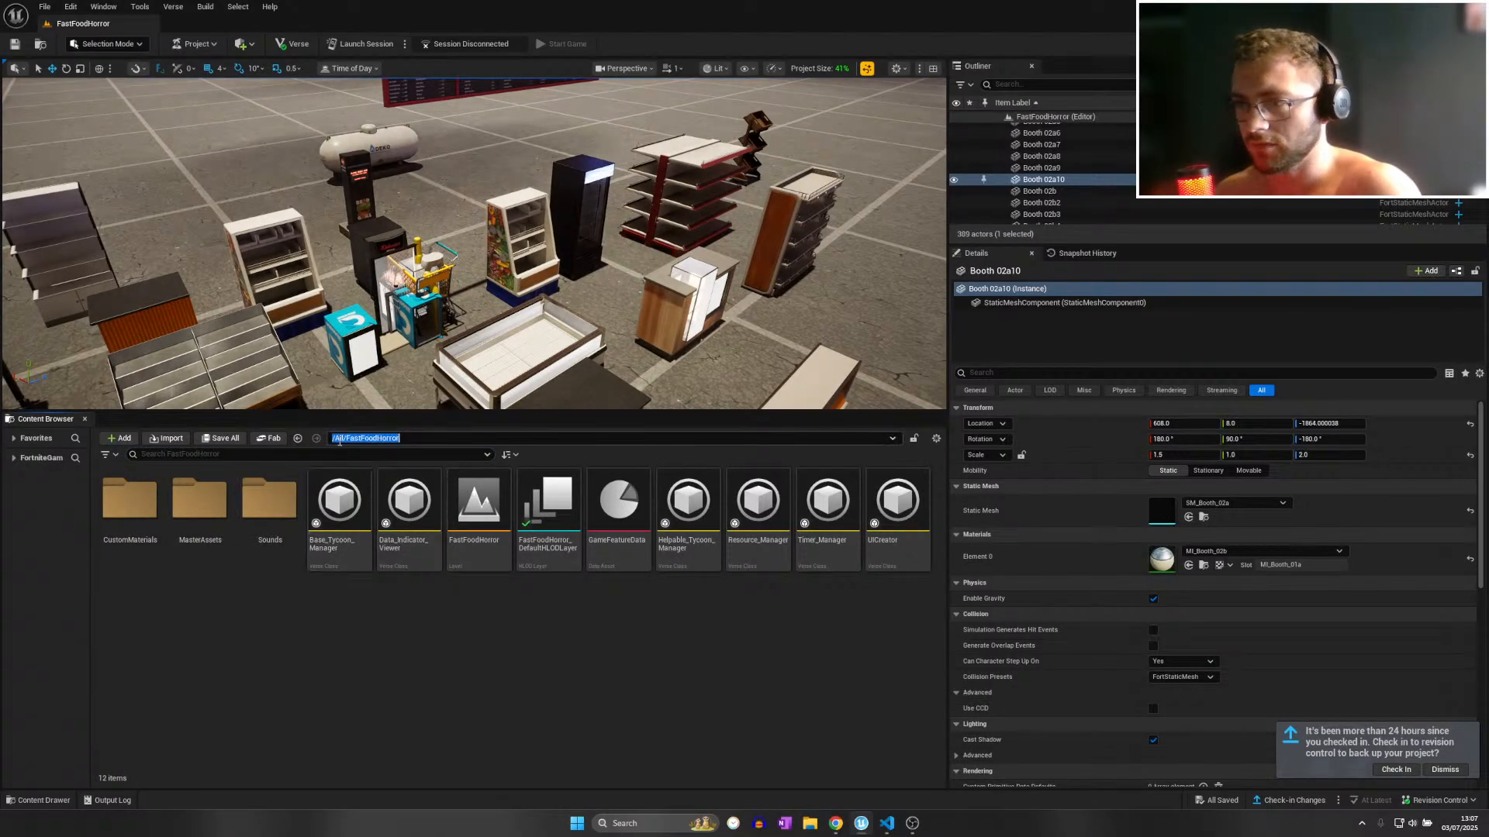
{"action": "left_click", "coordinate": [347, 453]}
{"action": "left_click", "coordinate": [340, 439]}
{"action": "double_click", "coordinate": [359, 518]}
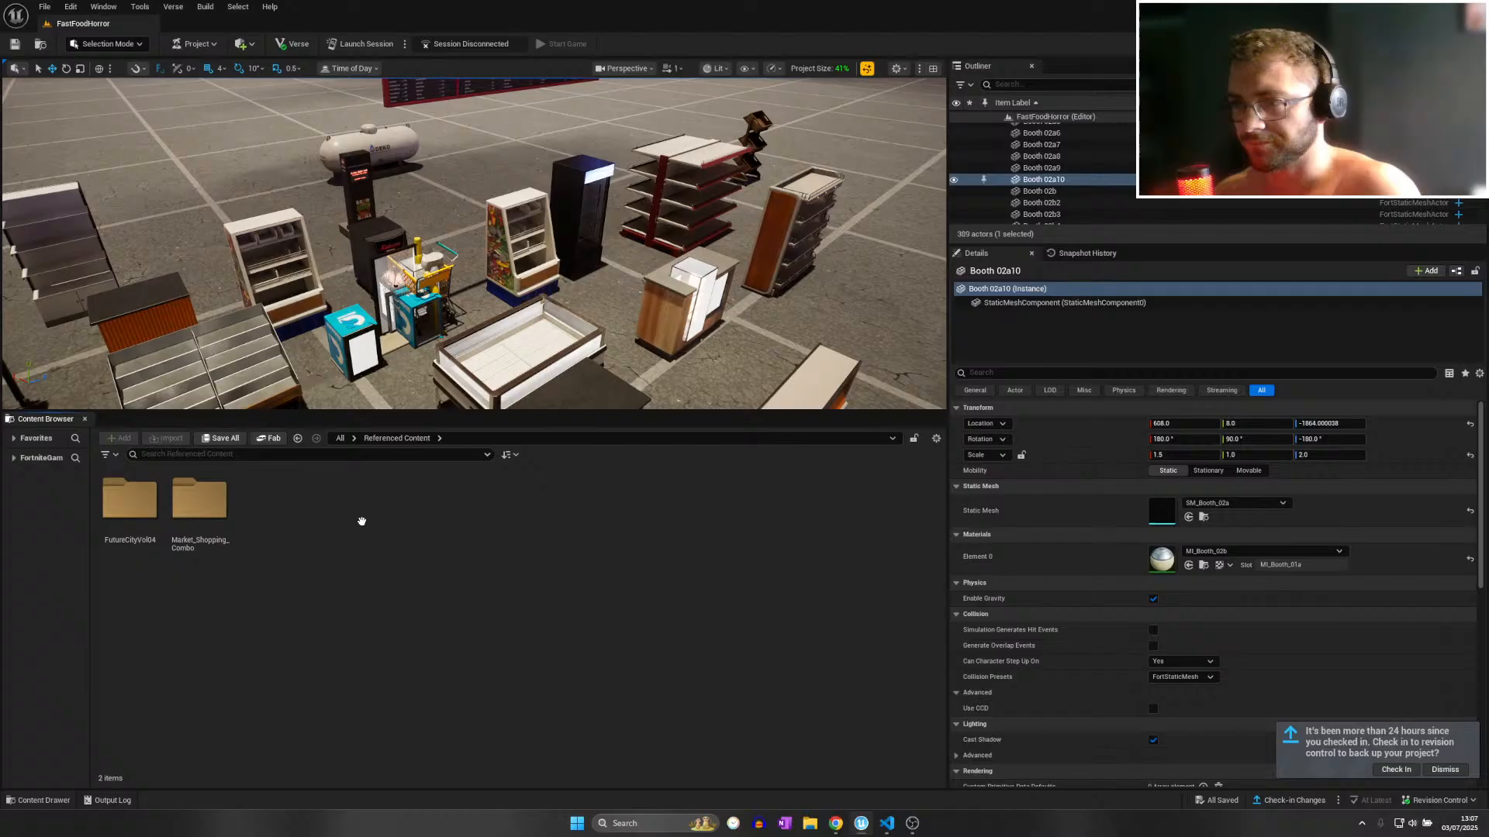
{"action": "left_click", "coordinate": [199, 454]}
{"action": "type", "text": "bin"}
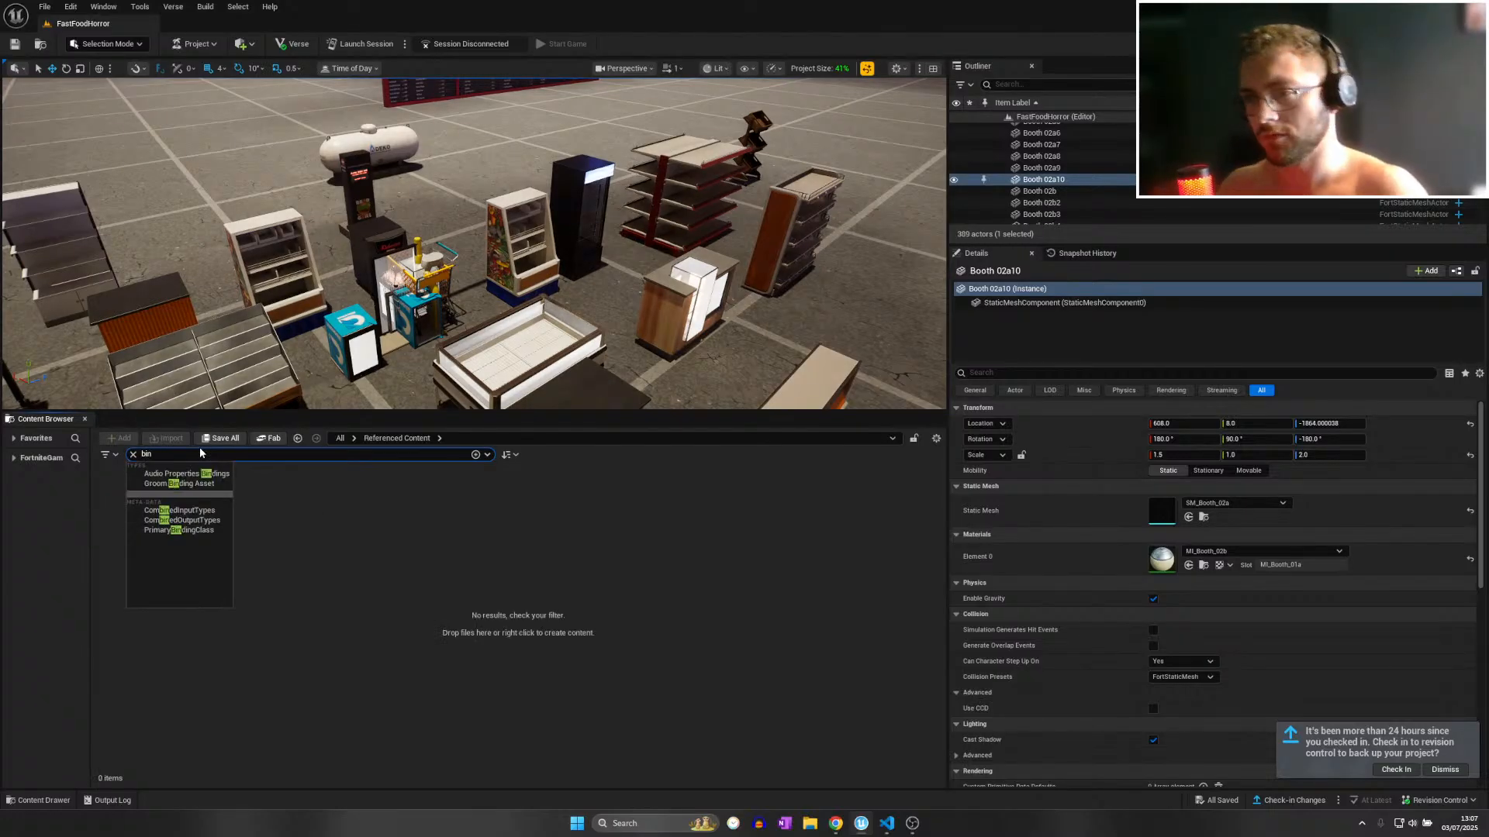
{"action": "left_click", "coordinate": [290, 525]}
{"action": "left_click_drag", "start_coordinate": [190, 454], "coordinate": [67, 452]}
{"action": "type", "text": "rubbish"}
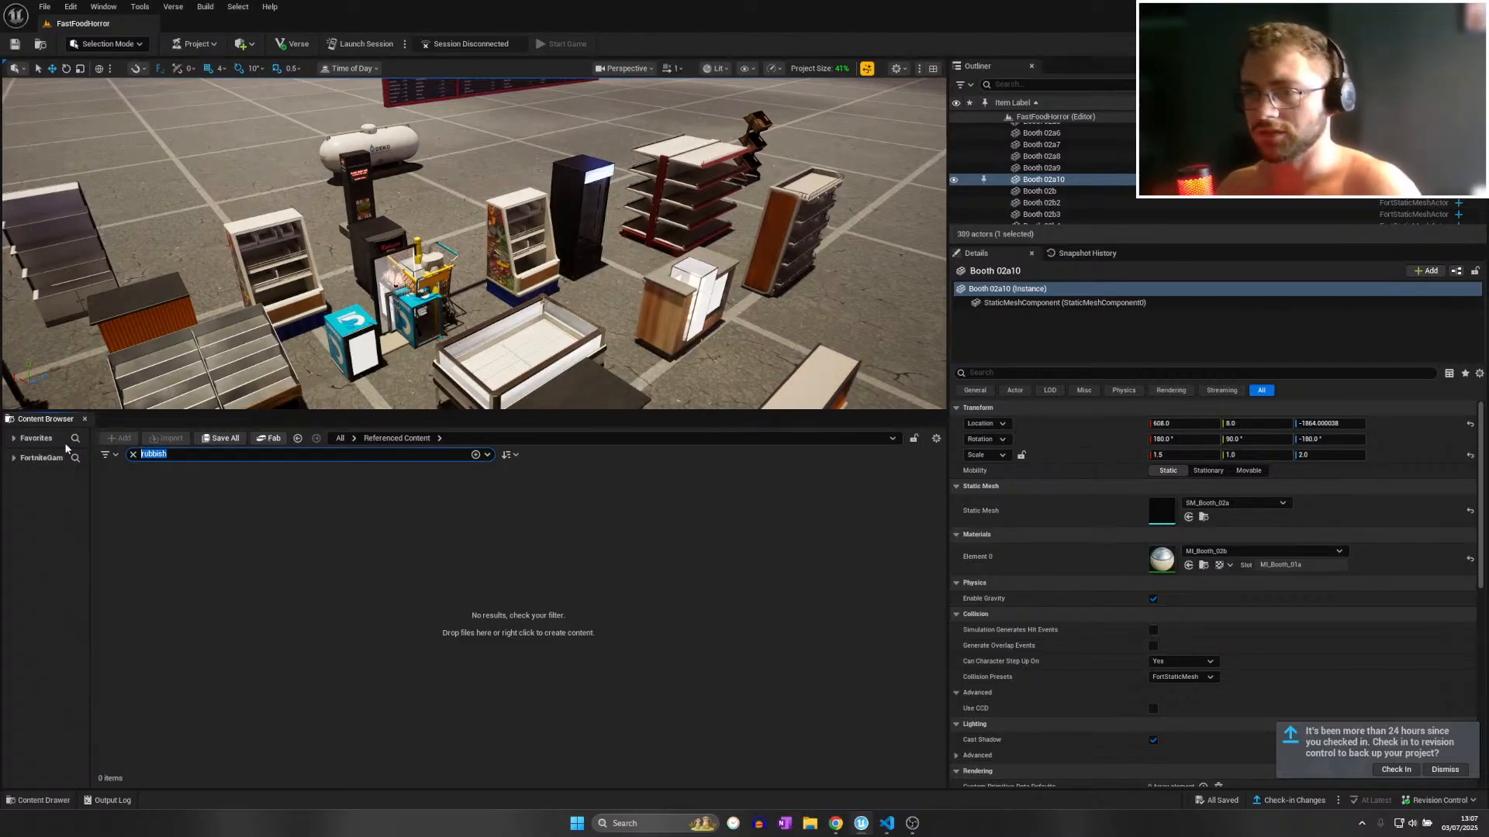
{"action": "key", "text": "BackSpace"}
Find CGMA Studio Offices in the Fab personal library by searching "office" and add it to the project content.
{"action": "right_click_drag", "start_coordinate": [311, 310], "coordinate": [124, 260]}
{"action": "left_click", "coordinate": [266, 442]}
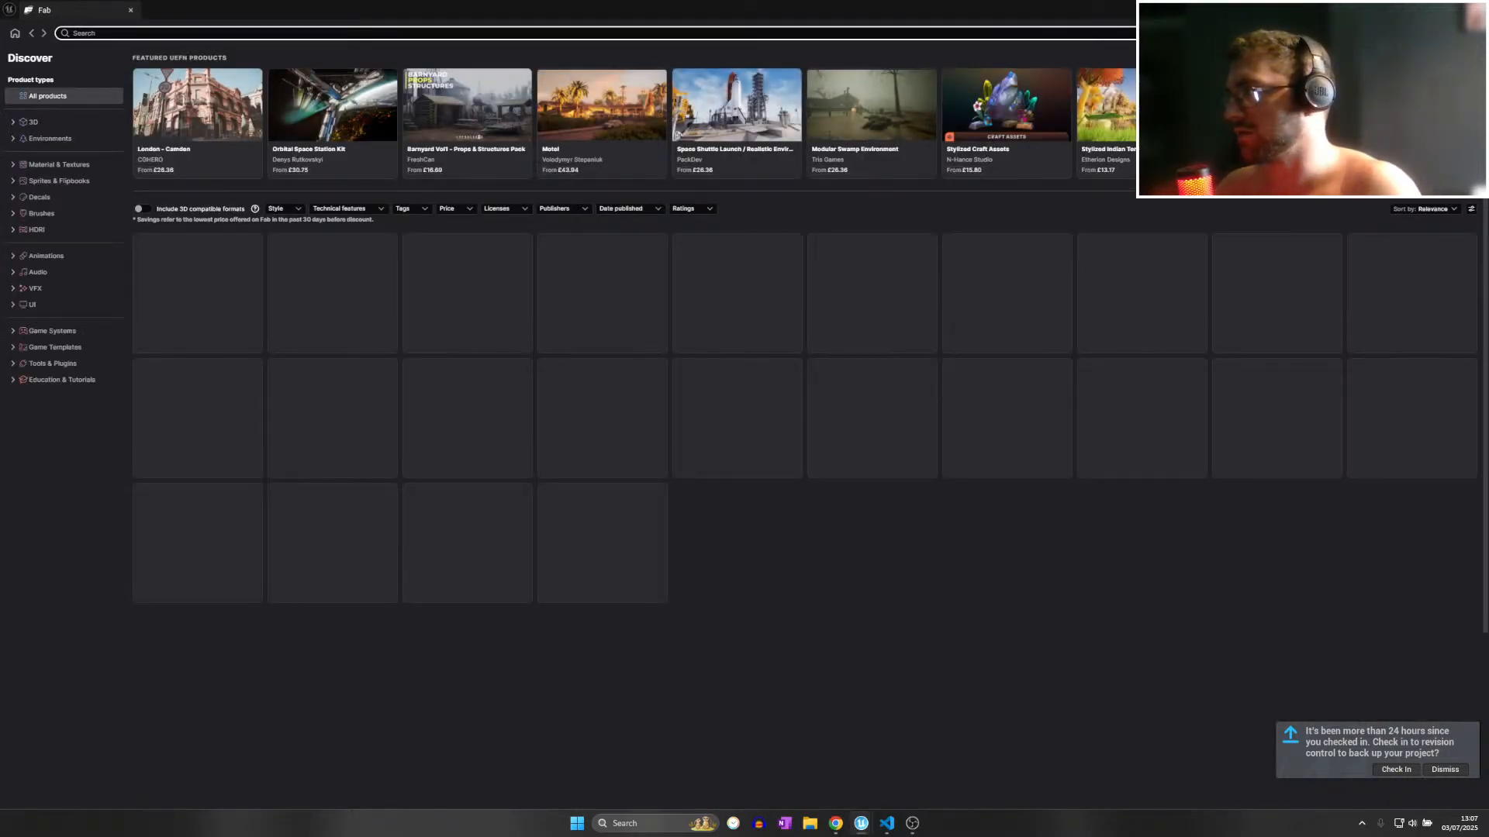
{"action": "left_click", "coordinate": [1425, 34]}
{"action": "left_click", "coordinate": [106, 33]}
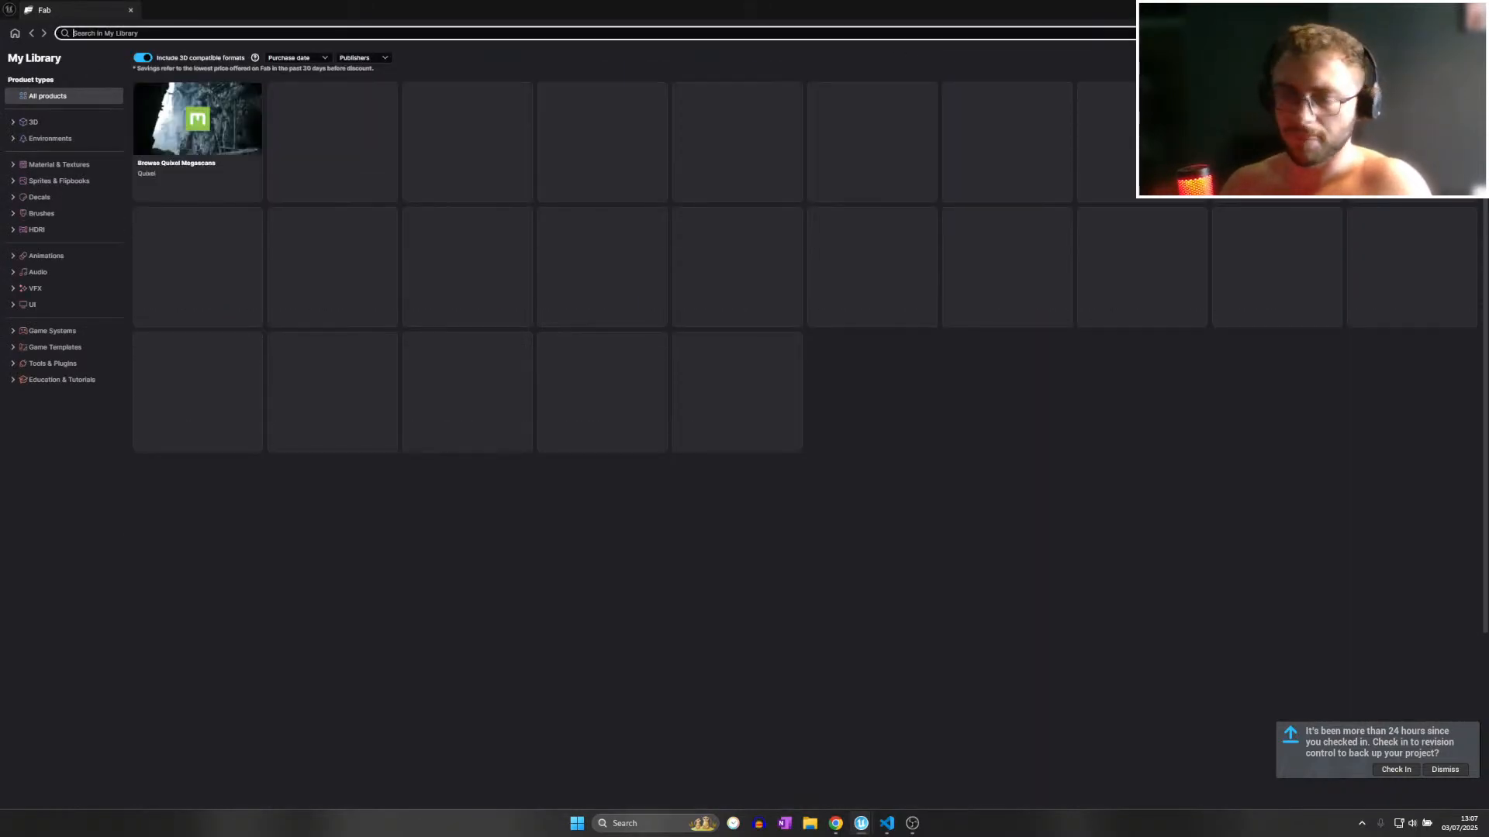
{"action": "type", "text": "office"}
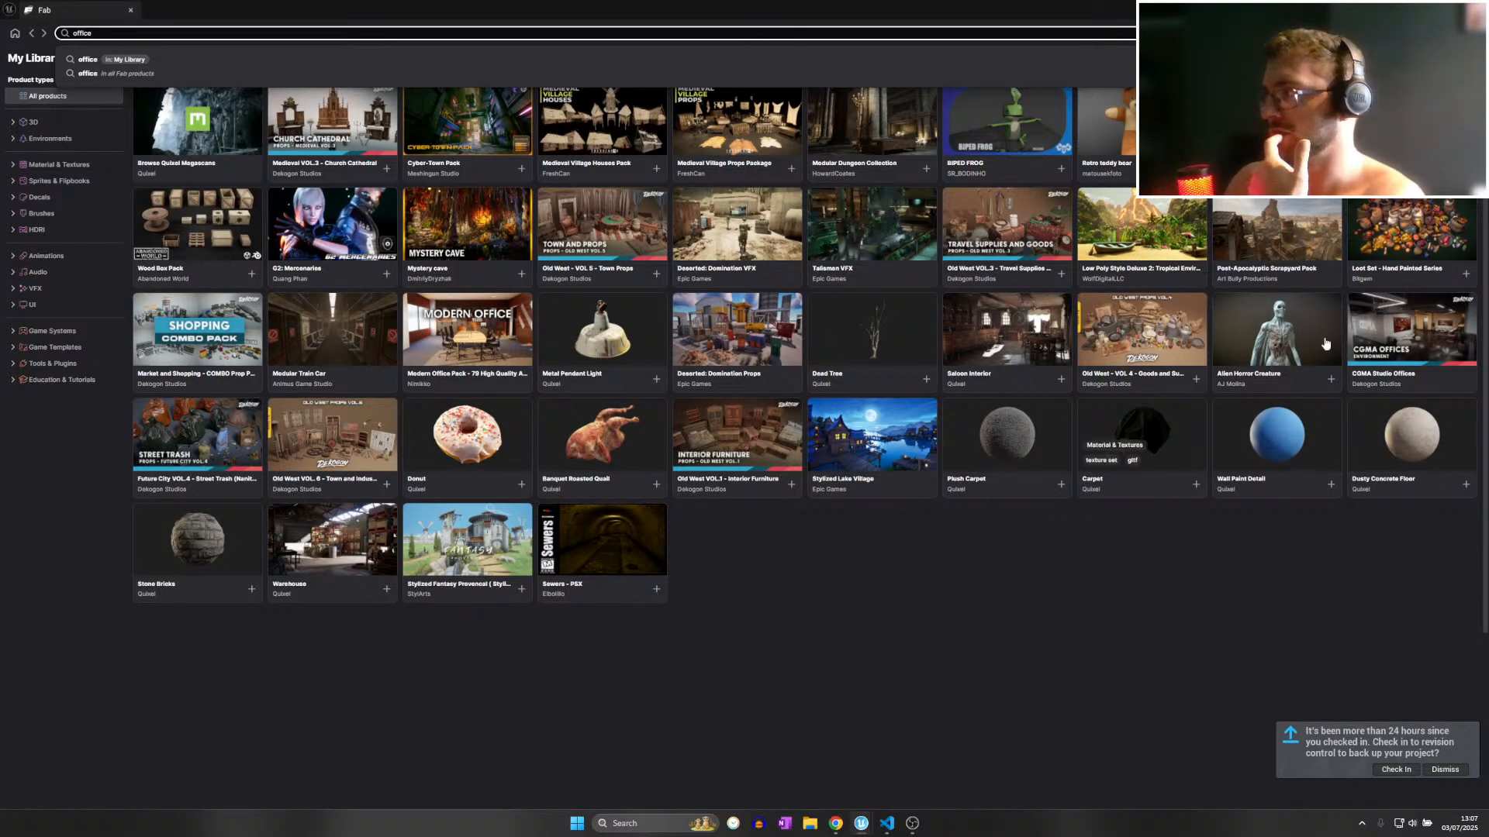
{"action": "left_click", "coordinate": [1432, 343]}
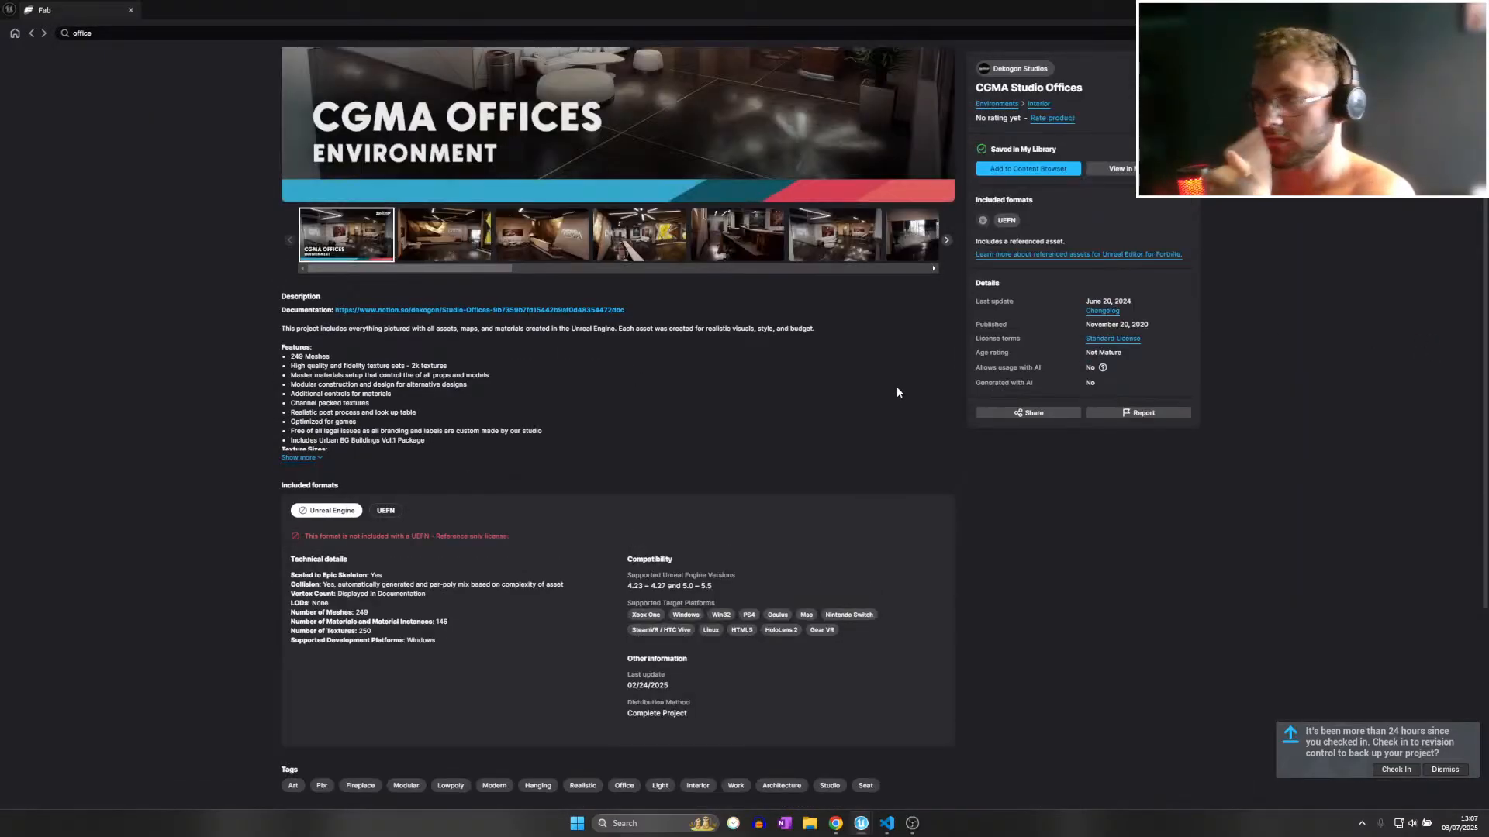
{"action": "left_click", "coordinate": [1049, 171]}
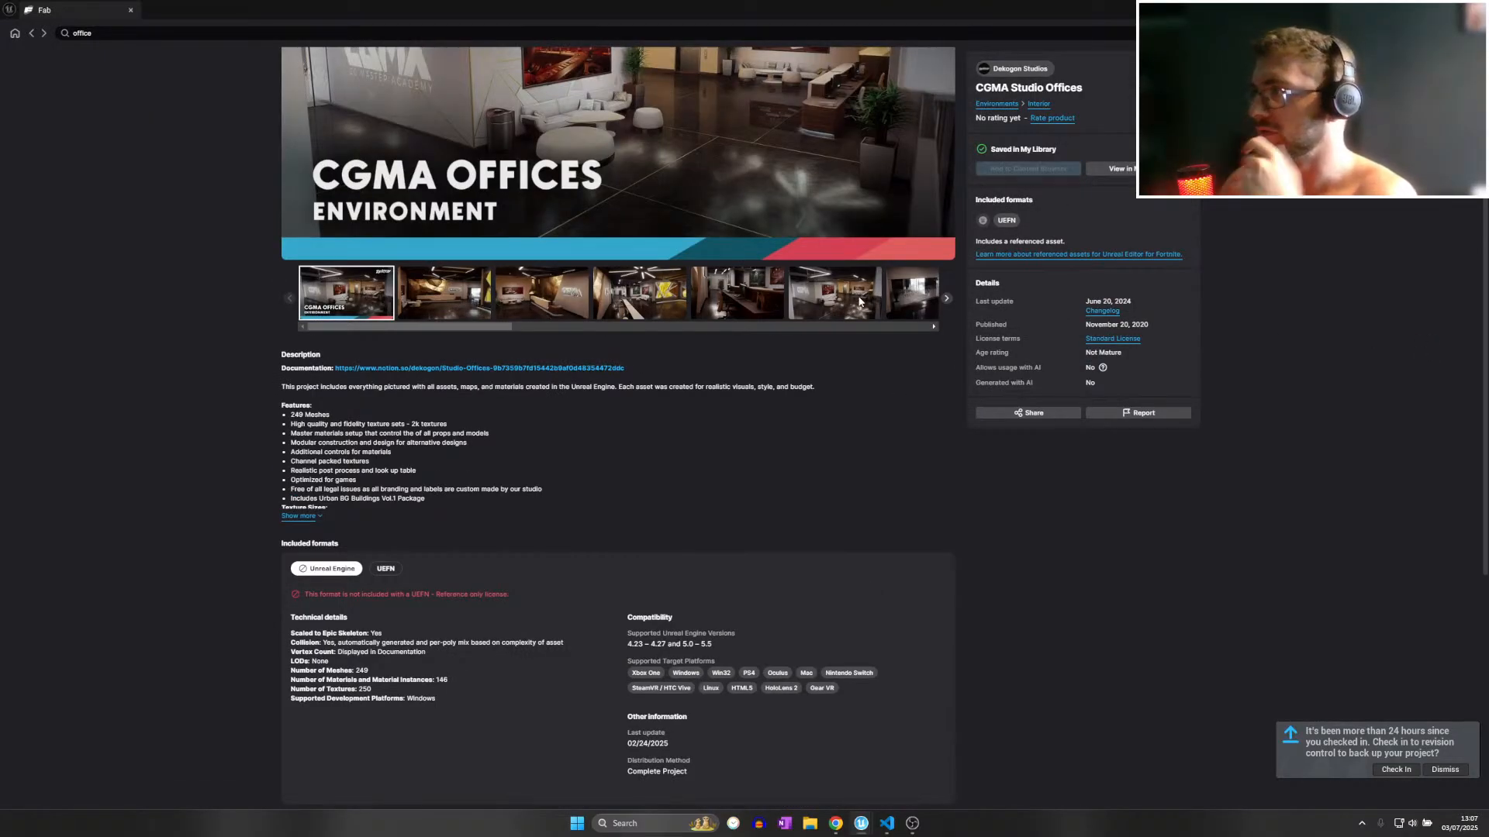
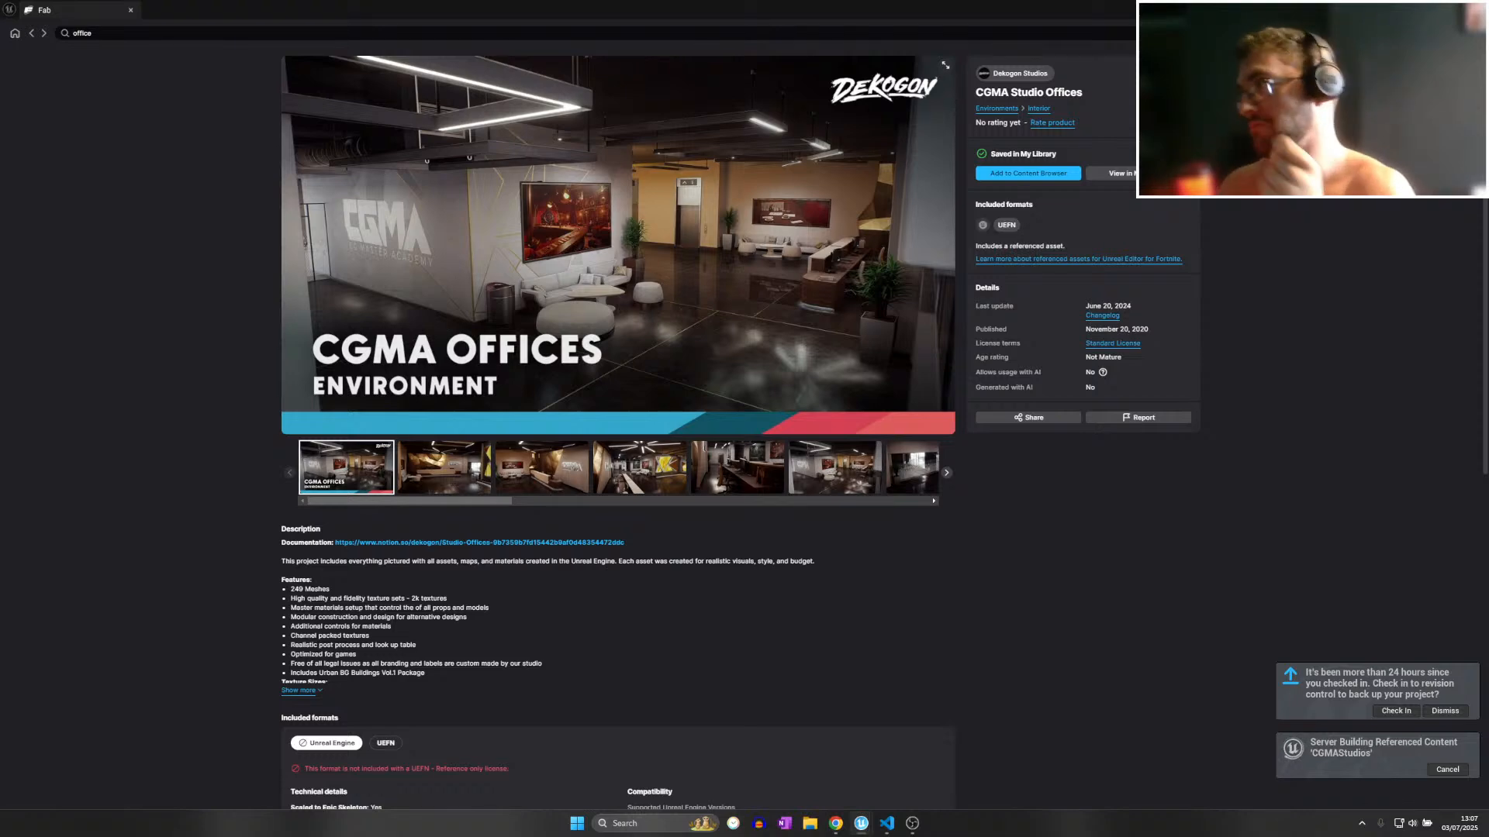
{"action": "left_click", "coordinate": [1409, 10]}
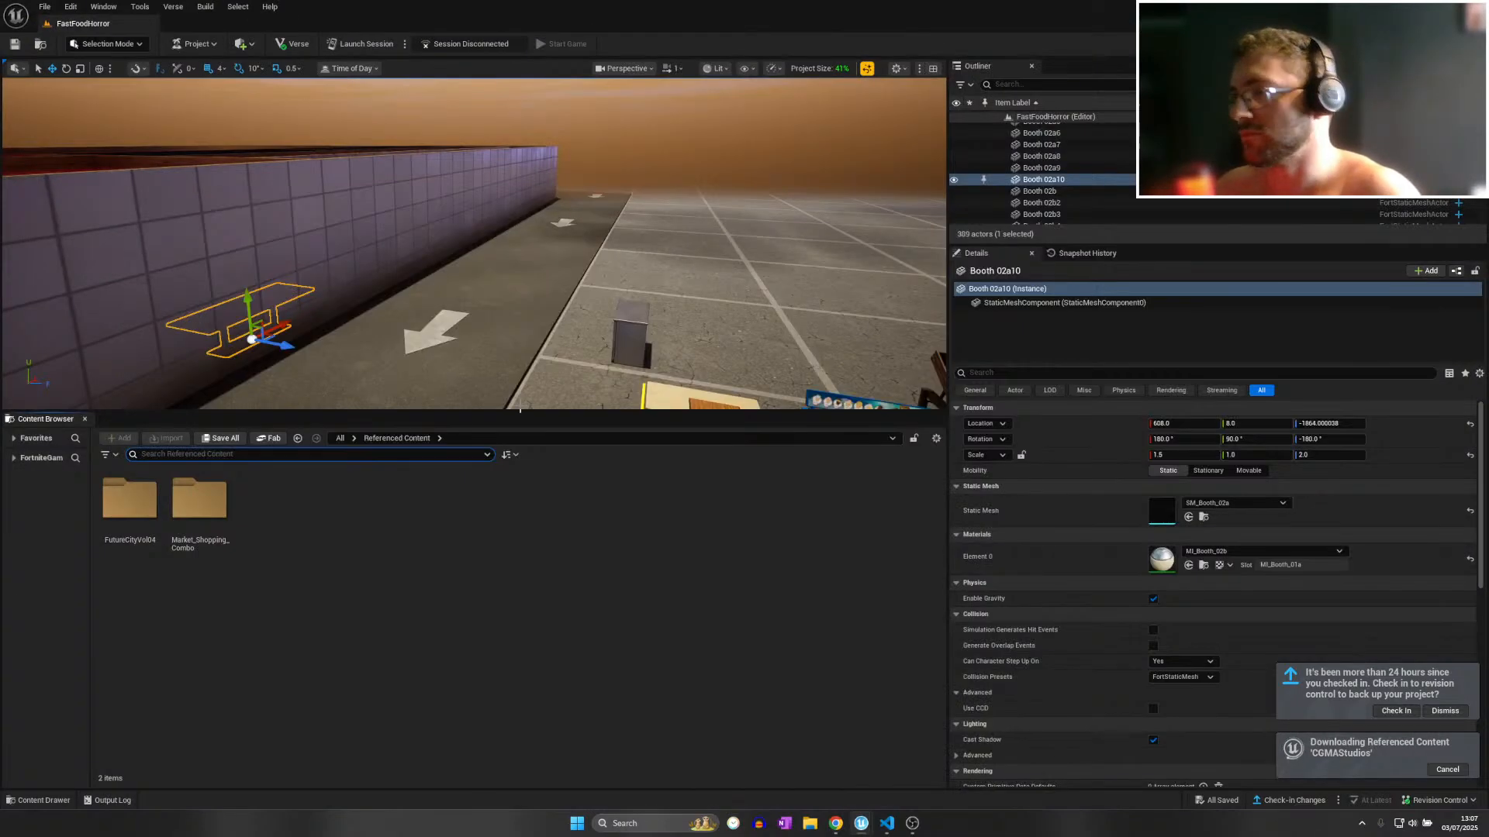
Examine the restaurant interior, including the counter area, the unfurnished section with windows and the tiled room.
{"action": "left_click", "coordinate": [339, 438]}
{"action": "right_click_drag", "start_coordinate": [404, 310], "coordinate": [287, 355]}
{"action": "key", "text": "w"}
{"action": "scroll", "coordinate": [626, 346], "scroll_direction": "down", "scroll_amount": 2}
{"action": "key", "text": "d"}
{"action": "key", "text": "a"}
{"action": "key", "text": "w"}
{"action": "scroll", "coordinate": [349, 334], "scroll_direction": "up", "scroll_amount": 1}
{"action": "key", "text": "w"}
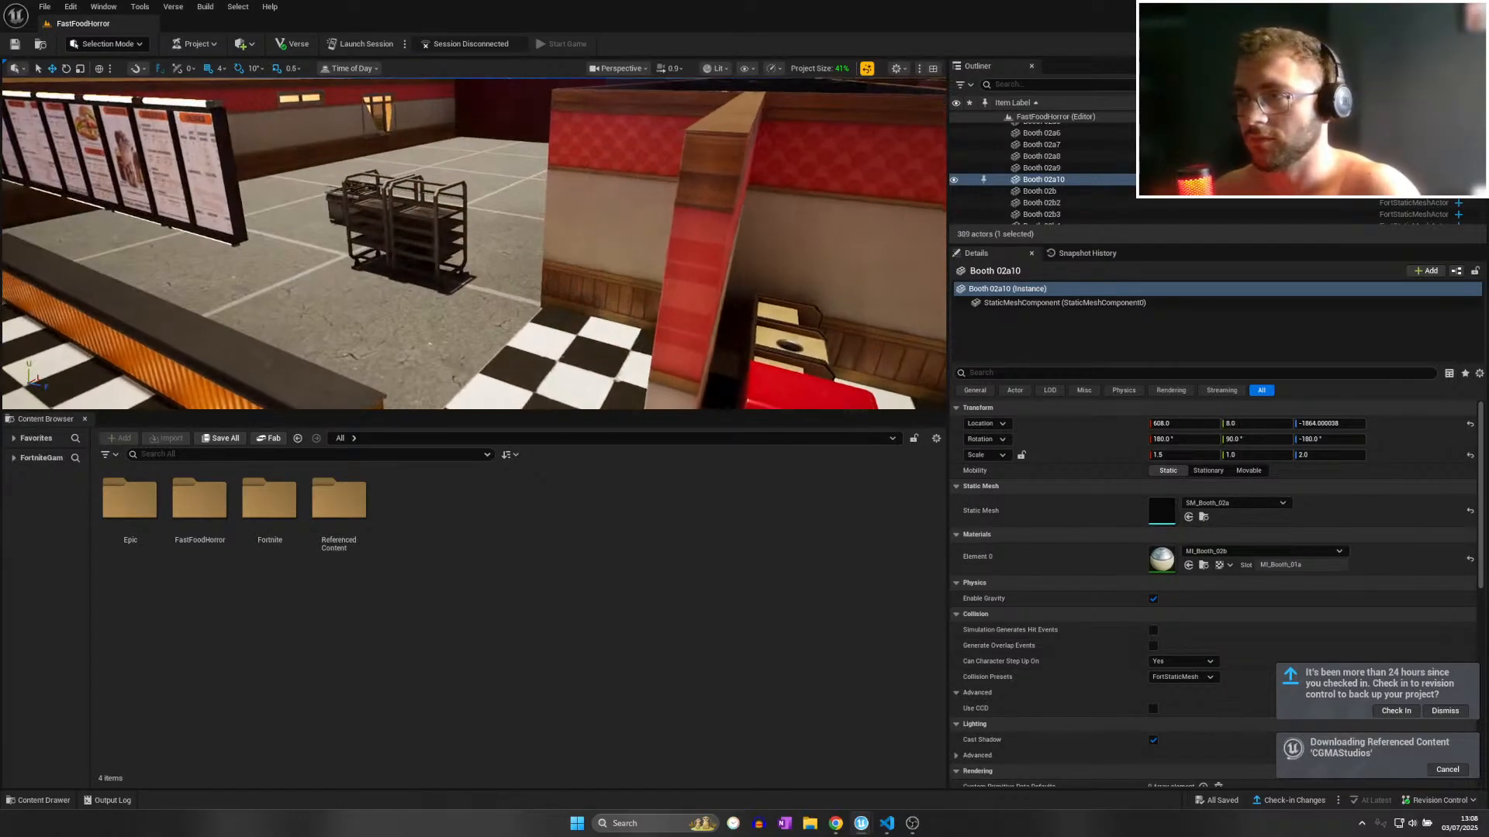
{"action": "key", "text": "w"}
{"action": "right_click_drag", "start_coordinate": [500, 213], "coordinate": [442, 177]}
{"action": "key", "text": "w"}
{"action": "key", "text": "s"}
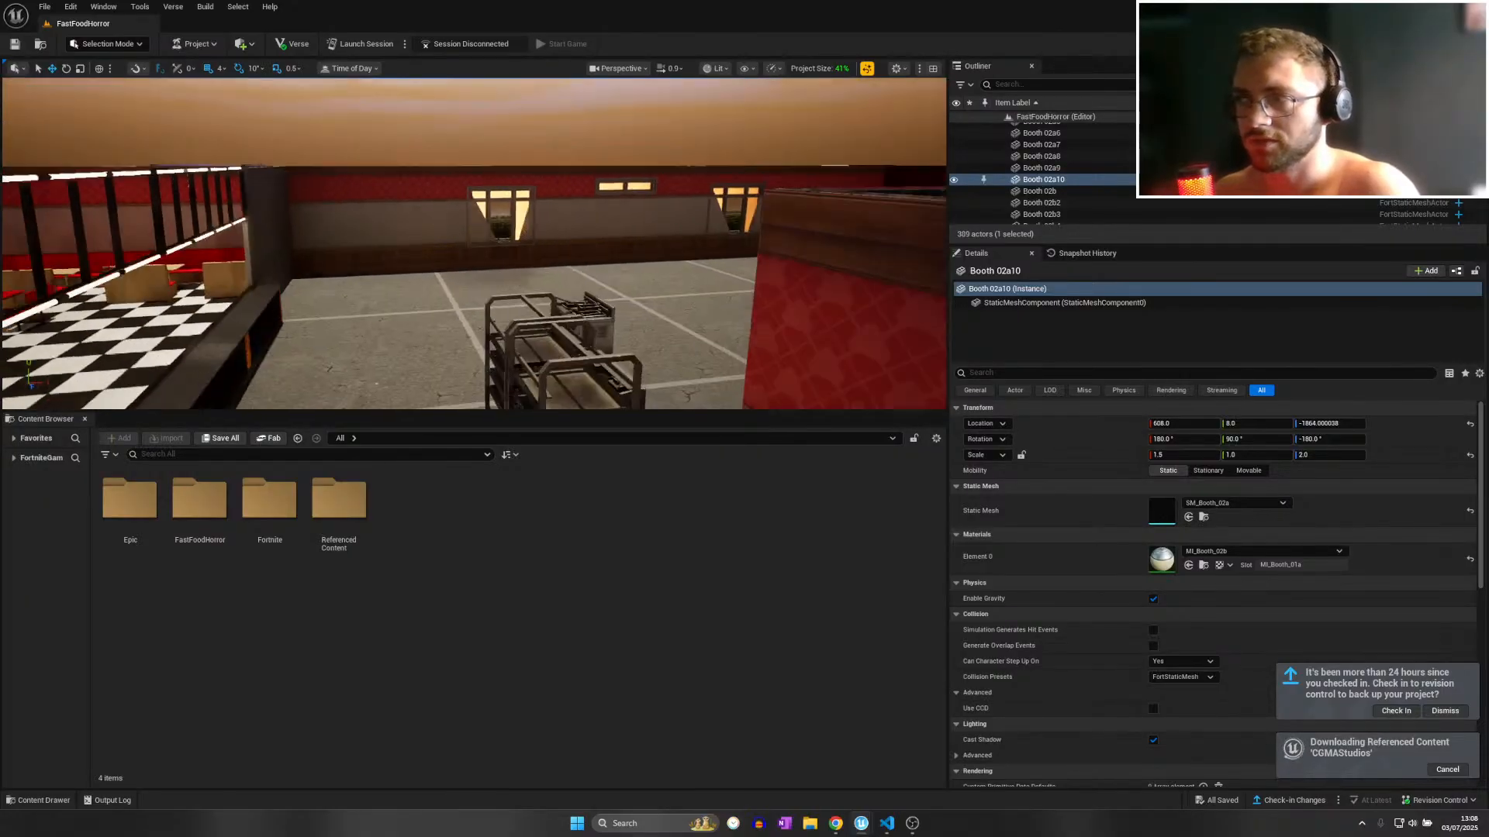
{"action": "key", "text": "s"}
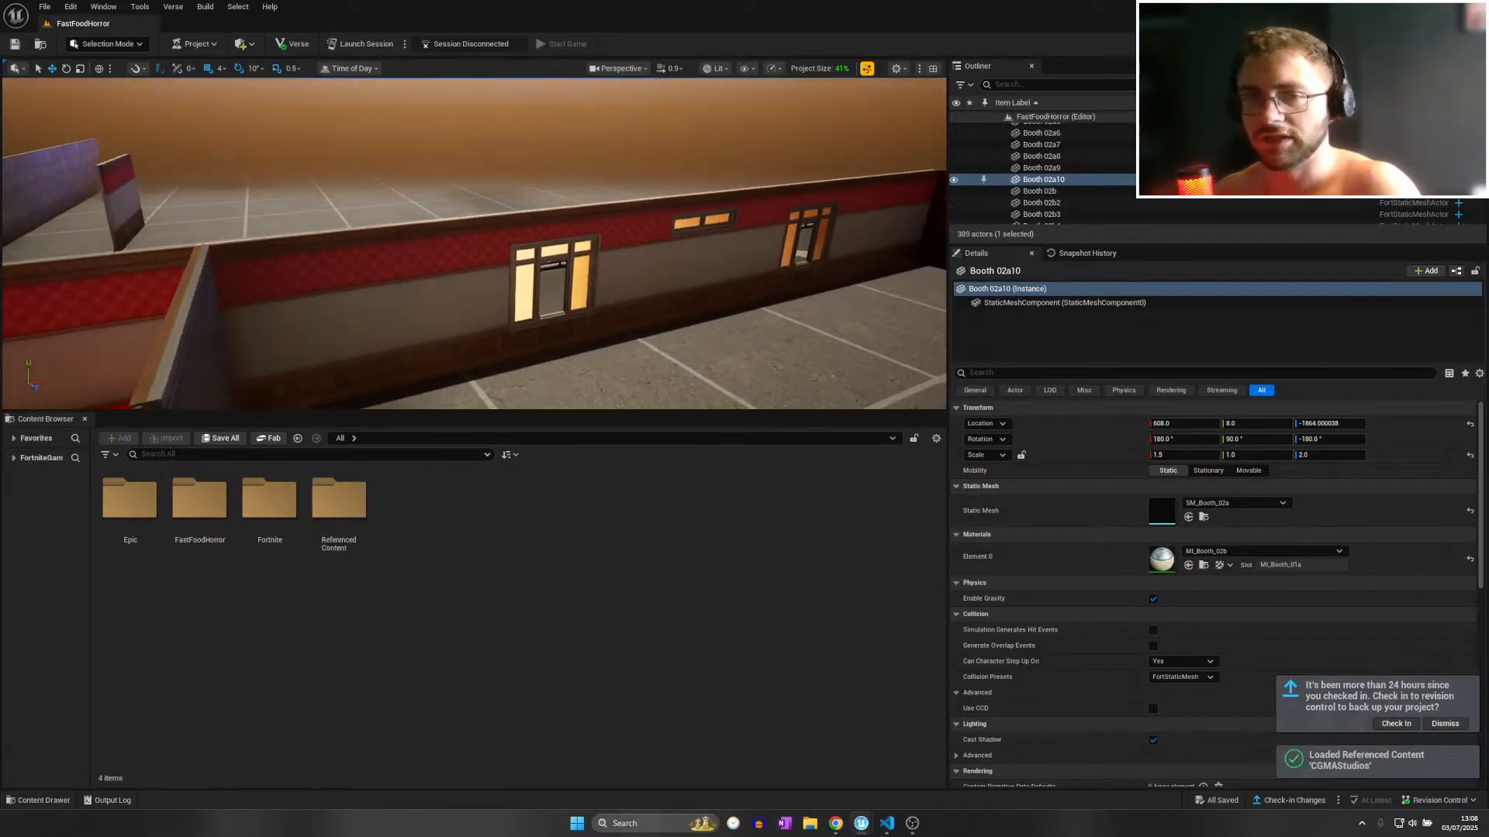
{"action": "key", "text": "w"}
{"action": "right_click_drag", "start_coordinate": [474, 243], "coordinate": [717, 252]}
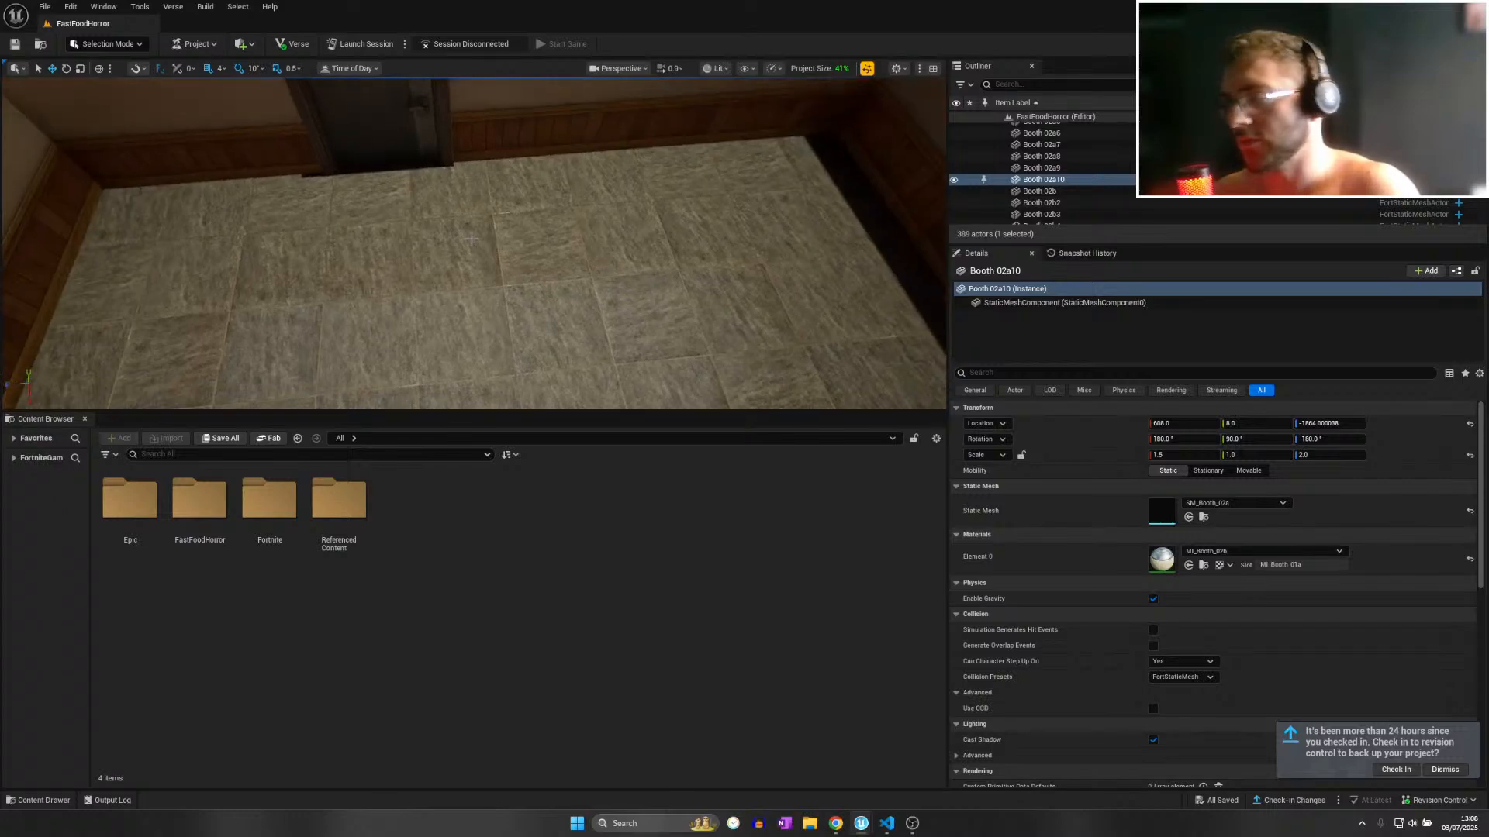
Search all content for "button" and place a Button device on the wall beside the grey door near the soda machine.
{"action": "key", "text": "s"}
{"action": "right_click_drag", "start_coordinate": [474, 243], "coordinate": [101, 271]}
{"action": "left_click", "coordinate": [205, 454]}
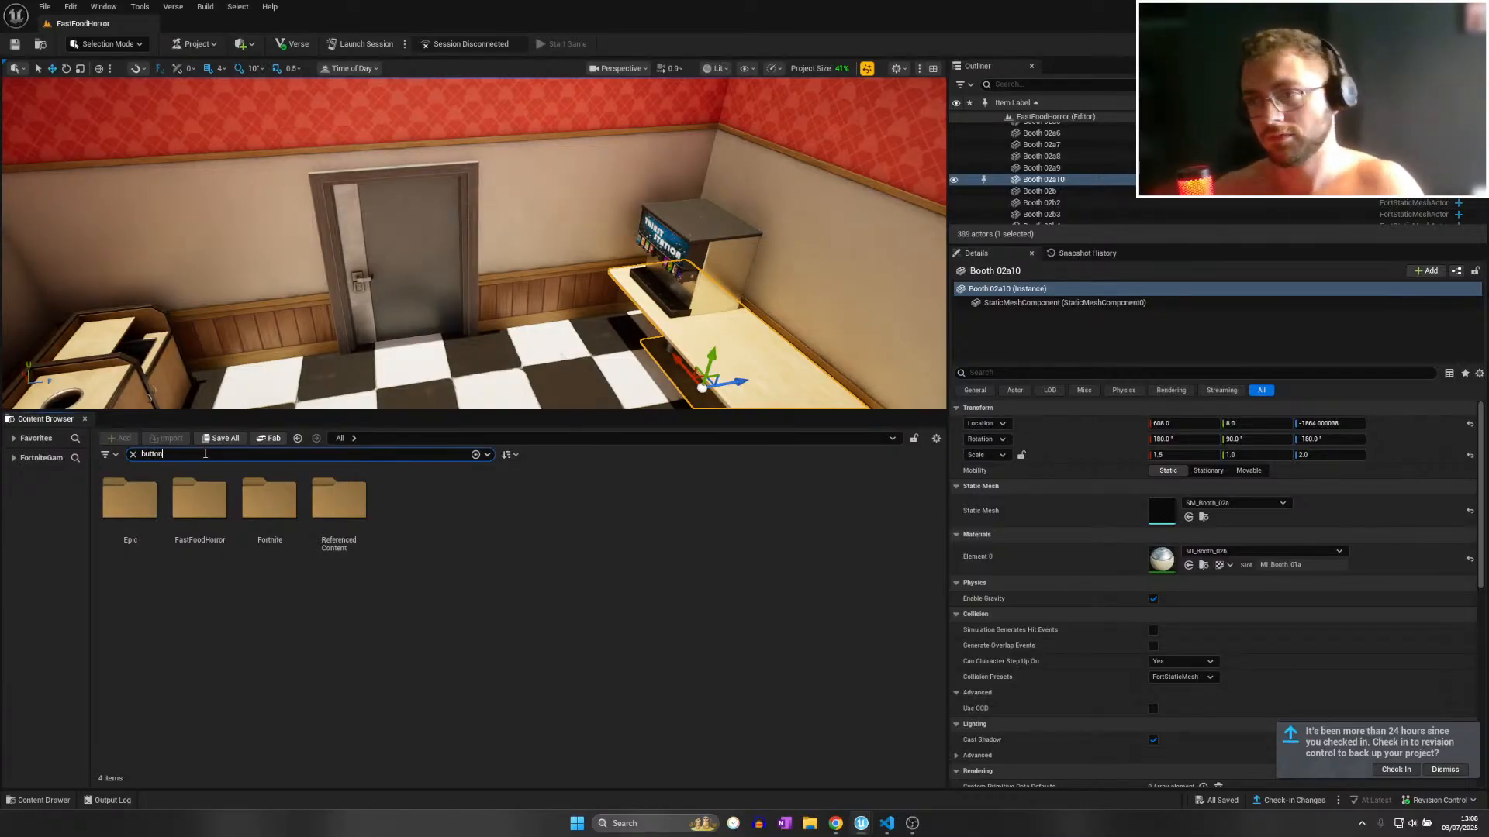
{"action": "left_click_drag", "start_coordinate": [130, 504], "coordinate": [346, 278]}
{"action": "key", "text": "w"}
{"action": "mouse_move", "coordinate": [461, 310]}
{"action": "right_mouse_down"}
{"action": "mouse_move", "coordinate": [442, 310]}
{"action": "mouse_move", "coordinate": [458, 310]}
{"action": "right_mouse_up"}
{"action": "key", "text": "a"}
{"action": "left_click_drag", "start_coordinate": [694, 286], "coordinate": [738, 301]}
{"action": "key", "text": "s"}
{"action": "right_click_drag", "start_coordinate": [737, 301], "coordinate": [822, 275]}
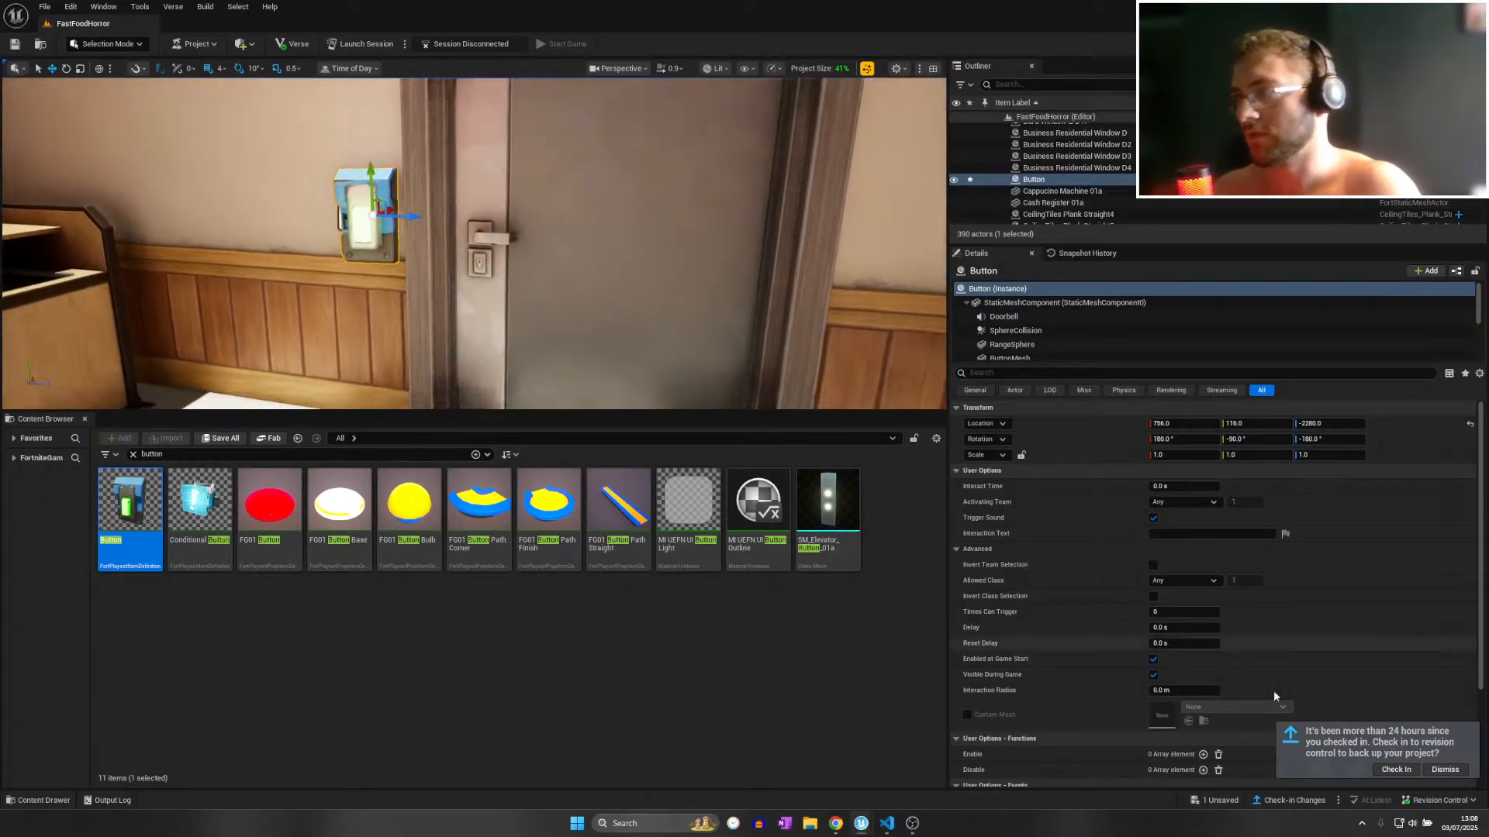
Enable the button's Custom Mesh and set it to SM_Elevator_Button_01a.
{"action": "scroll", "coordinate": [1155, 673], "scroll_direction": "down", "scroll_amount": 2}
{"action": "scroll", "coordinate": [1133, 664], "scroll_direction": "down", "scroll_amount": 2}
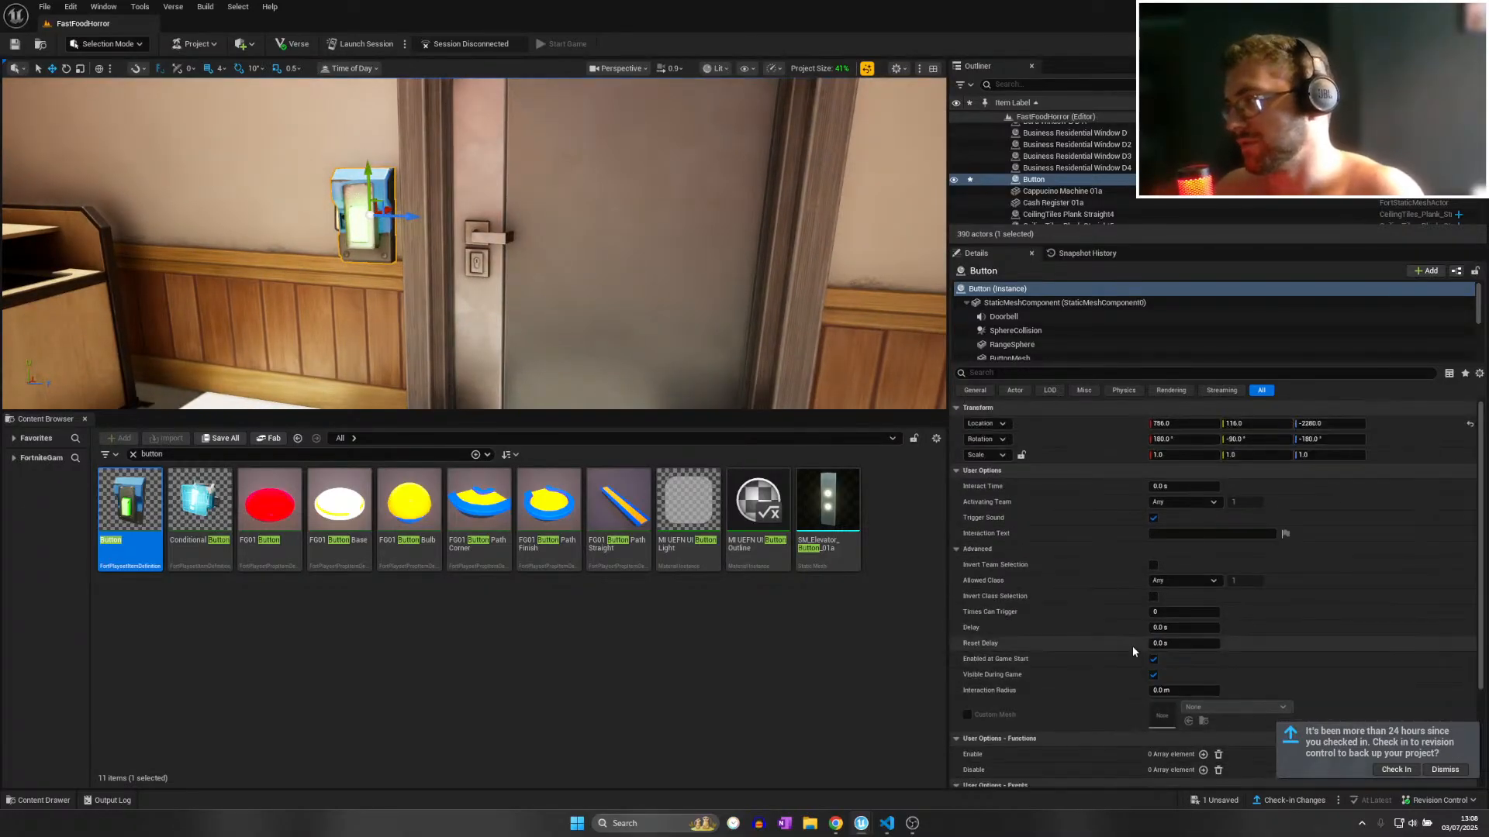
{"action": "left_click", "coordinate": [967, 602]}
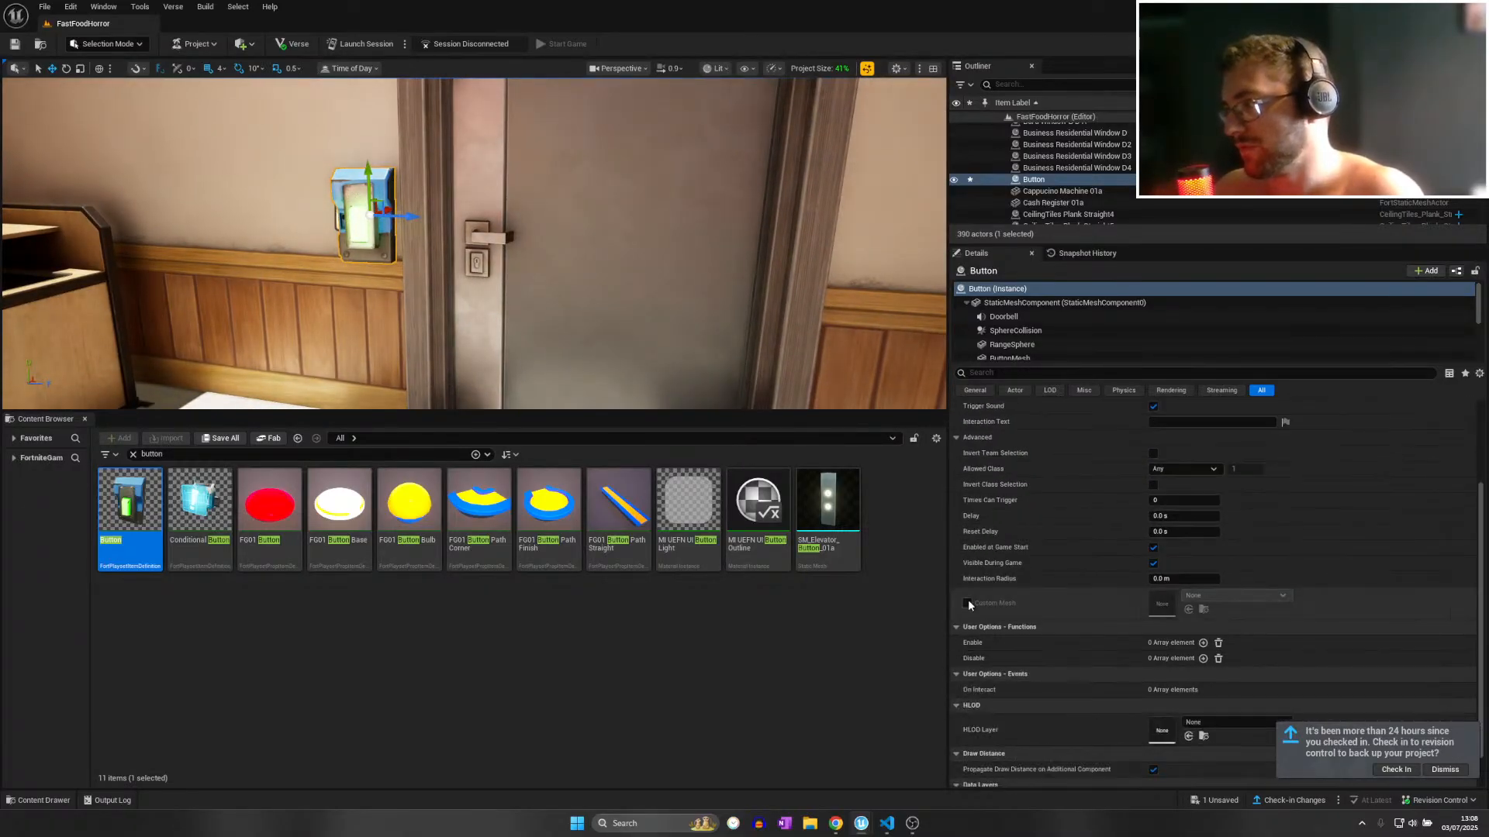
{"action": "left_click", "coordinate": [1276, 594]}
{"action": "type", "text": "button"}
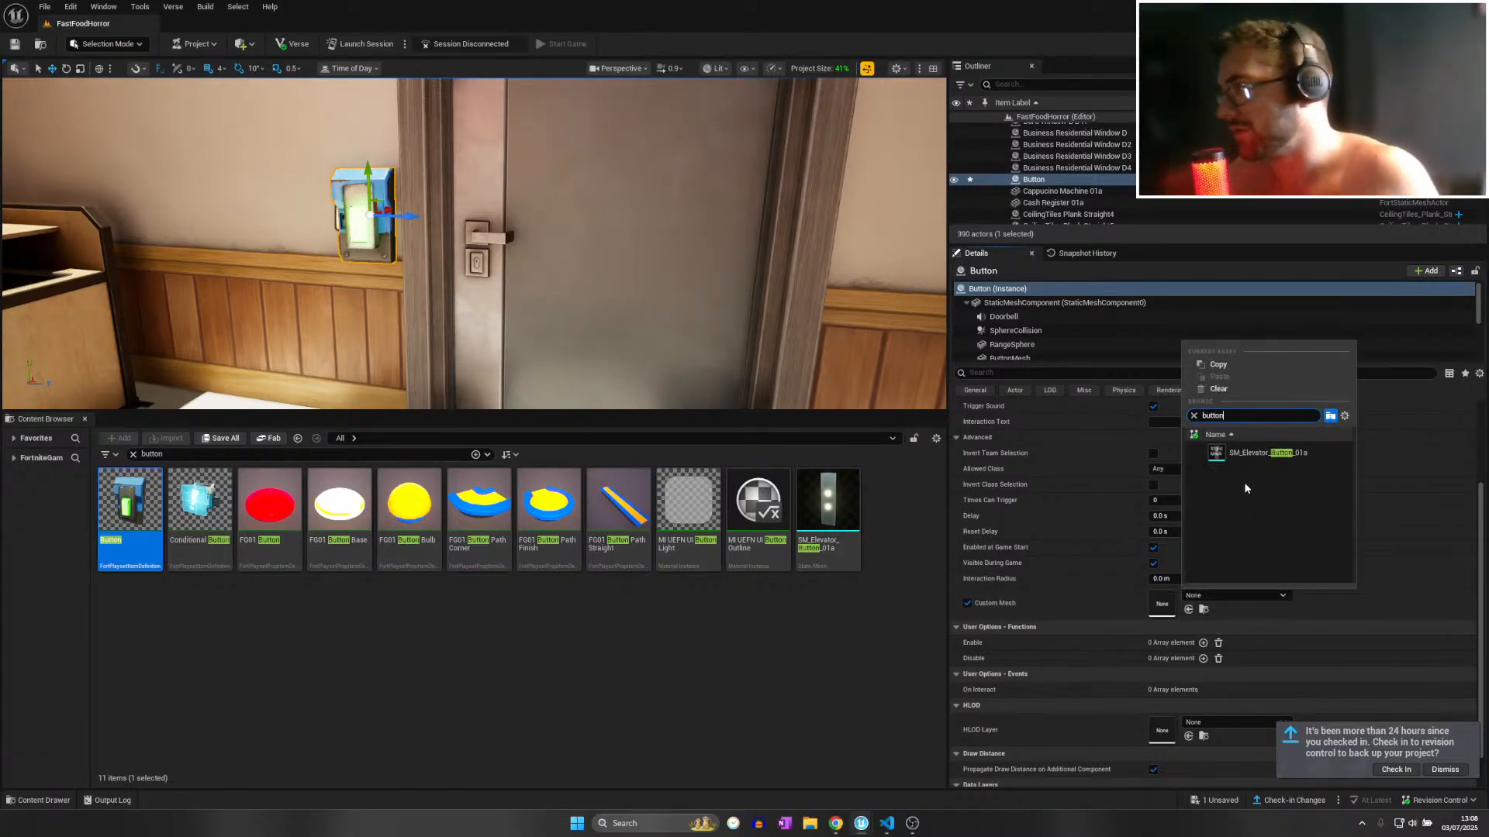
{"action": "left_click", "coordinate": [1259, 452]}
Rotate the elevator button about its vertical axis so its panel faces out from the wall.
{"action": "right_click_drag", "start_coordinate": [425, 253], "coordinate": [365, 250]}
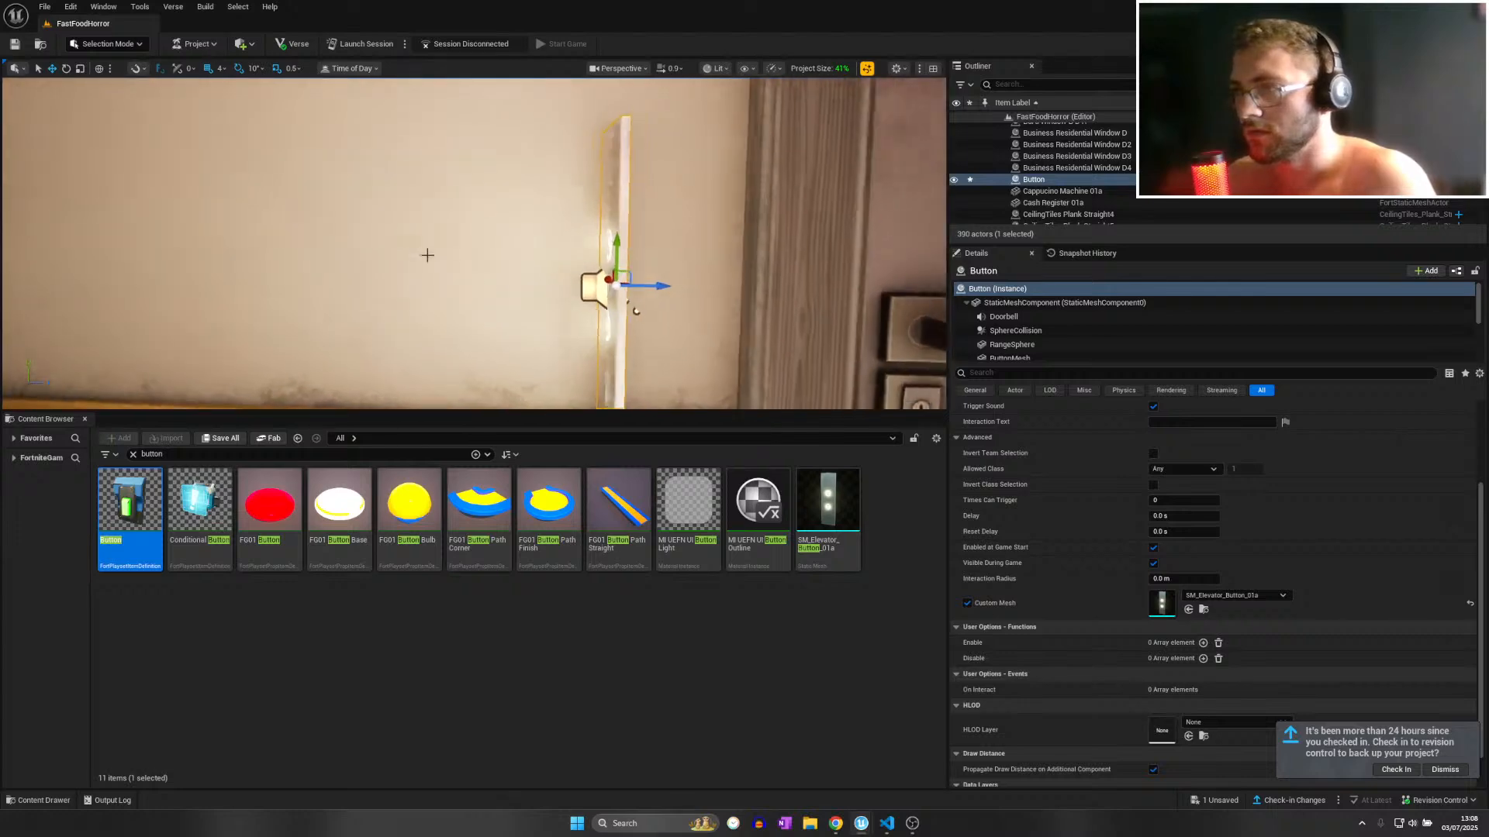
{"action": "key", "text": "e"}
{"action": "mouse_move", "coordinate": [609, 307]}
{"action": "left_mouse_down"}
{"action": "mouse_move", "coordinate": [678, 304]}
{"action": "mouse_move", "coordinate": [632, 300]}
{"action": "left_mouse_up"}
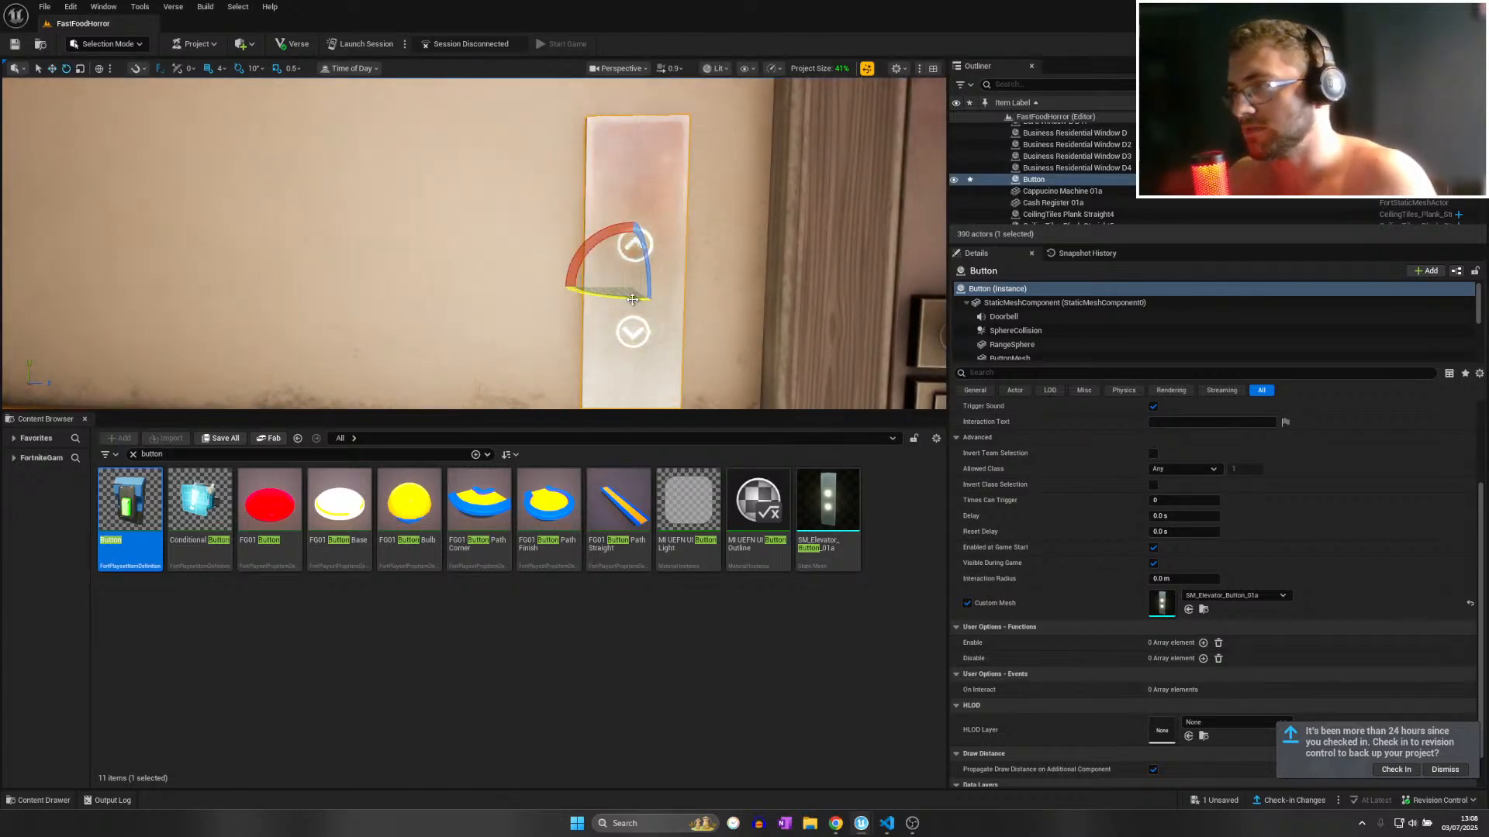
Clear the asset search and open the Referenced Content studio folder that contains the SM_Artwork meshes.
{"action": "right_click_drag", "start_coordinate": [547, 326], "coordinate": [560, 342]}
{"action": "key", "text": "w"}
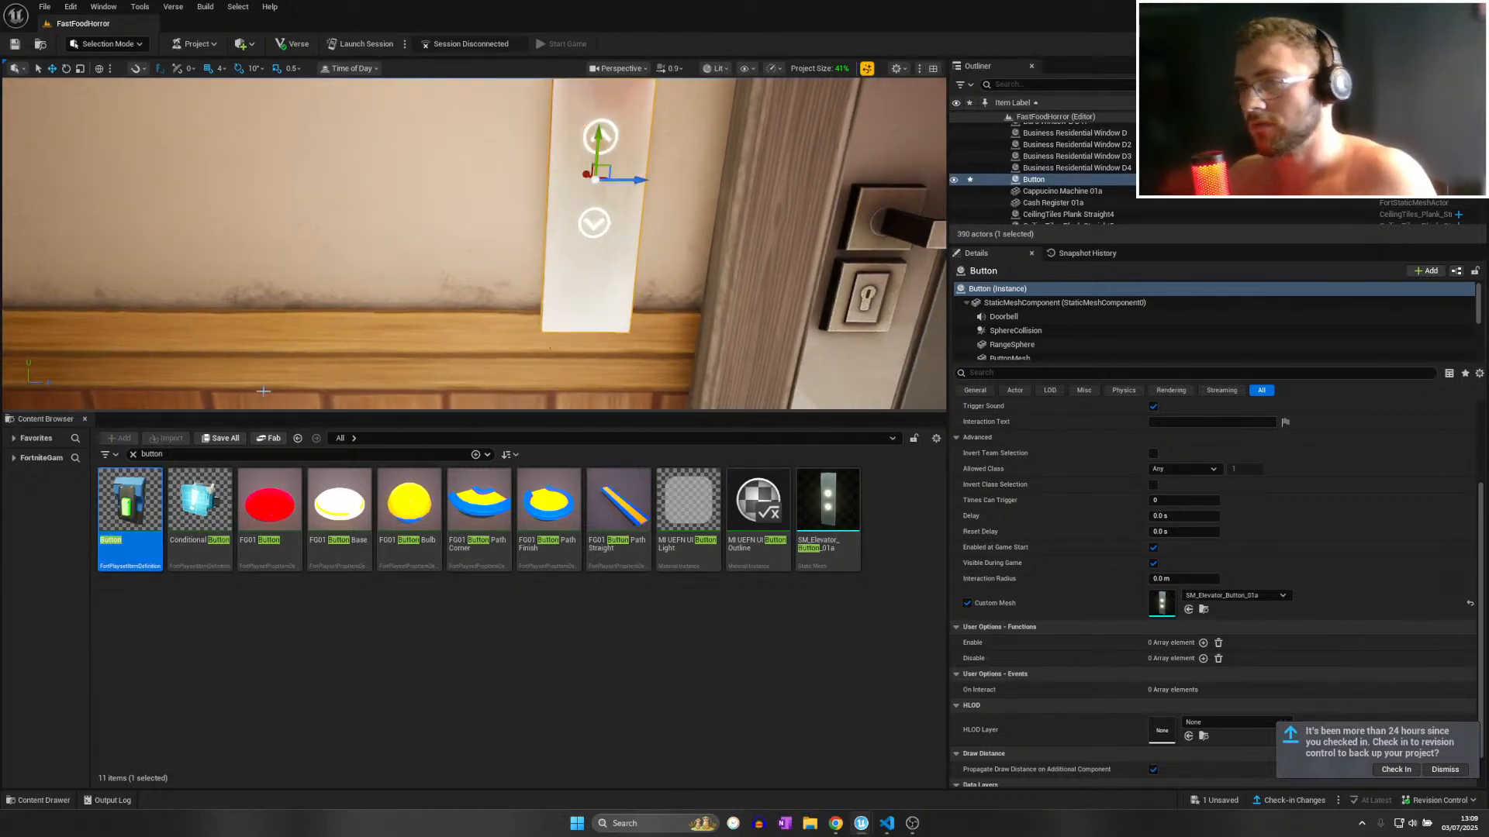
{"action": "left_click", "coordinate": [135, 455]}
{"action": "double_click", "coordinate": [340, 500]}
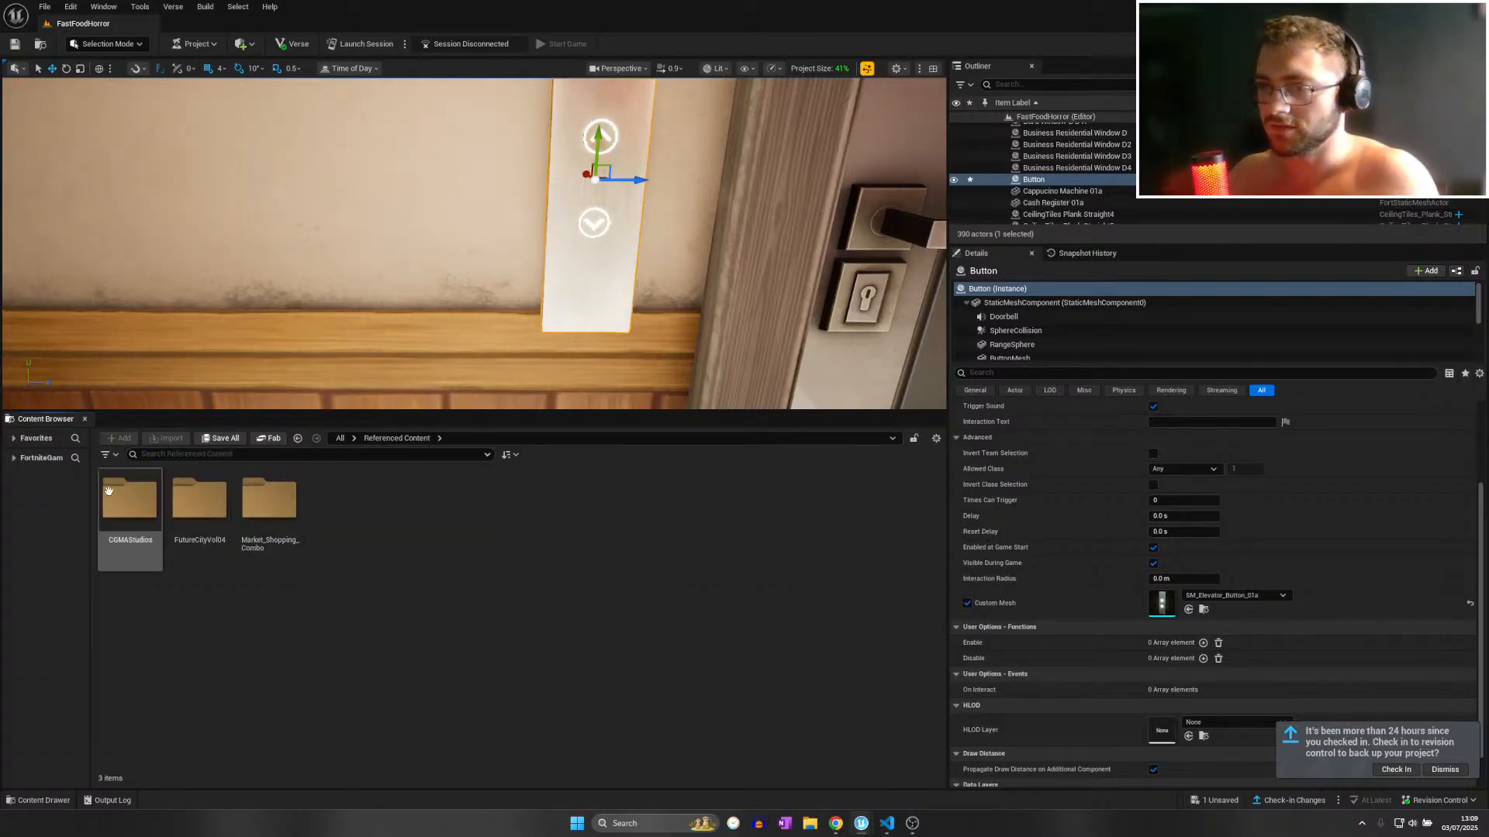
{"action": "double_click", "coordinate": [124, 494]}
Place SM_Artwork_01b on the plain wall above the red booth bench, turned to face the room and seated against the wall.
{"action": "key", "text": "s"}
{"action": "right_click_drag", "start_coordinate": [535, 310], "coordinate": [770, 286]}
{"action": "key", "text": "w"}
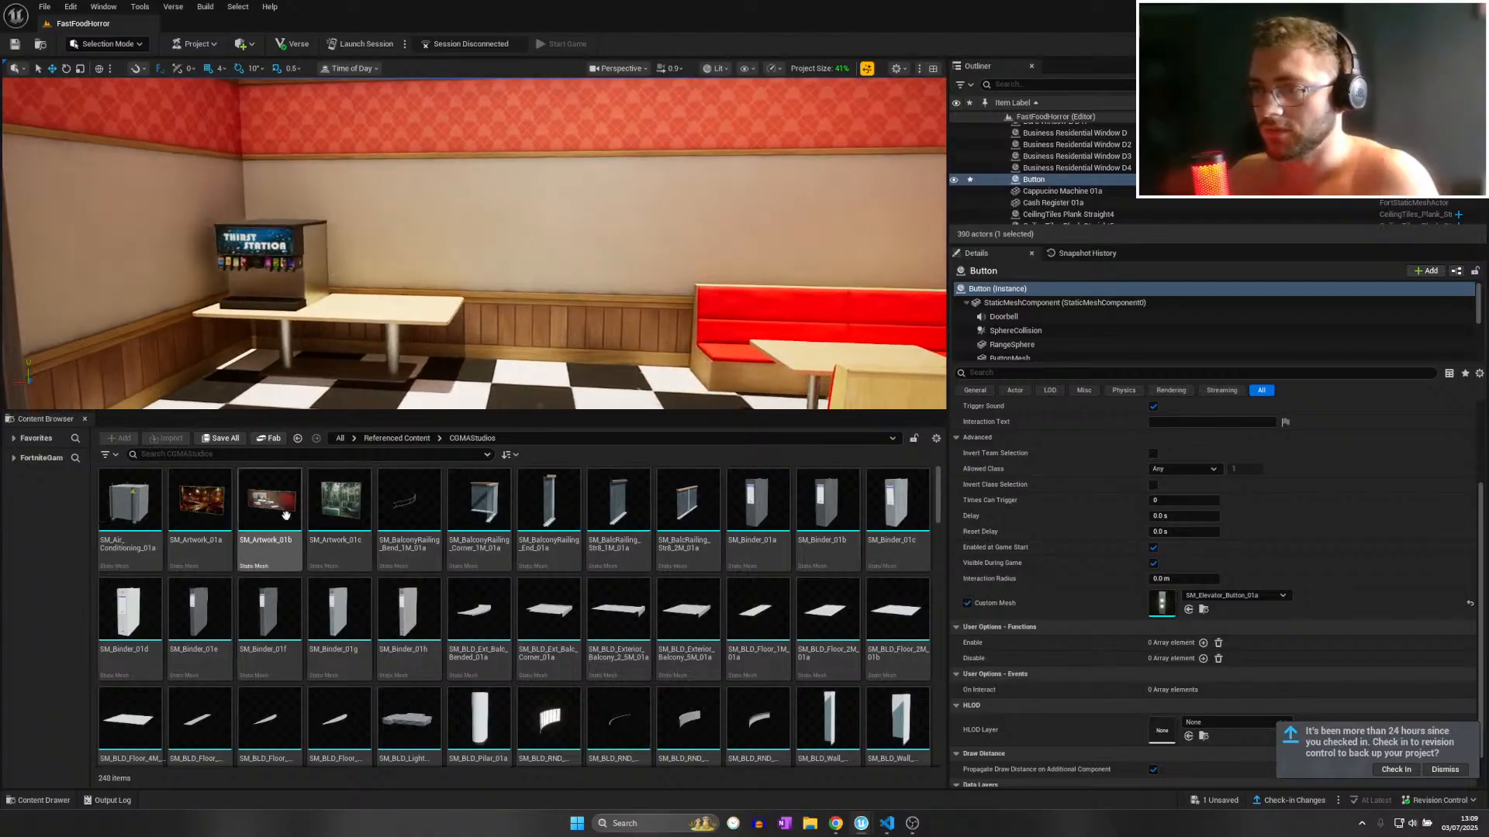
{"action": "left_click_drag", "start_coordinate": [273, 507], "coordinate": [853, 225]}
{"action": "key", "text": "e"}
{"action": "key", "text": "w"}
{"action": "right_click_drag", "start_coordinate": [853, 225], "coordinate": [944, 228]}
{"action": "key", "text": "w"}
{"action": "right_click_drag", "start_coordinate": [164, 282], "coordinate": [70, 290]}
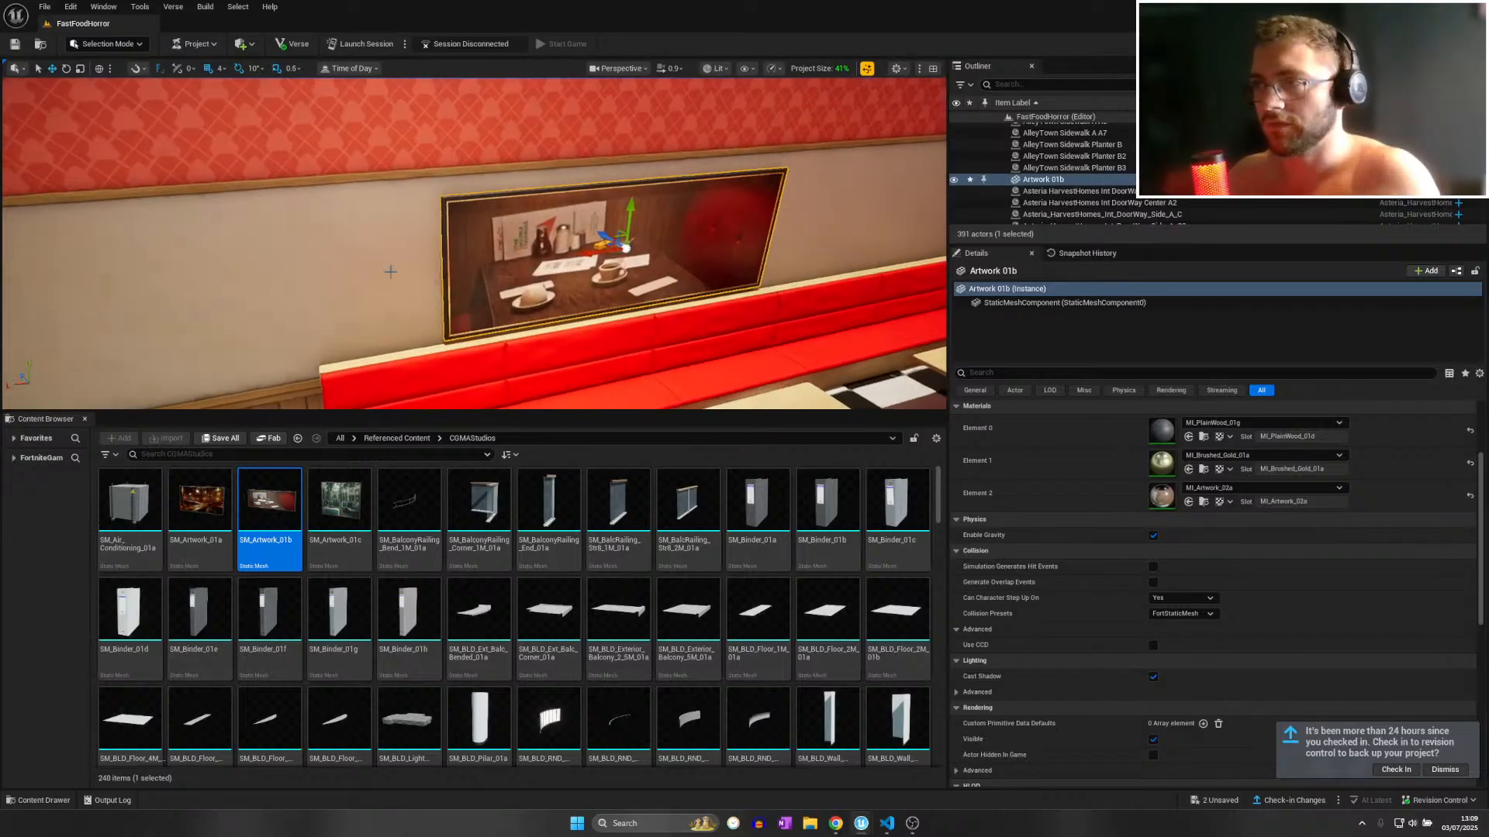
{"action": "left_click_drag", "start_coordinate": [616, 235], "coordinate": [610, 233]}
{"action": "scroll", "coordinate": [599, 242], "scroll_direction": "down", "scroll_amount": 10}
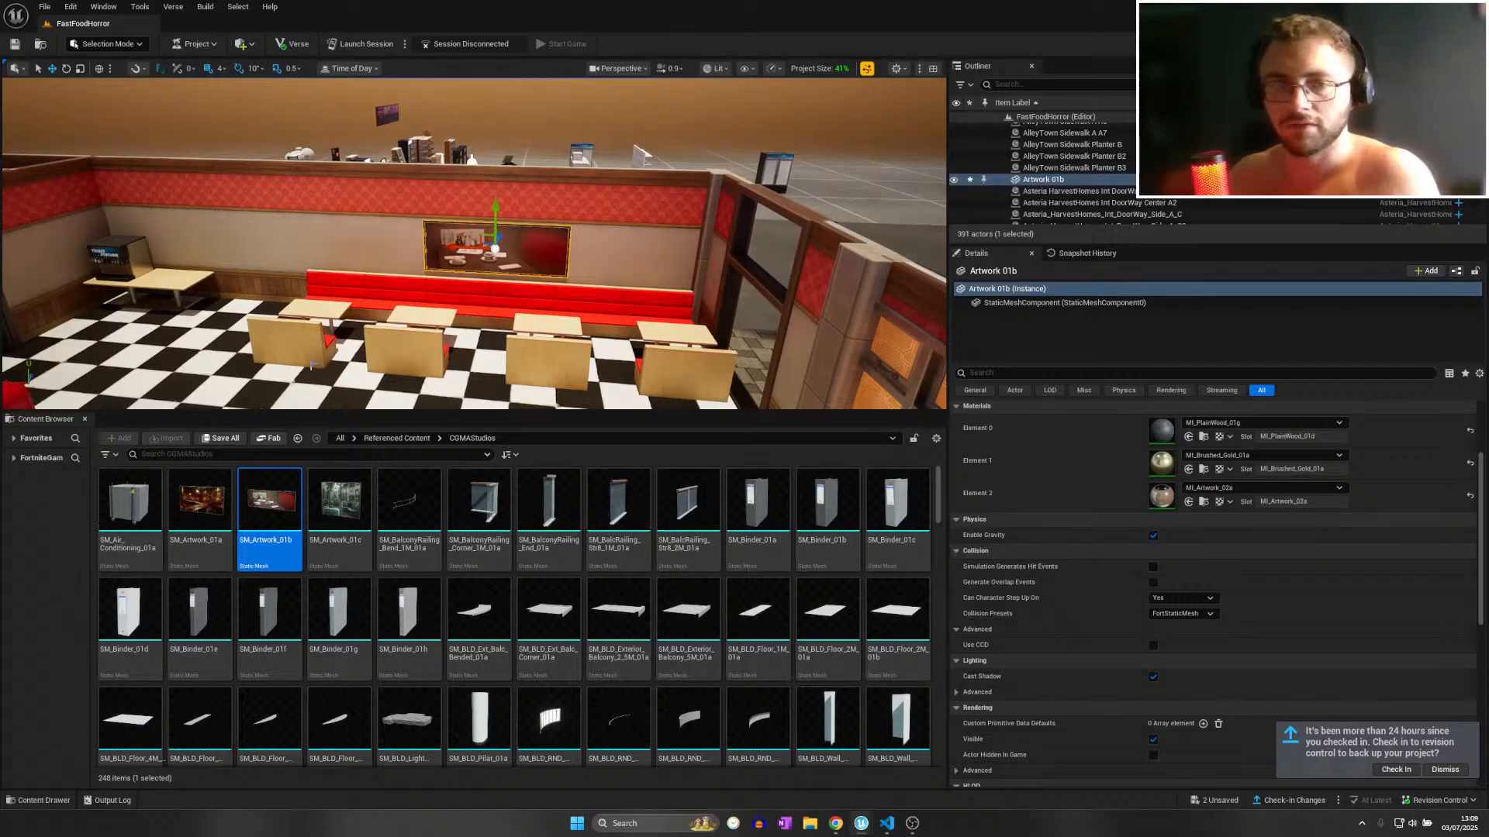
Browse the asset folder for further props and examine the spare props gathered on the parking lot.
{"action": "right_click_drag", "start_coordinate": [243, 380], "coordinate": [90, 395]}
{"action": "key", "text": "w"}
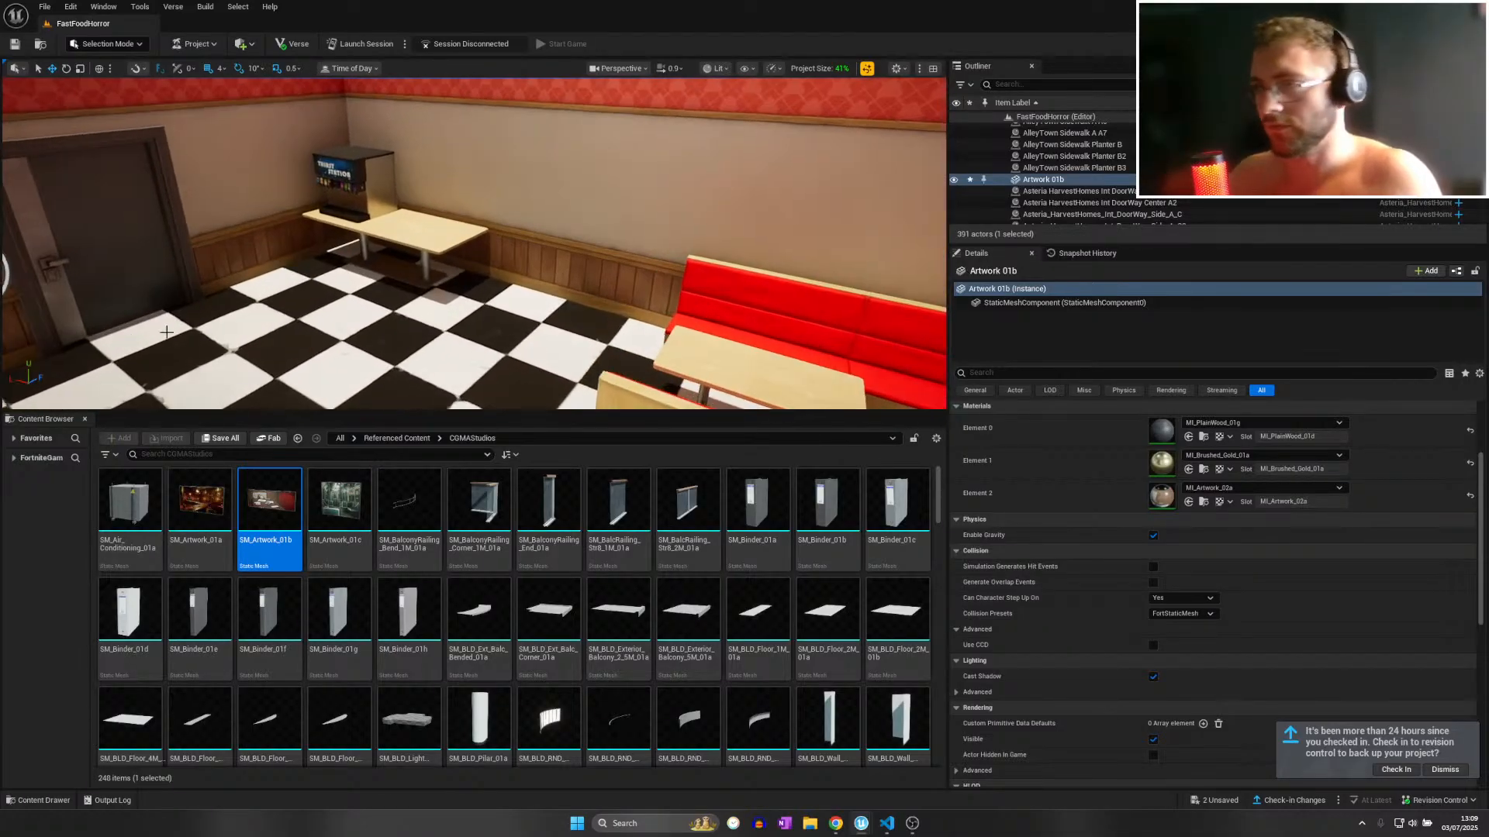
{"action": "scroll", "coordinate": [519, 642], "scroll_direction": "down", "scroll_amount": 3}
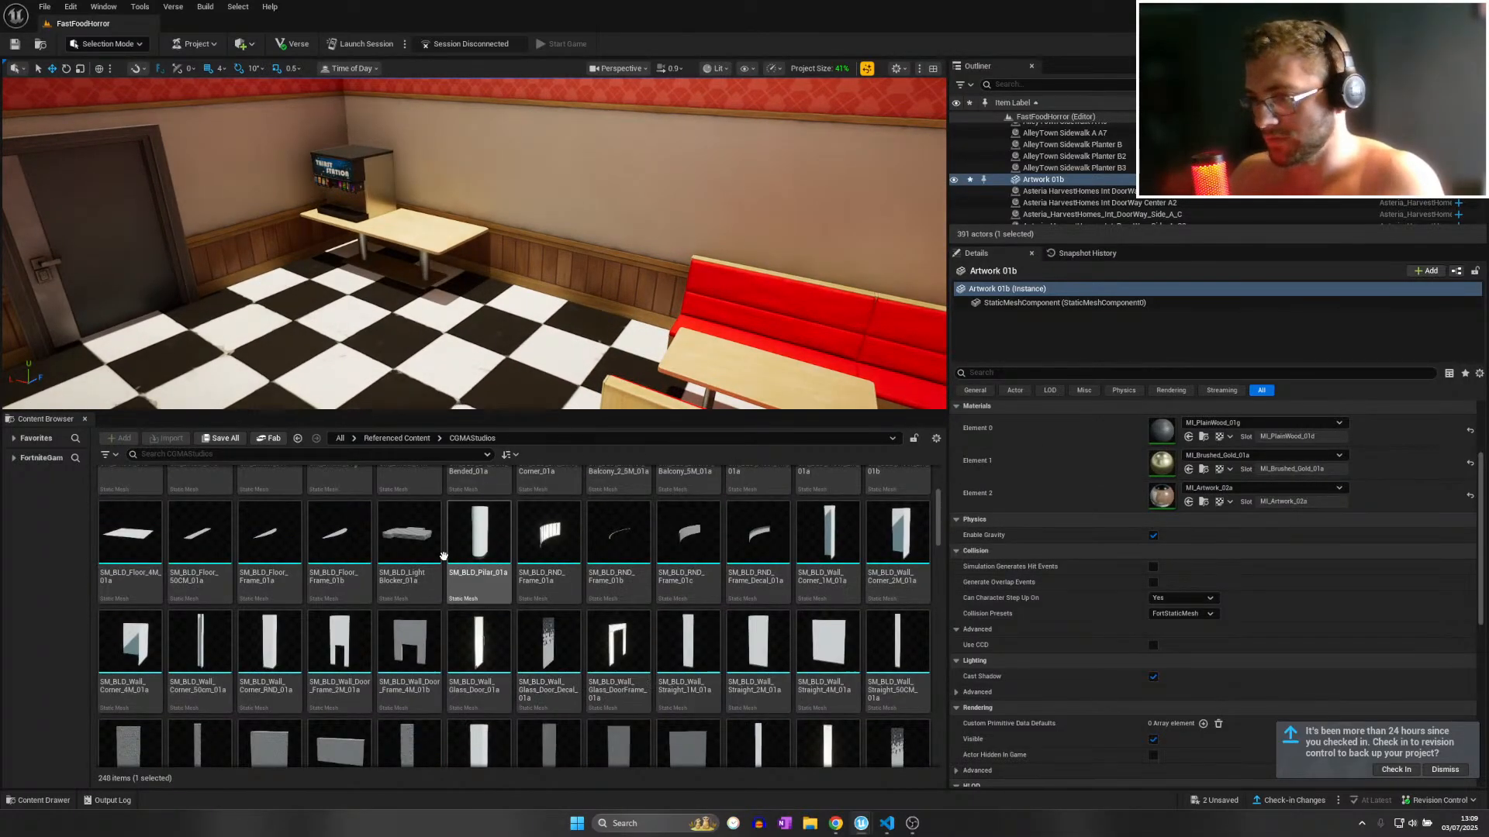
{"action": "scroll", "coordinate": [463, 582], "scroll_direction": "down", "scroll_amount": 3}
{"action": "scroll", "coordinate": [589, 589], "scroll_direction": "down", "scroll_amount": 4}
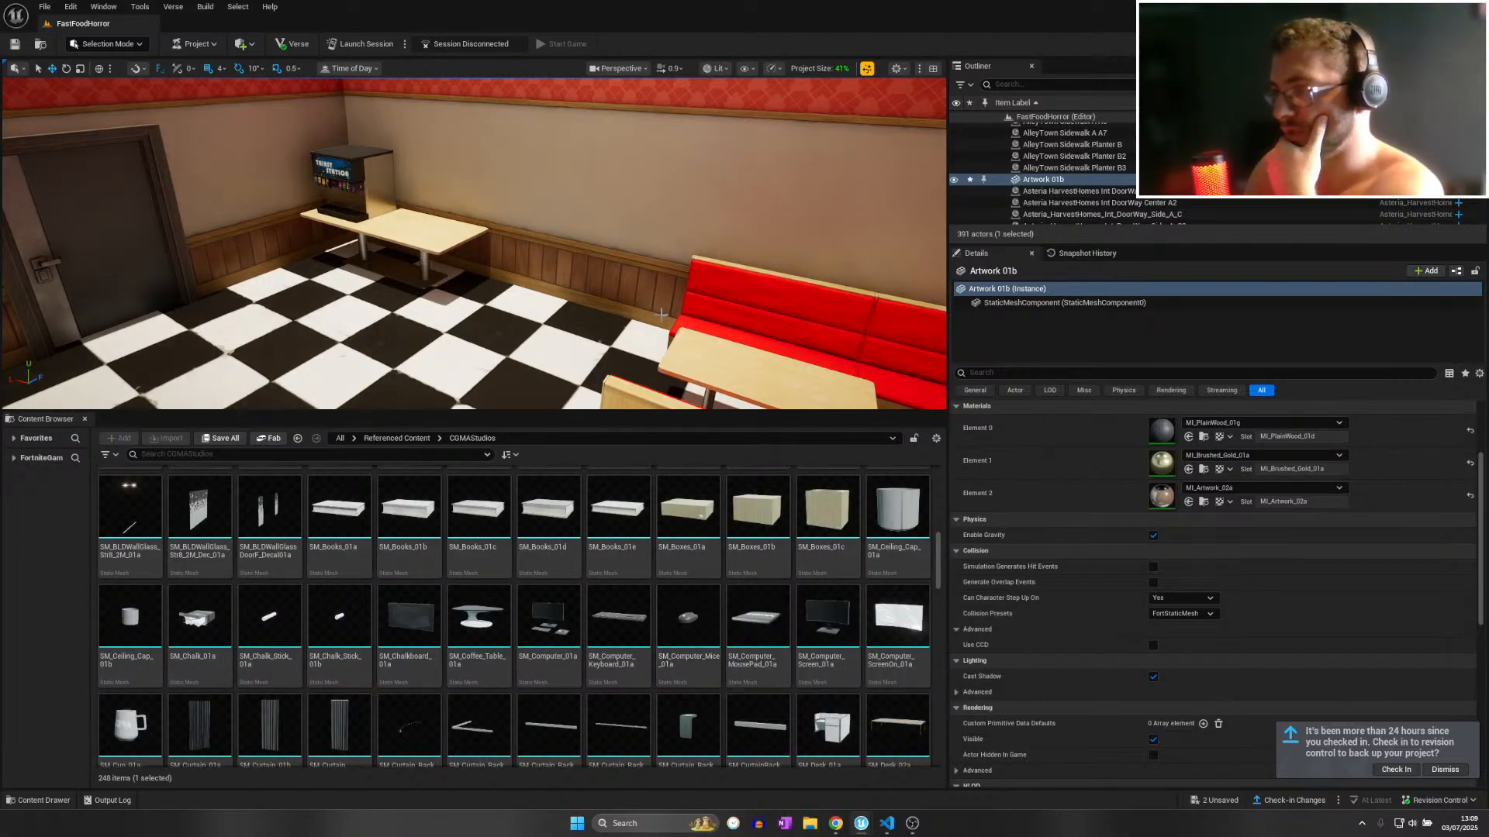
{"action": "scroll", "coordinate": [685, 613], "scroll_direction": "down", "scroll_amount": 3}
{"action": "mouse_move", "coordinate": [601, 408]}
{"action": "right_mouse_down"}
{"action": "mouse_move", "coordinate": [480, 419]}
{"action": "mouse_move", "coordinate": [310, 372]}
{"action": "mouse_move", "coordinate": [225, 369]}
{"action": "mouse_move", "coordinate": [252, 395]}
{"action": "mouse_move", "coordinate": [372, 419]}
{"action": "mouse_move", "coordinate": [465, 399]}
{"action": "mouse_move", "coordinate": [497, 368]}
{"action": "mouse_move", "coordinate": [659, 333]}
{"action": "mouse_move", "coordinate": [674, 388]}
{"action": "mouse_move", "coordinate": [613, 426]}
{"action": "right_mouse_up"}
{"action": "key", "text": "w"}
{"action": "key", "text": "w"}
{"action": "scroll", "coordinate": [659, 333], "scroll_direction": "up", "scroll_amount": 1}
{"action": "key", "text": "w"}
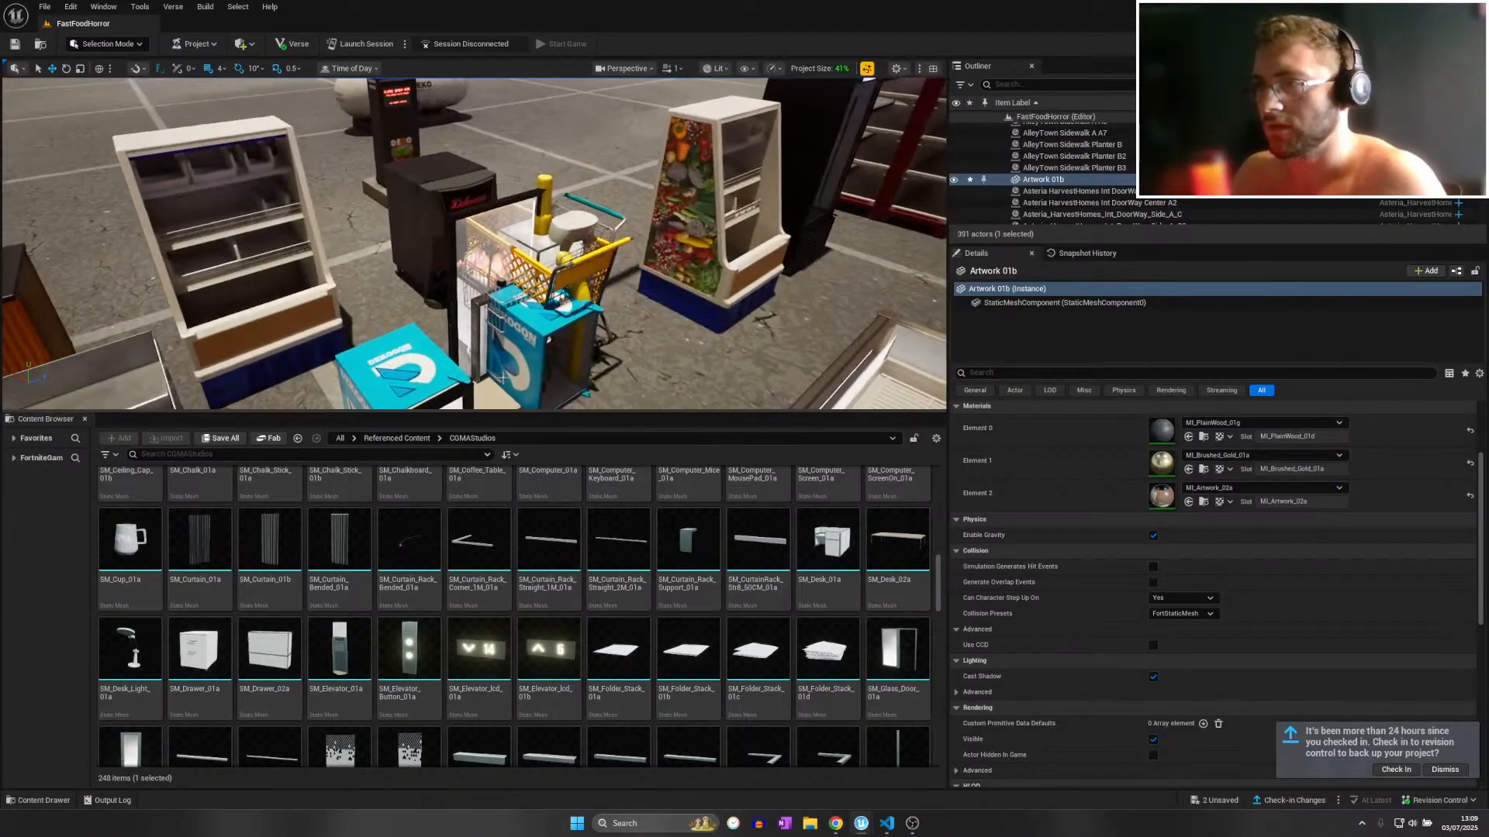
Move Food Warmer 01c, Display Case 01b and Cooler 02c out of the cluttered prop pile on the parking lot.
{"action": "left_click", "coordinate": [476, 298]}
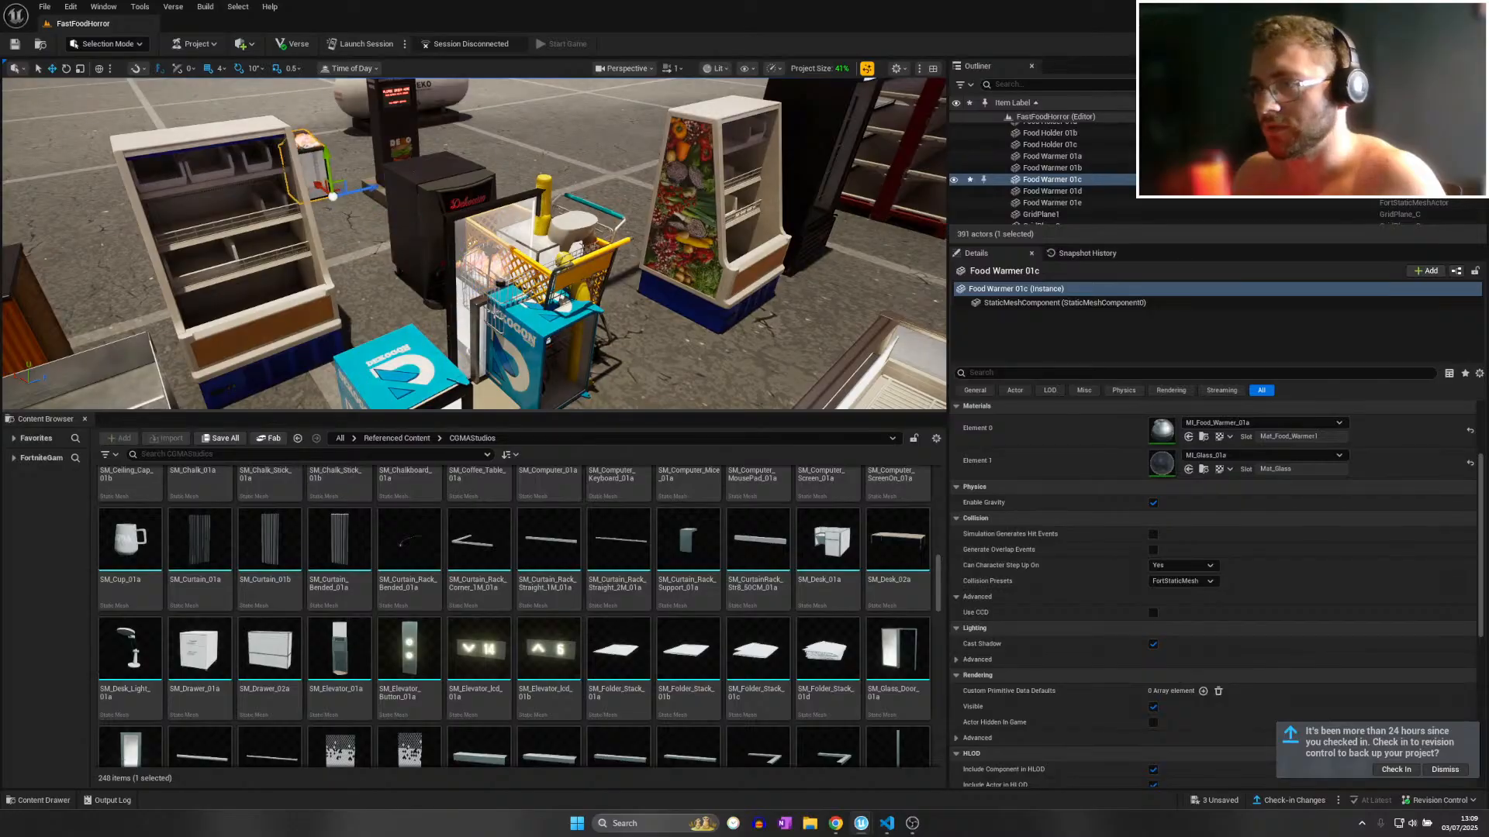
{"action": "right_click_drag", "start_coordinate": [439, 290], "coordinate": [496, 326]}
{"action": "left_click", "coordinate": [518, 331]}
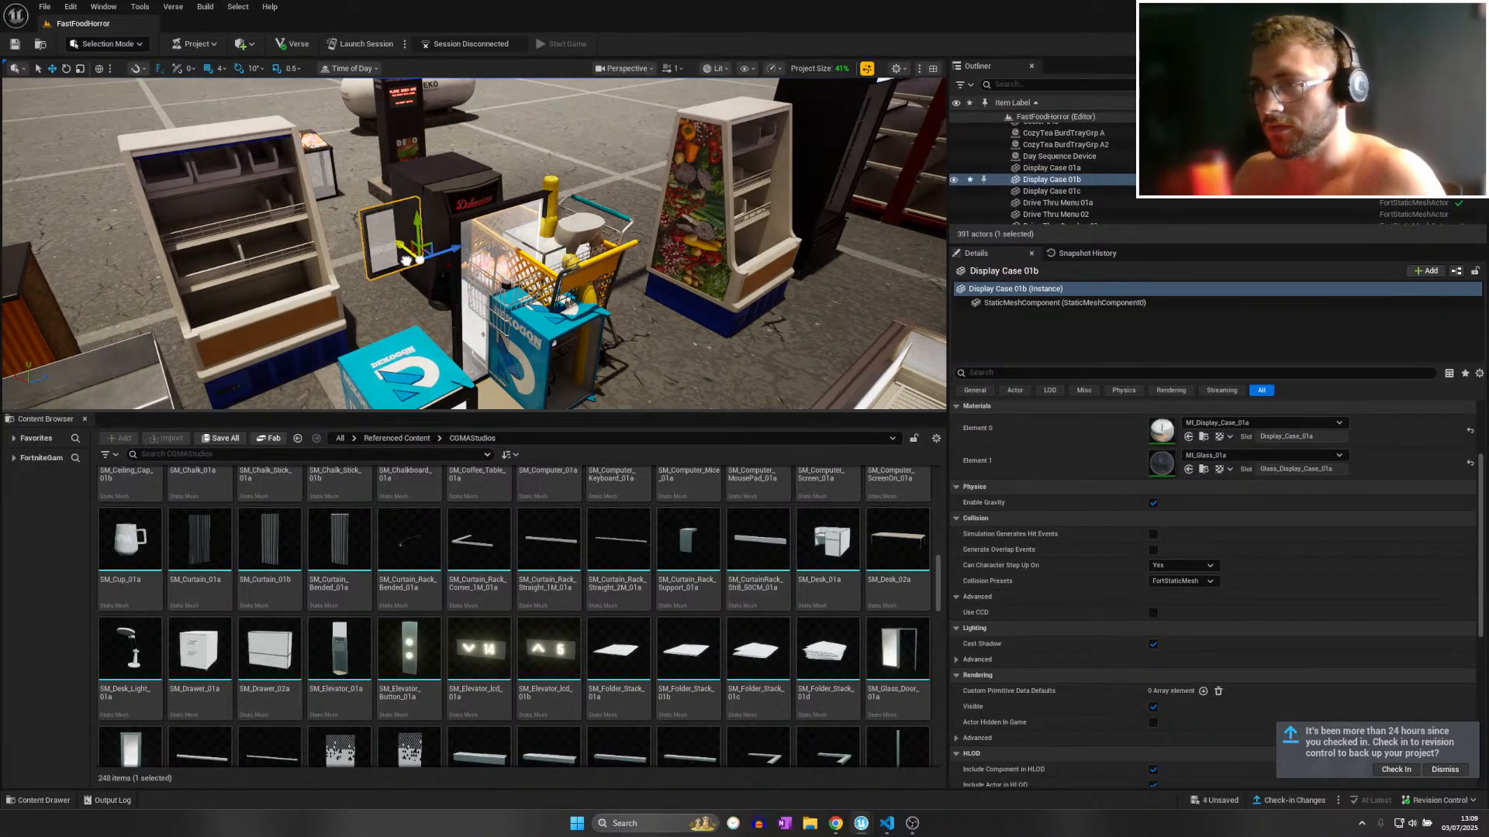
{"action": "left_click", "coordinate": [405, 260]}
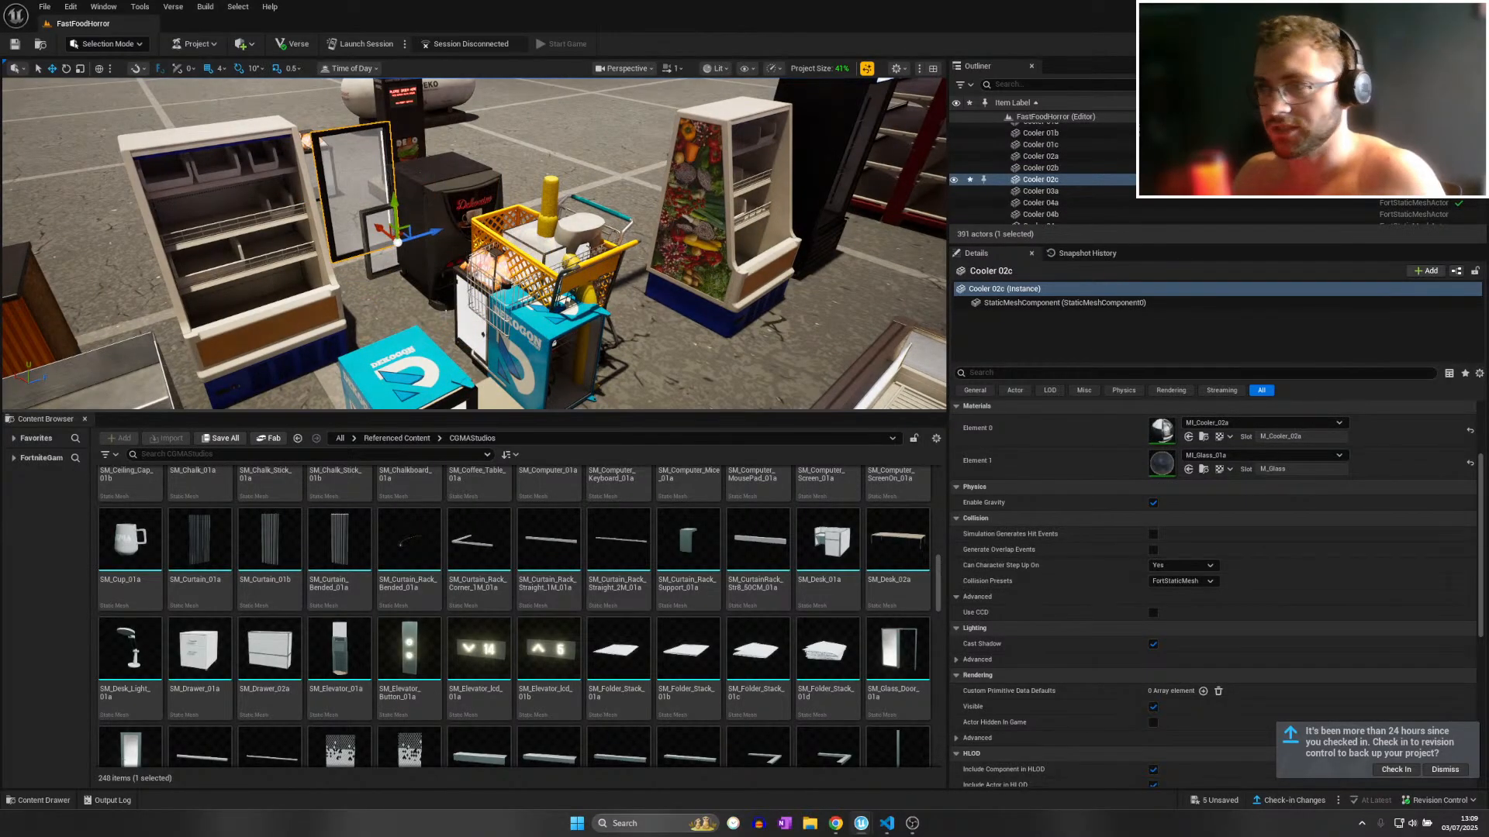
Move Checkout Computer 01a from the parking lot prop pile onto the black restaurant counter.
{"action": "left_click", "coordinate": [474, 326]}
{"action": "key", "text": "w"}
{"action": "right_click_drag", "start_coordinate": [474, 326], "coordinate": [470, 332]}
{"action": "key", "text": "s"}
{"action": "left_click", "coordinate": [470, 332]}
{"action": "left_click", "coordinate": [499, 335]}
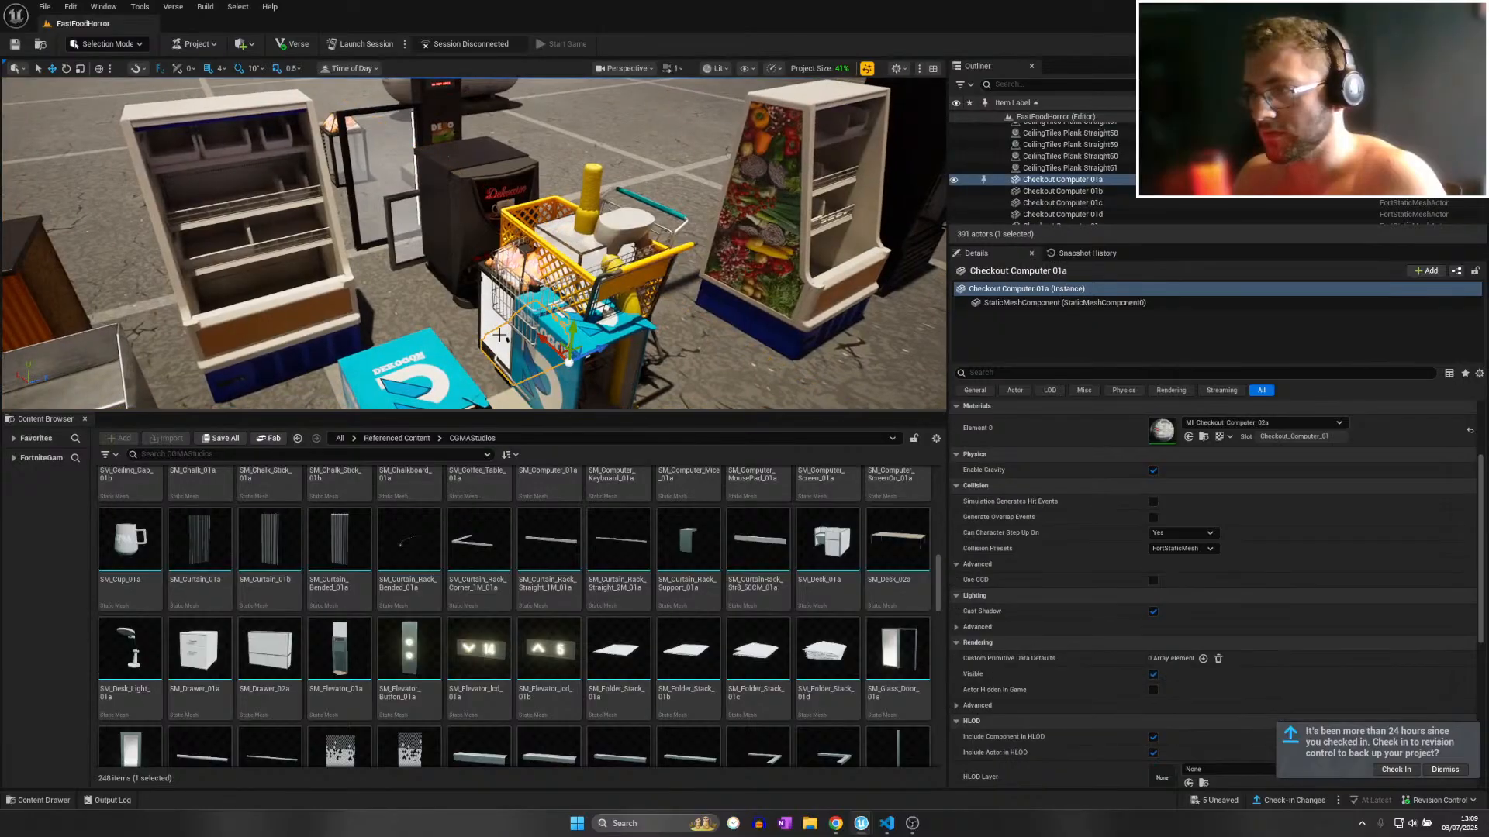
{"action": "key", "text": "s"}
{"action": "right_click_drag", "start_coordinate": [234, 369], "coordinate": [225, 362]}
{"action": "right_click_drag", "start_coordinate": [118, 239], "coordinate": [66, 242]}
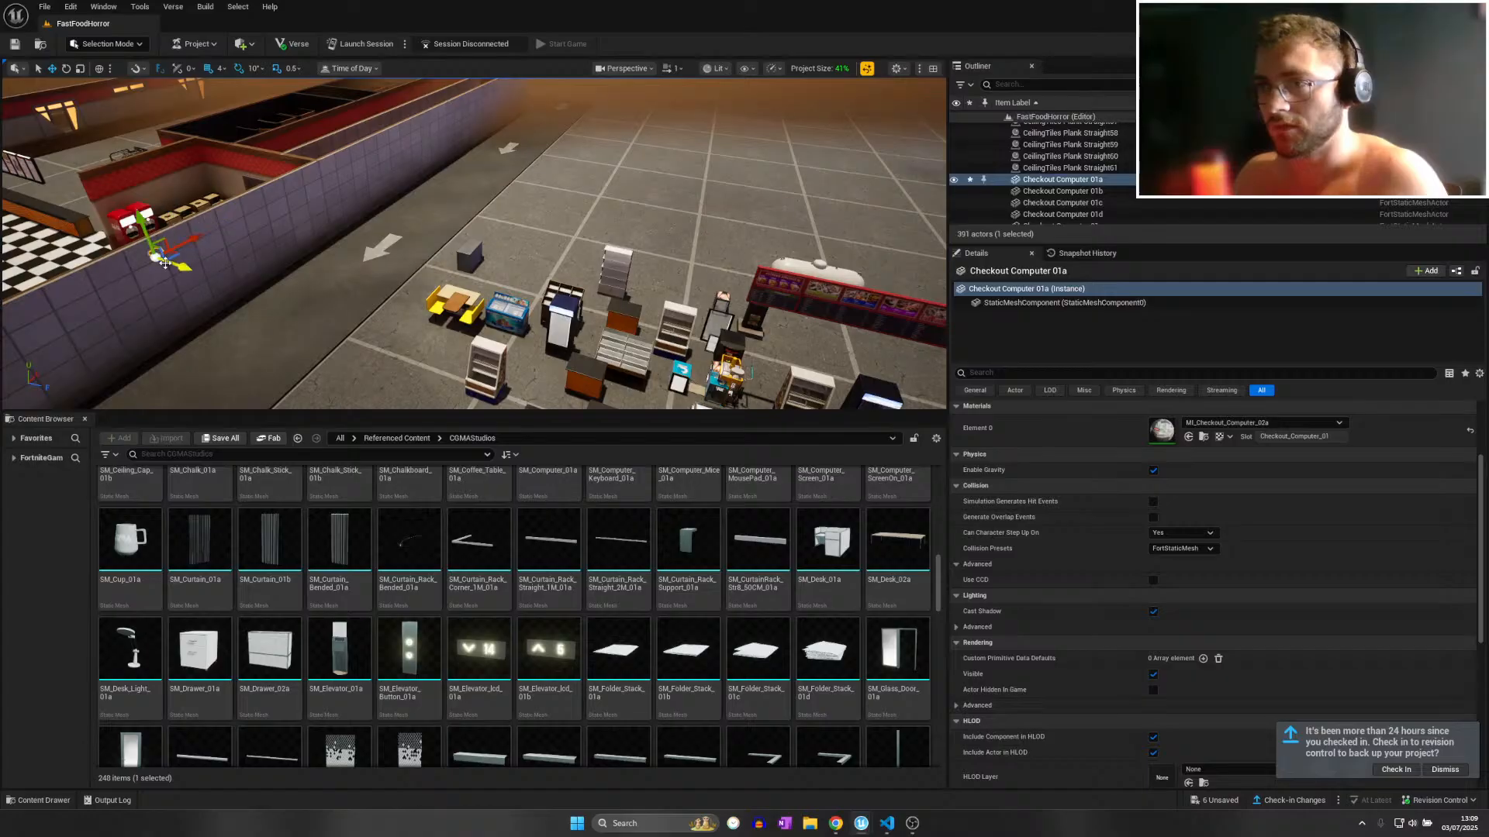
{"action": "key", "text": "f"}
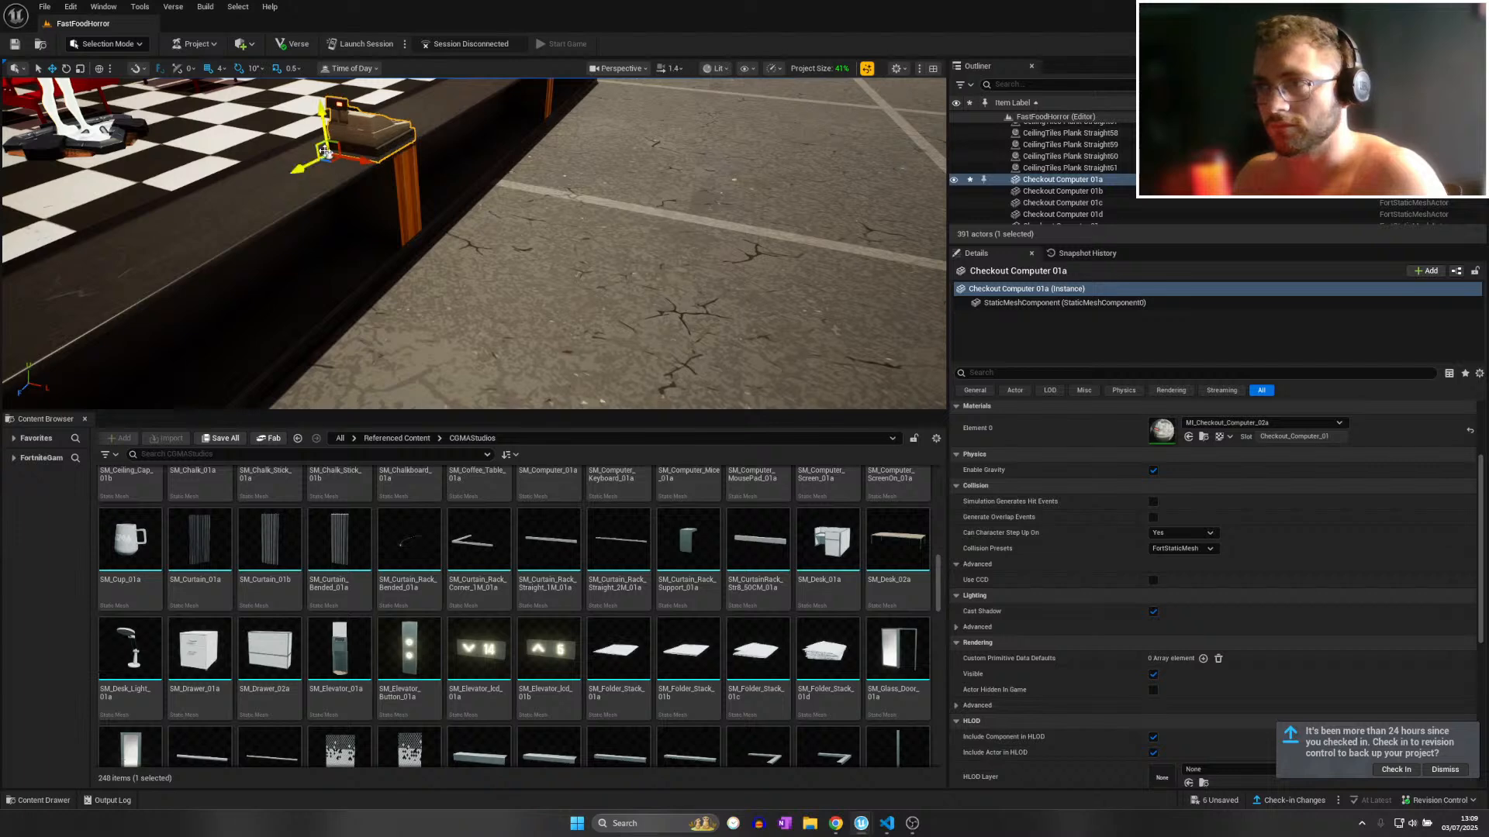
Rotate the checkout computer to -90° about its vertical axis so it lines up with the counter.
{"action": "right_click_drag", "start_coordinate": [325, 151], "coordinate": [267, 158]}
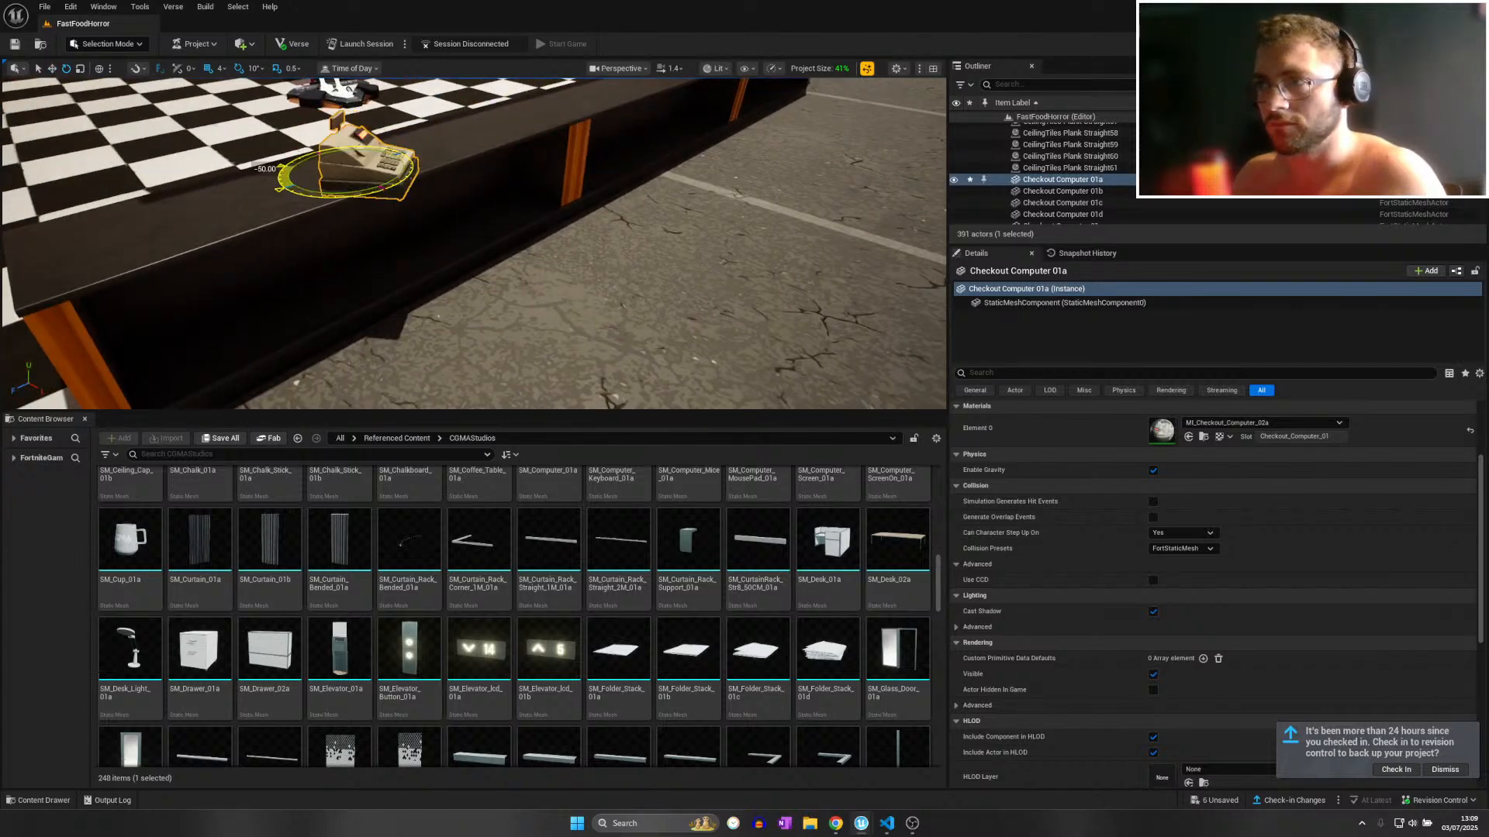
{"action": "right_click_drag", "start_coordinate": [381, 188], "coordinate": [252, 233]}
{"action": "key", "text": "w"}
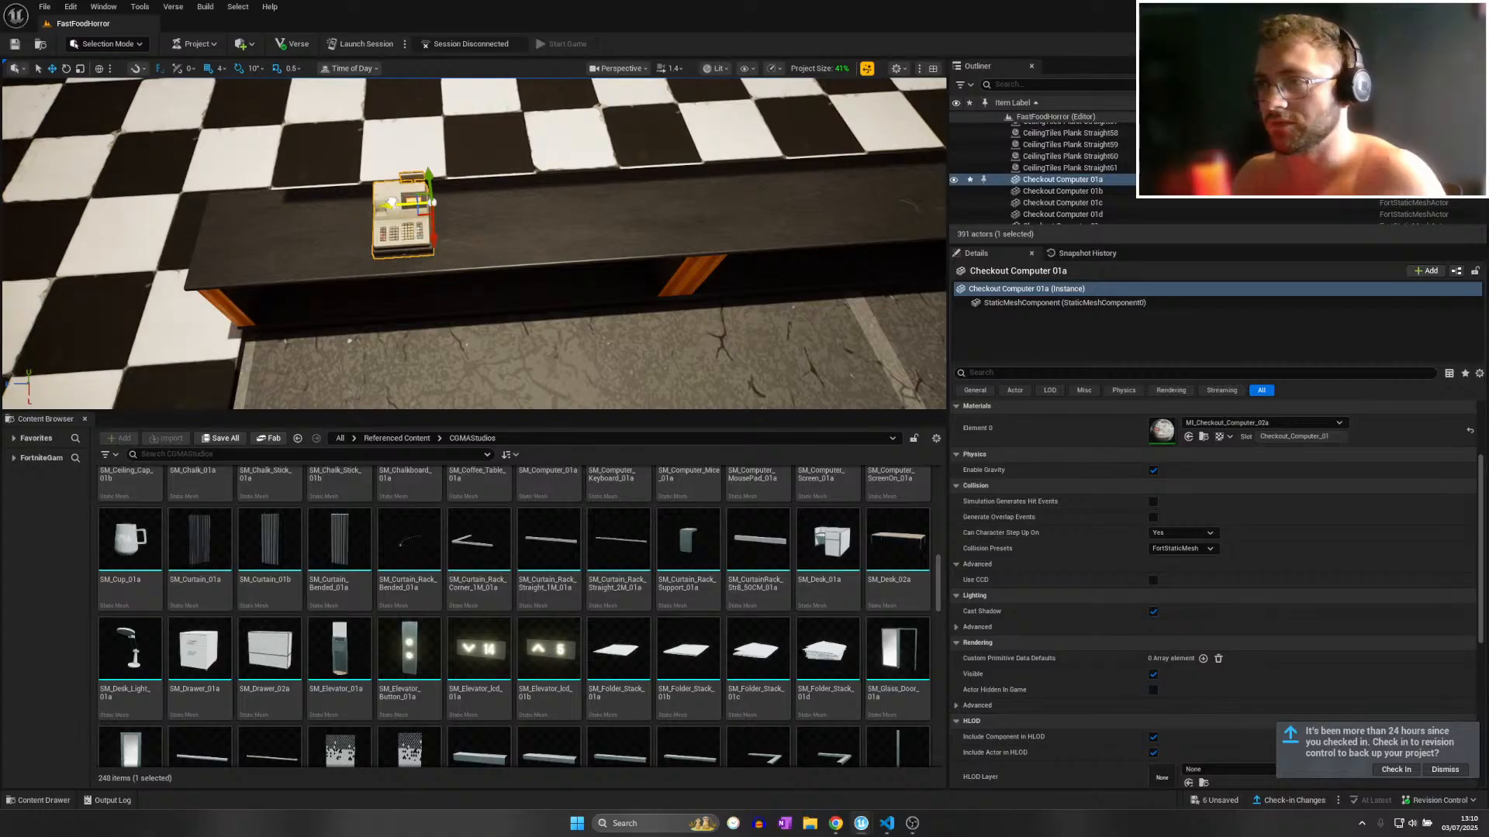
Duplicate the NeonCityStore front wall panel beside the counter and place the copy at the counter's opposite end.
{"action": "key", "text": "s"}
{"action": "right_click_drag", "start_coordinate": [650, 155], "coordinate": [780, 185]}
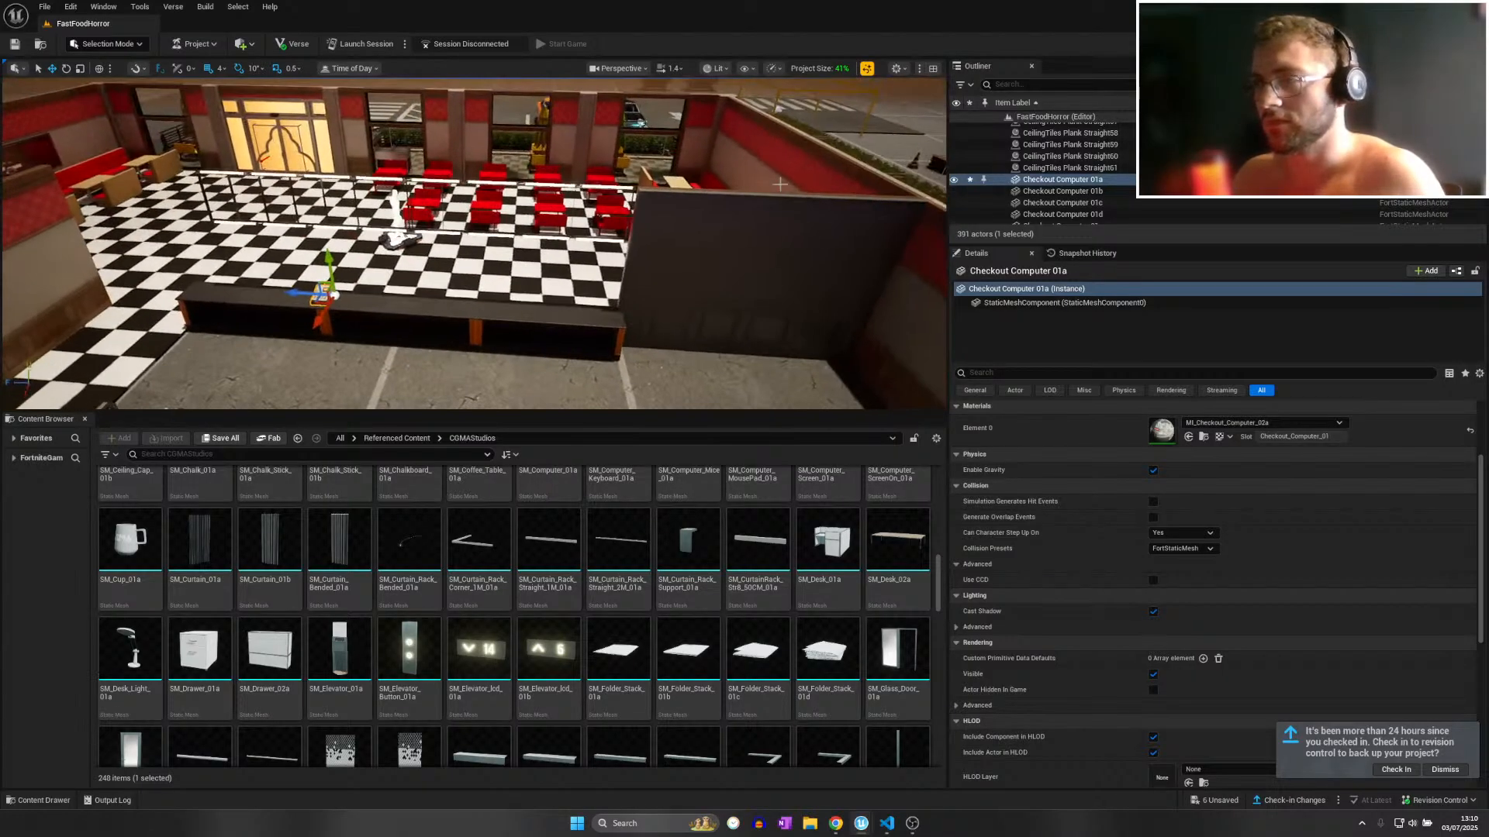
{"action": "left_click", "coordinate": [719, 262]}
{"action": "left_click_drag", "start_coordinate": [688, 348], "coordinate": [174, 309], "text": "alt"}
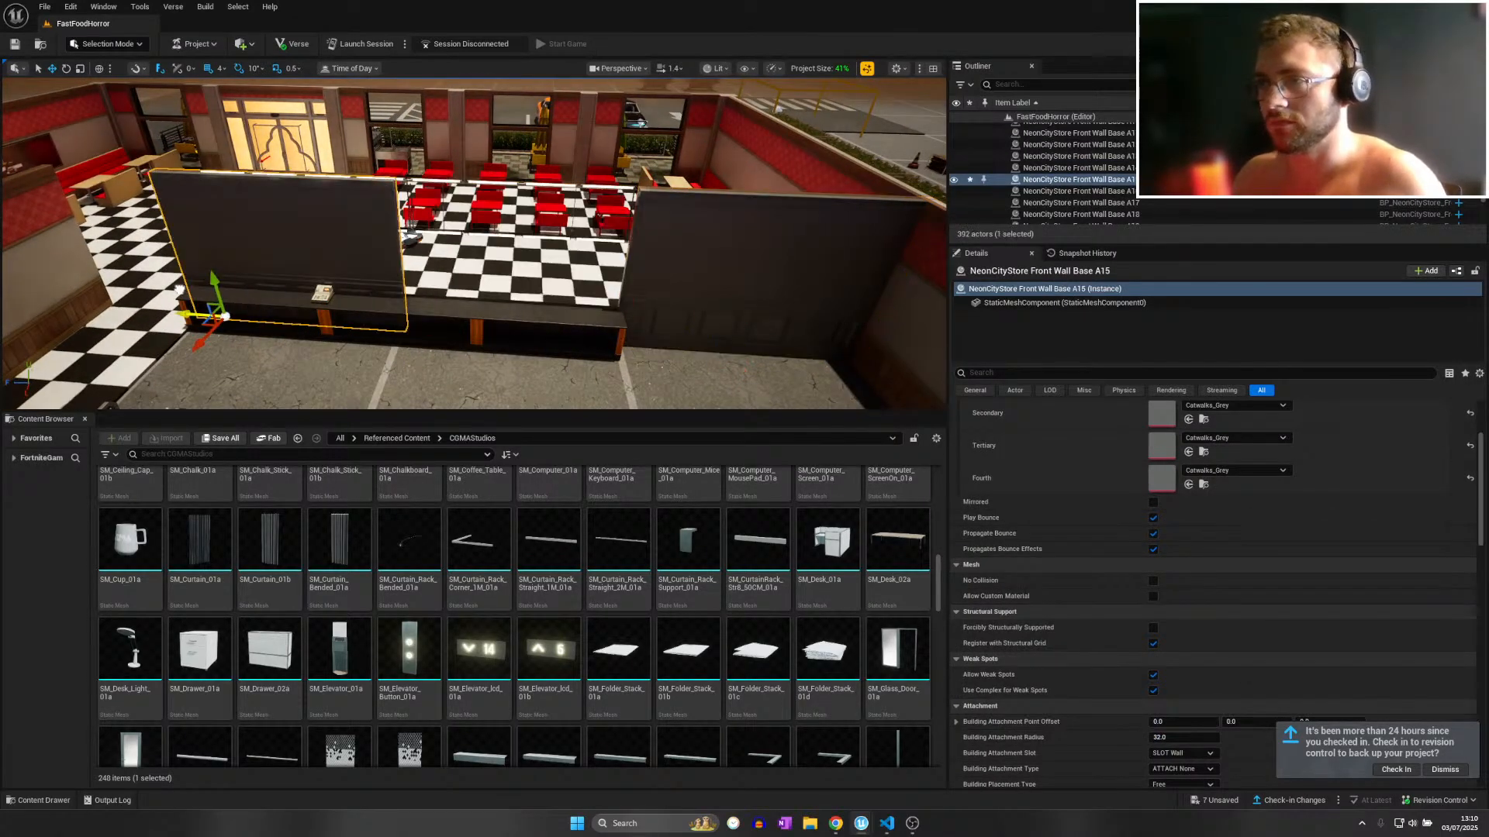
{"action": "key", "text": "w"}
{"action": "right_click_drag", "start_coordinate": [174, 309], "coordinate": [436, 304]}
{"action": "key", "text": "a"}
{"action": "key", "text": "s"}
{"action": "mouse_move", "coordinate": [628, 308]}
{"action": "left_mouse_down"}
{"action": "mouse_move", "coordinate": [459, 302]}
{"action": "mouse_move", "coordinate": [613, 308]}
{"action": "left_mouse_up"}
Shift Fast Food Menu 02a and 02a2 together out from the wall above the counter, toward the dining area.
{"action": "left_click", "coordinate": [450, 178]}
{"action": "right_click_drag", "start_coordinate": [449, 178], "coordinate": [445, 225]}
{"action": "key", "text": "w"}
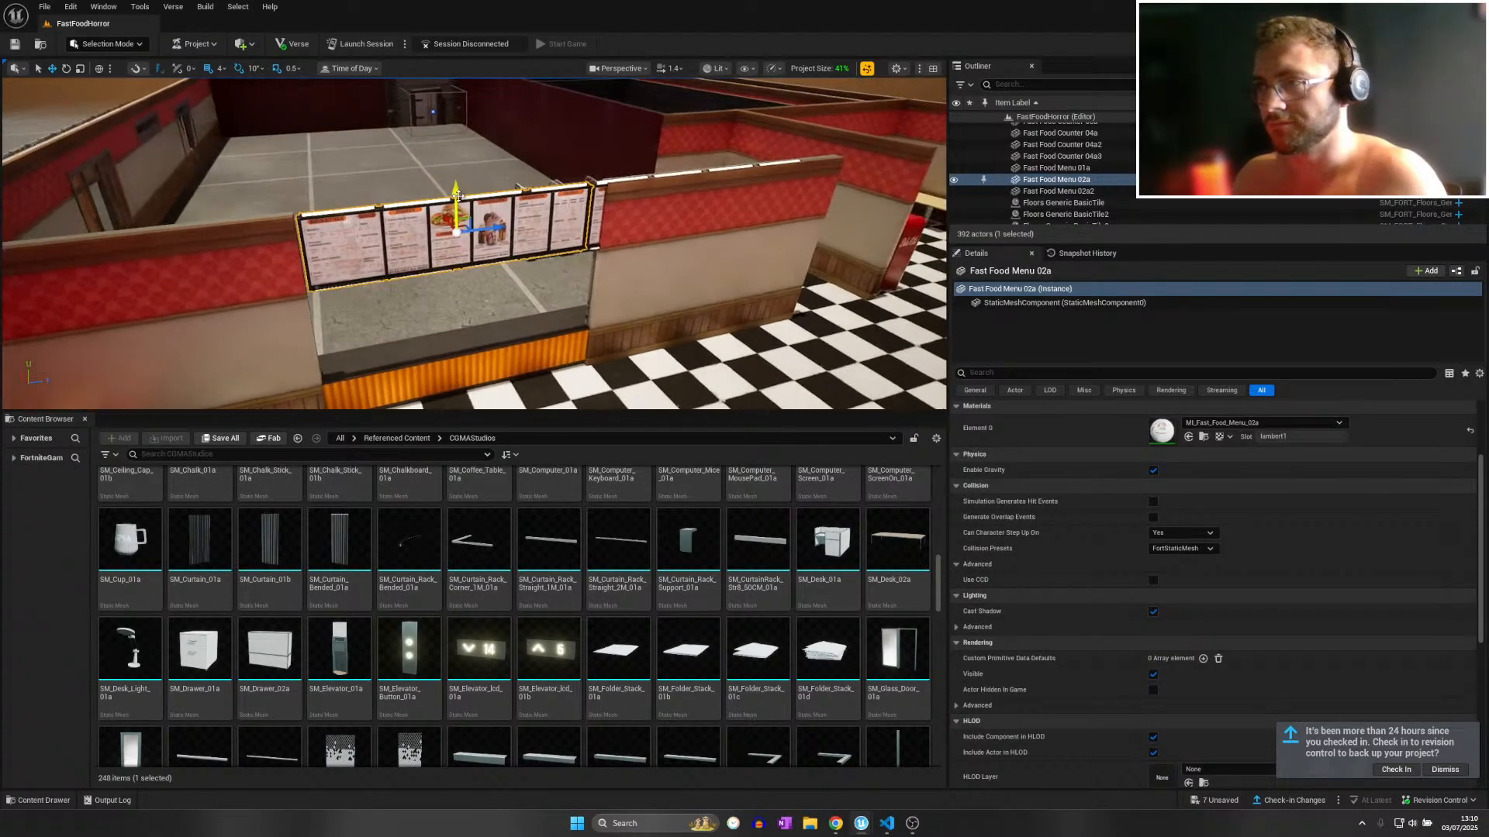
{"action": "left_click_drag", "start_coordinate": [448, 224], "coordinate": [451, 226]}
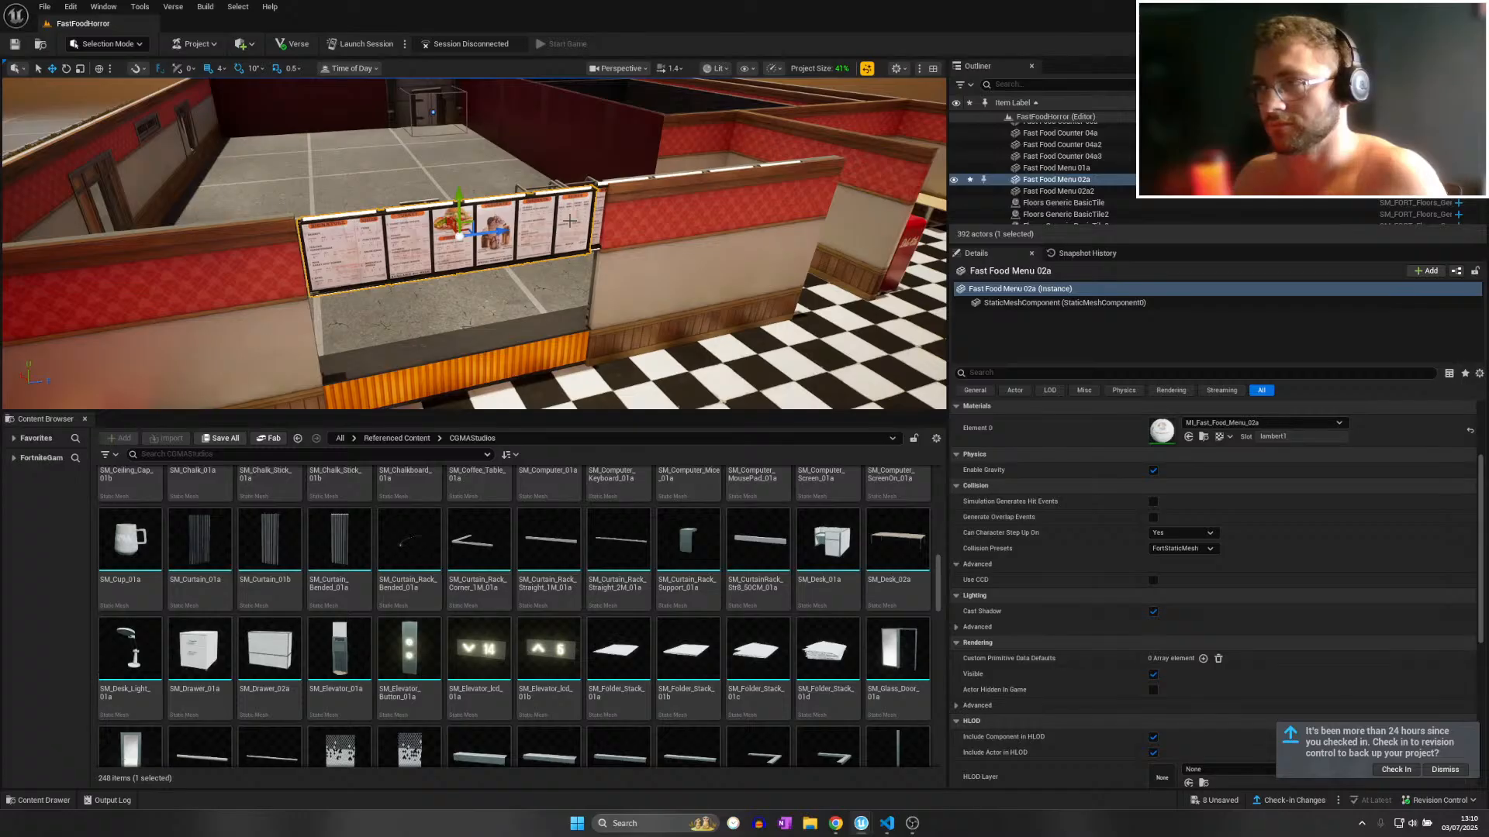
{"action": "key", "text": "ctrl+z"}
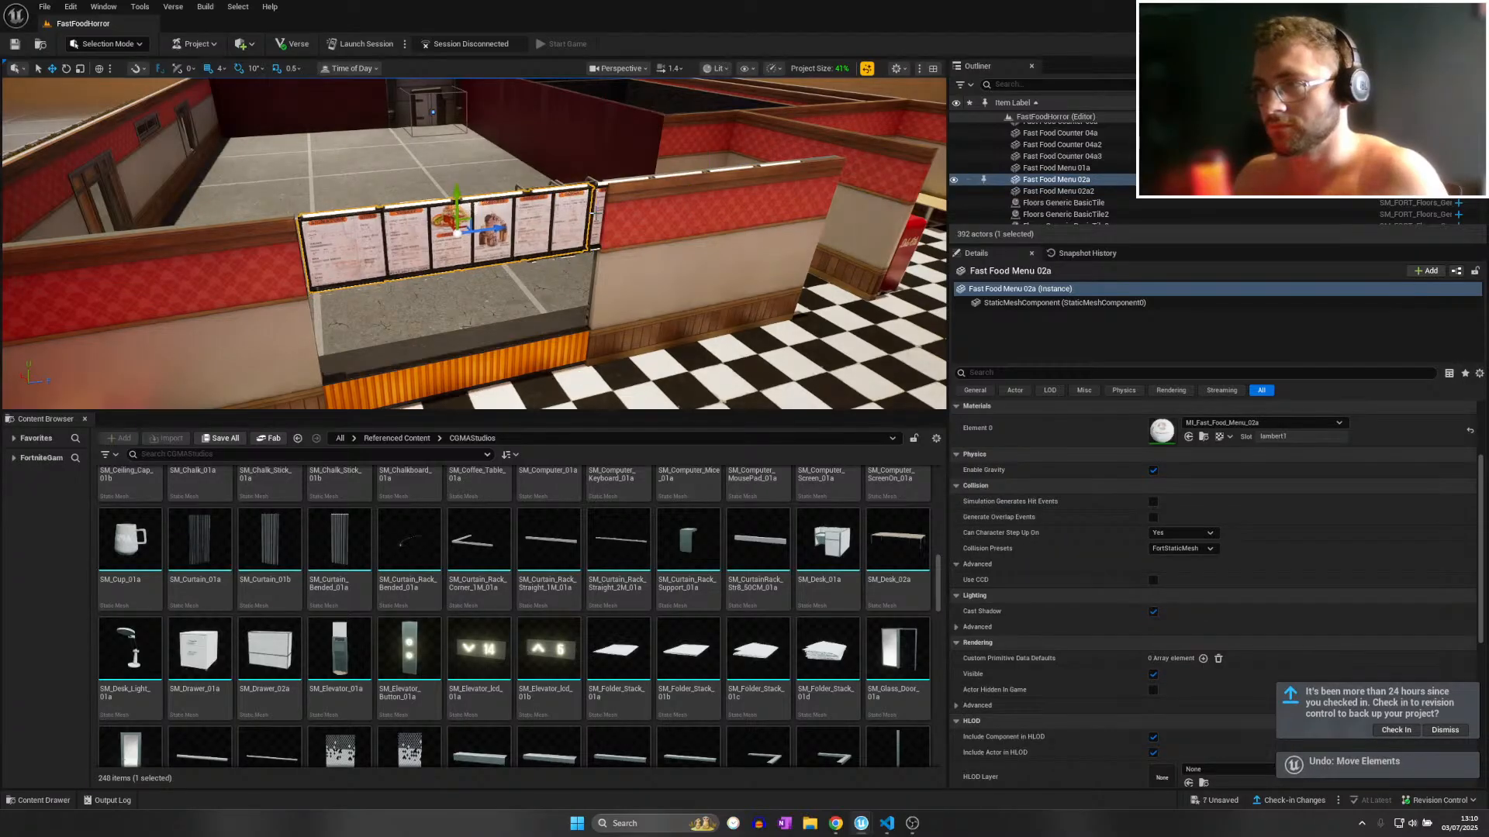
{"action": "left_click", "coordinate": [593, 211], "text": "ctrl"}
{"action": "left_click_drag", "start_coordinate": [665, 191], "coordinate": [668, 193]}
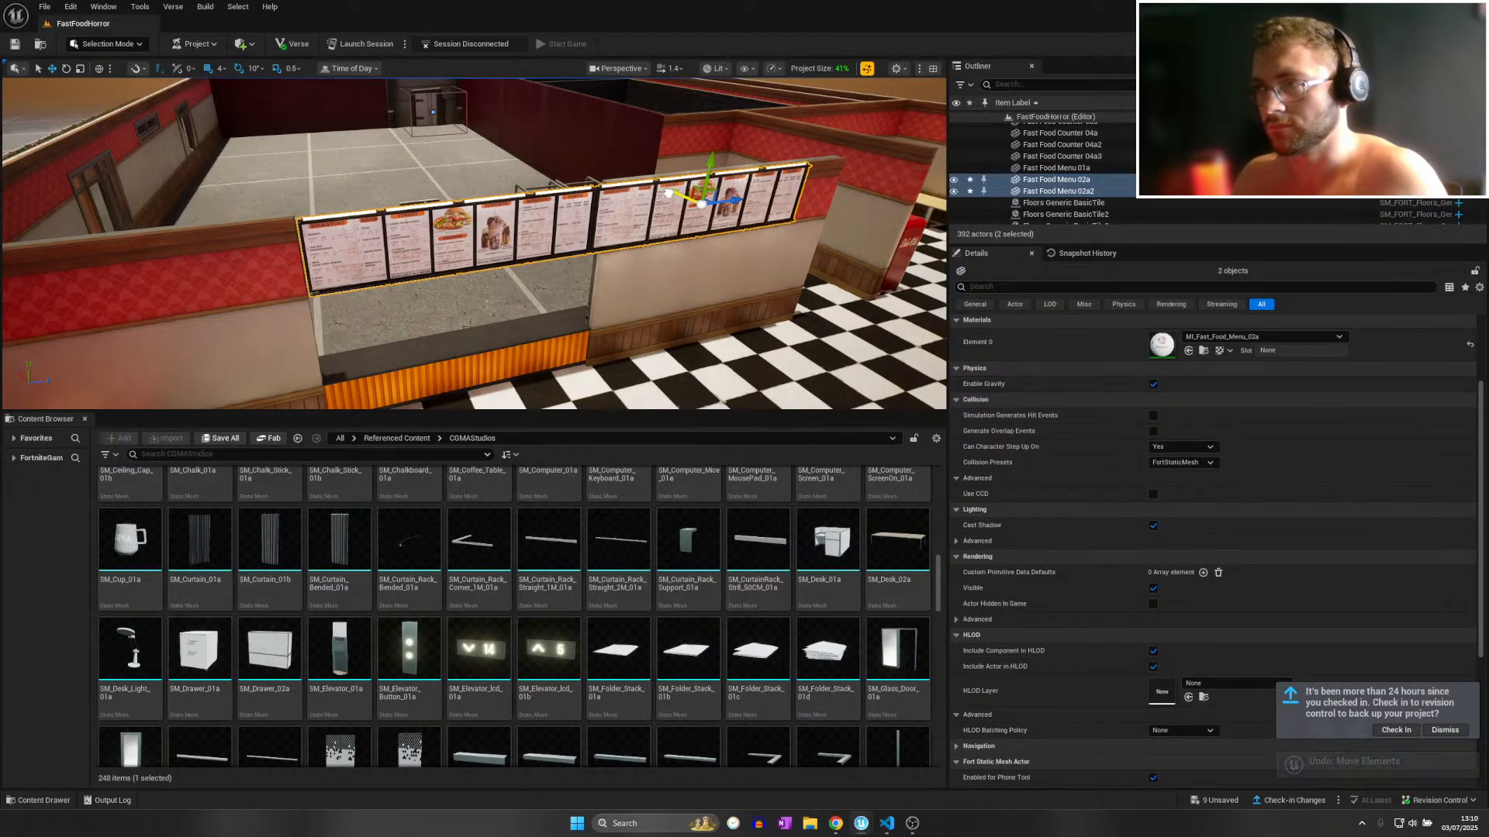
Fill the gap over the counter with another wall panel, set its Y scale to 0.325 and raise it to Y 260.
{"action": "right_click_drag", "start_coordinate": [668, 193], "coordinate": [676, 241]}
{"action": "left_click", "coordinate": [473, 264]}
{"action": "right_click_drag", "start_coordinate": [473, 265], "coordinate": [473, 265]}
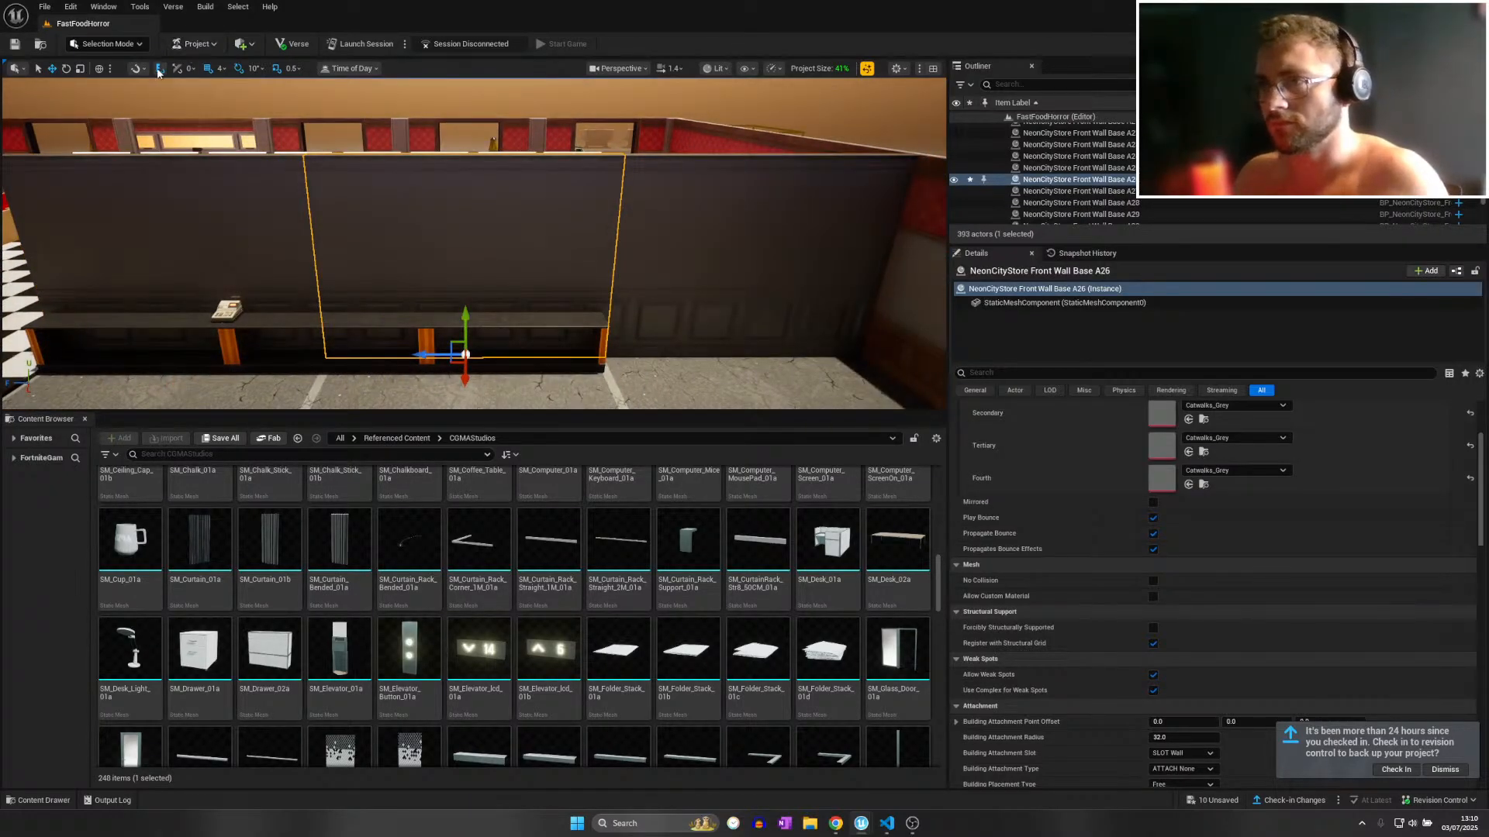
{"action": "scroll", "coordinate": [1241, 542], "scroll_direction": "up", "scroll_amount": 4}
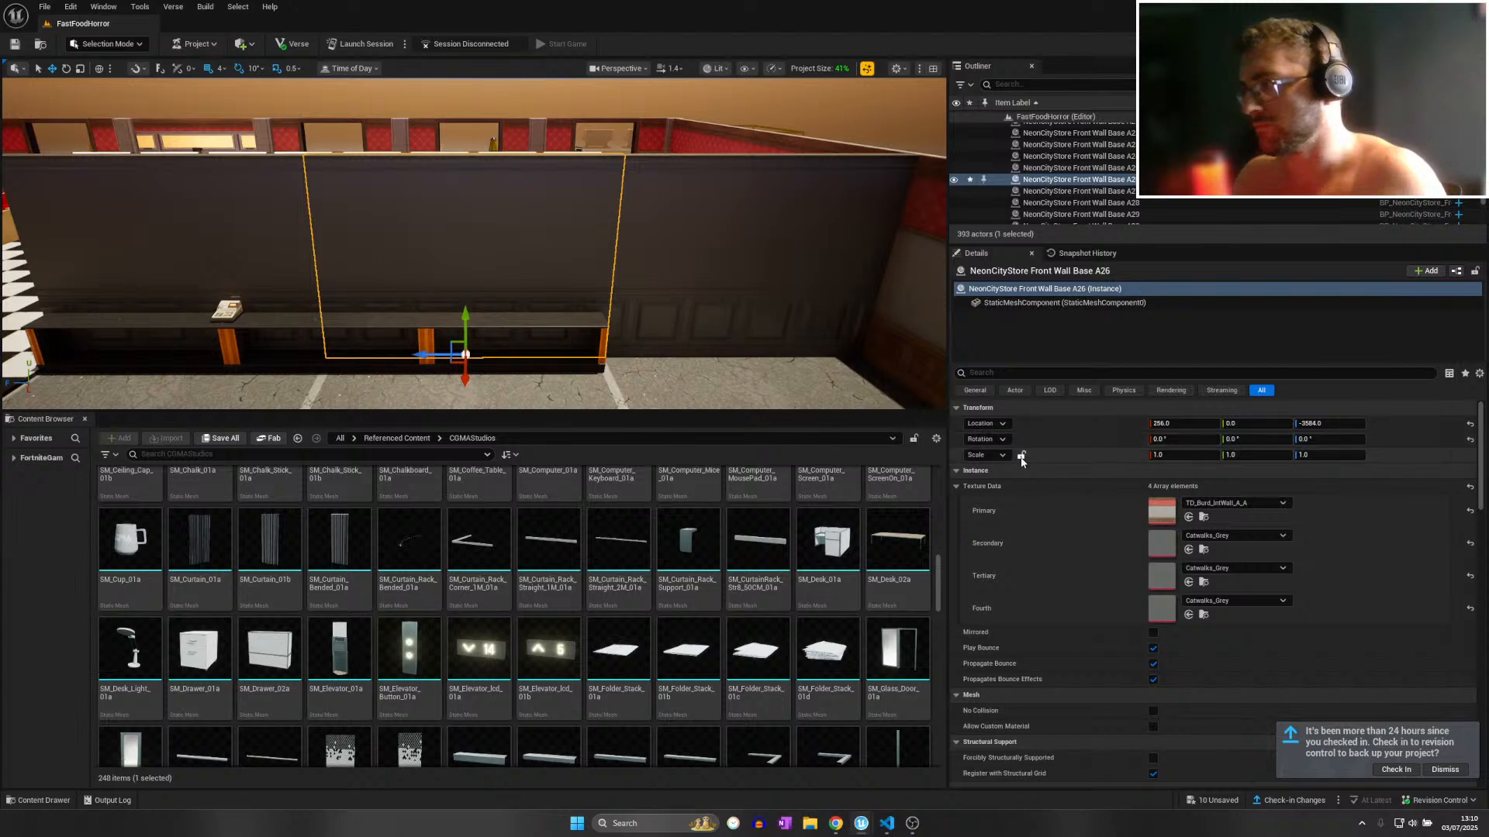
{"action": "key", "text": "ctrl+z"}
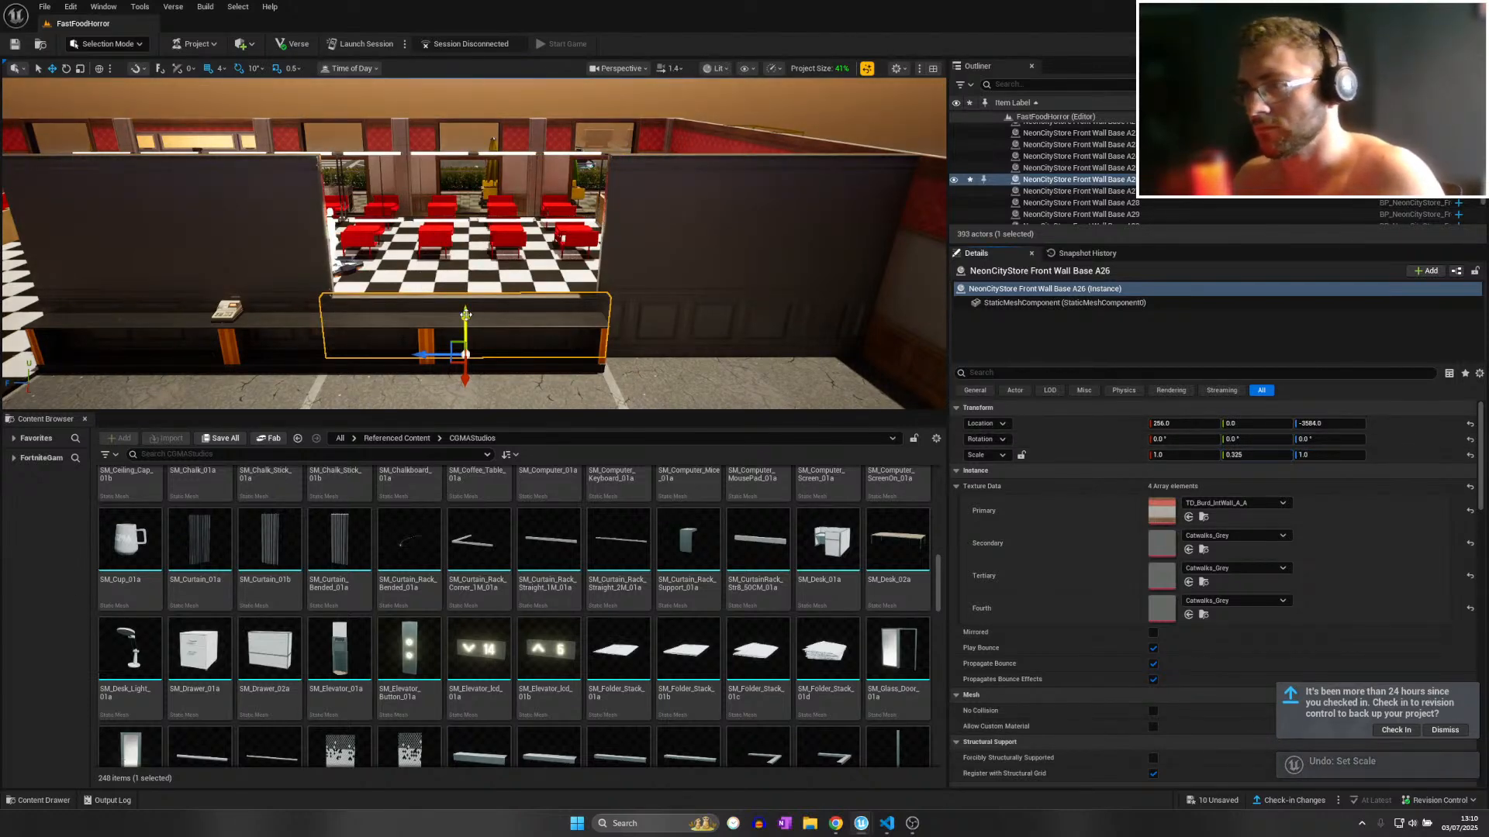
{"action": "left_click_drag", "start_coordinate": [453, 169], "coordinate": [452, 168]}
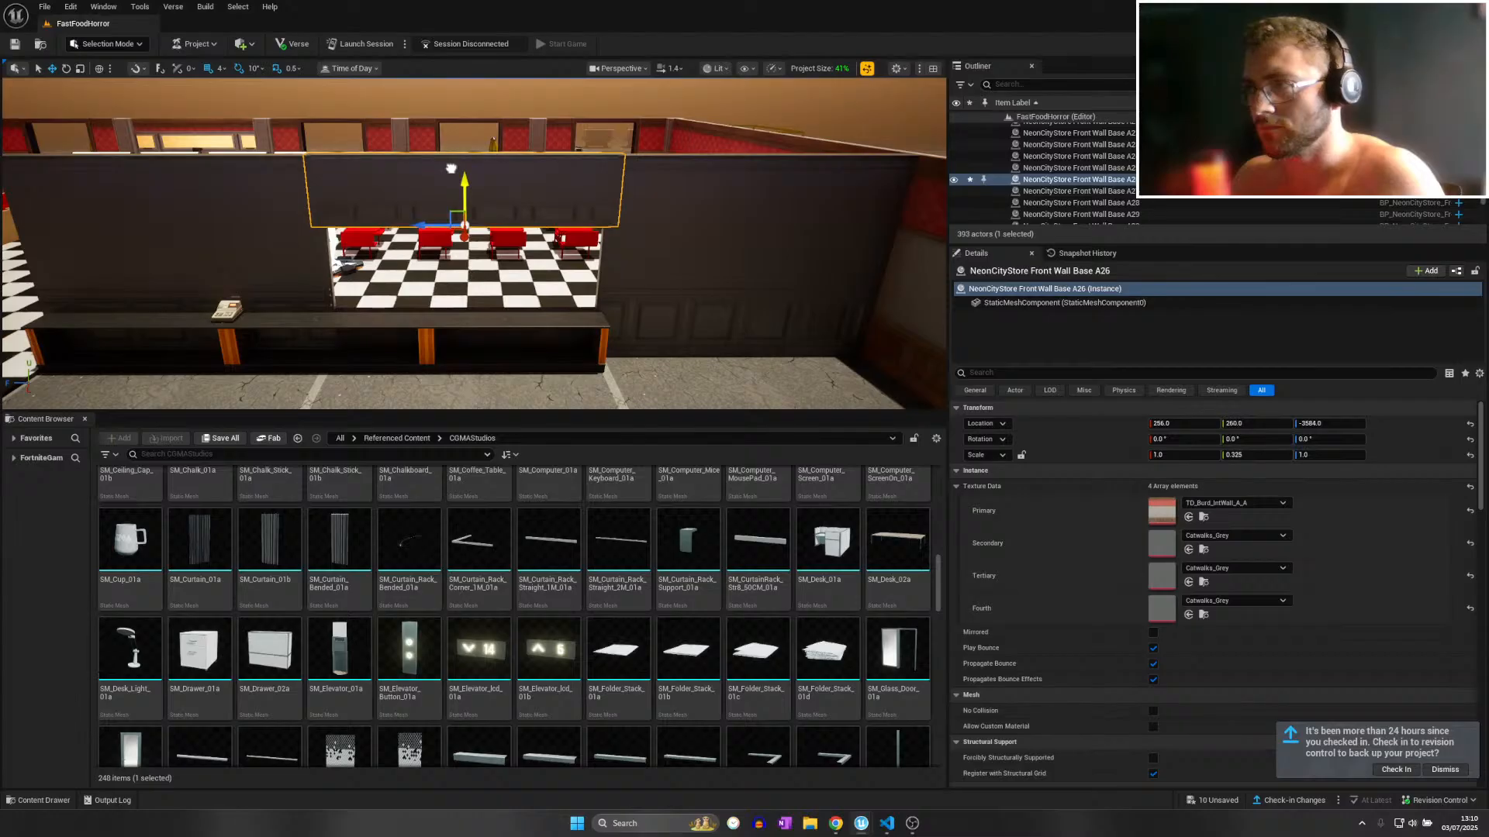
Slide the checkout computer along the counter into the open serving section beside the full-height wall panel.
{"action": "key", "text": "w"}
{"action": "right_click_drag", "start_coordinate": [451, 169], "coordinate": [508, 248]}
{"action": "key", "text": "s"}
{"action": "mouse_move", "coordinate": [666, 310]}
{"action": "right_mouse_down"}
{"action": "mouse_move", "coordinate": [721, 310]}
{"action": "mouse_move", "coordinate": [784, 240]}
{"action": "mouse_move", "coordinate": [686, 318]}
{"action": "right_mouse_up"}
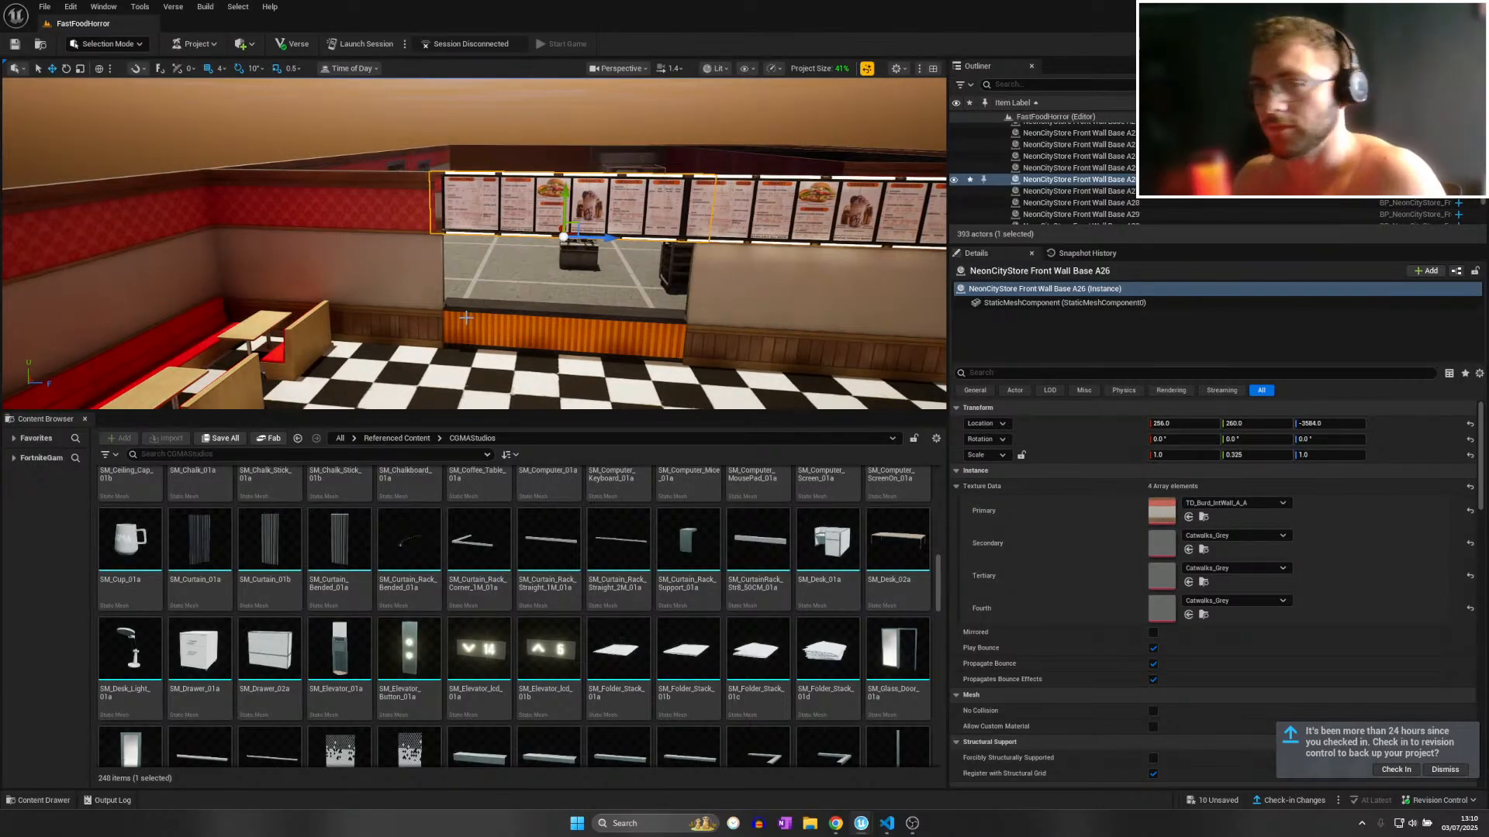
{"action": "mouse_move", "coordinate": [466, 318]}
{"action": "right_mouse_down"}
{"action": "mouse_move", "coordinate": [462, 337]}
{"action": "mouse_move", "coordinate": [508, 329]}
{"action": "mouse_move", "coordinate": [698, 365]}
{"action": "mouse_move", "coordinate": [543, 342]}
{"action": "mouse_move", "coordinate": [465, 310]}
{"action": "right_mouse_up"}
{"action": "key", "text": "w"}
{"action": "left_click", "coordinate": [383, 254]}
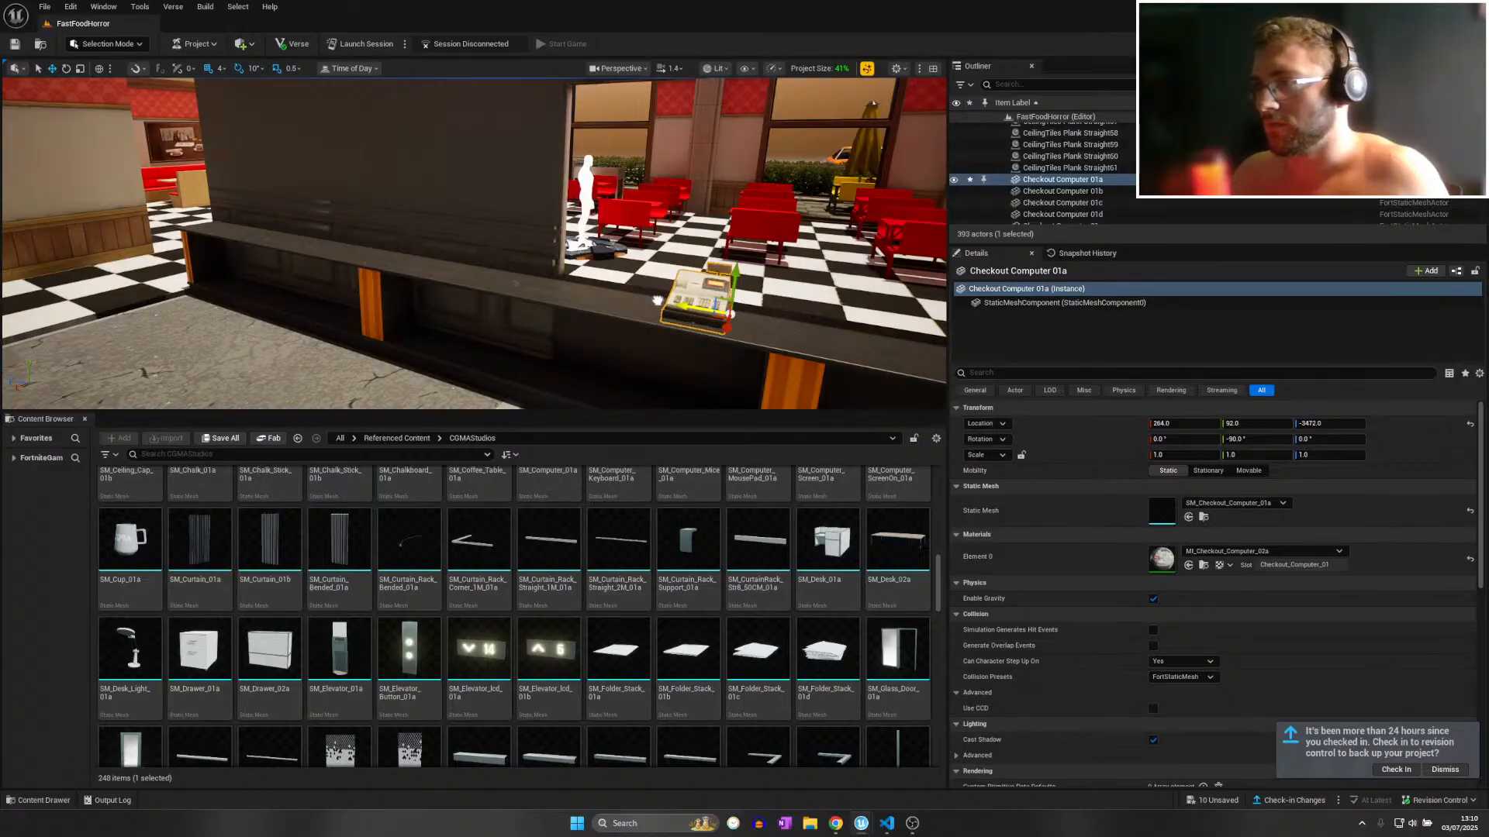
{"action": "left_click", "coordinate": [412, 271]}
Delete the end counter section that runs behind the full-height wall panel.
{"action": "left_click", "coordinate": [286, 259]}
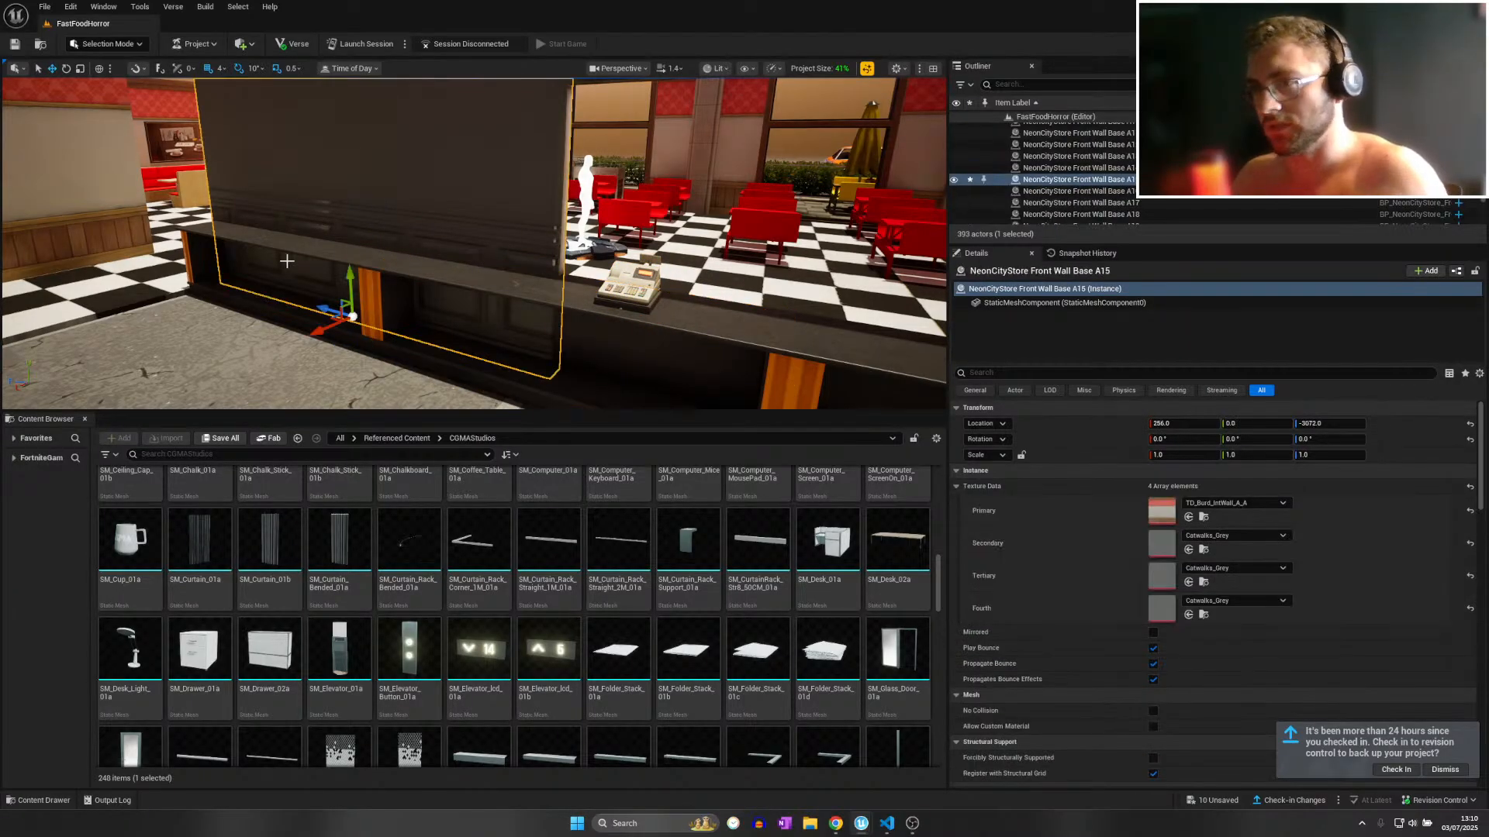
{"action": "left_click", "coordinate": [278, 244]}
{"action": "key", "text": "Delete"}
Slide Fast Food Counter 04a2 along the serving opening to Z -3266, closing the gap to the neighbouring counter.
{"action": "right_click_drag", "start_coordinate": [298, 259], "coordinate": [504, 294]}
{"action": "left_click", "coordinate": [388, 281]}
{"action": "mouse_move", "coordinate": [180, 305]}
{"action": "right_mouse_down"}
{"action": "mouse_move", "coordinate": [225, 301]}
{"action": "mouse_move", "coordinate": [178, 302]}
{"action": "mouse_move", "coordinate": [155, 201]}
{"action": "mouse_move", "coordinate": [159, 310]}
{"action": "right_mouse_up"}
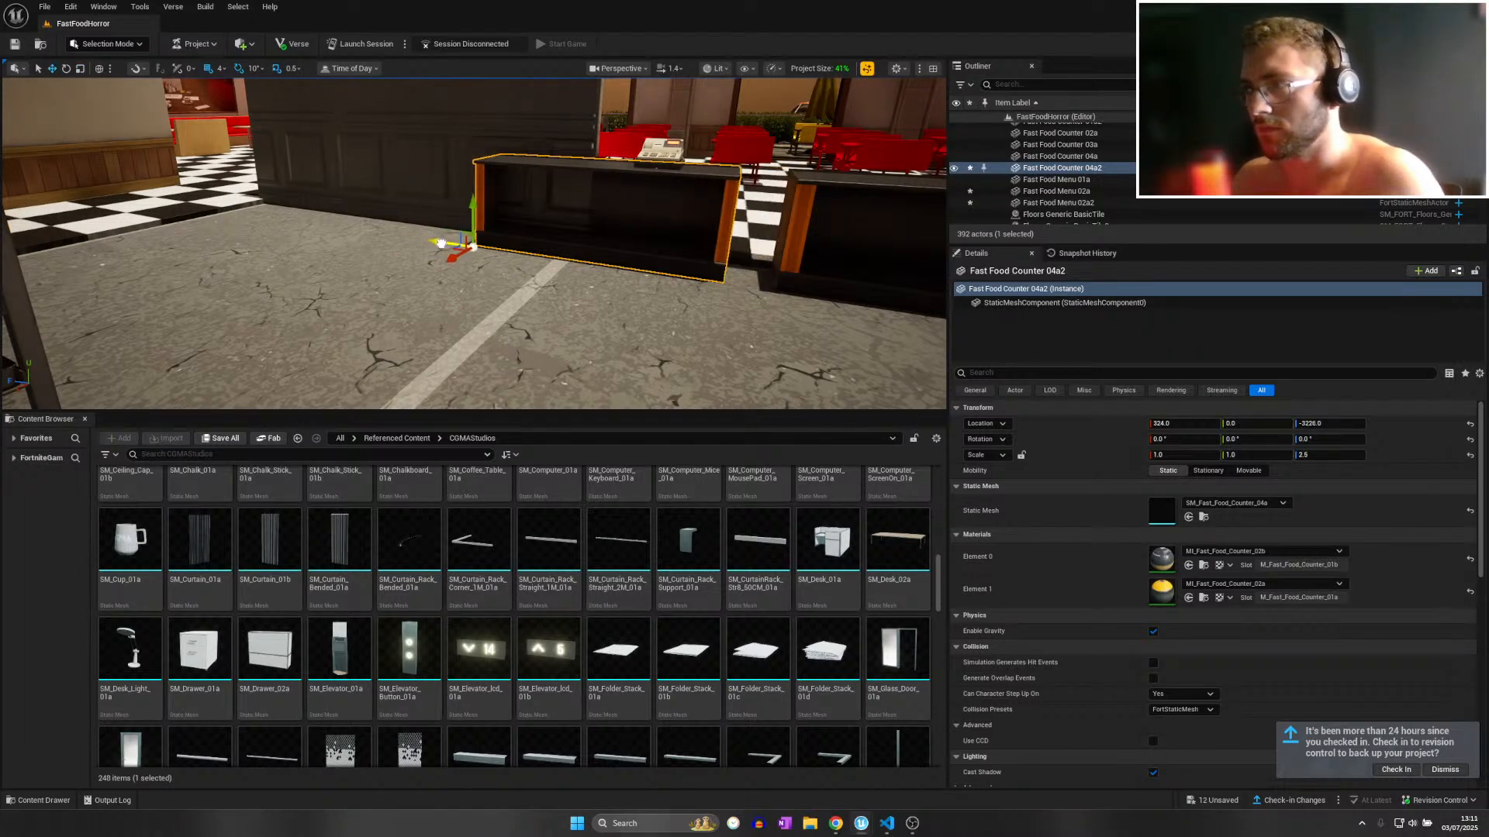
{"action": "right_click_drag", "start_coordinate": [470, 250], "coordinate": [509, 284]}
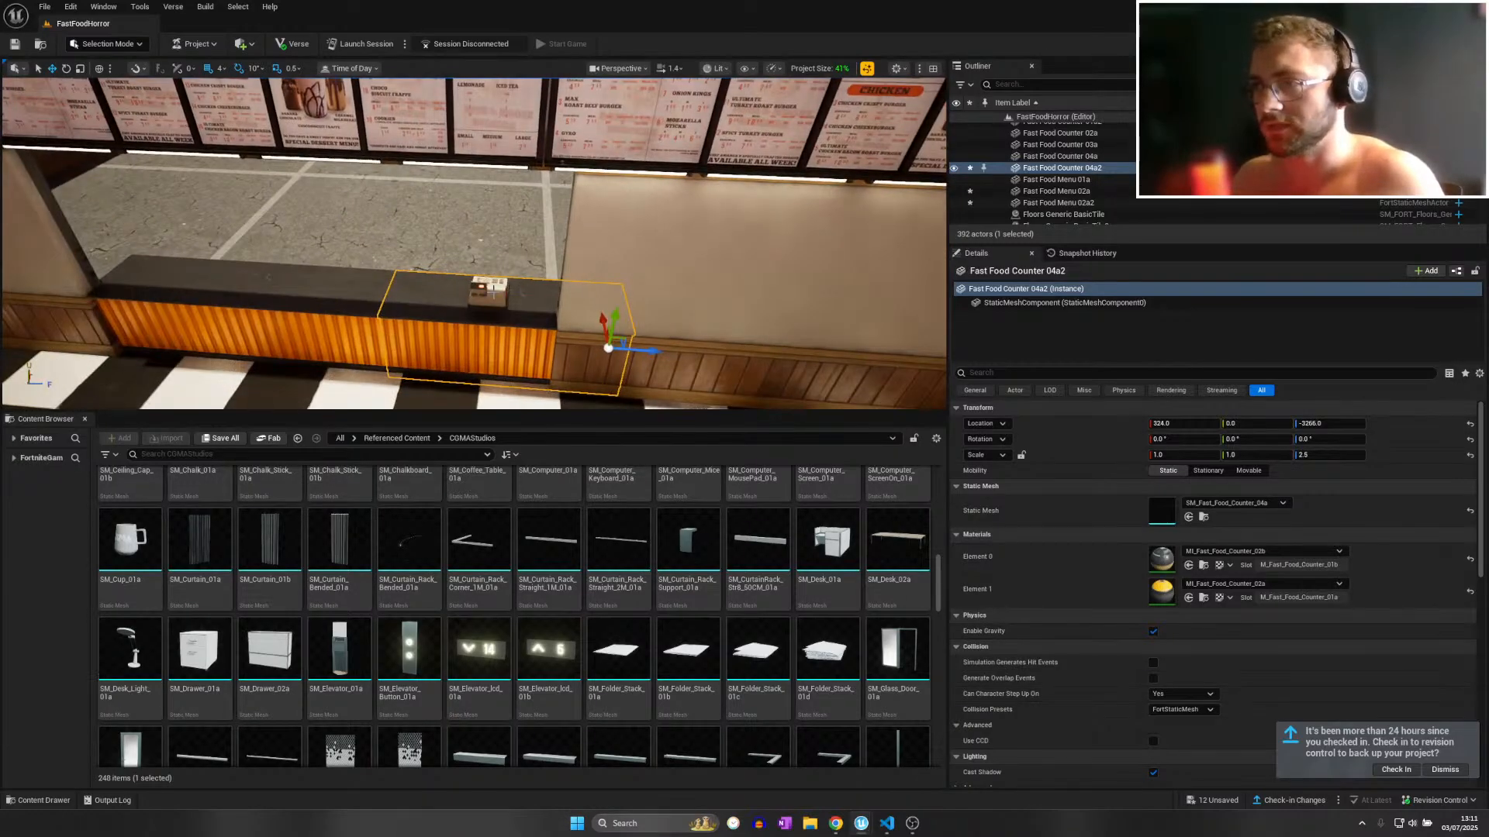
Duplicate the checkout computer, place the copy farther along the counter and save the level.
{"action": "left_click", "coordinate": [494, 293]}
{"action": "left_click_drag", "start_coordinate": [255, 290], "coordinate": [225, 287]}
{"action": "right_click_drag", "start_coordinate": [225, 288], "coordinate": [481, 311]}
{"action": "left_click", "coordinate": [434, 305]}
{"action": "key", "text": "ctrl+s"}
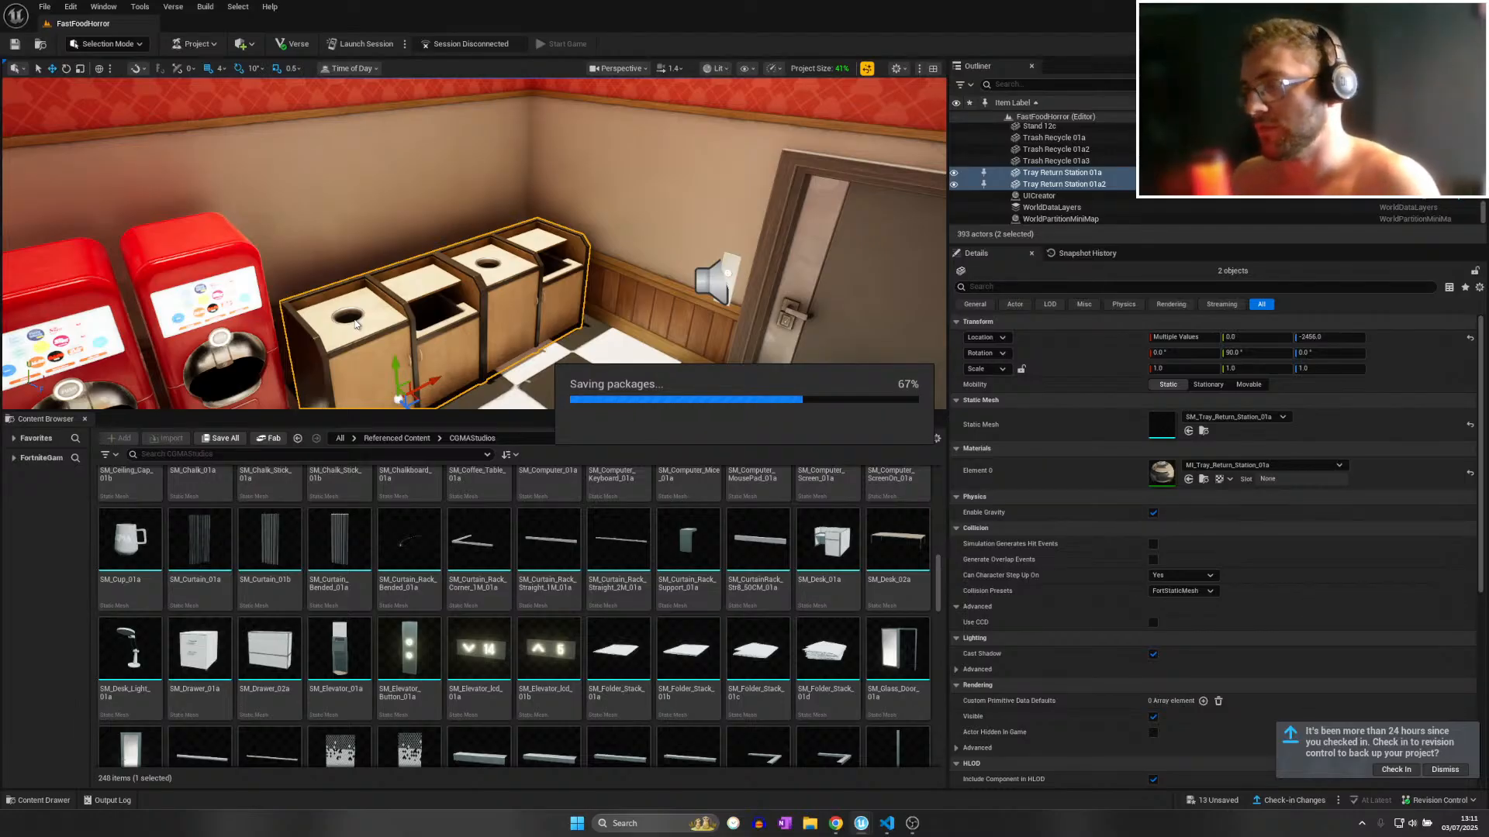
Narrow the full-height wall panel beside the counter to roughly half its width, leaving it centred in place.
{"action": "right_click", "coordinate": [498, 278]}
{"action": "right_click_drag", "start_coordinate": [497, 277], "coordinate": [202, 272]}
{"action": "left_click", "coordinate": [500, 276]}
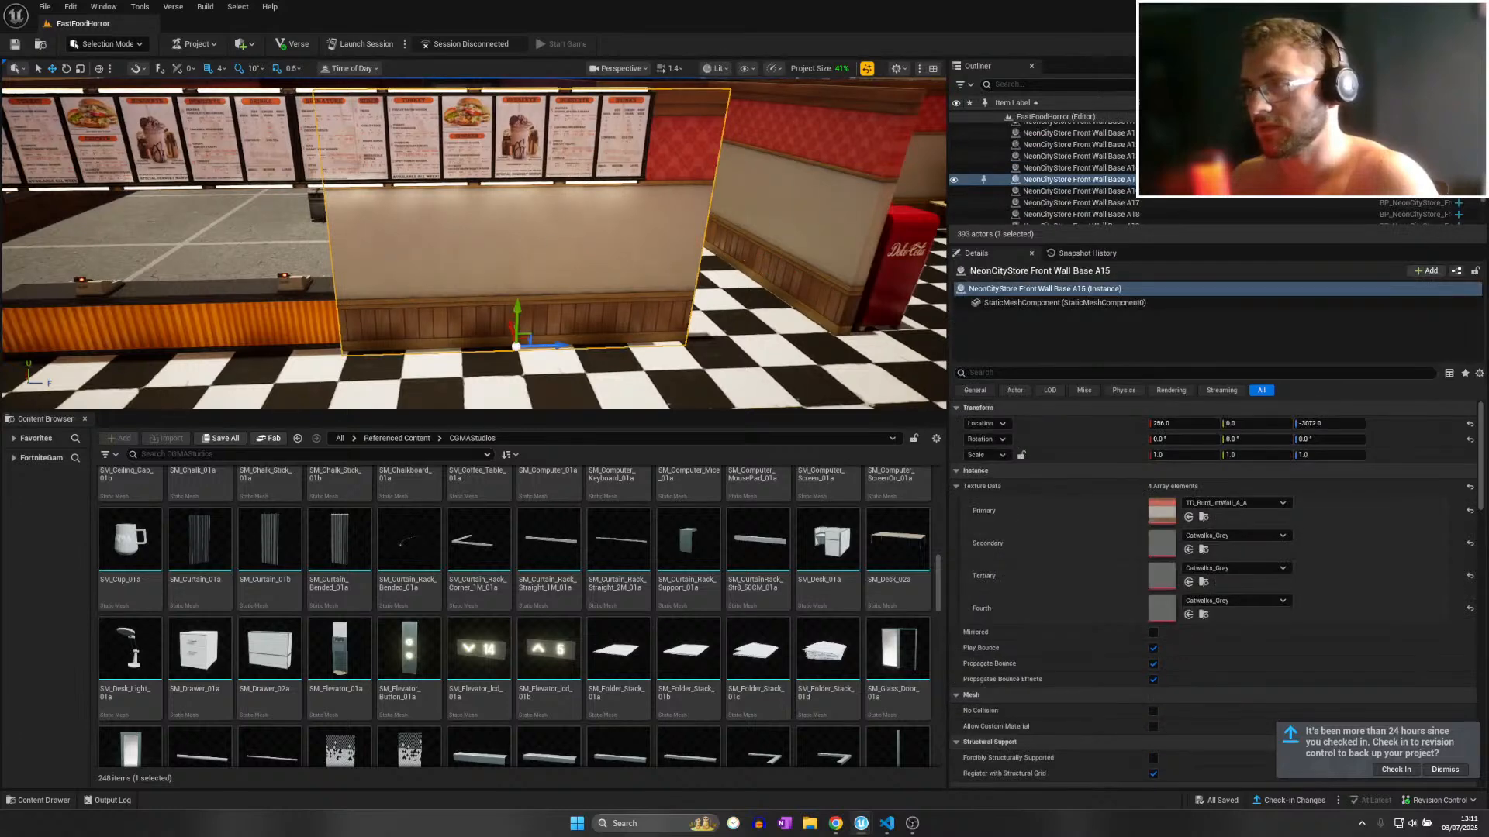
{"action": "right_click_drag", "start_coordinate": [500, 276], "coordinate": [578, 298]}
{"action": "key", "text": "r"}
{"action": "left_click_drag", "start_coordinate": [509, 342], "coordinate": [488, 343]}
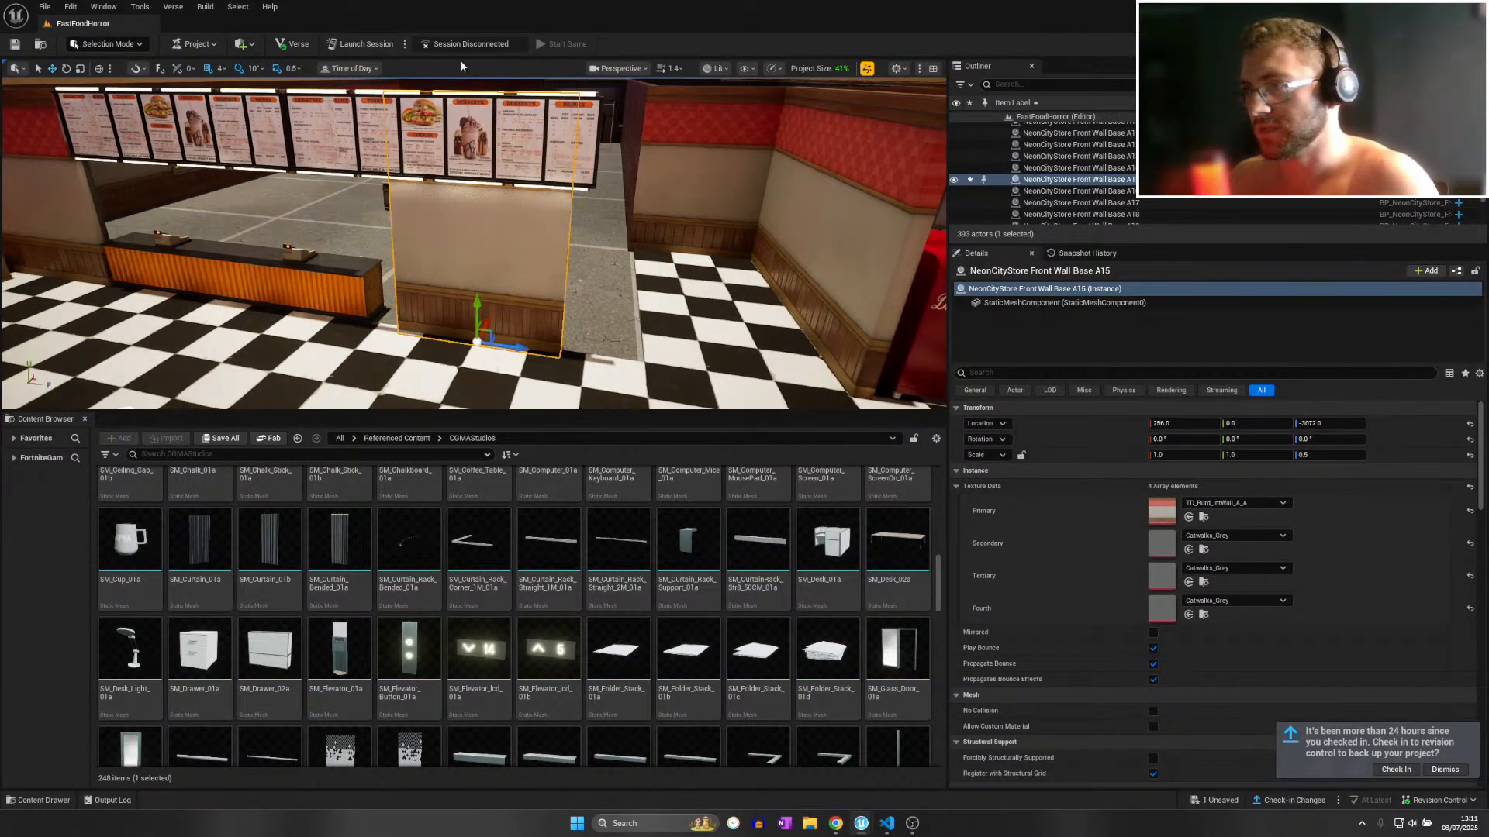
Undo the wall panel's last narrowing, then set its Z scale to 0.7625 and slide it against the counter to Z -3112.
{"action": "key", "text": "ctrl+z"}
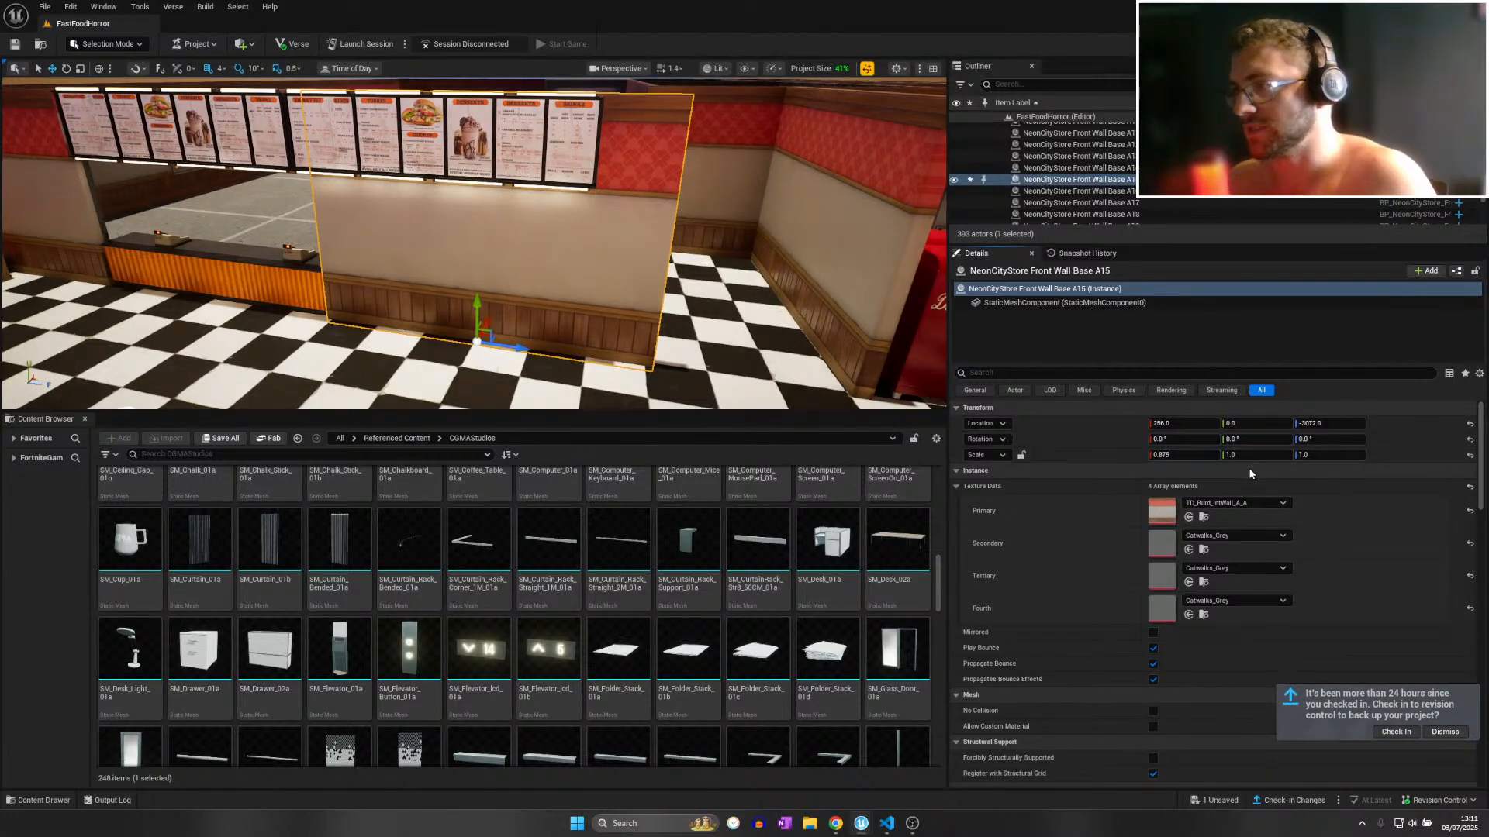
{"action": "left_click_drag", "start_coordinate": [1237, 455], "coordinate": [1183, 449]}
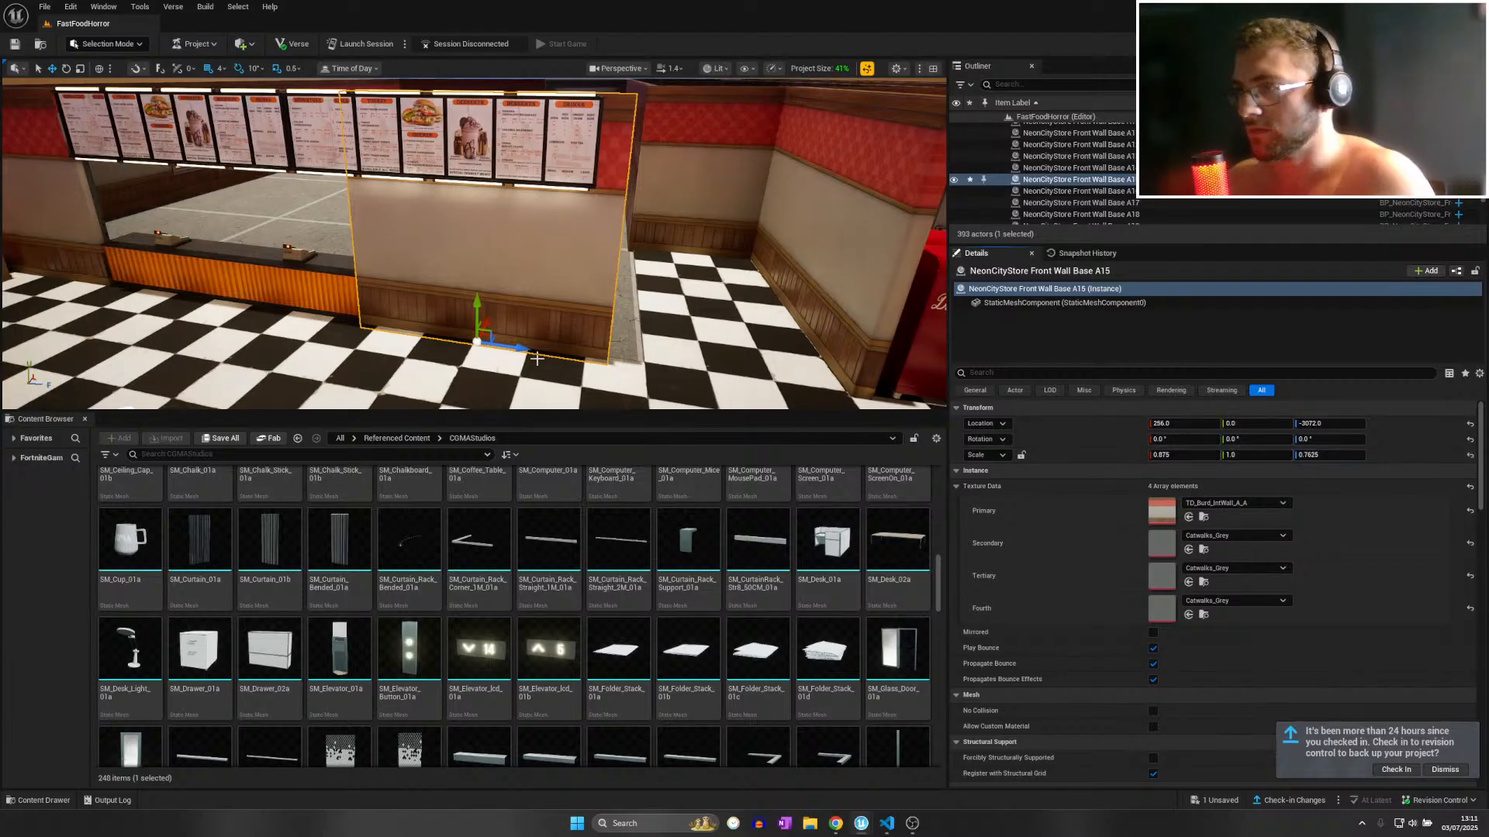
{"action": "left_click_drag", "start_coordinate": [492, 339], "coordinate": [489, 339]}
{"action": "right_click_drag", "start_coordinate": [489, 339], "coordinate": [853, 341]}
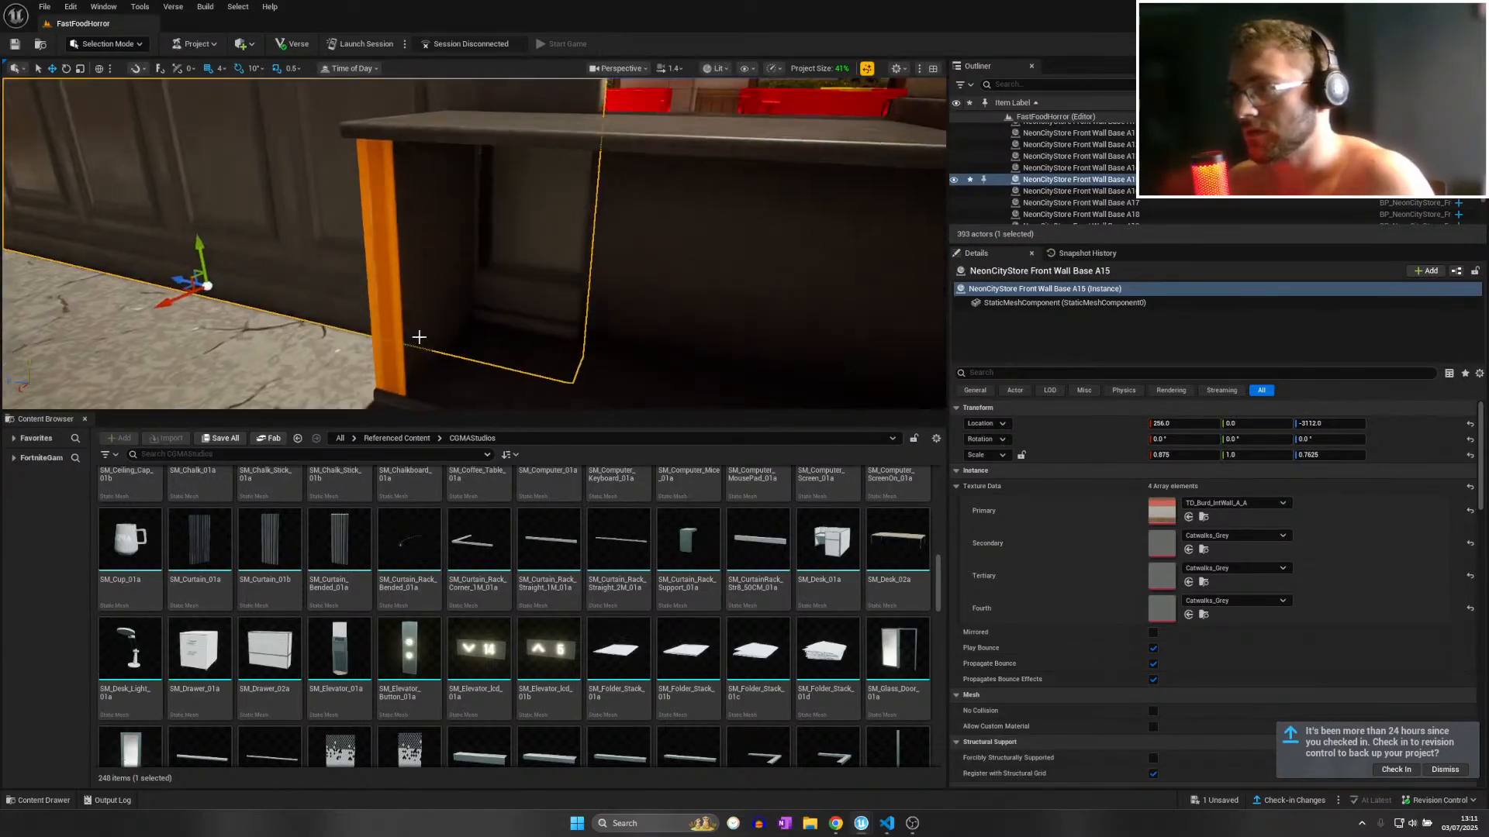
Thin the wall panel beside the counter to an X scale of 0.5 and shift it to X 252.
{"action": "key", "text": "r"}
{"action": "left_click_drag", "start_coordinate": [164, 303], "coordinate": [203, 287]}
{"action": "right_click_drag", "start_coordinate": [203, 286], "coordinate": [101, 364]}
{"action": "right_click_drag", "start_coordinate": [683, 263], "coordinate": [762, 303]}
{"action": "key", "text": "w"}
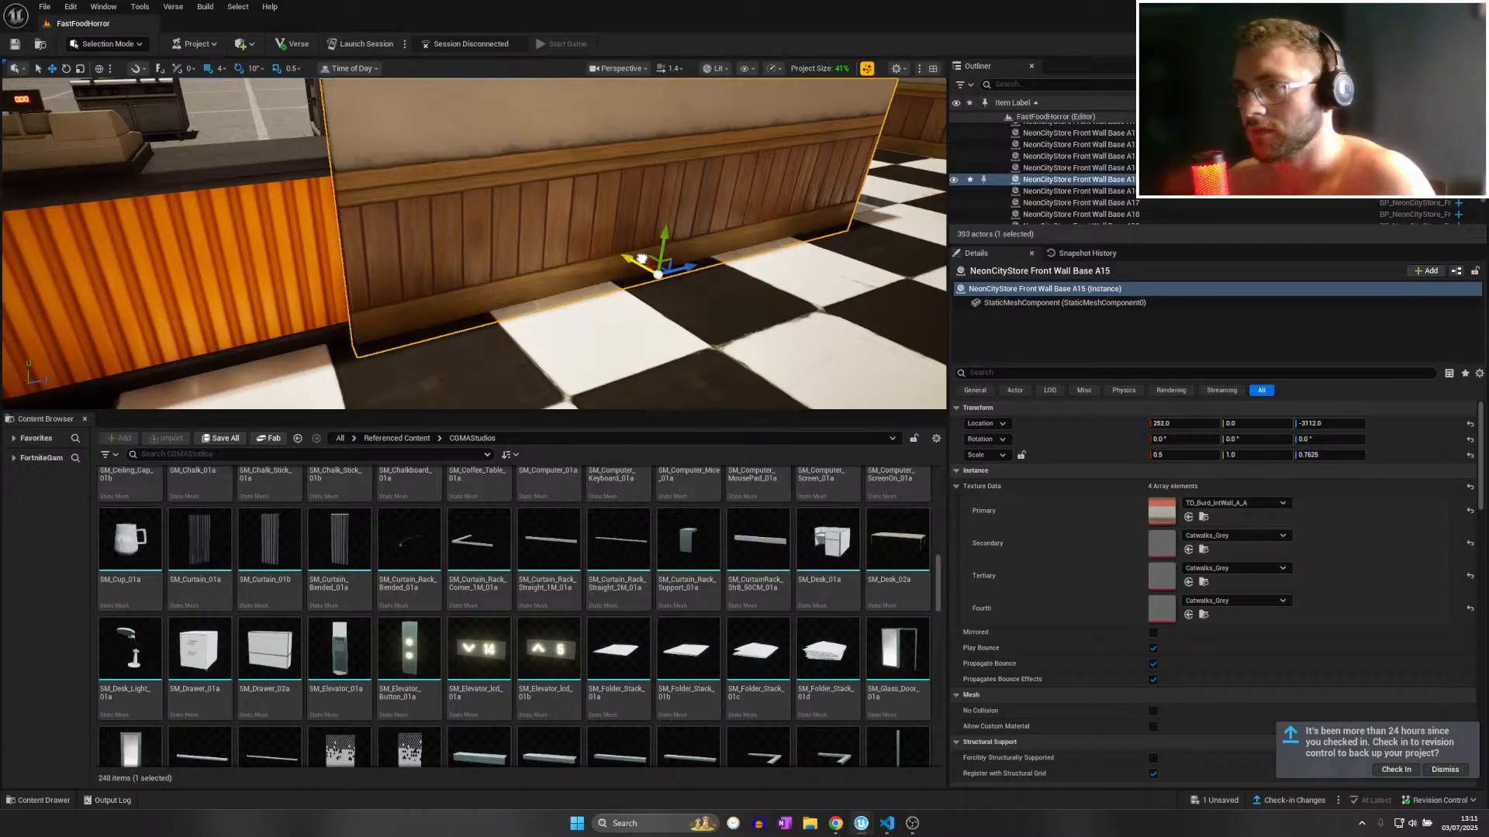
{"action": "right_click_drag", "start_coordinate": [642, 258], "coordinate": [768, 239]}
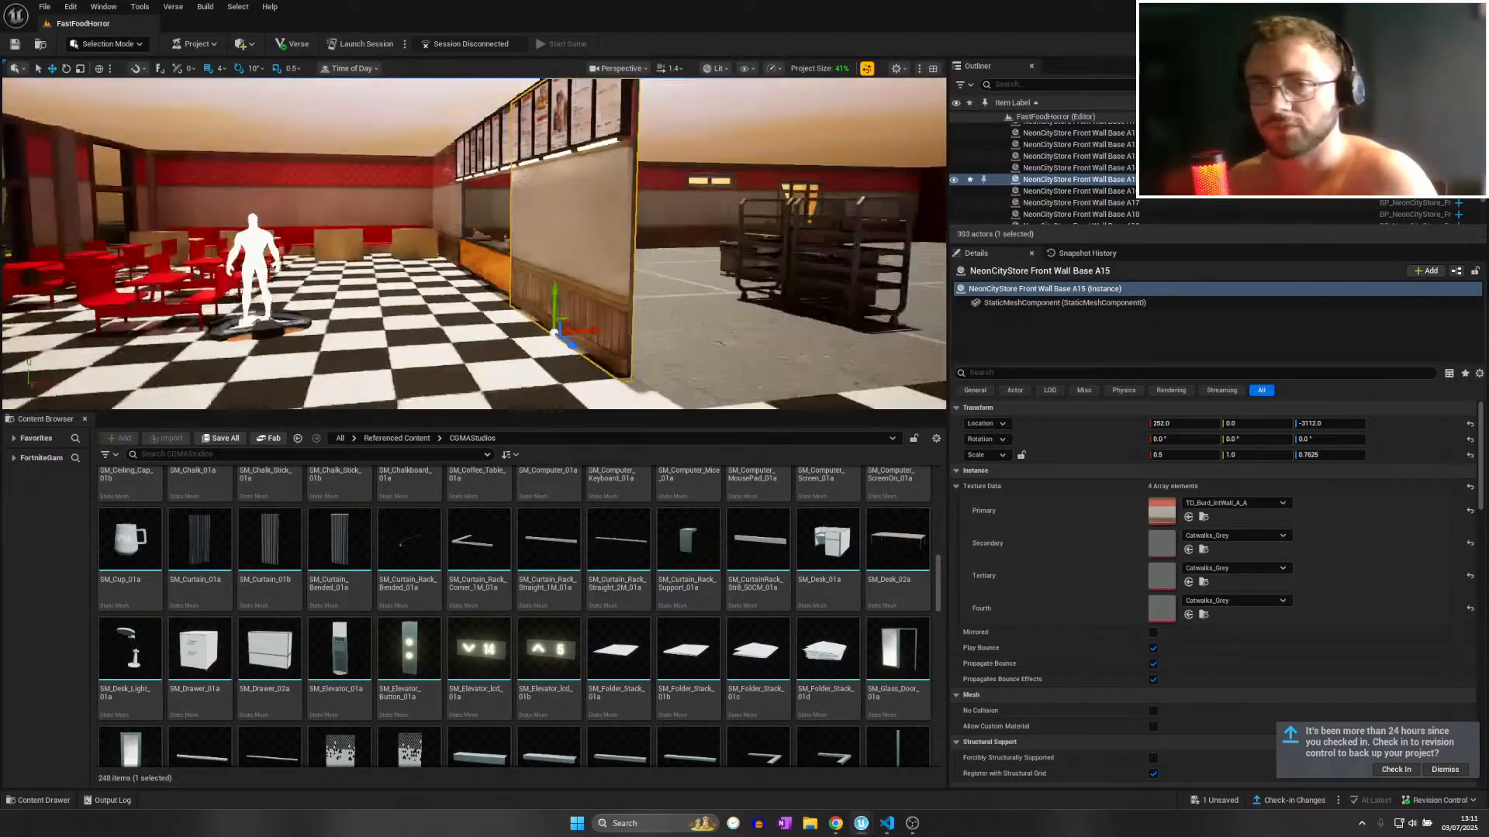
{"action": "mouse_move", "coordinate": [423, 342]}
{"action": "right_mouse_down"}
{"action": "mouse_move", "coordinate": [589, 349]}
{"action": "mouse_move", "coordinate": [570, 361]}
{"action": "mouse_move", "coordinate": [423, 342]}
{"action": "right_mouse_up"}
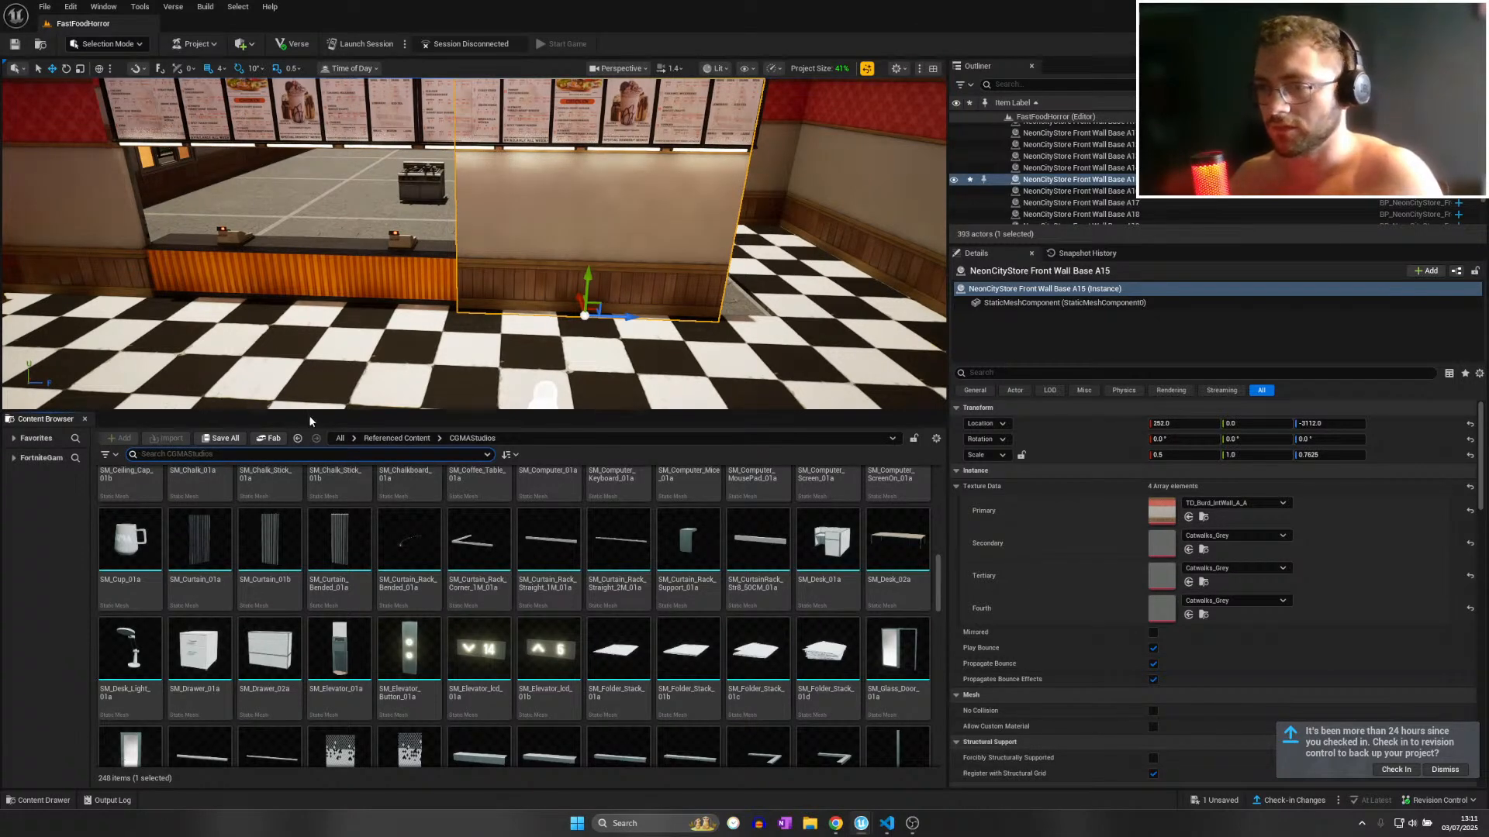
Place the SM_Holder_01a mesh on the serving counter at about X 280, Y 96, Z -3440.
{"action": "scroll", "coordinate": [535, 636], "scroll_direction": "down", "scroll_amount": 5}
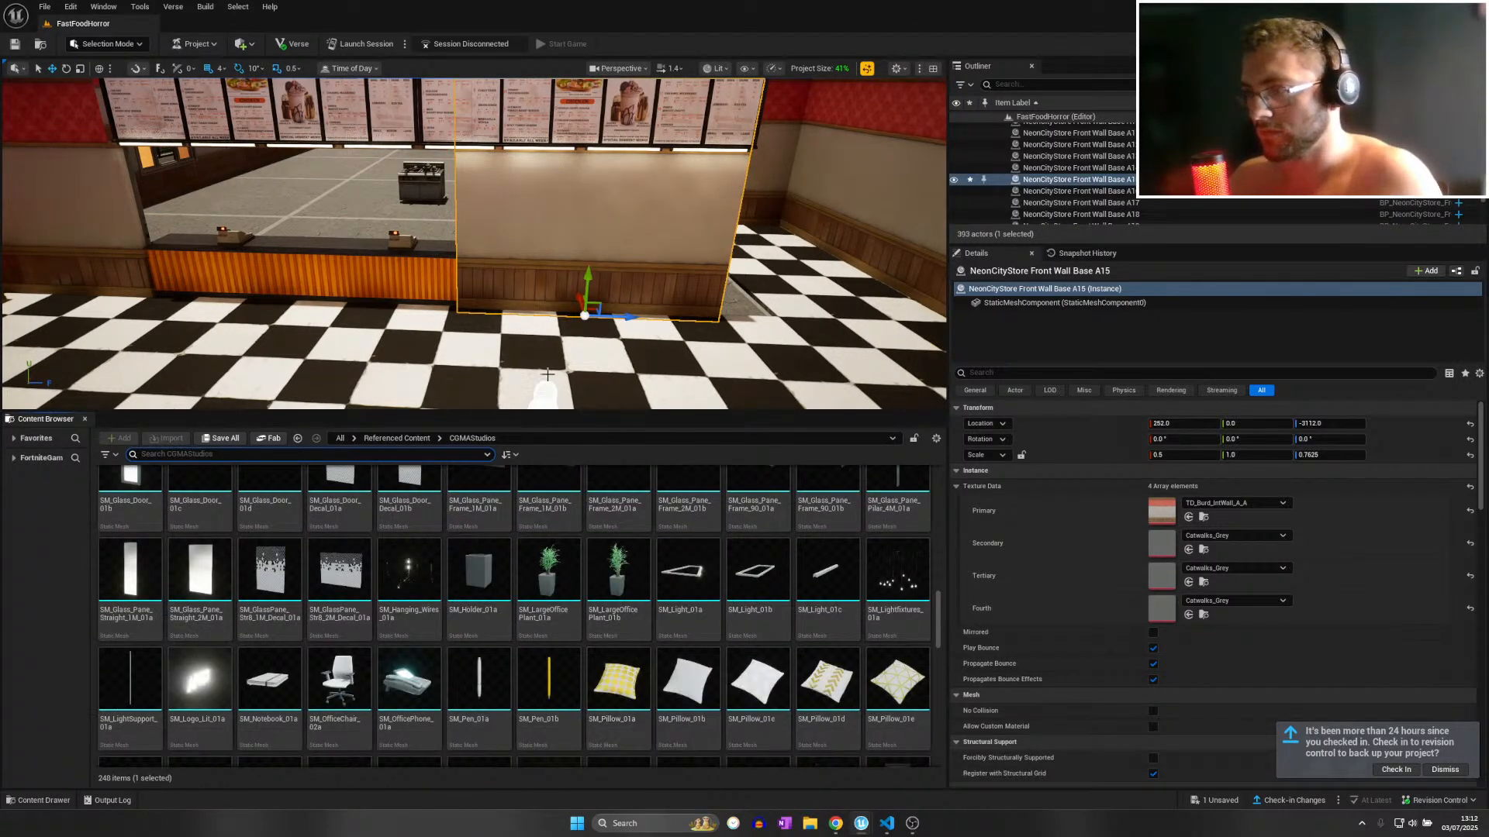
{"action": "scroll", "coordinate": [527, 534], "scroll_direction": "down", "scroll_amount": 1}
{"action": "mouse_move", "coordinate": [444, 360]}
{"action": "right_mouse_down"}
{"action": "mouse_move", "coordinate": [613, 357]}
{"action": "mouse_move", "coordinate": [435, 369]}
{"action": "mouse_move", "coordinate": [444, 360]}
{"action": "right_mouse_up"}
{"action": "left_click_drag", "start_coordinate": [588, 325], "coordinate": [587, 326]}
{"action": "right_click_drag", "start_coordinate": [587, 326], "coordinate": [775, 337]}
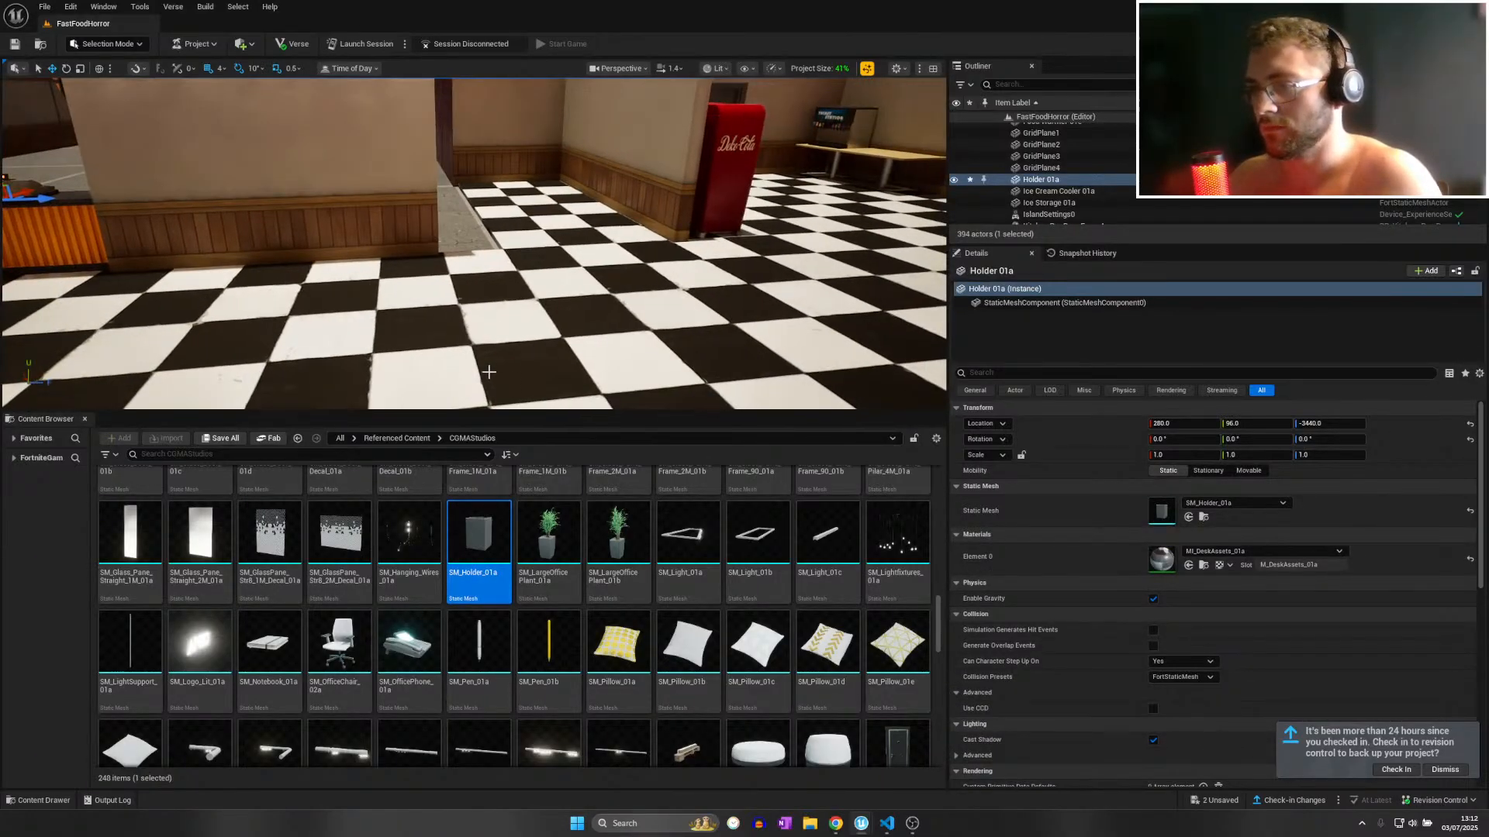
{"action": "right_click_drag", "start_coordinate": [480, 365], "coordinate": [594, 369]}
Place SM_Trashcan_01a on the floor at the end of the soda machine table, scaled uniformly to 0.745.
{"action": "scroll", "coordinate": [311, 563], "scroll_direction": "down", "scroll_amount": 10}
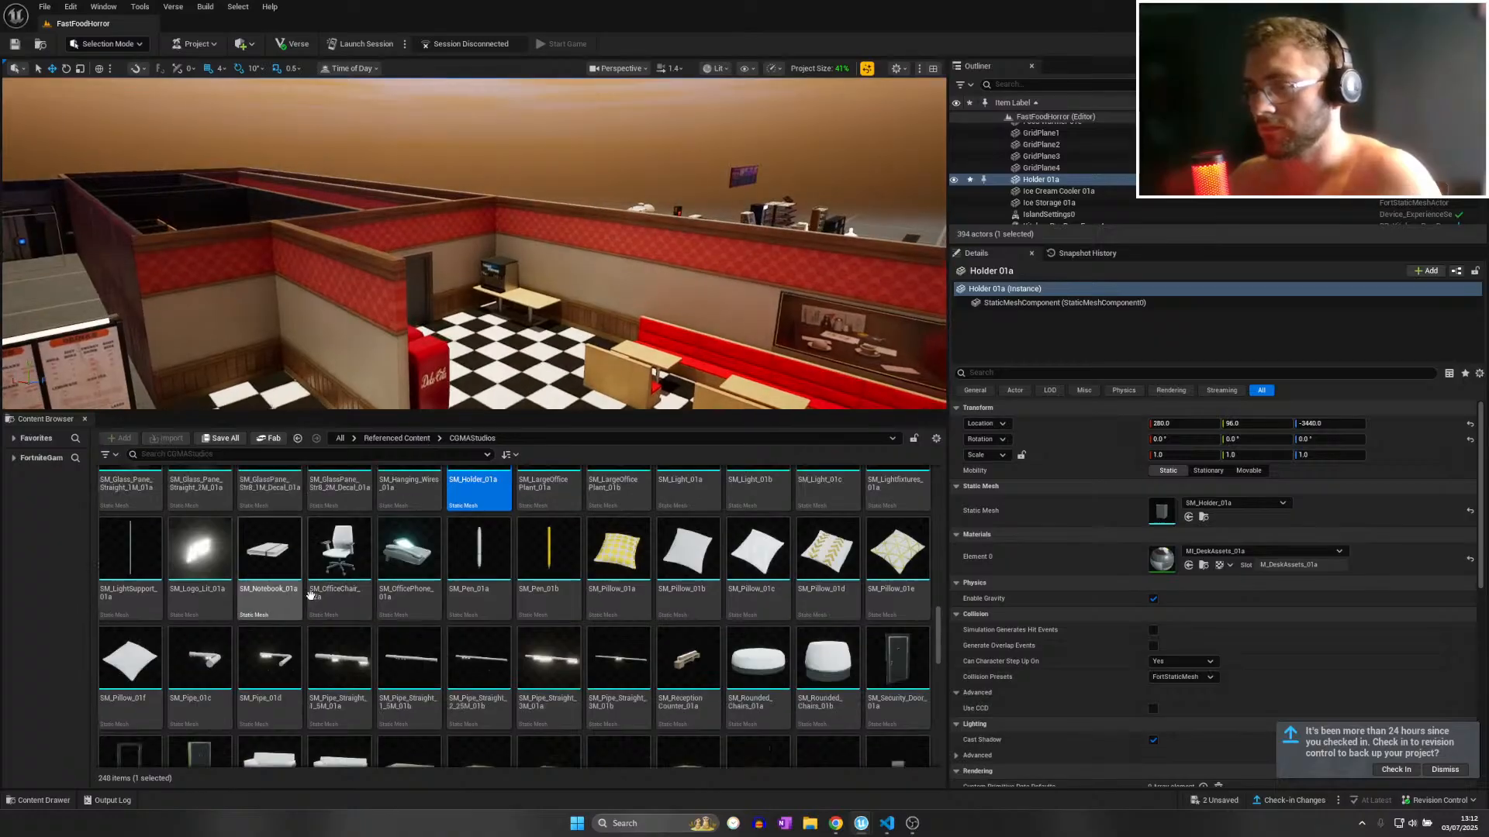
{"action": "right_click_drag", "start_coordinate": [354, 311], "coordinate": [341, 337]}
{"action": "left_click_drag", "start_coordinate": [270, 599], "coordinate": [350, 283]}
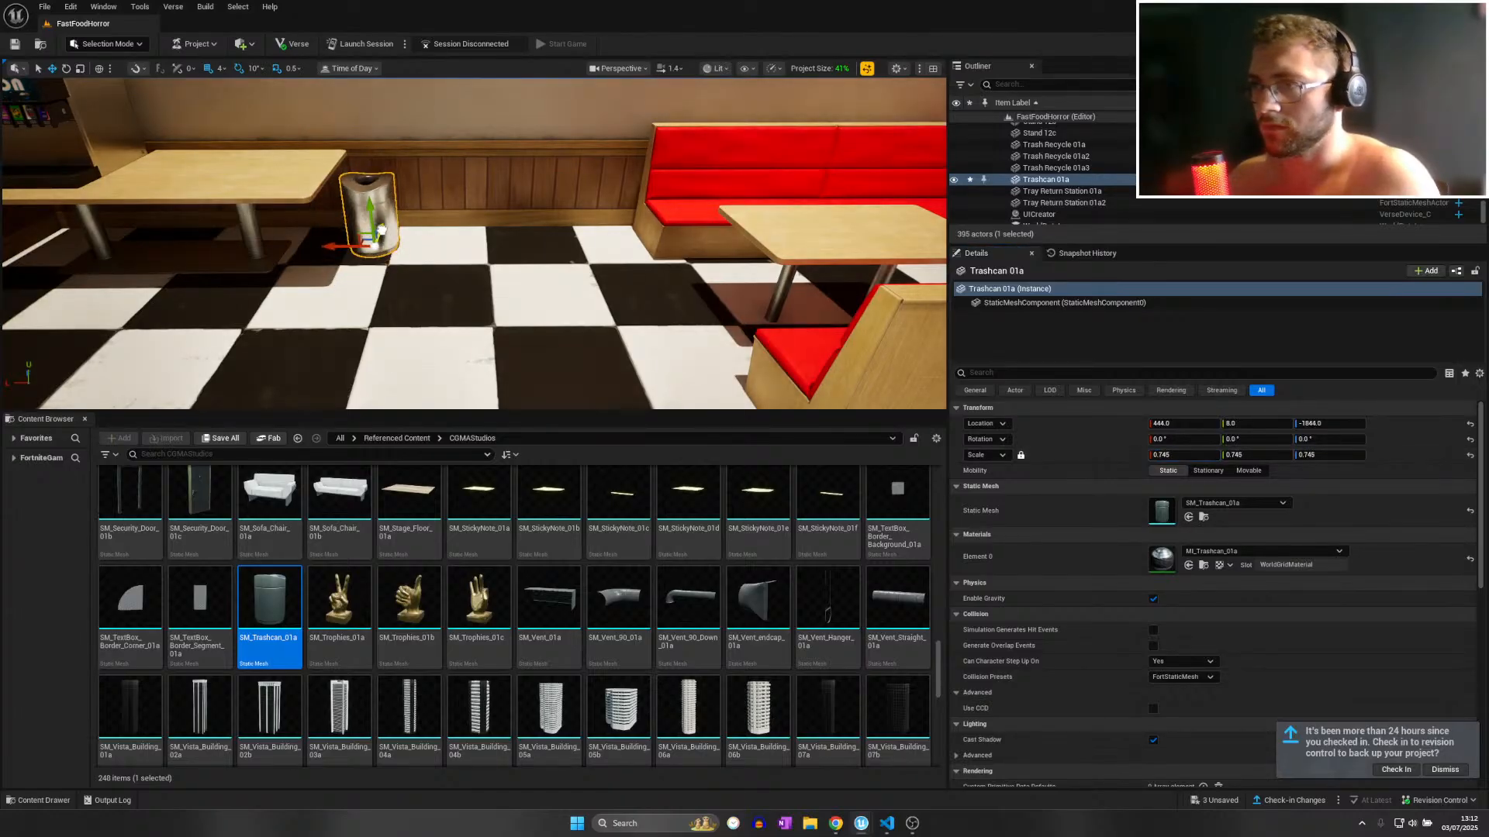
{"action": "key", "text": "s"}
{"action": "mouse_move", "coordinate": [357, 256]}
{"action": "right_mouse_down"}
{"action": "mouse_move", "coordinate": [302, 236]}
{"action": "mouse_move", "coordinate": [357, 256]}
{"action": "right_mouse_up"}
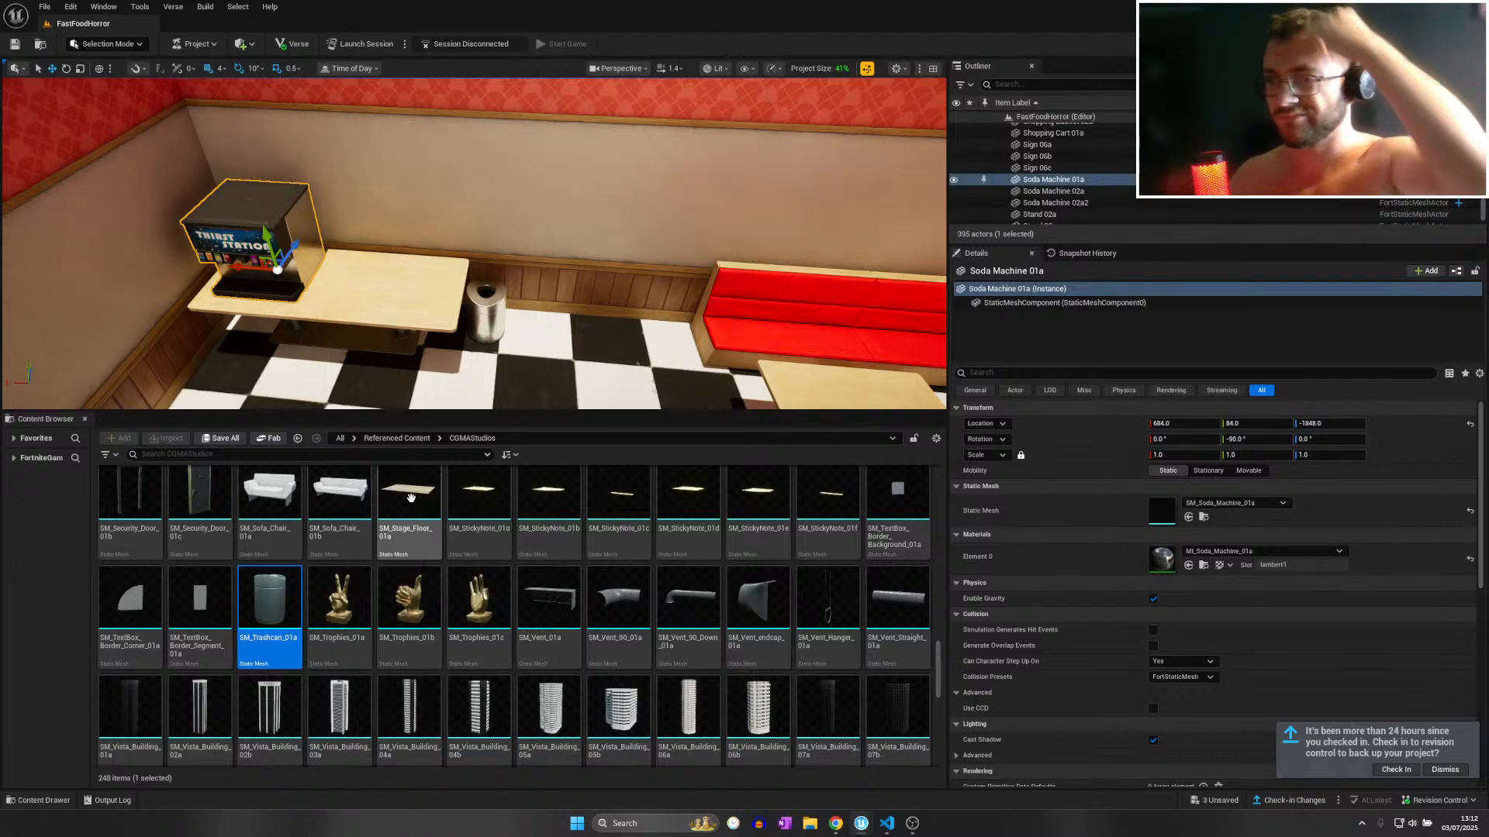
Try a second Thirst Station soda machine beside the first one on the table, then delete the copy.
{"action": "scroll", "coordinate": [369, 542], "scroll_direction": "down", "scroll_amount": 4}
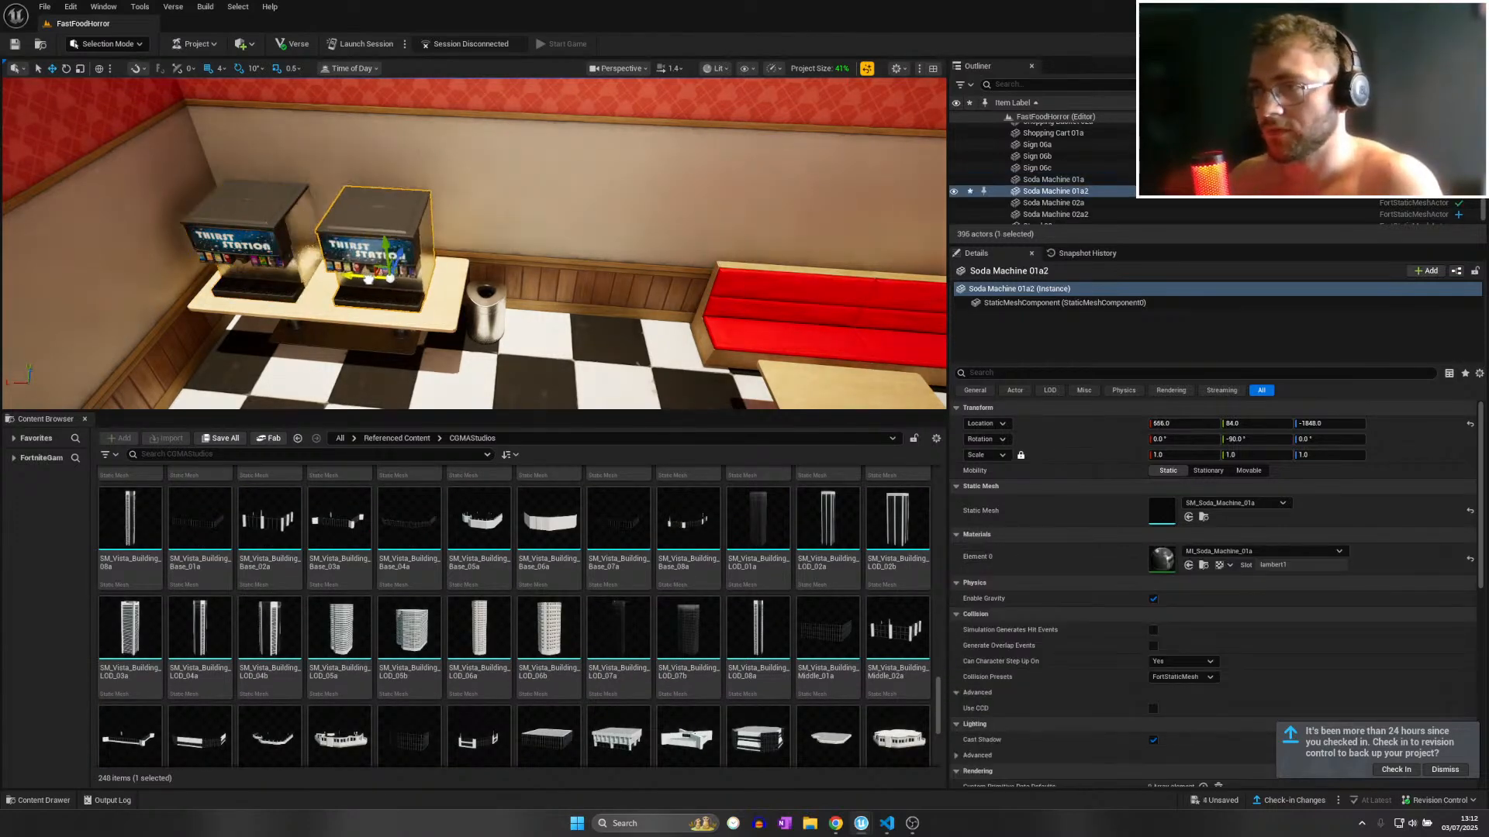
{"action": "left_click_drag", "start_coordinate": [368, 279], "coordinate": [379, 280]}
{"action": "key", "text": "w"}
{"action": "right_click_drag", "start_coordinate": [379, 280], "coordinate": [242, 281]}
{"action": "key", "text": "s"}
{"action": "key", "text": "Delete"}
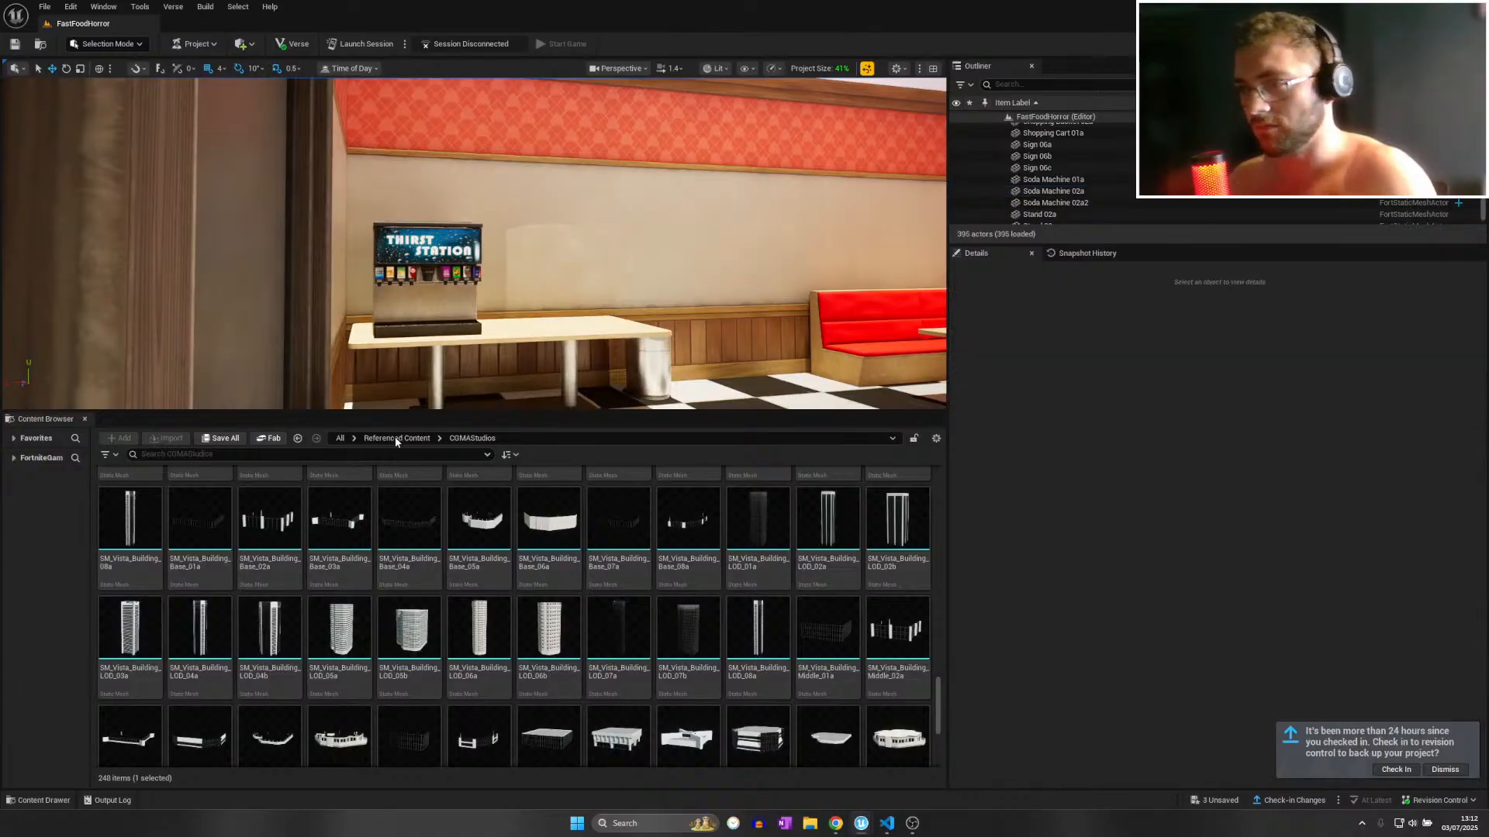
Delete Mannequin 01g from the cluster of spare props in the parking lot.
{"action": "key", "text": "w"}
{"action": "mouse_move", "coordinate": [421, 269]}
{"action": "right_mouse_down"}
{"action": "mouse_move", "coordinate": [698, 279]}
{"action": "mouse_move", "coordinate": [682, 294]}
{"action": "mouse_move", "coordinate": [729, 294]}
{"action": "mouse_move", "coordinate": [434, 271]}
{"action": "mouse_move", "coordinate": [403, 318]}
{"action": "mouse_move", "coordinate": [427, 294]}
{"action": "right_mouse_up"}
{"action": "key", "text": "s"}
{"action": "key", "text": "w"}
{"action": "left_click", "coordinate": [444, 285]}
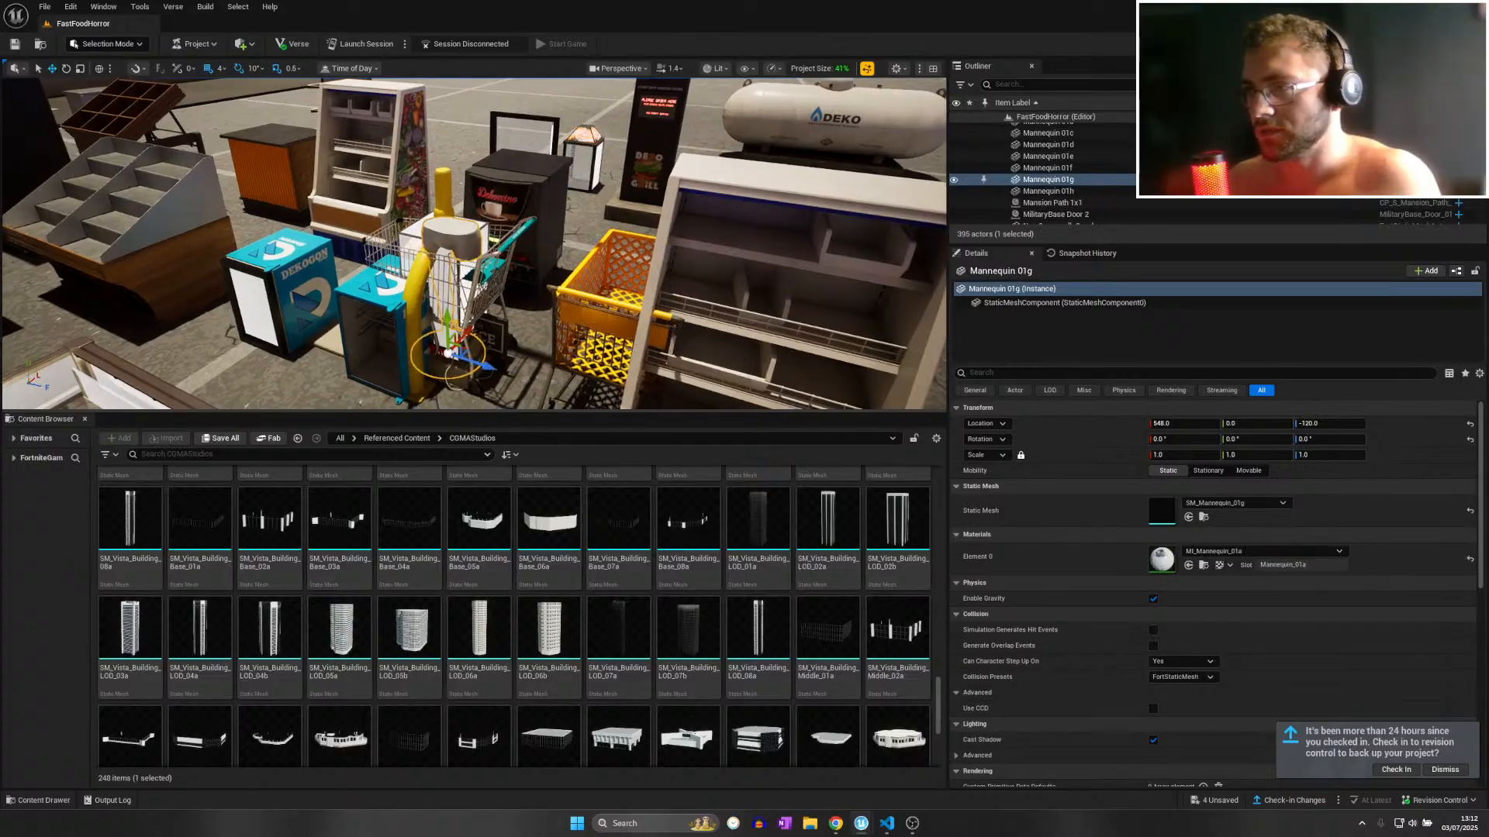
{"action": "key", "text": "Delete"}
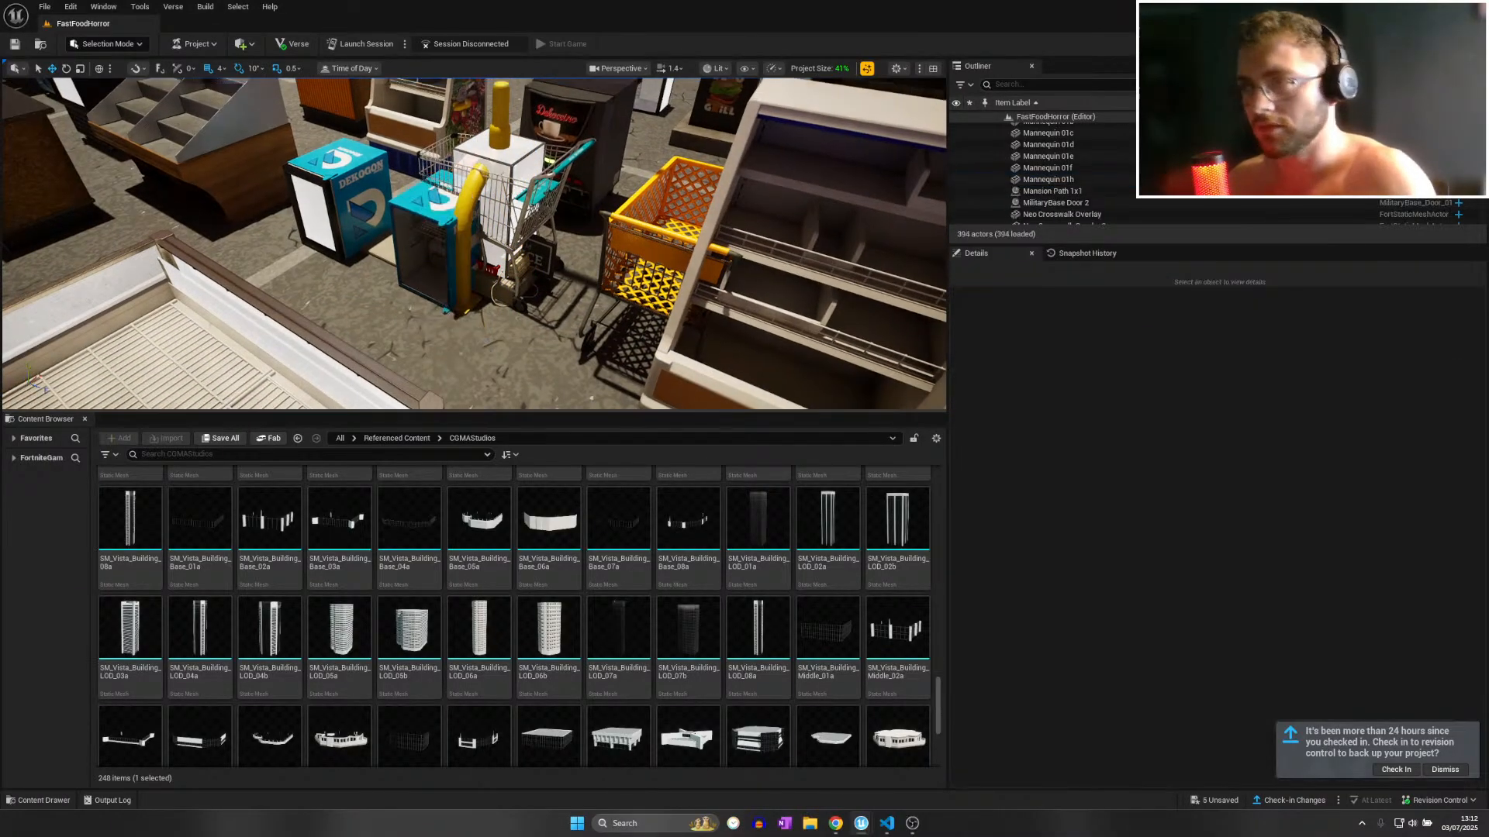
Move the yellow Bollard 01b out of the prop cluster to X 380, Z -304.
{"action": "right_click_drag", "start_coordinate": [447, 286], "coordinate": [460, 223]}
{"action": "left_click", "coordinate": [467, 287]}
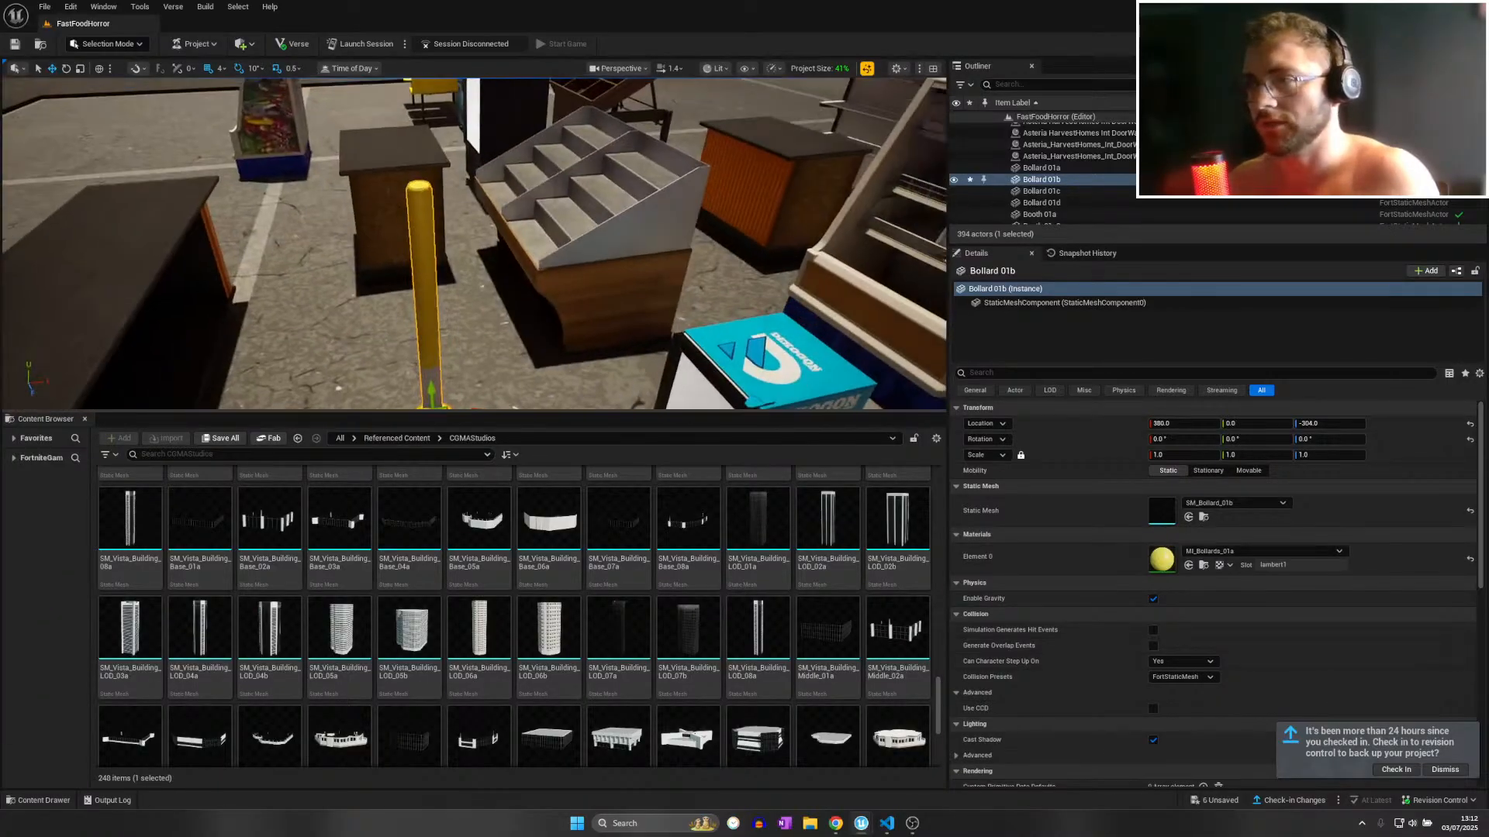
{"action": "right_click_drag", "start_coordinate": [466, 287], "coordinate": [463, 366]}
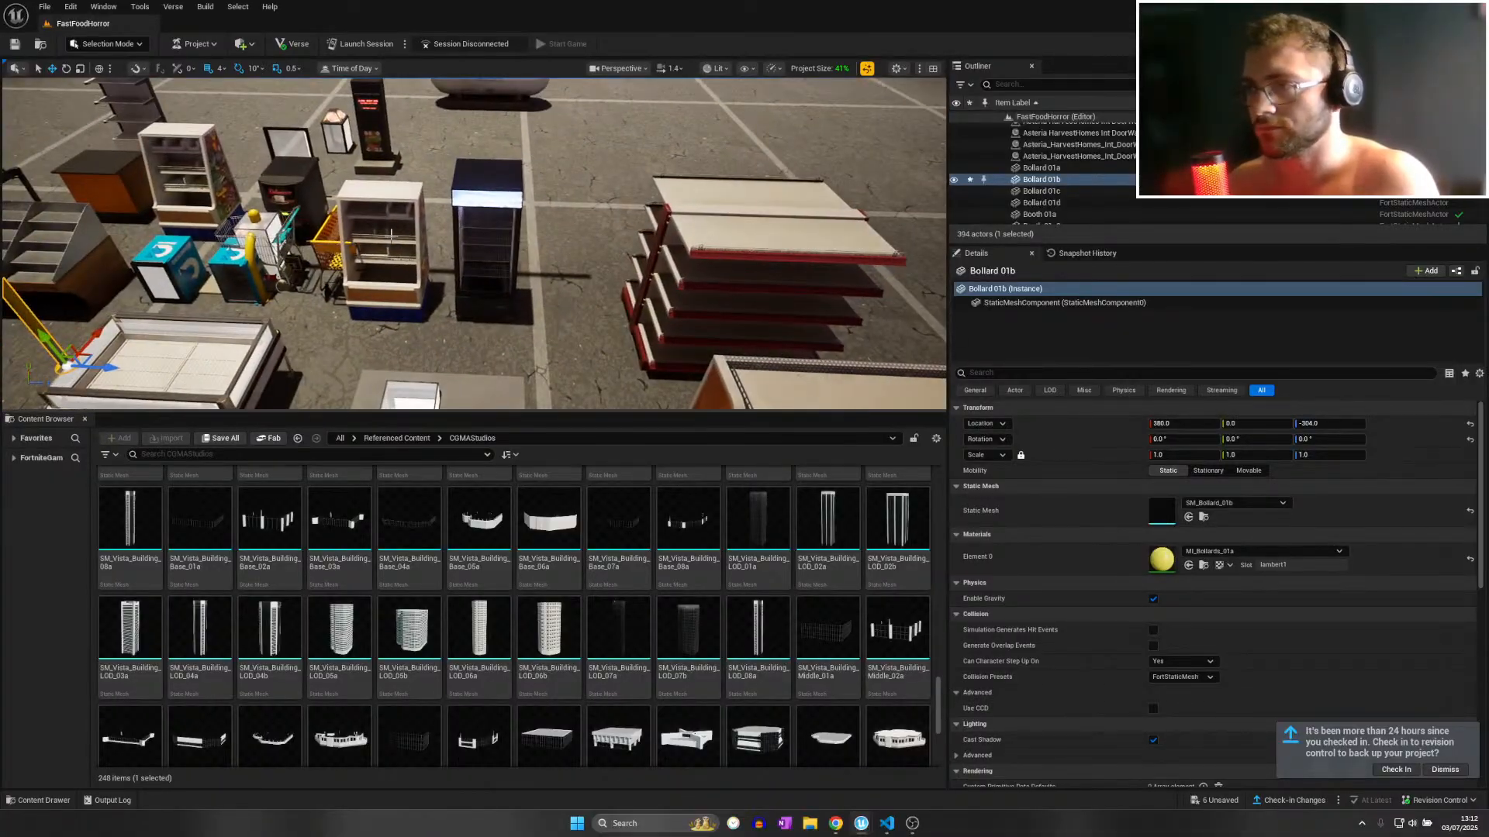
Delete the yellow shopping basket, the shopping cart and Bollard 01c from the spare prop cluster.
{"action": "right_click_drag", "start_coordinate": [391, 233], "coordinate": [589, 266]}
{"action": "left_click", "coordinate": [589, 265]}
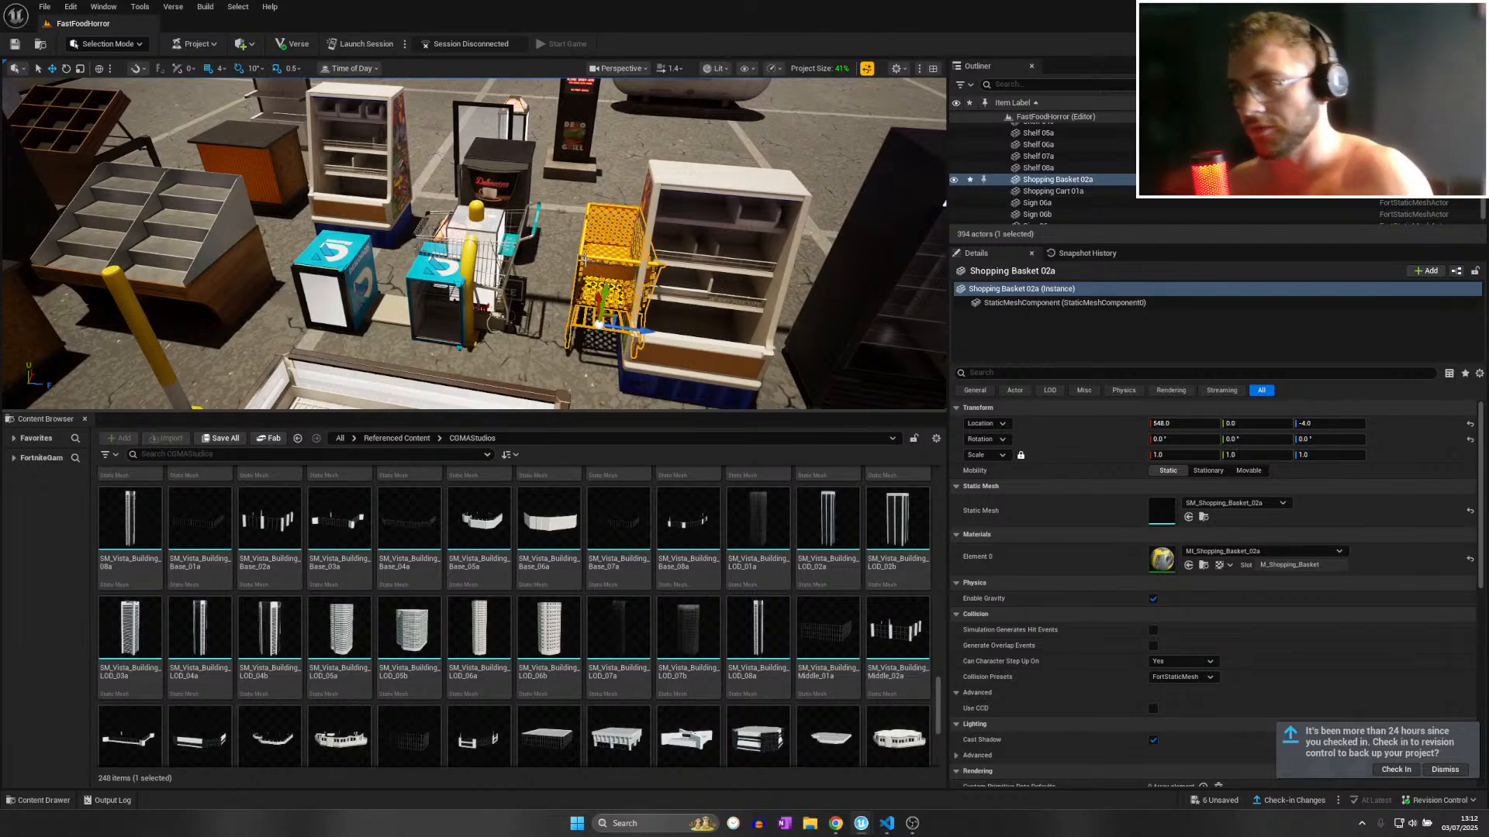
{"action": "key", "text": "Delete"}
{"action": "left_click", "coordinate": [512, 240]}
{"action": "left_click", "coordinate": [514, 235]}
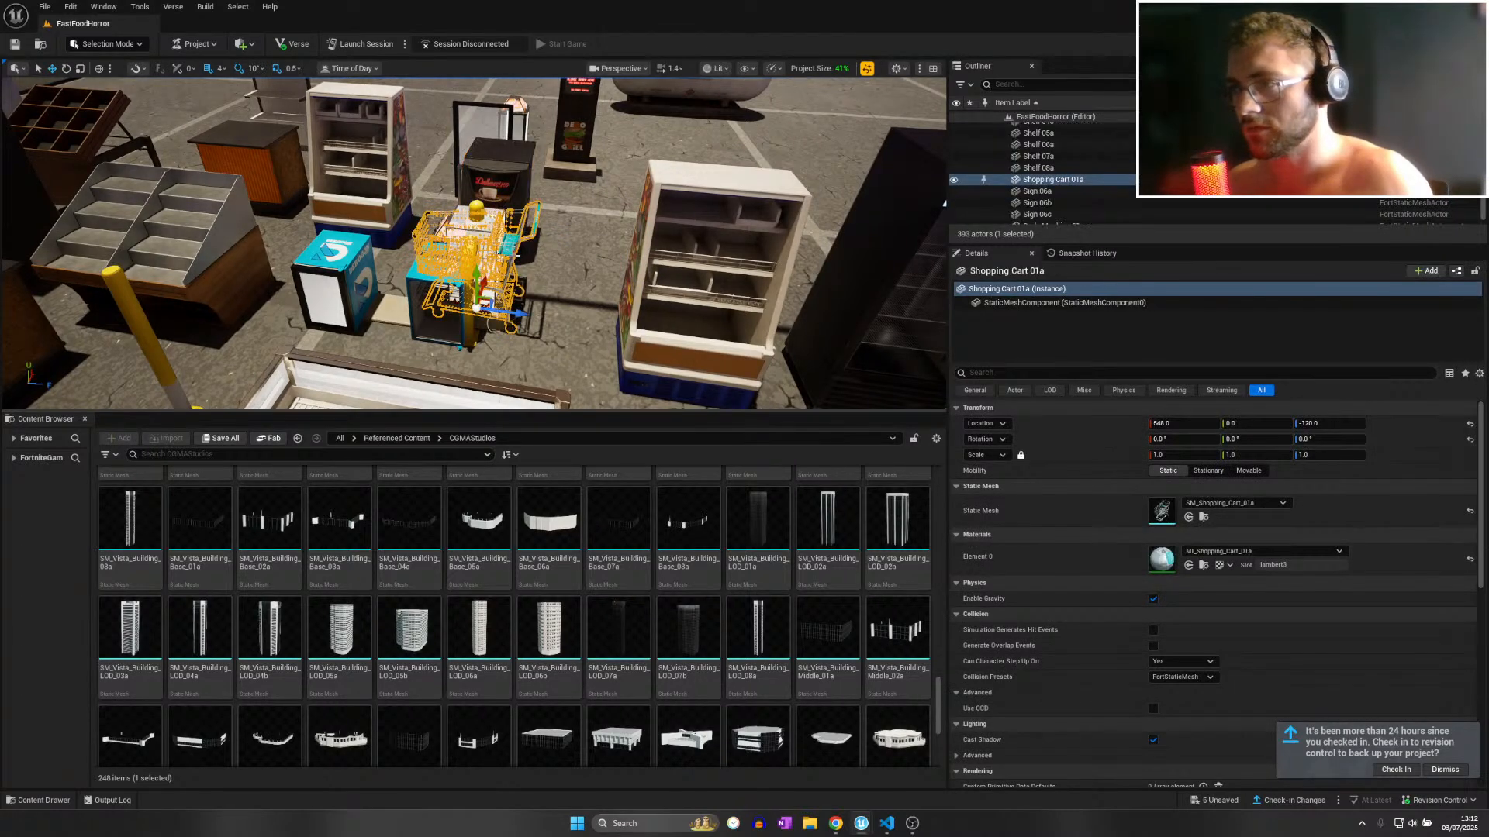
{"action": "key", "text": "Delete"}
{"action": "left_click", "coordinate": [469, 256]}
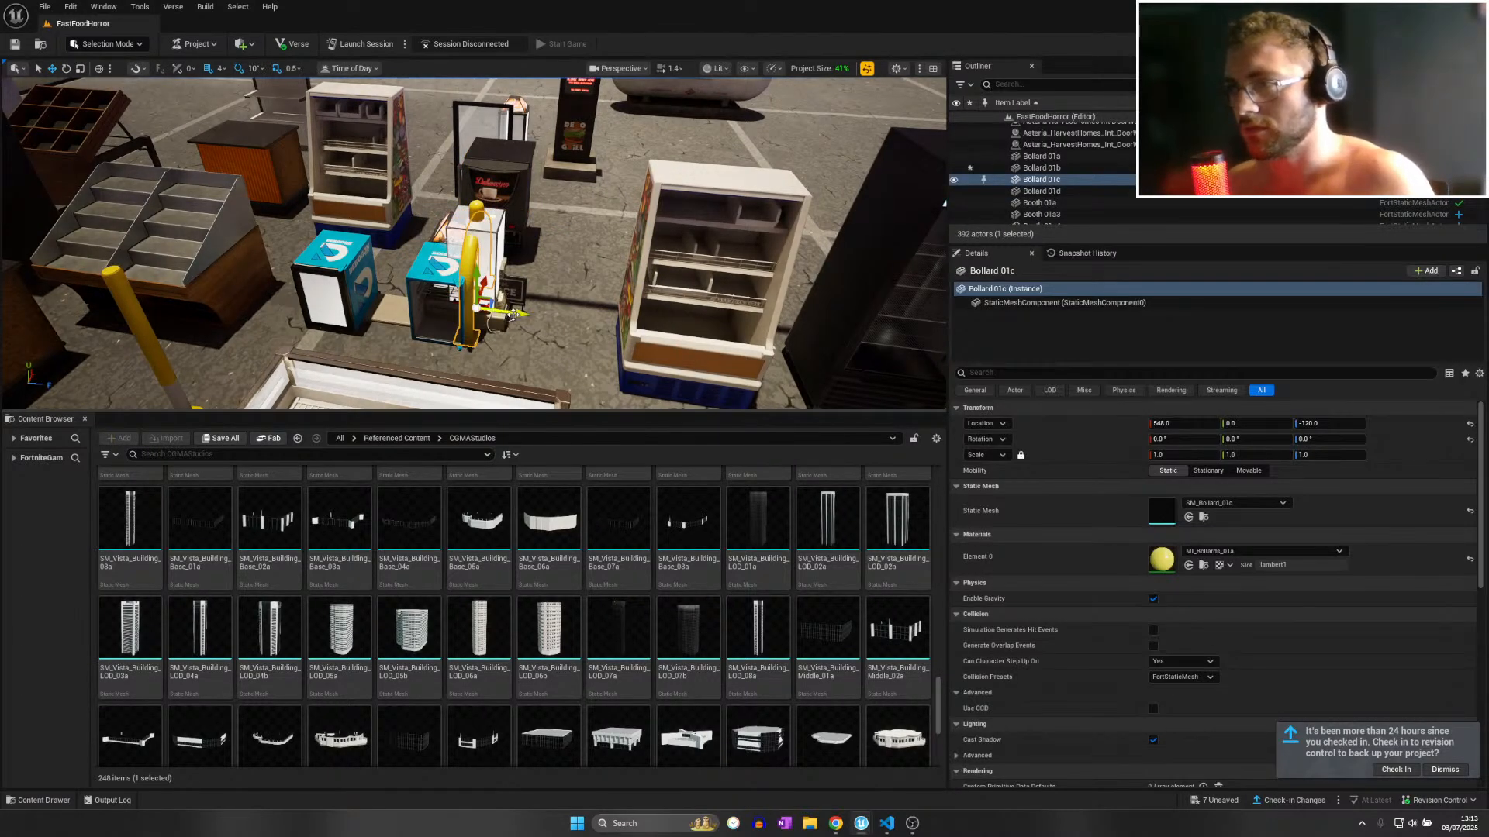
{"action": "key", "text": "Delete"}
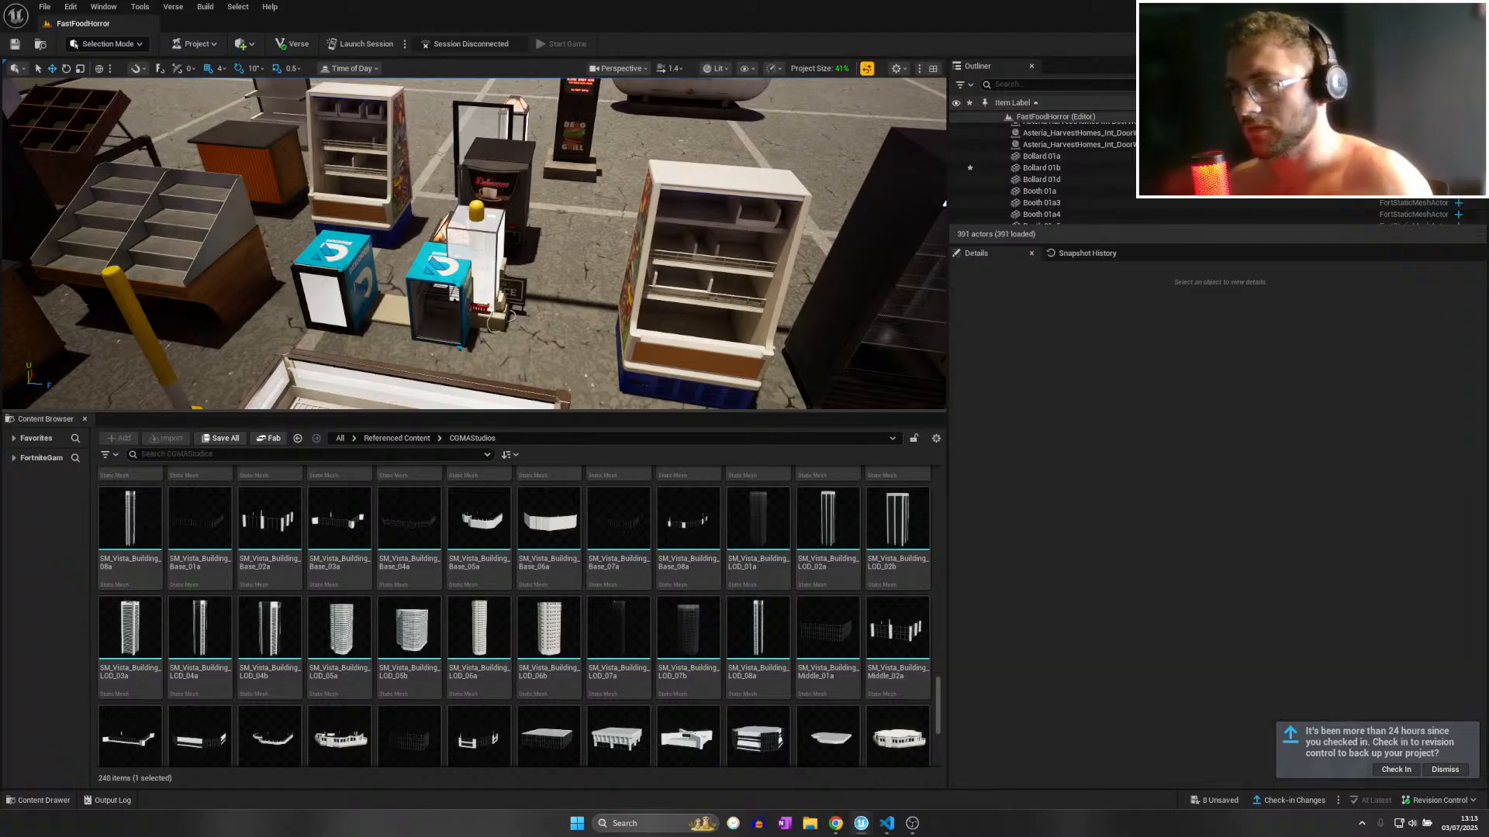
Move Bollard 01d from the prop cluster to the road behind the restaurant, at about X 3512, Z -2216.
{"action": "left_click", "coordinate": [481, 215]}
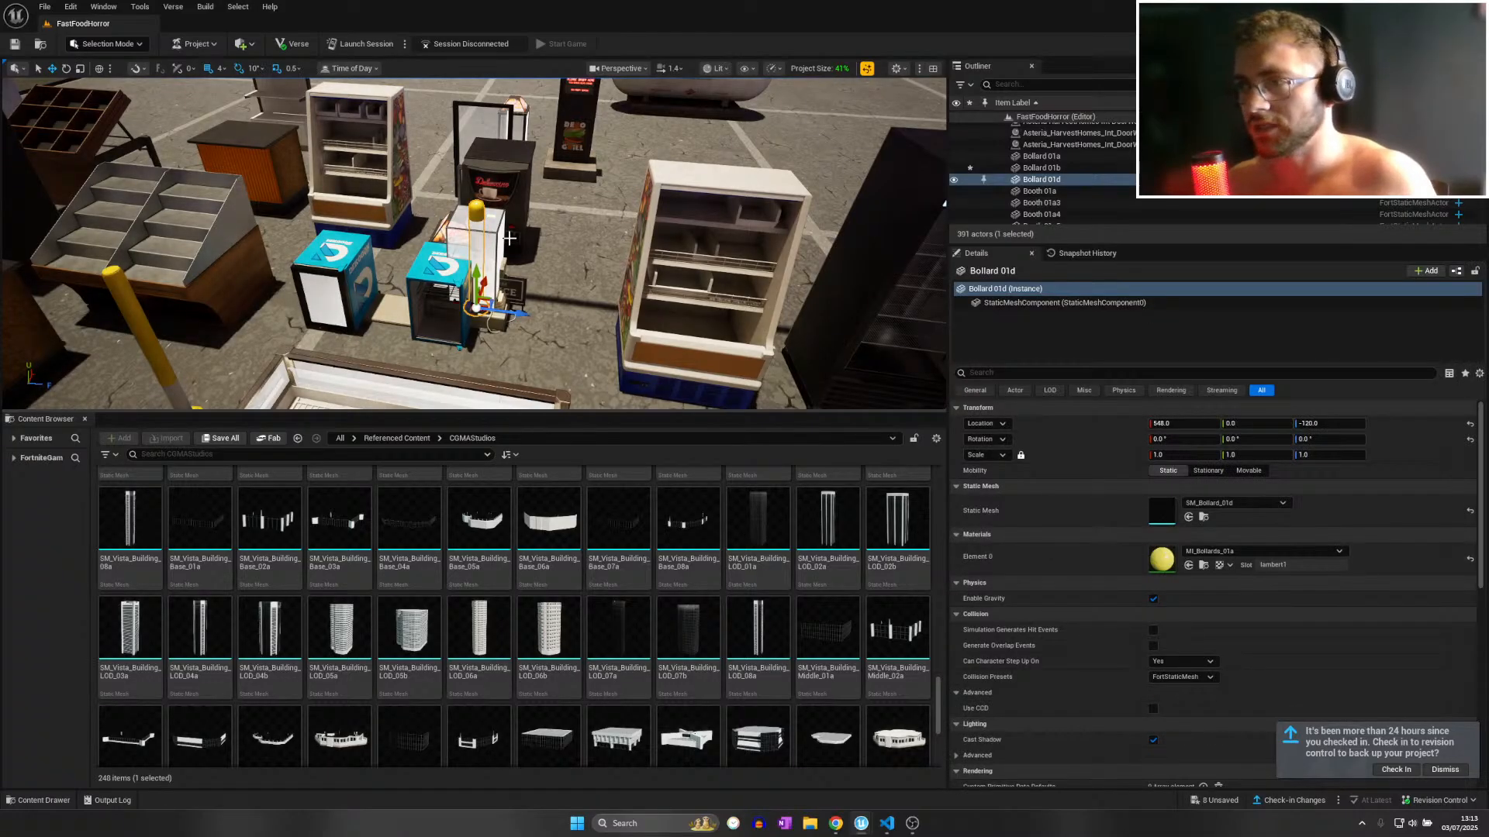
{"action": "left_click_drag", "start_coordinate": [71, 206], "coordinate": [8, 190]}
{"action": "key", "text": "s"}
{"action": "right_click_drag", "start_coordinate": [7, 190], "coordinate": [10, 117]}
{"action": "left_click_drag", "start_coordinate": [415, 376], "coordinate": [402, 361]}
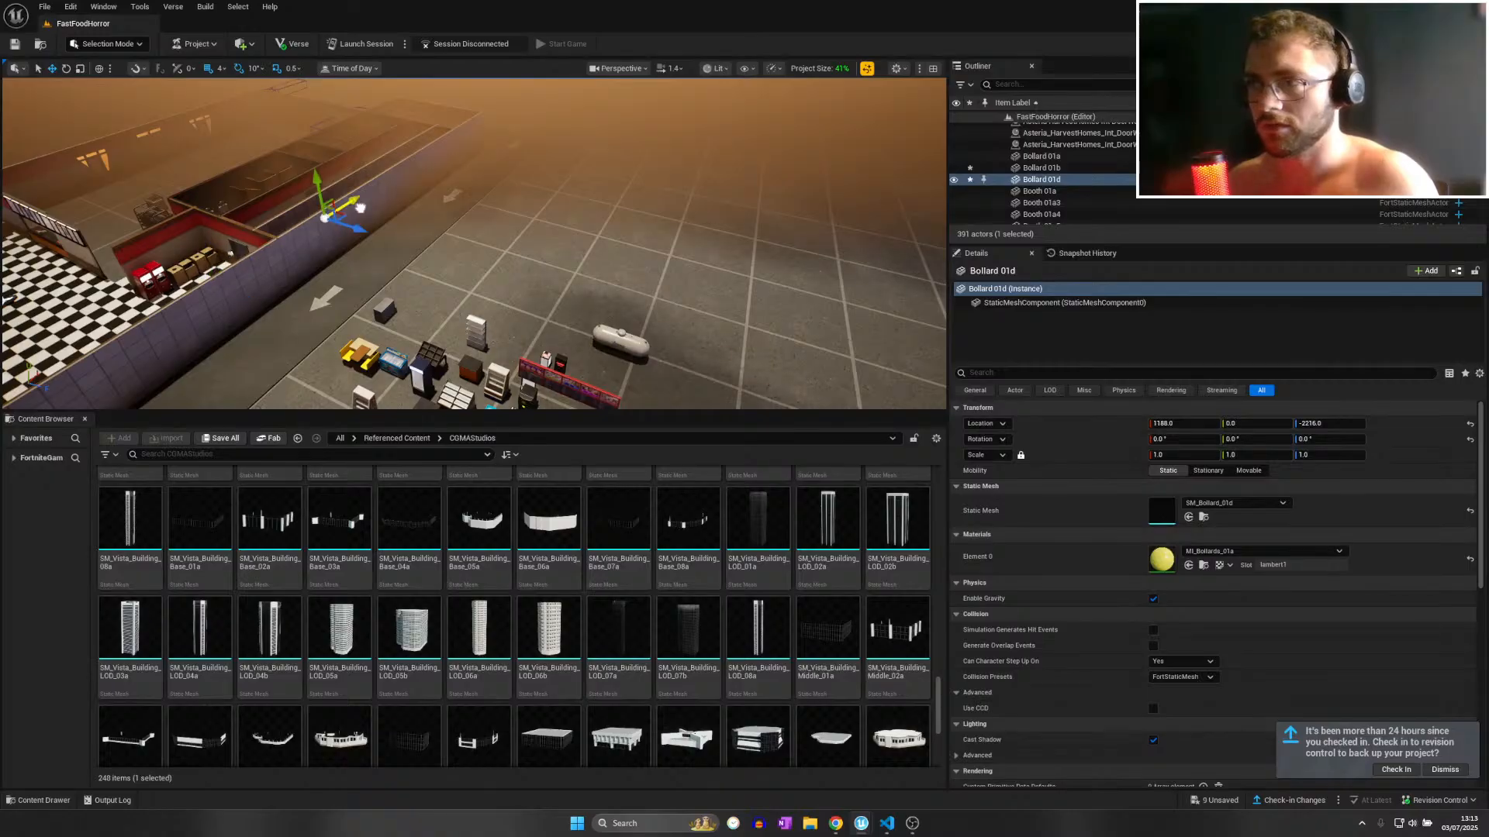
{"action": "left_click_drag", "start_coordinate": [359, 208], "coordinate": [473, 149]}
{"action": "key", "text": "w"}
{"action": "right_click_drag", "start_coordinate": [473, 148], "coordinate": [116, 155]}
{"action": "scroll", "coordinate": [473, 149], "scroll_direction": "up", "scroll_amount": 3}
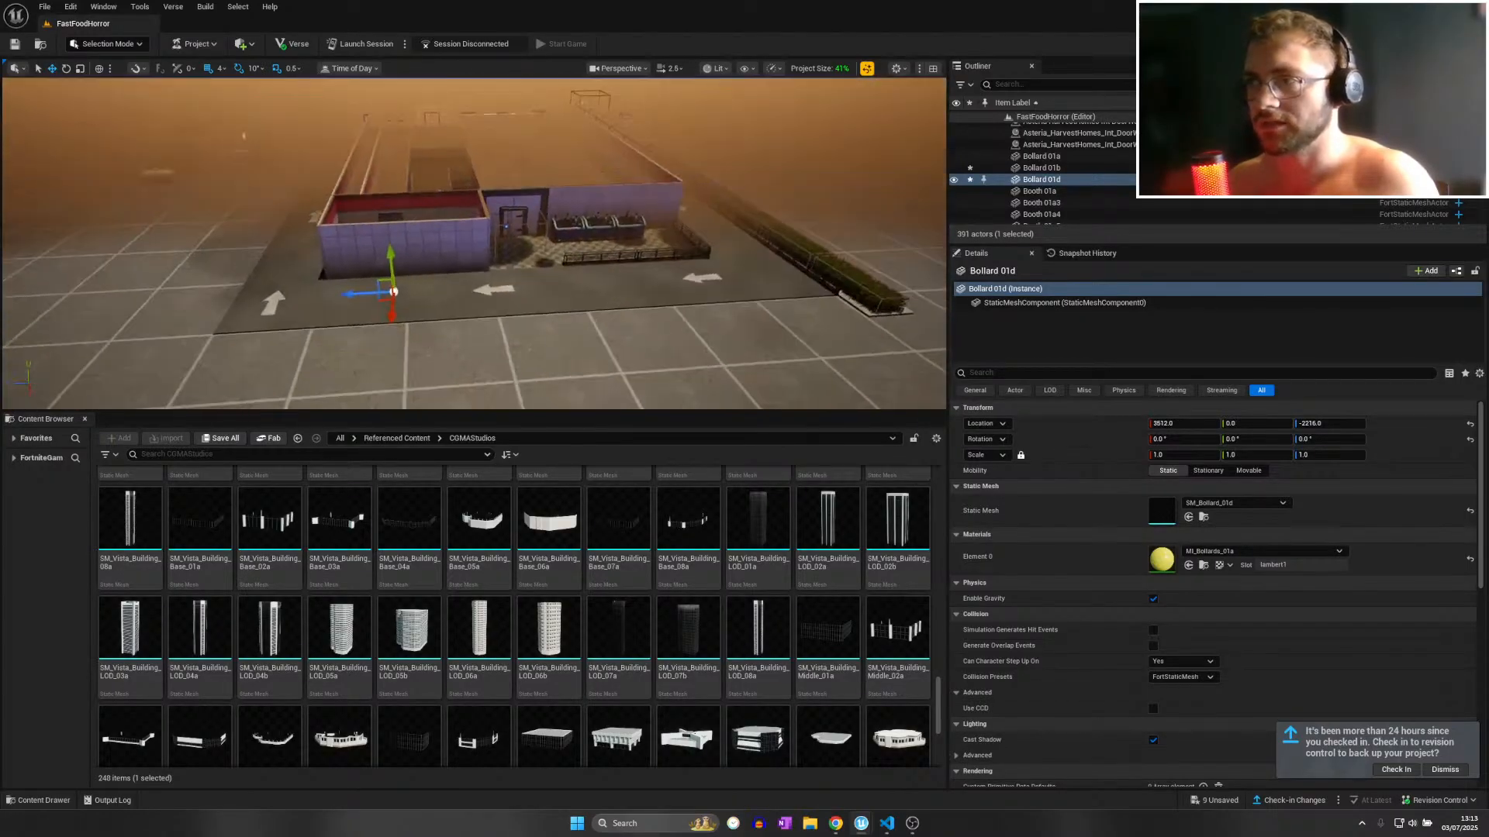
Slide Bollard 01d to the edge of the paved dumpster yard beside the railing's end, at about X 3296, Z -3332.
{"action": "right_click_drag", "start_coordinate": [362, 313], "coordinate": [362, 309]}
{"action": "left_click_drag", "start_coordinate": [513, 293], "coordinate": [545, 291]}
{"action": "key", "text": "w"}
{"action": "right_click_drag", "start_coordinate": [545, 291], "coordinate": [617, 303]}
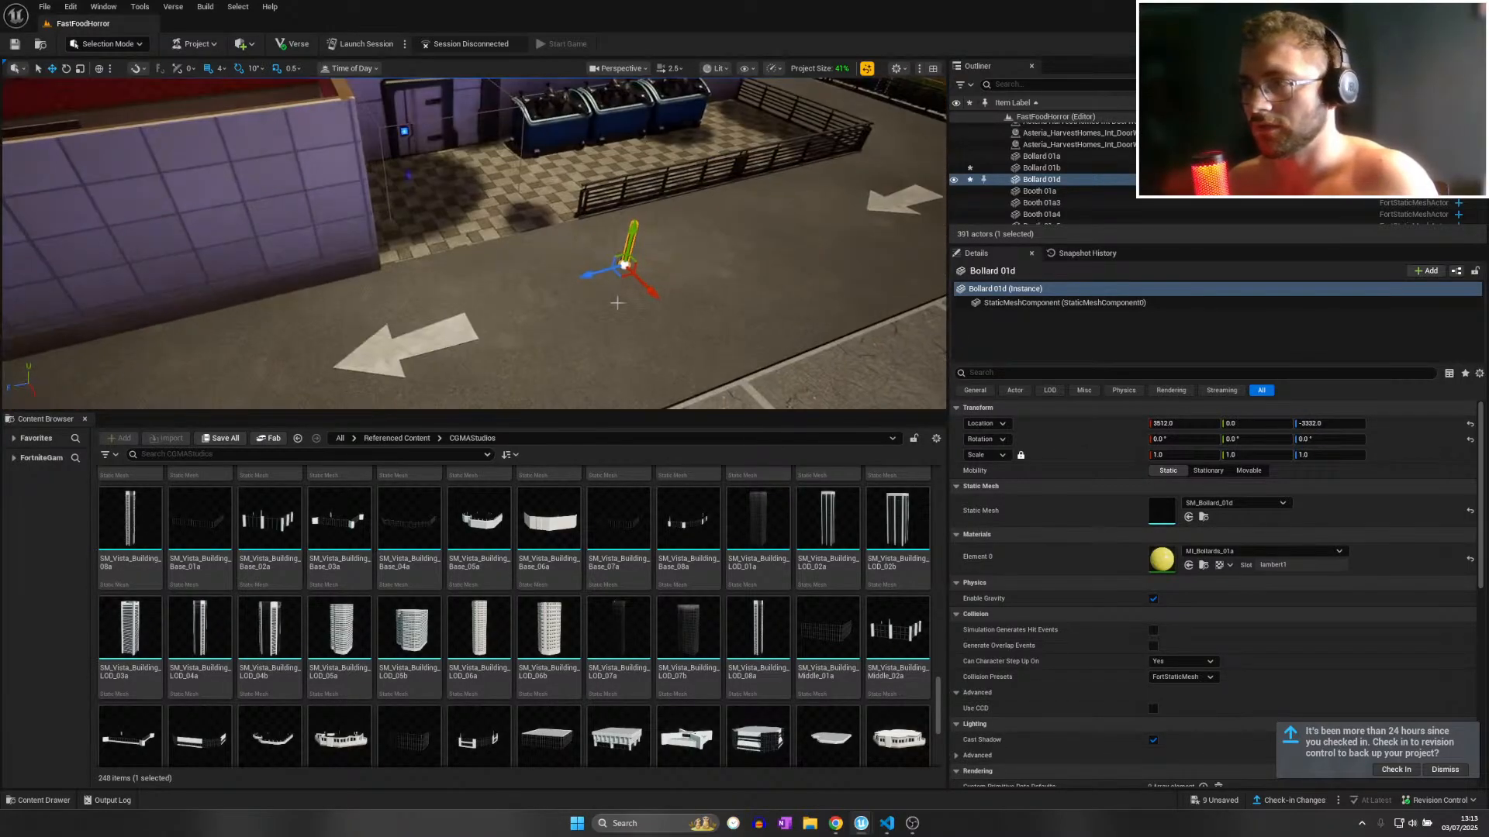
{"action": "key", "text": "w"}
{"action": "right_click_drag", "start_coordinate": [578, 236], "coordinate": [483, 305]}
{"action": "key", "text": "s"}
{"action": "key", "text": "w"}
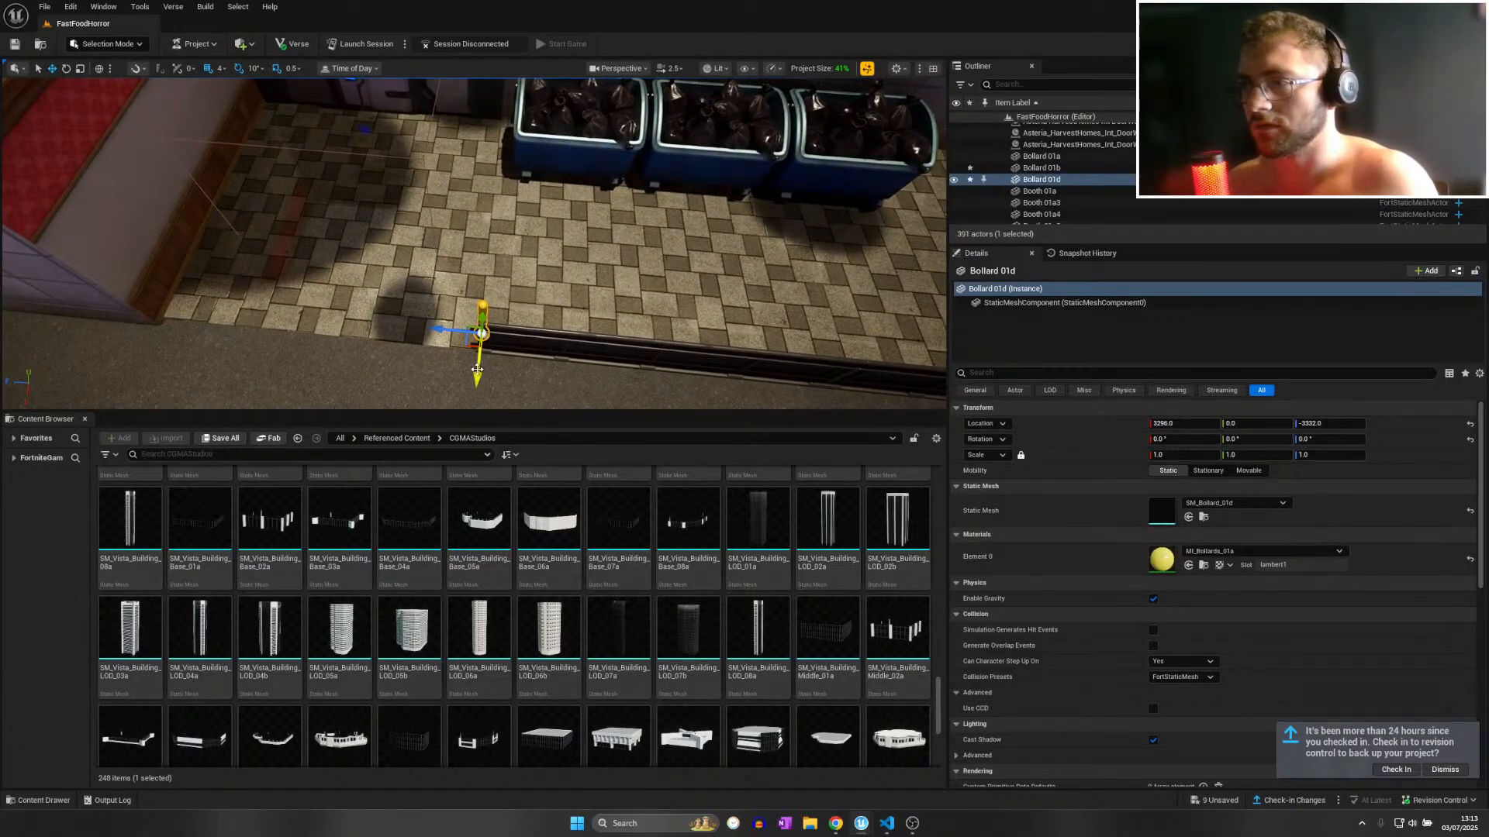
Delete the railing section next to the bollard along the front edge of the dumpster yard.
{"action": "left_click", "coordinate": [546, 342]}
{"action": "right_click_drag", "start_coordinate": [546, 342], "coordinate": [635, 248]}
{"action": "key", "text": "Delete"}
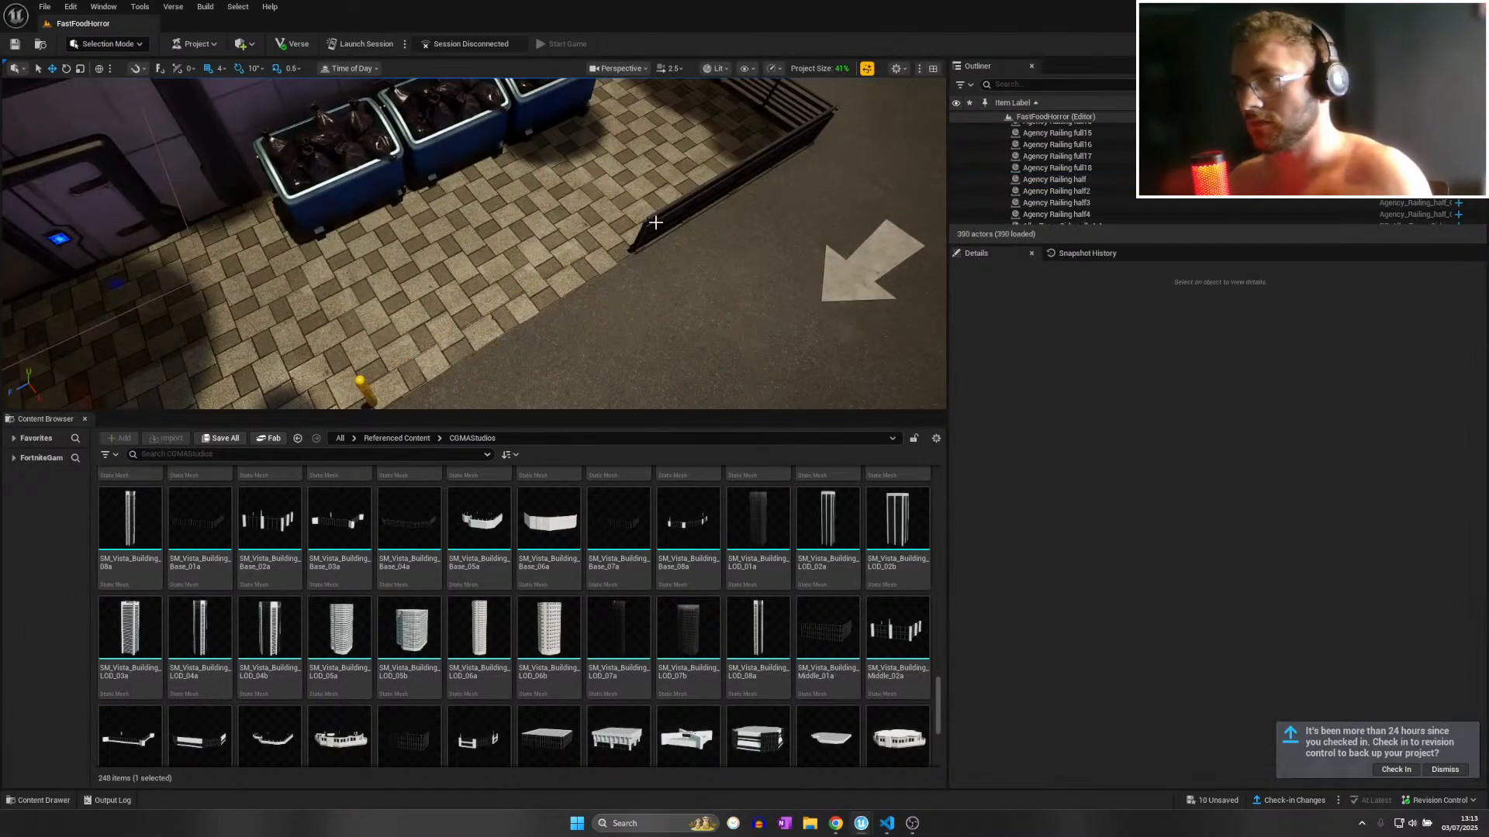
Duplicate the bollard four times to form an evenly spaced row of five along the dumpster yard's front edge.
{"action": "left_click", "coordinate": [366, 391]}
{"action": "key", "text": "s"}
{"action": "right_click_drag", "start_coordinate": [366, 391], "coordinate": [358, 435]}
{"action": "key", "text": "ctrl+d"}
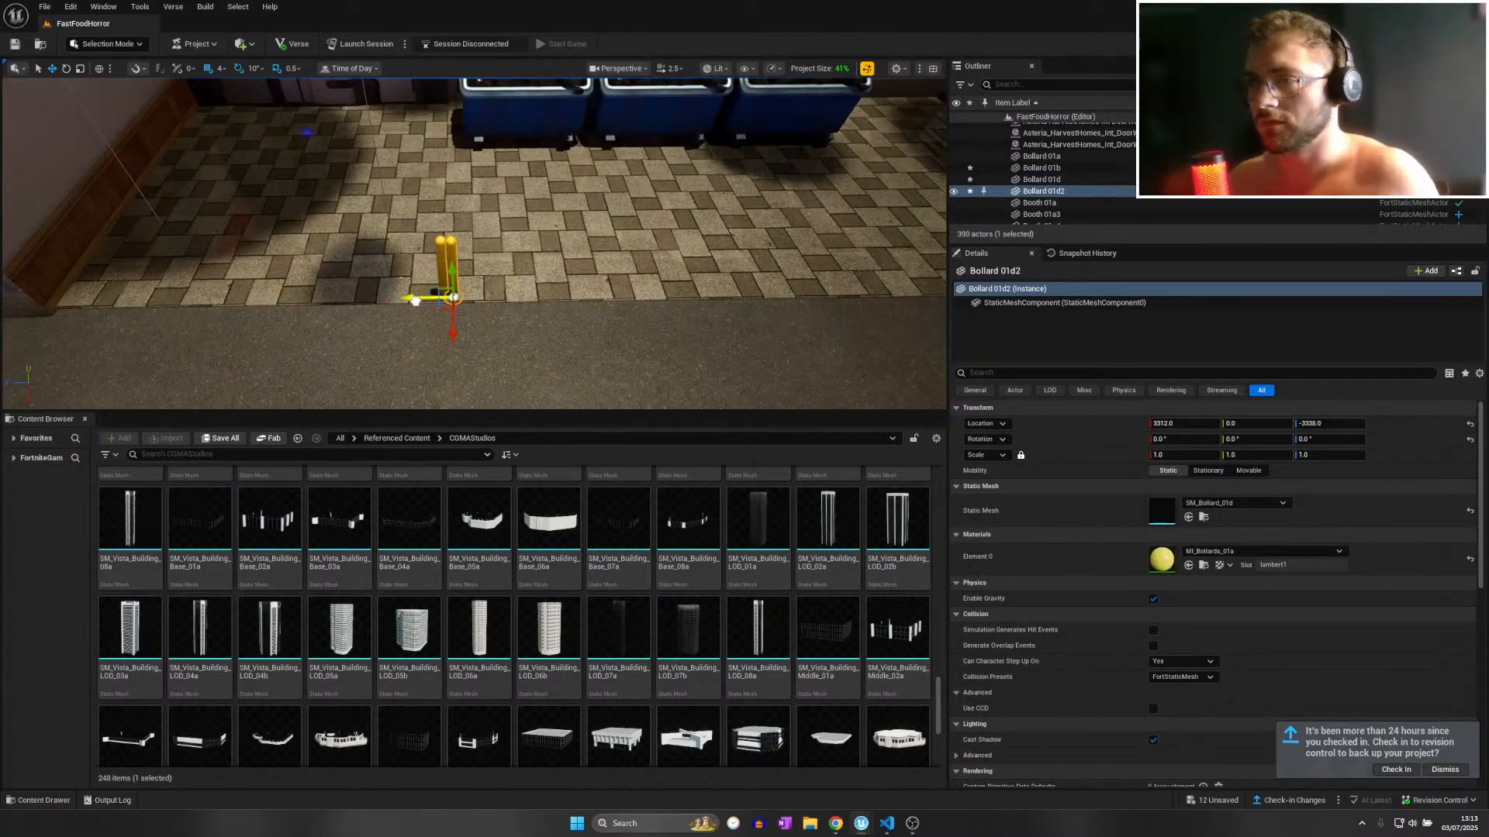
{"action": "left_click_drag", "start_coordinate": [815, 283], "coordinate": [836, 284]}
{"action": "right_click_drag", "start_coordinate": [836, 284], "coordinate": [935, 268]}
{"action": "key", "text": "s"}
{"action": "key", "text": "ctrl+d"}
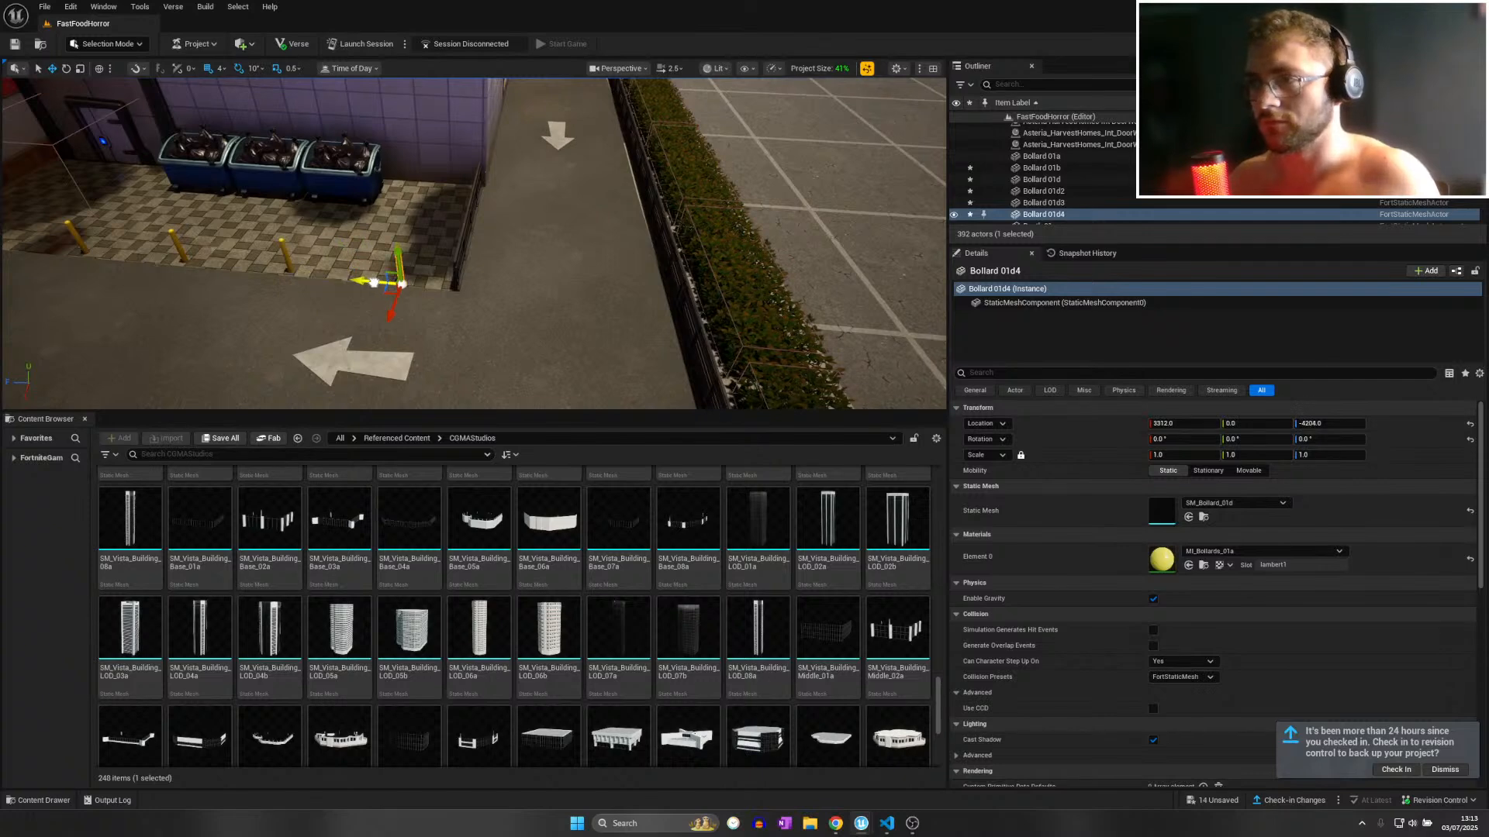
{"action": "key", "text": "a"}
{"action": "right_click_drag", "start_coordinate": [373, 283], "coordinate": [354, 281]}
{"action": "left_click_drag", "start_coordinate": [563, 255], "coordinate": [427, 258], "text": "alt"}
{"action": "right_click_drag", "start_coordinate": [427, 258], "coordinate": [366, 262]}
{"action": "key", "text": "d"}
Replace the dumpster yard's side railing with two duplicated bollards, at about X 2956 and X 3180 on Z -4340.
{"action": "left_click", "coordinate": [464, 288]}
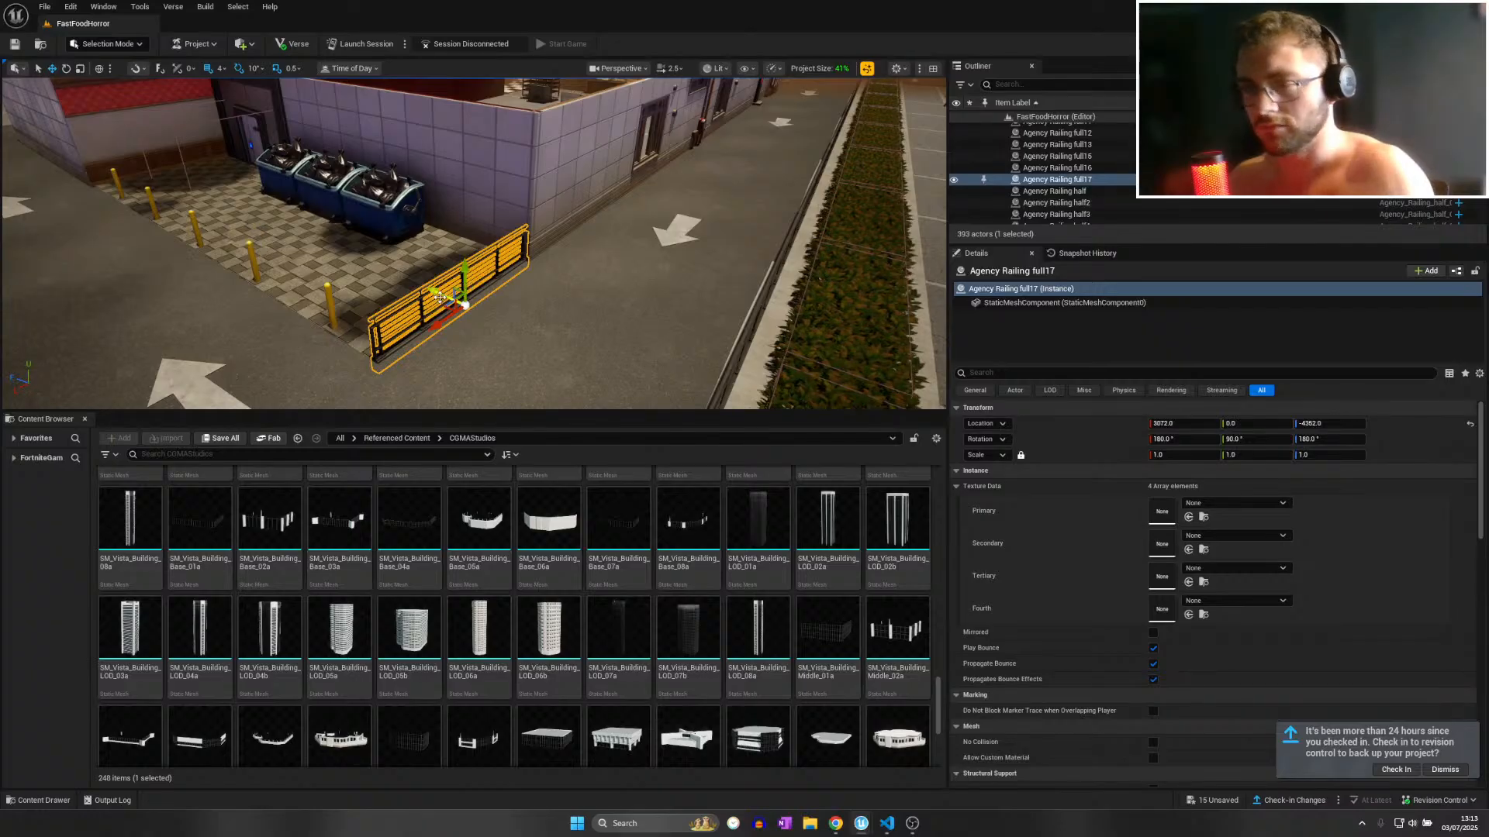
{"action": "key", "text": "Delete"}
{"action": "left_click", "coordinate": [332, 309]}
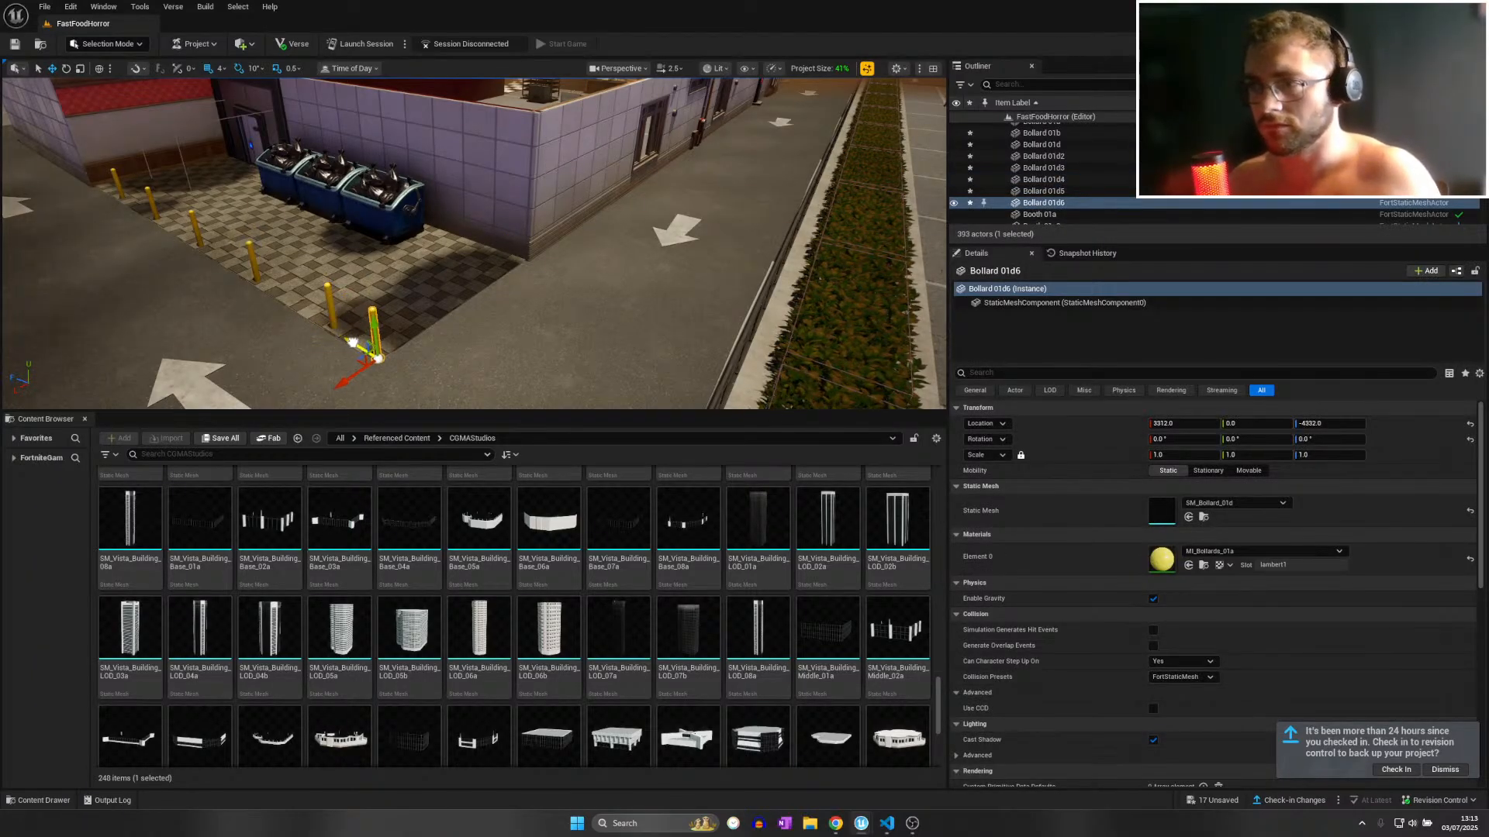
{"action": "left_click_drag", "start_coordinate": [418, 356], "coordinate": [473, 302], "text": "alt"}
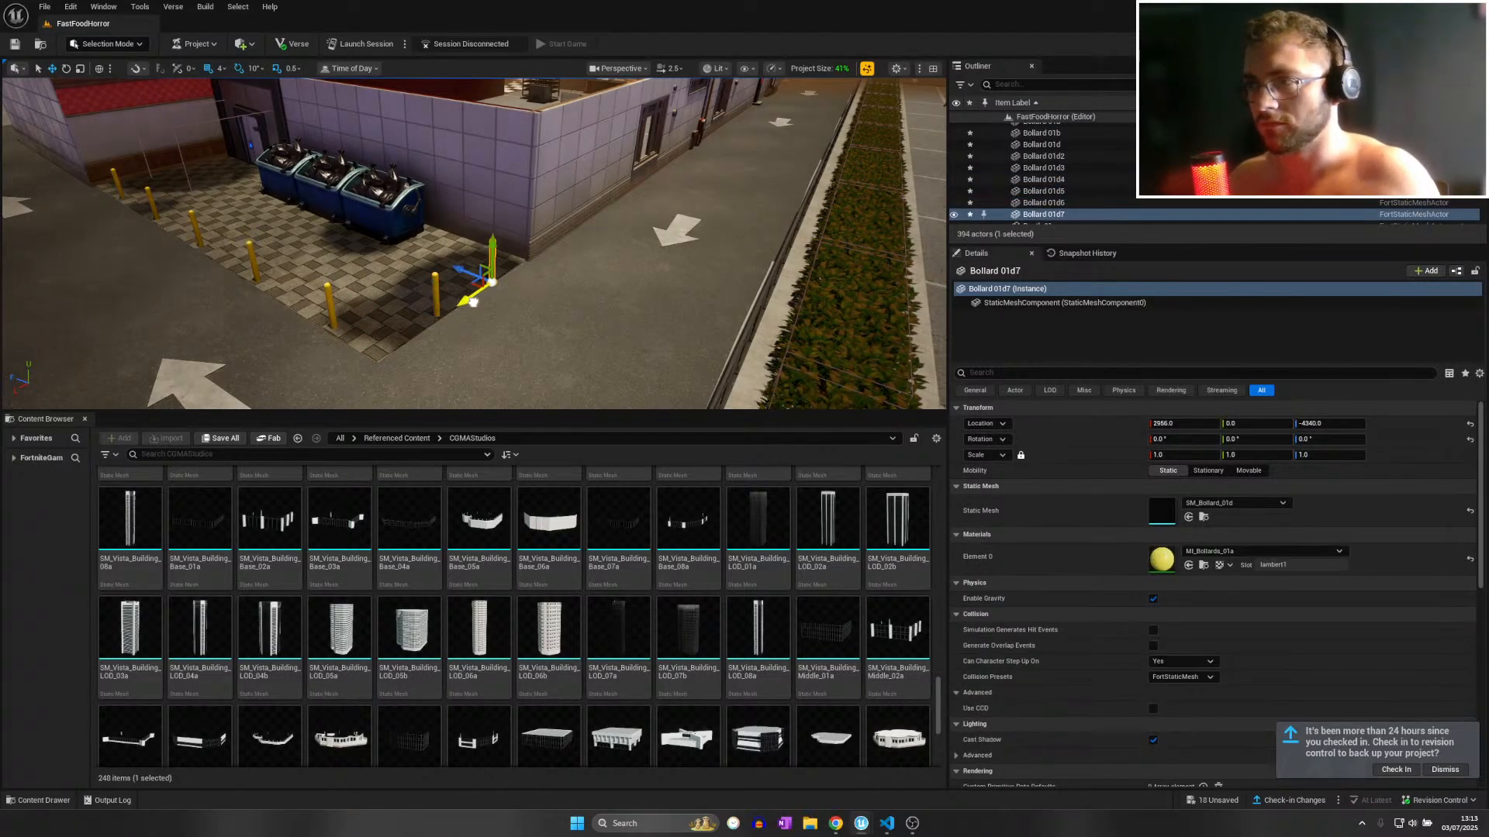
{"action": "left_click", "coordinate": [436, 298]}
{"action": "left_click_drag", "start_coordinate": [408, 337], "coordinate": [404, 340]}
{"action": "mouse_move", "coordinate": [405, 340]}
{"action": "right_mouse_down"}
{"action": "mouse_move", "coordinate": [469, 314]}
{"action": "mouse_move", "coordinate": [504, 341]}
{"action": "mouse_move", "coordinate": [419, 329]}
{"action": "right_mouse_up"}
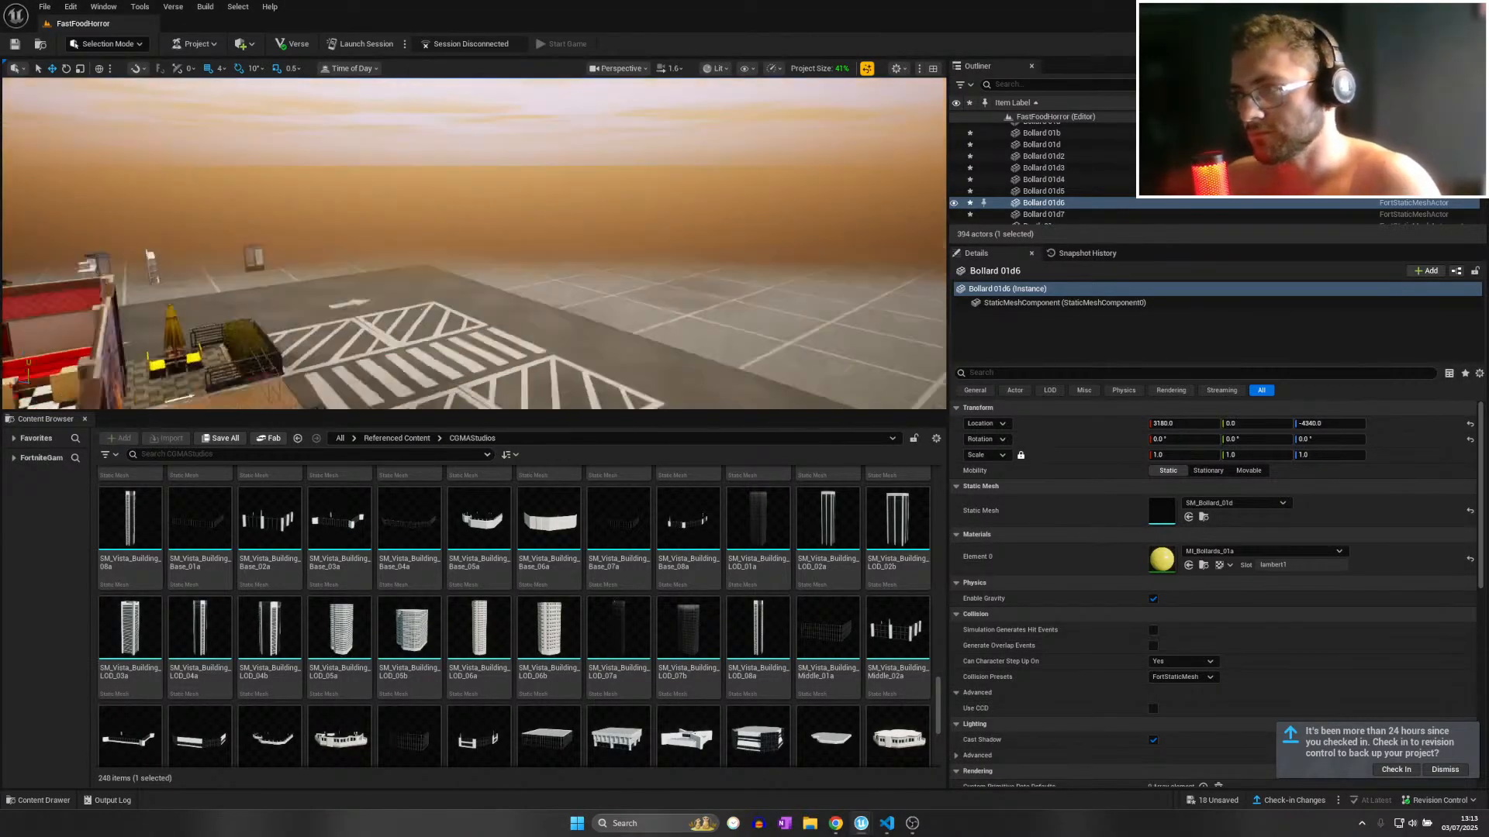
Place SM_Vista_Building_LOD_07a as a backdrop beyond the hedge and billboards, at about X -1020, Z -8764.
{"action": "right_click_drag", "start_coordinate": [475, 243], "coordinate": [311, 213]}
{"action": "right_click_drag", "start_coordinate": [806, 399], "coordinate": [749, 400]}
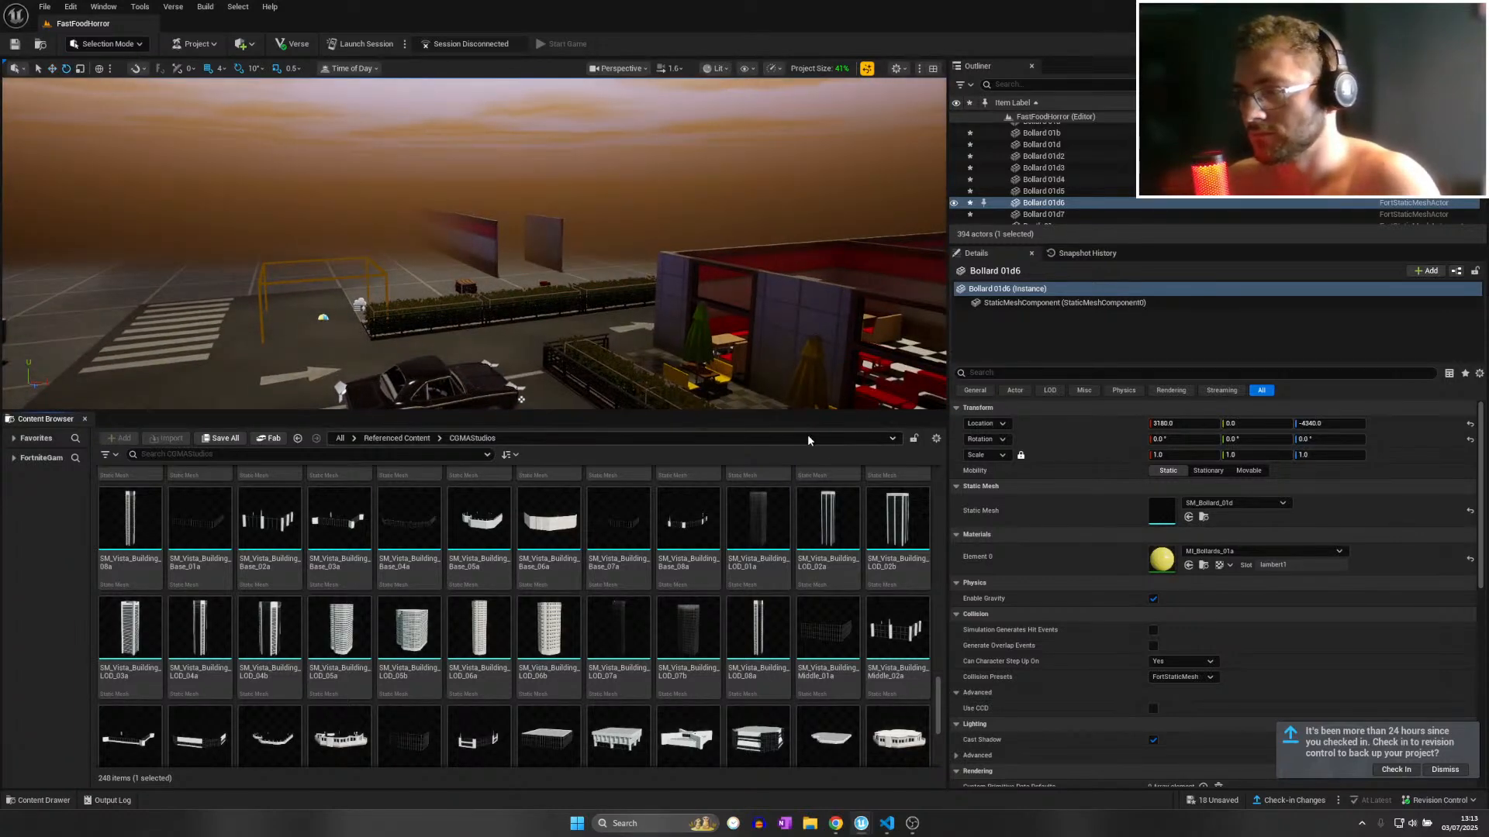
{"action": "right_click_drag", "start_coordinate": [758, 342], "coordinate": [721, 342]}
{"action": "left_click_drag", "start_coordinate": [619, 637], "coordinate": [515, 243]}
{"action": "mouse_move", "coordinate": [515, 243]}
{"action": "right_mouse_down"}
{"action": "mouse_move", "coordinate": [552, 245]}
{"action": "mouse_move", "coordinate": [539, 237]}
{"action": "right_mouse_up"}
{"action": "key", "text": "w"}
{"action": "left_click_drag", "start_coordinate": [509, 264], "coordinate": [434, 153]}
{"action": "right_click_drag", "start_coordinate": [436, 155], "coordinate": [349, 172]}
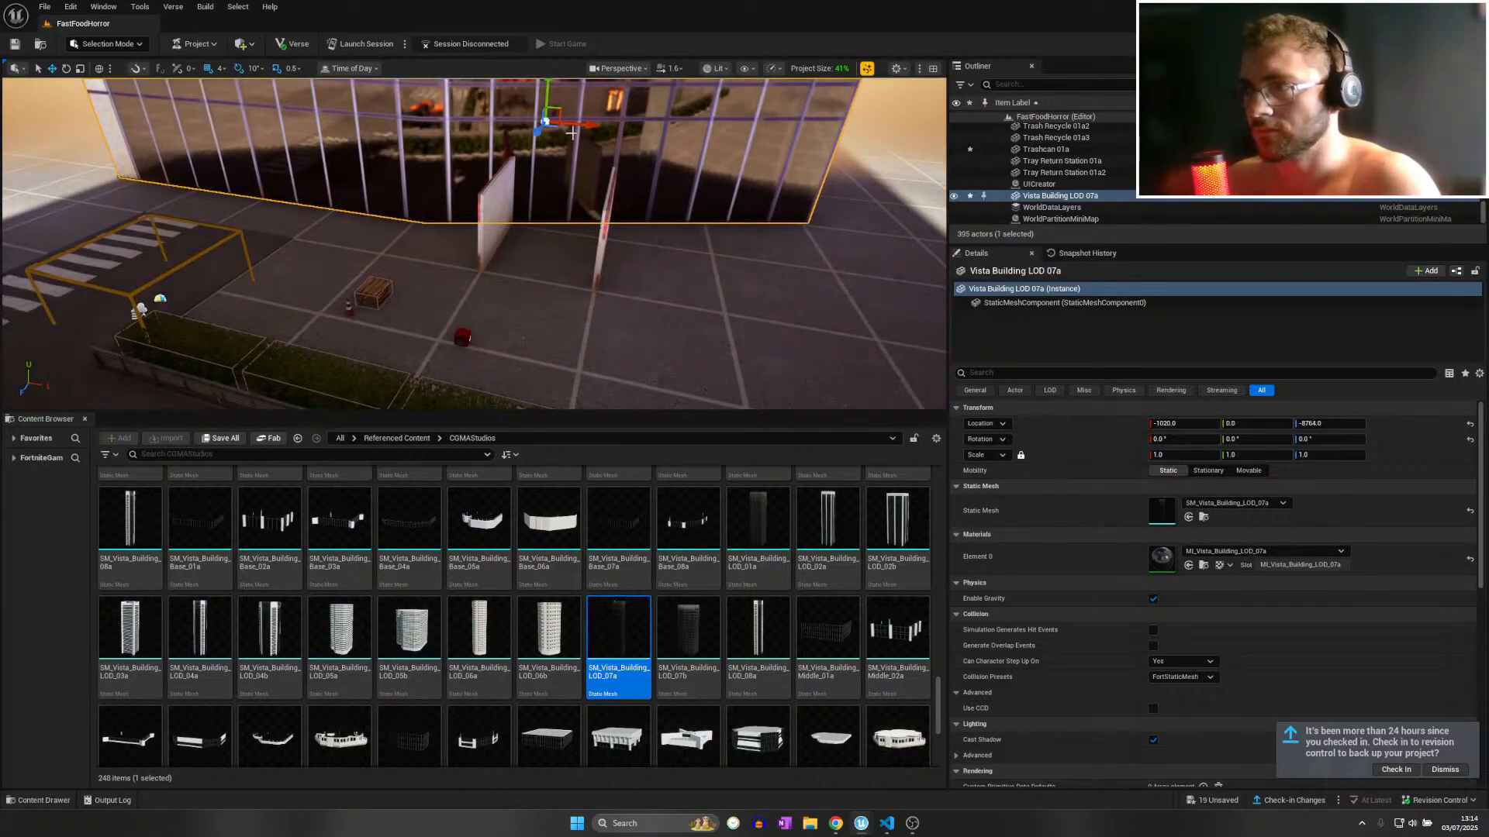
Delete the Vista Building LOD 07a backdrop standing beyond the hedge and billboards.
{"action": "mouse_move", "coordinate": [570, 133]}
{"action": "right_mouse_down"}
{"action": "mouse_move", "coordinate": [651, 137]}
{"action": "mouse_move", "coordinate": [578, 130]}
{"action": "right_mouse_up"}
{"action": "left_click_drag", "start_coordinate": [524, 124], "coordinate": [674, 172]}
{"action": "right_click_drag", "start_coordinate": [674, 172], "coordinate": [642, 194]}
{"action": "key", "text": "Delete"}
Search the assets for "poster" and place the 2 for 1 Taco Deal Durr Wall Poster on the blank wall beside the serving counter.
{"action": "right_click_drag", "start_coordinate": [566, 253], "coordinate": [728, 353]}
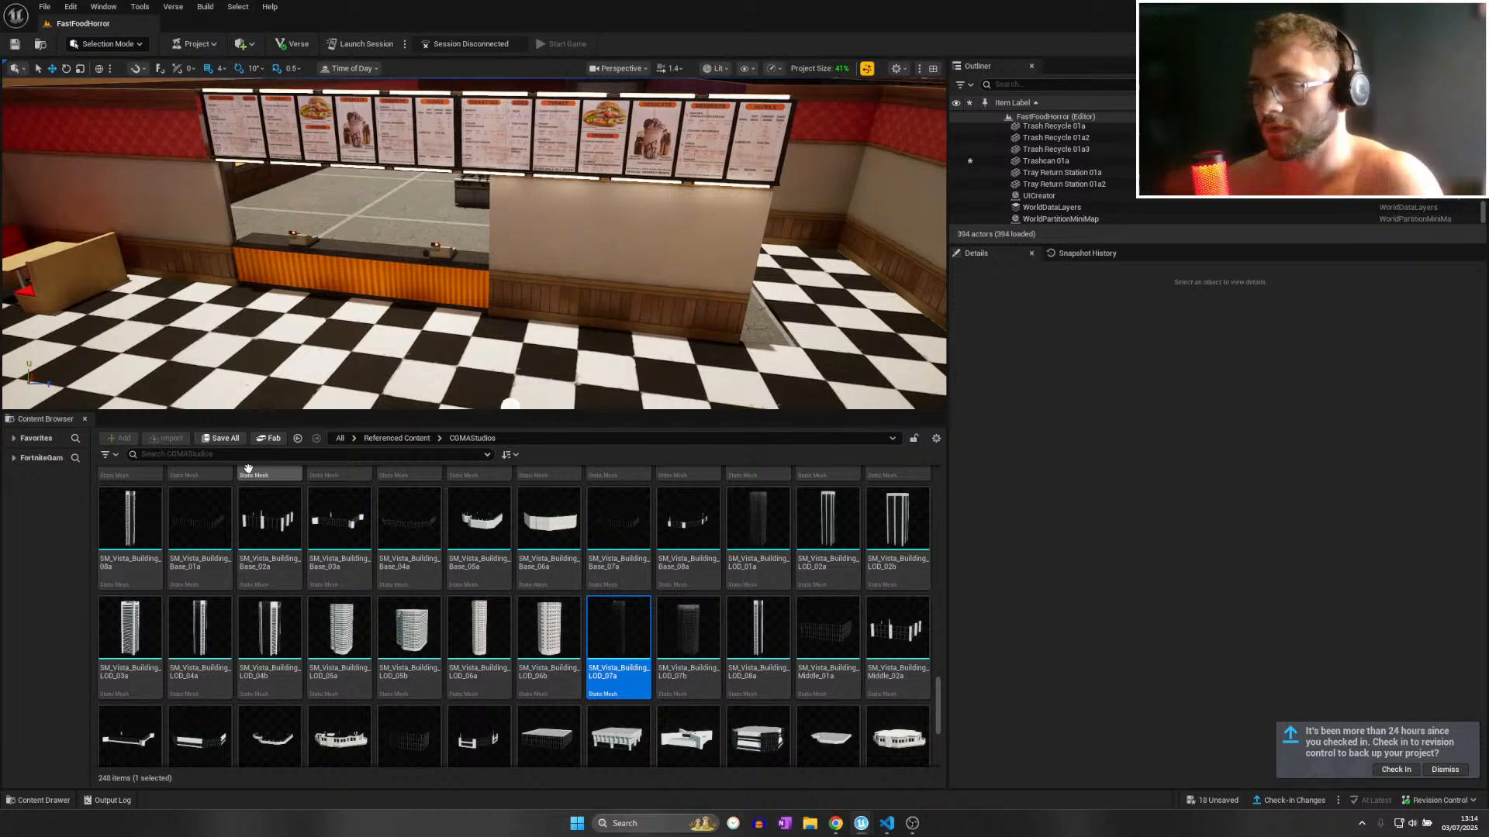
{"action": "left_click", "coordinate": [389, 439]}
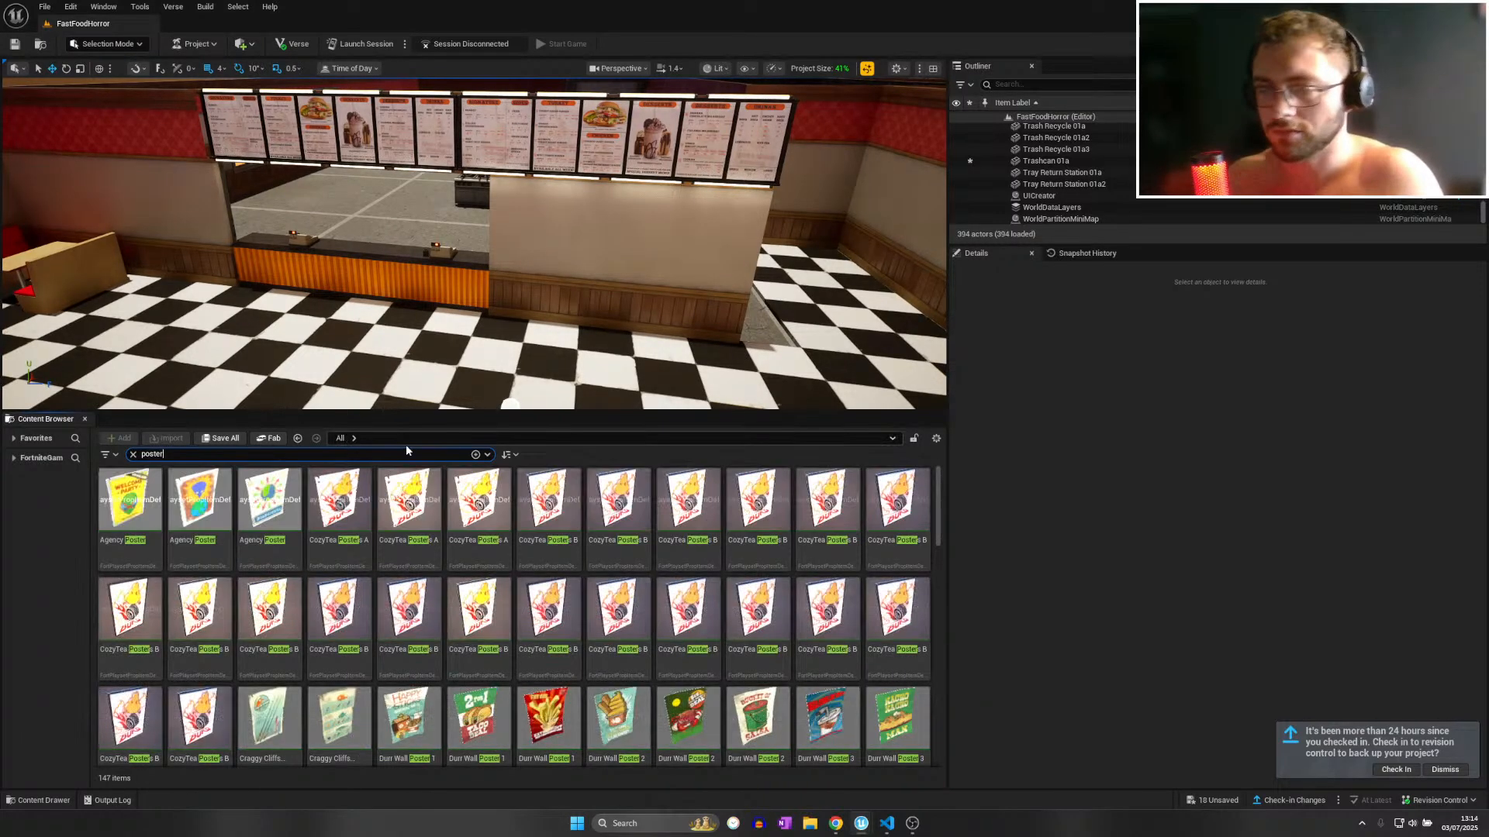
{"action": "right_click_drag", "start_coordinate": [590, 373], "coordinate": [616, 374]}
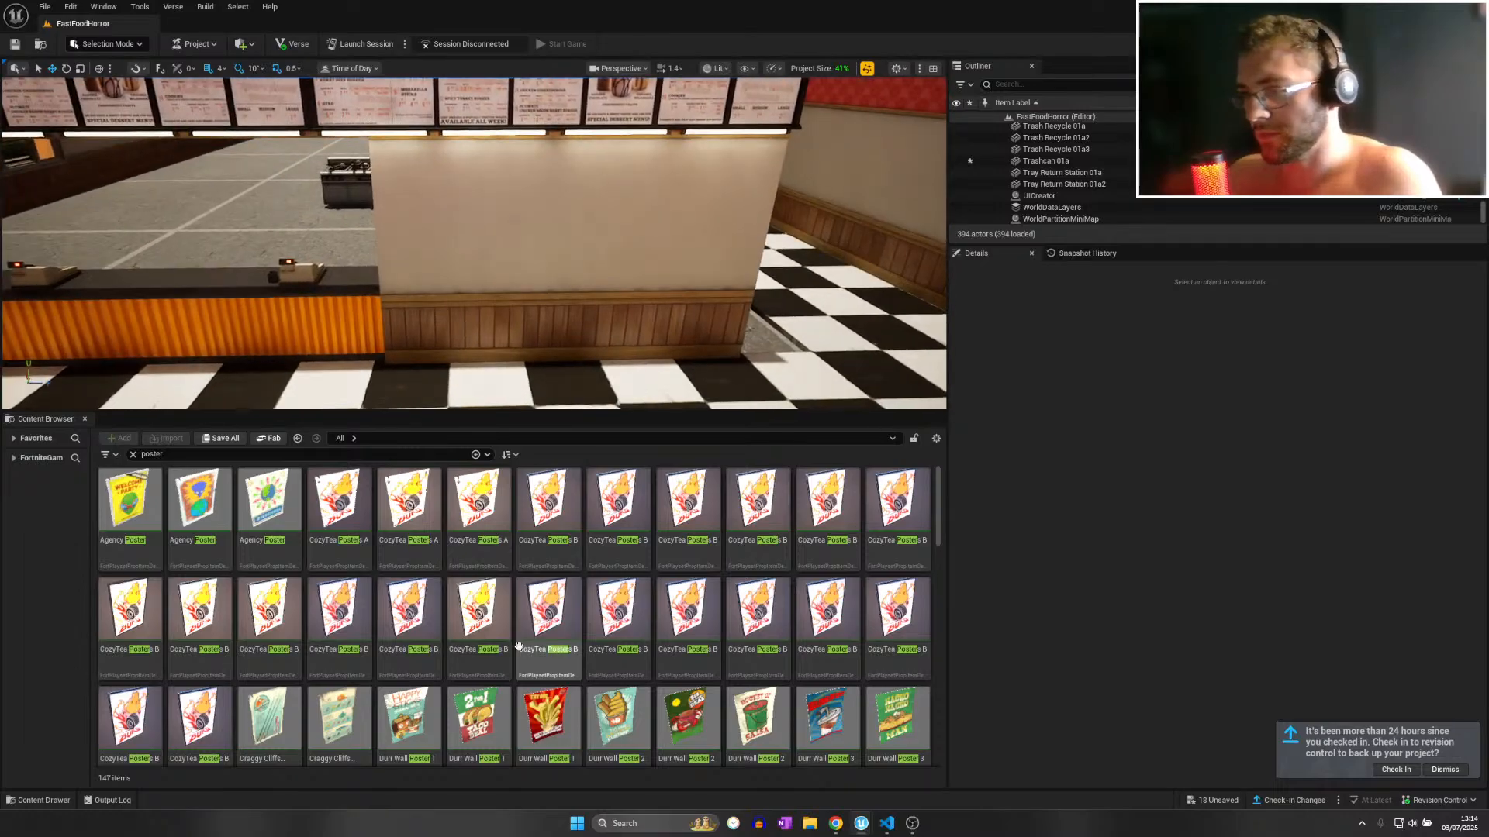
{"action": "left_click_drag", "start_coordinate": [417, 270], "coordinate": [471, 256]}
{"action": "key", "text": "f"}
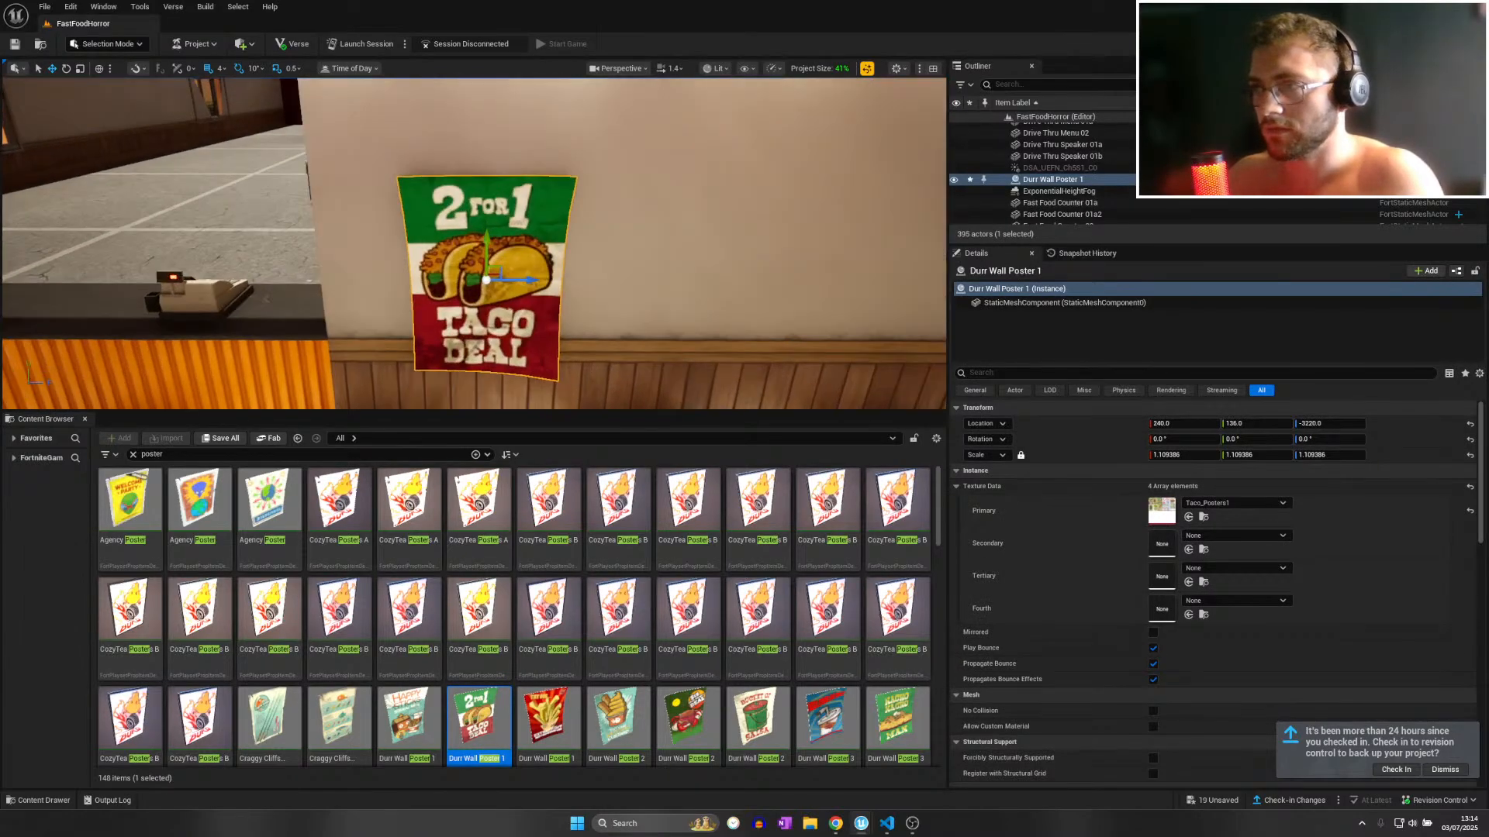
Raise the Taco Deal poster on the wall to about Y 164.
{"action": "key", "text": "s"}
{"action": "right_click_drag", "start_coordinate": [471, 256], "coordinate": [471, 235]}
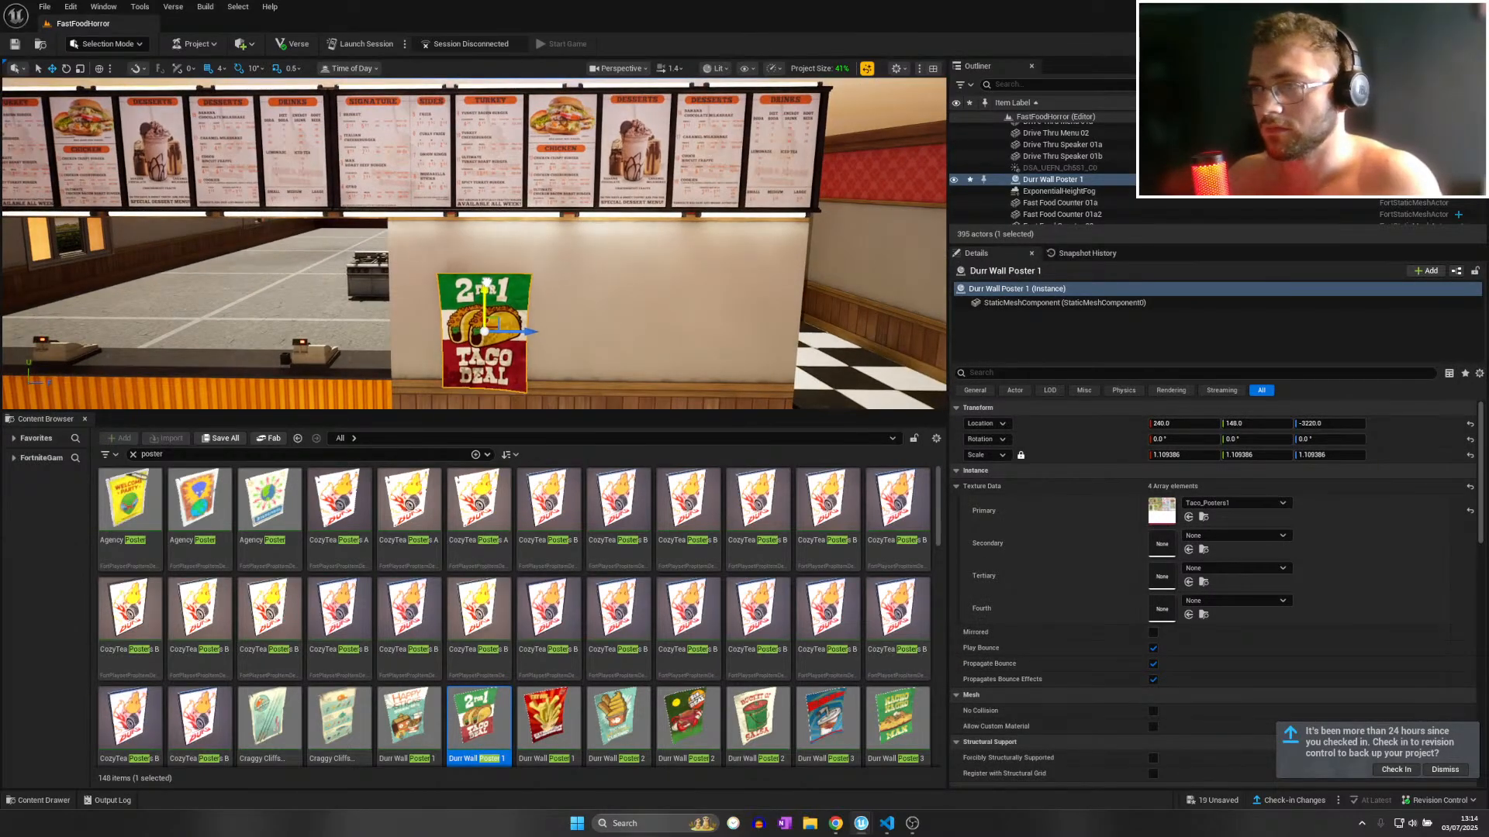
{"action": "left_click_drag", "start_coordinate": [486, 269], "coordinate": [486, 265]}
{"action": "key", "text": "w"}
{"action": "right_click_drag", "start_coordinate": [487, 265], "coordinate": [445, 415]}
{"action": "key", "text": "q"}
{"action": "key", "text": "w"}
{"action": "key", "text": "w"}
{"action": "key", "text": "s"}
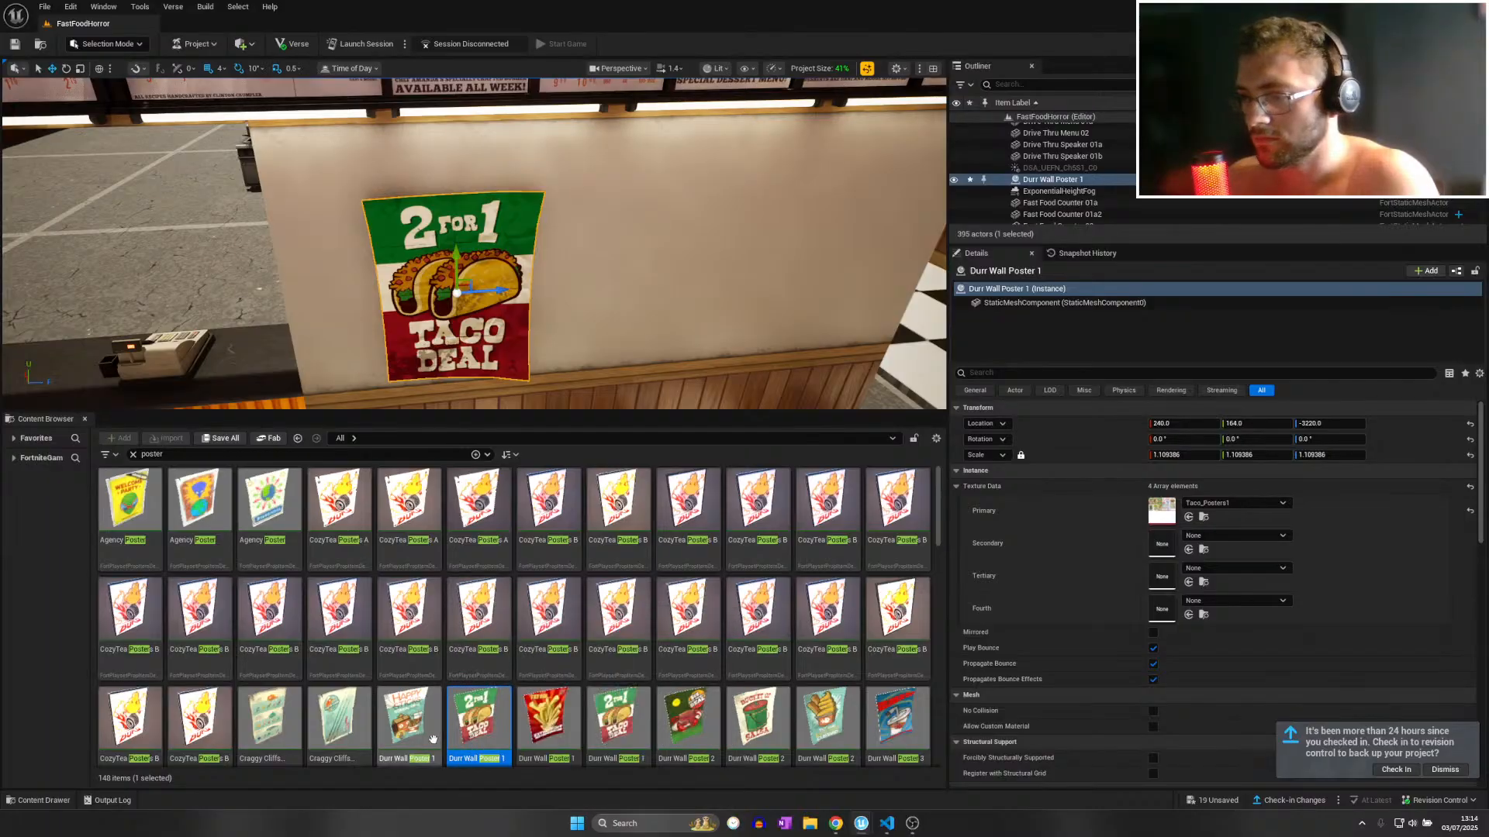
Place the Happy Sticks wall poster beside the Taco Deal poster and raise it level with it, at about X 244, Z -3036.
{"action": "left_click_drag", "start_coordinate": [409, 725], "coordinate": [706, 326]}
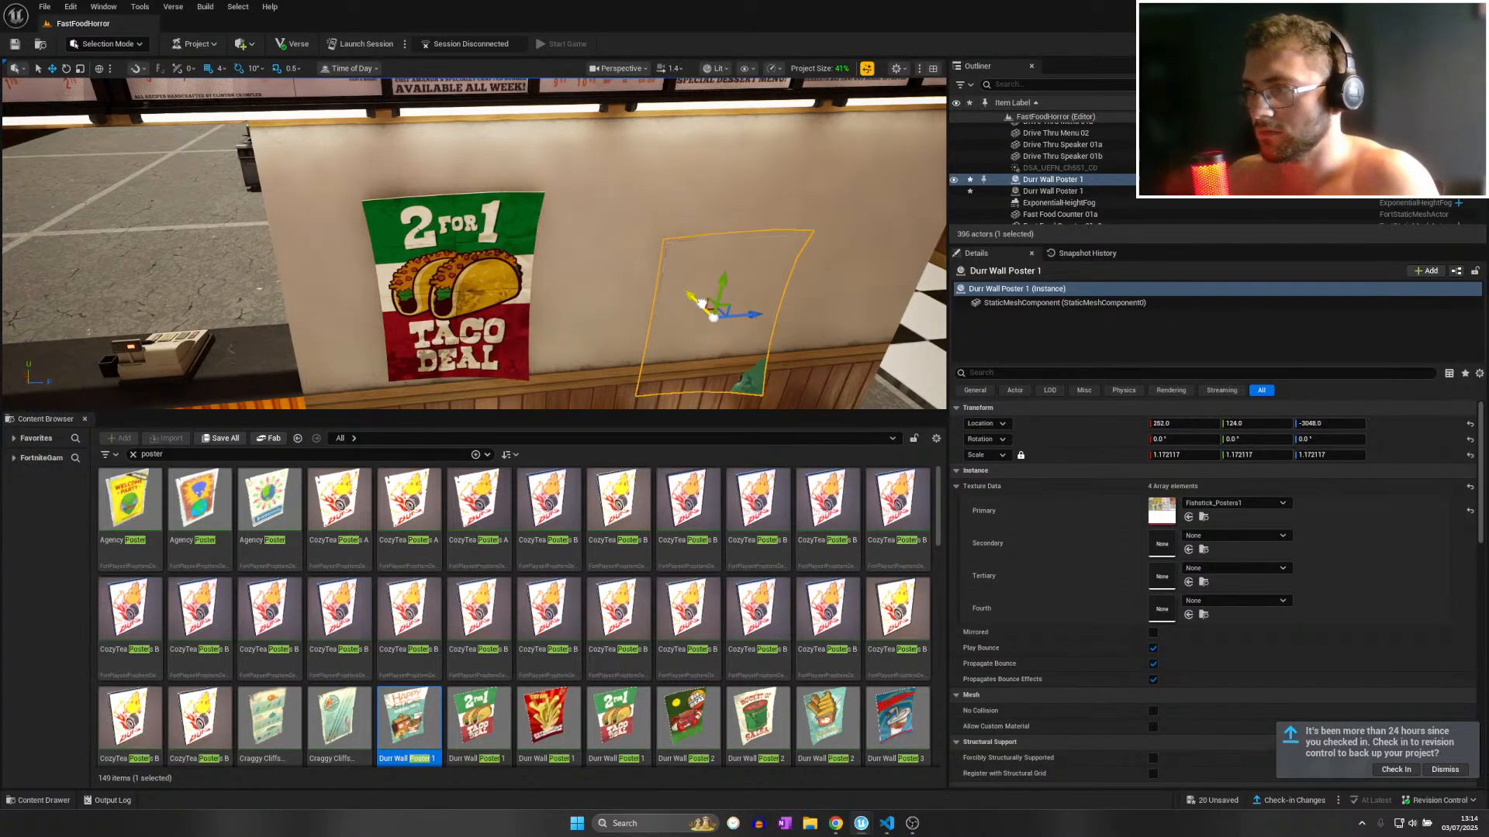
{"action": "key", "text": "w"}
{"action": "mouse_move", "coordinate": [683, 310]}
{"action": "right_mouse_down"}
{"action": "mouse_move", "coordinate": [690, 233]}
{"action": "mouse_move", "coordinate": [701, 310]}
{"action": "right_mouse_up"}
{"action": "key", "text": "s"}
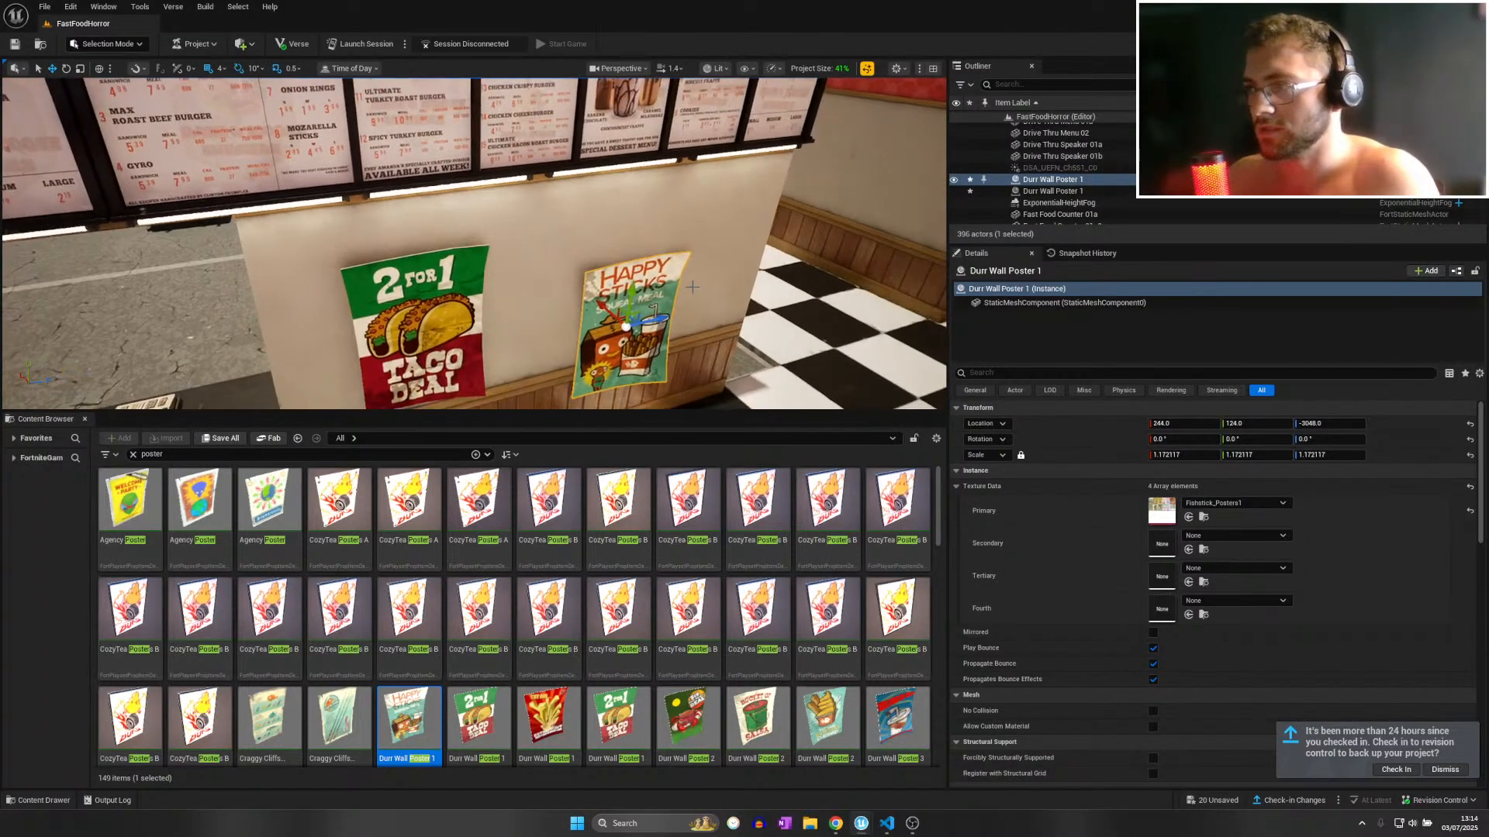
{"action": "left_click_drag", "start_coordinate": [629, 297], "coordinate": [683, 284]}
{"action": "key", "text": "s"}
{"action": "right_click_drag", "start_coordinate": [682, 284], "coordinate": [721, 271]}
{"action": "key", "text": "s"}
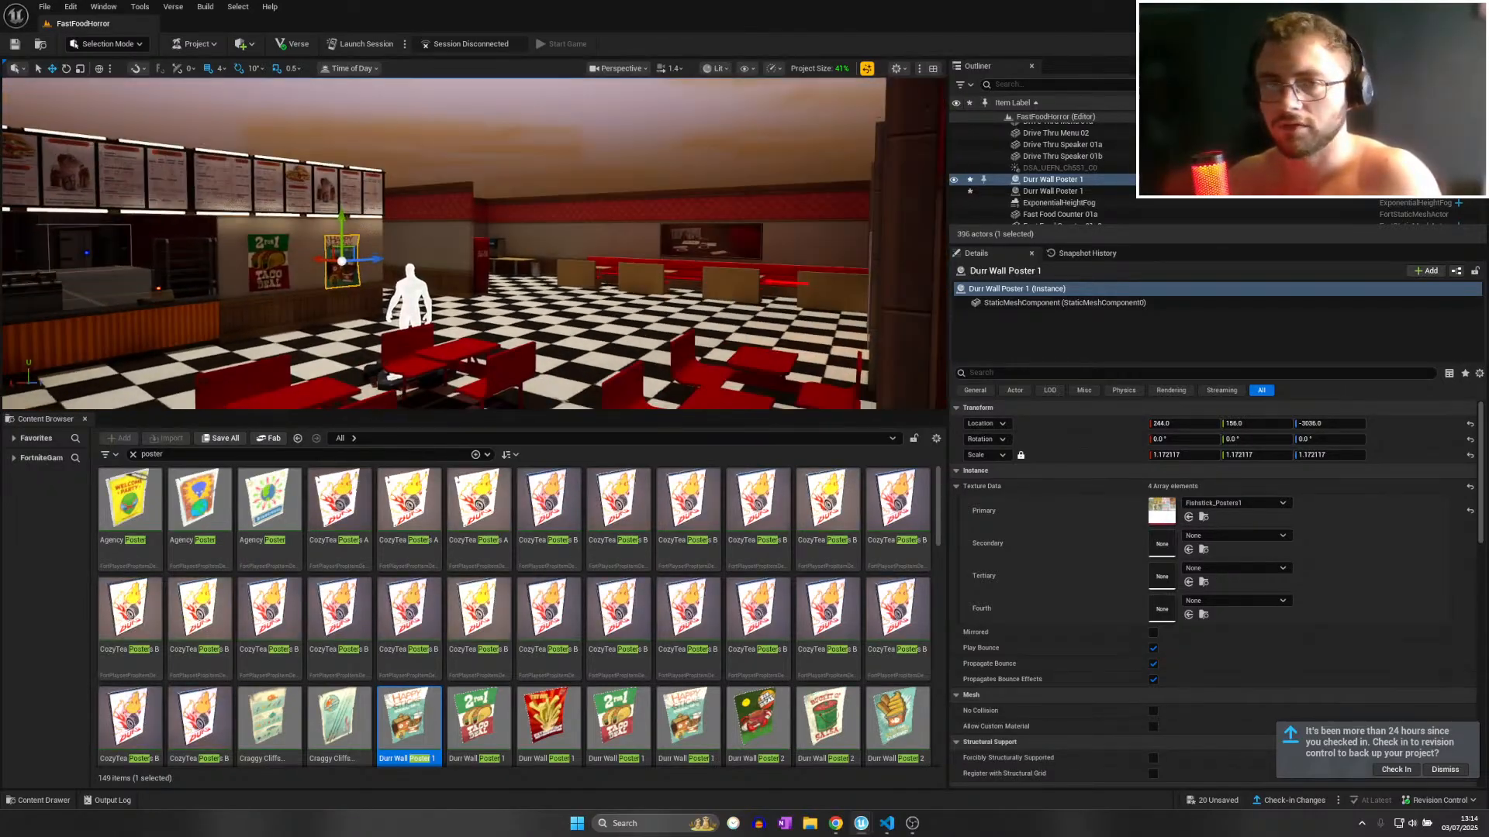
Search the assets for "condiment" and place Commerce CondimentBar 01 on the table beside the Thirst Station drink dispenser.
{"action": "key", "text": "w"}
{"action": "mouse_move", "coordinate": [627, 339]}
{"action": "right_mouse_down"}
{"action": "mouse_move", "coordinate": [671, 333]}
{"action": "mouse_move", "coordinate": [686, 376]}
{"action": "mouse_move", "coordinate": [616, 339]}
{"action": "right_mouse_up"}
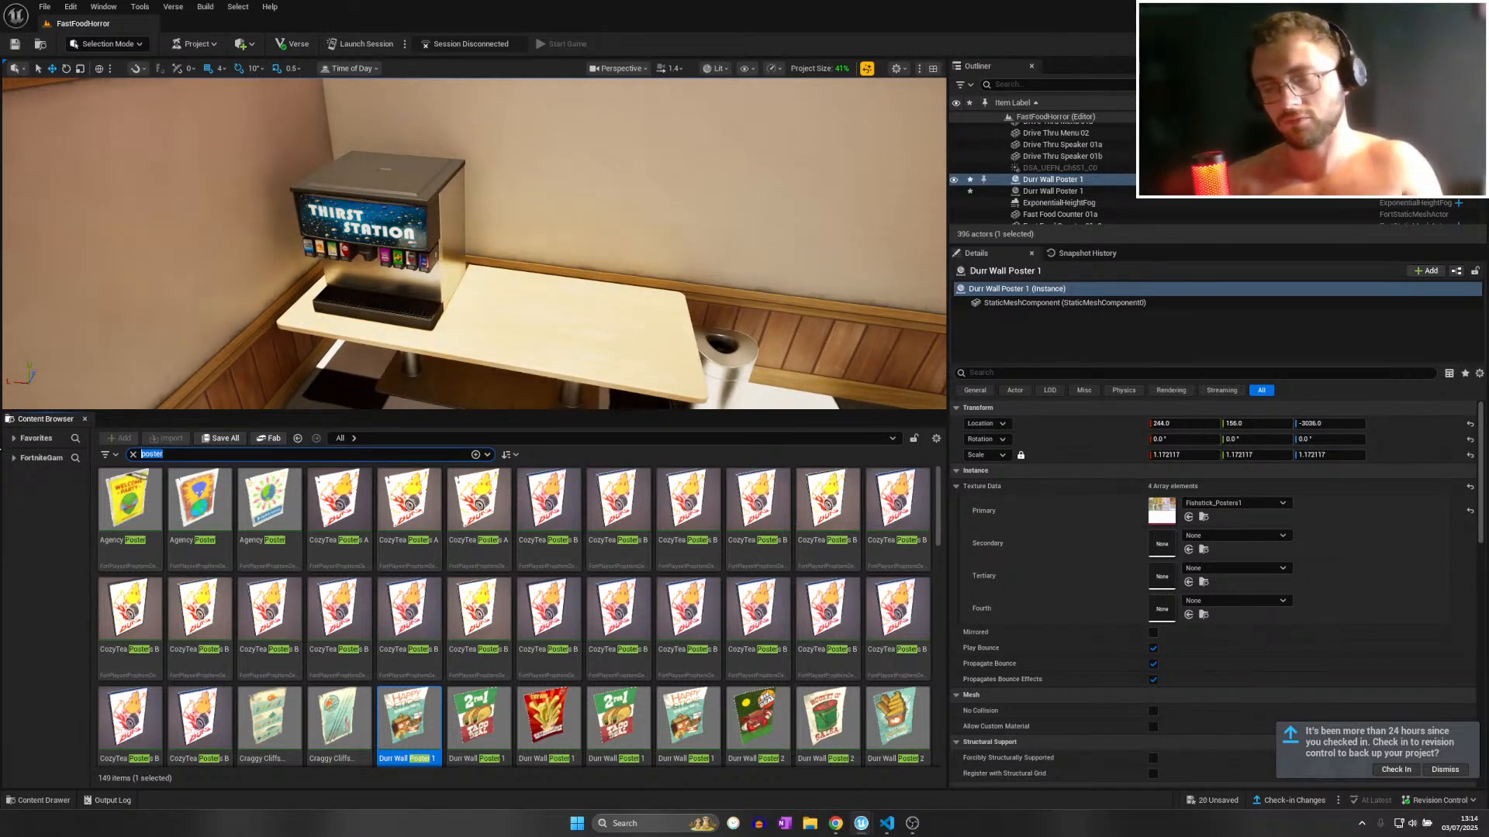
{"action": "type", "text": "ornament"}
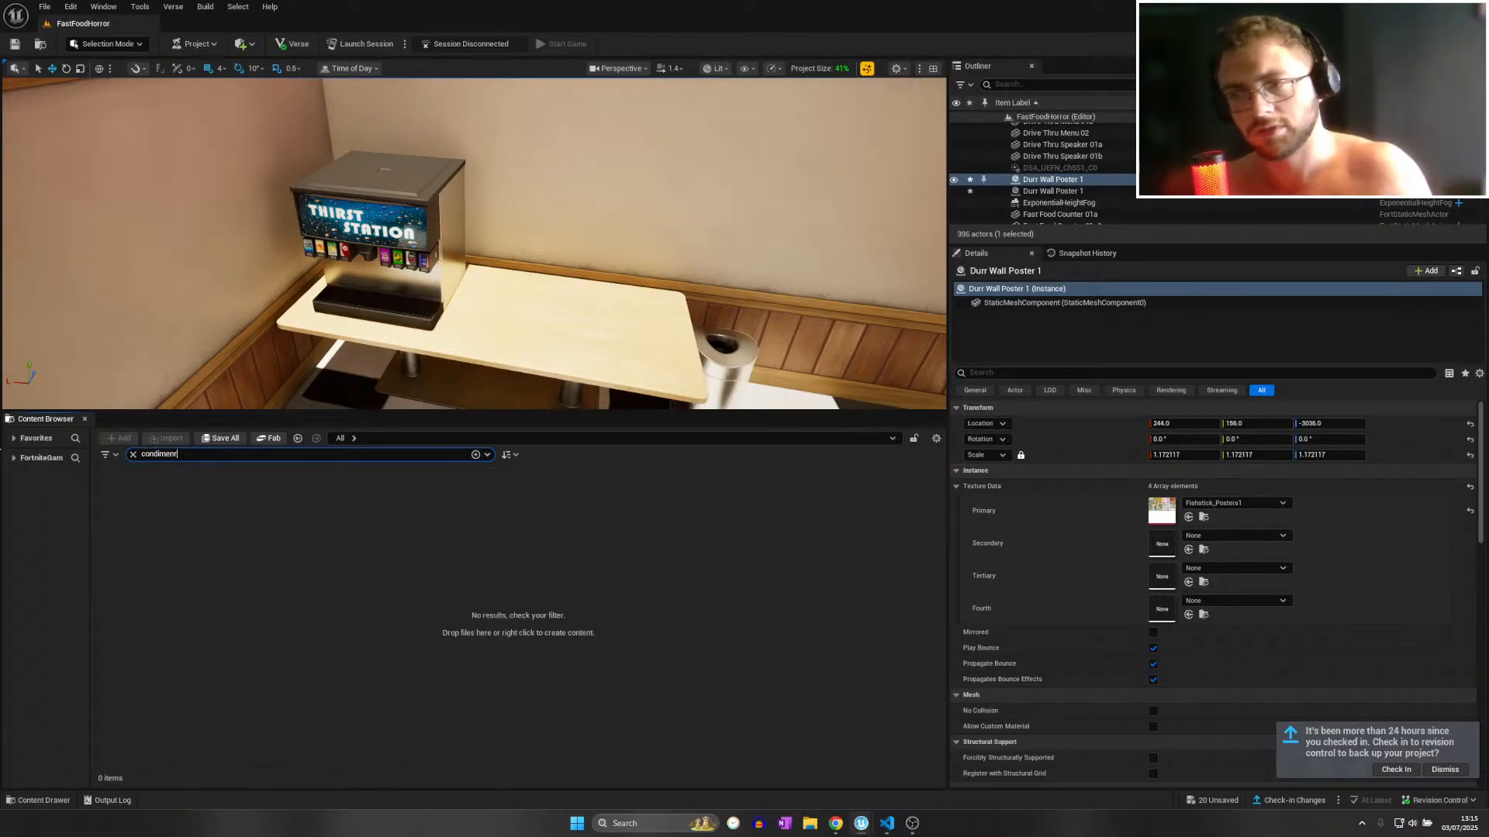
{"action": "key", "text": "BackSpace"}
{"action": "type", "text": "t"}
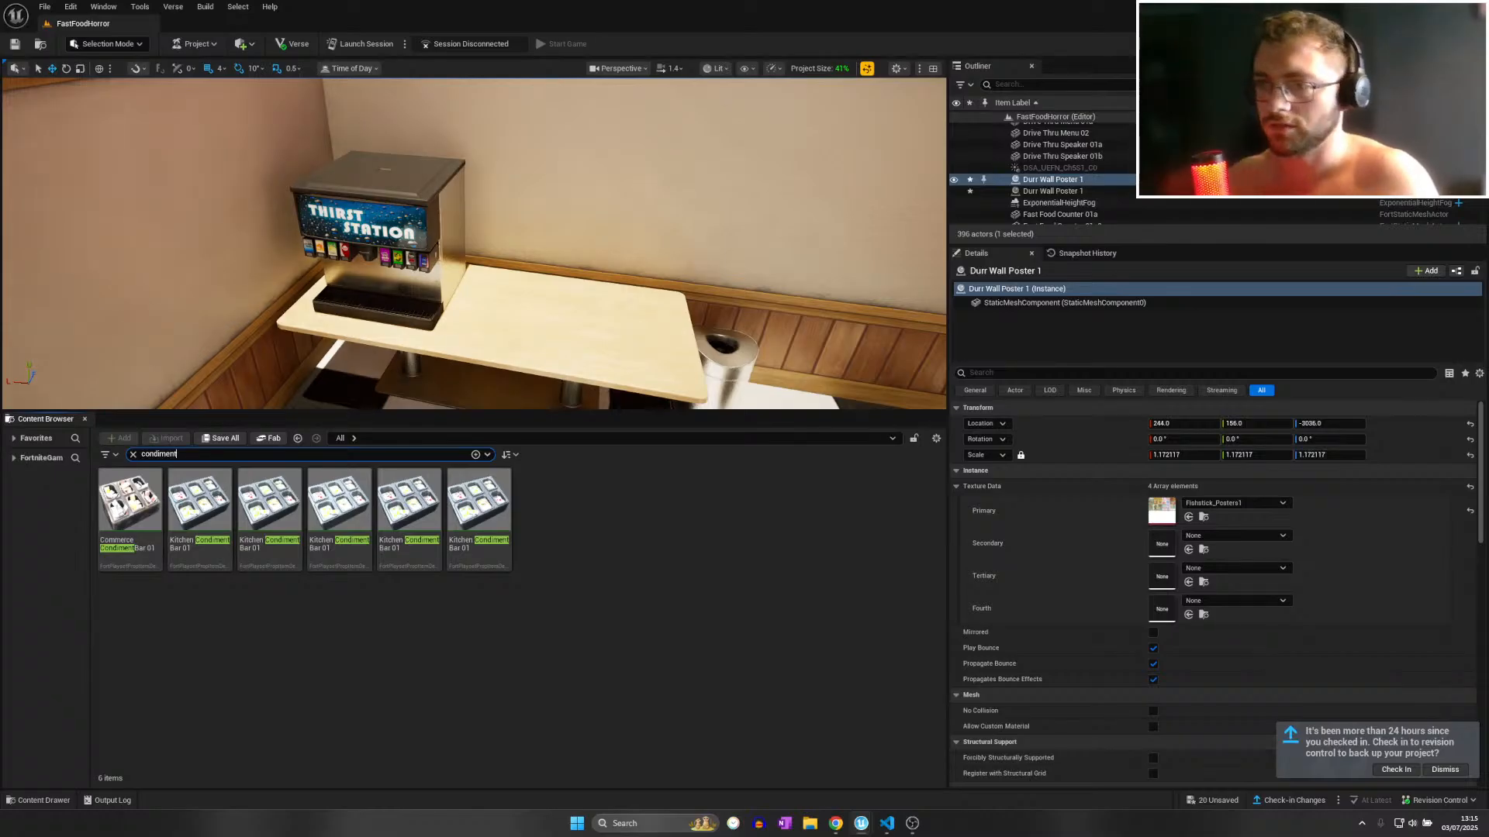
{"action": "left_click_drag", "start_coordinate": [375, 382], "coordinate": [496, 346]}
Rotate the condiment bar to -90° so its front faces the open side of the table.
{"action": "key", "text": "e"}
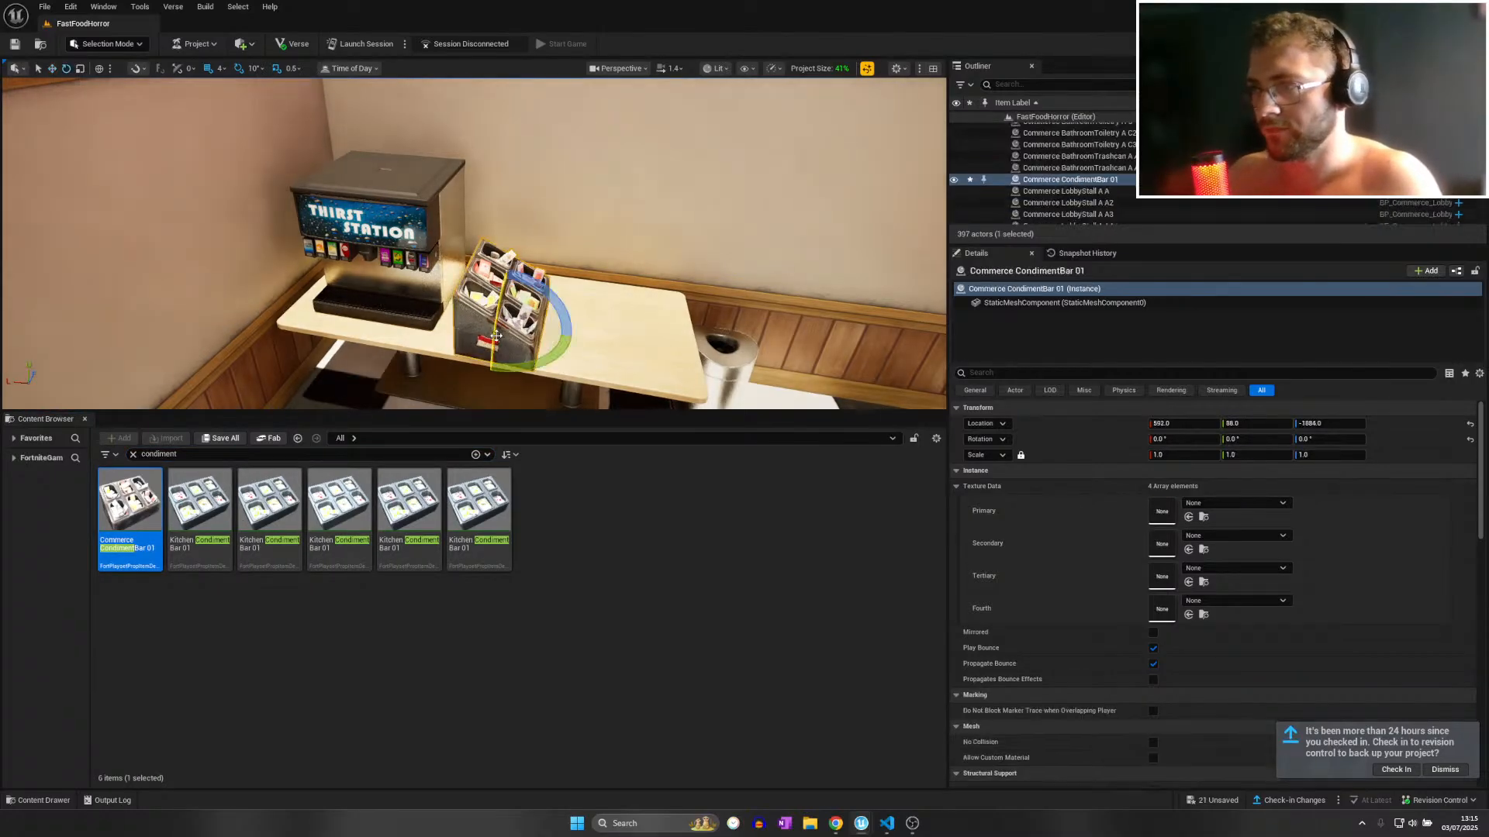
{"action": "right_click_drag", "start_coordinate": [496, 345], "coordinate": [525, 357]}
{"action": "key", "text": "s"}
{"action": "left_click_drag", "start_coordinate": [524, 356], "coordinate": [465, 350]}
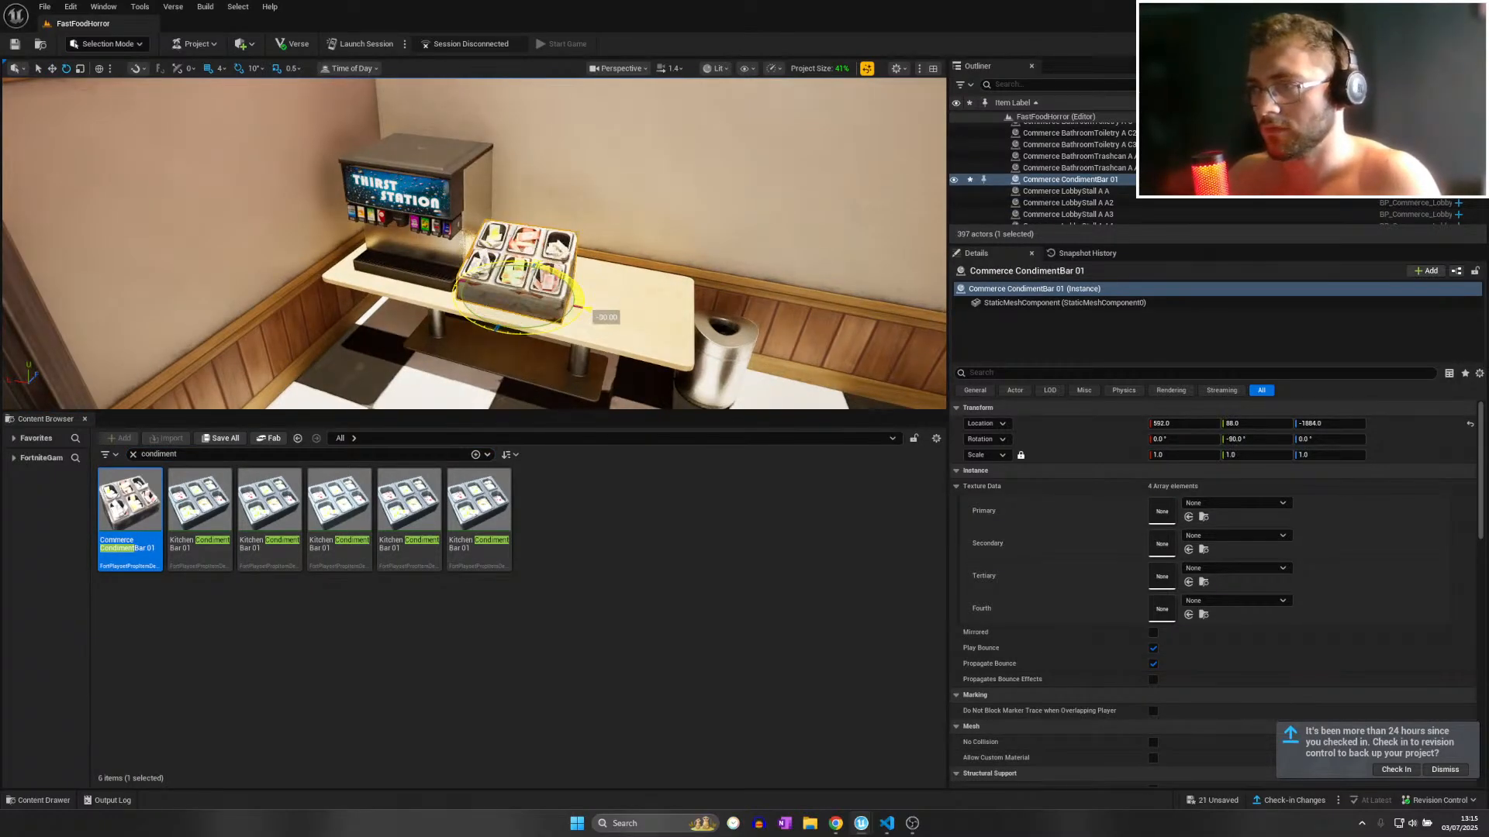
Scale the condiment bar uniformly to 0.7325 and duplicate it alongside on the table, at about X 528, Z -1880.
{"action": "key", "text": "w"}
{"action": "right_click_drag", "start_coordinate": [465, 350], "coordinate": [528, 362]}
{"action": "key", "text": "s"}
{"action": "mouse_move", "coordinate": [650, 382]}
{"action": "right_mouse_down"}
{"action": "mouse_move", "coordinate": [667, 390]}
{"action": "mouse_move", "coordinate": [650, 383]}
{"action": "right_mouse_up"}
{"action": "key", "text": "w"}
{"action": "key", "text": "s"}
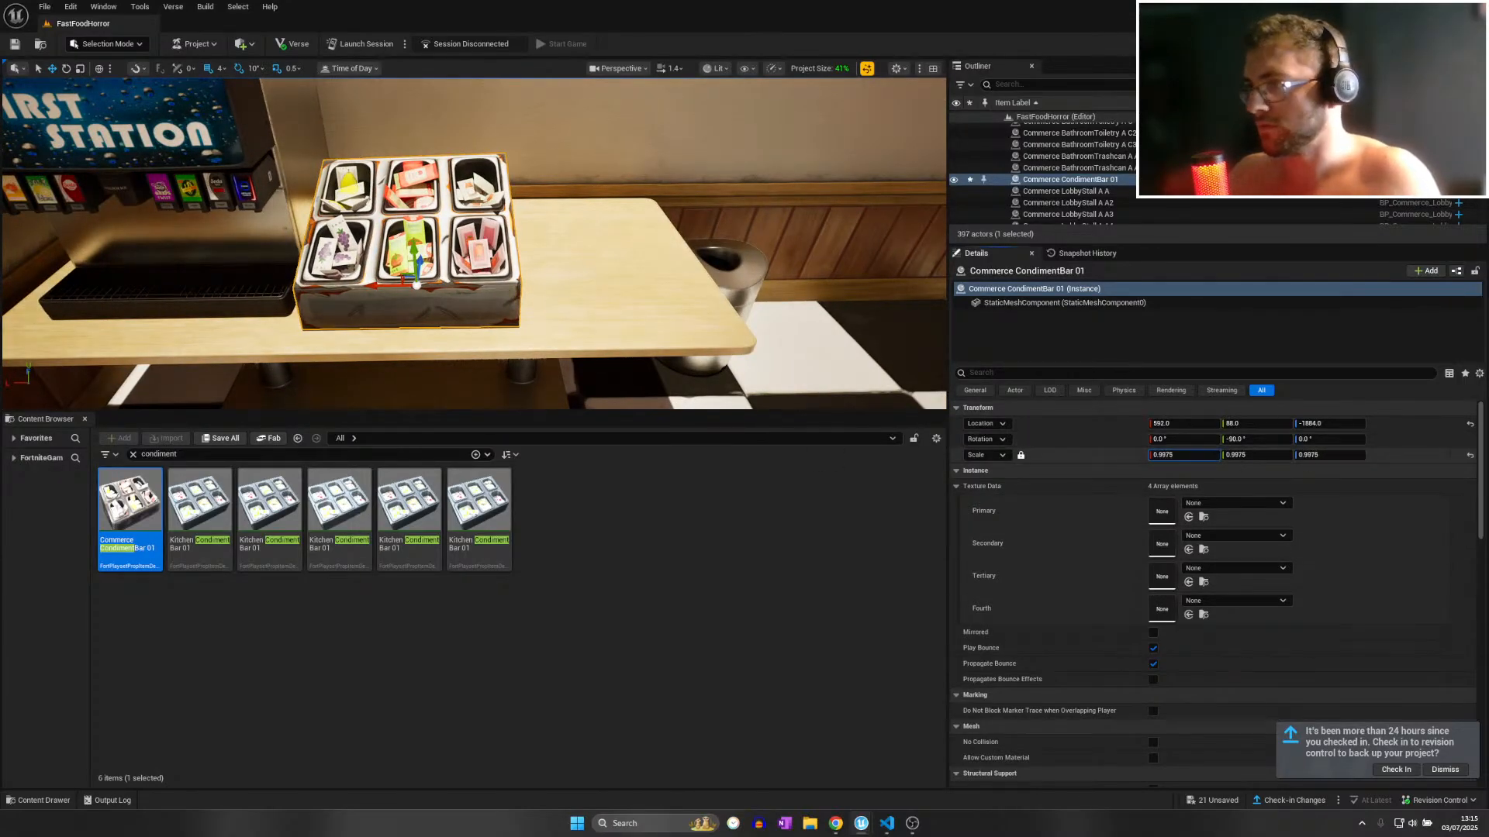
{"action": "left_click_drag", "start_coordinate": [1178, 455], "coordinate": [1132, 455]}
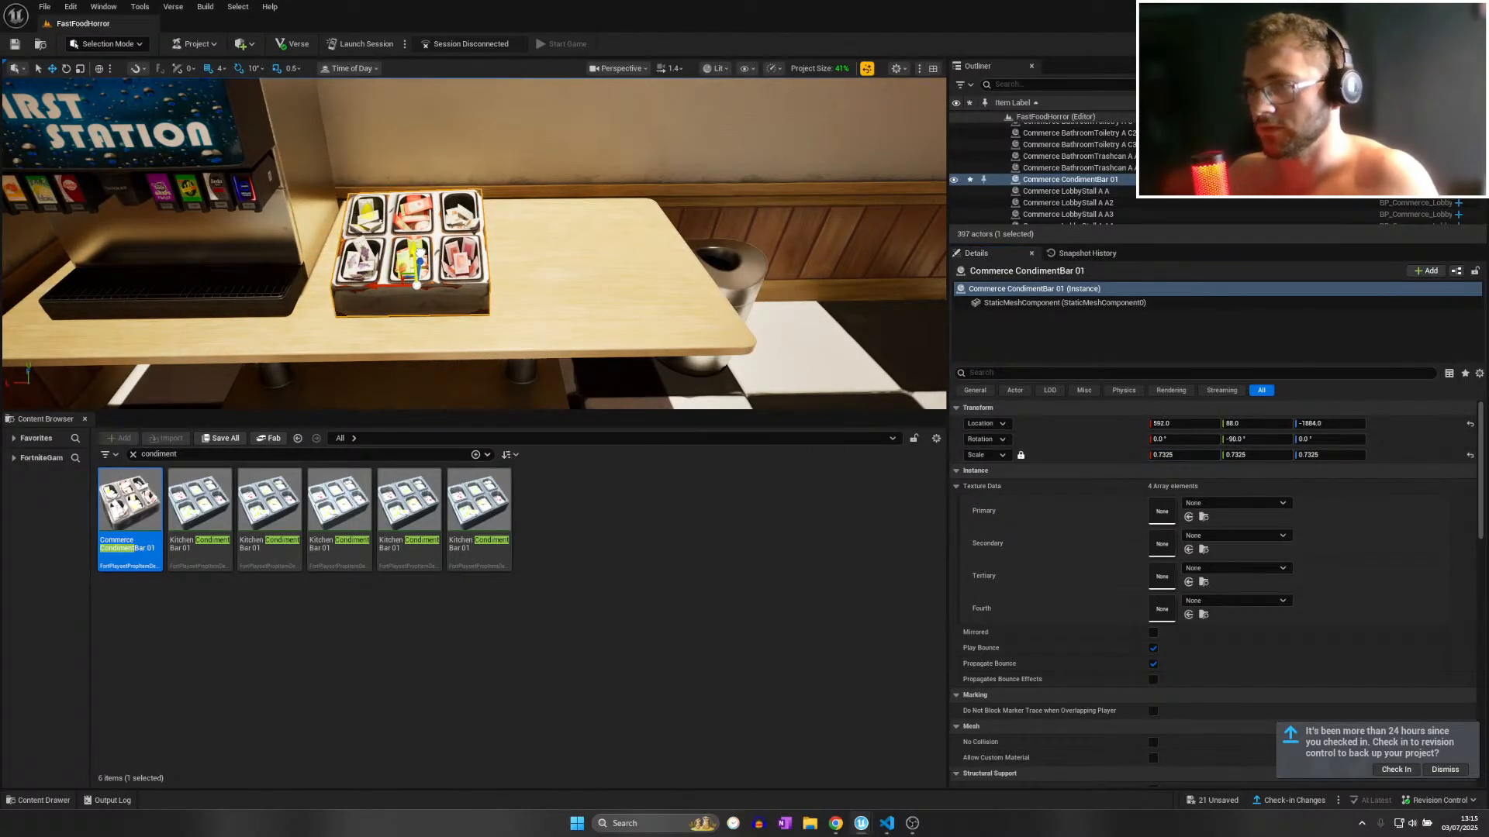
{"action": "left_click_drag", "start_coordinate": [420, 253], "coordinate": [585, 306]}
{"action": "scroll", "coordinate": [466, 288], "scroll_direction": "up", "scroll_amount": 2}
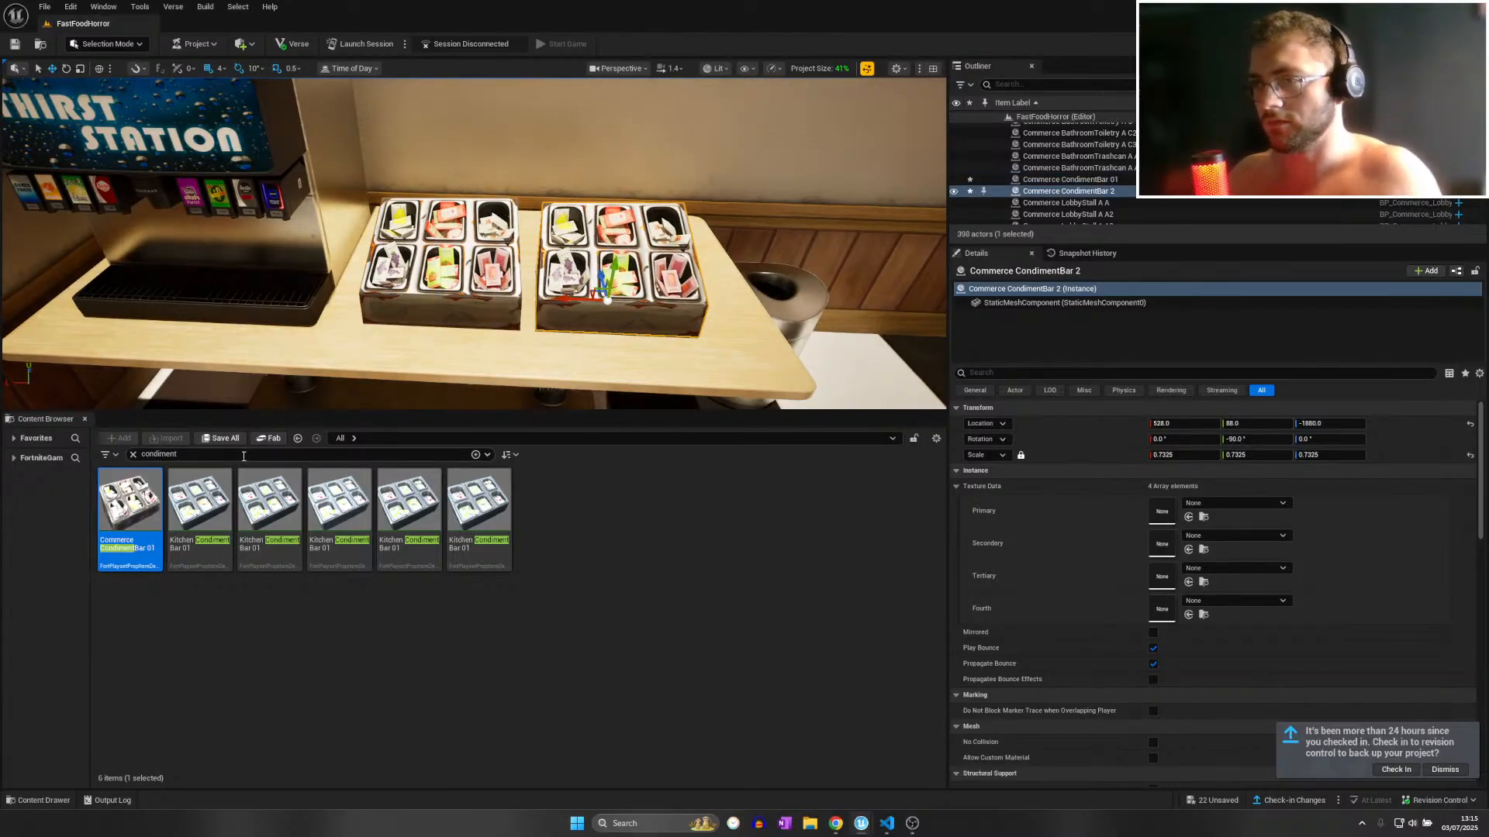
Search the assets for "tissue", "roll", "paper" and "toilet" and examine the results for a tabletop dispenser prop.
{"action": "type", "text": "tissue"}
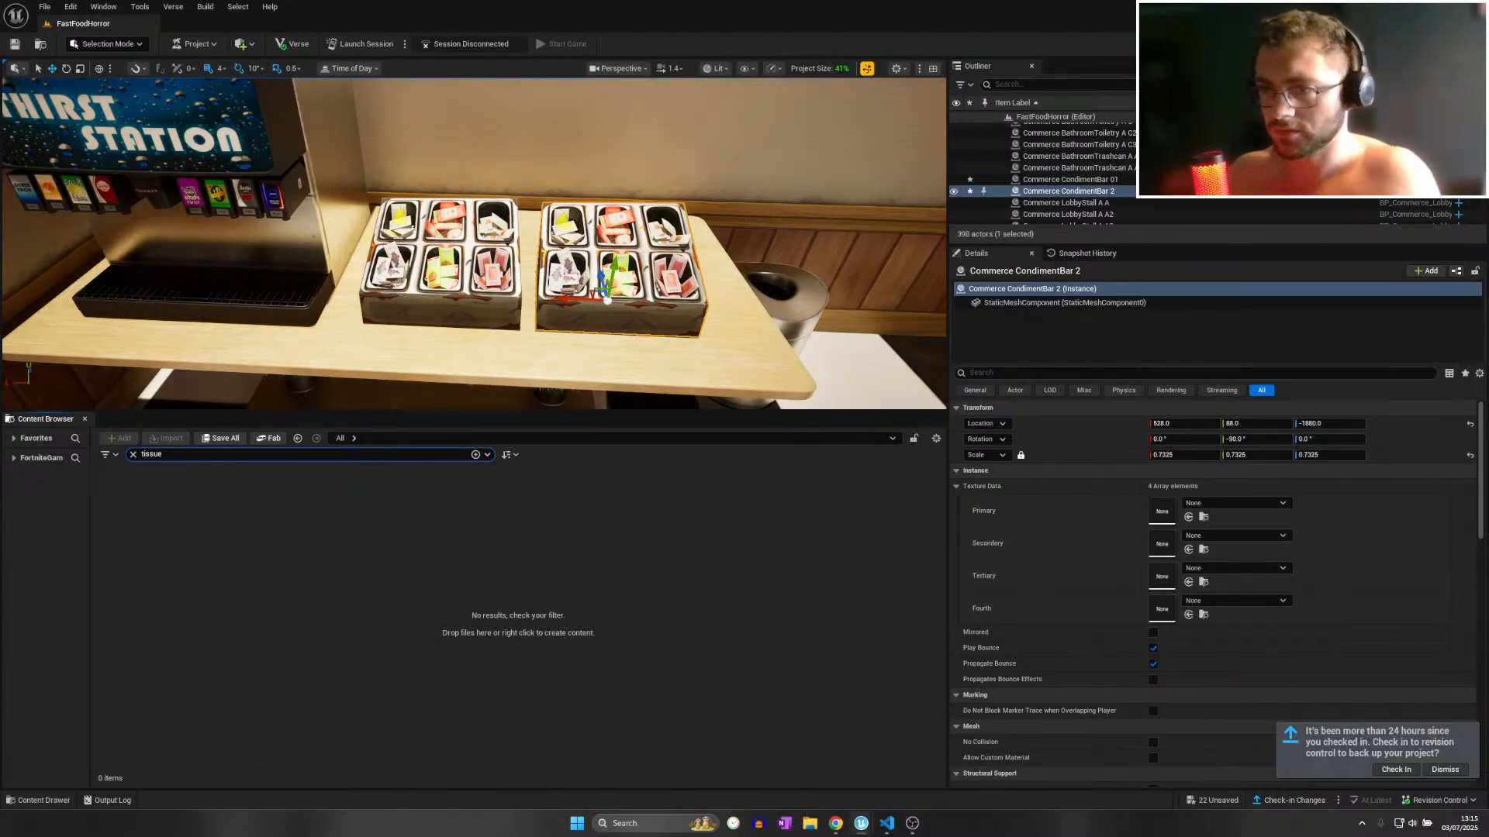
{"action": "key", "text": "ctrl+a"}
{"action": "type", "text": "roll"}
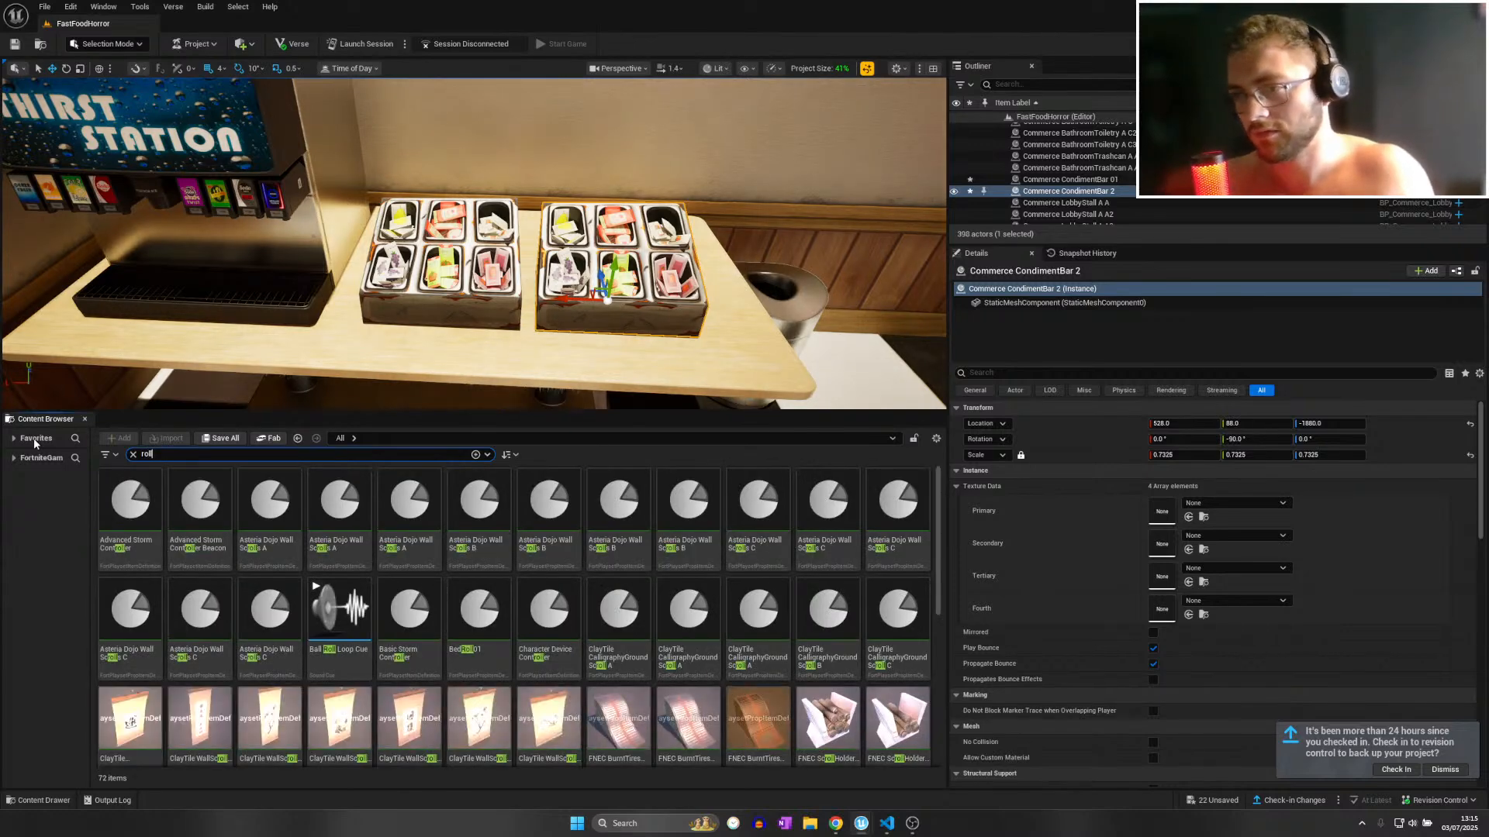
{"action": "key", "text": "ctrl+a"}
{"action": "type", "text": "paper"}
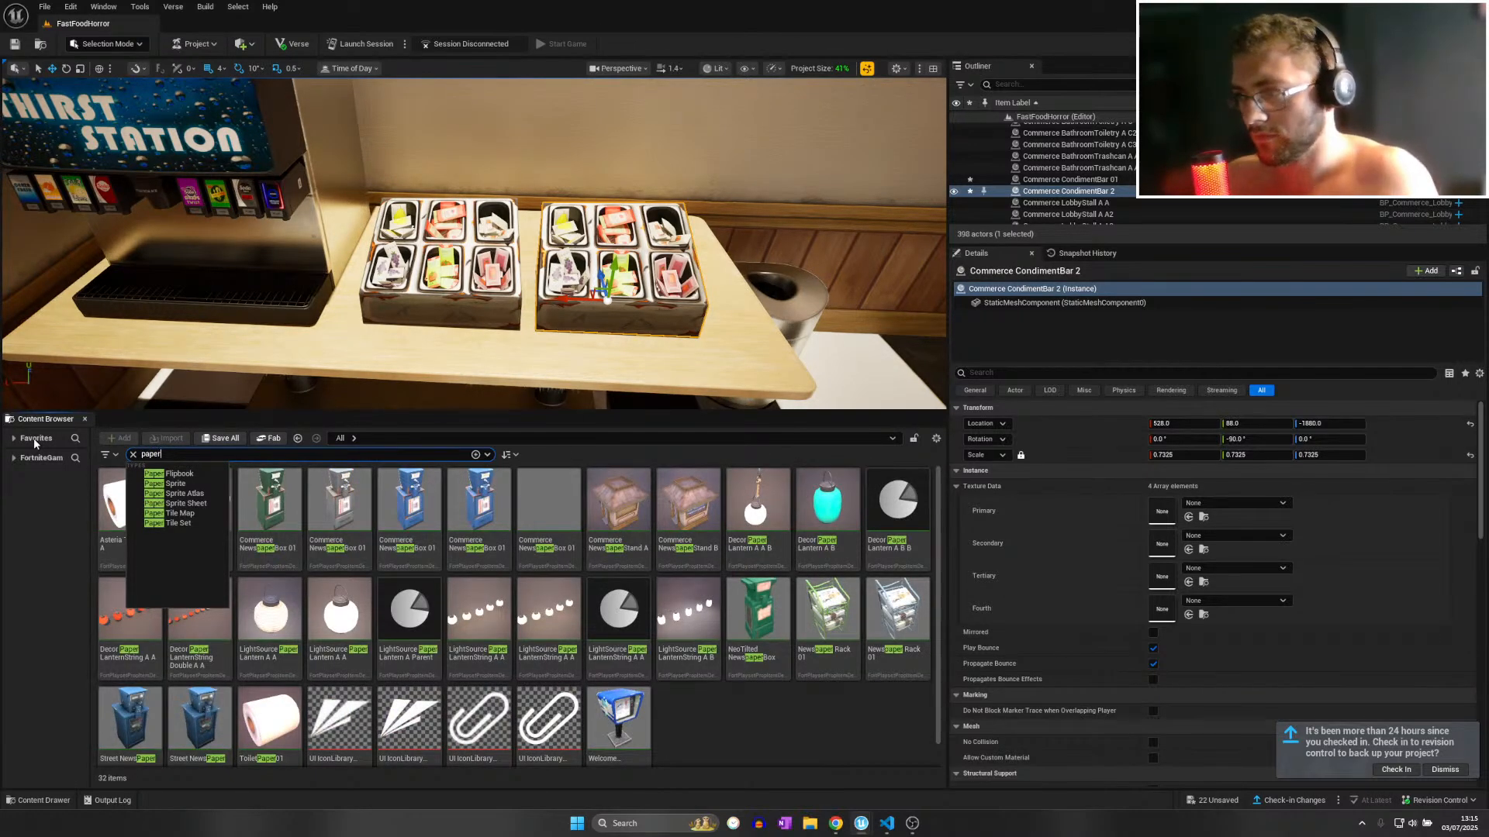
{"action": "left_click", "coordinate": [789, 719]}
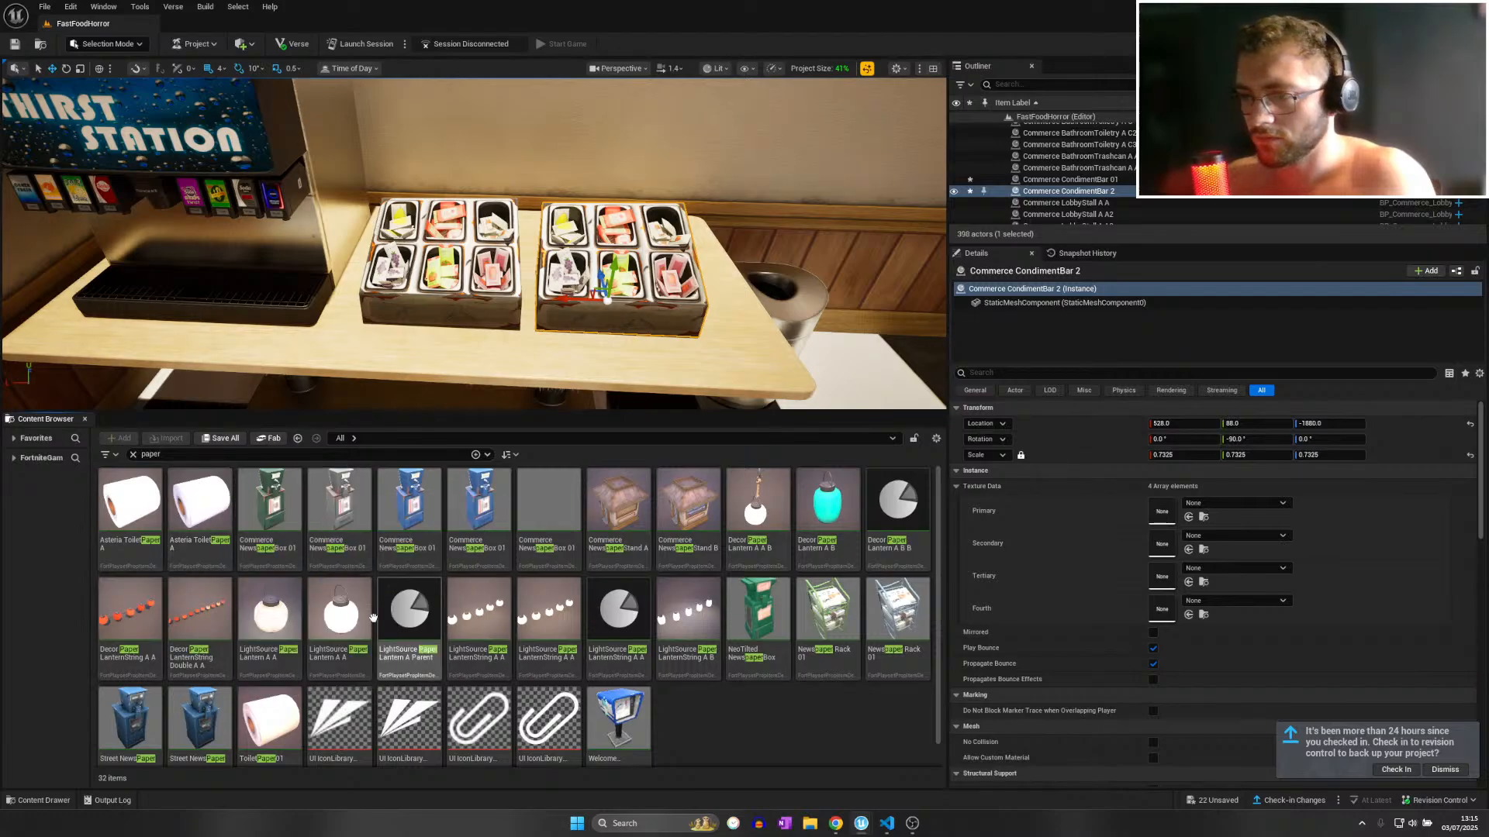
{"action": "right_click_drag", "start_coordinate": [415, 333], "coordinate": [333, 342]}
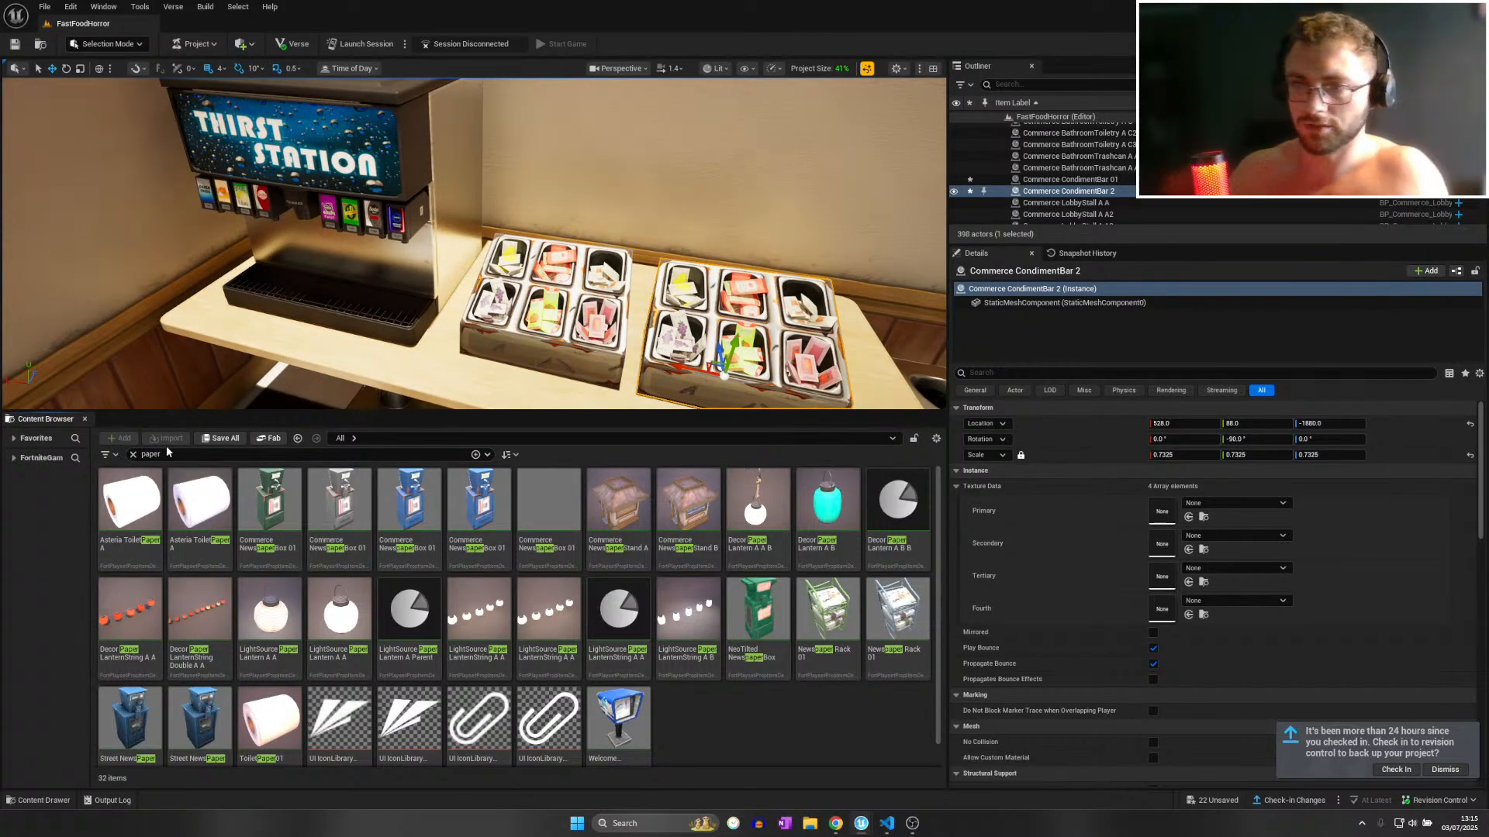
{"action": "type", "text": "toilet"}
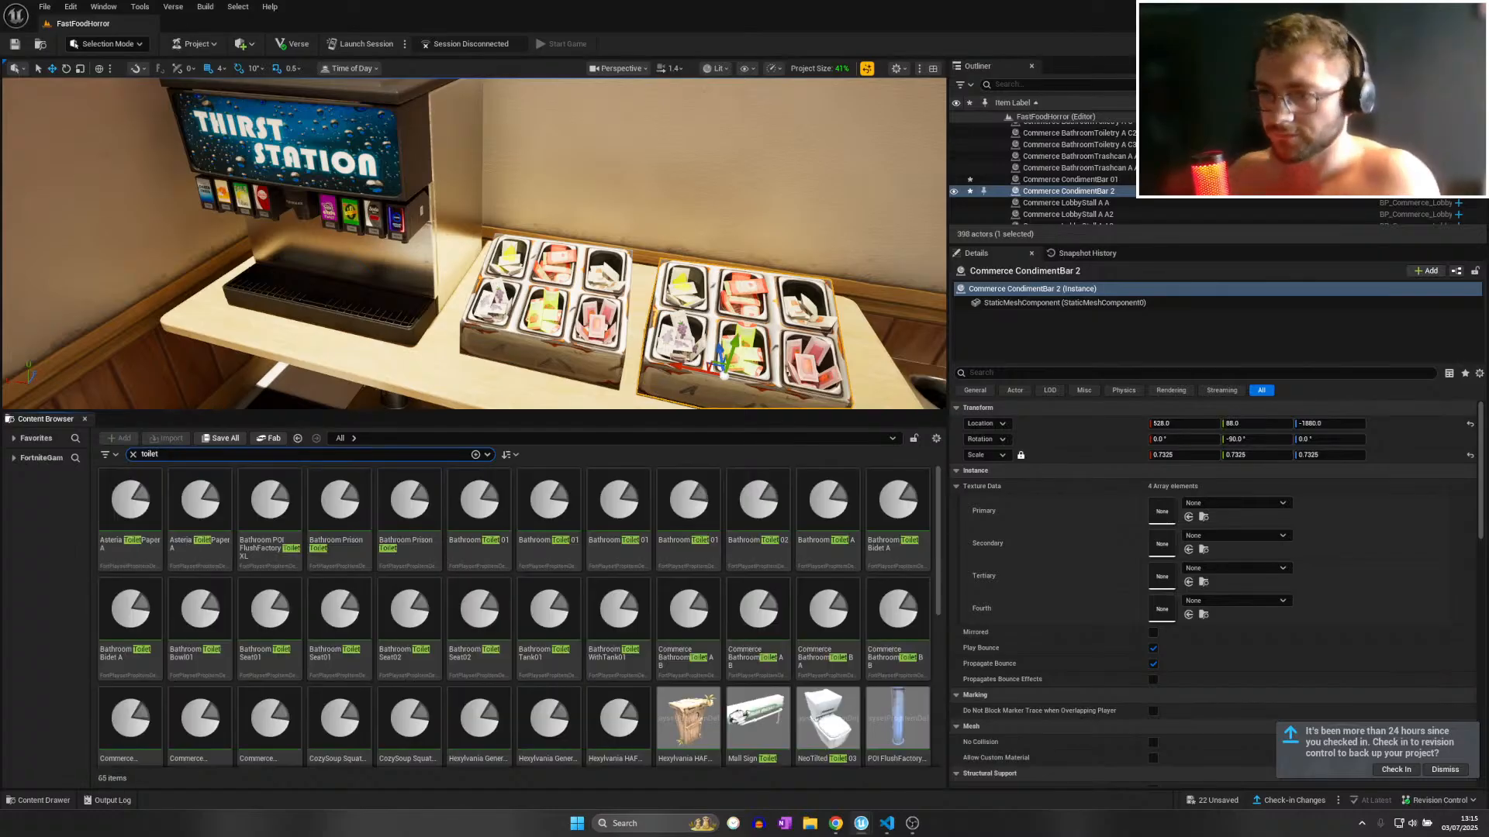
{"action": "scroll", "coordinate": [918, 556], "scroll_direction": "down", "scroll_amount": 6}
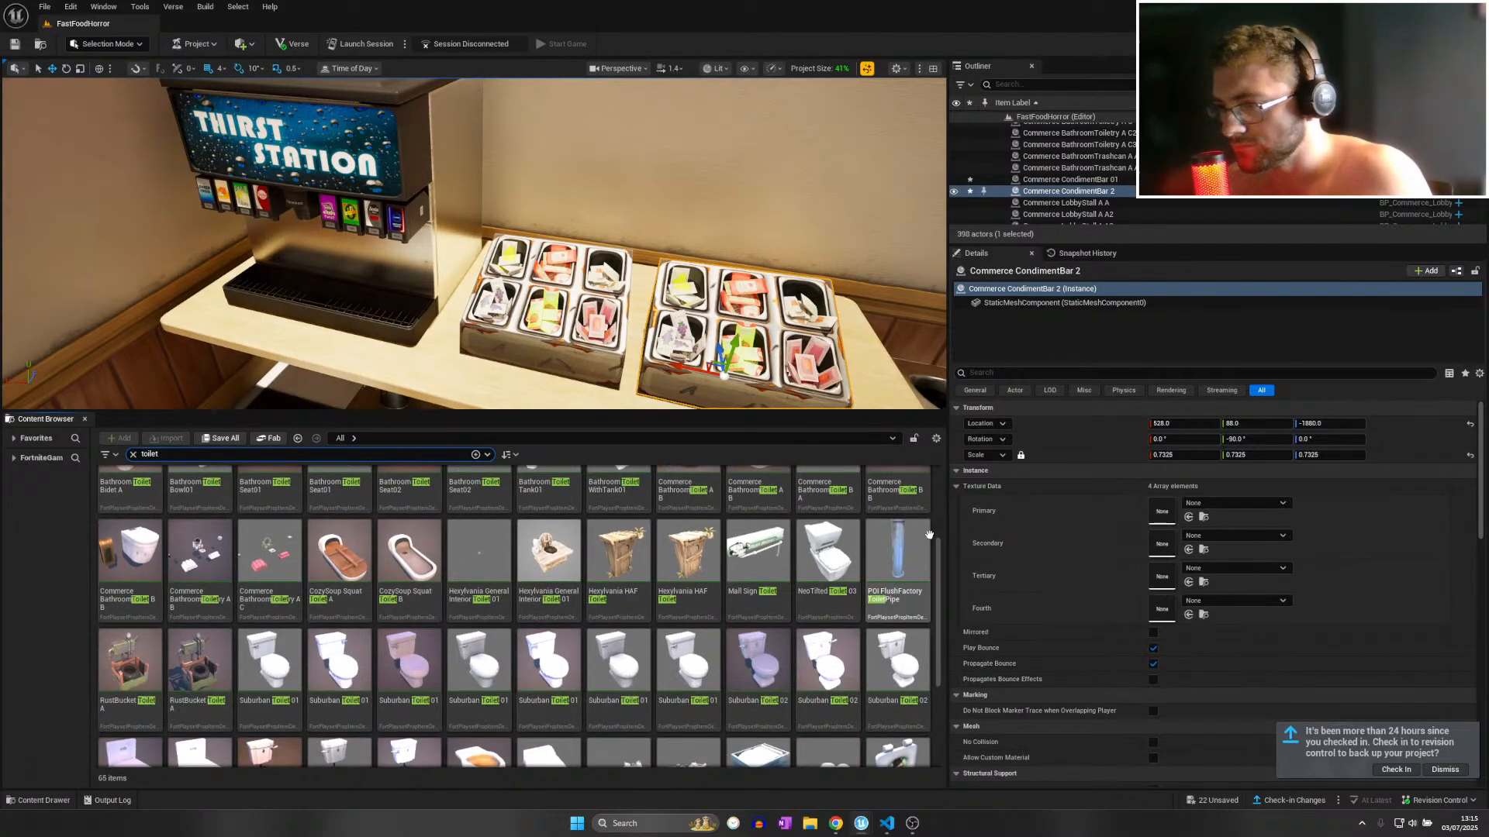
{"action": "scroll", "coordinate": [915, 574], "scroll_direction": "up", "scroll_amount": 6}
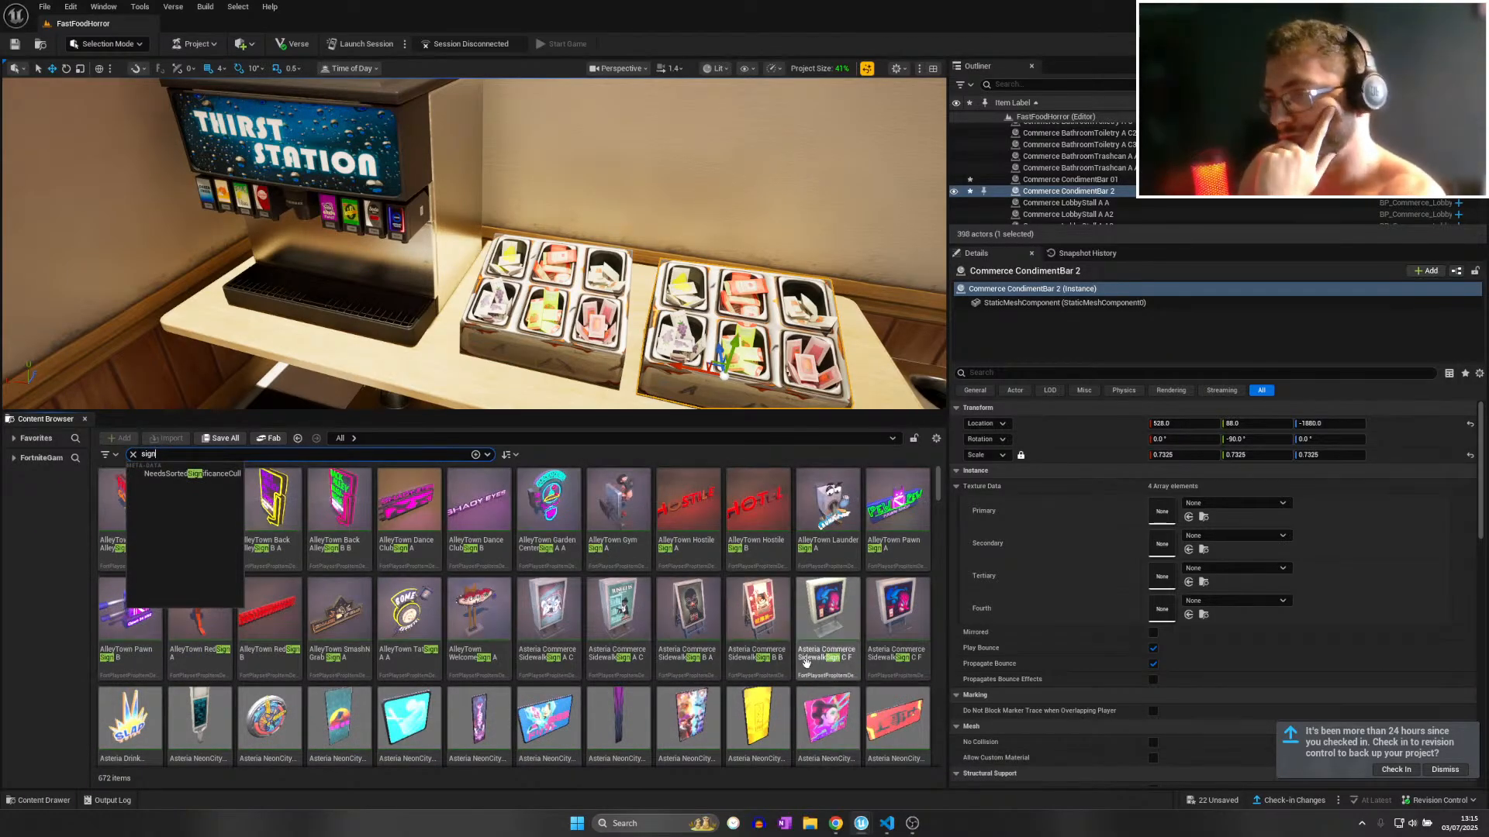
Find Commerce RestroomSign B among the "sign" assets, place it on the wall beside the grey door, and set its secondary color index to 3.
{"action": "scroll", "coordinate": [844, 629], "scroll_direction": "down", "scroll_amount": 1}
{"action": "scroll", "coordinate": [884, 601], "scroll_direction": "down", "scroll_amount": 10}
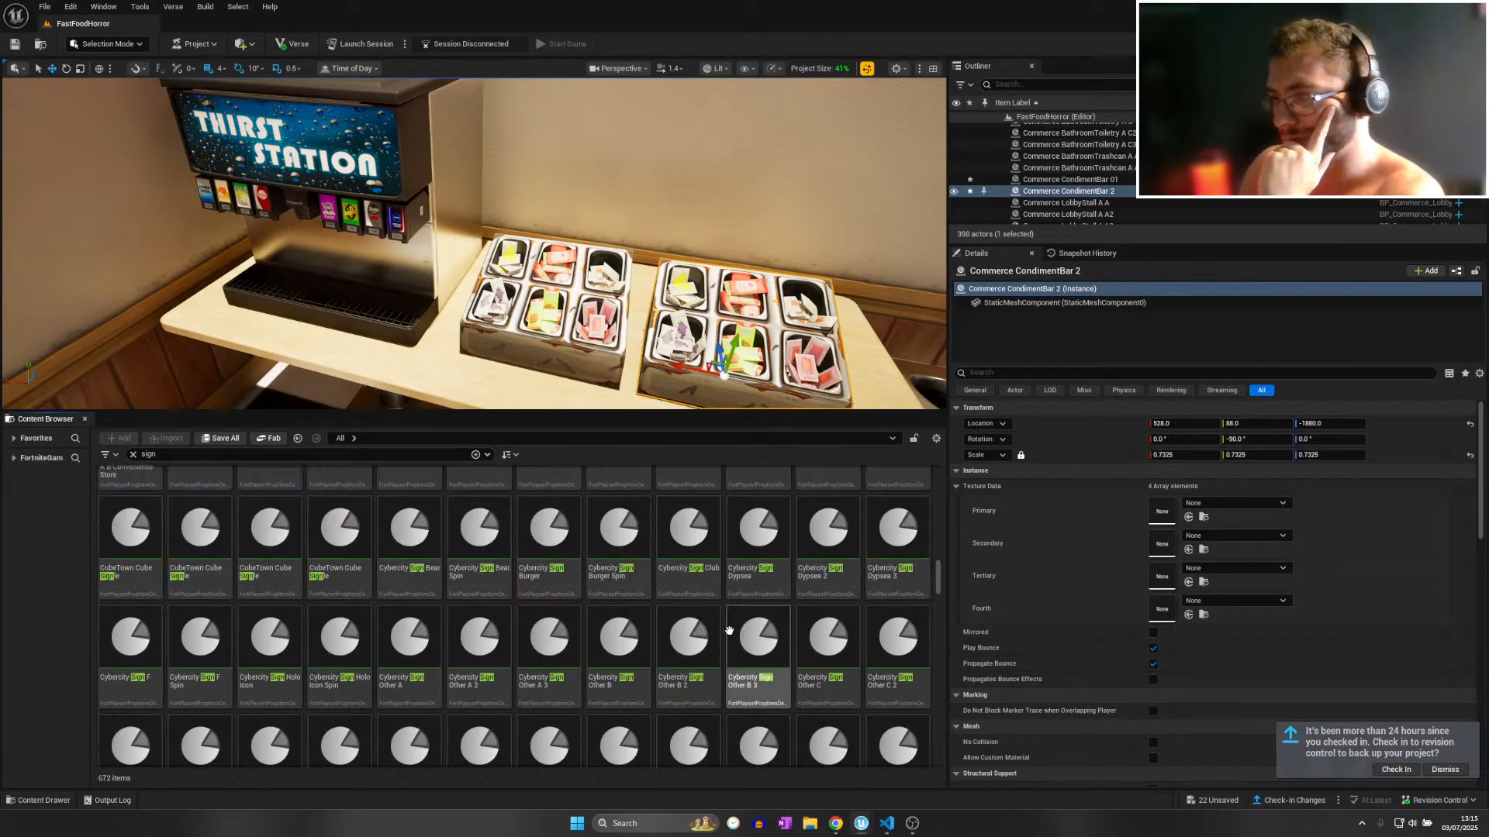
{"action": "left_click_drag", "start_coordinate": [938, 575], "coordinate": [938, 554]}
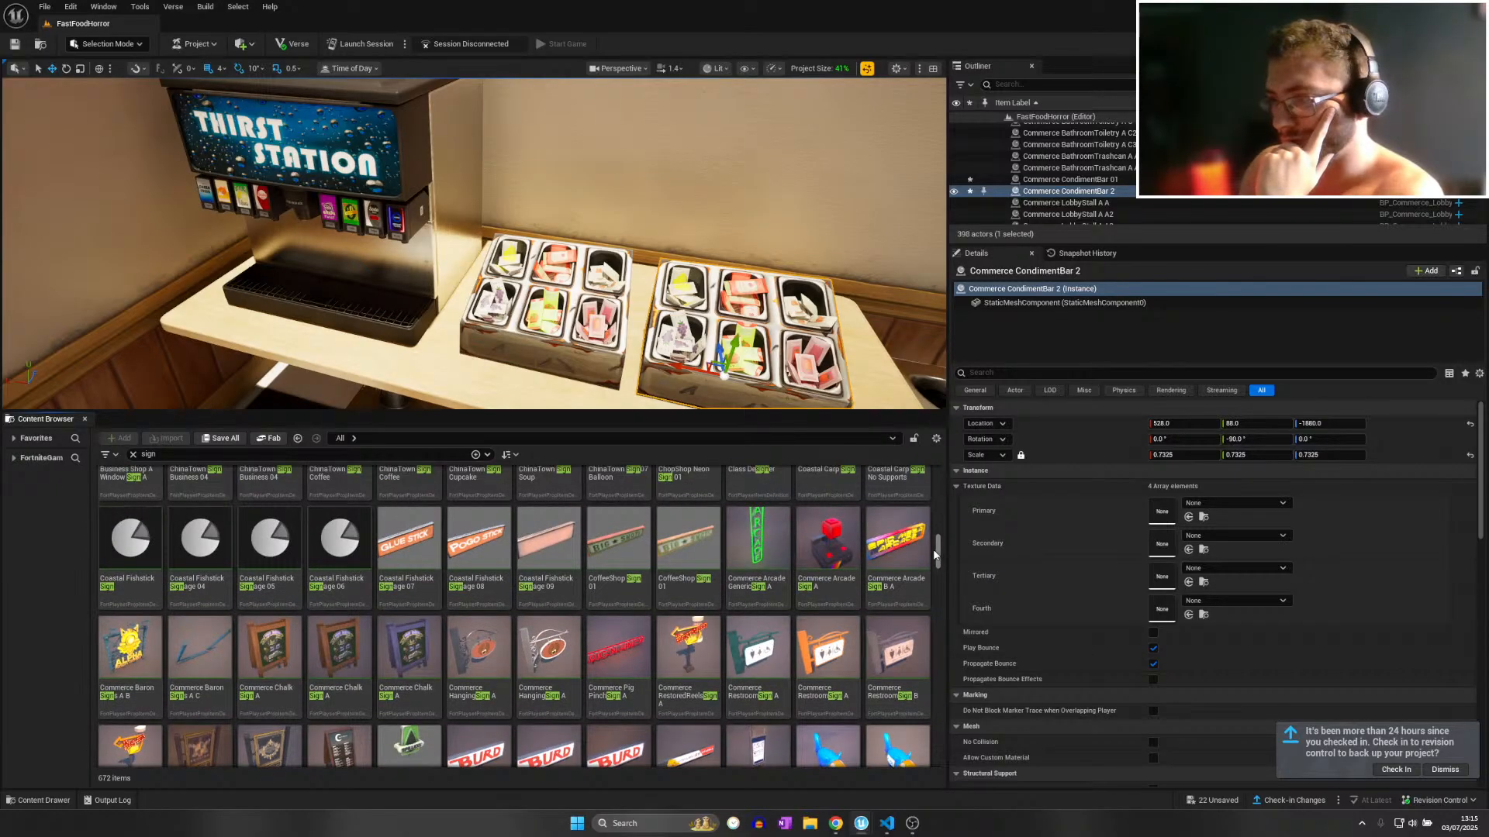
{"action": "left_click", "coordinate": [884, 643]}
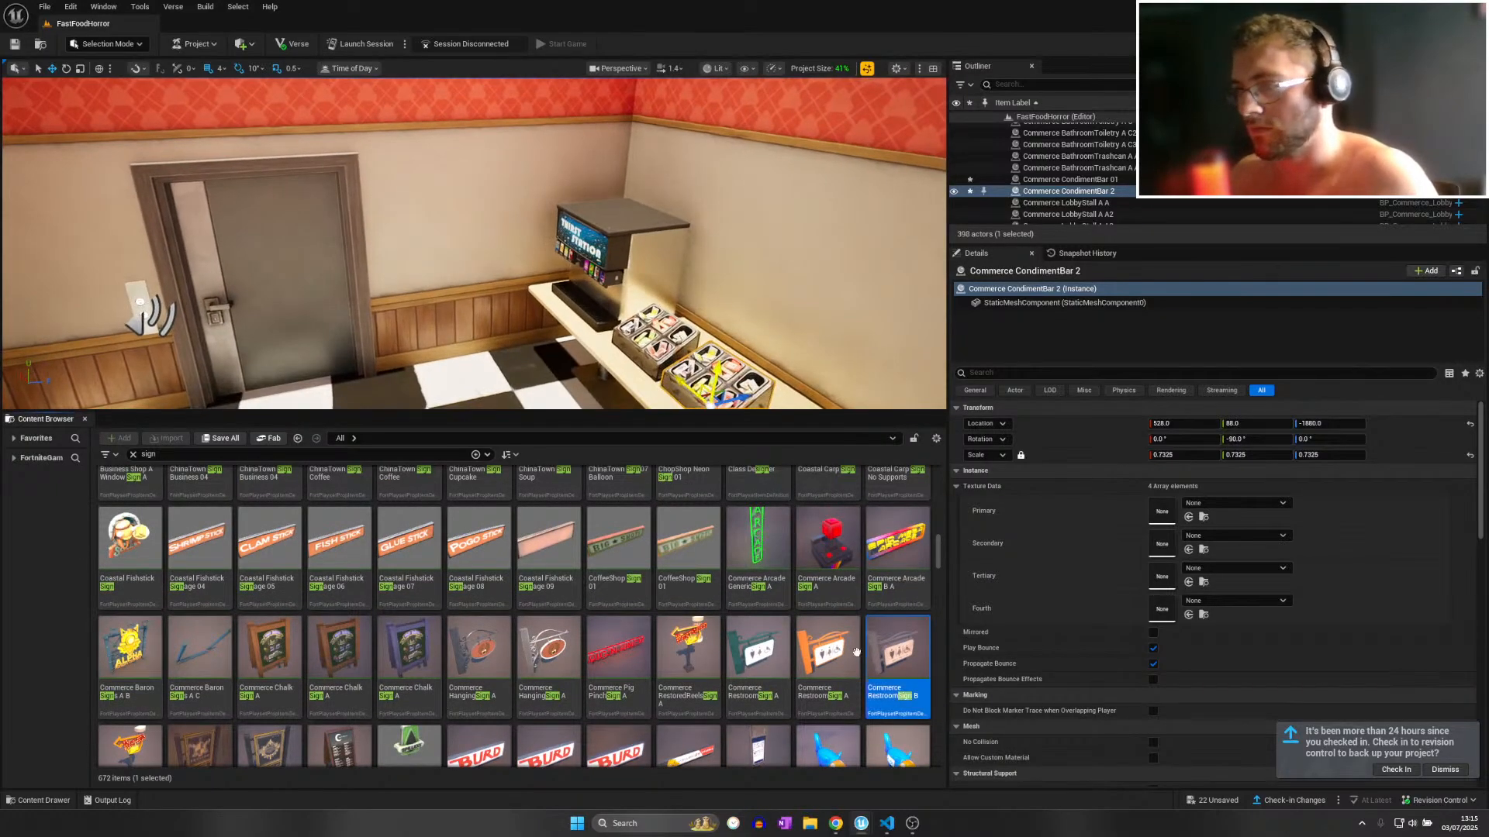
{"action": "left_click_drag", "start_coordinate": [856, 651], "coordinate": [390, 234]}
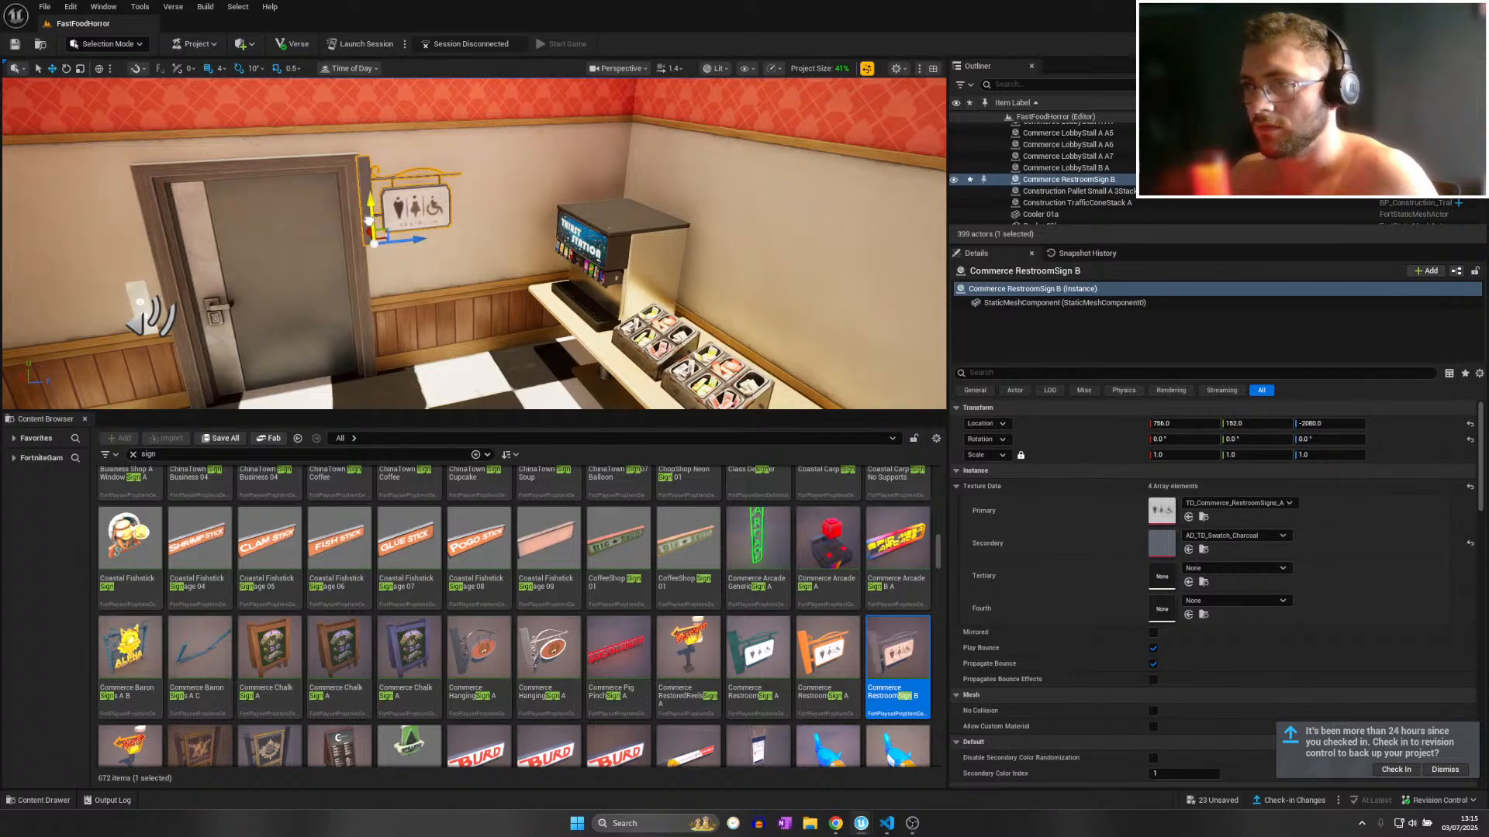
{"action": "key", "text": "f"}
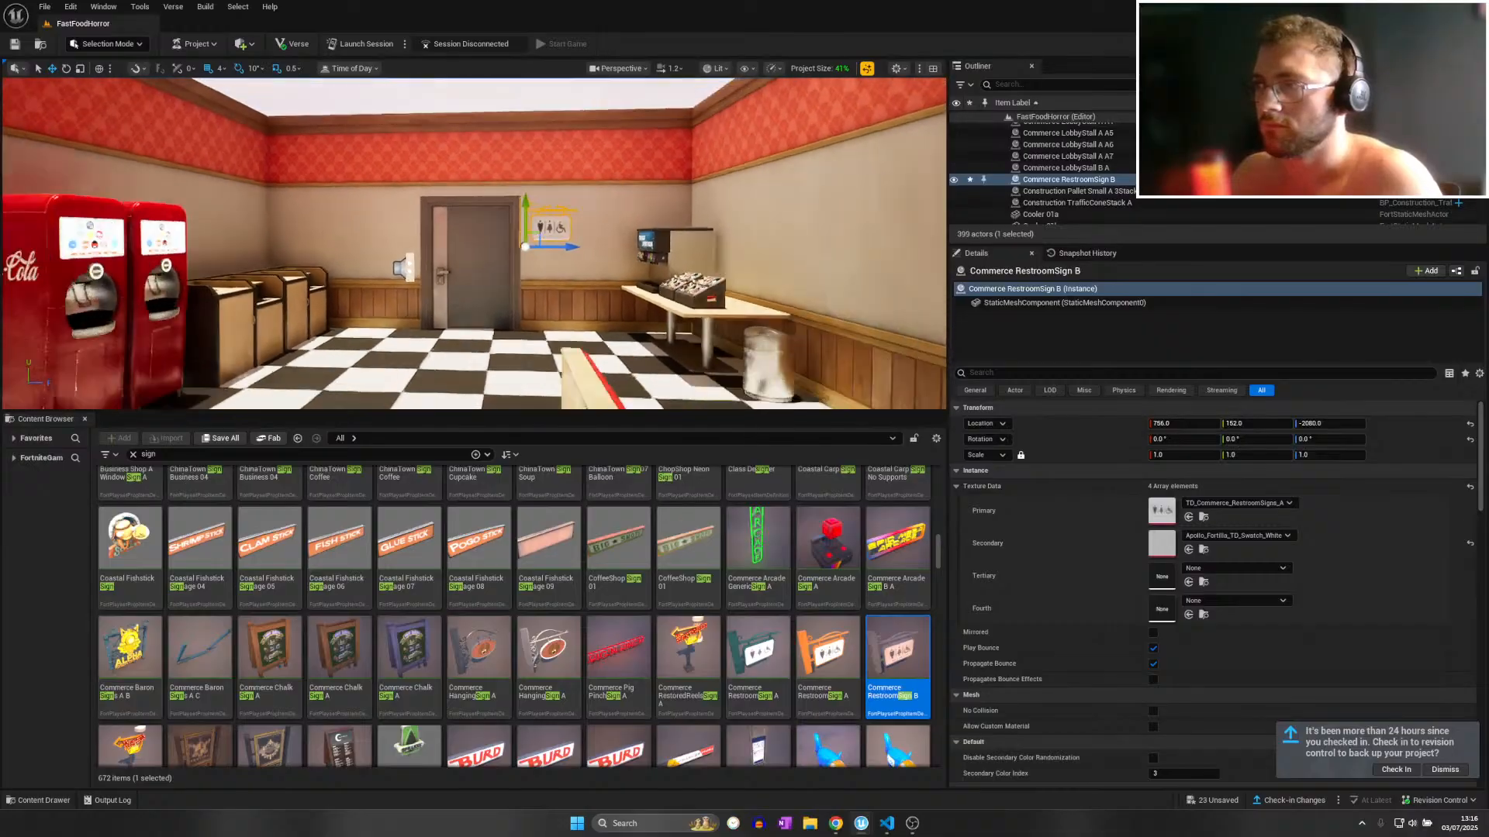
Look over the restaurant from outside and above, examining the kitchen, serving counter, dining area and drinks corner.
{"action": "key", "text": "s"}
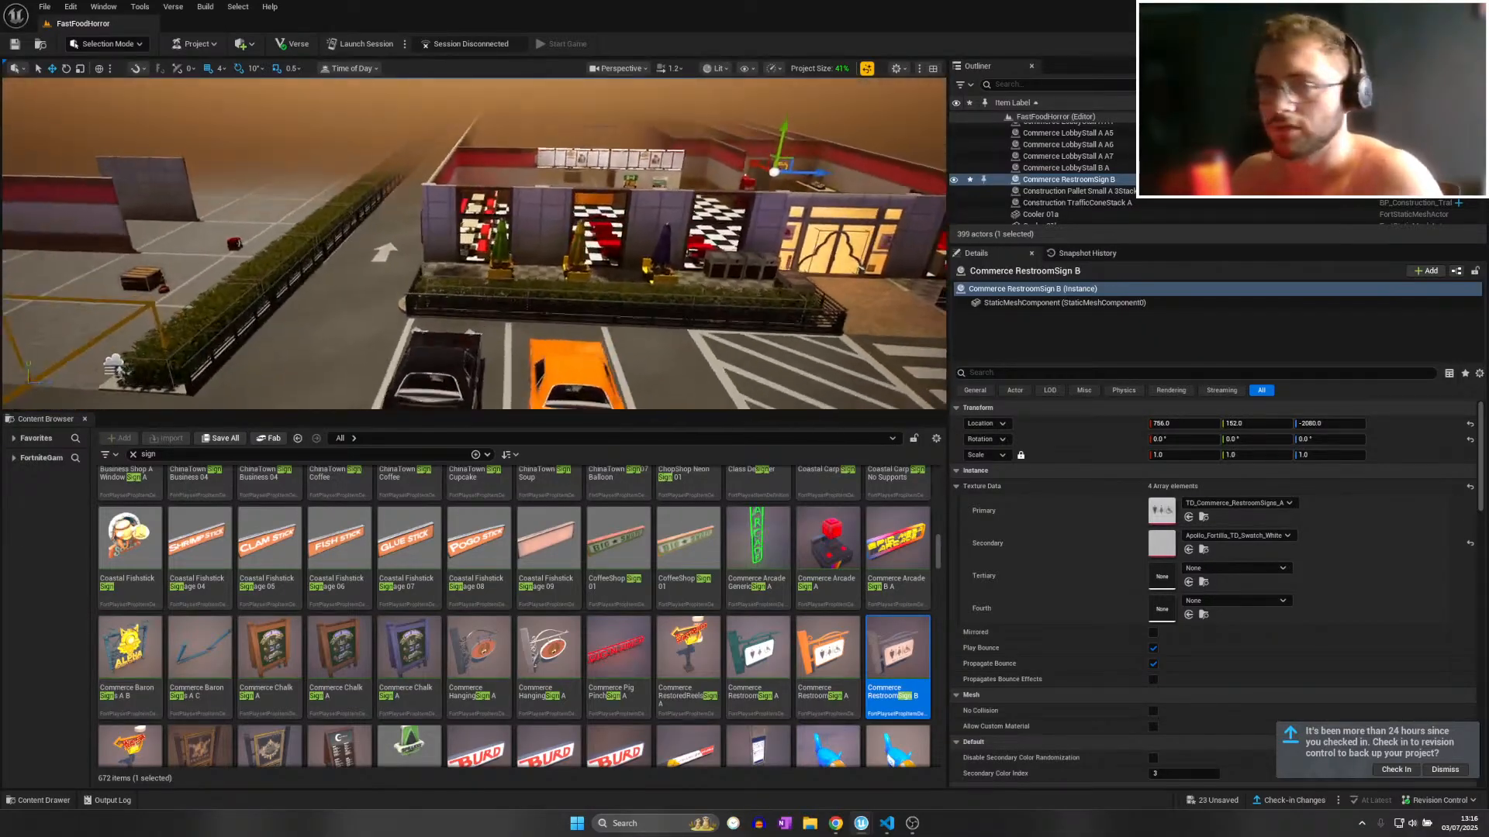
{"action": "right_click_drag", "start_coordinate": [474, 243], "coordinate": [667, 243]}
{"action": "key", "text": "w"}
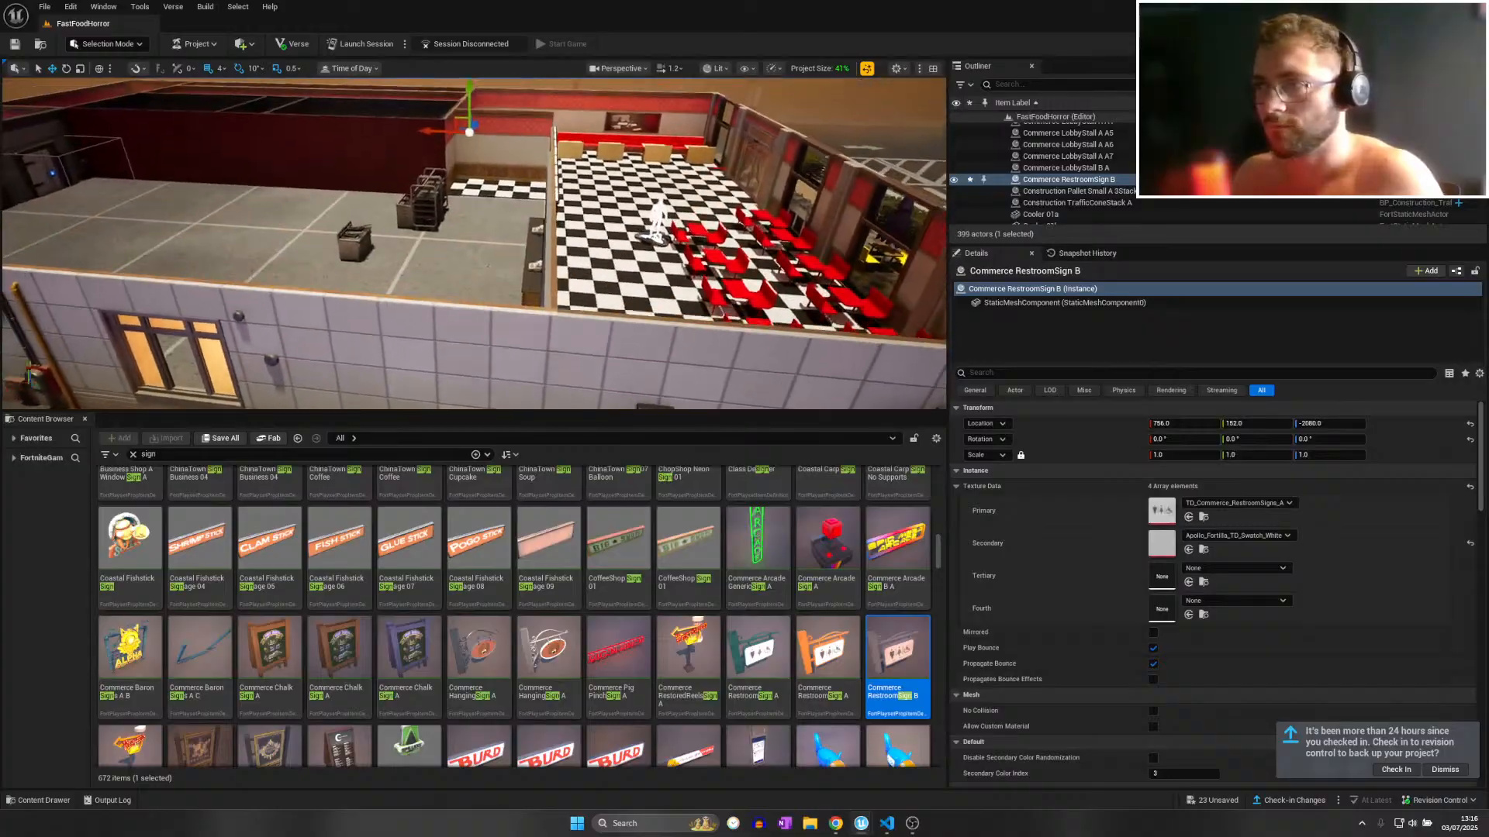
{"action": "key", "text": "w"}
{"action": "right_click_drag", "start_coordinate": [474, 243], "coordinate": [217, 247]}
{"action": "key", "text": "d"}
{"action": "key", "text": "w"}
{"action": "key", "text": "w"}
{"action": "right_click_drag", "start_coordinate": [728, 372], "coordinate": [701, 373]}
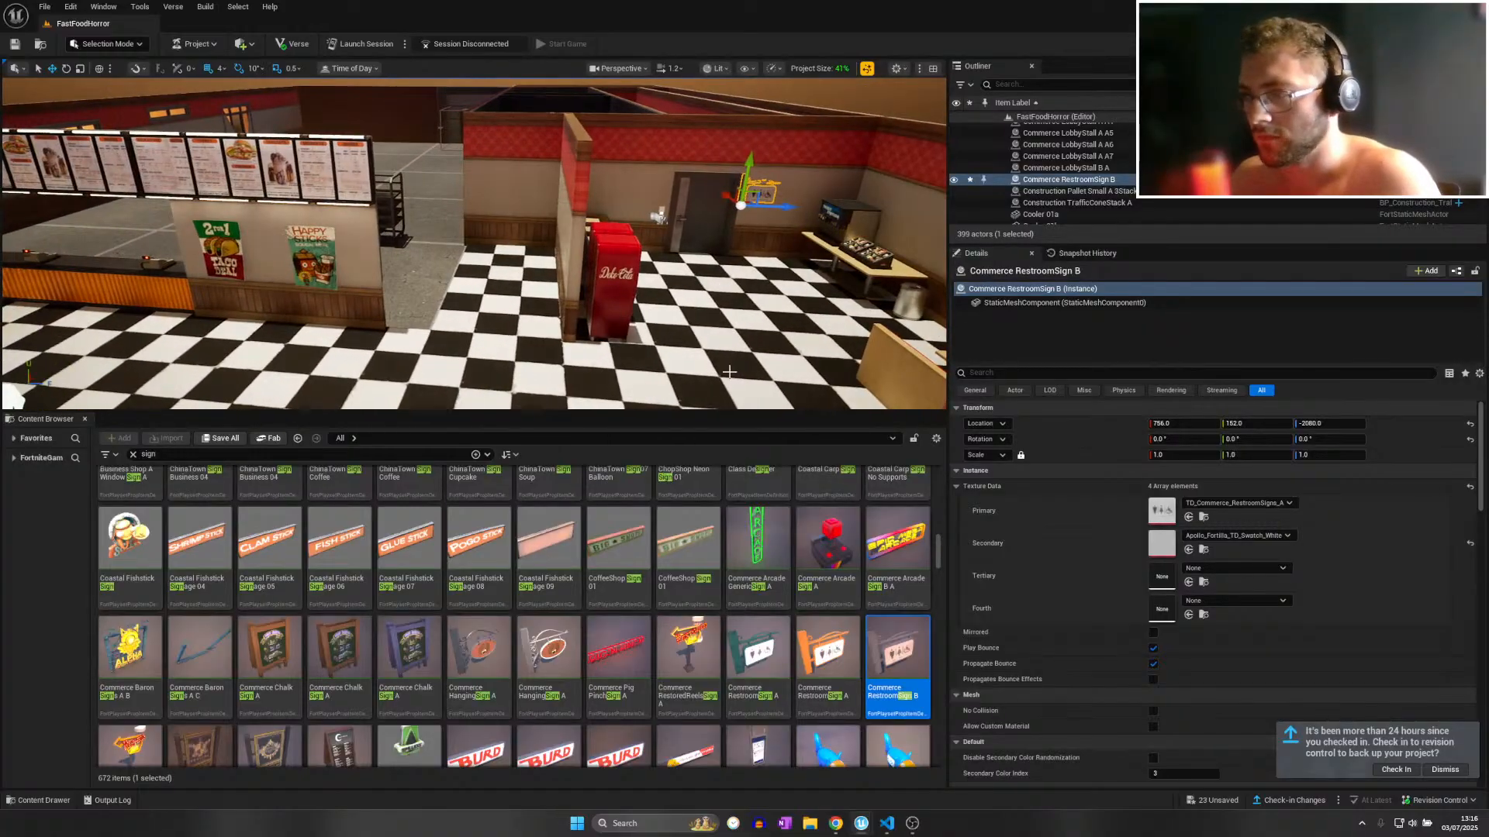
{"action": "scroll", "coordinate": [646, 400], "scroll_direction": "down", "scroll_amount": 5}
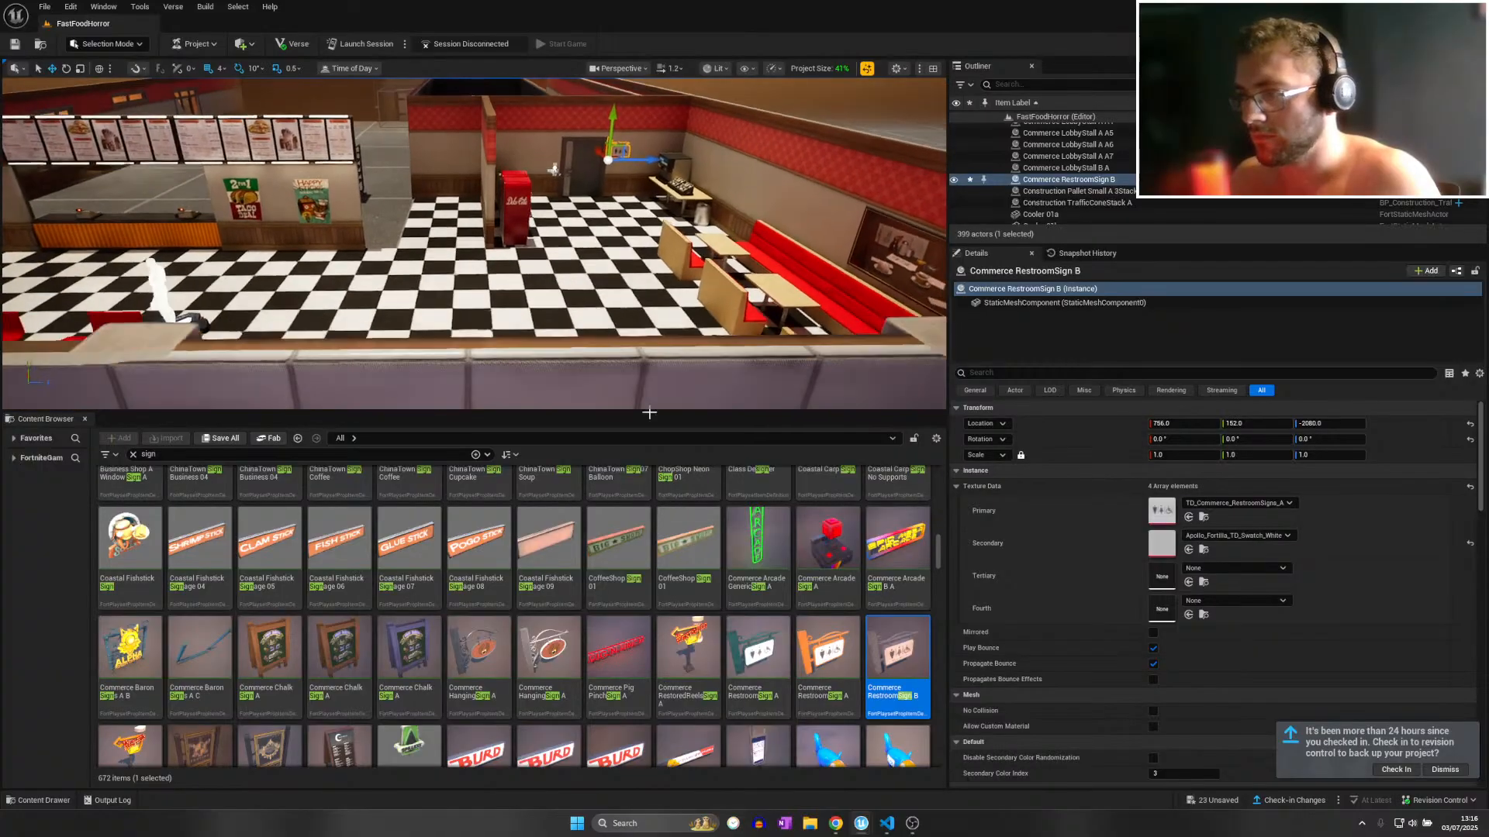
Locate the folder of Commerce RestroomSign A and examine the Restored Reels Prop Gallery for suitable restaurant props.
{"action": "scroll", "coordinate": [626, 658], "scroll_direction": "down", "scroll_amount": 1}
{"action": "scroll", "coordinate": [626, 657], "scroll_direction": "down", "scroll_amount": 1}
{"action": "right_click", "coordinate": [905, 591]}
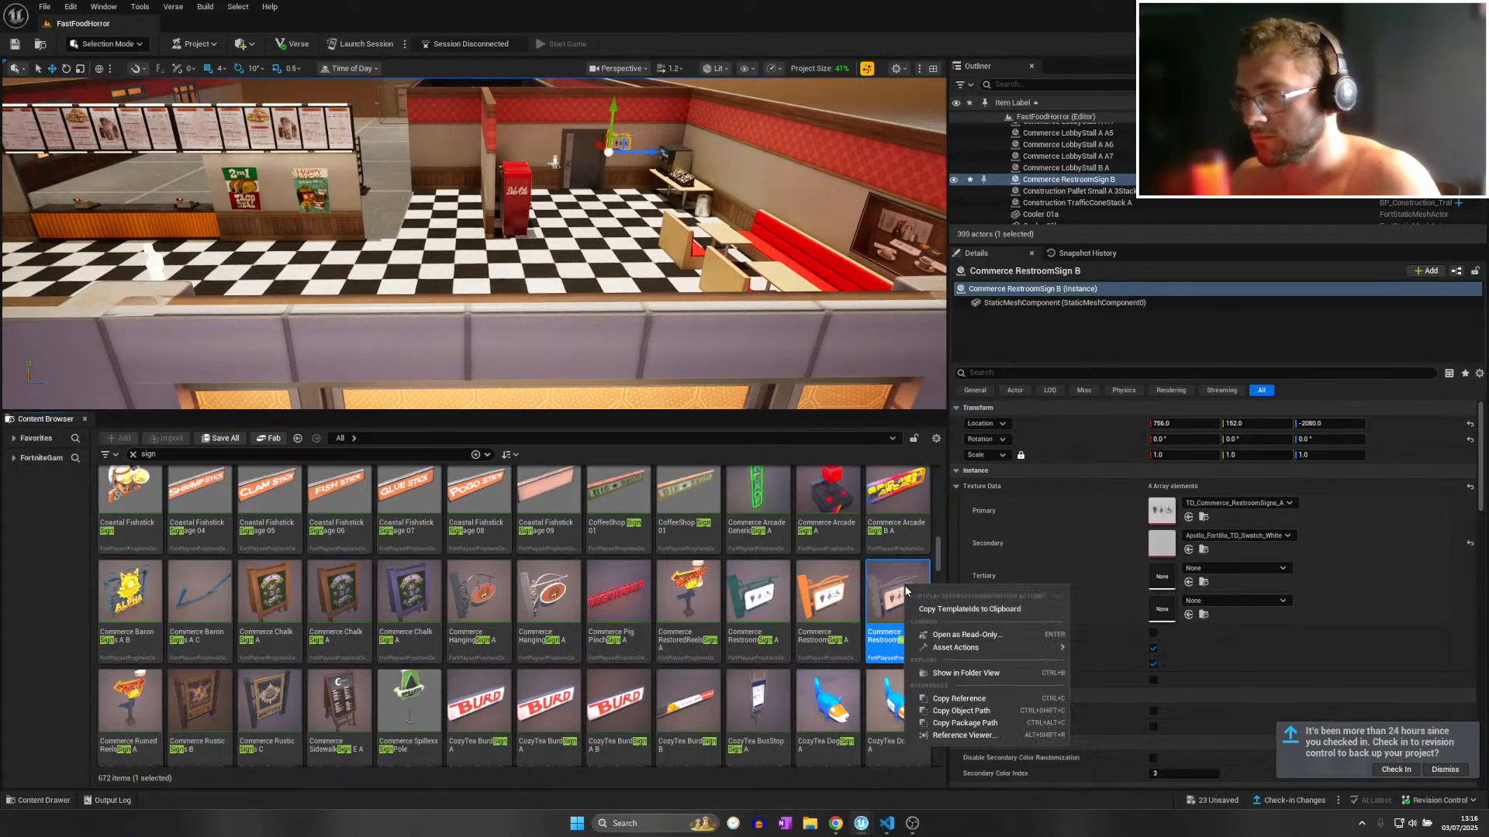
{"action": "right_click", "coordinate": [858, 572]}
{"action": "right_click", "coordinate": [809, 580]}
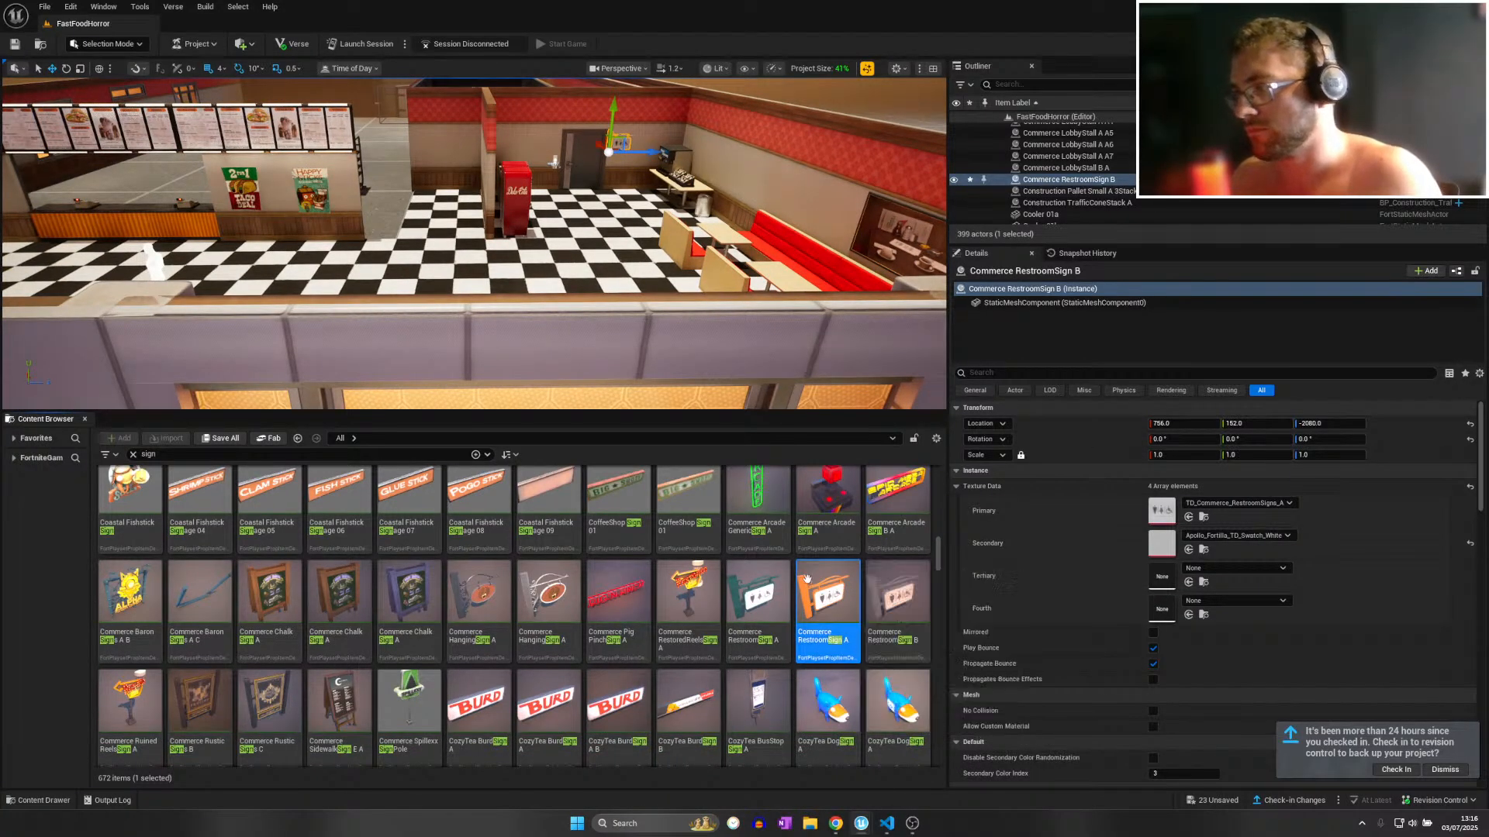
{"action": "left_click", "coordinate": [856, 669]}
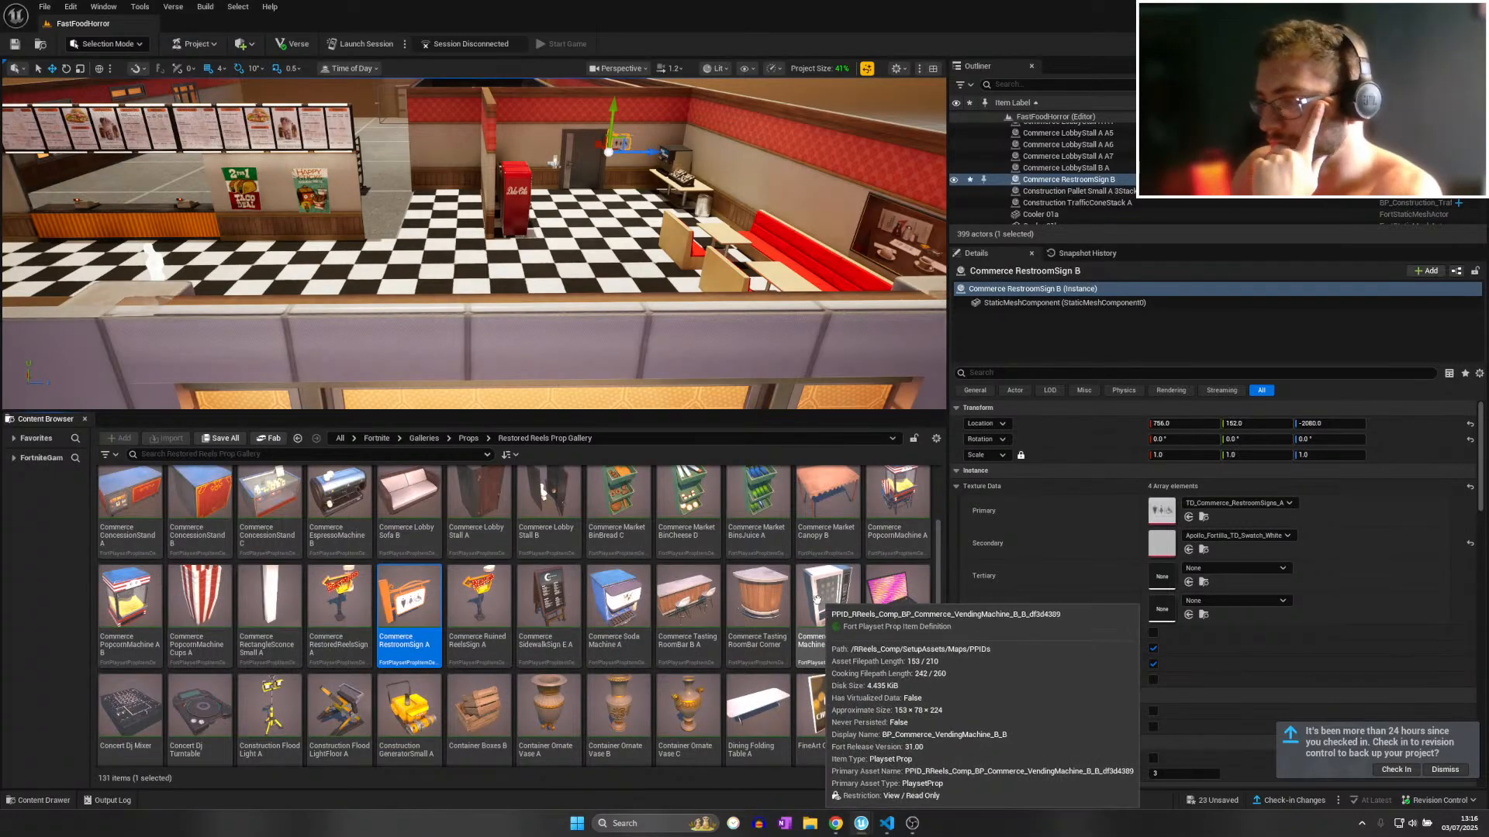
{"action": "scroll", "coordinate": [516, 624], "scroll_direction": "up", "scroll_amount": 2}
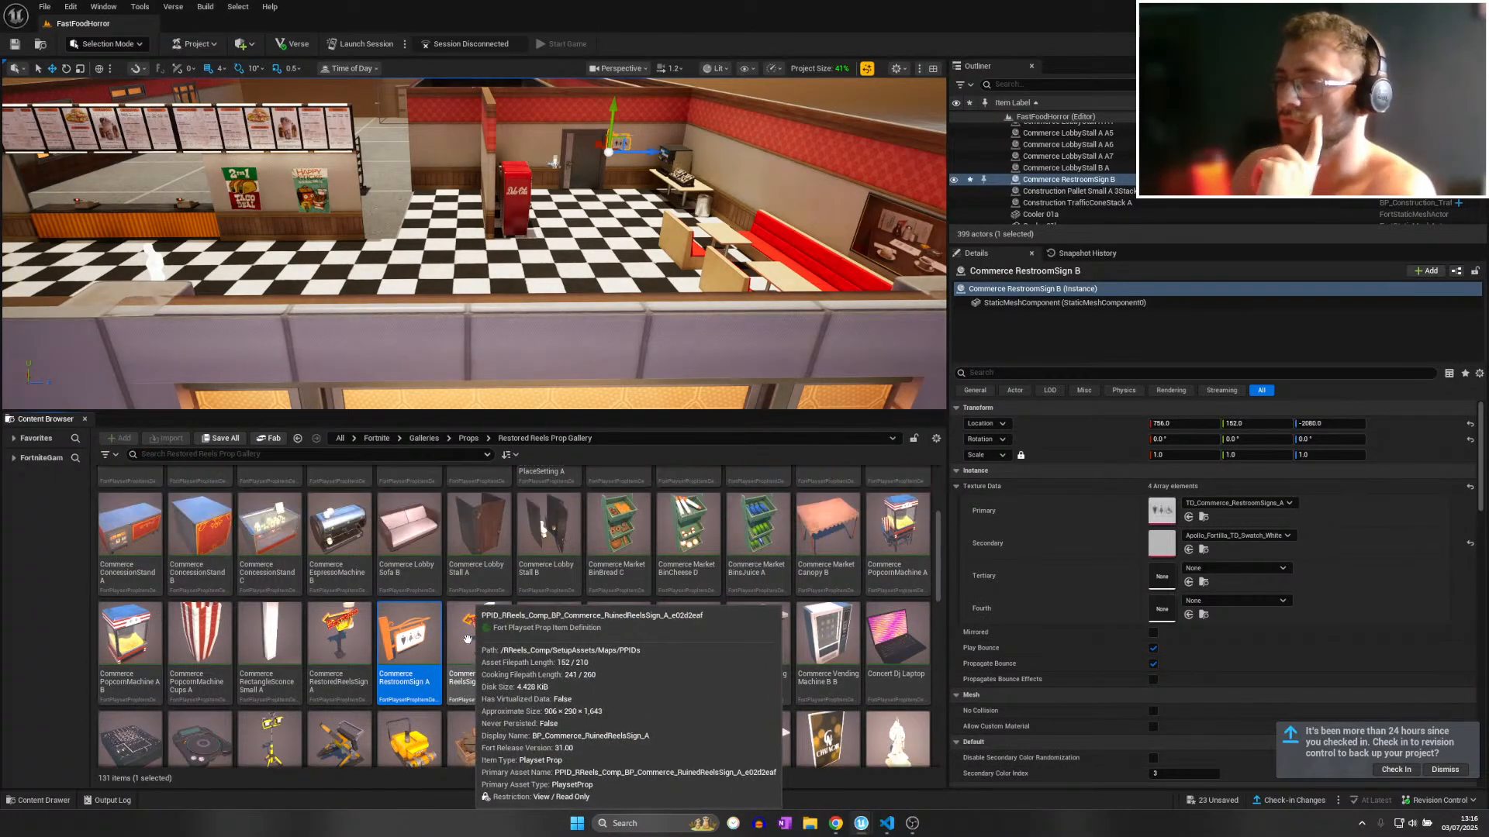
{"action": "scroll", "coordinate": [518, 638], "scroll_direction": "up", "scroll_amount": 2}
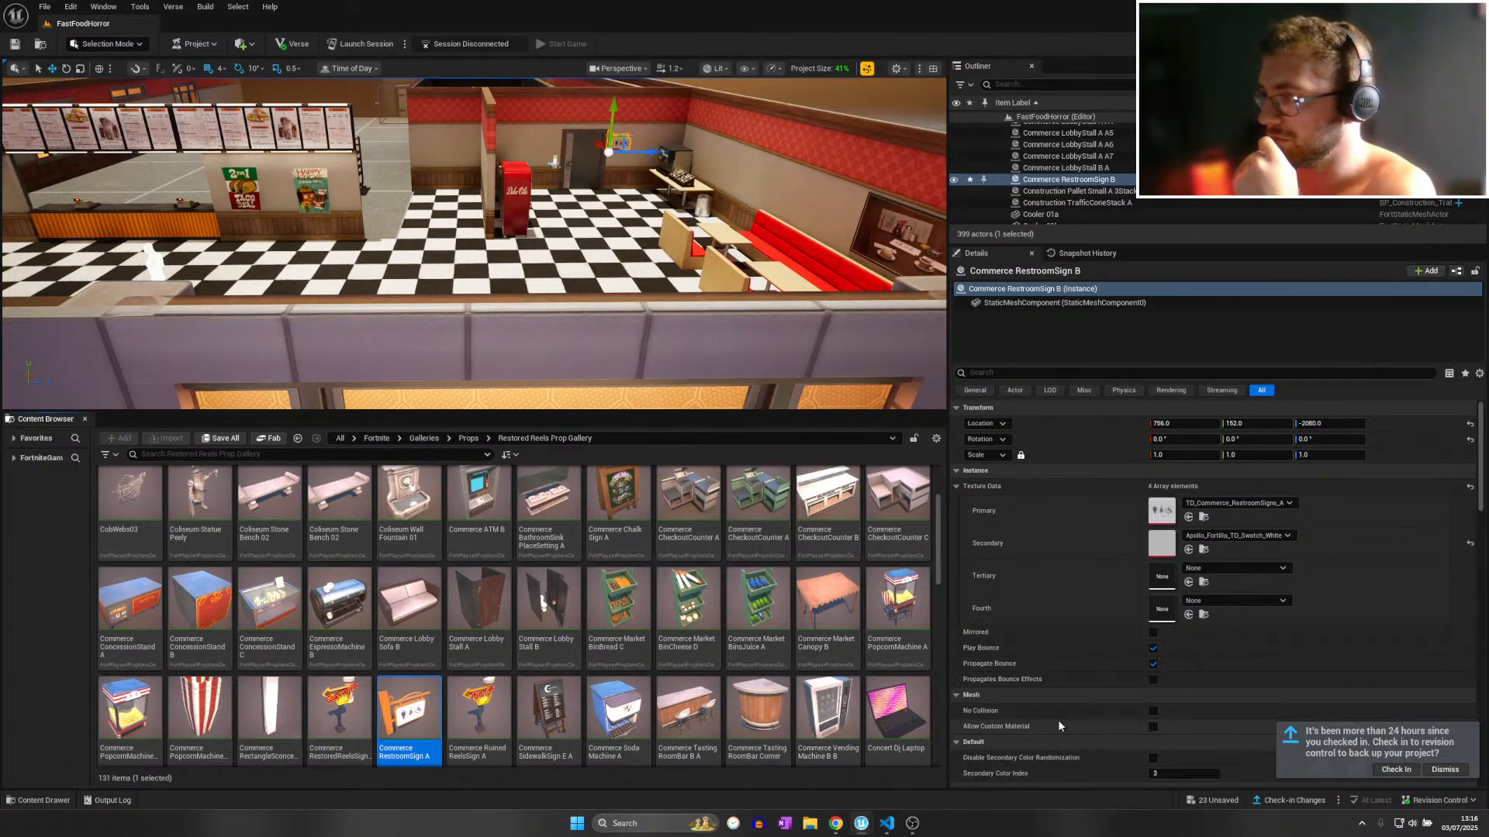
{"action": "scroll", "coordinate": [683, 626], "scroll_direction": "up", "scroll_amount": 3}
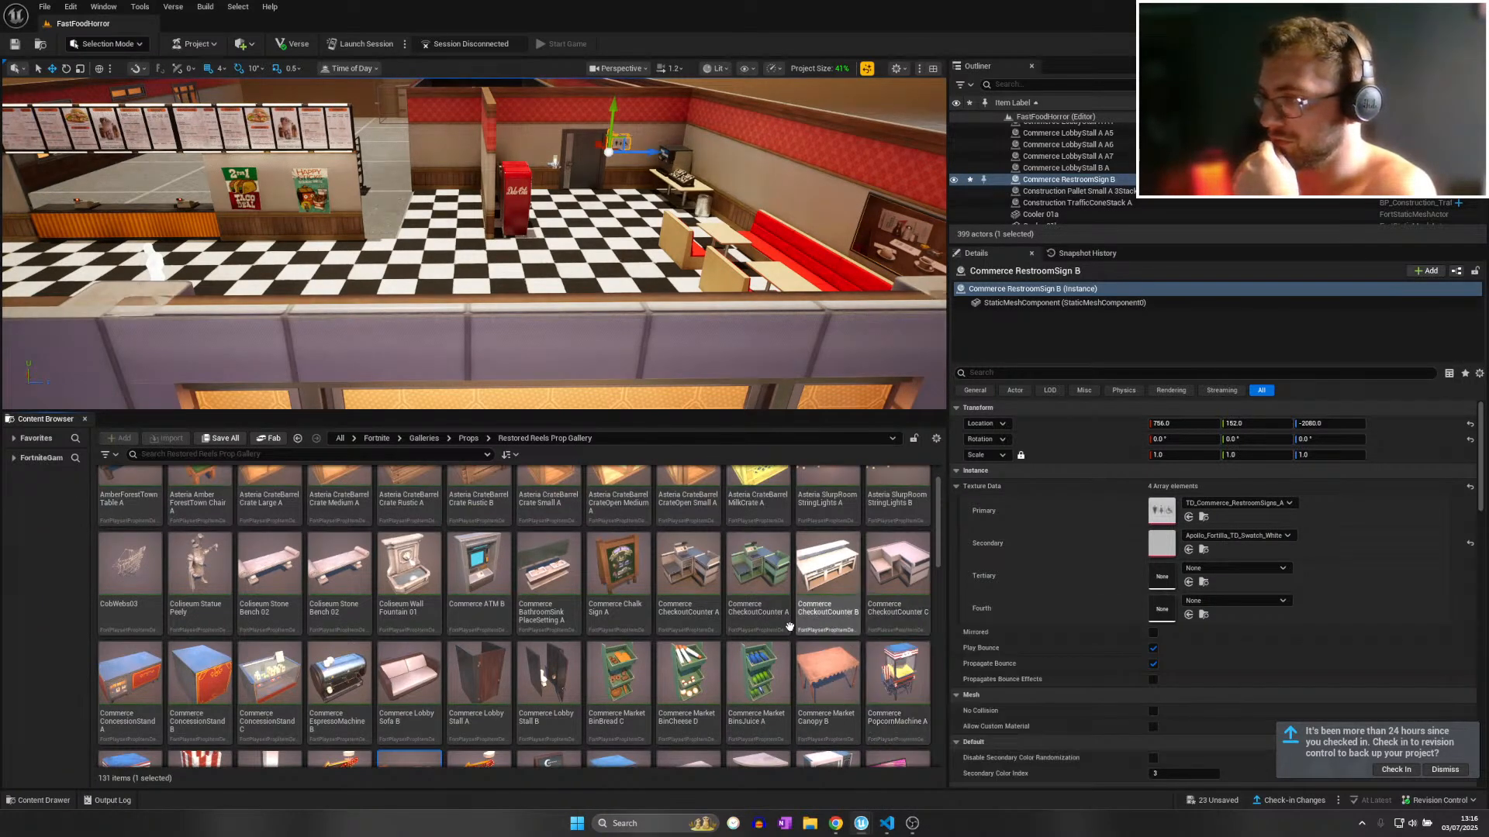
{"action": "scroll", "coordinate": [567, 627], "scroll_direction": "up", "scroll_amount": 2}
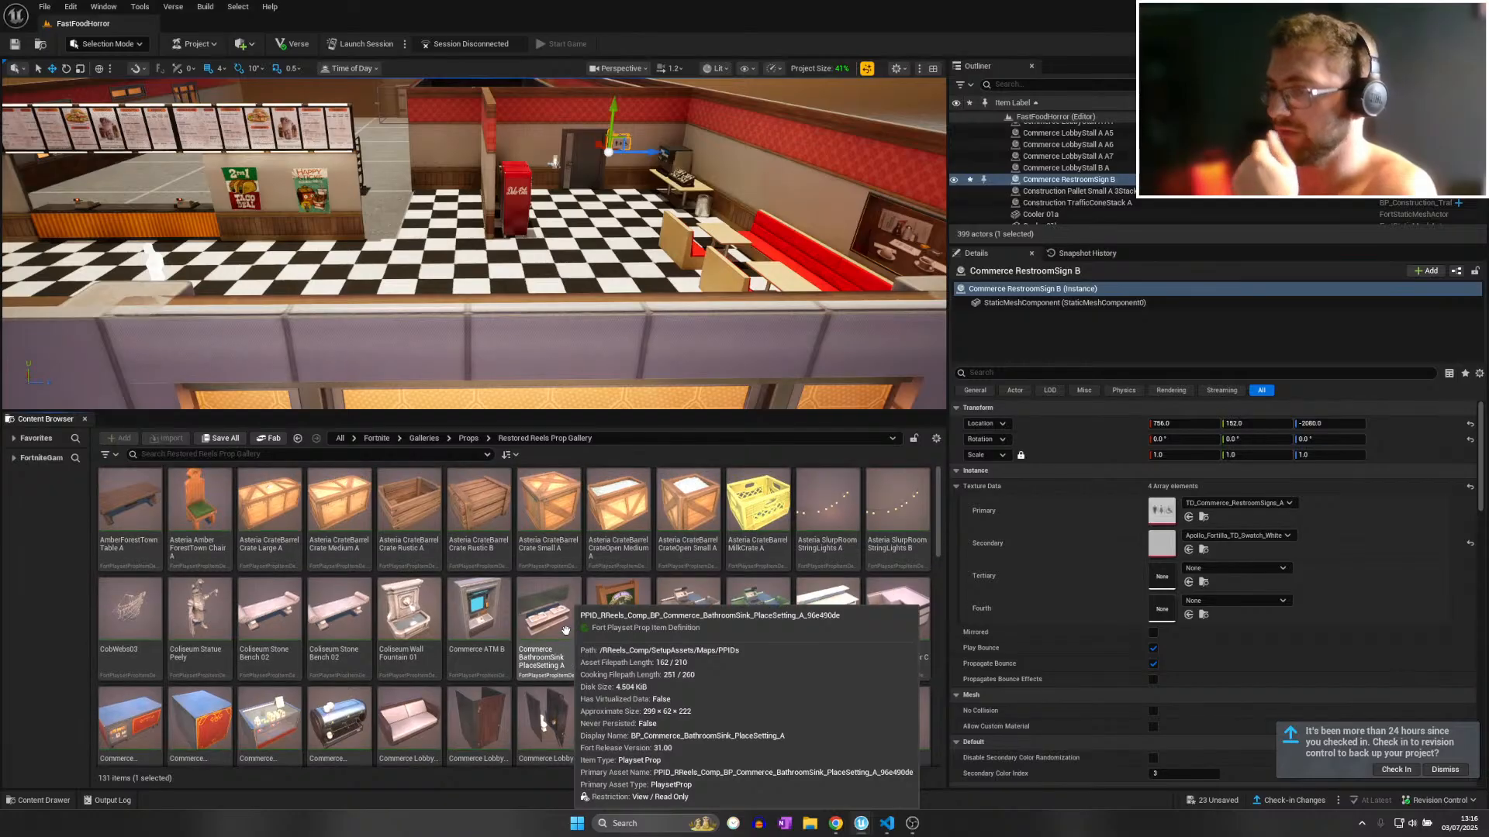
{"action": "scroll", "coordinate": [567, 628], "scroll_direction": "down", "scroll_amount": 10}
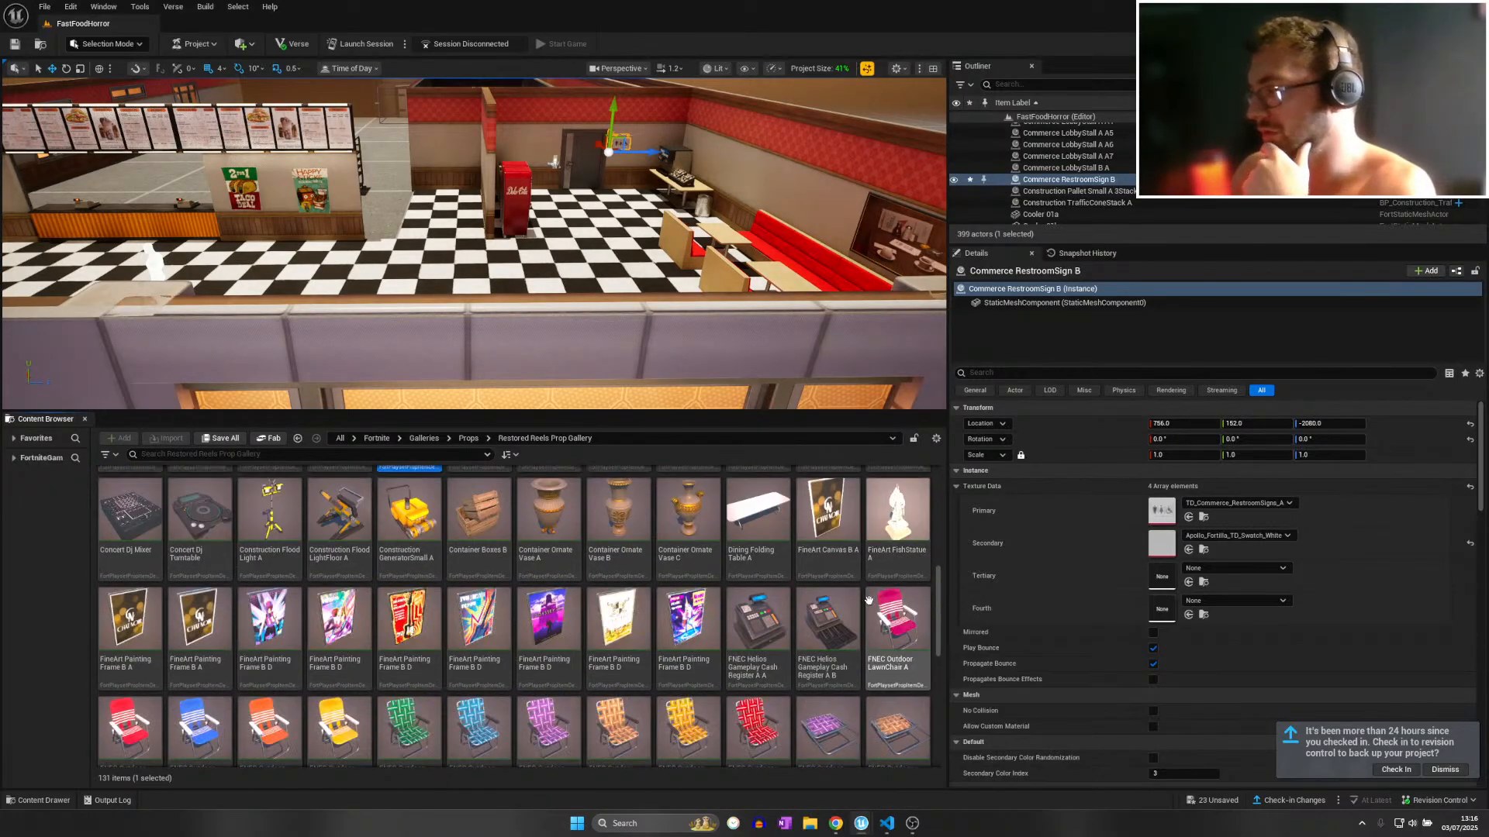
Try FNEC Helios Gameplay Cash Register A on the serving counter beside the existing register, and delete it.
{"action": "key", "text": "w"}
{"action": "right_click_drag", "start_coordinate": [620, 256], "coordinate": [748, 262]}
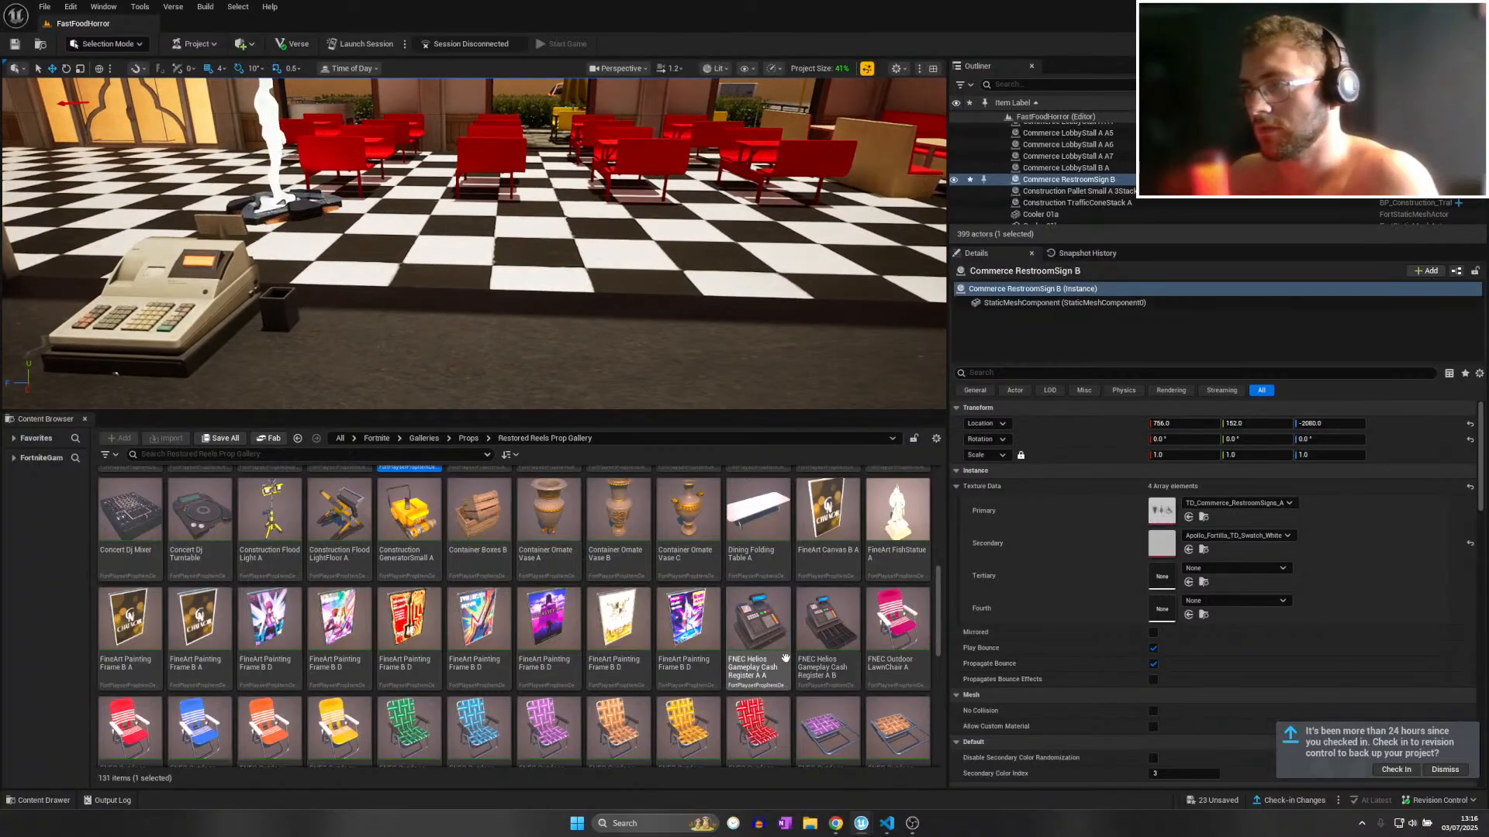
{"action": "left_click_drag", "start_coordinate": [764, 632], "coordinate": [302, 363]}
{"action": "key", "text": "e"}
{"action": "right_click_drag", "start_coordinate": [325, 341], "coordinate": [341, 385]}
{"action": "key", "text": "w"}
{"action": "scroll", "coordinate": [287, 343], "scroll_direction": "down", "scroll_amount": 2}
{"action": "key", "text": "s"}
{"action": "key", "text": "a"}
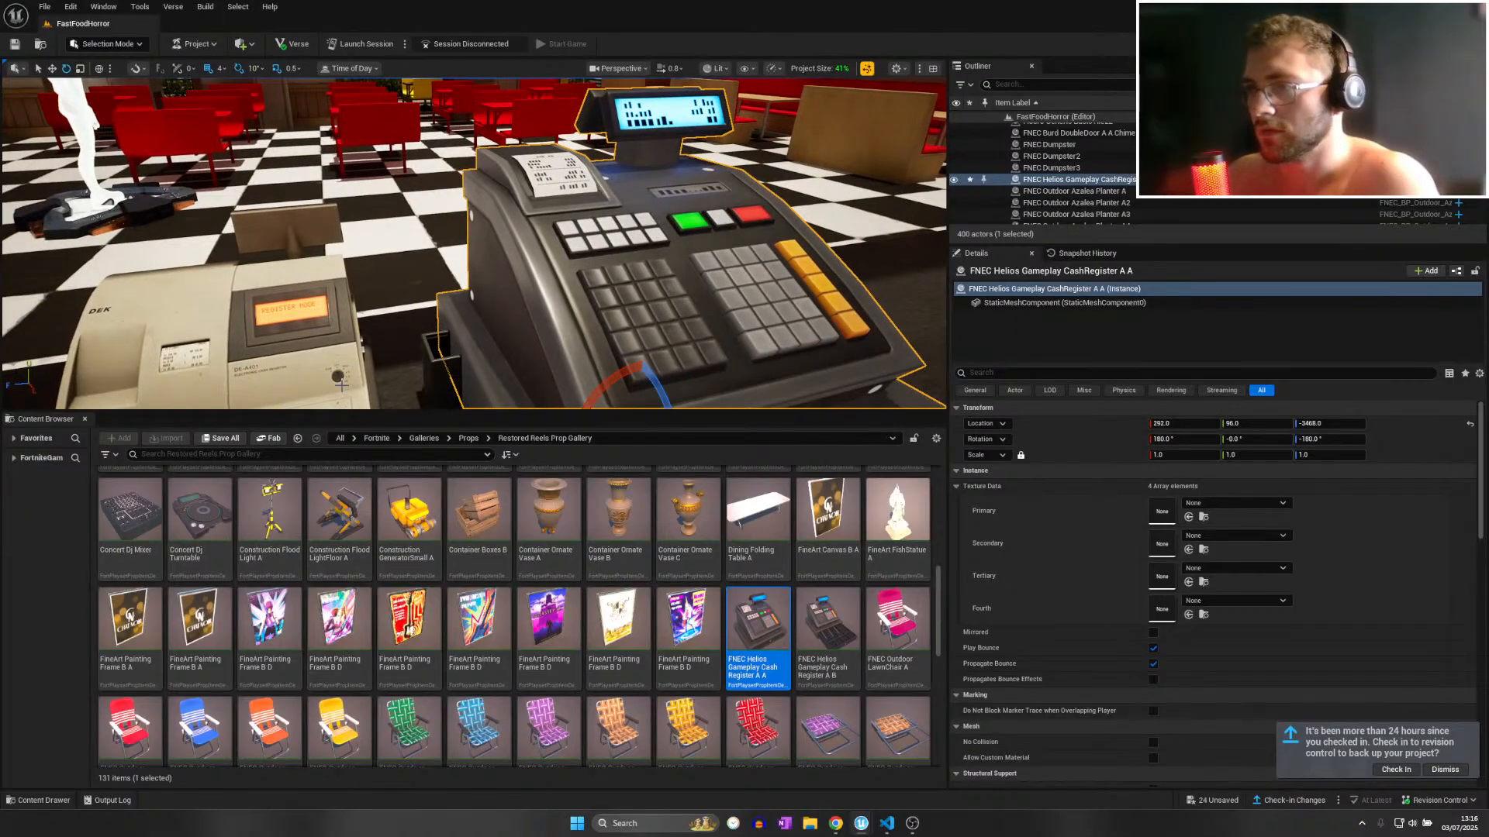
{"action": "scroll", "coordinate": [338, 380], "scroll_direction": "down", "scroll_amount": 3}
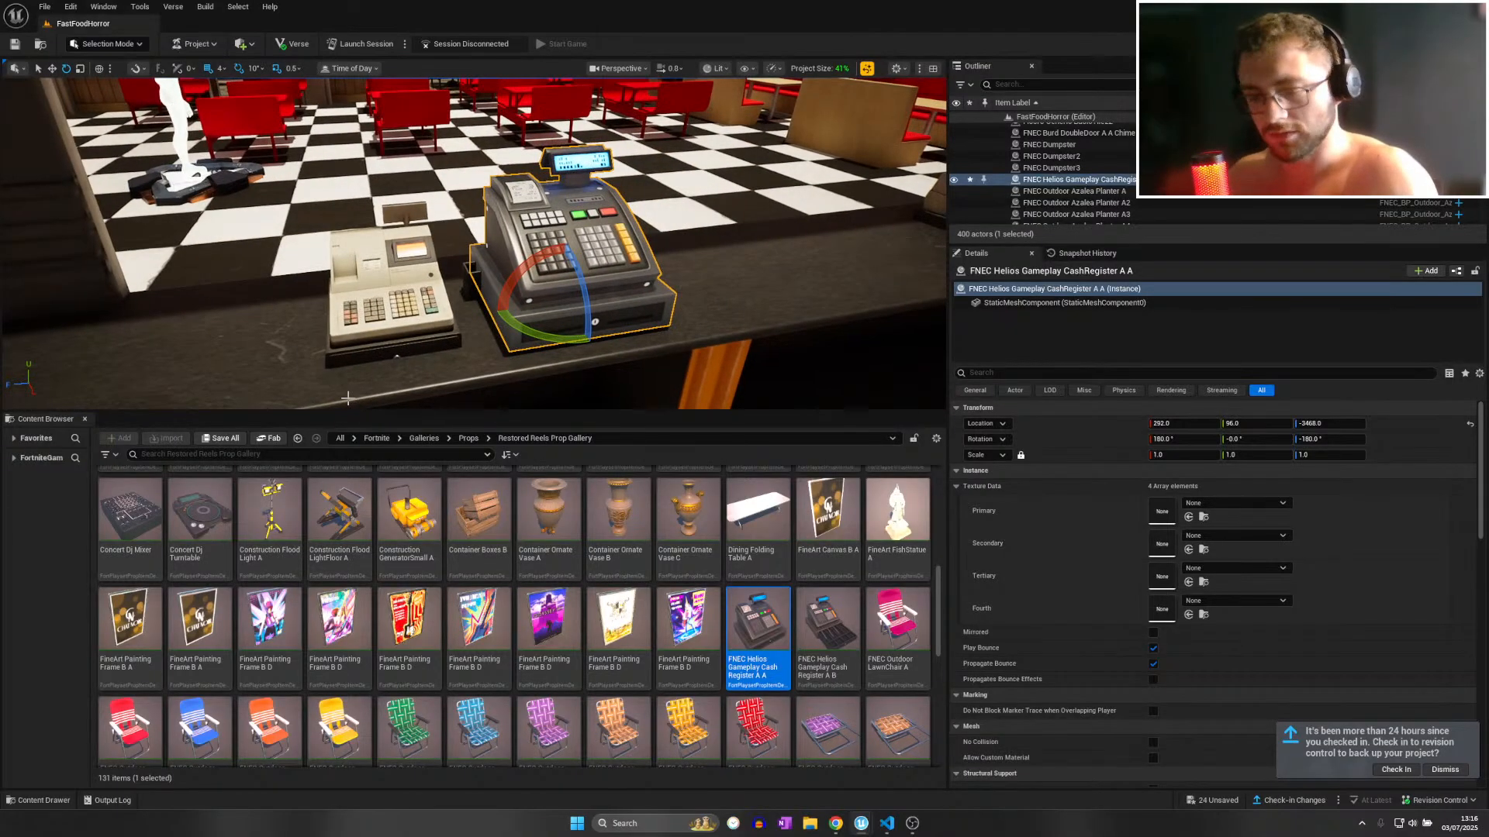
{"action": "key", "text": "Delete"}
{"action": "right_click_drag", "start_coordinate": [351, 398], "coordinate": [423, 393]}
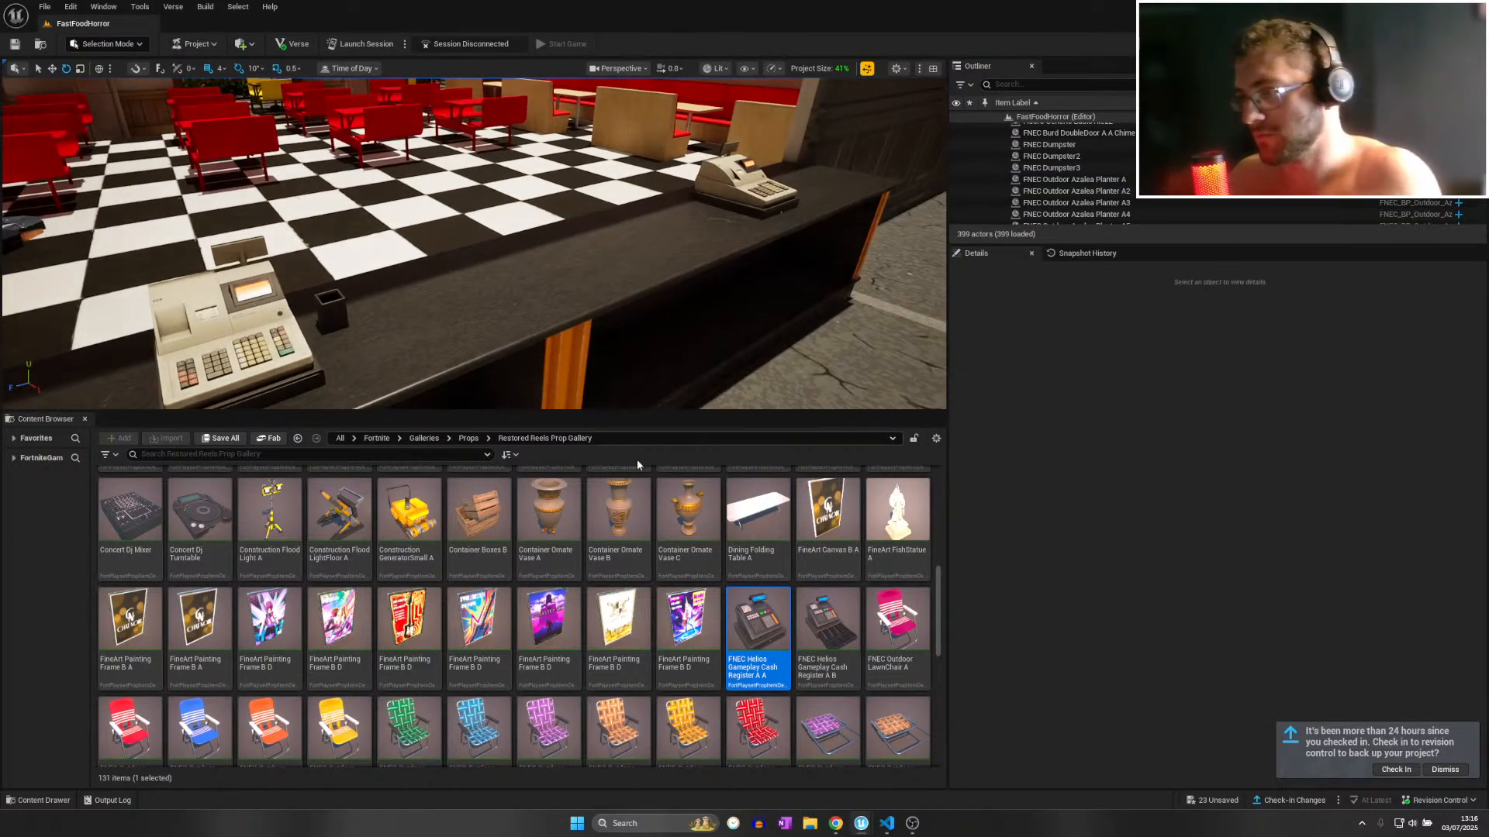
{"action": "right_click_drag", "start_coordinate": [595, 402], "coordinate": [528, 409]}
Place Outdoor CafeTable Setting B C from the Restored Reels Prop Gallery on a dining table.
{"action": "scroll", "coordinate": [530, 609], "scroll_direction": "down", "scroll_amount": 10}
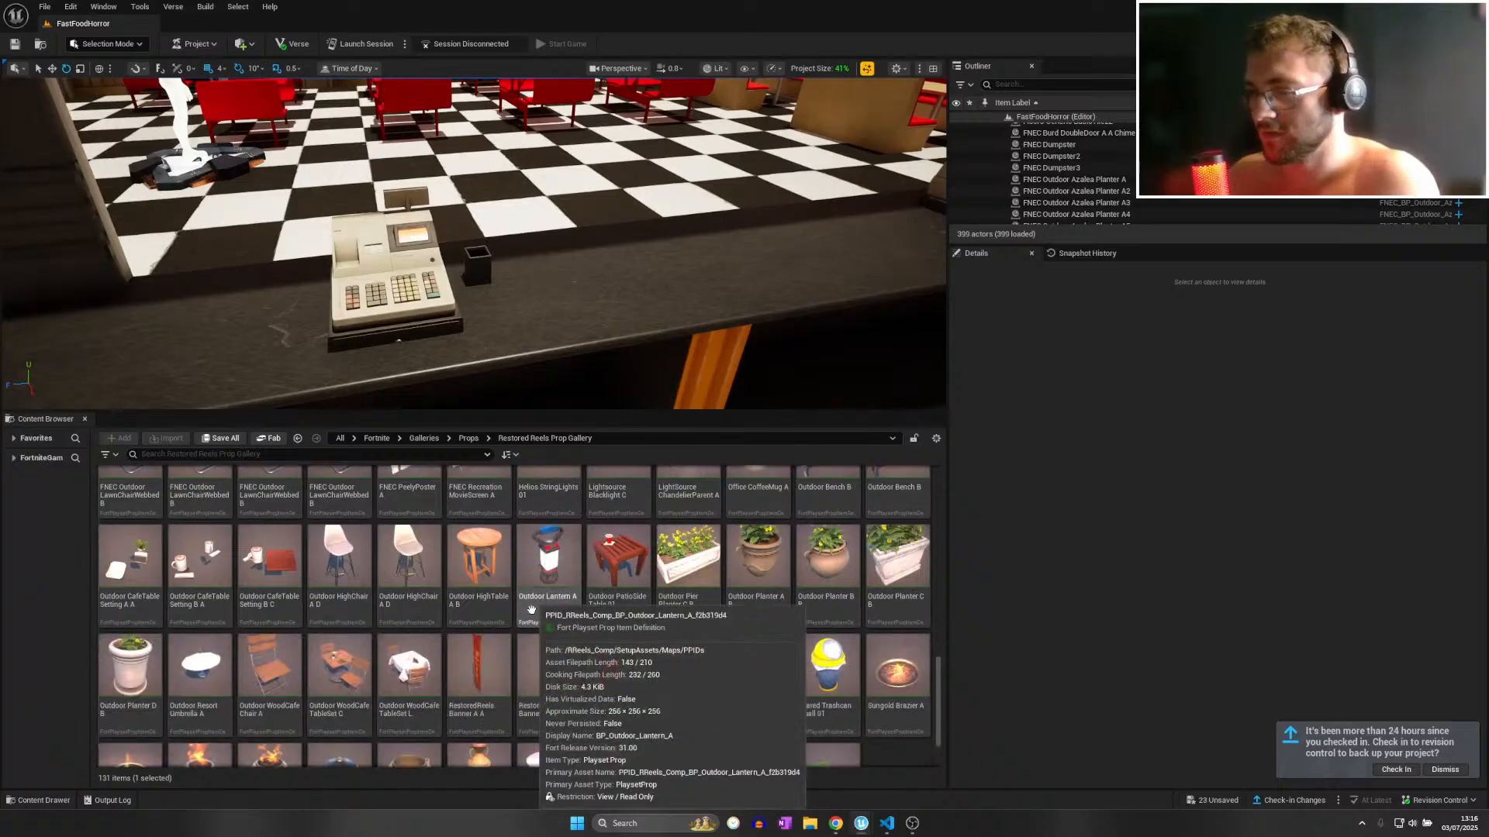
{"action": "key", "text": "a"}
{"action": "mouse_move", "coordinate": [488, 339]}
{"action": "right_mouse_down"}
{"action": "mouse_move", "coordinate": [480, 319]}
{"action": "mouse_move", "coordinate": [558, 314]}
{"action": "mouse_move", "coordinate": [466, 326]}
{"action": "mouse_move", "coordinate": [474, 334]}
{"action": "right_mouse_up"}
{"action": "key", "text": "w"}
{"action": "left_click_drag", "start_coordinate": [272, 564], "coordinate": [138, 304]}
{"action": "right_click_drag", "start_coordinate": [138, 304], "coordinate": [46, 307]}
{"action": "key", "text": "w"}
{"action": "right_click_drag", "start_coordinate": [193, 289], "coordinate": [330, 231]}
{"action": "key", "text": "s"}
{"action": "key", "text": "w"}
Place Outdoor CafeTable Setting A A on a red table near the booths and shift it to about X -328, Z -3892.
{"action": "left_click_drag", "start_coordinate": [129, 558], "coordinate": [601, 364]}
{"action": "right_click_drag", "start_coordinate": [601, 364], "coordinate": [423, 434]}
{"action": "key", "text": "w"}
{"action": "key", "text": "w"}
{"action": "key", "text": "s"}
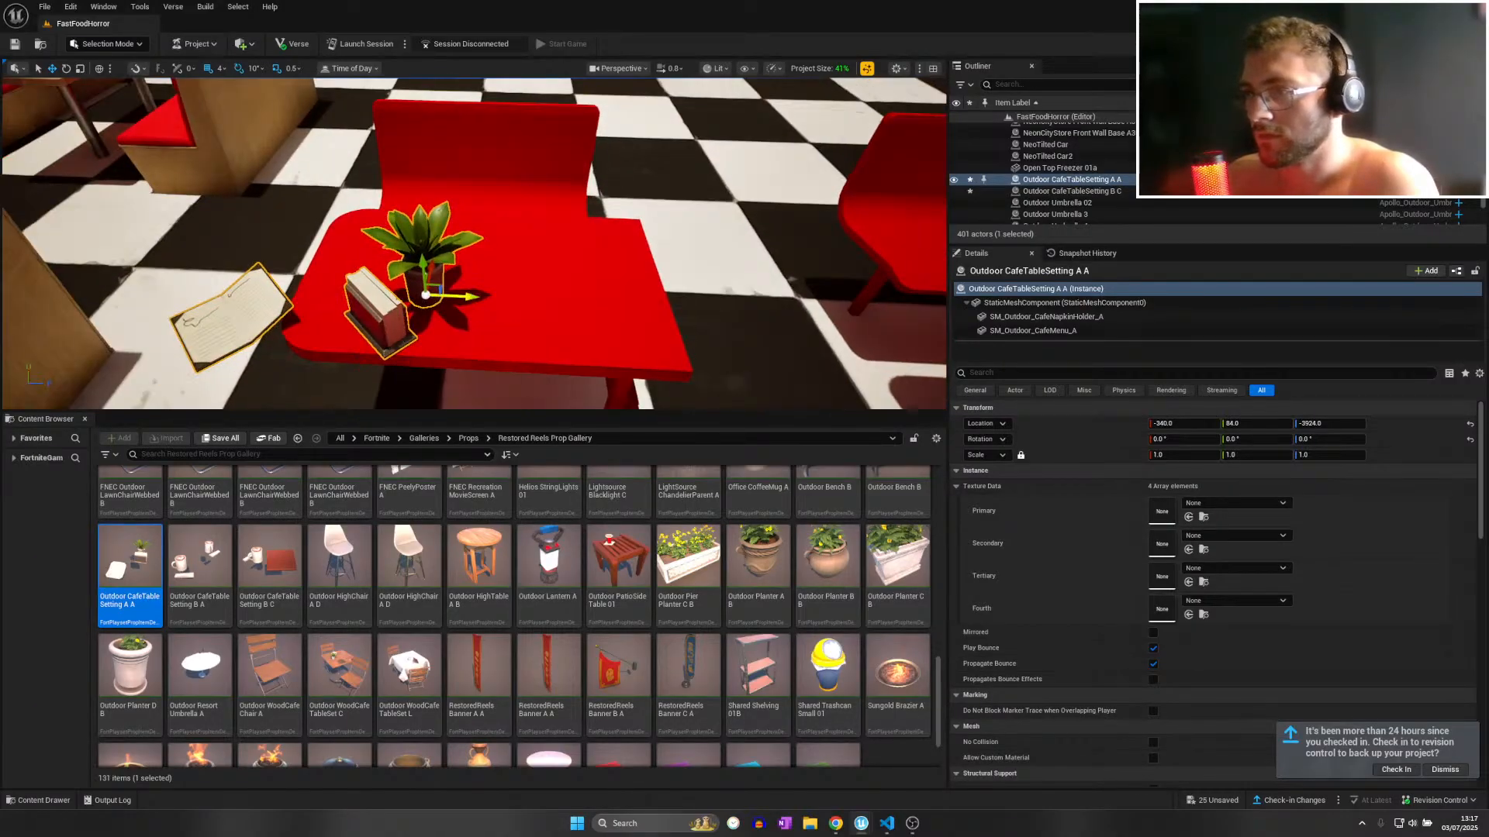
{"action": "left_click_drag", "start_coordinate": [468, 300], "coordinate": [566, 304]}
{"action": "key", "text": "w"}
{"action": "right_click_drag", "start_coordinate": [566, 304], "coordinate": [432, 291]}
{"action": "key", "text": "d"}
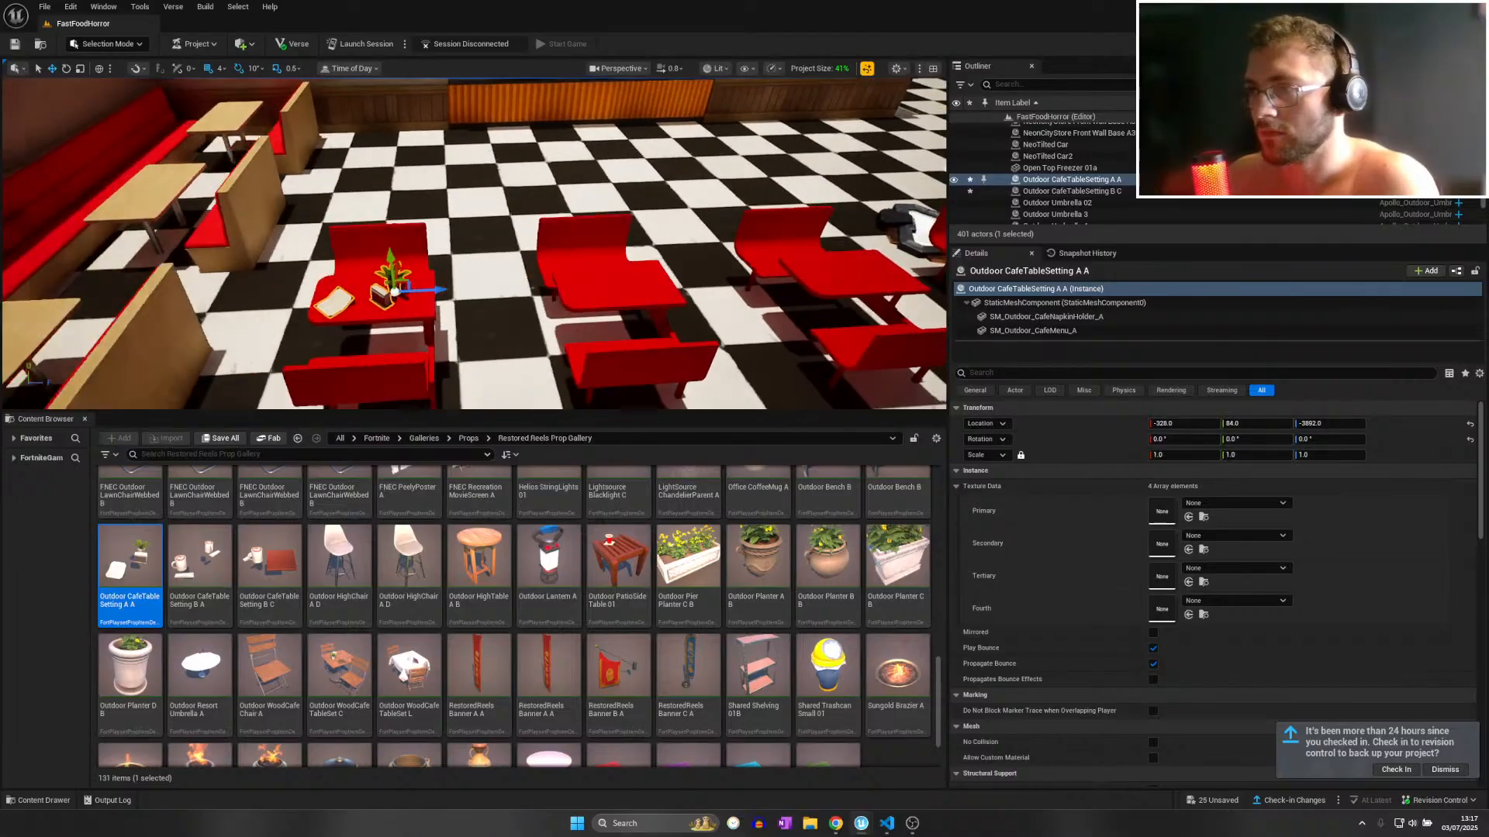
Place Outdoor CafeTable Setting B A on a wooden booth table and duplicate it onto another booth table along the row.
{"action": "scroll", "coordinate": [518, 577], "scroll_direction": "down", "scroll_amount": 2}
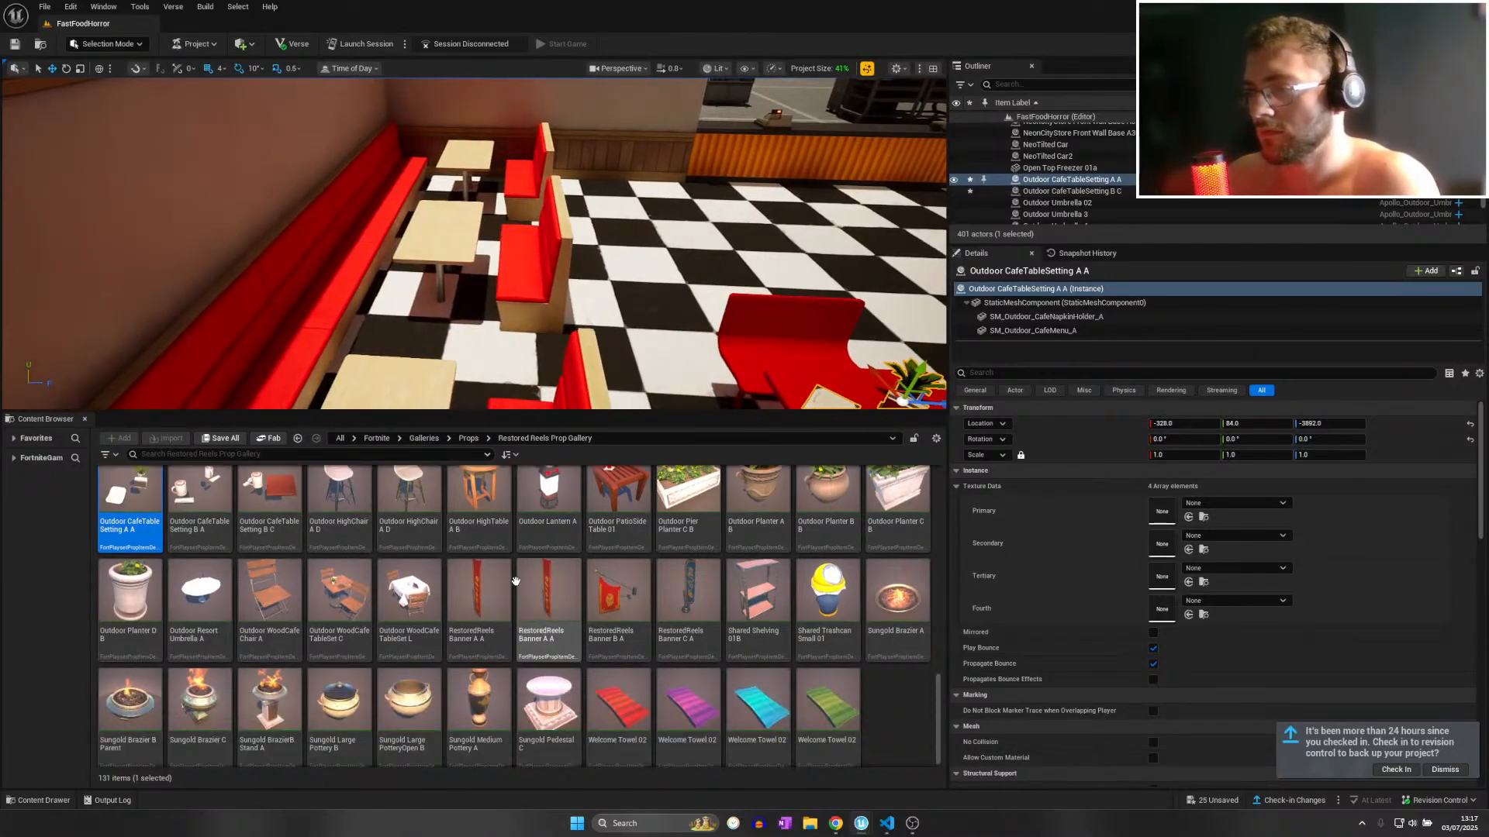
{"action": "scroll", "coordinate": [518, 577], "scroll_direction": "up", "scroll_amount": 5}
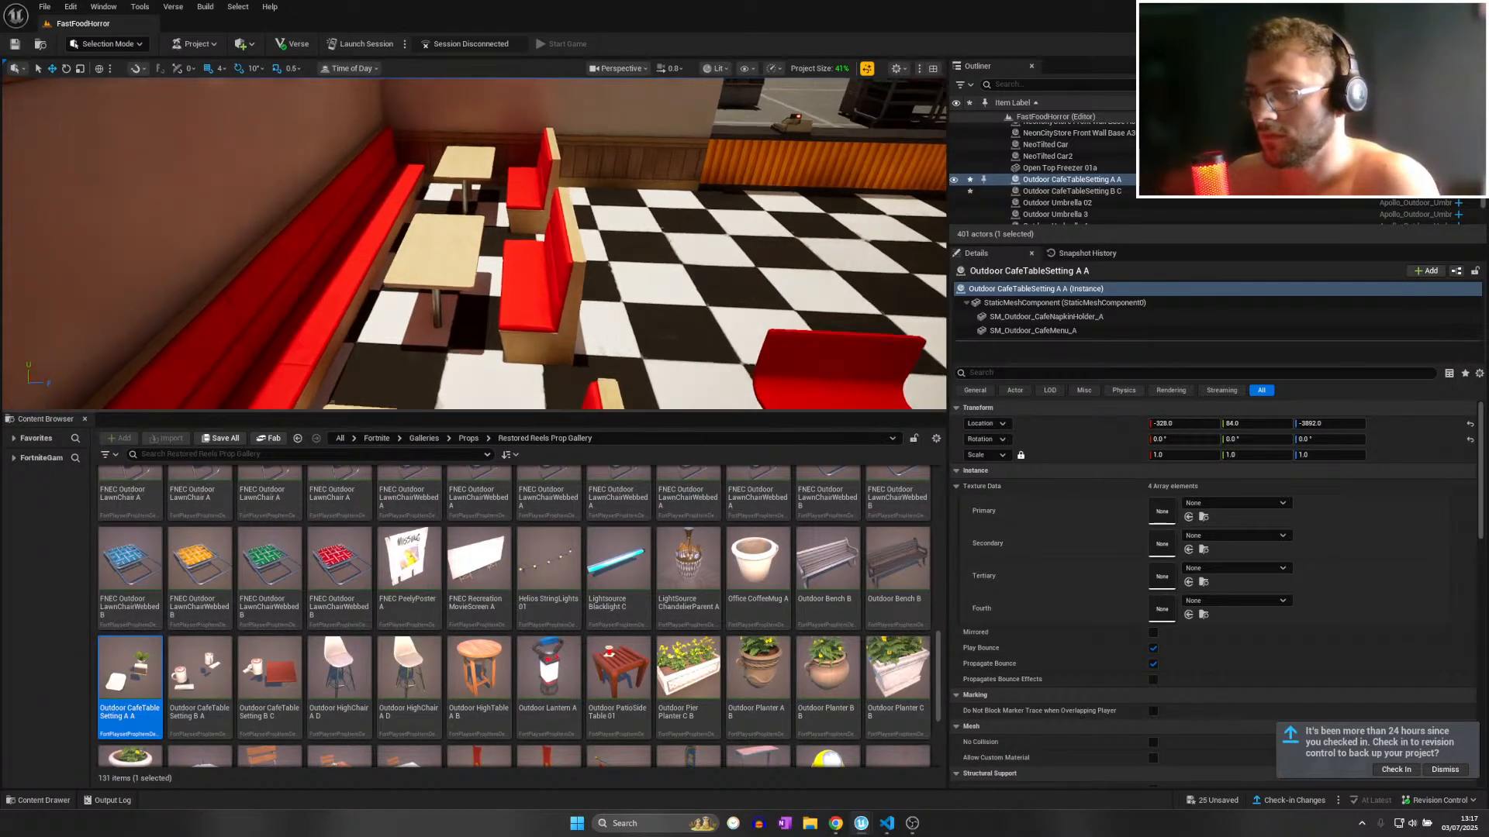
{"action": "left_click_drag", "start_coordinate": [199, 669], "coordinate": [404, 334]}
{"action": "key", "text": "ctrl+d"}
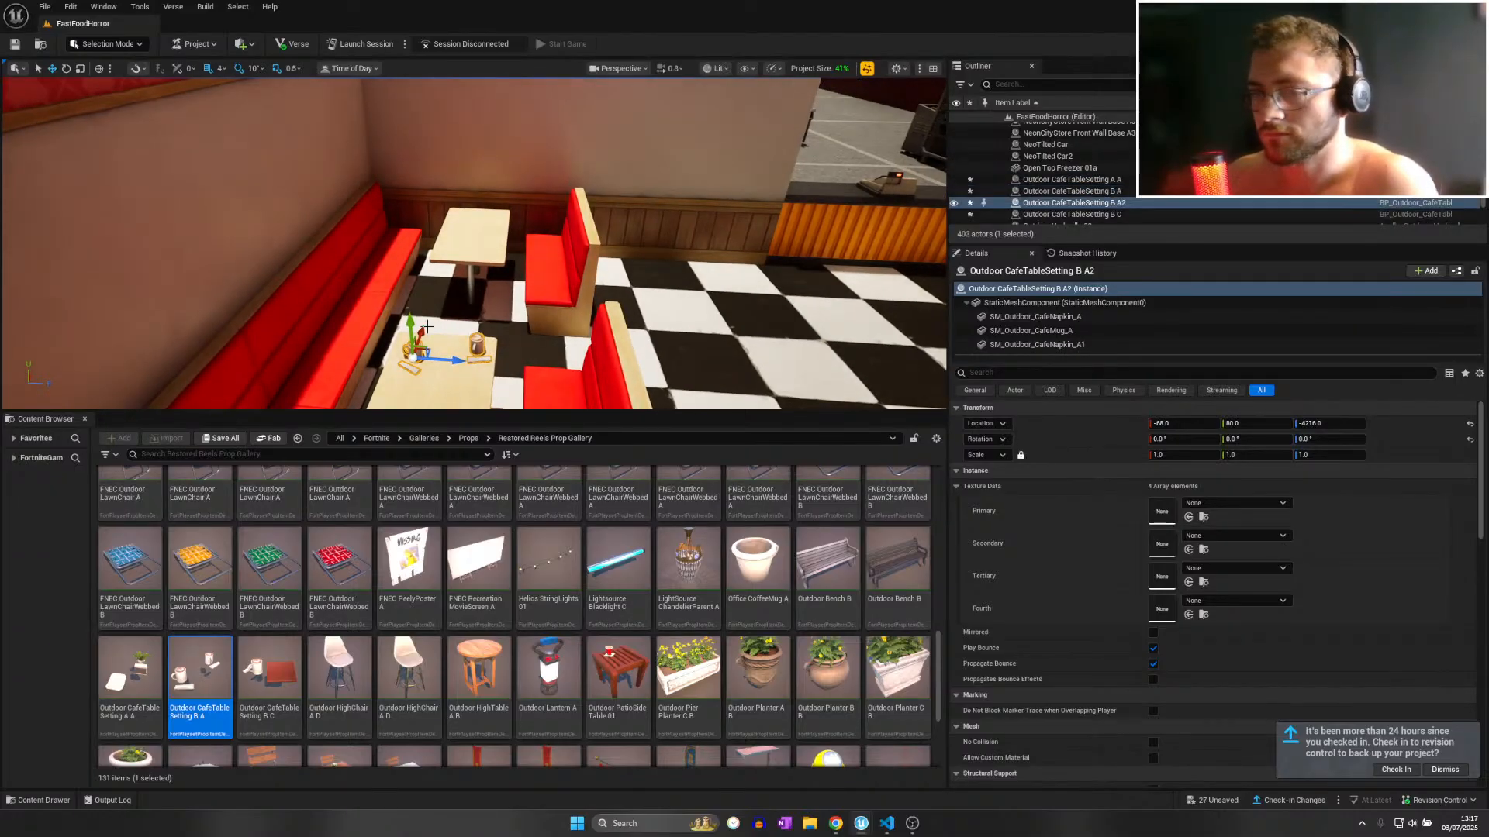
{"action": "left_click_drag", "start_coordinate": [553, 299], "coordinate": [459, 284]}
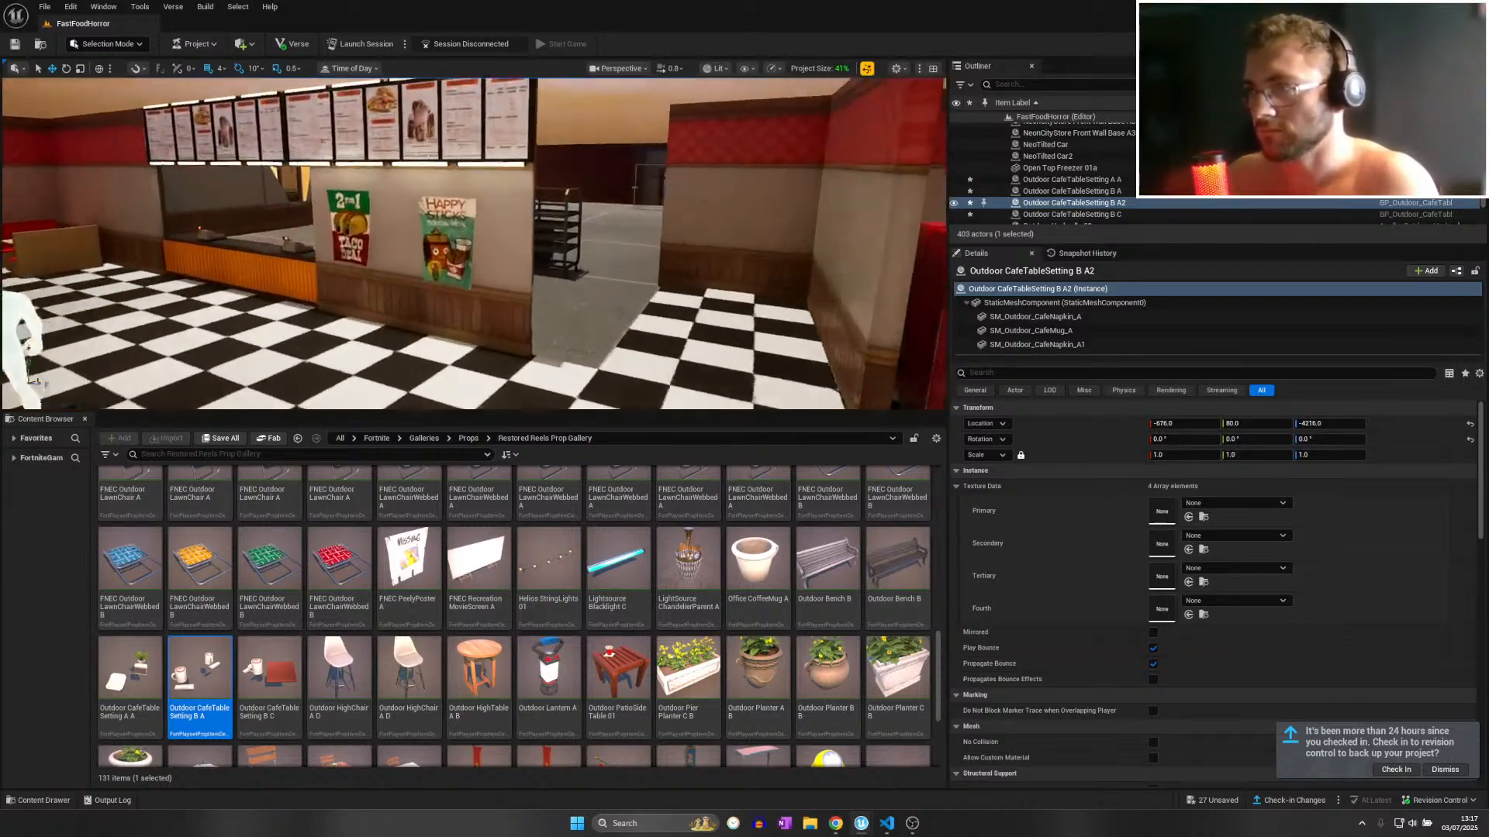
Look over the serving counter, the kitchen room and the outer side wall of the restaurant.
{"action": "key", "text": "w"}
{"action": "mouse_move", "coordinate": [474, 243]}
{"action": "right_mouse_down"}
{"action": "mouse_move", "coordinate": [422, 242]}
{"action": "mouse_move", "coordinate": [504, 232]}
{"action": "mouse_move", "coordinate": [466, 241]}
{"action": "right_mouse_up"}
{"action": "key", "text": "w"}
{"action": "key", "text": "e"}
{"action": "scroll", "coordinate": [473, 244], "scroll_direction": "up", "scroll_amount": 1}
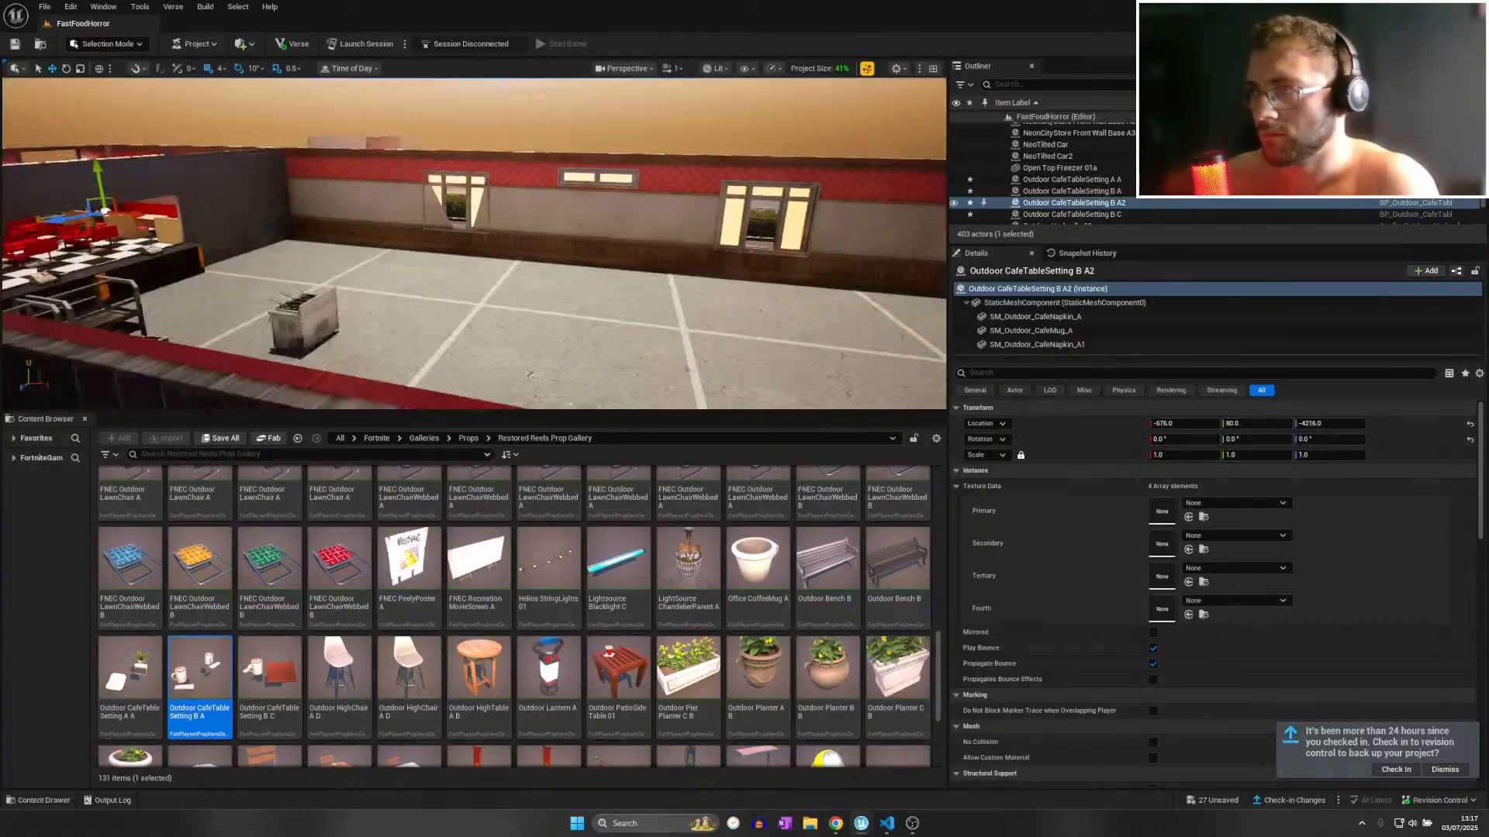
{"action": "key", "text": "a"}
{"action": "right_click_drag", "start_coordinate": [474, 244], "coordinate": [645, 243]}
{"action": "left_click", "coordinate": [45, 6]}
{"action": "left_click", "coordinate": [89, 139]}
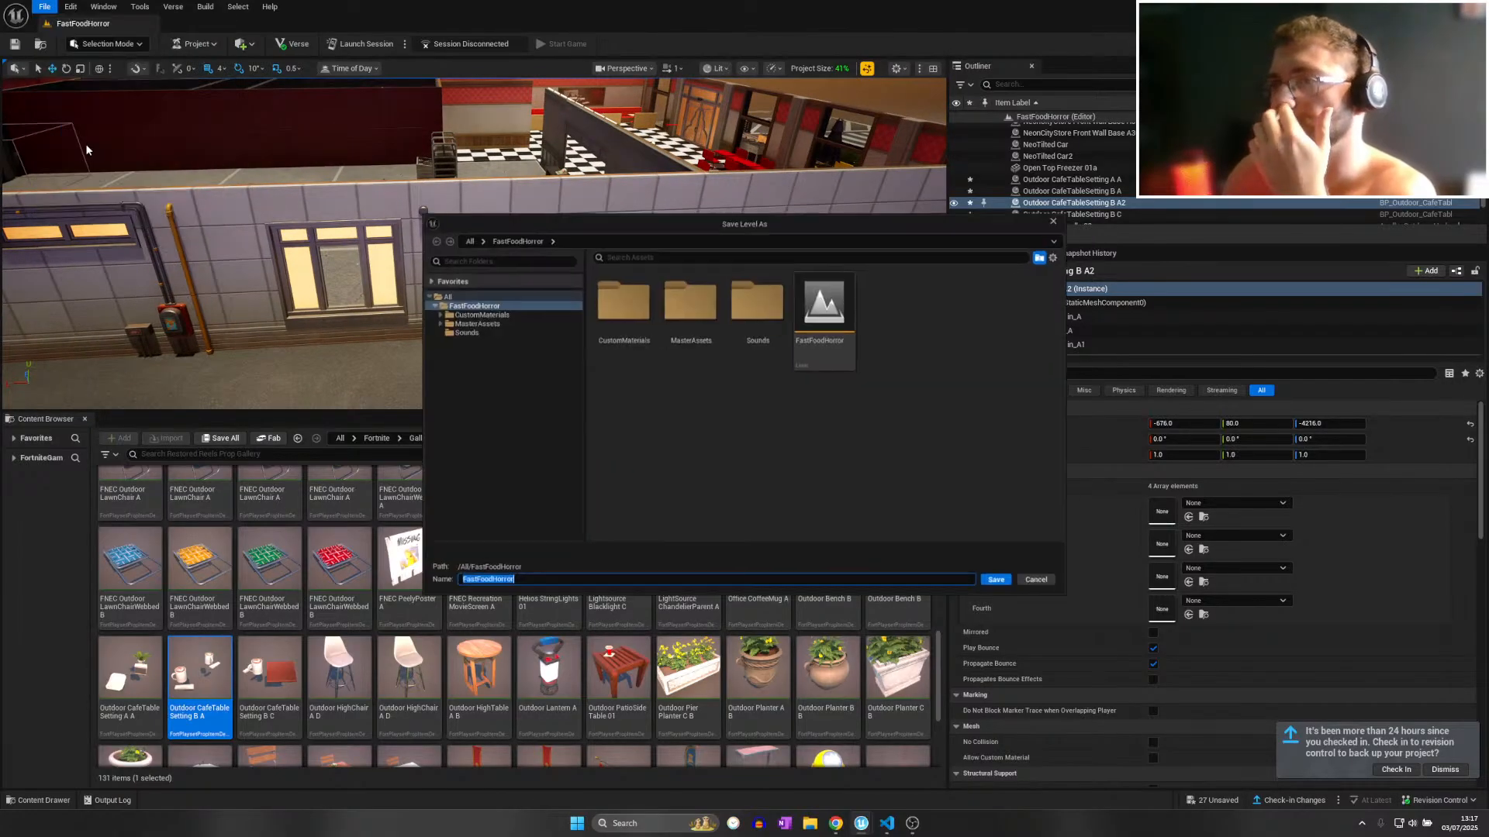
{"action": "key", "text": "Escape"}
Save all changed files and check them in to revision control with the description "Lots of new additions lets go".
{"action": "left_click", "coordinate": [45, 7]}
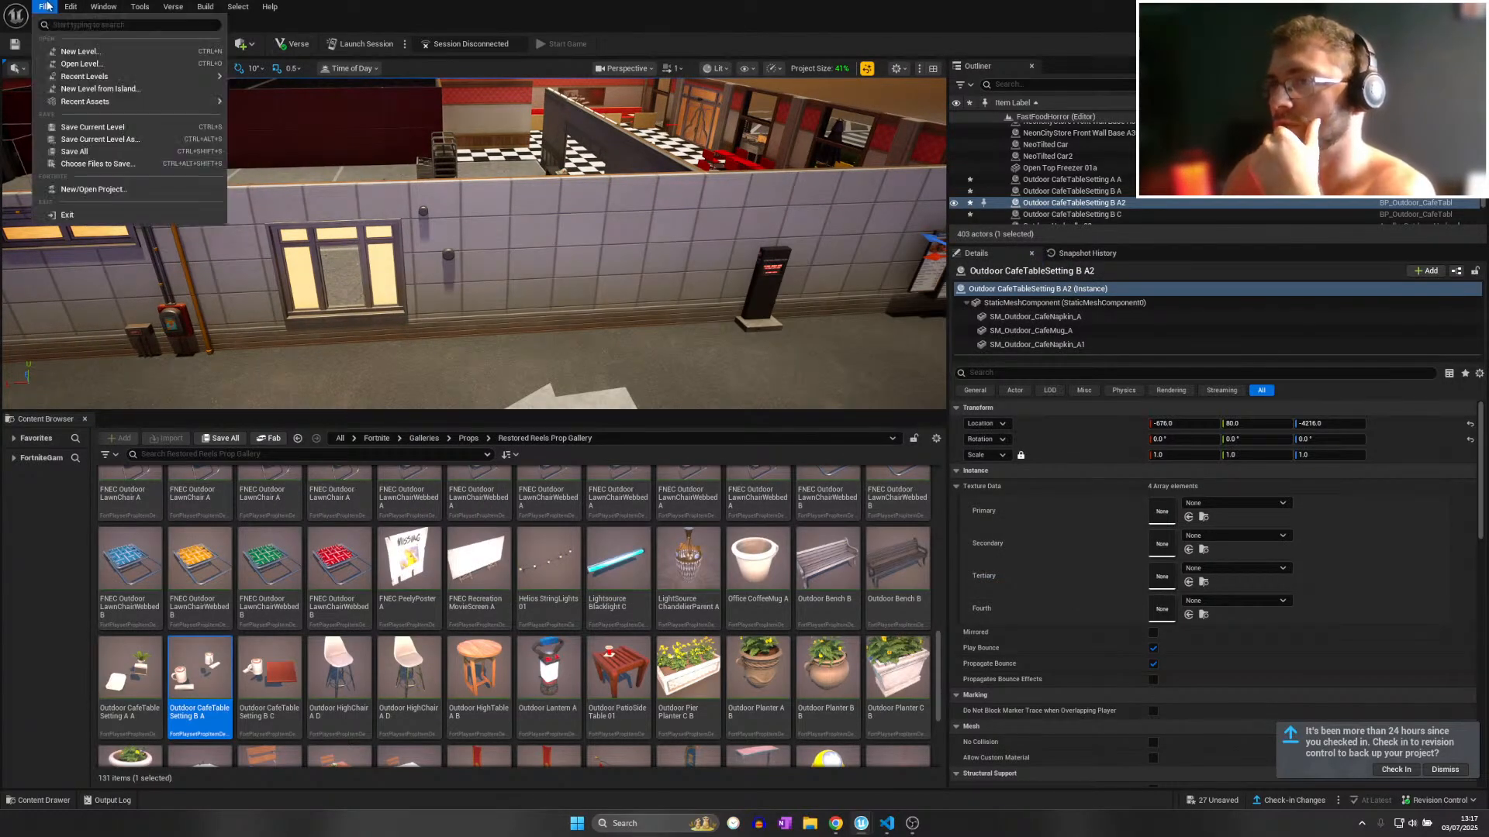
{"action": "left_click", "coordinate": [83, 152]}
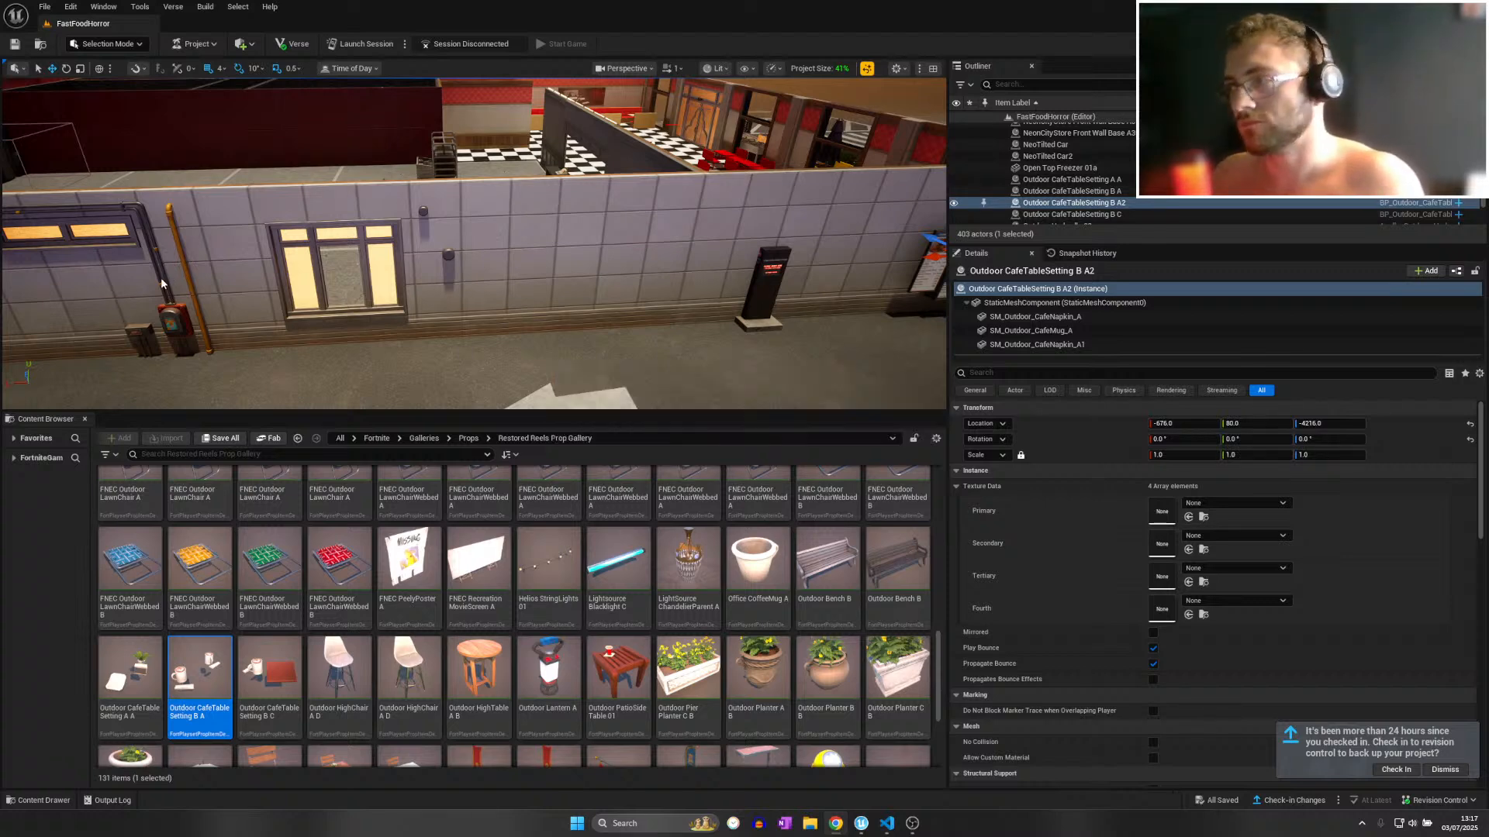
{"action": "left_click", "coordinate": [1293, 802]}
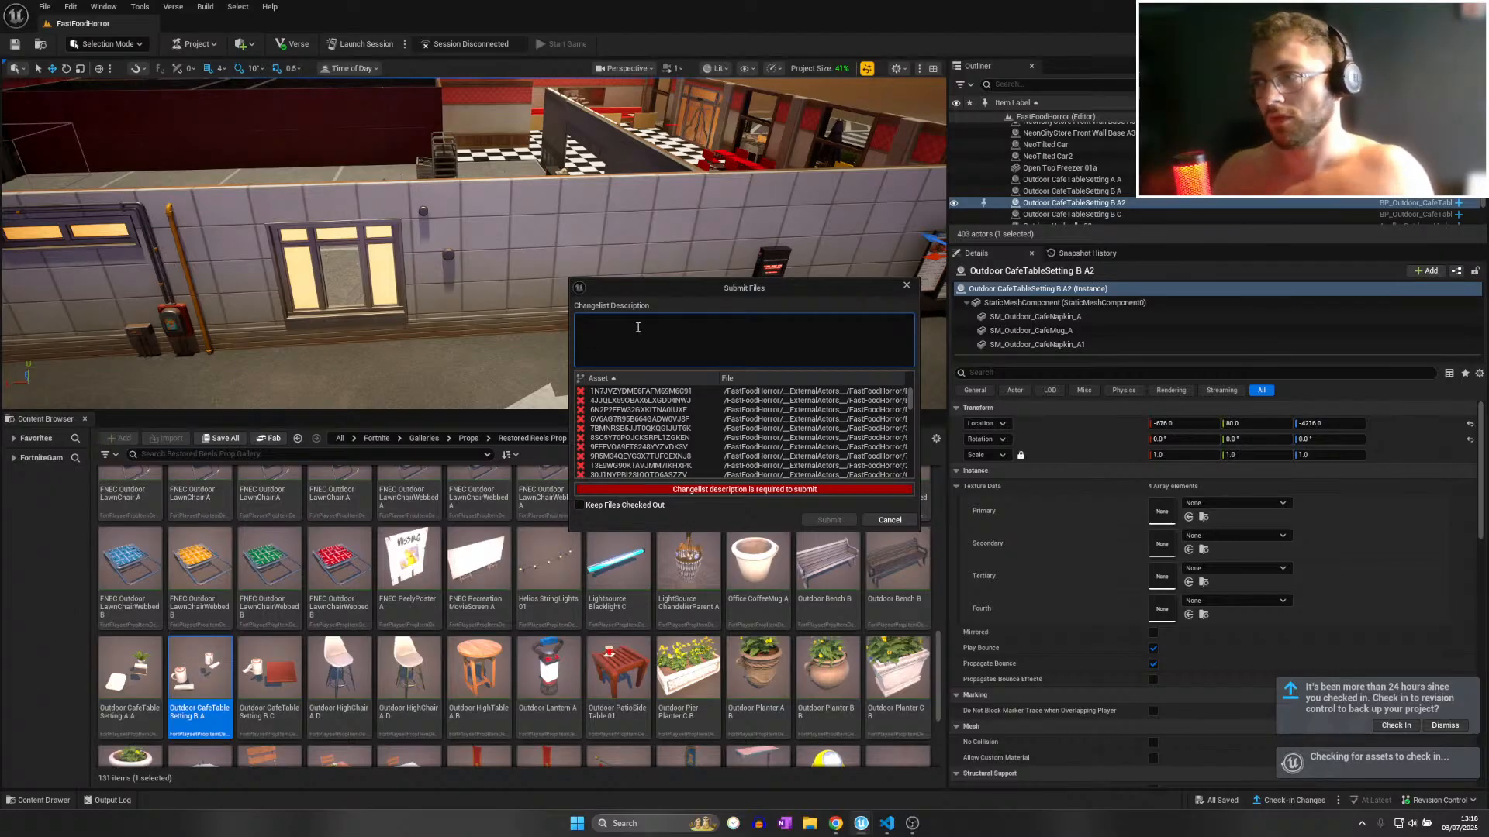
{"action": "type", "text": "Lots of new "}
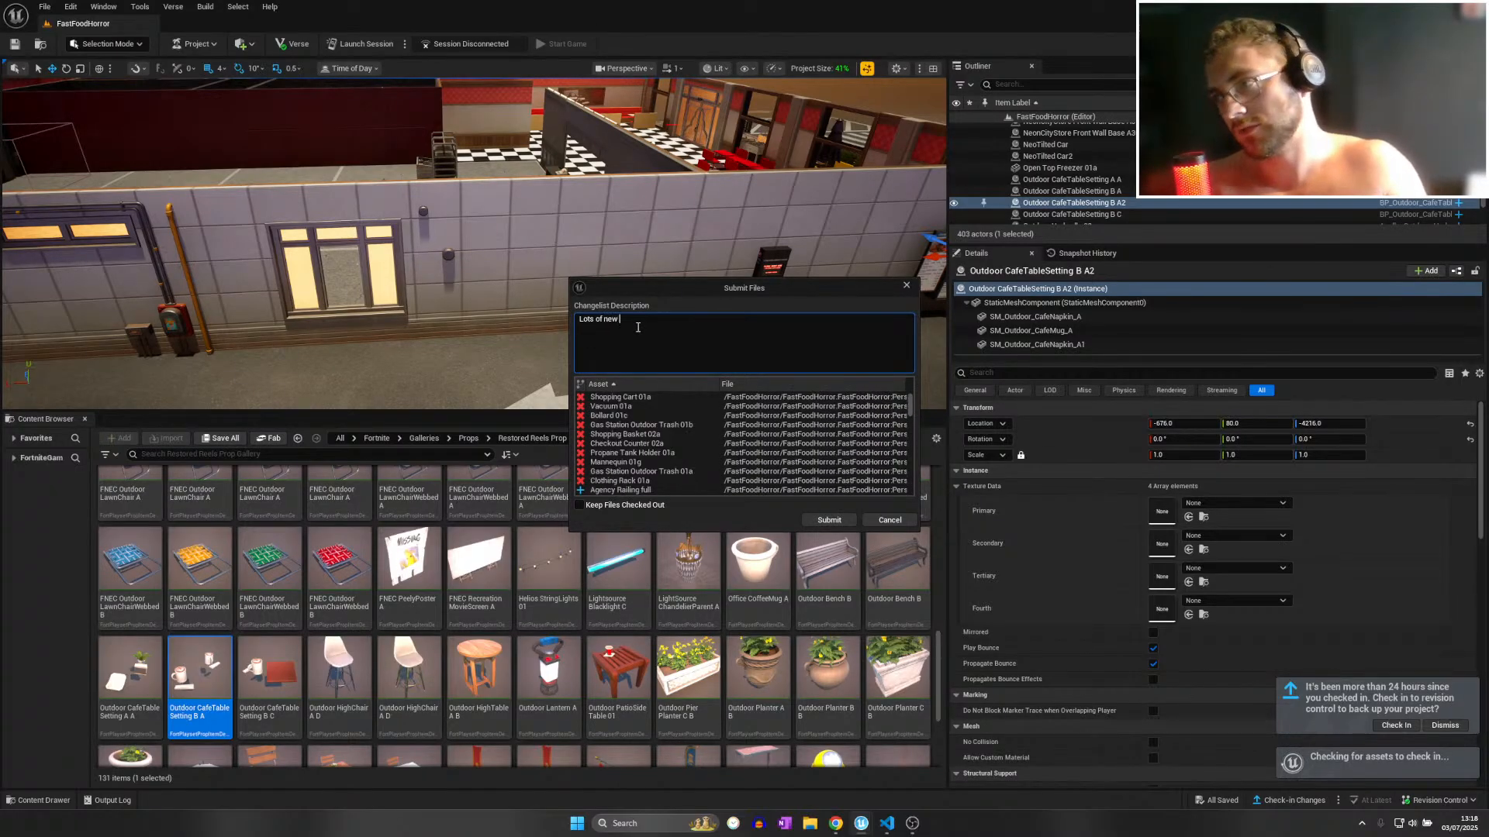
{"action": "type", "text": "additions lets g"}
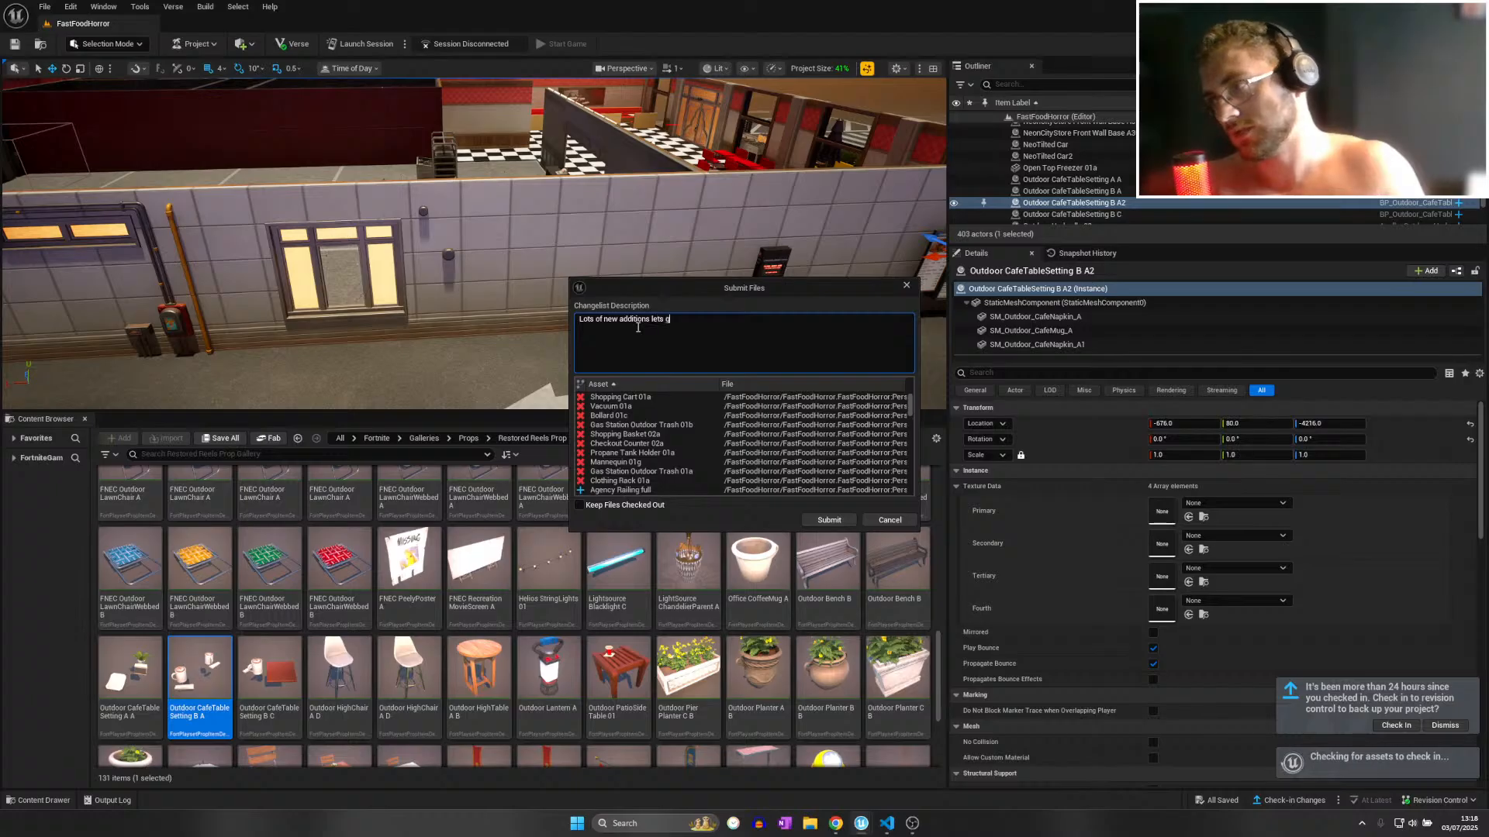
{"action": "type", "text": "o"}
{"action": "left_click", "coordinate": [829, 520]}
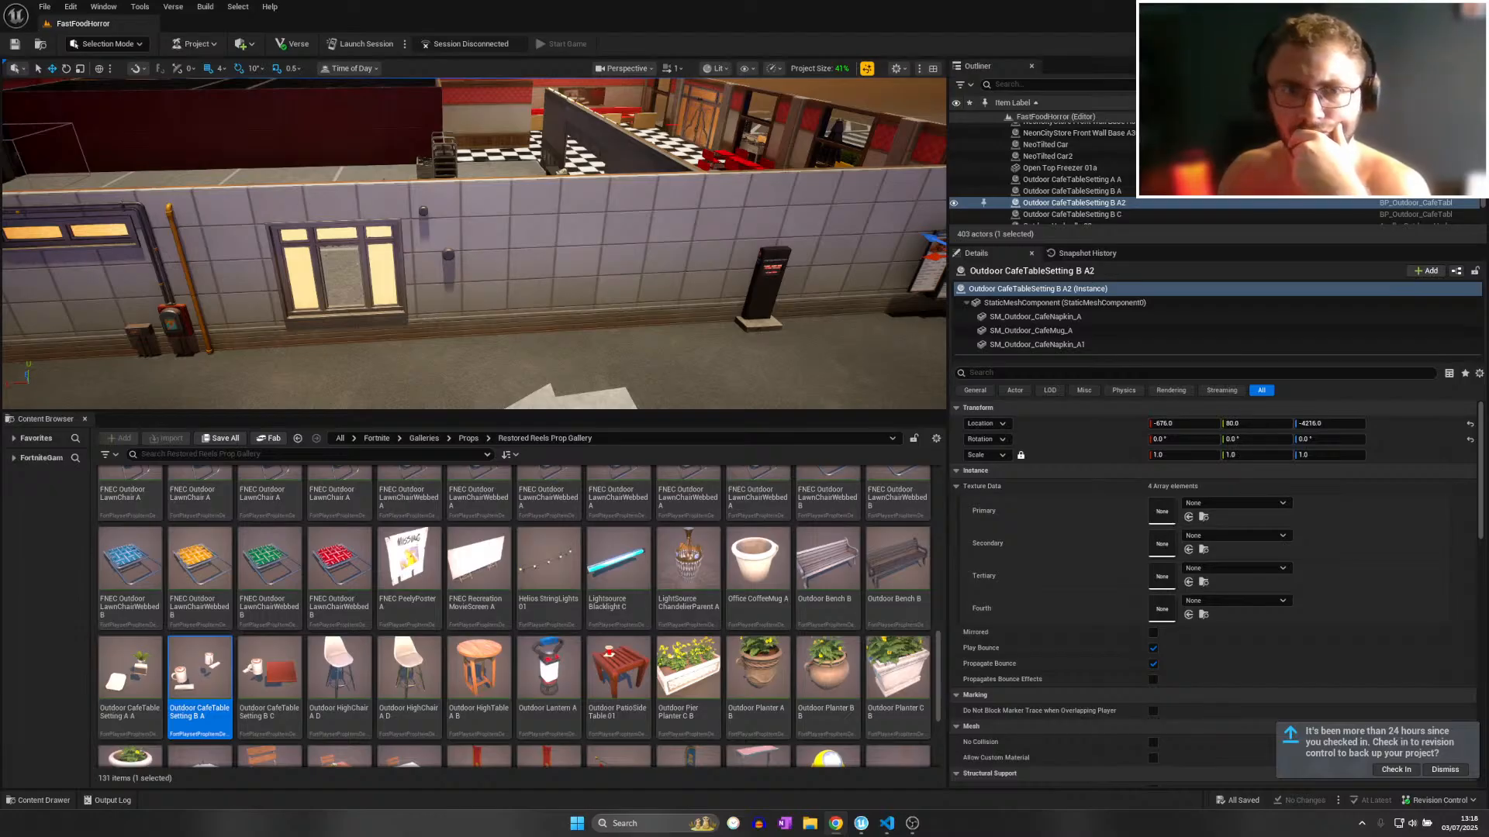
Look over the exterior, examining the car park, front entrance, patio seating and the hedged lane beside the building.
{"action": "key", "text": "f"}
{"action": "right_click_drag", "start_coordinate": [475, 244], "coordinate": [527, 231]}
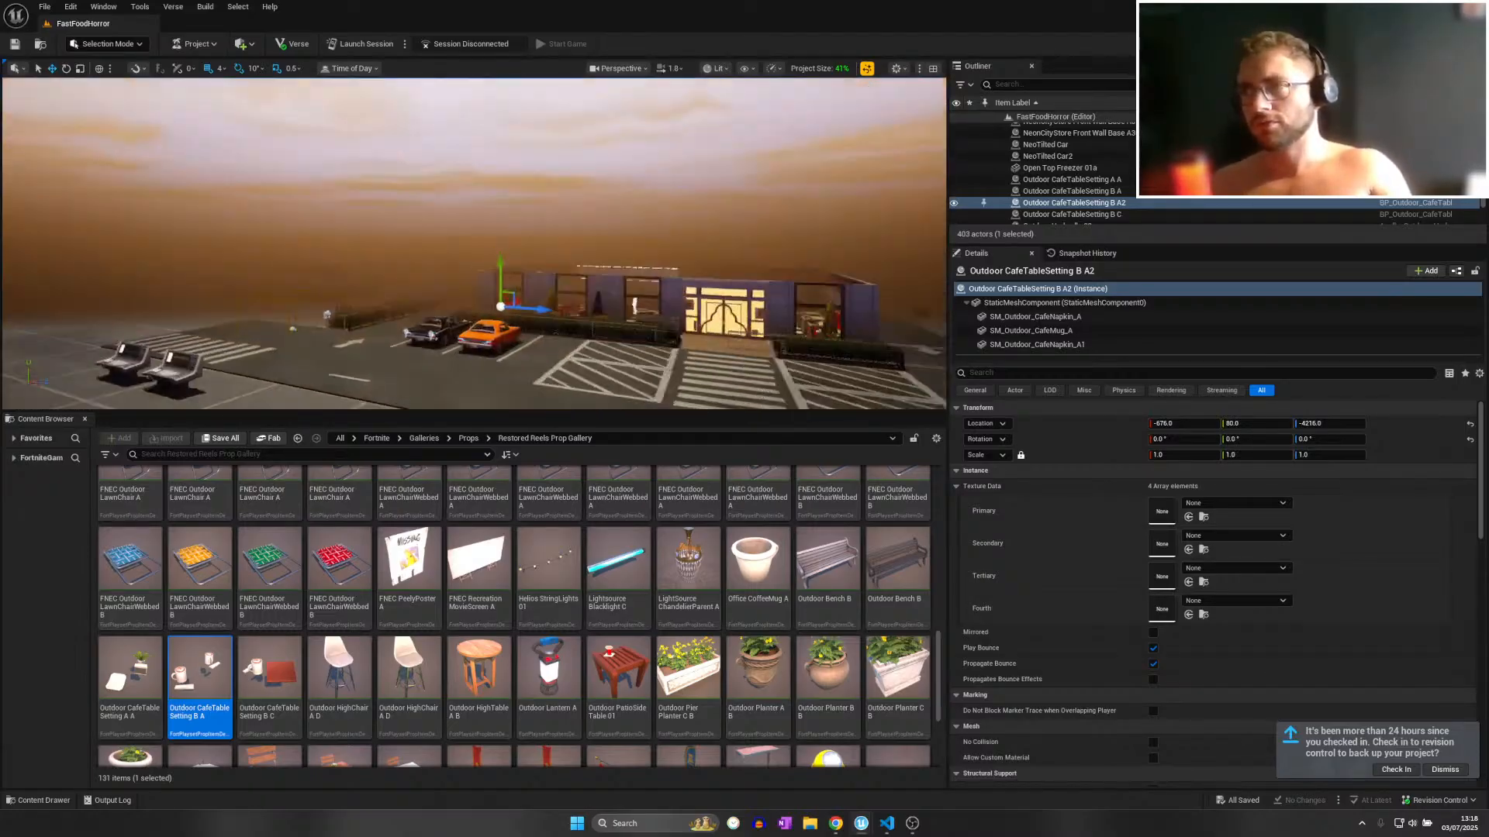
{"action": "right_click_drag", "start_coordinate": [440, 347], "coordinate": [475, 343]}
{"action": "key", "text": "w"}
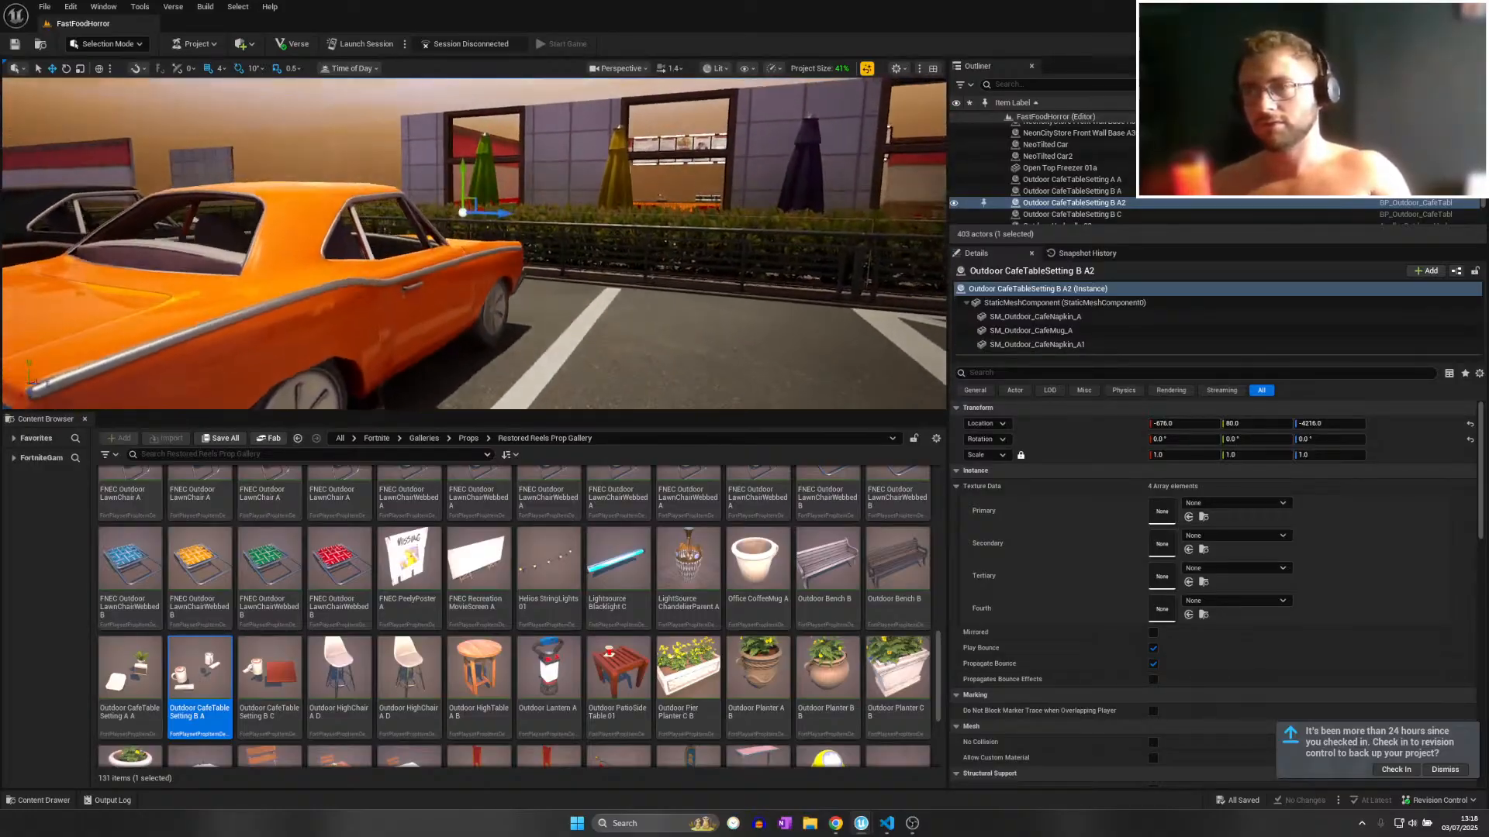
{"action": "key", "text": "w"}
{"action": "right_click_drag", "start_coordinate": [474, 244], "coordinate": [457, 310]}
{"action": "key", "text": "s"}
{"action": "key", "text": "w"}
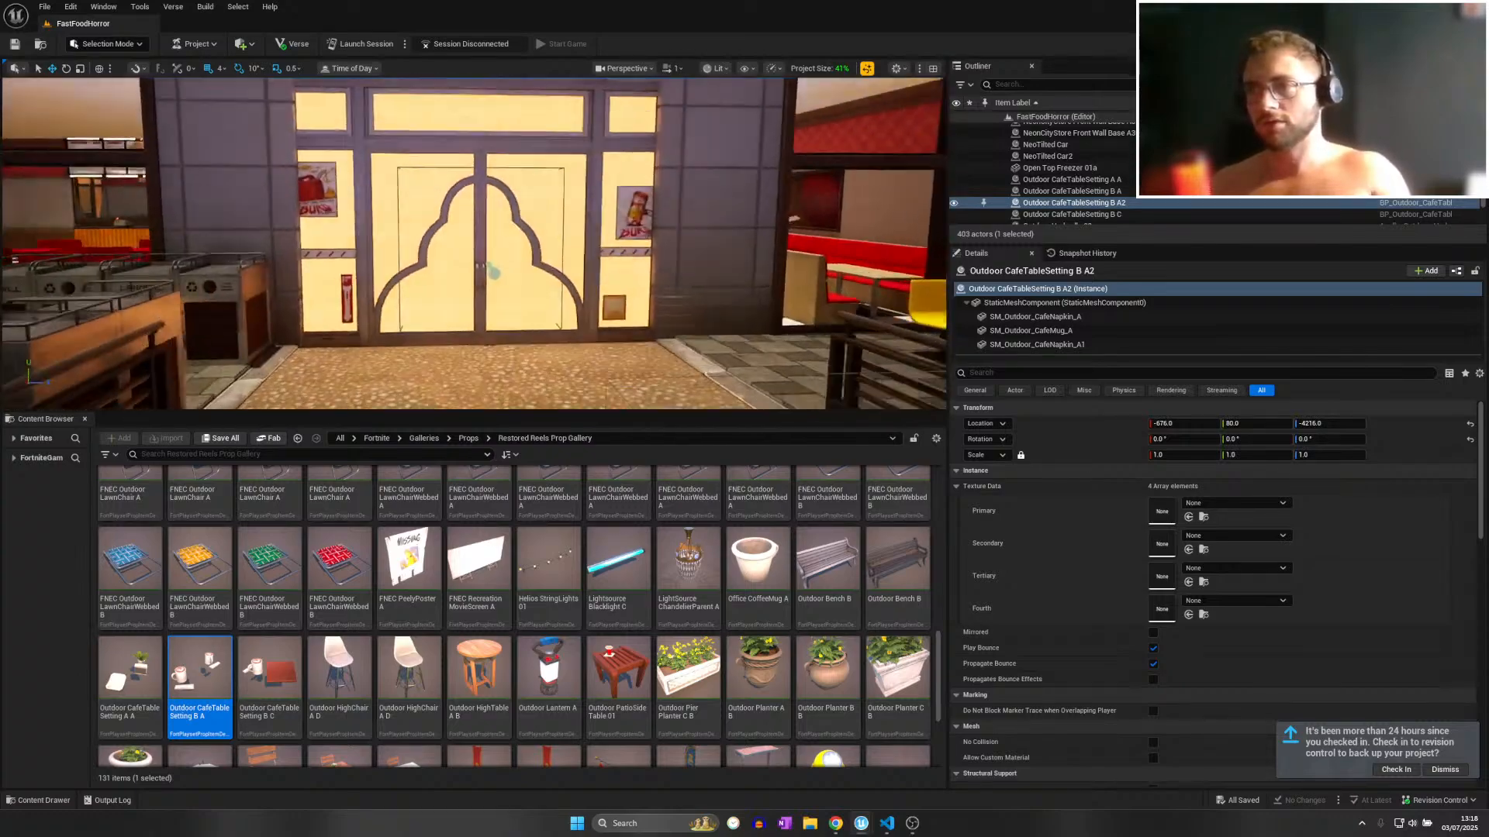
{"action": "key", "text": "w"}
{"action": "right_click_drag", "start_coordinate": [474, 243], "coordinate": [554, 245]}
{"action": "key", "text": "a"}
{"action": "key", "text": "a"}
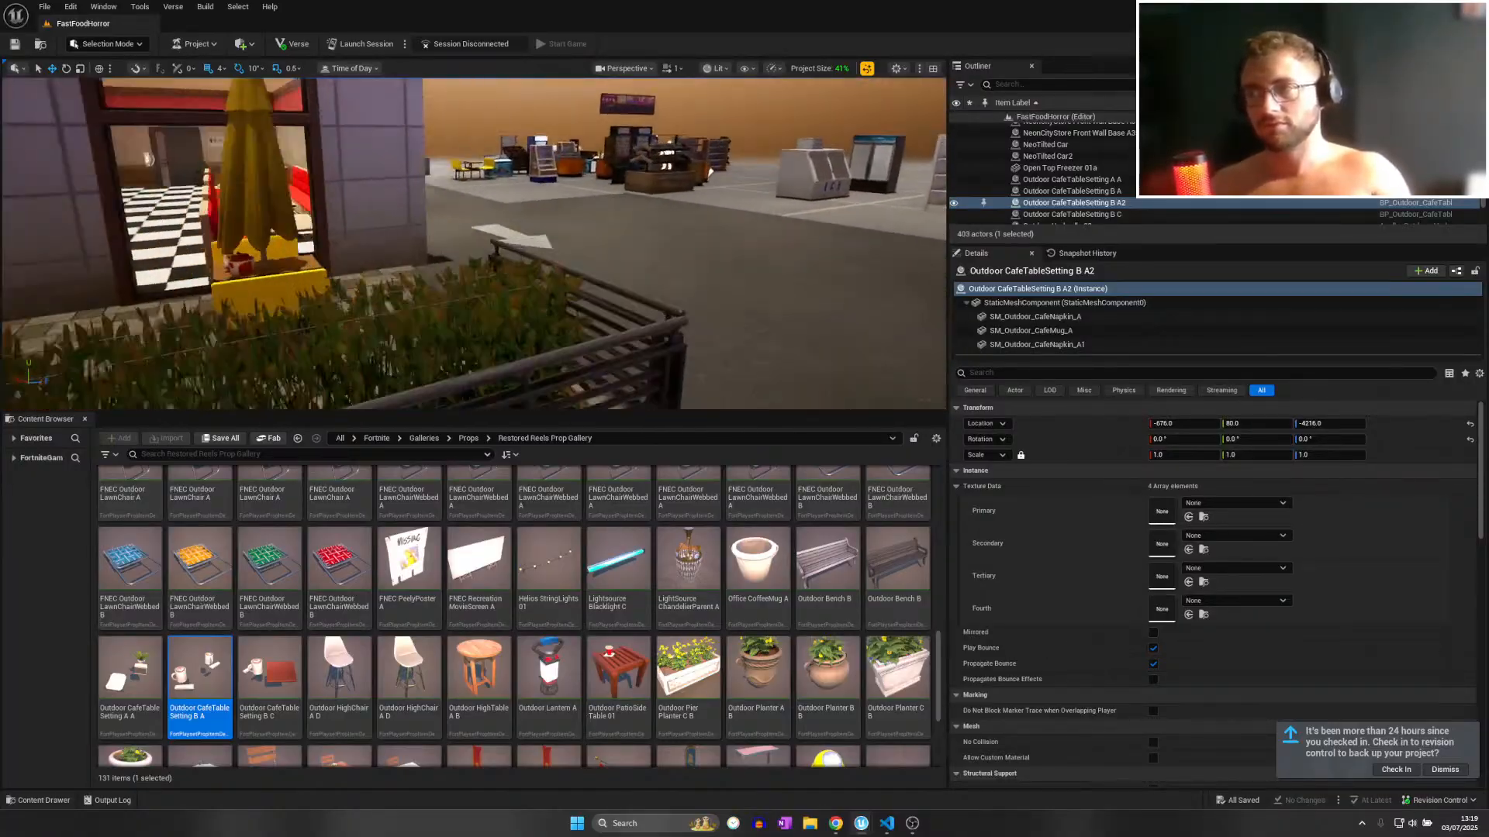
{"action": "right_click_drag", "start_coordinate": [475, 244], "coordinate": [256, 260]}
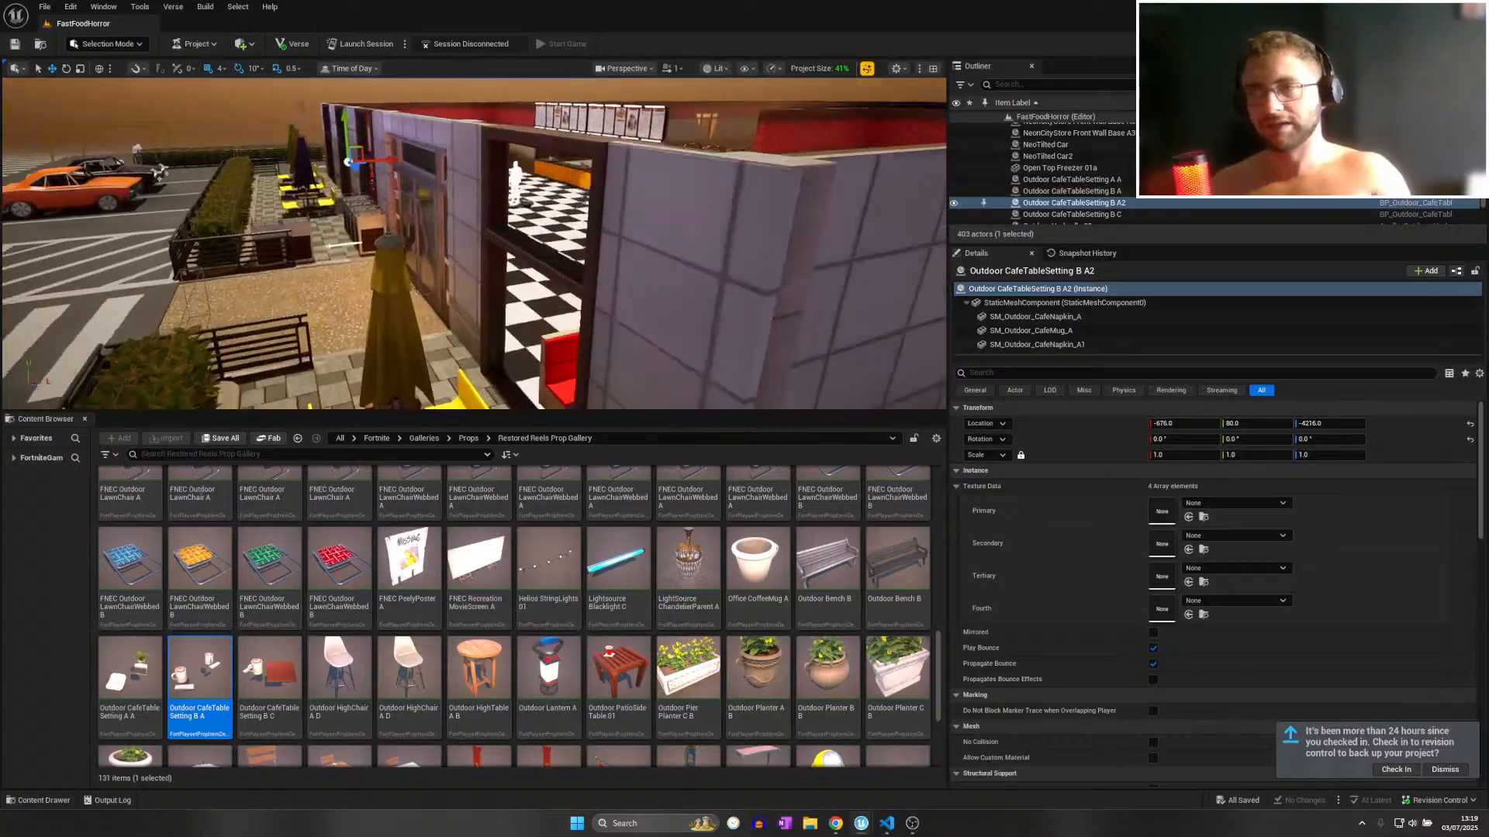
{"action": "right_click_drag", "start_coordinate": [455, 247], "coordinate": [454, 250]}
{"action": "left_click", "coordinate": [45, 7]}
{"action": "left_click", "coordinate": [63, 142]}
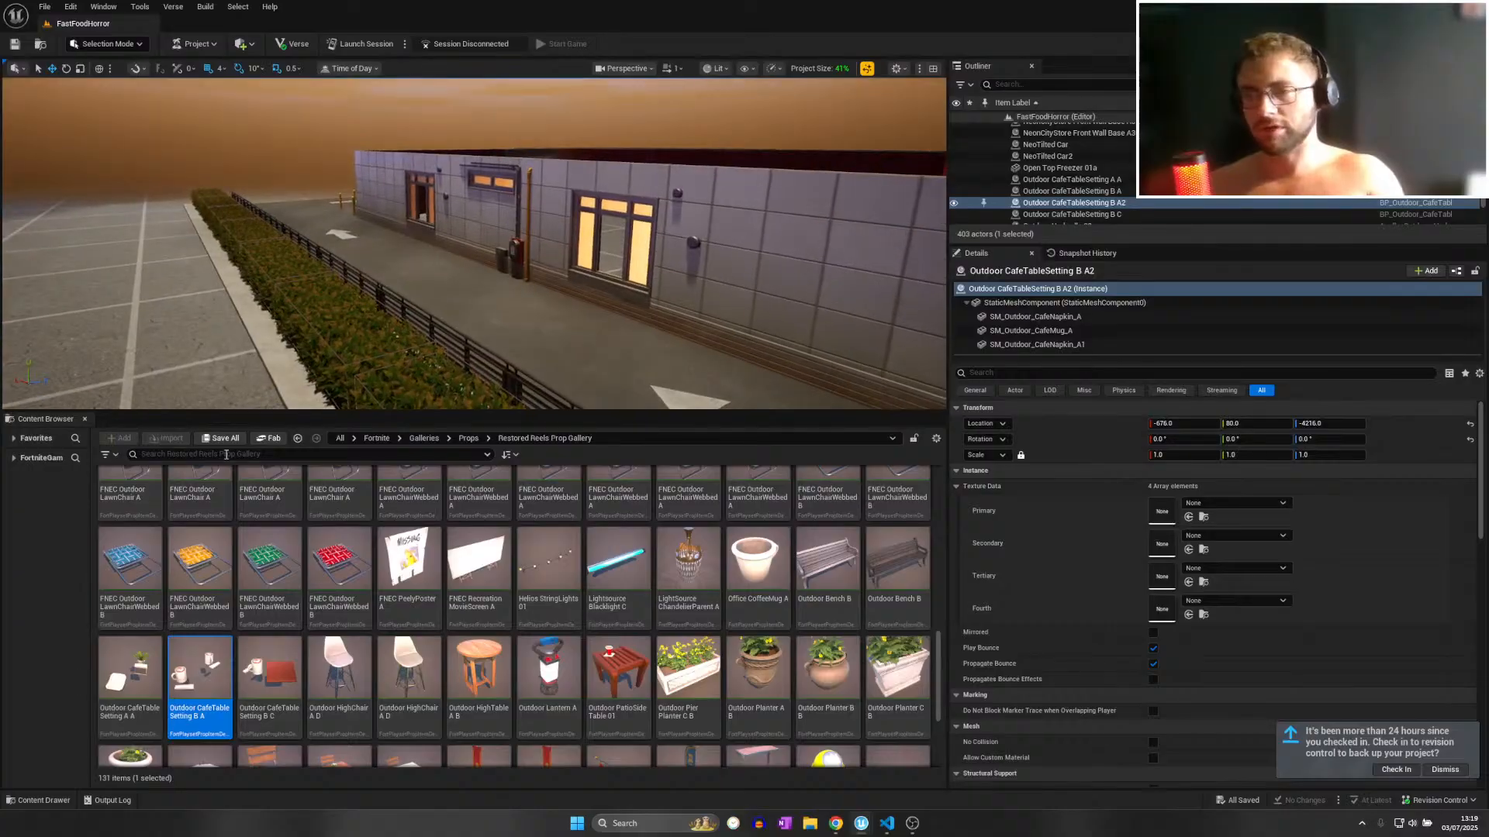
Try a duplicate of the full Agency Railing across the lane near the hedge's end, and delete it.
{"action": "right_click_drag", "start_coordinate": [475, 243], "coordinate": [605, 283]}
{"action": "right_click_drag", "start_coordinate": [473, 244], "coordinate": [560, 252]}
{"action": "scroll", "coordinate": [698, 201], "scroll_direction": "up", "scroll_amount": 1}
{"action": "left_click", "coordinate": [568, 242]}
{"action": "left_click", "coordinate": [568, 241]}
{"action": "key", "text": "ctrl+d"}
{"action": "key", "text": "e"}
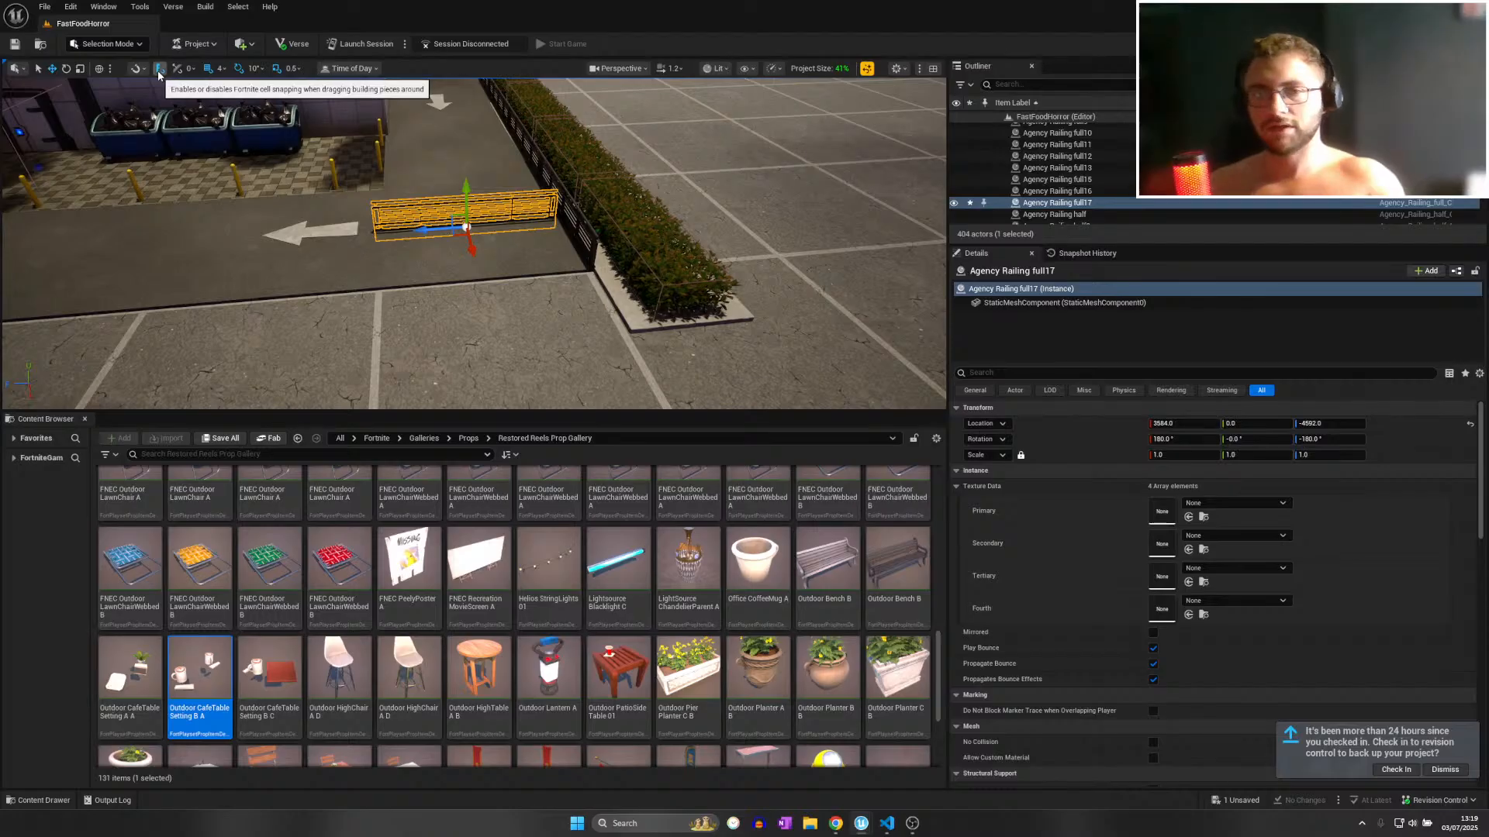
{"action": "key", "text": "Delete"}
{"action": "right_click_drag", "start_coordinate": [434, 217], "coordinate": [414, 198]}
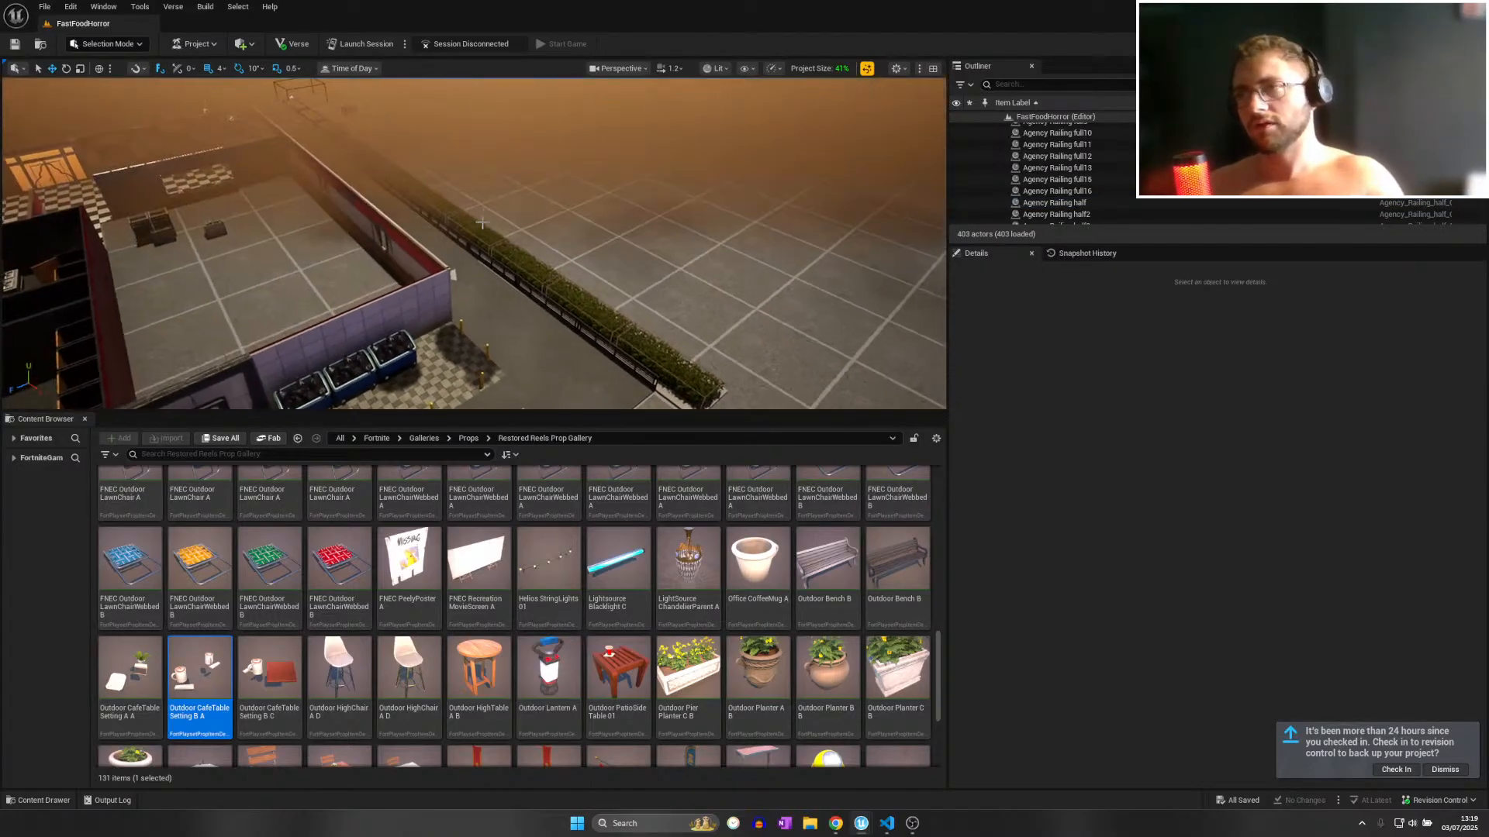
Select the full Agency Railings running along the hedge beside the restaurant, leaving the ceiling-tile ground plank out of the selection.
{"action": "left_click", "coordinate": [420, 212]}
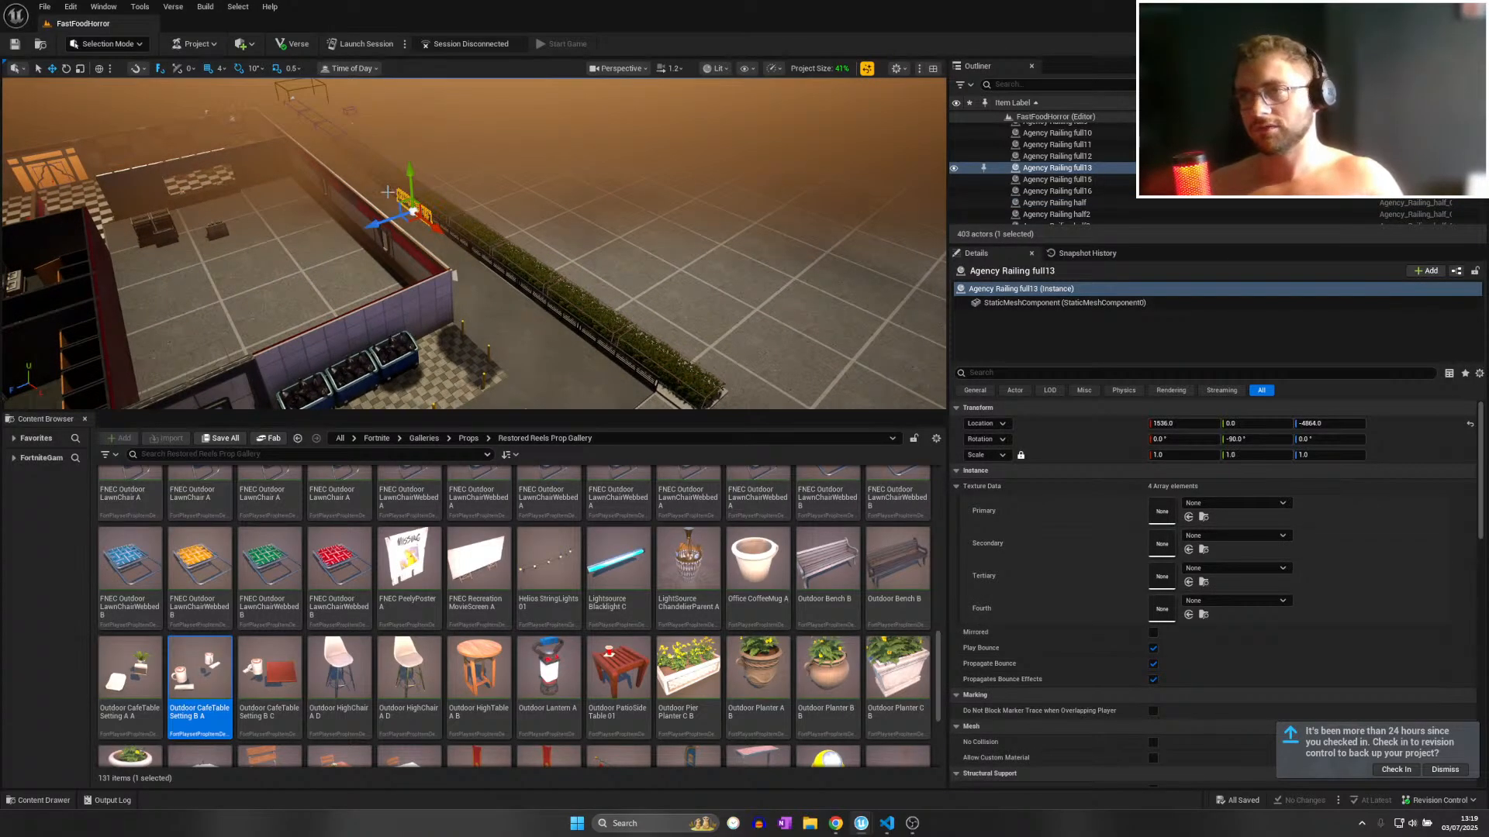
{"action": "right_click_drag", "start_coordinate": [487, 201], "coordinate": [535, 228]}
{"action": "key", "text": "Escape"}
{"action": "left_click", "coordinate": [208, 203]}
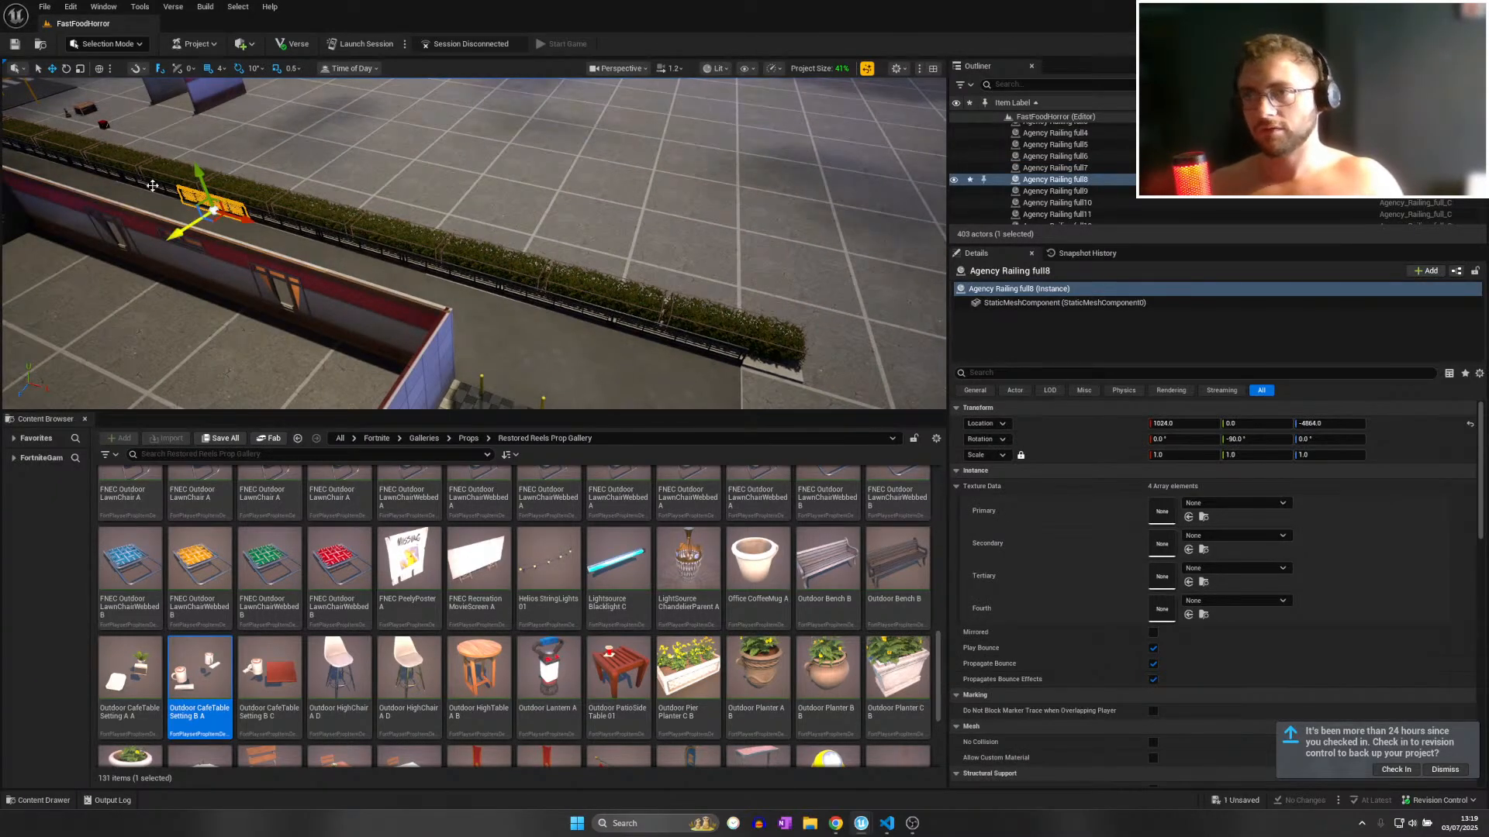
{"action": "left_click", "coordinate": [152, 186], "text": "ctrl"}
{"action": "left_click", "coordinate": [317, 235], "text": "ctrl"}
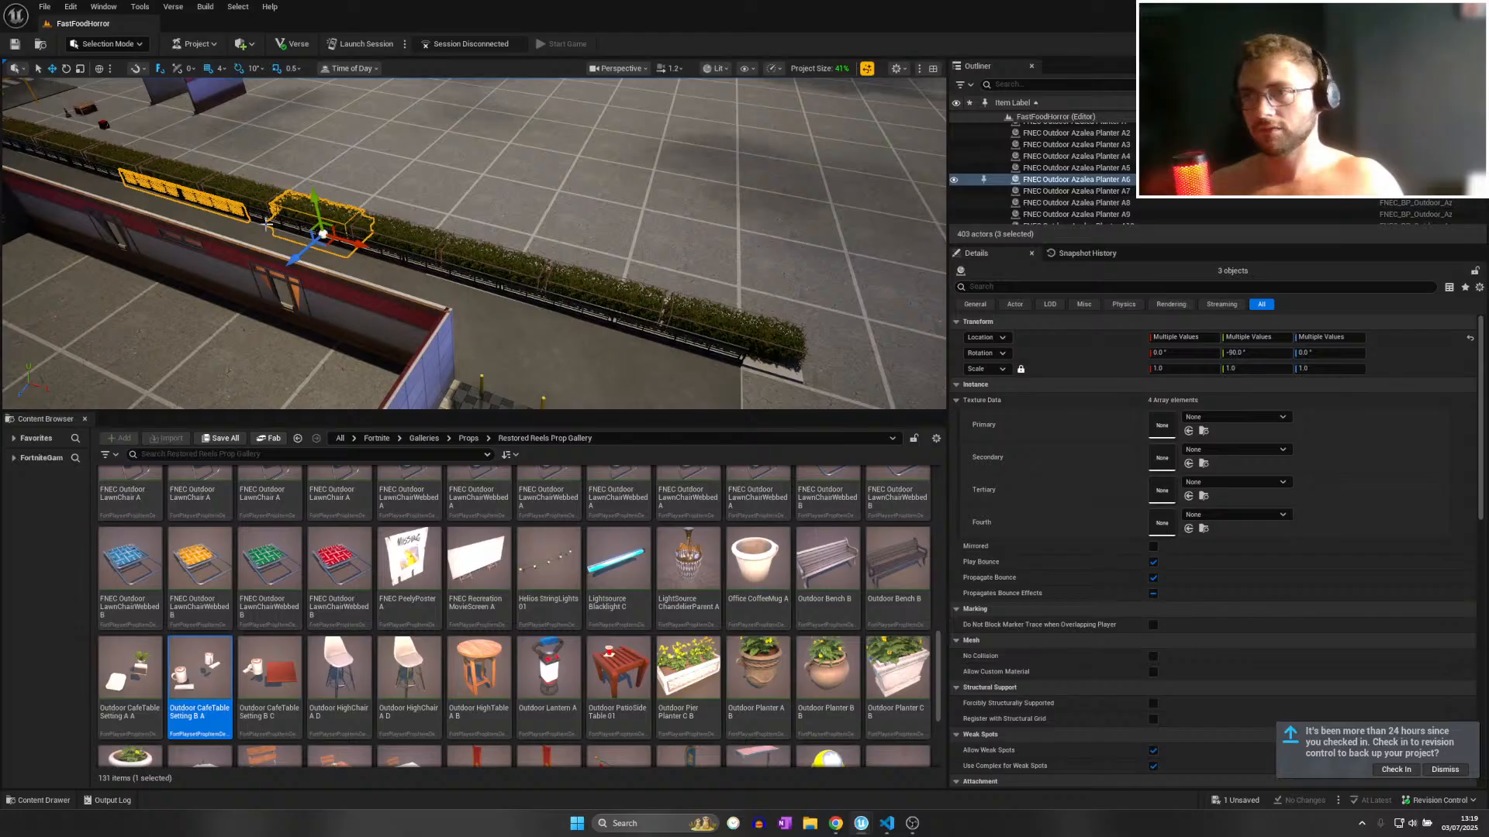
{"action": "left_click", "coordinate": [302, 215], "text": "ctrl"}
{"action": "left_click", "coordinate": [391, 250], "text": "ctrl"}
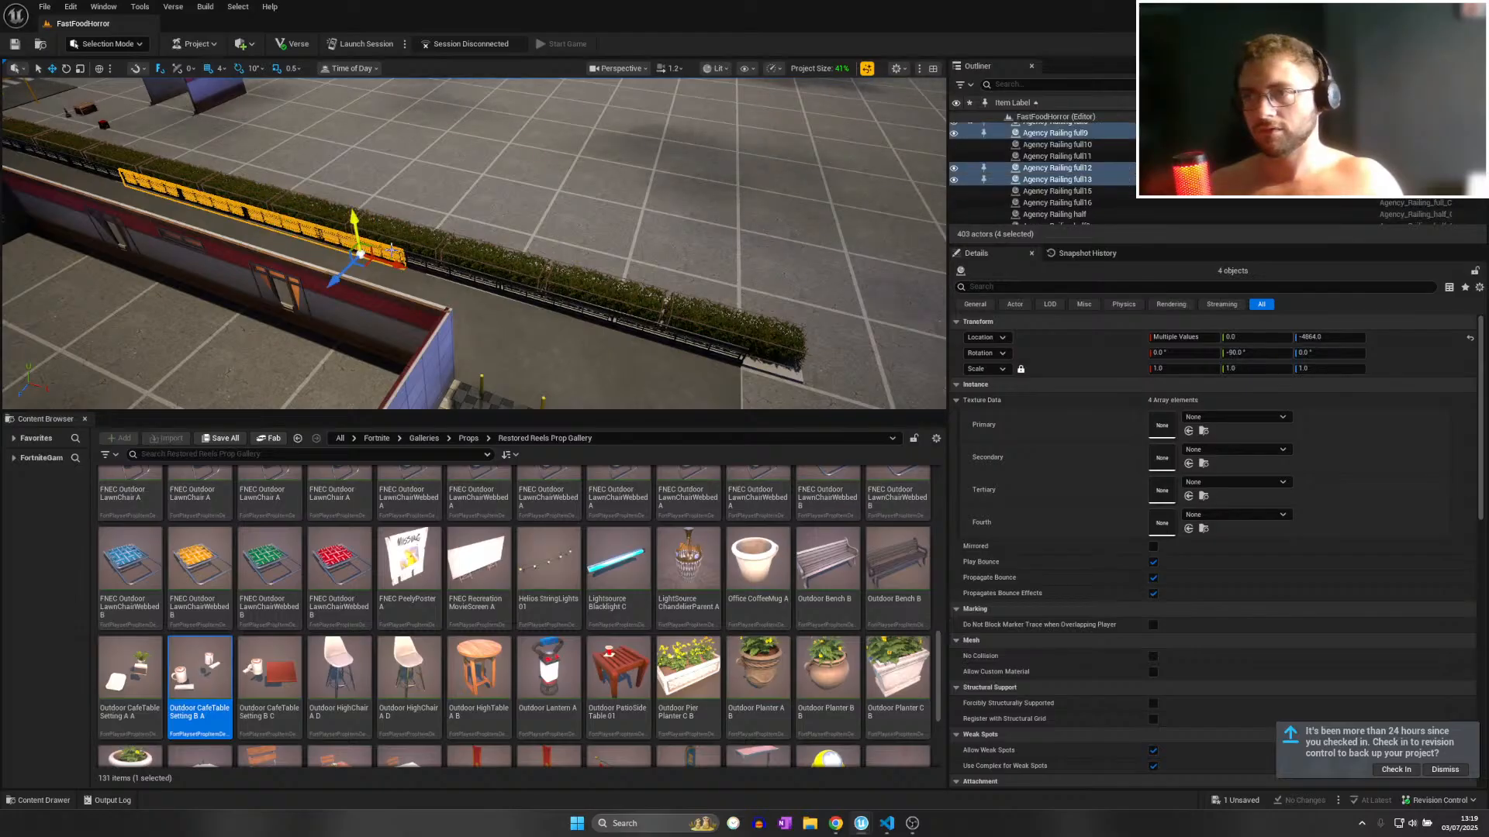
{"action": "left_click", "coordinate": [441, 271], "text": "ctrl"}
{"action": "left_click", "coordinate": [487, 287], "text": "ctrl"}
{"action": "left_click", "coordinate": [552, 301], "text": "ctrl"}
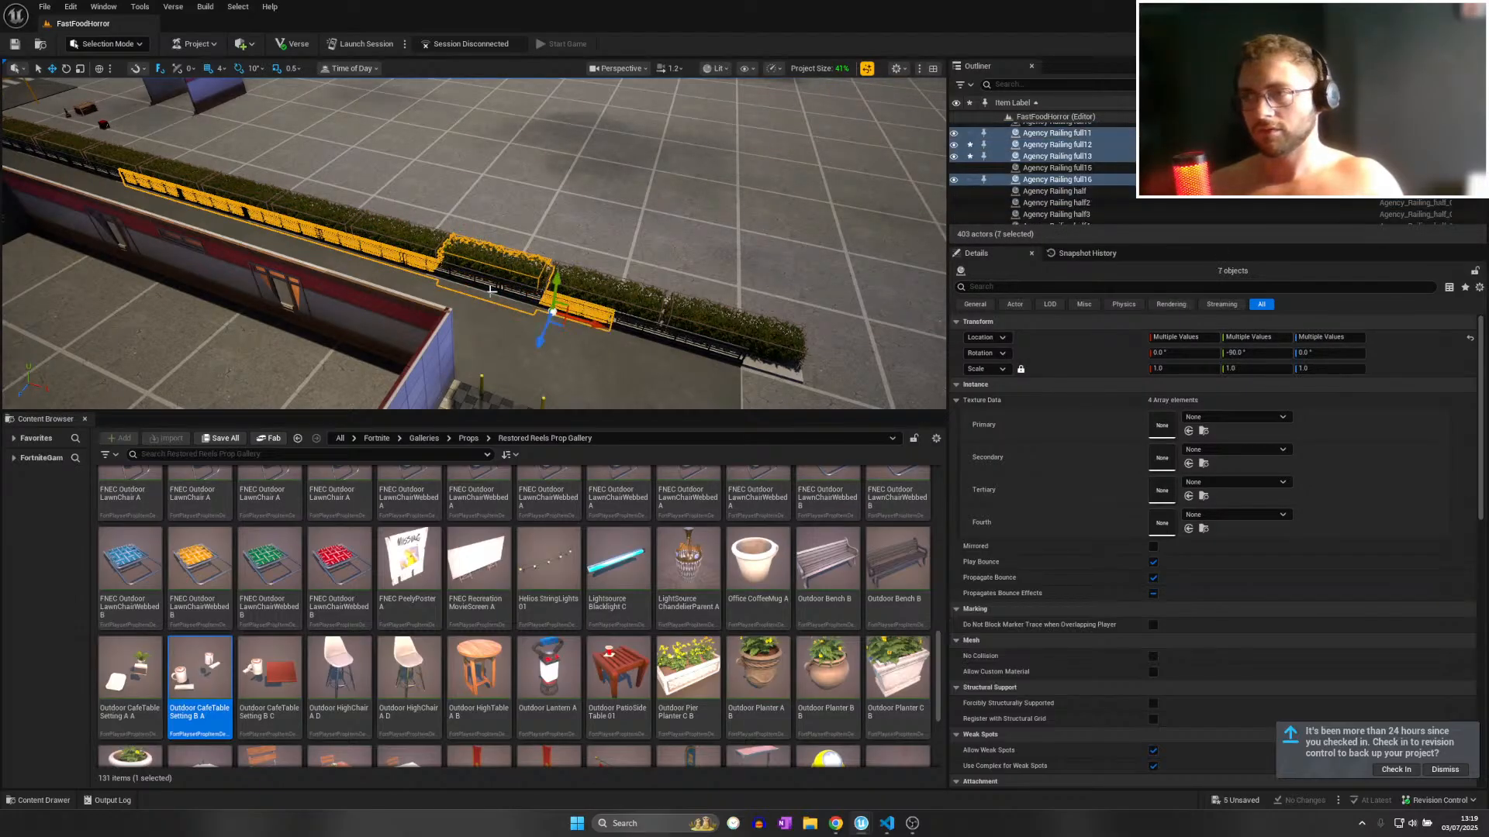
{"action": "left_click", "coordinate": [655, 335], "text": "ctrl"}
{"action": "left_click", "coordinate": [462, 281], "text": "ctrl"}
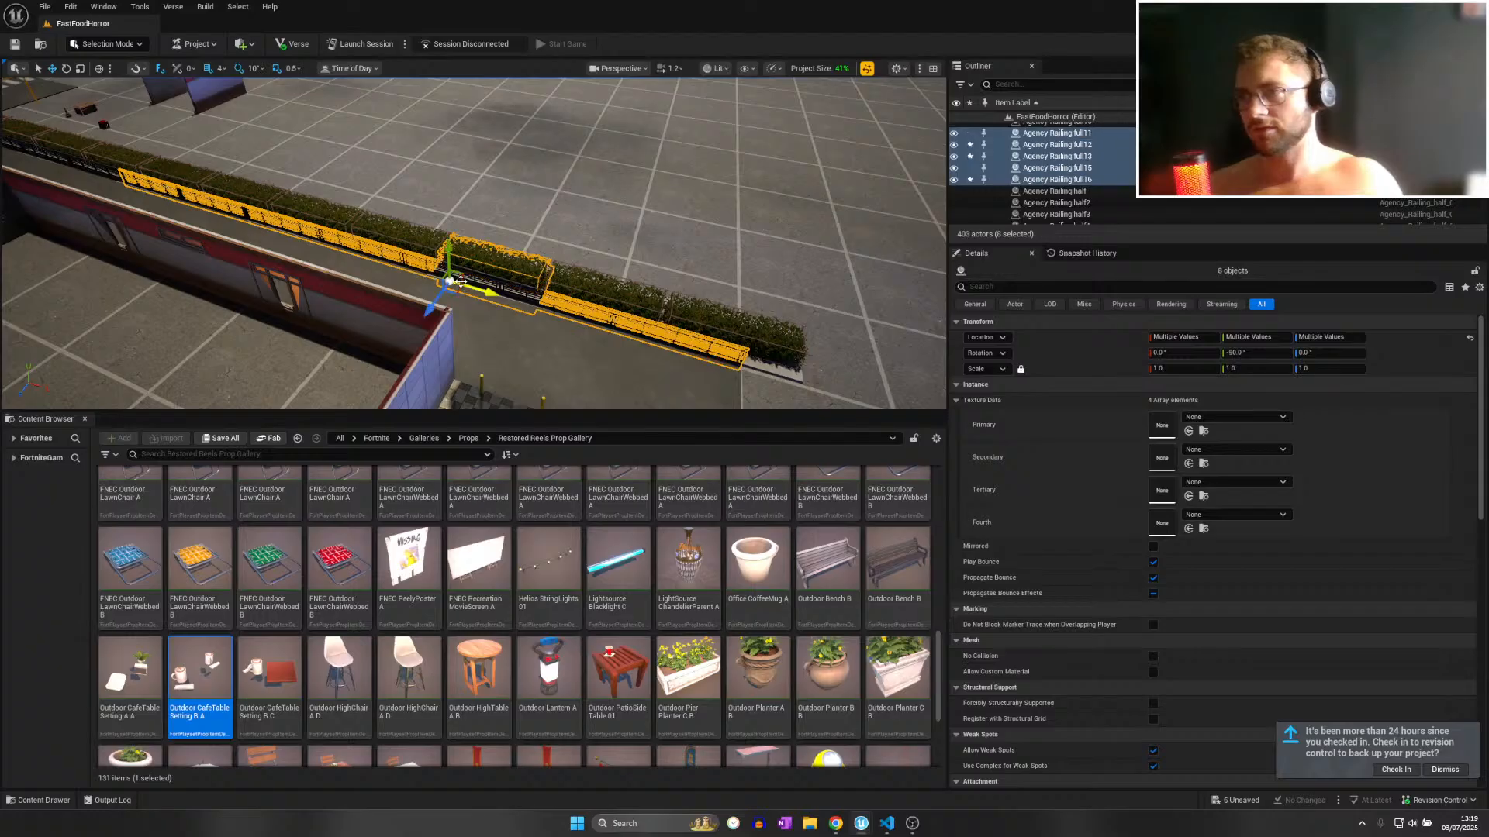
{"action": "left_click", "coordinate": [576, 291], "text": "ctrl"}
{"action": "left_click", "coordinate": [499, 292], "text": "ctrl"}
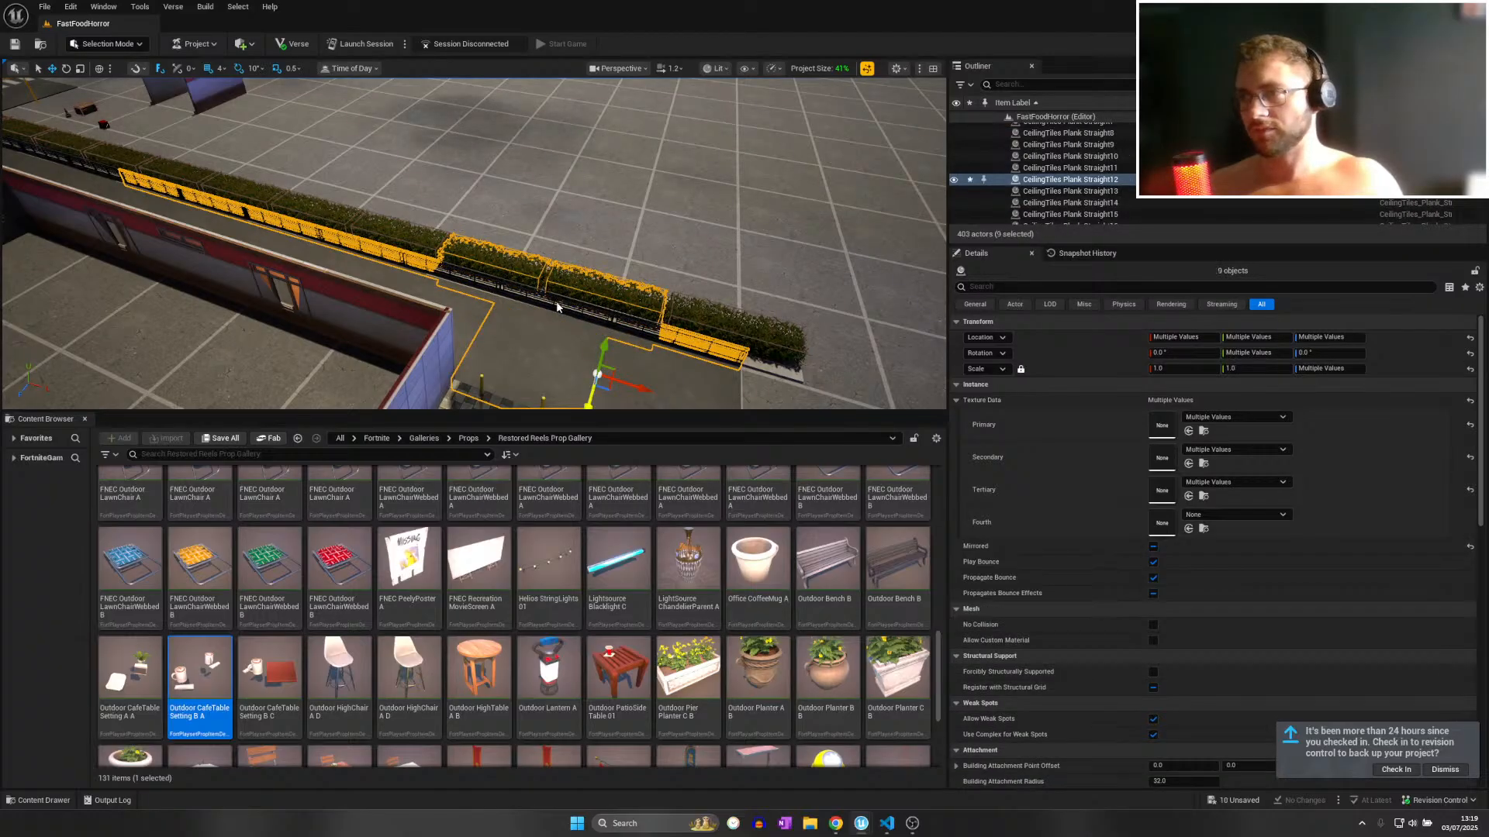
{"action": "left_click", "coordinate": [536, 341], "text": "ctrl"}
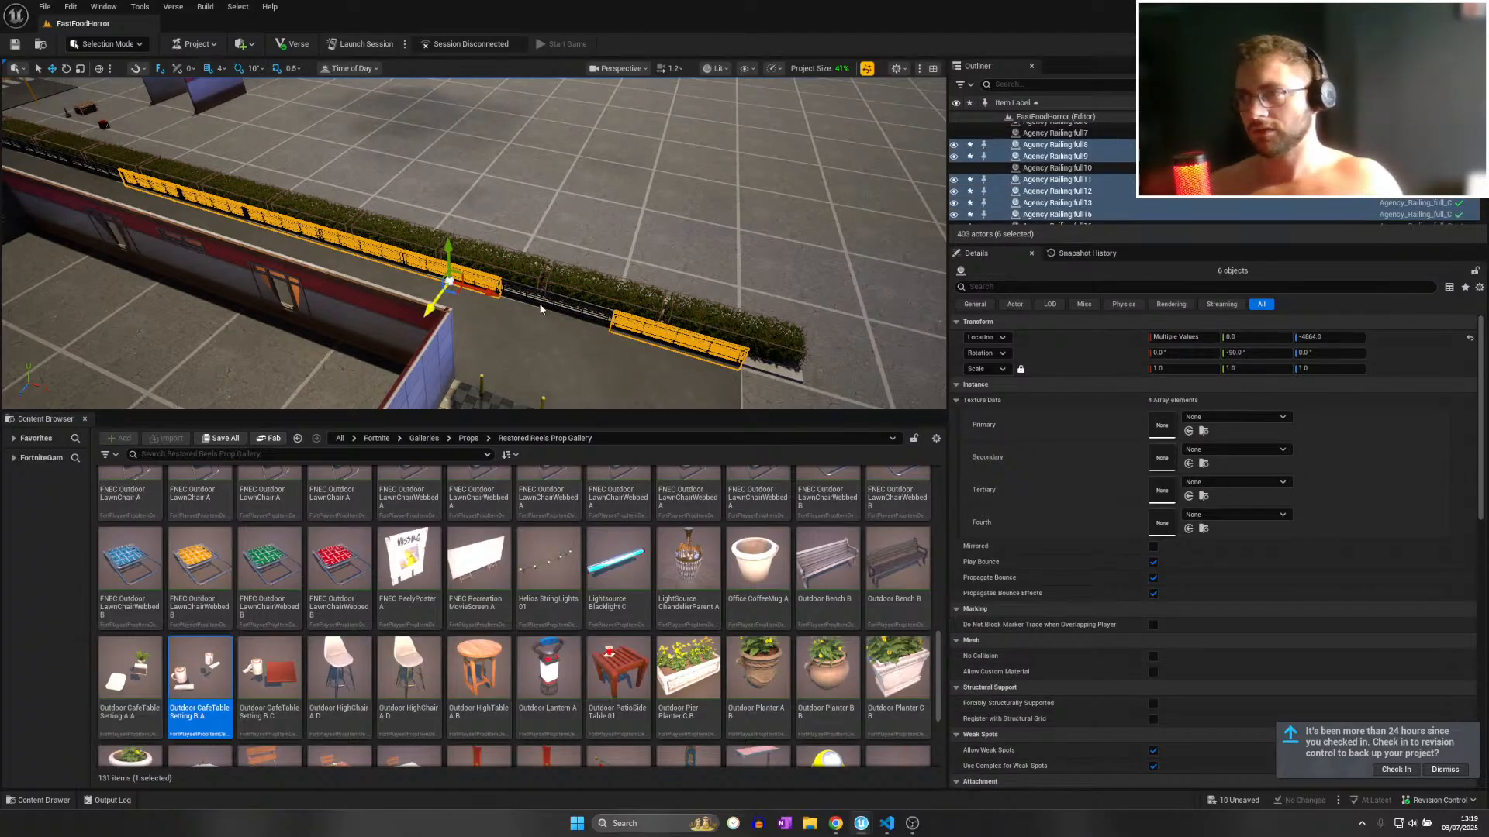
Extend the selection to the azalea planters and remaining railings along the whole hedge, up to its car park end.
{"action": "left_click", "coordinate": [544, 301], "text": "ctrl"}
{"action": "left_click", "coordinate": [580, 291], "text": "ctrl"}
{"action": "left_click", "coordinate": [699, 319], "text": "ctrl"}
{"action": "left_click", "coordinate": [499, 266], "text": "ctrl"}
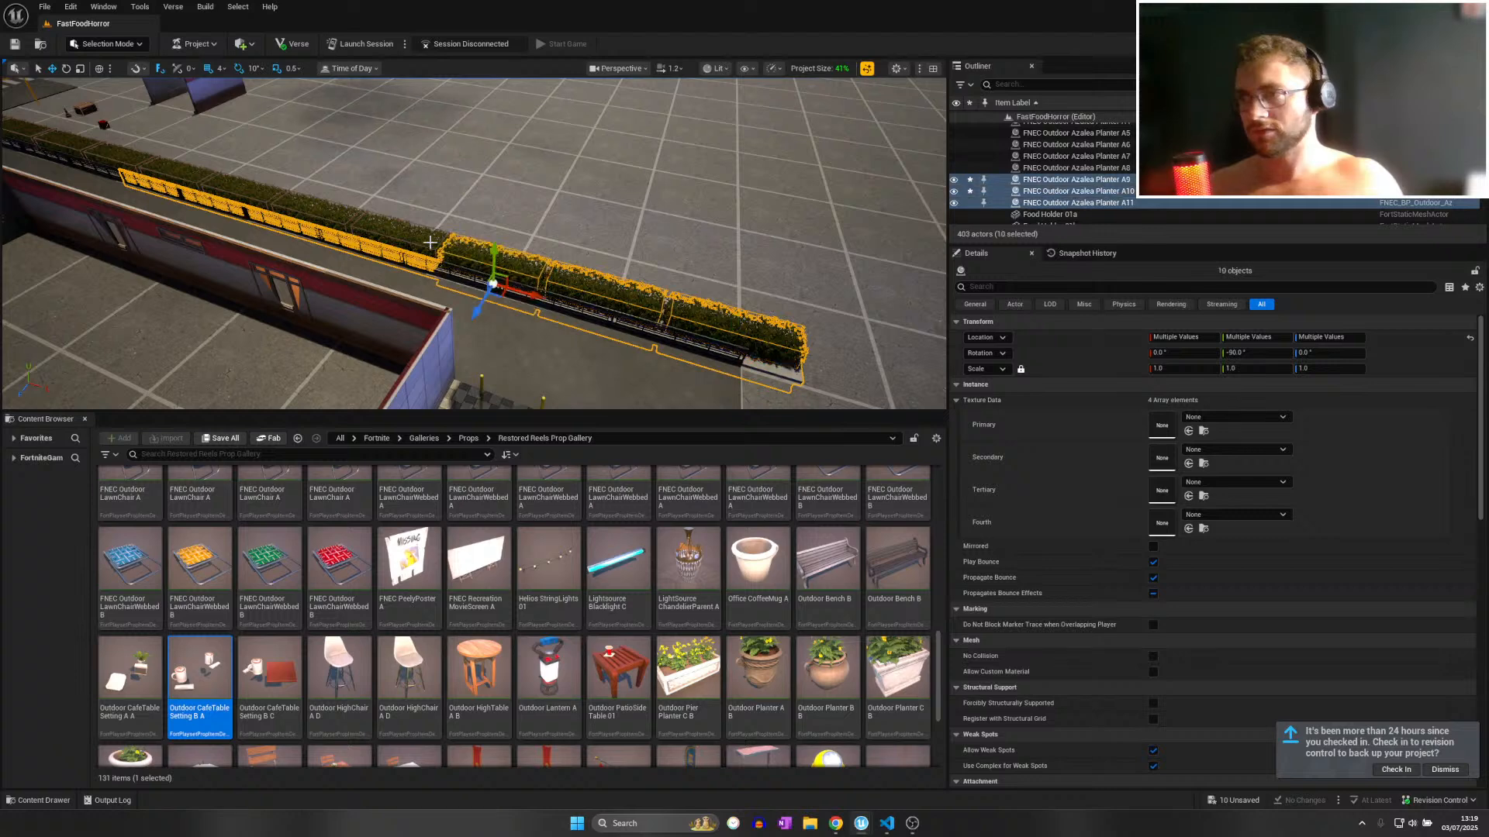
{"action": "left_click", "coordinate": [394, 235], "text": "ctrl"}
{"action": "left_click", "coordinate": [318, 215], "text": "ctrl"}
{"action": "left_click", "coordinate": [250, 196], "text": "ctrl"}
{"action": "left_click", "coordinate": [192, 178], "text": "ctrl"}
{"action": "right_click_drag", "start_coordinate": [191, 178], "coordinate": [56, 165]}
{"action": "left_click", "coordinate": [513, 258], "text": "ctrl"}
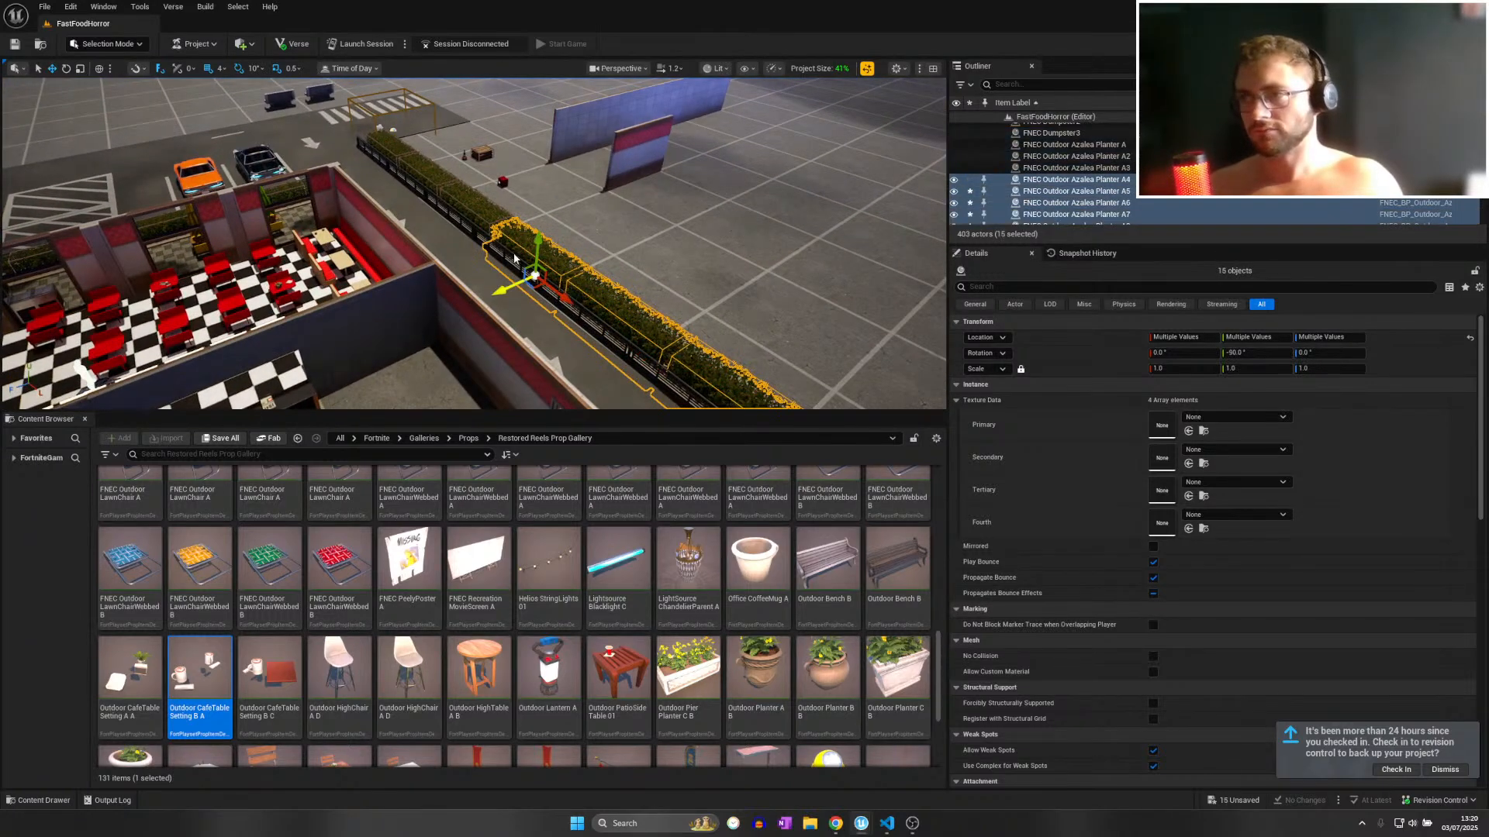
{"action": "left_click", "coordinate": [490, 236], "text": "ctrl"}
{"action": "left_click", "coordinate": [468, 220], "text": "ctrl"}
{"action": "left_click", "coordinate": [447, 203], "text": "ctrl"}
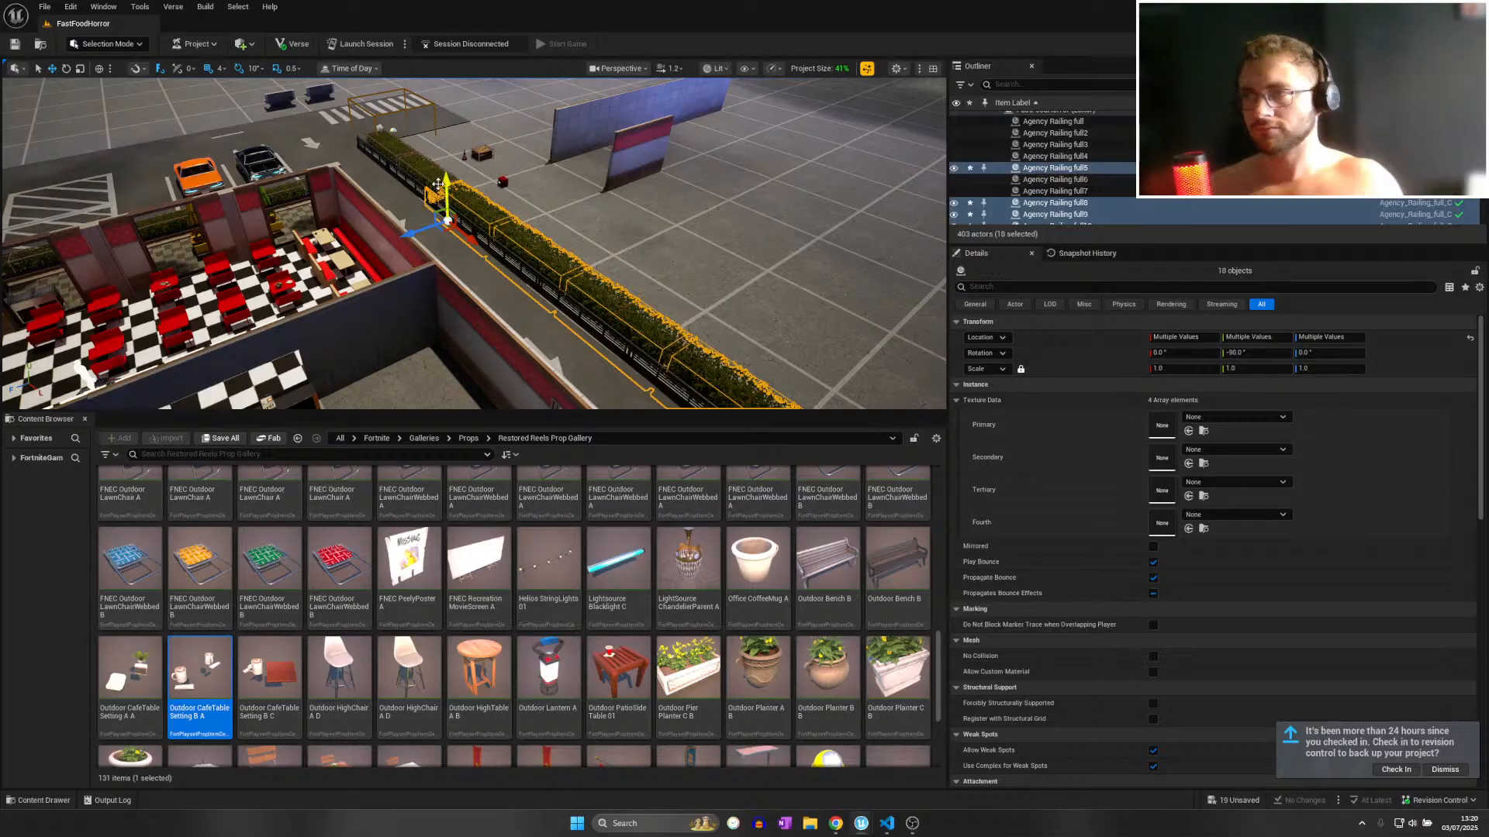
{"action": "left_click", "coordinate": [423, 177], "text": "ctrl"}
{"action": "left_click", "coordinate": [403, 166], "text": "ctrl"}
{"action": "left_click", "coordinate": [378, 158], "text": "ctrl"}
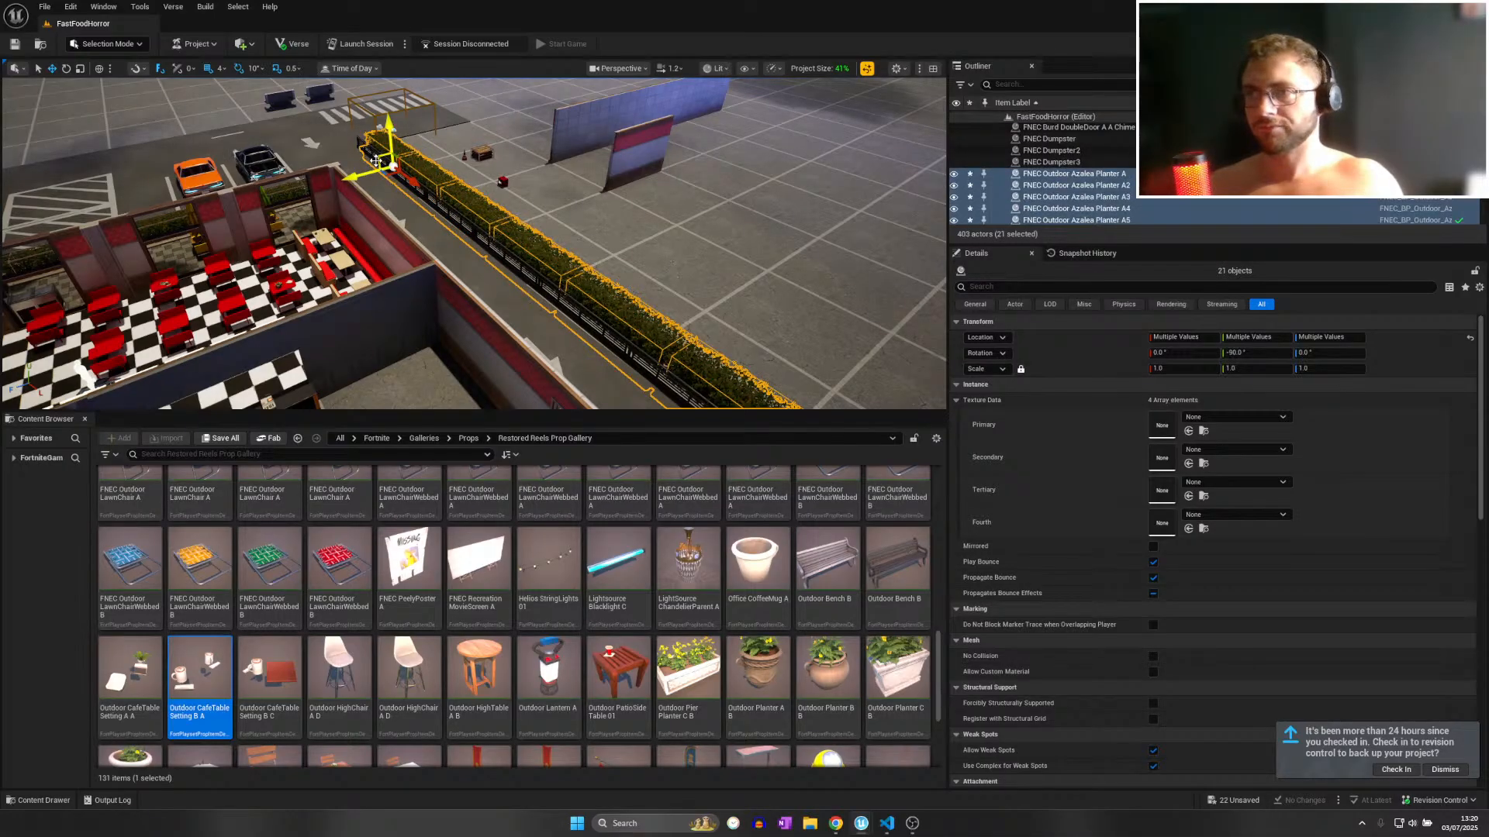
{"action": "left_click", "coordinate": [375, 160], "text": "ctrl"}
{"action": "left_click", "coordinate": [374, 160], "text": "ctrl"}
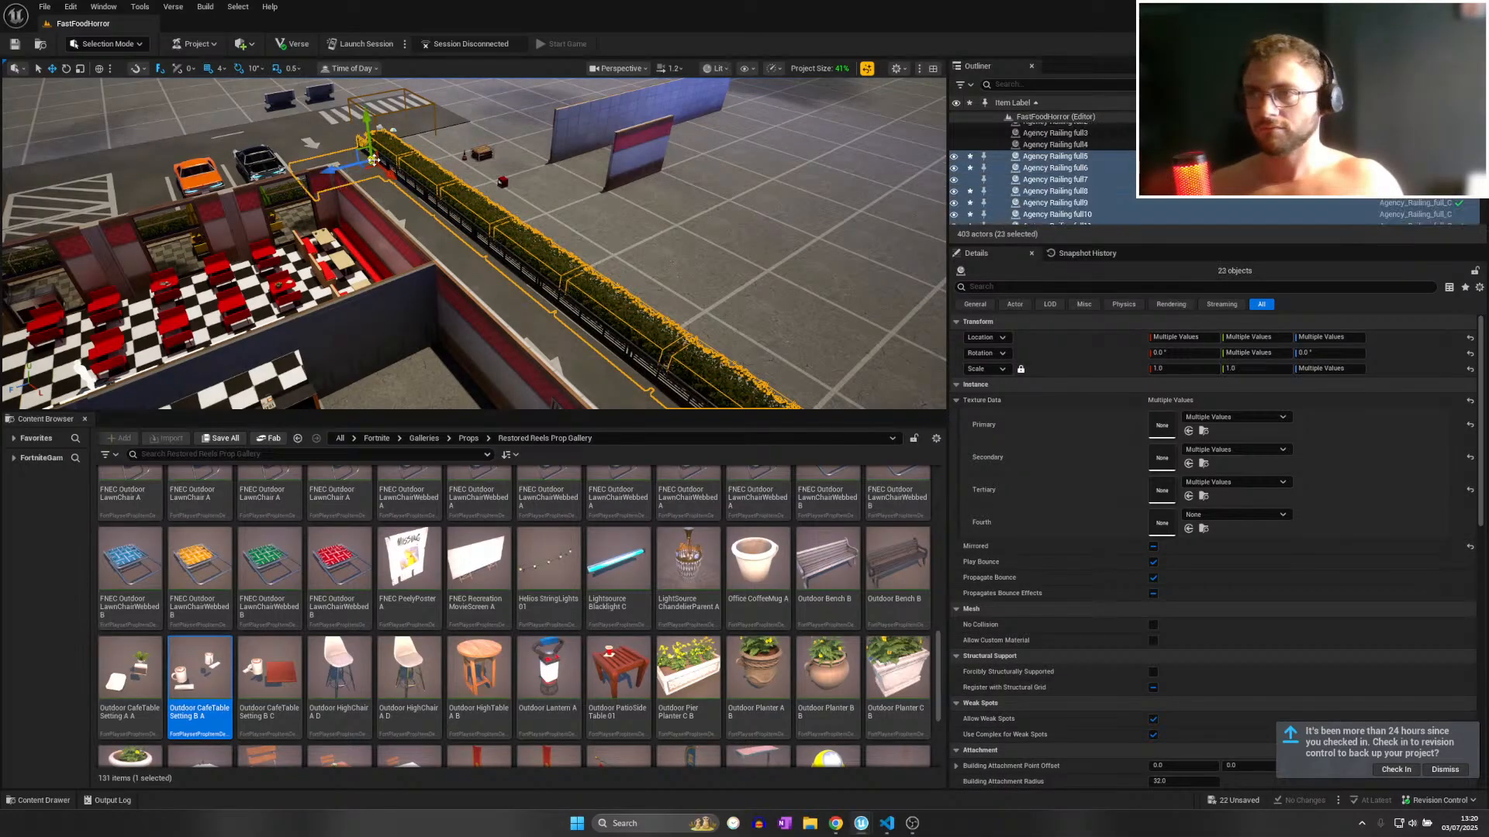
{"action": "left_click", "coordinate": [368, 178], "text": "ctrl"}
Duplicate the selected hedge and railings and place the copy along the outer edge of the lane on the restaurant's opposite side.
{"action": "key", "text": "s"}
{"action": "right_click_drag", "start_coordinate": [427, 175], "coordinate": [337, 177]}
{"action": "left_click_drag", "start_coordinate": [503, 170], "coordinate": [184, 147], "text": "alt"}
{"action": "key", "text": "a"}
{"action": "key", "text": "w"}
{"action": "mouse_move", "coordinate": [184, 147]}
{"action": "right_mouse_down"}
{"action": "mouse_move", "coordinate": [205, 169]}
{"action": "mouse_move", "coordinate": [208, 147]}
{"action": "right_mouse_up"}
{"action": "key", "text": "d"}
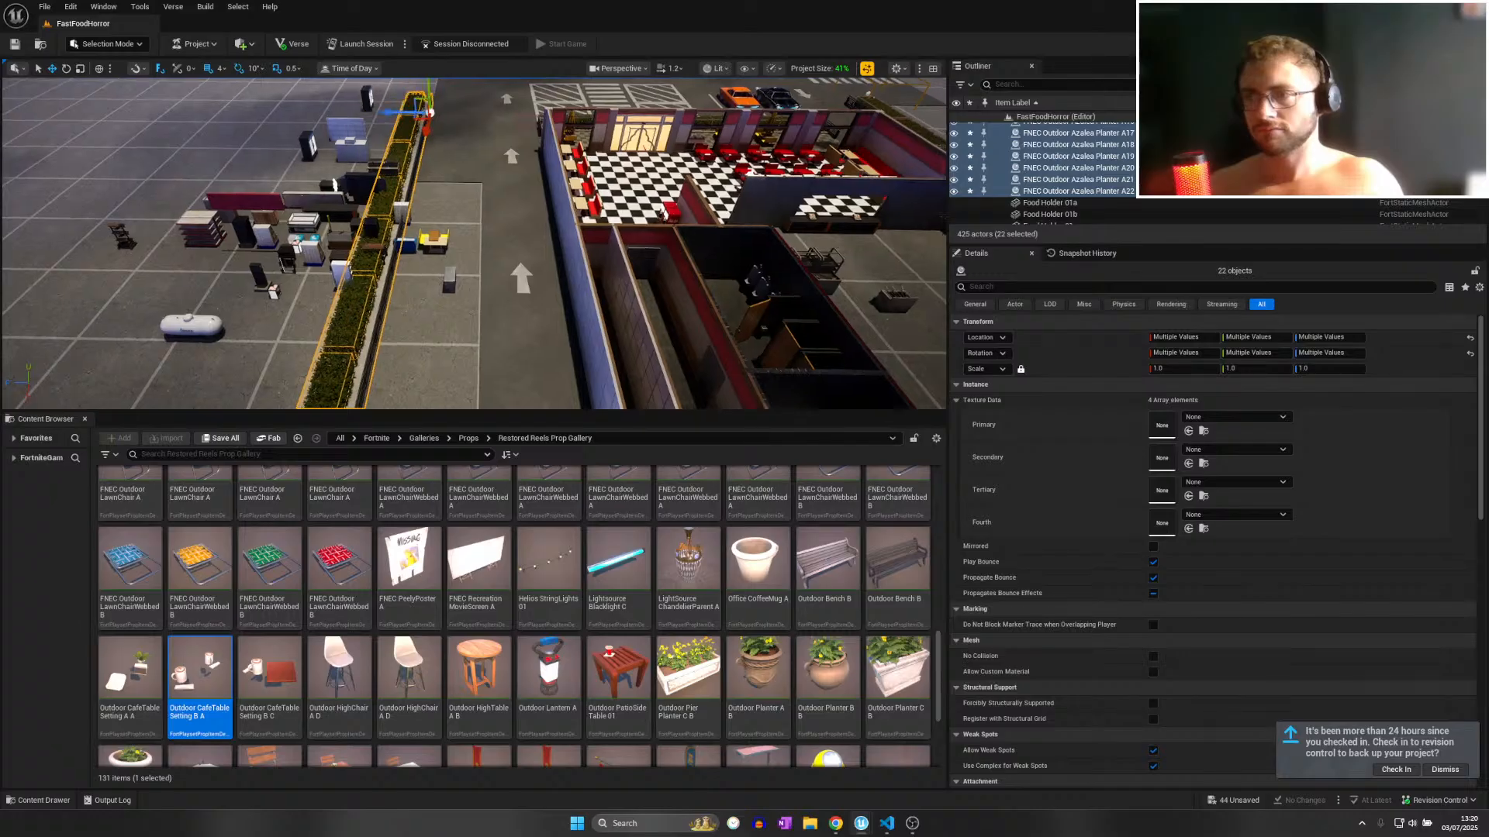
{"action": "key", "text": "s"}
{"action": "right_click_drag", "start_coordinate": [208, 148], "coordinate": [212, 121]}
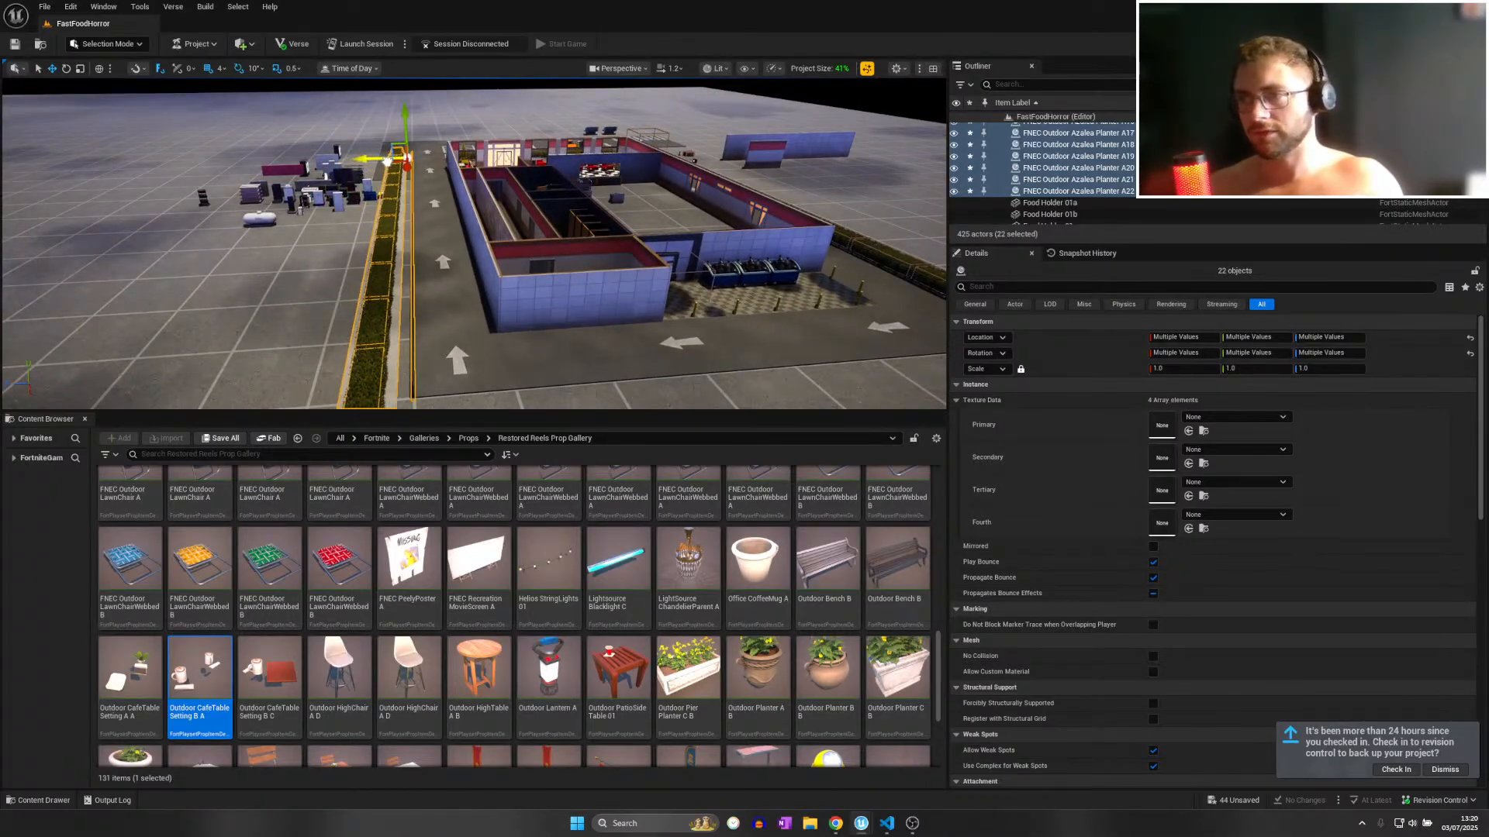
Delete the three CeilingTiles Plank ground pieces that extend outside the duplicated hedge near the car park.
{"action": "right_click_drag", "start_coordinate": [392, 161], "coordinate": [473, 194]}
{"action": "key", "text": "w"}
{"action": "key", "text": "s"}
{"action": "scroll", "coordinate": [488, 183], "scroll_direction": "up", "scroll_amount": 1}
{"action": "left_click", "coordinate": [541, 277]}
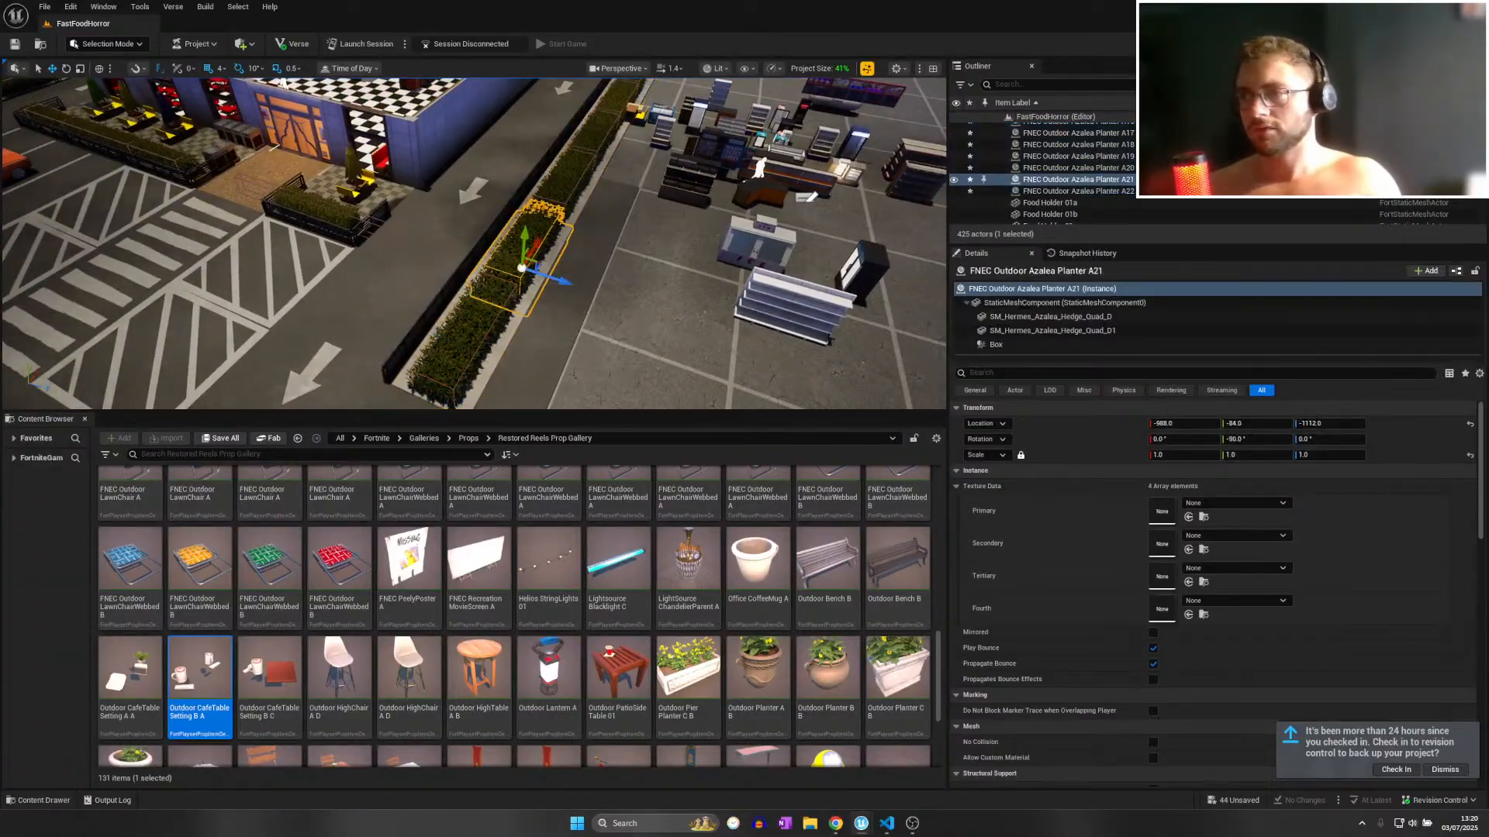
{"action": "left_click", "coordinate": [565, 281]}
{"action": "left_click", "coordinate": [608, 220], "text": "ctrl"}
{"action": "left_click", "coordinate": [513, 348], "text": "ctrl"}
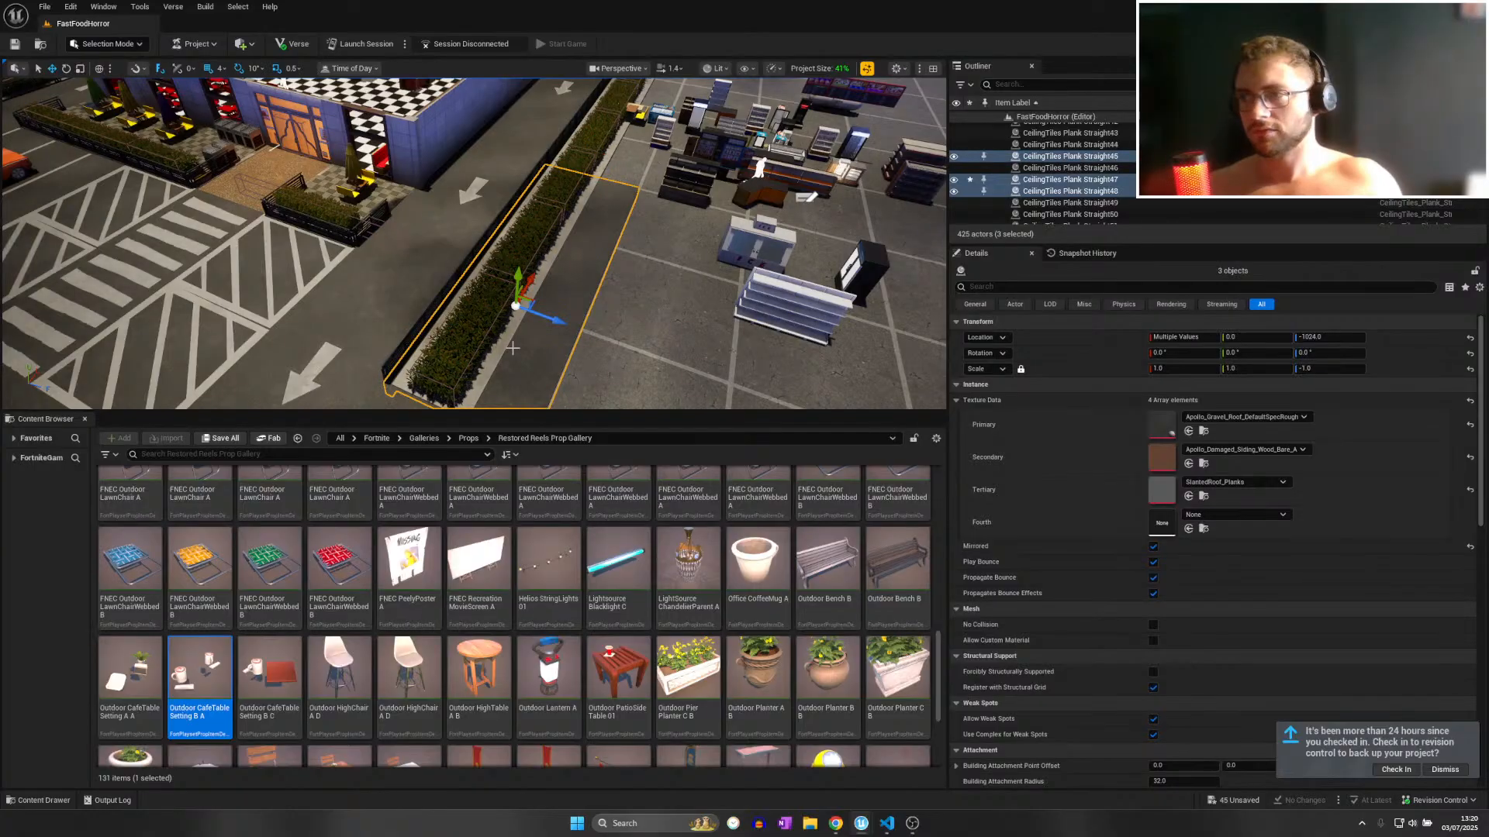
{"action": "key", "text": "Delete"}
Paste another copy of the hedge and railings, rotate it 90 degrees, and place it along the lane's edge behind the restaurant.
{"action": "right_click_drag", "start_coordinate": [522, 341], "coordinate": [474, 366]}
{"action": "key", "text": "ctrl+v"}
{"action": "key", "text": "e"}
{"action": "left_click_drag", "start_coordinate": [478, 320], "coordinate": [512, 317]}
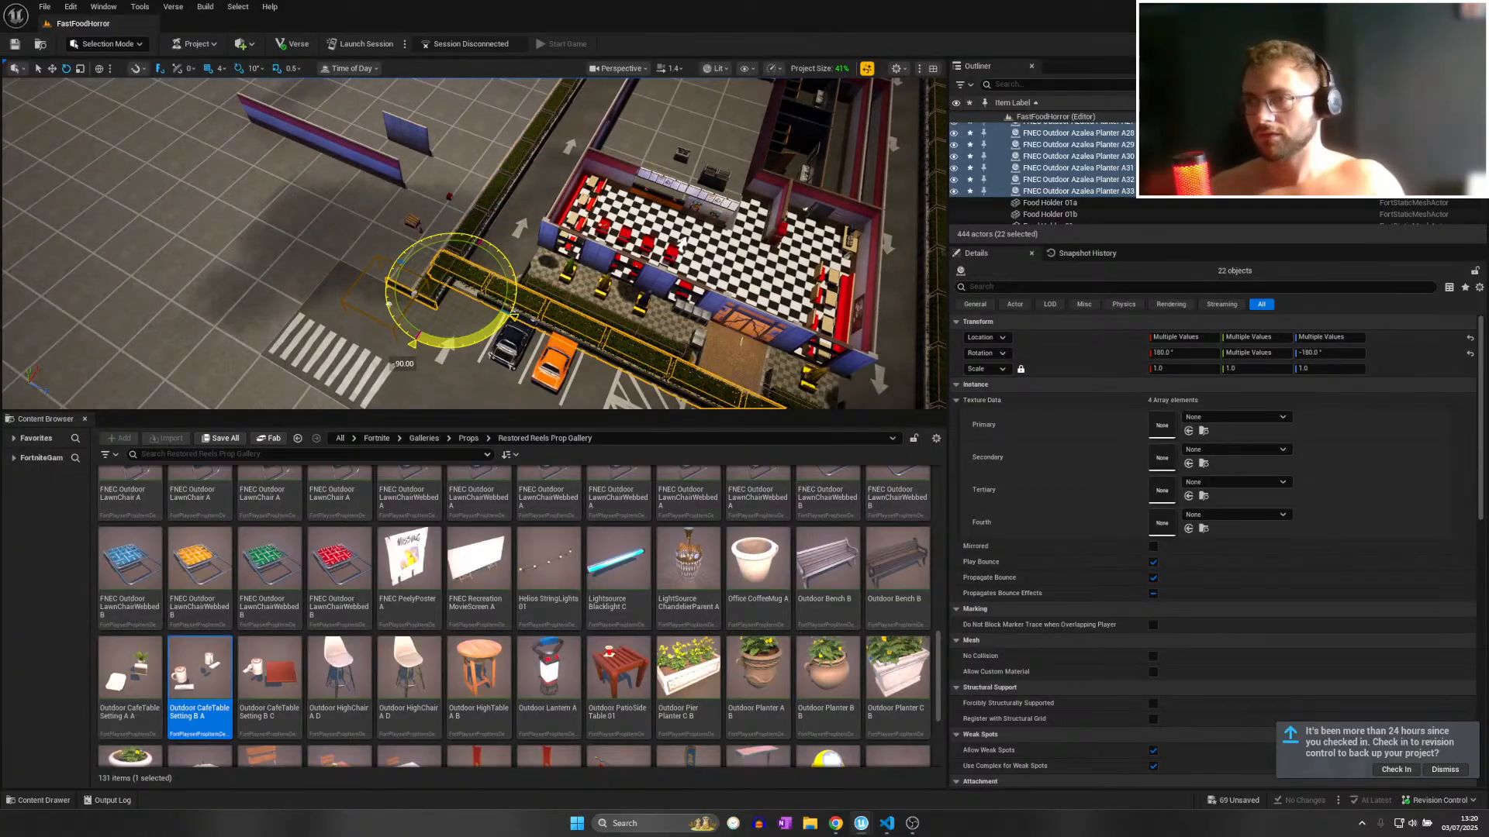
{"action": "left_click_drag", "start_coordinate": [429, 276], "coordinate": [564, 105]}
{"action": "right_click_drag", "start_coordinate": [564, 109], "coordinate": [853, 133]}
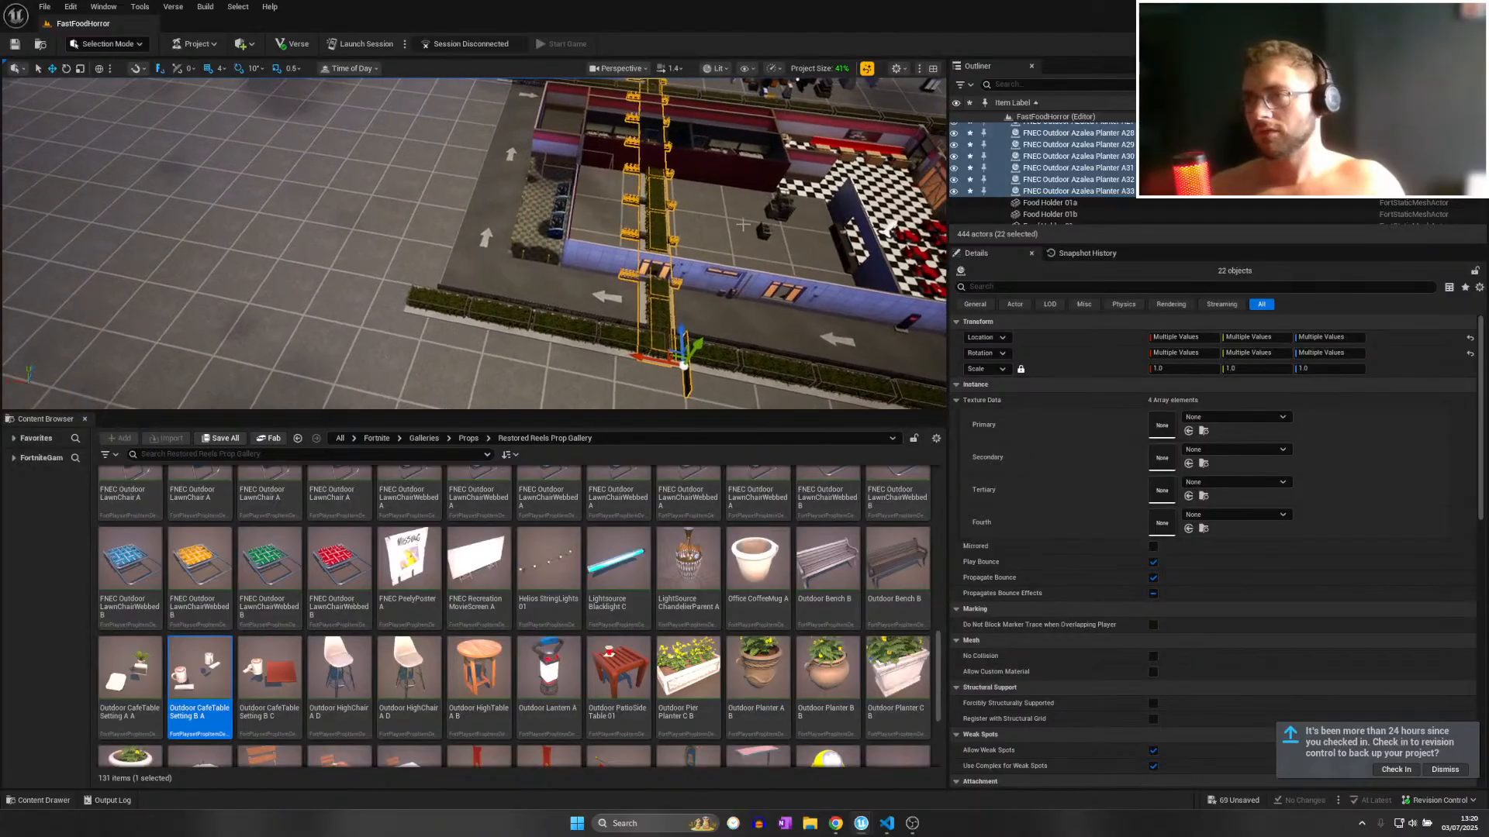
{"action": "left_click_drag", "start_coordinate": [637, 341], "coordinate": [432, 317]}
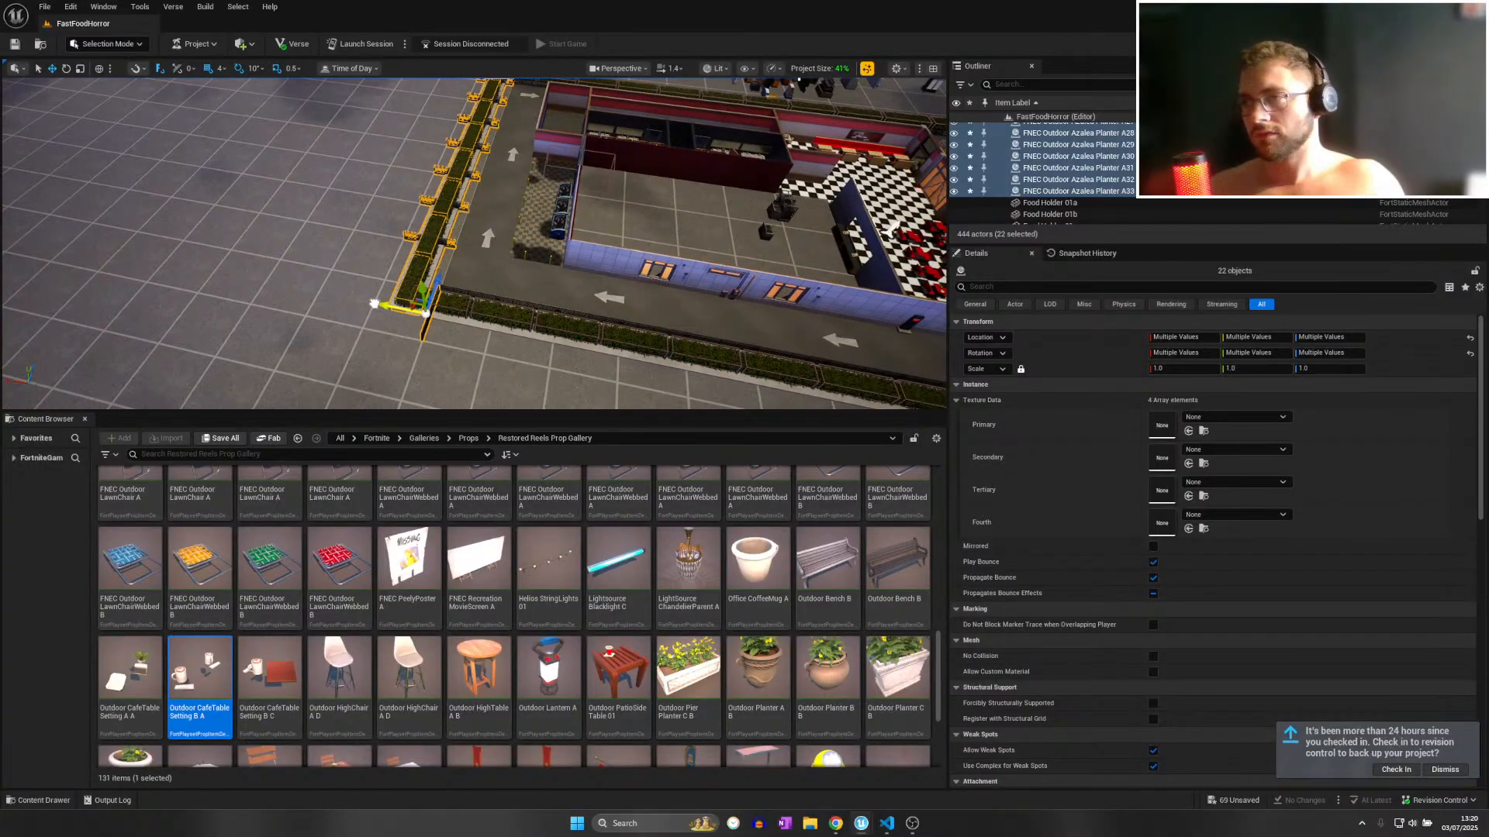
Delete the misaligned full Agency Railings sticking out across the rear hedge.
{"action": "right_click_drag", "start_coordinate": [384, 306], "coordinate": [272, 264]}
{"action": "right_click_drag", "start_coordinate": [372, 260], "coordinate": [320, 244]}
{"action": "left_click", "coordinate": [451, 208]}
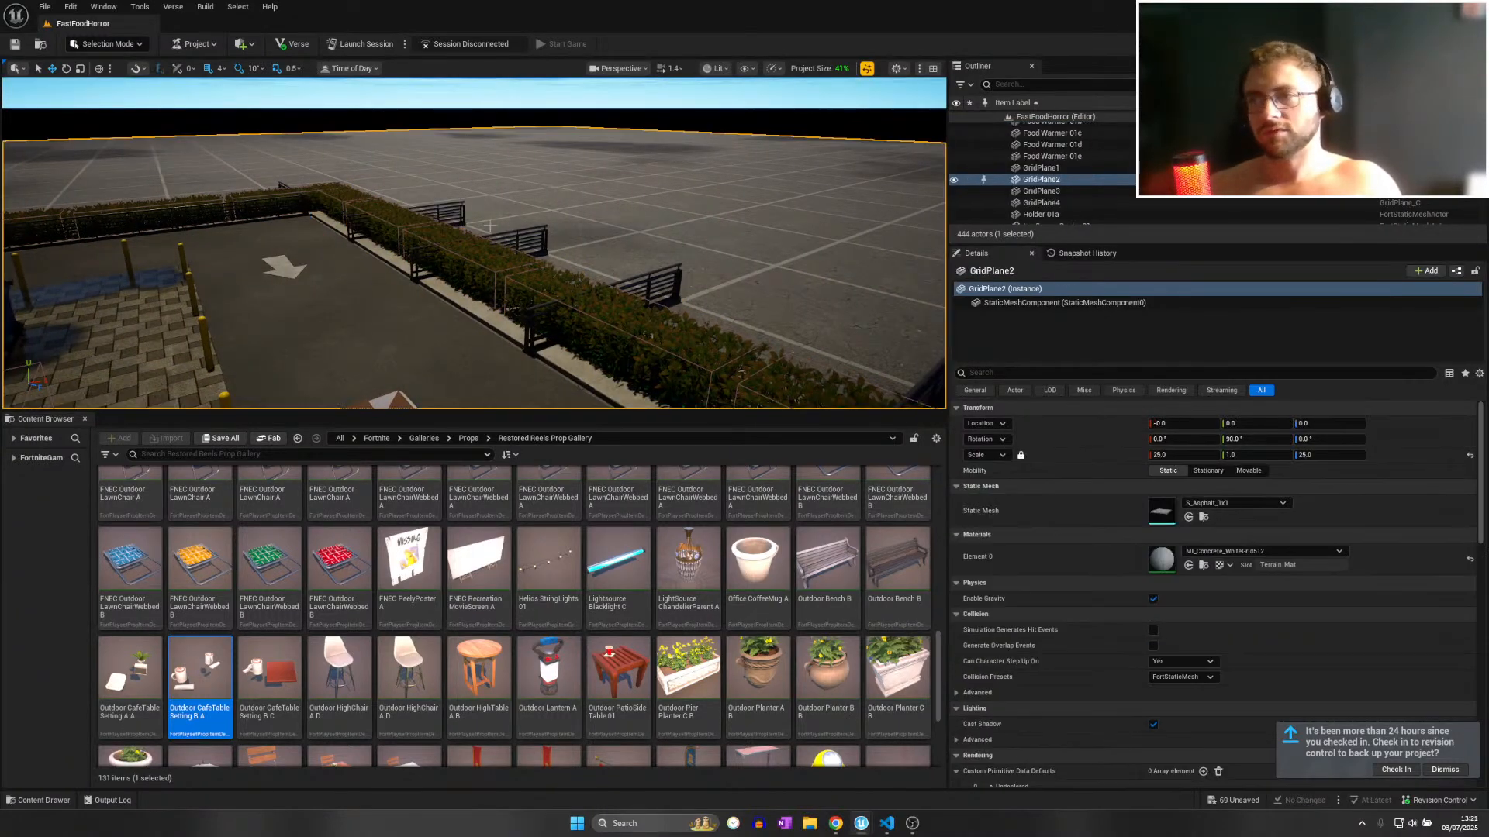
{"action": "left_click", "coordinate": [543, 245]}
{"action": "key", "text": "Delete"}
{"action": "left_click", "coordinate": [419, 225]}
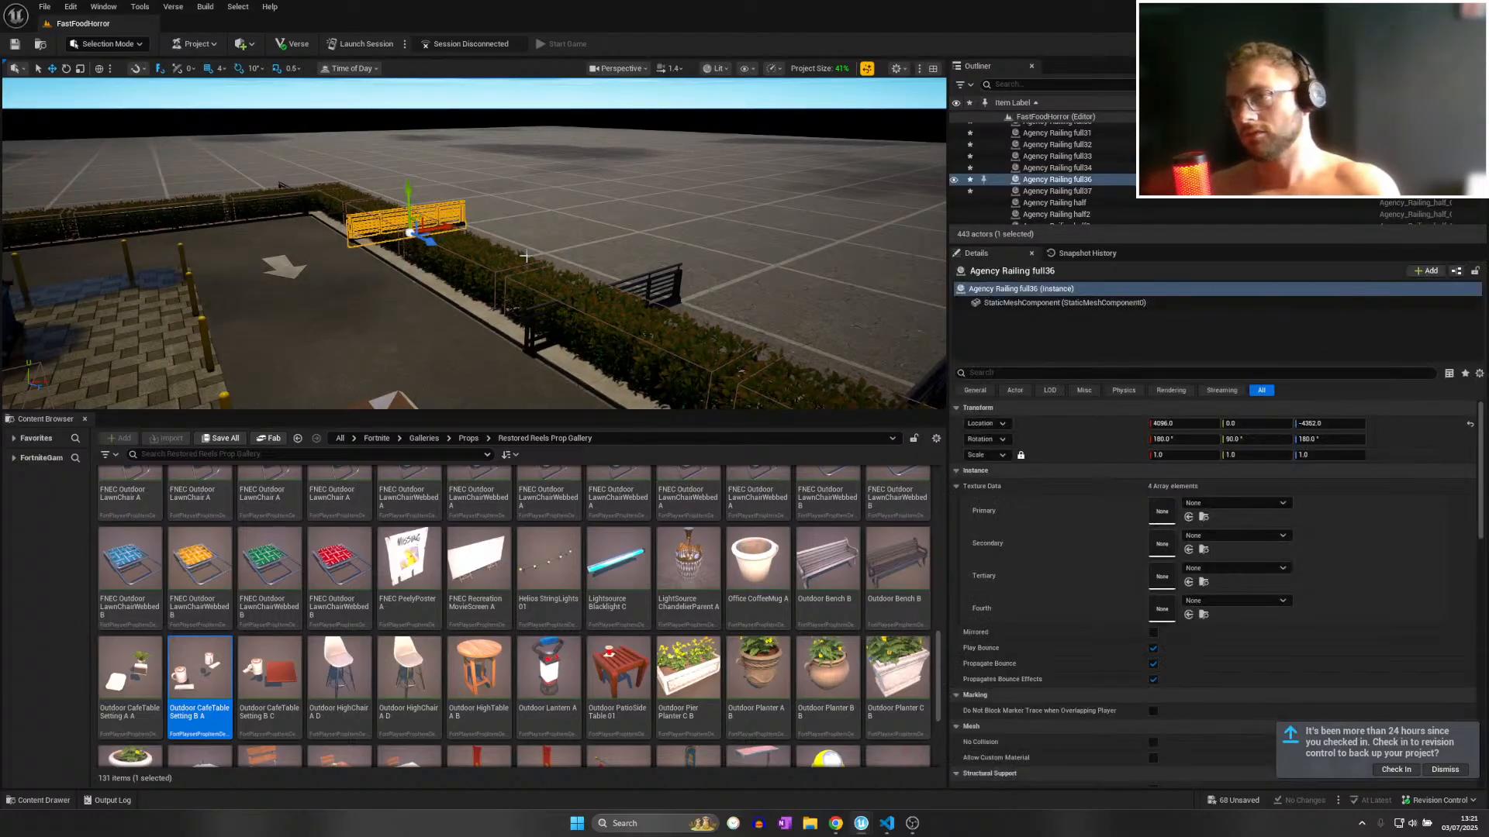
{"action": "key", "text": "Delete"}
{"action": "left_click", "coordinate": [675, 285]}
{"action": "key", "text": "Delete"}
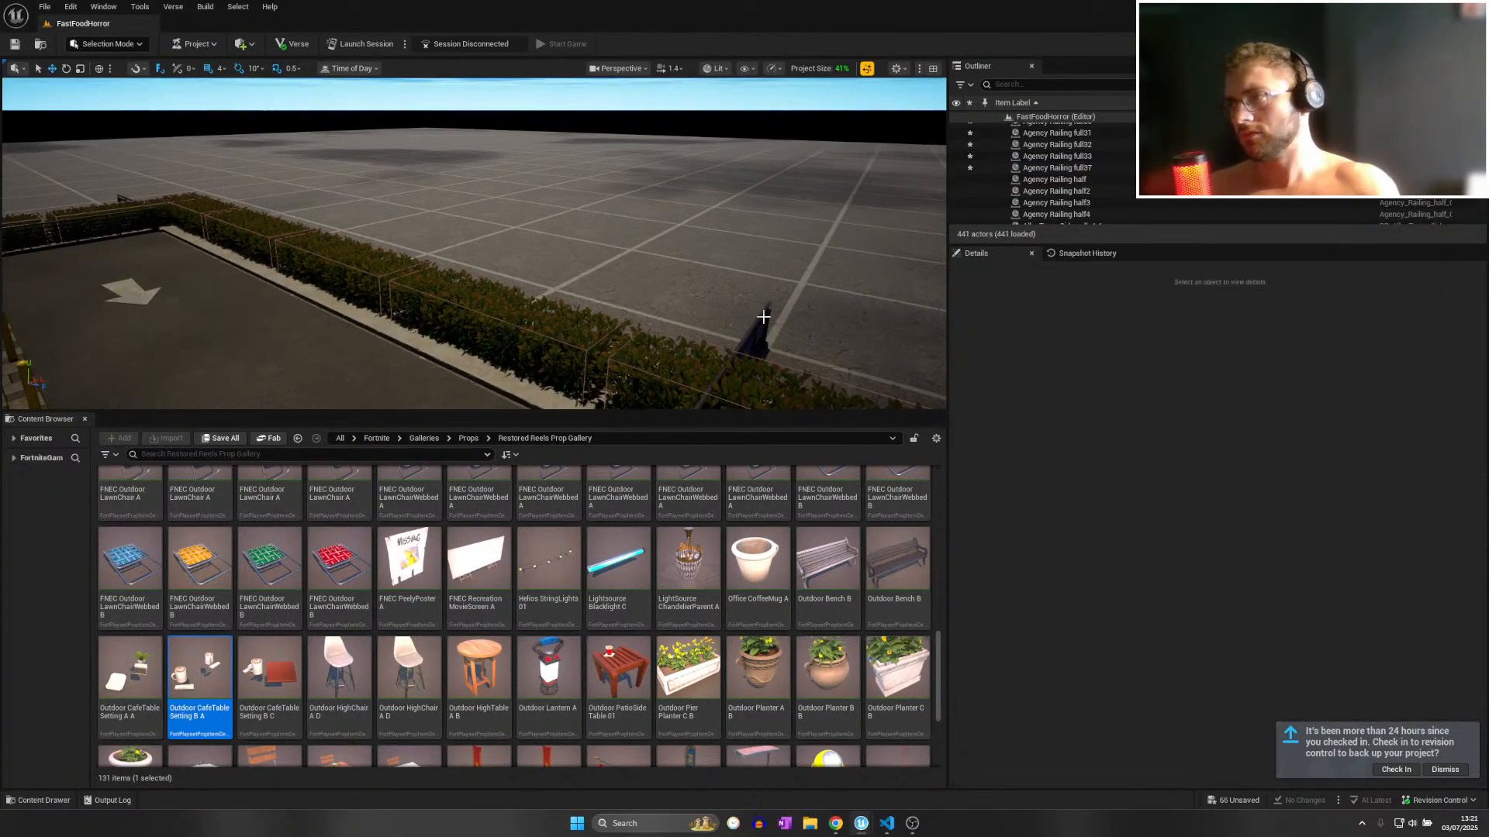
{"action": "left_click", "coordinate": [759, 325]}
{"action": "key", "text": "Delete"}
{"action": "left_click", "coordinate": [708, 322]}
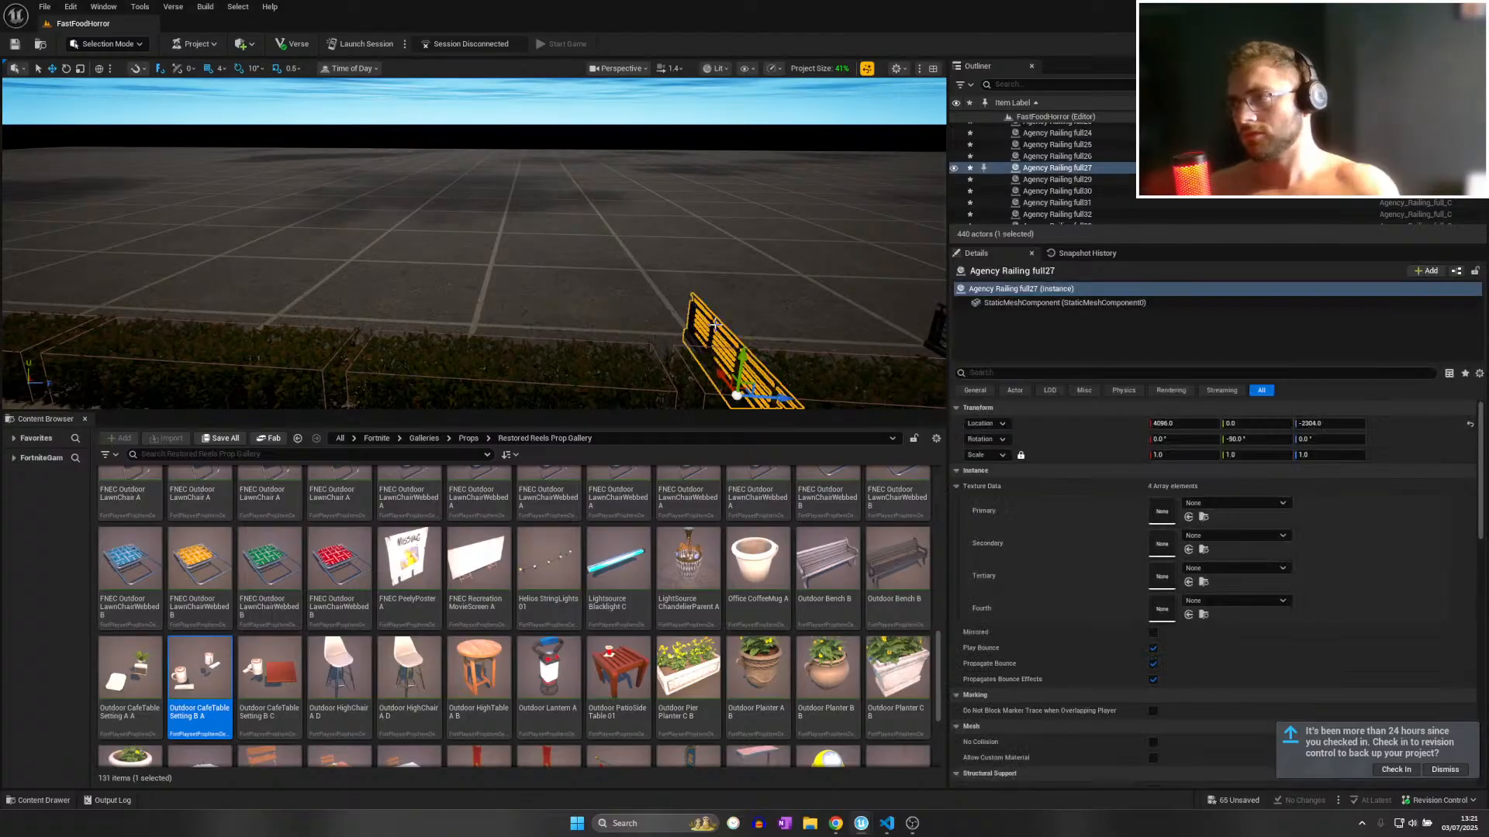
{"action": "key", "text": "Delete"}
Delete the surplus azalea planters and railings that extend past the corner where the rear and side hedges meet.
{"action": "left_click", "coordinate": [678, 310]}
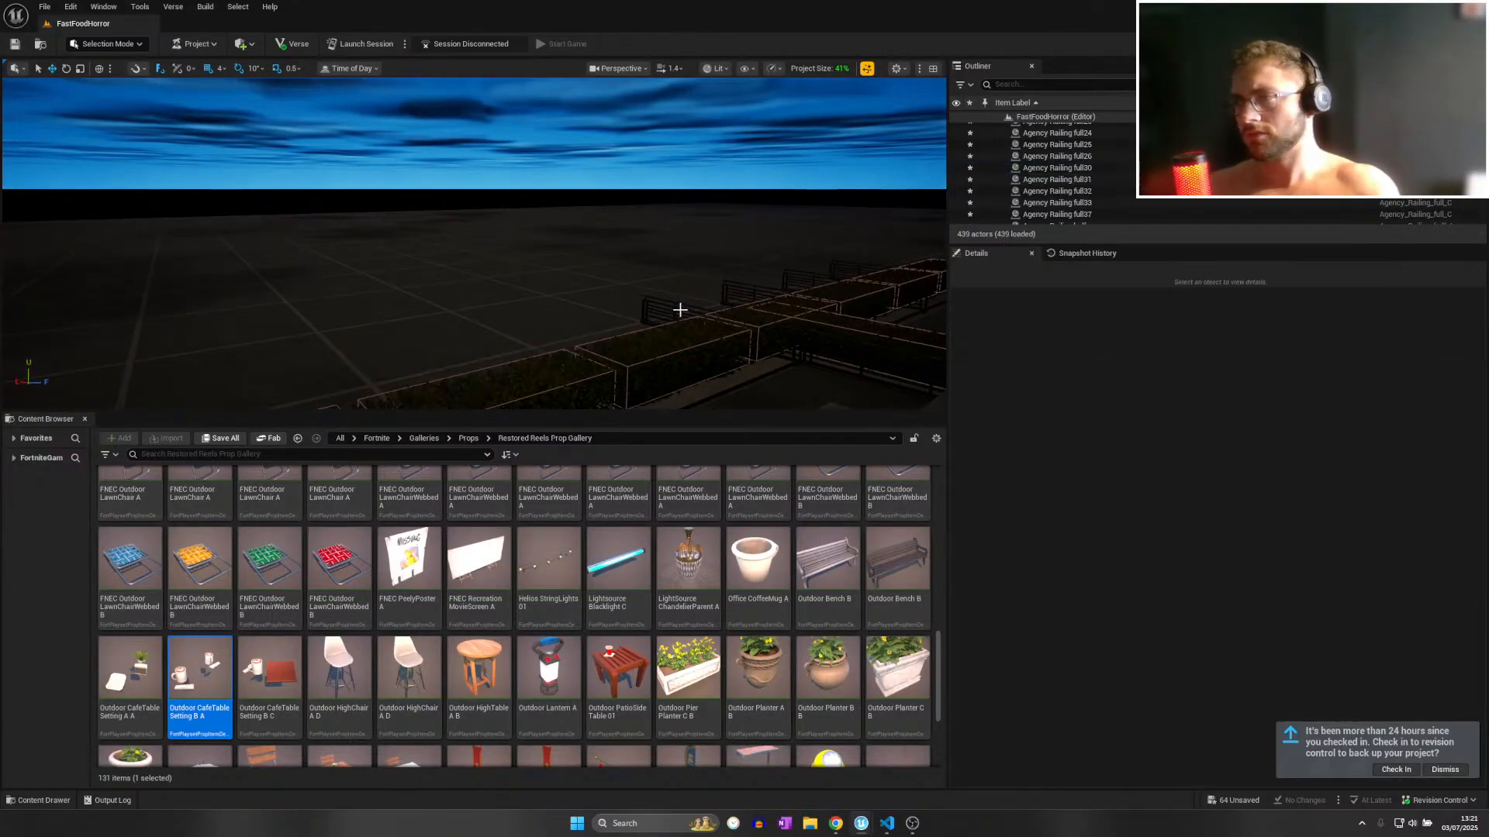
{"action": "right_click_drag", "start_coordinate": [681, 298], "coordinate": [693, 294]}
{"action": "left_click", "coordinate": [692, 295]}
{"action": "left_click", "coordinate": [469, 250]}
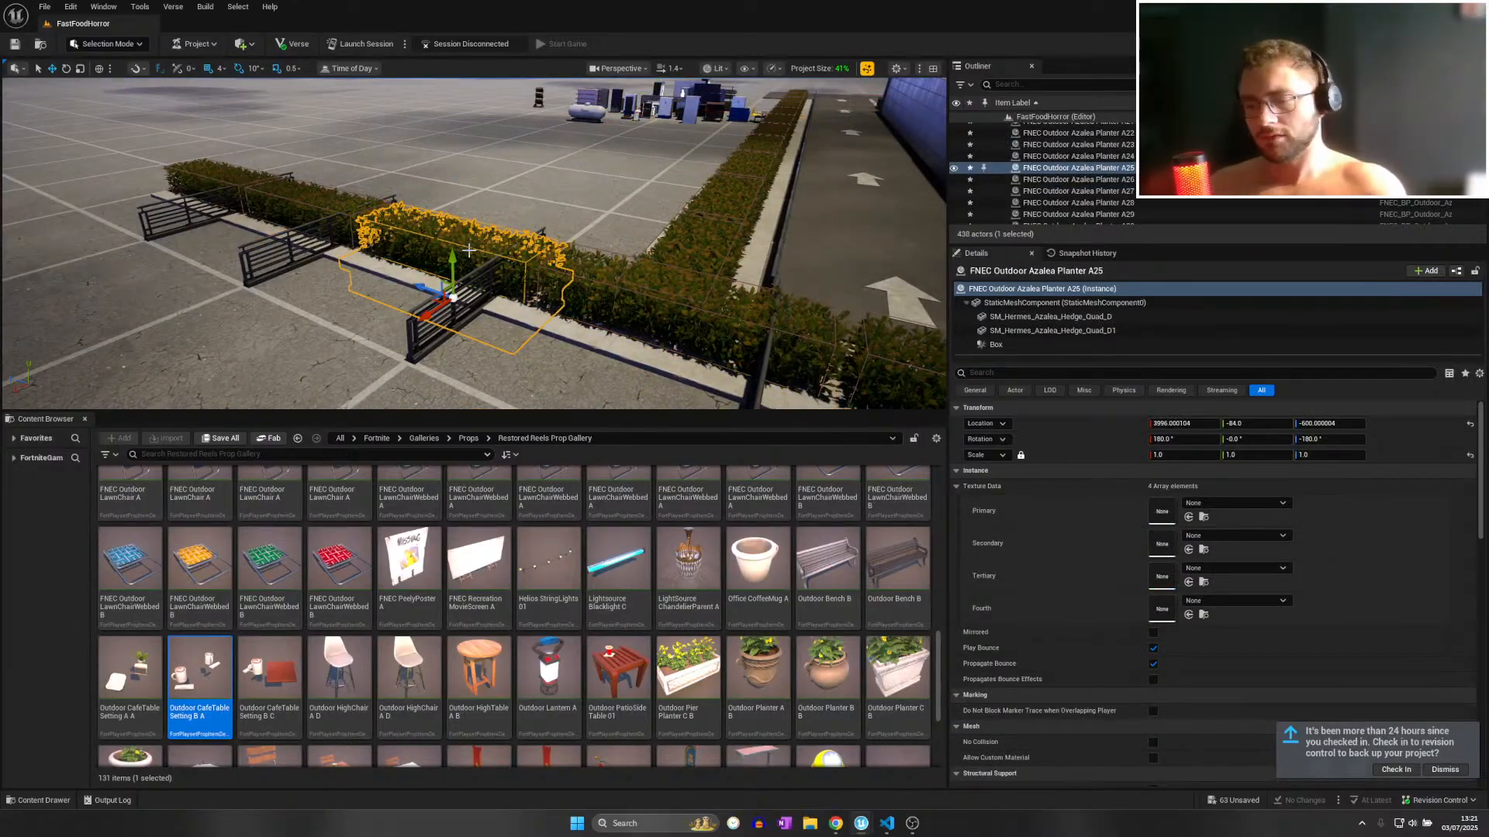
{"action": "key", "text": "Delete"}
{"action": "left_click", "coordinate": [367, 231]}
{"action": "key", "text": "Delete"}
{"action": "left_click", "coordinate": [255, 193]}
{"action": "key", "text": "Delete"}
{"action": "left_click", "coordinate": [314, 205]}
{"action": "key", "text": "Delete"}
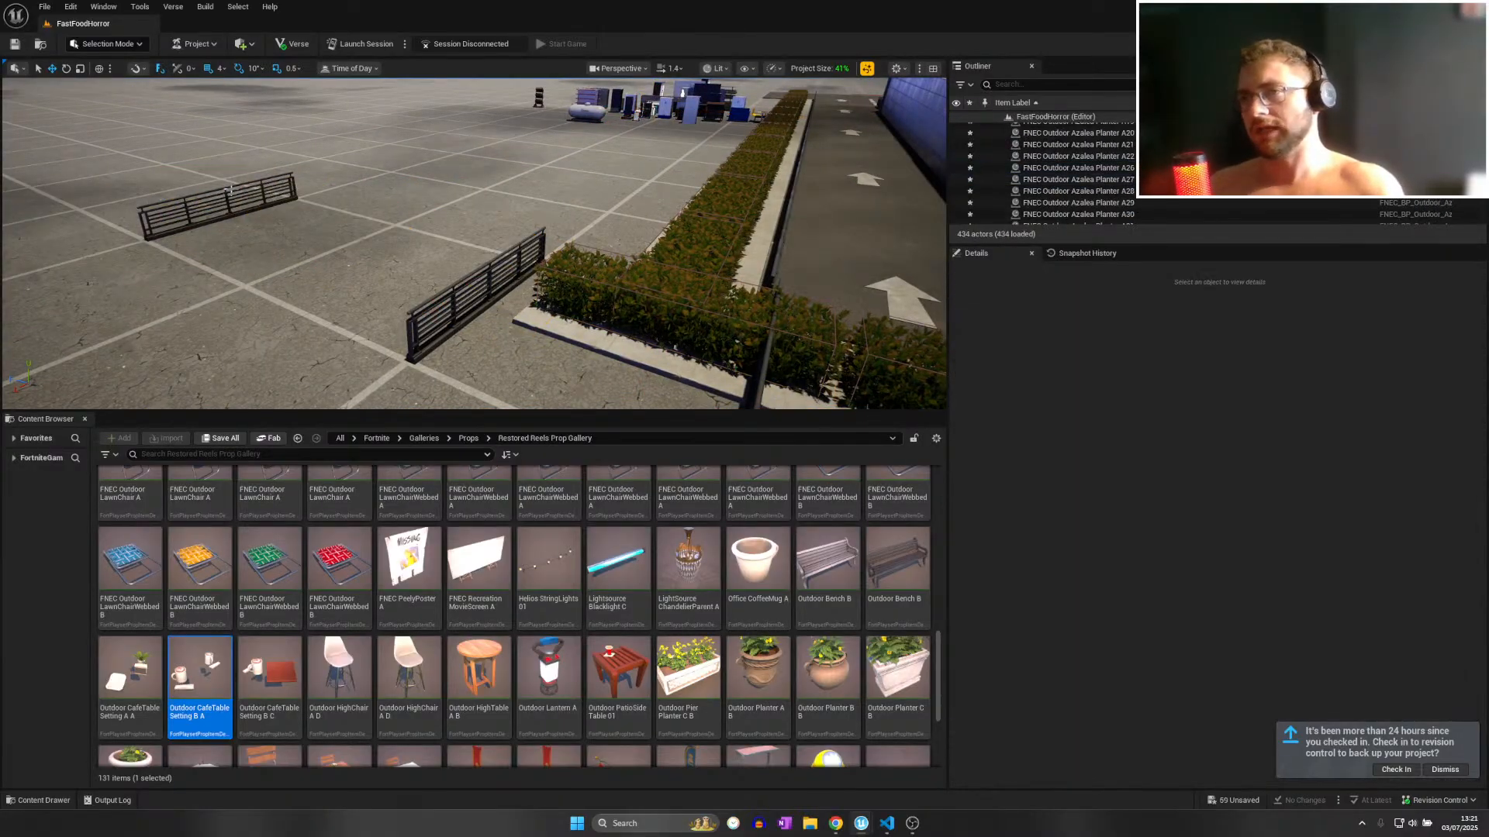
{"action": "left_click", "coordinate": [230, 189]}
{"action": "key", "text": "Delete"}
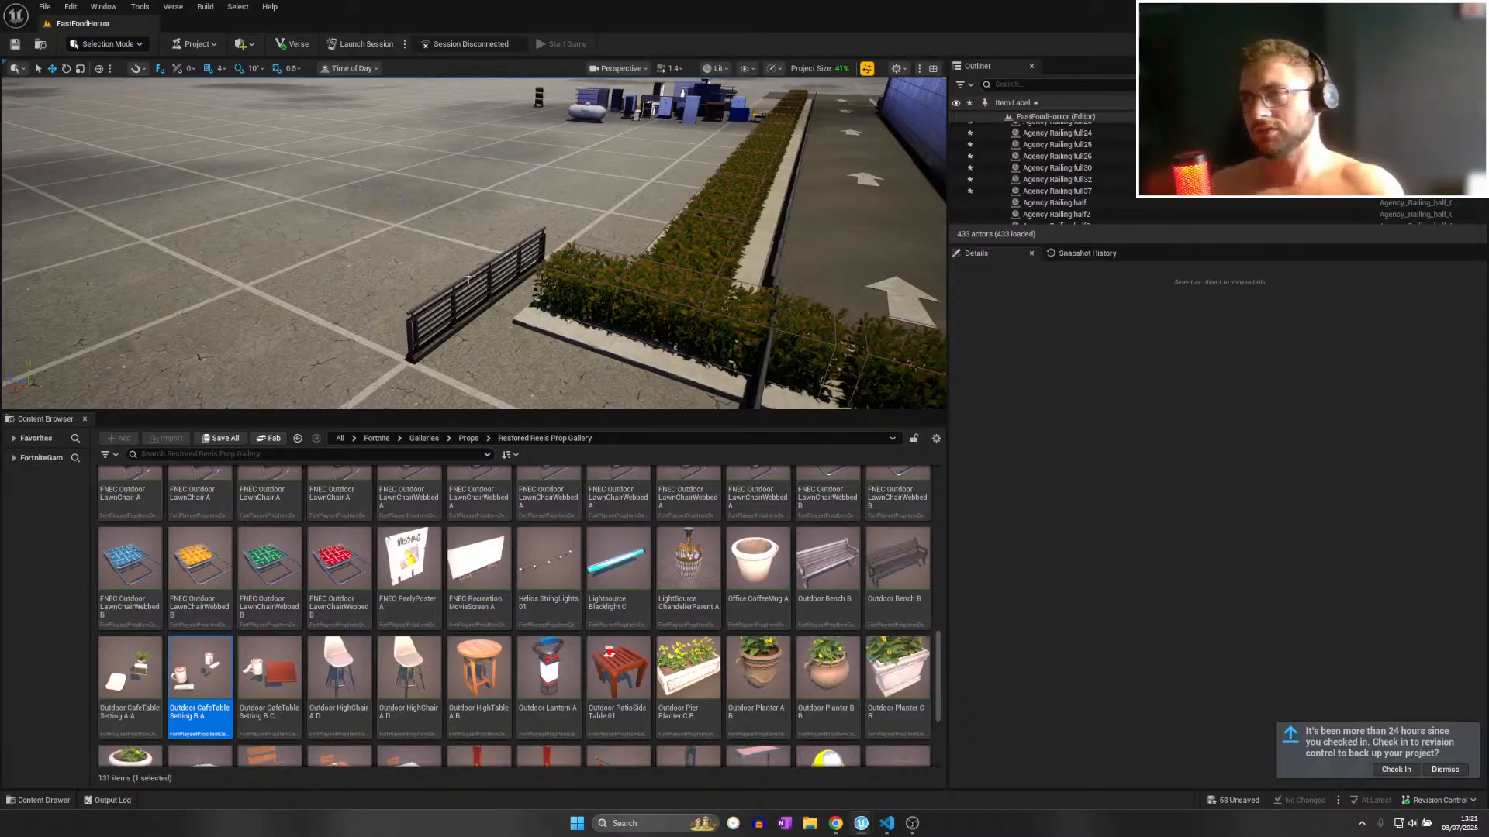
{"action": "left_click", "coordinate": [468, 277]}
{"action": "key", "text": "Delete"}
Delete the stray railing that crosses the rear hedge beside its corner planter.
{"action": "scroll", "coordinate": [674, 306], "scroll_direction": "up", "scroll_amount": 3}
{"action": "left_click", "coordinate": [530, 277]}
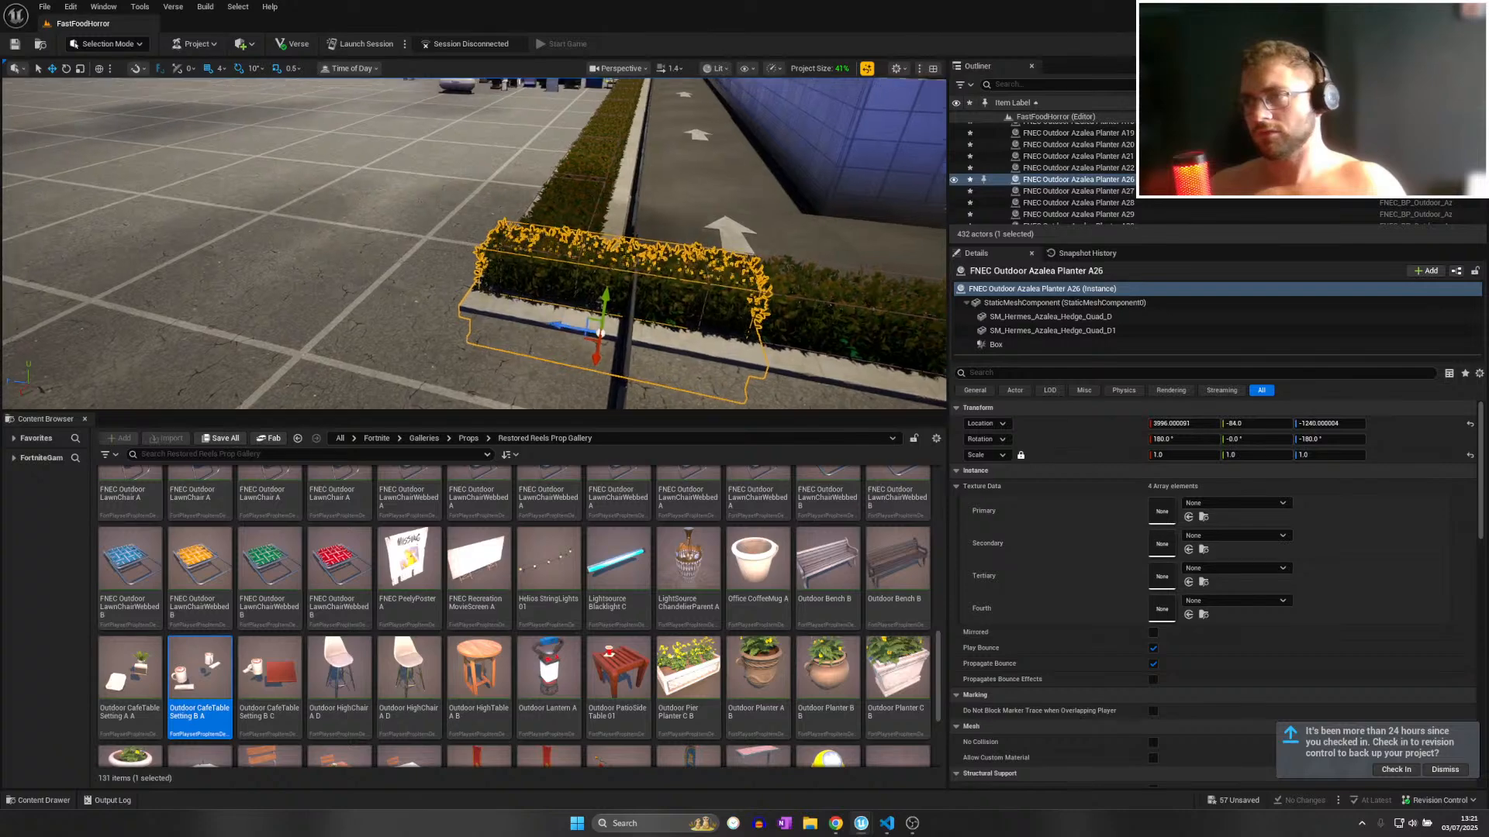
{"action": "right_click_drag", "start_coordinate": [665, 177], "coordinate": [814, 148]}
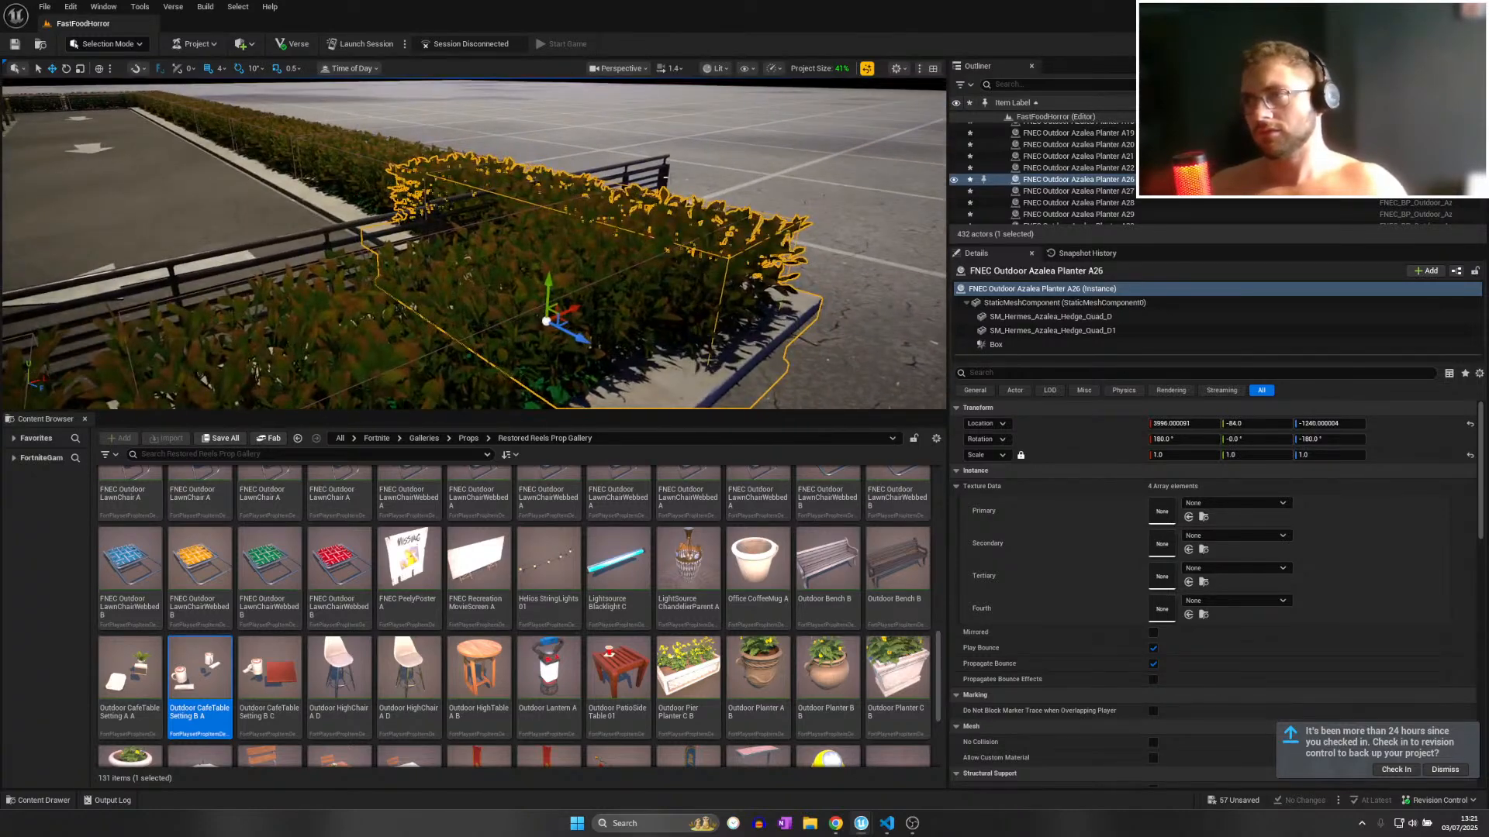
{"action": "left_click", "coordinate": [664, 170]}
{"action": "key", "text": "Delete"}
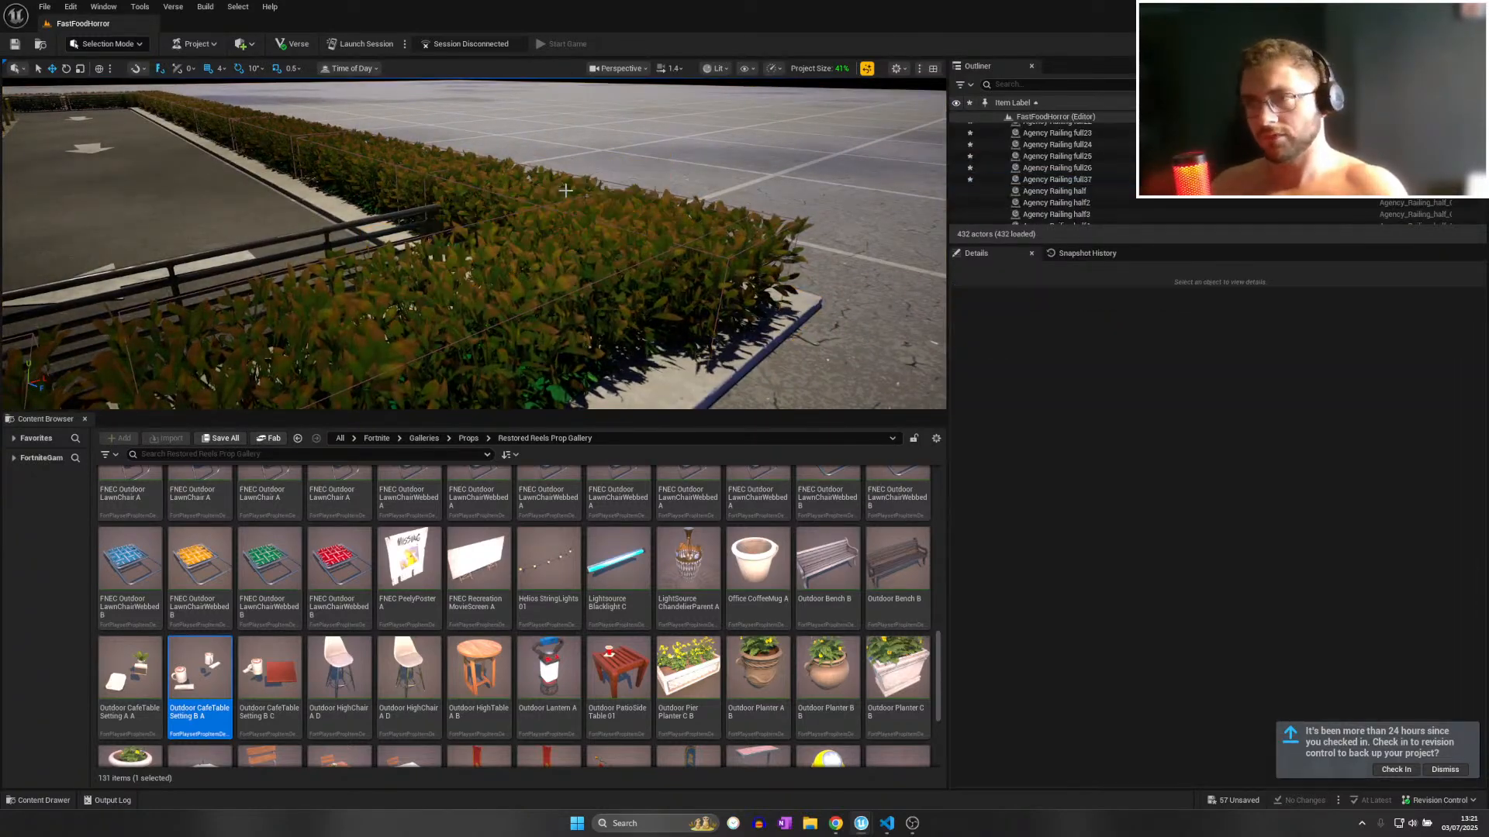
{"action": "right_click_drag", "start_coordinate": [651, 168], "coordinate": [626, 319]}
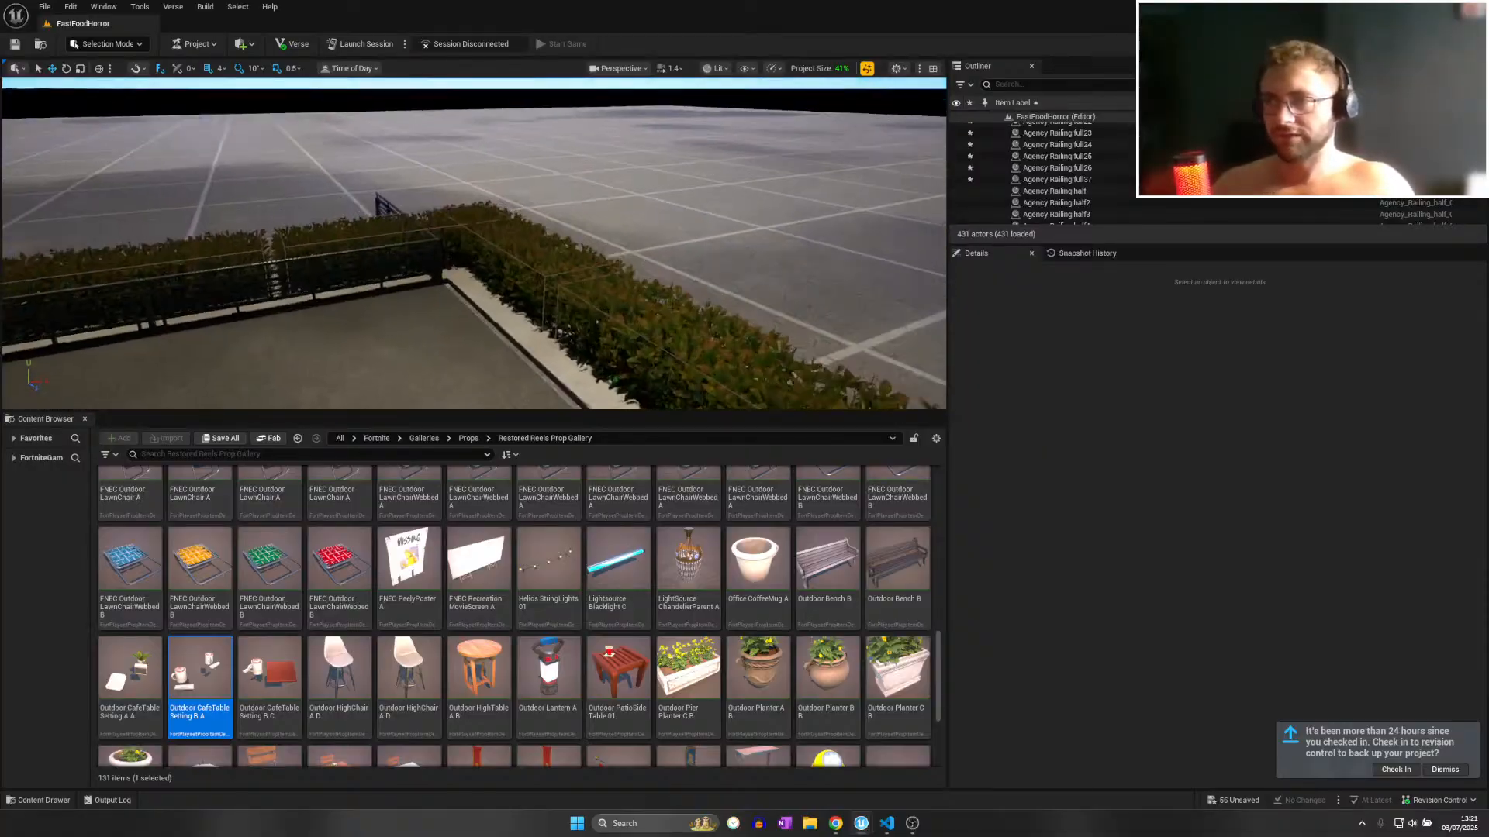
Duplicate the full Agency Railing end to end along the inner side of the hedge beside the drive-through lane.
{"action": "left_click", "coordinate": [384, 206]}
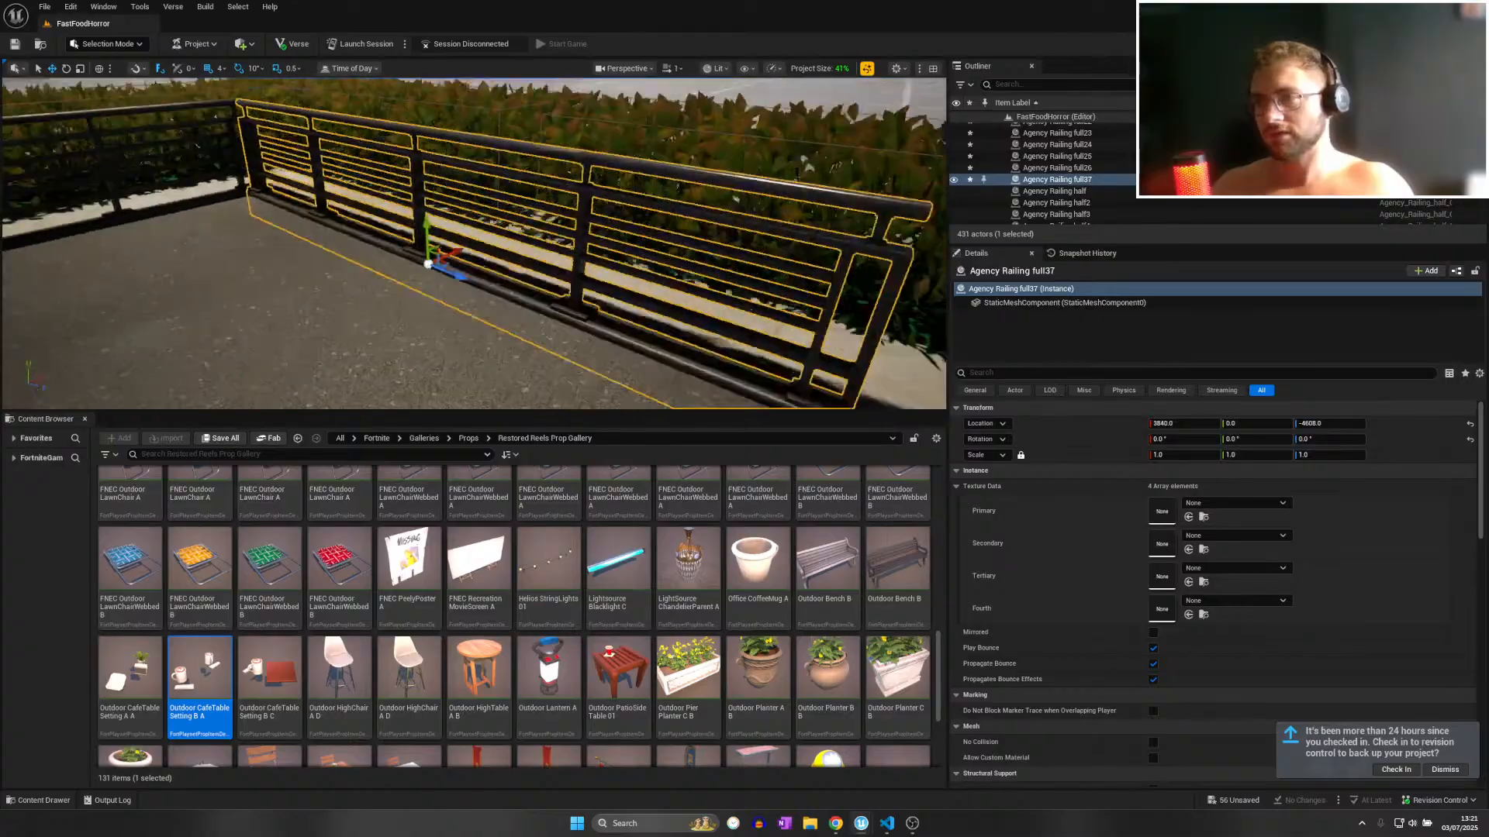
{"action": "key", "text": "ctrl+d"}
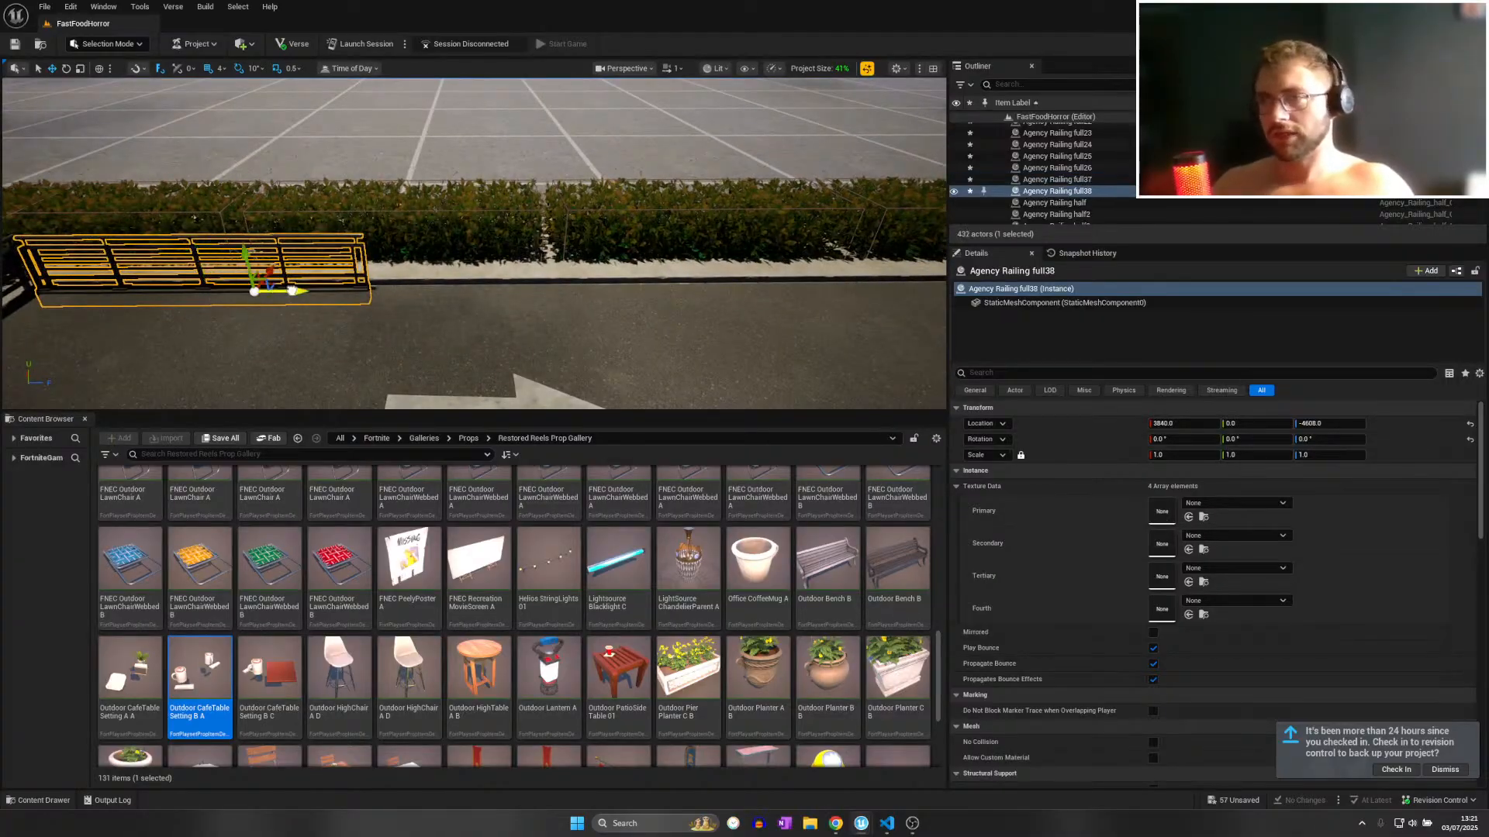
{"action": "right_click_drag", "start_coordinate": [489, 286], "coordinate": [427, 293]}
{"action": "left_click", "coordinate": [273, 244], "text": "ctrl"}
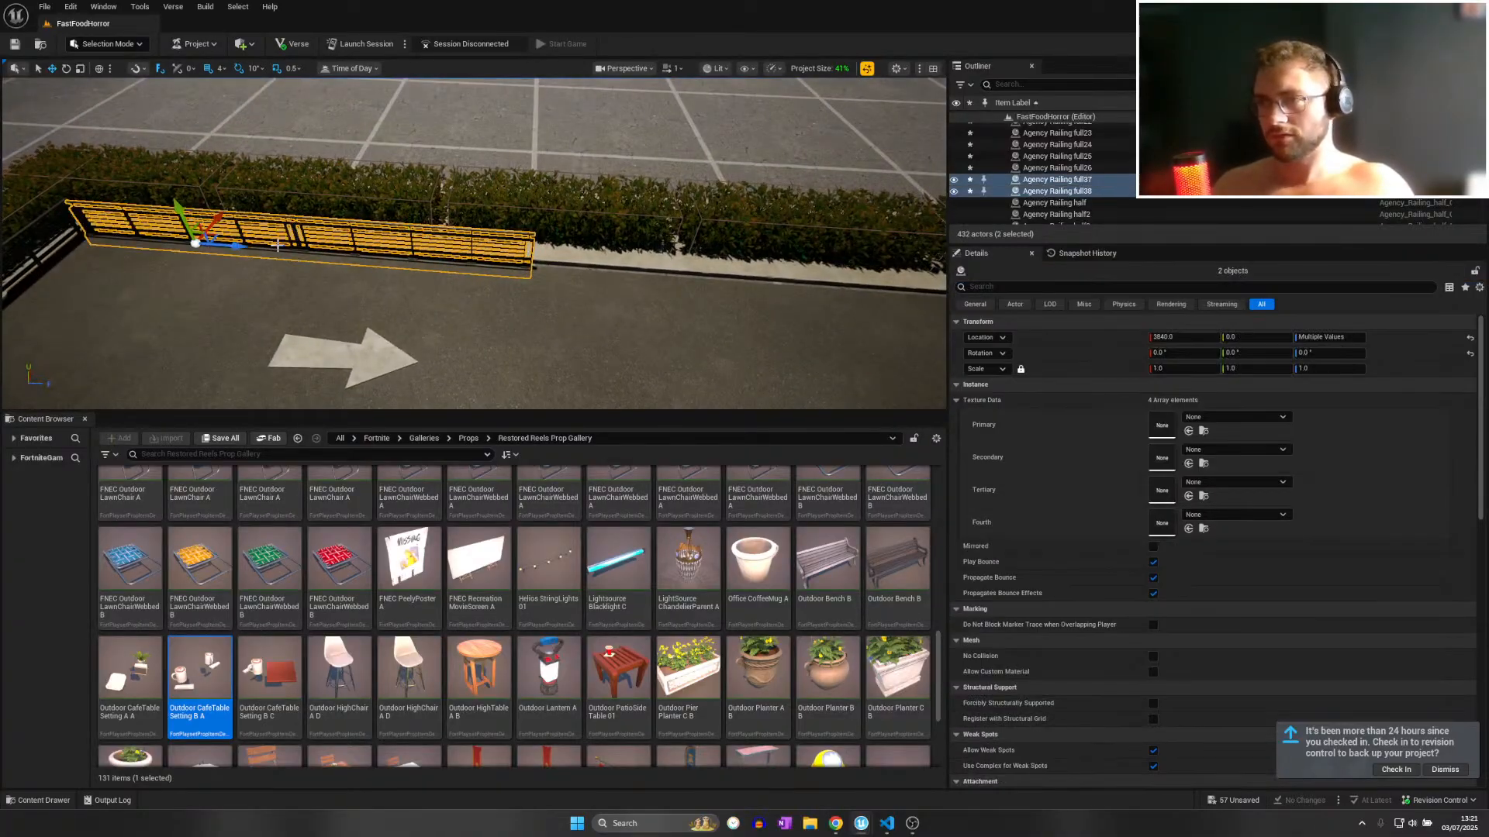
{"action": "key", "text": "ctrl+d"}
{"action": "key", "text": "ctrl+d"}
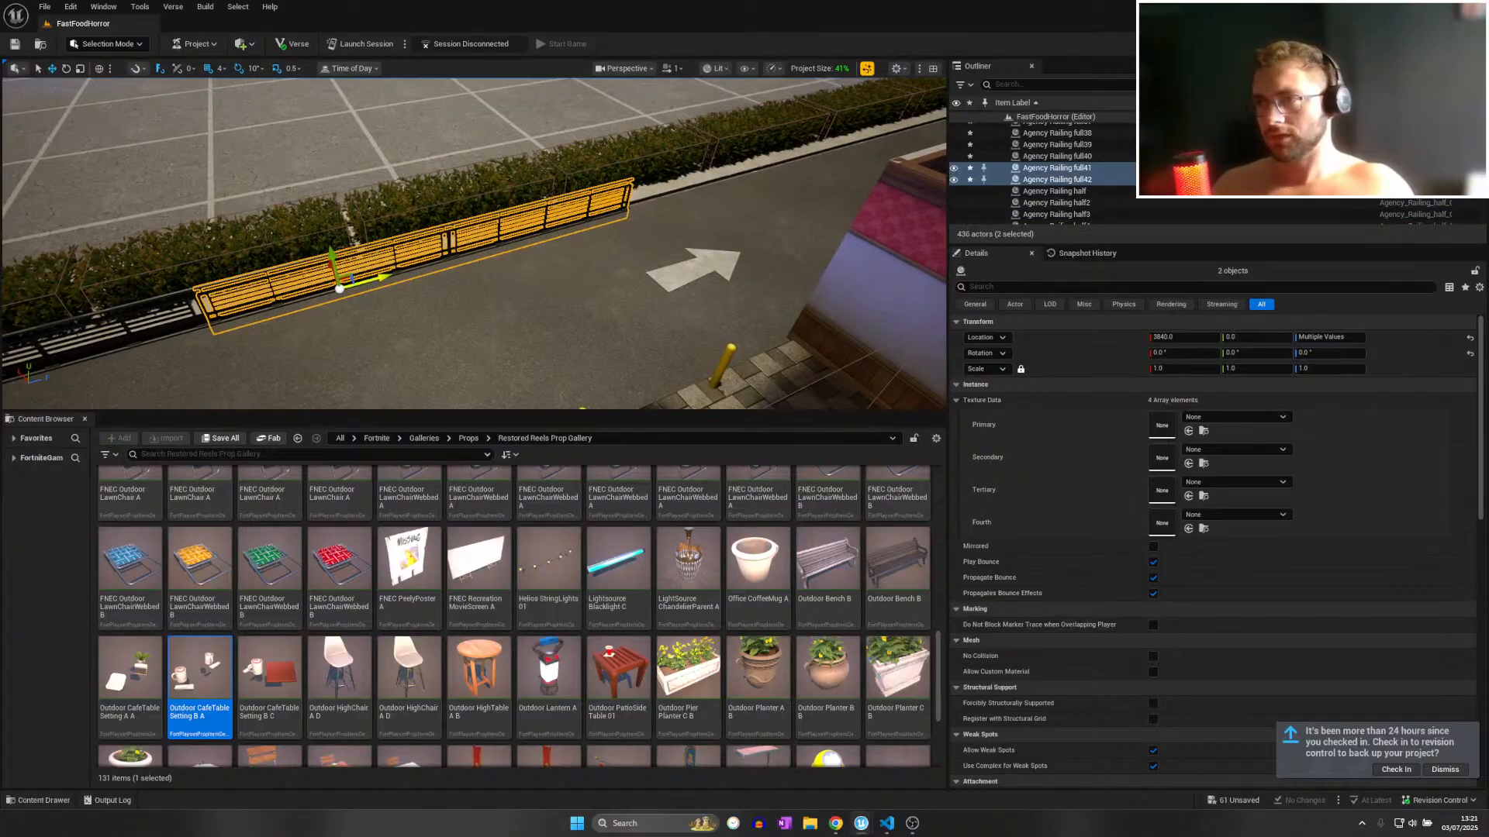
{"action": "right_click_drag", "start_coordinate": [734, 219], "coordinate": [519, 308]}
{"action": "key", "text": "ctrl+d"}
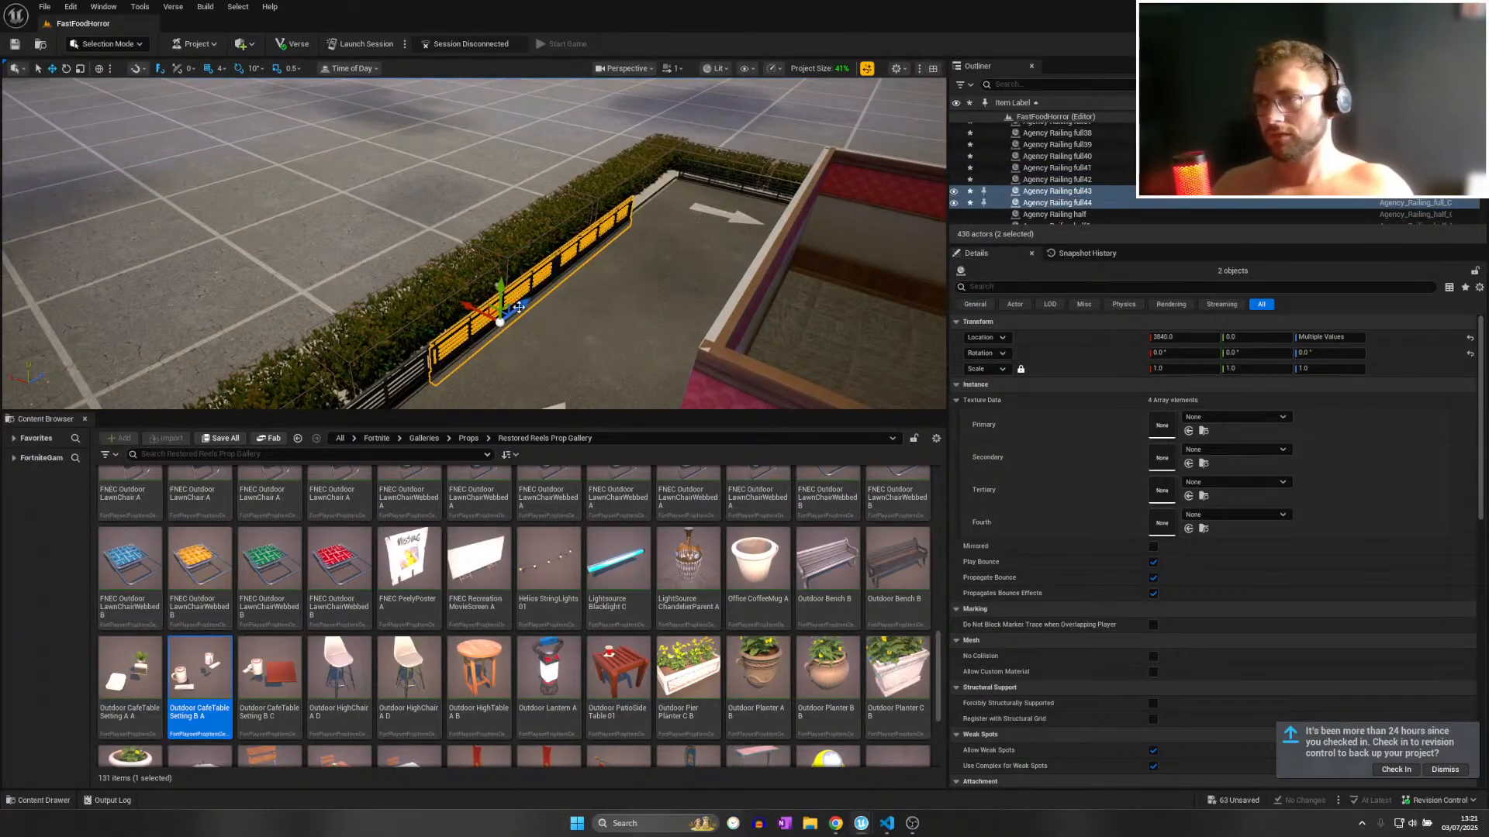
Delete the surplus full railing that sticks through the hedge corner at the end of the lane.
{"action": "left_click", "coordinate": [715, 144]}
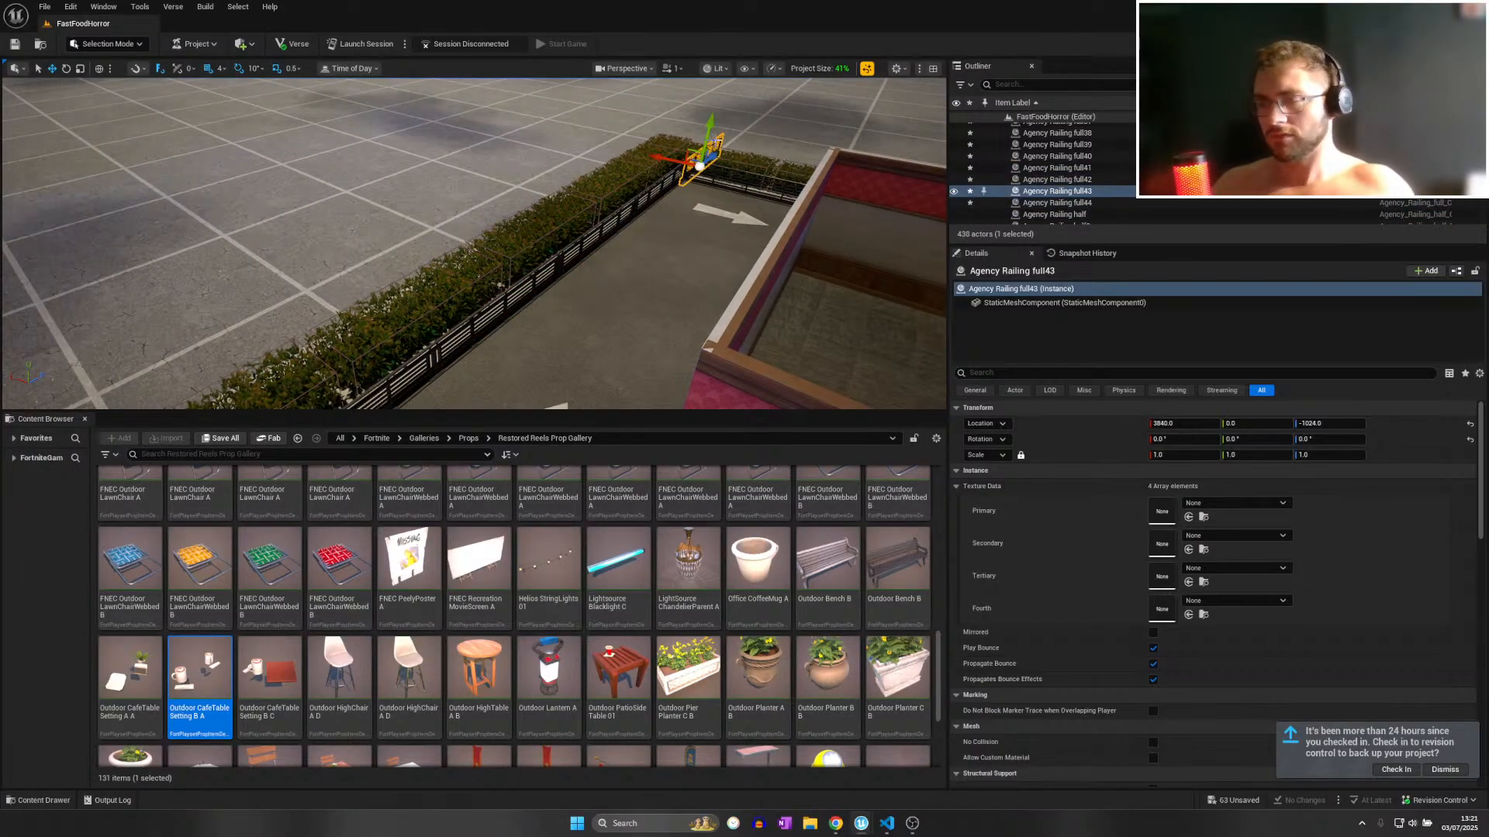
{"action": "key", "text": "Delete"}
{"action": "right_click_drag", "start_coordinate": [710, 124], "coordinate": [349, 120]}
{"action": "scroll", "coordinate": [710, 124], "scroll_direction": "down", "scroll_amount": 1}
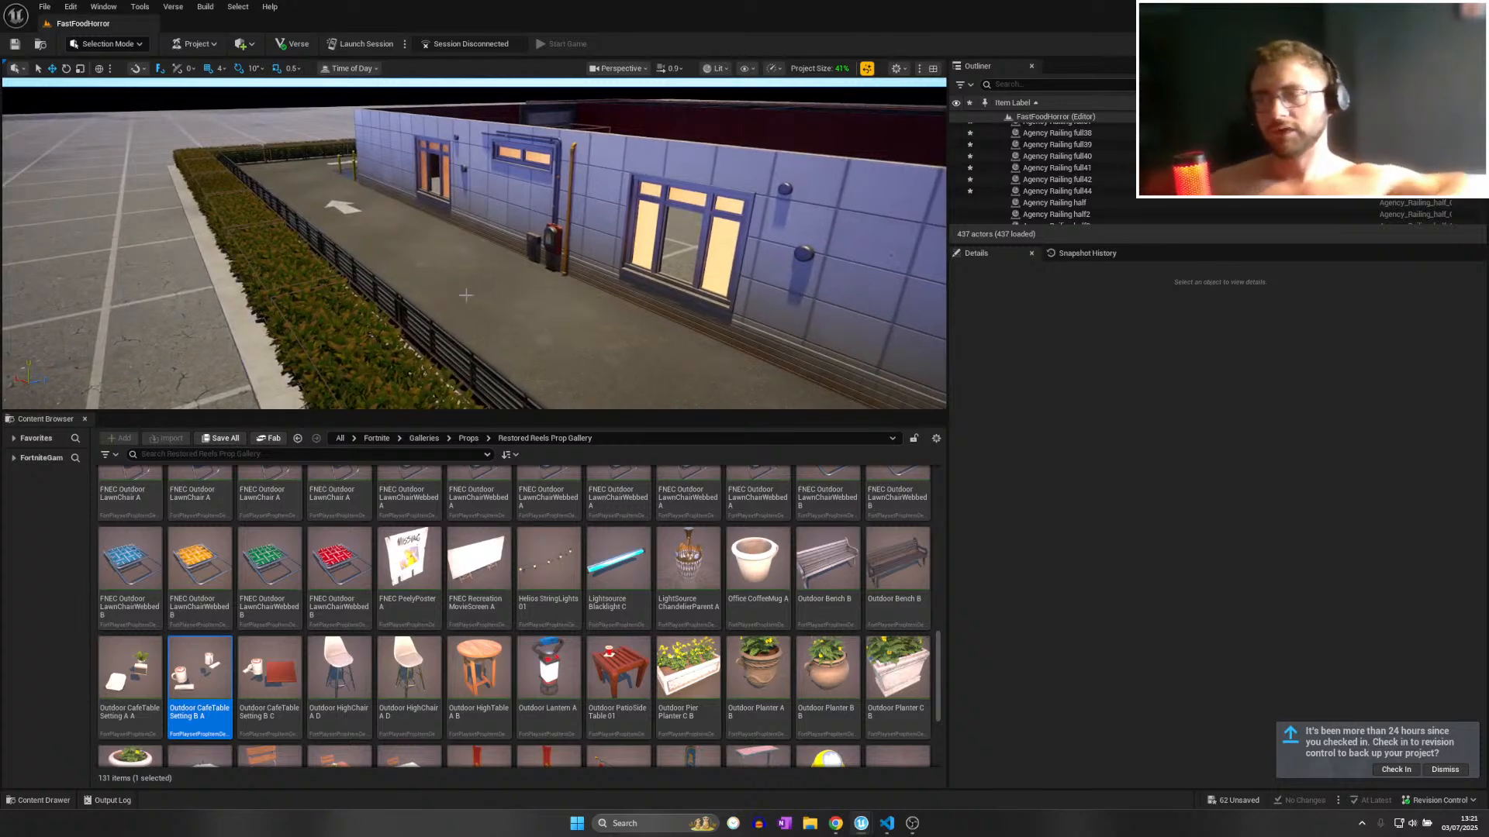
Go back to the Galleries folder in the content browser and set the viewport scalability to Cinematic.
{"action": "left_click", "coordinate": [467, 439]}
{"action": "left_click", "coordinate": [424, 439]}
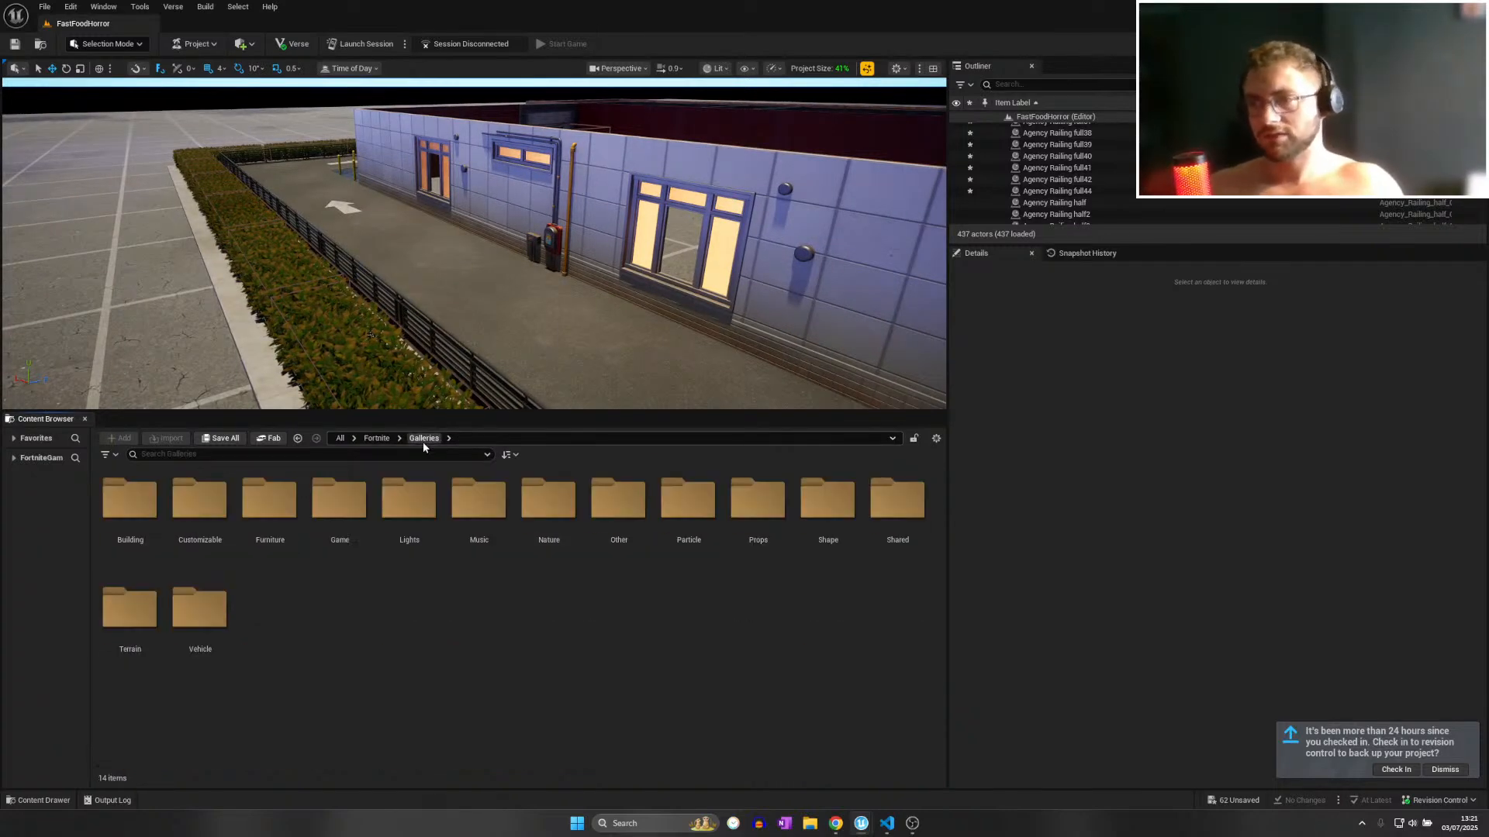
{"action": "left_click", "coordinate": [750, 69]}
{"action": "mouse_move", "coordinate": [822, 369]}
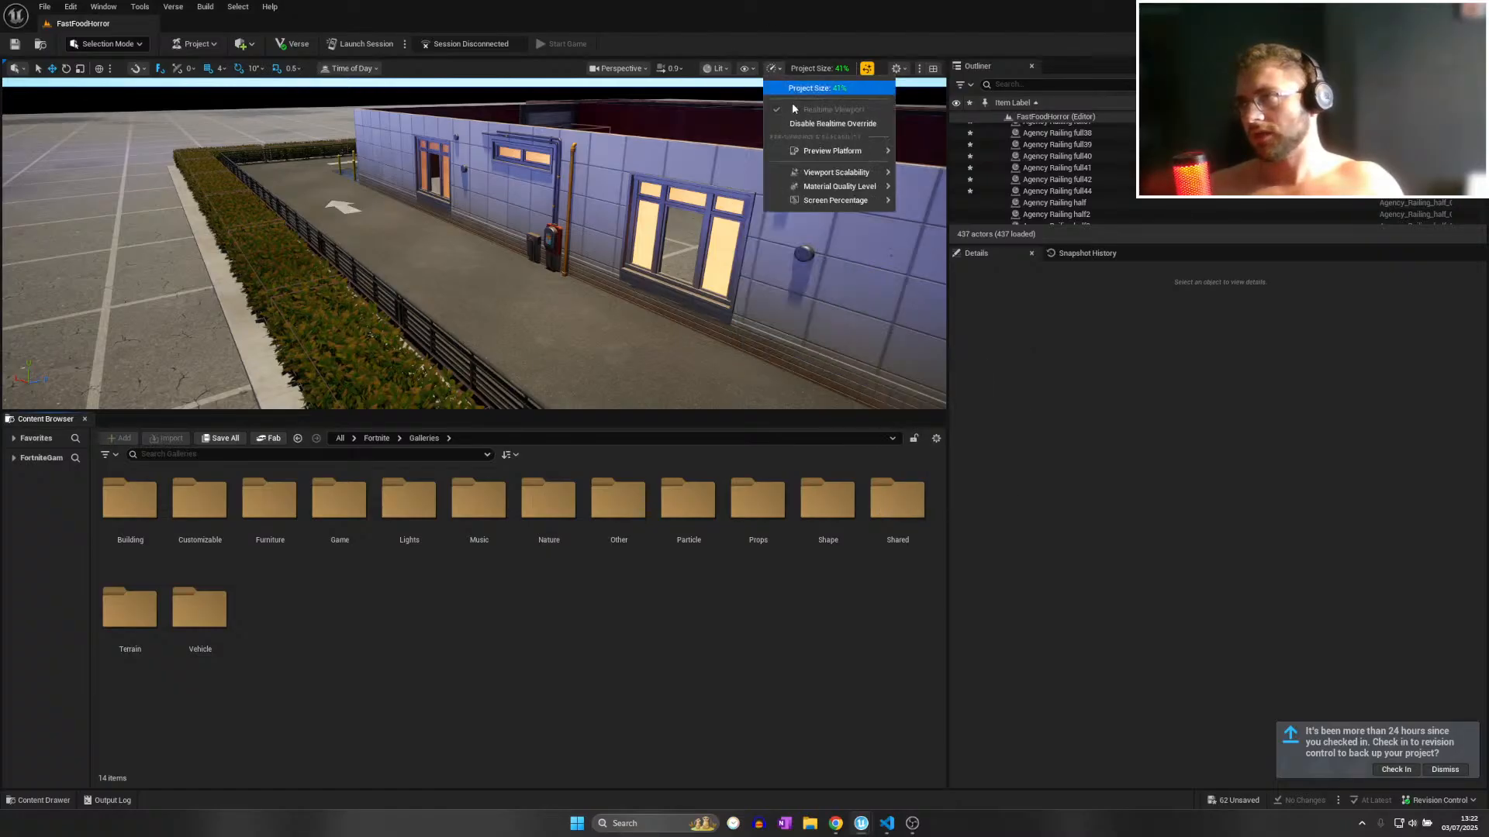
{"action": "mouse_move", "coordinate": [828, 173]}
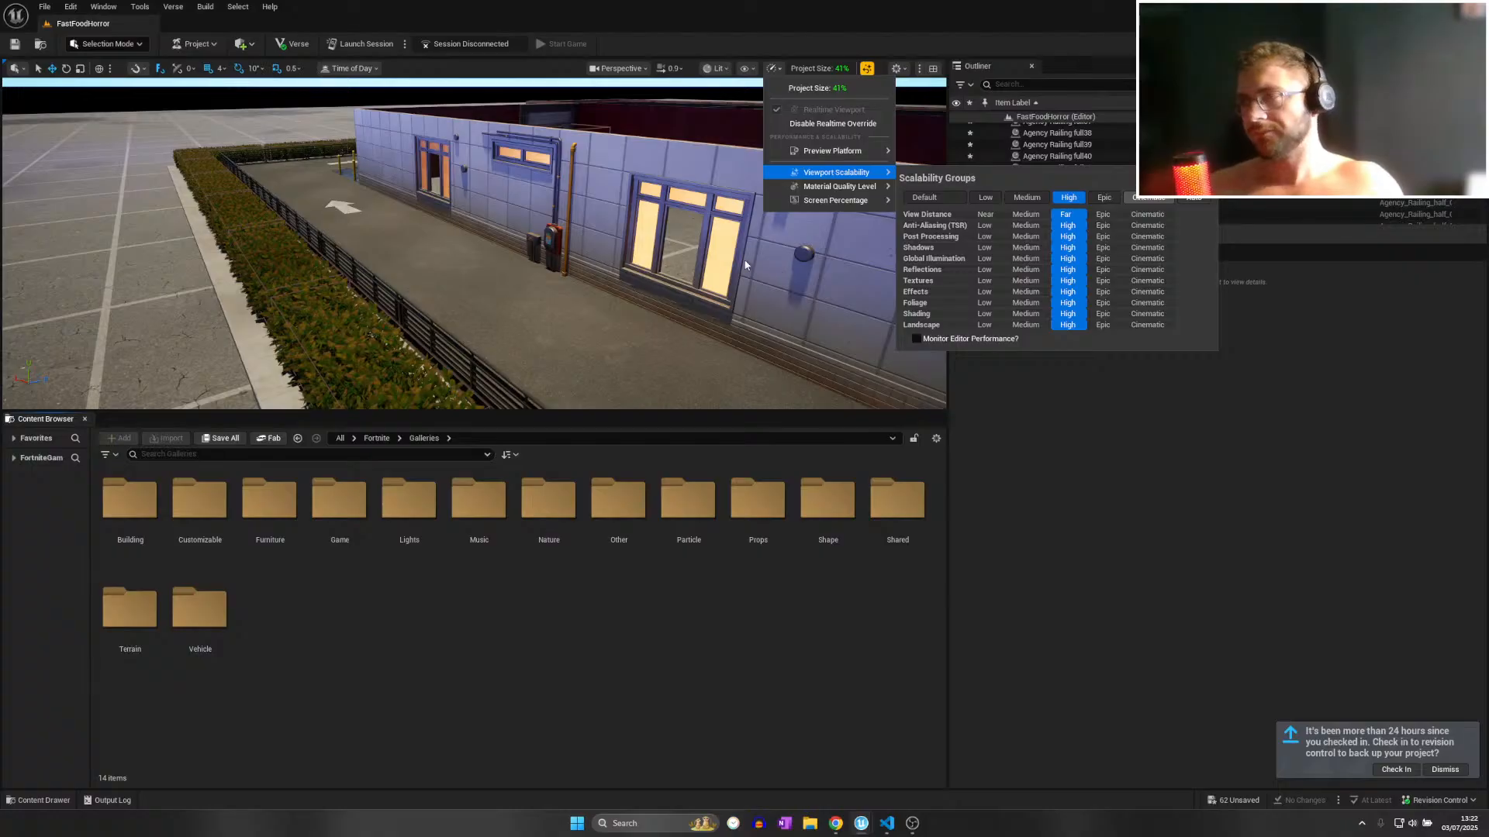
Unlock the scale ratio of the front patio's AlleyTown Sidewalk Planter B and shorten it to about 0.935 behind the corner railing.
{"action": "right_click_drag", "start_coordinate": [636, 260], "coordinate": [586, 250]}
{"action": "key", "text": "w"}
{"action": "scroll", "coordinate": [682, 251], "scroll_direction": "down", "scroll_amount": 1}
{"action": "key", "text": "w"}
{"action": "scroll", "coordinate": [942, 259], "scroll_direction": "up", "scroll_amount": 1}
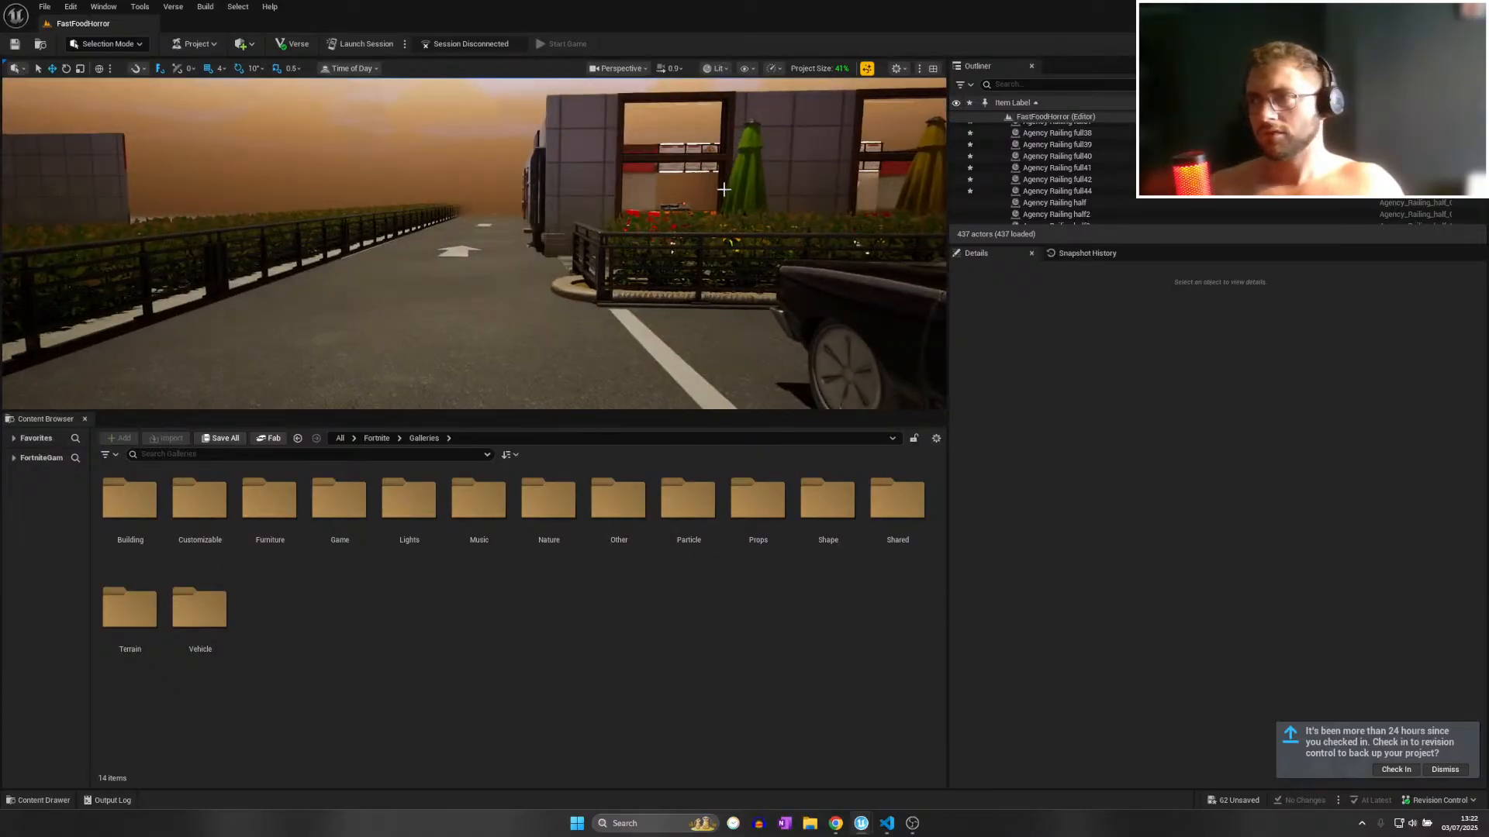
{"action": "right_click_drag", "start_coordinate": [729, 210], "coordinate": [469, 317]}
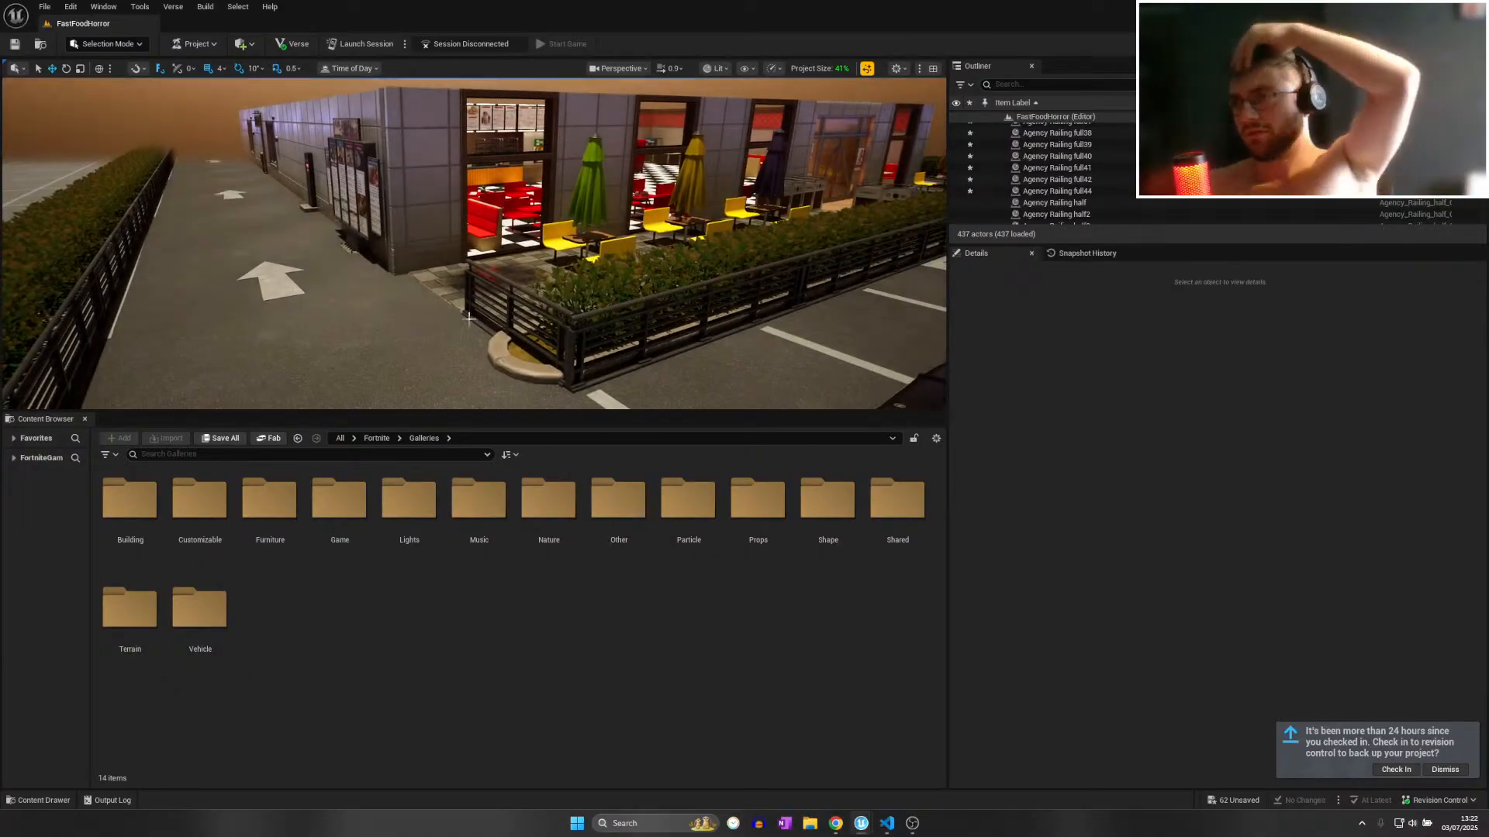
{"action": "left_click", "coordinate": [523, 361]}
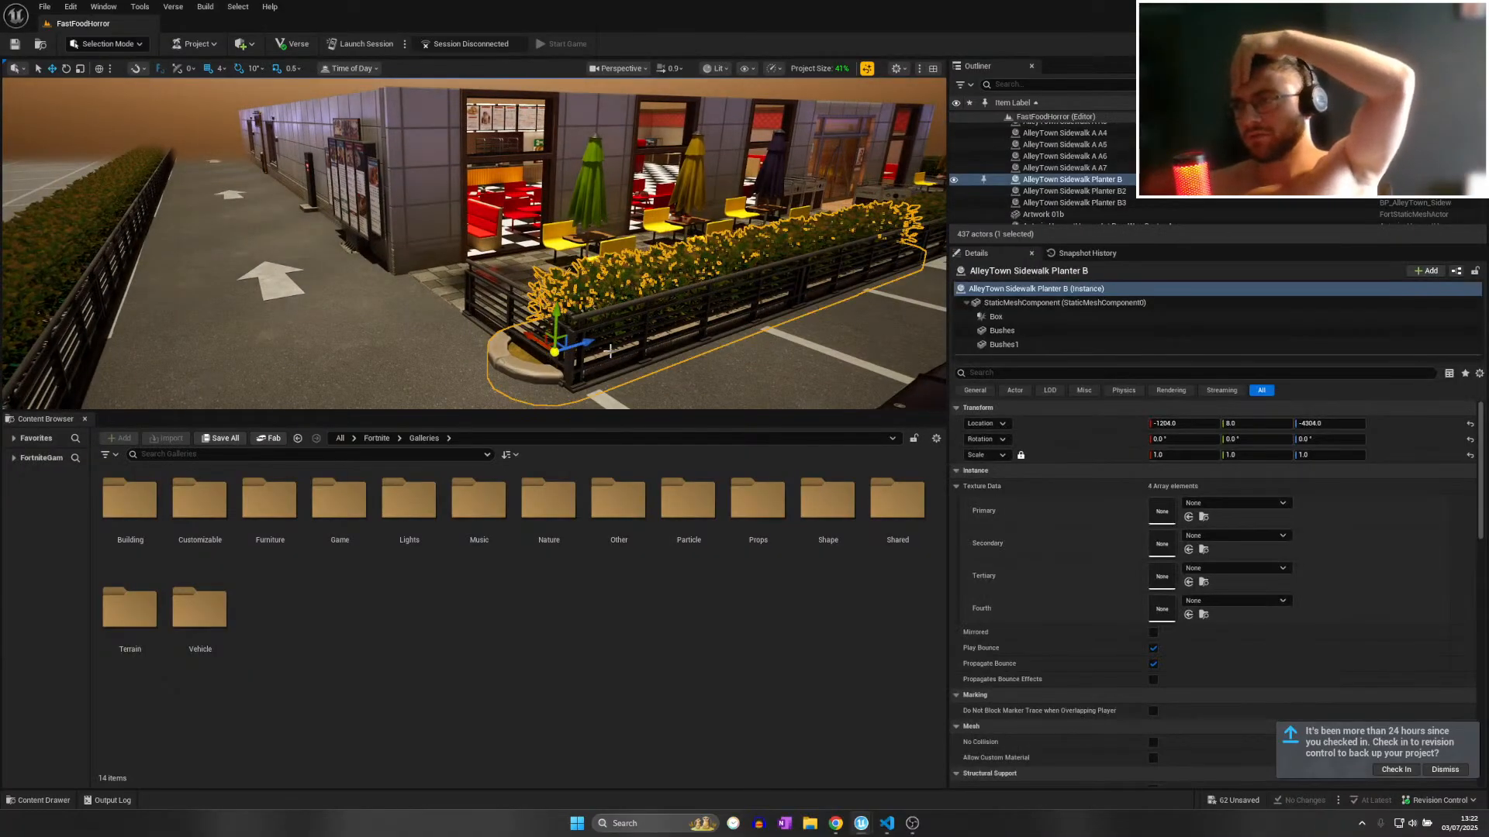
{"action": "left_click", "coordinate": [1020, 457]}
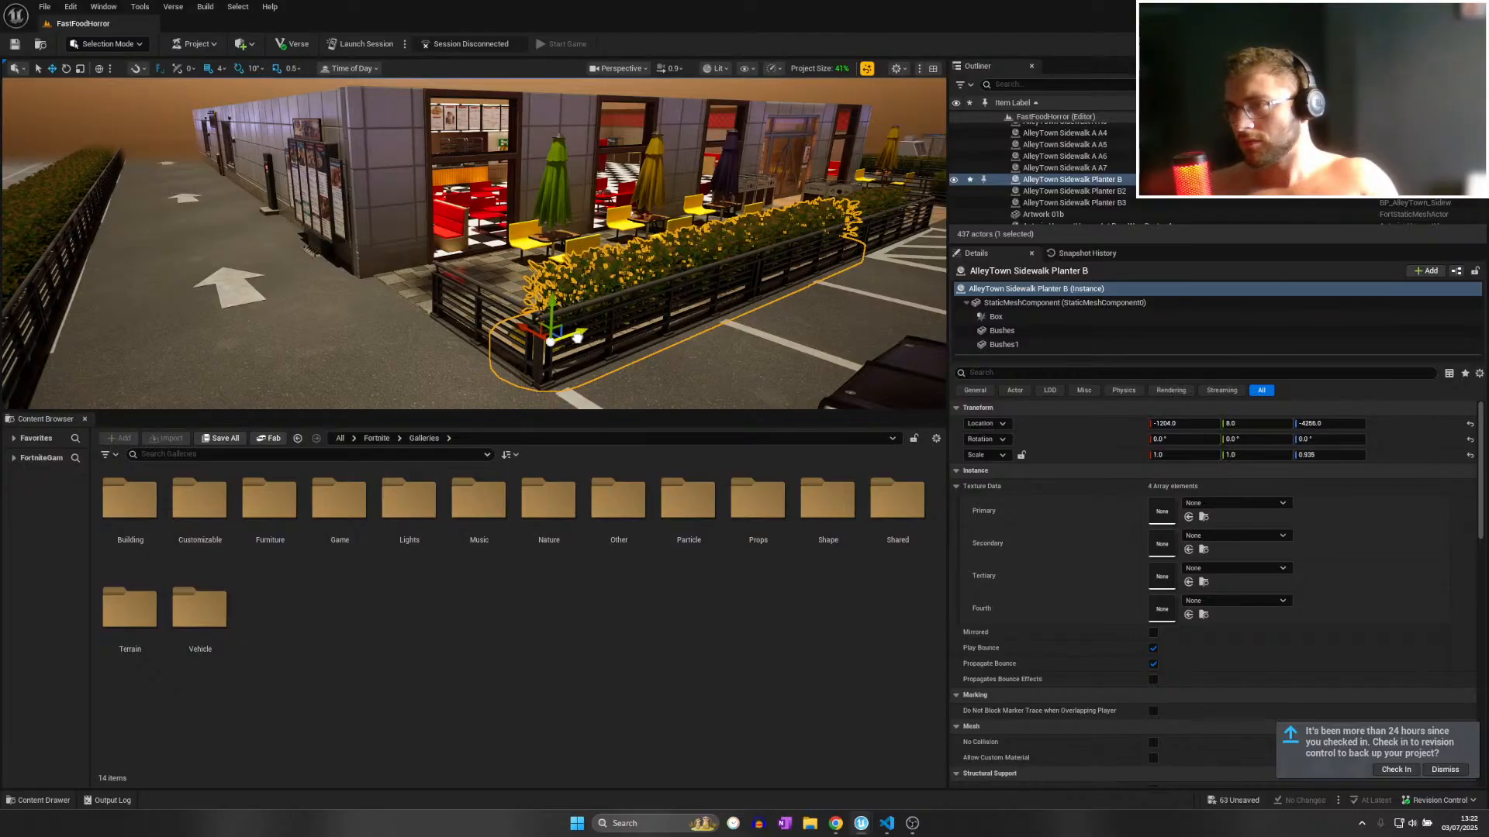
Save all unsaved level changes after viewing the planter and railings around the front entrance.
{"action": "right_click_drag", "start_coordinate": [474, 244], "coordinate": [465, 310]}
{"action": "key", "text": "d"}
{"action": "right_click_drag", "start_coordinate": [578, 338], "coordinate": [434, 318]}
{"action": "left_click", "coordinate": [45, 6]}
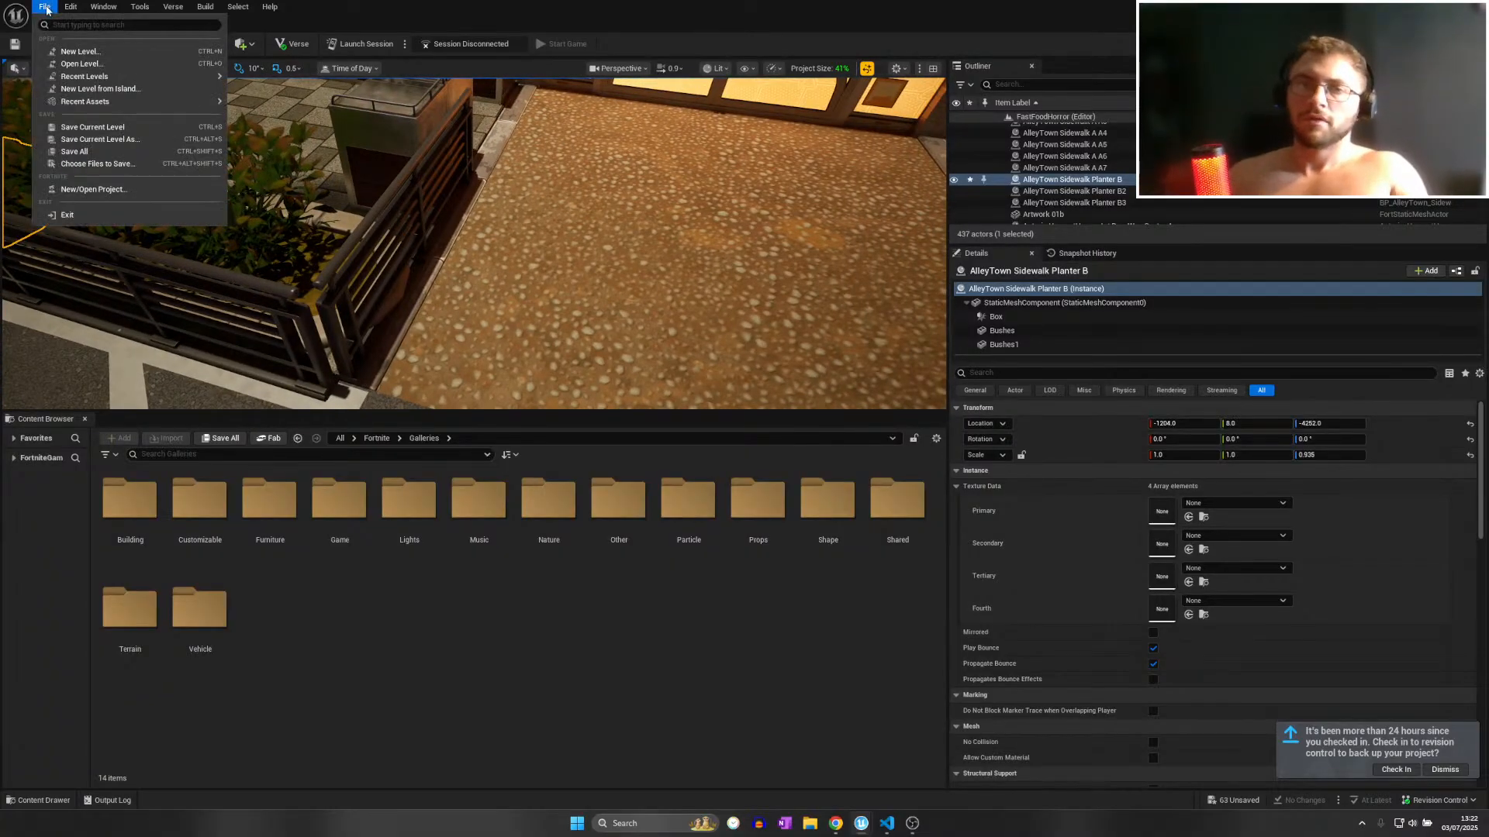
{"action": "left_click", "coordinate": [78, 152]}
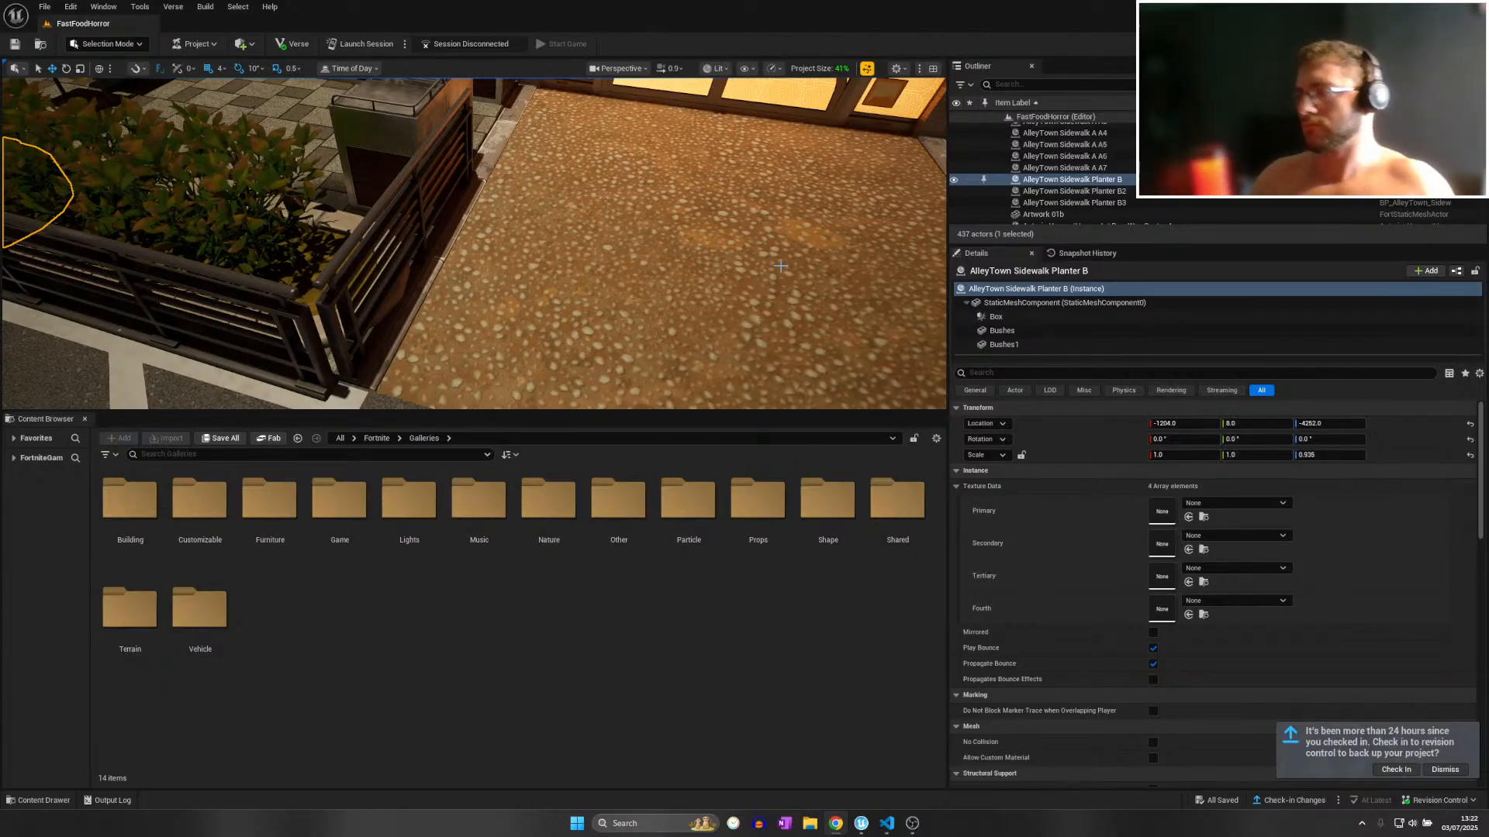
Set the viewport scalability to Low.
{"action": "left_click", "coordinate": [900, 69]}
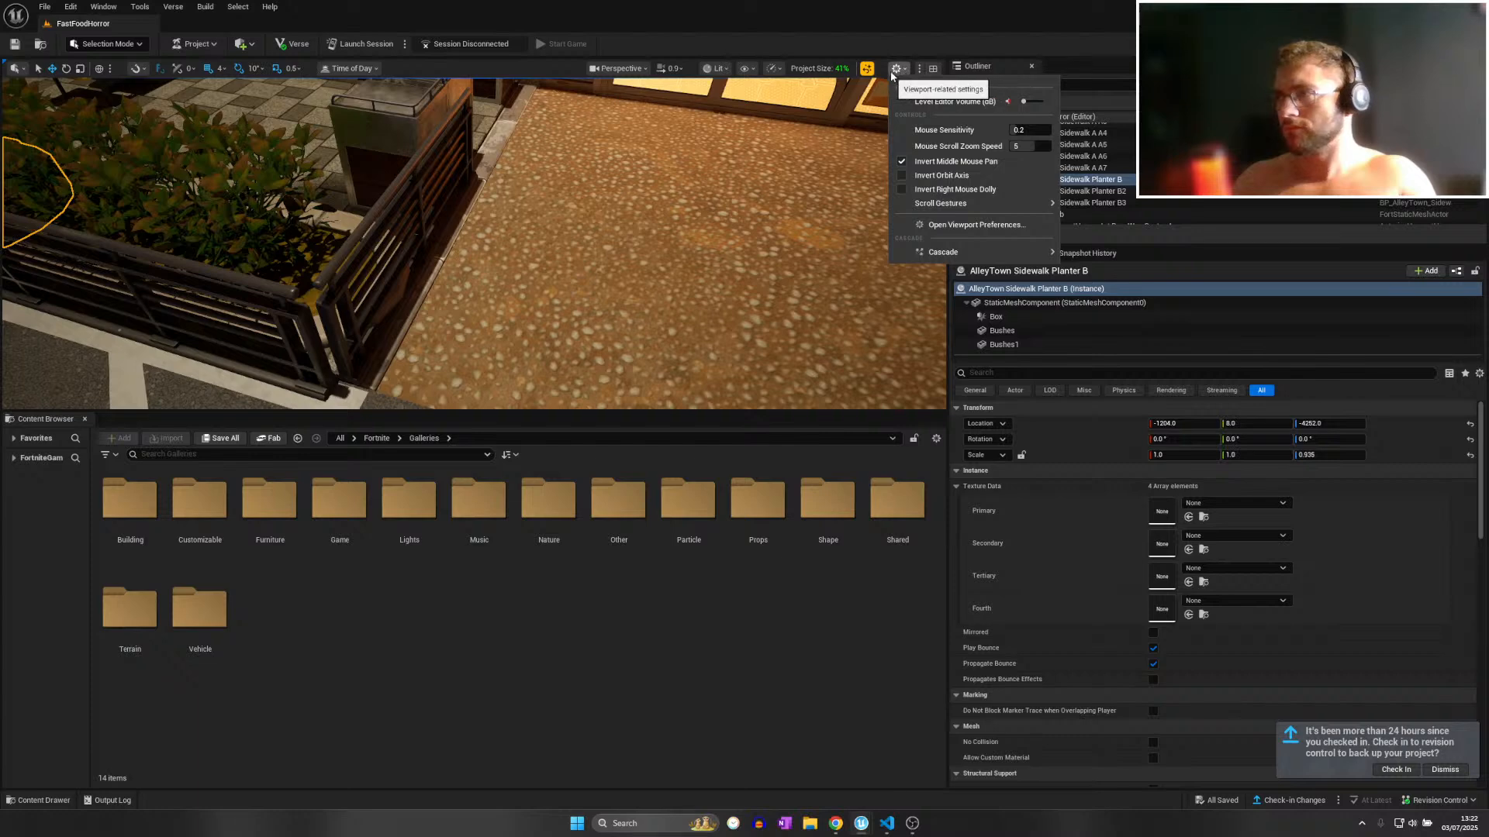
{"action": "left_click", "coordinate": [771, 69]}
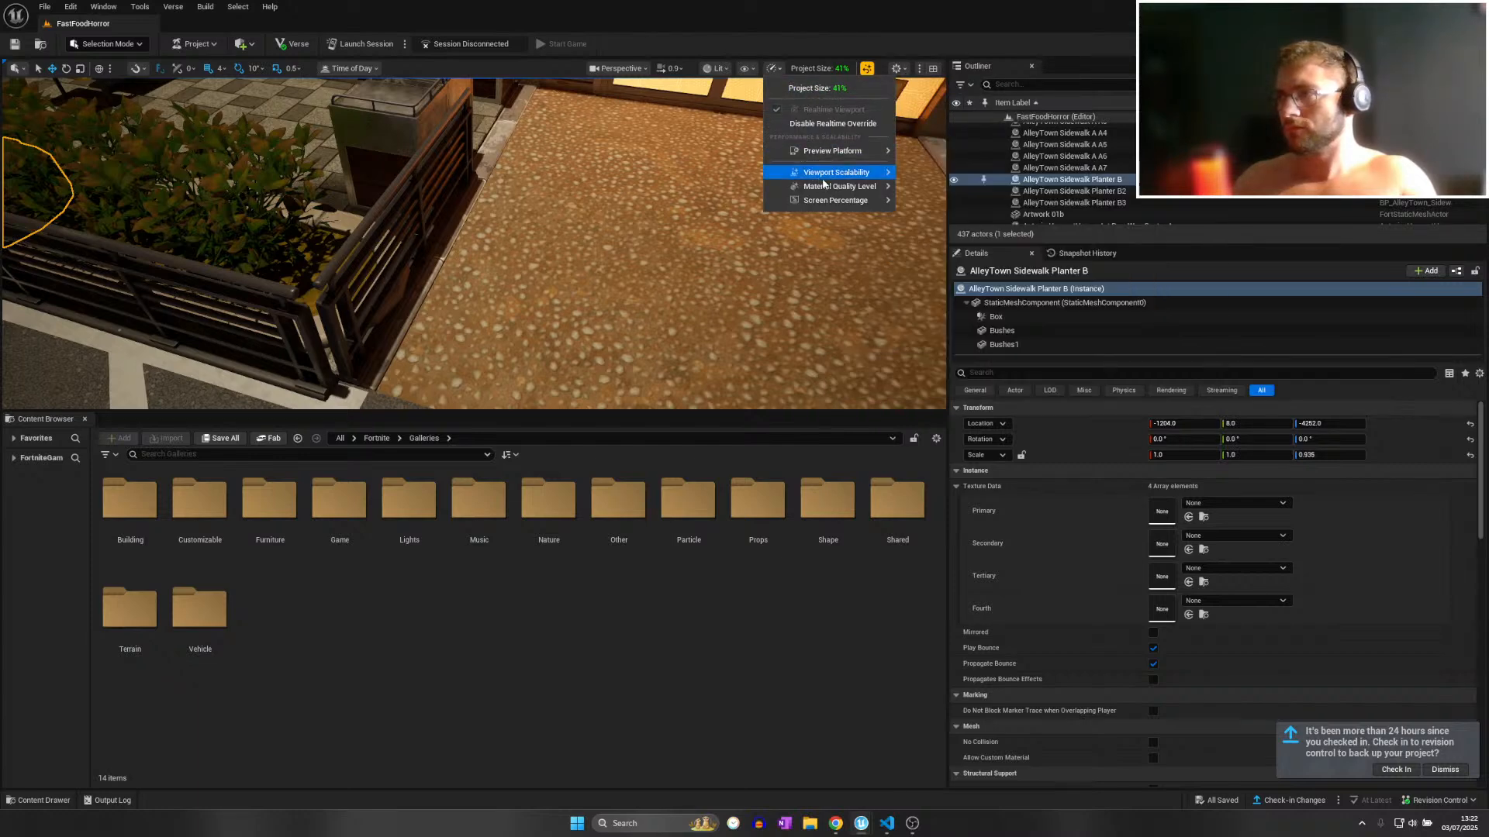
{"action": "mouse_move", "coordinate": [838, 175]}
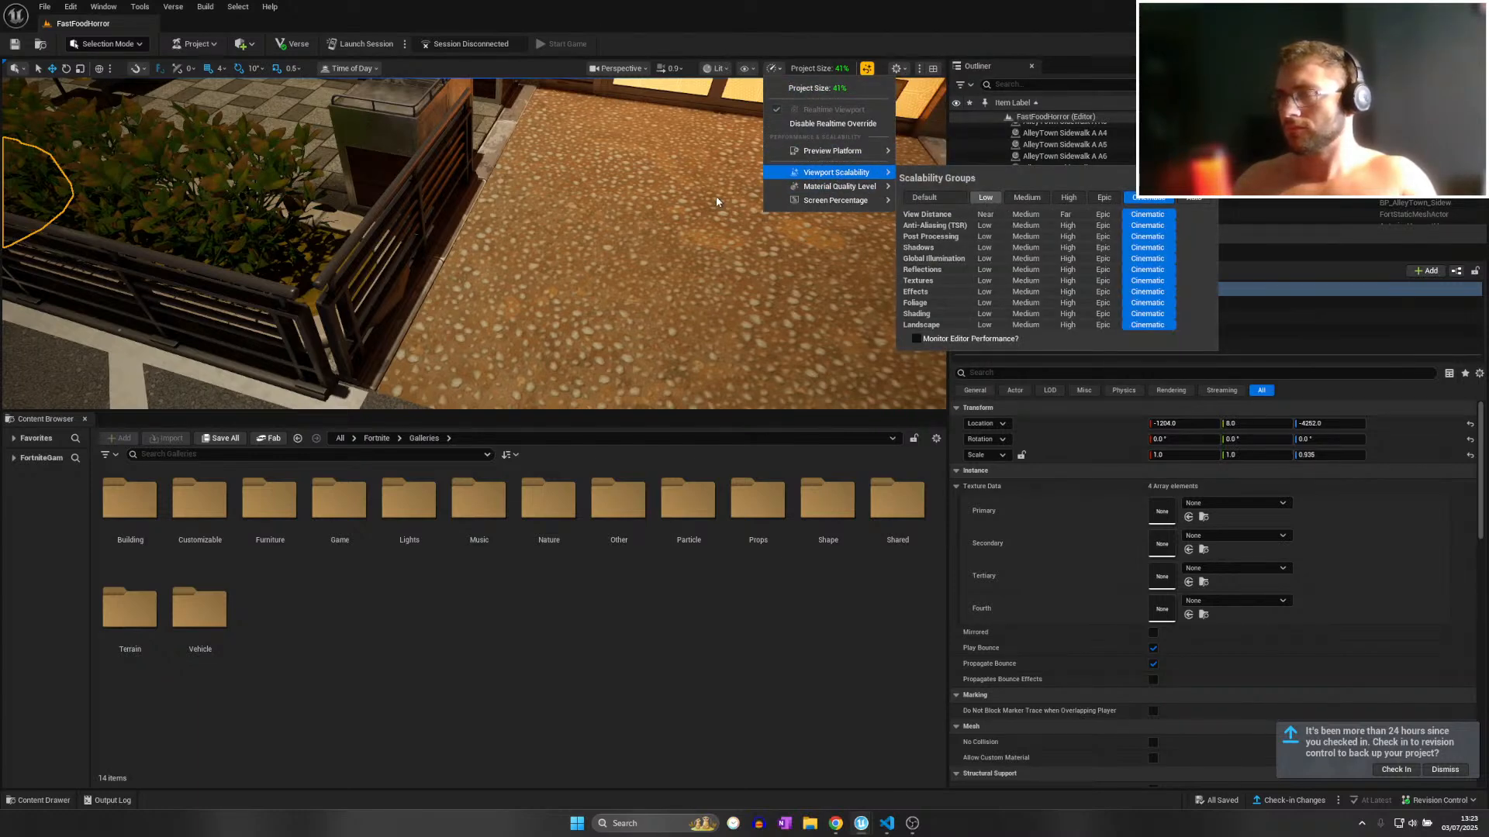
Clear the planter selection, look over the restaurant exterior, and save all files again.
{"action": "right_click_drag", "start_coordinate": [705, 199], "coordinate": [489, 171]}
{"action": "key", "text": "w"}
{"action": "key", "text": "w"}
{"action": "key", "text": "w"}
{"action": "key", "text": "w"}
{"action": "left_click", "coordinate": [557, 172]}
{"action": "key", "text": "w"}
{"action": "scroll", "coordinate": [575, 170], "scroll_direction": "down", "scroll_amount": 1}
{"action": "left_click", "coordinate": [44, 7]}
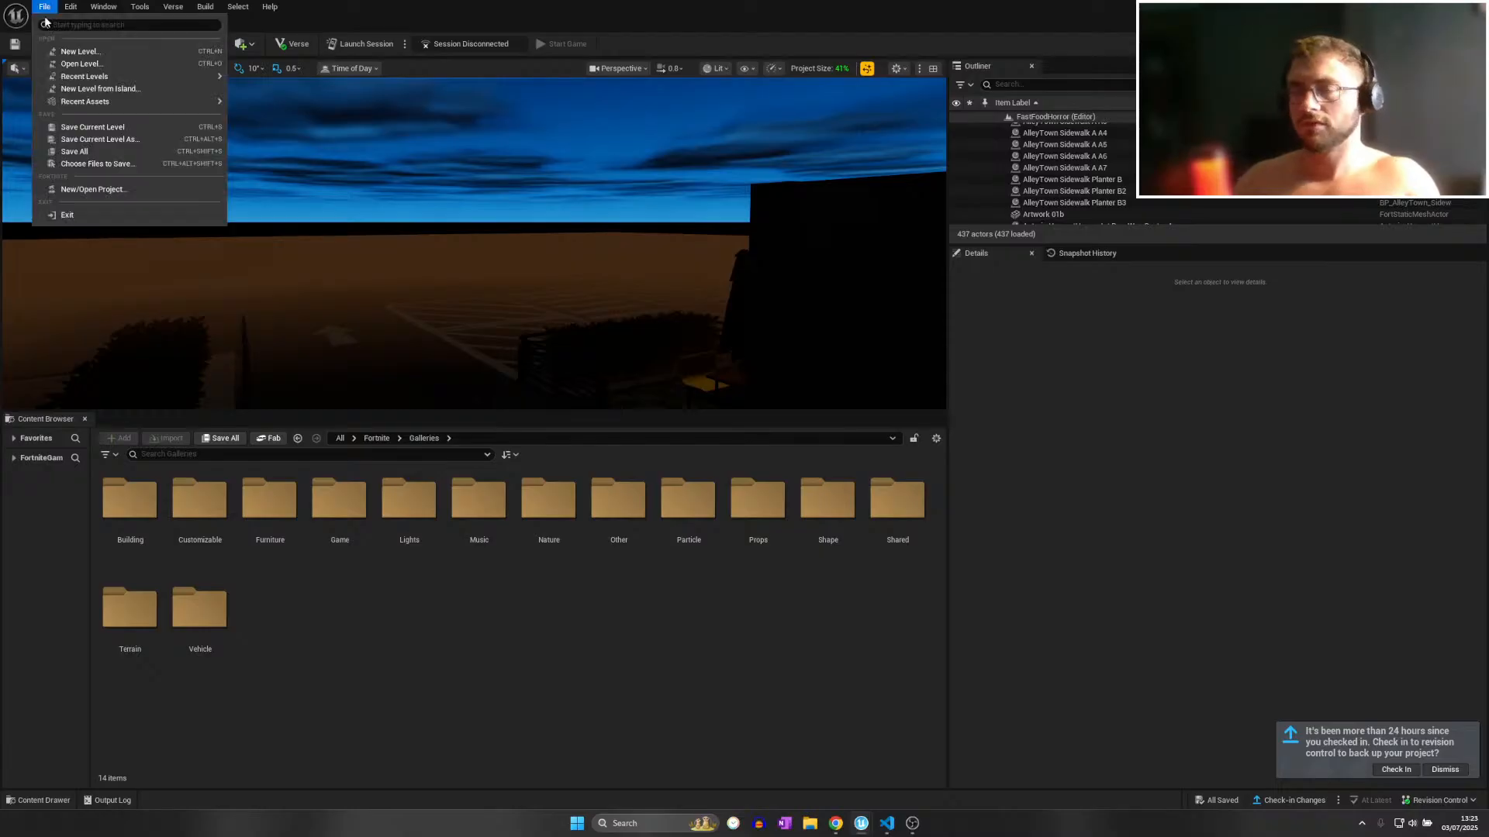
{"action": "left_click", "coordinate": [73, 151]}
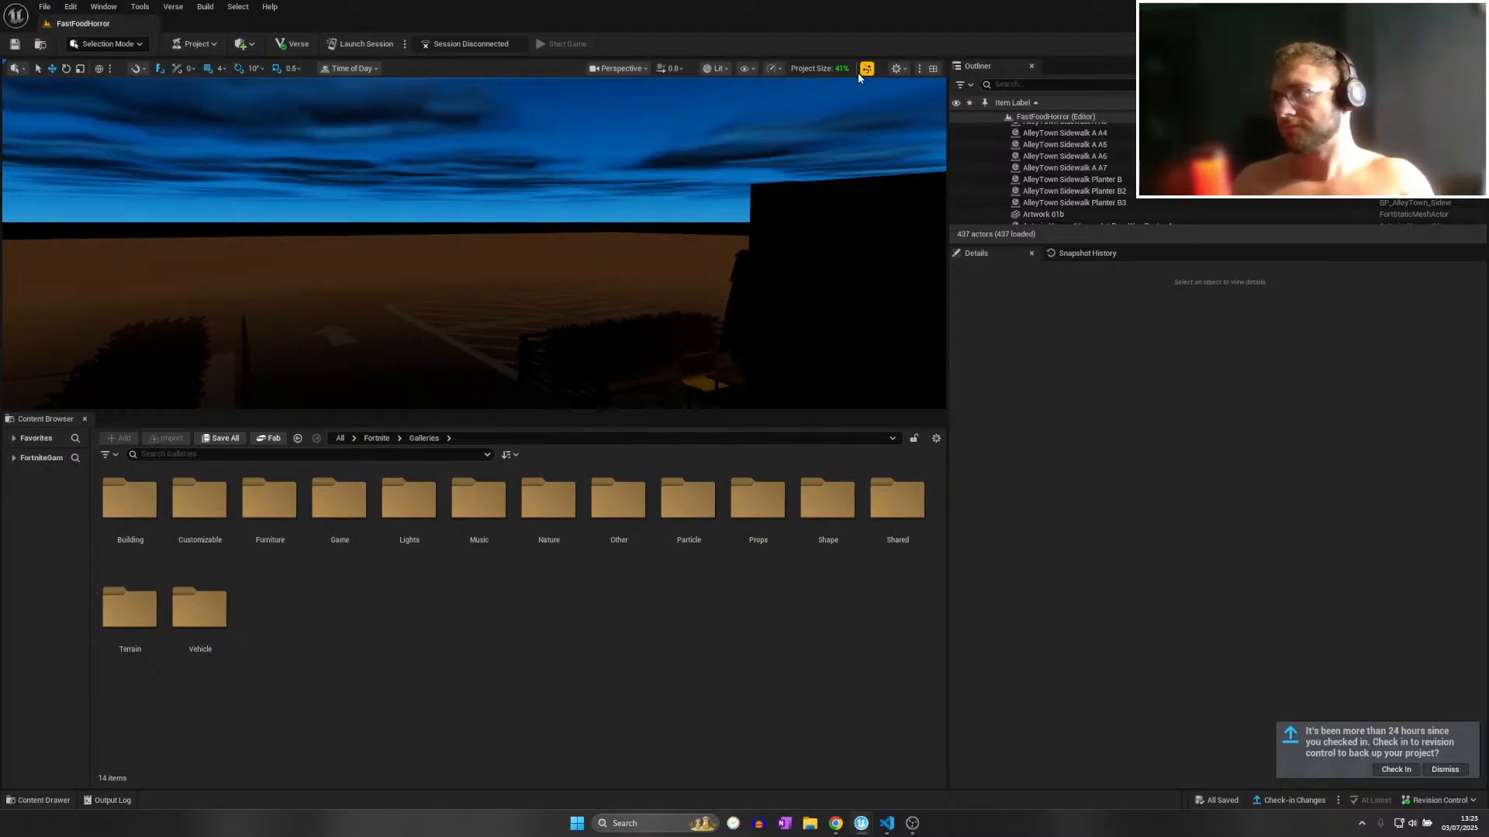
Set the viewport scalability to Medium and check the lighting around the restaurant.
{"action": "left_click", "coordinate": [792, 70]}
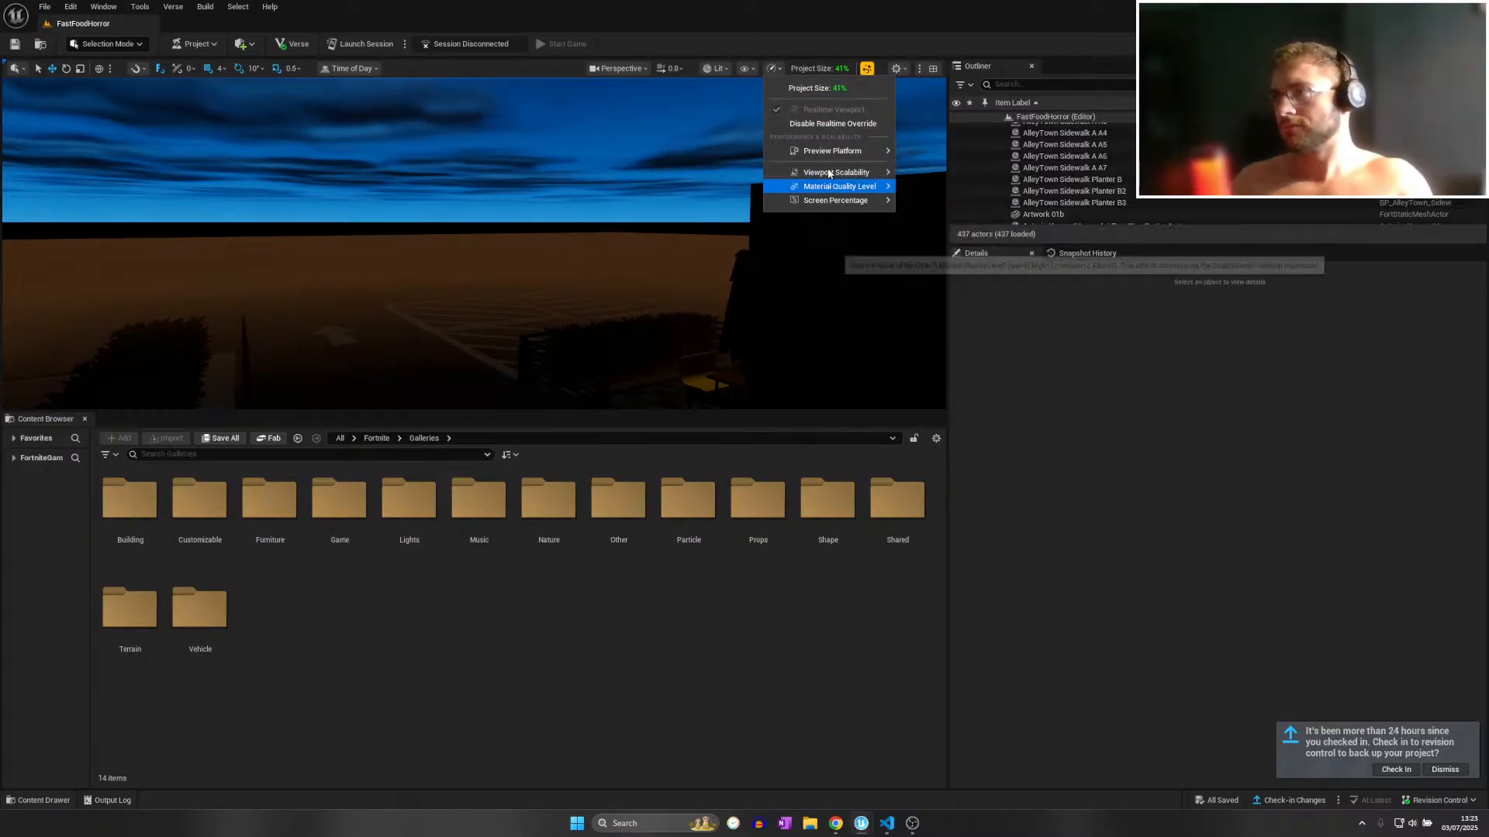
{"action": "mouse_move", "coordinate": [866, 176]}
{"action": "left_click", "coordinate": [1027, 198]}
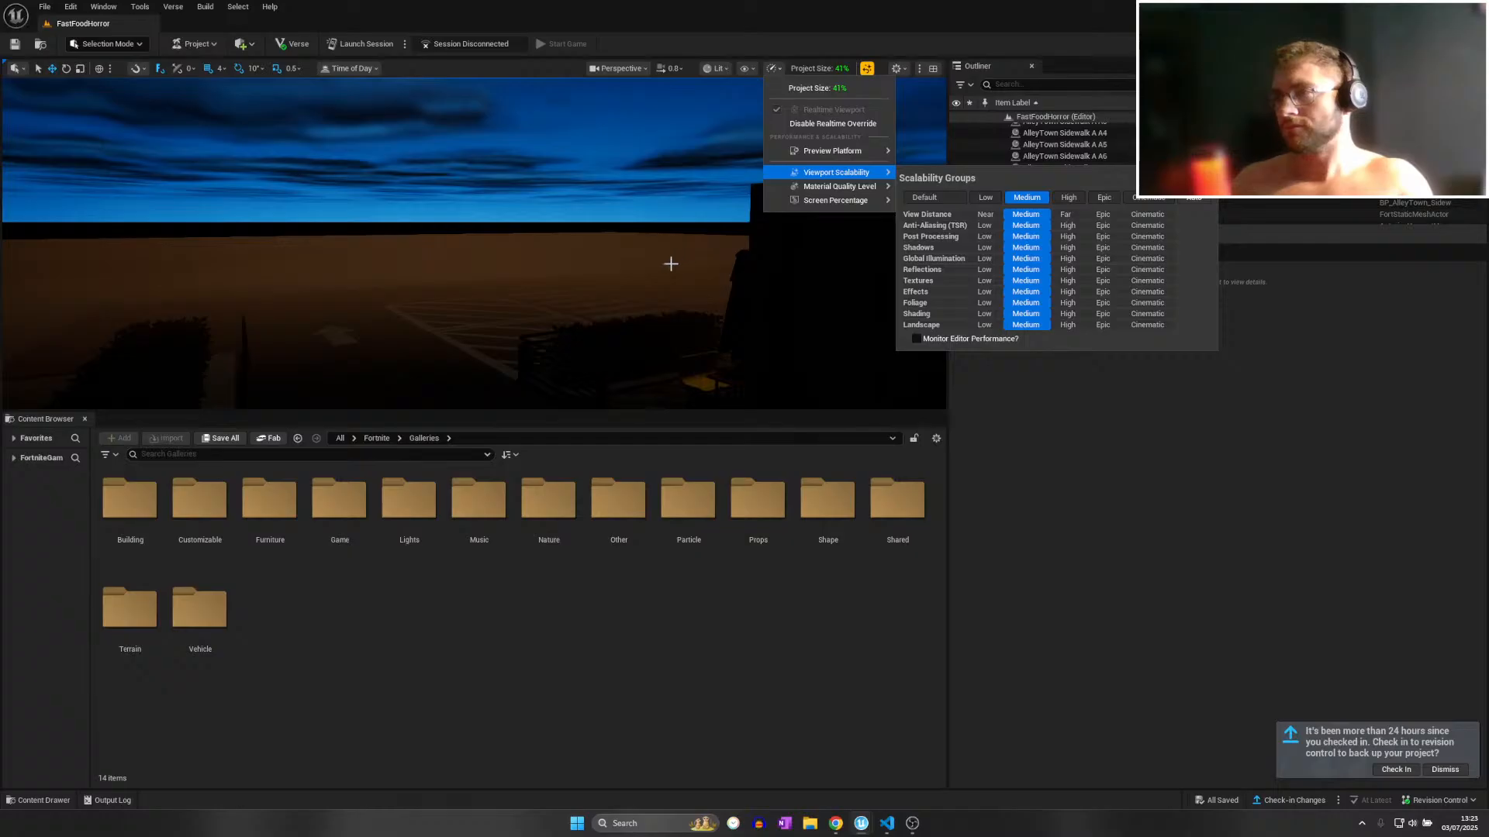
{"action": "right_click_drag", "start_coordinate": [507, 235], "coordinate": [822, 287]}
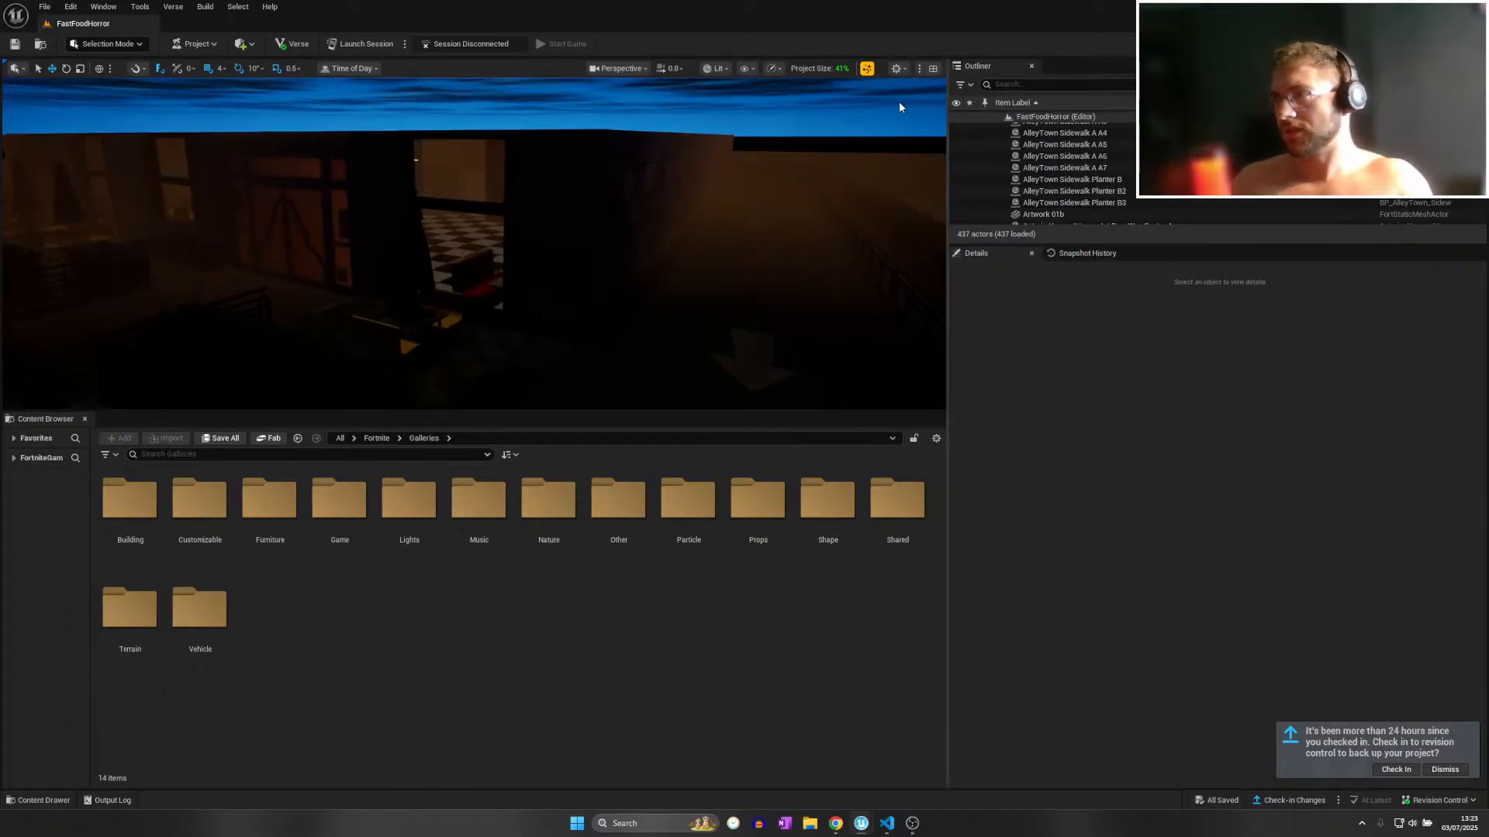
Set the viewport scalability to High and save all files.
{"action": "left_click", "coordinate": [774, 68]}
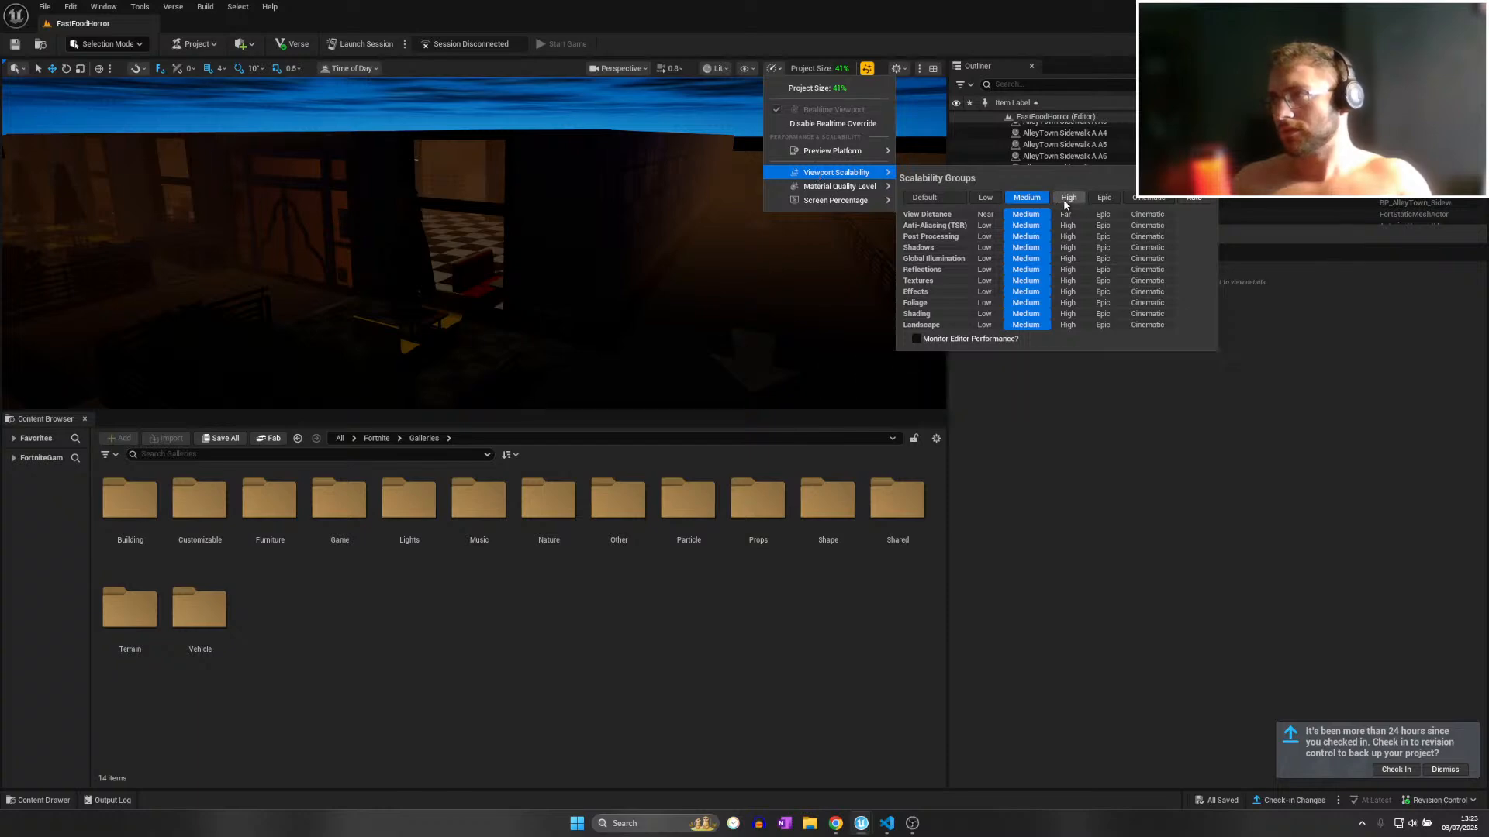
{"action": "mouse_move", "coordinate": [836, 200]}
{"action": "right_click_drag", "start_coordinate": [729, 203], "coordinate": [433, 244]}
{"action": "key", "text": "w"}
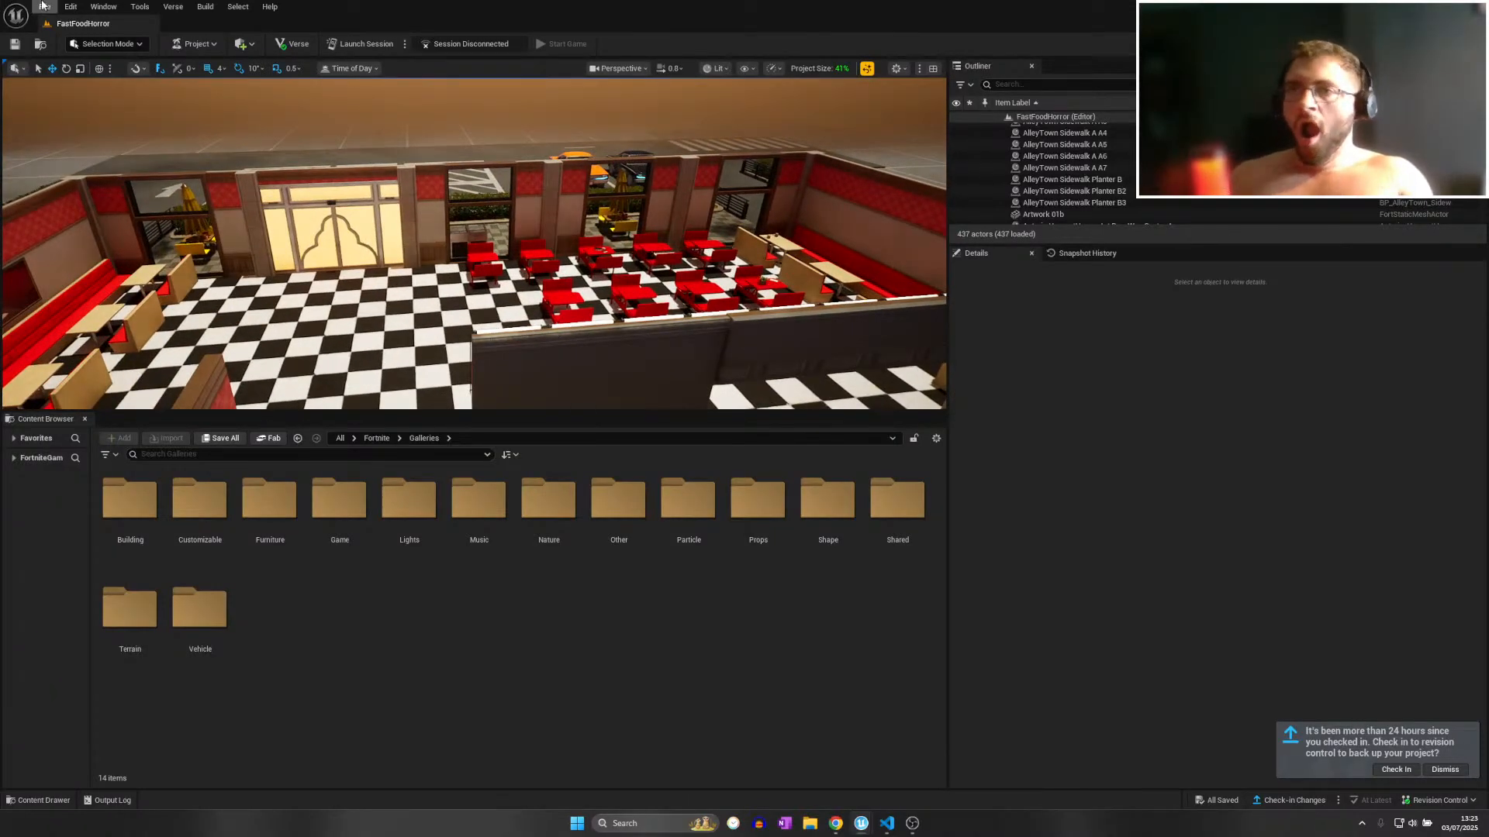
{"action": "left_click", "coordinate": [44, 6]}
{"action": "left_click", "coordinate": [68, 155]}
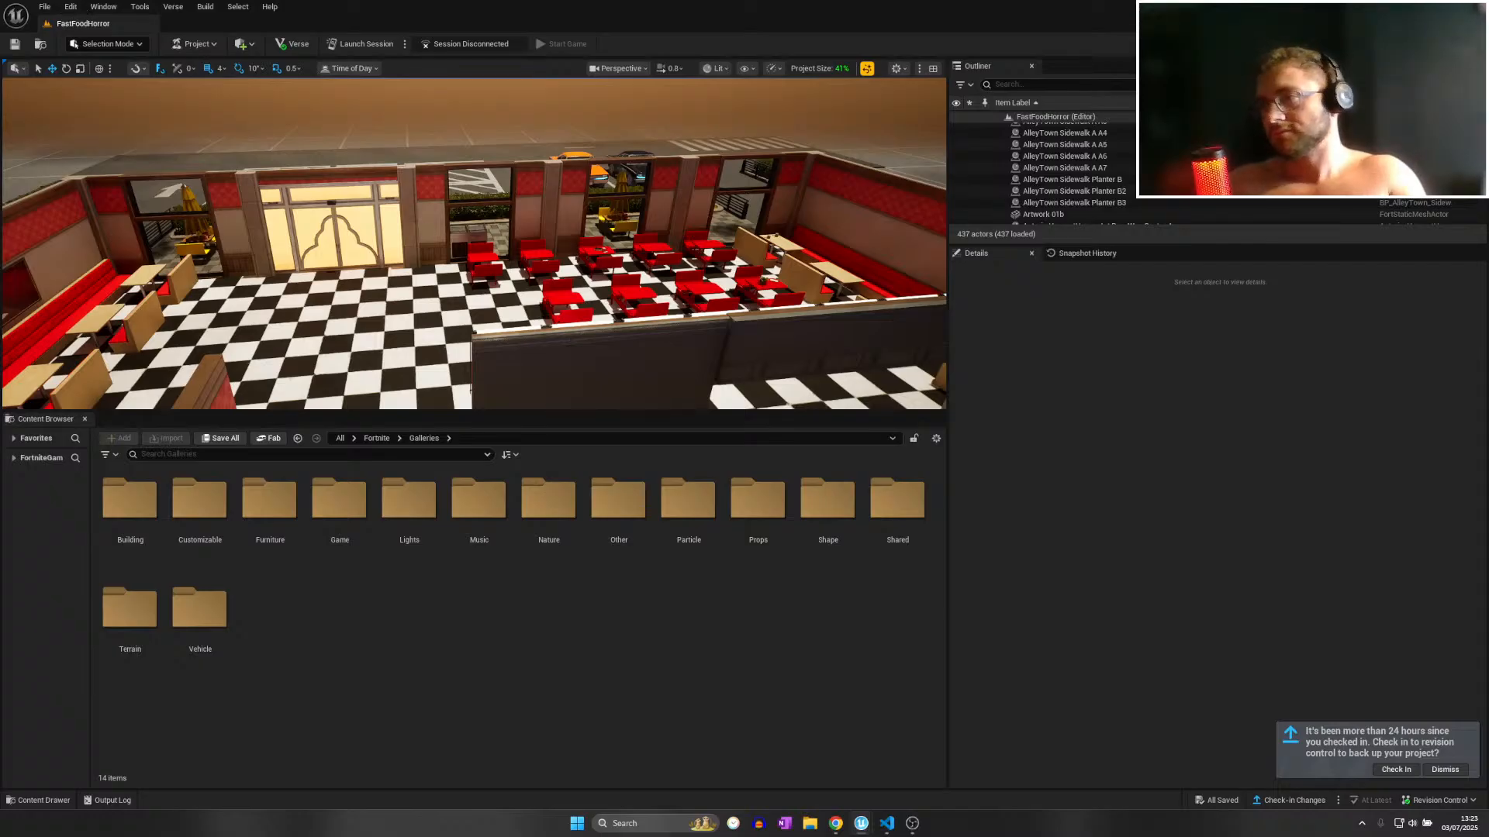
Duplicate the checkered floor tile over the kitchen's grey floor, along the inner wall and across the far end.
{"action": "right_click_drag", "start_coordinate": [475, 244], "coordinate": [512, 285]}
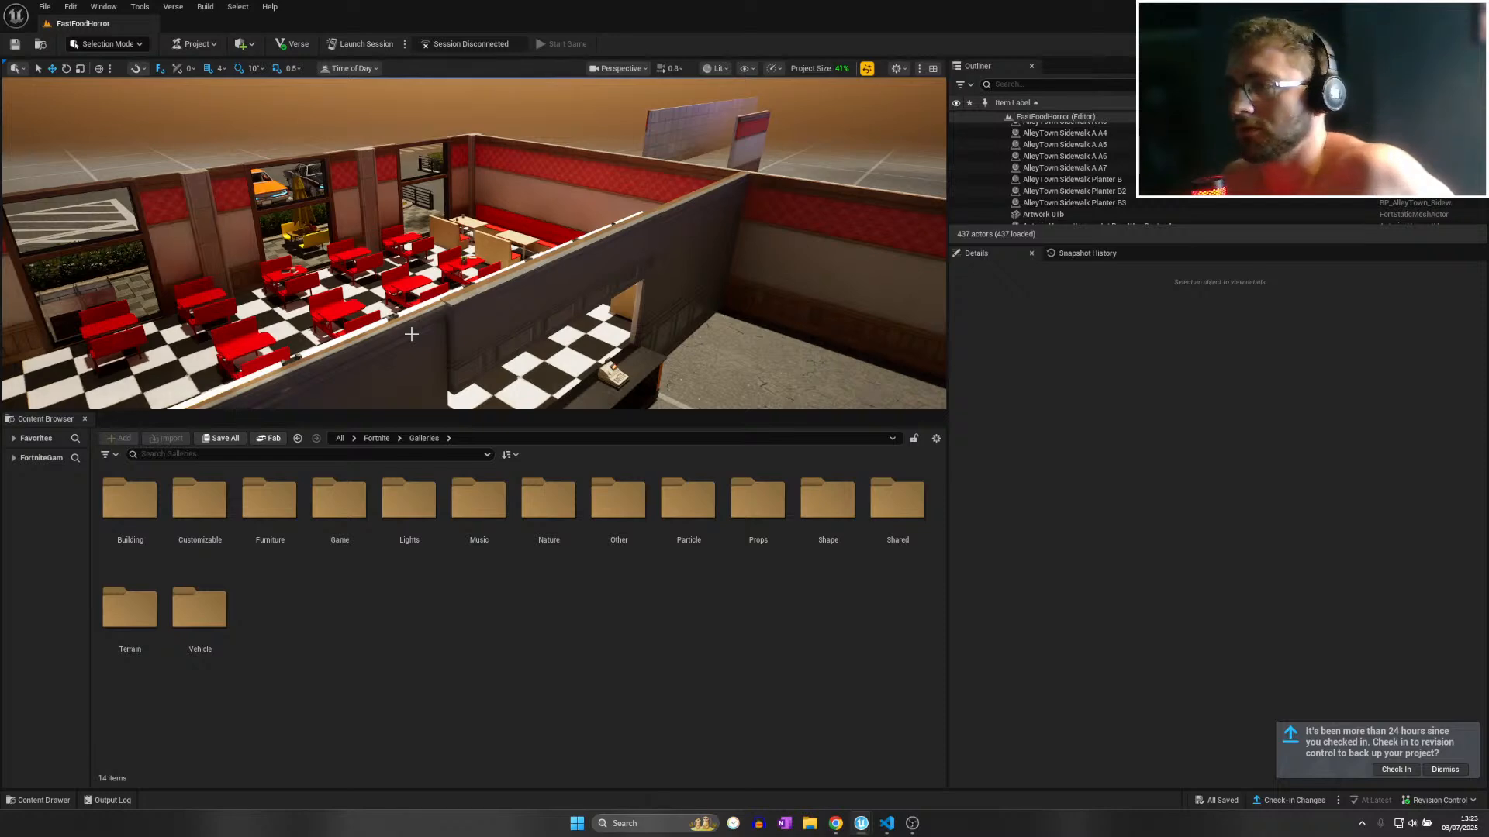
{"action": "right_click_drag", "start_coordinate": [411, 333], "coordinate": [779, 238]}
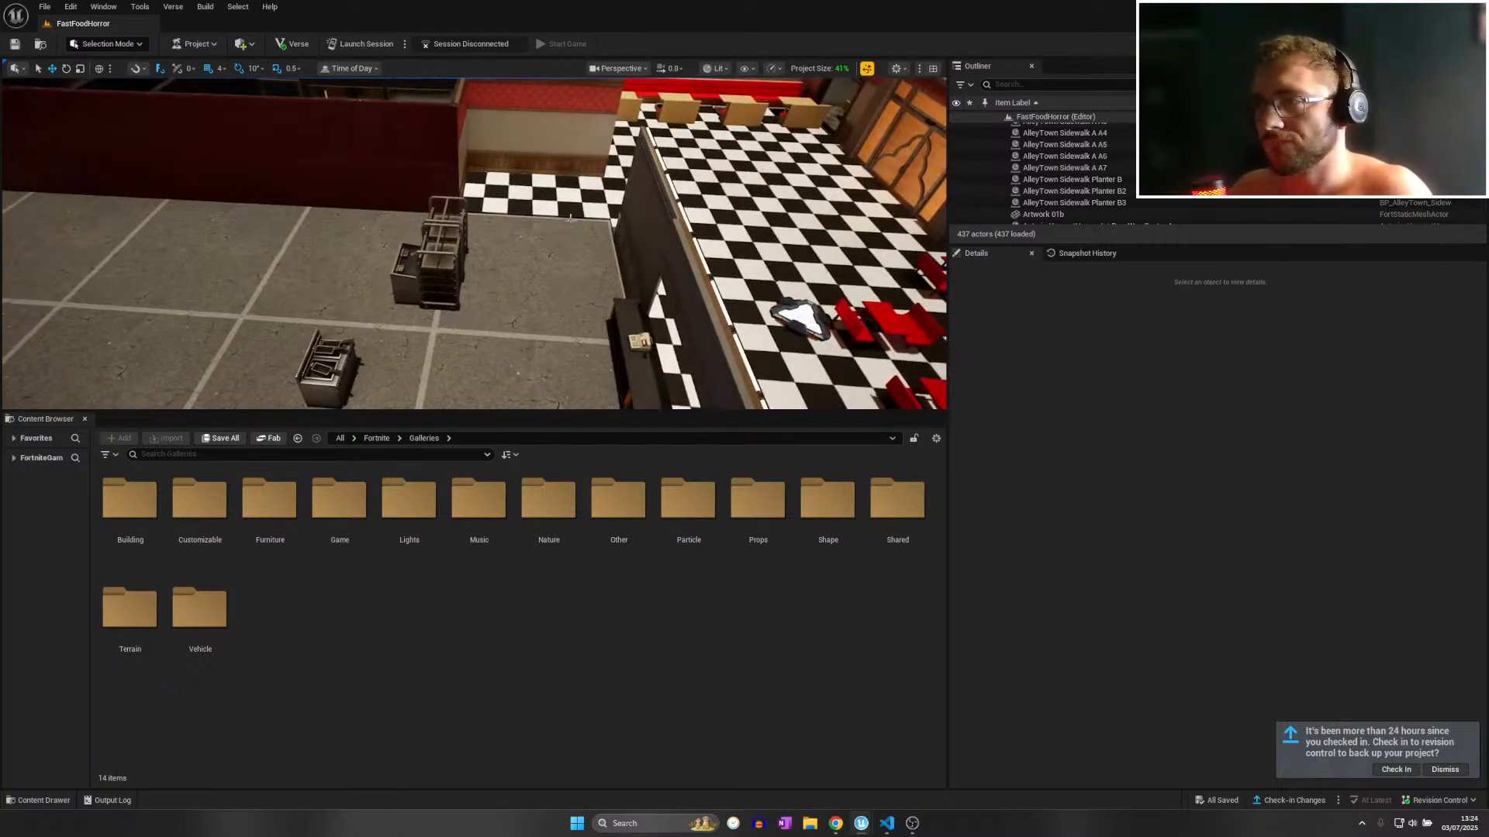
{"action": "left_click", "coordinate": [780, 238]}
{"action": "left_click_drag", "start_coordinate": [743, 252], "coordinate": [82, 227], "text": "alt"}
{"action": "right_click_drag", "start_coordinate": [480, 283], "coordinate": [311, 279]}
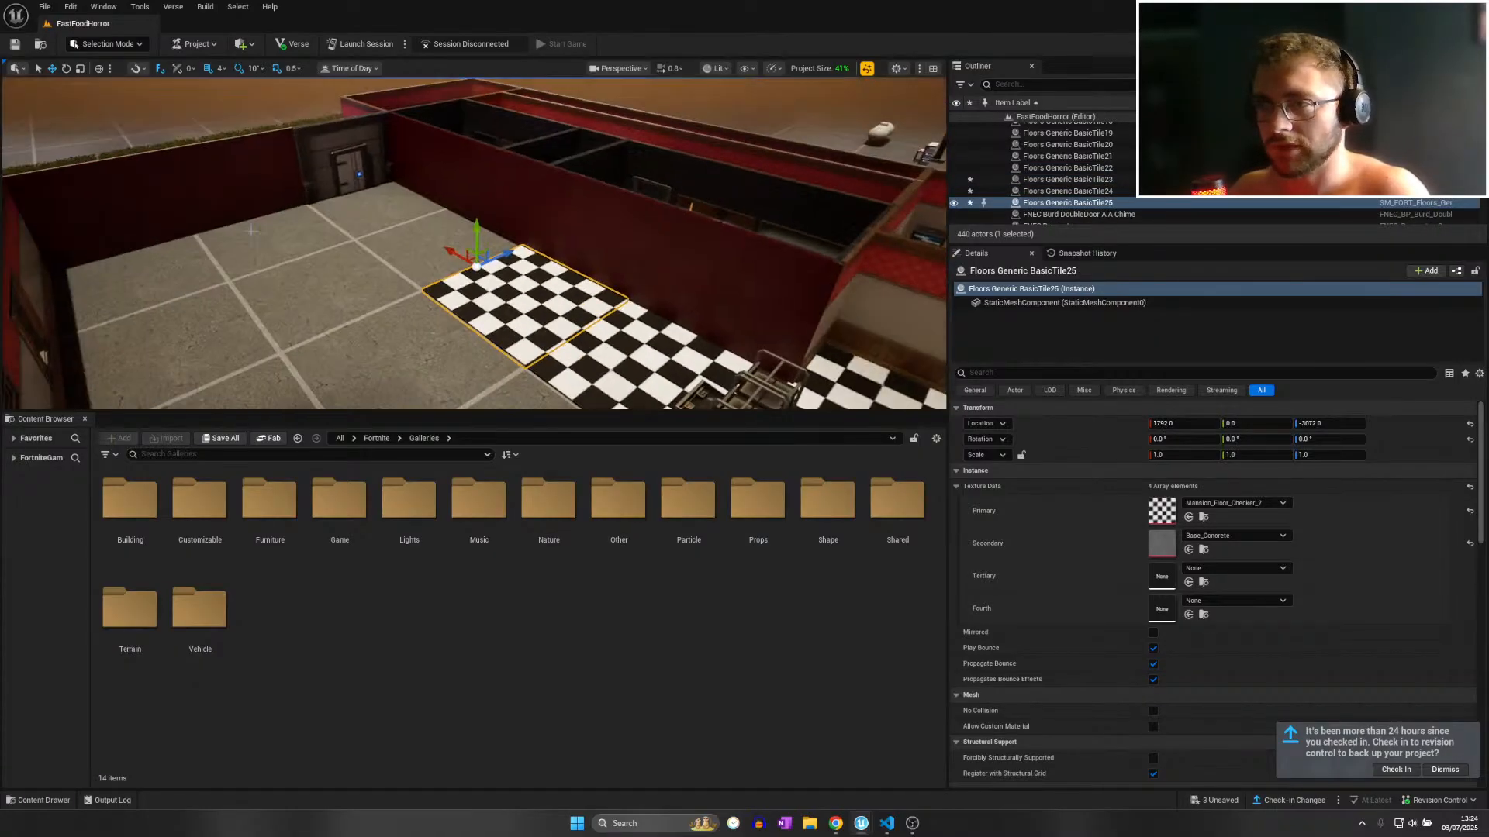
{"action": "left_click_drag", "start_coordinate": [475, 256], "coordinate": [263, 250], "text": "alt"}
{"action": "left_click", "coordinate": [169, 268], "text": "ctrl"}
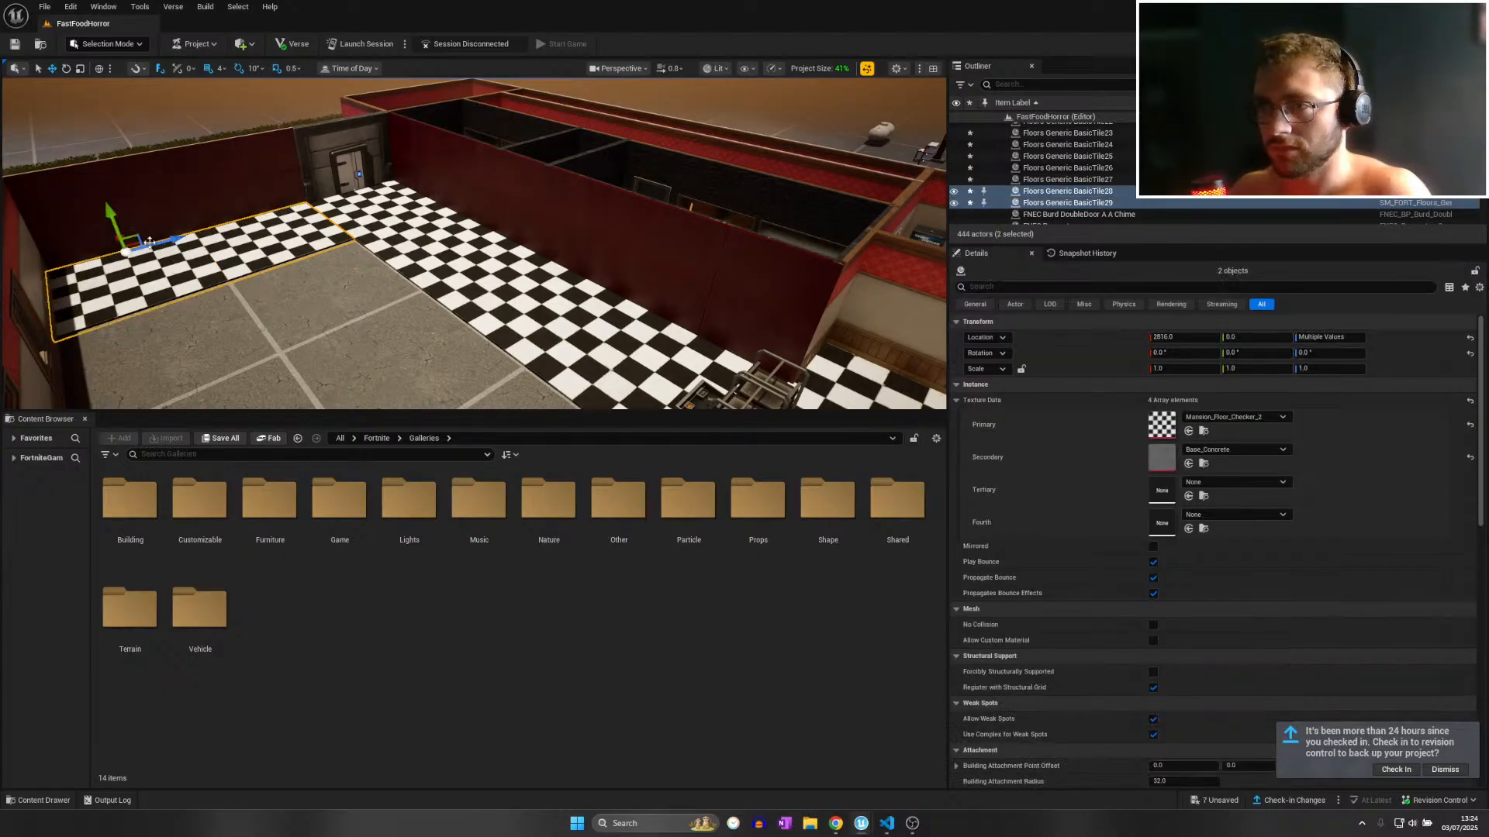
Duplicate the pair of checkered tiles row by row to cover the remaining grey kitchen floor back to the counter.
{"action": "left_click_drag", "start_coordinate": [147, 237], "coordinate": [152, 234], "text": "alt"}
{"action": "right_click_drag", "start_coordinate": [152, 234], "coordinate": [117, 252]}
{"action": "left_click_drag", "start_coordinate": [170, 222], "coordinate": [273, 355]}
{"action": "right_click_drag", "start_coordinate": [273, 356], "coordinate": [277, 369]}
{"action": "key", "text": "s"}
{"action": "left_click_drag", "start_coordinate": [278, 327], "coordinate": [191, 208], "text": "alt"}
{"action": "key", "text": "s"}
{"action": "right_click_drag", "start_coordinate": [191, 209], "coordinate": [211, 215]}
{"action": "left_click_drag", "start_coordinate": [174, 205], "coordinate": [338, 329]}
{"action": "right_click_drag", "start_coordinate": [341, 335], "coordinate": [357, 347]}
{"action": "left_click_drag", "start_coordinate": [291, 316], "coordinate": [350, 338], "text": "alt"}
Check the newly tiled kitchen floor and save all changes.
{"action": "right_click_drag", "start_coordinate": [359, 340], "coordinate": [760, 287]}
{"action": "key", "text": "w"}
{"action": "key", "text": "w"}
{"action": "left_click", "coordinate": [39, 9]}
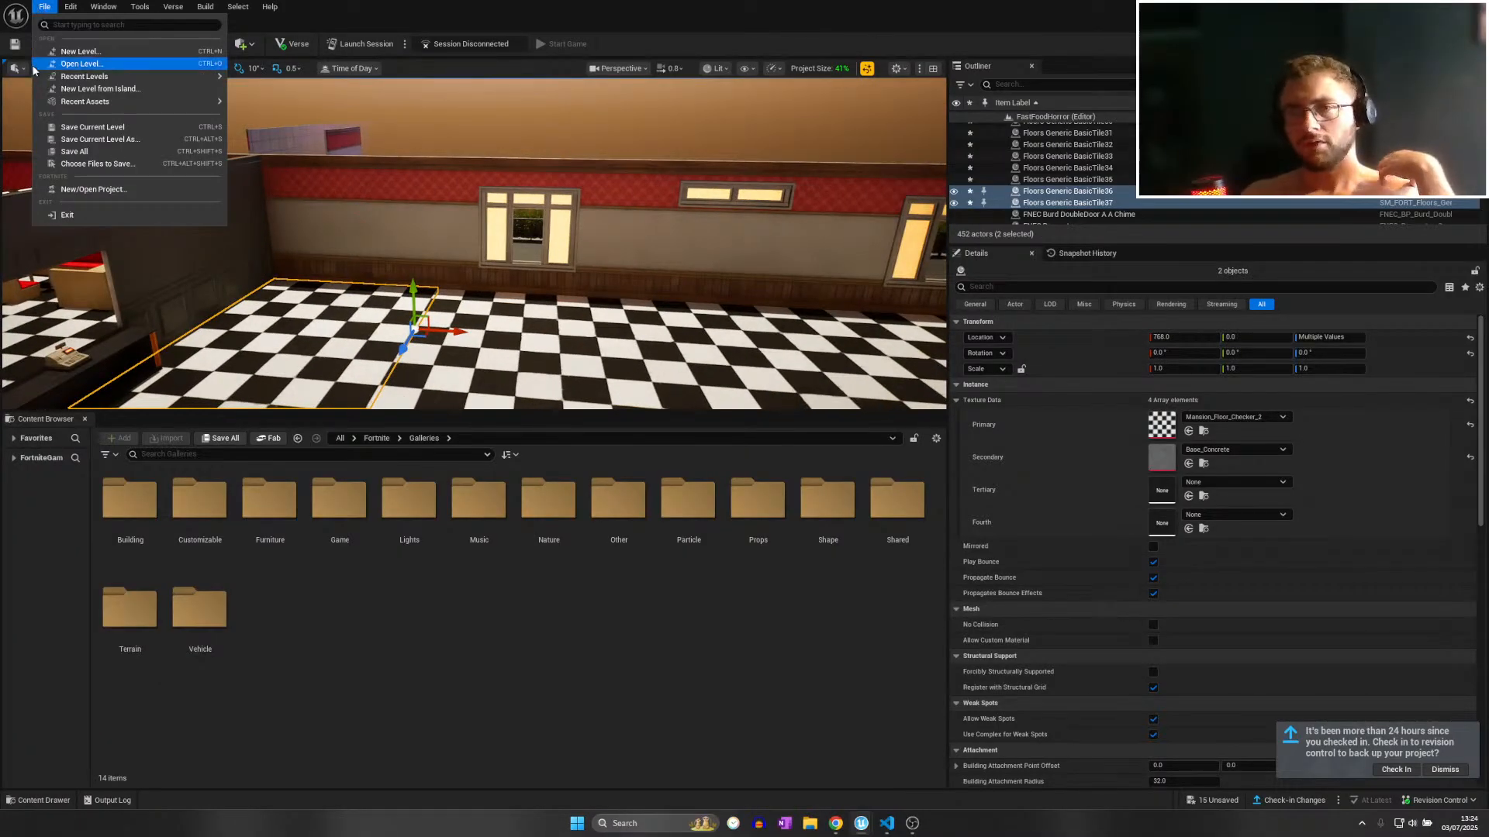
{"action": "left_click", "coordinate": [87, 152]}
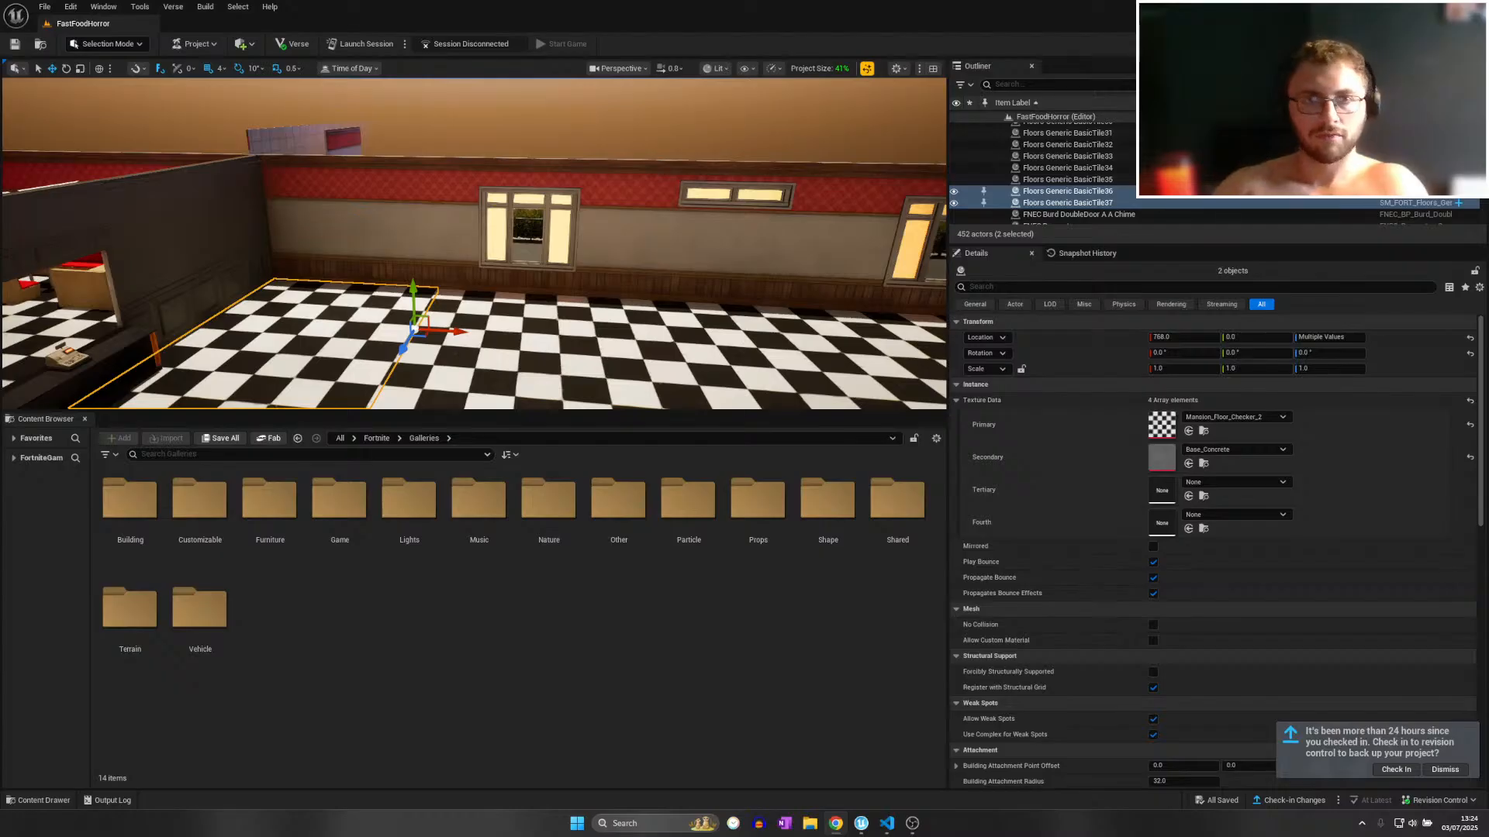
Switch to Poly Haven in the browser, browse its models library and preview the Grass Medium 01 model.
{"action": "left_click_drag", "start_coordinate": [0, 35], "coordinate": [320, 5]}
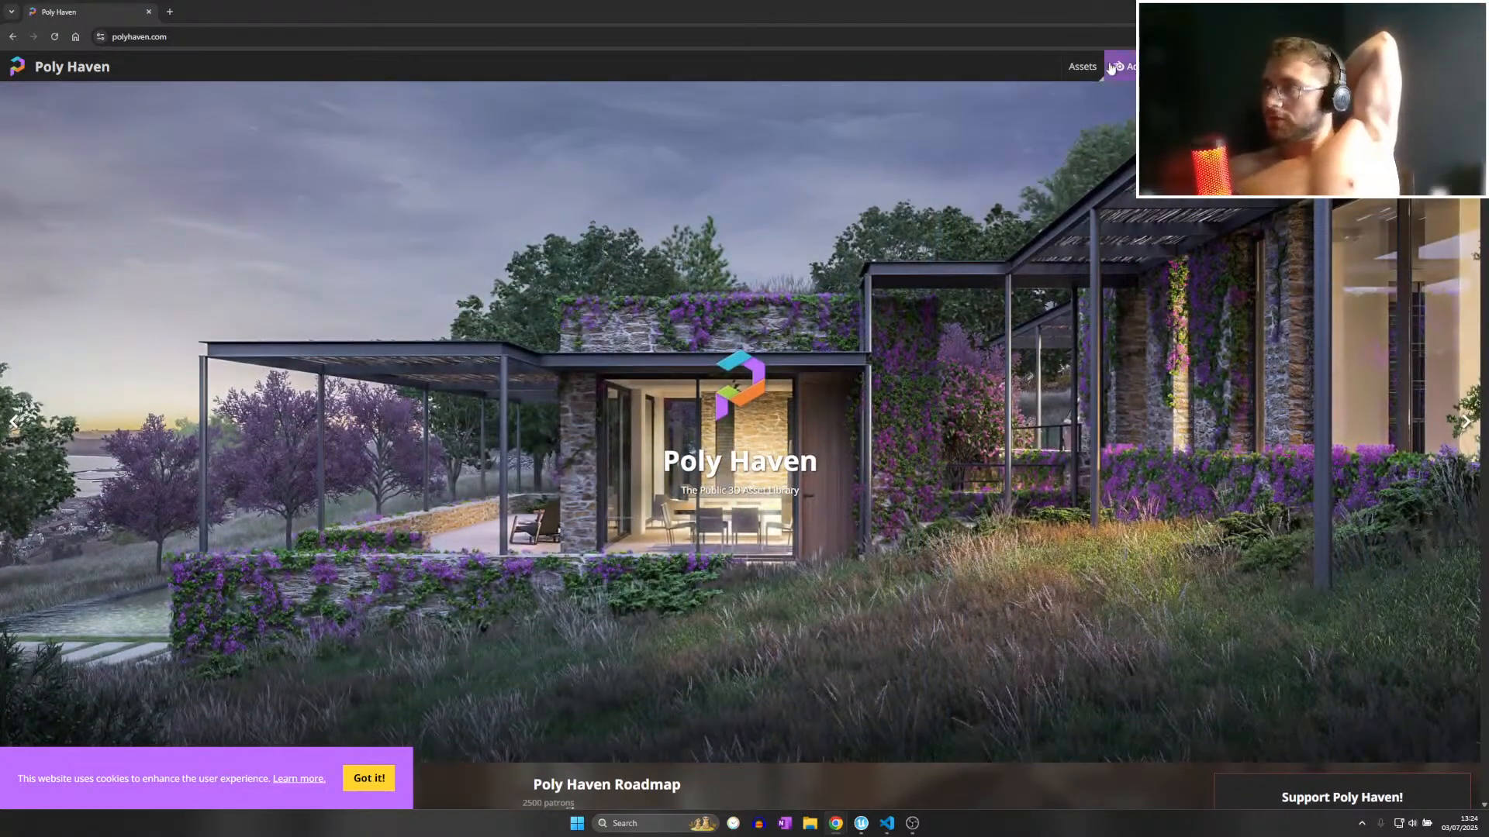
{"action": "mouse_move", "coordinate": [1111, 69]}
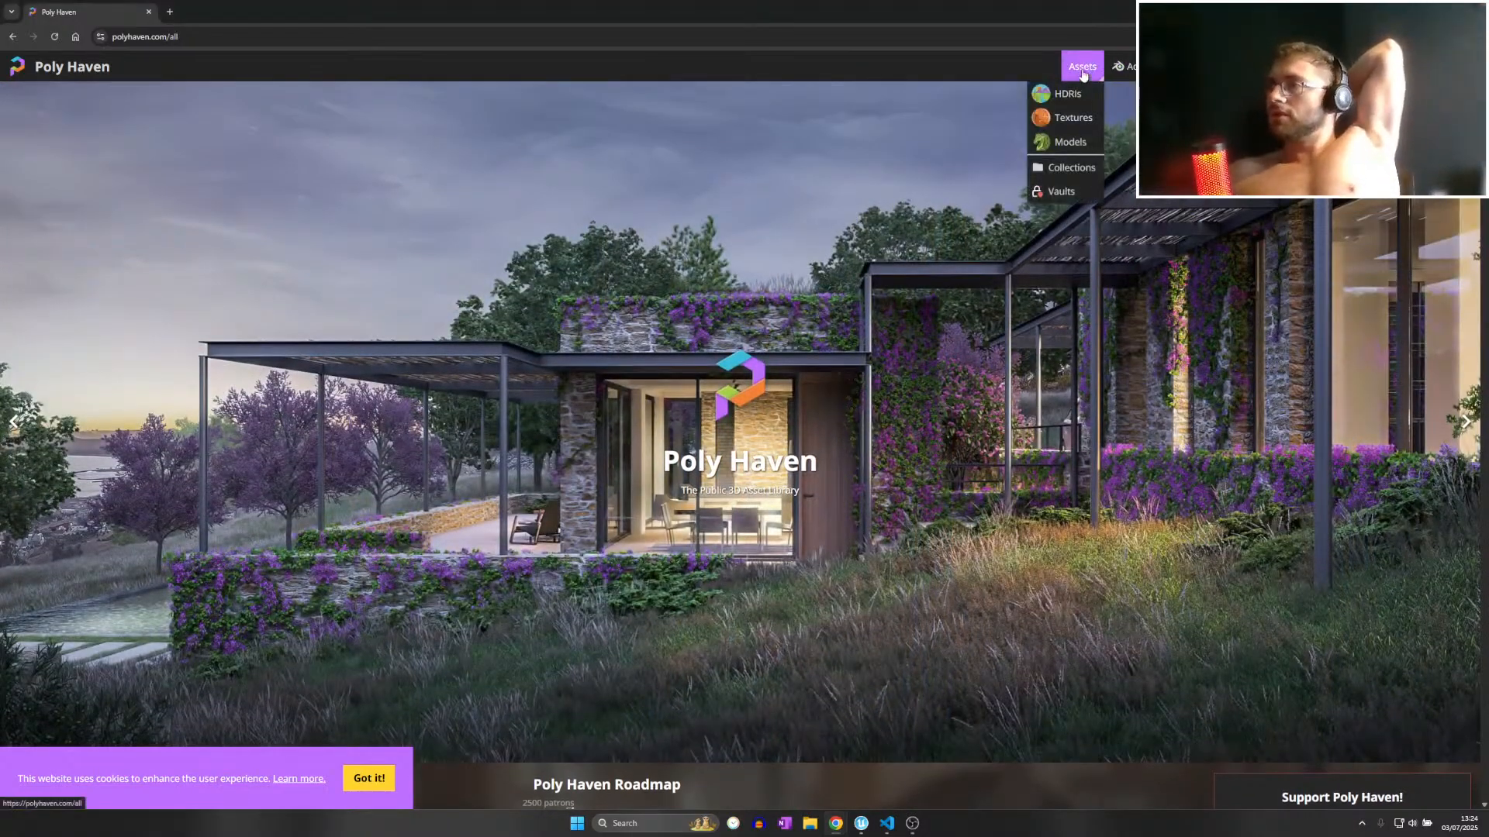
{"action": "left_click", "coordinate": [1072, 119]}
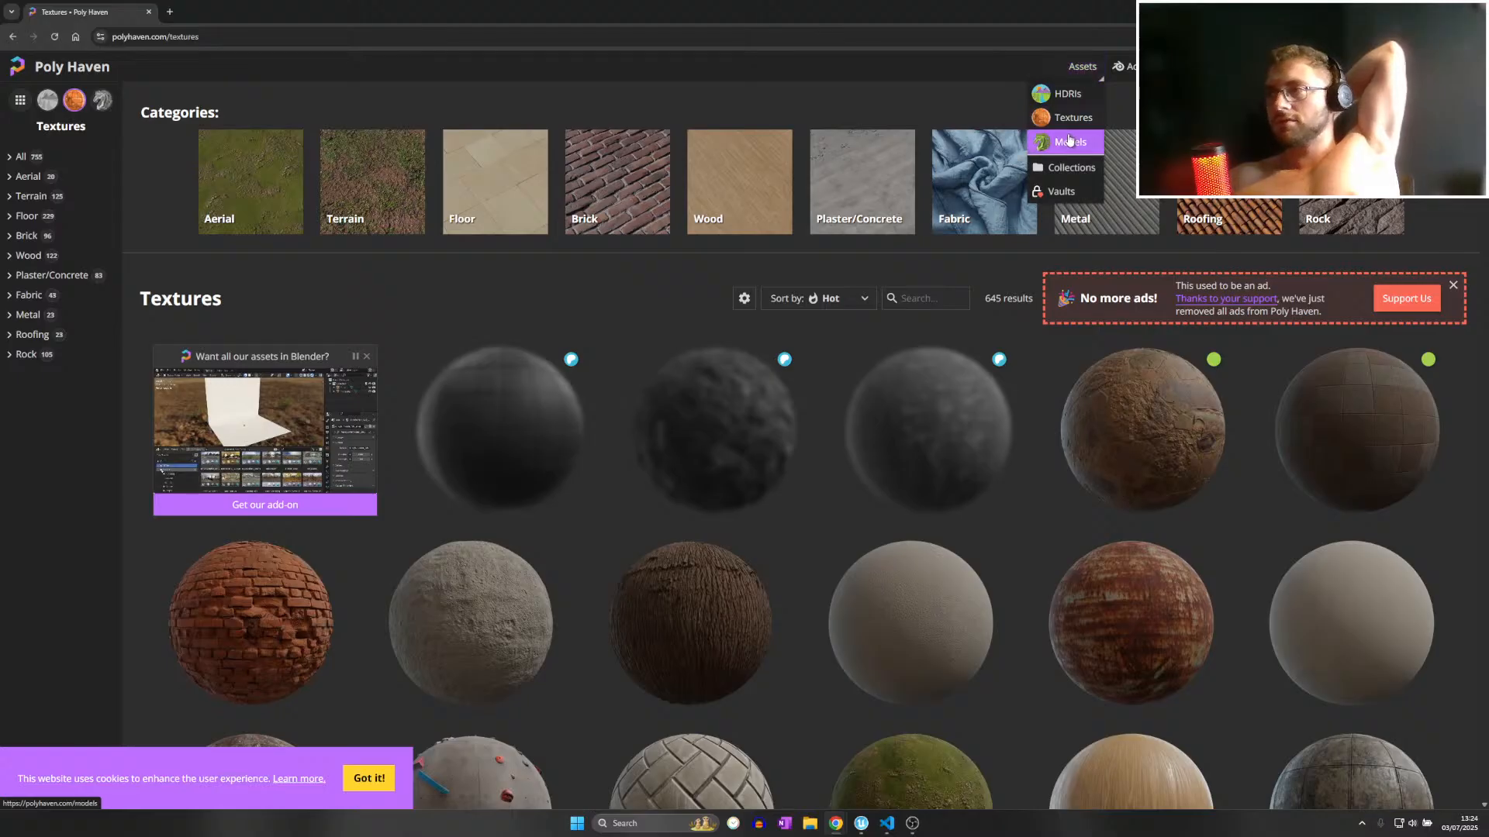
{"action": "left_click", "coordinate": [1070, 142]}
{"action": "scroll", "coordinate": [520, 221], "scroll_direction": "down", "scroll_amount": 8}
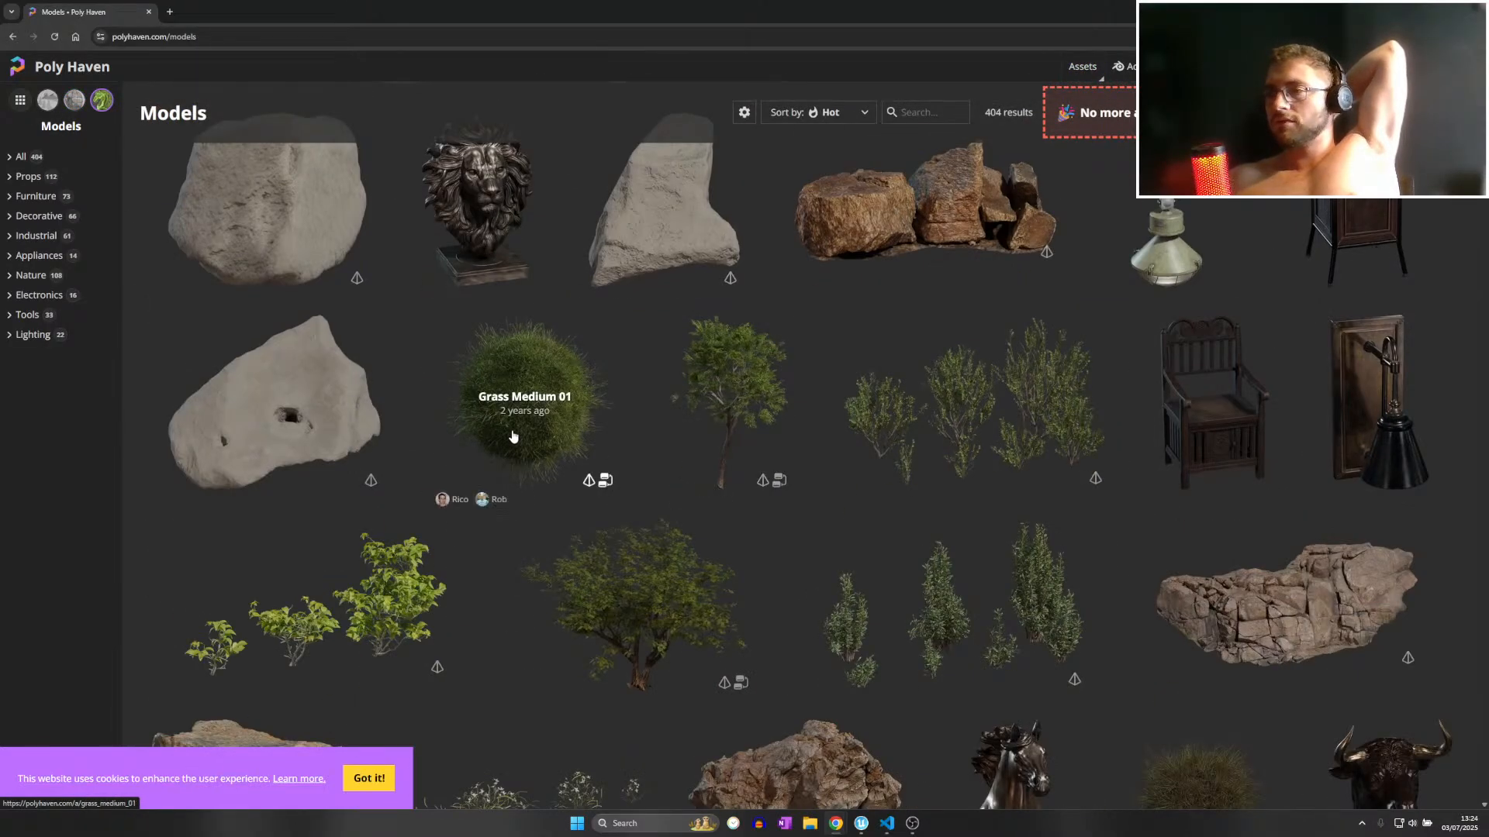
{"action": "left_click", "coordinate": [513, 434]}
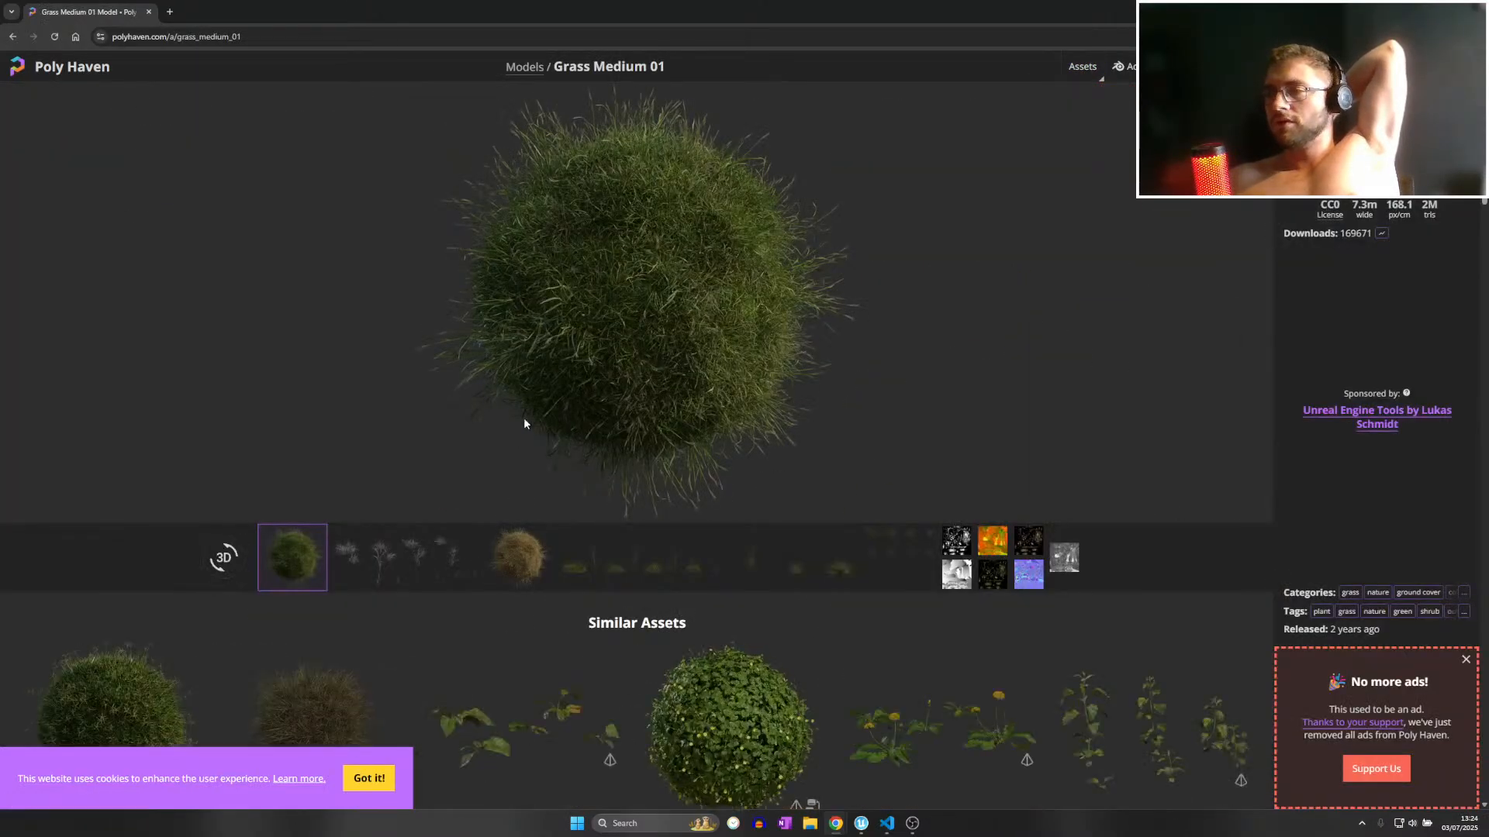
{"action": "left_click", "coordinate": [11, 38]}
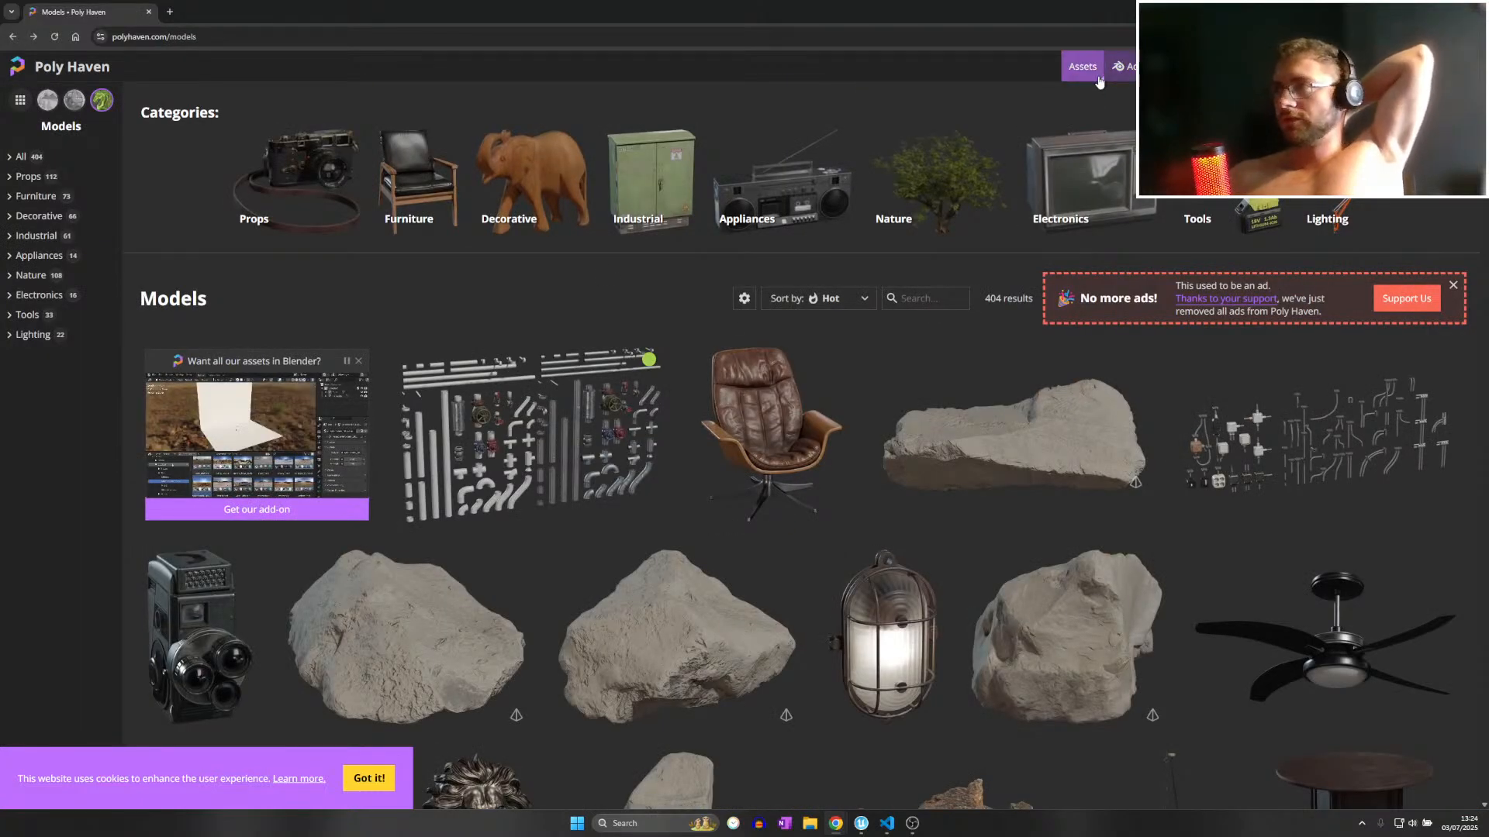
Browse the Plaster/Concrete category of the textures library and check the Plastered Wall 03 texture.
{"action": "left_click", "coordinate": [1082, 66]}
{"action": "left_click", "coordinate": [1075, 119]}
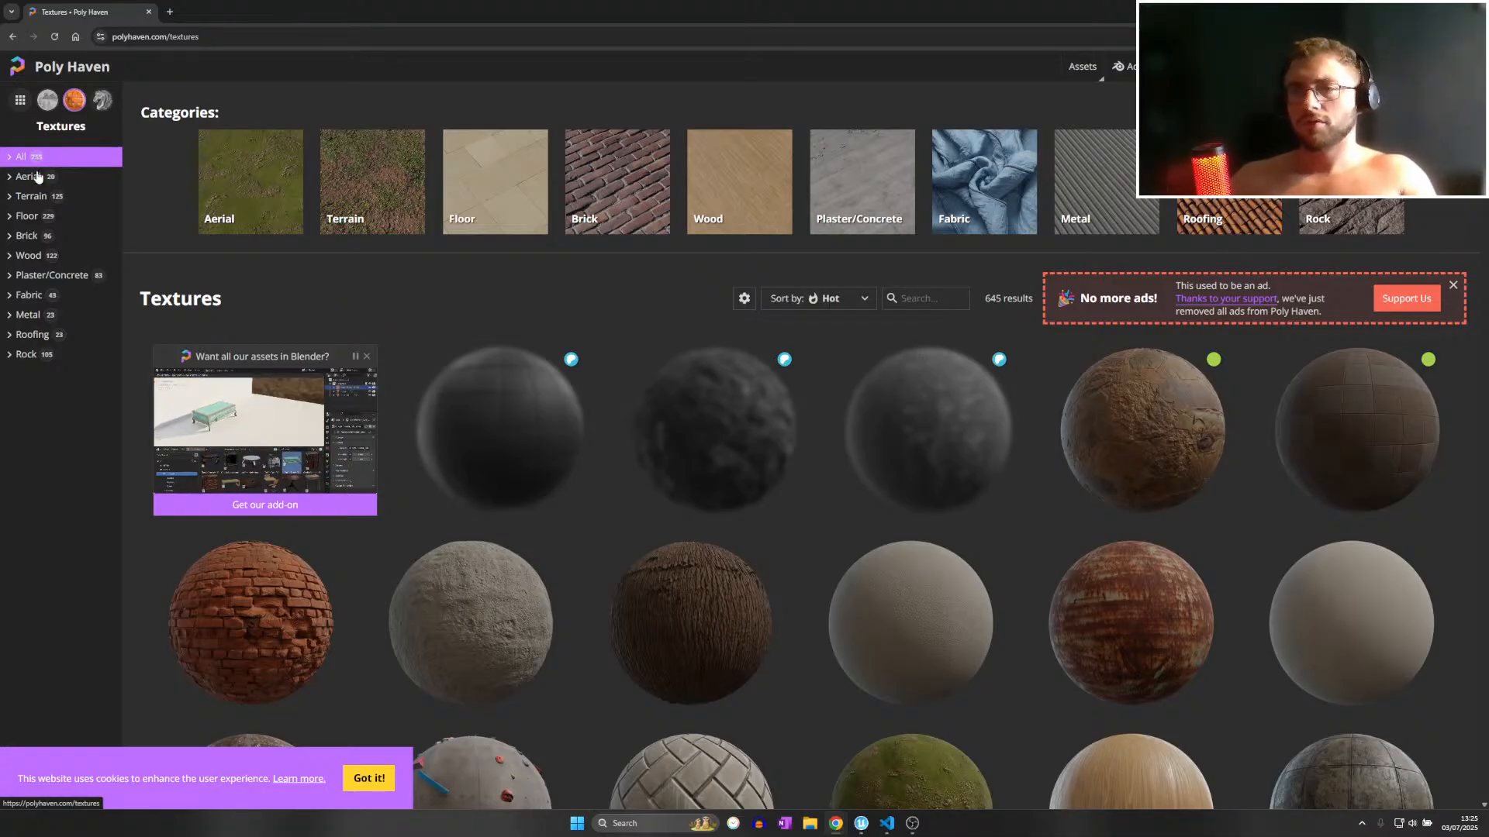
{"action": "left_click", "coordinate": [48, 275]}
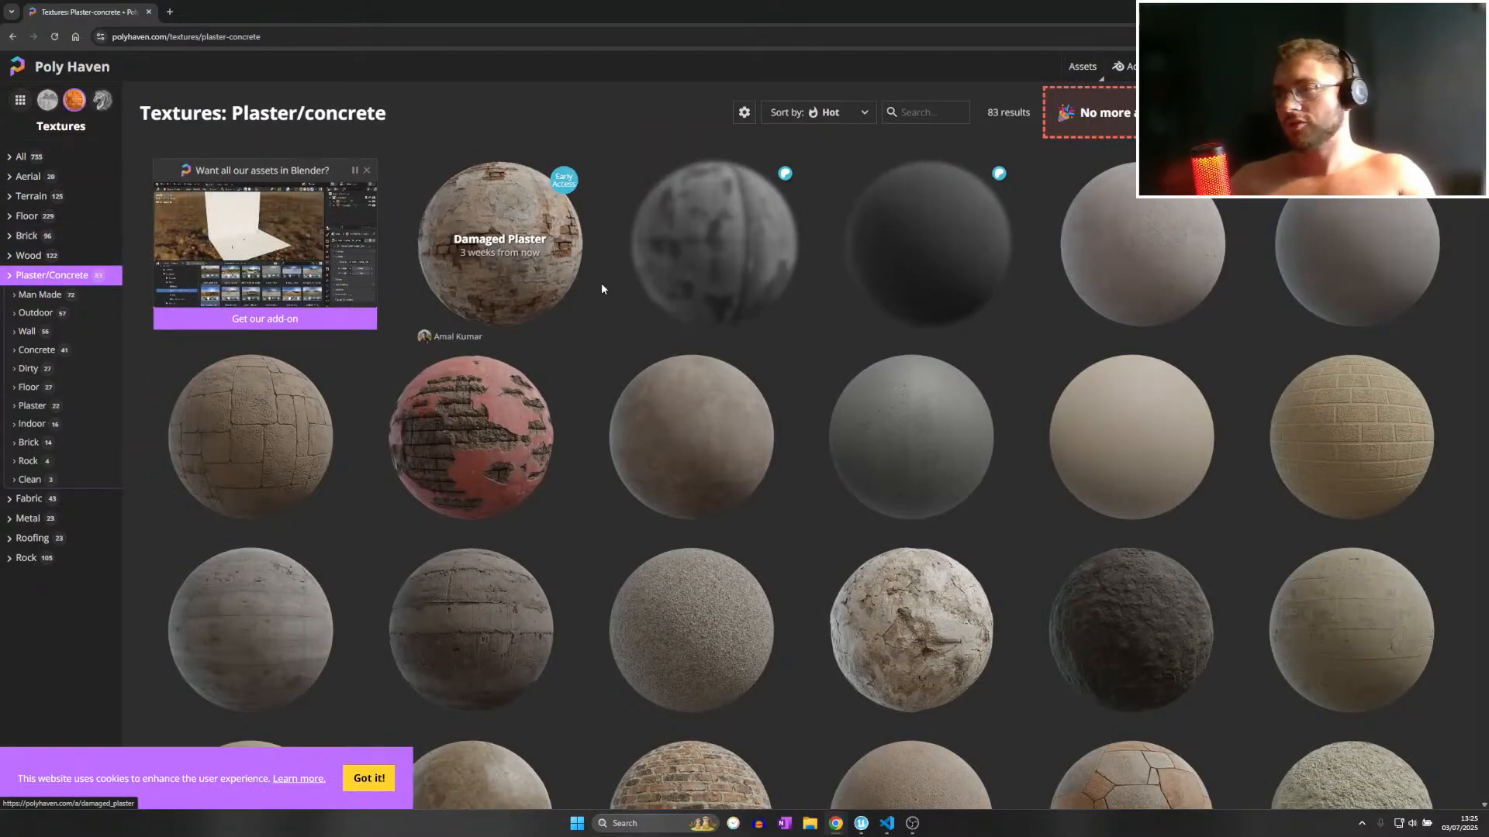
{"action": "left_click", "coordinate": [720, 432]}
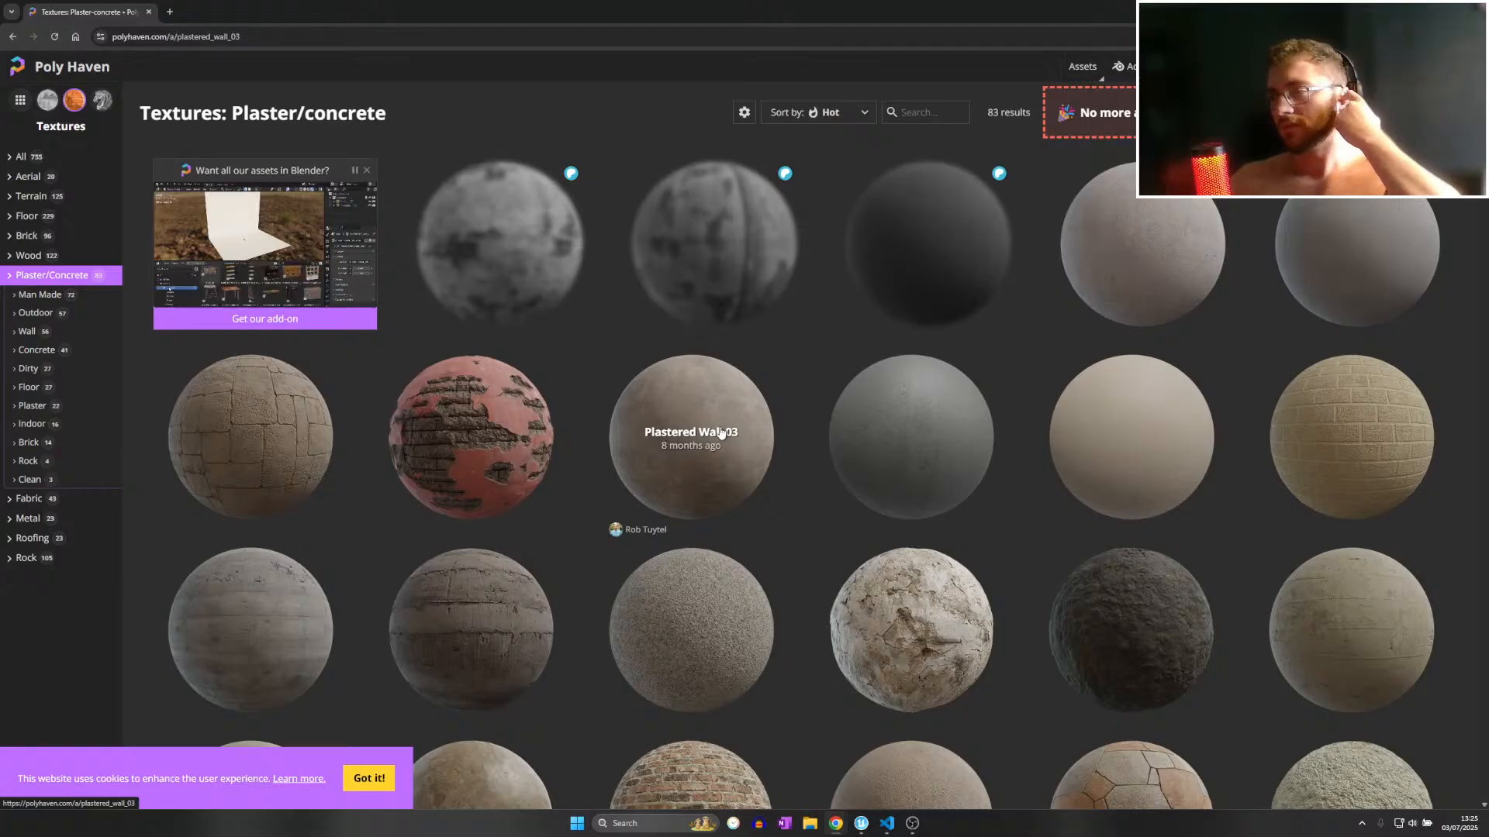
{"action": "left_click", "coordinate": [12, 36]}
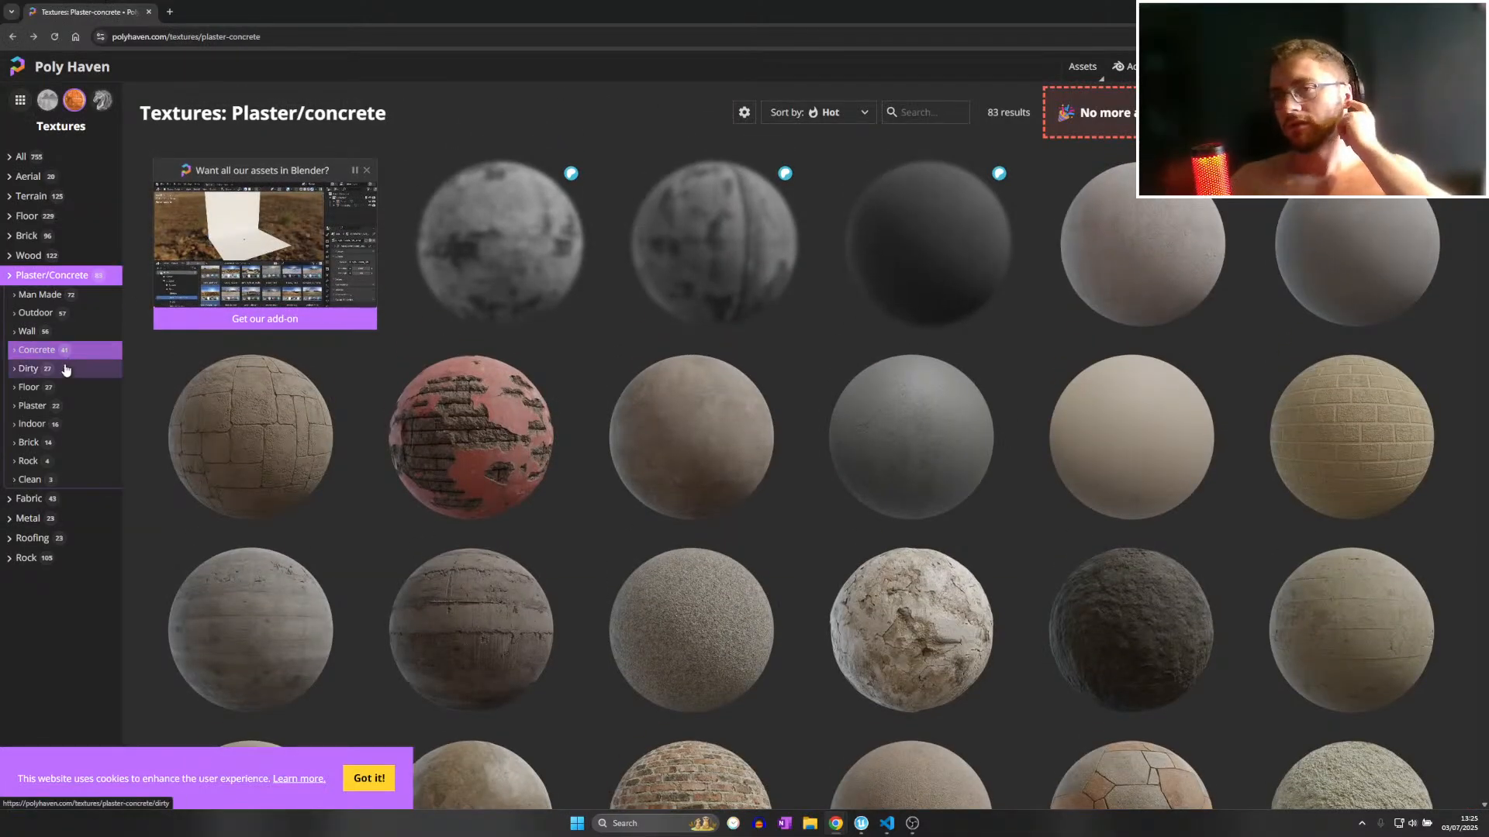
Look through the Plaster subcategory and its indoor textures, and narrow Plaster/Concrete to the Indoor subcategory.
{"action": "left_click", "coordinate": [57, 415]}
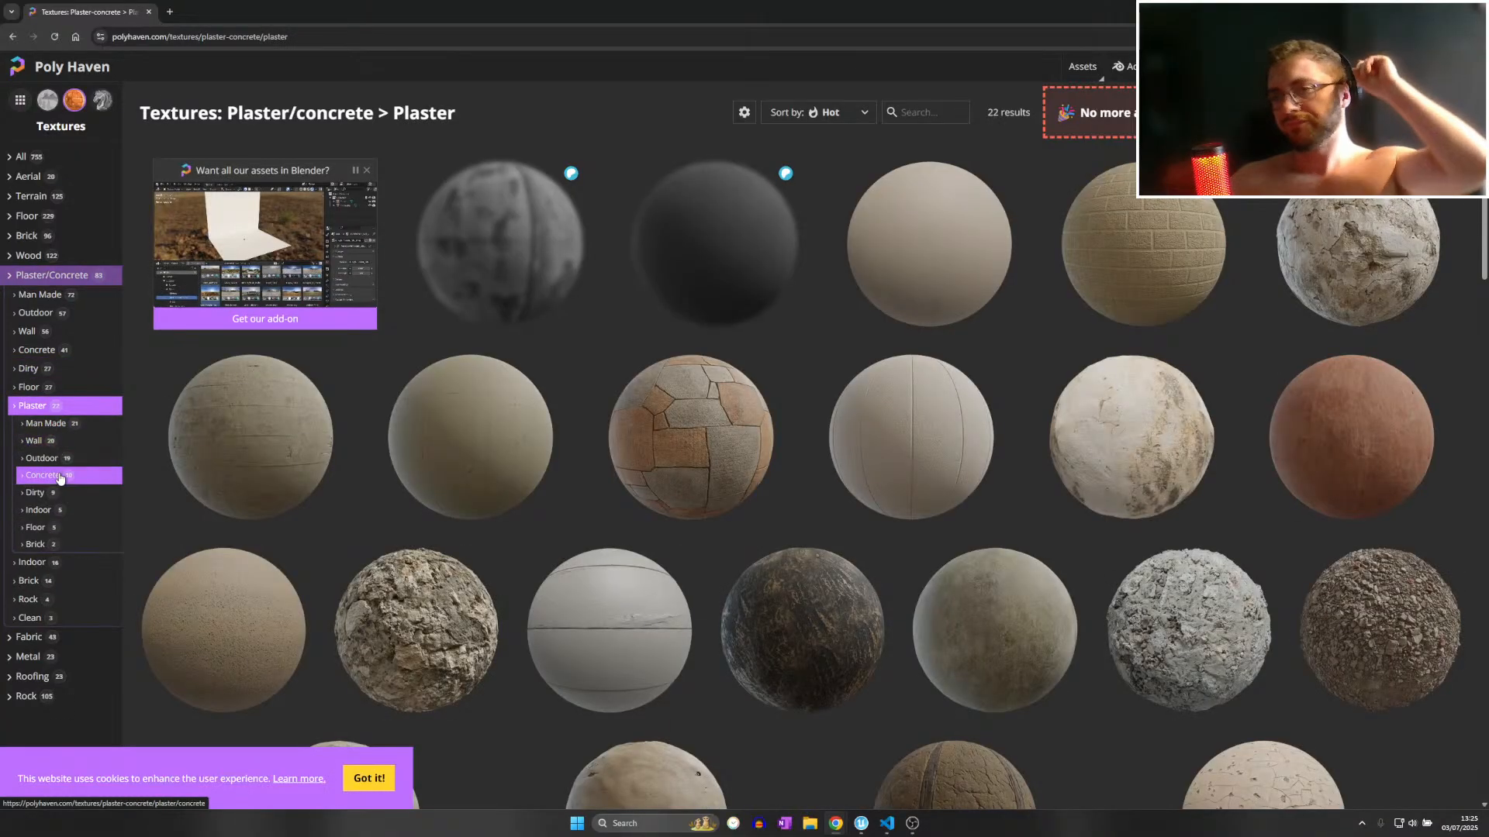
{"action": "left_click", "coordinate": [39, 511]}
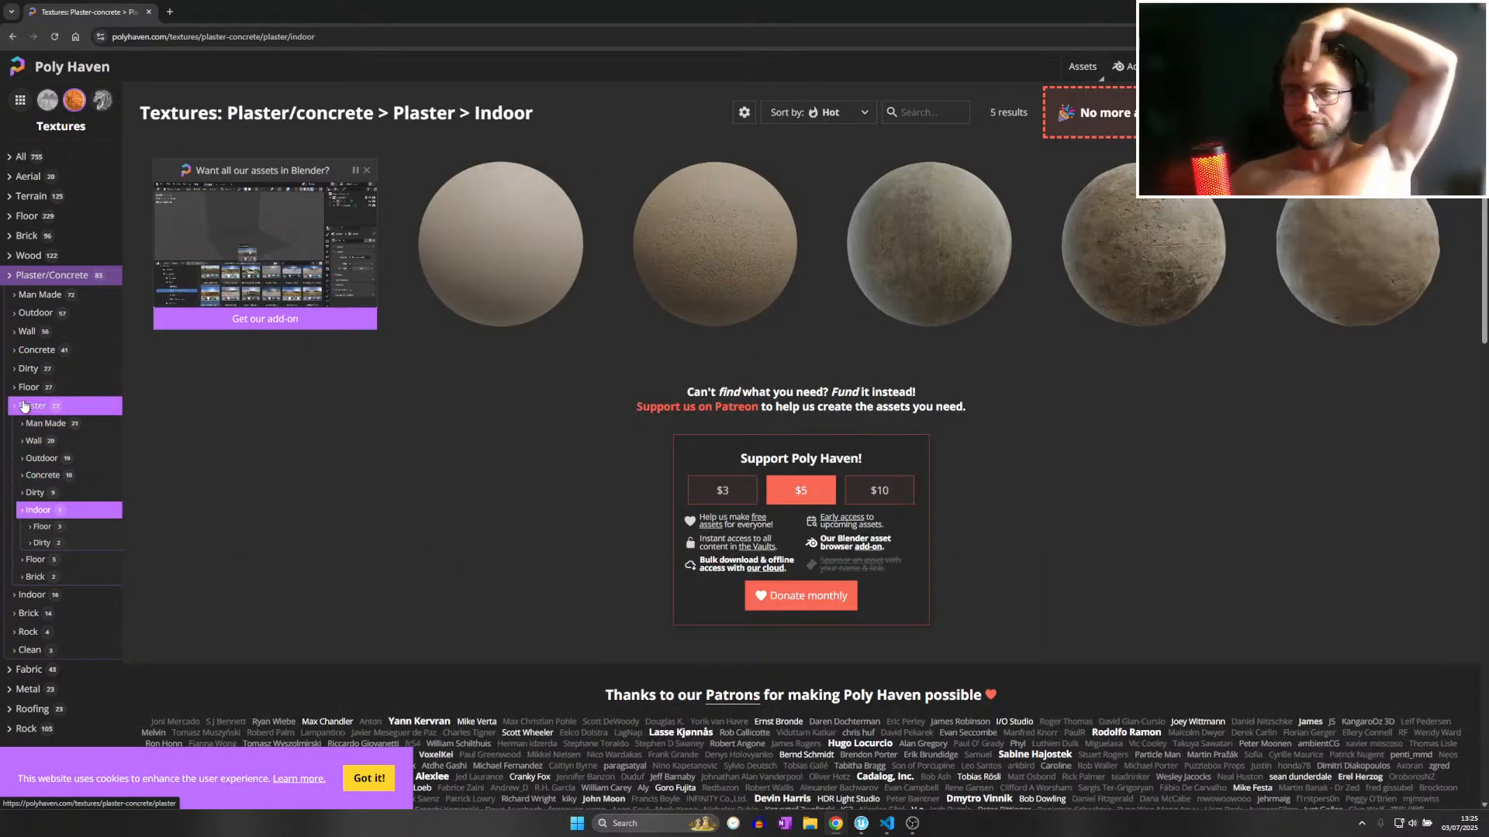
{"action": "left_click", "coordinate": [23, 406]}
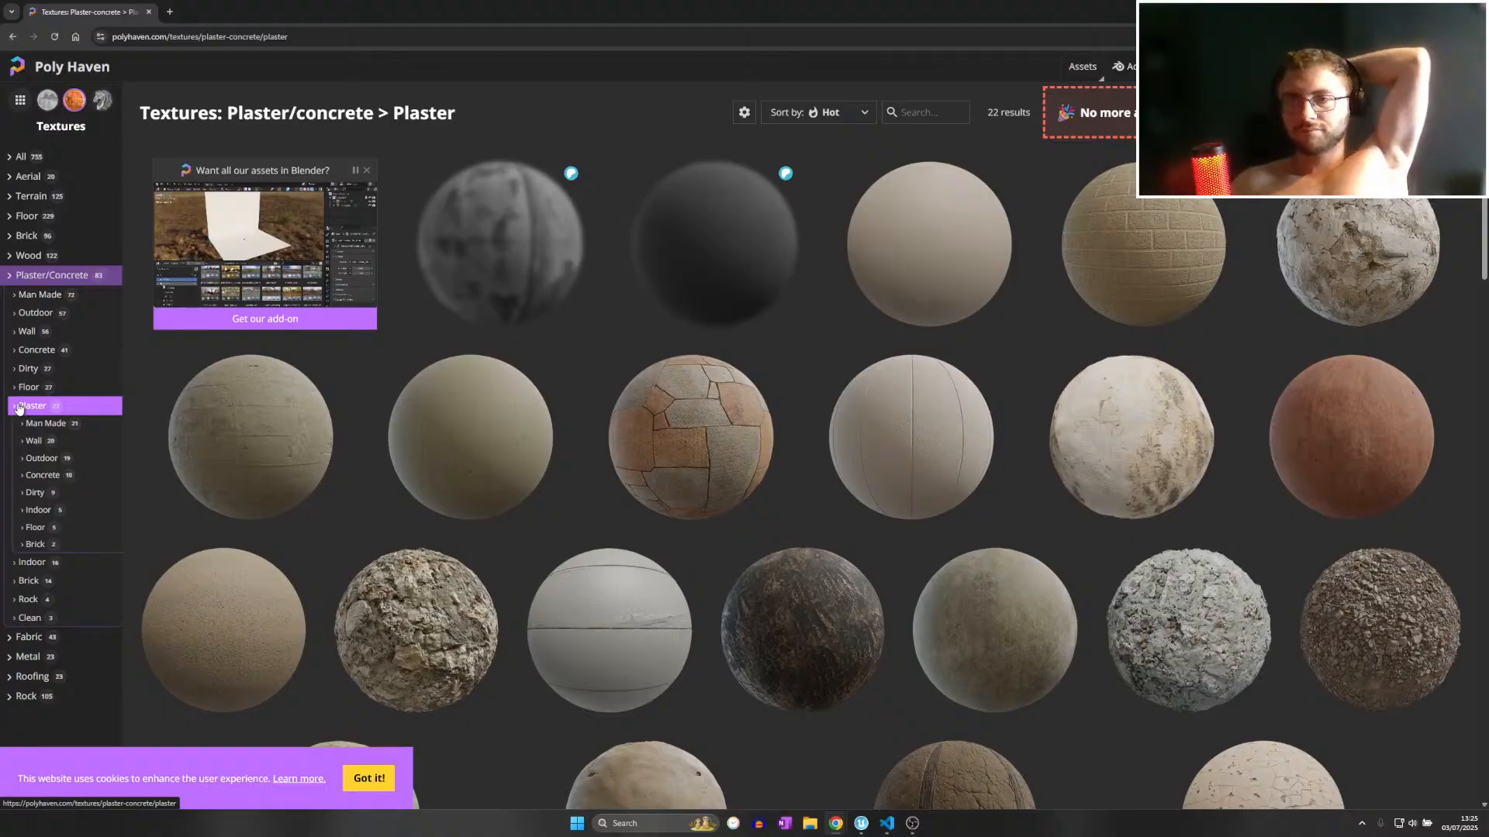
{"action": "left_click", "coordinate": [48, 277]}
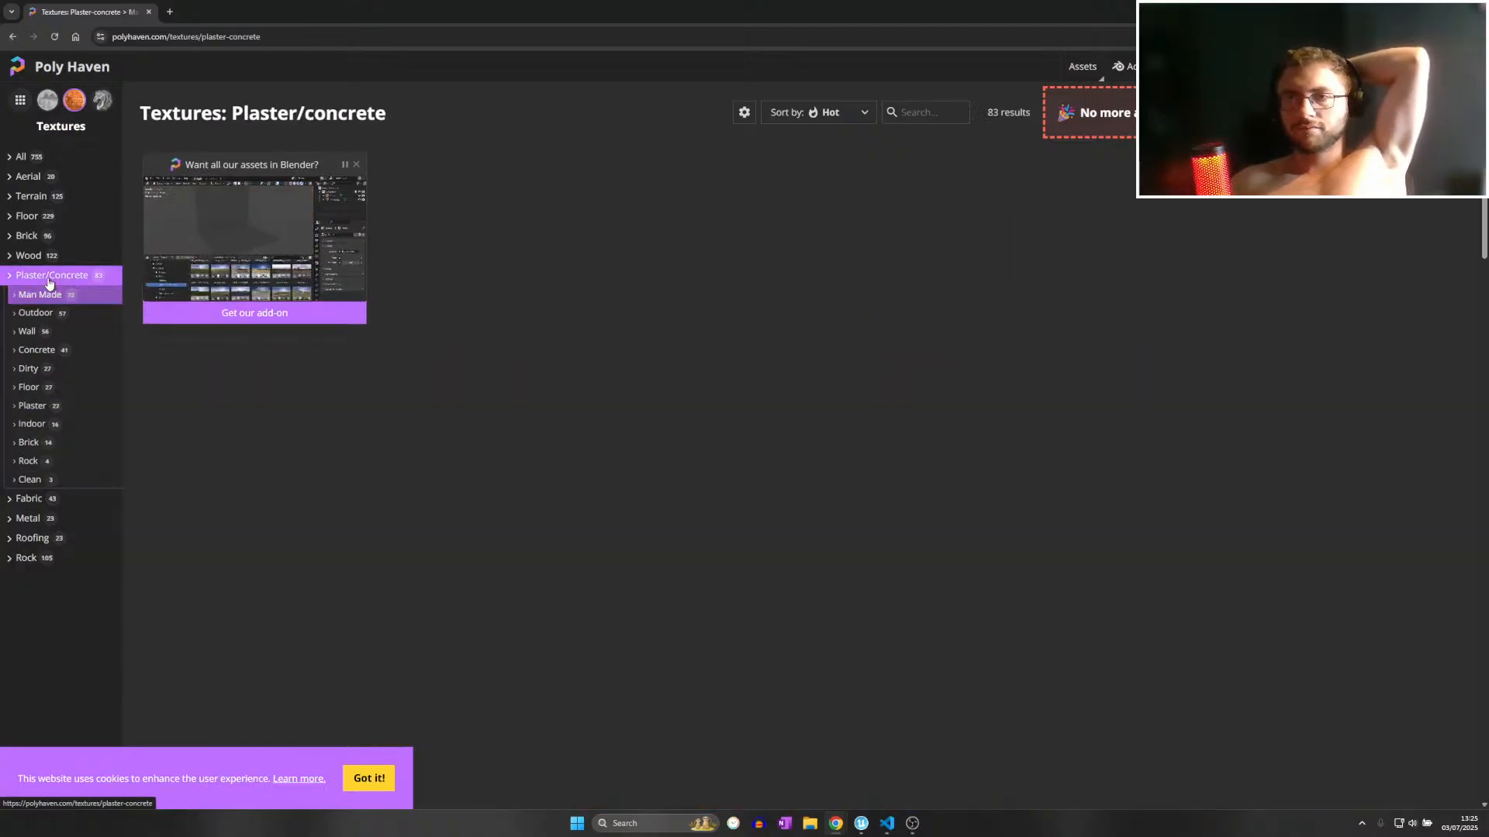
{"action": "left_click", "coordinate": [44, 423]}
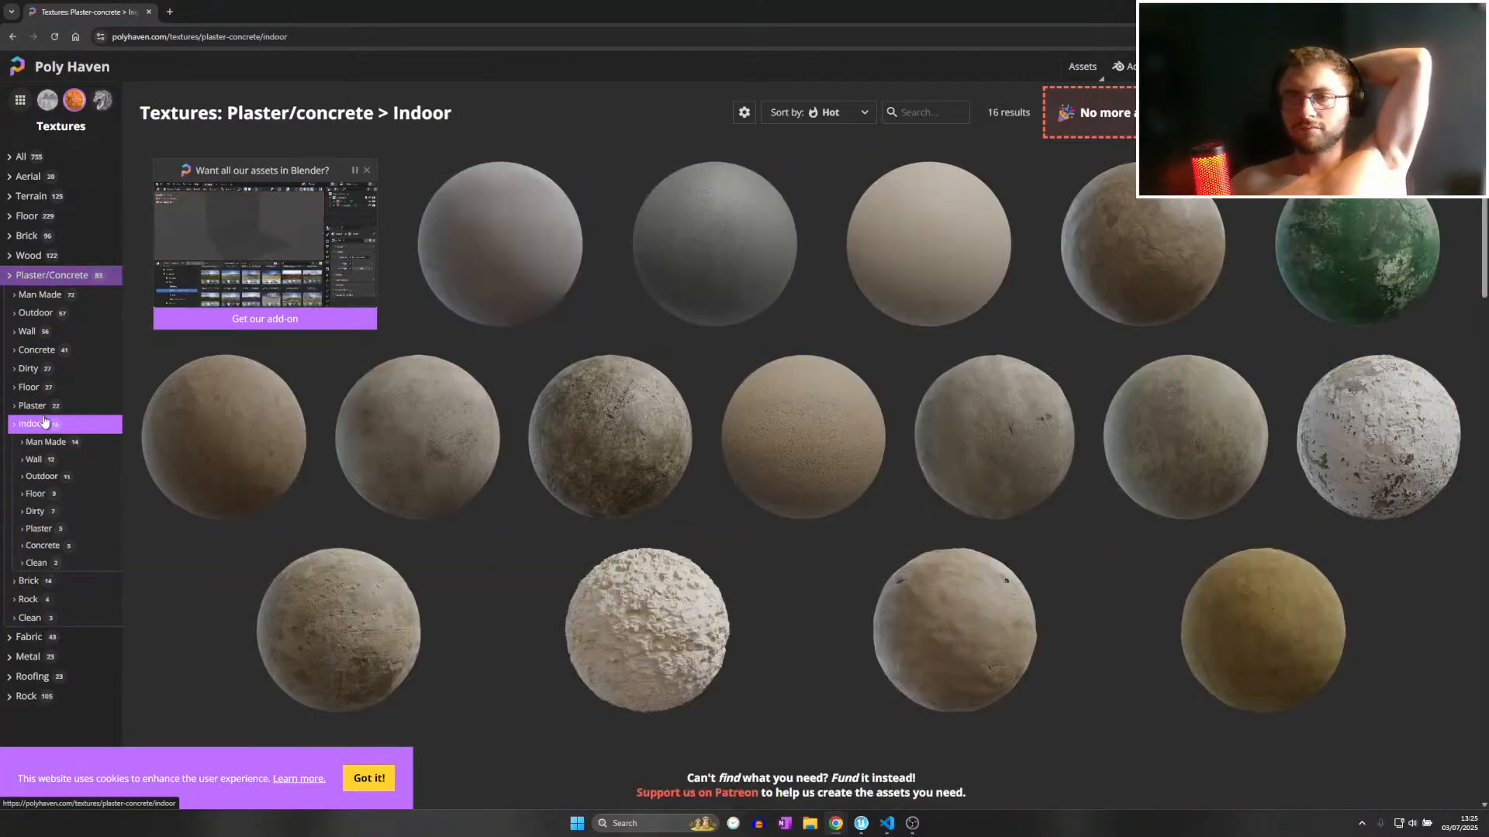
Preview indoor plaster textures one by one, including Plastered Wall 04, Medieval Wall 01, Scuffed Cement and White Plaster 02.
{"action": "left_click", "coordinate": [536, 249]}
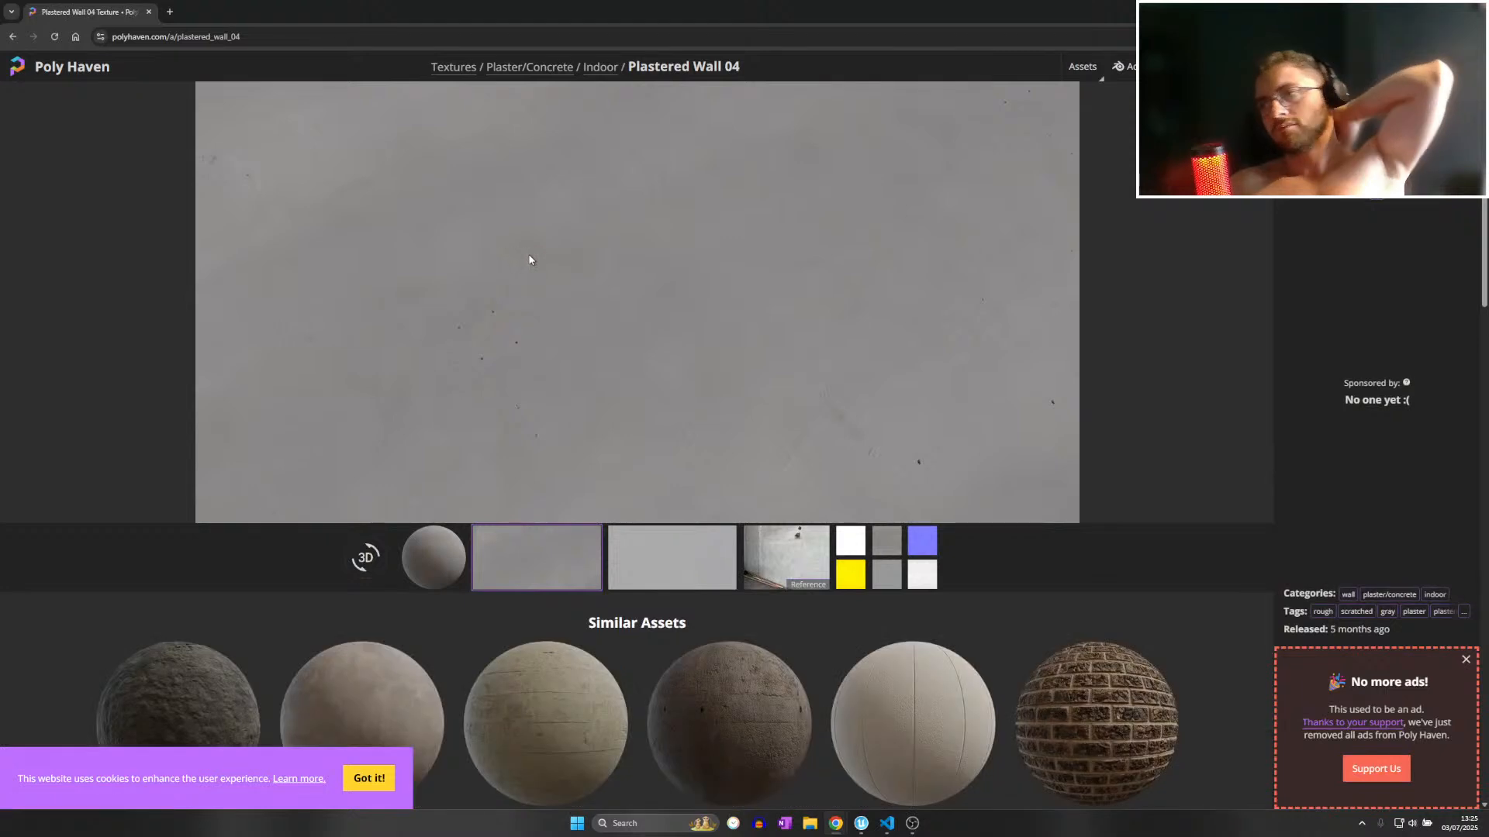
{"action": "left_click", "coordinate": [12, 35]}
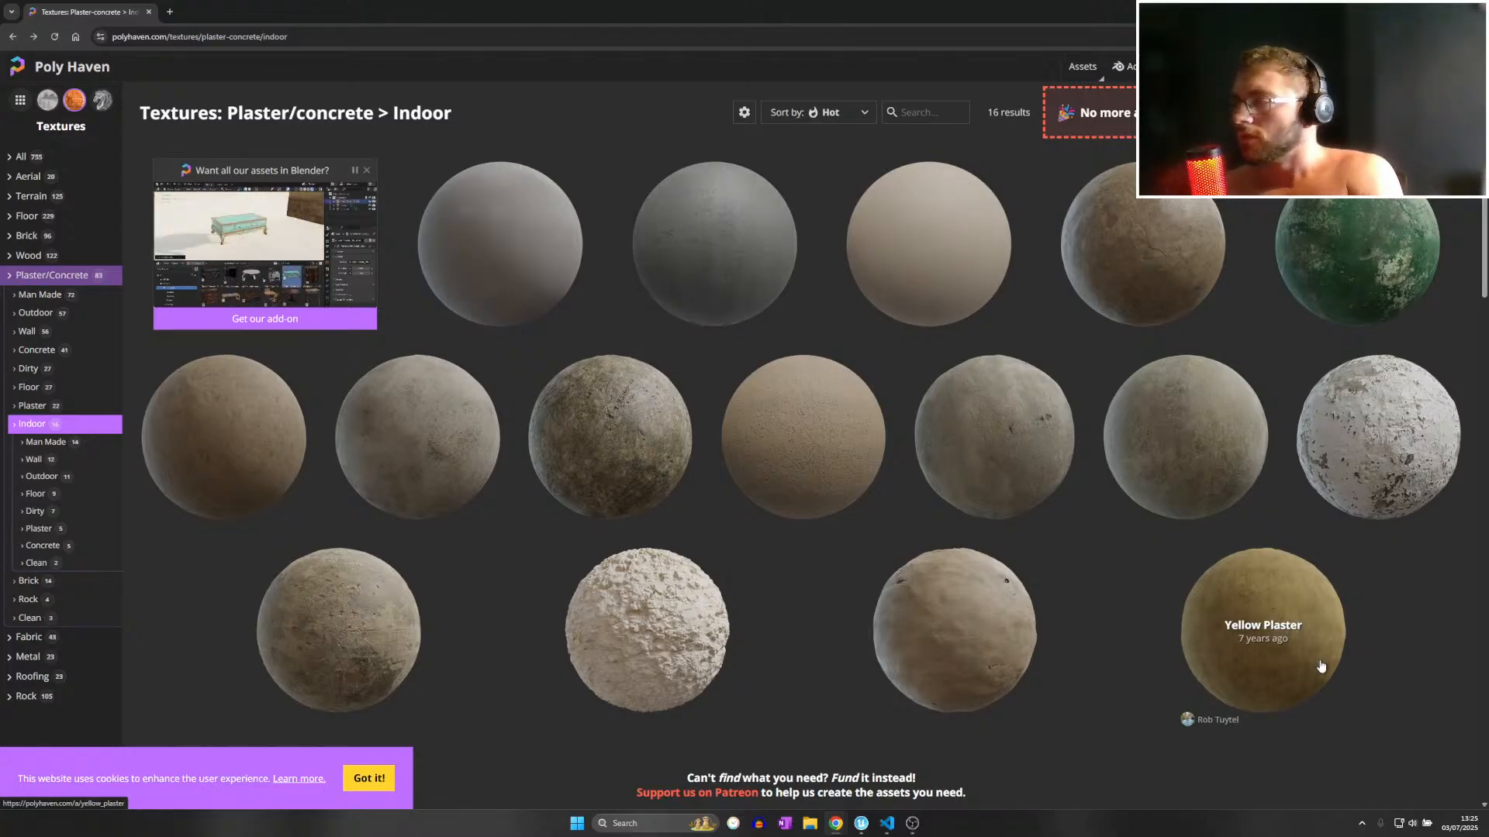
{"action": "left_click", "coordinate": [665, 647]}
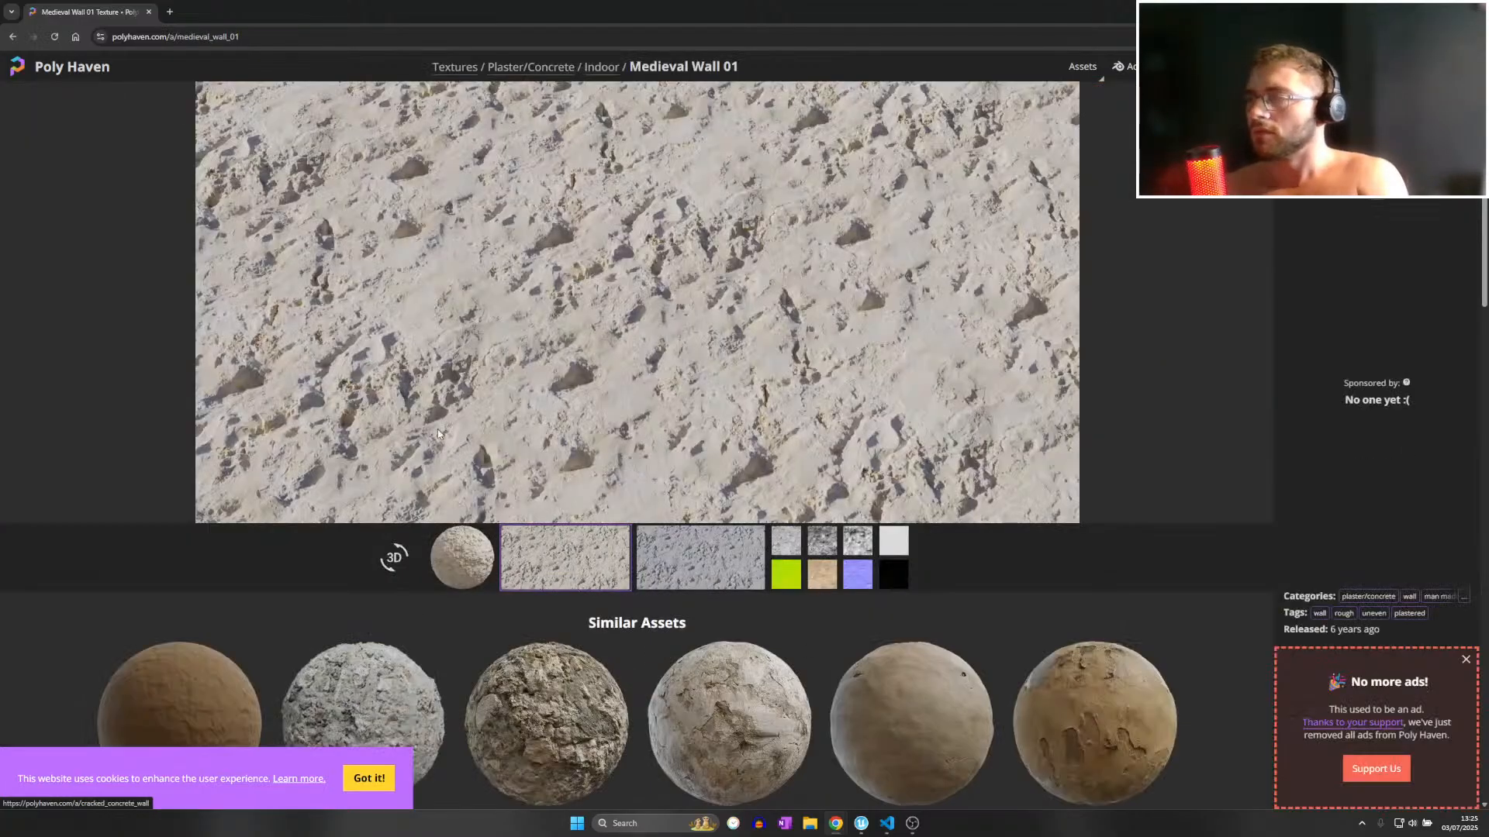
{"action": "left_click", "coordinate": [13, 36]}
{"action": "left_click", "coordinate": [268, 427]}
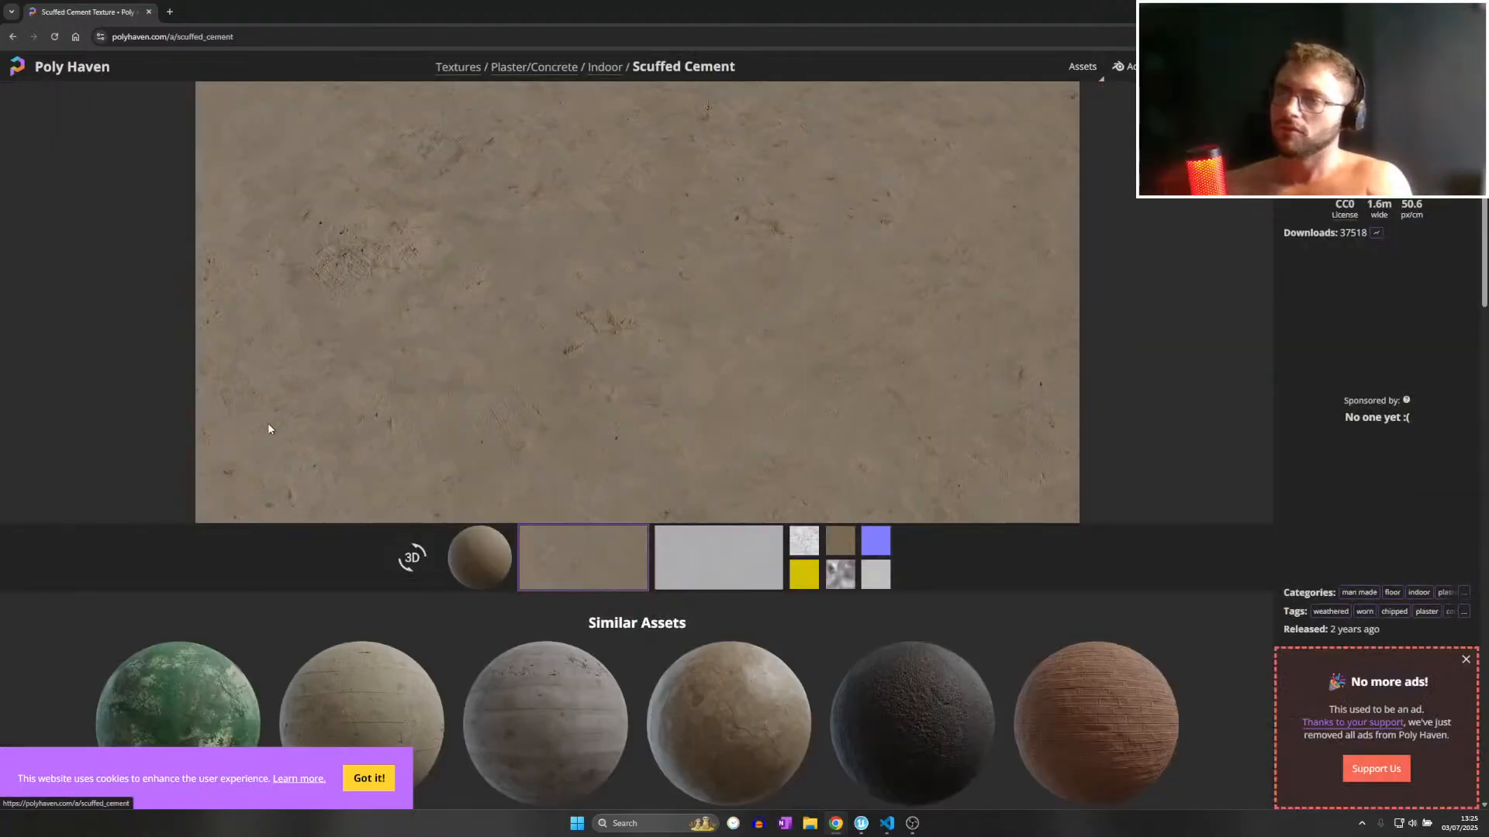
{"action": "left_click", "coordinate": [12, 36]}
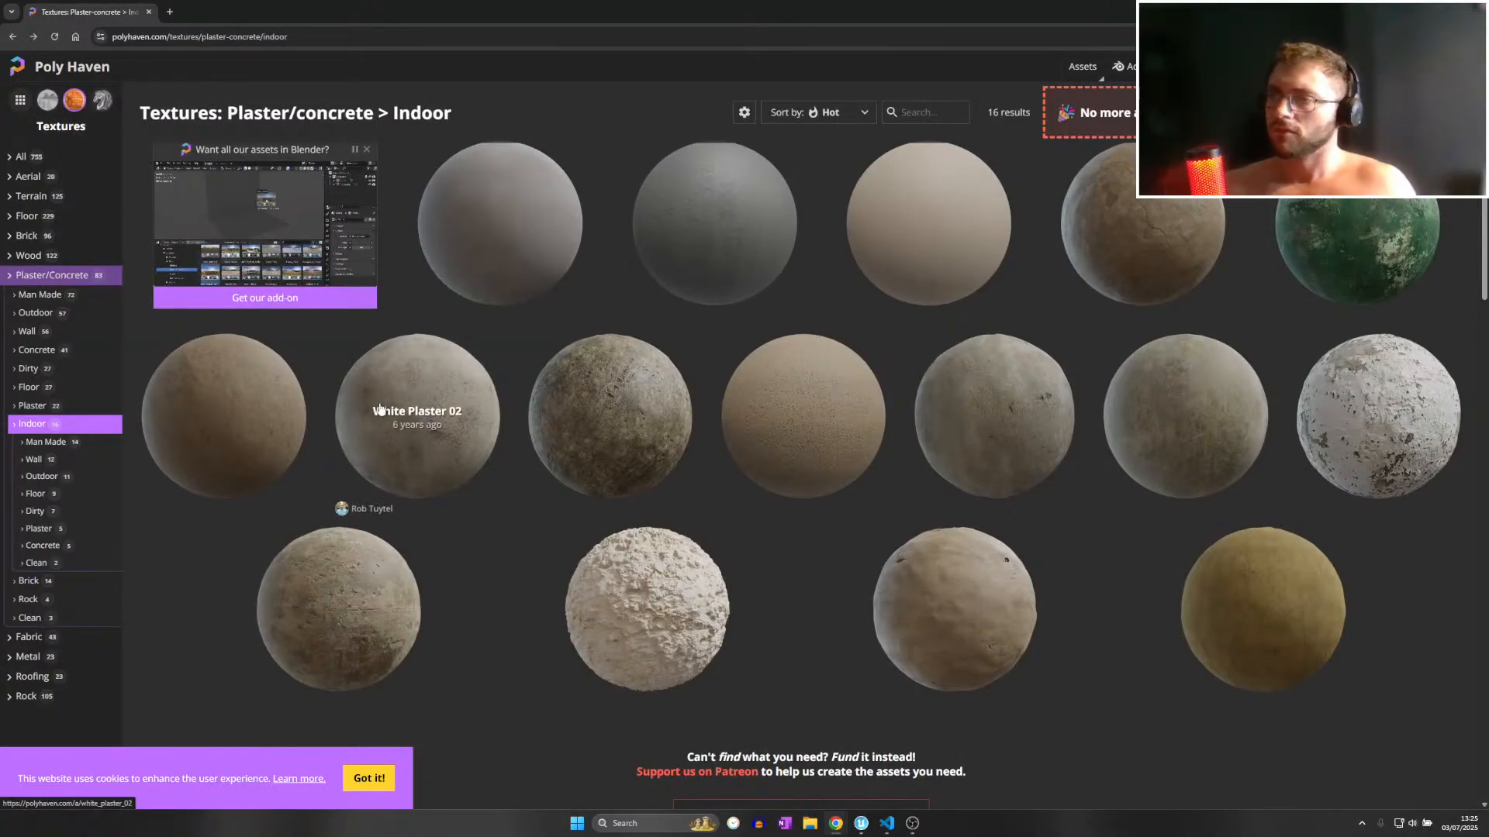
{"action": "left_click", "coordinate": [422, 435]}
{"action": "left_click", "coordinate": [12, 36]}
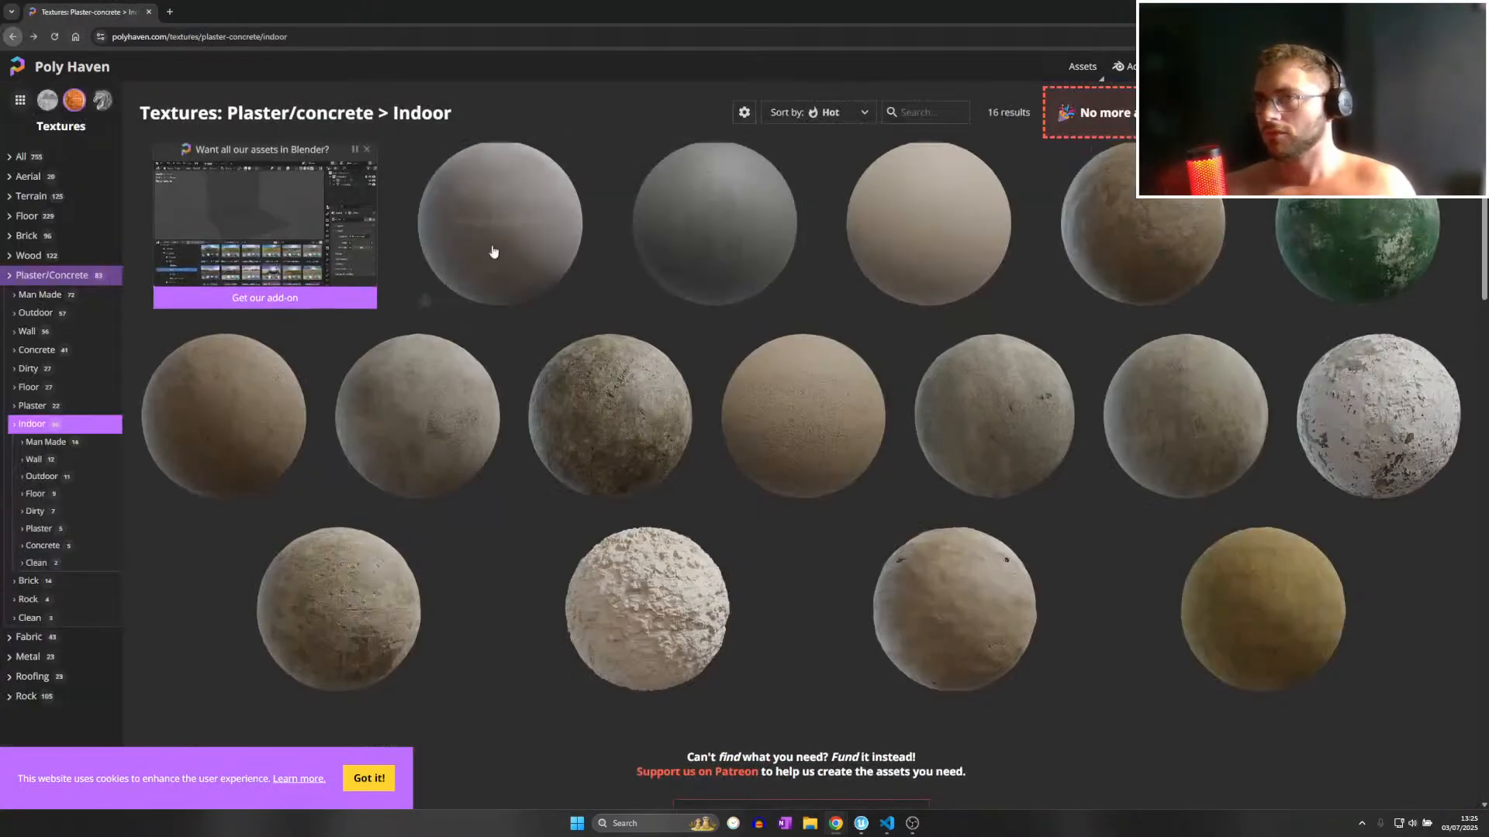
{"action": "left_click", "coordinate": [961, 262]}
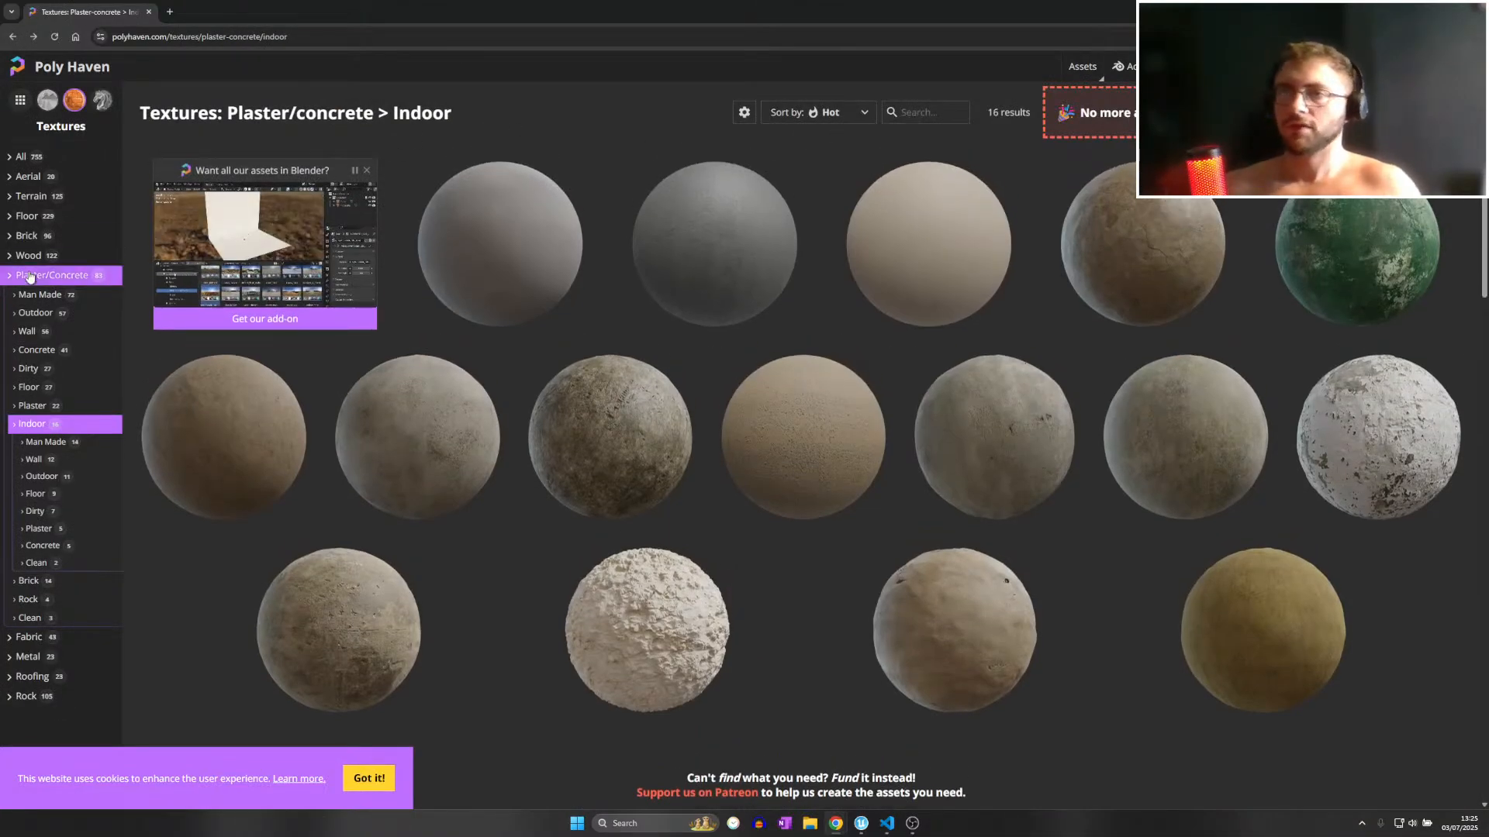
Filter the textures to indoor floors and preview the checkered Floor Tiles 06 texture.
{"action": "left_click", "coordinate": [48, 218]}
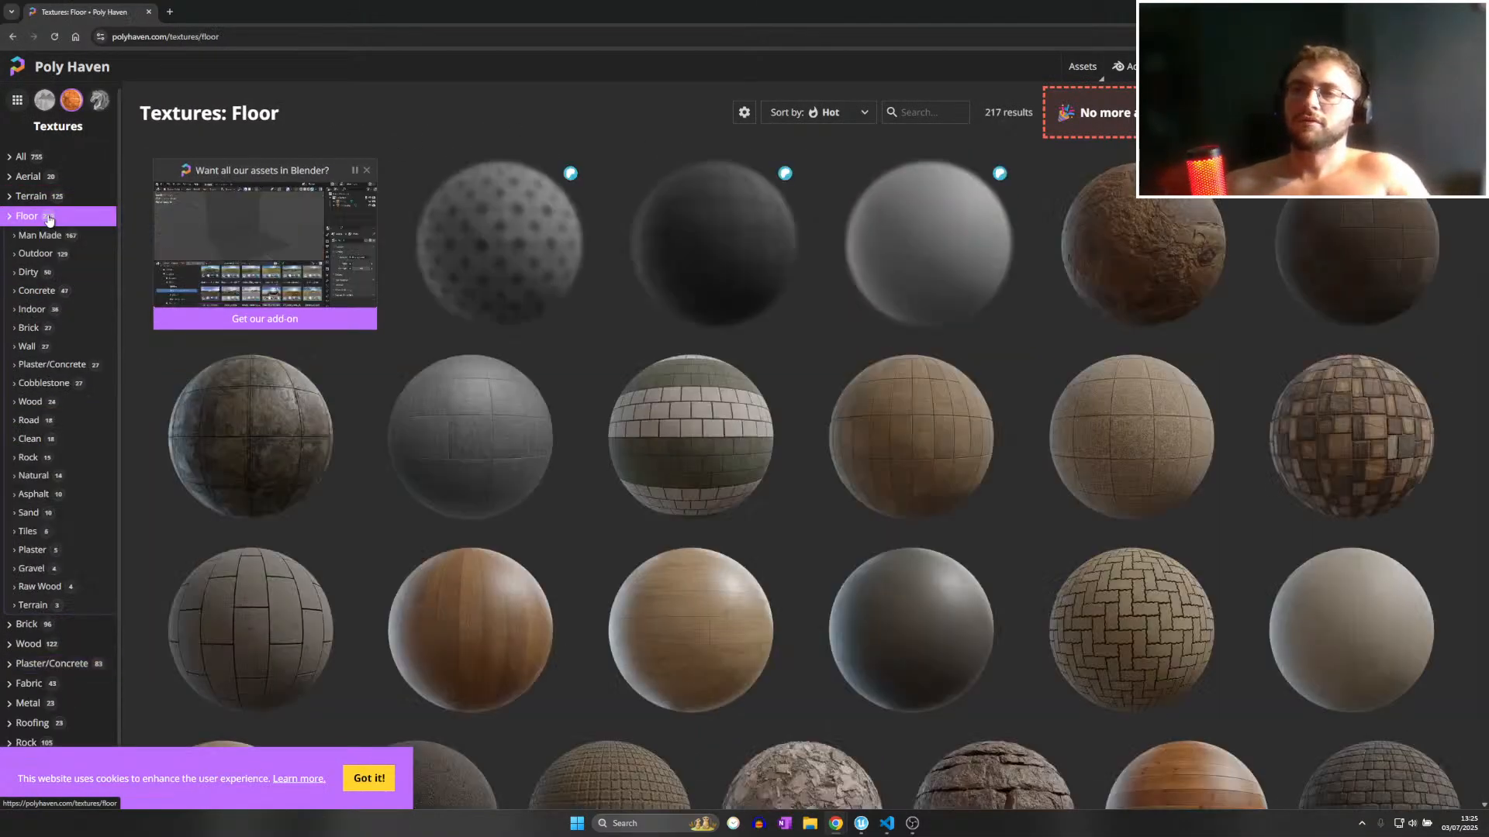
{"action": "left_click", "coordinate": [47, 310]}
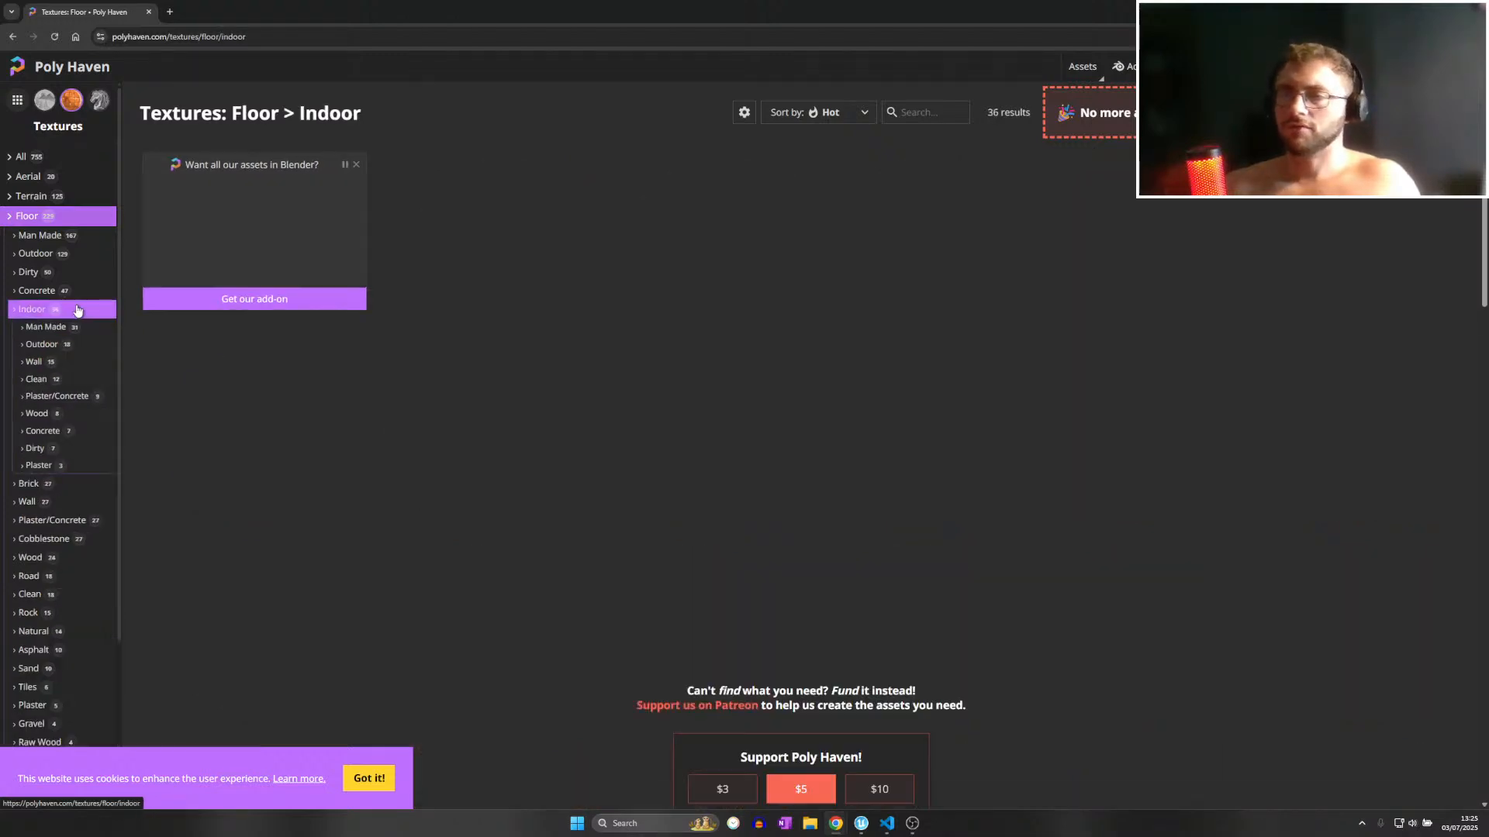
{"action": "scroll", "coordinate": [800, 471], "scroll_direction": "down", "scroll_amount": 1}
{"action": "scroll", "coordinate": [800, 471], "scroll_direction": "down", "scroll_amount": 8}
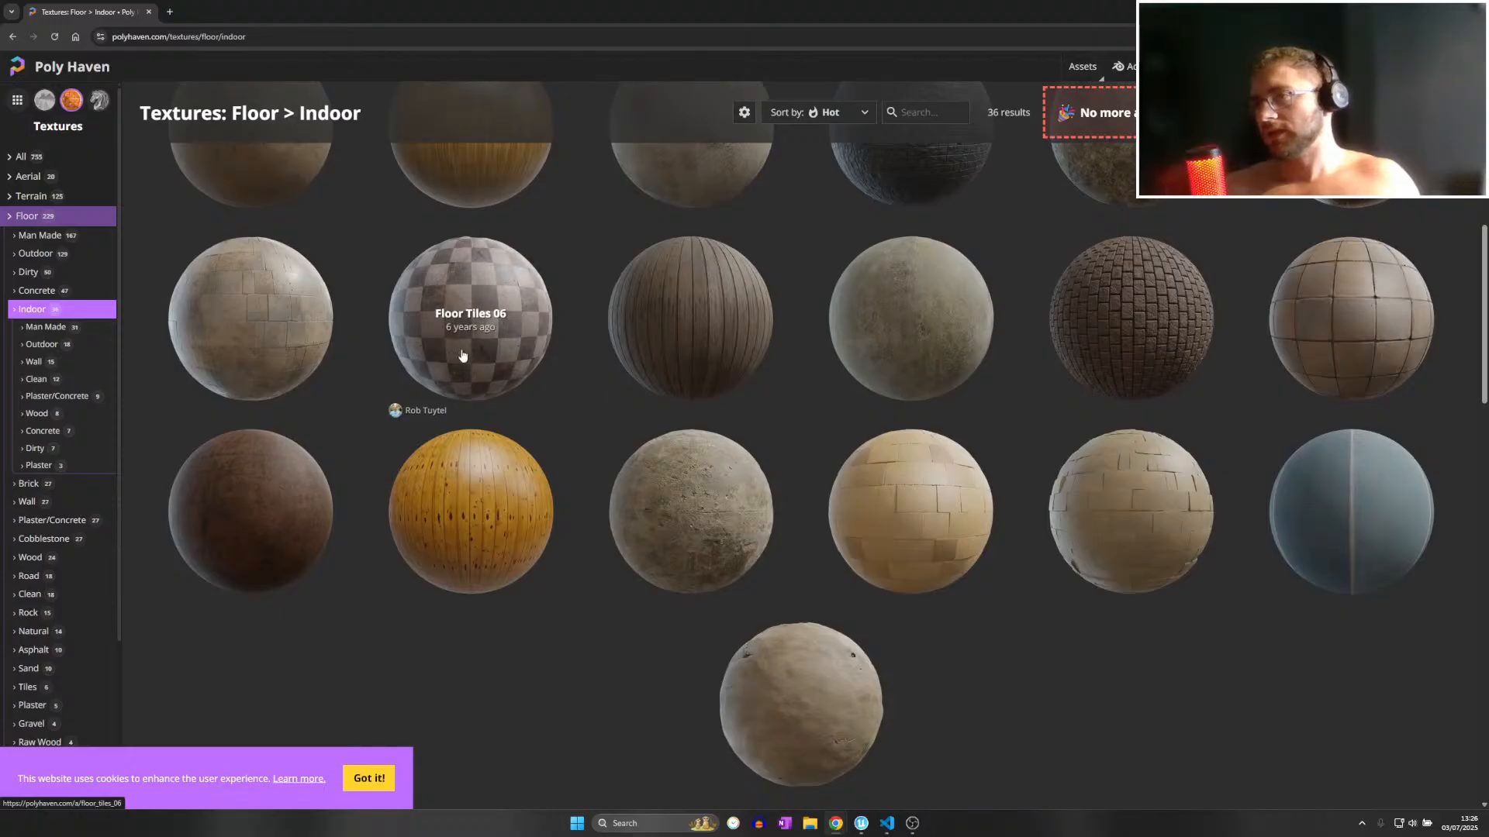
{"action": "left_click", "coordinate": [413, 325]}
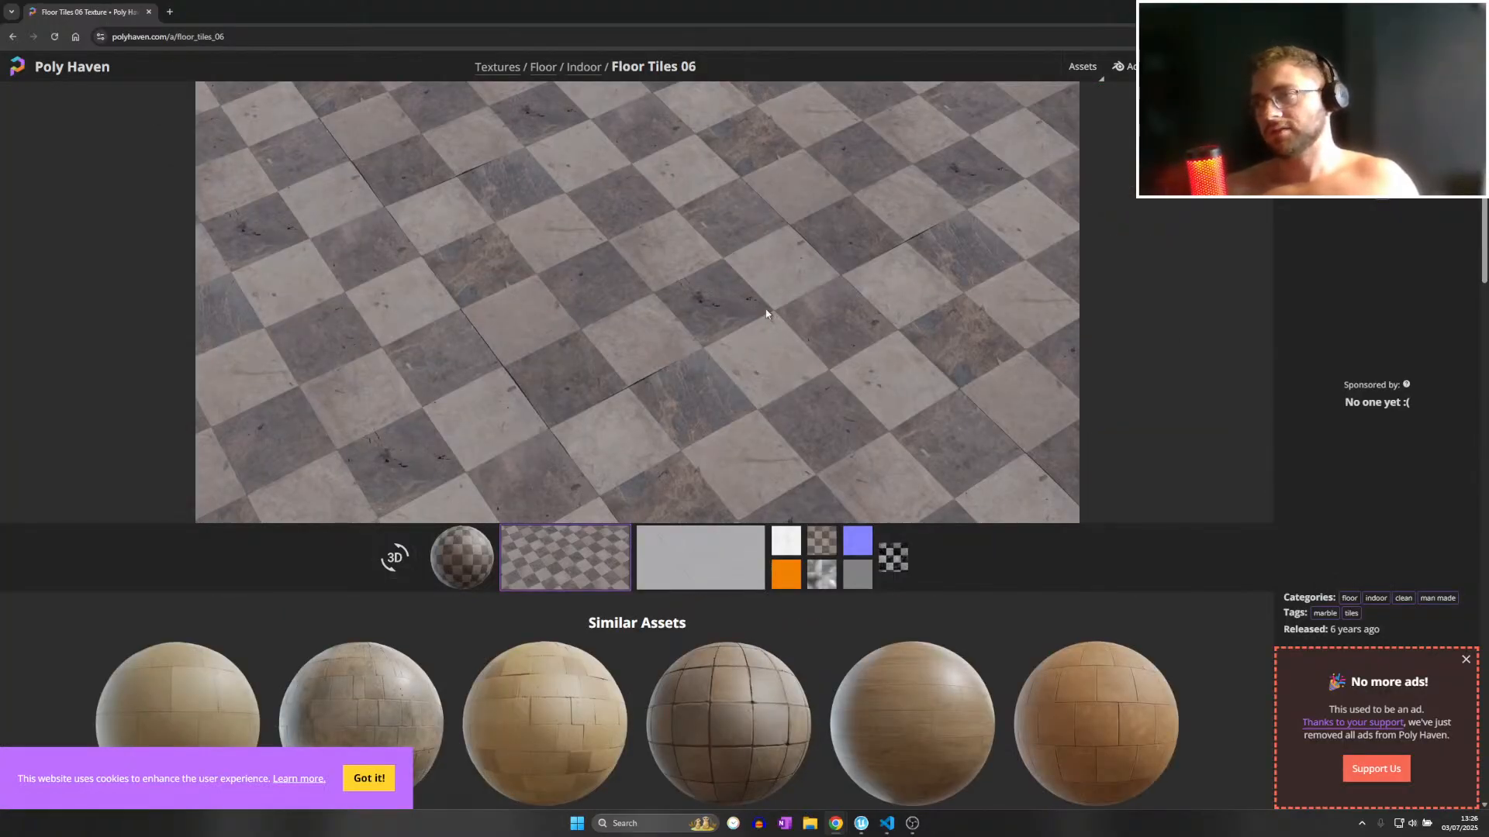
{"action": "left_click", "coordinate": [12, 36]}
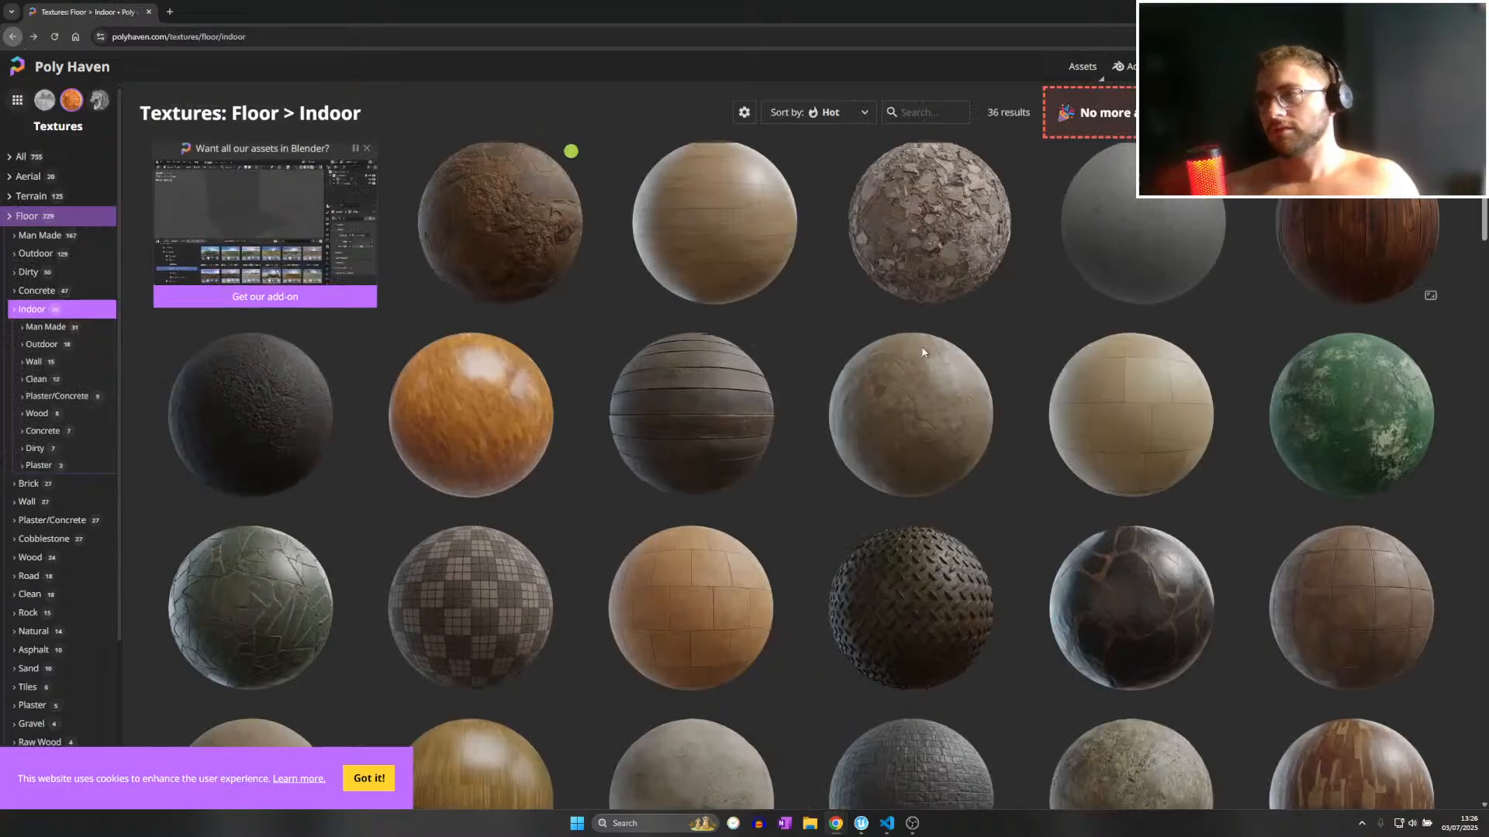
Examine the remaining indoor floor textures, including White Plaster 02, and return to the FastFoodHorror level in the Unreal editor.
{"action": "scroll", "coordinate": [775, 480], "scroll_direction": "down", "scroll_amount": 3}
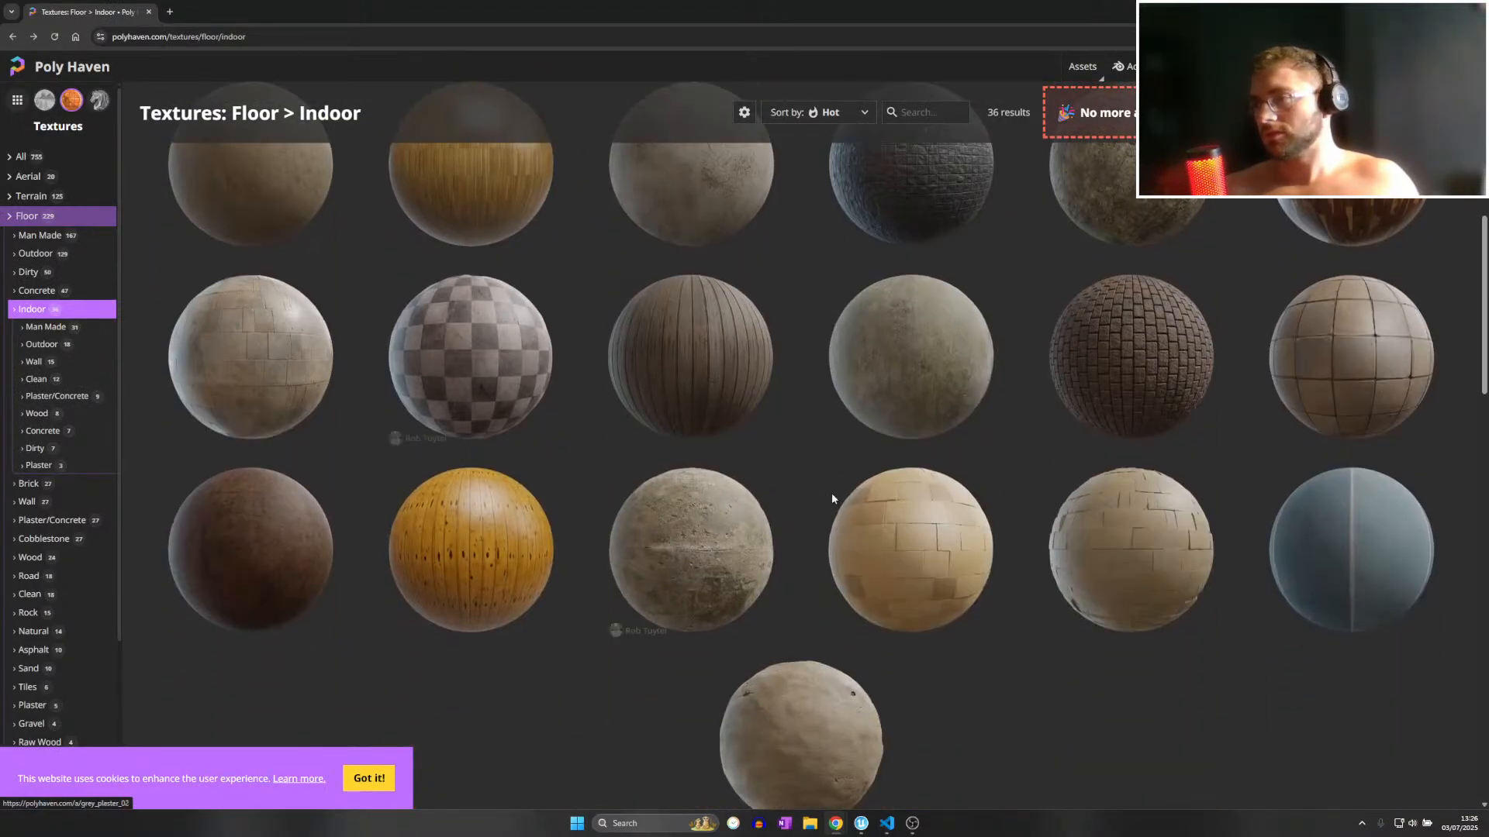
{"action": "scroll", "coordinate": [698, 491], "scroll_direction": "down", "scroll_amount": 3}
{"action": "scroll", "coordinate": [857, 483], "scroll_direction": "up", "scroll_amount": 8}
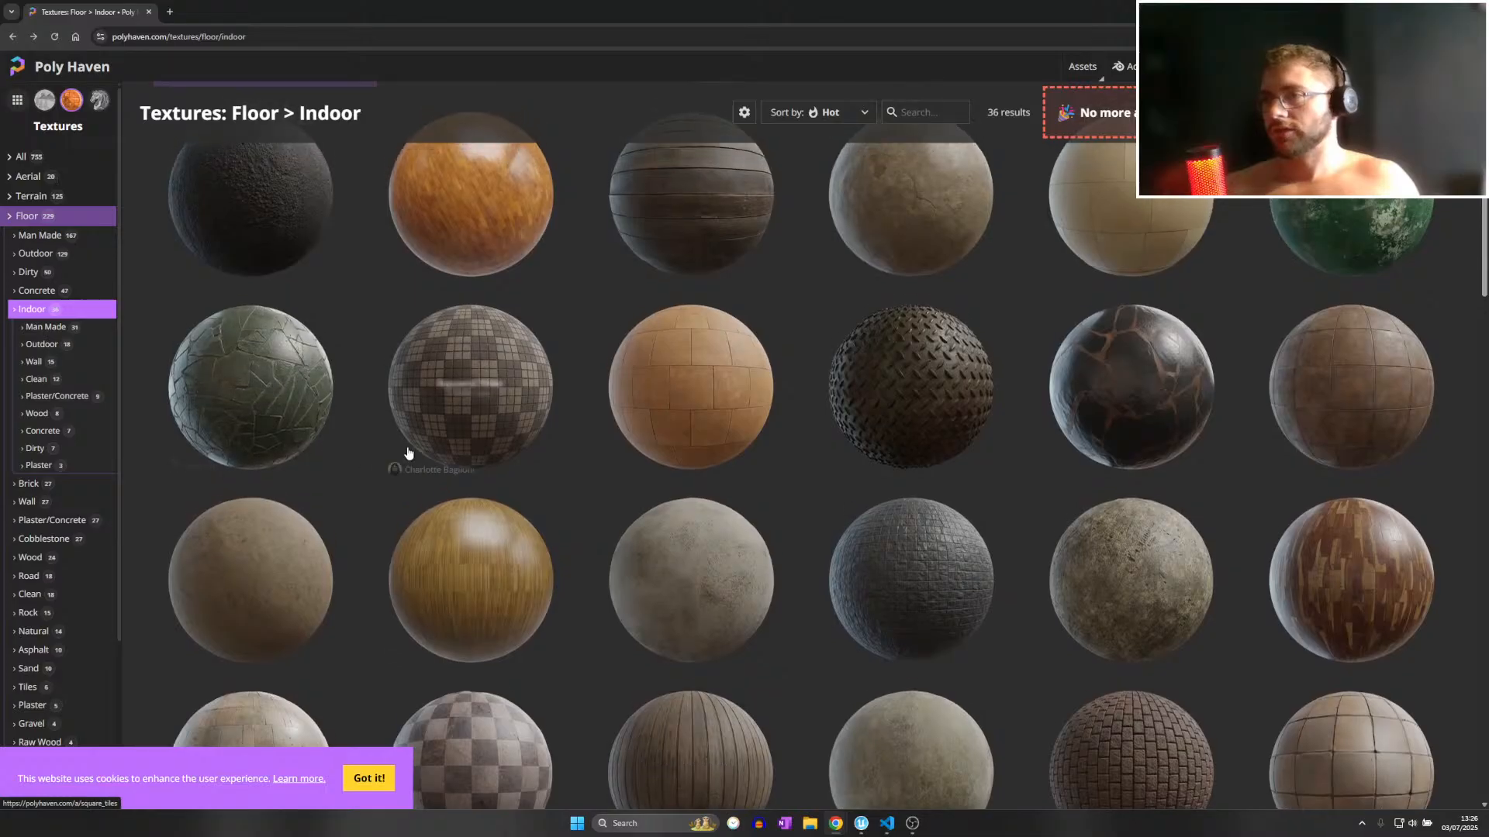
{"action": "scroll", "coordinate": [311, 434], "scroll_direction": "up", "scroll_amount": 2}
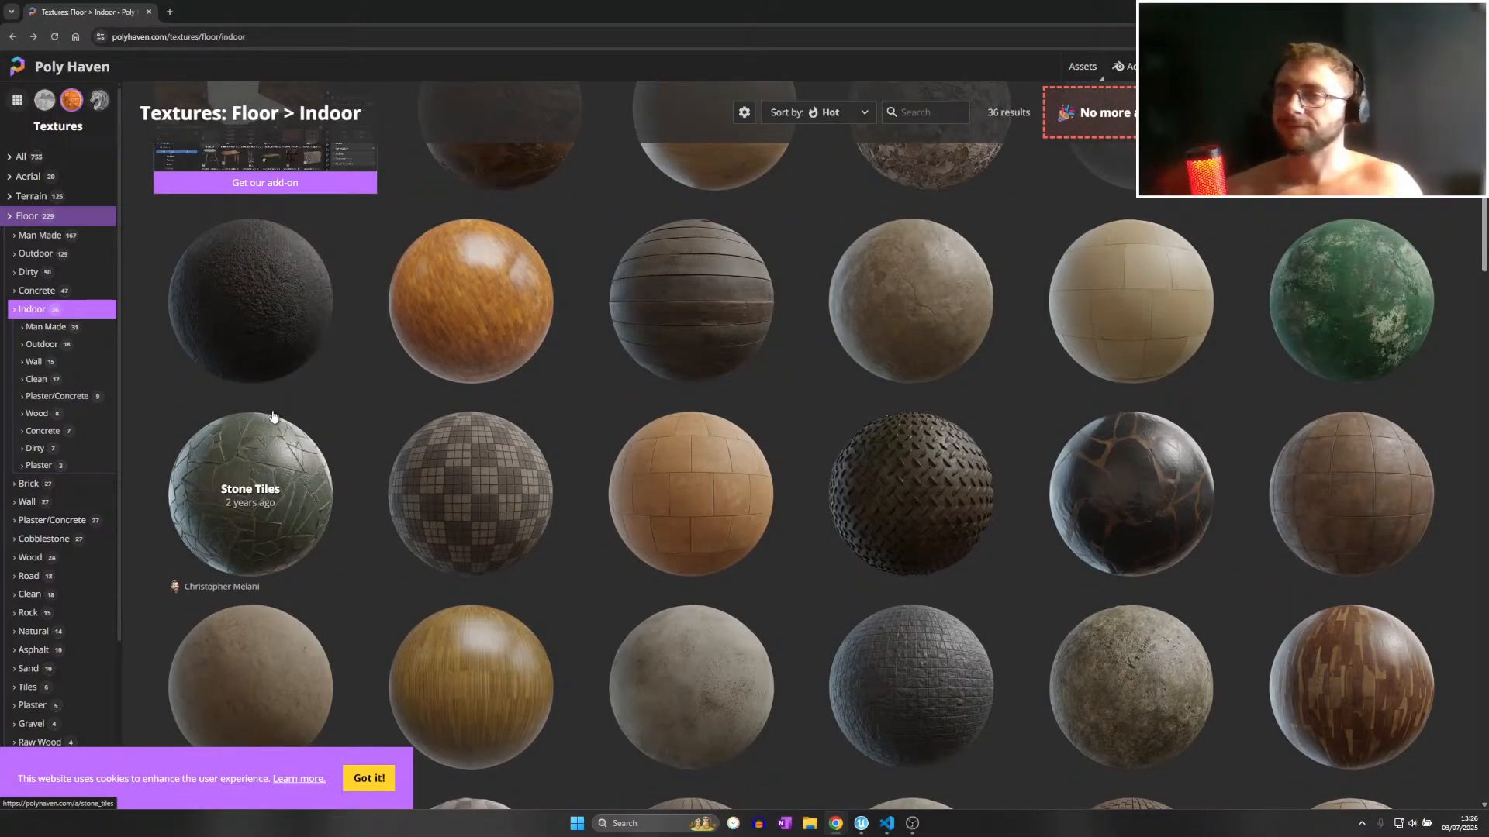
{"action": "scroll", "coordinate": [349, 435], "scroll_direction": "up", "scroll_amount": 2}
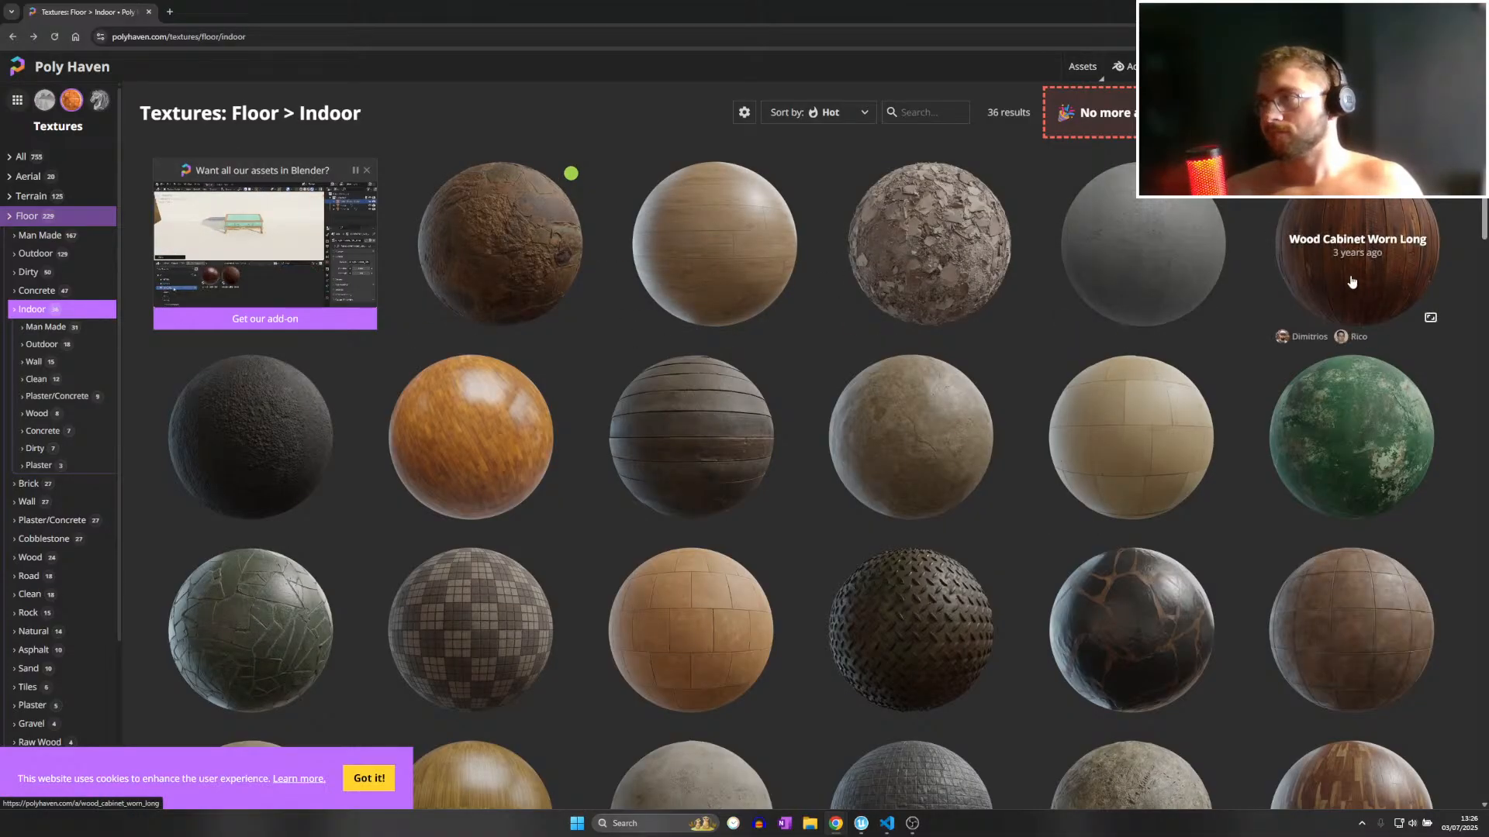
{"action": "left_click", "coordinate": [850, 451]}
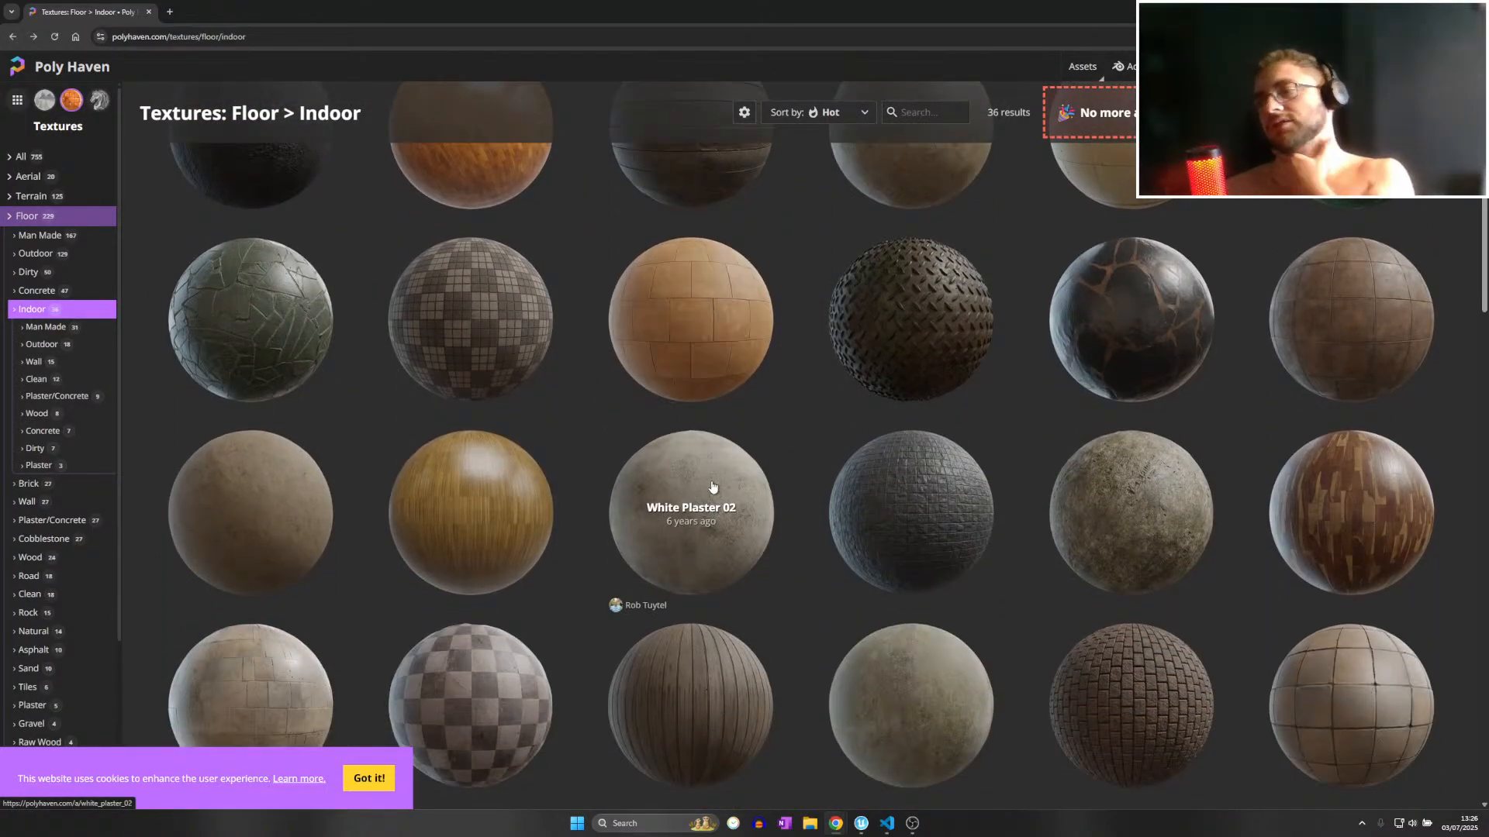
{"action": "left_click", "coordinate": [685, 502]}
{"action": "key", "text": "alt+Left"}
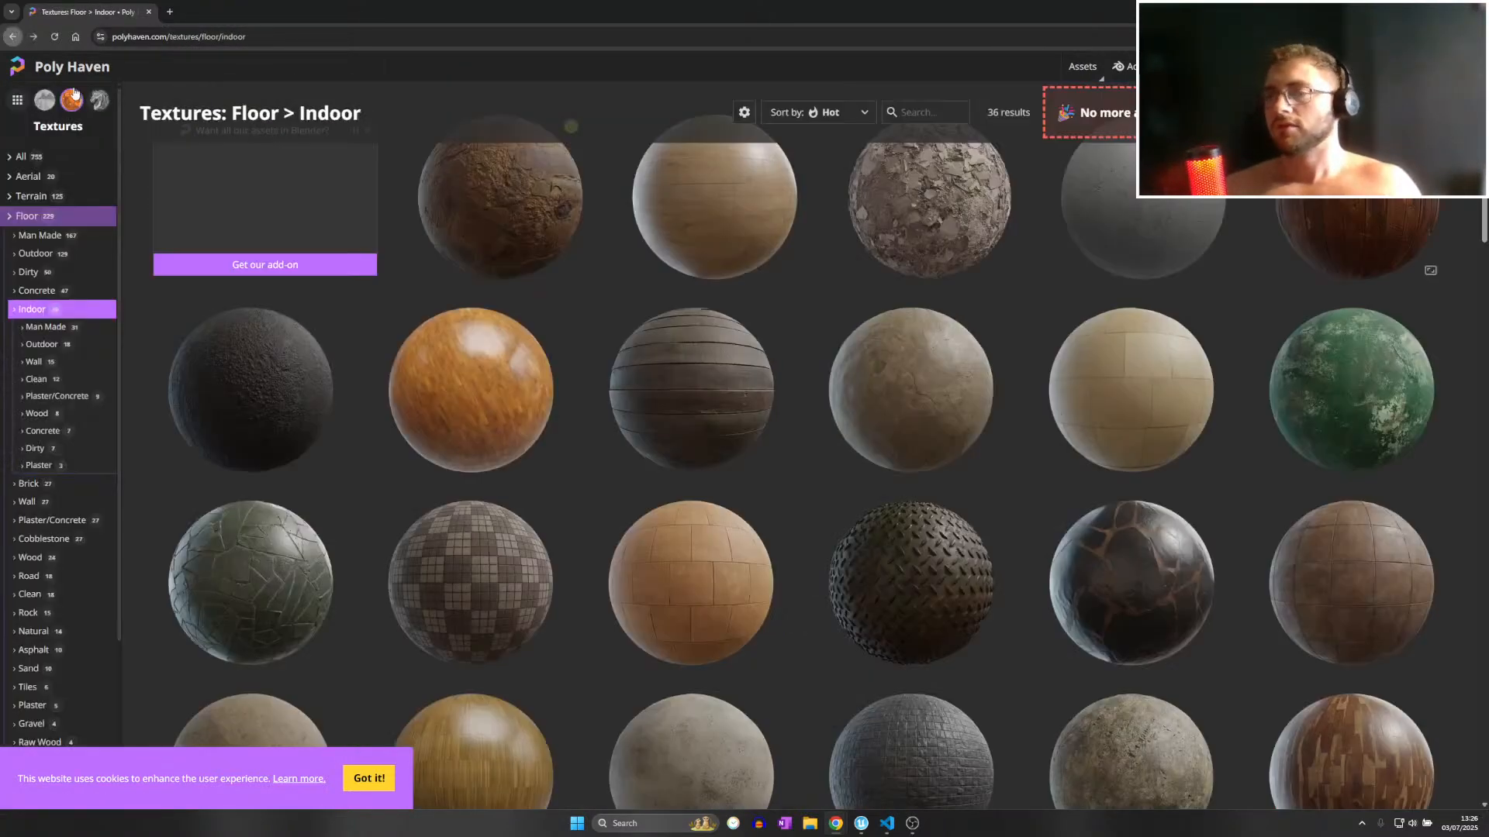
{"action": "scroll", "coordinate": [342, 487], "scroll_direction": "down", "scroll_amount": 5}
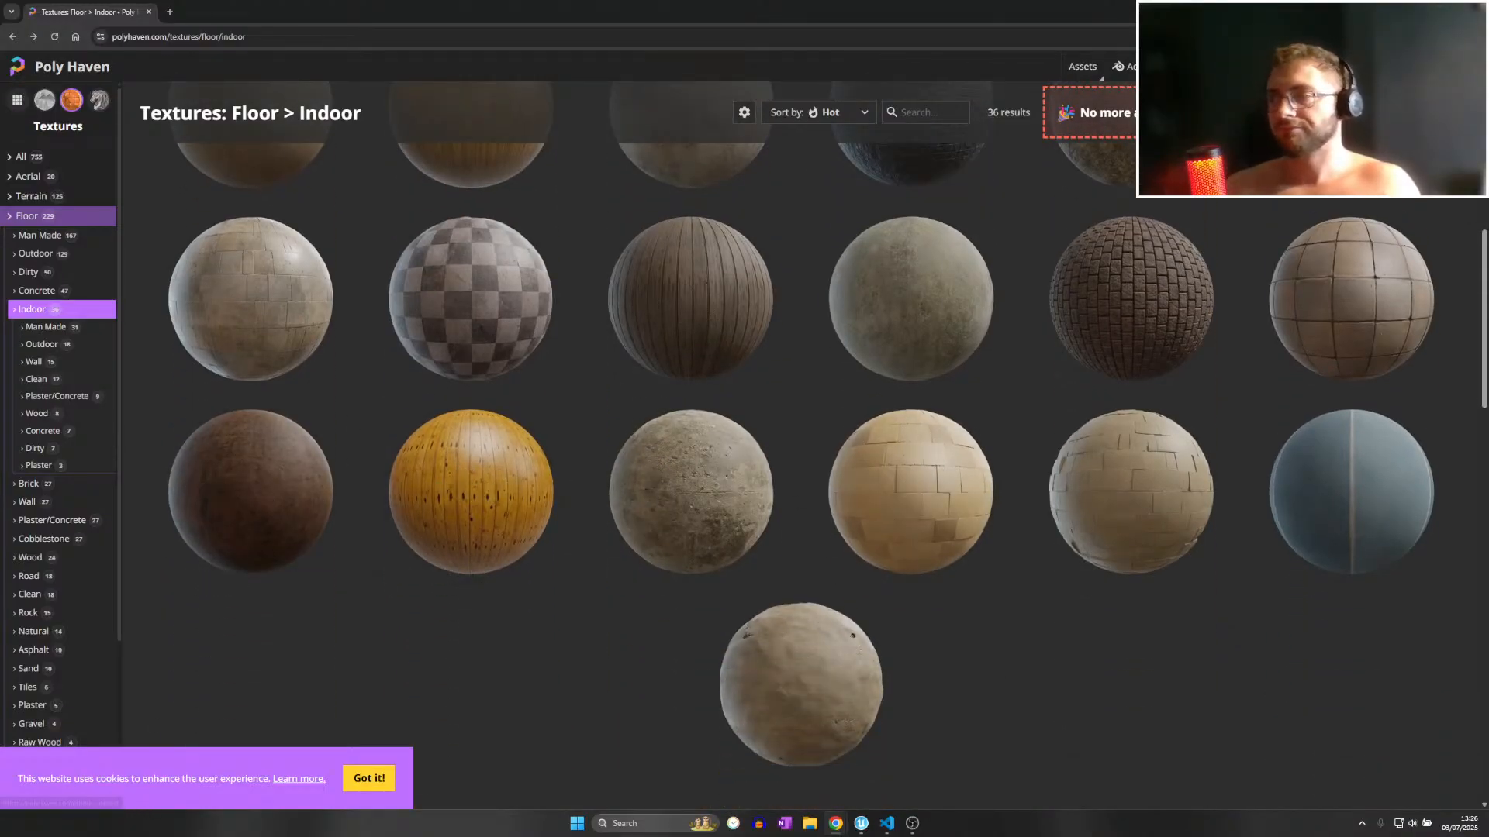
{"action": "key", "text": "alt+Tab"}
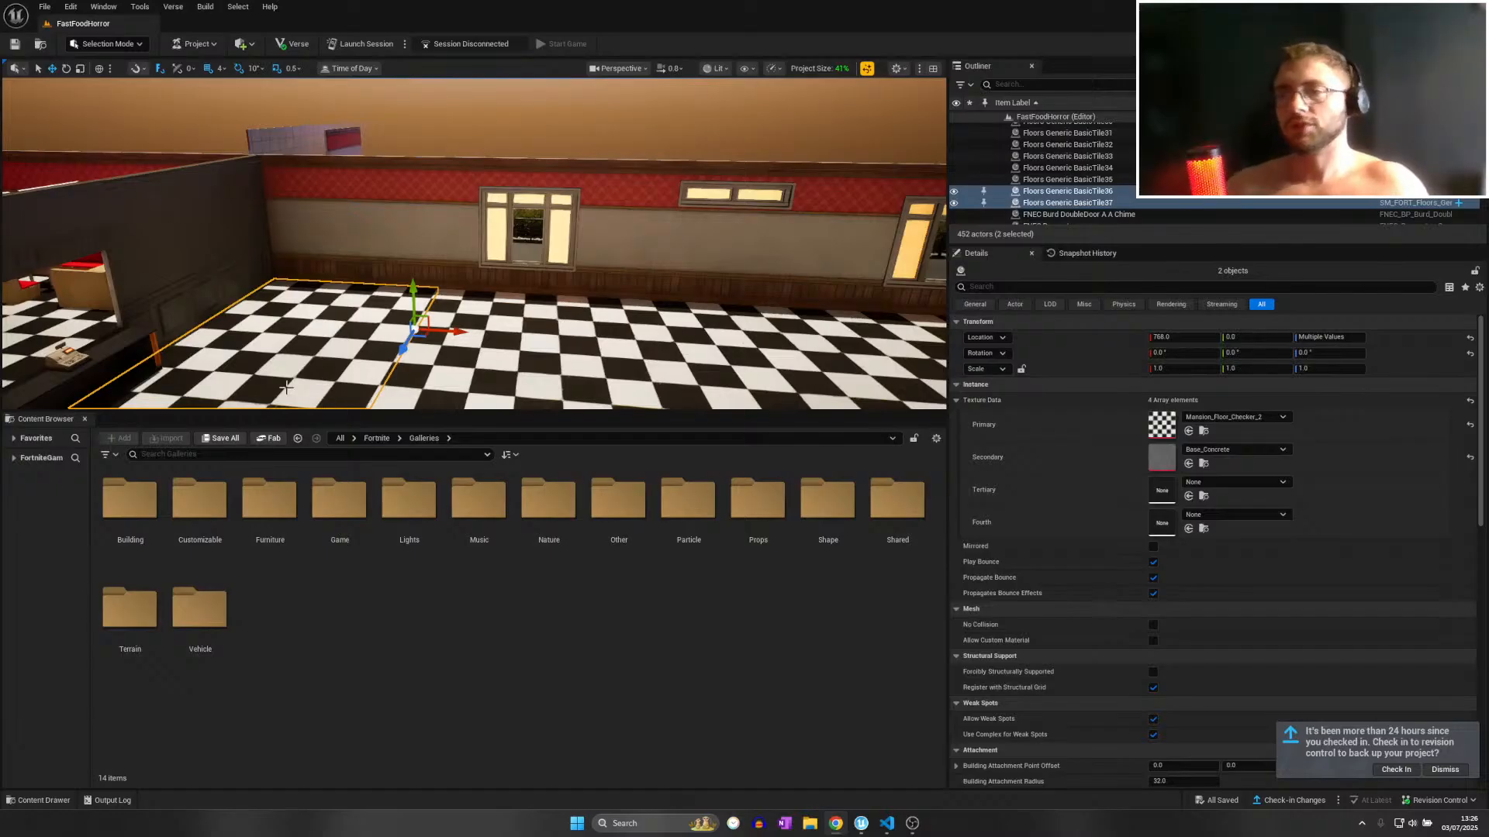
Extract the beige_wall_001_1k.blend archive in the Downloads folder and return to the FastFoodHorror level.
{"action": "right_click_drag", "start_coordinate": [259, 391], "coordinate": [876, 380]}
{"action": "key", "text": "w"}
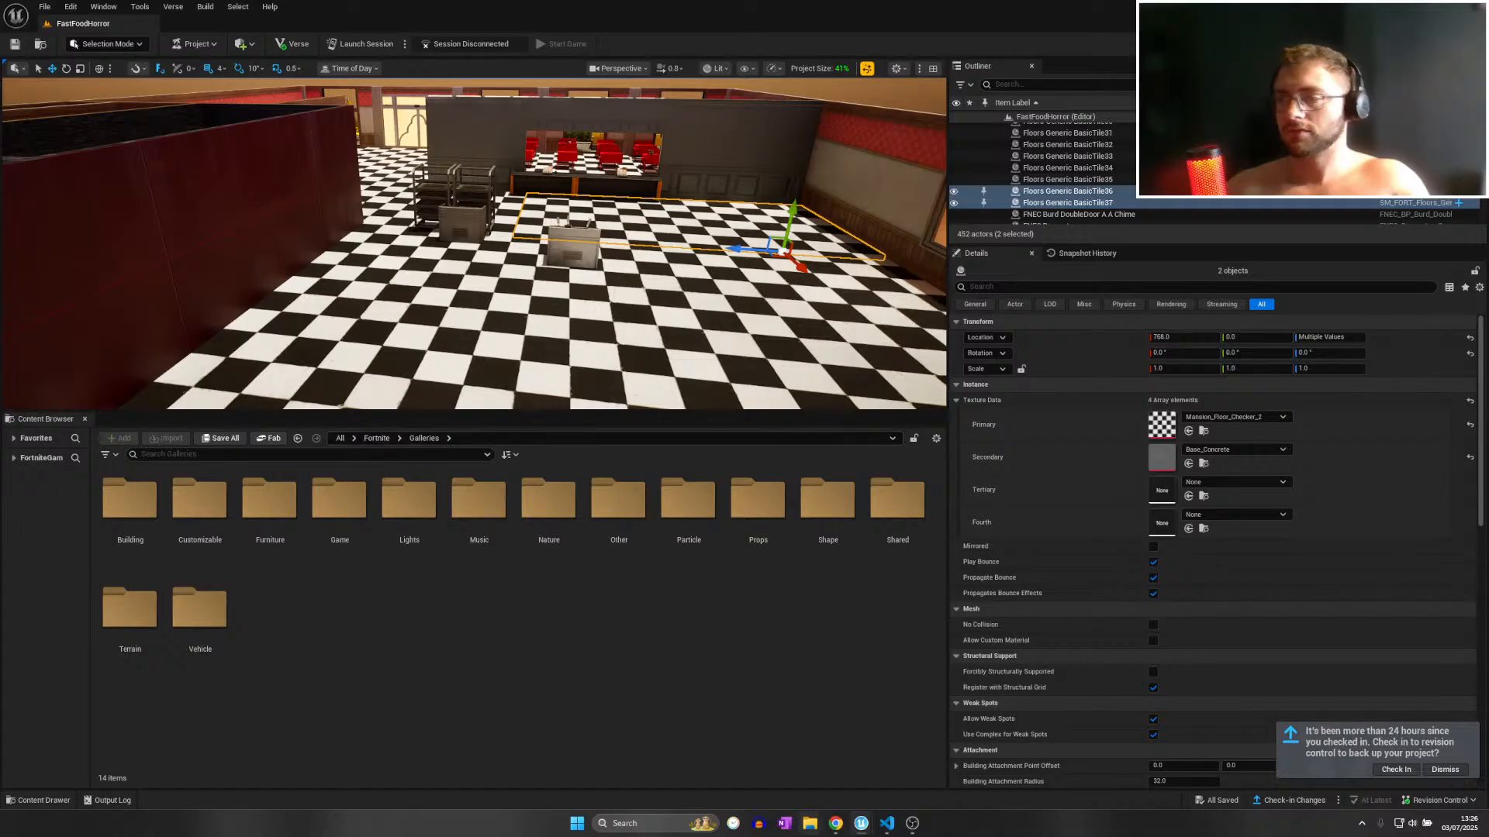
{"action": "key", "text": "super+e"}
{"action": "left_click", "coordinate": [47, 161]}
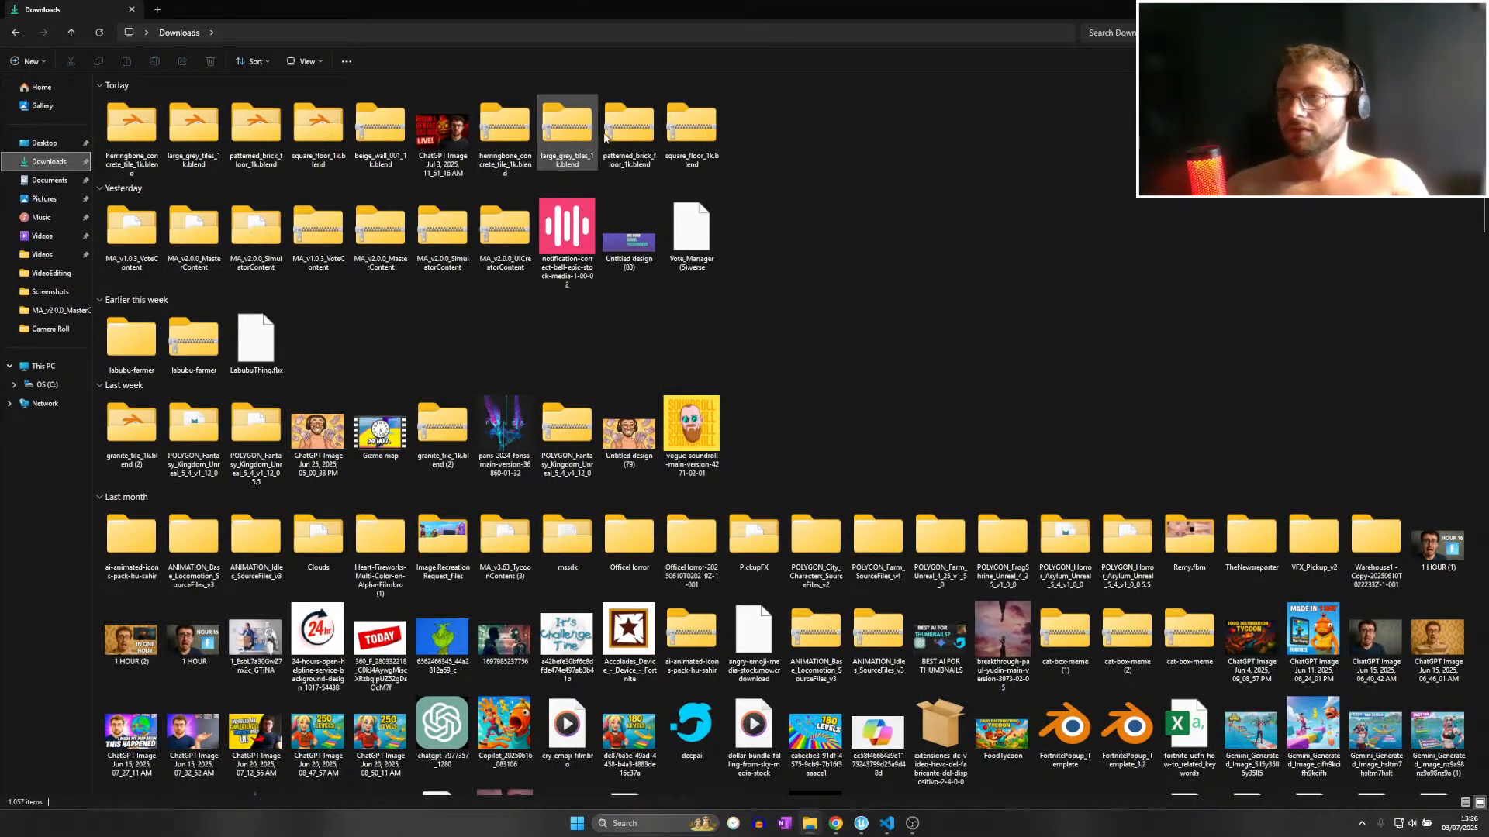
{"action": "right_click", "coordinate": [387, 121]}
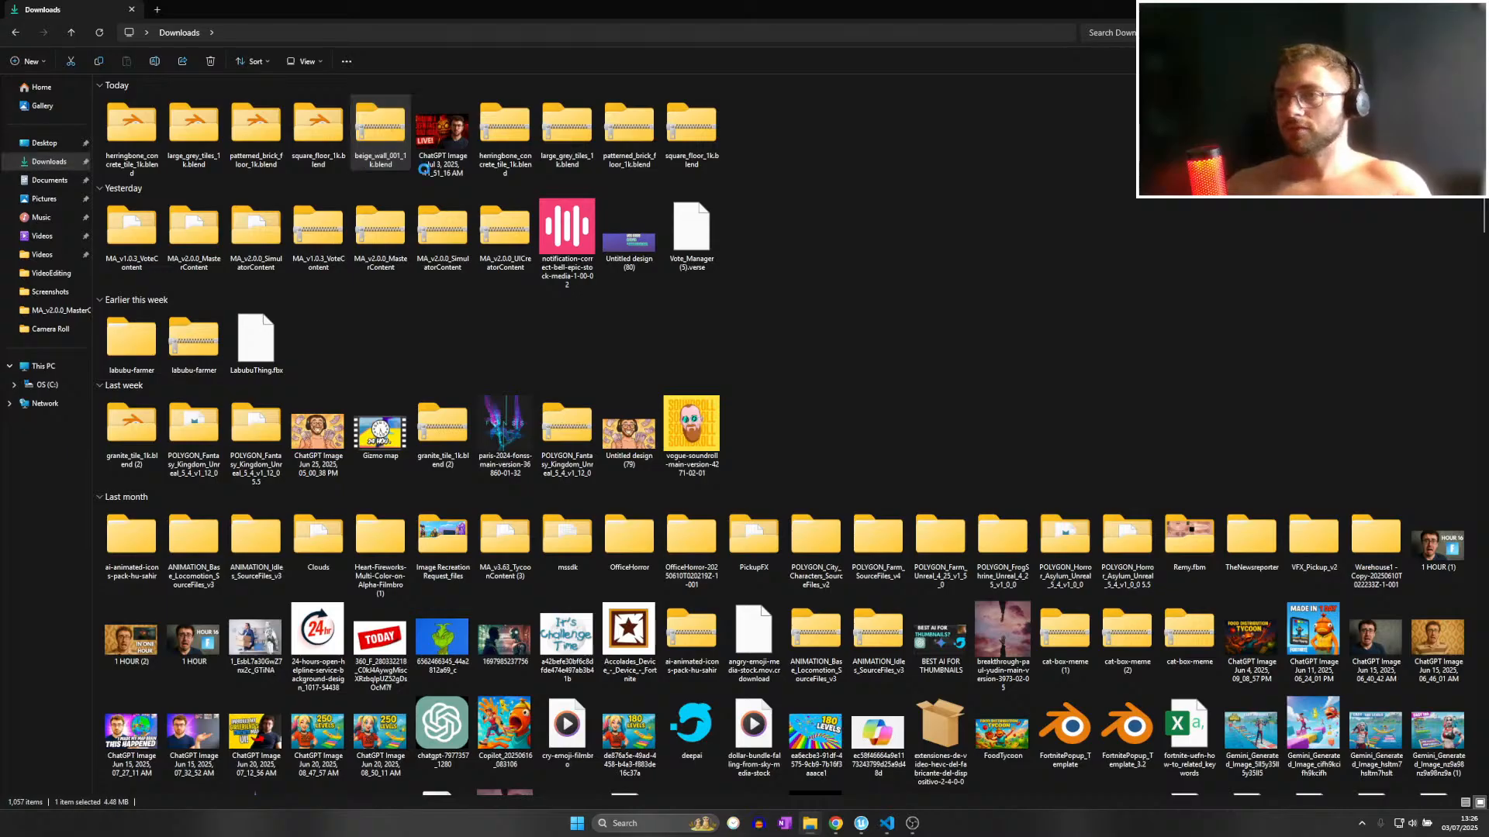
{"action": "left_click", "coordinate": [435, 279]}
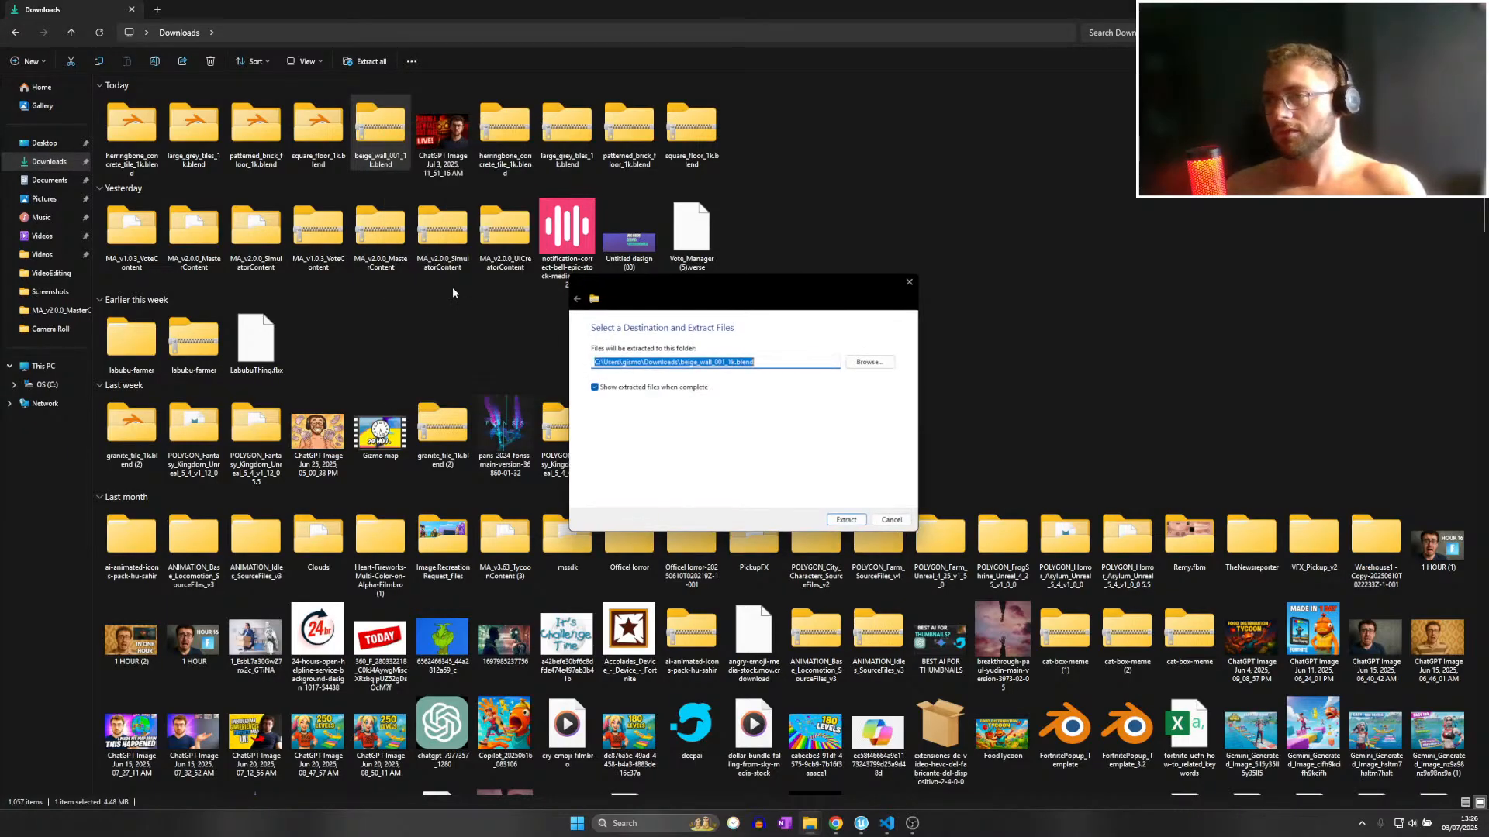
{"action": "key", "text": "Return"}
{"action": "left_click", "coordinate": [1471, 9]}
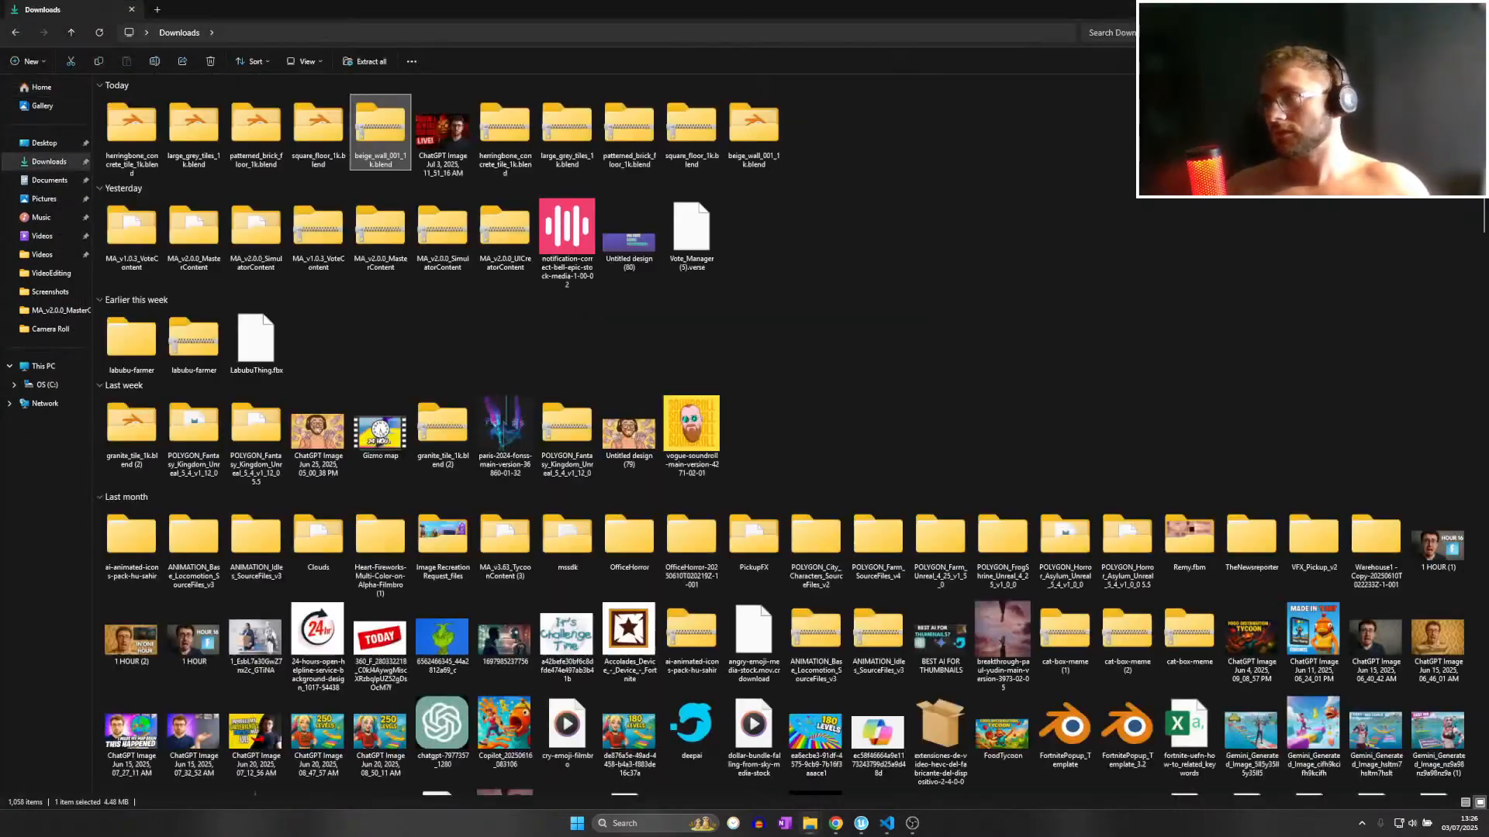
{"action": "left_click", "coordinate": [1471, 9]}
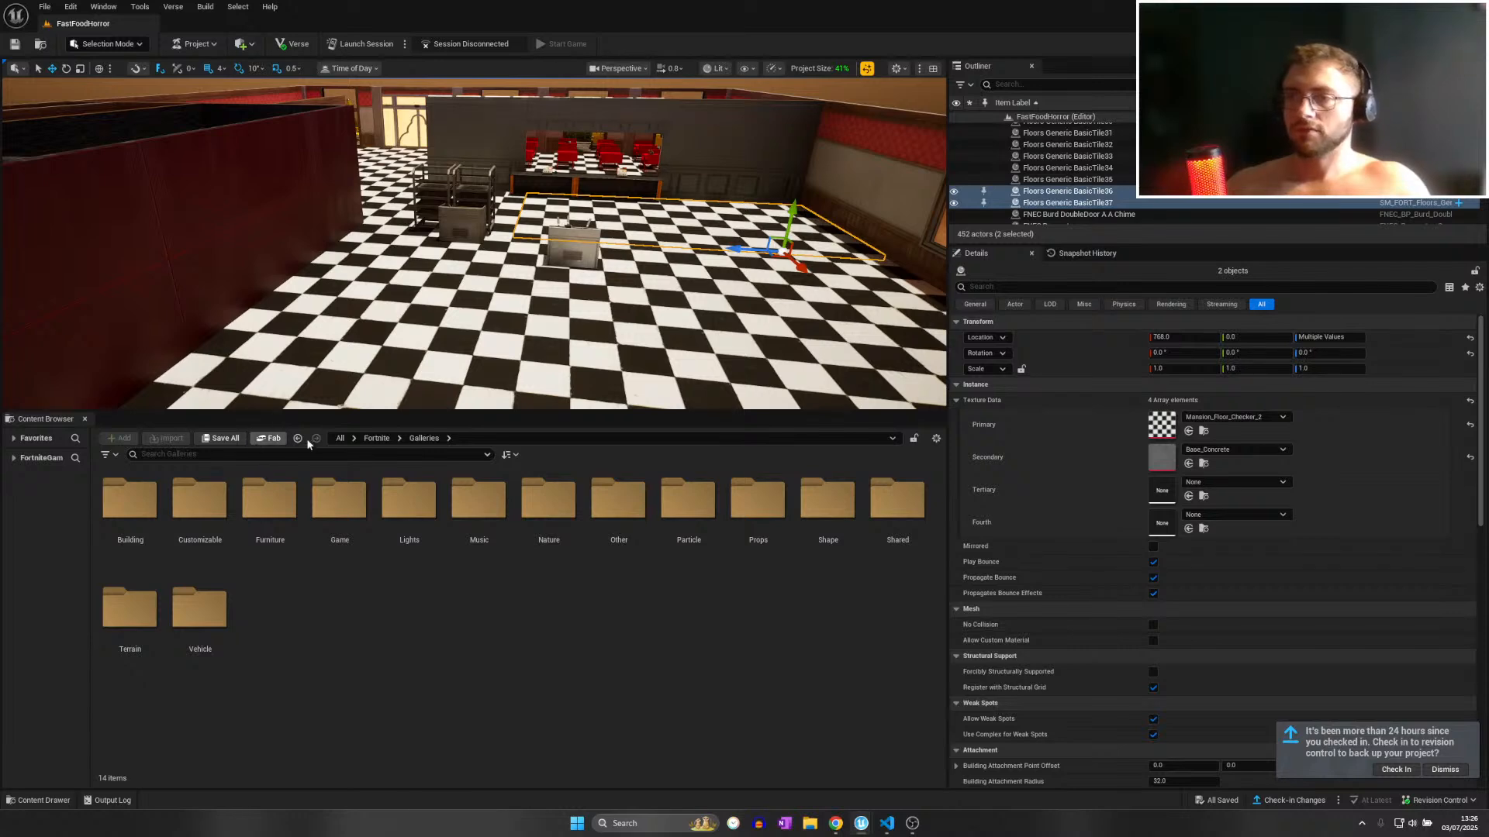
Create a folder named BeiegeWall inside the project's CustomMaterials folder and open it.
{"action": "left_click", "coordinate": [376, 438]}
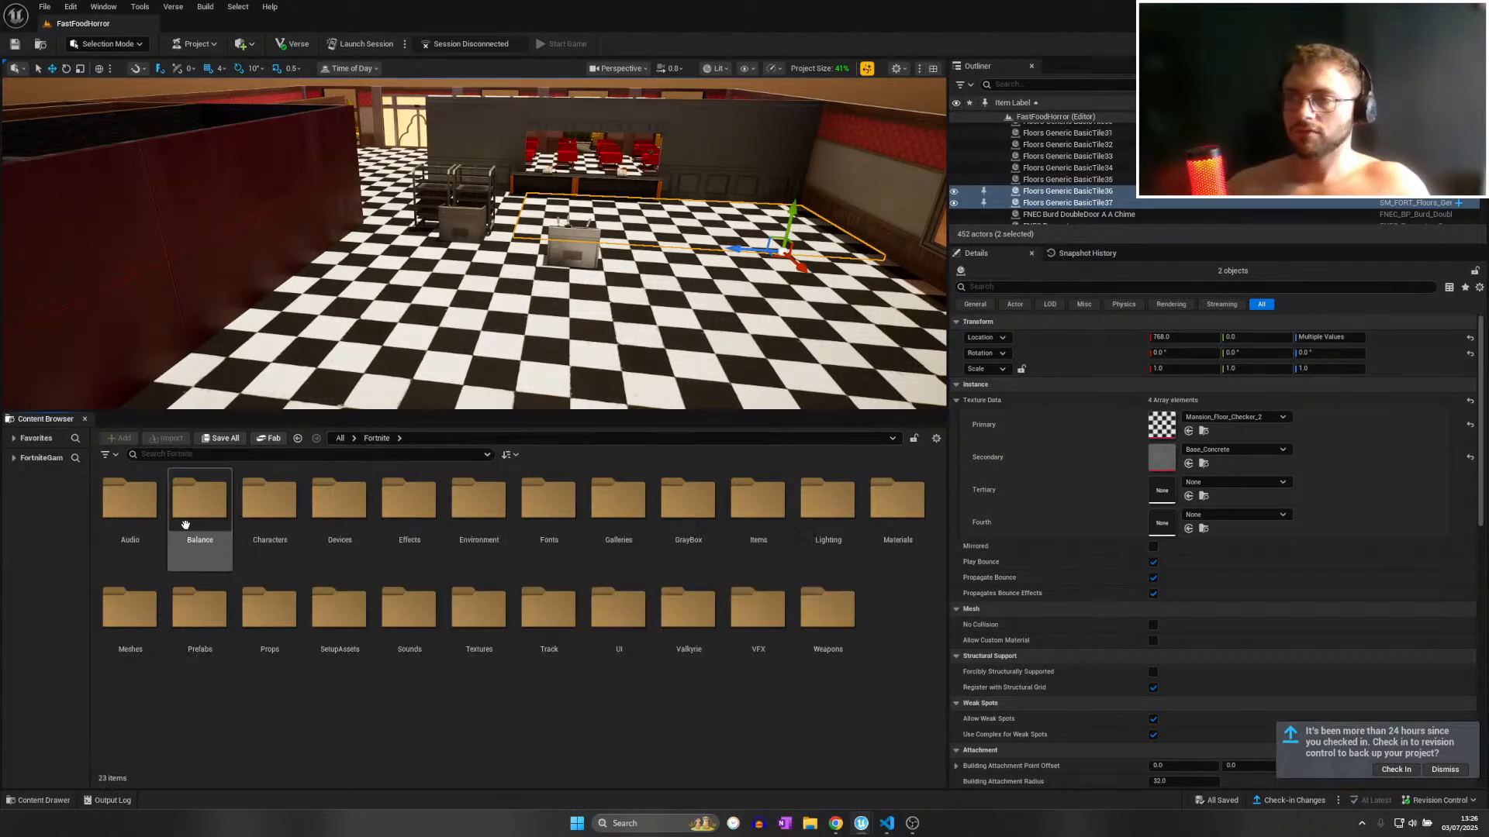
{"action": "left_click", "coordinate": [341, 438]}
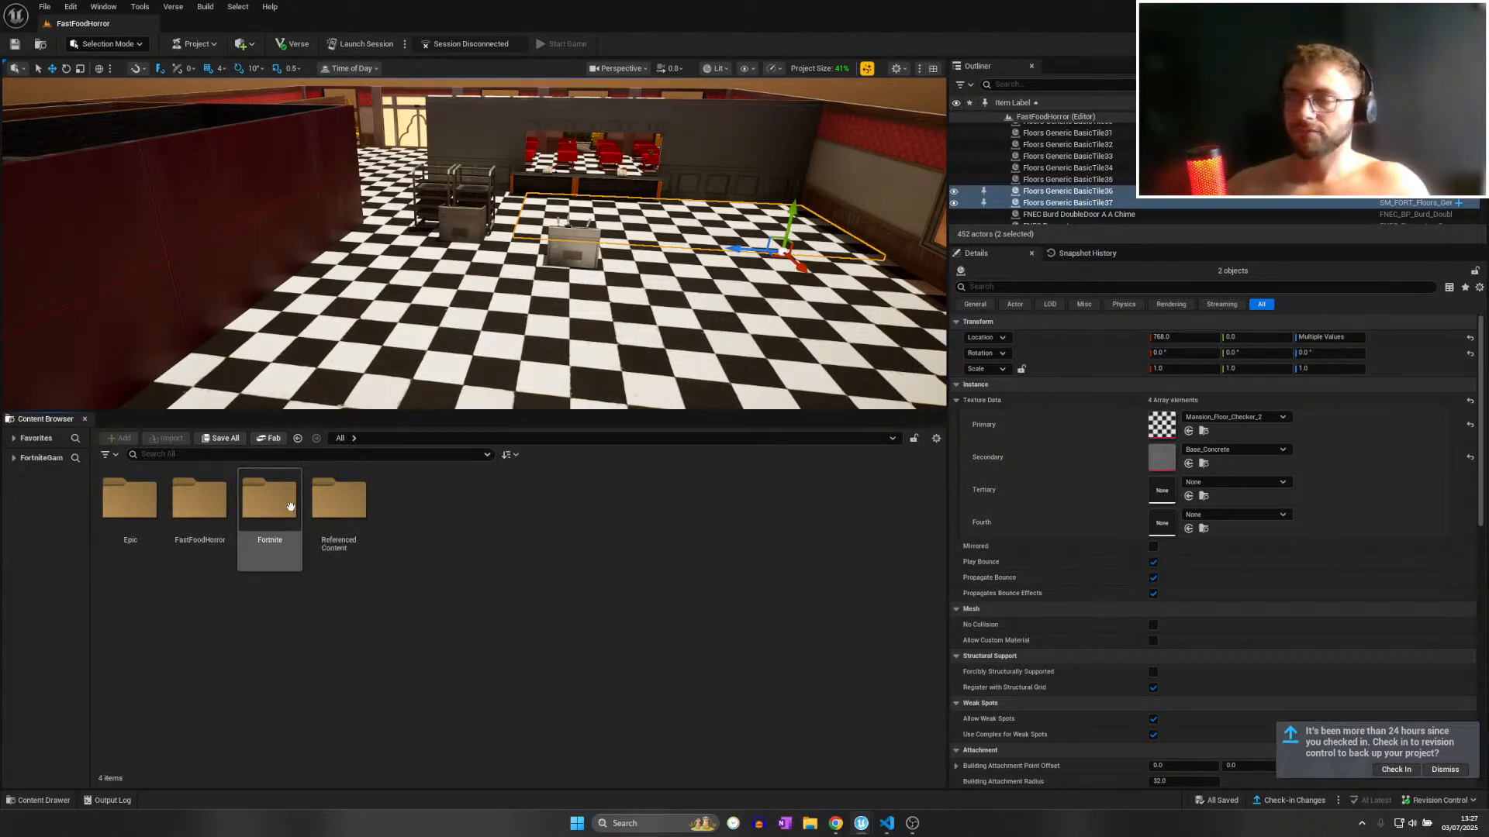
{"action": "left_click", "coordinate": [217, 501]}
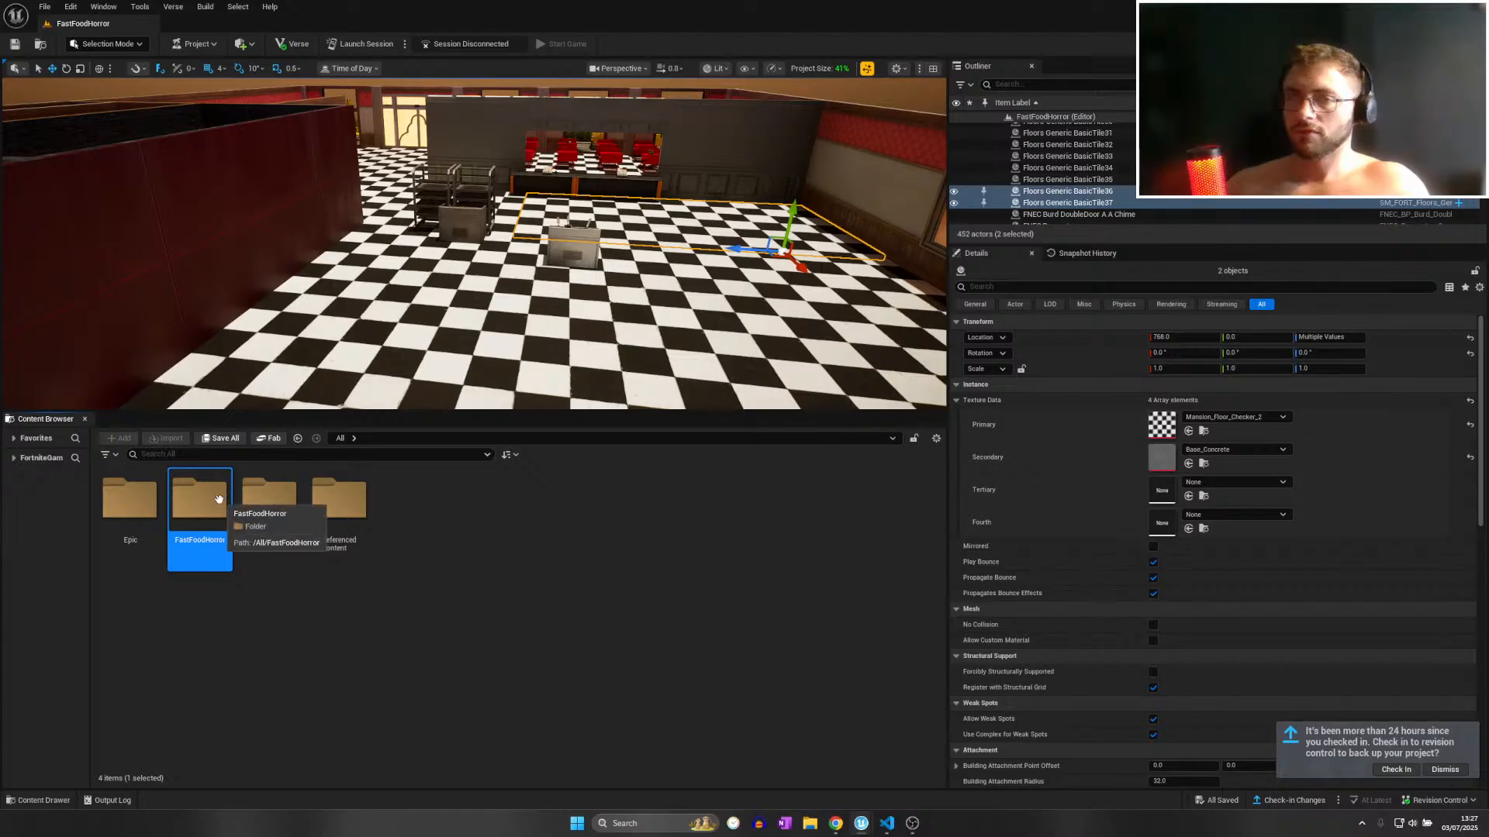
{"action": "double_click", "coordinate": [218, 498]}
{"action": "double_click", "coordinate": [129, 500]}
{"action": "right_click", "coordinate": [419, 515]}
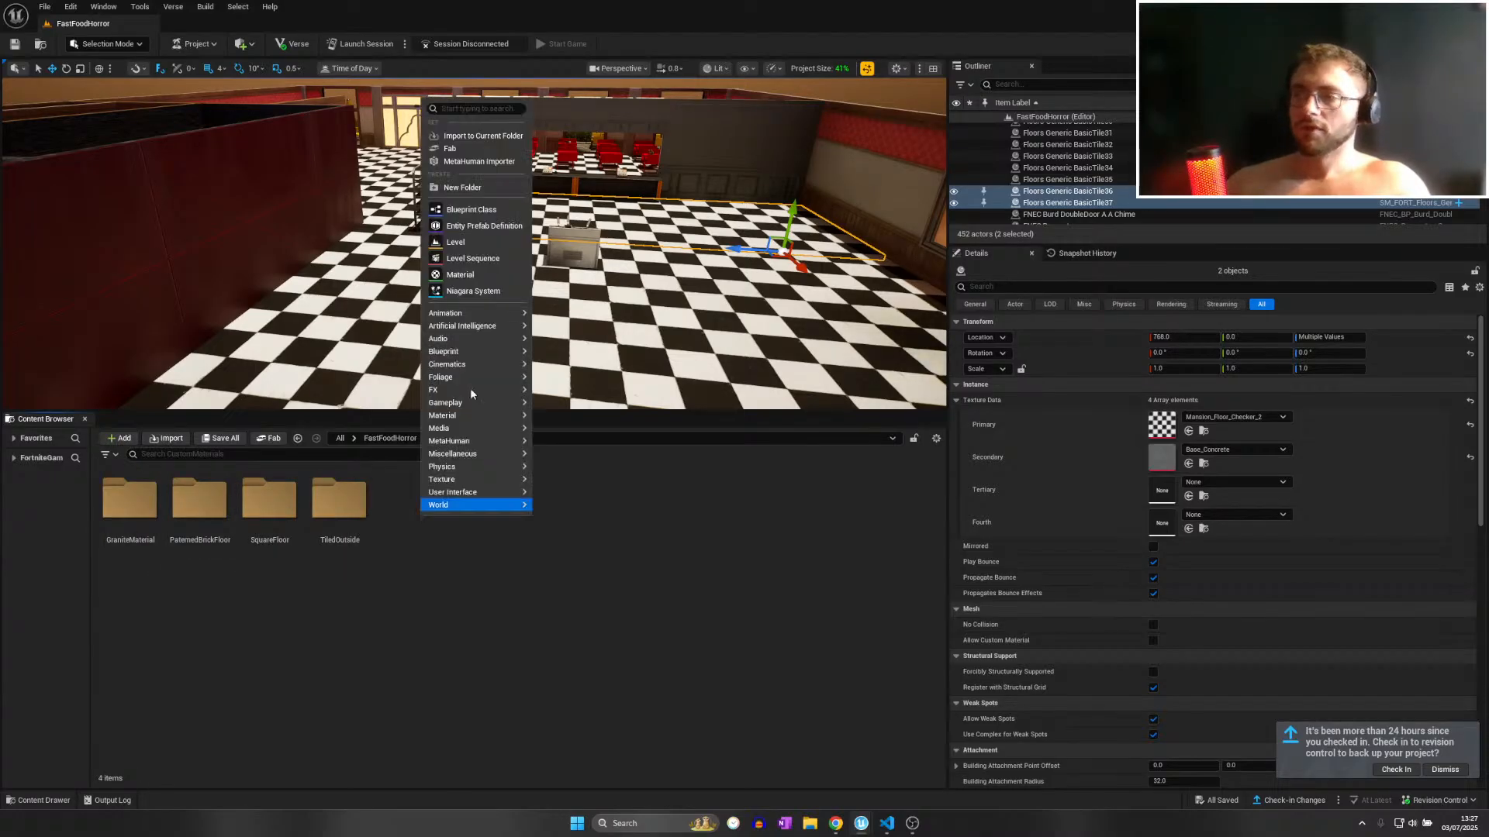
{"action": "left_click", "coordinate": [462, 186]}
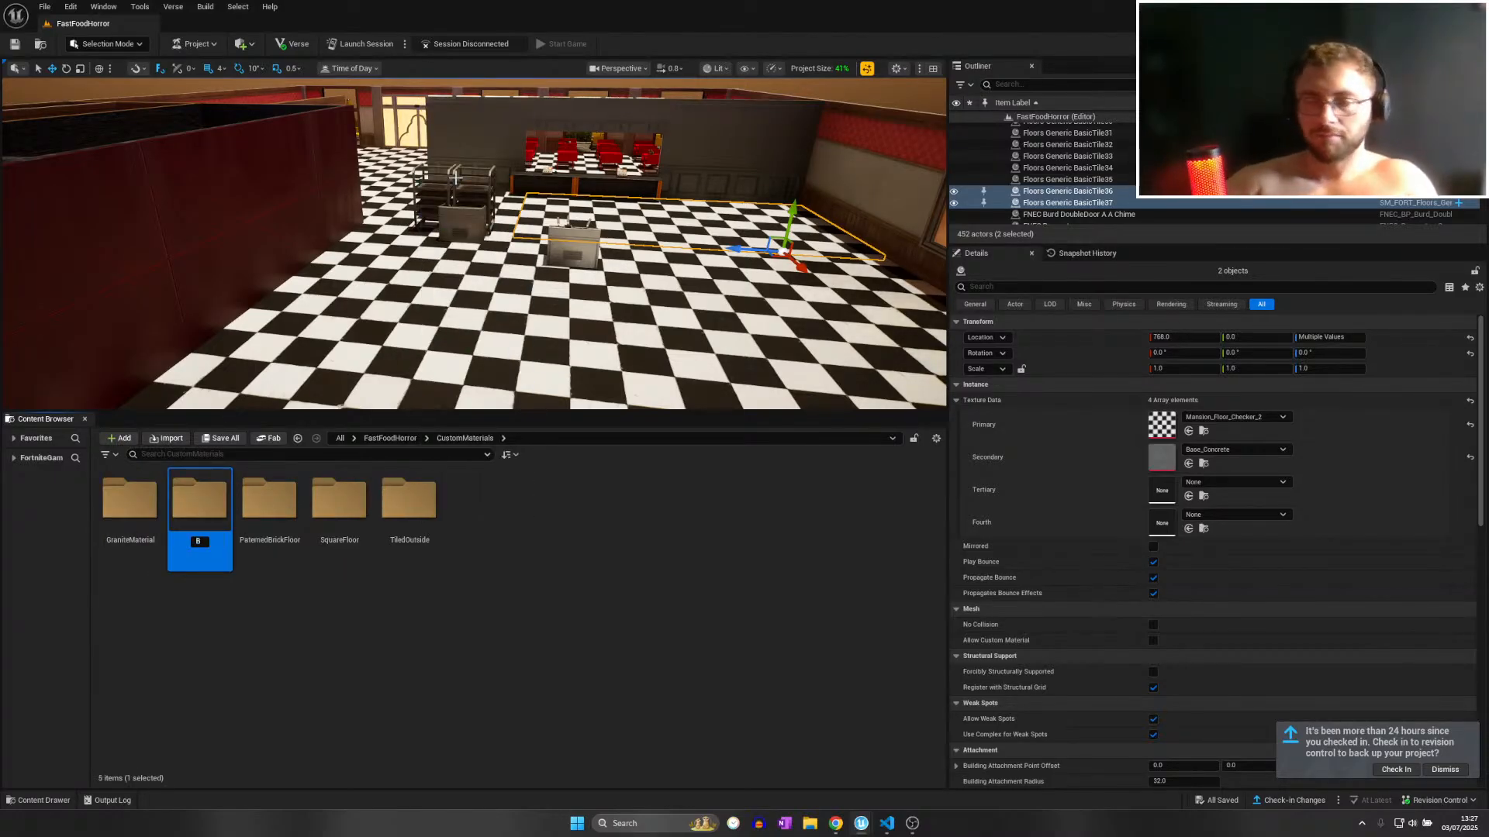
{"action": "key", "text": "Return"}
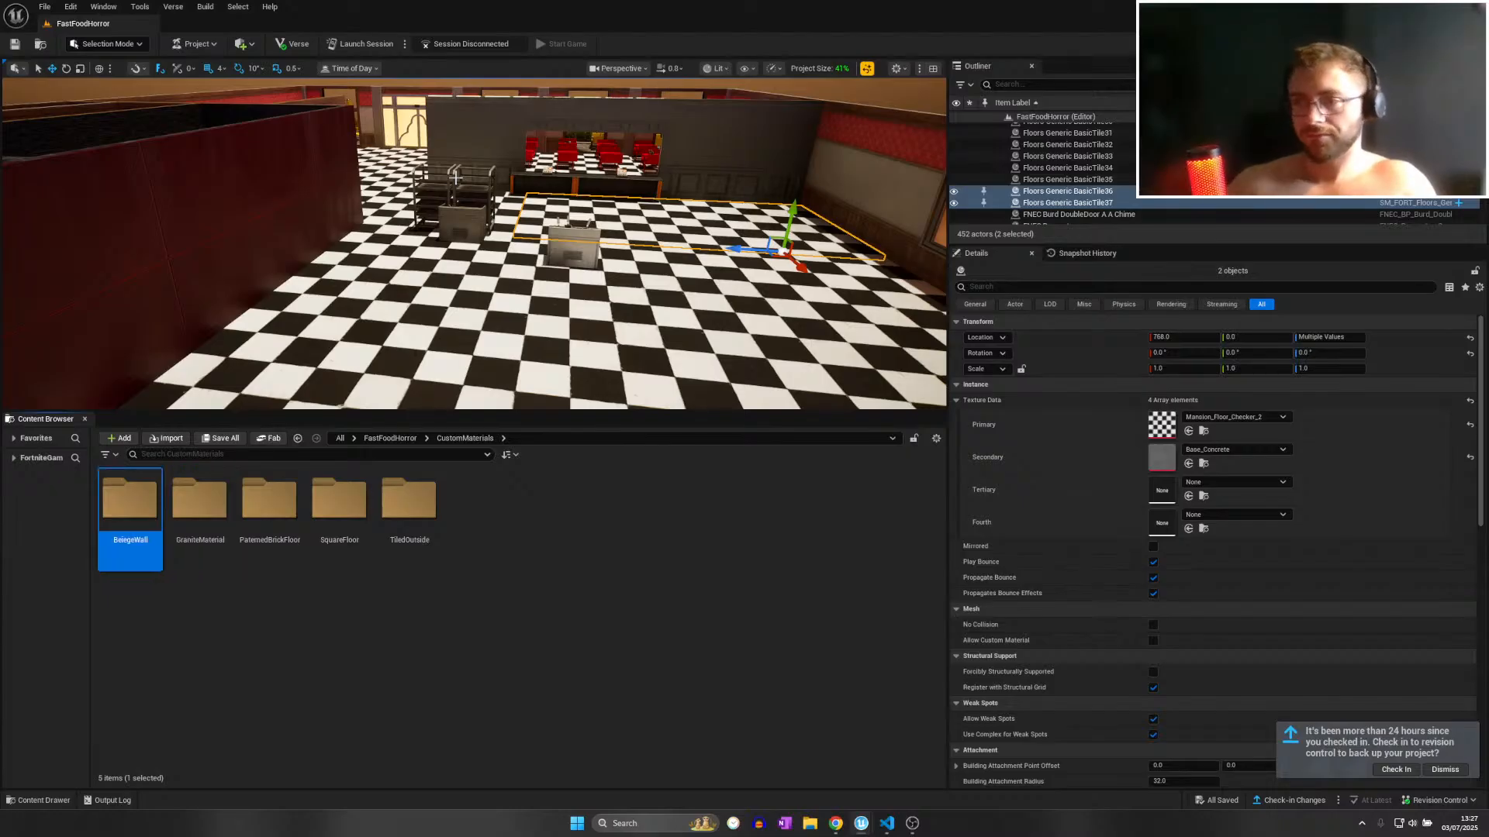
{"action": "double_click", "coordinate": [129, 501]}
Import the four patterned_brick_floor textures into the BeiegeWall folder and delete them again.
{"action": "left_click", "coordinate": [166, 438]}
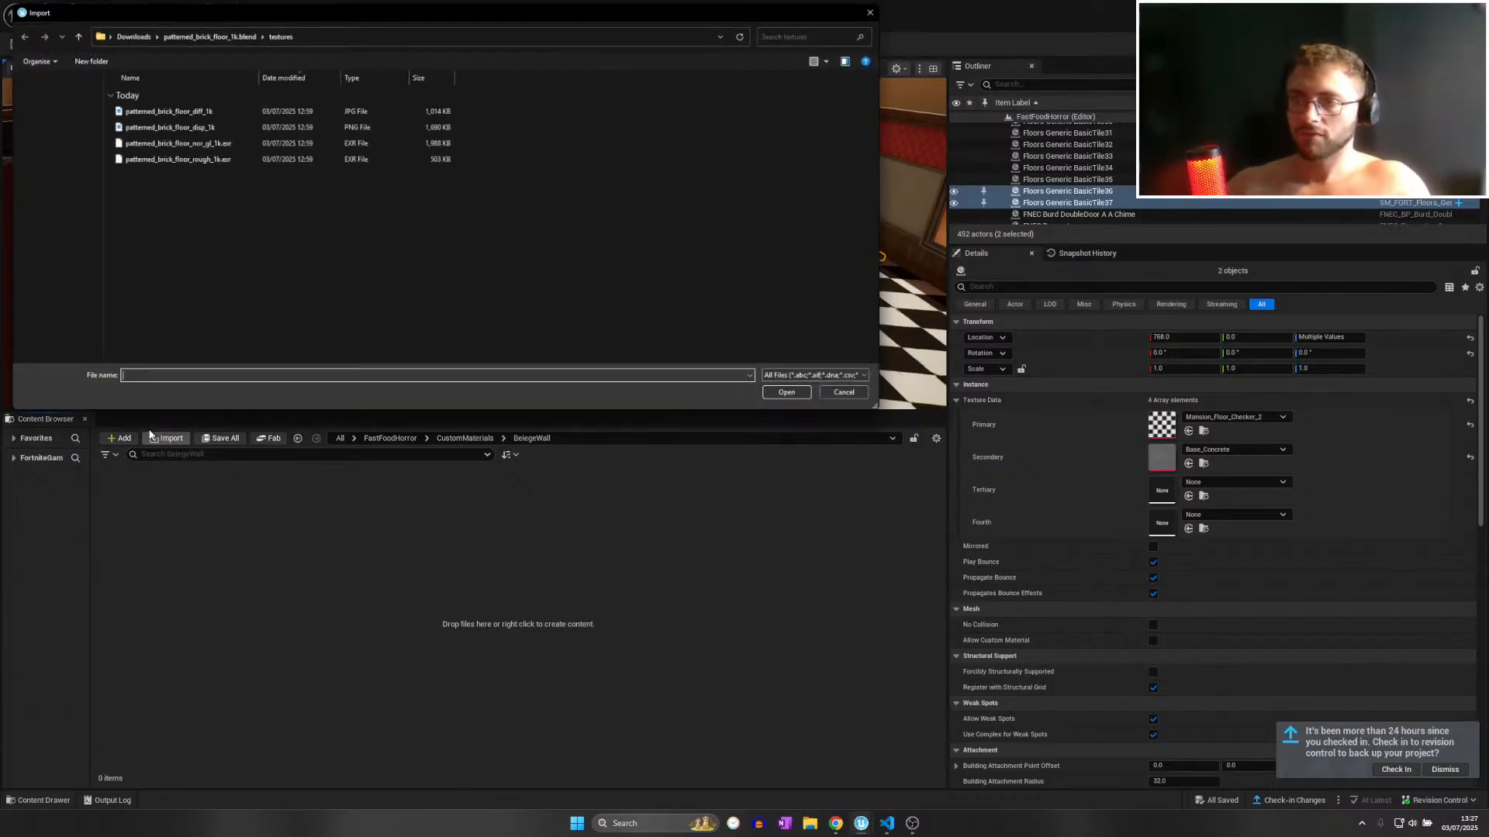
{"action": "left_click", "coordinate": [204, 158], "text": "shift"}
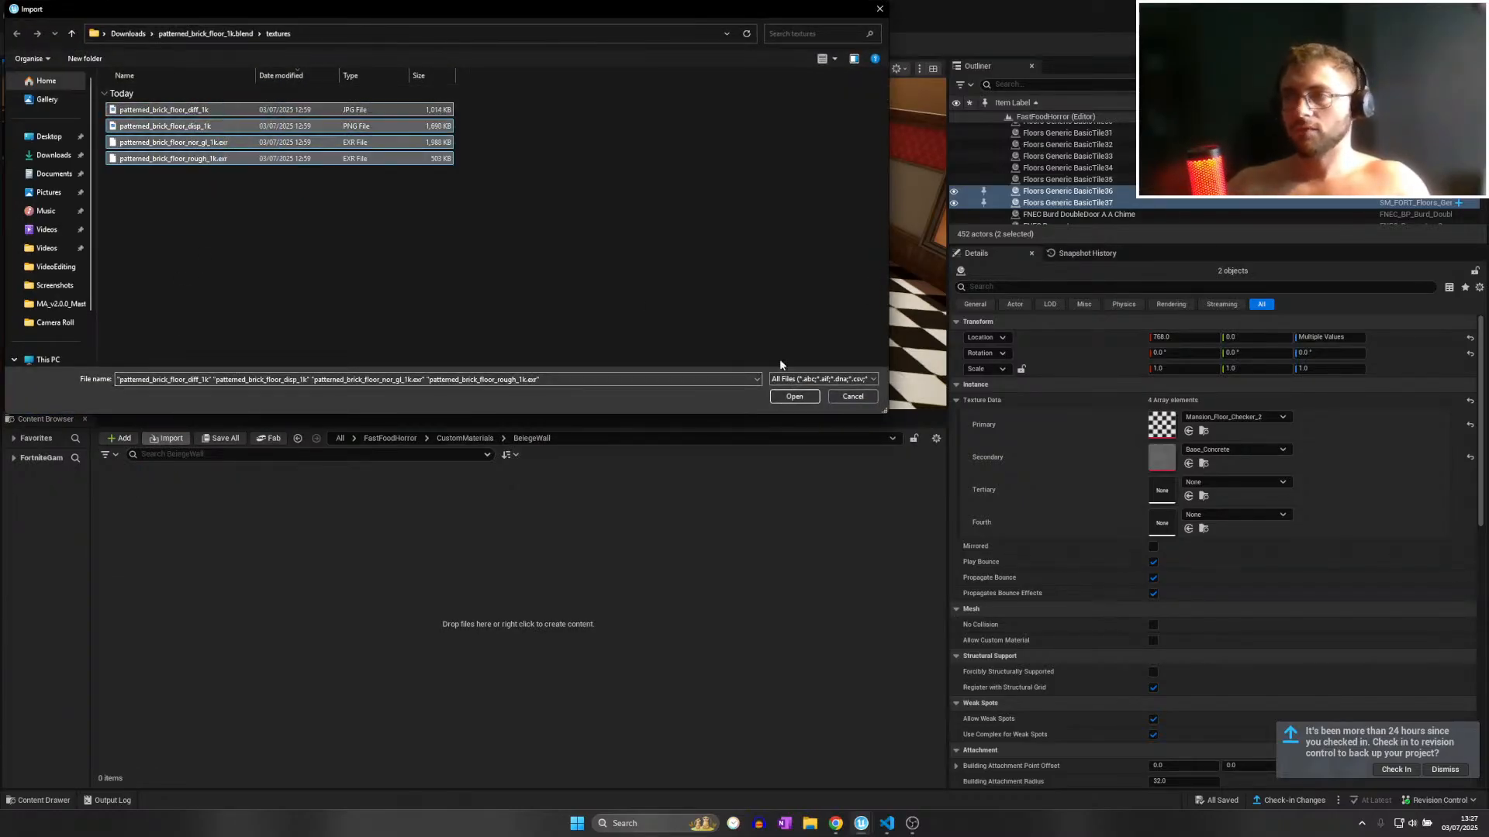
{"action": "left_click", "coordinate": [806, 397]}
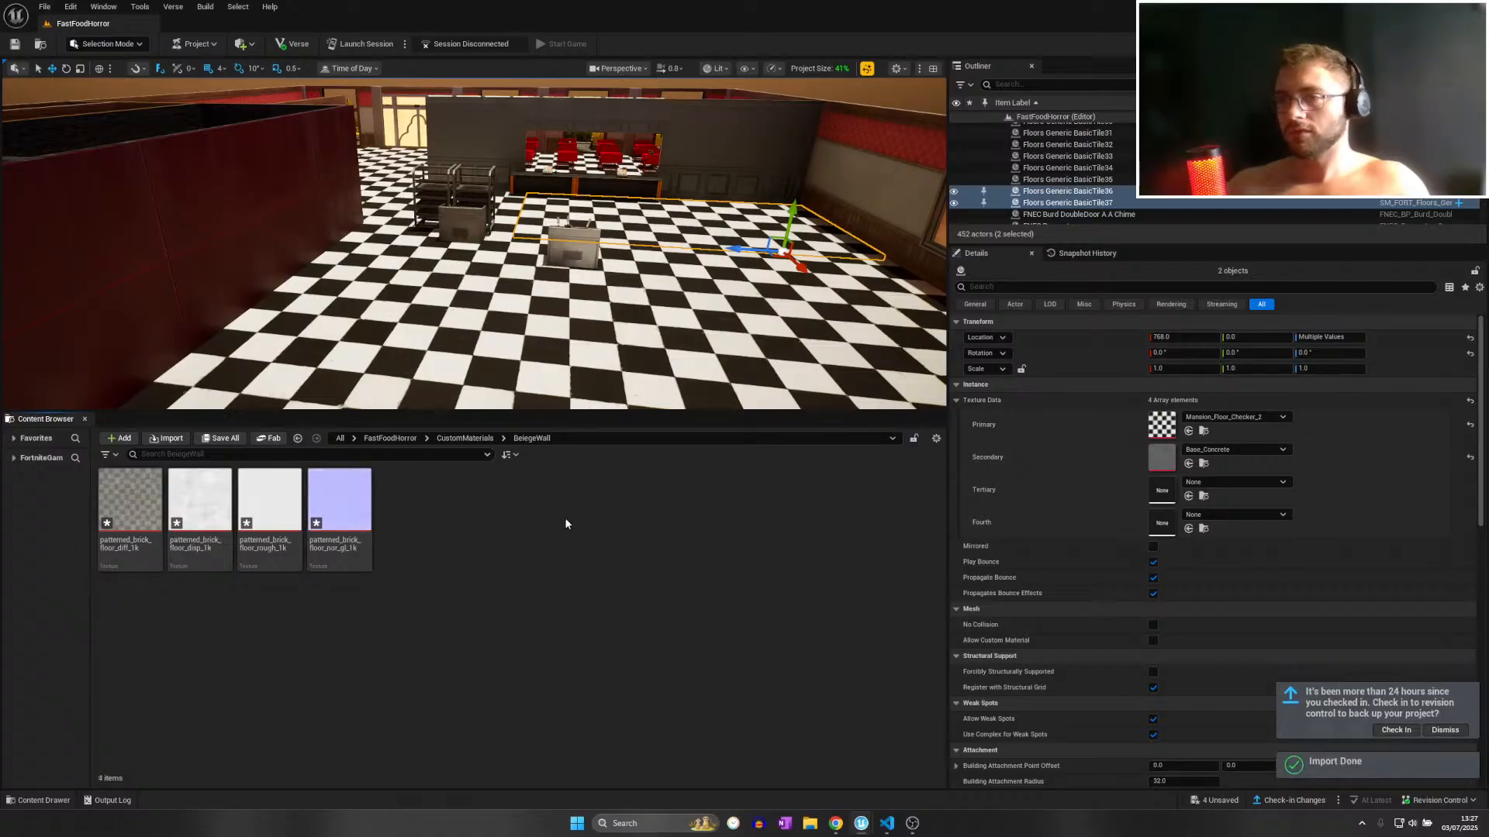
{"action": "left_click", "coordinate": [326, 508]}
{"action": "key", "text": "ctrl+a"}
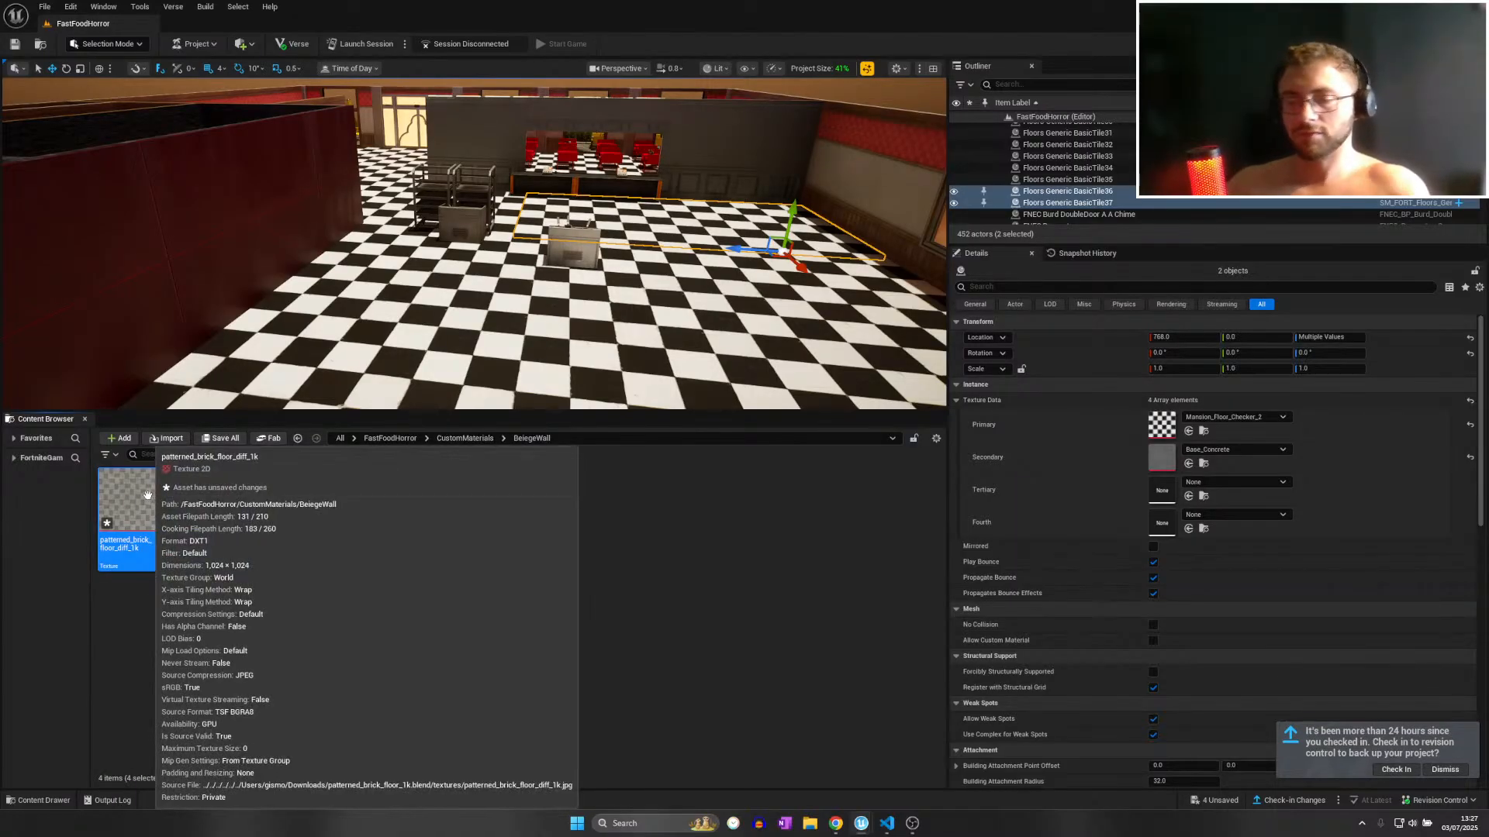
{"action": "key", "text": "Delete"}
{"action": "left_click", "coordinate": [693, 597]}
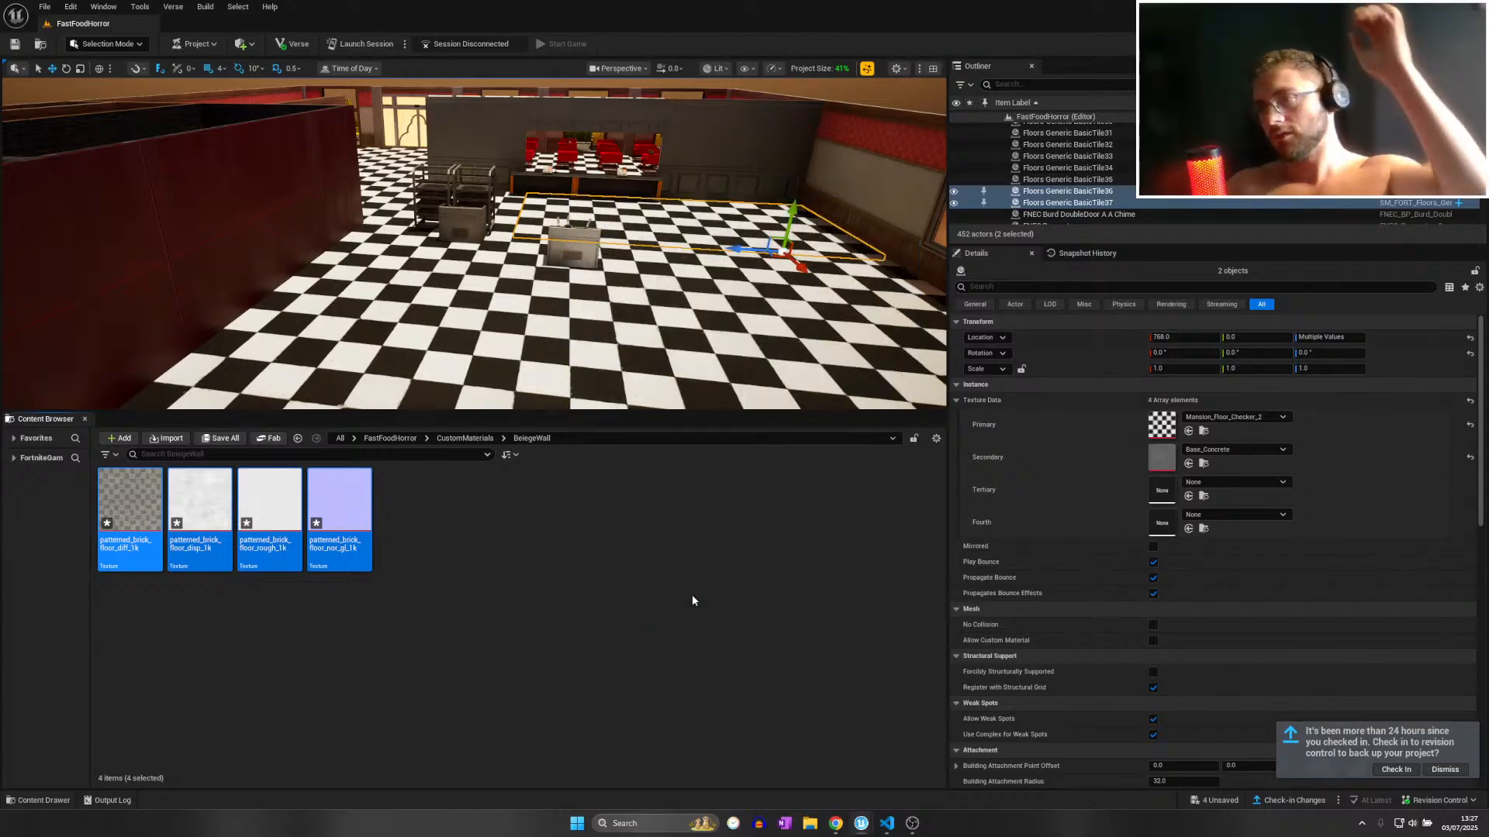
Import the four textures from the extracted beige_wall_001_1k.blend folder into the BeiegeWall folder.
{"action": "left_click", "coordinate": [166, 439]}
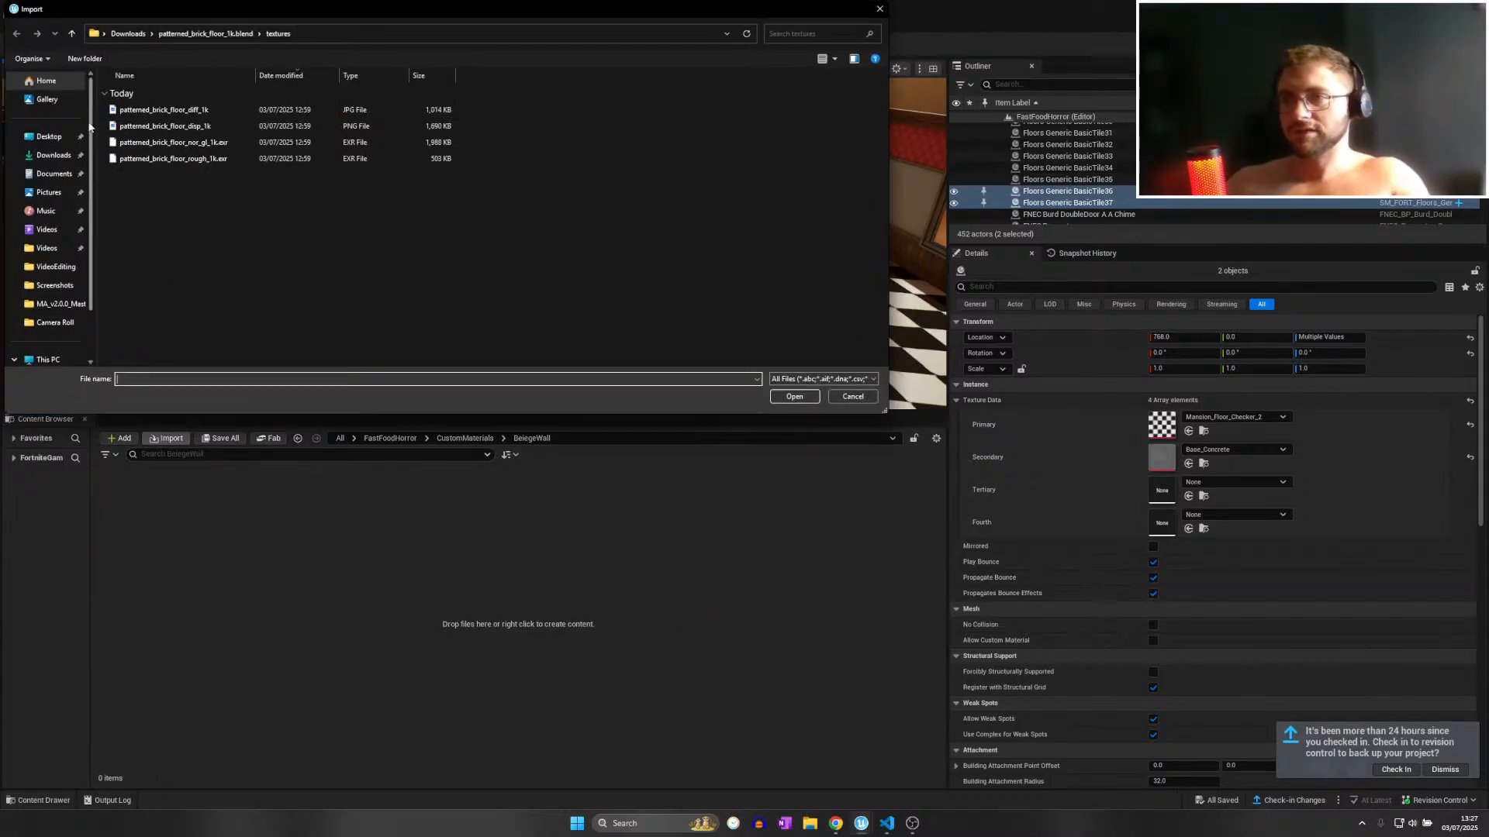
{"action": "left_click", "coordinate": [181, 34]}
{"action": "left_click", "coordinate": [54, 156]}
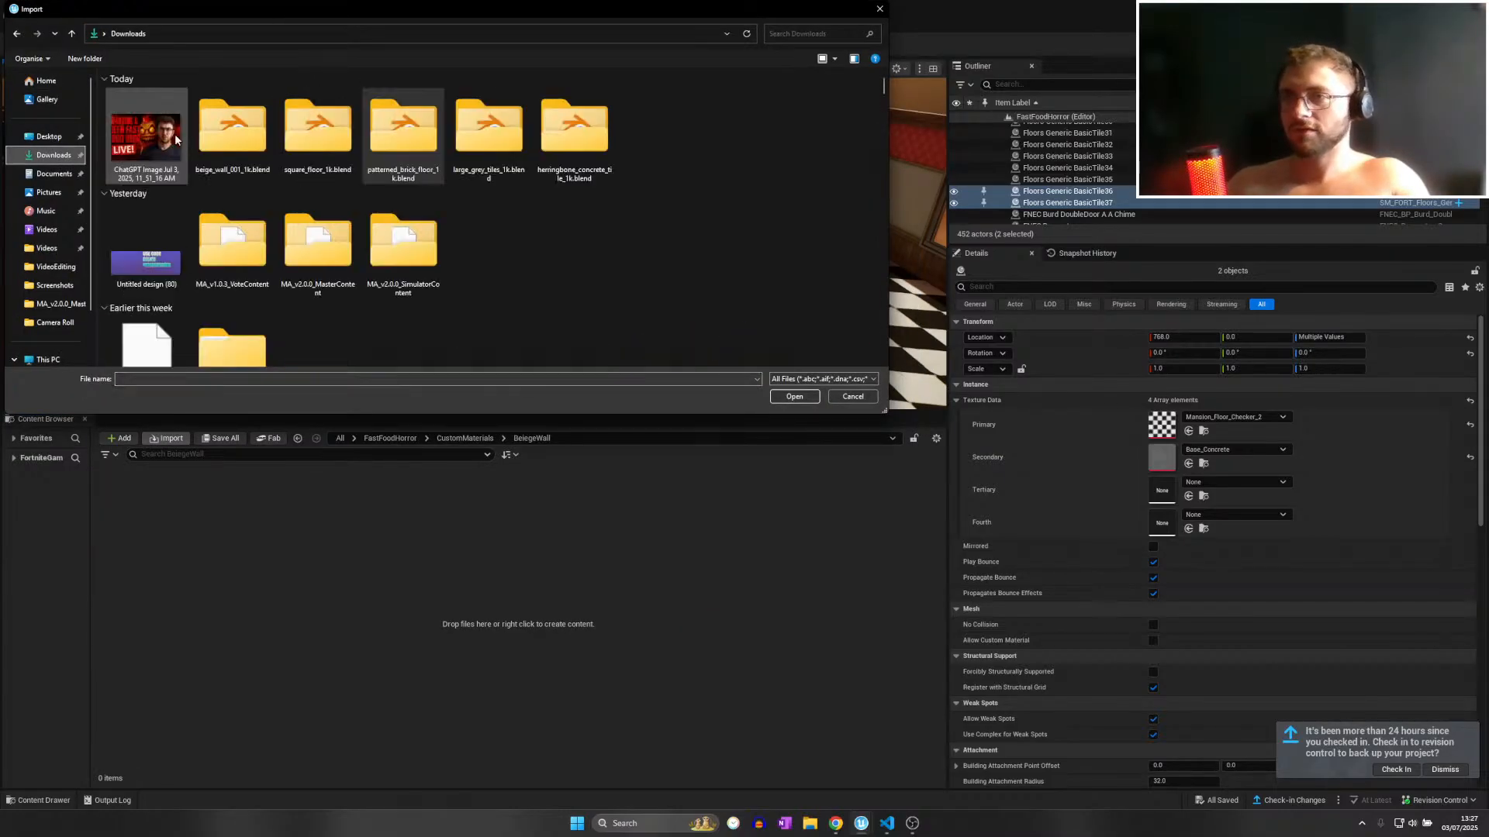
{"action": "double_click", "coordinate": [226, 131]}
{"action": "double_click", "coordinate": [178, 109]}
{"action": "left_click_drag", "start_coordinate": [124, 222], "coordinate": [229, 107]}
{"action": "left_click", "coordinate": [793, 394]}
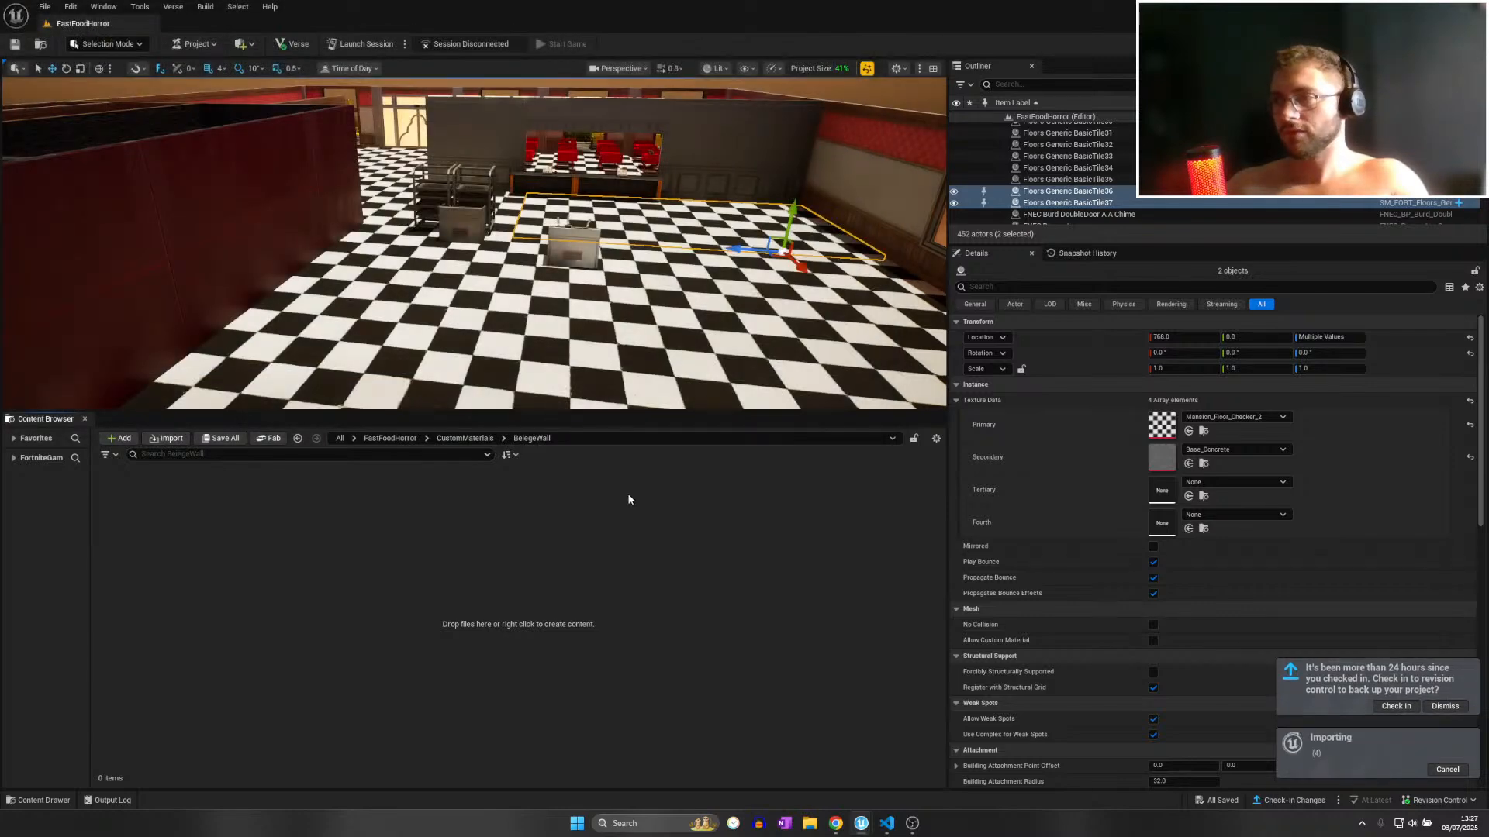
Create a Building Texture Data asset named BeigieWall alongside the imported textures.
{"action": "right_click", "coordinate": [523, 502]}
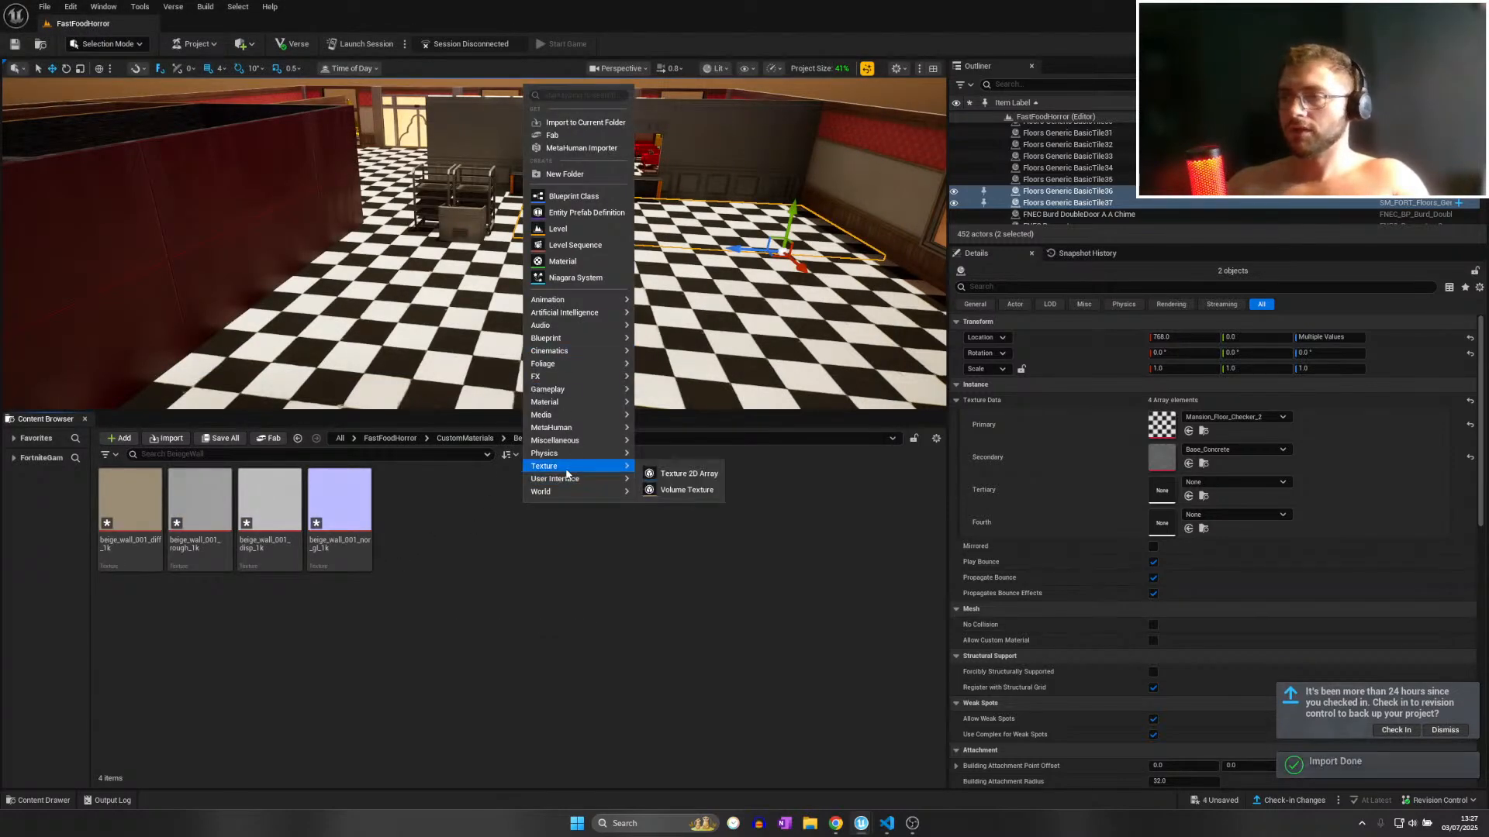
{"action": "mouse_move", "coordinate": [603, 439]}
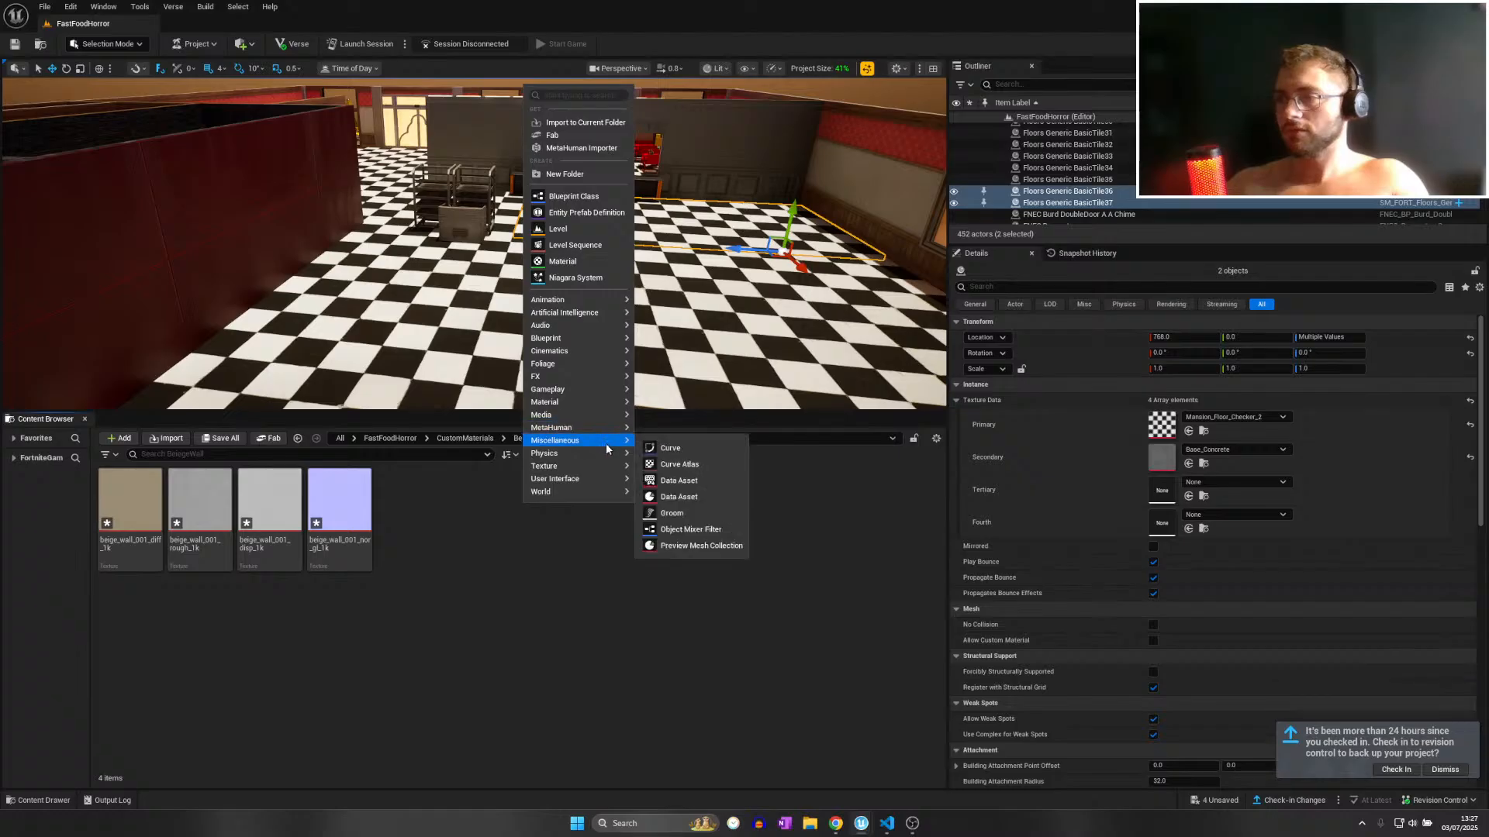
{"action": "left_click", "coordinate": [687, 495]}
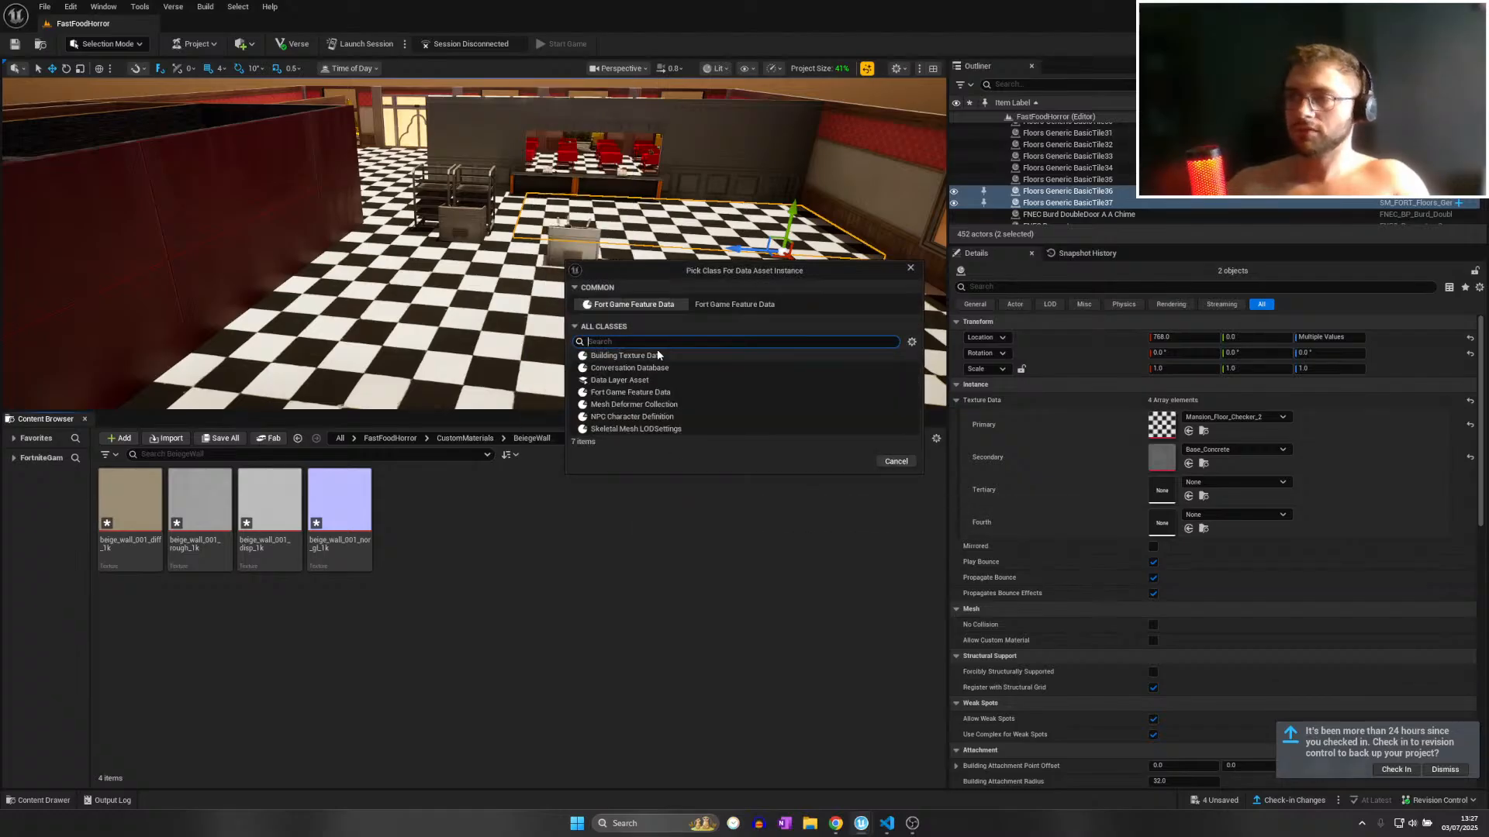
{"action": "left_click", "coordinate": [643, 355]}
{"action": "left_click", "coordinate": [852, 462]}
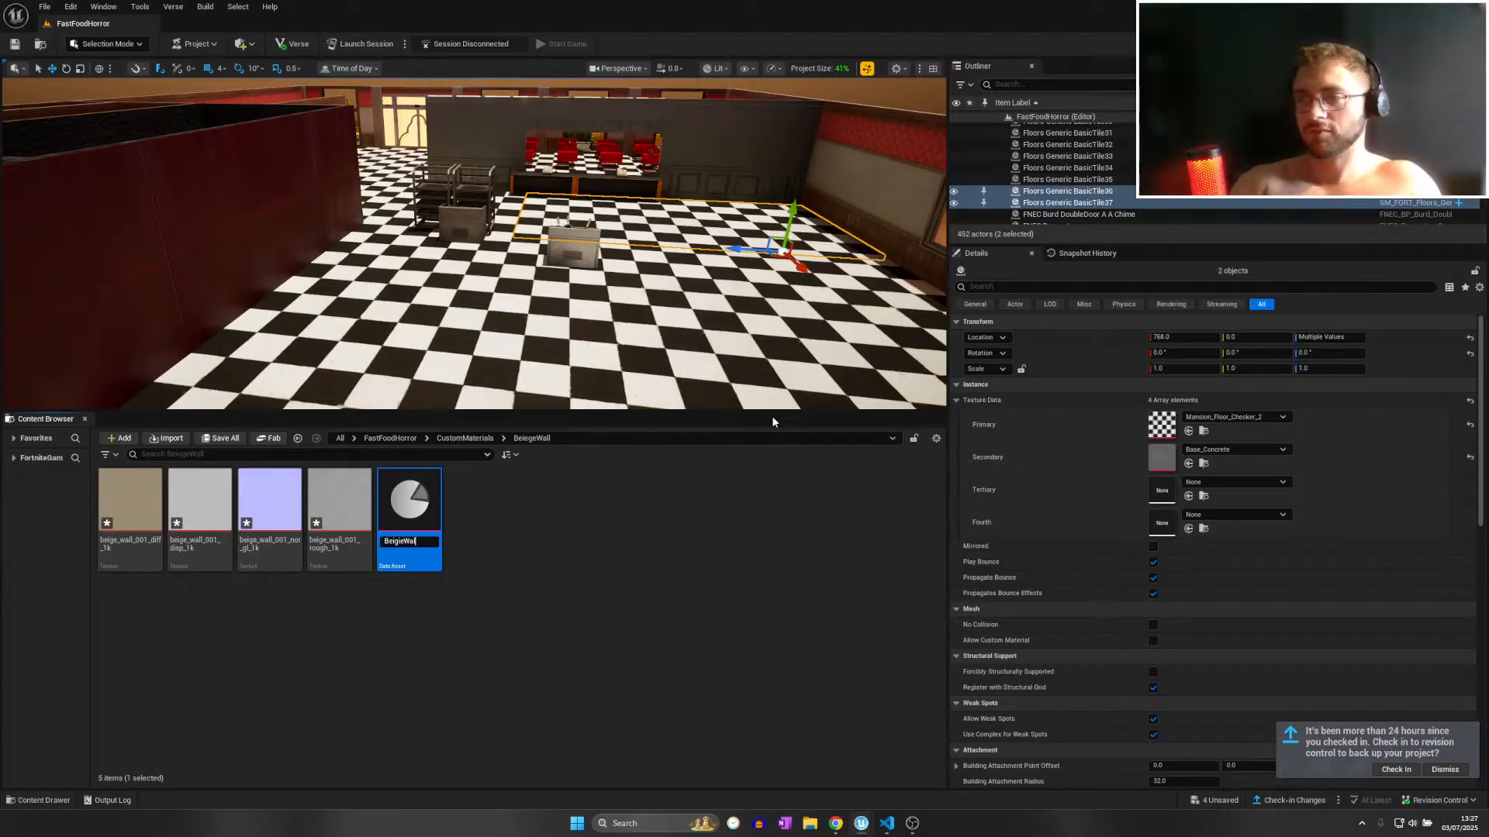
{"action": "key", "text": "Escape"}
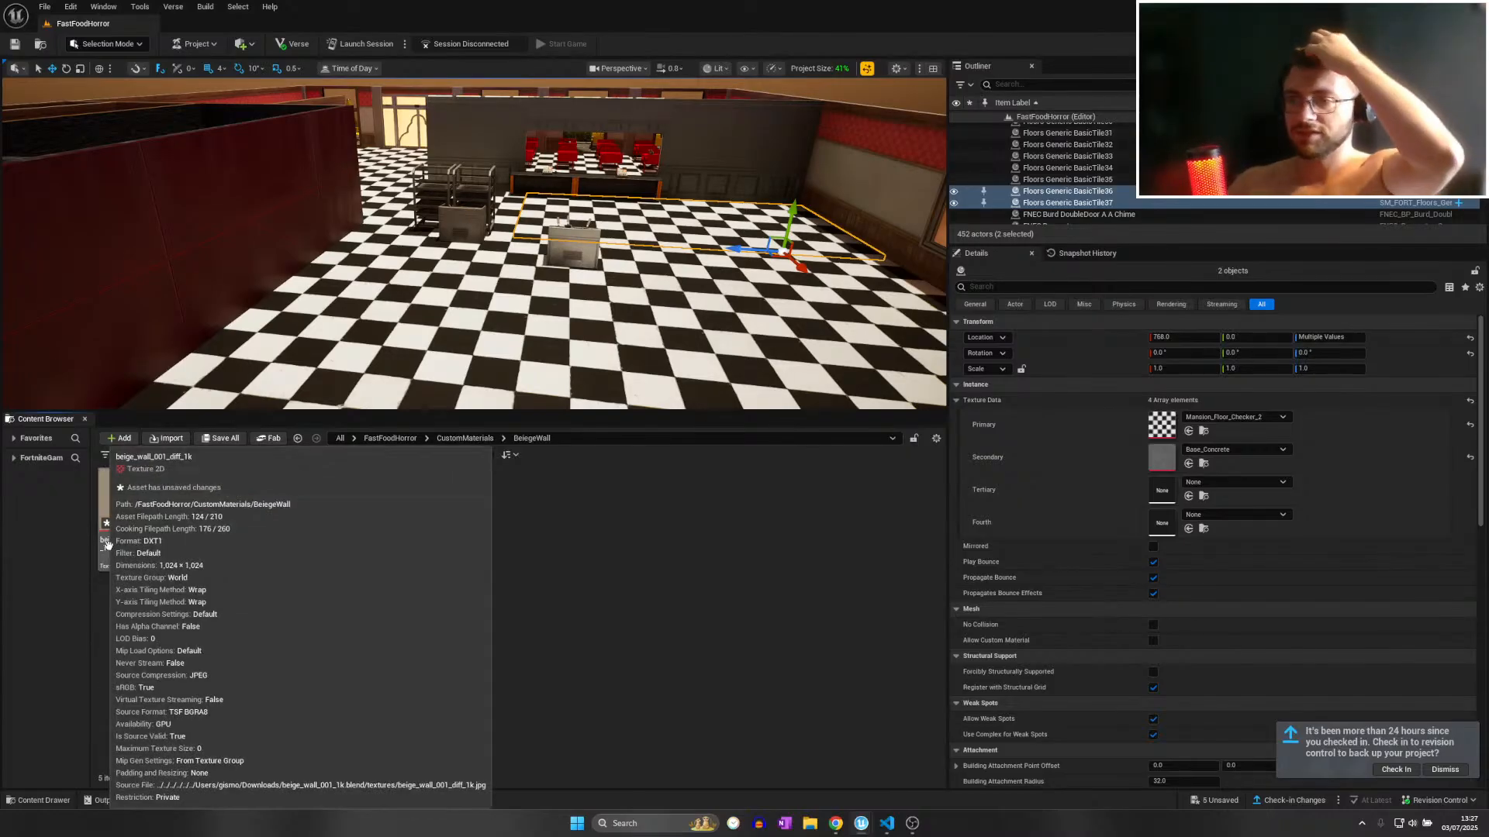
Assign the beige_wall_001 diff, nor_gl and rough textures as BeigieWall's Diffuse, Normal and Specular, and save the asset.
{"action": "double_click", "coordinate": [389, 549]}
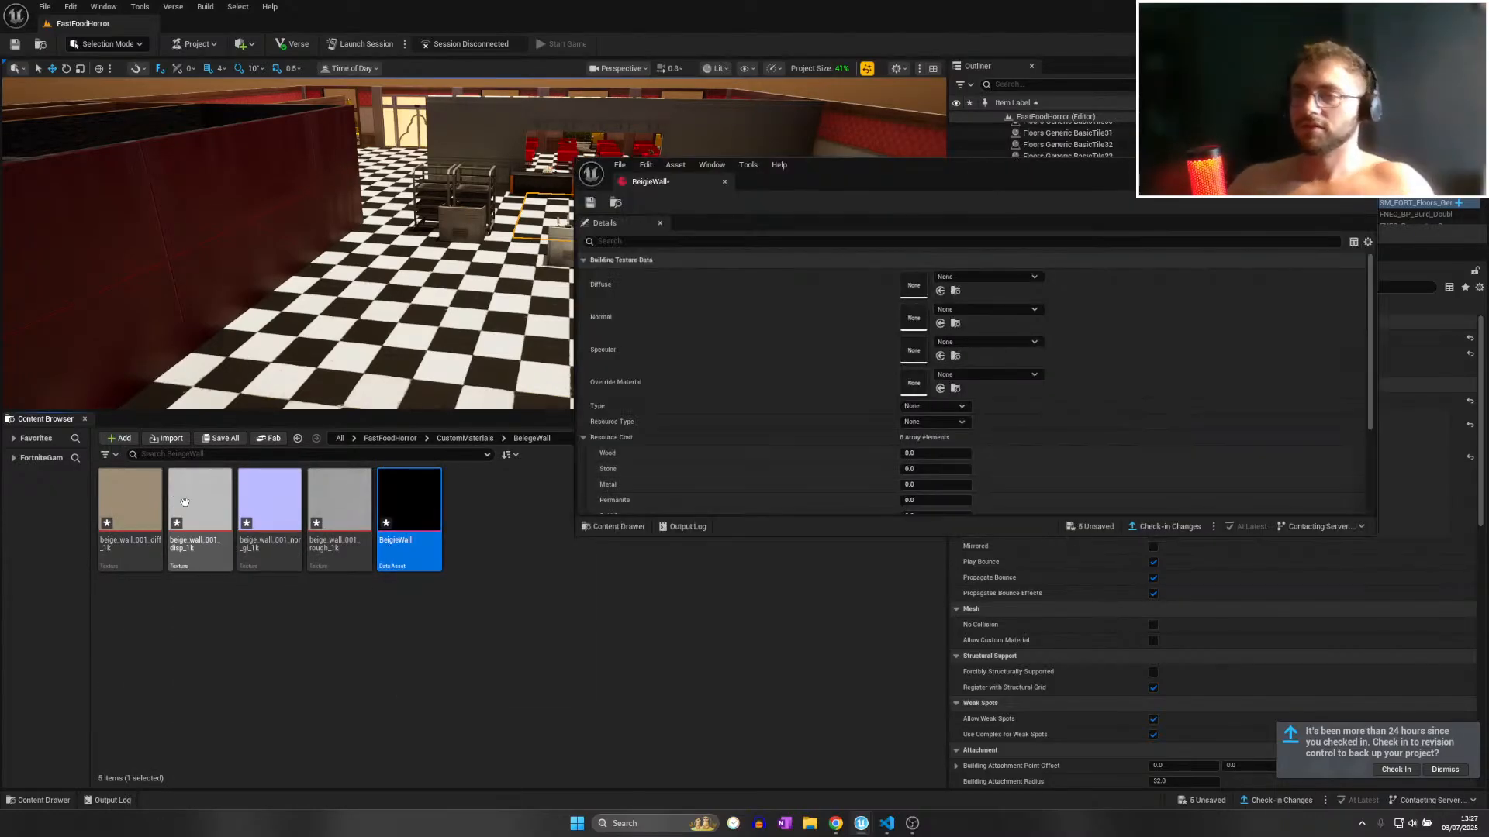
{"action": "left_click_drag", "start_coordinate": [131, 508], "coordinate": [658, 291]}
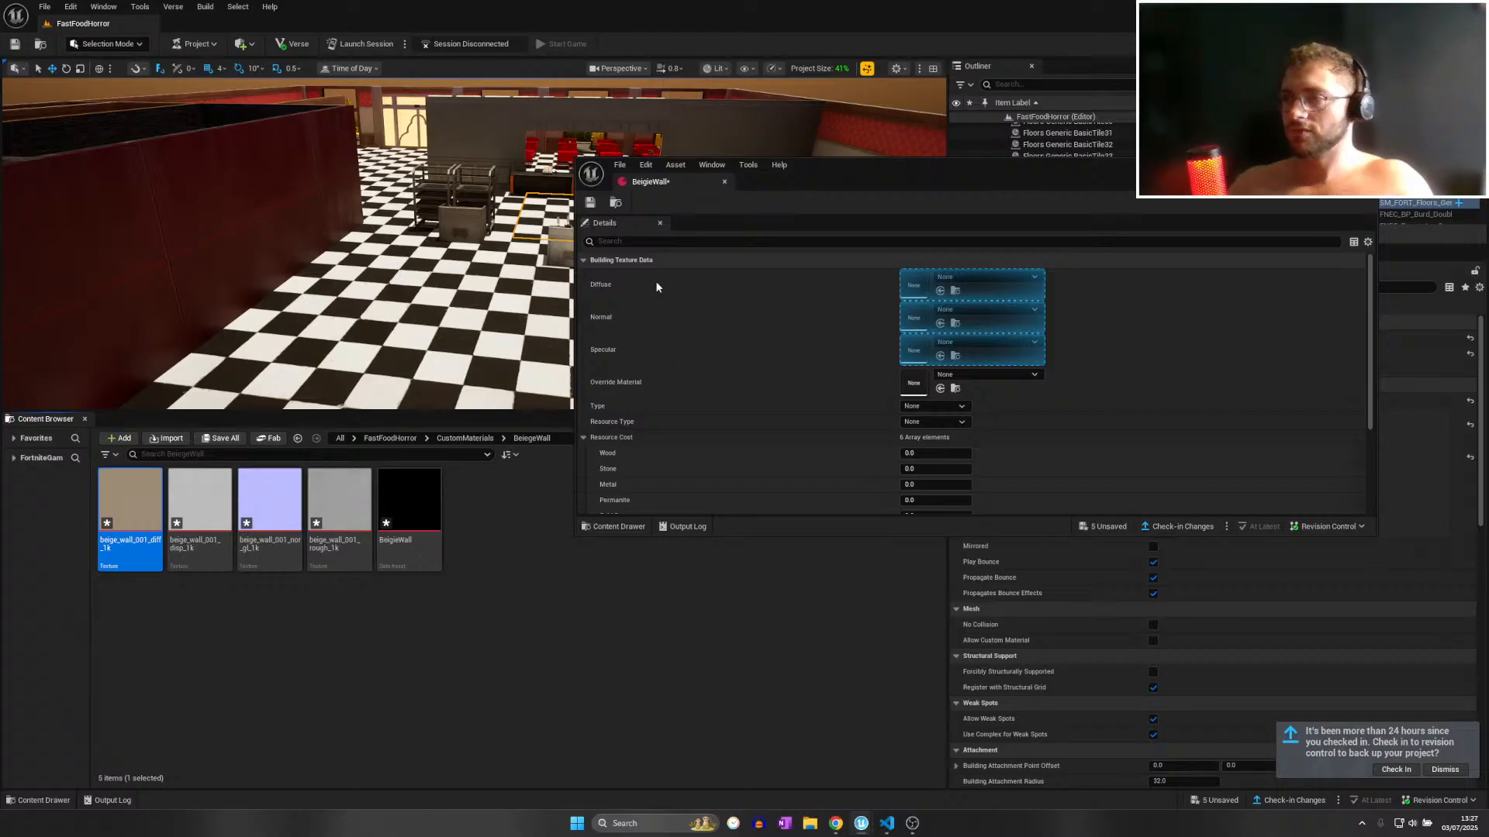
{"action": "left_click", "coordinate": [269, 508]}
{"action": "left_click_drag", "start_coordinate": [269, 508], "coordinate": [644, 318]}
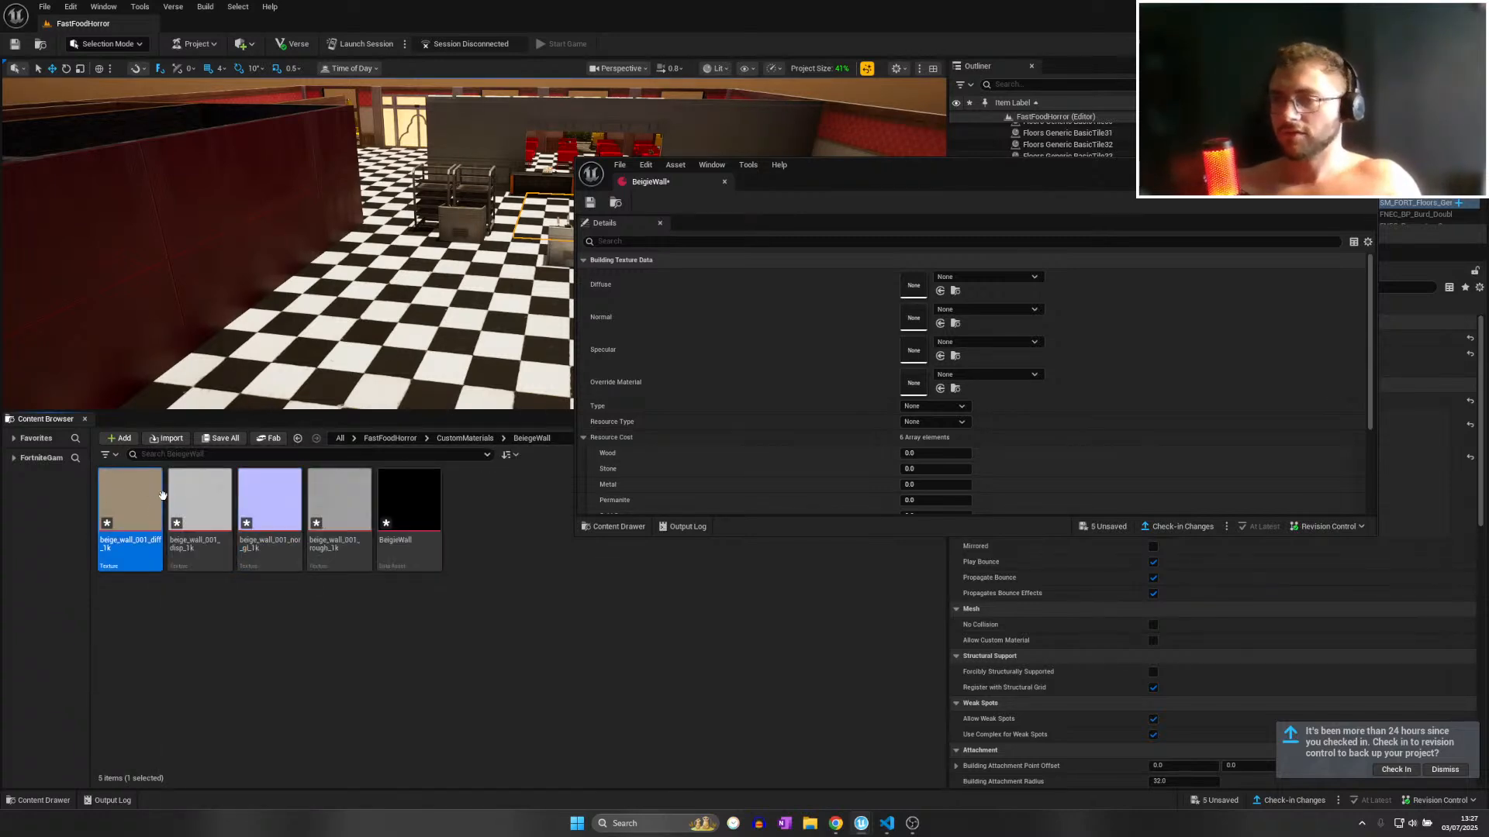
{"action": "left_click_drag", "start_coordinate": [139, 522], "coordinate": [915, 279]}
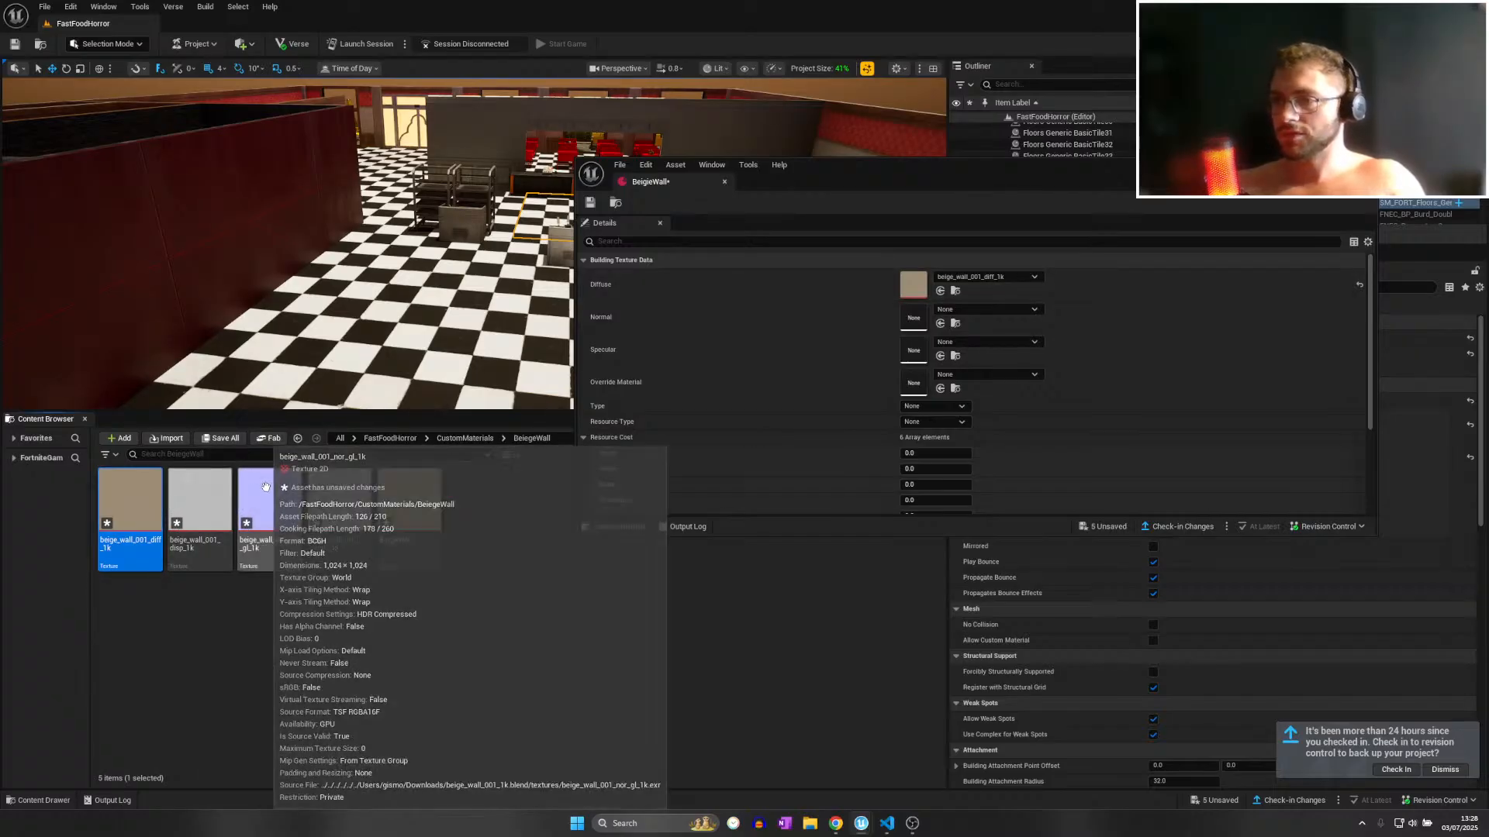
{"action": "left_click_drag", "start_coordinate": [276, 489], "coordinate": [919, 318]}
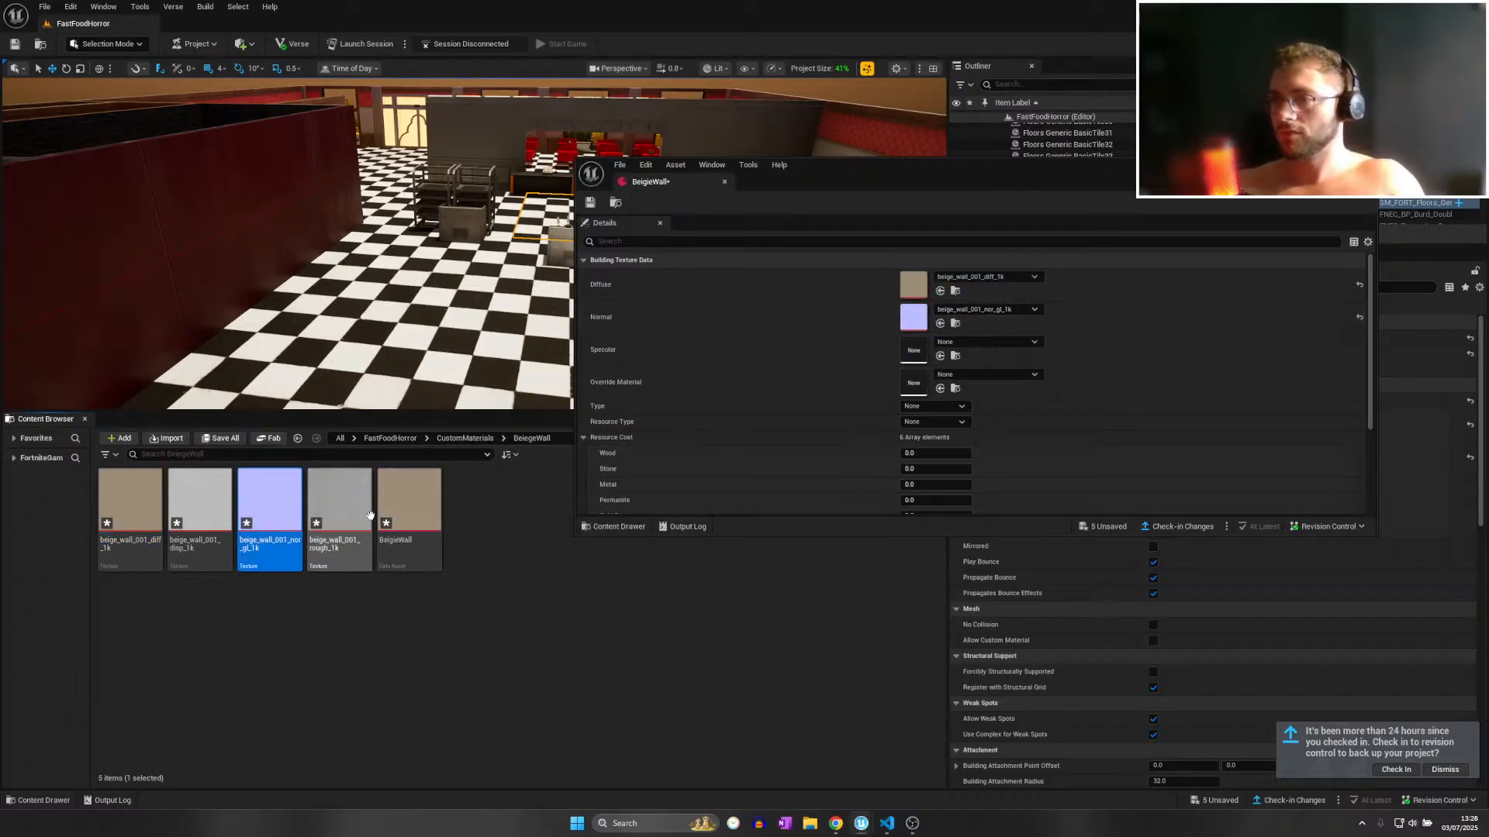
{"action": "left_click_drag", "start_coordinate": [339, 500], "coordinate": [930, 353]}
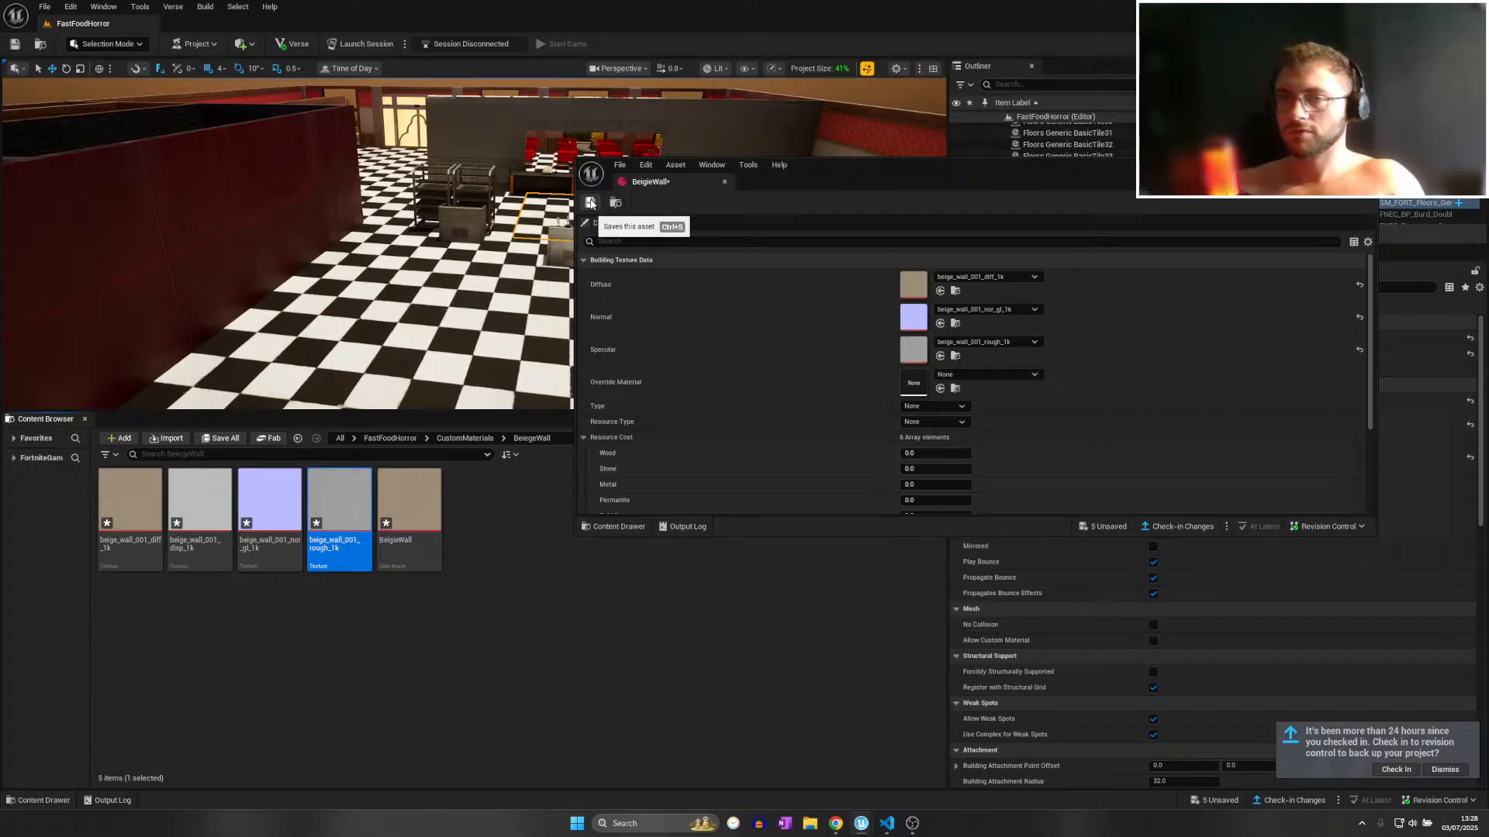
{"action": "left_click", "coordinate": [590, 202]}
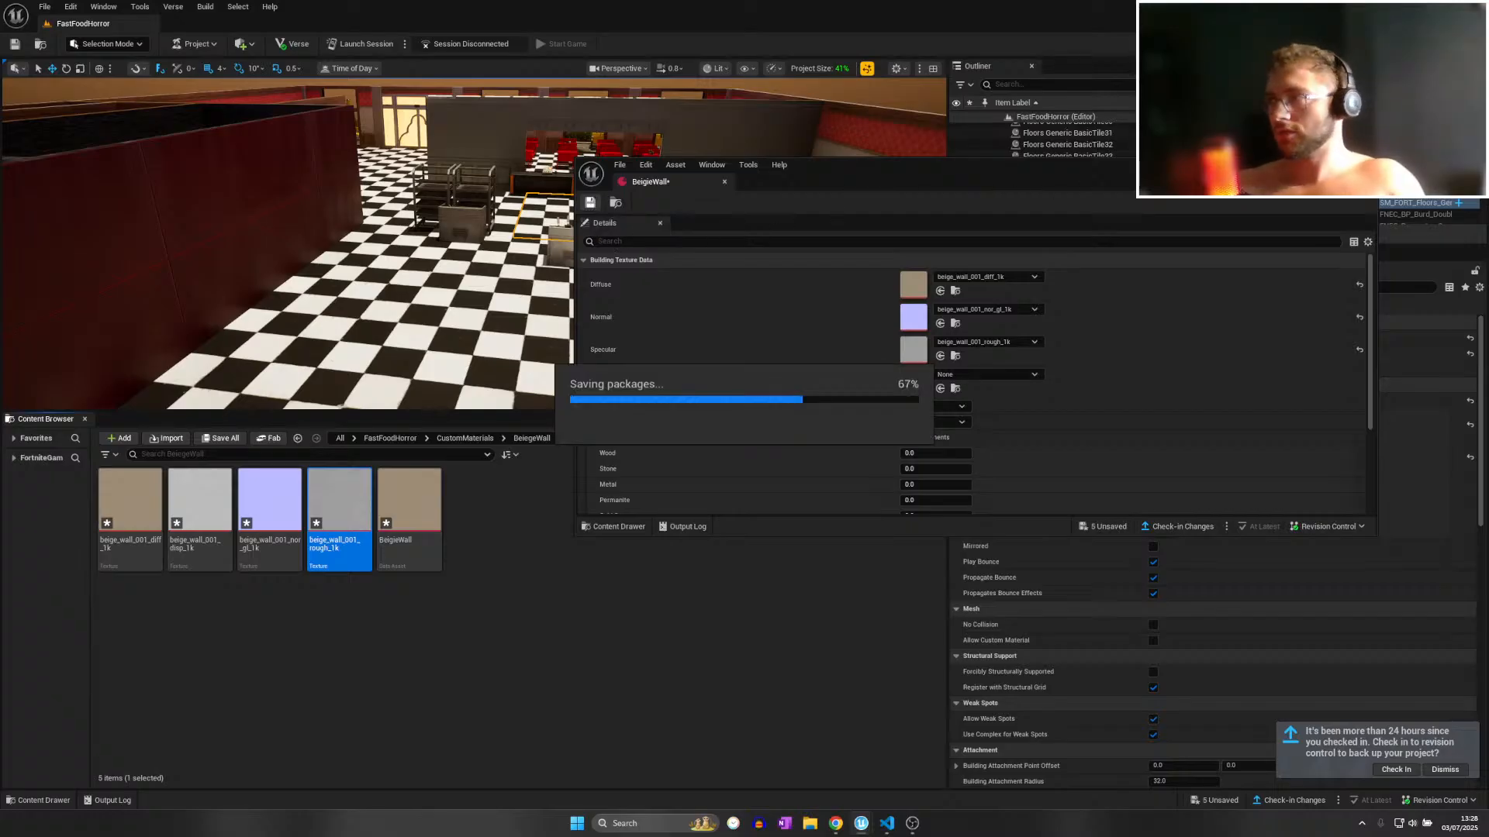
{"action": "left_click", "coordinate": [1363, 165]}
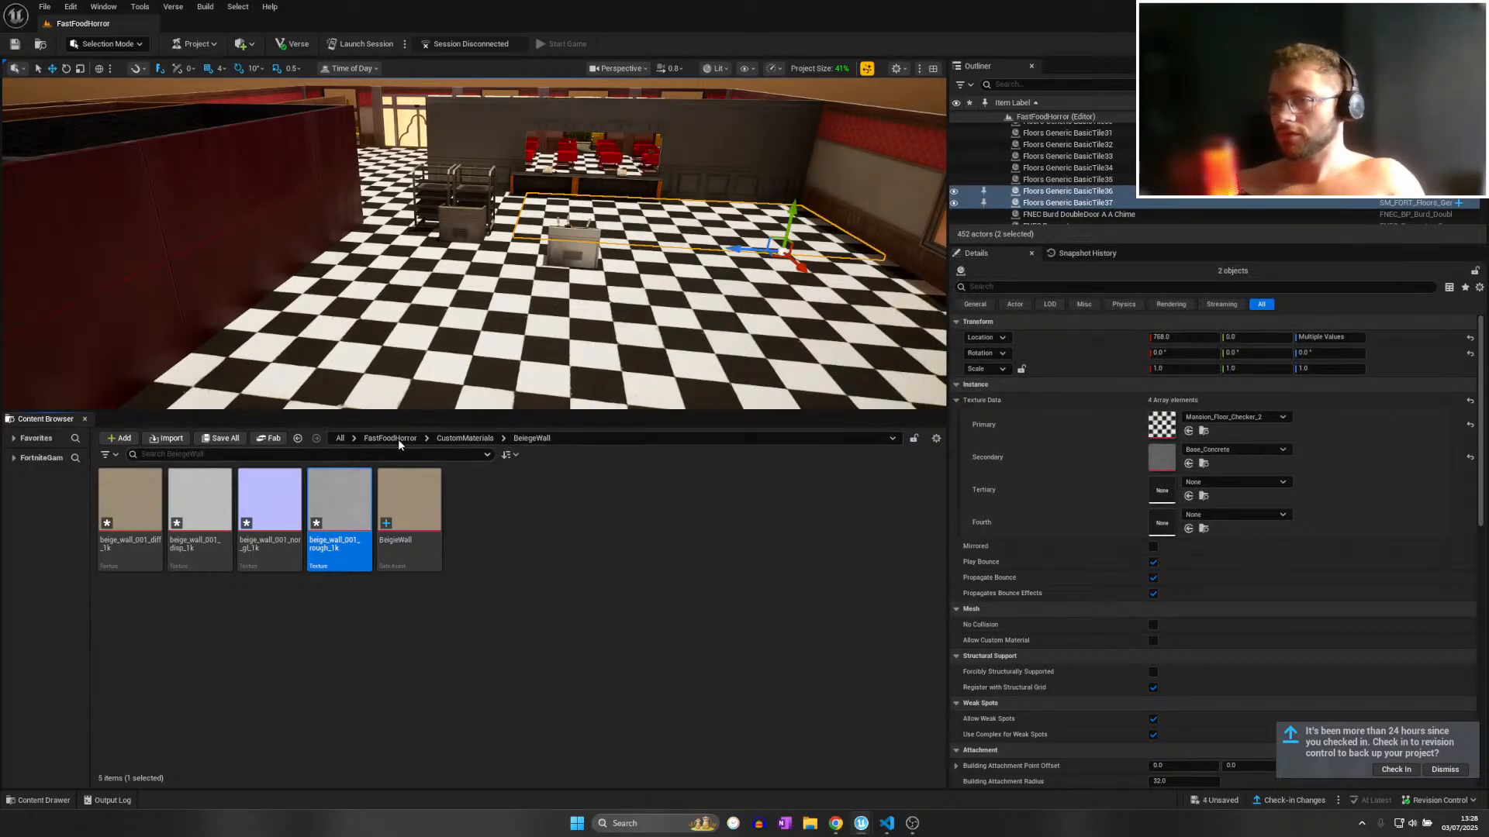
Rename the beige Building Texture Data asset in the BeiegeWall folder to BeigeWall.
{"action": "left_click", "coordinate": [317, 193]}
{"action": "right_click_drag", "start_coordinate": [317, 193], "coordinate": [204, 194]}
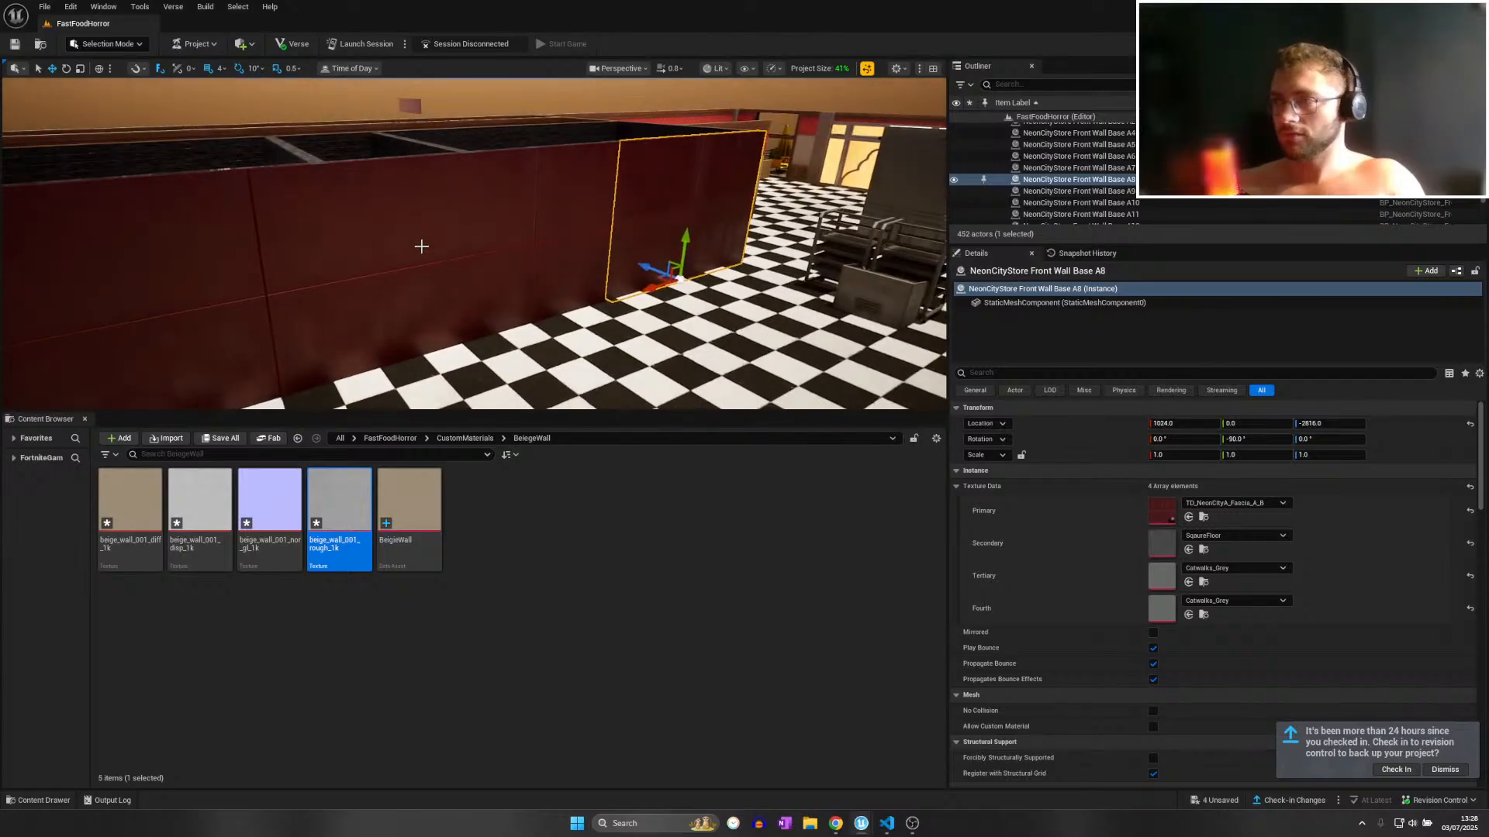
{"action": "left_click", "coordinate": [386, 535]}
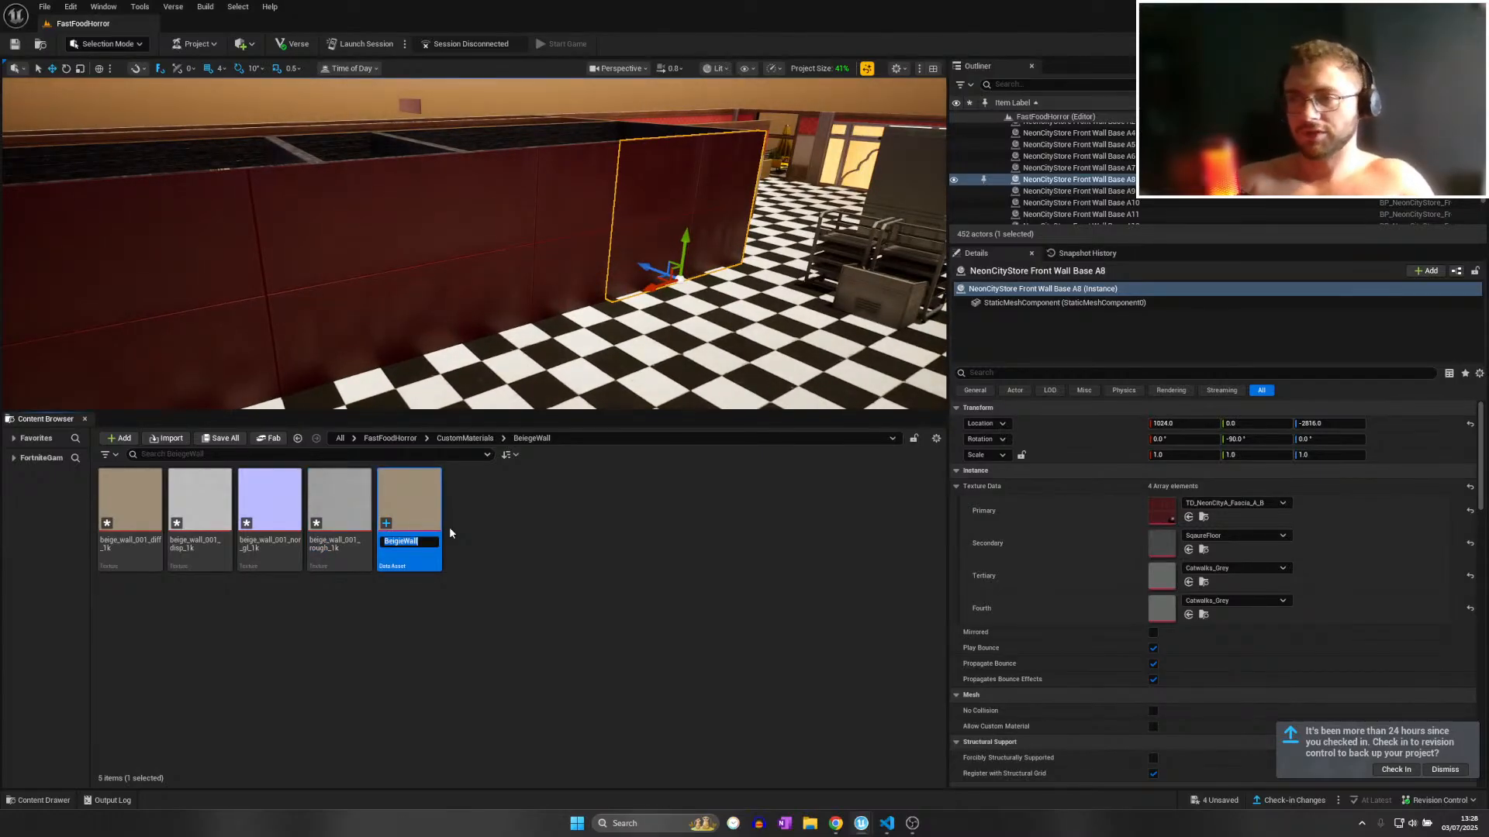
{"action": "type", "text": "Be"}
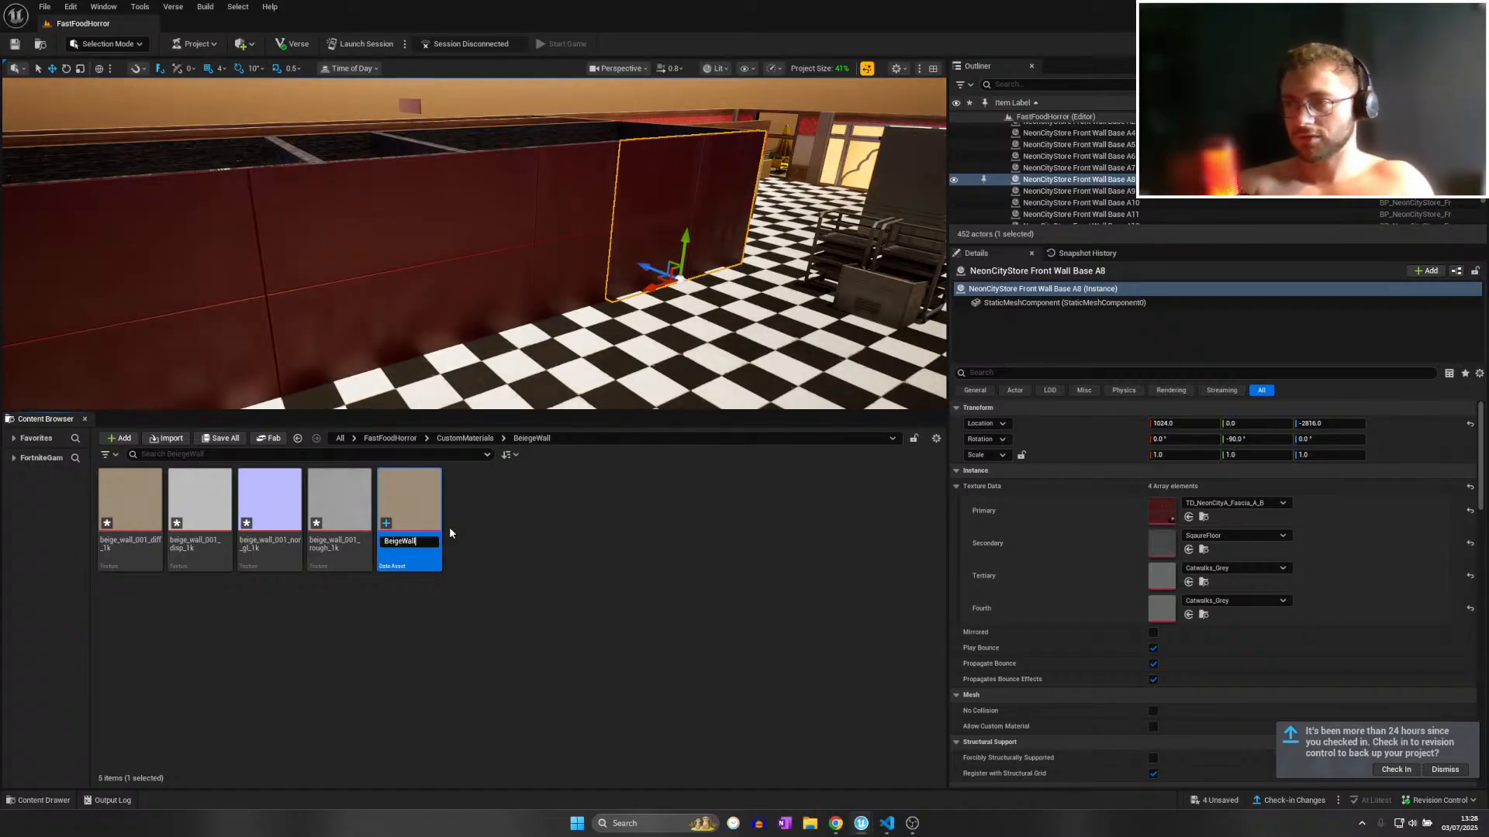
{"action": "key", "text": "Return"}
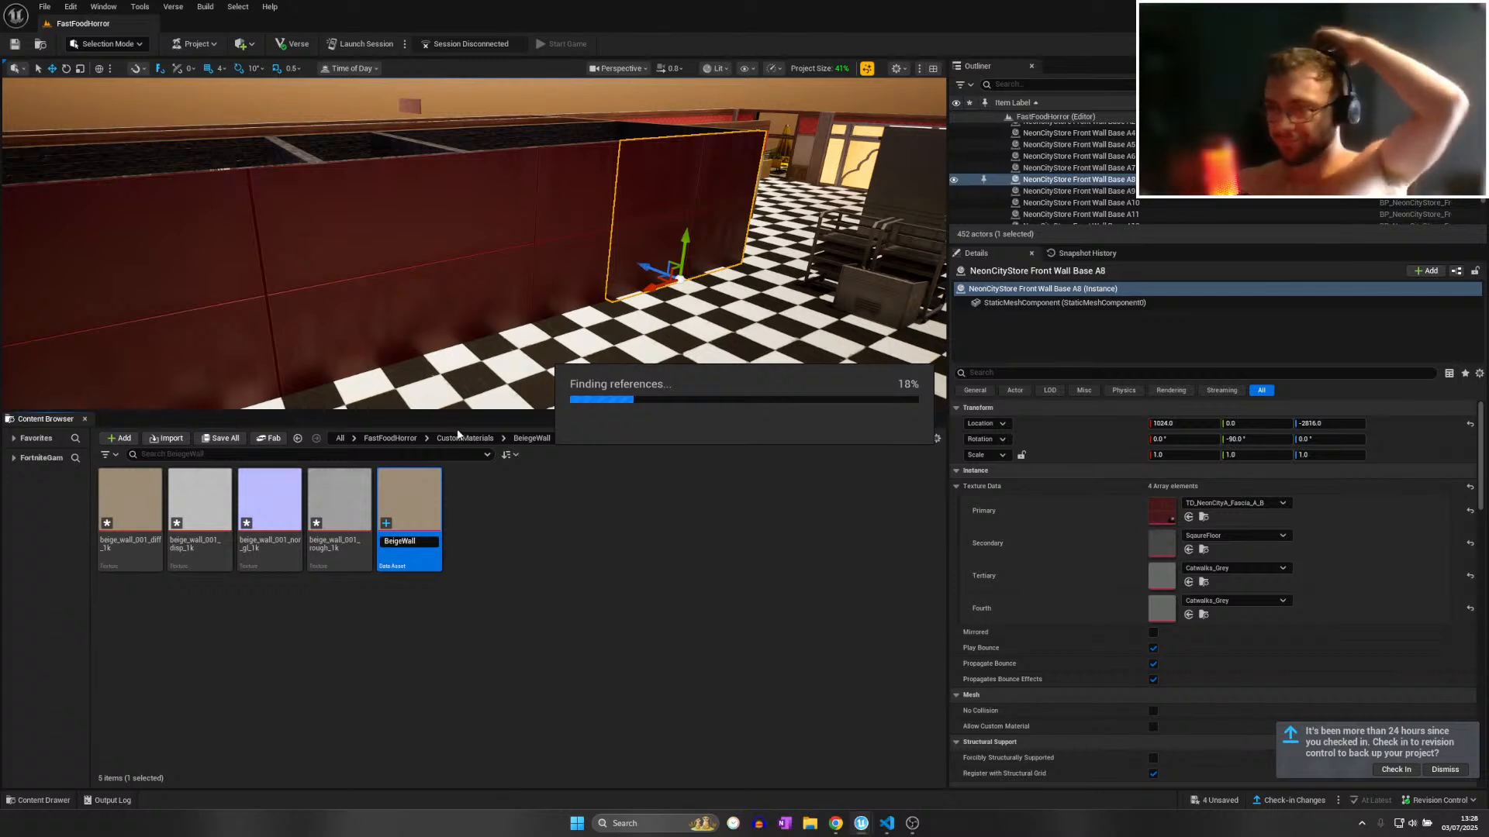
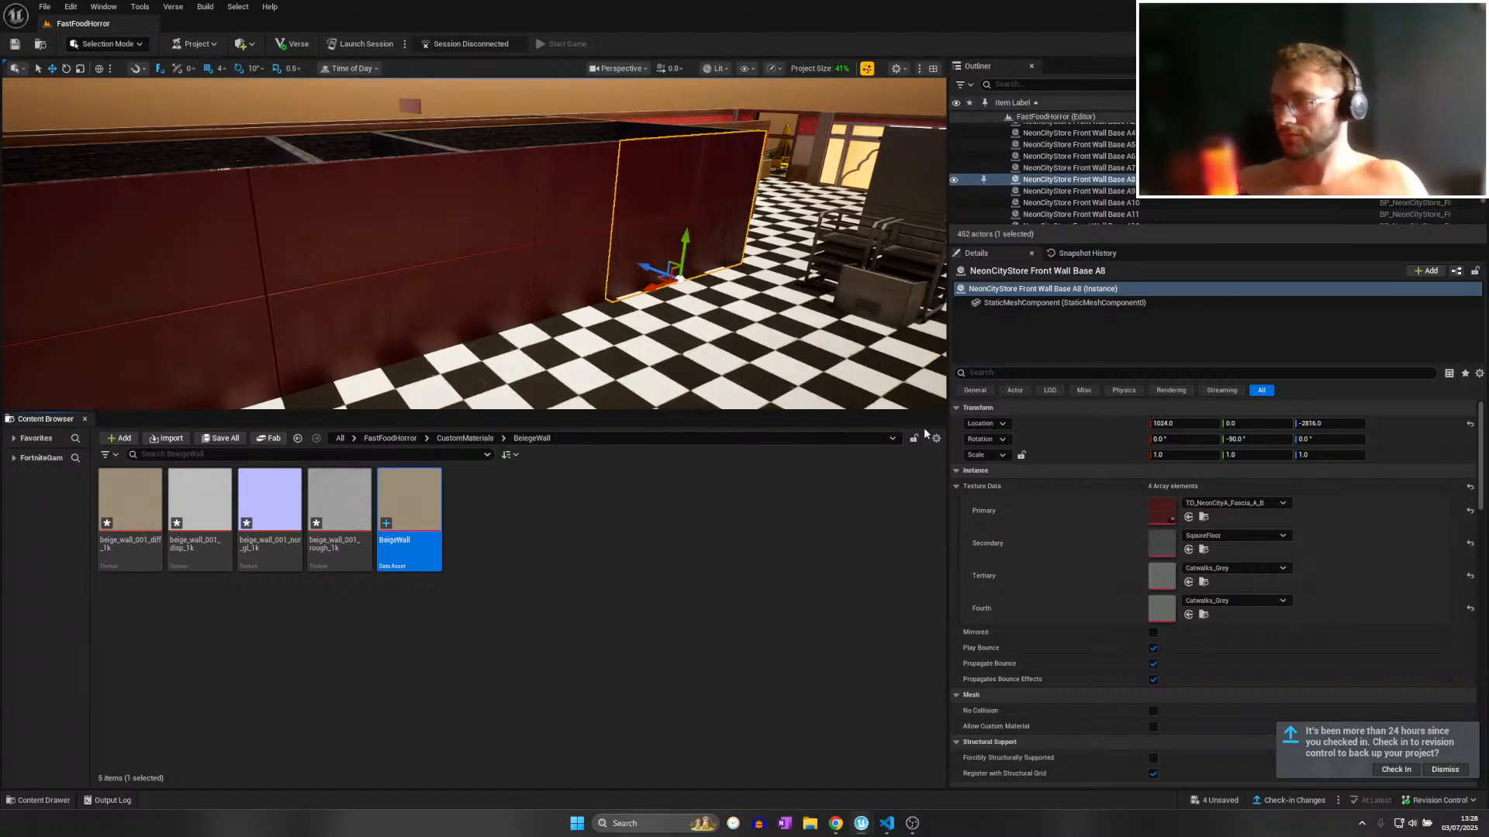
Set BeigeWall as the Primary texture on the four dark red wall panels in the row beside the metal door.
{"action": "left_click", "coordinate": [524, 288], "text": "ctrl"}
{"action": "right_click_drag", "start_coordinate": [525, 287], "coordinate": [398, 286]}
{"action": "left_click", "coordinate": [397, 286], "text": "ctrl"}
{"action": "right_click_drag", "start_coordinate": [202, 286], "coordinate": [124, 284]}
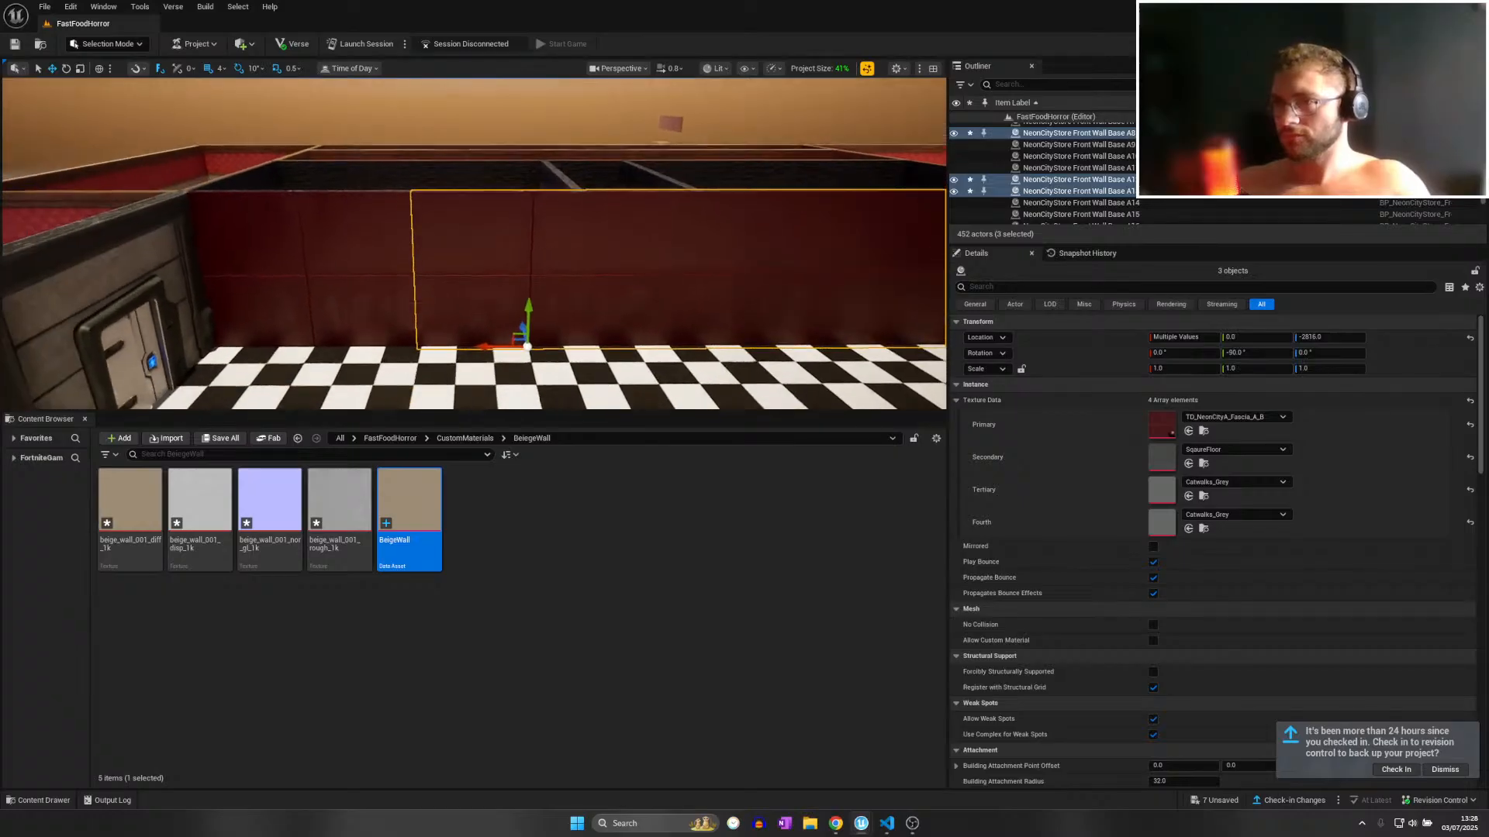
{"action": "left_click", "coordinate": [232, 283], "text": "ctrl"}
{"action": "left_click", "coordinate": [1234, 417]}
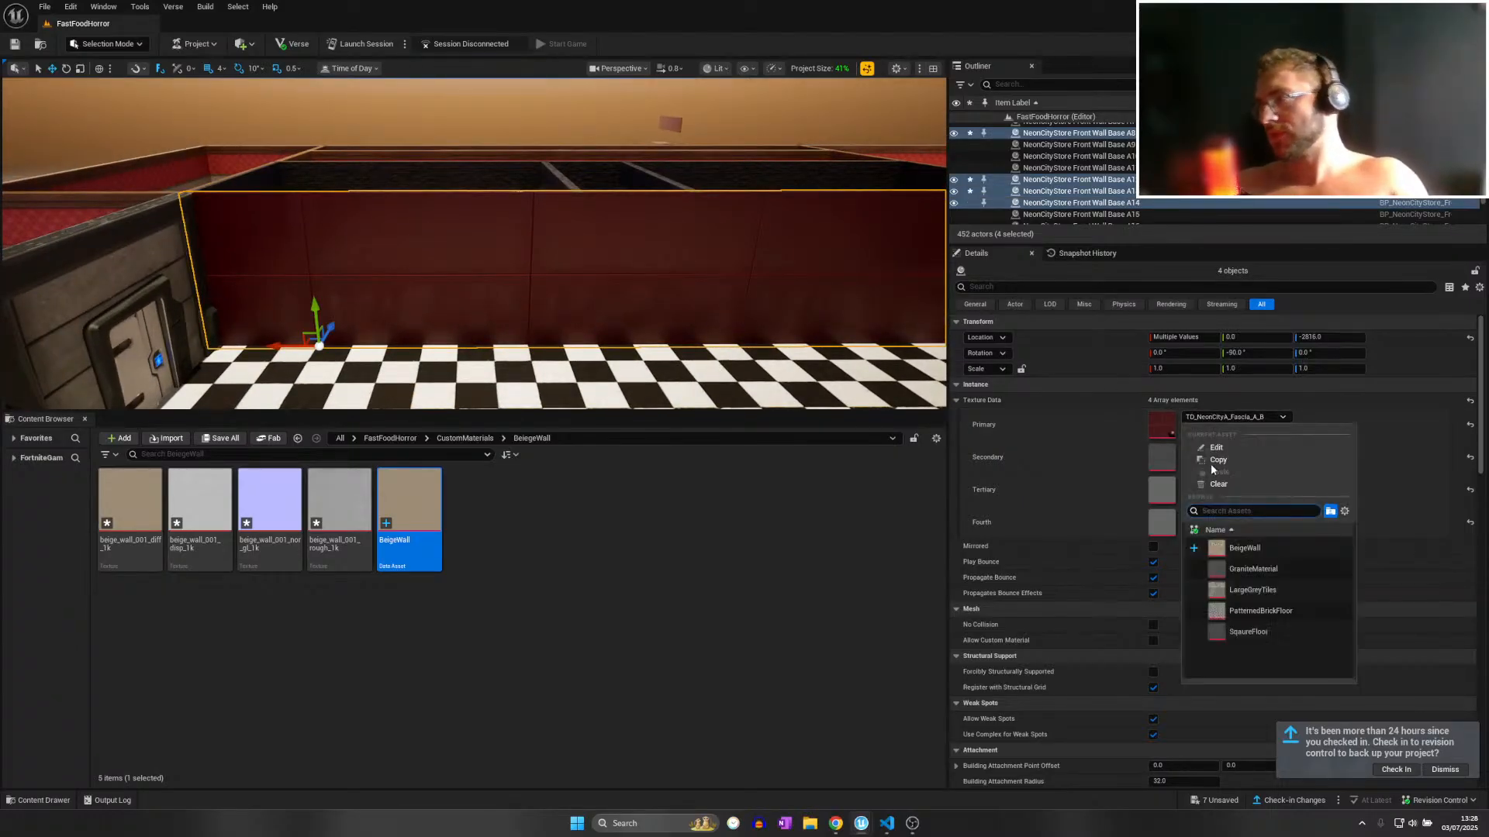
{"action": "left_click", "coordinate": [1236, 556]}
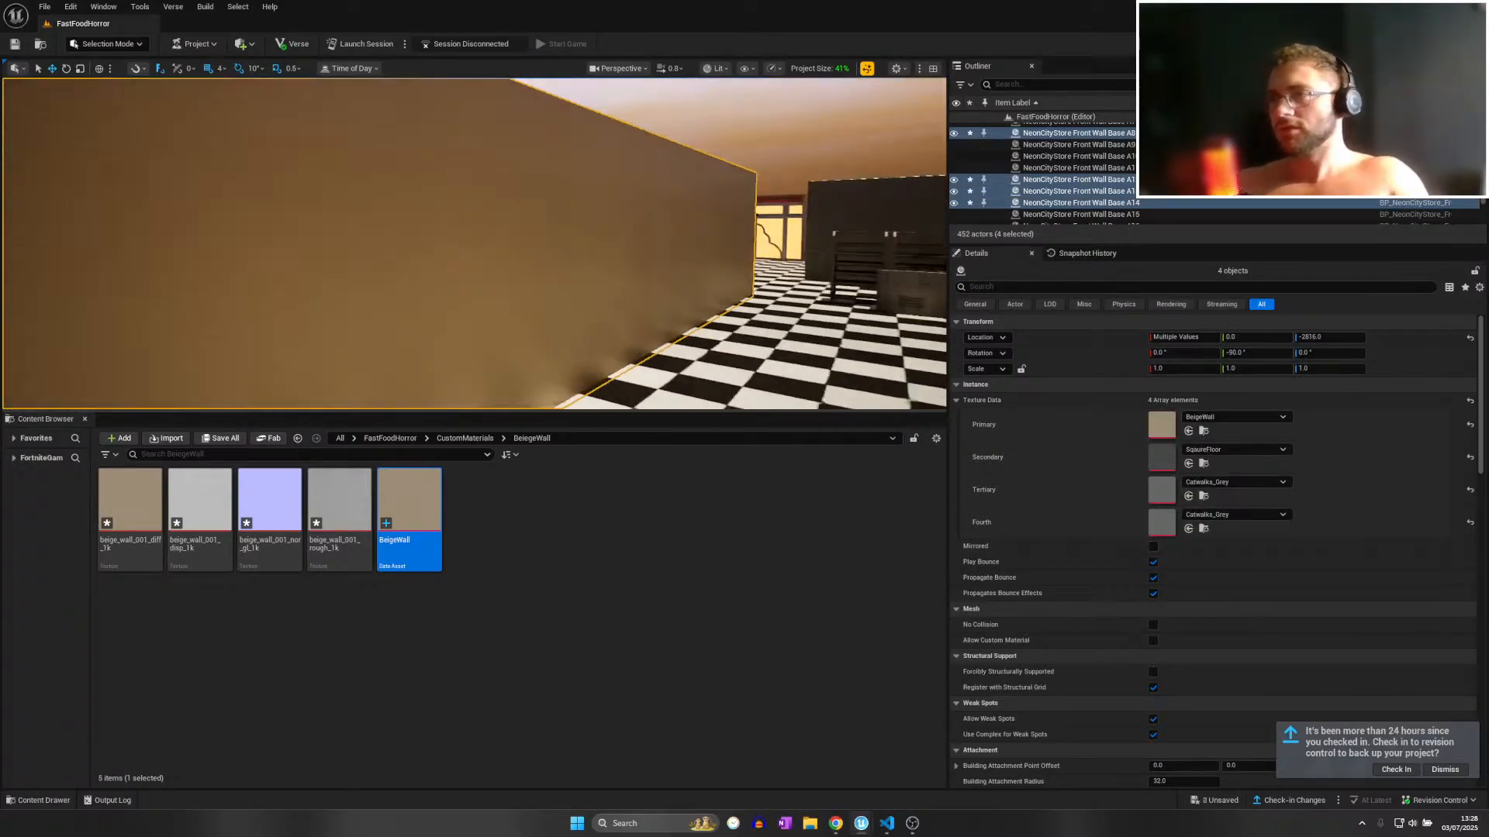
{"action": "right_click_drag", "start_coordinate": [668, 334], "coordinate": [641, 335]}
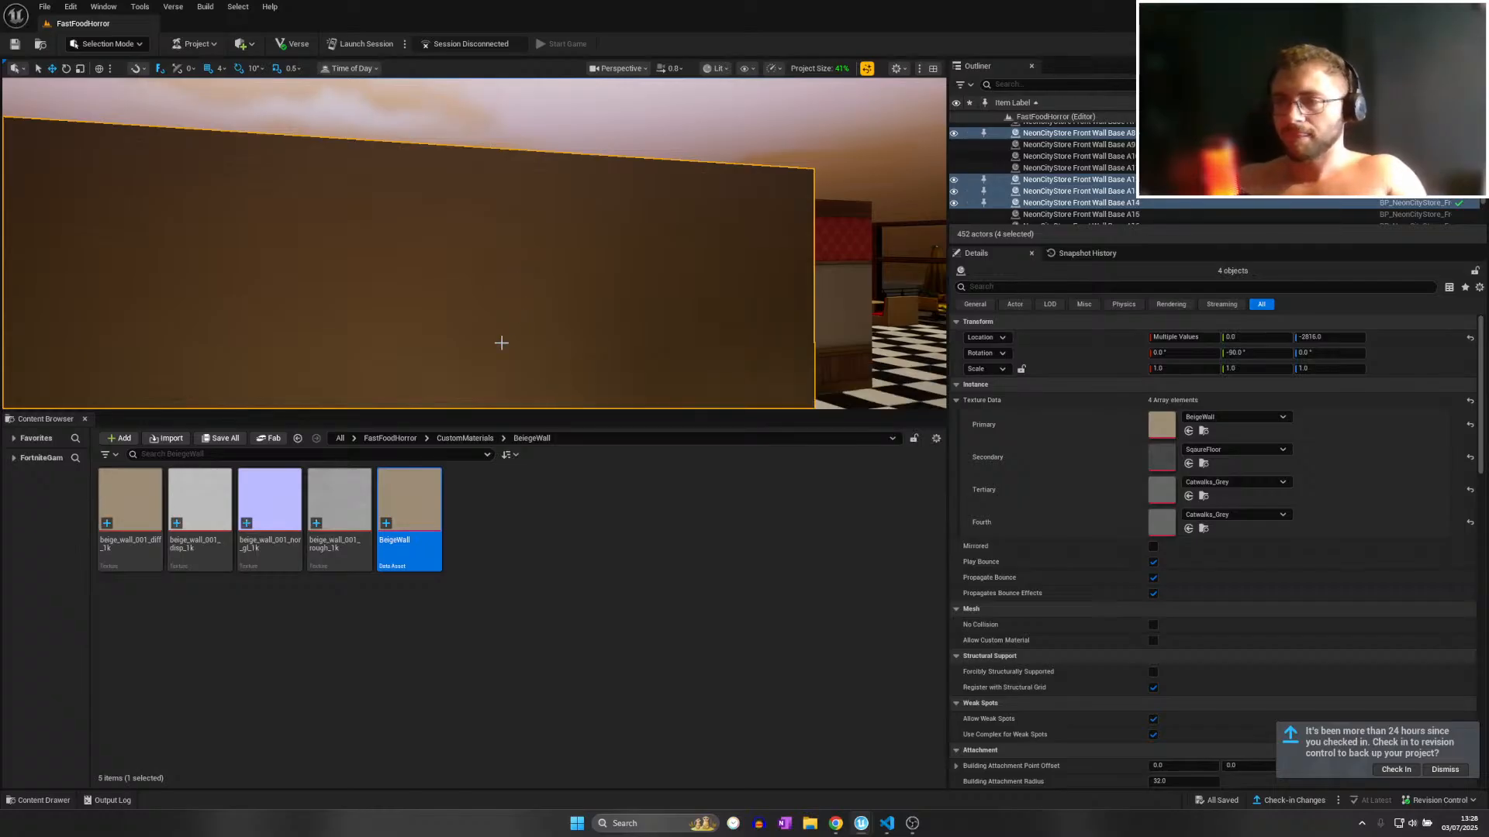
Examine the retextured beige wall and the surrounding kitchen walls from several sides.
{"action": "right_click_drag", "start_coordinate": [502, 342], "coordinate": [380, 307]}
{"action": "key", "text": "s"}
{"action": "key", "text": "w"}
{"action": "scroll", "coordinate": [582, 329], "scroll_direction": "down", "scroll_amount": 1}
{"action": "key", "text": "w"}
{"action": "scroll", "coordinate": [861, 341], "scroll_direction": "up", "scroll_amount": 2}
{"action": "key", "text": "s"}
{"action": "key", "text": "w"}
{"action": "key", "text": "w"}
{"action": "key", "text": "w"}
{"action": "scroll", "coordinate": [806, 383], "scroll_direction": "down", "scroll_amount": 2}
{"action": "key", "text": "w"}
{"action": "key", "text": "w"}
{"action": "key", "text": "e"}
Try deleting the military base door beside the beige wall, and undo the deletion.
{"action": "left_click", "coordinate": [473, 303]}
{"action": "right_click_drag", "start_coordinate": [473, 302], "coordinate": [458, 364]}
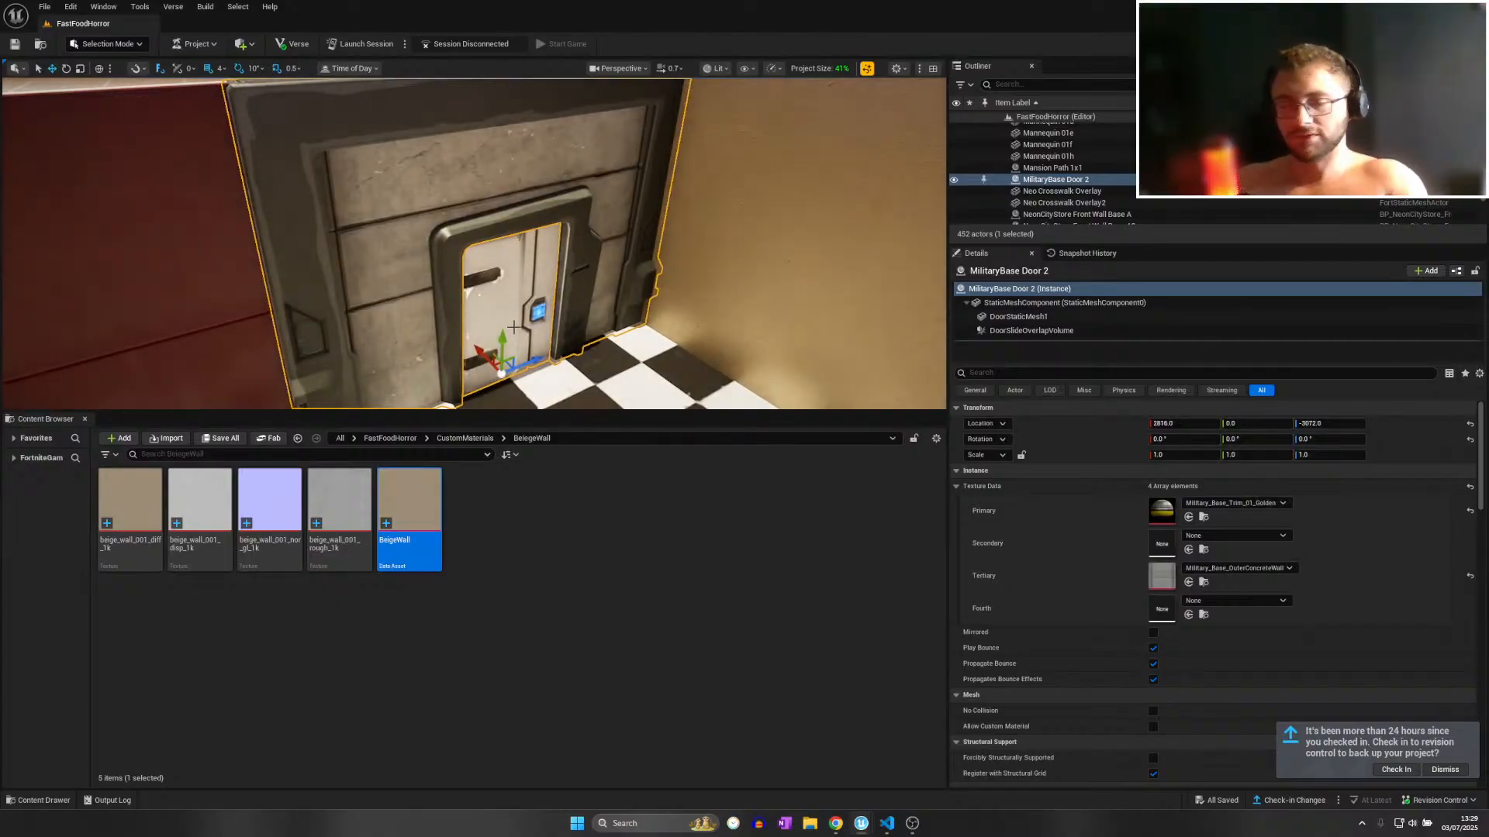
{"action": "key", "text": "Delete"}
{"action": "right_click_drag", "start_coordinate": [473, 302], "coordinate": [566, 264]}
{"action": "right_click_drag", "start_coordinate": [517, 326], "coordinate": [206, 300]}
{"action": "key", "text": "ctrl+z"}
{"action": "left_click", "coordinate": [470, 318]}
{"action": "left_click", "coordinate": [393, 304], "text": "ctrl"}
{"action": "key", "text": "w"}
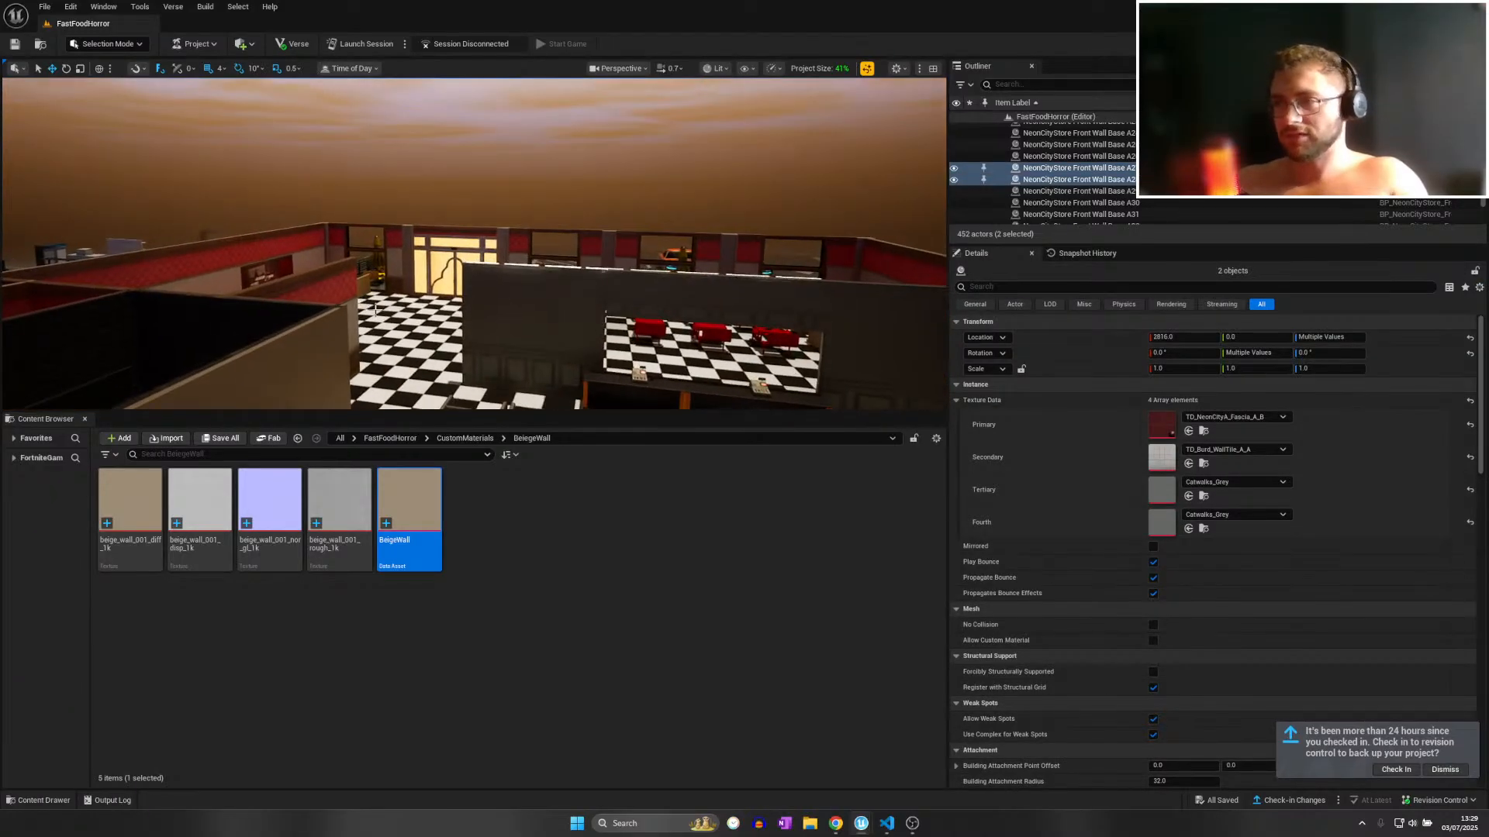
{"action": "left_click", "coordinate": [541, 321], "text": "ctrl"}
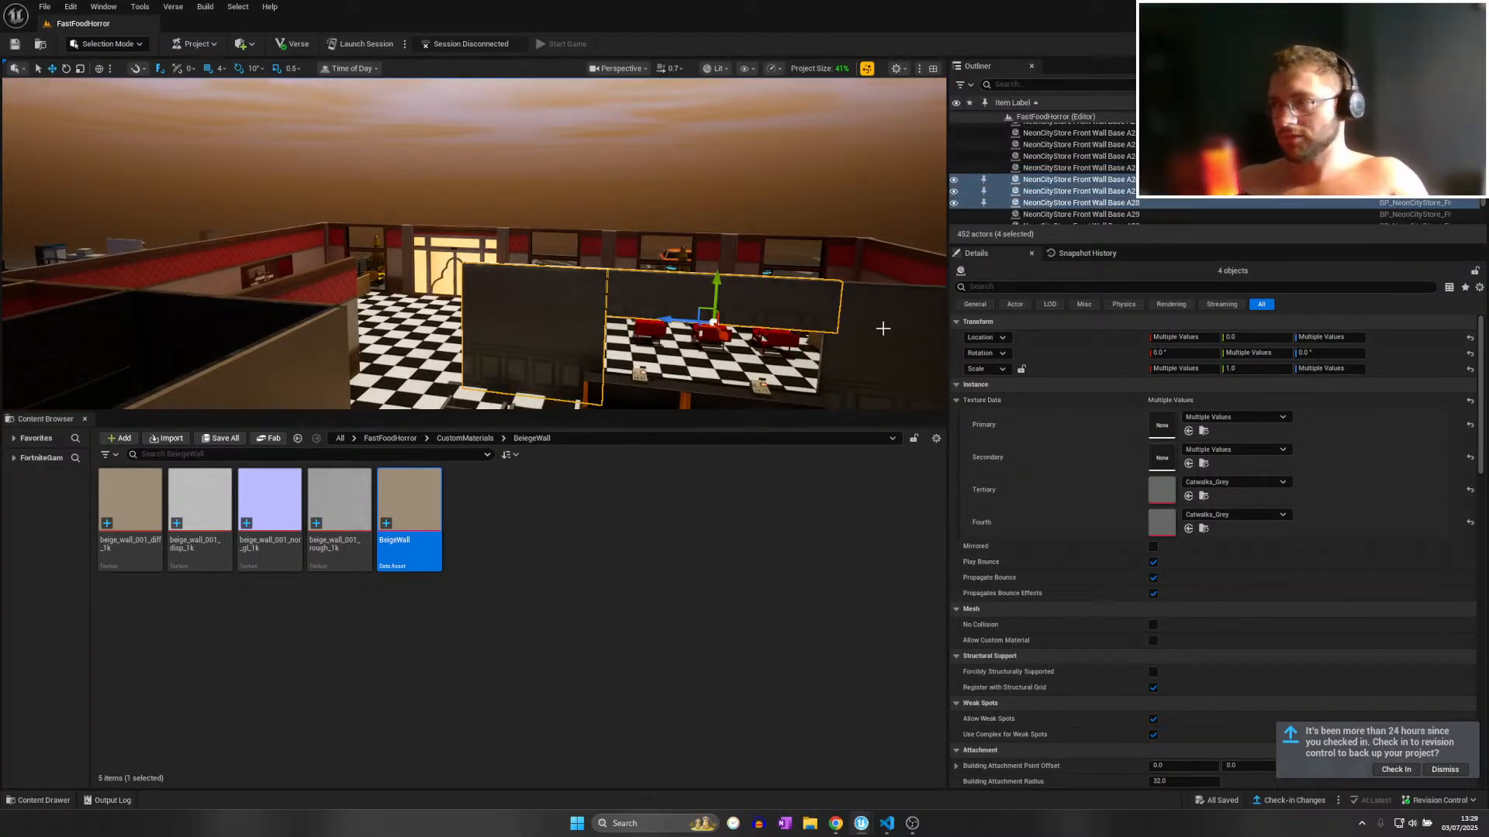
{"action": "left_click", "coordinate": [915, 343], "text": "ctrl"}
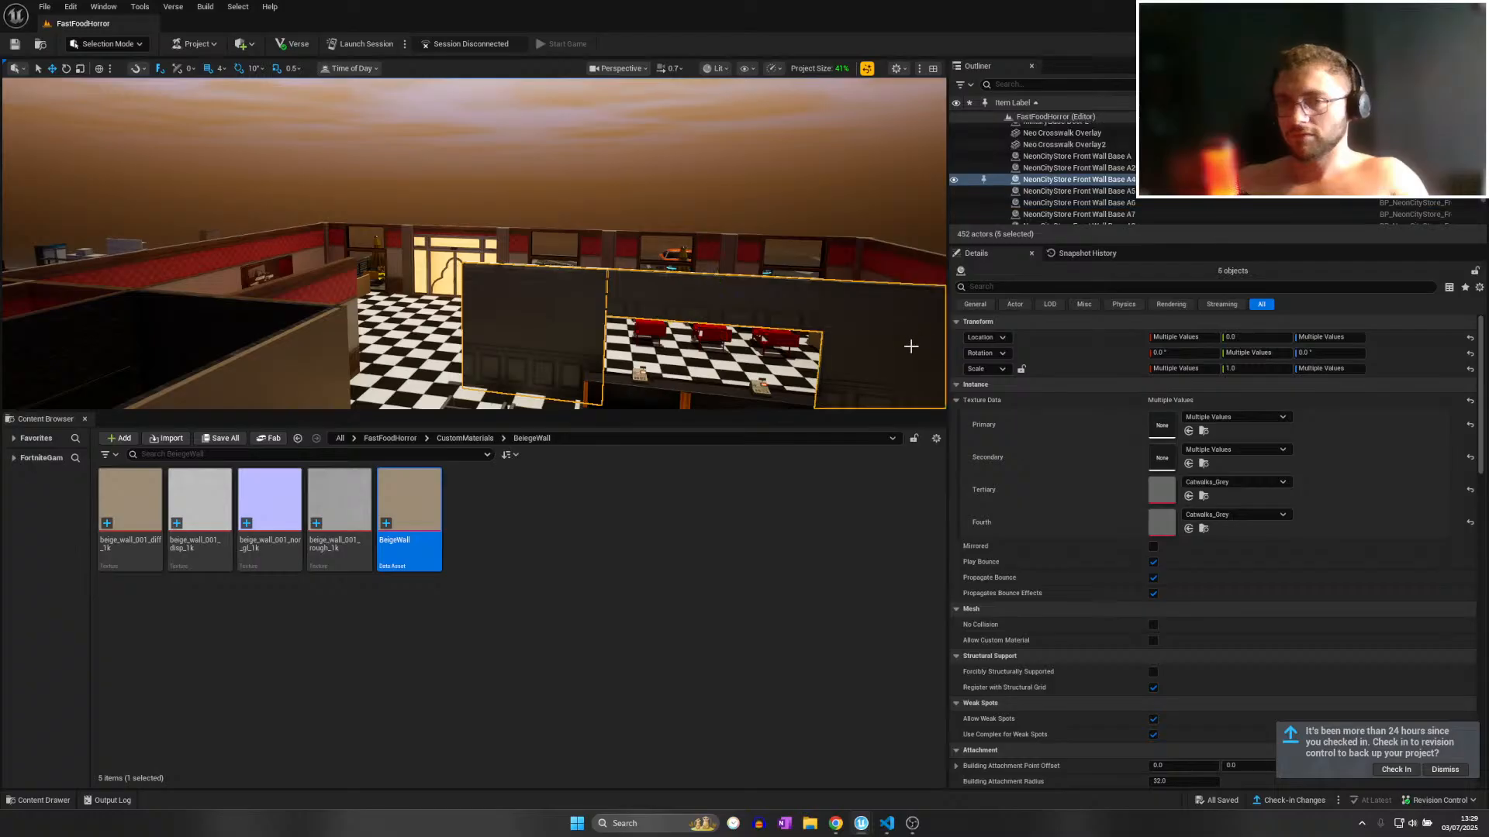
Set BeigeWall as the Secondary texture on the three partition wall pieces around the cash register counter.
{"action": "left_click", "coordinate": [561, 301]}
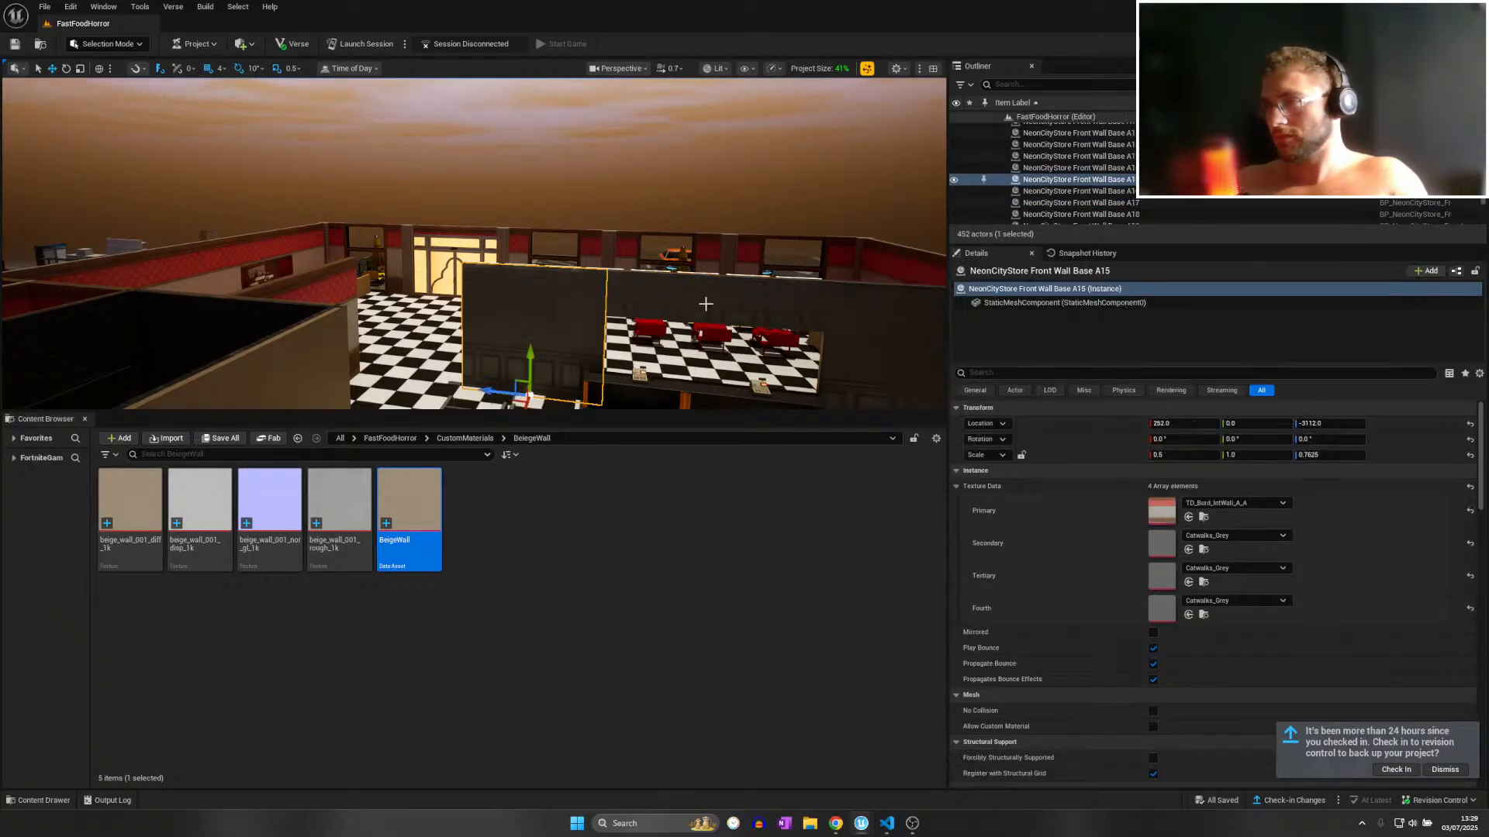
{"action": "left_click", "coordinate": [702, 301], "text": "ctrl"}
{"action": "right_click_drag", "start_coordinate": [702, 301], "coordinate": [712, 307]}
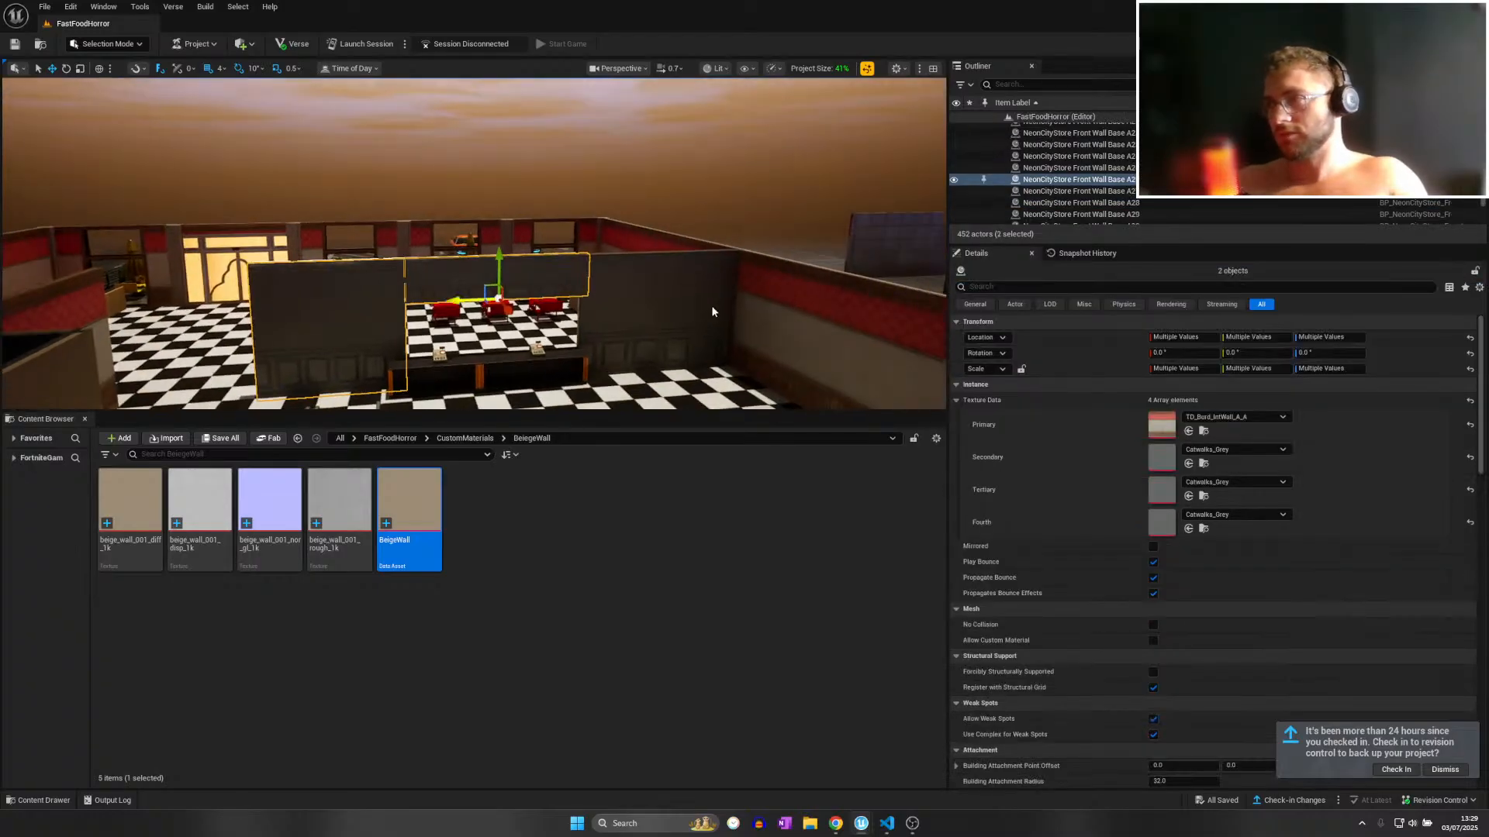
{"action": "left_click", "coordinate": [1210, 451]}
{"action": "left_click", "coordinate": [1243, 580]}
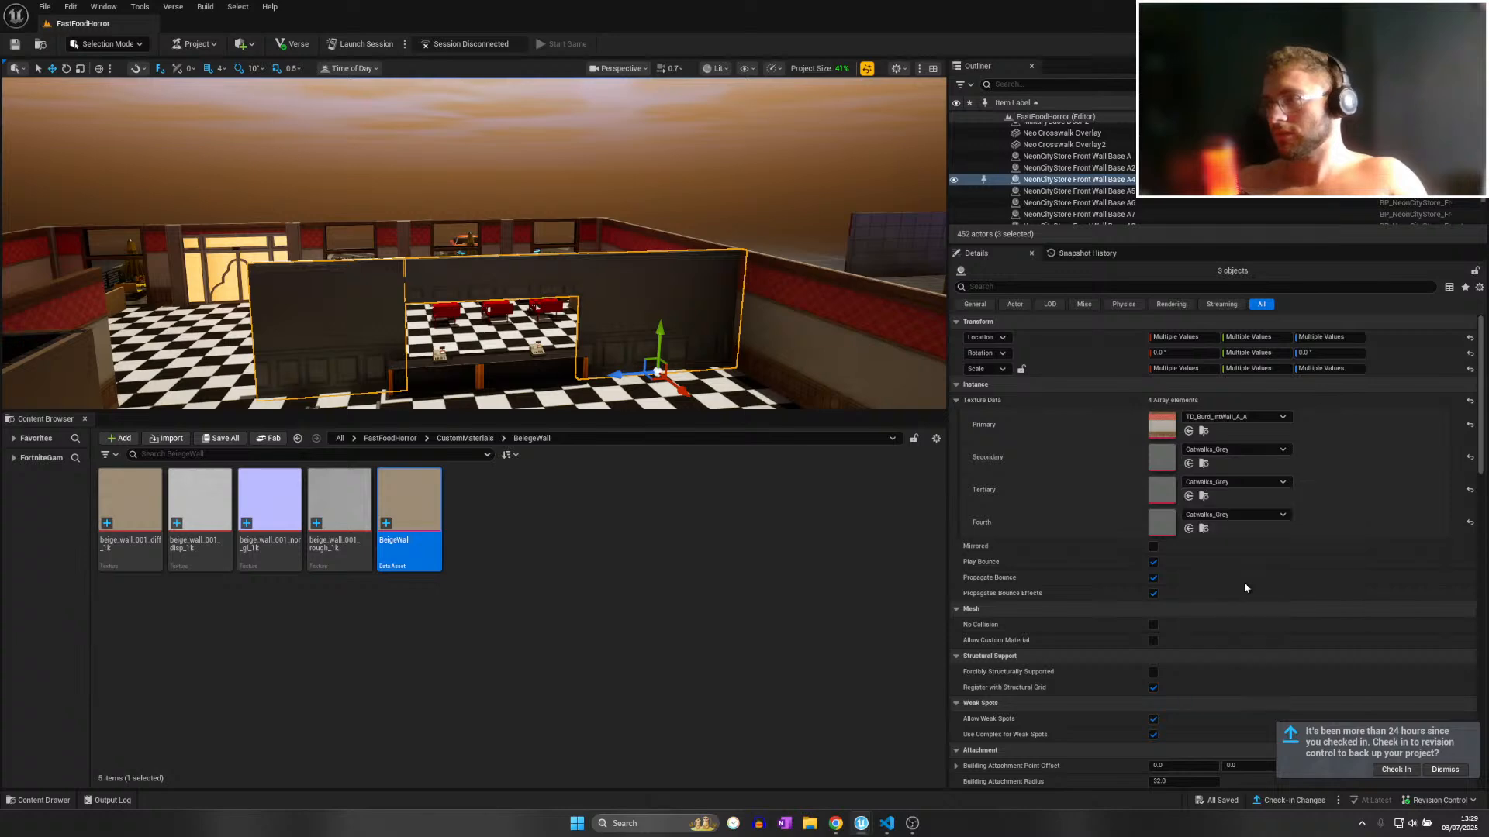
Compare the transform values of the wall piece above the counter opening and its neighbouring partition wall.
{"action": "right_click_drag", "start_coordinate": [489, 258], "coordinate": [527, 260]}
{"action": "left_click", "coordinate": [488, 258]}
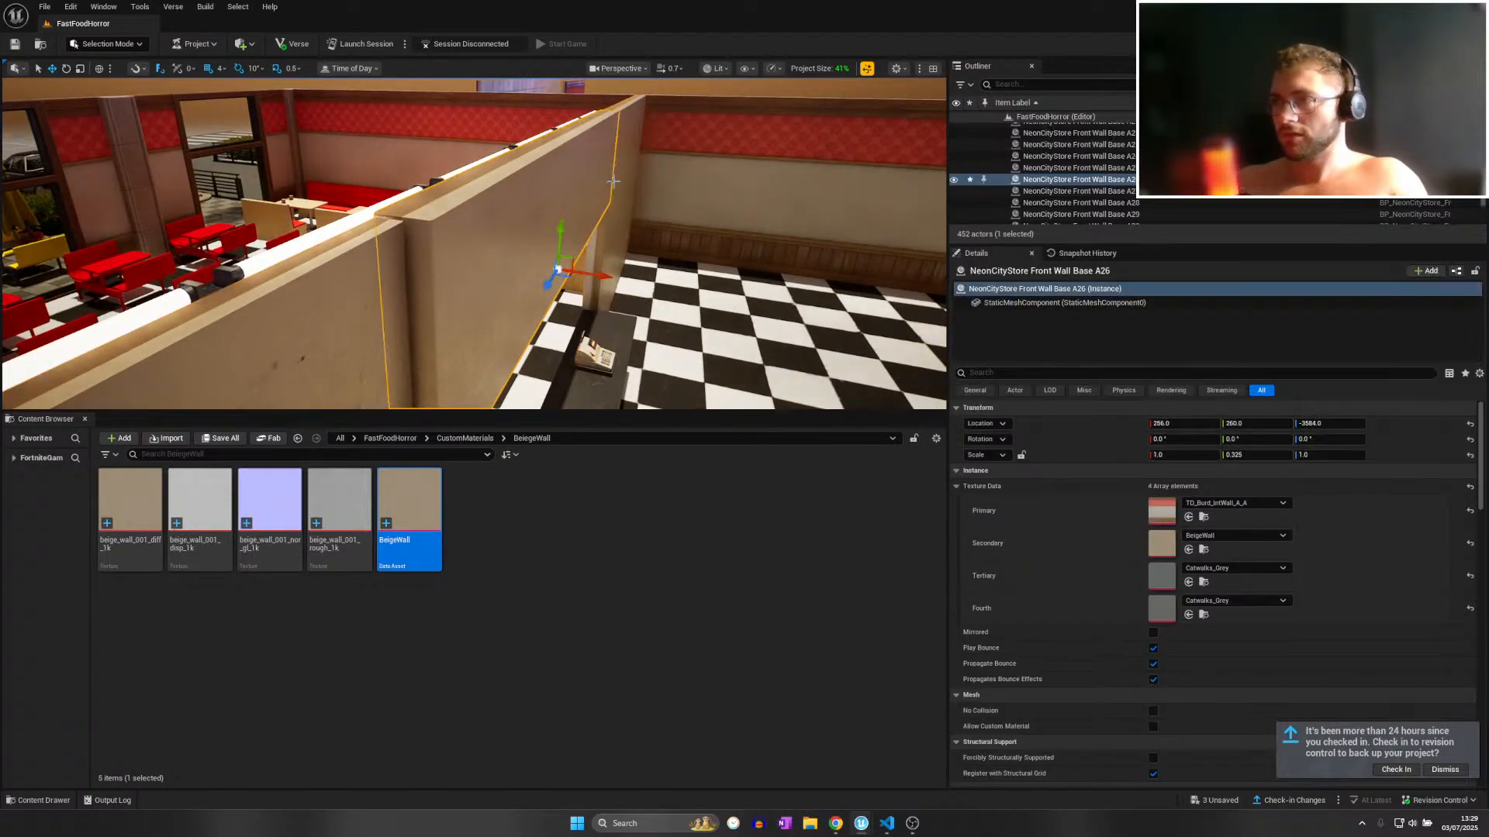
{"action": "left_click", "coordinate": [390, 320], "text": "shift"}
{"action": "left_click", "coordinate": [385, 318]}
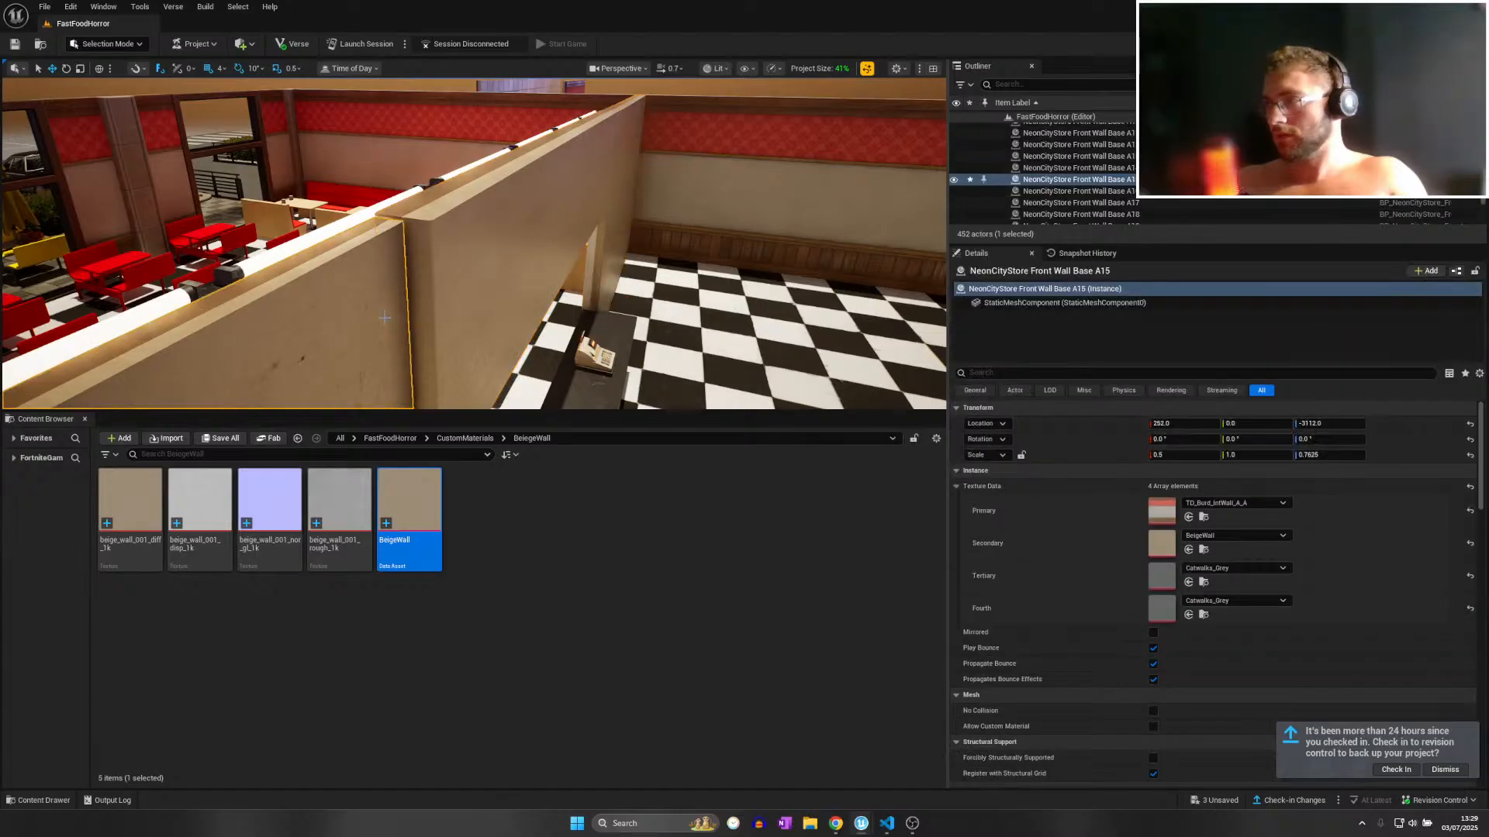
{"action": "left_click", "coordinate": [573, 255]}
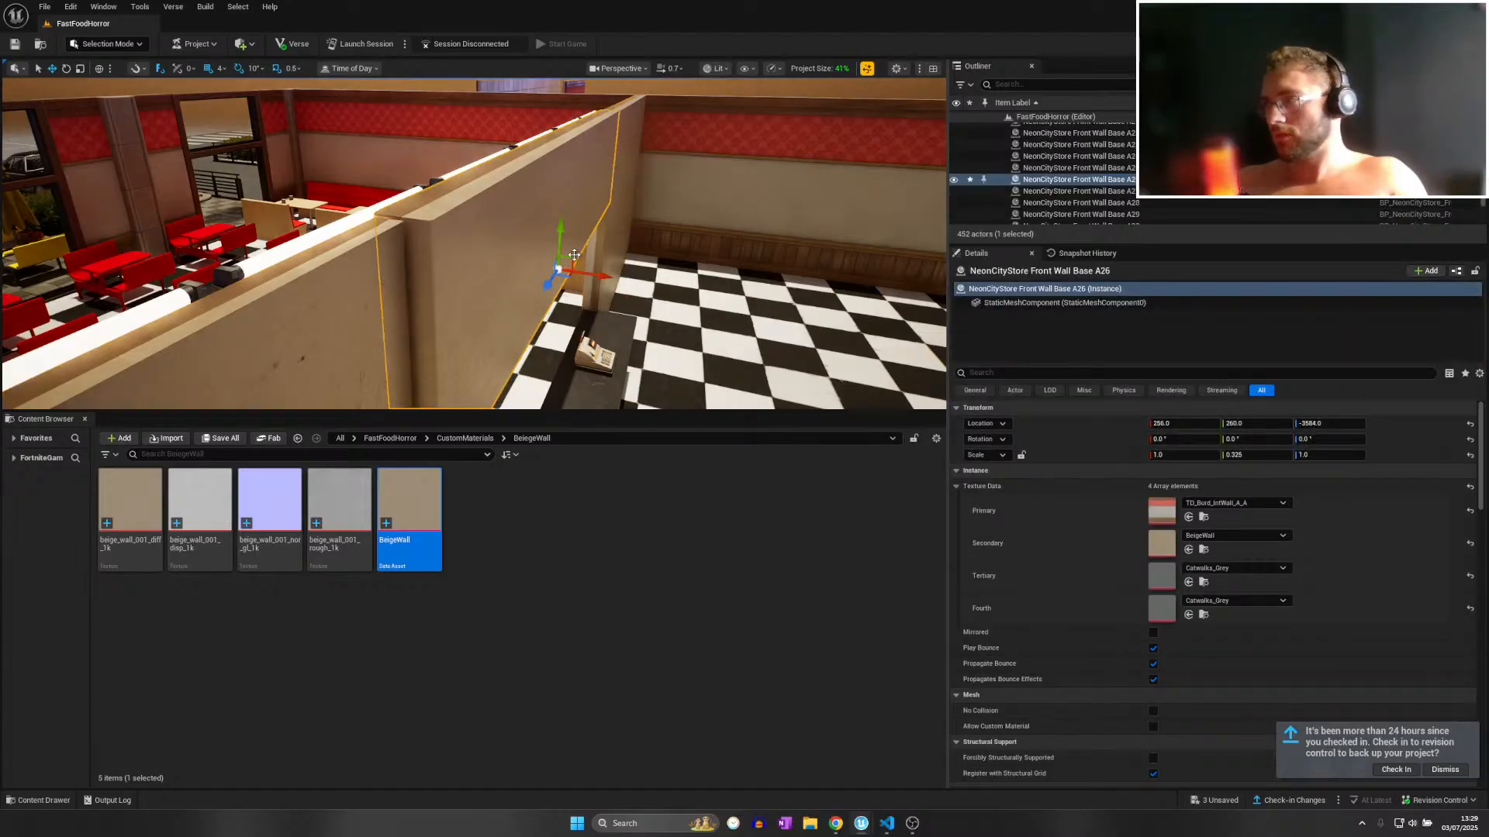
{"action": "left_click", "coordinate": [616, 195], "text": "shift"}
{"action": "left_click", "coordinate": [308, 298]}
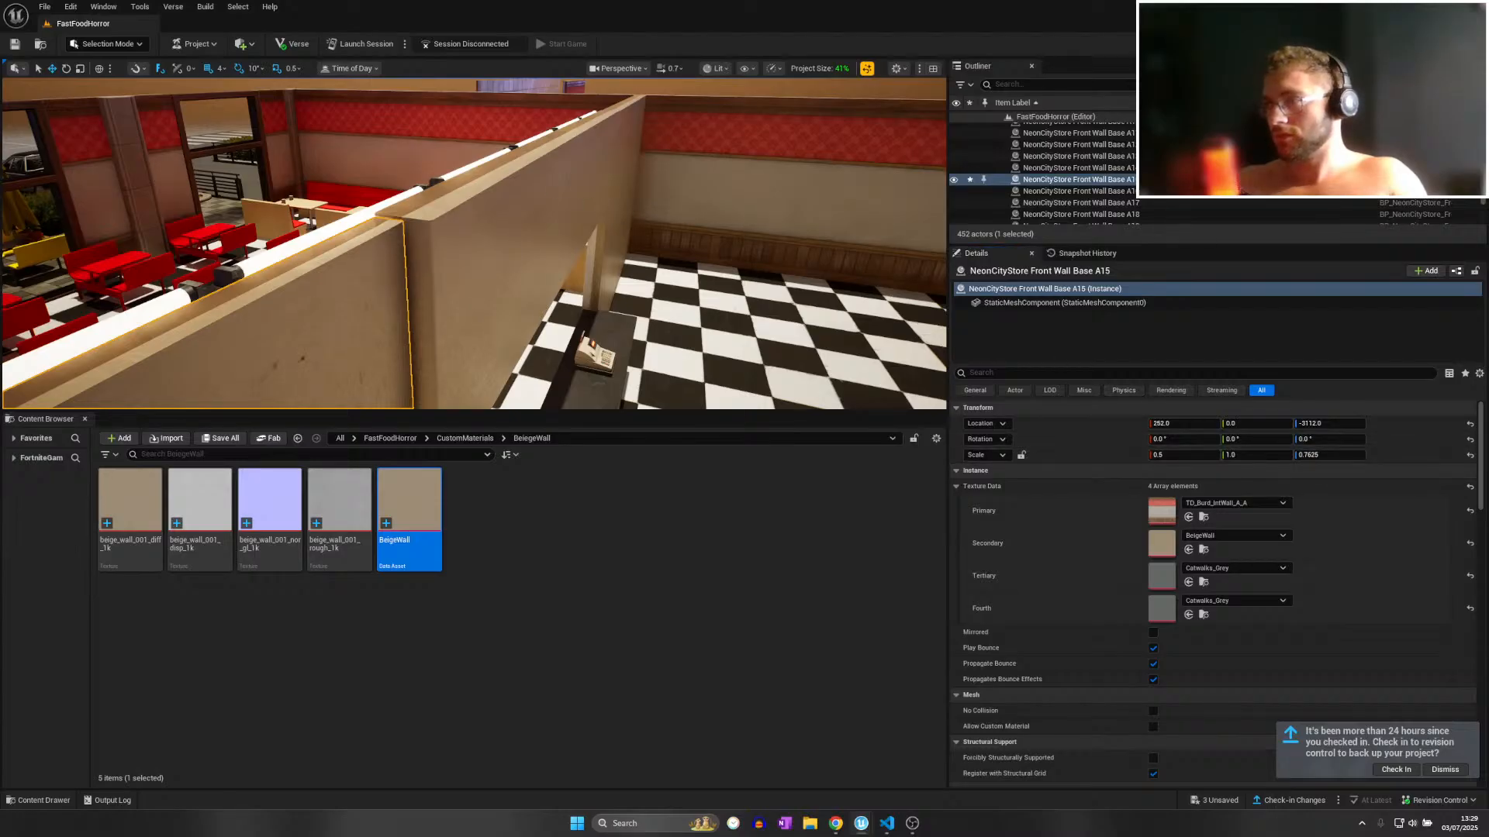
Try a Forward scale of 0.726 on the wall piece above the counter opening, and undo it.
{"action": "left_click", "coordinate": [630, 168]}
{"action": "right_click_drag", "start_coordinate": [629, 167], "coordinate": [481, 186]}
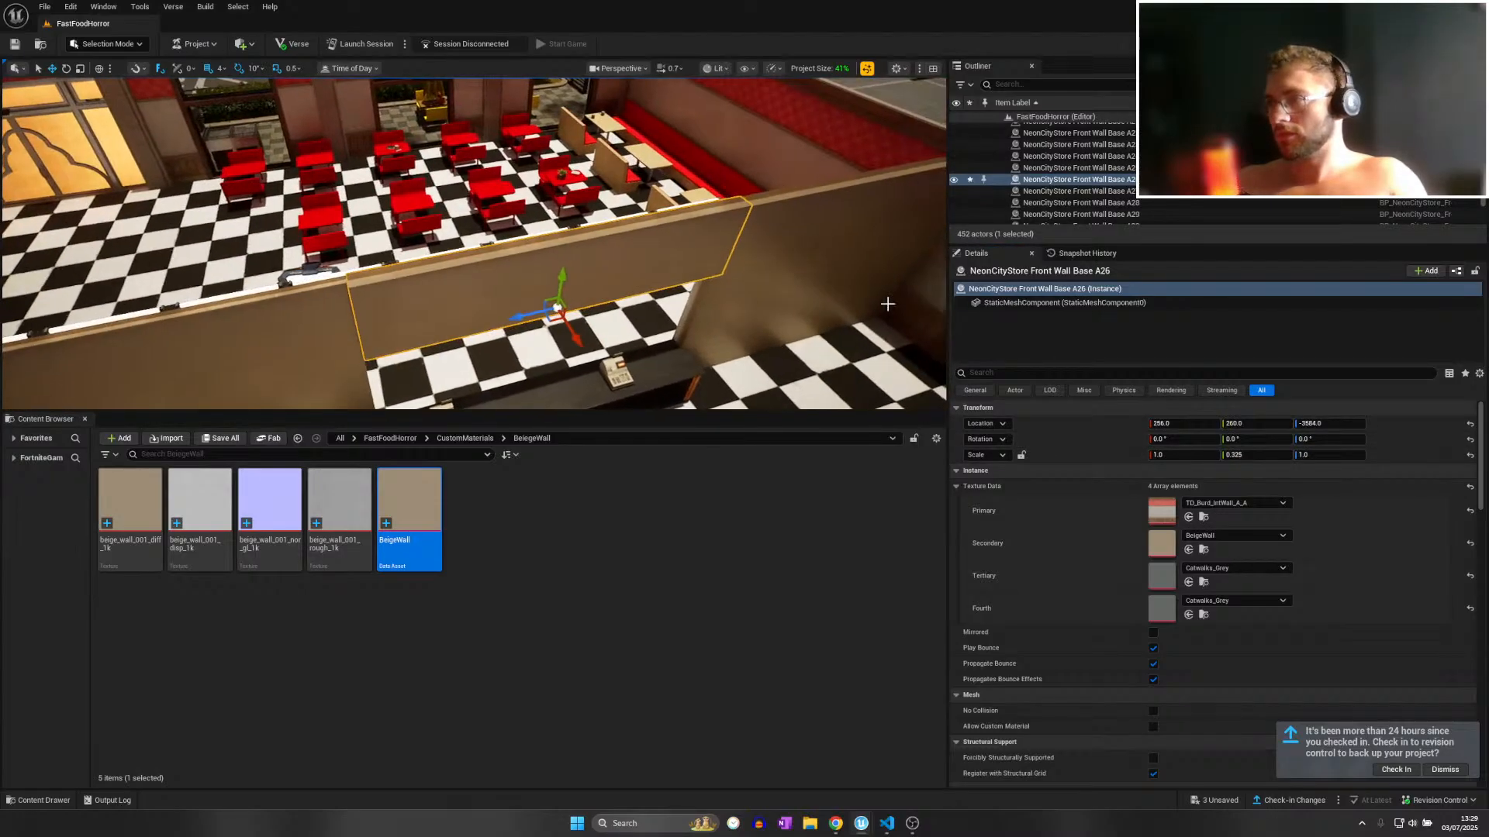
{"action": "left_click", "coordinate": [1336, 456]}
{"action": "type", "text": "0.726"}
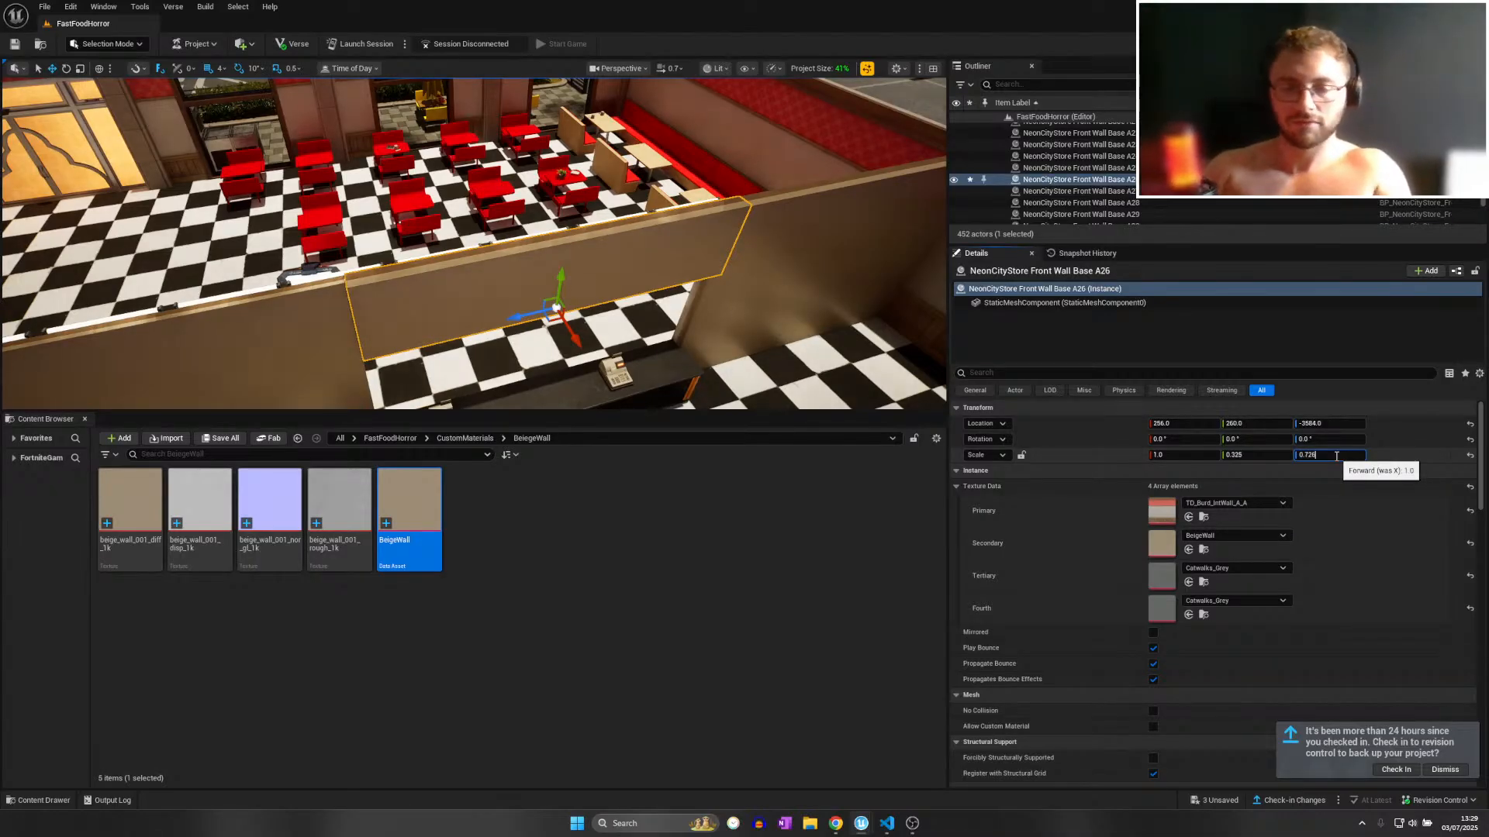
{"action": "key", "text": "Return"}
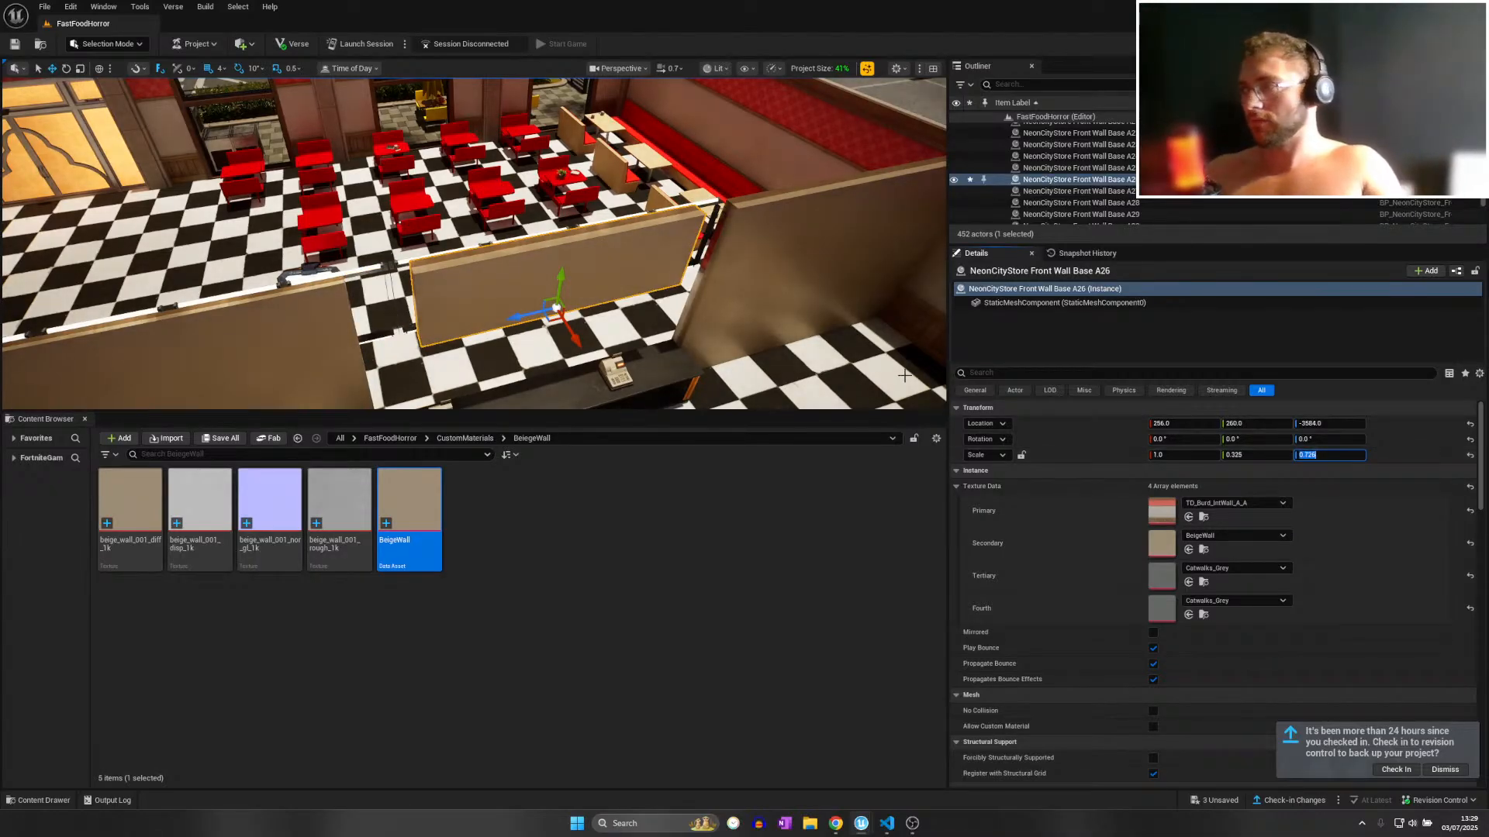
{"action": "key", "text": "ctrl+z"}
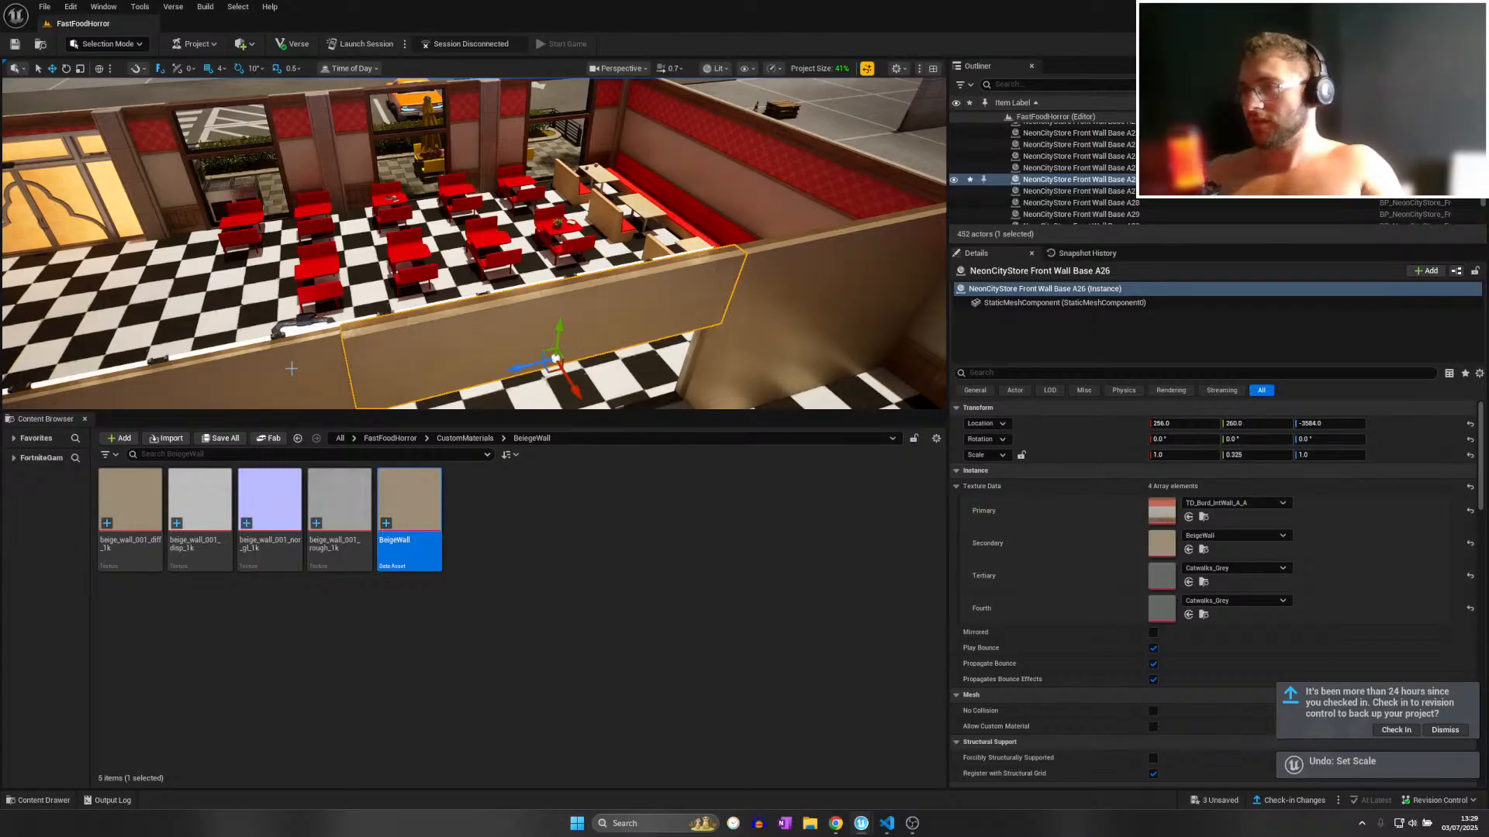
{"action": "left_click", "coordinate": [291, 368]}
{"action": "right_click_drag", "start_coordinate": [292, 369], "coordinate": [267, 391]}
{"action": "left_click", "coordinate": [580, 361]}
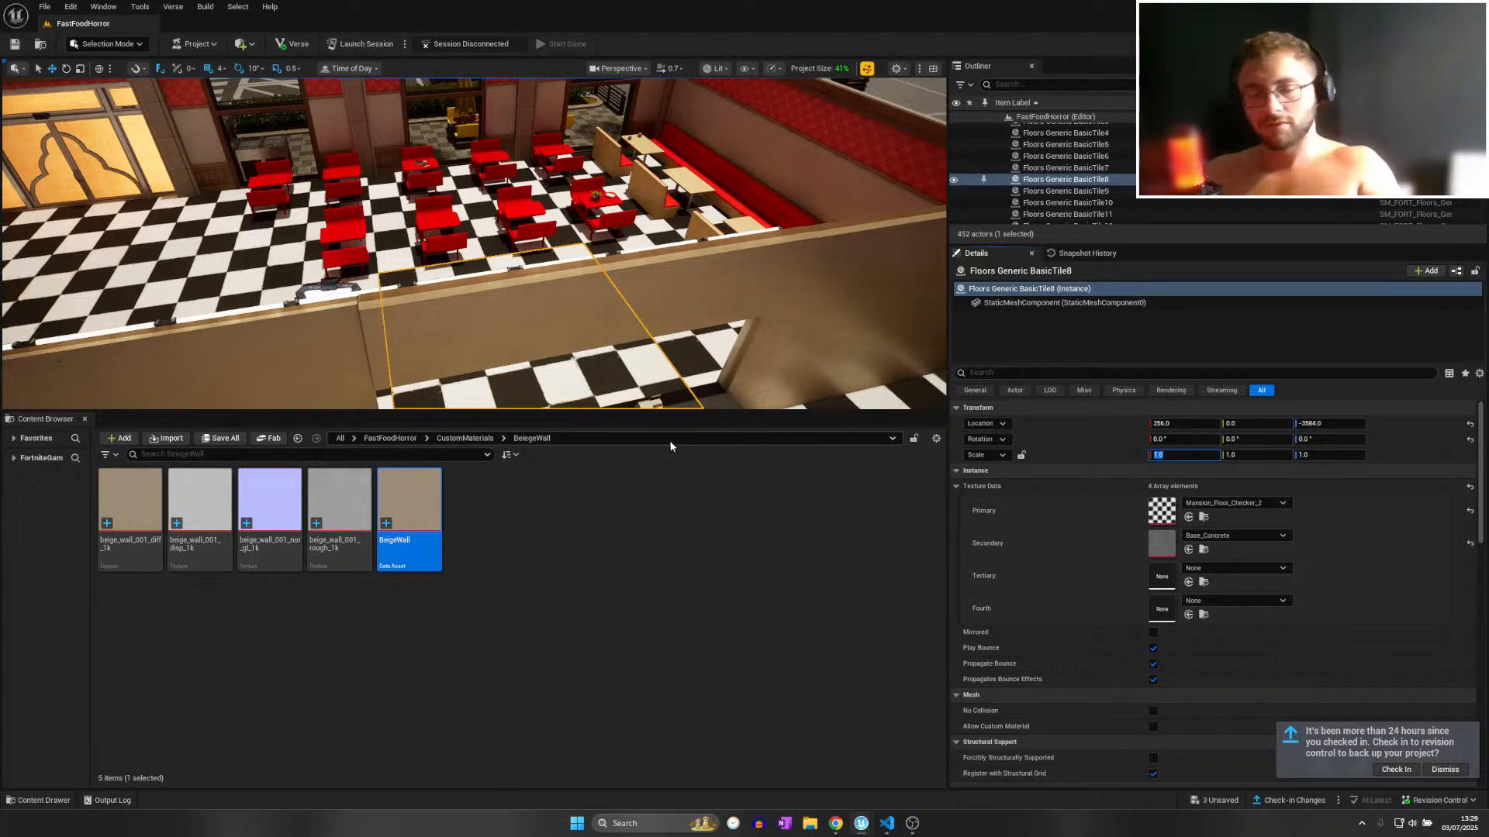
{"action": "type", "text": "0.5"}
{"action": "right_click_drag", "start_coordinate": [676, 331], "coordinate": [527, 288]}
{"action": "left_click", "coordinate": [663, 265]}
{"action": "key", "text": "ctrl+z"}
Set the thickness scale to 0.5 on the wall piece above the counter opening and on the full-height wall beyond it.
{"action": "left_click", "coordinate": [527, 277]}
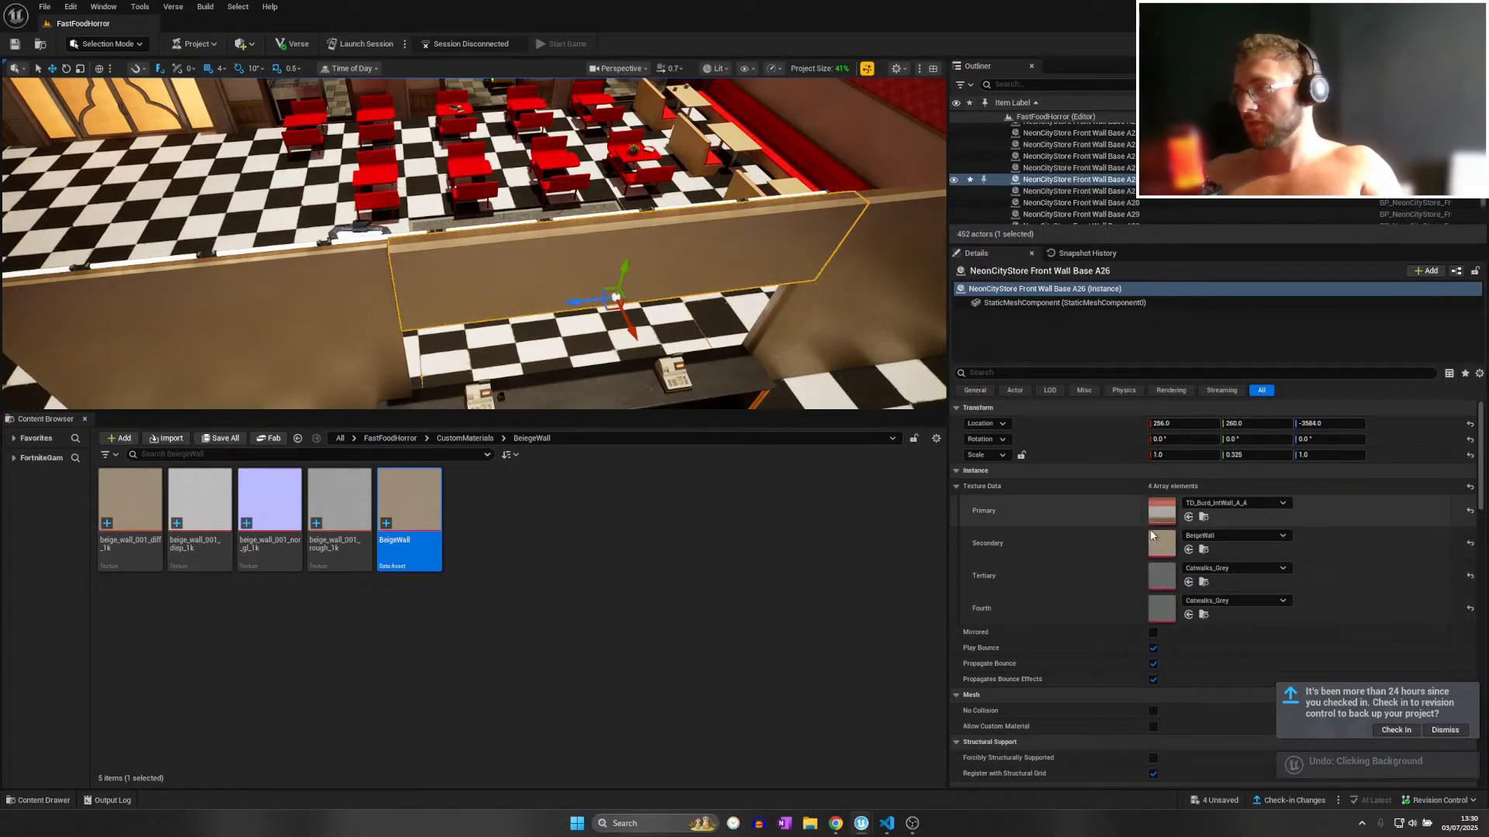
{"action": "left_click", "coordinate": [1161, 456]}
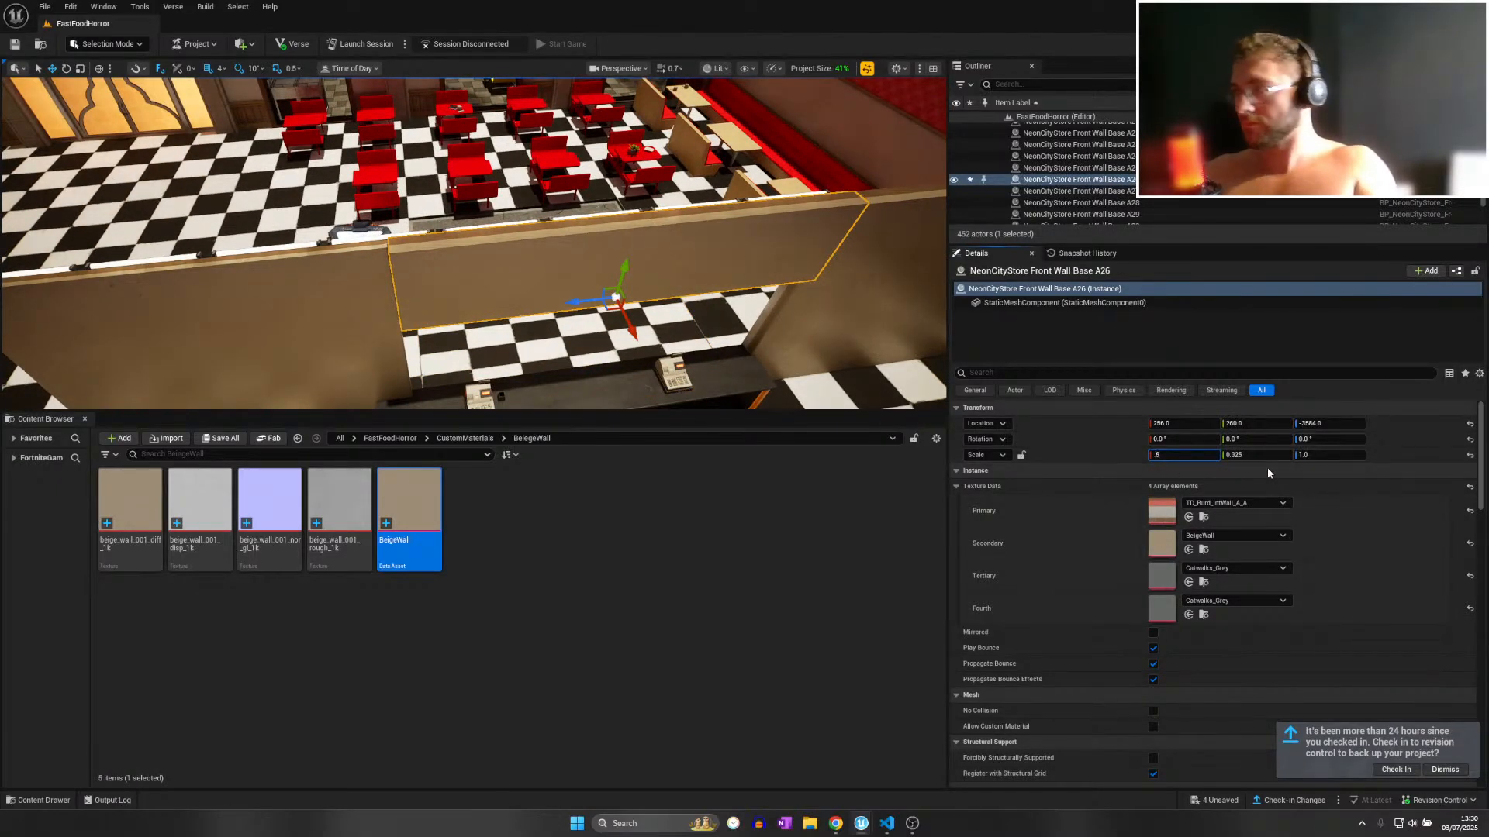
{"action": "left_click", "coordinate": [869, 298]}
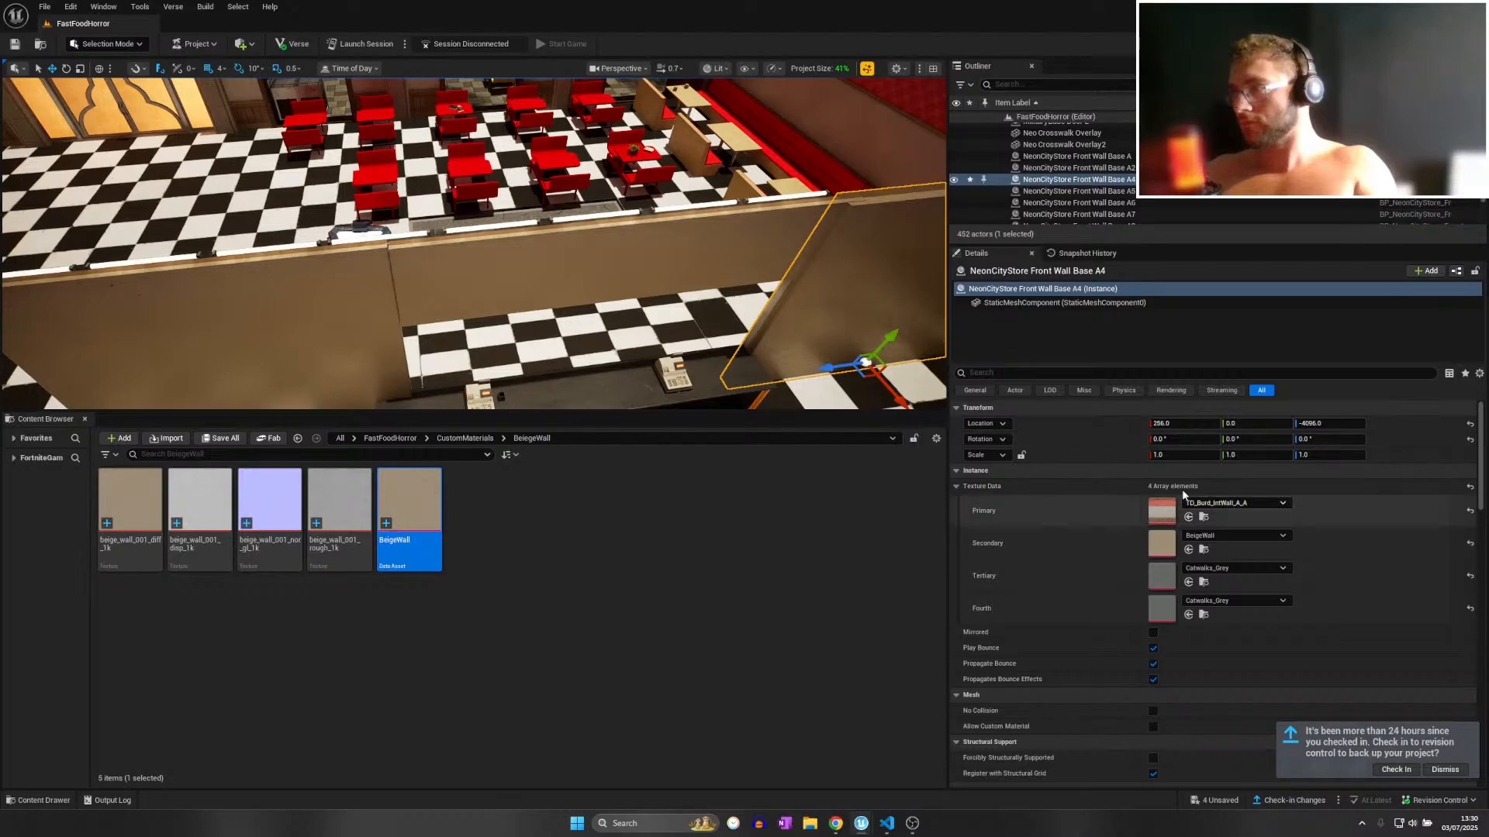
{"action": "key", "text": "Return"}
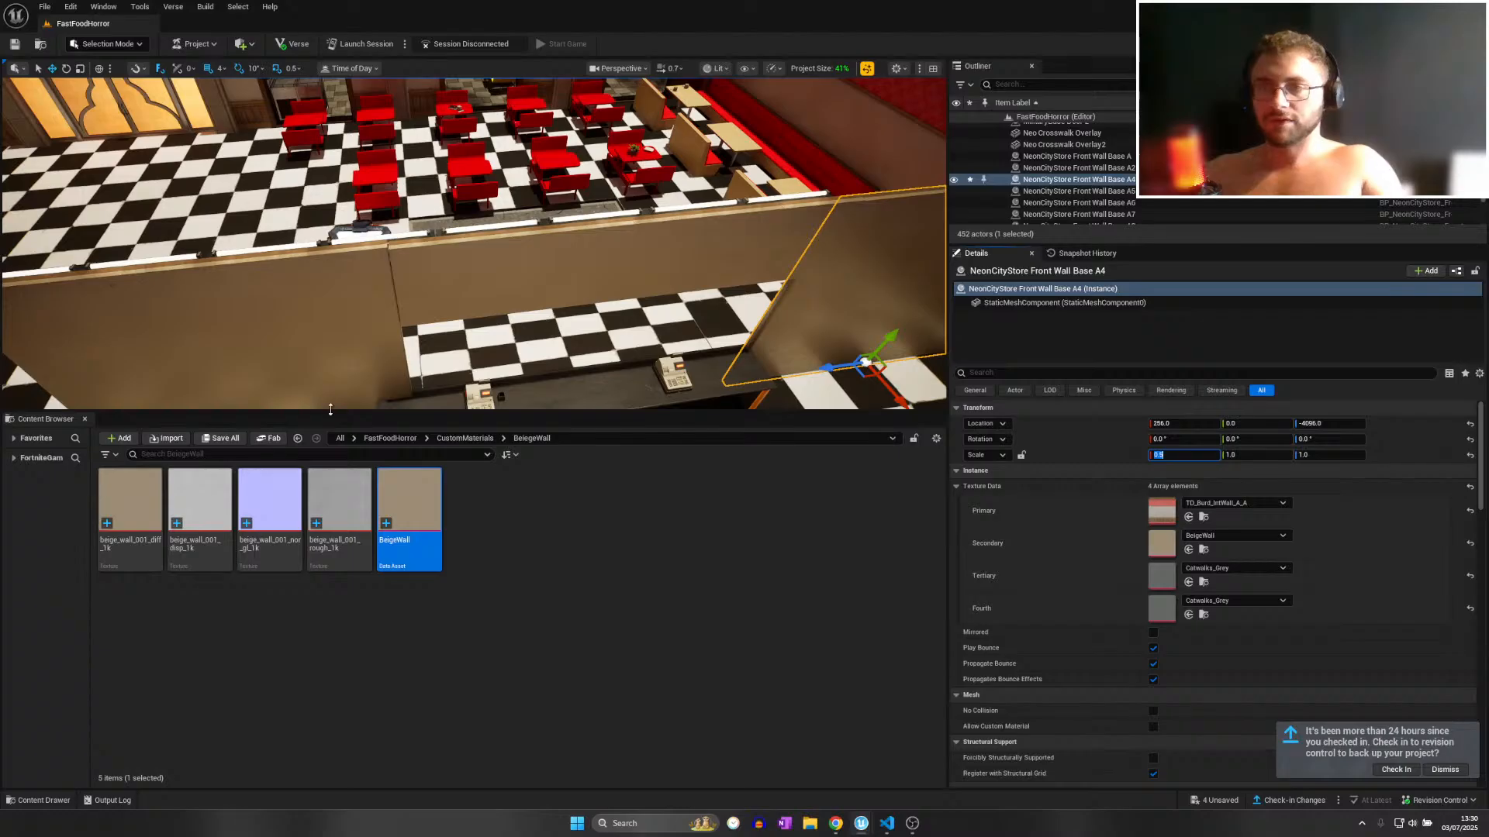
Shift the wall piece above the counter opening along the partition to location -3580 to adjust its joint with the neighbouring wall.
{"action": "key", "text": "w"}
{"action": "right_click_drag", "start_coordinate": [330, 372], "coordinate": [260, 369]}
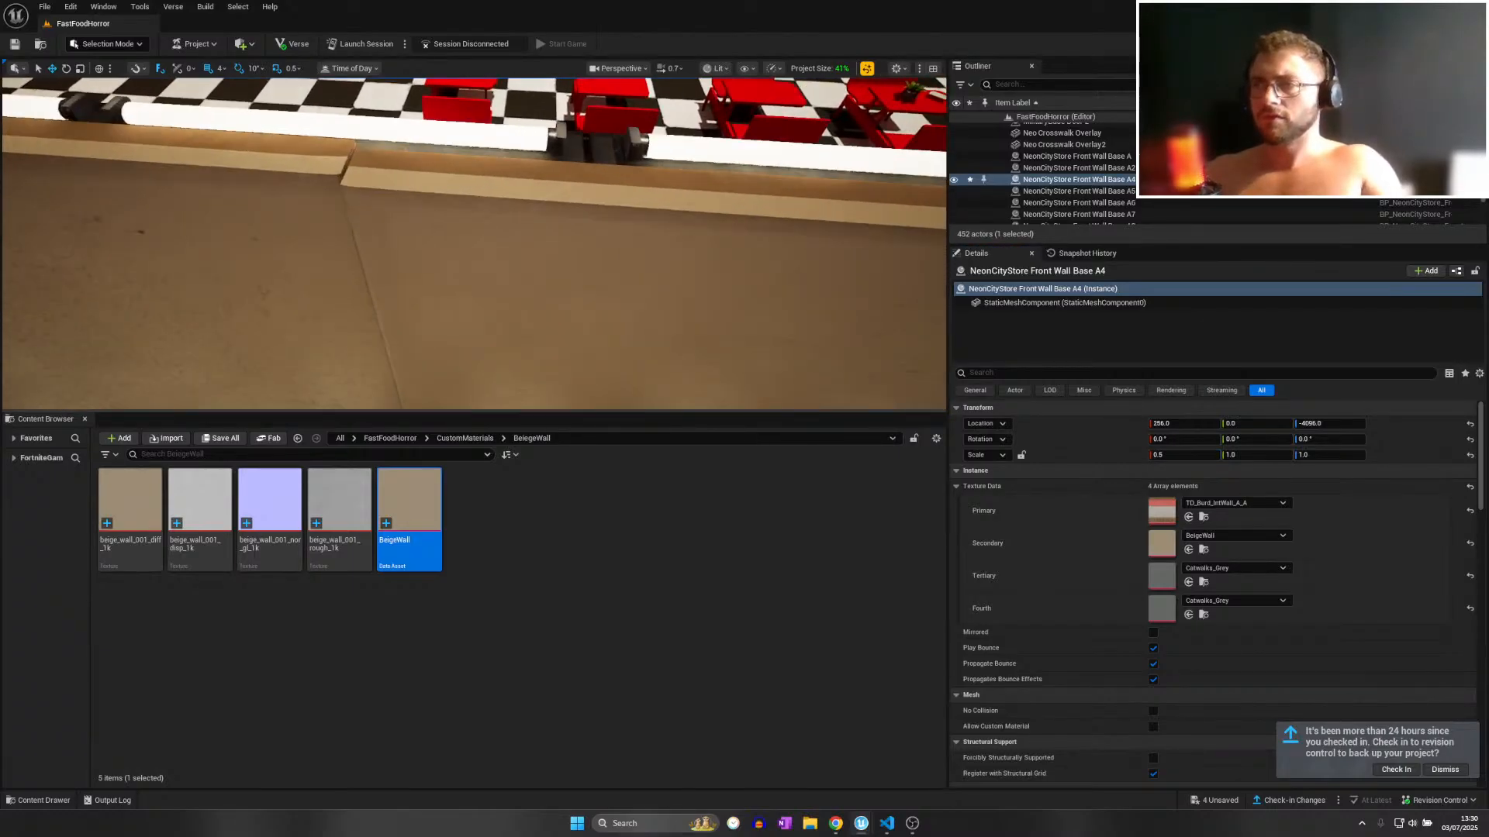
{"action": "key", "text": "s"}
{"action": "right_click_drag", "start_coordinate": [428, 339], "coordinate": [511, 303]}
{"action": "key", "text": "e"}
{"action": "key", "text": "s"}
{"action": "key", "text": "w"}
{"action": "key", "text": "s"}
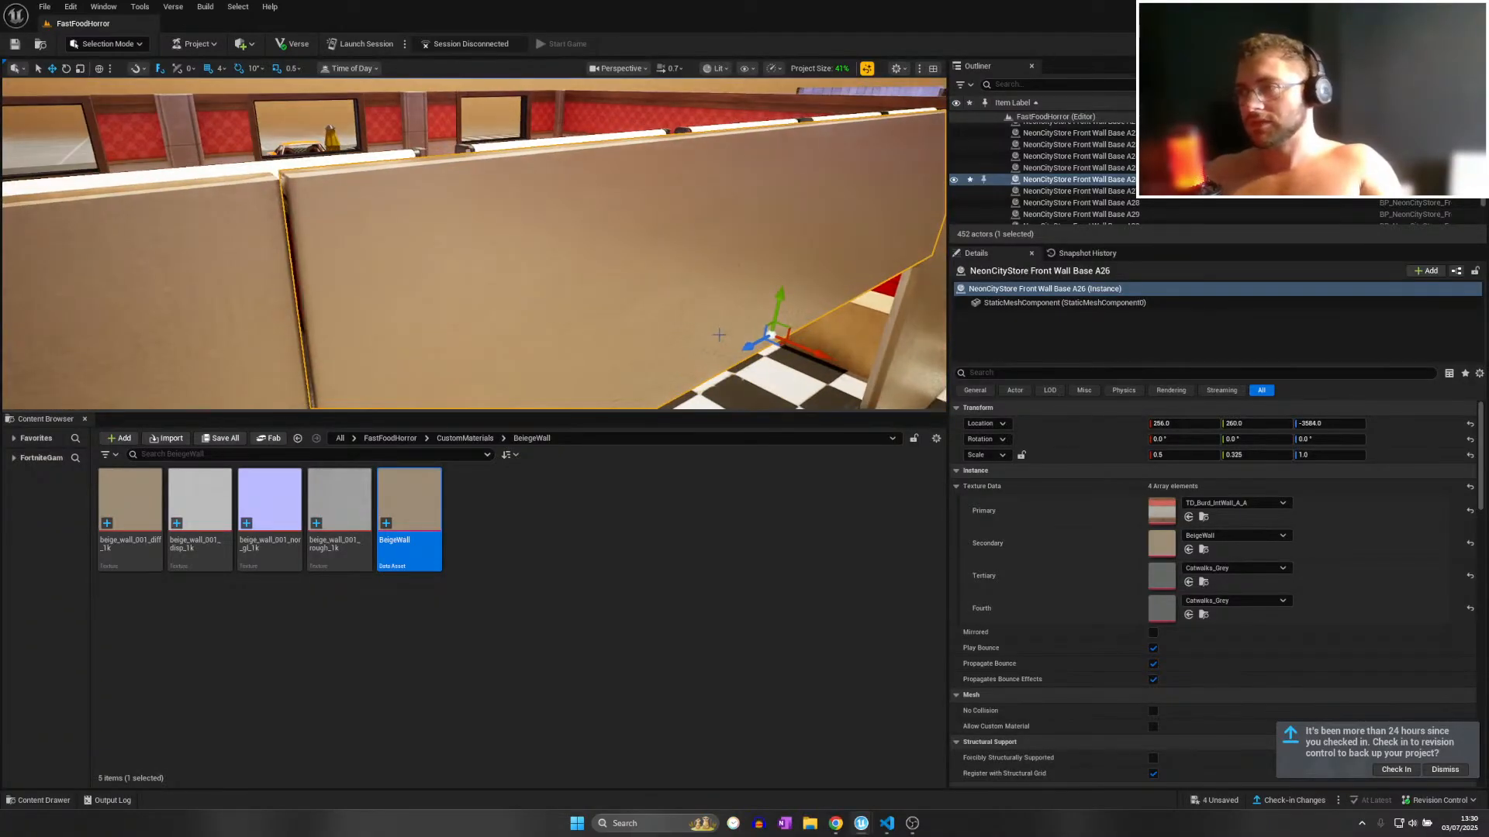
{"action": "key", "text": "ctrl+z"}
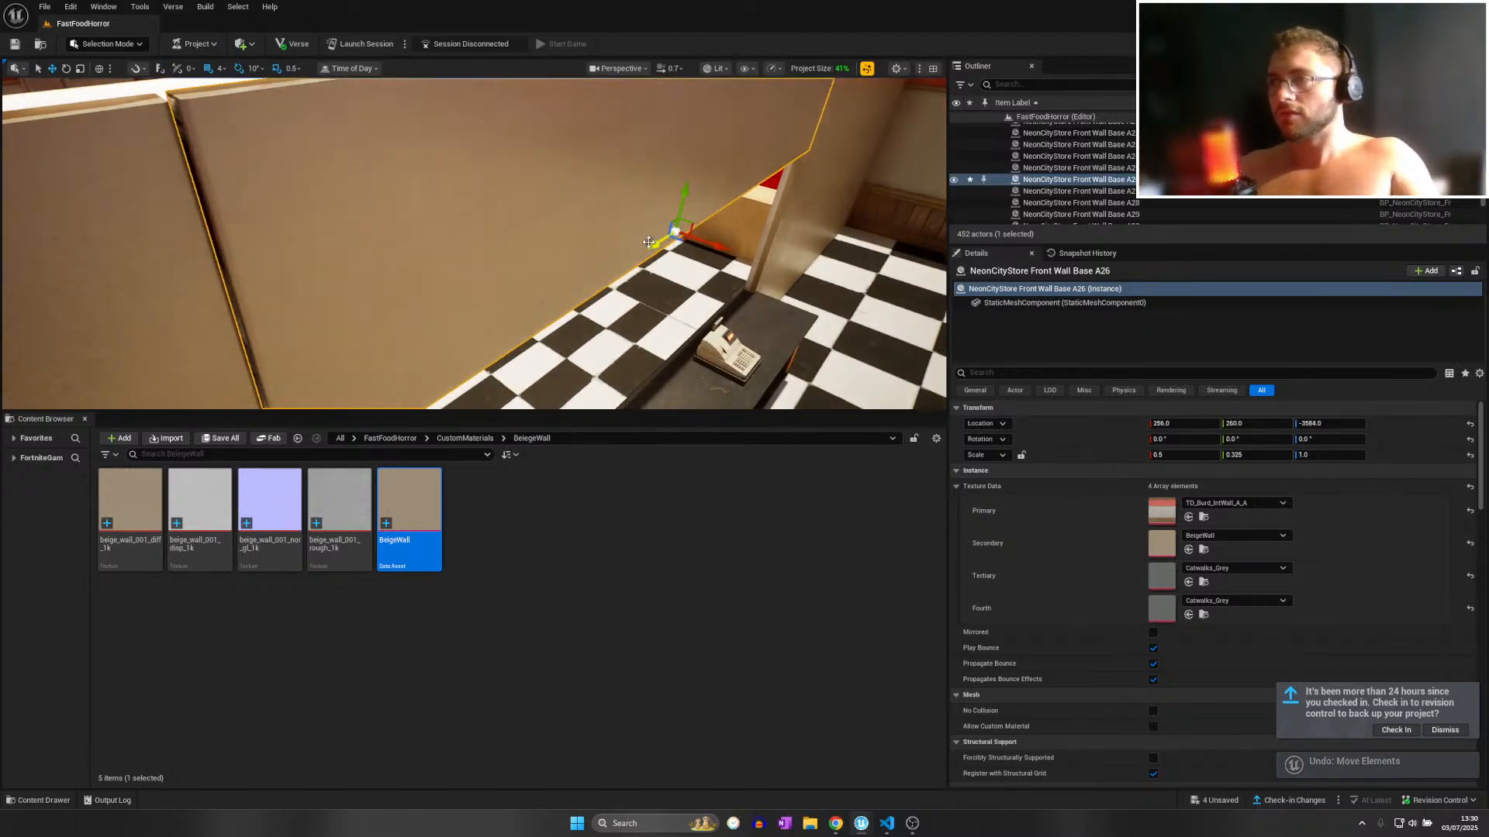
{"action": "right_click_drag", "start_coordinate": [650, 245], "coordinate": [548, 337]}
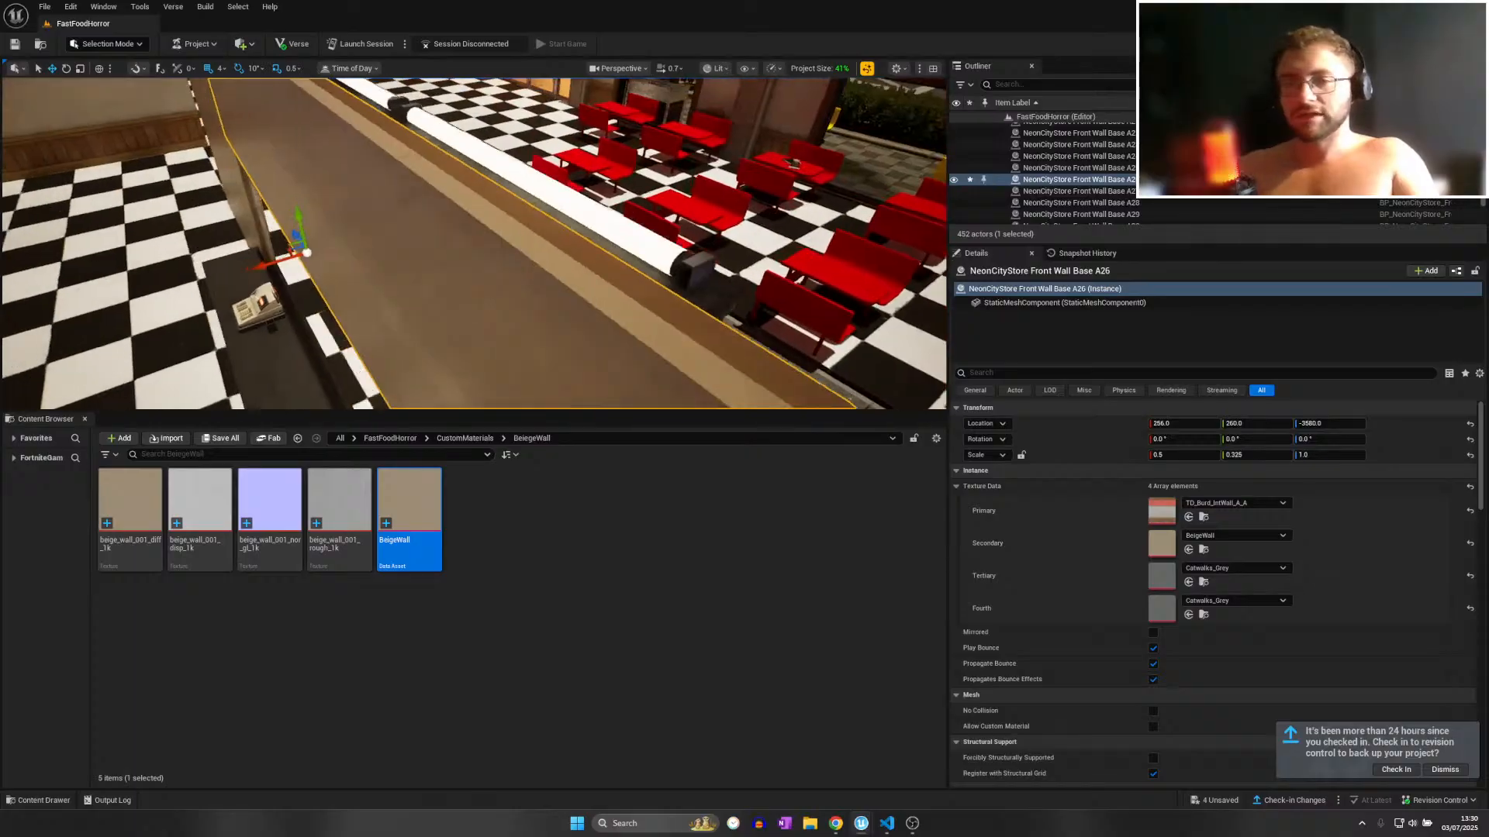
Try moving the wall piece above the counter opening across the partition to location 252, and undo the move.
{"action": "right_click_drag", "start_coordinate": [651, 244], "coordinate": [854, 264]}
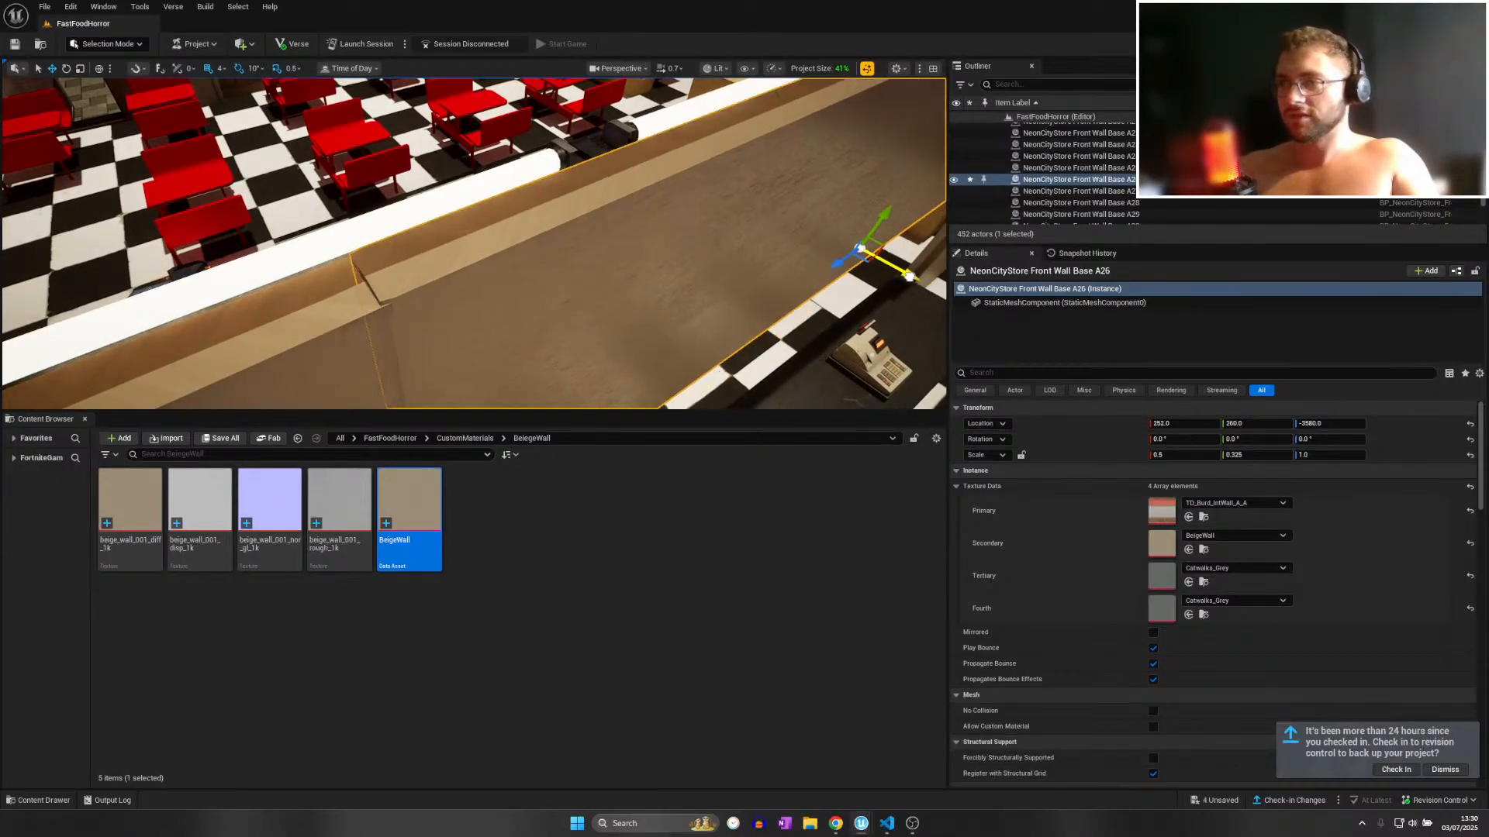
{"action": "right_click_drag", "start_coordinate": [543, 245], "coordinate": [861, 299]}
{"action": "scroll", "coordinate": [558, 217], "scroll_direction": "down", "scroll_amount": 1}
{"action": "scroll", "coordinate": [652, 225], "scroll_direction": "down", "scroll_amount": 1}
{"action": "key", "text": "ctrl+z"}
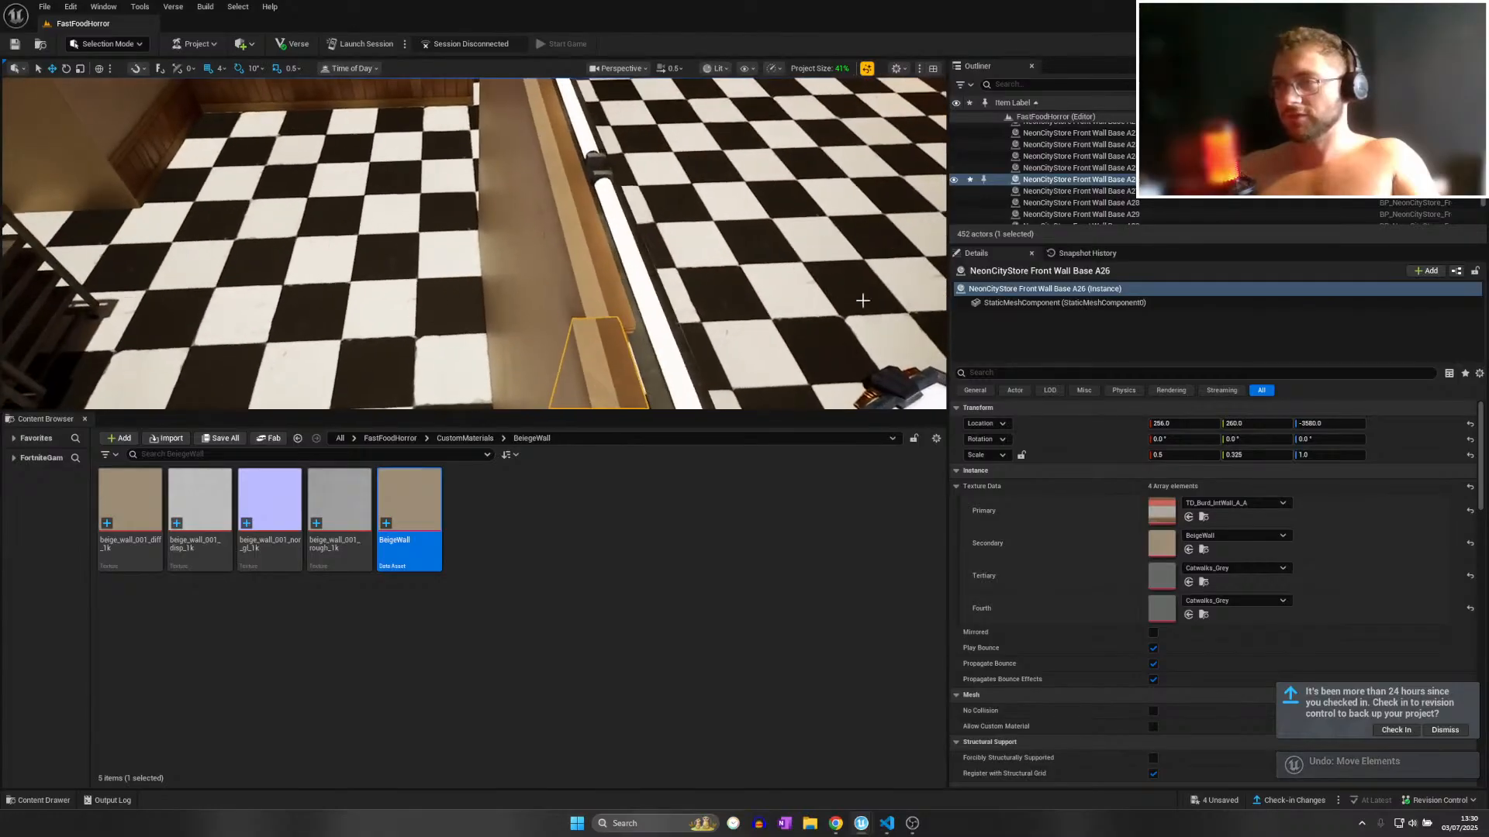
Move the full-height partition wall beside the counter opening across its thickness to location 256.
{"action": "left_click", "coordinate": [622, 291]}
{"action": "right_click_drag", "start_coordinate": [622, 292], "coordinate": [574, 334]}
{"action": "left_click_drag", "start_coordinate": [525, 307], "coordinate": [514, 306]}
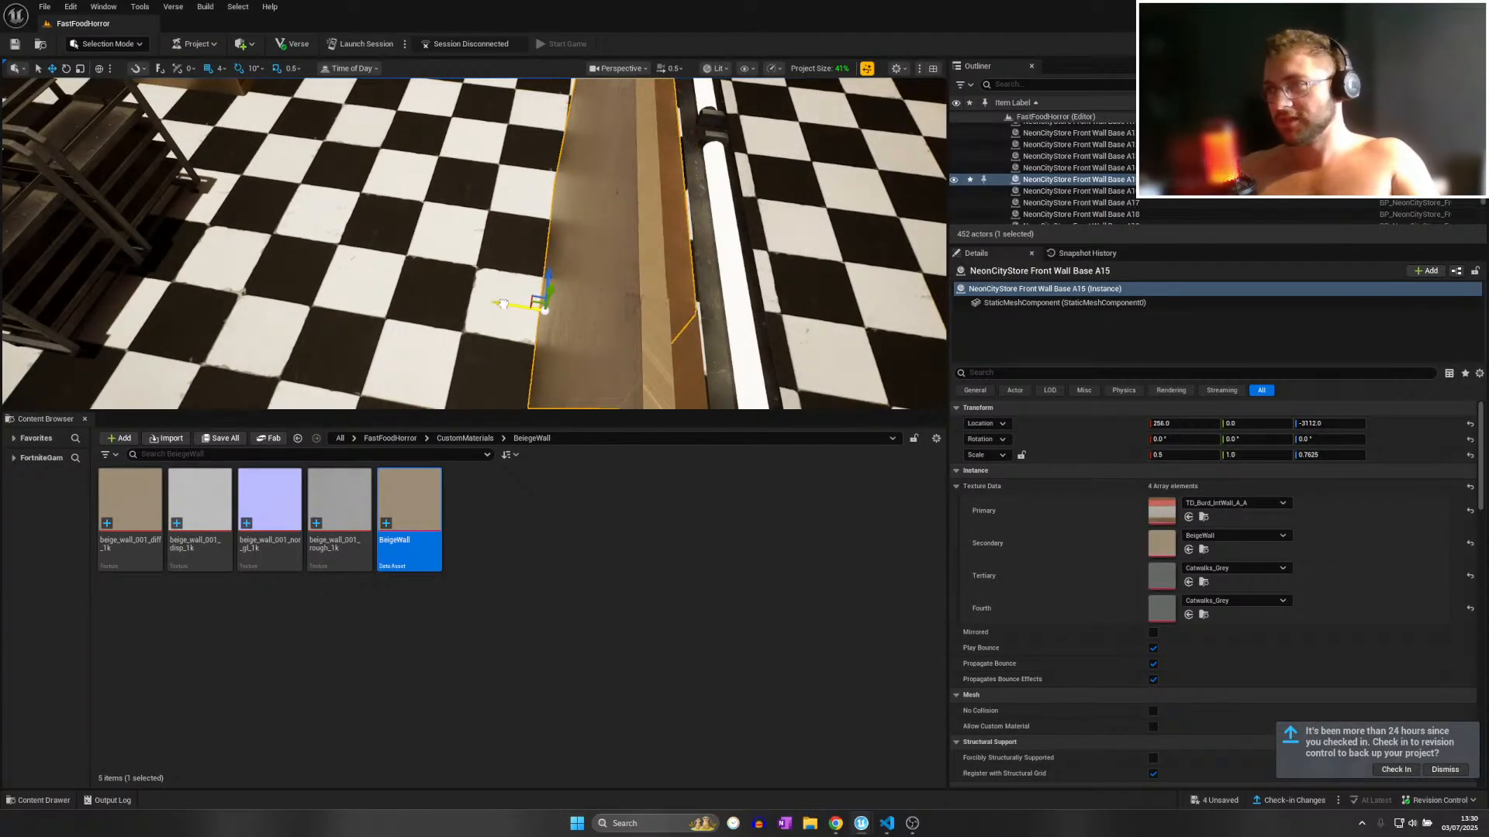
{"action": "mouse_move", "coordinate": [514, 306]}
{"action": "right_mouse_down"}
{"action": "mouse_move", "coordinate": [555, 283]}
{"action": "mouse_move", "coordinate": [535, 287]}
{"action": "mouse_move", "coordinate": [535, 259]}
{"action": "mouse_move", "coordinate": [504, 304]}
{"action": "right_mouse_up"}
Select the five red-and-beige wall sections along the windowed kitchen side and open their Secondary texture choices.
{"action": "left_click", "coordinate": [427, 306]}
{"action": "left_click", "coordinate": [614, 300], "text": "shift"}
{"action": "right_click_drag", "start_coordinate": [614, 300], "coordinate": [576, 291]}
{"action": "scroll", "coordinate": [683, 342], "scroll_direction": "up", "scroll_amount": 1}
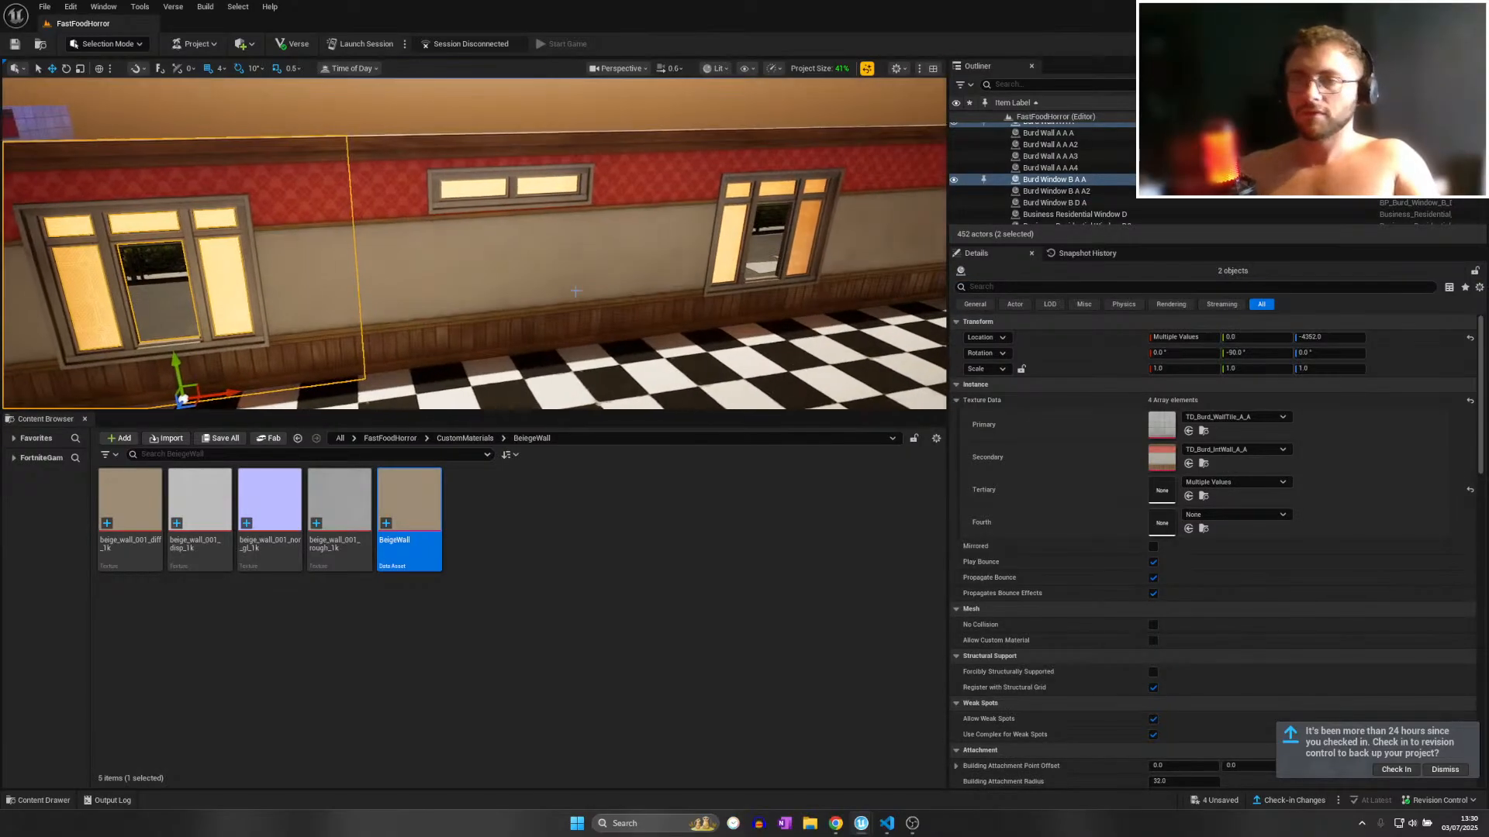
{"action": "left_click", "coordinate": [666, 278], "text": "shift"}
{"action": "right_click_drag", "start_coordinate": [667, 278], "coordinate": [638, 259]}
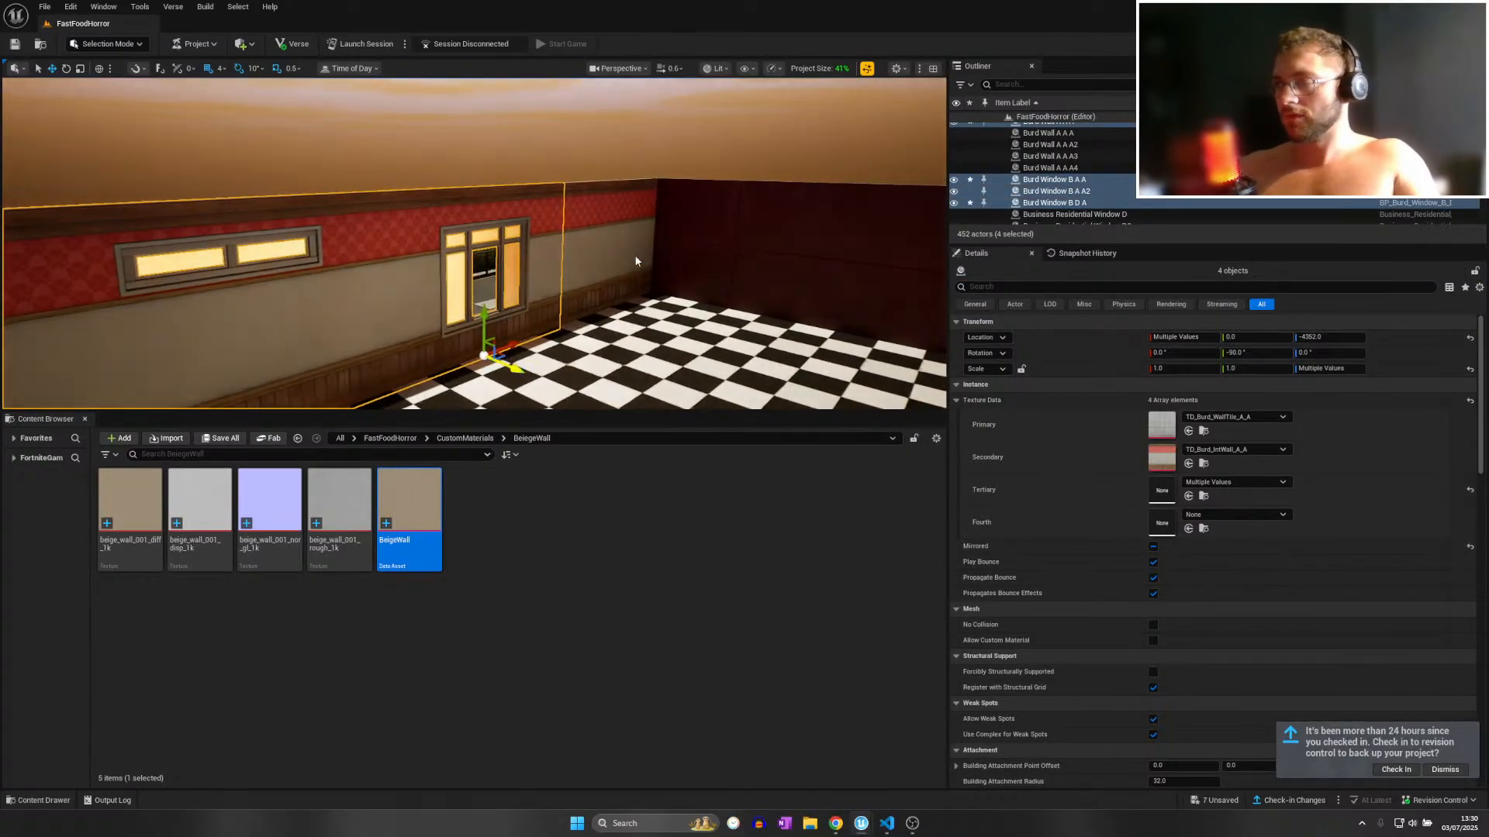
{"action": "left_click", "coordinate": [636, 260], "text": "shift"}
{"action": "left_click", "coordinate": [1198, 449]}
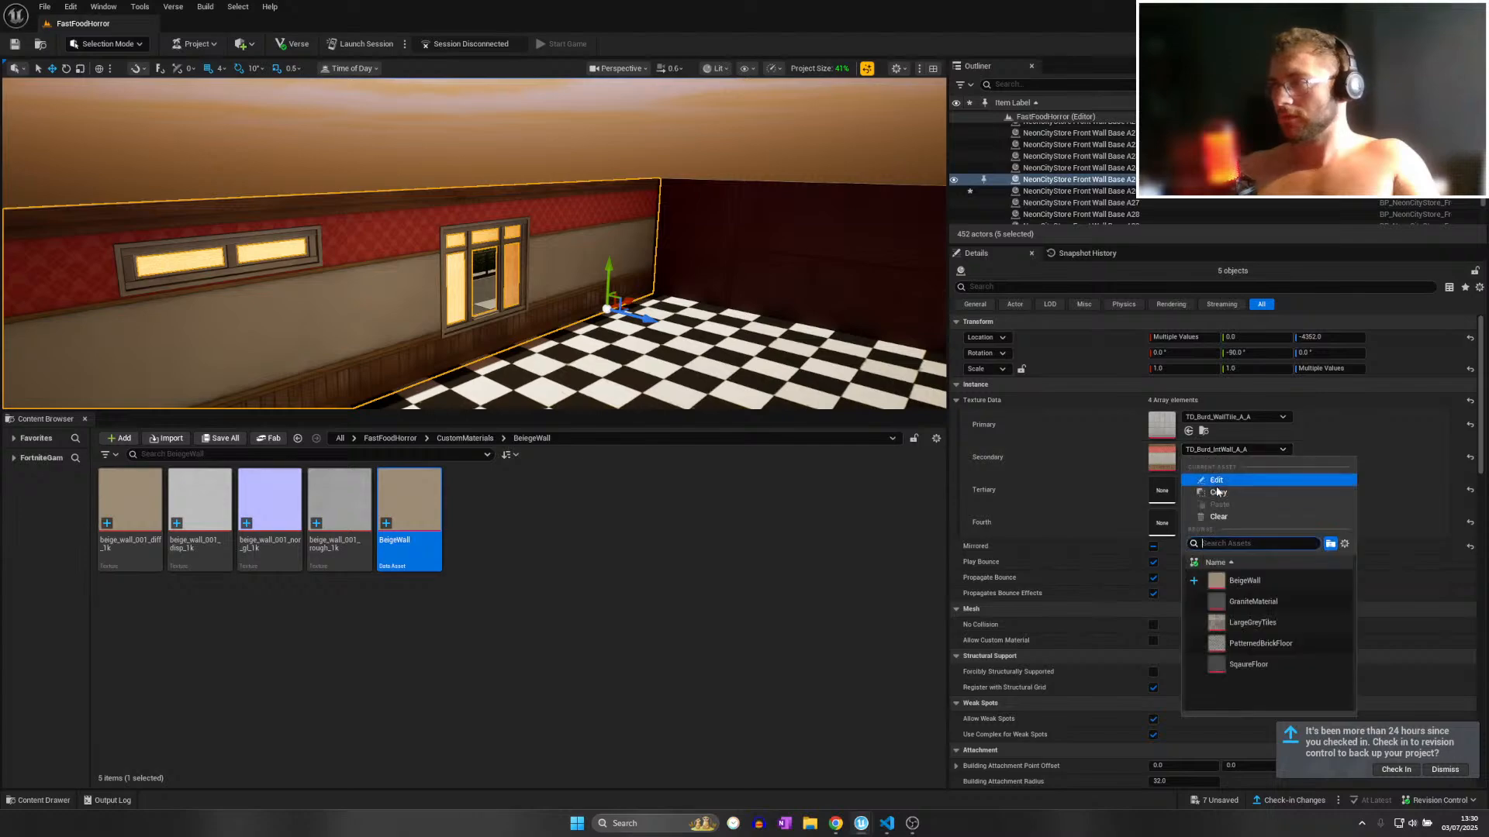
Set the secondary texture of the five selected wall pieces to BeigeWall.
{"action": "left_click", "coordinate": [1244, 581]}
Select the two dark red wall pieces beside the metal door and set their primary texture to BeigeWall after trying SqaureFloor.
{"action": "mouse_move", "coordinate": [744, 302]}
{"action": "right_mouse_down"}
{"action": "mouse_move", "coordinate": [310, 306]}
{"action": "mouse_move", "coordinate": [748, 293]}
{"action": "mouse_move", "coordinate": [171, 287]}
{"action": "mouse_move", "coordinate": [155, 326]}
{"action": "mouse_move", "coordinate": [334, 299]}
{"action": "mouse_move", "coordinate": [764, 302]}
{"action": "right_mouse_up"}
{"action": "key", "text": "w"}
{"action": "scroll", "coordinate": [310, 307], "scroll_direction": "up", "scroll_amount": 1}
{"action": "key", "text": "w"}
{"action": "scroll", "coordinate": [310, 298], "scroll_direction": "up", "scroll_amount": 2}
{"action": "key", "text": "w"}
{"action": "scroll", "coordinate": [155, 326], "scroll_direction": "up", "scroll_amount": 1}
{"action": "key", "text": "s"}
{"action": "left_click", "coordinate": [528, 217]}
{"action": "left_click", "coordinate": [683, 233], "text": "ctrl"}
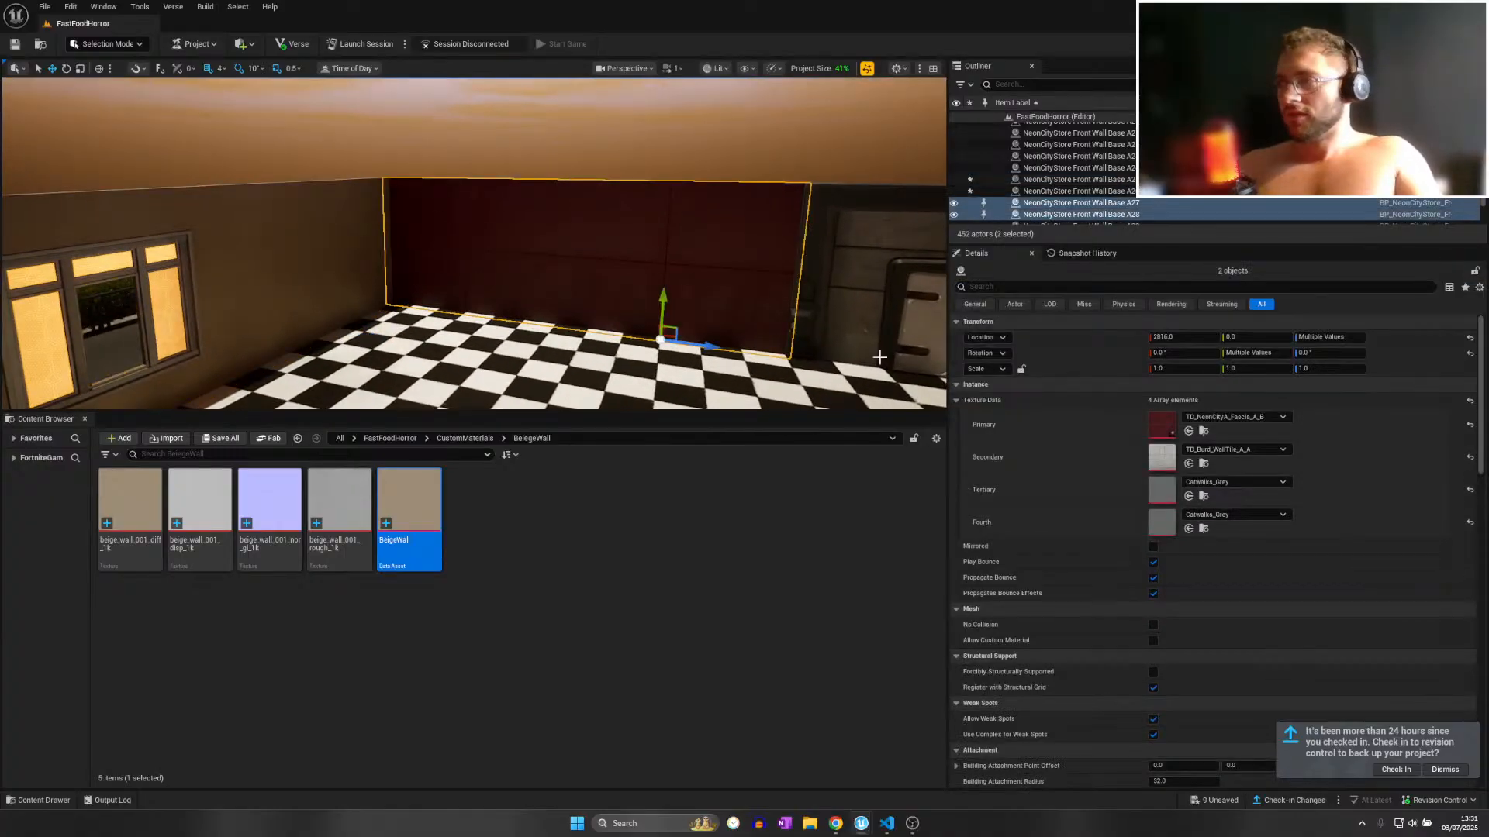
{"action": "left_click", "coordinate": [1235, 417]}
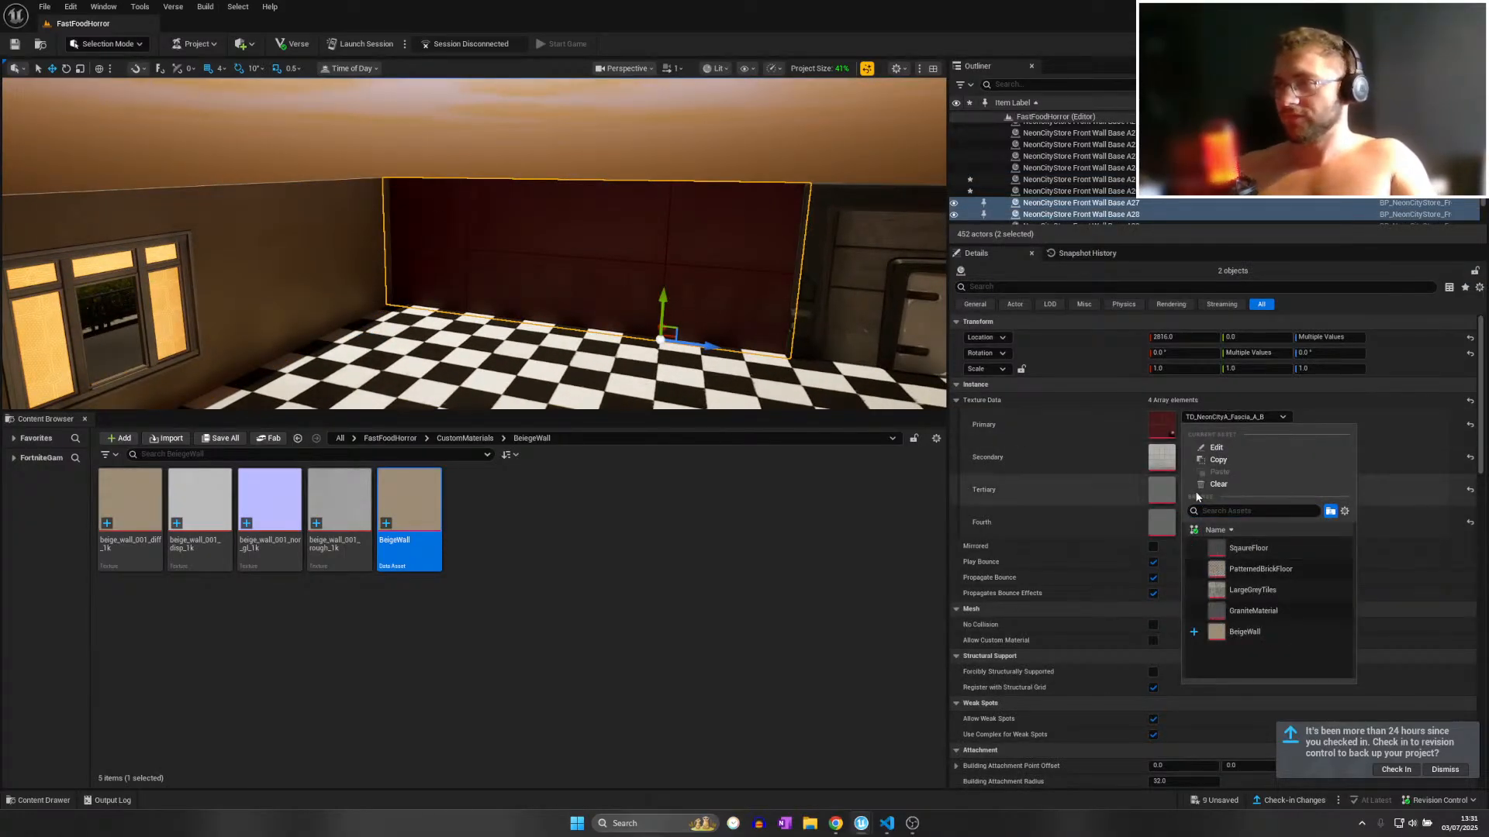
{"action": "left_click", "coordinate": [1250, 548]}
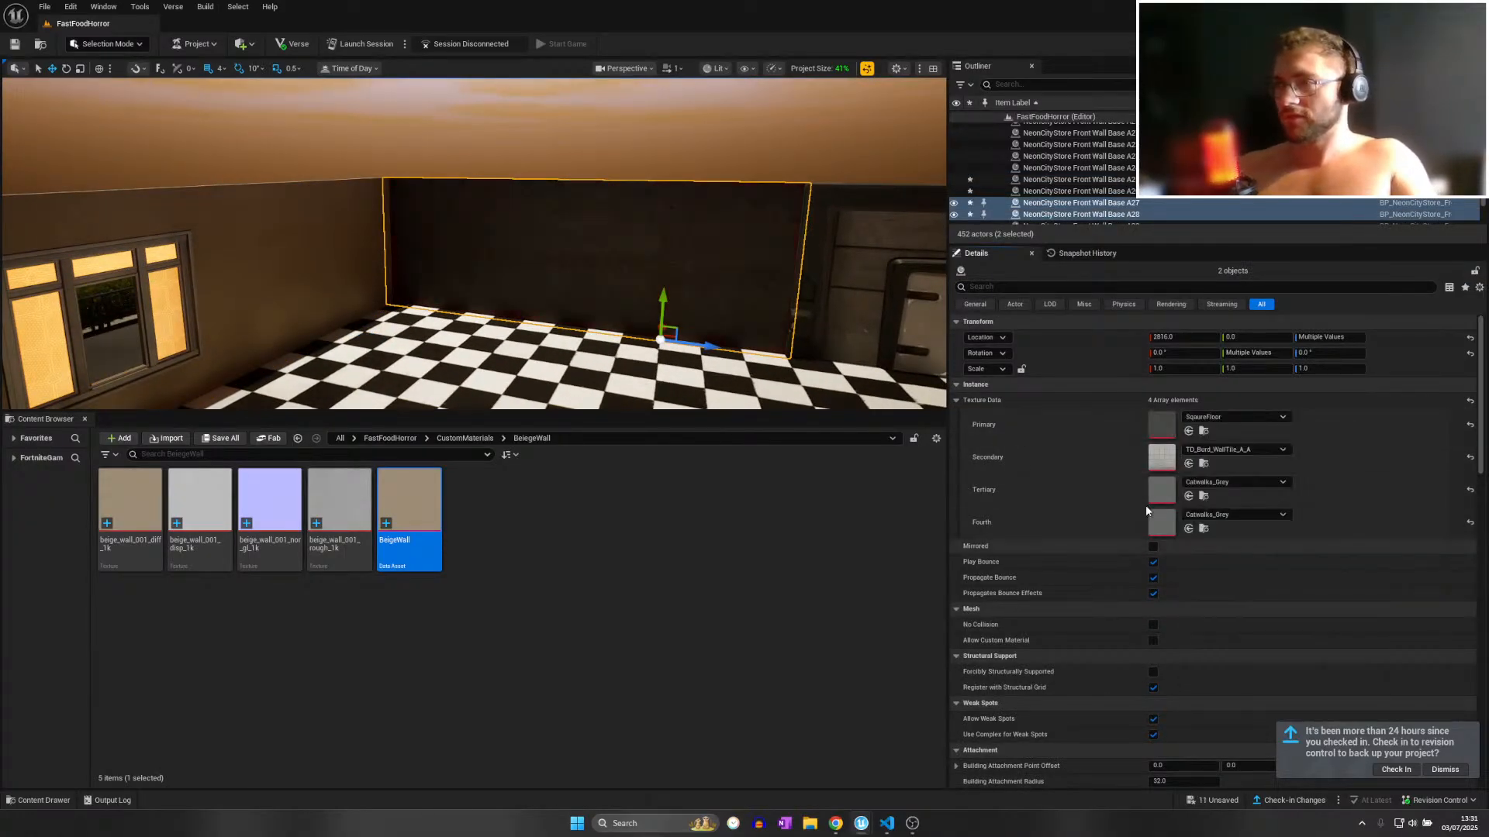
{"action": "left_click", "coordinate": [1235, 417]}
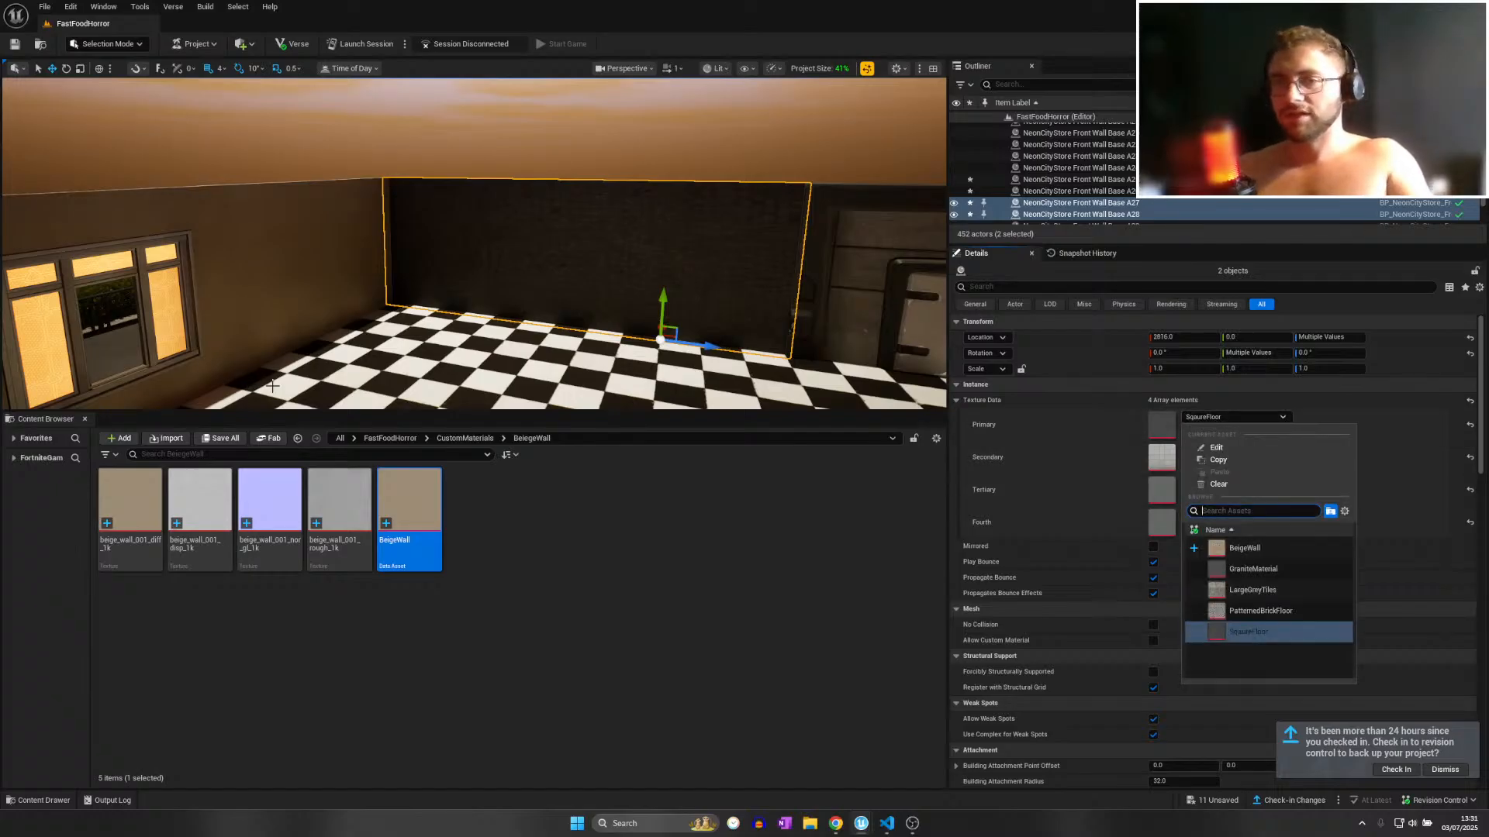
{"action": "left_click", "coordinate": [1243, 548]}
Browse to the asset of the restaurant's front double door and filter its Burd Station folder for "door".
{"action": "right_click_drag", "start_coordinate": [749, 333], "coordinate": [930, 333]}
{"action": "key", "text": "w"}
{"action": "right_click_drag", "start_coordinate": [46, 322], "coordinate": [357, 376]}
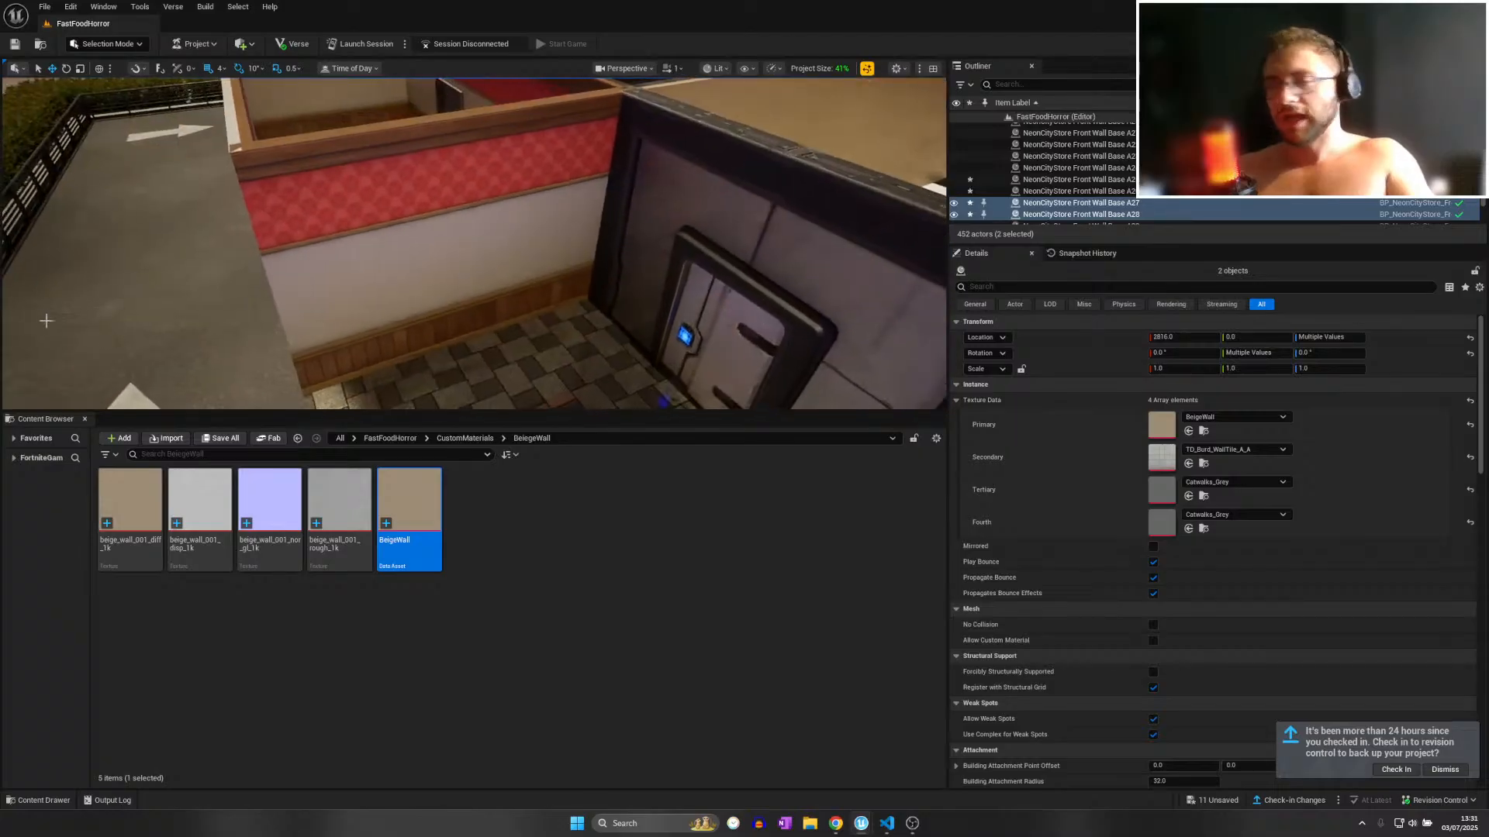
{"action": "right_click_drag", "start_coordinate": [123, 324], "coordinate": [388, 256]}
{"action": "key", "text": "w"}
{"action": "key", "text": "w"}
{"action": "right_click_drag", "start_coordinate": [316, 353], "coordinate": [644, 364]}
{"action": "key", "text": "s"}
{"action": "key", "text": "q"}
{"action": "left_click", "coordinate": [449, 348]}
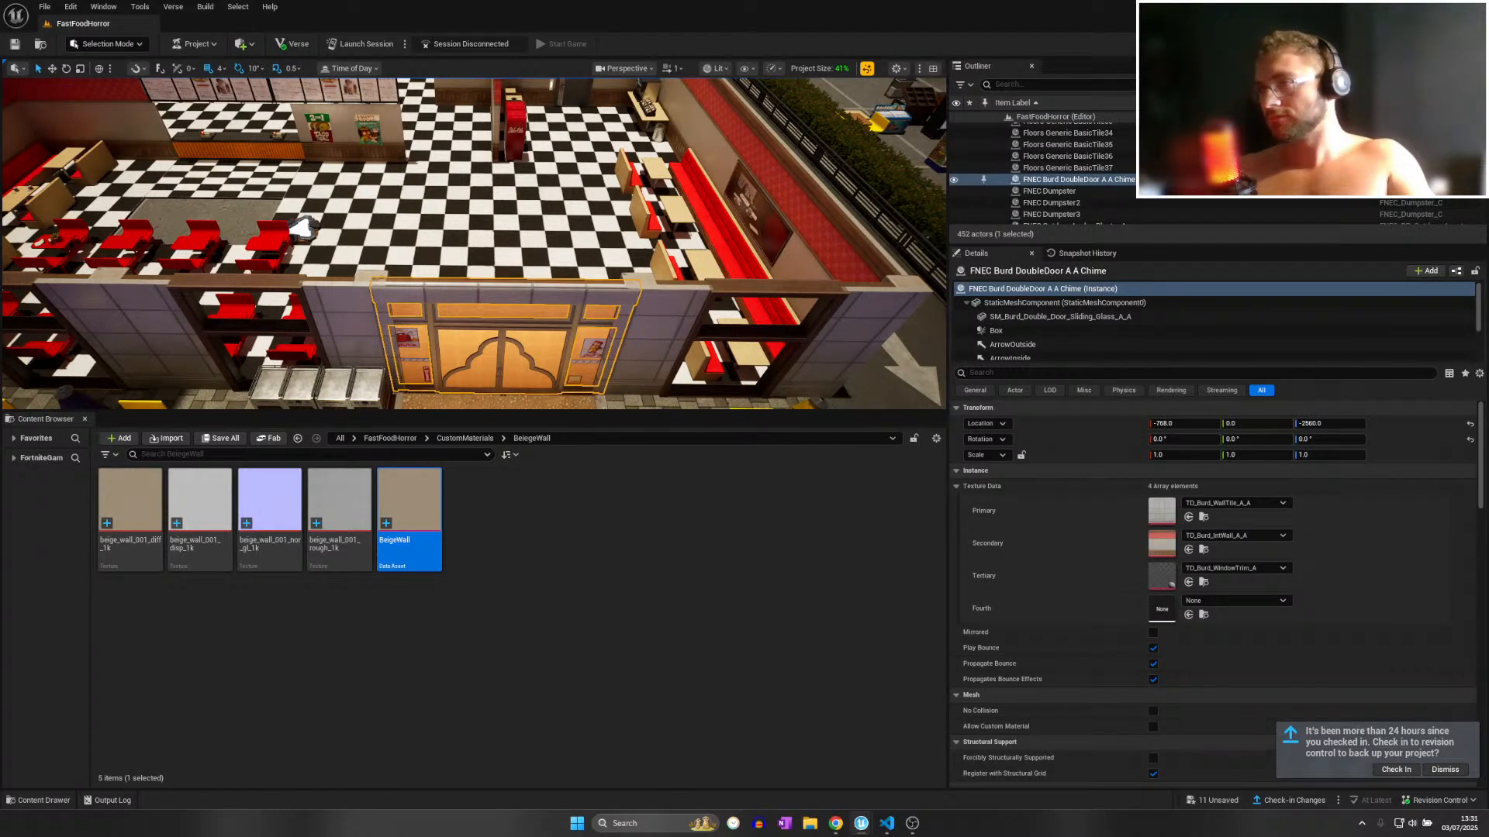
{"action": "right_click", "coordinate": [606, 338]}
{"action": "left_click", "coordinate": [659, 370]}
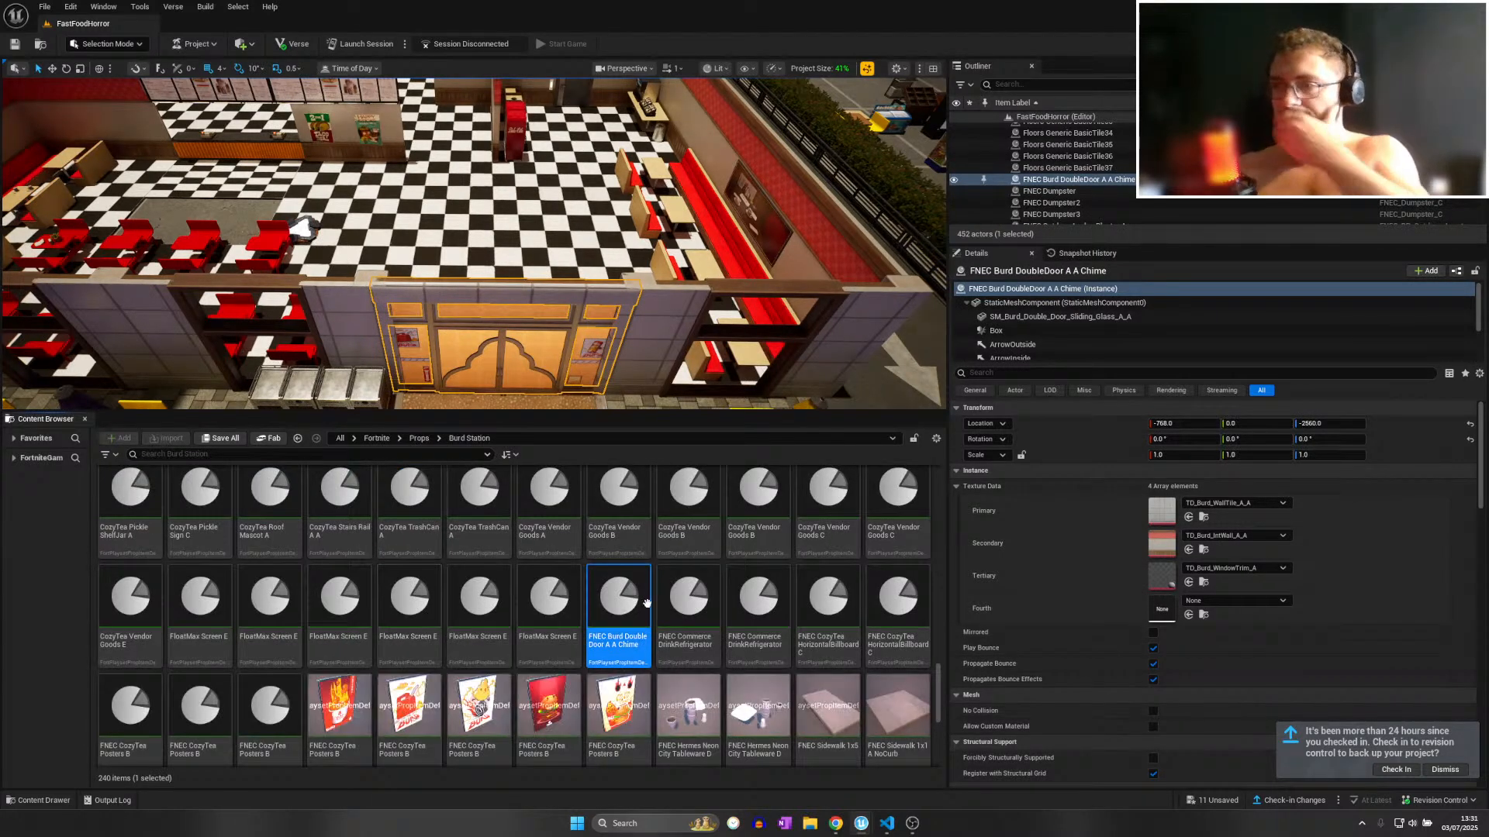
{"action": "scroll", "coordinate": [776, 601], "scroll_direction": "down", "scroll_amount": 3}
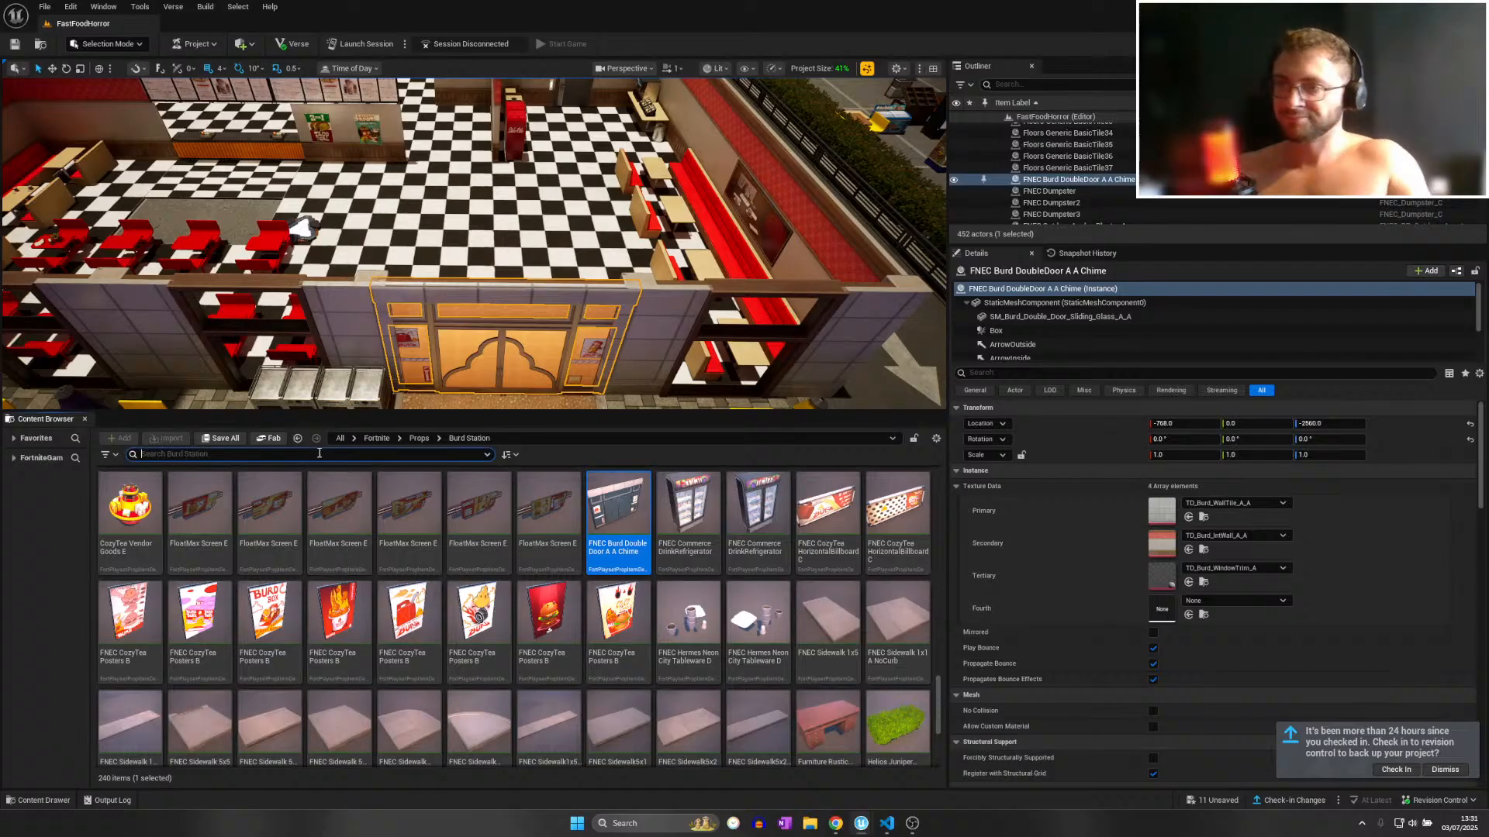
{"action": "type", "text": "door"}
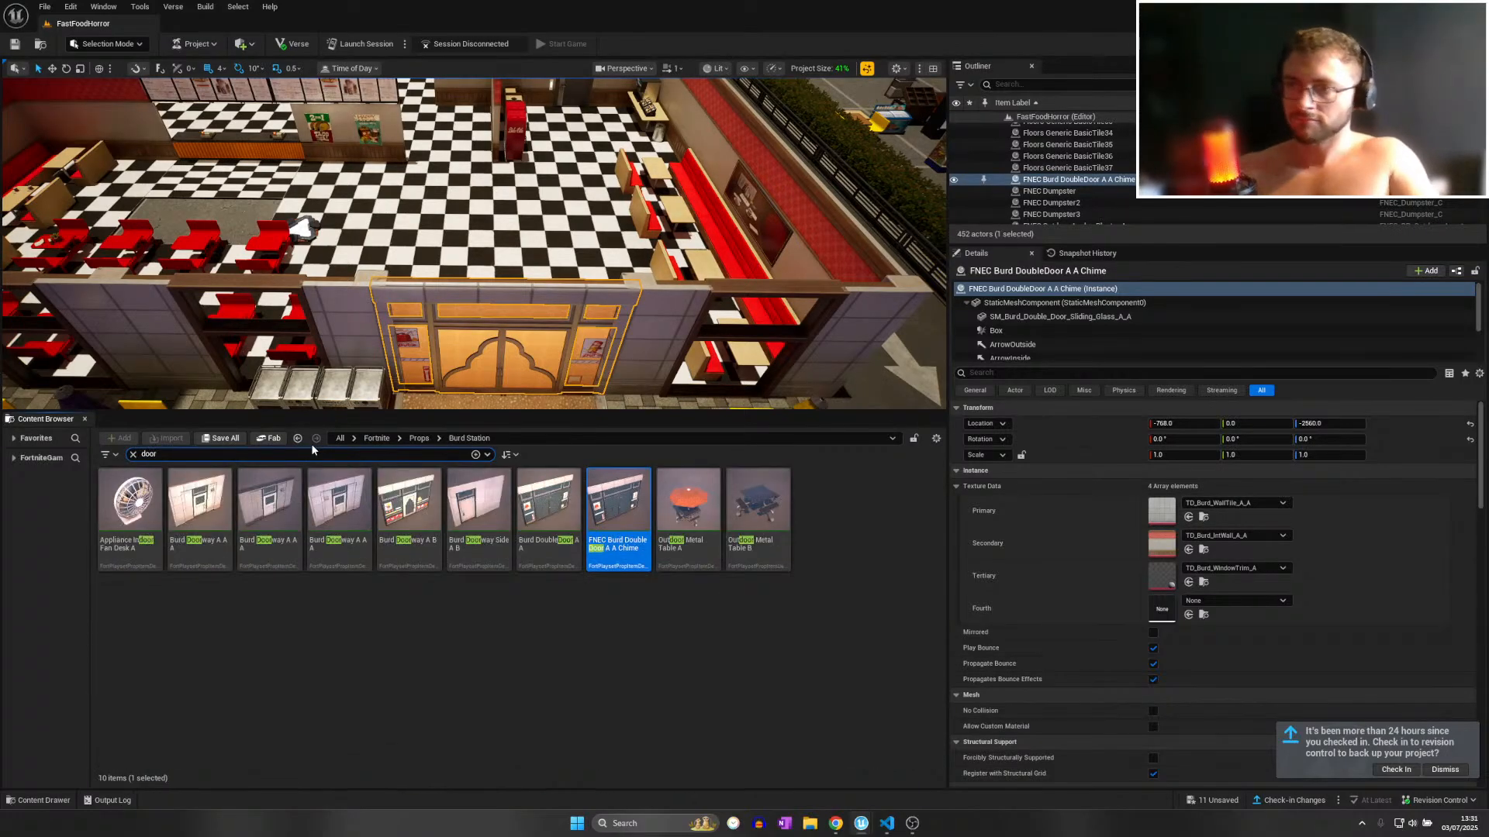
Place a Burd Doorway A A A prop on the checkered floor of the beige back room.
{"action": "key", "text": "w"}
{"action": "right_click_drag", "start_coordinate": [388, 310], "coordinate": [535, 333]}
{"action": "scroll", "coordinate": [372, 271], "scroll_direction": "up", "scroll_amount": 1}
{"action": "key", "text": "w"}
{"action": "left_click_drag", "start_coordinate": [199, 504], "coordinate": [365, 276]}
{"action": "key", "text": "w"}
{"action": "right_click_drag", "start_coordinate": [365, 276], "coordinate": [466, 232]}
{"action": "key", "text": "a"}
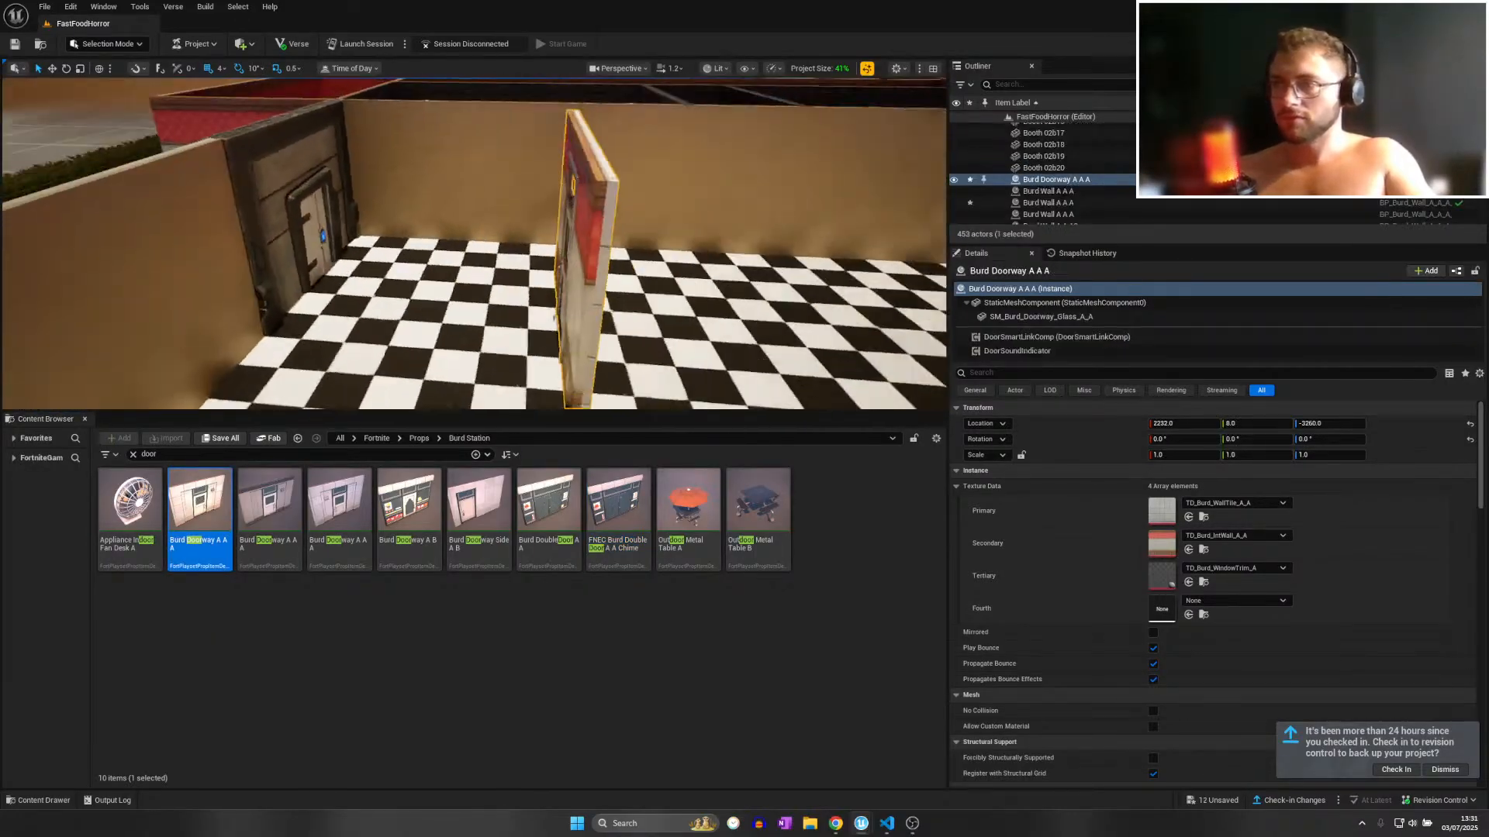
Move the doorway toward the outer wall to 2632 on the first location axis and delete the wall piece beside it.
{"action": "right_click_drag", "start_coordinate": [558, 310], "coordinate": [641, 320]}
{"action": "key", "text": "w"}
{"action": "left_click_drag", "start_coordinate": [646, 325], "coordinate": [452, 325]}
{"action": "left_click", "coordinate": [411, 270]}
{"action": "key", "text": "Delete"}
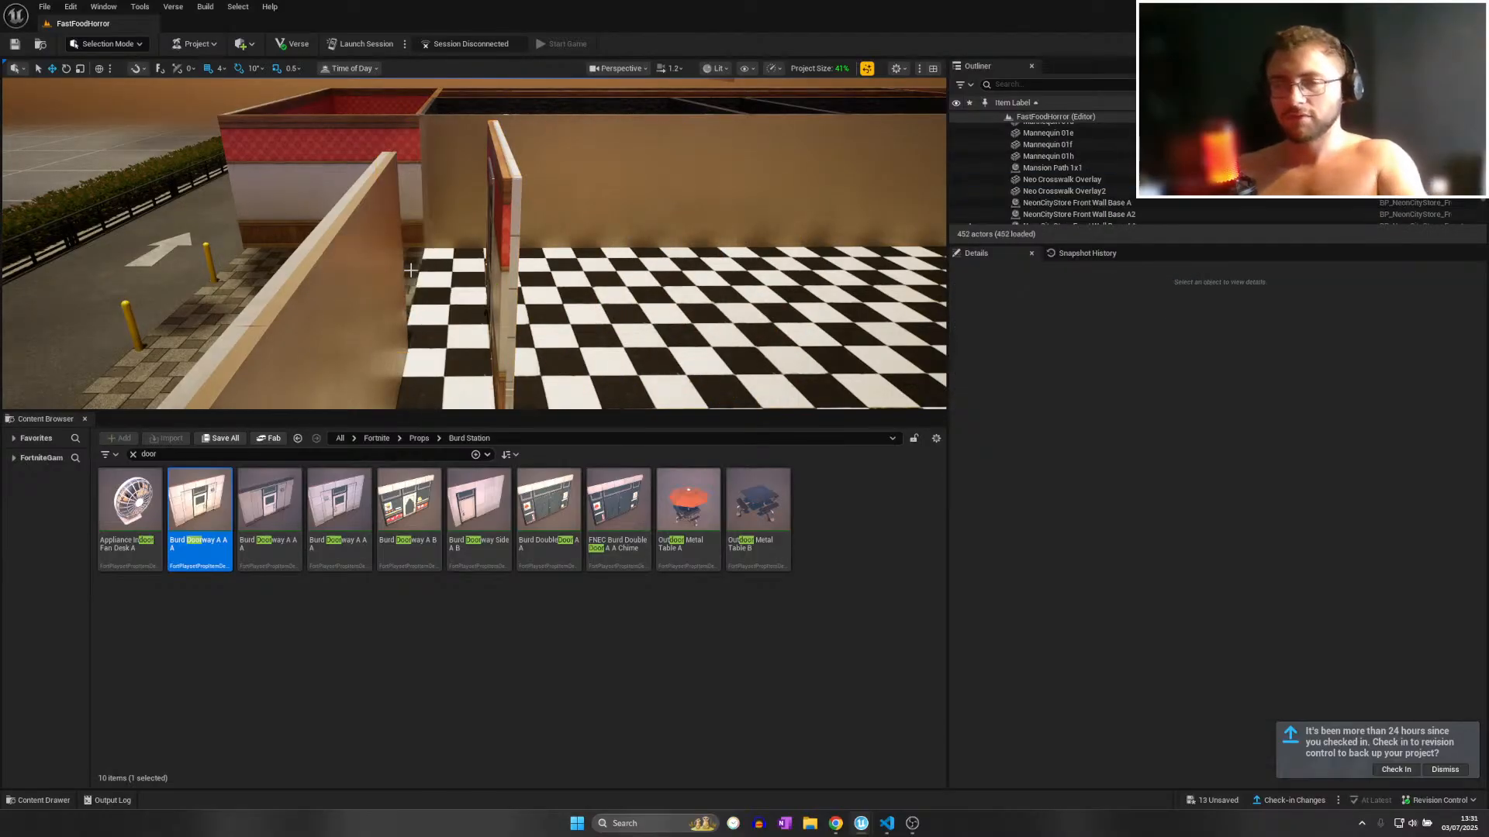
Move the doorway into the gap left in the outer wall, at location 2816, 0, -3072.
{"action": "key", "text": "d"}
{"action": "right_click_drag", "start_coordinate": [461, 294], "coordinate": [256, 279]}
{"action": "left_click", "coordinate": [457, 293]}
{"action": "key", "text": "d"}
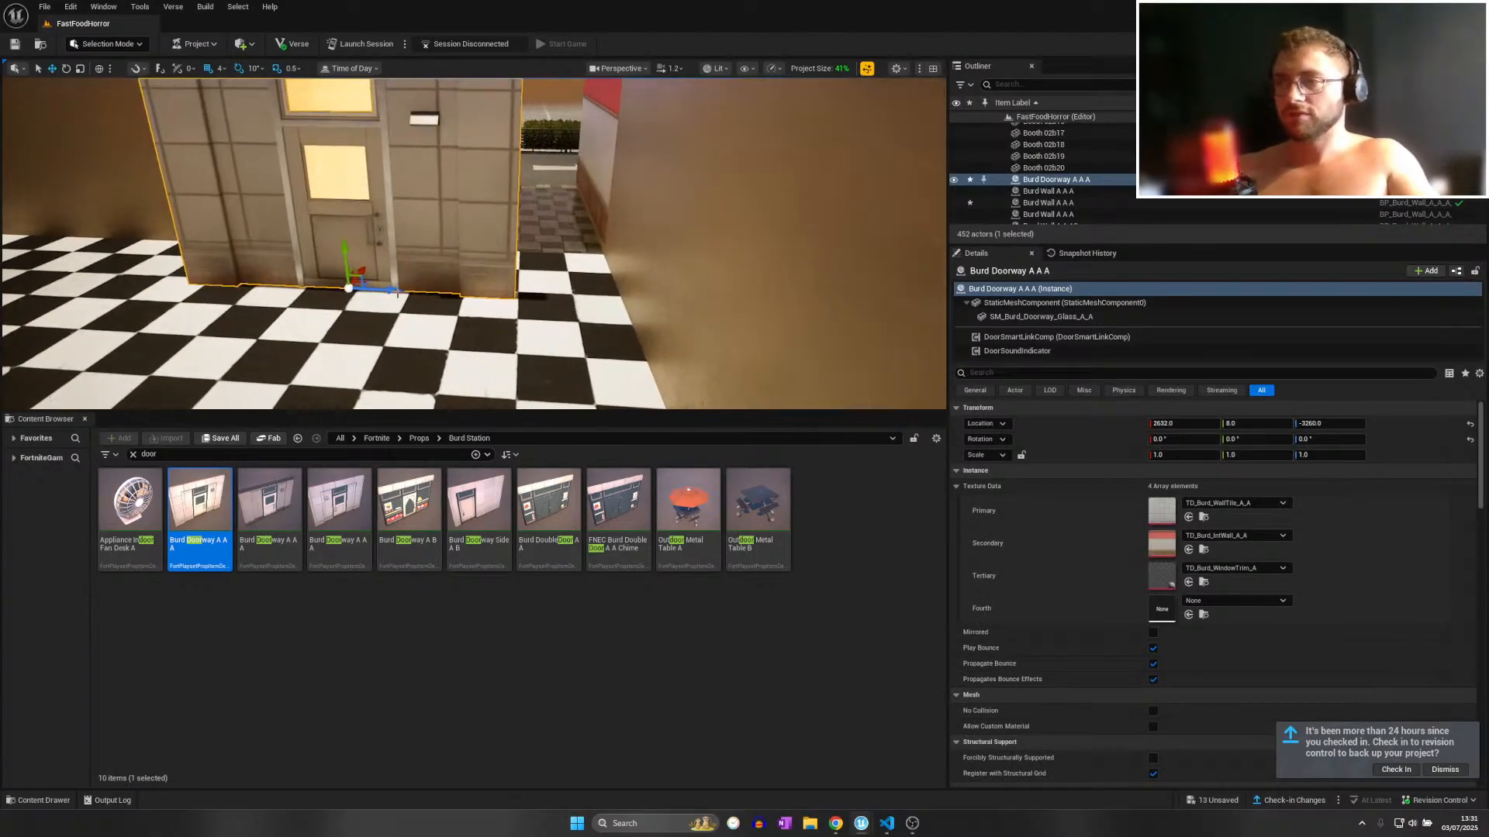
{"action": "left_click_drag", "start_coordinate": [398, 292], "coordinate": [505, 294]}
{"action": "right_click_drag", "start_coordinate": [399, 291], "coordinate": [318, 211]}
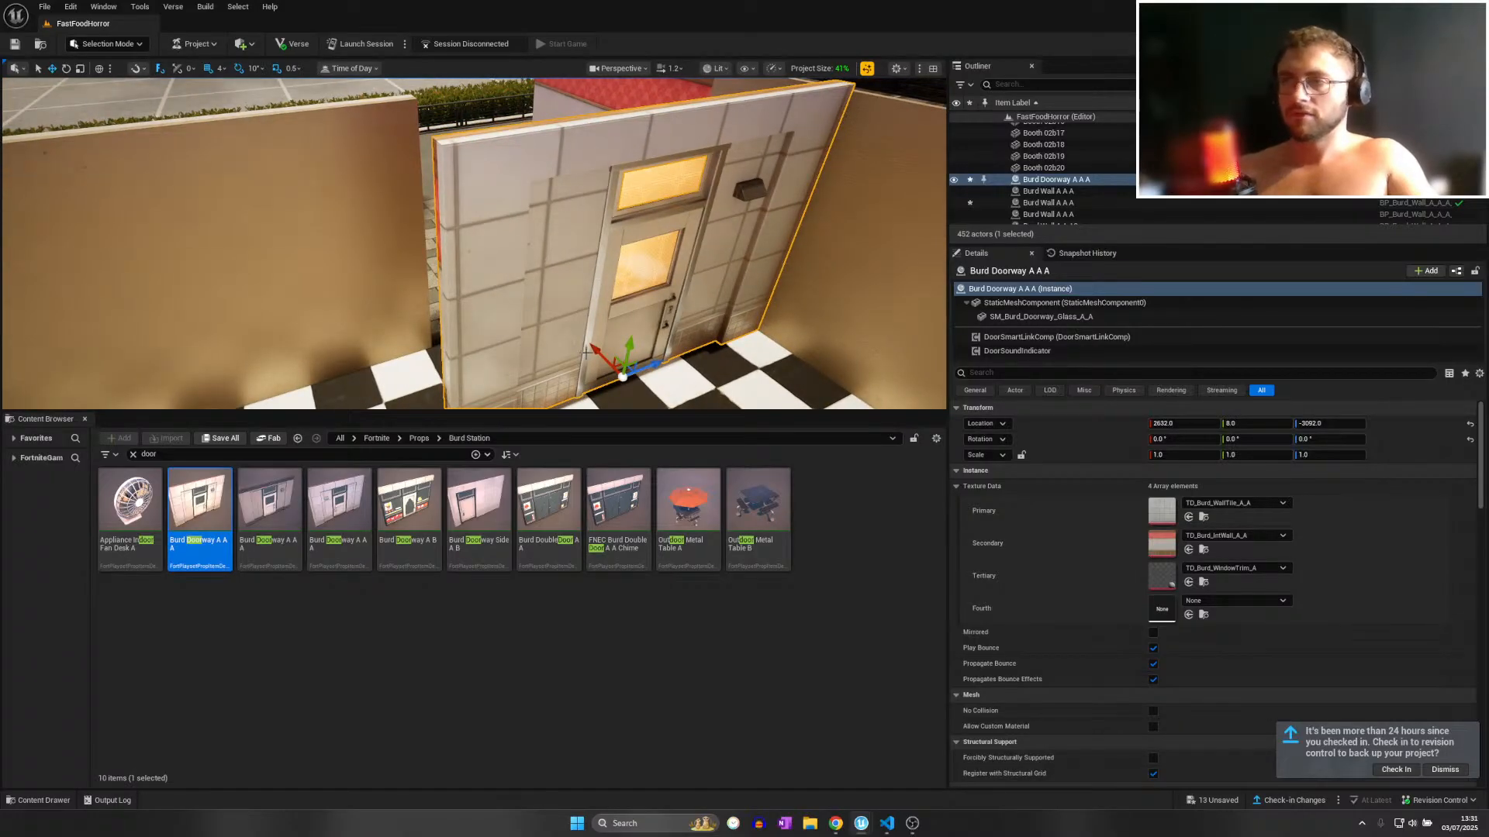
{"action": "left_click_drag", "start_coordinate": [595, 351], "coordinate": [569, 326]}
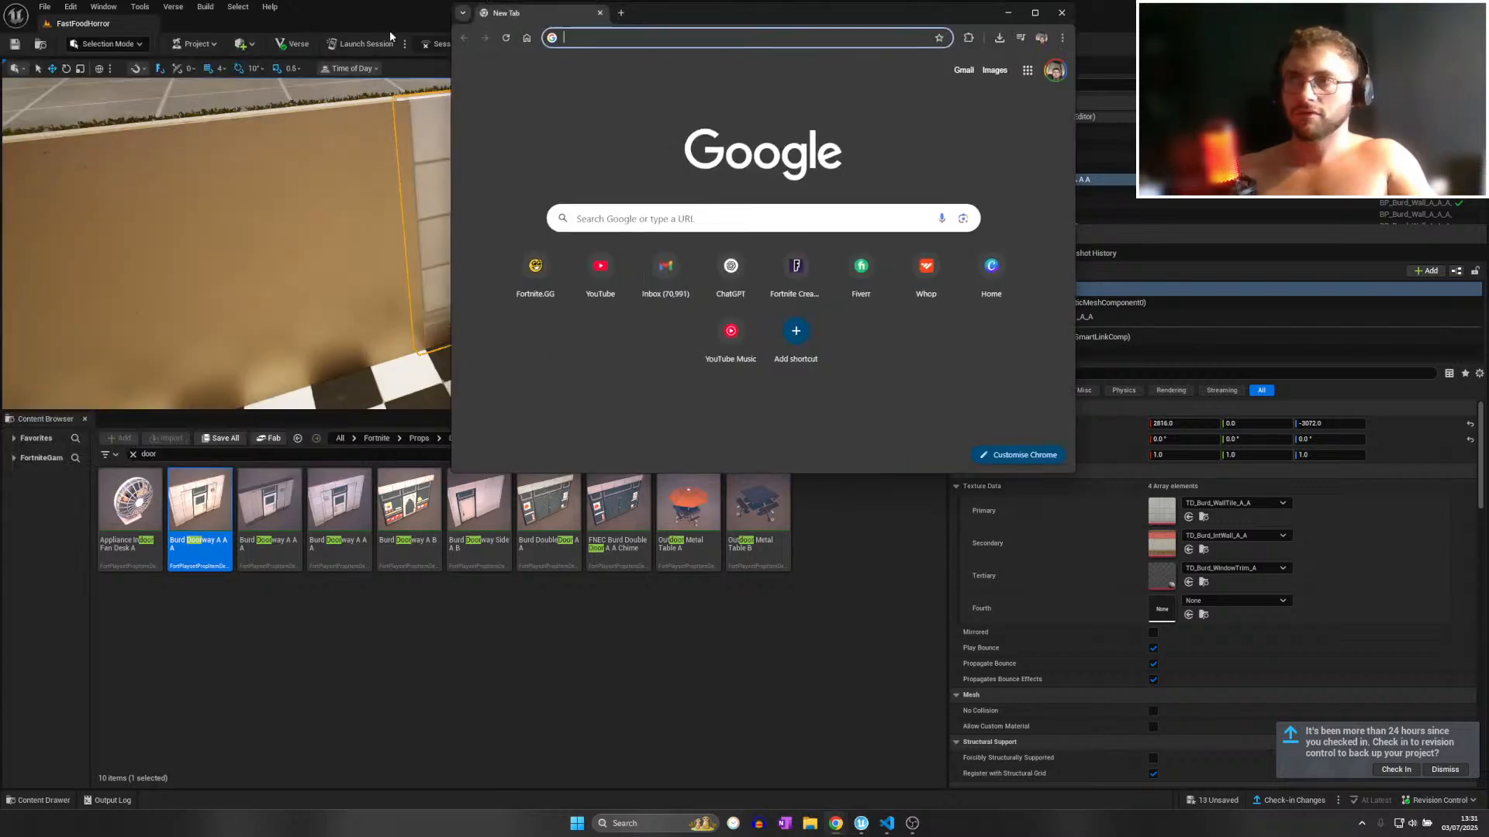
Switch to Chrome, open the Fortnite.GG creators list, search it for a creator's username and clear the search.
{"action": "left_click_drag", "start_coordinate": [665, 16], "coordinate": [659, 0]}
{"action": "type", "text": "fortnite.gg"}
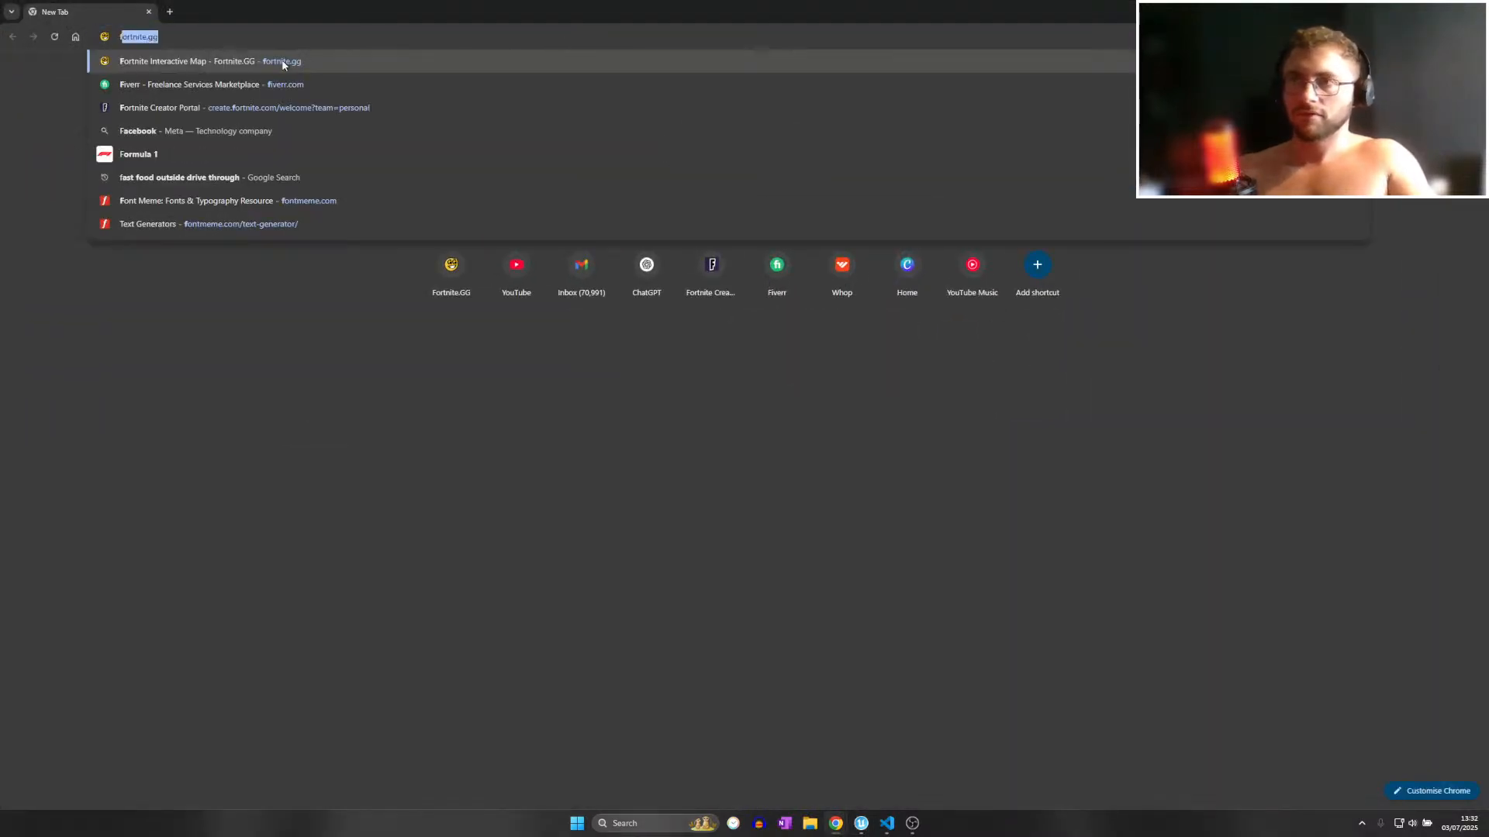
{"action": "left_click", "coordinate": [283, 65]}
{"action": "left_click", "coordinate": [258, 223]}
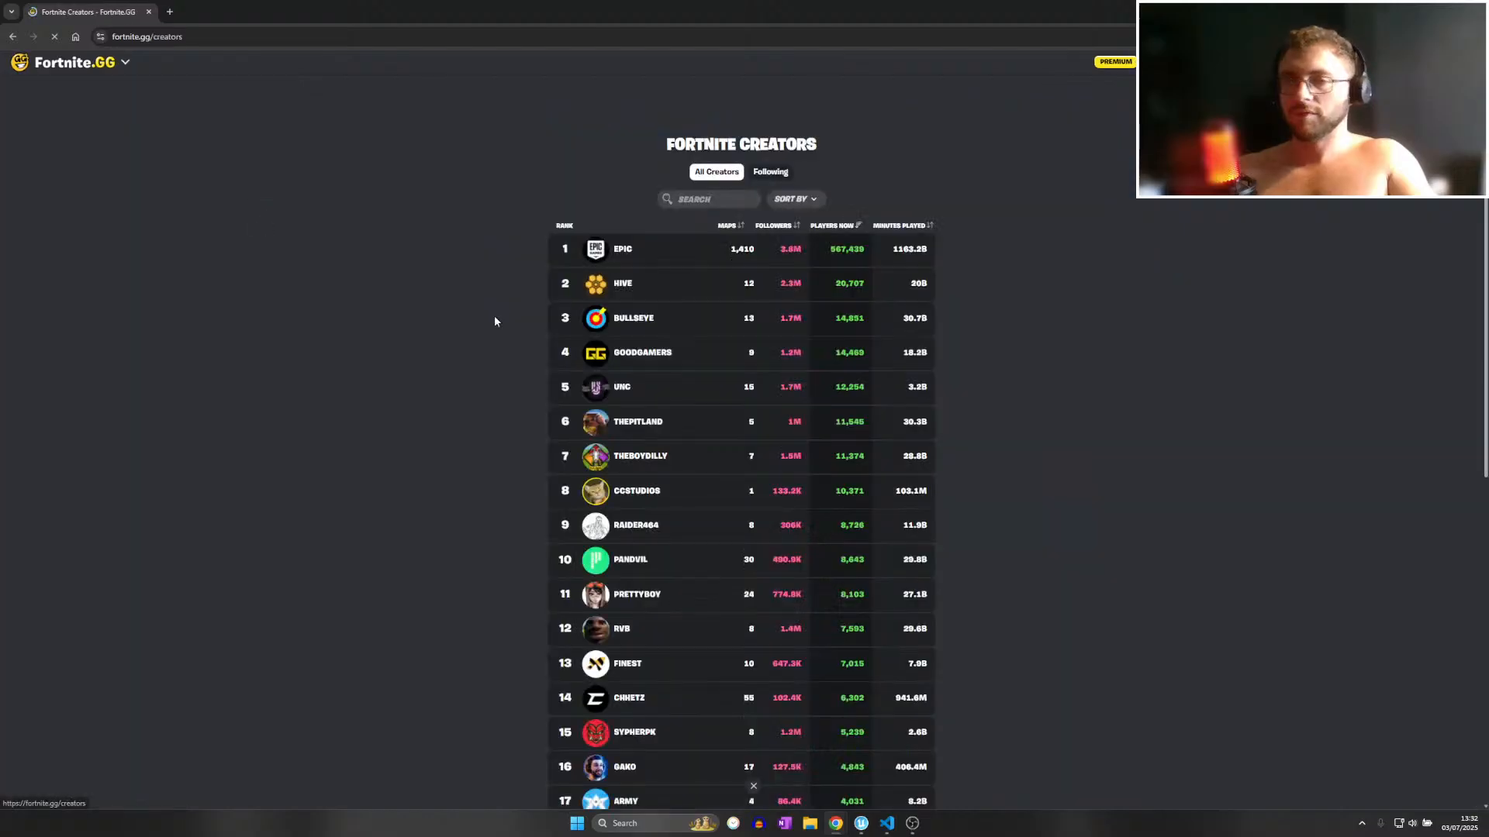
{"action": "left_click", "coordinate": [712, 198]}
{"action": "type", "text": "av"}
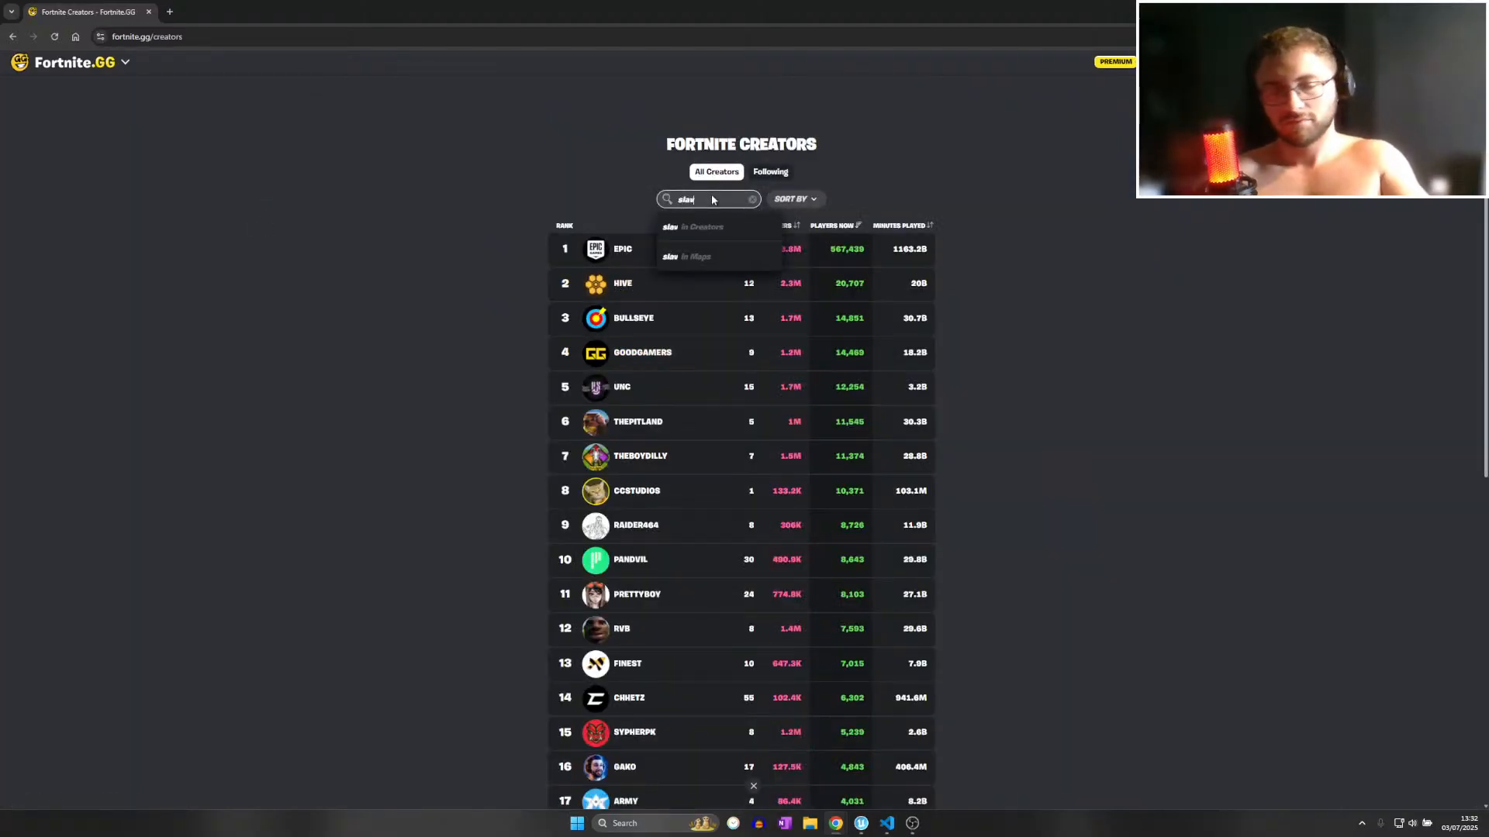
{"action": "type", "text": "laveplanet"}
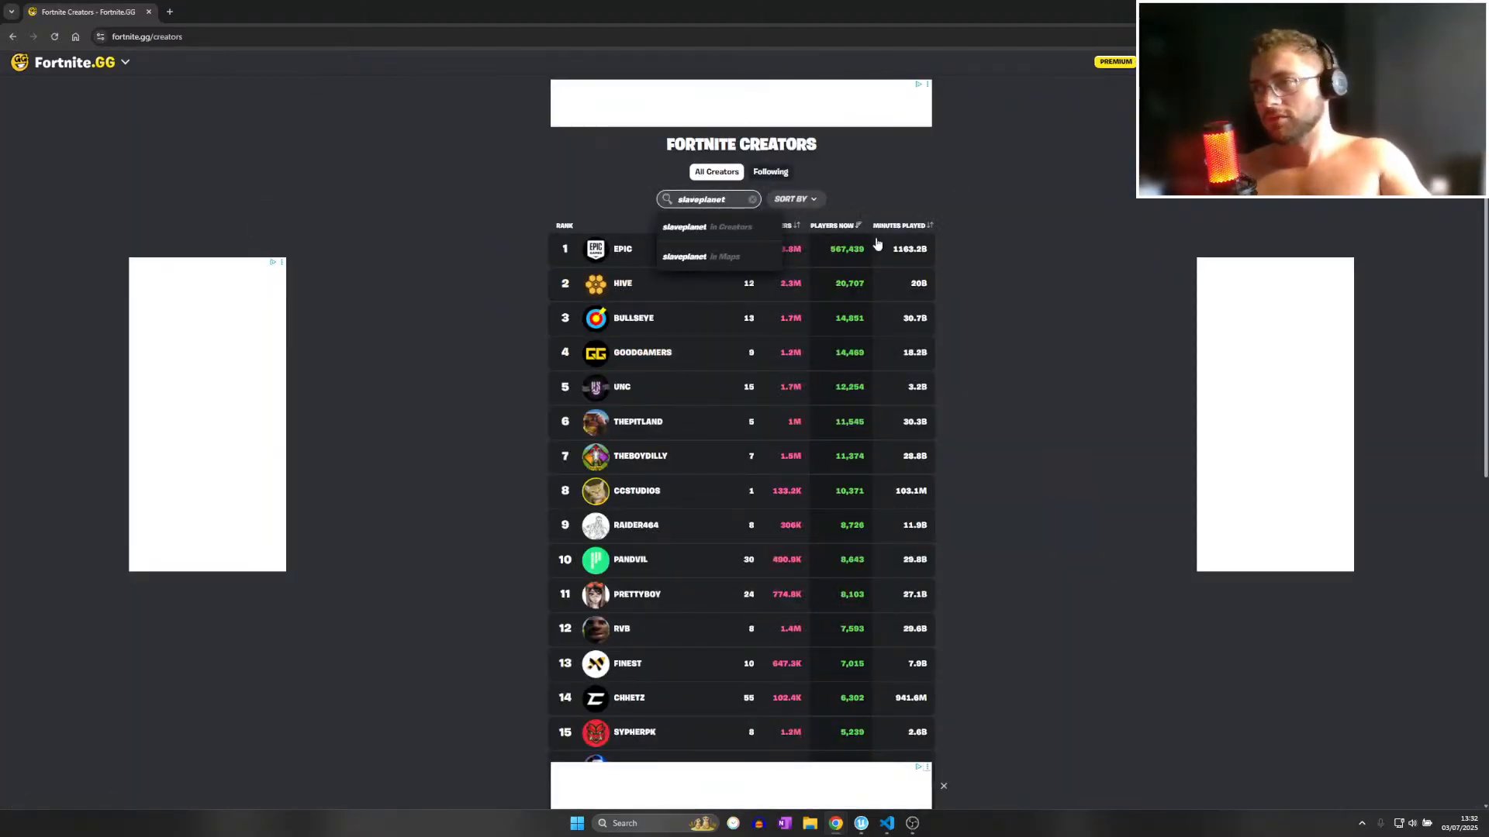
{"action": "left_click", "coordinate": [772, 227]}
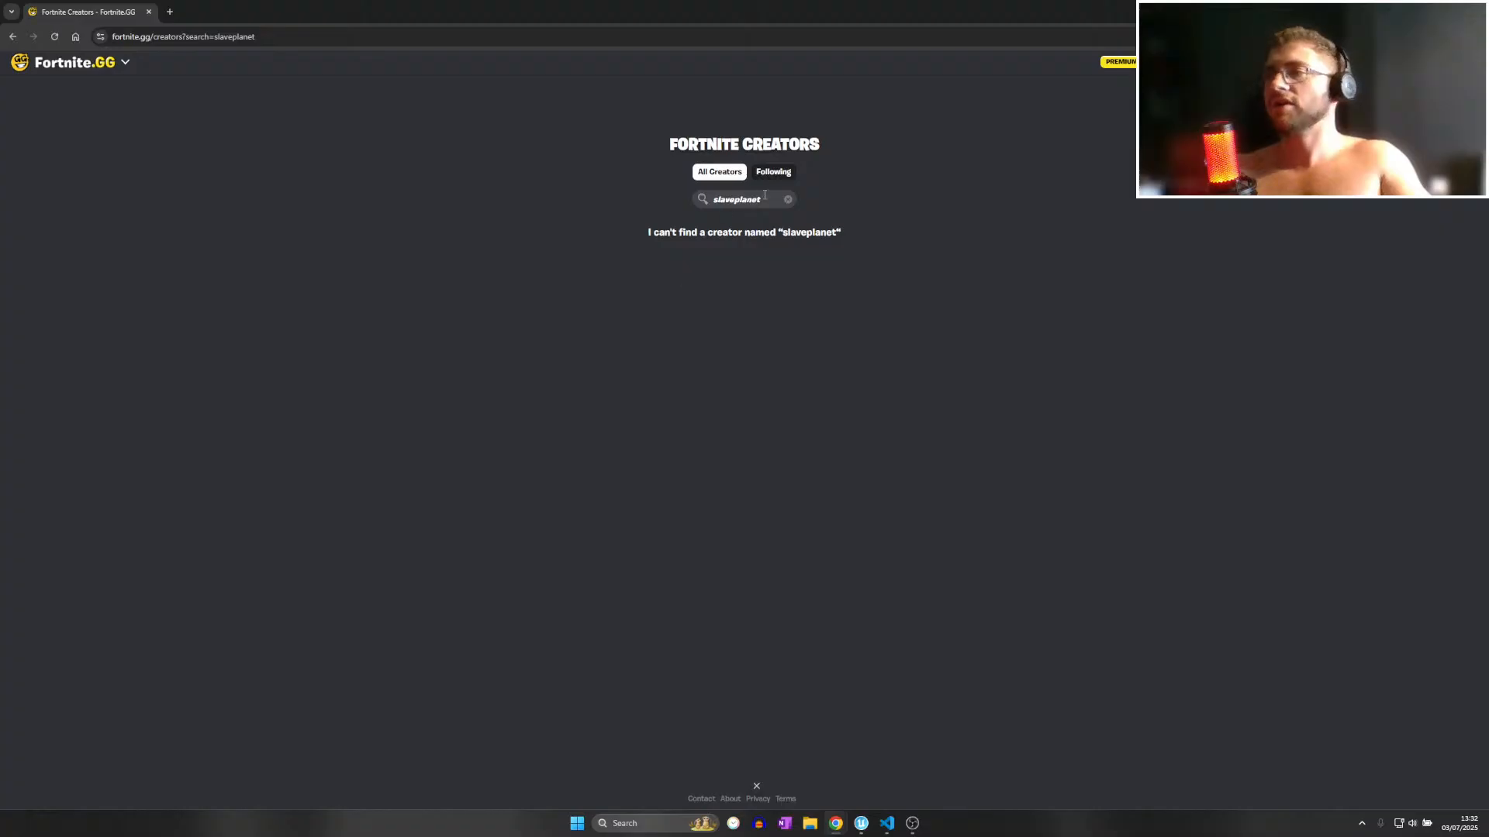
{"action": "left_click", "coordinate": [790, 199]}
Return to the Unreal editor, rotate the doorway 180° in place and open its primary texture choices.
{"action": "key", "text": "alt+Tab"}
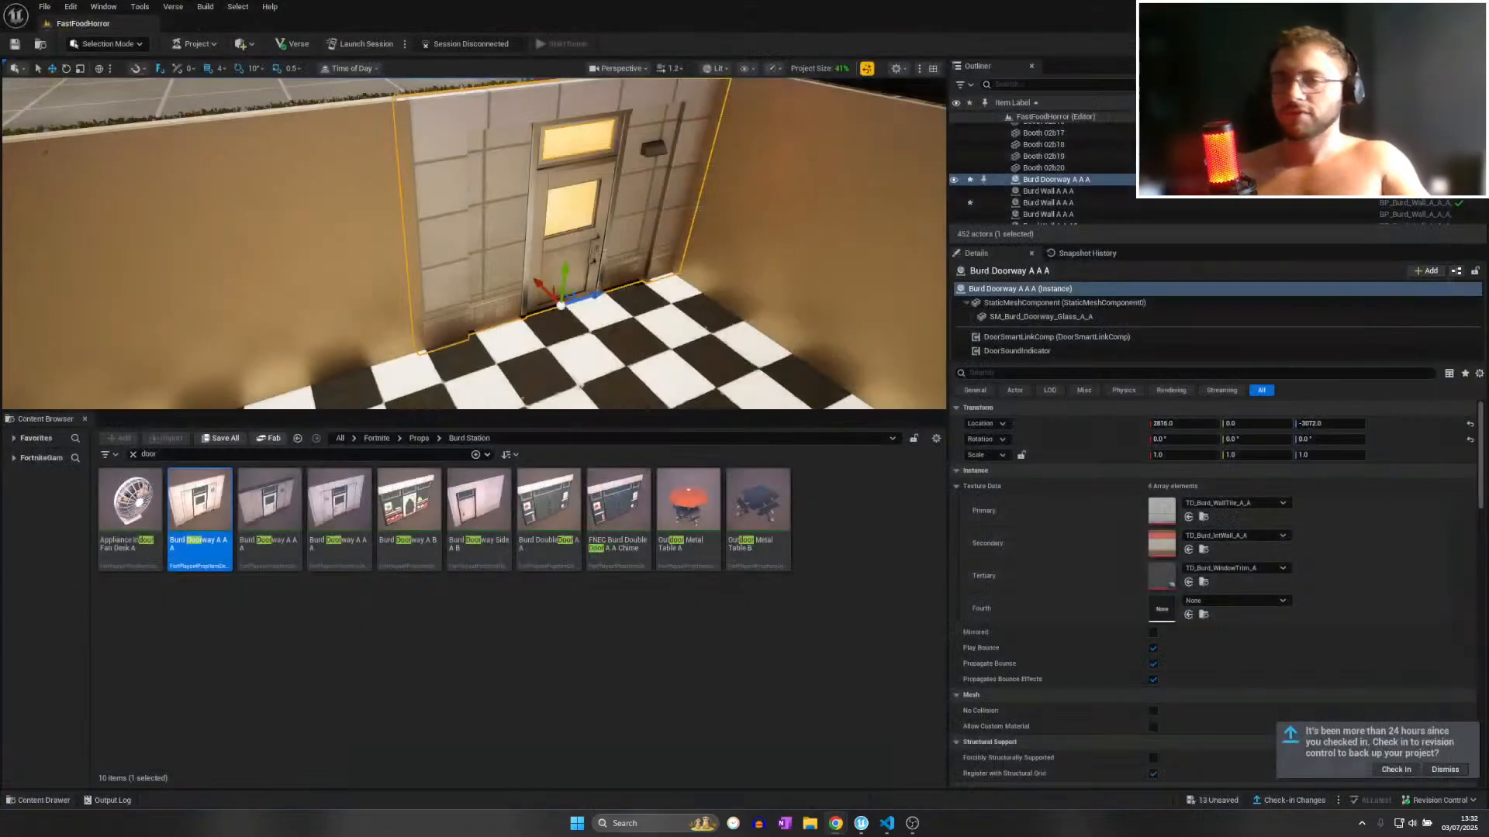
{"action": "right_click_drag", "start_coordinate": [410, 313], "coordinate": [496, 271]}
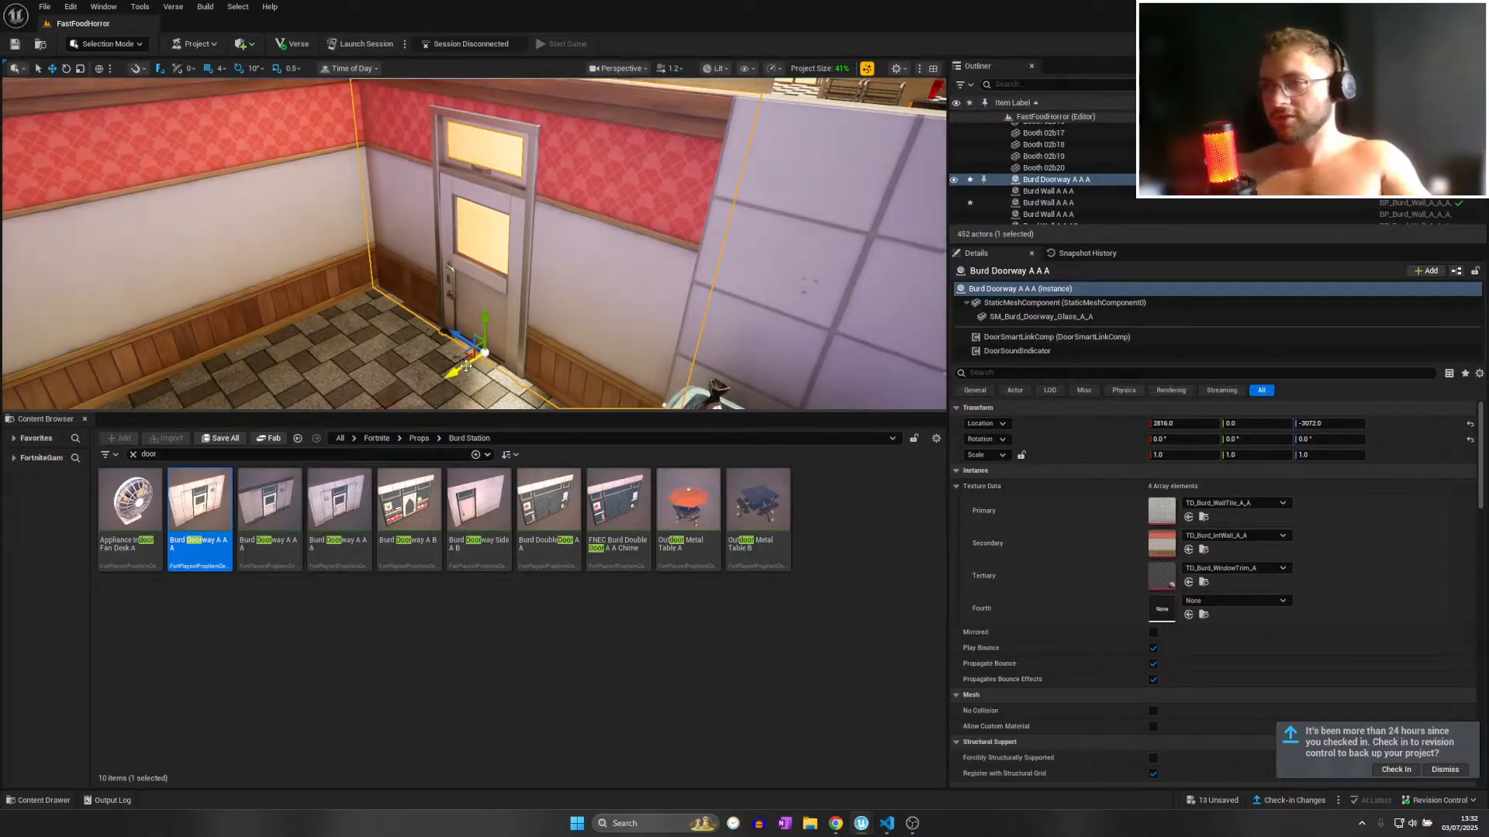
{"action": "left_click_drag", "start_coordinate": [547, 343], "coordinate": [398, 394]}
{"action": "right_click_drag", "start_coordinate": [398, 394], "coordinate": [256, 341]}
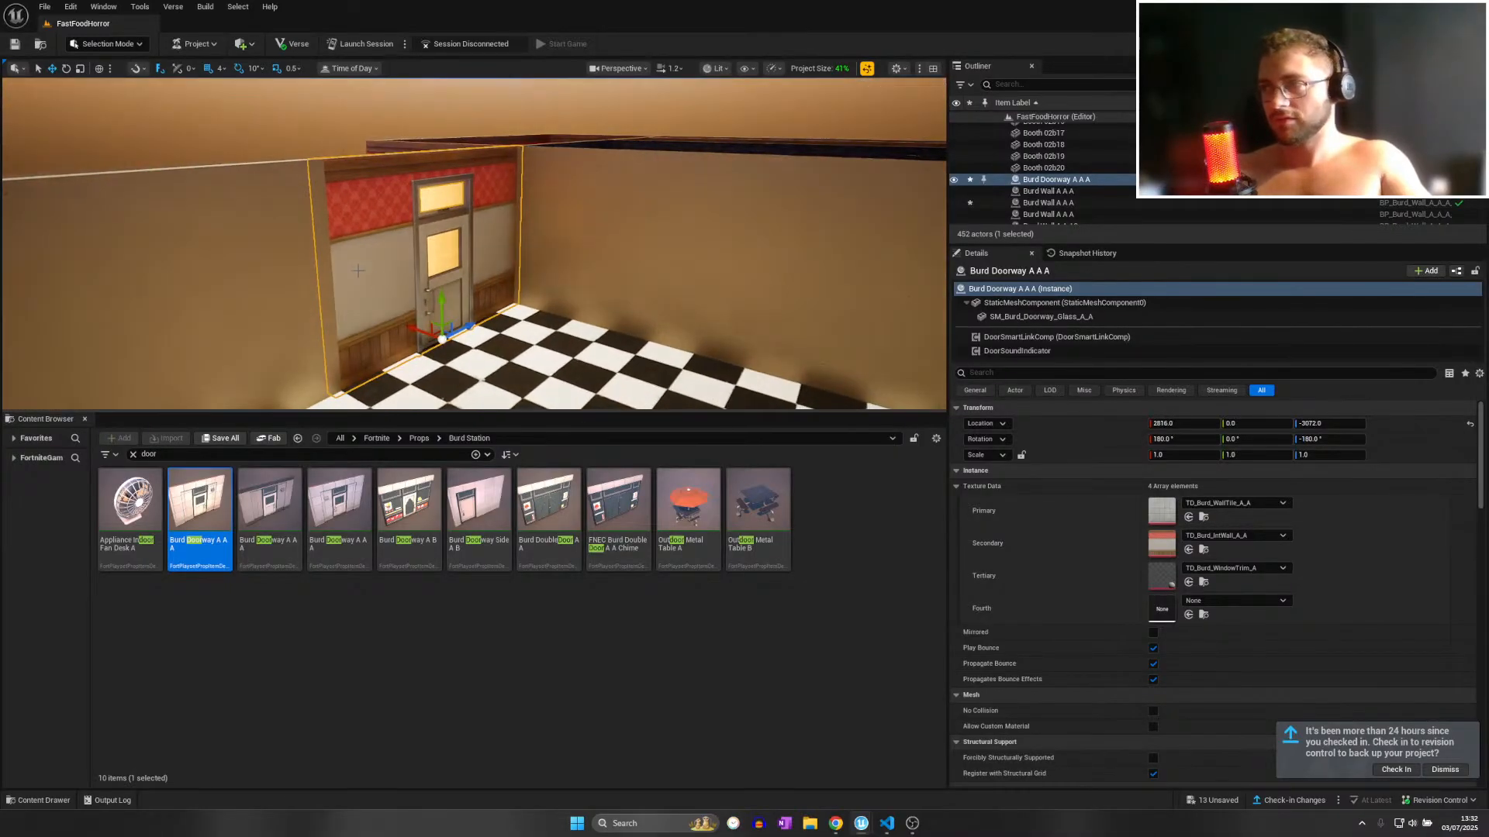
{"action": "left_click", "coordinate": [1225, 504]}
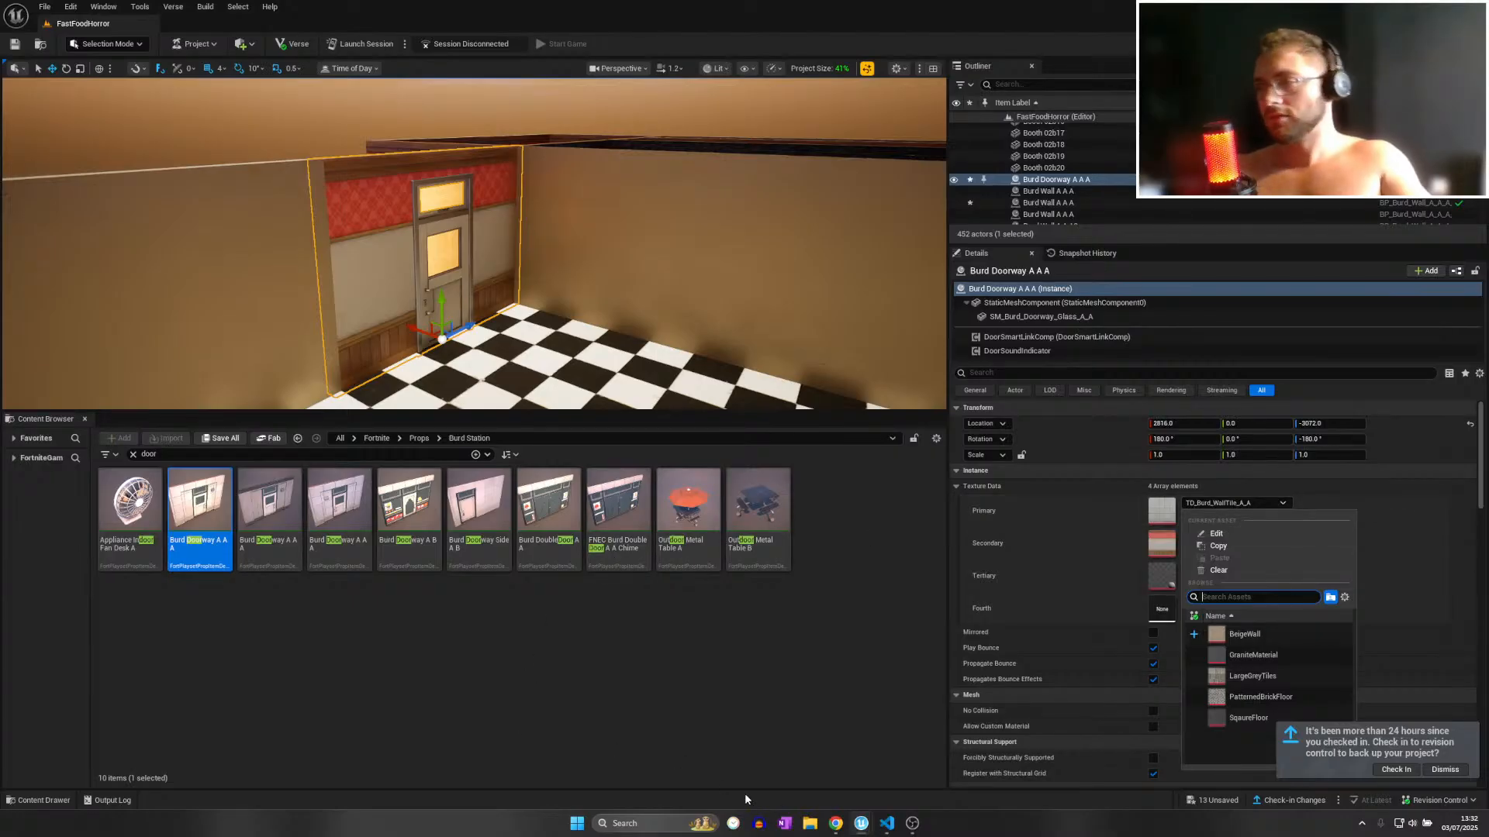
Switch to Chrome, find another creator by username on Fortnite.GG and view their profile and its Project Inmate map.
{"action": "left_click", "coordinate": [844, 827]}
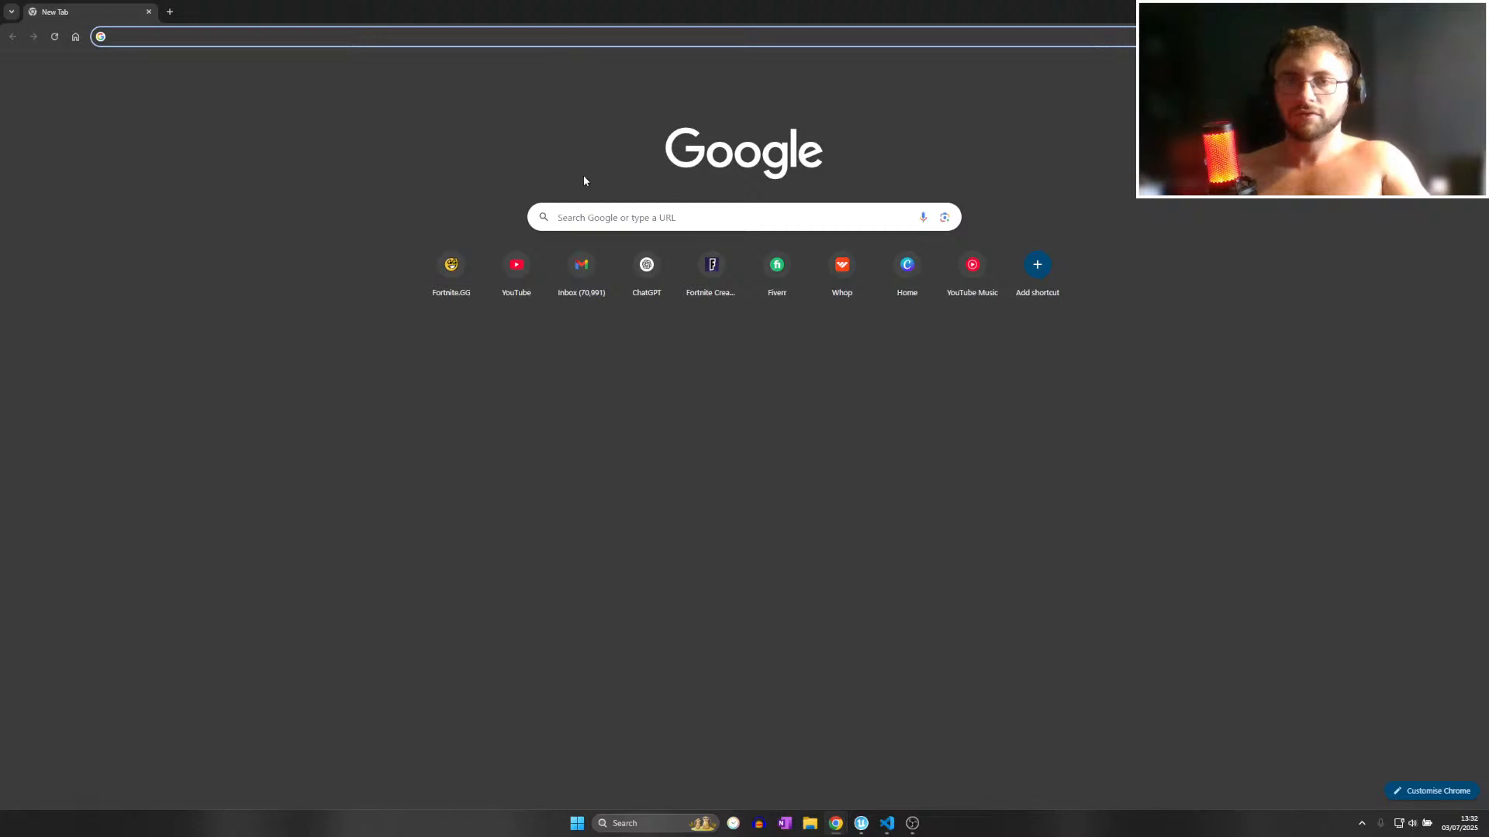
{"action": "left_click", "coordinate": [630, 214]}
{"action": "left_click", "coordinate": [453, 268]}
{"action": "mouse_move", "coordinate": [73, 68]}
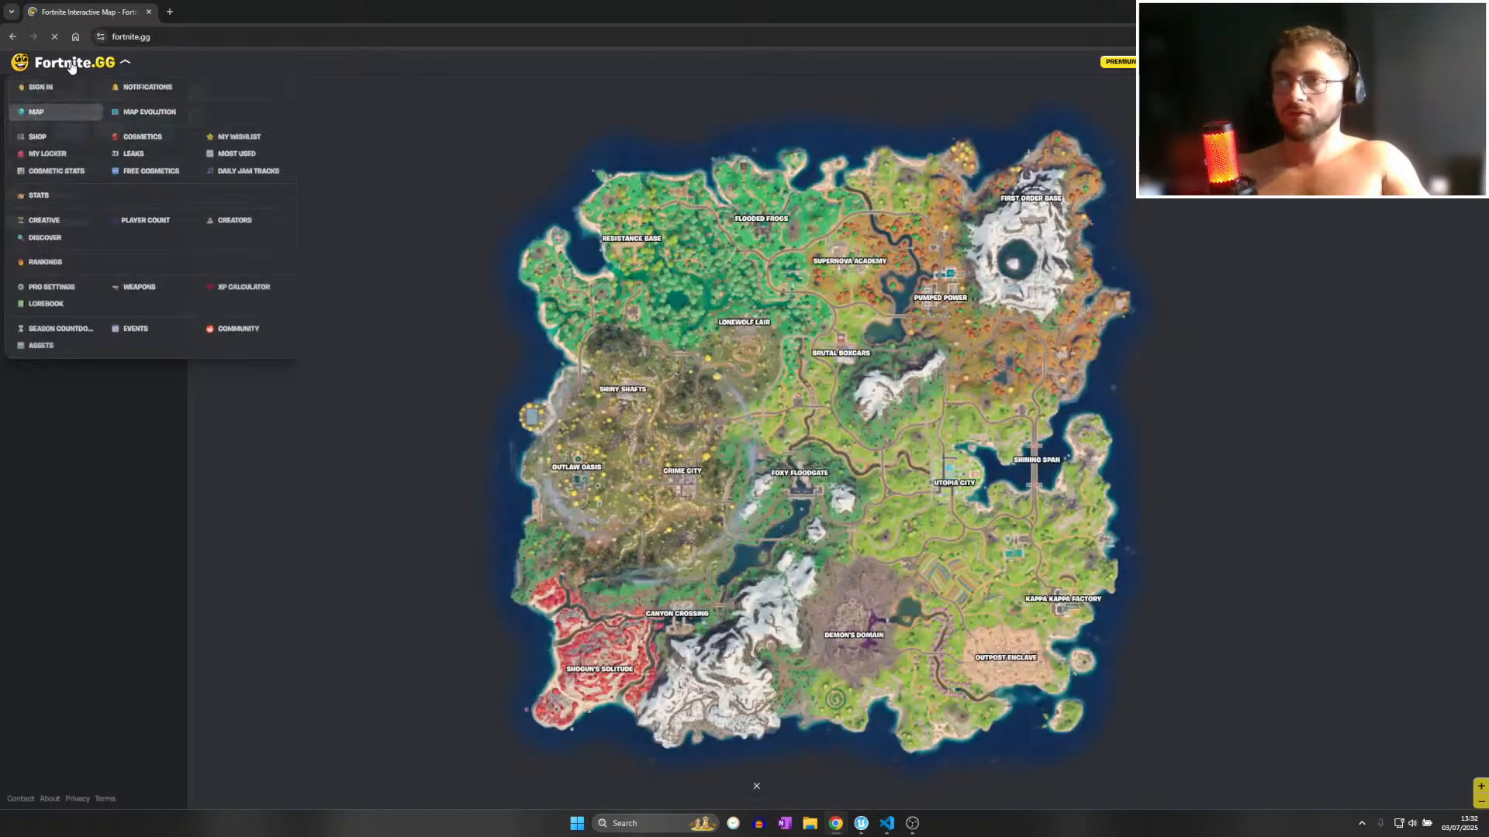
{"action": "left_click", "coordinate": [232, 223]}
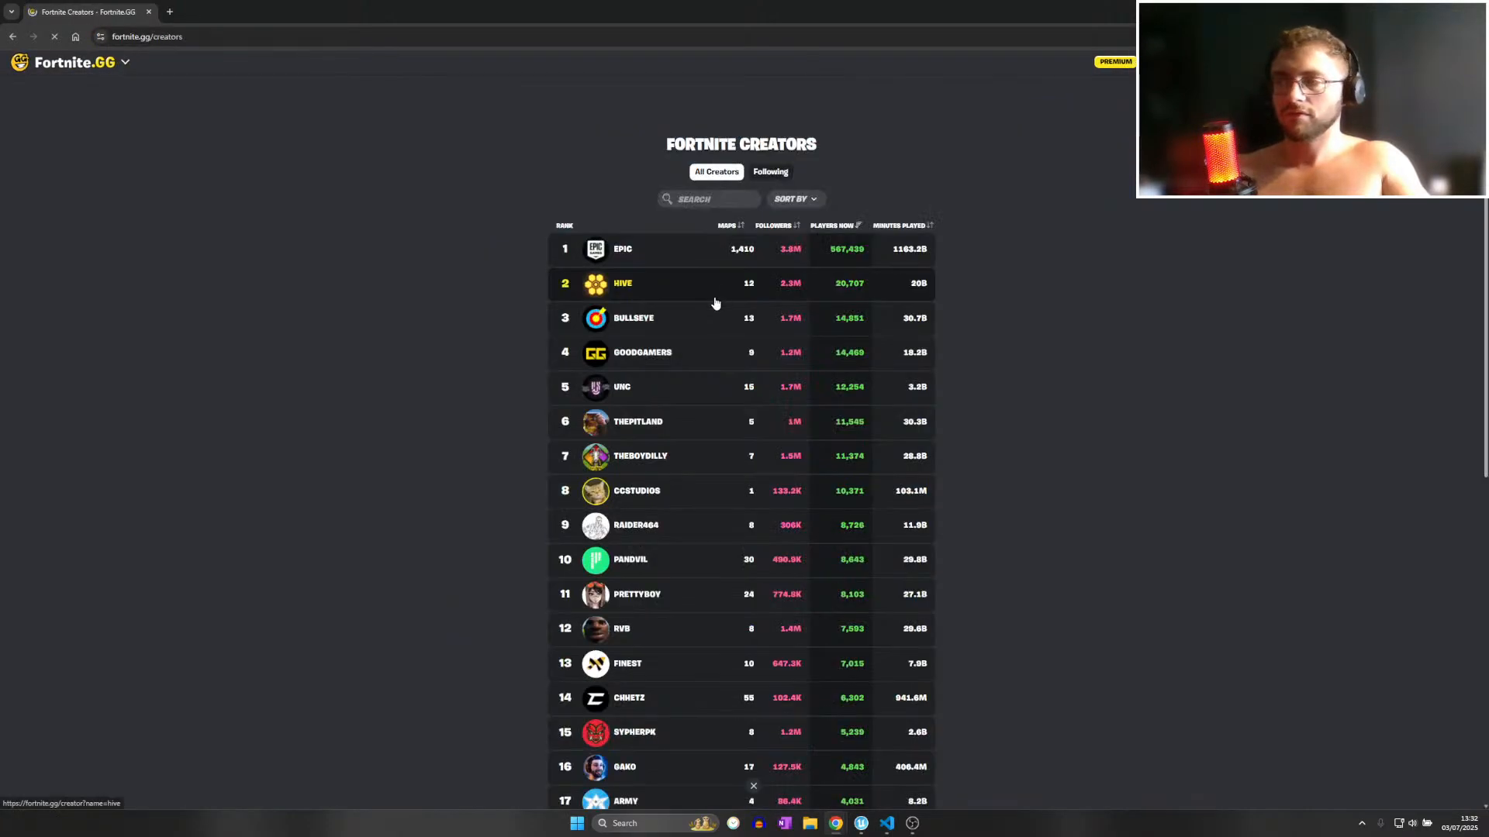
{"action": "left_click", "coordinate": [719, 200]}
{"action": "type", "text": "eonjoe"}
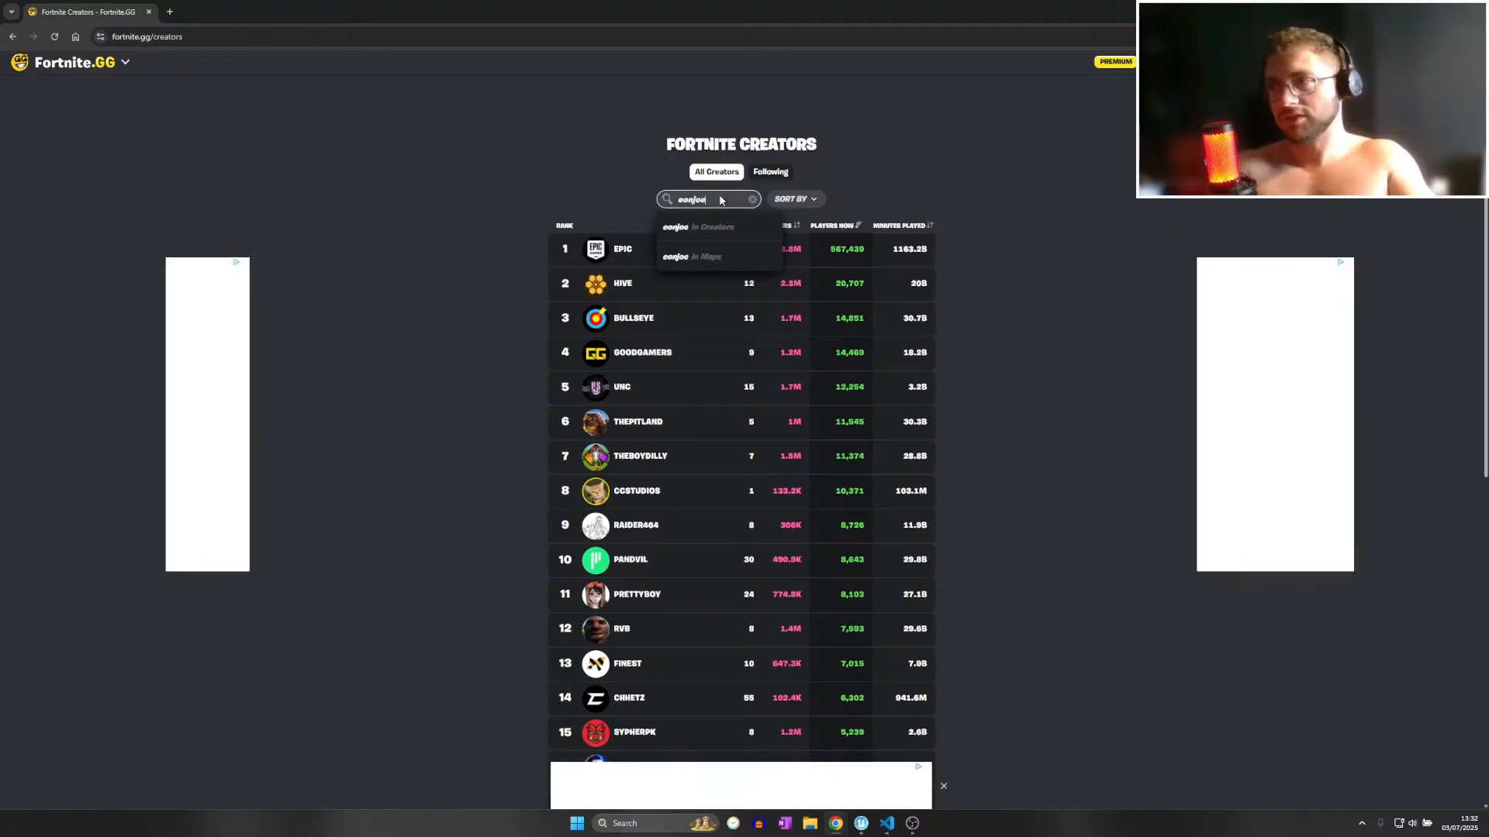
{"action": "left_click", "coordinate": [735, 243]}
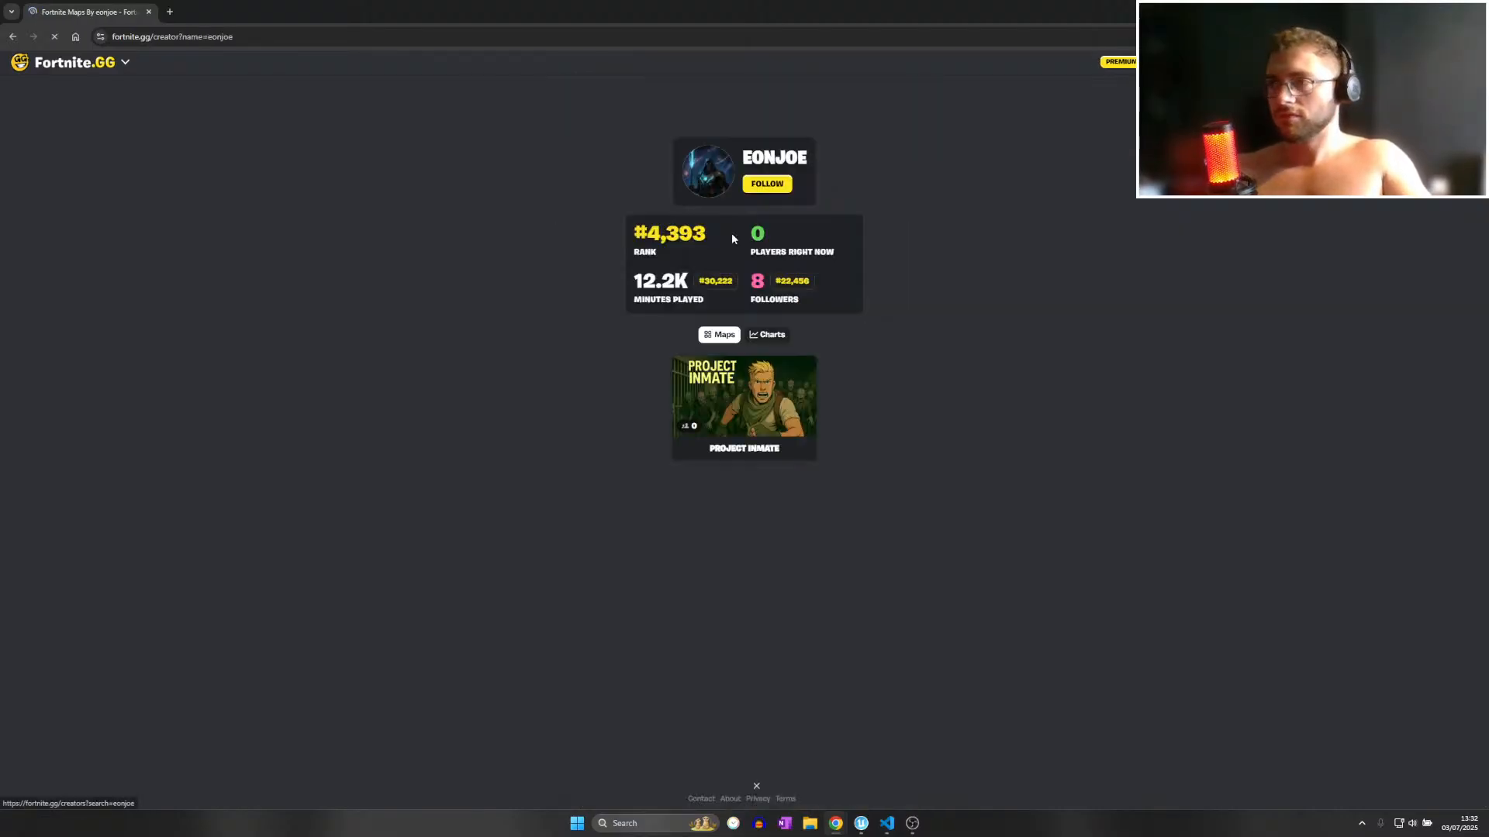
{"action": "left_click", "coordinate": [772, 429]}
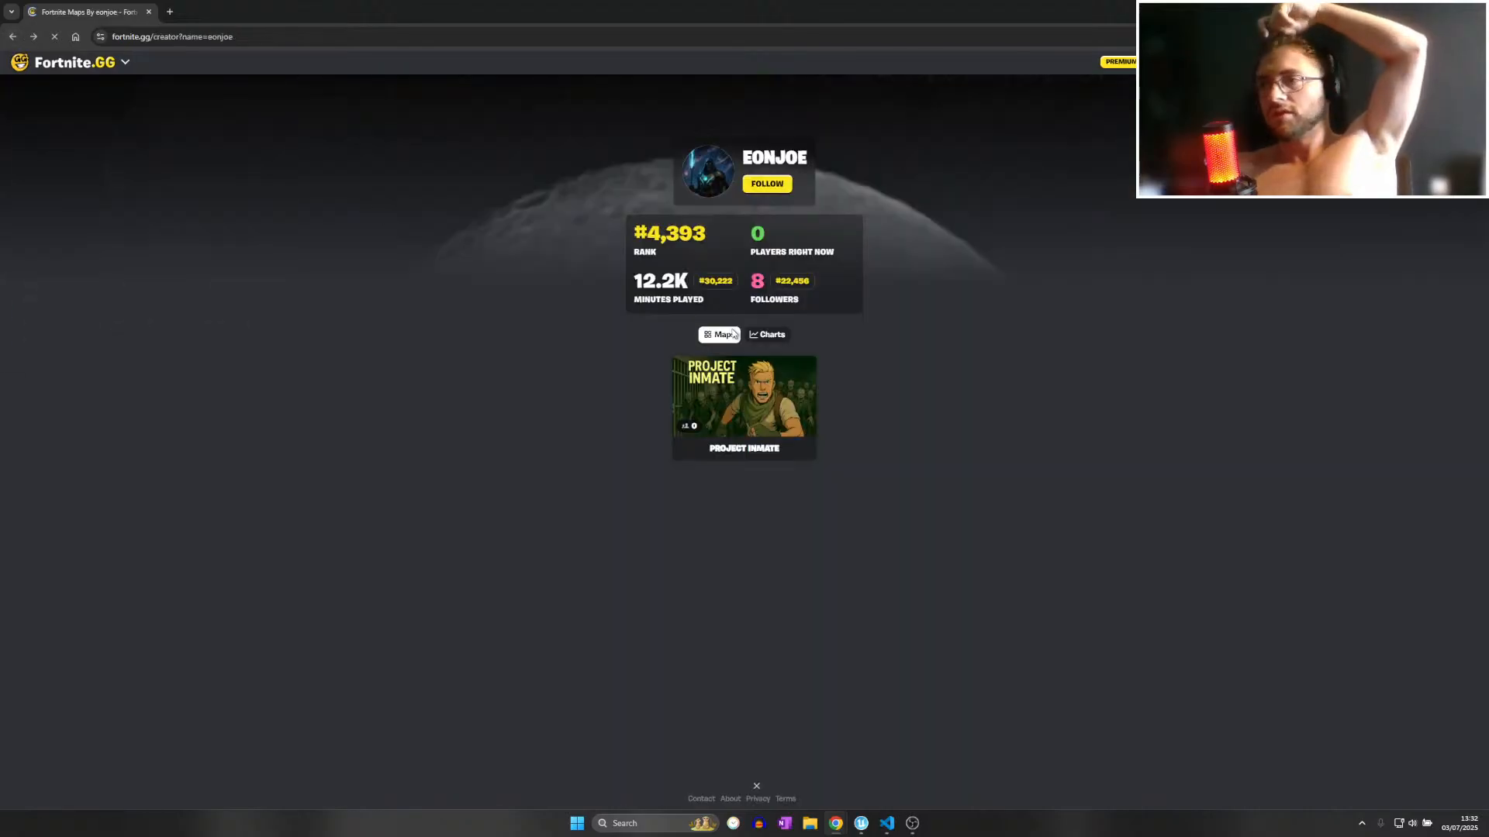
Try to follow the creator and examine their player count, platform share and follower charts.
{"action": "left_click", "coordinate": [750, 335]}
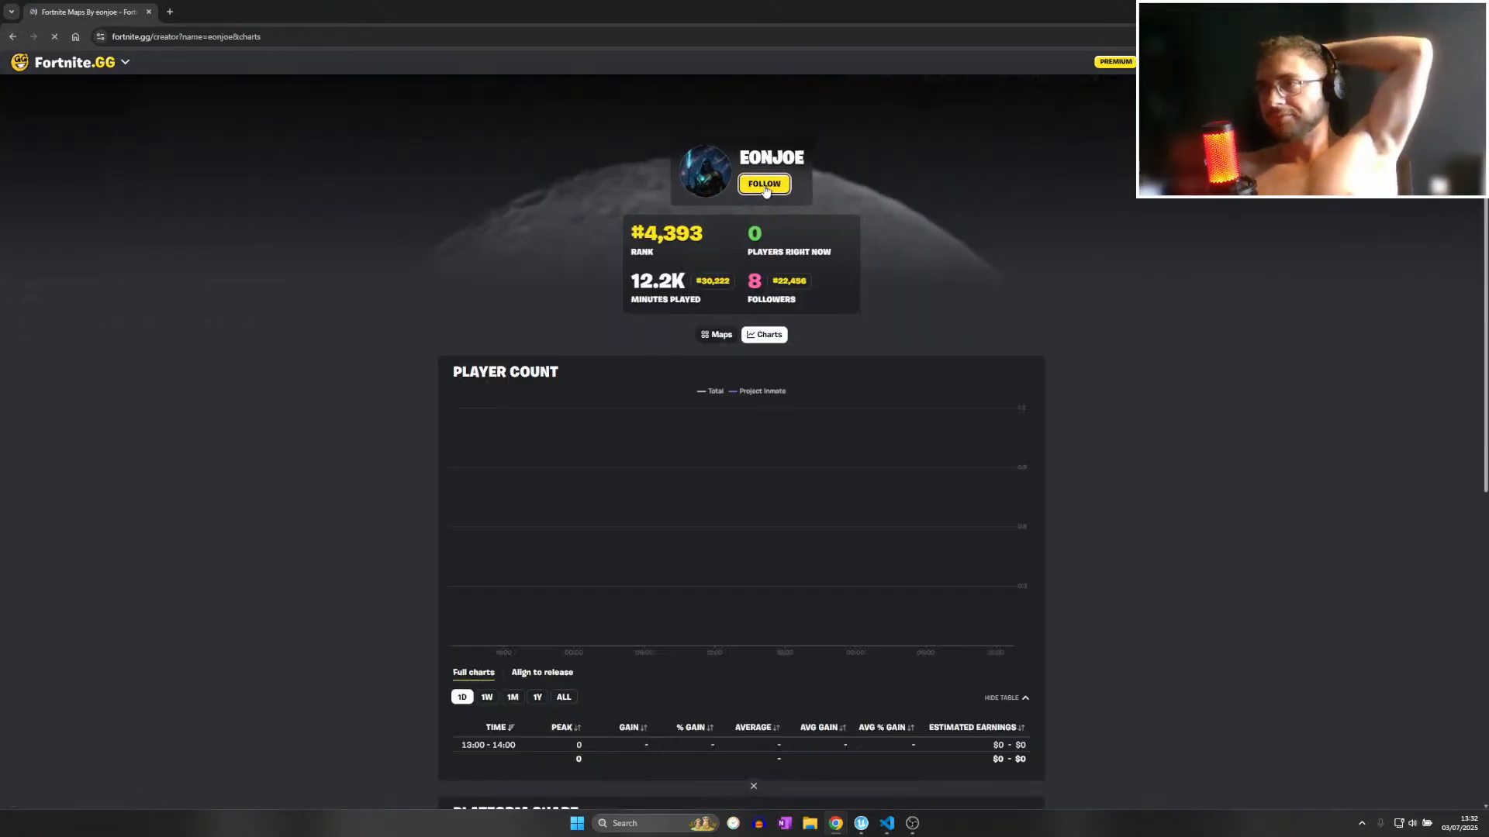
{"action": "left_click", "coordinate": [765, 186]}
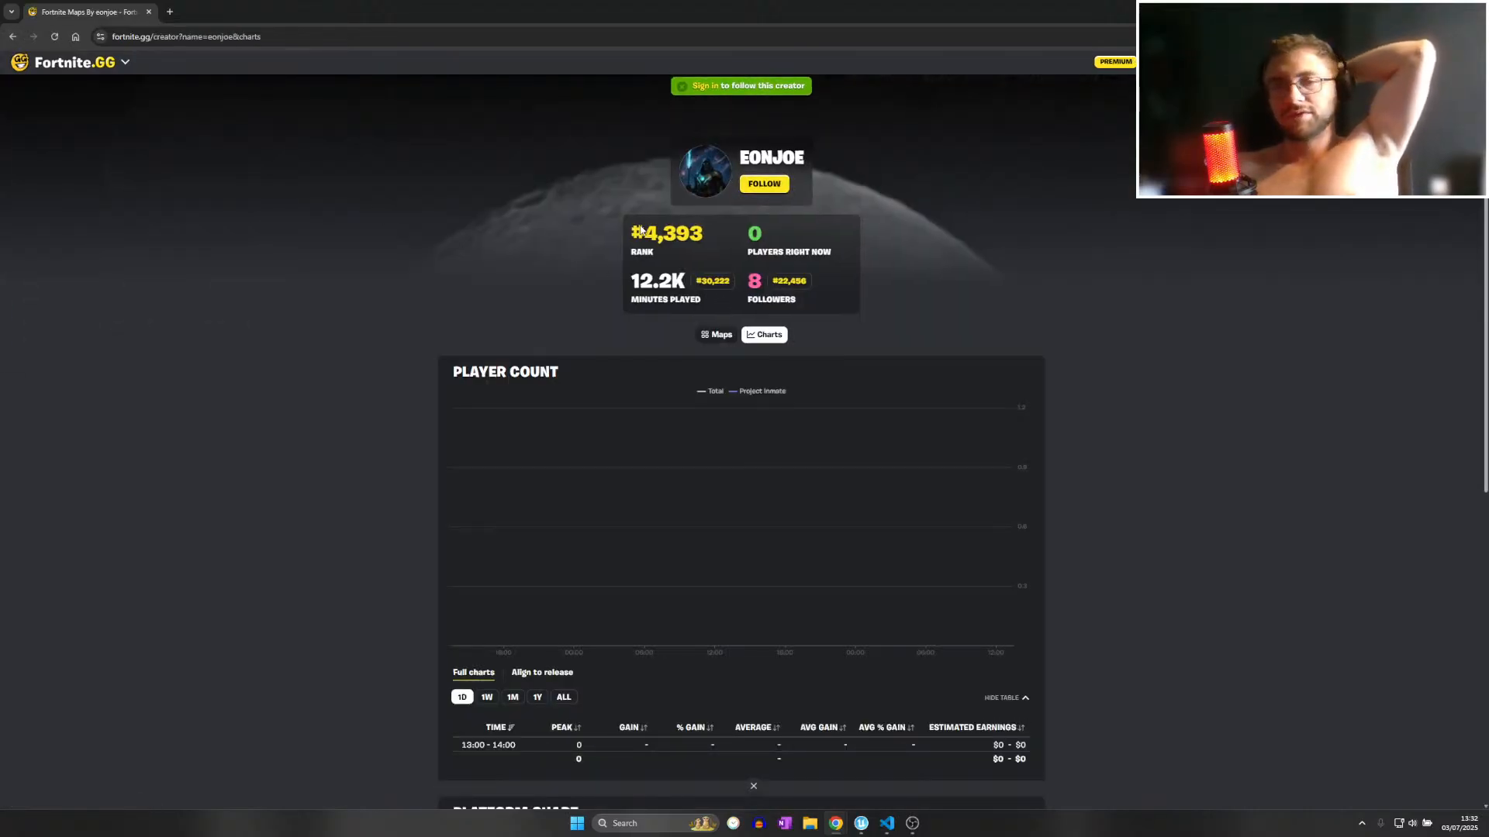
{"action": "scroll", "coordinate": [571, 334], "scroll_direction": "down", "scroll_amount": 1}
{"action": "scroll", "coordinate": [571, 330], "scroll_direction": "up", "scroll_amount": 1}
{"action": "scroll", "coordinate": [571, 331], "scroll_direction": "down", "scroll_amount": 3}
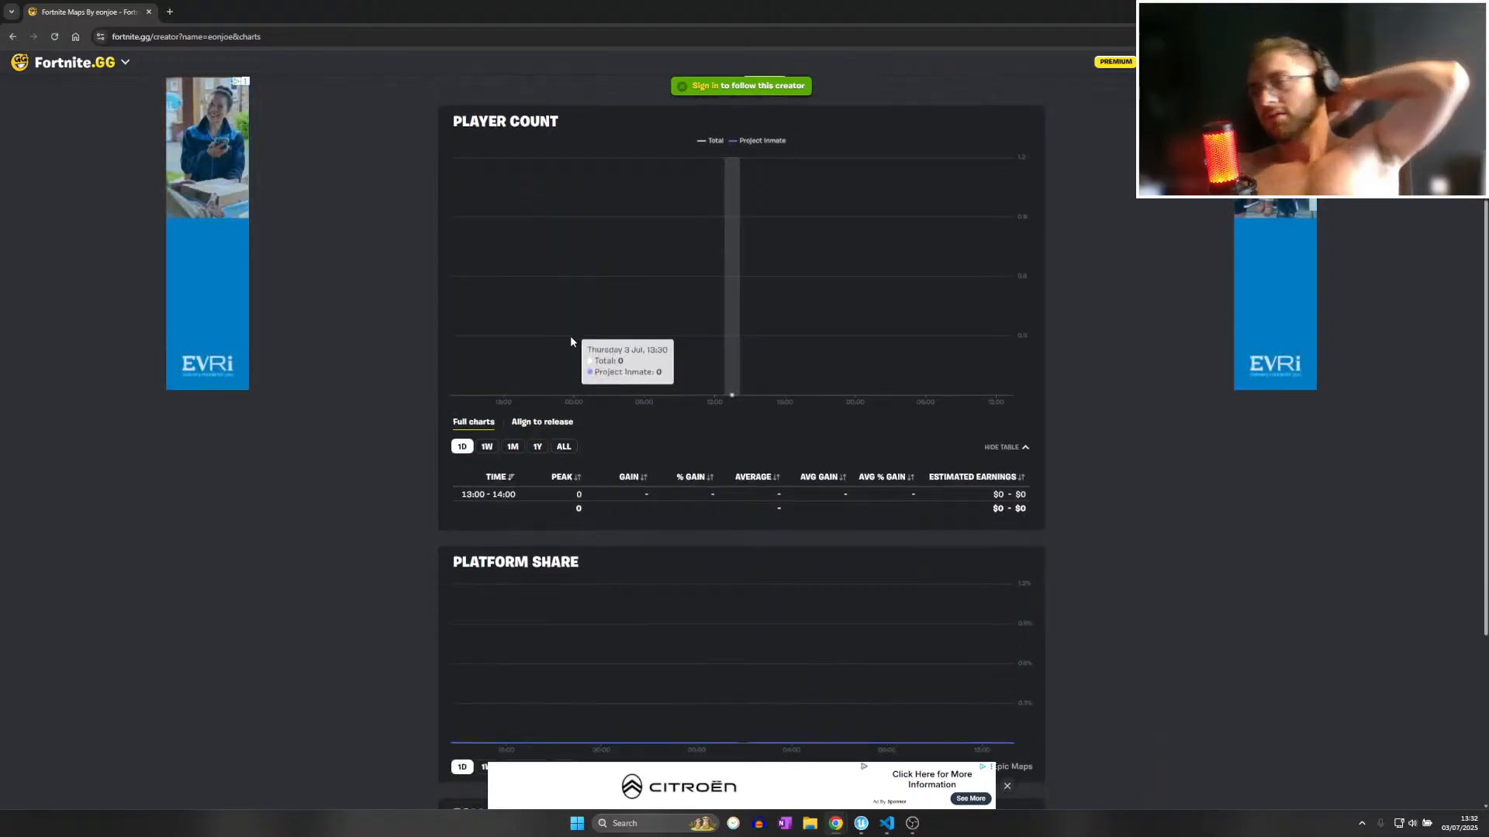
{"action": "scroll", "coordinate": [572, 341], "scroll_direction": "down", "scroll_amount": 2}
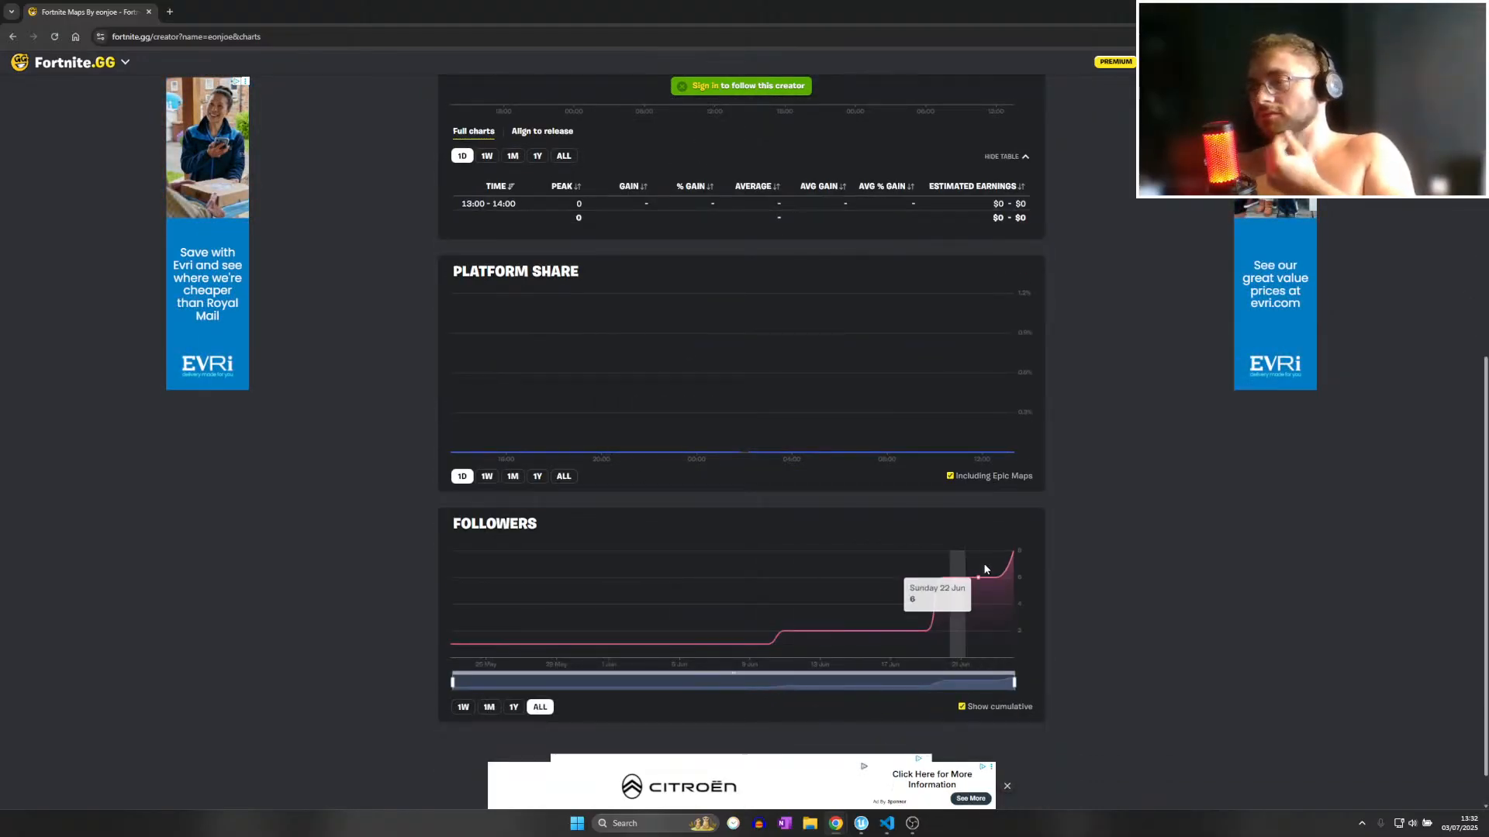
{"action": "mouse_move", "coordinate": [1005, 572]}
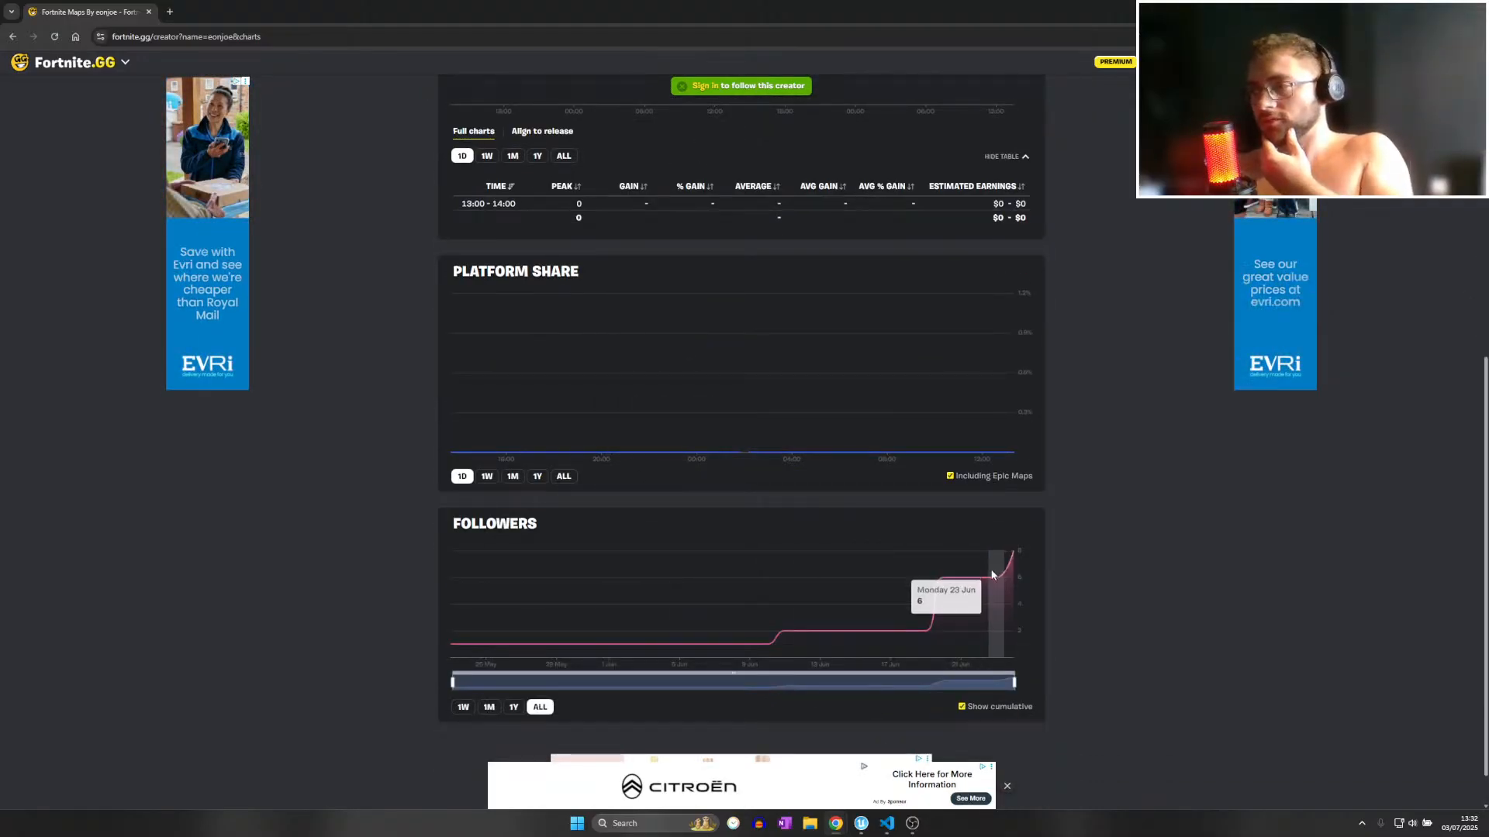
{"action": "scroll", "coordinate": [759, 508], "scroll_direction": "up", "scroll_amount": 7}
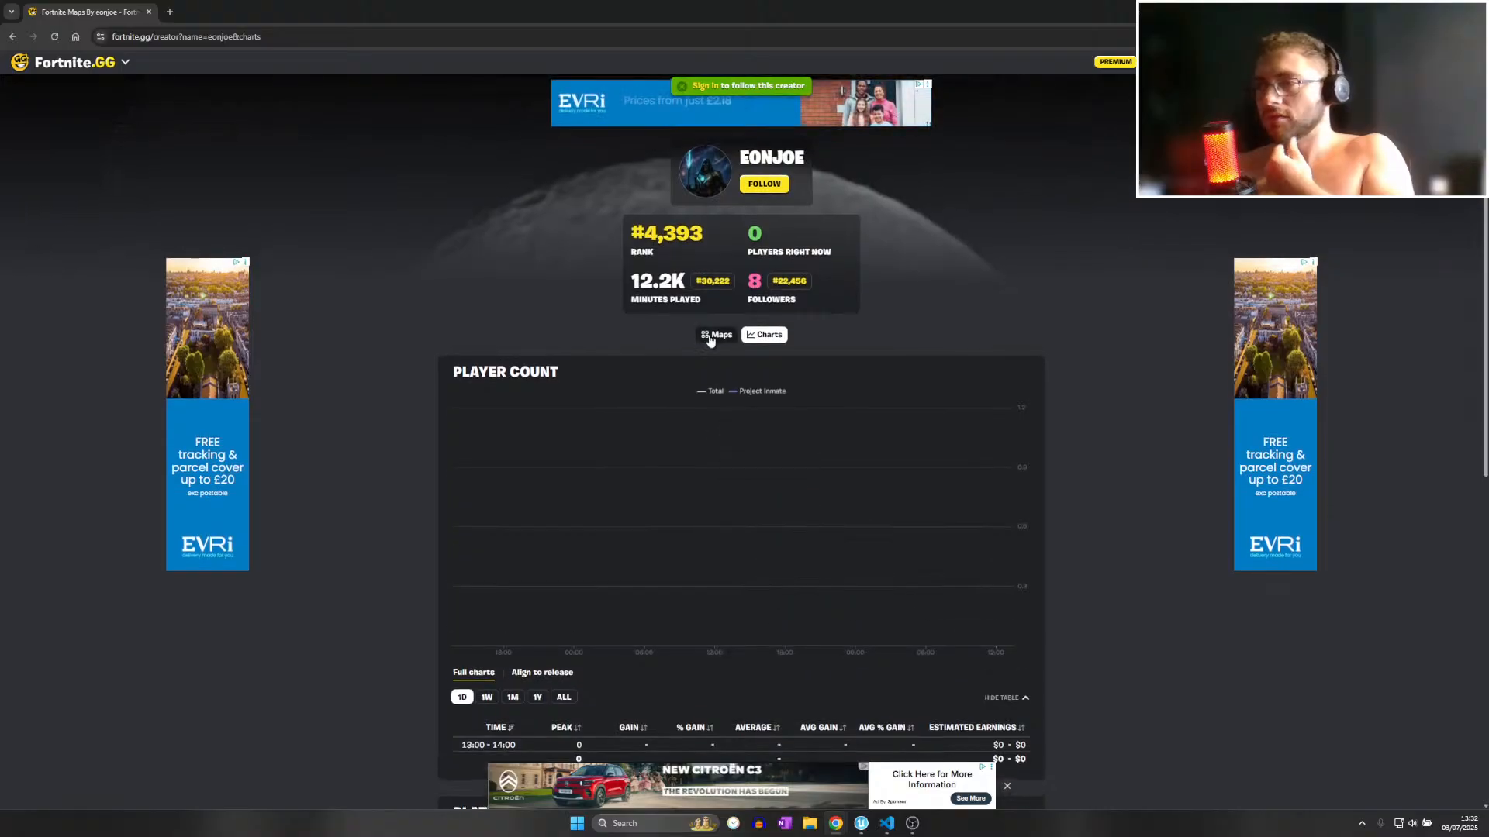
Open the creator's Project Inmate map page and examine its player count chart over all time.
{"action": "left_click", "coordinate": [706, 347]}
{"action": "left_click", "coordinate": [715, 384]}
{"action": "scroll", "coordinate": [706, 389], "scroll_direction": "down", "scroll_amount": 2}
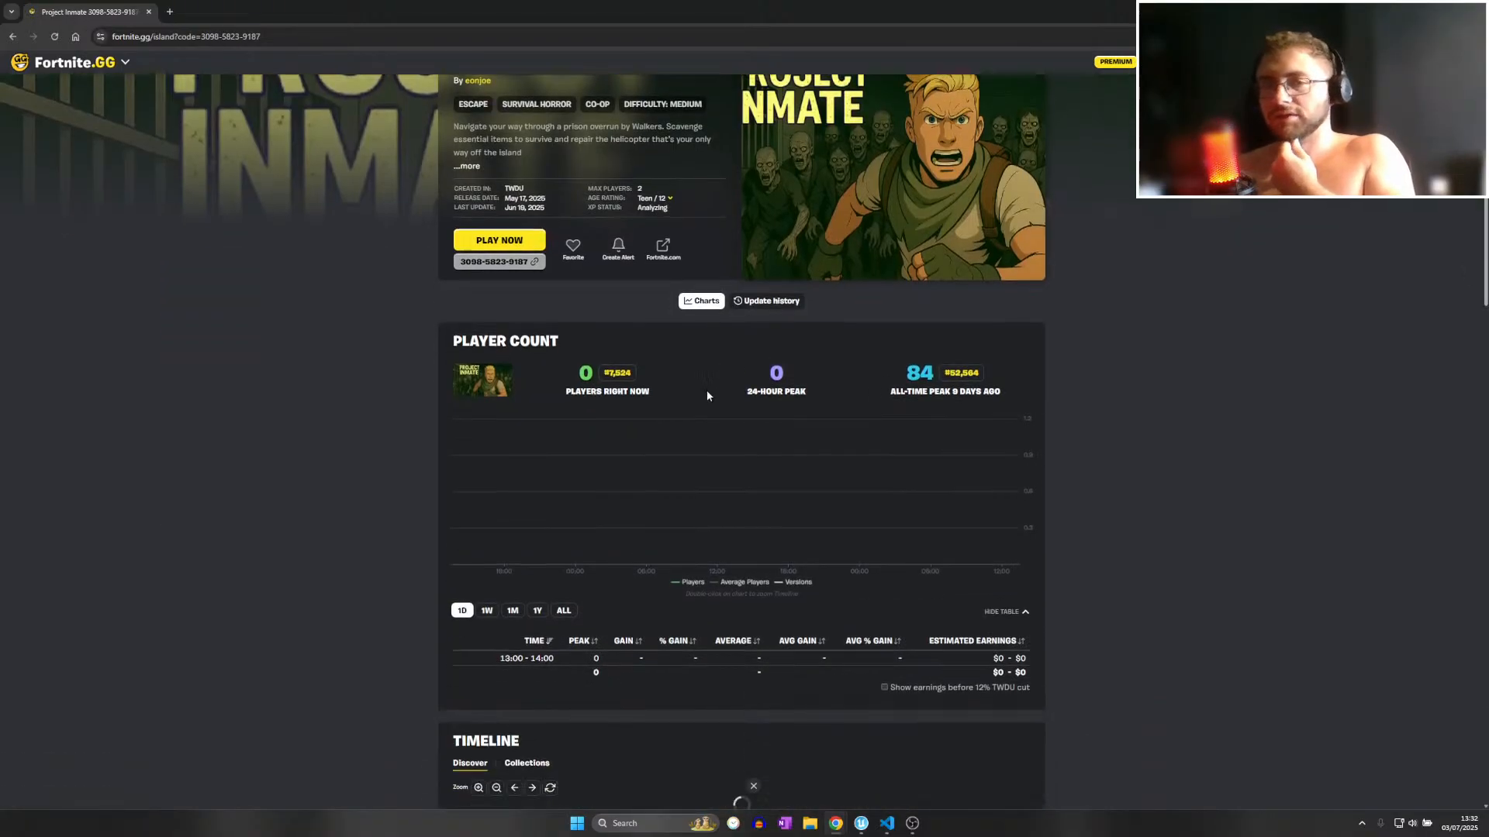
{"action": "scroll", "coordinate": [692, 408], "scroll_direction": "down", "scroll_amount": 1}
{"action": "left_click", "coordinate": [564, 473]}
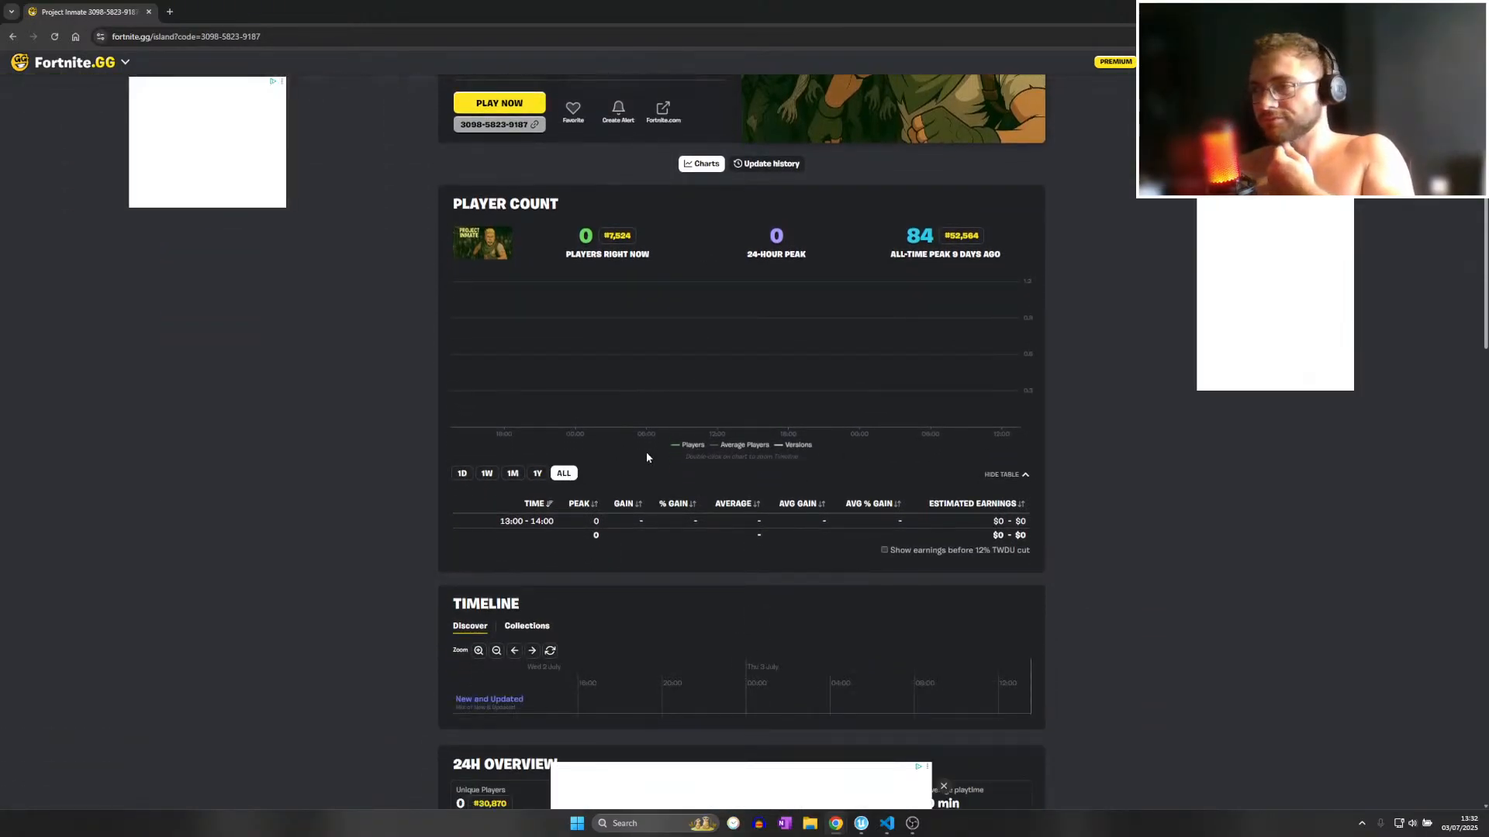
{"action": "scroll", "coordinate": [688, 431], "scroll_direction": "up", "scroll_amount": 1}
{"action": "mouse_move", "coordinate": [883, 517]}
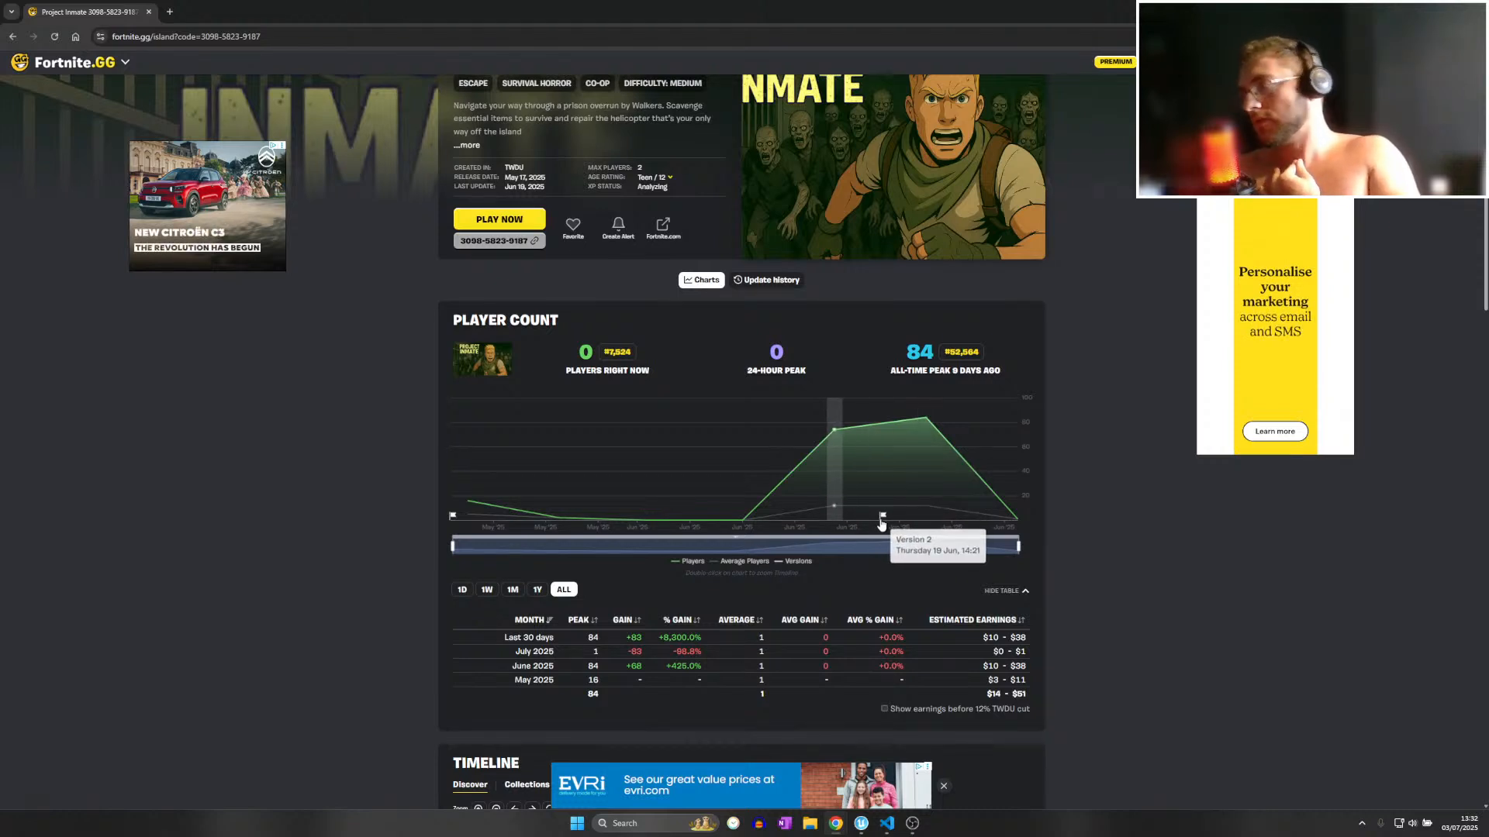
{"action": "mouse_move", "coordinate": [476, 483]}
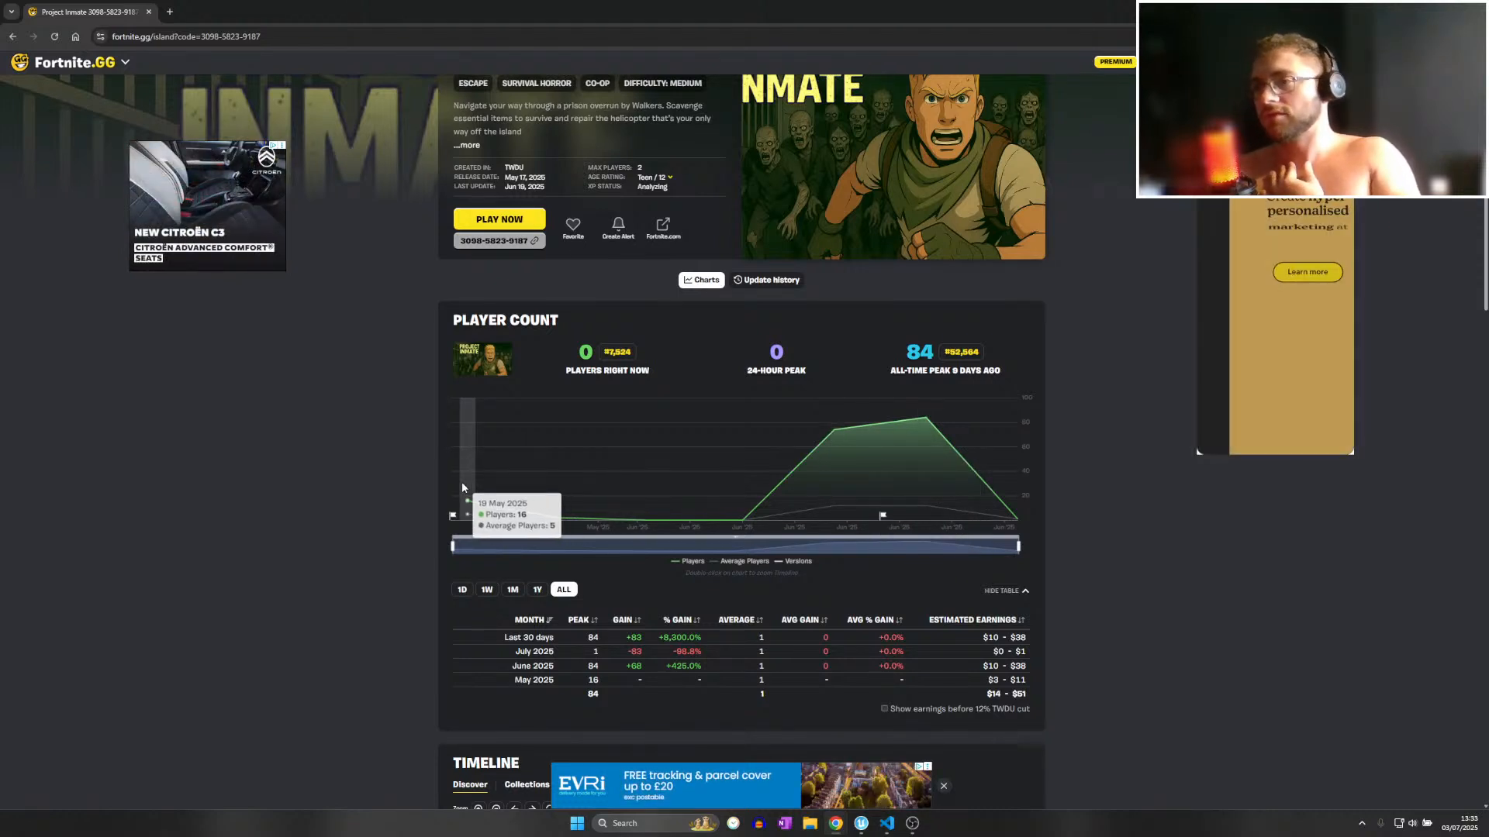
{"action": "mouse_move", "coordinate": [916, 447]}
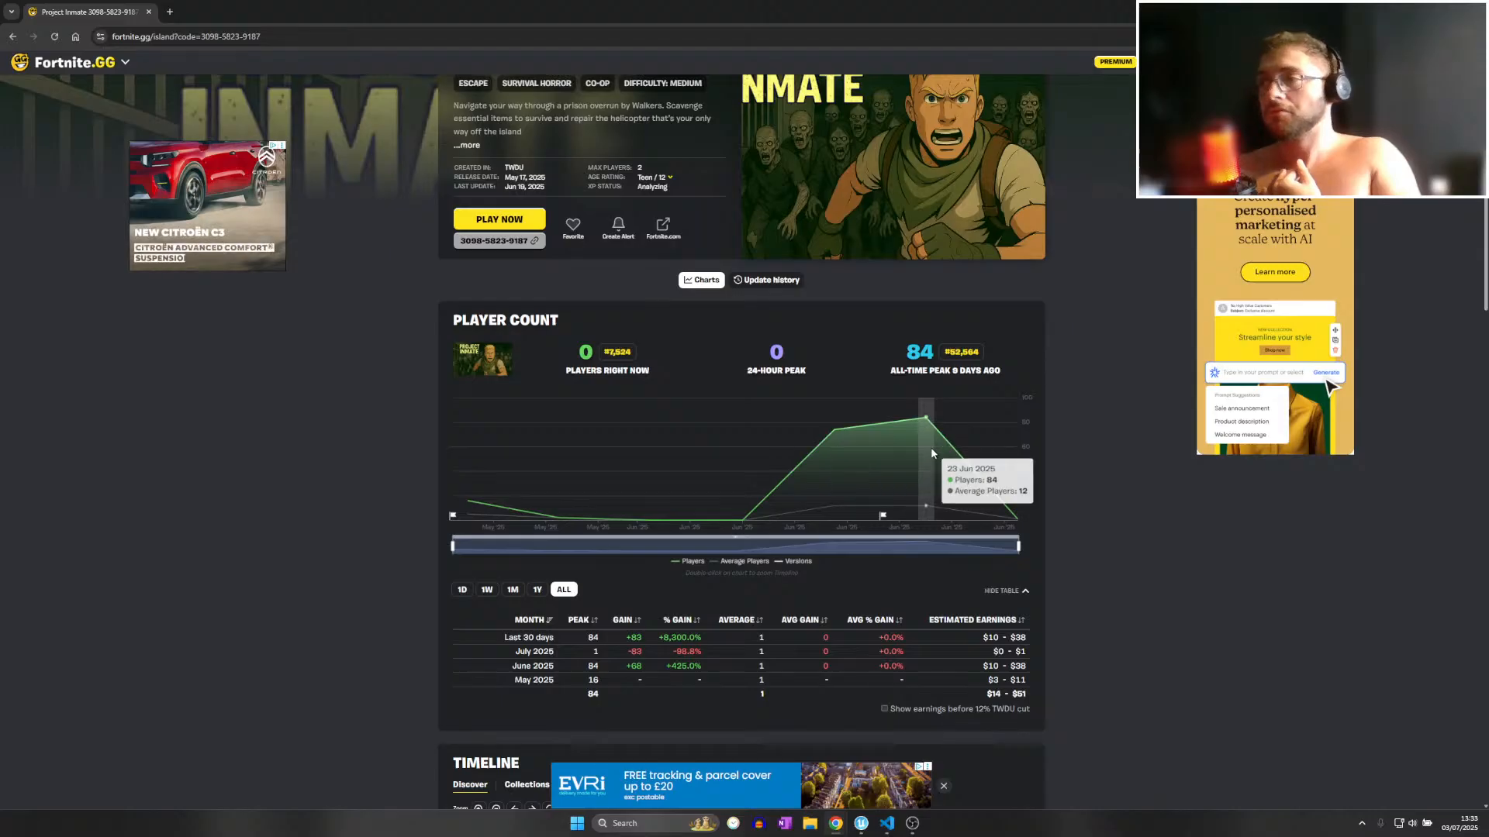
{"action": "scroll", "coordinate": [930, 450], "scroll_direction": "up", "scroll_amount": 1}
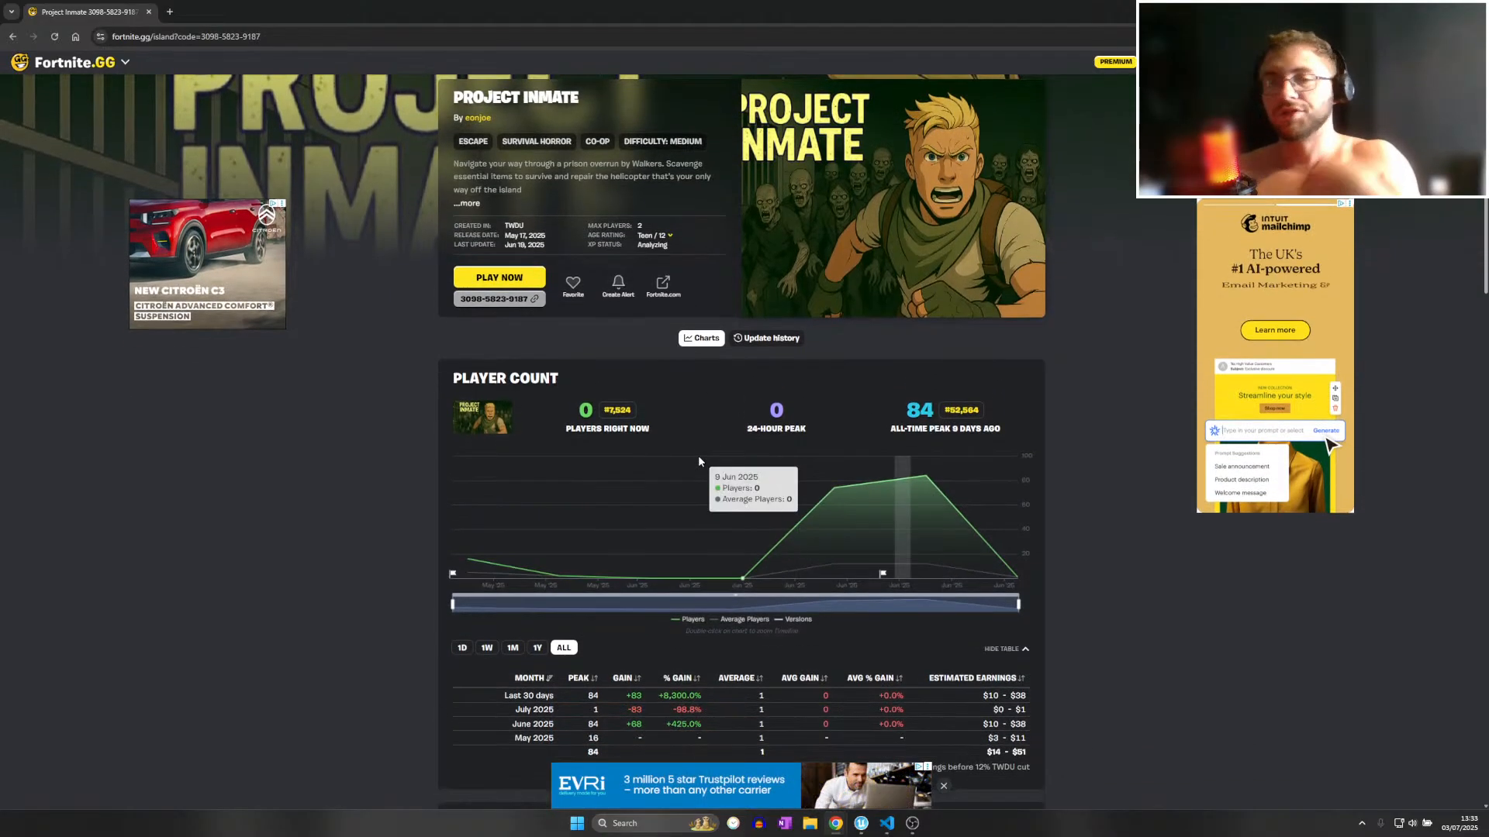
View Project Inmate's update history and compare the cover and lobby images changed in Version #2.
{"action": "left_click", "coordinate": [766, 338]}
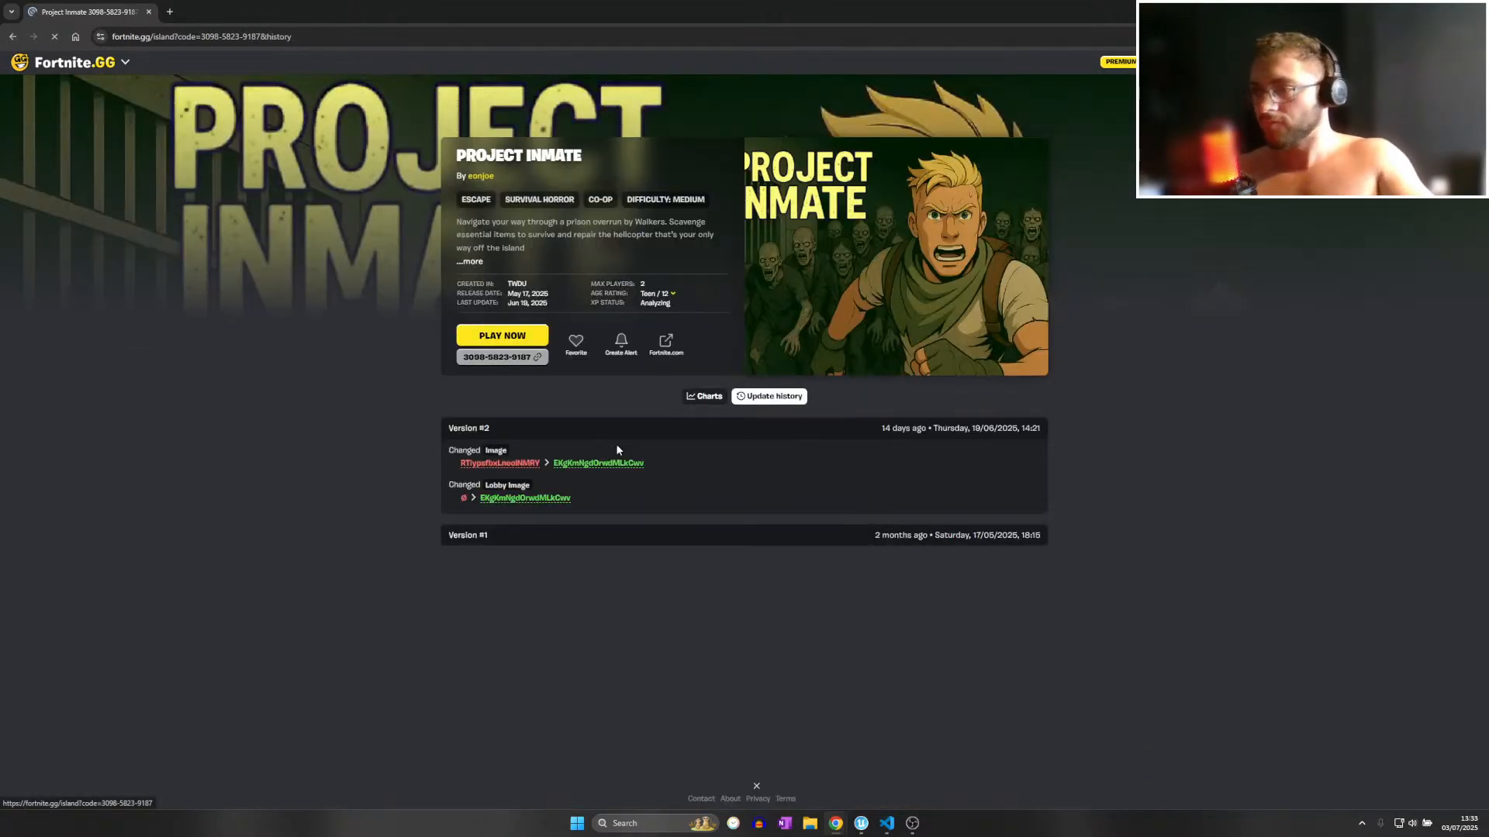
{"action": "left_click", "coordinate": [500, 463]}
{"action": "left_click", "coordinate": [628, 630]}
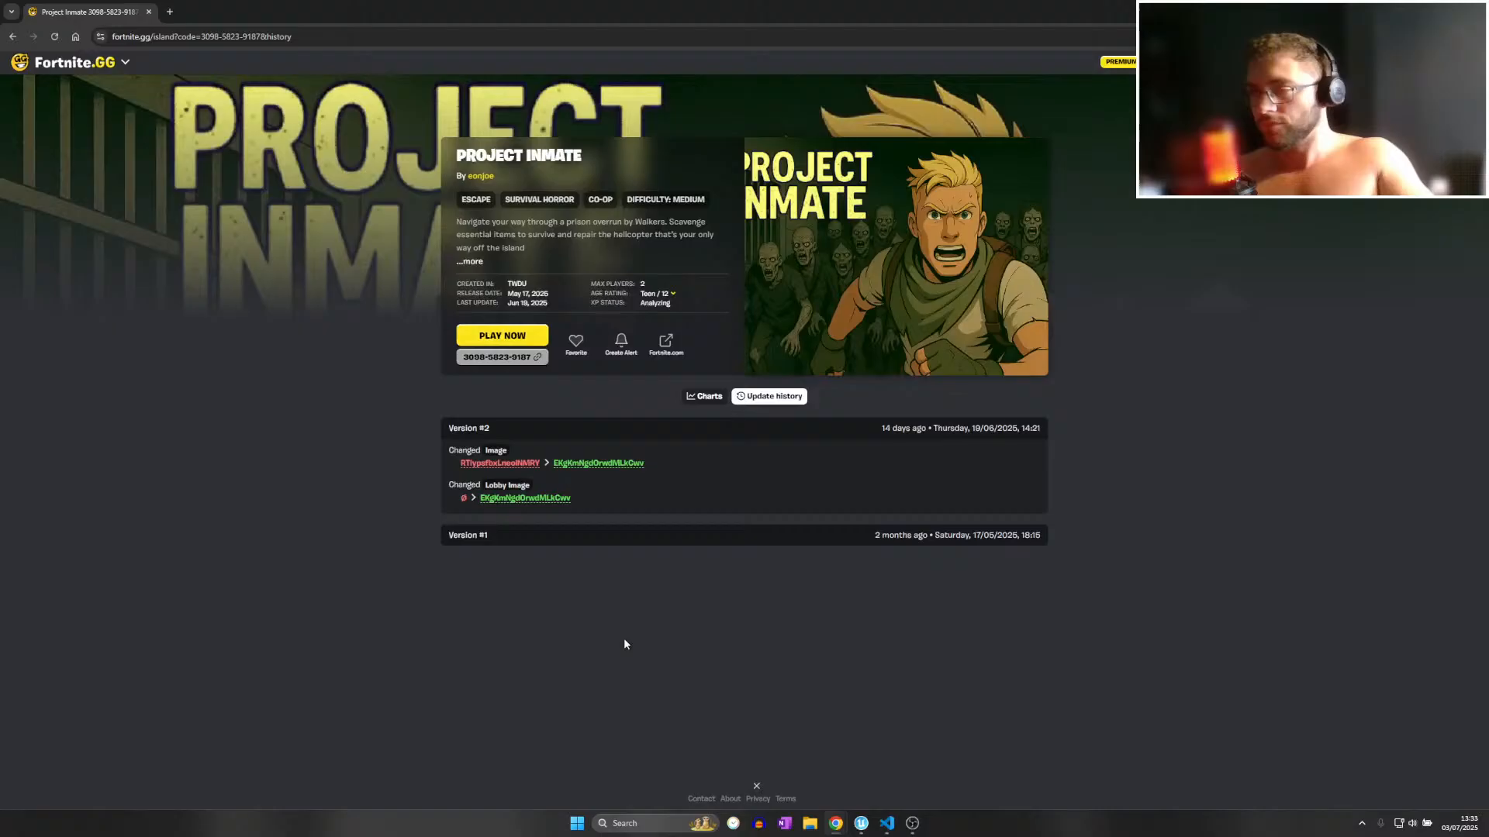
{"action": "left_click", "coordinate": [529, 468]}
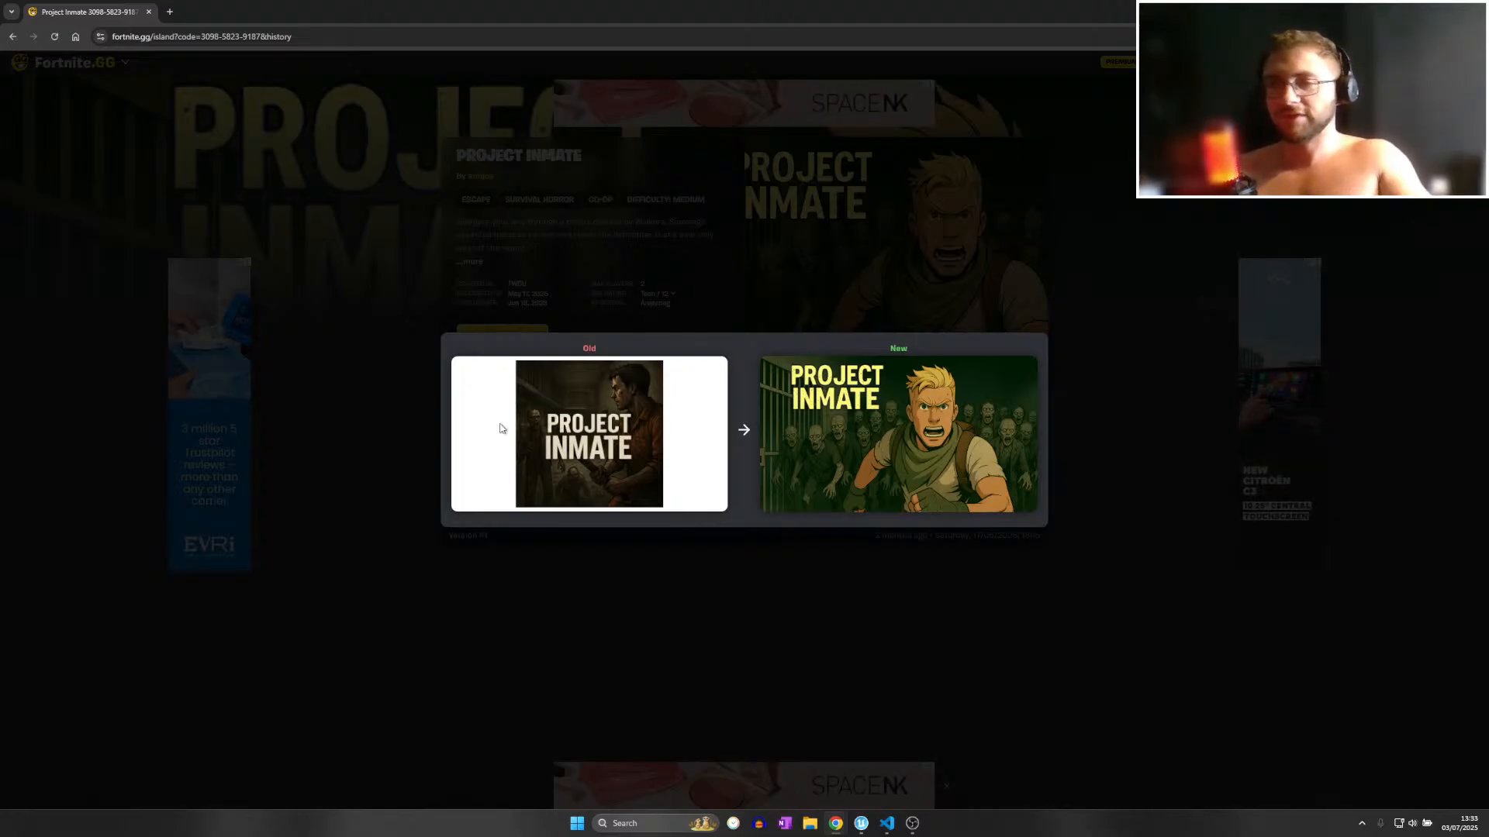
{"action": "left_click", "coordinate": [544, 624]}
{"action": "left_click", "coordinate": [542, 500]}
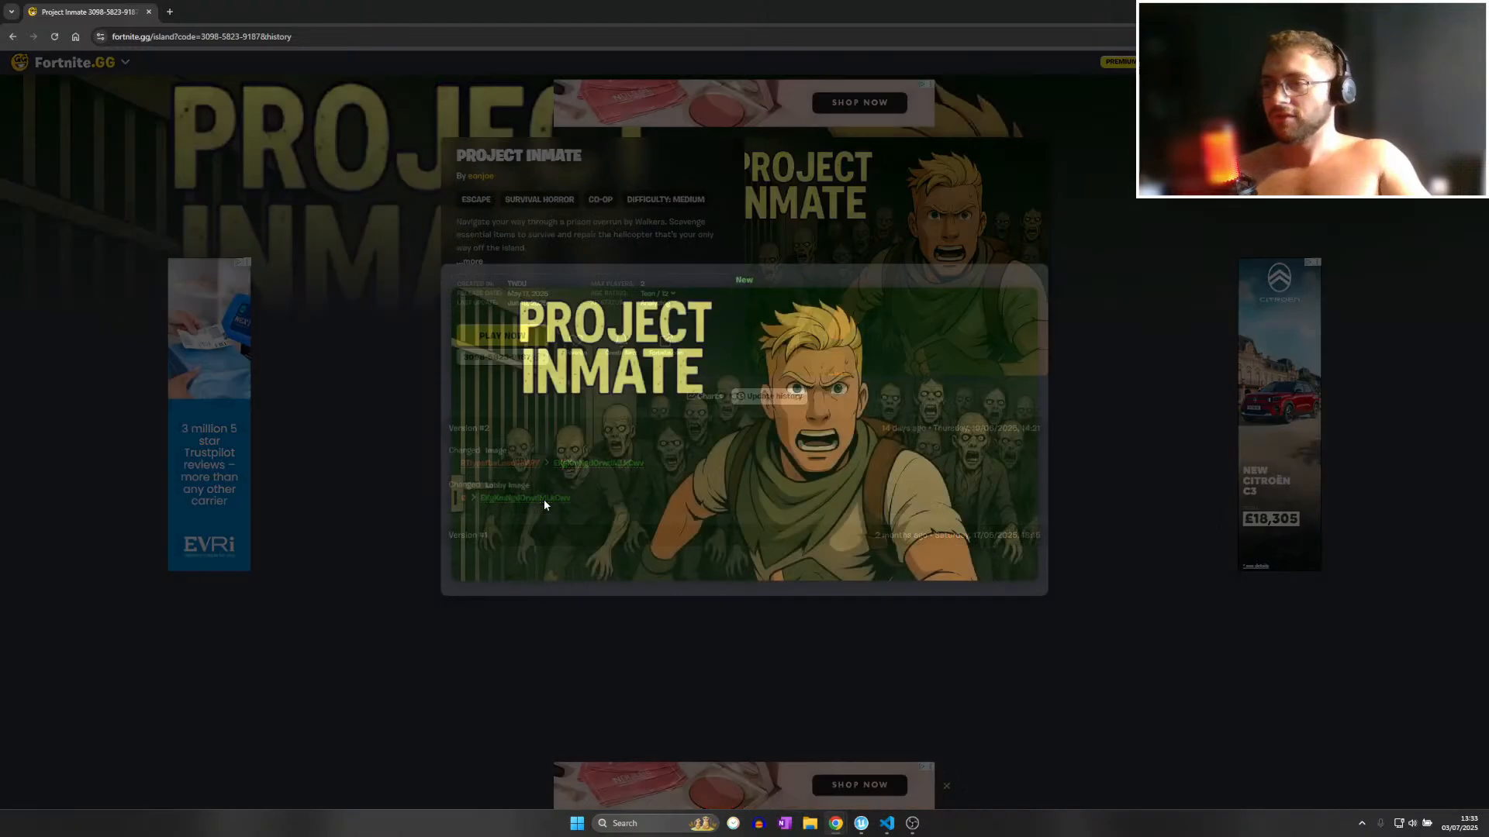
{"action": "left_click", "coordinate": [572, 674]}
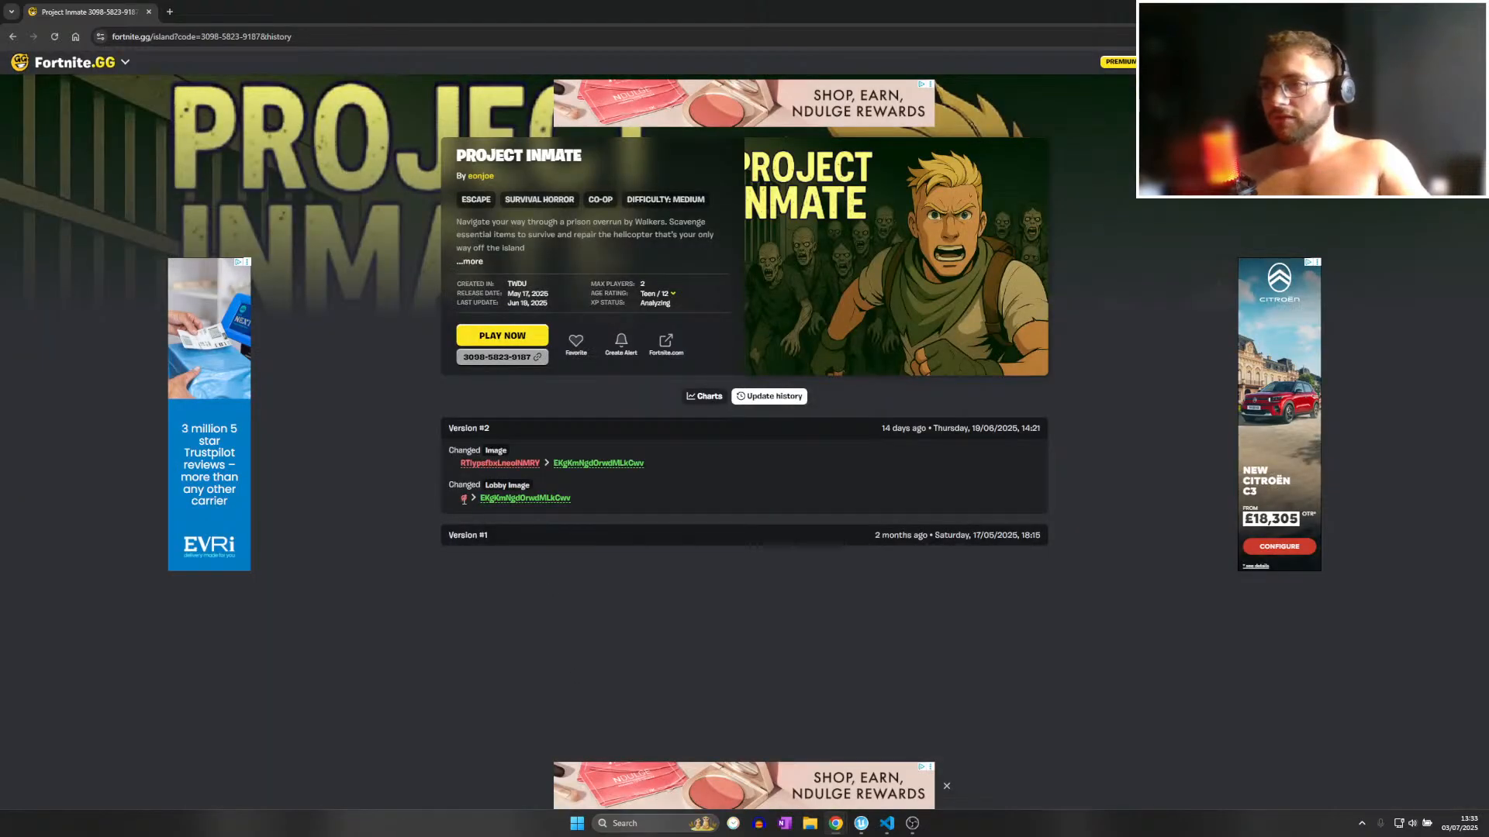
{"action": "left_click", "coordinate": [535, 498]}
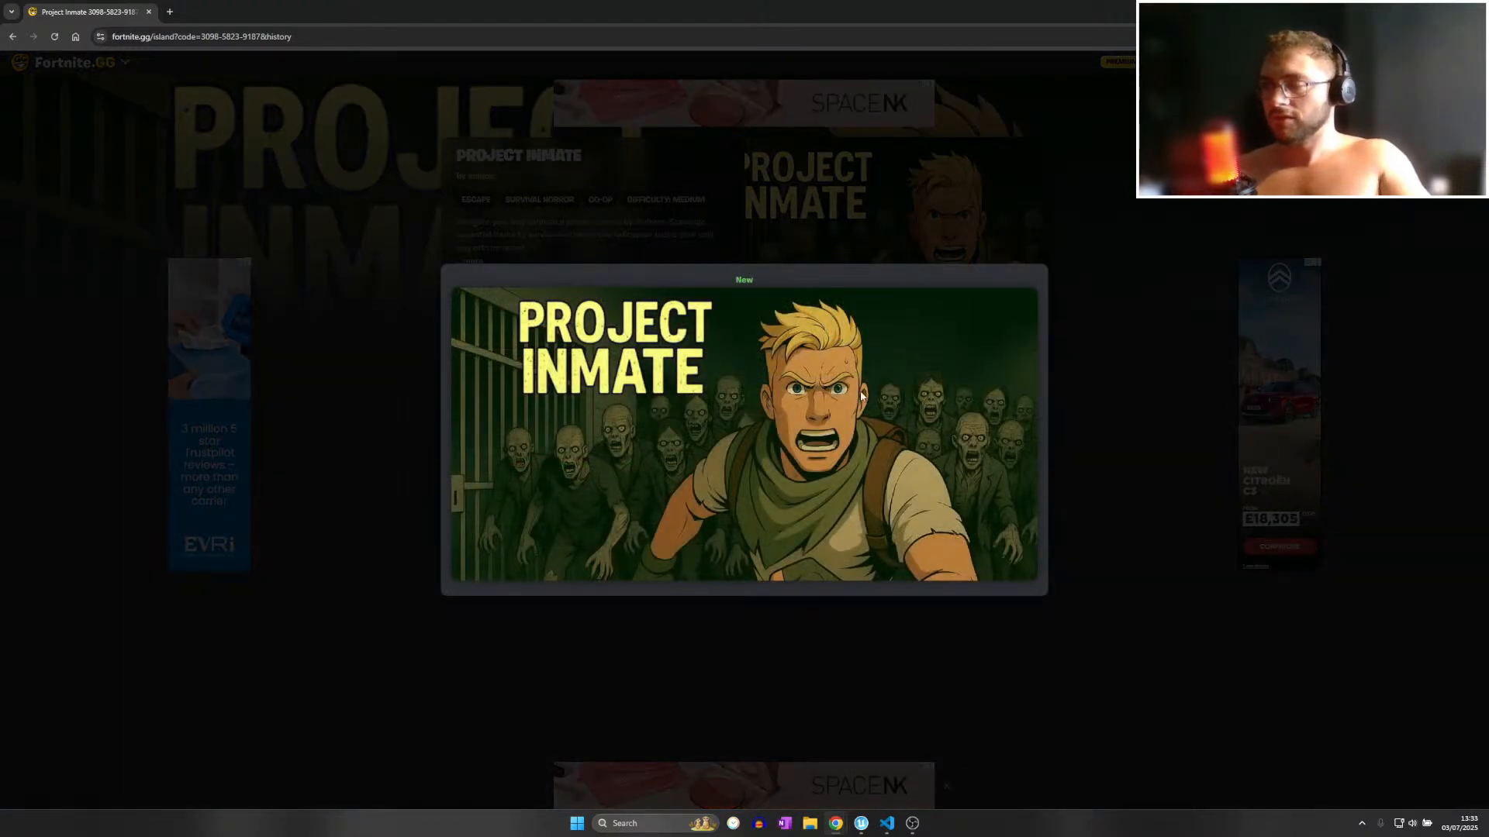
{"action": "left_click", "coordinate": [1121, 412]}
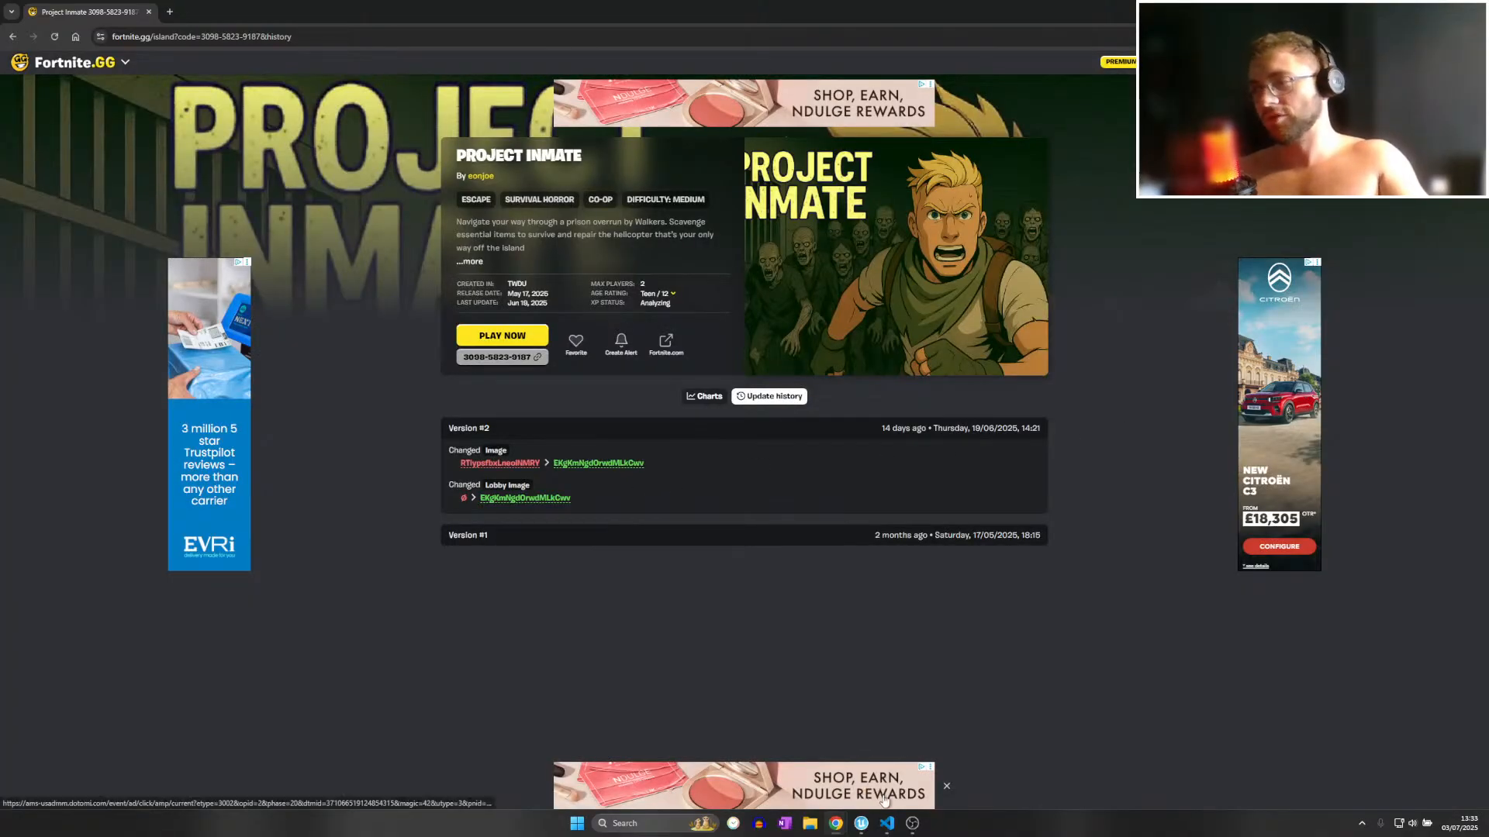
Return to the Unreal editor, close the Fab window and set the doorway's secondary texture to the beige wall texture.
{"action": "mouse_move", "coordinate": [861, 823]}
{"action": "left_click", "coordinate": [895, 751]}
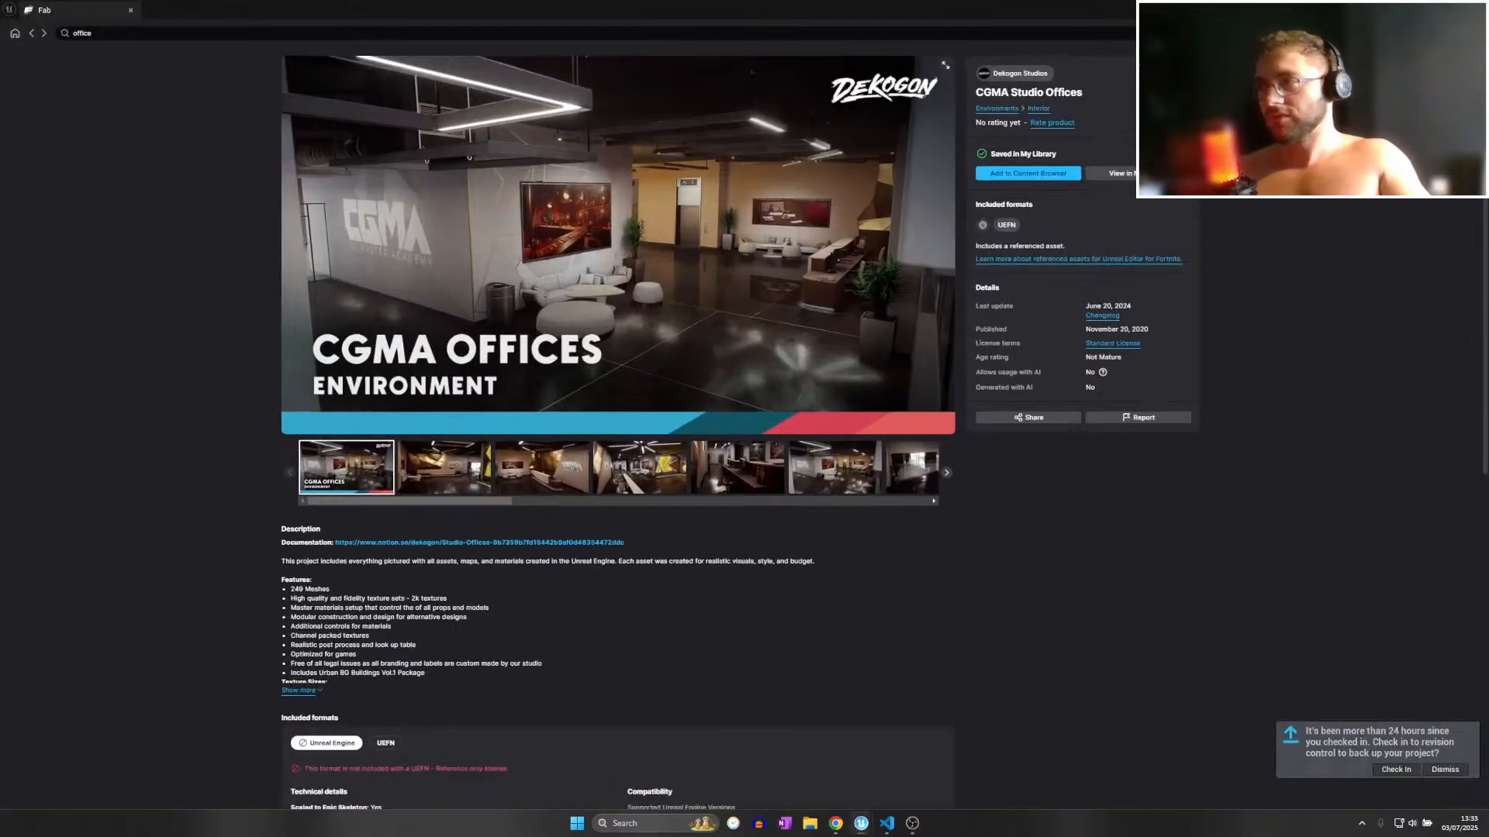
{"action": "left_click", "coordinate": [130, 10]}
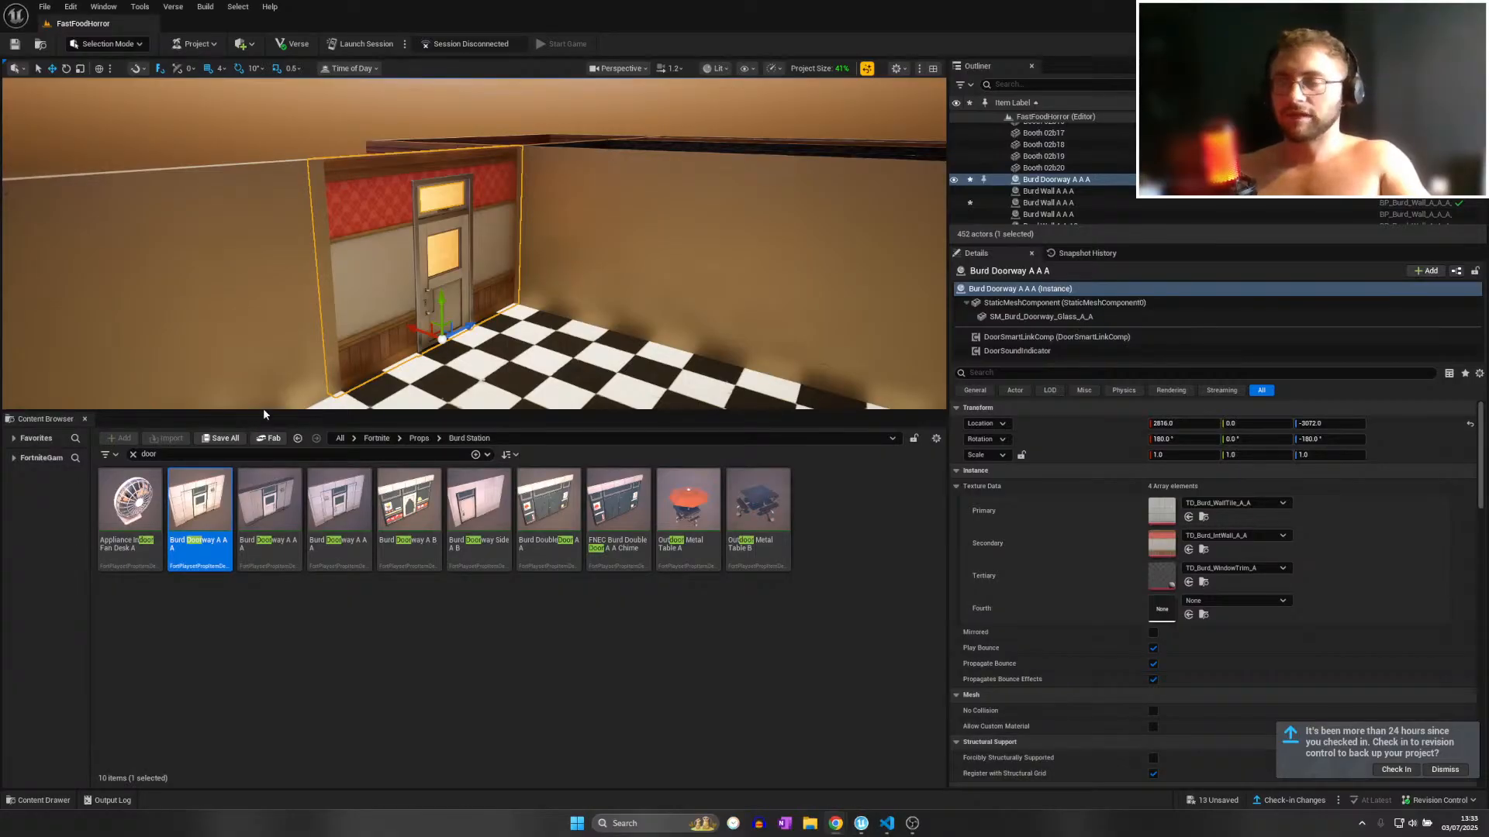
{"action": "right_click_drag", "start_coordinate": [276, 339], "coordinate": [225, 372]}
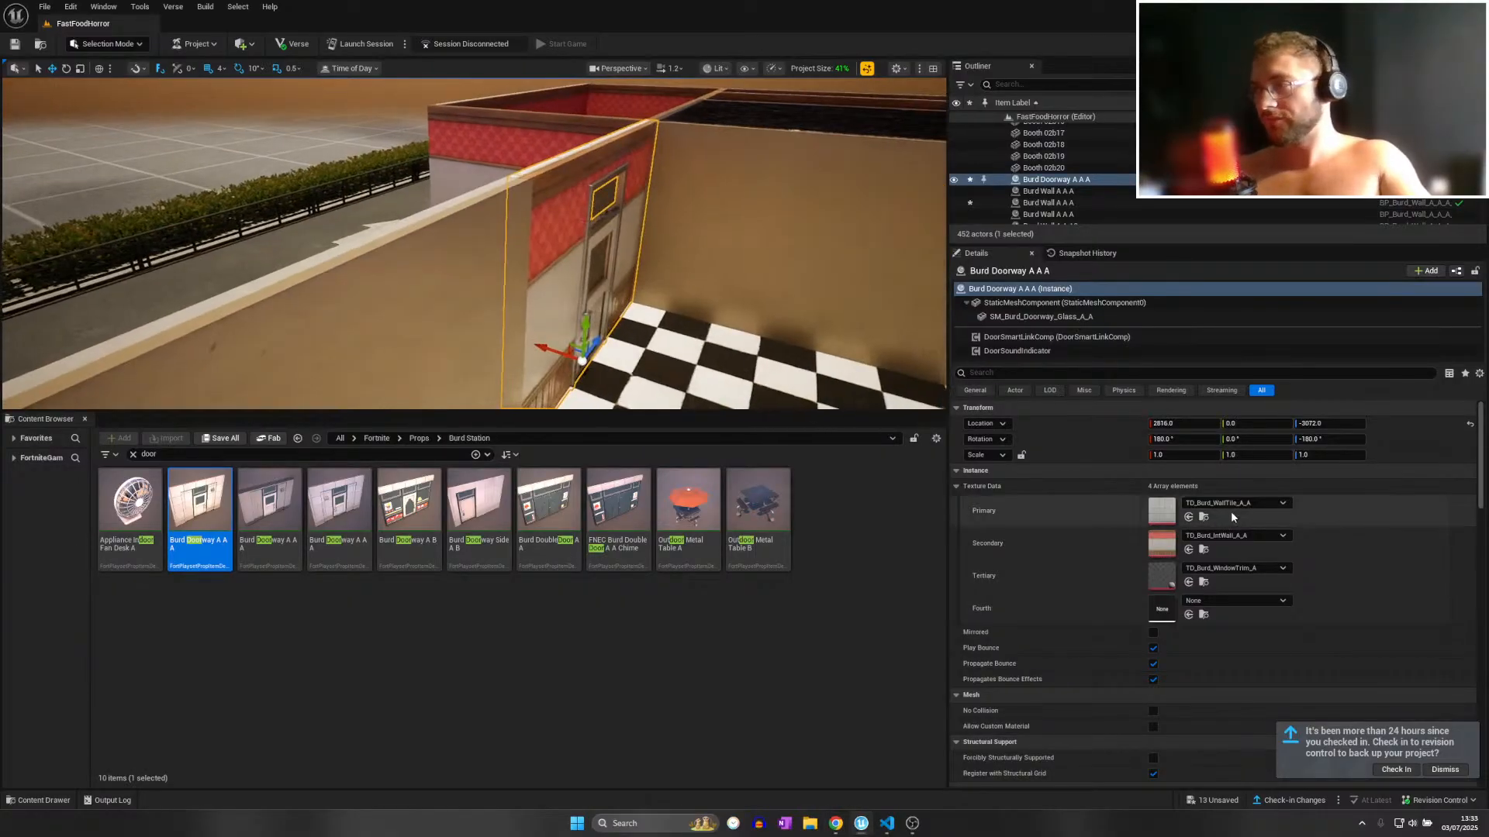
{"action": "left_click", "coordinate": [1236, 535]}
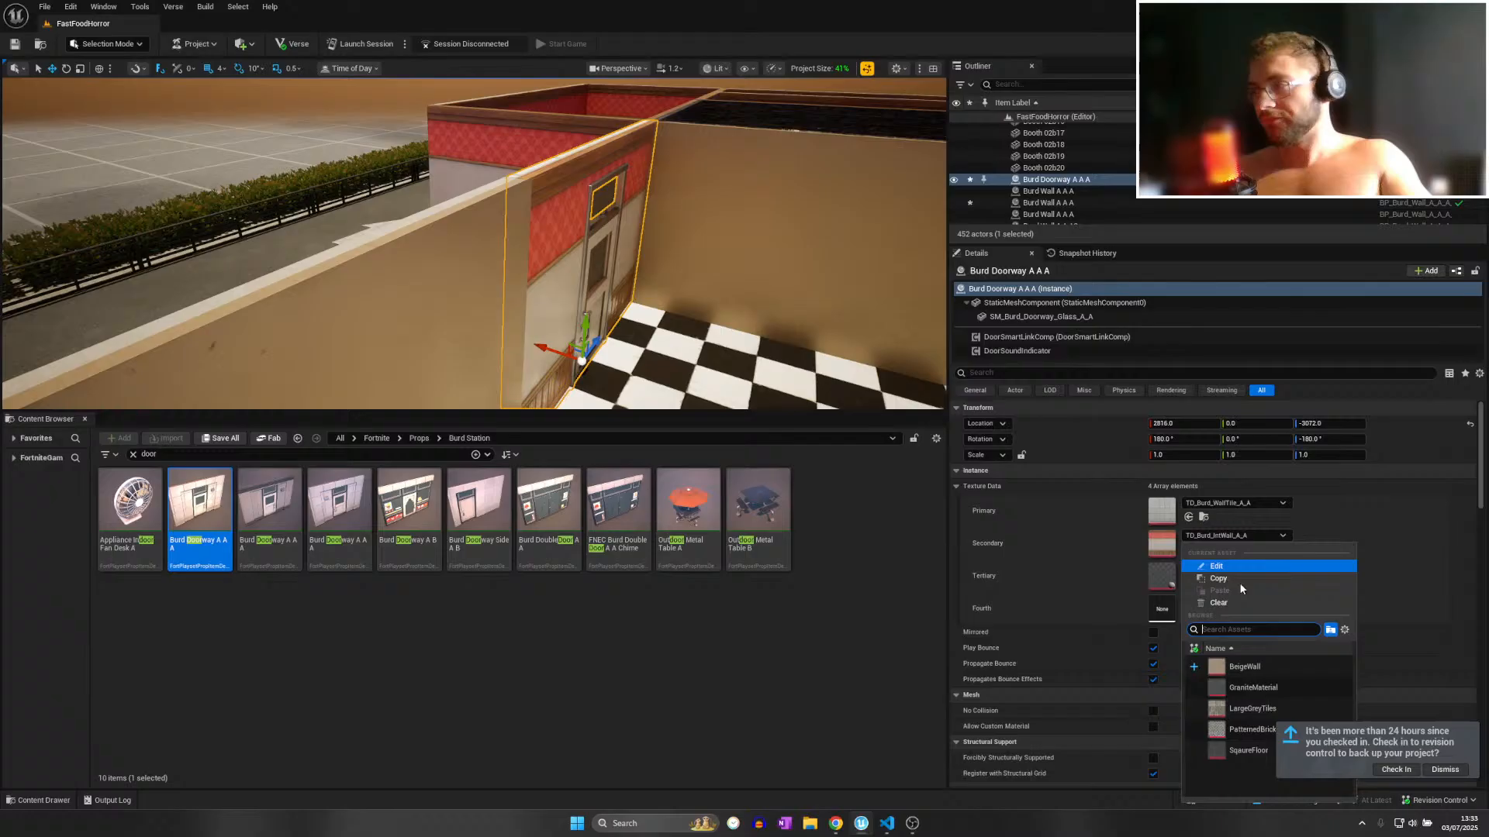
{"action": "left_click", "coordinate": [1239, 667]}
Duplicate the wall beside the doorway into the room at X 2304 and copy it once more end to end as a partition.
{"action": "right_click_drag", "start_coordinate": [697, 295], "coordinate": [388, 283]}
{"action": "left_click", "coordinate": [464, 284]}
{"action": "left_click", "coordinate": [376, 278]}
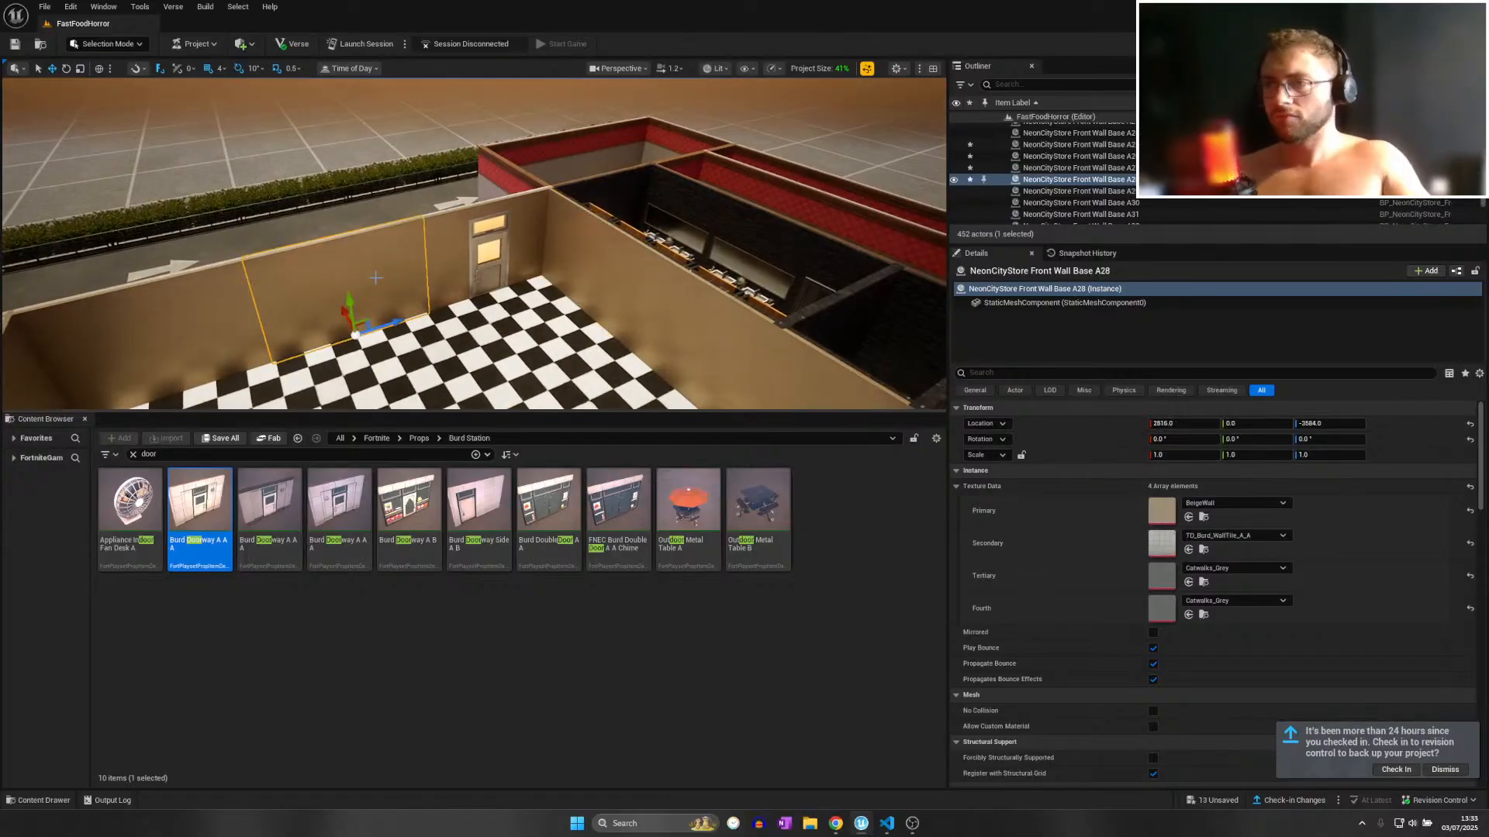
{"action": "left_click_drag", "start_coordinate": [345, 312], "coordinate": [388, 395], "text": "alt"}
{"action": "right_click_drag", "start_coordinate": [388, 349], "coordinate": [376, 395]}
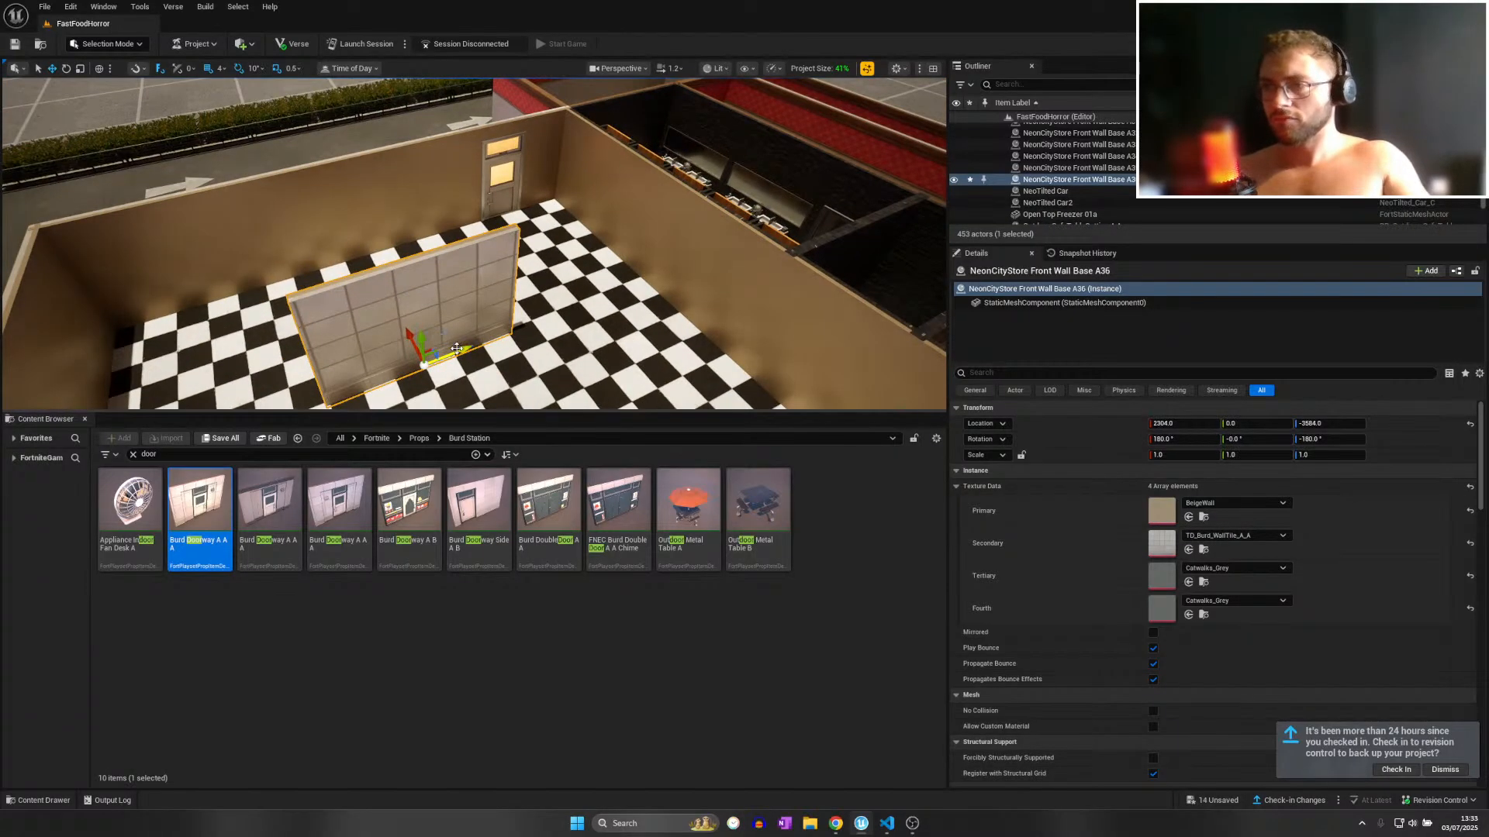
{"action": "left_click_drag", "start_coordinate": [457, 348], "coordinate": [612, 286], "text": "alt"}
Set the secondary texture of both partition wall segments to the beige wall texture.
{"action": "left_click", "coordinate": [1245, 503]}
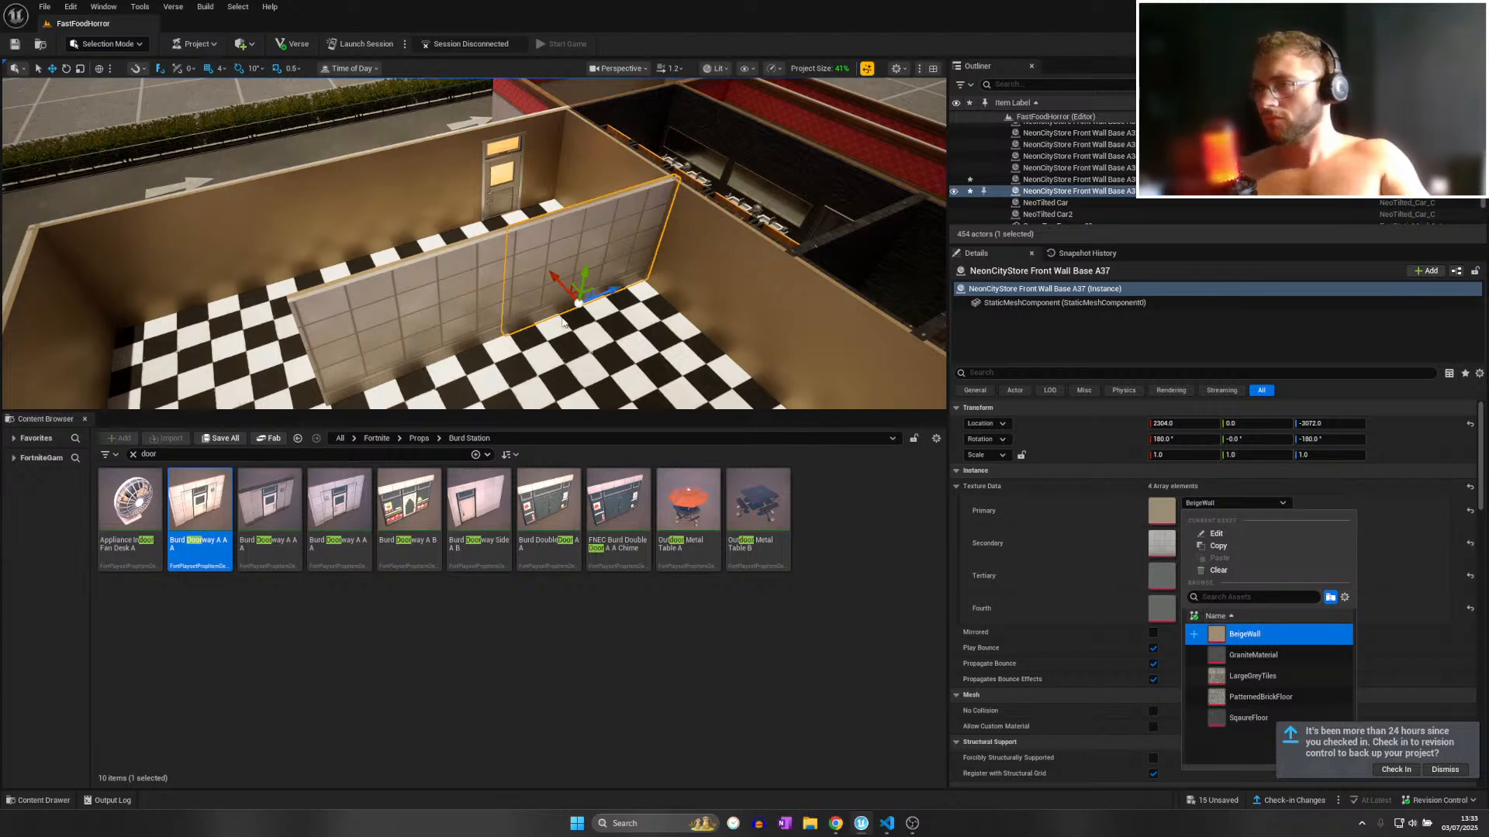
{"action": "left_click", "coordinate": [562, 313]}
{"action": "left_click", "coordinate": [434, 322]}
{"action": "left_click", "coordinate": [555, 283], "text": "ctrl"}
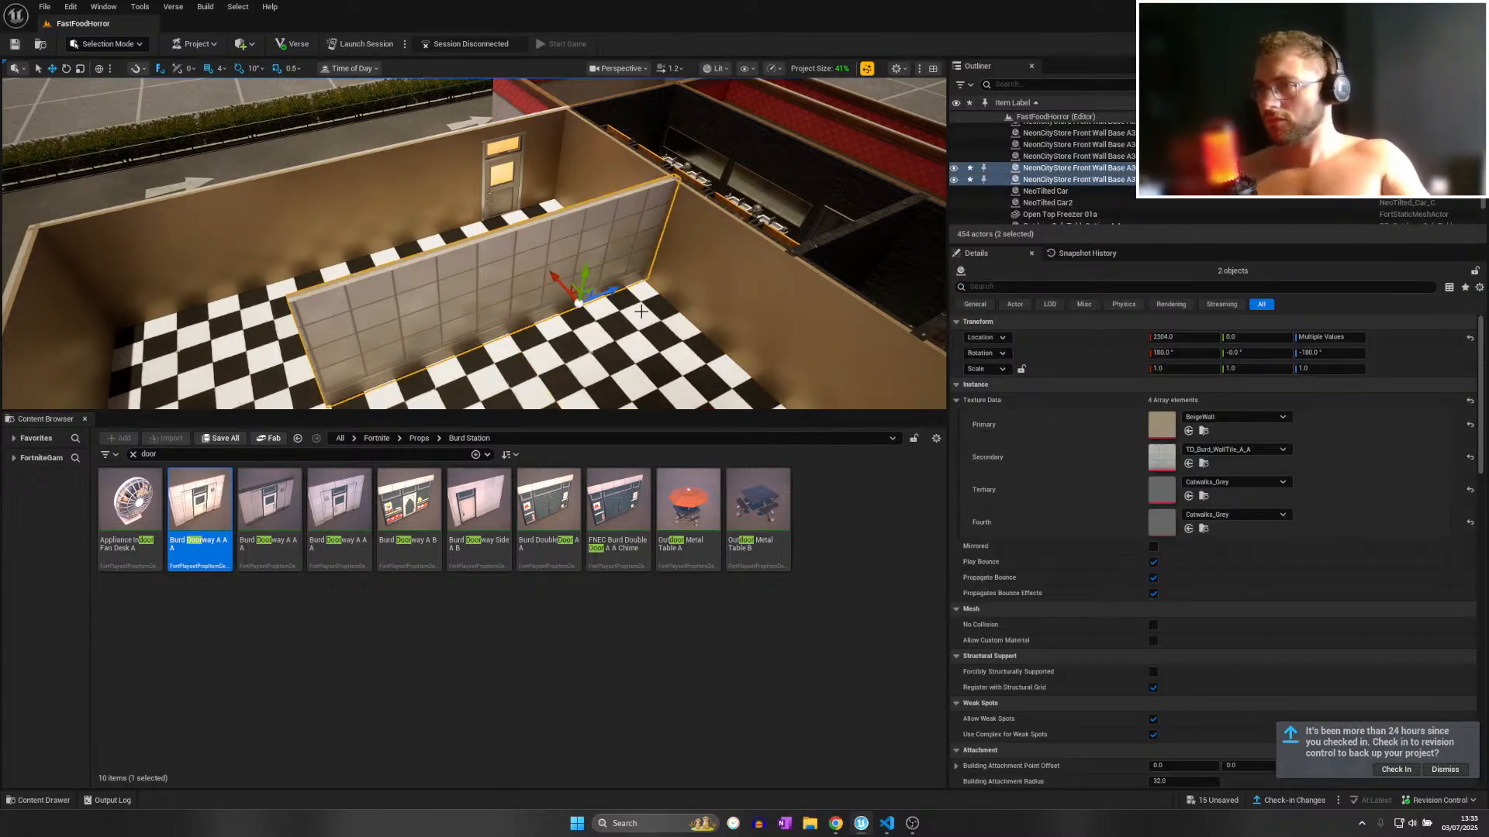
{"action": "left_click", "coordinate": [1207, 451]}
{"action": "left_click", "coordinate": [1235, 575]}
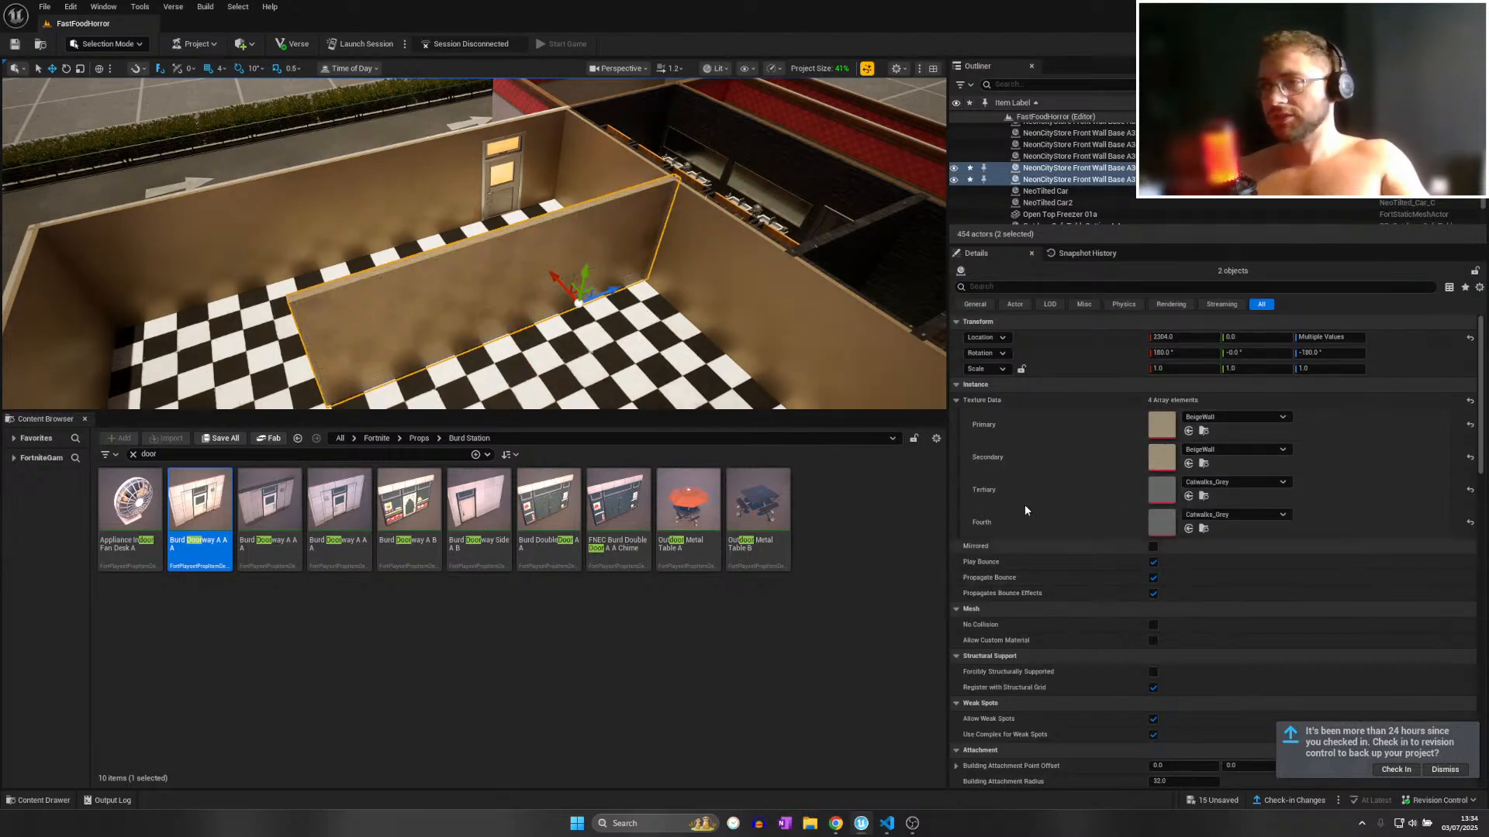
Copy a partition wall segment across the room to the metal racks, aligning it at X 768 with the red-patterned wall.
{"action": "right_click_drag", "start_coordinate": [698, 326], "coordinate": [768, 330]}
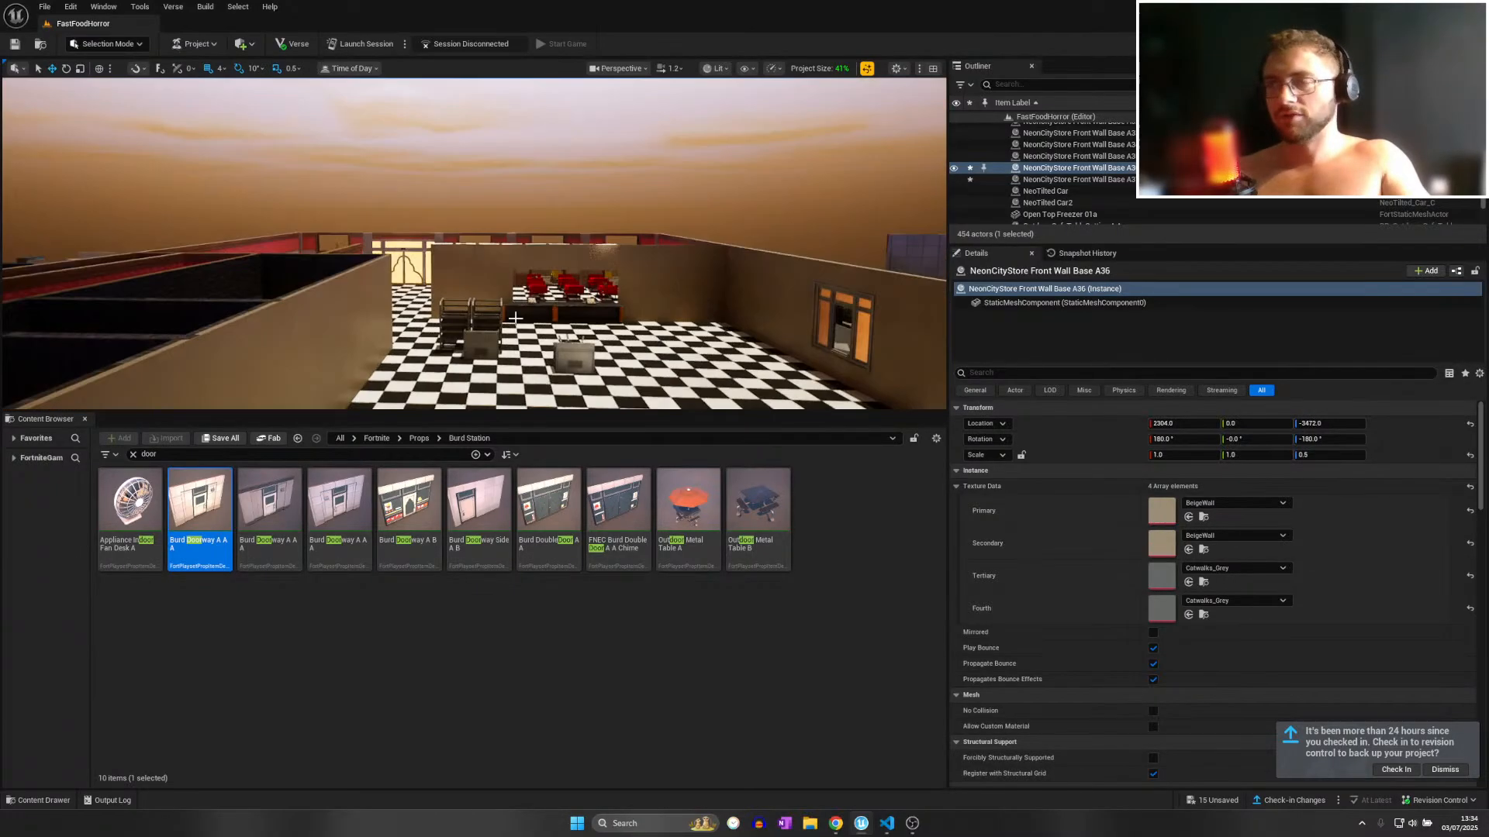
{"action": "key", "text": "Escape"}
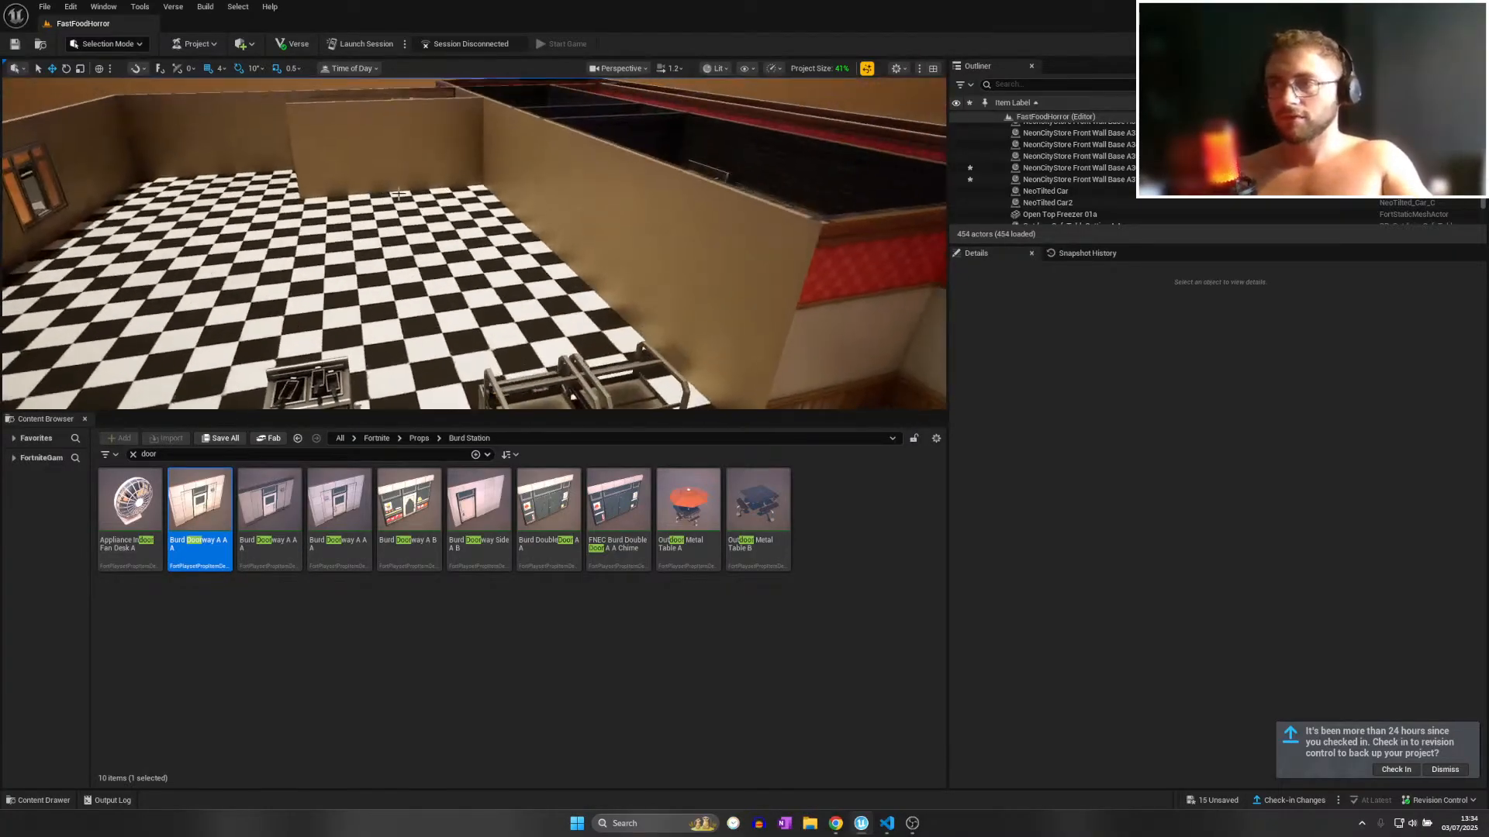
{"action": "left_click", "coordinate": [398, 182]}
{"action": "left_click_drag", "start_coordinate": [410, 172], "coordinate": [506, 301], "text": "alt"}
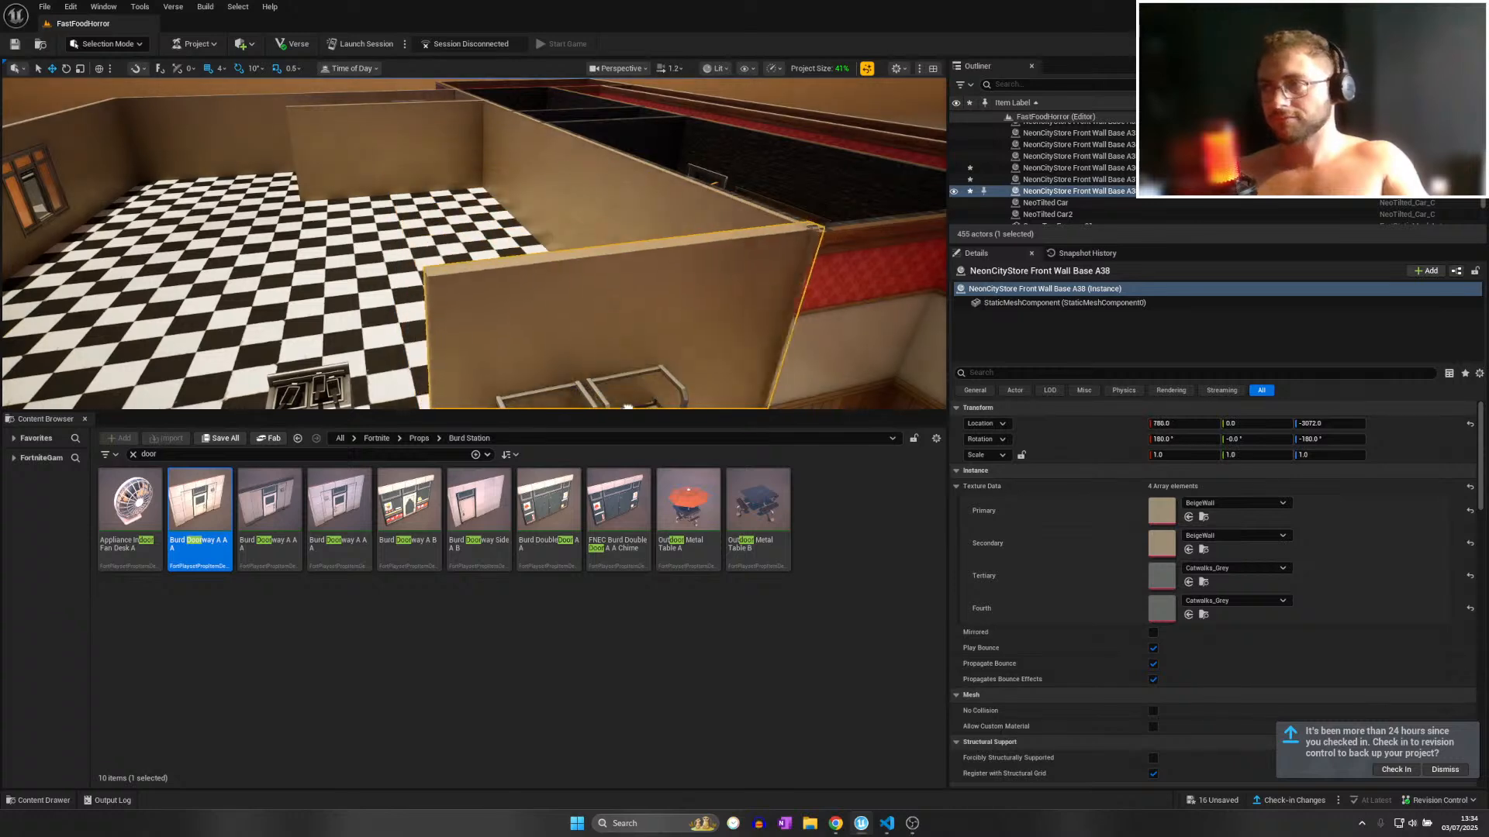
{"action": "right_click_drag", "start_coordinate": [506, 301], "coordinate": [547, 329]}
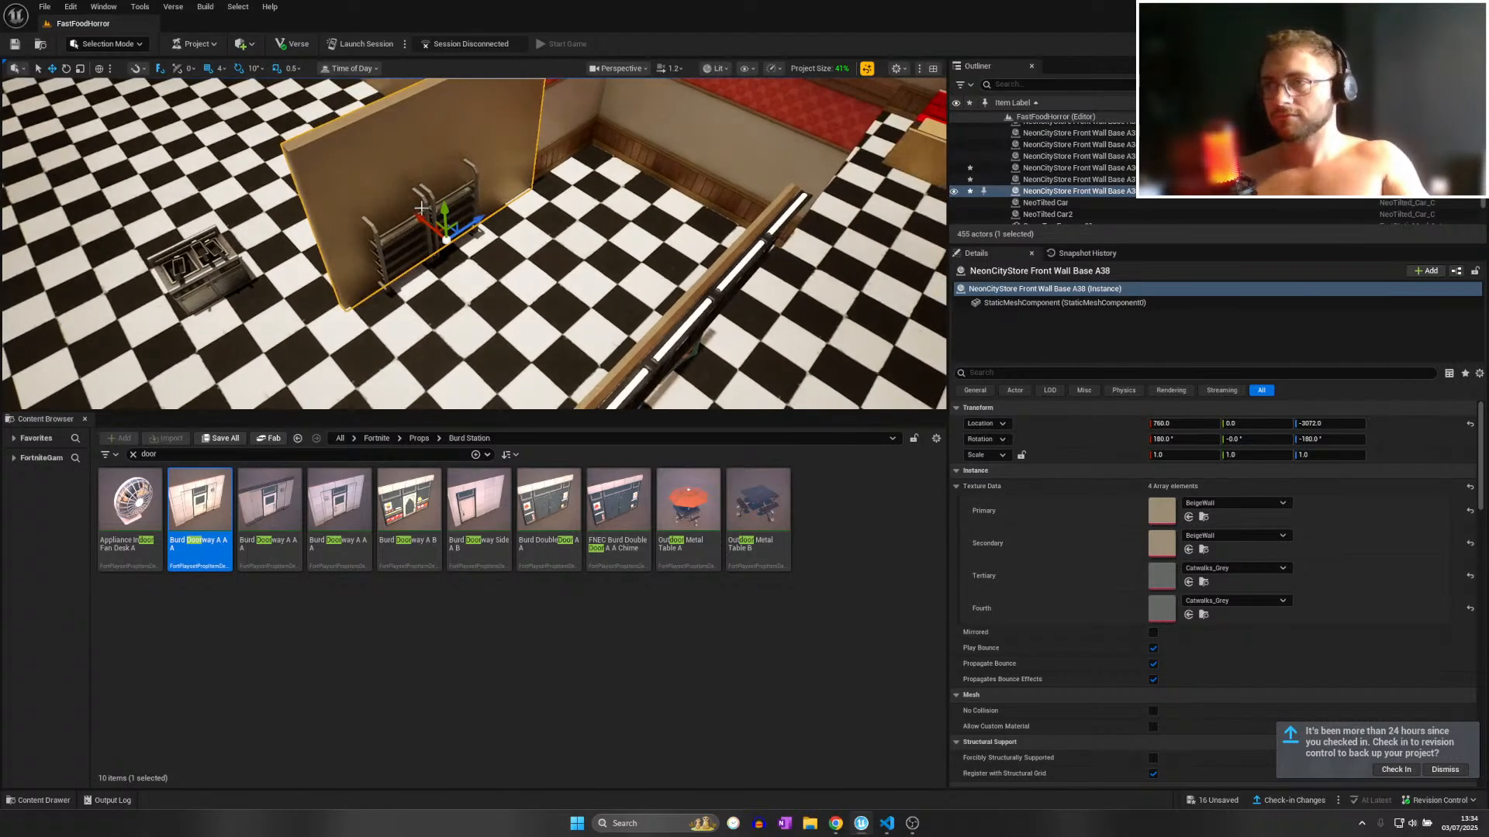
{"action": "left_click_drag", "start_coordinate": [417, 223], "coordinate": [411, 219]}
{"action": "right_click_drag", "start_coordinate": [309, 142], "coordinate": [303, 101]}
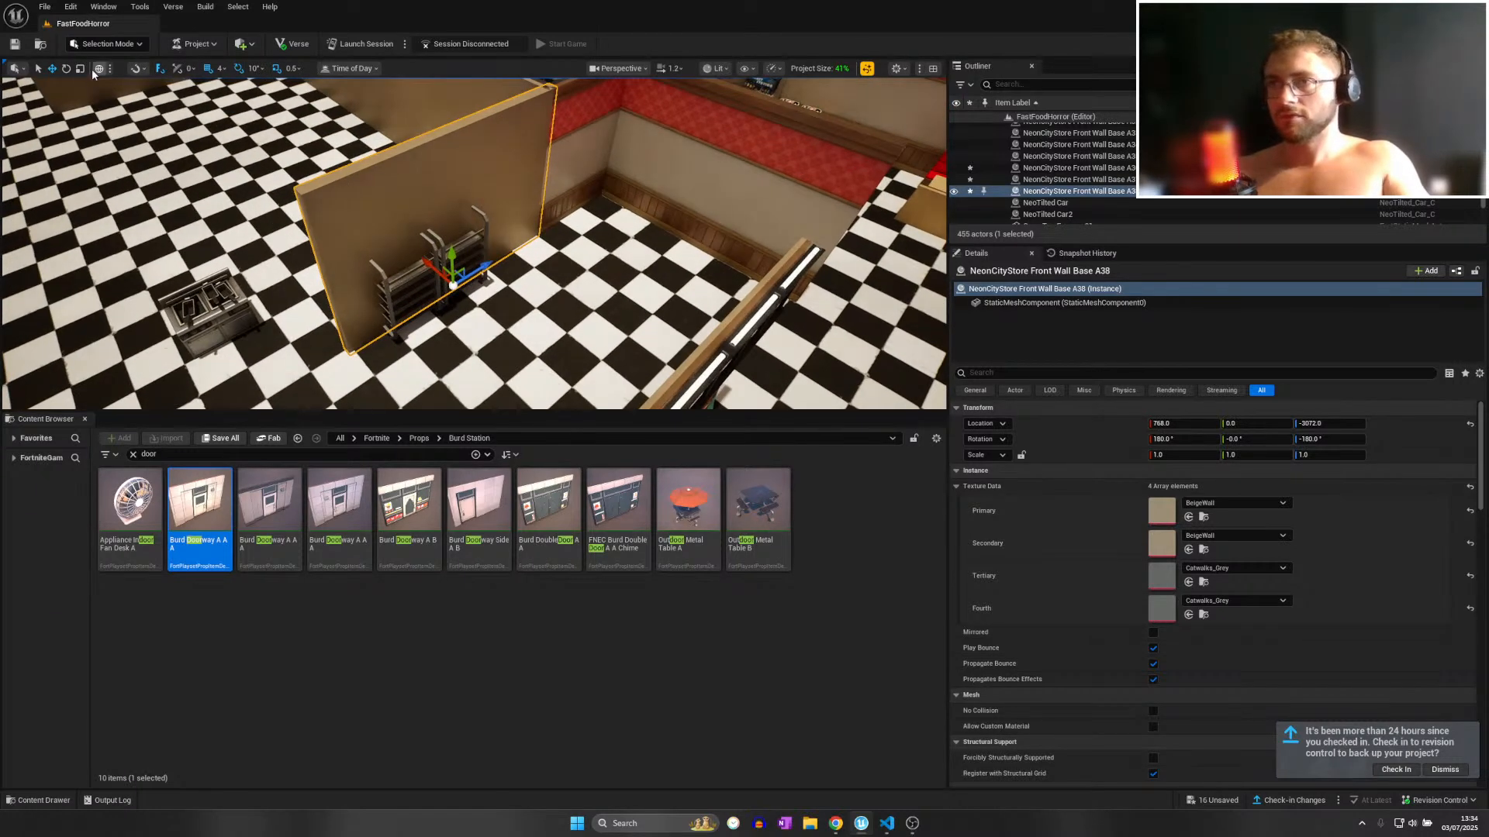
{"action": "left_click", "coordinate": [162, 69]}
{"action": "right_click_drag", "start_coordinate": [467, 183], "coordinate": [474, 133]}
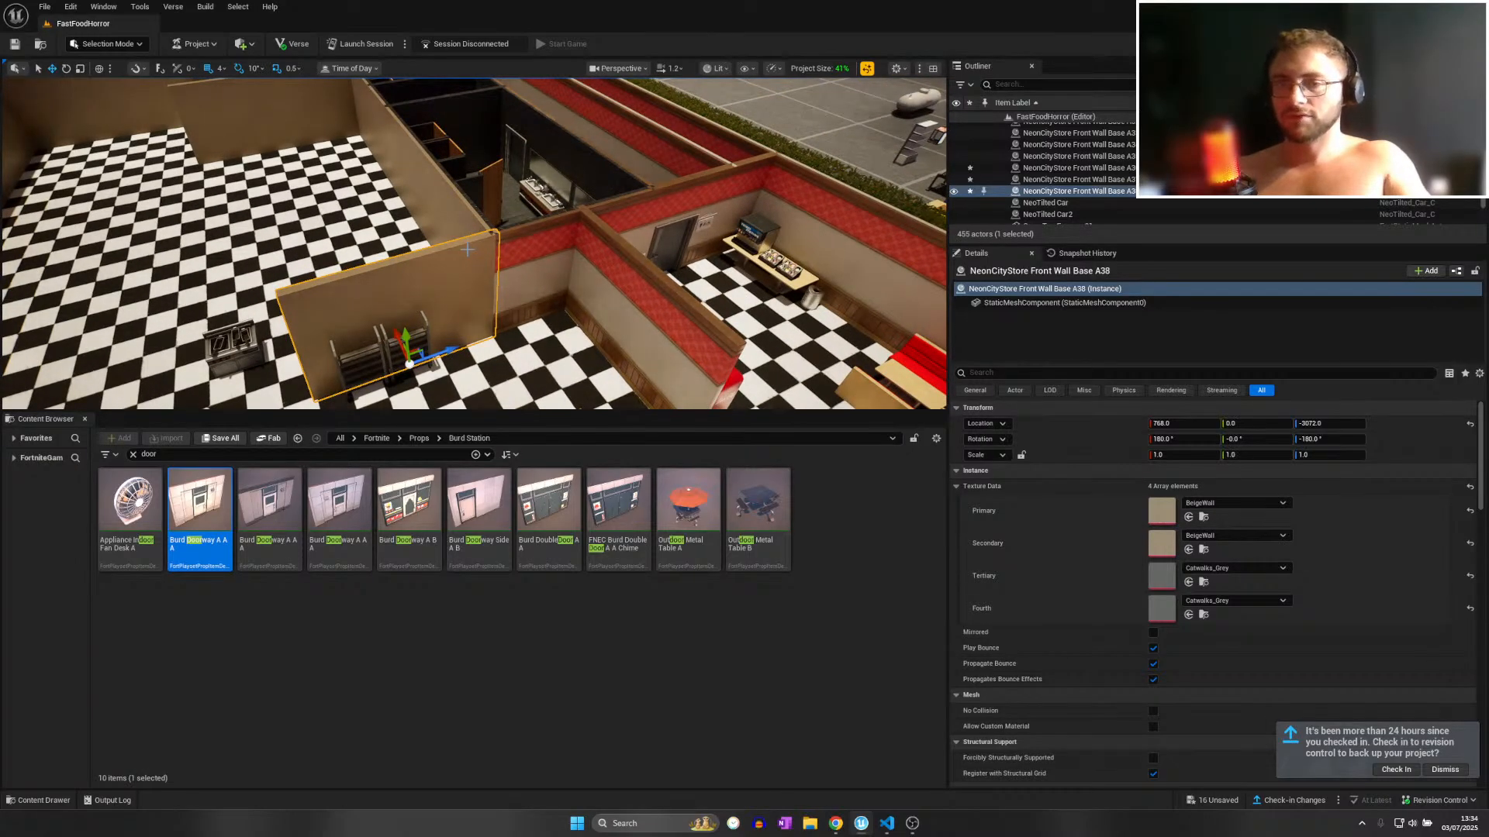
Duplicate the adjoining red-patterned wall and shorten the copy to 0.5 scale, butting it against the beige wall by the racks.
{"action": "left_click", "coordinate": [501, 256]}
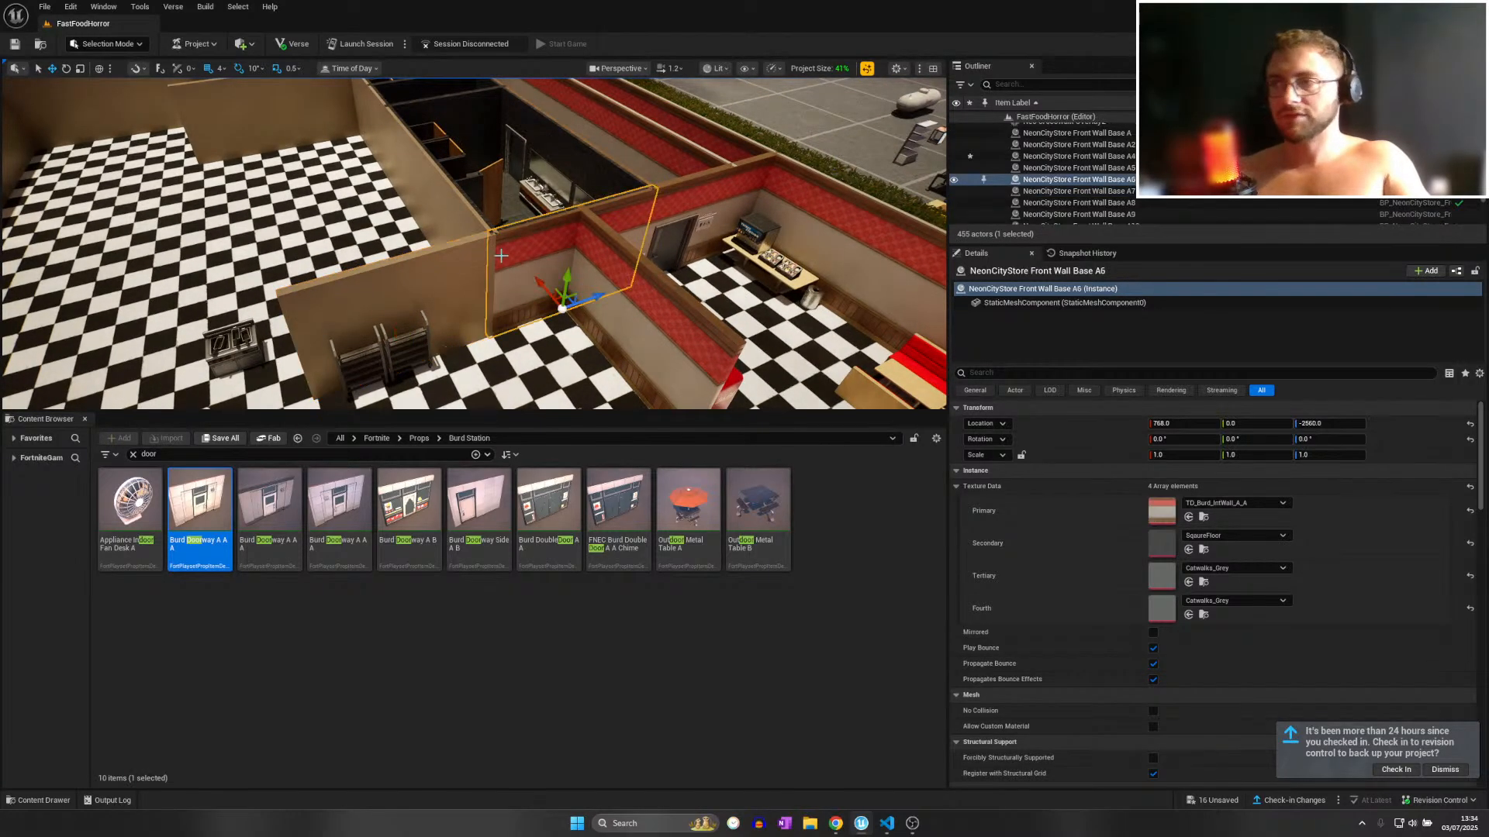
{"action": "right_click_drag", "start_coordinate": [501, 256], "coordinate": [467, 264]}
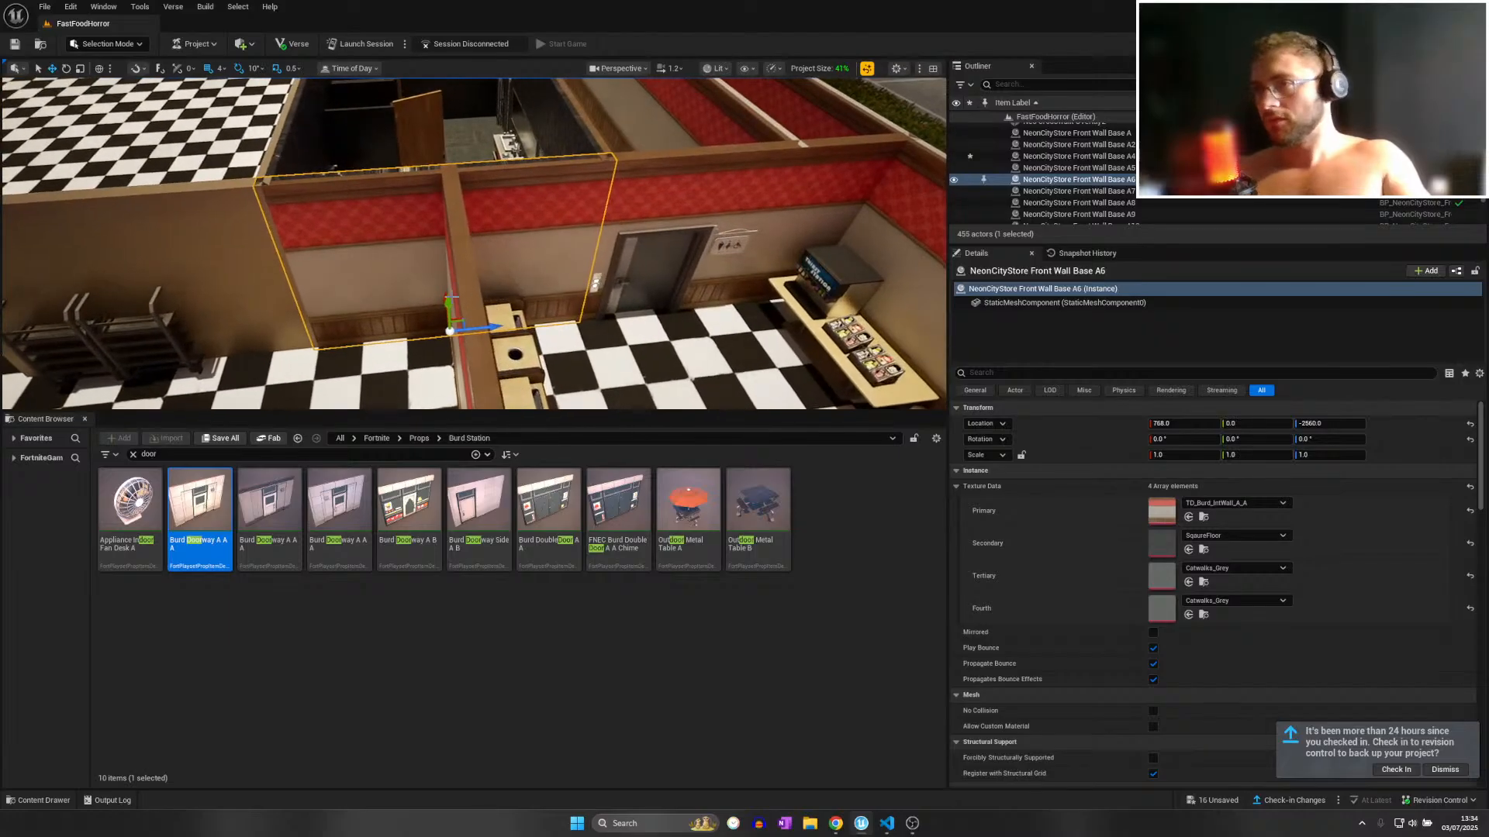
{"action": "left_click_drag", "start_coordinate": [456, 318], "coordinate": [451, 316], "text": "alt"}
{"action": "right_click_drag", "start_coordinate": [451, 316], "coordinate": [422, 319]}
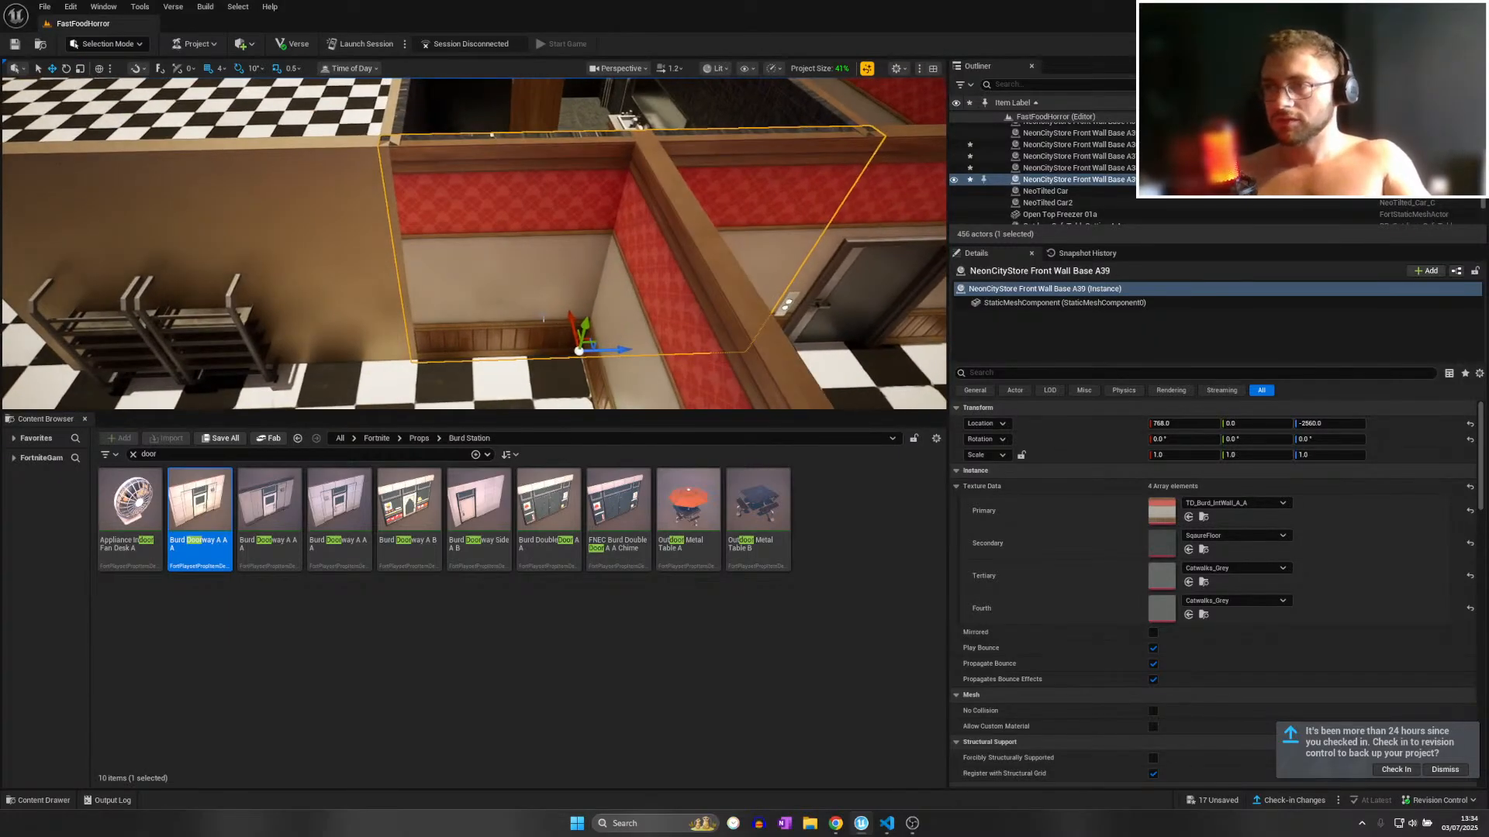
{"action": "key", "text": "r"}
{"action": "left_click_drag", "start_coordinate": [616, 350], "coordinate": [545, 353]}
{"action": "right_click_drag", "start_coordinate": [546, 352], "coordinate": [620, 374]}
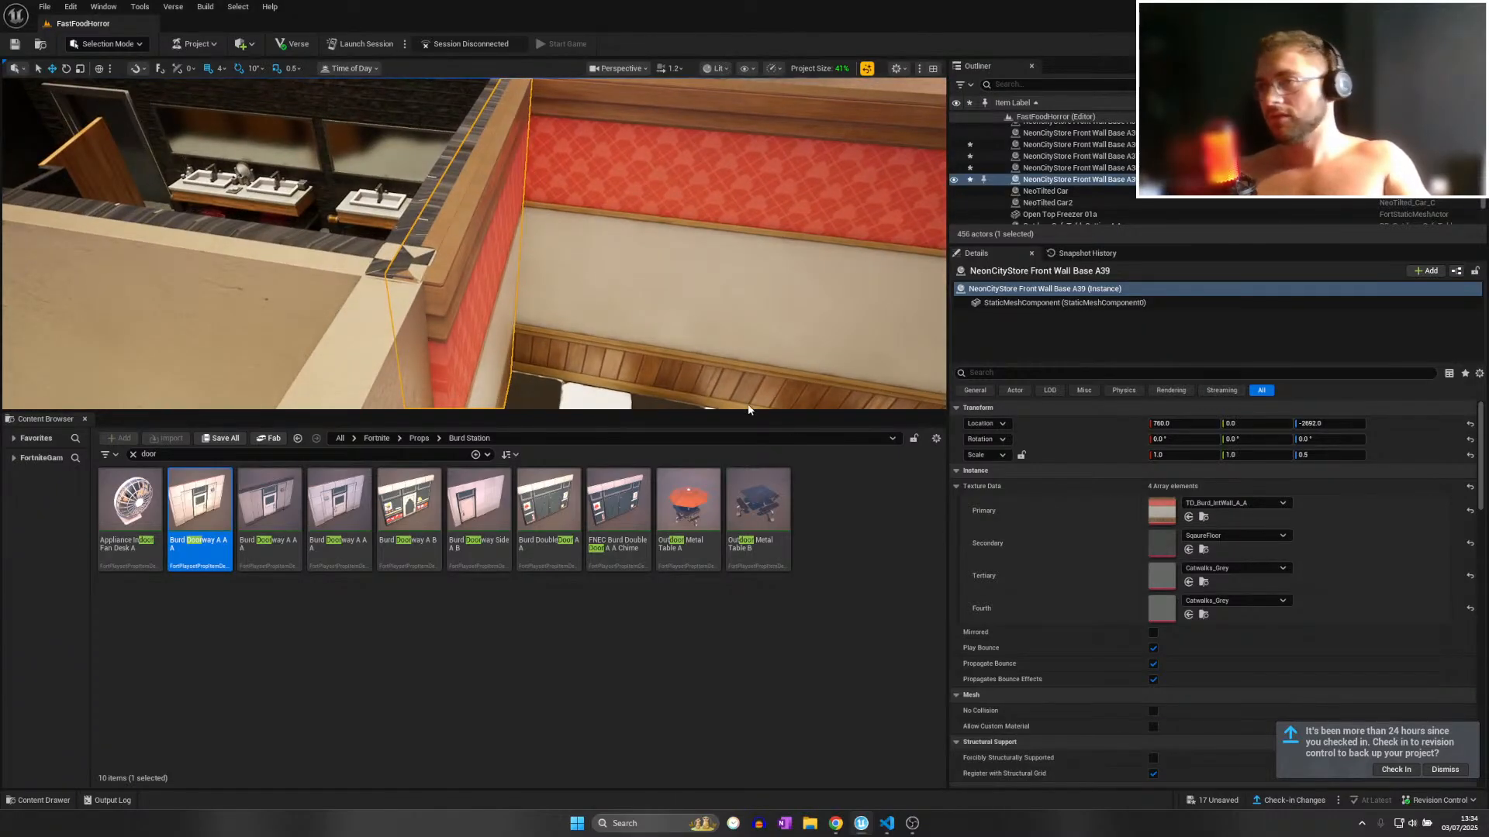
Set the shortened wall copy's primary texture to the beige wall texture.
{"action": "right_click_drag", "start_coordinate": [559, 271], "coordinate": [563, 264]}
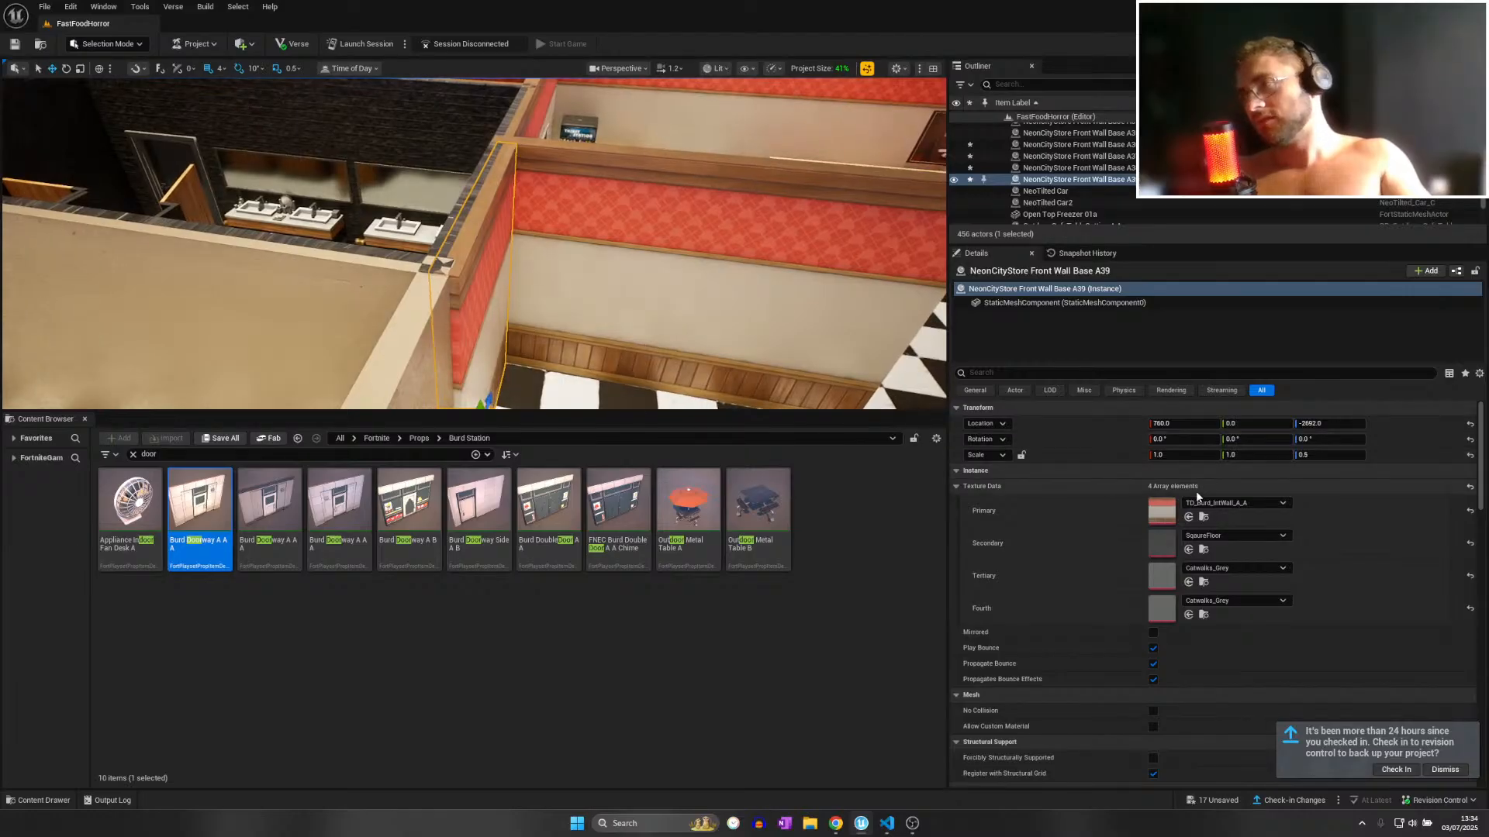
{"action": "left_click", "coordinate": [1208, 506]}
{"action": "left_click", "coordinate": [1244, 634]}
{"action": "right_click_drag", "start_coordinate": [659, 240], "coordinate": [507, 309]}
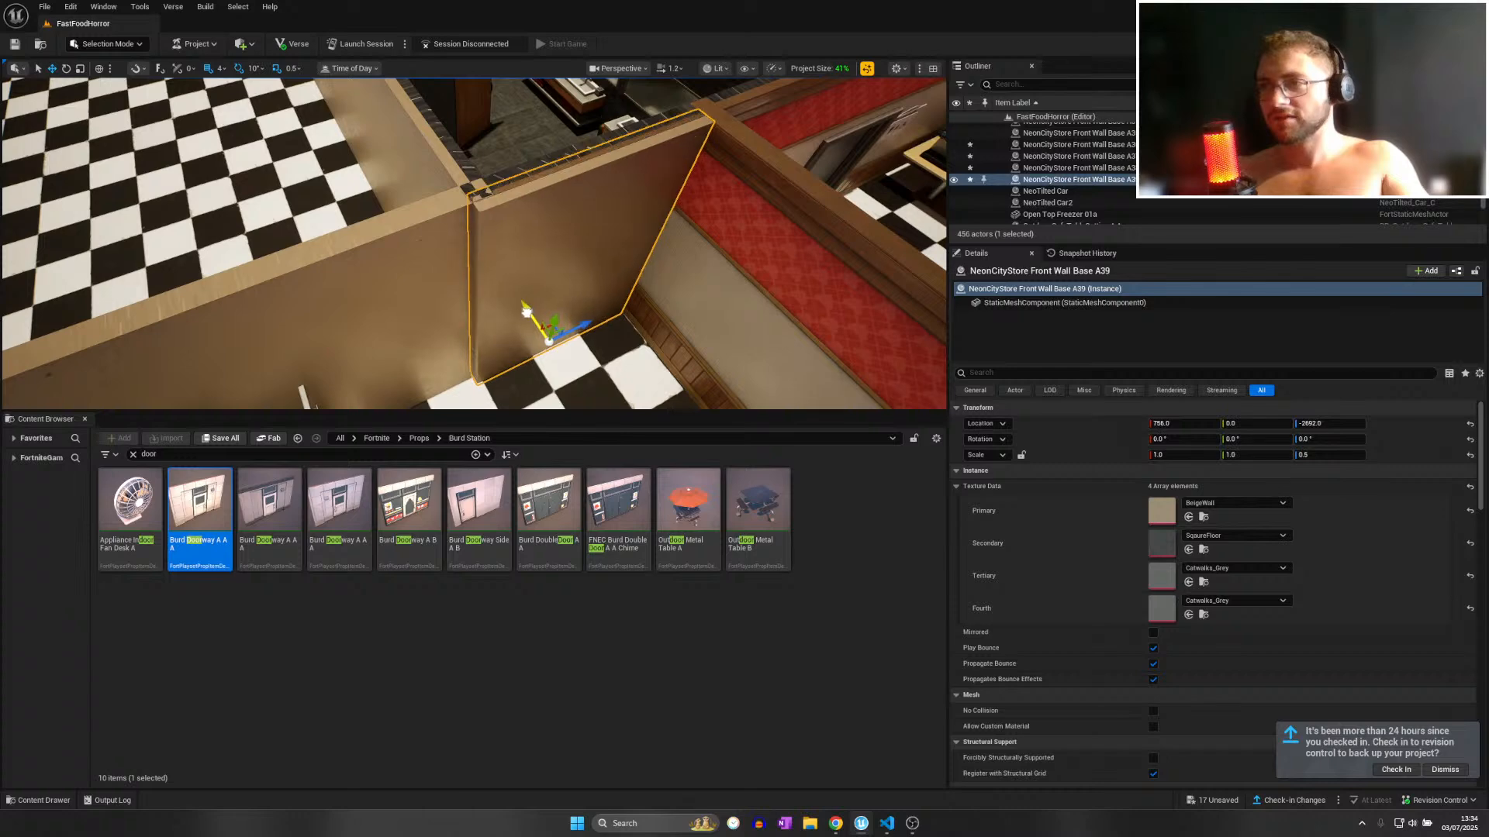
{"action": "mouse_move", "coordinate": [525, 311]}
{"action": "right_mouse_down"}
{"action": "mouse_move", "coordinate": [513, 341]}
{"action": "mouse_move", "coordinate": [490, 338]}
{"action": "mouse_move", "coordinate": [528, 337]}
{"action": "mouse_move", "coordinate": [518, 326]}
{"action": "right_mouse_up"}
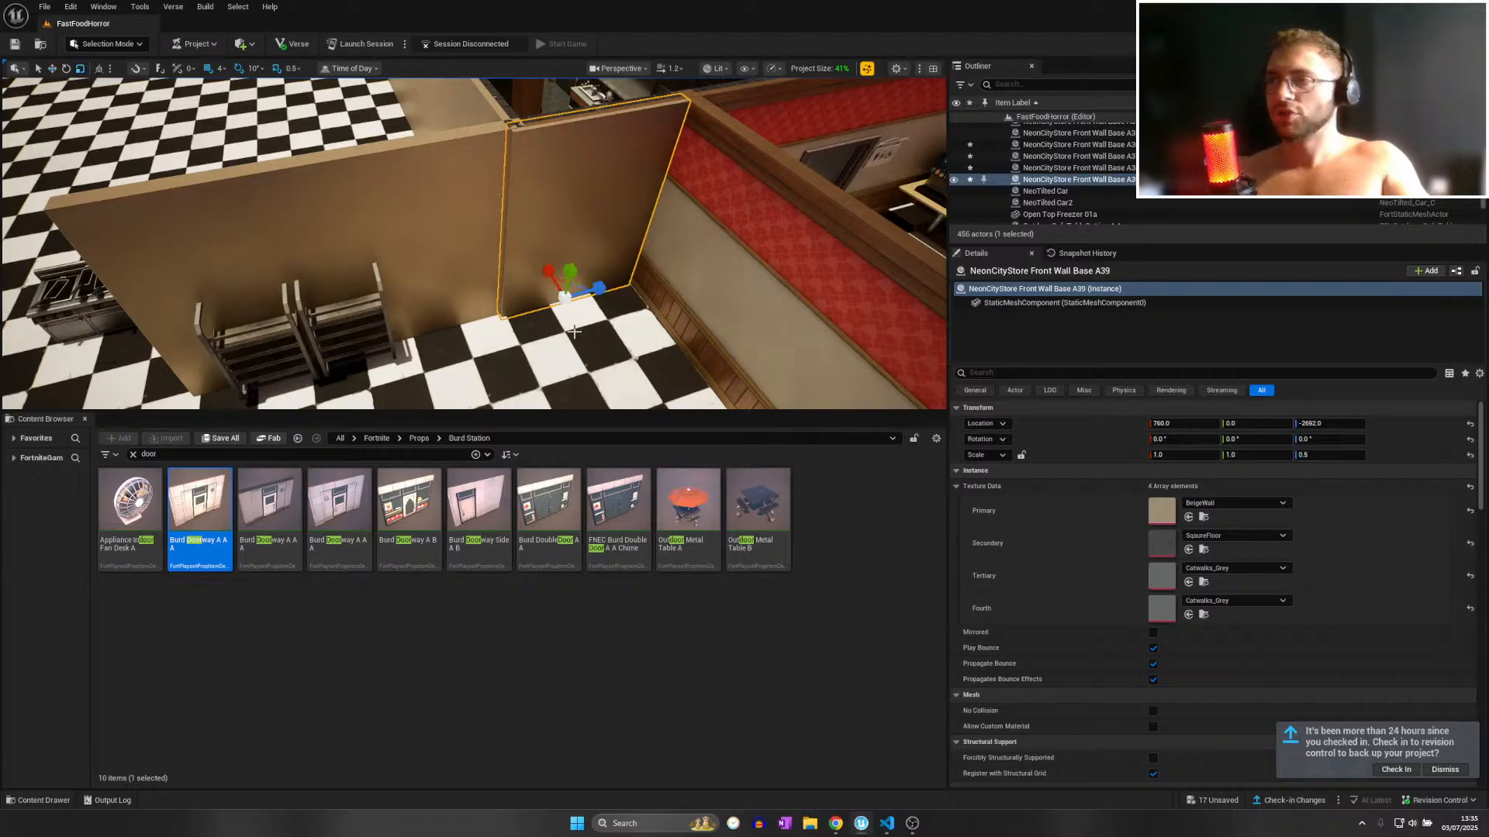
Rotate the shortened beige wall copy to -30°, restore its full length at 1.0 scale and pull it out to X 636.
{"action": "left_click_drag", "start_coordinate": [574, 325], "coordinate": [554, 331]}
{"action": "key", "text": "w"}
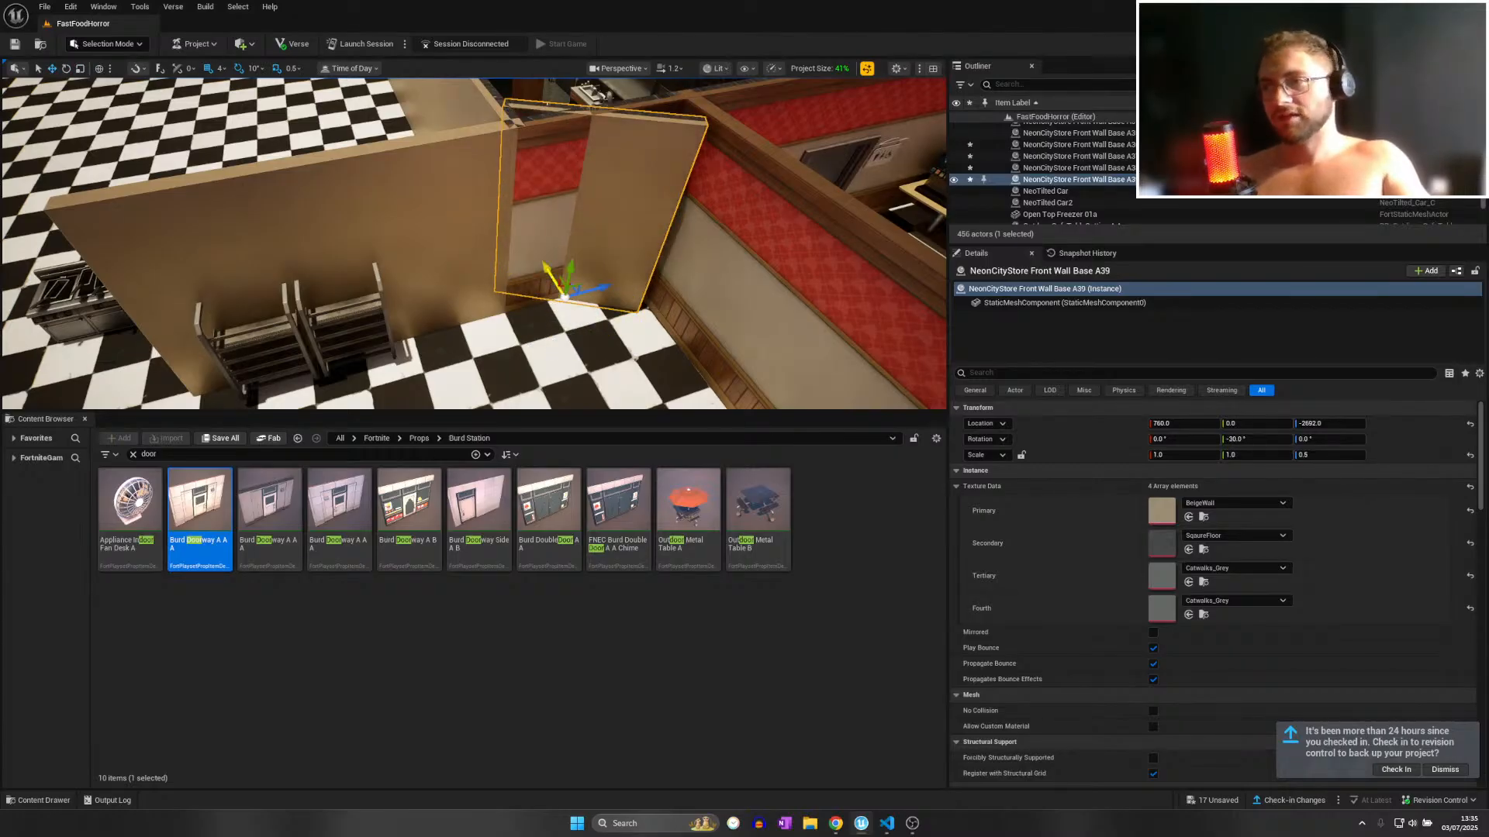
{"action": "left_click_drag", "start_coordinate": [552, 279], "coordinate": [620, 344]}
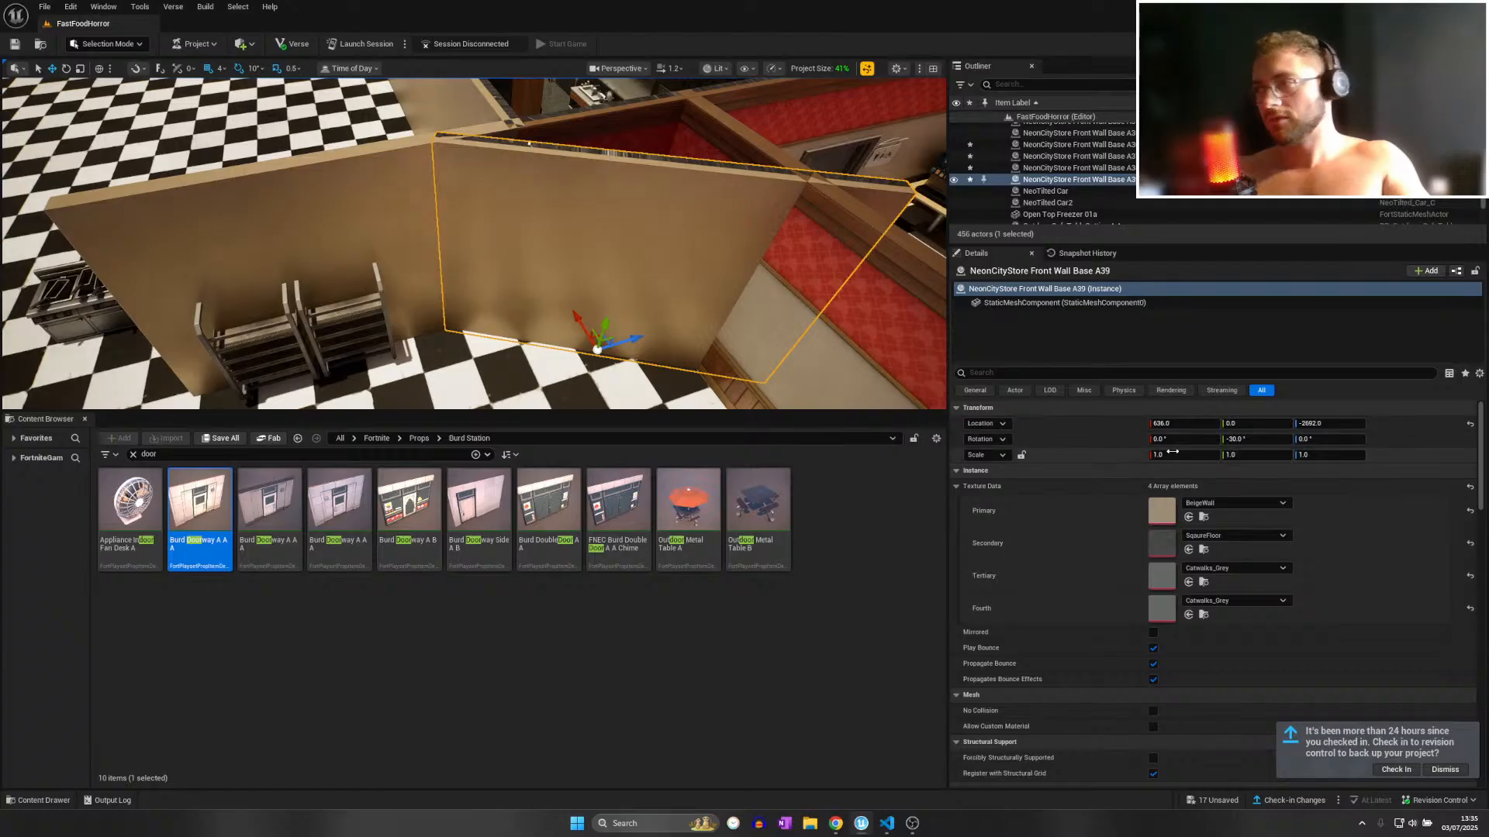
Set the angled beige wall's Z scale to 0.78 and shift it to X 664, Z -2732 to close the corner.
{"action": "left_click_drag", "start_coordinate": [1173, 457], "coordinate": [1162, 456]}
{"action": "key", "text": "ctrl+z"}
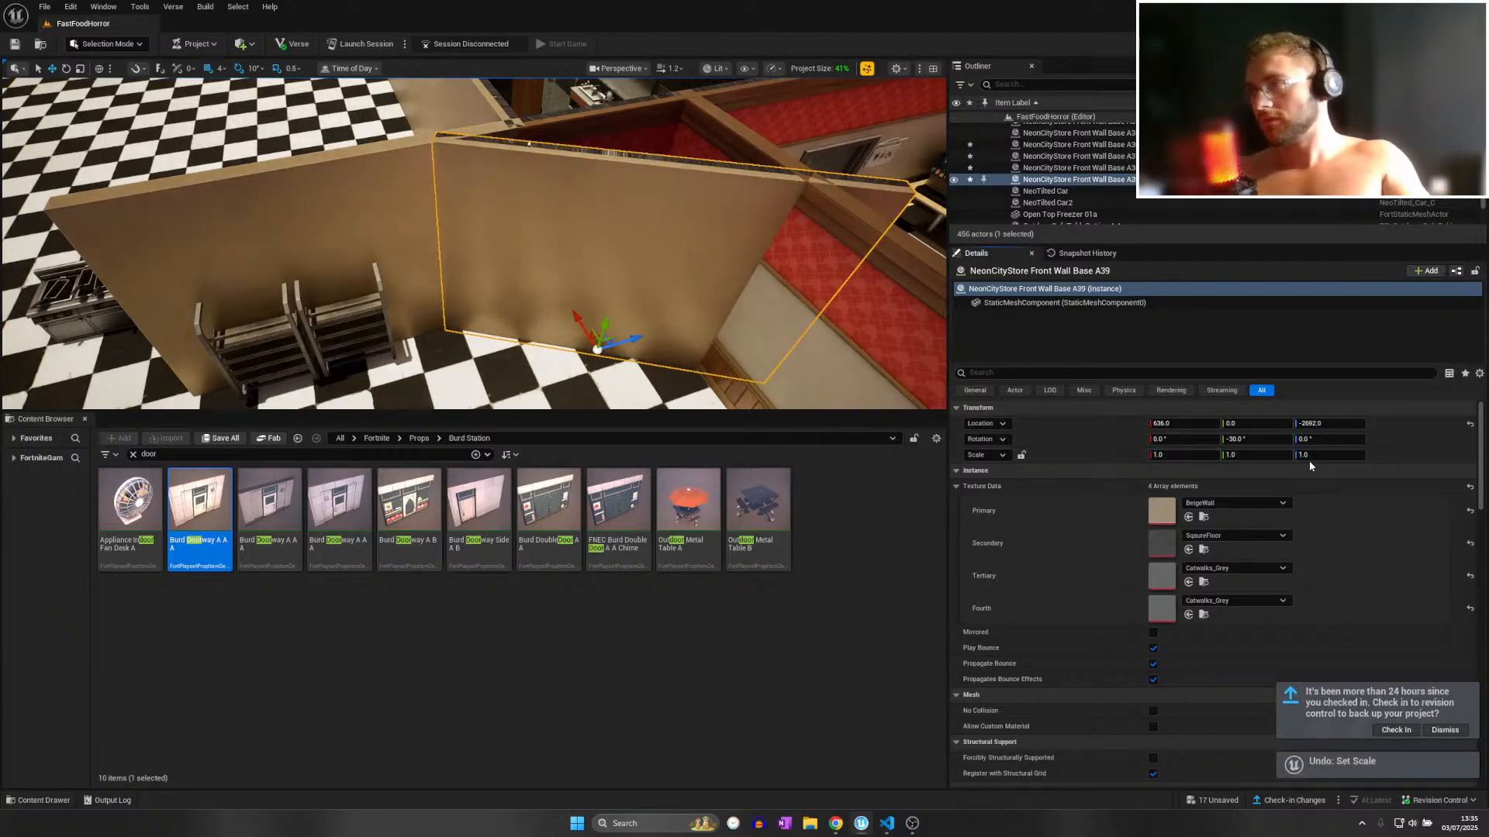
{"action": "left_click_drag", "start_coordinate": [1309, 458], "coordinate": [1293, 458]}
{"action": "left_click_drag", "start_coordinate": [630, 340], "coordinate": [554, 309]}
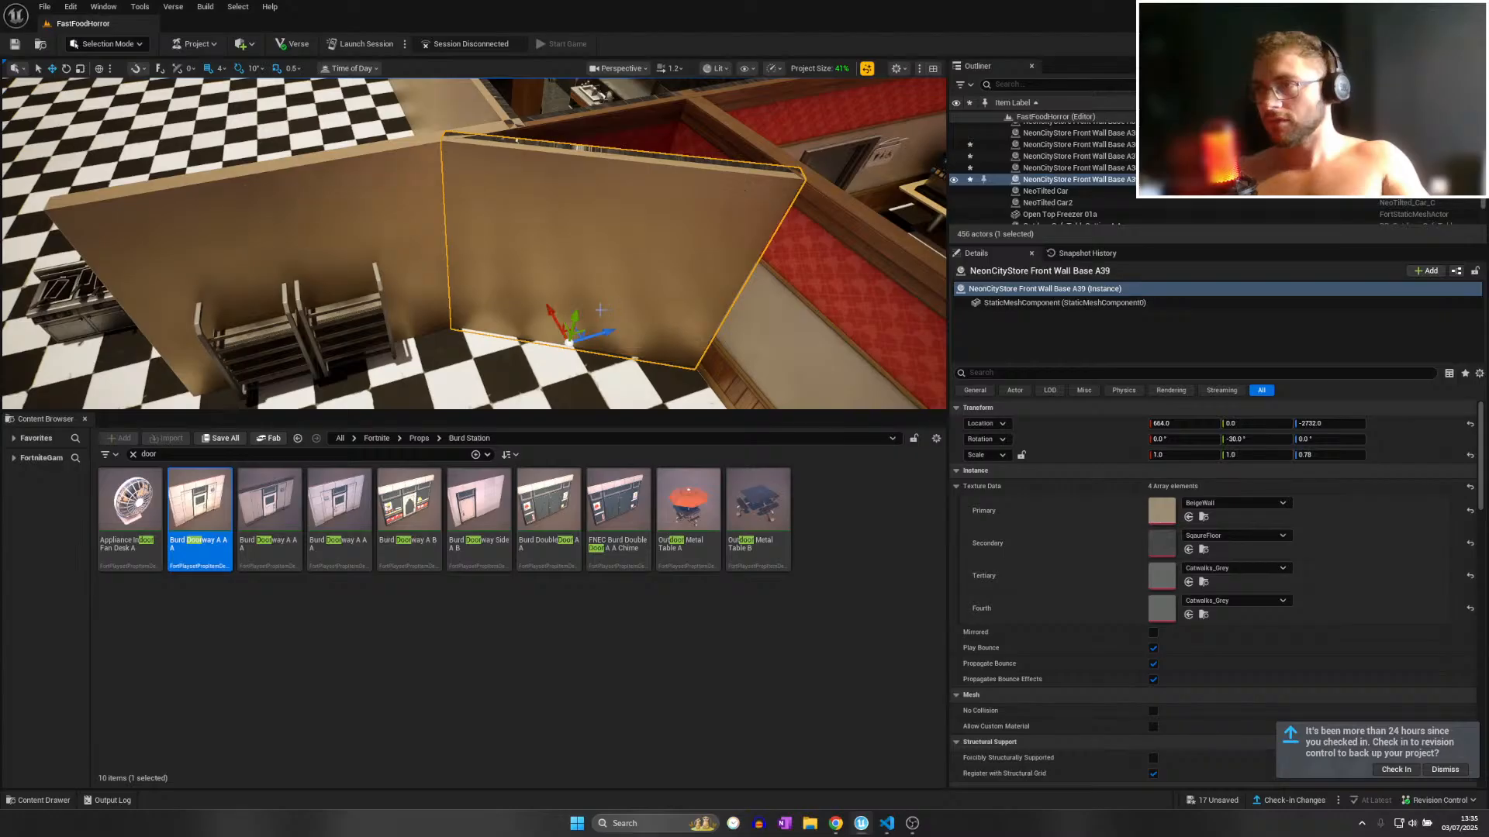
{"action": "right_click_drag", "start_coordinate": [600, 310], "coordinate": [543, 284]}
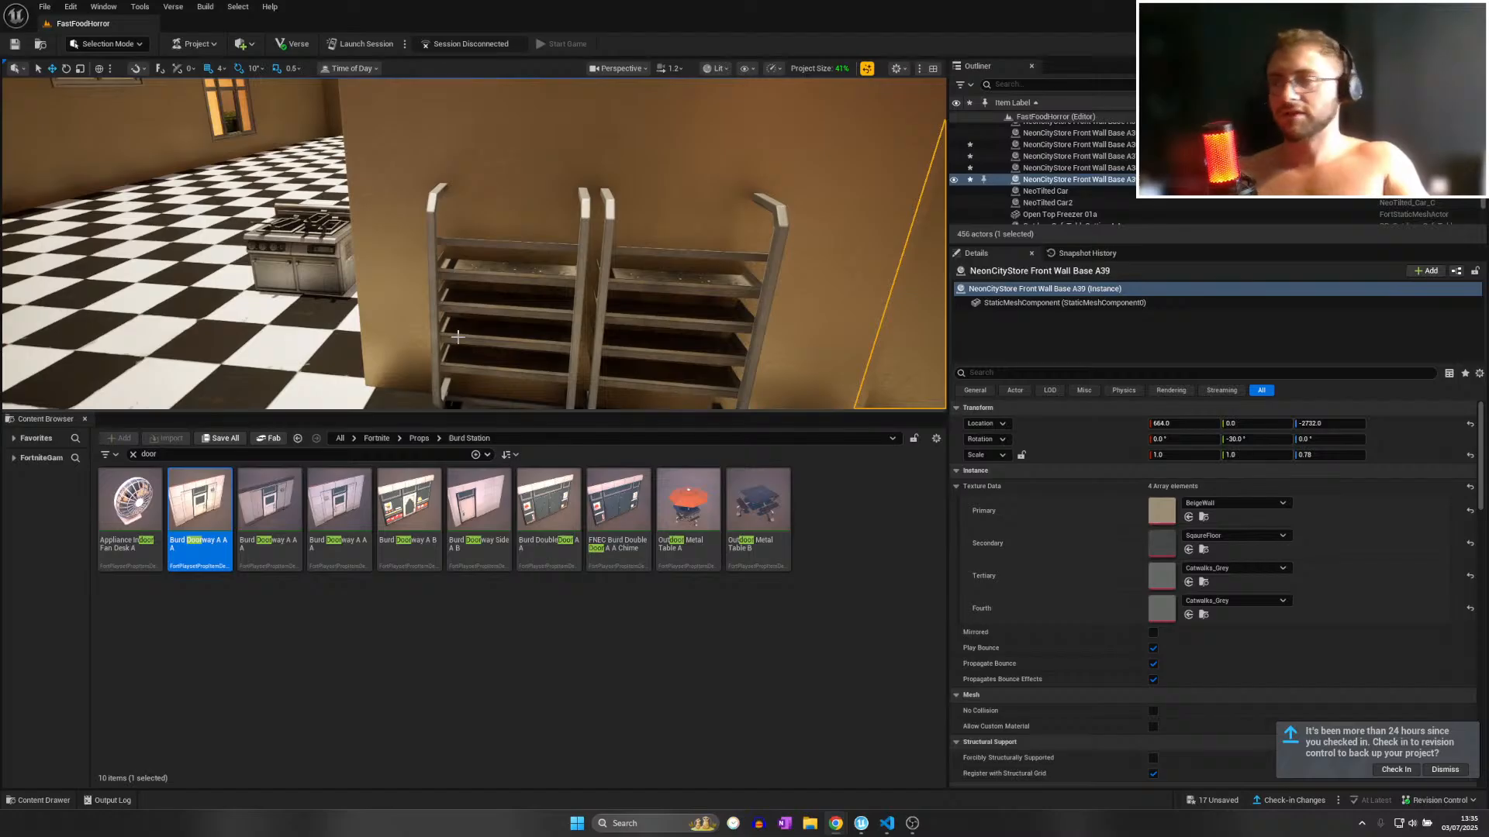
Select both metal kitchen racks and move them together away from the beige wall behind them.
{"action": "right_click_drag", "start_coordinate": [325, 304], "coordinate": [449, 349]}
{"action": "left_click", "coordinate": [316, 302]}
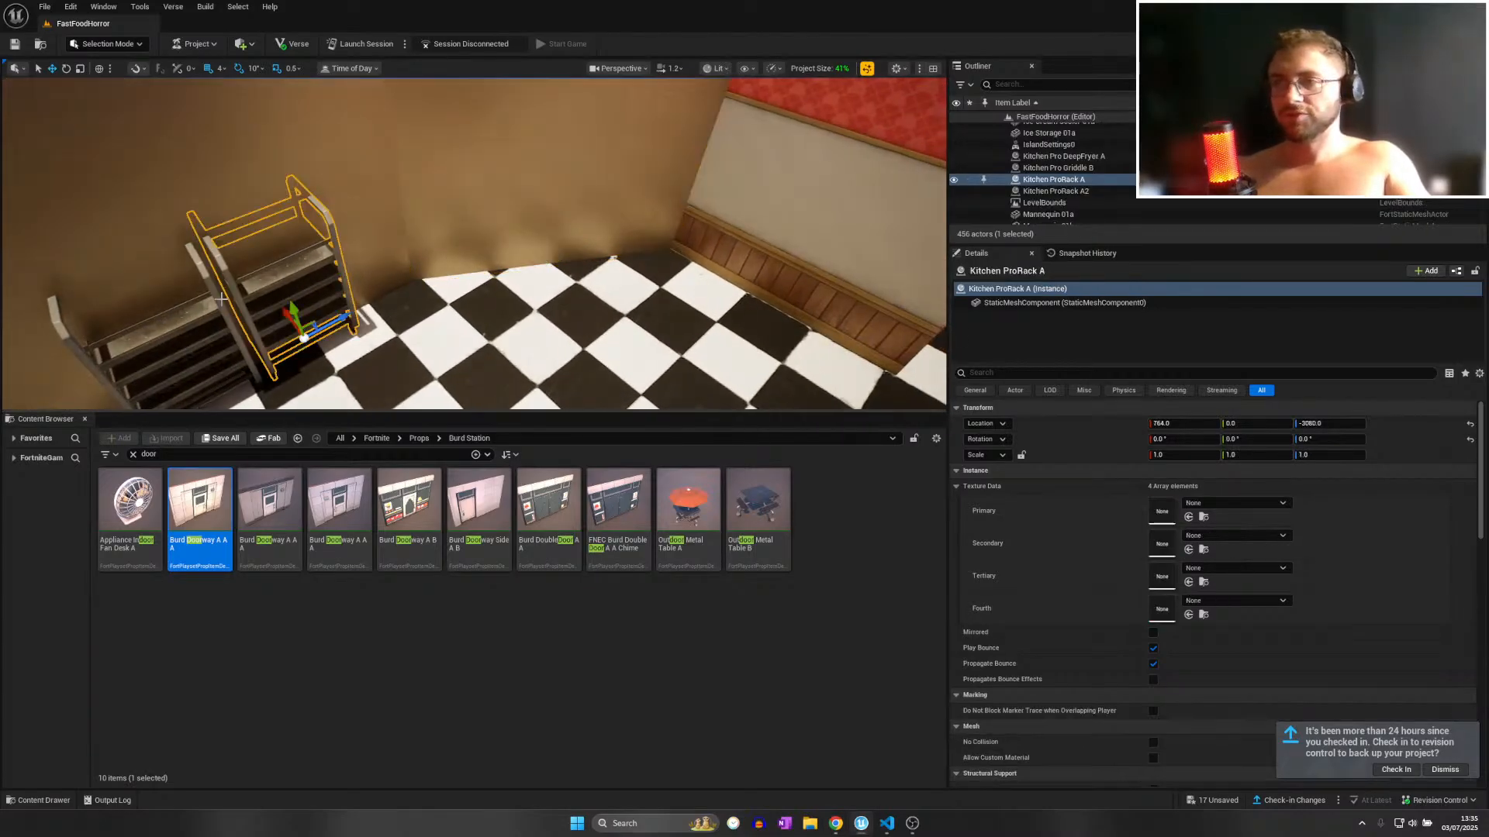
{"action": "left_click", "coordinate": [199, 299], "text": "shift"}
{"action": "left_click_drag", "start_coordinate": [186, 362], "coordinate": [215, 393]}
Set the primary texture of the red-patterned wall beside the drinks fridge to BeigeWall.
{"action": "right_click_drag", "start_coordinate": [419, 263], "coordinate": [535, 272]}
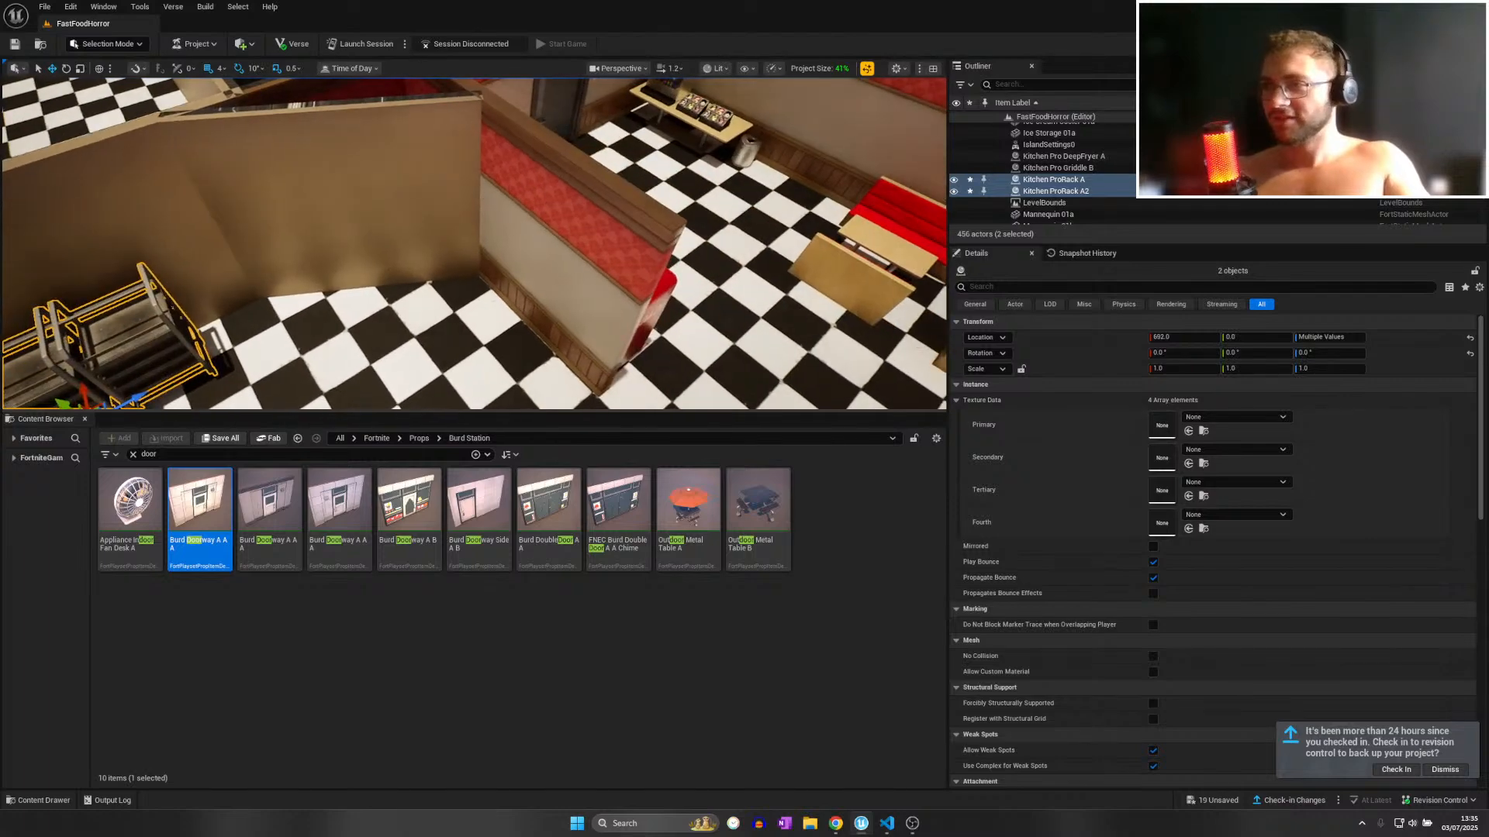
{"action": "left_click", "coordinate": [570, 256]}
{"action": "left_click", "coordinate": [1202, 504]}
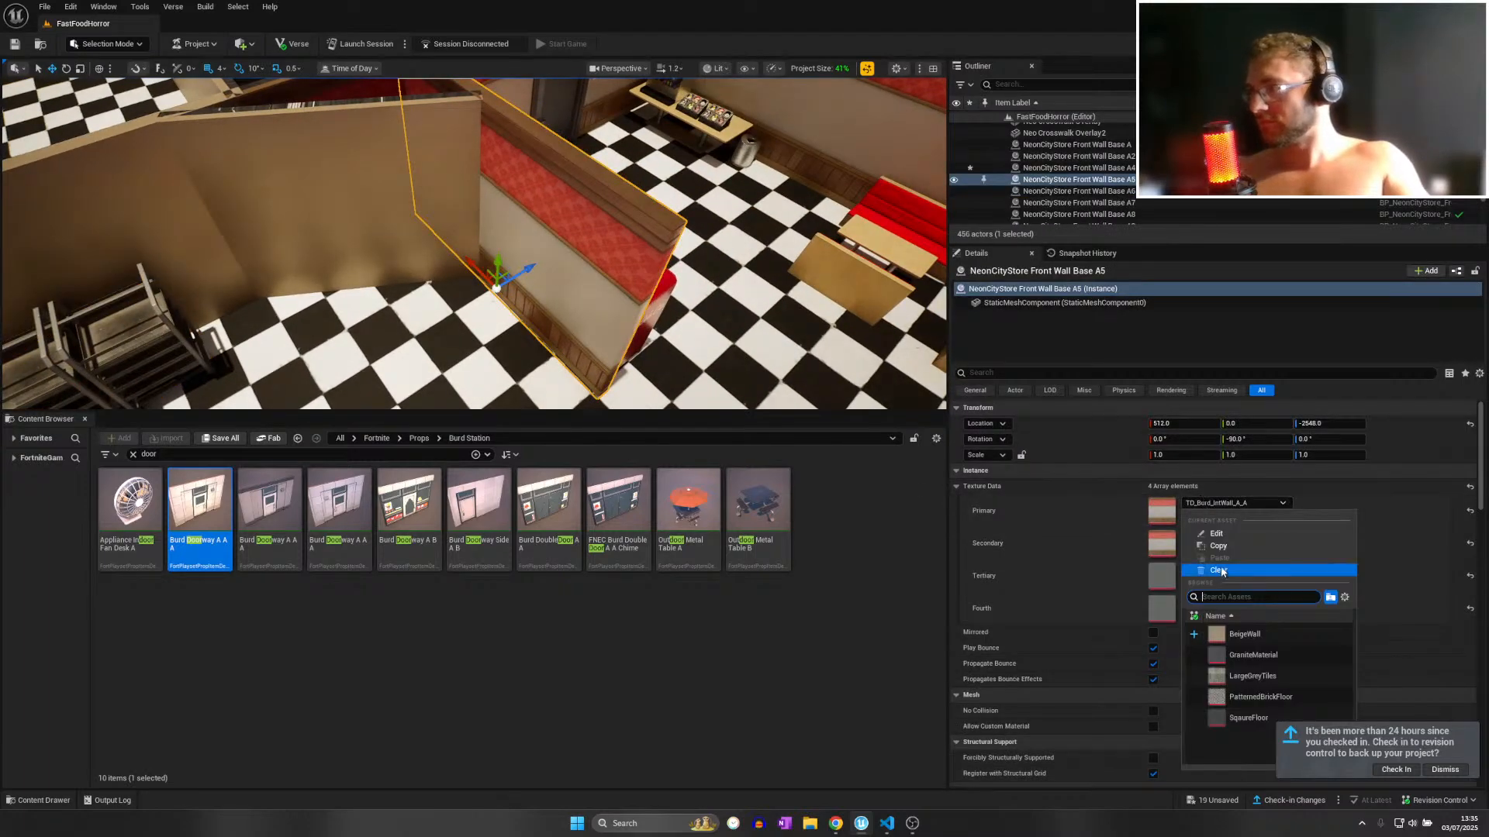
{"action": "left_click", "coordinate": [1241, 634]}
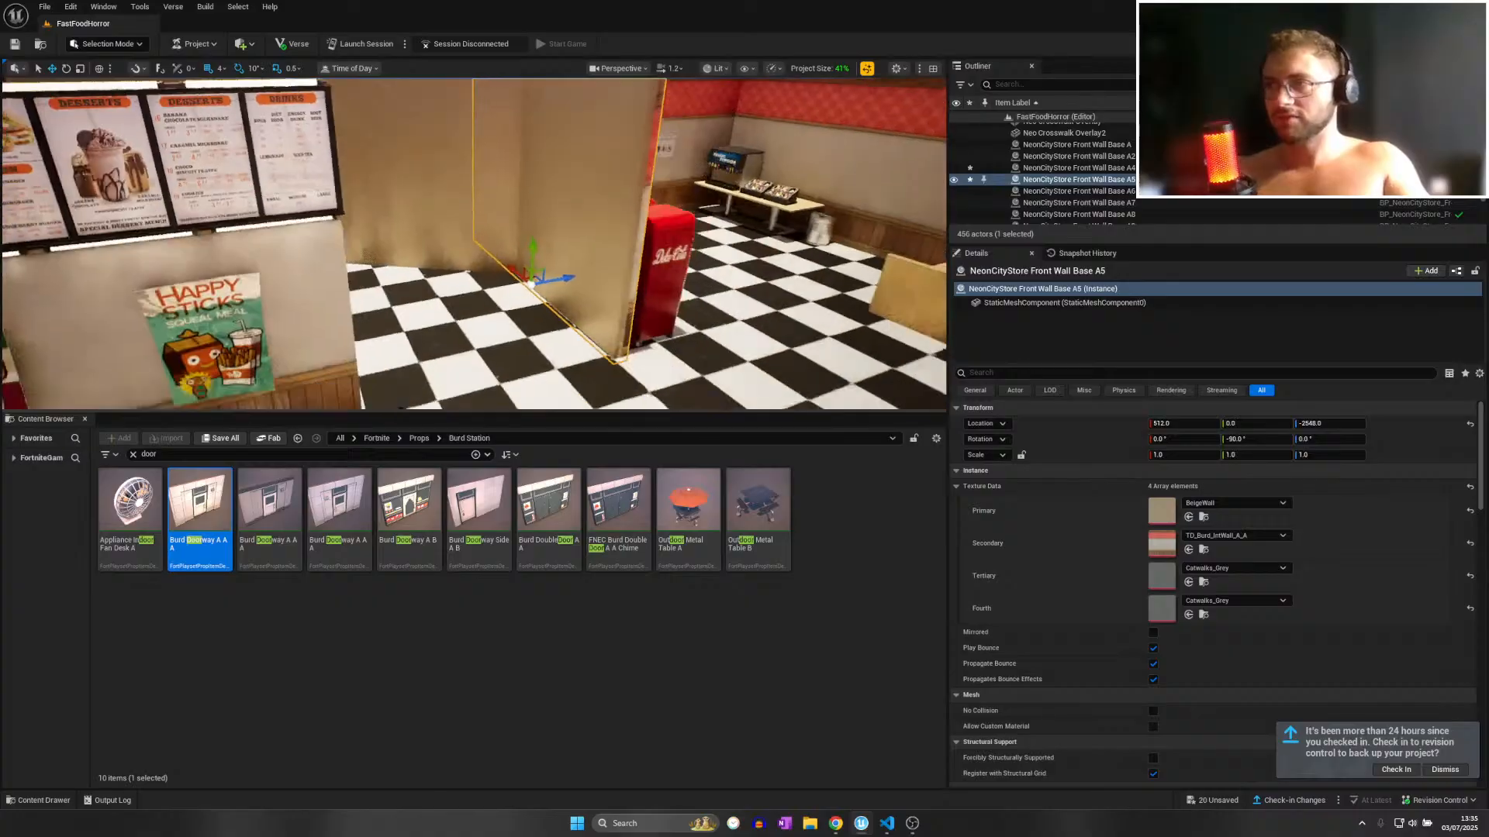
Place an Outdoor Metal Table A on the paved seating area outside the restaurant, beside the yellow chairs.
{"action": "right_click_drag", "start_coordinate": [481, 256], "coordinate": [494, 312]}
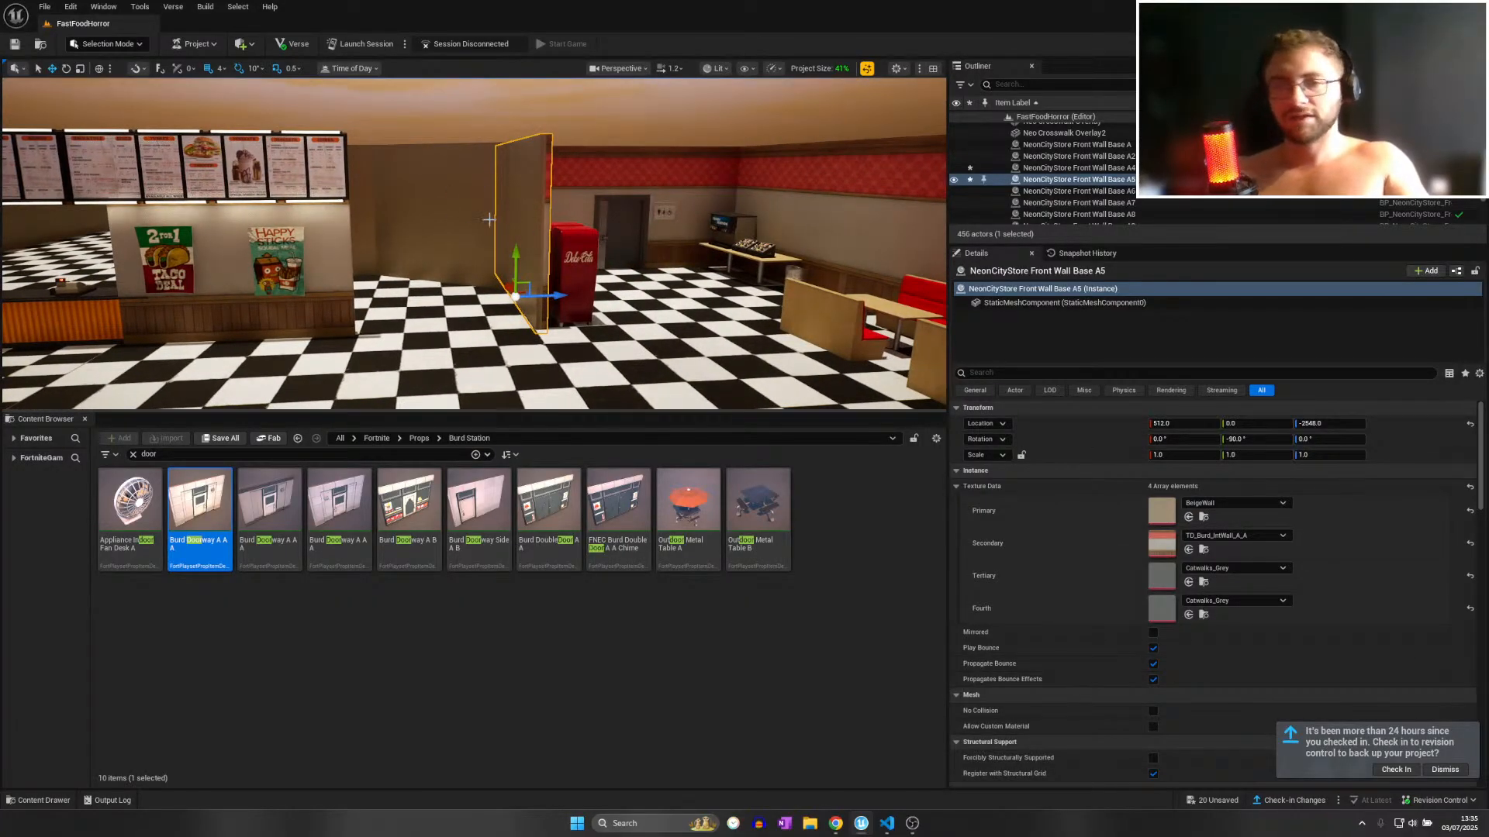
{"action": "right_click_drag", "start_coordinate": [489, 220], "coordinate": [440, 246]}
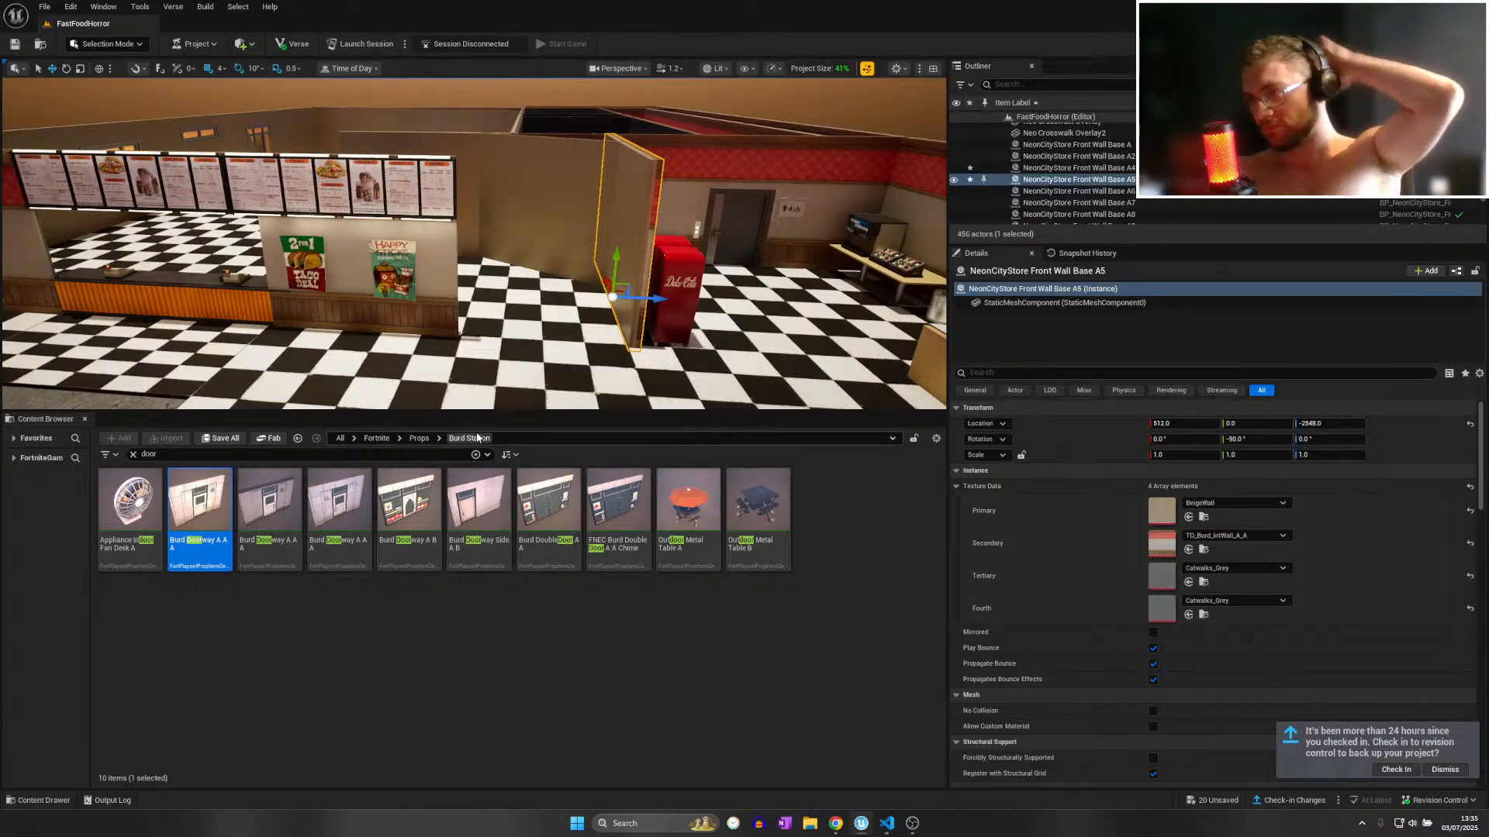
{"action": "right_click_drag", "start_coordinate": [612, 333], "coordinate": [747, 440]}
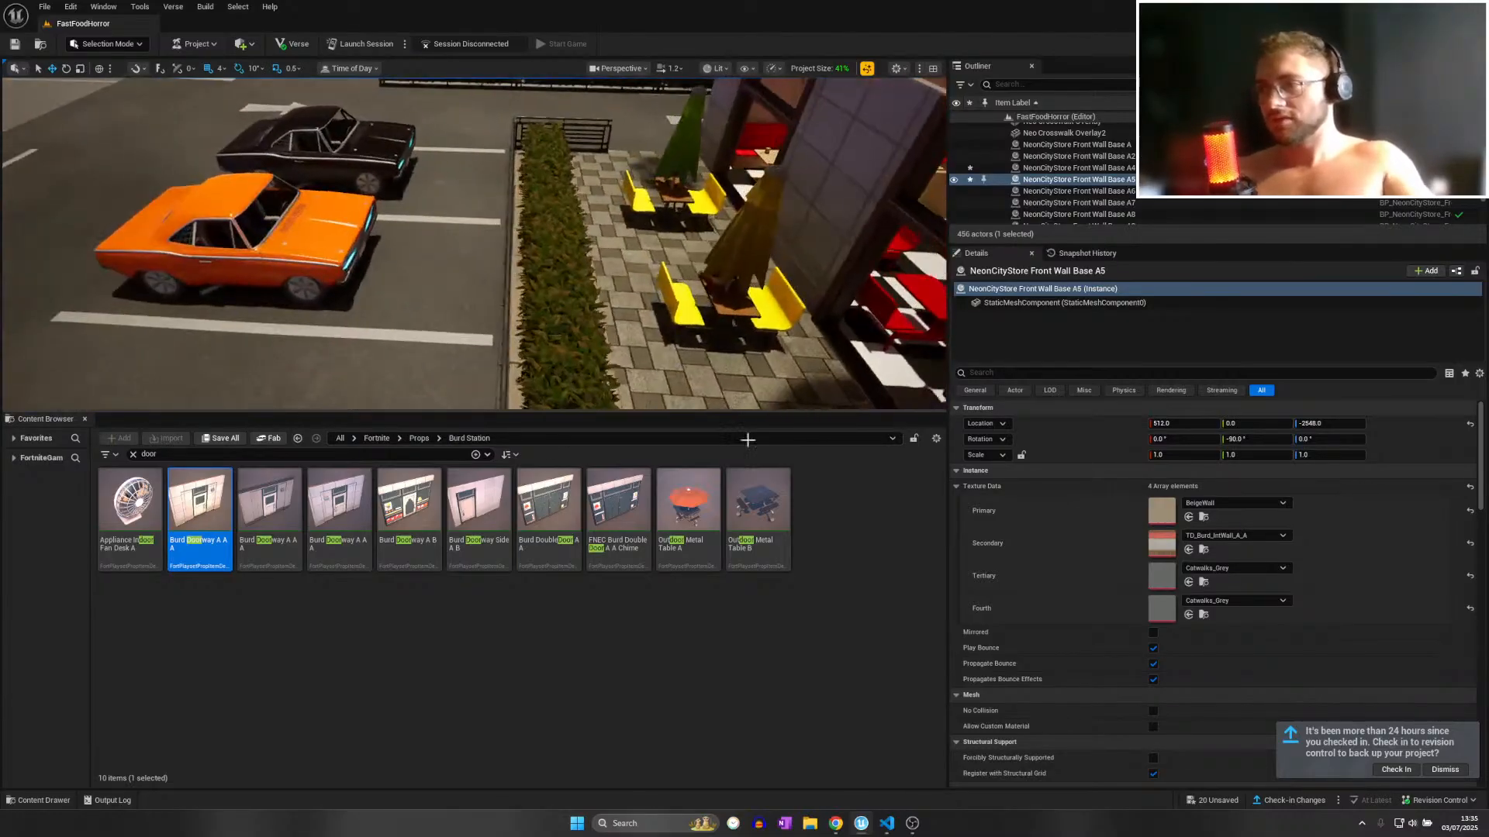
{"action": "left_click_drag", "start_coordinate": [690, 504], "coordinate": [742, 342]}
{"action": "right_click_drag", "start_coordinate": [743, 343], "coordinate": [612, 310]}
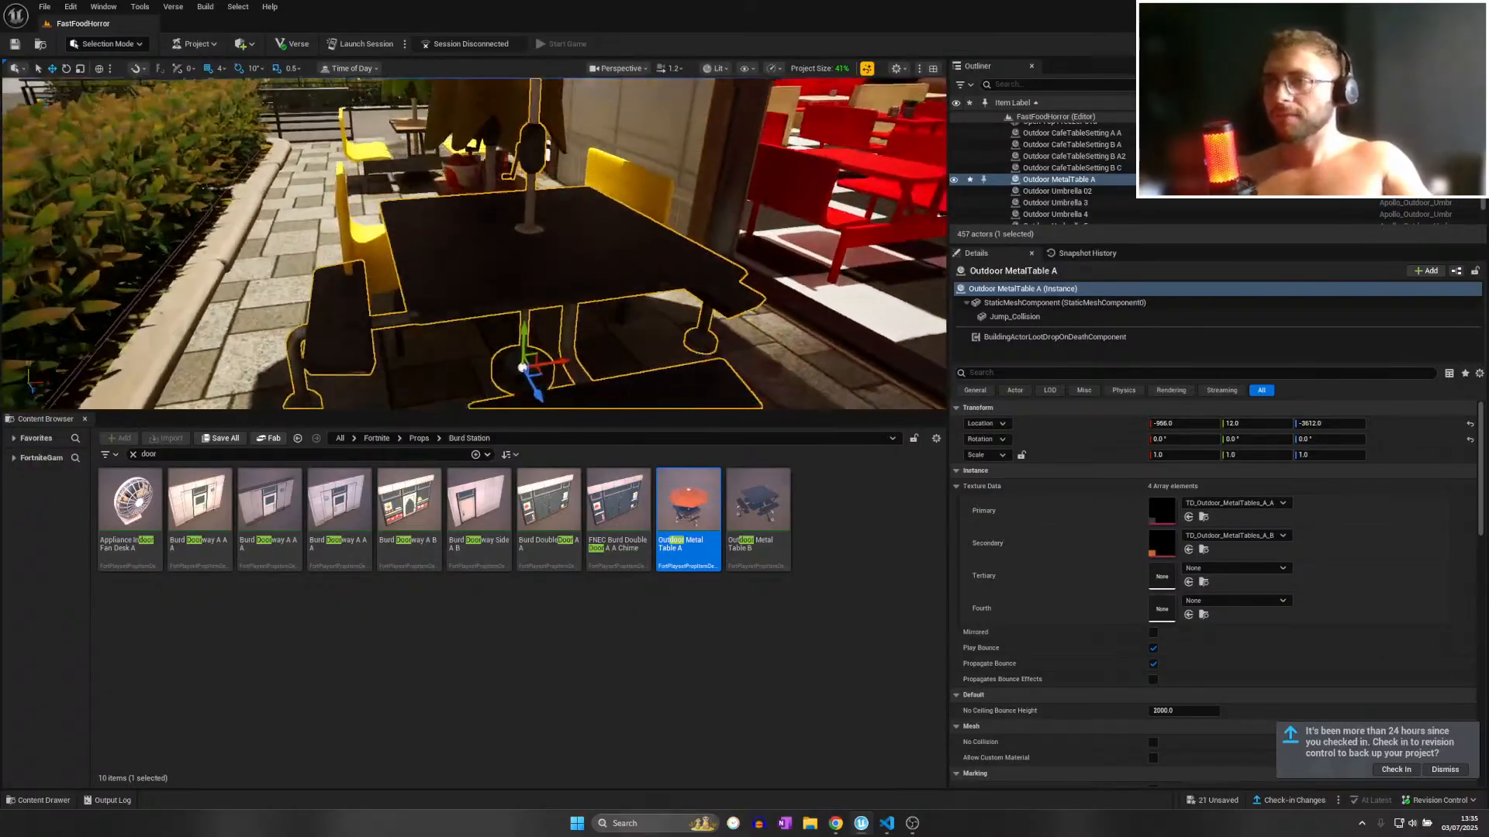
Try placing an Outdoor Metal Table B beside the first metal table, and undo the placement.
{"action": "left_click_drag", "start_coordinate": [758, 504], "coordinate": [395, 297]}
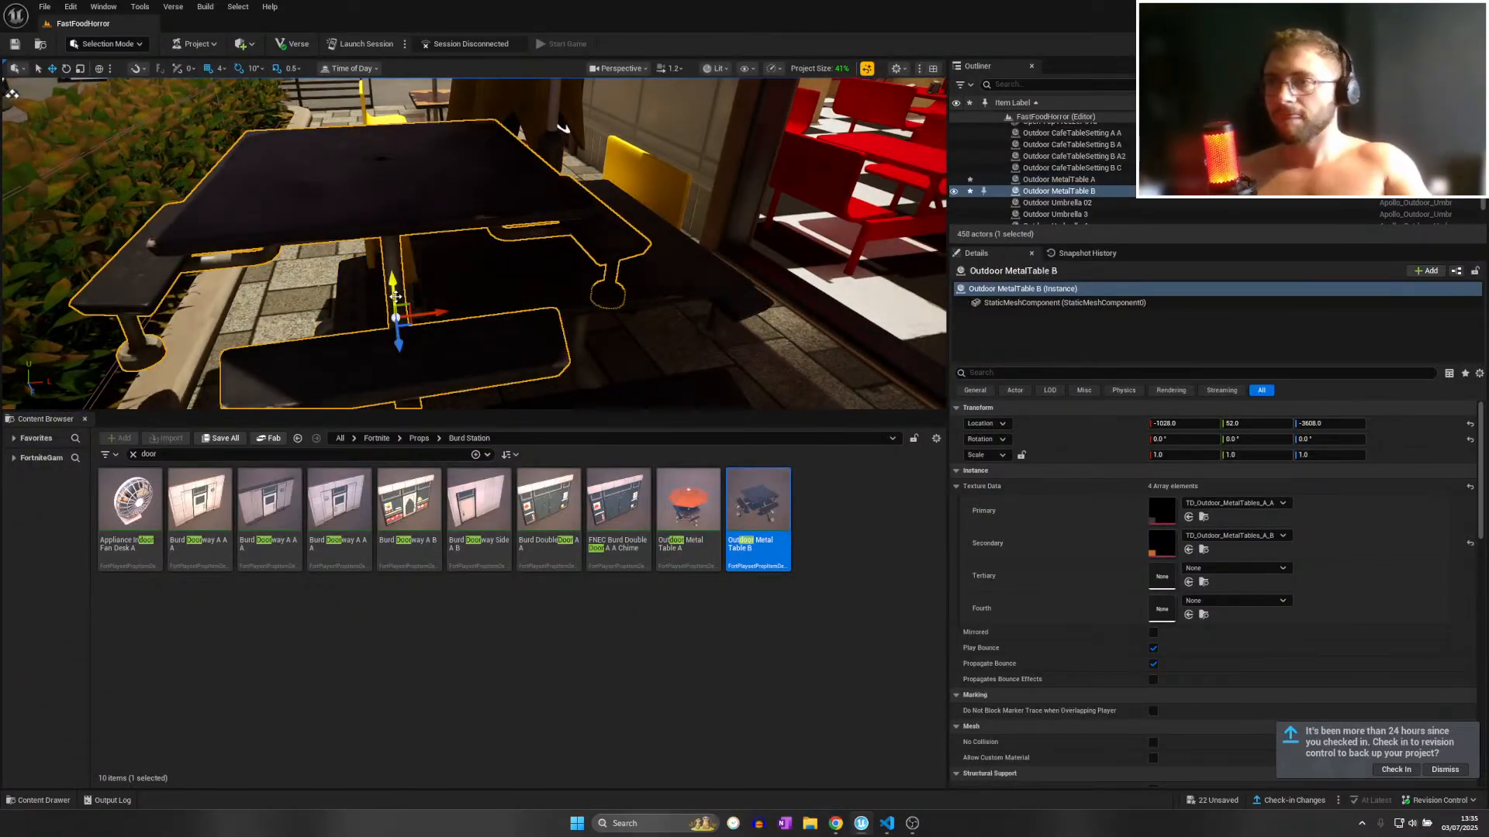
{"action": "key", "text": "ctrl+z"}
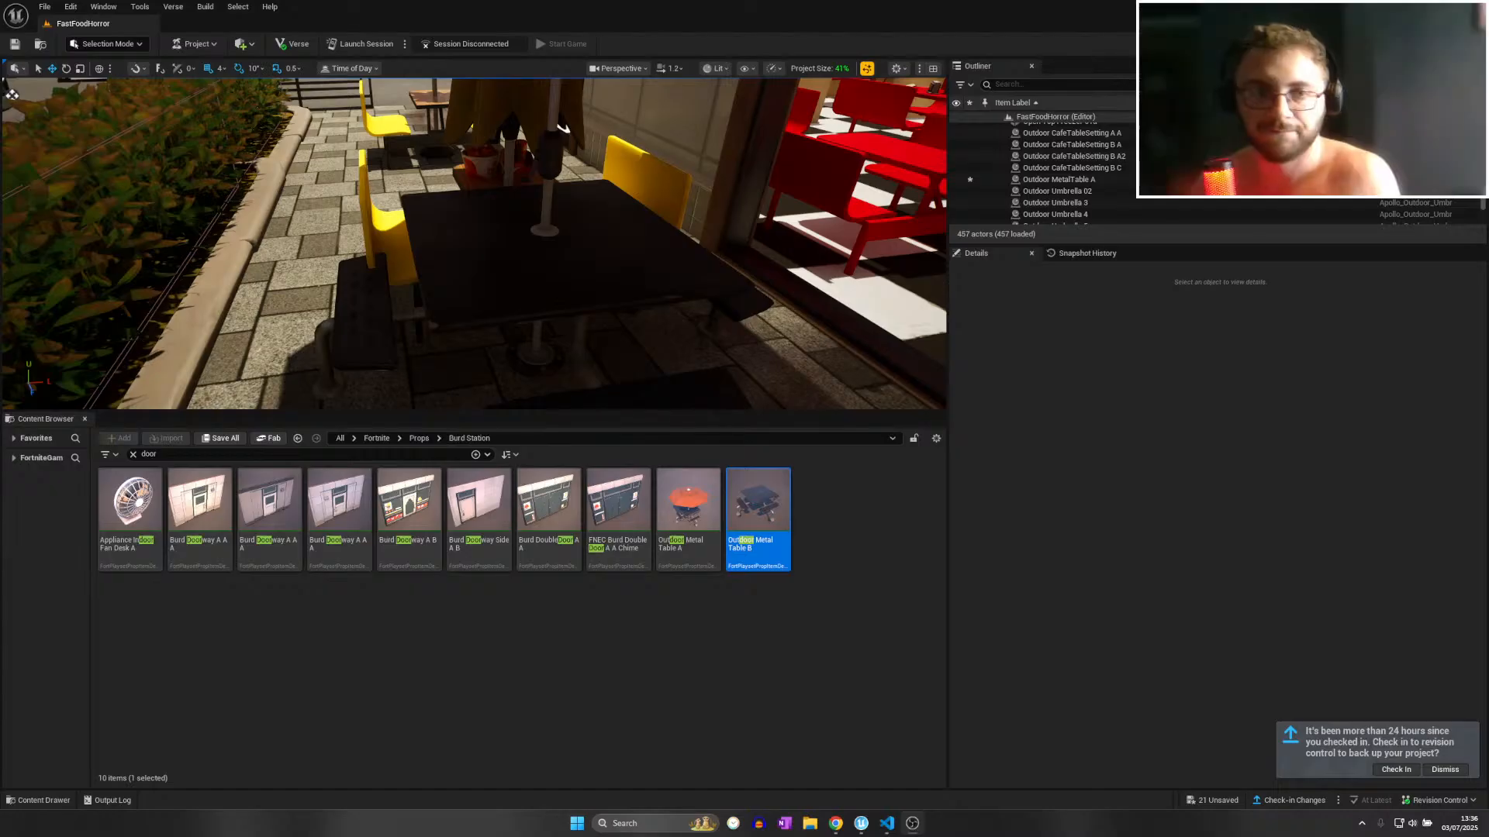
{"action": "key", "text": "alt+Tab"}
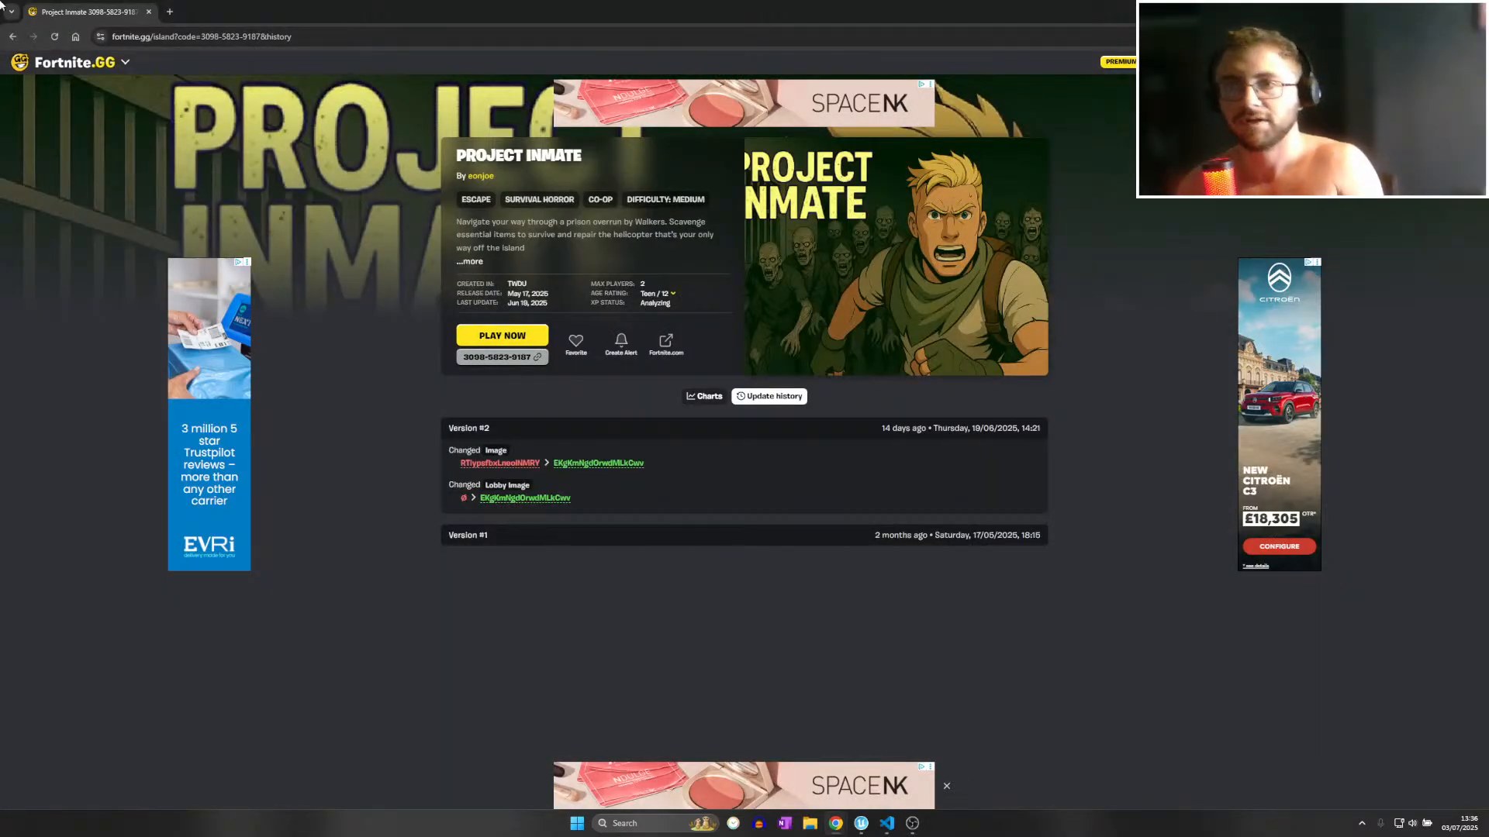
{"action": "key", "text": "alt+Tab"}
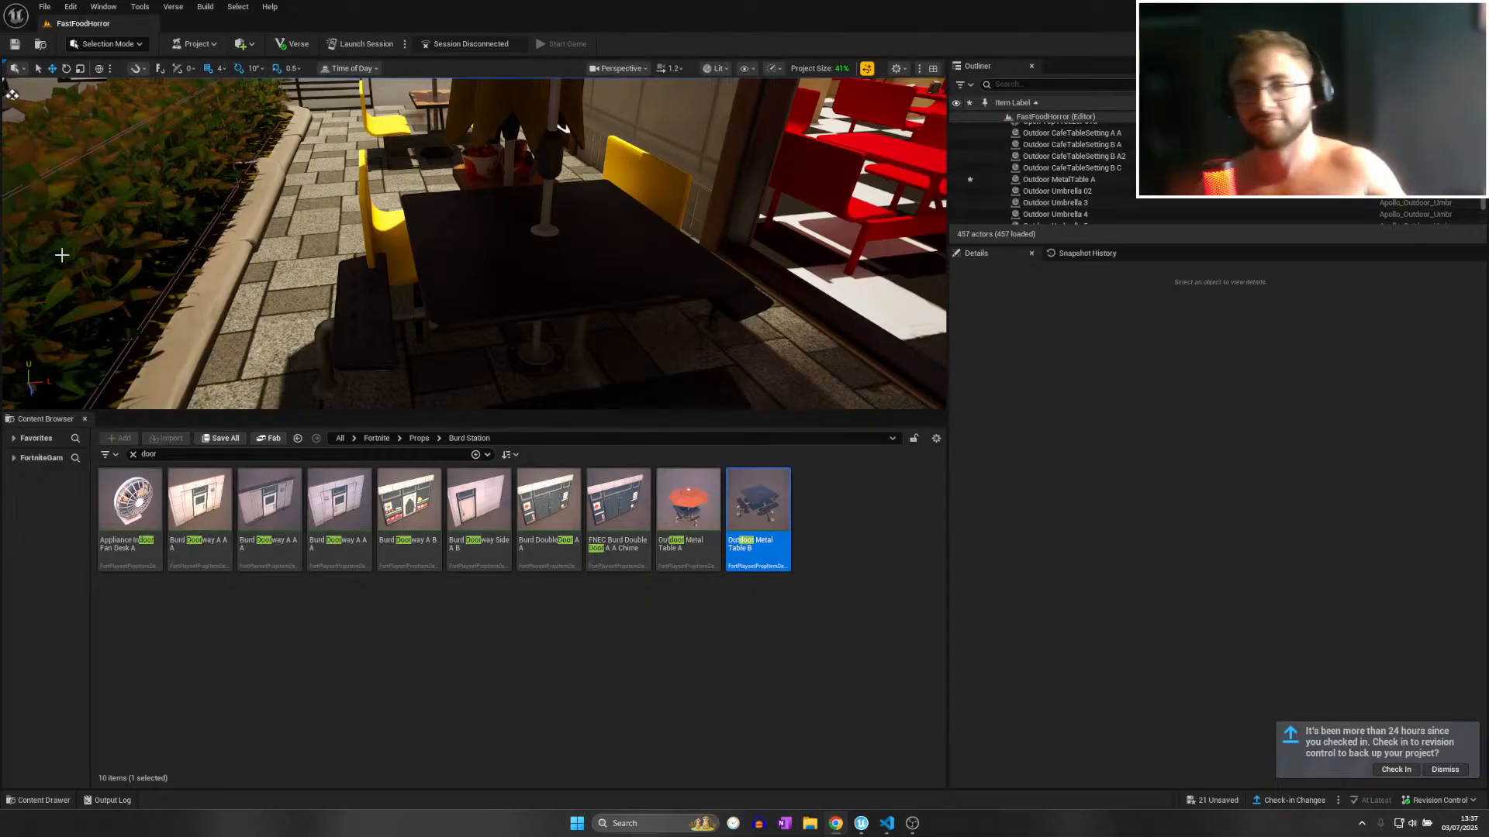
Select thirteen asphalt floor tiles along the front of the car park and duplicate them outward, away from the restaurant.
{"action": "right_click_drag", "start_coordinate": [474, 243], "coordinate": [413, 212]}
{"action": "scroll", "coordinate": [497, 235], "scroll_direction": "down", "scroll_amount": 1}
{"action": "right_click_drag", "start_coordinate": [639, 188], "coordinate": [525, 188]}
{"action": "left_click", "coordinate": [392, 341]}
{"action": "left_click", "coordinate": [288, 353]}
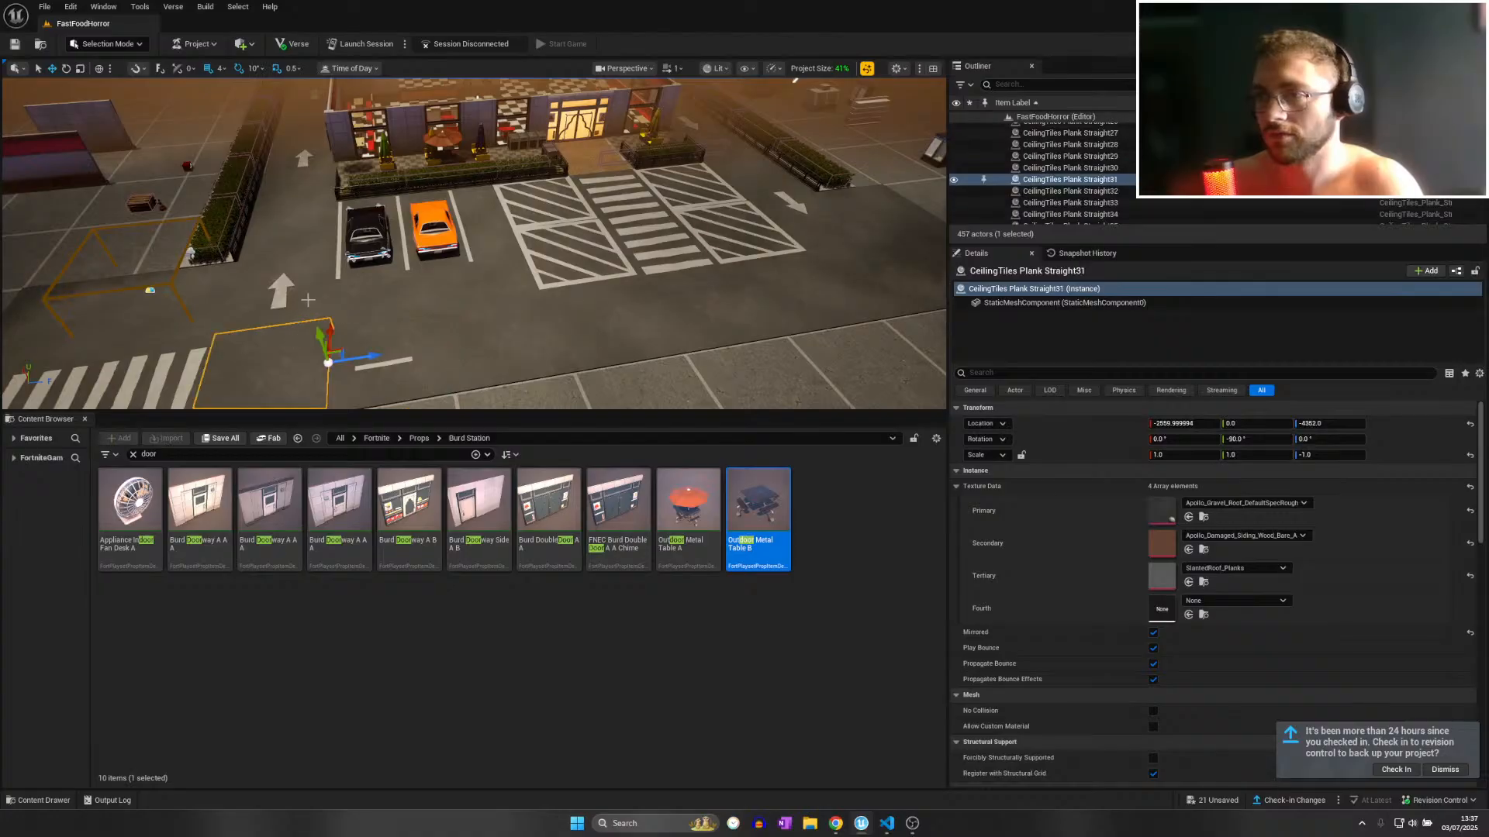
{"action": "left_click", "coordinate": [298, 291], "text": "ctrl"}
{"action": "left_click", "coordinate": [394, 307], "text": "ctrl"}
{"action": "left_click", "coordinate": [403, 353], "text": "ctrl"}
{"action": "left_click", "coordinate": [501, 334], "text": "ctrl"}
{"action": "left_click", "coordinate": [493, 280], "text": "ctrl"}
{"action": "left_click", "coordinate": [580, 268], "text": "ctrl"}
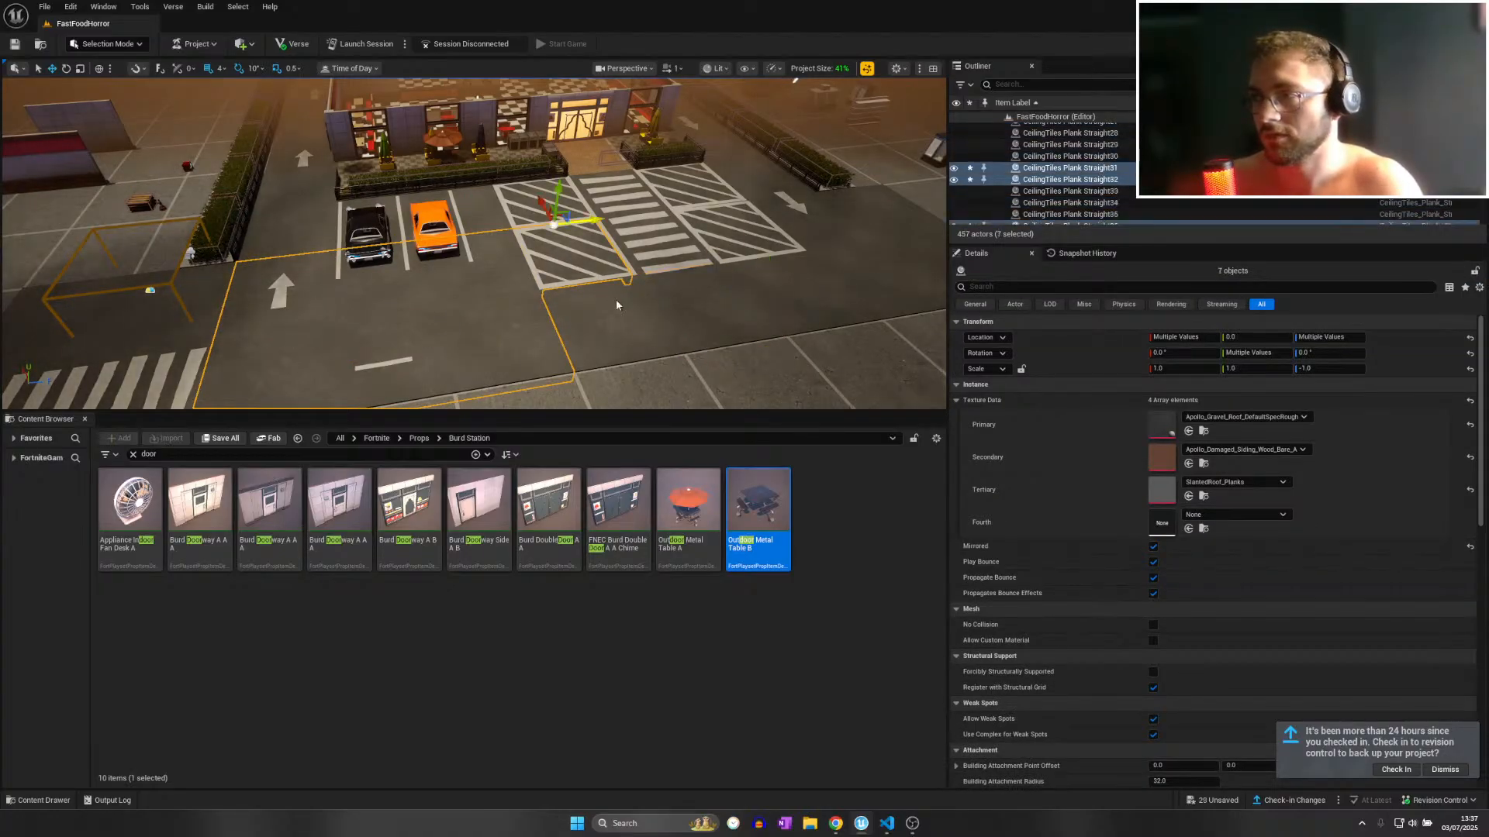
{"action": "left_click", "coordinate": [661, 250], "text": "ctrl"}
{"action": "left_click", "coordinate": [710, 298], "text": "ctrl"}
{"action": "left_click", "coordinate": [621, 314], "text": "ctrl"}
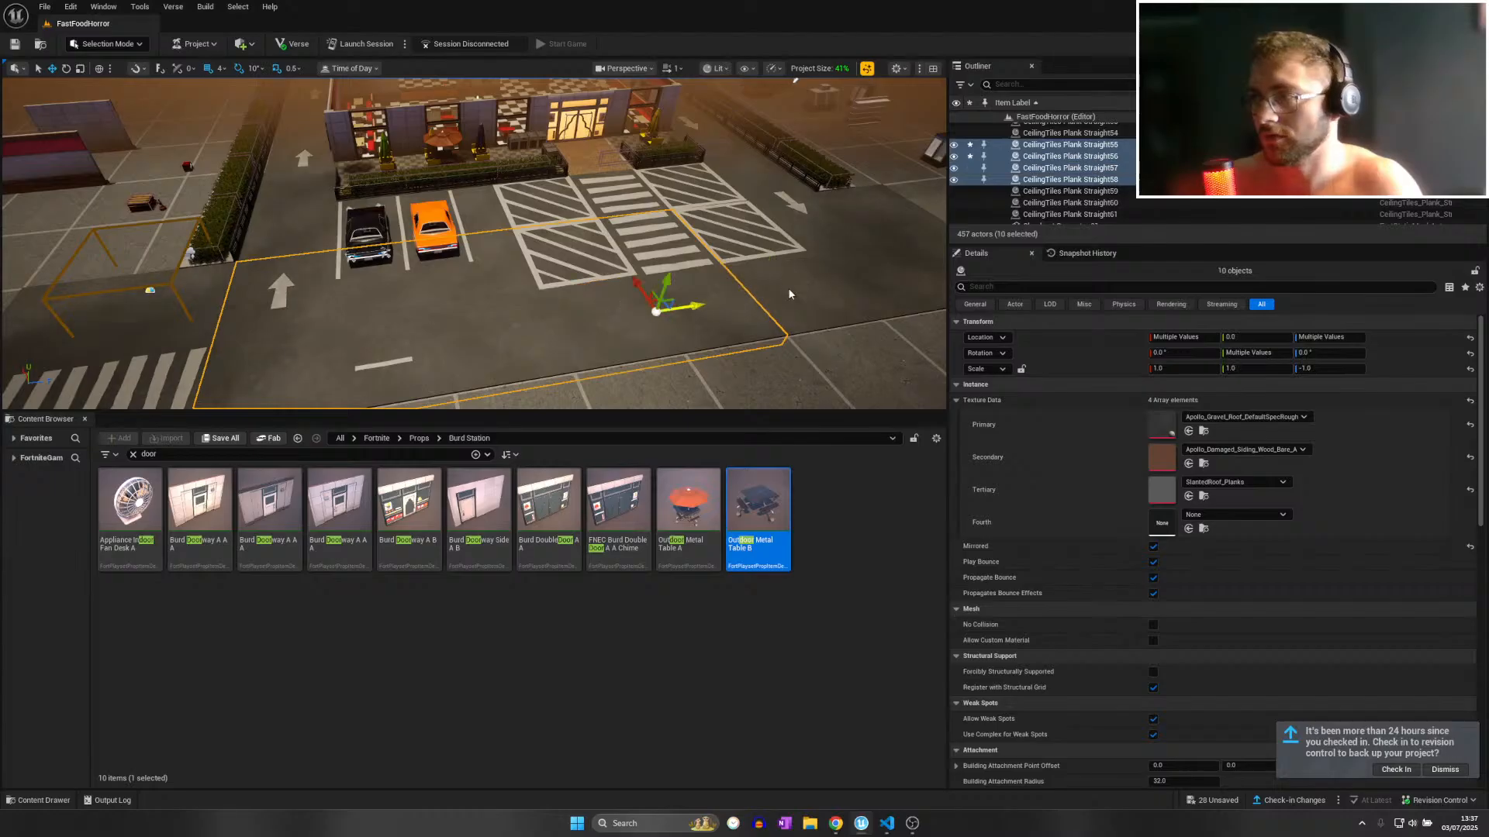
{"action": "left_click", "coordinate": [785, 283], "text": "ctrl"}
{"action": "left_click", "coordinate": [770, 242], "text": "ctrl"}
{"action": "left_click", "coordinate": [816, 243], "text": "ctrl"}
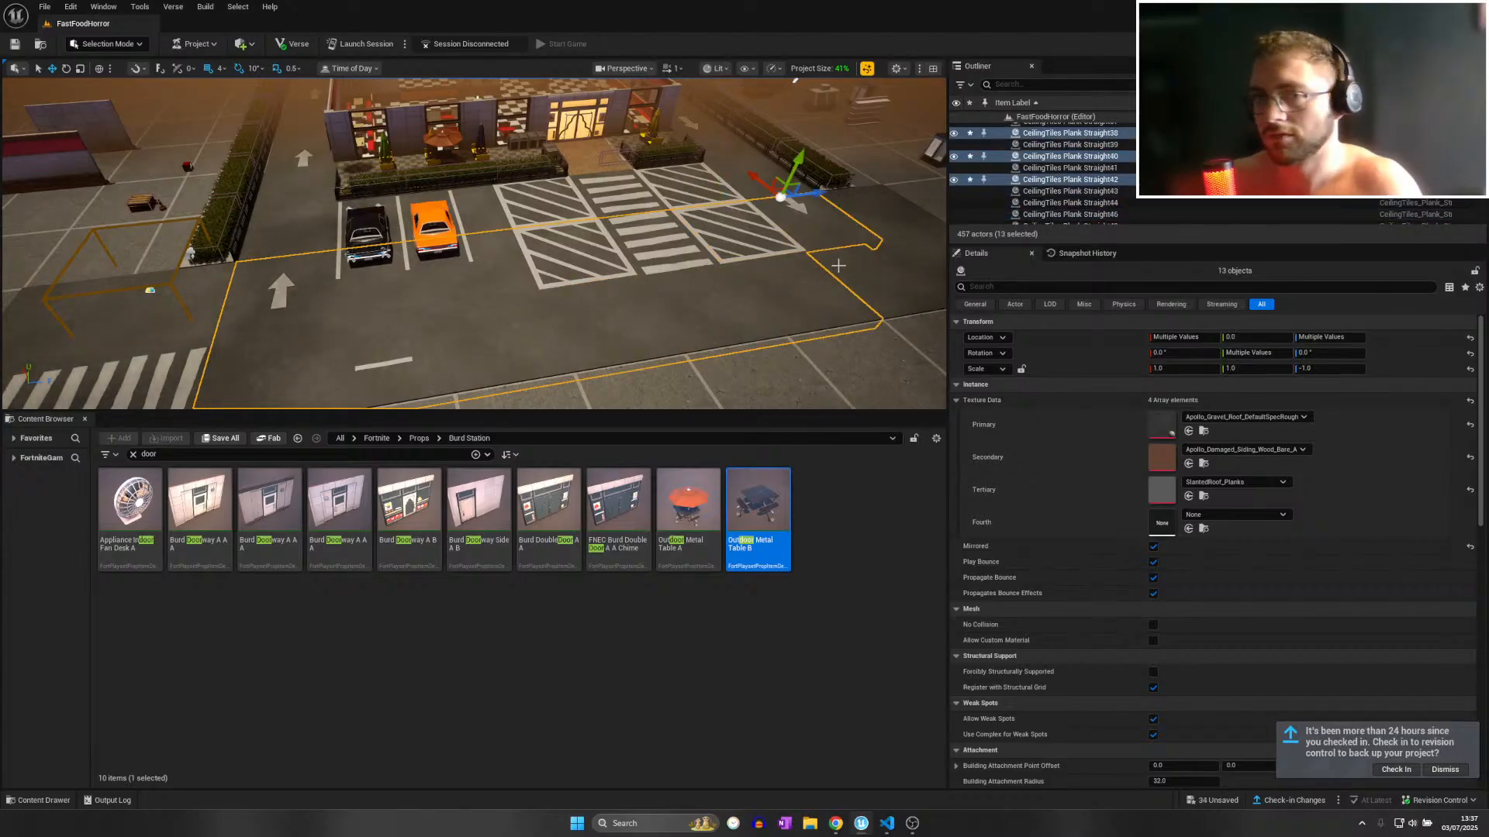
{"action": "middle_click_drag", "start_coordinate": [86, 400], "coordinate": [217, 400]}
{"action": "left_click_drag", "start_coordinate": [608, 145], "coordinate": [691, 258], "text": "alt"}
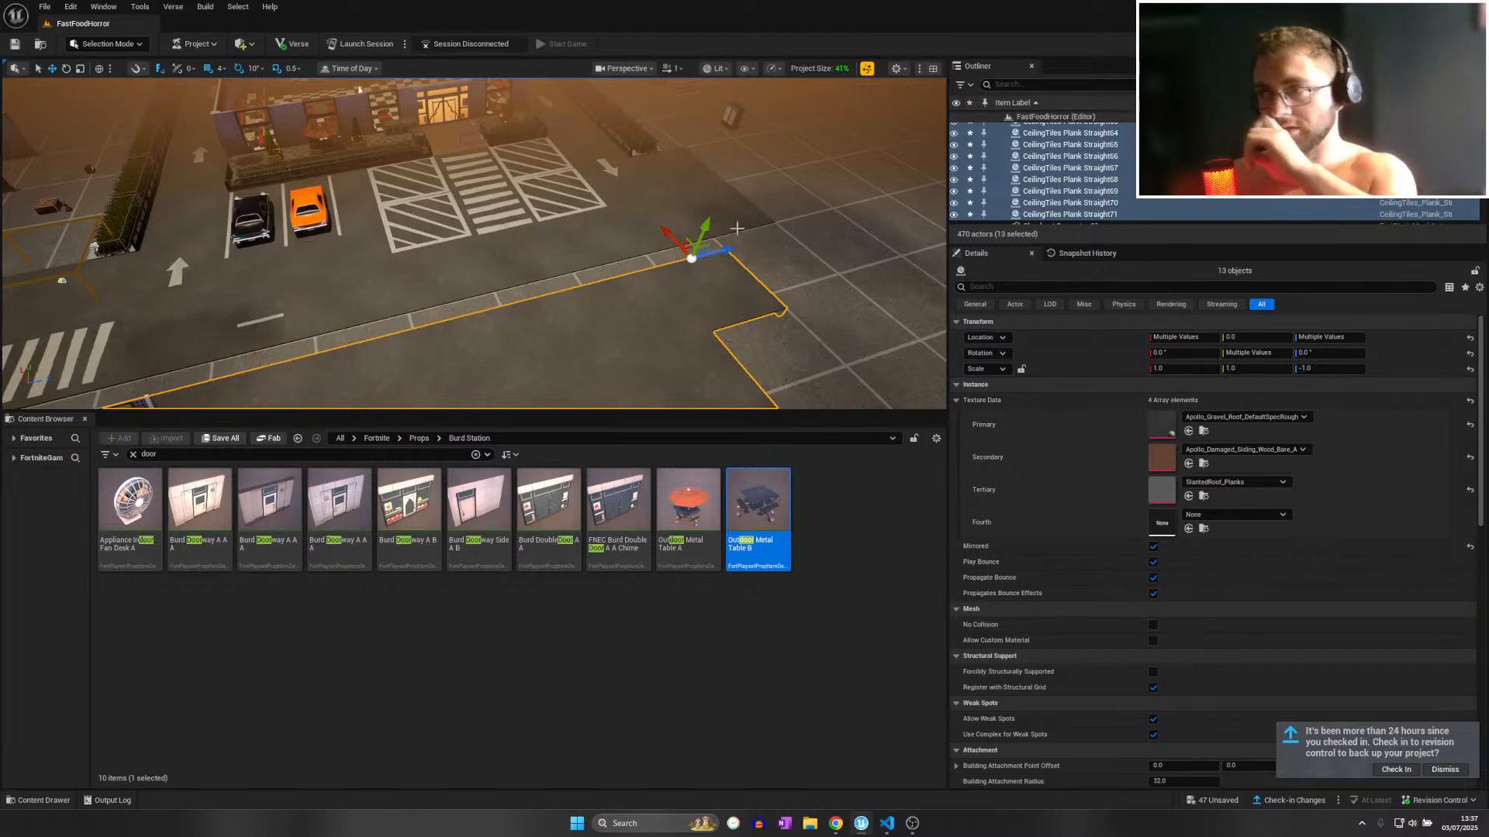
Duplicate single end tiles to fill out the uneven far corner of the new asphalt area.
{"action": "left_click", "coordinate": [656, 241]}
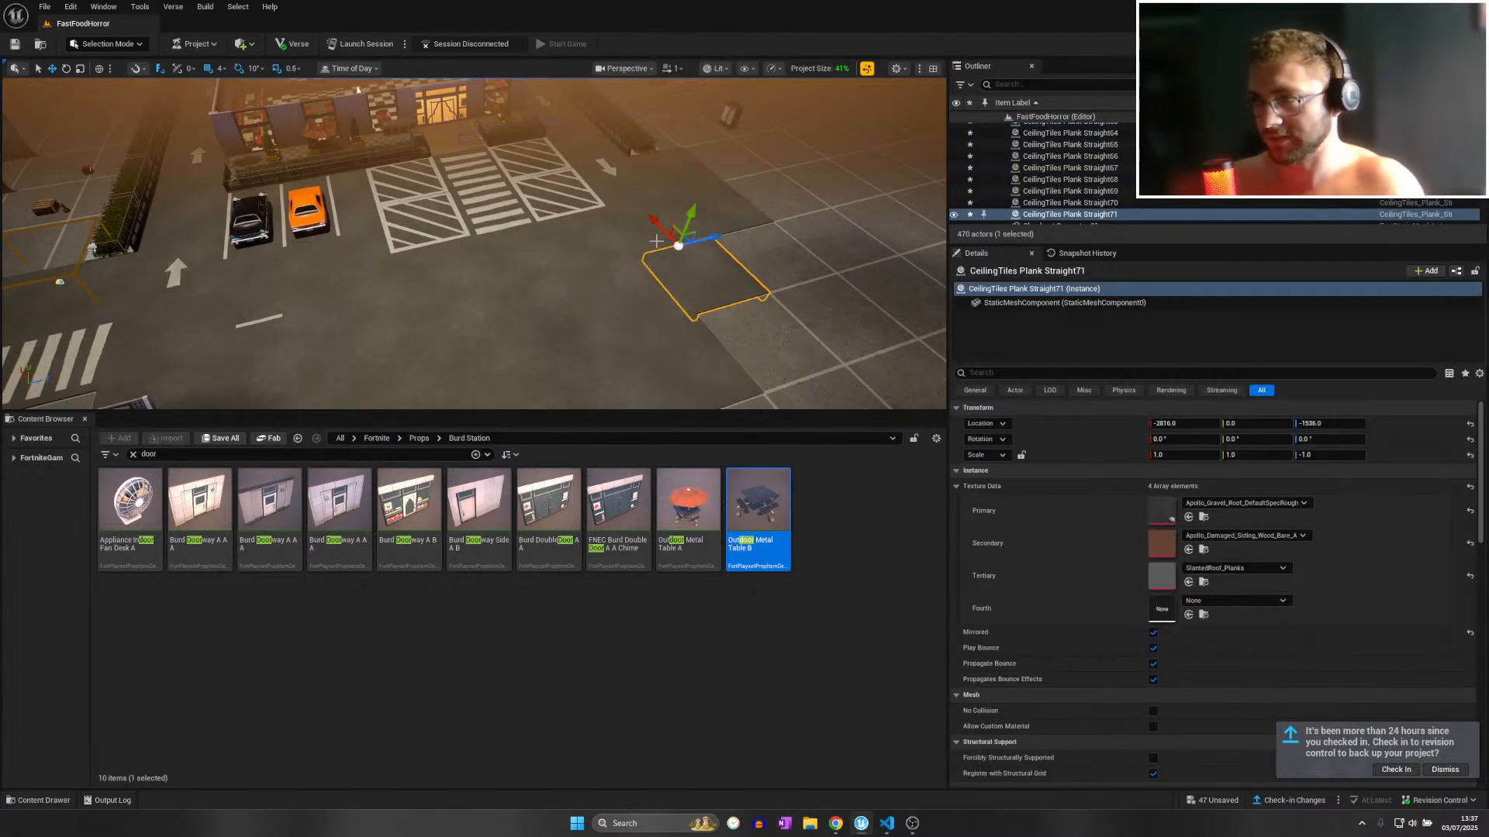
{"action": "left_click_drag", "start_coordinate": [659, 226], "coordinate": [710, 281], "text": "alt"}
{"action": "left_click", "coordinate": [720, 221]}
{"action": "left_click_drag", "start_coordinate": [731, 186], "coordinate": [863, 319], "text": "alt"}
{"action": "right_click_drag", "start_coordinate": [863, 319], "coordinate": [744, 322]}
Duplicate the asphalt edge tiles near the two console devices sideways to fill the ground below the driveway crosswalk.
{"action": "left_click", "coordinate": [545, 261]}
{"action": "left_click", "coordinate": [560, 284]}
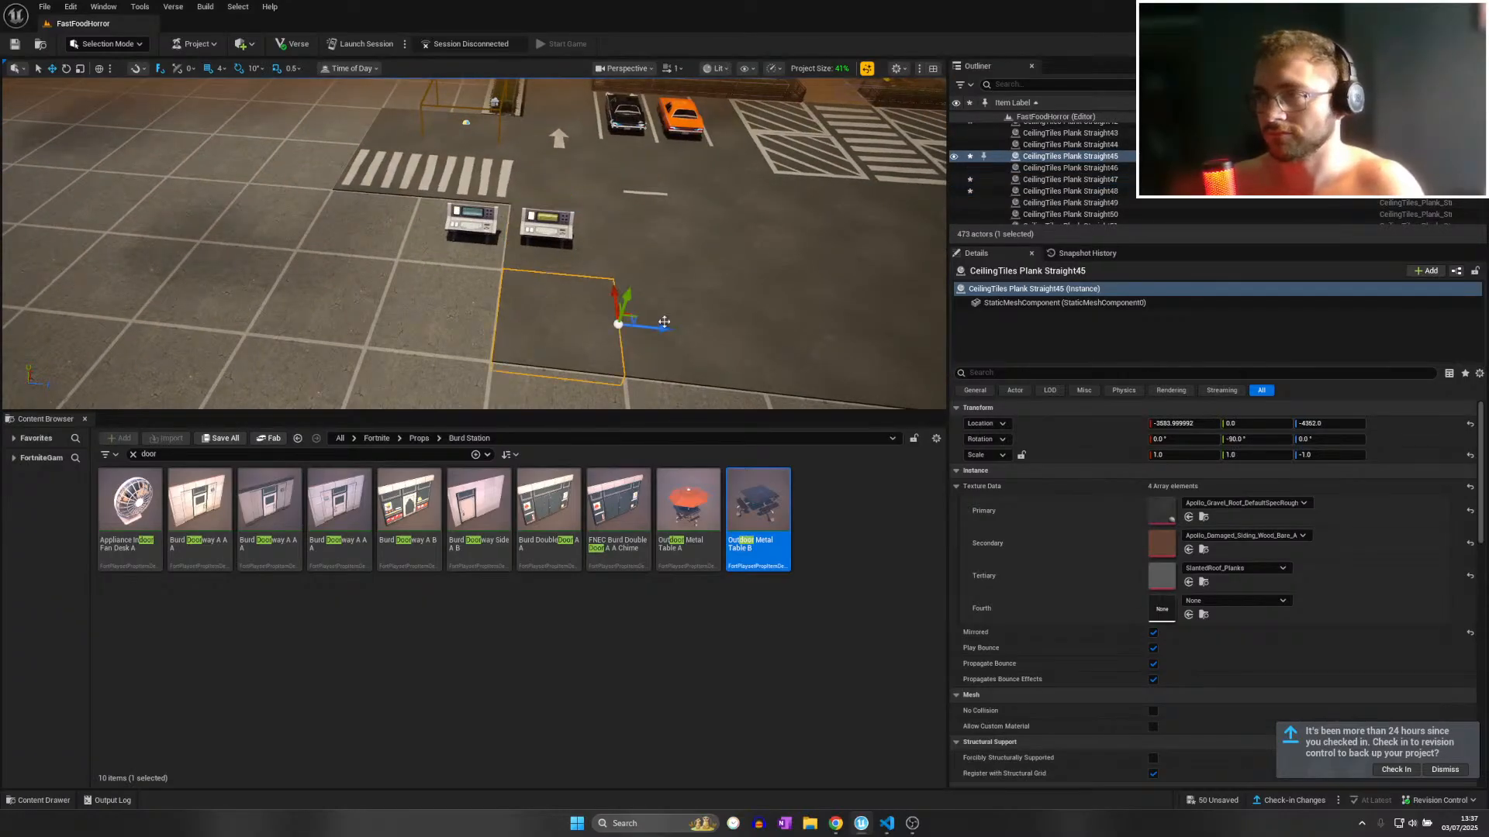
{"action": "left_click_drag", "start_coordinate": [664, 324], "coordinate": [546, 310], "text": "alt"}
{"action": "left_click", "coordinate": [546, 262]}
{"action": "left_click_drag", "start_coordinate": [596, 209], "coordinate": [493, 201], "text": "alt"}
{"action": "left_click", "coordinate": [468, 291], "text": "ctrl"}
{"action": "left_click_drag", "start_coordinate": [540, 312], "coordinate": [417, 300], "text": "alt"}
{"action": "right_click_drag", "start_coordinate": [416, 300], "coordinate": [496, 252]}
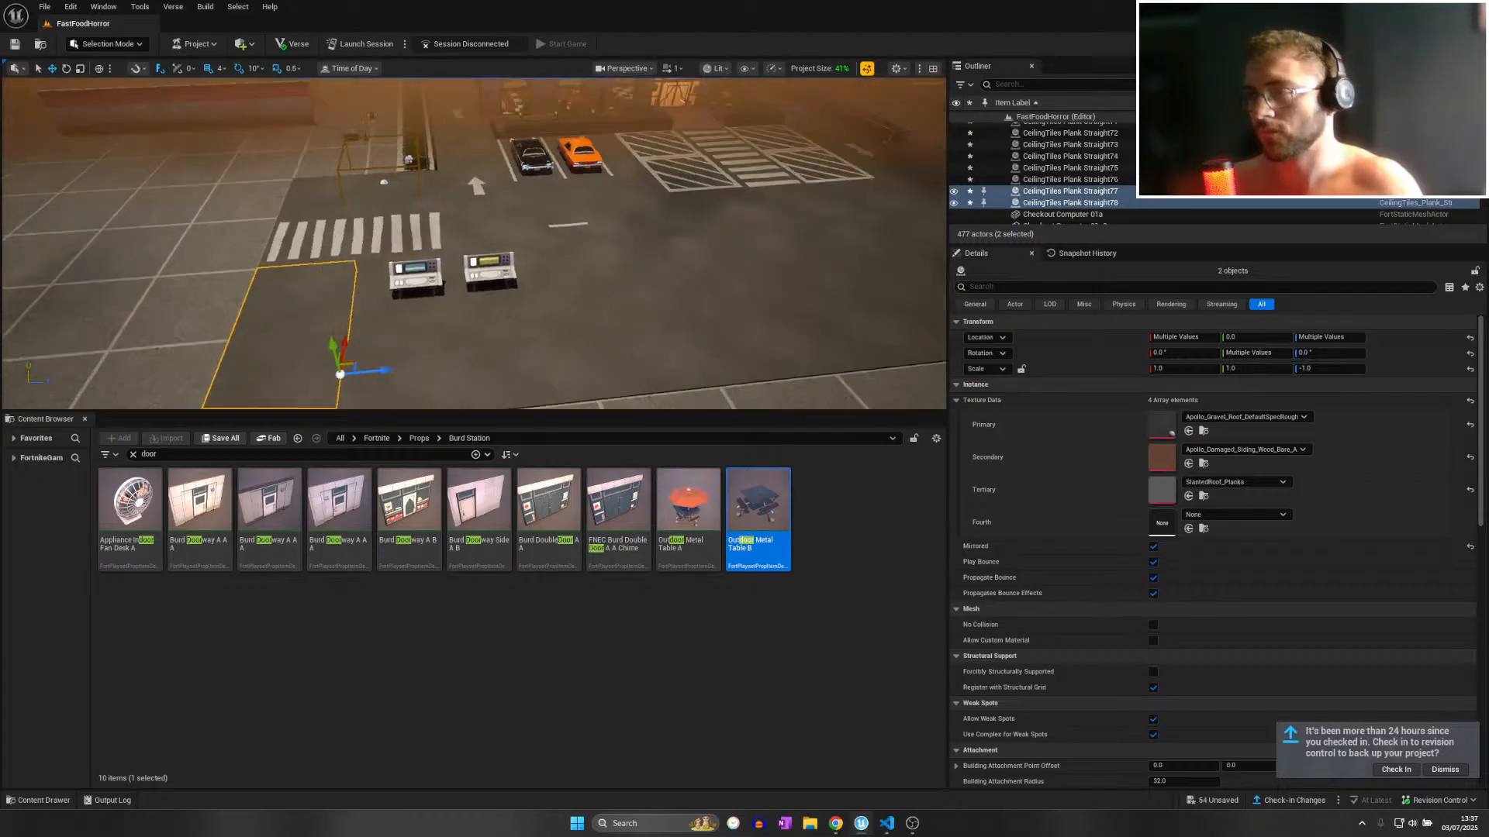
Move the driveway crosswalk along Z to about -2787, in front of the hatched parking bays.
{"action": "mouse_move", "coordinate": [319, 248]}
{"action": "right_mouse_down"}
{"action": "mouse_move", "coordinate": [364, 221]}
{"action": "mouse_move", "coordinate": [320, 248]}
{"action": "right_mouse_up"}
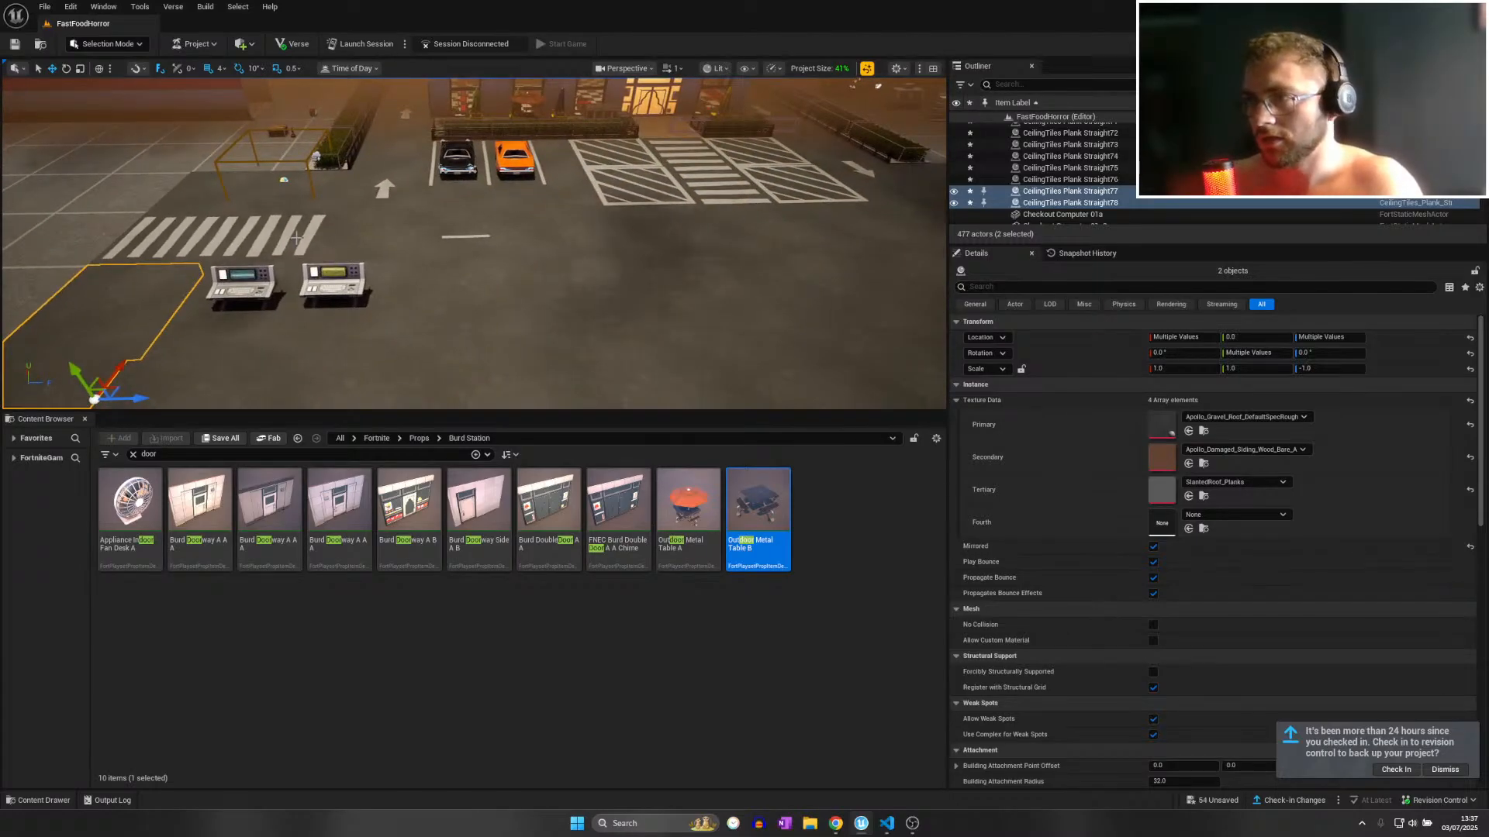
{"action": "left_click", "coordinate": [320, 248]}
{"action": "left_click", "coordinate": [310, 237]}
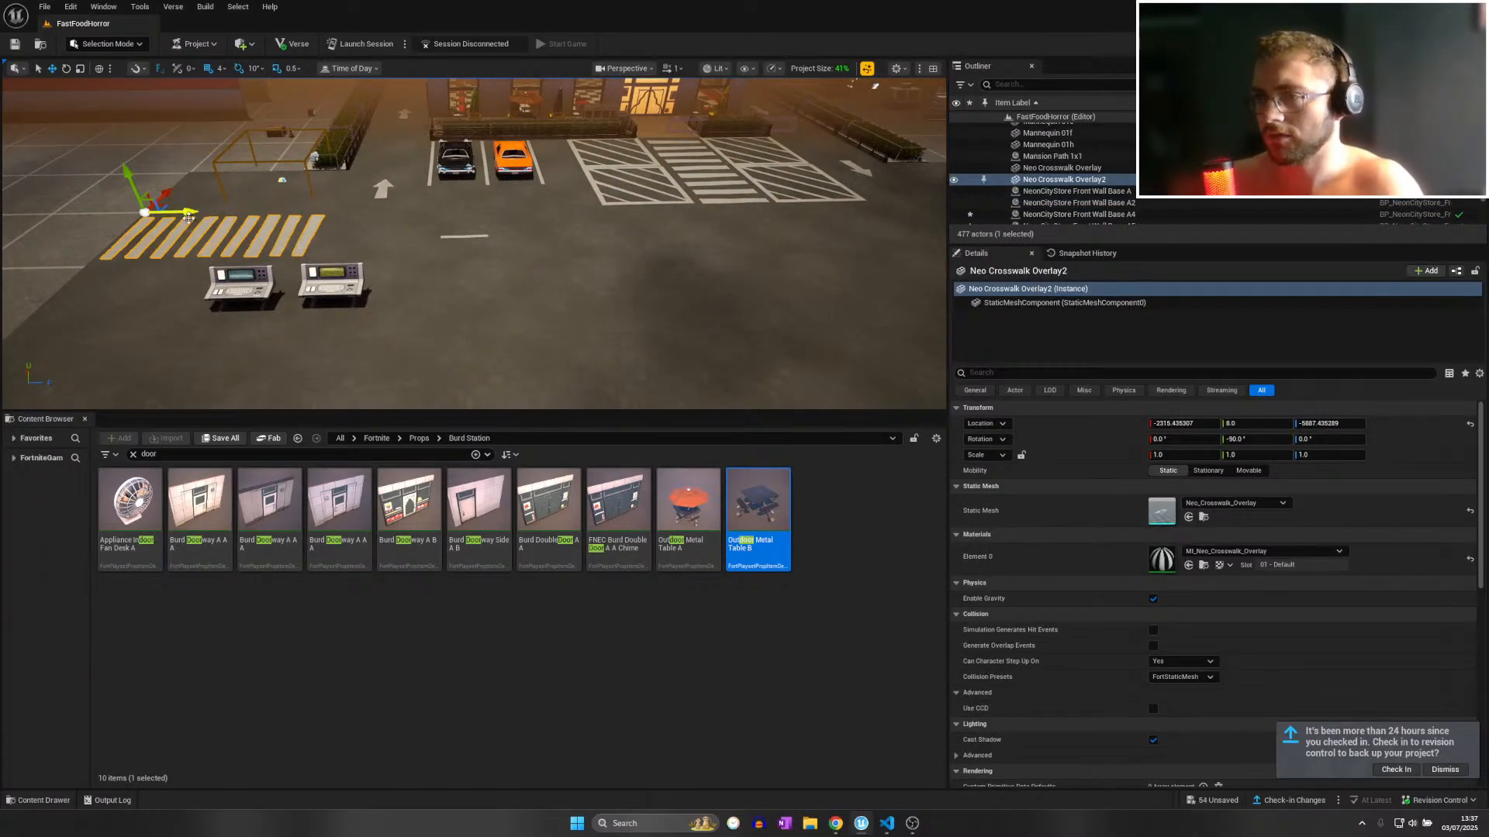
{"action": "left_click_drag", "start_coordinate": [187, 215], "coordinate": [729, 245]}
{"action": "right_click_drag", "start_coordinate": [728, 245], "coordinate": [784, 252]}
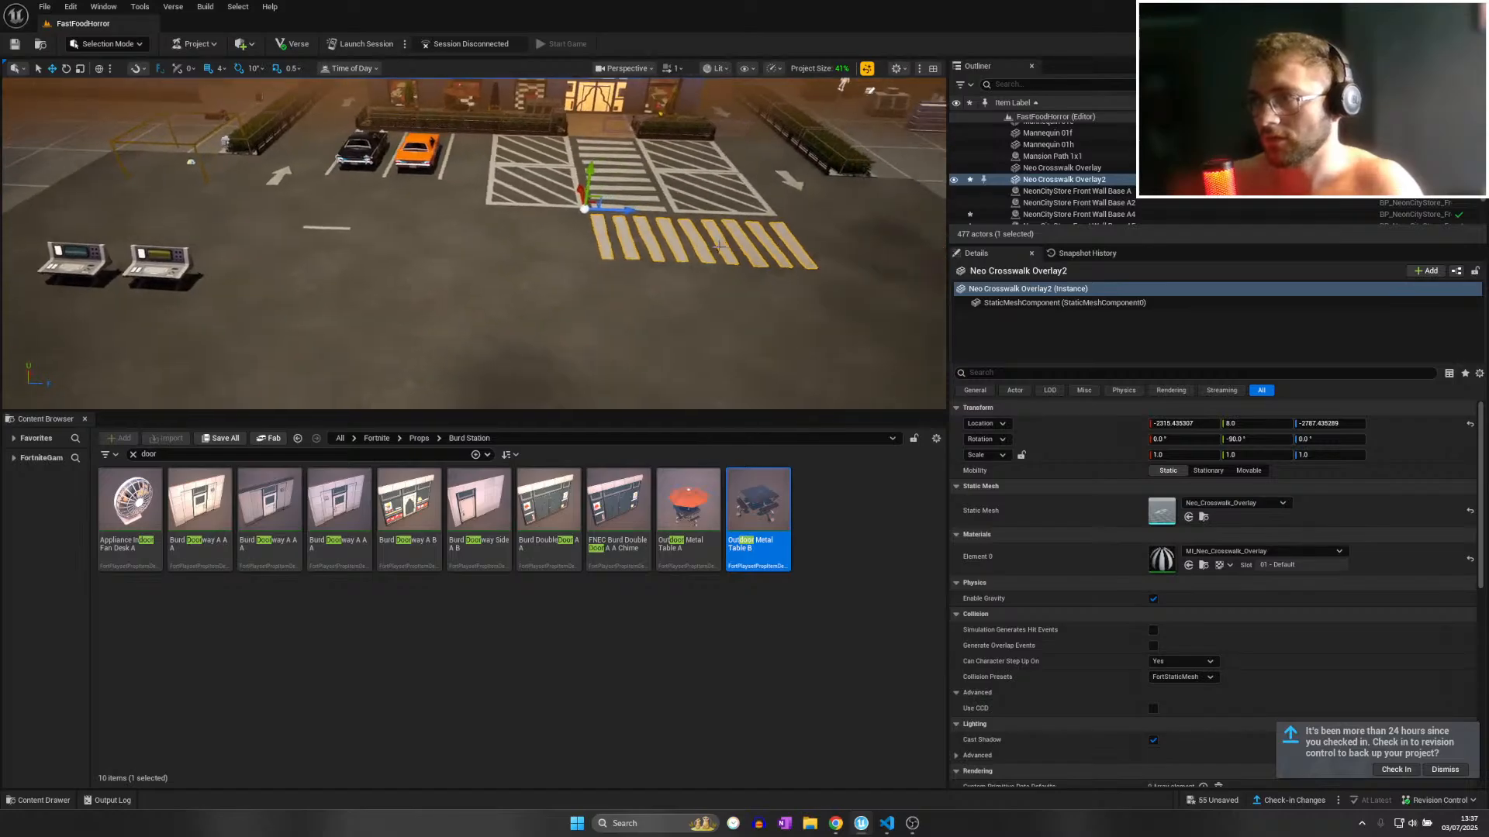
Turn the moved crosswalk 90° and slide it to Z about -2287 so it continues the entrance crosswalk.
{"action": "key", "text": "e"}
{"action": "left_click_drag", "start_coordinate": [582, 251], "coordinate": [714, 224]}
{"action": "key", "text": "w"}
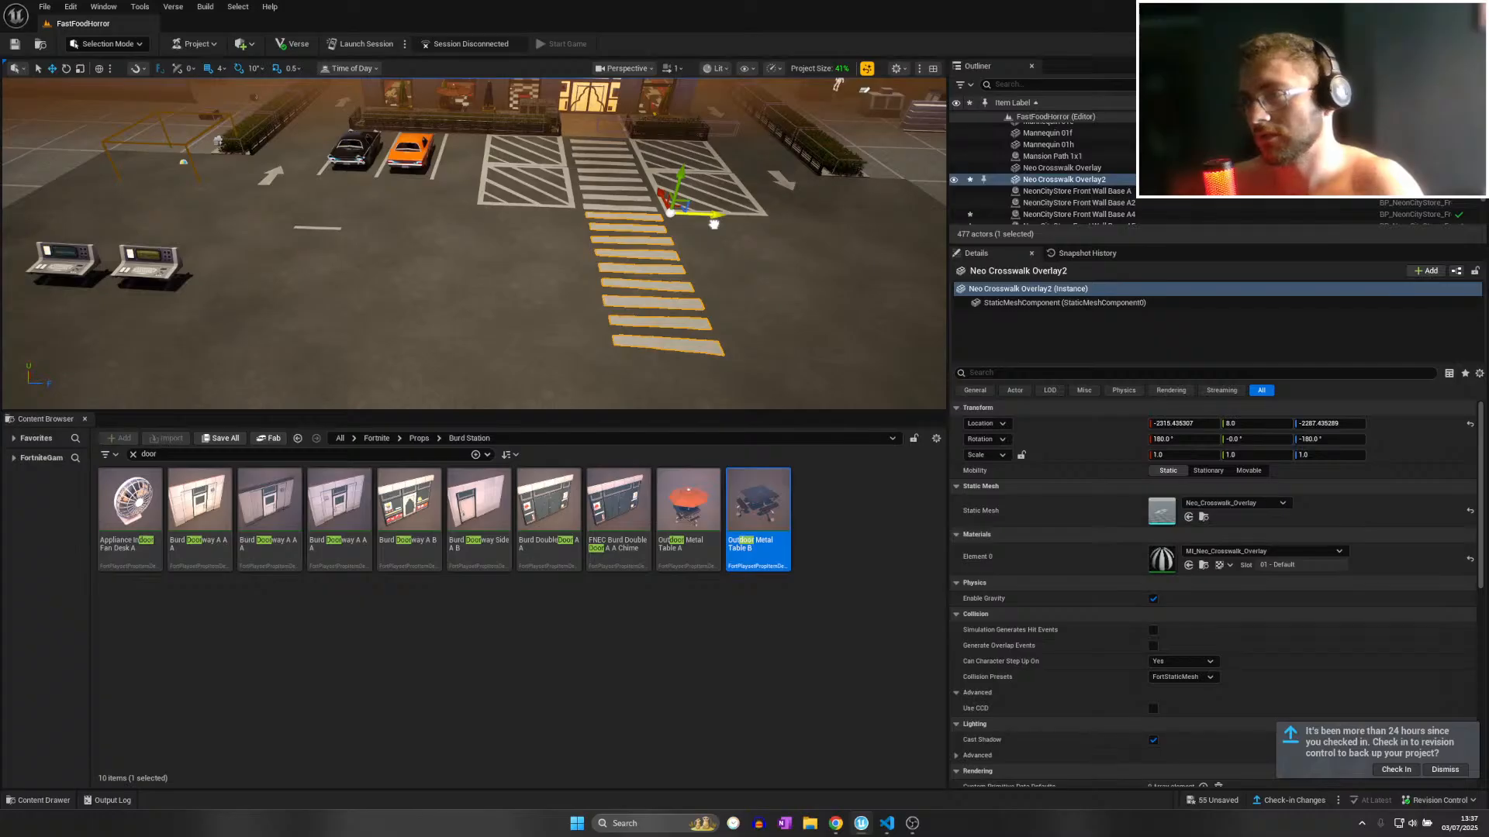
{"action": "key", "text": "d"}
{"action": "key", "text": "w"}
{"action": "right_click_drag", "start_coordinate": [713, 224], "coordinate": [714, 220]}
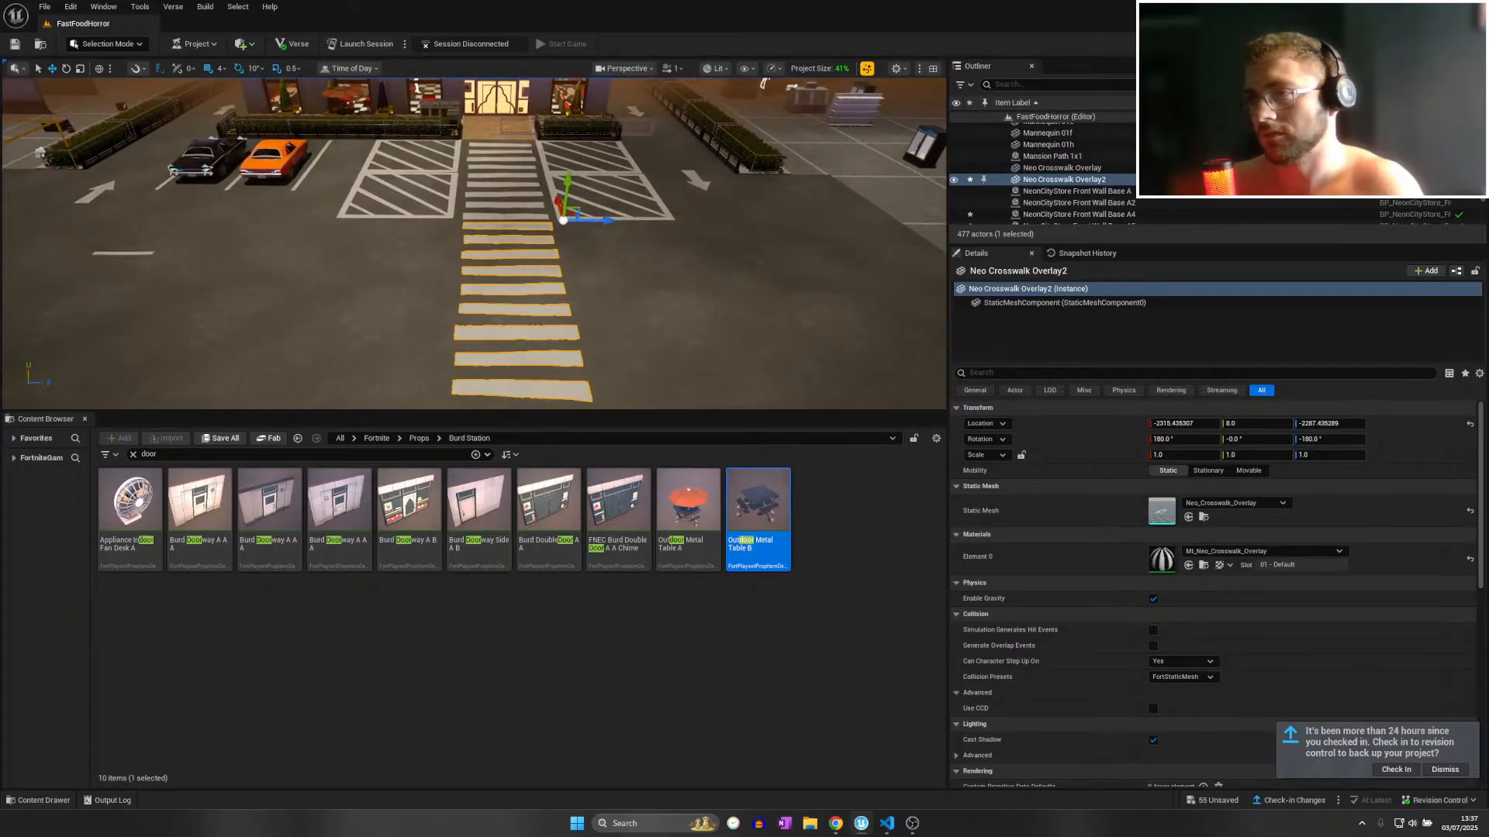
Duplicate the parking stripe beside the orange car out onto the open asphalt at X -3088.
{"action": "left_click", "coordinate": [303, 183]}
{"action": "left_click", "coordinate": [272, 203]}
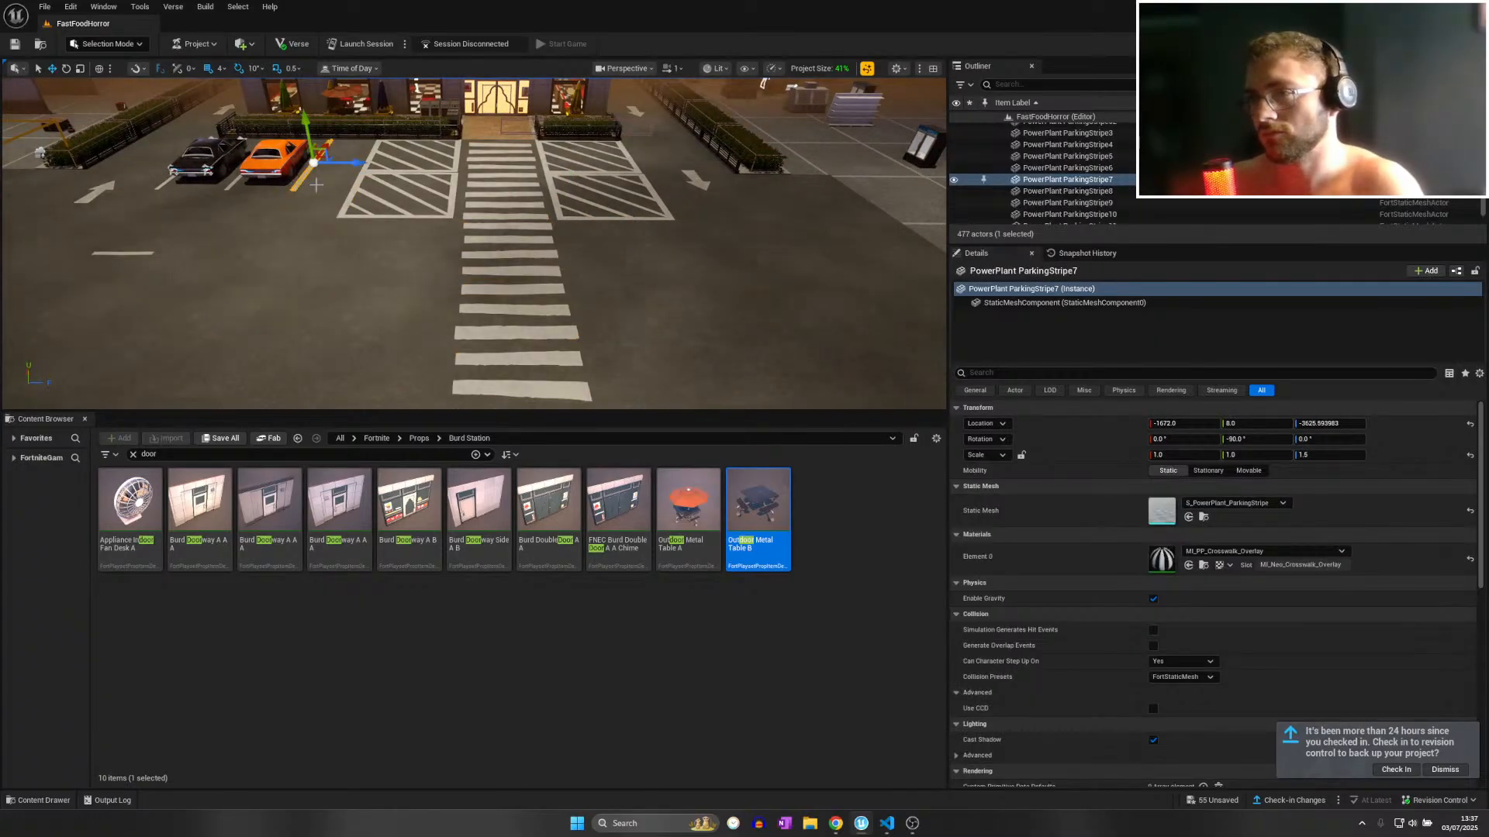
{"action": "left_click_drag", "start_coordinate": [272, 203], "coordinate": [195, 302]}
{"action": "right_click_drag", "start_coordinate": [194, 302], "coordinate": [232, 311]}
{"action": "key", "text": "a"}
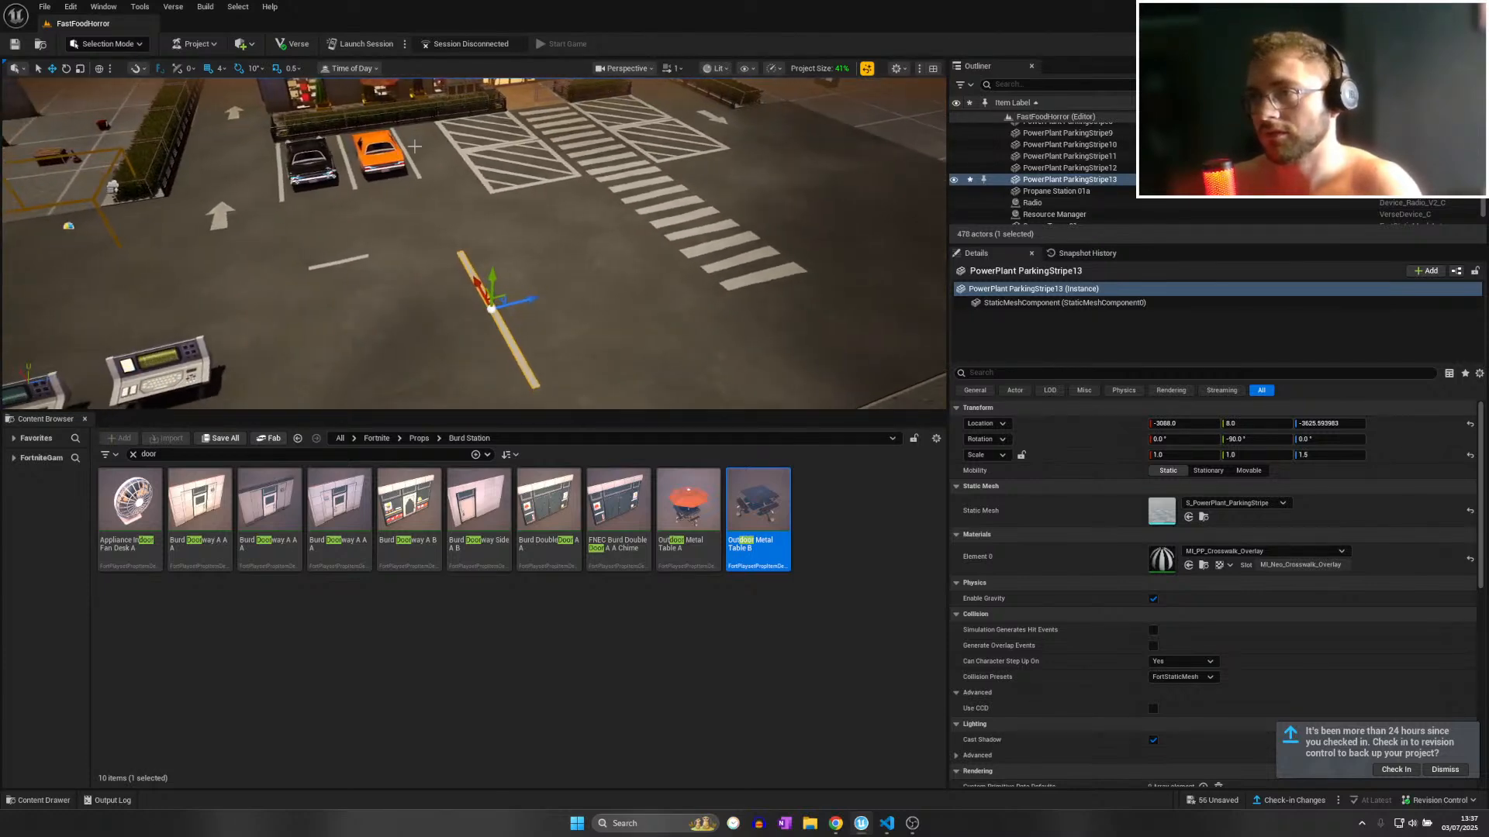
Try to move the parking stripes beside the orange and black cars out along X to -1816.
{"action": "left_click", "coordinate": [408, 154]}
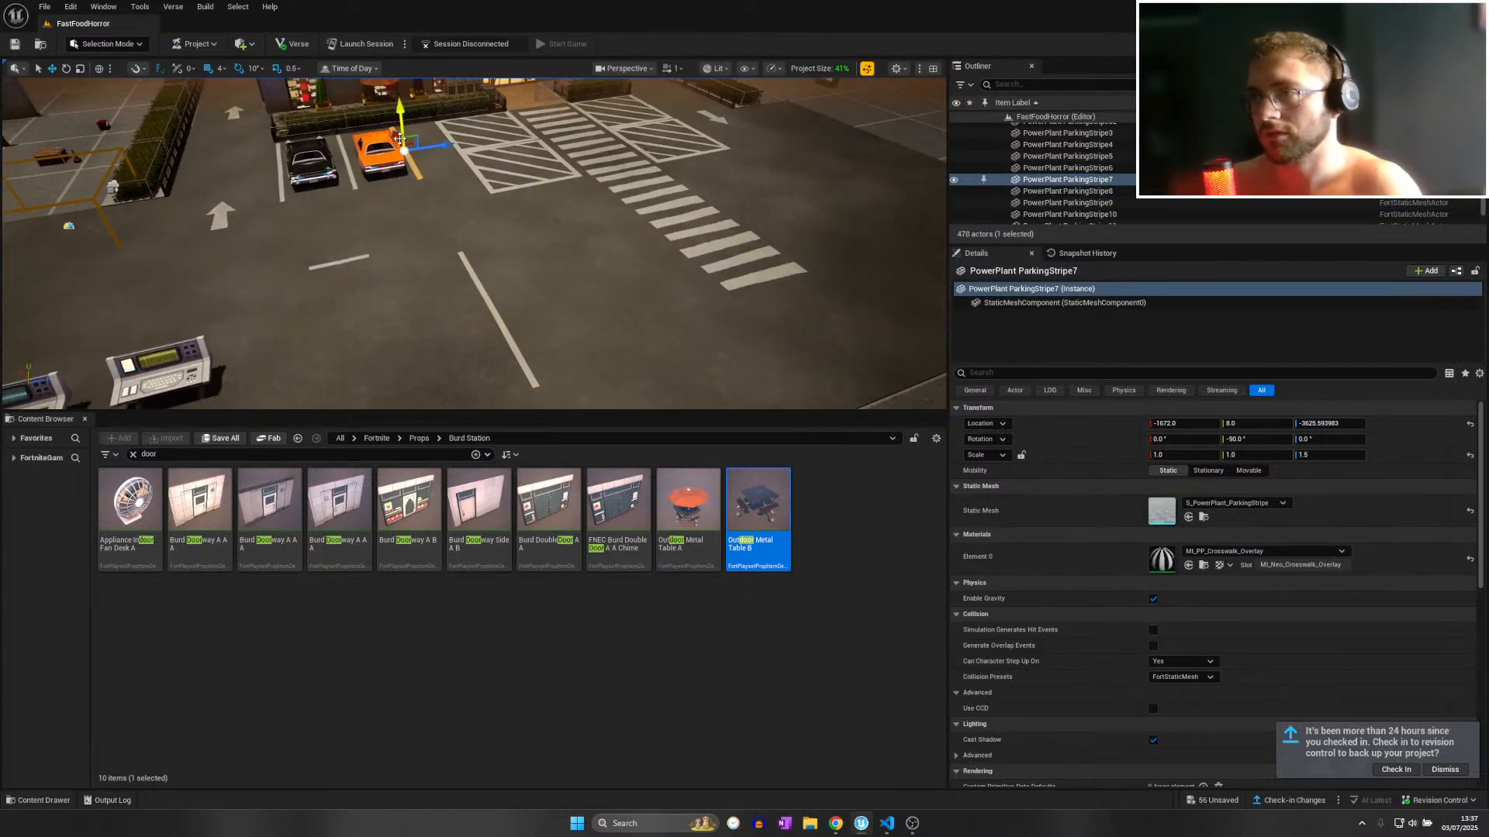
{"action": "left_click", "coordinate": [339, 158]}
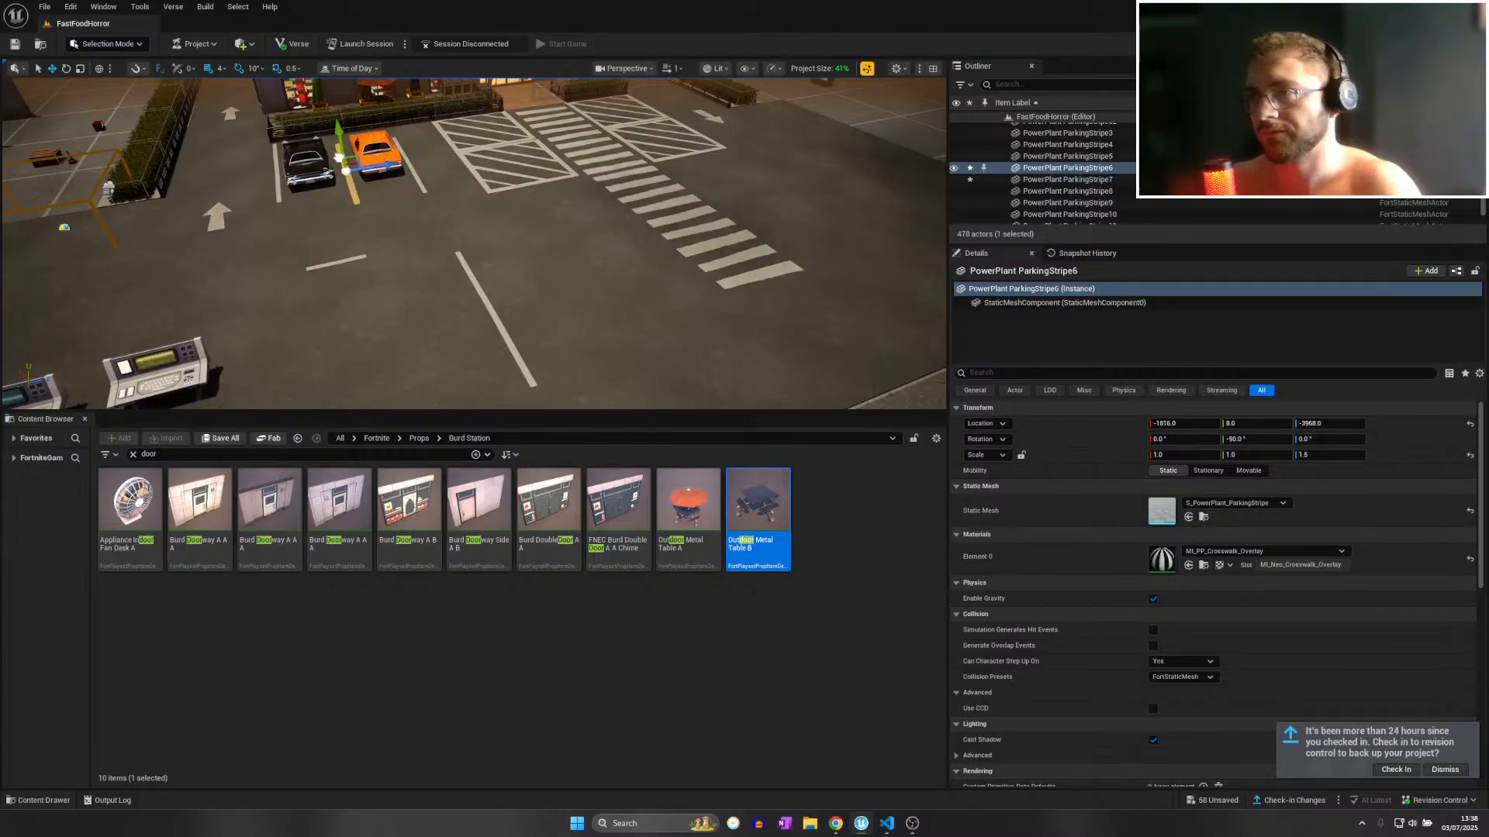
{"action": "right_click_drag", "start_coordinate": [339, 157], "coordinate": [329, 163]}
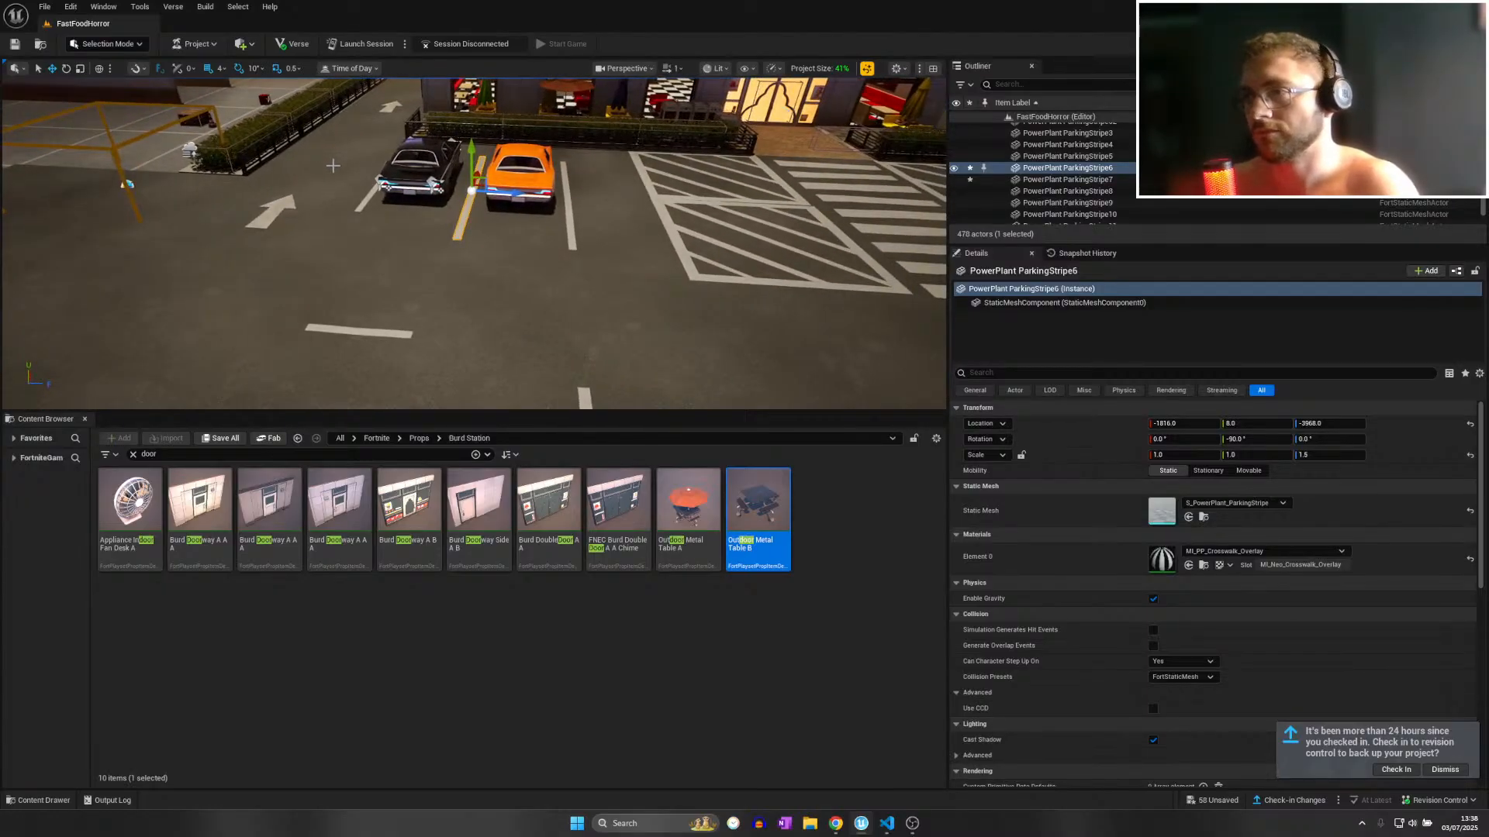
{"action": "right_click_drag", "start_coordinate": [420, 211], "coordinate": [520, 326]}
{"action": "key", "text": "ctrl+z"}
{"action": "key", "text": "ctrl+z"}
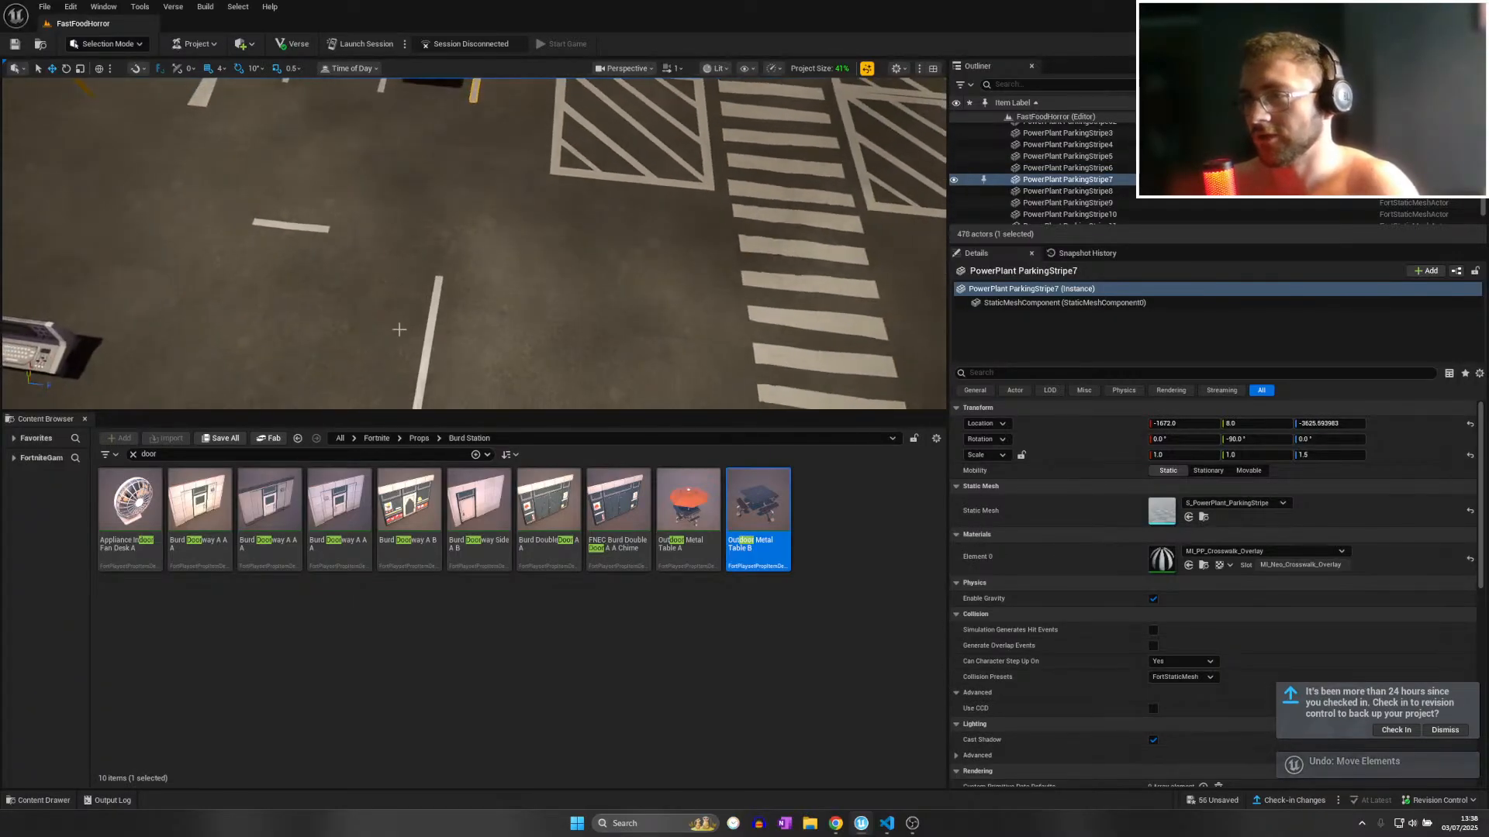
Delete the short white dash on the open asphalt between the console devices and the copied parking stripe.
{"action": "left_click", "coordinate": [430, 330]}
{"action": "left_click", "coordinate": [293, 226]}
{"action": "right_click_drag", "start_coordinate": [293, 226], "coordinate": [414, 194]}
{"action": "key", "text": "Delete"}
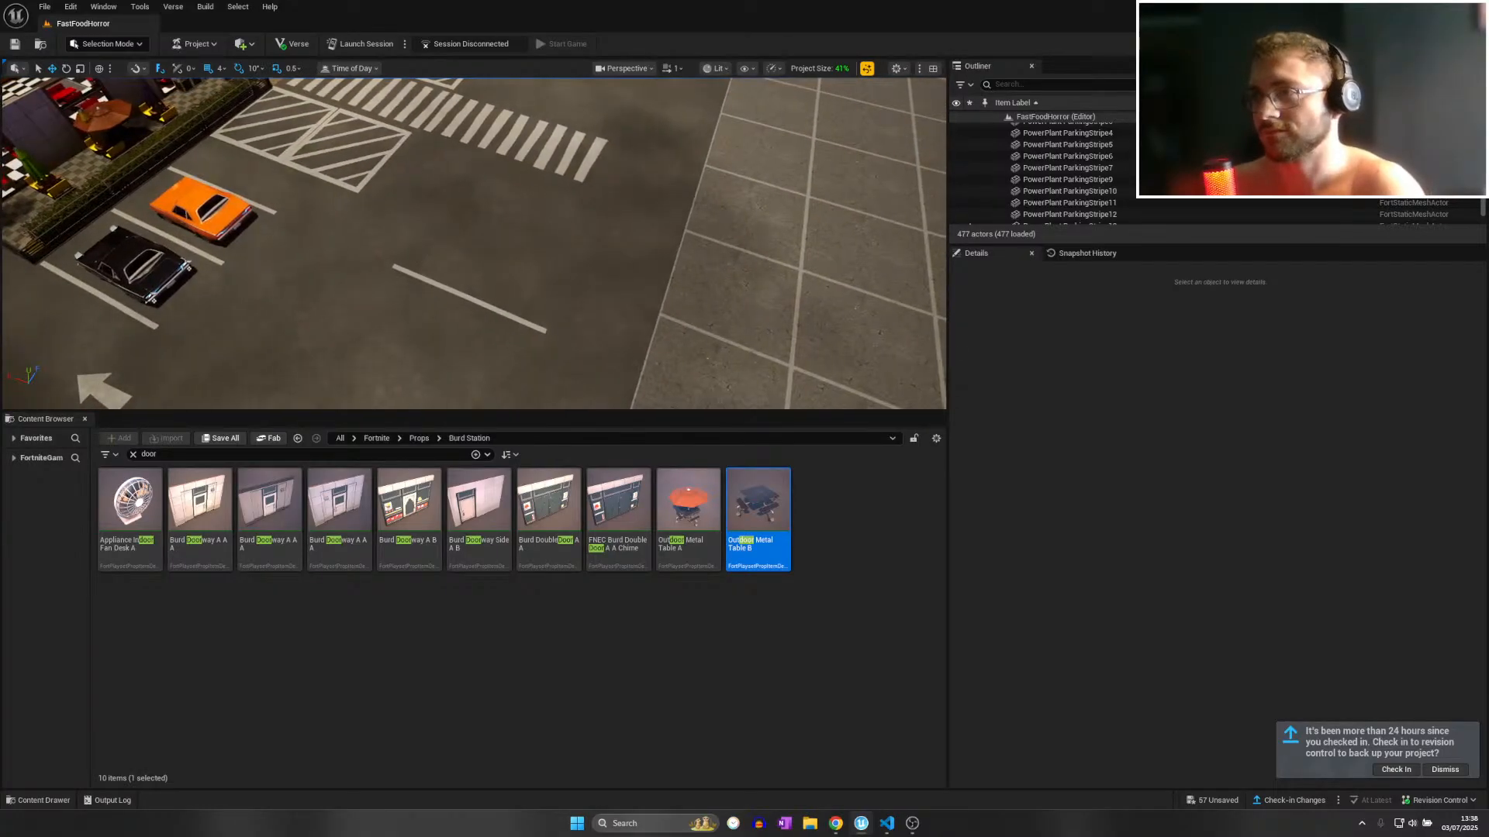
Turn the copied parking stripe 90° and move it along X to -2784, below the parked cars.
{"action": "left_click", "coordinate": [462, 303]}
{"action": "key", "text": "e"}
{"action": "left_click_drag", "start_coordinate": [461, 302], "coordinate": [482, 339]}
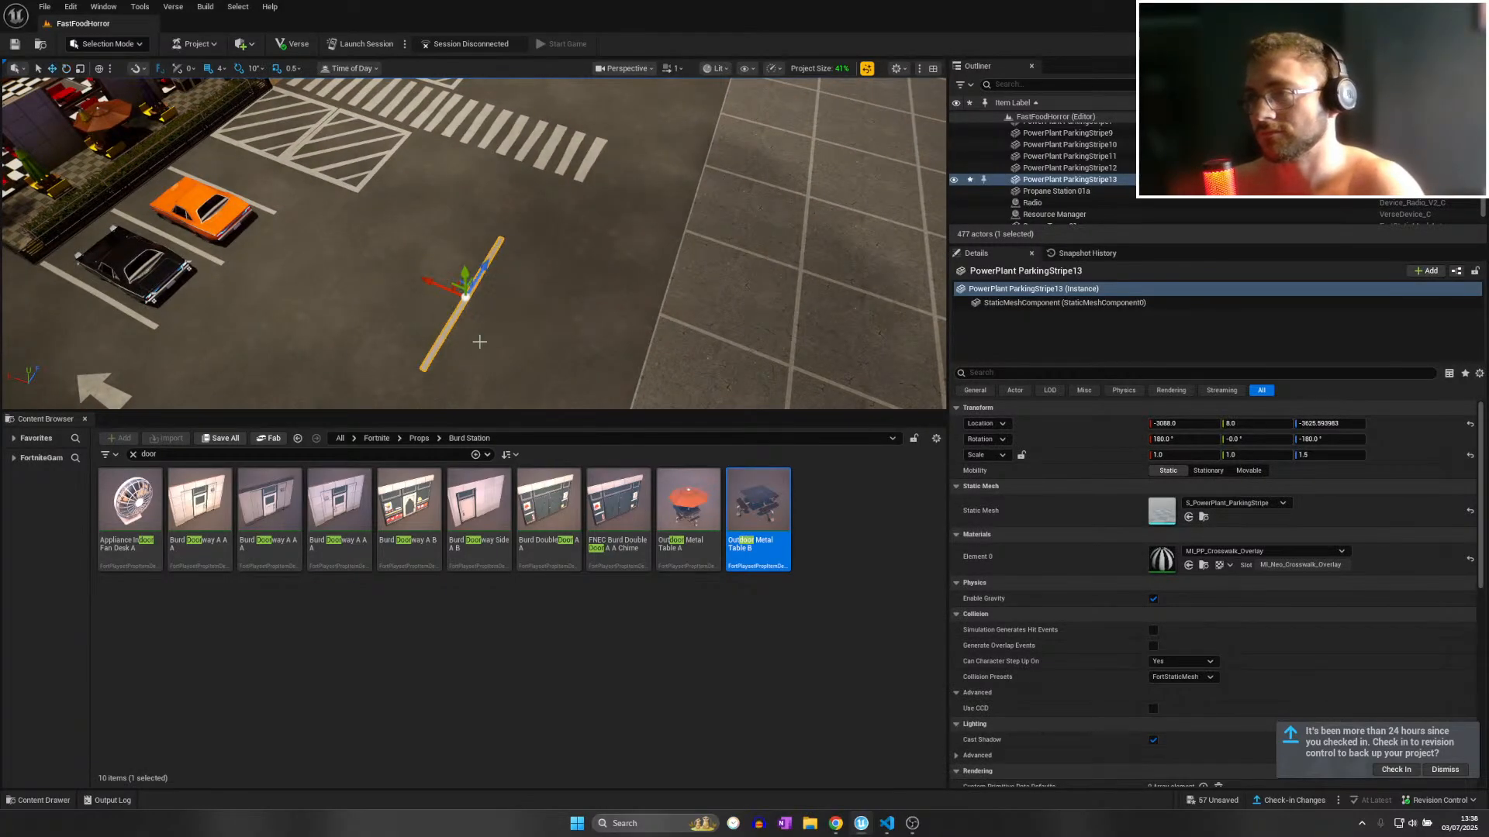
{"action": "key", "text": "w"}
{"action": "left_click_drag", "start_coordinate": [456, 273], "coordinate": [394, 246]}
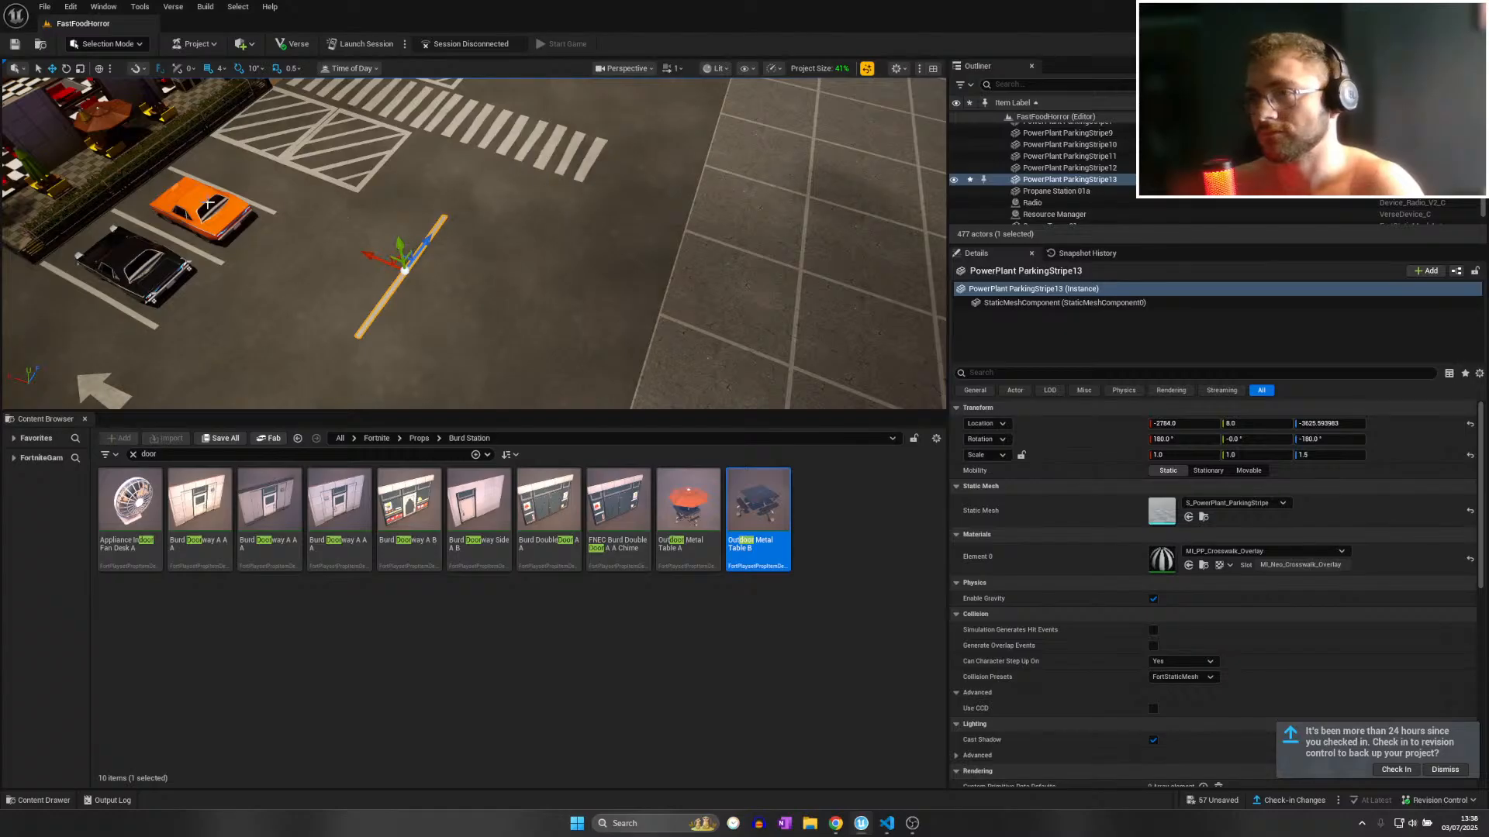
Duplicate the turned stripe along Z to about -1922, on the other side of the crosswalk.
{"action": "left_click", "coordinate": [443, 246]}
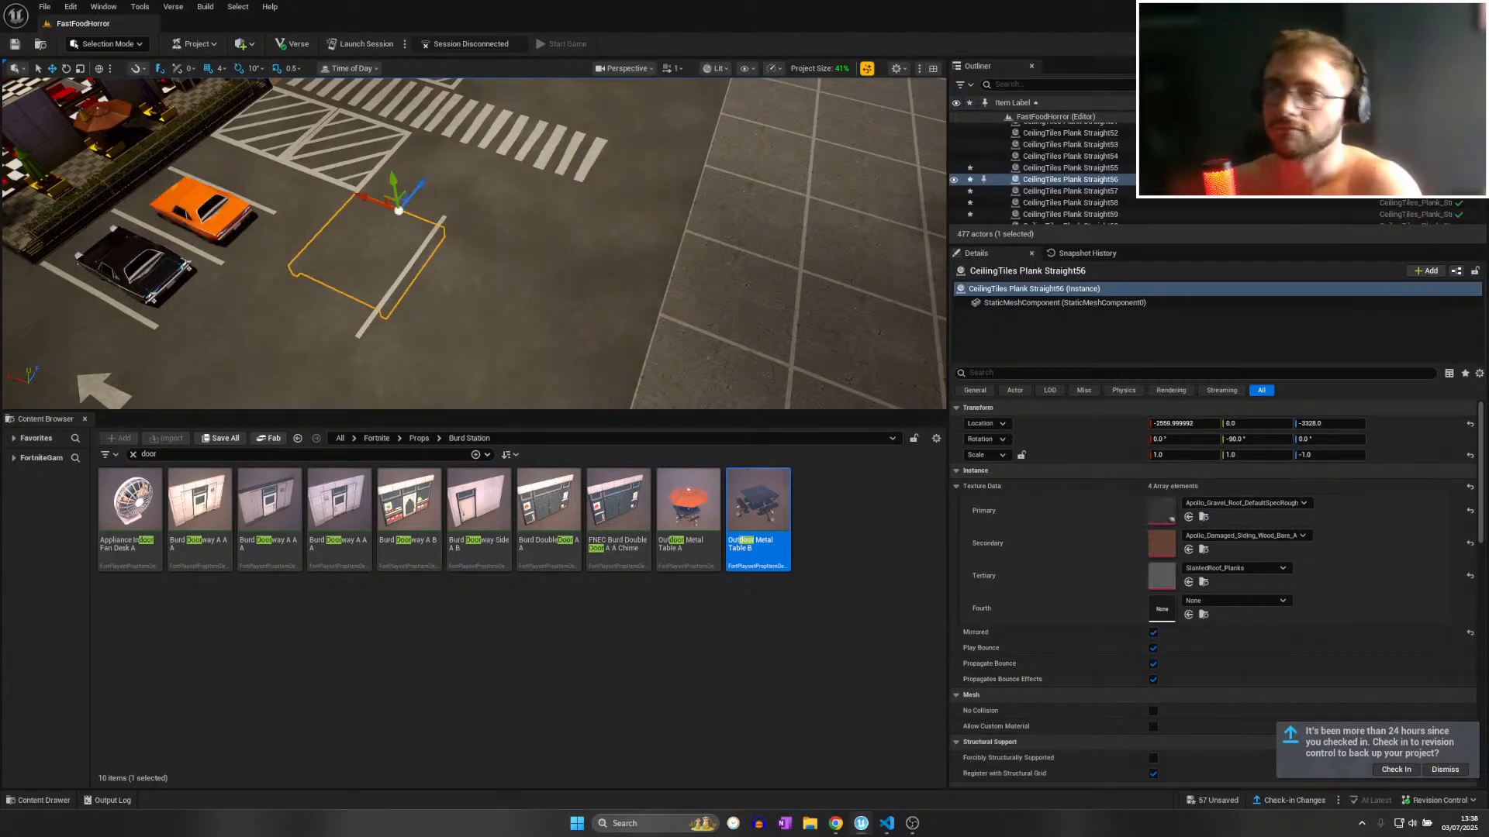
{"action": "left_click", "coordinate": [433, 234]}
{"action": "key", "text": "d"}
{"action": "right_click_drag", "start_coordinate": [434, 257], "coordinate": [349, 246]}
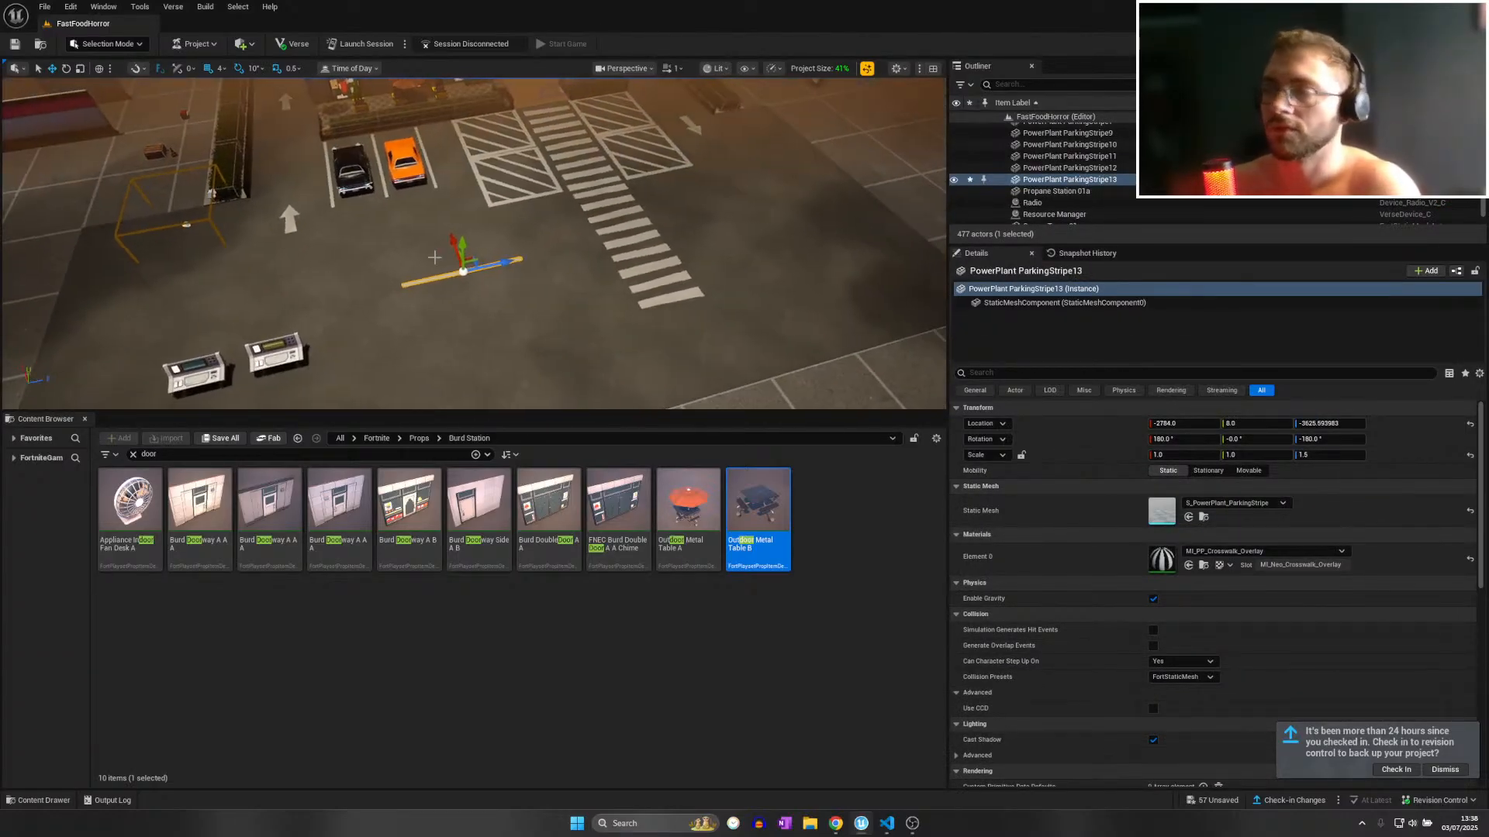
{"action": "left_click_drag", "start_coordinate": [488, 262], "coordinate": [772, 230], "text": "alt"}
{"action": "key", "text": "d"}
{"action": "mouse_move", "coordinate": [772, 231]}
{"action": "right_mouse_down"}
{"action": "mouse_move", "coordinate": [736, 232]}
{"action": "mouse_move", "coordinate": [772, 230]}
{"action": "right_mouse_up"}
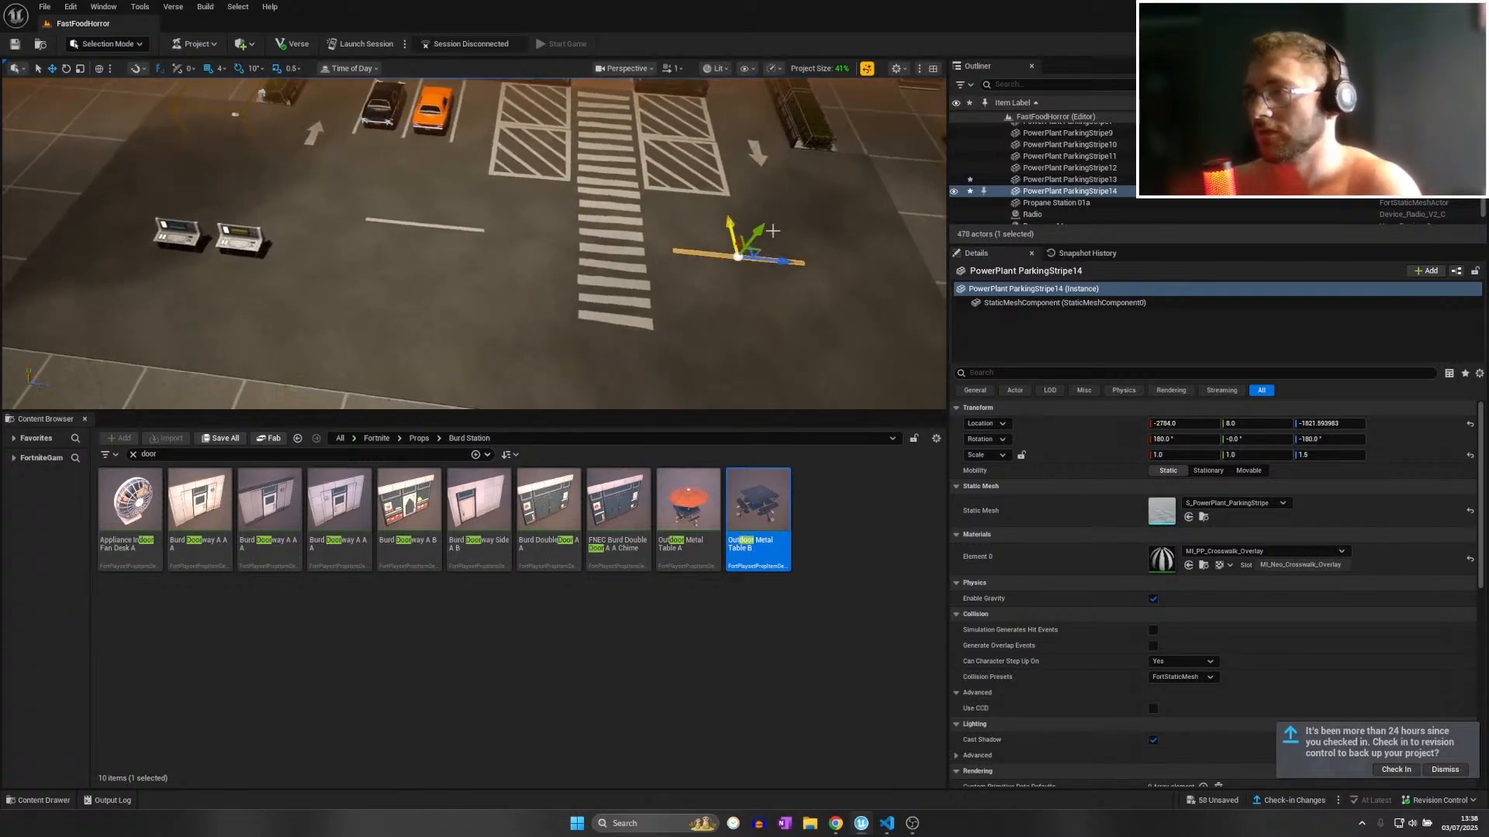
Duplicate the three parking stripes around the black and orange cars out to X -3372, beside the console devices.
{"action": "left_click", "coordinate": [406, 134]}
{"action": "left_click", "coordinate": [404, 134]}
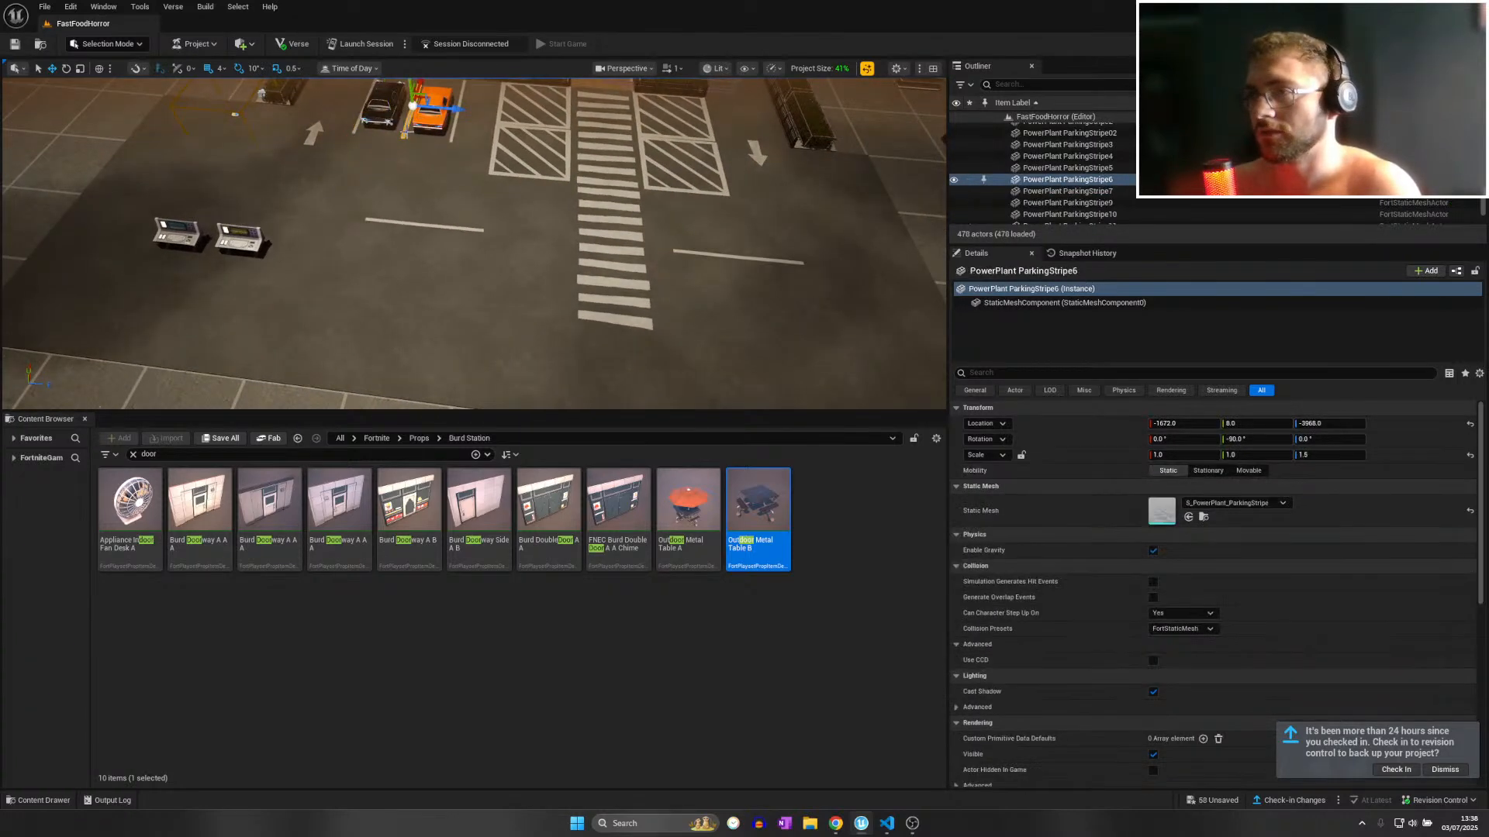
{"action": "left_click", "coordinate": [452, 132], "text": "ctrl"}
{"action": "left_click", "coordinate": [362, 122], "text": "ctrl"}
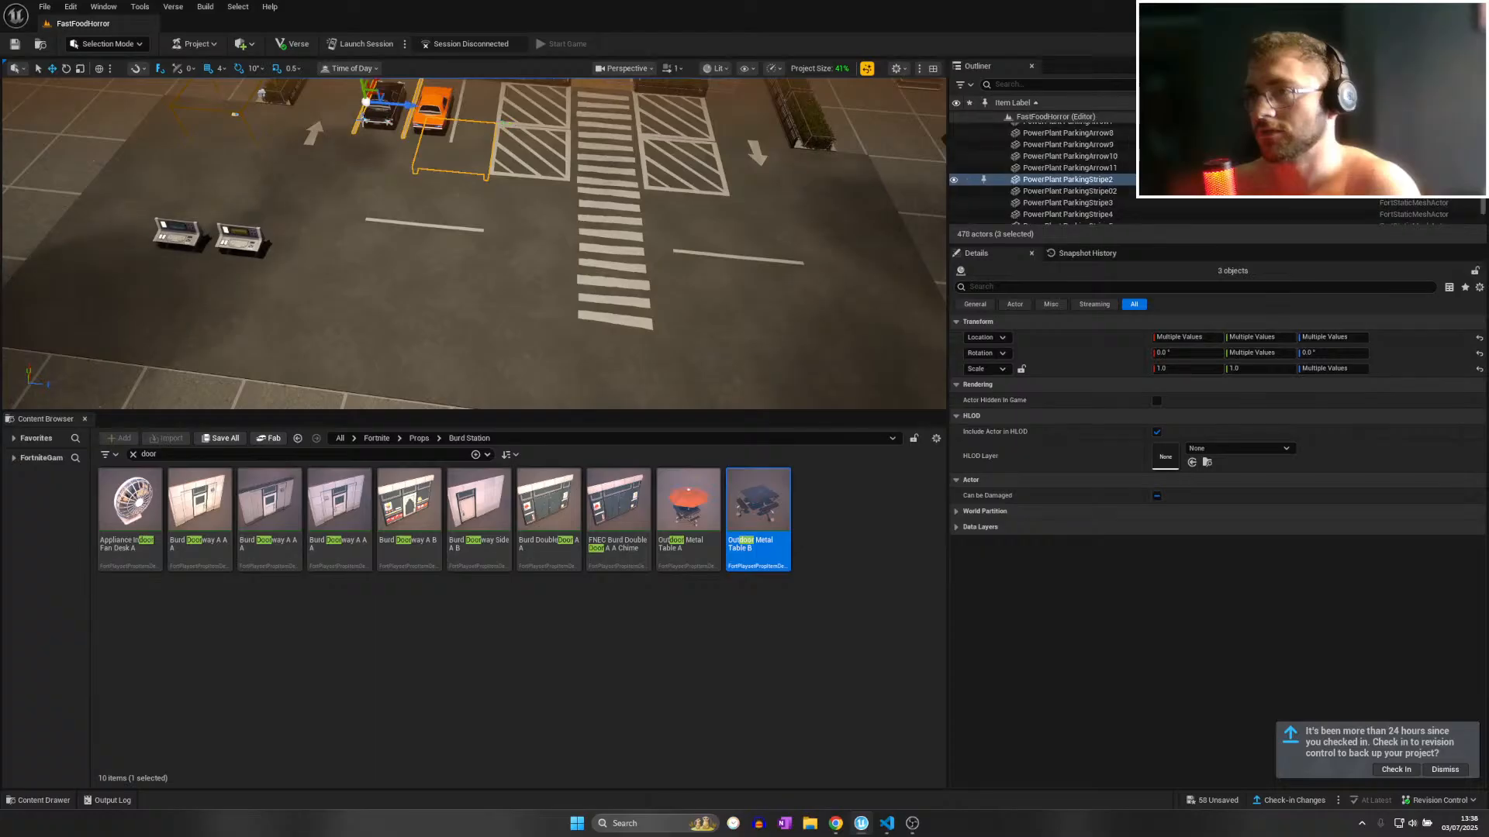
{"action": "left_click", "coordinate": [446, 158], "text": "ctrl"}
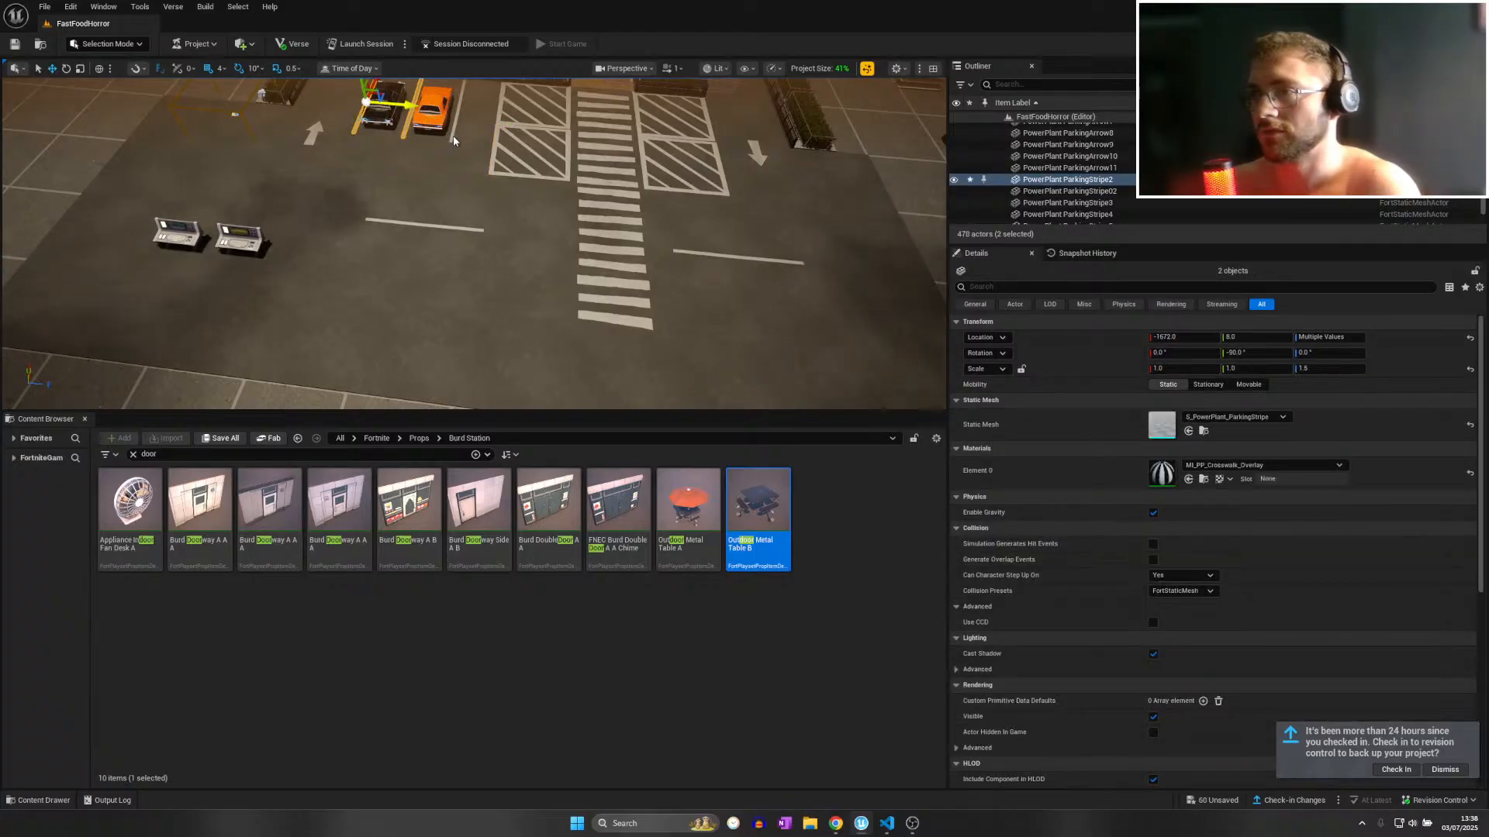
{"action": "left_click", "coordinate": [454, 135], "text": "ctrl"}
{"action": "left_click_drag", "start_coordinate": [461, 94], "coordinate": [420, 268], "text": "alt"}
Duplicate the lengthwise stripe beside the consoles to X -3408 so it crosses the three new bay stripes.
{"action": "left_click", "coordinate": [422, 226]}
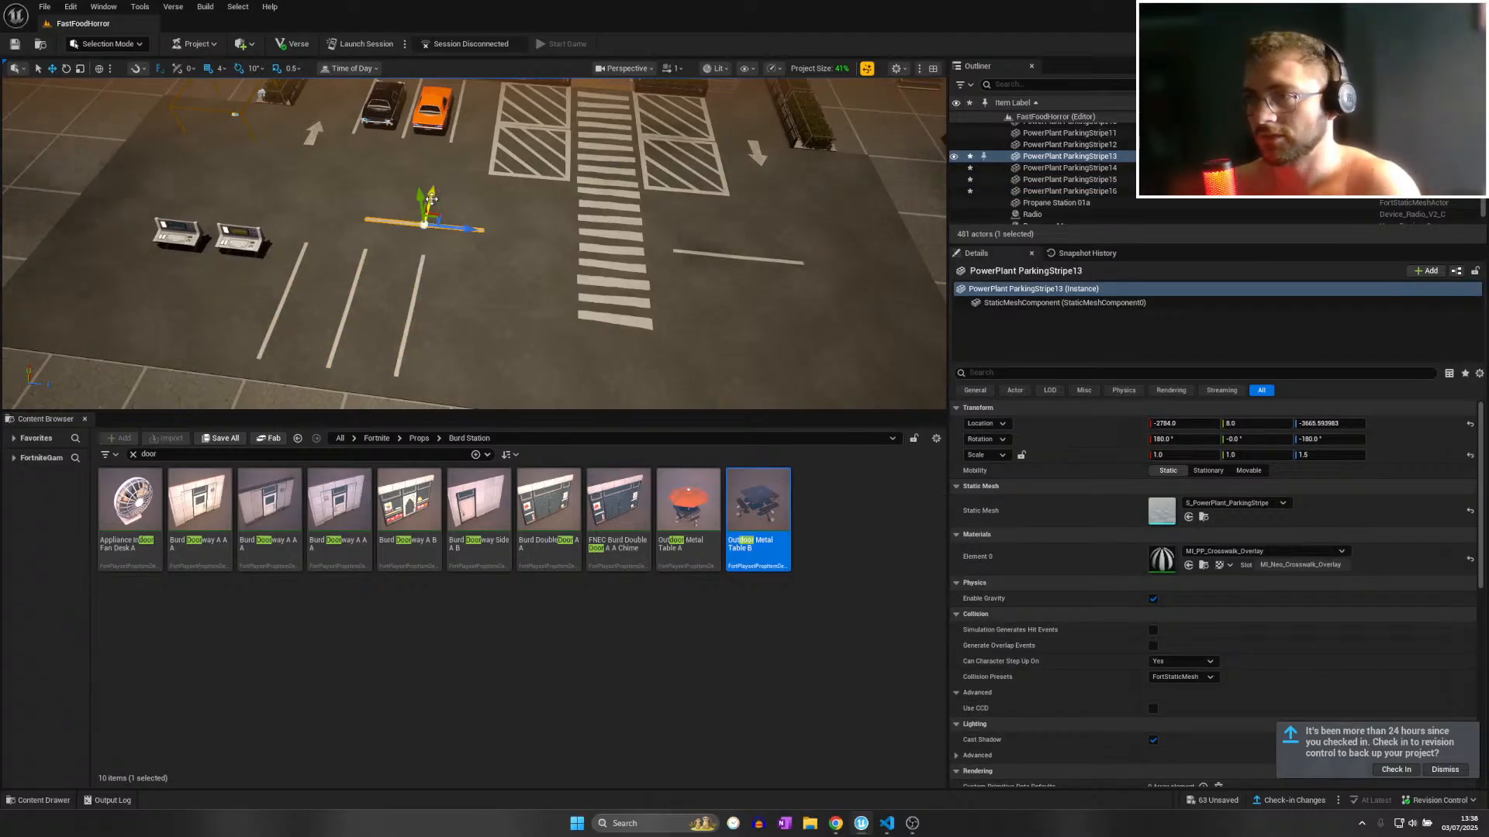
{"action": "left_click_drag", "start_coordinate": [432, 199], "coordinate": [434, 310], "text": "alt"}
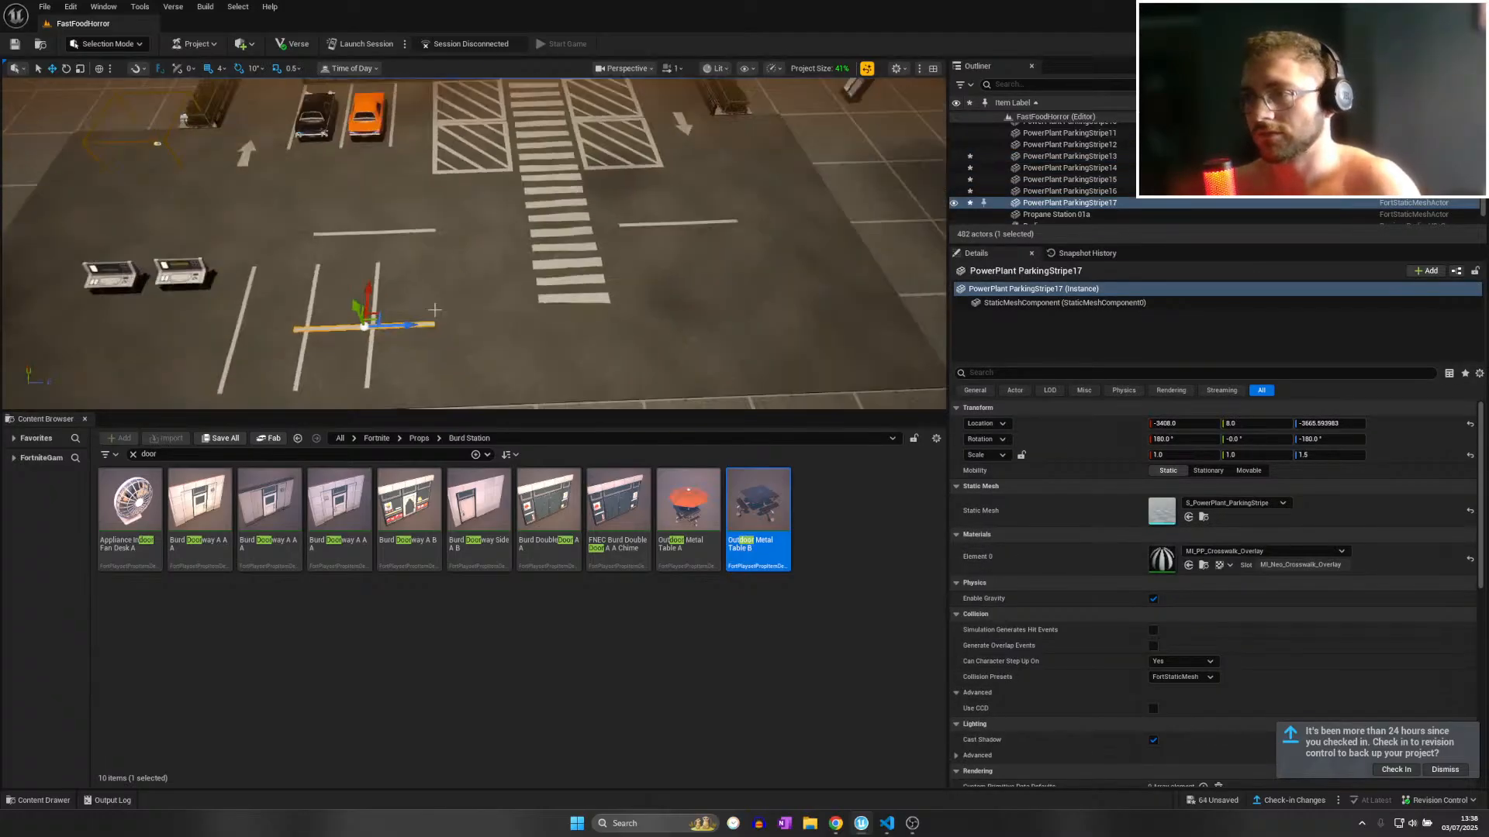
{"action": "right_click_drag", "start_coordinate": [422, 314], "coordinate": [391, 314]}
Shift the crossing stripe along Z to about -4050 and set its Z scale to 3.0.
{"action": "left_click_drag", "start_coordinate": [464, 317], "coordinate": [398, 301]}
{"action": "key", "text": "r"}
{"action": "key", "text": "w"}
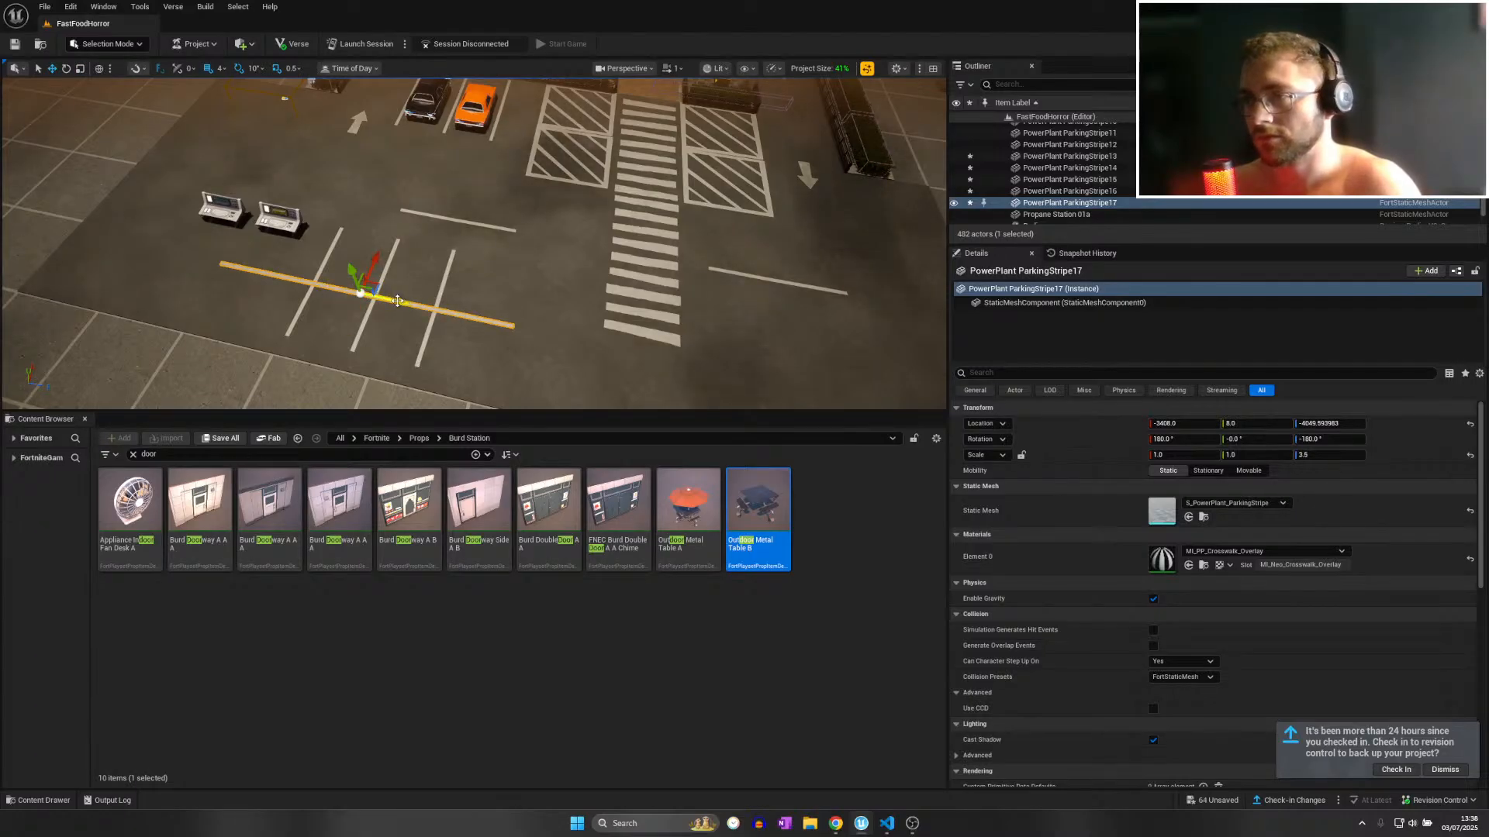
{"action": "key", "text": "r"}
{"action": "key", "text": "w"}
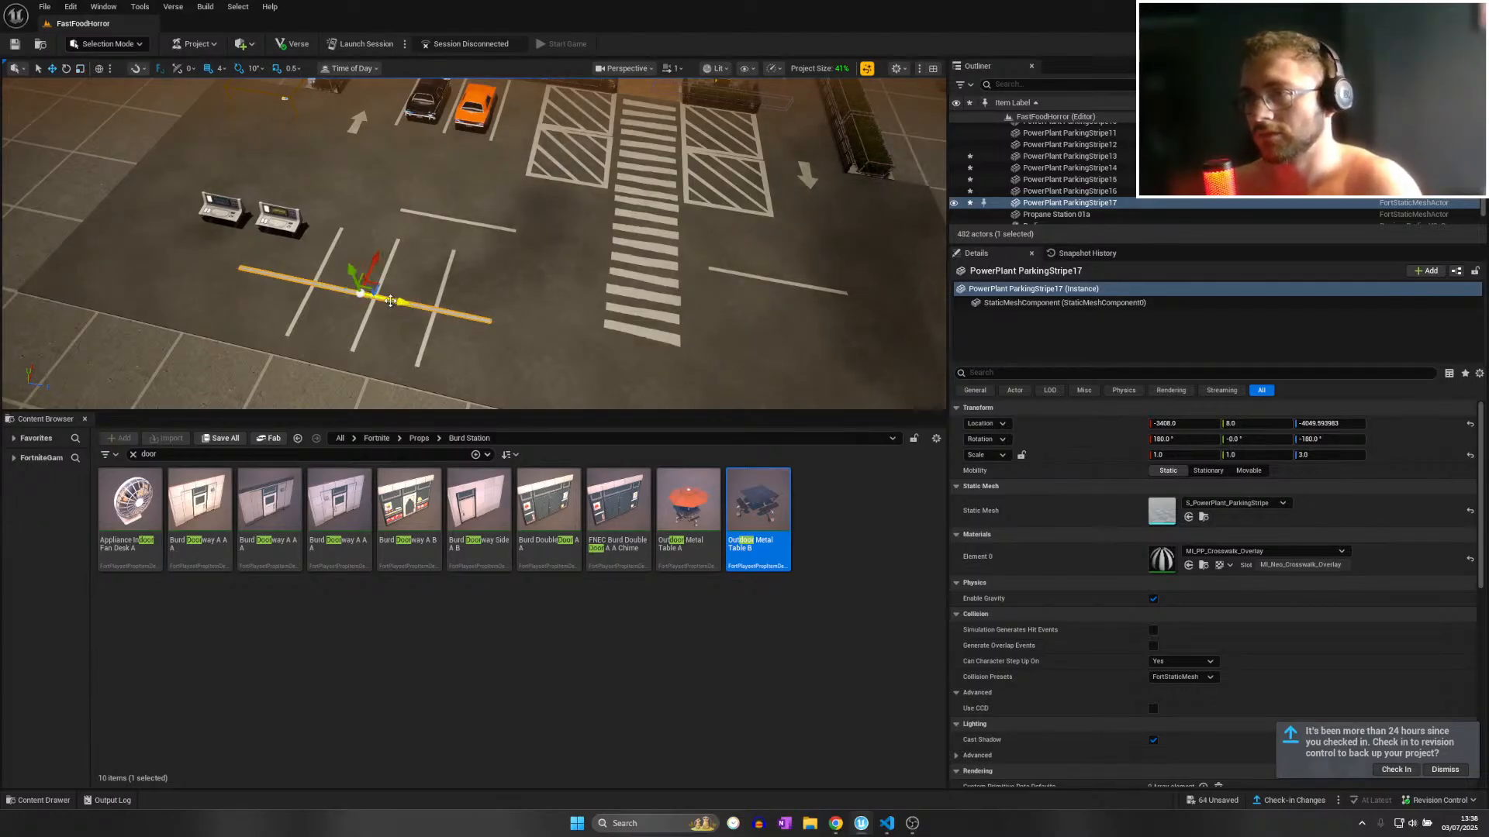
Add an outer bay stripe at each end of the crossing line and fit the line between them with a Z scale of 2.8725.
{"action": "left_click_drag", "start_coordinate": [391, 300], "coordinate": [538, 328]}
{"action": "left_click", "coordinate": [319, 271]}
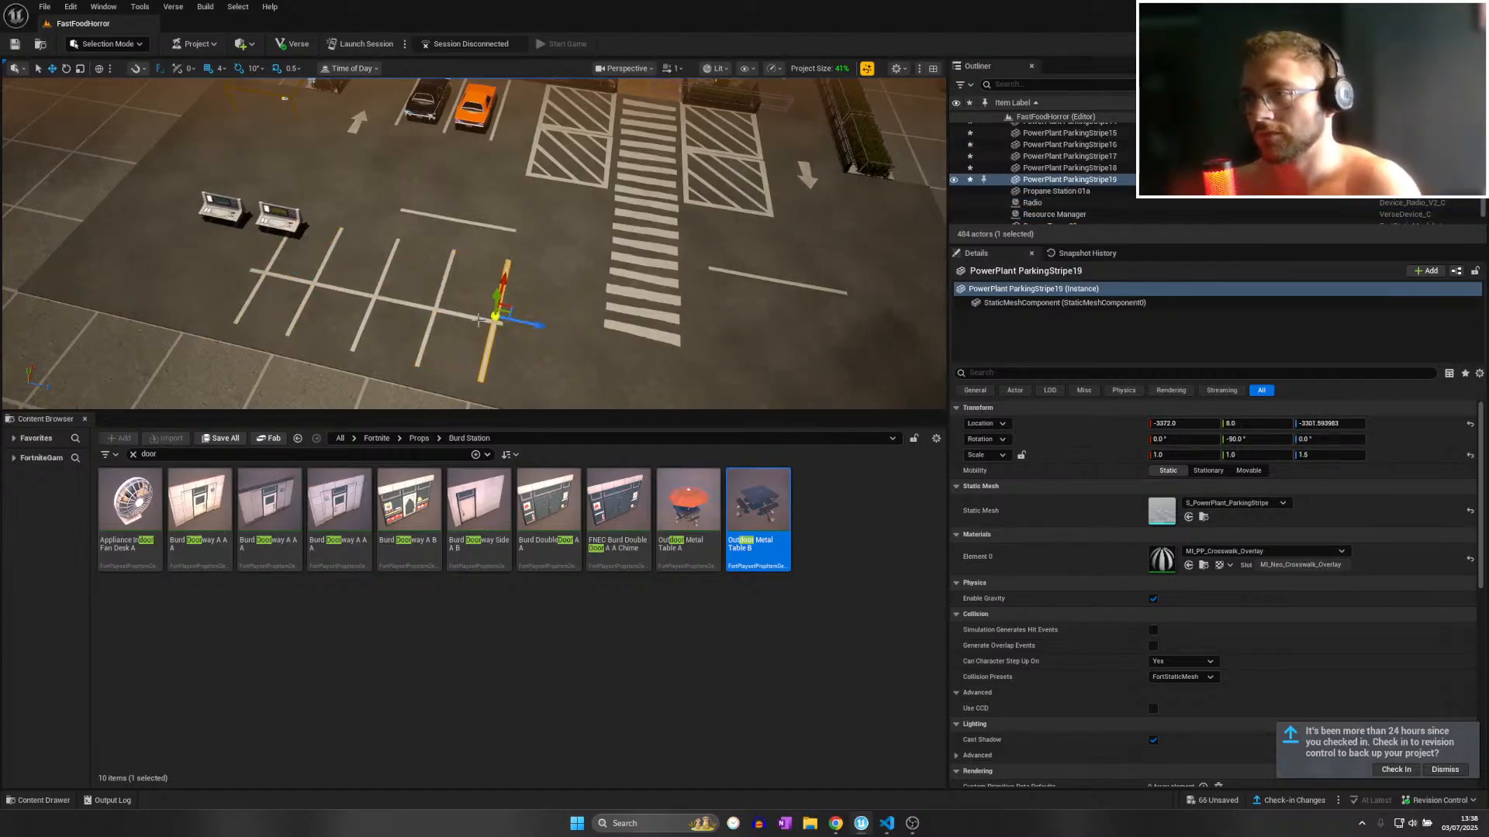
{"action": "left_click", "coordinate": [481, 318]}
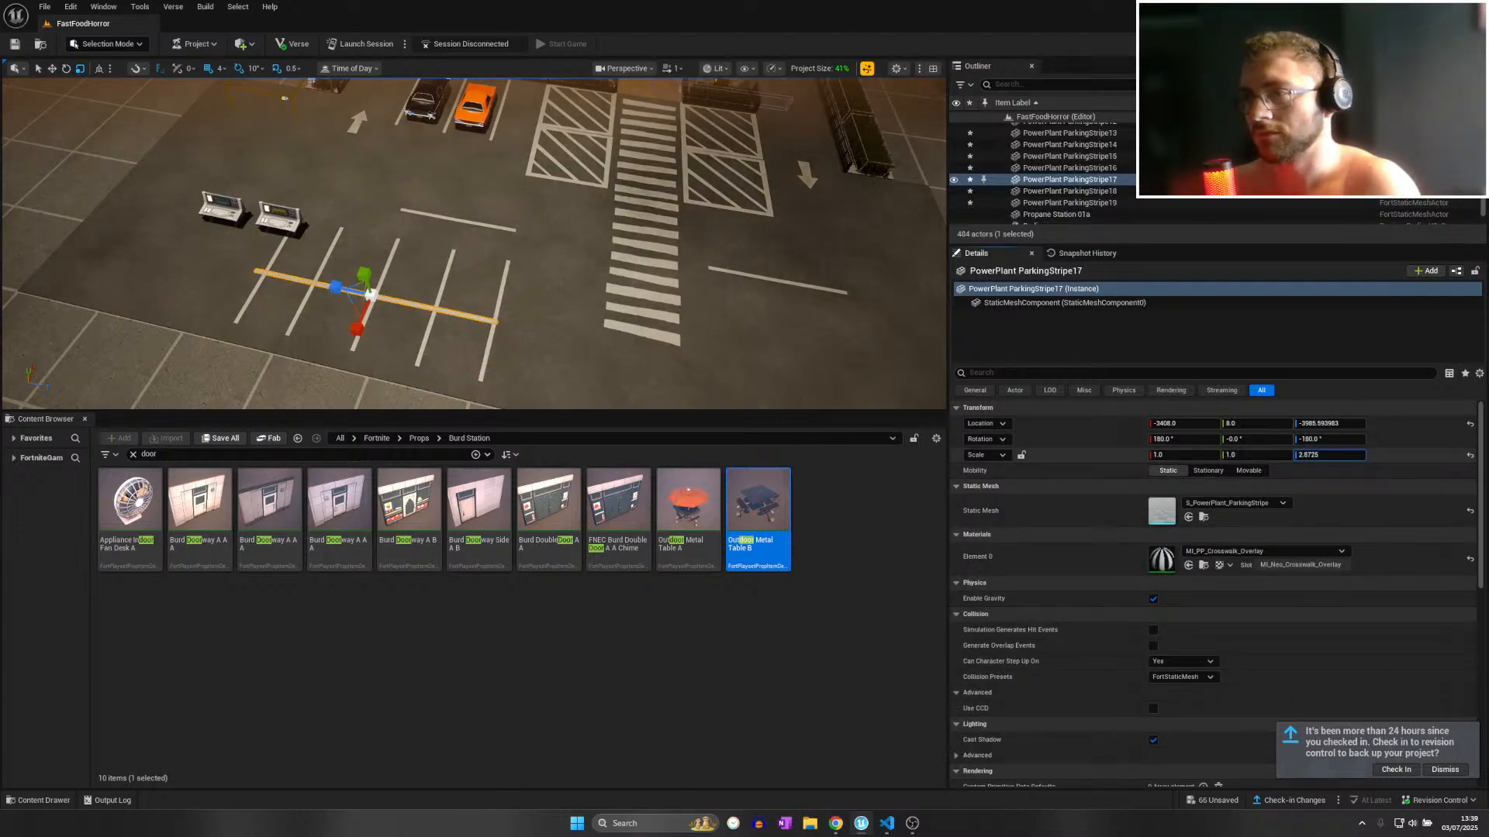
{"action": "key", "text": "f"}
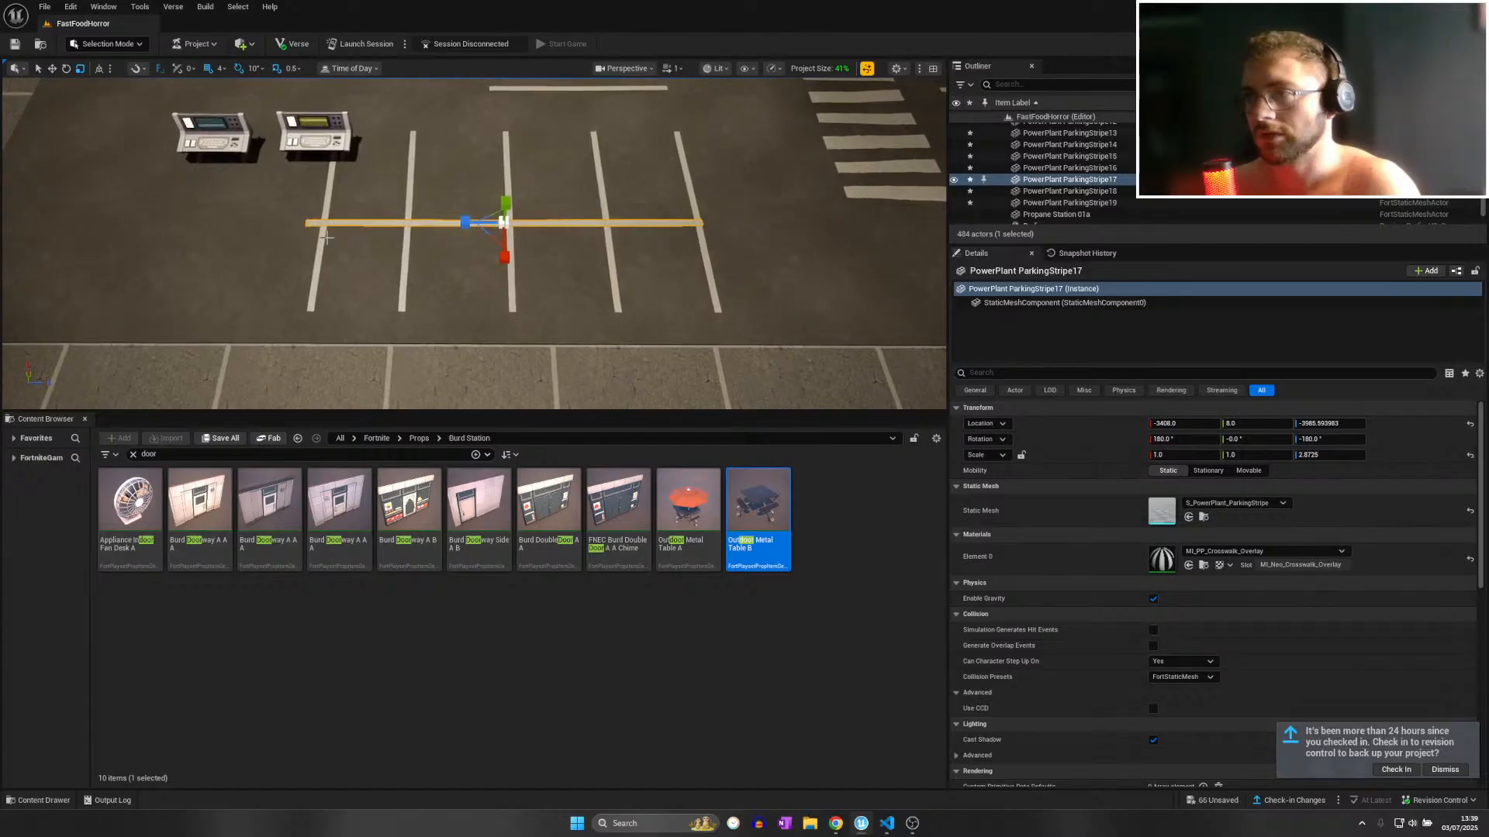
Move the outermost bay stripe beside the consoles to X -3424 and Z -4672 at the end of the crossing line.
{"action": "left_click", "coordinate": [327, 238]}
{"action": "left_click", "coordinate": [323, 232]}
{"action": "key", "text": "w"}
{"action": "left_click_drag", "start_coordinate": [362, 215], "coordinate": [314, 190]}
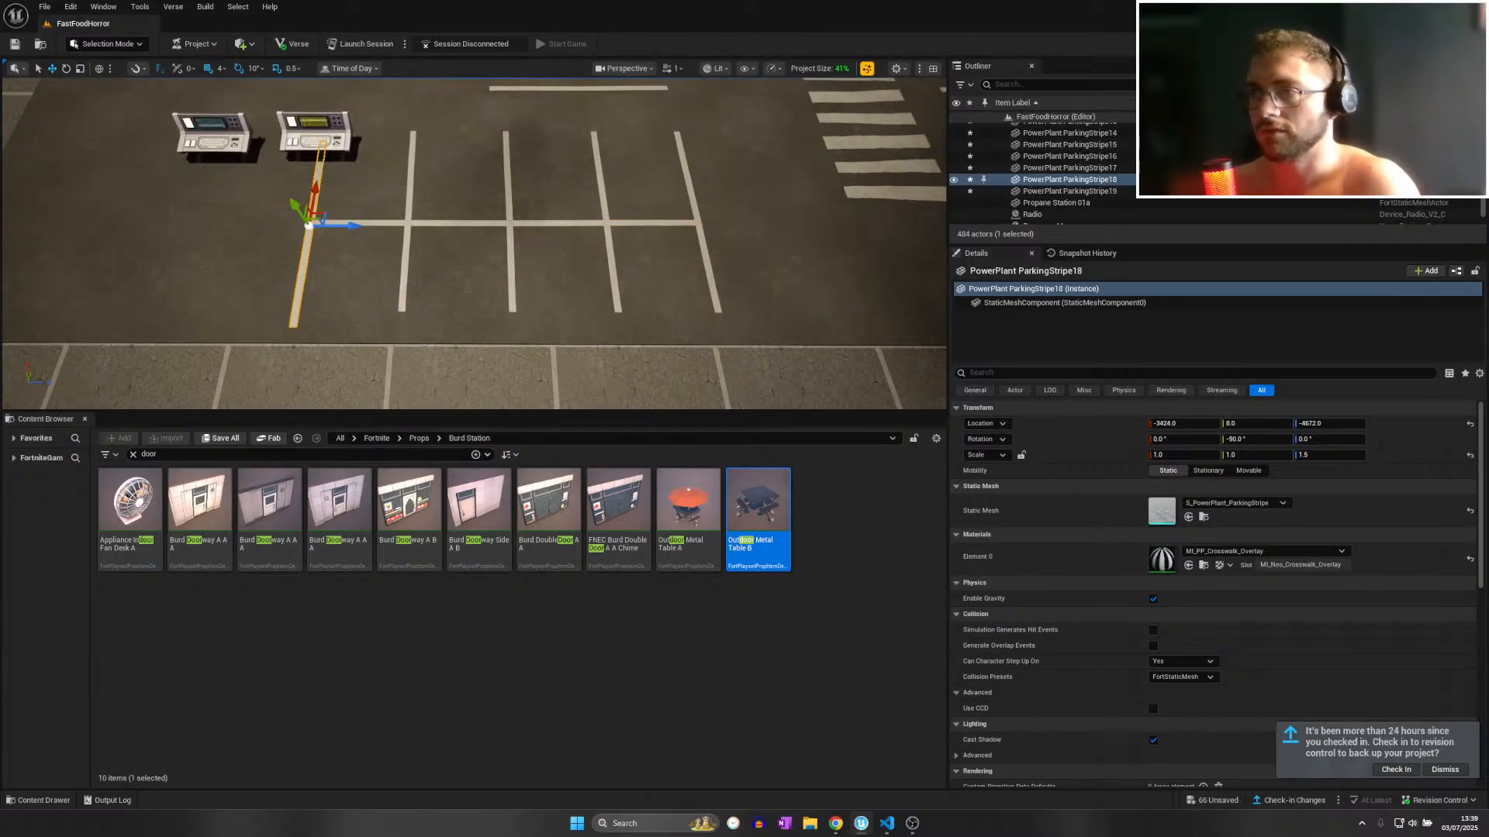
Move the second bay stripe from the consoles along X to -3416 and nudge it along Z.
{"action": "left_click", "coordinate": [408, 200]}
{"action": "left_click_drag", "start_coordinate": [440, 213], "coordinate": [404, 189]}
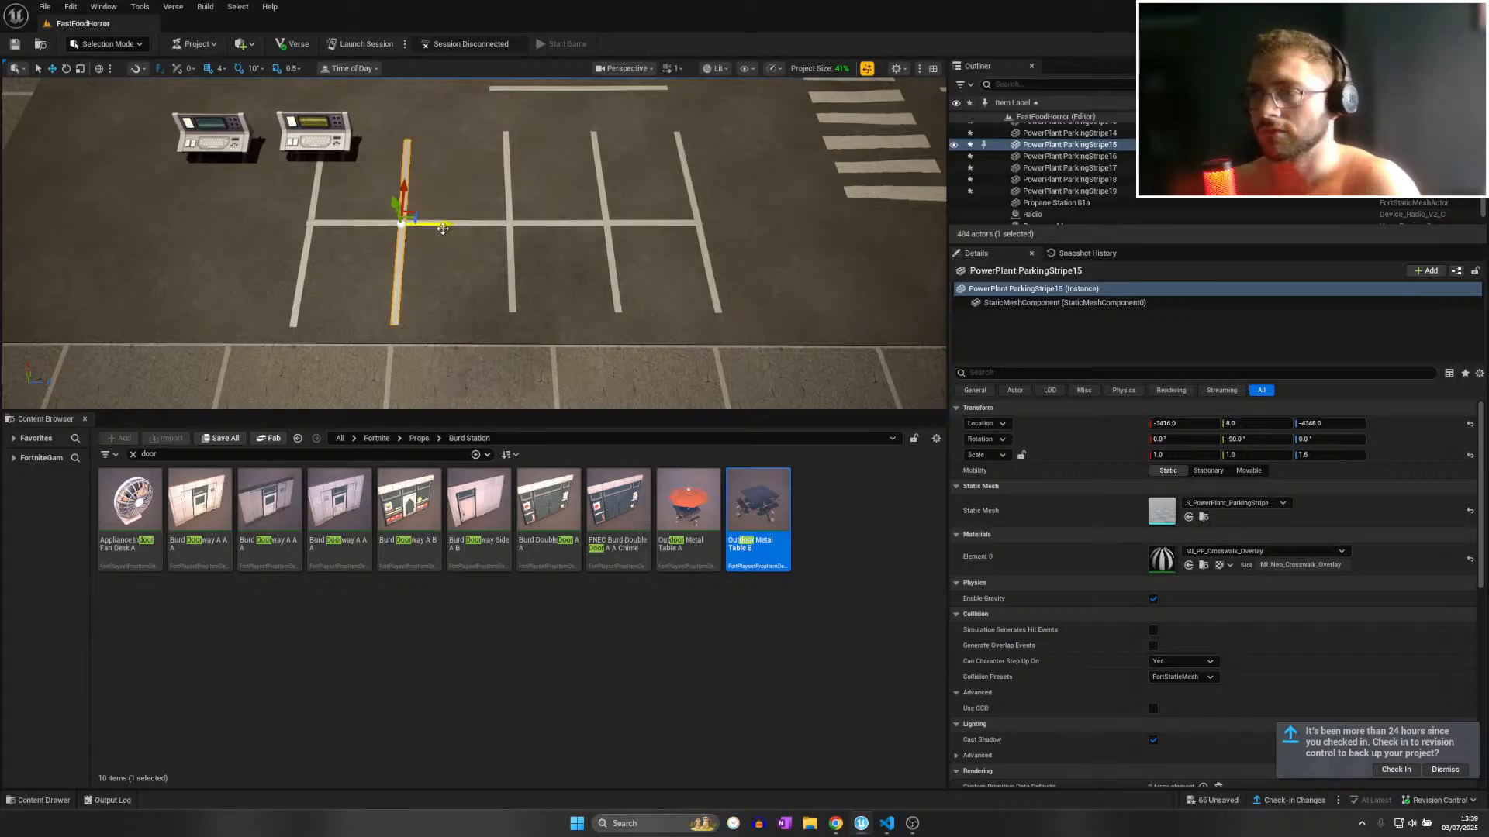
{"action": "right_click_drag", "start_coordinate": [443, 229], "coordinate": [450, 228]}
{"action": "left_click_drag", "start_coordinate": [430, 226], "coordinate": [441, 226]}
{"action": "right_click_drag", "start_coordinate": [441, 227], "coordinate": [371, 200]}
{"action": "left_click", "coordinate": [435, 242]}
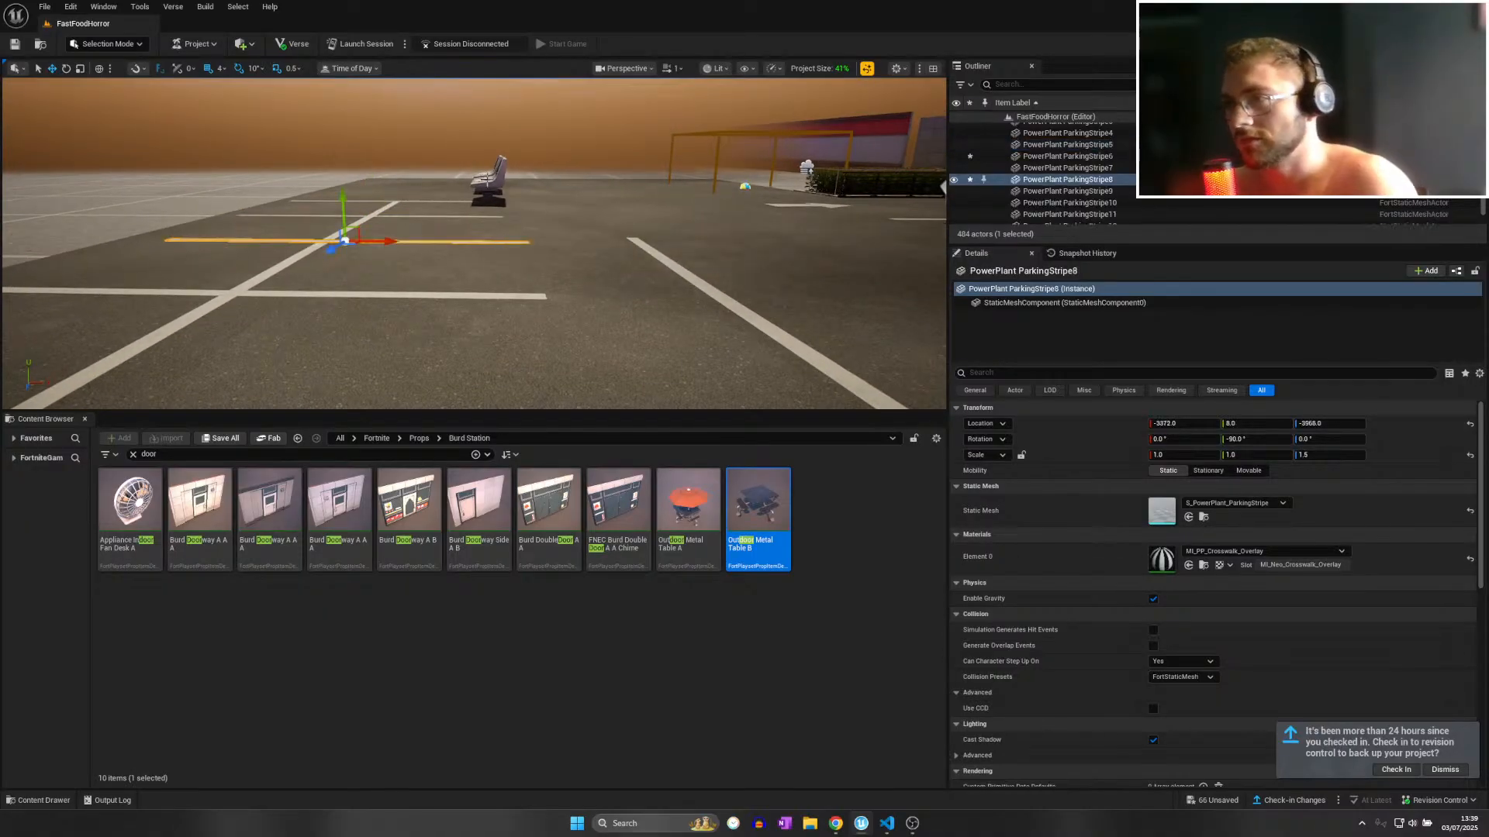
Move the two console devices together sideways, clear of the outermost parking bay.
{"action": "left_click", "coordinate": [489, 177]}
{"action": "key", "text": "f"}
{"action": "left_click", "coordinate": [515, 166], "text": "ctrl"}
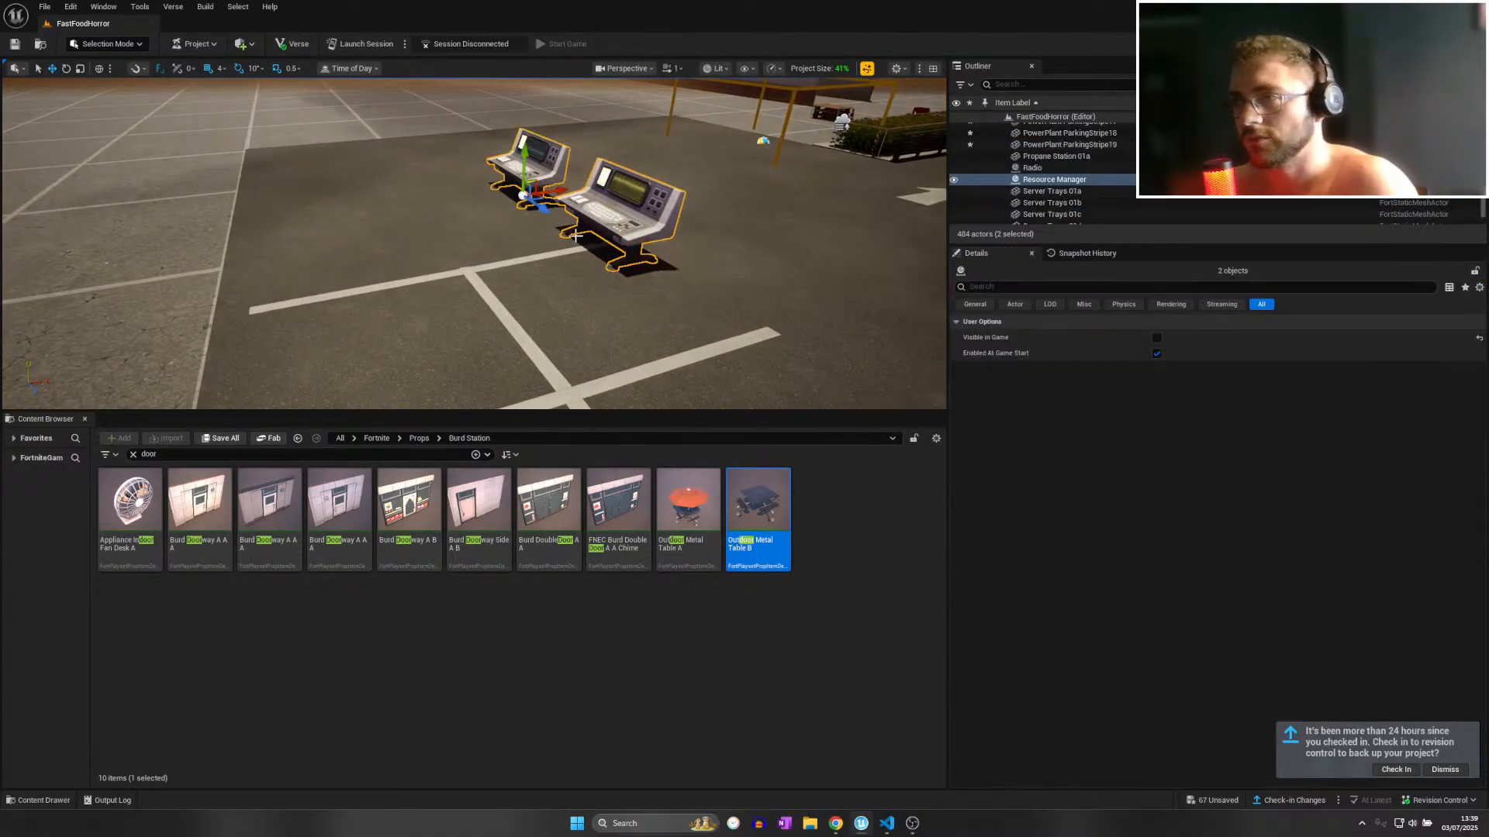
{"action": "key", "text": "d"}
{"action": "right_click_drag", "start_coordinate": [514, 189], "coordinate": [427, 172]}
{"action": "right_click", "coordinate": [505, 200]}
Move the middle bay stripe along X to -3428 so it is centred on the crossing line.
{"action": "left_click", "coordinate": [497, 256]}
{"action": "key", "text": "a"}
{"action": "right_click_drag", "start_coordinate": [496, 256], "coordinate": [469, 175]}
{"action": "key", "text": "d"}
{"action": "right_click", "coordinate": [510, 250]}
{"action": "type", "text": "sdqsd"}
{"action": "left_click", "coordinate": [434, 176]}
{"action": "key", "text": "e"}
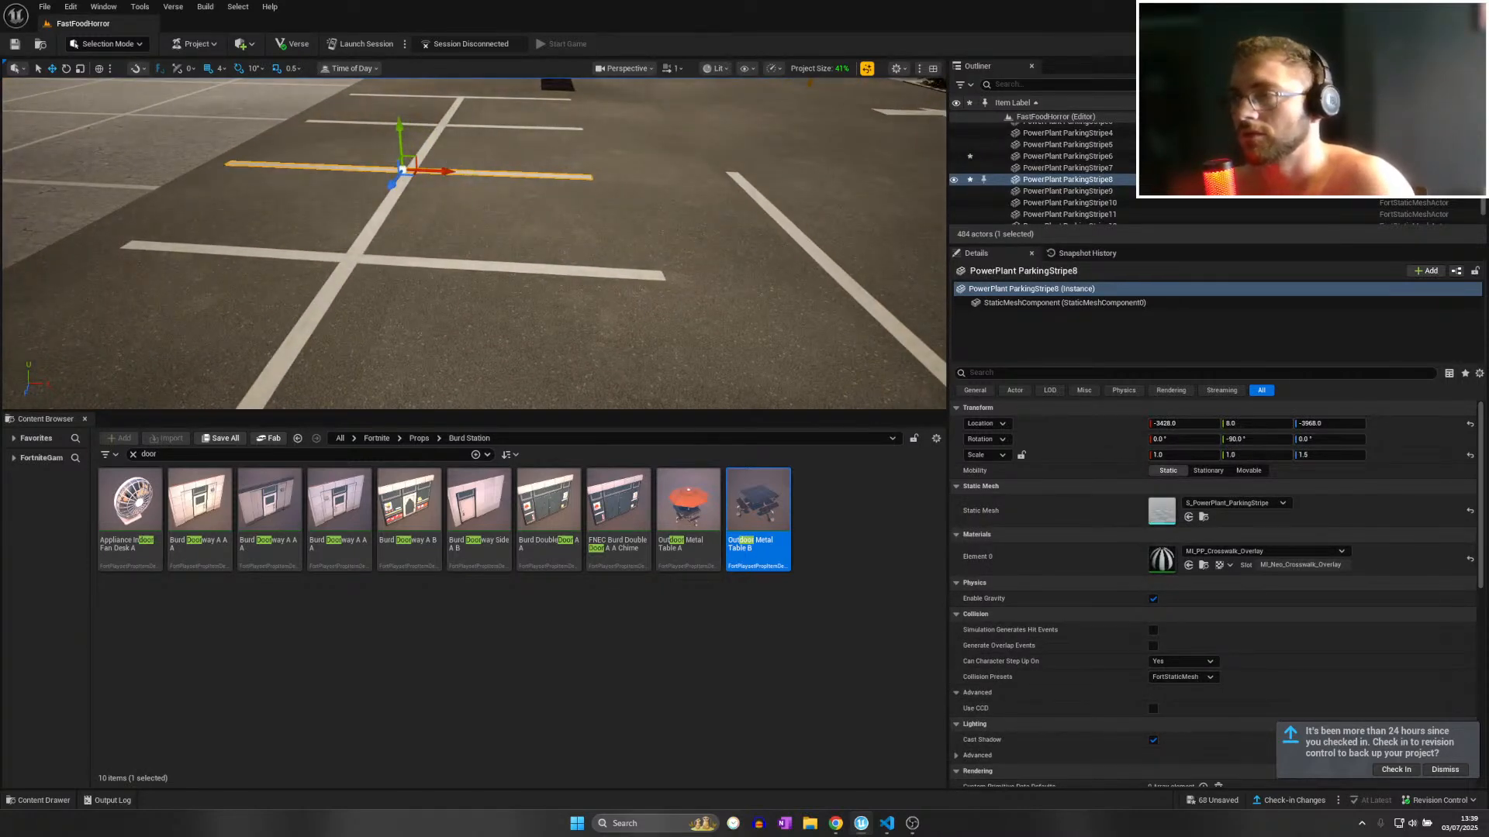
Move the fourth bay stripe along X to -3440 to line up with the other bay stripes.
{"action": "left_click", "coordinate": [498, 267]}
{"action": "left_click_drag", "start_coordinate": [421, 260], "coordinate": [371, 256]}
{"action": "right_click_drag", "start_coordinate": [371, 256], "coordinate": [367, 187]}
{"action": "key", "text": "s"}
{"action": "key", "text": "q"}
{"action": "key", "text": "w"}
Try to line up the bay stripe nearest the crosswalk by moving it along X to -3468.
{"action": "left_click", "coordinate": [492, 329]}
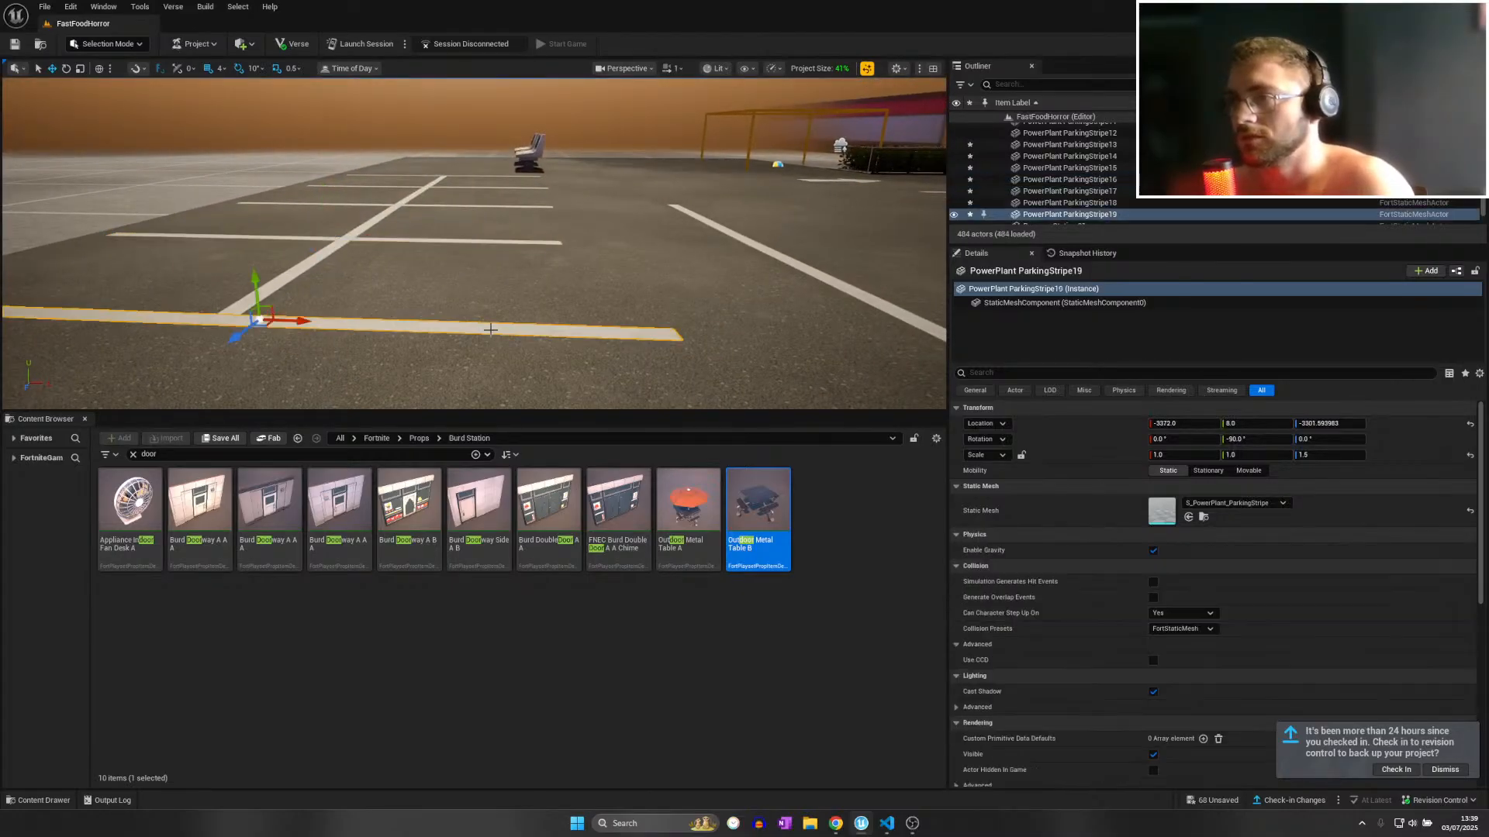
{"action": "left_click_drag", "start_coordinate": [246, 314], "coordinate": [207, 311]}
{"action": "key", "text": "a"}
{"action": "key", "text": "e"}
{"action": "right_click_drag", "start_coordinate": [207, 311], "coordinate": [457, 340]}
{"action": "key", "text": "a"}
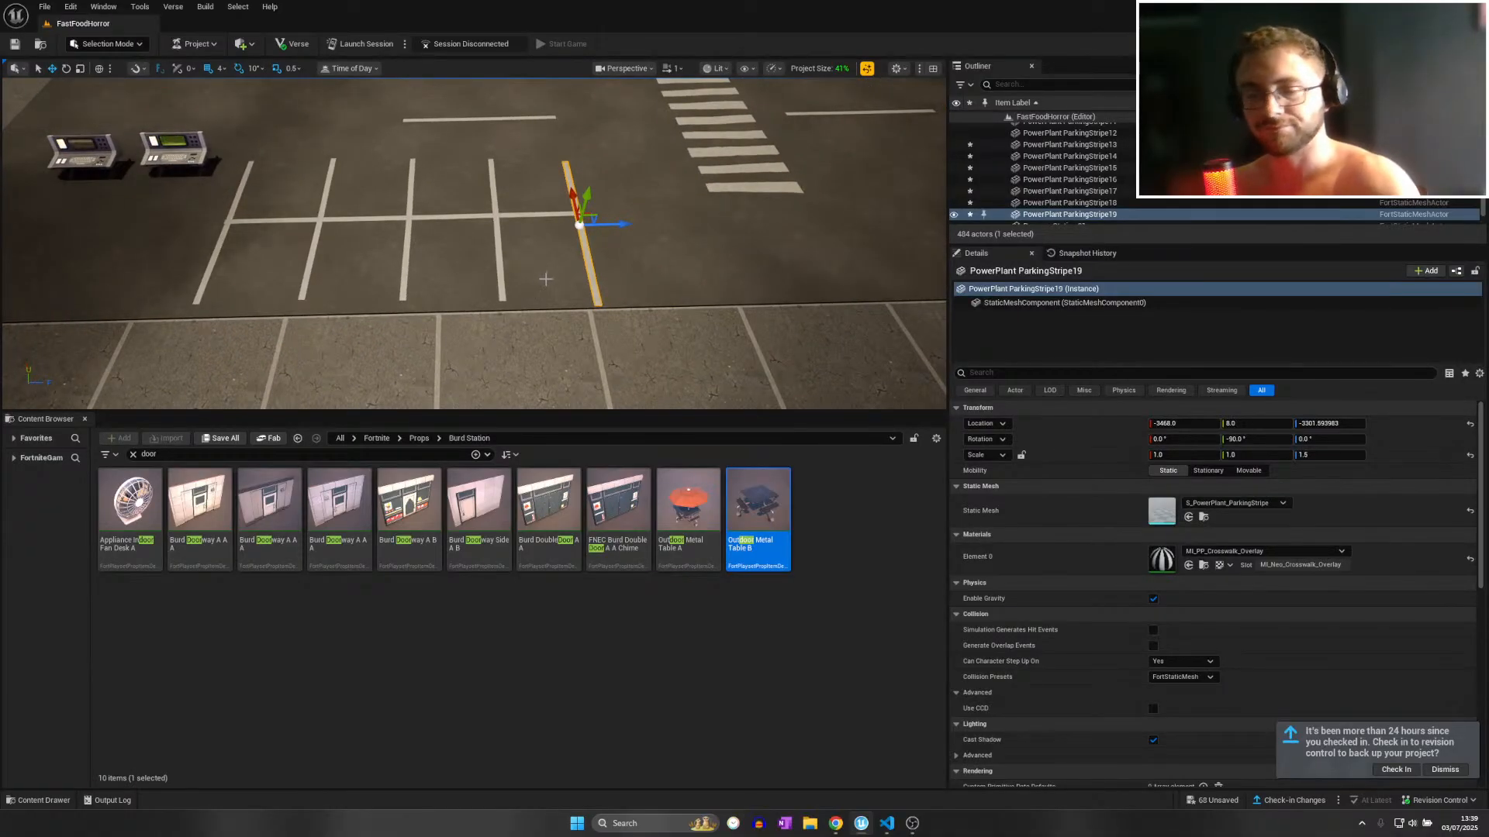
Replace the end bay stripe nearest the crosswalk with a duplicate of its neighbour at X -3440 and Z about -3306.
{"action": "key", "text": "Delete"}
{"action": "key", "text": "ctrl+z"}
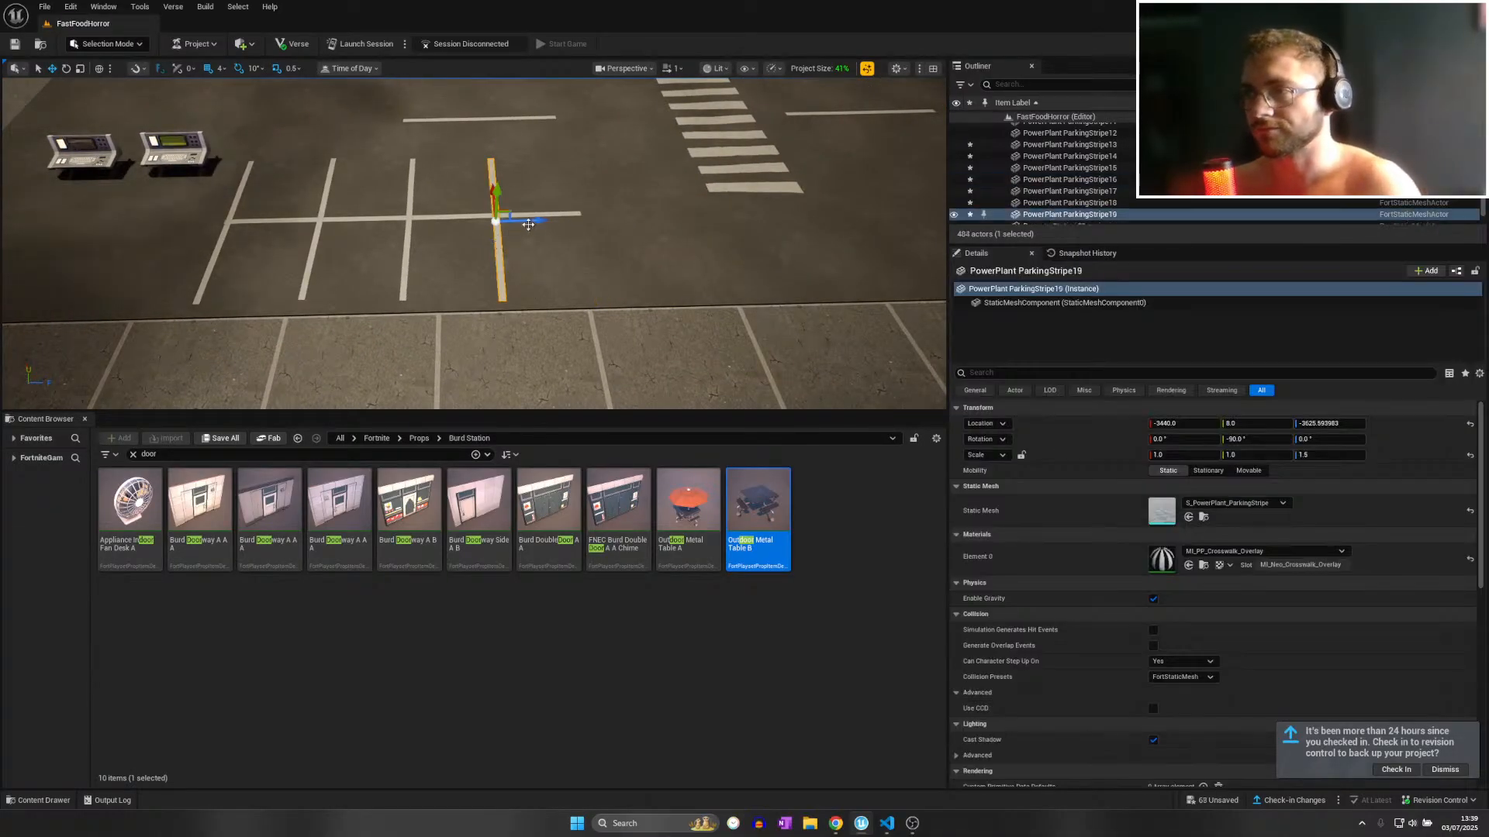
{"action": "left_click_drag", "start_coordinate": [543, 230], "coordinate": [615, 232]}
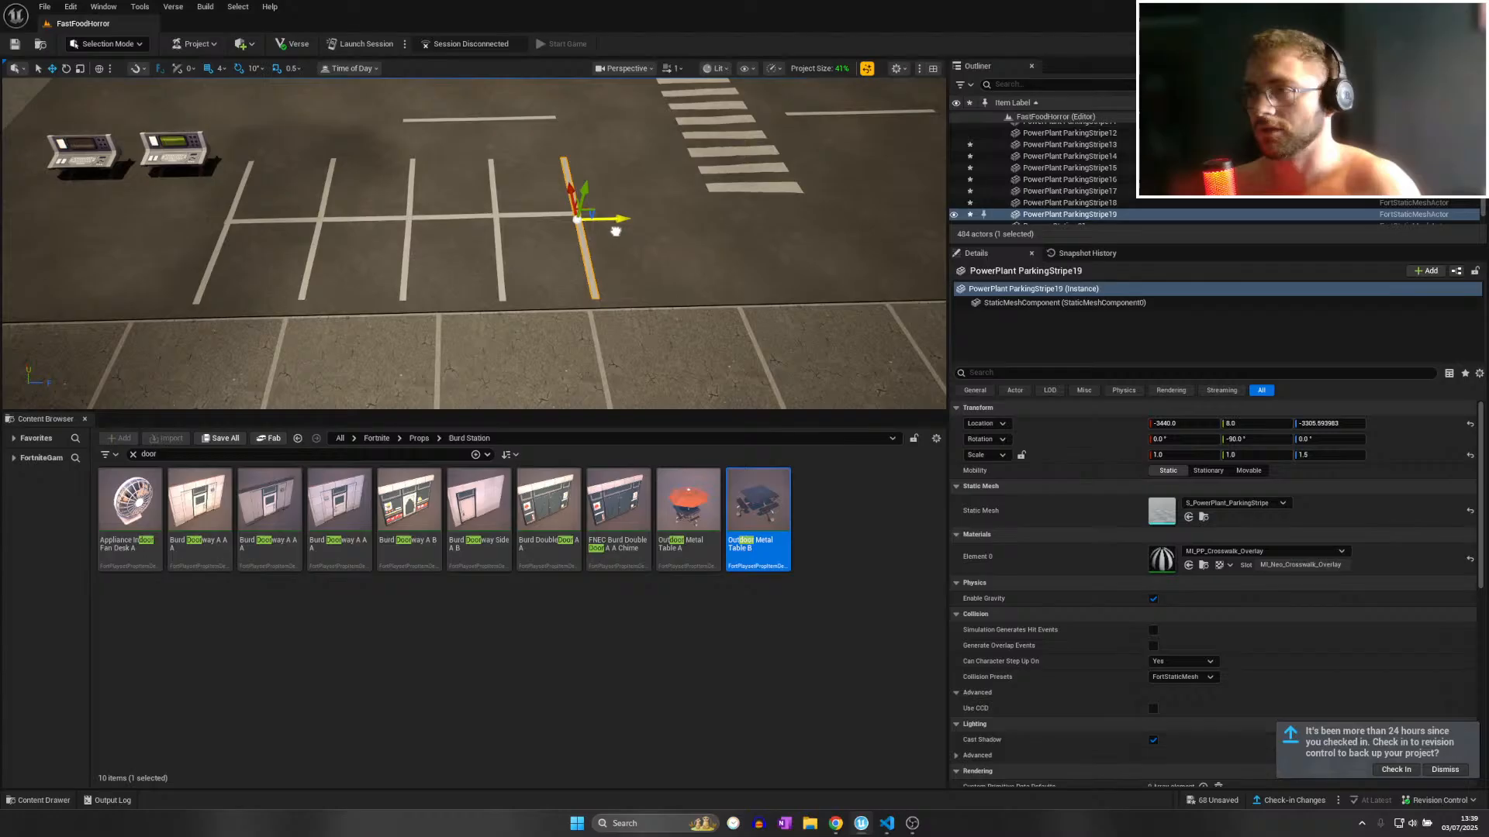
Duplicate the five bay stripes and their crossing line together to the other side of the crosswalk.
{"action": "left_click", "coordinate": [525, 214], "text": "ctrl"}
{"action": "left_click", "coordinate": [496, 205], "text": "ctrl"}
{"action": "left_click", "coordinate": [411, 196], "text": "ctrl"}
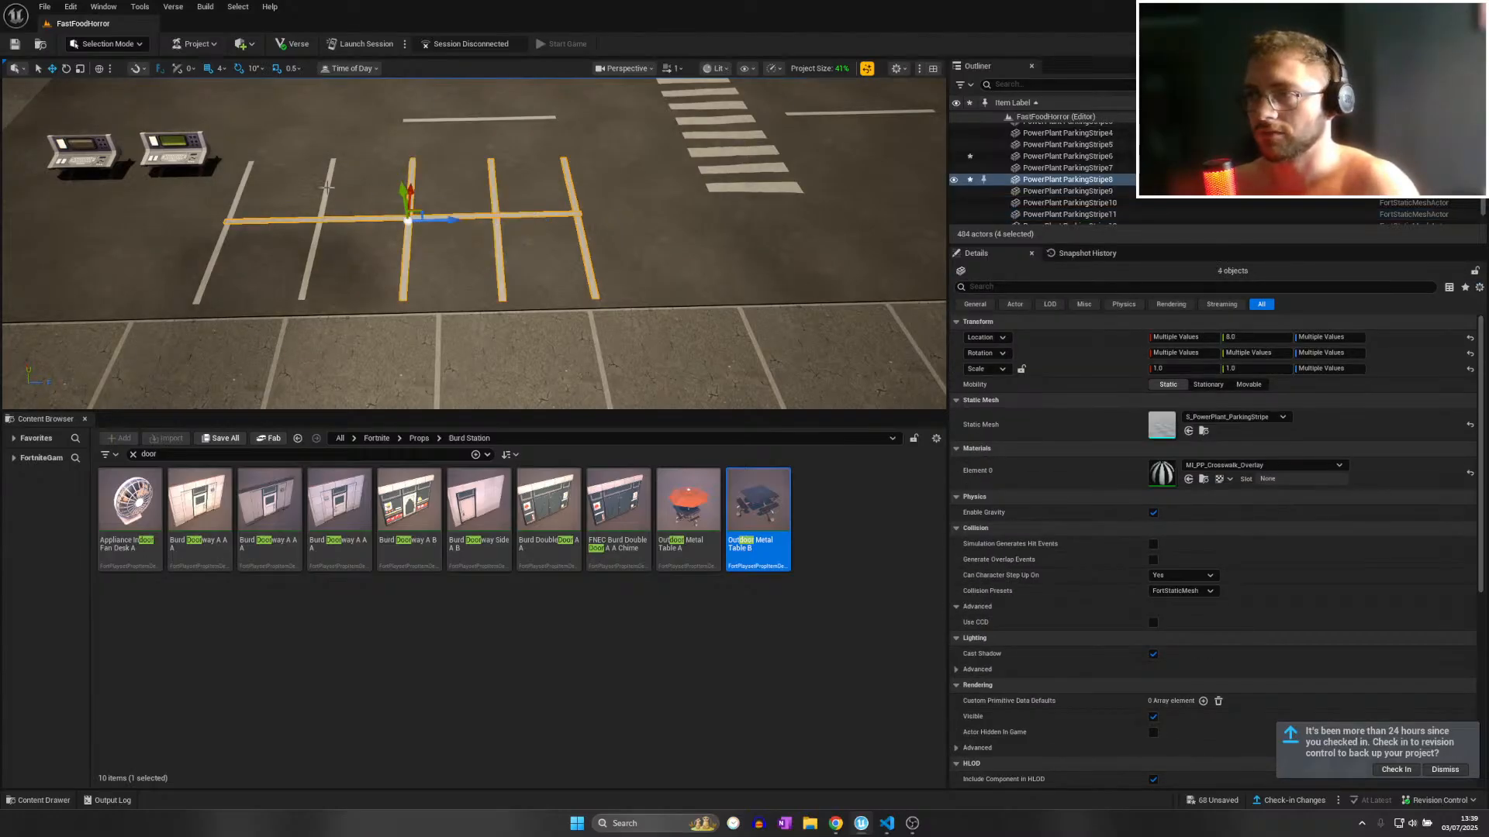
{"action": "left_click", "coordinate": [329, 186], "text": "ctrl"}
{"action": "left_click", "coordinate": [319, 203], "text": "ctrl"}
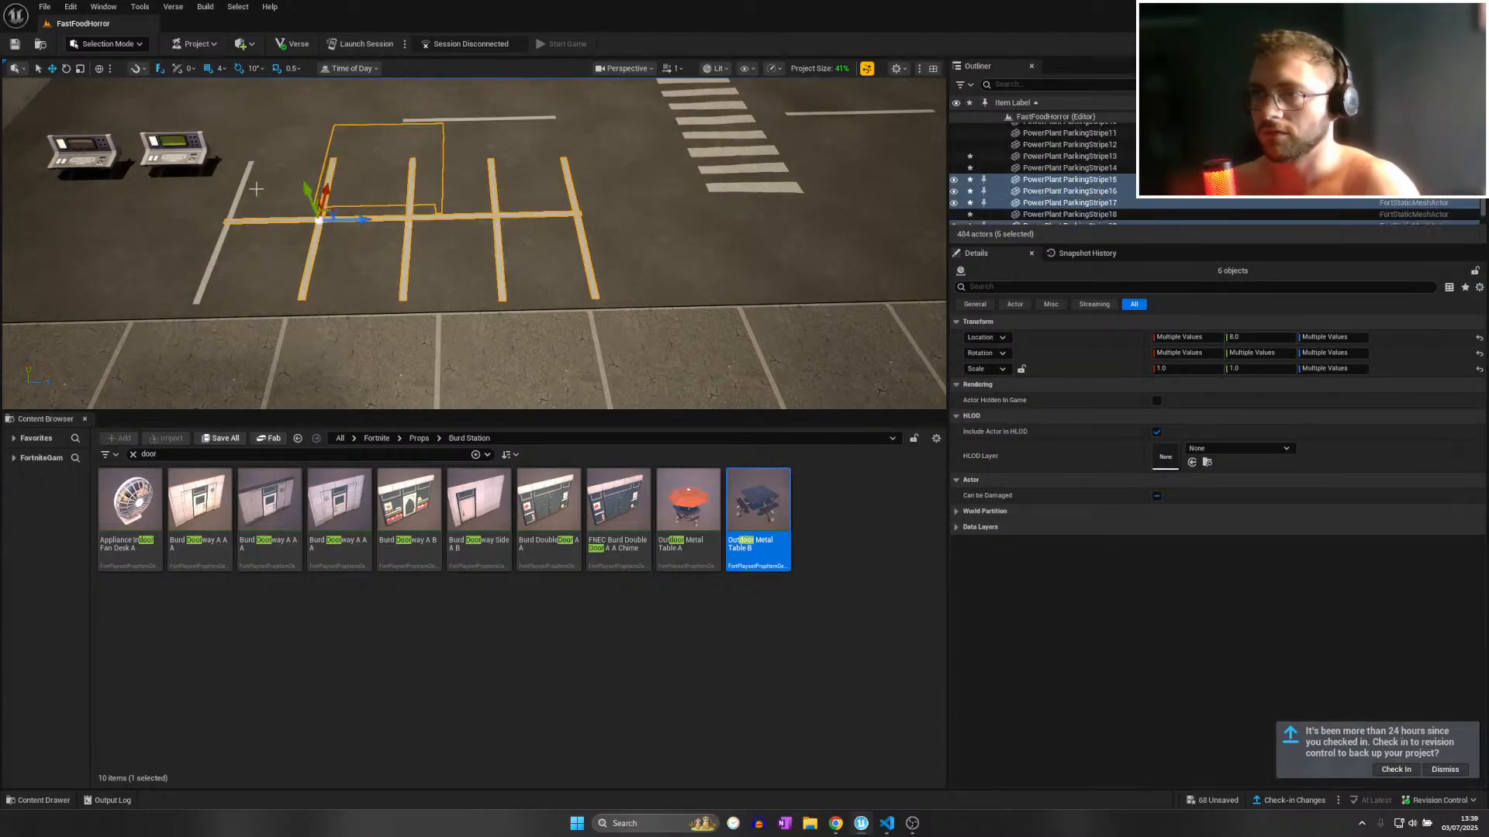
{"action": "left_click", "coordinate": [242, 188], "text": "ctrl"}
{"action": "left_click", "coordinate": [397, 173], "text": "ctrl"}
{"action": "right_click_drag", "start_coordinate": [397, 174], "coordinate": [439, 163]}
{"action": "left_click_drag", "start_coordinate": [224, 244], "coordinate": [726, 244], "text": "alt"}
{"action": "right_click_drag", "start_coordinate": [726, 244], "coordinate": [763, 223]}
{"action": "right_click_drag", "start_coordinate": [354, 265], "coordinate": [353, 265]}
{"action": "key", "text": "a"}
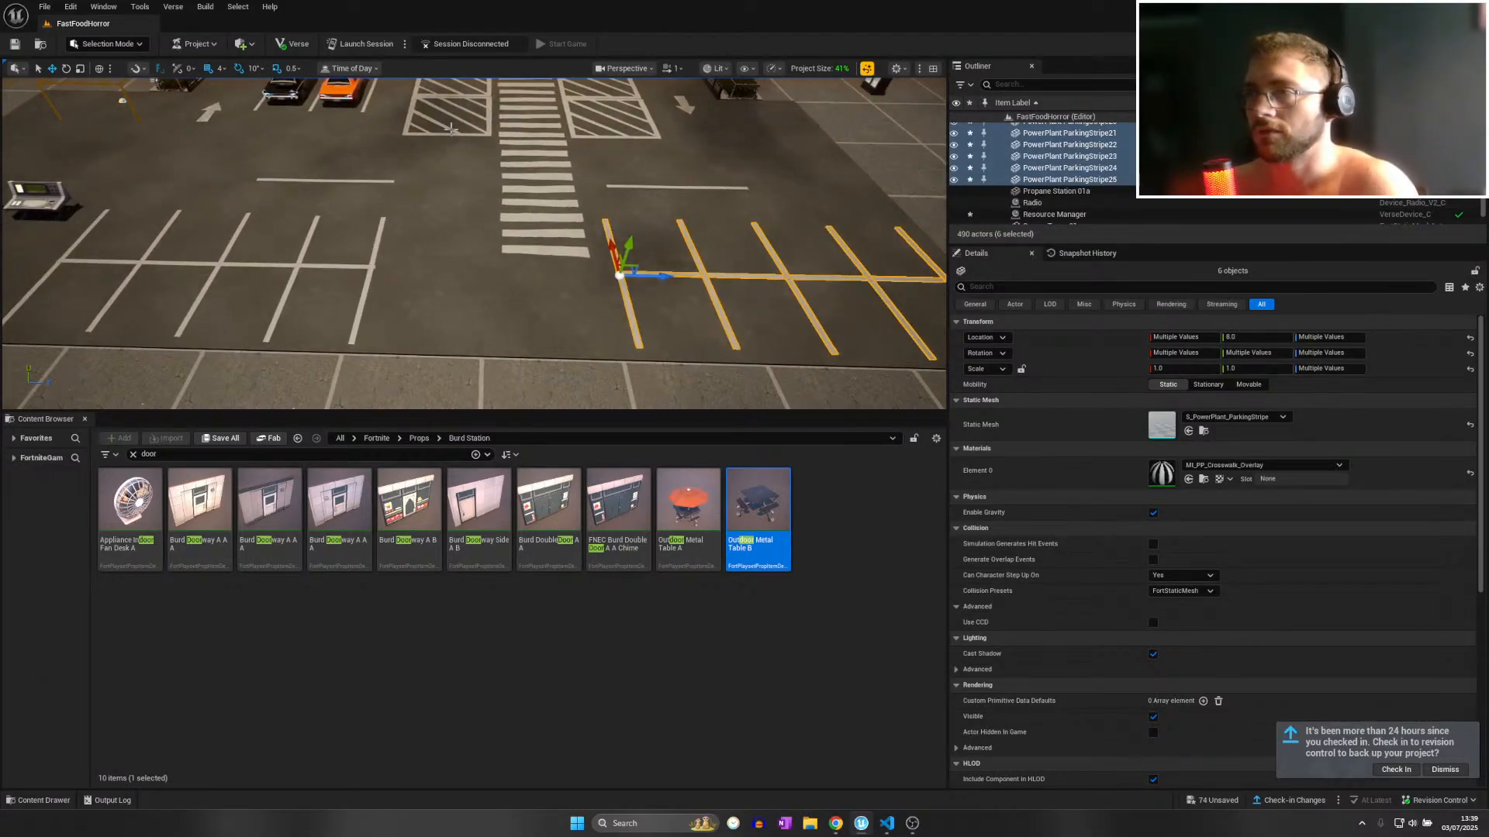
Stretch the original crossing line towards the crosswalk to a Z scale of about 3.5 and duplicate the end stripe to add another bay.
{"action": "left_click", "coordinate": [345, 265]}
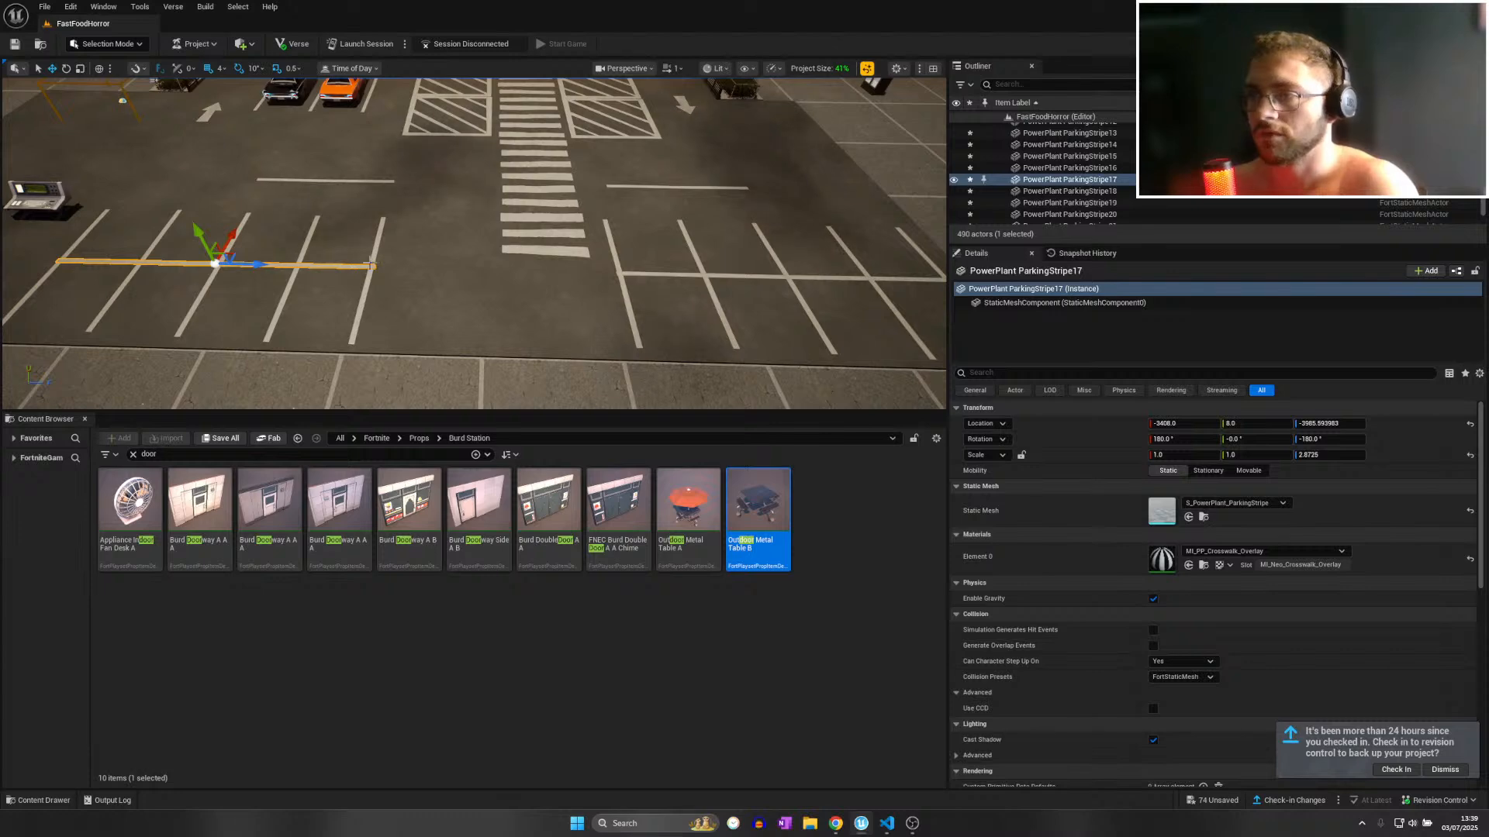
{"action": "key", "text": "w"}
{"action": "left_click_drag", "start_coordinate": [269, 266], "coordinate": [294, 266]}
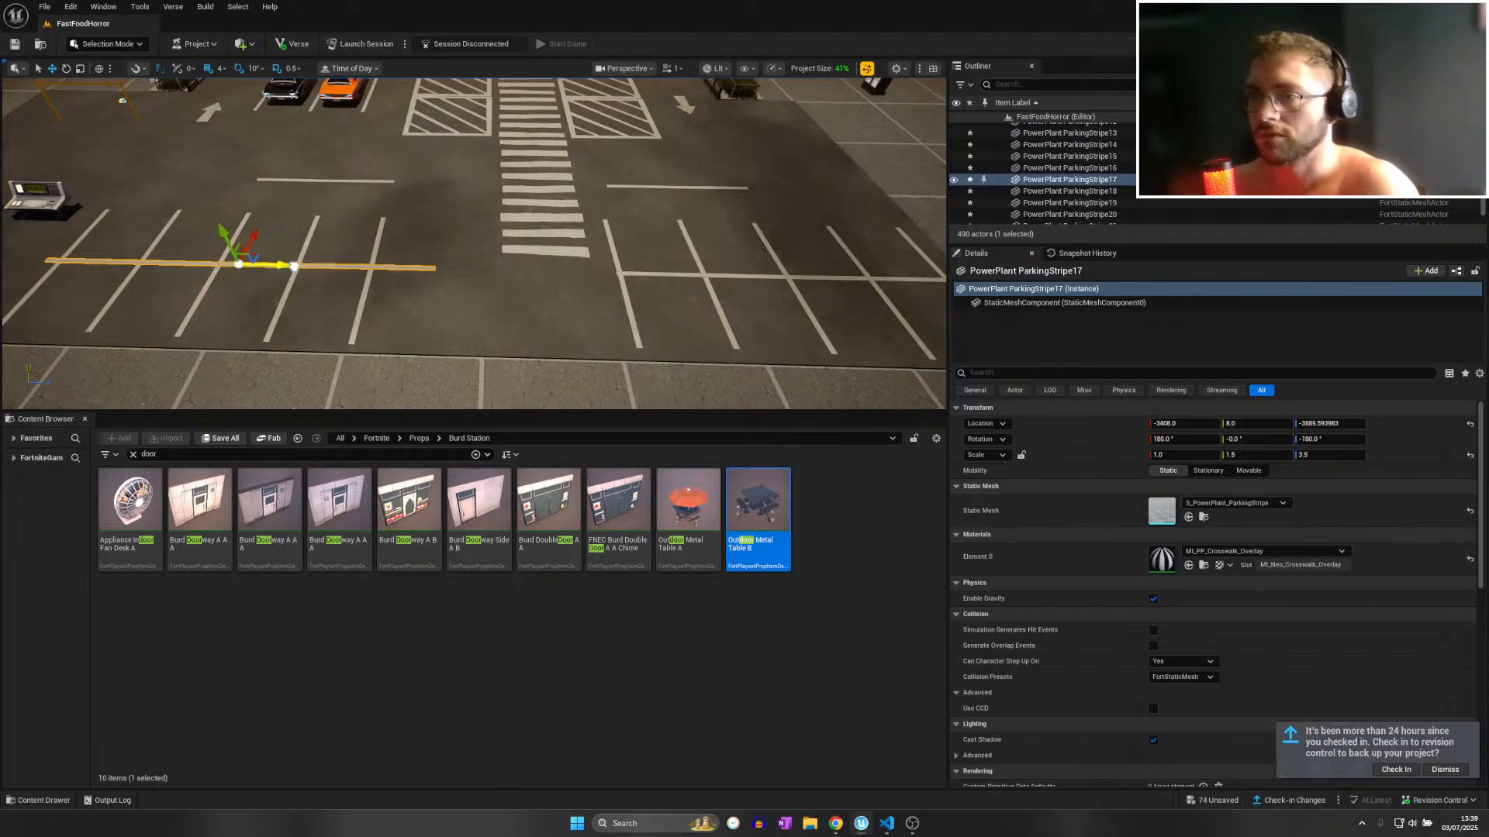
{"action": "left_click", "coordinate": [360, 304]}
{"action": "left_click_drag", "start_coordinate": [413, 274], "coordinate": [489, 278], "text": "alt"}
{"action": "mouse_move", "coordinate": [489, 278]}
{"action": "right_mouse_down"}
{"action": "mouse_move", "coordinate": [575, 258]}
{"action": "mouse_move", "coordinate": [532, 268]}
{"action": "mouse_move", "coordinate": [568, 259]}
{"action": "mouse_move", "coordinate": [521, 236]}
{"action": "mouse_move", "coordinate": [500, 271]}
{"action": "right_mouse_up"}
Duplicate the lower crosswalk section to extend the crosswalk outwards between the two rows of parking bays.
{"action": "left_click", "coordinate": [499, 274]}
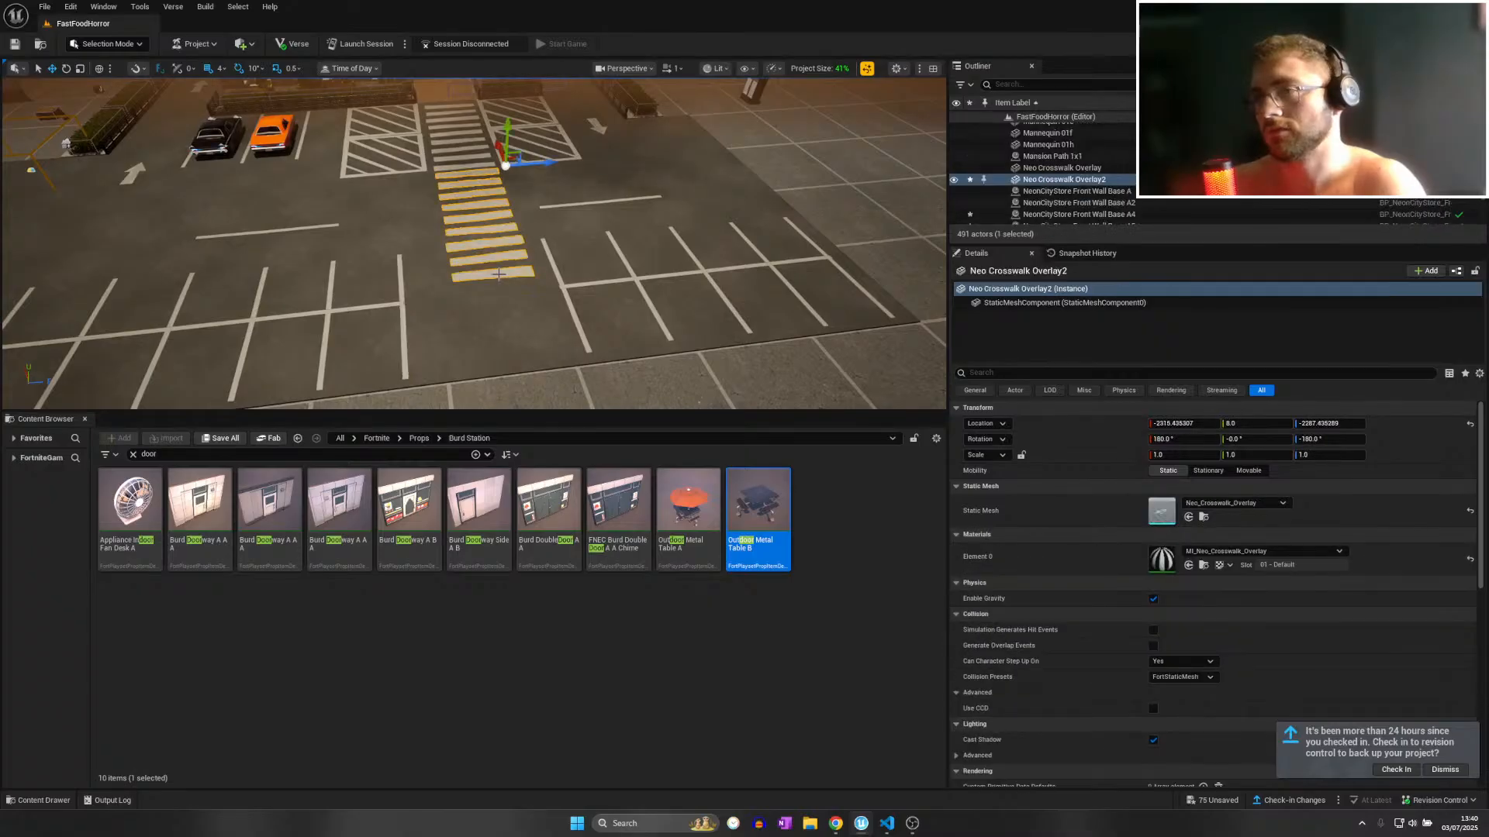
{"action": "left_click_drag", "start_coordinate": [501, 167], "coordinate": [562, 229]}
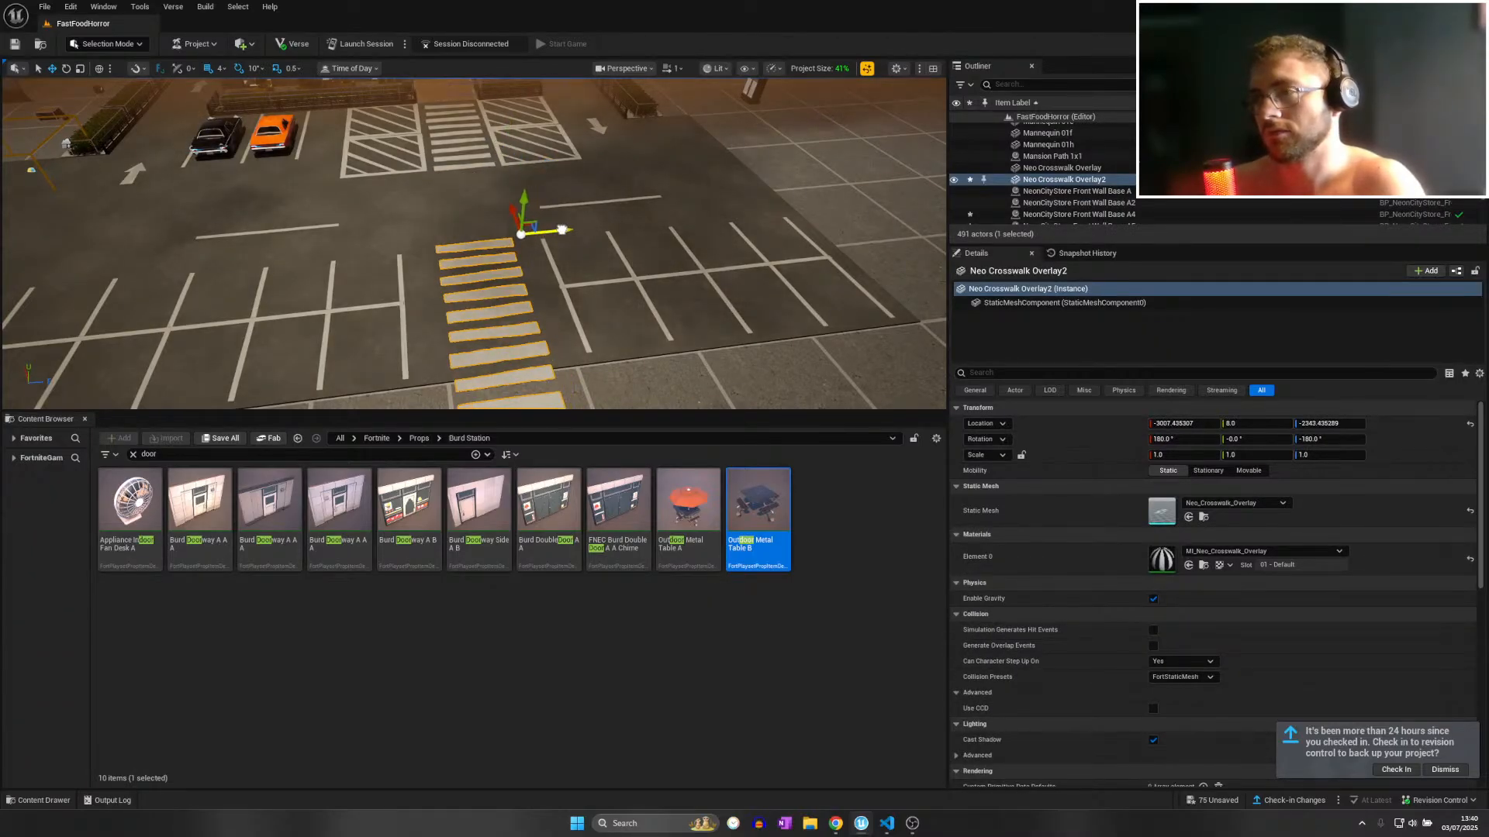
{"action": "key", "text": "ctrl+z"}
{"action": "key", "text": "ctrl+z"}
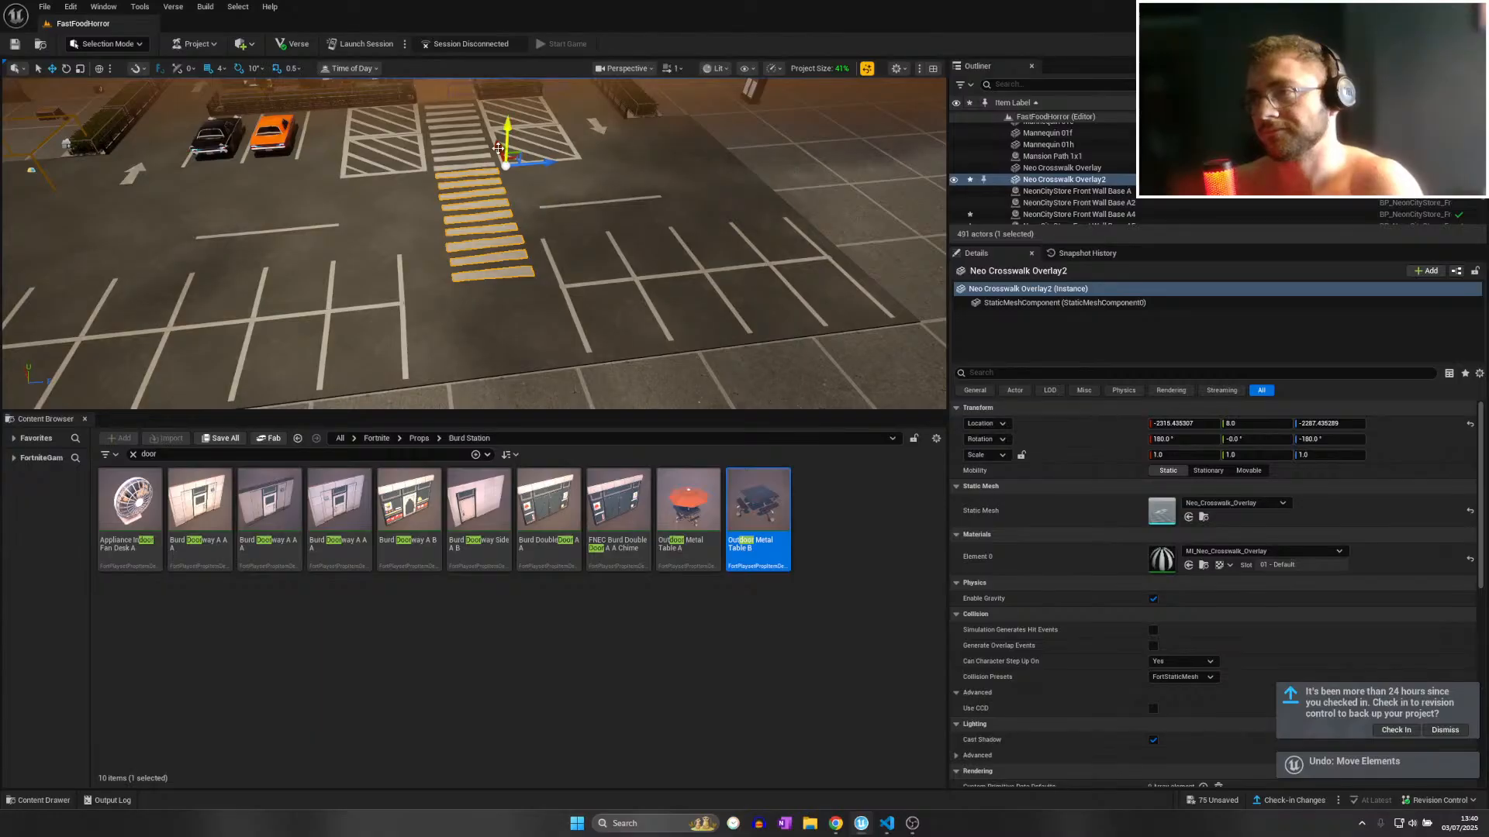
{"action": "left_click_drag", "start_coordinate": [498, 148], "coordinate": [538, 253], "text": "alt"}
{"action": "right_click_drag", "start_coordinate": [538, 252], "coordinate": [547, 288]}
Shift the six bay stripes and their crossing line together a short way along Z towards the crosswalk.
{"action": "left_click", "coordinate": [554, 303]}
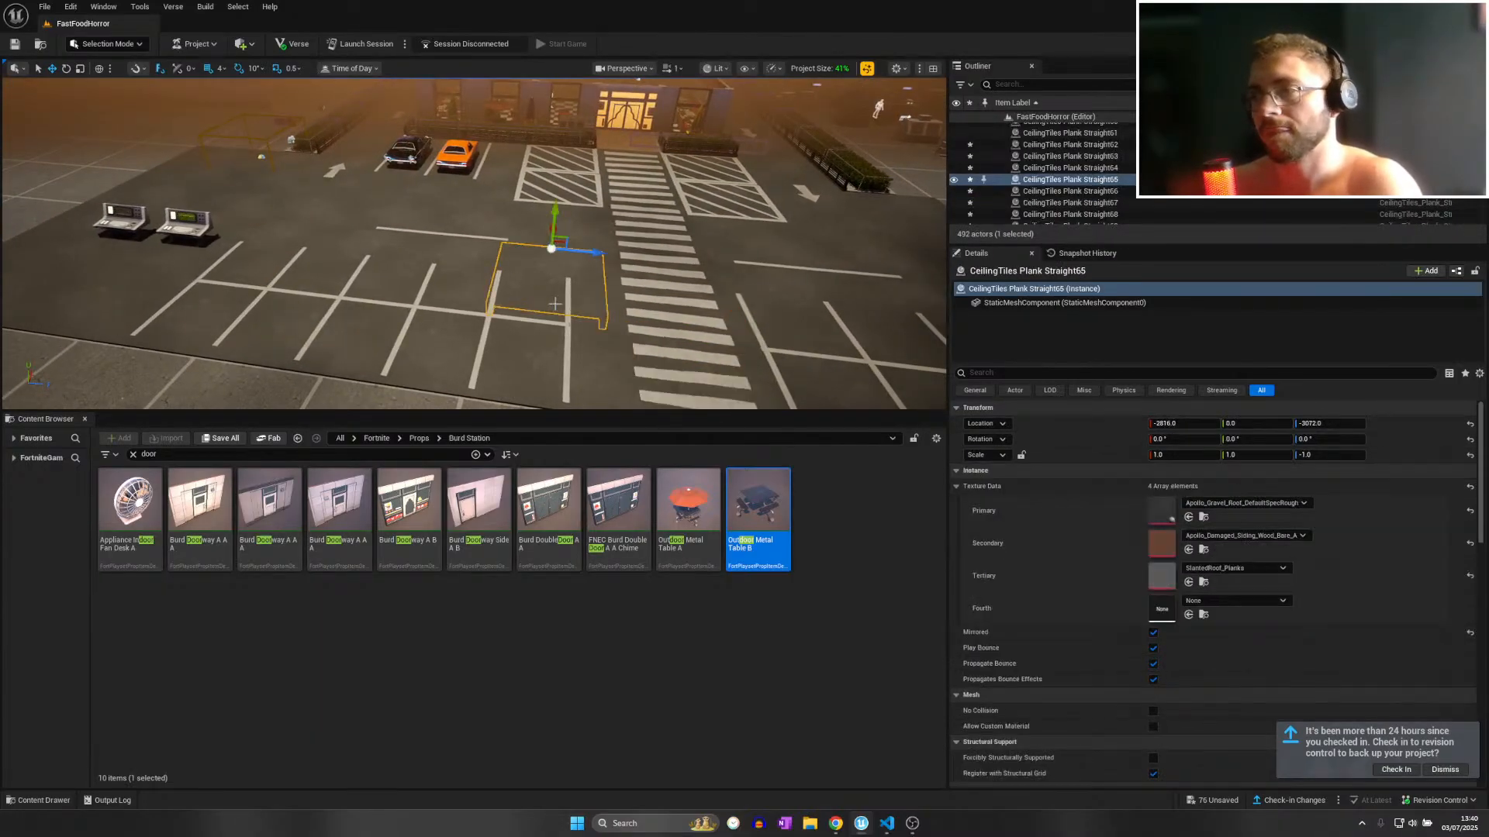
{"action": "left_click", "coordinate": [490, 301]}
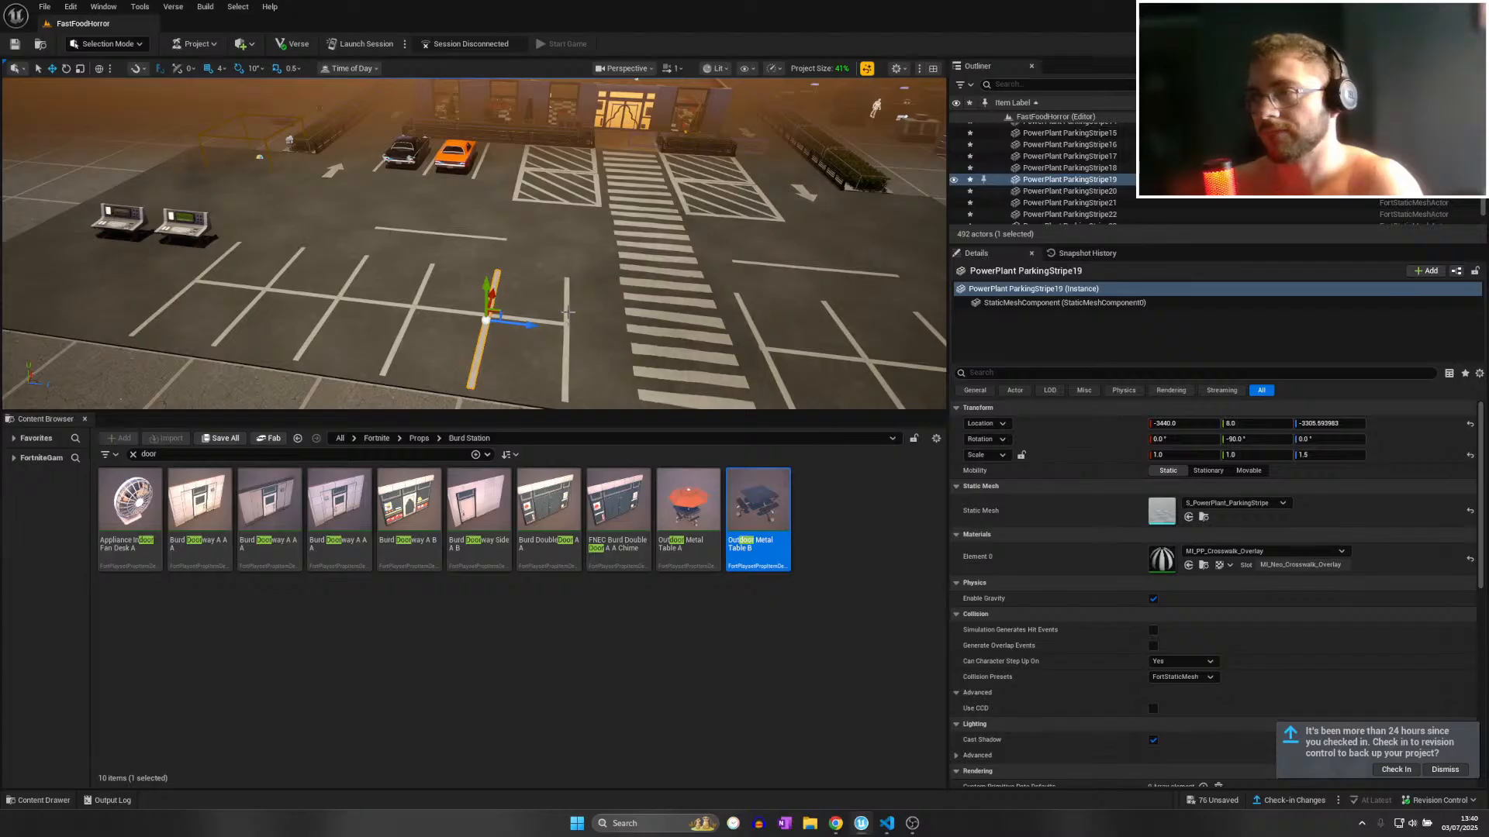
{"action": "left_click", "coordinate": [567, 312], "text": "ctrl"}
{"action": "left_click", "coordinate": [518, 319], "text": "ctrl"}
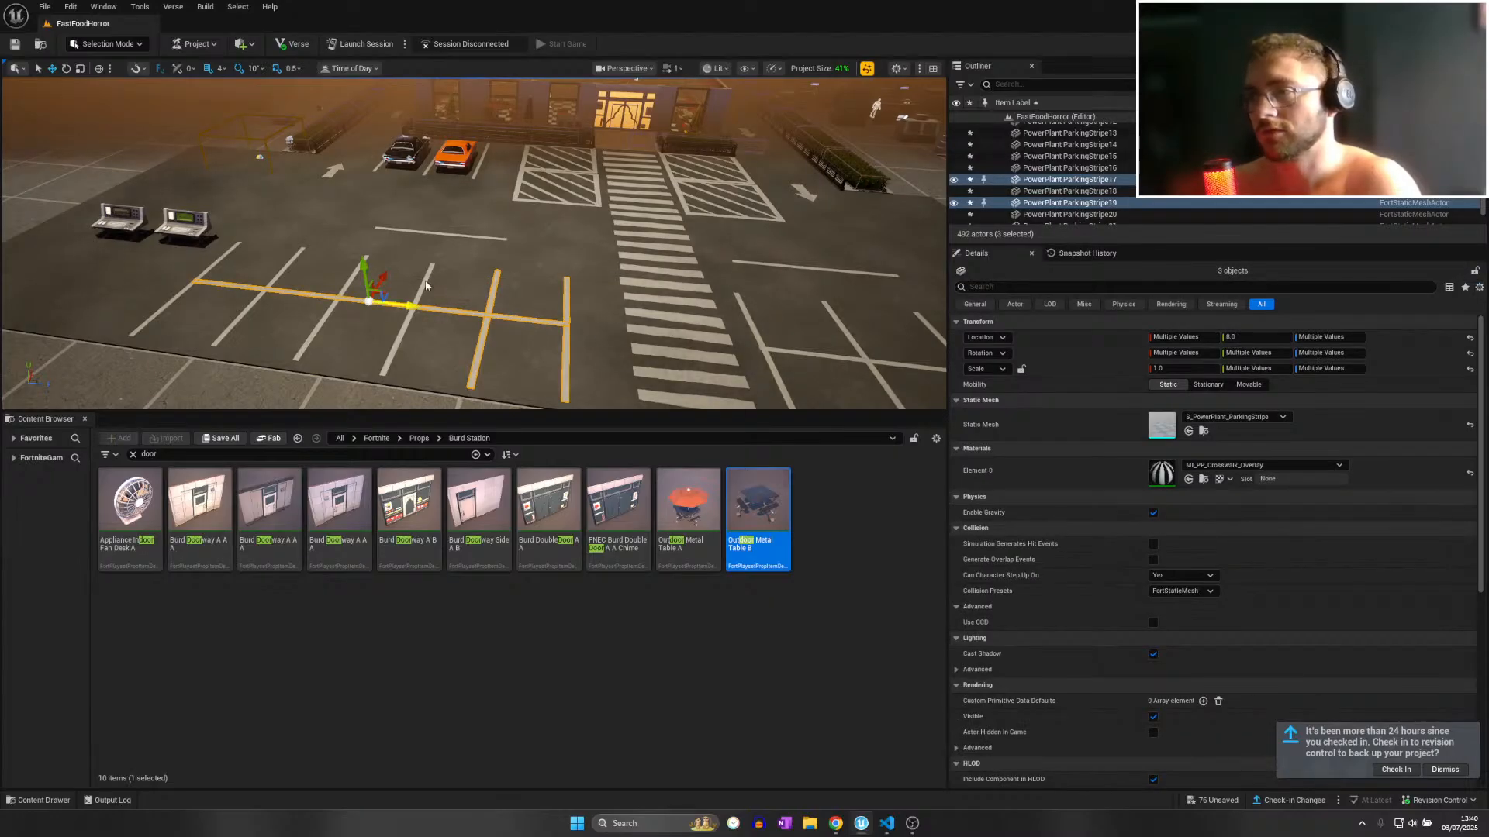
{"action": "left_click", "coordinate": [353, 272], "text": "ctrl"}
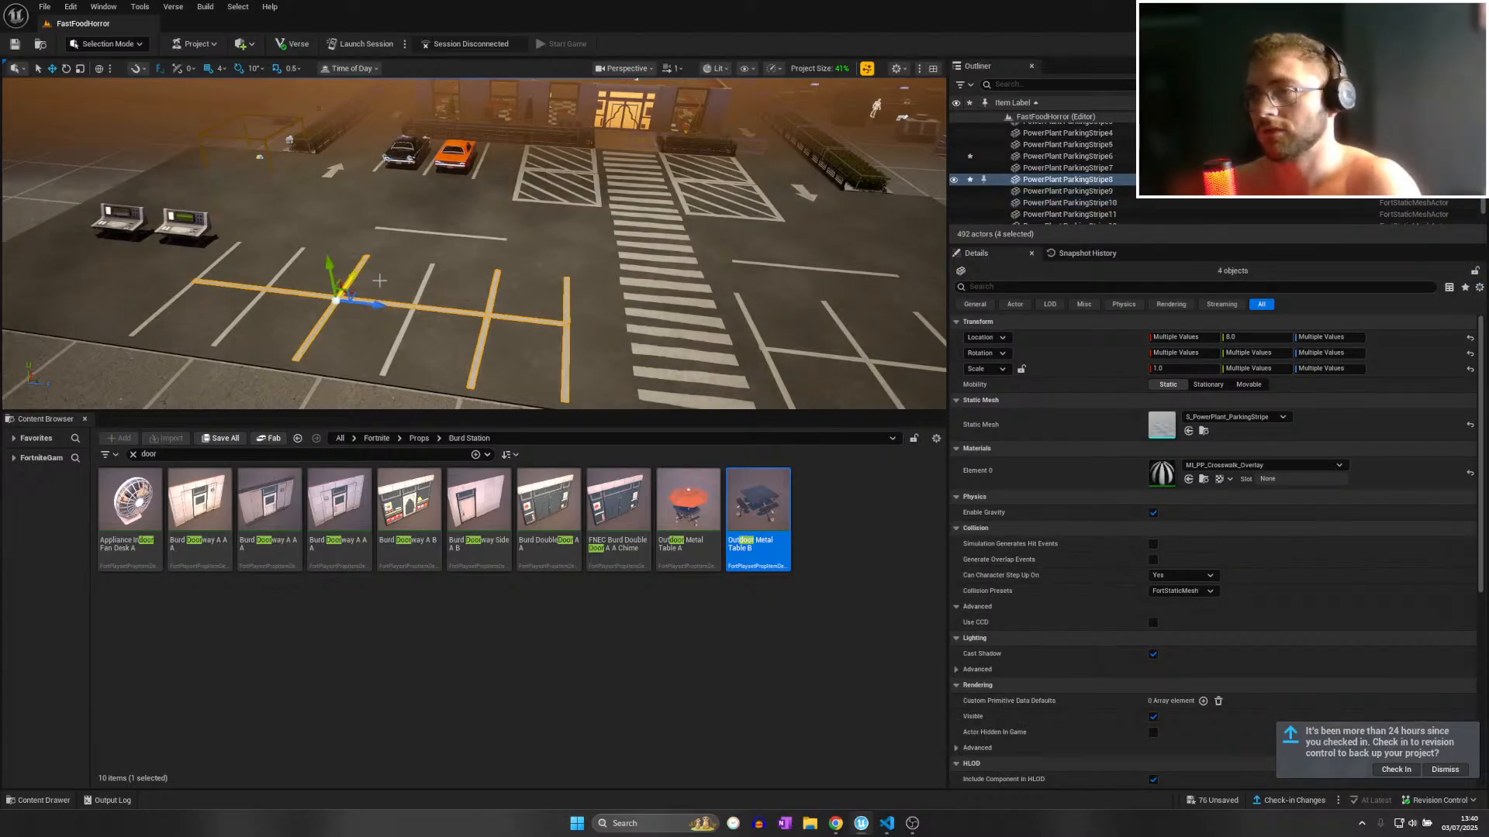
{"action": "left_click", "coordinate": [422, 291], "text": "ctrl"}
{"action": "left_click", "coordinate": [285, 264], "text": "ctrl"}
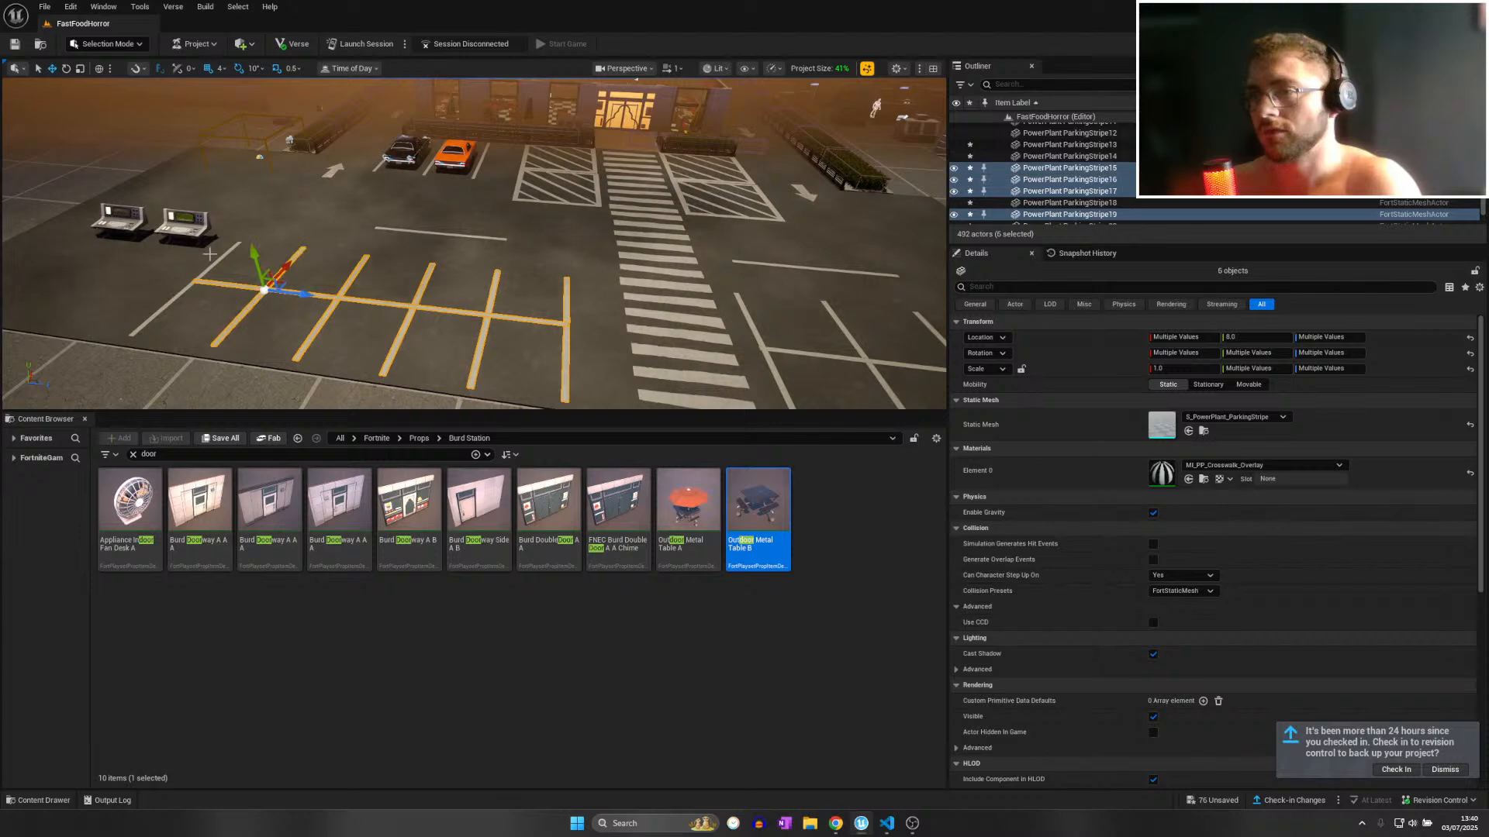
{"action": "left_click", "coordinate": [218, 265], "text": "ctrl"}
{"action": "left_click_drag", "start_coordinate": [232, 286], "coordinate": [264, 292]}
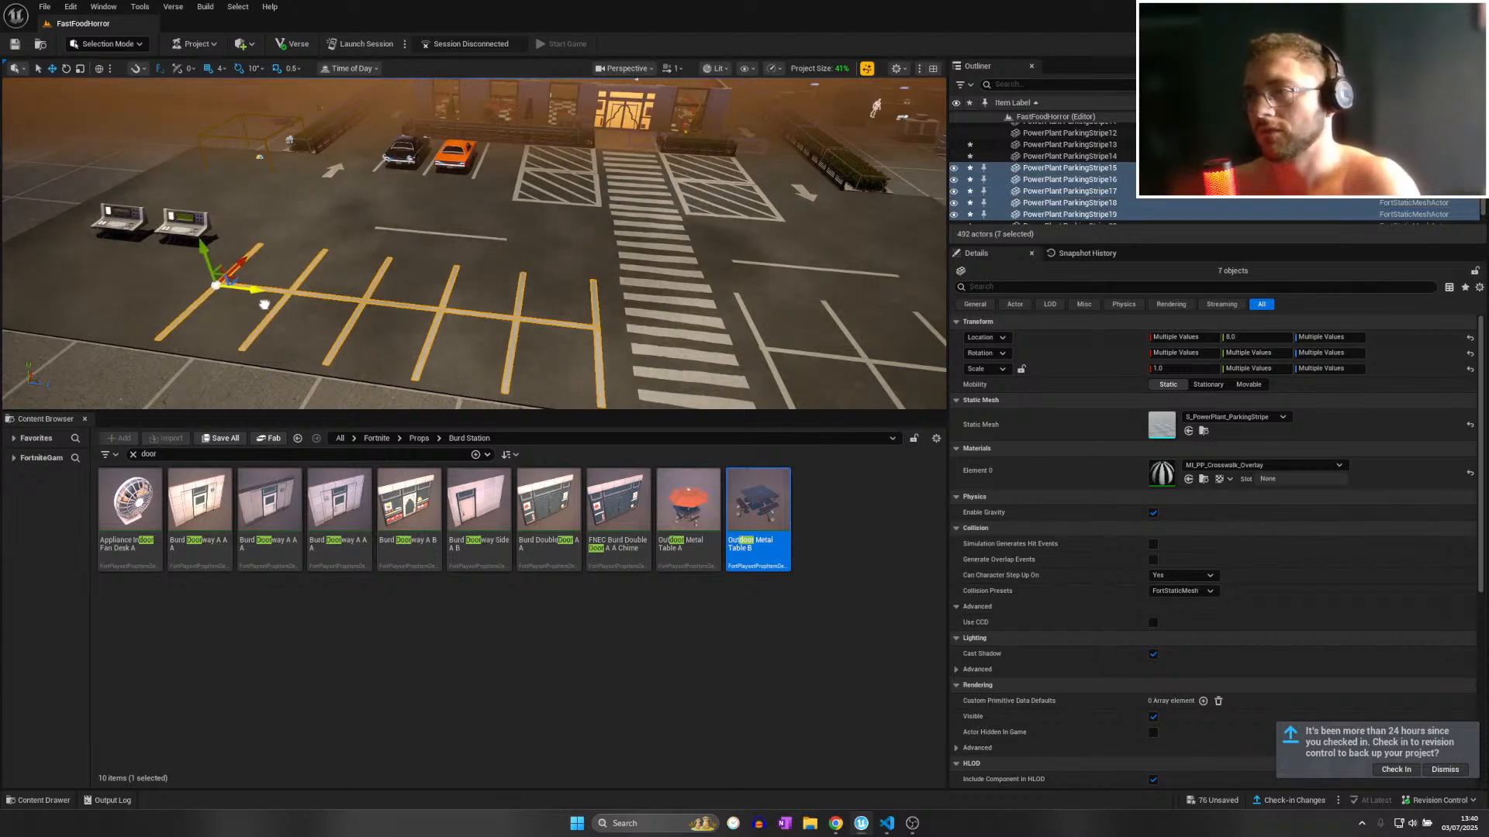
Move the single lane stripe nearer the building to X -2696 and delete its counterpart across the crosswalk.
{"action": "right_click_drag", "start_coordinate": [265, 292], "coordinate": [367, 318]}
{"action": "scroll", "coordinate": [334, 341], "scroll_direction": "up", "scroll_amount": 2}
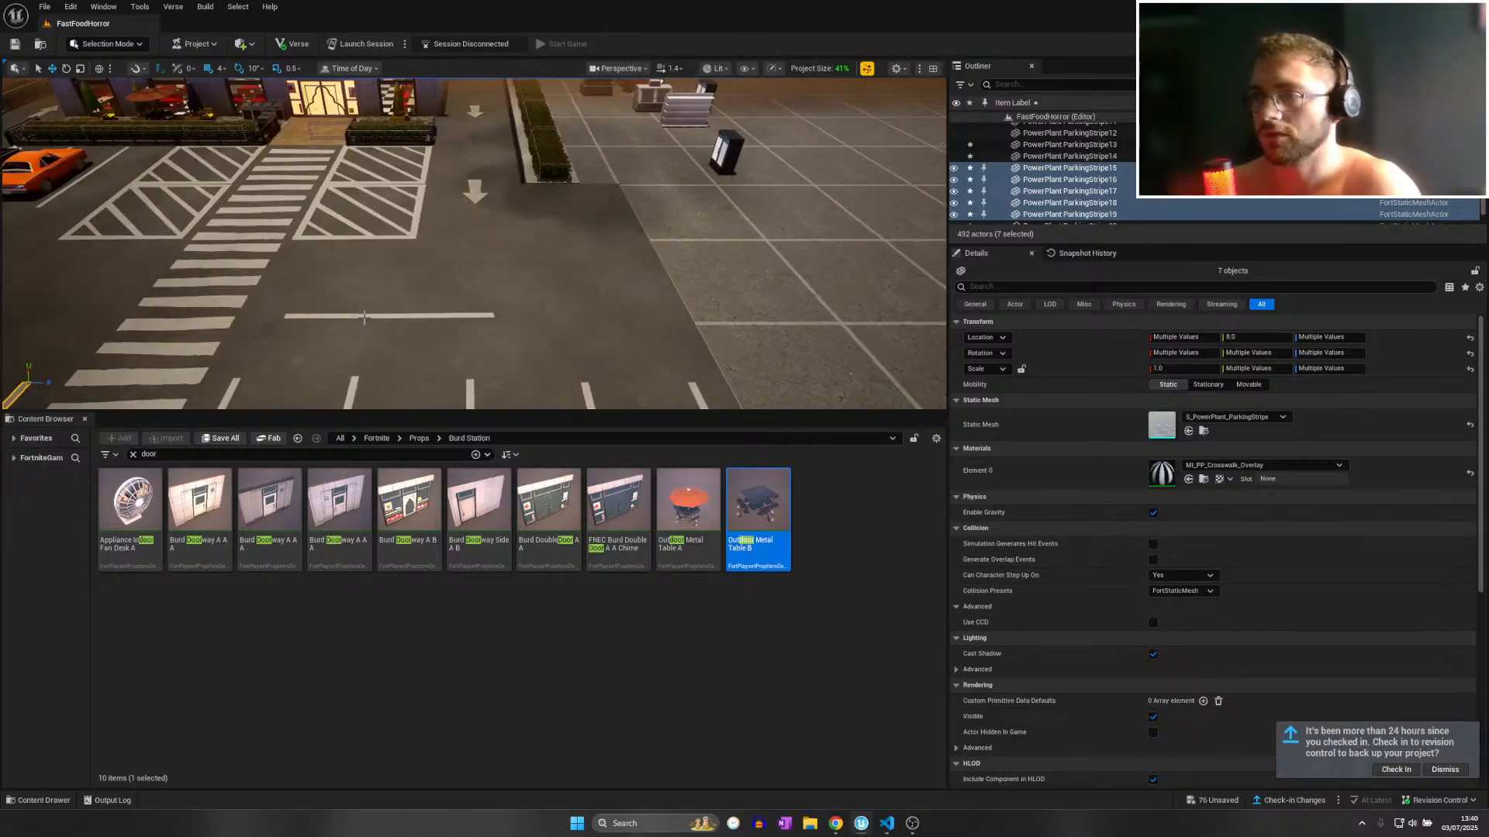
{"action": "left_click", "coordinate": [367, 318]}
{"action": "left_click", "coordinate": [417, 315]}
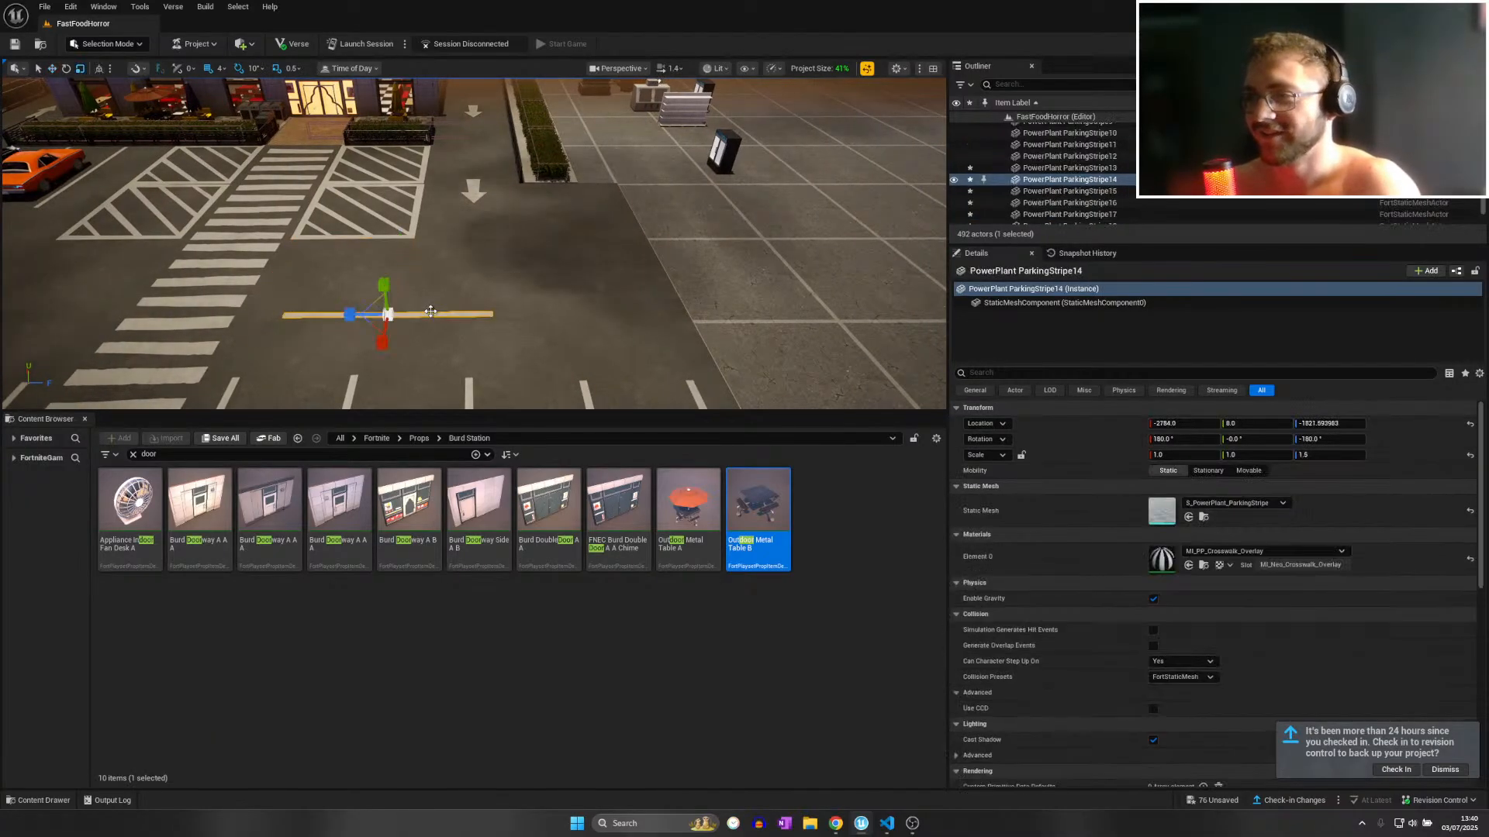
{"action": "key", "text": "w"}
{"action": "right_click_drag", "start_coordinate": [417, 315], "coordinate": [353, 317]}
{"action": "left_click_drag", "start_coordinate": [549, 325], "coordinate": [508, 270]}
{"action": "left_click", "coordinate": [179, 234]}
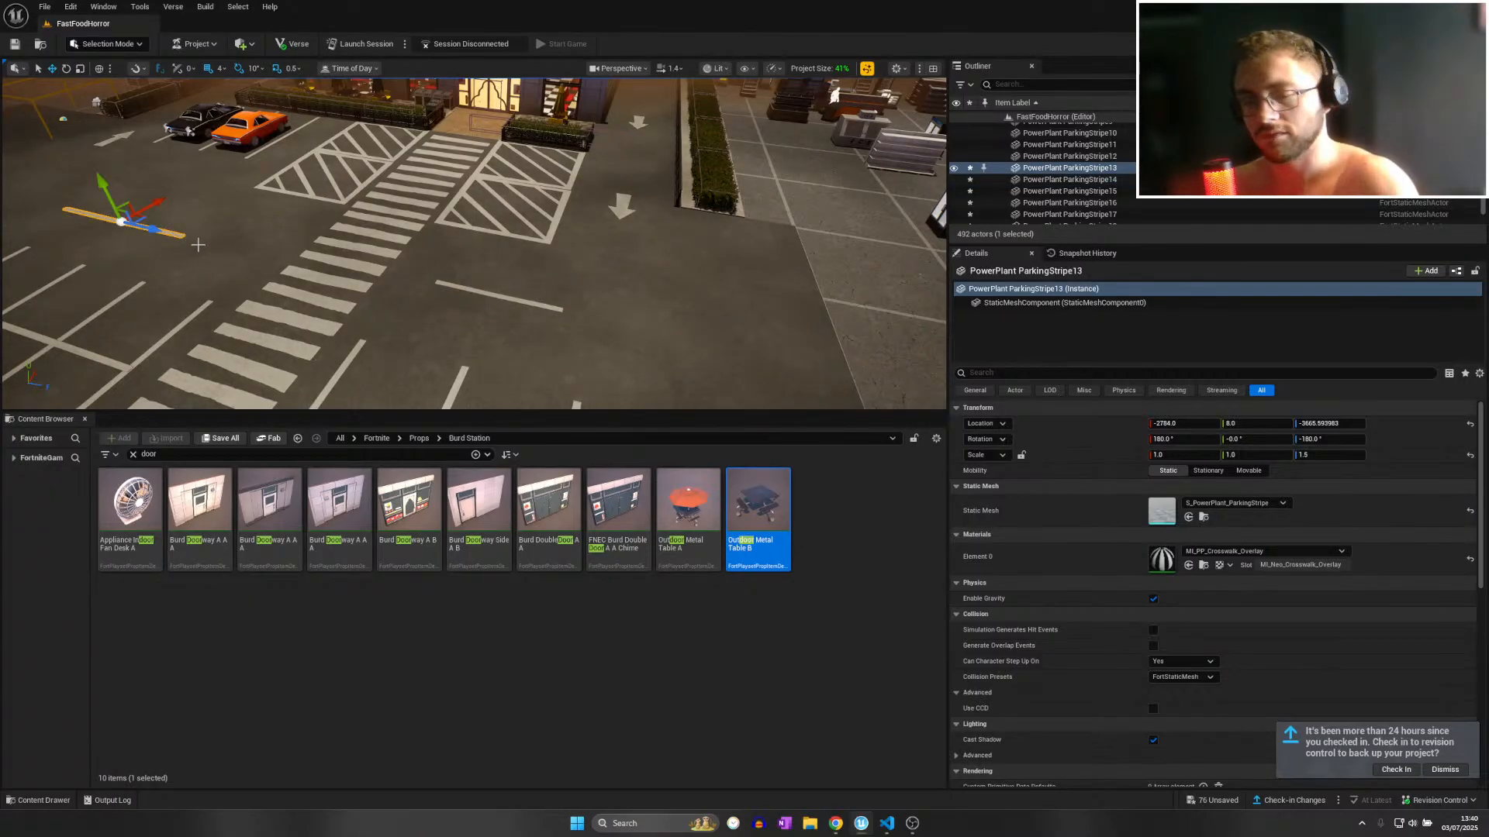
{"action": "key", "text": "Delete"}
Duplicate the repositioned lane stripe and place the copy on the other side of the crosswalk at Z about -3322.
{"action": "left_click", "coordinate": [508, 298]}
{"action": "left_click_drag", "start_coordinate": [532, 303], "coordinate": [865, 368], "text": "alt"}
{"action": "key", "text": "s"}
{"action": "right_click_drag", "start_coordinate": [864, 368], "coordinate": [911, 326]}
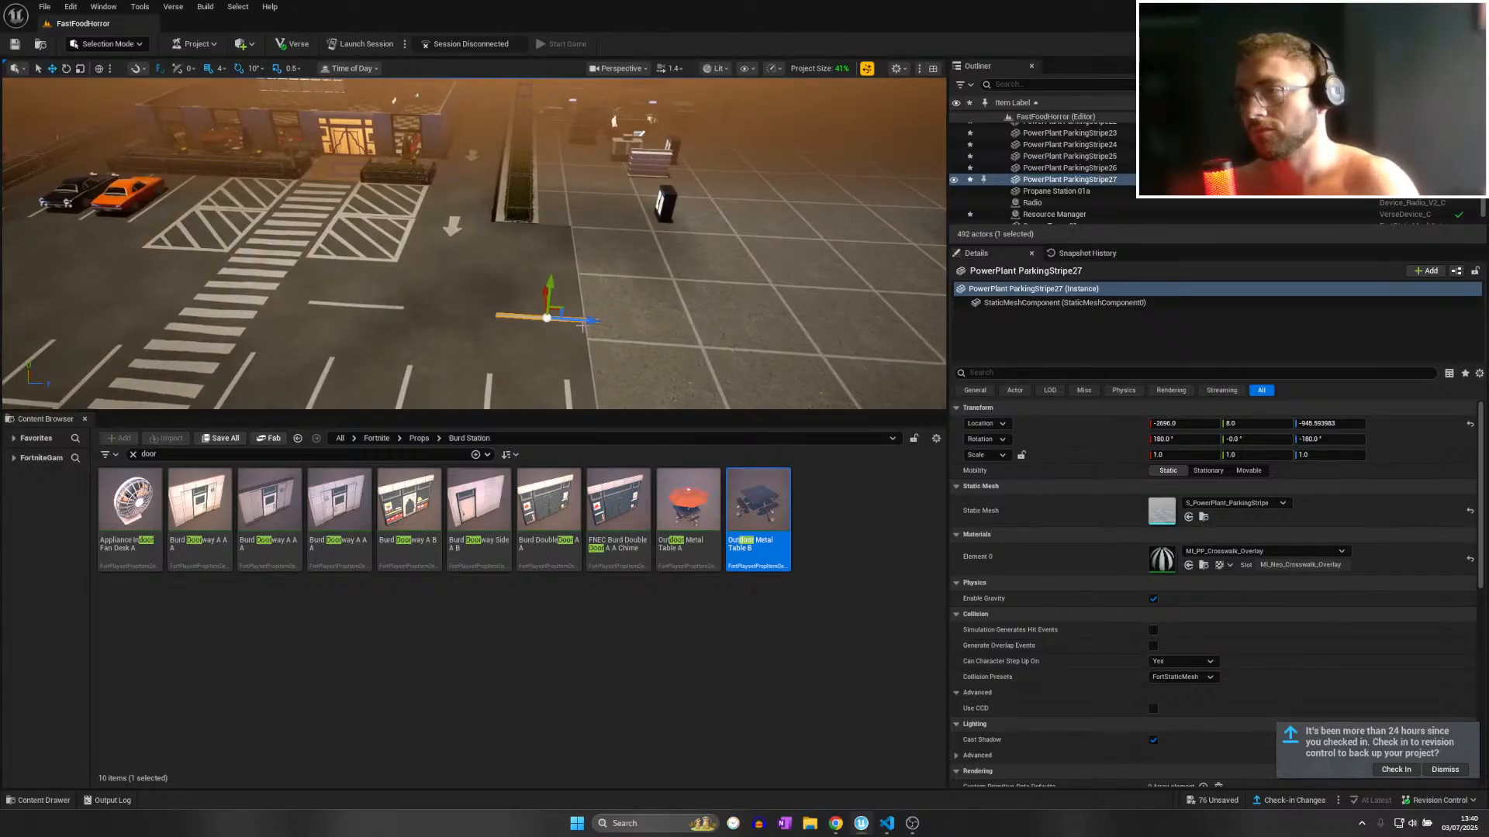
{"action": "key", "text": "Delete"}
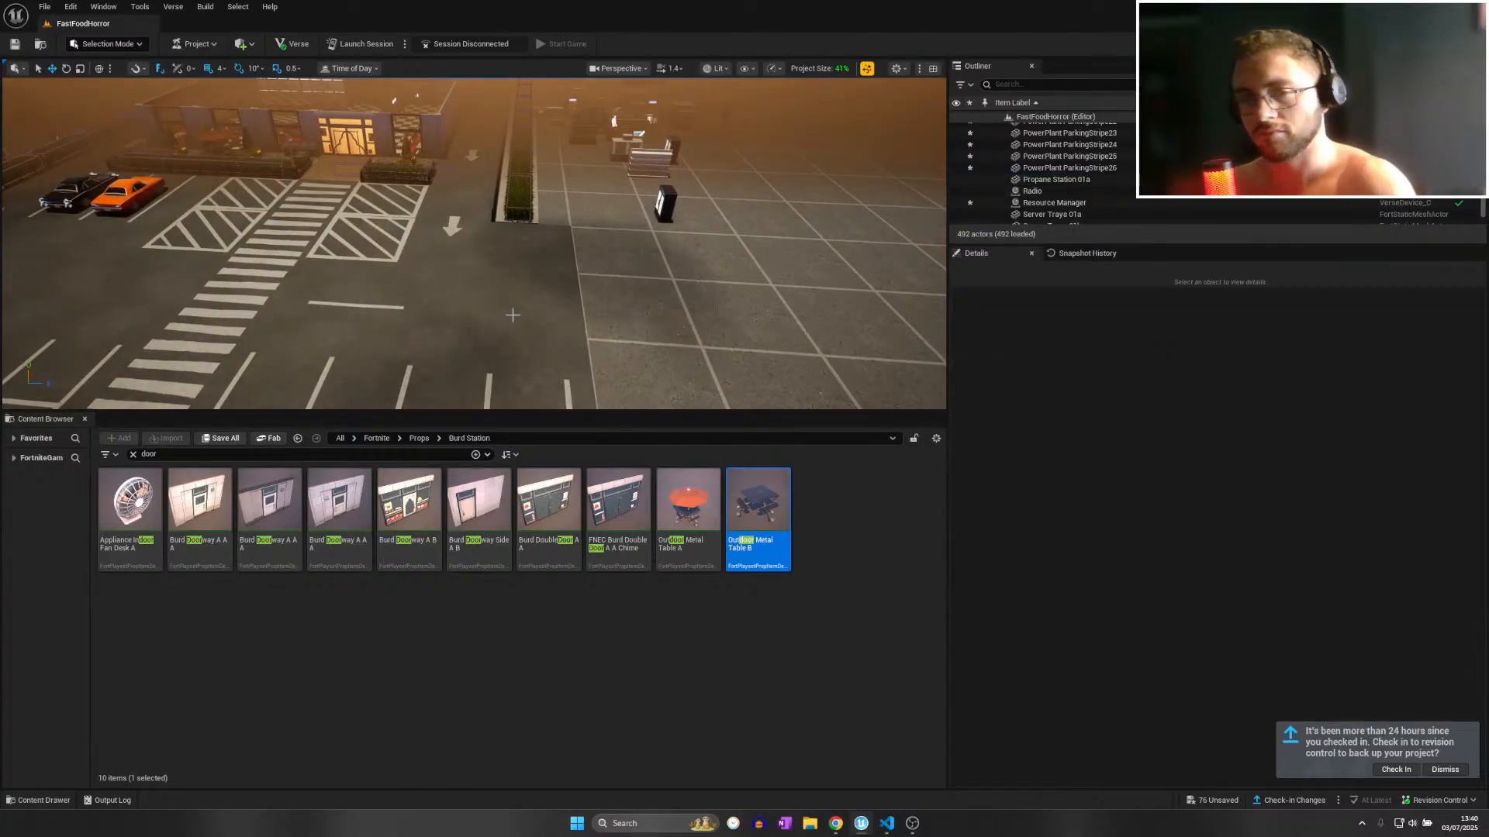
{"action": "key", "text": "ctrl+z"}
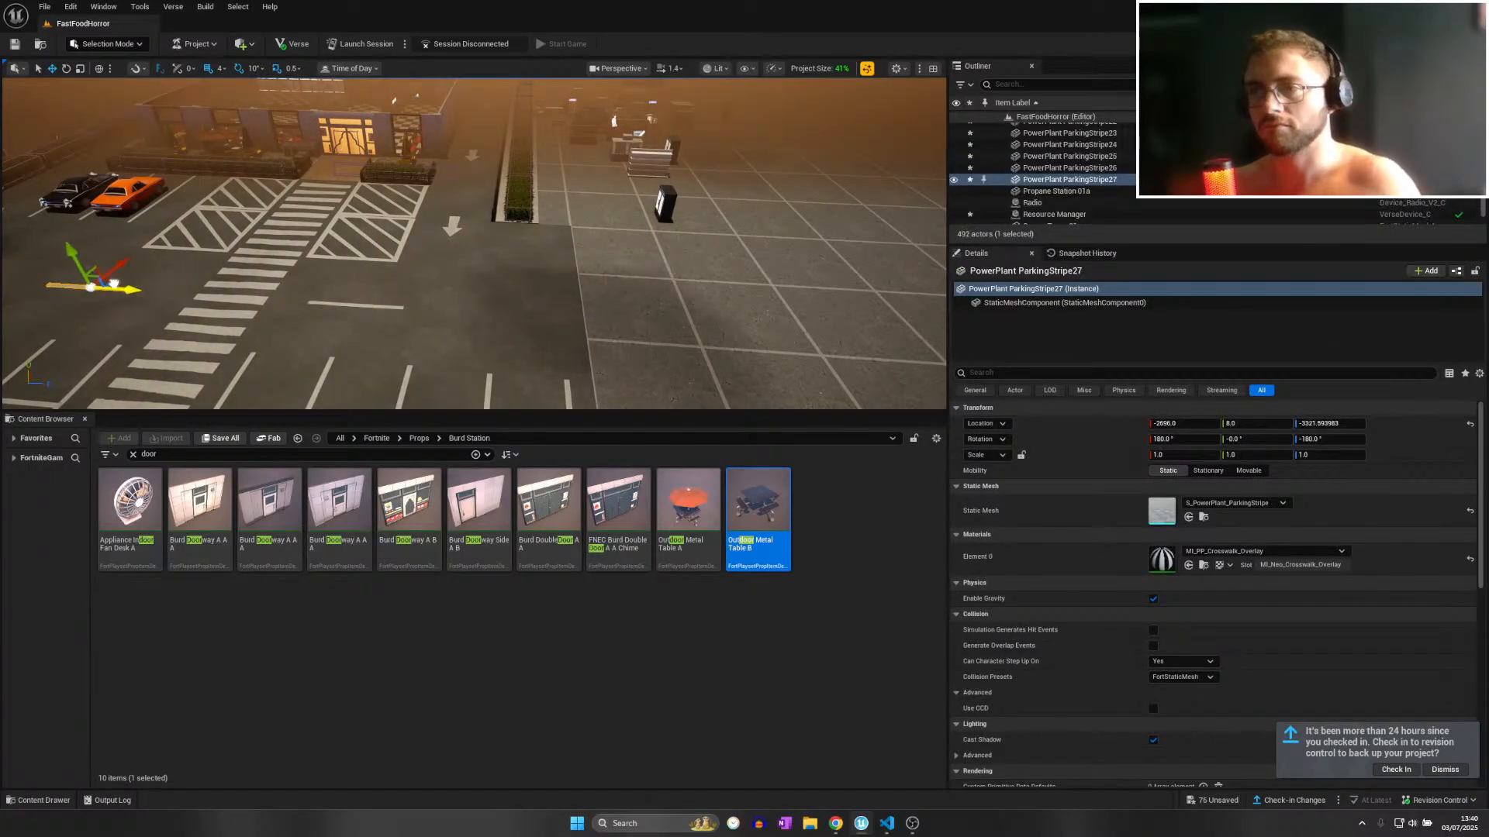
Duplicate the lane stripe twice more along the same row, at Z about -4174 and -4942.
{"action": "right_click_drag", "start_coordinate": [321, 288], "coordinate": [255, 271]}
{"action": "left_click_drag", "start_coordinate": [359, 287], "coordinate": [353, 285], "text": "alt"}
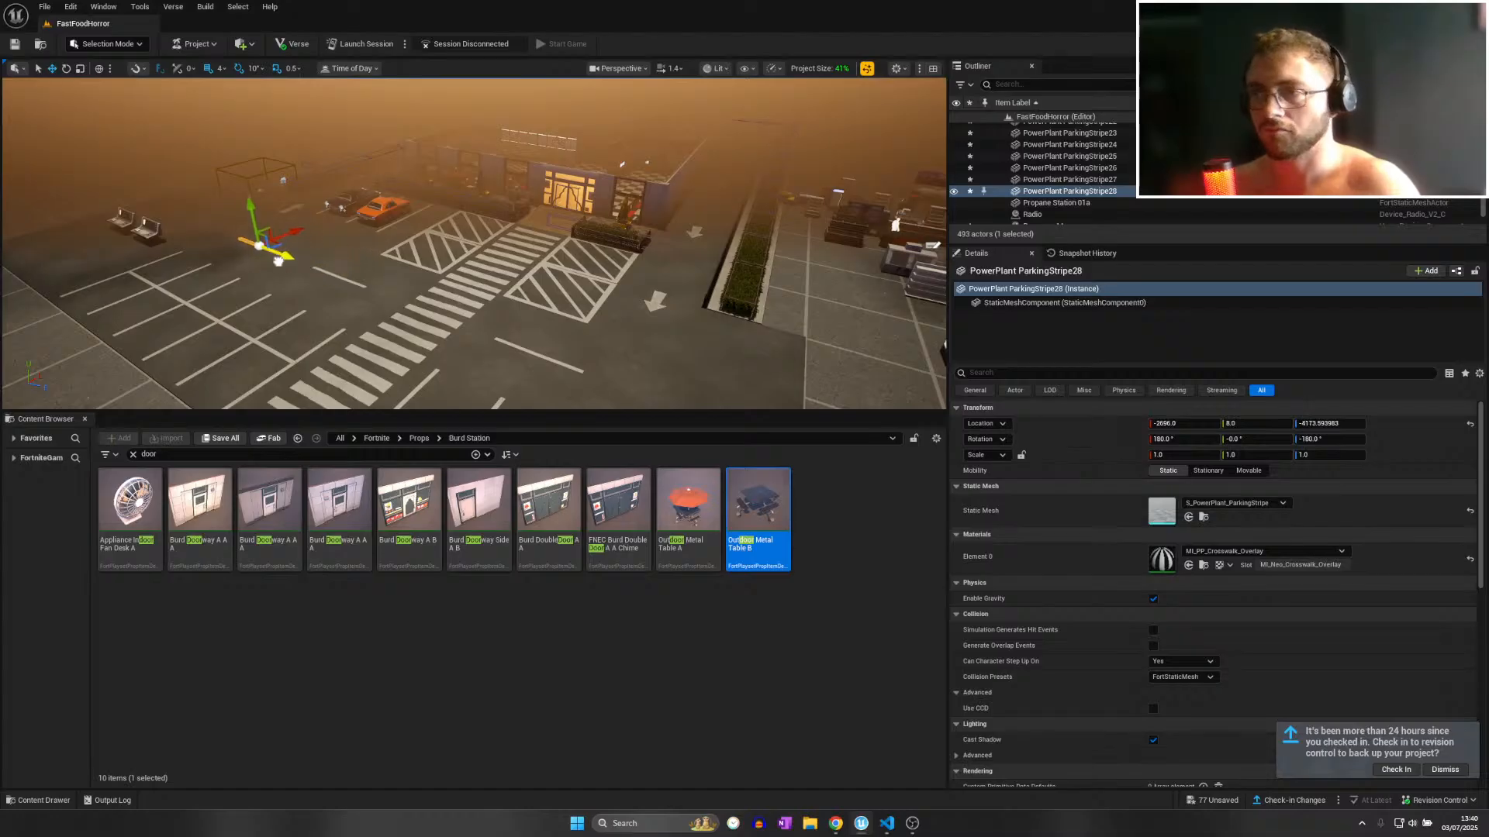
{"action": "right_click_drag", "start_coordinate": [277, 261], "coordinate": [339, 299]}
{"action": "left_click_drag", "start_coordinate": [341, 315], "coordinate": [174, 304], "text": "alt"}
Save all the modified map content.
{"action": "right_click_drag", "start_coordinate": [173, 303], "coordinate": [96, 307]}
{"action": "left_click", "coordinate": [44, 4]}
{"action": "left_click", "coordinate": [104, 154]}
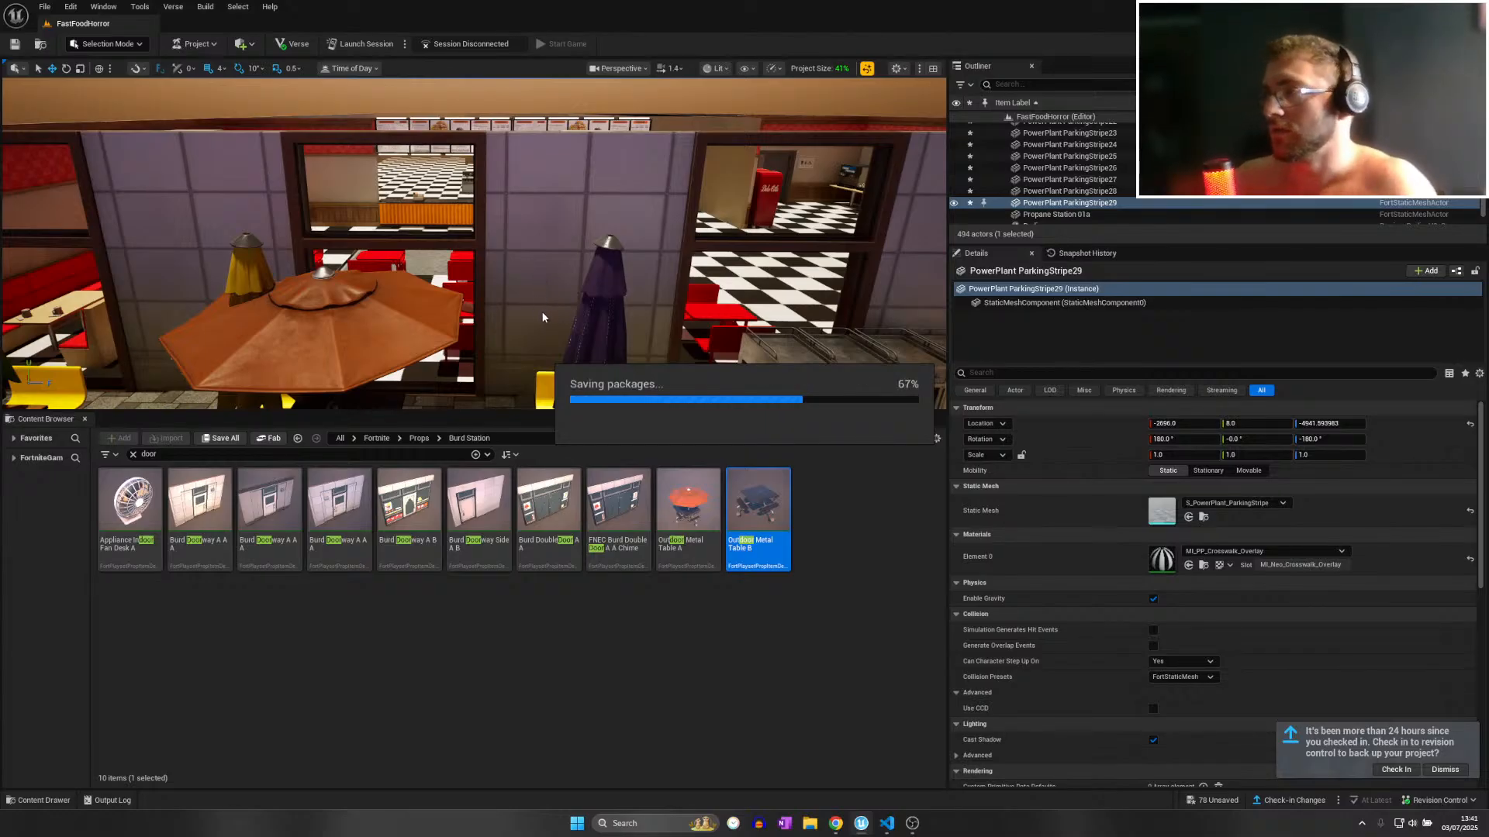
Move the orange-umbrella metal table out of the fenced seating area onto the car park at X -1652.
{"action": "key", "text": "s"}
{"action": "right_click_drag", "start_coordinate": [505, 323], "coordinate": [479, 239]}
{"action": "left_click", "coordinate": [478, 240]}
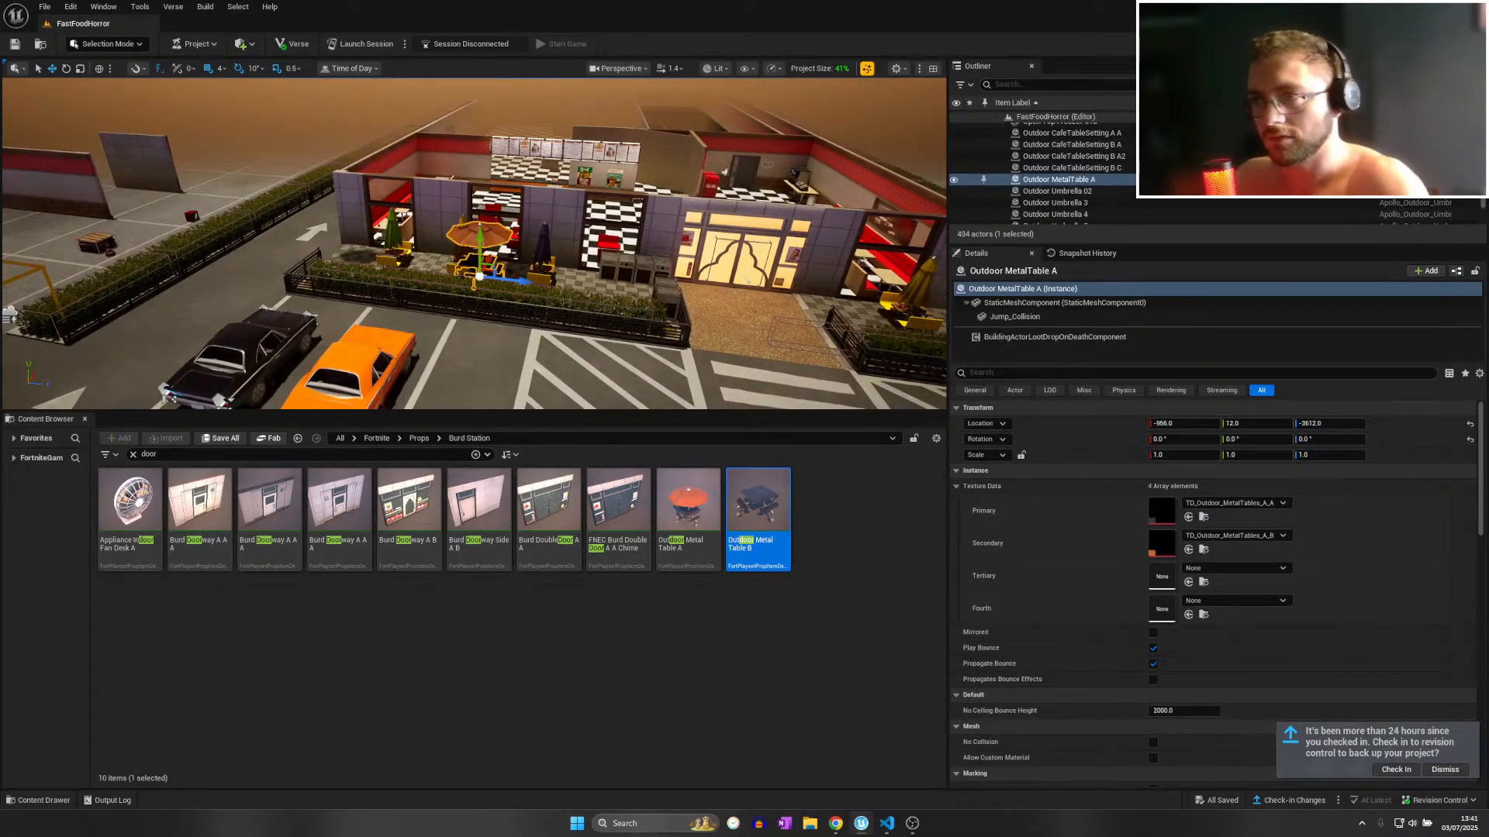
{"action": "right_click", "coordinate": [508, 252]}
{"action": "left_click", "coordinate": [482, 236]}
{"action": "right_click_drag", "start_coordinate": [482, 236], "coordinate": [481, 248]}
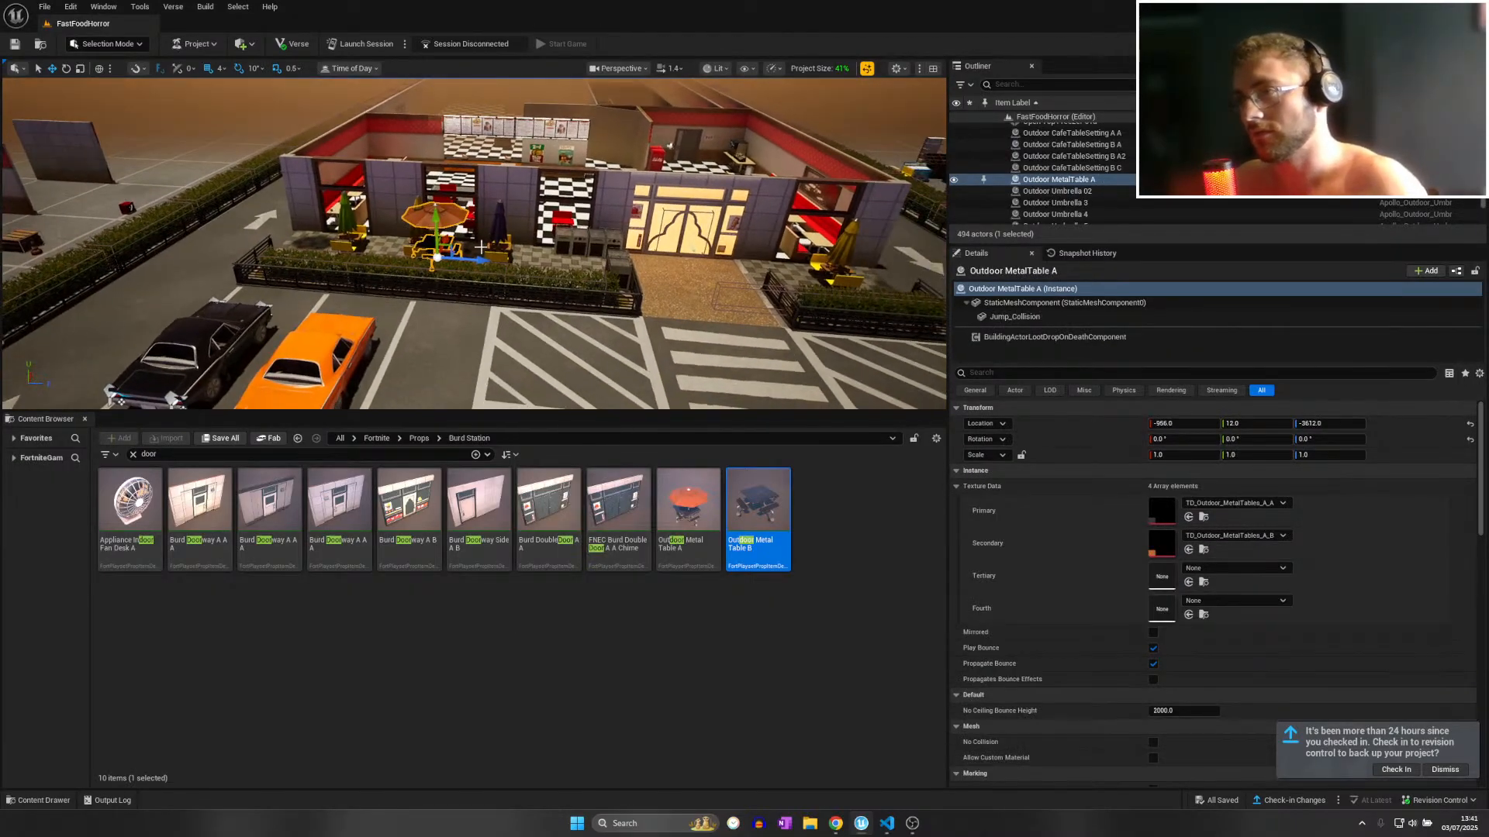
{"action": "left_click_drag", "start_coordinate": [448, 247], "coordinate": [403, 334]}
{"action": "key", "text": "w"}
{"action": "right_click_drag", "start_coordinate": [403, 333], "coordinate": [256, 318]}
{"action": "key", "text": "s"}
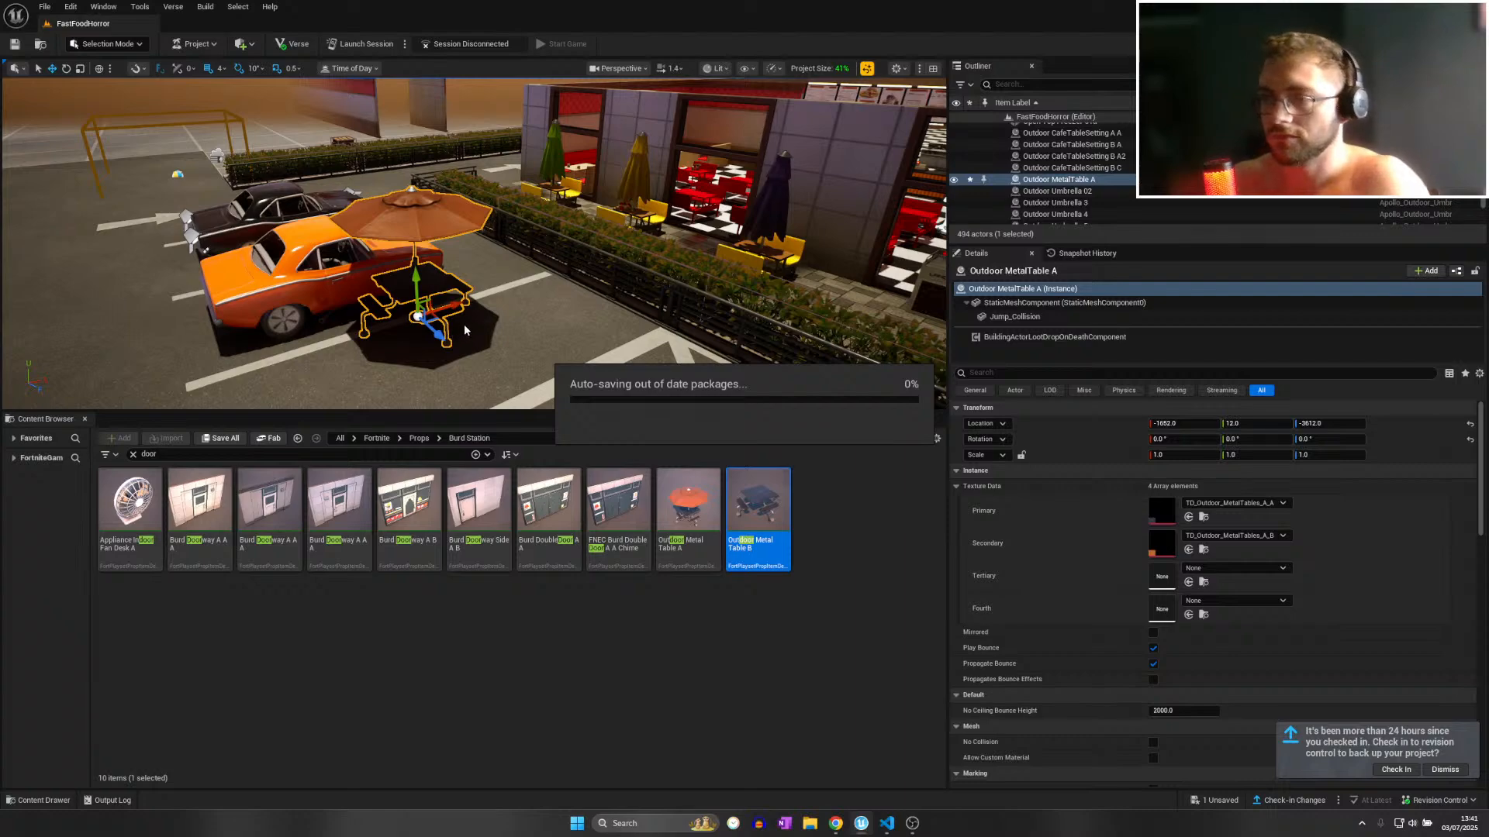
Delete the orange-umbrella metal table beside the parked cars.
{"action": "key", "text": "a"}
{"action": "right_click_drag", "start_coordinate": [439, 323], "coordinate": [589, 306]}
{"action": "key", "text": "Delete"}
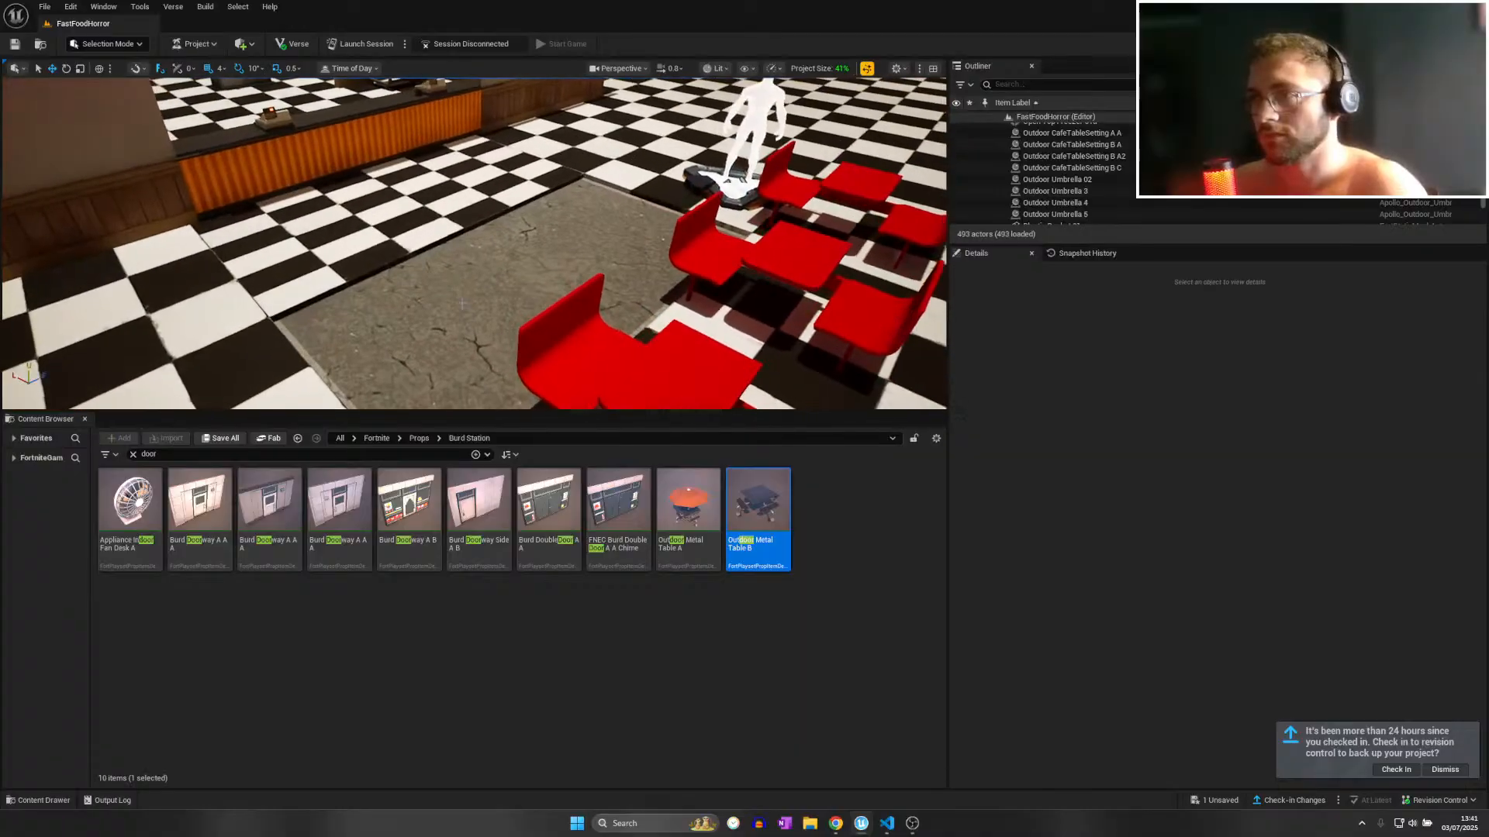
Copy the Secondary texture TD_Burd_WallTile_A_A from the purple wall behind the bins at the rear of the building.
{"action": "left_click", "coordinate": [425, 226]}
{"action": "key", "text": "a"}
{"action": "right_click_drag", "start_coordinate": [425, 227], "coordinate": [511, 268]}
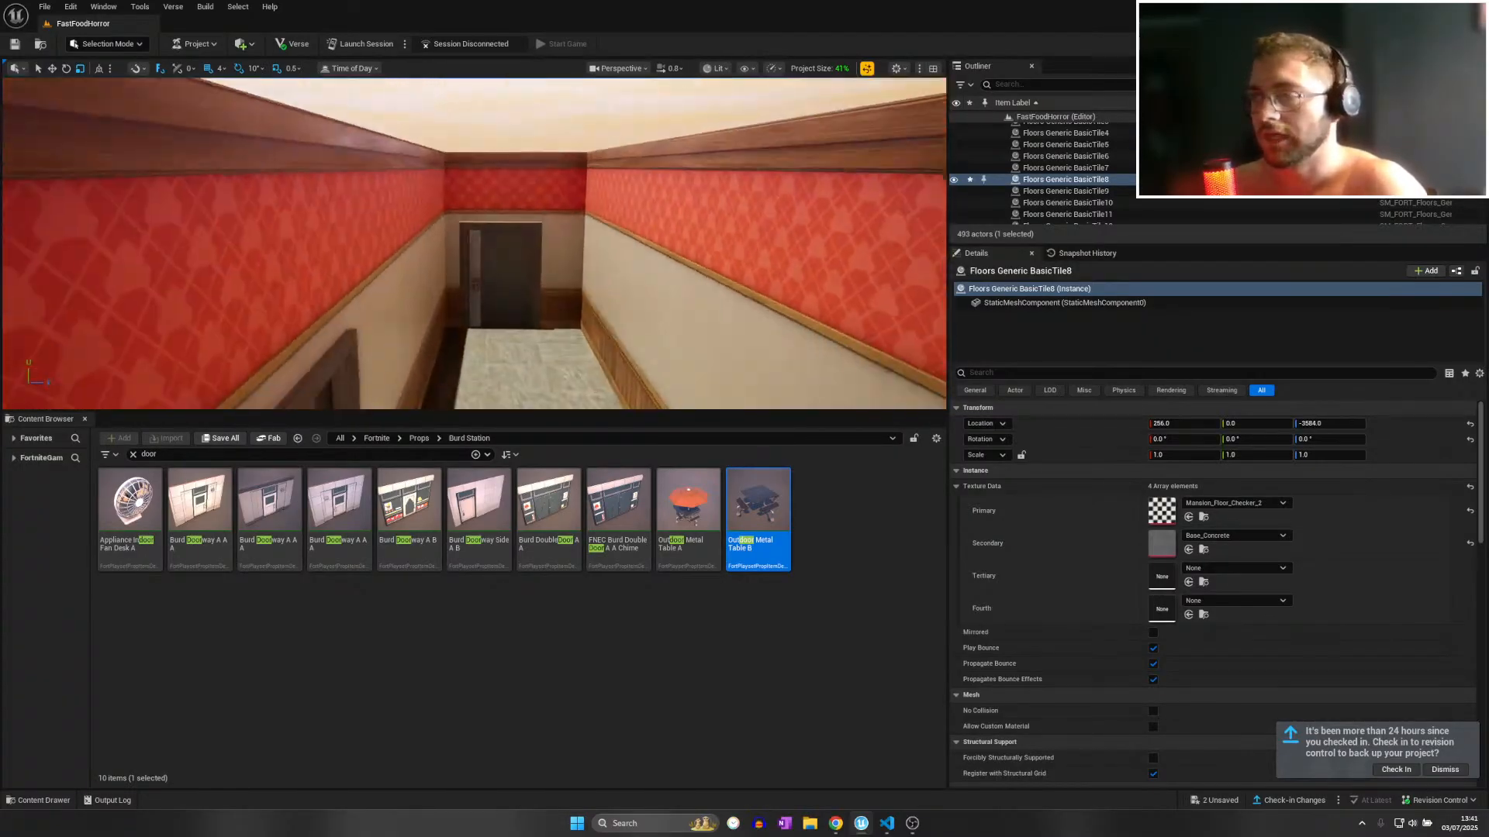
{"action": "mouse_move", "coordinate": [474, 244]}
{"action": "right_mouse_down"}
{"action": "mouse_move", "coordinate": [295, 271]}
{"action": "mouse_move", "coordinate": [605, 209]}
{"action": "mouse_move", "coordinate": [404, 217]}
{"action": "mouse_move", "coordinate": [469, 244]}
{"action": "right_mouse_up"}
{"action": "left_click", "coordinate": [434, 221]}
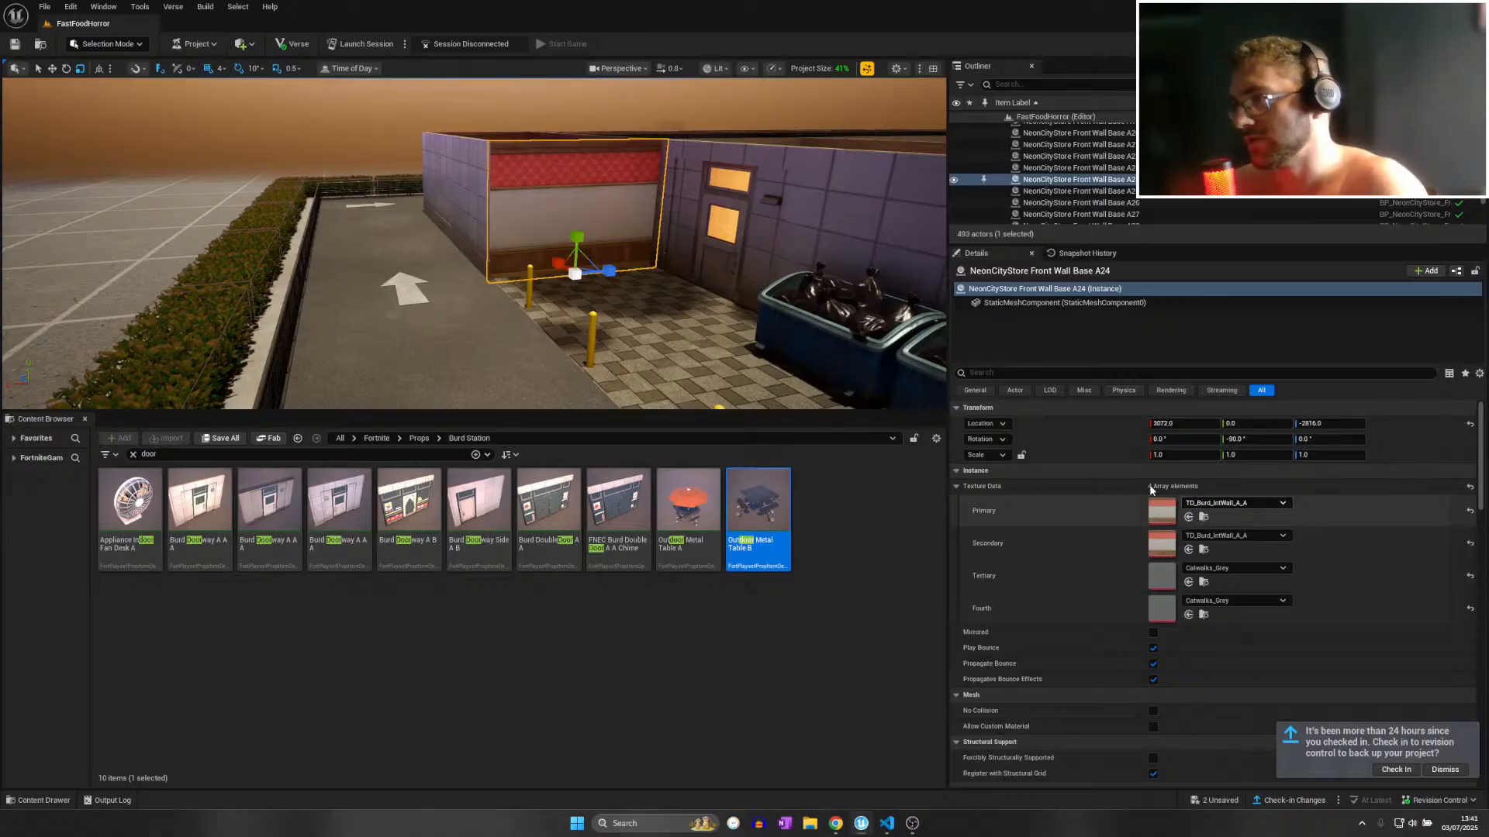
{"action": "left_click", "coordinate": [1235, 503]}
{"action": "left_click", "coordinate": [884, 203]}
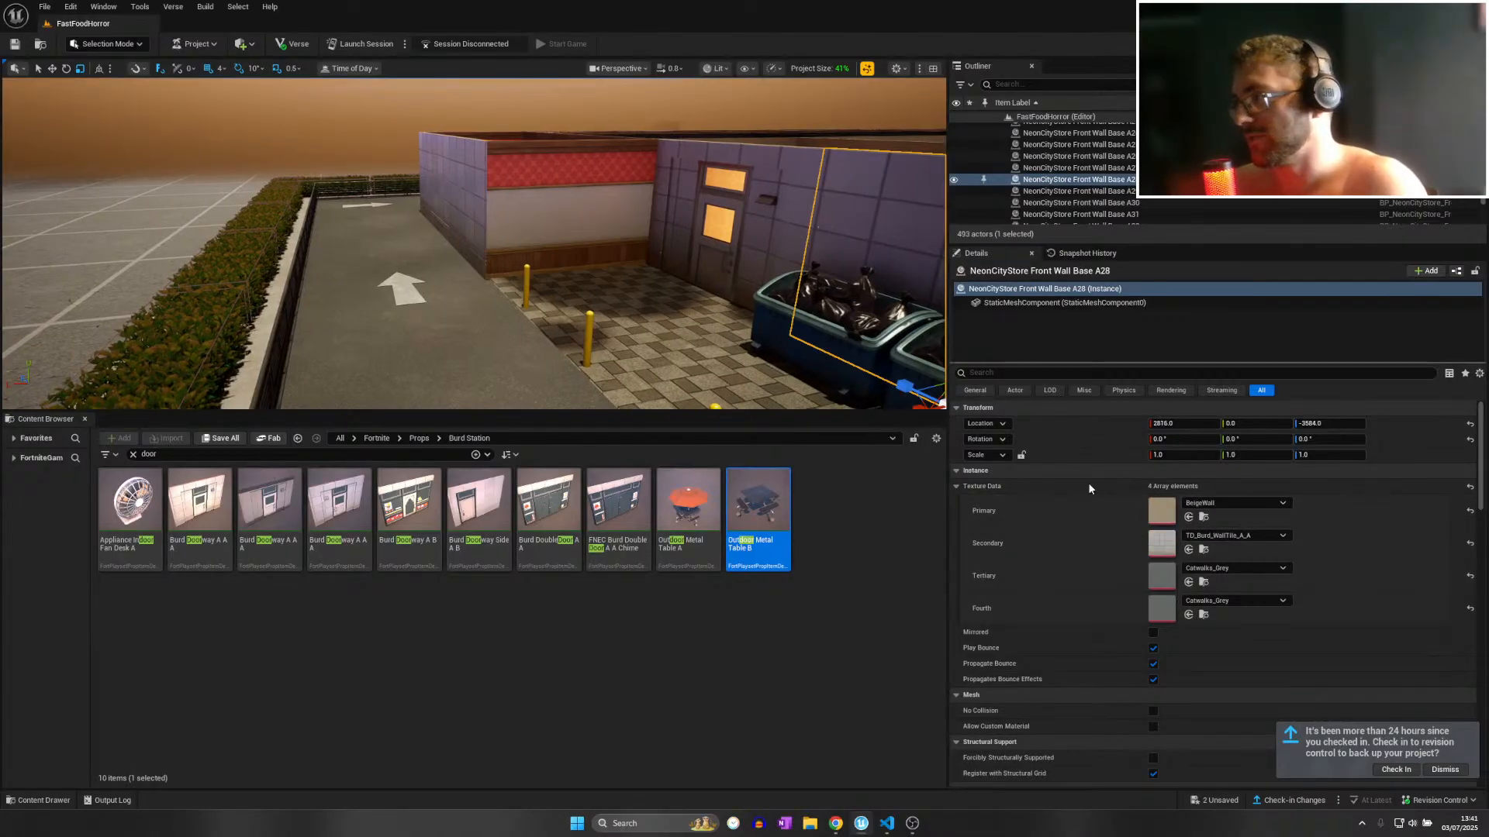
{"action": "left_click", "coordinate": [1201, 538]}
{"action": "left_click", "coordinate": [1221, 580]}
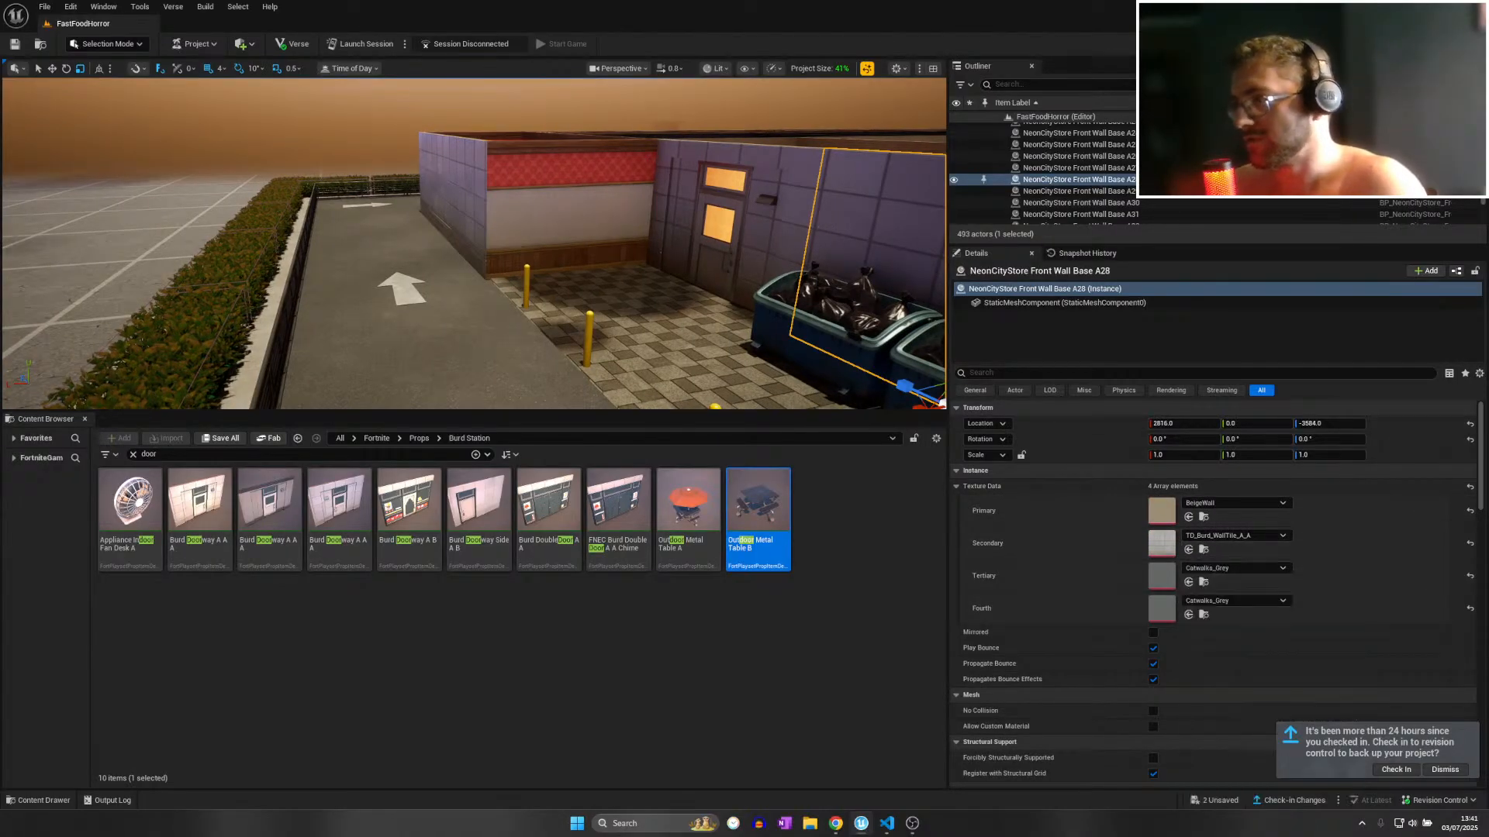
Try the copied wall tile texture in the Secondary slot of the red-topped wall near the back door, and undo it.
{"action": "left_click", "coordinate": [578, 208]}
{"action": "left_click", "coordinate": [1222, 538]}
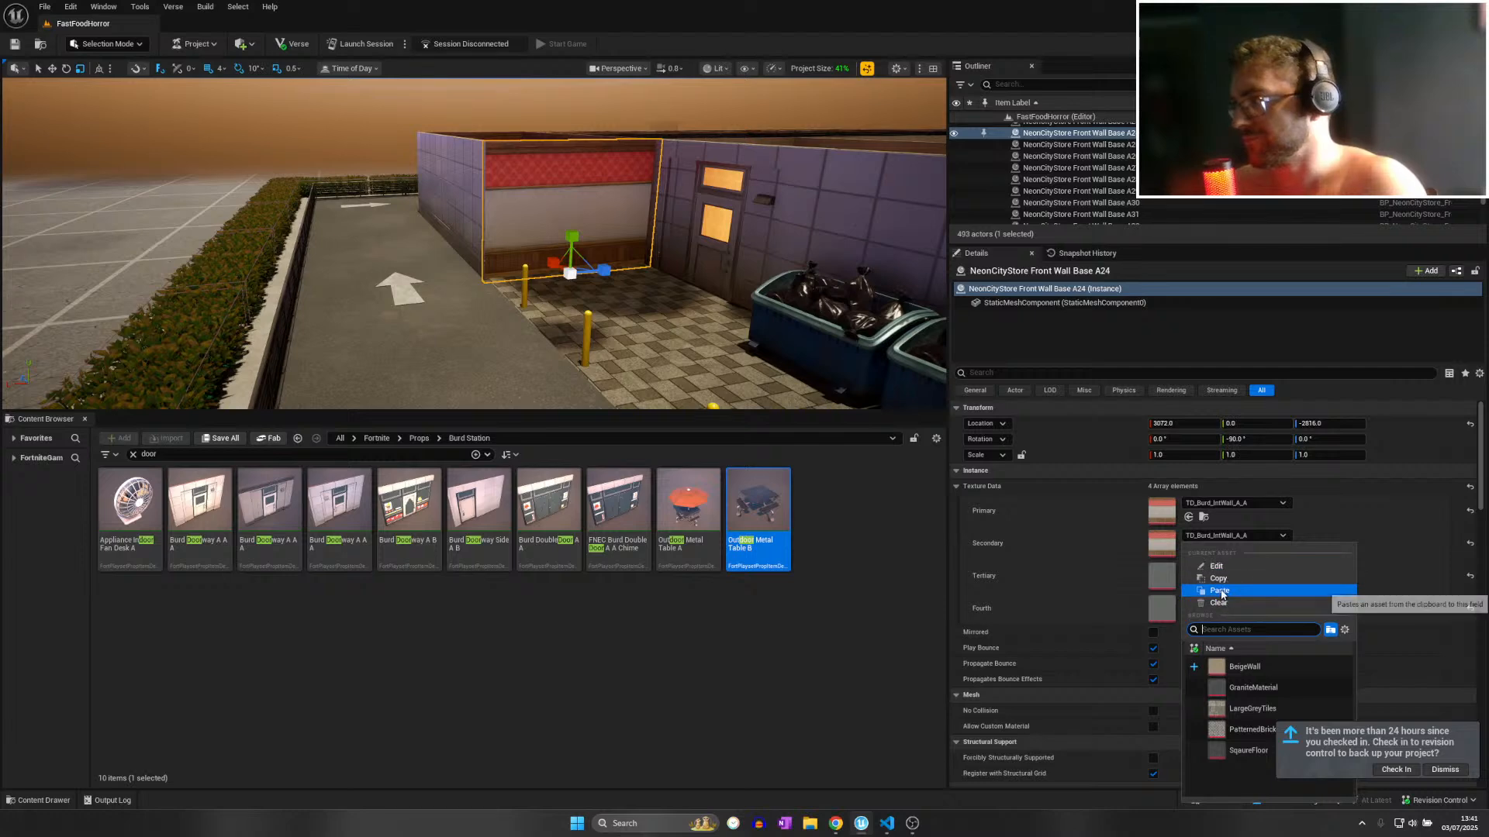
{"action": "left_click", "coordinate": [1219, 596]}
{"action": "left_click", "coordinate": [1229, 506]}
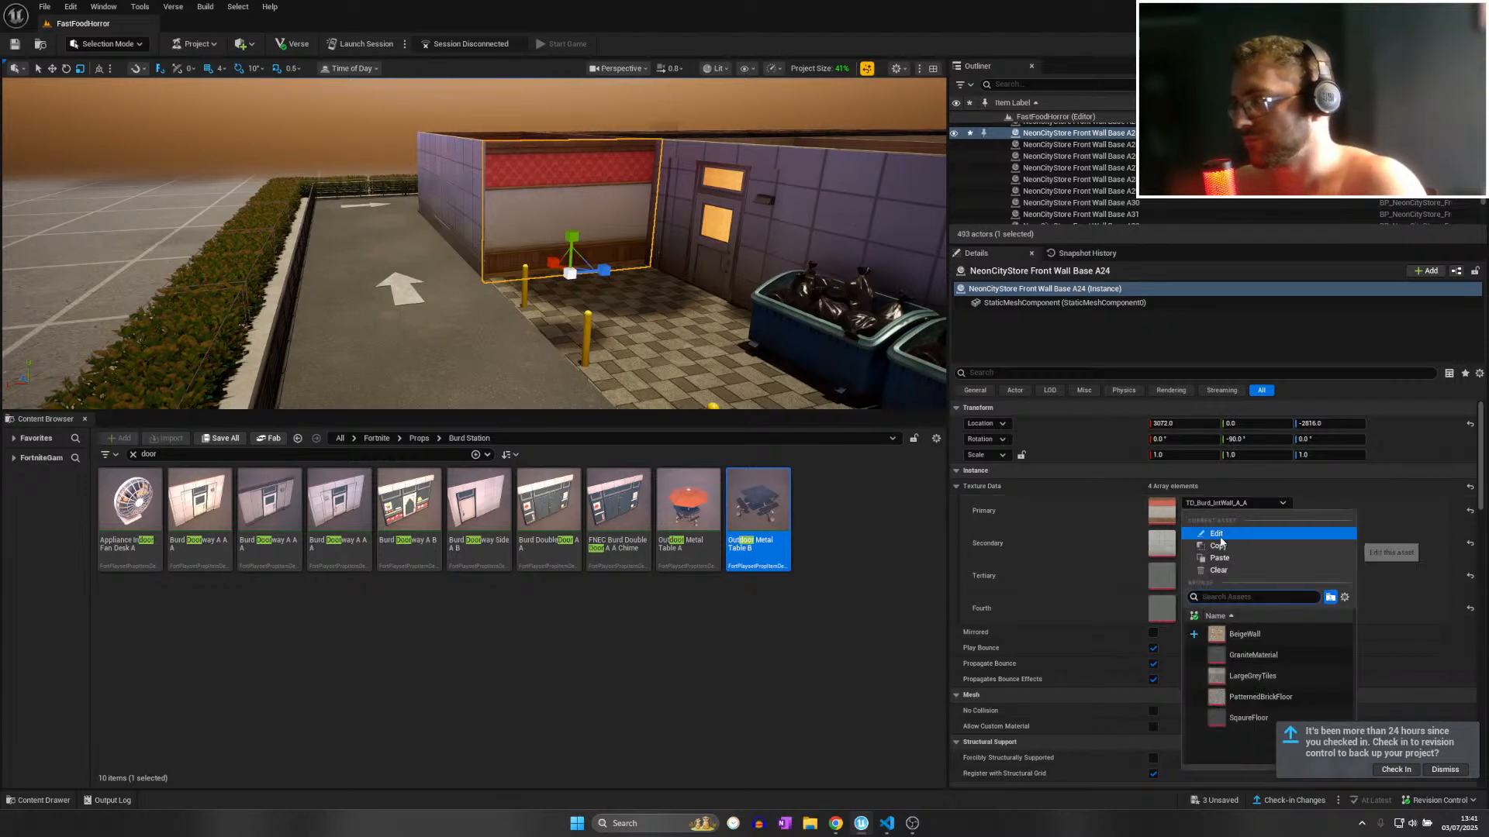
{"action": "left_click", "coordinate": [1156, 530]}
{"action": "key", "text": "ctrl+z"}
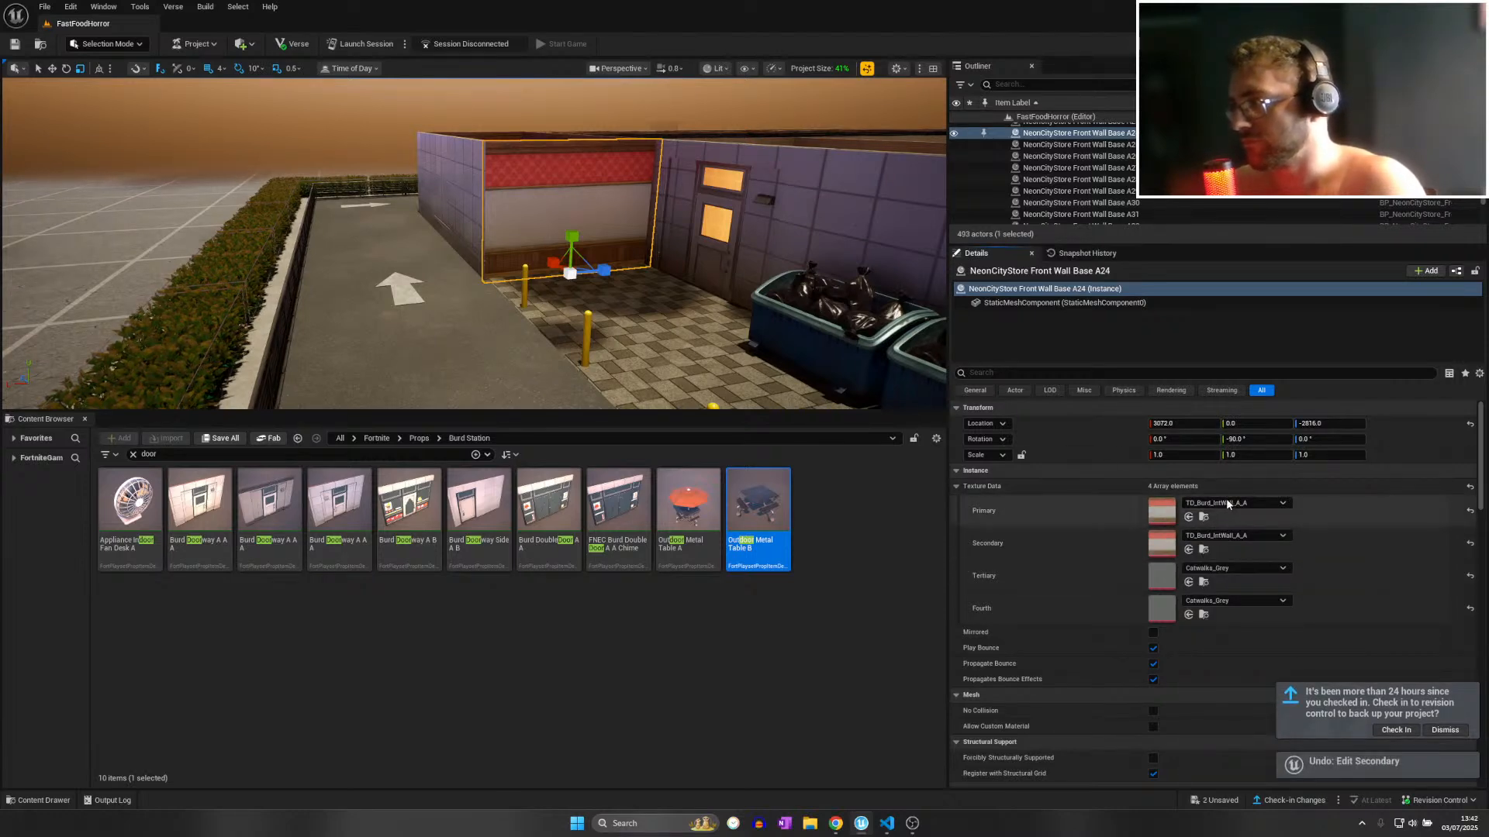
Set the Primary texture of the red-topped wall near the back door to the copied TD_Burd_WallTile_A_A.
{"action": "left_click", "coordinate": [1221, 503]}
{"action": "left_click", "coordinate": [1220, 560]}
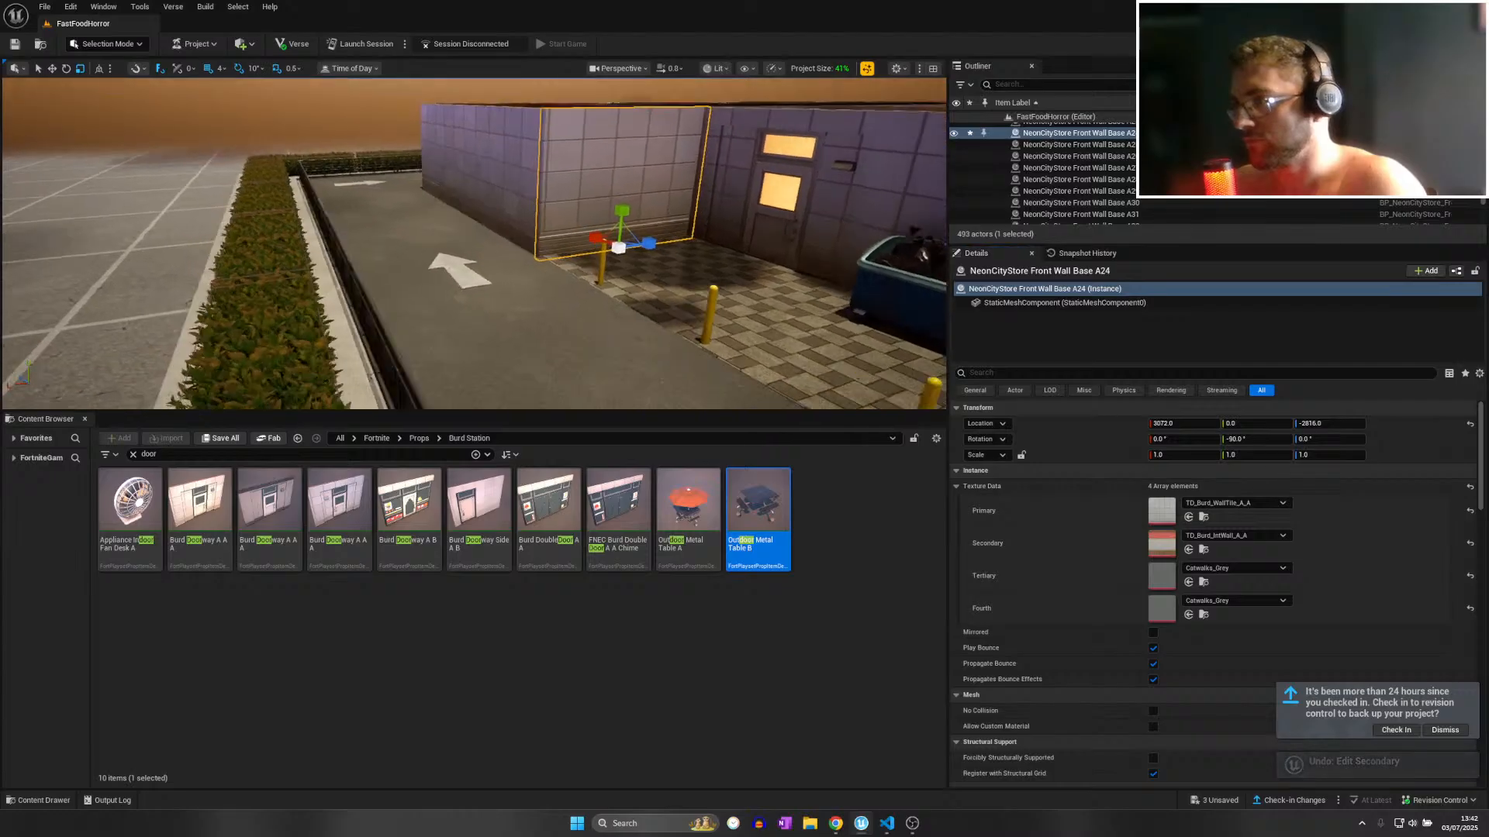
Save all changes to the map, including the retextured rear wall.
{"action": "key", "text": "s"}
{"action": "right_click_drag", "start_coordinate": [475, 244], "coordinate": [558, 226]}
{"action": "key", "text": "d"}
{"action": "key", "text": "w"}
{"action": "key", "text": "w"}
{"action": "scroll", "coordinate": [475, 244], "scroll_direction": "up", "scroll_amount": 1}
{"action": "key", "text": "w"}
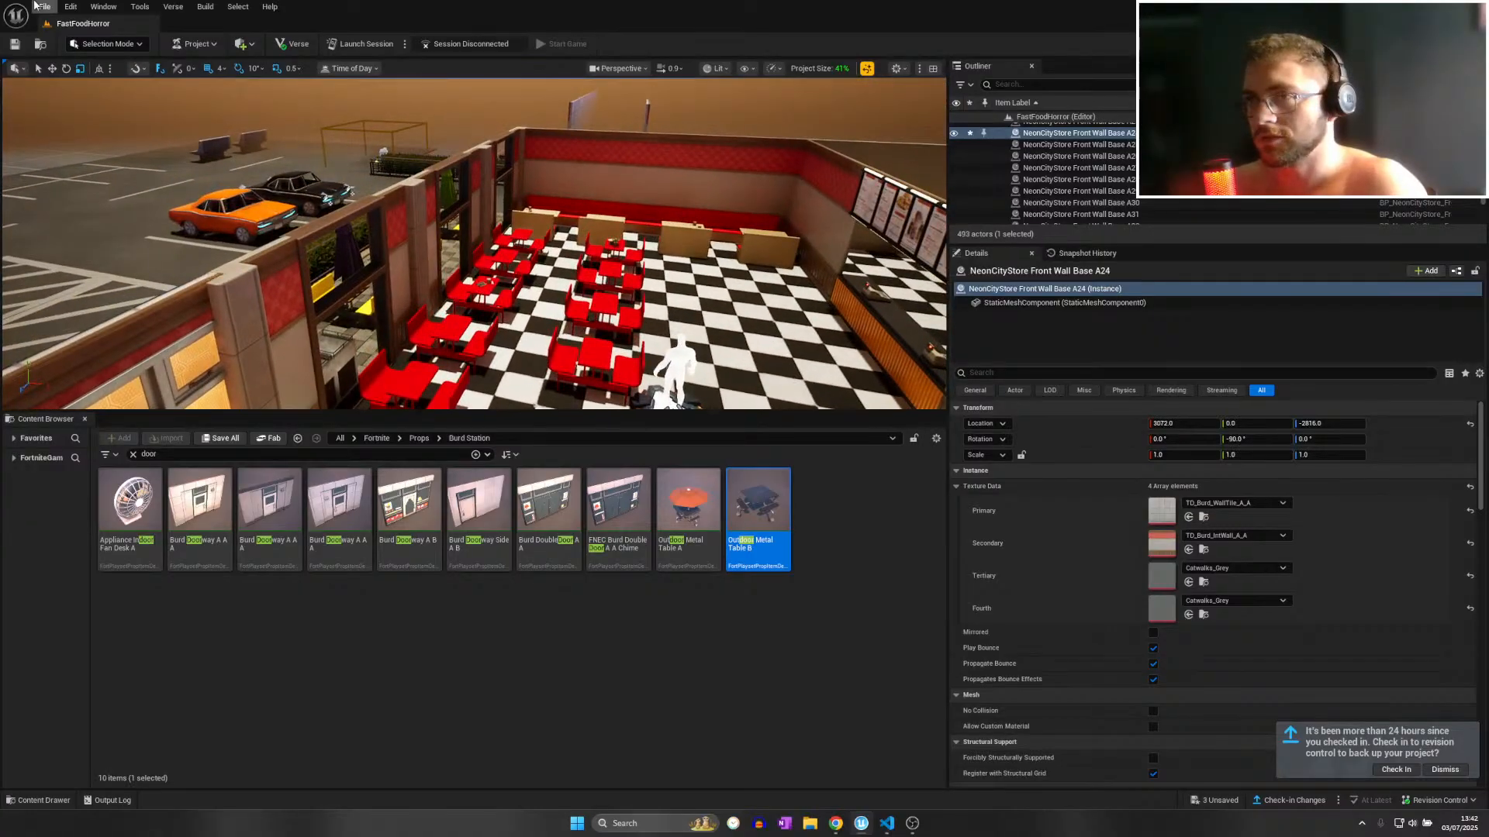
{"action": "left_click", "coordinate": [45, 6]}
{"action": "left_click", "coordinate": [107, 154]}
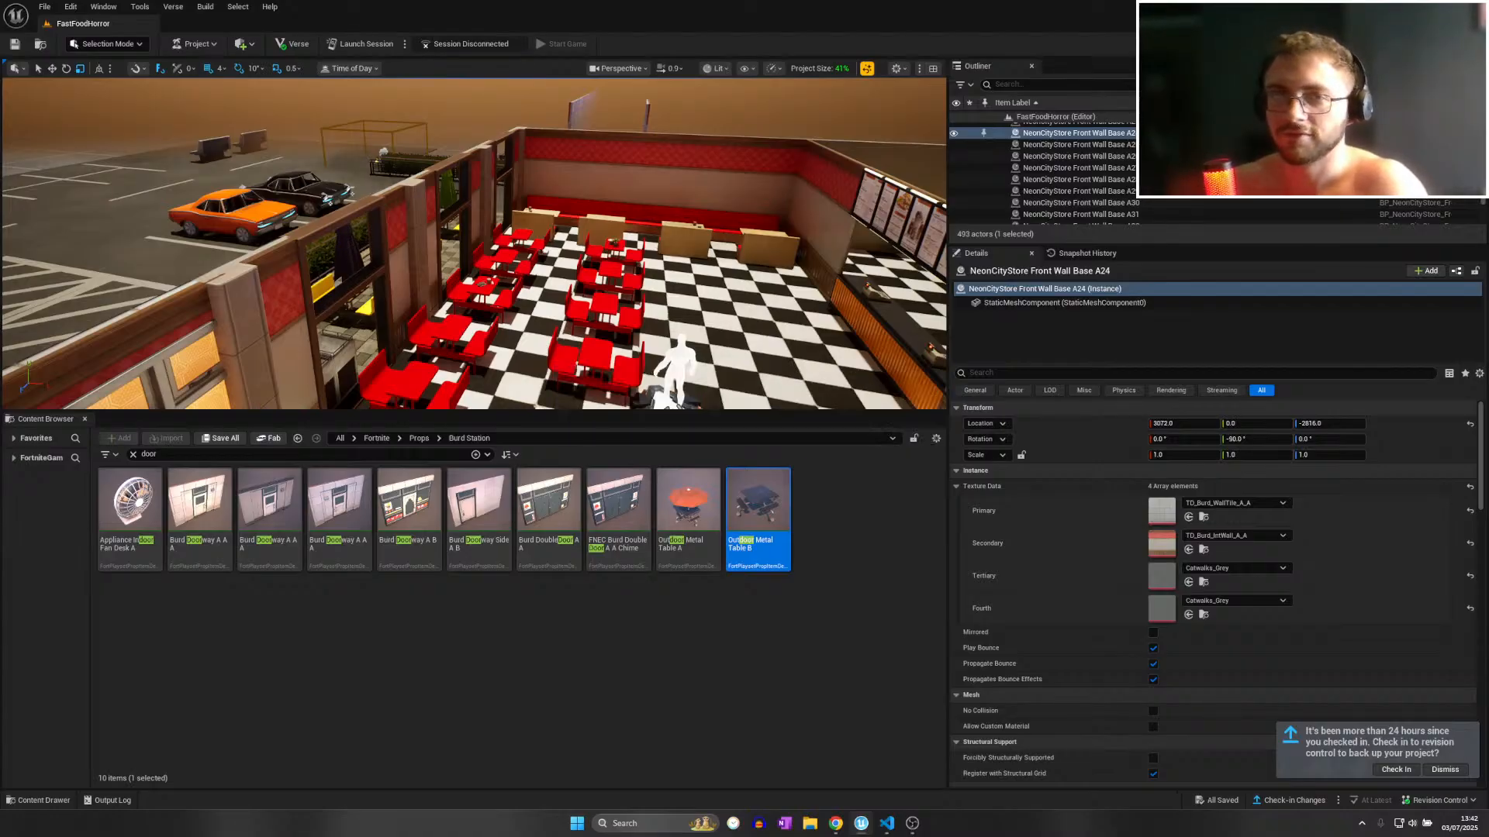
Examine the building's outside walls, the surrounding drive lane, the front seating and the car park for missing details.
{"action": "key", "text": "w"}
{"action": "right_click_drag", "start_coordinate": [549, 320], "coordinate": [510, 299]}
{"action": "scroll", "coordinate": [403, 302], "scroll_direction": "up", "scroll_amount": 1}
{"action": "key", "text": "e"}
{"action": "key", "text": "w"}
{"action": "key", "text": "w"}
{"action": "key", "text": "w"}
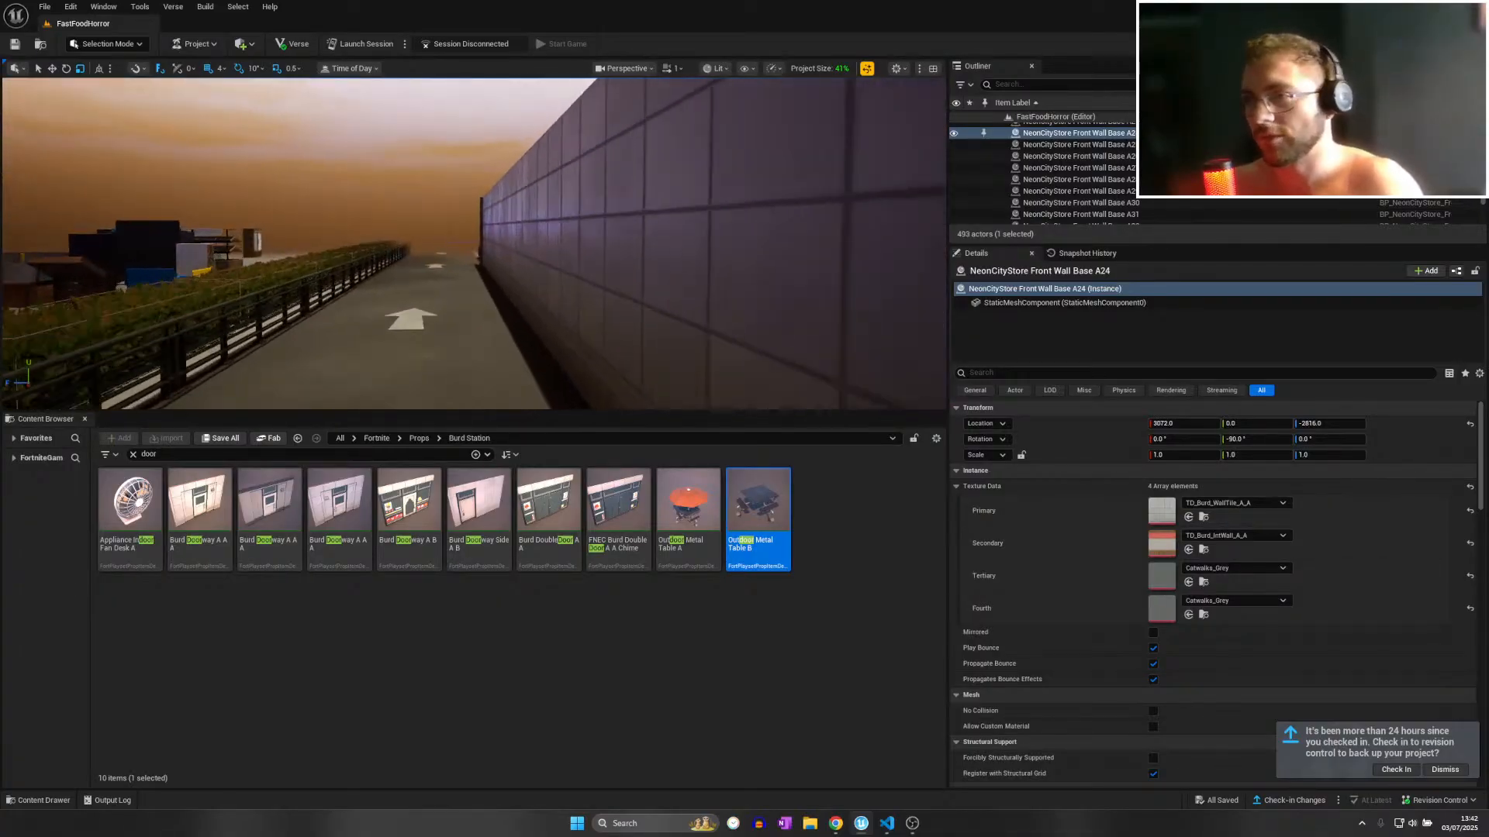
{"action": "right_click_drag", "start_coordinate": [475, 243], "coordinate": [682, 259]}
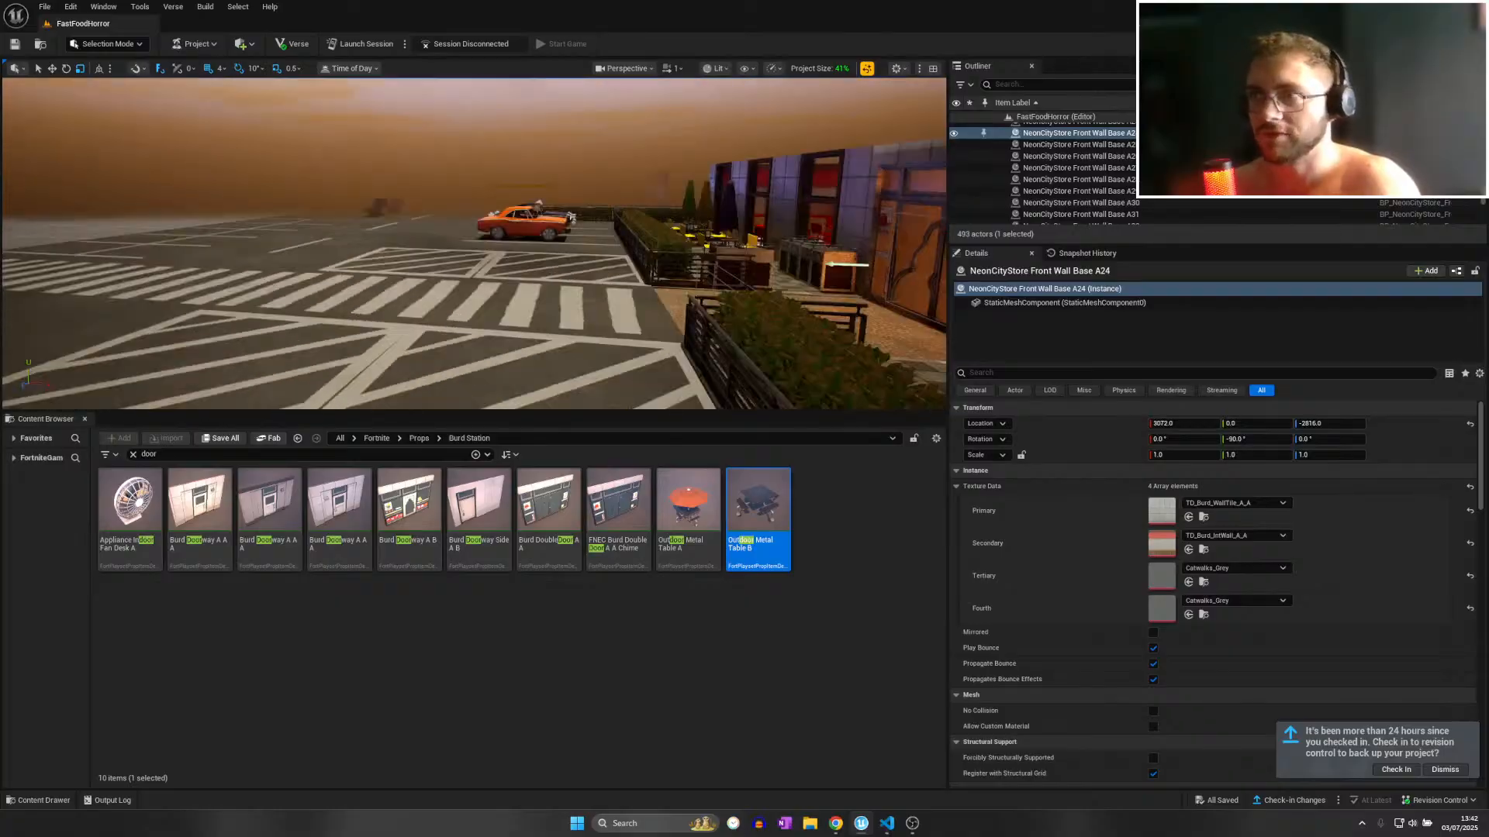
{"action": "key", "text": "w"}
{"action": "right_click_drag", "start_coordinate": [475, 243], "coordinate": [555, 303]}
{"action": "key", "text": "s"}
{"action": "key", "text": "s"}
{"action": "key", "text": "w"}
{"action": "key", "text": "w"}
Place an Appliance Indoor Fan Desk A prop on the drive lane beside the hedge.
{"action": "left_click", "coordinate": [230, 455]}
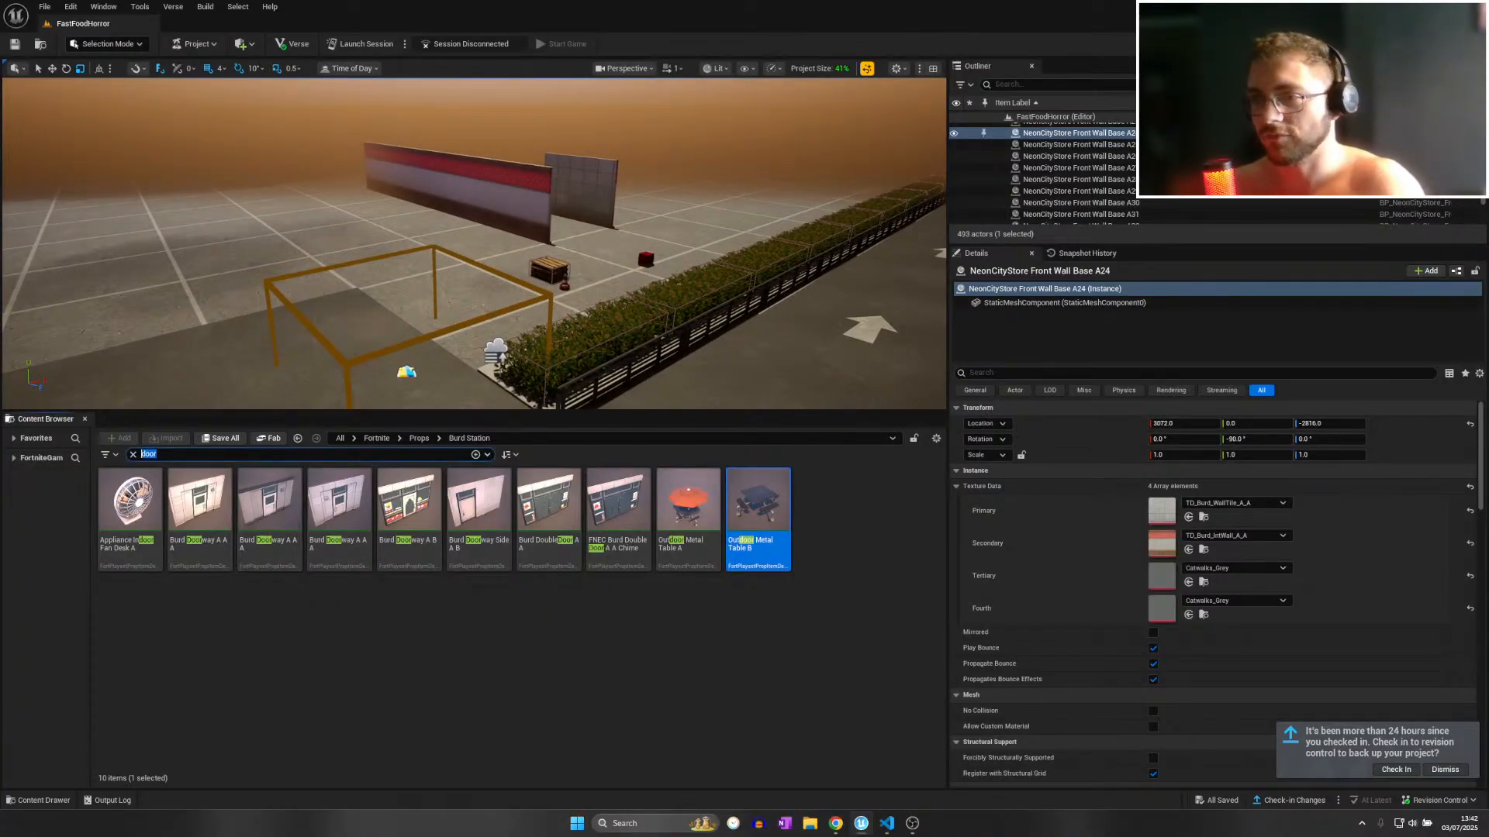
{"action": "left_click_drag", "start_coordinate": [136, 485], "coordinate": [680, 386]}
{"action": "left_click_drag", "start_coordinate": [812, 350], "coordinate": [822, 372]}
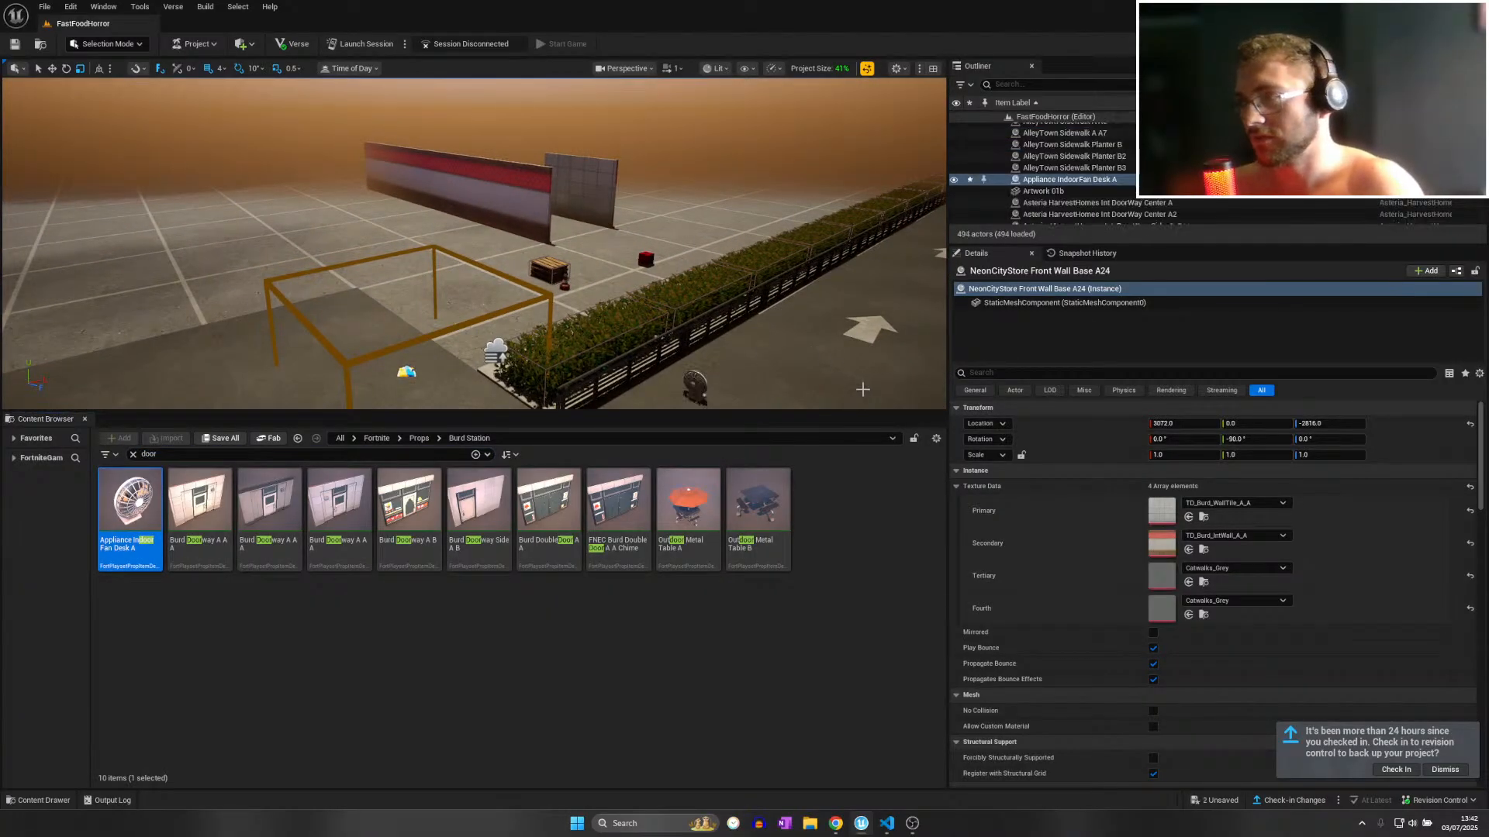
Delete the desk fan prop from the drive lane and save all changes to the map.
{"action": "right_click_drag", "start_coordinate": [861, 389], "coordinate": [954, 418]}
{"action": "key", "text": "w"}
{"action": "scroll", "coordinate": [861, 388], "scroll_direction": "down", "scroll_amount": 1}
{"action": "right_click_drag", "start_coordinate": [861, 388], "coordinate": [798, 388]}
{"action": "key", "text": "s"}
{"action": "key", "text": "w"}
{"action": "right_click_drag", "start_coordinate": [631, 332], "coordinate": [749, 338]}
{"action": "key", "text": "Delete"}
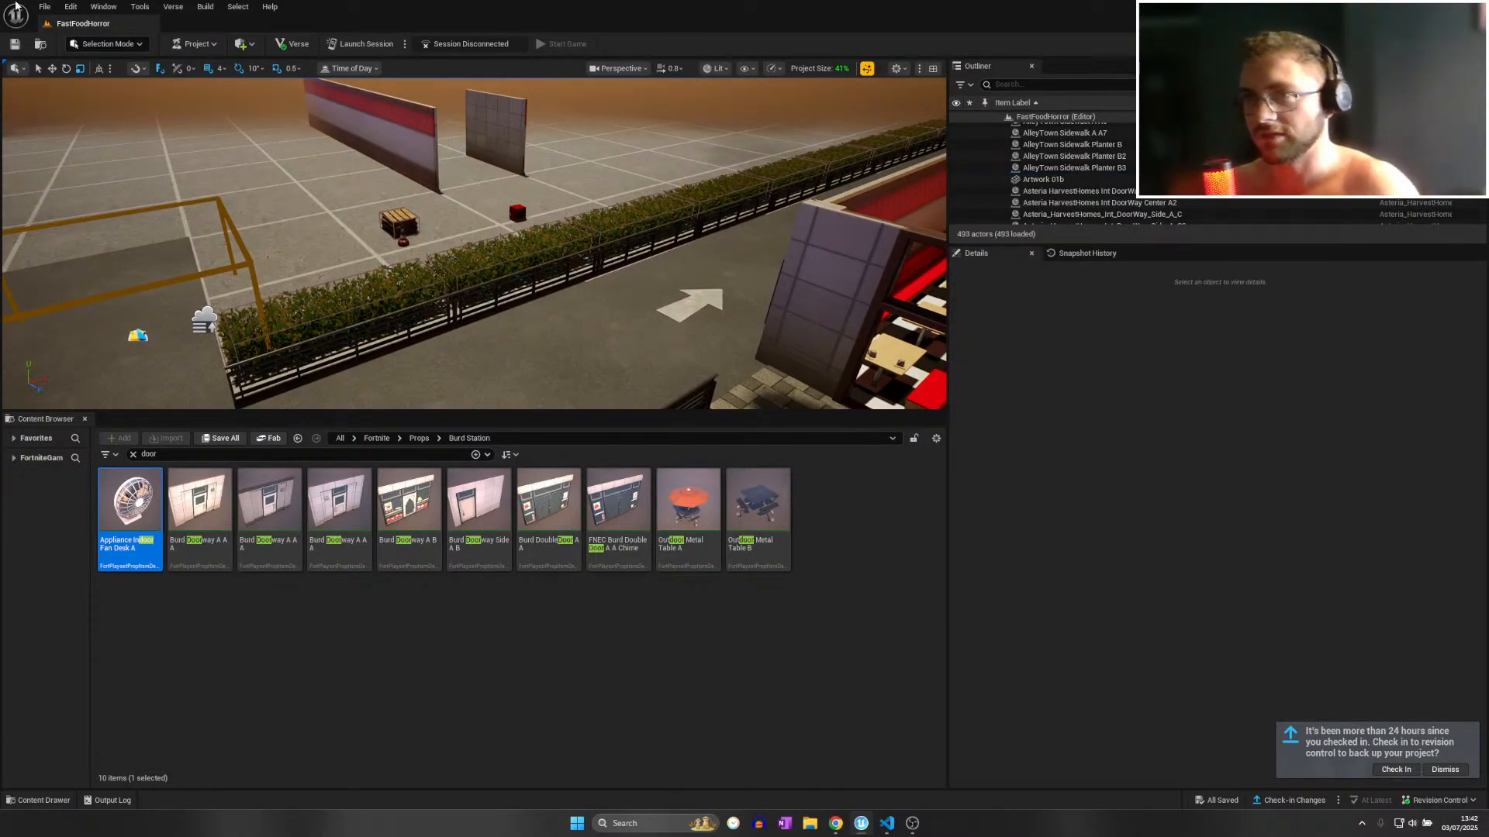
{"action": "left_click", "coordinate": [44, 6]}
{"action": "left_click", "coordinate": [102, 156]}
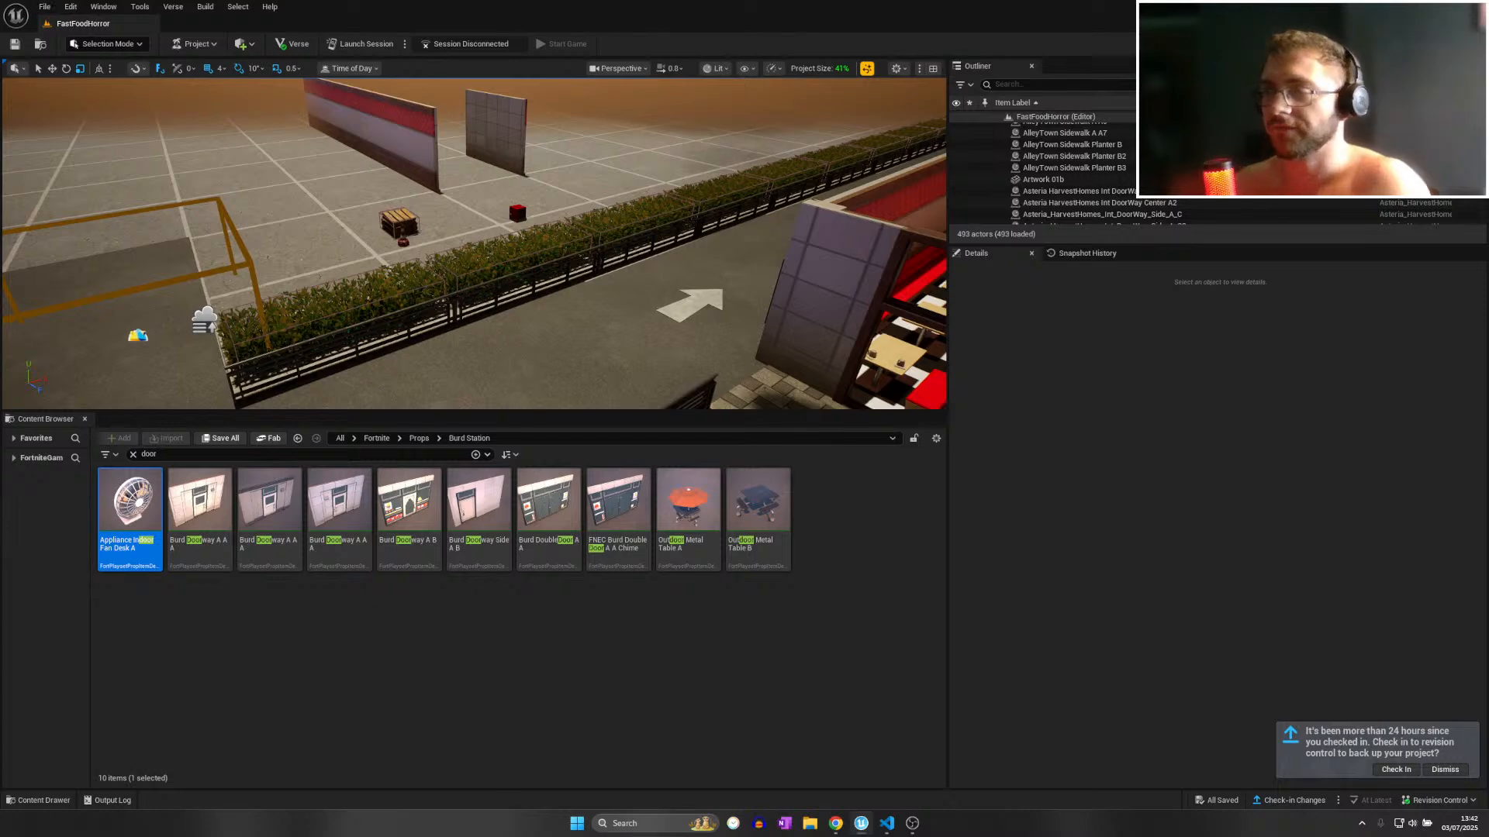
Clear the door search and open the folder of static meshes inside Referenced Content.
{"action": "key", "text": "w"}
{"action": "right_click_drag", "start_coordinate": [473, 243], "coordinate": [659, 298]}
{"action": "scroll", "coordinate": [473, 243], "scroll_direction": "up", "scroll_amount": 1}
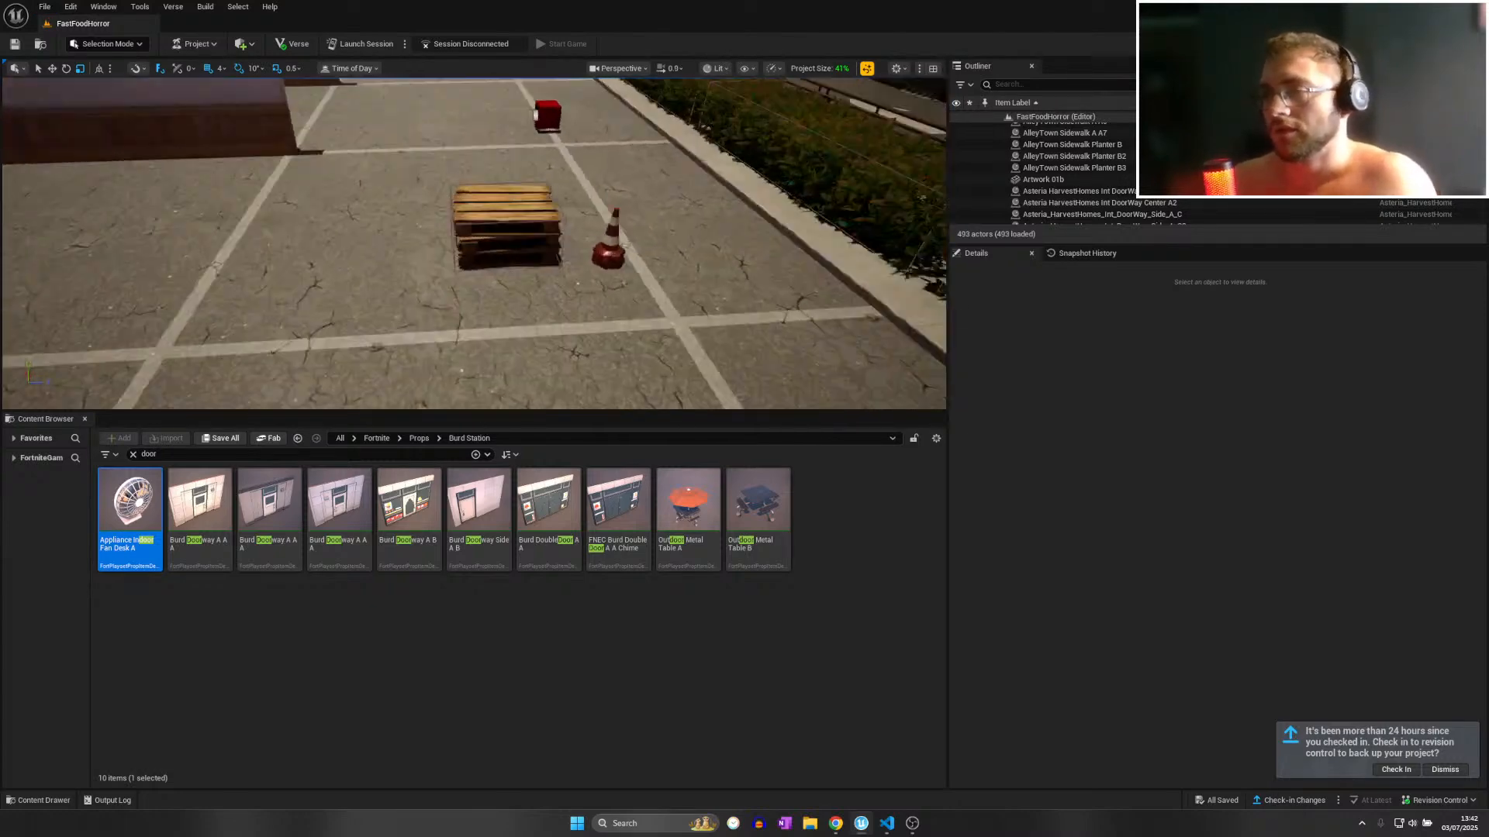
{"action": "right_click_drag", "start_coordinate": [332, 285], "coordinate": [360, 246]}
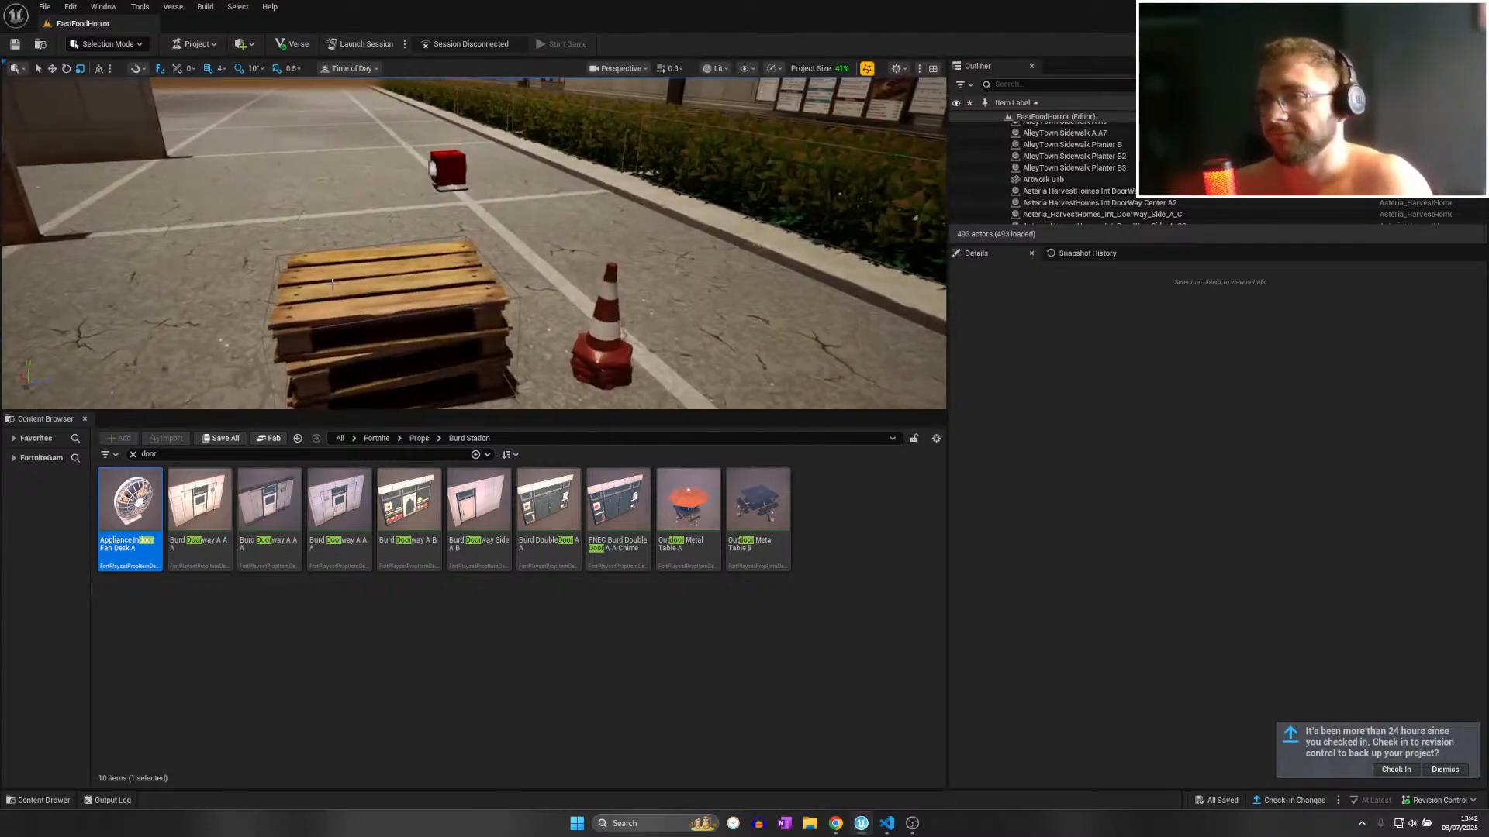
{"action": "left_click", "coordinate": [423, 441]}
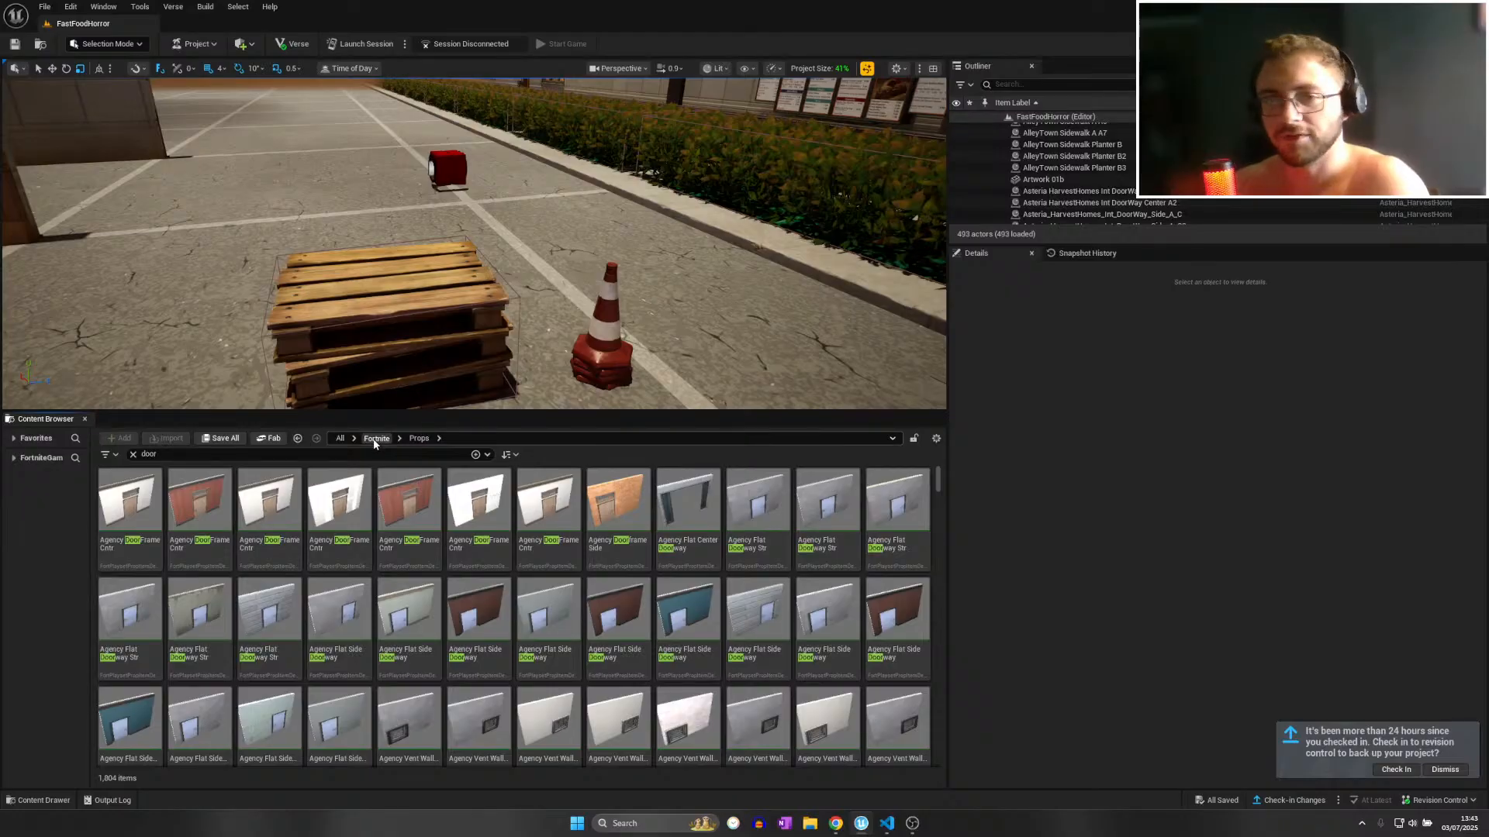
{"action": "left_click", "coordinate": [376, 439]}
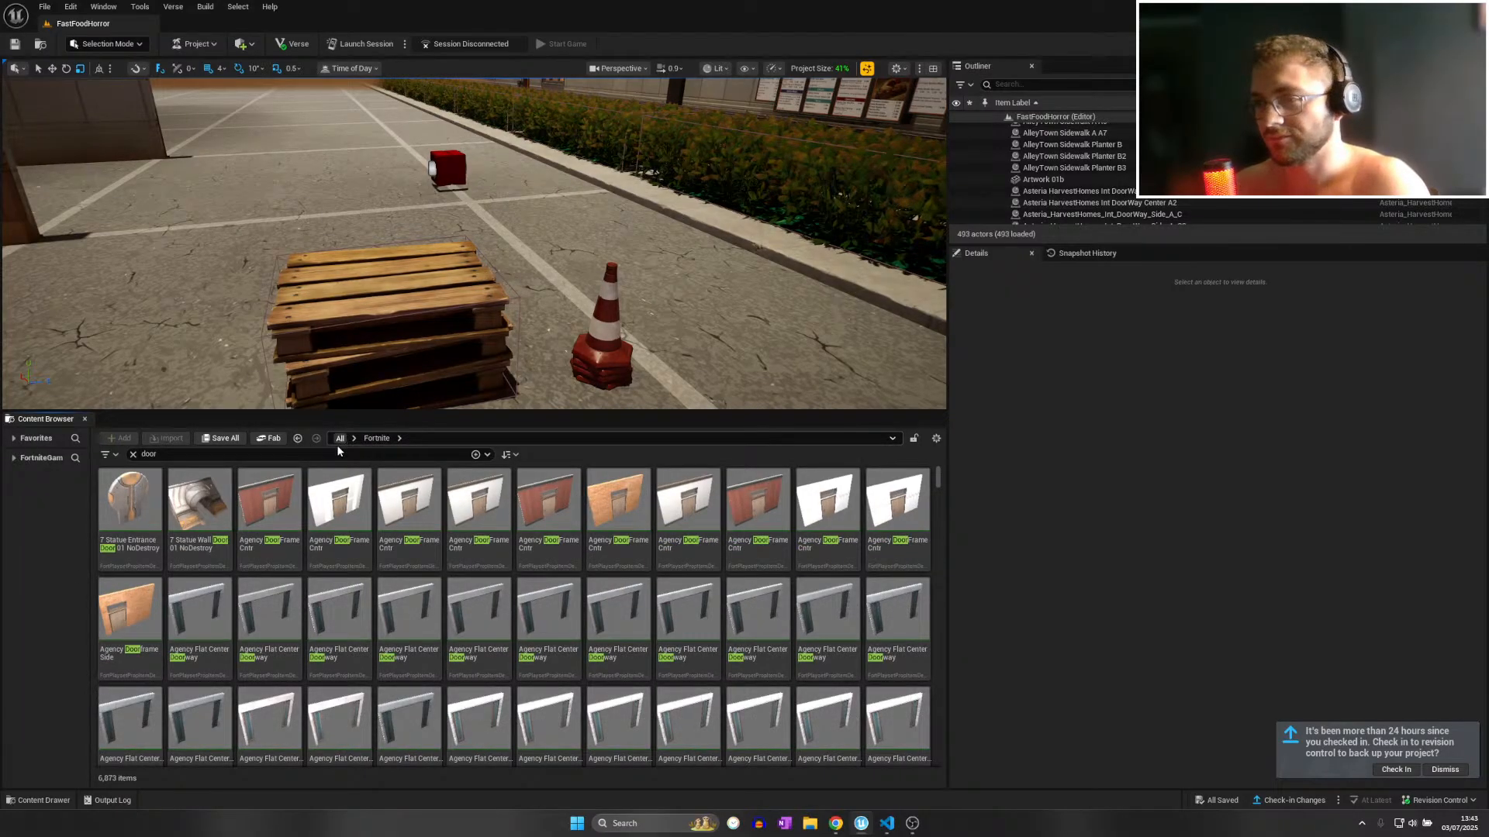
{"action": "left_click", "coordinate": [340, 439]}
{"action": "left_click", "coordinate": [133, 455]}
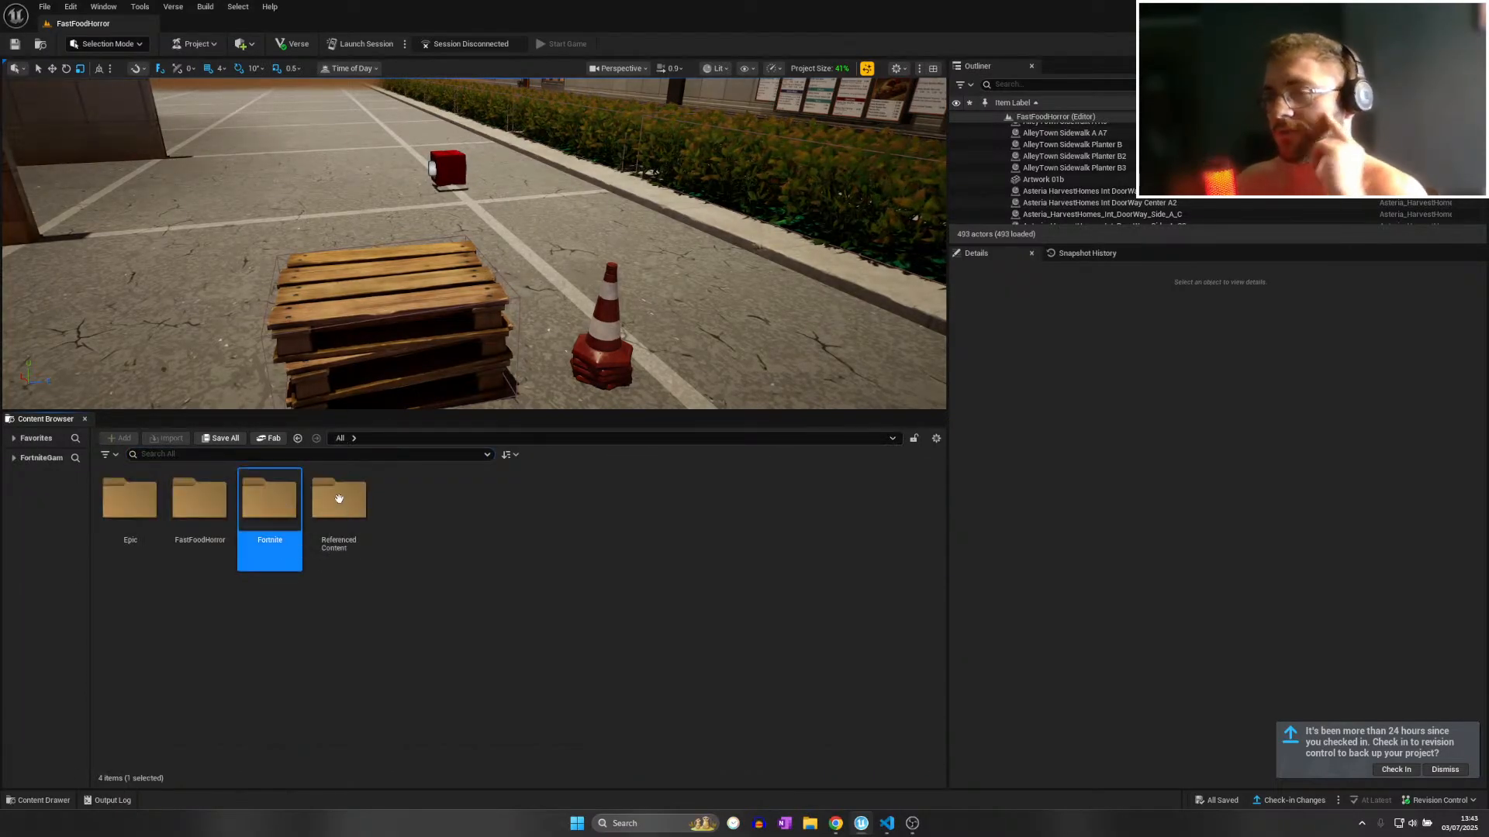
{"action": "double_click", "coordinate": [160, 494]}
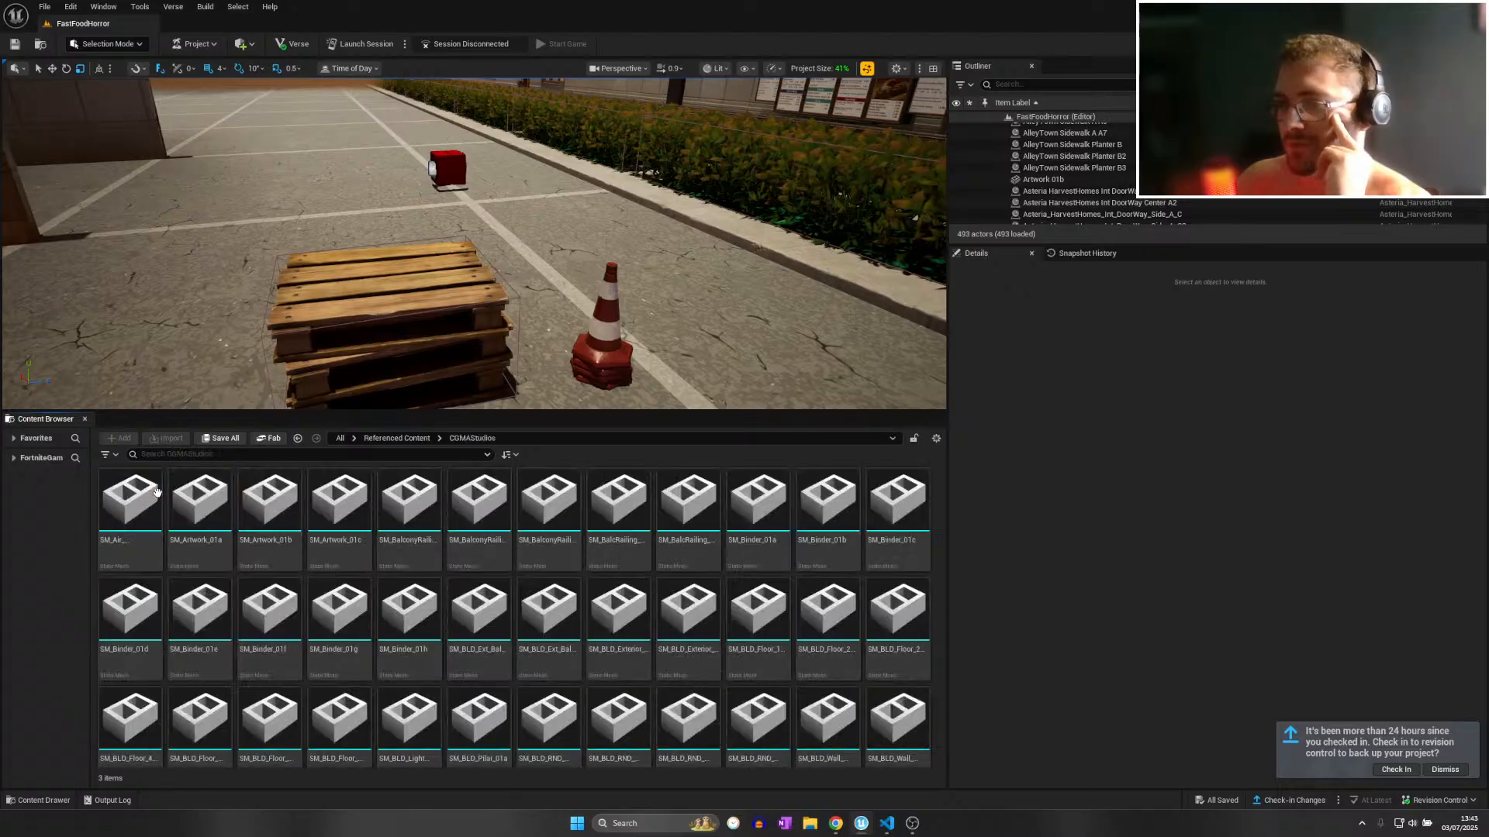
Place the SM_Air_Conditioning_01a mesh on the rear wall above the bins, facing outward.
{"action": "right_click_drag", "start_coordinate": [621, 310], "coordinate": [1159, 307]}
{"action": "key", "text": "w"}
{"action": "key", "text": "w"}
{"action": "scroll", "coordinate": [740, 283], "scroll_direction": "up", "scroll_amount": 2}
{"action": "key", "text": "s"}
{"action": "left_click_drag", "start_coordinate": [140, 551], "coordinate": [379, 287]}
{"action": "key", "text": "e"}
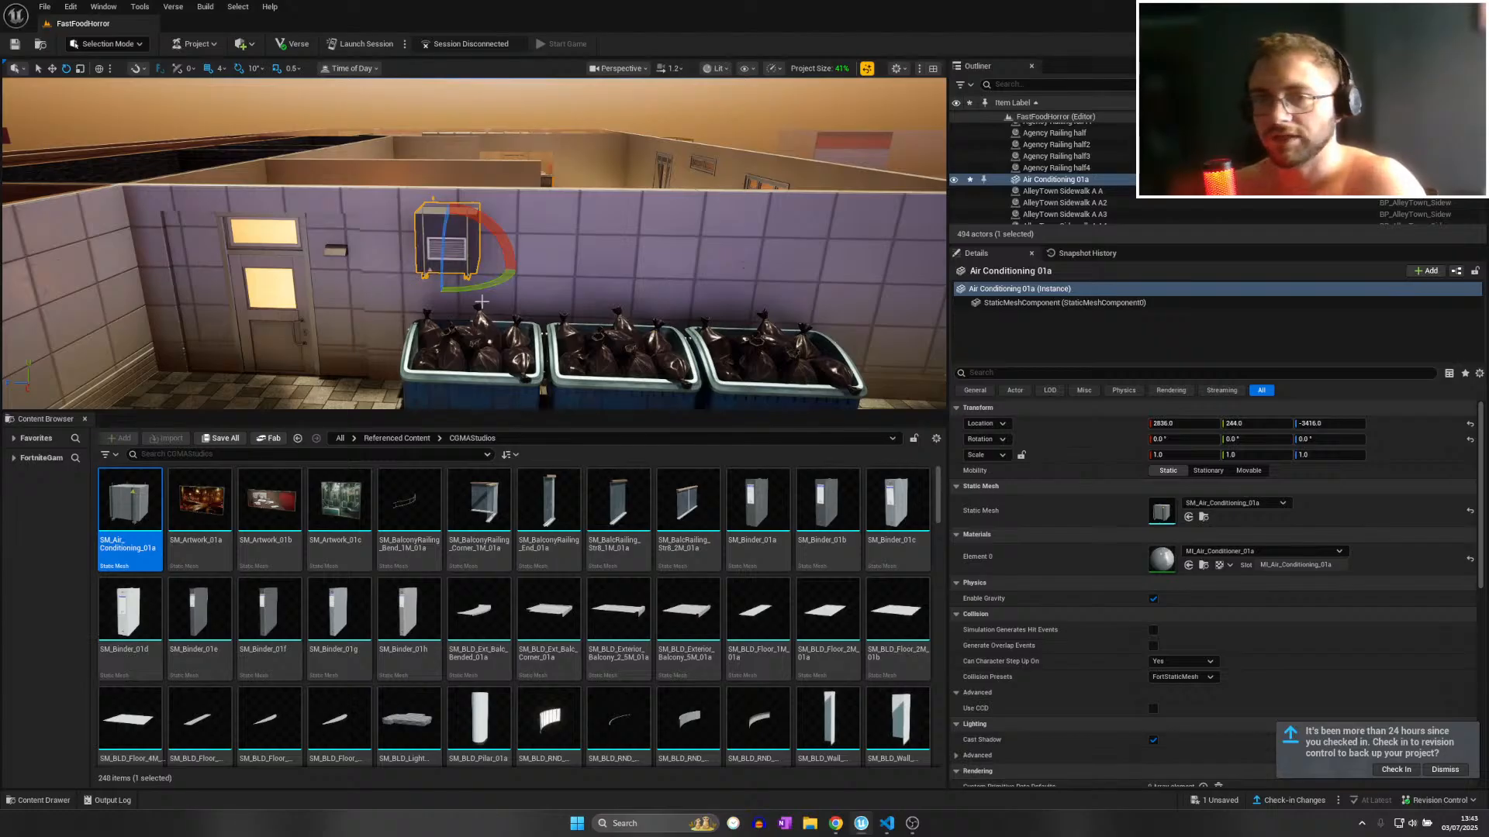
Move the air conditioning unit flush against the rear wall, at location 2876, 244, -3416.
{"action": "key", "text": "w"}
{"action": "right_click_drag", "start_coordinate": [483, 298], "coordinate": [349, 301]}
{"action": "key", "text": "w"}
{"action": "key", "text": "d"}
{"action": "key", "text": "w"}
{"action": "left_click_drag", "start_coordinate": [447, 297], "coordinate": [409, 308]}
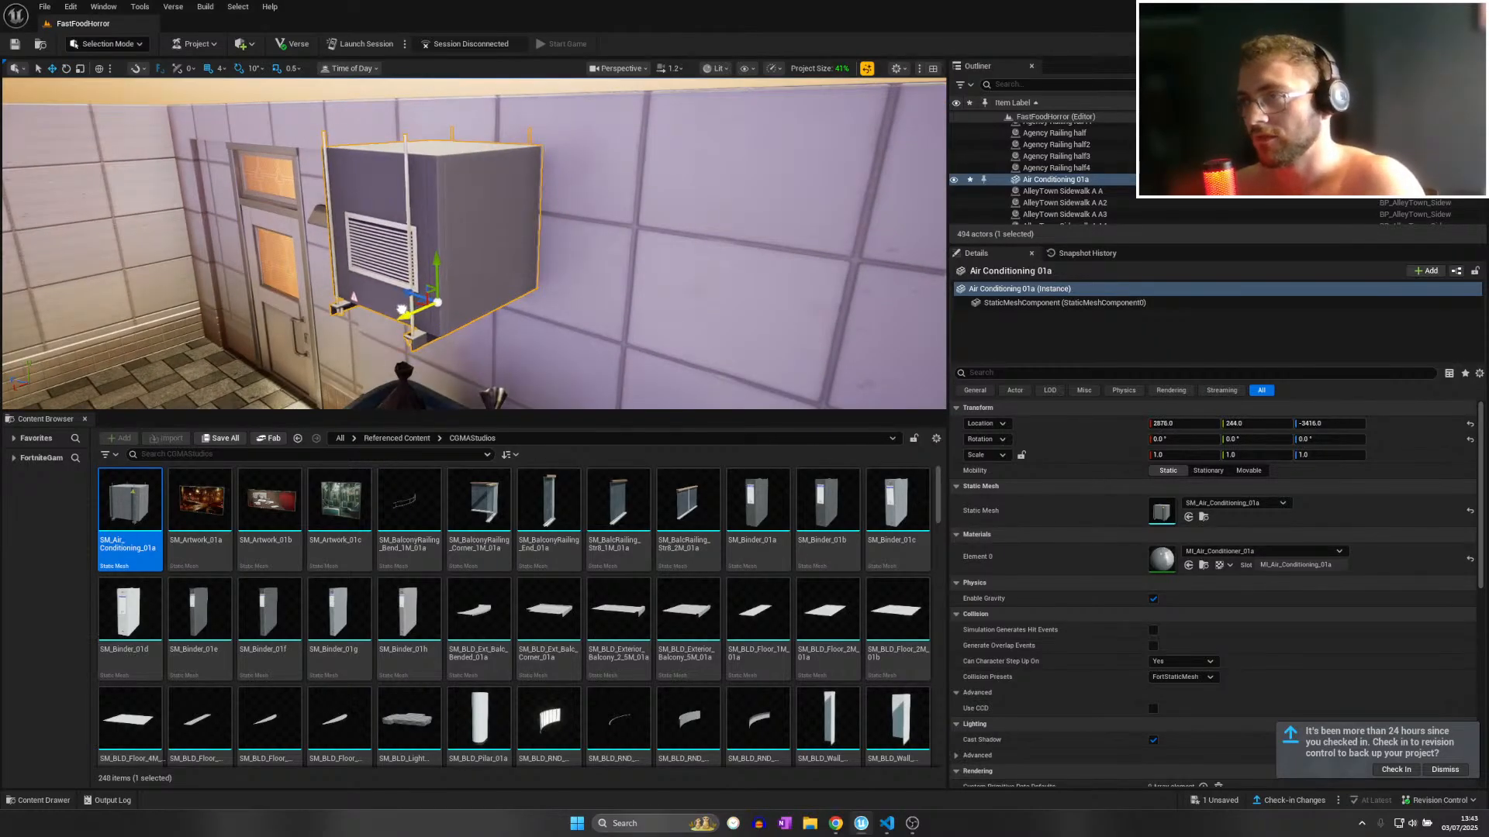
Slide the air conditioning unit along the rear wall to -4276 and duplicate it beside itself at -4144.
{"action": "key", "text": "s"}
{"action": "right_click_drag", "start_coordinate": [411, 297], "coordinate": [458, 304]}
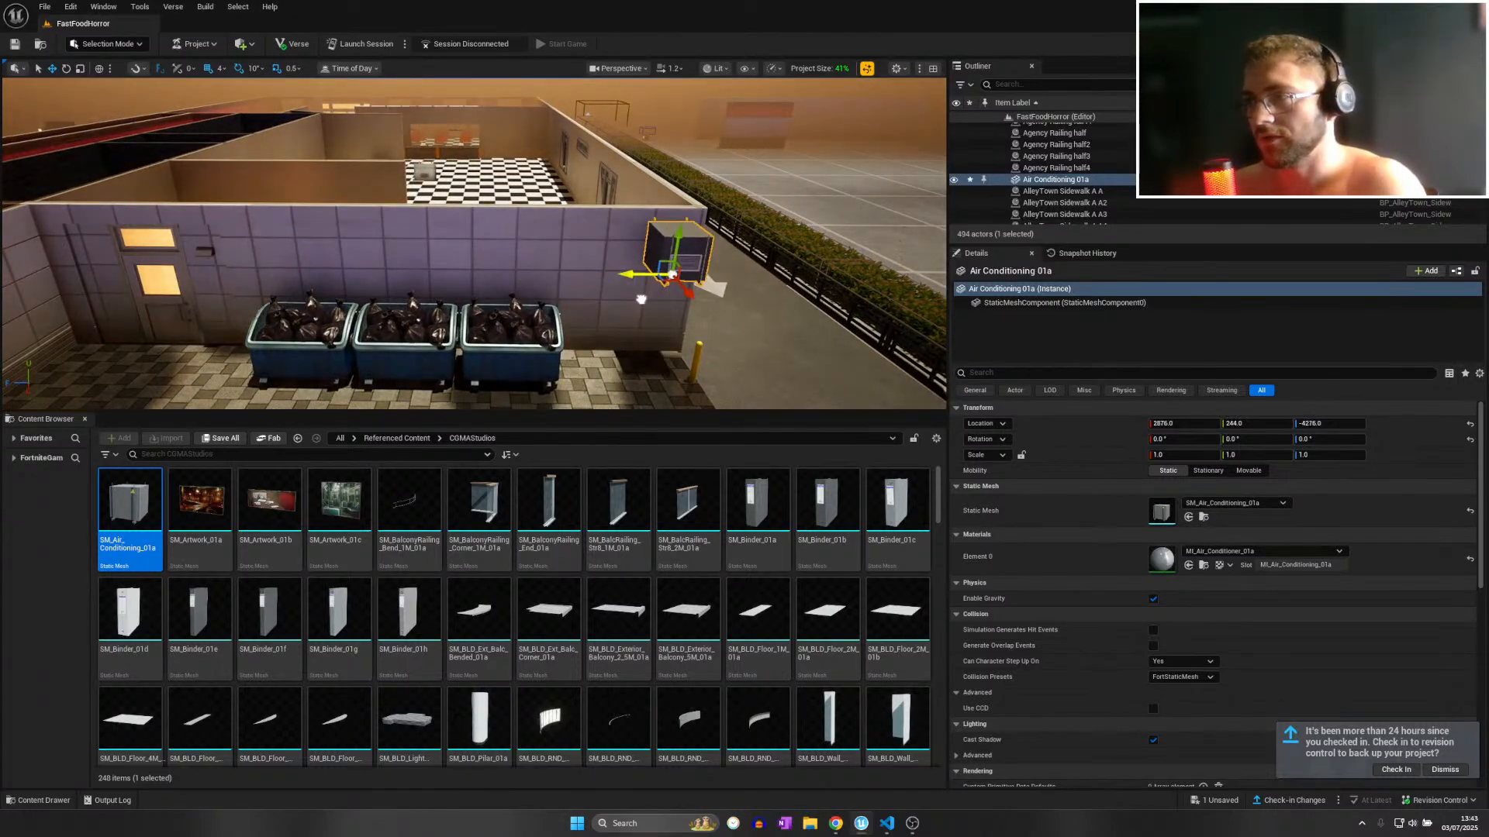
{"action": "left_click_drag", "start_coordinate": [628, 295], "coordinate": [564, 277], "text": "alt"}
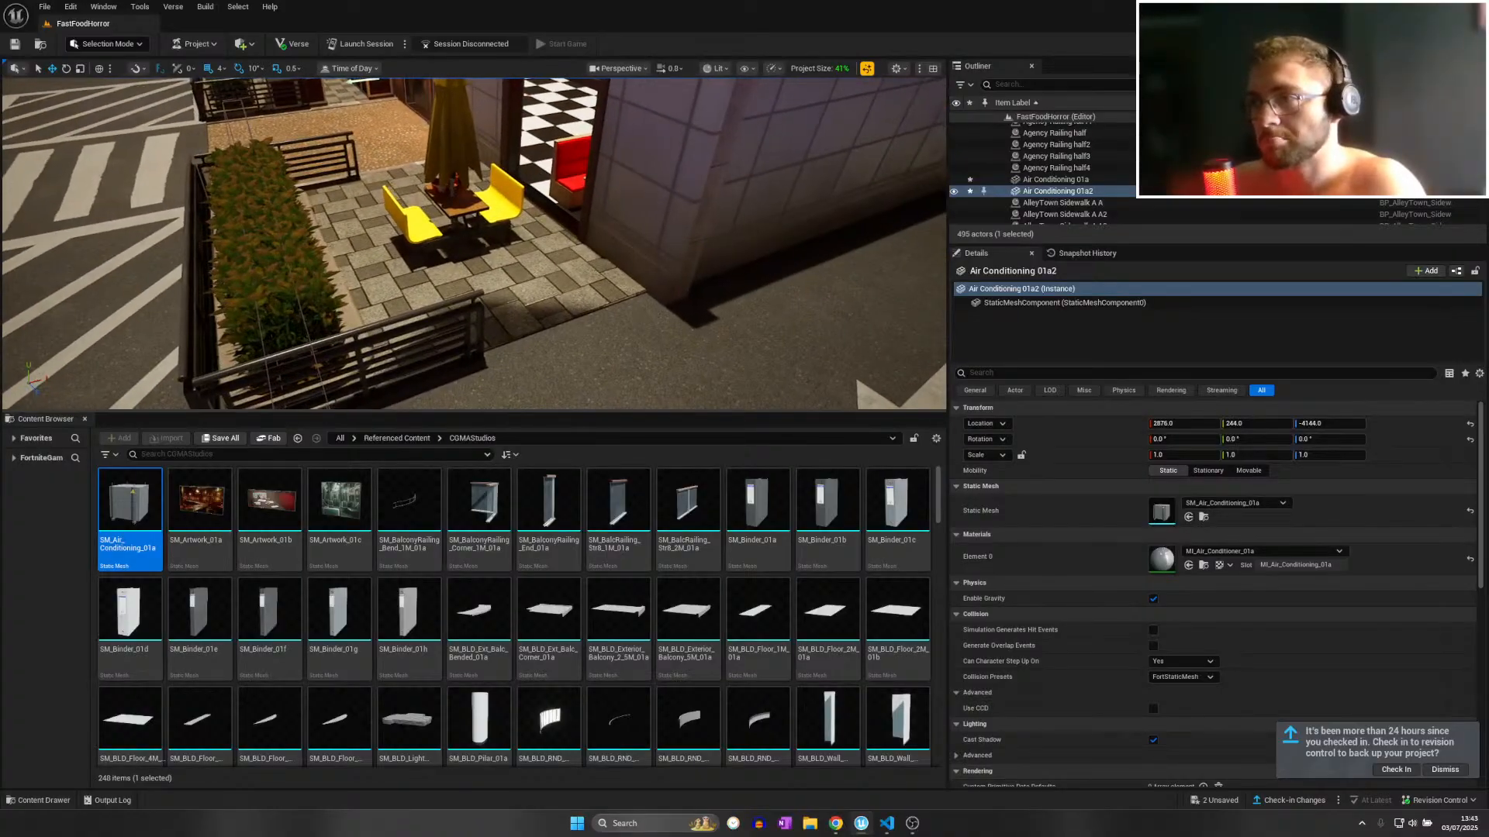
Replace the corner seating's side railing with a duplicate of the roadside Agency Railing full, rotated -90° and located at -1024, 0, -1792.
{"action": "left_click", "coordinate": [420, 361]}
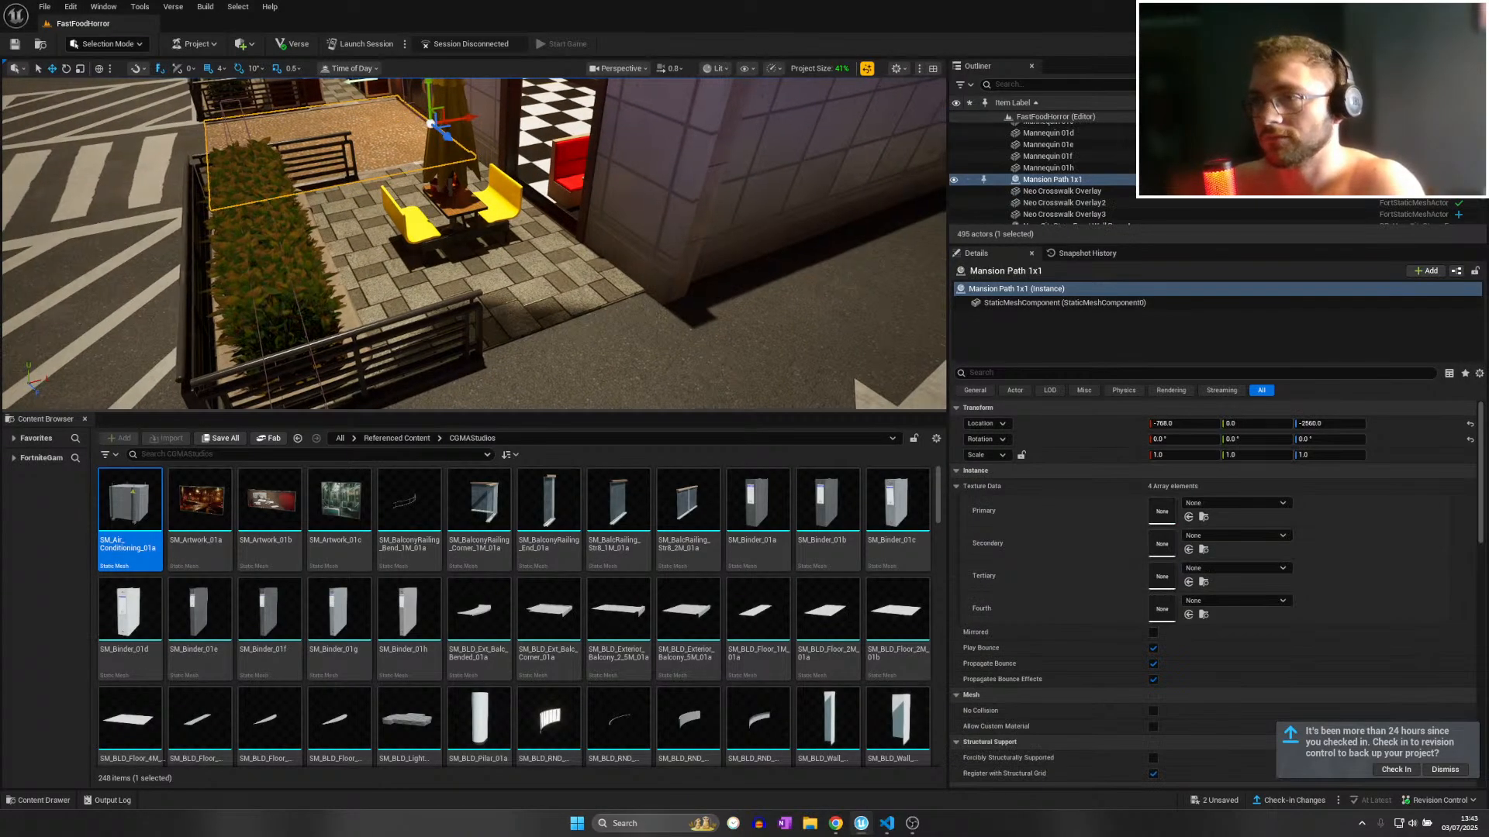
{"action": "key", "text": "Delete"}
{"action": "left_click", "coordinate": [219, 338]}
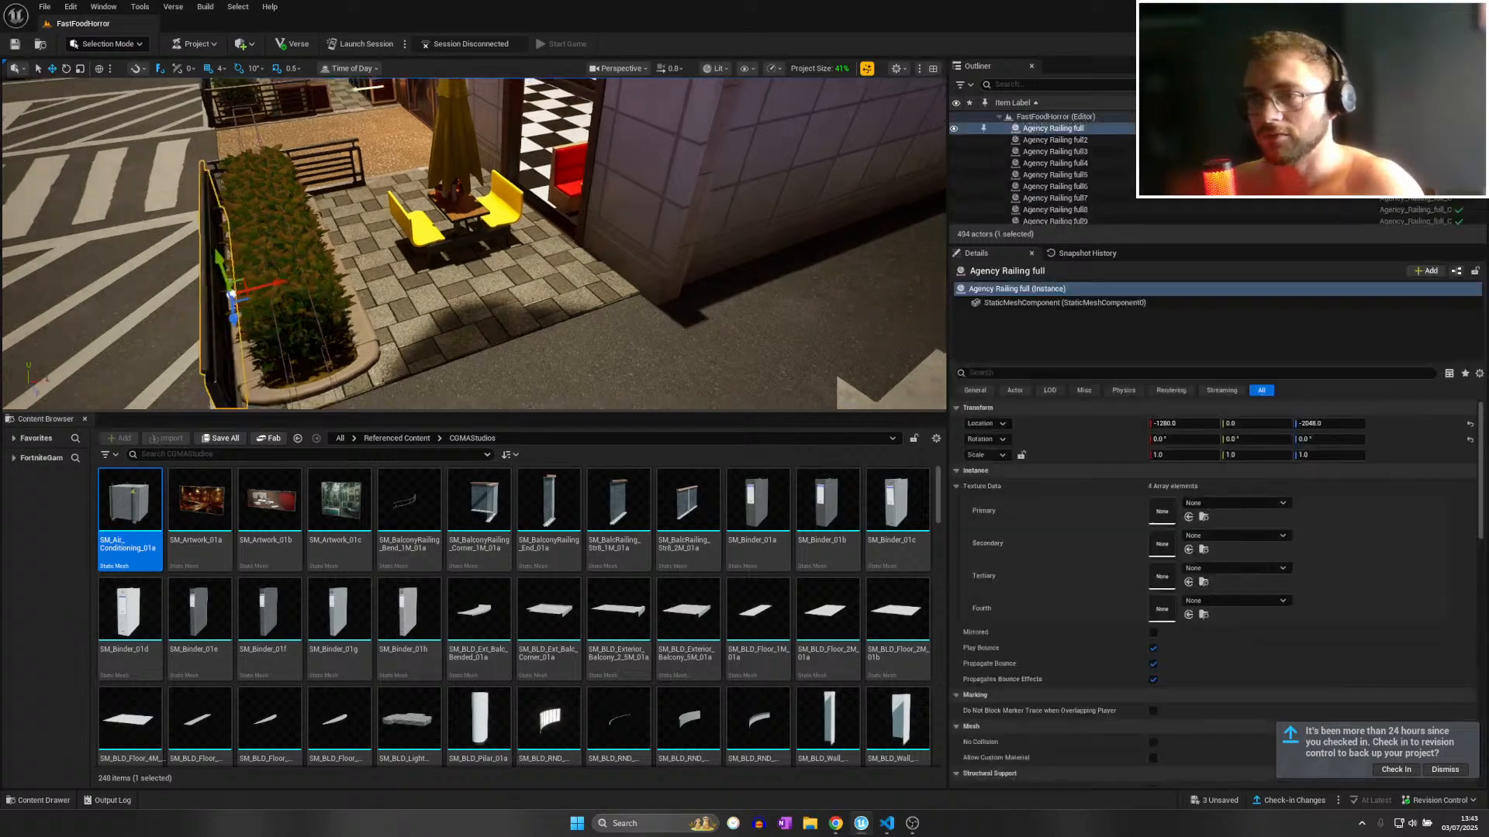
{"action": "key", "text": "ctrl+d"}
{"action": "key", "text": "e"}
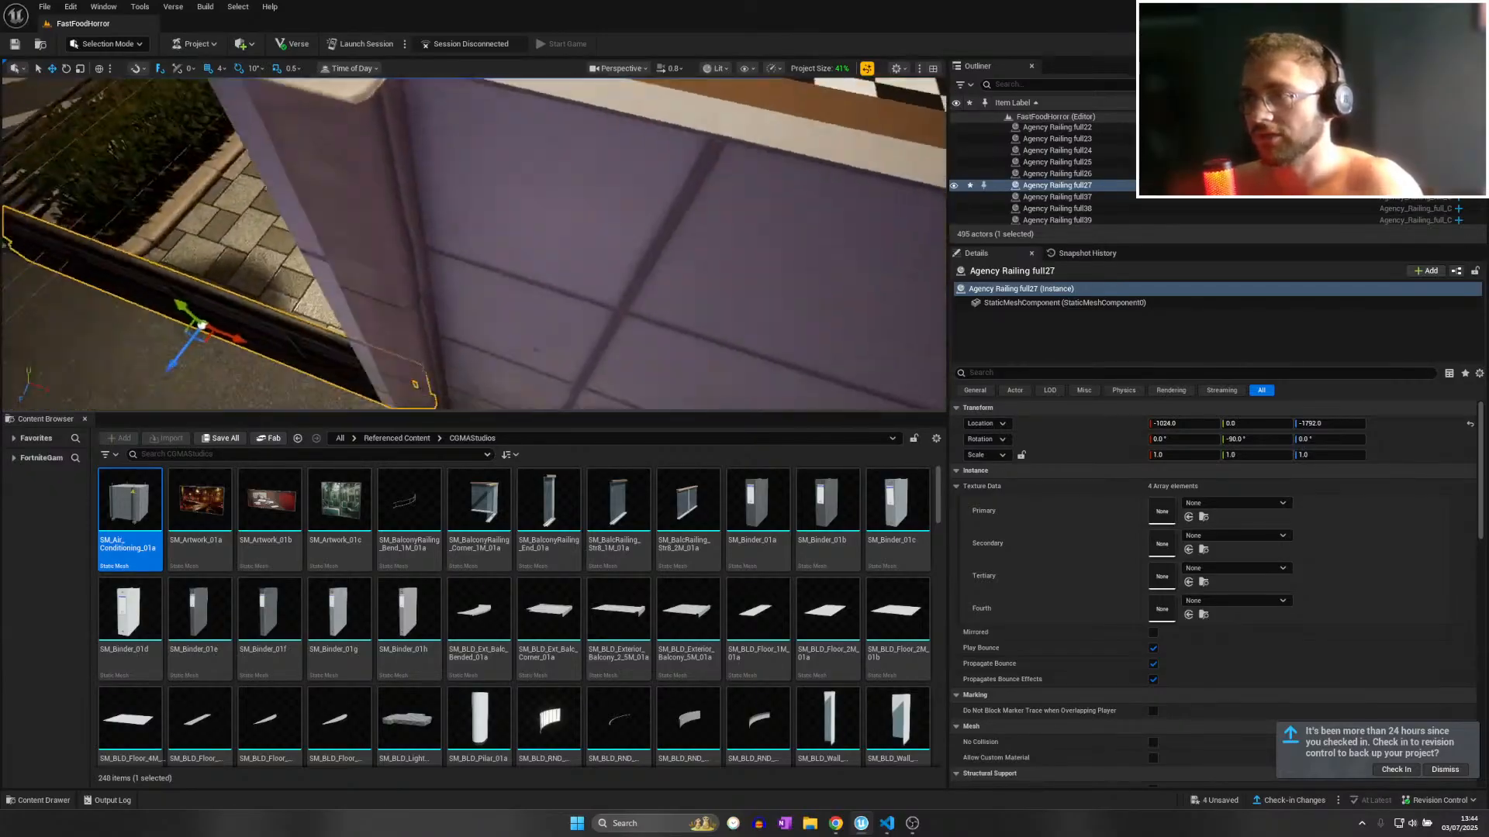
Try SqaureFloor as the Tertiary texture of the window wall by the corner seating, then undo it.
{"action": "right_click_drag", "start_coordinate": [475, 244], "coordinate": [489, 193]}
{"action": "right_click_drag", "start_coordinate": [479, 332], "coordinate": [476, 256]}
{"action": "left_click", "coordinate": [489, 361]}
{"action": "mouse_move", "coordinate": [489, 360]}
{"action": "right_mouse_down"}
{"action": "mouse_move", "coordinate": [457, 326]}
{"action": "mouse_move", "coordinate": [477, 345]}
{"action": "right_mouse_up"}
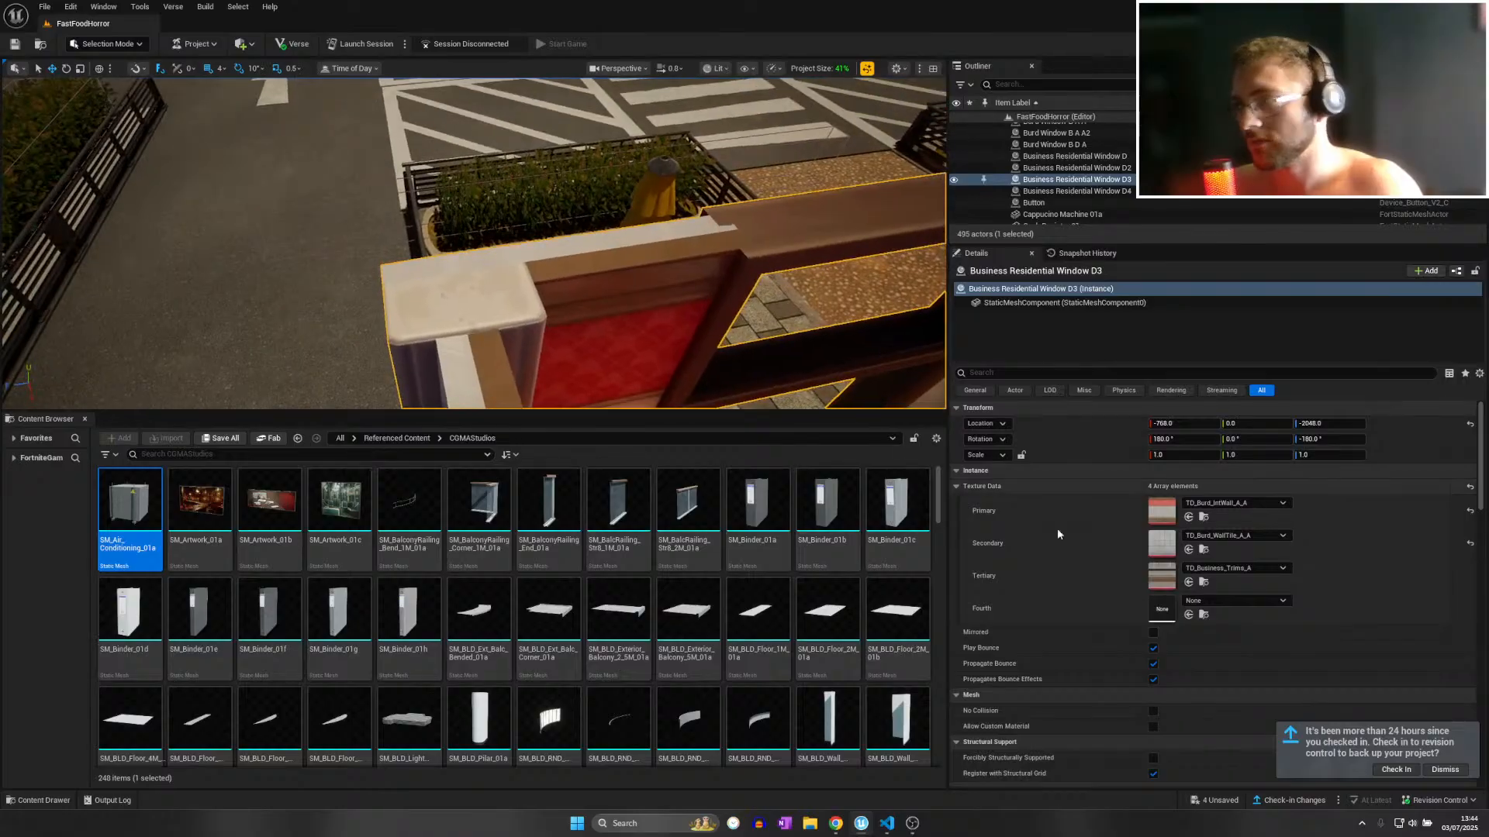
{"action": "left_click", "coordinate": [1219, 567]}
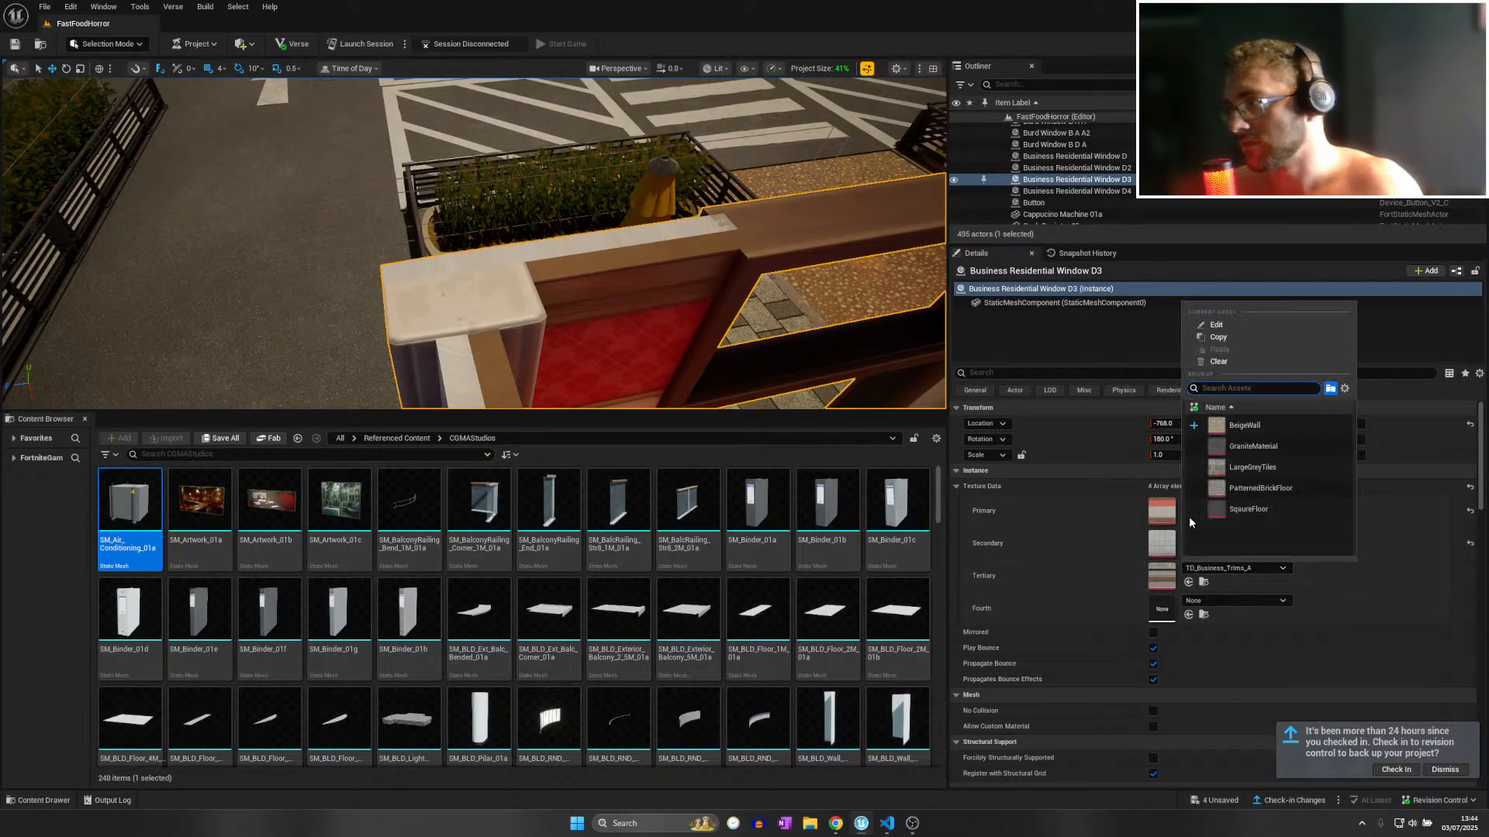
{"action": "left_click", "coordinate": [1237, 509]}
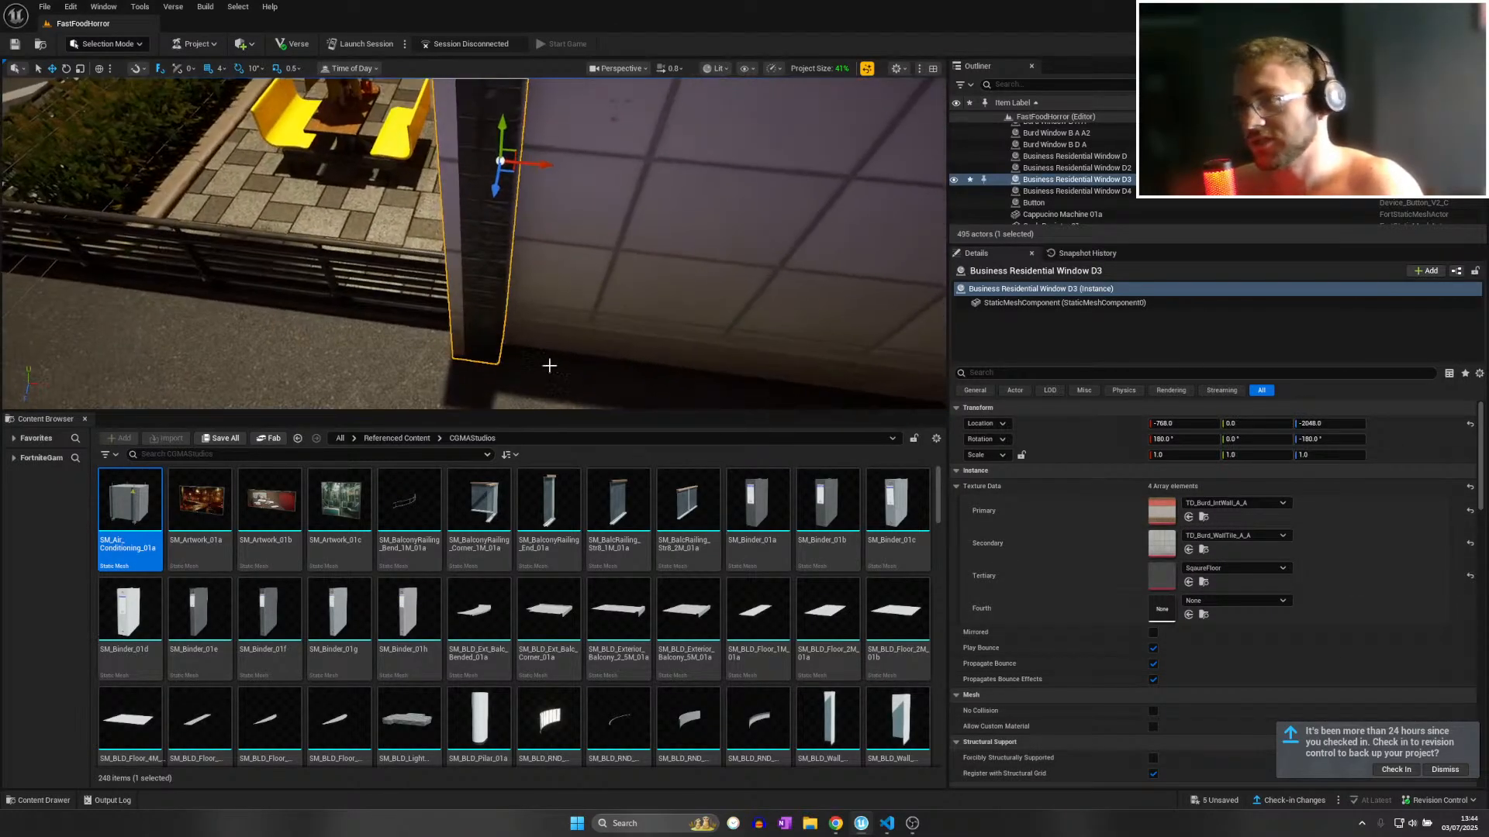
{"action": "right_click_drag", "start_coordinate": [496, 248], "coordinate": [333, 210]}
{"action": "key", "text": "ctrl+z"}
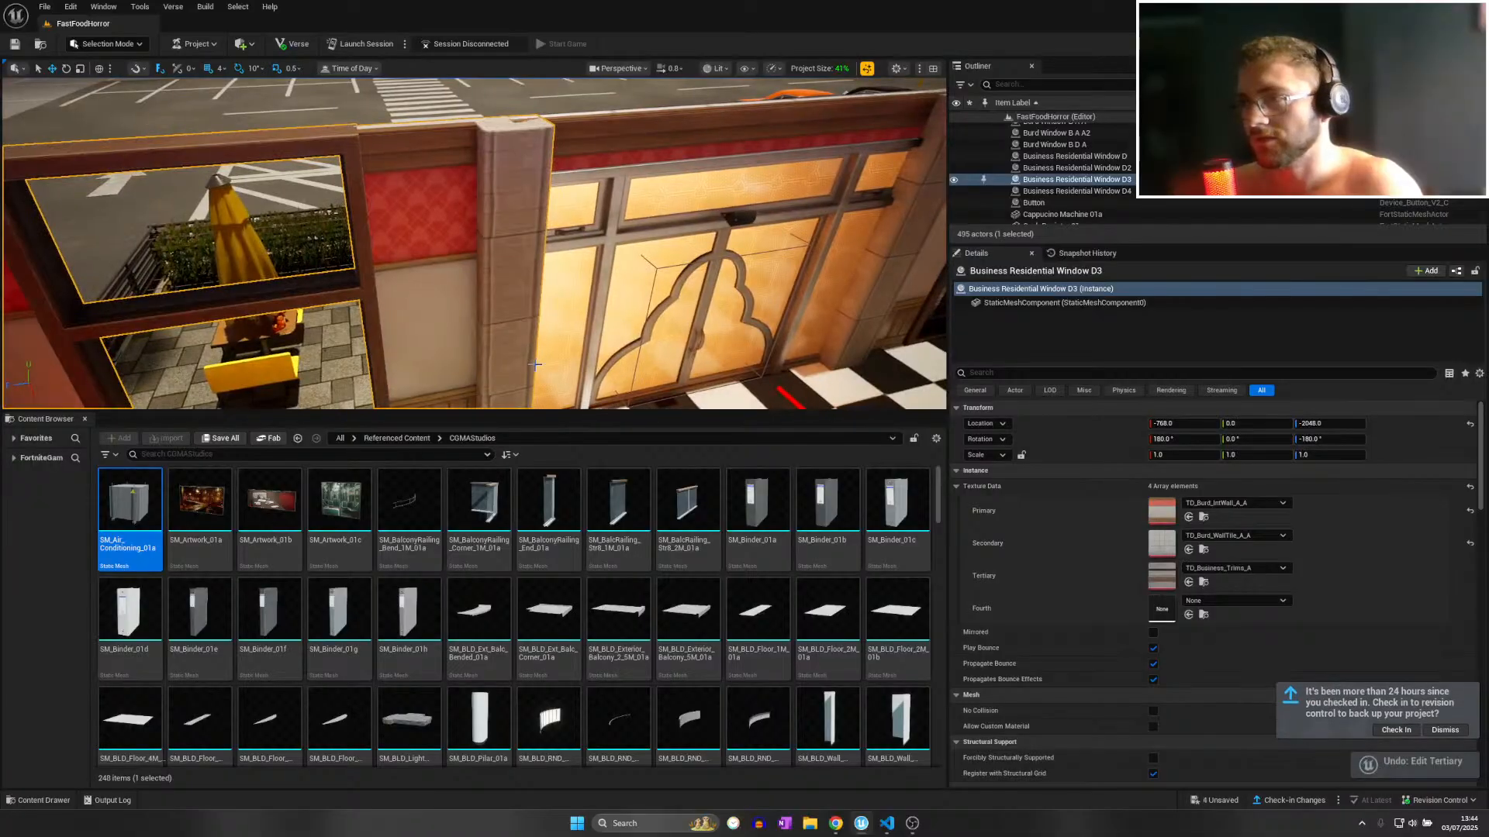
Examine the window wall's Primary and Secondary textures, the building front and the dining room walls for missing details.
{"action": "left_click", "coordinate": [1223, 537]}
{"action": "right_click_drag", "start_coordinate": [864, 368], "coordinate": [721, 368]}
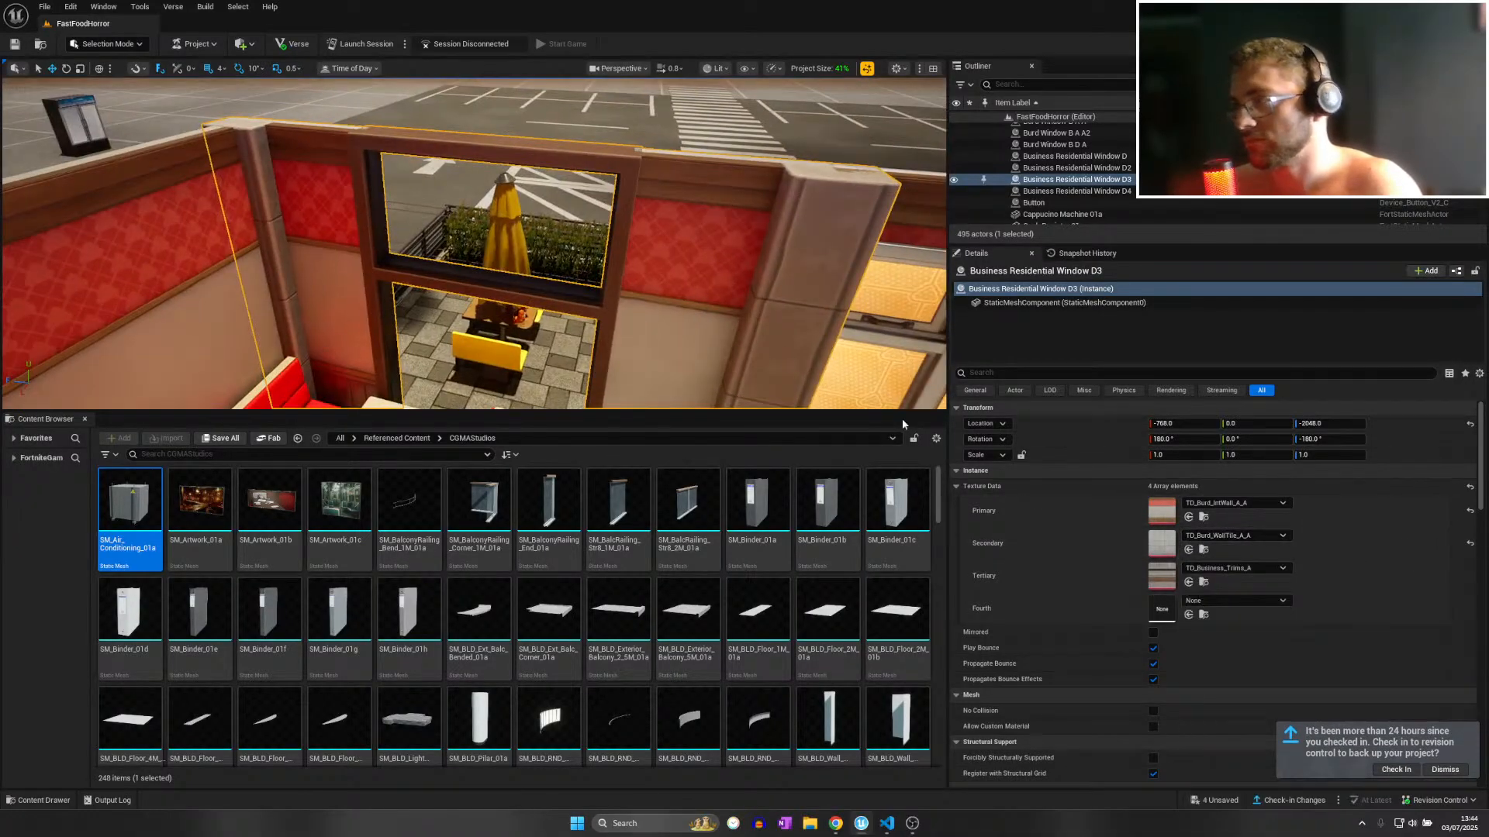
{"action": "left_click", "coordinate": [1239, 505]}
{"action": "right_click_drag", "start_coordinate": [815, 341], "coordinate": [908, 291]}
{"action": "key", "text": "w"}
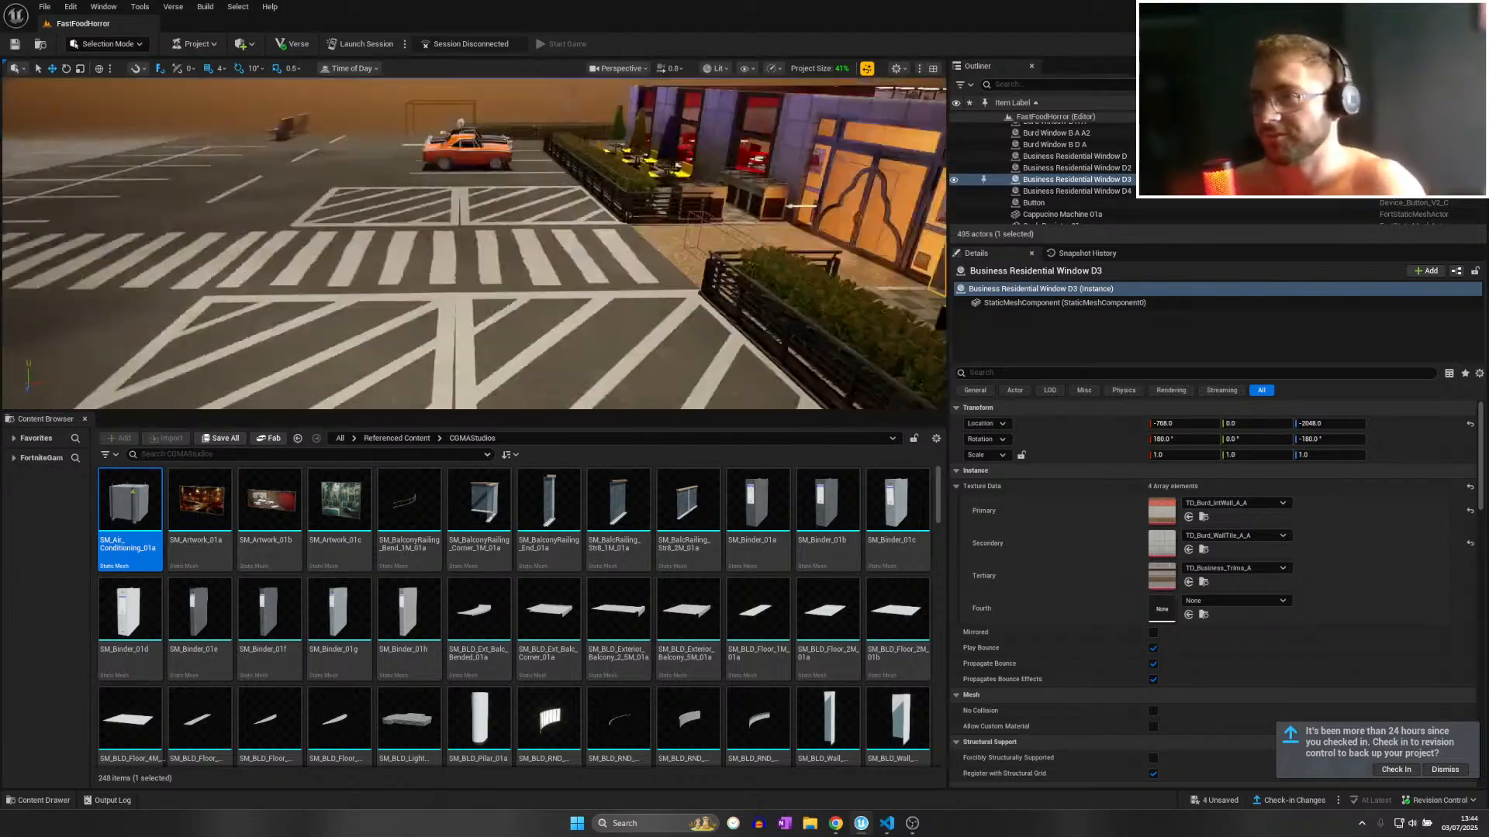
{"action": "key", "text": "s"}
{"action": "right_click_drag", "start_coordinate": [620, 294], "coordinate": [721, 290]}
{"action": "key", "text": "w"}
{"action": "scroll", "coordinate": [721, 291], "scroll_direction": "up", "scroll_amount": 1}
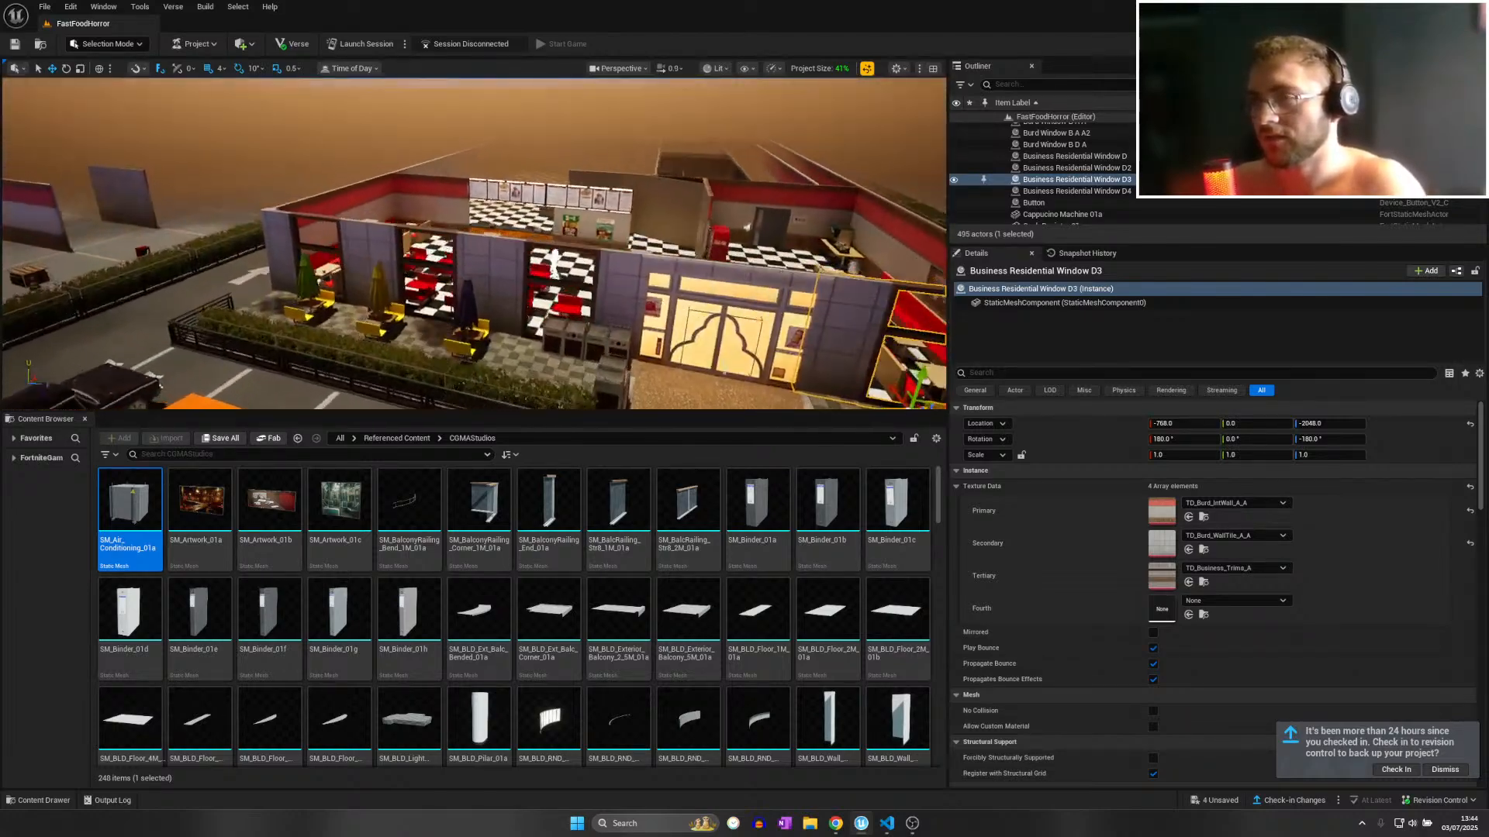
{"action": "key", "text": "a"}
{"action": "right_click_drag", "start_coordinate": [543, 271], "coordinate": [694, 281]}
{"action": "key", "text": "s"}
{"action": "right_click_drag", "start_coordinate": [366, 335], "coordinate": [318, 428]}
{"action": "key", "text": "w"}
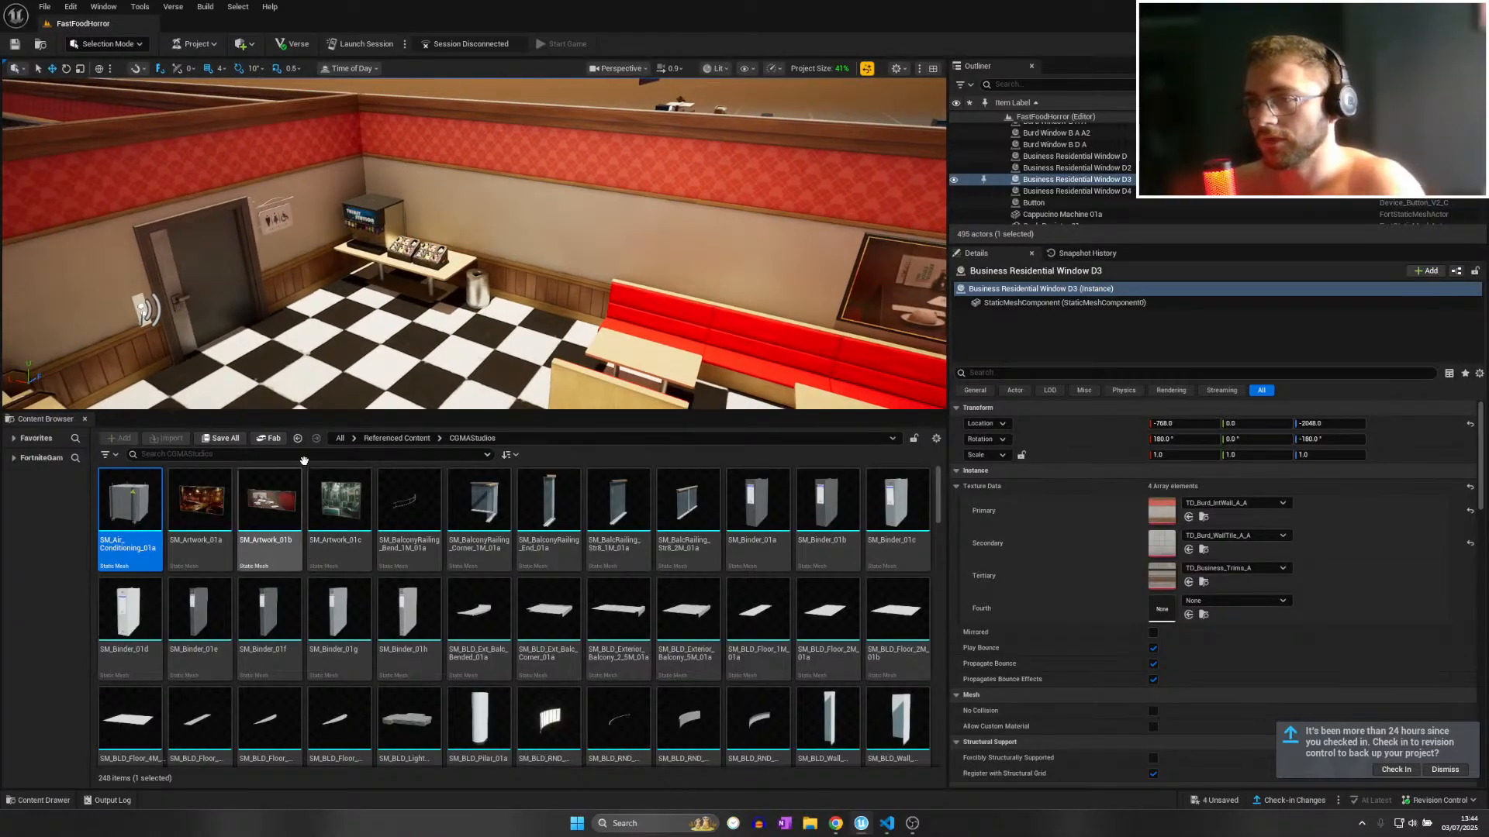
Search all content for "poster" and look through the results for designs that suit the restaurant walls.
{"action": "left_click", "coordinate": [394, 439]}
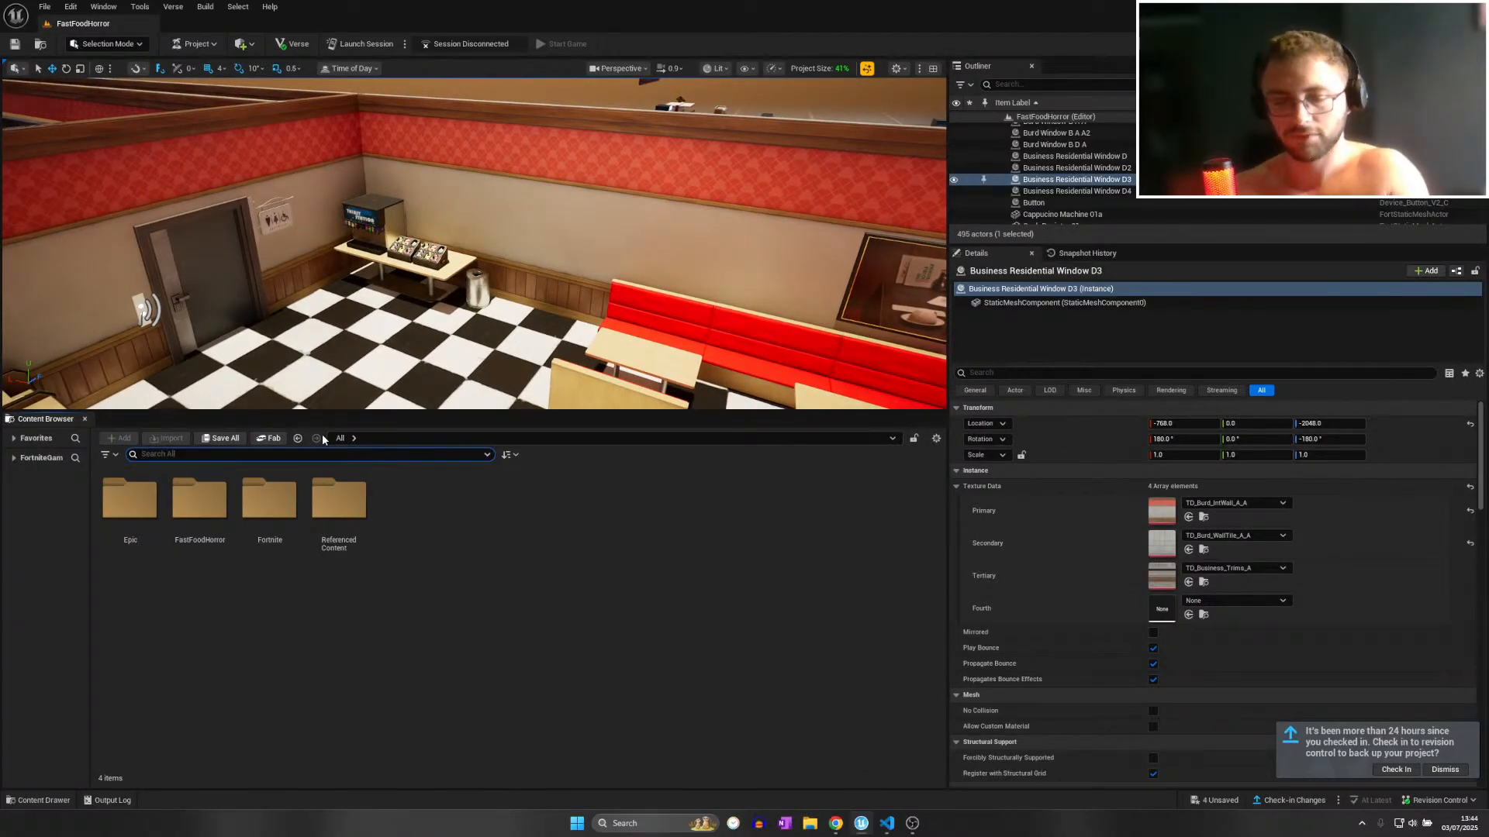
{"action": "type", "text": "poster"}
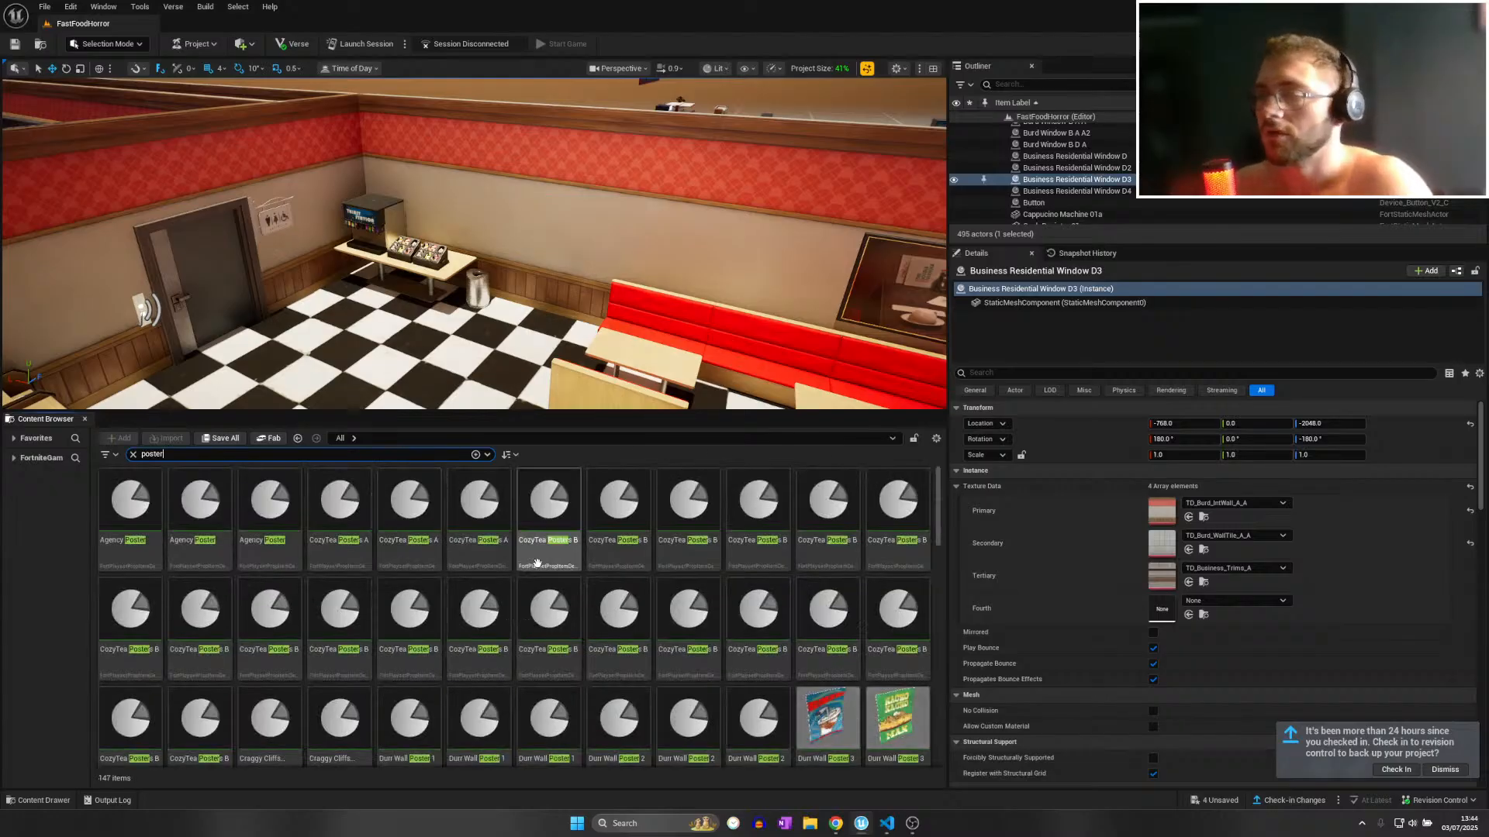
{"action": "scroll", "coordinate": [799, 570], "scroll_direction": "down", "scroll_amount": 1}
{"action": "scroll", "coordinate": [799, 570], "scroll_direction": "down", "scroll_amount": 2}
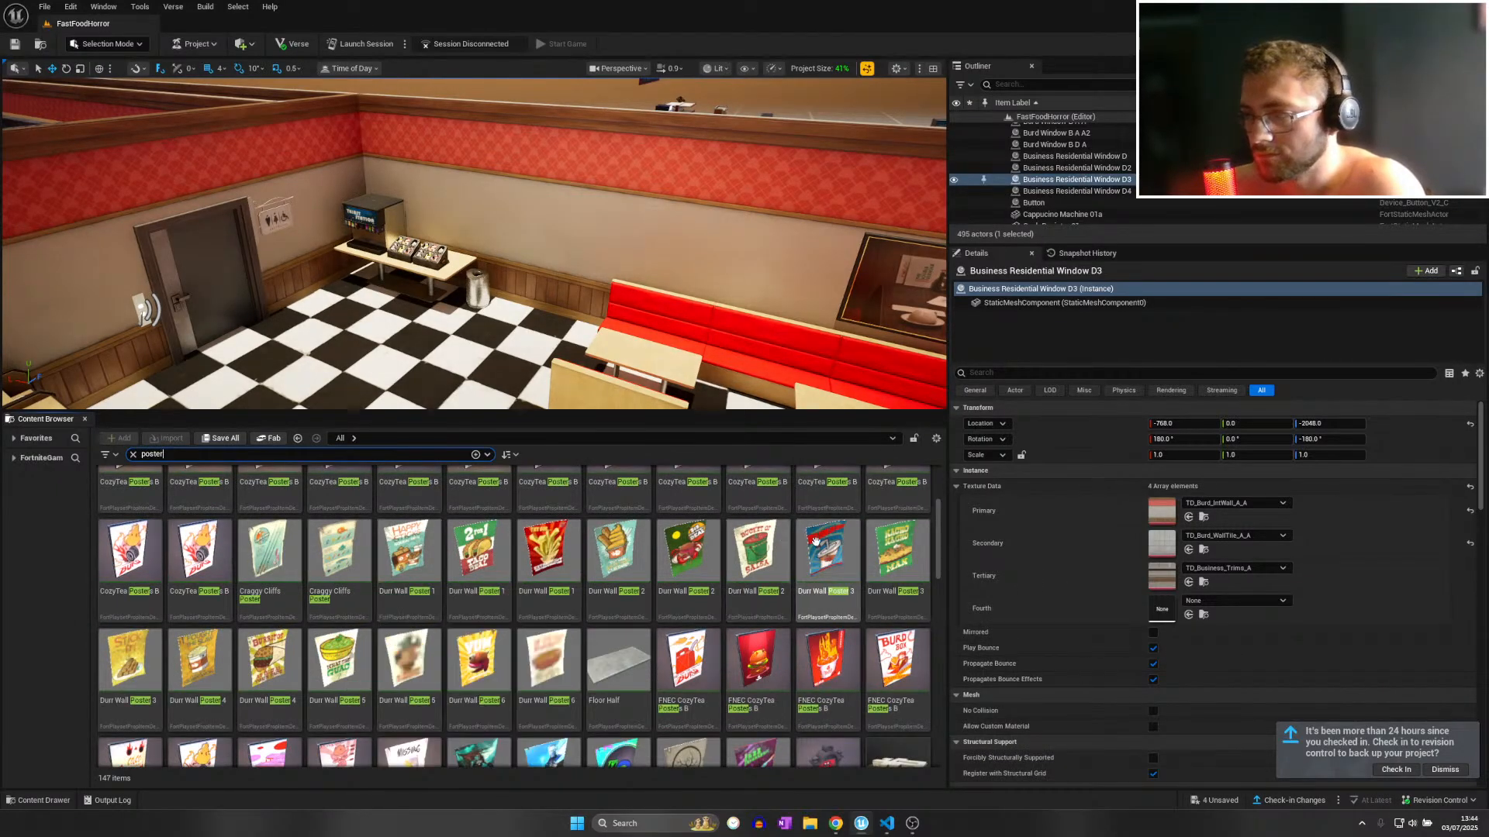
{"action": "scroll", "coordinate": [815, 541], "scroll_direction": "down", "scroll_amount": 3}
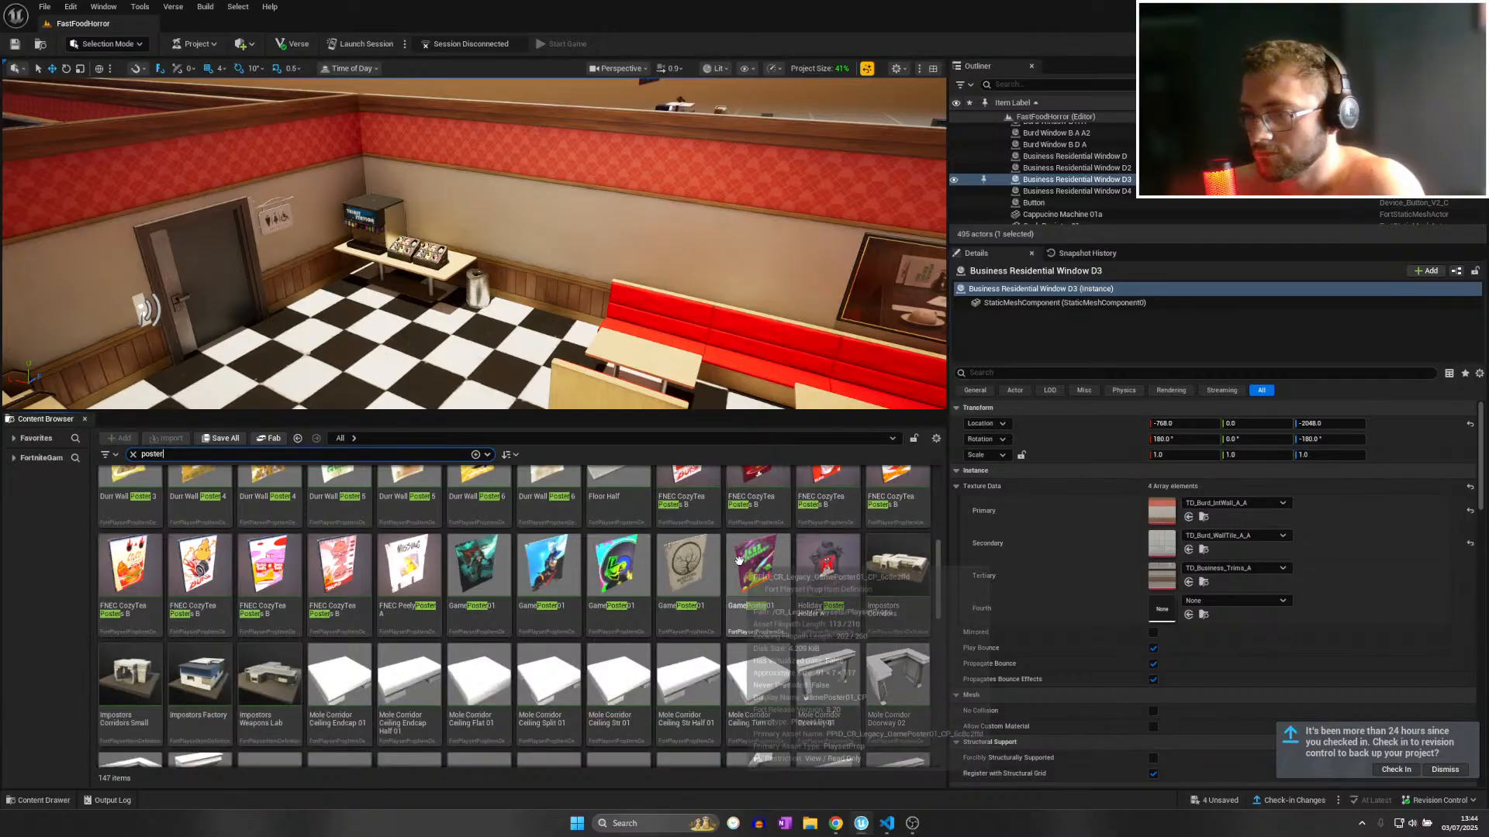
{"action": "scroll", "coordinate": [738, 560], "scroll_direction": "down", "scroll_amount": 8}
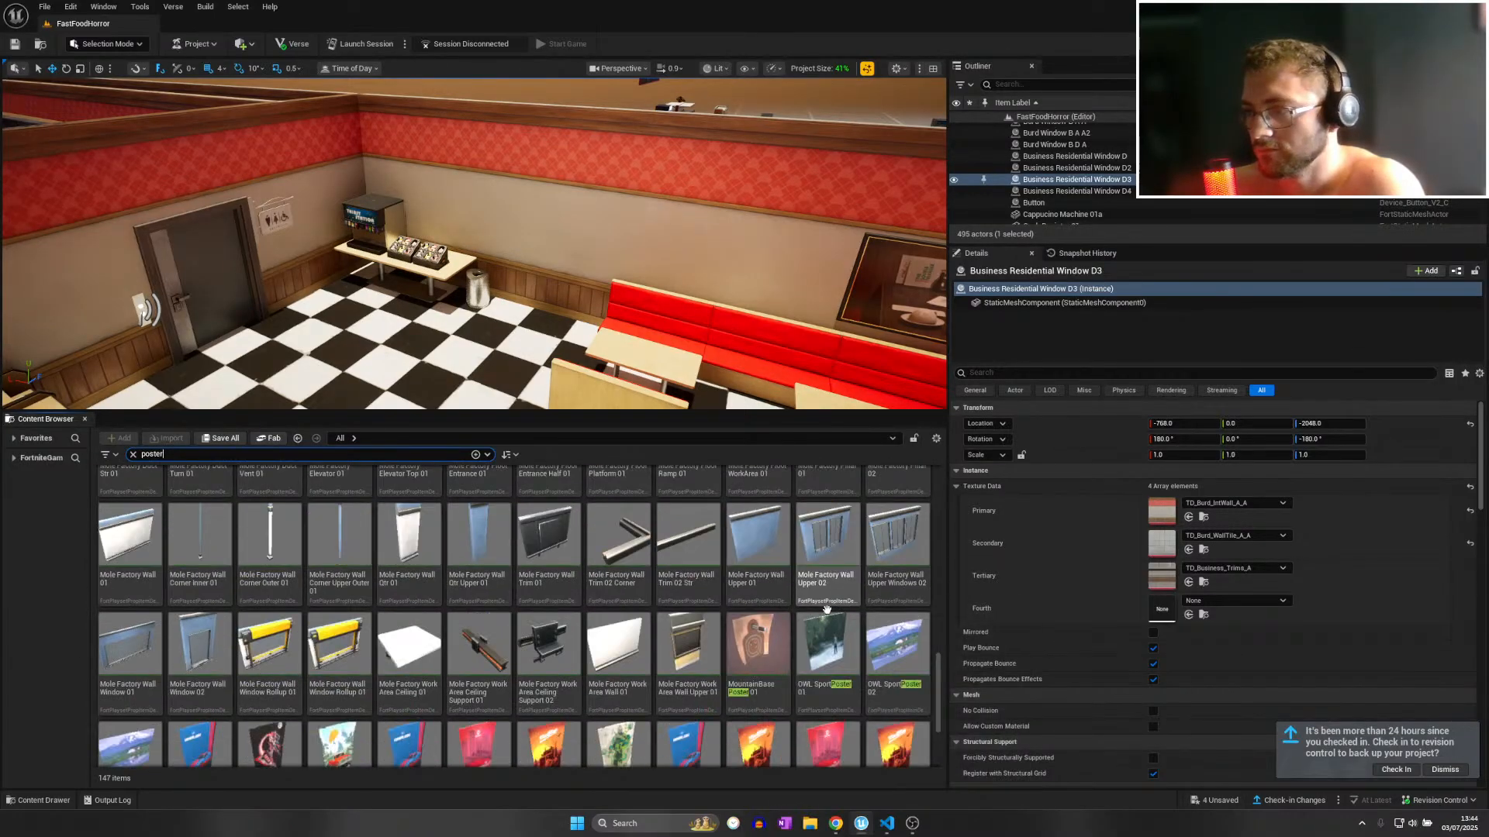
{"action": "scroll", "coordinate": [822, 613], "scroll_direction": "down", "scroll_amount": 3}
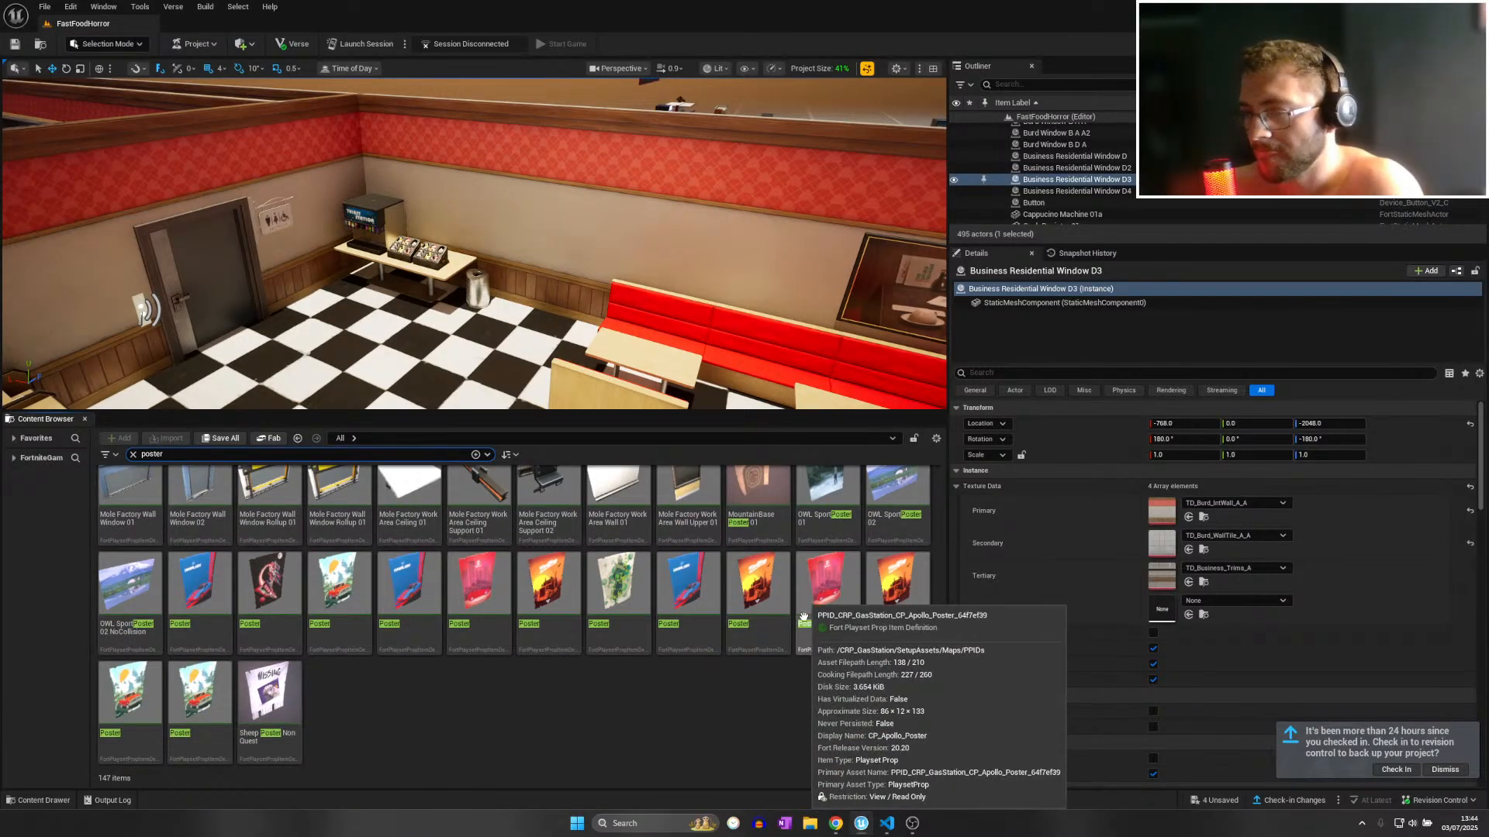
{"action": "scroll", "coordinate": [822, 620], "scroll_direction": "up", "scroll_amount": 10}
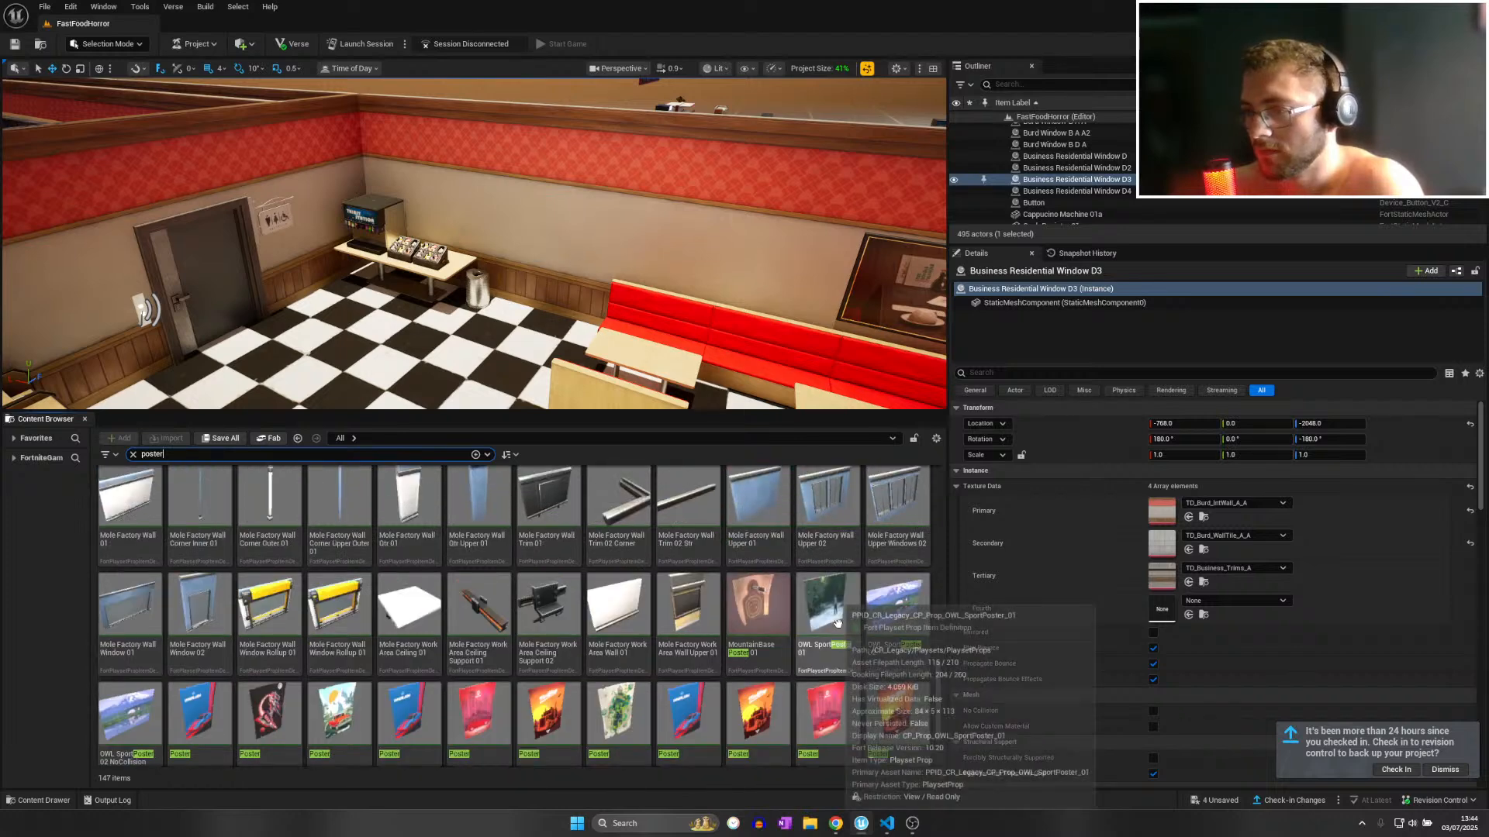
{"action": "scroll", "coordinate": [851, 628], "scroll_direction": "up", "scroll_amount": 6}
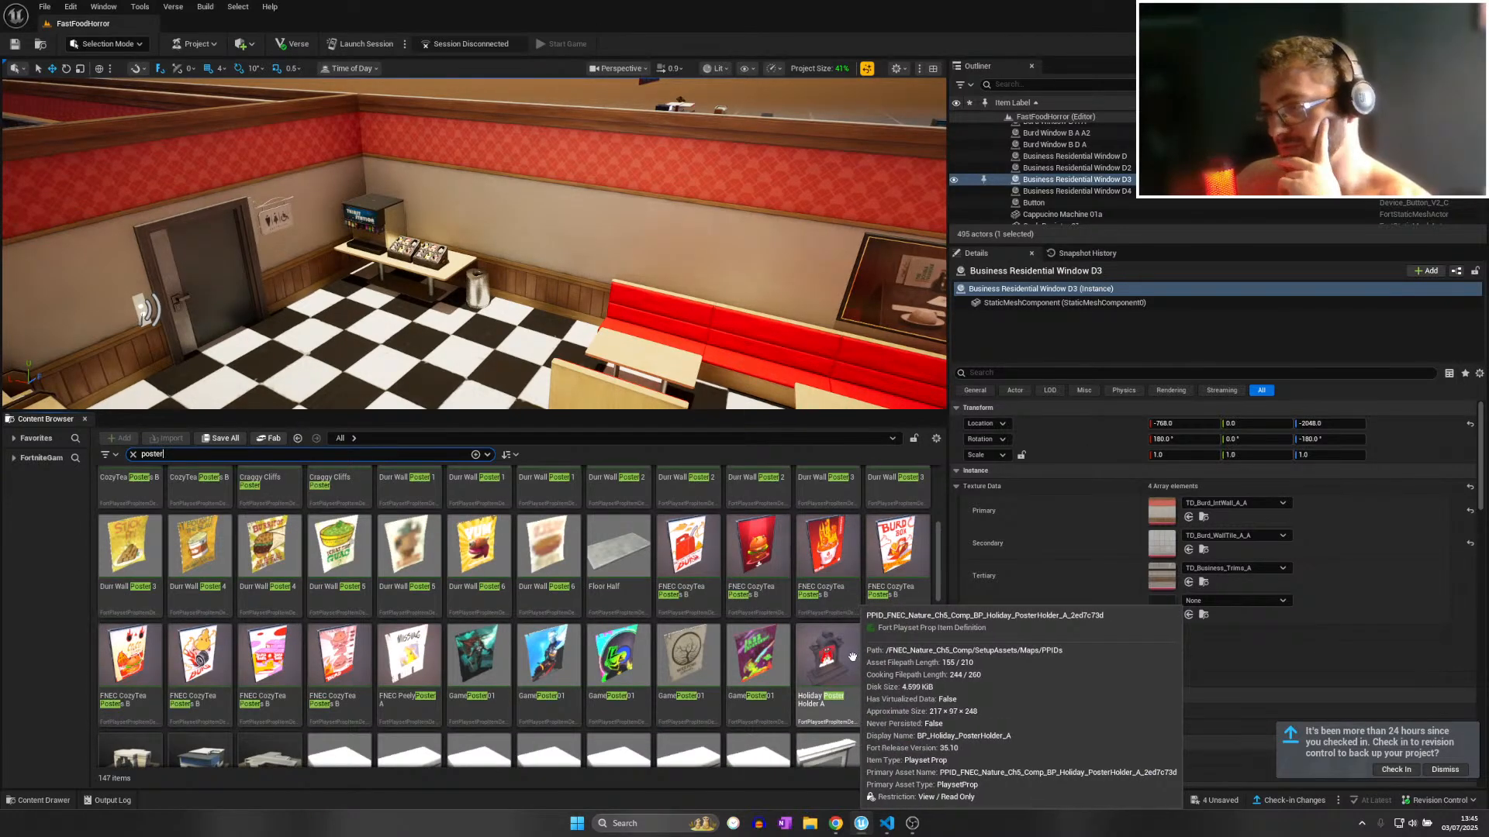
{"action": "scroll", "coordinate": [849, 660], "scroll_direction": "up", "scroll_amount": 2}
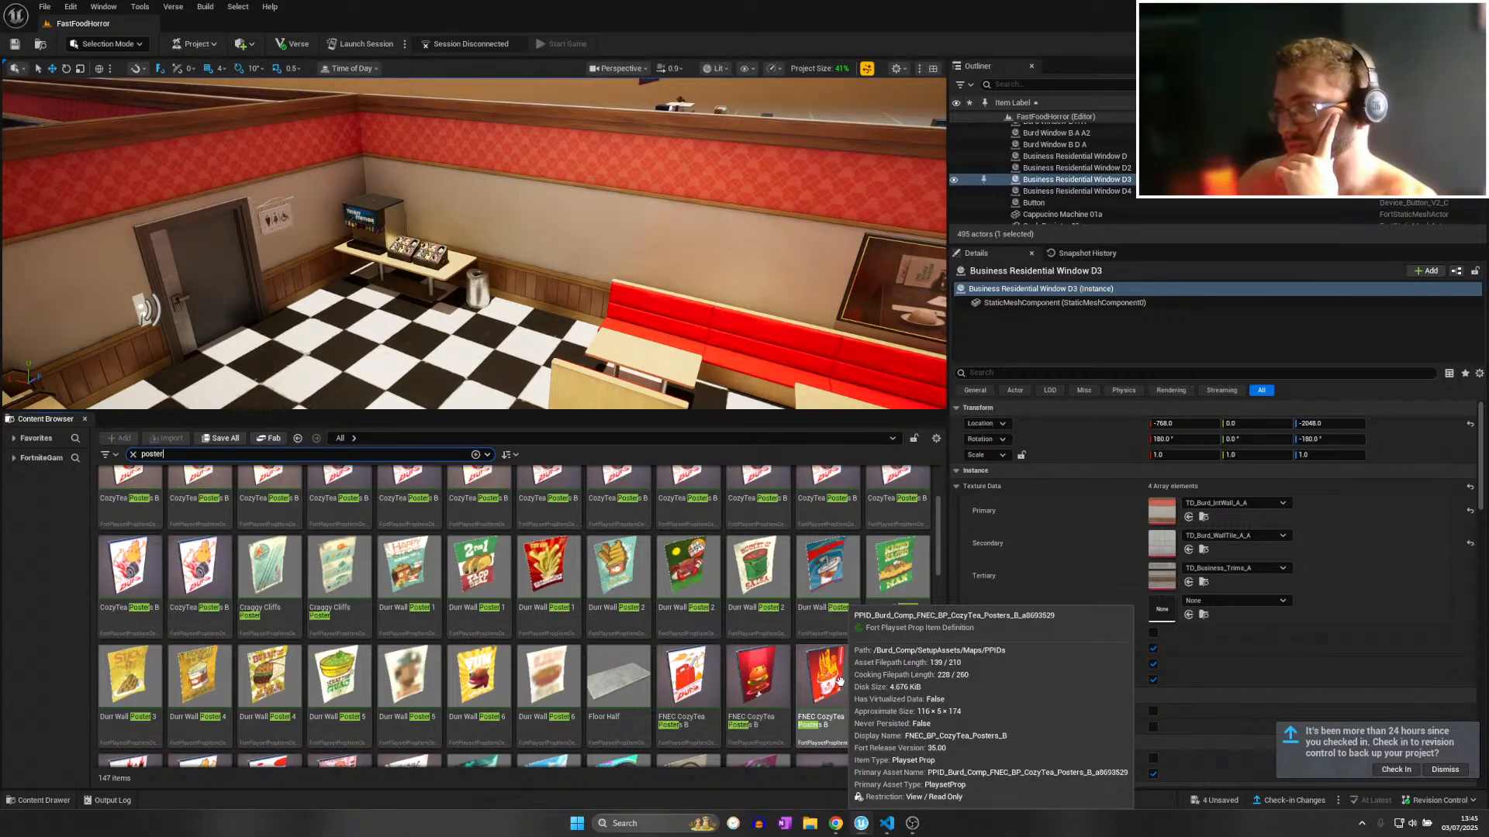
{"action": "scroll", "coordinate": [839, 681], "scroll_direction": "up", "scroll_amount": 3}
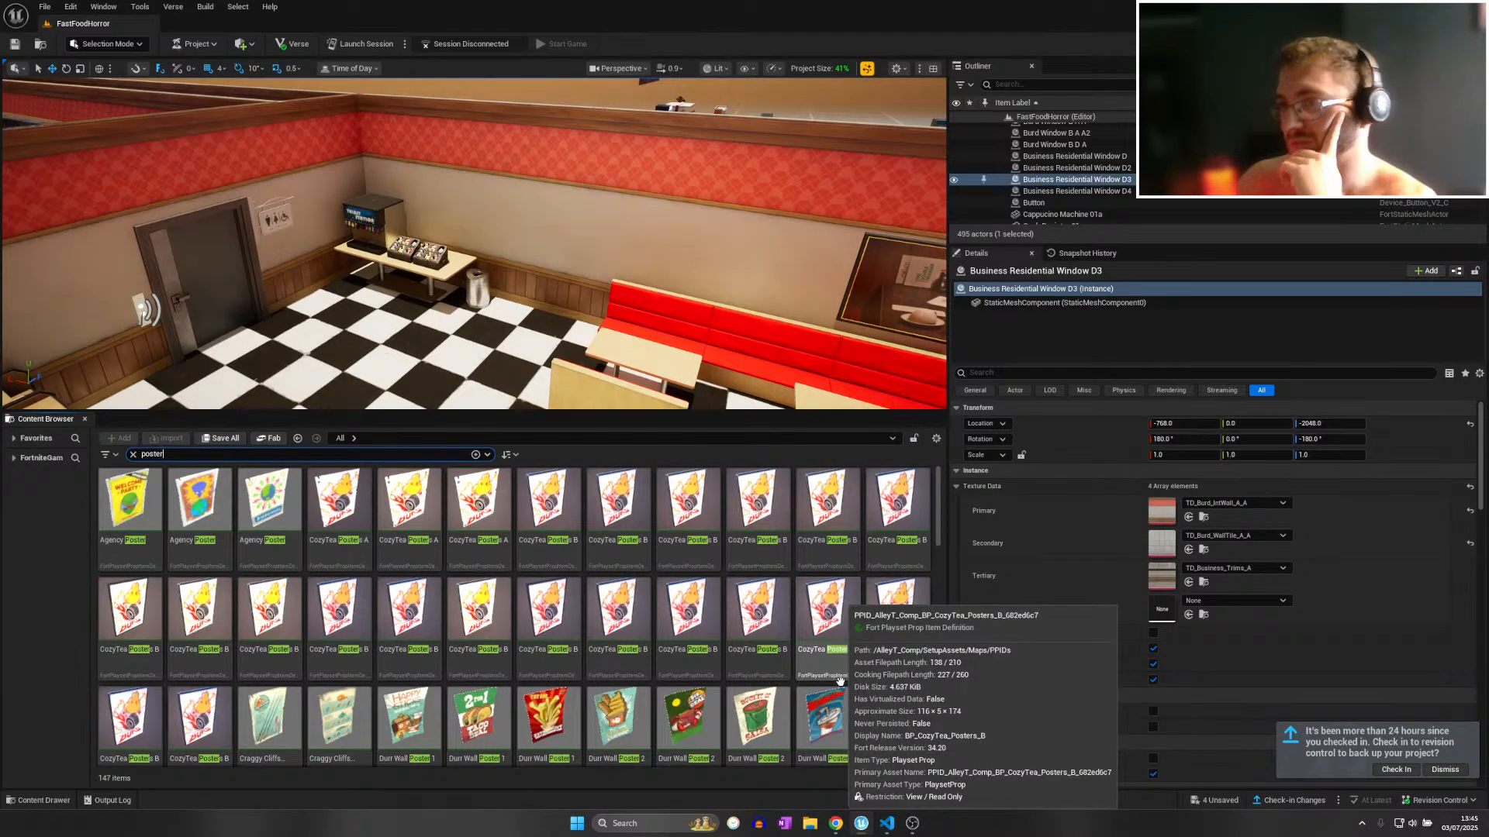
{"action": "scroll", "coordinate": [488, 597], "scroll_direction": "down", "scroll_amount": 2}
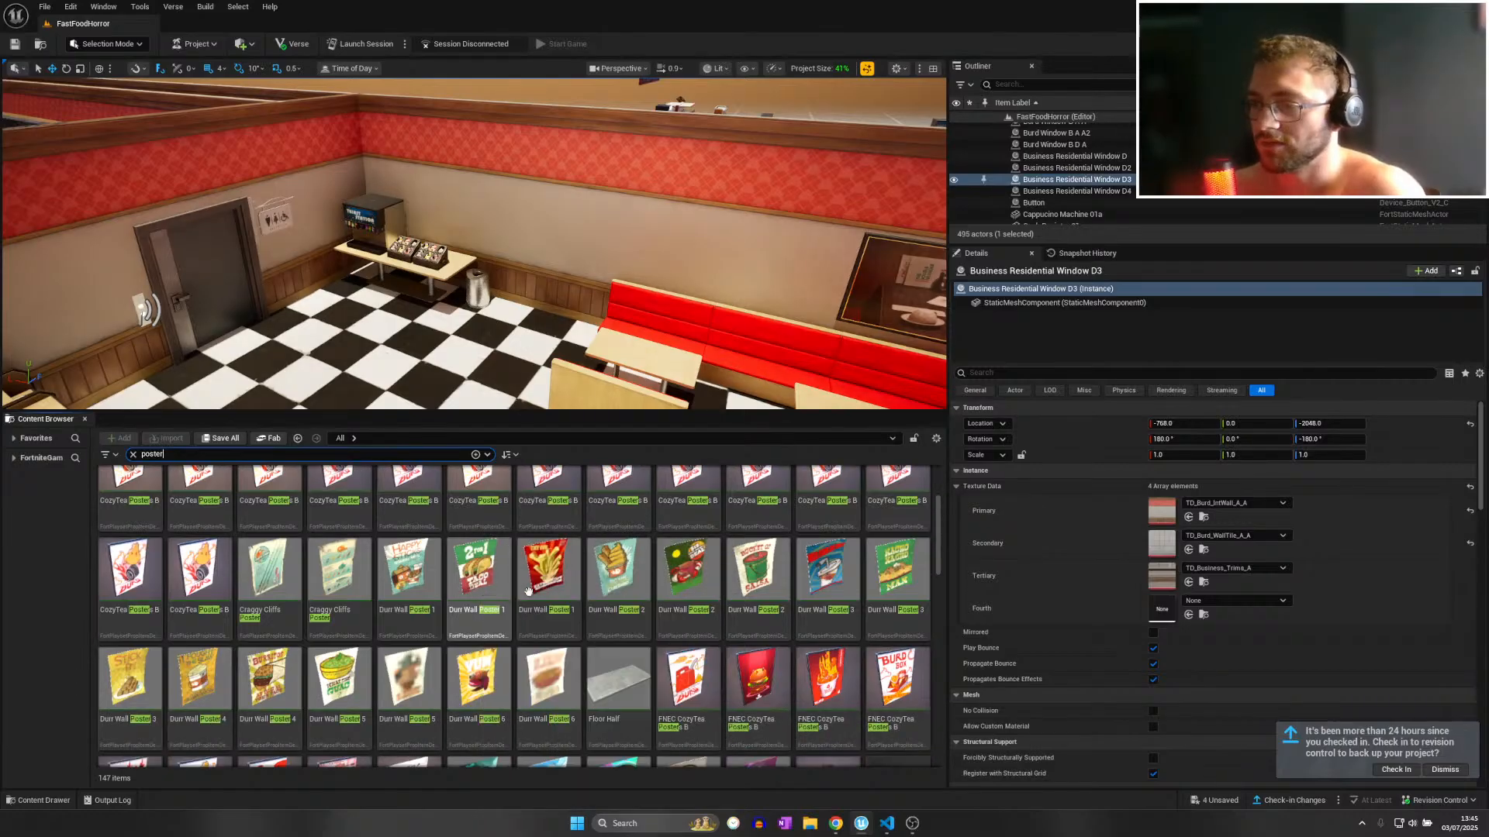
{"action": "scroll", "coordinate": [541, 611], "scroll_direction": "down", "scroll_amount": 2}
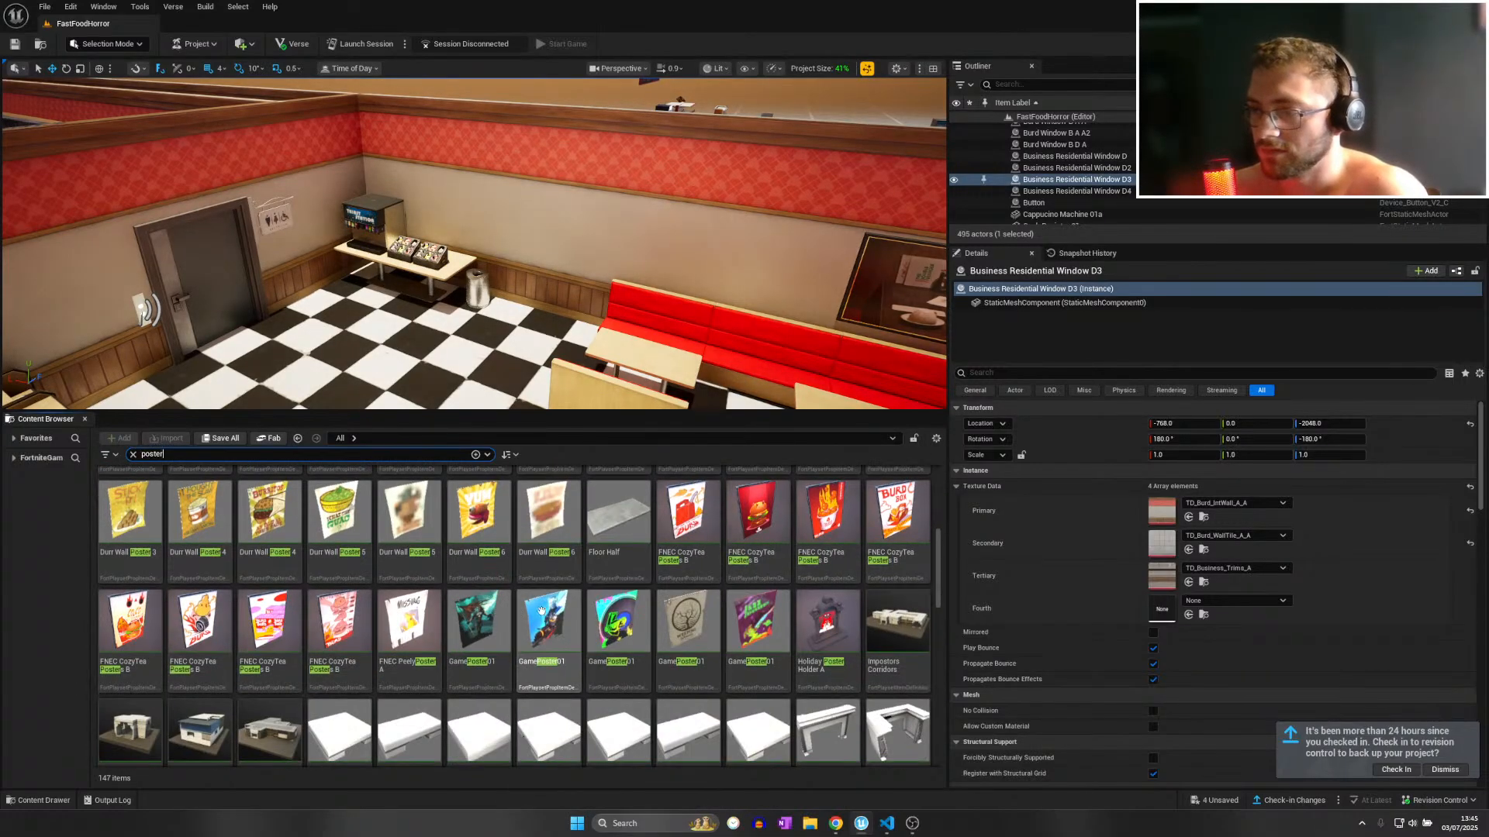
{"action": "right_click_drag", "start_coordinate": [566, 392], "coordinate": [481, 385]}
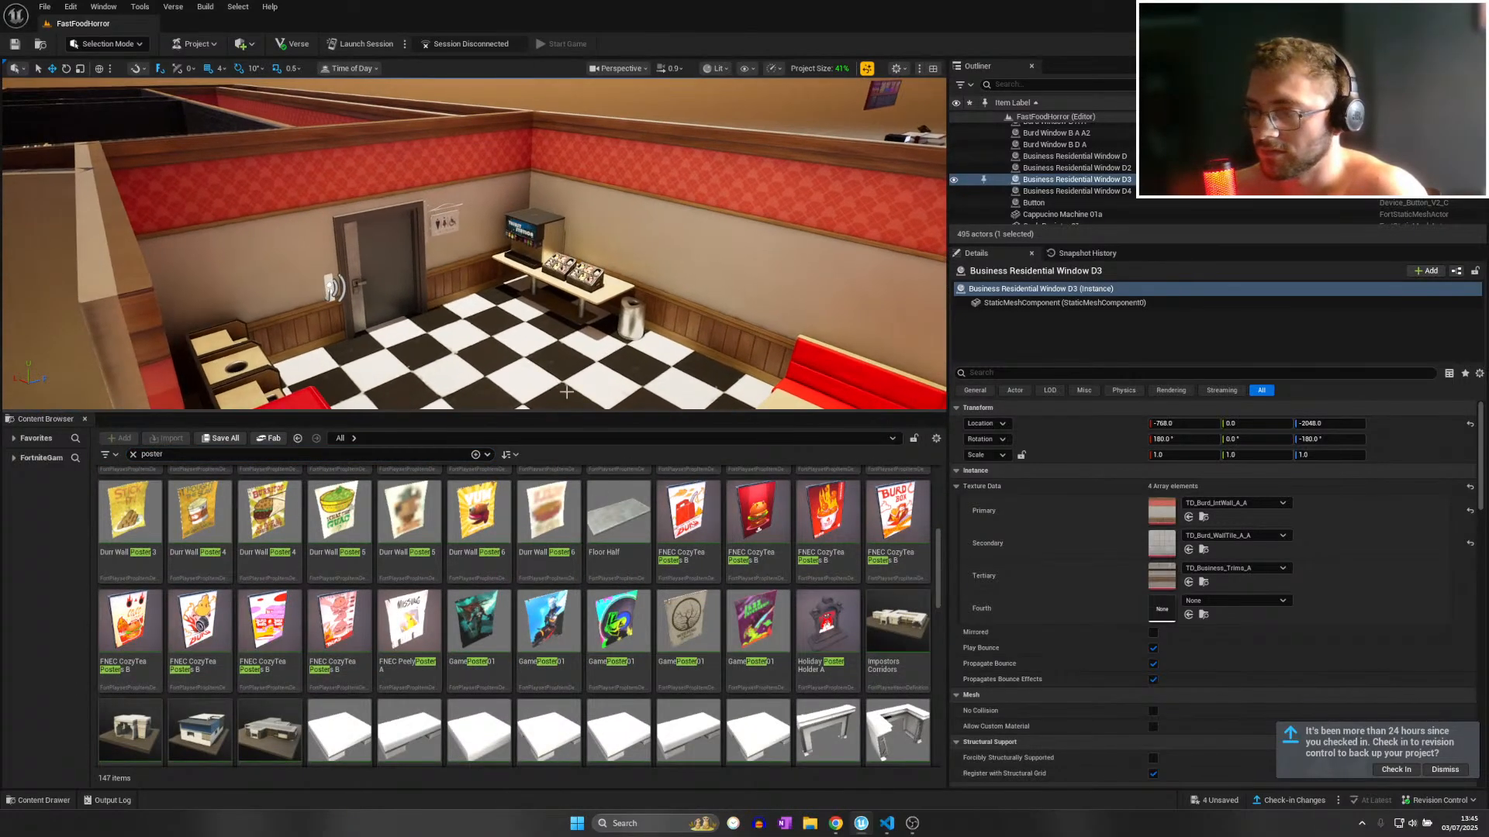
{"action": "scroll", "coordinate": [627, 536], "scroll_direction": "down", "scroll_amount": 3}
{"action": "right_click_drag", "start_coordinate": [597, 342], "coordinate": [510, 342]}
Locate the source mesh of the framed artwork above the red booths in its ODMAStudios content folder.
{"action": "left_click", "coordinate": [792, 191]}
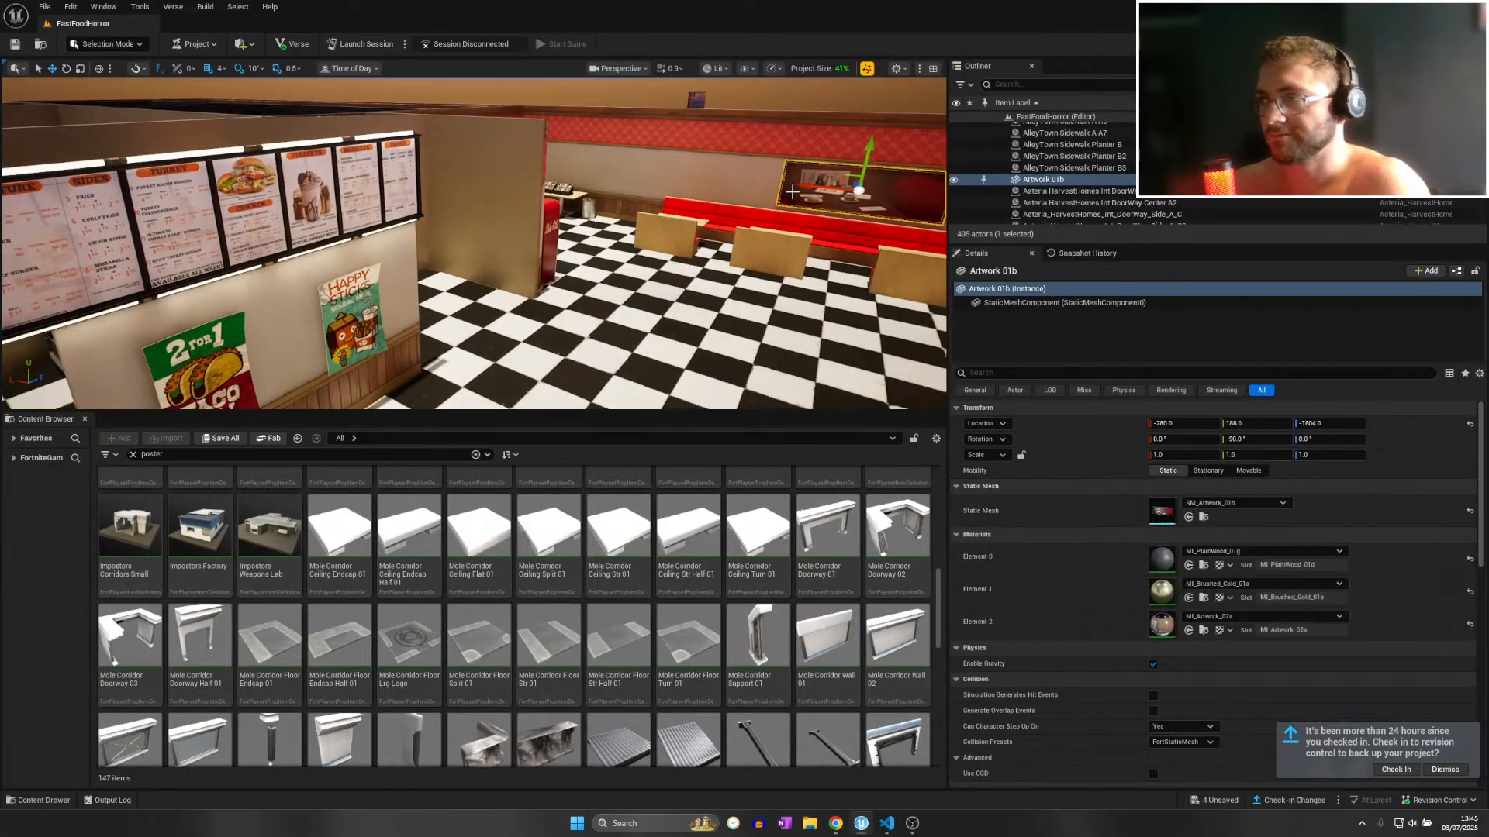
{"action": "right_click", "coordinate": [794, 190]}
{"action": "left_click", "coordinate": [853, 233]}
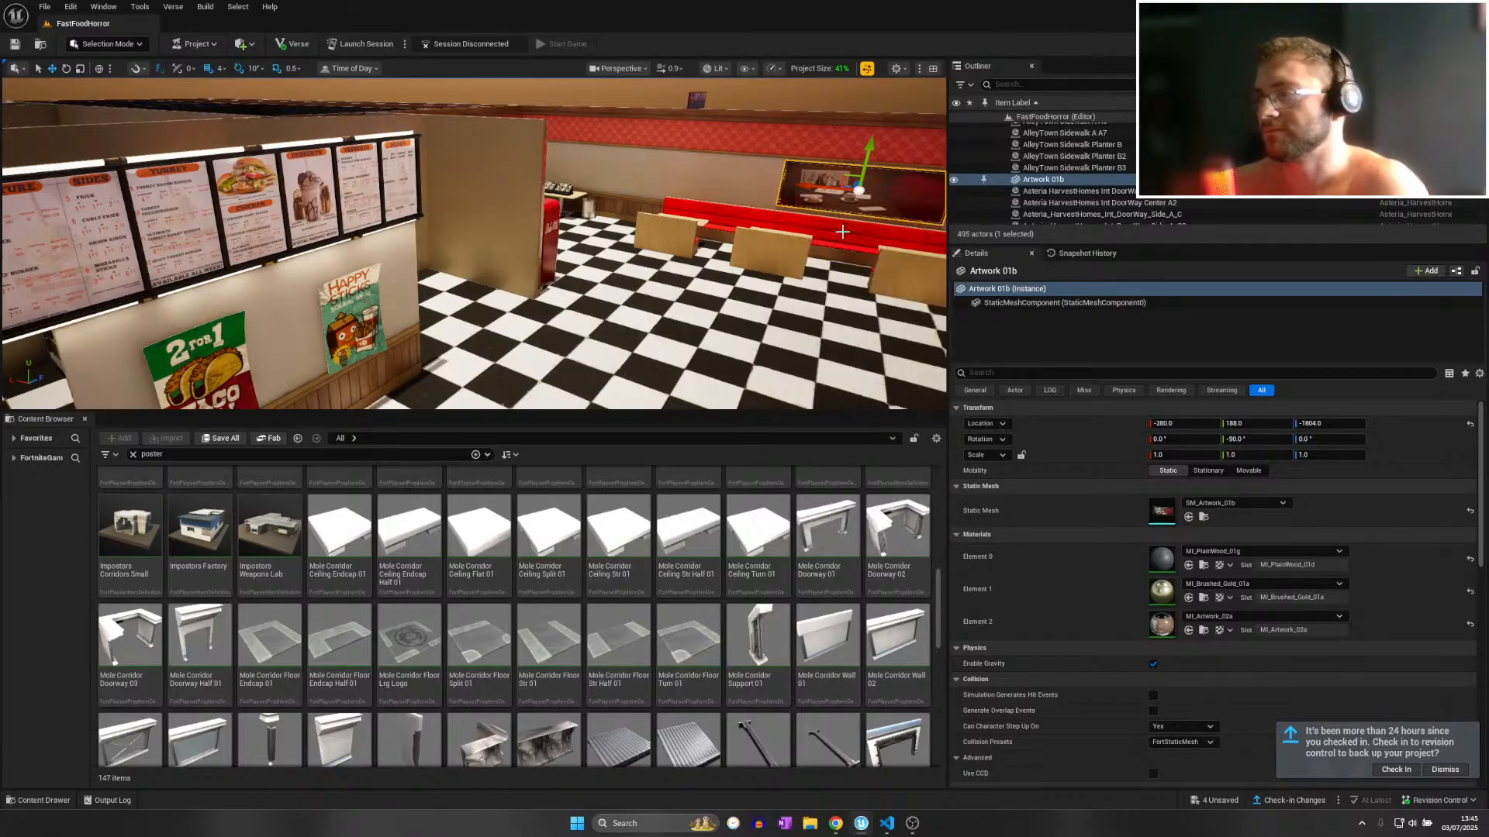
Try SM_Artwork_01c on the wall above the red booth seating, rotated 90°, then delete it.
{"action": "right_click_drag", "start_coordinate": [481, 334], "coordinate": [132, 310]}
{"action": "key", "text": "w"}
{"action": "left_click_drag", "start_coordinate": [340, 504], "coordinate": [468, 332]}
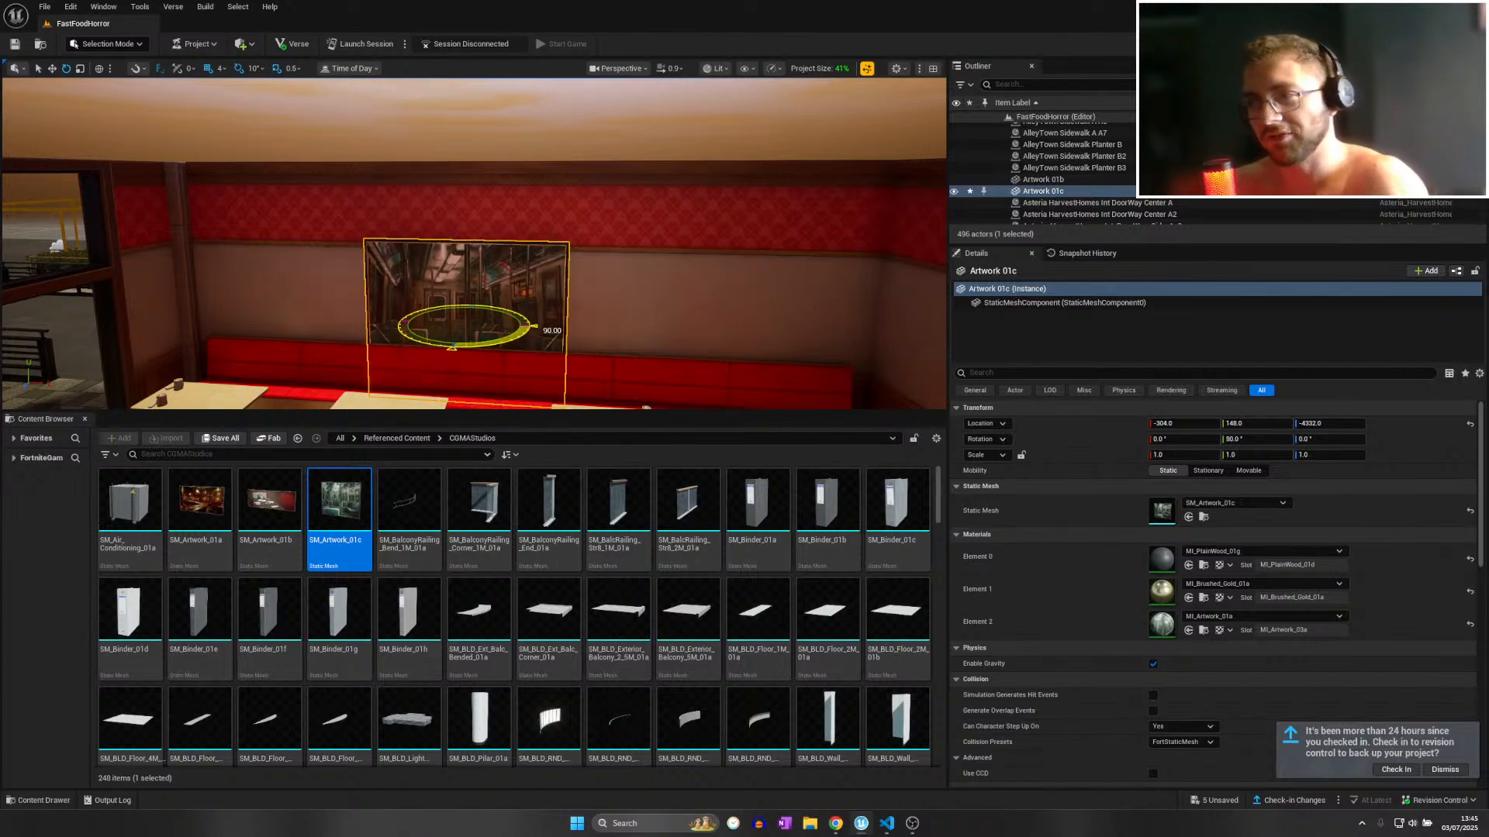
{"action": "key", "text": "Delete"}
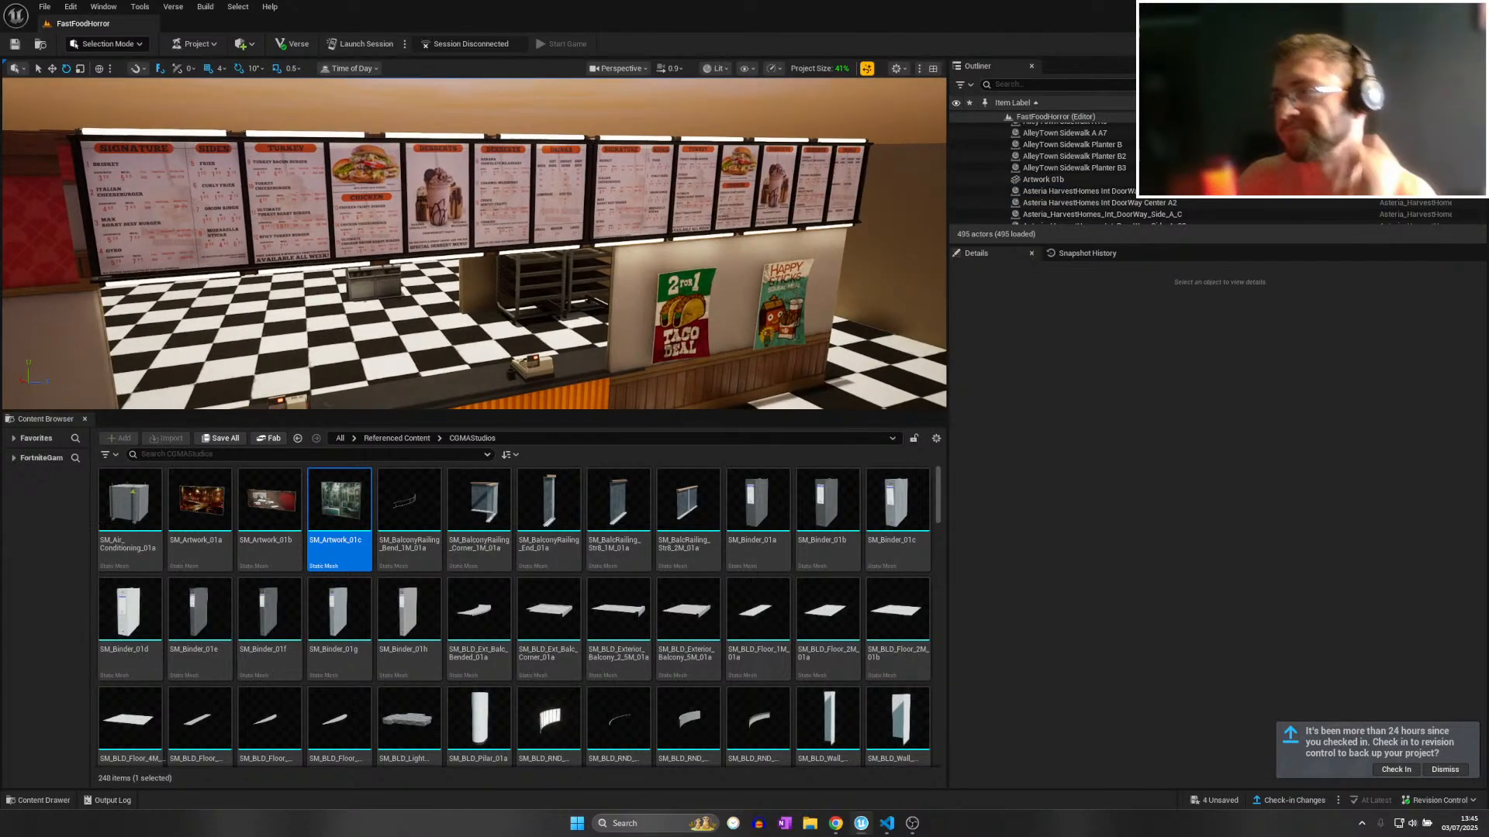
Examine the counter wall, booth seating and entrance side of the dining room for spots that still need decoration.
{"action": "key", "text": "w"}
{"action": "right_click_drag", "start_coordinate": [473, 244], "coordinate": [752, 306]}
{"action": "scroll", "coordinate": [659, 311], "scroll_direction": "down", "scroll_amount": 3}
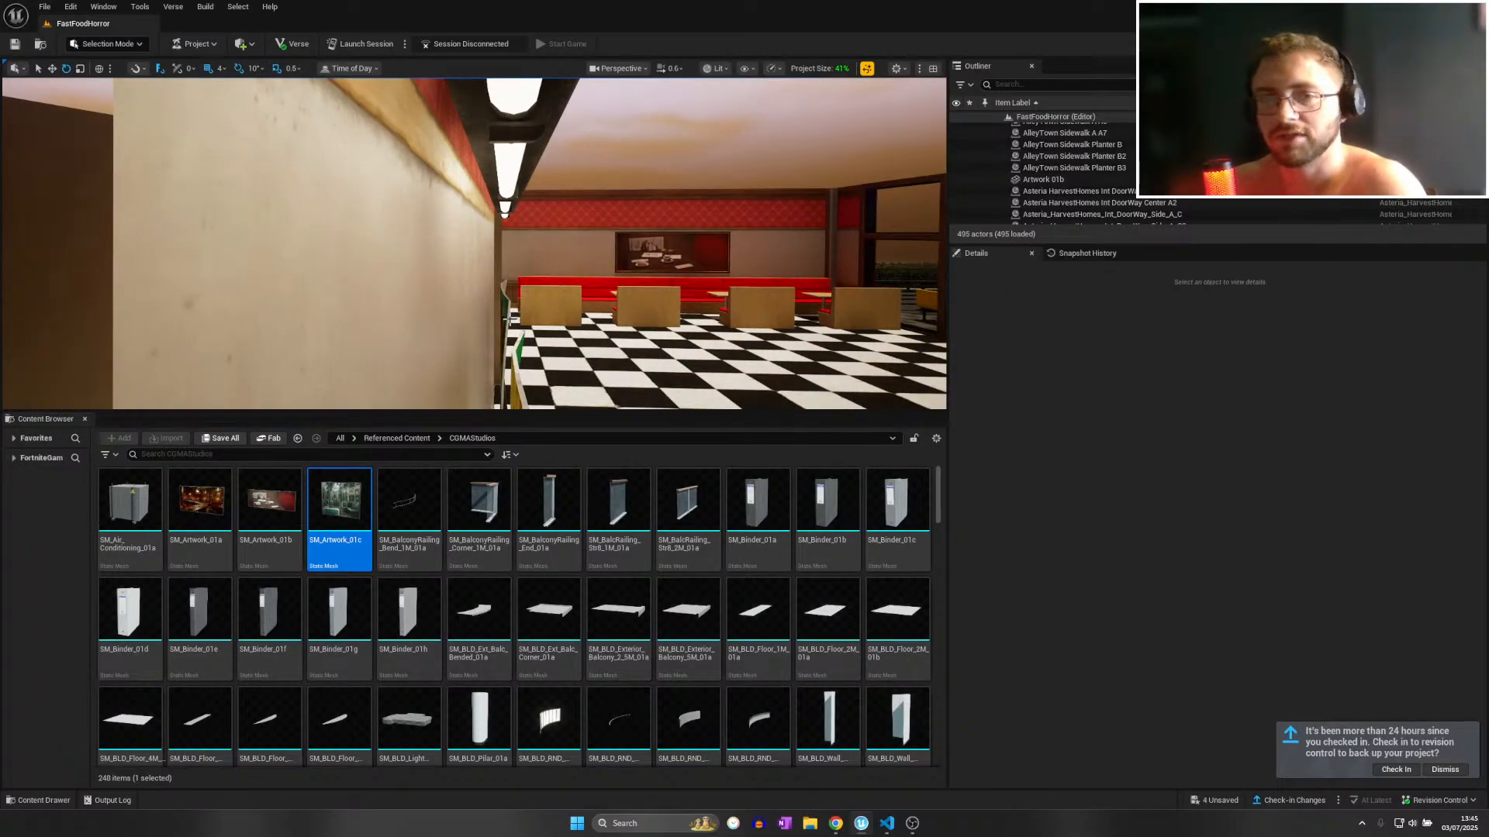
{"action": "right_click_drag", "start_coordinate": [508, 319], "coordinate": [621, 333]}
{"action": "key", "text": "w"}
{"action": "scroll", "coordinate": [481, 333], "scroll_direction": "down", "scroll_amount": 1}
{"action": "key", "text": "s"}
{"action": "key", "text": "w"}
{"action": "key", "text": "s"}
{"action": "scroll", "coordinate": [620, 291], "scroll_direction": "up", "scroll_amount": 2}
{"action": "key", "text": "w"}
{"action": "scroll", "coordinate": [659, 331], "scroll_direction": "up", "scroll_amount": 1}
Place SM_Glass_Door_Decal_01a at the window by the corner booth and scale it to 1, 2, 2.
{"action": "scroll", "coordinate": [712, 649], "scroll_direction": "down", "scroll_amount": 3}
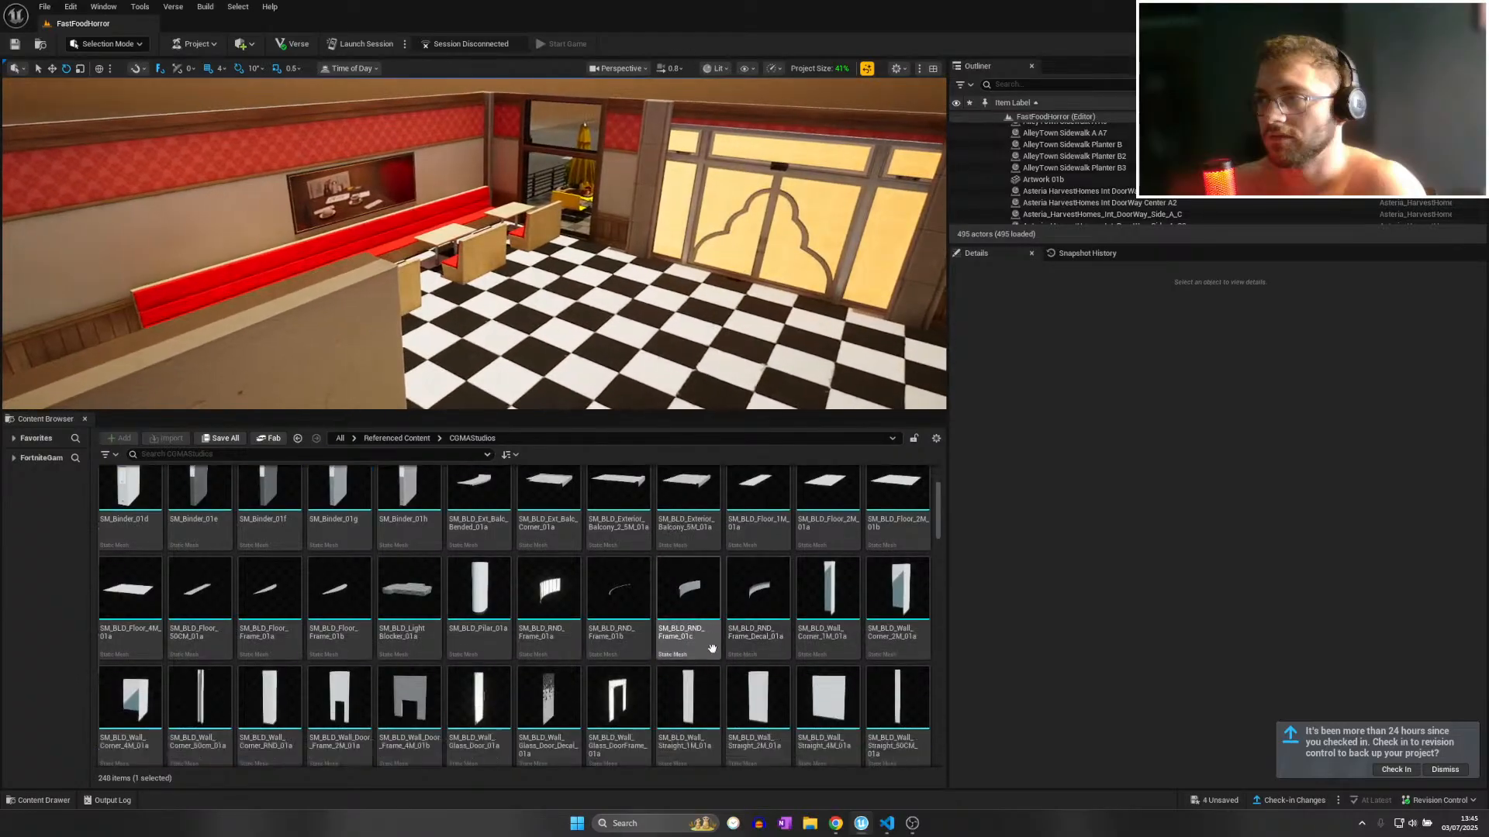
{"action": "scroll", "coordinate": [711, 648], "scroll_direction": "down", "scroll_amount": 8}
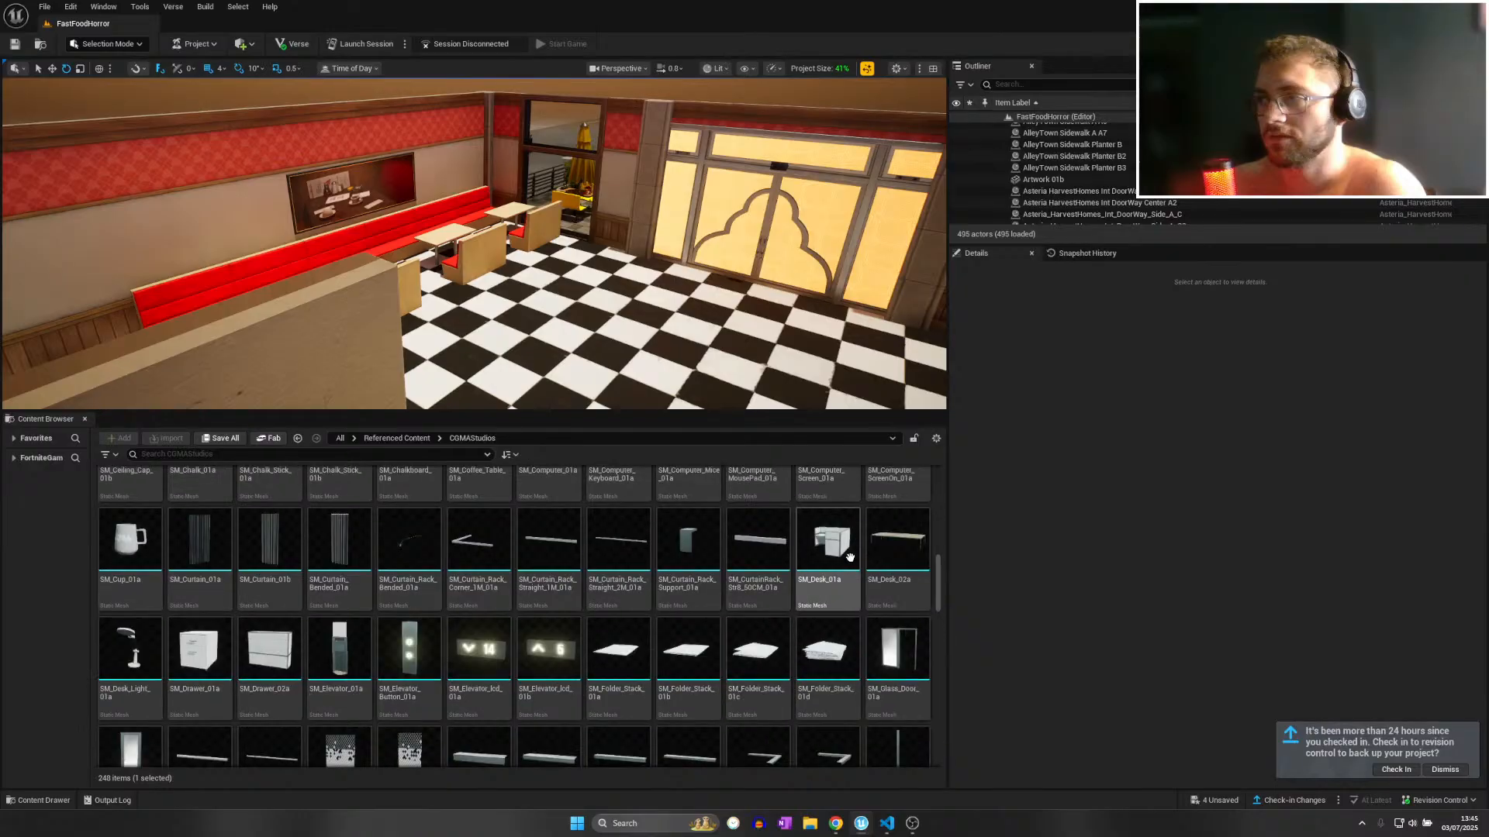
{"action": "scroll", "coordinate": [850, 557], "scroll_direction": "down", "scroll_amount": 5}
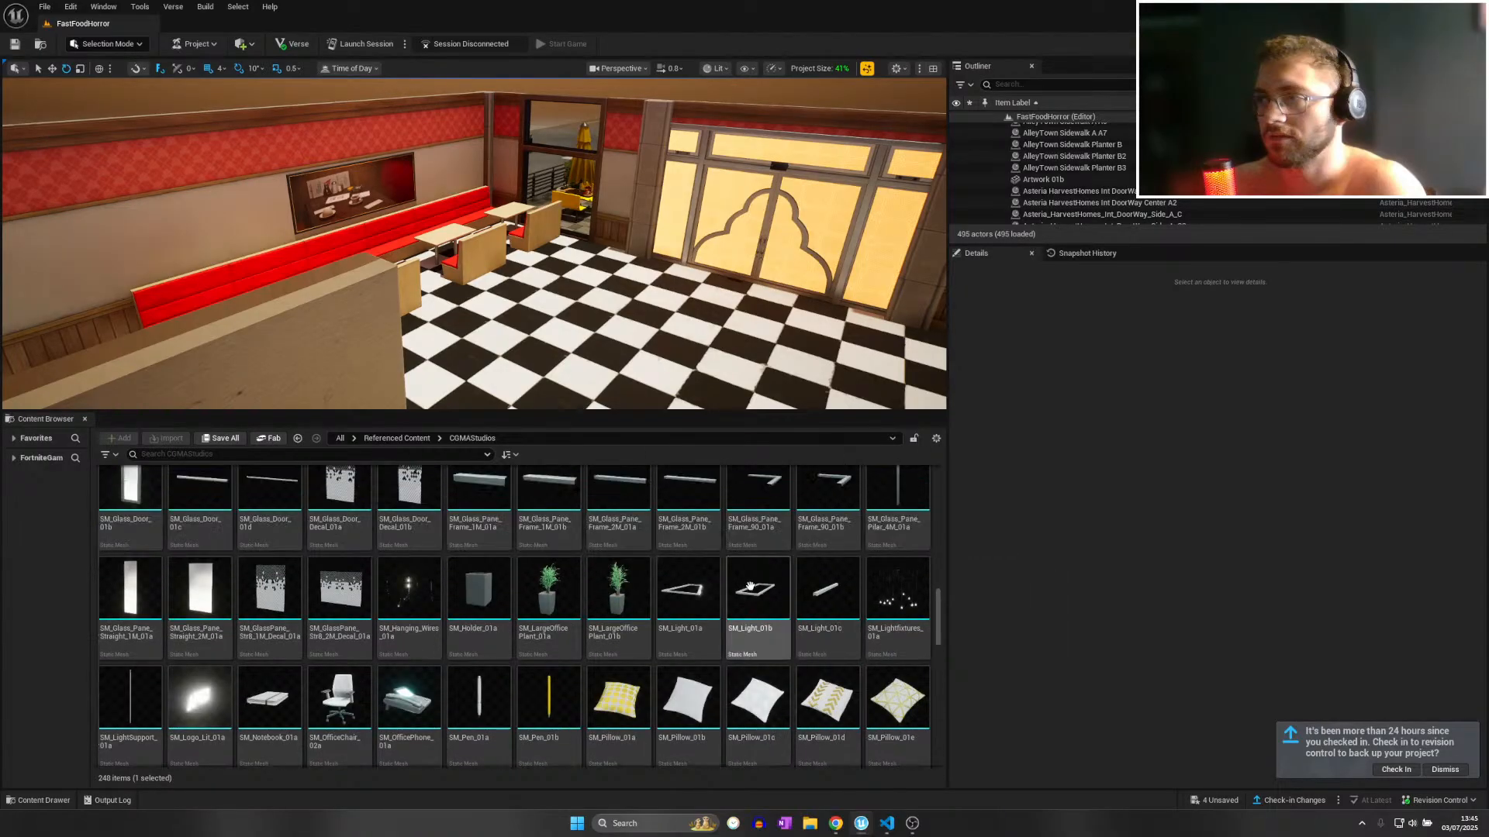
{"action": "scroll", "coordinate": [479, 553], "scroll_direction": "up", "scroll_amount": 3}
{"action": "key", "text": "w"}
{"action": "right_click_drag", "start_coordinate": [459, 283], "coordinate": [376, 341]}
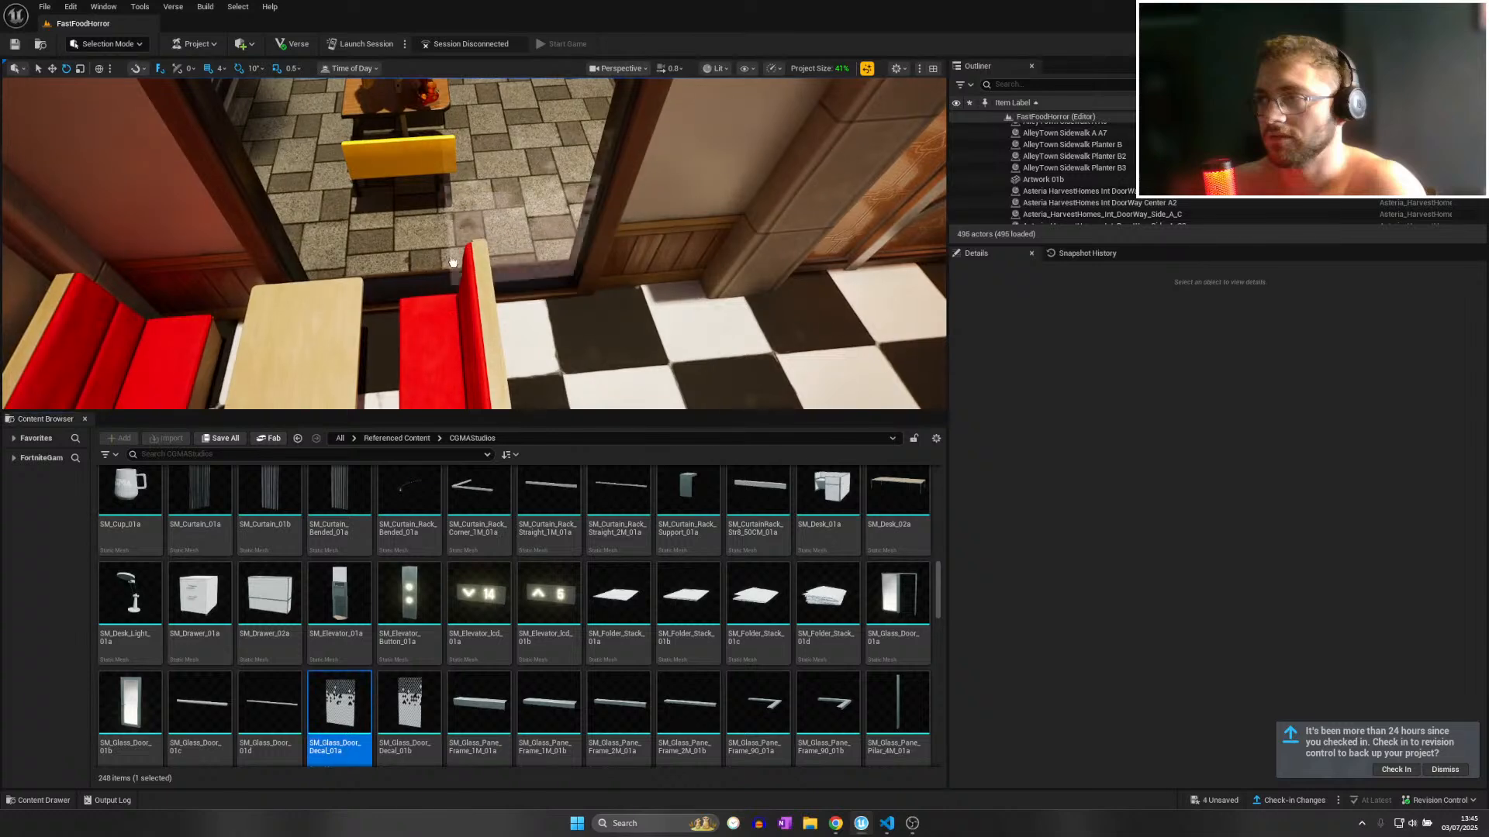
{"action": "left_click_drag", "start_coordinate": [453, 262], "coordinate": [468, 281]}
{"action": "left_click_drag", "start_coordinate": [405, 293], "coordinate": [308, 256]}
{"action": "key", "text": "r"}
{"action": "key", "text": "s"}
{"action": "right_click_drag", "start_coordinate": [310, 275], "coordinate": [317, 202]}
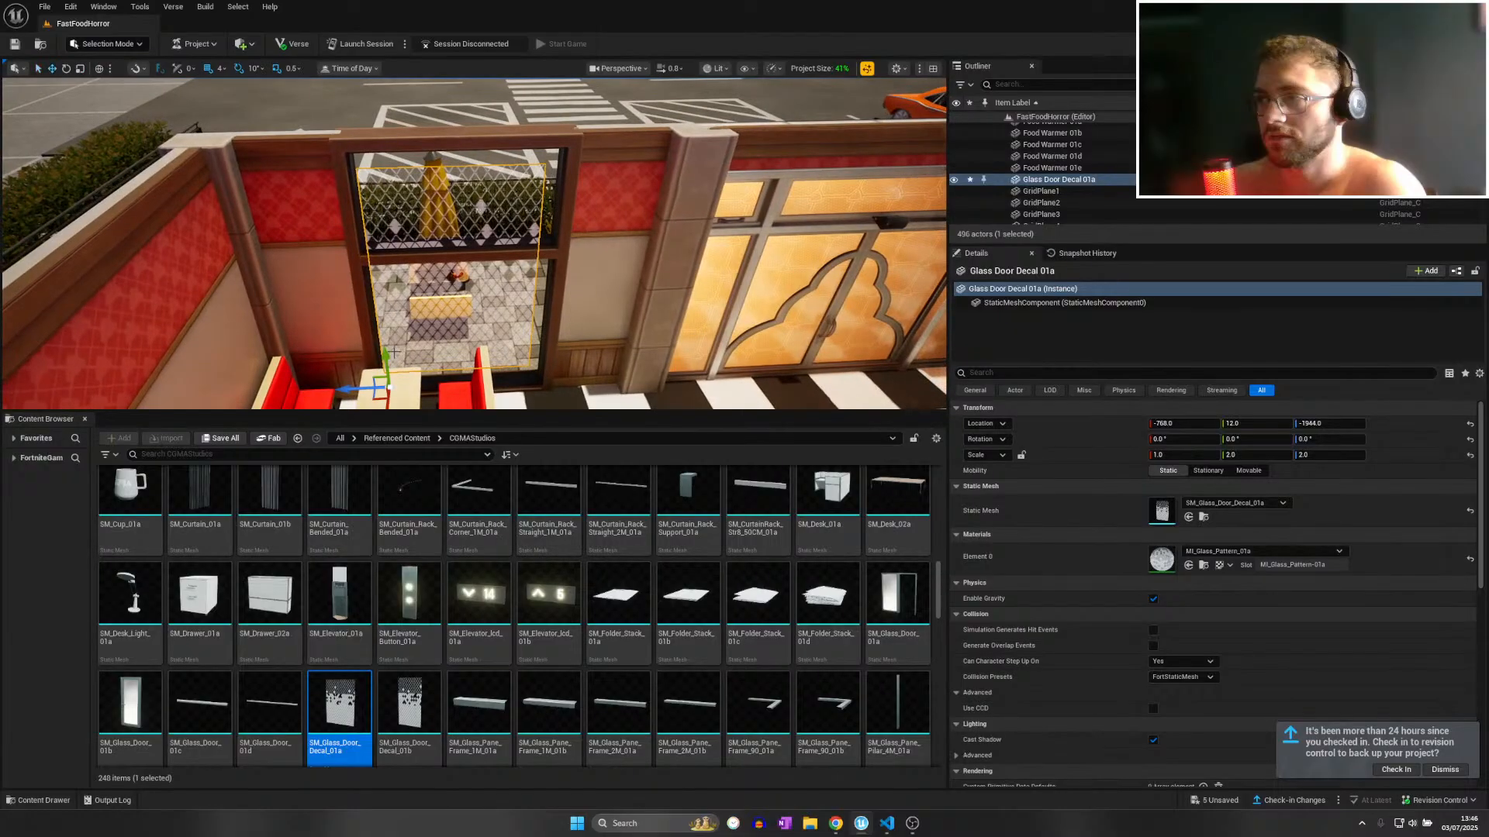
Enlarge the glass decal to a scale of 1, 2.5, 2.5 and move it to -768, -48, -1924 to cover the window.
{"action": "key", "text": "w"}
{"action": "right_click_drag", "start_coordinate": [384, 364], "coordinate": [377, 399]}
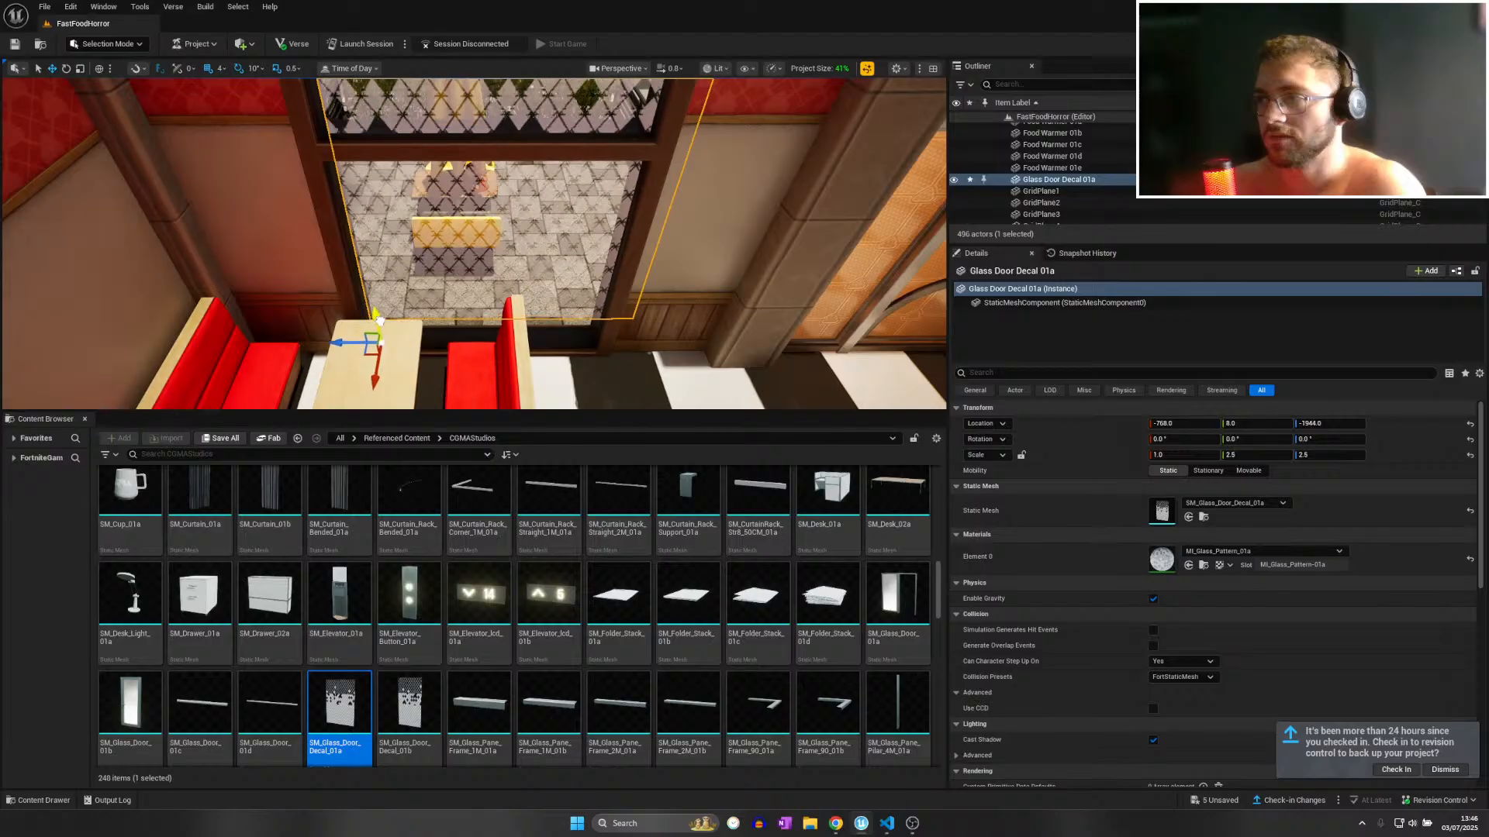
{"action": "right_click_drag", "start_coordinate": [525, 375], "coordinate": [483, 359]}
{"action": "key", "text": "s"}
{"action": "key", "text": "w"}
{"action": "key", "text": "s"}
{"action": "left_click_drag", "start_coordinate": [394, 331], "coordinate": [381, 324]}
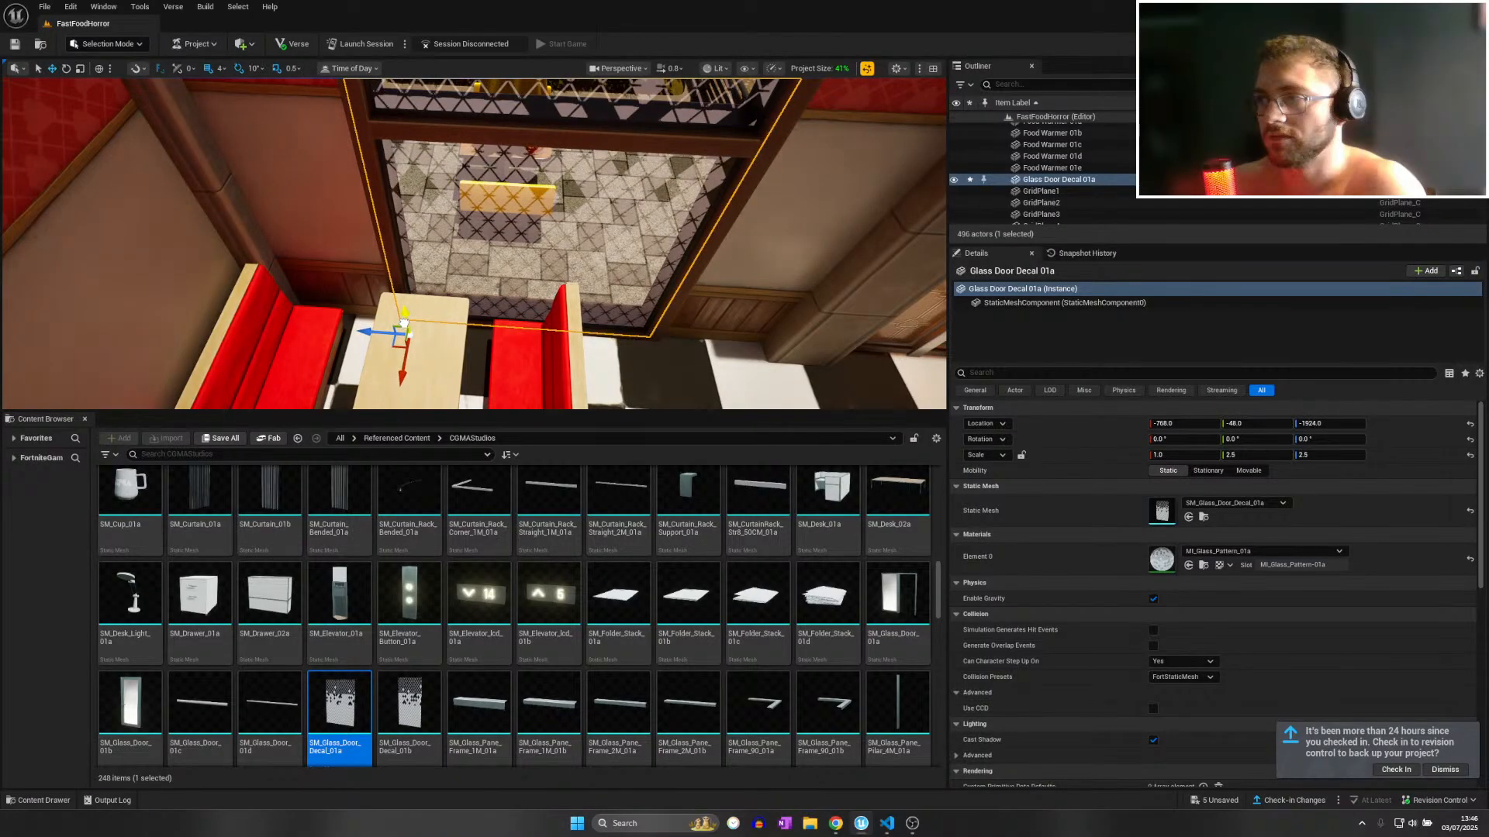
Fit the decal against the window glass by moving it to -776, -36, -1924.
{"action": "key", "text": "w"}
{"action": "right_click_drag", "start_coordinate": [475, 255], "coordinate": [414, 237]}
{"action": "key", "text": "s"}
{"action": "key", "text": "w"}
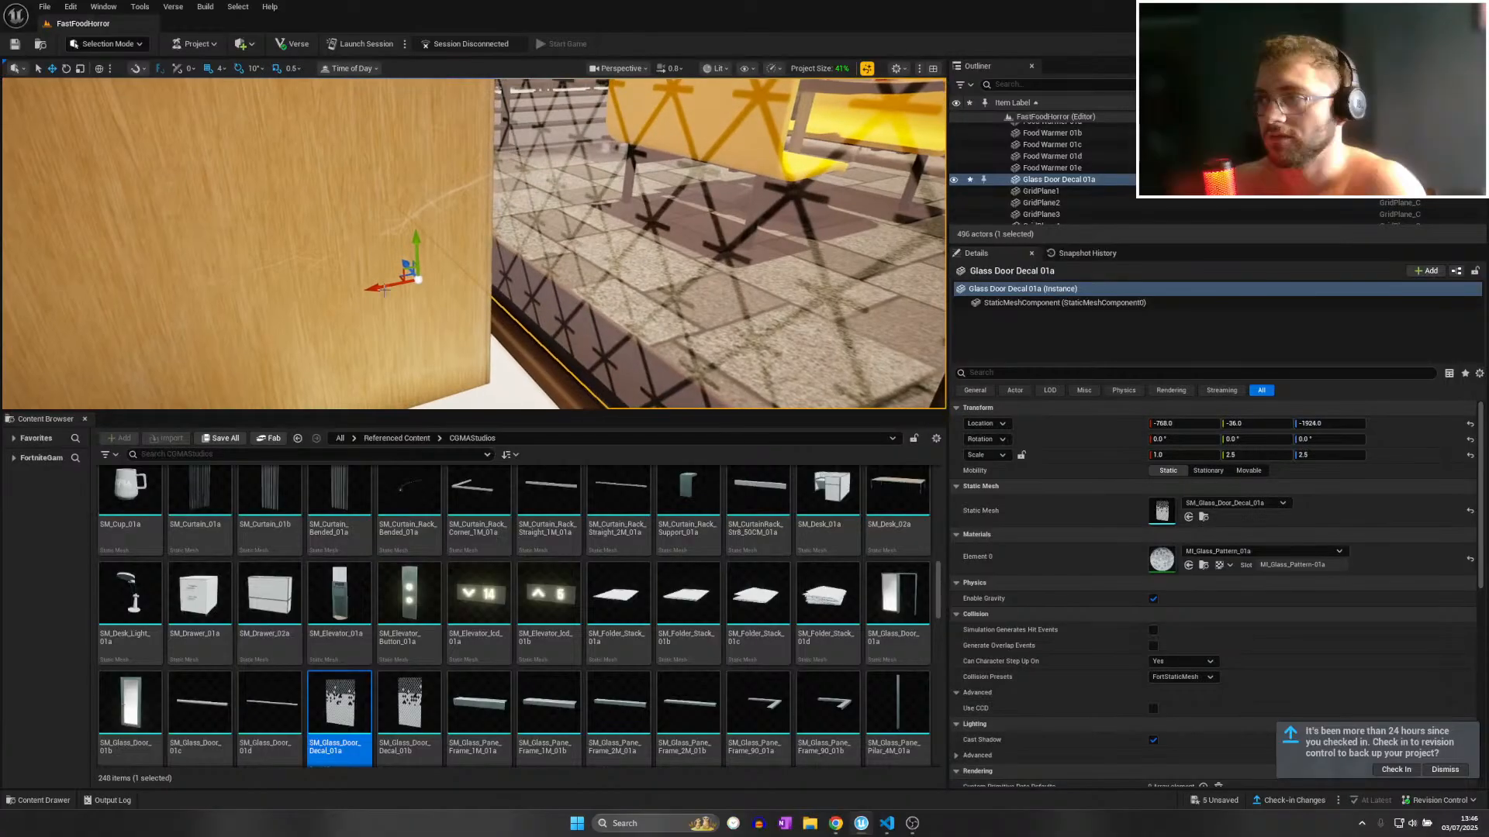
{"action": "left_click_drag", "start_coordinate": [380, 289], "coordinate": [404, 285]}
{"action": "key", "text": "s"}
{"action": "mouse_move", "coordinate": [434, 271]}
{"action": "right_mouse_down"}
{"action": "mouse_move", "coordinate": [445, 260]}
{"action": "mouse_move", "coordinate": [423, 205]}
{"action": "mouse_move", "coordinate": [465, 252]}
{"action": "mouse_move", "coordinate": [473, 310]}
{"action": "mouse_move", "coordinate": [422, 268]}
{"action": "right_mouse_up"}
{"action": "key", "text": "s"}
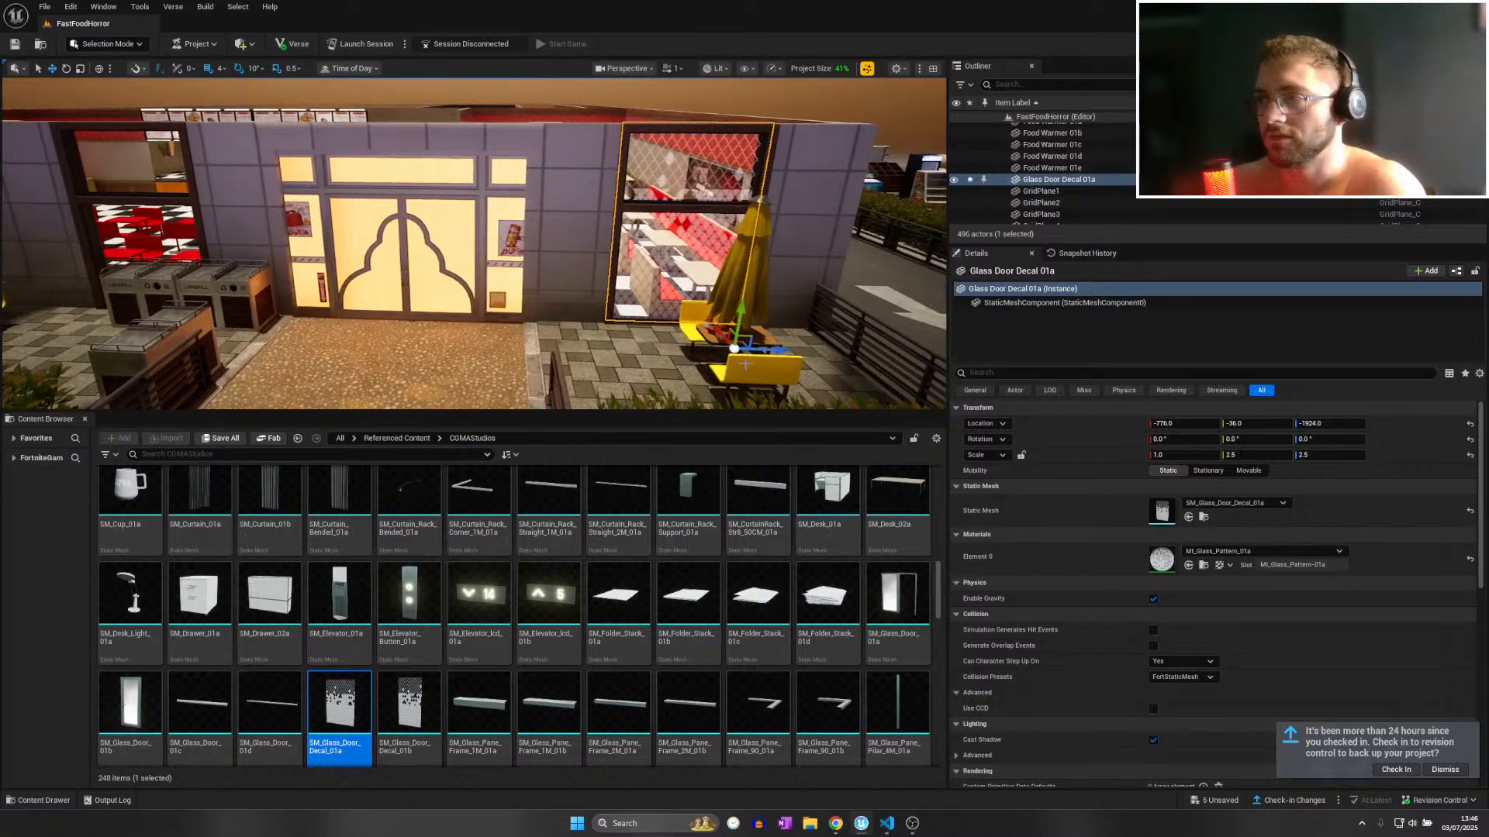
Duplicate the glass decal onto the three windows beyond the front entrance, at -2960, -3468 and -3980 along the facade.
{"action": "left_click_drag", "start_coordinate": [744, 349], "coordinate": [295, 328], "text": "alt"}
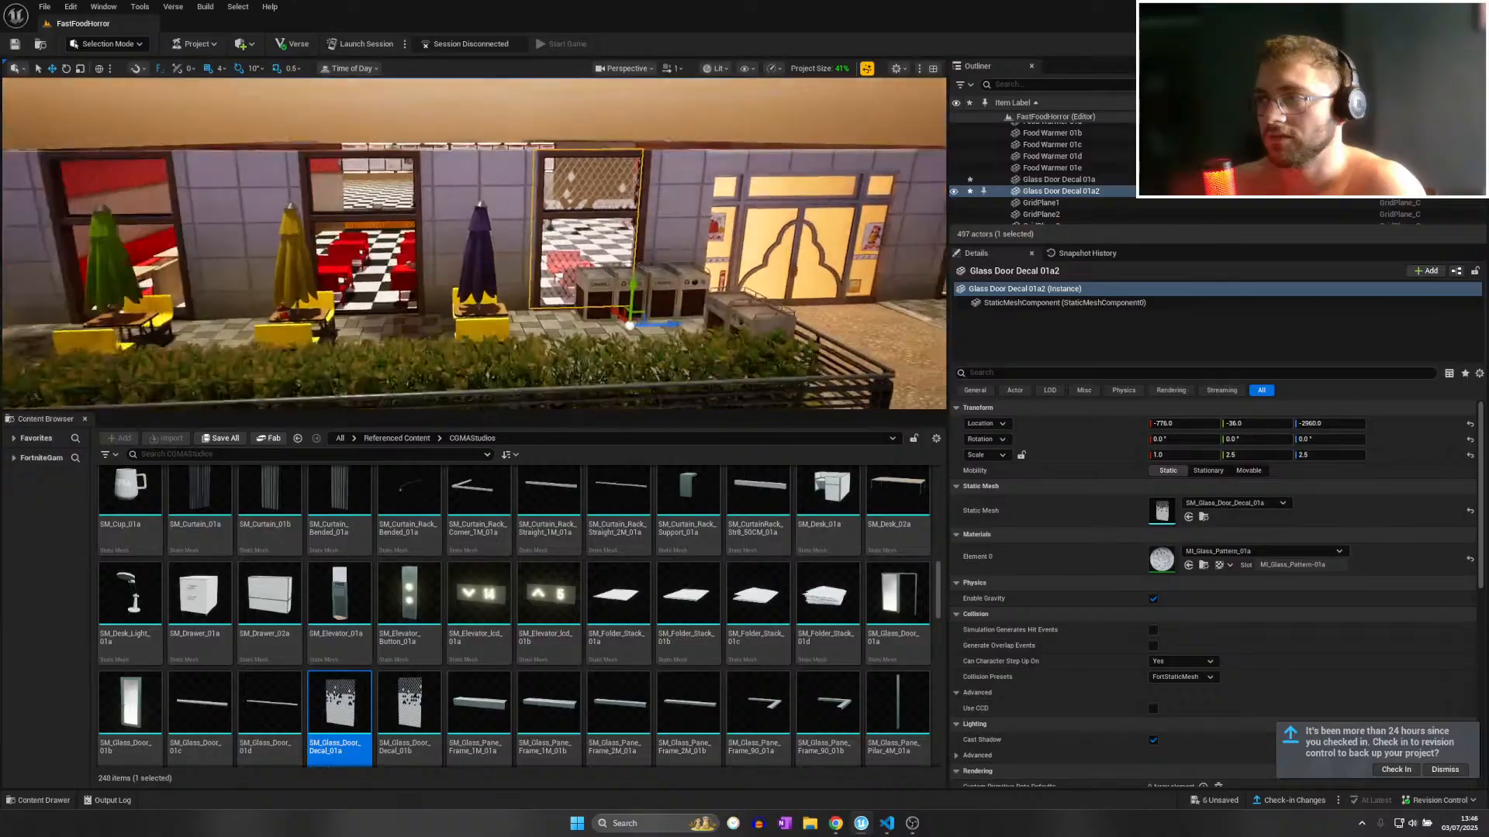
{"action": "right_click_drag", "start_coordinate": [659, 310], "coordinate": [639, 310]}
{"action": "key", "text": "s"}
{"action": "left_click_drag", "start_coordinate": [671, 305], "coordinate": [676, 307], "text": "alt"}
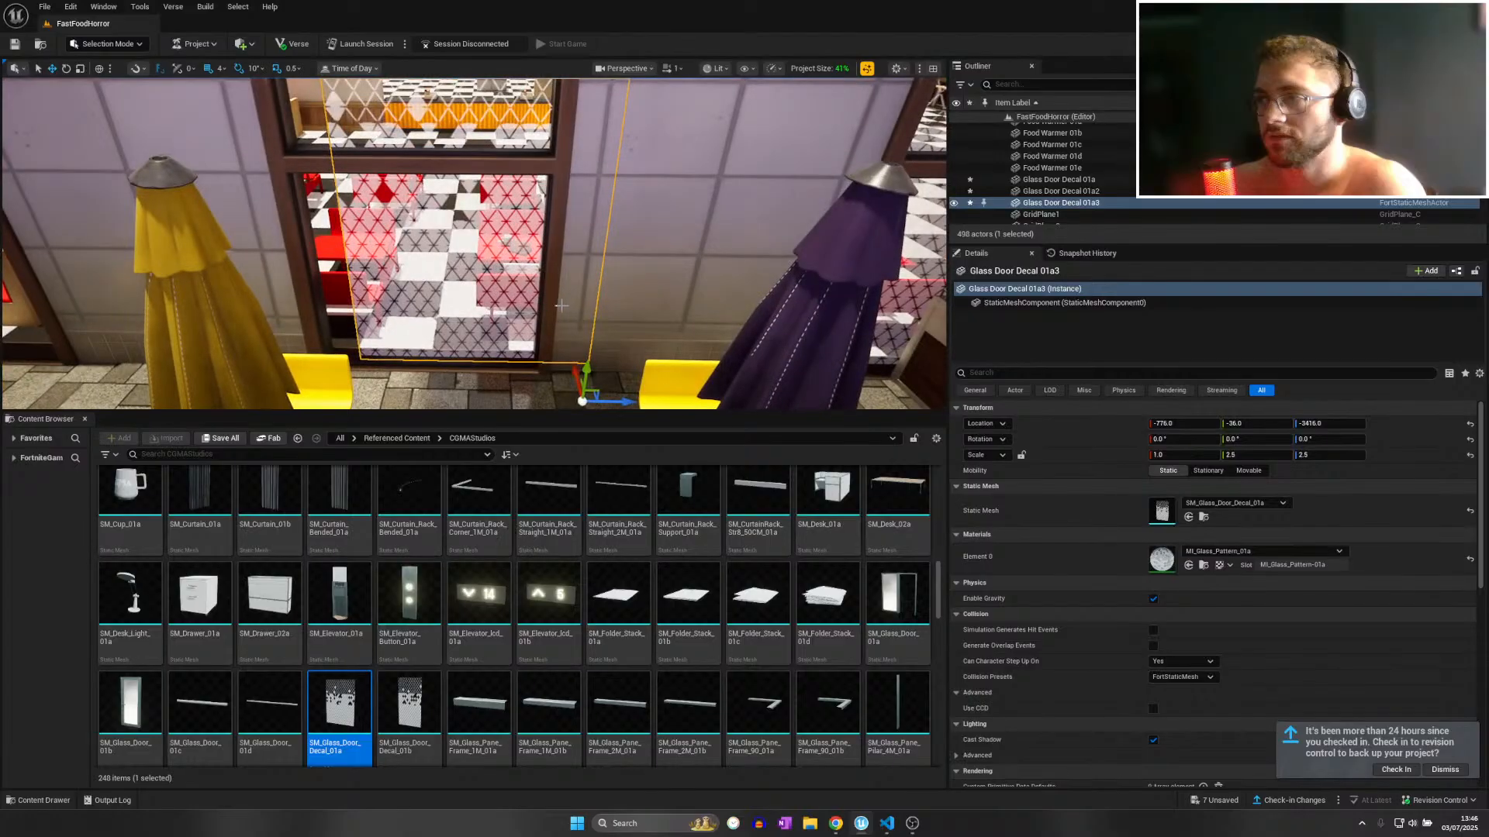
{"action": "scroll", "coordinate": [561, 306], "scroll_direction": "down", "scroll_amount": 3}
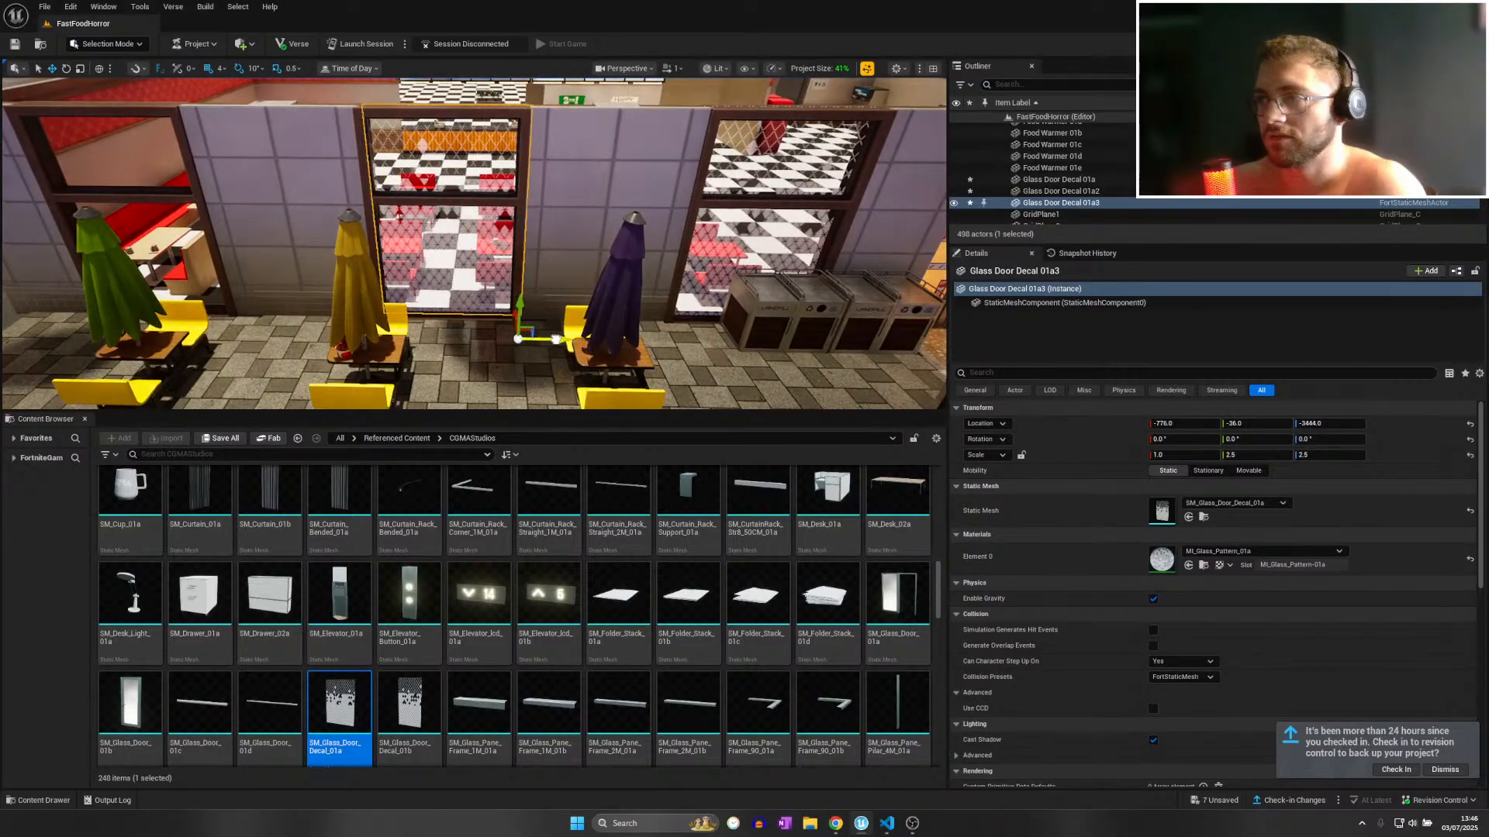
{"action": "scroll", "coordinate": [551, 339], "scroll_direction": "up", "scroll_amount": 5}
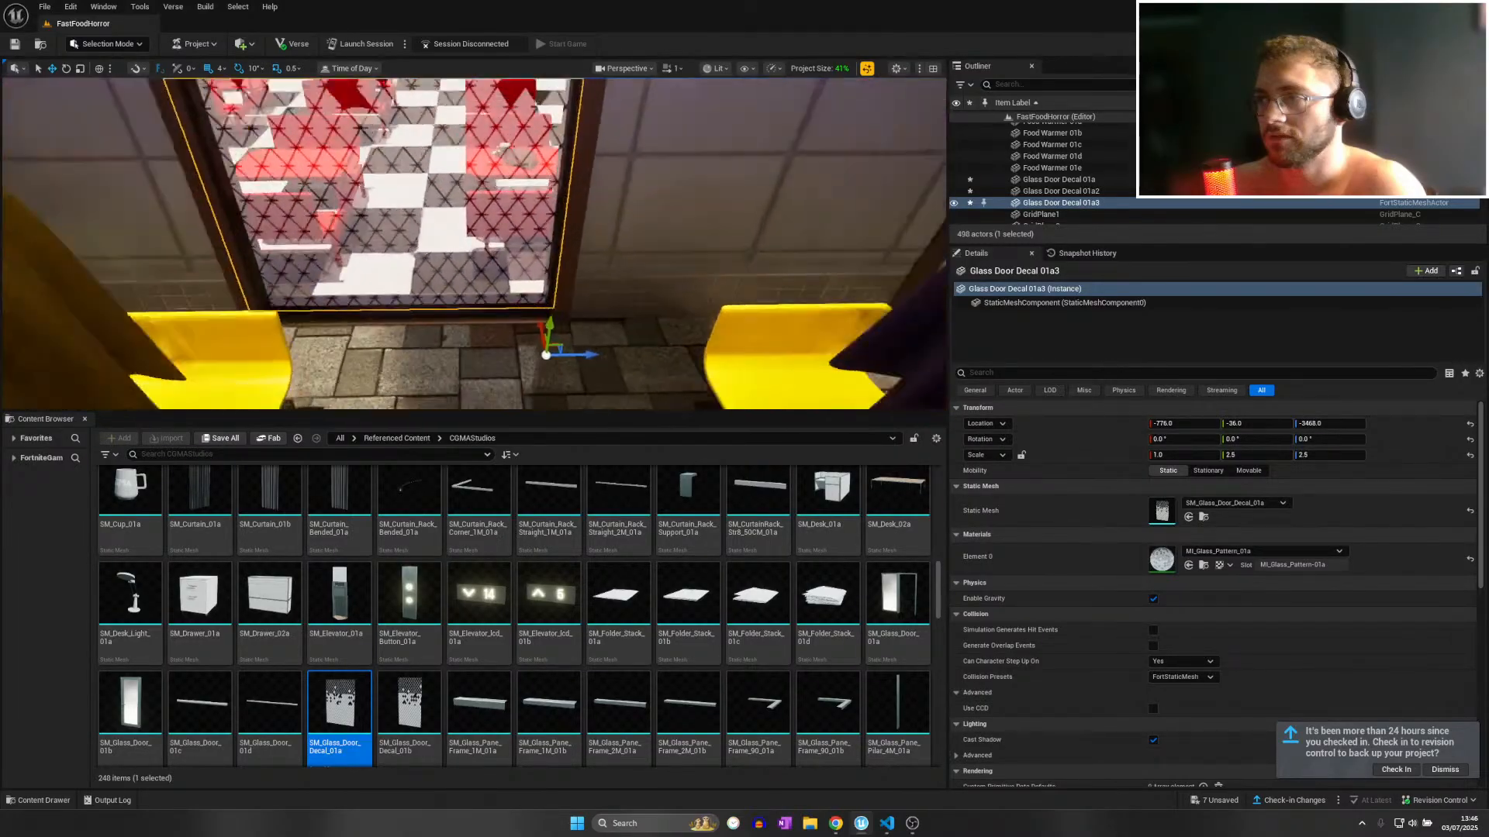
{"action": "scroll", "coordinate": [549, 338], "scroll_direction": "down", "scroll_amount": 4}
{"action": "scroll", "coordinate": [549, 338], "scroll_direction": "down", "scroll_amount": 2}
{"action": "left_click_drag", "start_coordinate": [560, 313], "coordinate": [284, 295], "text": "alt"}
Look over the bare dining room walls and search all content for "wall painting".
{"action": "right_click_drag", "start_coordinate": [284, 295], "coordinate": [217, 267]}
{"action": "key", "text": "w"}
{"action": "right_click_drag", "start_coordinate": [593, 290], "coordinate": [597, 290]}
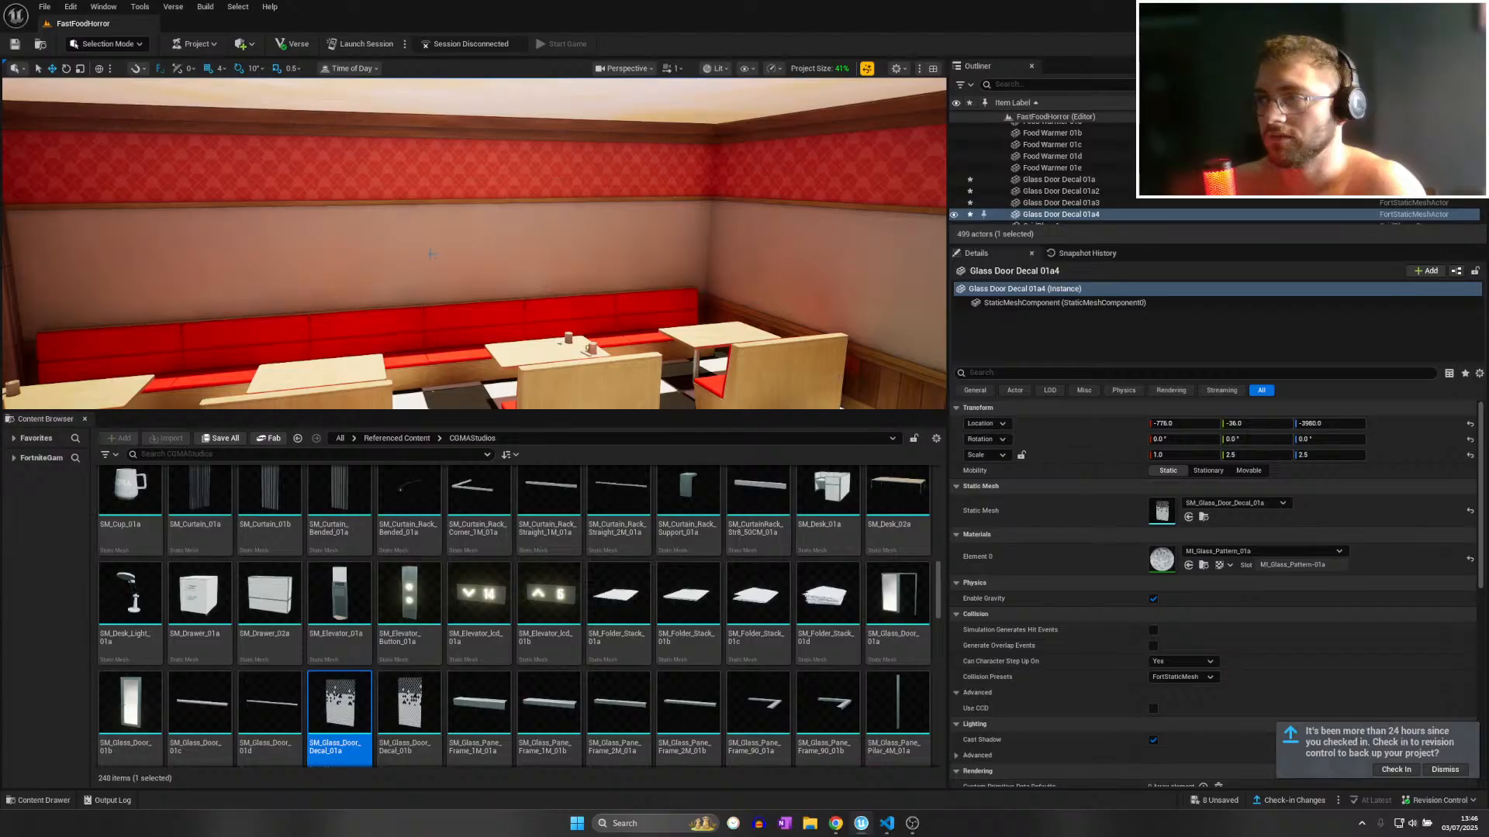
{"action": "right_click_drag", "start_coordinate": [431, 252], "coordinate": [353, 265]}
{"action": "key", "text": "w"}
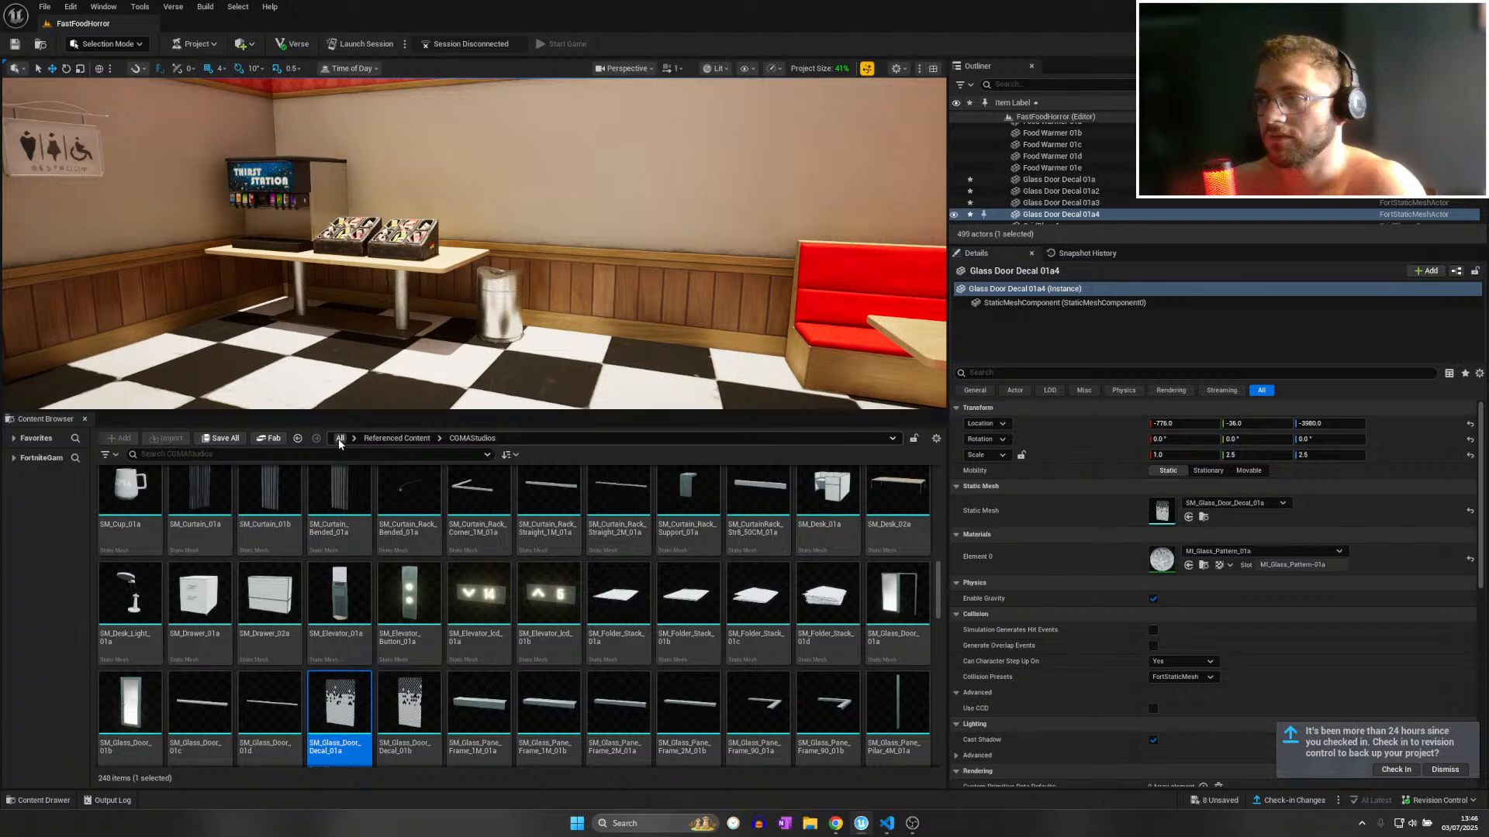
{"action": "left_click", "coordinate": [375, 440]}
{"action": "left_click", "coordinate": [347, 442]}
{"action": "left_click", "coordinate": [344, 439]}
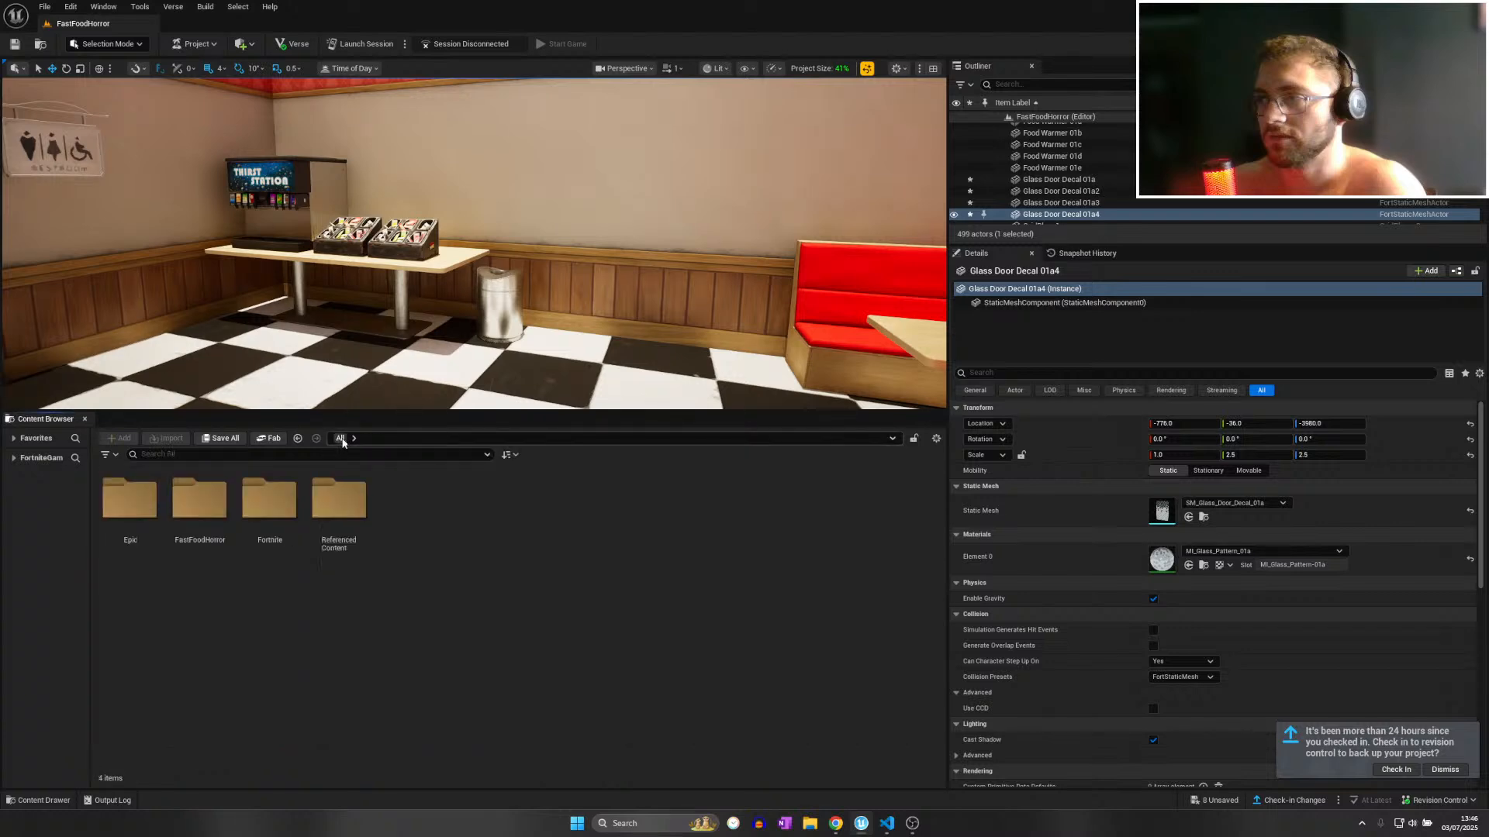
{"action": "left_click", "coordinate": [342, 452]}
{"action": "type", "text": "wall painting"}
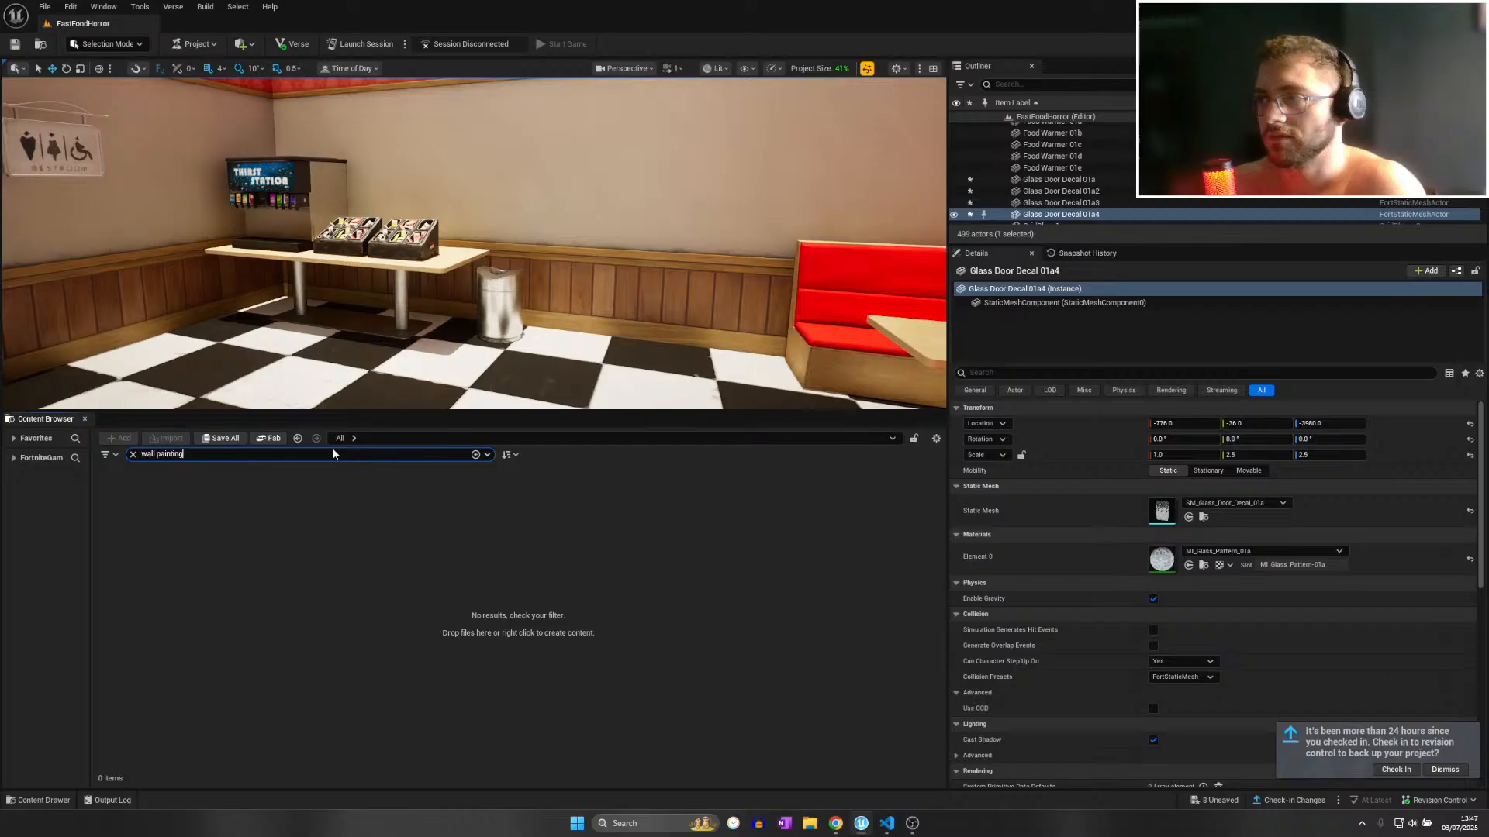
Search all content for "painting" and look through the available wall art.
{"action": "key", "text": "ctrl+a"}
{"action": "type", "text": "painting"}
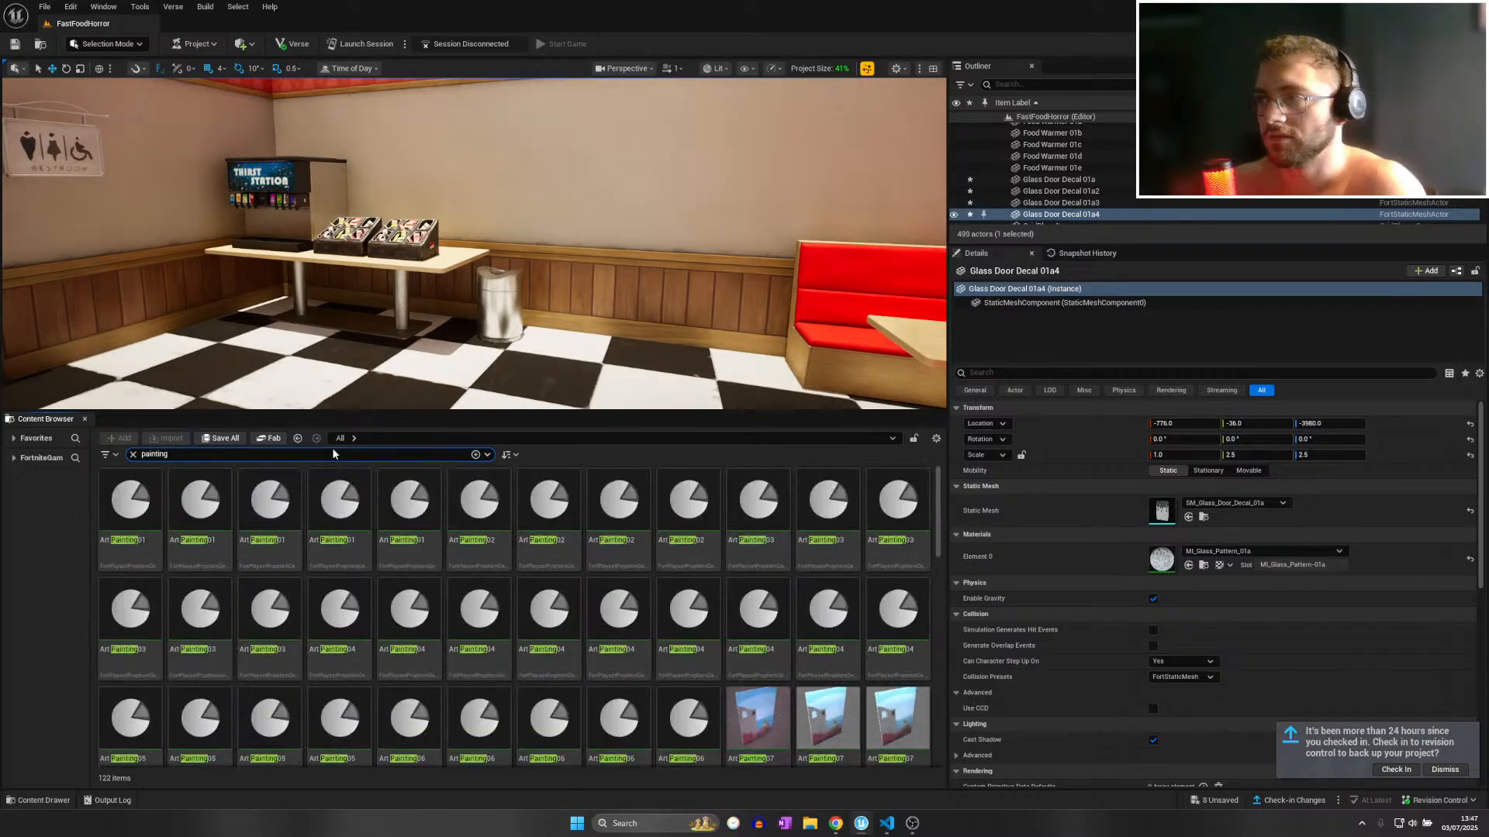
{"action": "scroll", "coordinate": [723, 622], "scroll_direction": "down", "scroll_amount": 3}
{"action": "scroll", "coordinate": [724, 622], "scroll_direction": "down", "scroll_amount": 10}
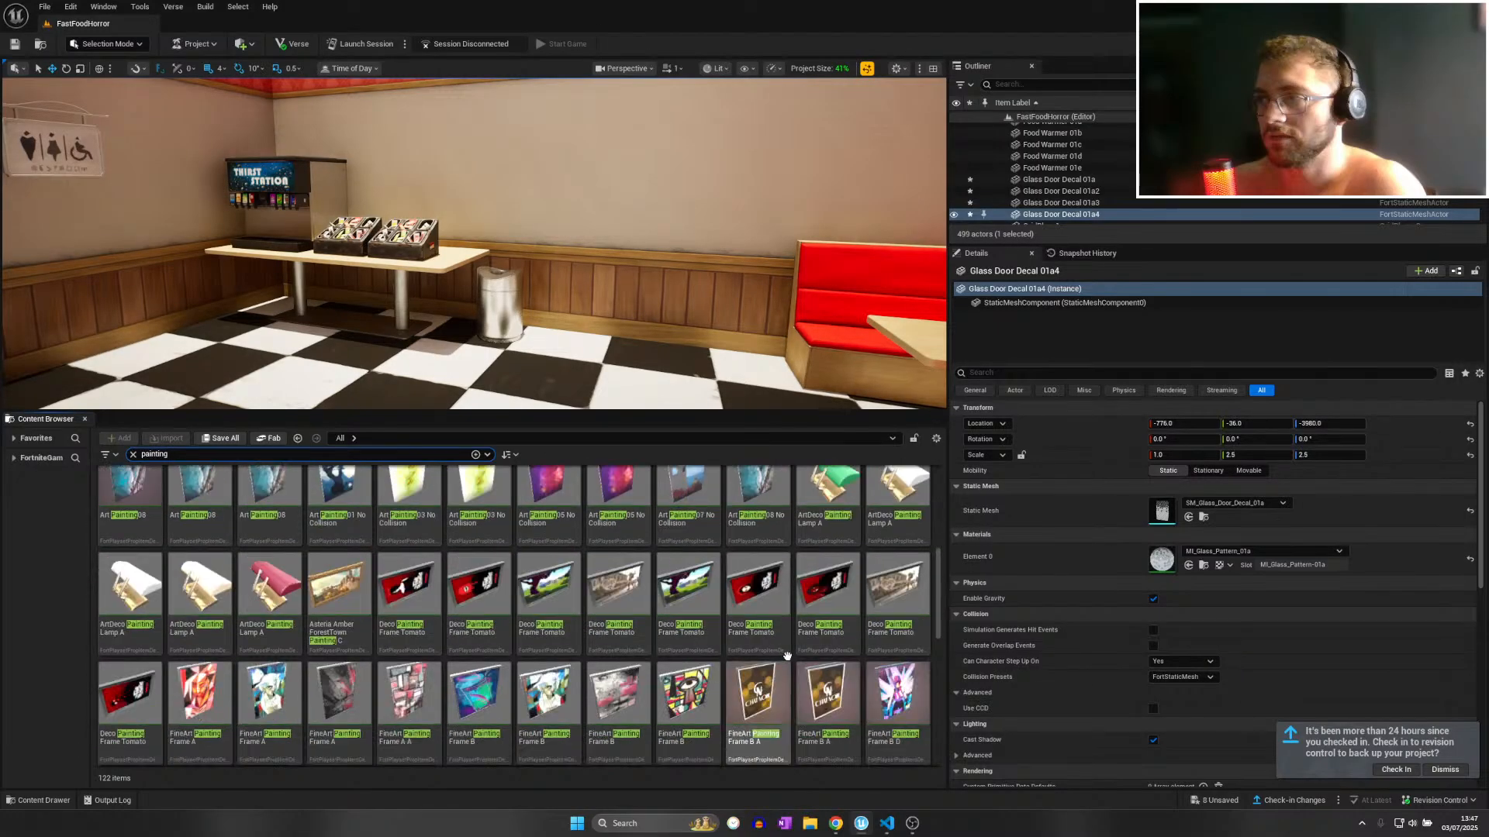
{"action": "scroll", "coordinate": [787, 643], "scroll_direction": "down", "scroll_amount": 3}
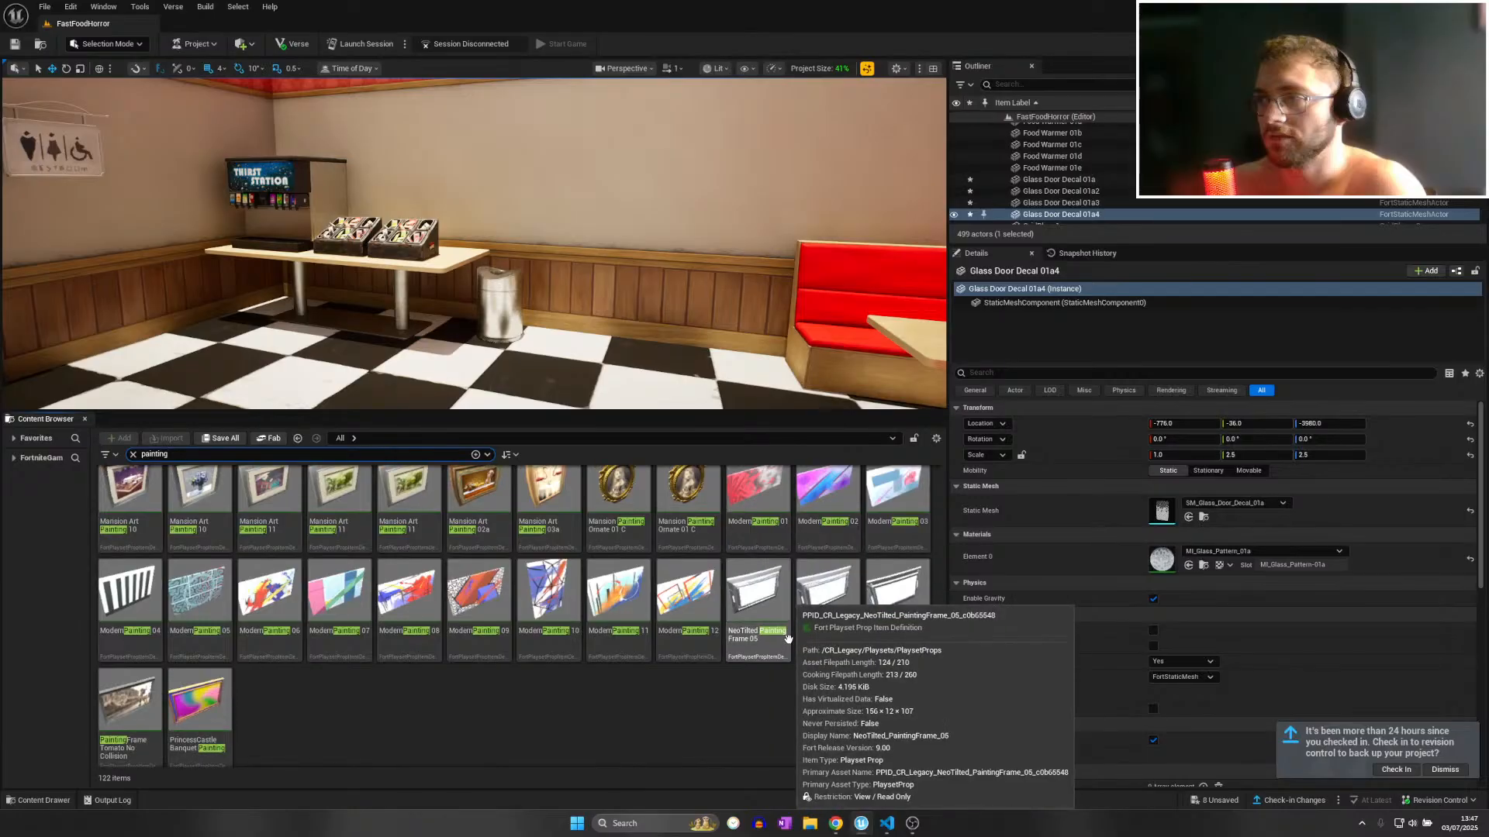
Search for "poster" and place the mustard custard Durr Wall Poster 2 on the wall above the condiment table.
{"action": "double_click", "coordinate": [157, 461]}
{"action": "type", "text": "poster"}
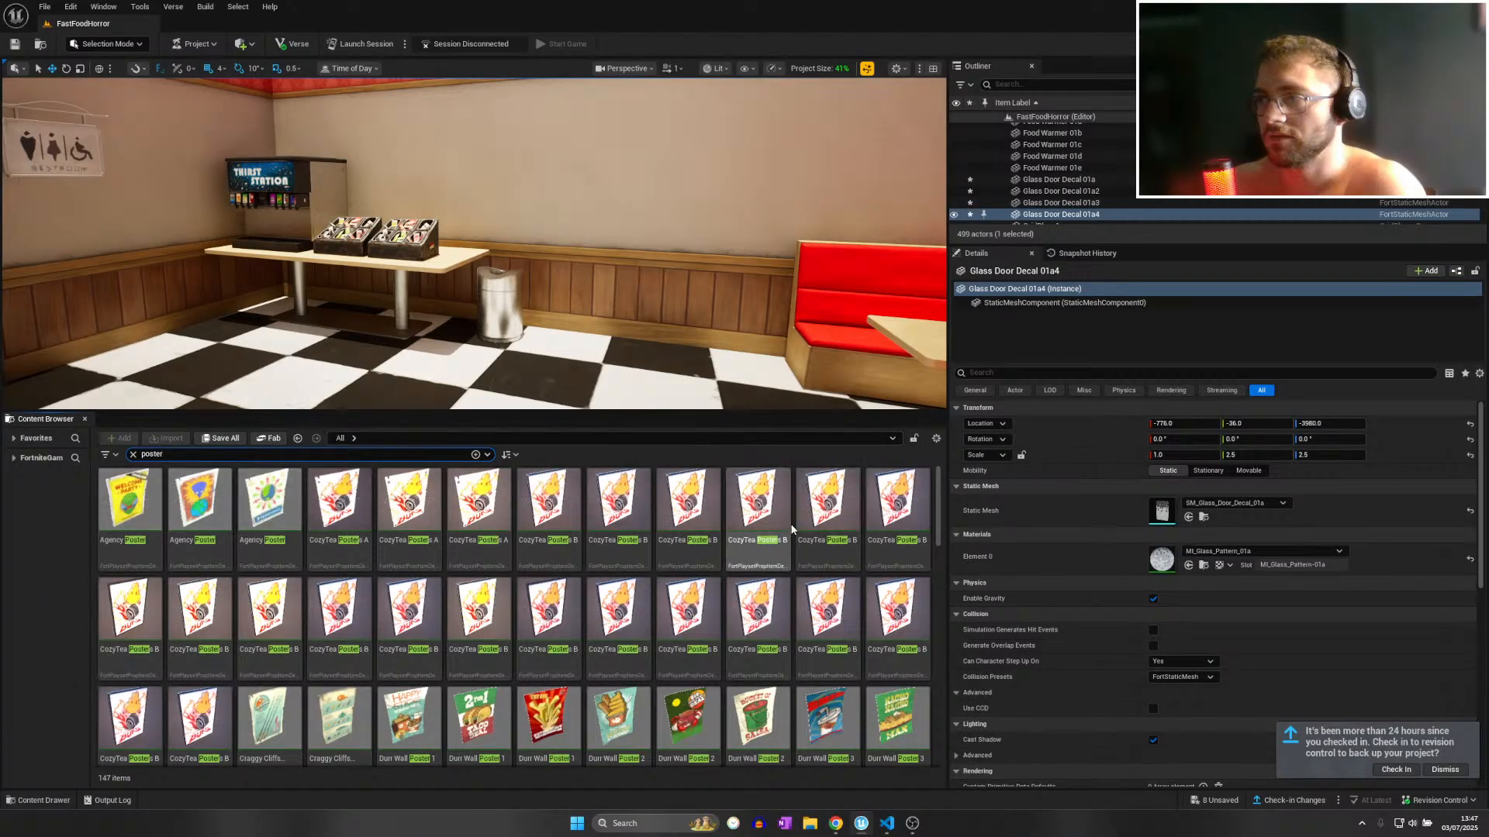
{"action": "left_click_drag", "start_coordinate": [618, 624], "coordinate": [483, 213]}
{"action": "key", "text": "e"}
{"action": "key", "text": "w"}
{"action": "left_click_drag", "start_coordinate": [402, 168], "coordinate": [401, 146]}
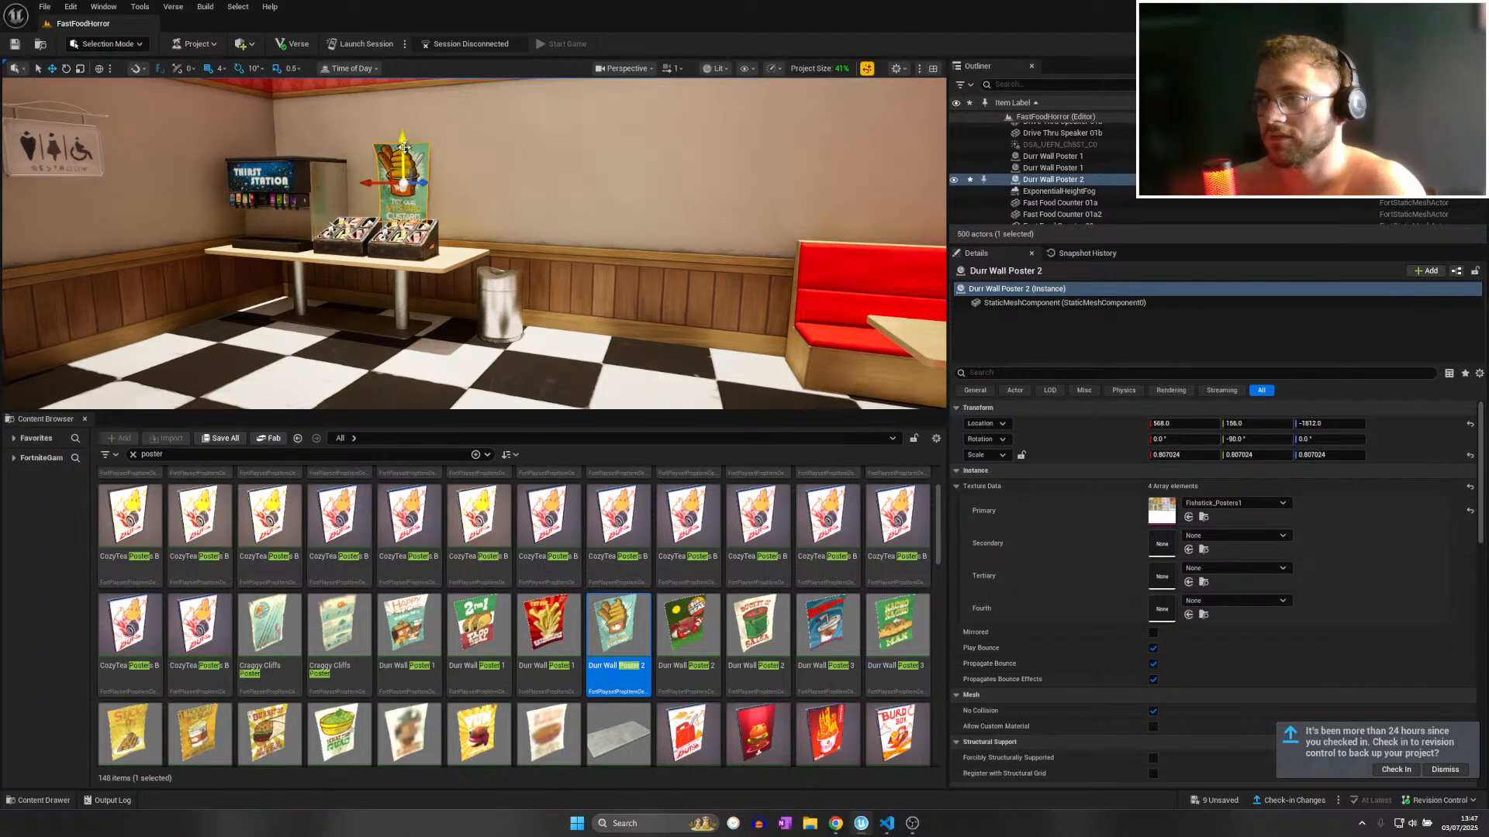
{"action": "right_click_drag", "start_coordinate": [402, 146], "coordinate": [427, 221]}
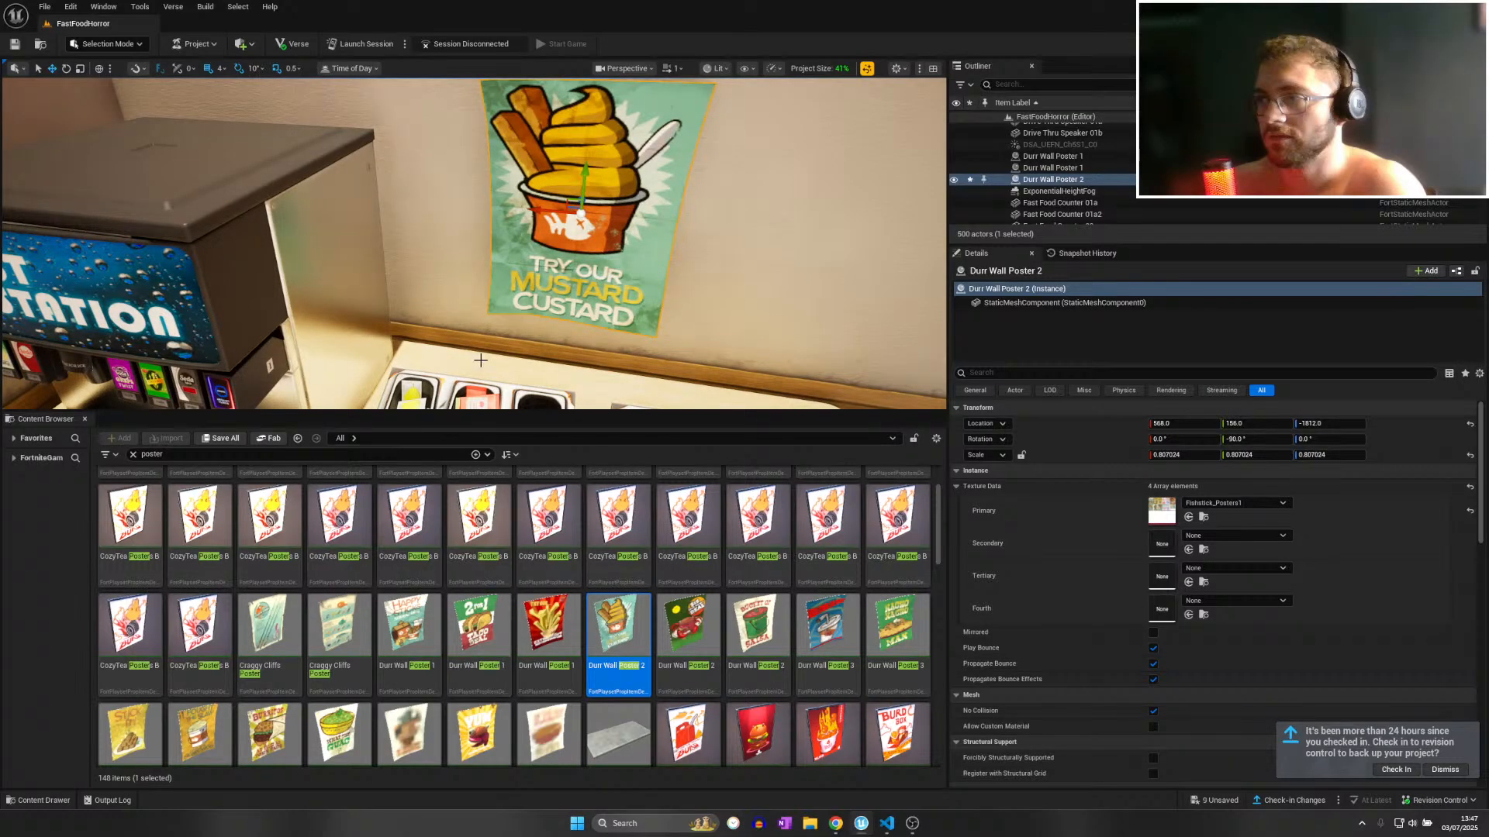
Place the Sticks poster, Durr Wall Poster 5, above the trash can and rotate it to face the dining room.
{"action": "scroll", "coordinate": [505, 381], "scroll_direction": "down", "scroll_amount": 5}
{"action": "scroll", "coordinate": [505, 381], "scroll_direction": "down", "scroll_amount": 1}
{"action": "left_click_drag", "start_coordinate": [409, 733], "coordinate": [508, 277]}
{"action": "key", "text": "e"}
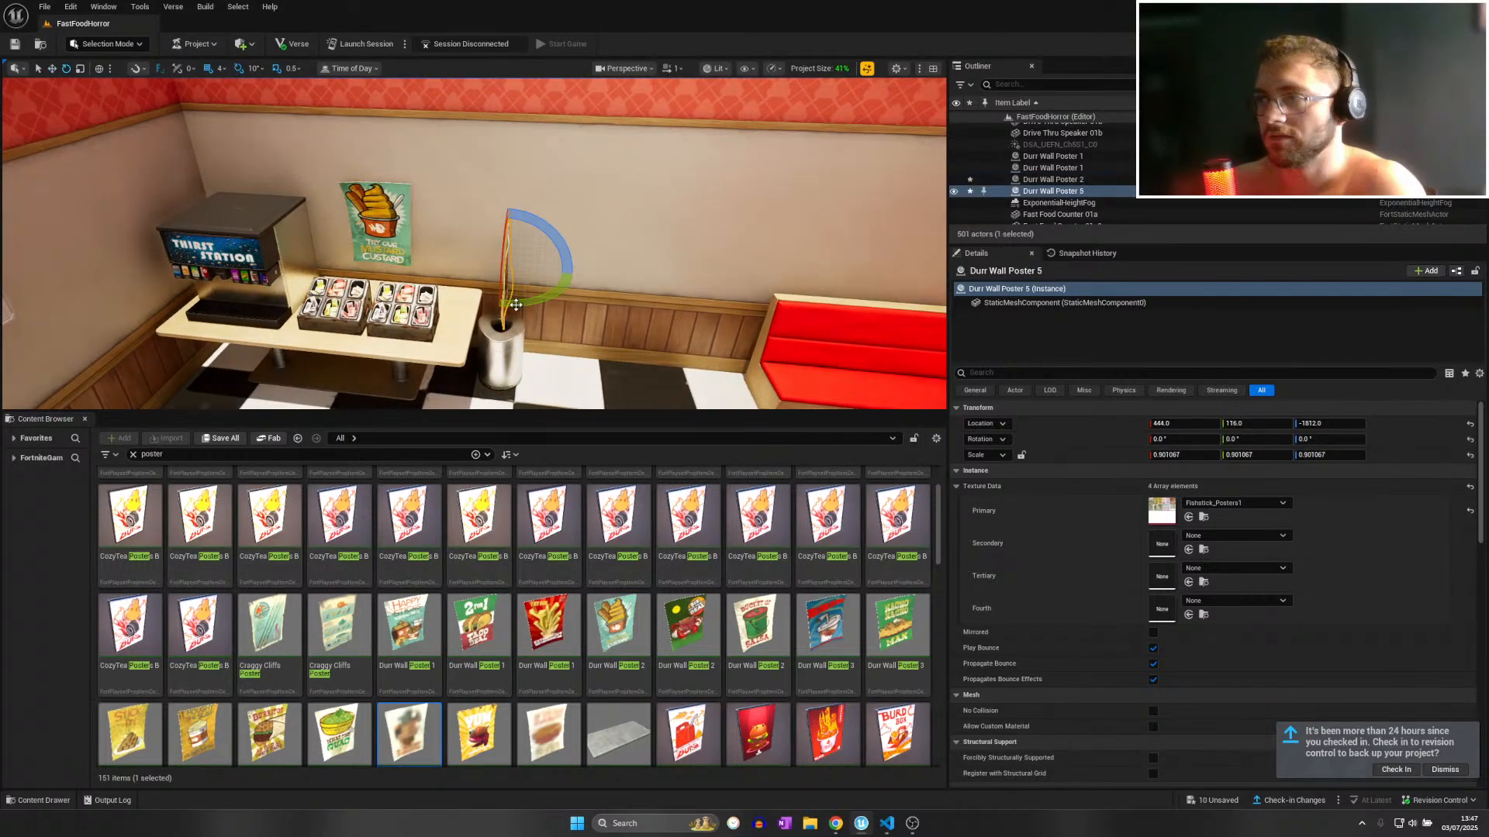
{"action": "mouse_move", "coordinate": [535, 304]}
{"action": "right_mouse_down"}
{"action": "mouse_move", "coordinate": [481, 306]}
{"action": "mouse_move", "coordinate": [535, 310]}
{"action": "right_mouse_up"}
{"action": "left_click_drag", "start_coordinate": [497, 351], "coordinate": [555, 349]}
{"action": "right_click_drag", "start_coordinate": [554, 349], "coordinate": [559, 376]}
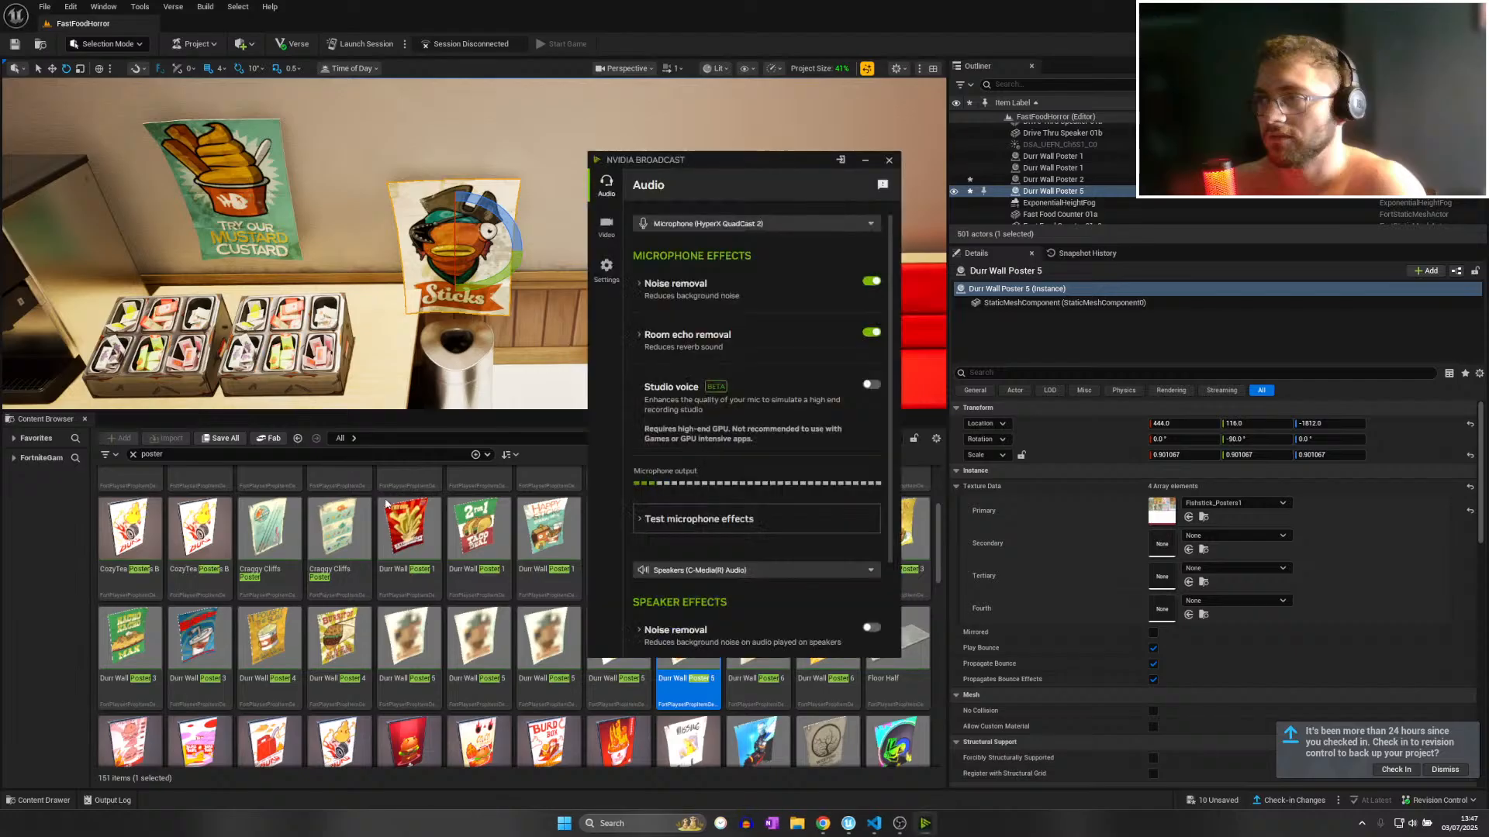
Check the camera preview in NVIDIA Broadcast's video effects and reselect USB2.0 HD UVC WebCam as the source.
{"action": "left_click", "coordinate": [606, 227]}
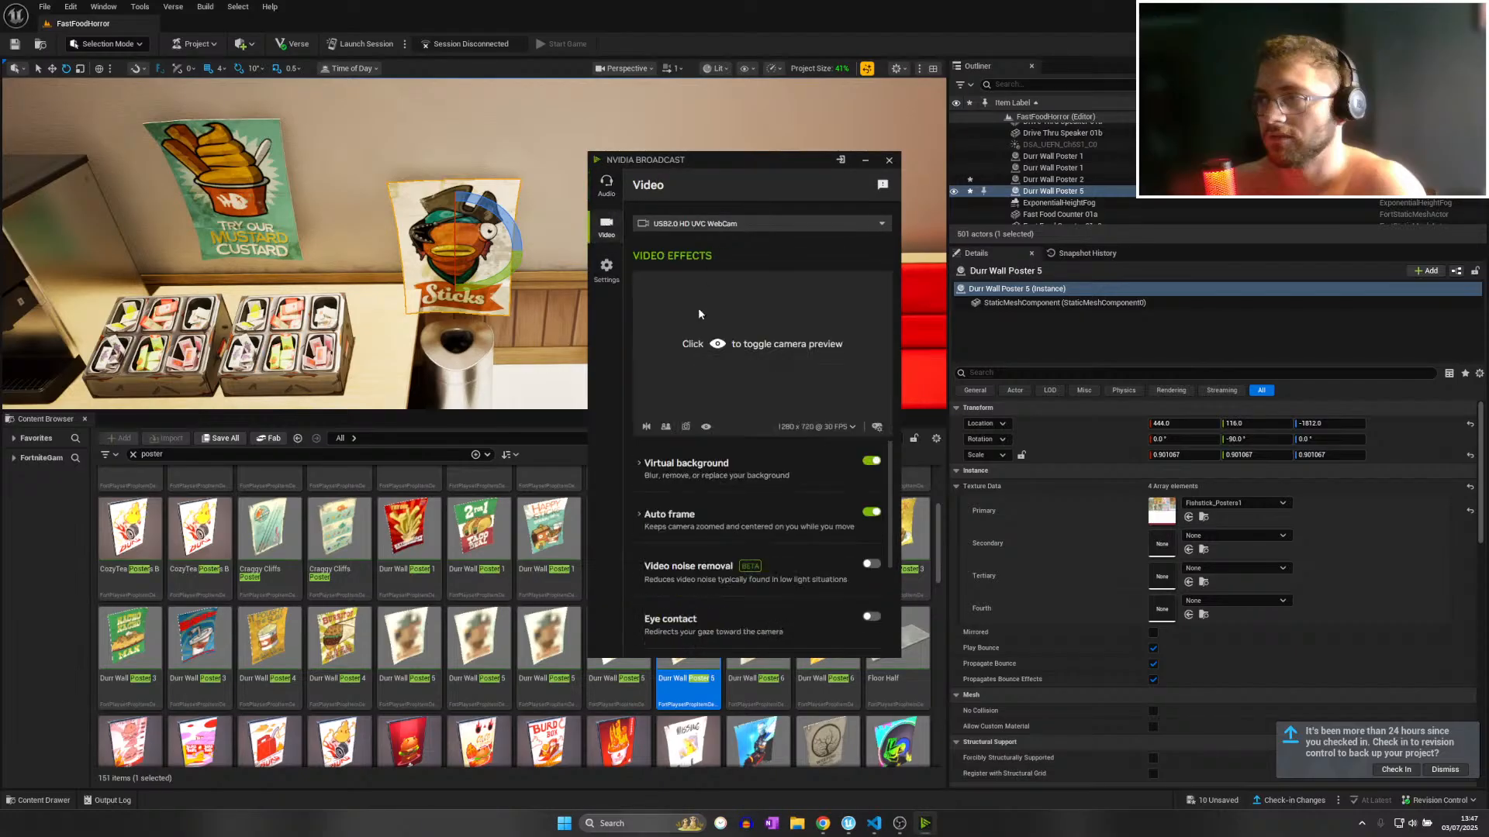
{"action": "left_click", "coordinate": [706, 427]}
{"action": "left_click", "coordinate": [706, 428]}
{"action": "left_click", "coordinate": [707, 428]}
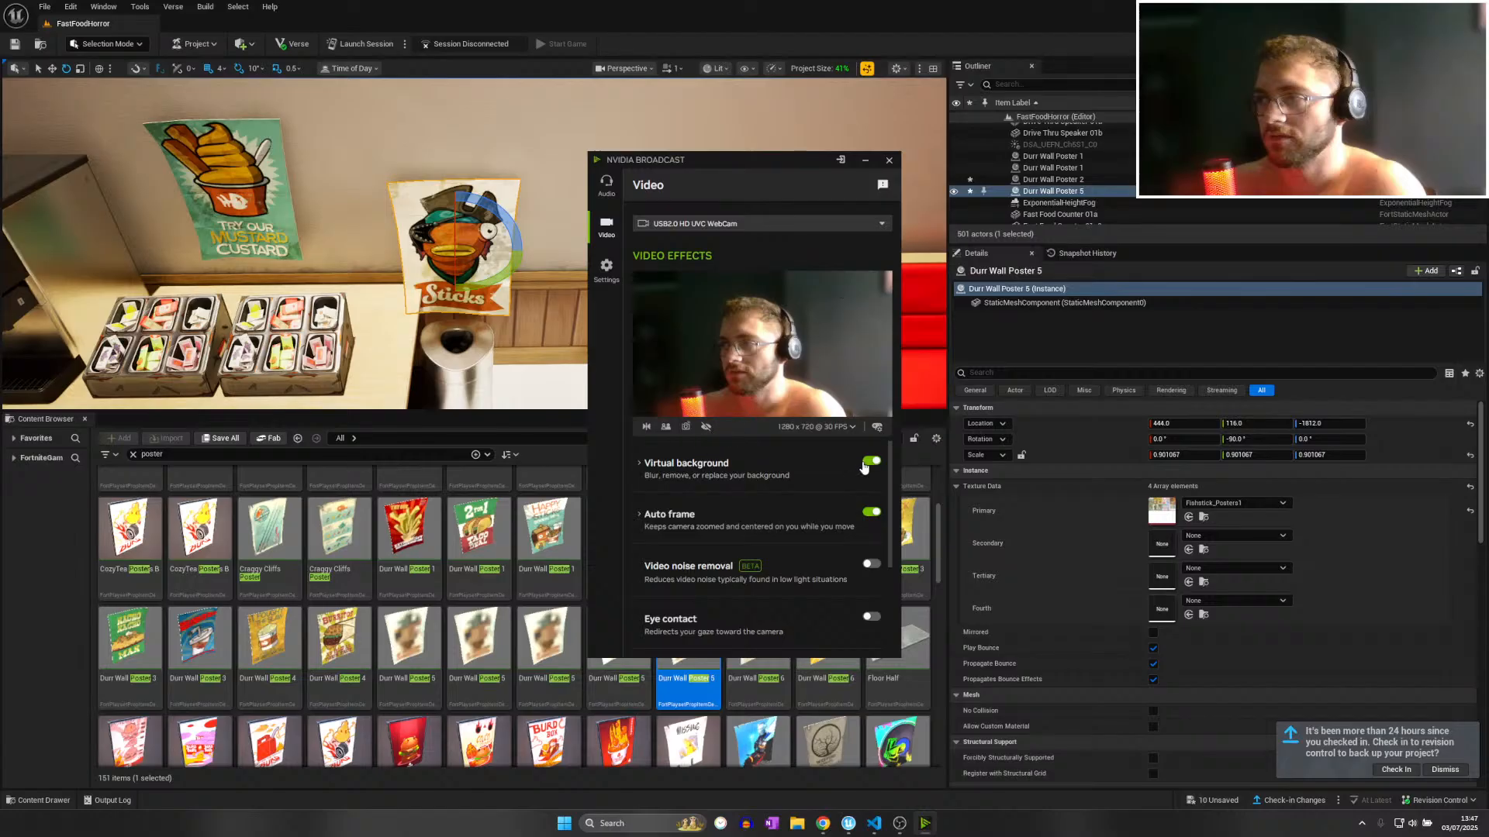
{"action": "left_click", "coordinate": [721, 225]}
{"action": "left_click", "coordinate": [677, 278]}
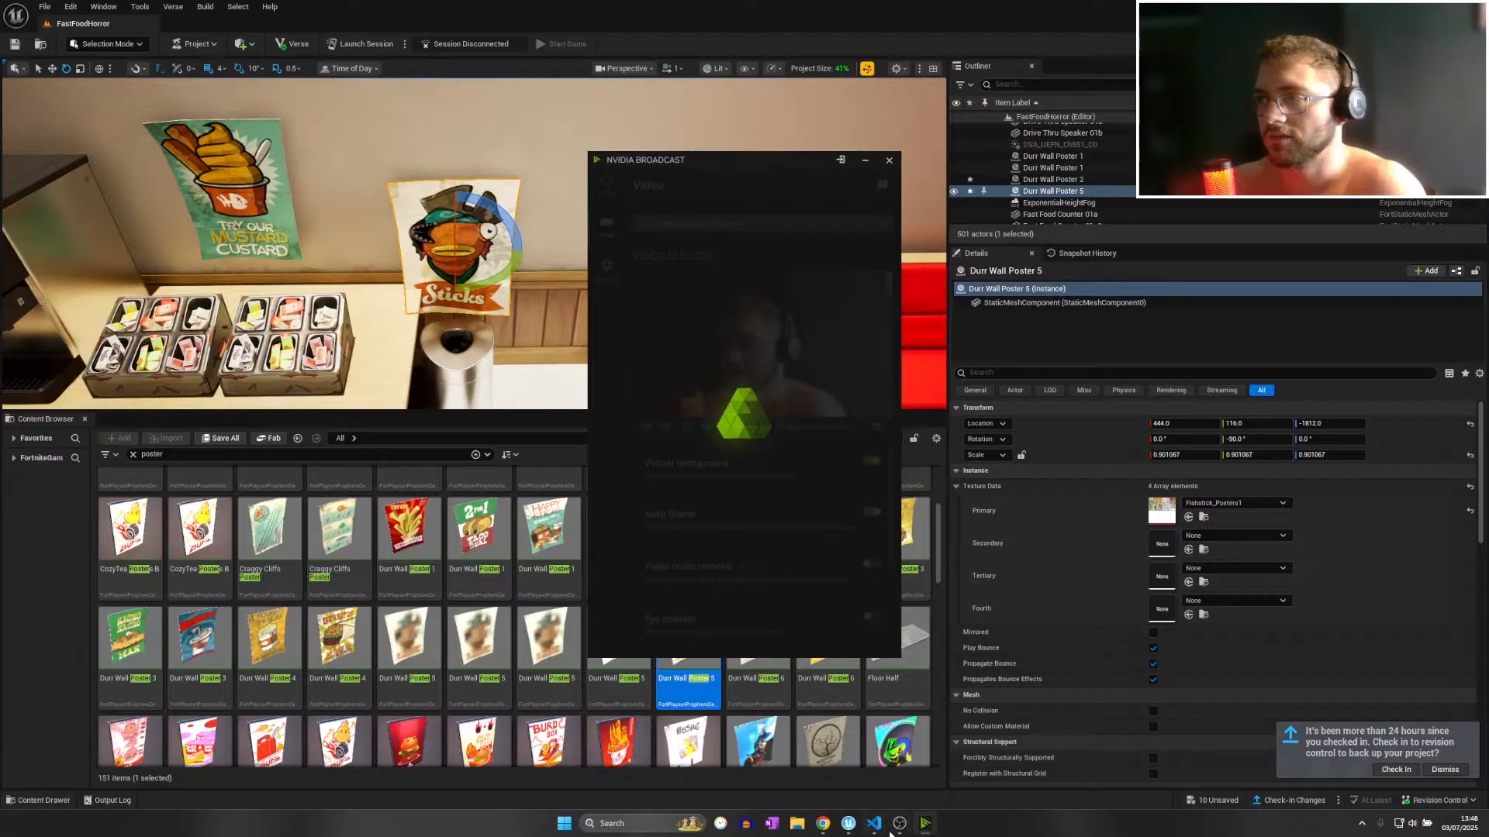
Reopen NVIDIA Broadcast, preview the webcam under its video effects, and close the window.
{"action": "mouse_move", "coordinate": [891, 830]}
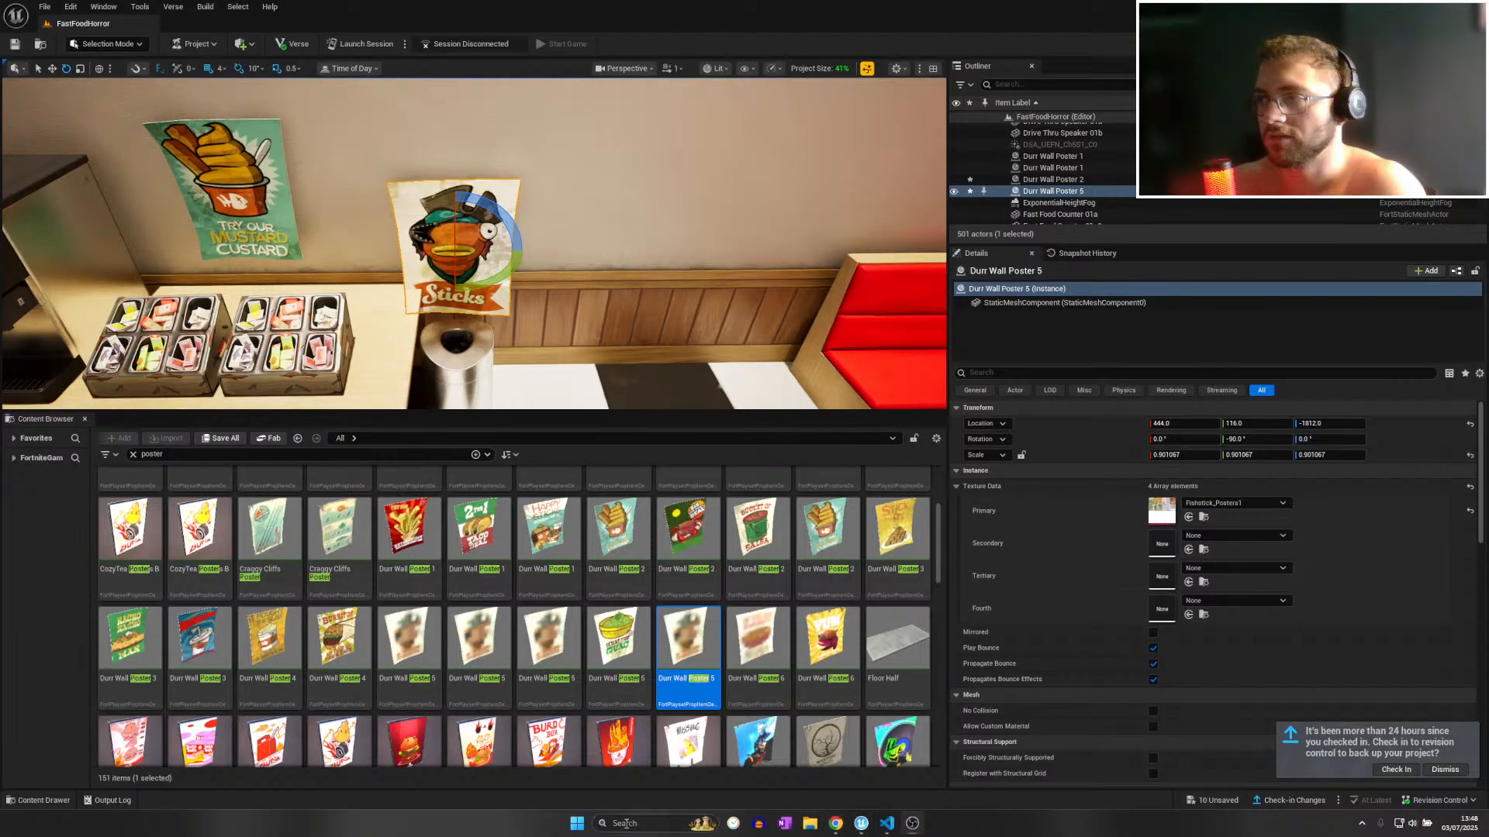
{"action": "left_click", "coordinate": [620, 822]}
{"action": "type", "text": "nvidia"}
{"action": "key", "text": "Return"}
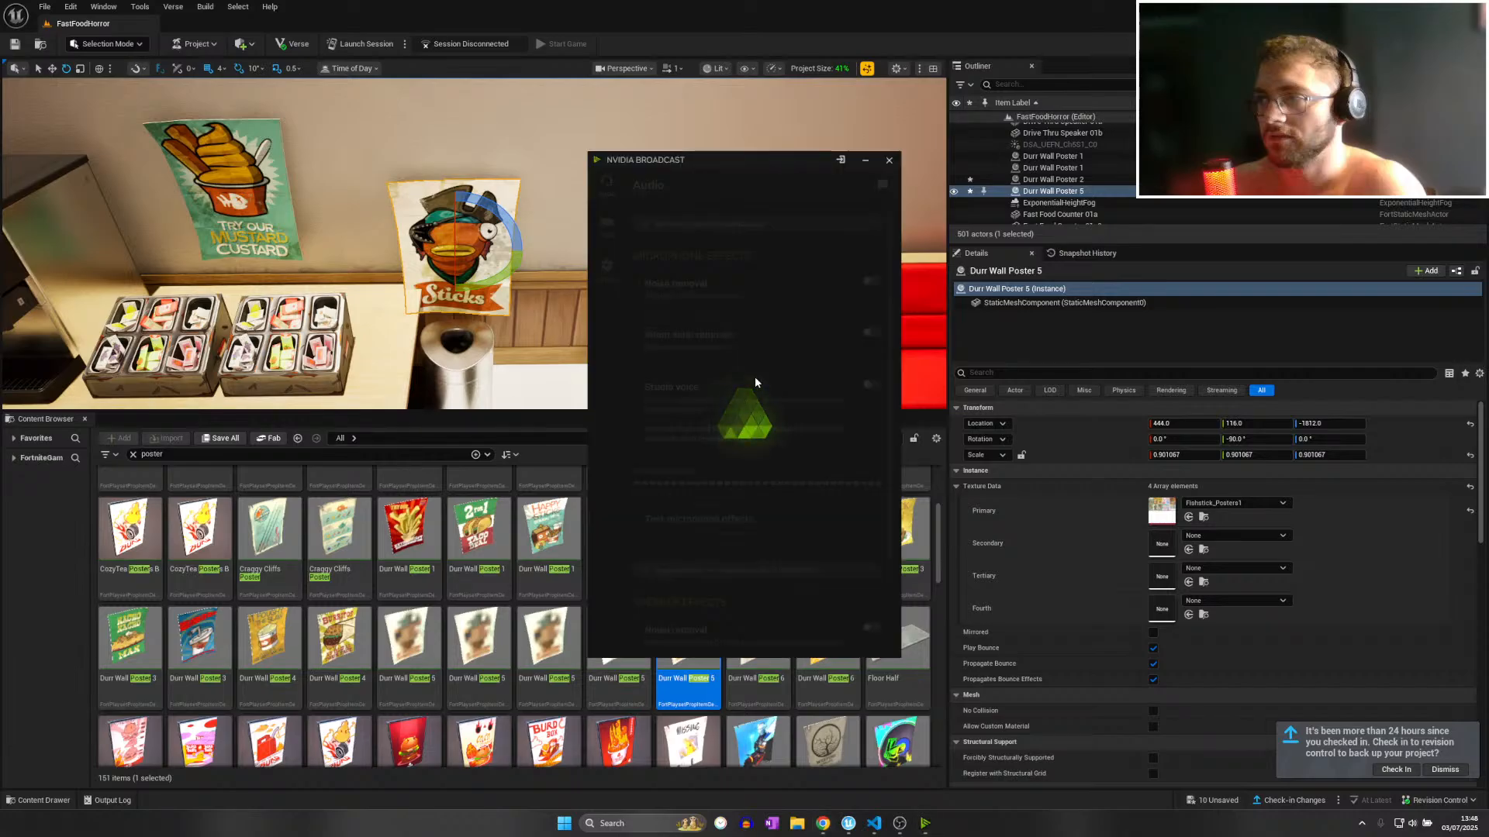
{"action": "left_click", "coordinate": [607, 226]}
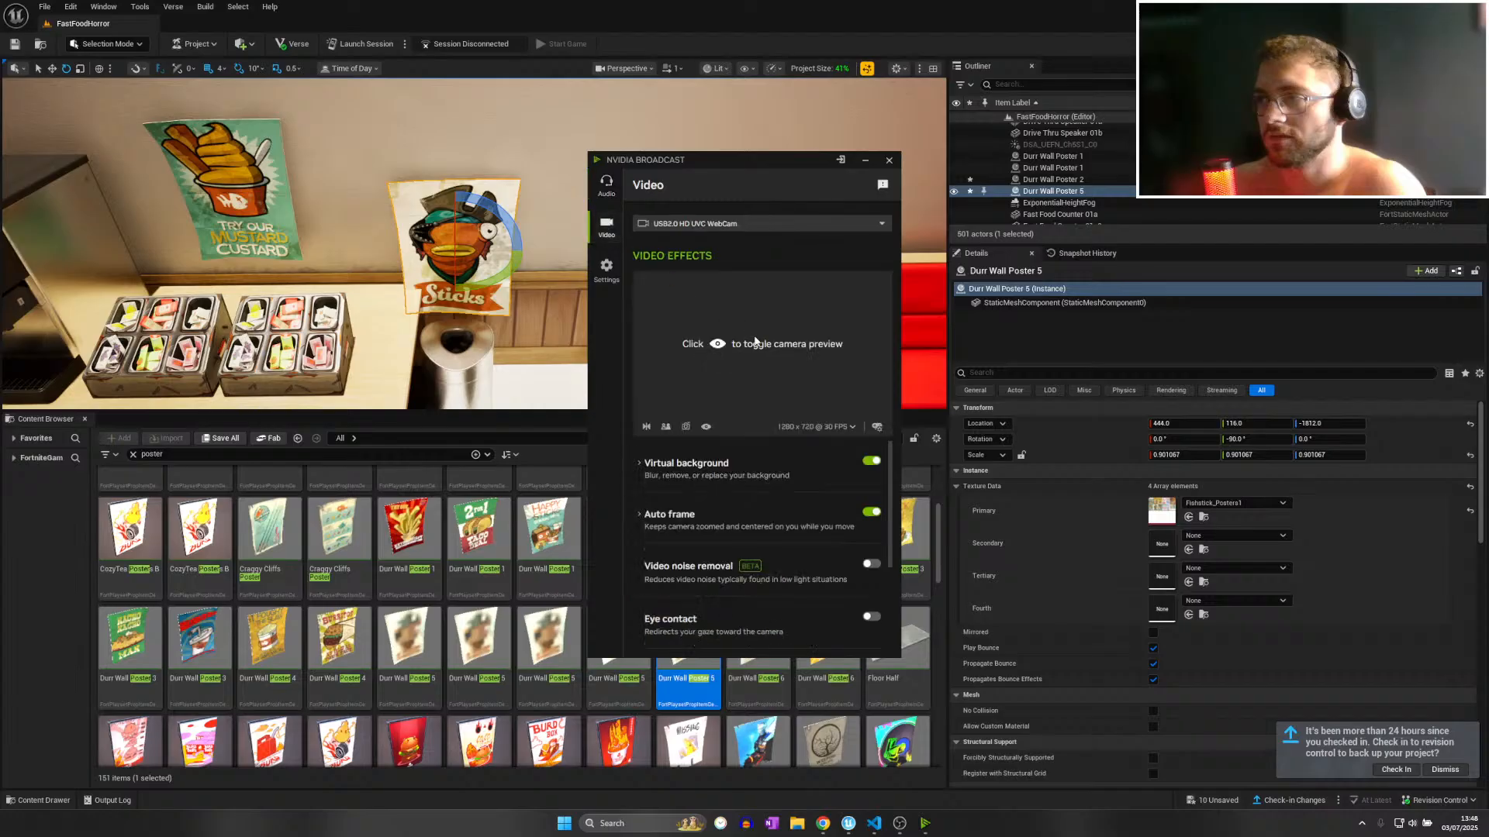
{"action": "left_click", "coordinate": [706, 429]}
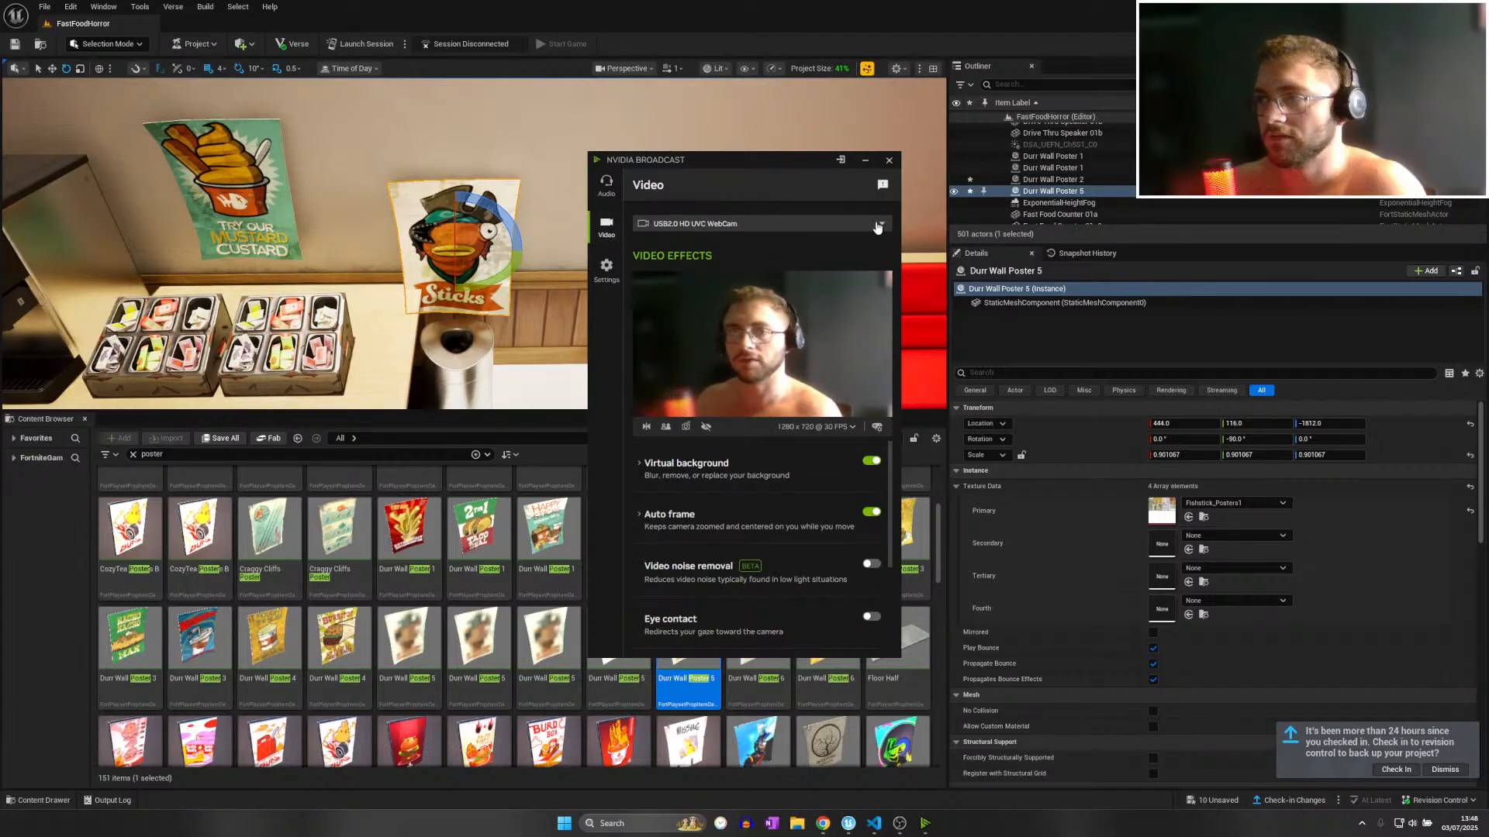
{"action": "left_click", "coordinate": [889, 159]}
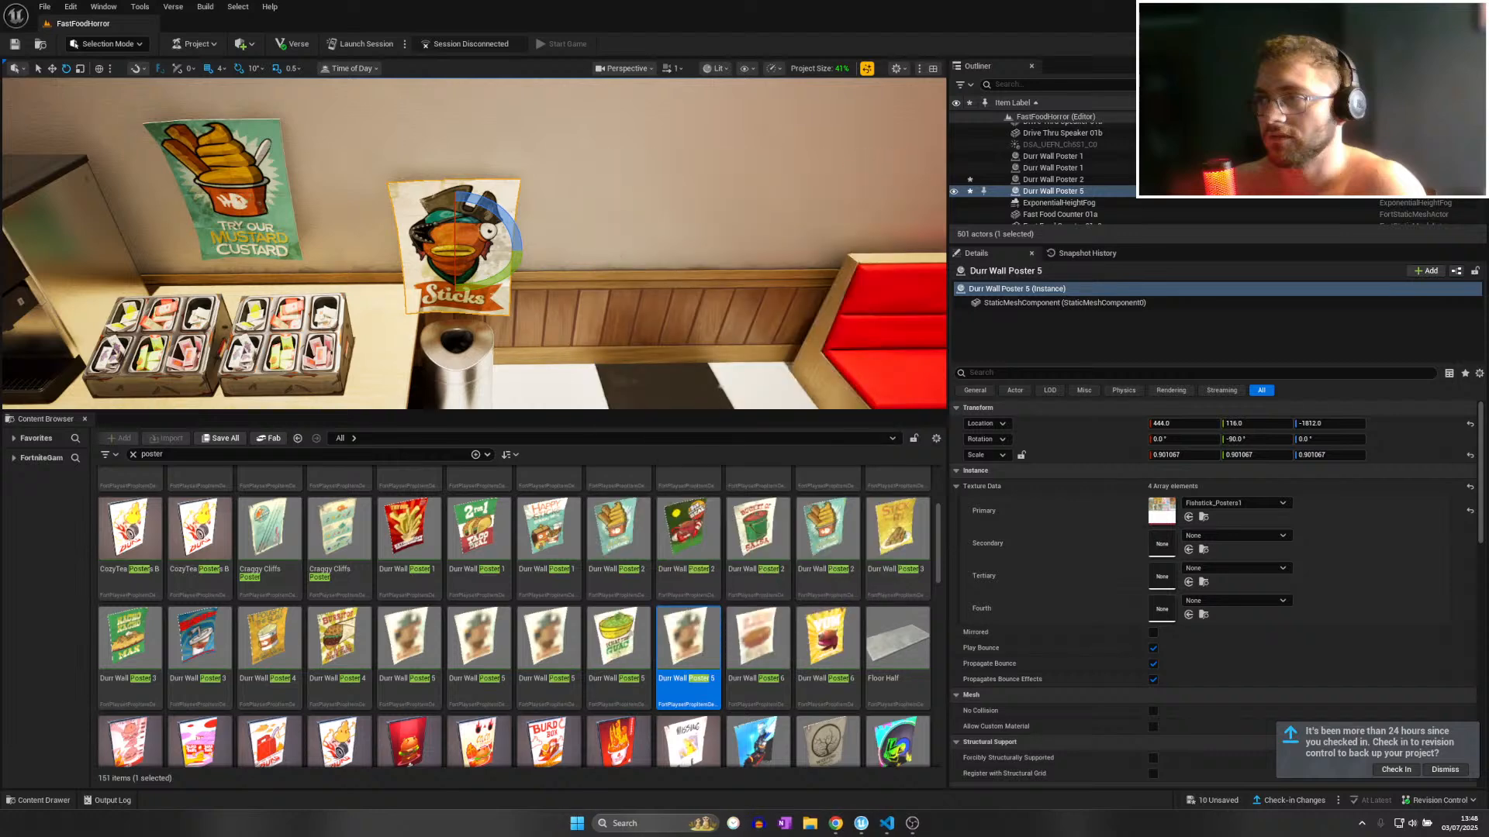
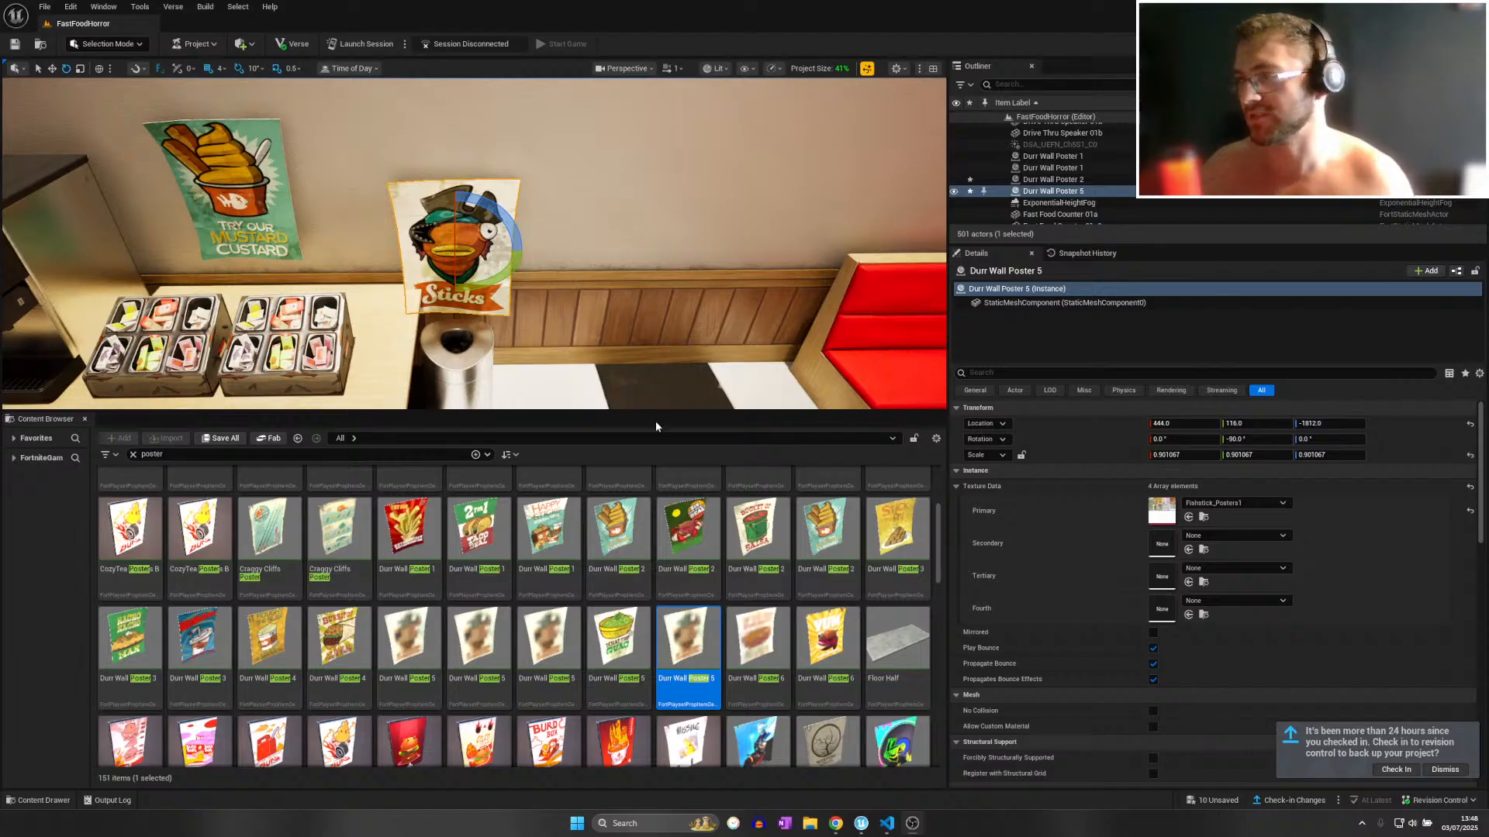
Save all unsaved changes in the FastFoodHorror project.
{"action": "left_click", "coordinate": [44, 7]}
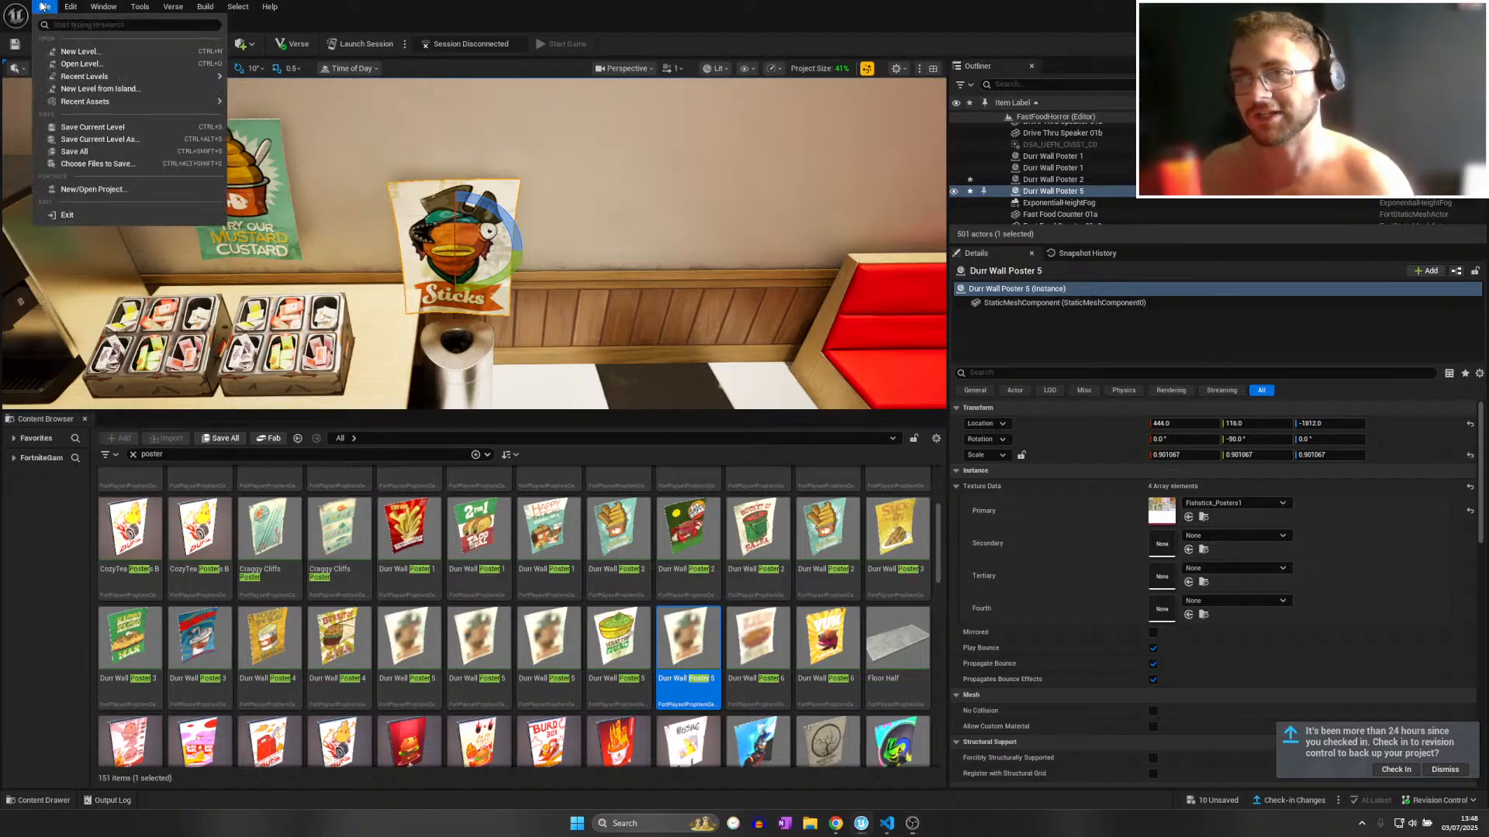
{"action": "left_click", "coordinate": [71, 153]}
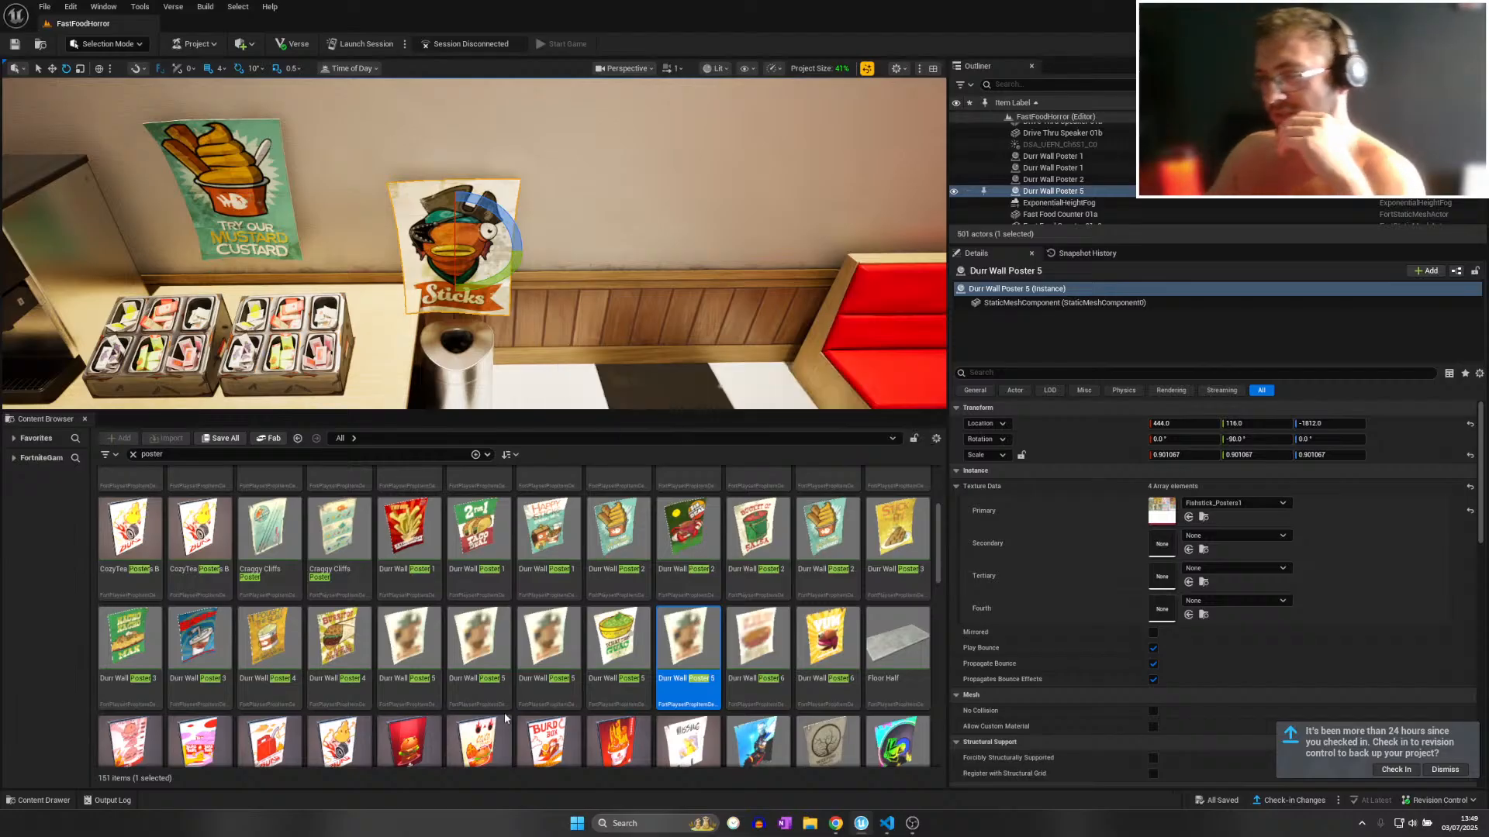
Place the red burger poster, FNEC CozyTea Posters B, between the mustard custard and Sticks posters.
{"action": "scroll", "coordinate": [431, 731], "scroll_direction": "down", "scroll_amount": 1}
{"action": "mouse_move", "coordinate": [593, 266]}
{"action": "right_mouse_down"}
{"action": "mouse_move", "coordinate": [776, 260]}
{"action": "mouse_move", "coordinate": [578, 268]}
{"action": "mouse_move", "coordinate": [593, 271]}
{"action": "right_mouse_up"}
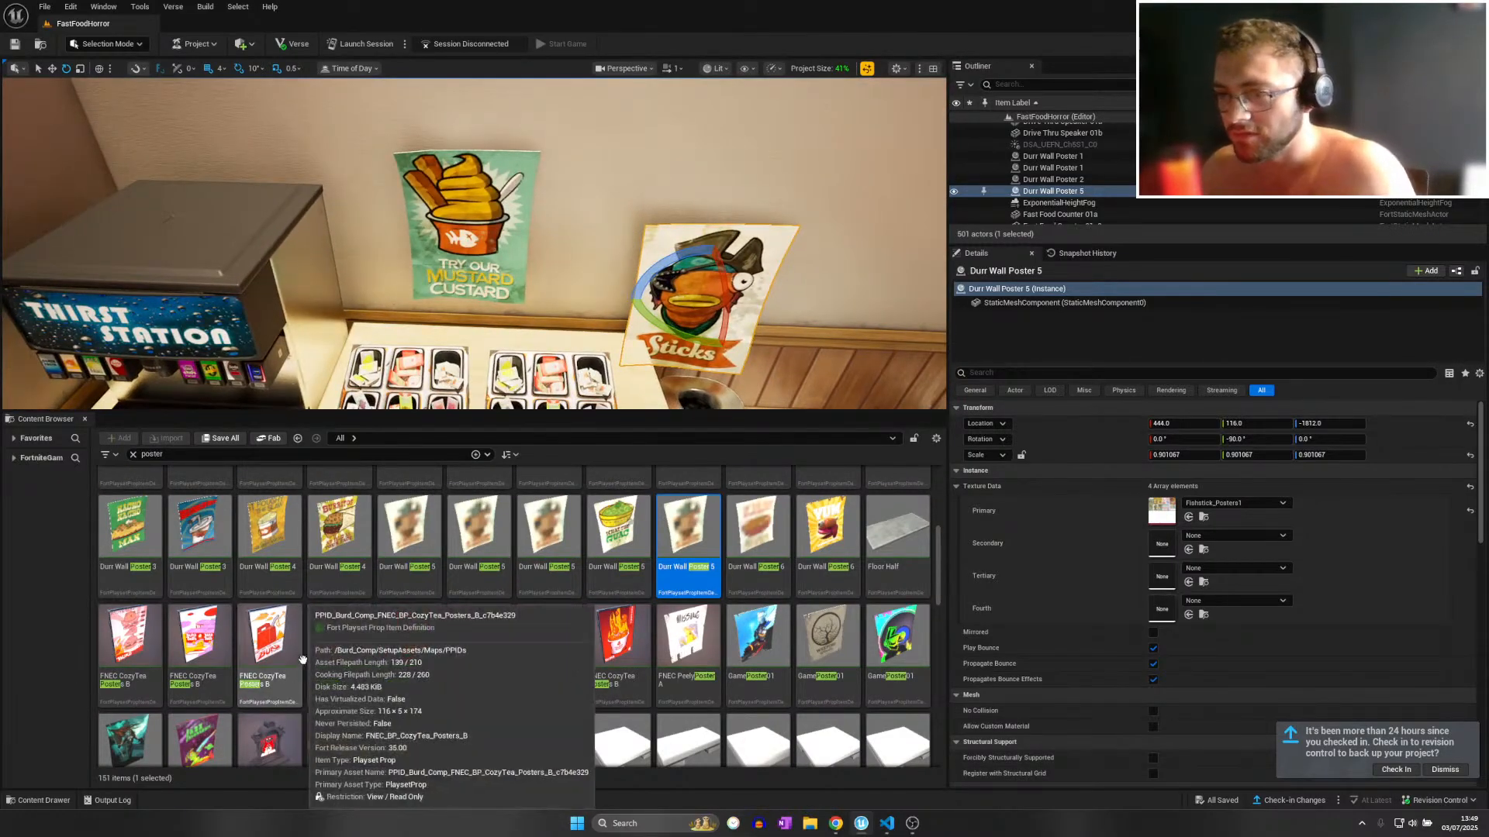
{"action": "left_click_drag", "start_coordinate": [410, 638], "coordinate": [596, 254]}
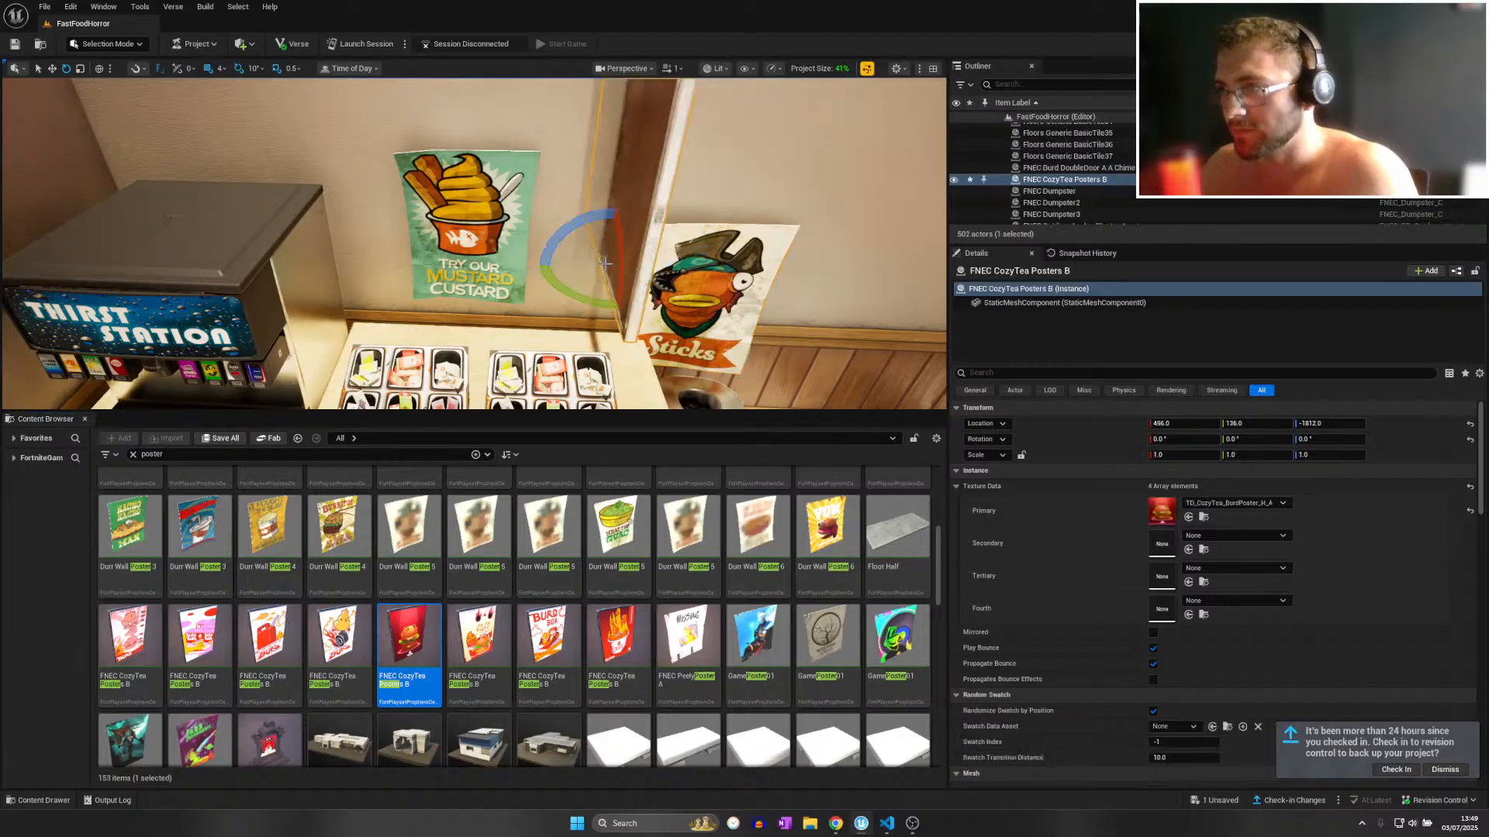
{"action": "right_click_drag", "start_coordinate": [596, 254], "coordinate": [588, 305]}
{"action": "key", "text": "s"}
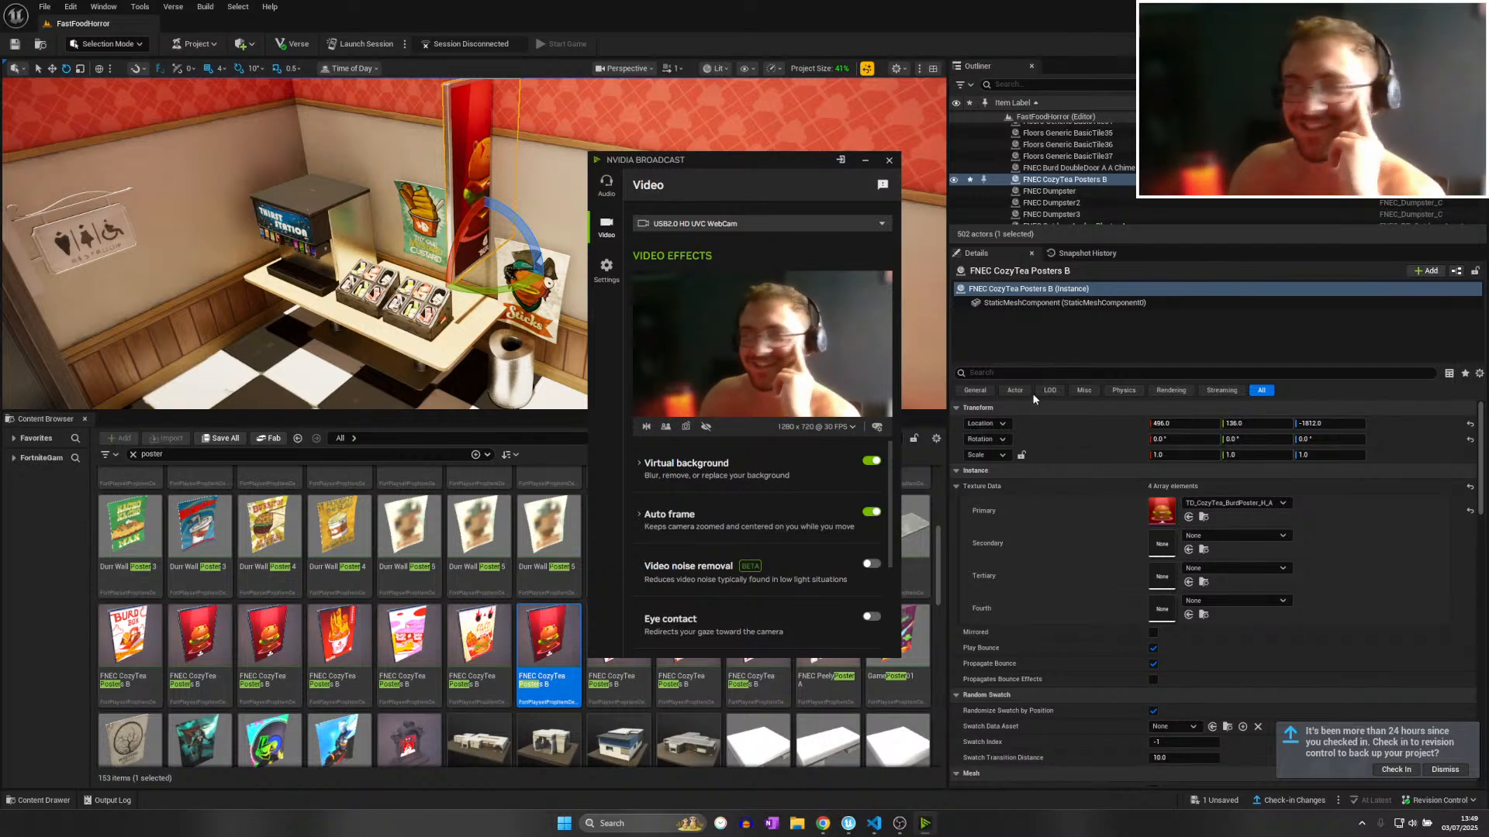
Inspect NVIDIA Broadcast's audio settings, expand the microphone effects test, and reselect Microphone (HyperX QuadCast 2) as the input.
{"action": "left_click", "coordinate": [607, 187]}
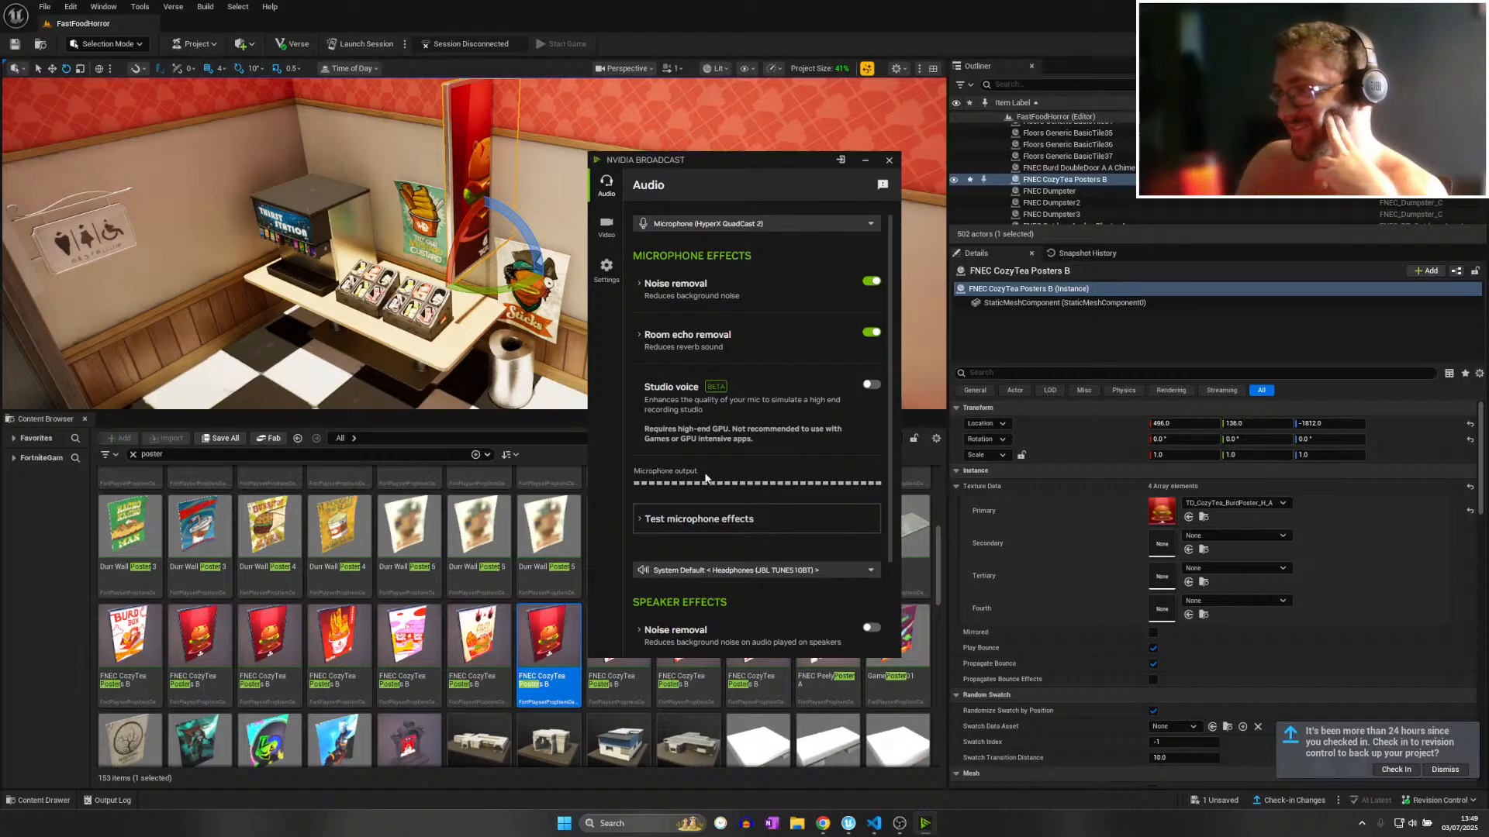
{"action": "left_click", "coordinate": [725, 518]}
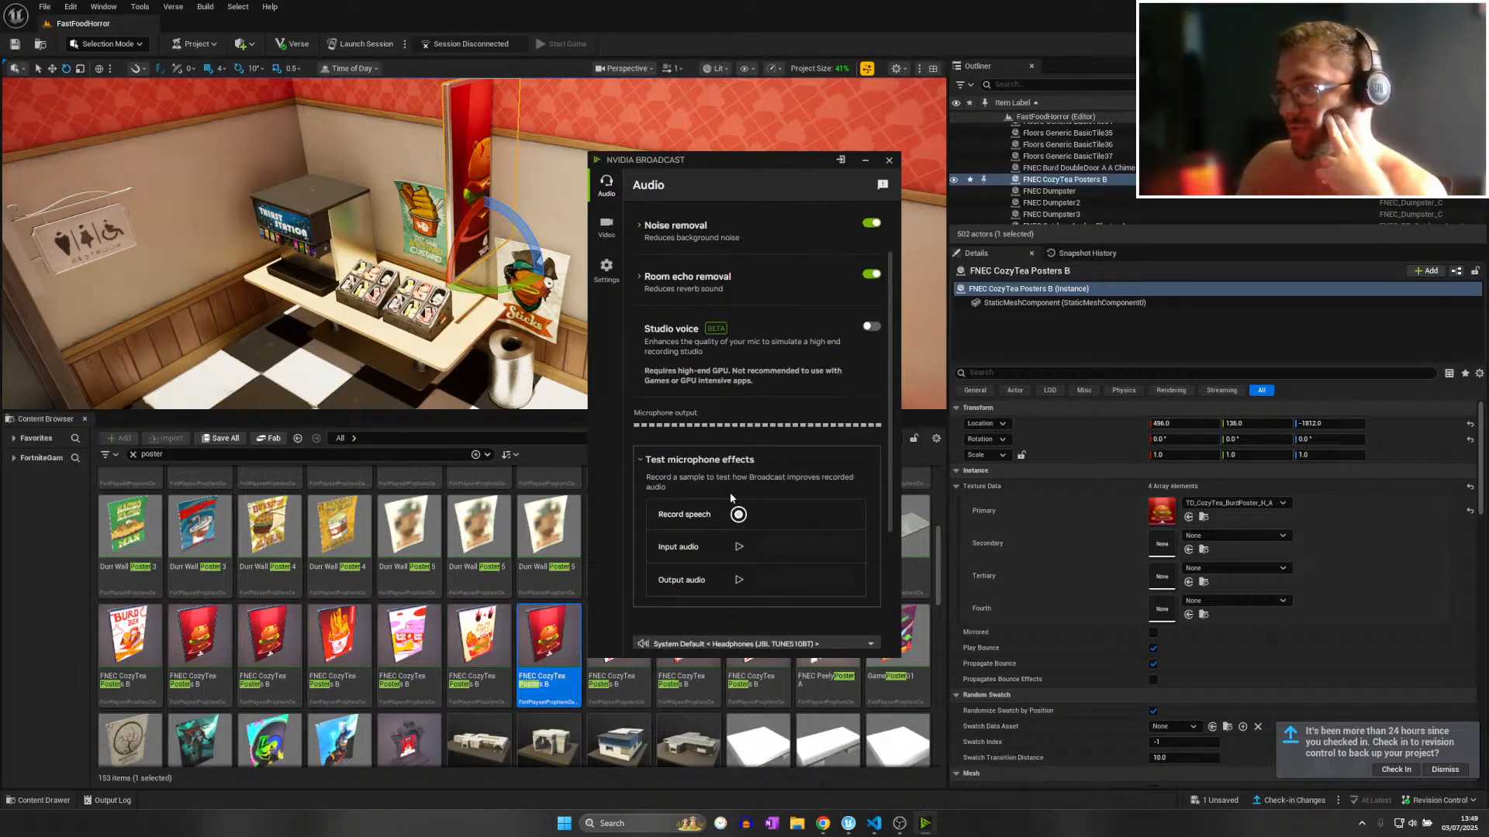
{"action": "scroll", "coordinate": [731, 498], "scroll_direction": "up", "scroll_amount": 2}
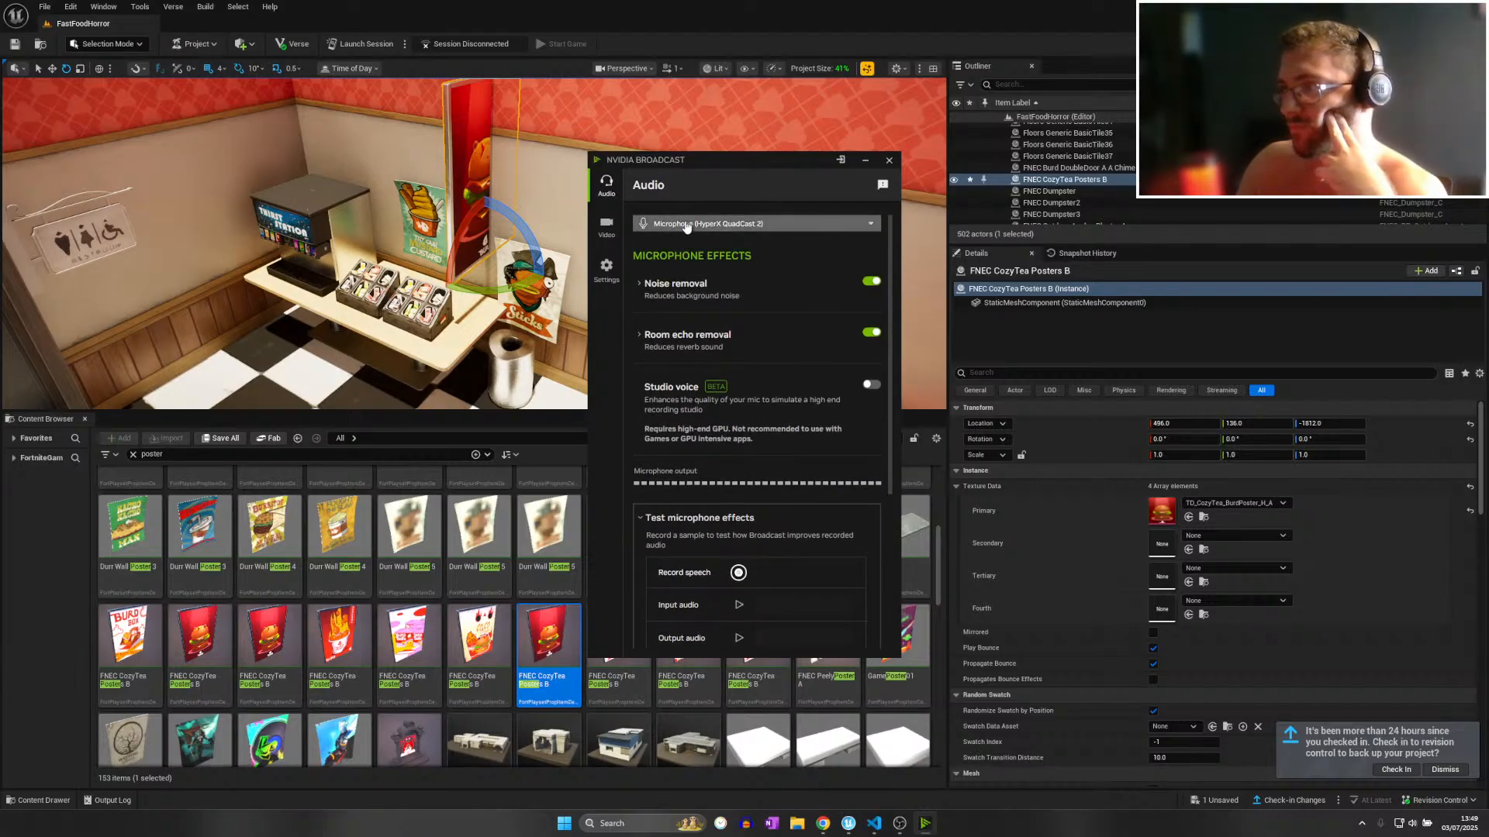
{"action": "left_click", "coordinate": [683, 223]}
{"action": "left_click", "coordinate": [690, 243]}
{"action": "left_click", "coordinate": [686, 224]}
{"action": "left_click", "coordinate": [692, 263]}
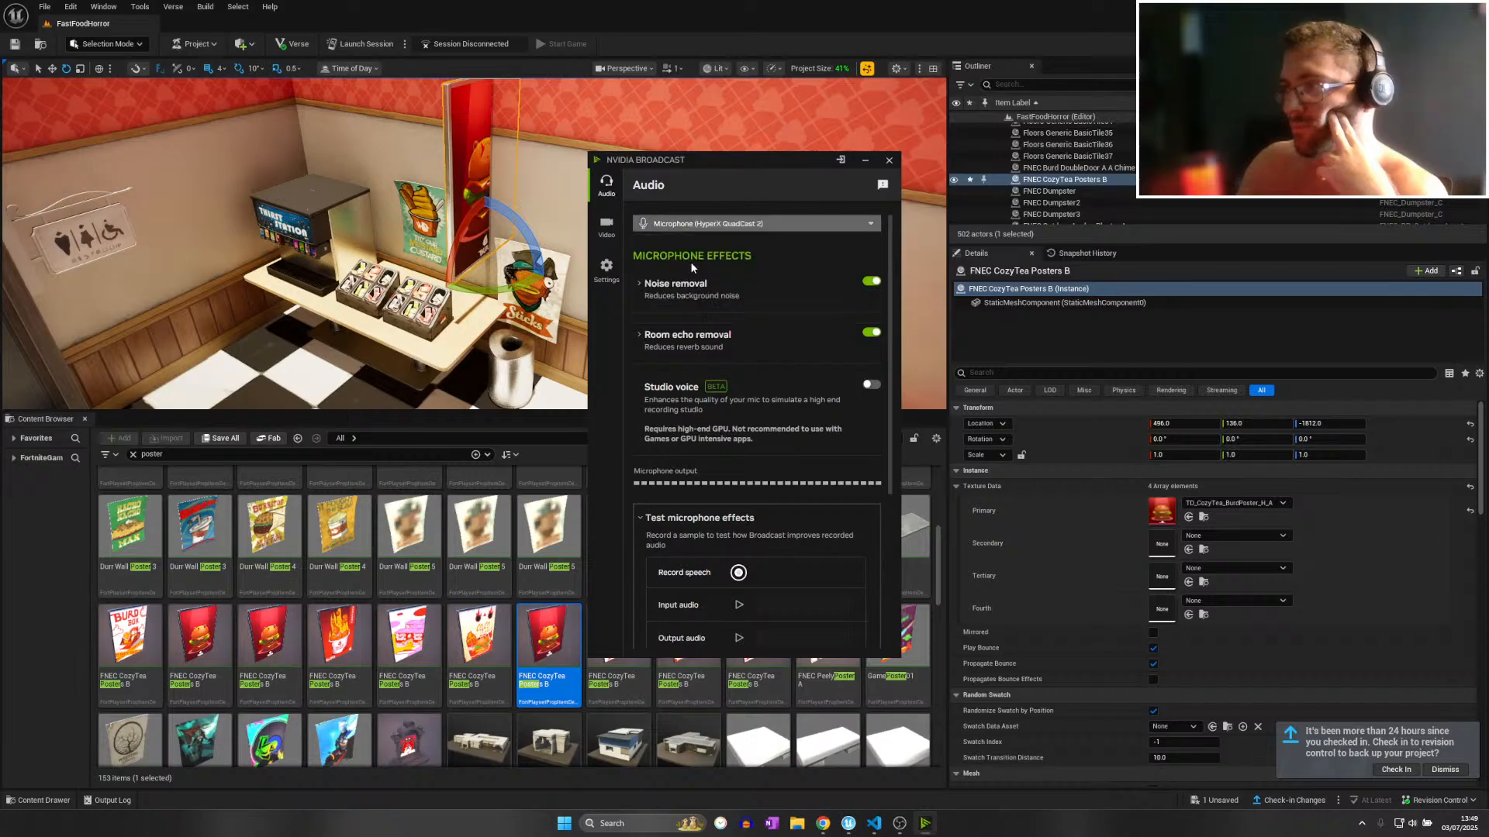
{"action": "scroll", "coordinate": [748, 543], "scroll_direction": "down", "scroll_amount": 3}
{"action": "scroll", "coordinate": [749, 543], "scroll_direction": "down", "scroll_amount": 2}
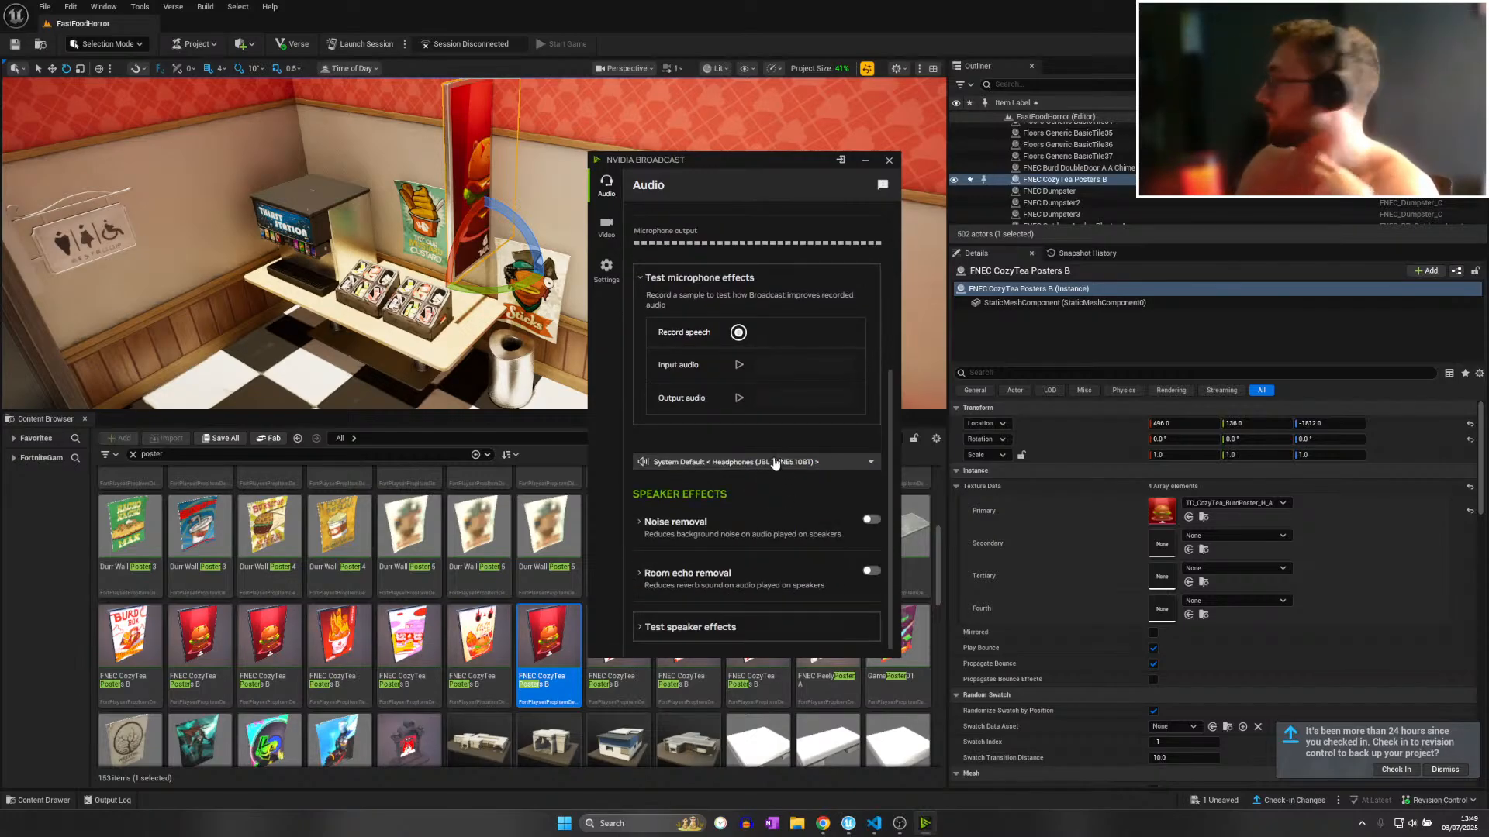
{"action": "scroll", "coordinate": [770, 486], "scroll_direction": "up", "scroll_amount": 5}
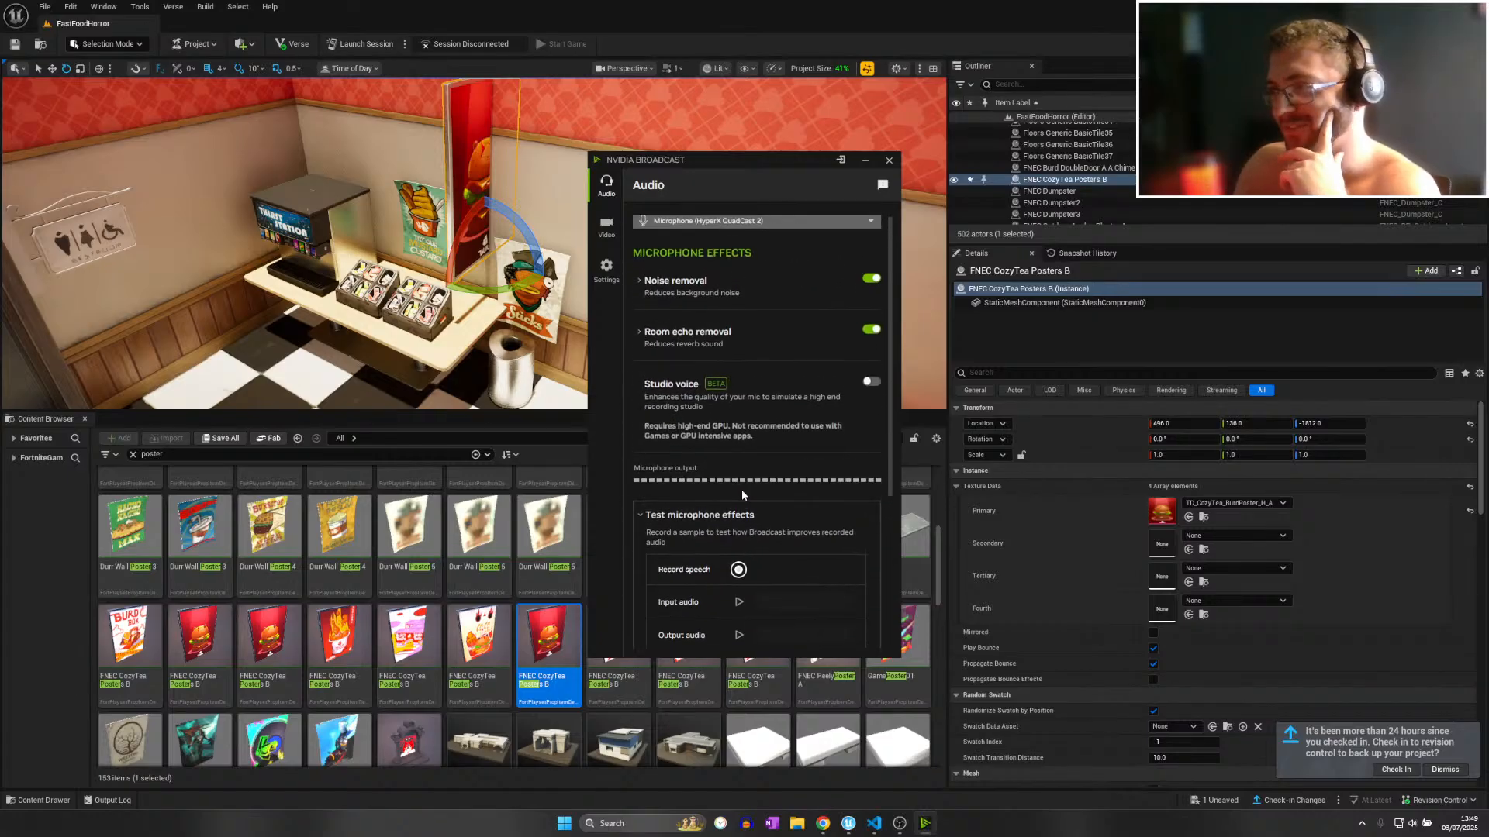
Toggle the microphone's noise removal off and on, and check the general settings before returning to audio.
{"action": "left_click", "coordinate": [871, 334]}
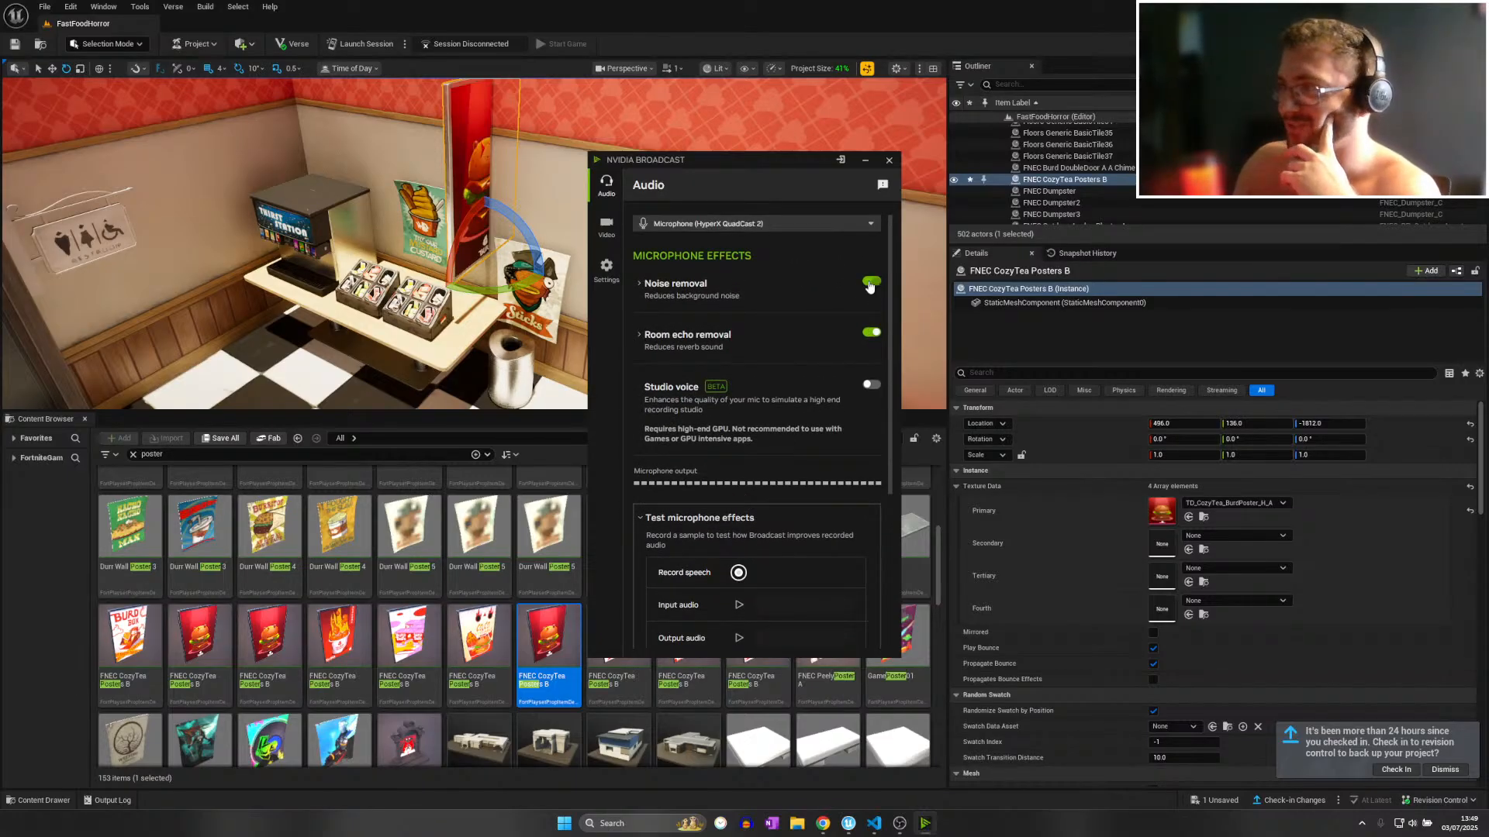
{"action": "left_click", "coordinate": [870, 284]}
{"action": "left_click", "coordinate": [870, 282]}
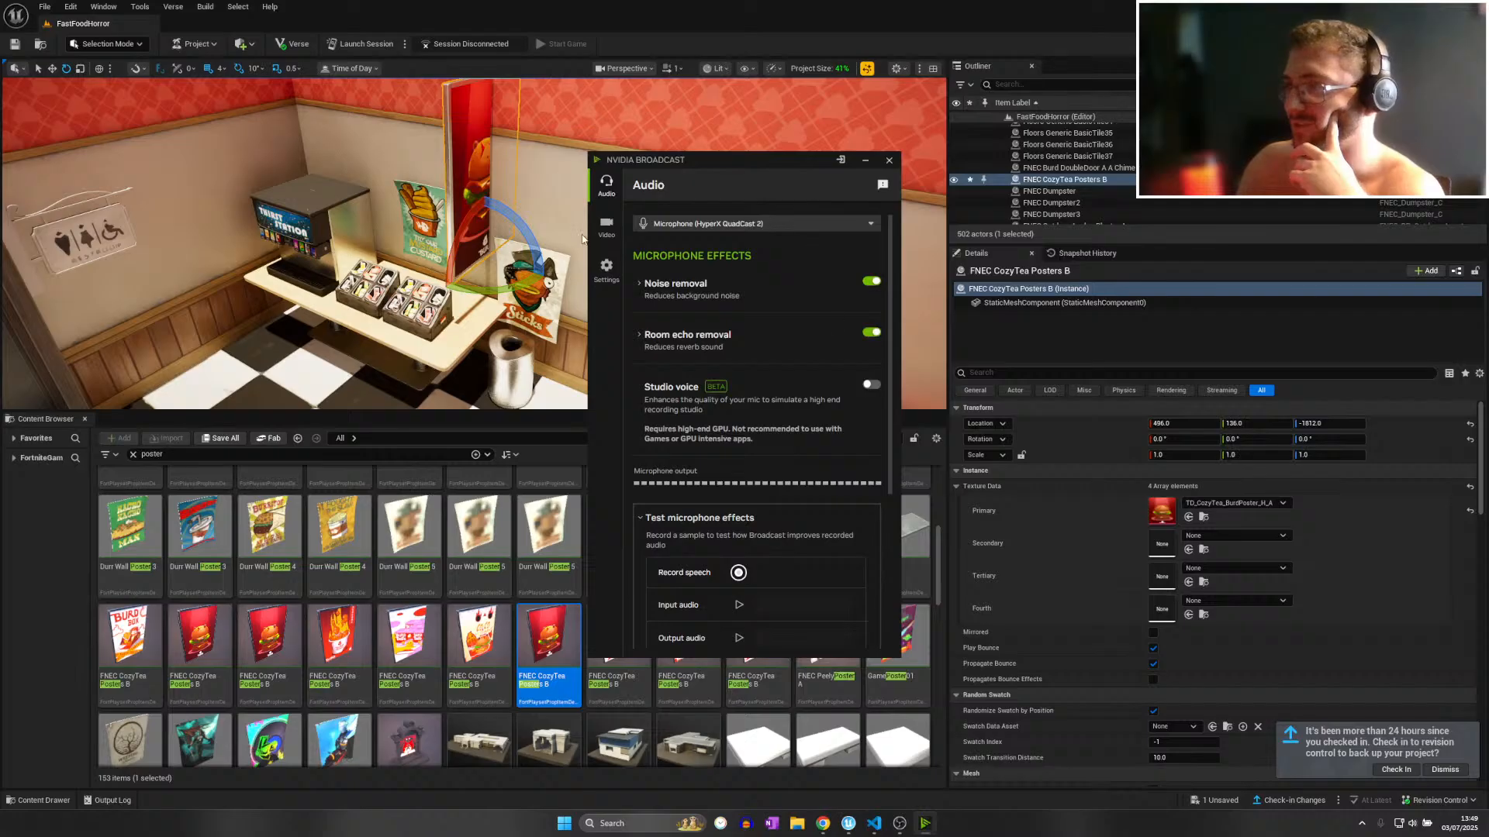
{"action": "left_click", "coordinate": [606, 268]}
{"action": "left_click", "coordinate": [617, 194]}
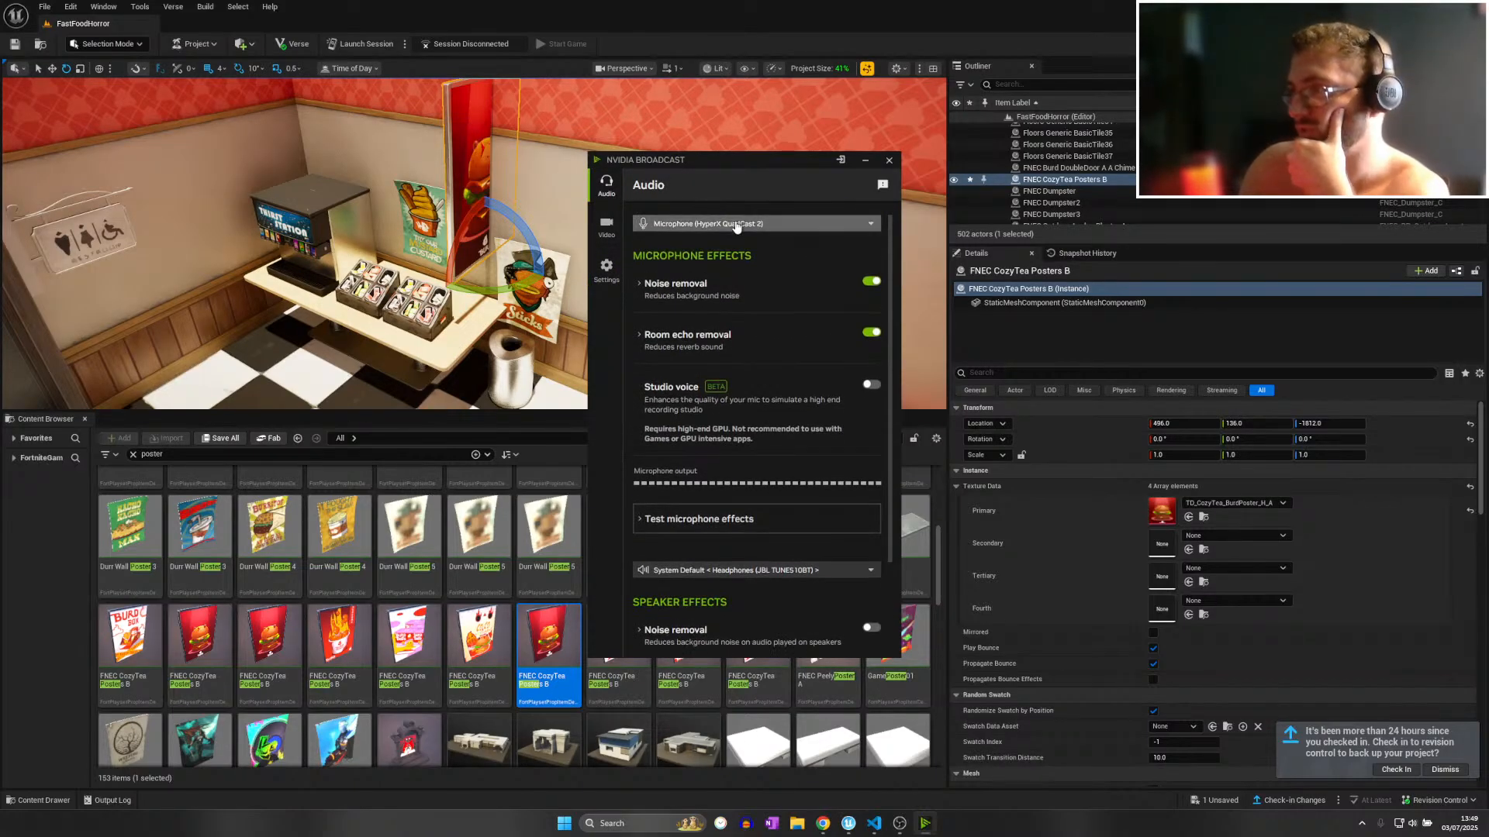
Recheck the microphone source and test section, and expand the strength settings for room echo removal and noise removal.
{"action": "left_click", "coordinate": [752, 220]}
{"action": "left_click", "coordinate": [717, 257]}
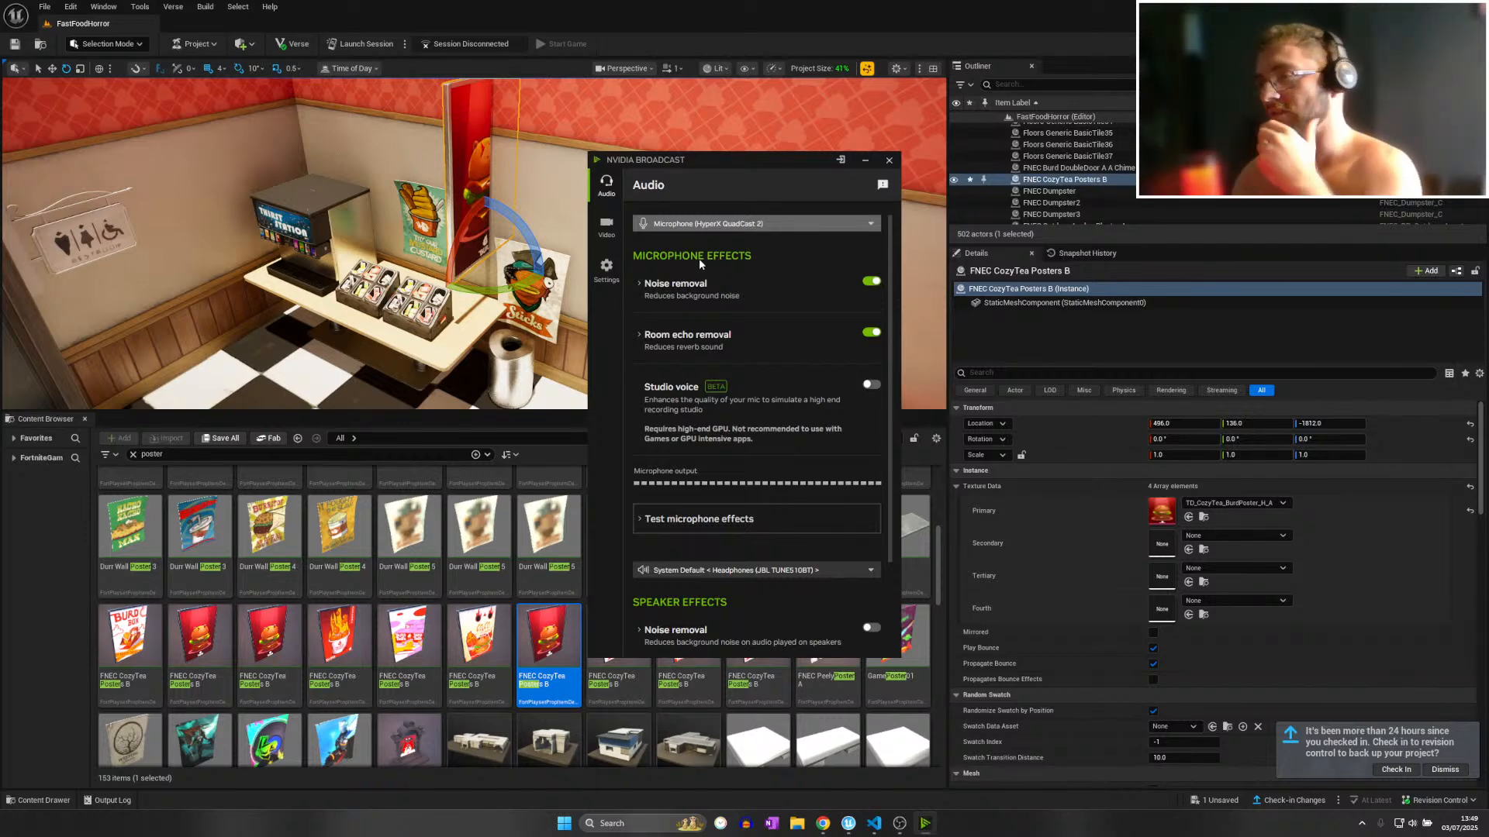
{"action": "scroll", "coordinate": [717, 434], "scroll_direction": "down", "scroll_amount": 1}
{"action": "left_click", "coordinate": [715, 464]}
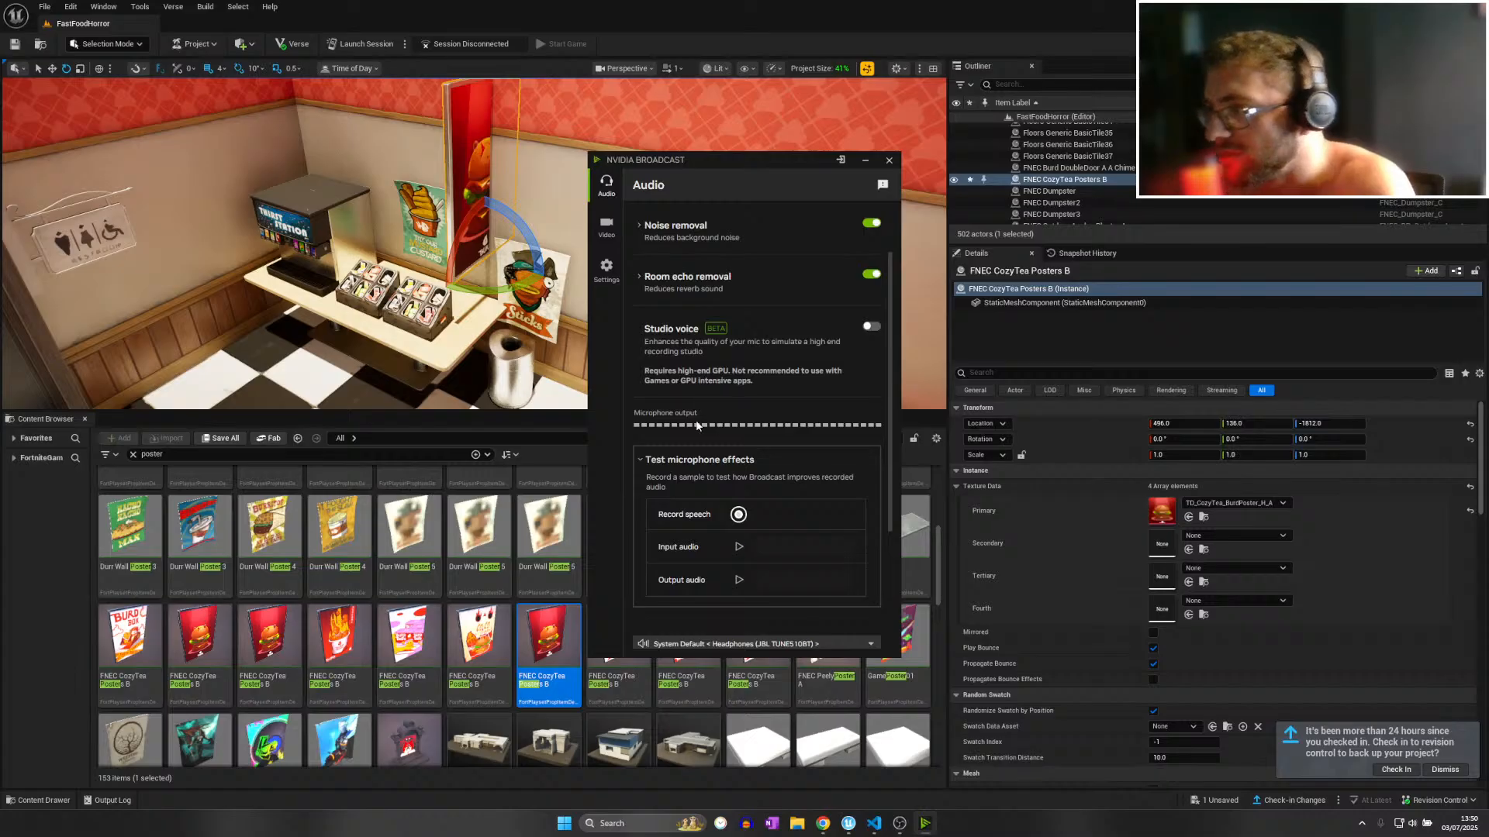
{"action": "scroll", "coordinate": [668, 341], "scroll_direction": "up", "scroll_amount": 1}
{"action": "left_click", "coordinate": [668, 338]}
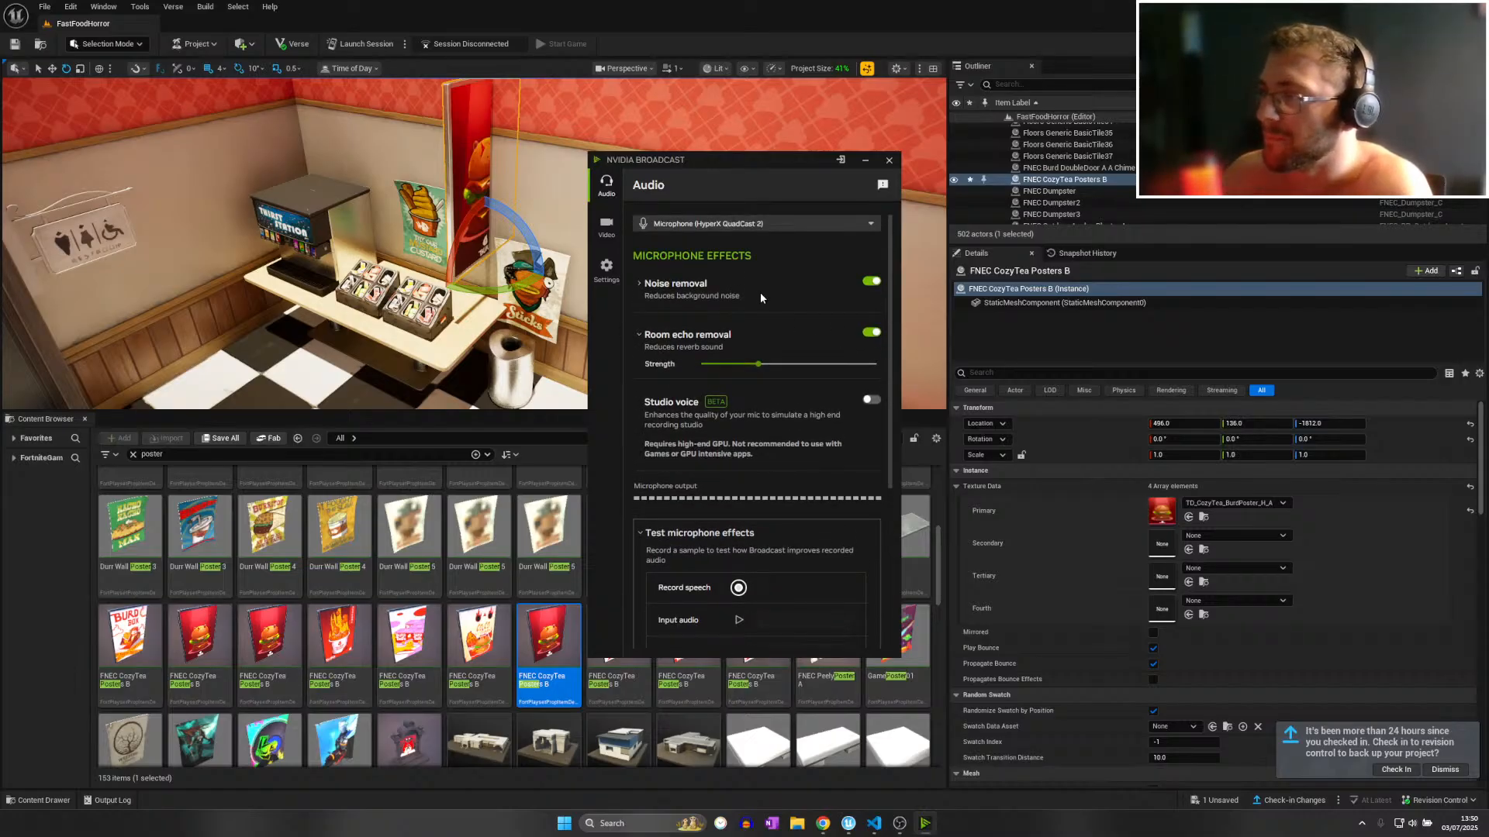
{"action": "left_click", "coordinate": [637, 288]}
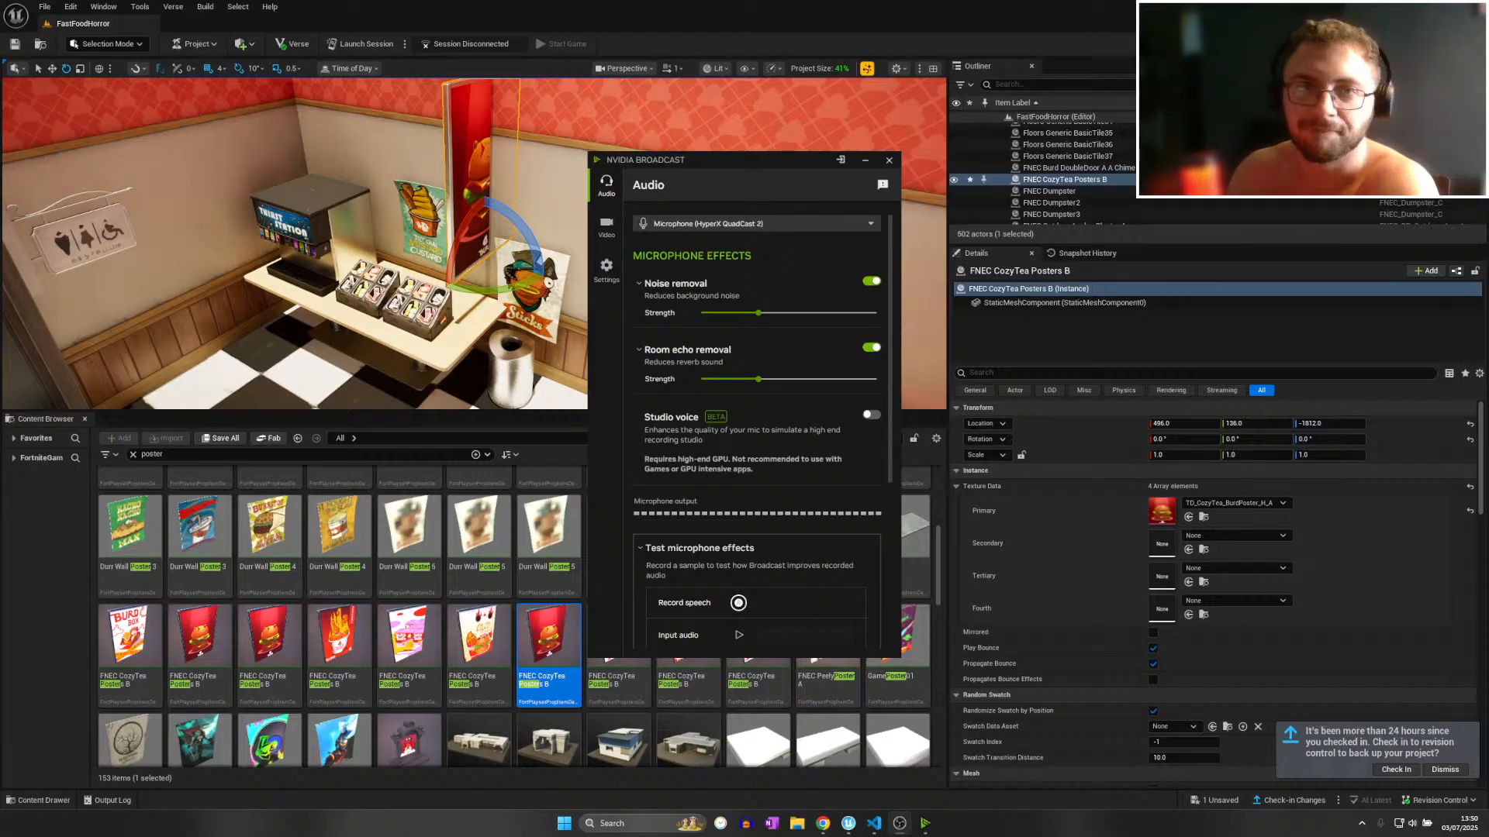
Look over the video effects and the microphone and speaker effects, reselecting Microphone (HyperX QuadCast 2) as the audio input.
{"action": "left_click", "coordinate": [607, 229]}
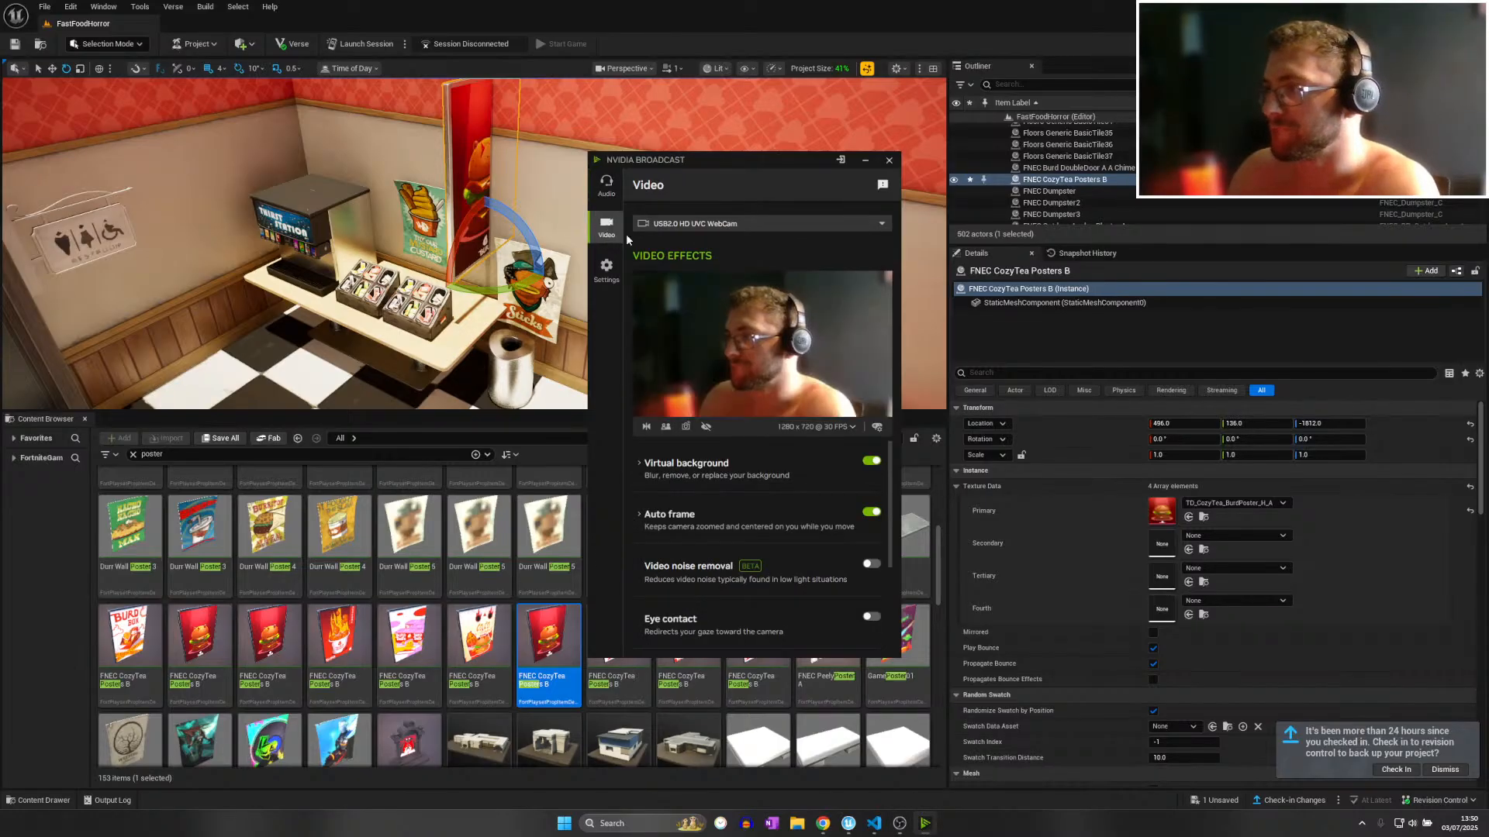
{"action": "left_click", "coordinate": [606, 187]}
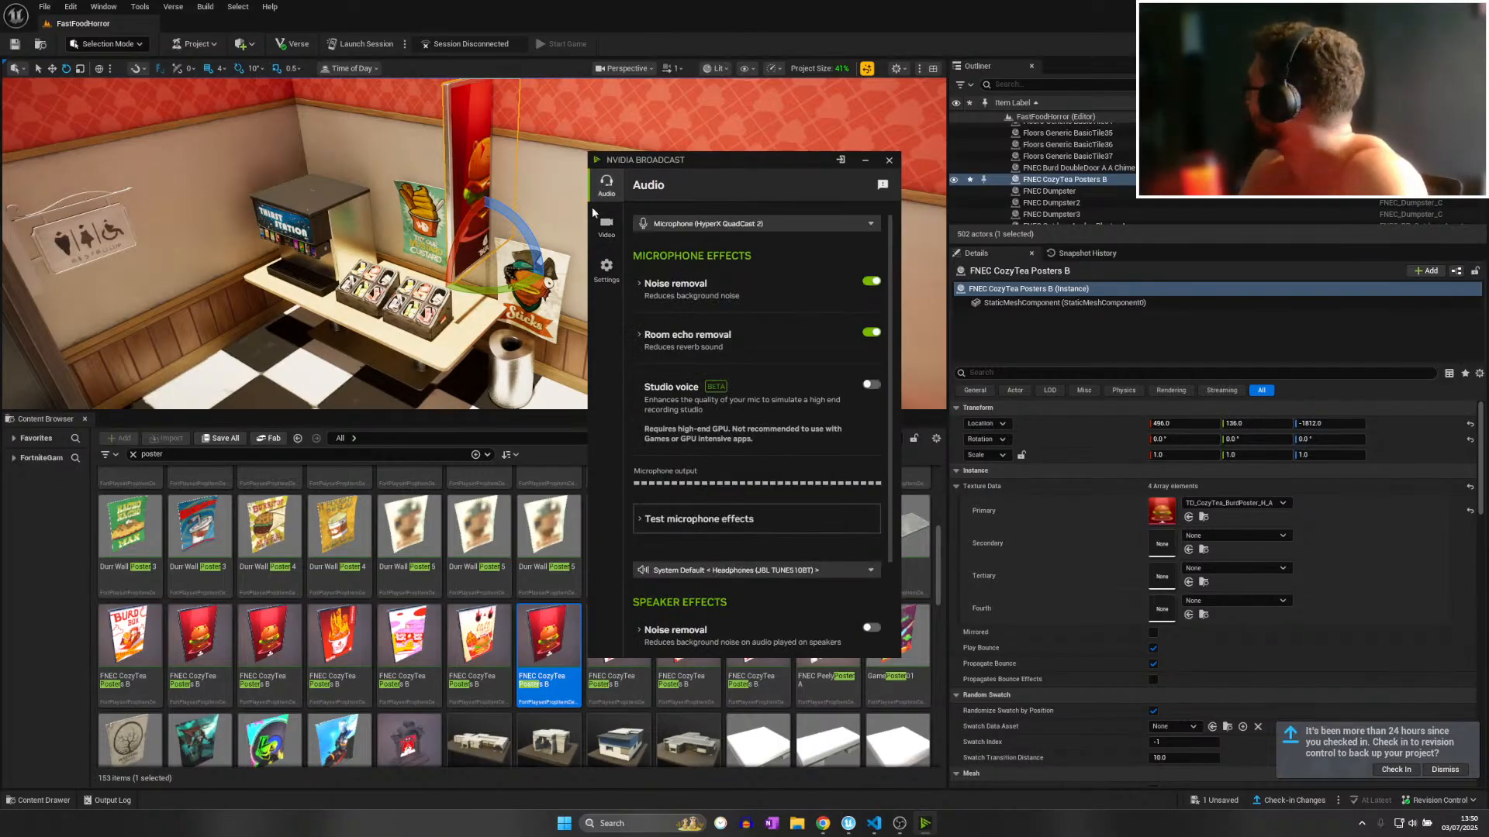
{"action": "scroll", "coordinate": [973, 551], "scroll_direction": "down", "scroll_amount": 2}
{"action": "scroll", "coordinate": [756, 566], "scroll_direction": "down", "scroll_amount": 3}
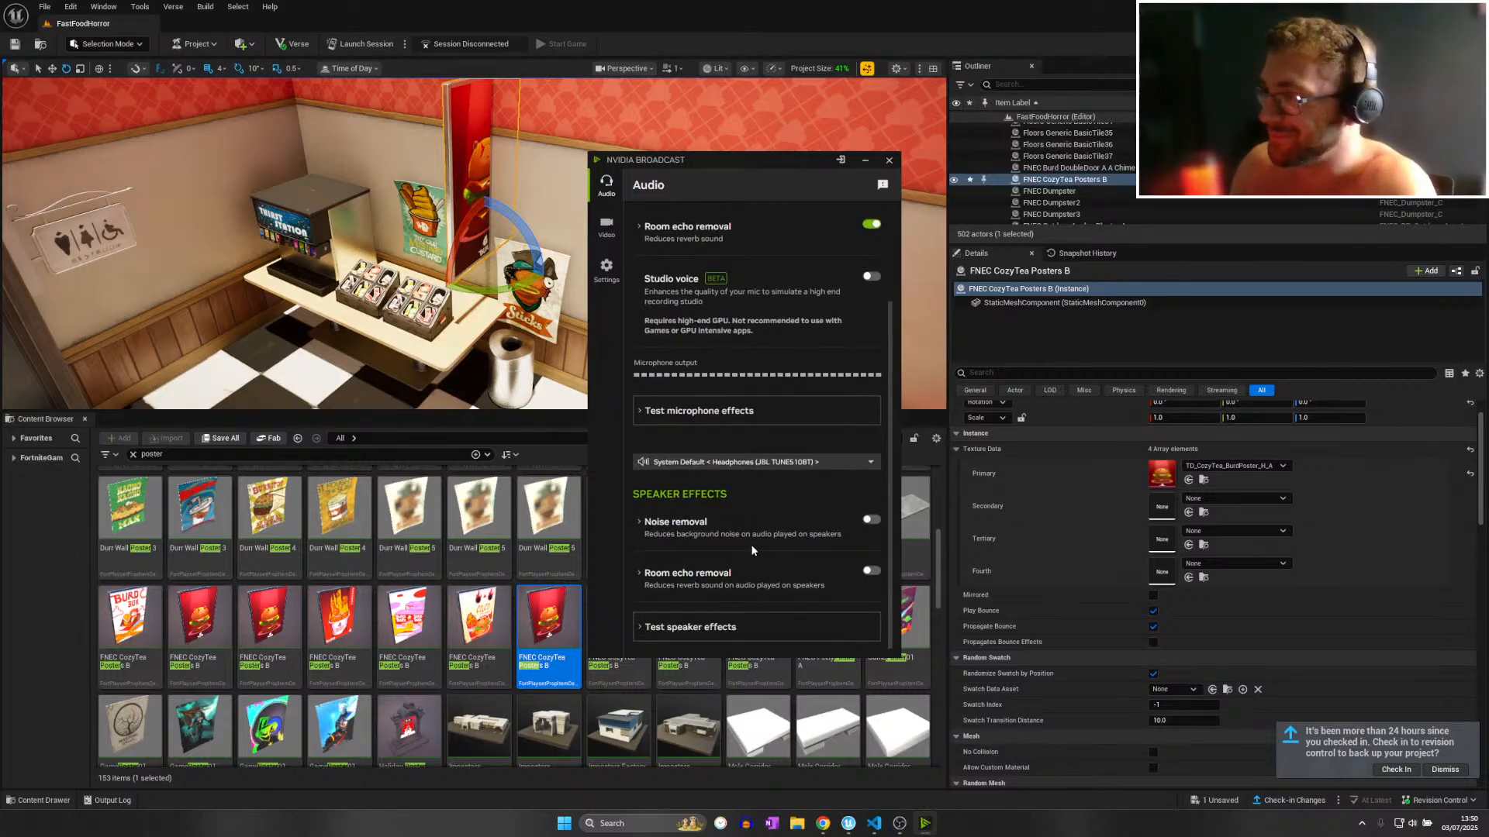
{"action": "scroll", "coordinate": [819, 463], "scroll_direction": "up", "scroll_amount": 3}
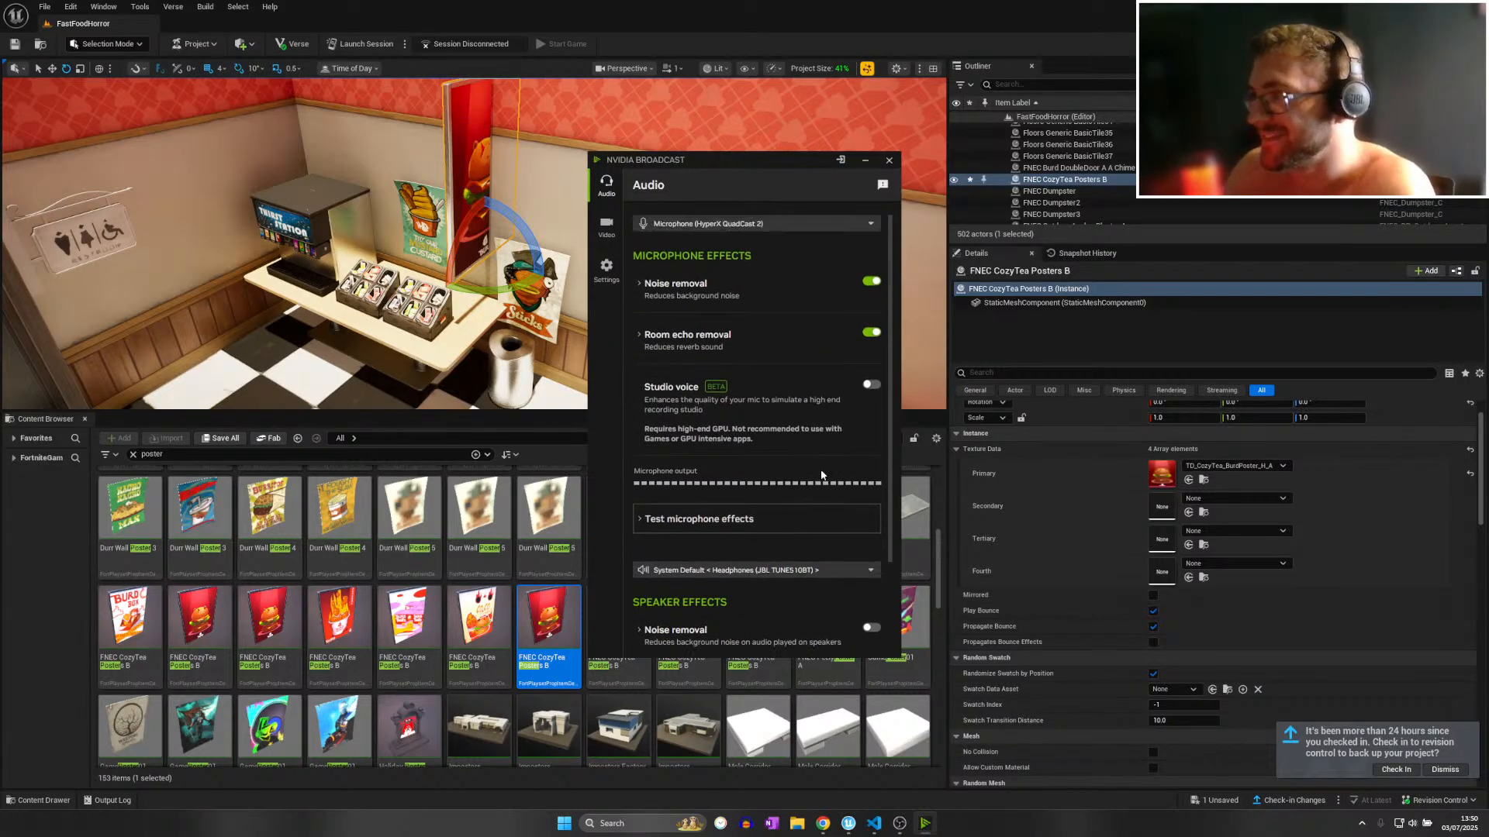
{"action": "left_click", "coordinate": [700, 222]}
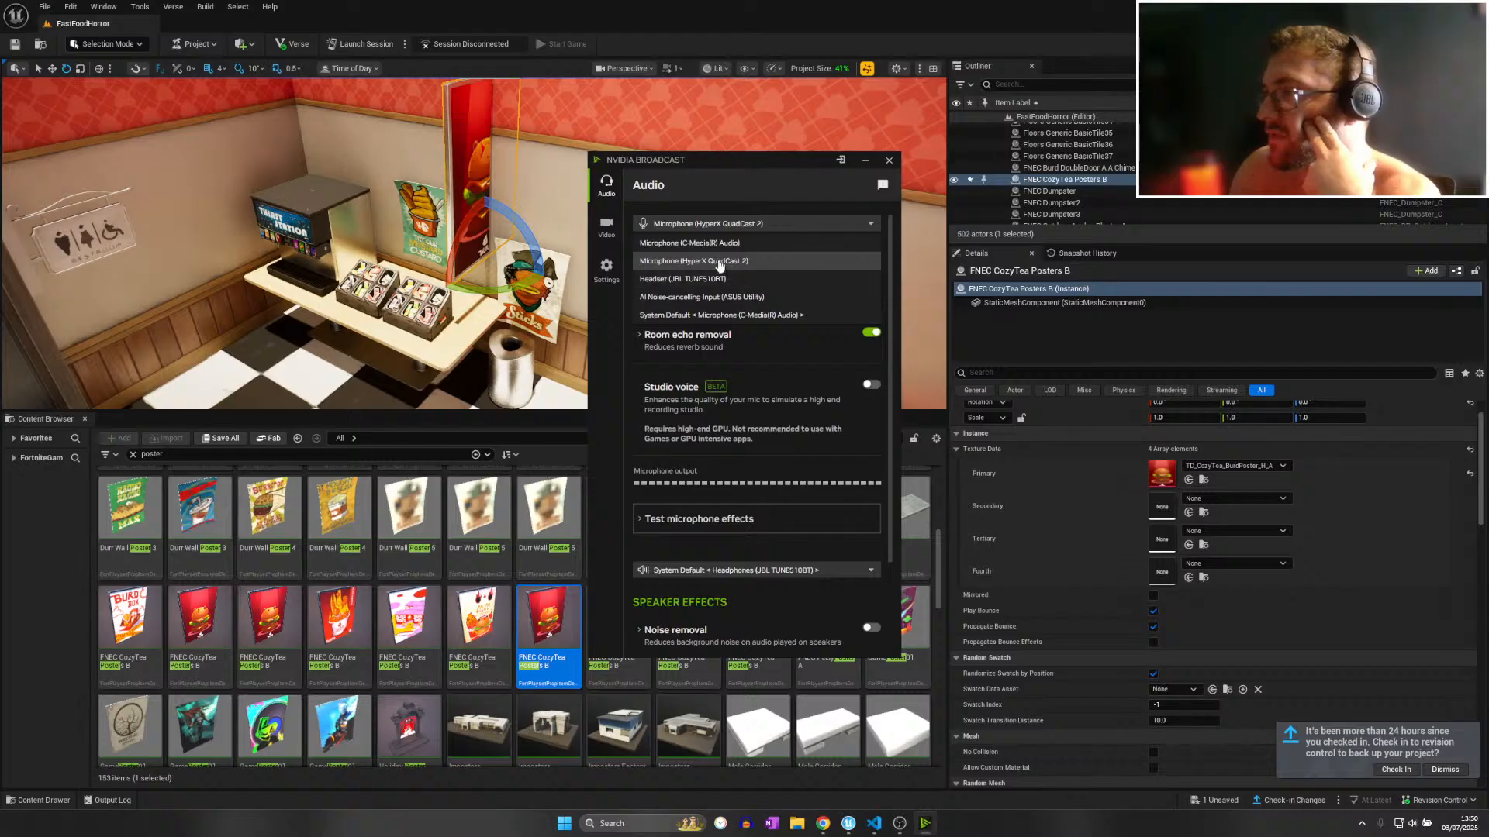
{"action": "left_click", "coordinate": [719, 261]}
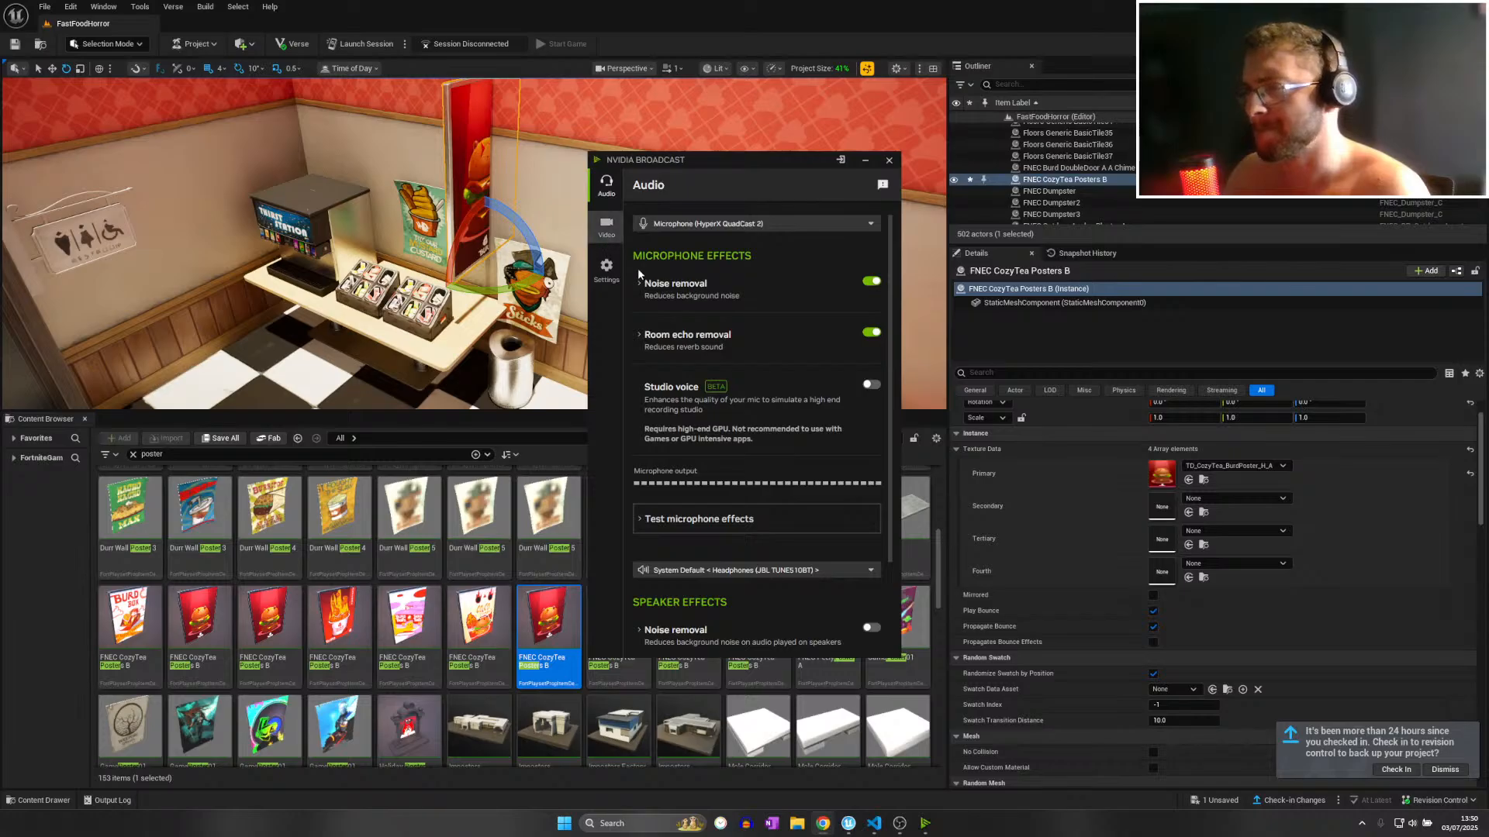
Toggle the microphone's room echo removal off and on, switching between the level editor and NVIDIA Broadcast to check.
{"action": "left_click", "coordinate": [872, 333]}
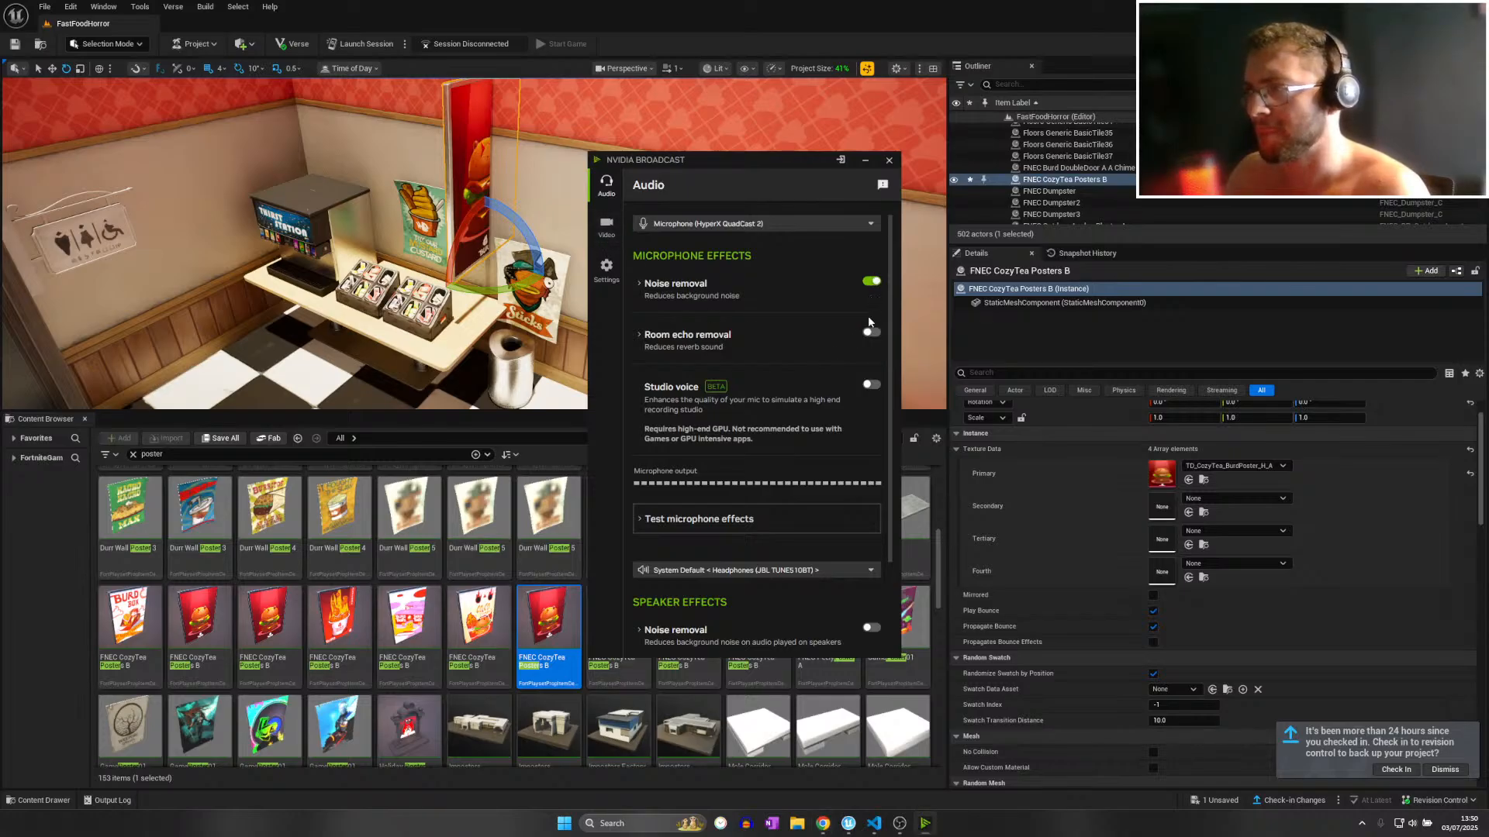
{"action": "left_click", "coordinate": [869, 335]}
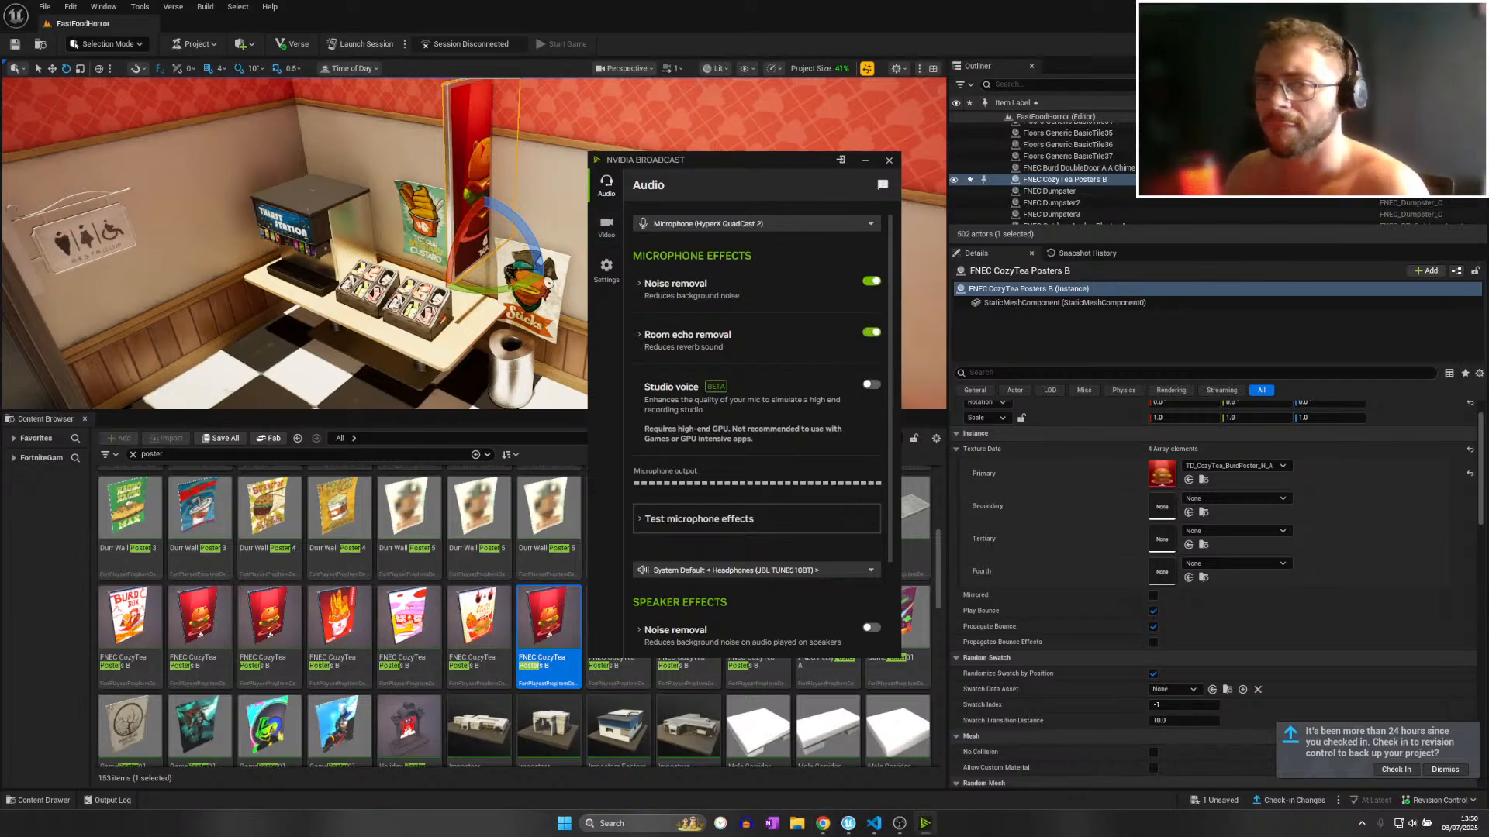
{"action": "key", "text": "alt+Tab"}
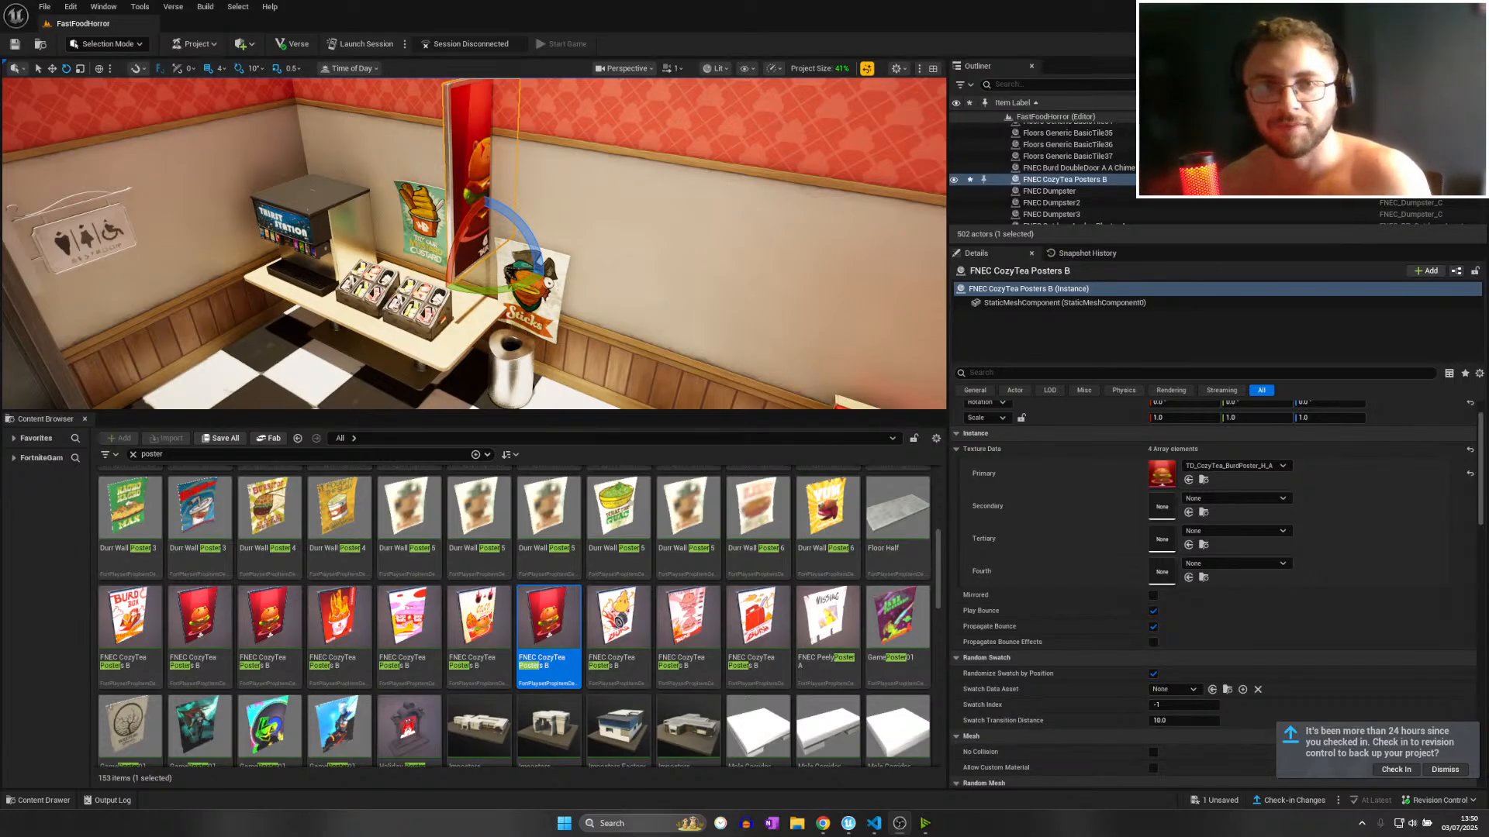
{"action": "key", "text": "alt+Tab"}
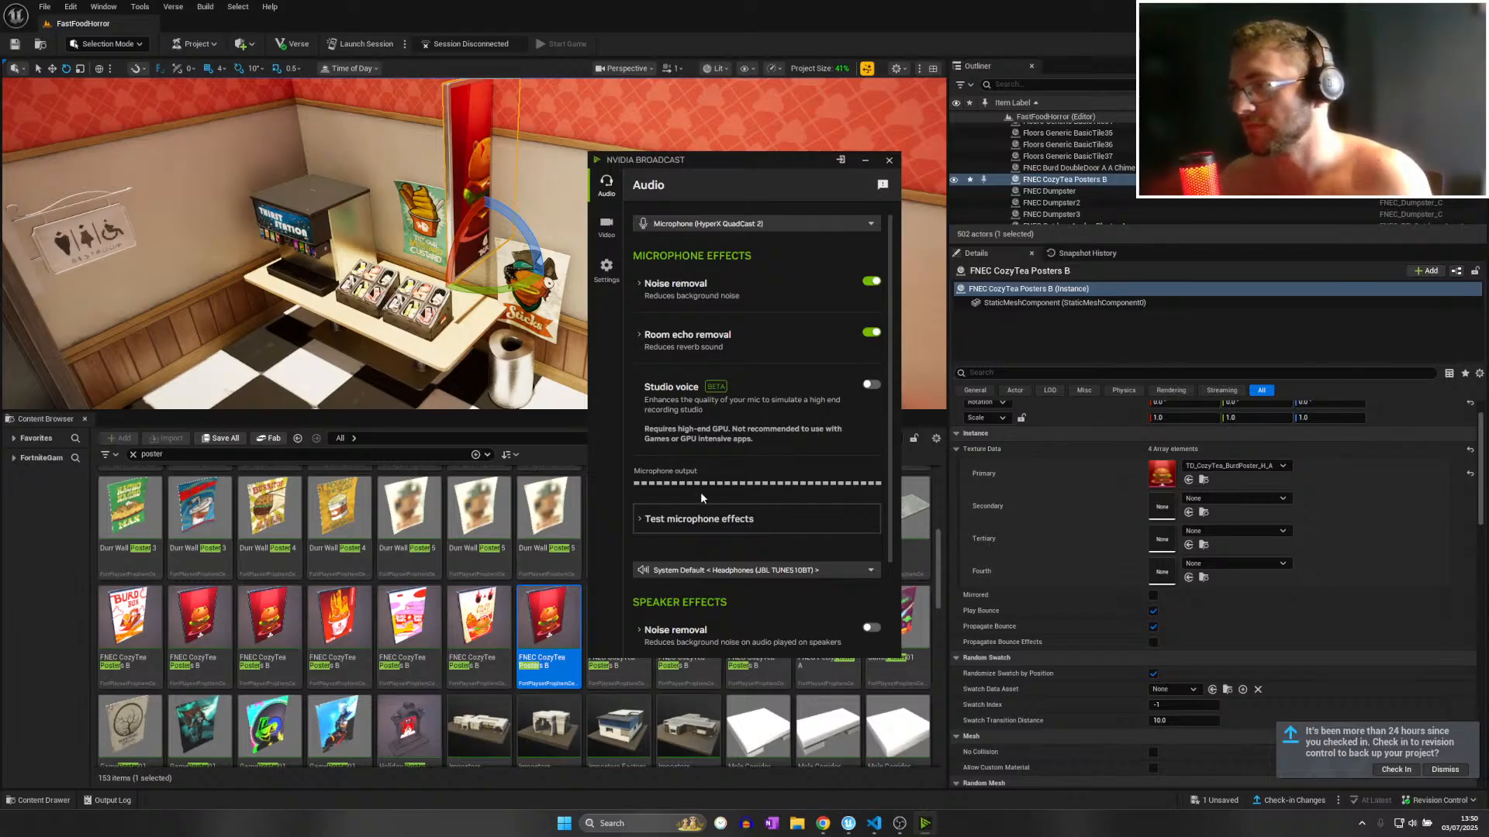
{"action": "key", "text": "alt+Tab"}
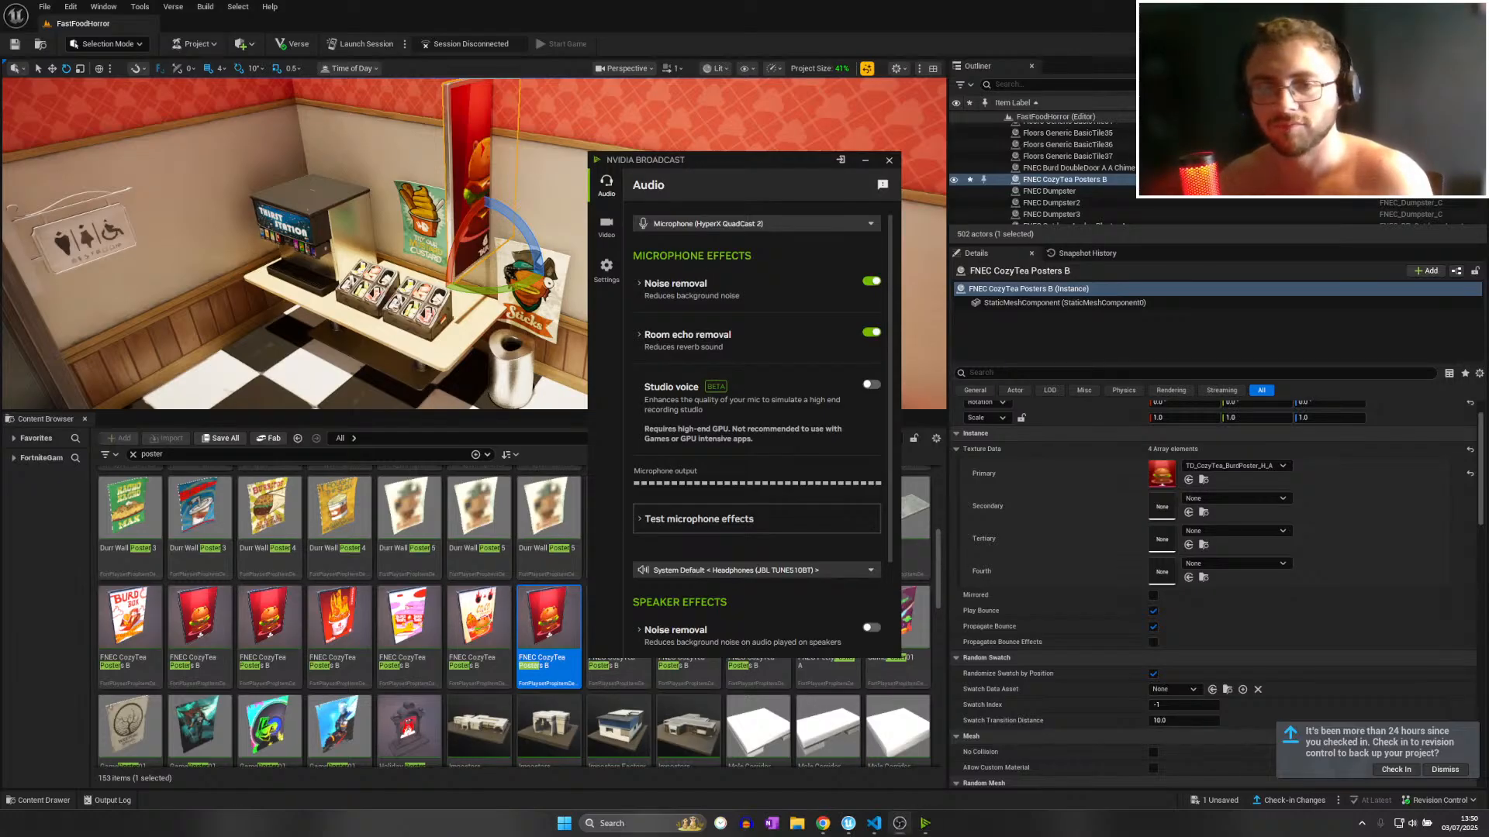
{"action": "key", "text": "alt+Tab"}
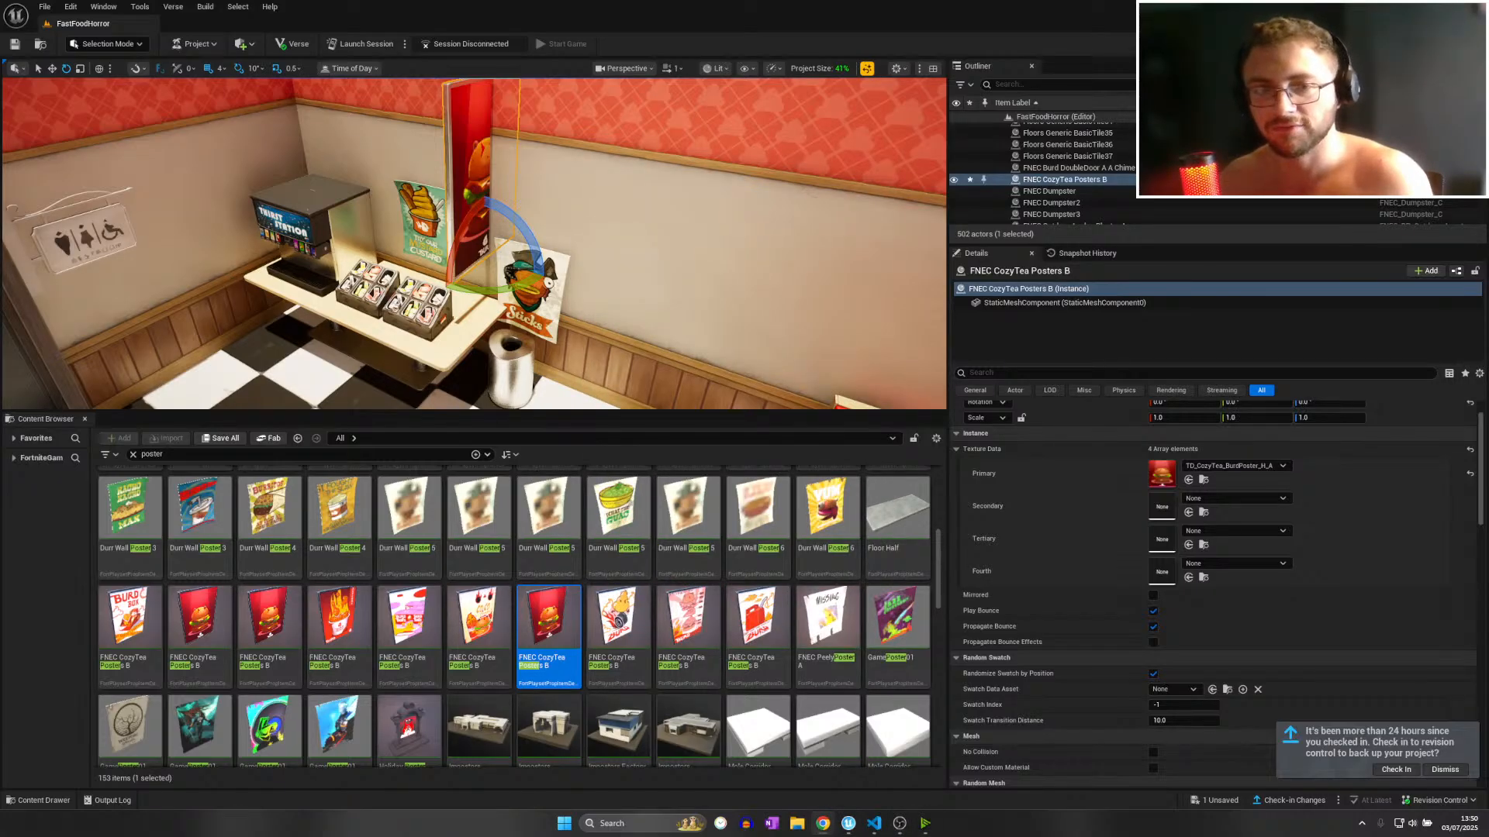
{"action": "key", "text": "alt+Tab"}
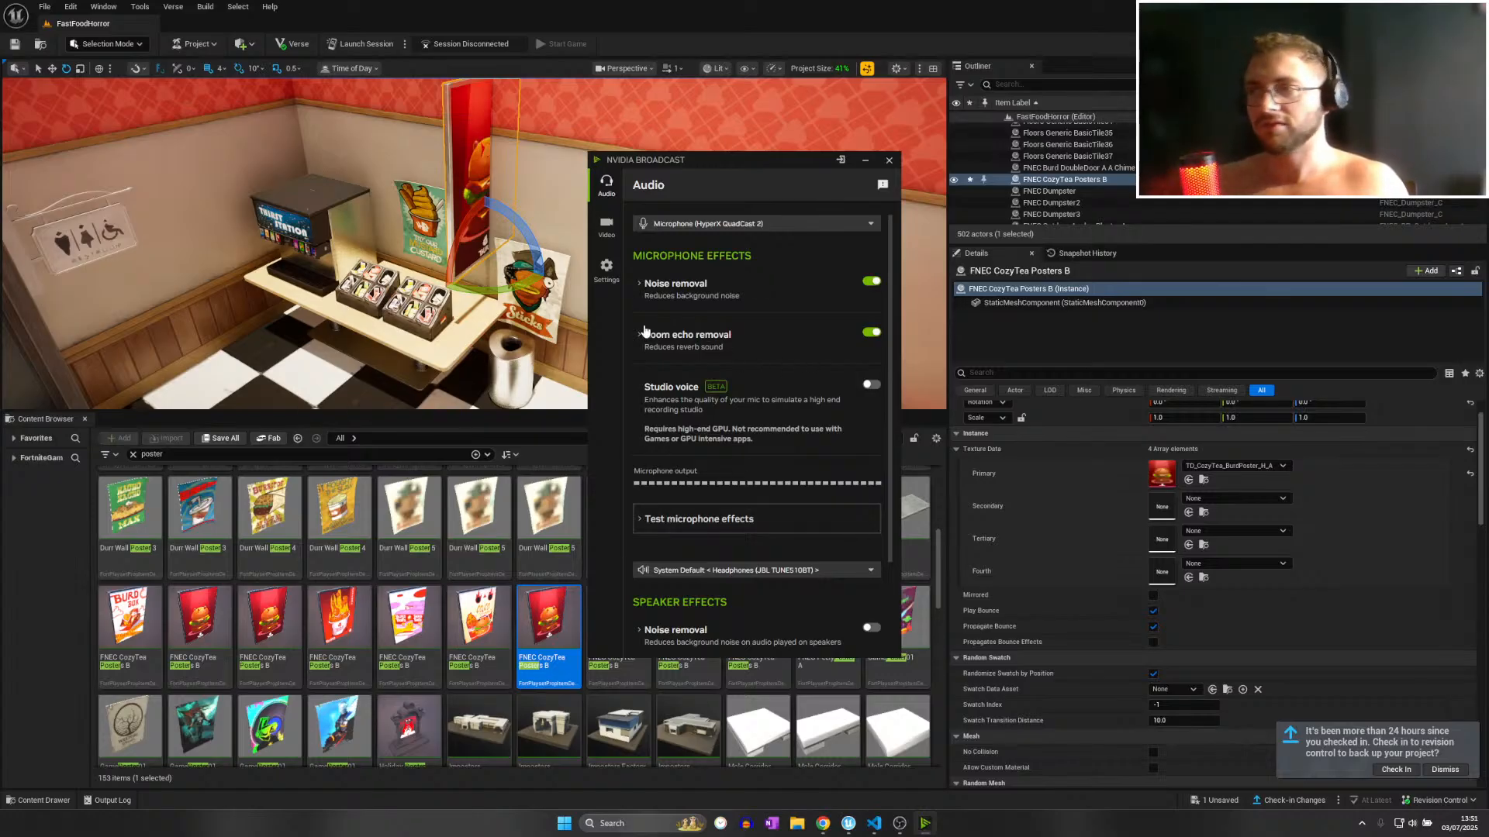
Glance at the remaining NVIDIA Broadcast pages, close its window, and save all changes in the FastFoodHorror project.
{"action": "left_click", "coordinate": [606, 268]}
{"action": "left_click", "coordinate": [606, 187]}
{"action": "left_click", "coordinate": [608, 226]}
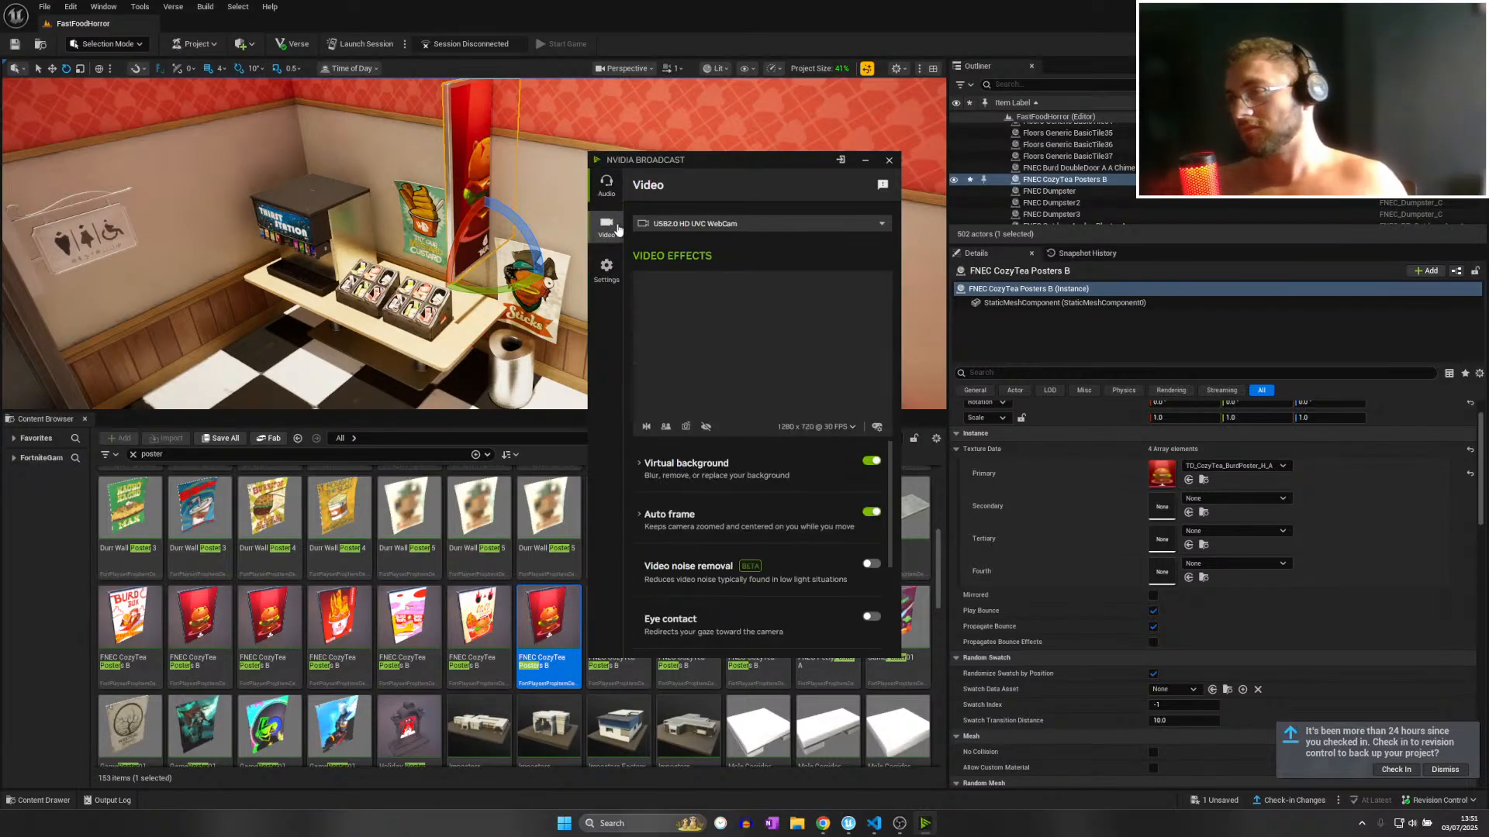
{"action": "left_click", "coordinate": [889, 160]}
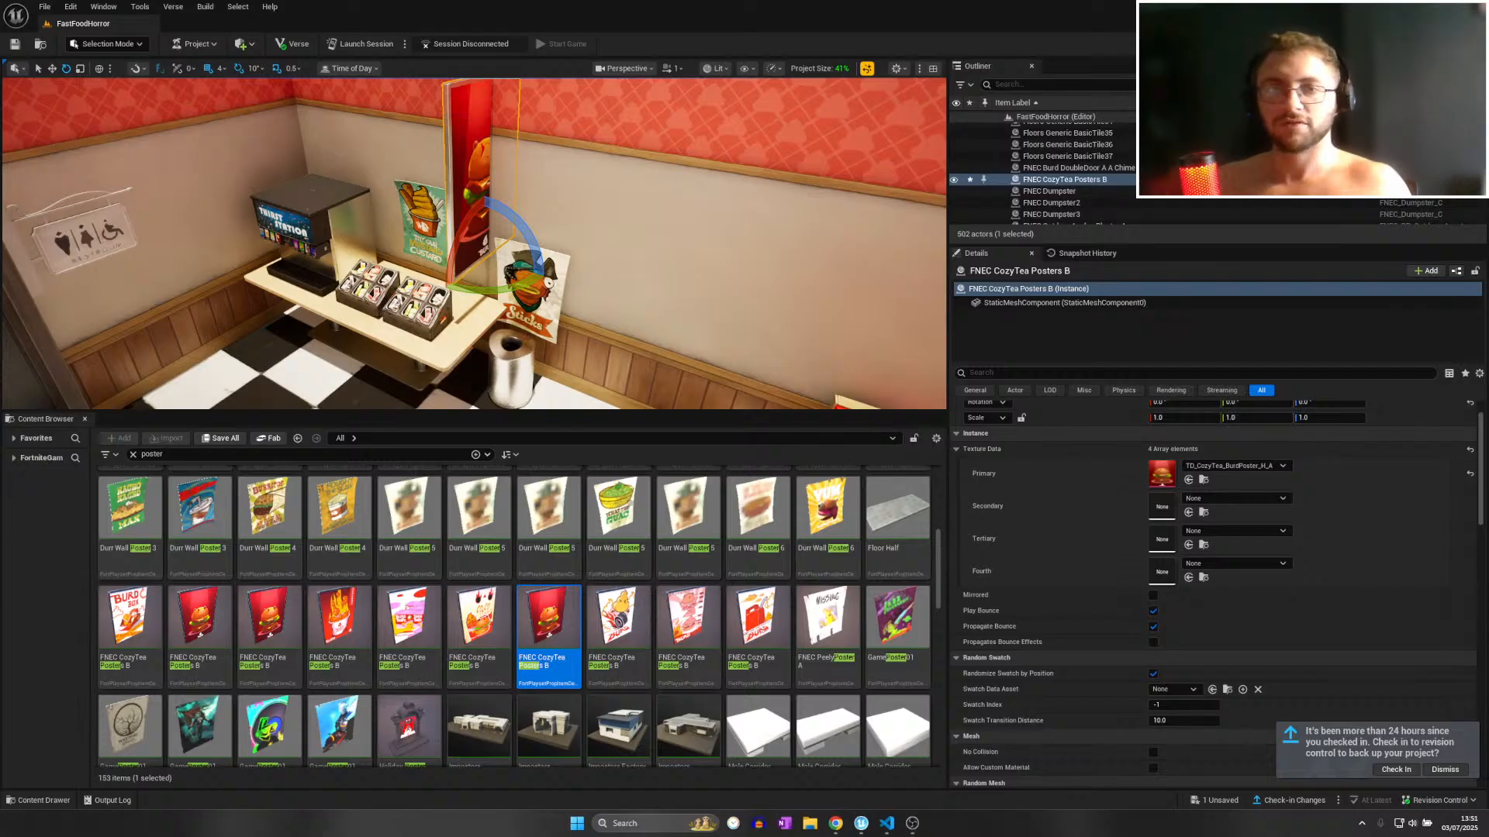
{"action": "left_click", "coordinate": [44, 7]}
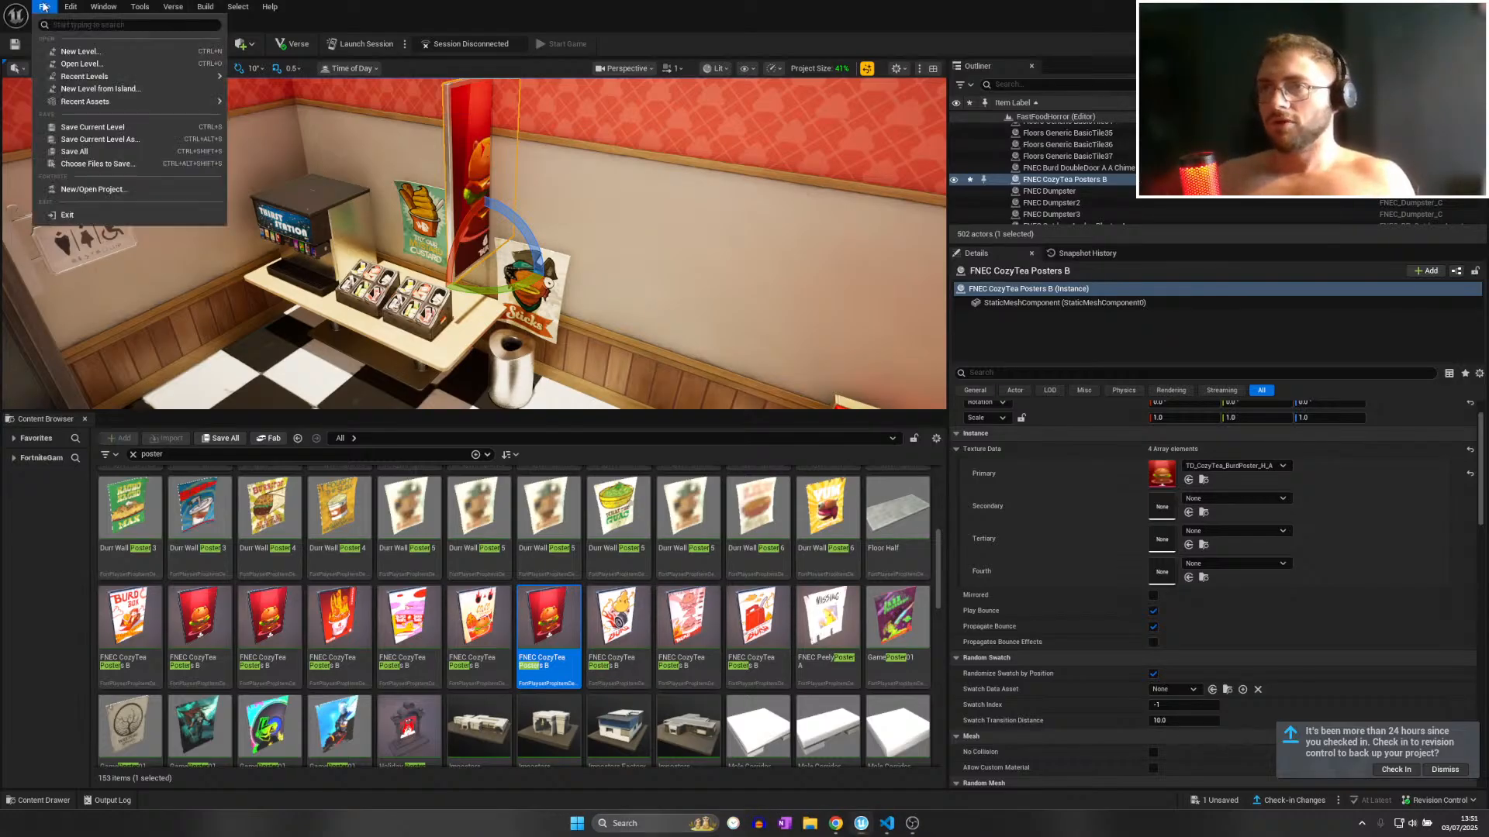
{"action": "left_click", "coordinate": [60, 156]}
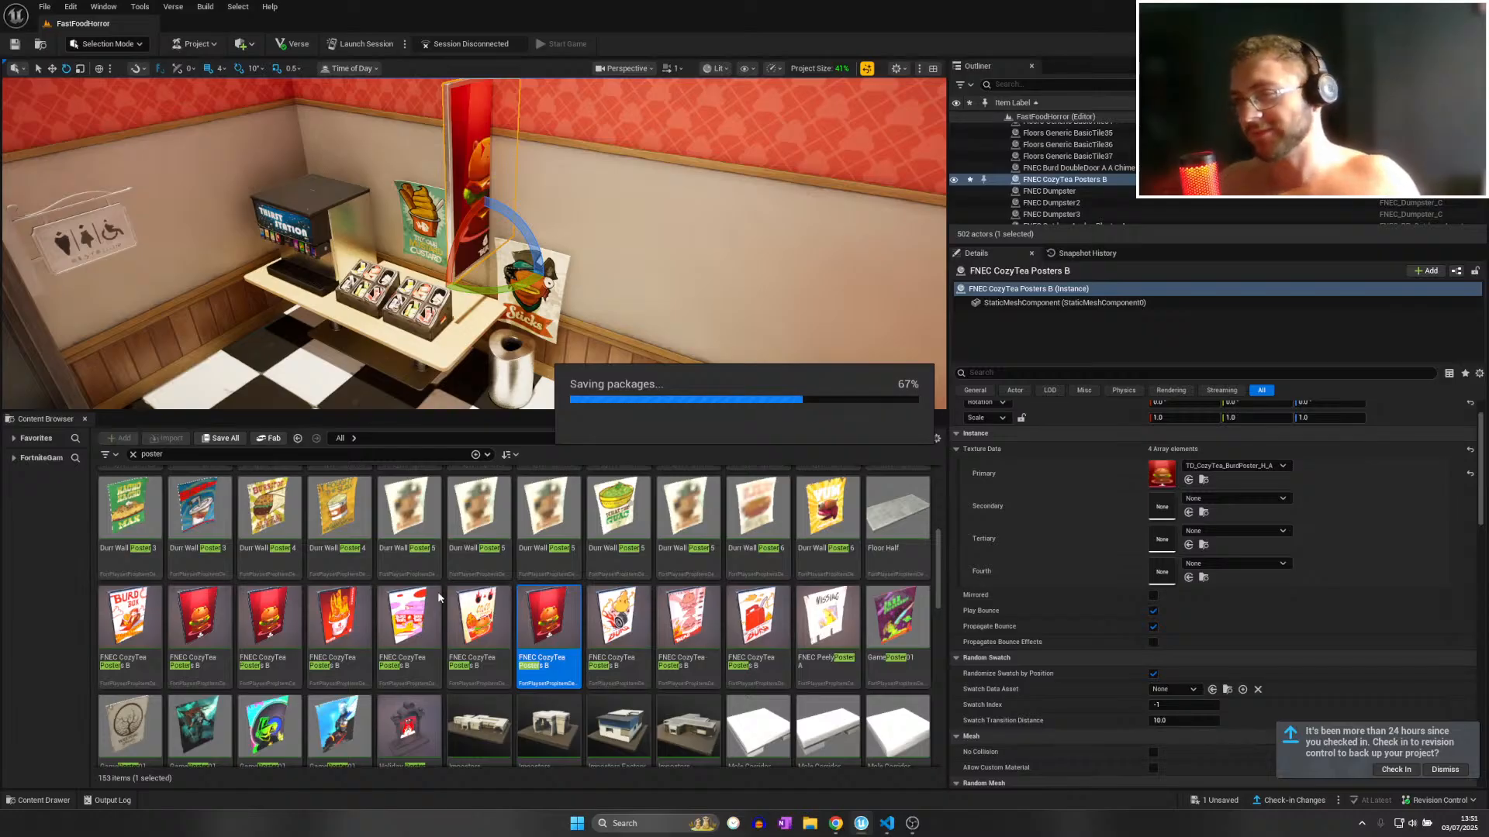
Try placing the pink Burd Balls poster beside the red burger poster.
{"action": "left_click_drag", "start_coordinate": [410, 613], "coordinate": [552, 262]}
{"action": "right_click_drag", "start_coordinate": [552, 255], "coordinate": [538, 308]}
{"action": "key", "text": "w"}
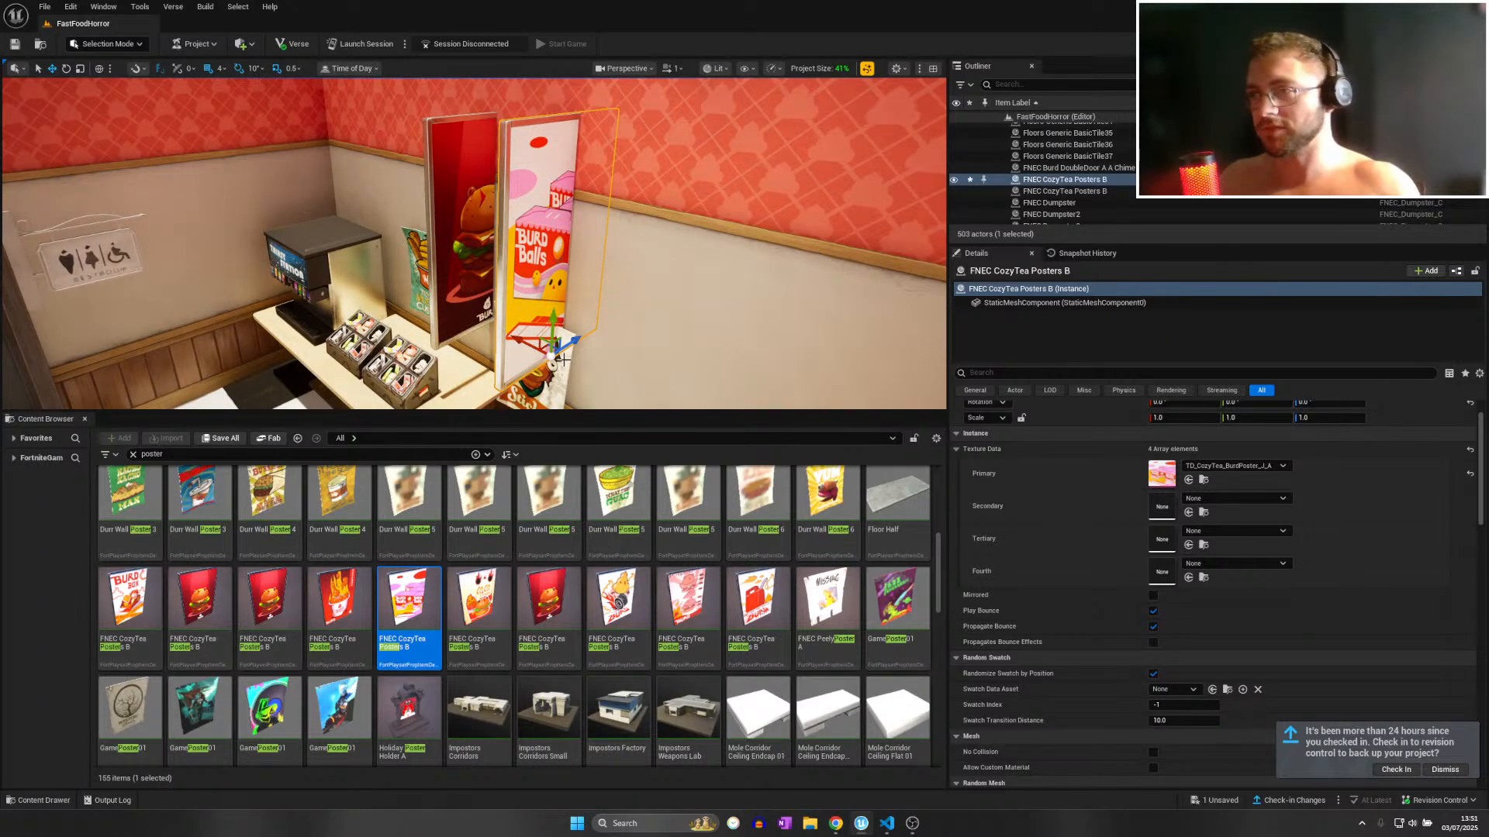
{"action": "key", "text": "ctrl+z"}
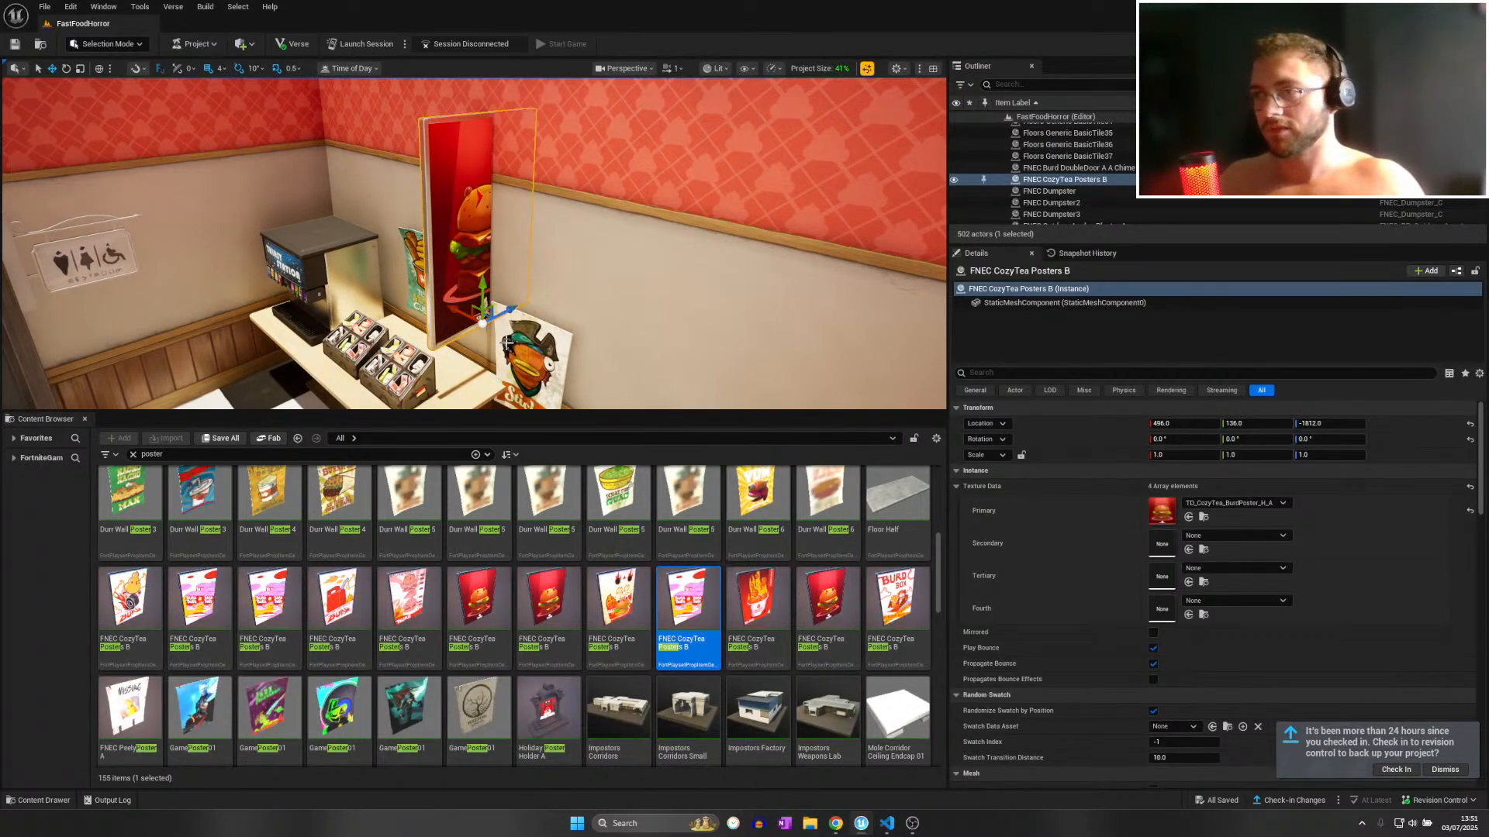
Delete the Sticks poster and the custard poster from the wall beside the Thirst Station counter.
{"action": "left_click", "coordinate": [506, 342]}
{"action": "key", "text": "Delete"}
{"action": "right_click_drag", "start_coordinate": [508, 356], "coordinate": [518, 356]}
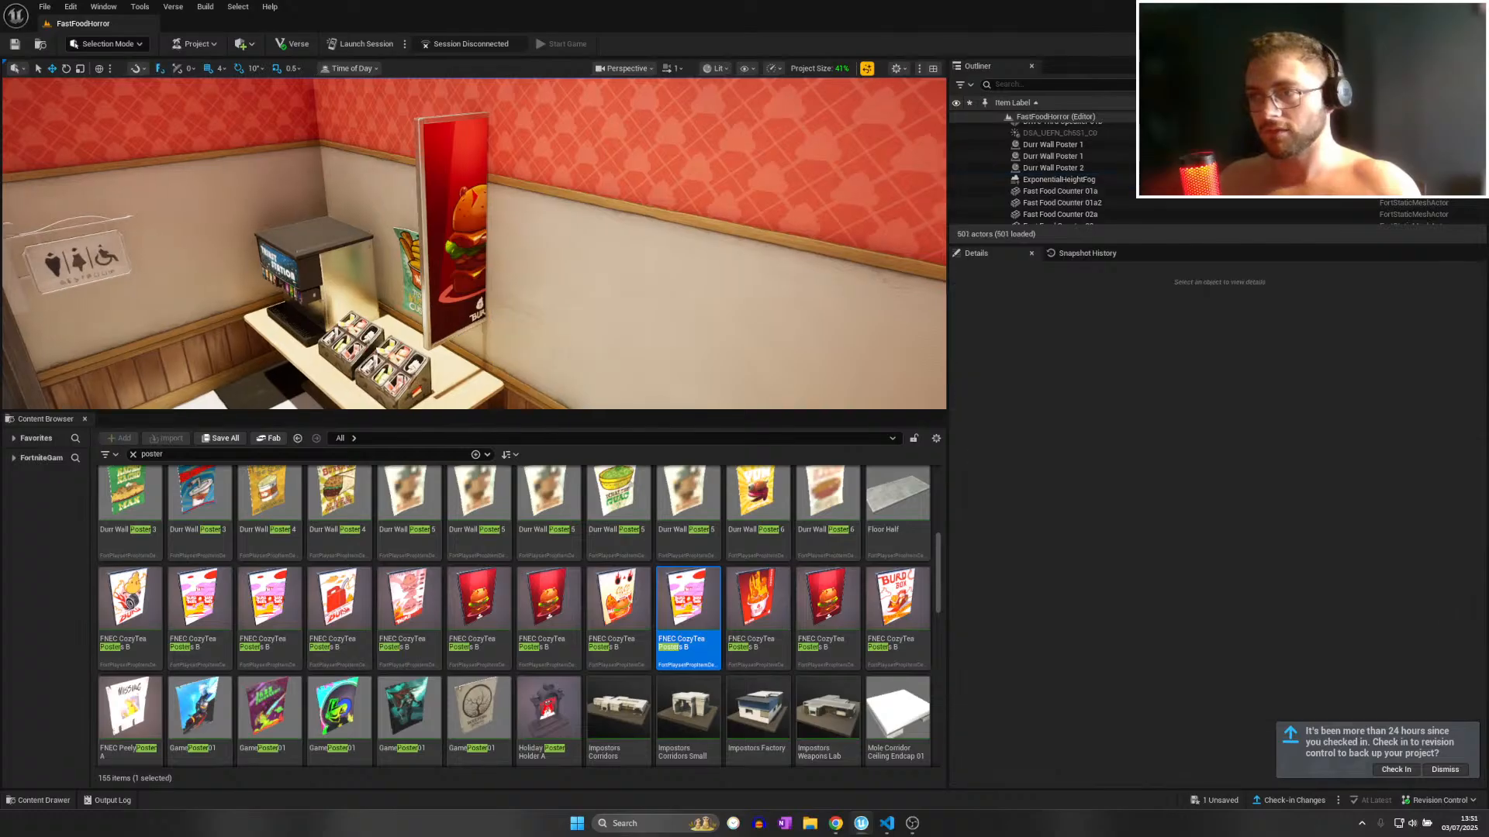
{"action": "left_click", "coordinate": [408, 268]}
{"action": "key", "text": "Delete"}
Rotate the red burger poster to -90° so it faces the room flat along the wall.
{"action": "left_click", "coordinate": [463, 268]}
{"action": "key", "text": "e"}
{"action": "left_click_drag", "start_coordinate": [492, 353], "coordinate": [422, 356]}
{"action": "right_click_drag", "start_coordinate": [492, 354], "coordinate": [434, 377]}
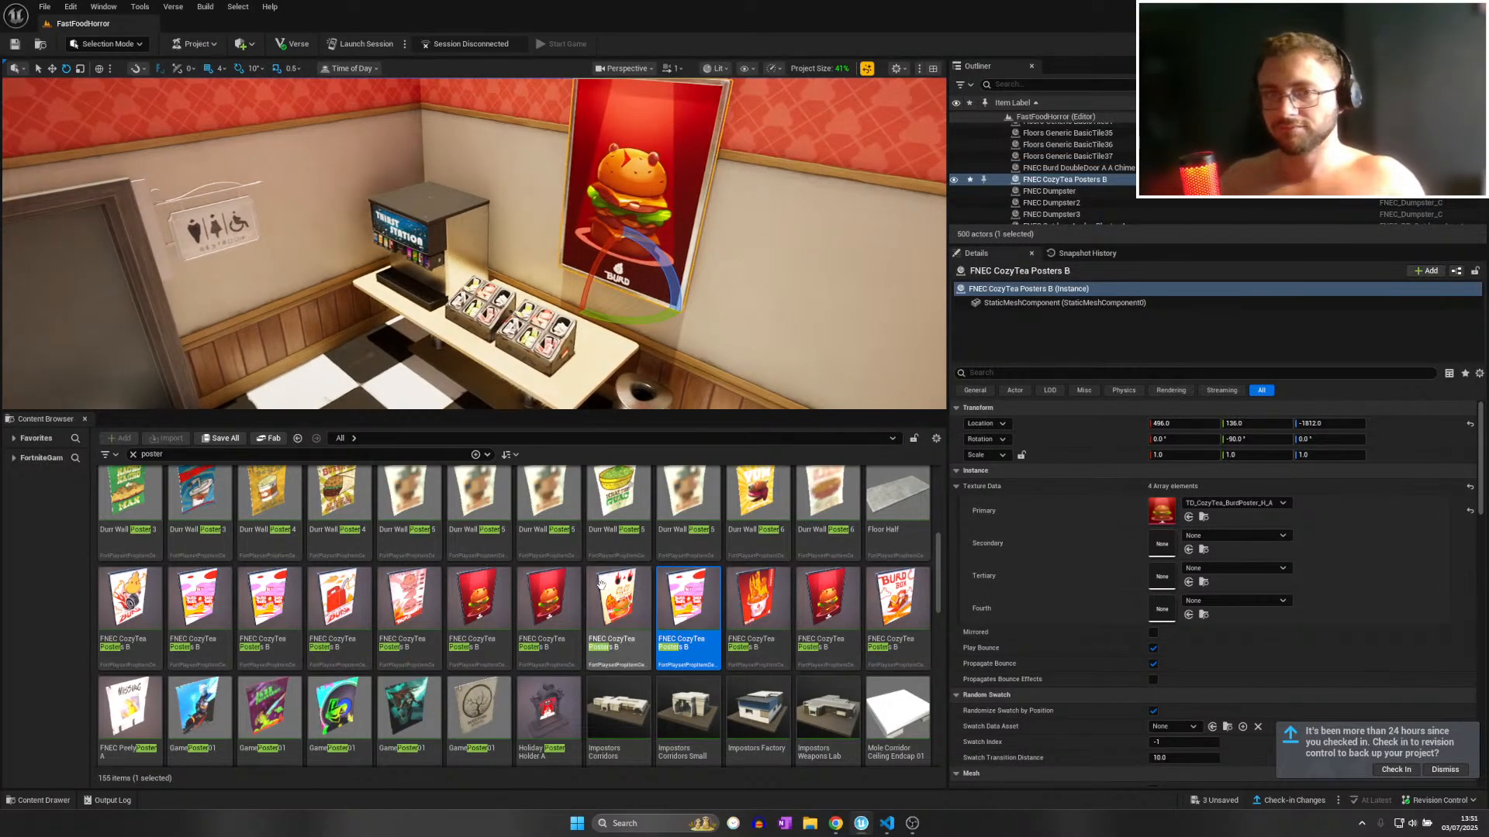
Place the flaming Burd Bucket poster beside the burger poster and rotate it to -90° to face the room.
{"action": "left_click_drag", "start_coordinate": [756, 601], "coordinate": [764, 265]}
{"action": "right_click_drag", "start_coordinate": [764, 265], "coordinate": [818, 264]}
{"action": "left_click_drag", "start_coordinate": [593, 269], "coordinate": [524, 271]}
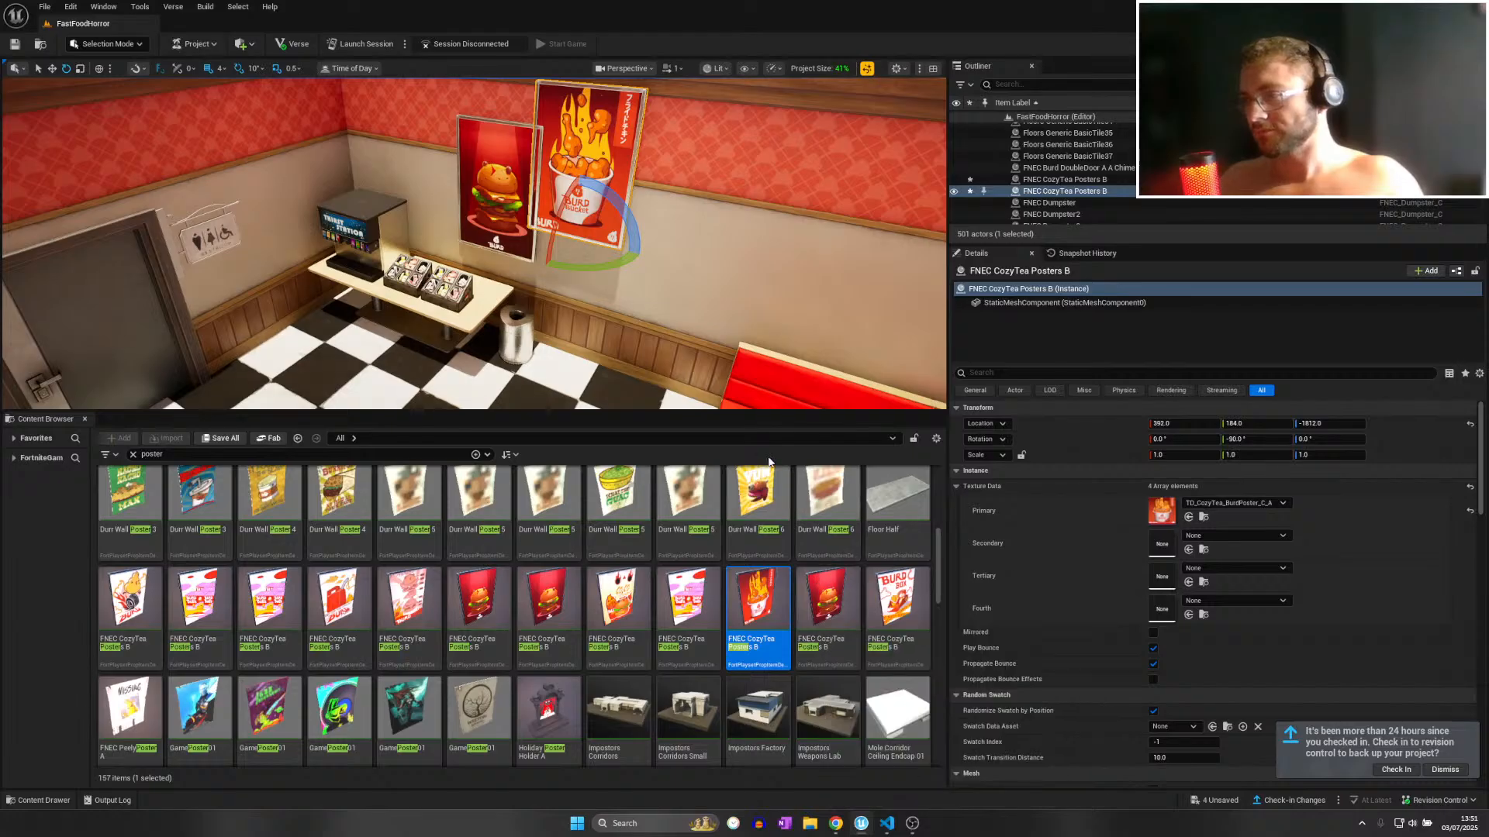
Move the Burd Bucket poster to location 328, 136, -1812, level with the burger poster and spaced apart from it.
{"action": "right_click_drag", "start_coordinate": [710, 334], "coordinate": [752, 295]}
{"action": "key", "text": "w"}
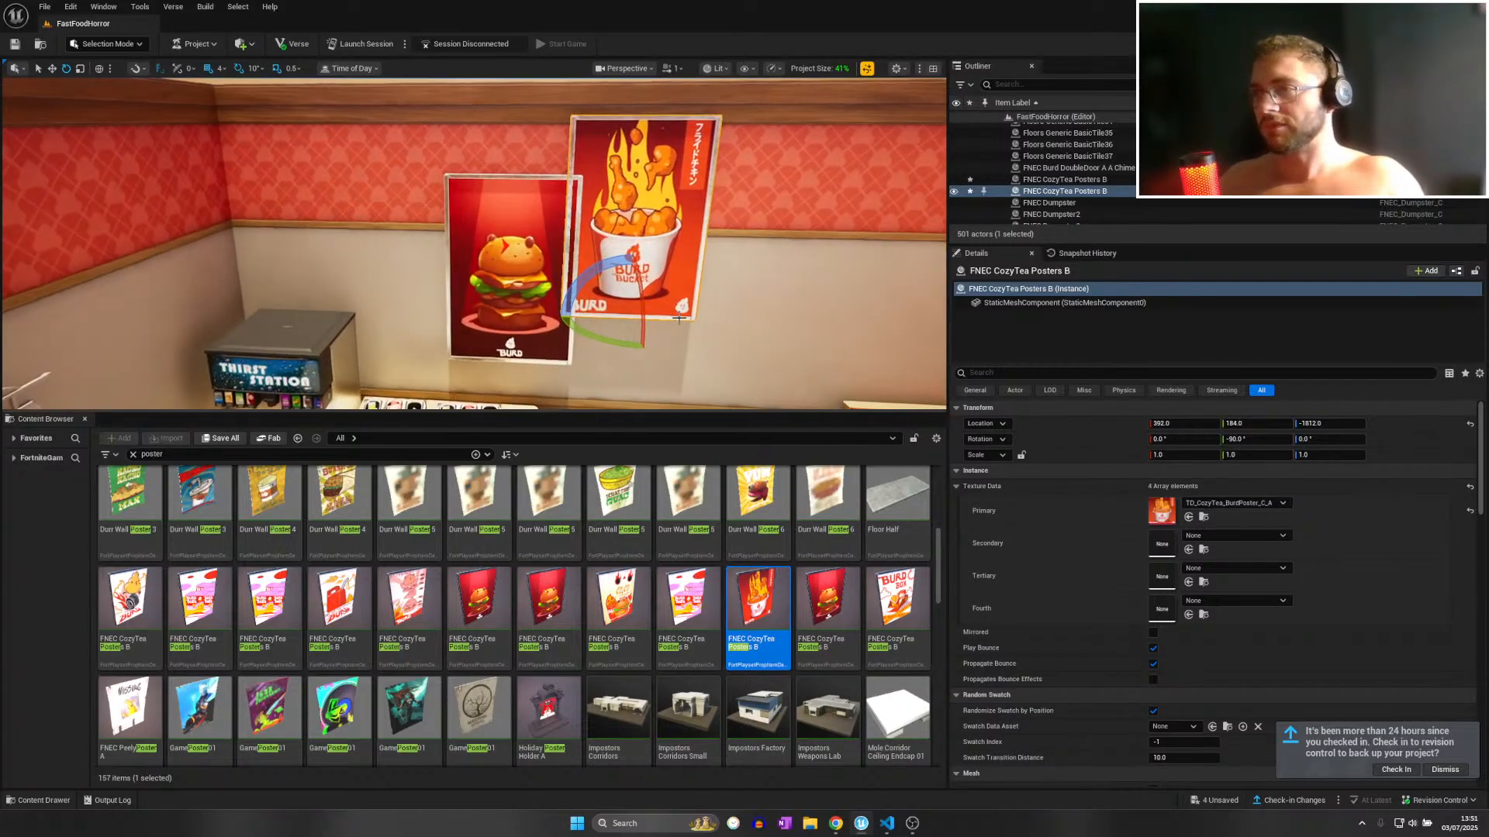
{"action": "key", "text": "w"}
{"action": "left_click_drag", "start_coordinate": [631, 283], "coordinate": [668, 378]}
{"action": "key", "text": "s"}
{"action": "right_click_drag", "start_coordinate": [668, 378], "coordinate": [713, 376]}
{"action": "mouse_move", "coordinate": [460, 303]}
{"action": "right_mouse_down"}
{"action": "mouse_move", "coordinate": [434, 295]}
{"action": "mouse_move", "coordinate": [473, 295]}
{"action": "right_mouse_up"}
{"action": "key", "text": "w"}
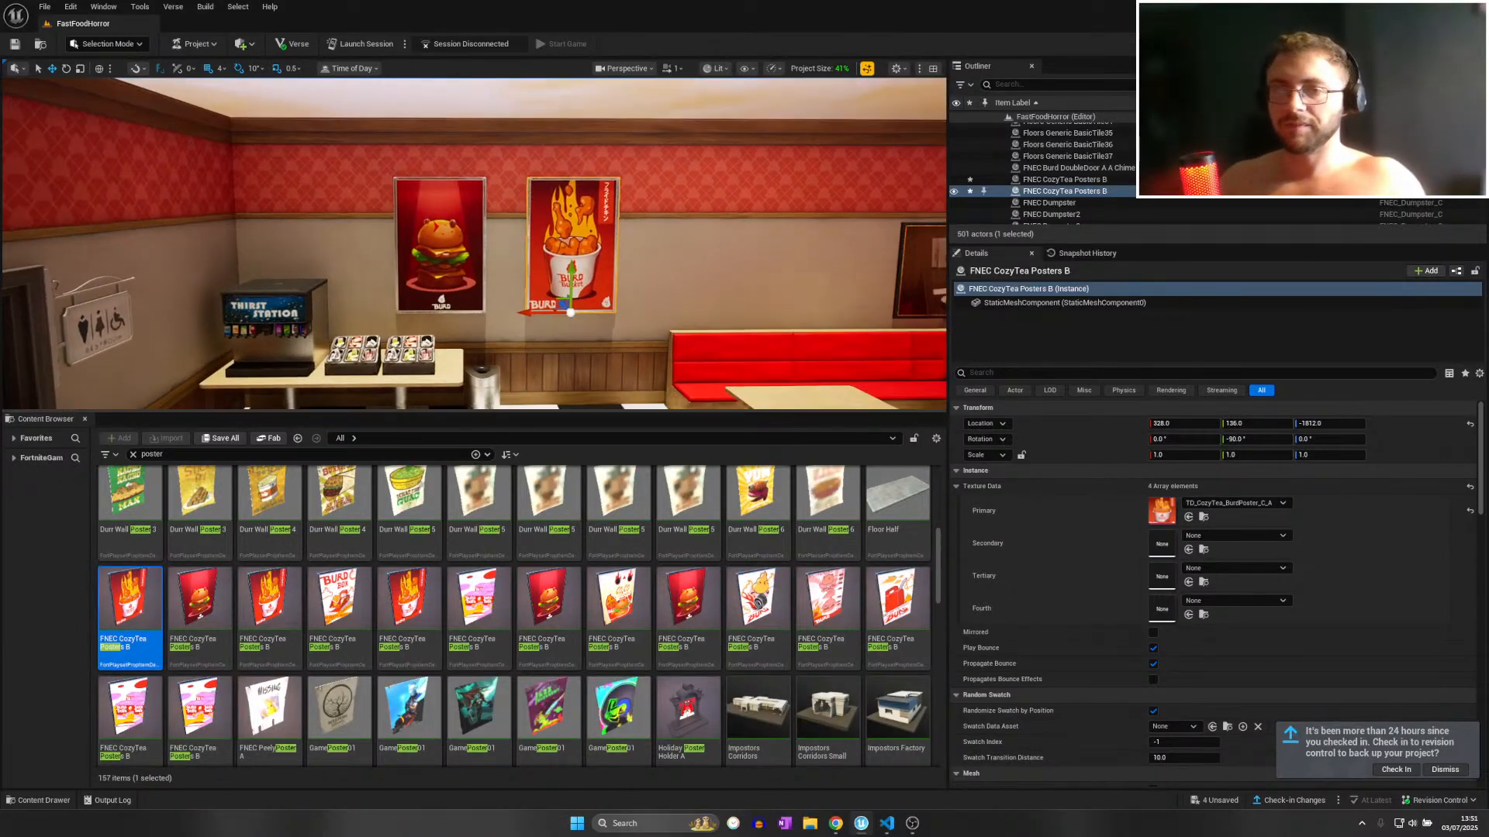
Place the Co-Co Combo poster beyond the Burd Bucket poster and rotate it to -90° to face the room.
{"action": "left_click_drag", "start_coordinate": [619, 609], "coordinate": [656, 309]}
{"action": "key", "text": "e"}
{"action": "mouse_move", "coordinate": [656, 309]}
{"action": "right_mouse_down"}
{"action": "mouse_move", "coordinate": [543, 303]}
{"action": "mouse_move", "coordinate": [656, 308]}
{"action": "right_mouse_up"}
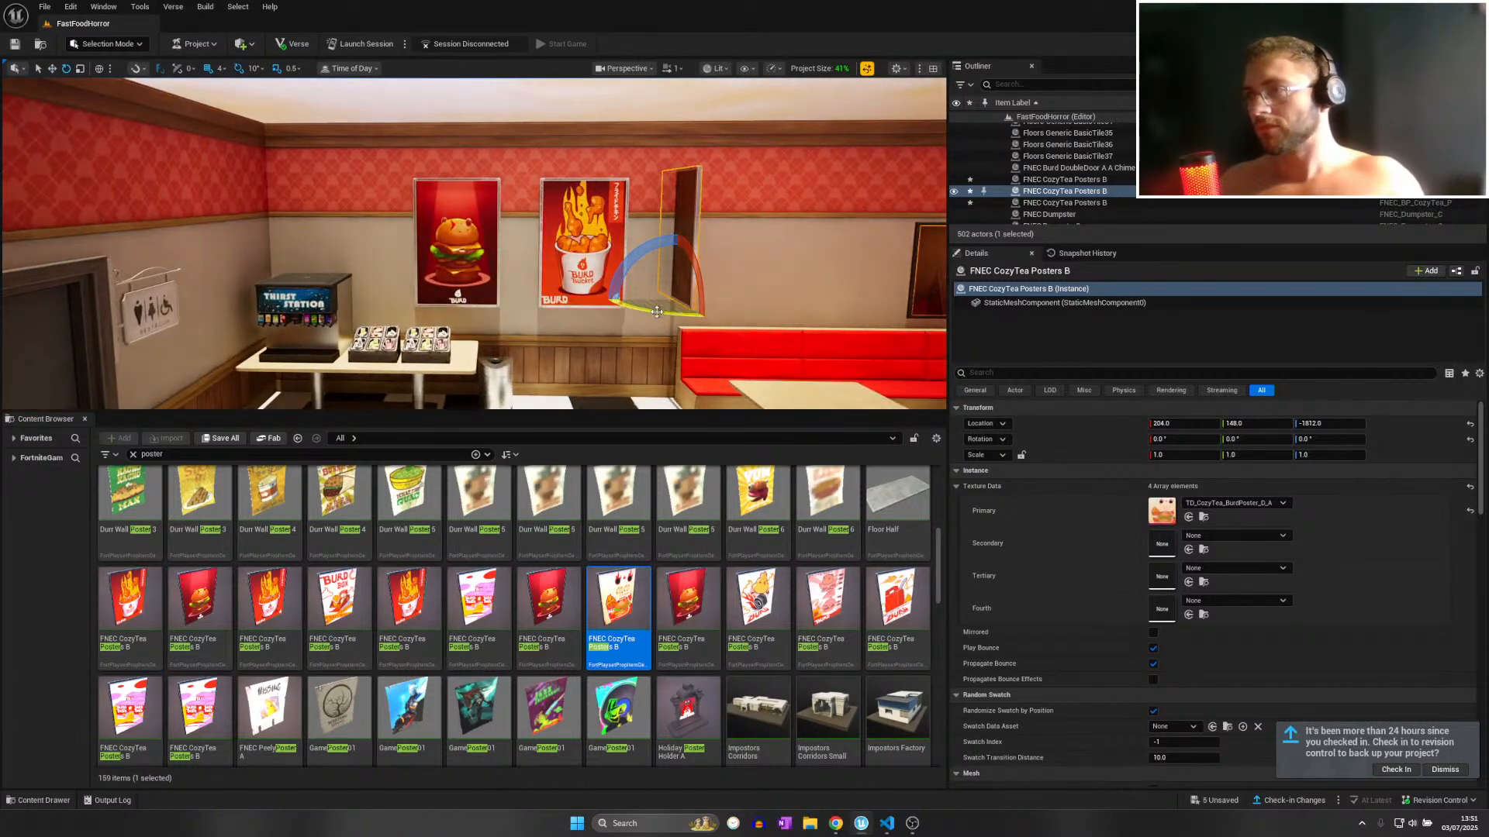
{"action": "left_click_drag", "start_coordinate": [677, 313], "coordinate": [745, 309]}
Move the Co-Co Combo poster to location 184, 136, -1812, in line with the other two posters.
{"action": "key", "text": "w"}
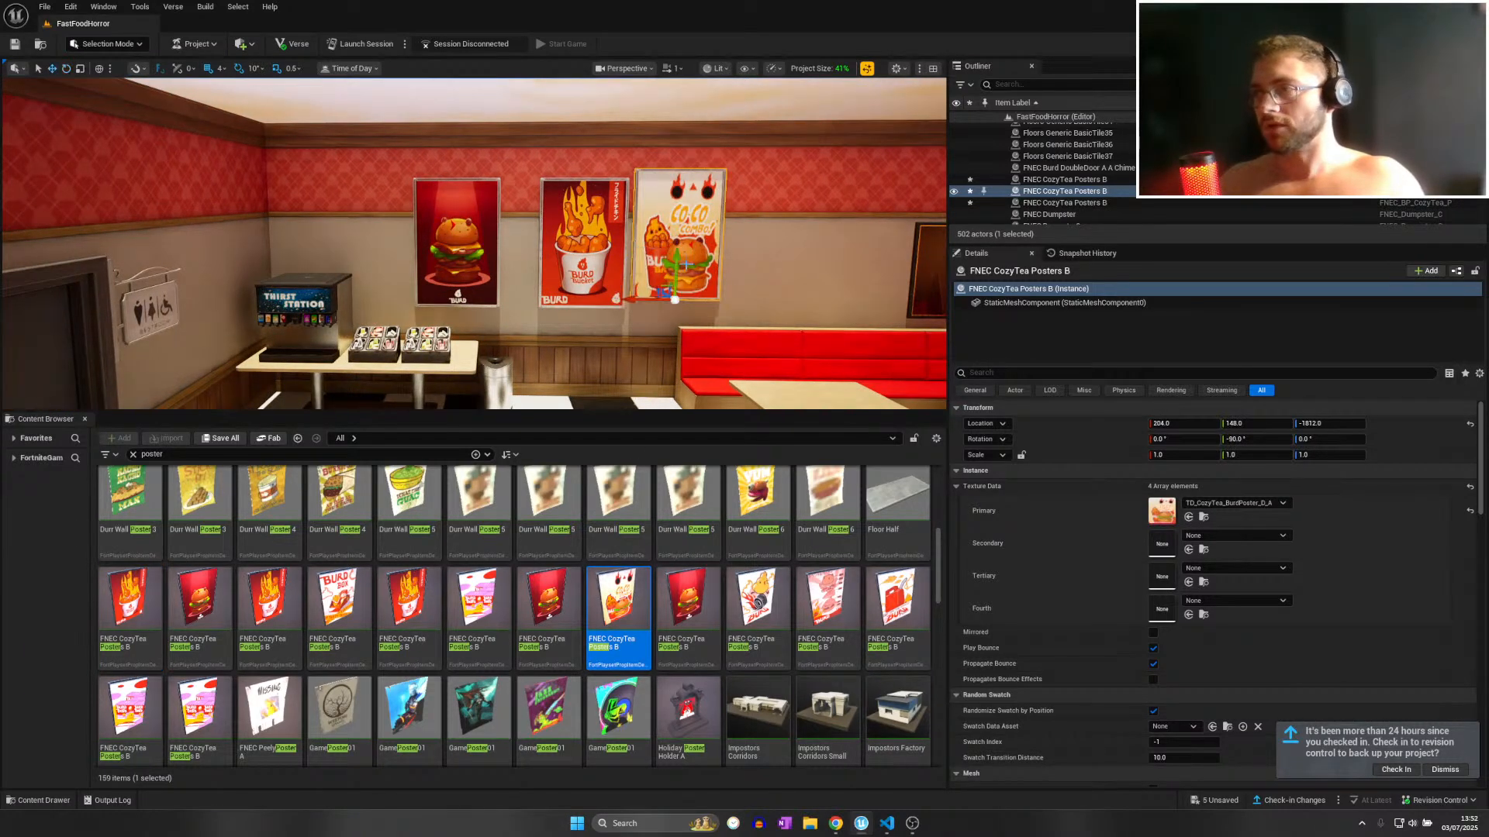
{"action": "mouse_move", "coordinate": [671, 278]}
{"action": "right_mouse_down"}
{"action": "mouse_move", "coordinate": [791, 287]}
{"action": "mouse_move", "coordinate": [672, 287]}
{"action": "right_mouse_up"}
{"action": "left_click_drag", "start_coordinate": [506, 248], "coordinate": [542, 252]}
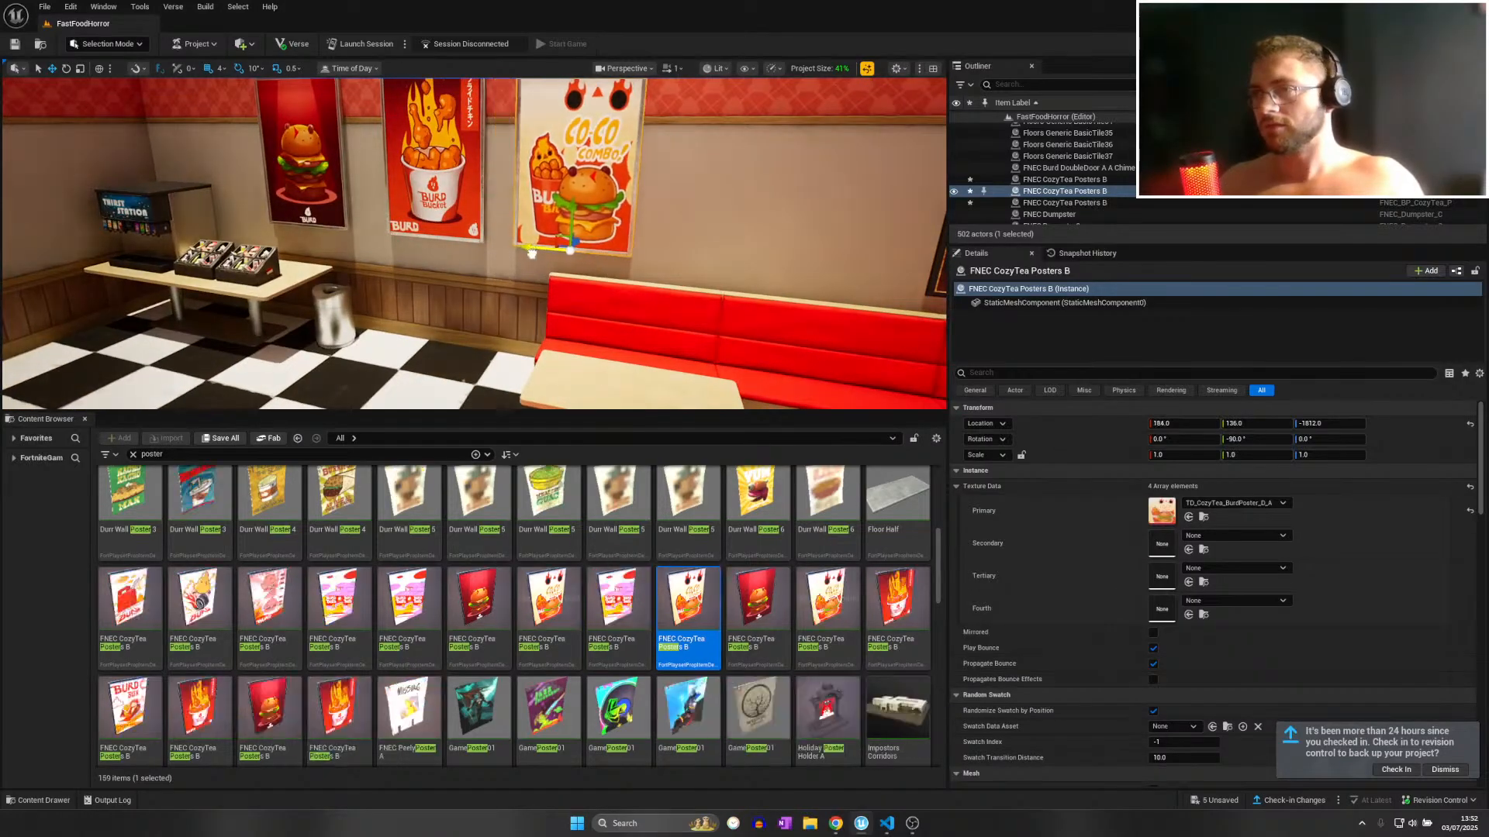
{"action": "right_click_drag", "start_coordinate": [542, 252], "coordinate": [613, 221]}
{"action": "key", "text": "s"}
Shift the burger, Burd Bucket and Co-Co Combo posters together along the wall toward the Thirst Station, putting the bucket poster at 400.
{"action": "left_click", "coordinate": [307, 230]}
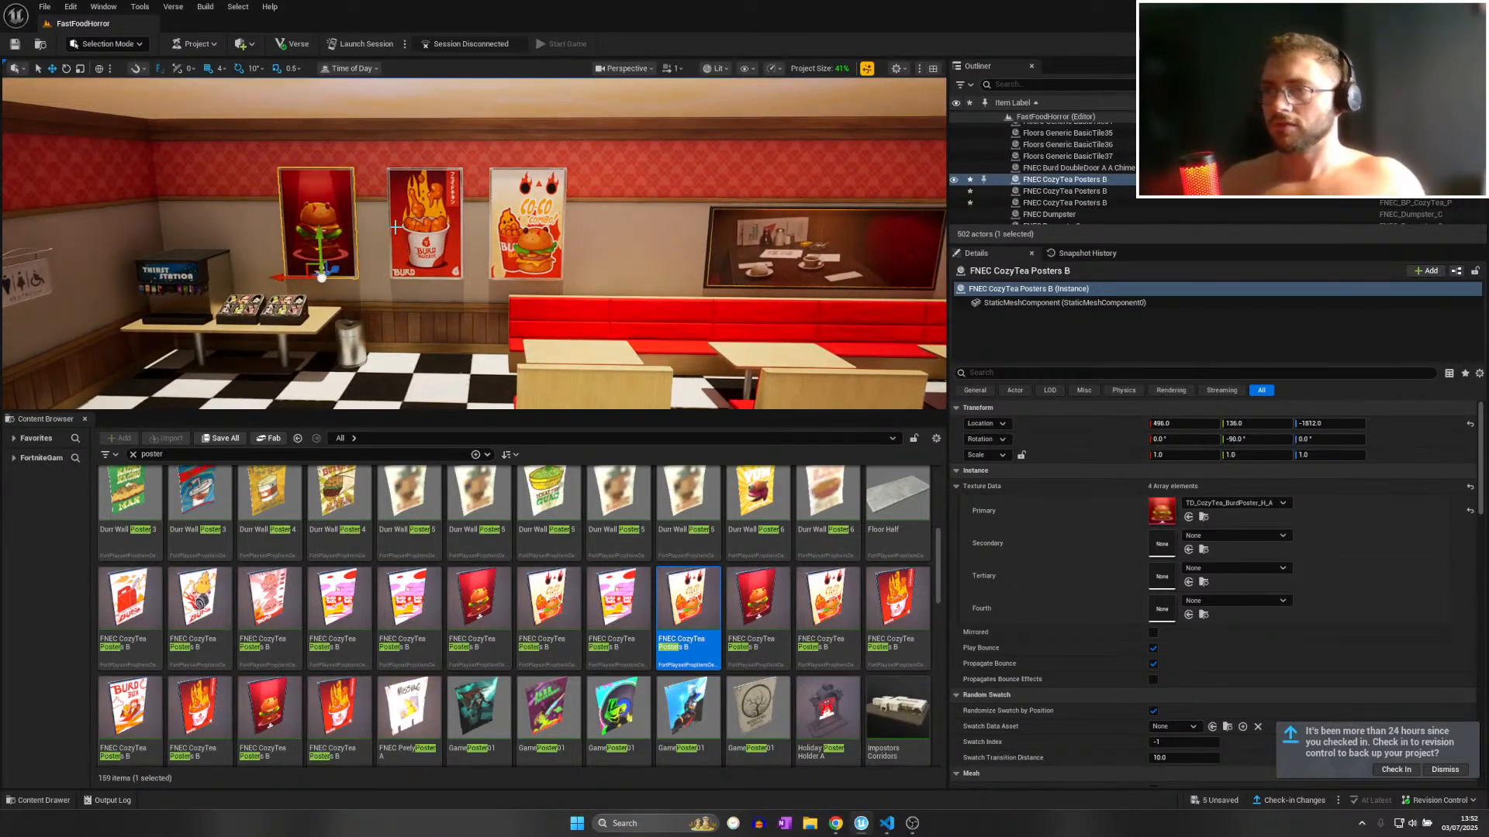
{"action": "left_click", "coordinate": [424, 232], "text": "ctrl"}
{"action": "left_click", "coordinate": [516, 225], "text": "ctrl"}
{"action": "left_click_drag", "start_coordinate": [487, 280], "coordinate": [441, 281]}
{"action": "key", "text": "w"}
{"action": "right_click_drag", "start_coordinate": [349, 260], "coordinate": [382, 260]}
Even out the poster spacing by moving the Burd Bucket poster to 412 and nudging the Co-Co Combo poster toward it.
{"action": "left_click", "coordinate": [516, 259]}
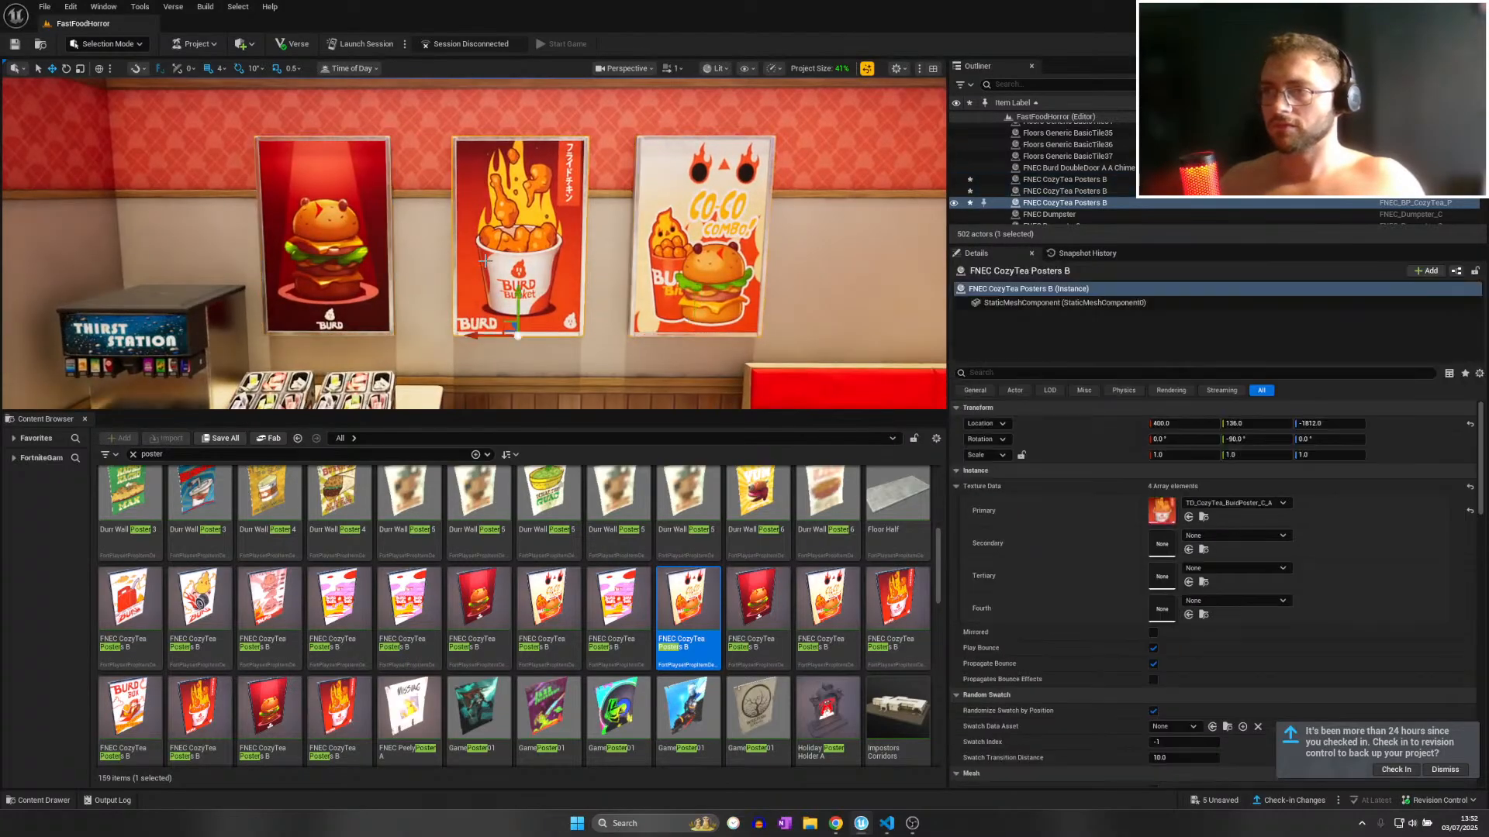
{"action": "right_click_drag", "start_coordinate": [504, 310], "coordinate": [469, 310]}
{"action": "left_click_drag", "start_coordinate": [498, 336], "coordinate": [484, 336]}
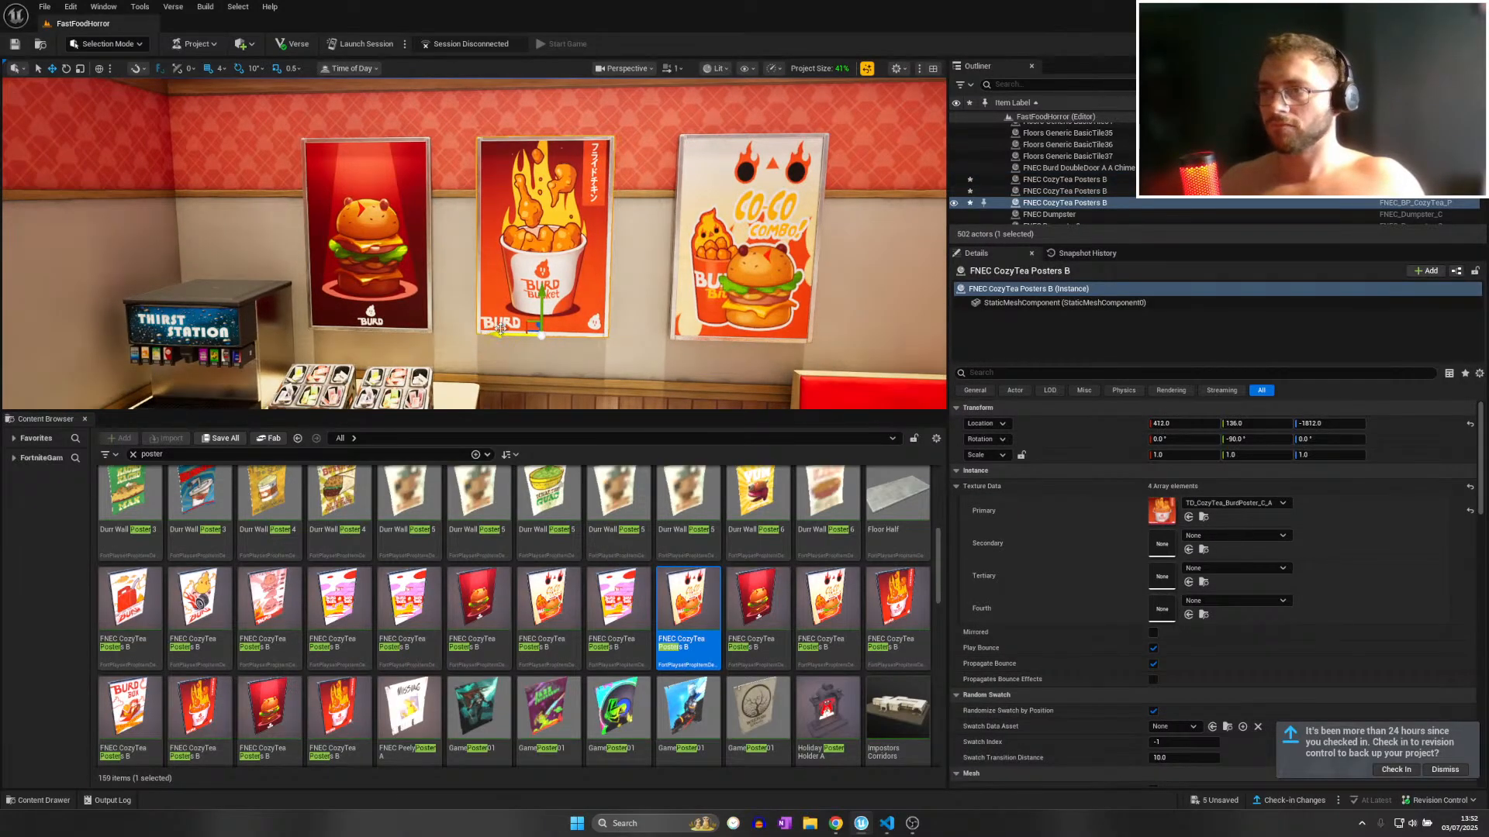
{"action": "left_click", "coordinate": [714, 291]}
{"action": "left_click_drag", "start_coordinate": [692, 339], "coordinate": [677, 339]}
Move the framed Artwork 01b off the wall above the booths and across the restaurant to location -280, 188, -3060.
{"action": "key", "text": "s"}
{"action": "right_click_drag", "start_coordinate": [677, 338], "coordinate": [775, 345]}
{"action": "left_click", "coordinate": [536, 237]}
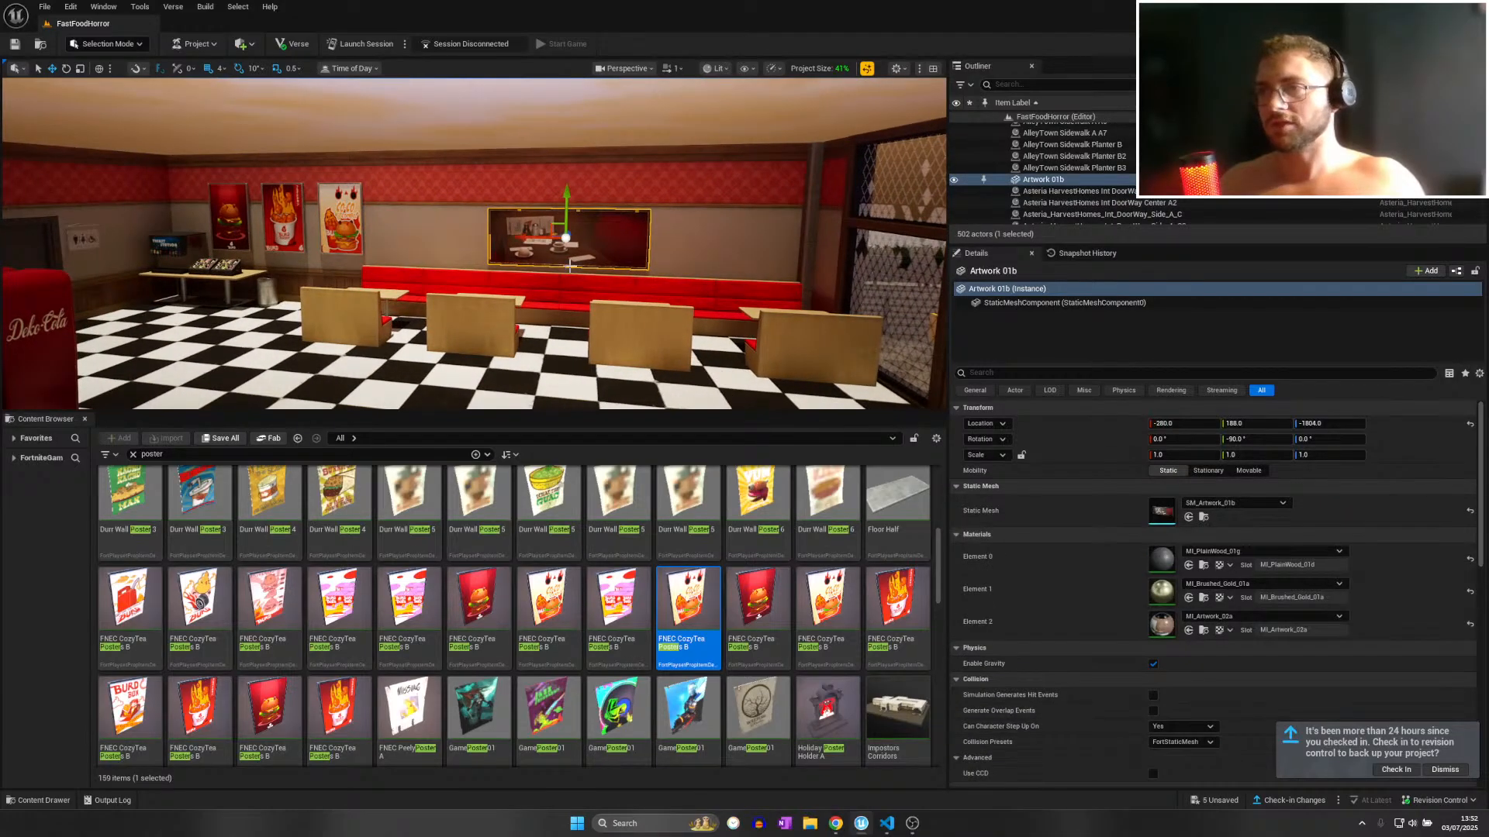
{"action": "key", "text": "s"}
{"action": "right_click_drag", "start_coordinate": [570, 266], "coordinate": [487, 327]}
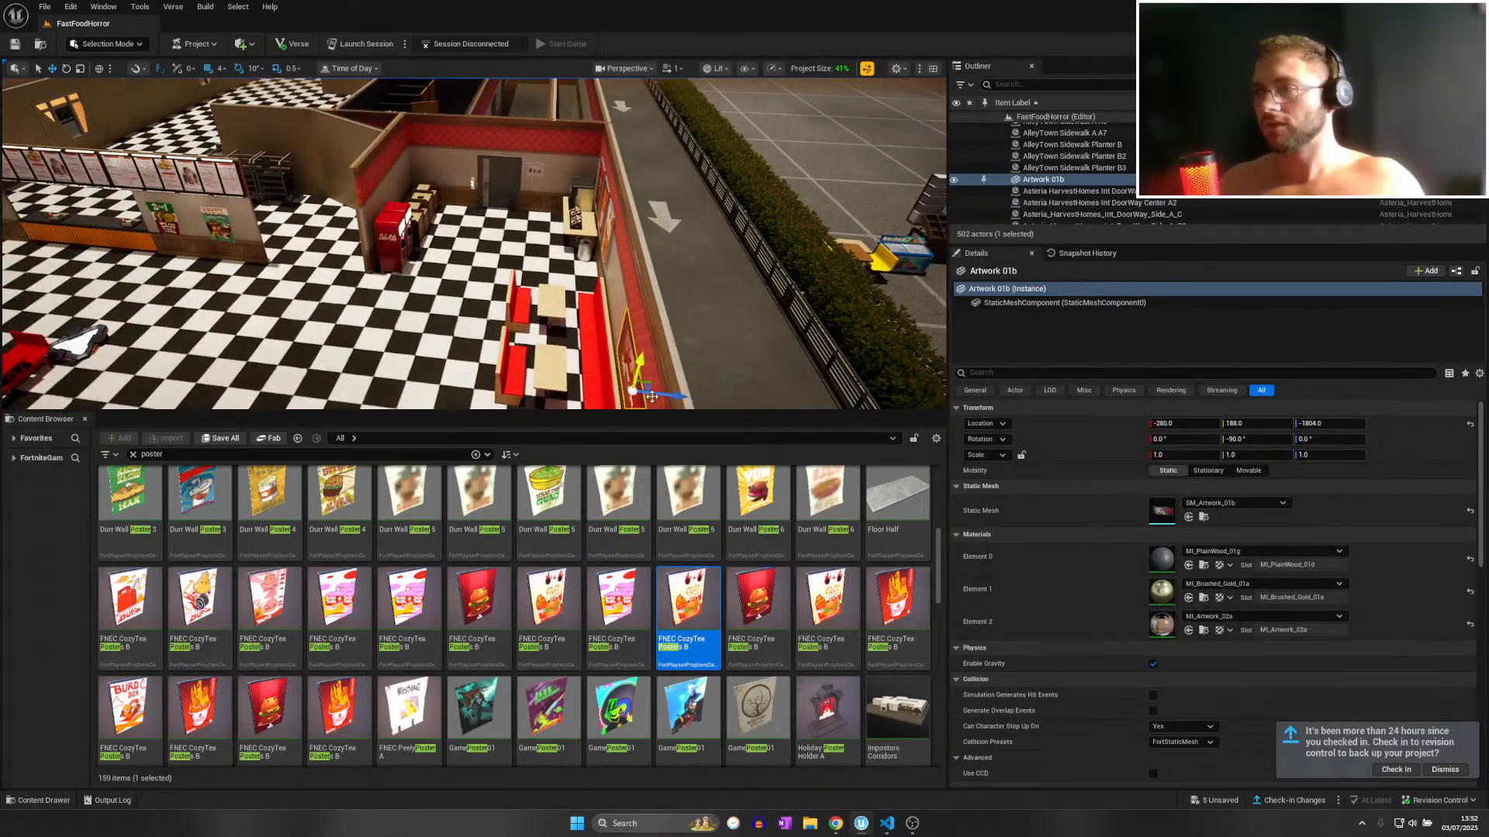
{"action": "left_click_drag", "start_coordinate": [652, 396], "coordinate": [101, 334]}
{"action": "right_click_drag", "start_coordinate": [465, 267], "coordinate": [392, 263]}
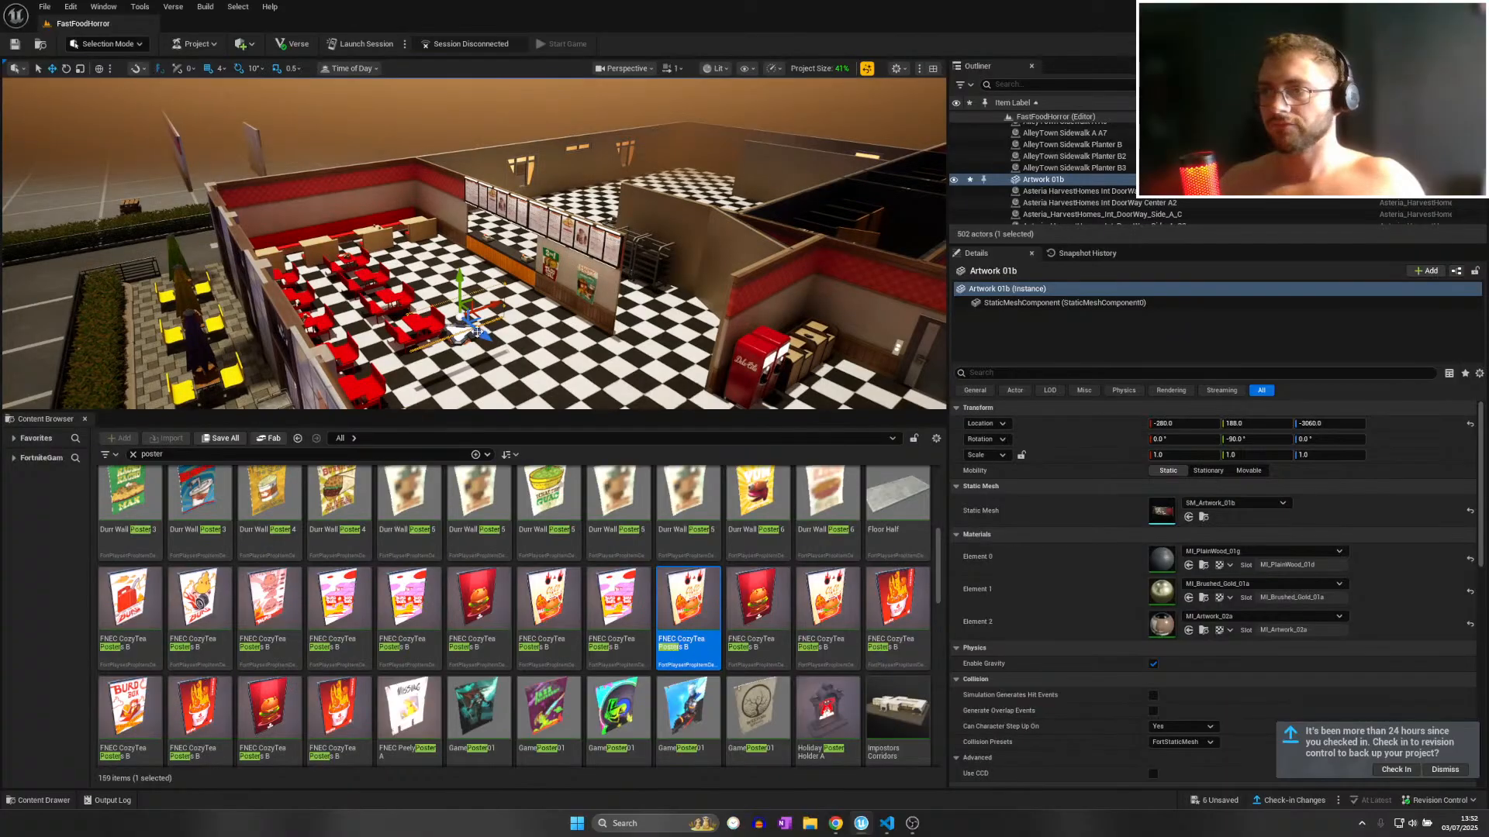
Rotate the framed Artwork 01b to 180, 90, -180 and move it against the far booth wall at location -280, 188, -4336.
{"action": "left_click_drag", "start_coordinate": [361, 250], "coordinate": [341, 247]}
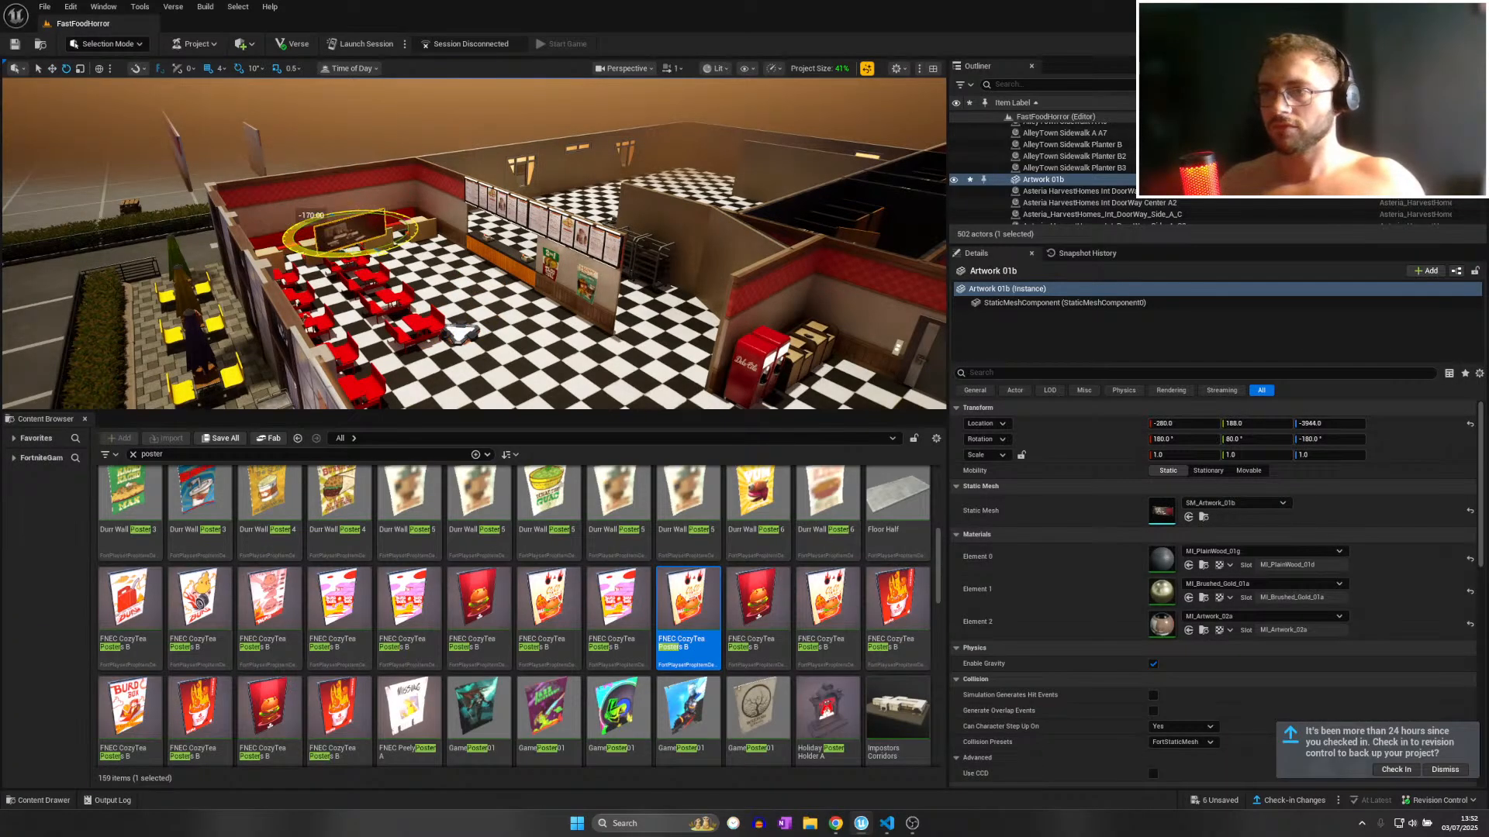
{"action": "key", "text": "w"}
{"action": "key", "text": "w"}
{"action": "right_click_drag", "start_coordinate": [326, 252], "coordinate": [240, 249]}
{"action": "left_click_drag", "start_coordinate": [480, 294], "coordinate": [408, 259]}
{"action": "key", "text": "w"}
{"action": "right_click_drag", "start_coordinate": [408, 259], "coordinate": [504, 255]}
{"action": "key", "text": "w"}
{"action": "scroll", "coordinate": [481, 259], "scroll_direction": "down", "scroll_amount": 1}
{"action": "key", "text": "a"}
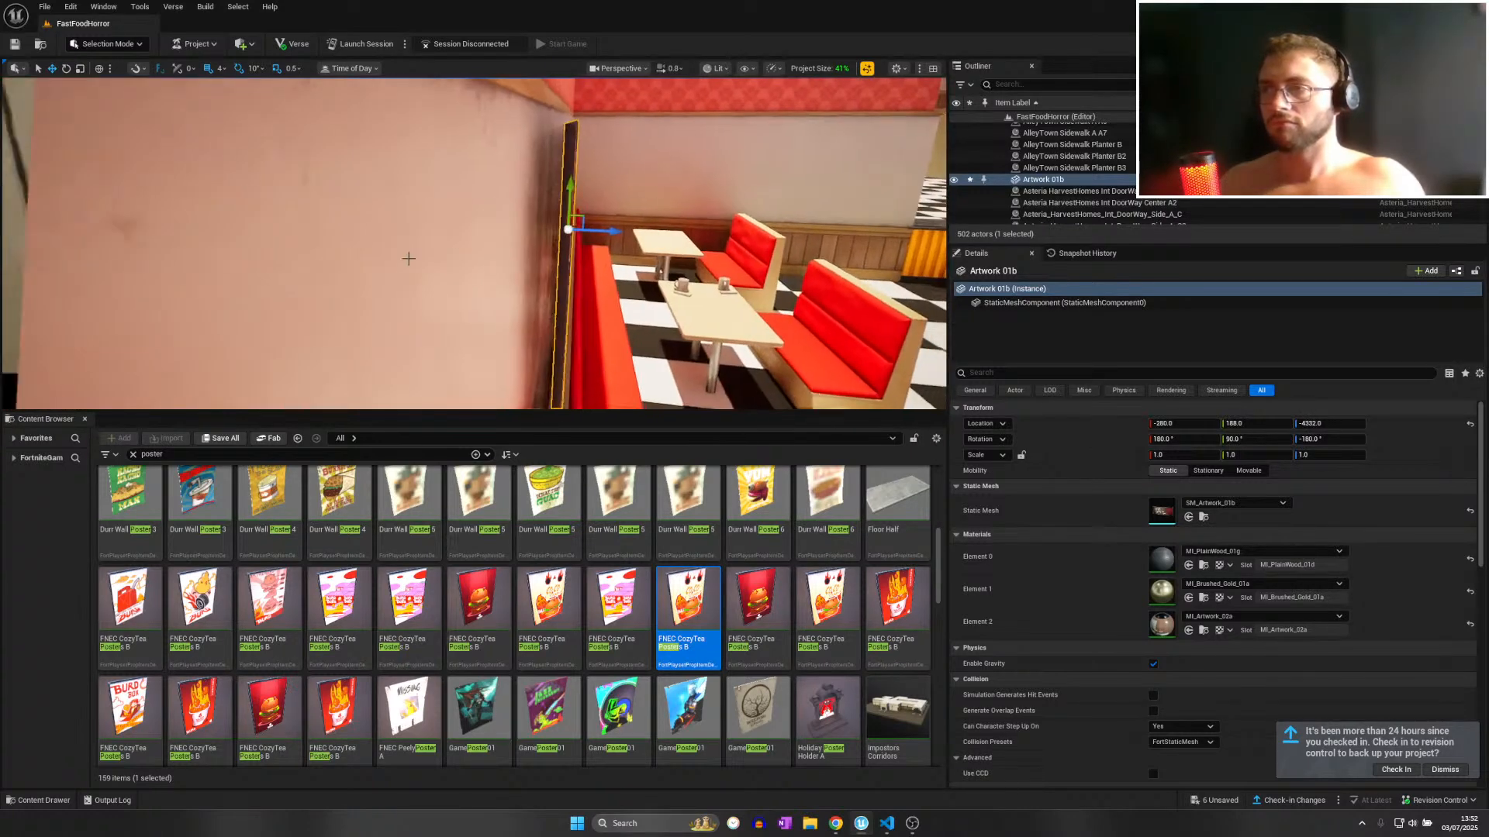
{"action": "left_click_drag", "start_coordinate": [618, 233], "coordinate": [612, 232]}
Examine the empty wall above the long booth bench and browse the poster assets for something to fill it.
{"action": "key", "text": "s"}
{"action": "right_click_drag", "start_coordinate": [610, 232], "coordinate": [908, 232]}
{"action": "scroll", "coordinate": [609, 232], "scroll_direction": "up", "scroll_amount": 1}
{"action": "key", "text": "w"}
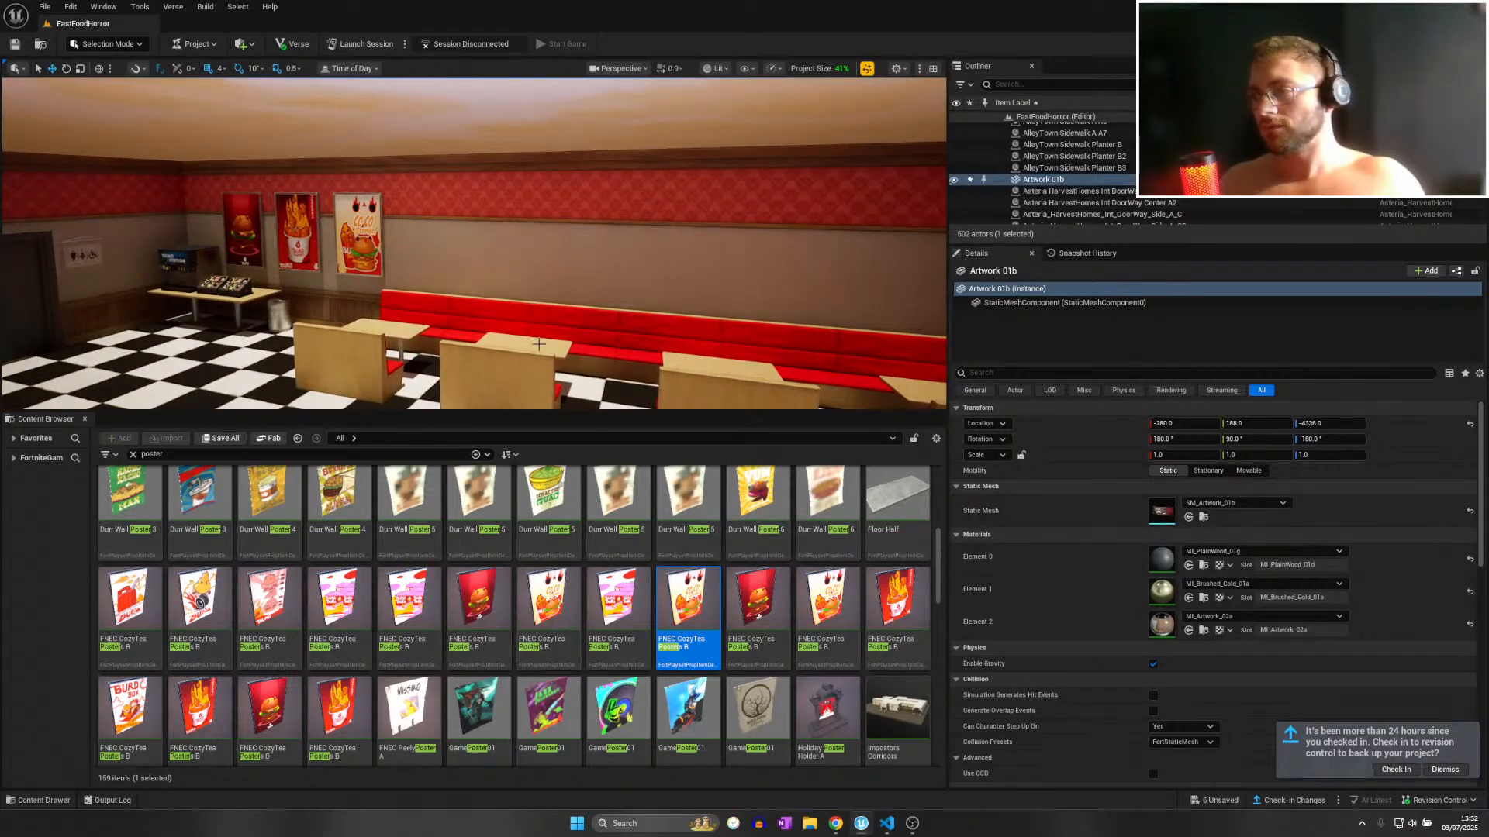
{"action": "key", "text": "a"}
{"action": "right_click_drag", "start_coordinate": [597, 333], "coordinate": [631, 334]}
{"action": "key", "text": "s"}
{"action": "mouse_move", "coordinate": [512, 333]}
{"action": "right_mouse_down"}
{"action": "mouse_move", "coordinate": [450, 335]}
{"action": "mouse_move", "coordinate": [550, 335]}
{"action": "mouse_move", "coordinate": [496, 334]}
{"action": "right_mouse_up"}
{"action": "key", "text": "w"}
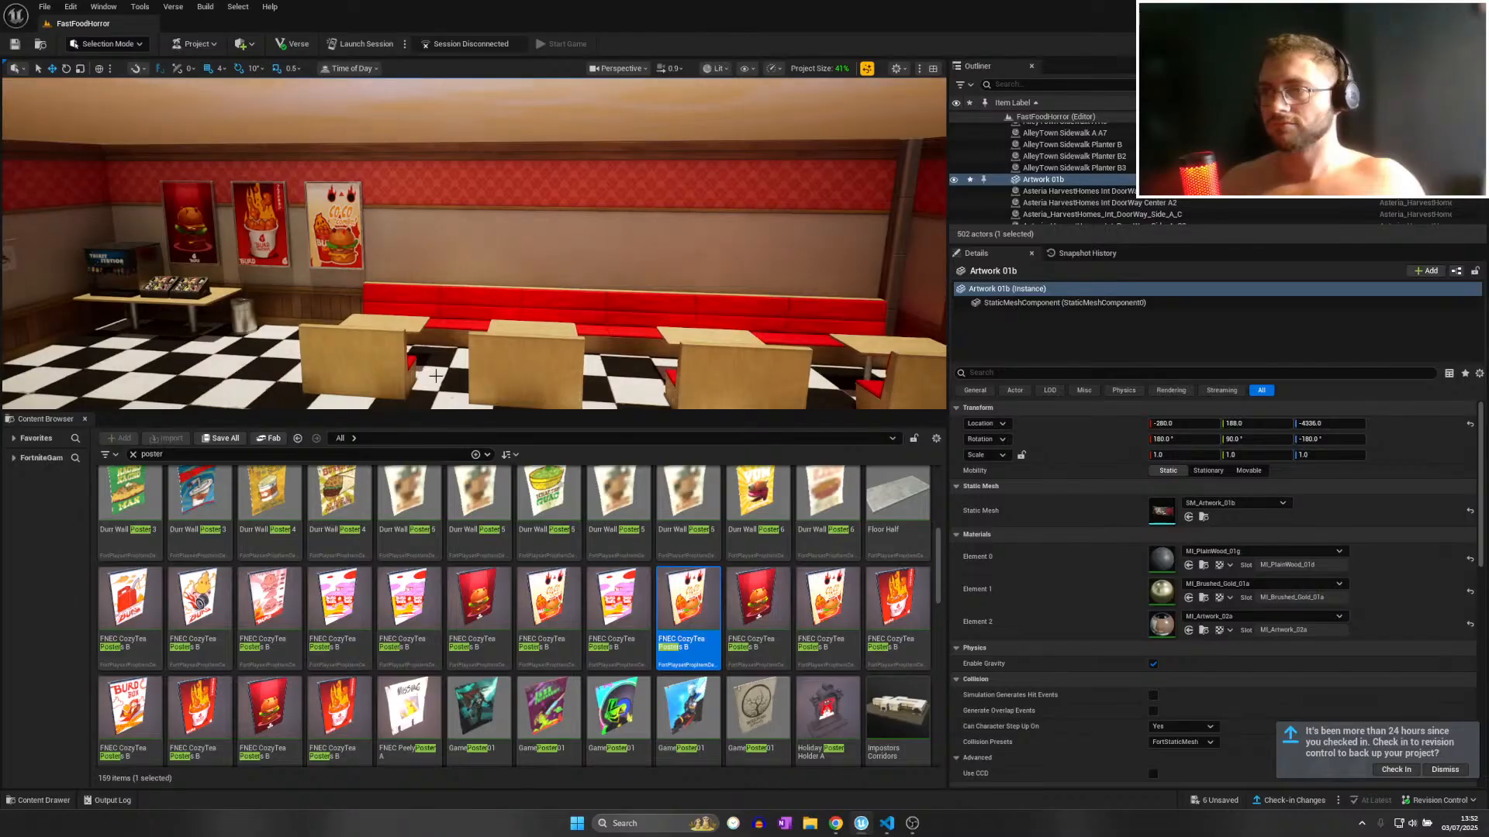
{"action": "scroll", "coordinate": [543, 589], "scroll_direction": "down", "scroll_amount": 4}
{"action": "scroll", "coordinate": [761, 563], "scroll_direction": "up", "scroll_amount": 2}
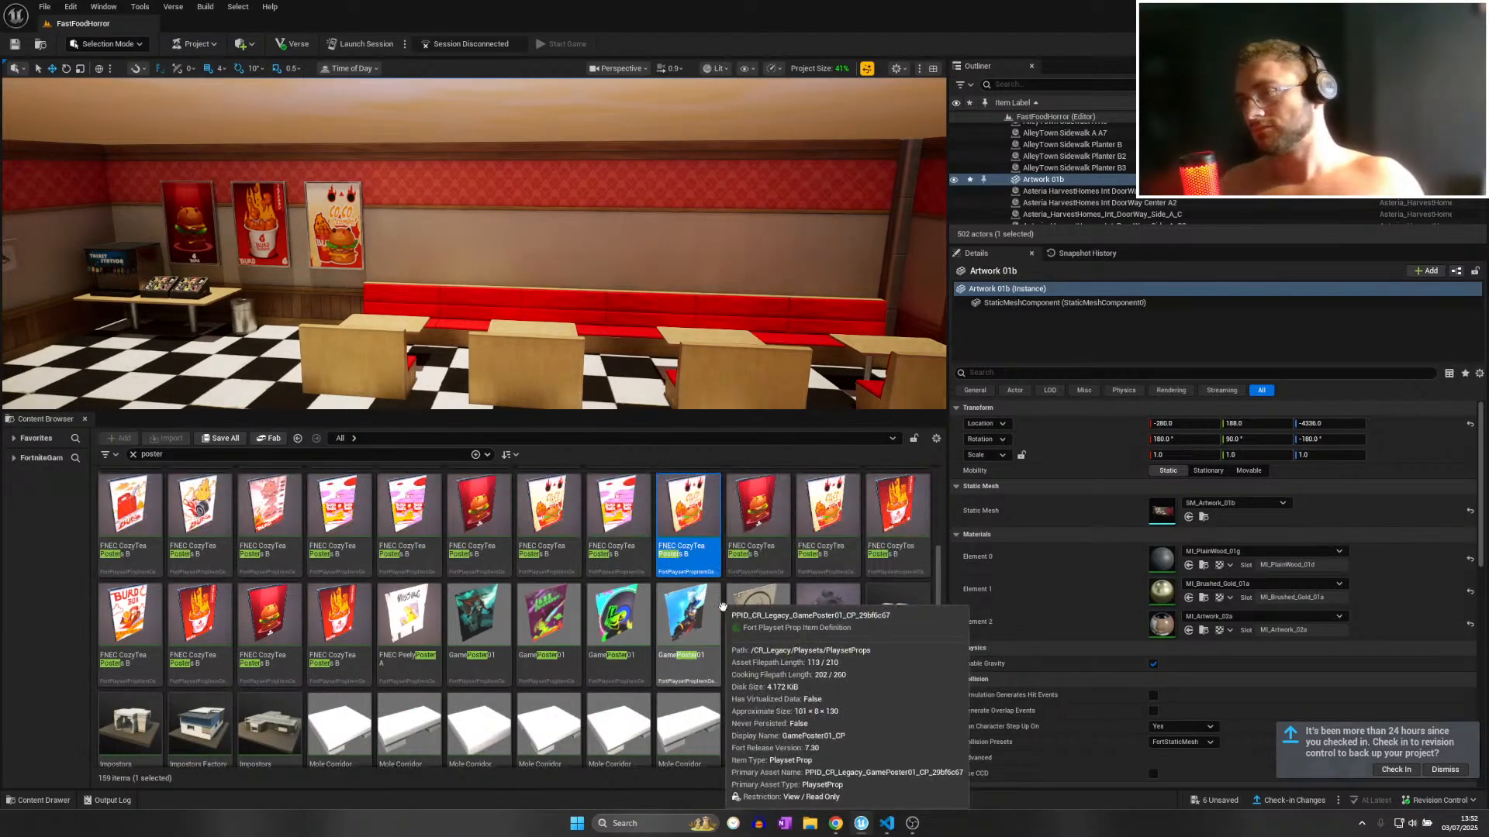
{"action": "scroll", "coordinate": [574, 569], "scroll_direction": "up", "scroll_amount": 3}
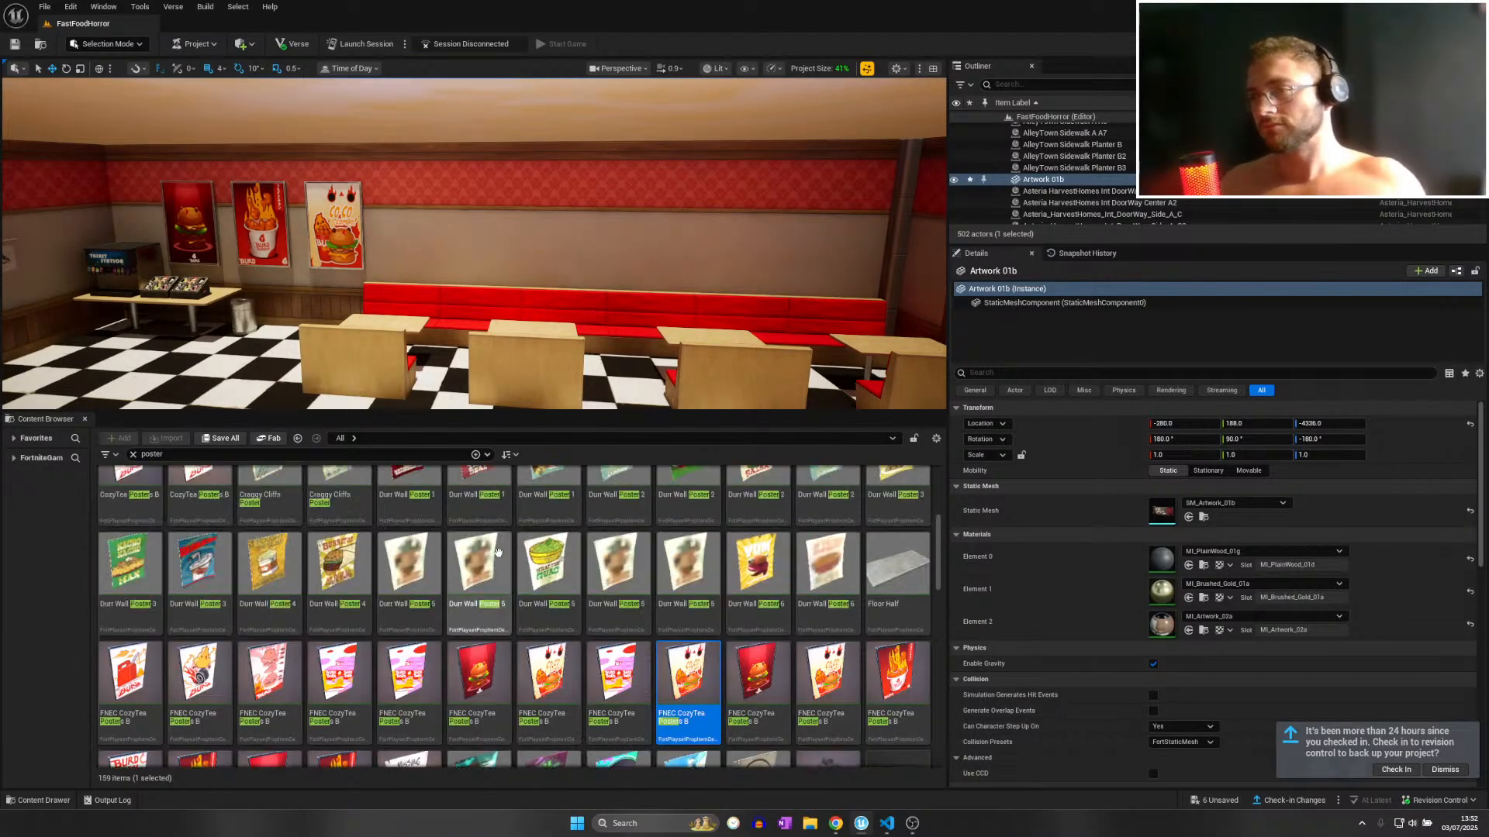
{"action": "scroll", "coordinate": [424, 539], "scroll_direction": "up", "scroll_amount": 4}
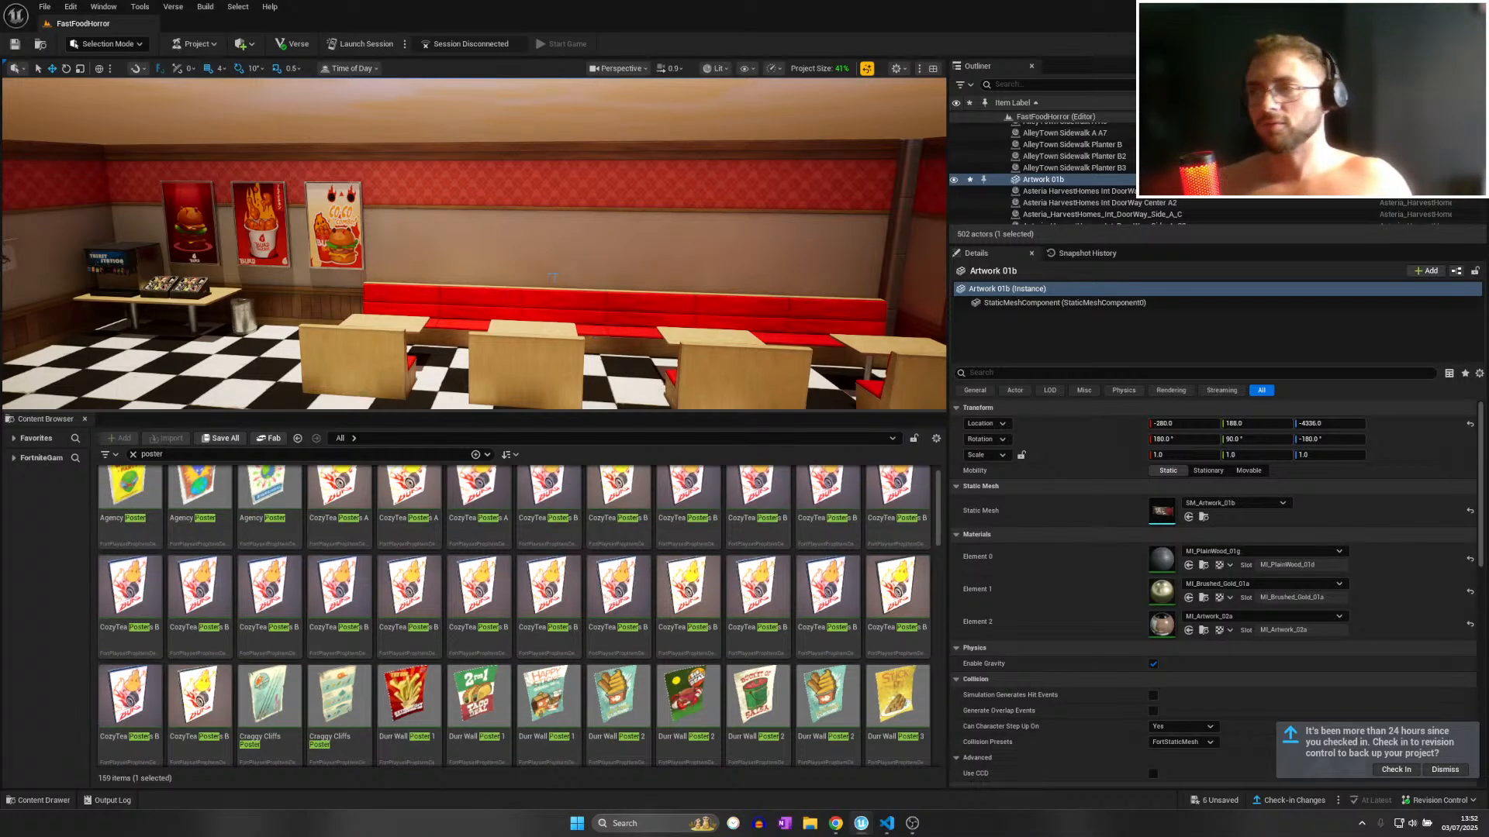
Try spreading the burger, fries and Co-Co Combo posters along the wall above the booths, and undo the moves.
{"action": "key", "text": "w"}
{"action": "right_click_drag", "start_coordinate": [639, 230], "coordinate": [473, 280]}
{"action": "key", "text": "w"}
{"action": "key", "text": "s"}
{"action": "right_click_drag", "start_coordinate": [643, 194], "coordinate": [604, 139]}
{"action": "key", "text": "s"}
{"action": "key", "text": "s"}
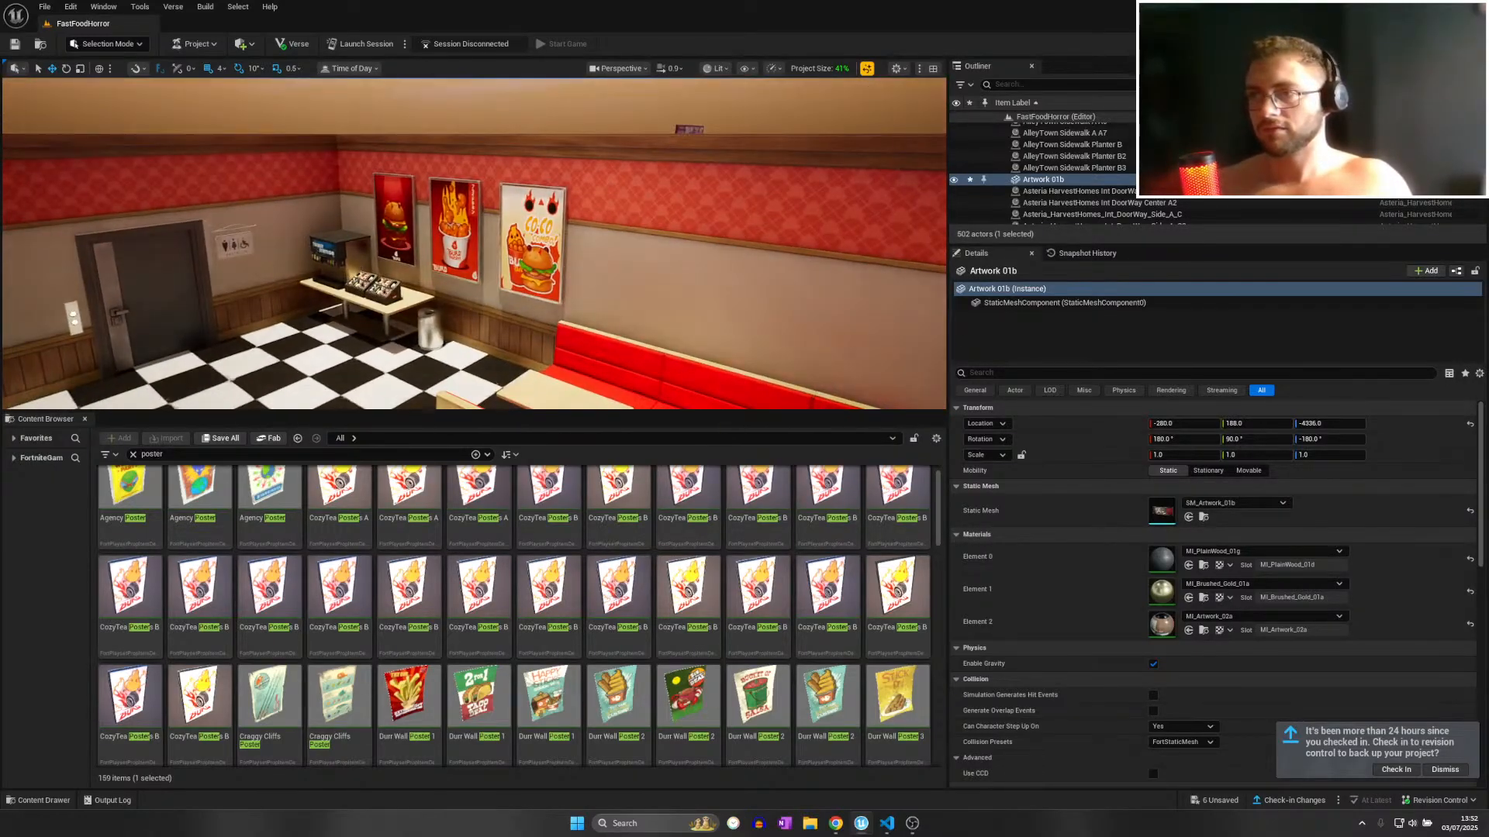
{"action": "left_click", "coordinate": [397, 229]}
{"action": "left_click", "coordinate": [472, 239], "text": "ctrl"}
{"action": "right_click_drag", "start_coordinate": [534, 244], "coordinate": [590, 246]}
{"action": "key", "text": "s"}
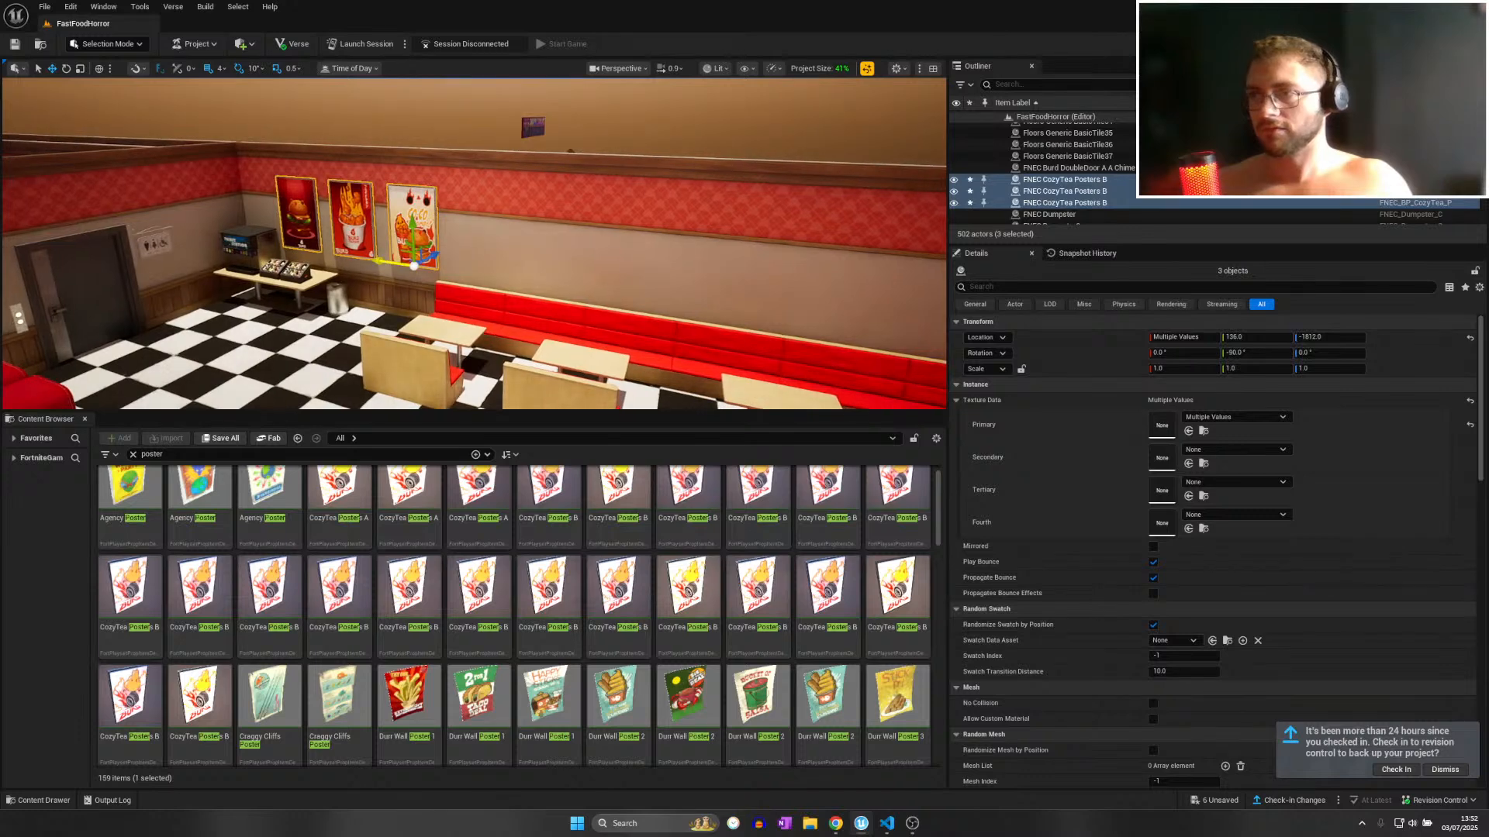
{"action": "left_click_drag", "start_coordinate": [372, 269], "coordinate": [613, 298]}
{"action": "right_click_drag", "start_coordinate": [613, 297], "coordinate": [697, 291]}
{"action": "key", "text": "s"}
{"action": "left_click", "coordinate": [486, 261]}
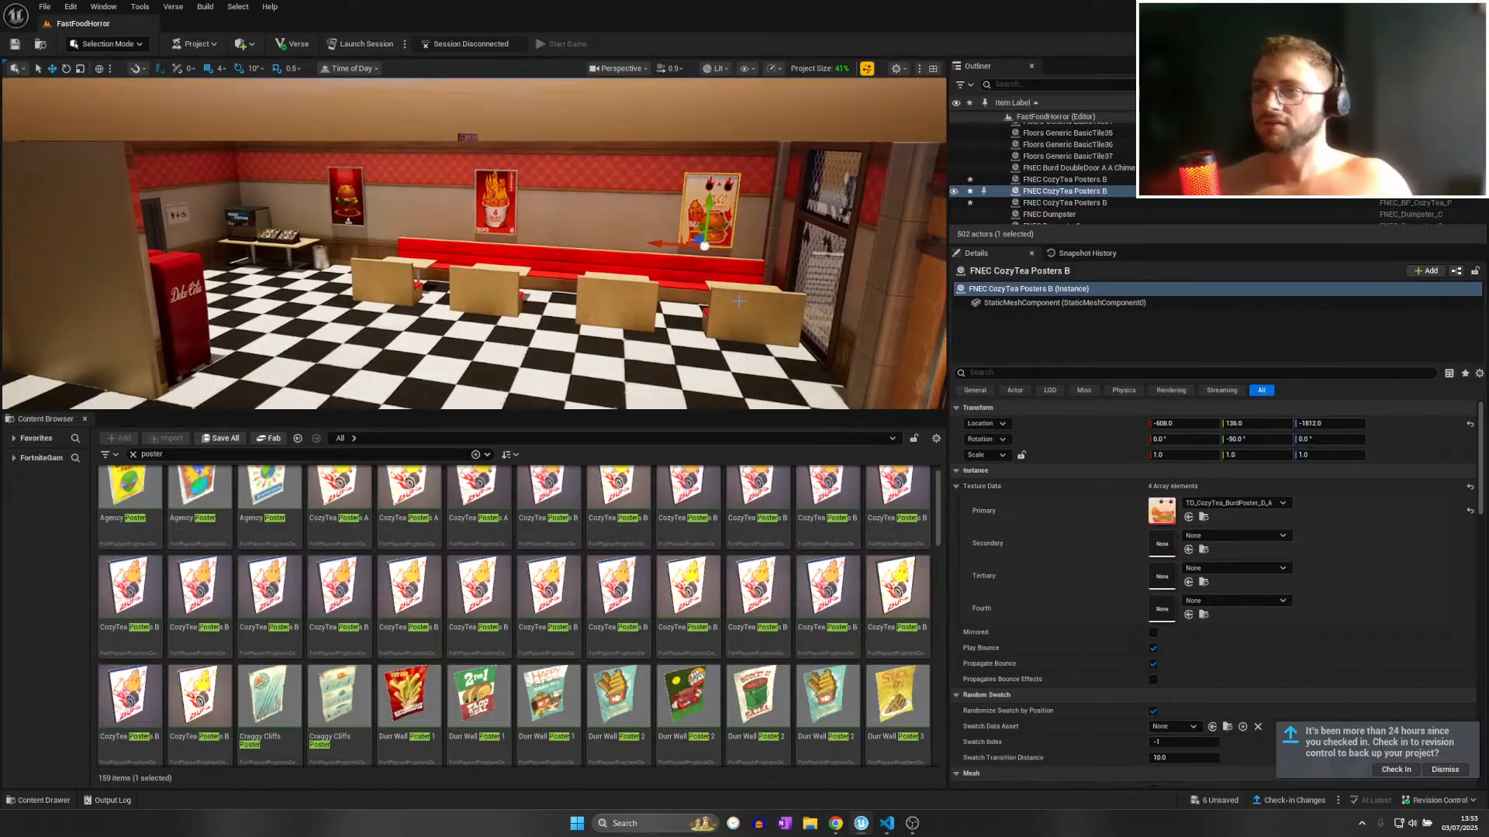
{"action": "key", "text": "ctrl+z"}
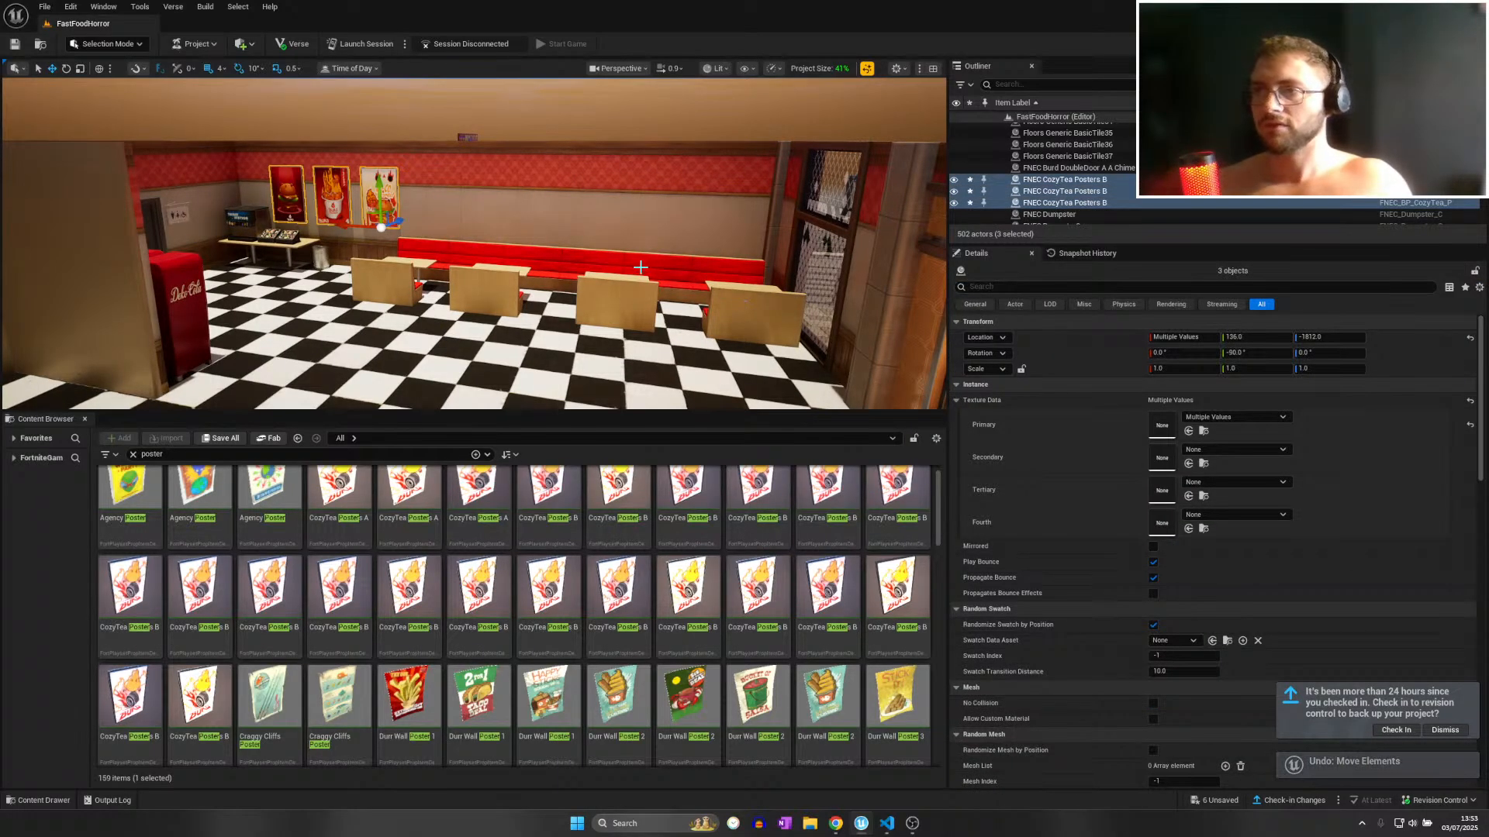
Look over the kitchen behind the serving counter, checking the griddle, fryer and surrounding empty floor and walls.
{"action": "scroll", "coordinate": [638, 591], "scroll_direction": "down", "scroll_amount": 5}
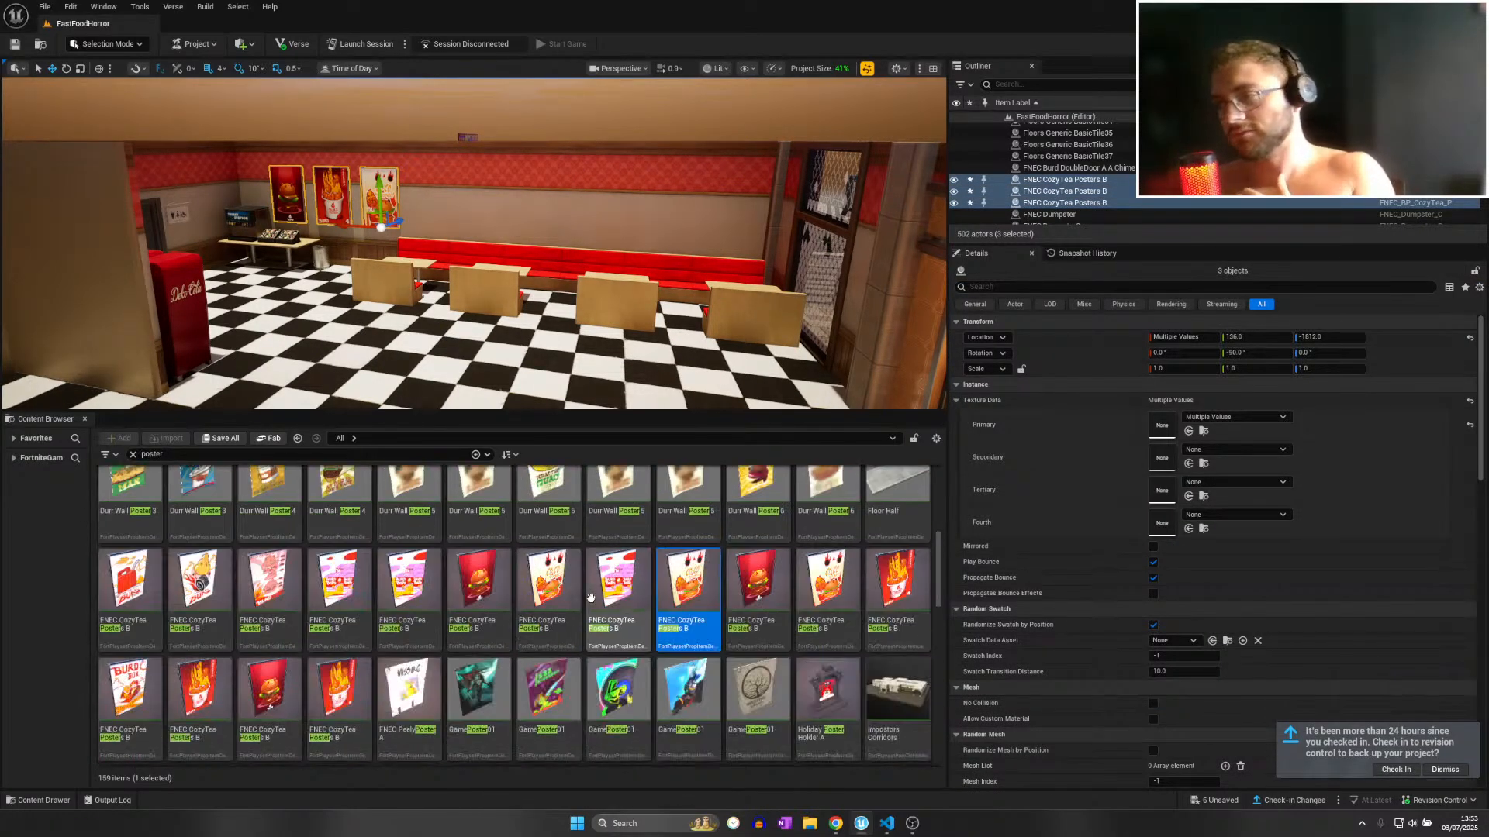
{"action": "right_click_drag", "start_coordinate": [528, 253], "coordinate": [682, 372]}
{"action": "left_click", "coordinate": [528, 252]}
{"action": "key", "text": "w"}
{"action": "scroll", "coordinate": [435, 364], "scroll_direction": "up", "scroll_amount": 3}
{"action": "key", "text": "w"}
{"action": "key", "text": "w"}
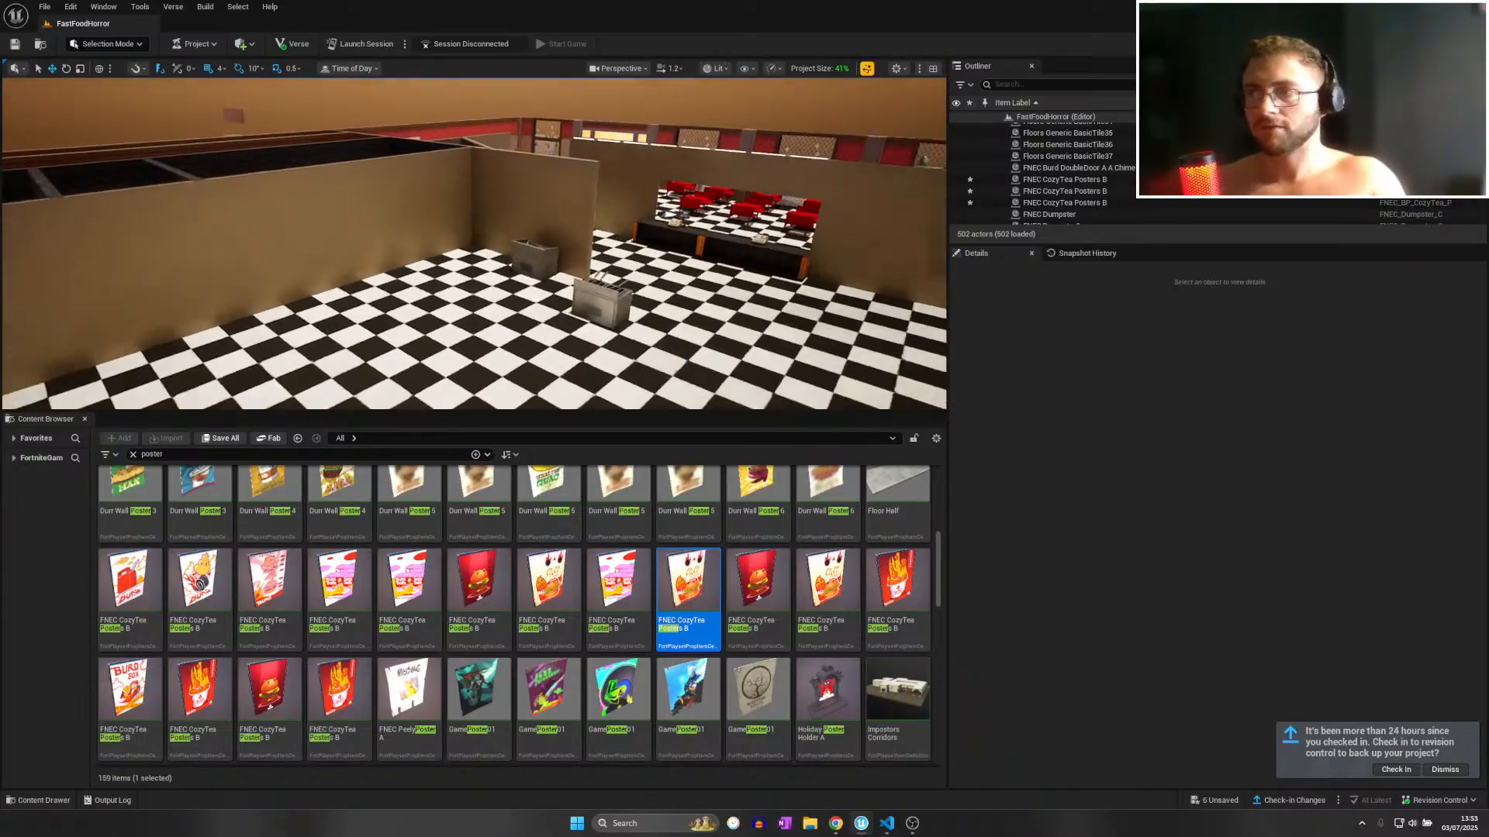
{"action": "left_click", "coordinate": [207, 283]}
{"action": "right_click_drag", "start_coordinate": [207, 283], "coordinate": [256, 279]}
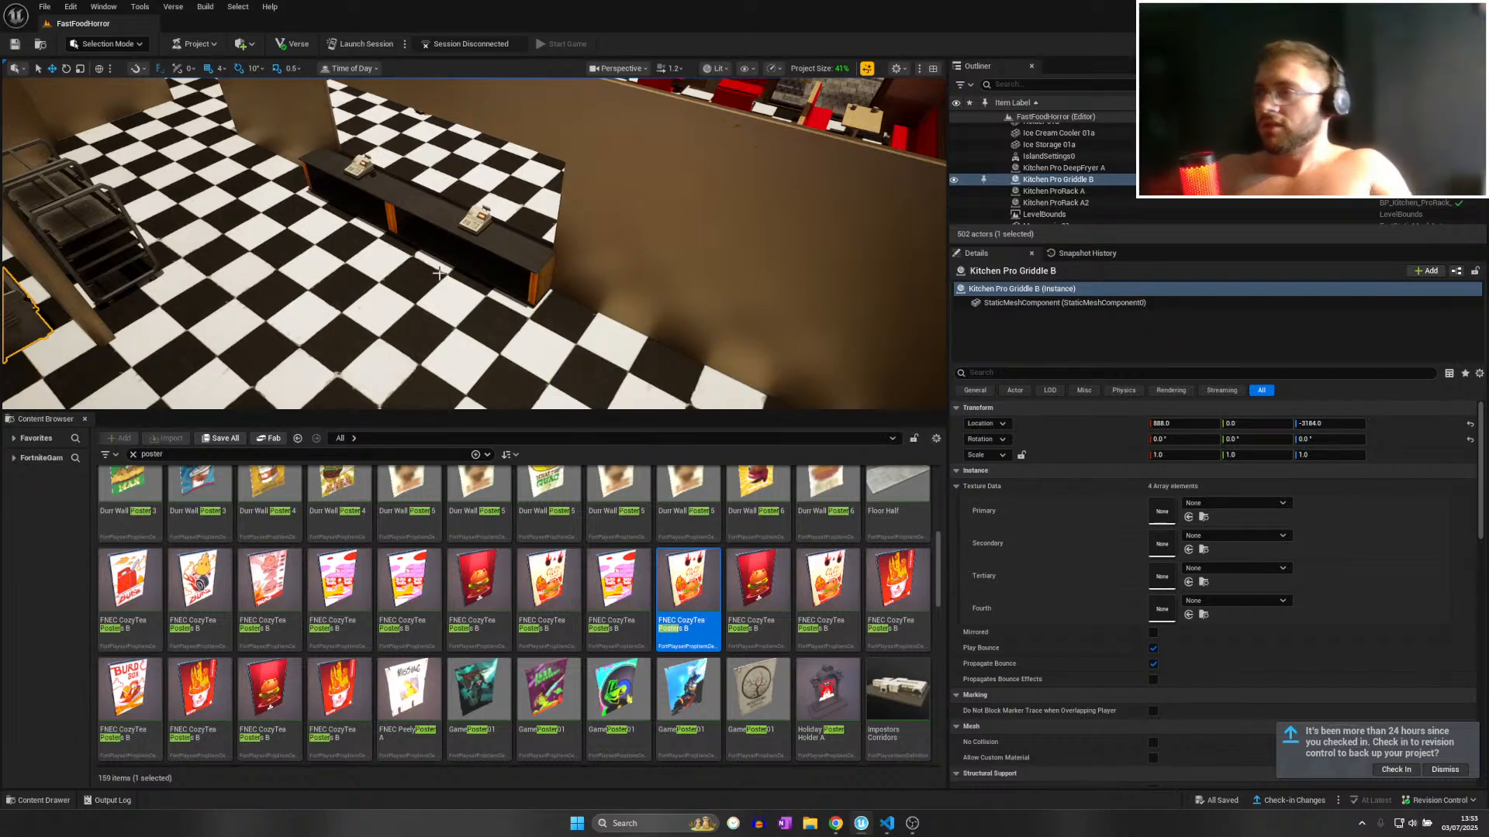
{"action": "mouse_move", "coordinate": [513, 248]}
{"action": "right_mouse_down"}
{"action": "mouse_move", "coordinate": [542, 206]}
{"action": "mouse_move", "coordinate": [609, 203]}
{"action": "mouse_move", "coordinate": [457, 220]}
{"action": "mouse_move", "coordinate": [291, 190]}
{"action": "mouse_move", "coordinate": [252, 221]}
{"action": "mouse_move", "coordinate": [504, 221]}
{"action": "right_mouse_up"}
{"action": "key", "text": "w"}
{"action": "key", "text": "w"}
{"action": "key", "text": "w"}
{"action": "key", "text": "w"}
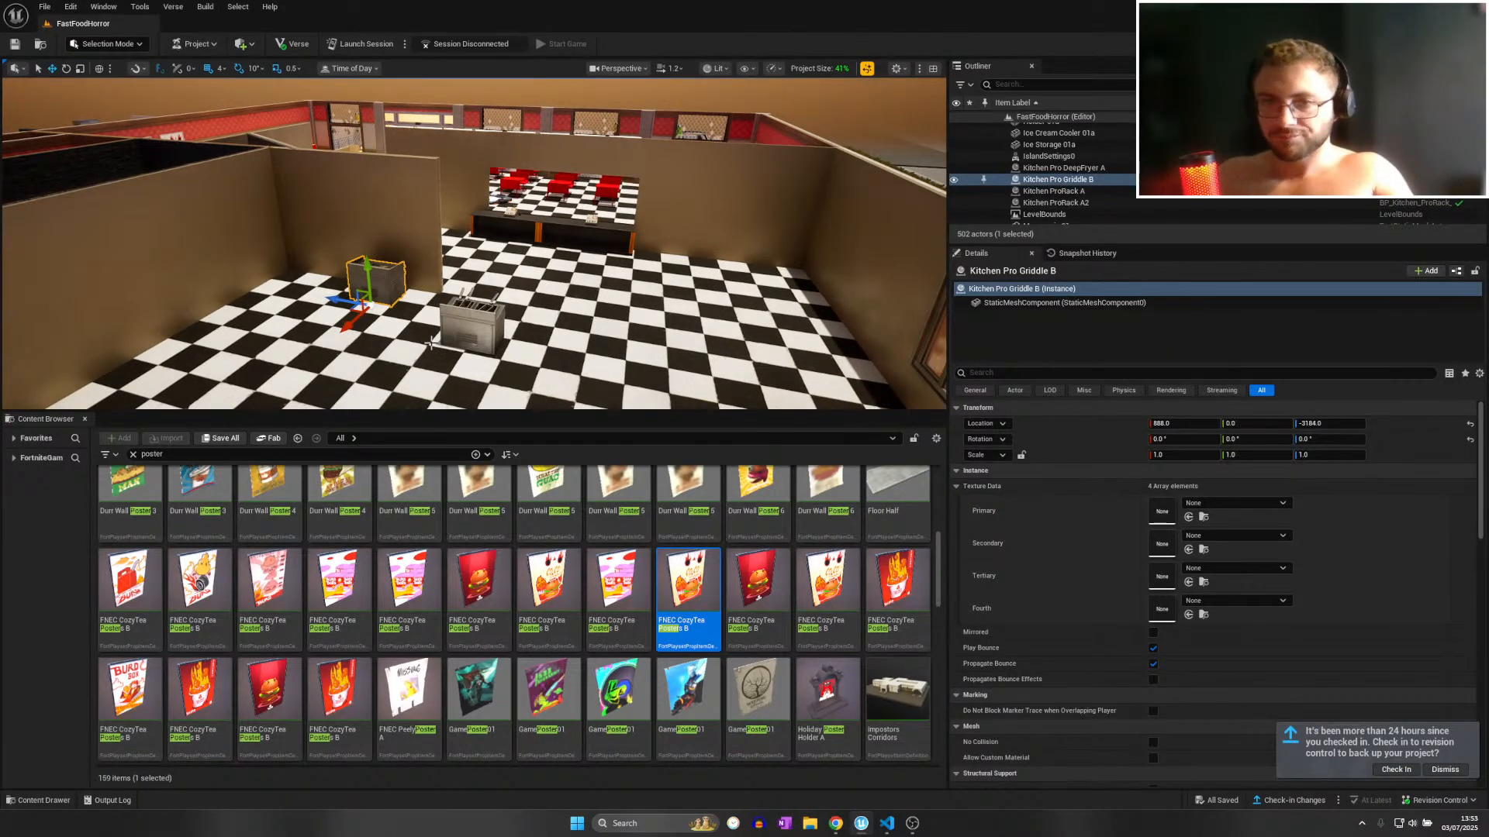
{"action": "right_click_drag", "start_coordinate": [389, 339], "coordinate": [52, 432]}
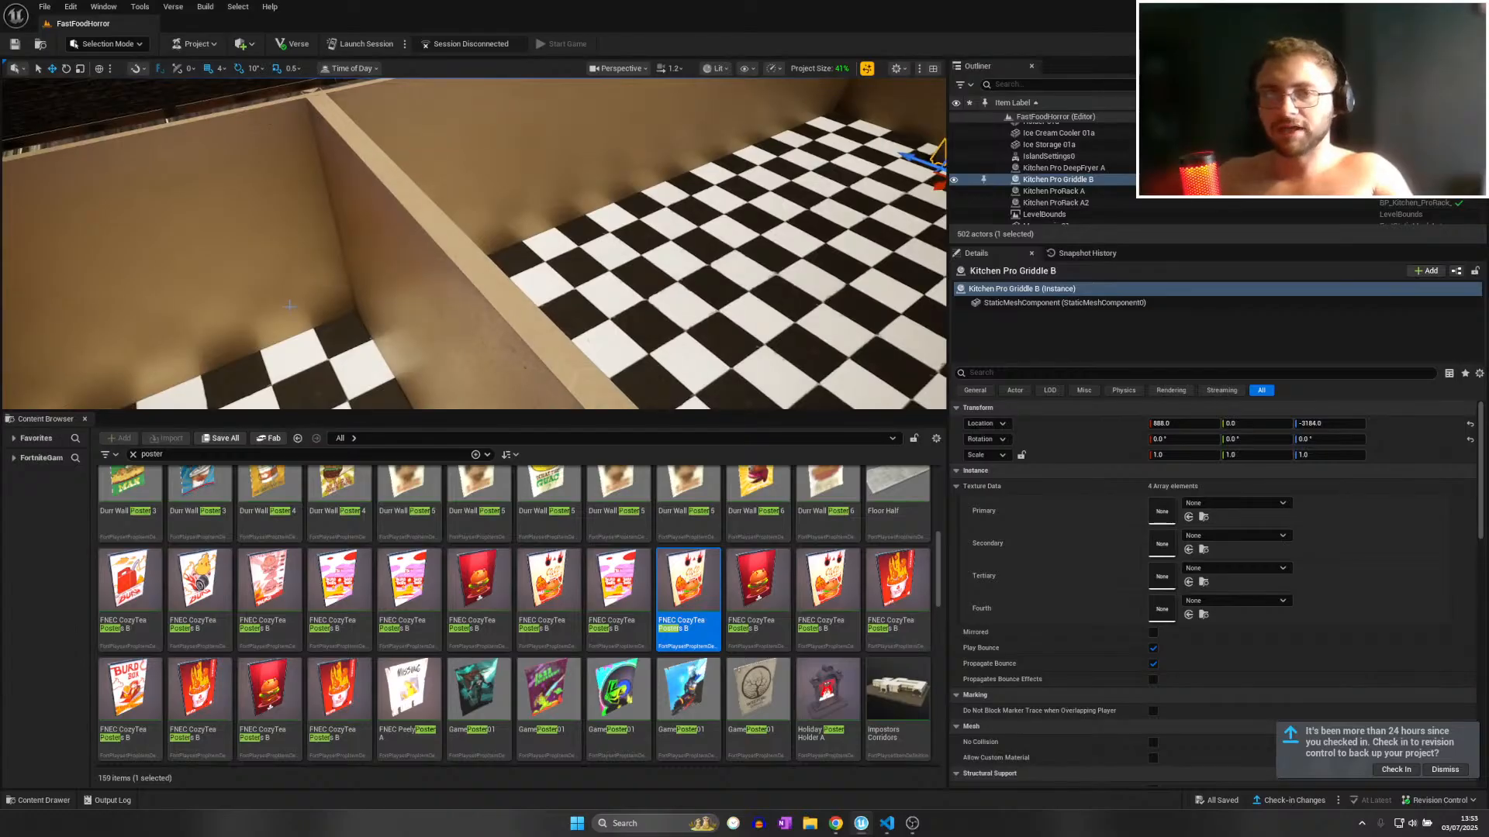
{"action": "right_click_drag", "start_coordinate": [289, 306], "coordinate": [527, 221]}
{"action": "key", "text": "w"}
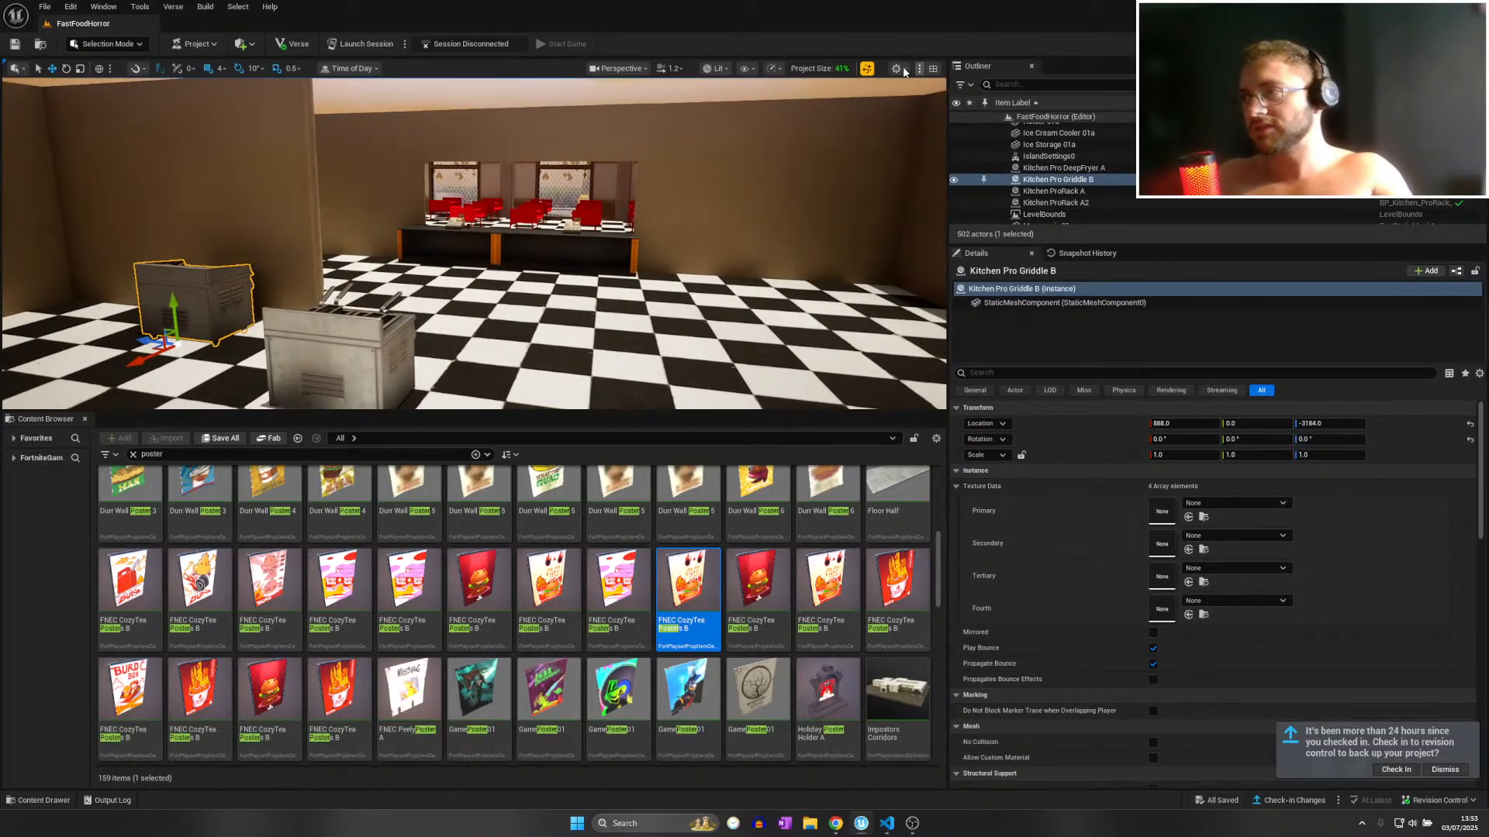
Preview the restaurant at Low viewport scalability and restore the High preset.
{"action": "left_click", "coordinate": [770, 68]}
{"action": "mouse_move", "coordinate": [826, 174]}
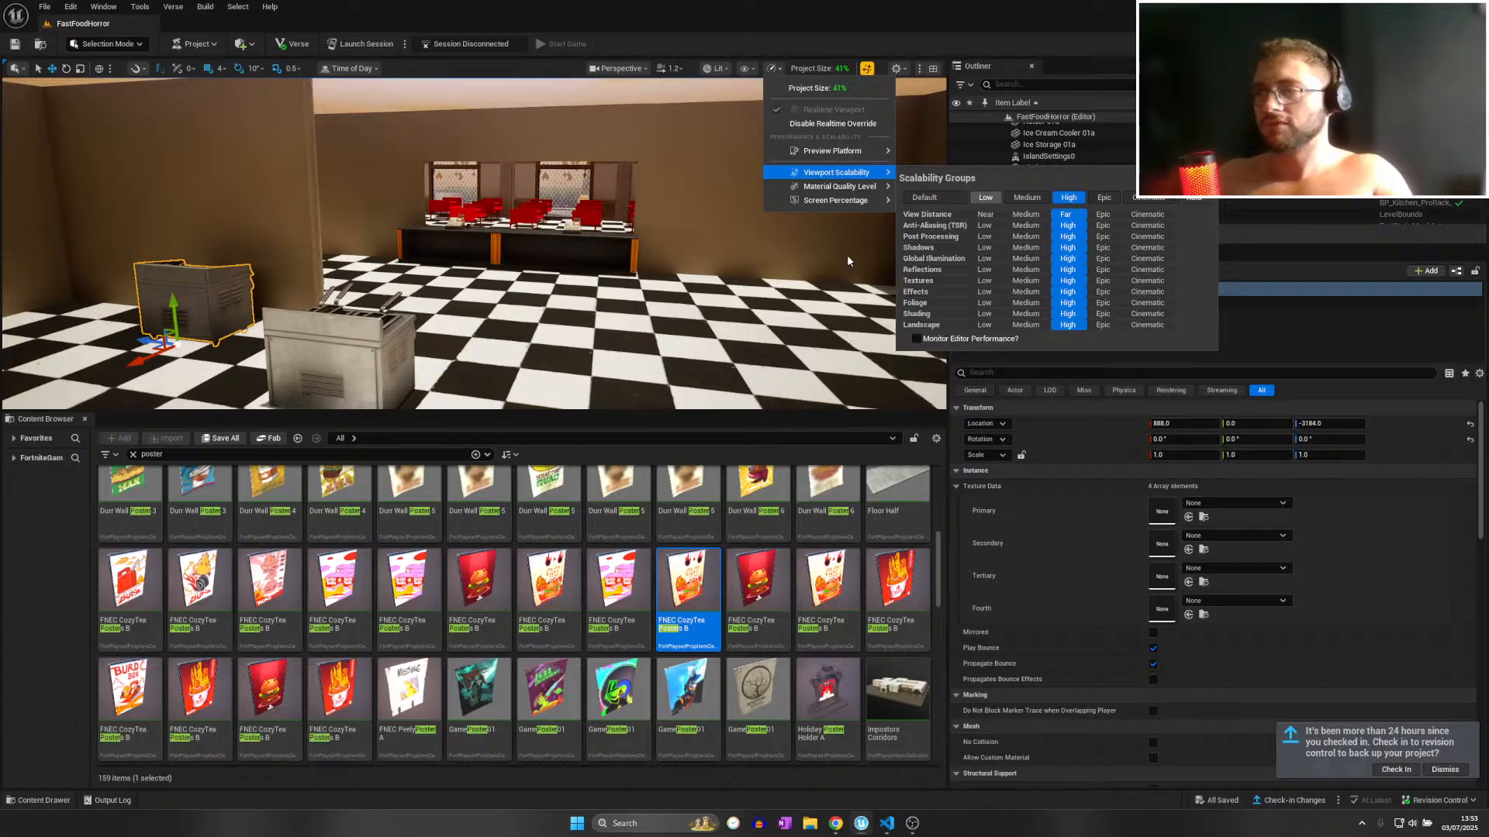
{"action": "right_click_drag", "start_coordinate": [796, 256], "coordinate": [698, 254]}
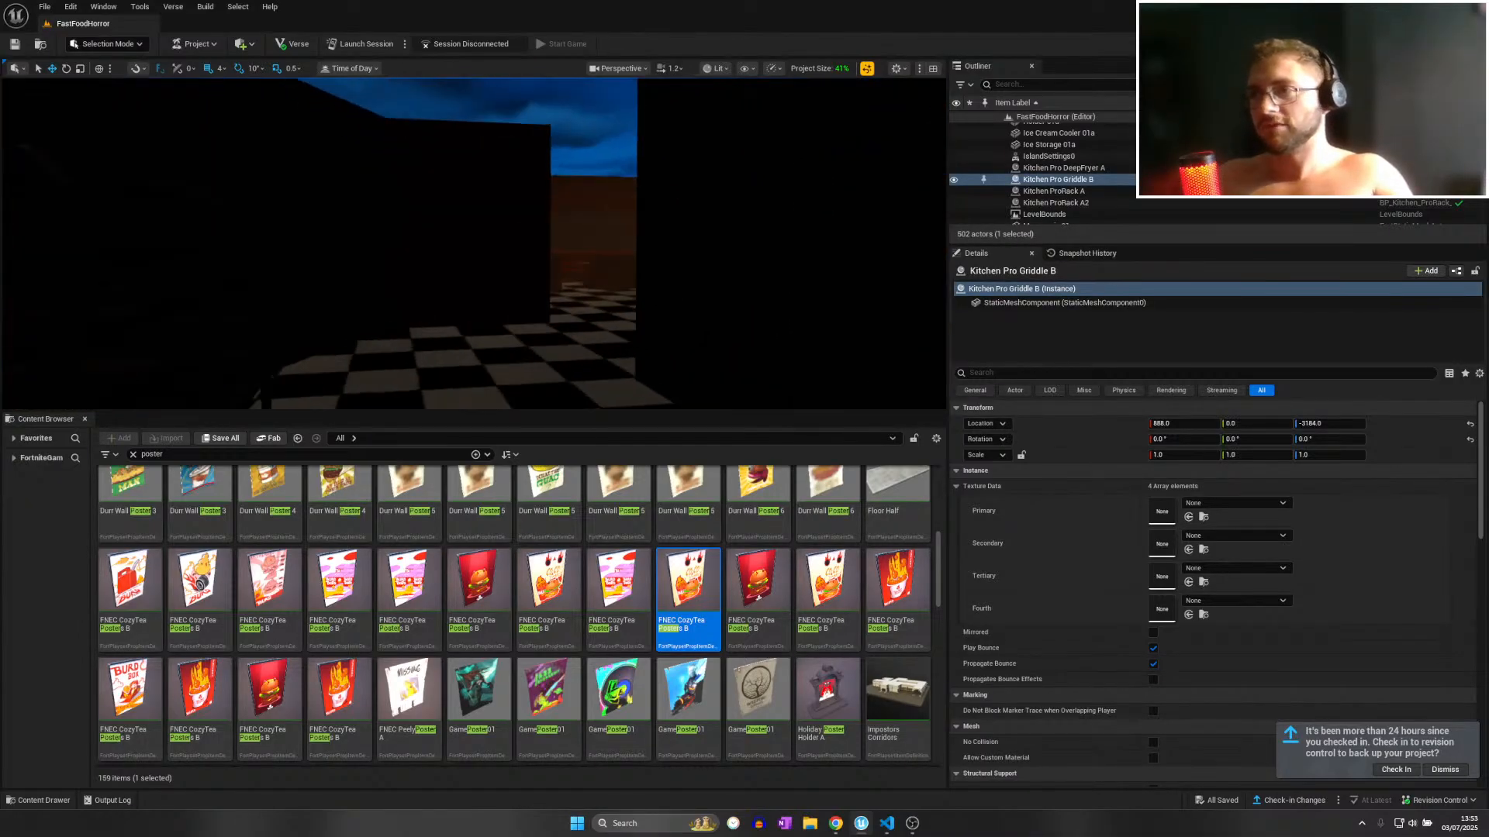
{"action": "right_click_drag", "start_coordinate": [392, 302], "coordinate": [465, 307]}
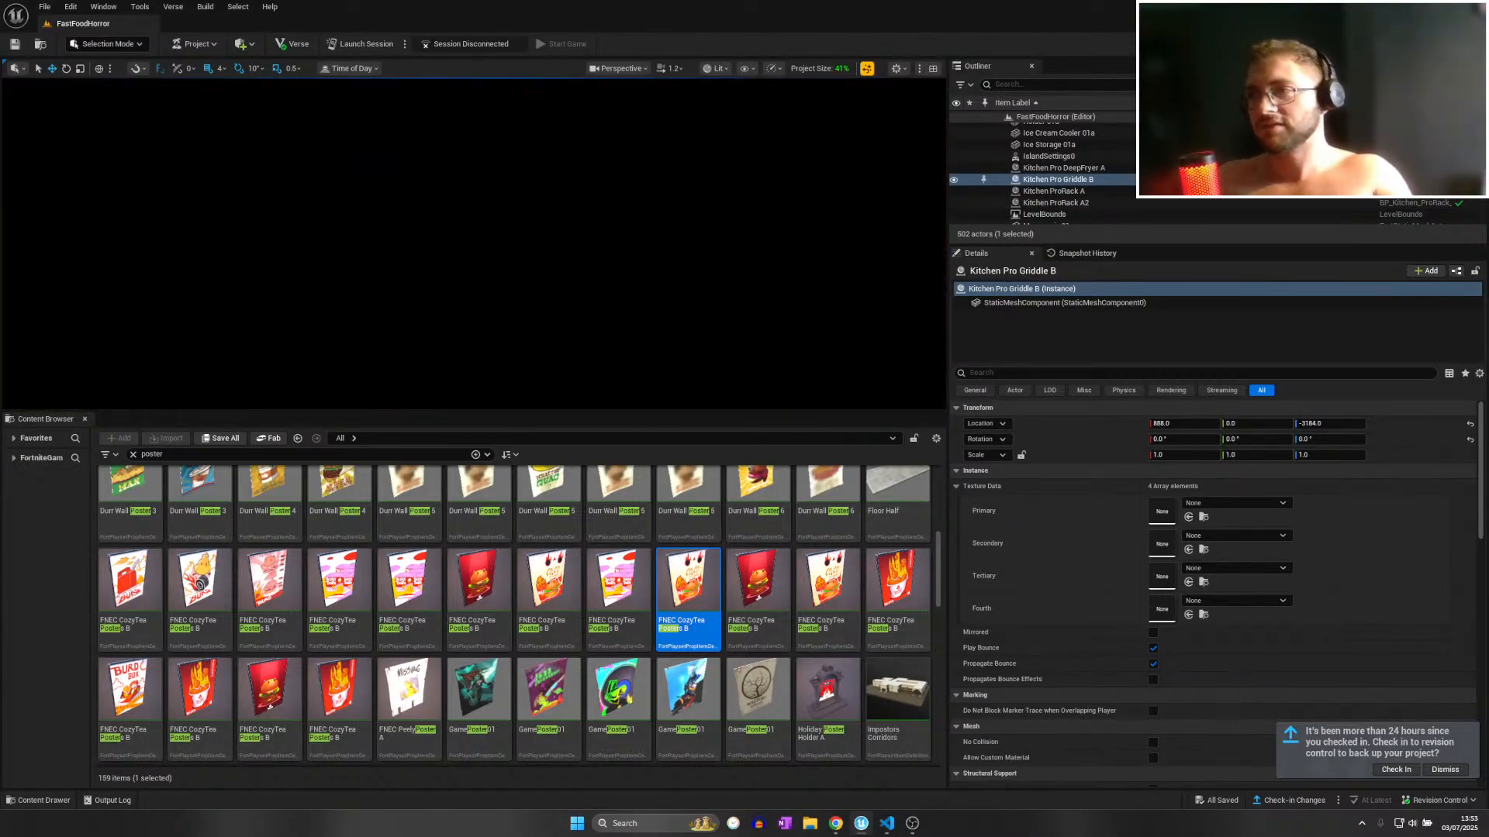
{"action": "right_click_drag", "start_coordinate": [697, 256], "coordinate": [814, 258]}
{"action": "left_click", "coordinate": [771, 68]}
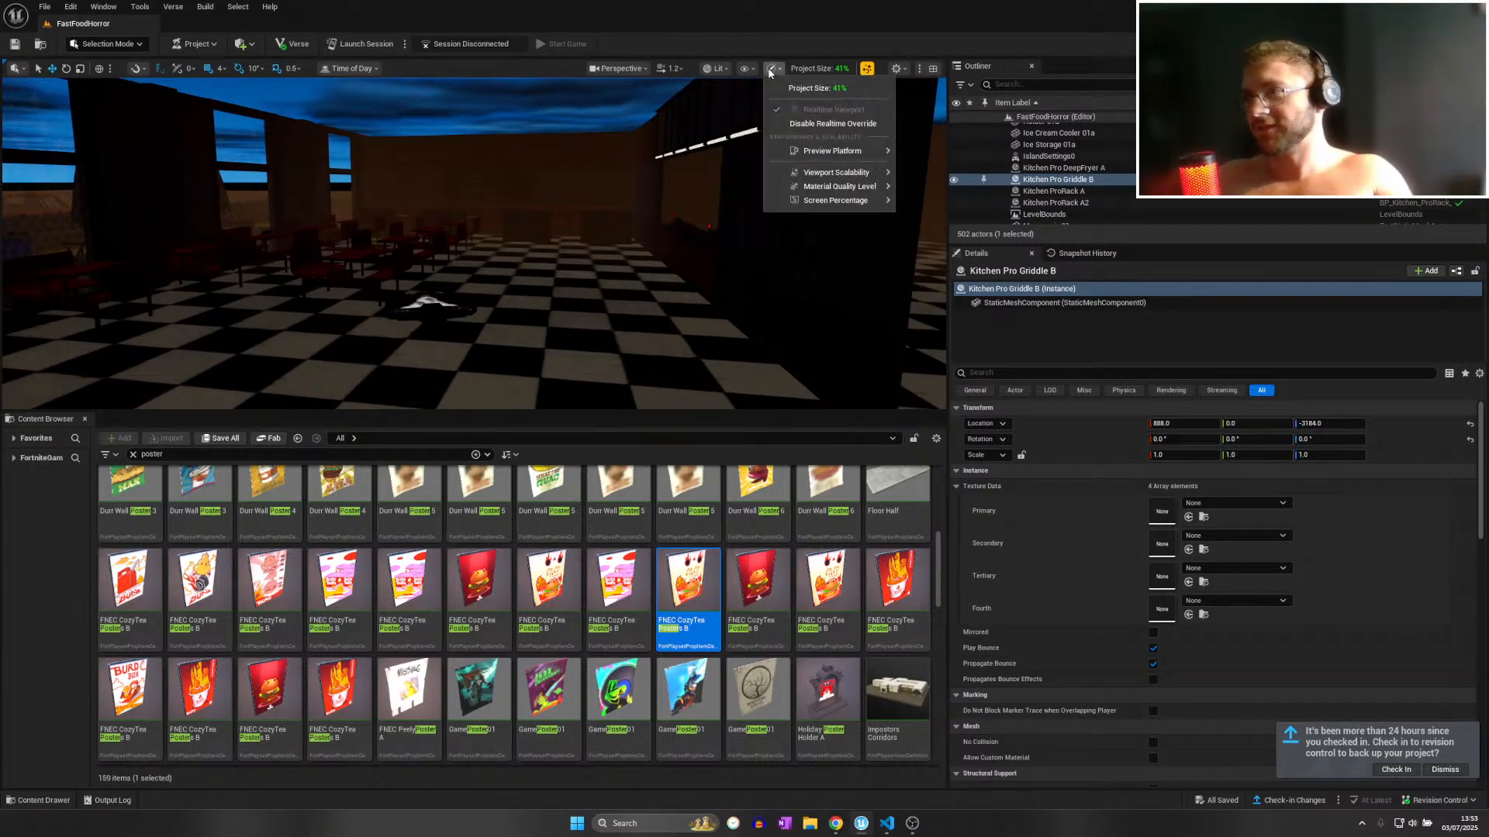
{"action": "mouse_move", "coordinate": [859, 175]}
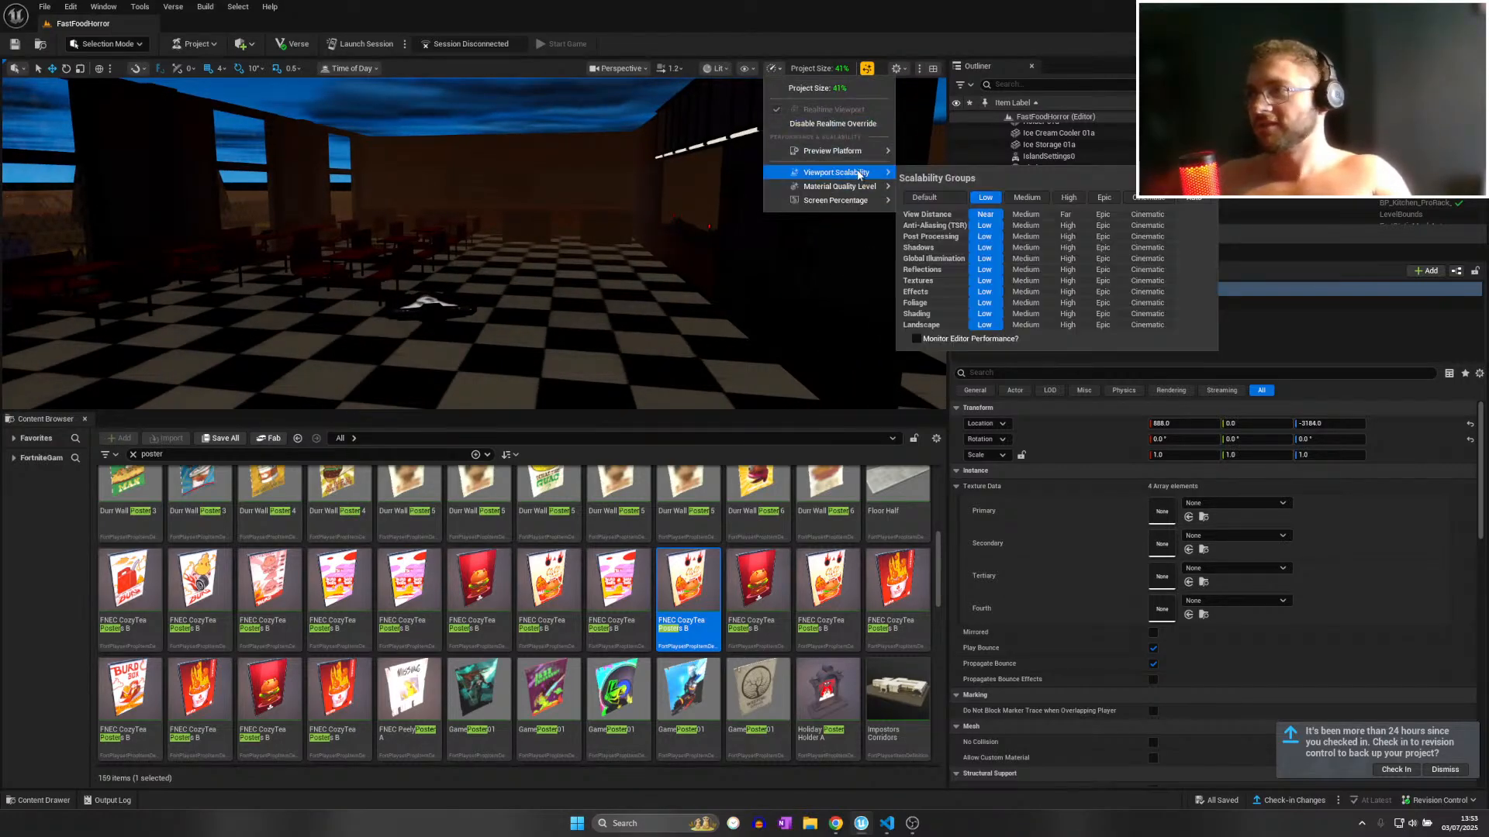
{"action": "left_click", "coordinate": [1074, 197]}
{"action": "left_click", "coordinate": [532, 199]}
Look over the unfurnished back rooms and the dividing wall beside the kitchen.
{"action": "right_click_drag", "start_coordinate": [531, 199], "coordinate": [589, 214]}
{"action": "key", "text": "w"}
{"action": "key", "text": "w"}
{"action": "key", "text": "w"}
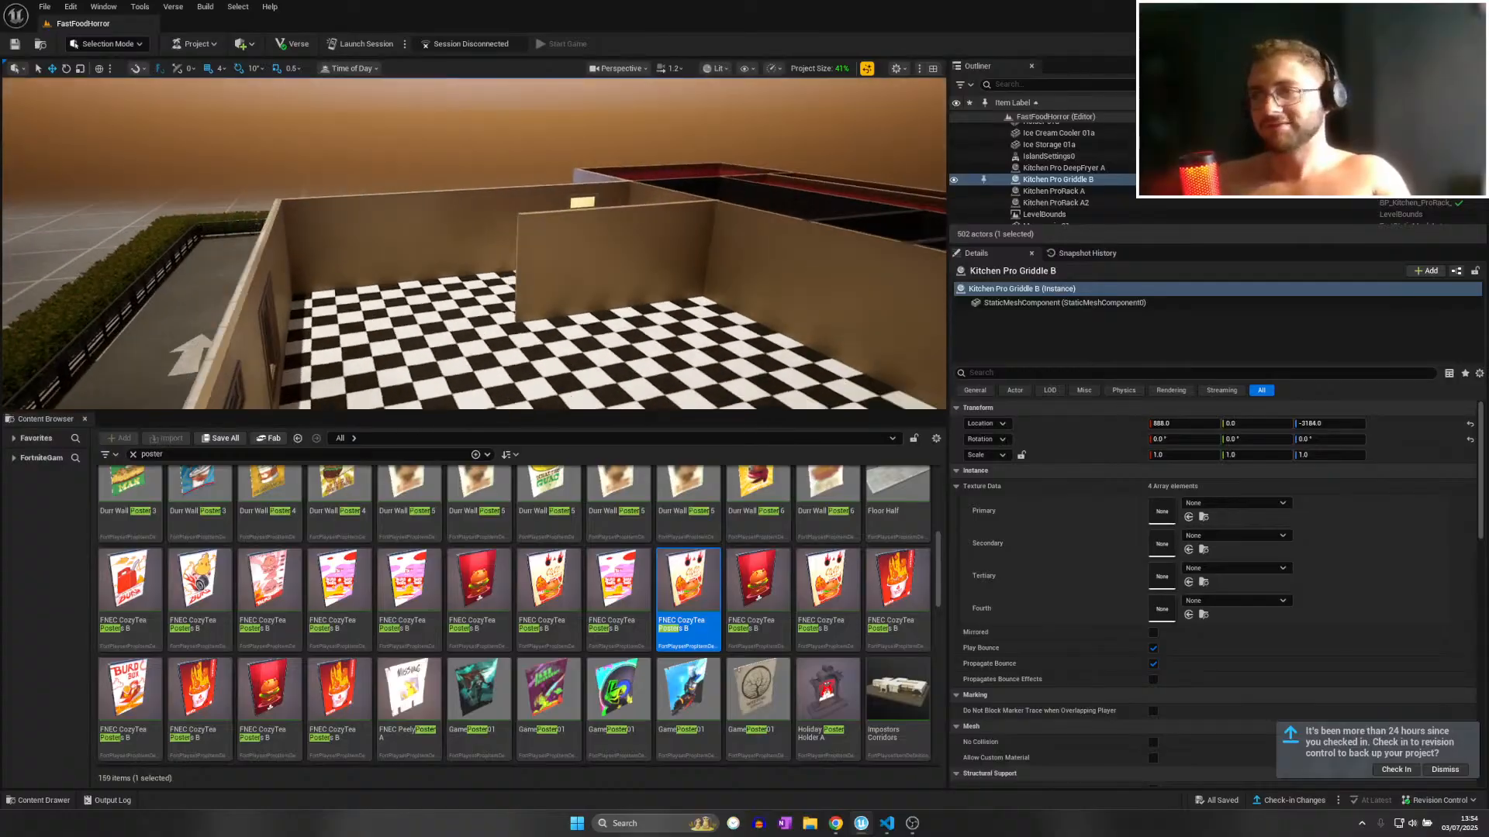
{"action": "key", "text": "w"}
{"action": "scroll", "coordinate": [366, 292], "scroll_direction": "down", "scroll_amount": 1}
{"action": "right_click_drag", "start_coordinate": [366, 291], "coordinate": [488, 288]}
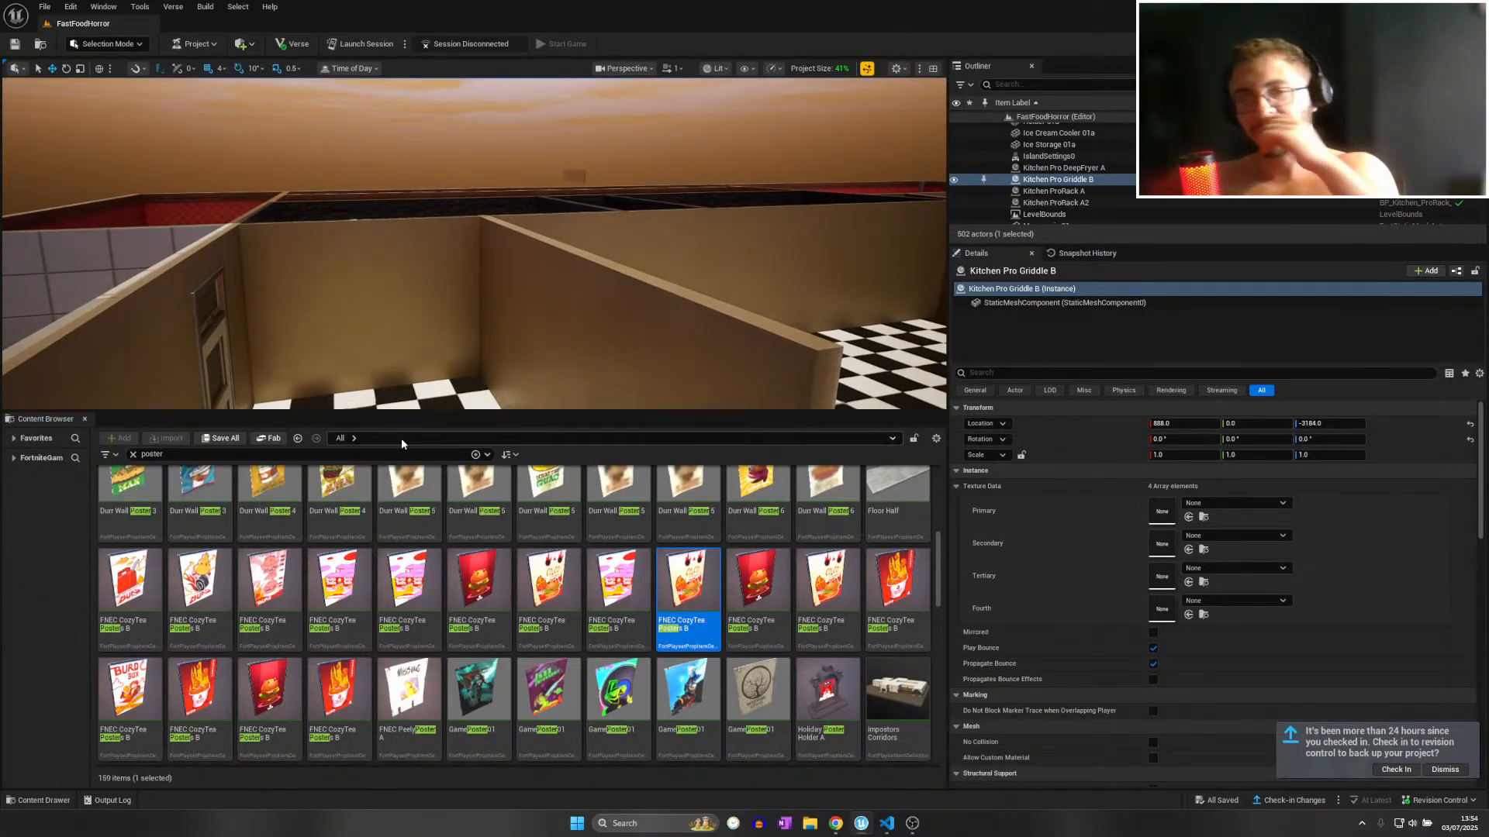
Clear the poster search and search the assets for "button" and for "switch".
{"action": "left_click", "coordinate": [133, 455]}
{"action": "key", "text": "d"}
{"action": "right_click_drag", "start_coordinate": [264, 318], "coordinate": [299, 349]}
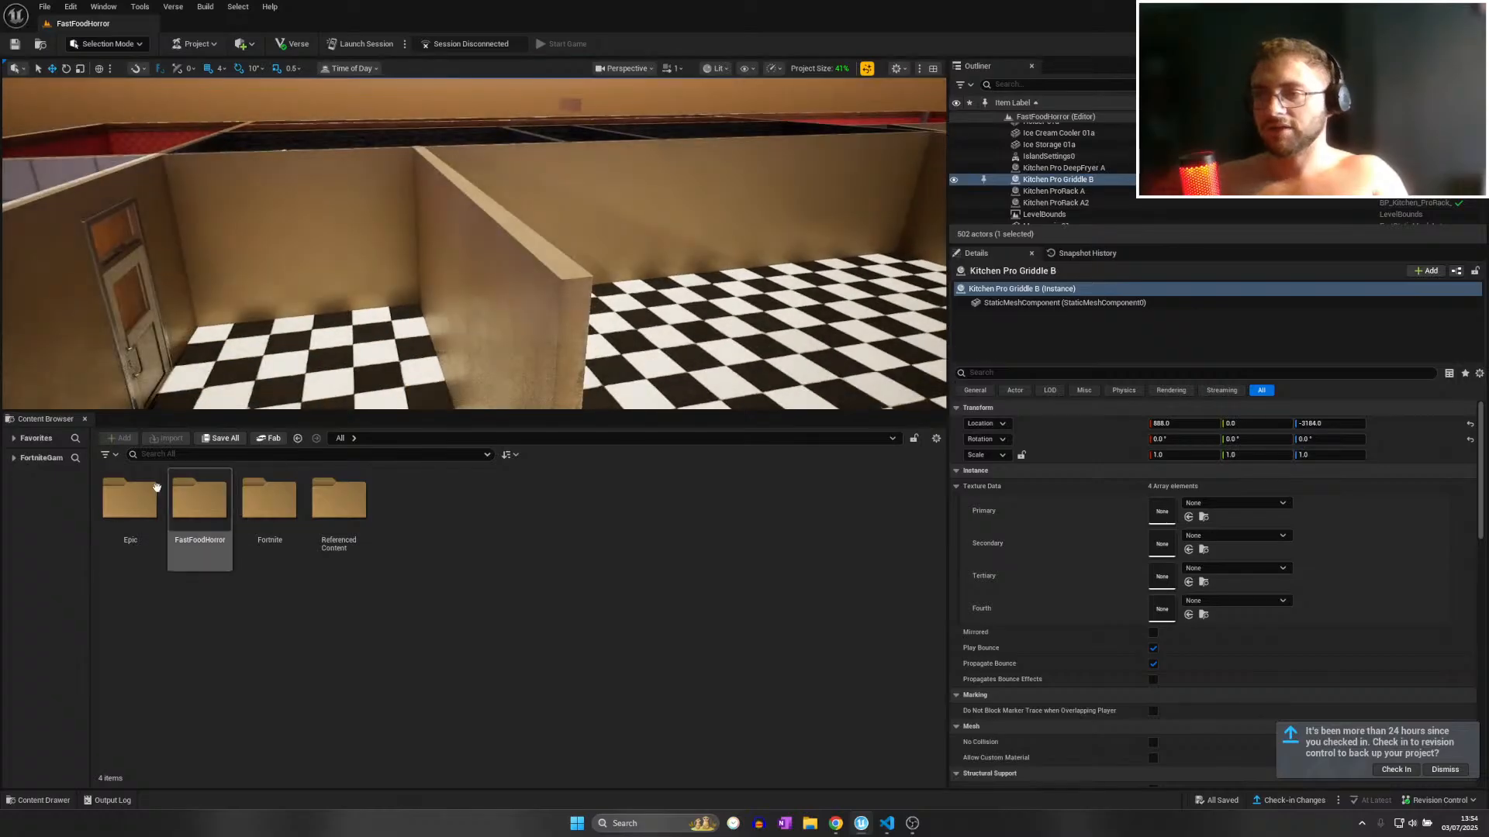
{"action": "left_click", "coordinate": [186, 458]}
{"action": "type", "text": "button"}
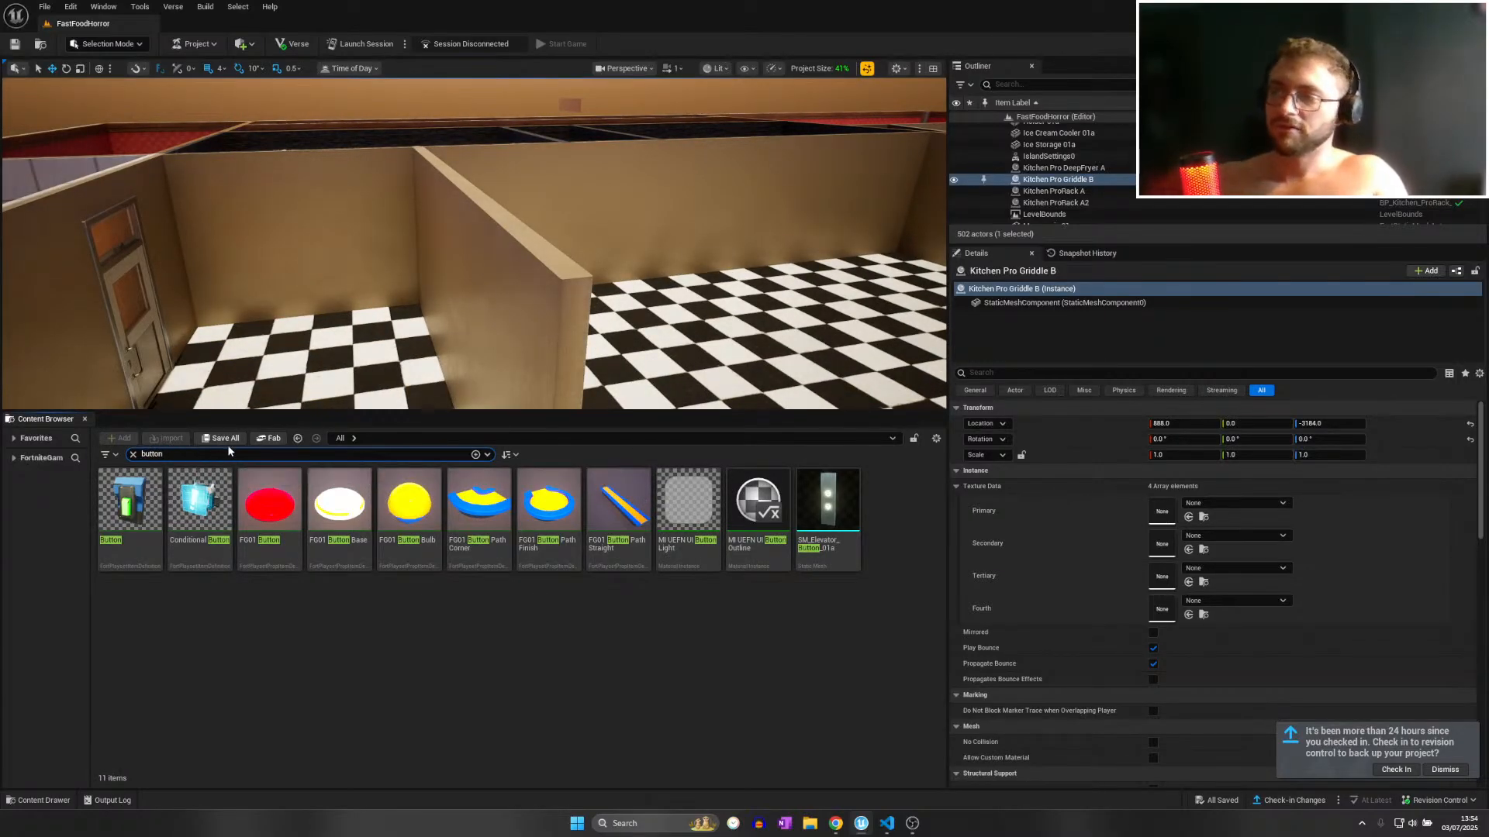
{"action": "type", "text": "sw"}
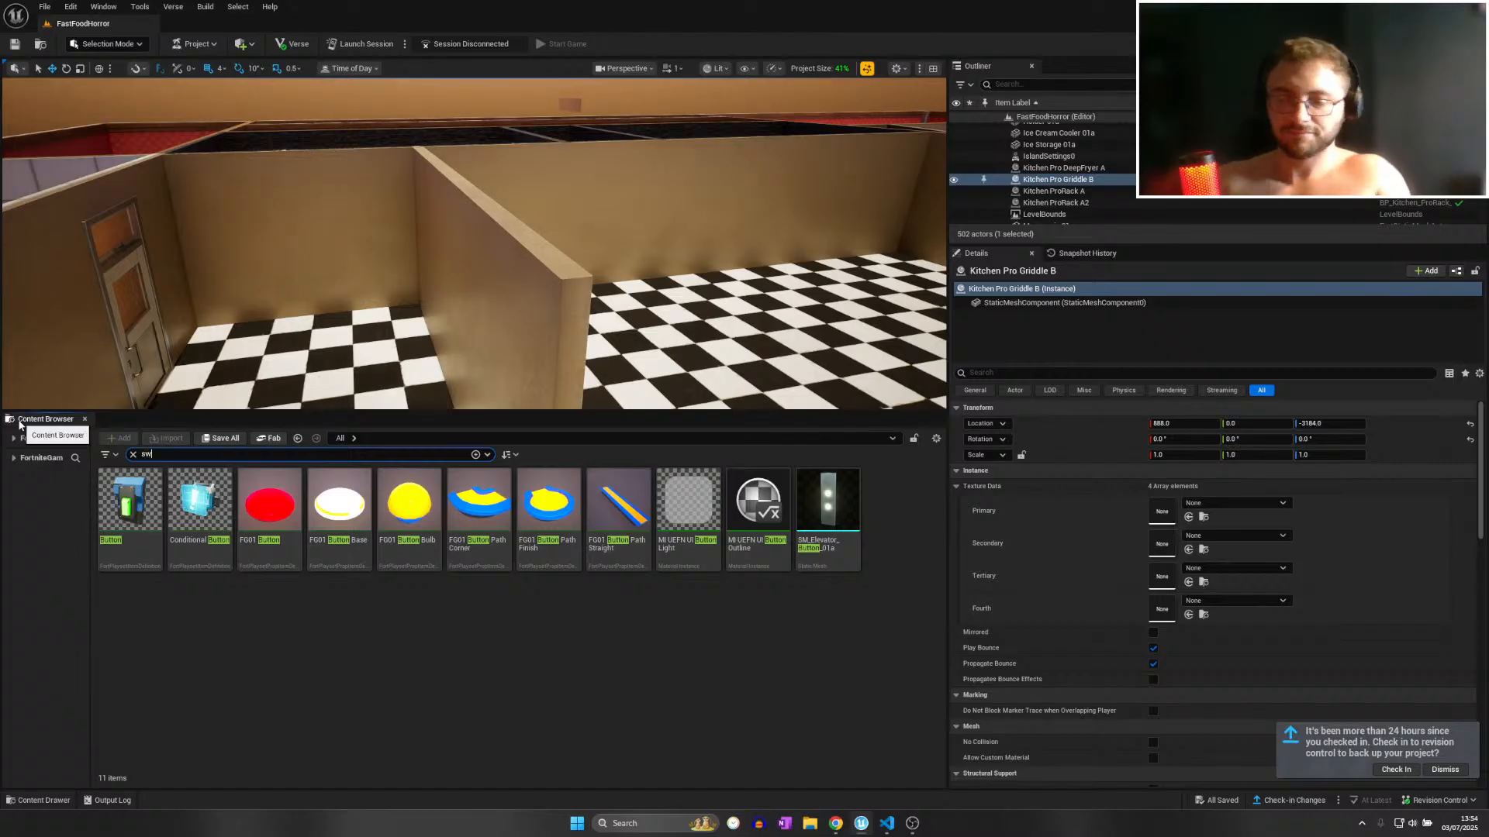
{"action": "type", "text": "itch"}
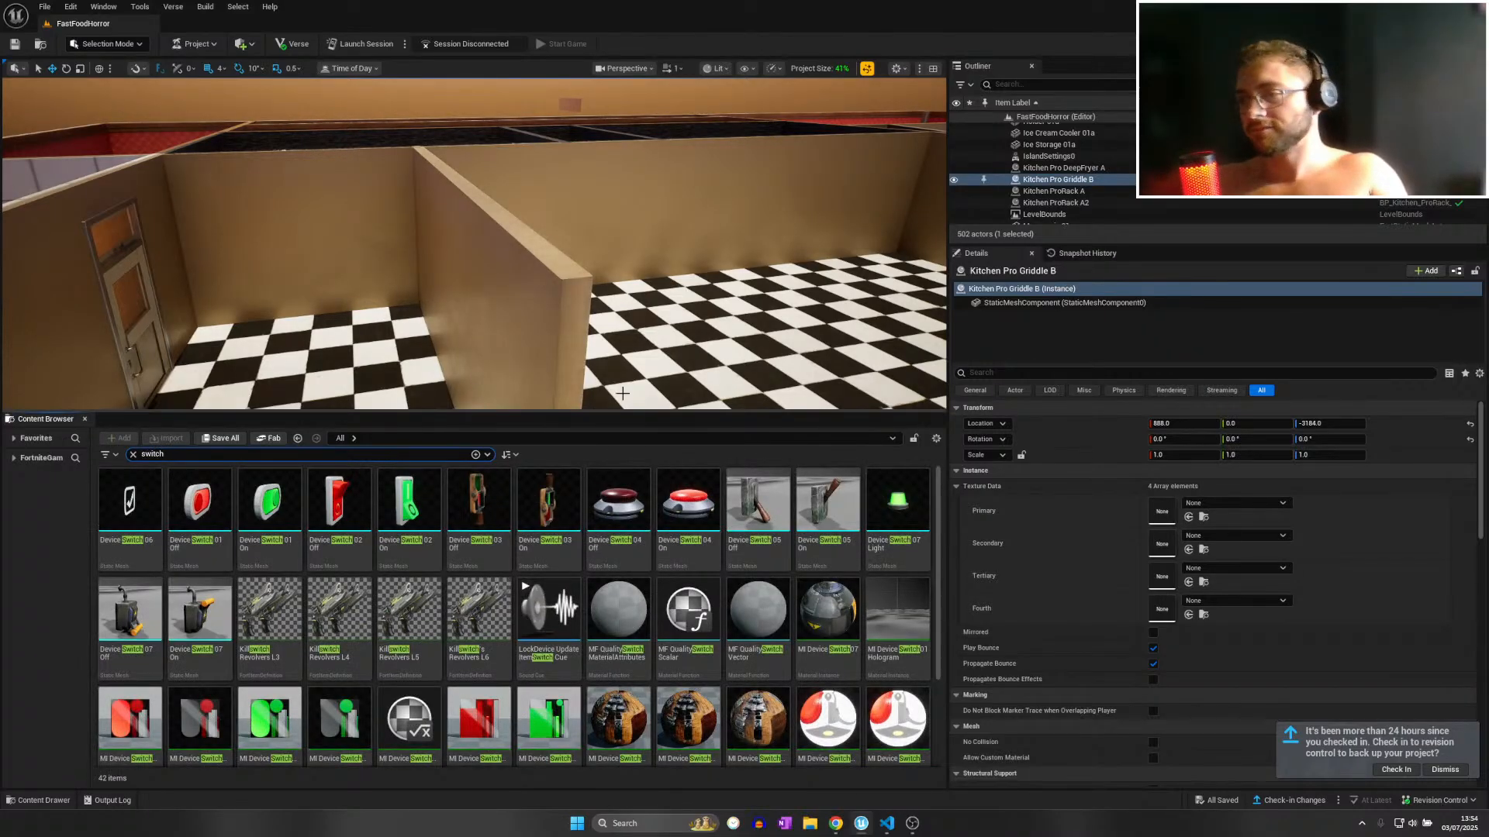
Mount Device Switch 04 On on the back room's dividing wall, rotated -90° about Z, at location 2316, 160, -3424.
{"action": "right_click_drag", "start_coordinate": [623, 394], "coordinate": [667, 403]}
{"action": "left_click_drag", "start_coordinate": [687, 543], "coordinate": [450, 231]}
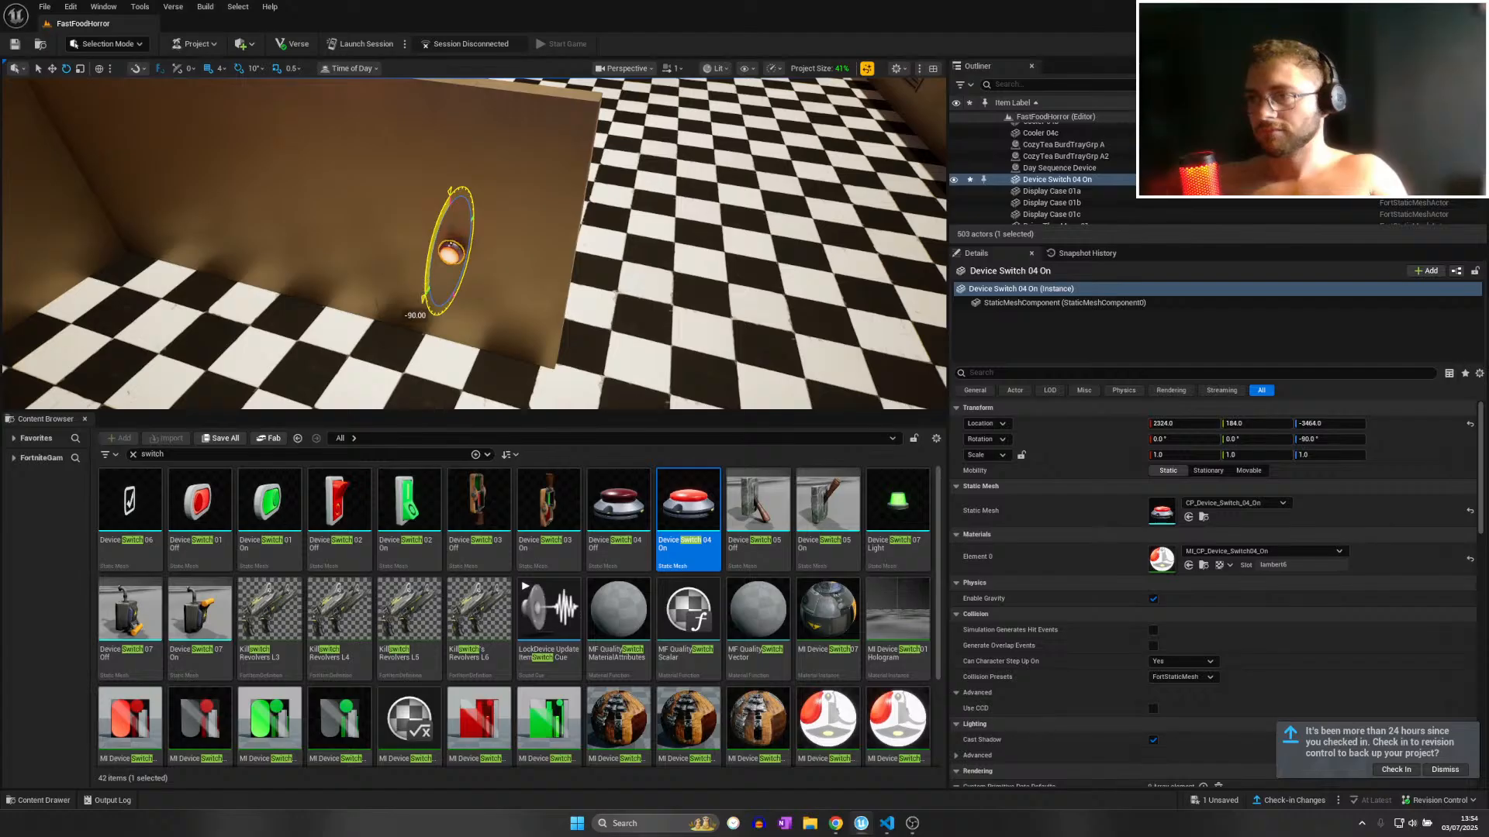
{"action": "key", "text": "w"}
{"action": "mouse_move", "coordinate": [417, 252]}
{"action": "right_mouse_down"}
{"action": "mouse_move", "coordinate": [387, 260]}
{"action": "mouse_move", "coordinate": [418, 252]}
{"action": "right_mouse_up"}
{"action": "scroll", "coordinate": [418, 252], "scroll_direction": "down", "scroll_amount": 1}
{"action": "left_click_drag", "start_coordinate": [396, 246], "coordinate": [252, 193]}
{"action": "mouse_move", "coordinate": [437, 212]}
{"action": "right_mouse_down"}
{"action": "mouse_move", "coordinate": [465, 225]}
{"action": "mouse_move", "coordinate": [437, 211]}
{"action": "right_mouse_up"}
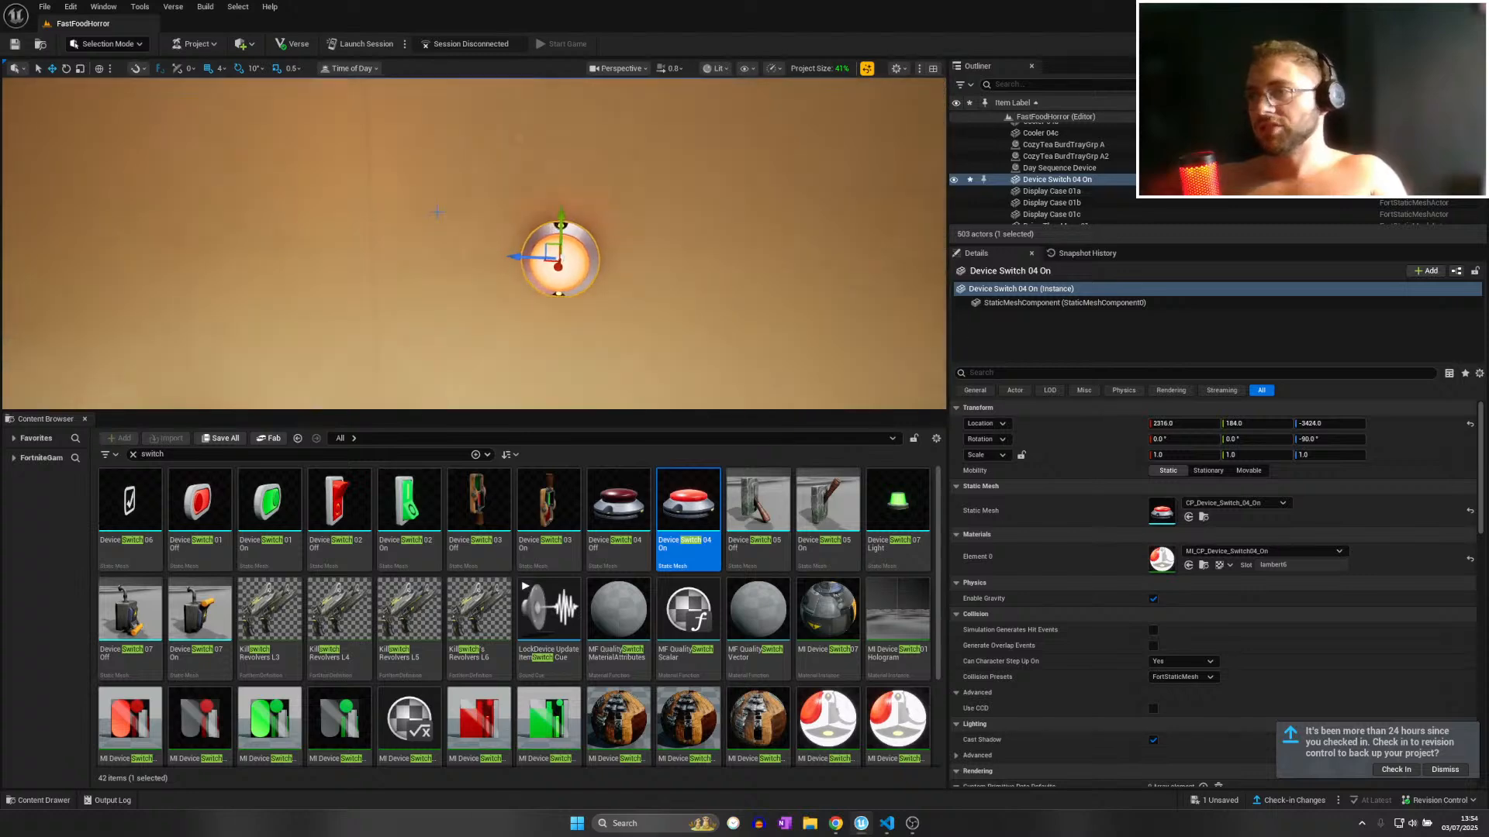
{"action": "left_click_drag", "start_coordinate": [562, 224], "coordinate": [560, 277]}
Review the wall switch's material, collision, lighting and rendering properties, and collapse its Collision section.
{"action": "scroll", "coordinate": [1260, 636], "scroll_direction": "down", "scroll_amount": 2}
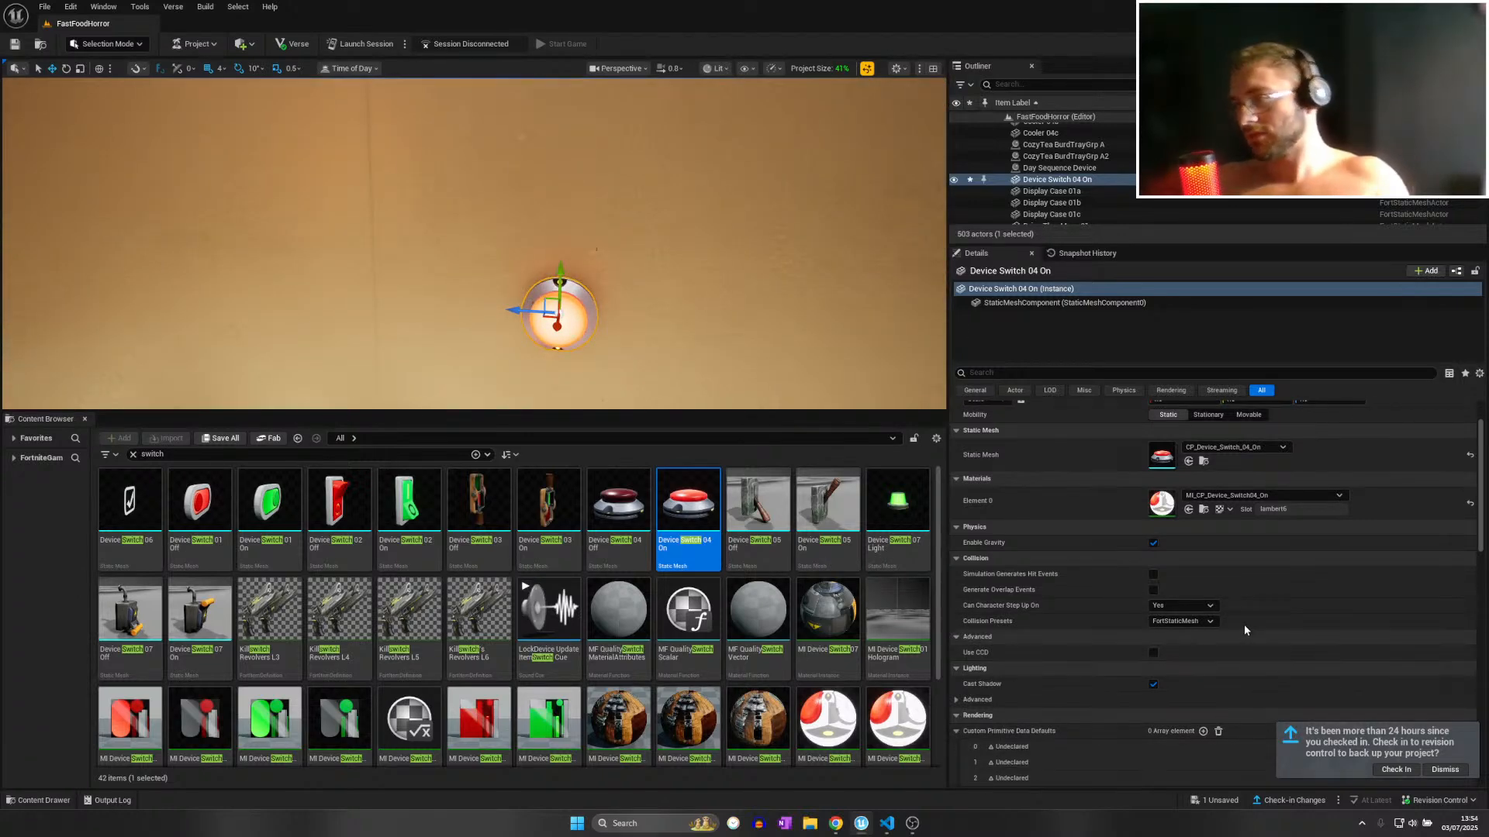
{"action": "scroll", "coordinate": [1152, 631], "scroll_direction": "down", "scroll_amount": 4}
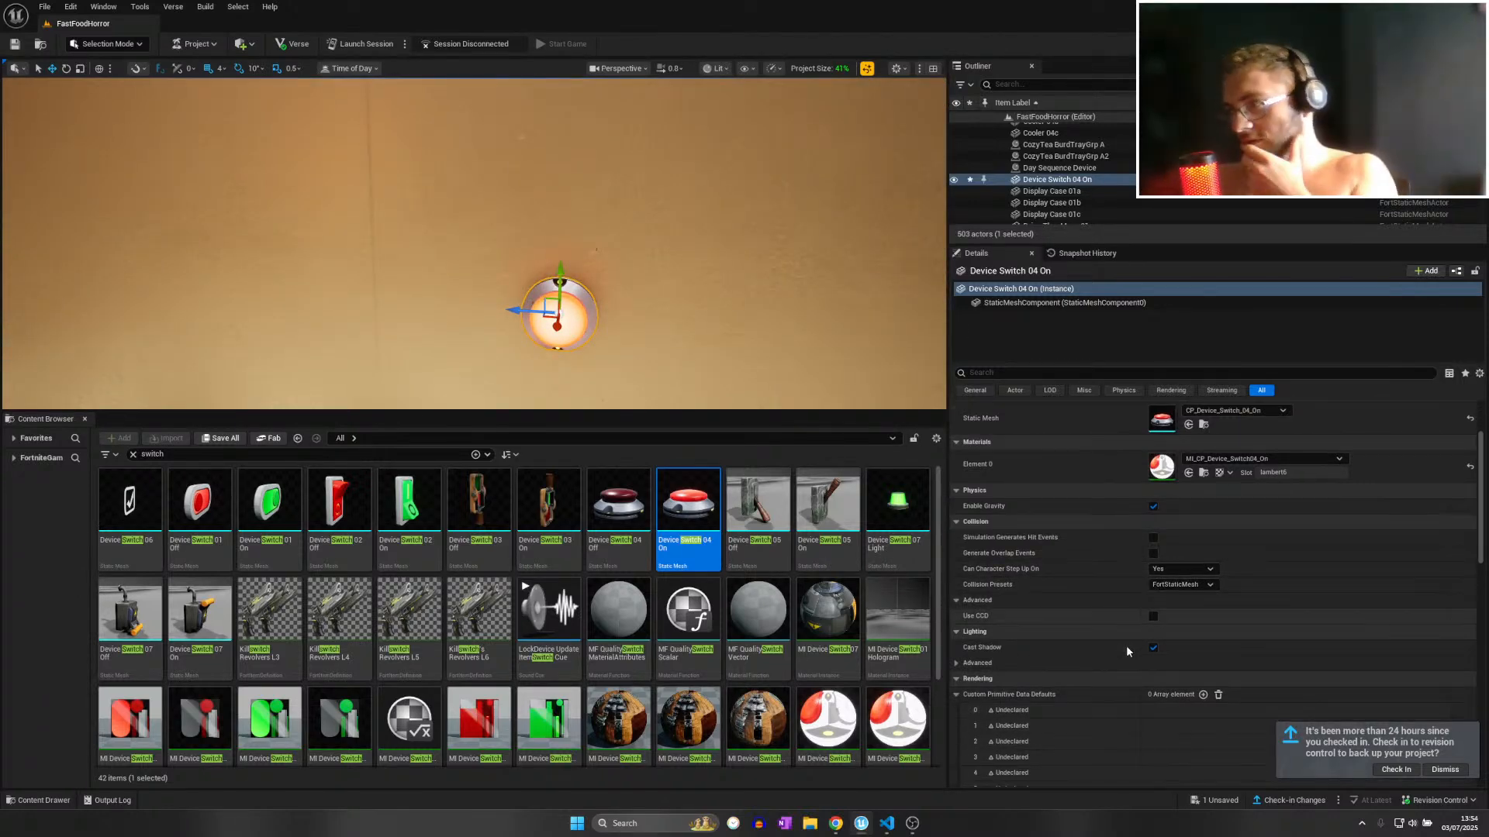
{"action": "scroll", "coordinate": [975, 603], "scroll_direction": "up", "scroll_amount": 2}
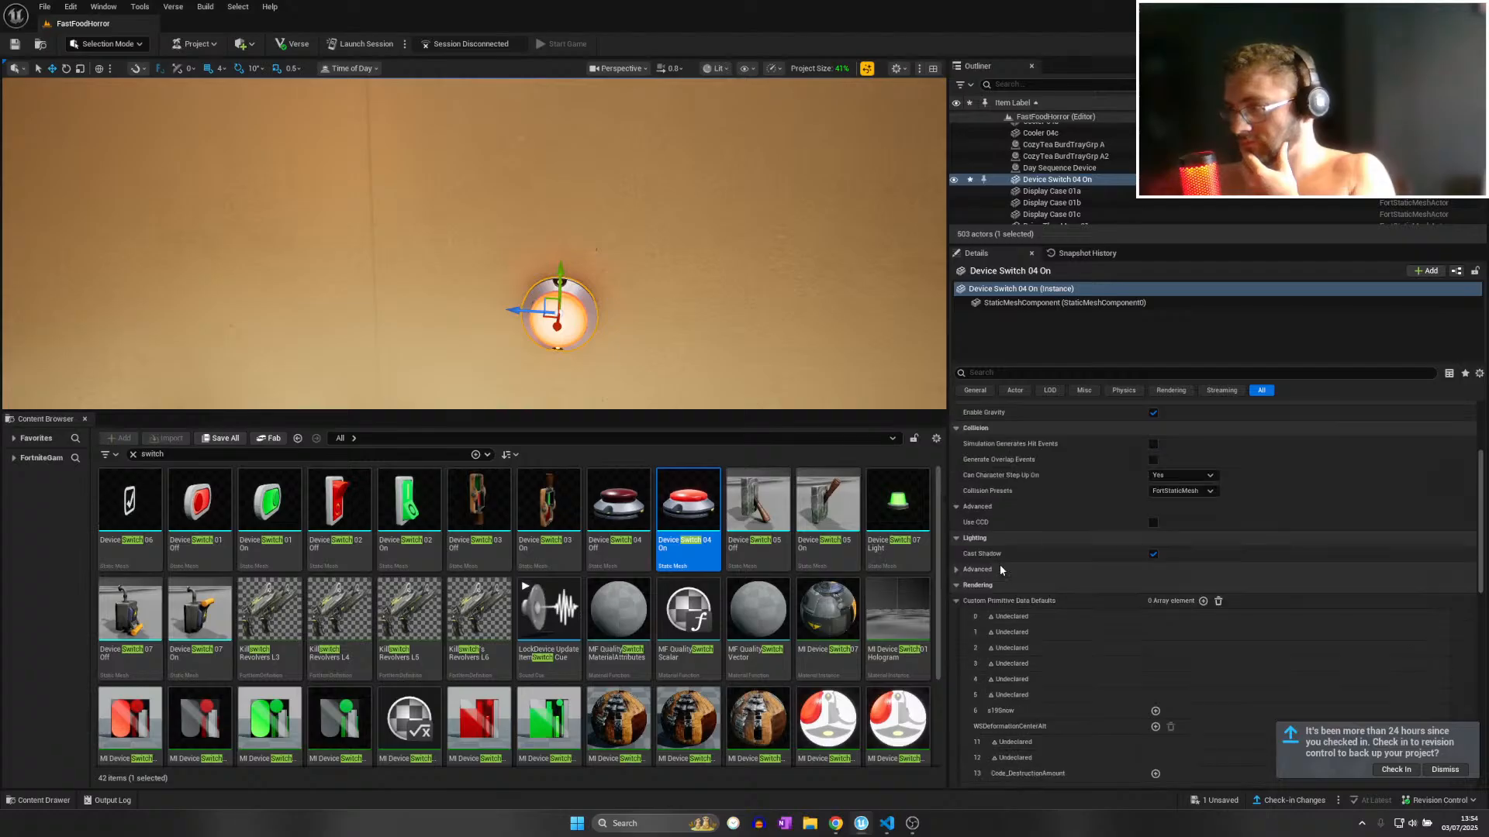
{"action": "scroll", "coordinate": [1000, 565], "scroll_direction": "up", "scroll_amount": 4}
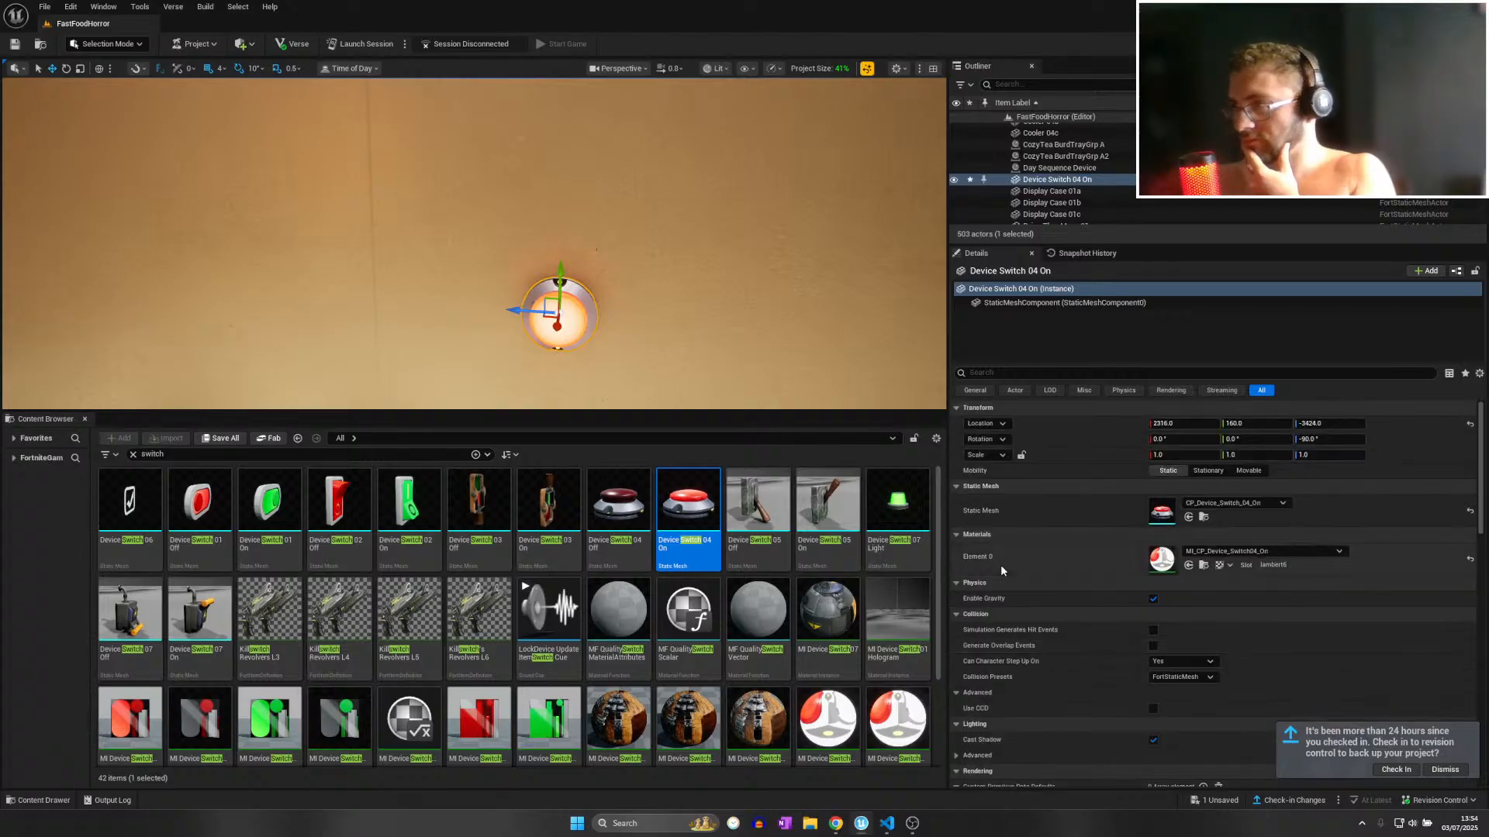
{"action": "left_click", "coordinate": [958, 615]}
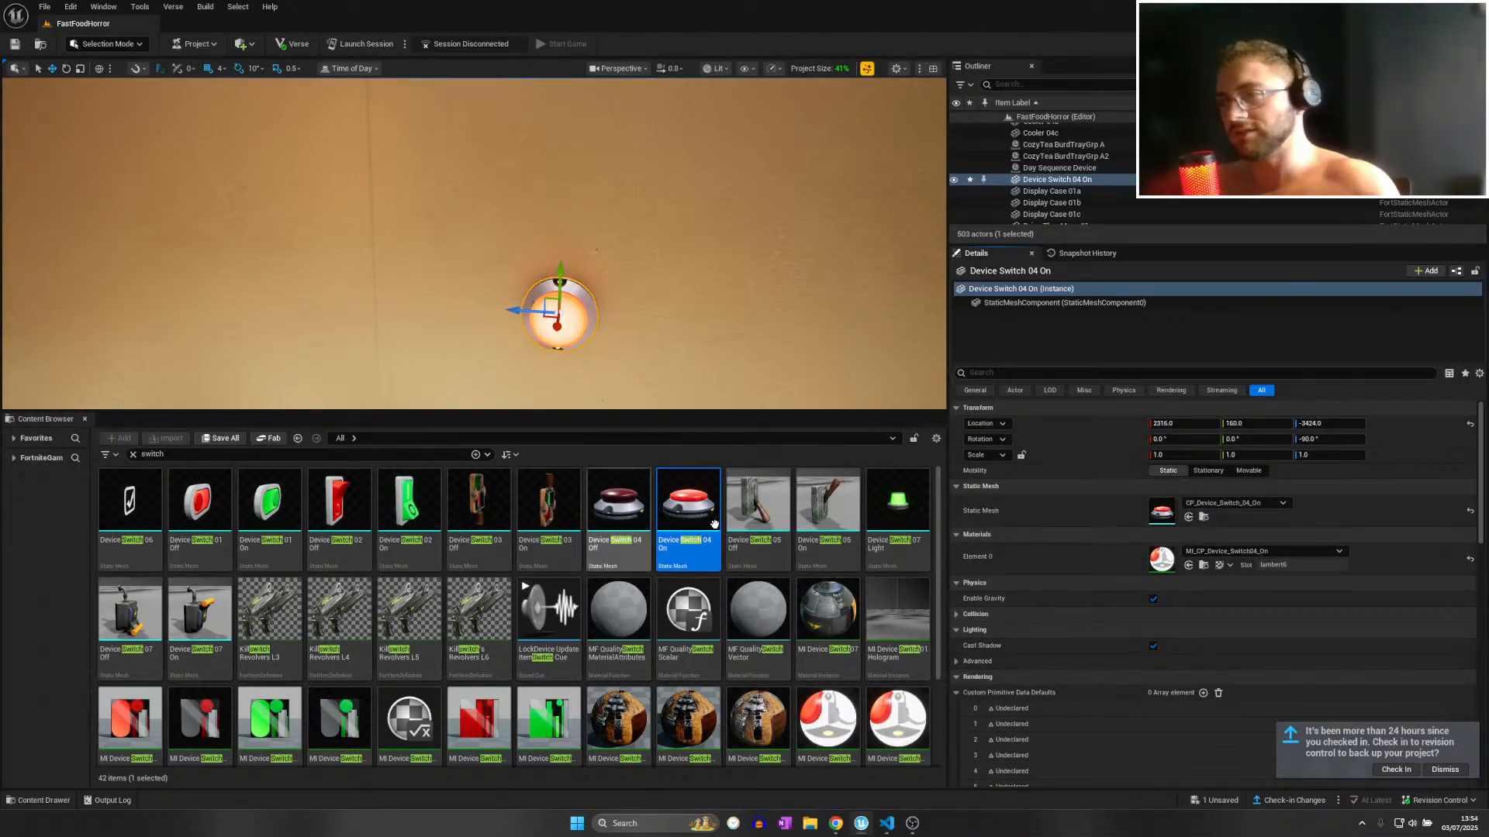
Delete Device Switch 04 On from the back room's wall and place the Switch device there instead.
{"action": "key", "text": "Delete"}
{"action": "scroll", "coordinate": [446, 711], "scroll_direction": "down", "scroll_amount": 3}
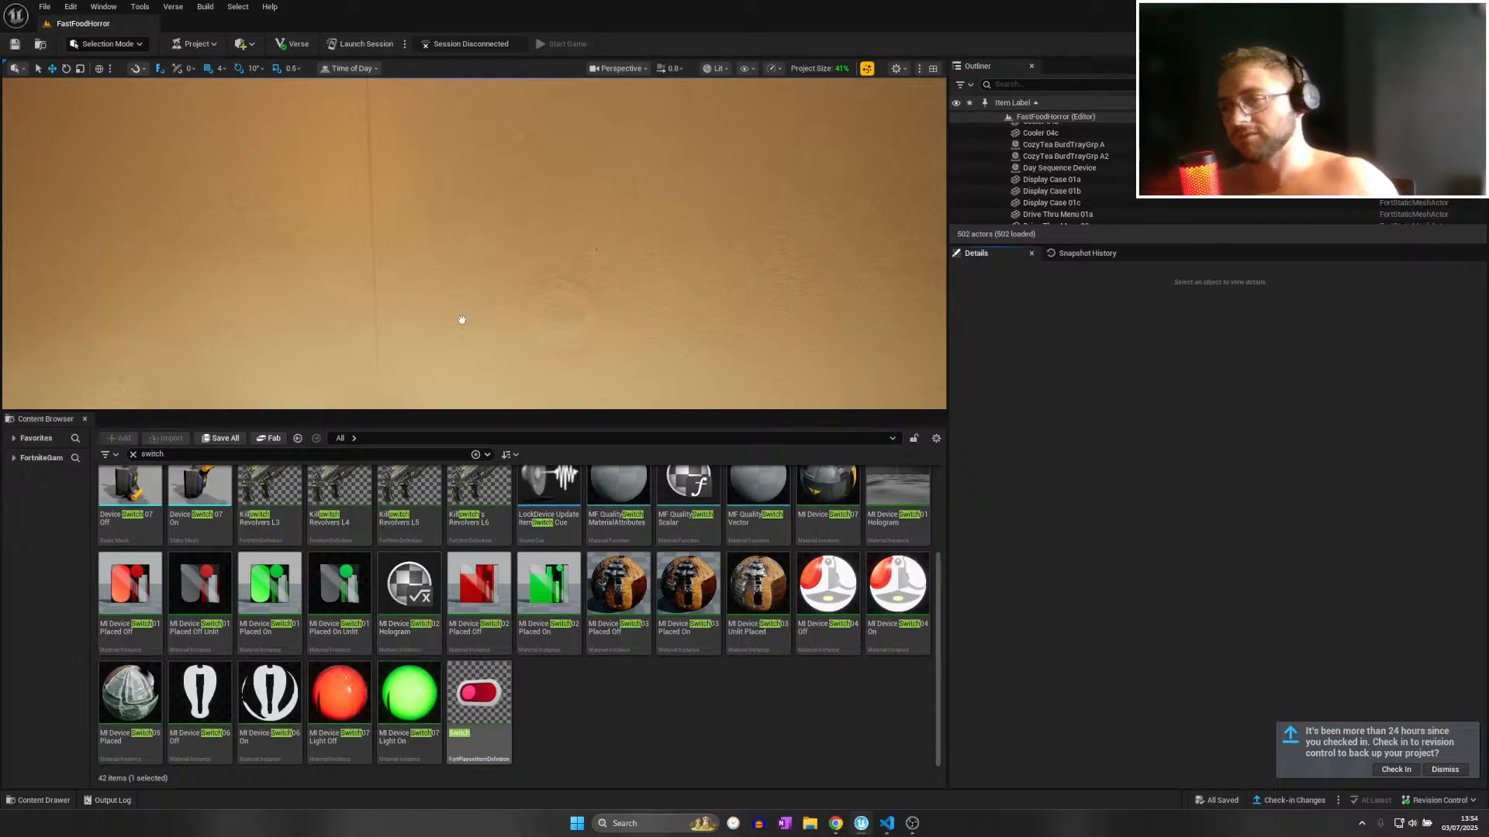
{"action": "left_click_drag", "start_coordinate": [462, 319], "coordinate": [463, 339]}
{"action": "right_click", "coordinate": [469, 329]}
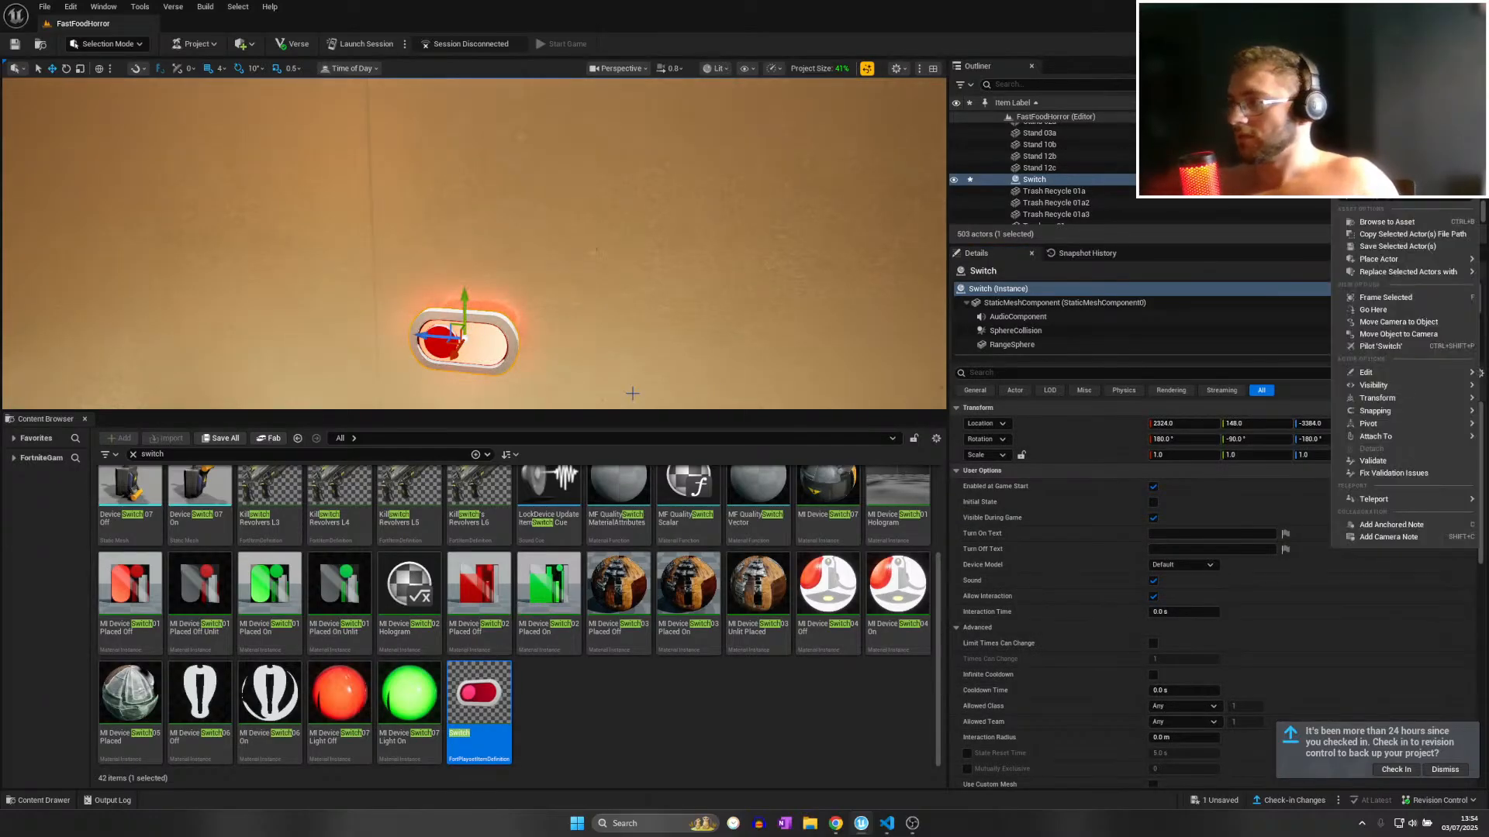
Try the Checkbox, Ancient Lever and Circuit Breaker device models on the wall switch and set its Y rotation to 90°.
{"action": "left_click", "coordinate": [1168, 565]}
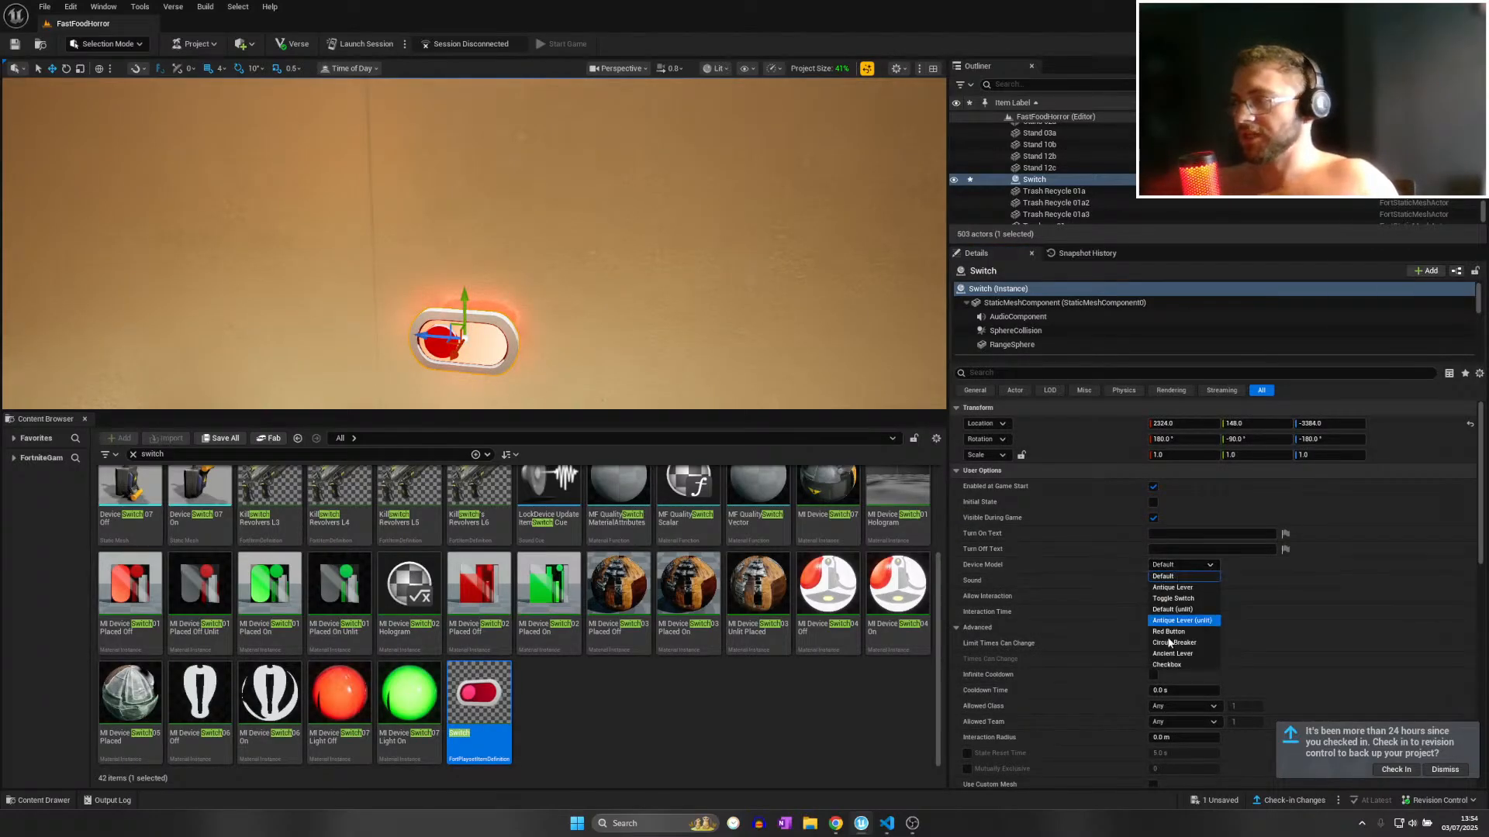
{"action": "left_click", "coordinate": [1171, 665]}
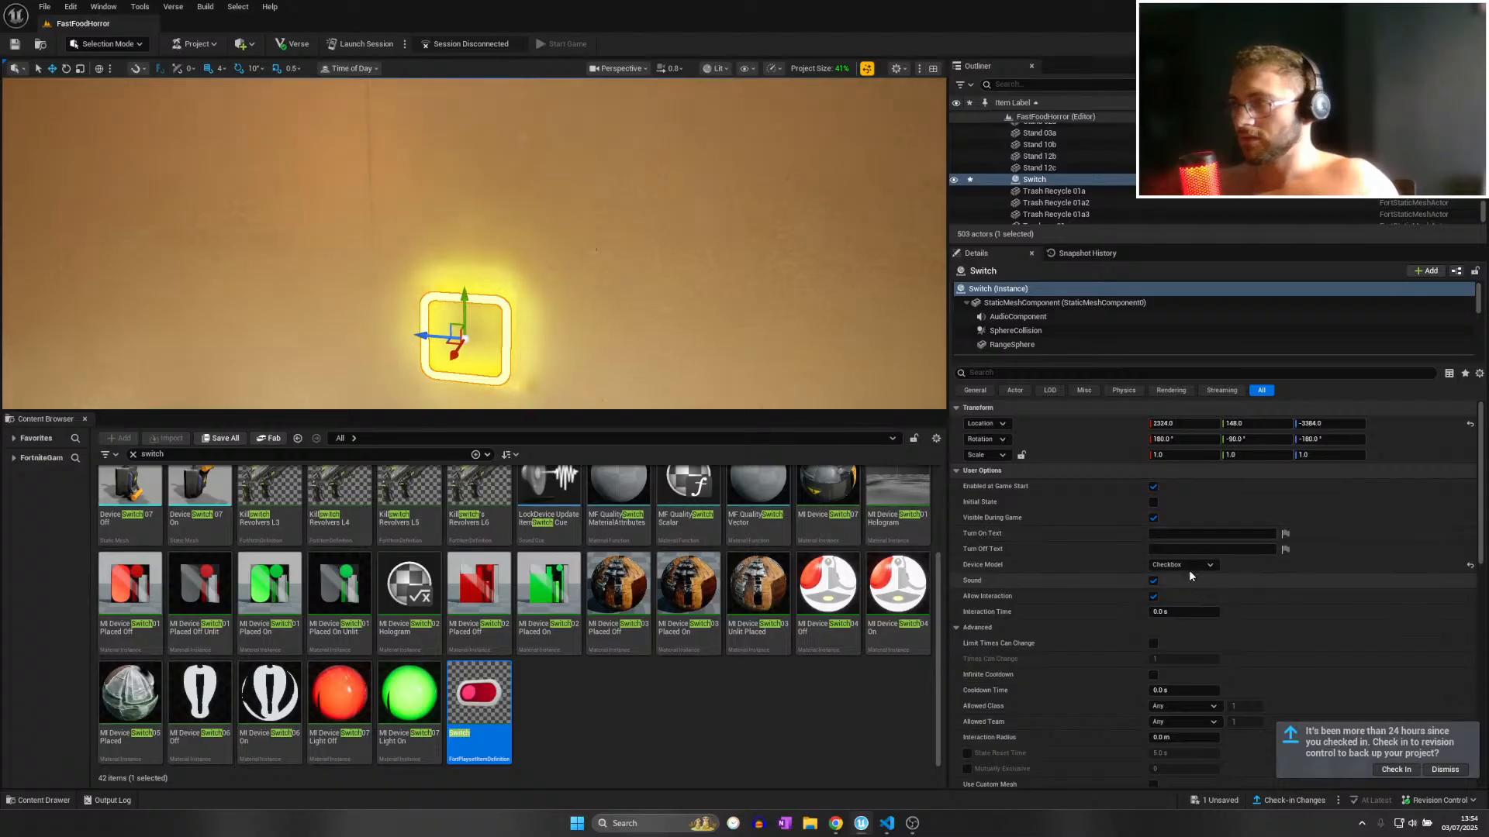
{"action": "left_click", "coordinate": [1187, 566]}
{"action": "left_click", "coordinate": [1172, 653]}
{"action": "left_click", "coordinate": [1183, 567]}
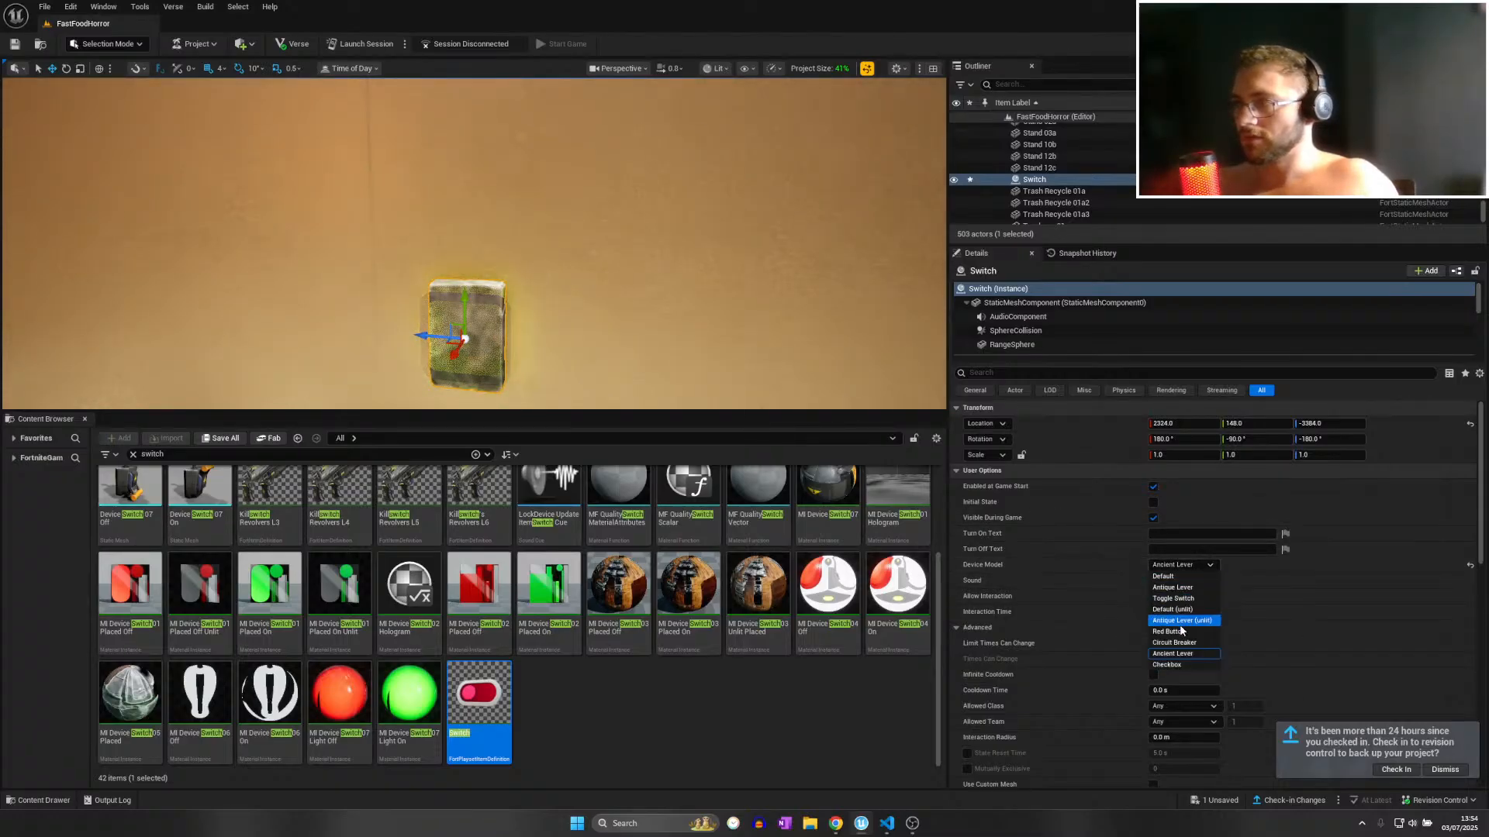
{"action": "key", "text": "s"}
{"action": "right_click_drag", "start_coordinate": [473, 365], "coordinate": [527, 261]}
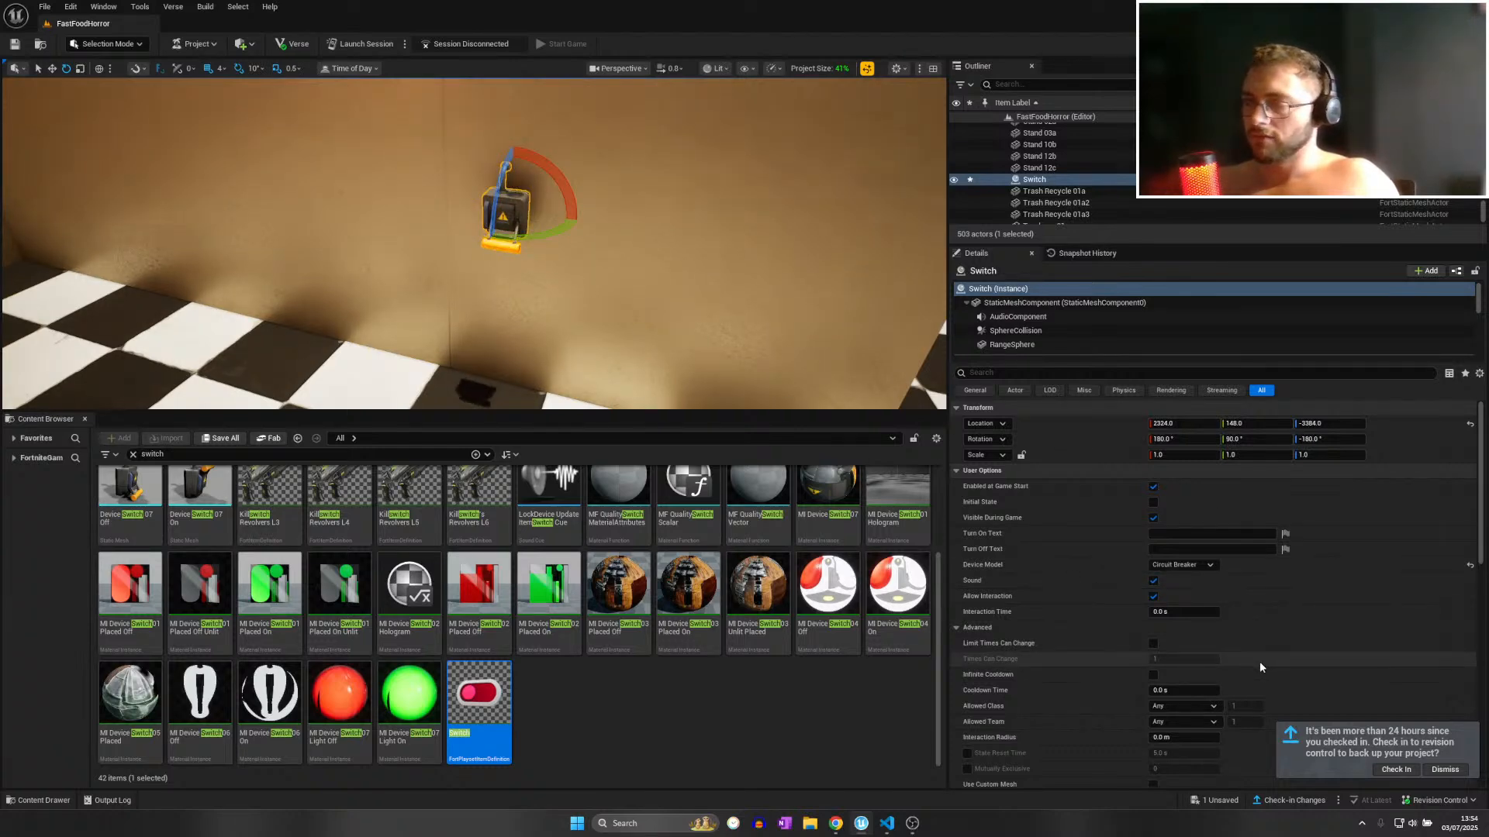
Try the Antique Lever (unlit), Toggle Switch, Antique Lever and Default (unlit) device models on the wall switch, and delete the switch.
{"action": "left_click", "coordinate": [1181, 621]}
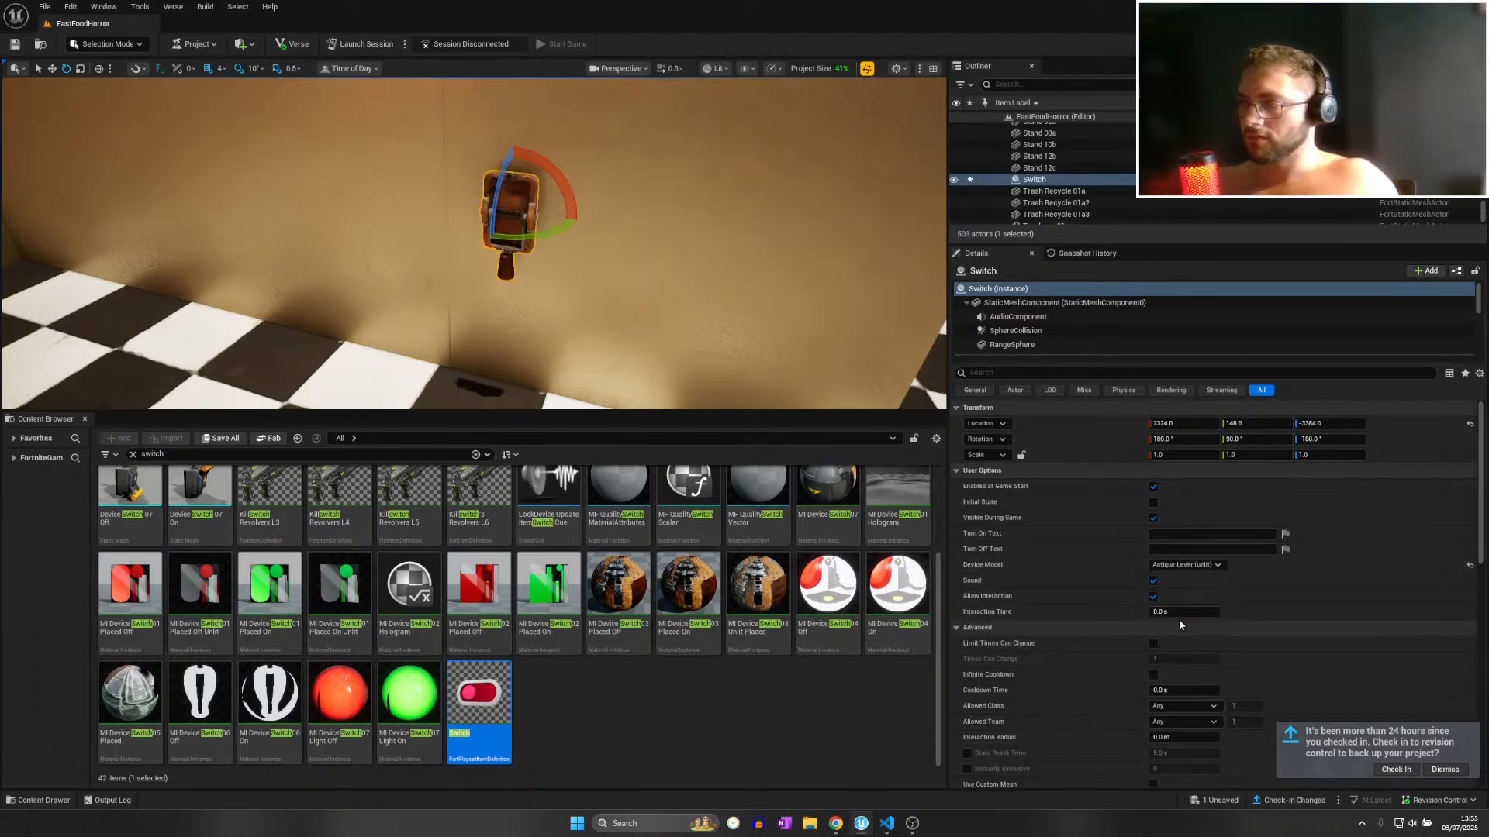
{"action": "left_click", "coordinate": [1174, 567]}
{"action": "left_click", "coordinate": [1174, 598]}
{"action": "left_click", "coordinate": [1182, 566]}
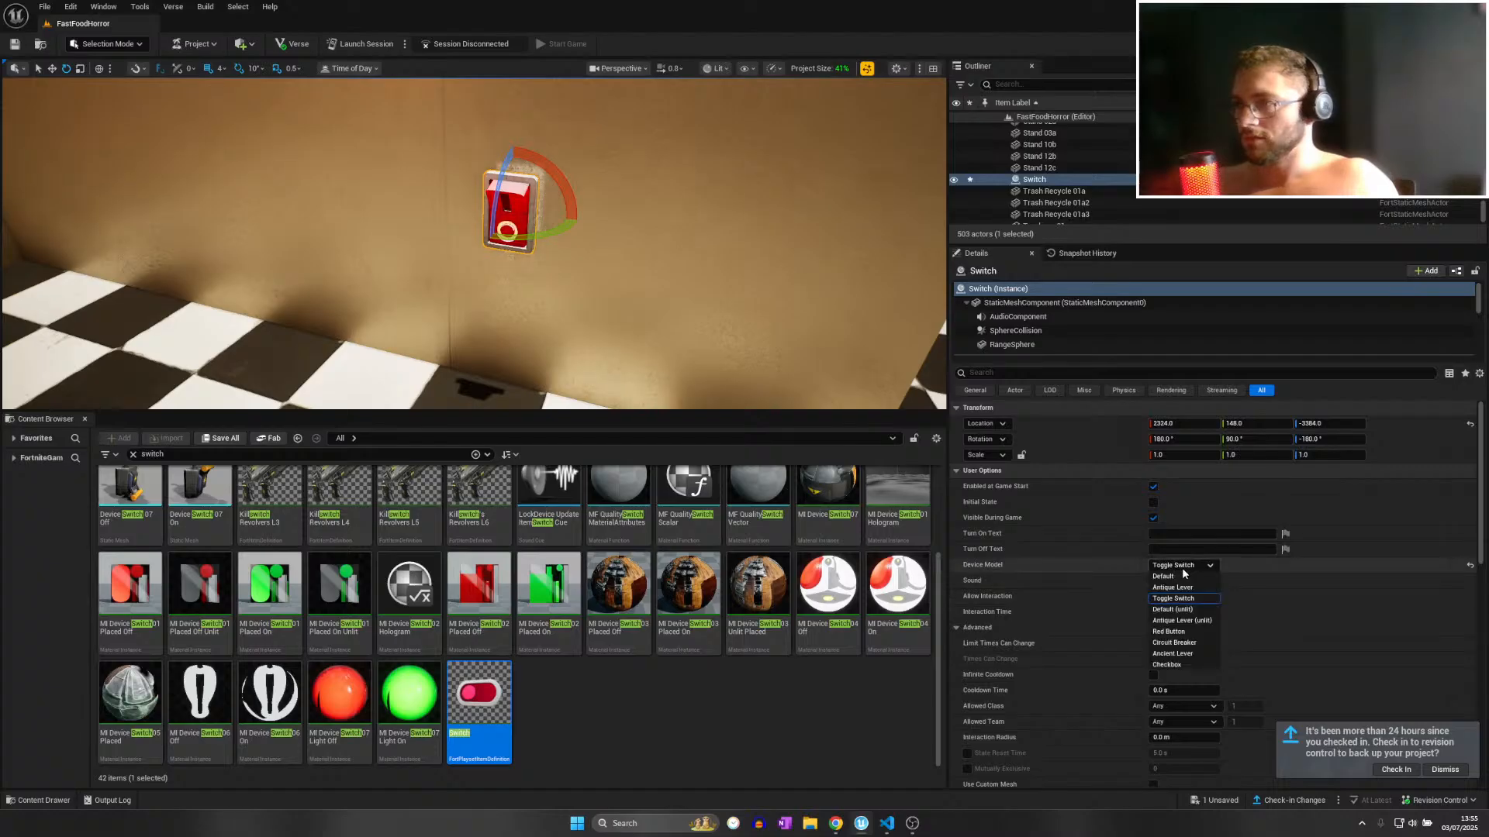
{"action": "left_click", "coordinate": [1179, 576]}
{"action": "left_click", "coordinate": [1179, 564]}
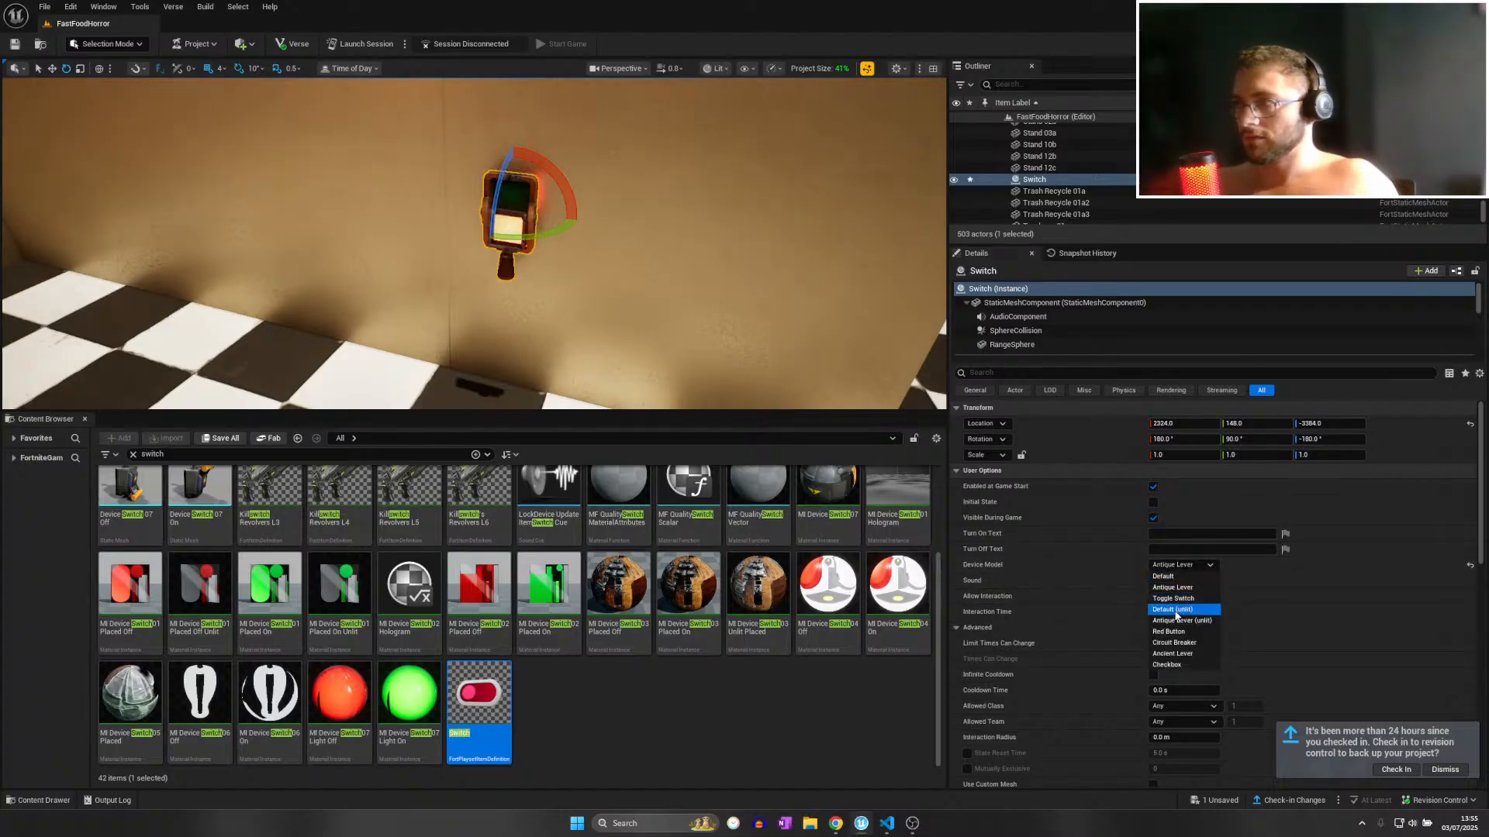
{"action": "left_click", "coordinate": [1174, 609]}
{"action": "left_click", "coordinate": [1179, 564]}
{"action": "left_click", "coordinate": [1175, 612]}
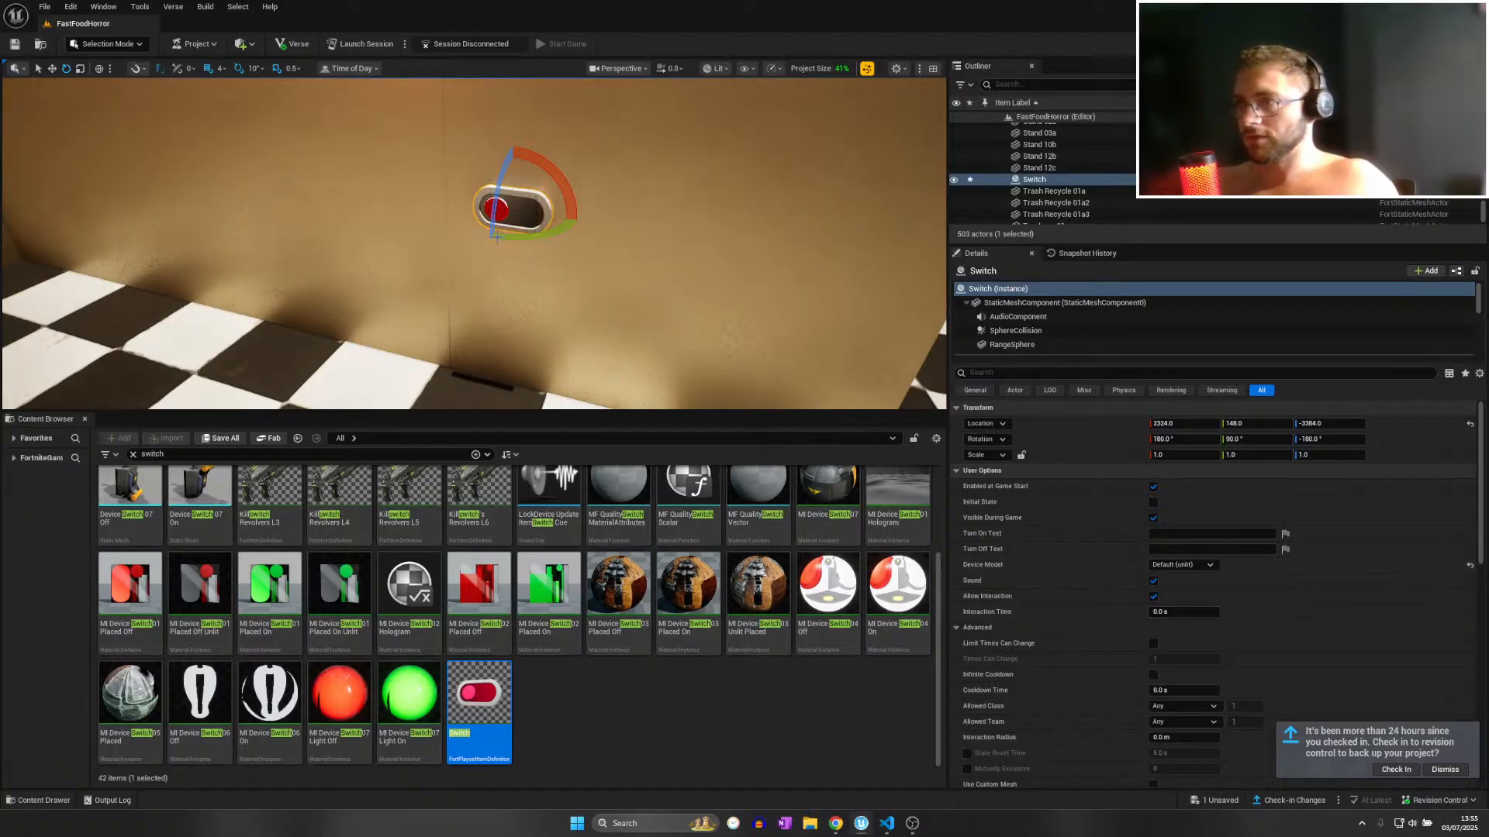
{"action": "key", "text": "Delete"}
Select the Button device mounted on the wall beside the door and show the Referenced Content folder.
{"action": "right_click_drag", "start_coordinate": [469, 220], "coordinate": [682, 240]}
{"action": "scroll", "coordinate": [469, 219], "scroll_direction": "up", "scroll_amount": 1}
{"action": "key", "text": "w"}
{"action": "scroll", "coordinate": [619, 200], "scroll_direction": "up", "scroll_amount": 1}
{"action": "left_click", "coordinate": [655, 168]}
{"action": "right_click_drag", "start_coordinate": [655, 168], "coordinate": [725, 128]}
{"action": "key", "text": "w"}
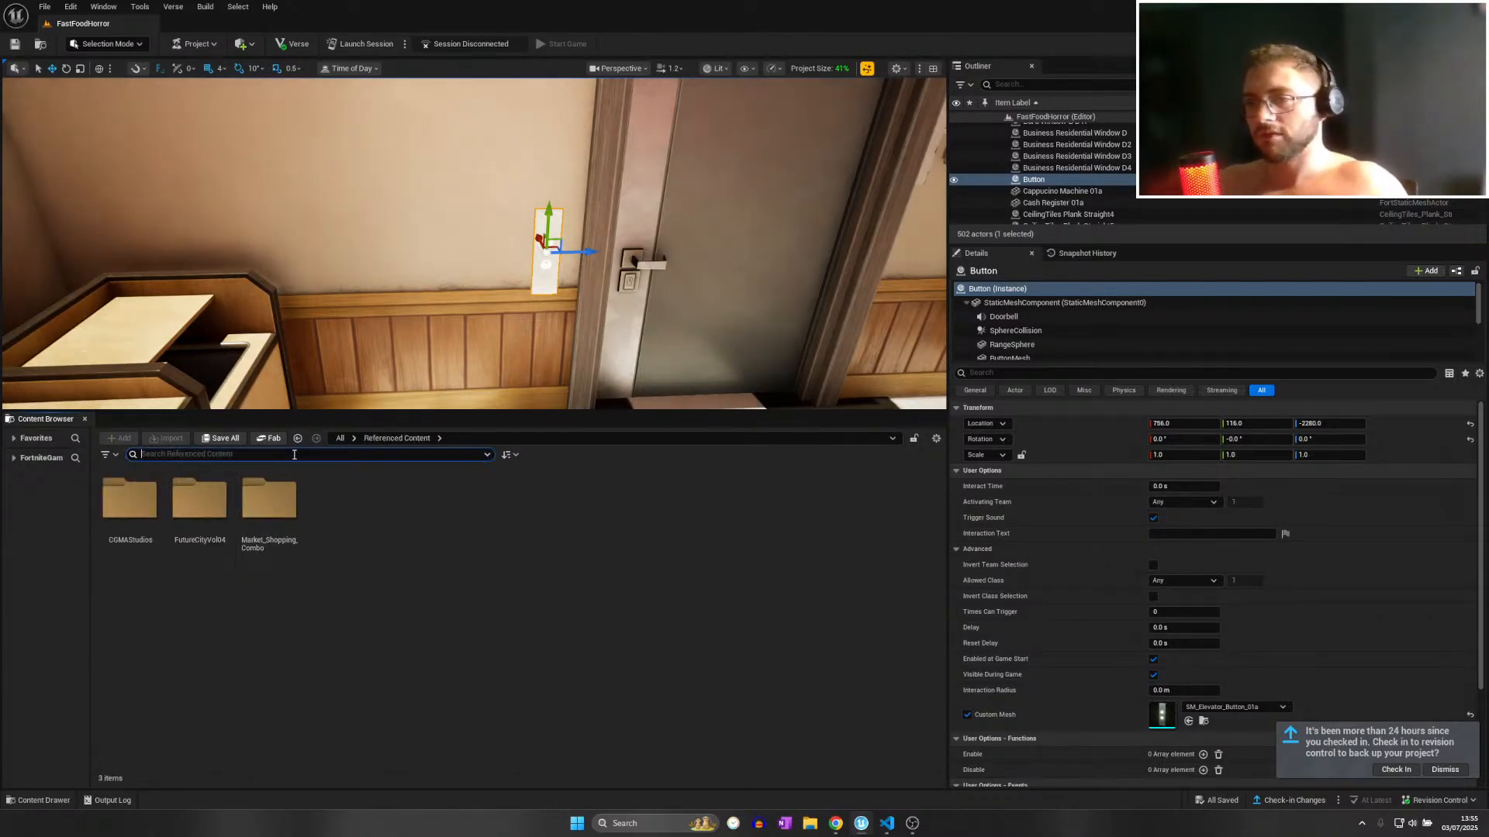
Search the Referenced Content folder for "button" and for "switc".
{"action": "type", "text": "button"}
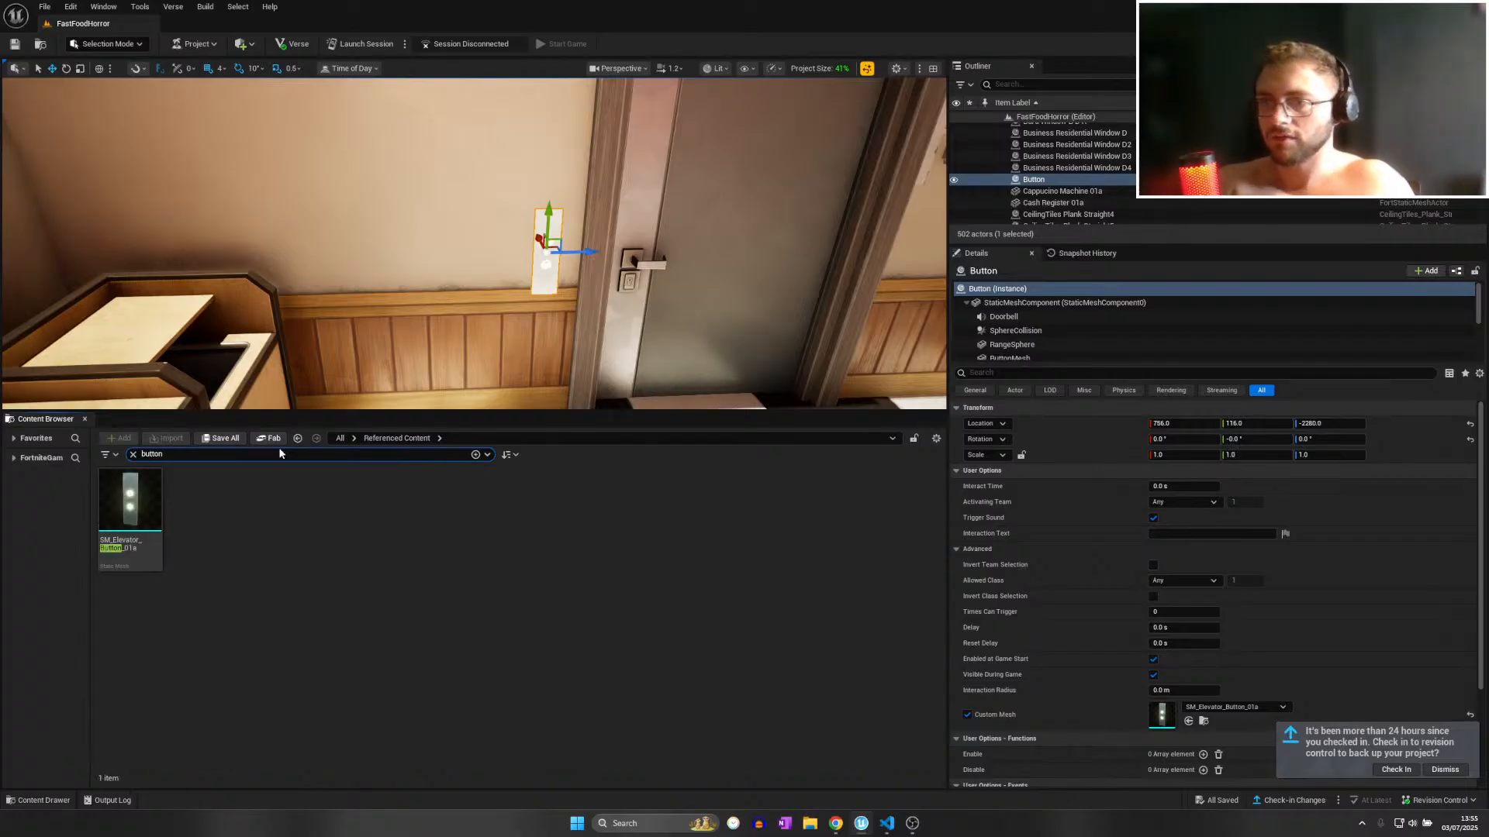
{"action": "type", "text": "sw"}
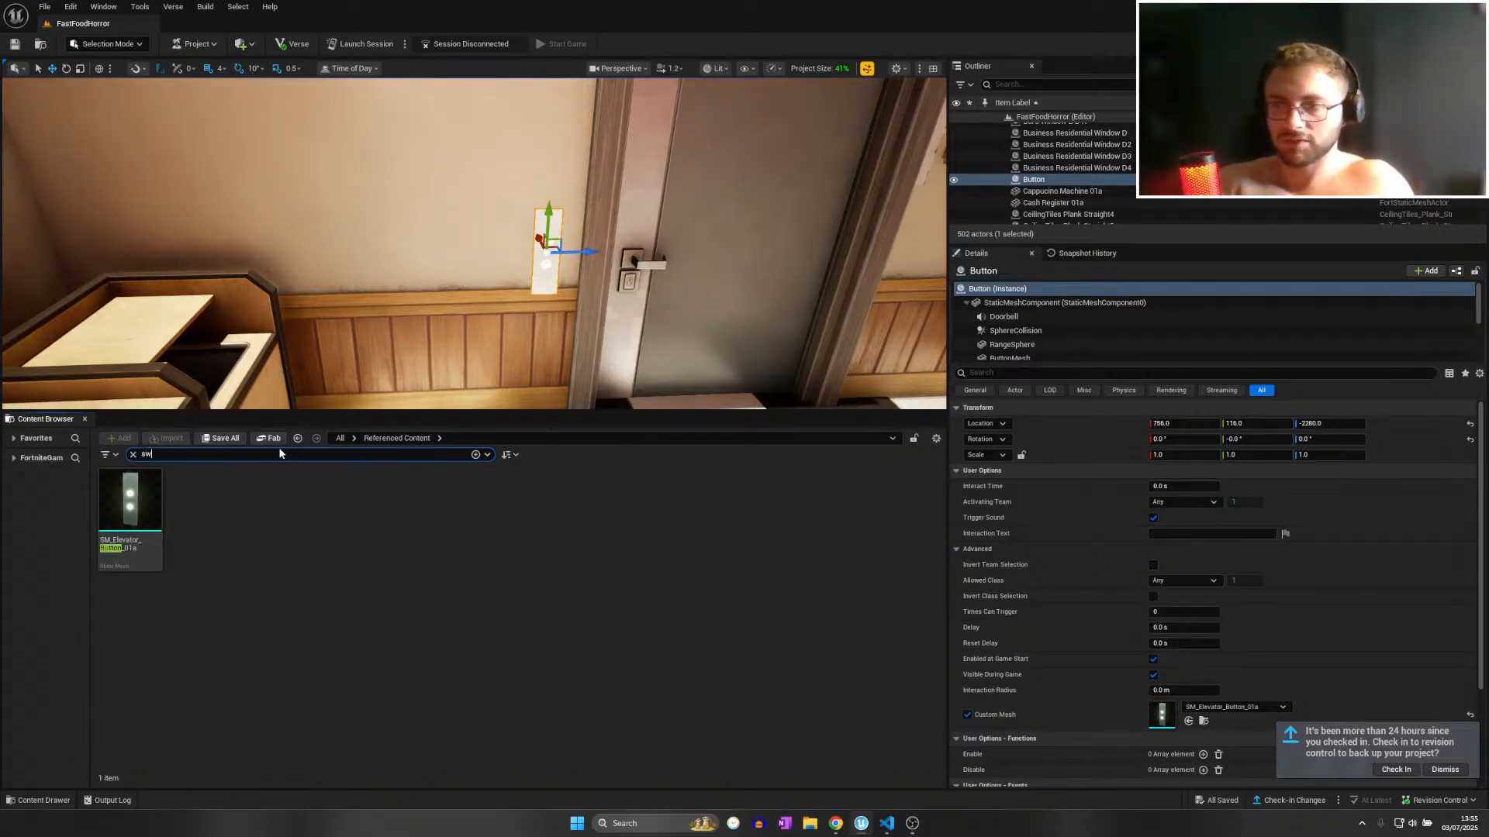
{"action": "type", "text": "itc"}
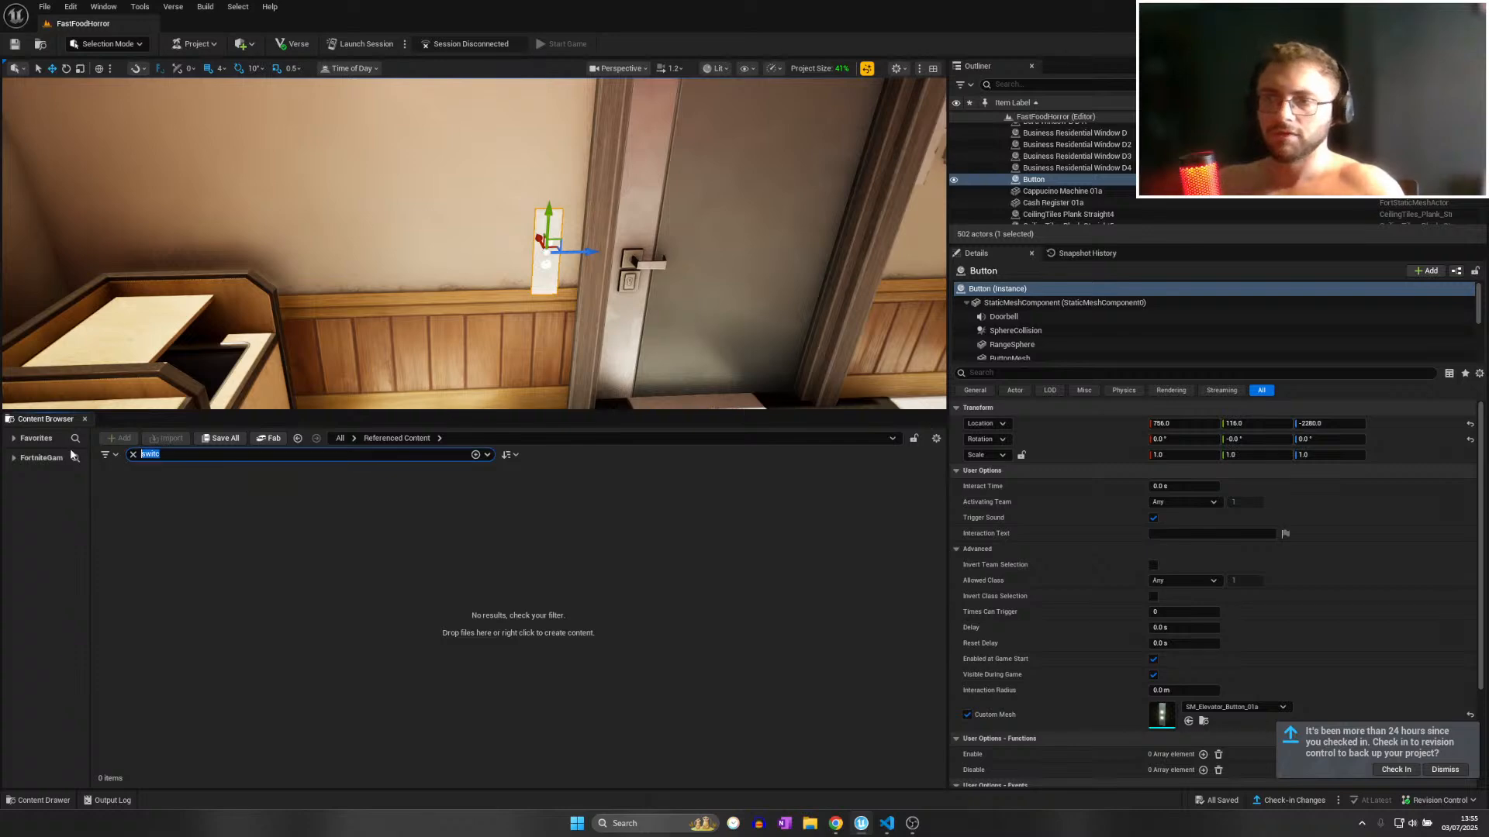
Clear the content search and examine the meshes in the Market_Shopping_Combo and ODMAStudios folders for a suitable wall switch.
{"action": "key", "text": "BackSpace"}
{"action": "double_click", "coordinate": [287, 505]}
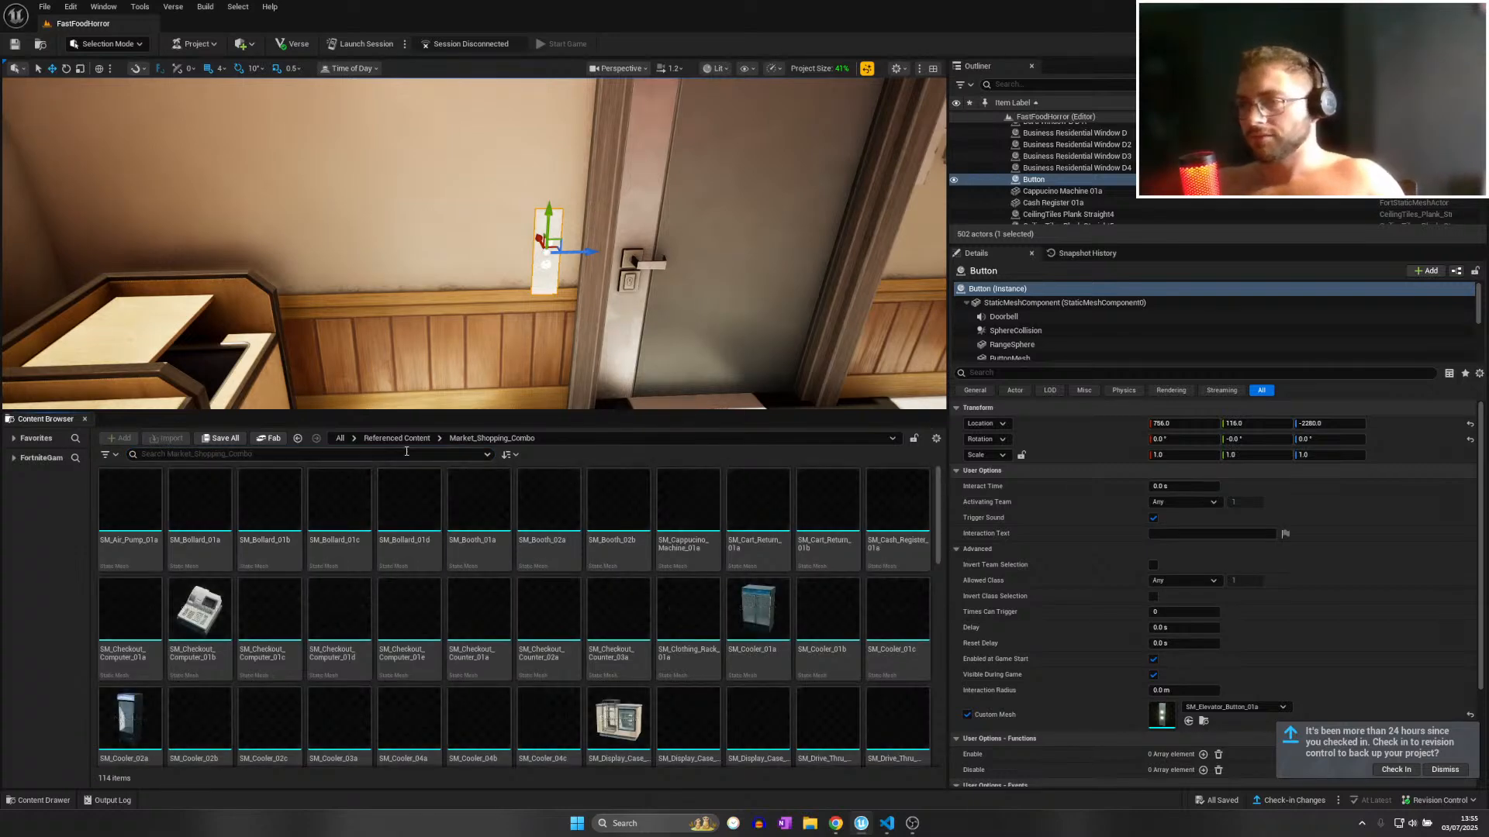
{"action": "left_click", "coordinate": [397, 439]}
{"action": "double_click", "coordinate": [133, 501]}
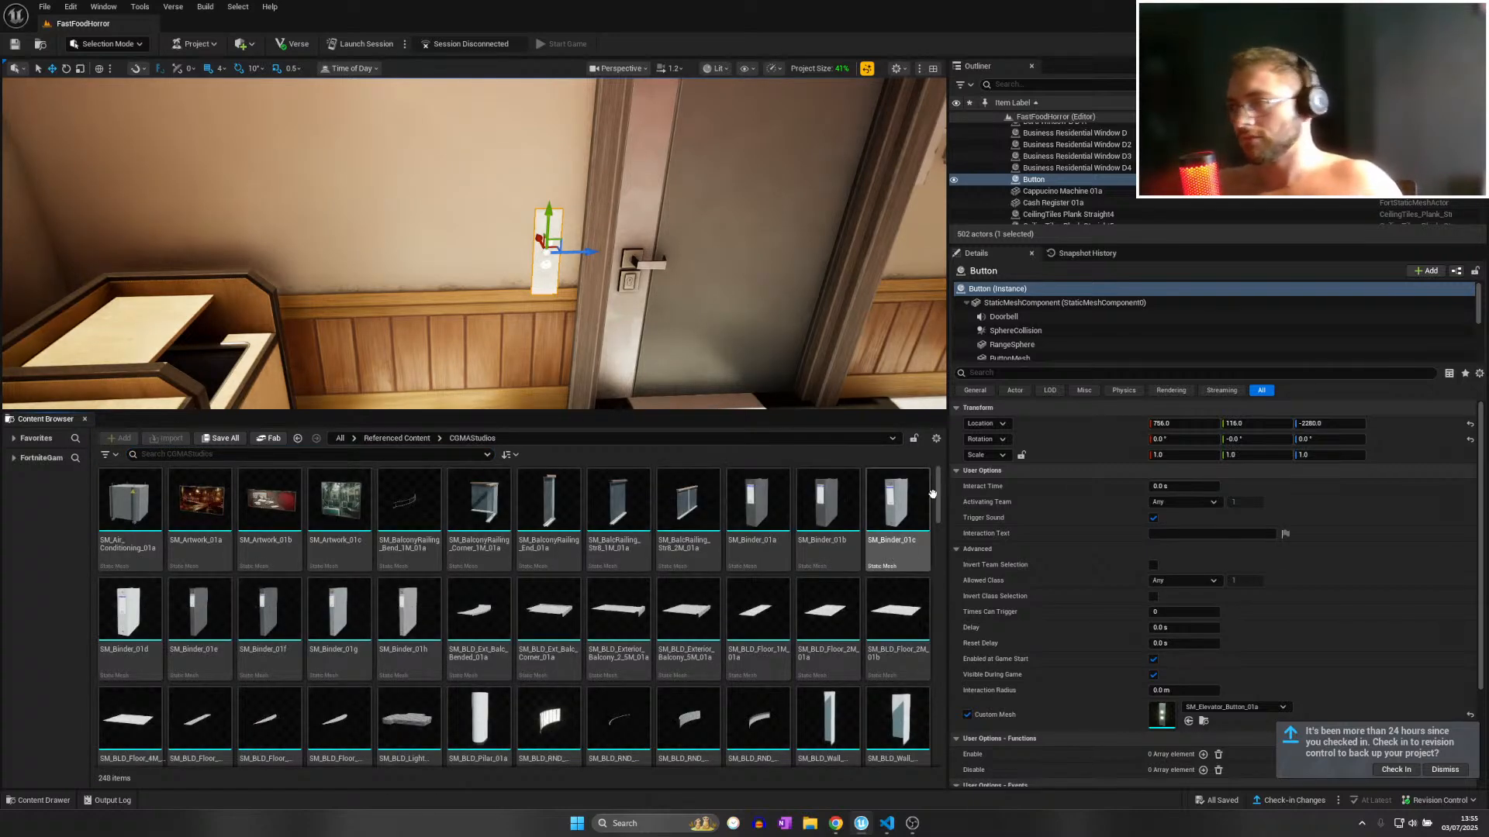
{"action": "scroll", "coordinate": [563, 677], "scroll_direction": "down", "scroll_amount": 8}
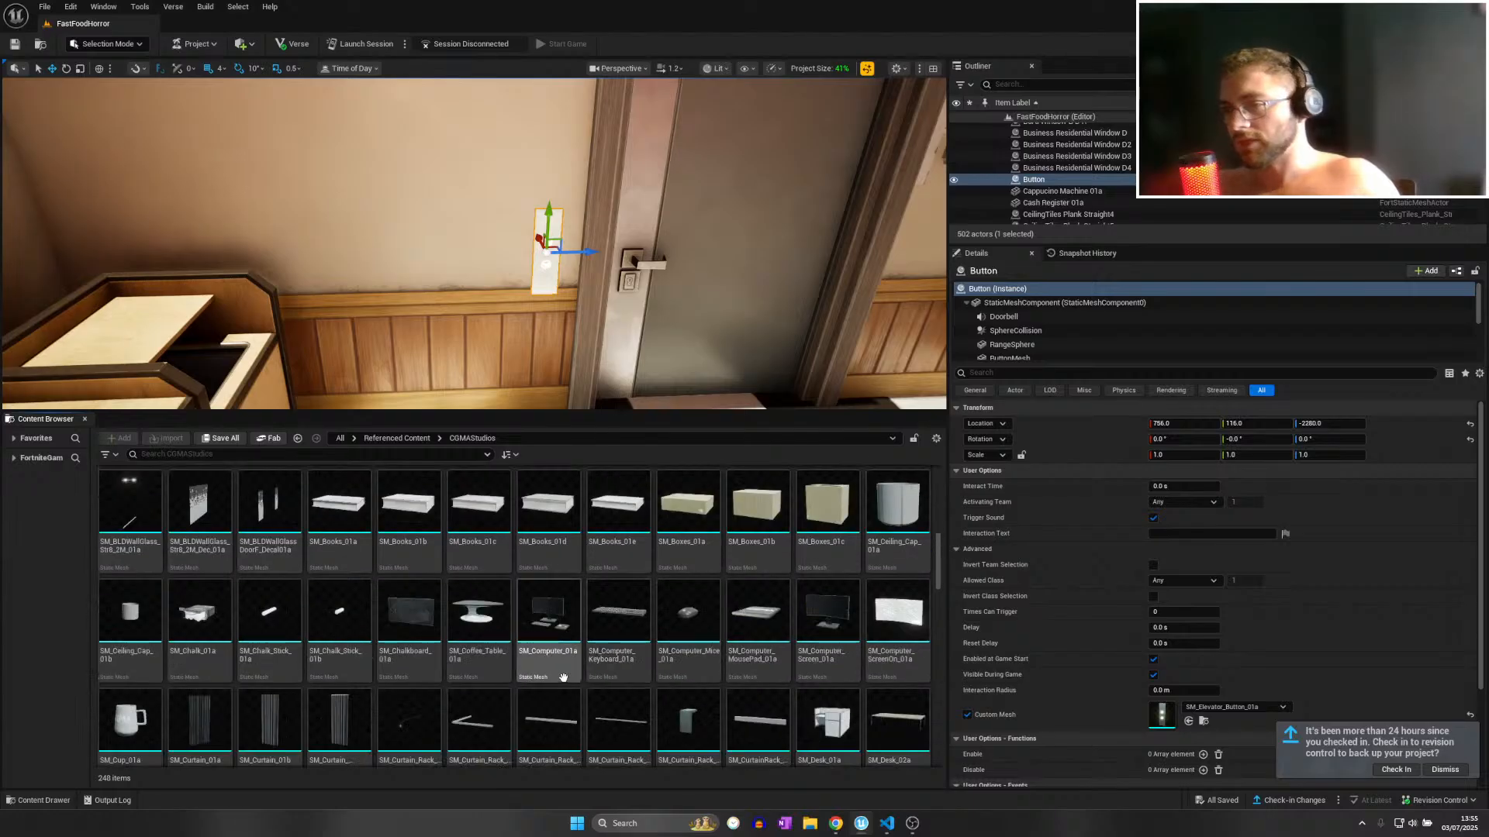
{"action": "right_click_drag", "start_coordinate": [373, 310], "coordinate": [264, 248]}
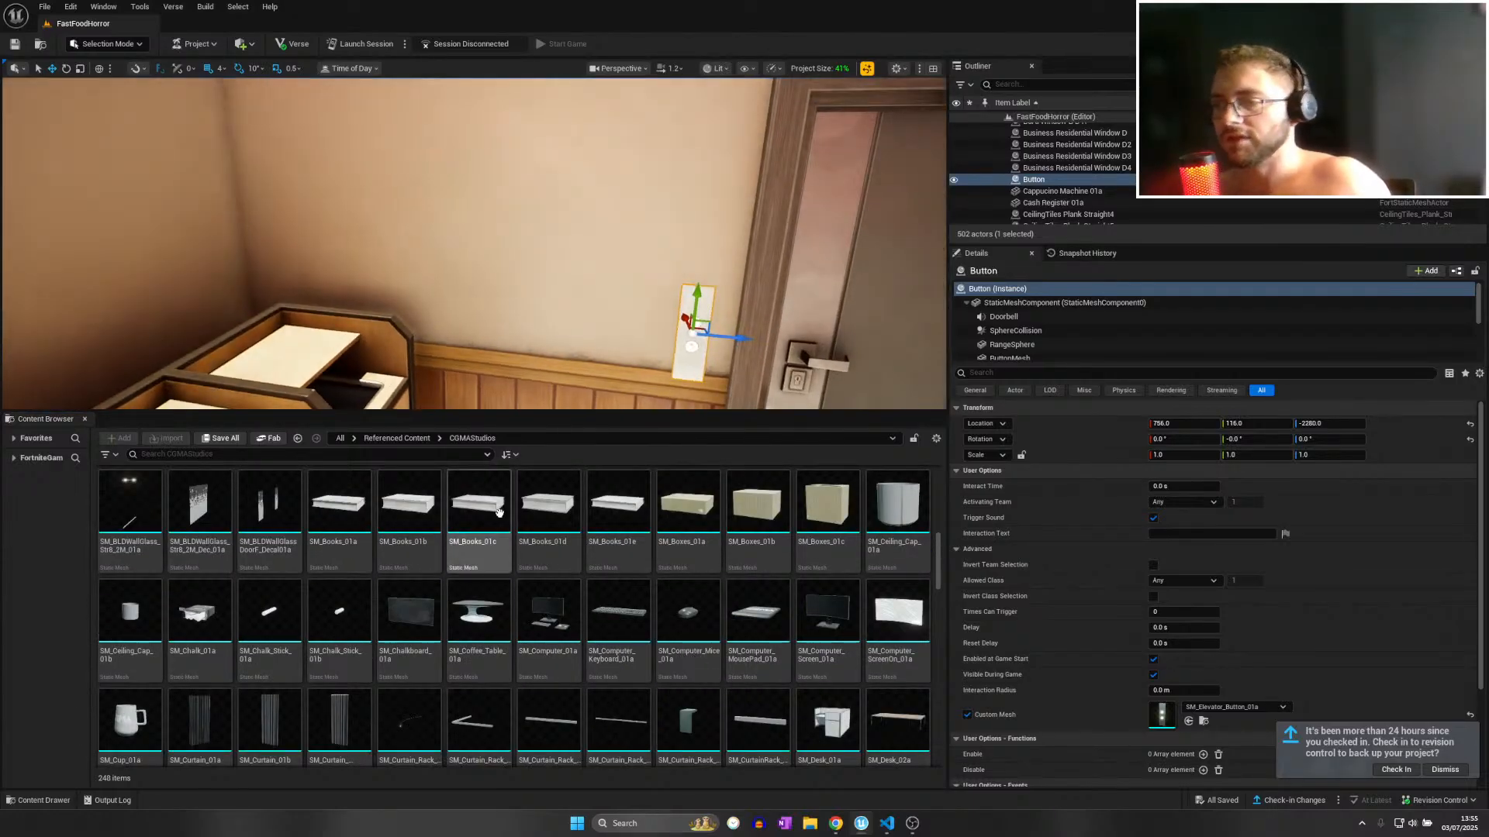
{"action": "scroll", "coordinate": [558, 612], "scroll_direction": "down", "scroll_amount": 3}
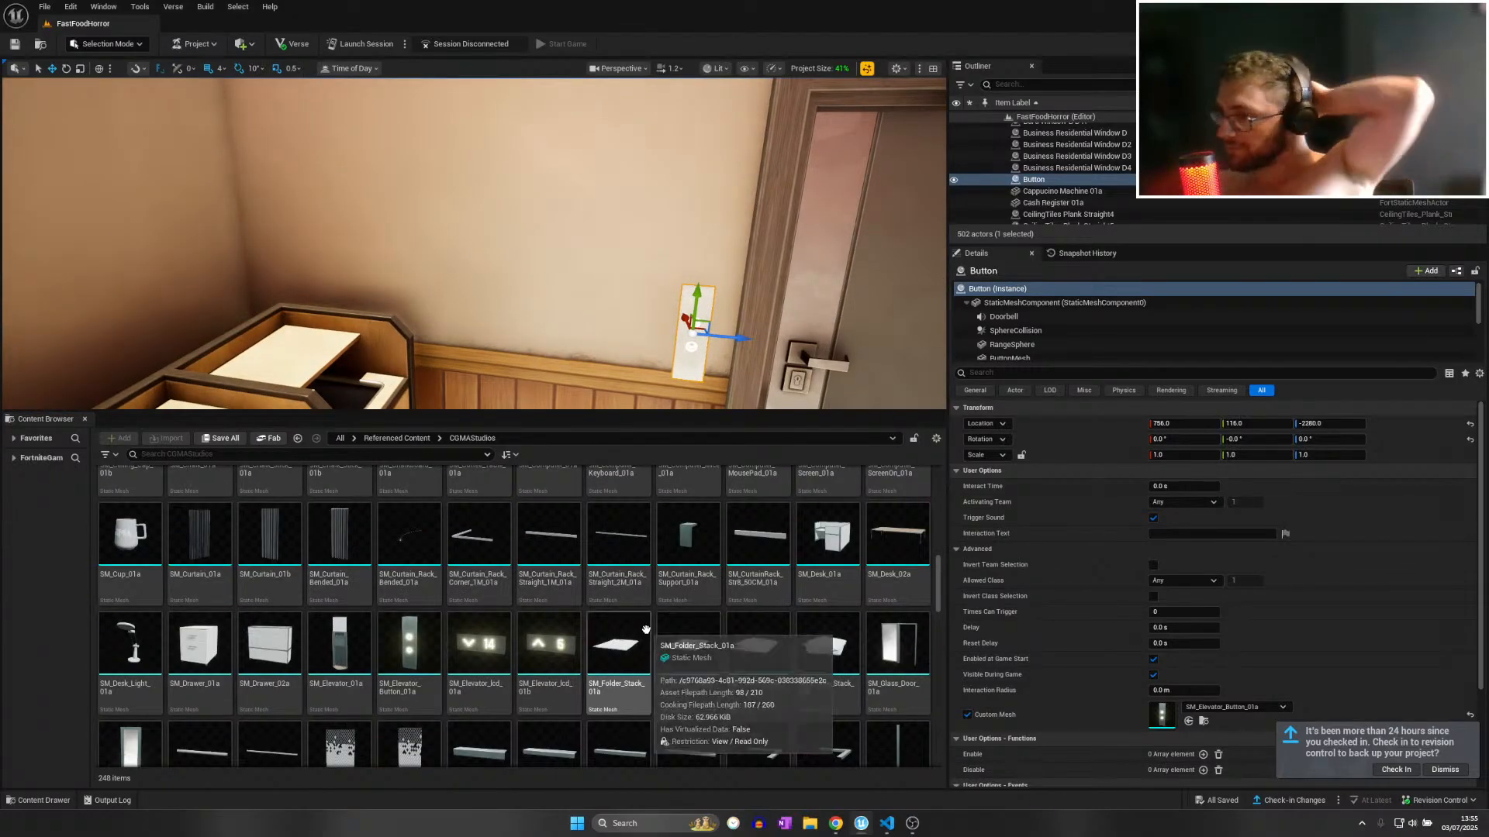
{"action": "scroll", "coordinate": [646, 630], "scroll_direction": "down", "scroll_amount": 1}
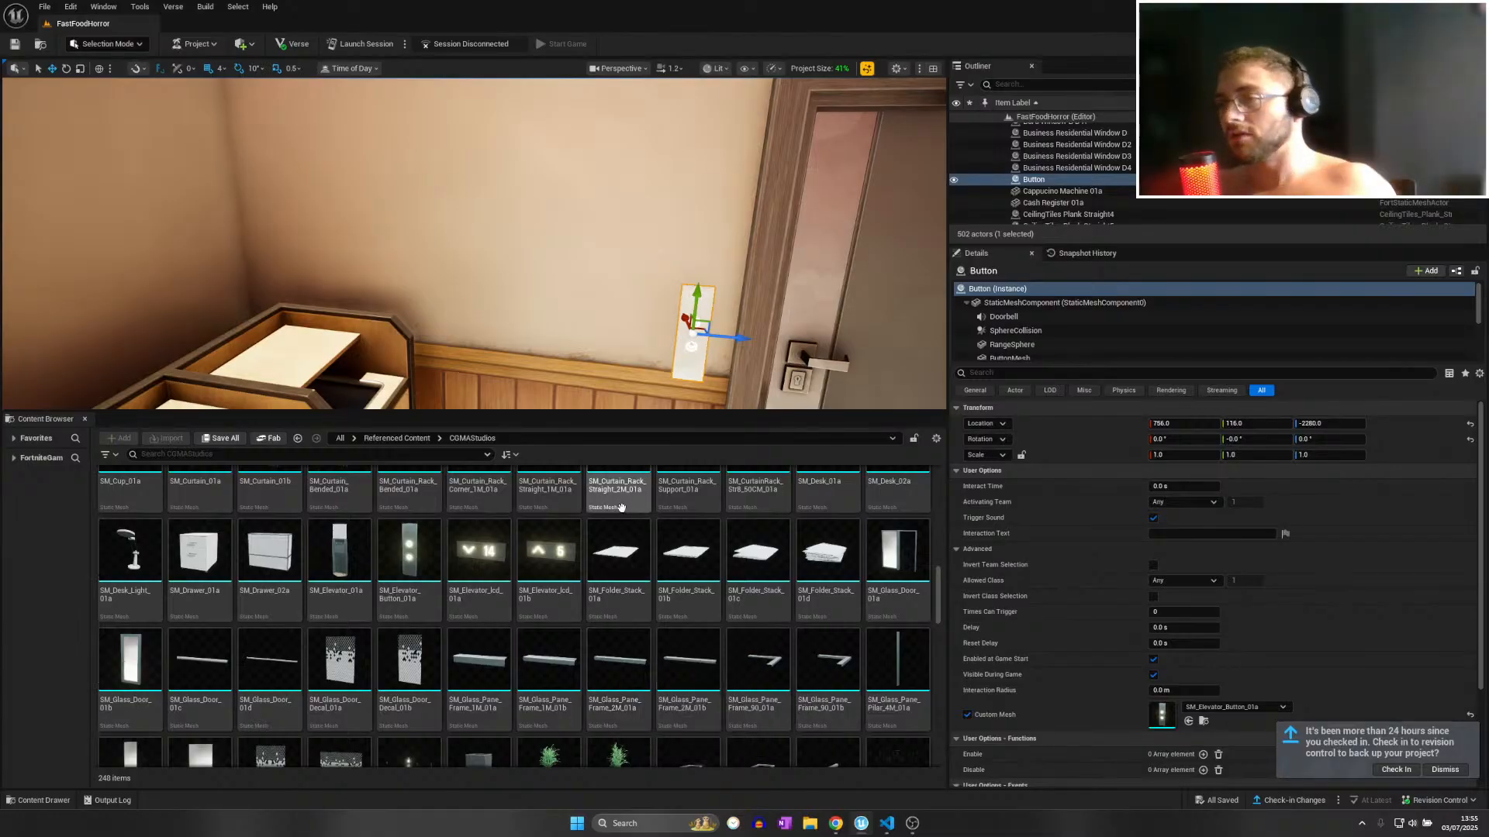
{"action": "scroll", "coordinate": [593, 512], "scroll_direction": "down", "scroll_amount": 2}
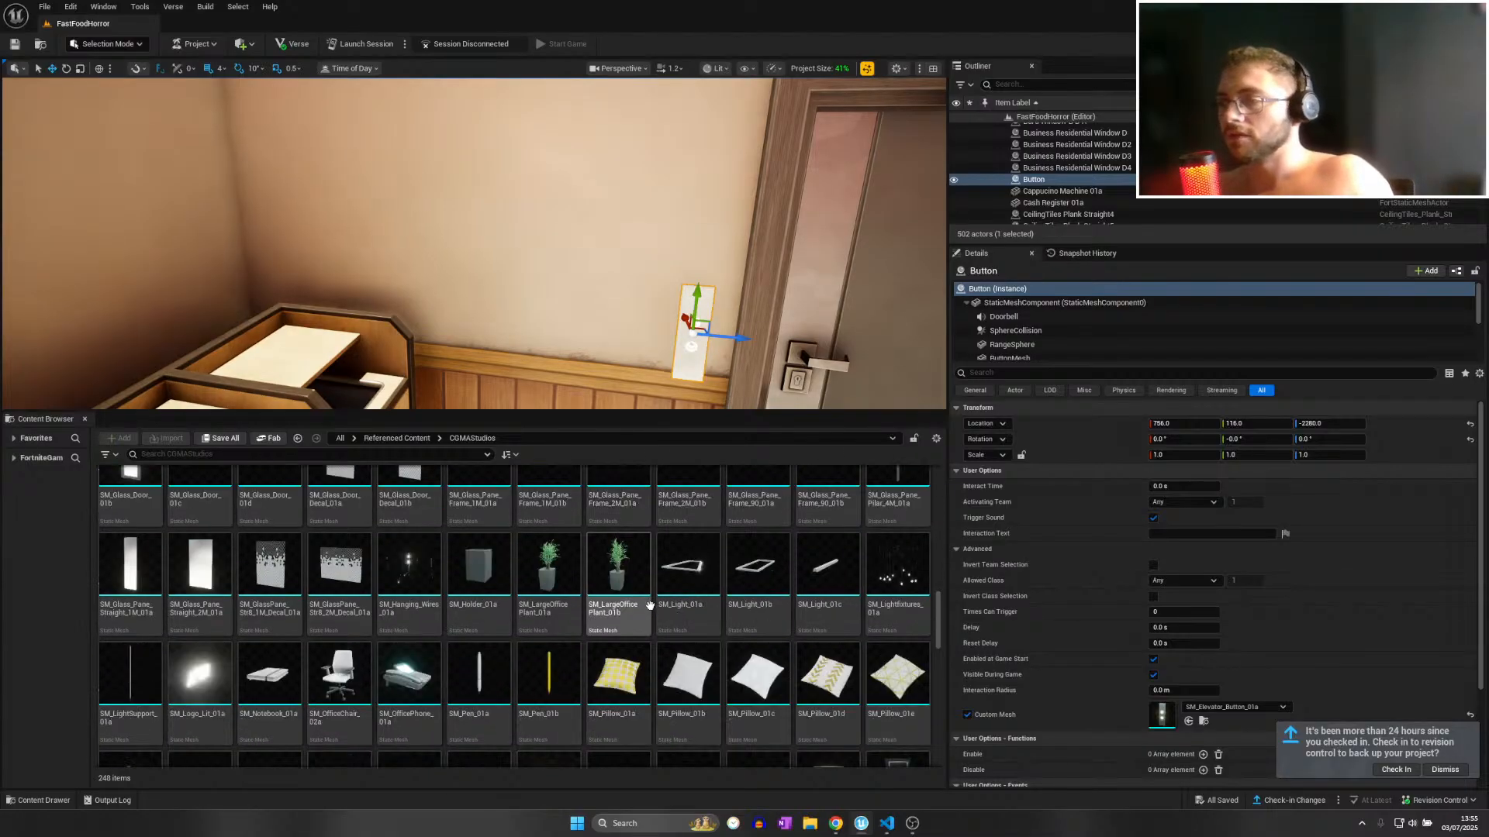
{"action": "right_click_drag", "start_coordinate": [445, 287], "coordinate": [497, 302]}
{"action": "key", "text": "w"}
{"action": "key", "text": "w"}
{"action": "scroll", "coordinate": [605, 668], "scroll_direction": "down", "scroll_amount": 1}
{"action": "scroll", "coordinate": [605, 667], "scroll_direction": "down", "scroll_amount": 2}
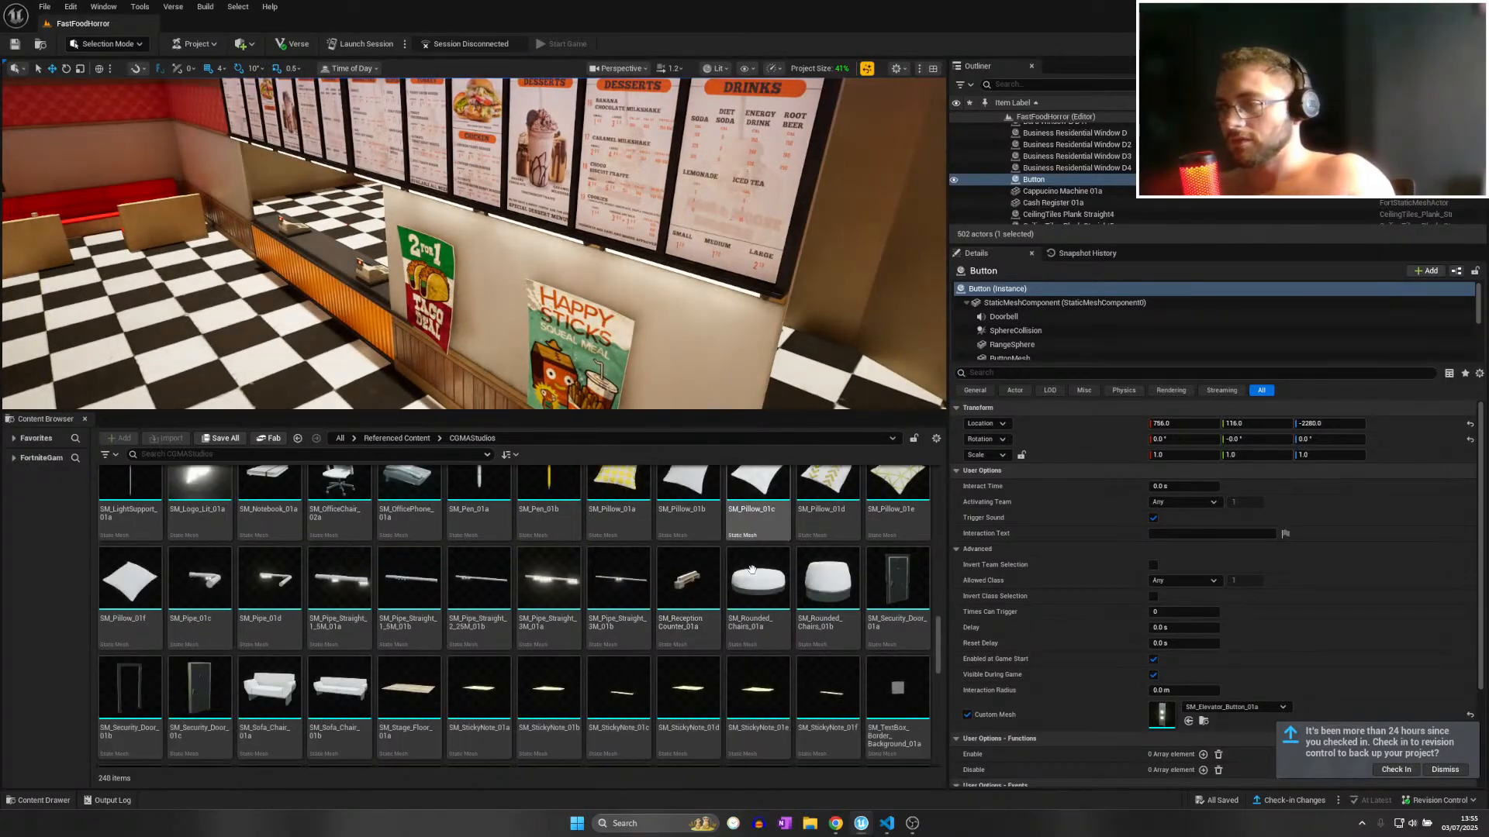
{"action": "right_click_drag", "start_coordinate": [644, 387], "coordinate": [884, 384]}
{"action": "key", "text": "w"}
{"action": "scroll", "coordinate": [760, 667], "scroll_direction": "down", "scroll_amount": 3}
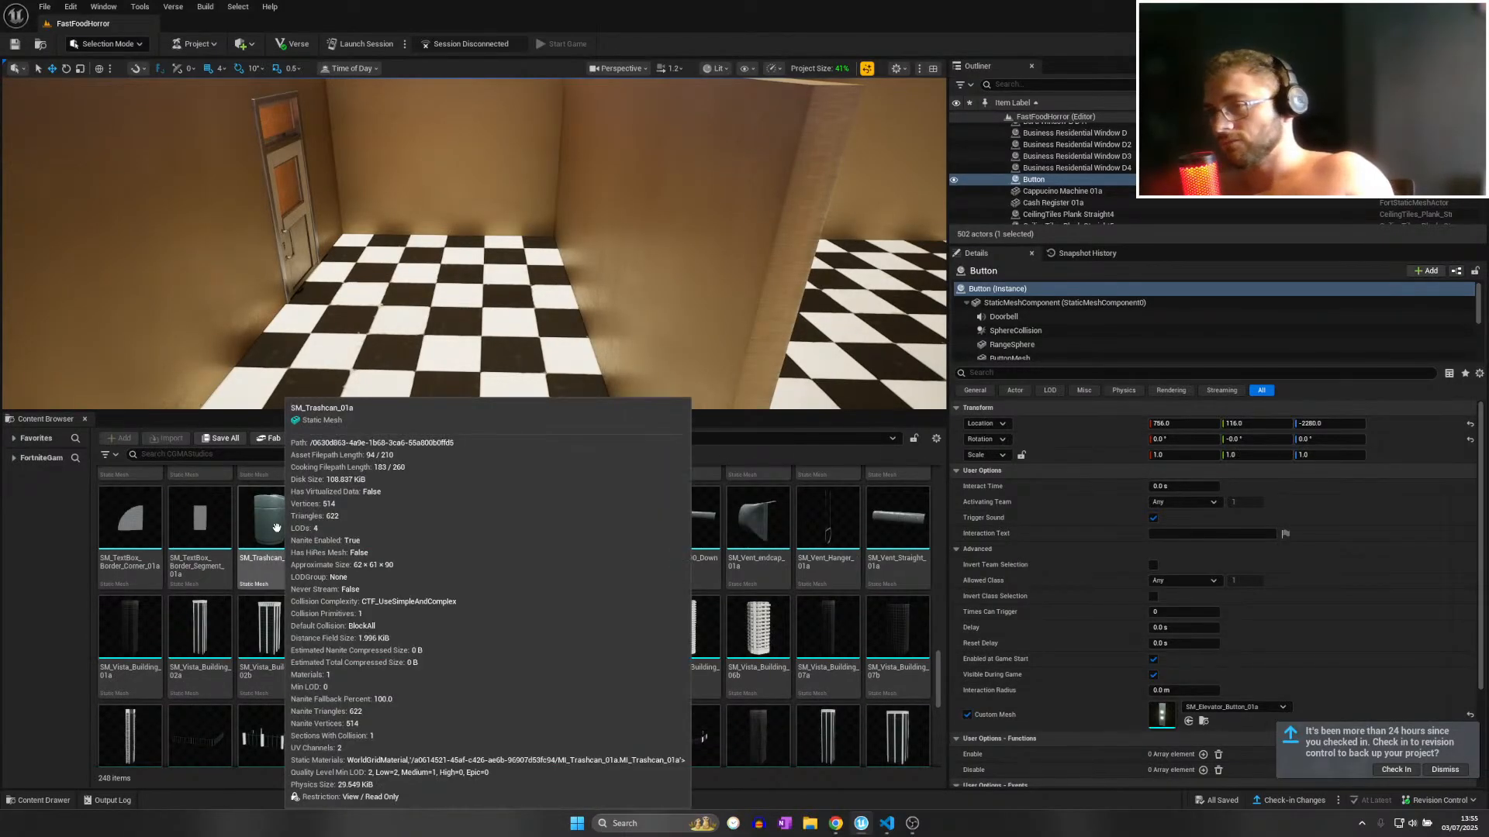
{"action": "scroll", "coordinate": [745, 536], "scroll_direction": "down", "scroll_amount": 1}
{"action": "scroll", "coordinate": [744, 536], "scroll_direction": "down", "scroll_amount": 9}
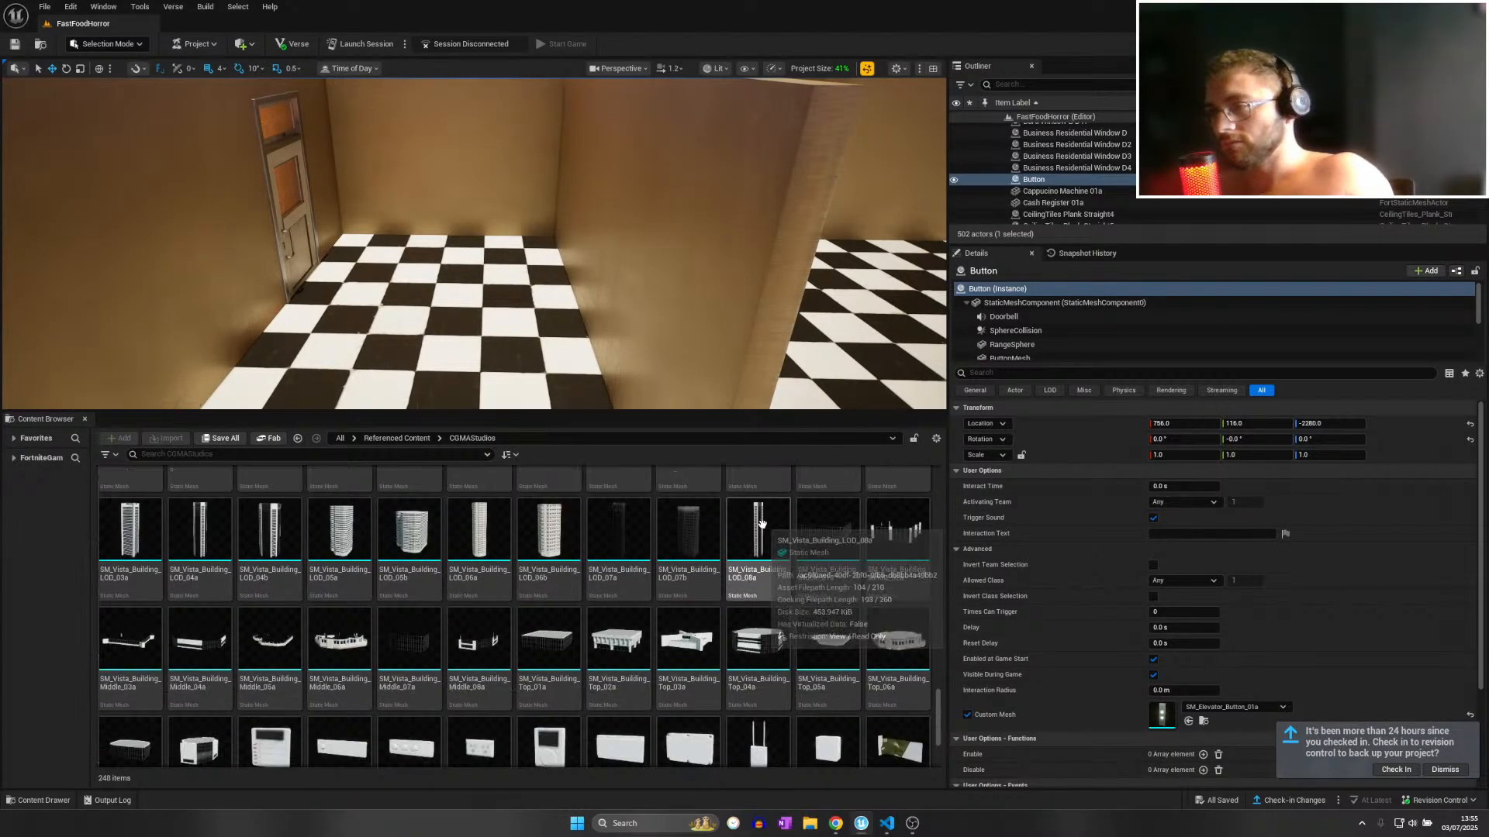
Place the SM_Wall_Addons_02a mesh on the wall of the empty checkered-floor room and rotate it to lie flat.
{"action": "right_click_drag", "start_coordinate": [511, 345], "coordinate": [450, 341]}
{"action": "right_click_drag", "start_coordinate": [475, 256], "coordinate": [543, 256]}
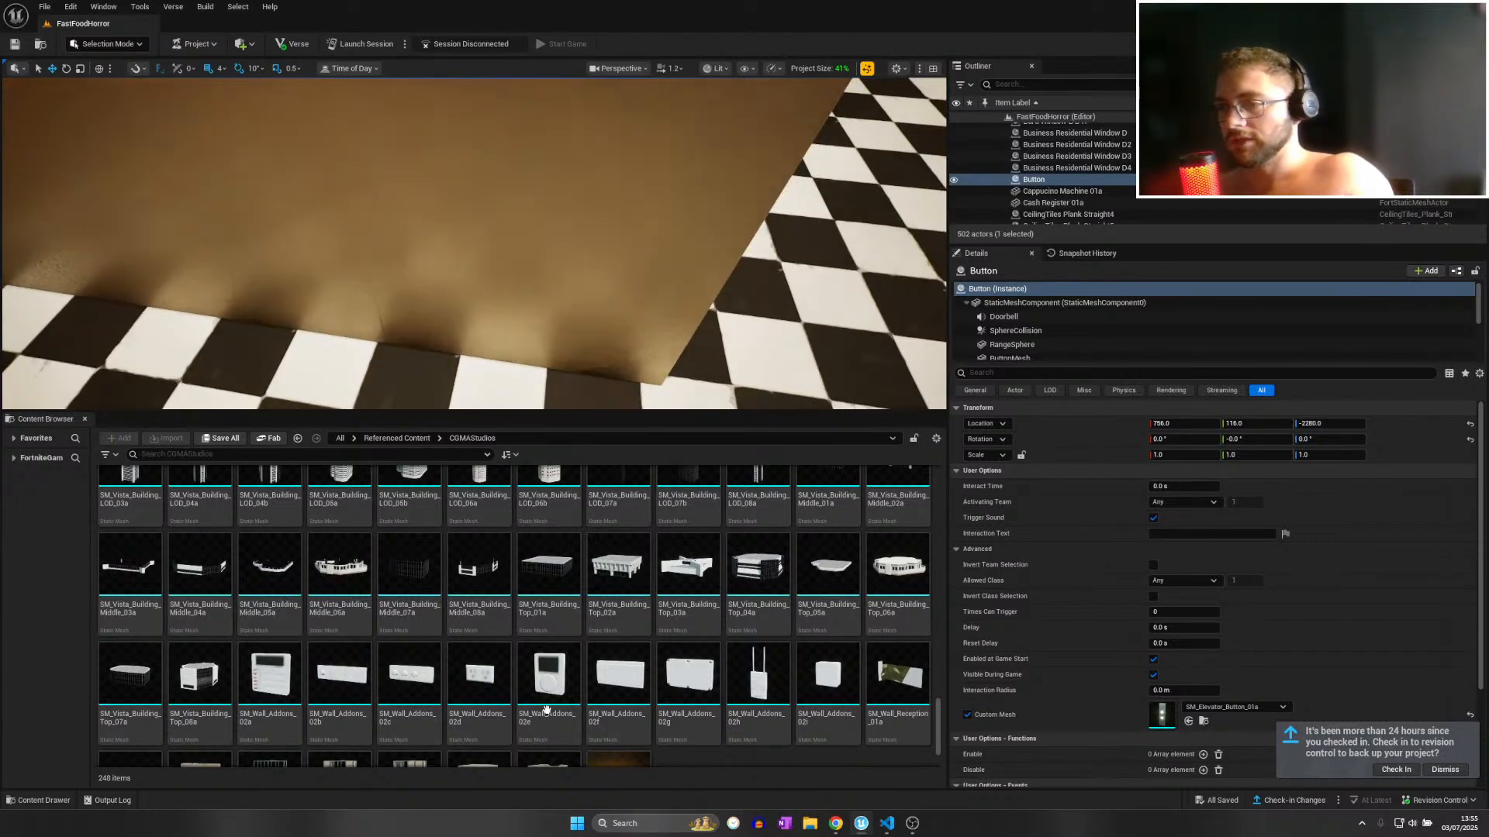
{"action": "left_click_drag", "start_coordinate": [273, 681], "coordinate": [360, 260]}
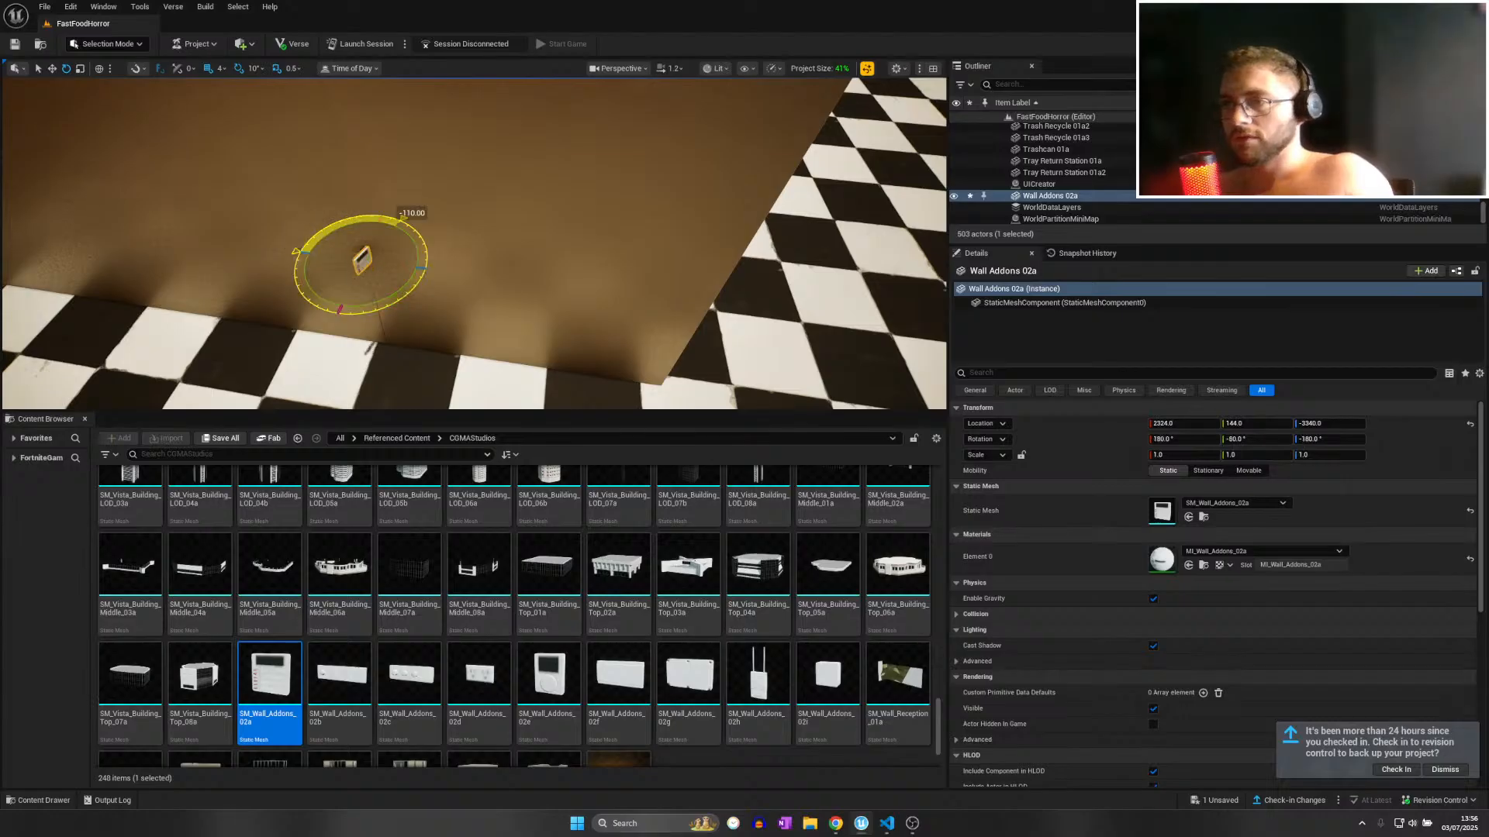
{"action": "left_click_drag", "start_coordinate": [425, 277], "coordinate": [423, 269]}
{"action": "key", "text": "w"}
{"action": "right_click_drag", "start_coordinate": [435, 268], "coordinate": [364, 201]}
{"action": "scroll", "coordinate": [435, 268], "scroll_direction": "down", "scroll_amount": 2}
{"action": "right_click_drag", "start_coordinate": [461, 325], "coordinate": [466, 350]}
{"action": "key", "text": "w"}
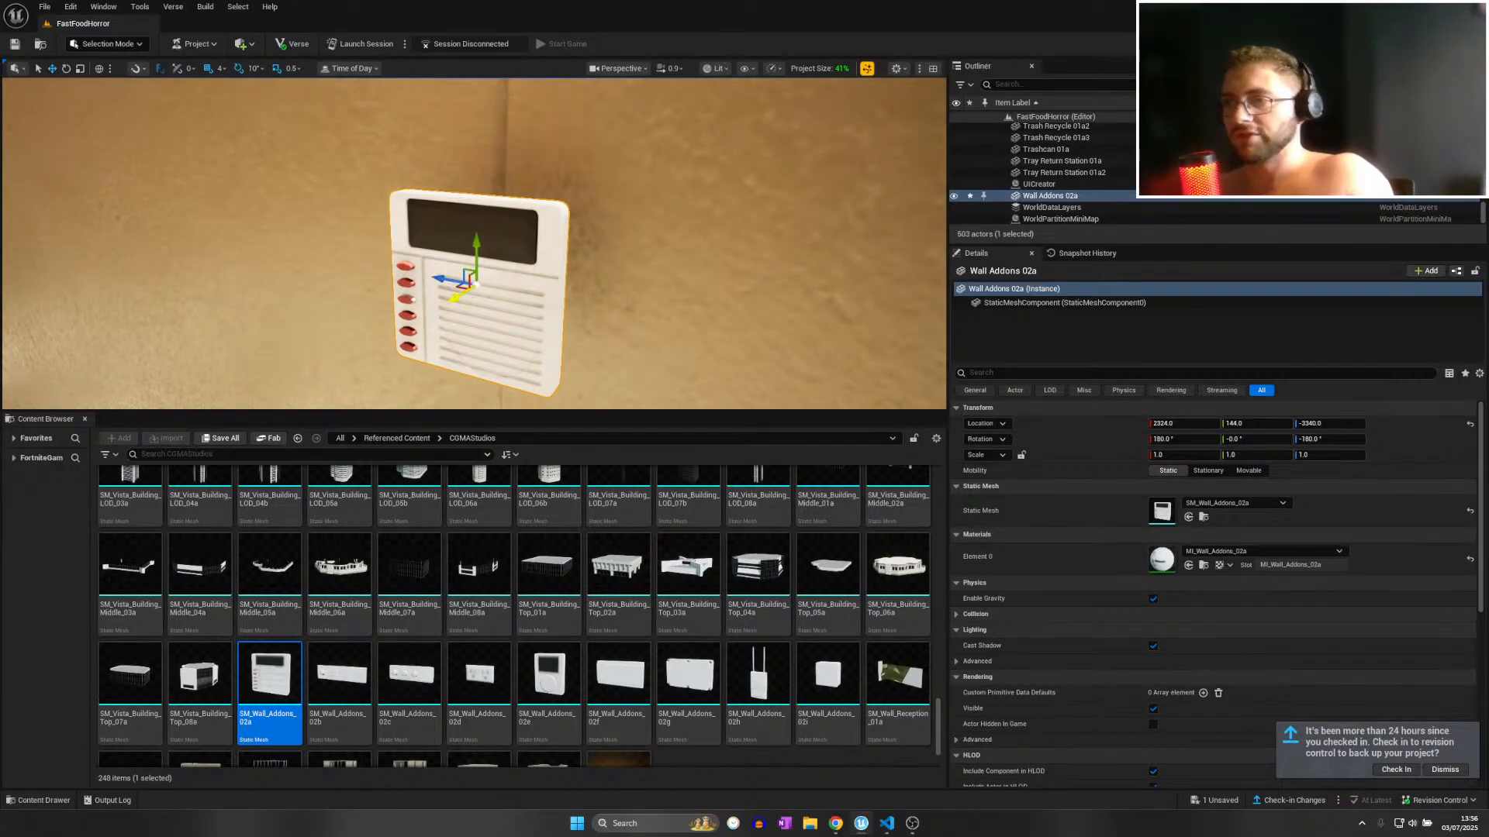
Move the placed wall panel closer to the wall and scale it uniformly to 2.
{"action": "left_click_drag", "start_coordinate": [466, 298], "coordinate": [490, 290]}
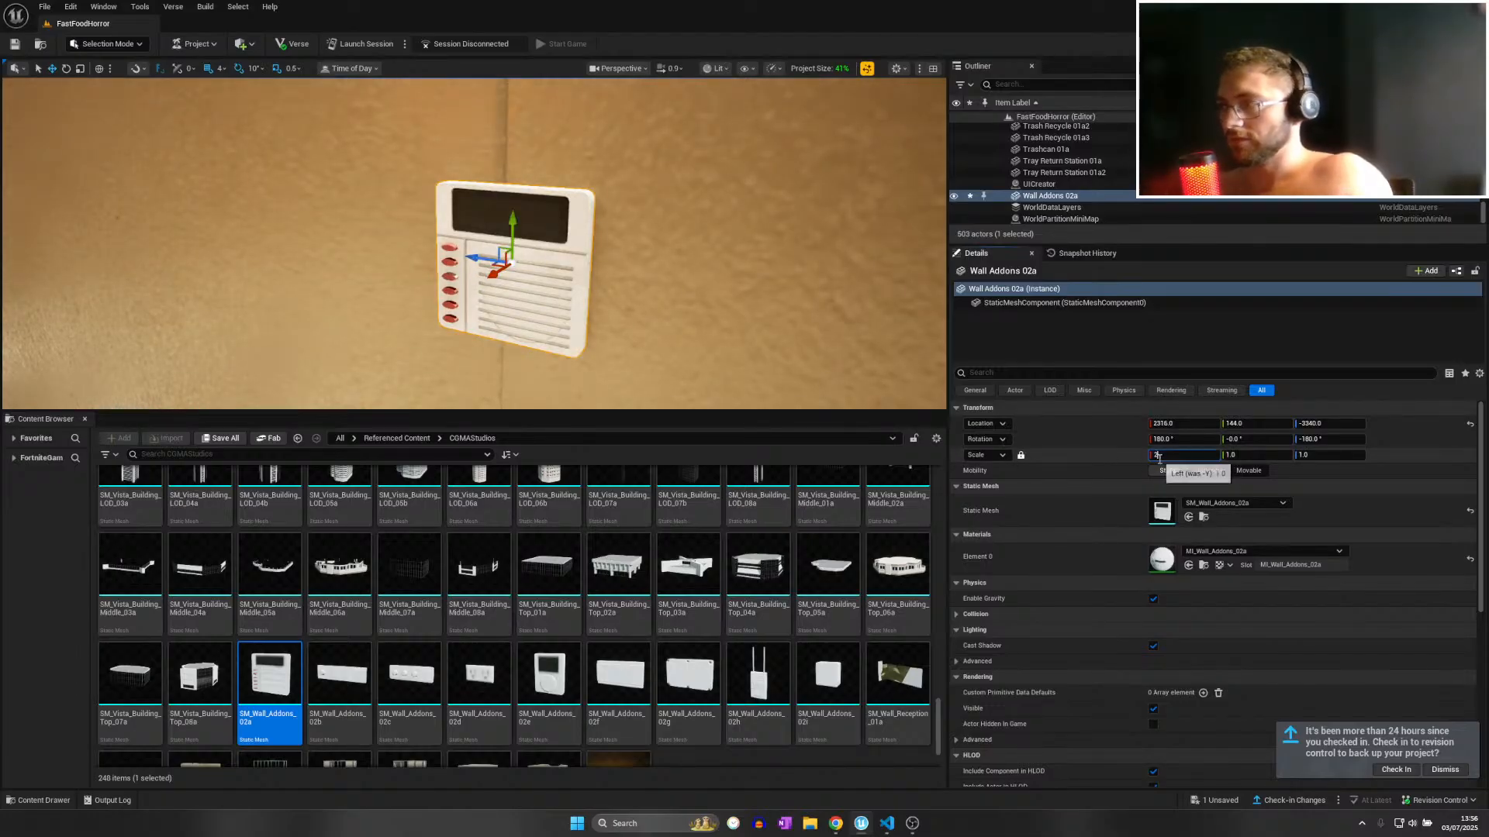
{"action": "key", "text": "Return"}
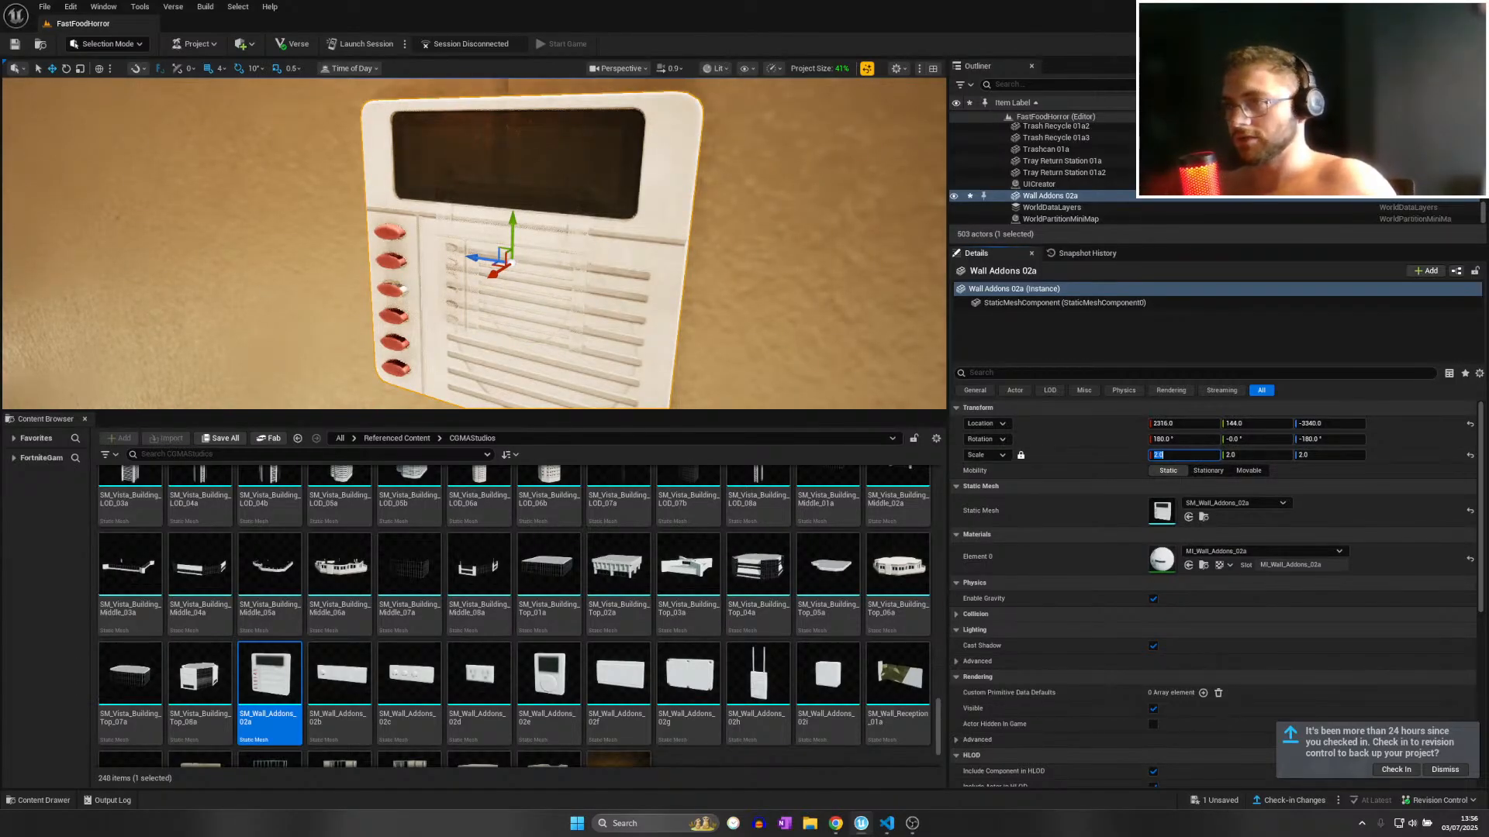
{"action": "key", "text": "s"}
{"action": "right_click_drag", "start_coordinate": [661, 358], "coordinate": [662, 357]}
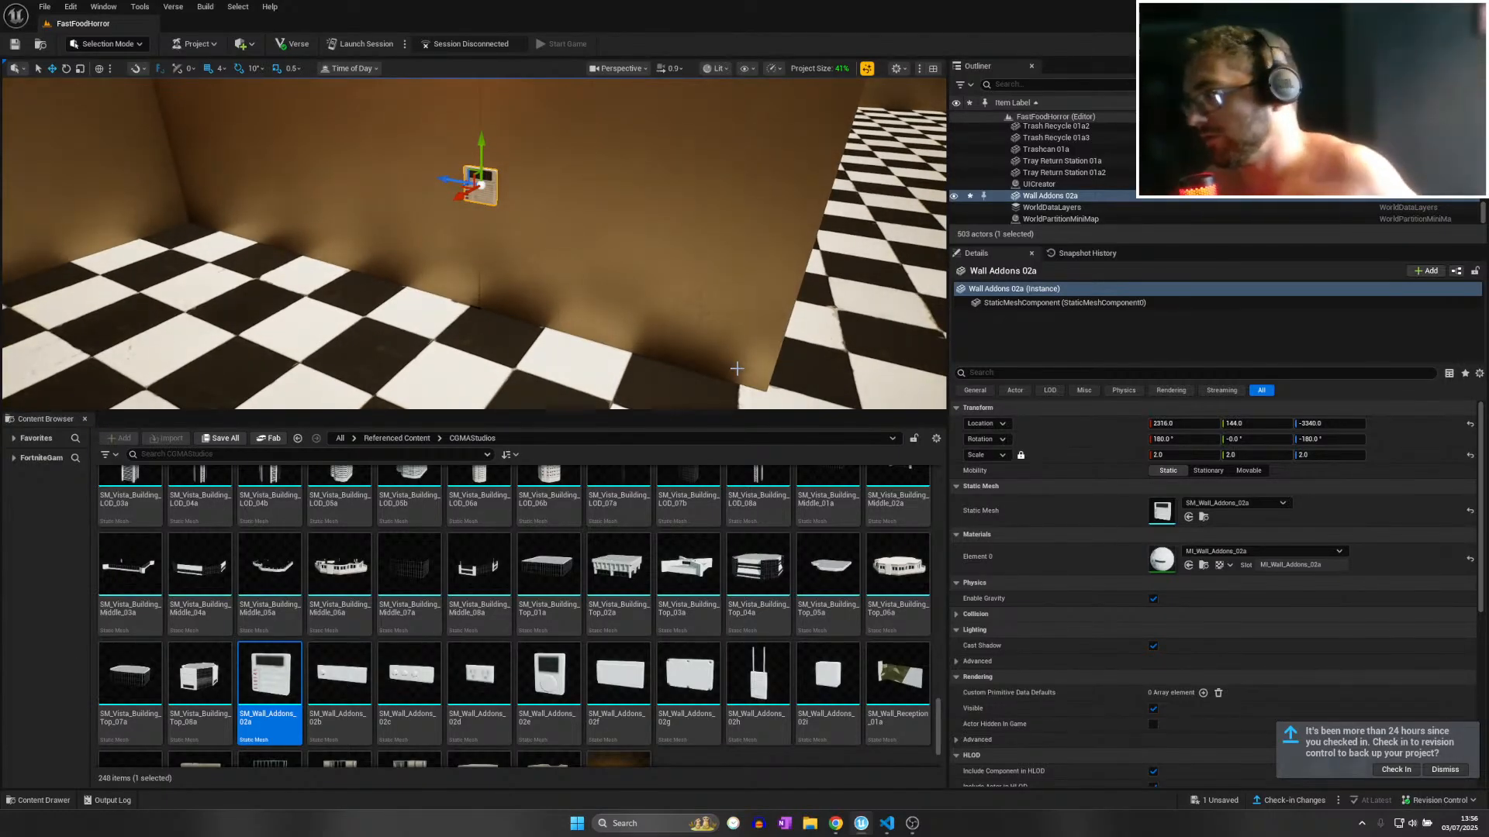
Change the custom mesh of the button beside the restroom door to SM_Wall_Addons_02a and scale the button uniformly to 2.
{"action": "key", "text": "w"}
{"action": "right_click_drag", "start_coordinate": [631, 271], "coordinate": [630, 271]}
{"action": "key", "text": "s"}
{"action": "key", "text": "w"}
{"action": "scroll", "coordinate": [630, 271], "scroll_direction": "down", "scroll_amount": 2}
{"action": "key", "text": "w"}
{"action": "key", "text": "s"}
{"action": "key", "text": "s"}
{"action": "right_click_drag", "start_coordinate": [638, 212], "coordinate": [638, 212]}
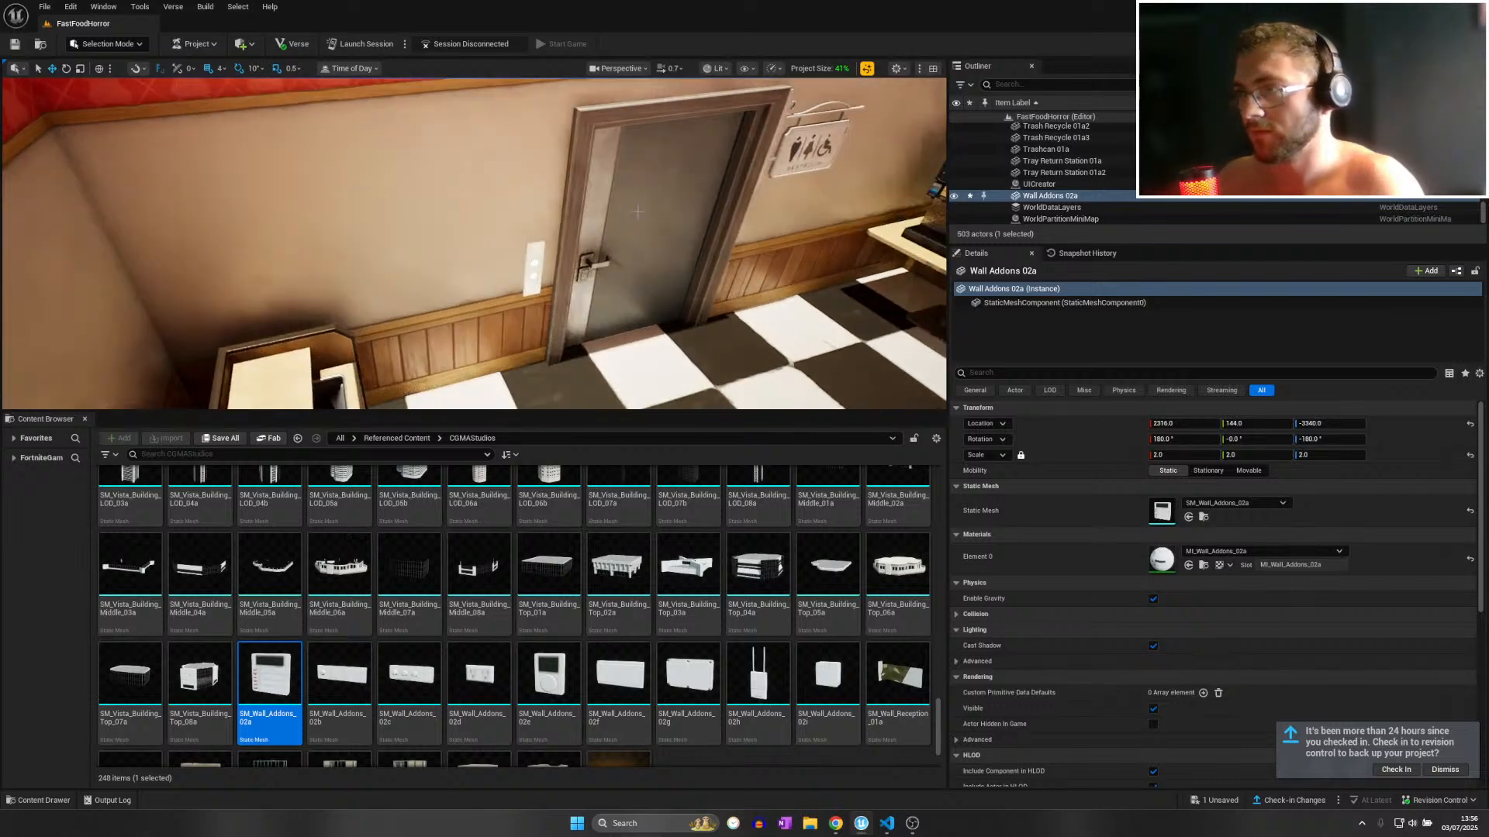
{"action": "left_click", "coordinate": [533, 268]}
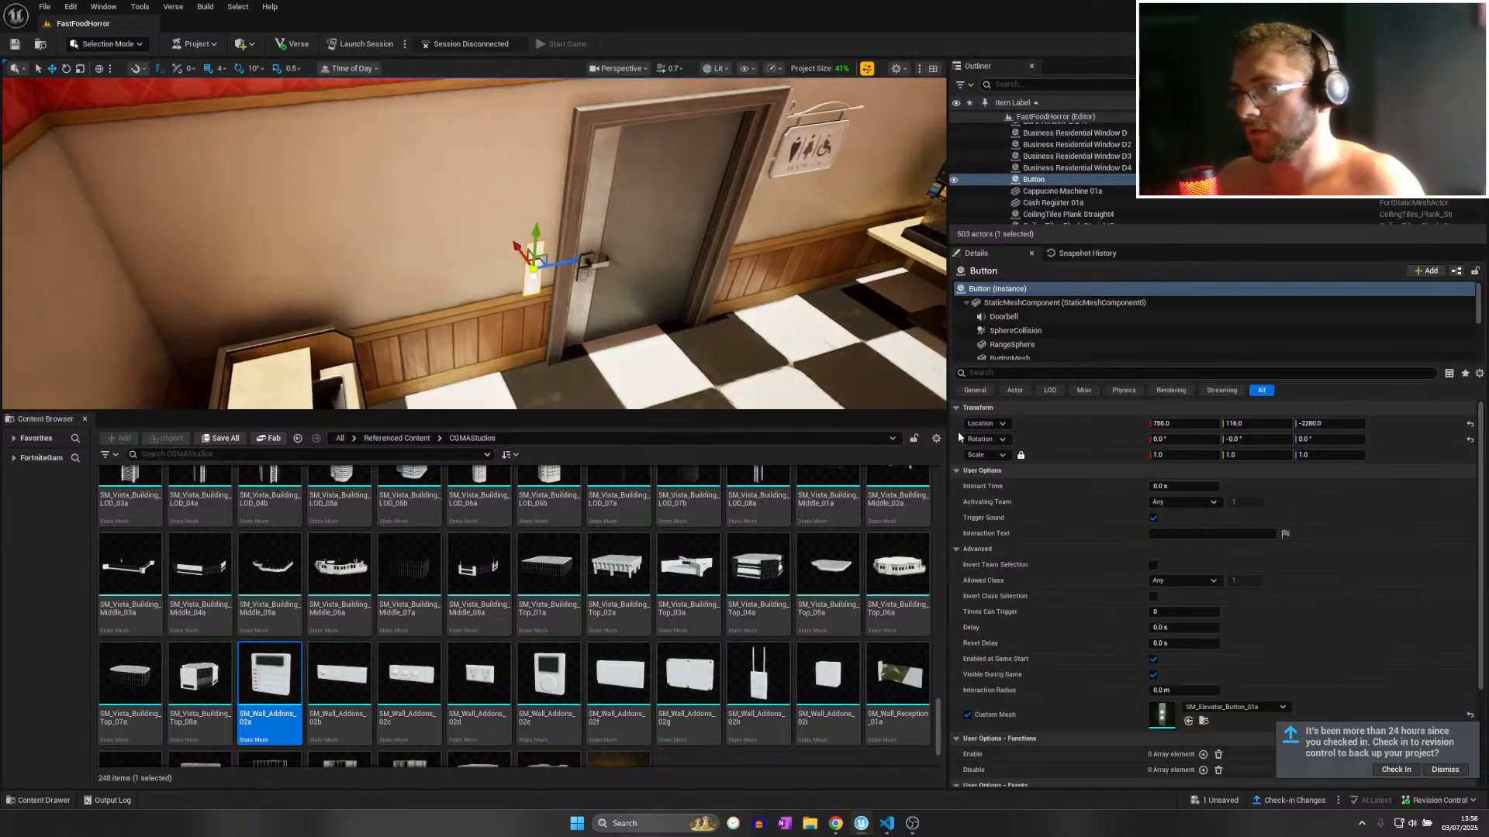
{"action": "left_click", "coordinate": [1196, 705]}
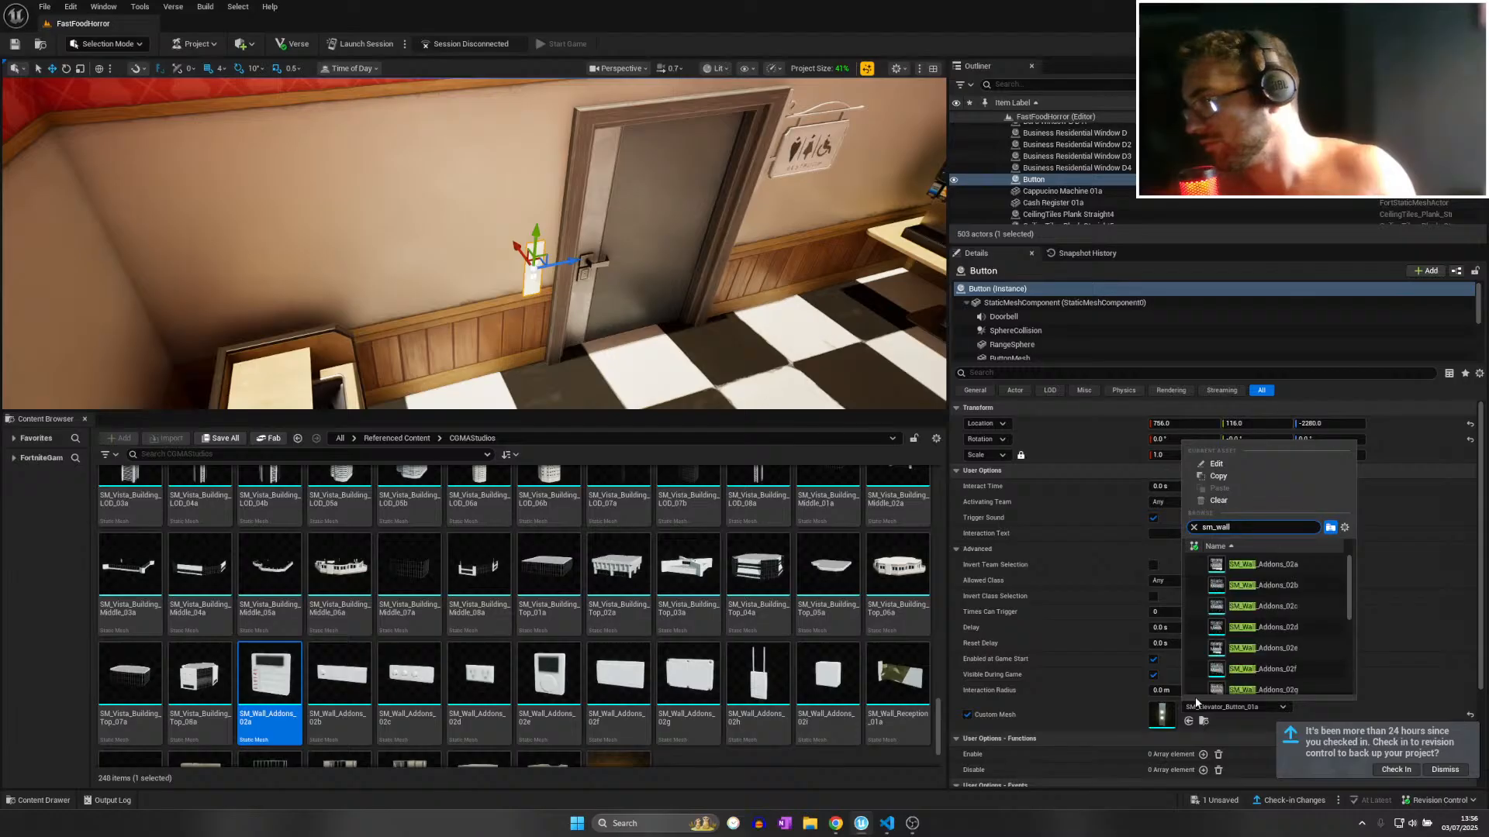
{"action": "left_click", "coordinate": [1301, 571]}
{"action": "scroll", "coordinate": [529, 197], "scroll_direction": "up", "scroll_amount": 3}
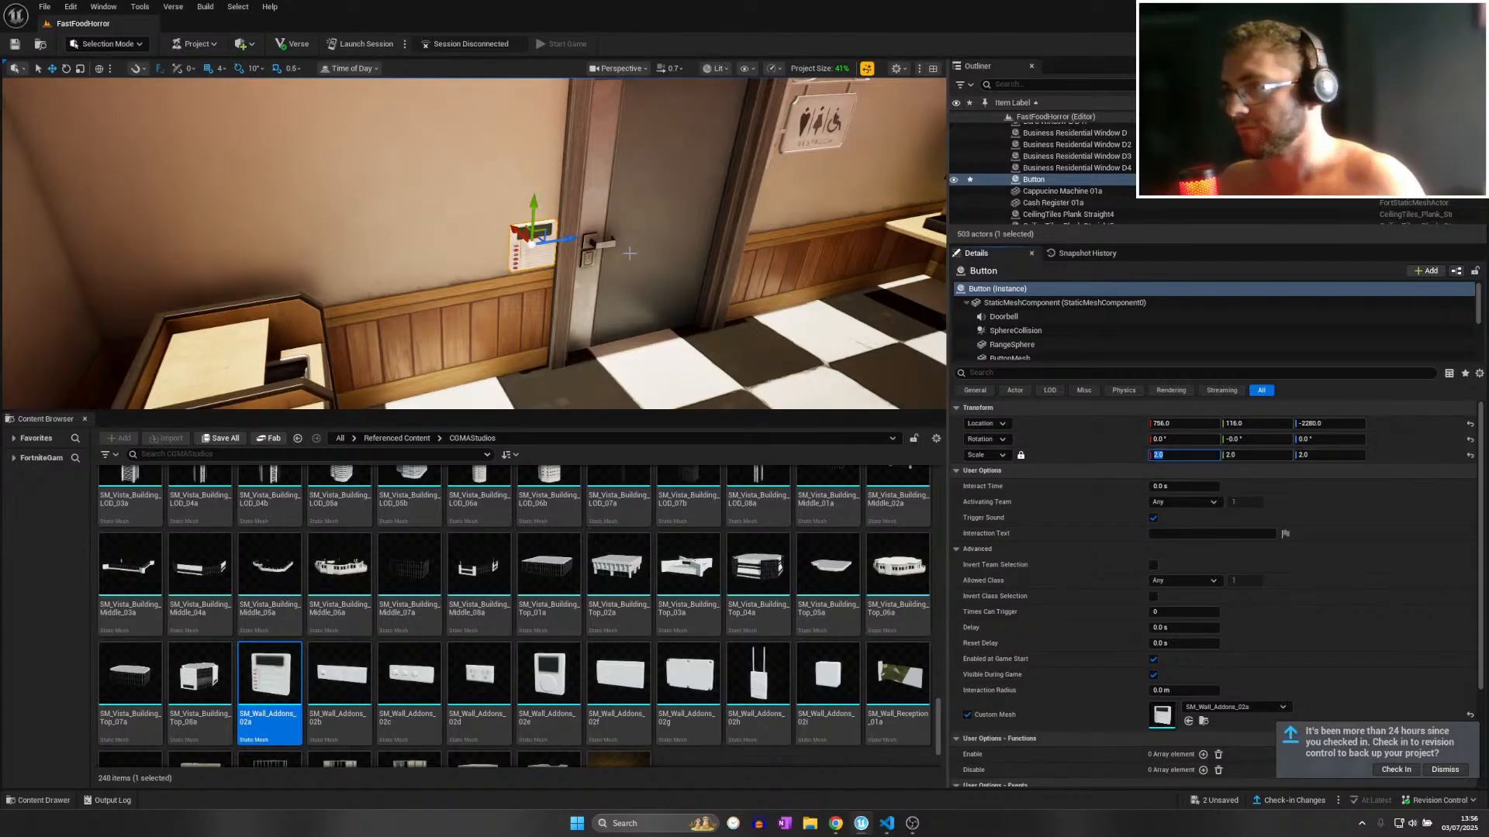
{"action": "left_click_drag", "start_coordinate": [535, 202], "coordinate": [550, 217]}
Search all content for "button" and place a Button device on the empty room's wall, in front of the panel mesh.
{"action": "right_click_drag", "start_coordinate": [550, 216], "coordinate": [783, 272]}
{"action": "key", "text": "w"}
{"action": "key", "text": "a"}
{"action": "key", "text": "w"}
{"action": "scroll", "coordinate": [697, 233], "scroll_direction": "up", "scroll_amount": 1}
{"action": "left_click", "coordinate": [574, 272]}
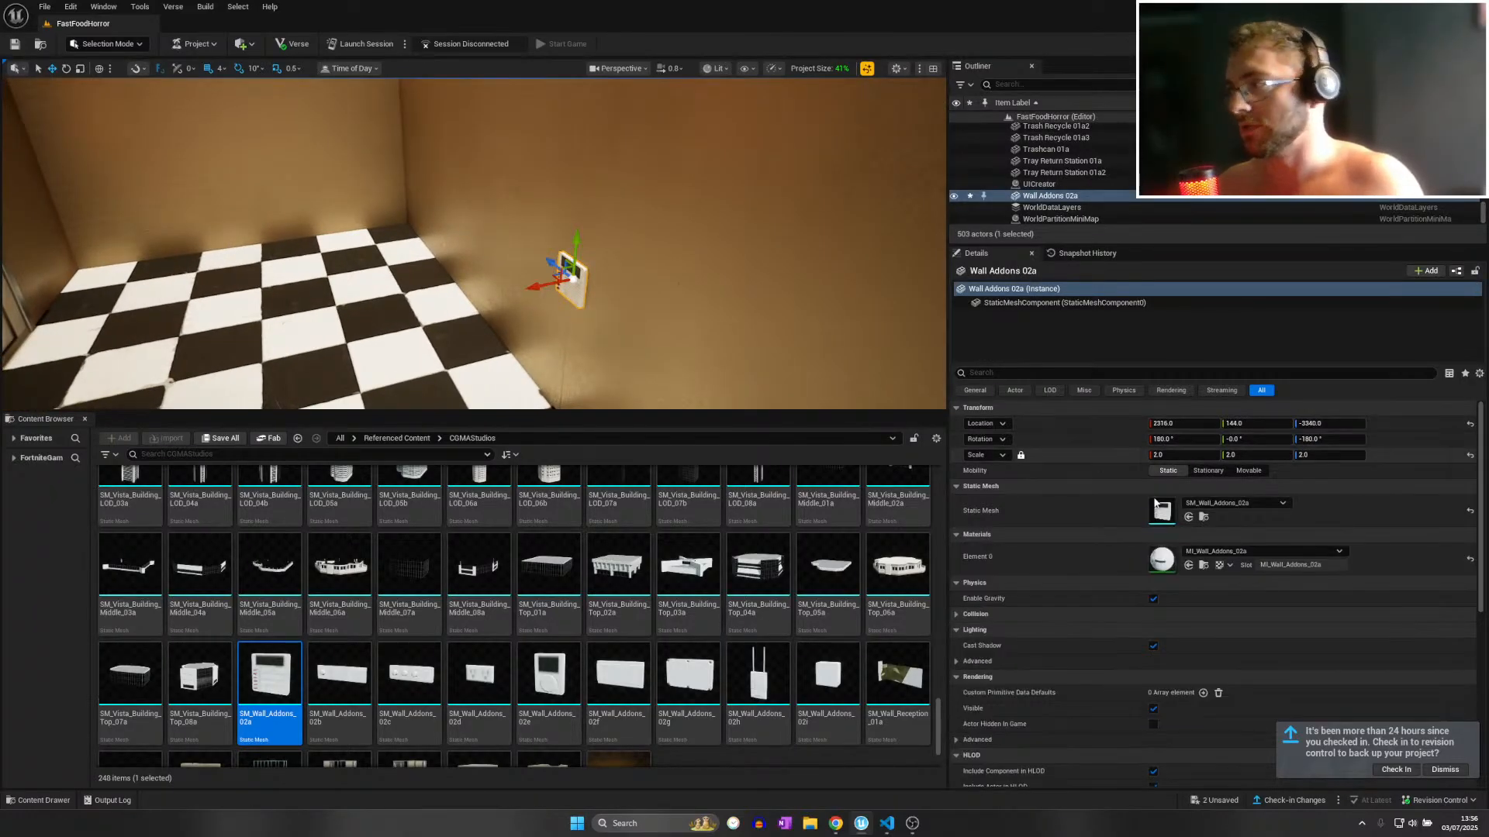
{"action": "left_click", "coordinate": [340, 439]}
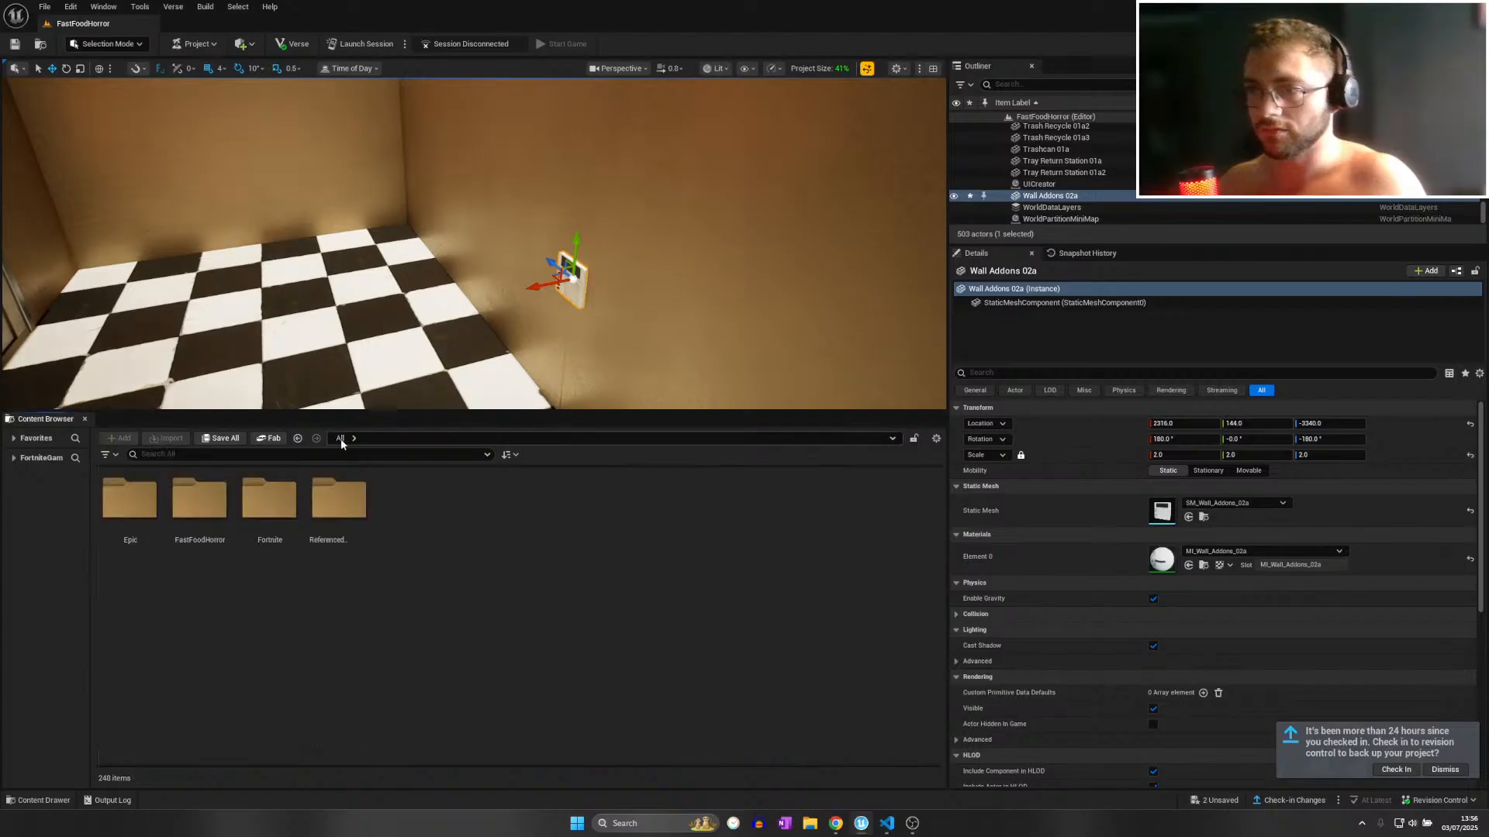
{"action": "left_click", "coordinate": [337, 453]}
{"action": "type", "text": "b"}
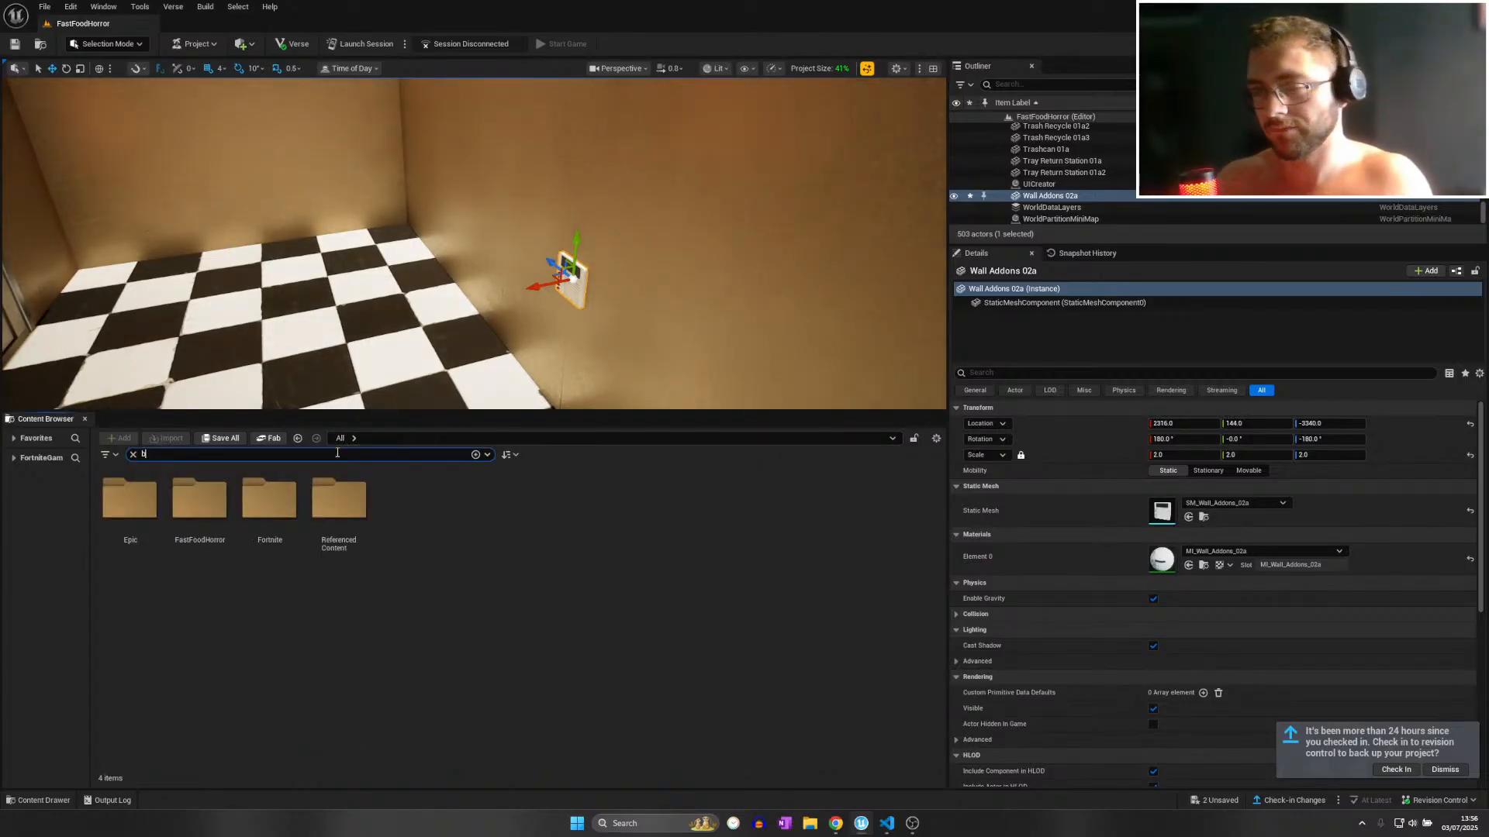
{"action": "type", "text": "utton"}
{"action": "left_click_drag", "start_coordinate": [133, 505], "coordinate": [496, 332]}
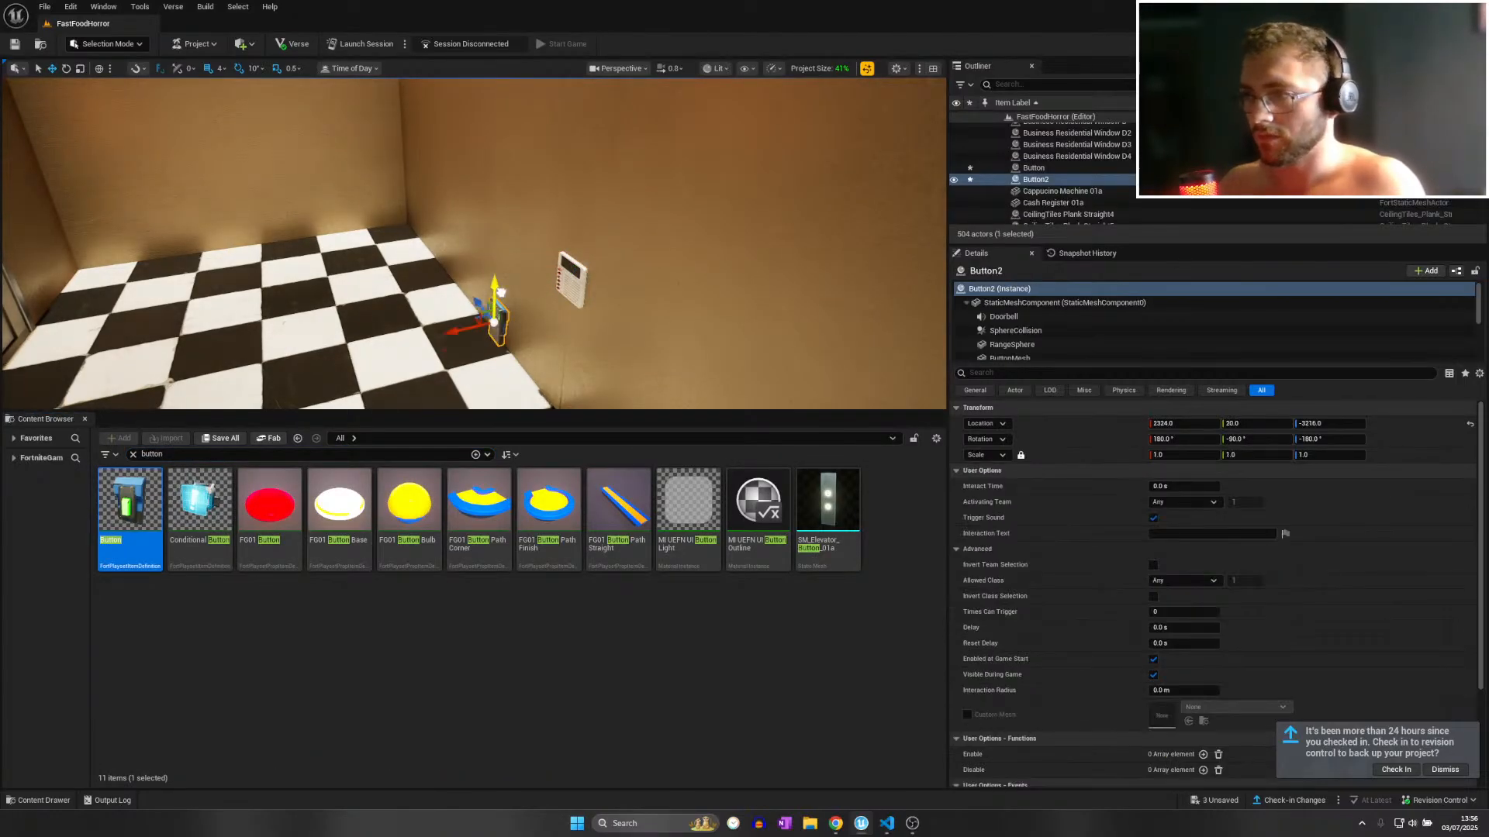
{"action": "left_click_drag", "start_coordinate": [502, 276], "coordinate": [589, 284]}
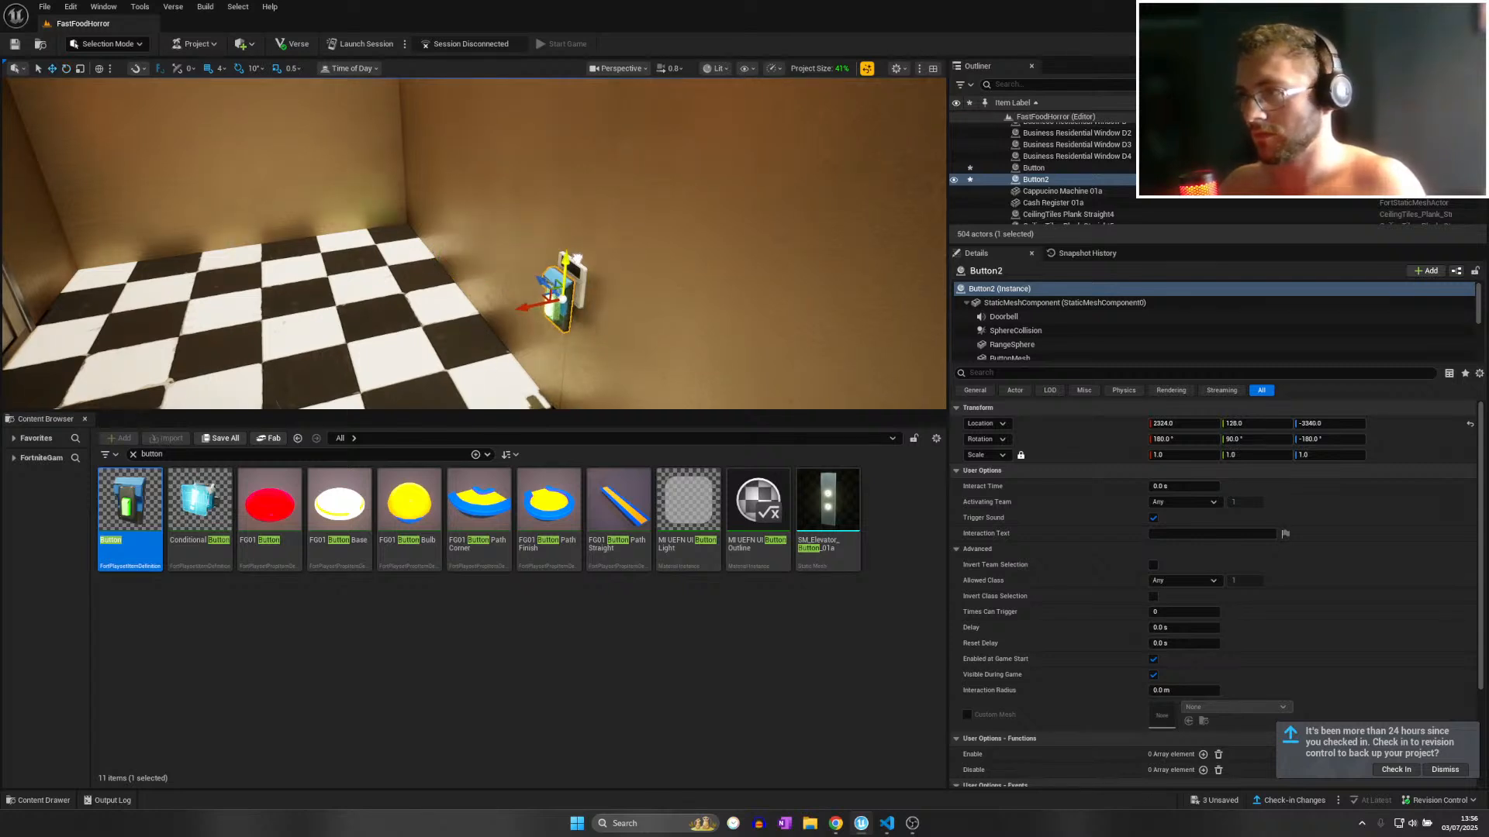
Enable Custom Mesh on the new button and assign SM_Wall_Addons_02a to it.
{"action": "scroll", "coordinate": [1161, 643], "scroll_direction": "down", "scroll_amount": 3}
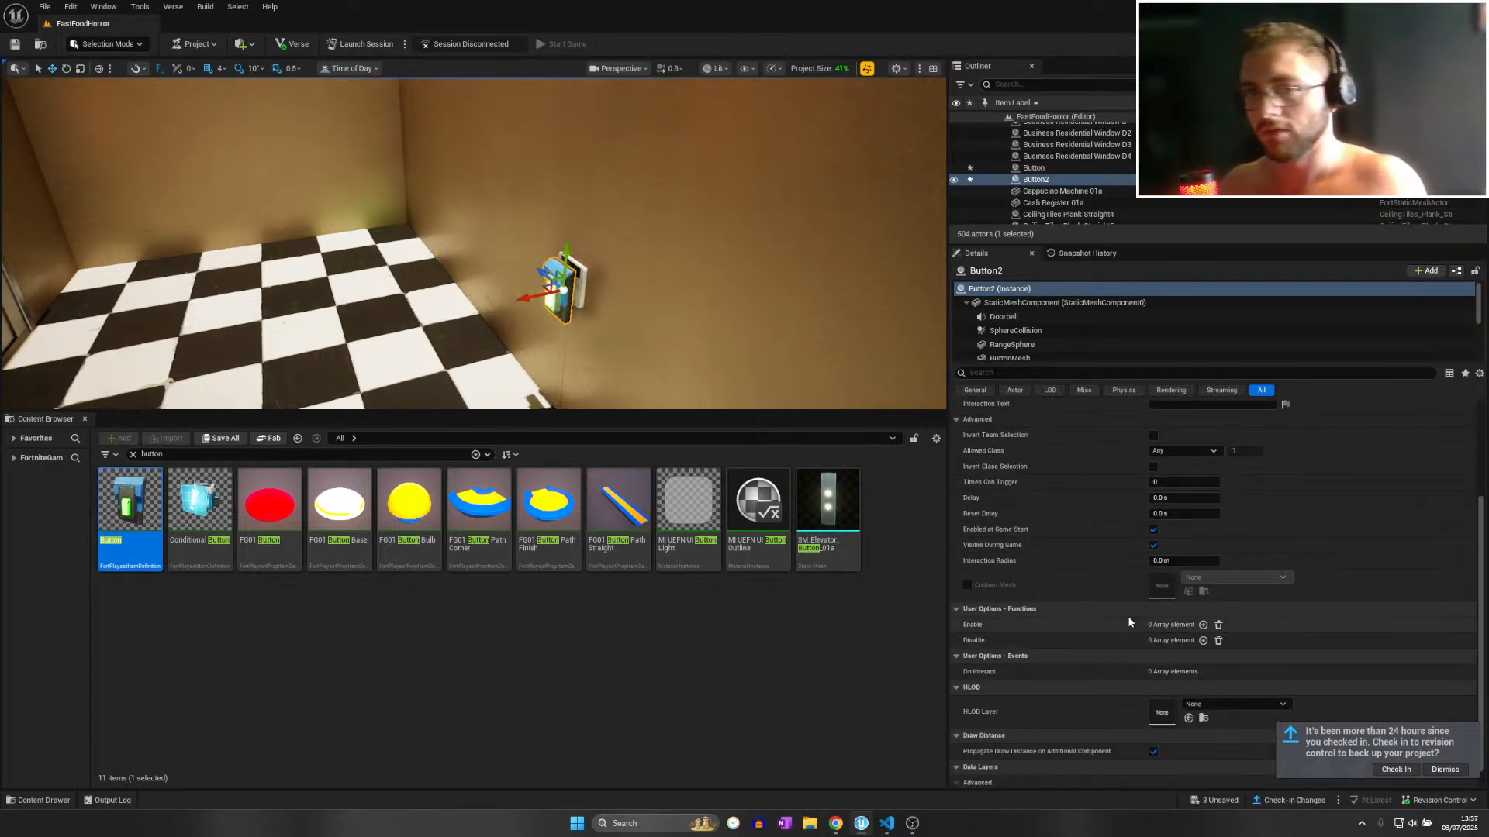
{"action": "left_click", "coordinate": [967, 586]}
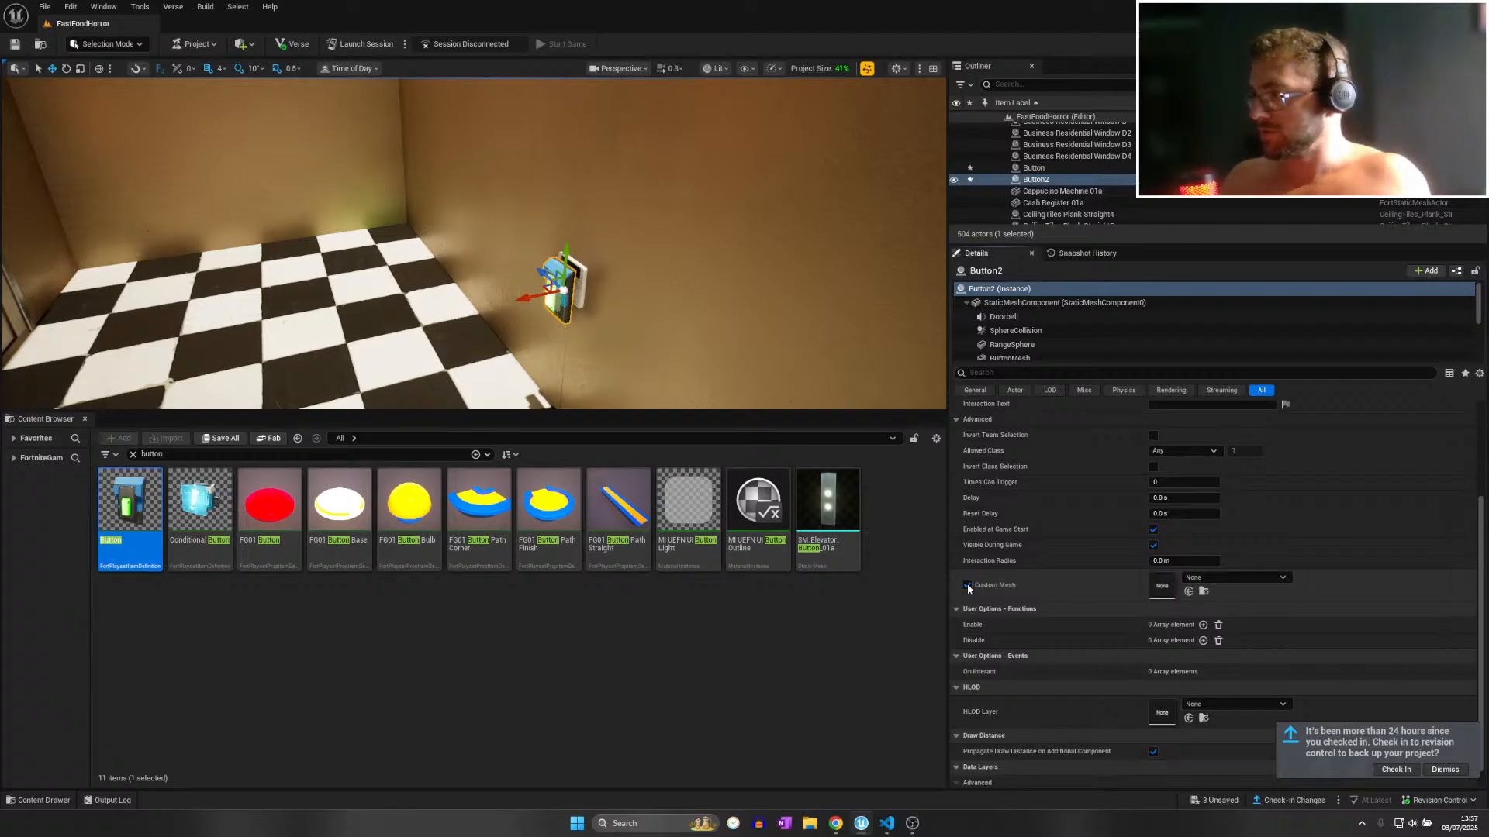
{"action": "left_click", "coordinate": [1204, 578]}
{"action": "type", "text": "wall"}
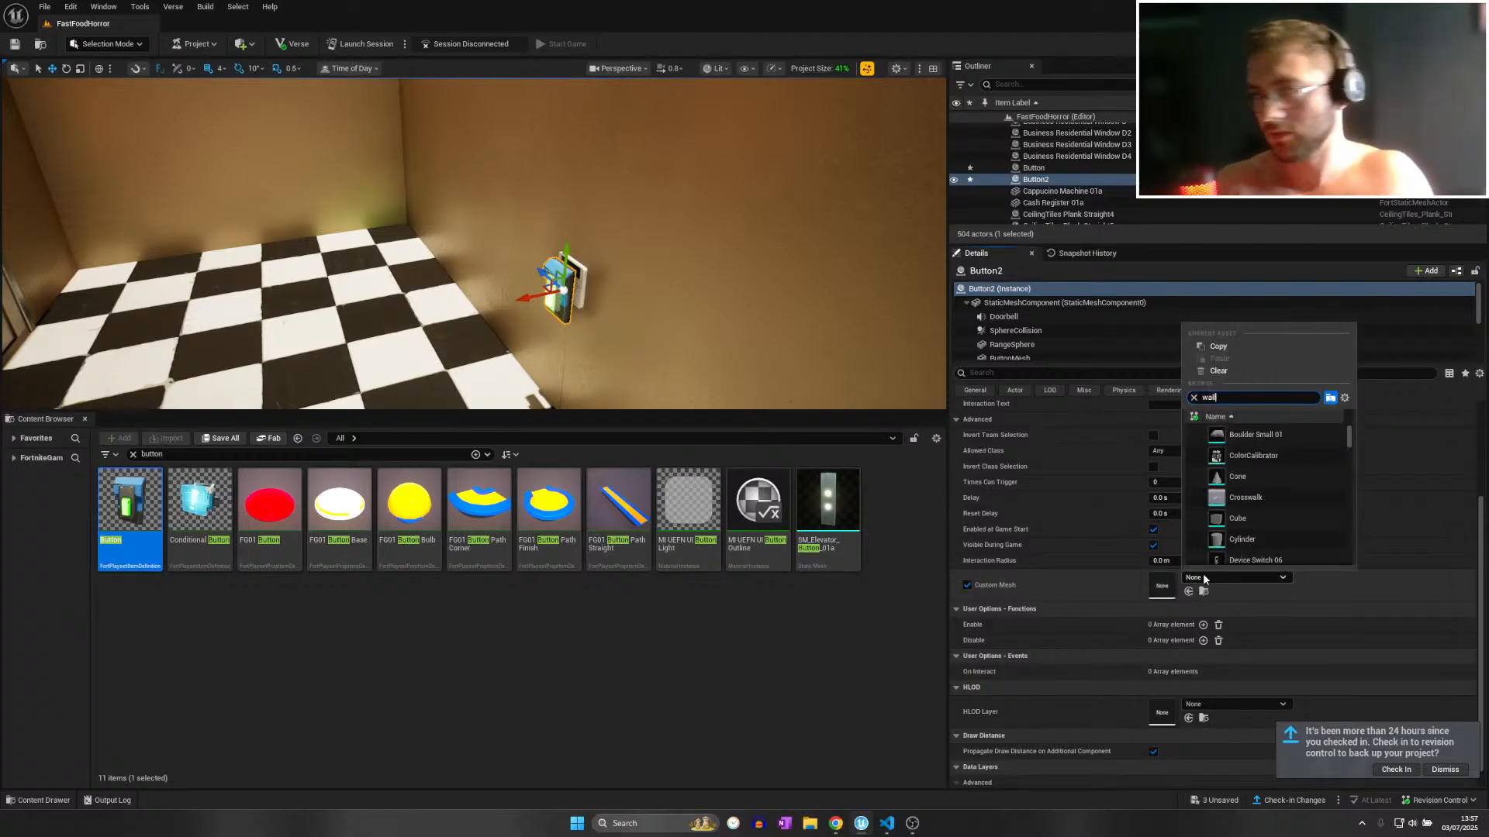
{"action": "type", "text": "s"}
{"action": "key", "text": "BackSpace"}
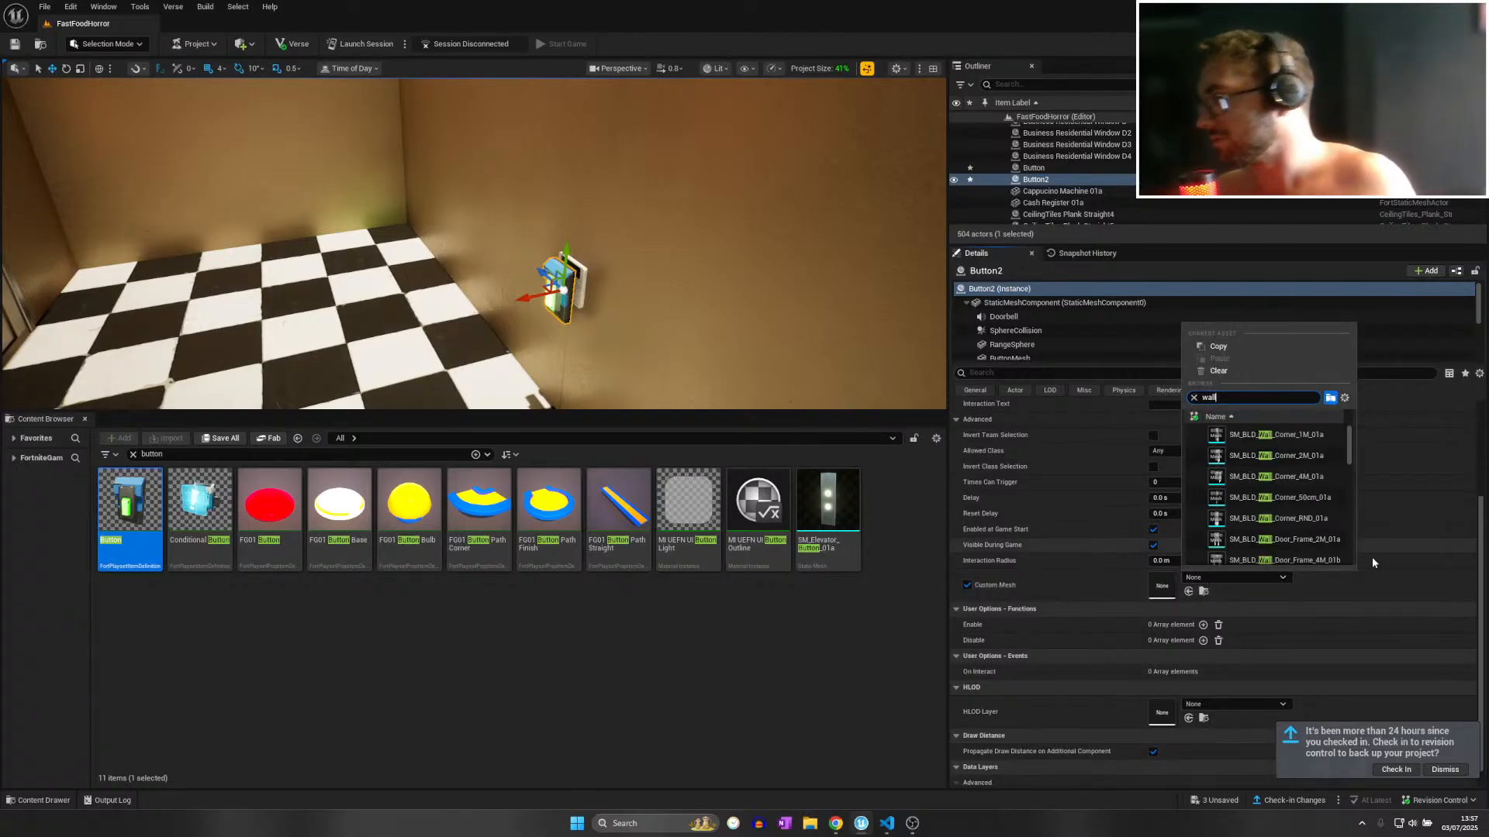
{"action": "scroll", "coordinate": [1284, 486], "scroll_direction": "down", "scroll_amount": 5}
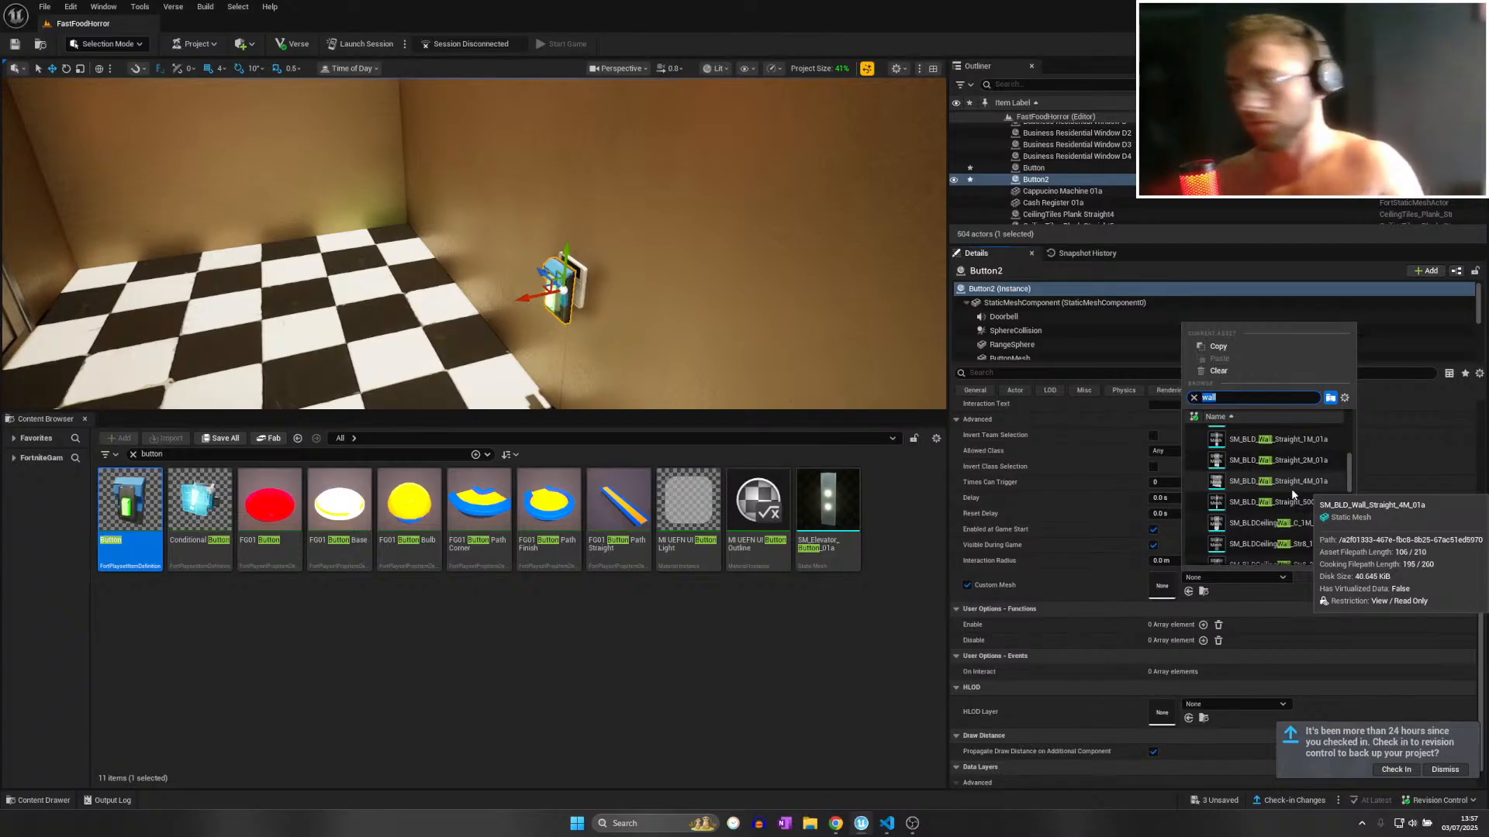
{"action": "type", "text": "sm_wall_"}
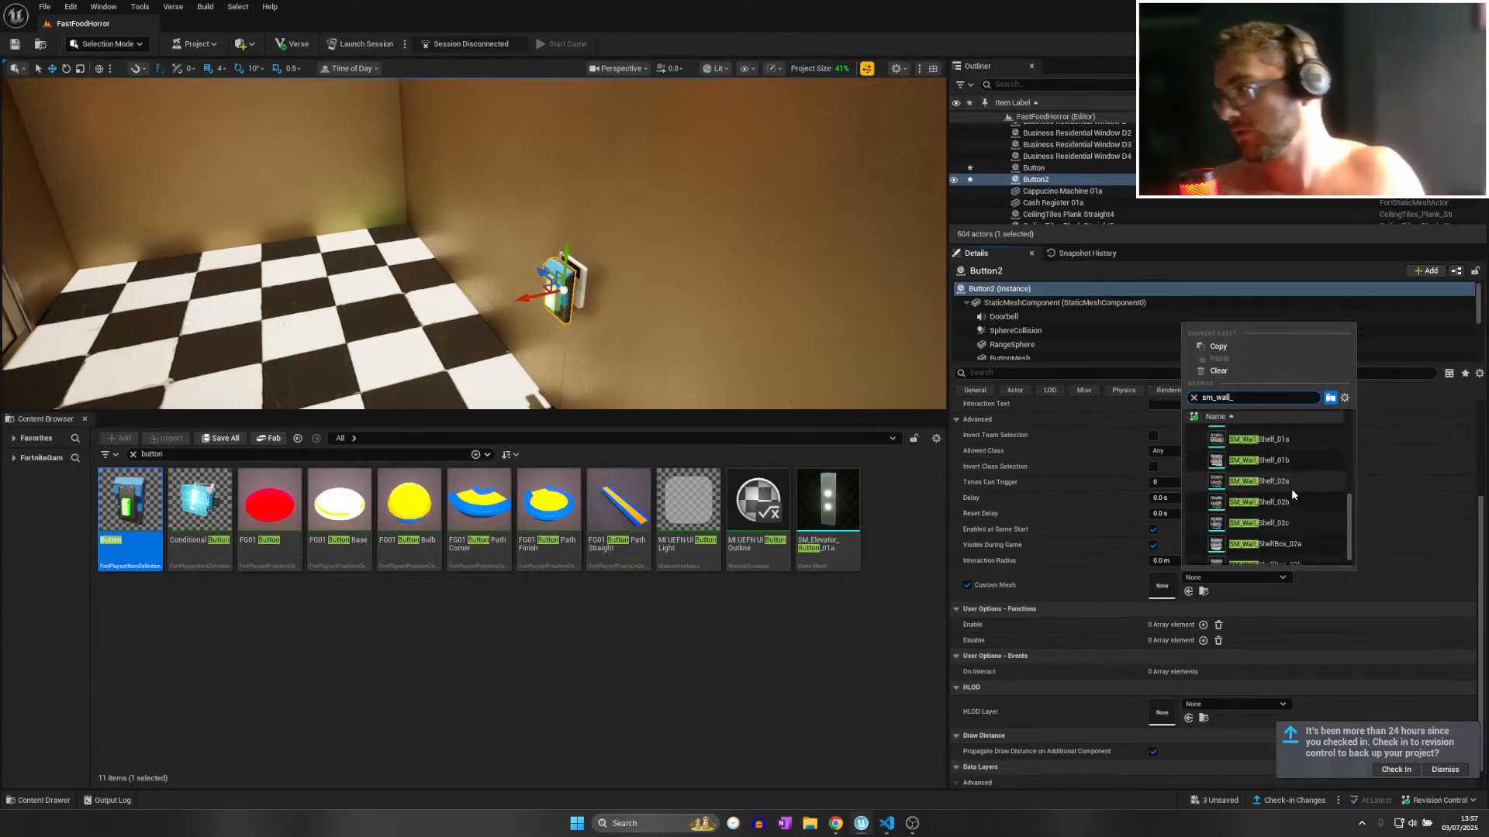
{"action": "type", "text": "add"}
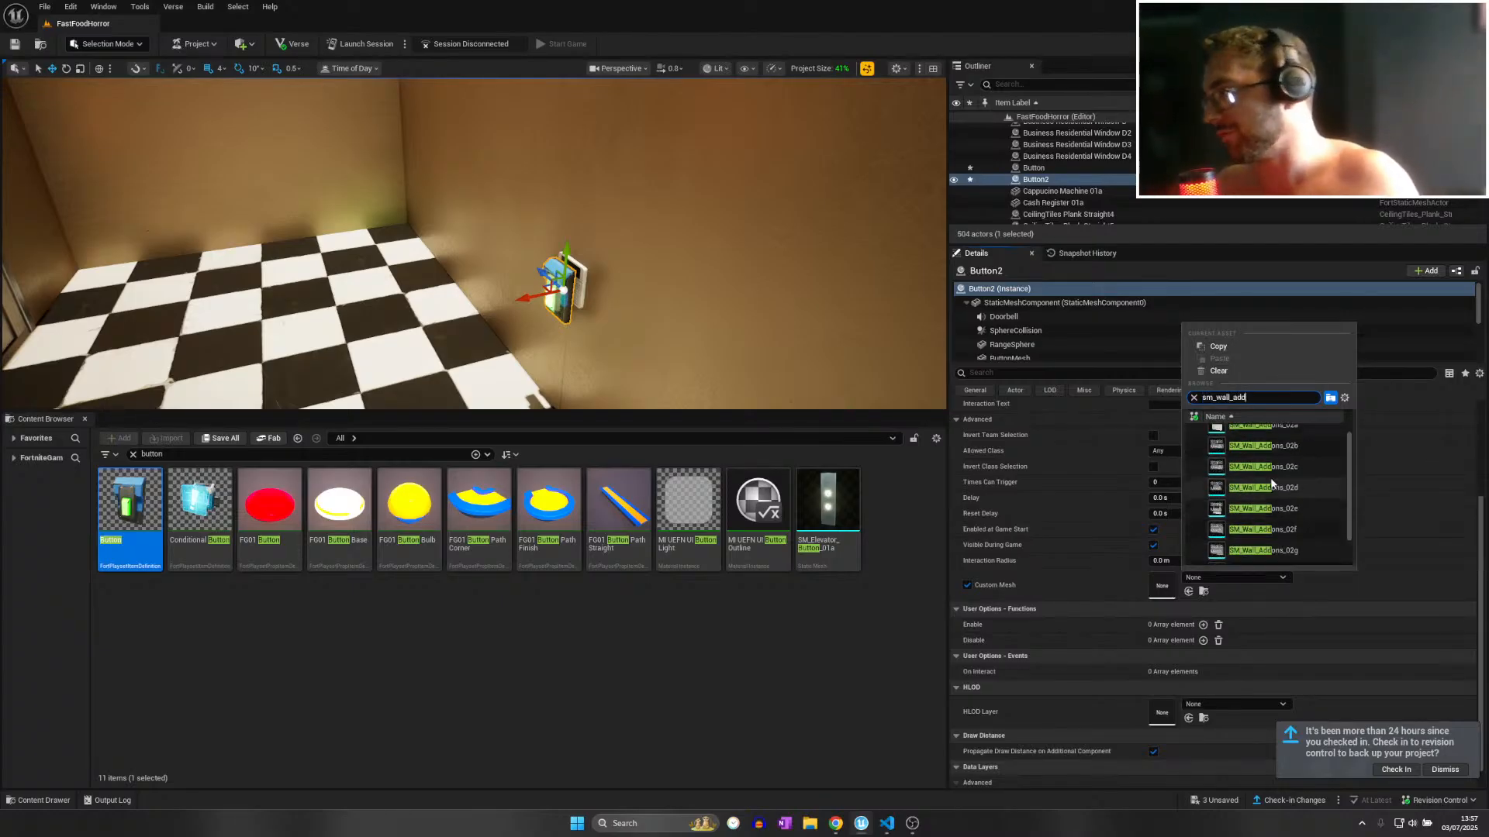
{"action": "left_click", "coordinate": [1288, 435]}
Rotate the new button 90 degrees so its panel lies flat against the wall.
{"action": "key", "text": "w"}
{"action": "right_click_drag", "start_coordinate": [620, 232], "coordinate": [667, 275]}
{"action": "key", "text": "e"}
{"action": "left_click_drag", "start_coordinate": [707, 286], "coordinate": [746, 295]}
Delete the static Wall Addons 02a mesh behind the new button and scale that button uniformly to 2.5.
{"action": "left_click", "coordinate": [635, 203]}
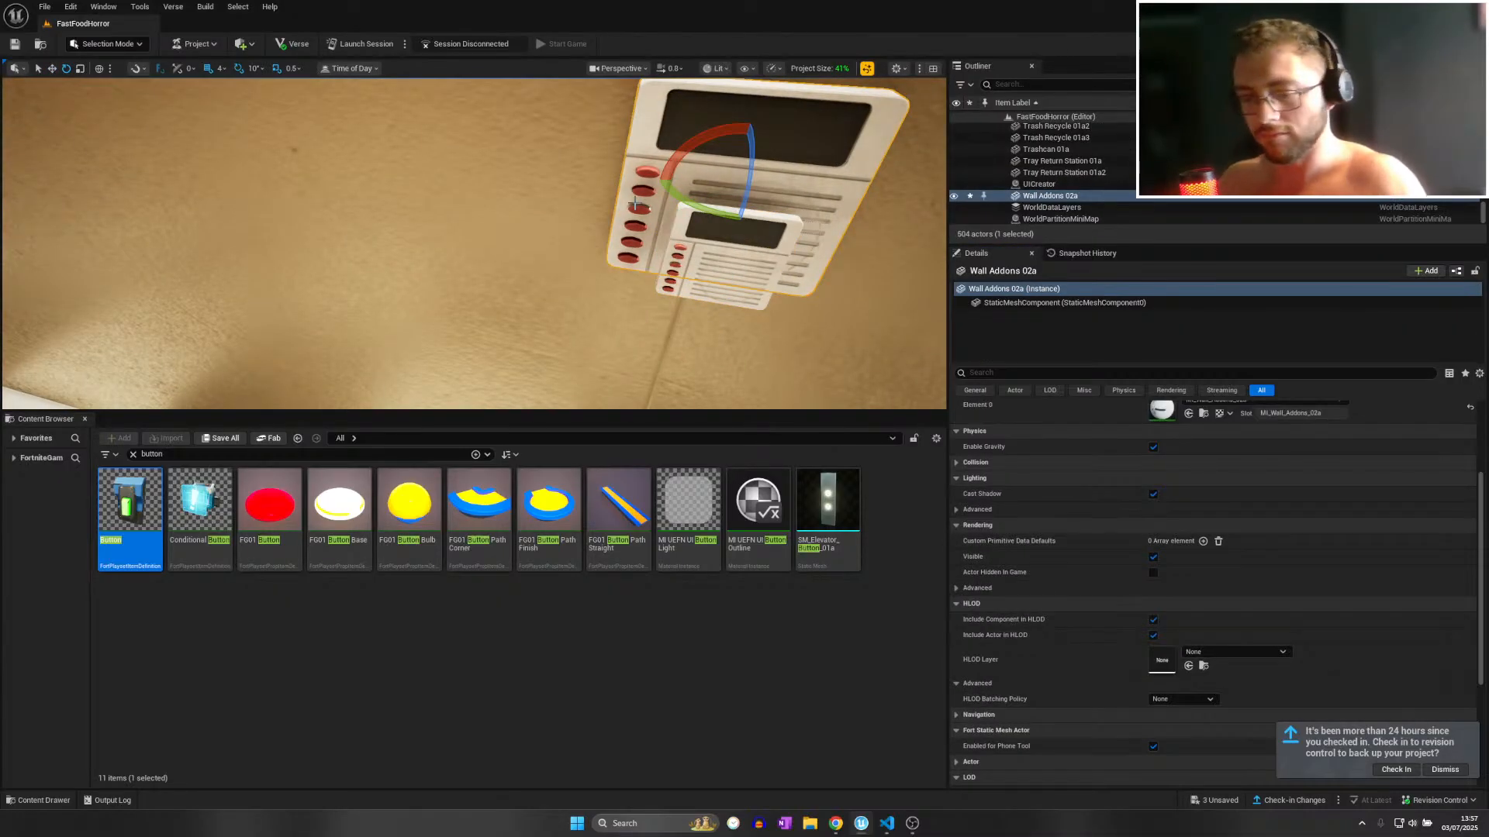
{"action": "key", "text": "Delete"}
{"action": "left_click", "coordinate": [705, 256]}
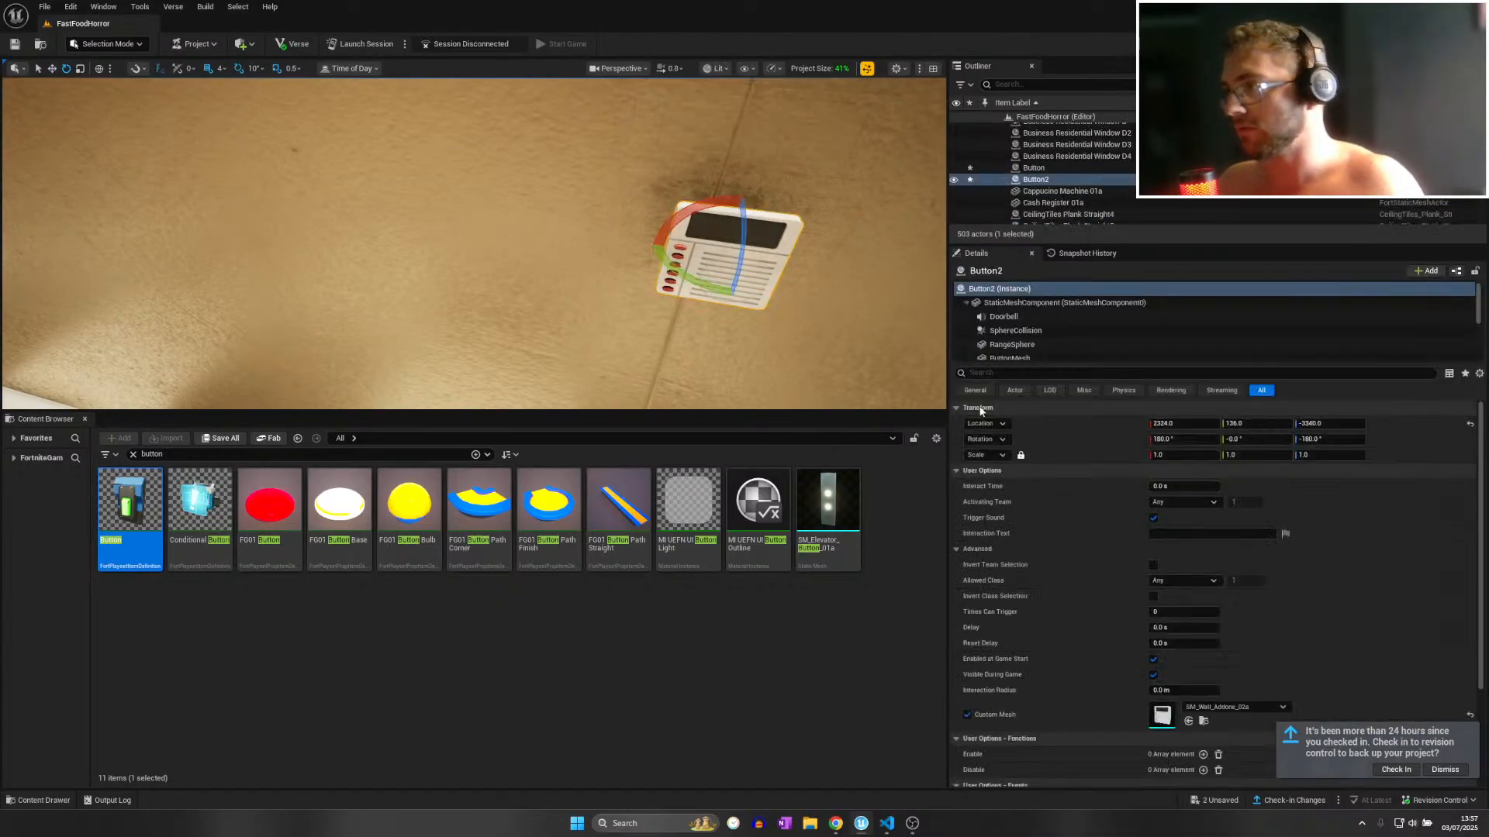
{"action": "left_click", "coordinate": [1198, 457]}
{"action": "type", "text": "2.5"}
{"action": "key", "text": "Return"}
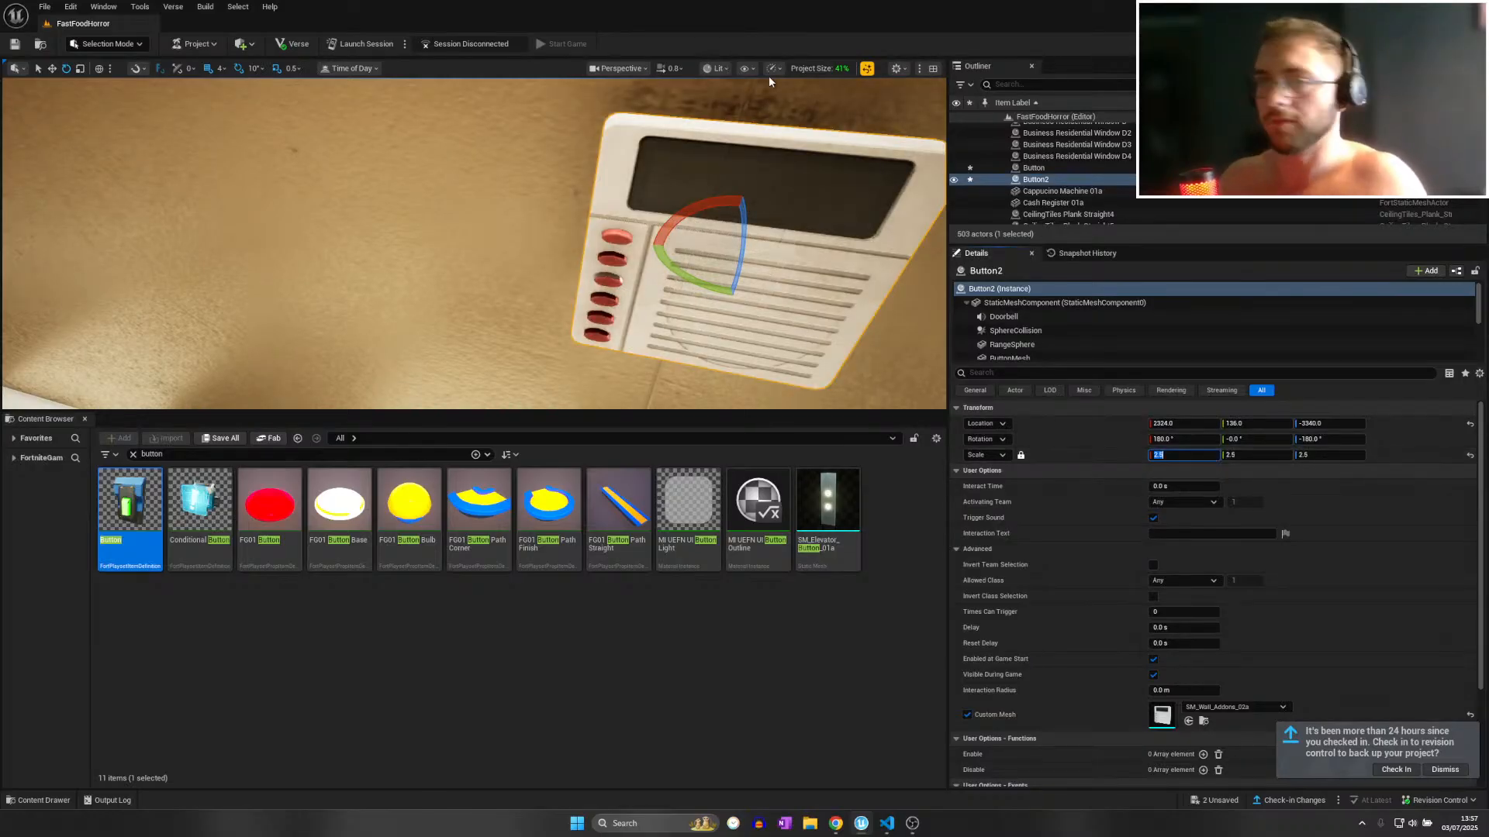
Move the empty room's wall button against the wall at X 2316 and raise it to height 186.
{"action": "right_click_drag", "start_coordinate": [380, 193], "coordinate": [380, 186]}
{"action": "key", "text": "s"}
{"action": "mouse_move", "coordinate": [166, 302]}
{"action": "right_mouse_down"}
{"action": "mouse_move", "coordinate": [225, 310]}
{"action": "mouse_move", "coordinate": [166, 303]}
{"action": "right_mouse_up"}
{"action": "key", "text": "w"}
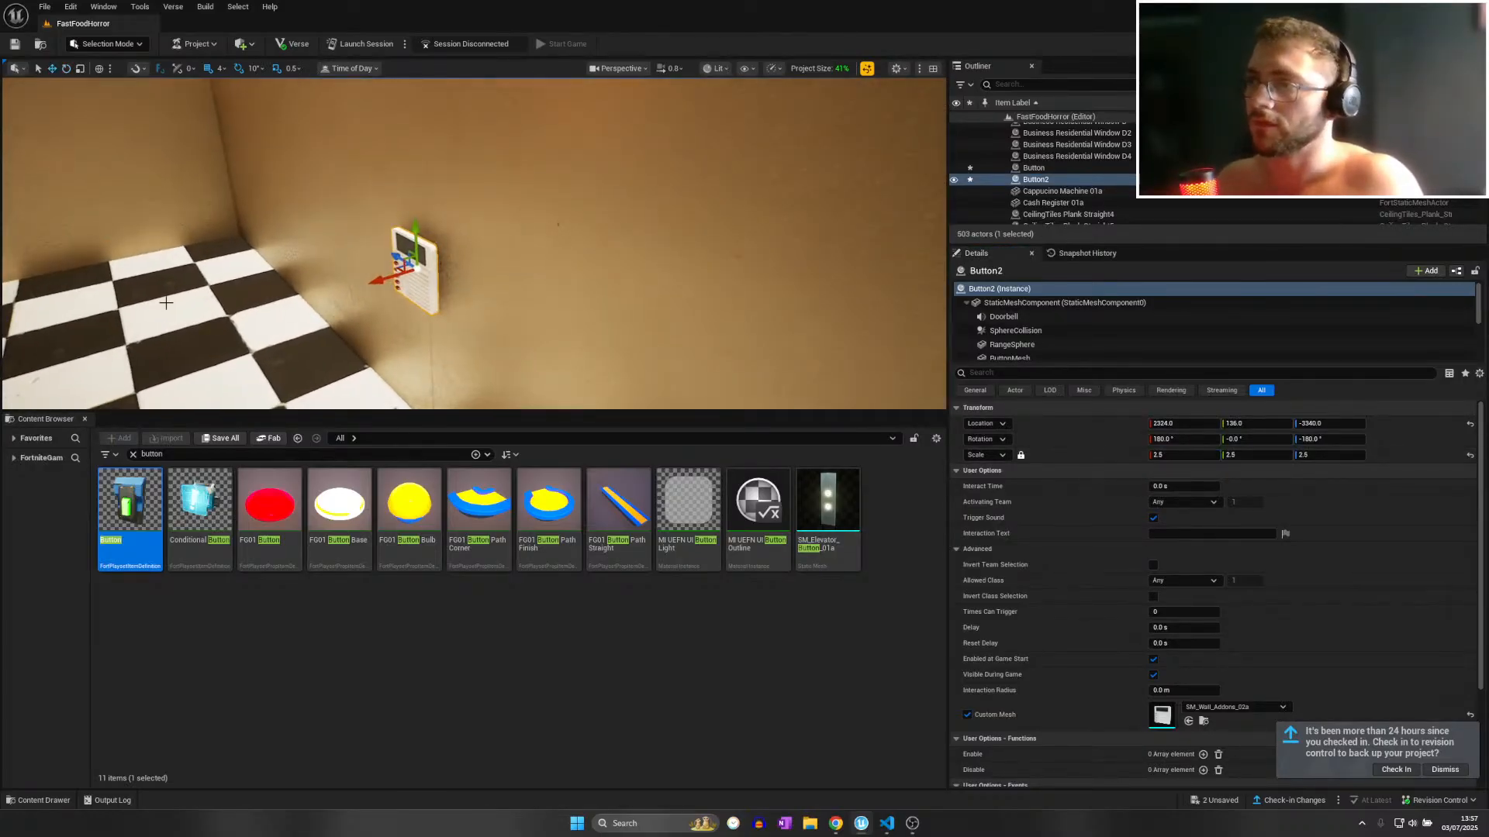
{"action": "left_click_drag", "start_coordinate": [388, 280], "coordinate": [404, 281]}
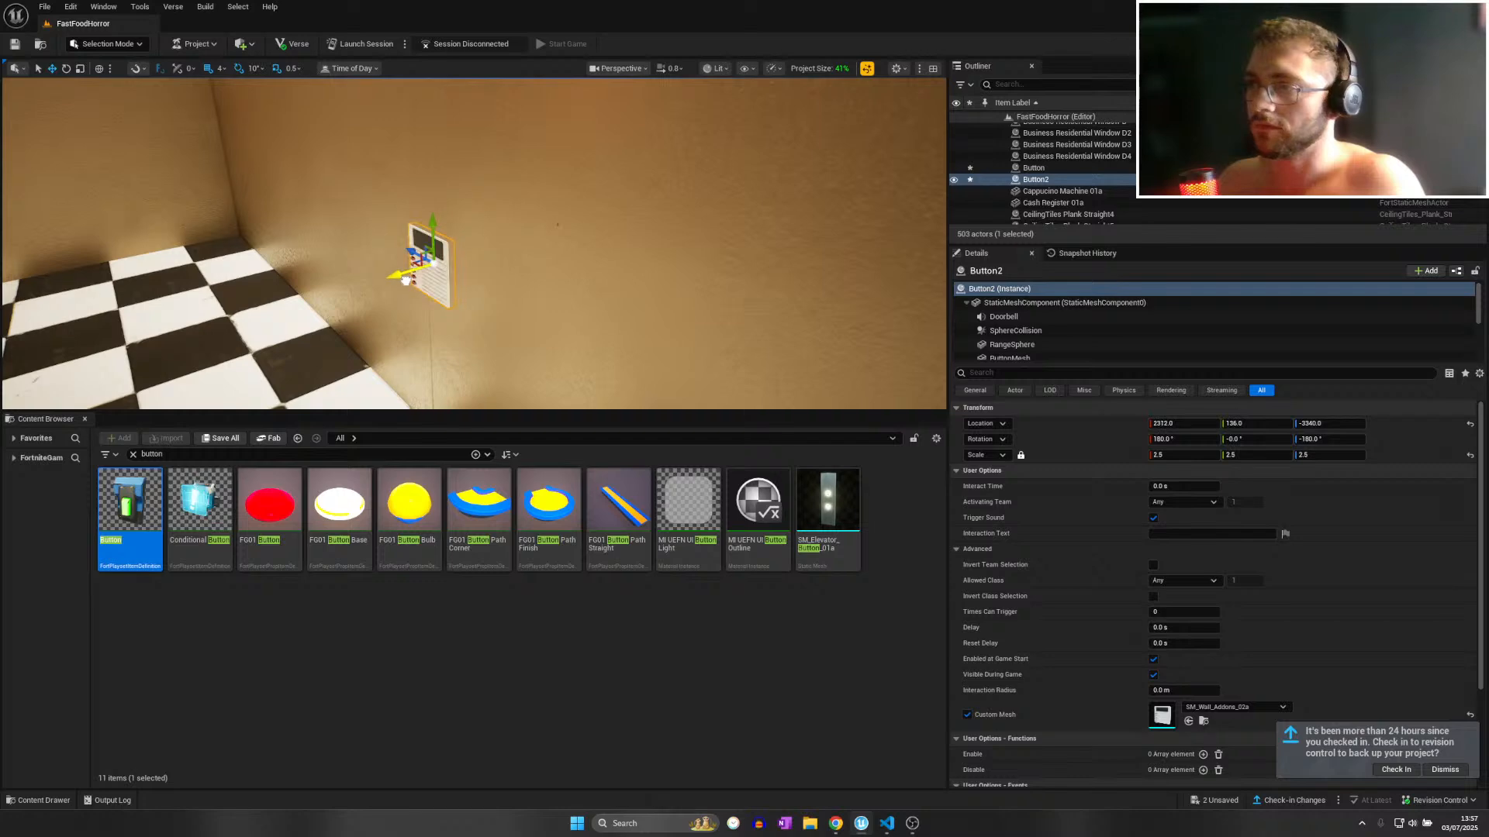
{"action": "left_click_drag", "start_coordinate": [427, 226], "coordinate": [427, 192]}
{"action": "key", "text": "s"}
{"action": "right_click_drag", "start_coordinate": [426, 192], "coordinate": [465, 202]}
{"action": "key", "text": "w"}
{"action": "mouse_move", "coordinate": [418, 366]}
{"action": "right_mouse_down"}
{"action": "mouse_move", "coordinate": [434, 364]}
{"action": "mouse_move", "coordinate": [418, 366]}
{"action": "right_mouse_up"}
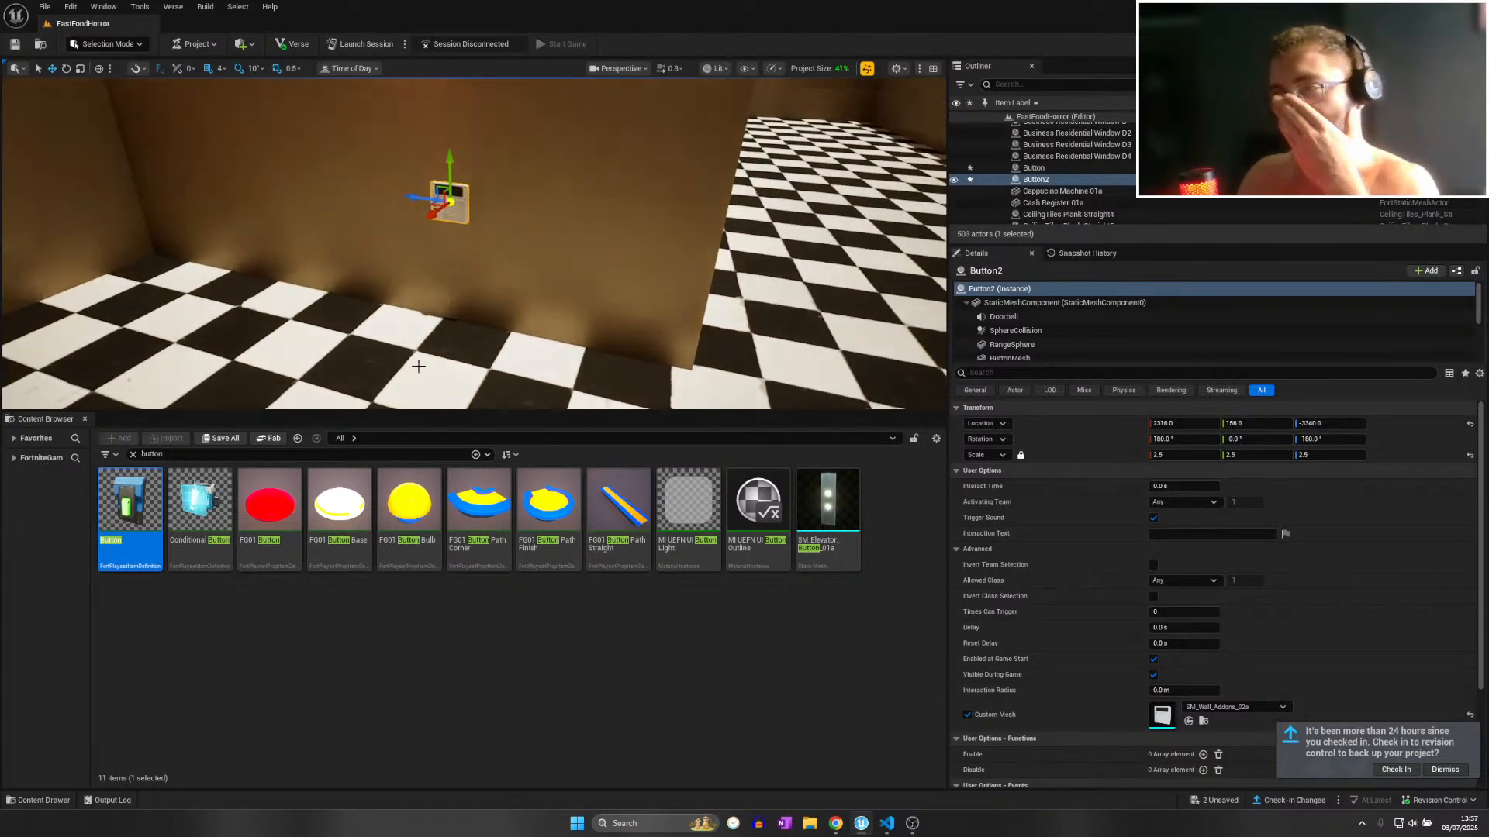
Browse to the button's asset and to the folder of its custom mesh, and look through the other static meshes there.
{"action": "left_click", "coordinate": [134, 455]}
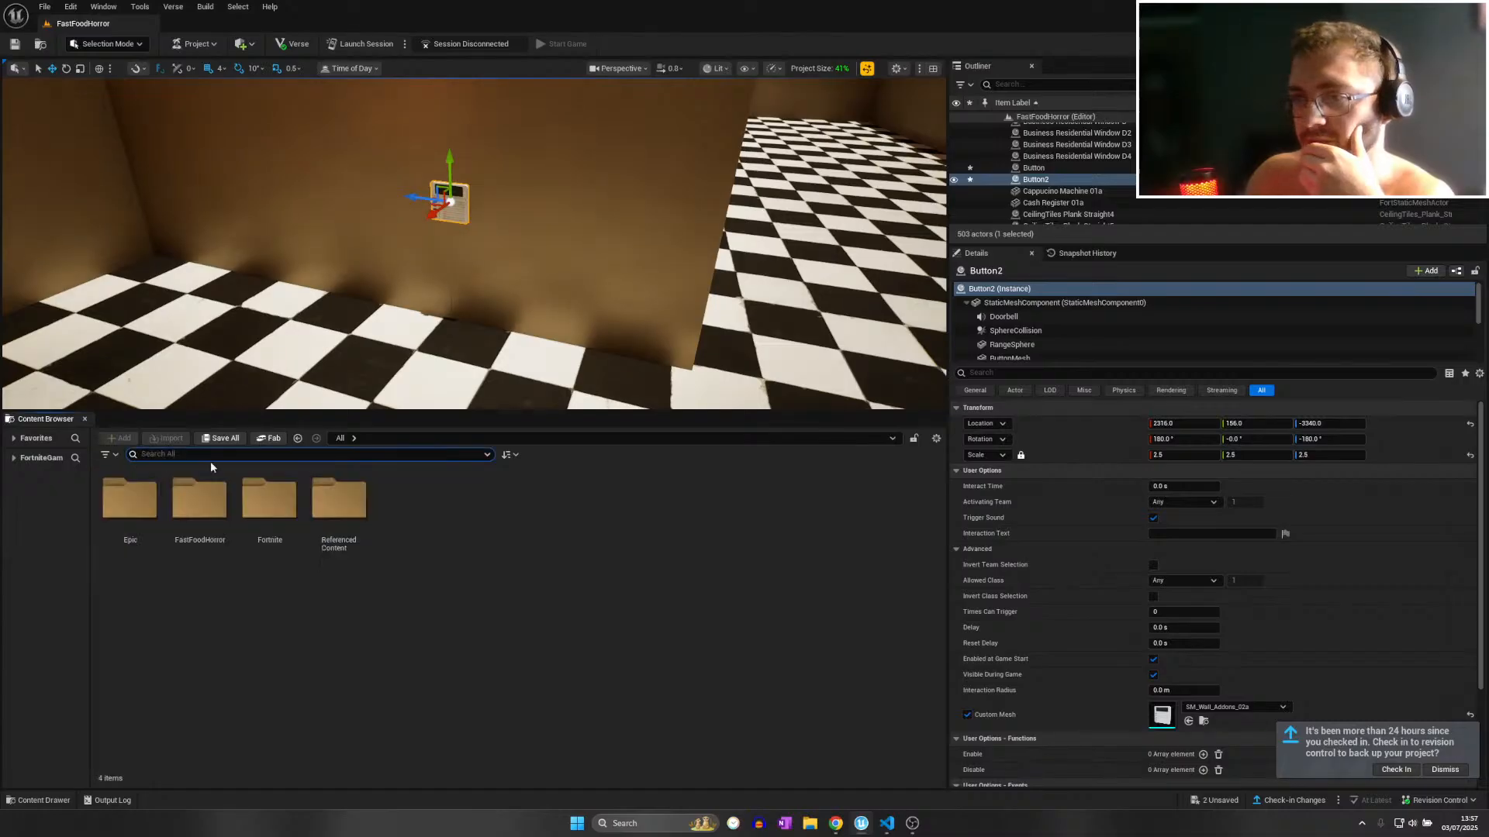
{"action": "right_click", "coordinate": [442, 207]}
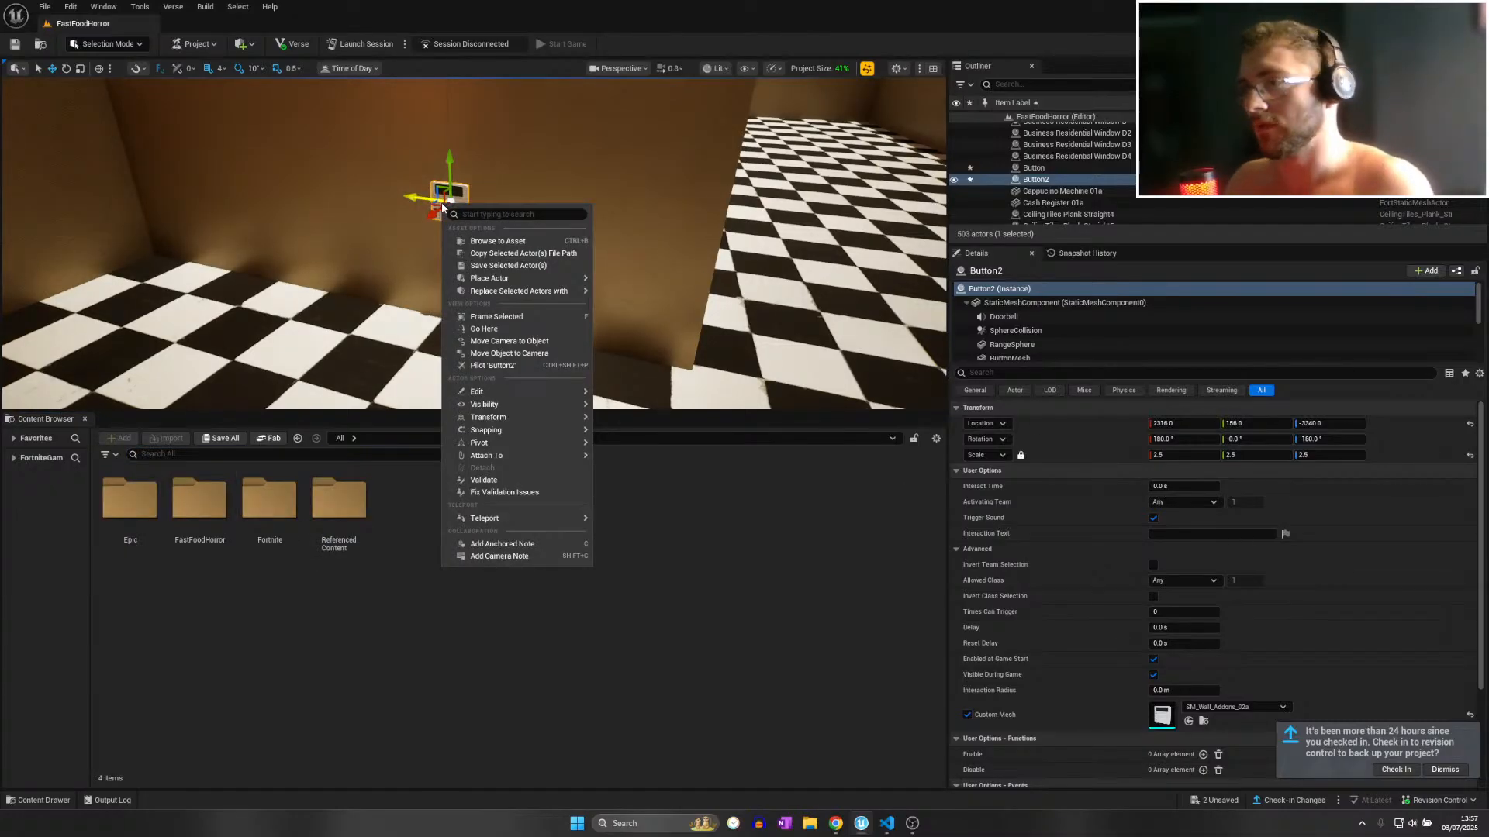
{"action": "left_click", "coordinate": [493, 243]}
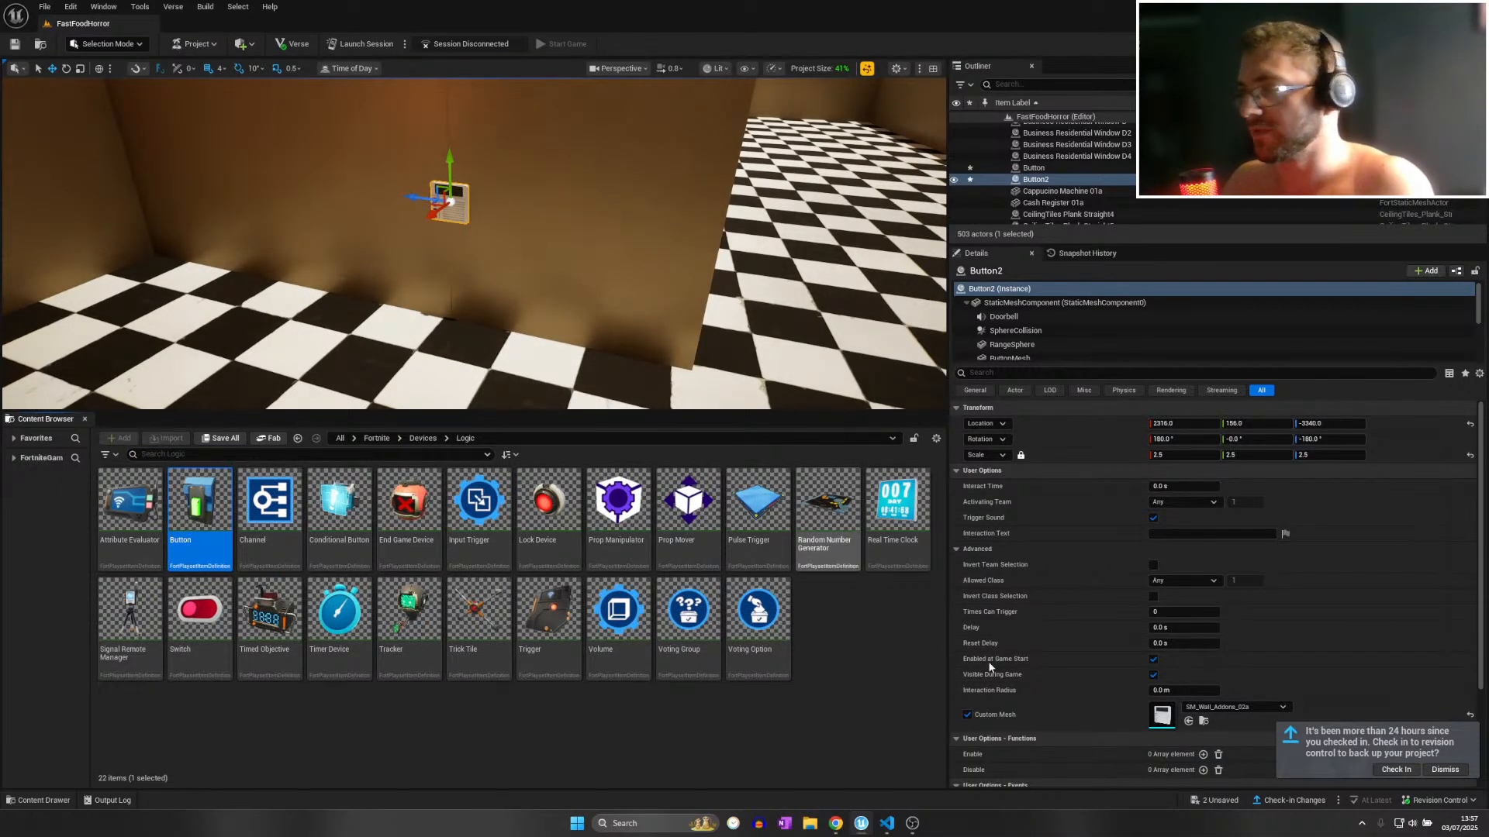
{"action": "left_click", "coordinate": [1203, 721]}
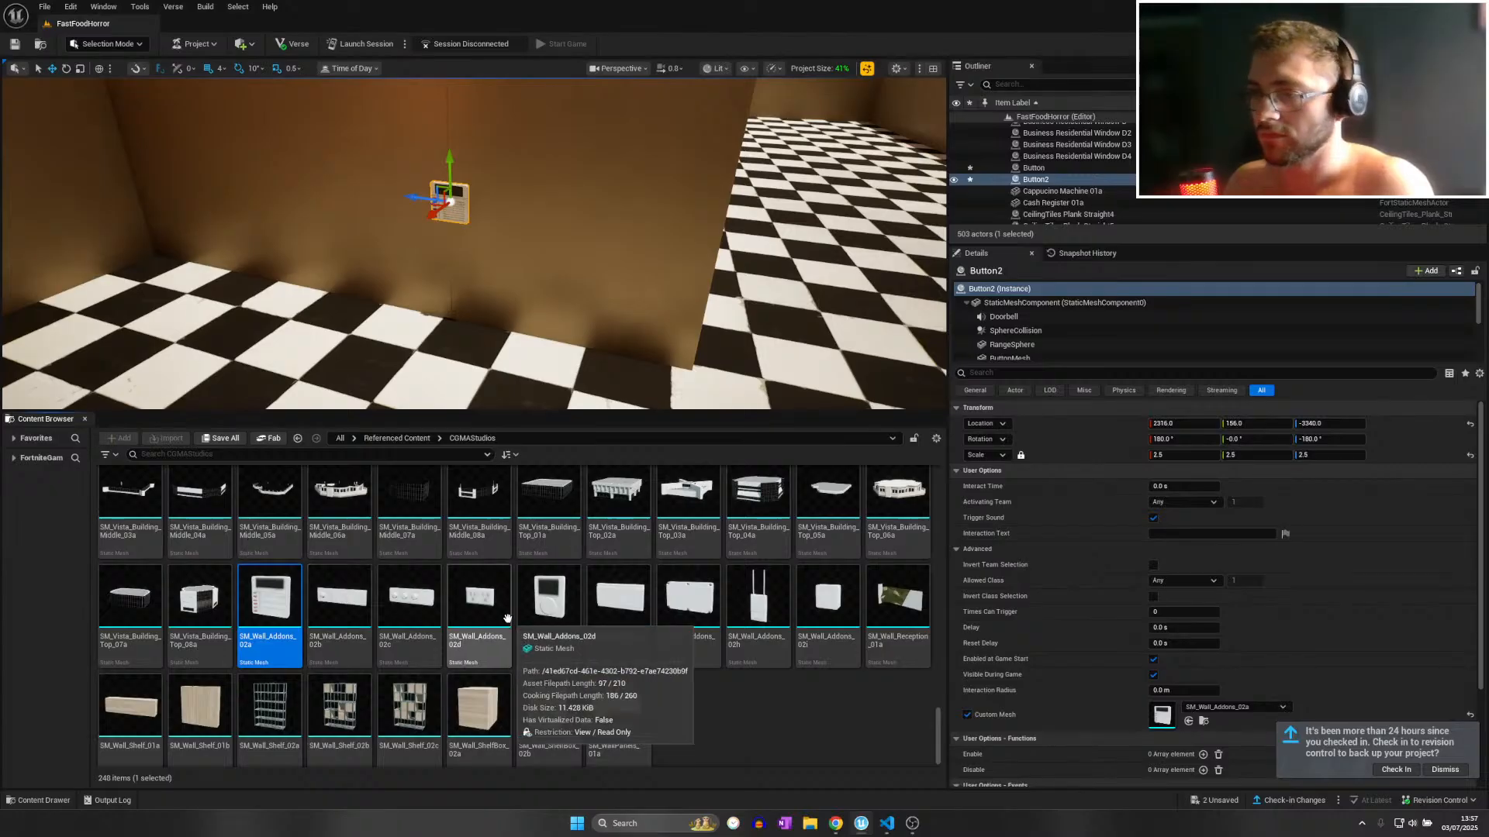
{"action": "scroll", "coordinate": [664, 697], "scroll_direction": "up", "scroll_amount": 1}
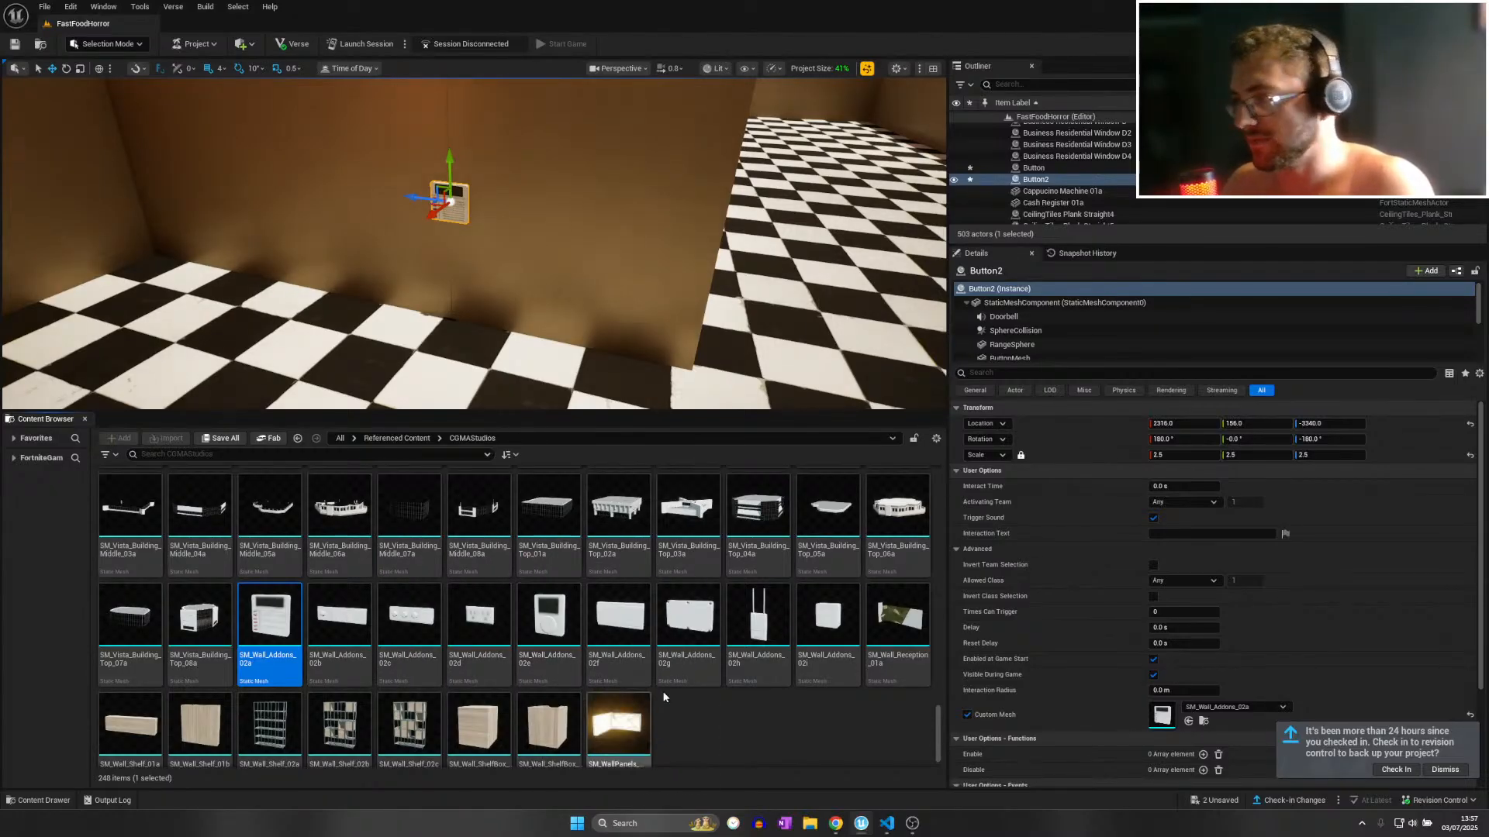
{"action": "scroll", "coordinate": [664, 697], "scroll_direction": "up", "scroll_amount": 5}
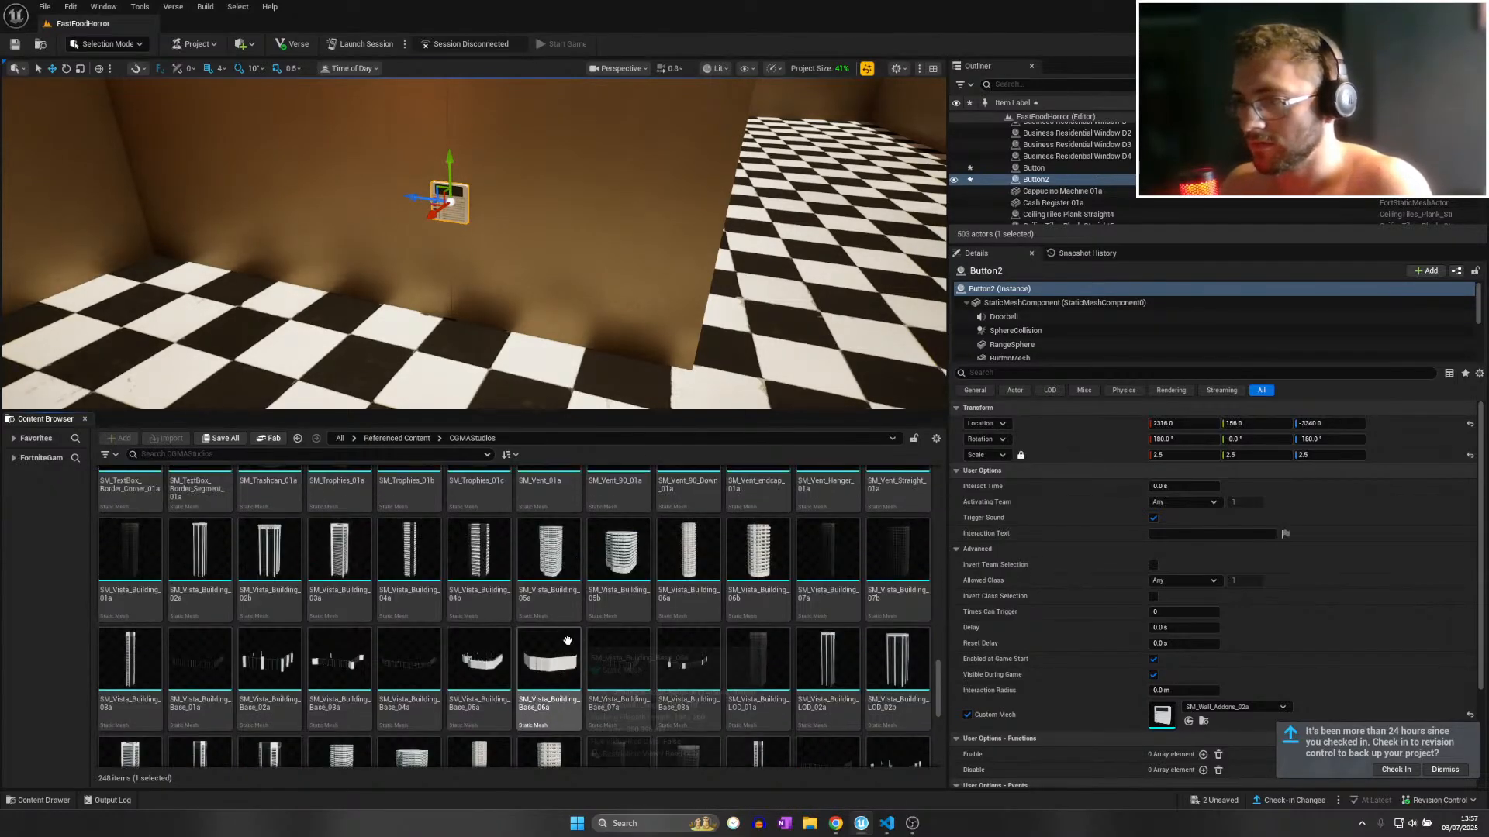
{"action": "scroll", "coordinate": [567, 640], "scroll_direction": "up", "scroll_amount": 4}
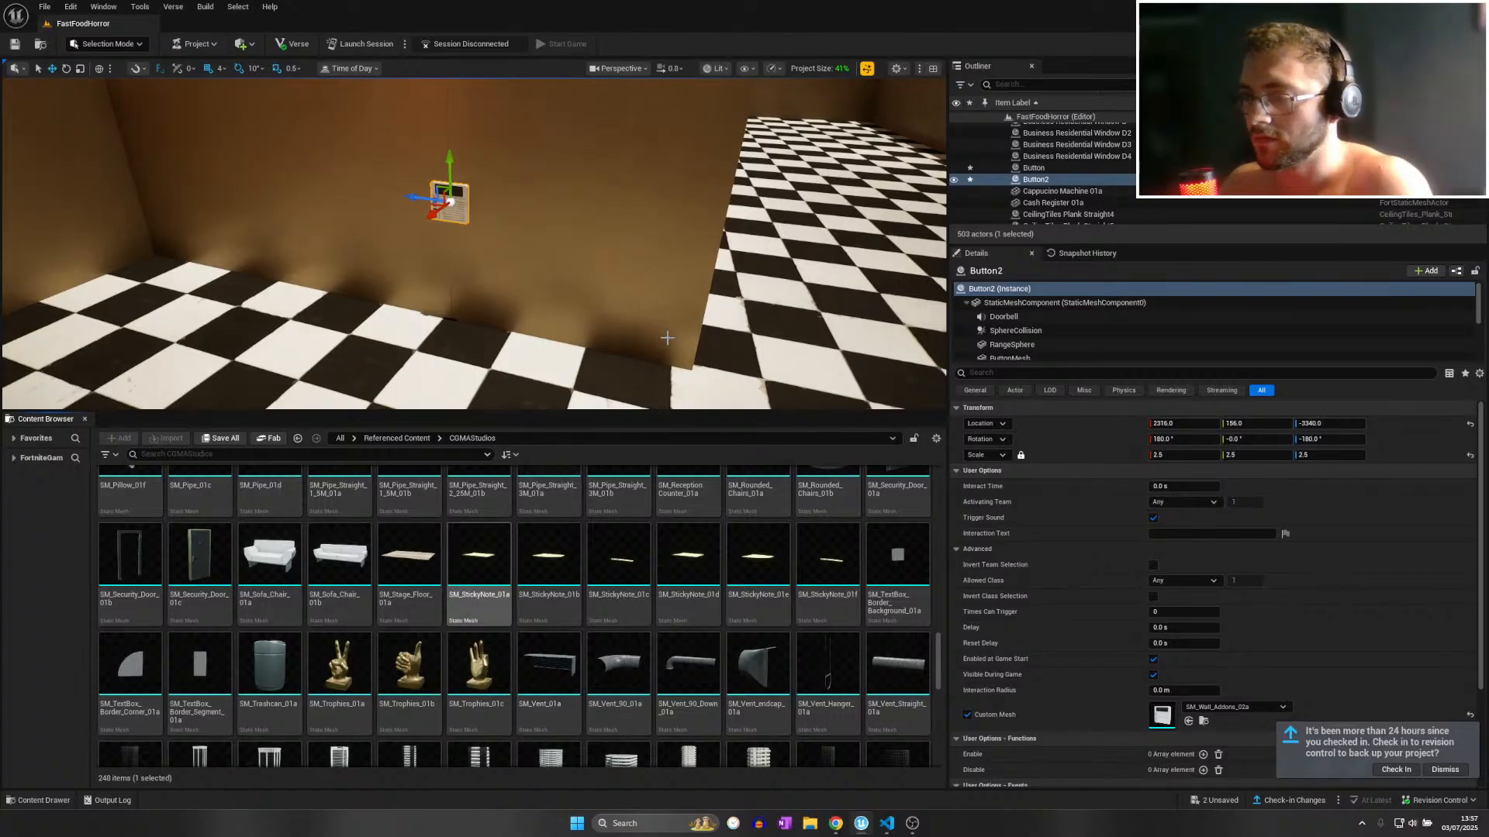
{"action": "key", "text": "Right"}
{"action": "key", "text": "Right"}
{"action": "key", "text": "Right"}
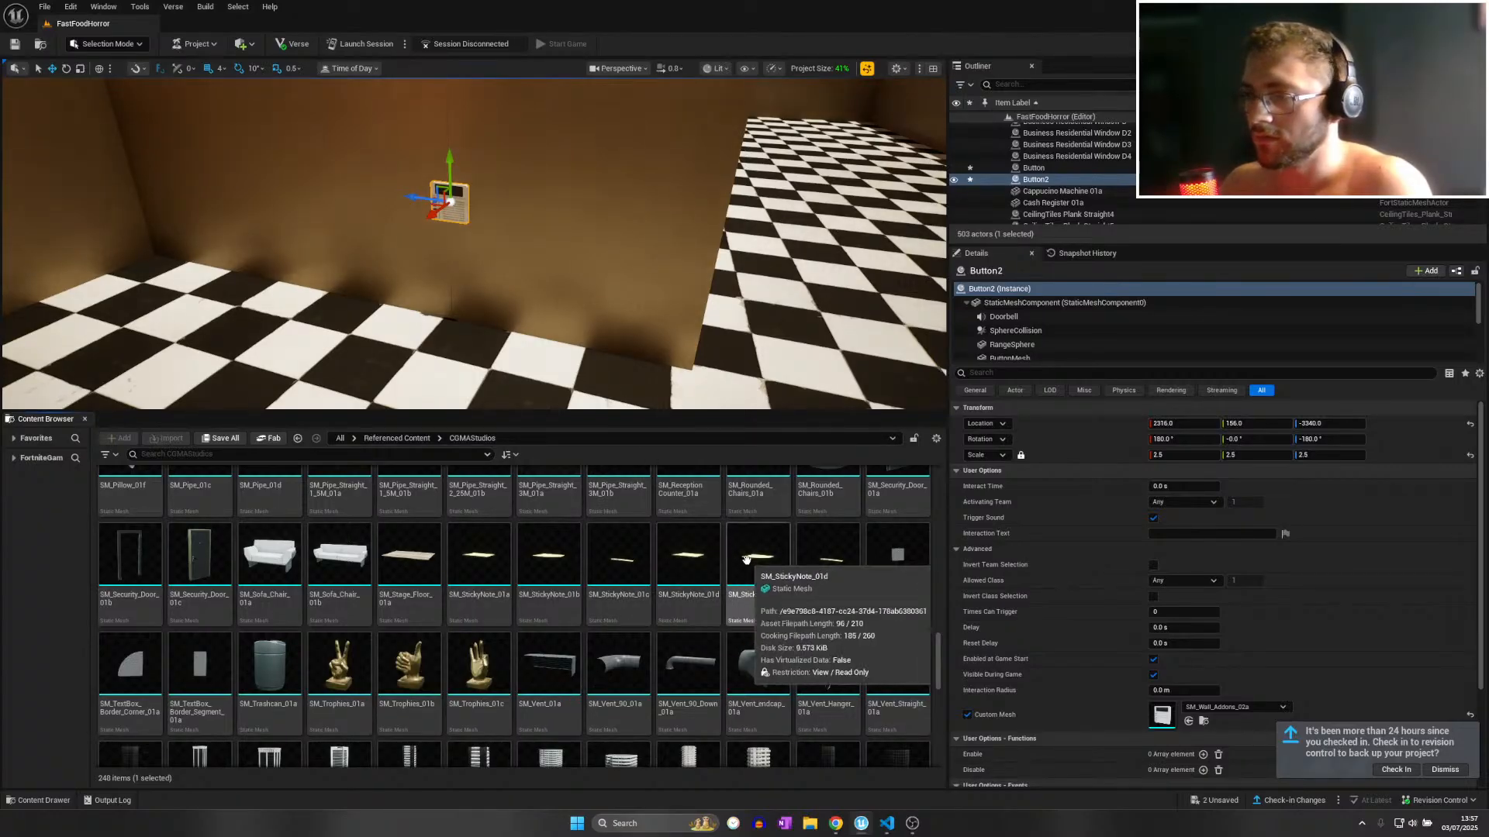
{"action": "left_click_drag", "start_coordinate": [345, 346], "coordinate": [355, 333]}
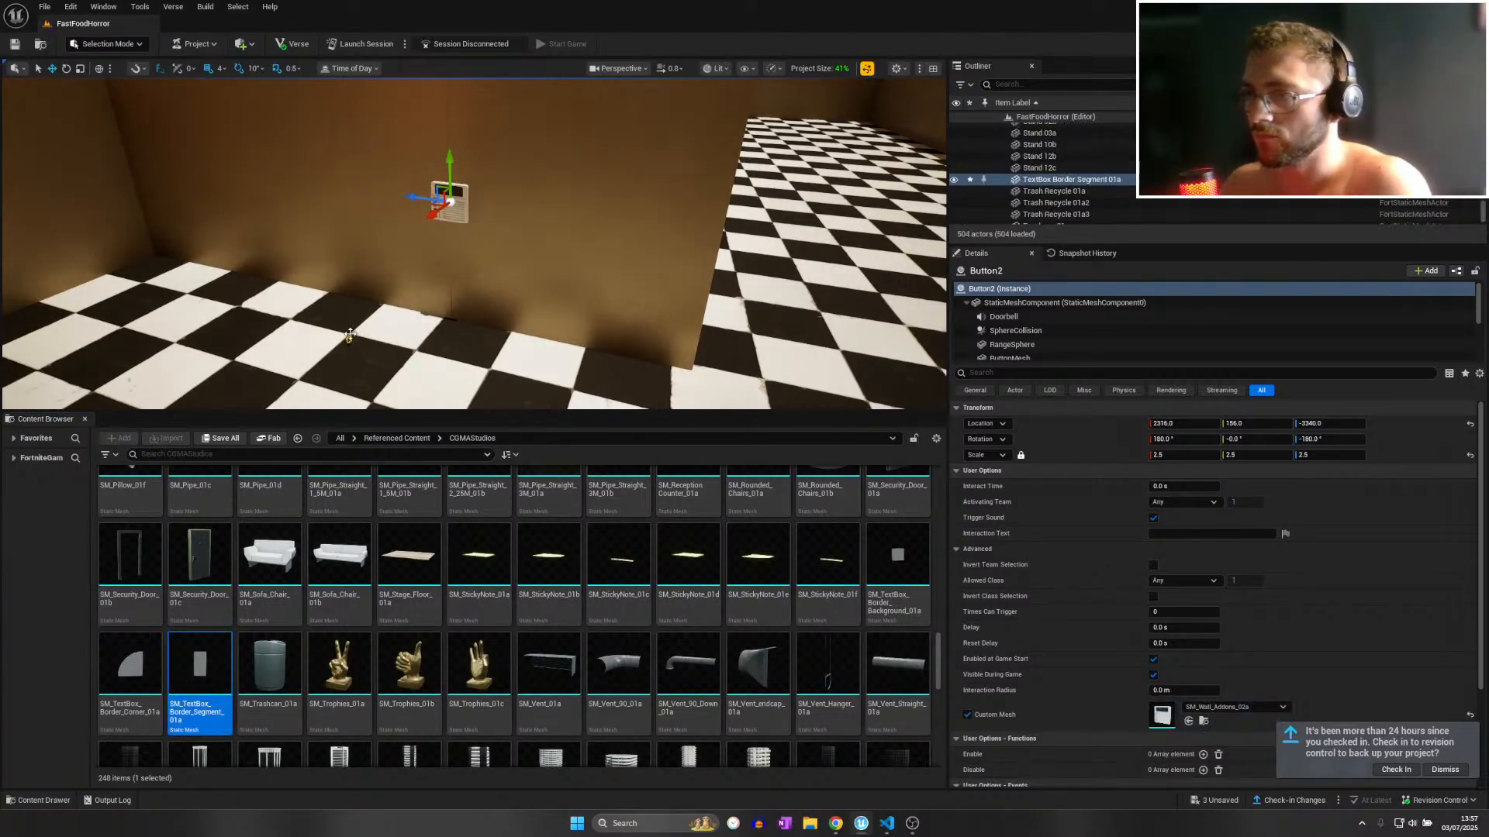
{"action": "right_click_drag", "start_coordinate": [355, 334], "coordinate": [466, 213]}
{"action": "scroll", "coordinate": [355, 333], "scroll_direction": "down", "scroll_amount": 2}
{"action": "key", "text": "Delete"}
Duplicate the Booth 02a10 table at the restaurant's drinks station and undo the copy's first move.
{"action": "scroll", "coordinate": [365, 318], "scroll_direction": "up", "scroll_amount": 3}
{"action": "left_click", "coordinate": [465, 213]}
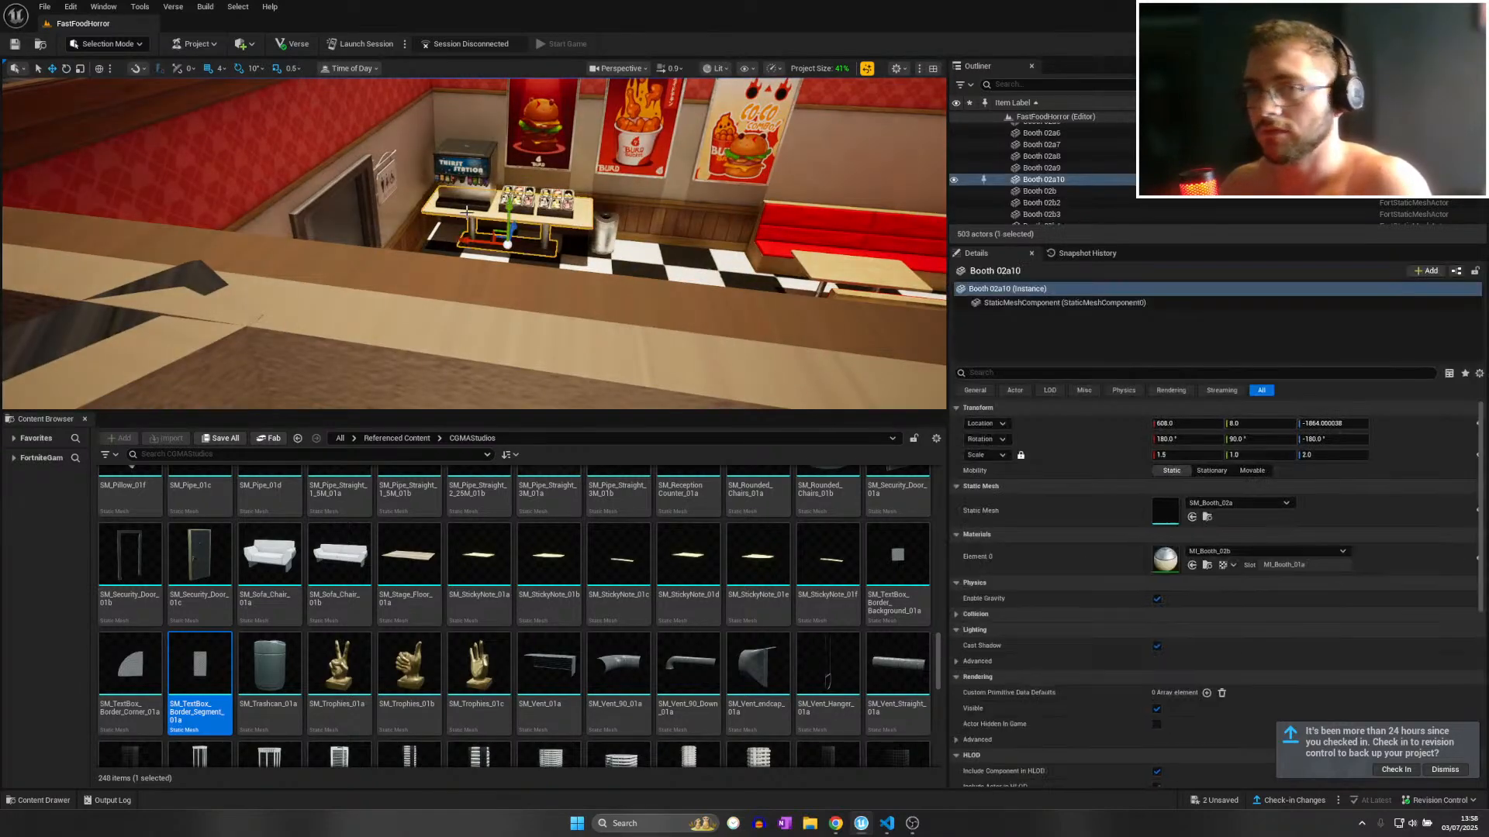
{"action": "scroll", "coordinate": [466, 213], "scroll_direction": "down", "scroll_amount": 5}
{"action": "key", "text": "ctrl+d"}
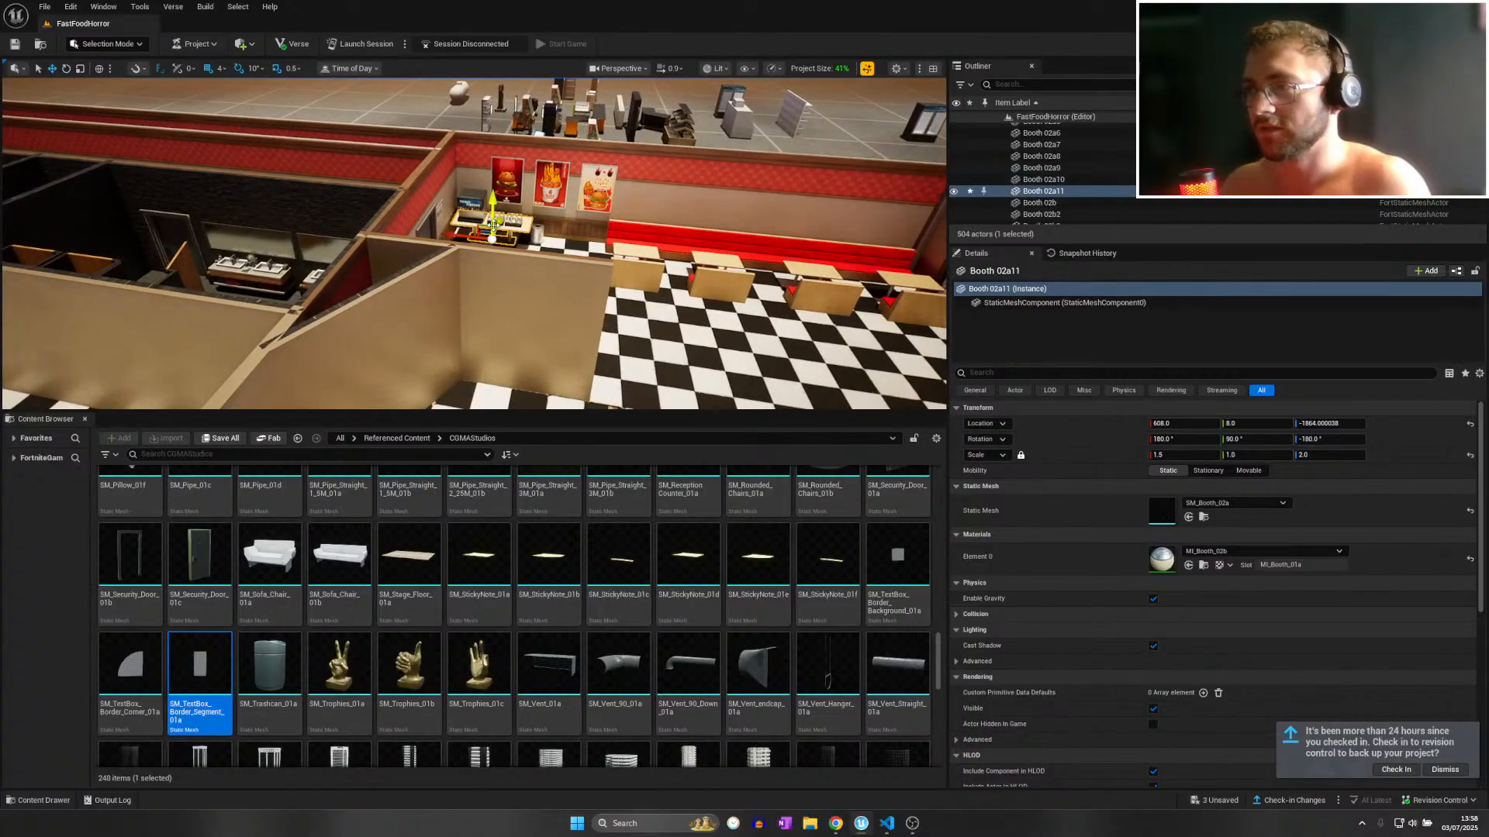
{"action": "key", "text": "ctrl+z"}
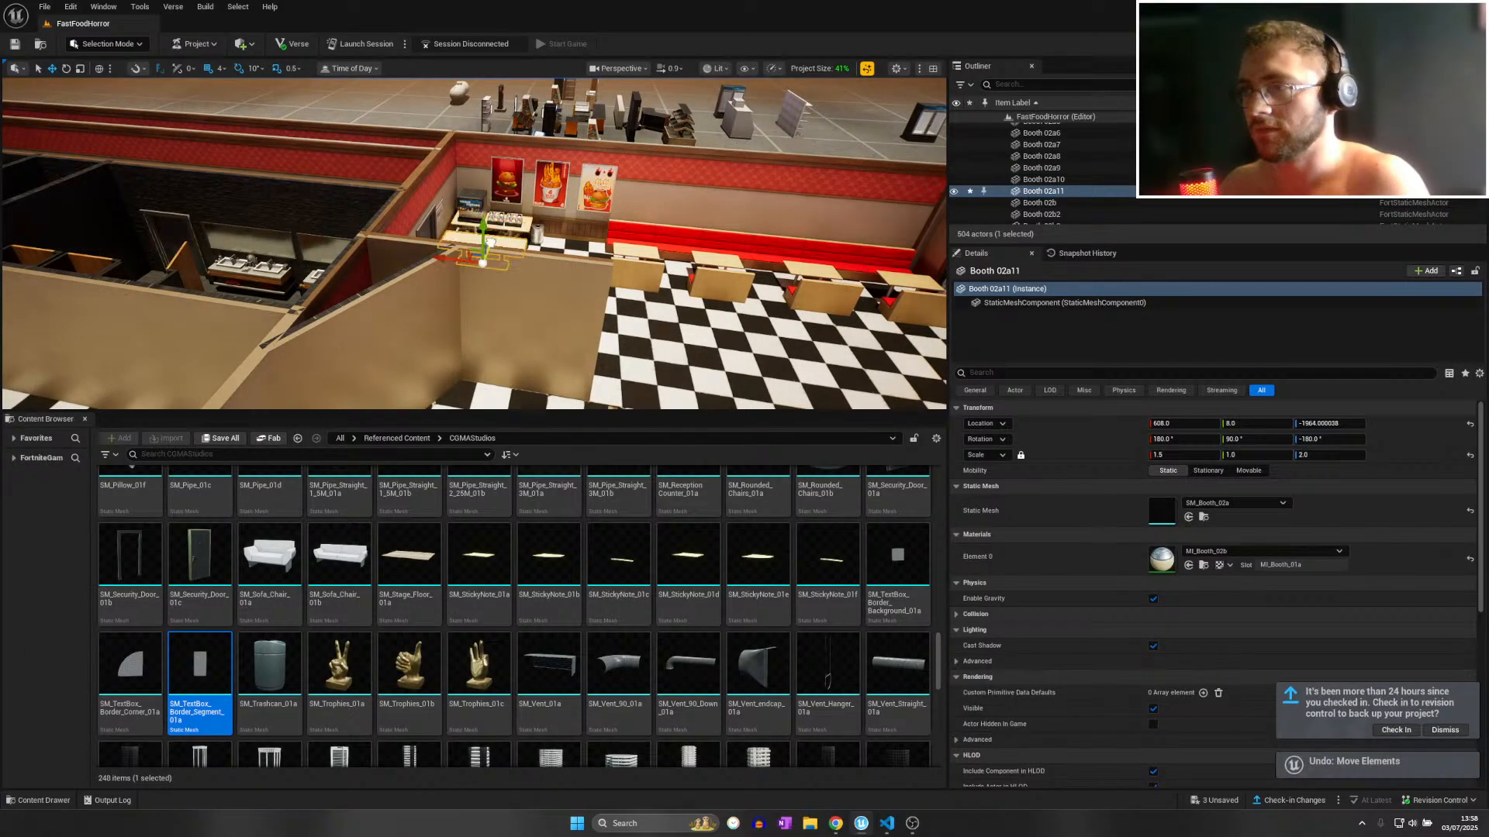
Move the table copy into the corner of the button room at 2380, 8, -2972 and rotate it 90 degrees to run along the wall.
{"action": "left_click_drag", "start_coordinate": [385, 342], "coordinate": [82, 262]}
{"action": "scroll", "coordinate": [82, 262], "scroll_direction": "up", "scroll_amount": 4}
{"action": "mouse_move", "coordinate": [82, 262]}
{"action": "right_mouse_down"}
{"action": "mouse_move", "coordinate": [16, 262]}
{"action": "mouse_move", "coordinate": [93, 268]}
{"action": "right_mouse_up"}
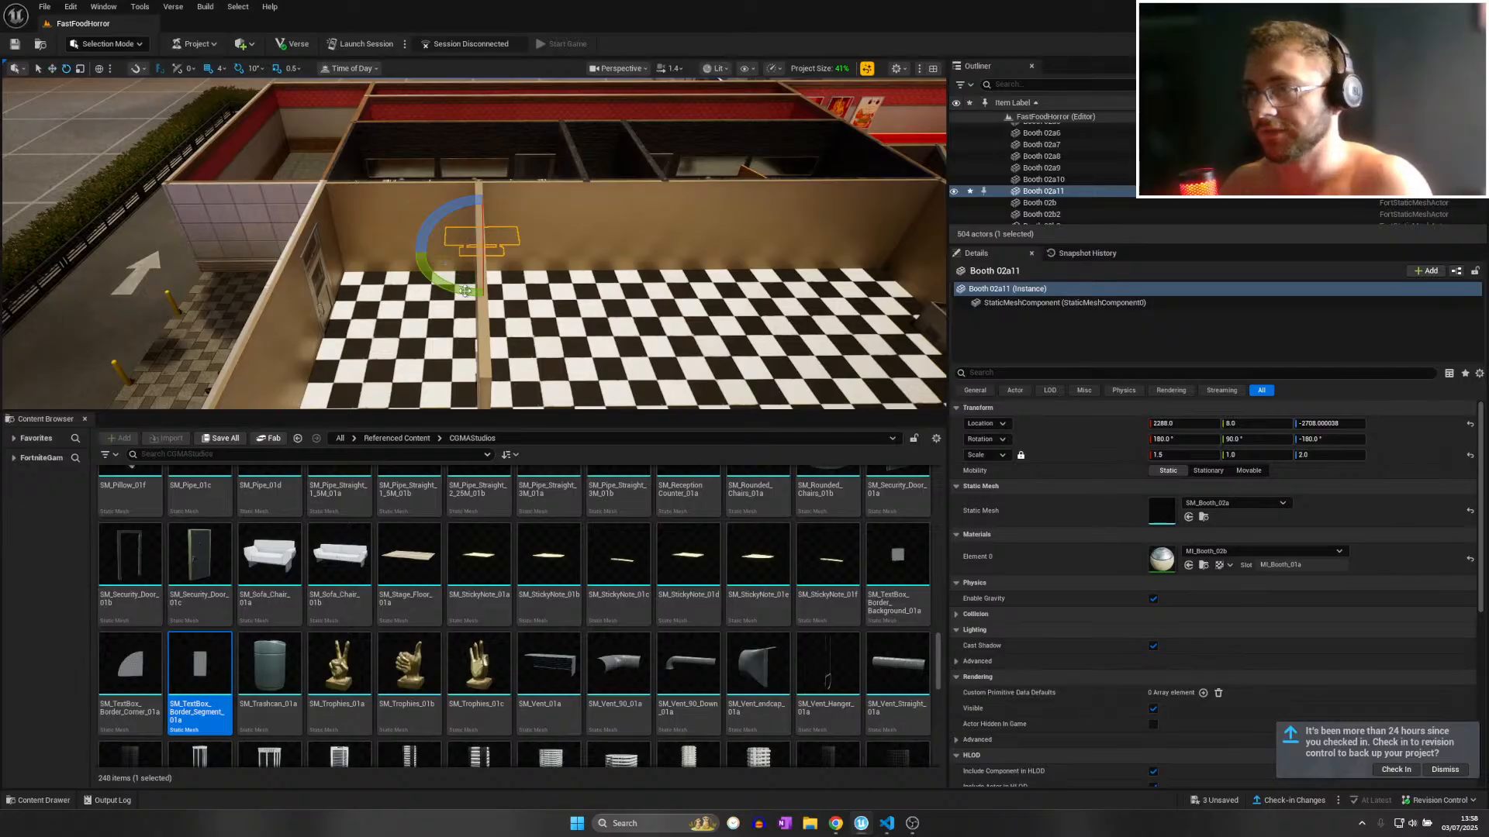
{"action": "right_click_drag", "start_coordinate": [466, 292], "coordinate": [414, 313]}
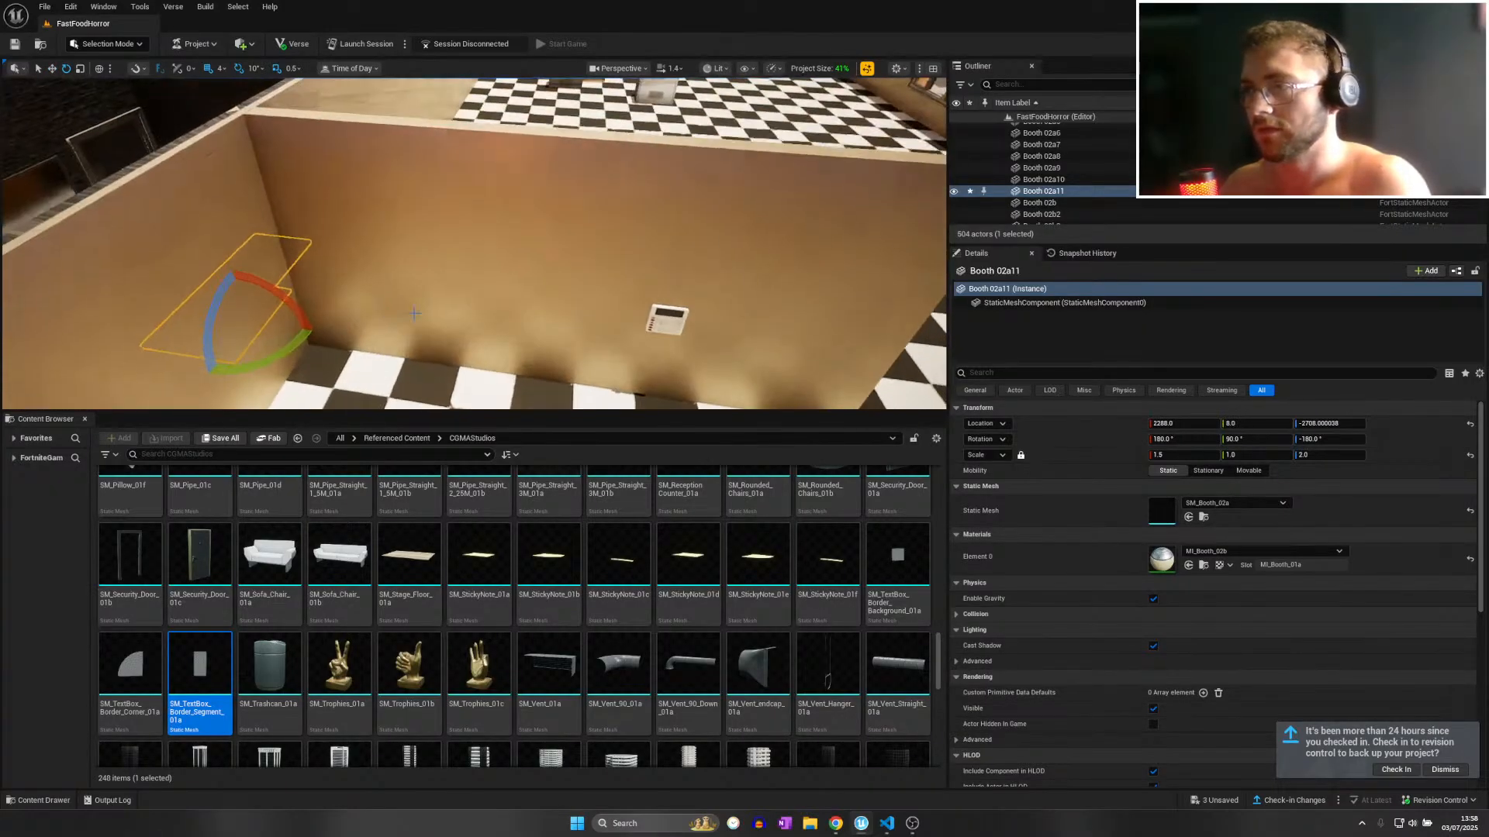
{"action": "left_click_drag", "start_coordinate": [208, 318], "coordinate": [192, 315]}
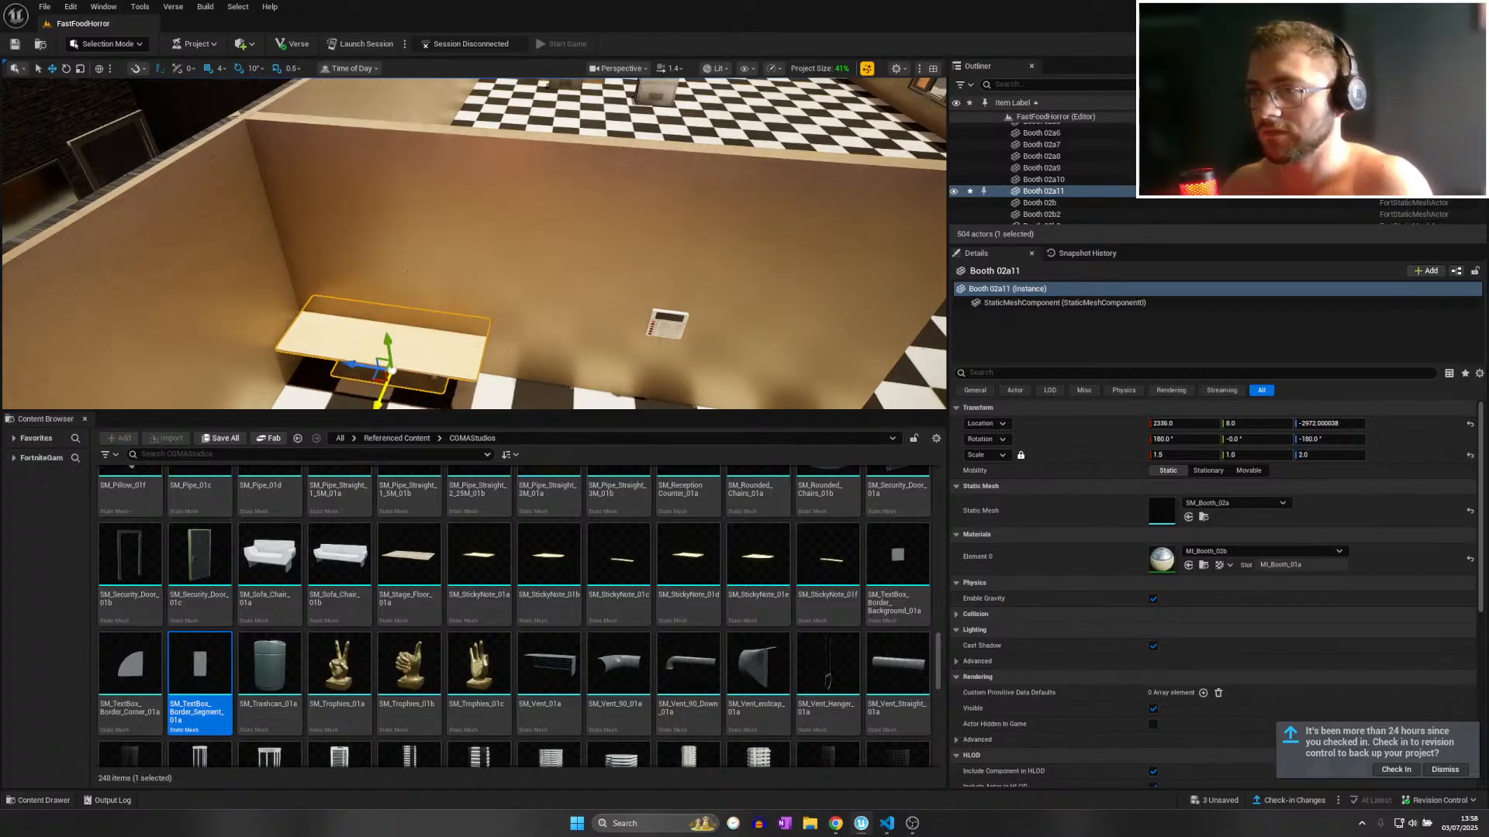
{"action": "scroll", "coordinate": [376, 344], "scroll_direction": "down", "scroll_amount": 5}
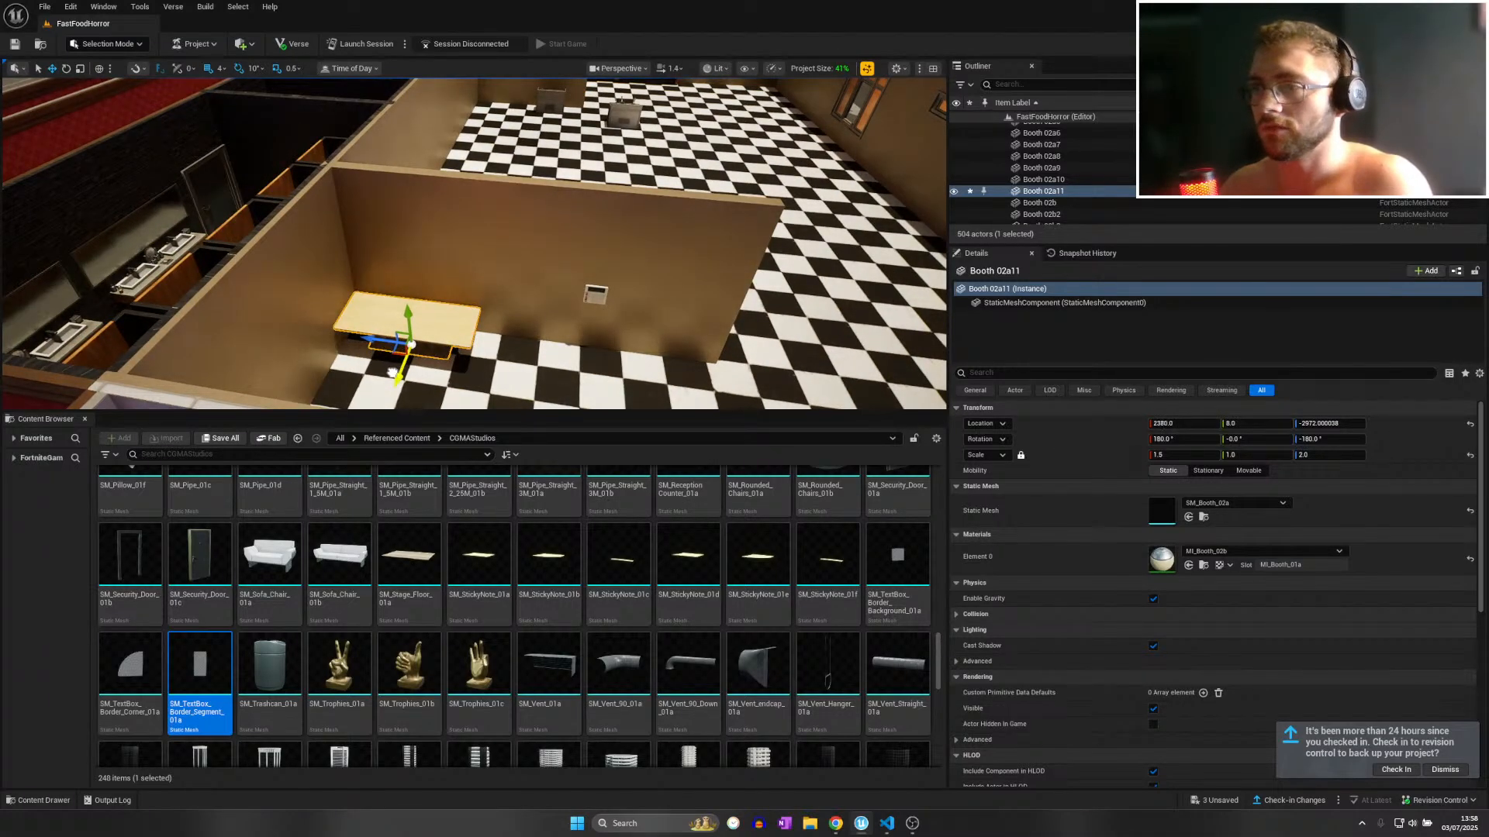
Try duplicating both wall pieces of the partition as a second partition at X 1792, and delete the copies.
{"action": "right_click_drag", "start_coordinate": [415, 310], "coordinate": [191, 212]}
{"action": "key", "text": "d"}
{"action": "left_click", "coordinate": [397, 252]}
{"action": "key", "text": "d"}
{"action": "left_click", "coordinate": [237, 210], "text": "ctrl"}
{"action": "key", "text": "s"}
{"action": "left_click_drag", "start_coordinate": [402, 227], "coordinate": [385, 266], "text": "alt"}
{"action": "key", "text": "a"}
{"action": "right_click_drag", "start_coordinate": [386, 266], "coordinate": [544, 277]}
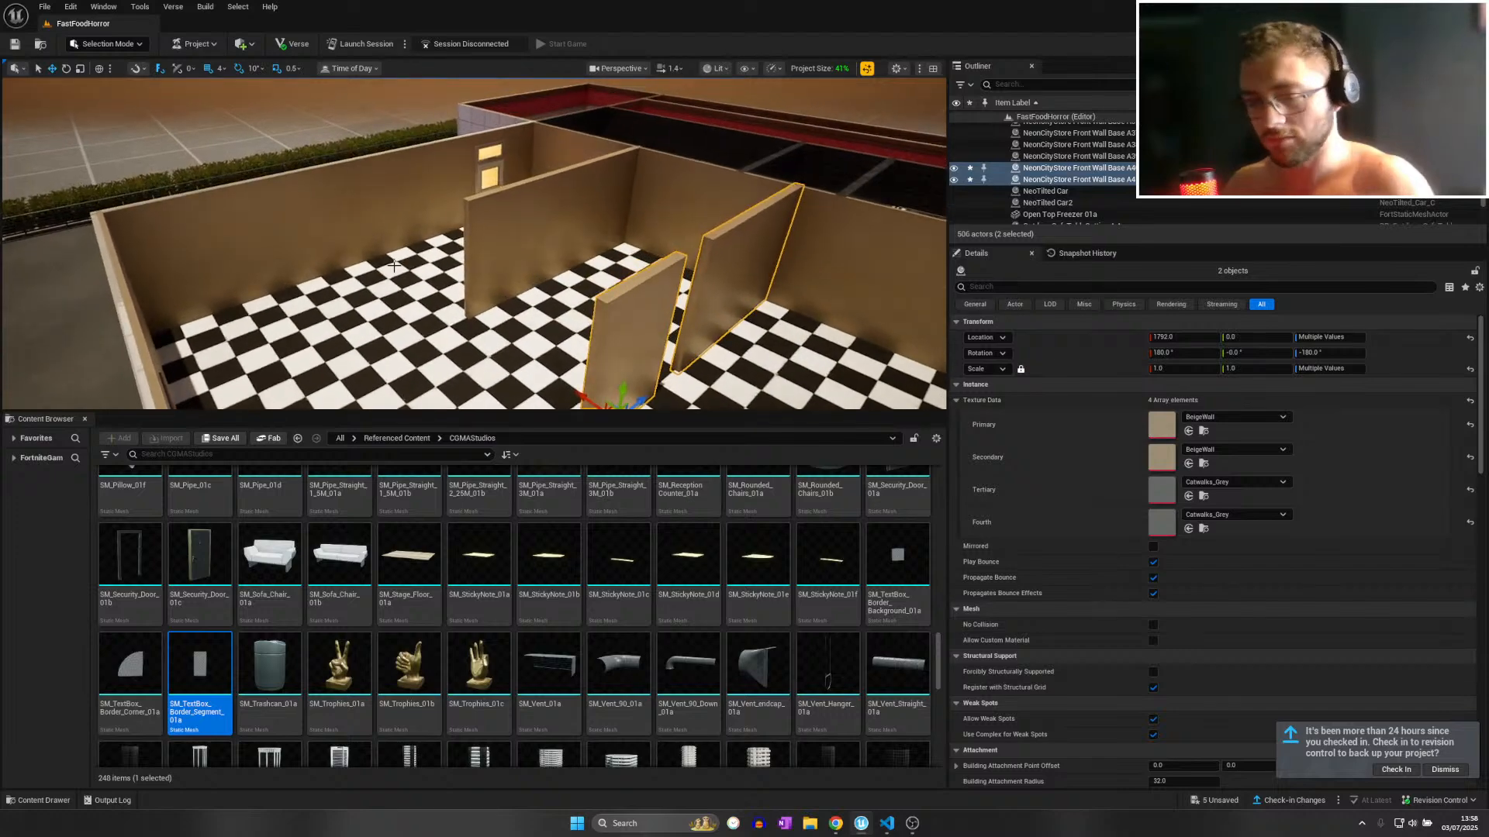
{"action": "key", "text": "Delete"}
Duplicate the partition's full-length wall piece twice to build a parallel second partition at X 1792, ending with the piece at Z -3584.
{"action": "left_click", "coordinate": [558, 227]}
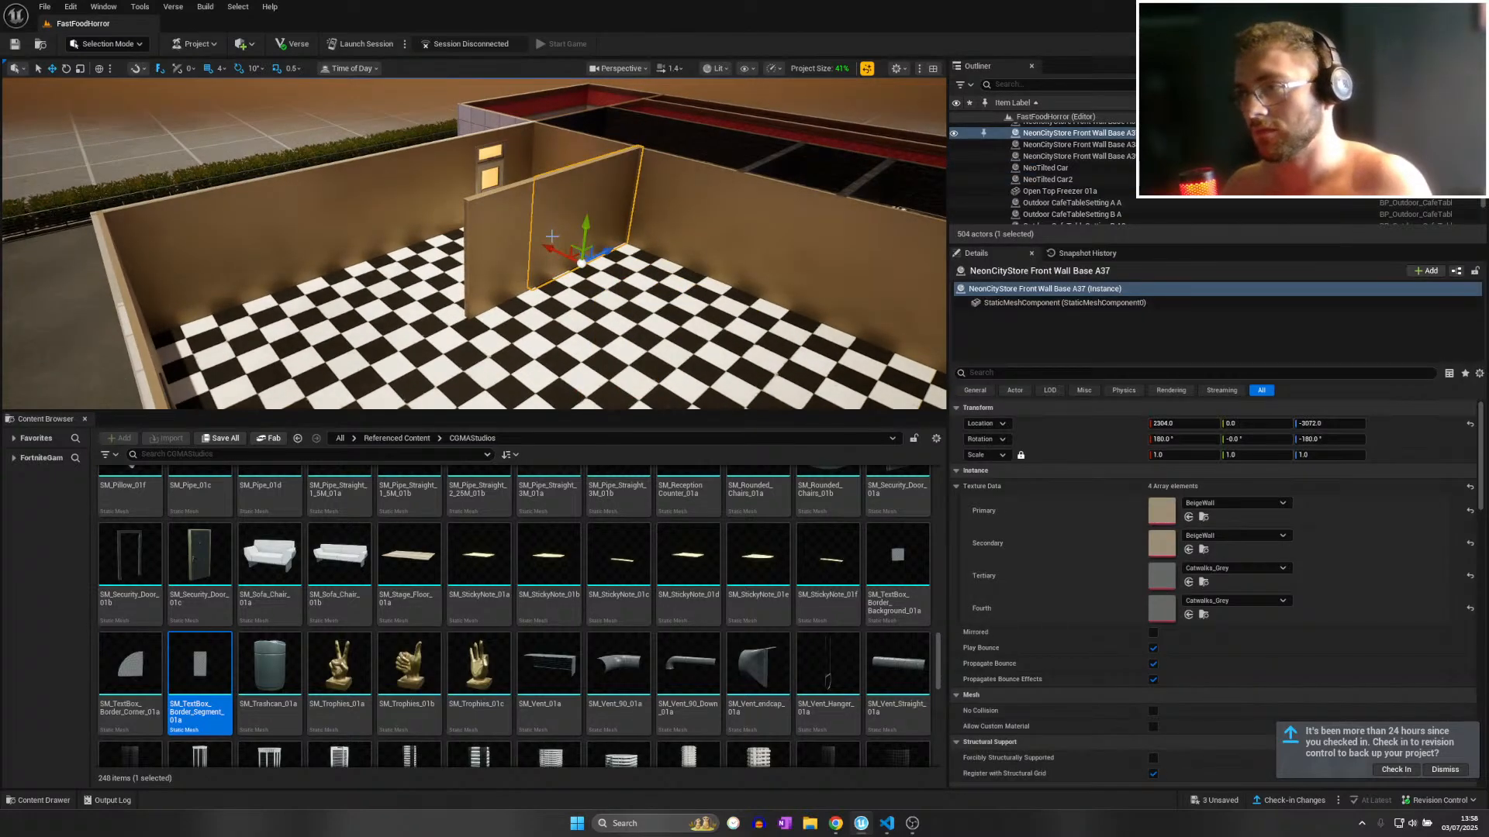
{"action": "left_click_drag", "start_coordinate": [551, 248], "coordinate": [651, 282], "text": "alt"}
{"action": "left_click_drag", "start_coordinate": [739, 314], "coordinate": [613, 371], "text": "alt"}
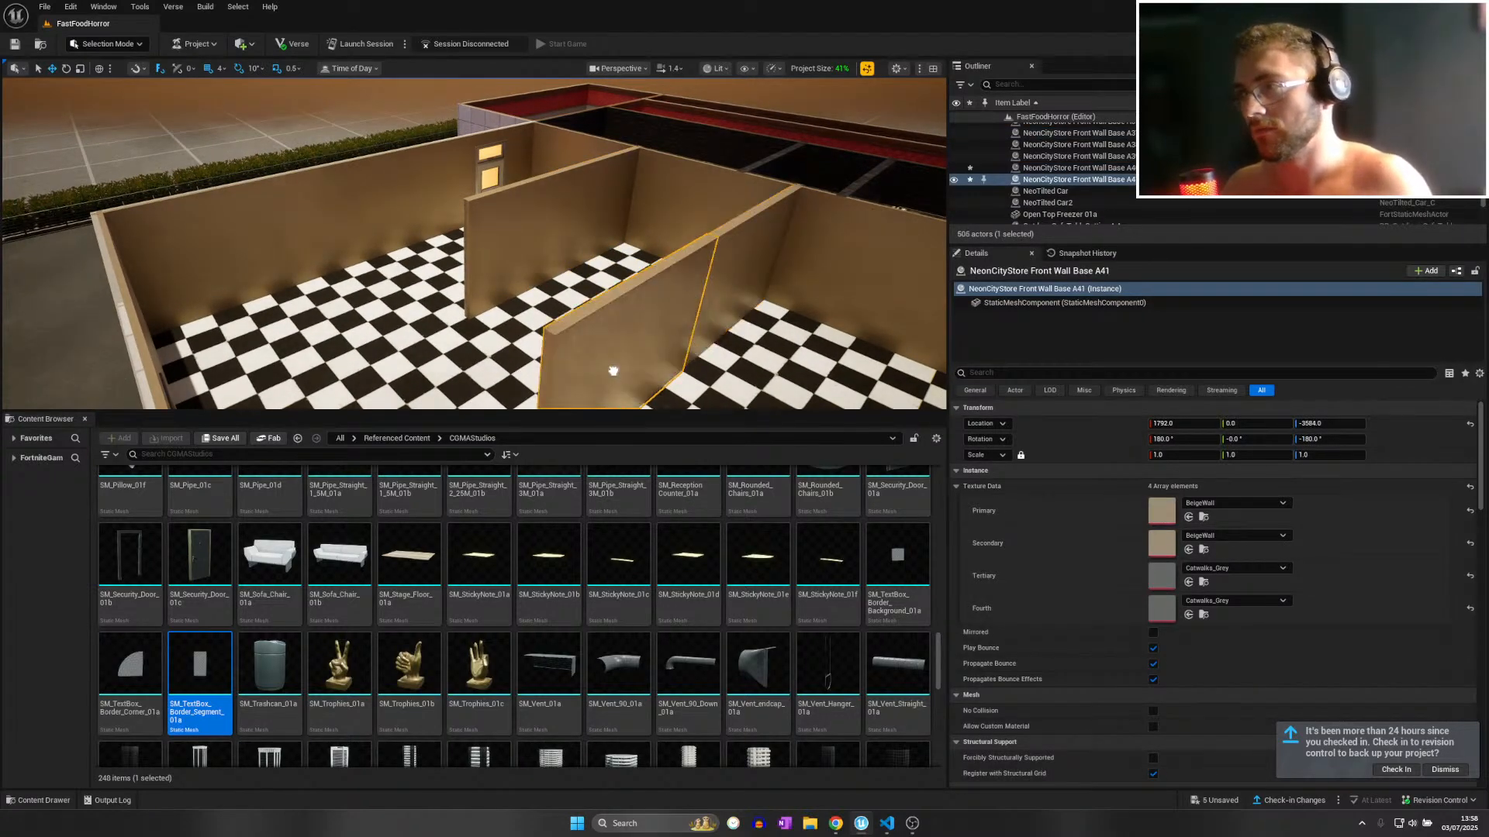
Duplicate the end piece of the second partition and rotate the copy perpendicular to it, enclosing the space between the partitions.
{"action": "key", "text": "a"}
{"action": "right_click_drag", "start_coordinate": [613, 371], "coordinate": [601, 371]}
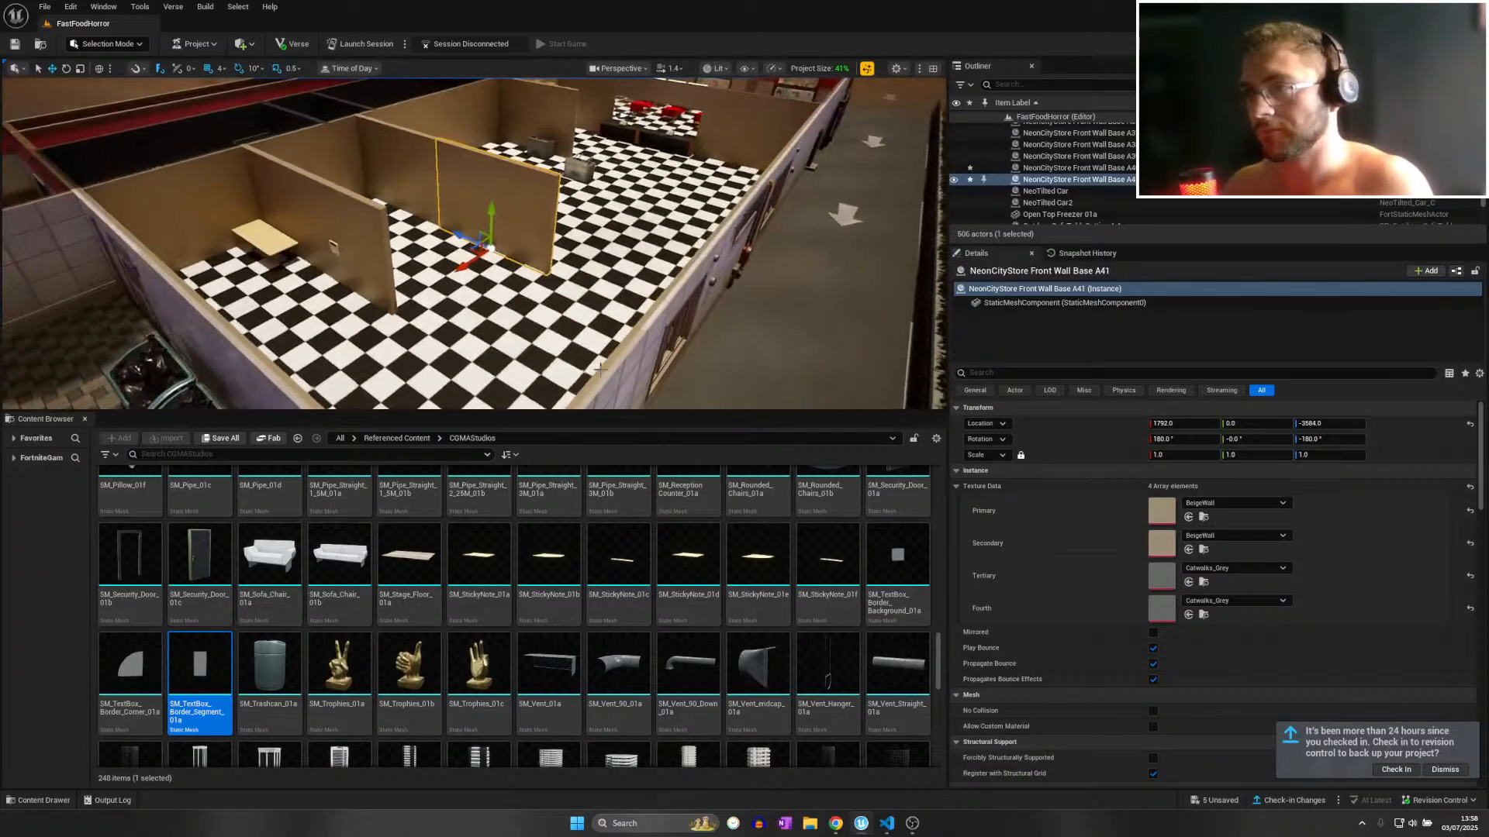
{"action": "key", "text": "ctrl+d"}
{"action": "key", "text": "e"}
{"action": "left_click_drag", "start_coordinate": [496, 283], "coordinate": [506, 284]}
{"action": "key", "text": "d"}
{"action": "right_click_drag", "start_coordinate": [506, 284], "coordinate": [340, 225]}
Replace the half-length wall piece of the first partition with a copy of the exterior Burd Doorway at X 2304, Z -3584.
{"action": "left_click", "coordinate": [599, 227]}
{"action": "left_click", "coordinate": [599, 316], "text": "ctrl"}
{"action": "left_click", "coordinate": [472, 293]}
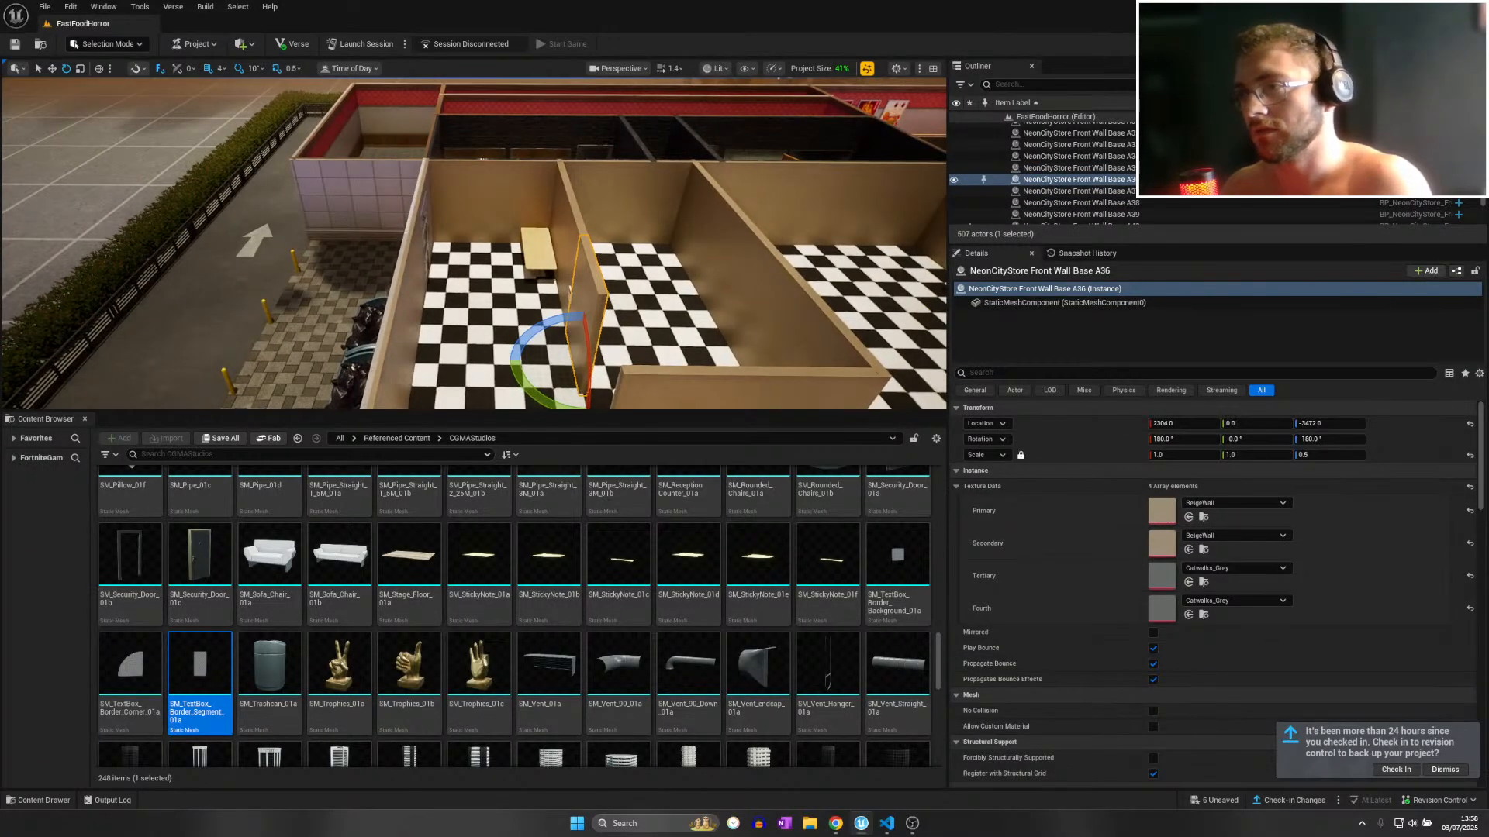
{"action": "key", "text": "Delete"}
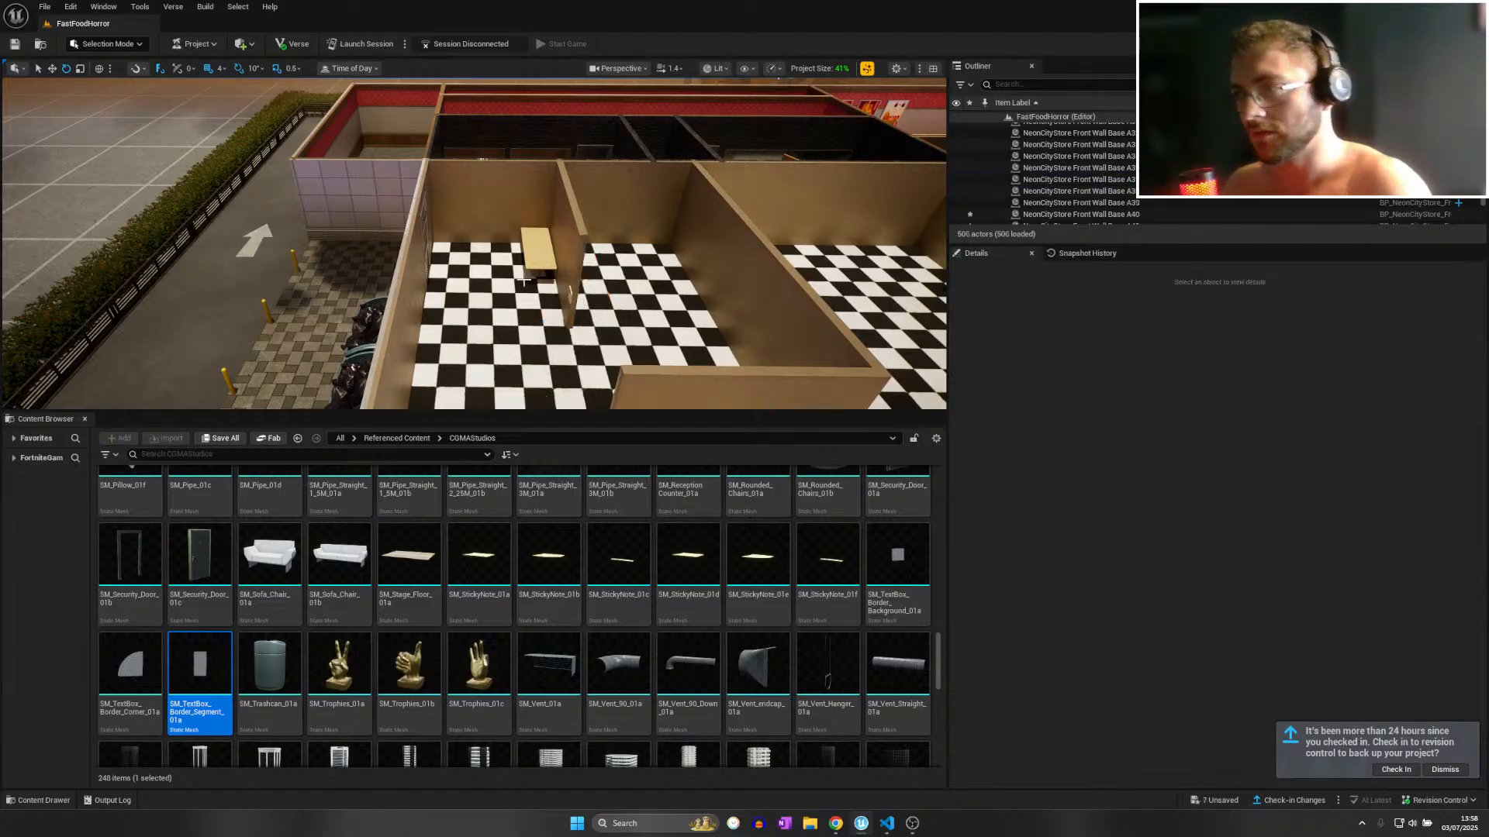
{"action": "key", "text": "ctrl+z"}
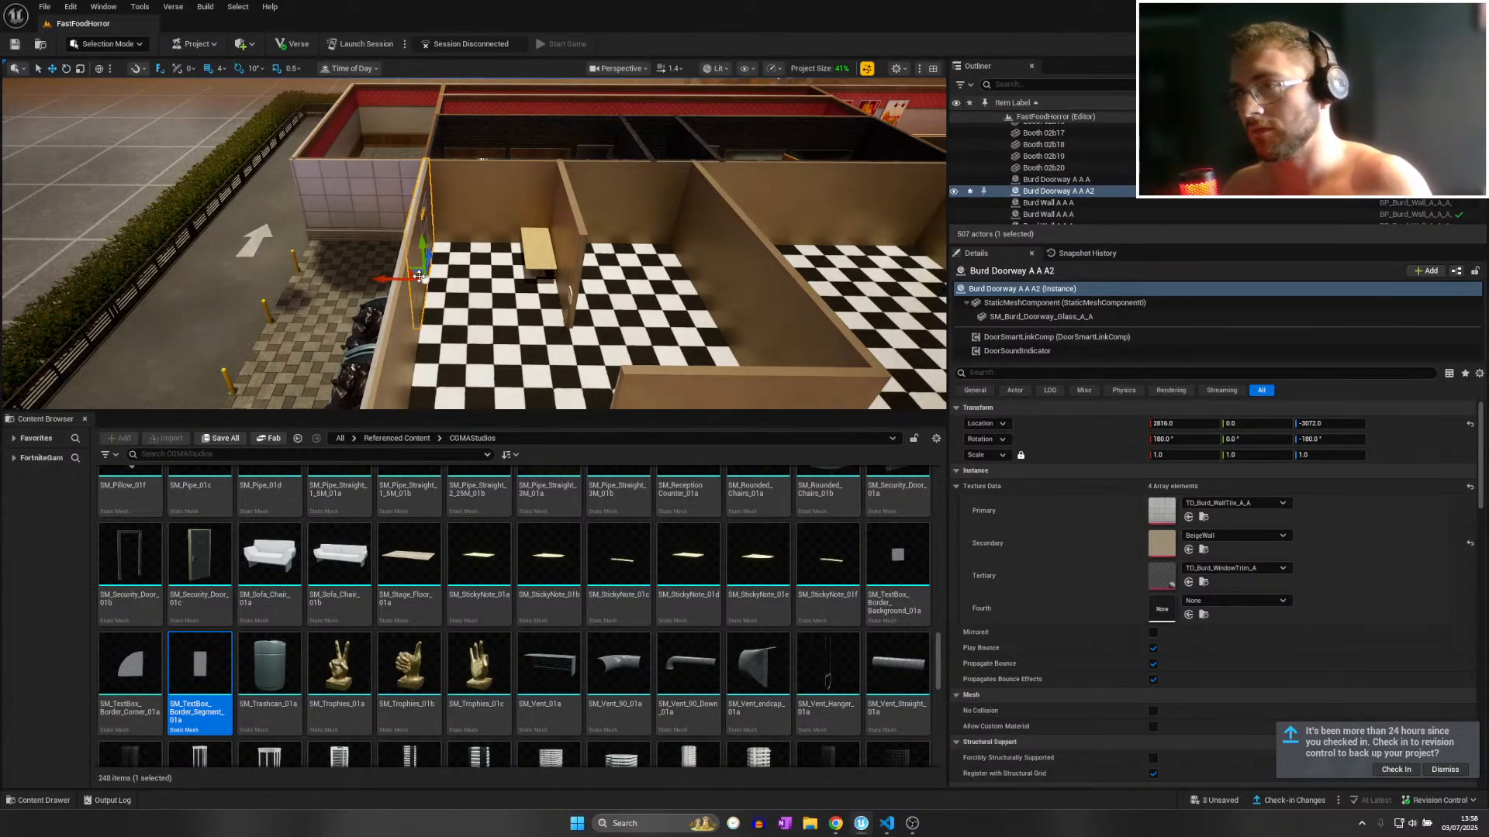
{"action": "key", "text": "ctrl+z"}
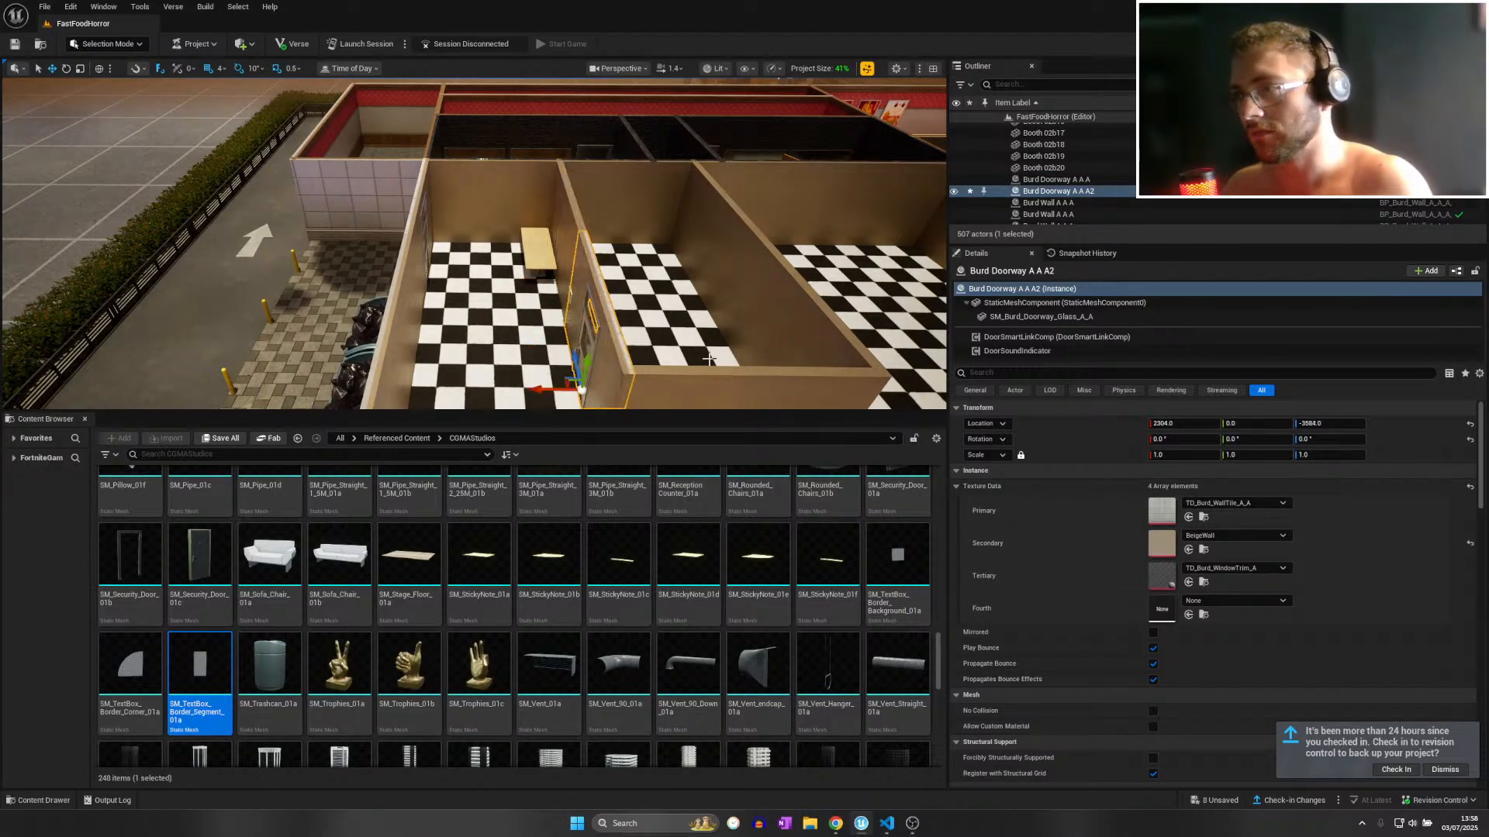
Assign BeigeWall to the secondary and primary textures of the copied doorway.
{"action": "left_click", "coordinate": [1222, 536]}
{"action": "left_click", "coordinate": [1236, 675]}
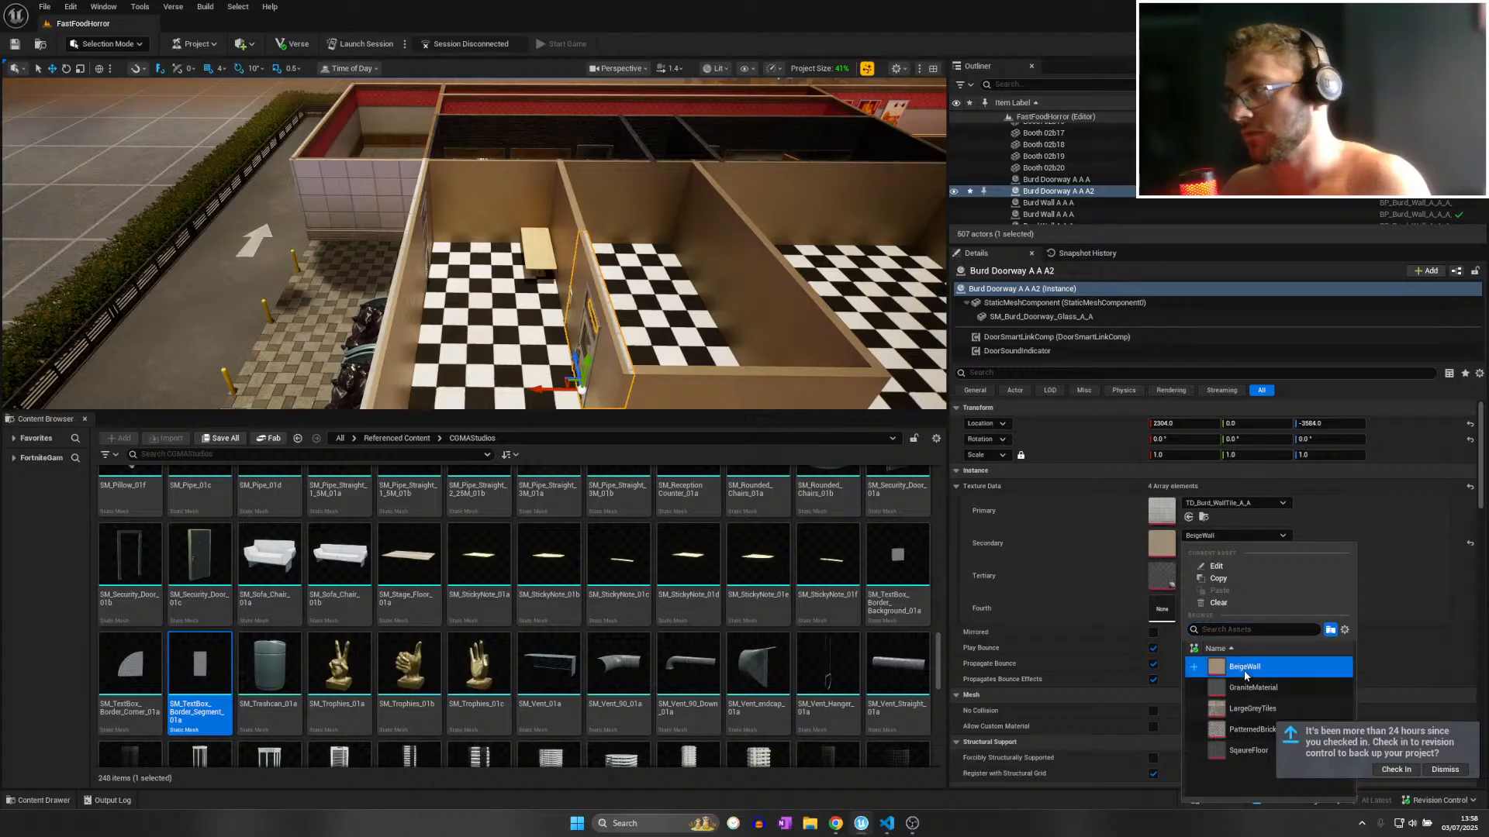
{"action": "right_click_drag", "start_coordinate": [744, 318], "coordinate": [512, 333]}
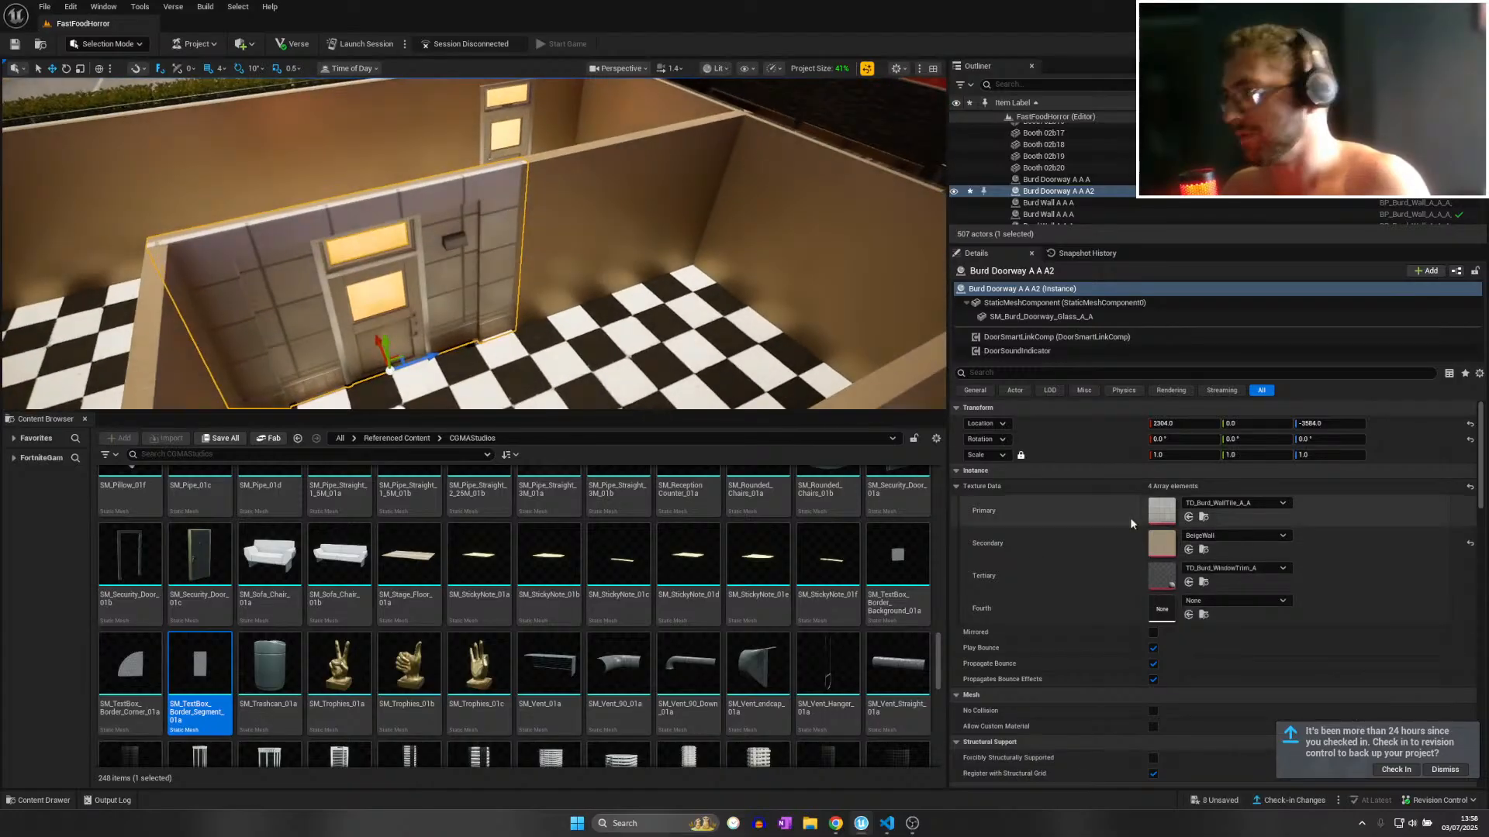
{"action": "left_click", "coordinate": [1202, 507]}
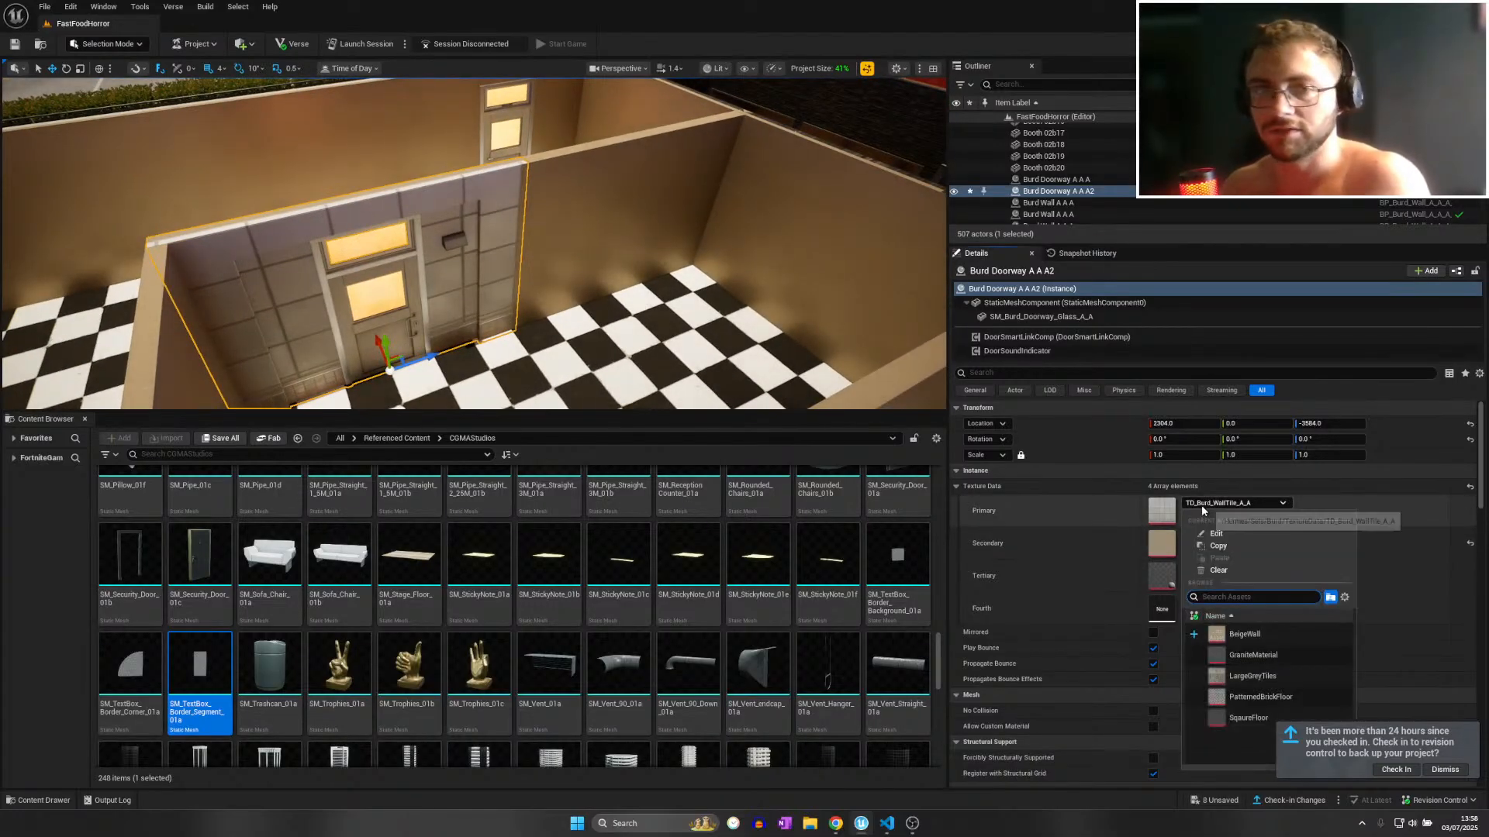
{"action": "left_click", "coordinate": [1245, 634]}
Turn the copied doorway around by 180 degrees, keeping it in line with the first partition.
{"action": "right_click_drag", "start_coordinate": [522, 272], "coordinate": [568, 302]}
{"action": "key", "text": "s"}
{"action": "key", "text": "w"}
{"action": "left_click_drag", "start_coordinate": [618, 308], "coordinate": [543, 304]}
{"action": "right_click_drag", "start_coordinate": [543, 304], "coordinate": [564, 290]}
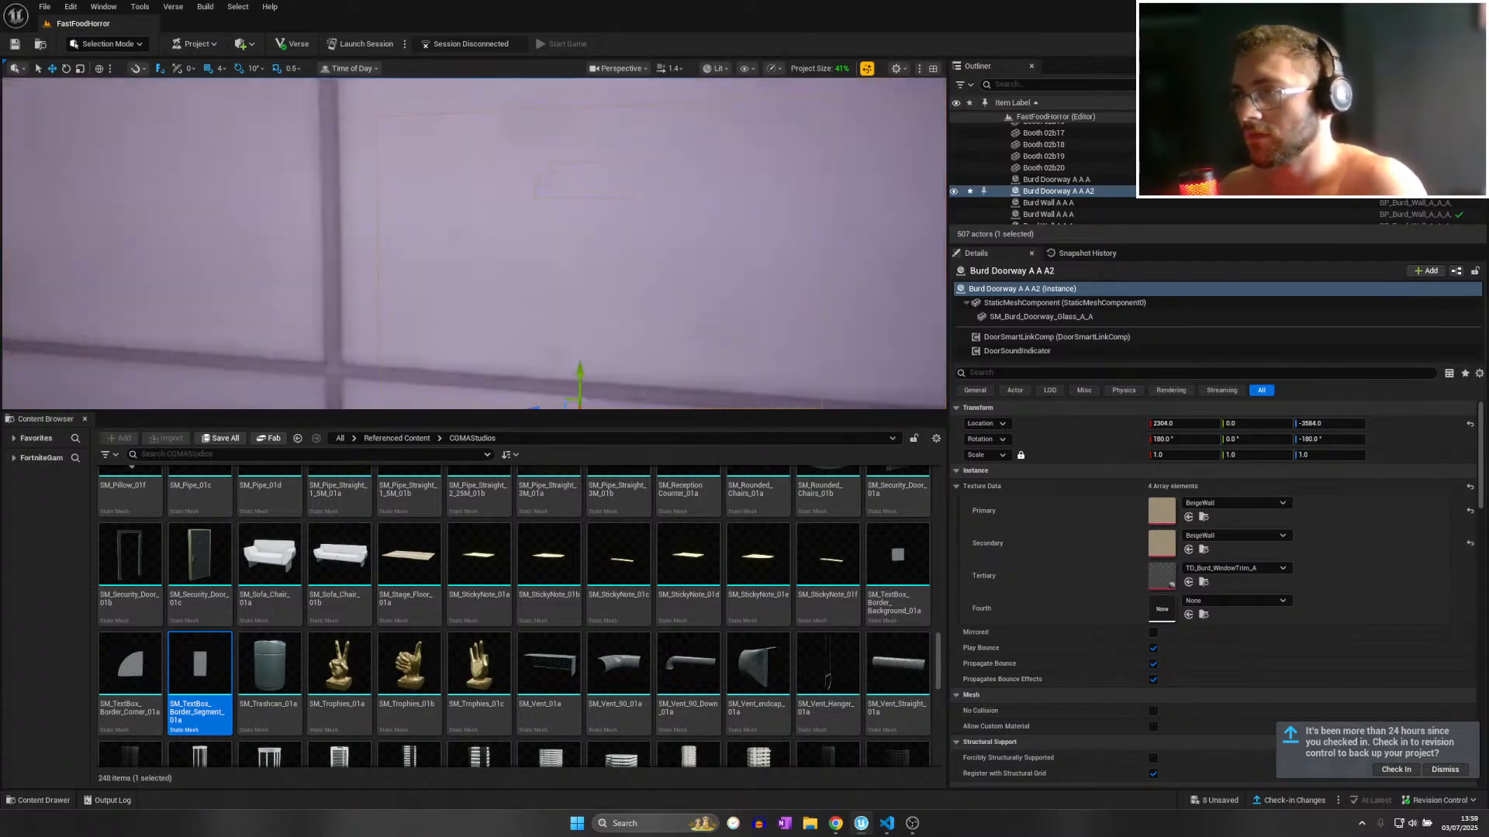
{"action": "right_click_drag", "start_coordinate": [564, 290], "coordinate": [488, 329]}
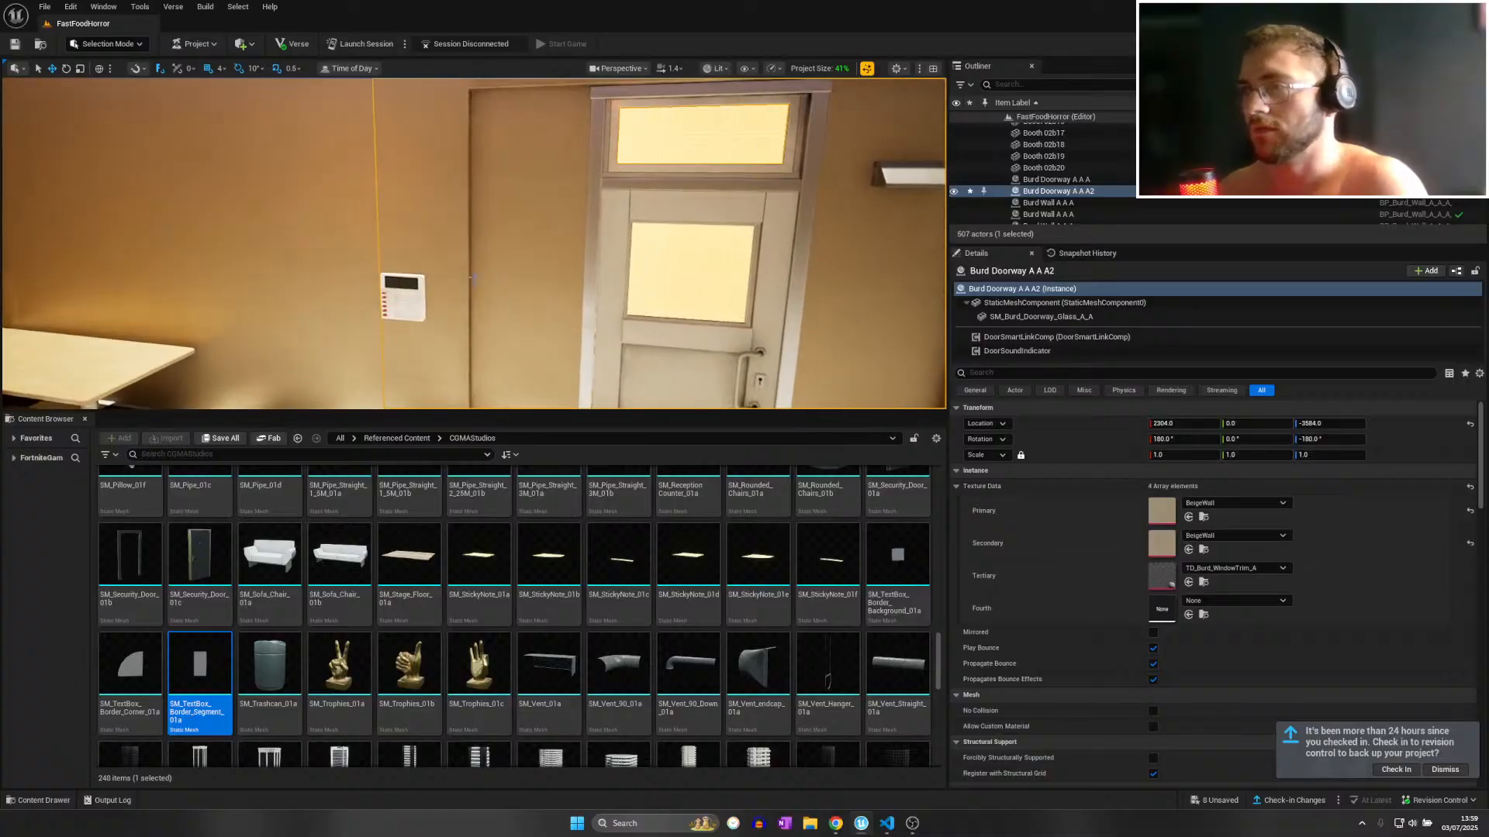
Move the wall button next to the new door, against the doorway wall at location 2304, 186, -3476.
{"action": "left_click", "coordinate": [397, 282]}
{"action": "key", "text": "f"}
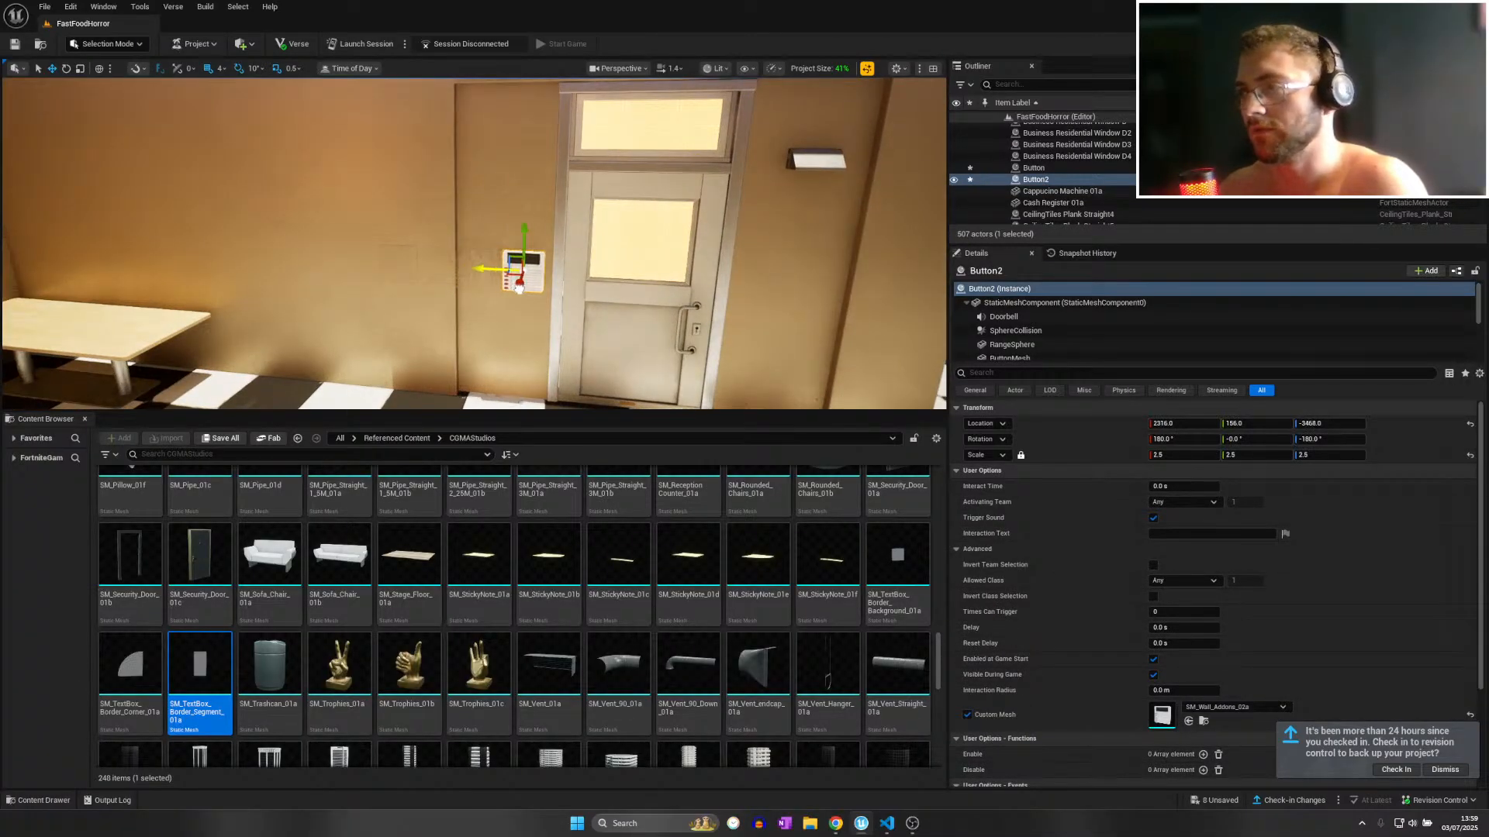
{"action": "left_click_drag", "start_coordinate": [519, 287], "coordinate": [512, 287]}
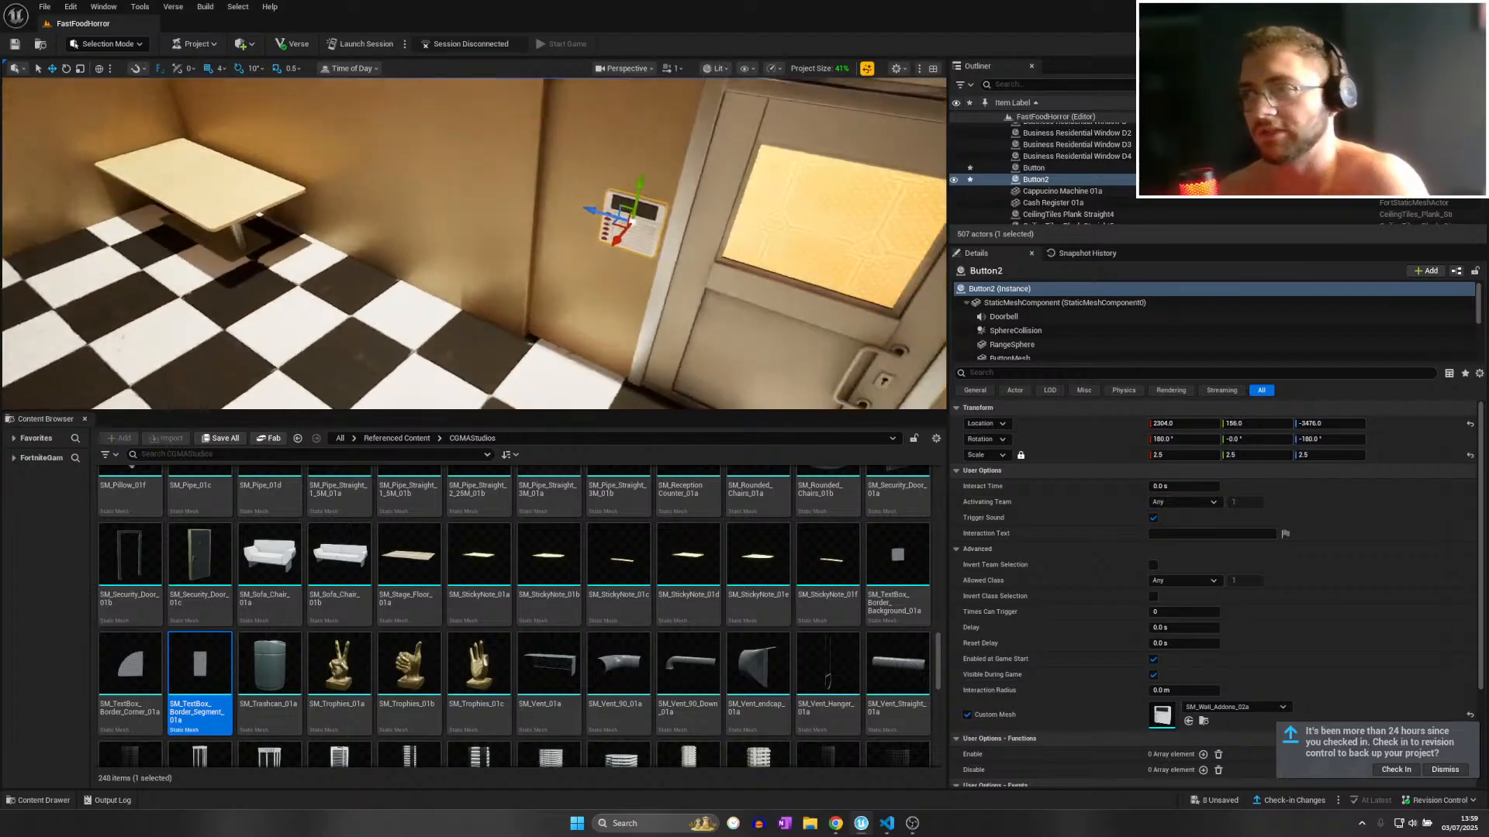
Delete the two checkered floor tiles in the narrow room between the partitions, beside the new door.
{"action": "left_click", "coordinate": [252, 191]}
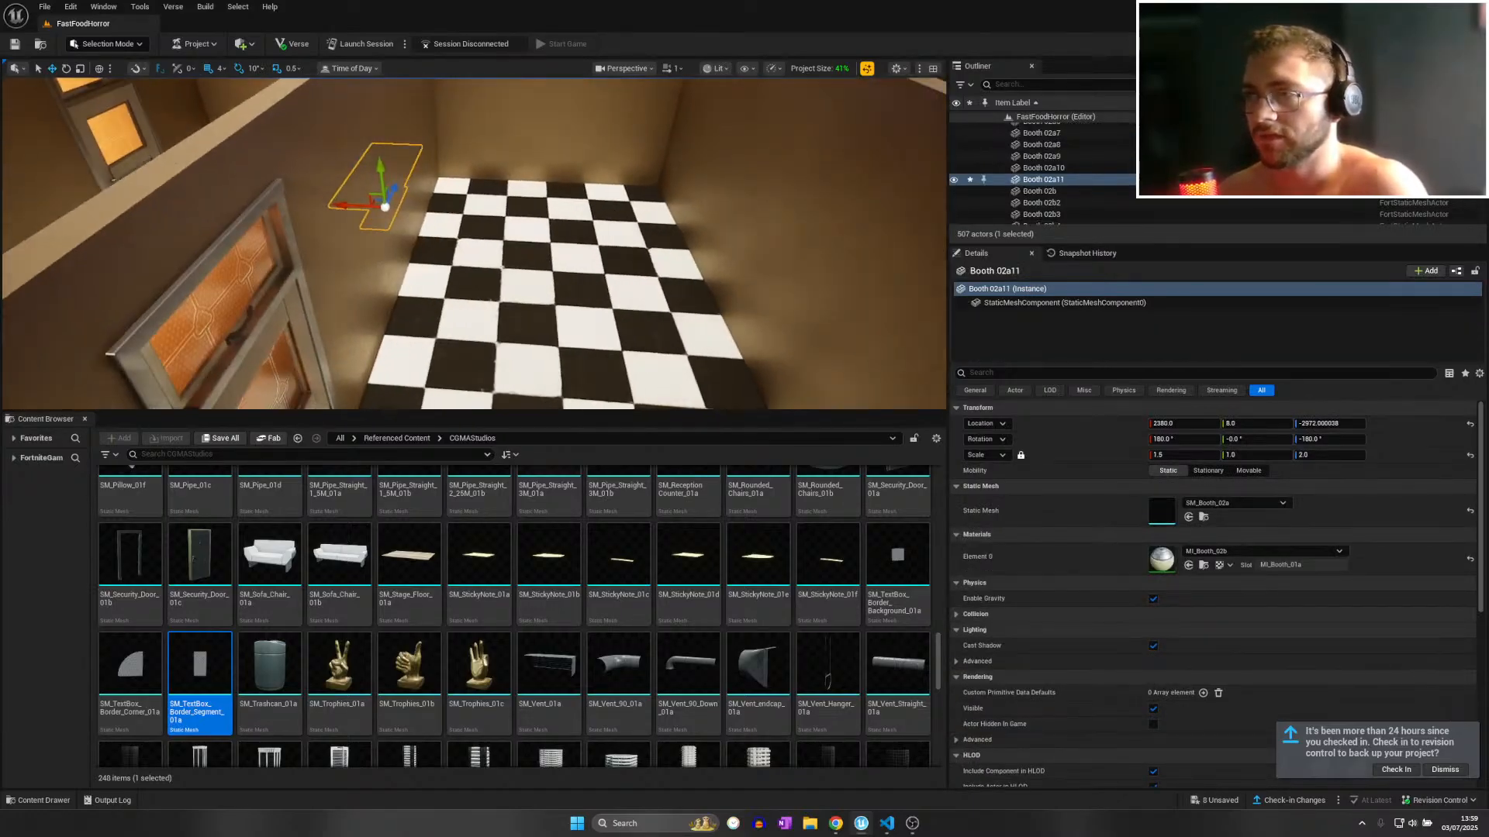
{"action": "left_click", "coordinate": [451, 230]}
{"action": "left_click", "coordinate": [468, 294], "text": "ctrl"}
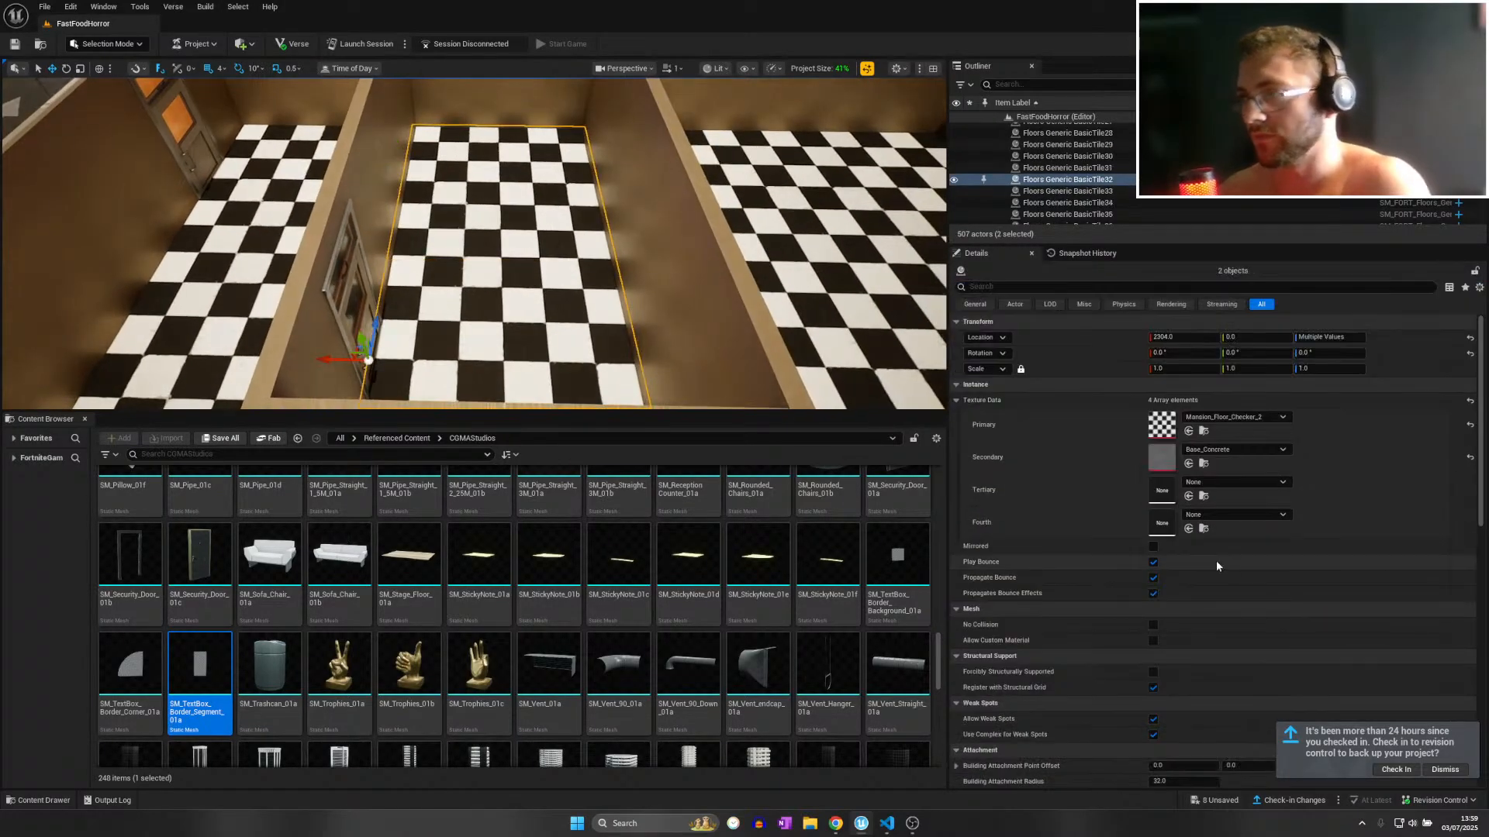
{"action": "key", "text": "Delete"}
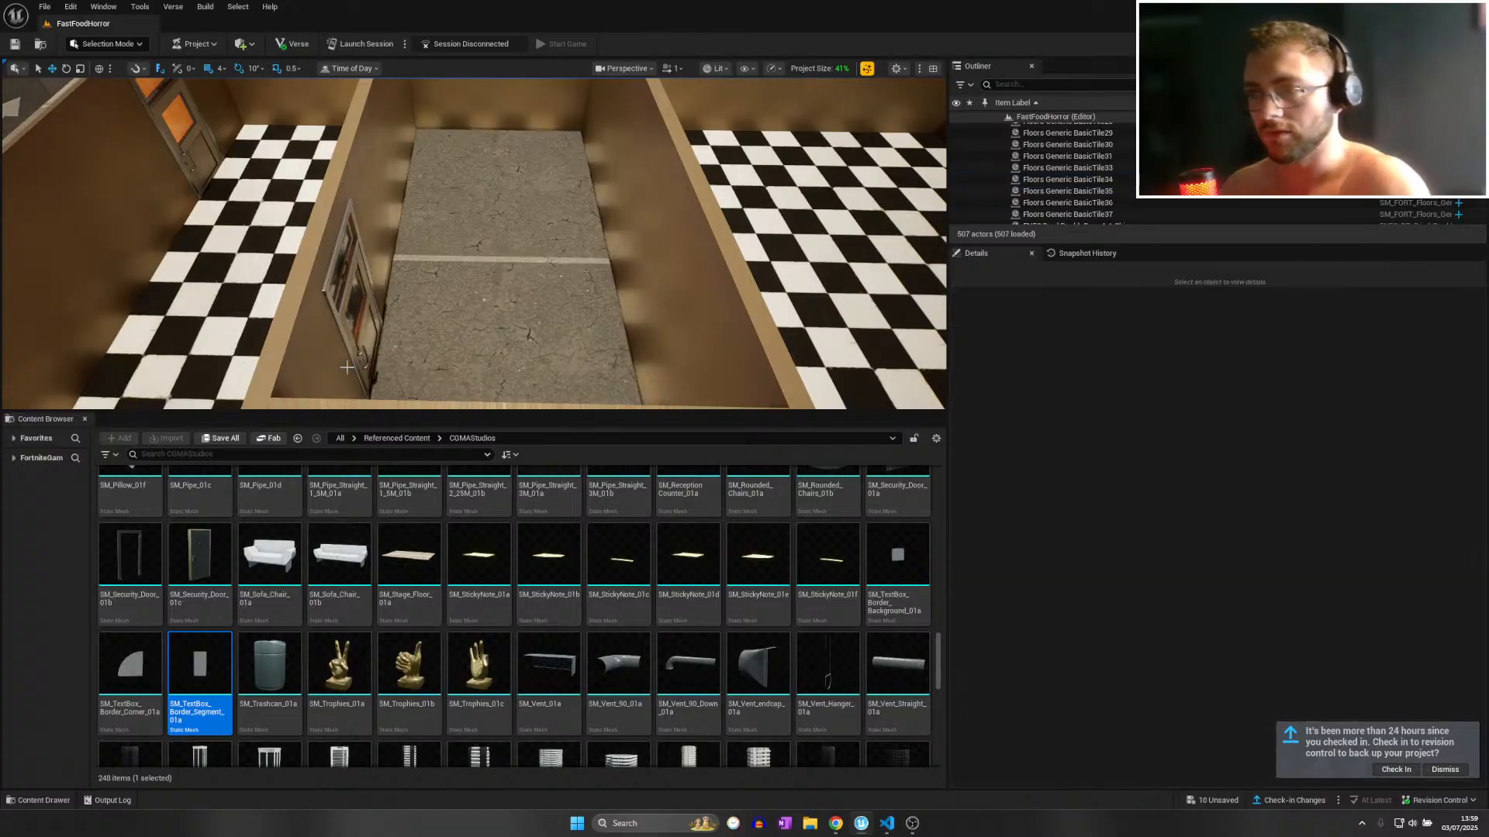
Search all content for carpet, look through the floor pieces for a suitable one, and clear the search.
{"action": "left_click", "coordinate": [321, 454]}
{"action": "left_click", "coordinate": [378, 439]}
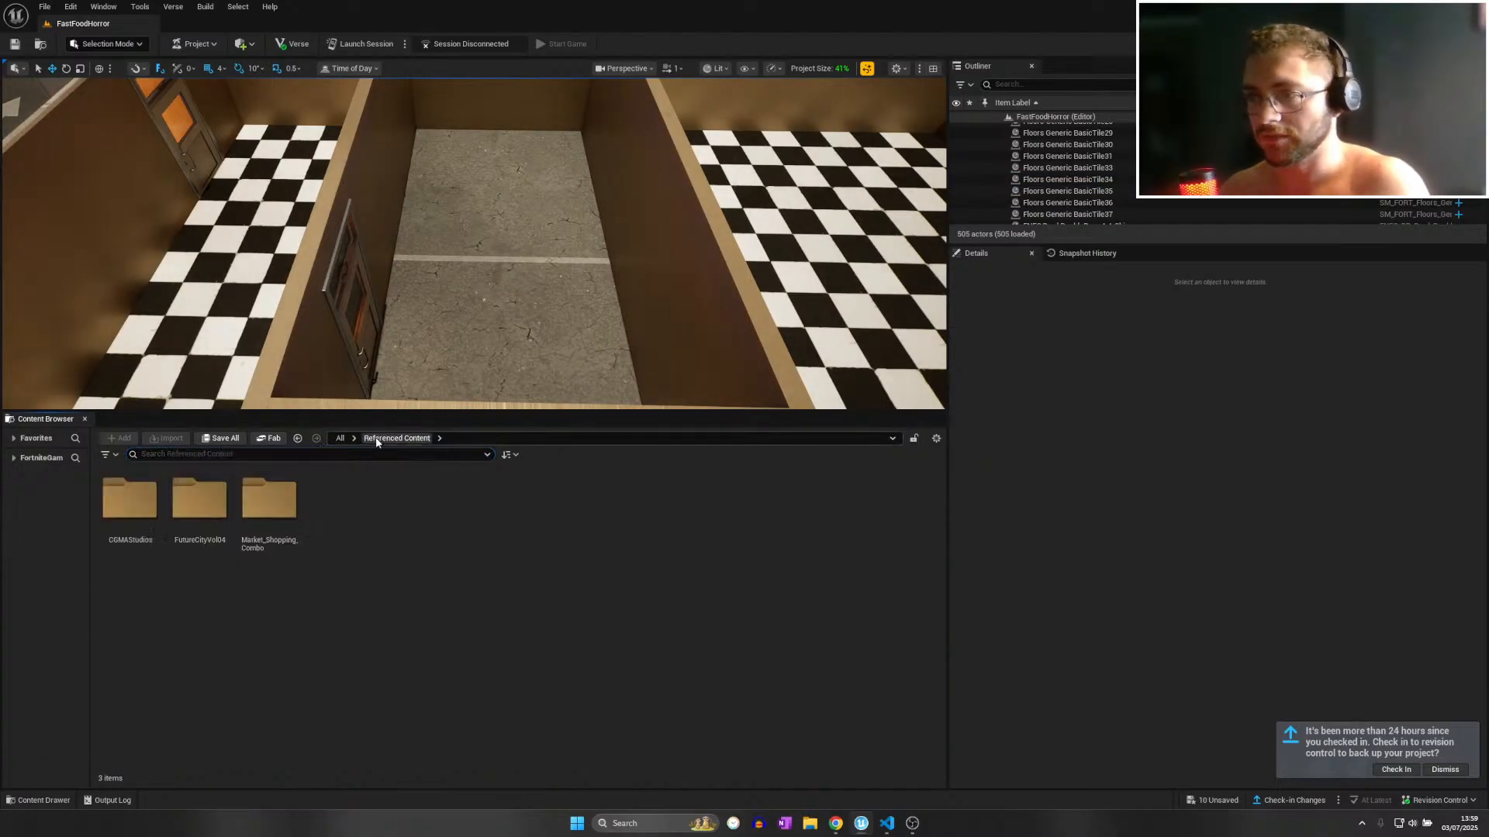
{"action": "left_click", "coordinate": [339, 440]}
{"action": "left_click", "coordinate": [343, 455]}
{"action": "type", "text": "car"}
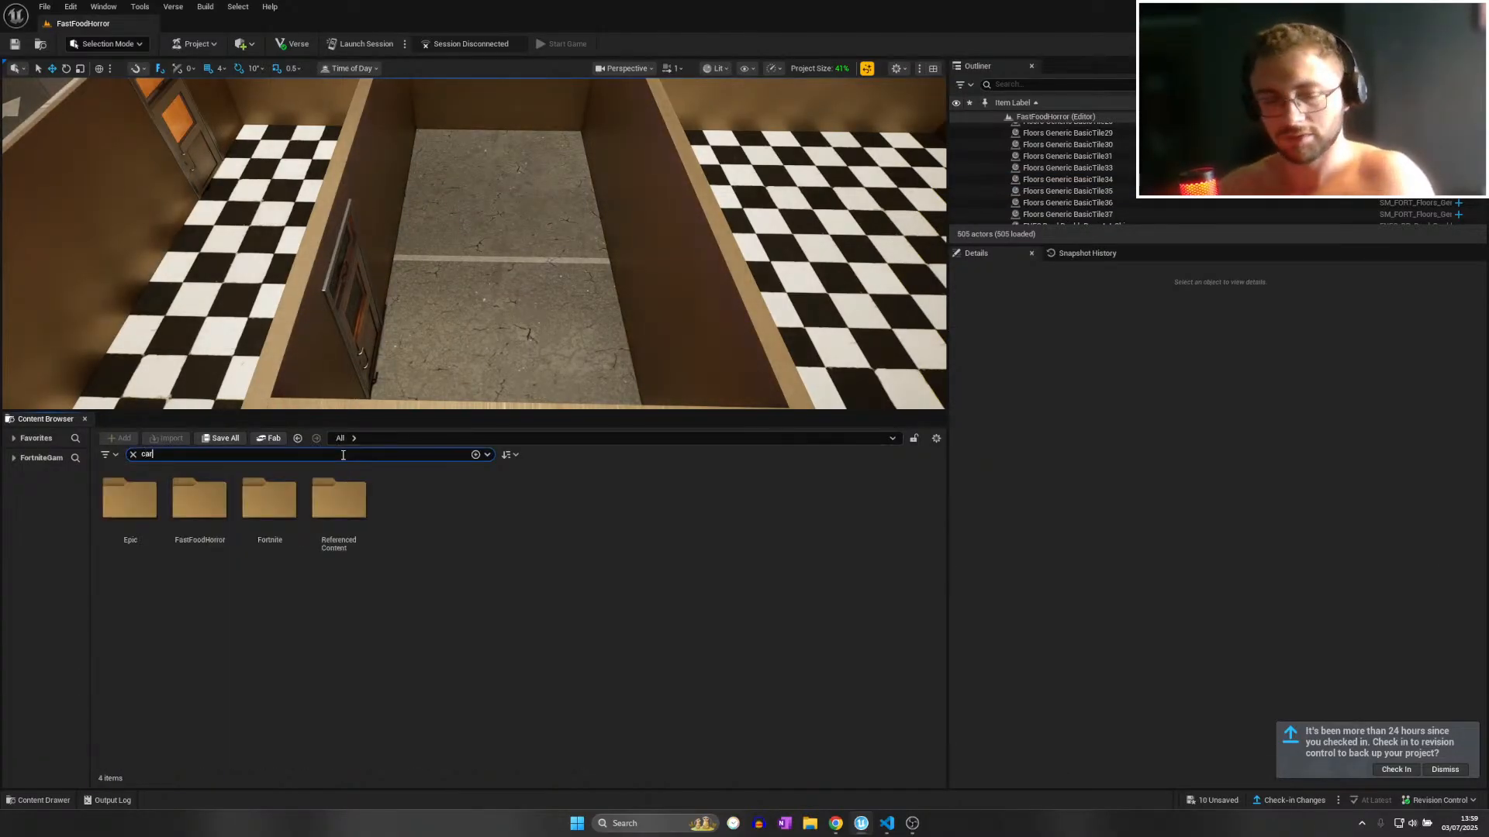
{"action": "type", "text": "pet"}
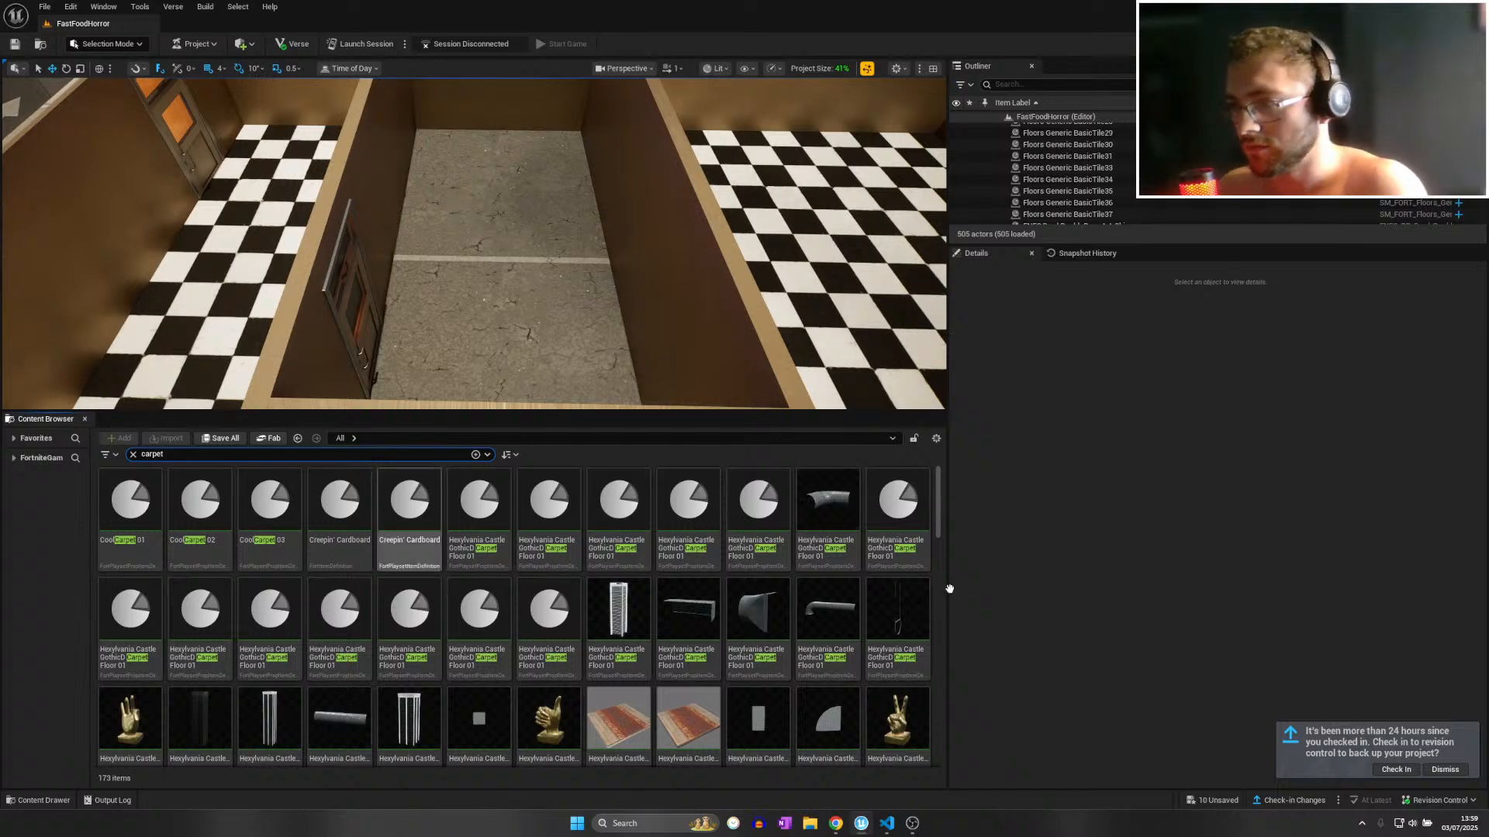
{"action": "scroll", "coordinate": [936, 543], "scroll_direction": "down", "scroll_amount": 5}
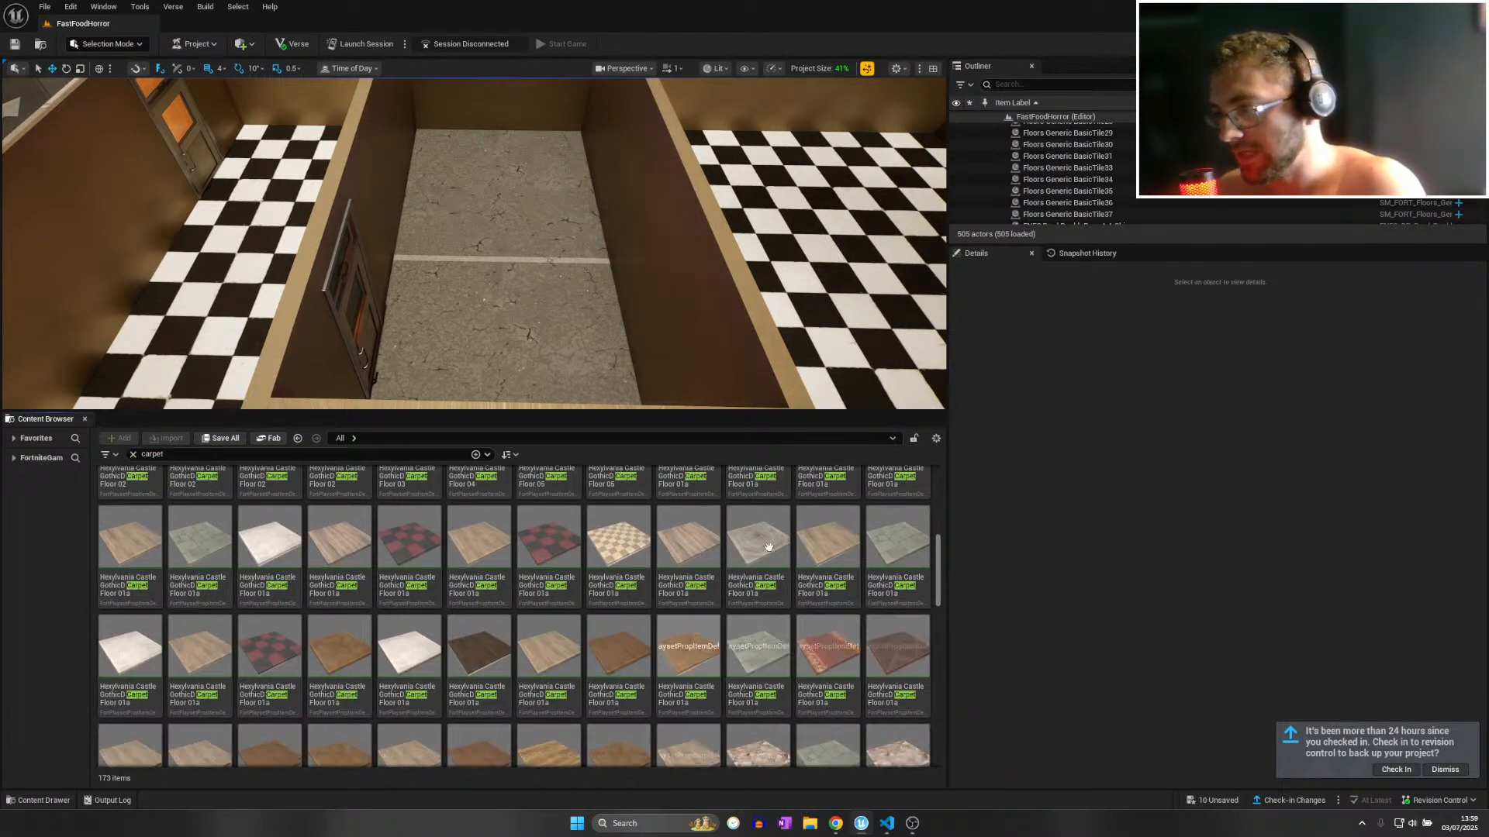
{"action": "scroll", "coordinate": [714, 604], "scroll_direction": "down", "scroll_amount": 5}
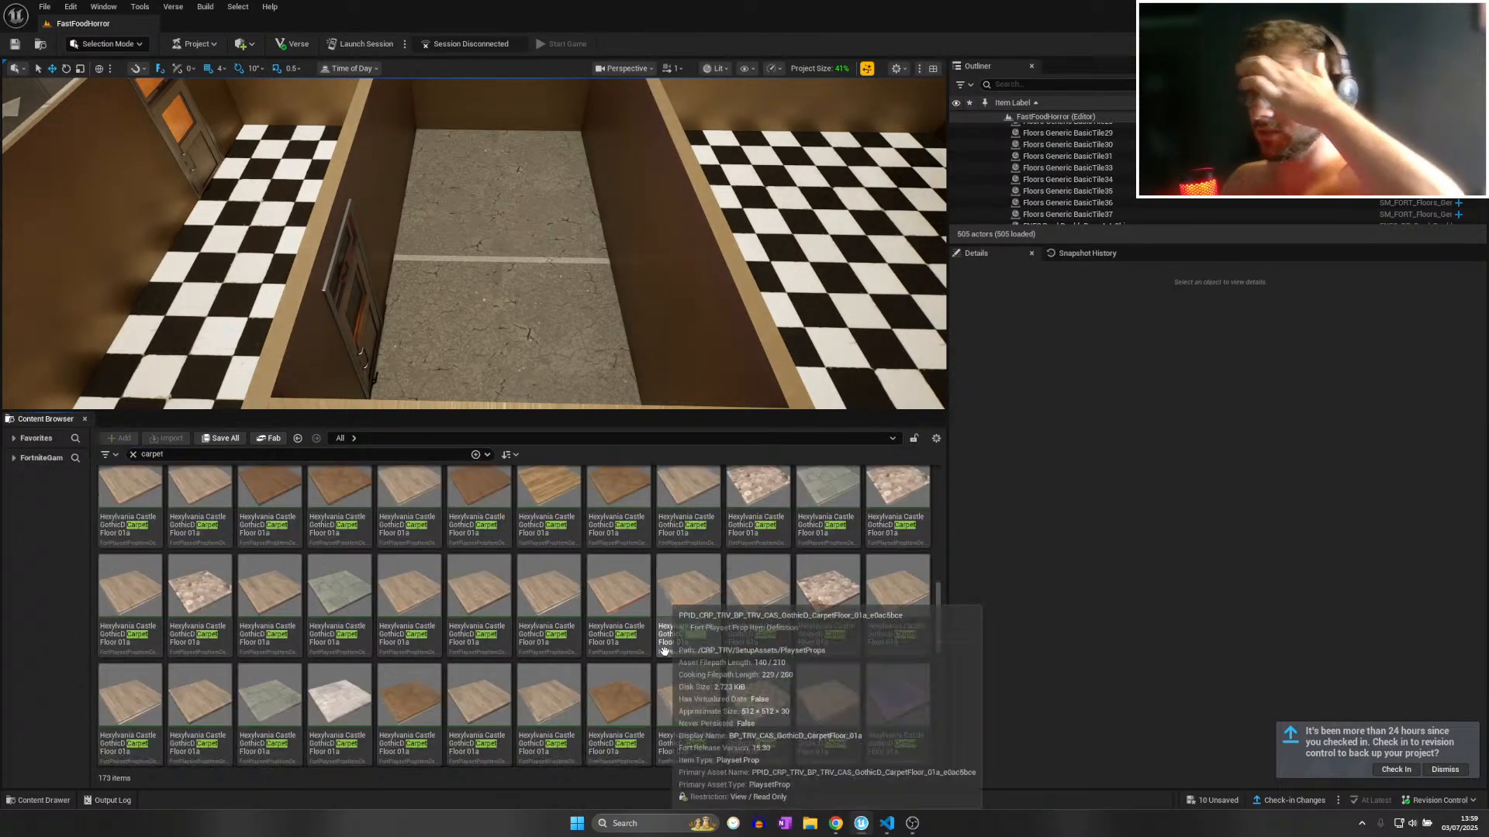
{"action": "scroll", "coordinate": [665, 650], "scroll_direction": "down", "scroll_amount": 5}
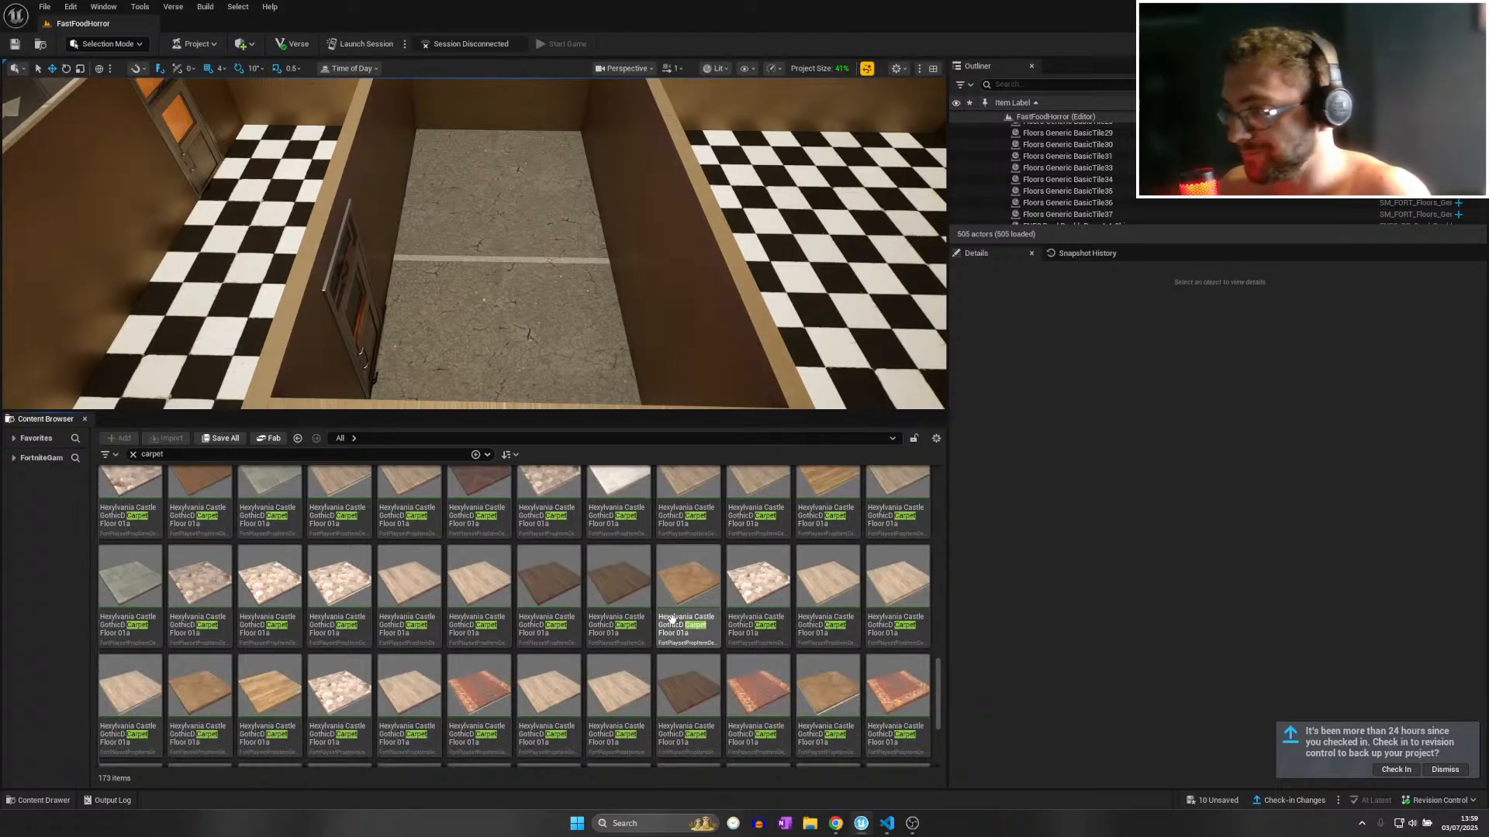
{"action": "scroll", "coordinate": [672, 620], "scroll_direction": "down", "scroll_amount": 5}
{"action": "left_click", "coordinate": [133, 454]}
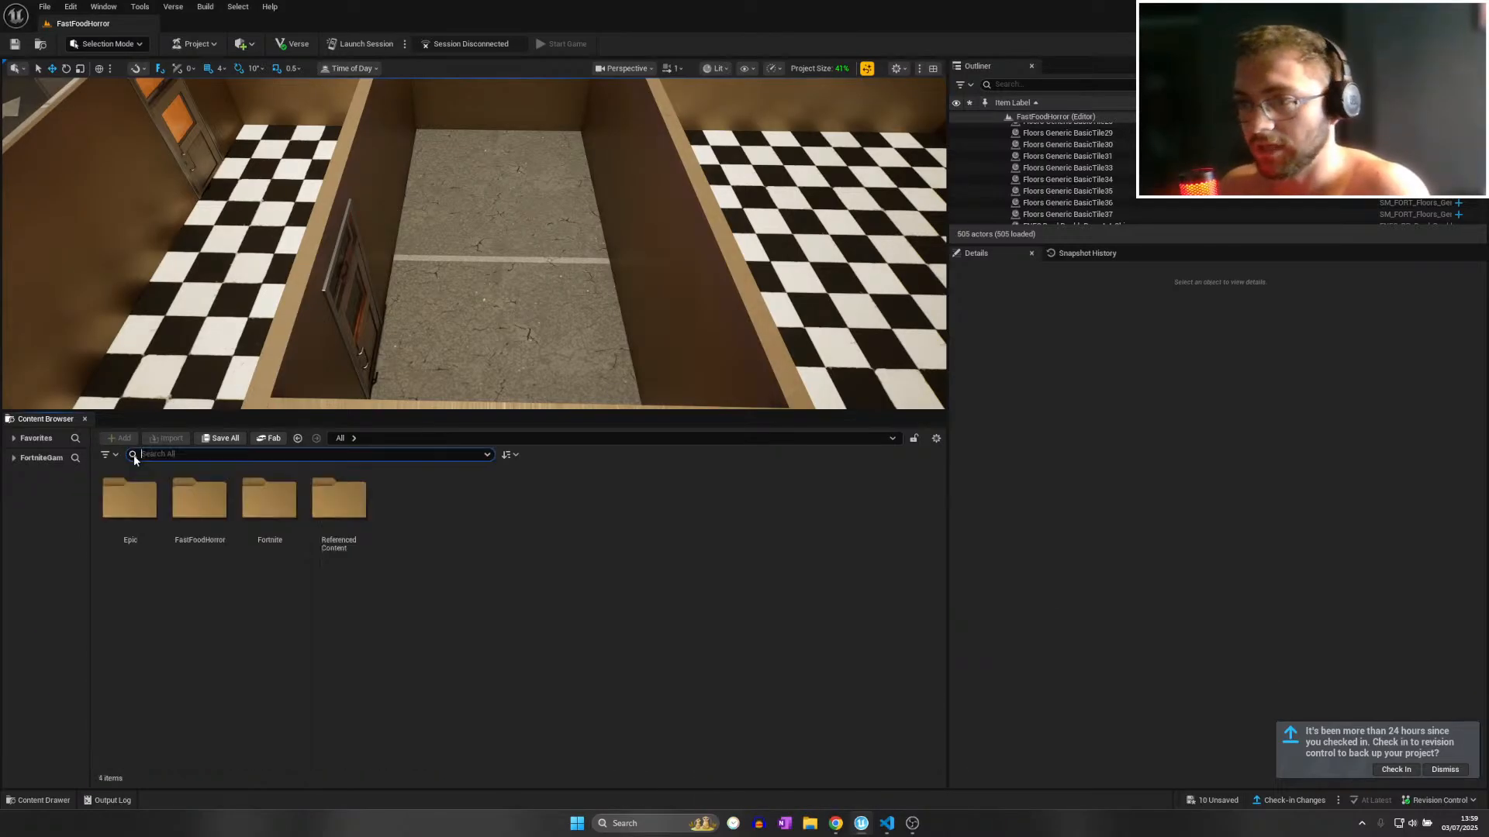
Create a new folder named Carpet inside the FastFoodHorror CustomMaterials folder.
{"action": "double_click", "coordinate": [355, 511]}
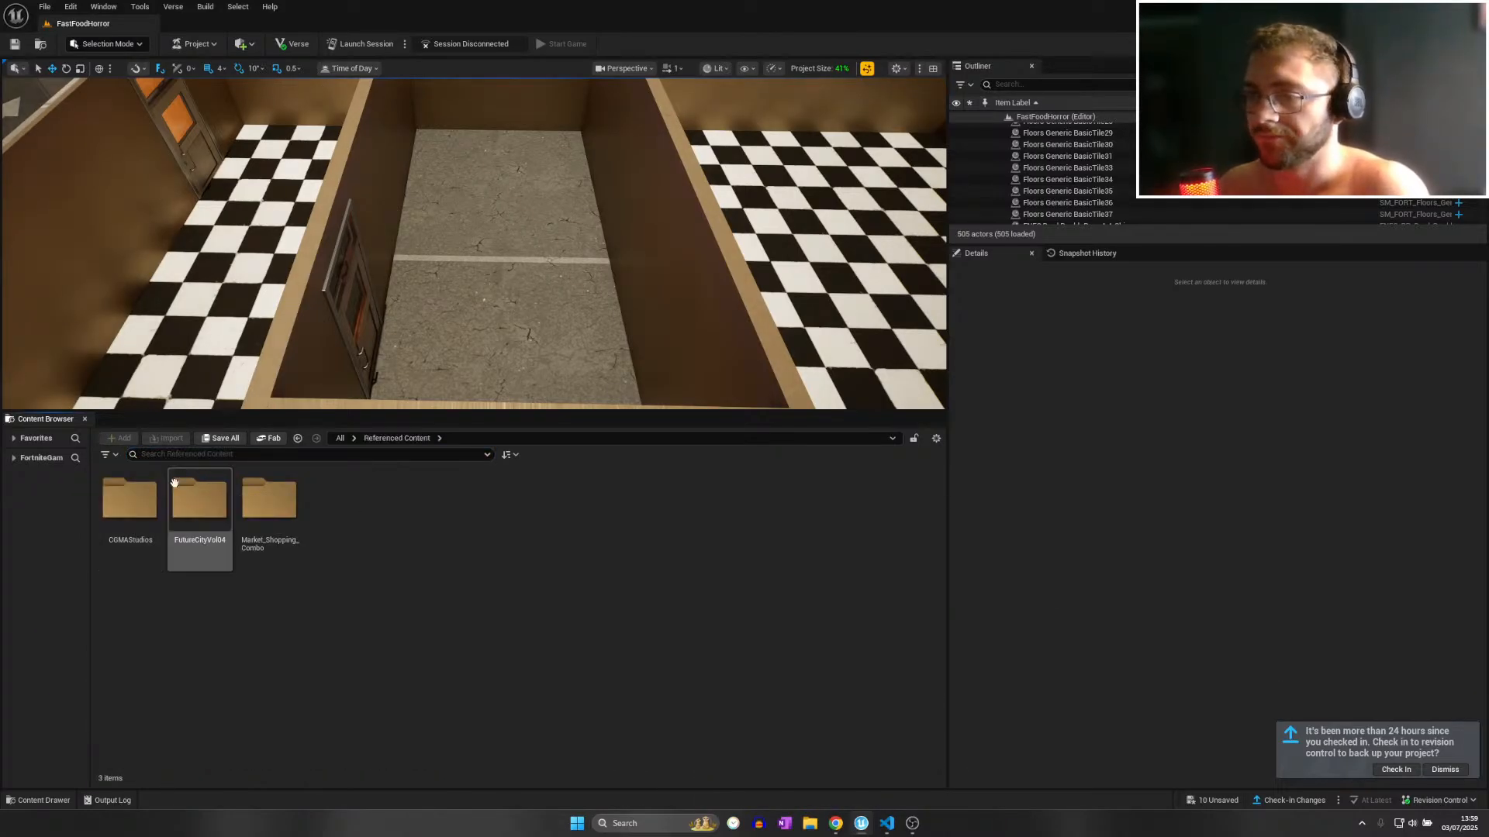
{"action": "double_click", "coordinate": [231, 505]}
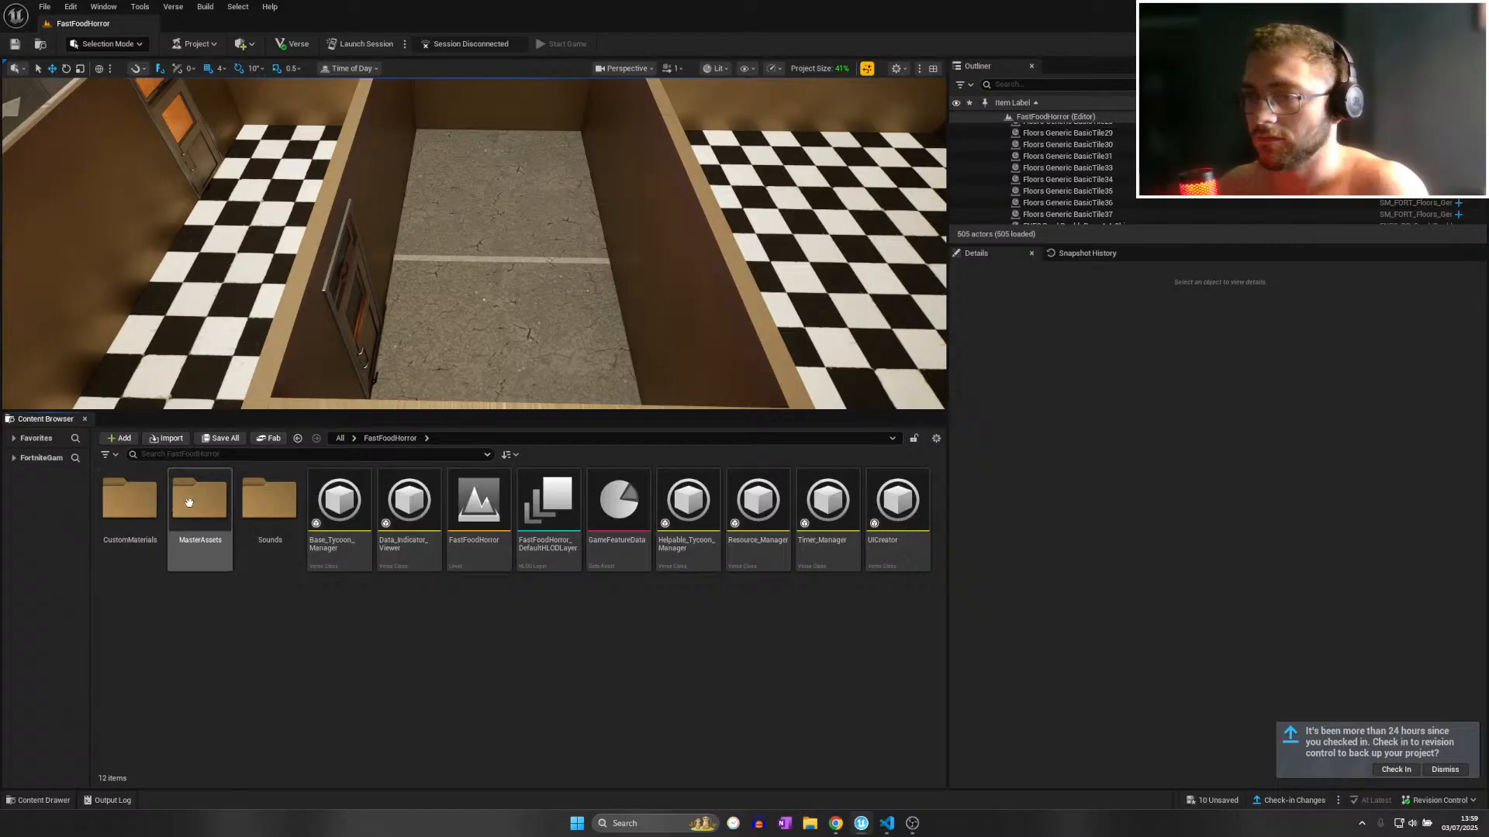
{"action": "double_click", "coordinate": [200, 500]}
{"action": "right_click", "coordinate": [562, 522]}
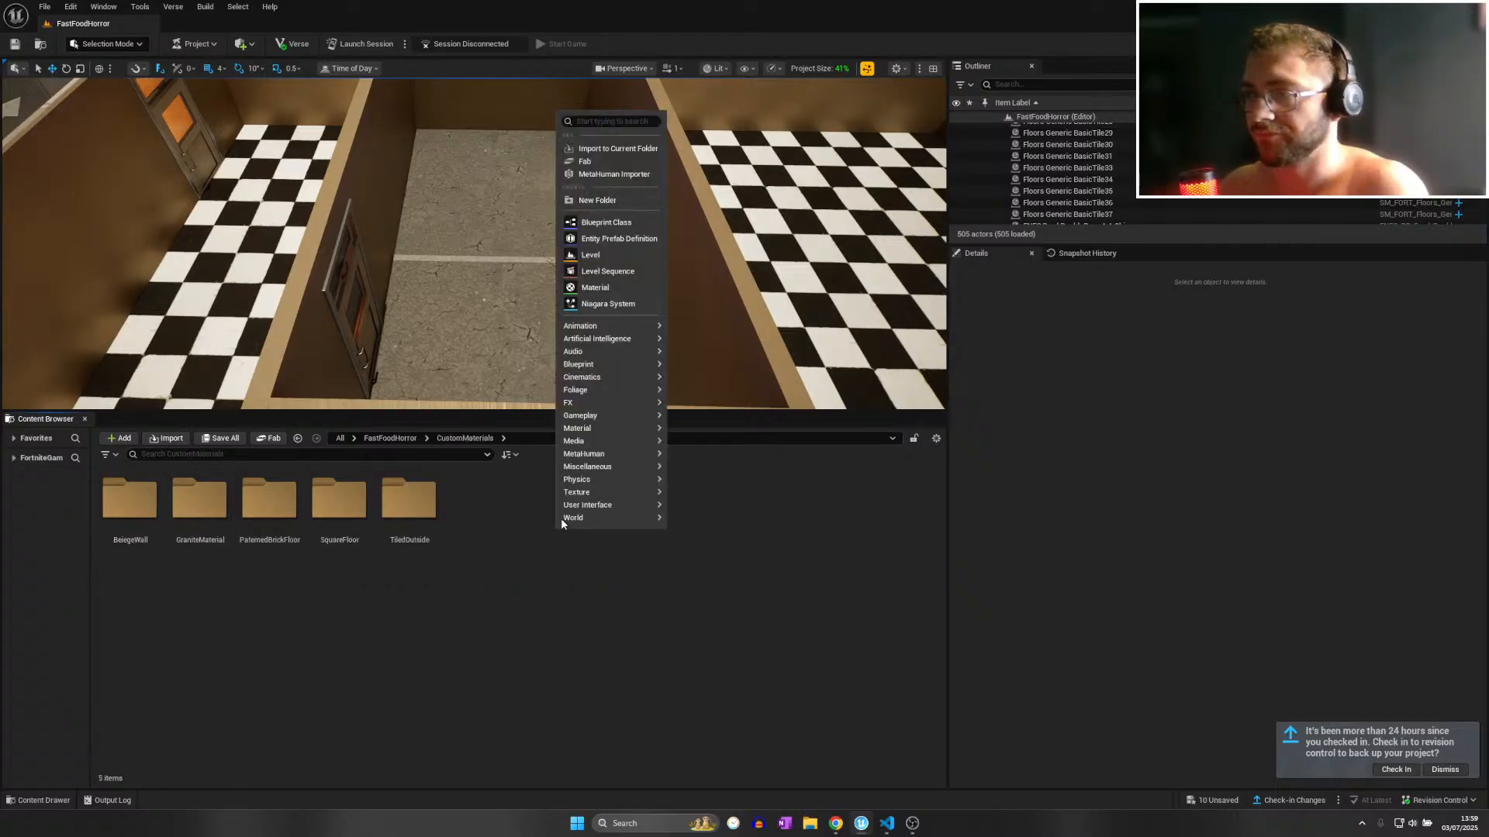
{"action": "left_click", "coordinate": [580, 197]}
{"action": "type", "text": "Carpet"}
{"action": "key", "text": "Return"}
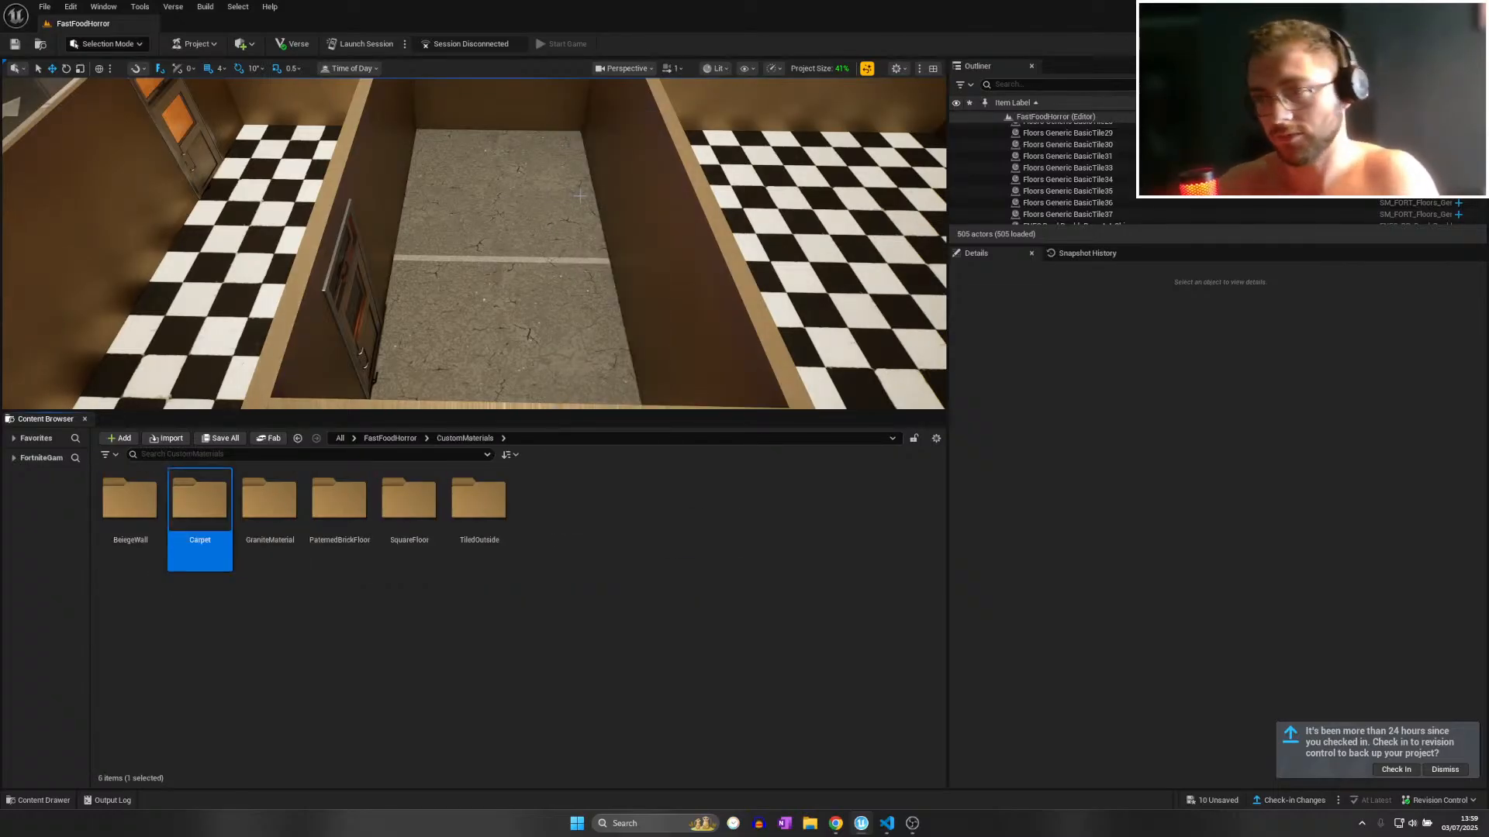
Start an import into the Carpet folder and search Downloads for carpet, checking the Carpet folders for usable textures.
{"action": "double_click", "coordinate": [192, 488]}
{"action": "left_click", "coordinate": [166, 438]}
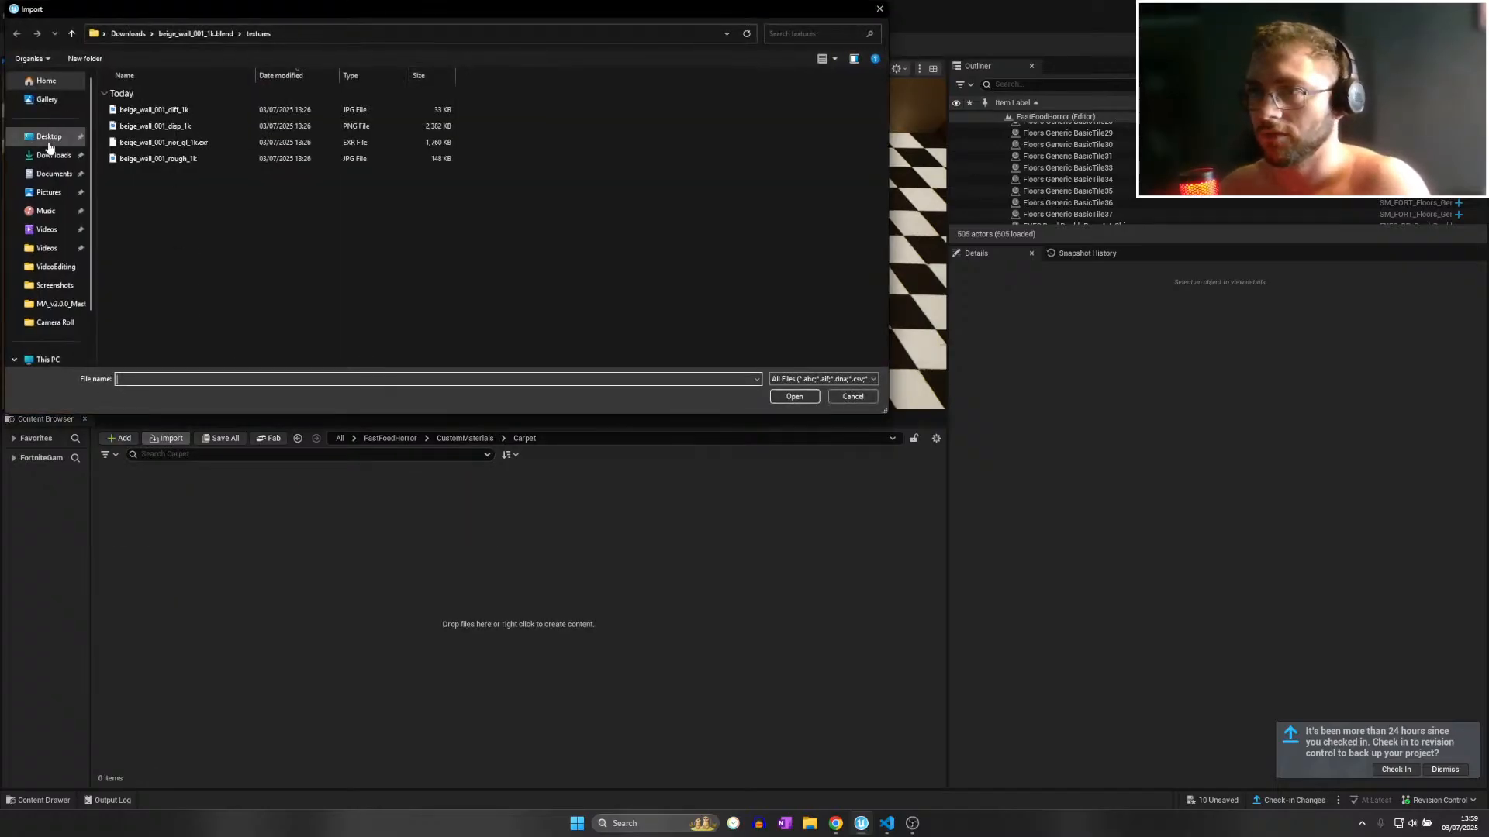
{"action": "left_click", "coordinate": [54, 155]}
{"action": "left_click", "coordinate": [799, 33]}
{"action": "type", "text": "carpe"}
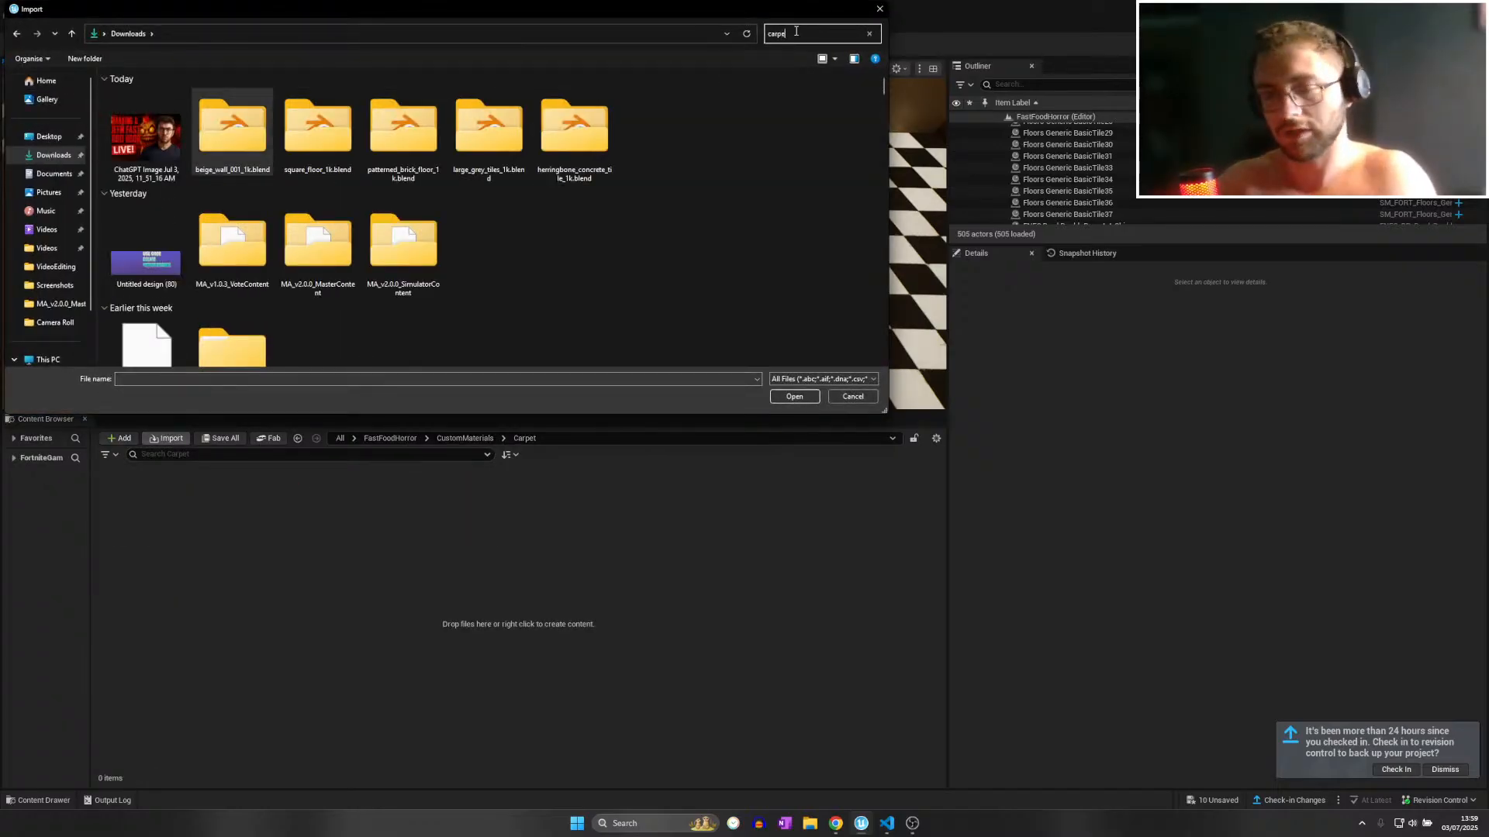
{"action": "type", "text": "t"}
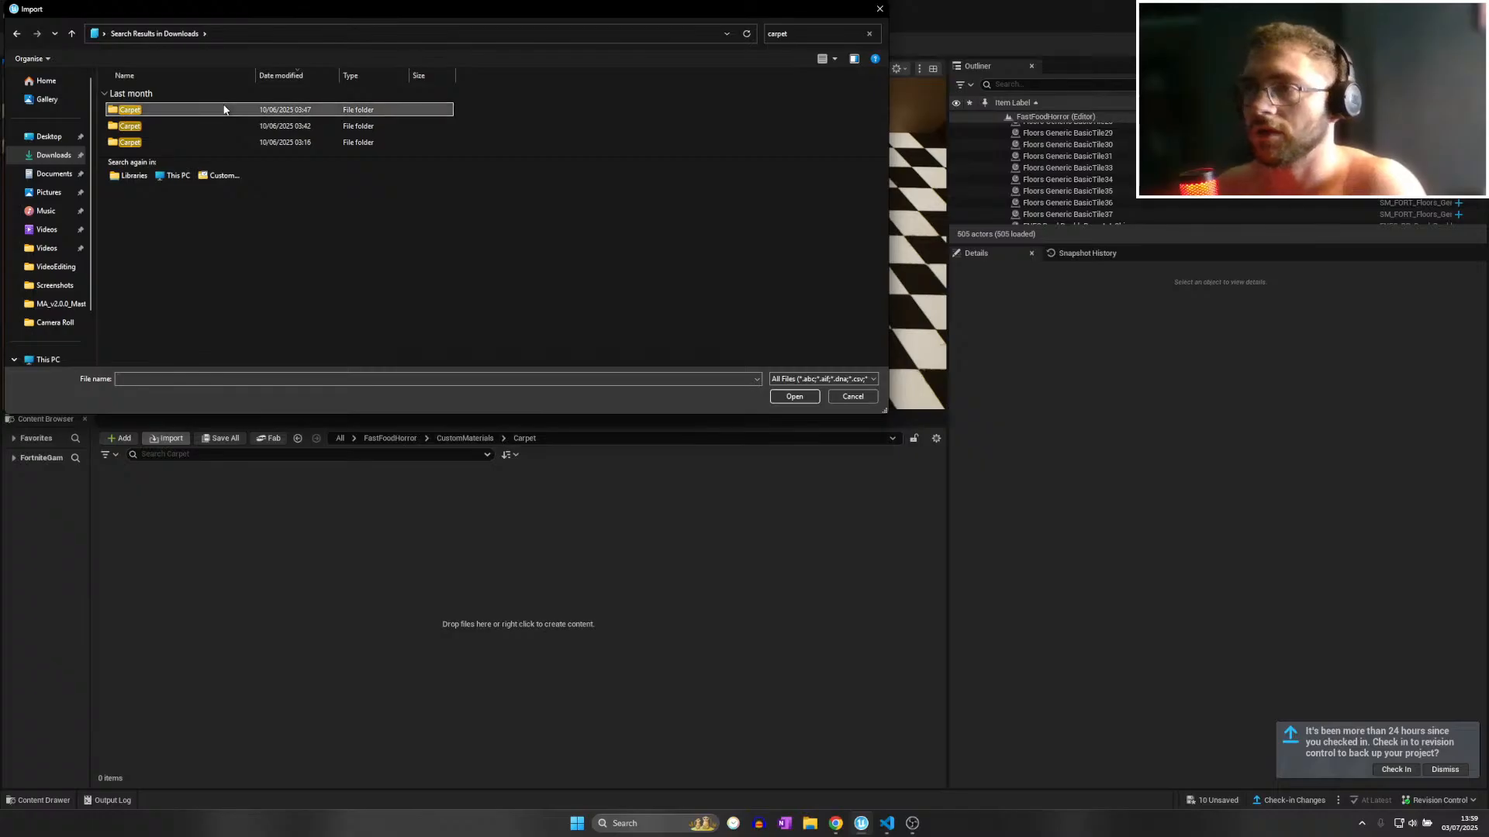
{"action": "double_click", "coordinate": [225, 110]}
{"action": "left_click", "coordinate": [191, 34]}
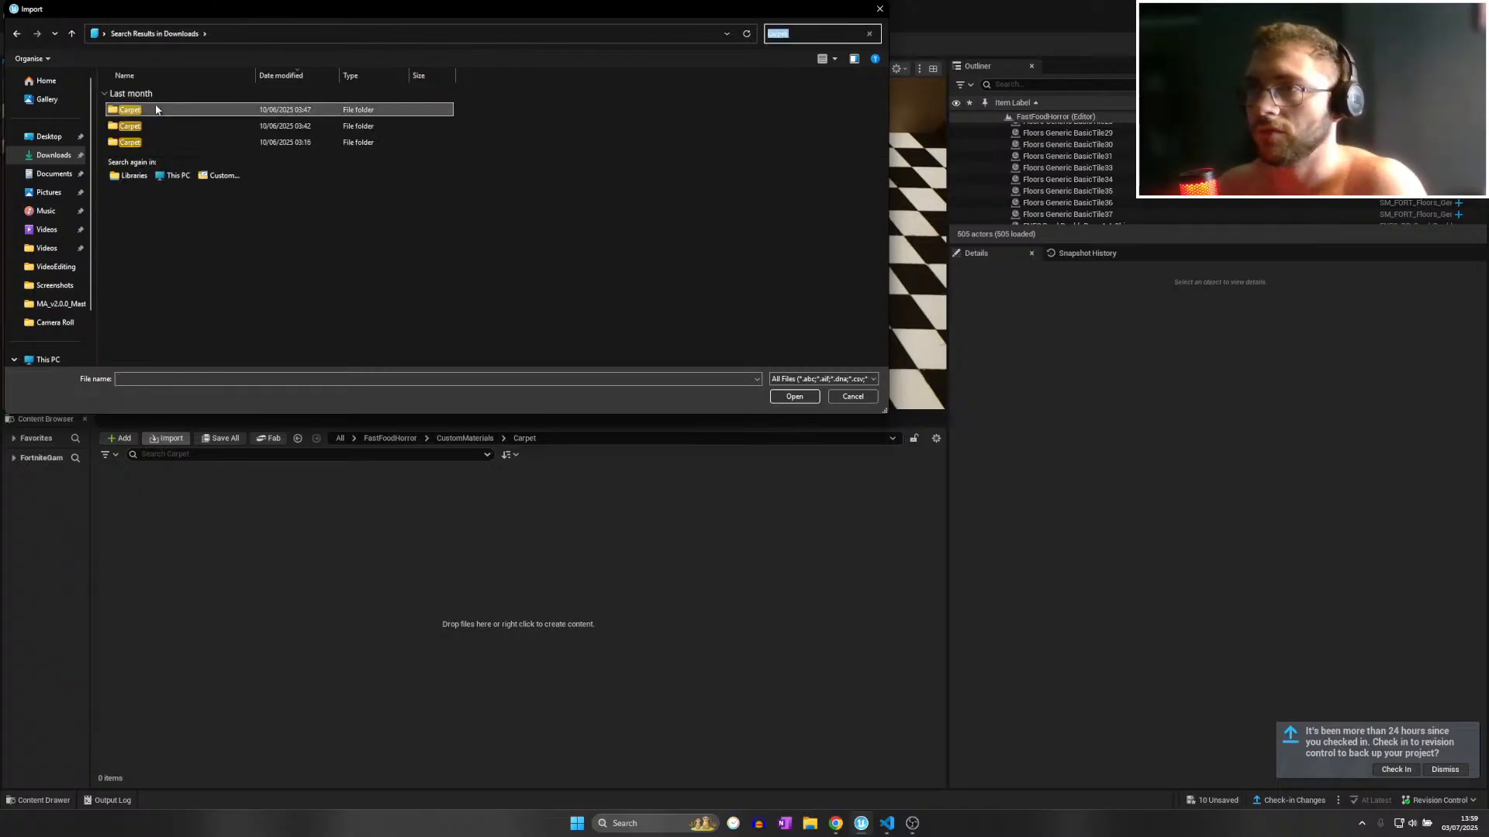
{"action": "double_click", "coordinate": [151, 124]}
{"action": "left_click", "coordinate": [145, 35]}
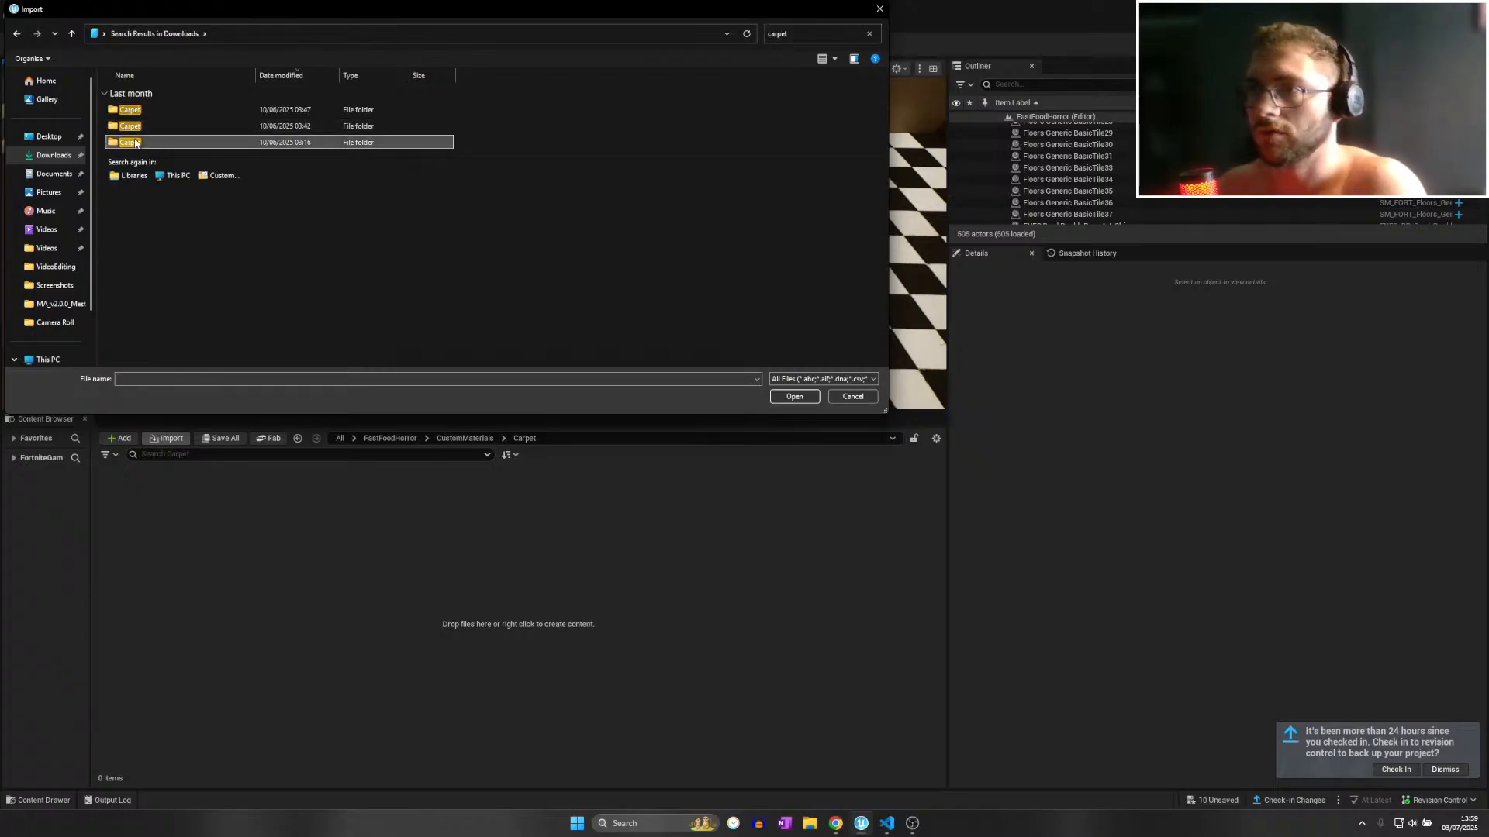
{"action": "double_click", "coordinate": [132, 143]}
{"action": "key", "text": "BackSpace"}
{"action": "left_click", "coordinate": [812, 37]}
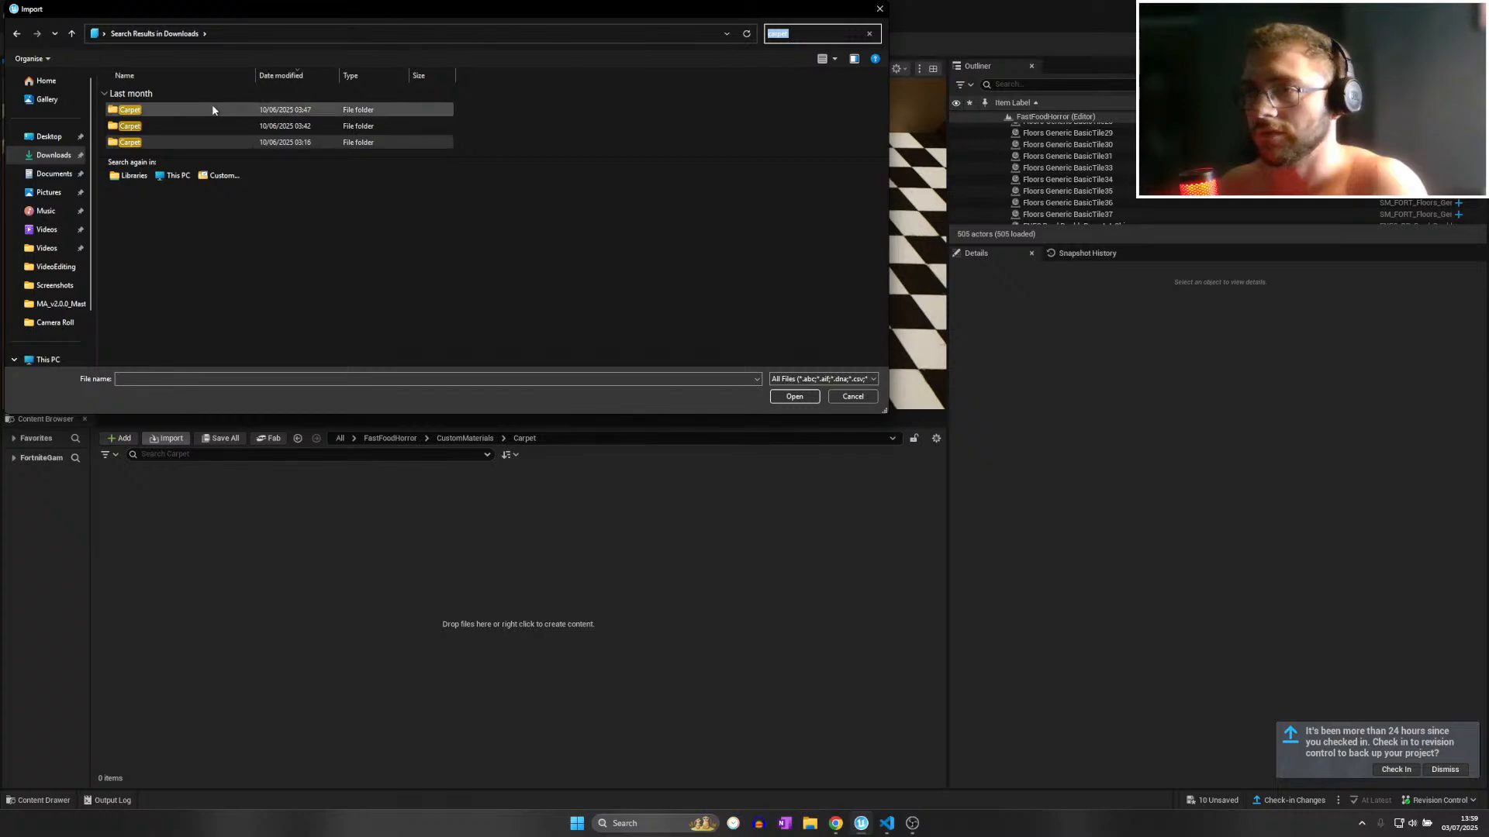
Look through the Downloads folder for a carpet texture to import and close the import dialog.
{"action": "left_click", "coordinate": [56, 155]}
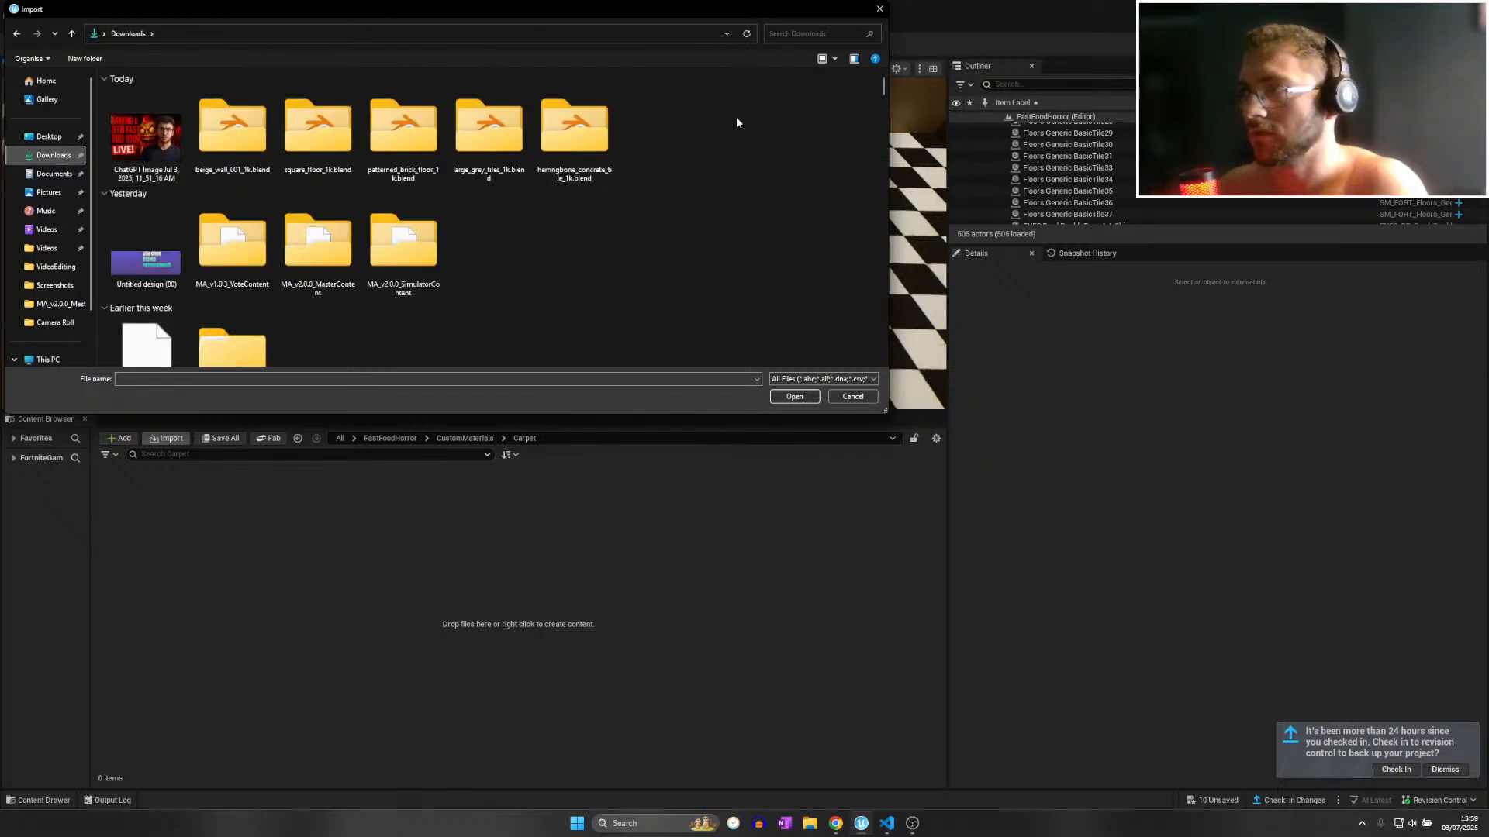
{"action": "scroll", "coordinate": [380, 247], "scroll_direction": "down", "scroll_amount": 10}
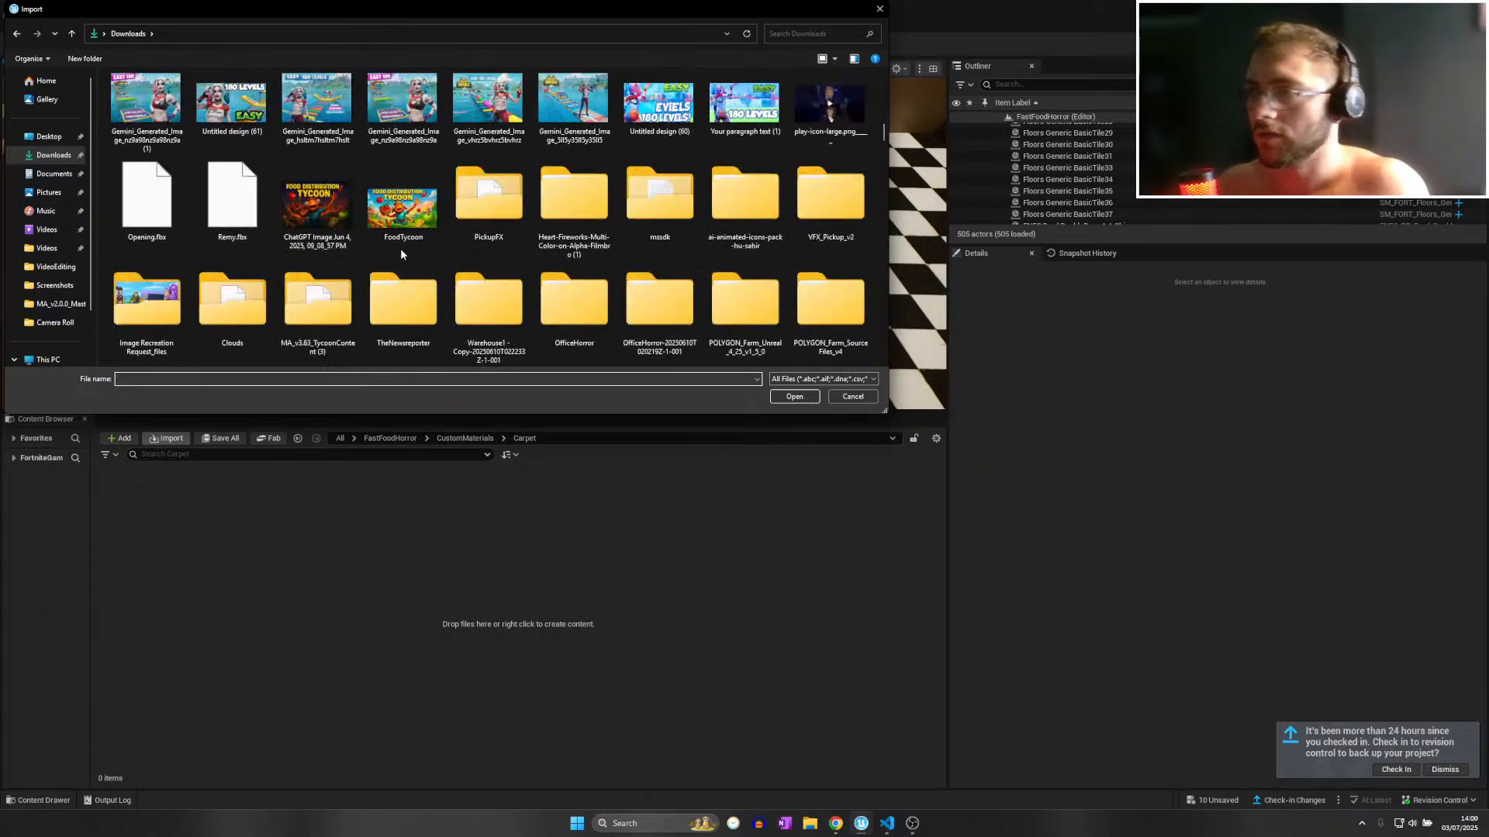
{"action": "scroll", "coordinate": [402, 253], "scroll_direction": "down", "scroll_amount": 3}
{"action": "scroll", "coordinate": [847, 240], "scroll_direction": "down", "scroll_amount": 1}
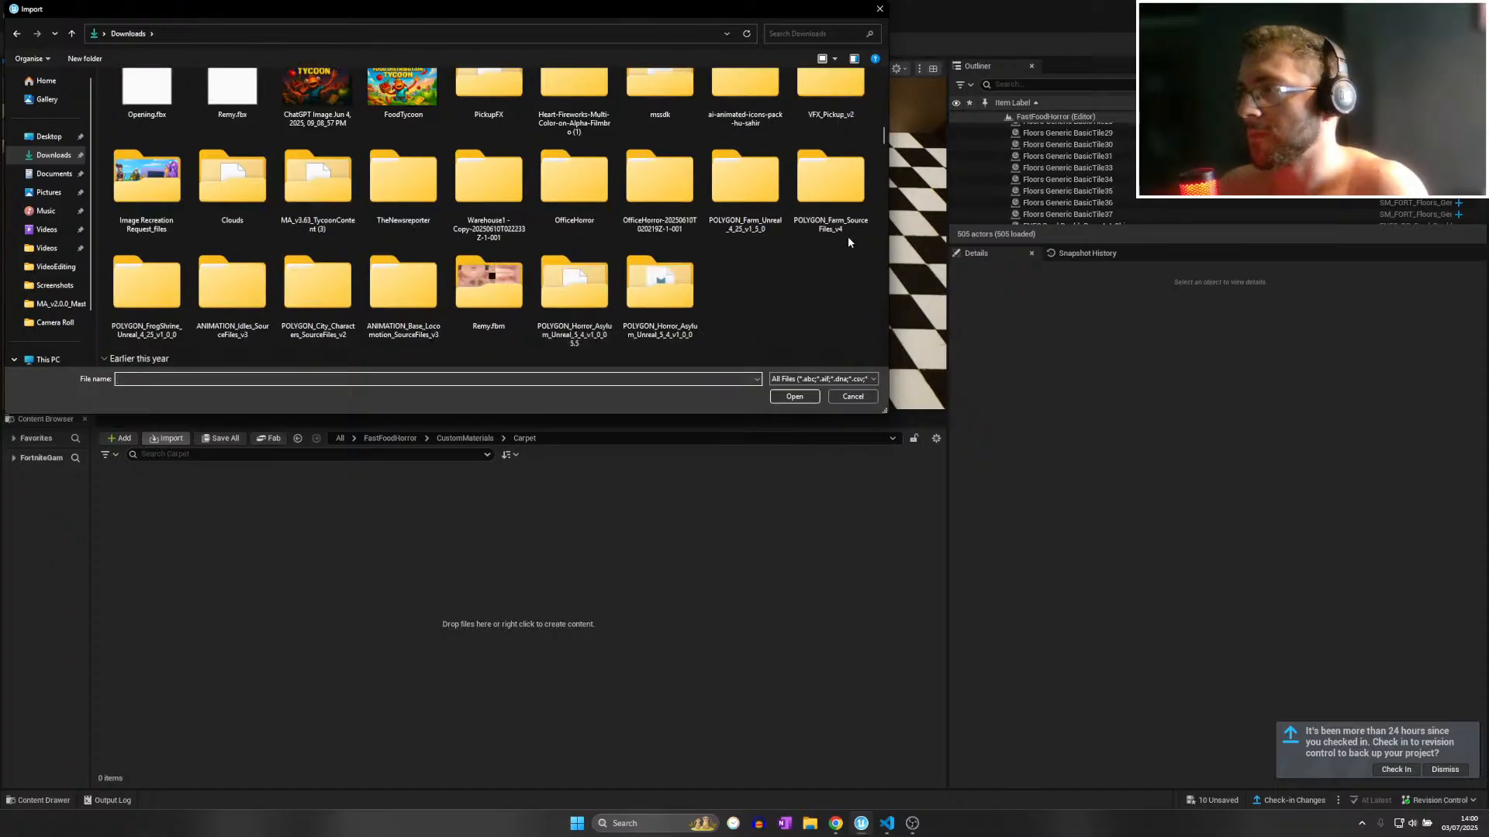
{"action": "scroll", "coordinate": [701, 272], "scroll_direction": "up", "scroll_amount": 4}
{"action": "scroll", "coordinate": [701, 271], "scroll_direction": "down", "scroll_amount": 8}
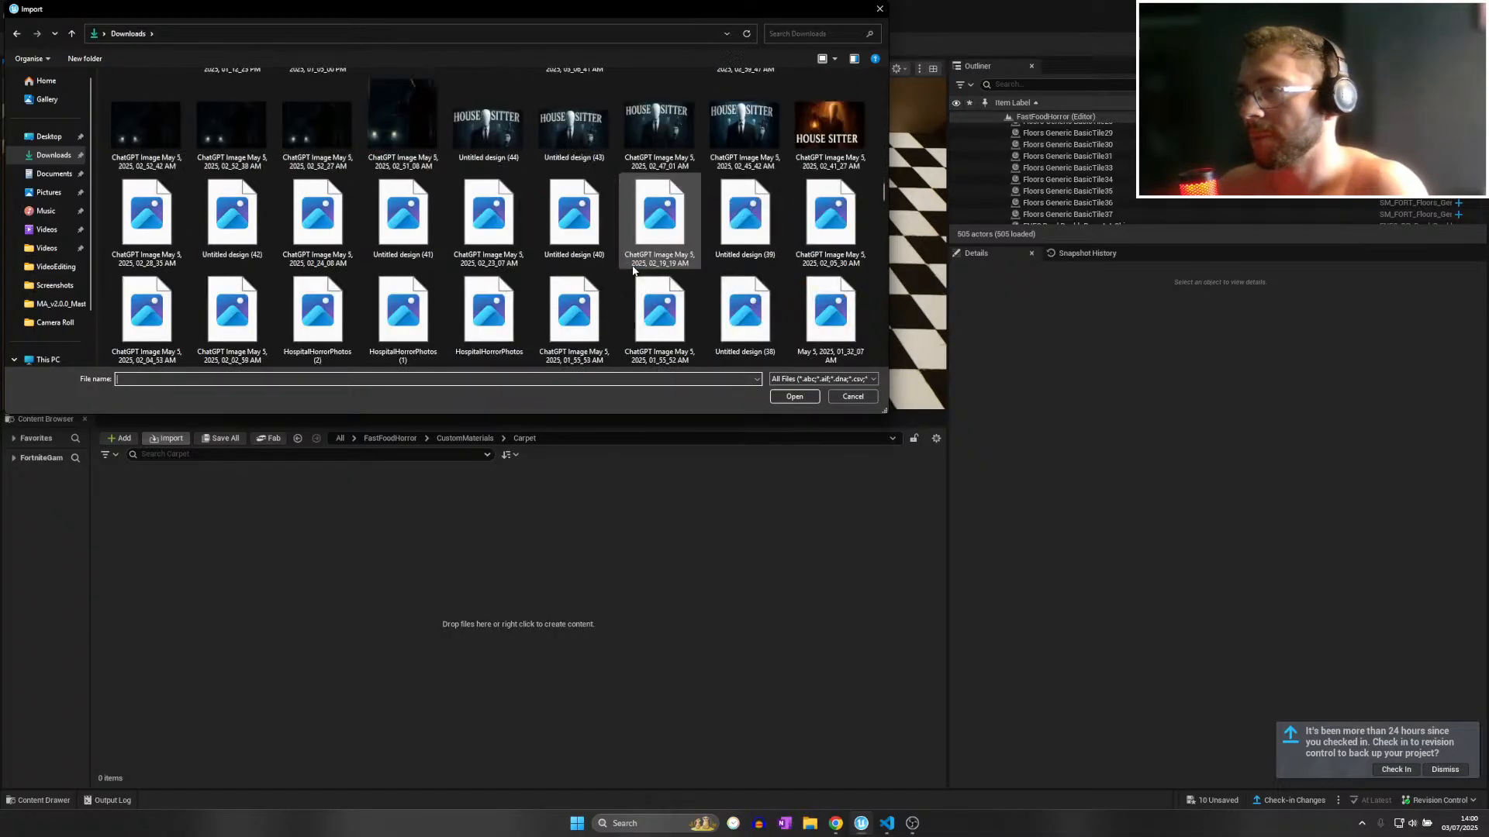
{"action": "left_click", "coordinate": [879, 9]}
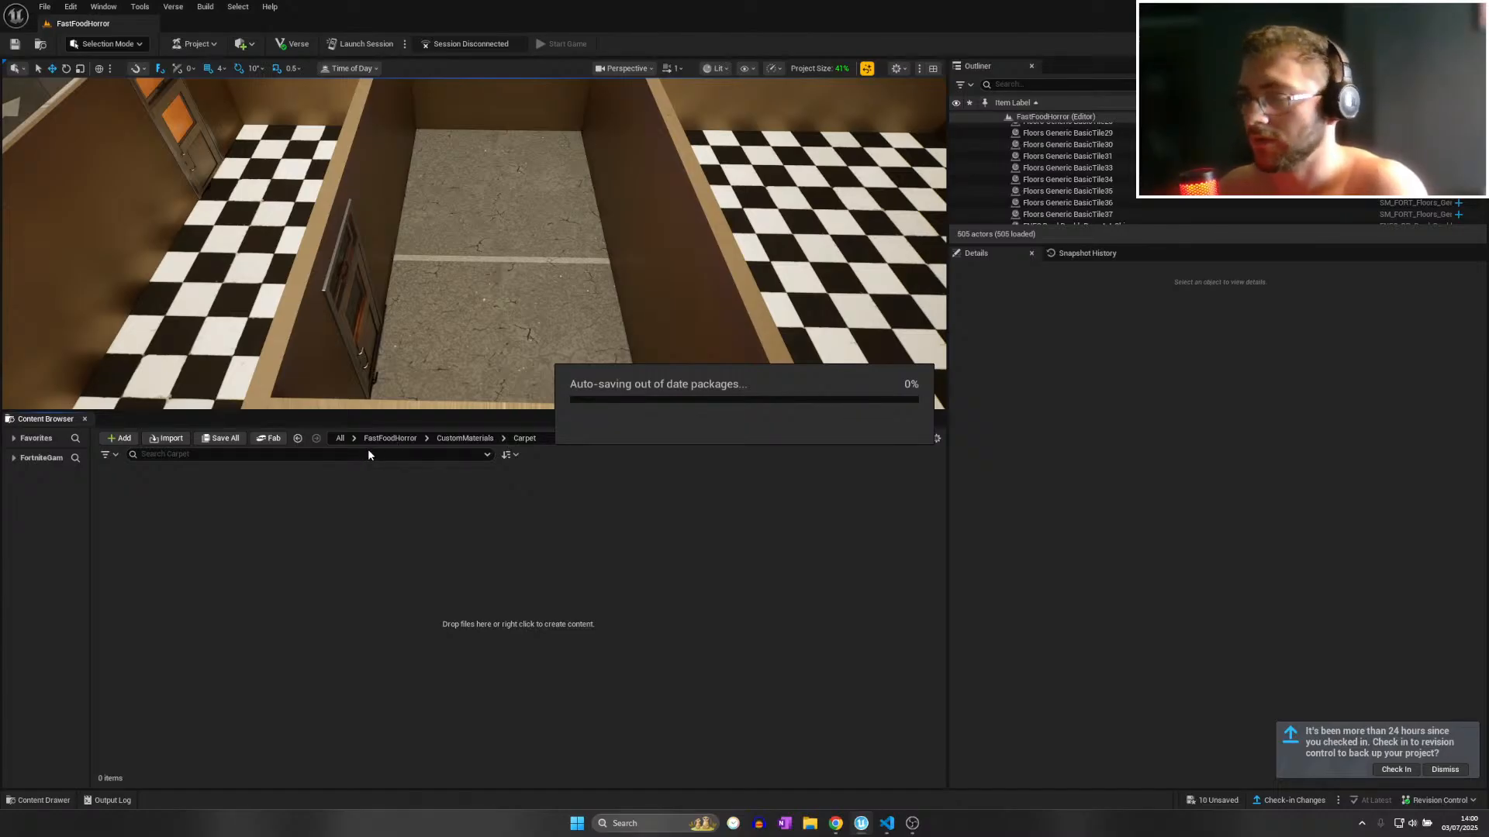
Save all unsaved changes and search all project content for carpet again.
{"action": "left_click", "coordinate": [43, 5]}
{"action": "left_click", "coordinate": [77, 166]}
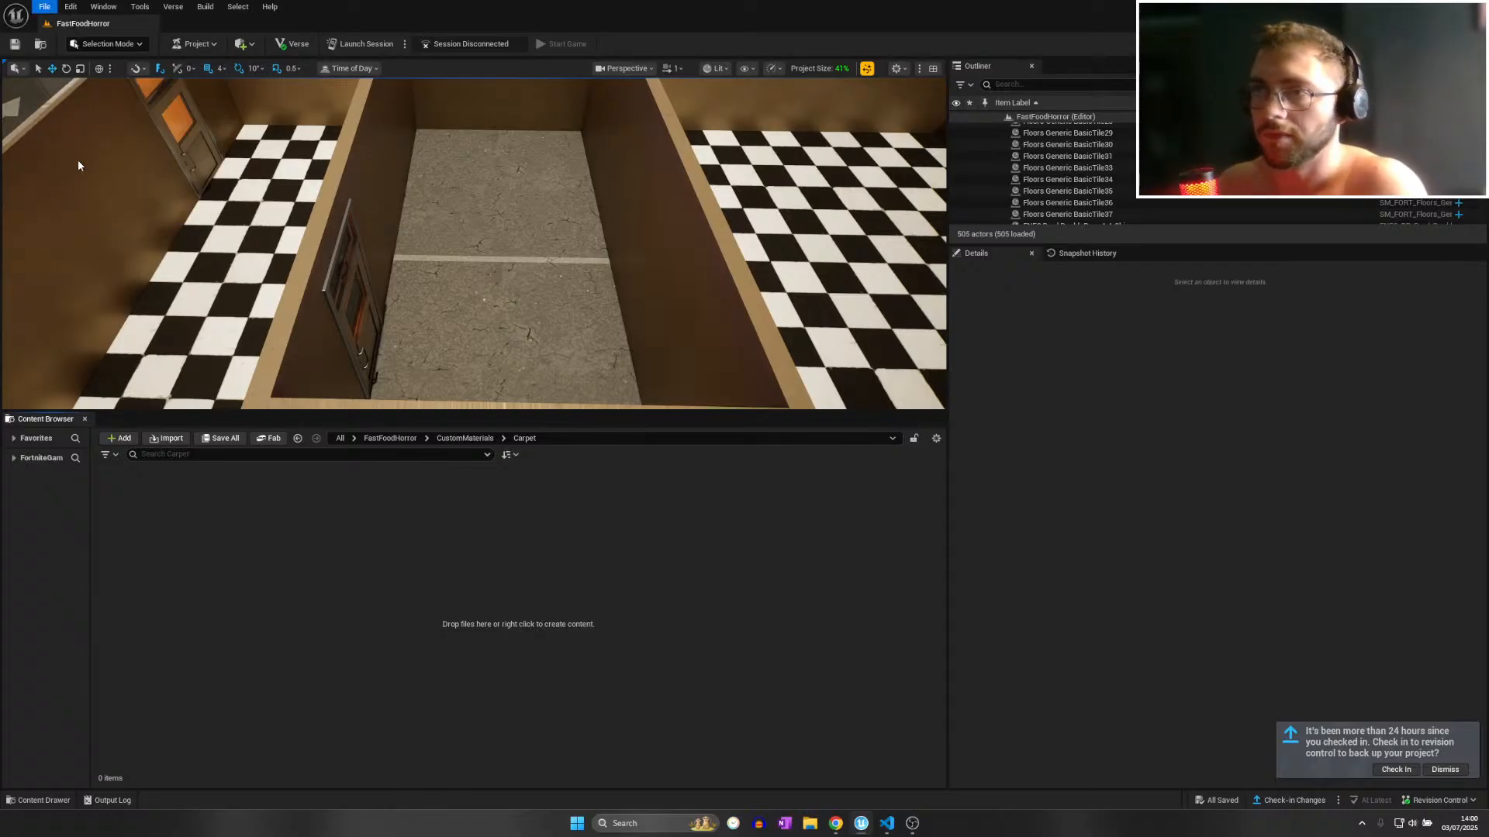
{"action": "left_click", "coordinate": [339, 439]}
{"action": "left_click", "coordinate": [293, 451]}
{"action": "type", "text": "carpet"}
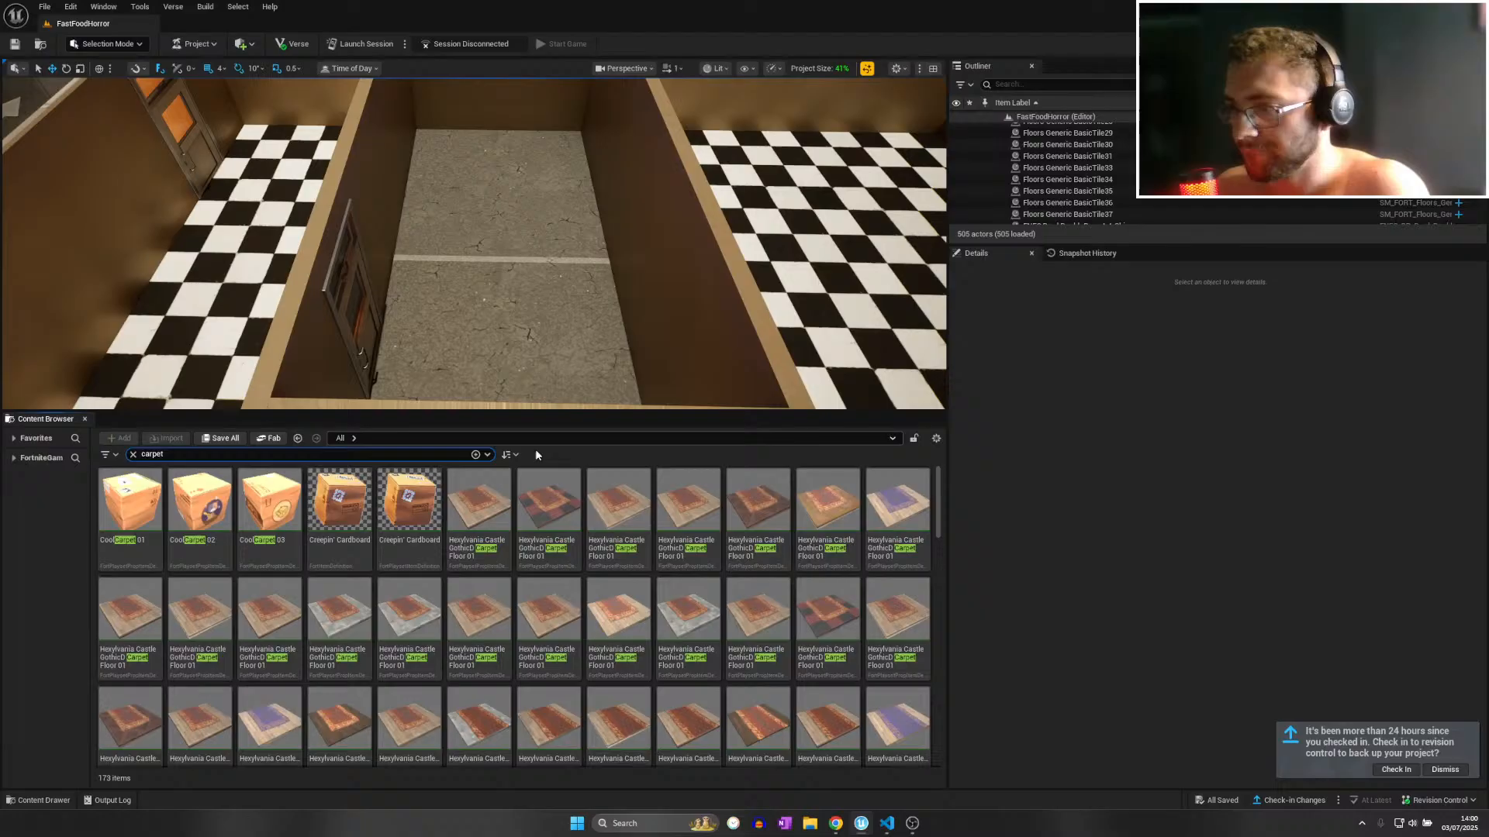
Place a red bordered Hexylvania Castle GothicD CarpetFloor 01a on the door half of the bare floor, rotated -90 degrees at 2048, 0, -3328.
{"action": "right_click_drag", "start_coordinate": [535, 365], "coordinate": [535, 364]}
{"action": "right_click_drag", "start_coordinate": [543, 303], "coordinate": [543, 303]}
{"action": "right_click_drag", "start_coordinate": [306, 312], "coordinate": [306, 313]}
{"action": "scroll", "coordinate": [489, 549], "scroll_direction": "down", "scroll_amount": 10}
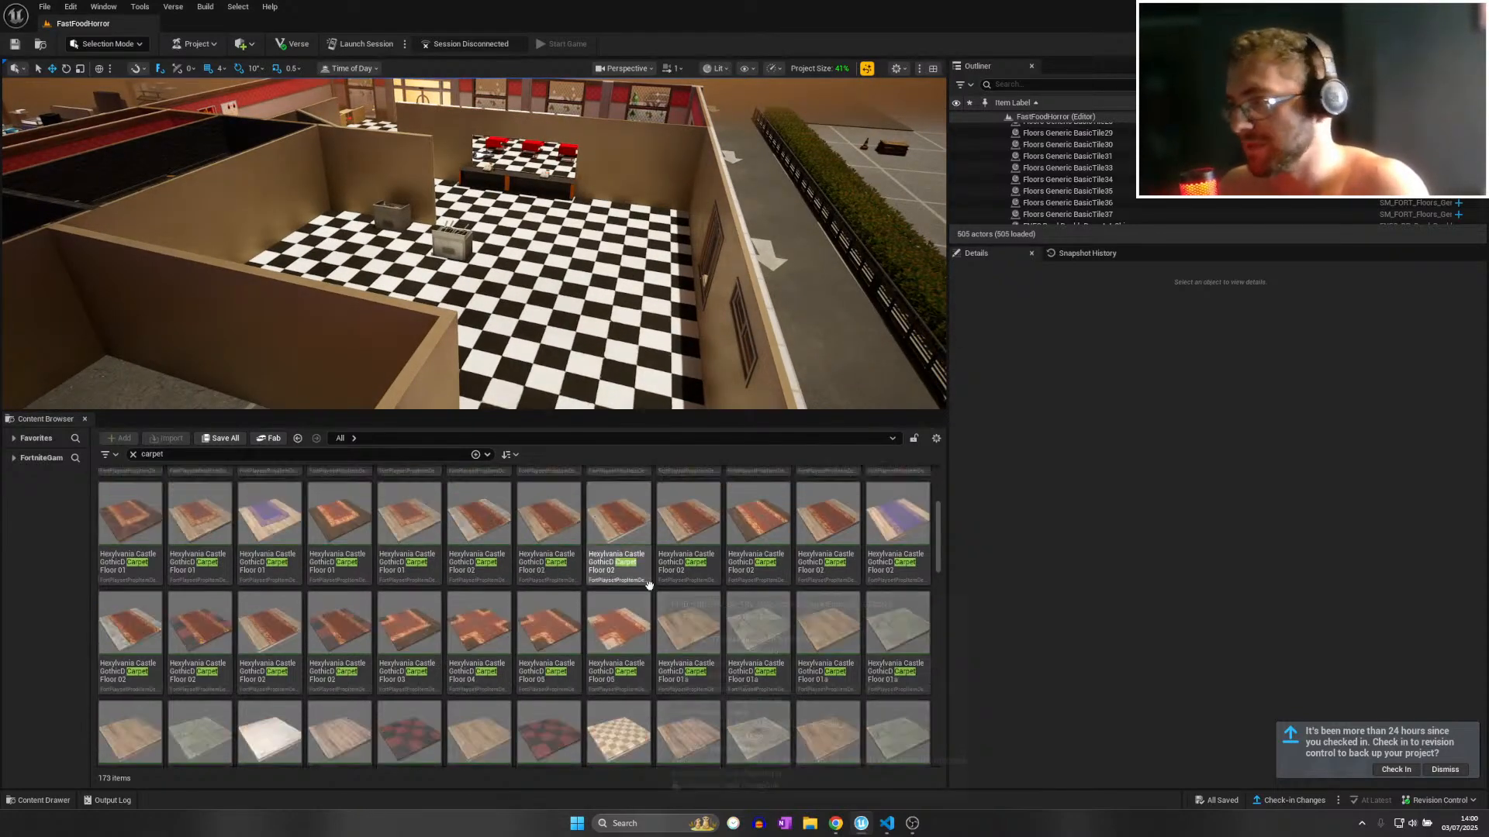
{"action": "scroll", "coordinate": [816, 562], "scroll_direction": "down", "scroll_amount": 10}
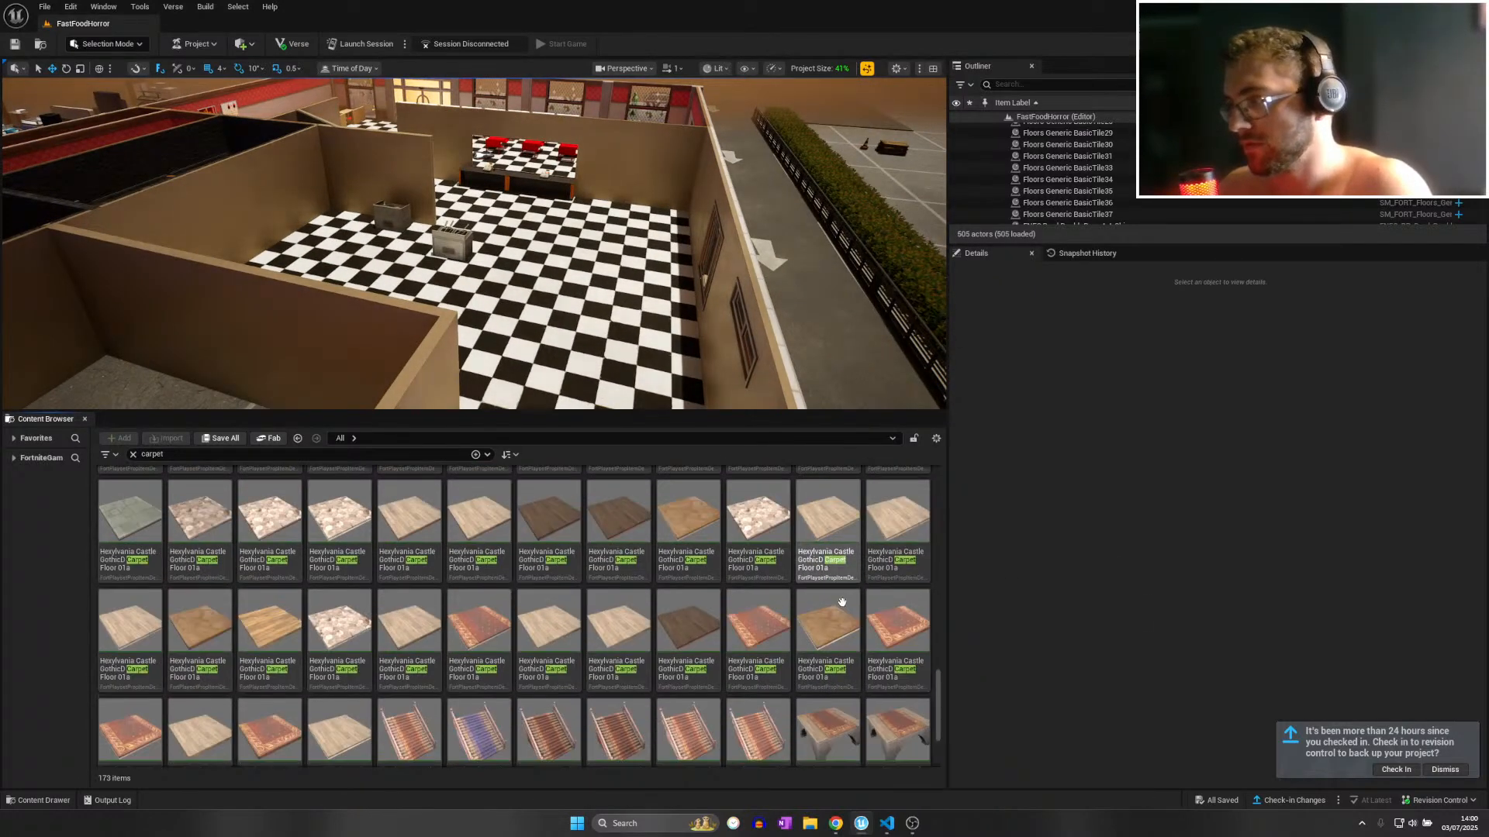
{"action": "right_click_drag", "start_coordinate": [615, 378], "coordinate": [615, 377]}
{"action": "left_click_drag", "start_coordinate": [270, 678], "coordinate": [499, 269]}
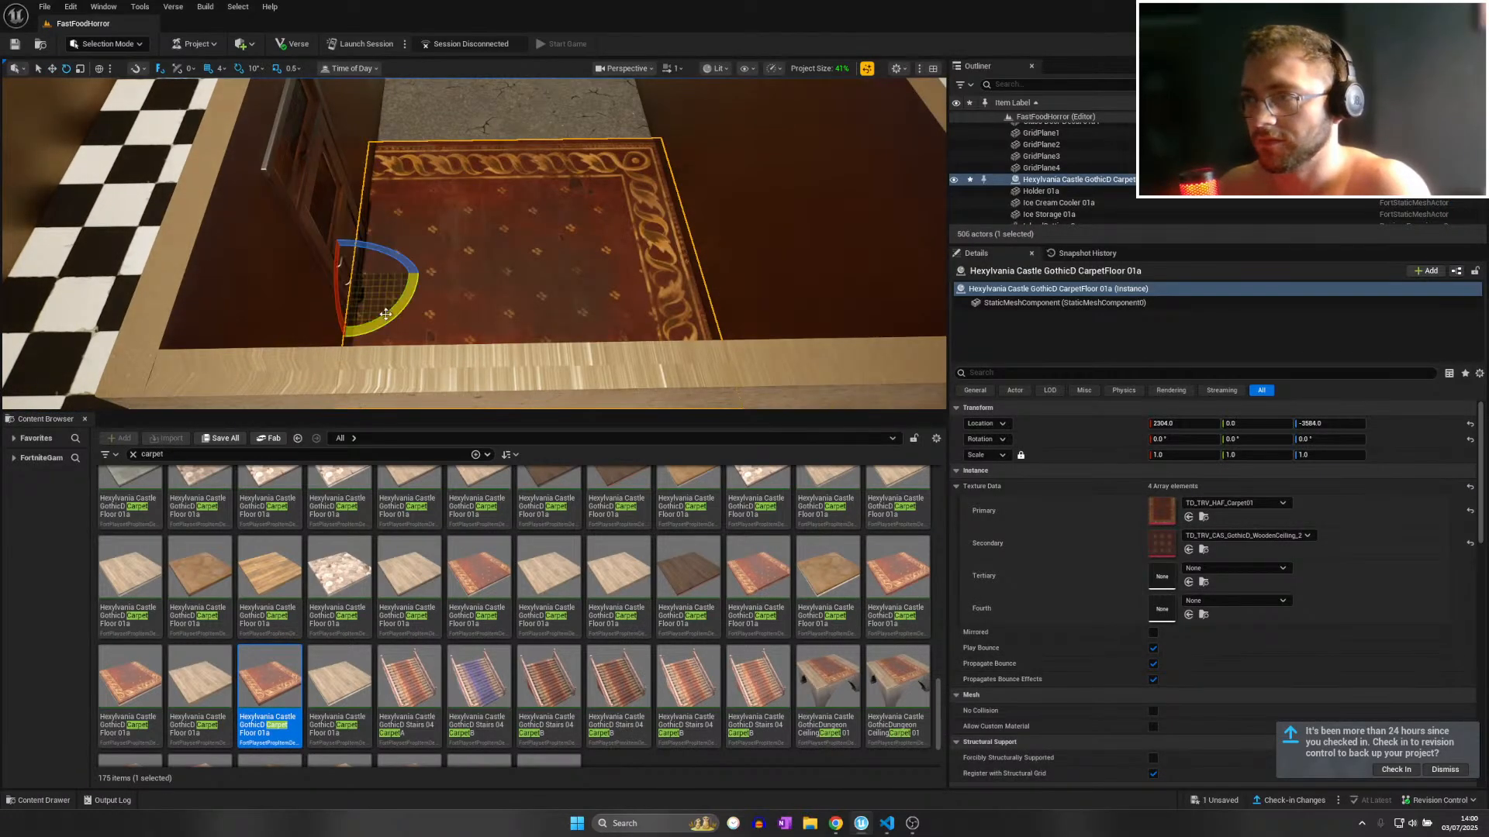
{"action": "left_click_drag", "start_coordinate": [386, 314], "coordinate": [422, 273]}
Duplicate the carpet floor, rotate the copy 180 degrees to cover the other half of the room, and save everything.
{"action": "key", "text": "ctrl+d"}
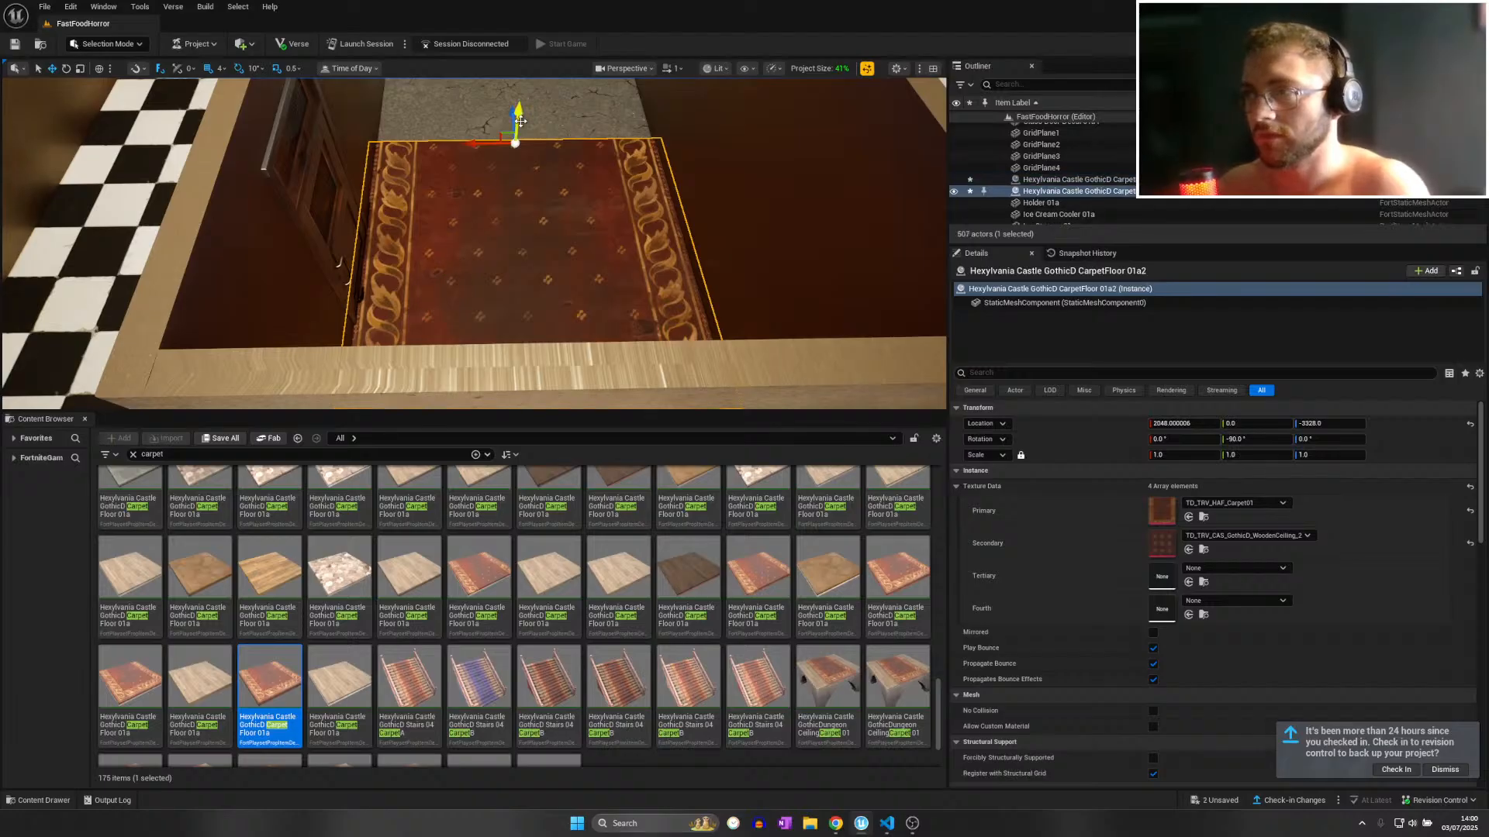
{"action": "right_click_drag", "start_coordinate": [512, 172], "coordinate": [515, 93]}
{"action": "key", "text": "s"}
{"action": "left_click_drag", "start_coordinate": [518, 317], "coordinate": [517, 252]}
{"action": "key", "text": "w"}
{"action": "mouse_move", "coordinate": [516, 252]}
{"action": "right_mouse_down"}
{"action": "mouse_move", "coordinate": [513, 283]}
{"action": "mouse_move", "coordinate": [442, 299]}
{"action": "mouse_move", "coordinate": [418, 252]}
{"action": "mouse_move", "coordinate": [457, 233]}
{"action": "mouse_move", "coordinate": [497, 256]}
{"action": "right_mouse_up"}
{"action": "key", "text": "w"}
{"action": "key", "text": "s"}
{"action": "left_click", "coordinate": [44, 6]}
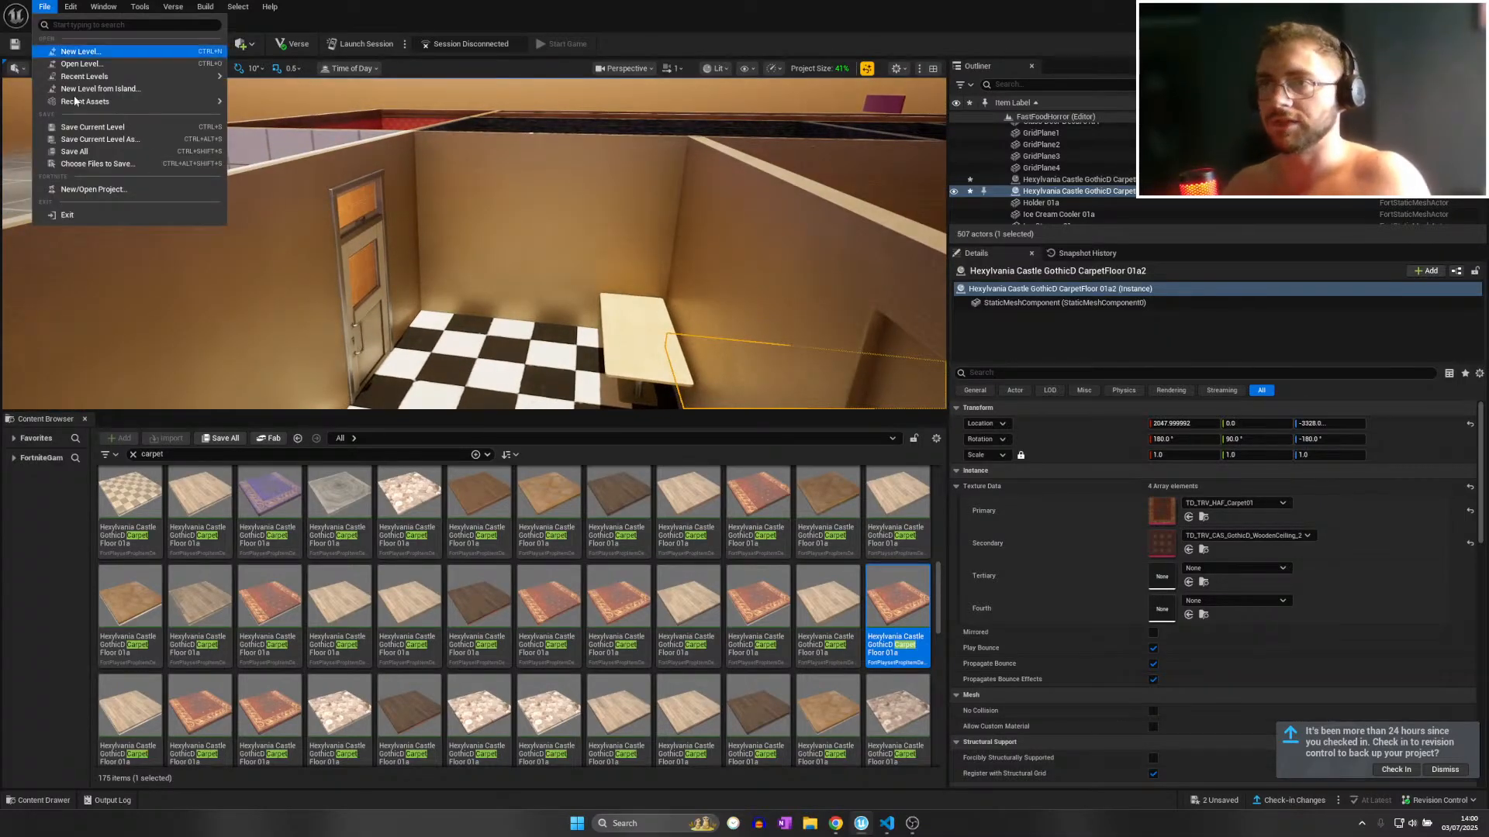
{"action": "left_click", "coordinate": [85, 153]}
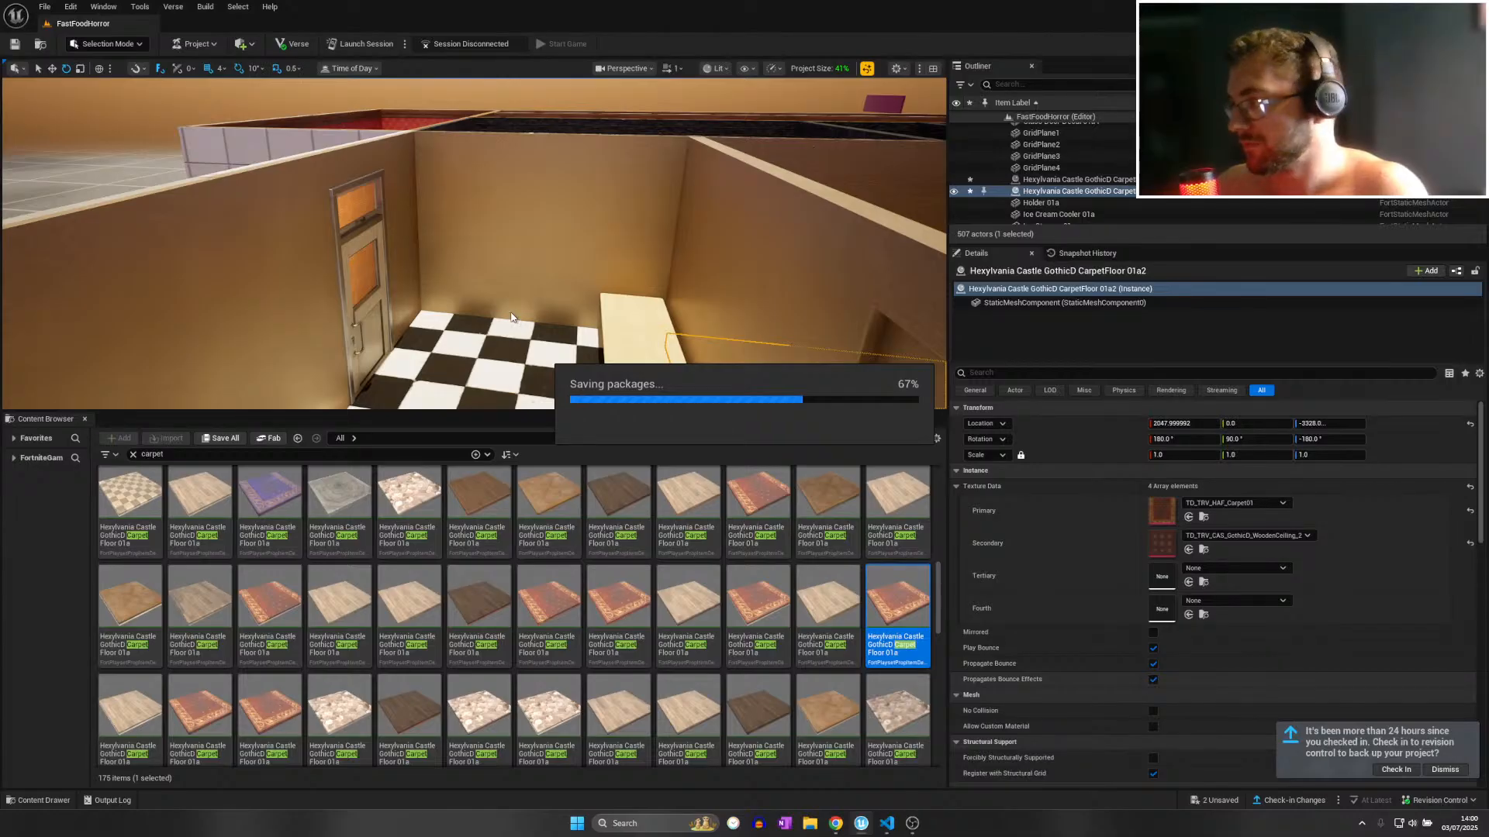
Select the Day Sequence Device on the pavement outside the restaurant.
{"action": "key", "text": "s"}
{"action": "right_click_drag", "start_coordinate": [456, 320], "coordinate": [502, 346]}
{"action": "scroll", "coordinate": [508, 320], "scroll_direction": "up", "scroll_amount": 4}
{"action": "scroll", "coordinate": [508, 320], "scroll_direction": "up", "scroll_amount": 2}
{"action": "key", "text": "w"}
{"action": "key", "text": "s"}
{"action": "key", "text": "w"}
{"action": "key", "text": "s"}
{"action": "key", "text": "w"}
{"action": "left_click", "coordinate": [502, 346]}
{"action": "left_click", "coordinate": [497, 346]}
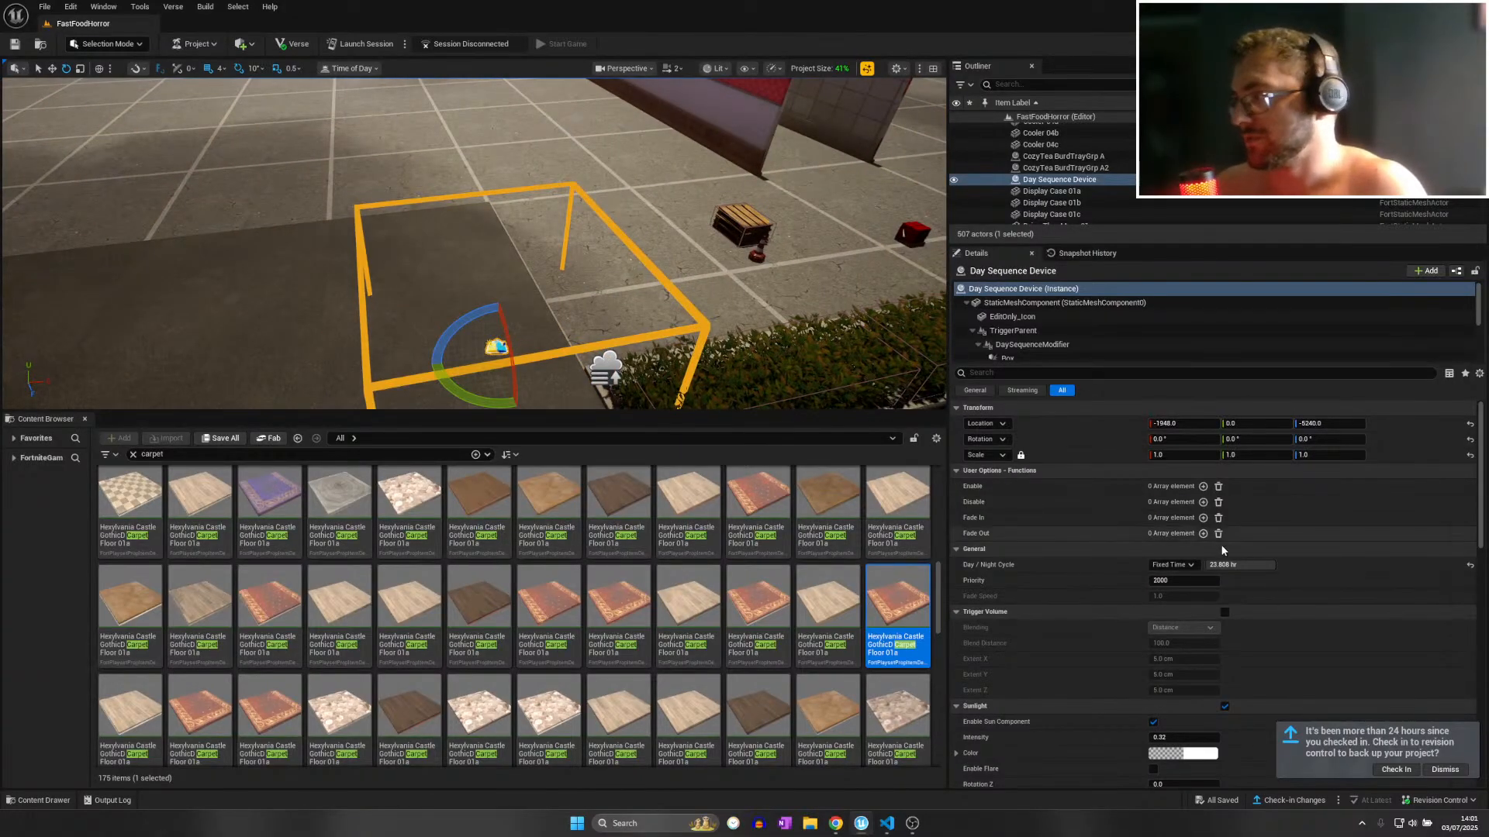
Set the Day Sequence Device's sunlight intensity to 0.2.
{"action": "scroll", "coordinate": [1202, 588], "scroll_direction": "down", "scroll_amount": 5}
{"action": "left_click", "coordinate": [1187, 665]}
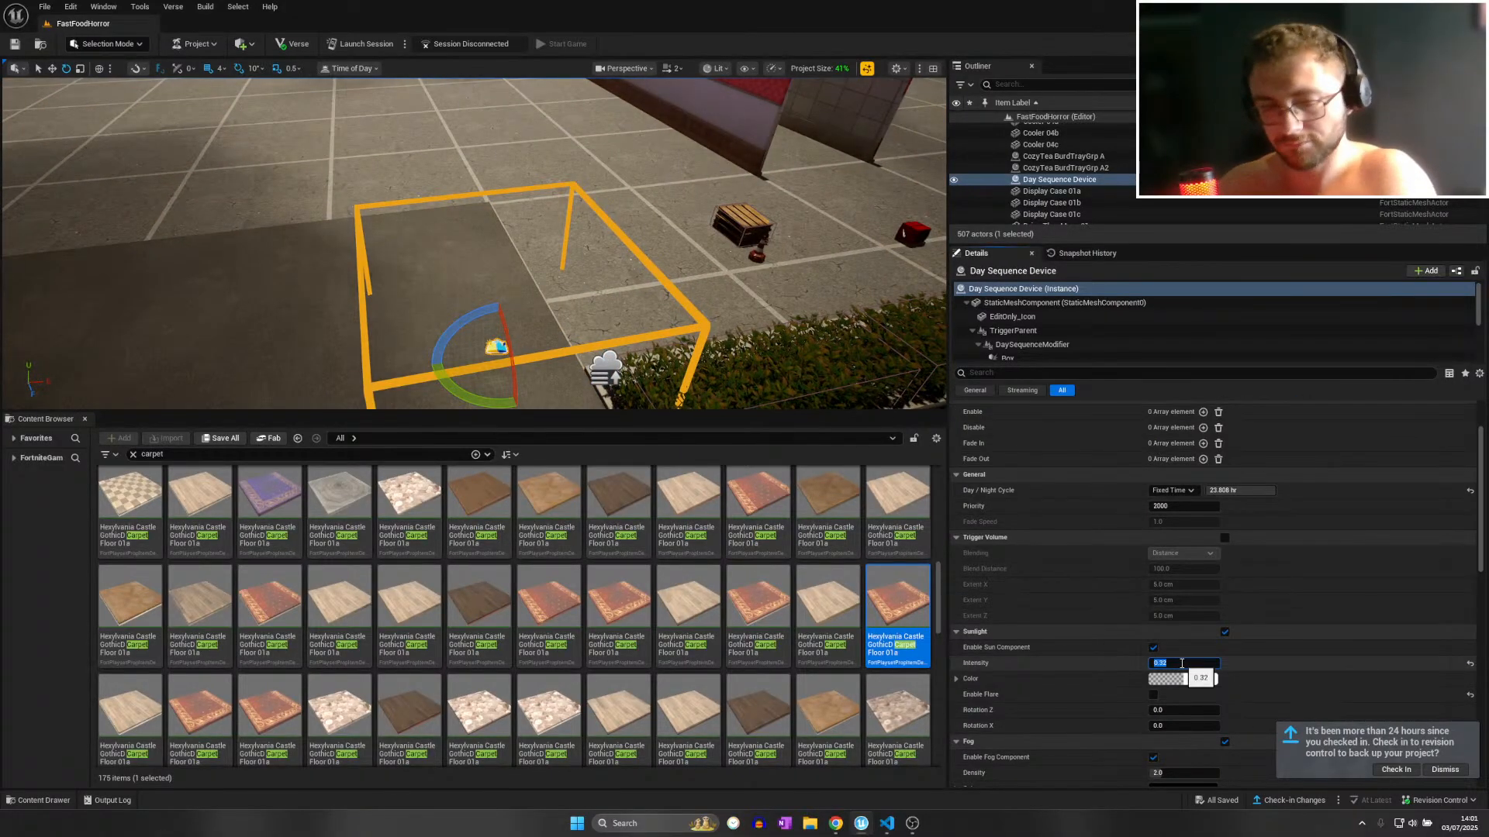
{"action": "type", "text": ".65"}
{"action": "key", "text": "Return"}
{"action": "left_click", "coordinate": [1380, 635]}
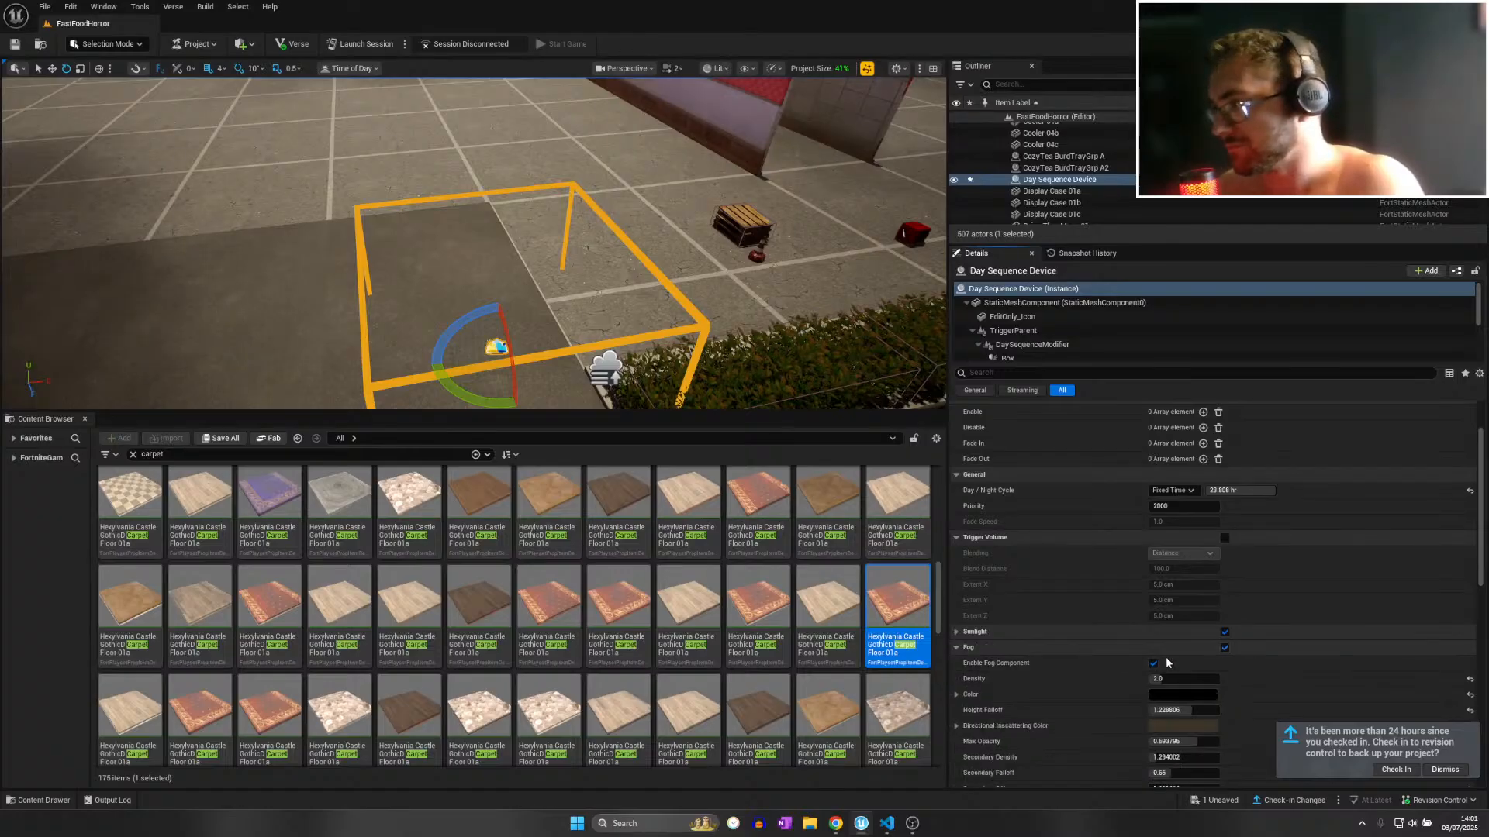
{"action": "scroll", "coordinate": [1163, 655], "scroll_direction": "down", "scroll_amount": 3}
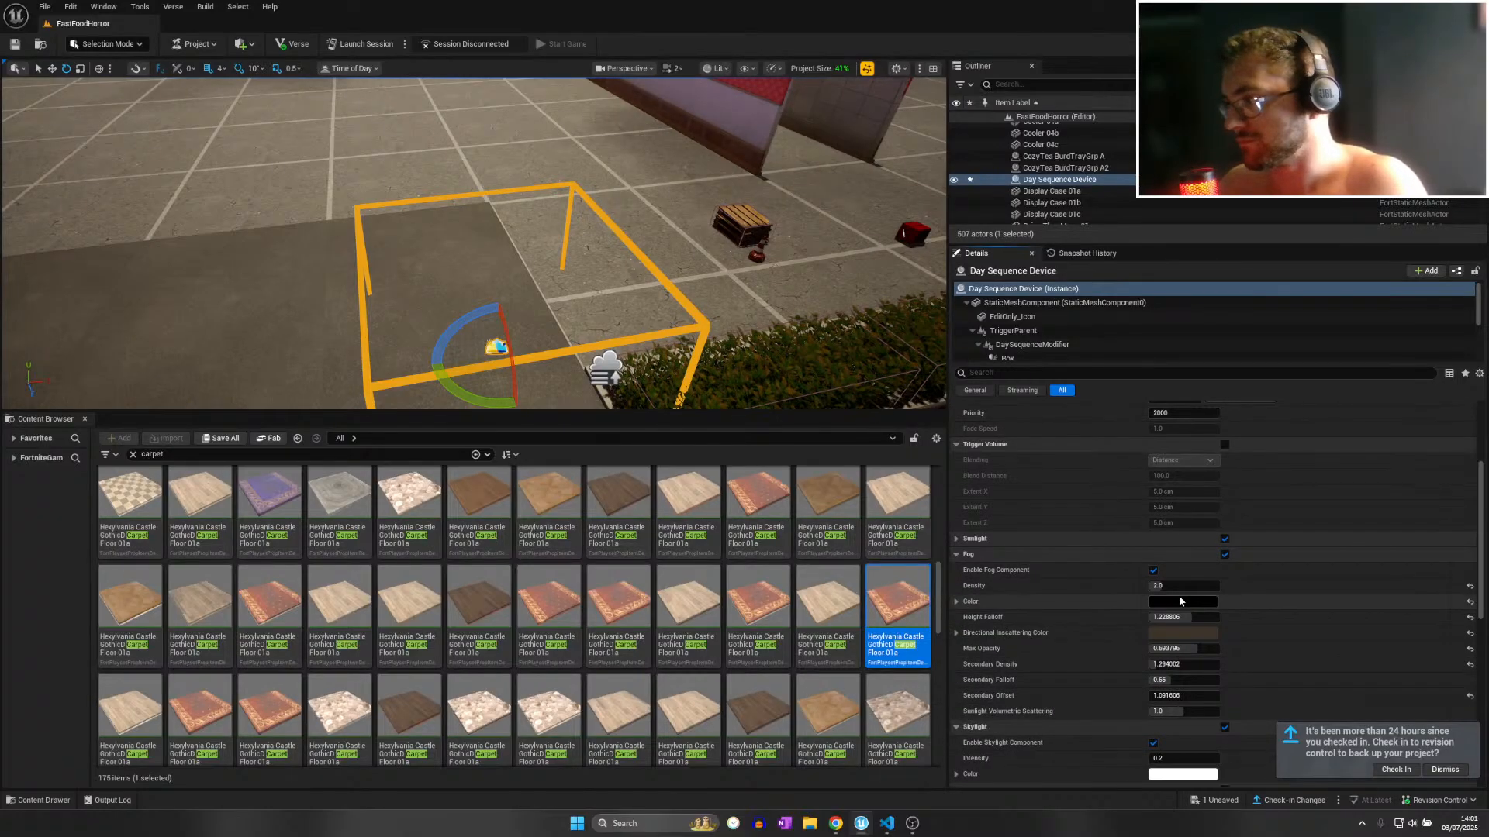
{"action": "scroll", "coordinate": [1177, 596], "scroll_direction": "up", "scroll_amount": 2}
{"action": "left_click", "coordinate": [956, 595]}
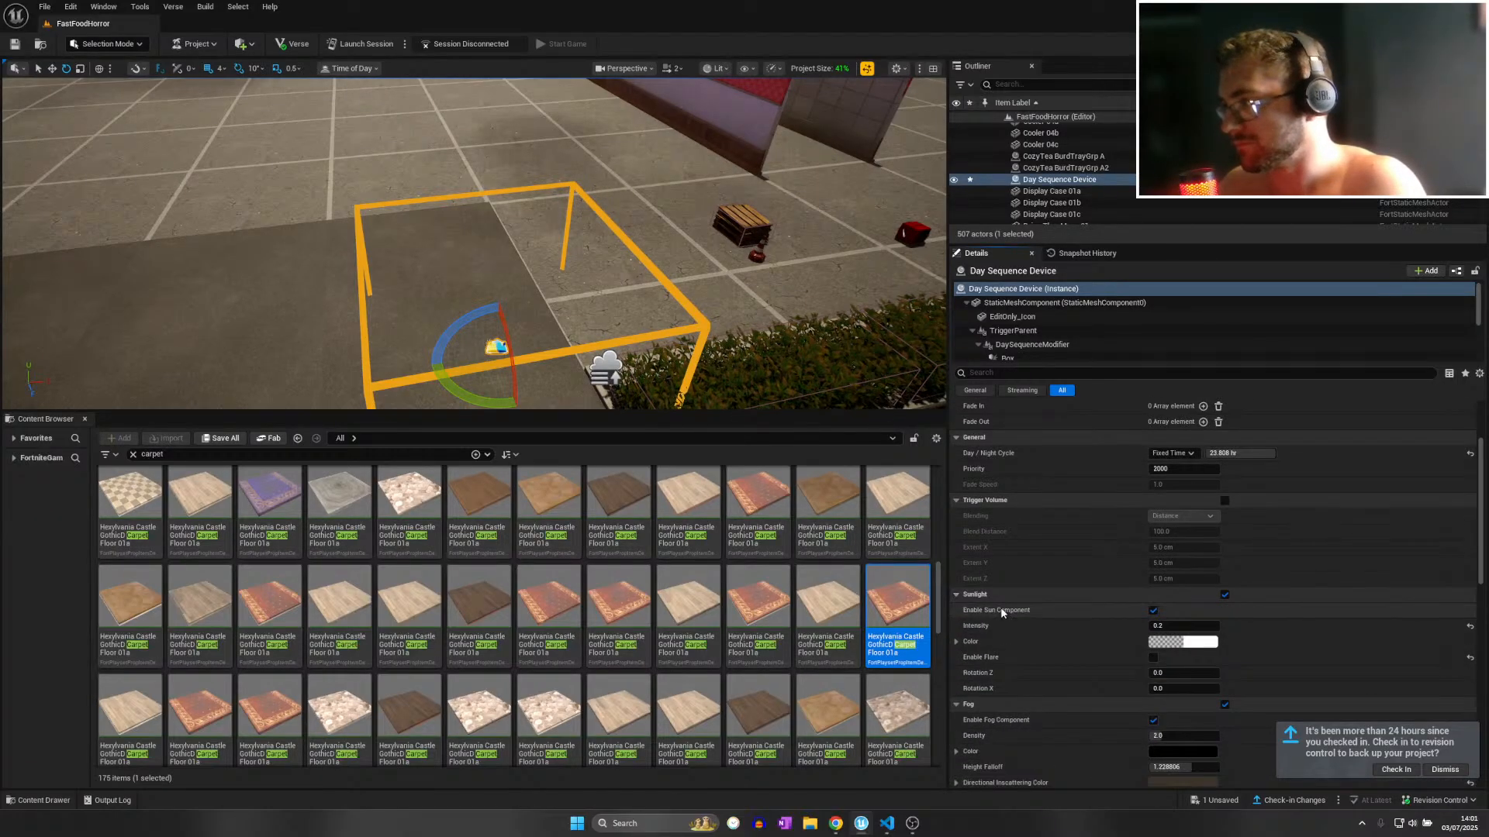
Lower the sunlight intensity of the Day Sequence Device to 0.05.
{"action": "left_click", "coordinate": [1172, 626]}
{"action": "type", "text": ".1"}
{"action": "key", "text": "Return"}
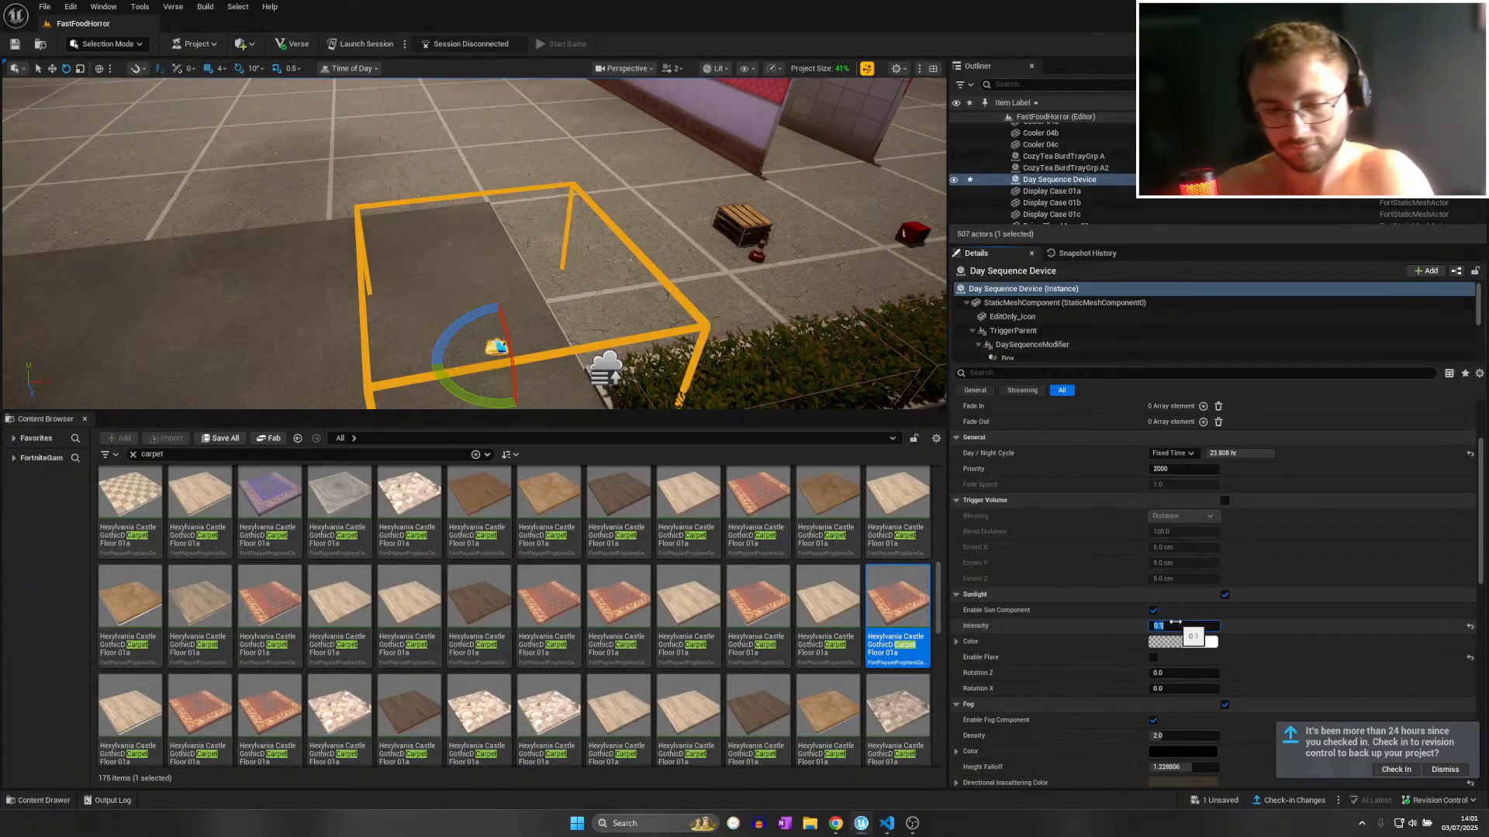
{"action": "key", "text": "Return"}
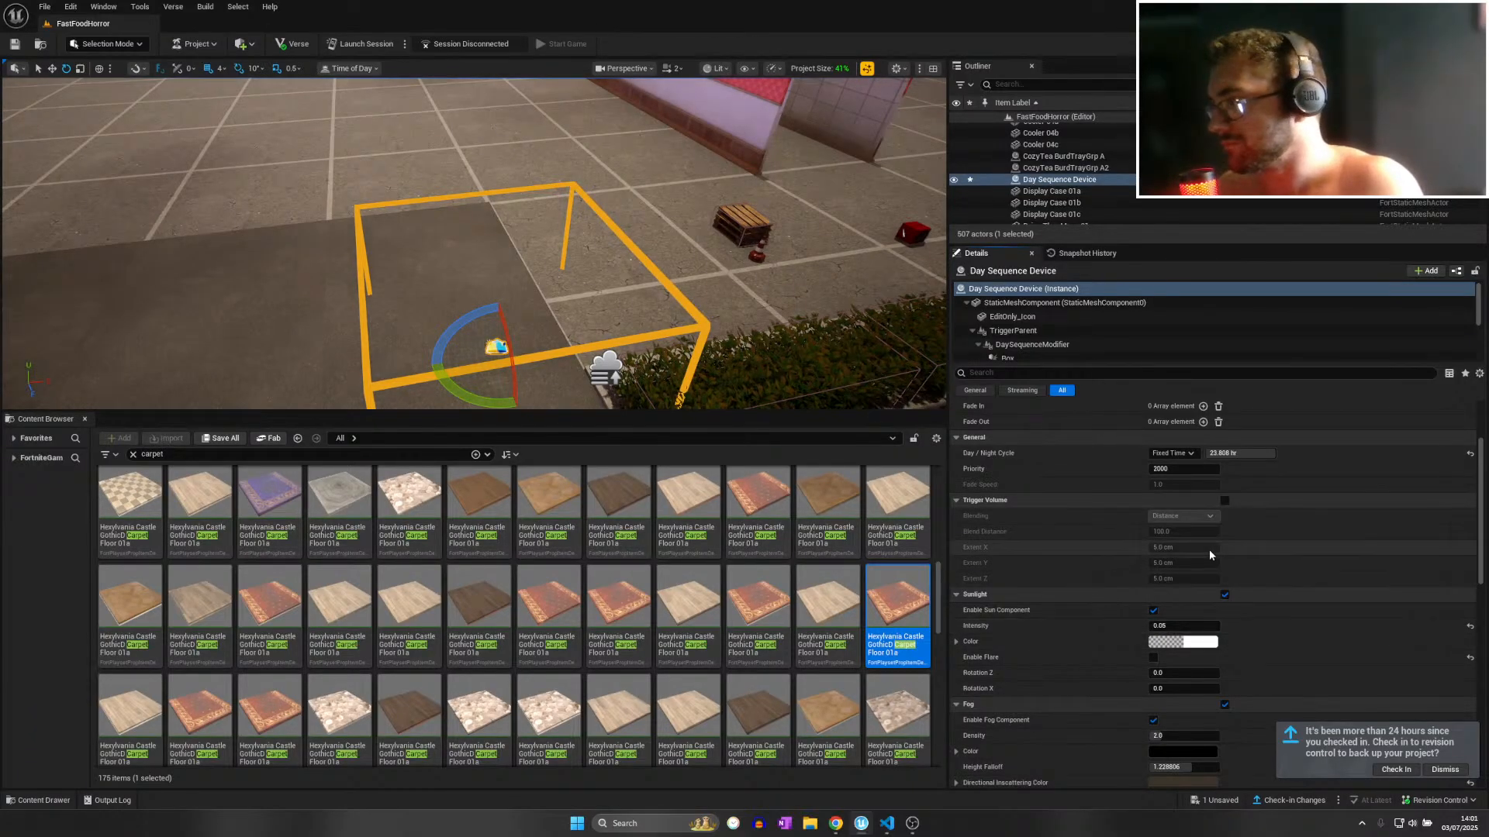
{"action": "left_click", "coordinate": [1182, 626]}
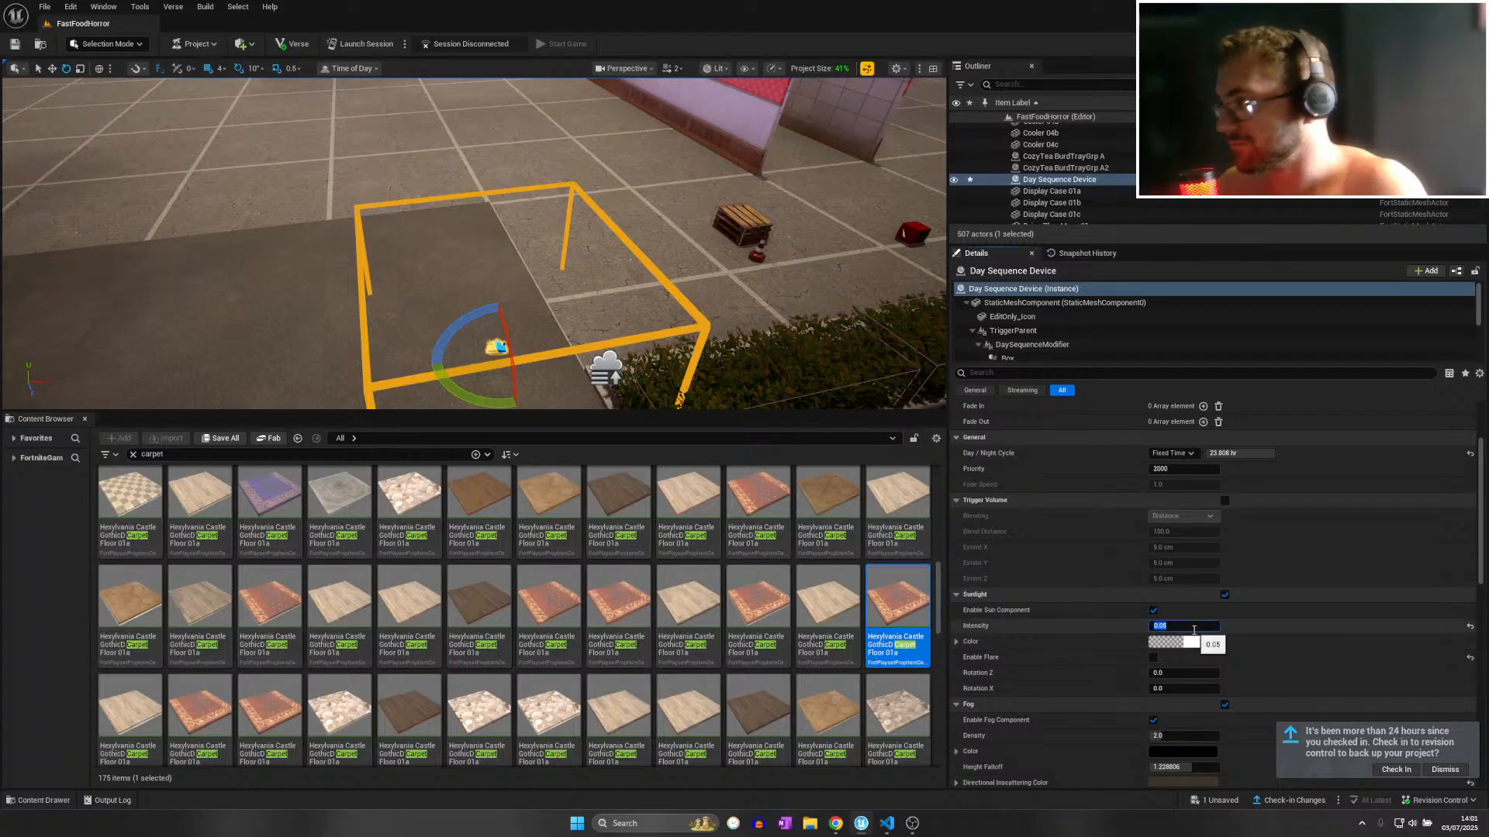
Darken the sunlight color to a mid grey with a value of 0.469.
{"action": "left_click", "coordinate": [1195, 643]}
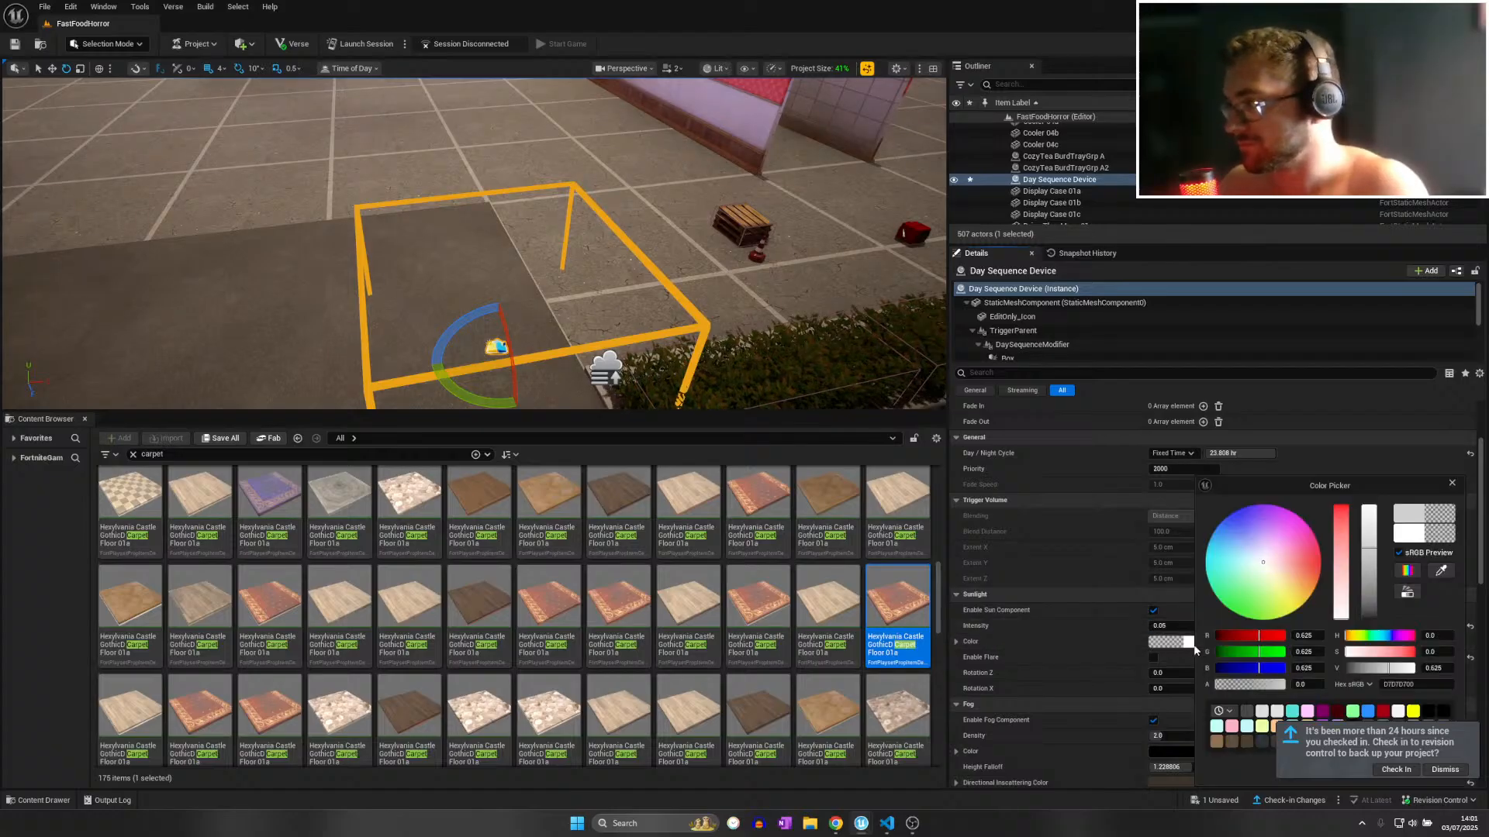
{"action": "left_click", "coordinate": [1370, 562]}
{"action": "left_click_drag", "start_coordinate": [1357, 482], "coordinate": [1181, 341]}
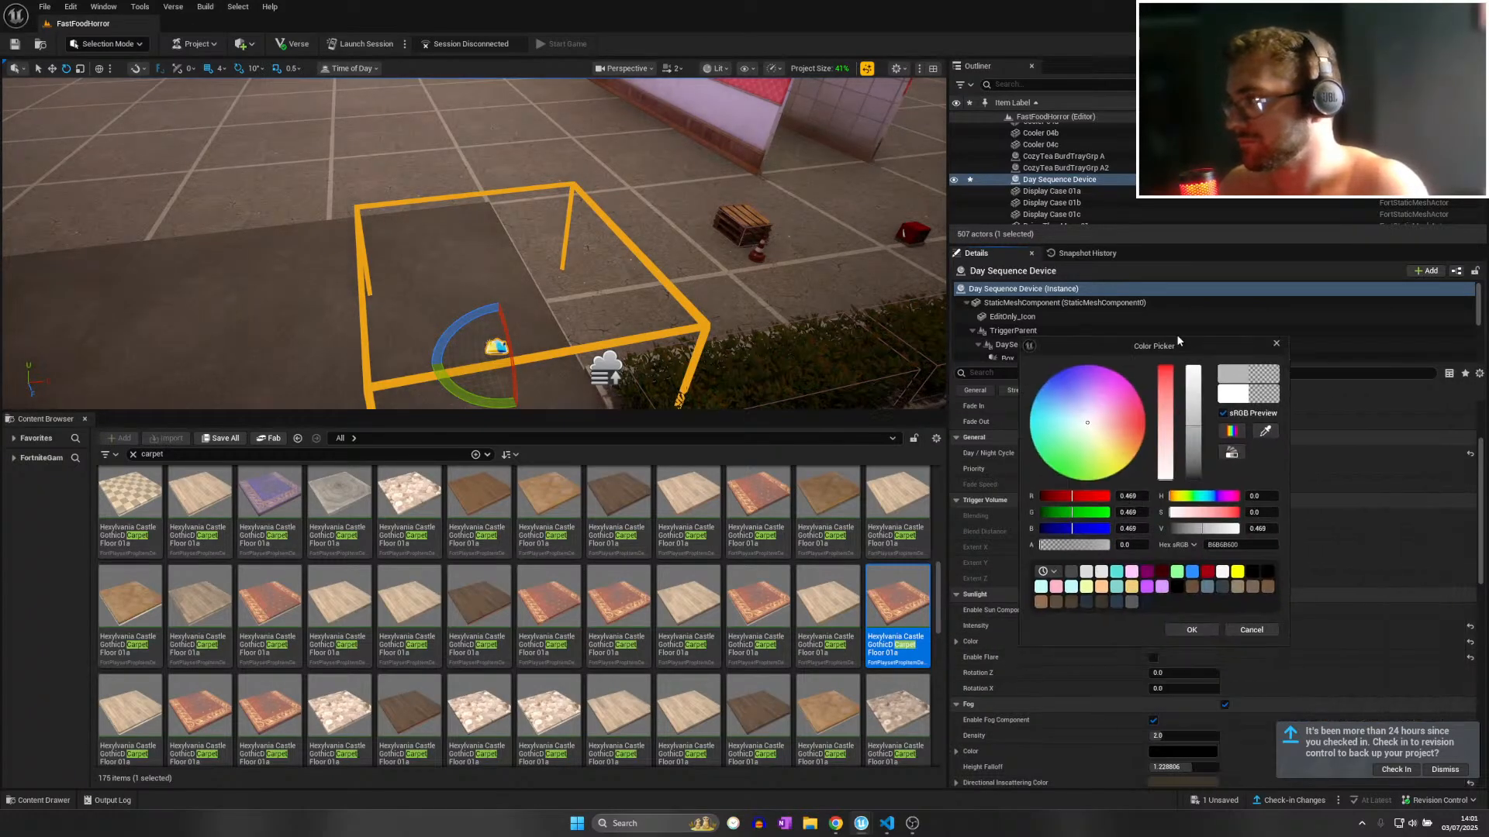
{"action": "left_click", "coordinate": [1194, 633]}
Raise the fog density to about 2.84 and darken its directional inscattering color to a very dark brown with value 0.016.
{"action": "scroll", "coordinate": [1183, 675], "scroll_direction": "down", "scroll_amount": 2}
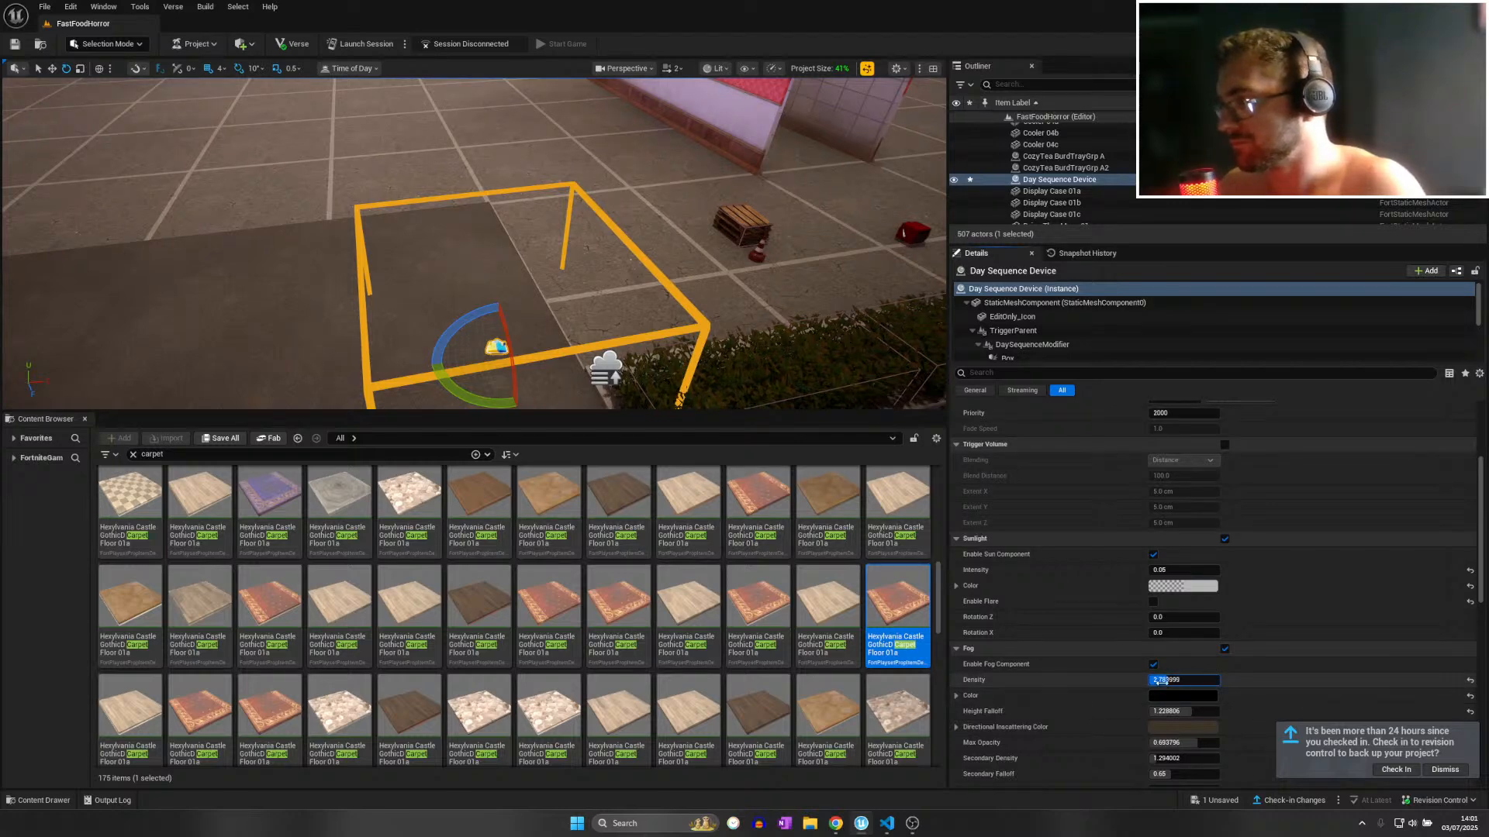
{"action": "left_click", "coordinate": [1166, 728]}
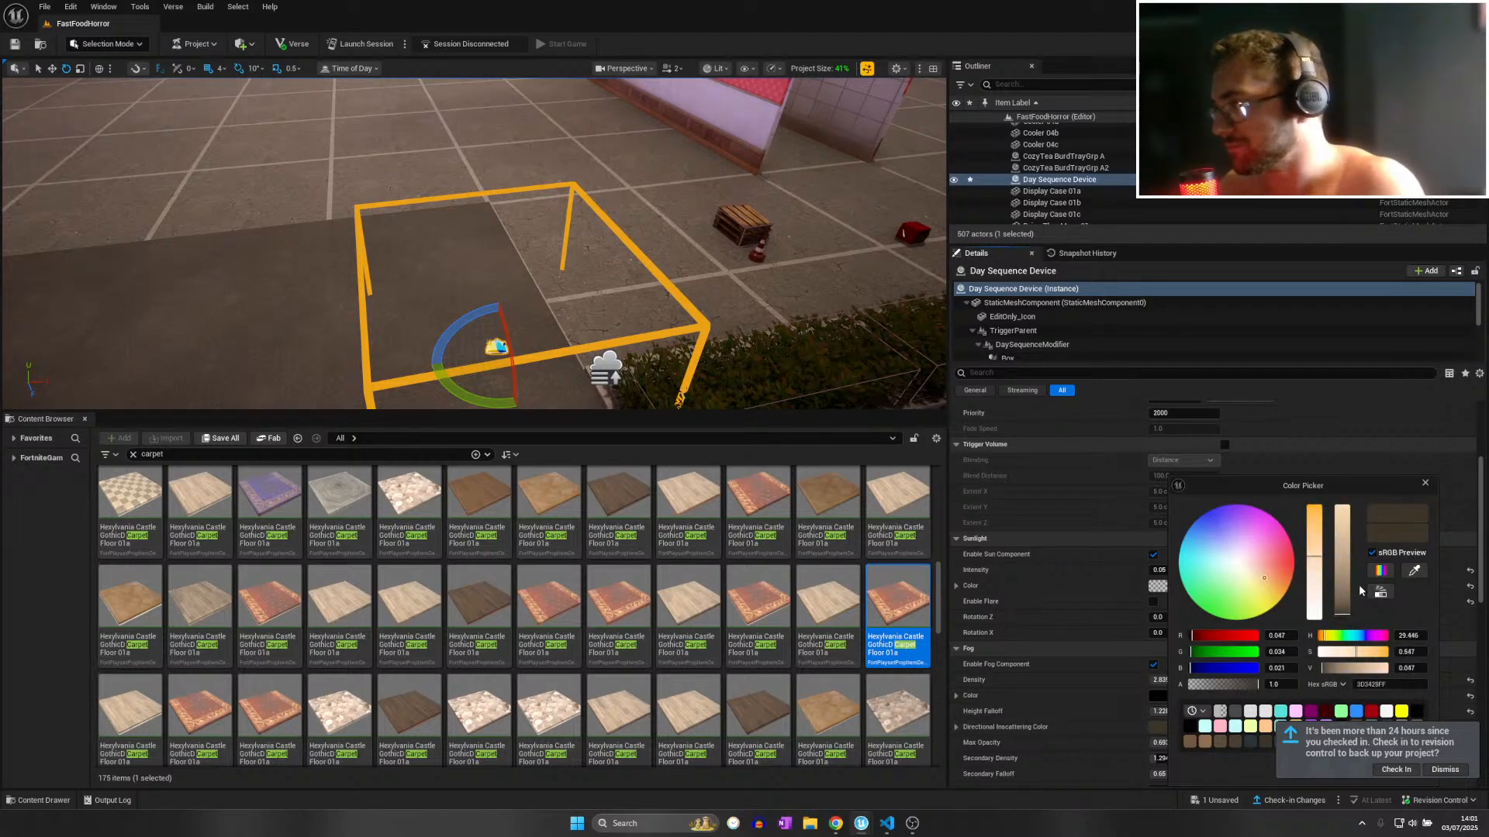
{"action": "left_click", "coordinate": [1439, 766]}
{"action": "left_click_drag", "start_coordinate": [1257, 484], "coordinate": [1171, 452]}
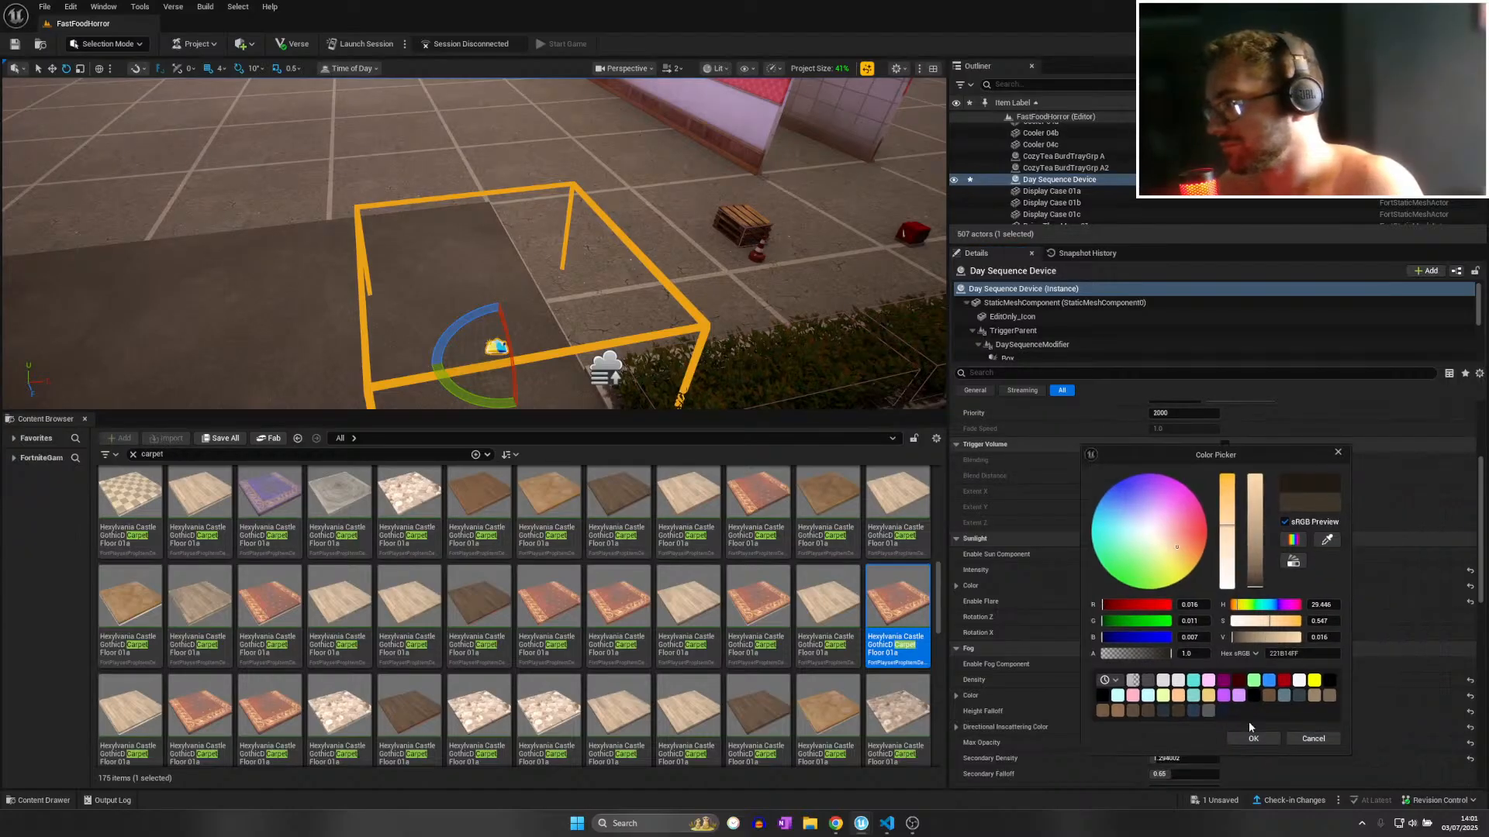
{"action": "left_click", "coordinate": [1253, 739]}
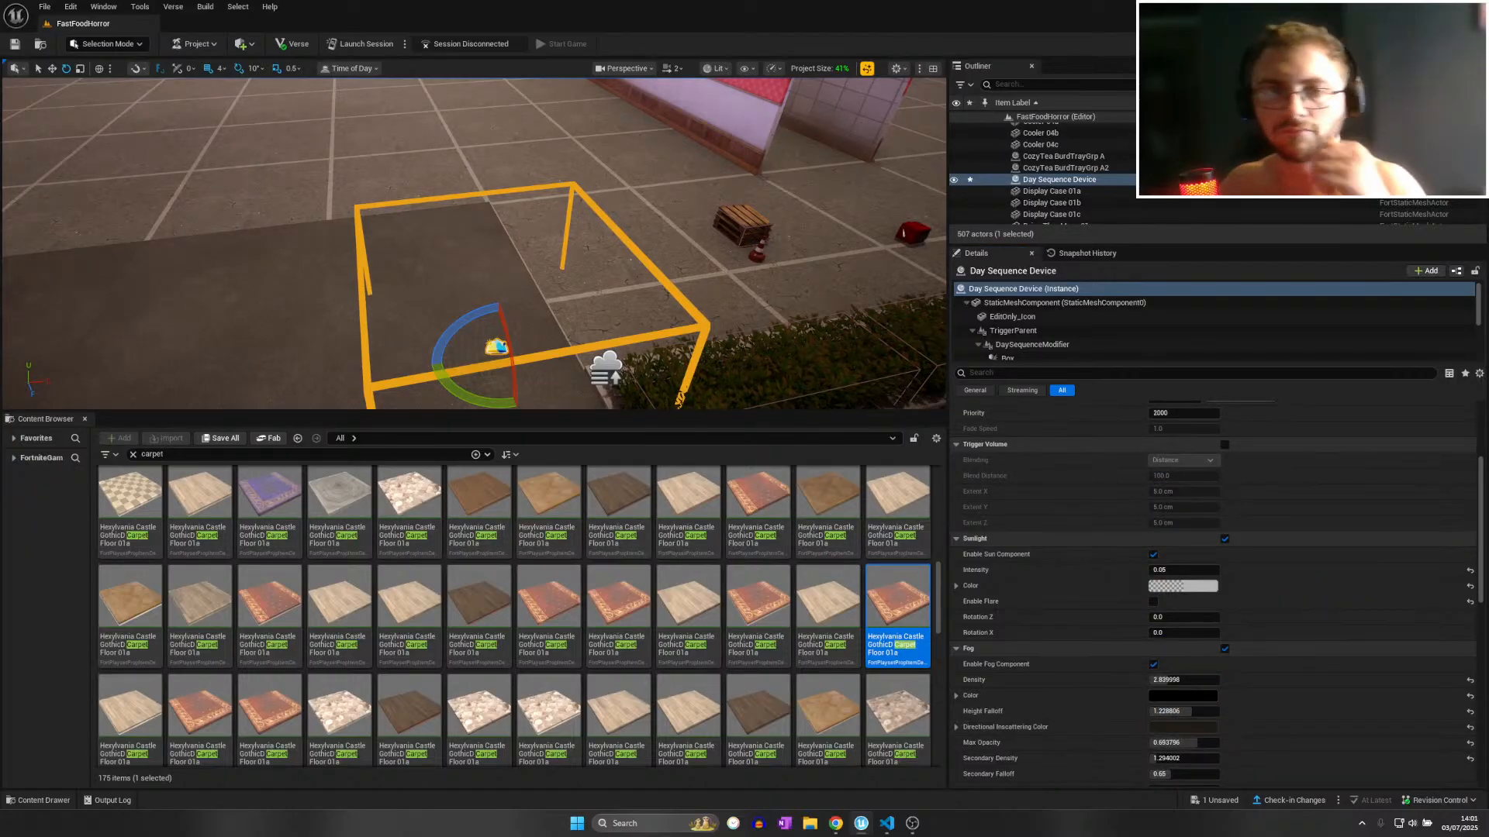
Increase the fog's secondary density to about 1.65 and its max opacity to about 0.74.
{"action": "scroll", "coordinate": [506, 543], "scroll_direction": "down", "scroll_amount": 1}
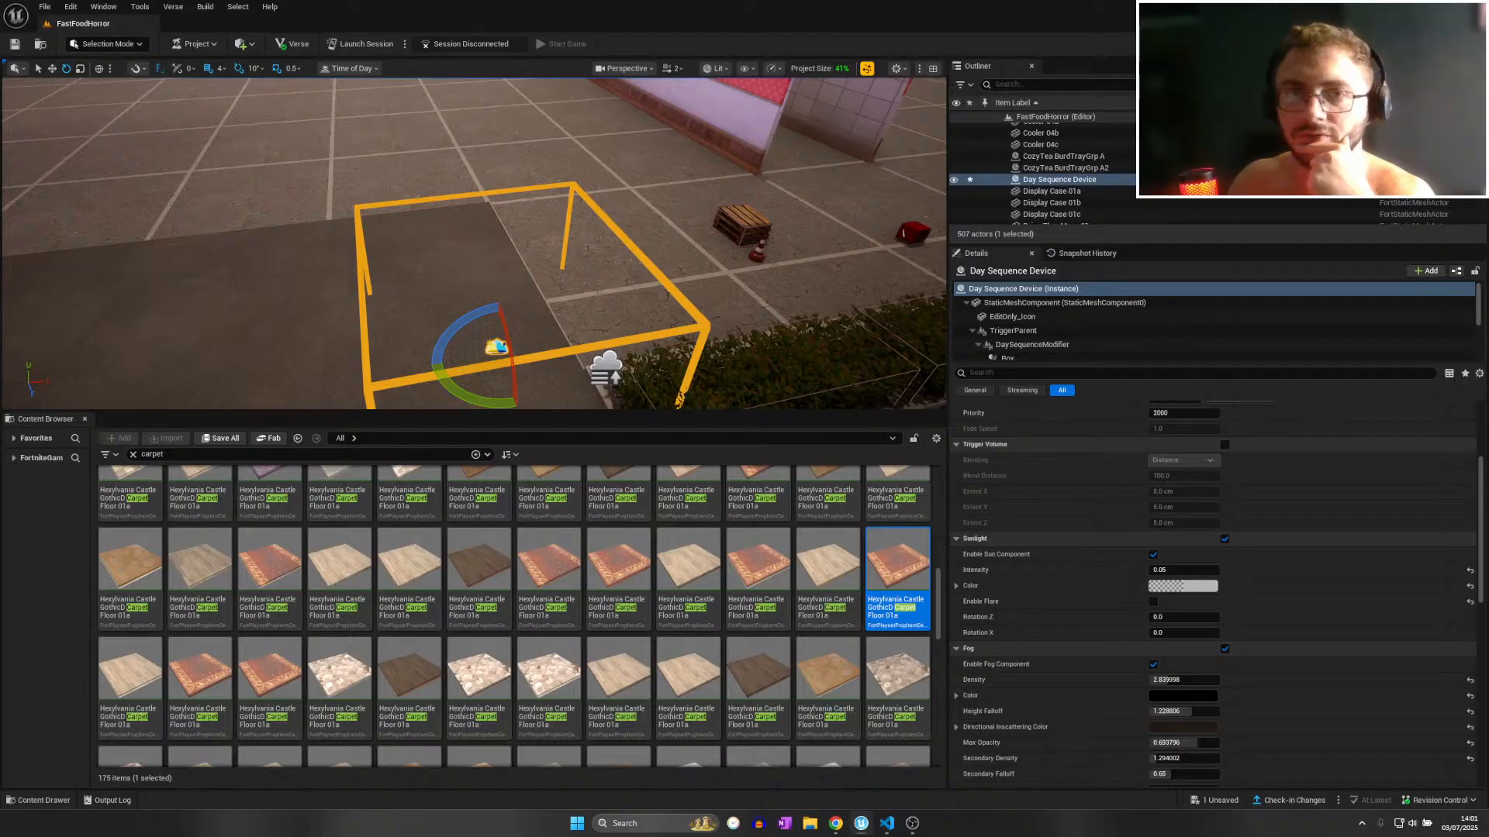
{"action": "scroll", "coordinate": [1256, 712], "scroll_direction": "down", "scroll_amount": 2}
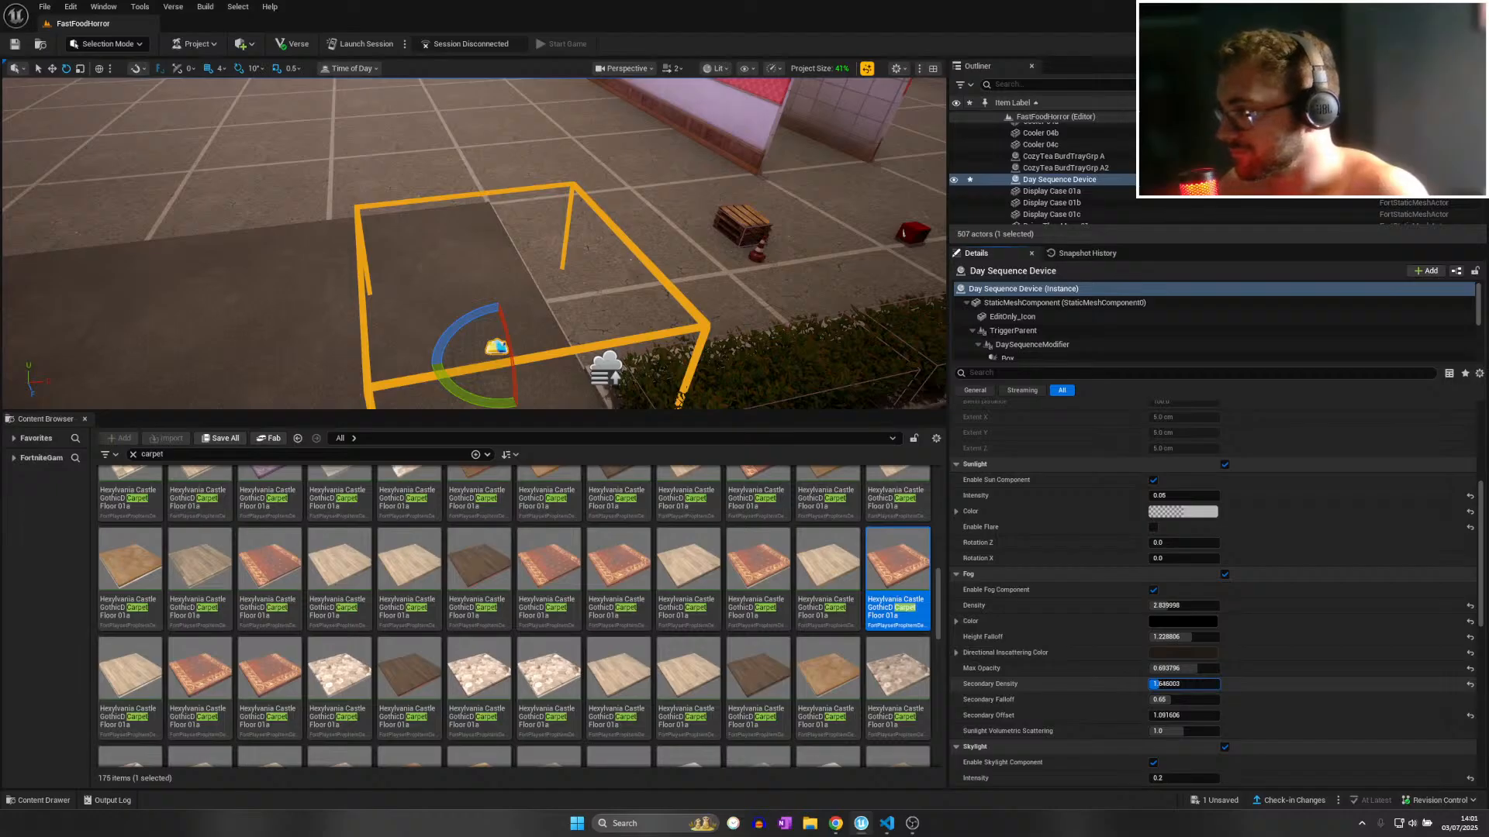
{"action": "left_click_drag", "start_coordinate": [1199, 669], "coordinate": [1206, 670]}
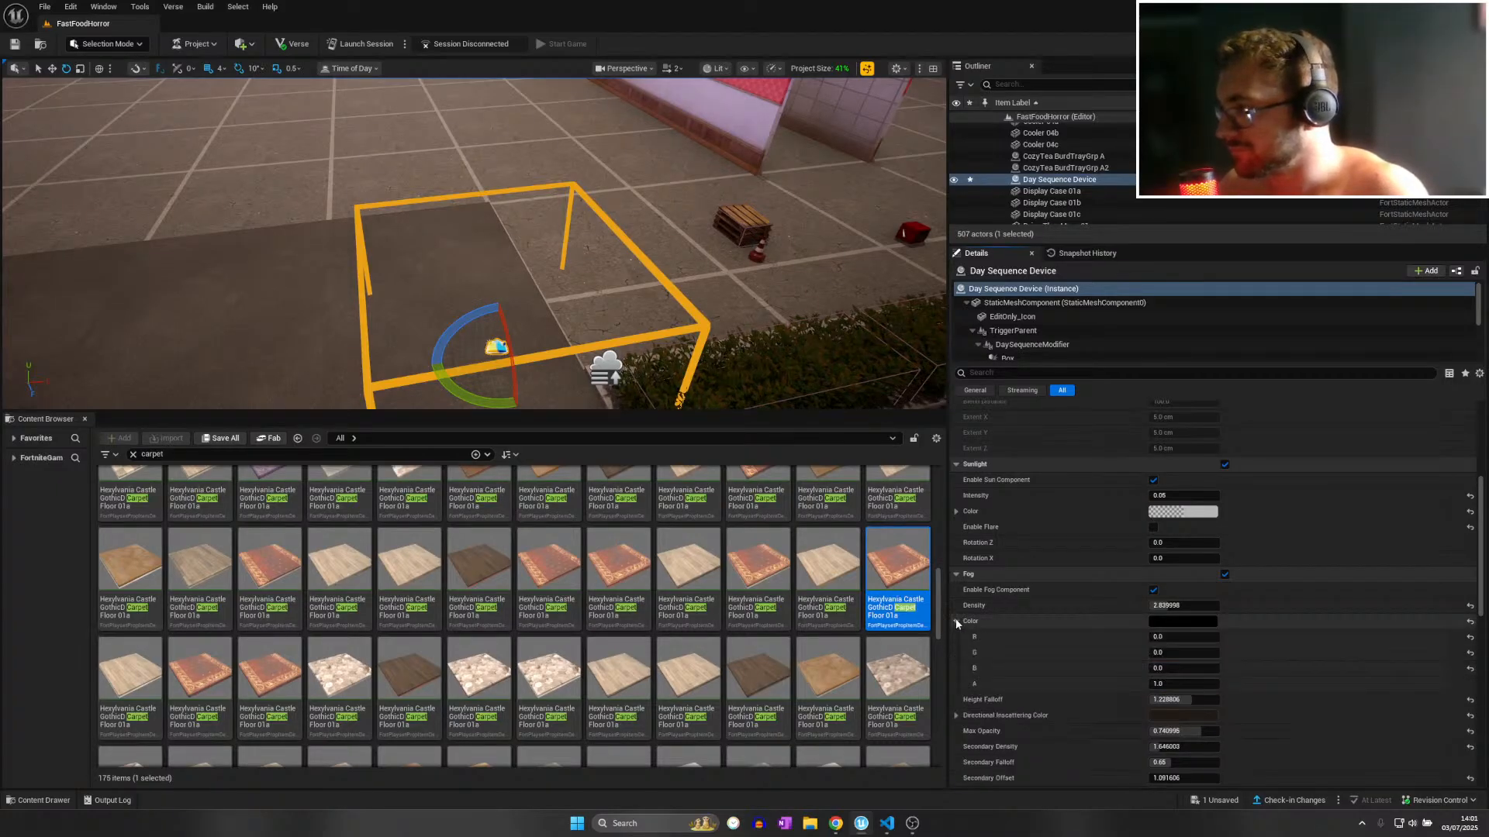
Set the Day Sequence Device's skylight intensity to 0.1.
{"action": "scroll", "coordinate": [1009, 655], "scroll_direction": "down", "scroll_amount": 3}
{"action": "left_click", "coordinate": [1163, 686]}
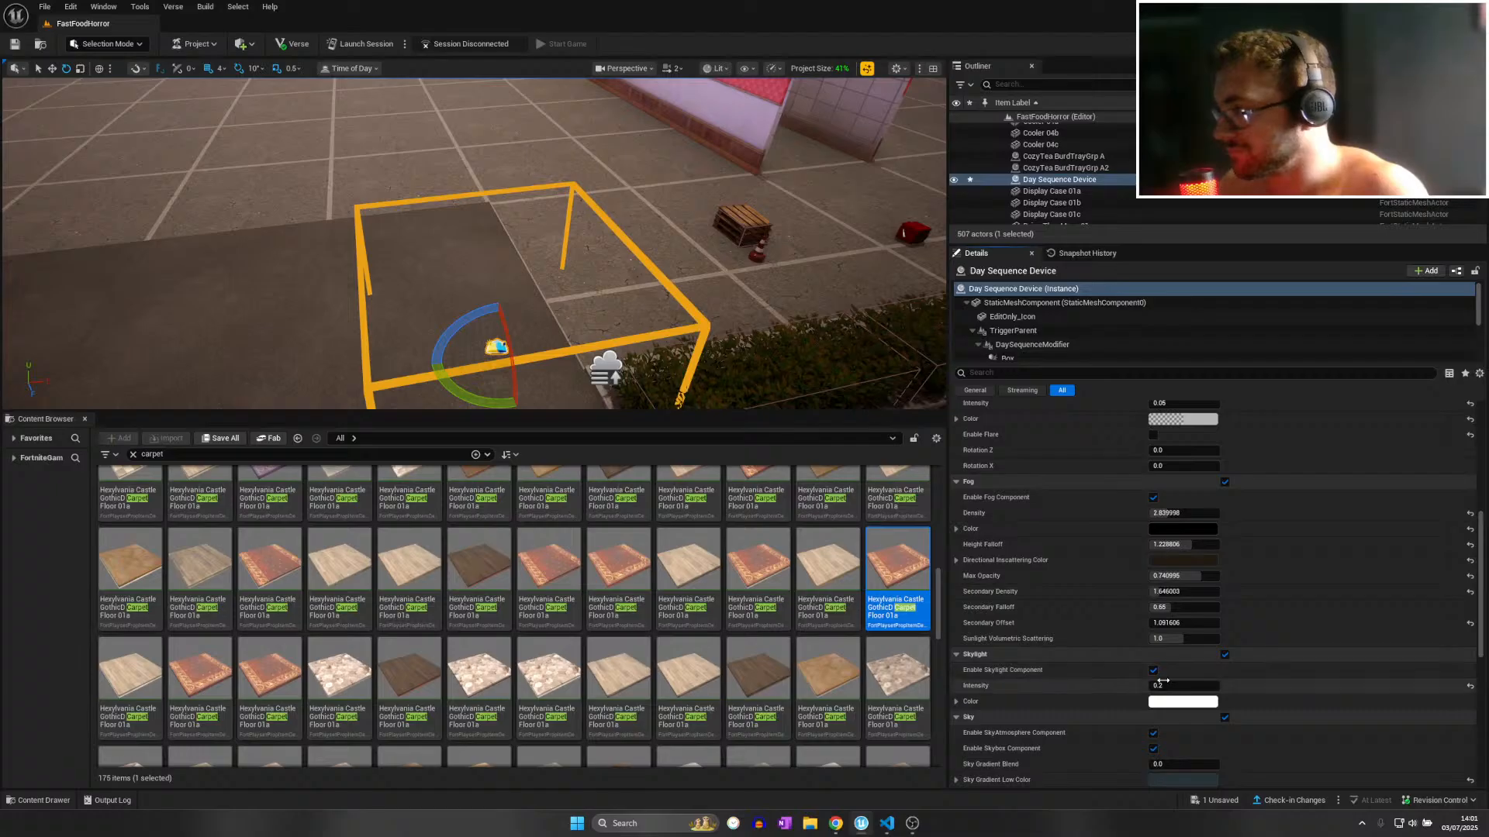
{"action": "type", "text": "0.1"}
{"action": "key", "text": "Return"}
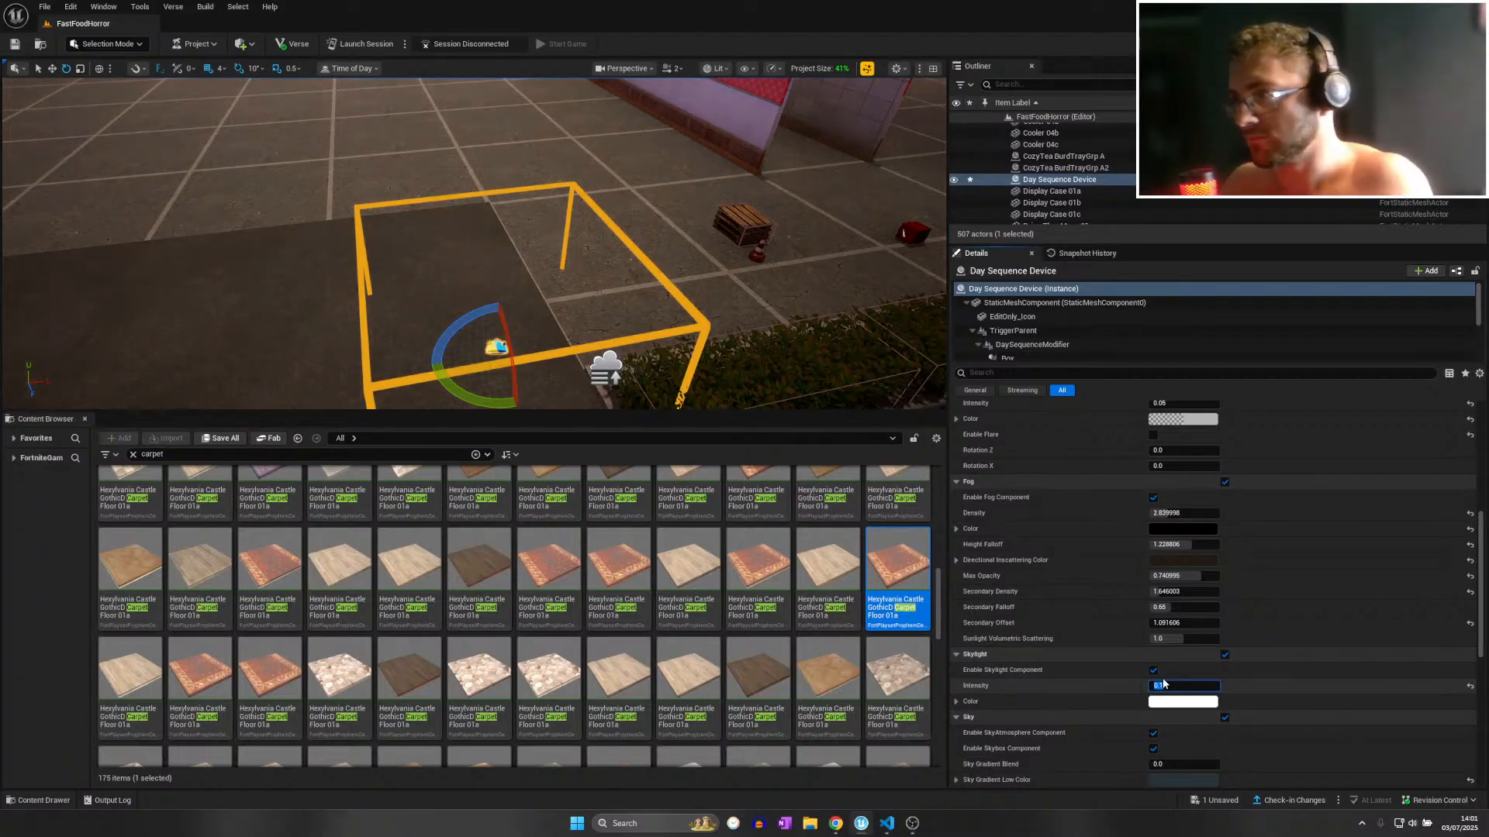
Check the lighting inside the dining area and lower the skylight intensity to 0.05, leaving the skylight color white.
{"action": "key", "text": "w"}
{"action": "right_click_drag", "start_coordinate": [475, 243], "coordinate": [659, 221]}
{"action": "scroll", "coordinate": [505, 208], "scroll_direction": "down", "scroll_amount": 1}
{"action": "key", "text": "w"}
{"action": "left_click", "coordinate": [1198, 703]}
{"action": "left_click", "coordinate": [1177, 682]}
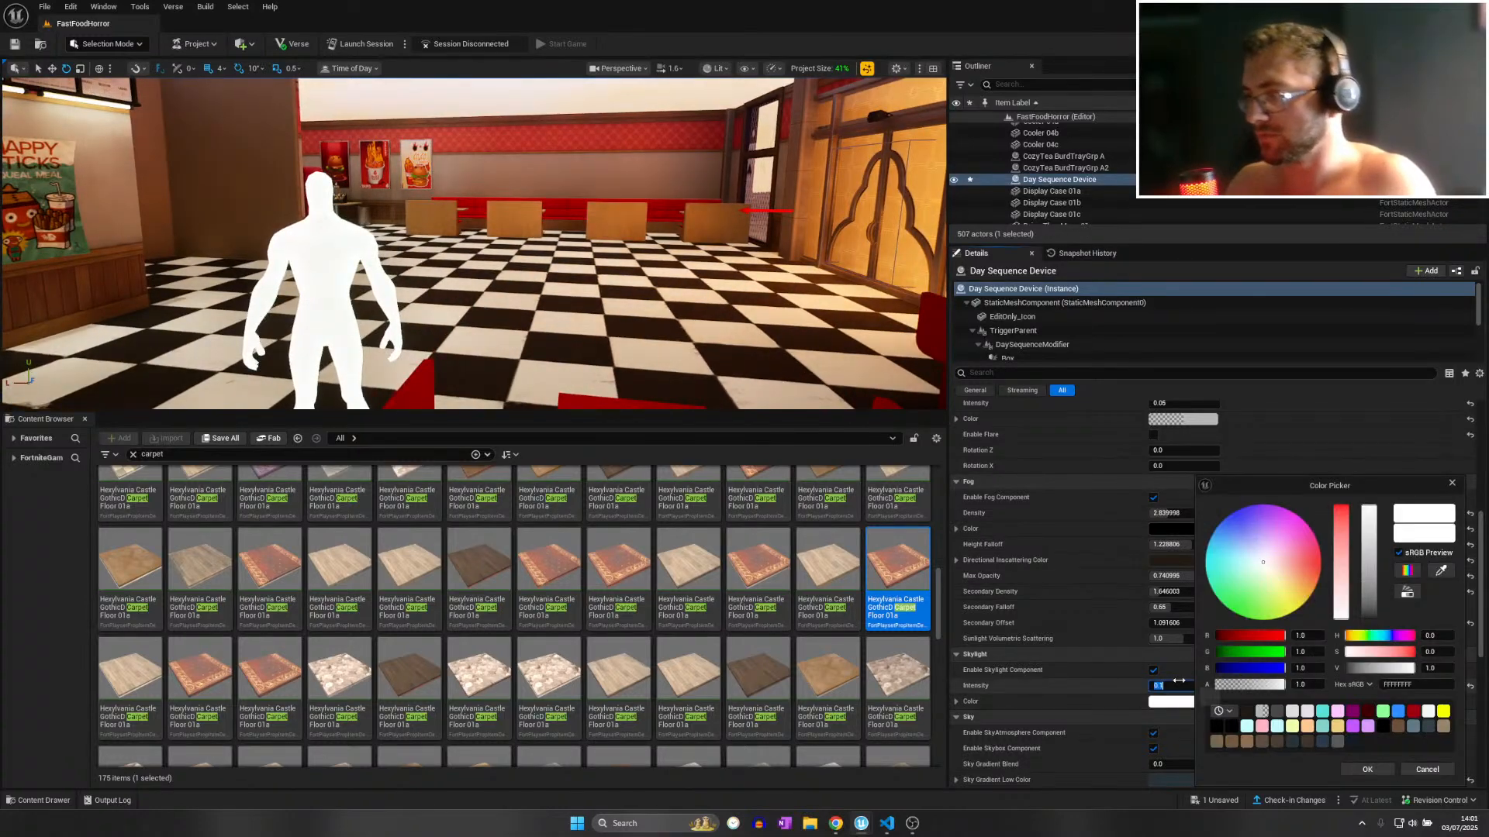
{"action": "type", "text": "0.0"}
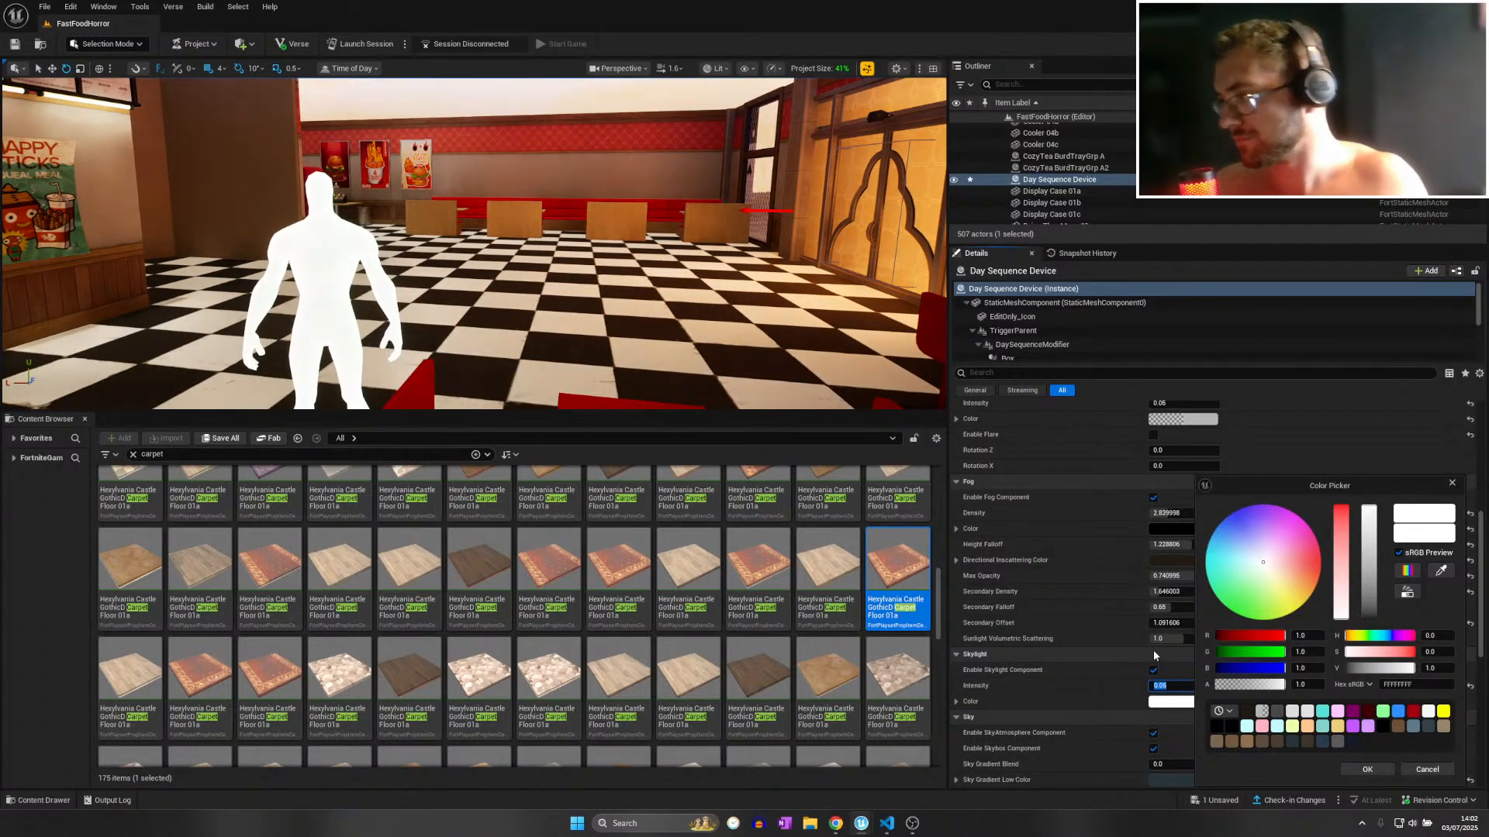
{"action": "type", "text": "5"}
{"action": "key", "text": "Return"}
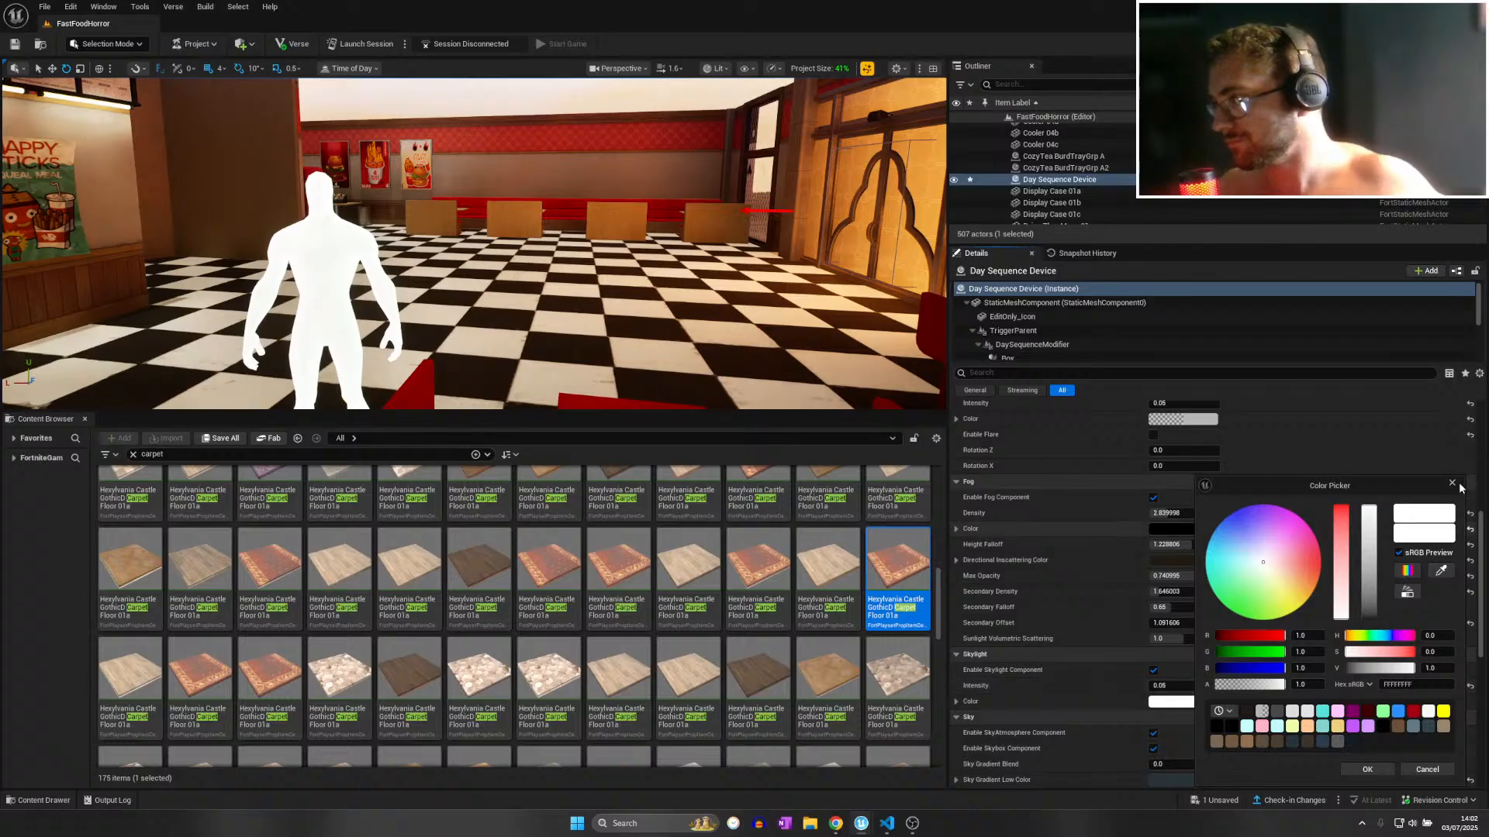
{"action": "left_click", "coordinate": [1455, 484]}
Raise the sky gradient blend to about 0.12 and save all changes.
{"action": "scroll", "coordinate": [1160, 764], "scroll_direction": "down", "scroll_amount": 1}
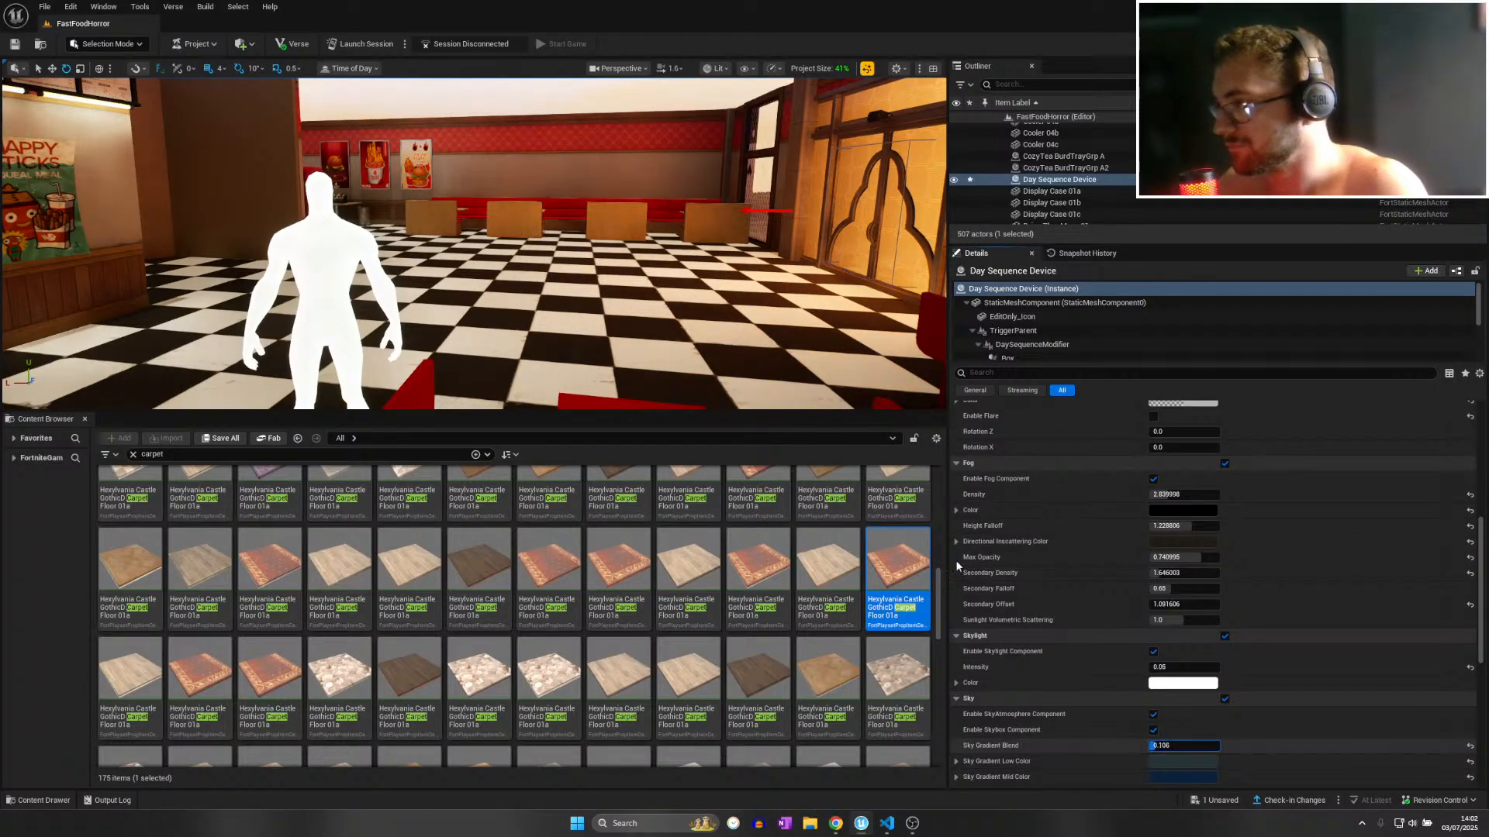
{"action": "right_click_drag", "start_coordinate": [636, 310], "coordinate": [558, 299]}
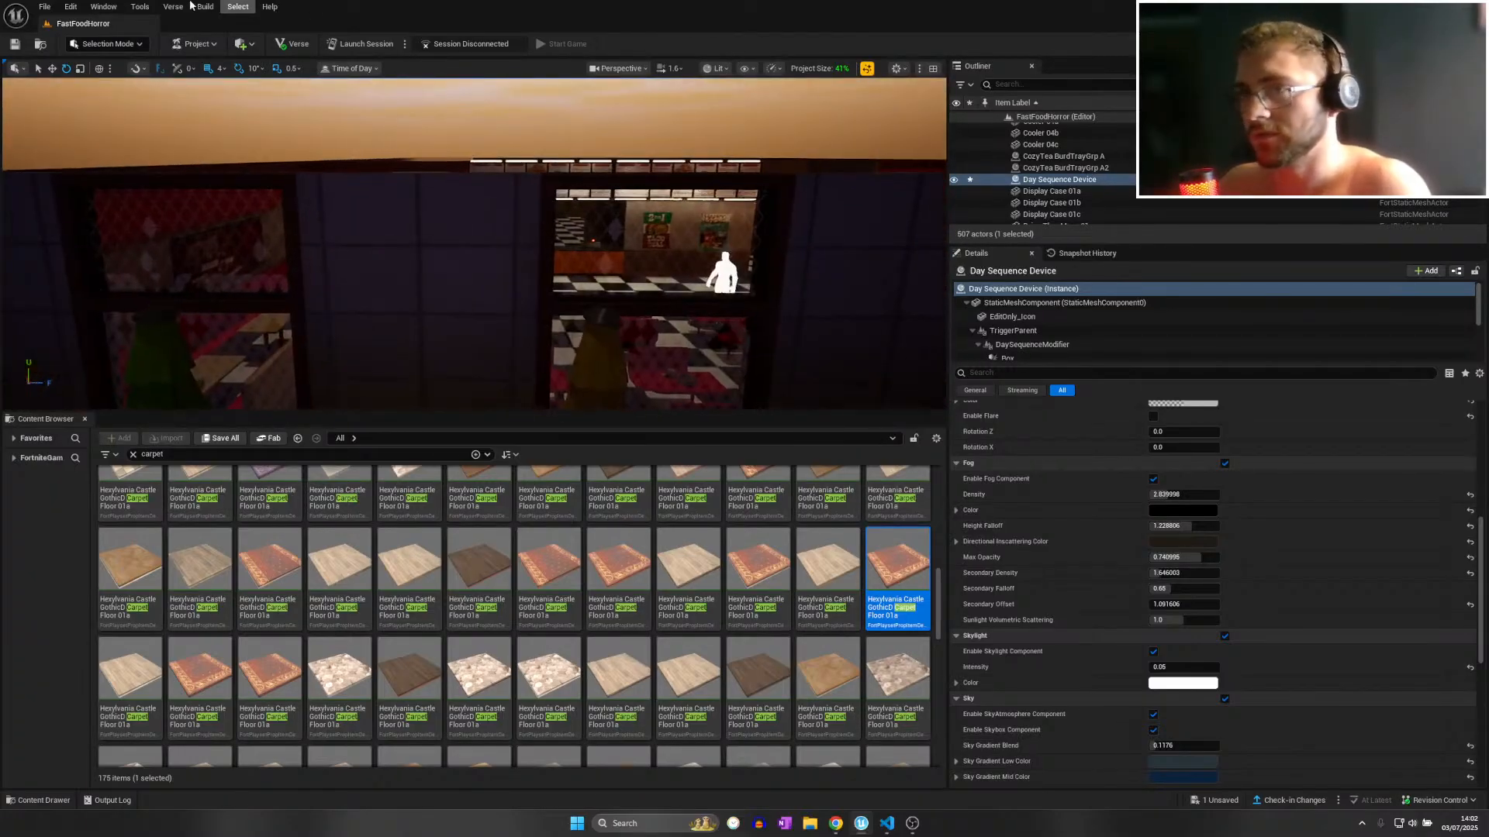
{"action": "left_click", "coordinate": [44, 7]}
{"action": "left_click", "coordinate": [103, 155]}
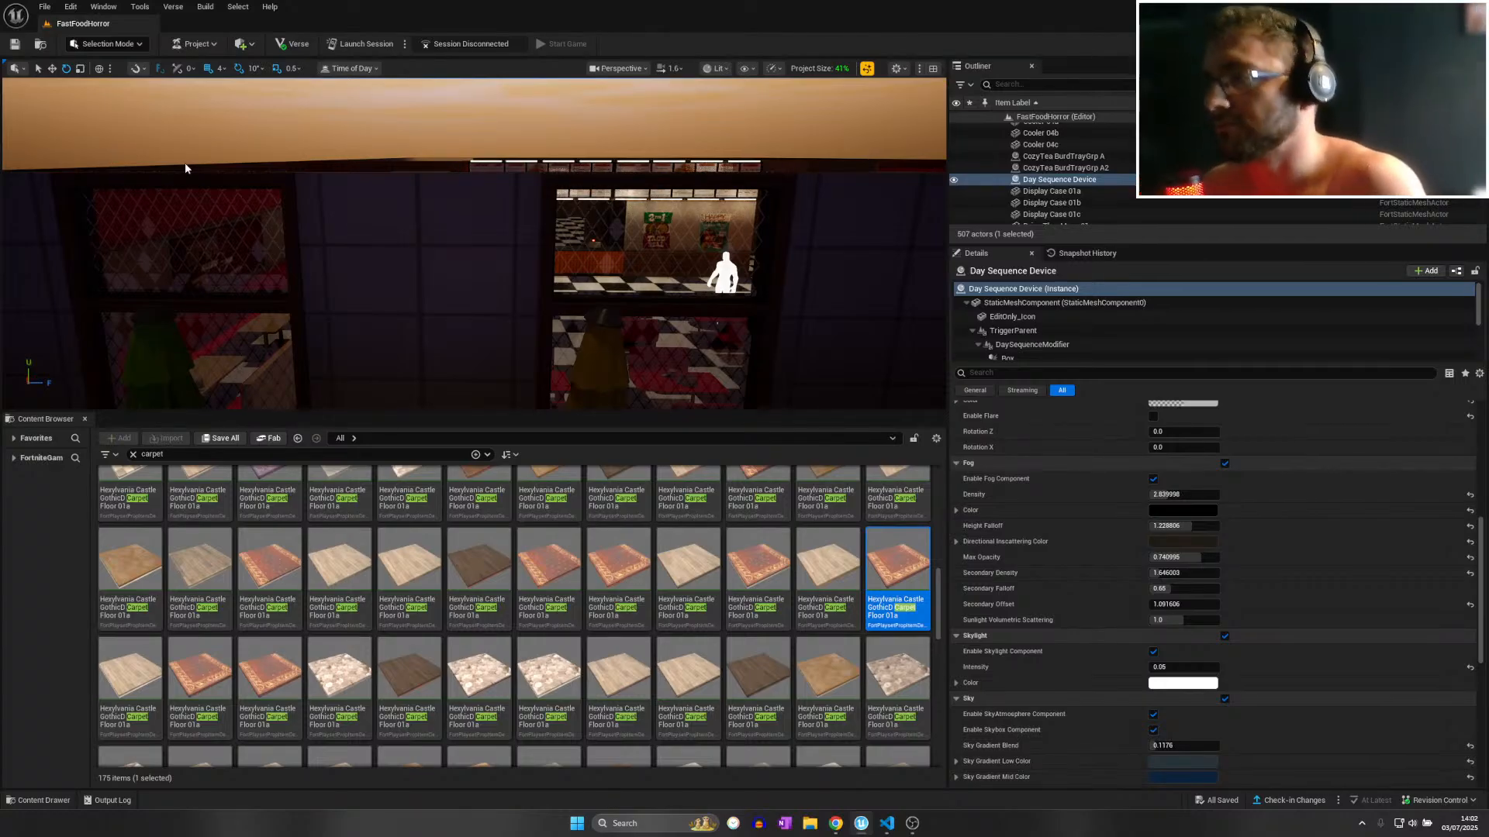
Clear the carpet search and locate the asset of the Kitchen Pro DeepFryer A standing in the kitchen.
{"action": "key", "text": "w"}
{"action": "right_click_drag", "start_coordinate": [310, 186], "coordinate": [891, 241]}
{"action": "key", "text": "w"}
{"action": "scroll", "coordinate": [475, 244], "scroll_direction": "down", "scroll_amount": 2}
{"action": "key", "text": "a"}
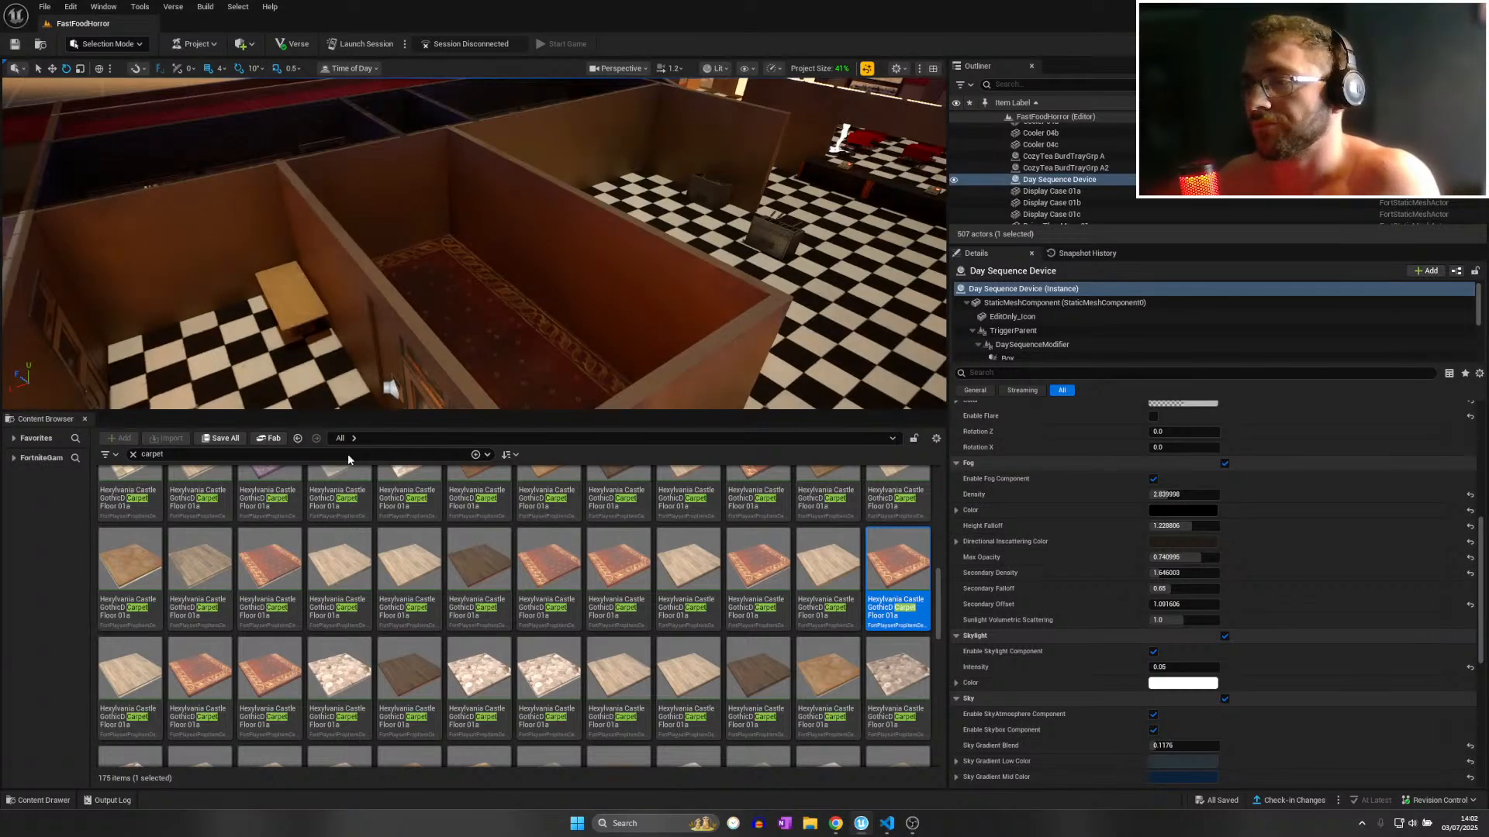
{"action": "key", "text": "d"}
{"action": "right_click_drag", "start_coordinate": [434, 256], "coordinate": [481, 236]}
{"action": "left_click", "coordinate": [134, 456]}
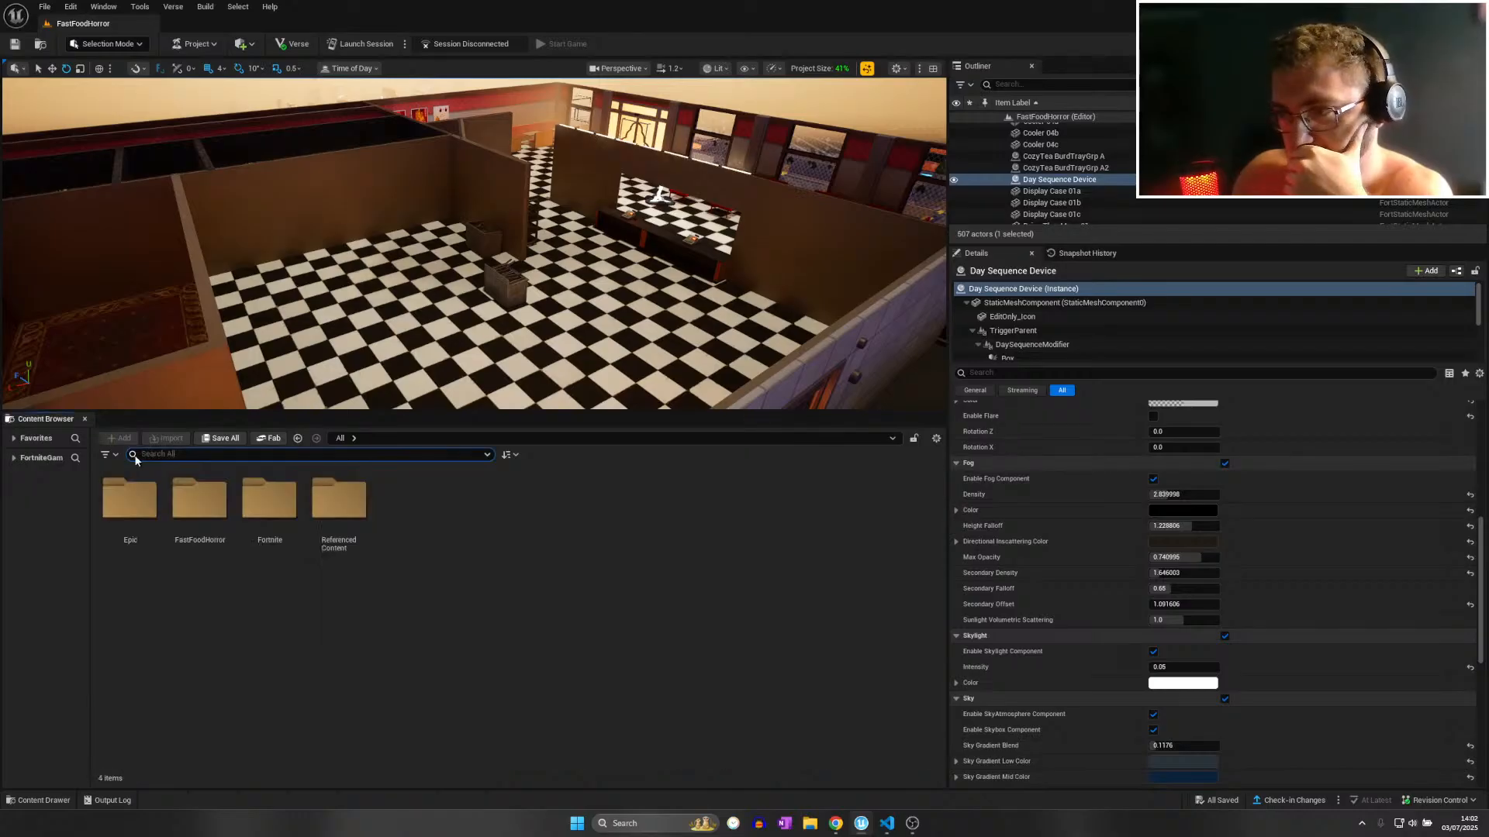
{"action": "right_click_drag", "start_coordinate": [378, 324], "coordinate": [398, 310]}
{"action": "left_click", "coordinate": [508, 296]}
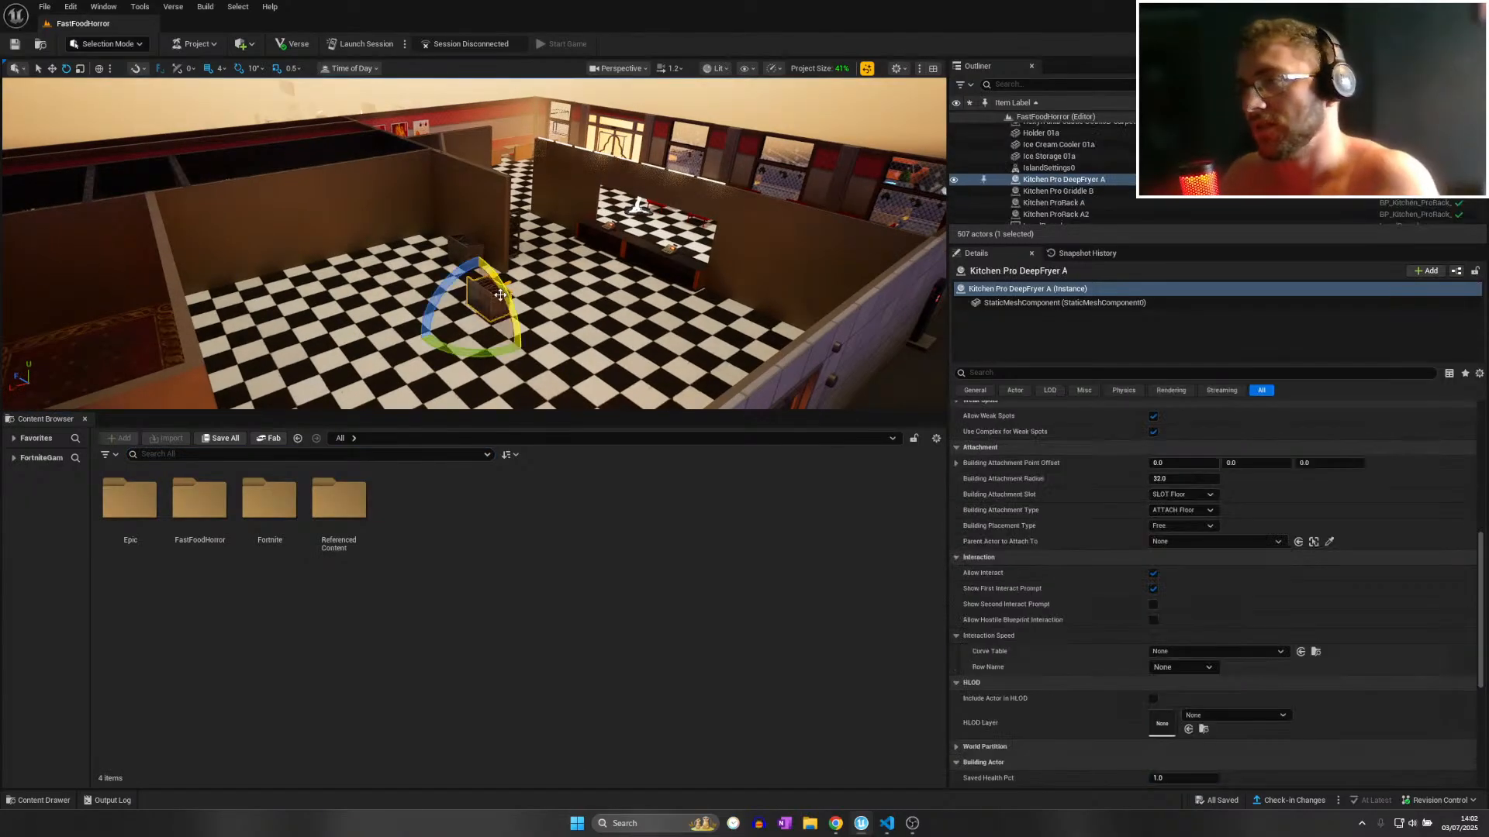
{"action": "right_click", "coordinate": [502, 301]}
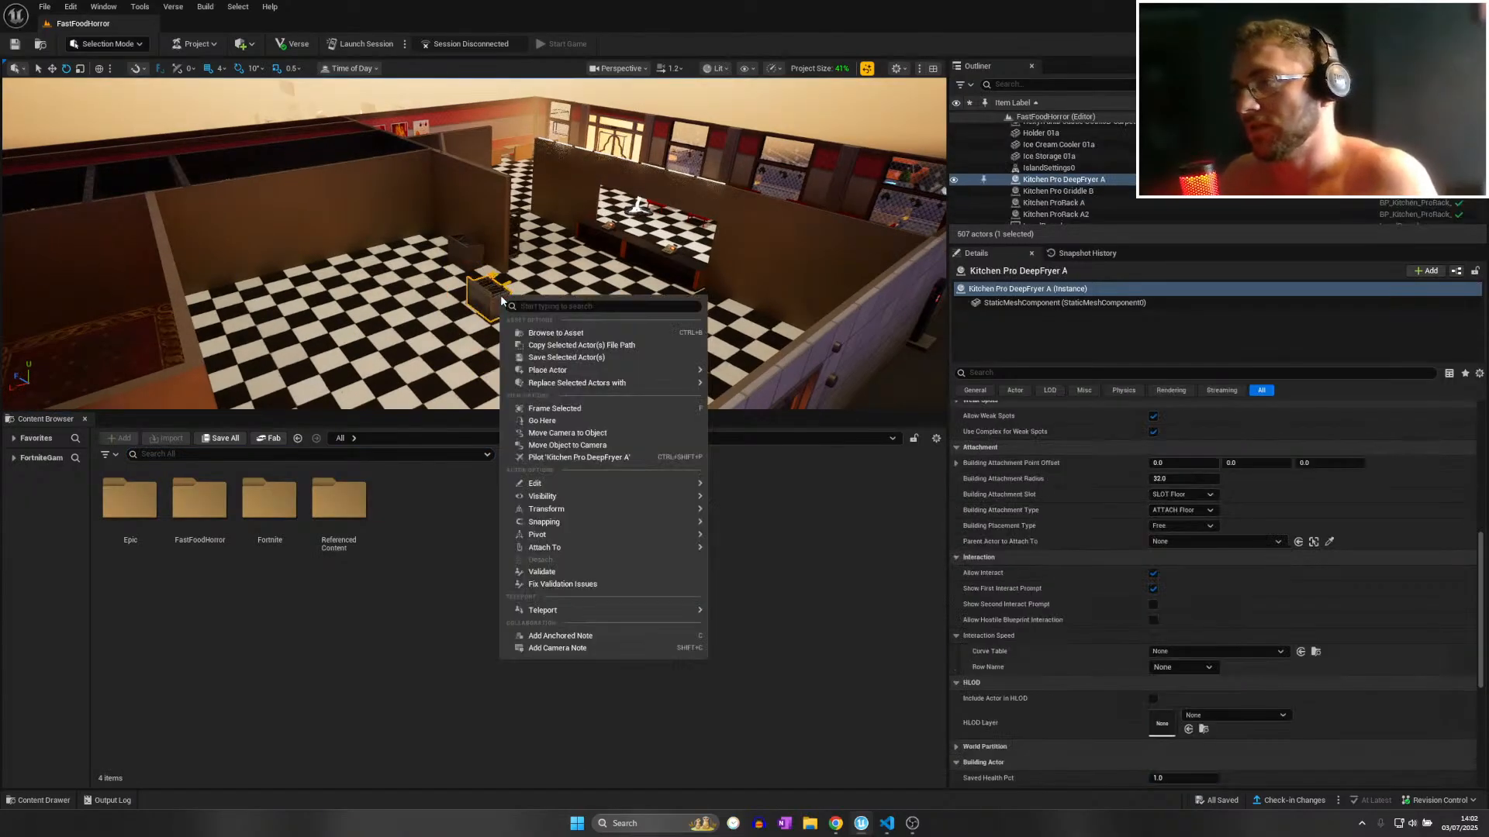
{"action": "left_click", "coordinate": [553, 334]}
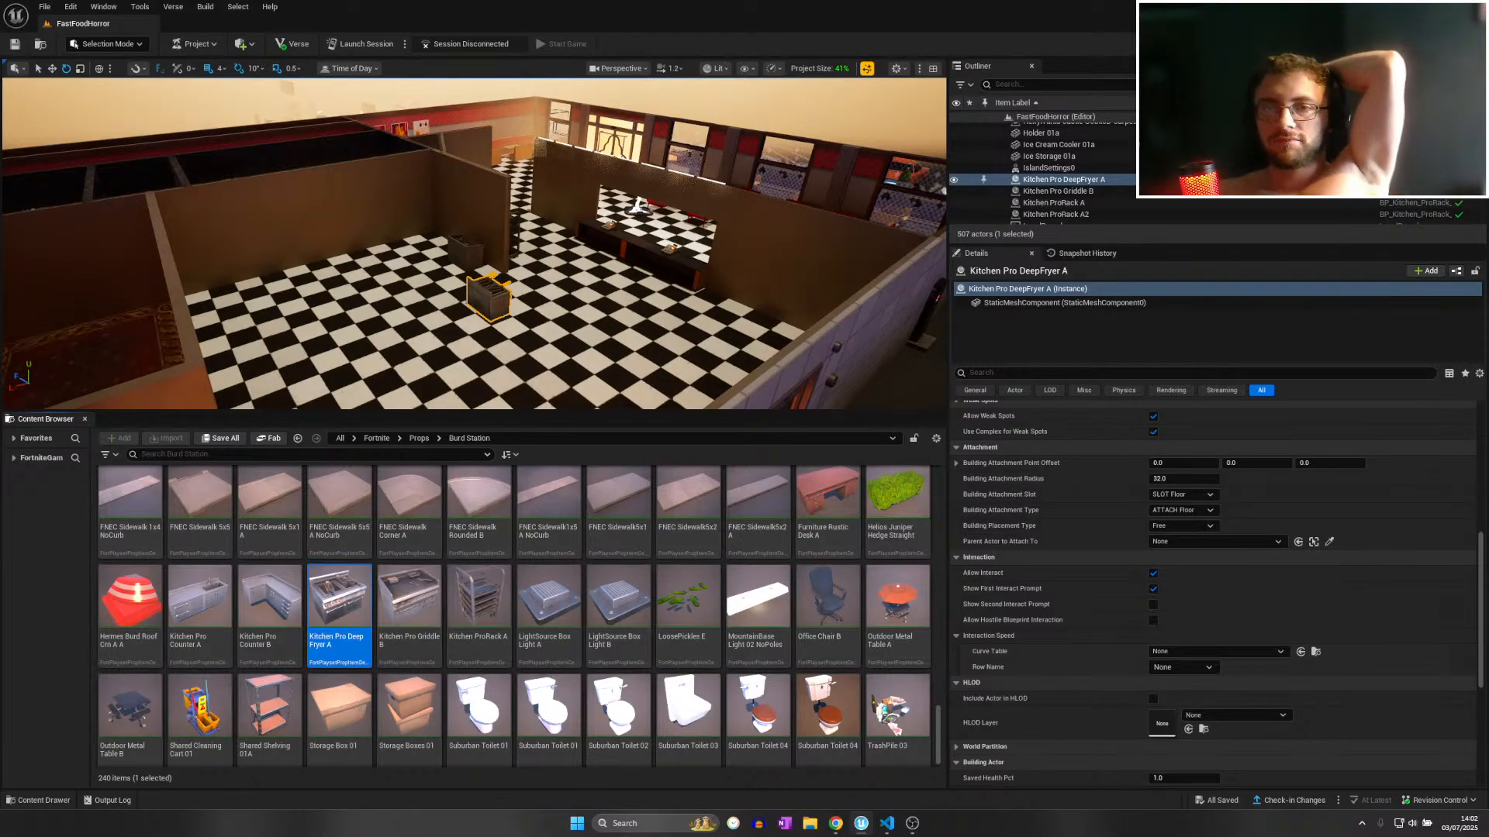
Place another Kitchen Pro Griddle B on the open kitchen floor across from the deep fryer.
{"action": "right_click_drag", "start_coordinate": [474, 243], "coordinate": [612, 246]}
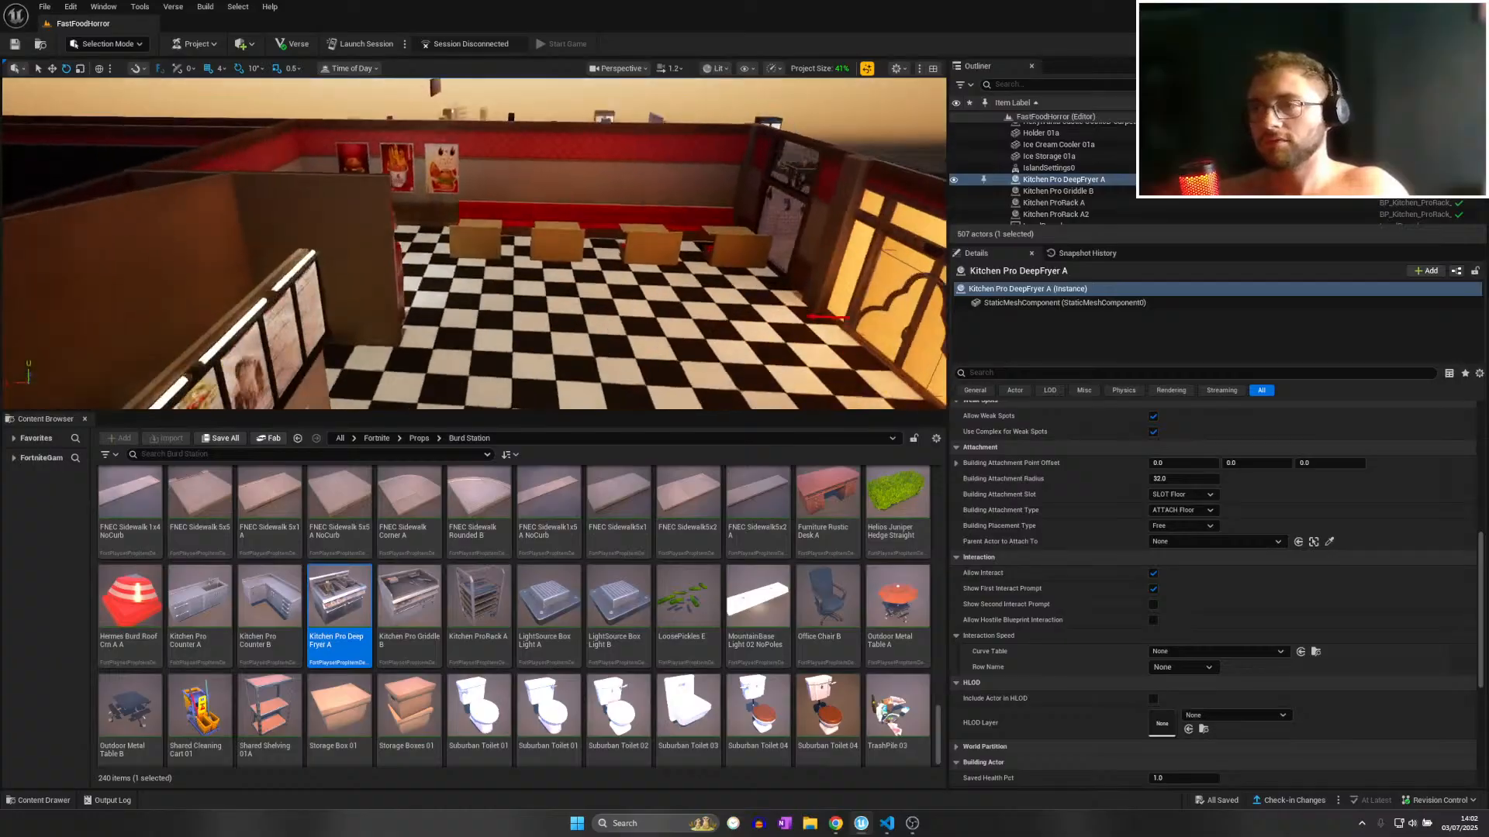
{"action": "right_click_drag", "start_coordinate": [475, 243], "coordinate": [136, 268]}
{"action": "scroll", "coordinate": [298, 244], "scroll_direction": "down", "scroll_amount": 2}
{"action": "right_click_drag", "start_coordinate": [496, 361], "coordinate": [424, 346]}
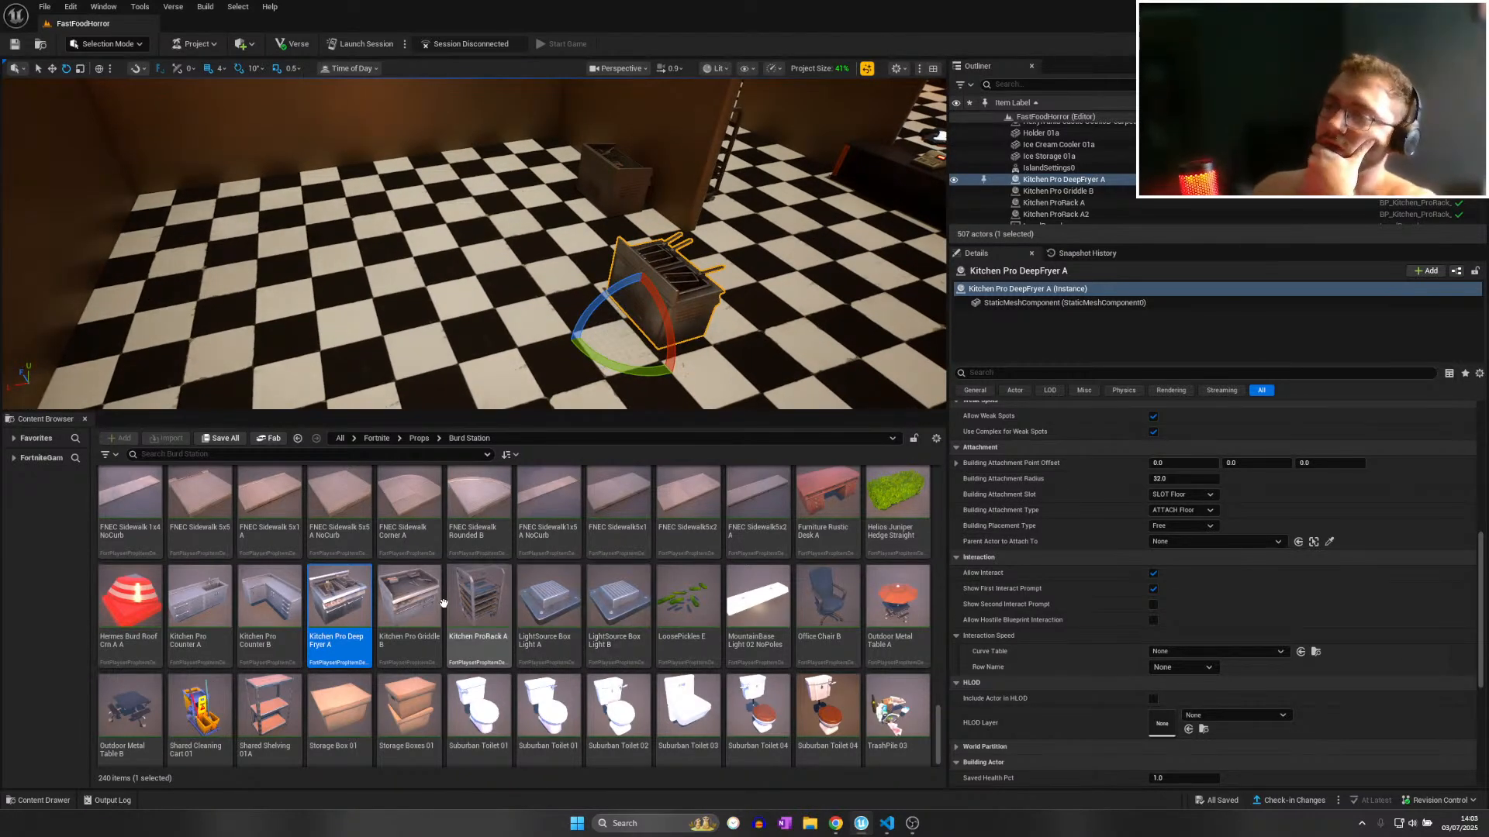
{"action": "left_click_drag", "start_coordinate": [409, 604], "coordinate": [289, 319]}
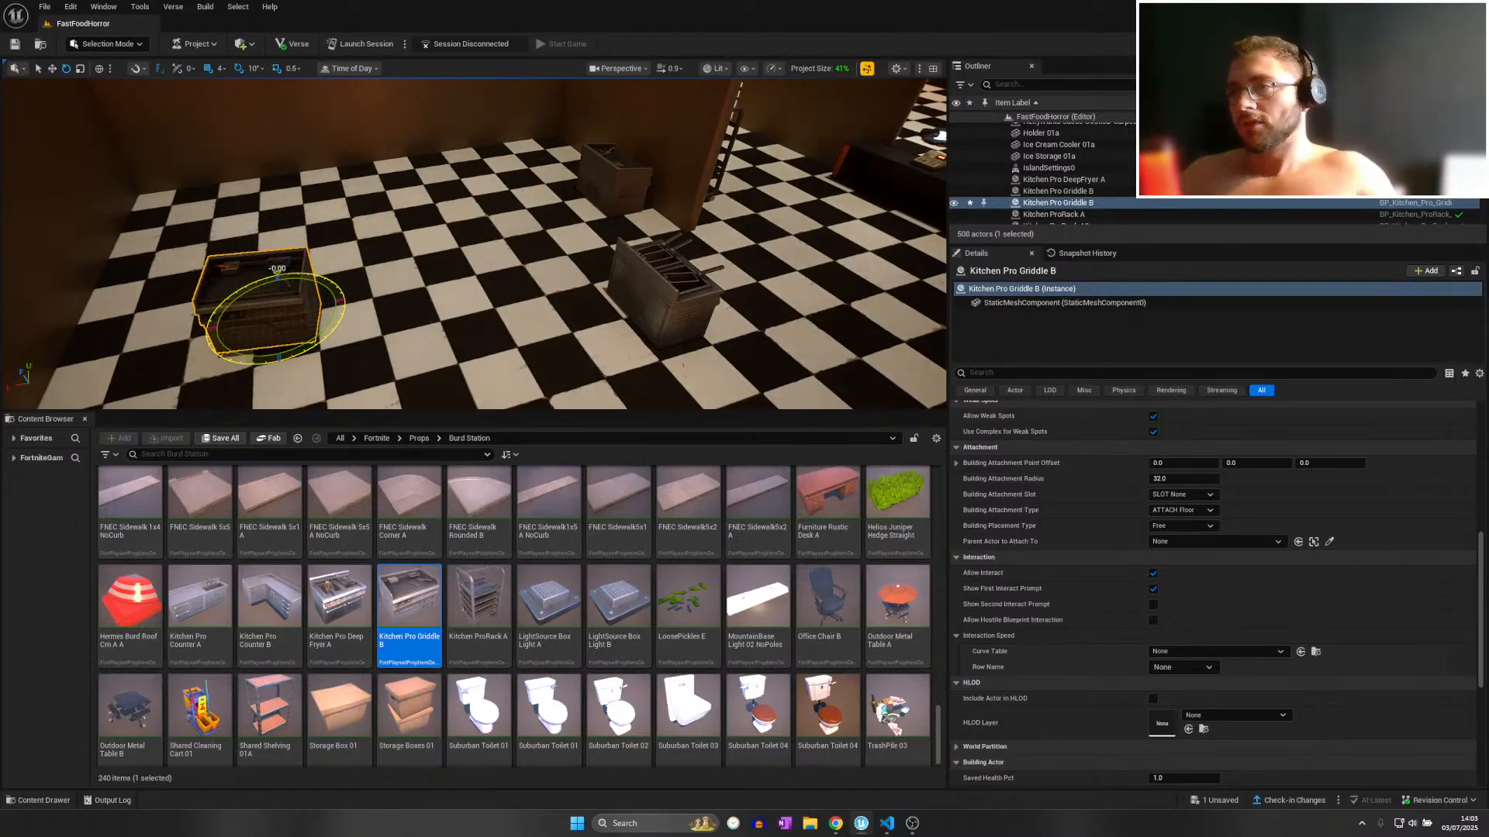
{"action": "key", "text": "s"}
{"action": "right_click_drag", "start_coordinate": [341, 279], "coordinate": [152, 256]}
{"action": "scroll", "coordinate": [302, 272], "scroll_direction": "down", "scroll_amount": 3}
{"action": "key", "text": "w"}
{"action": "scroll", "coordinate": [169, 256], "scroll_direction": "up", "scroll_amount": 1}
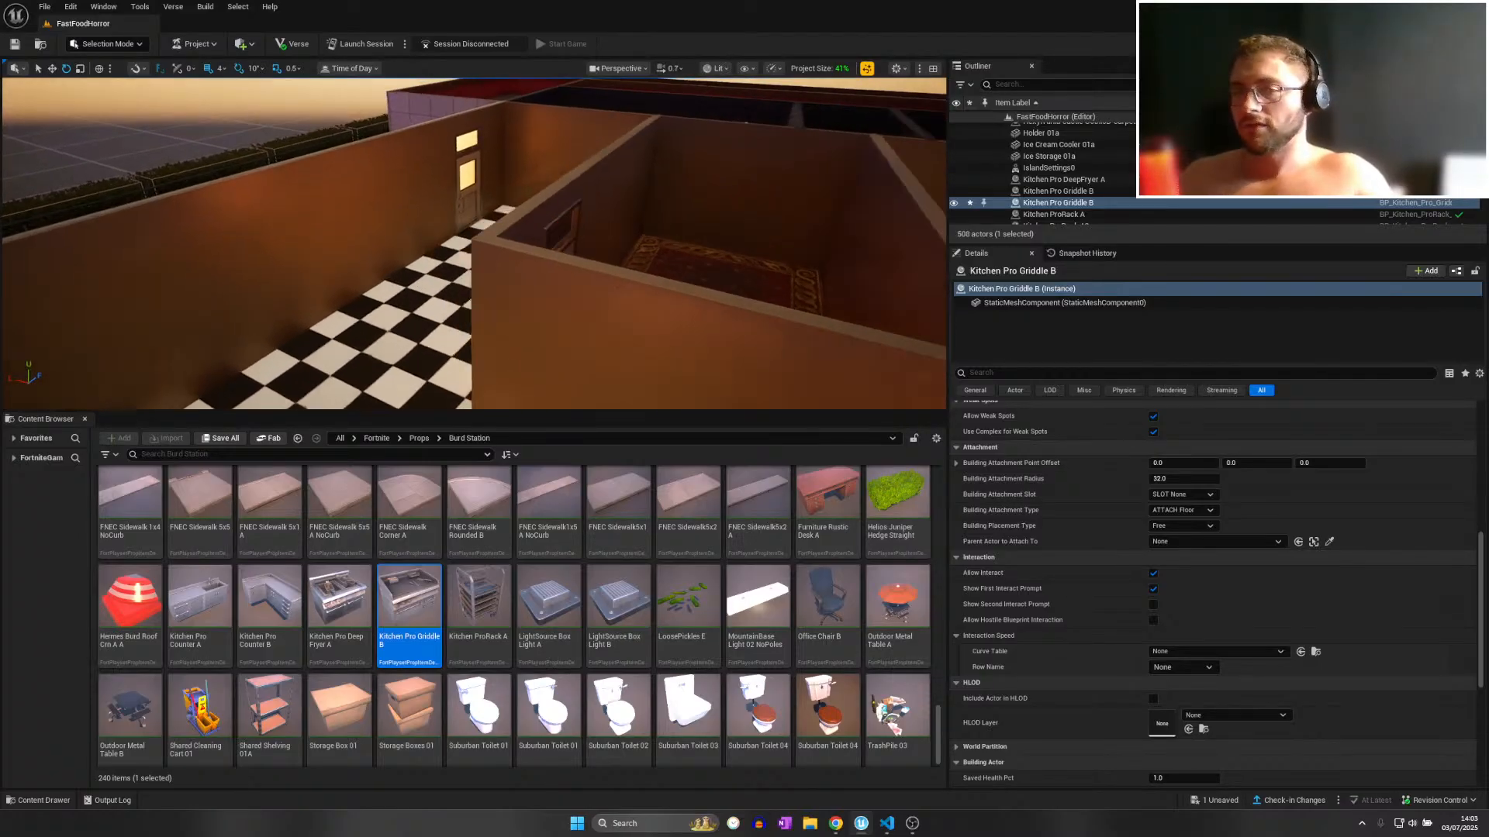
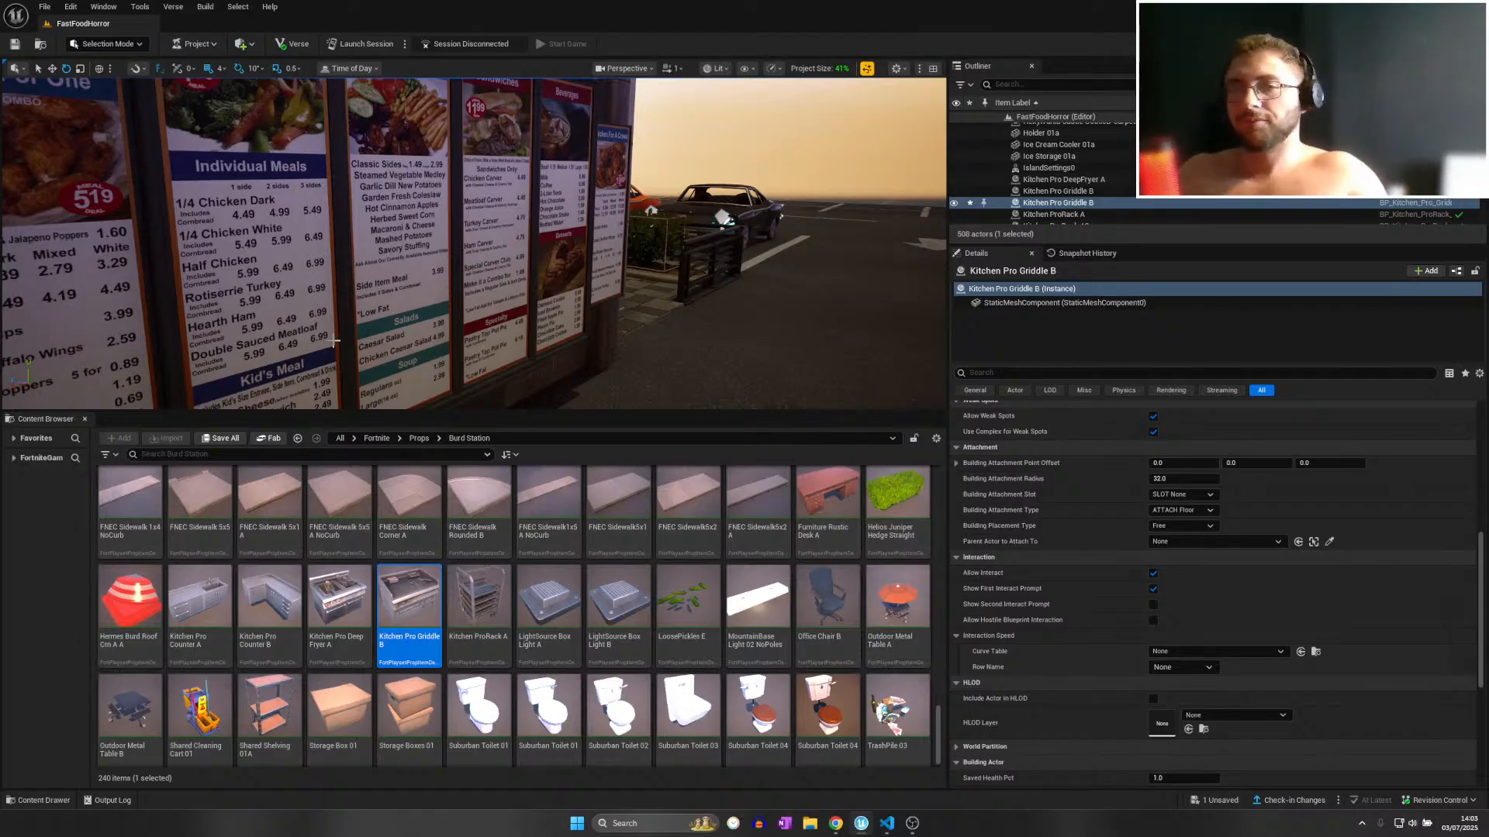
Return to the kitchen and move the newly placed Kitchen Pro Griddle B across the open floor toward the wall.
{"action": "right_click_drag", "start_coordinate": [563, 329], "coordinate": [613, 345]}
{"action": "key", "text": "w"}
{"action": "key", "text": "w"}
{"action": "scroll", "coordinate": [139, 329], "scroll_direction": "down", "scroll_amount": 3}
{"action": "key", "text": "w"}
{"action": "key", "text": "w"}
{"action": "left_click_drag", "start_coordinate": [300, 317], "coordinate": [404, 173]}
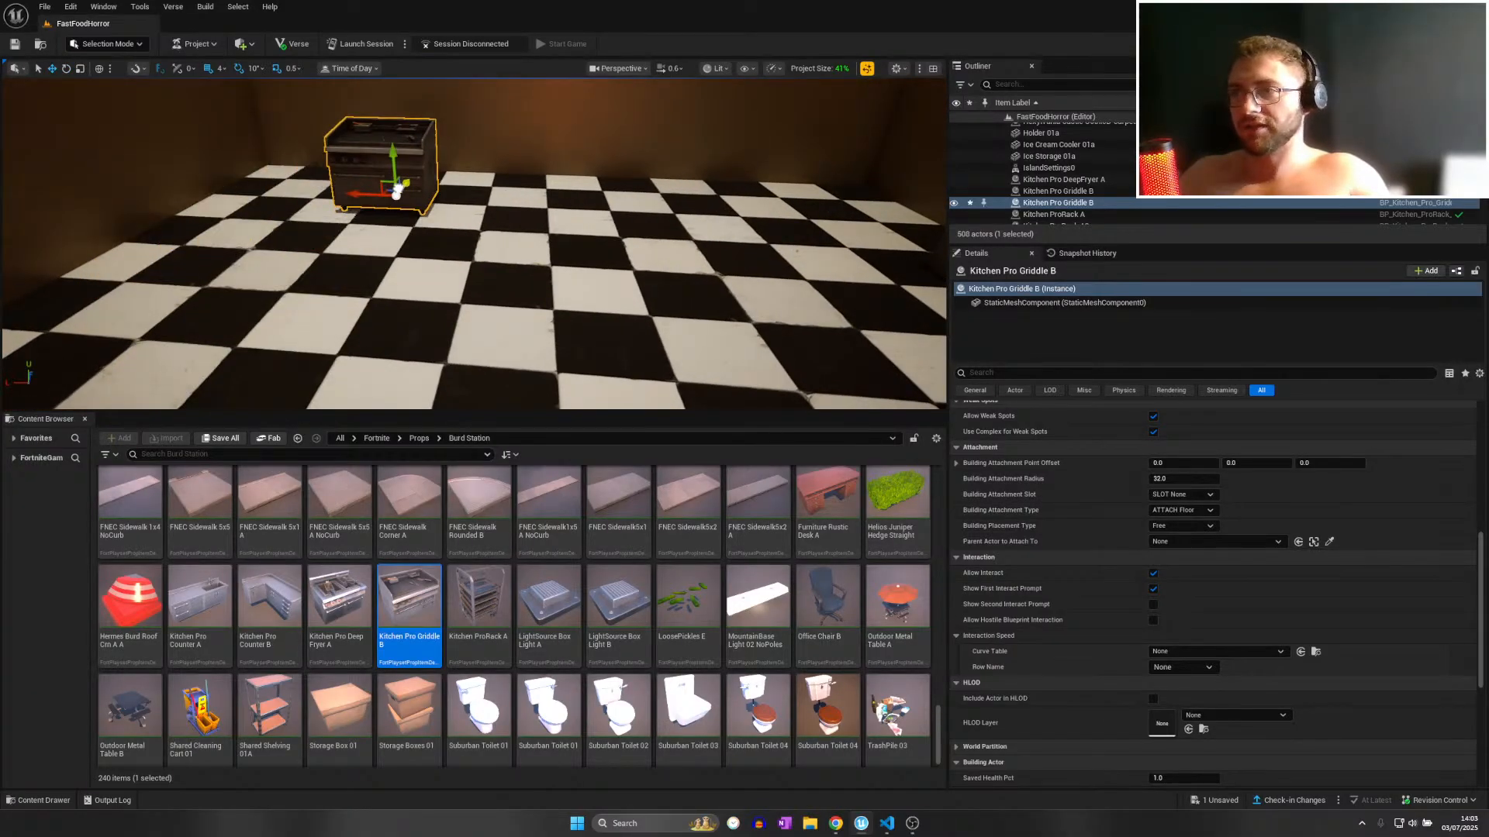
Place a Kitchen Pro Counter A, a Shared Shelving 01A and a Shared Cleaning Cart 01 on the kitchen floor.
{"action": "right_click_drag", "start_coordinate": [407, 186], "coordinate": [365, 209]}
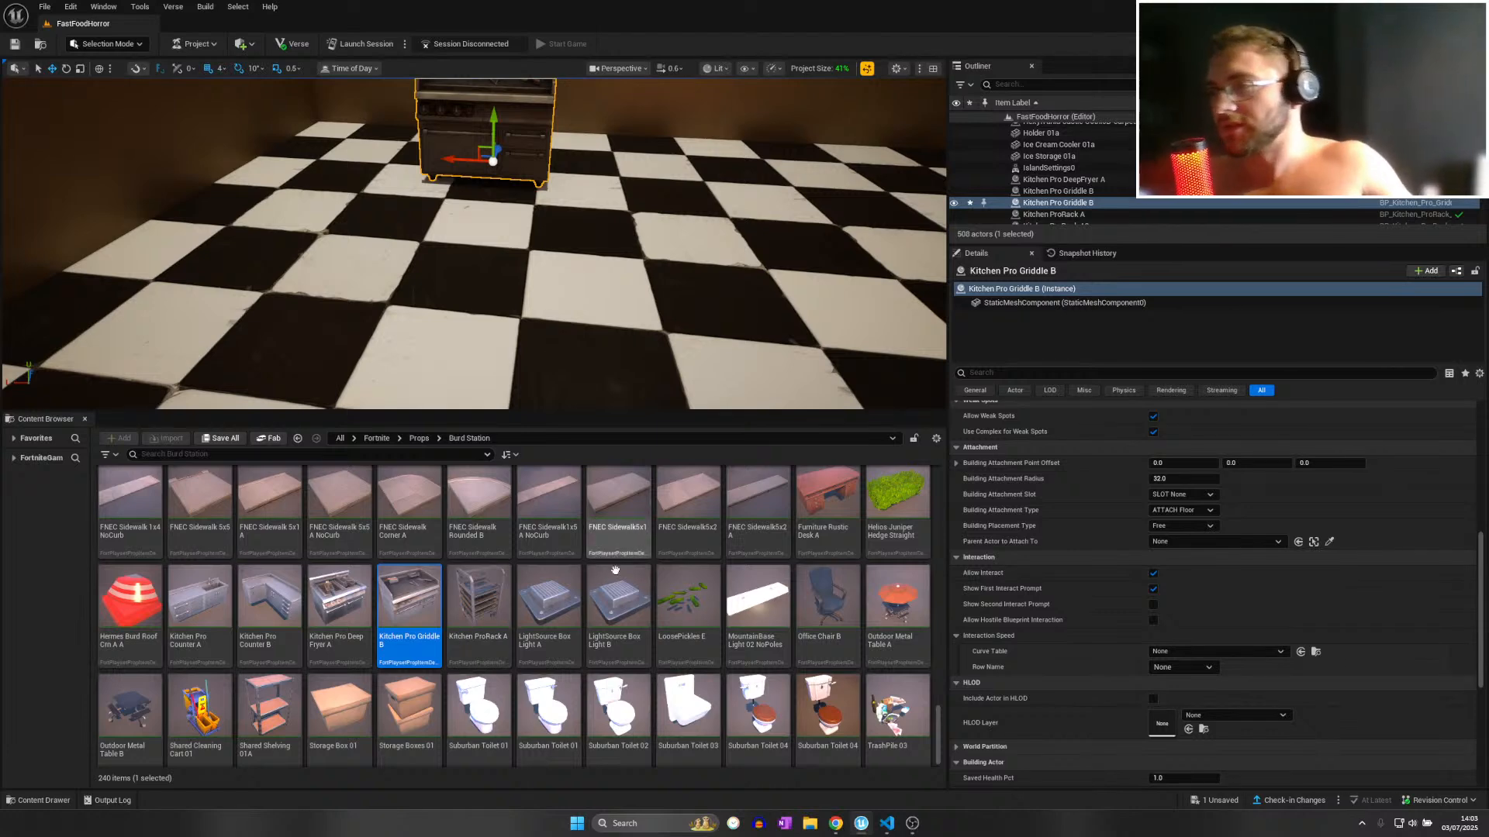
{"action": "left_click_drag", "start_coordinate": [200, 601], "coordinate": [717, 252]}
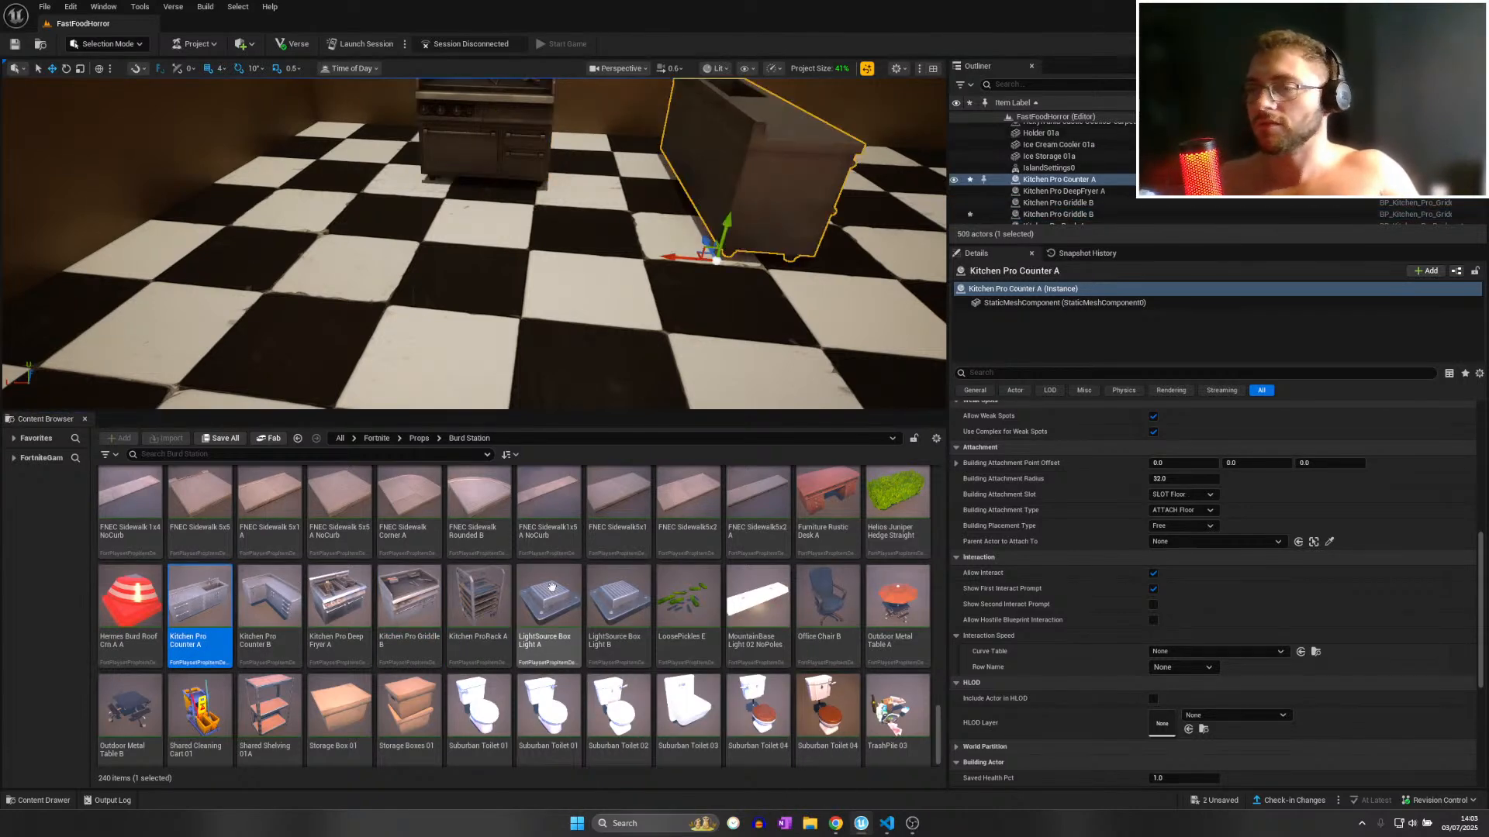
{"action": "left_click_drag", "start_coordinate": [269, 718], "coordinate": [132, 357]}
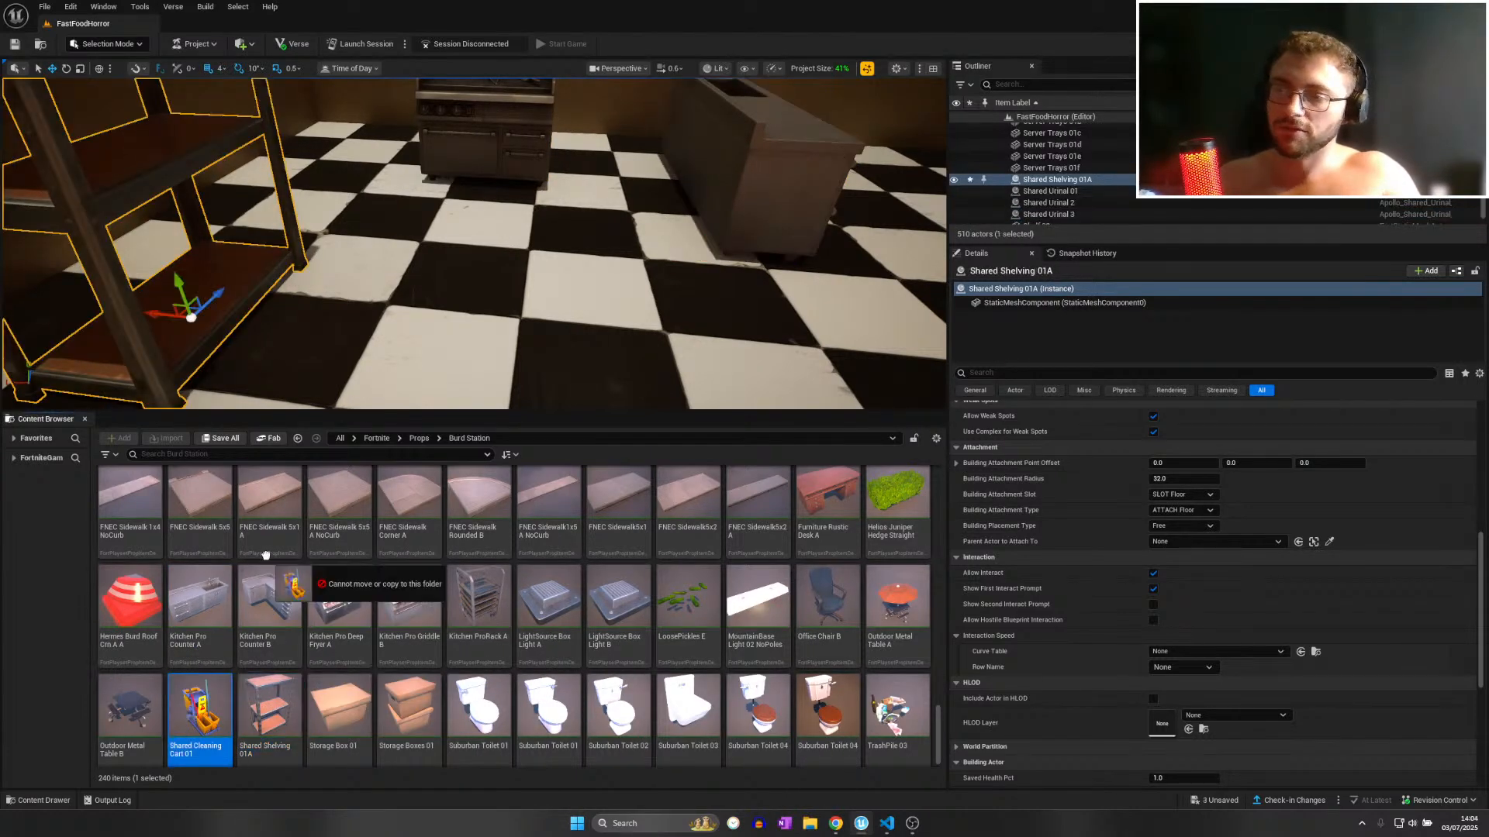
{"action": "left_click_drag", "start_coordinate": [199, 717], "coordinate": [325, 303]}
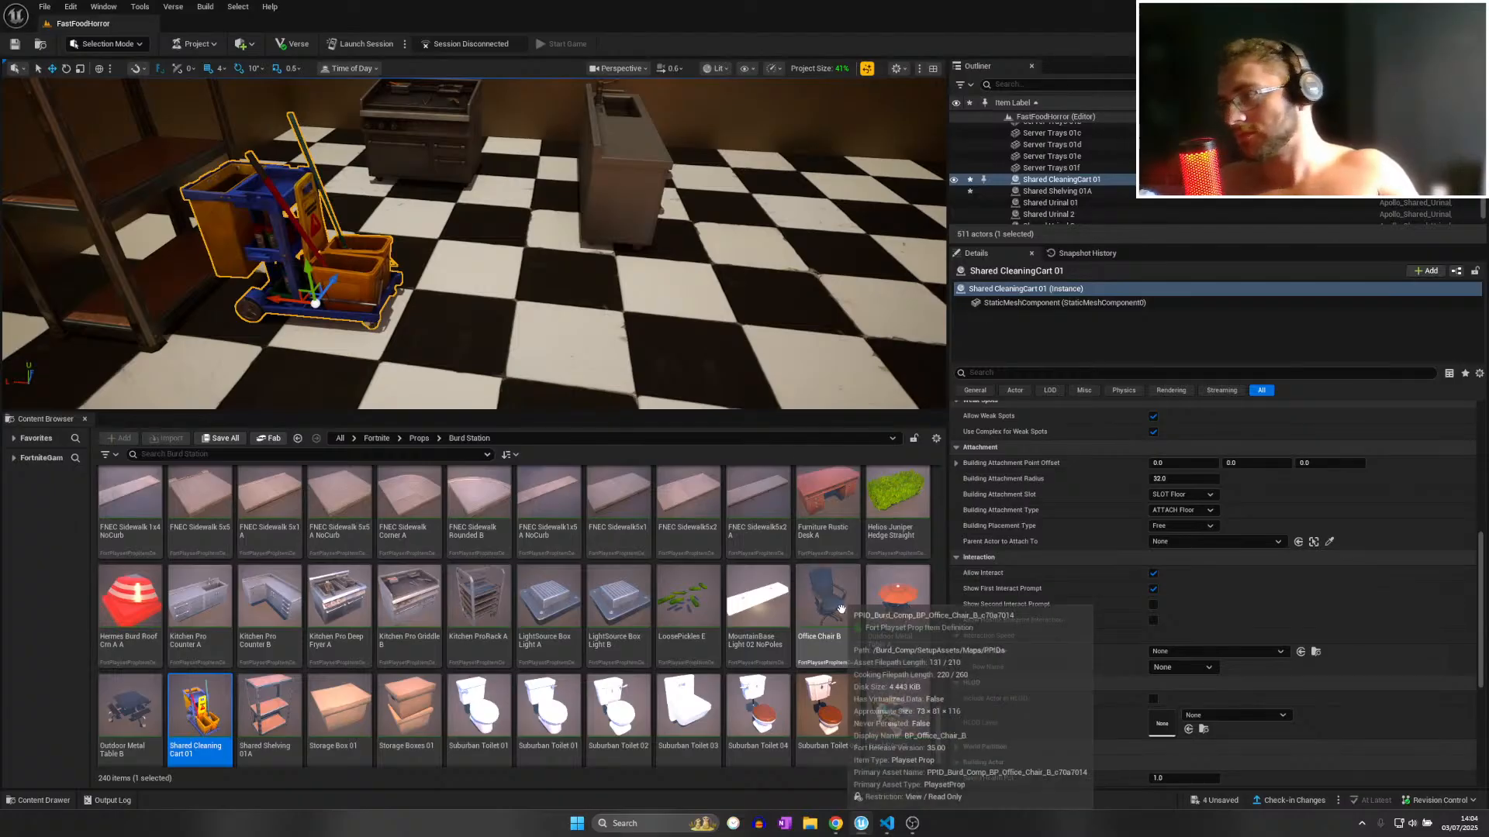
Look through the Burd Station props for further kitchen furnishings, back to the start of the collection.
{"action": "scroll", "coordinate": [1000, 643], "scroll_direction": "down", "scroll_amount": 1}
{"action": "scroll", "coordinate": [914, 648], "scroll_direction": "down", "scroll_amount": 1}
{"action": "scroll", "coordinate": [873, 673], "scroll_direction": "up", "scroll_amount": 3}
{"action": "scroll", "coordinate": [872, 673], "scroll_direction": "up", "scroll_amount": 5}
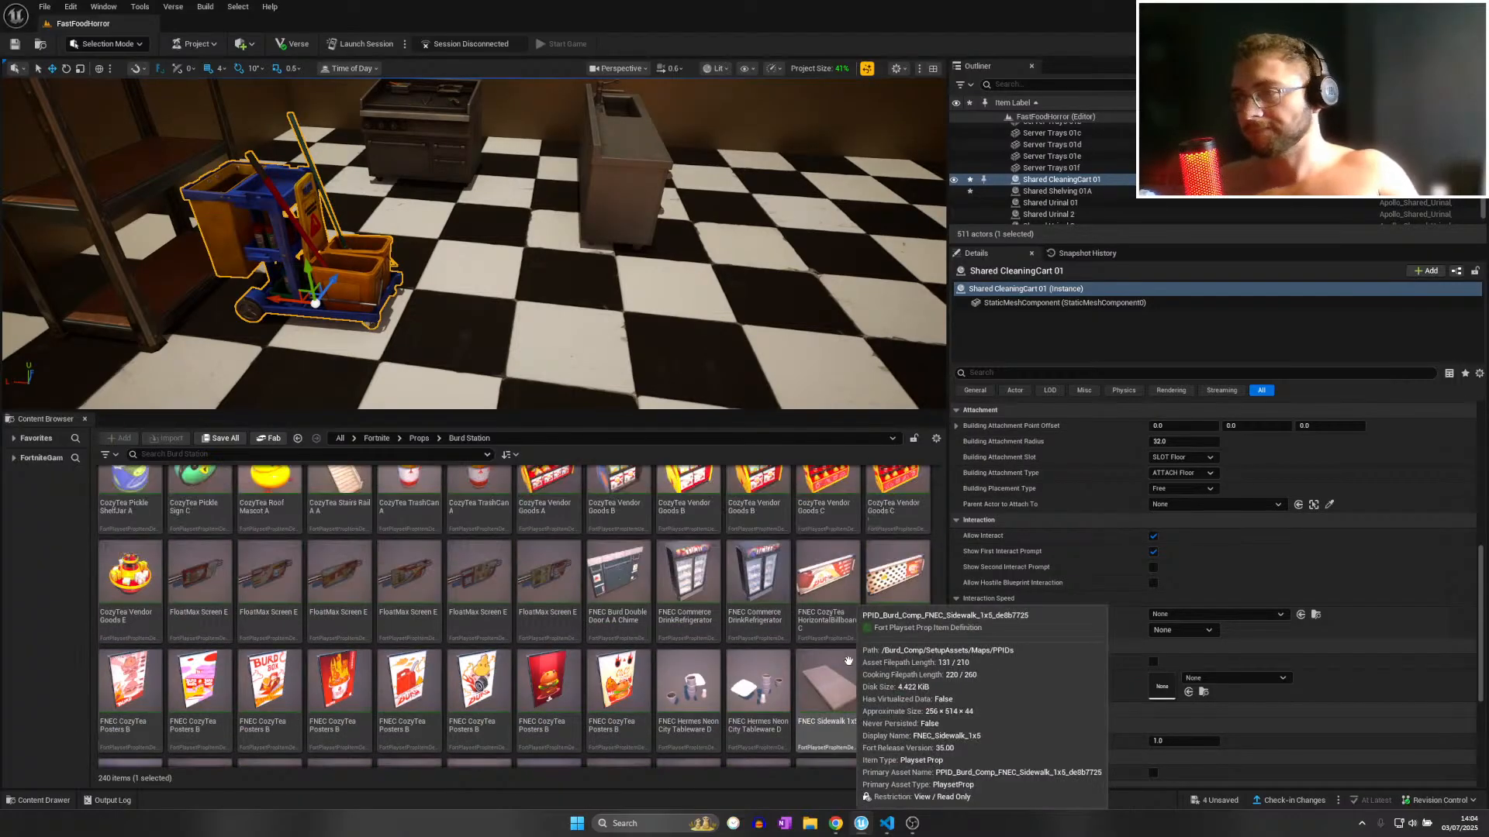
{"action": "scroll", "coordinate": [844, 663], "scroll_direction": "up", "scroll_amount": 6}
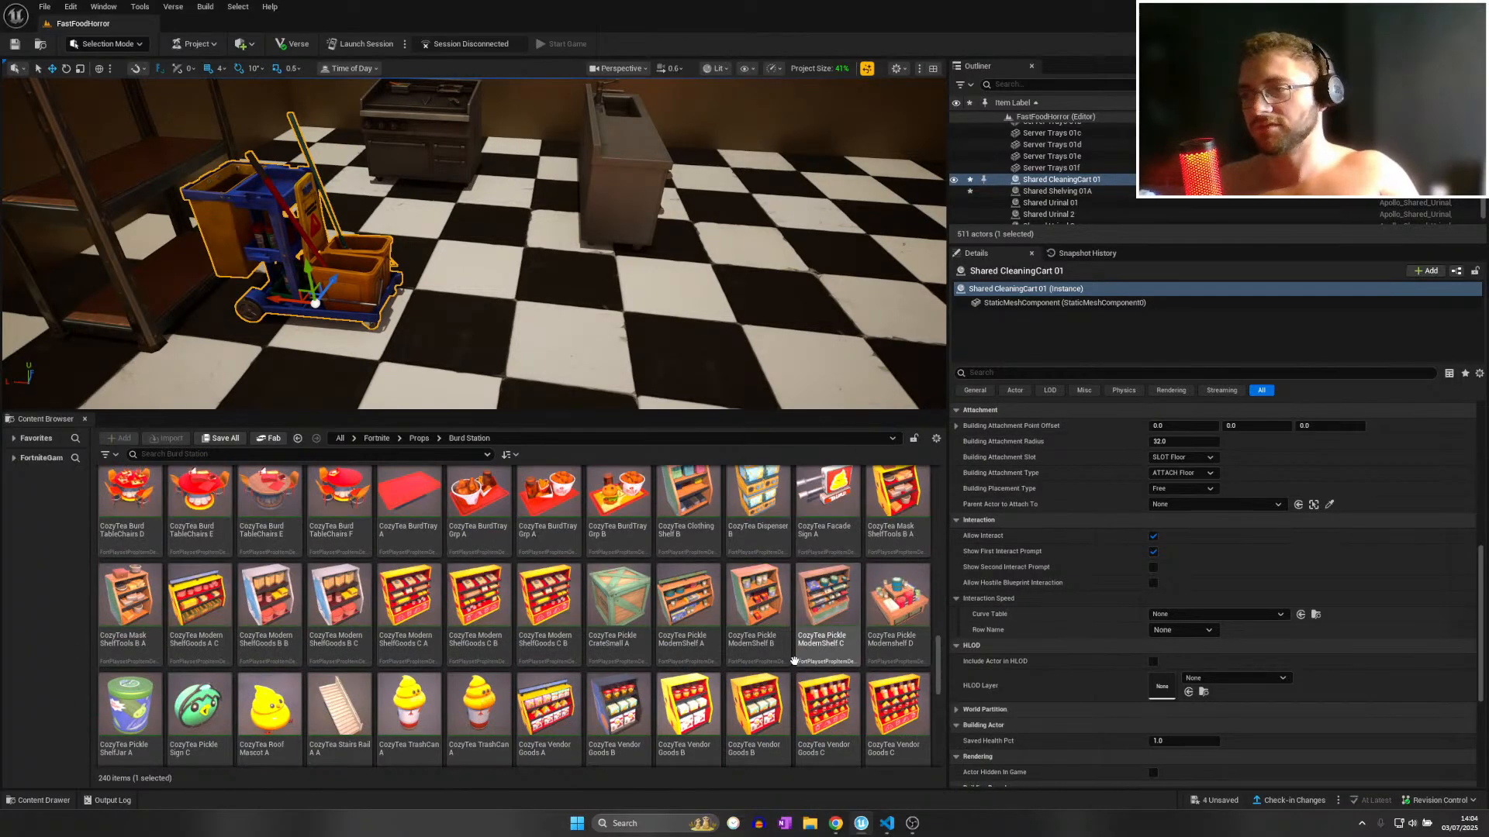
{"action": "scroll", "coordinate": [792, 654], "scroll_direction": "up", "scroll_amount": 2}
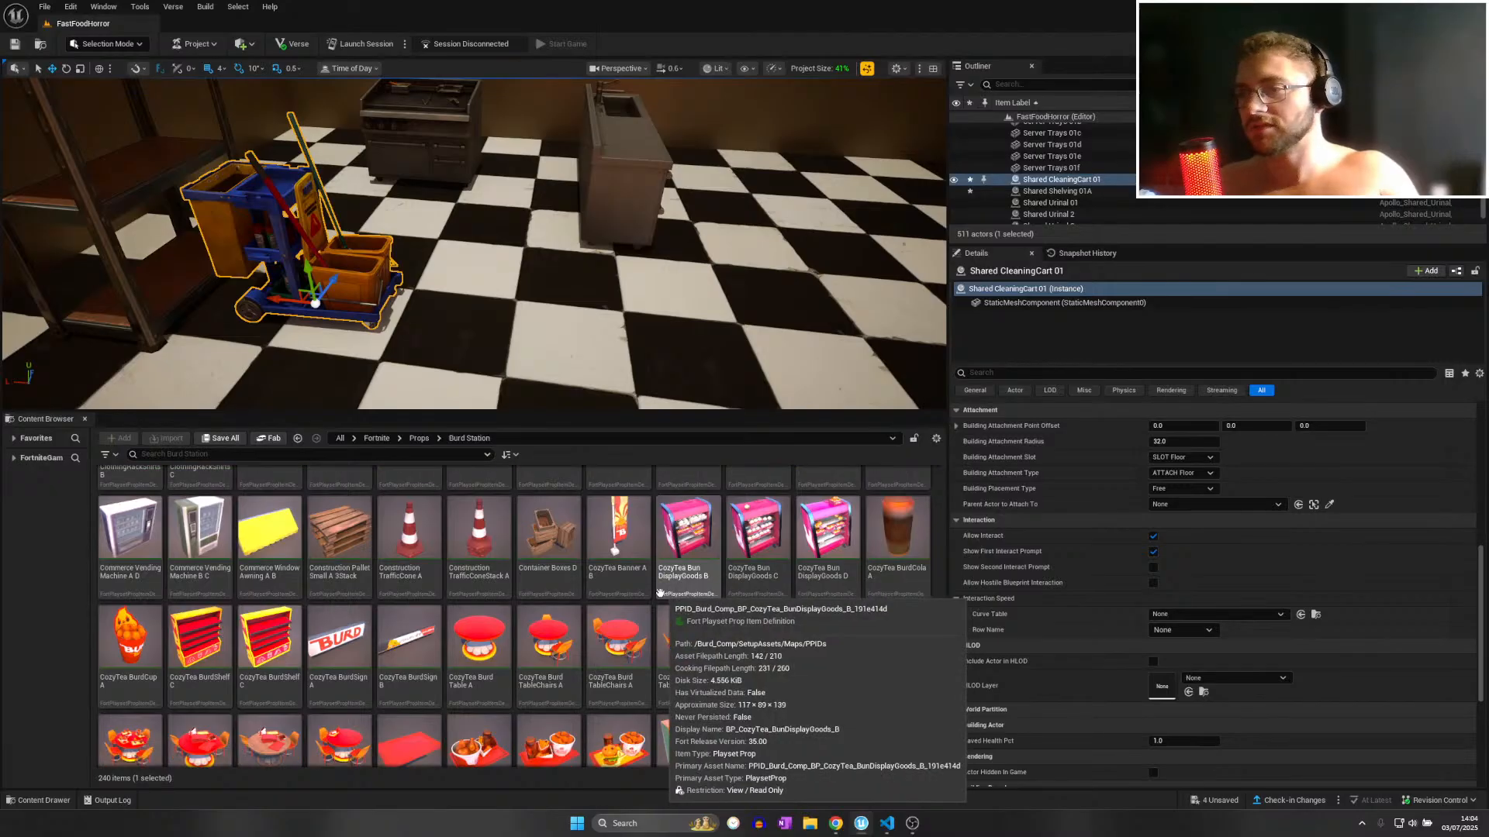
{"action": "scroll", "coordinate": [644, 611], "scroll_direction": "up", "scroll_amount": 3}
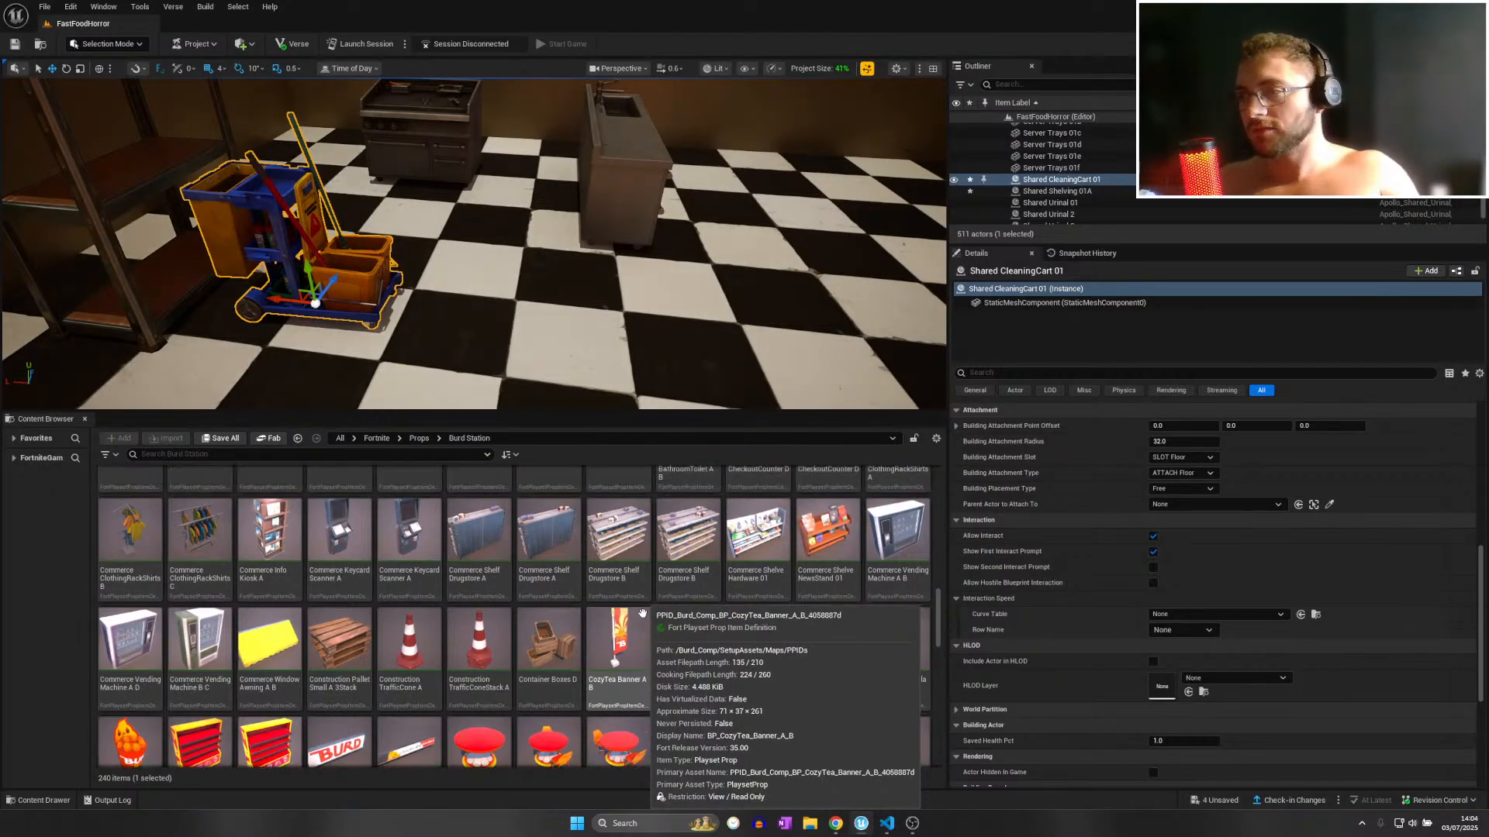
{"action": "scroll", "coordinate": [649, 614], "scroll_direction": "up", "scroll_amount": 2}
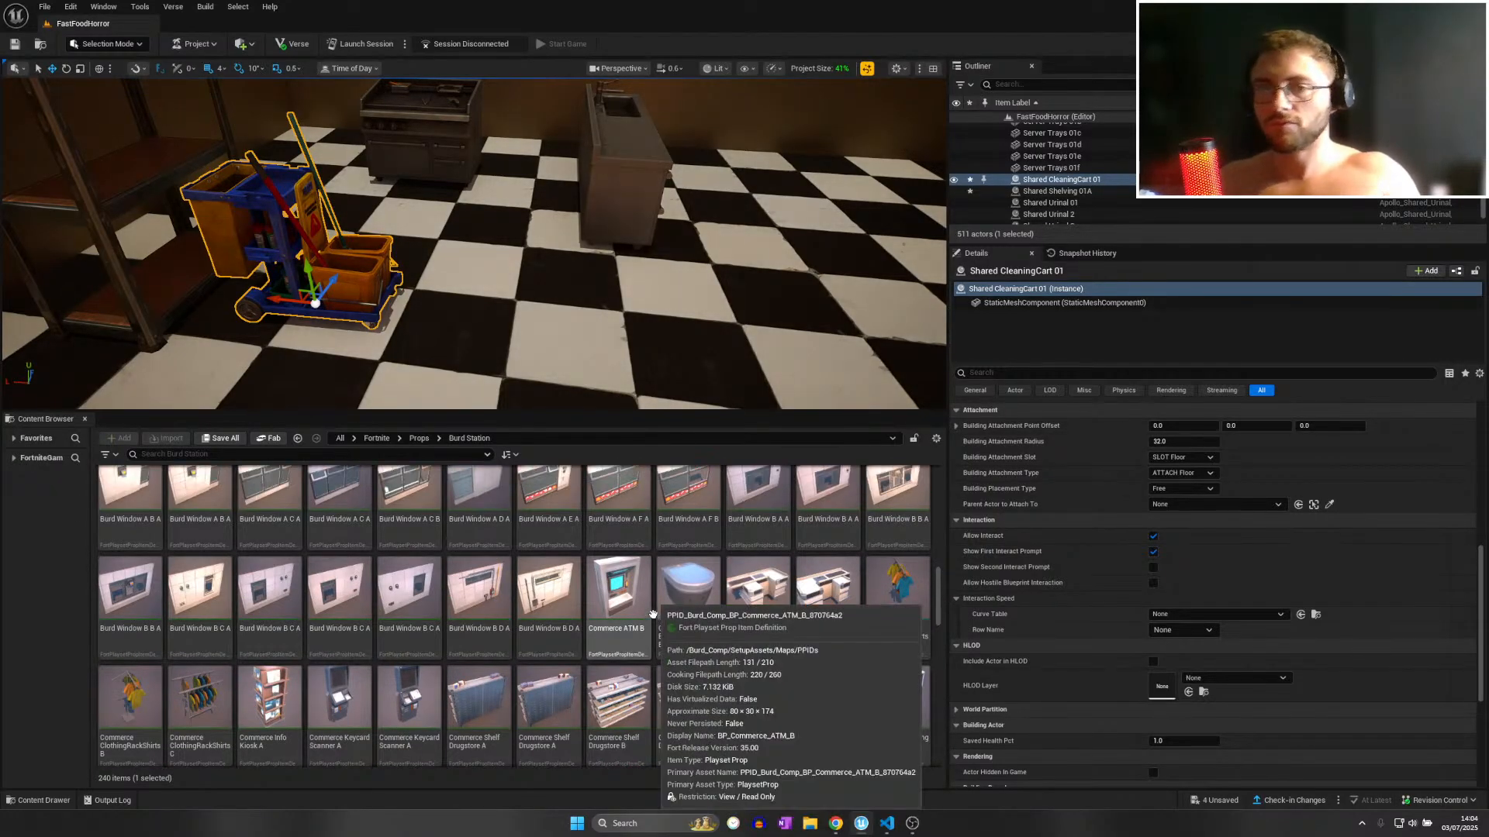
{"action": "scroll", "coordinate": [651, 616], "scroll_direction": "up", "scroll_amount": 2}
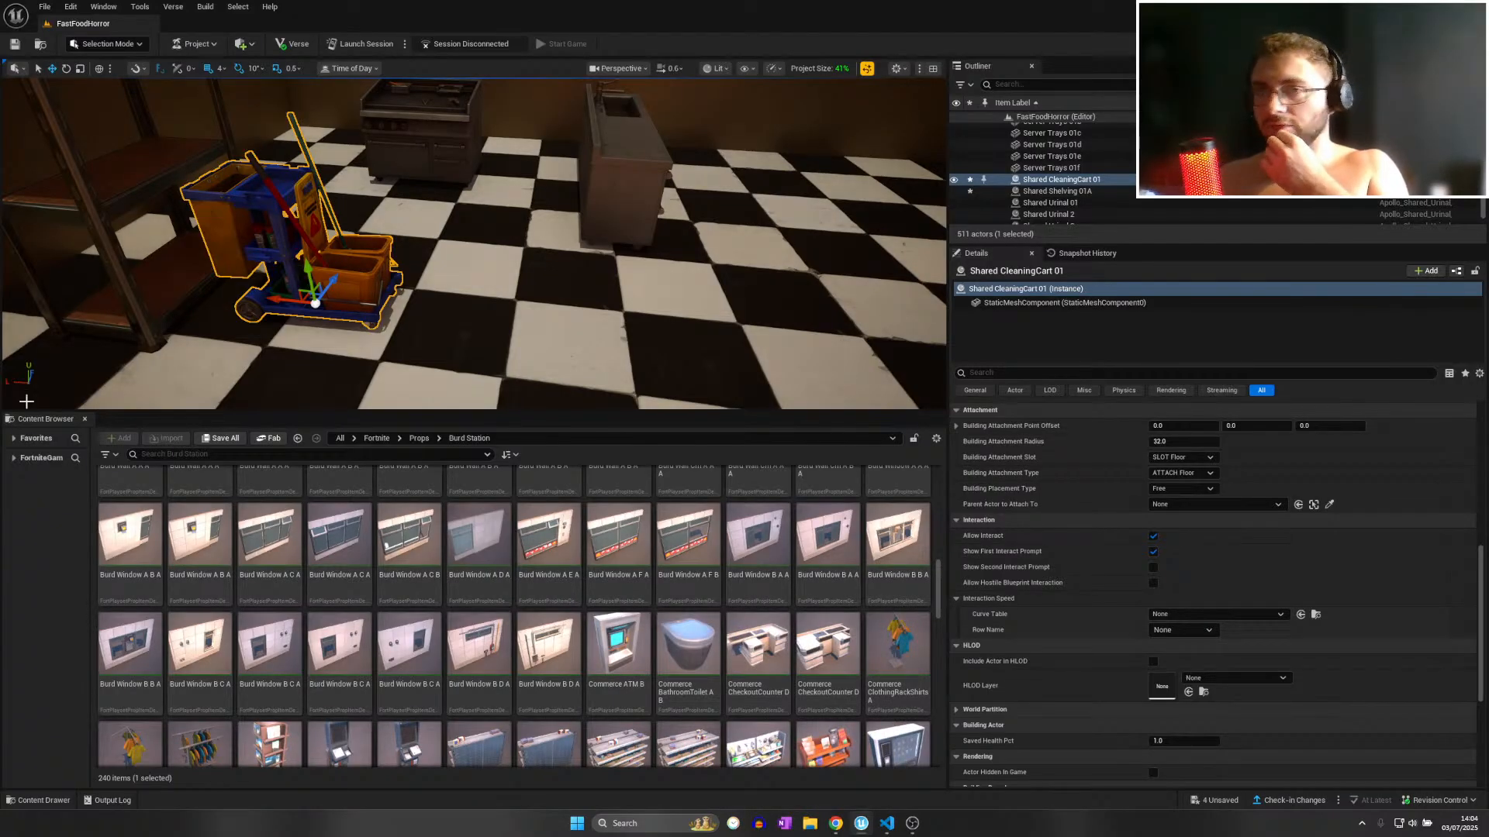
{"action": "scroll", "coordinate": [703, 633], "scroll_direction": "up", "scroll_amount": 6}
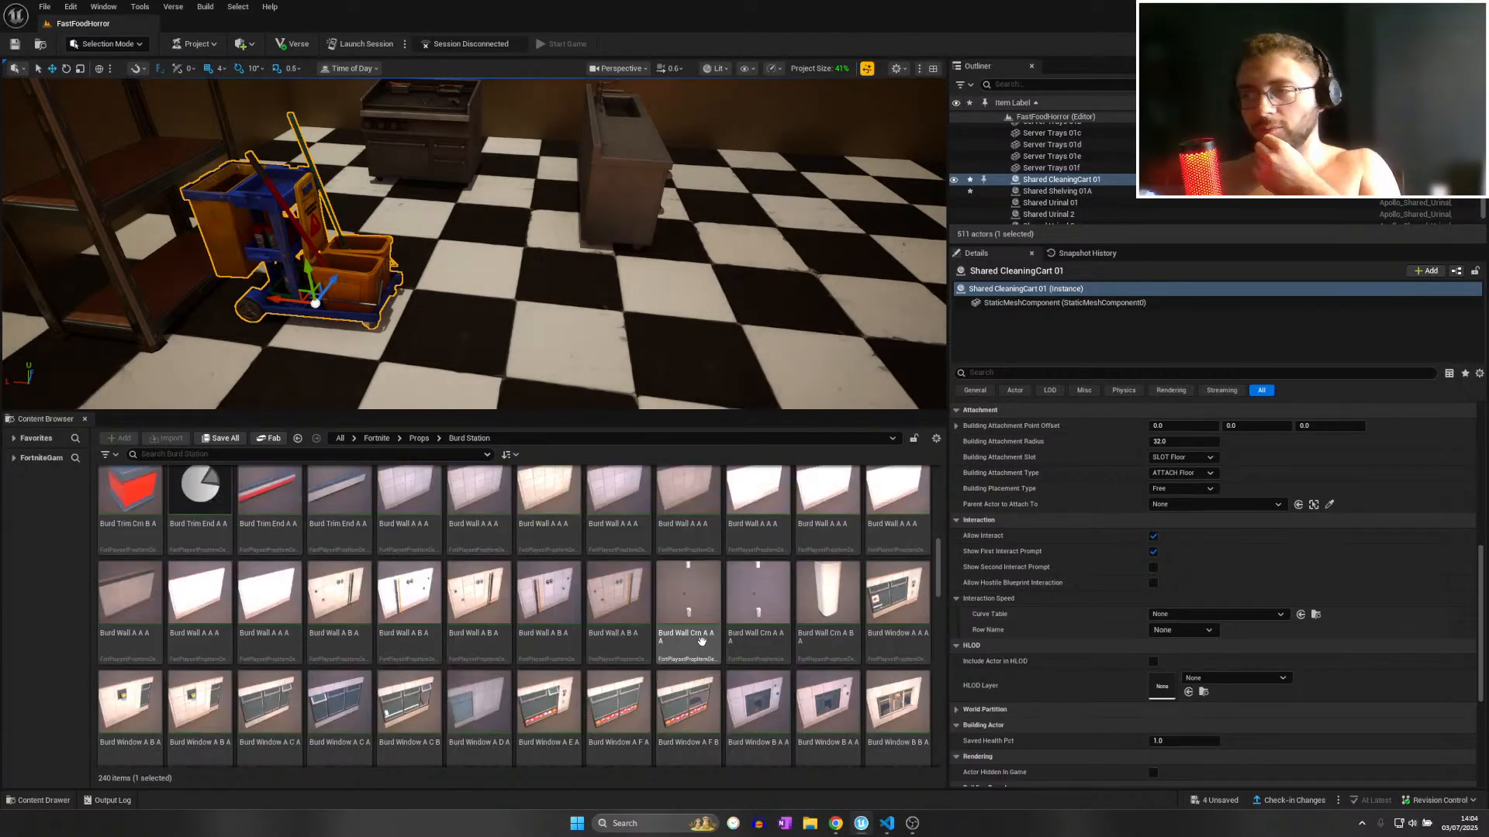
{"action": "scroll", "coordinate": [702, 620], "scroll_direction": "up", "scroll_amount": 10}
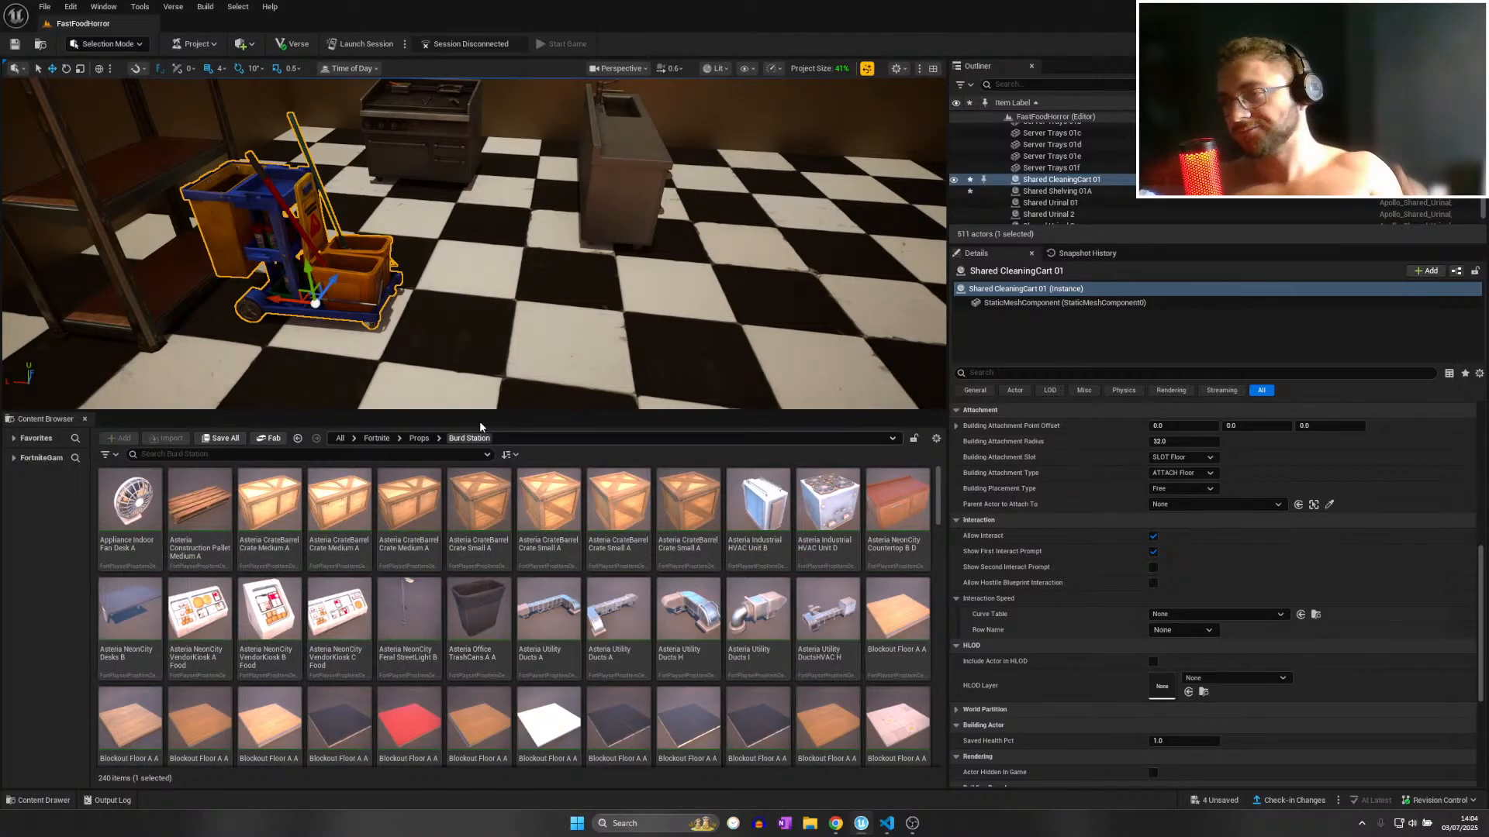
Place an Asteria Office TrashCans A A in the kitchen and check the room's layout around the cooking appliances.
{"action": "right_click_drag", "start_coordinate": [482, 295], "coordinate": [636, 245]}
{"action": "key", "text": "w"}
{"action": "left_click_drag", "start_coordinate": [479, 612], "coordinate": [487, 233]}
{"action": "key", "text": "w"}
{"action": "right_click_drag", "start_coordinate": [487, 233], "coordinate": [651, 241]}
{"action": "scroll", "coordinate": [482, 244], "scroll_direction": "up", "scroll_amount": 2}
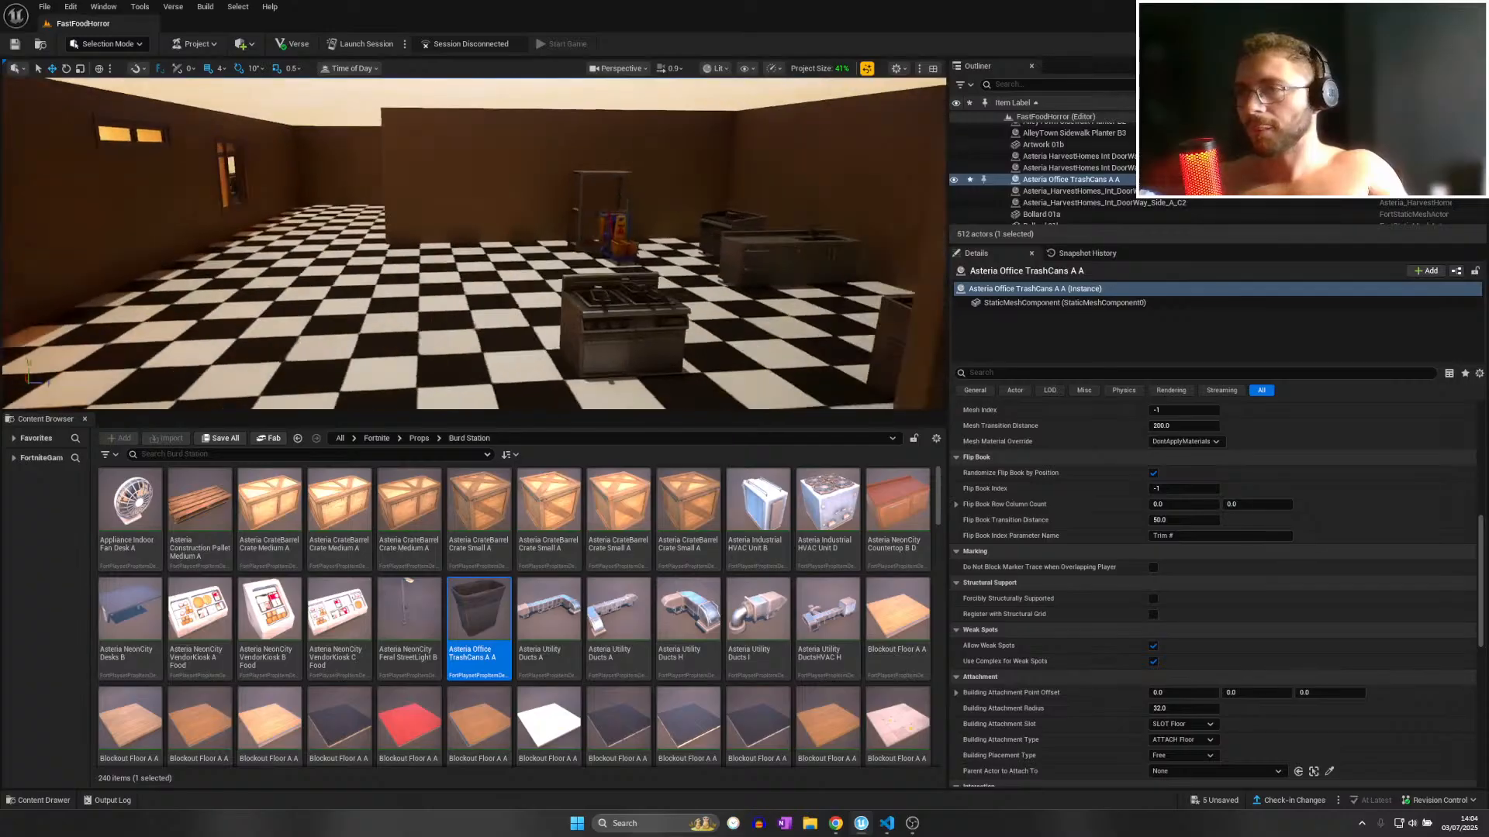
{"action": "key", "text": "w"}
{"action": "right_click_drag", "start_coordinate": [304, 328], "coordinate": [459, 374]}
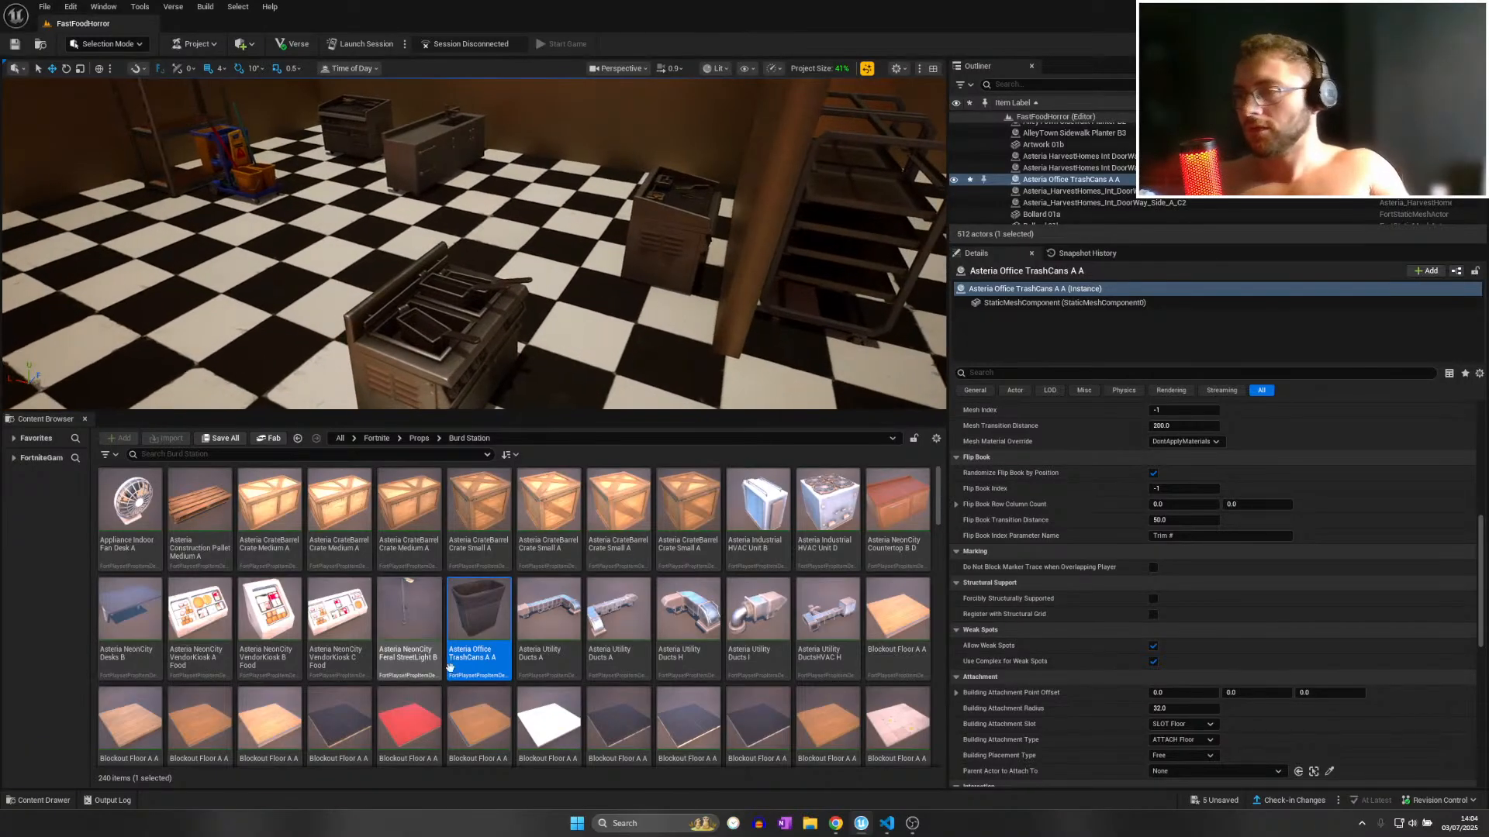
Try an Asteria NeonCity VendorKiosk B Food on the waste bins beside the red drink machines and delete it.
{"action": "scroll", "coordinate": [520, 656], "scroll_direction": "down", "scroll_amount": 2}
{"action": "right_click_drag", "start_coordinate": [497, 311], "coordinate": [667, 249]}
{"action": "key", "text": "w"}
{"action": "key", "text": "w"}
{"action": "right_click_drag", "start_coordinate": [396, 393], "coordinate": [209, 446]}
{"action": "left_click_drag", "start_coordinate": [271, 497], "coordinate": [473, 299]}
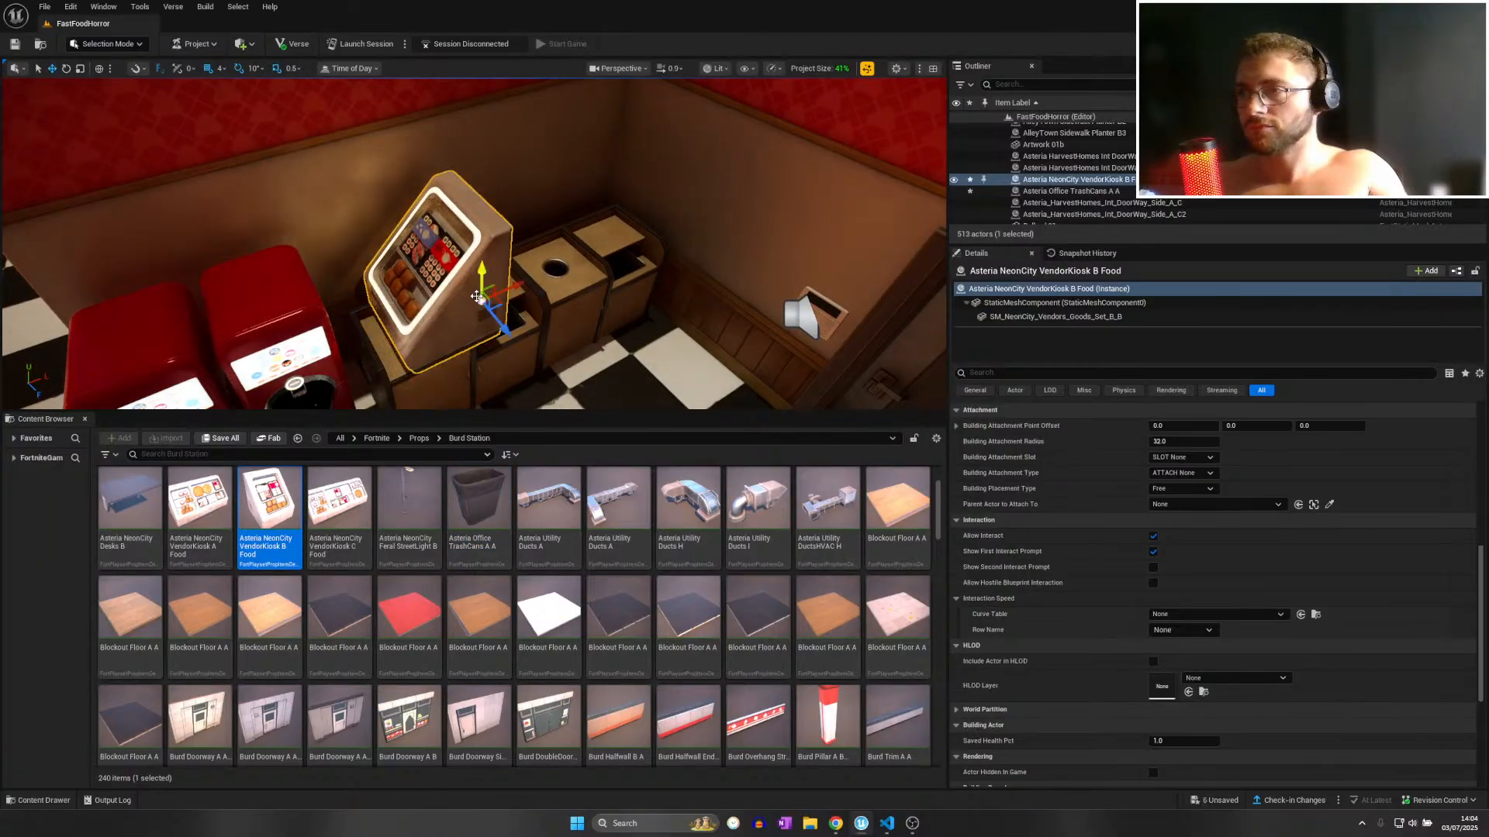
{"action": "right_click_drag", "start_coordinate": [473, 298], "coordinate": [446, 291]}
{"action": "key", "text": "w"}
{"action": "key", "text": "Delete"}
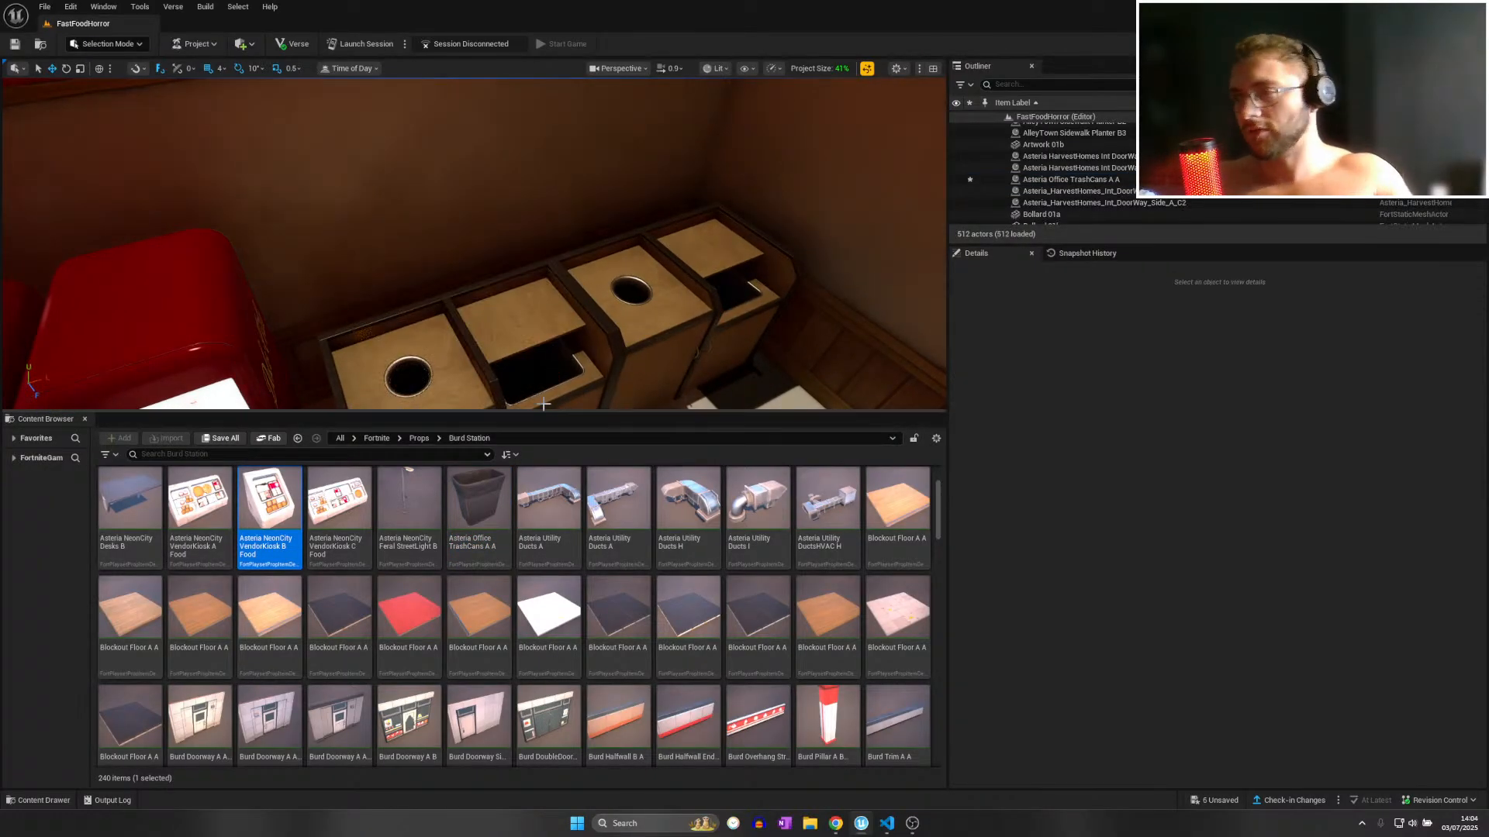
Search all Fortnite assets for "poster" and look through the matching props for wall decoration.
{"action": "scroll", "coordinate": [671, 589], "scroll_direction": "up", "scroll_amount": 1}
{"action": "right_click_drag", "start_coordinate": [743, 382], "coordinate": [673, 287]}
{"action": "key", "text": "w"}
{"action": "key", "text": "w"}
{"action": "key", "text": "w"}
{"action": "scroll", "coordinate": [674, 307], "scroll_direction": "up", "scroll_amount": 1}
{"action": "left_click", "coordinate": [410, 438]}
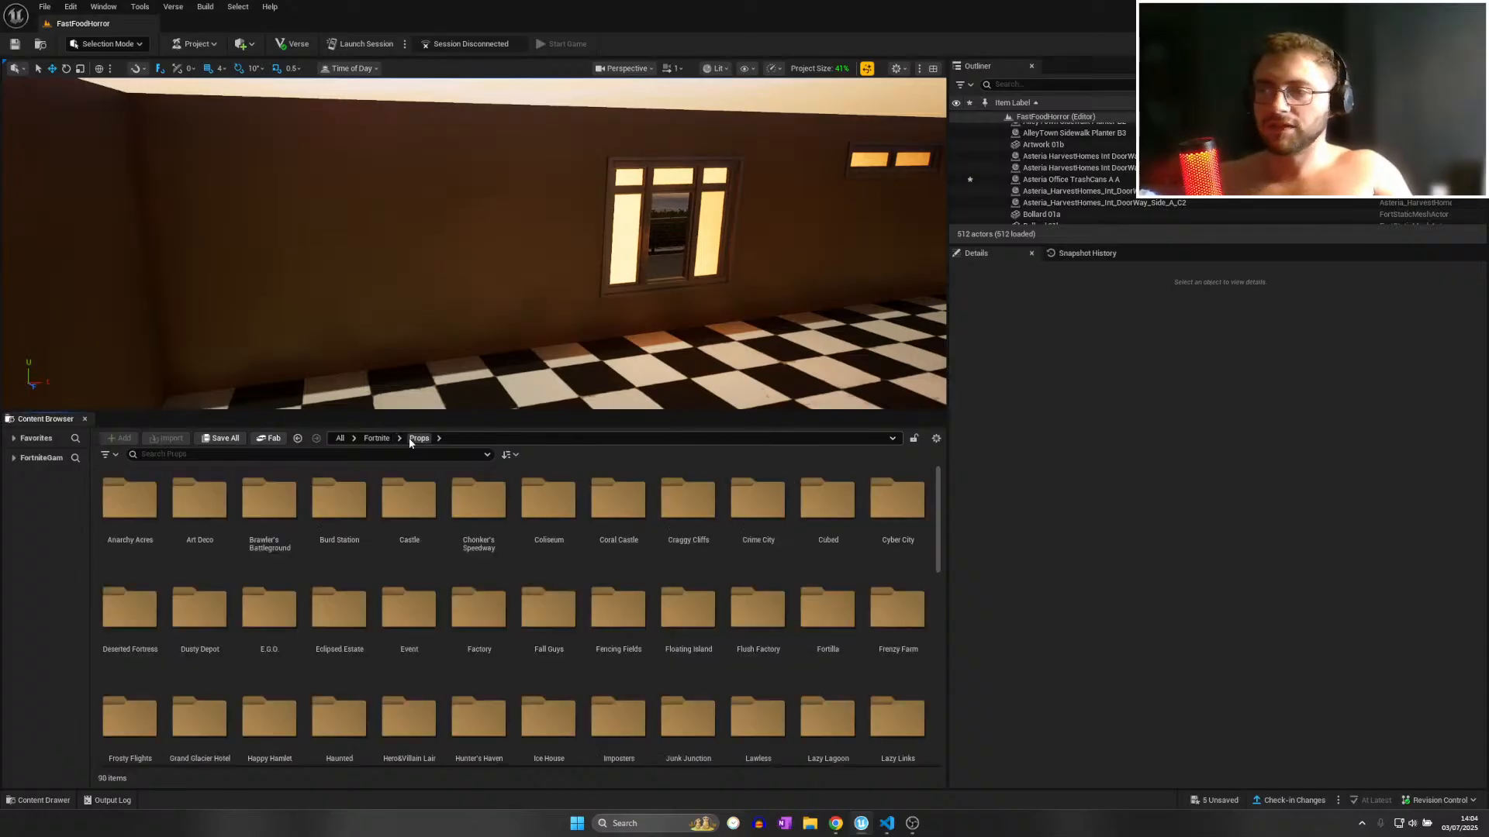
{"action": "left_click", "coordinate": [366, 439]}
{"action": "left_click", "coordinate": [369, 455]}
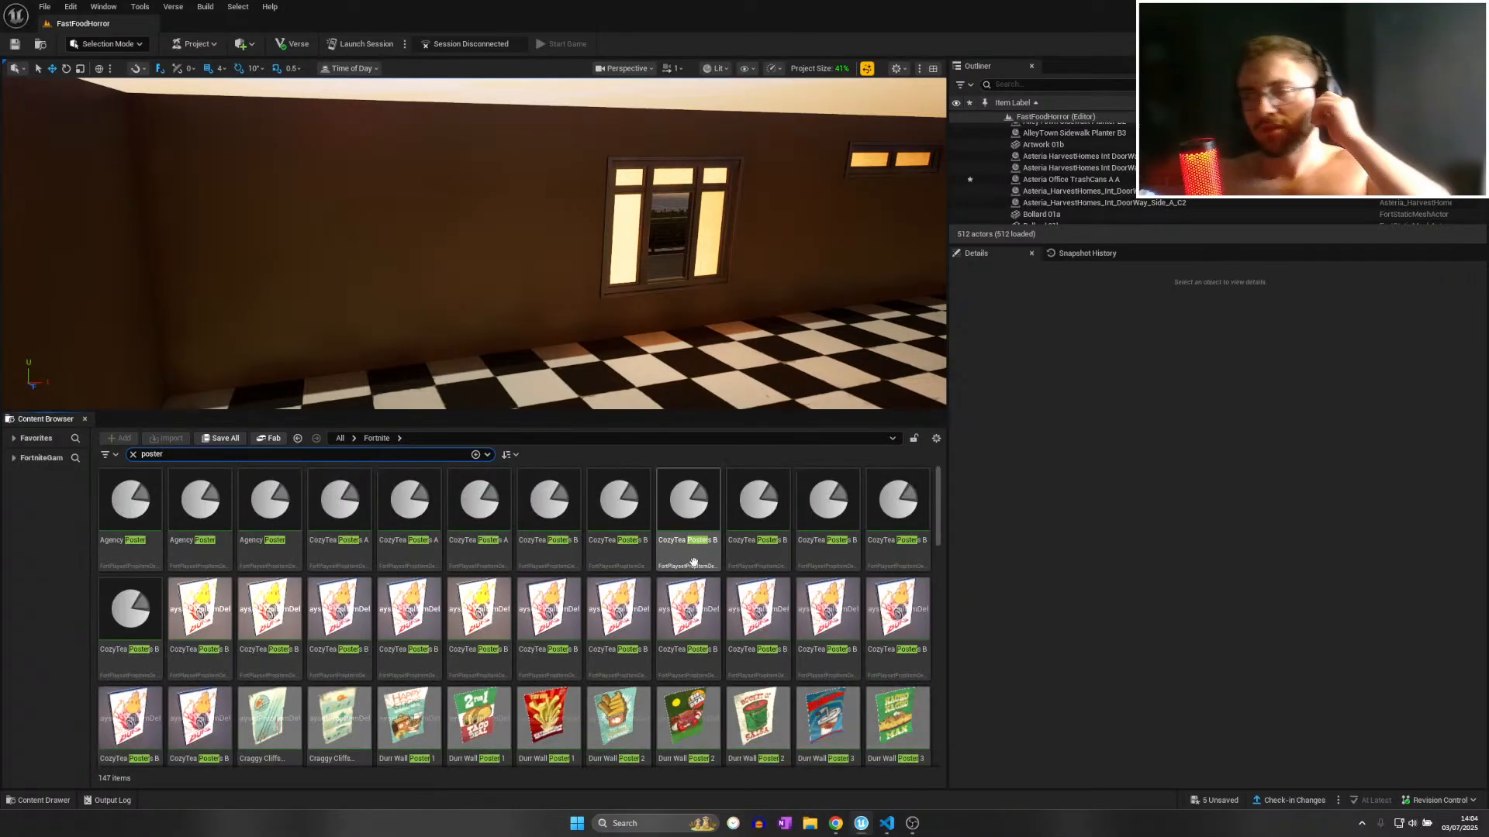
{"action": "scroll", "coordinate": [938, 537], "scroll_direction": "down", "scroll_amount": 2}
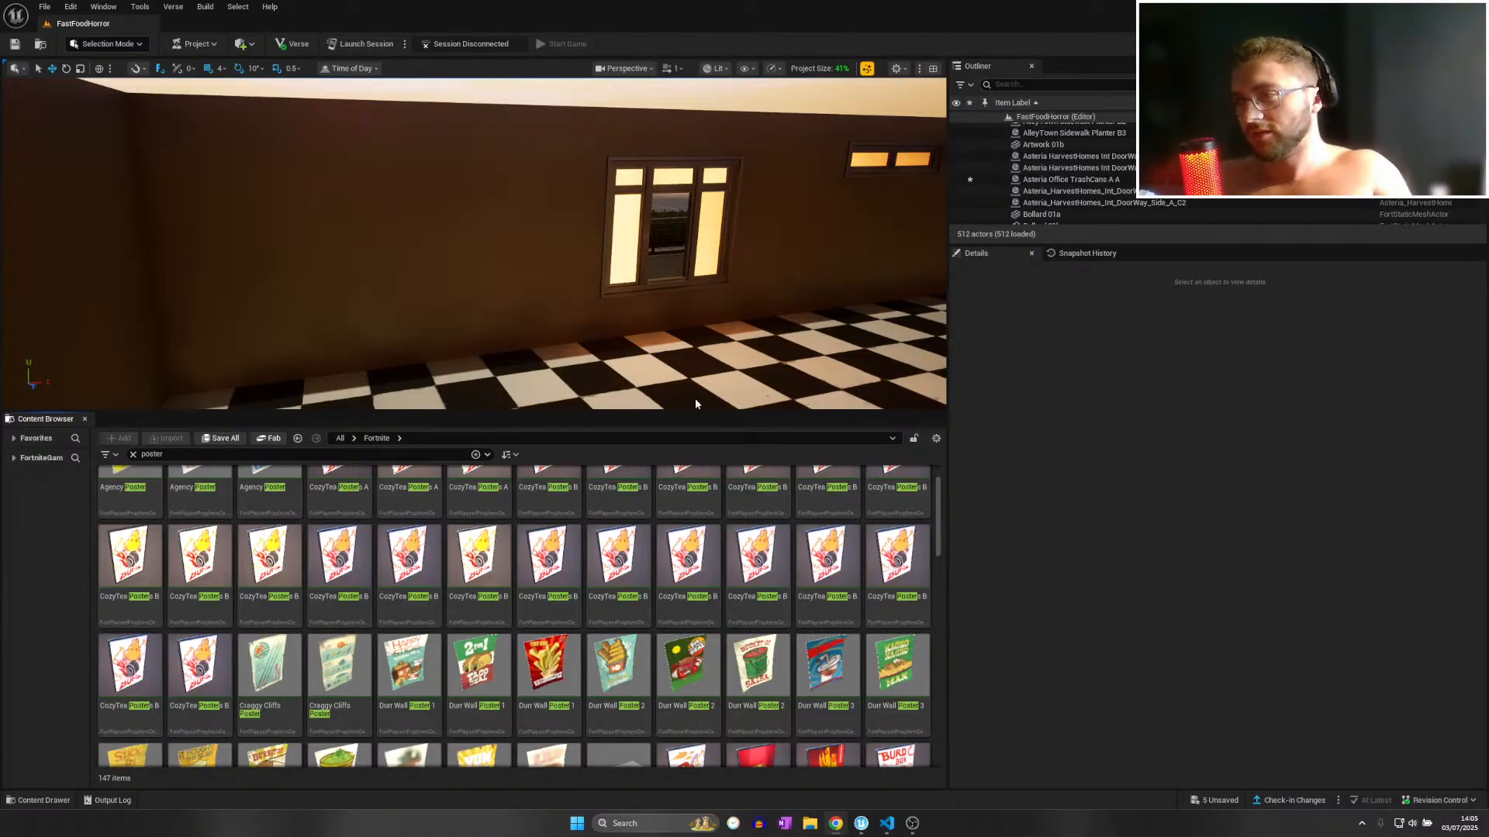
{"action": "scroll", "coordinate": [772, 576], "scroll_direction": "down", "scroll_amount": 3}
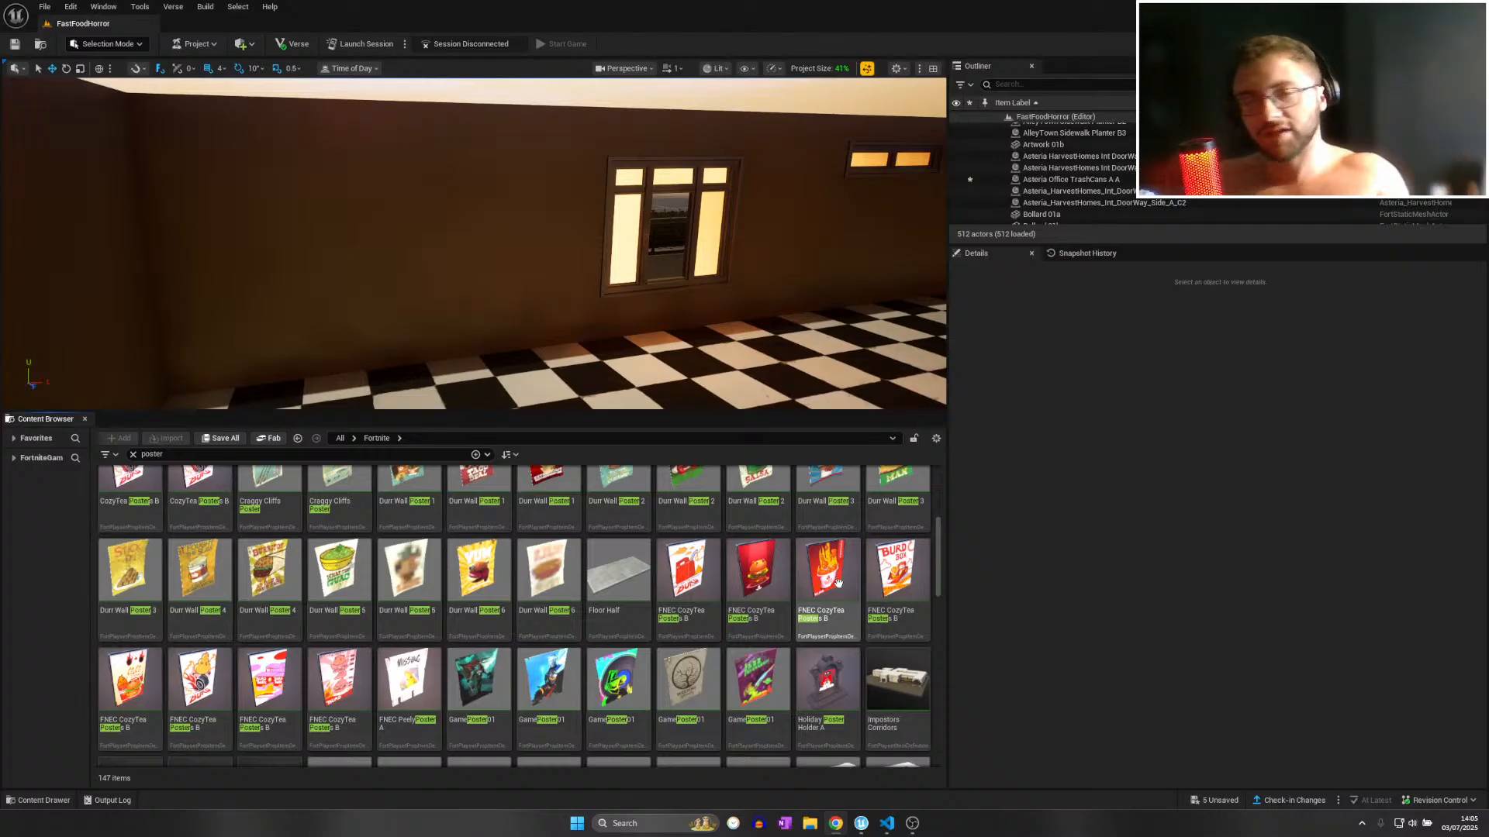
{"action": "scroll", "coordinate": [838, 582], "scroll_direction": "down", "scroll_amount": 2}
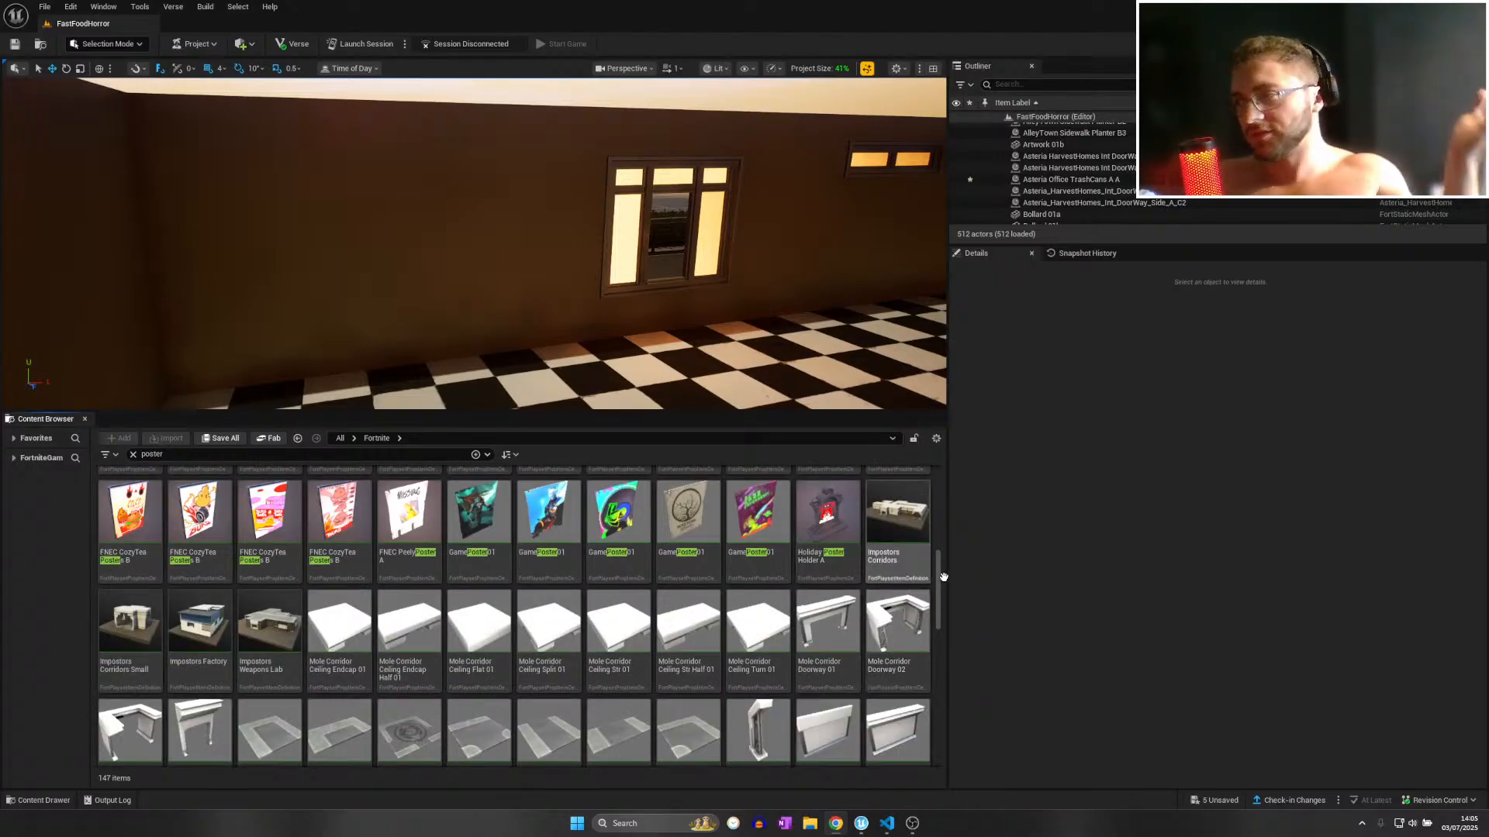
{"action": "left_click_drag", "start_coordinate": [944, 578], "coordinate": [946, 682]}
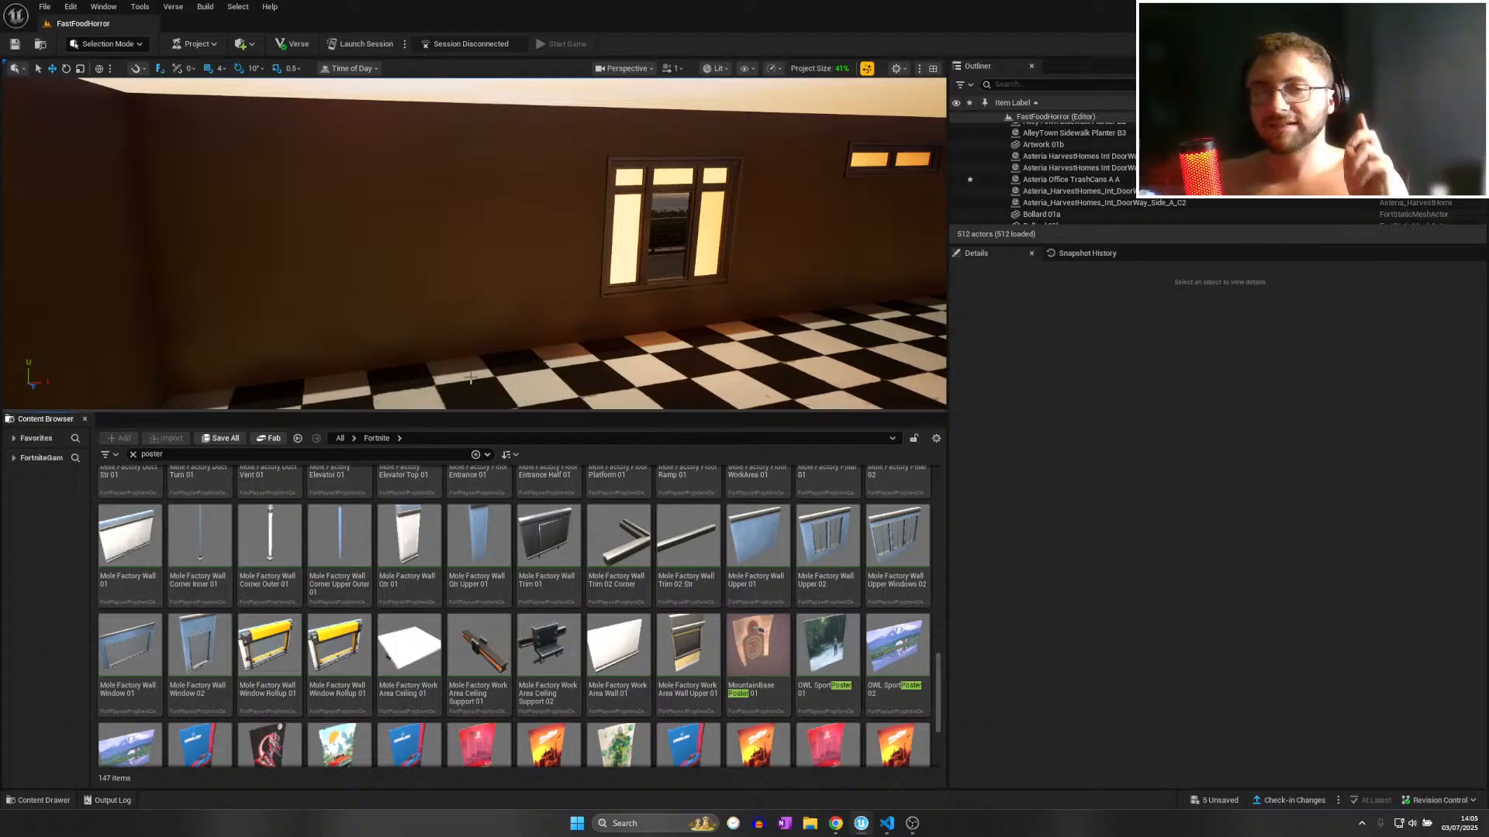
Check the paved outdoor area beside the dumpsters and save all unsaved changes to the map.
{"action": "mouse_move", "coordinate": [381, 360]}
{"action": "right_mouse_down"}
{"action": "mouse_move", "coordinate": [484, 334]}
{"action": "mouse_move", "coordinate": [487, 355]}
{"action": "mouse_move", "coordinate": [415, 372]}
{"action": "mouse_move", "coordinate": [574, 329]}
{"action": "mouse_move", "coordinate": [465, 364]}
{"action": "mouse_move", "coordinate": [385, 360]}
{"action": "right_mouse_up"}
{"action": "key", "text": "w"}
{"action": "key", "text": "a"}
{"action": "left_click", "coordinate": [45, 7]}
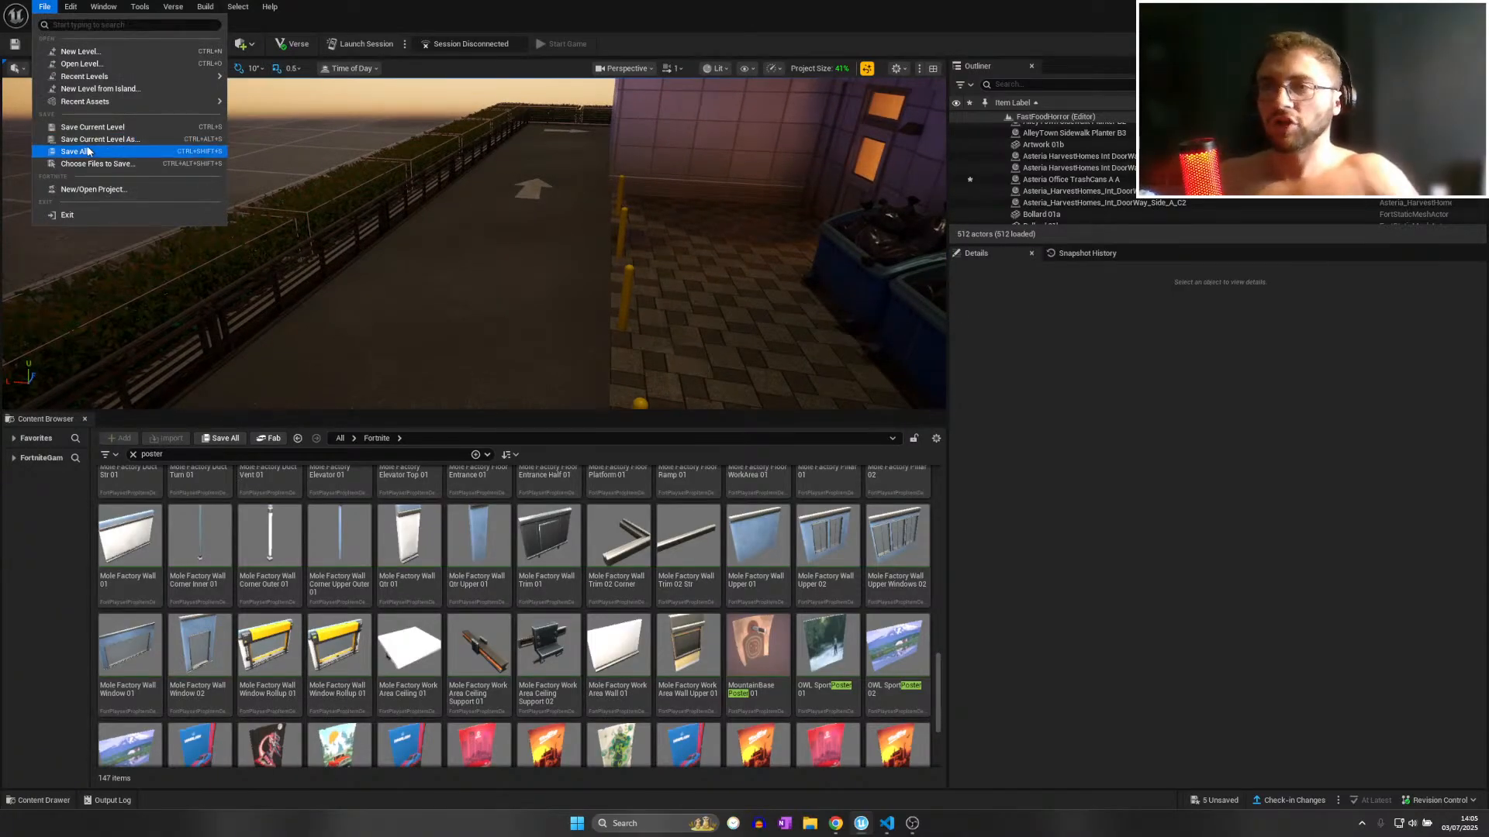
{"action": "left_click", "coordinate": [91, 152]}
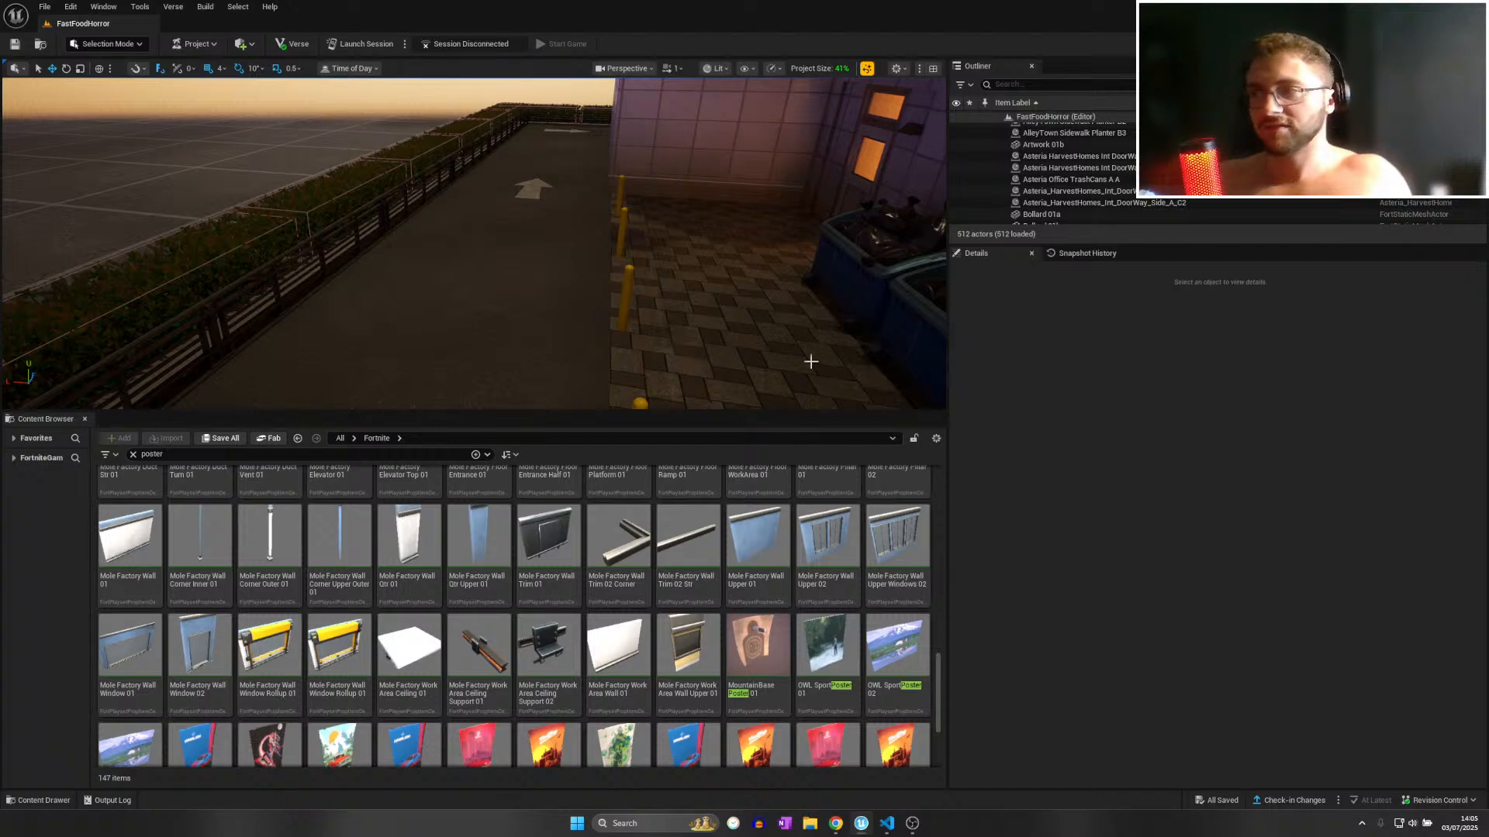
Select the Asteria Office TrashCans A A, bring it into view and save everything.
{"action": "left_click", "coordinate": [1054, 184]}
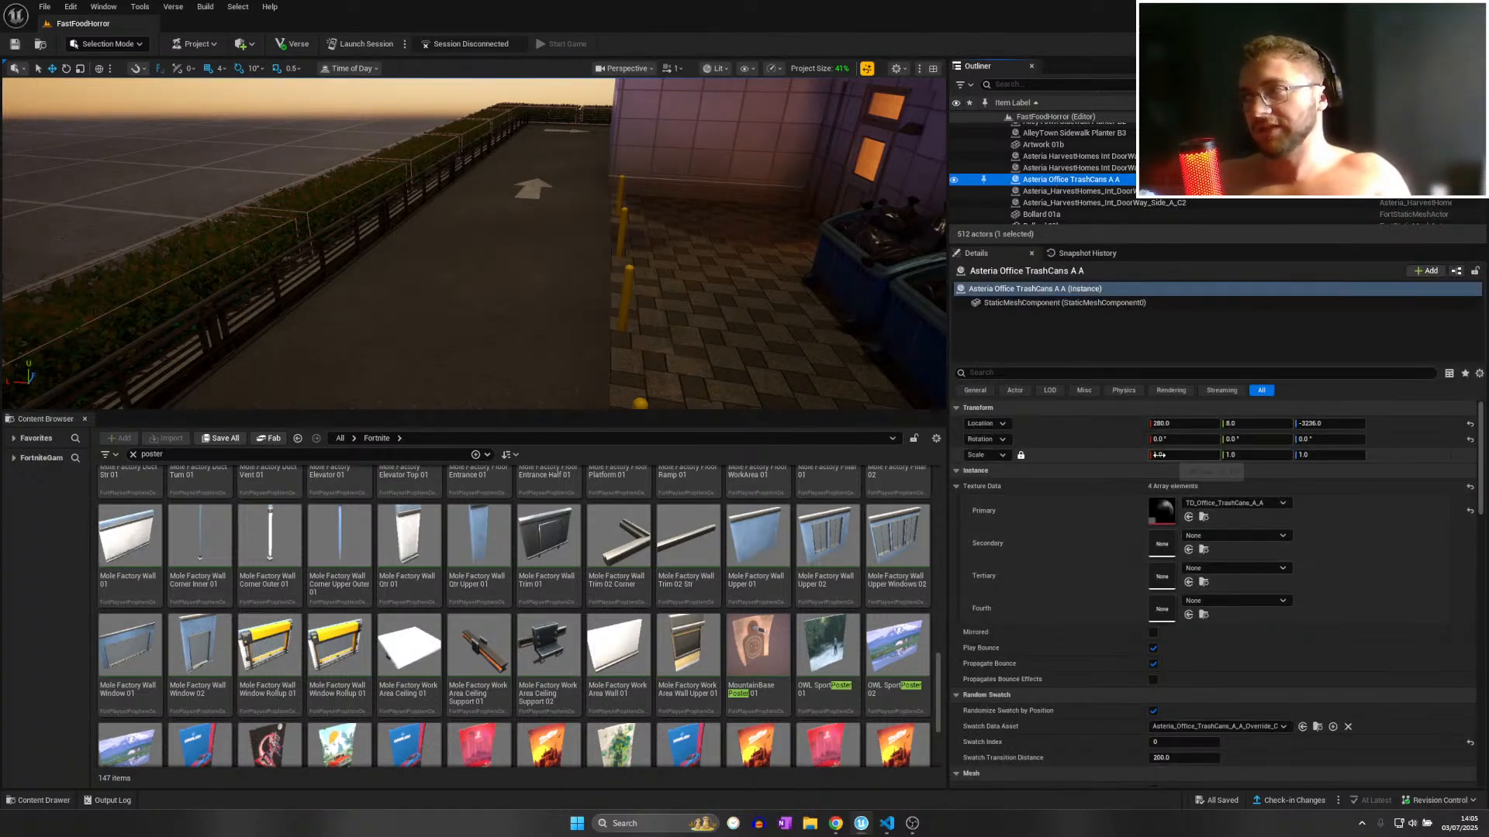
{"action": "key", "text": "f"}
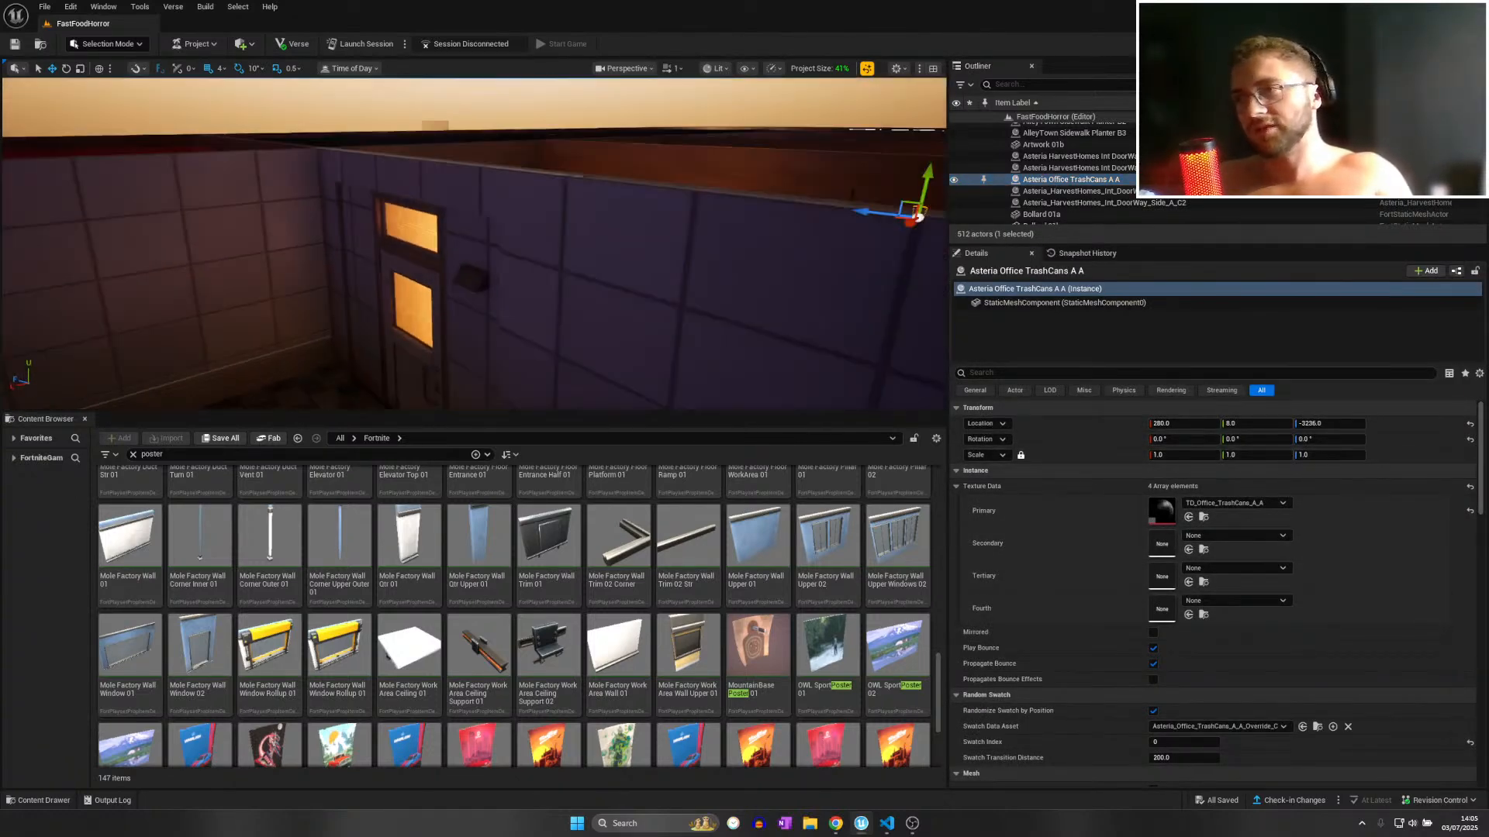
{"action": "left_click", "coordinate": [44, 7]}
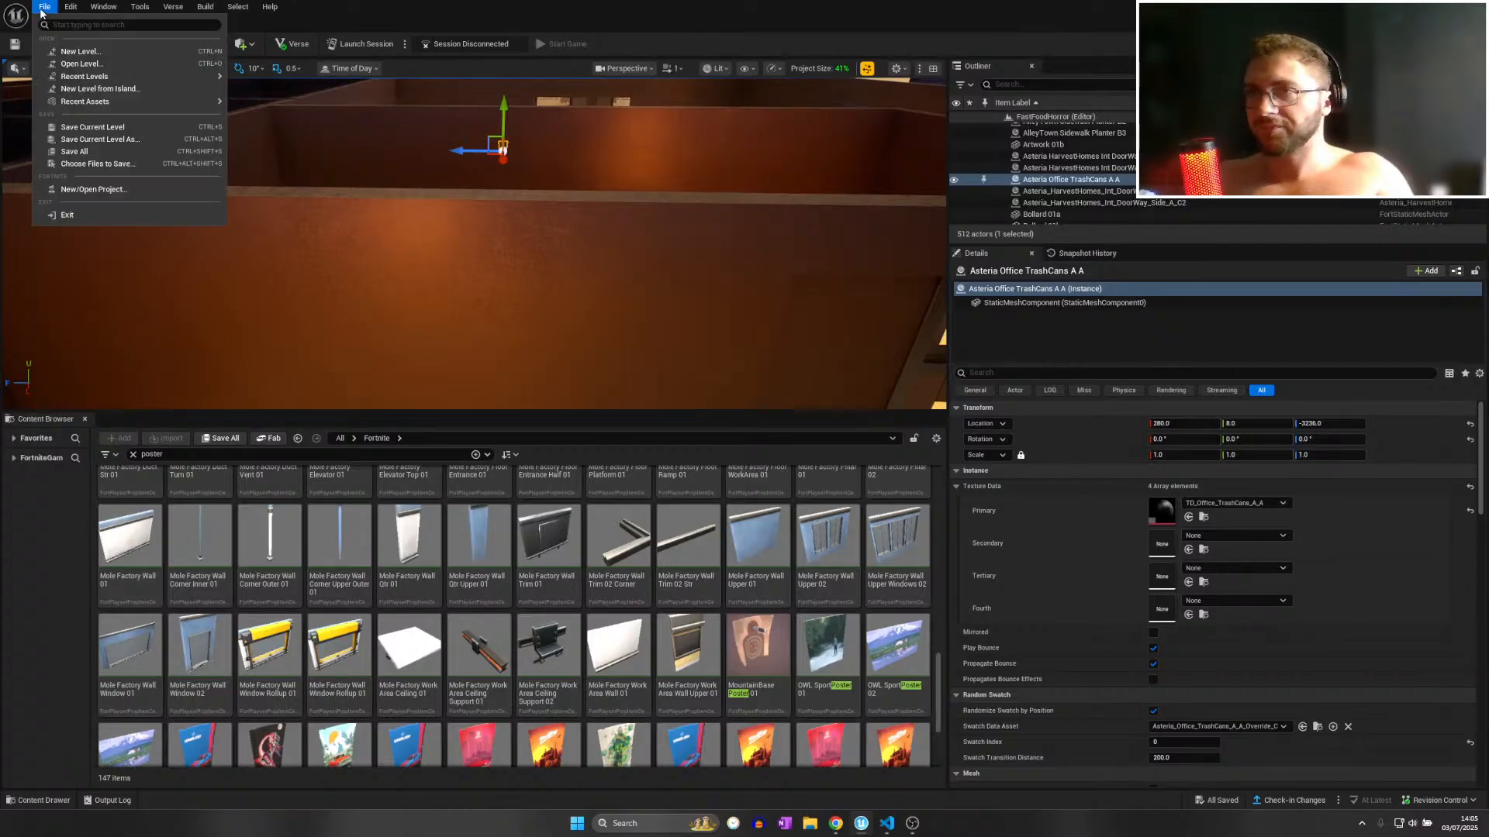
{"action": "left_click", "coordinate": [101, 153]}
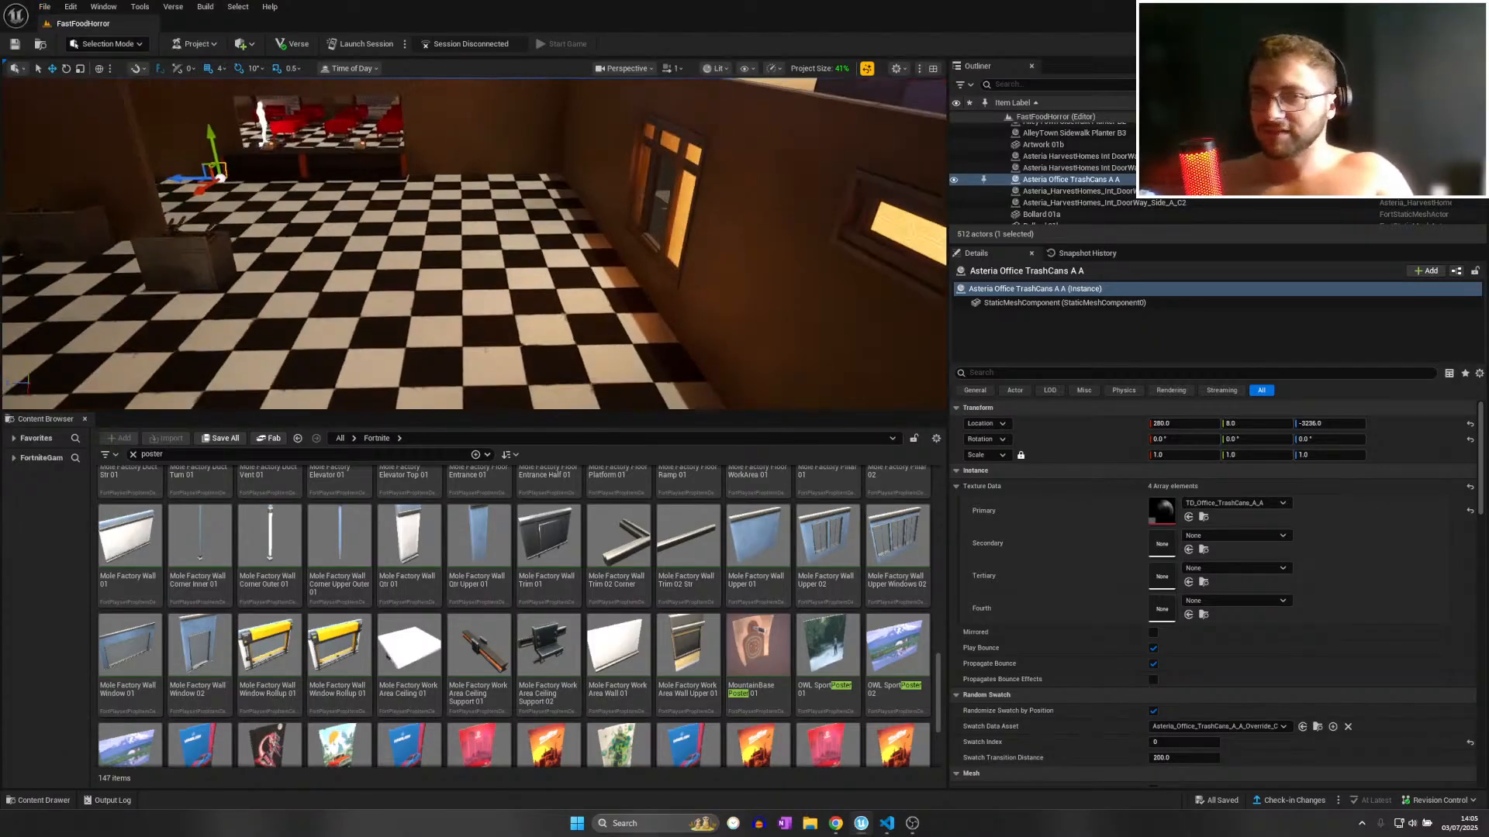
Look over the back rooms and the carpeted room from above and save all changes.
{"action": "right_click_drag", "start_coordinate": [474, 244], "coordinate": [465, 310]}
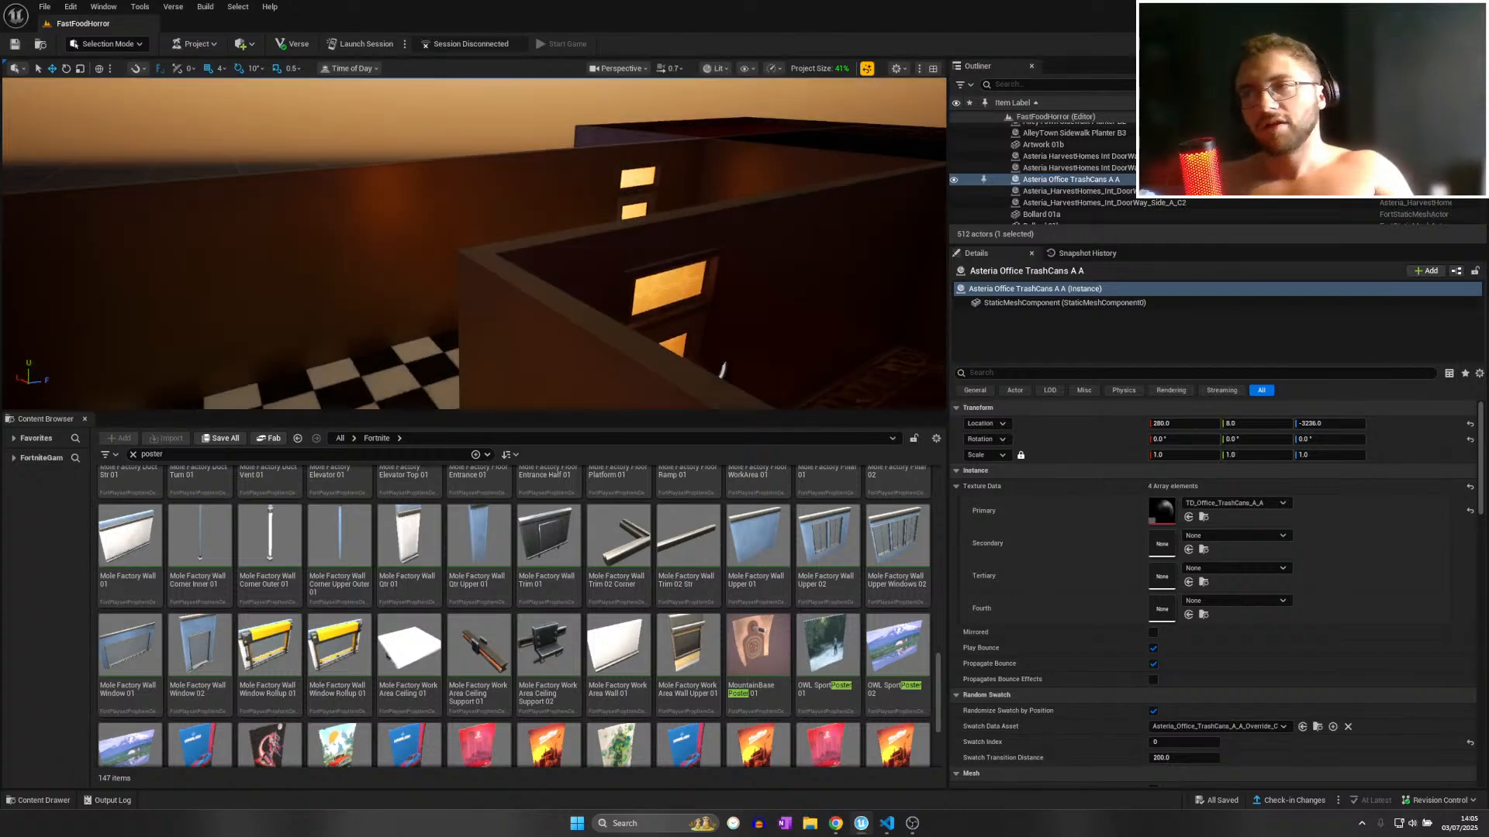
{"action": "right_click_drag", "start_coordinate": [475, 244], "coordinate": [690, 237]}
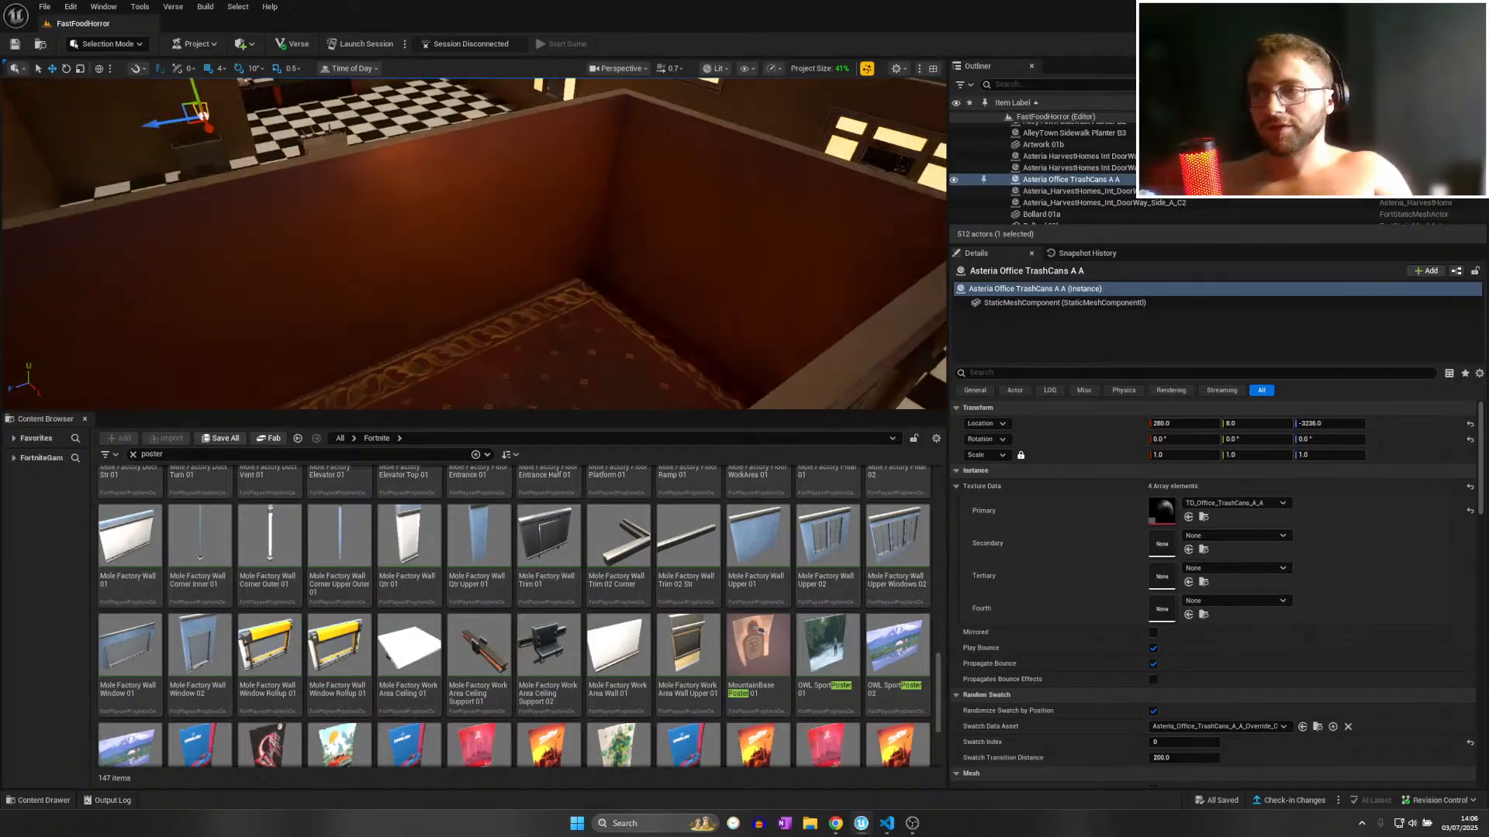
{"action": "left_click", "coordinate": [53, 6]}
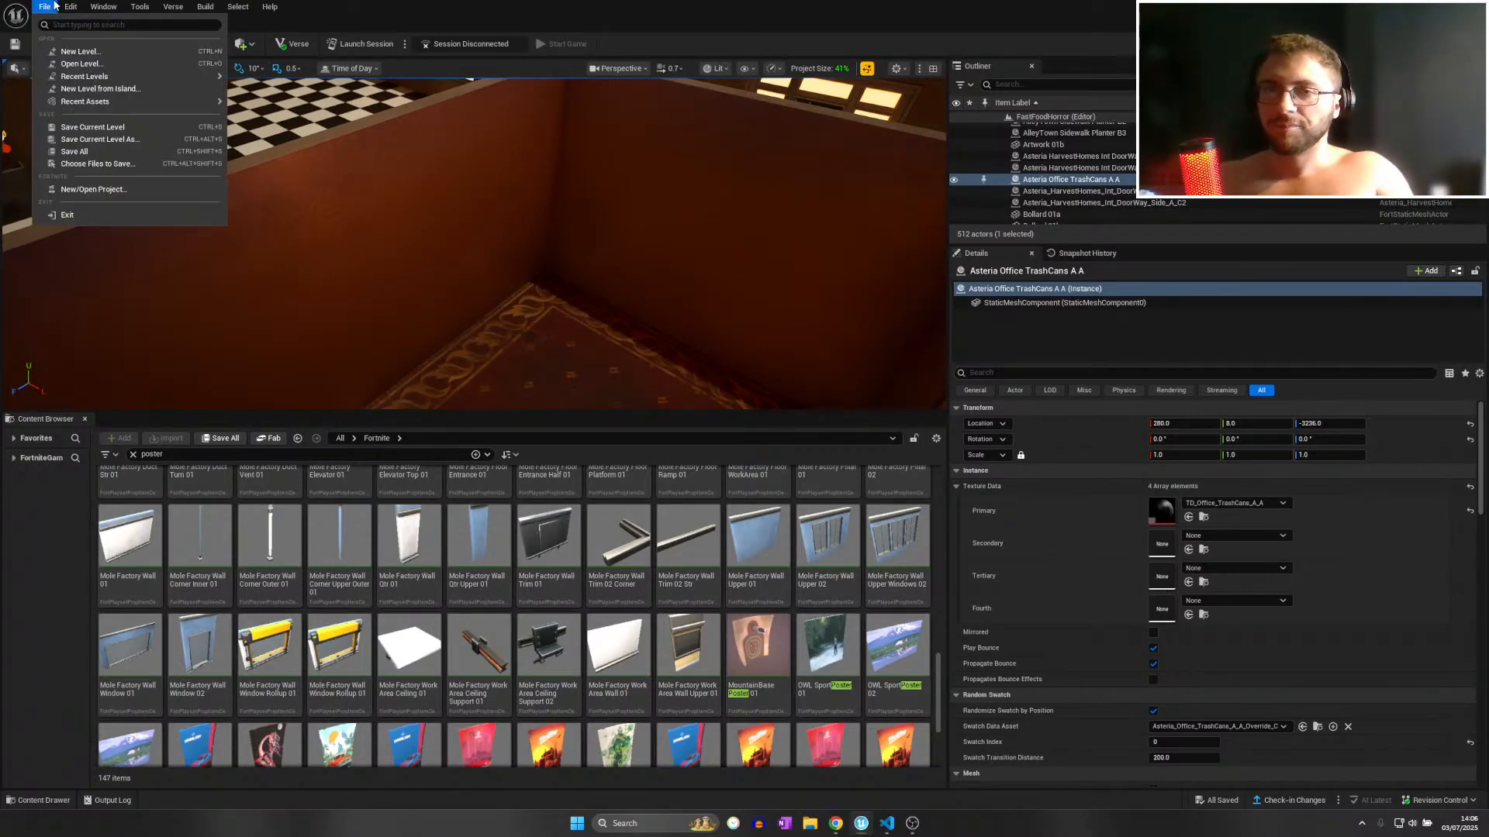
{"action": "left_click", "coordinate": [104, 153]}
Review the front counter and the dining area with the red tables, and save the project again.
{"action": "right_click_drag", "start_coordinate": [372, 233], "coordinate": [533, 273]}
{"action": "scroll", "coordinate": [298, 182], "scroll_direction": "up", "scroll_amount": 1}
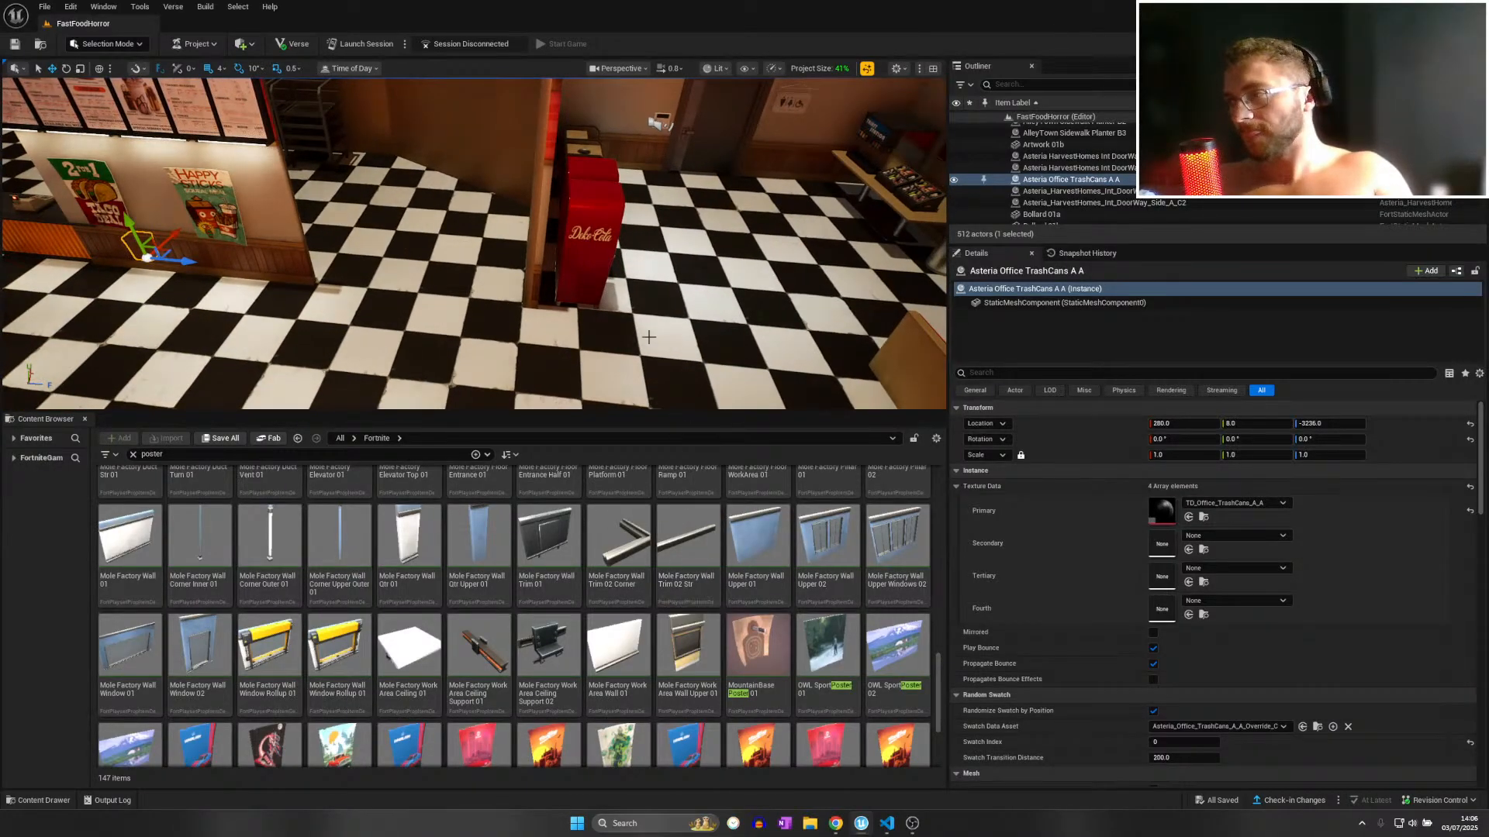
{"action": "right_click_drag", "start_coordinate": [649, 338], "coordinate": [211, 84]}
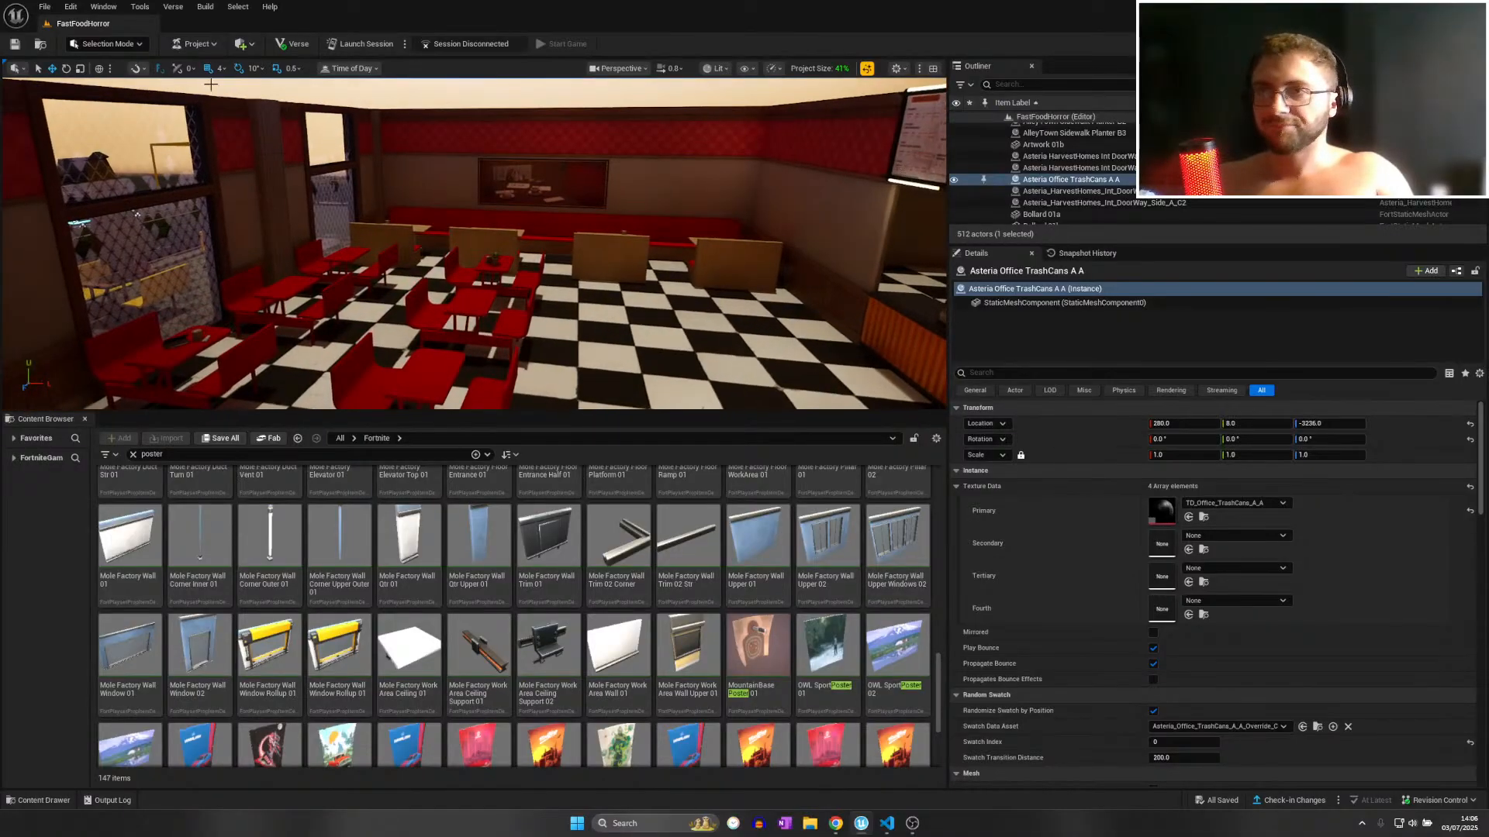
{"action": "left_click", "coordinate": [45, 6]}
{"action": "left_click", "coordinate": [73, 161]}
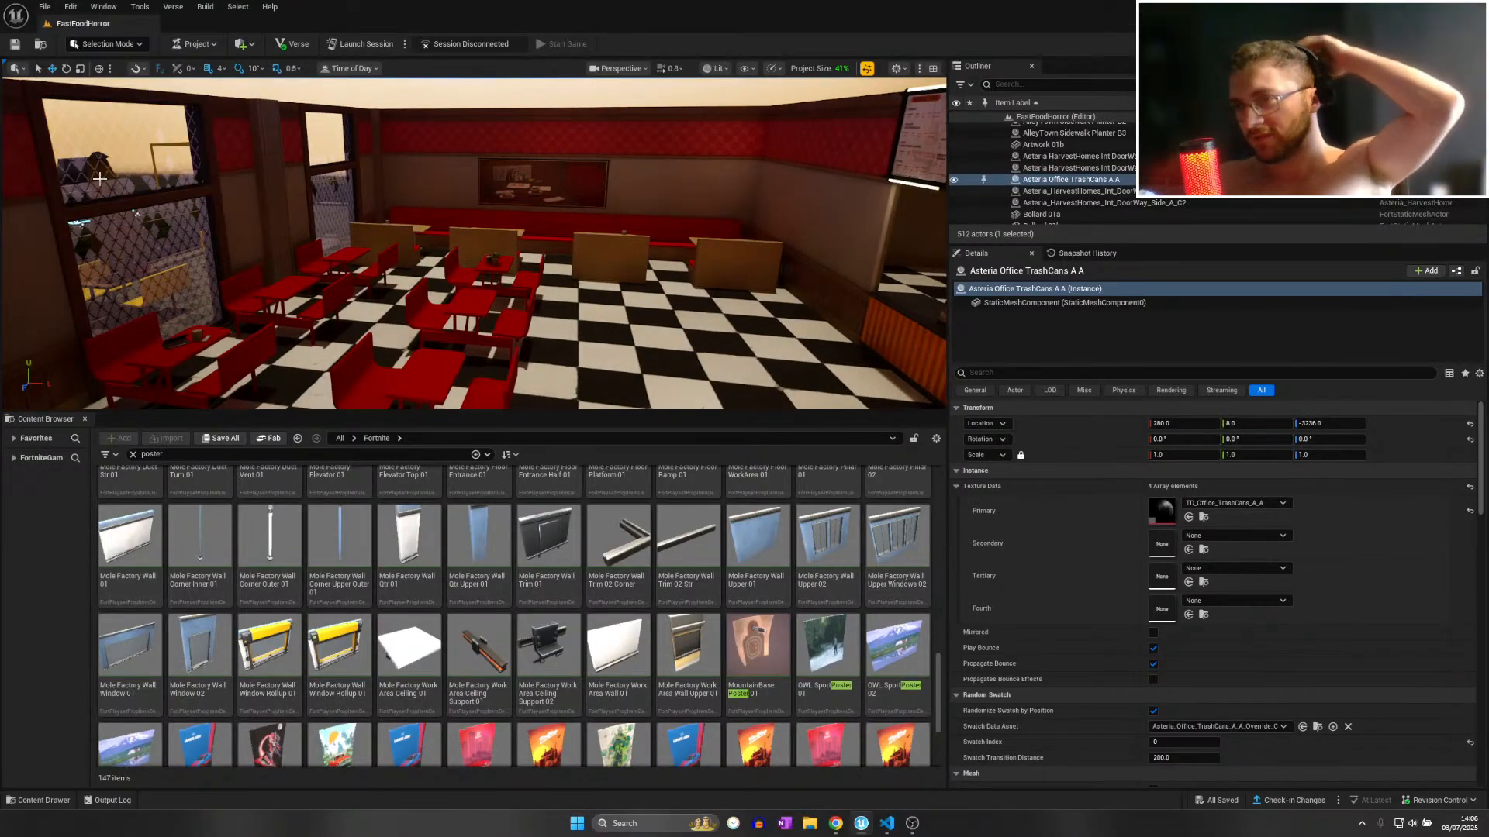
Open the studio asset folder inside Referenced Content and search it for "desk".
{"action": "right_click_drag", "start_coordinate": [293, 224], "coordinate": [292, 272]}
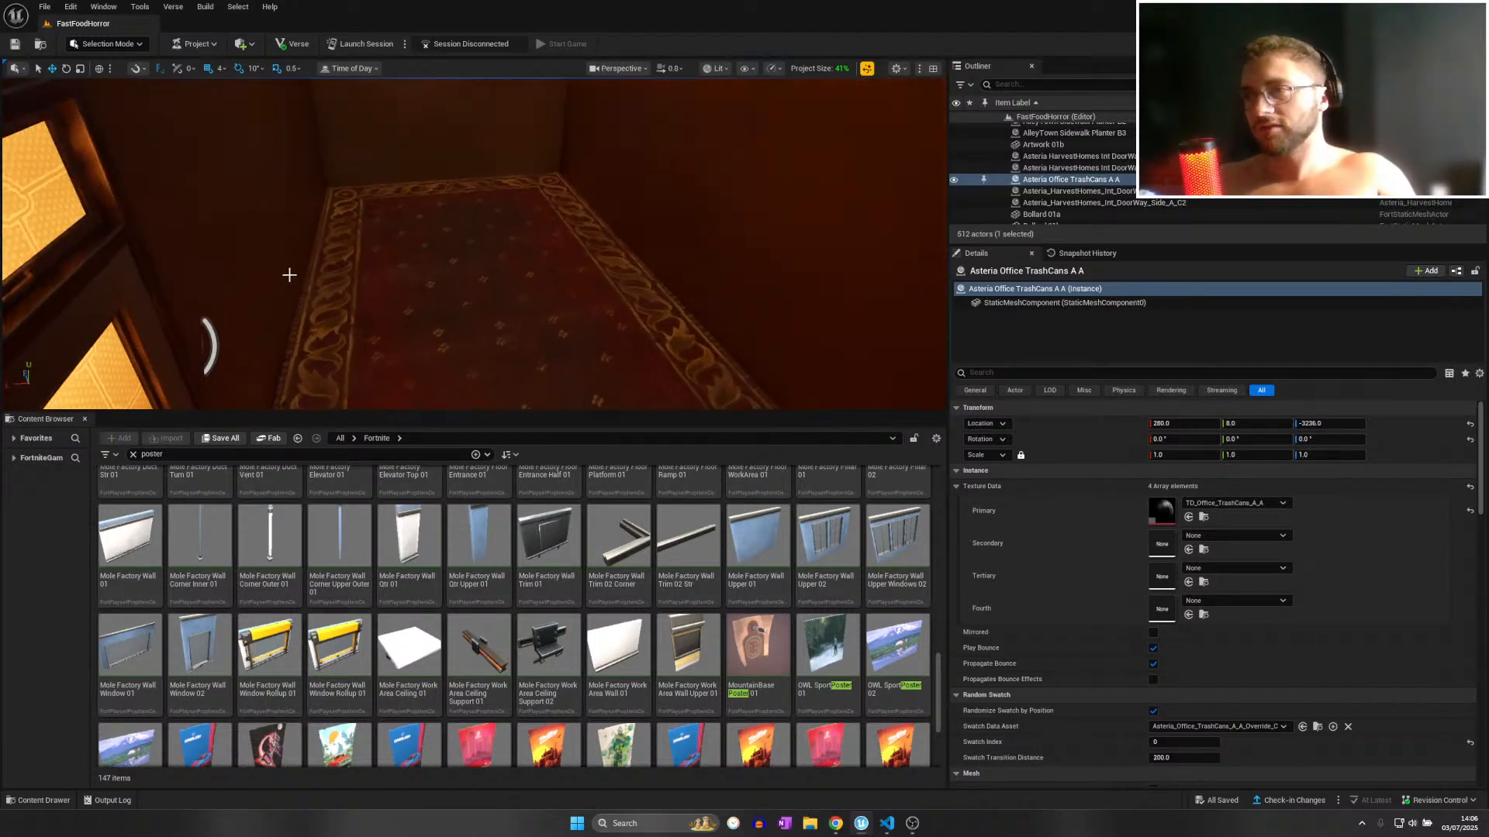
{"action": "left_click", "coordinate": [134, 455]}
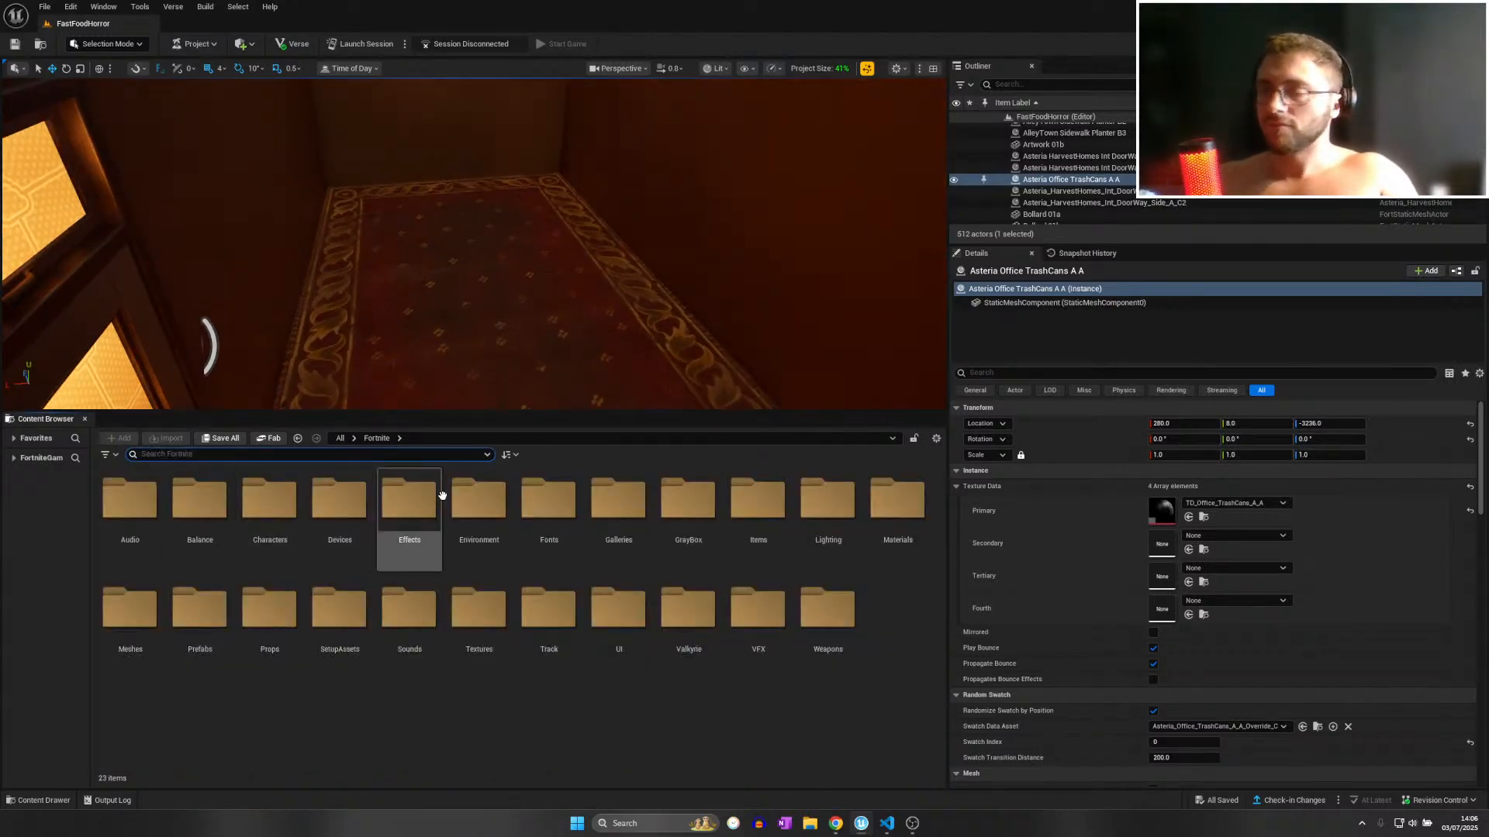
{"action": "left_click", "coordinate": [339, 439]}
{"action": "double_click", "coordinate": [339, 500]}
{"action": "double_click", "coordinate": [269, 500]}
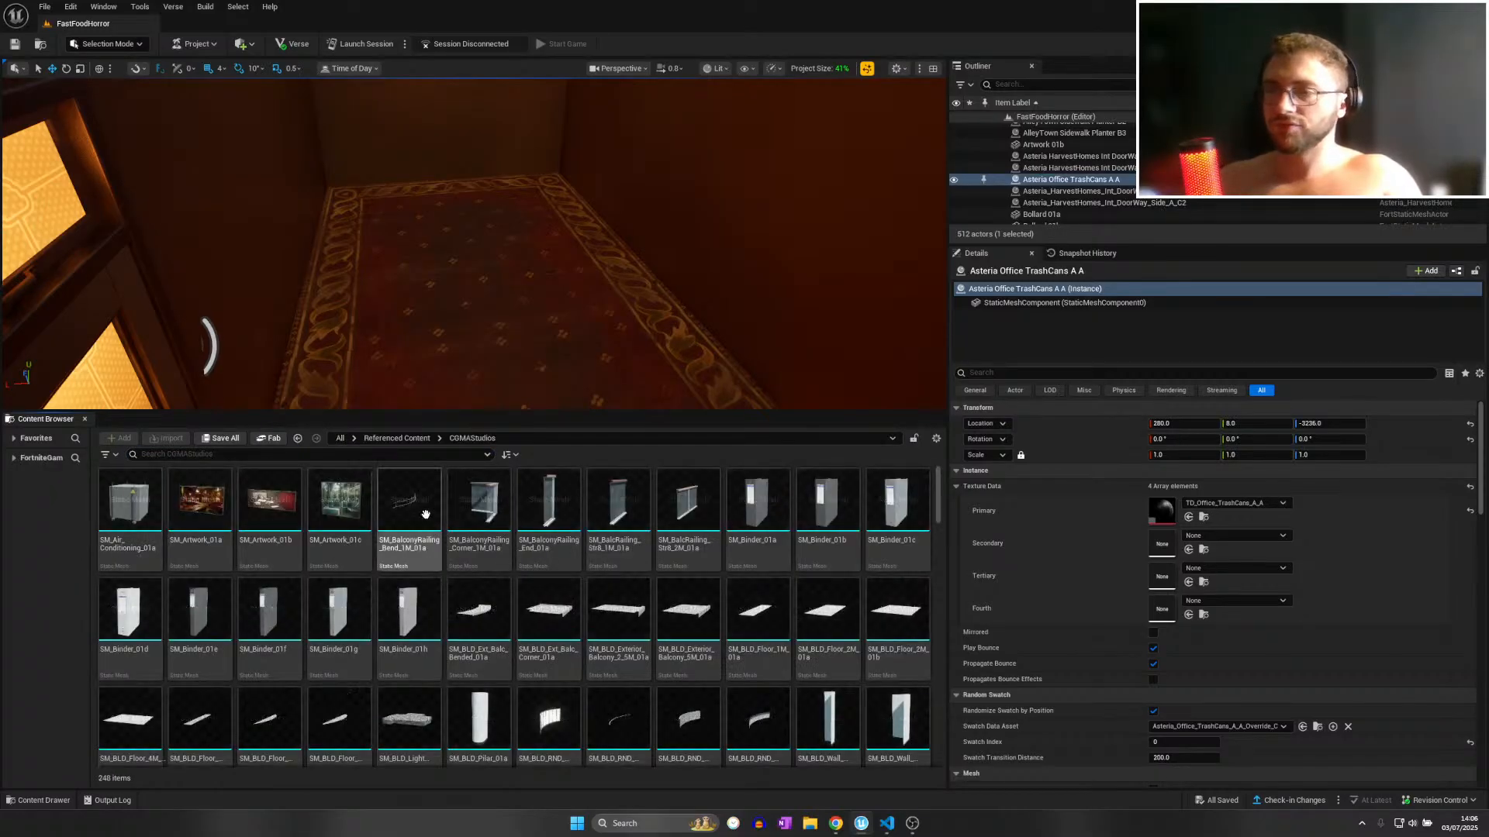
{"action": "left_click", "coordinate": [371, 455]}
{"action": "type", "text": "des"}
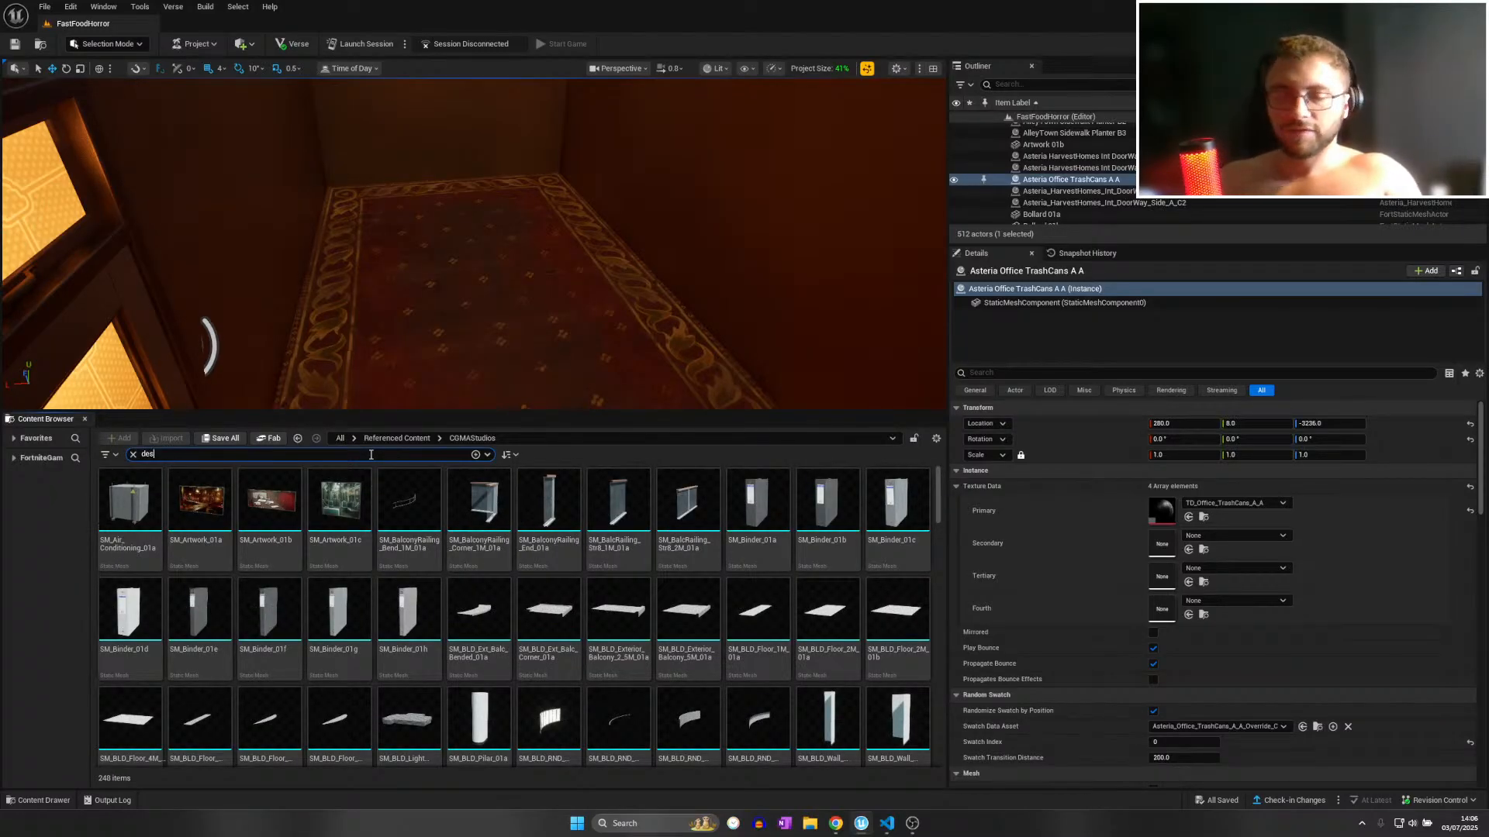
{"action": "type", "text": "k"}
Try the SM_Desk_02a desk on the carpeted room's floor, and delete it again.
{"action": "left_click", "coordinate": [195, 500]}
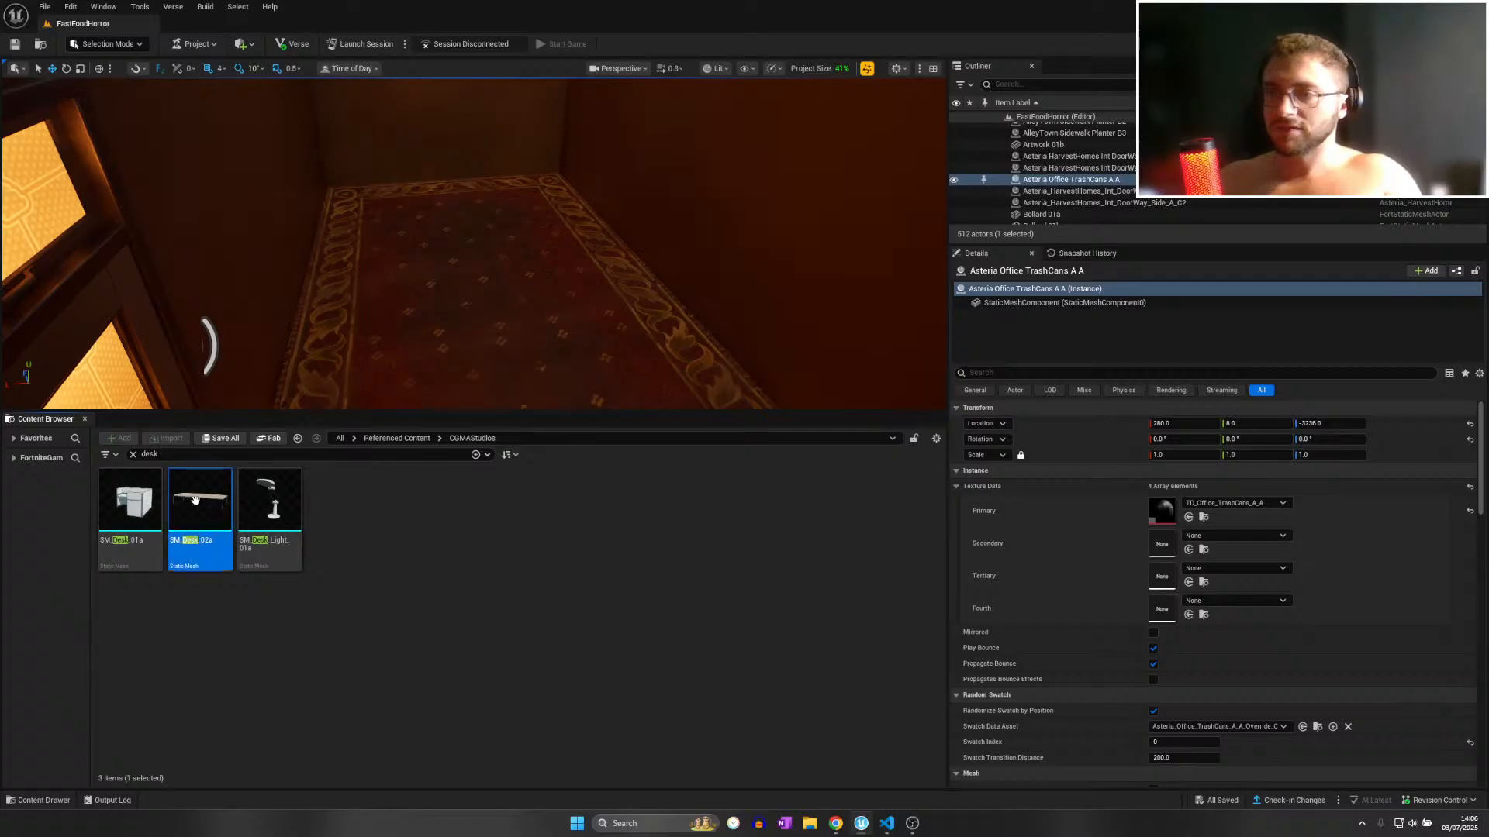
{"action": "left_click_drag", "start_coordinate": [195, 501], "coordinate": [535, 276]}
{"action": "key", "text": "w"}
{"action": "right_click_drag", "start_coordinate": [535, 276], "coordinate": [532, 282]}
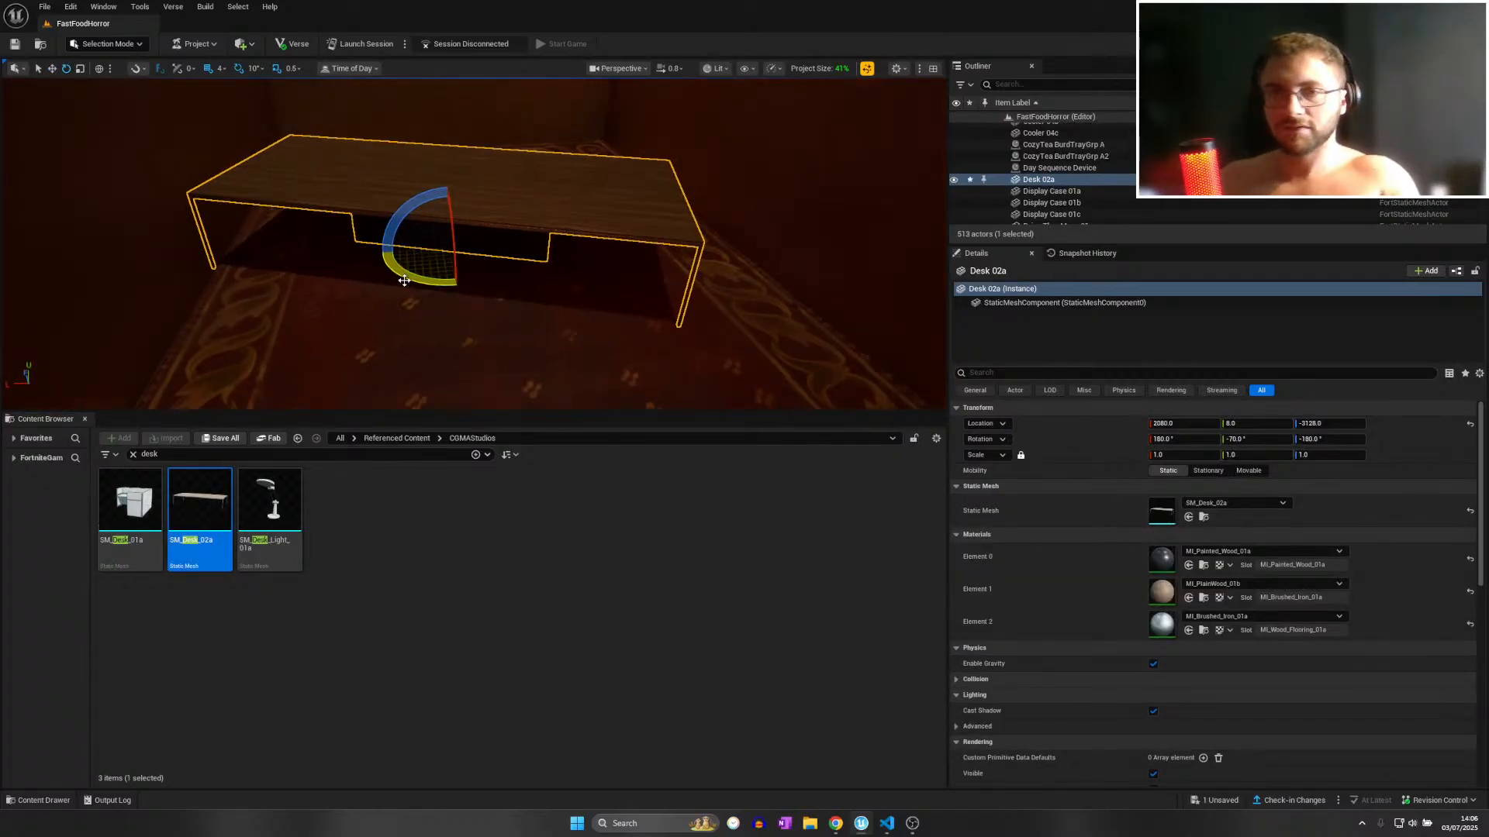
{"action": "key", "text": "Delete"}
Replace the wooden booth table in the checkered-floor room with SM_Desk_02a, and slide the desk to about 2404, 8, -3076.
{"action": "right_click_drag", "start_coordinate": [356, 265], "coordinate": [321, 310]}
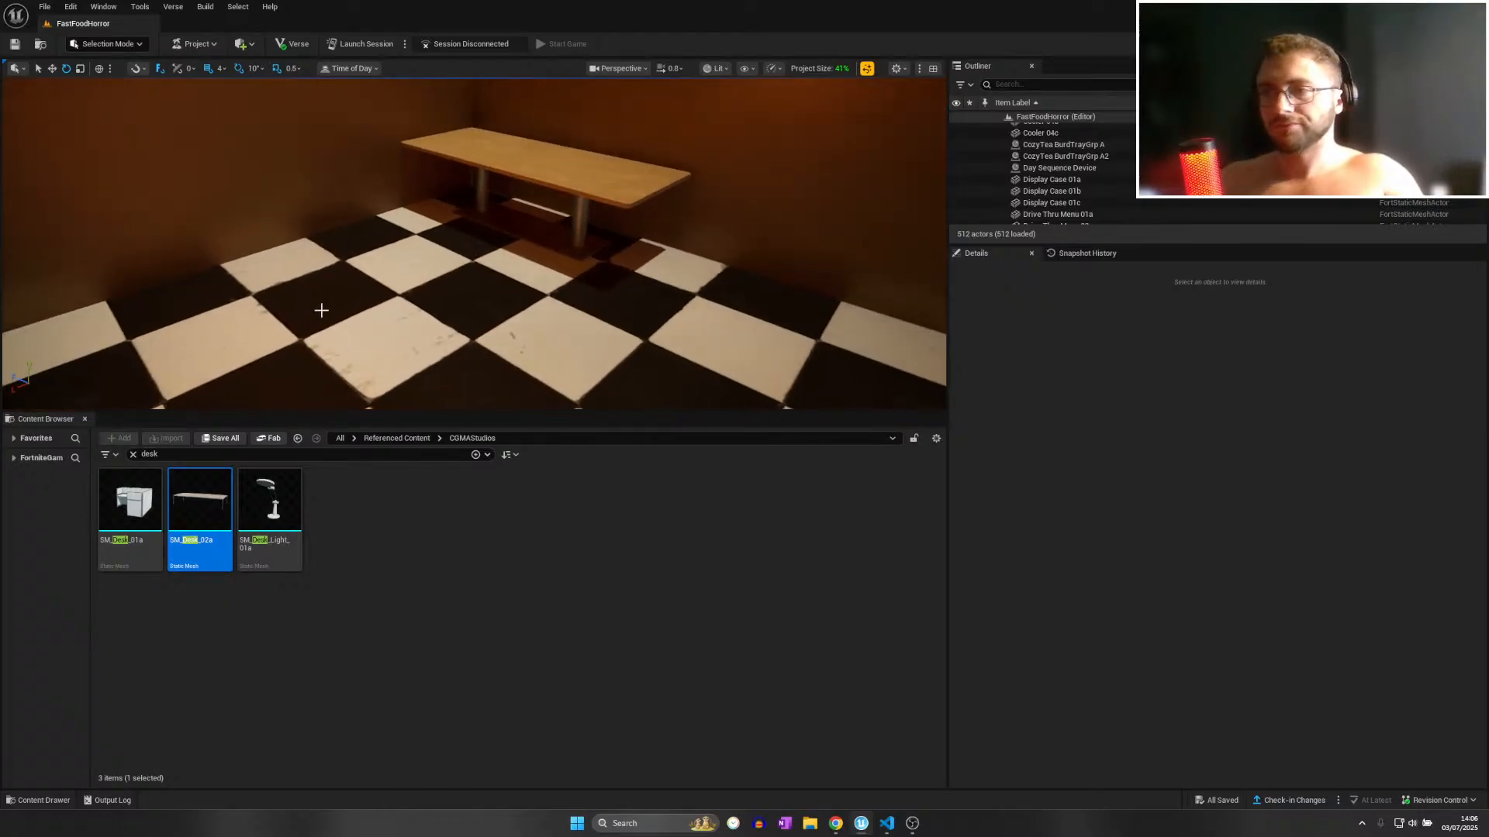
{"action": "left_click_drag", "start_coordinate": [228, 502], "coordinate": [566, 294]}
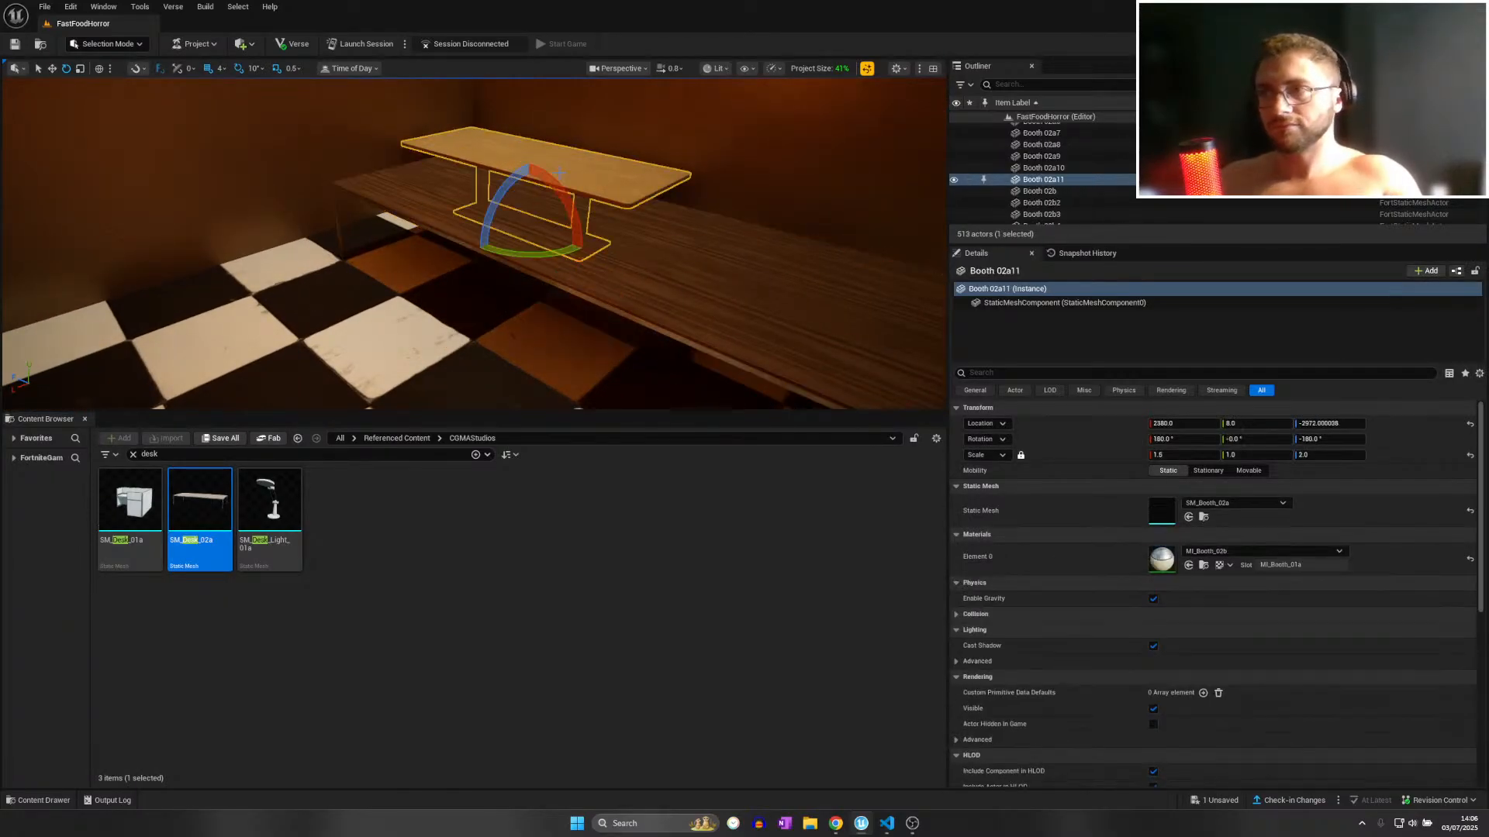
{"action": "key", "text": "Delete"}
{"action": "left_click", "coordinate": [557, 225]}
{"action": "right_click_drag", "start_coordinate": [557, 225], "coordinate": [581, 215]}
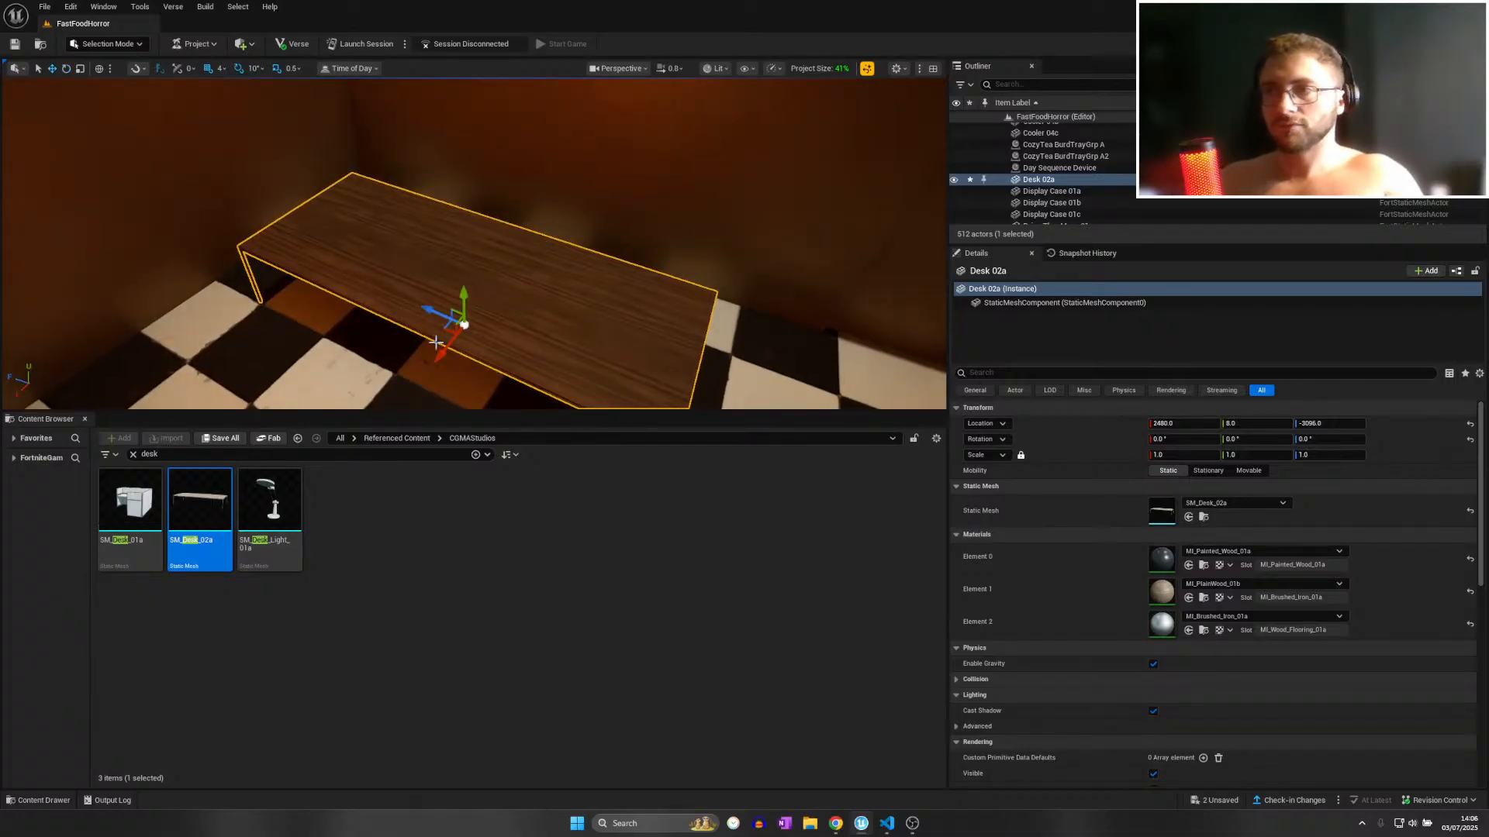
{"action": "left_click_drag", "start_coordinate": [436, 342], "coordinate": [444, 263], "text": "shift"}
{"action": "right_click_drag", "start_coordinate": [444, 263], "coordinate": [623, 225]}
{"action": "scroll", "coordinate": [542, 259], "scroll_direction": "up", "scroll_amount": 1}
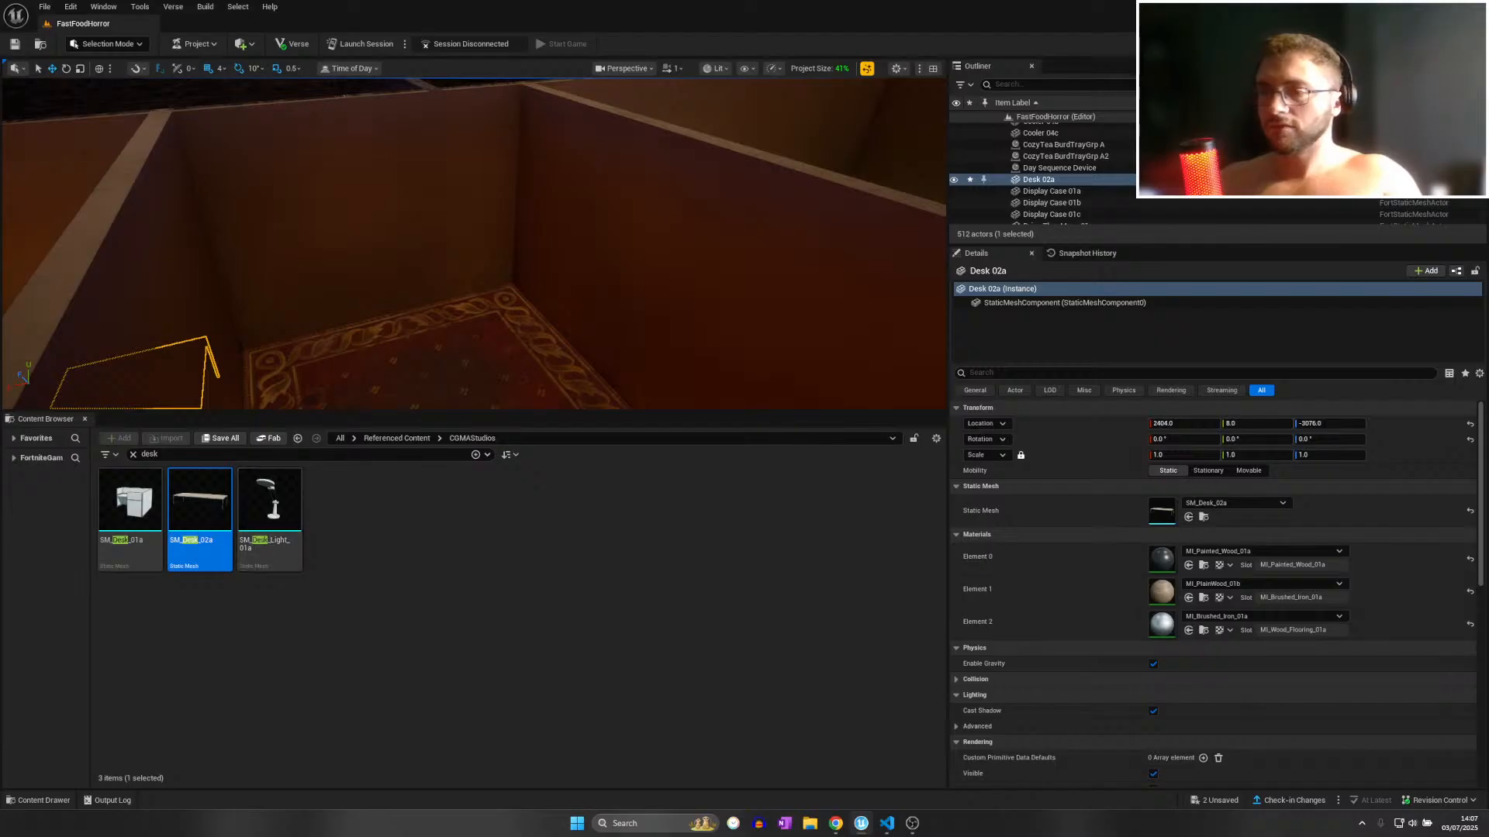
{"action": "right_click_drag", "start_coordinate": [475, 243], "coordinate": [448, 262]}
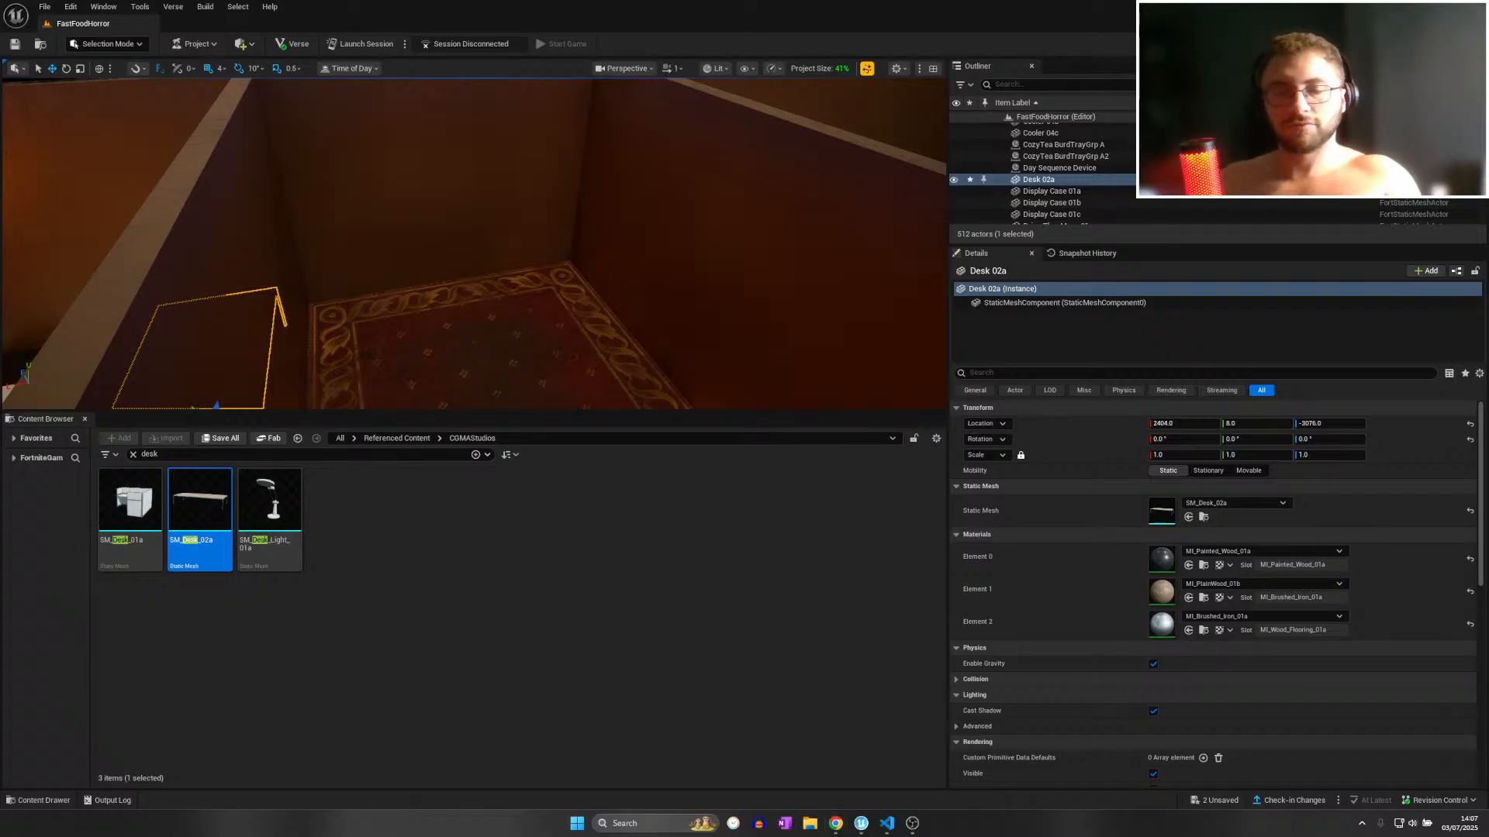
Switch to Discord and look through the creative community server's channels and the direct messages.
{"action": "key", "text": "alt+Tab"}
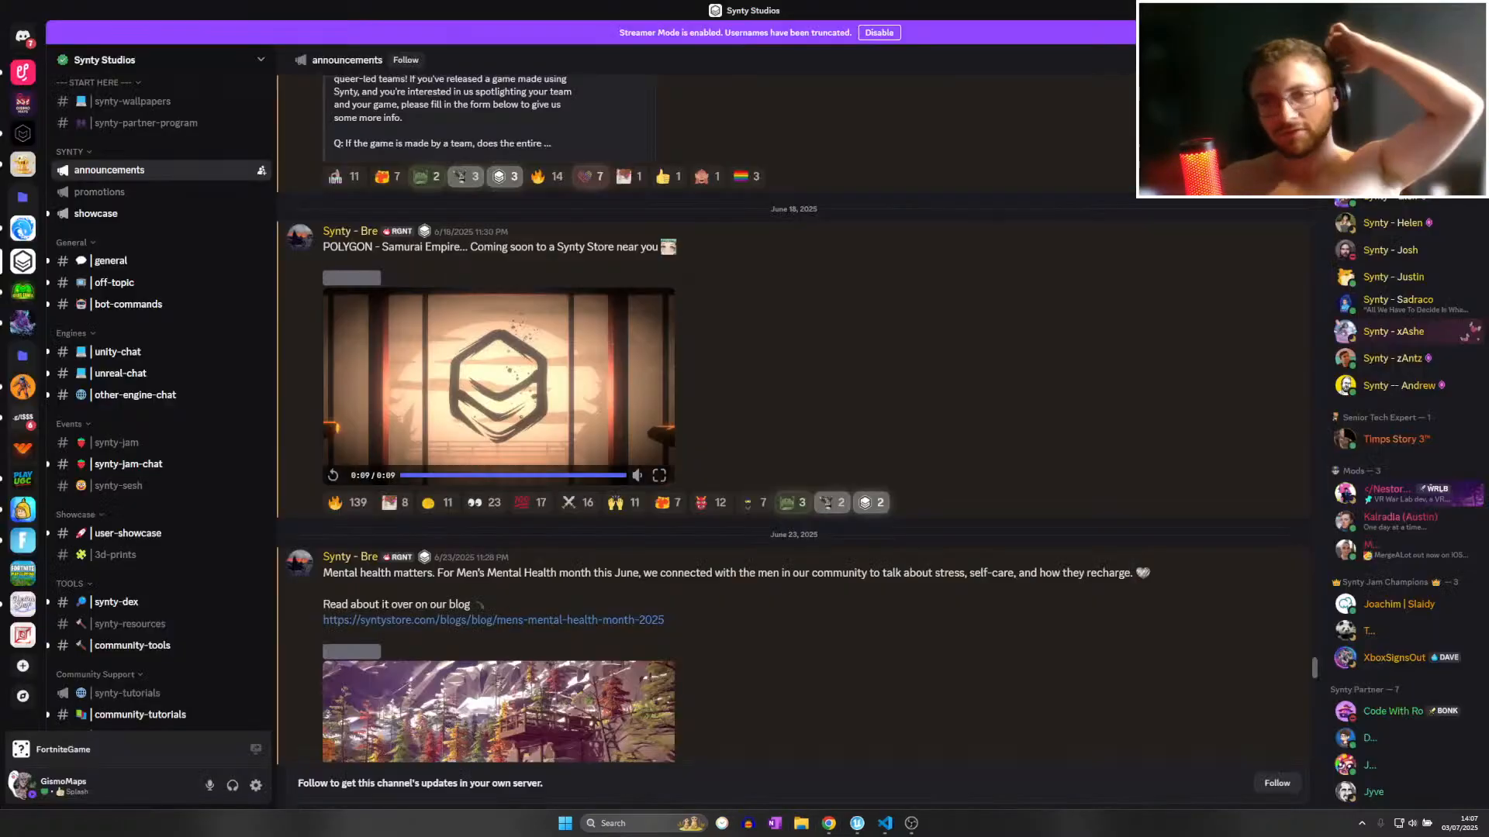
{"action": "left_click", "coordinate": [23, 161]}
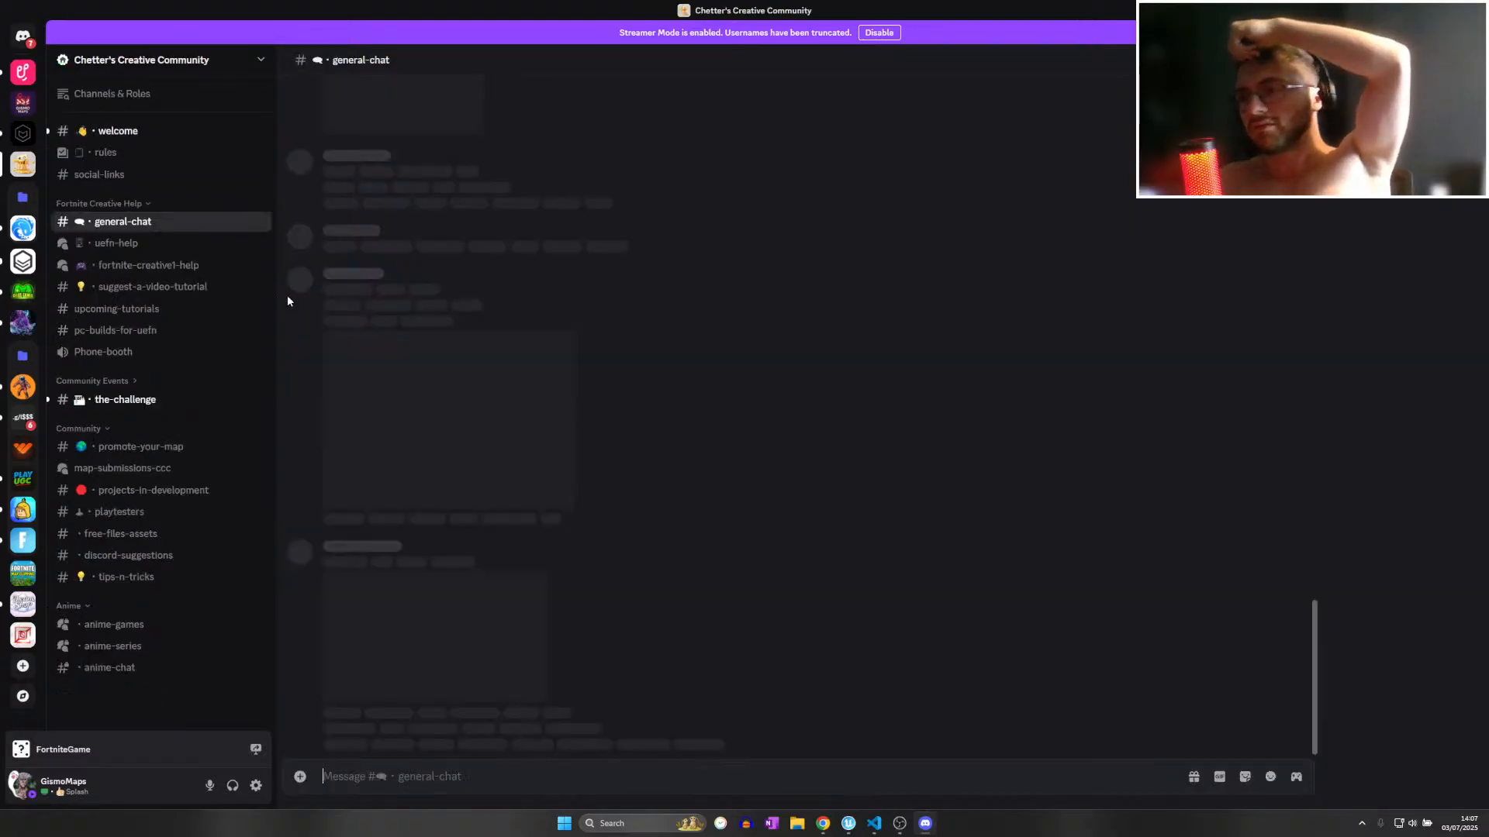
{"action": "left_click", "coordinate": [128, 399]}
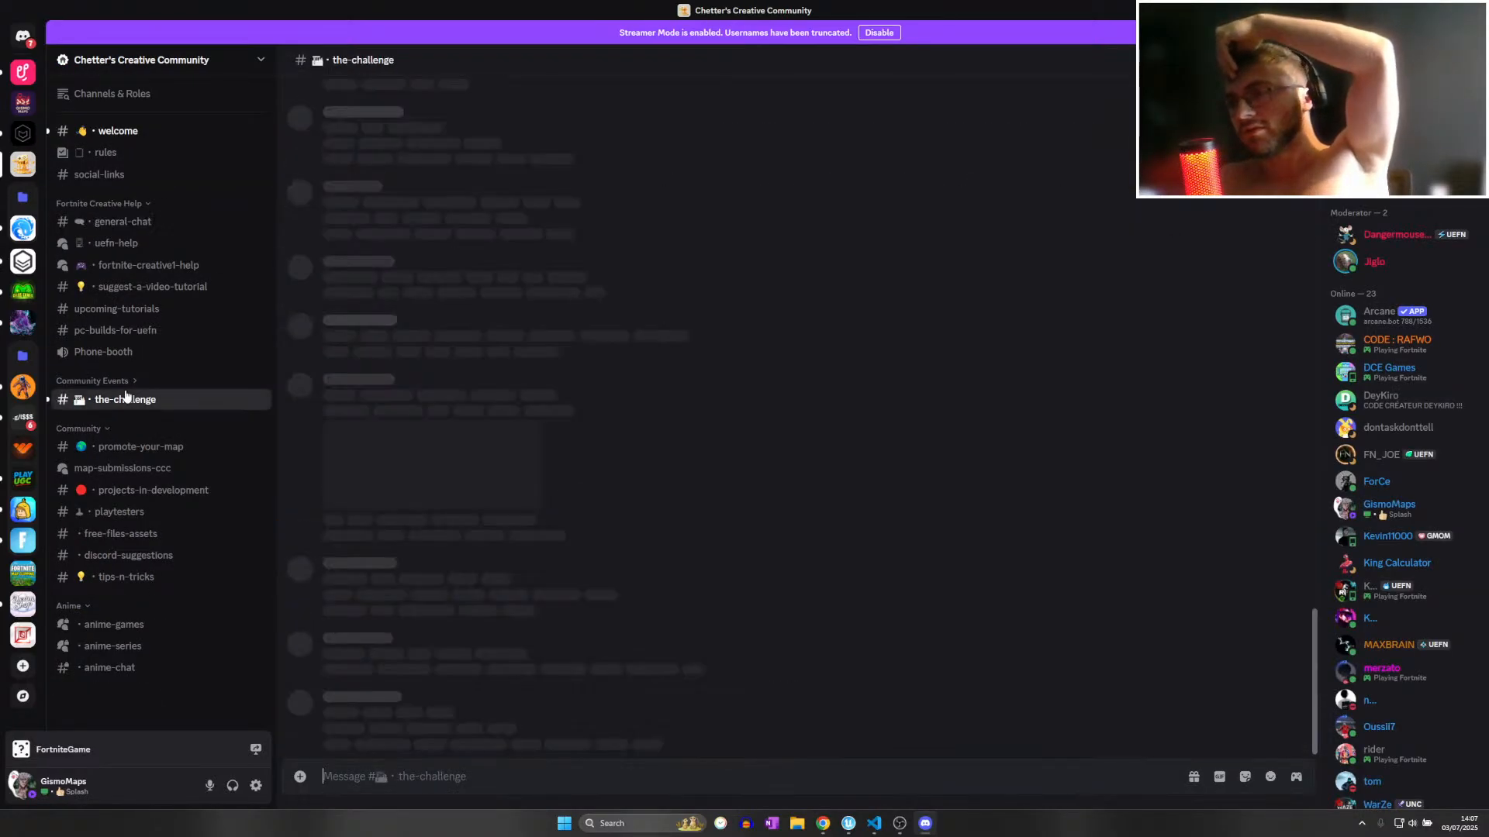
{"action": "left_click", "coordinate": [118, 130]}
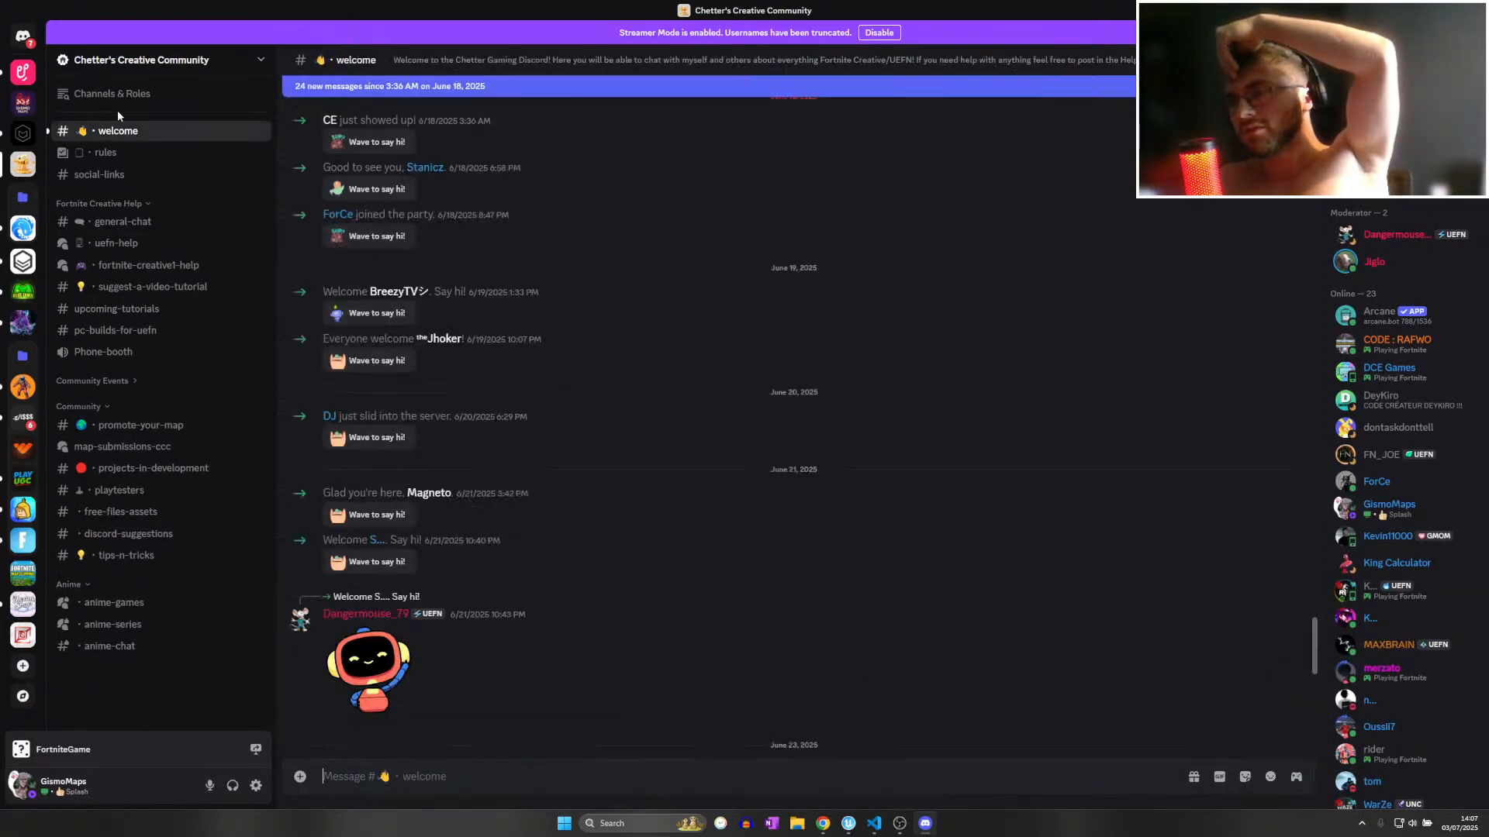
{"action": "scroll", "coordinate": [445, 446], "scroll_direction": "down", "scroll_amount": 3}
{"action": "scroll", "coordinate": [458, 457], "scroll_direction": "down", "scroll_amount": 6}
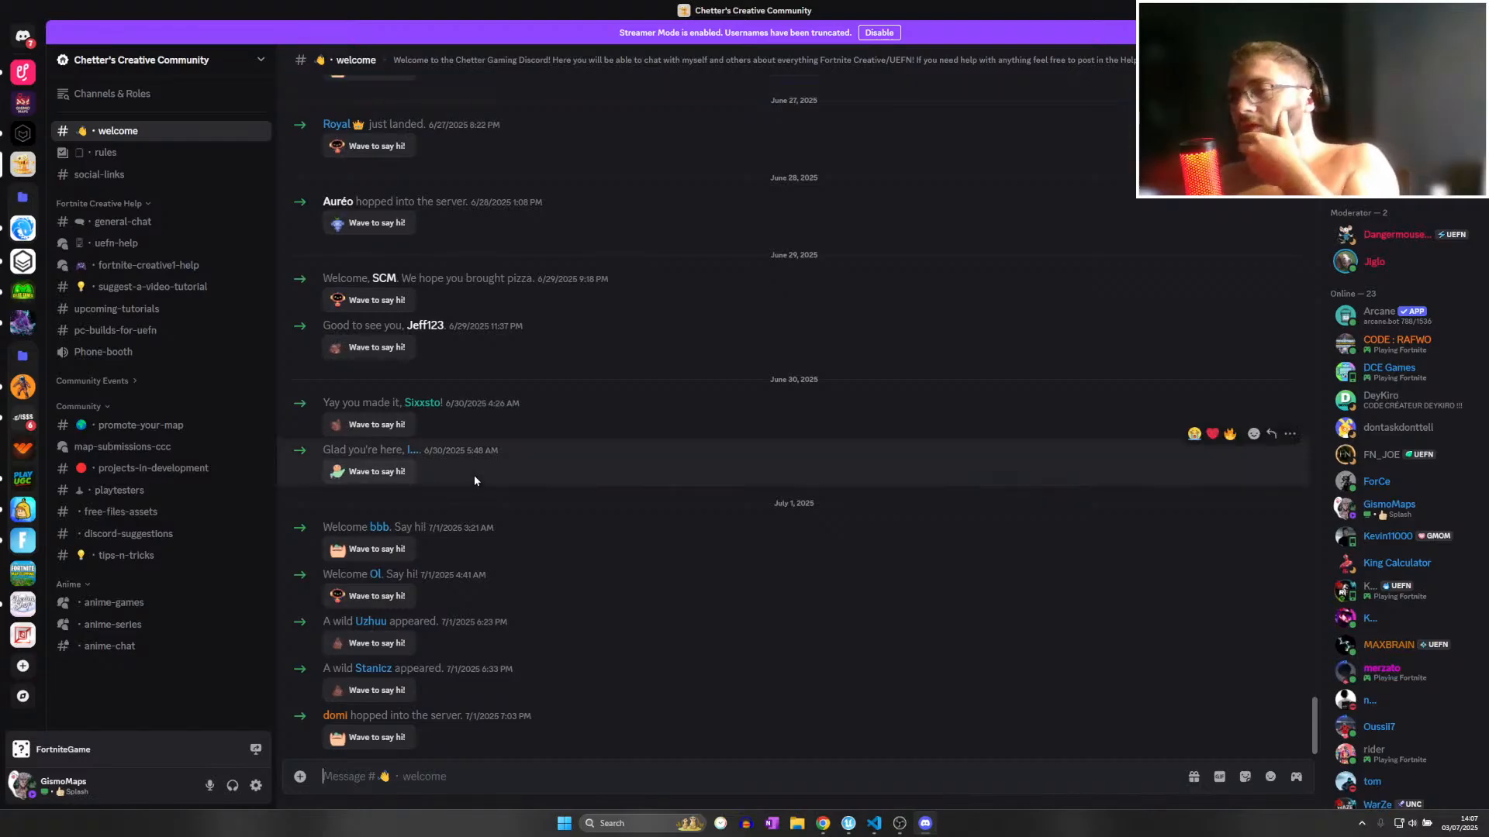
{"action": "left_click", "coordinate": [23, 36]}
{"action": "scroll", "coordinate": [176, 265], "scroll_direction": "down", "scroll_amount": 3}
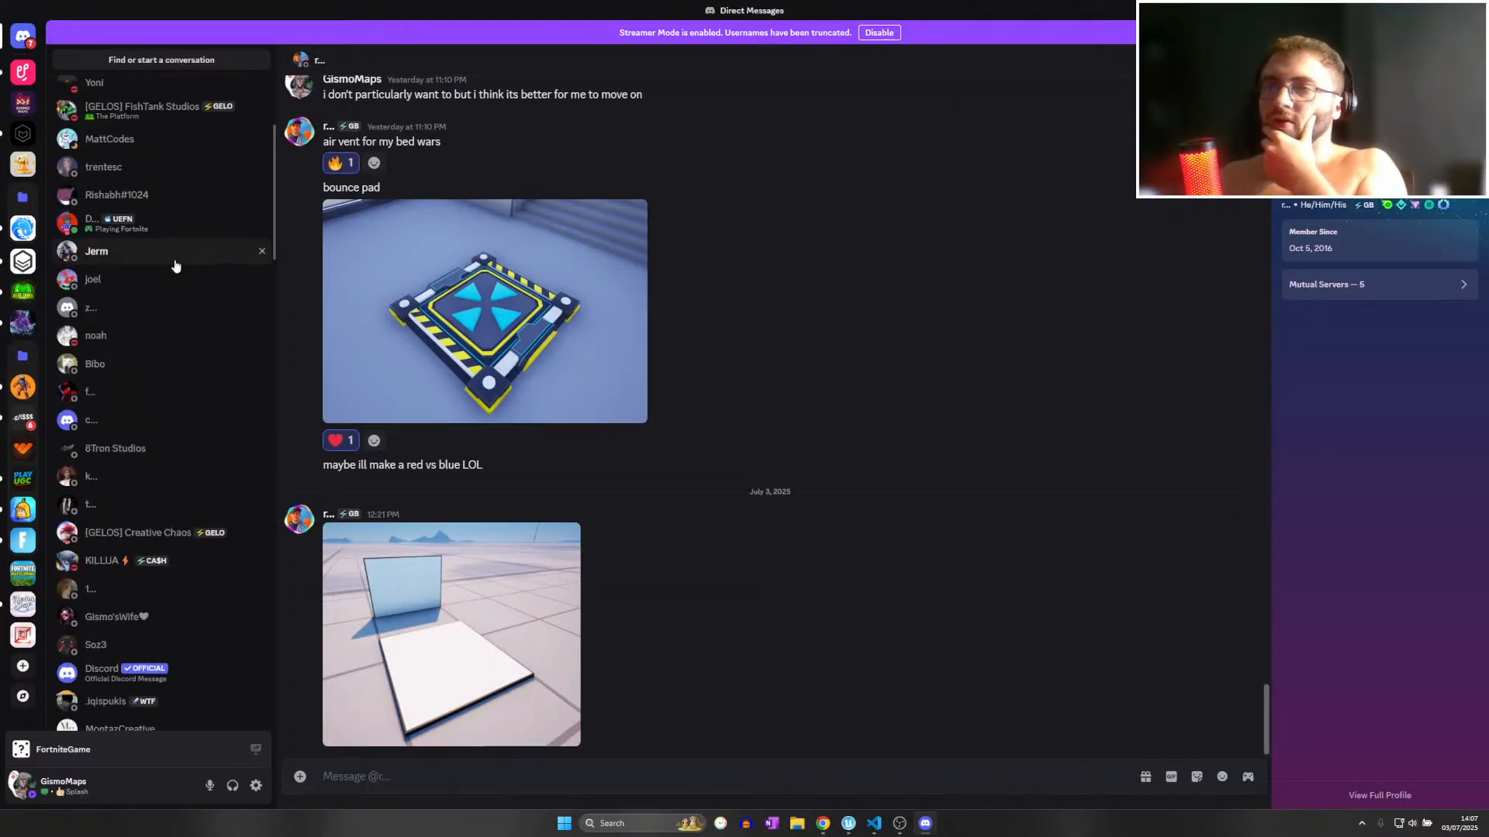
{"action": "scroll", "coordinate": [176, 266], "scroll_direction": "up", "scroll_amount": 3}
{"action": "left_click", "coordinate": [1474, 10]}
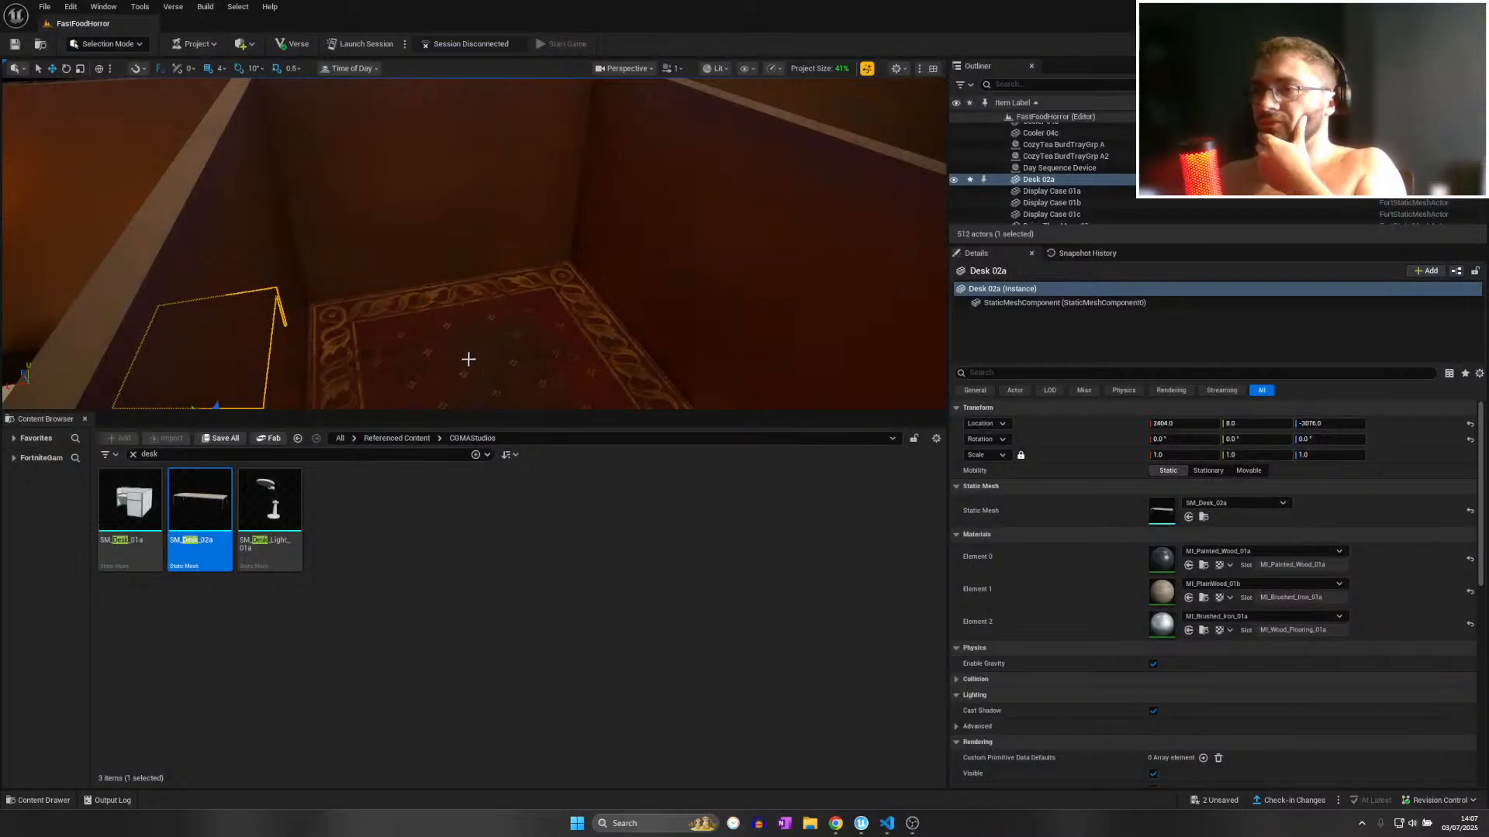
Return to the level editor and save all unsaved changes to the map.
{"action": "right_click_drag", "start_coordinate": [468, 359], "coordinate": [326, 345]}
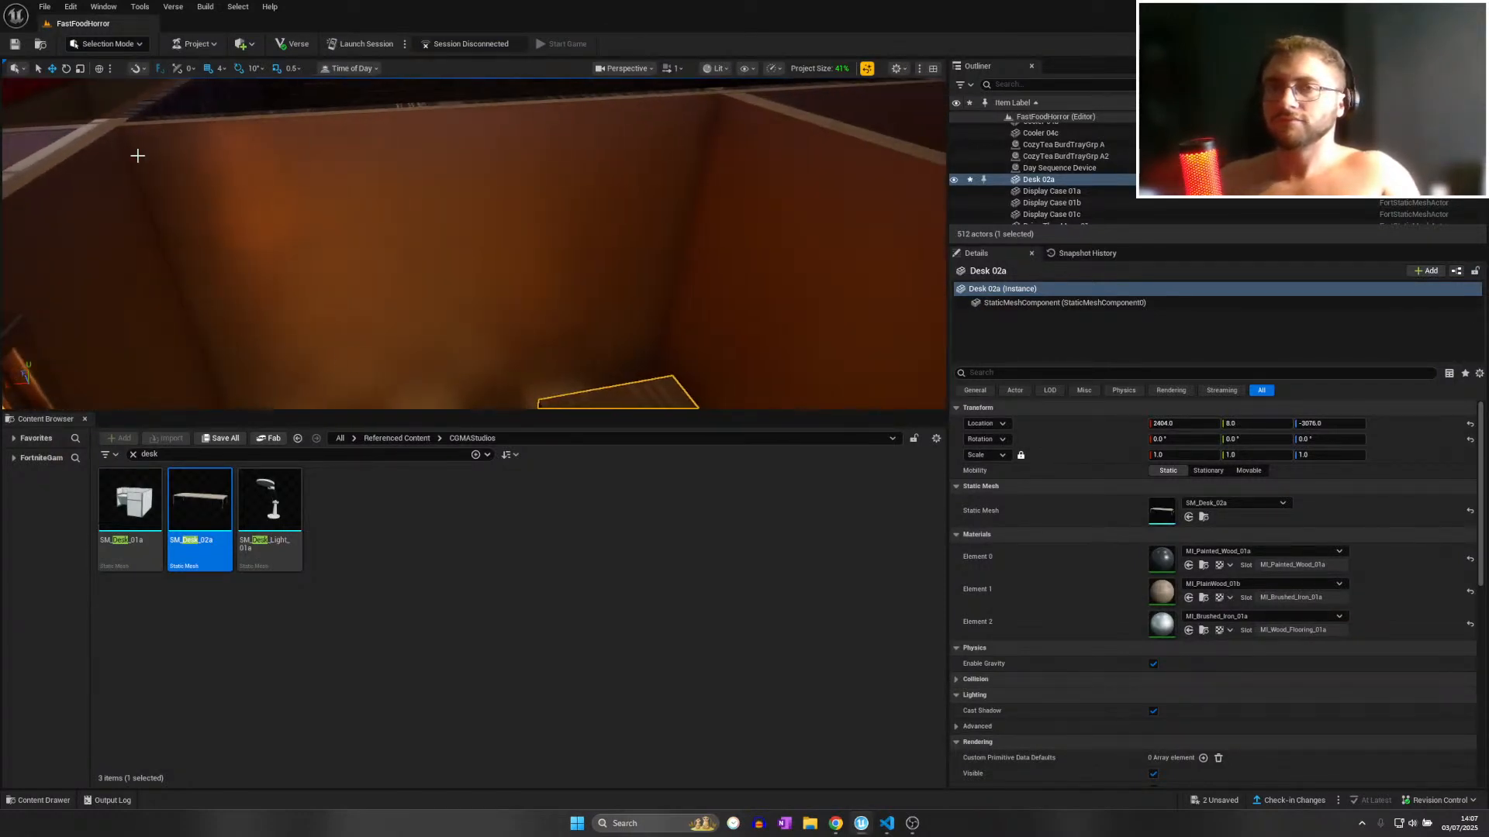
{"action": "left_click", "coordinate": [44, 6]}
{"action": "left_click", "coordinate": [66, 154]}
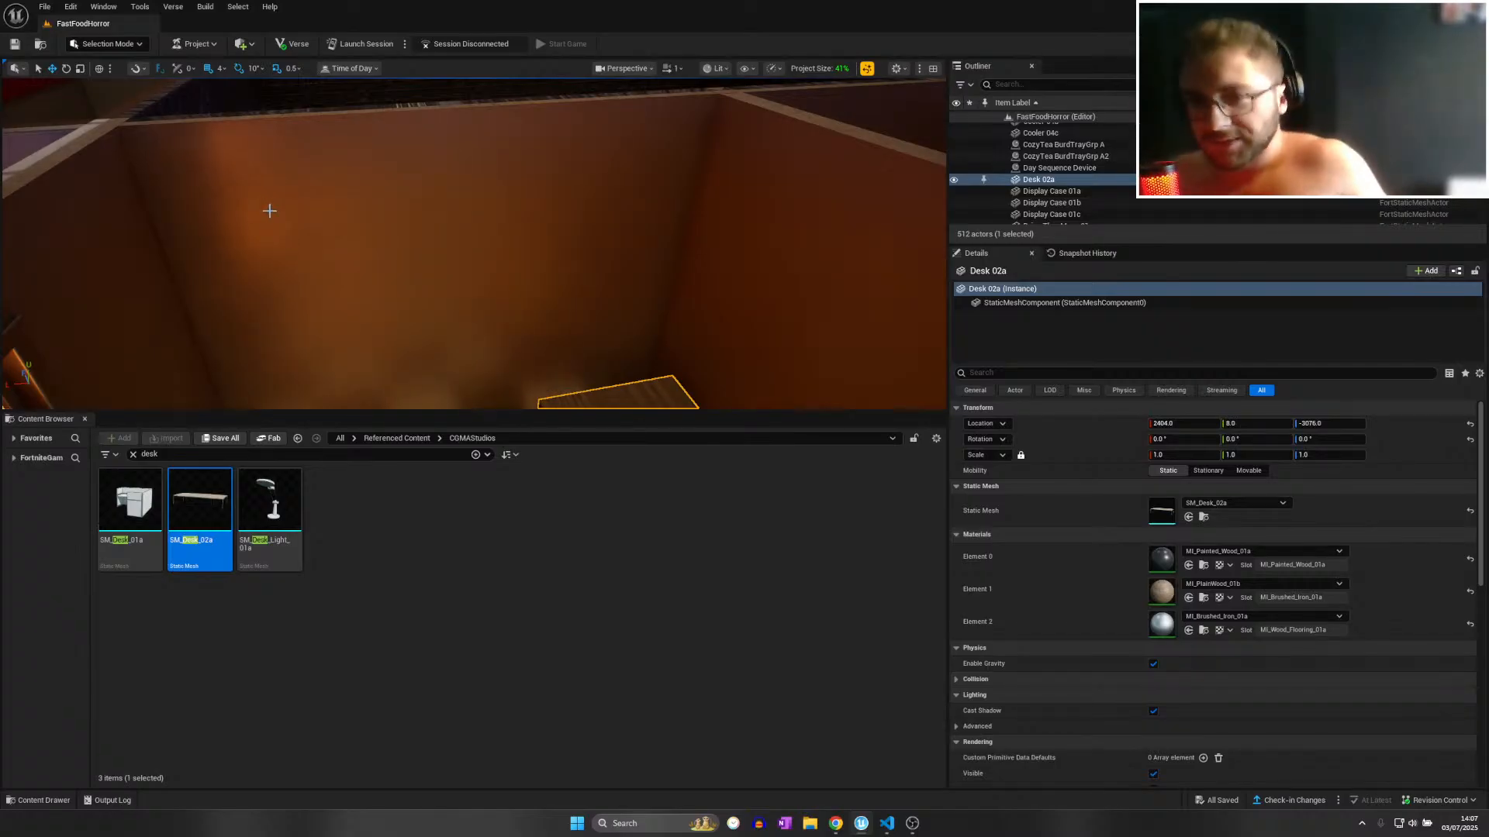
Place the SM_Desk_01a corner desk on the floor of the carpeted room.
{"action": "right_click_drag", "start_coordinate": [269, 210], "coordinate": [531, 311]}
{"action": "left_click_drag", "start_coordinate": [130, 504], "coordinate": [489, 252]}
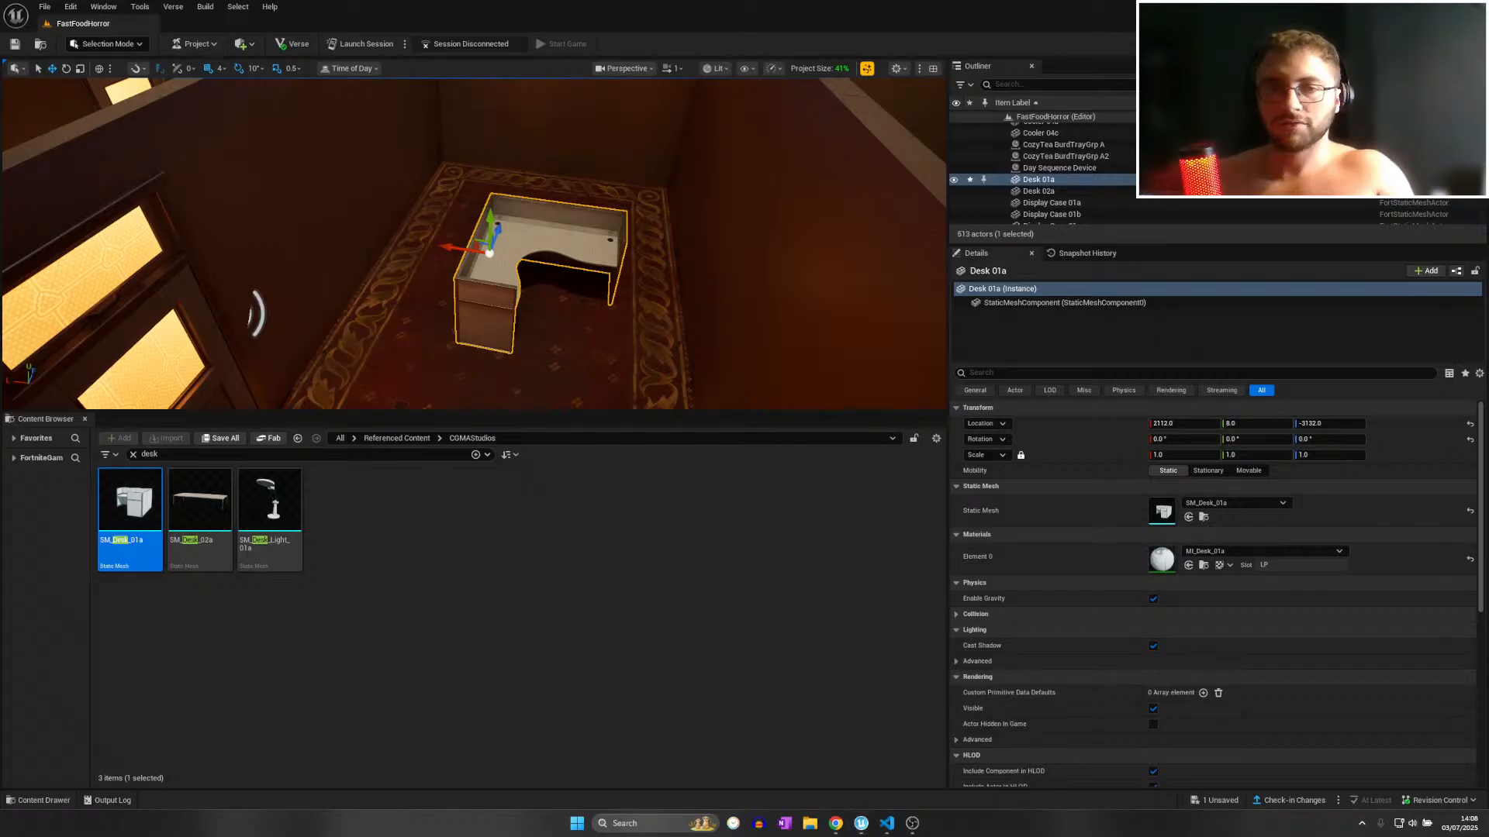
Check the friends list in Discord, and review the community server's welcome channel and member list.
{"action": "key", "text": "super+shift+Right"}
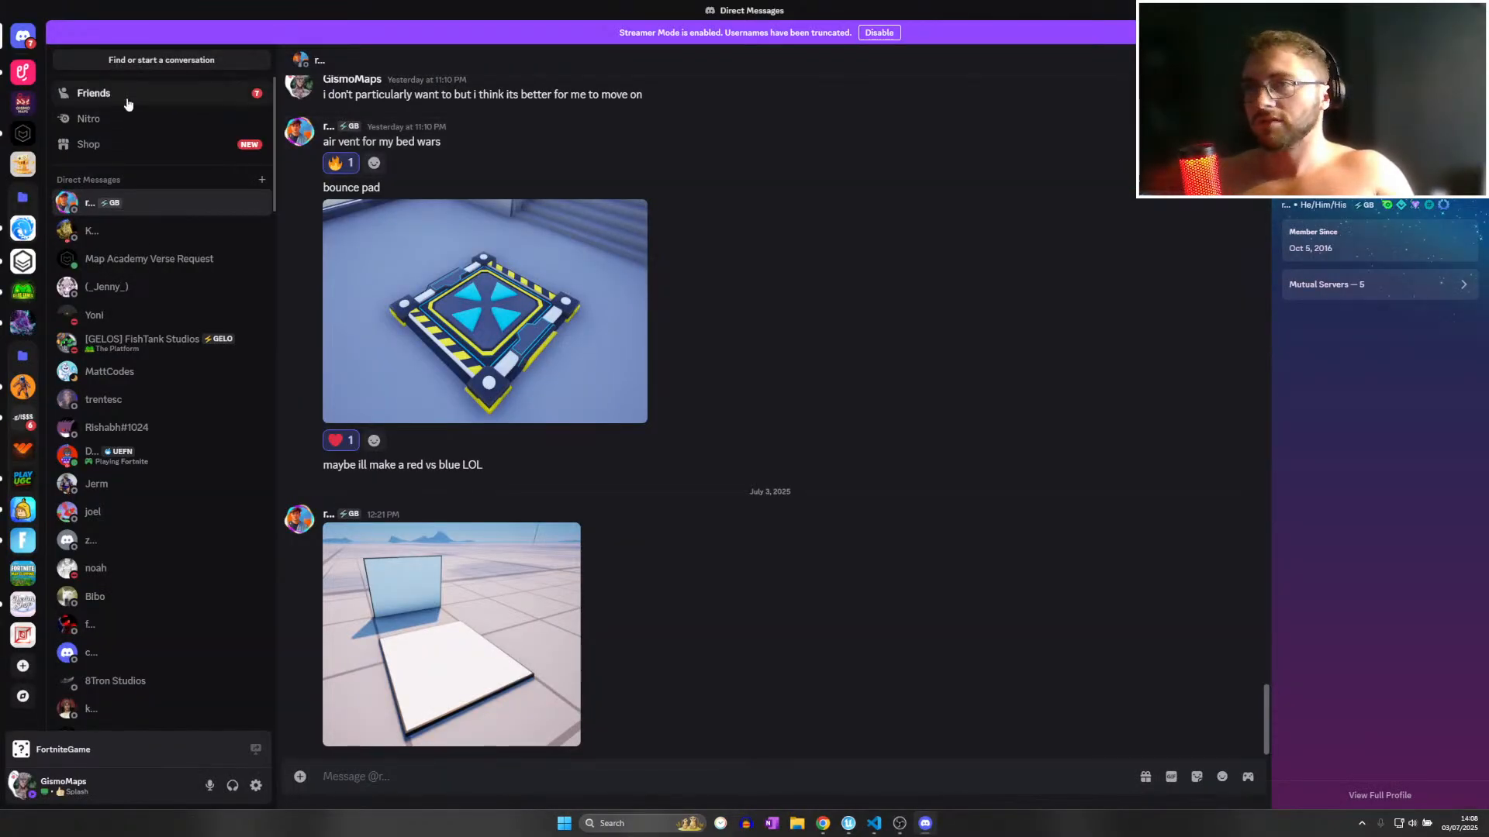
{"action": "left_click", "coordinate": [91, 93]}
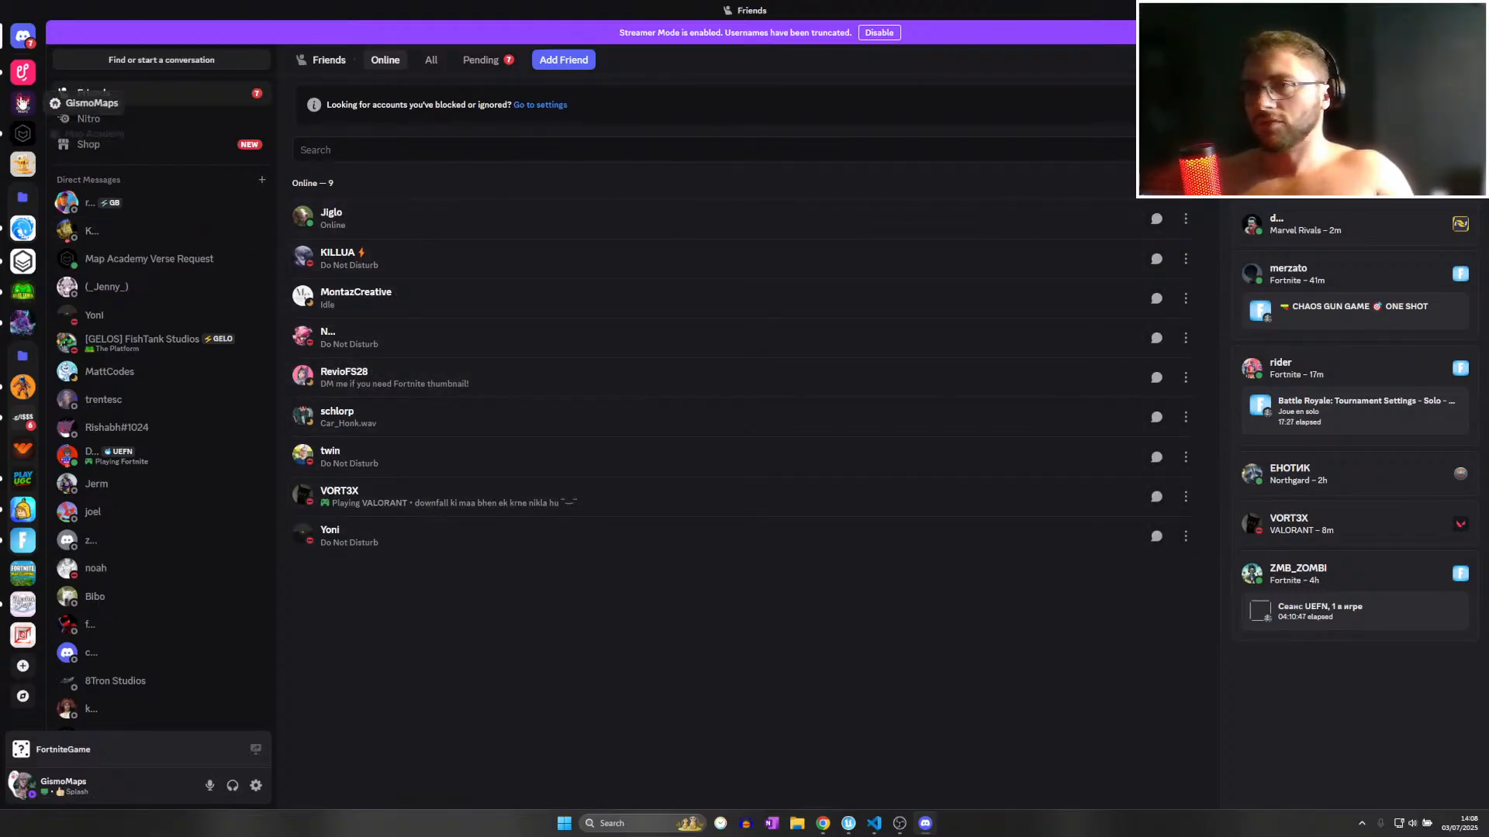
{"action": "left_click", "coordinate": [19, 165]}
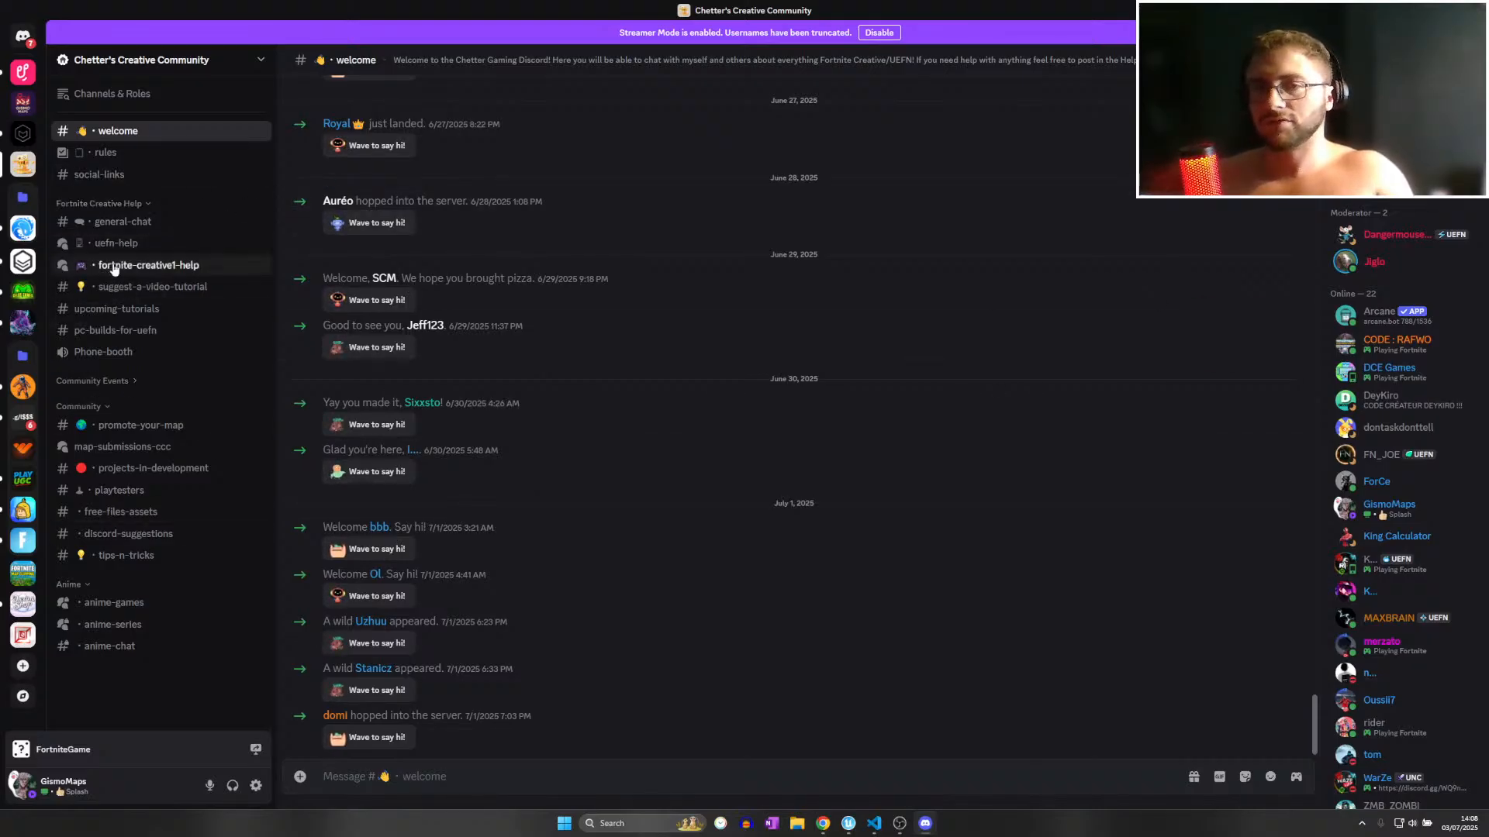
{"action": "scroll", "coordinate": [518, 588], "scroll_direction": "up", "scroll_amount": 6}
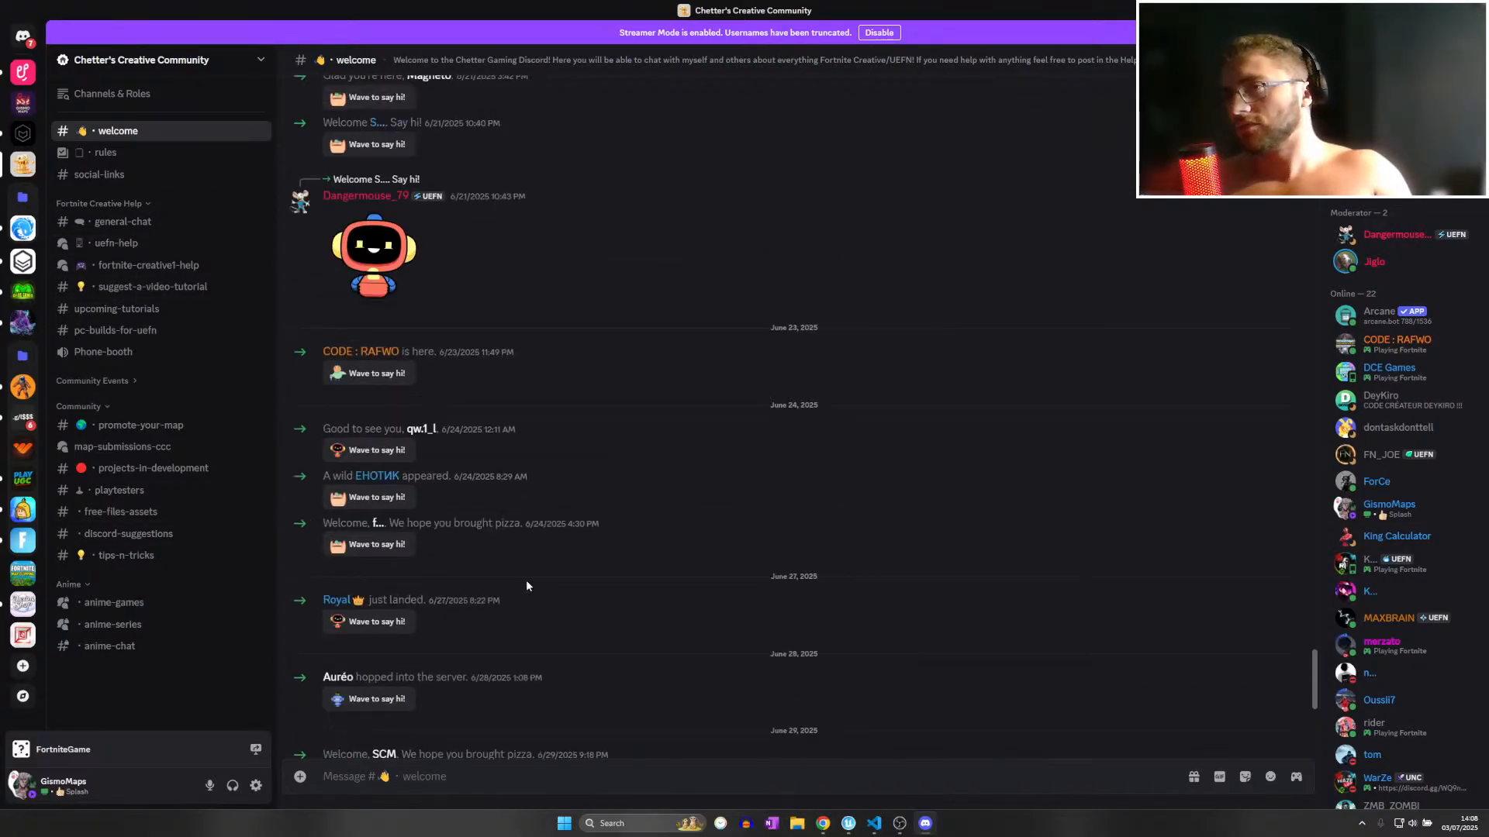
{"action": "scroll", "coordinate": [526, 580], "scroll_direction": "down", "scroll_amount": 6}
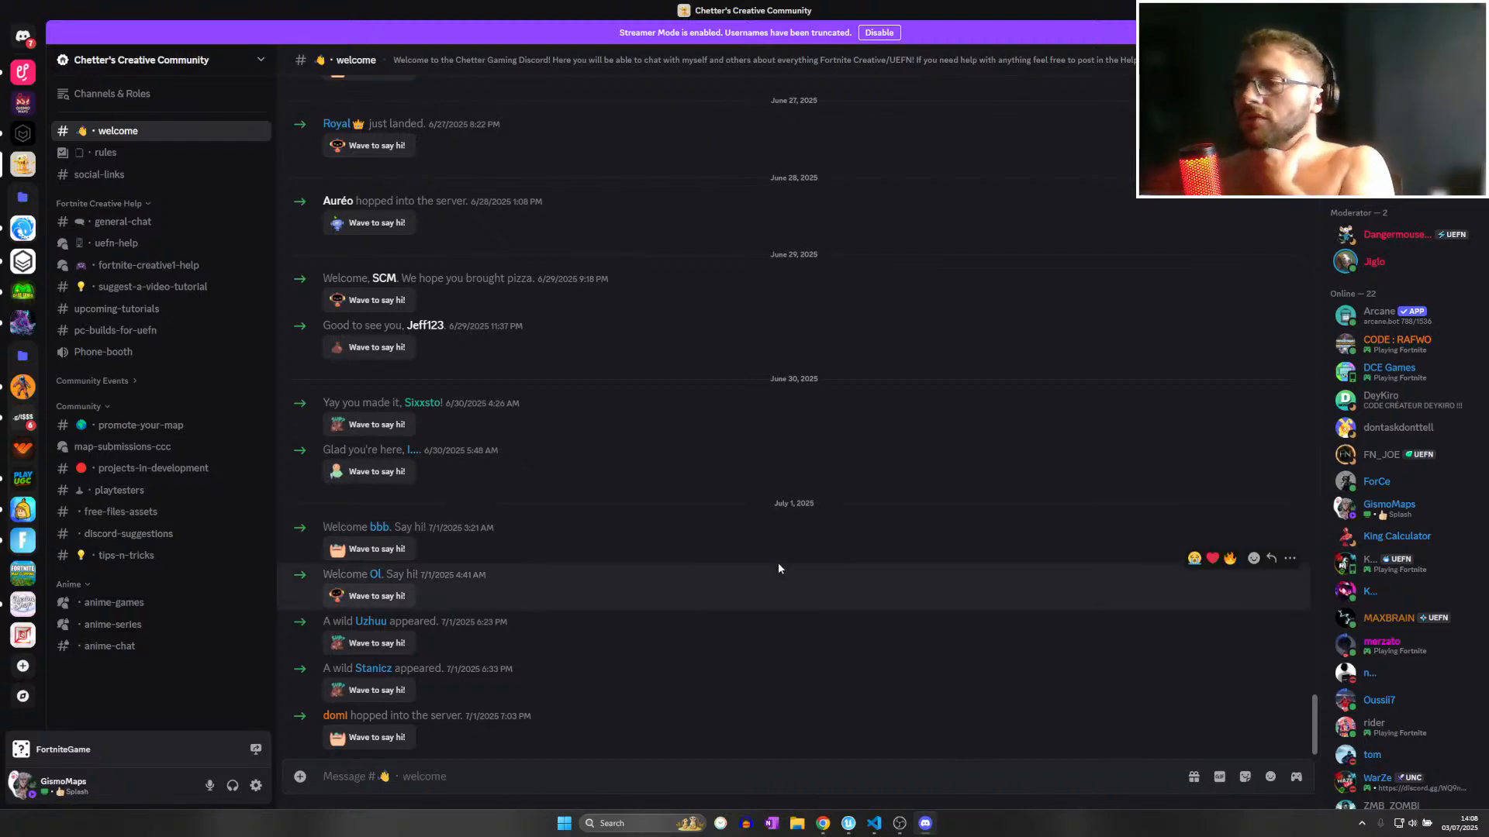
{"action": "scroll", "coordinate": [1377, 555], "scroll_direction": "down", "scroll_amount": 3}
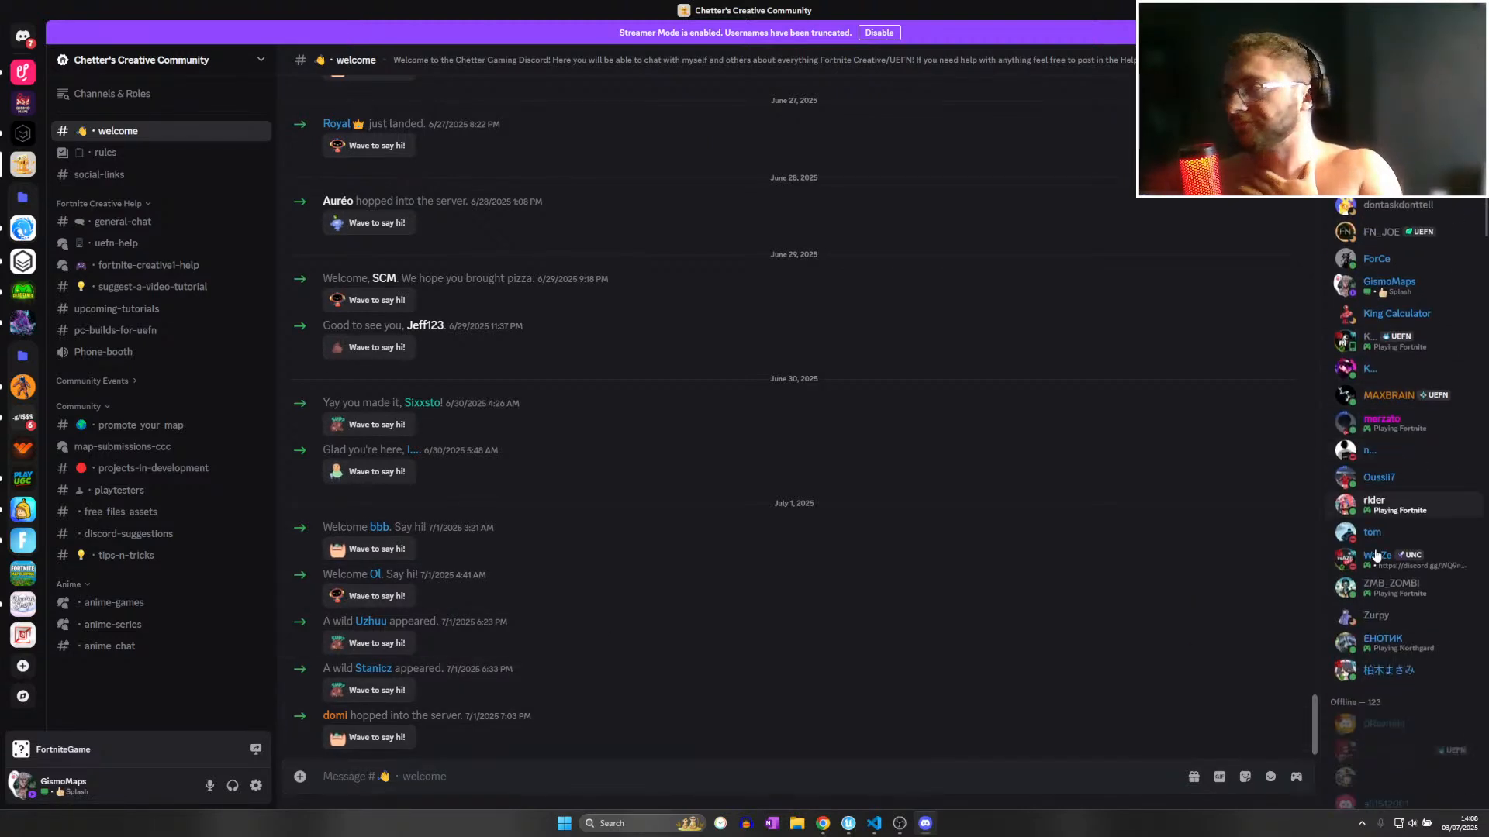
{"action": "scroll", "coordinate": [1385, 535], "scroll_direction": "up", "scroll_amount": 3}
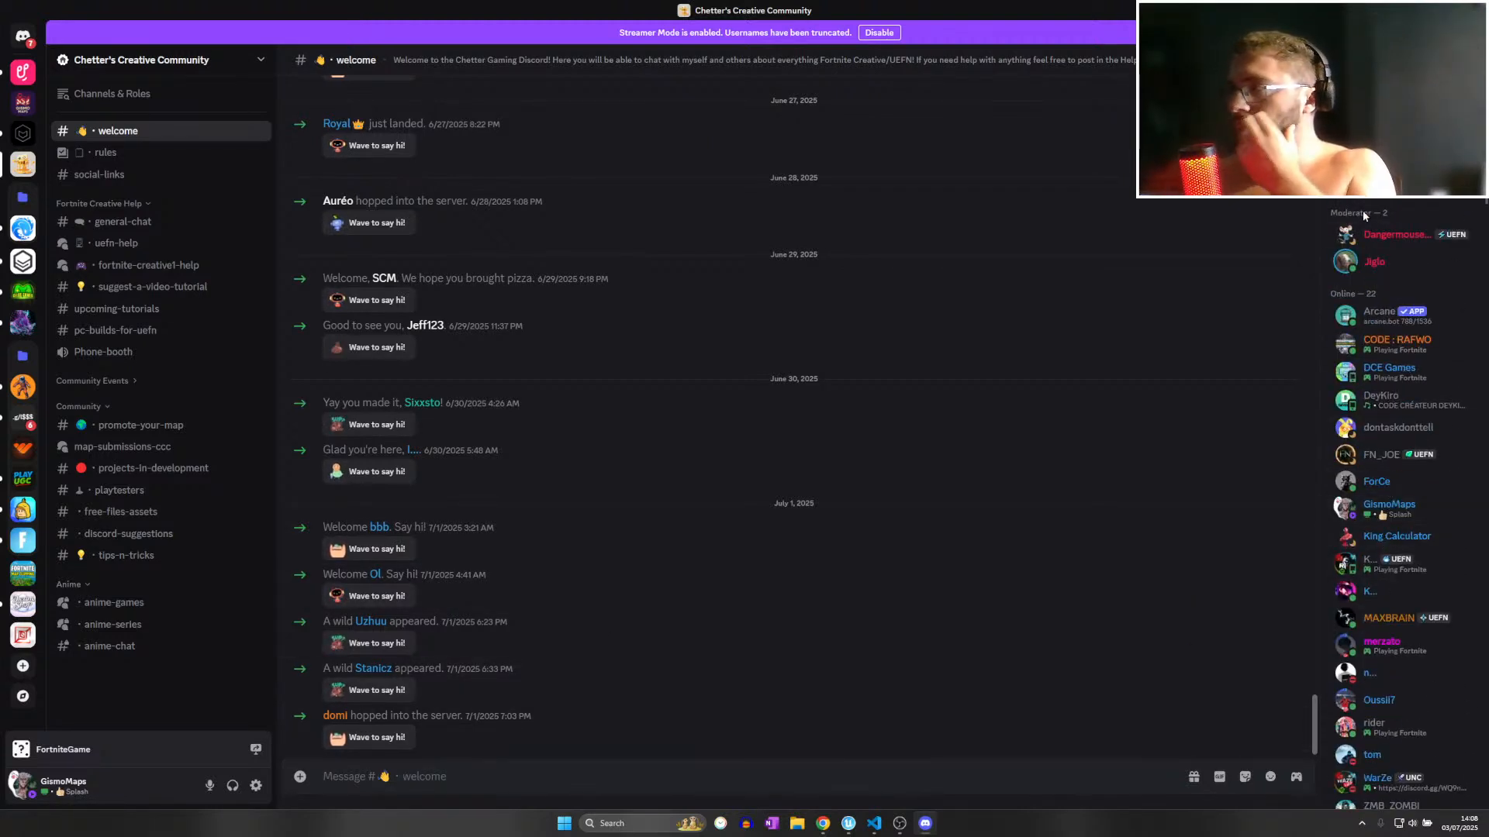
{"action": "scroll", "coordinate": [1376, 349], "scroll_direction": "down", "scroll_amount": 5}
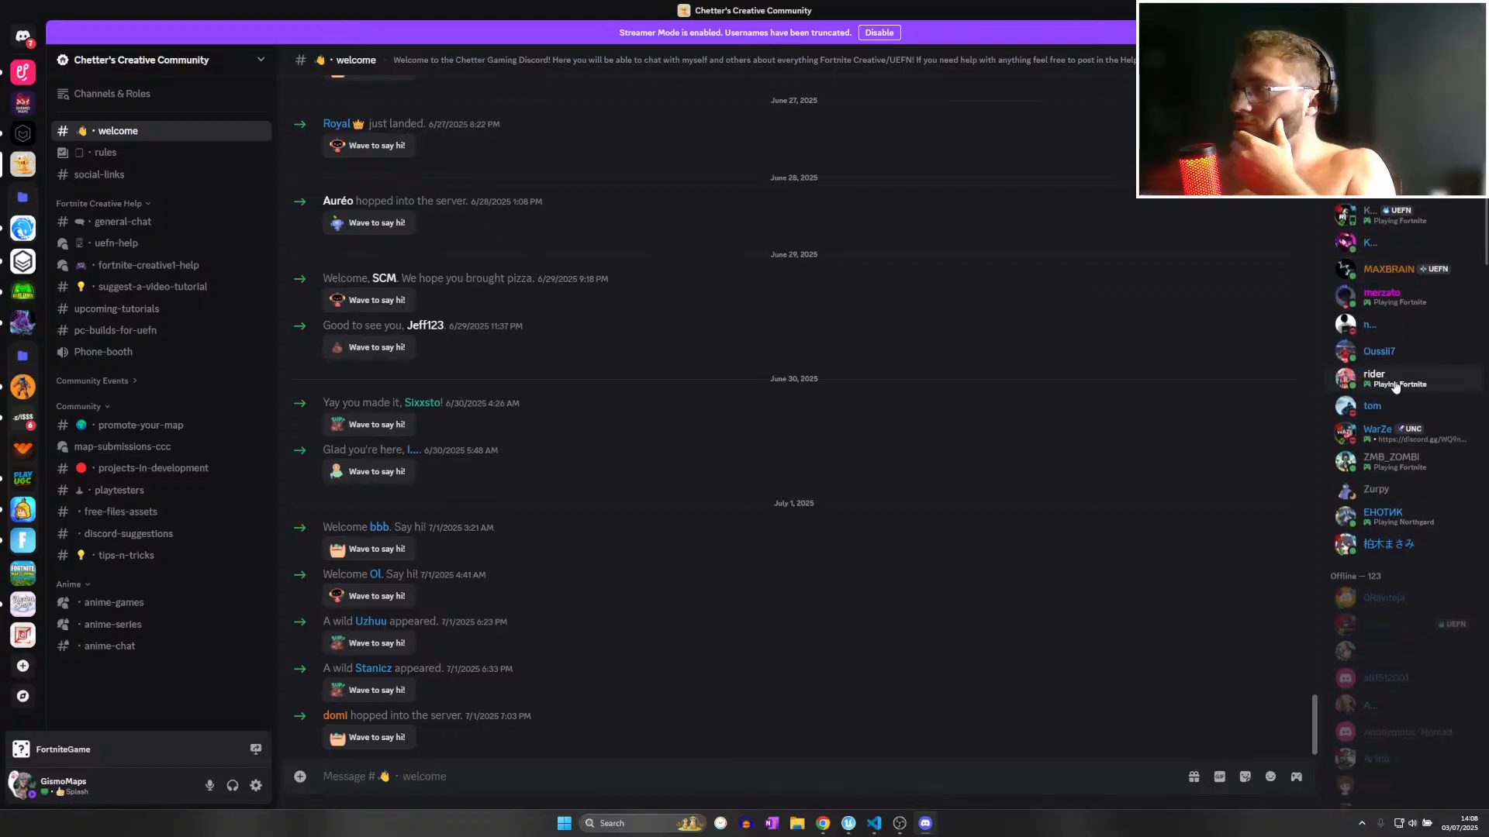
{"action": "left_click", "coordinate": [1475, 10]}
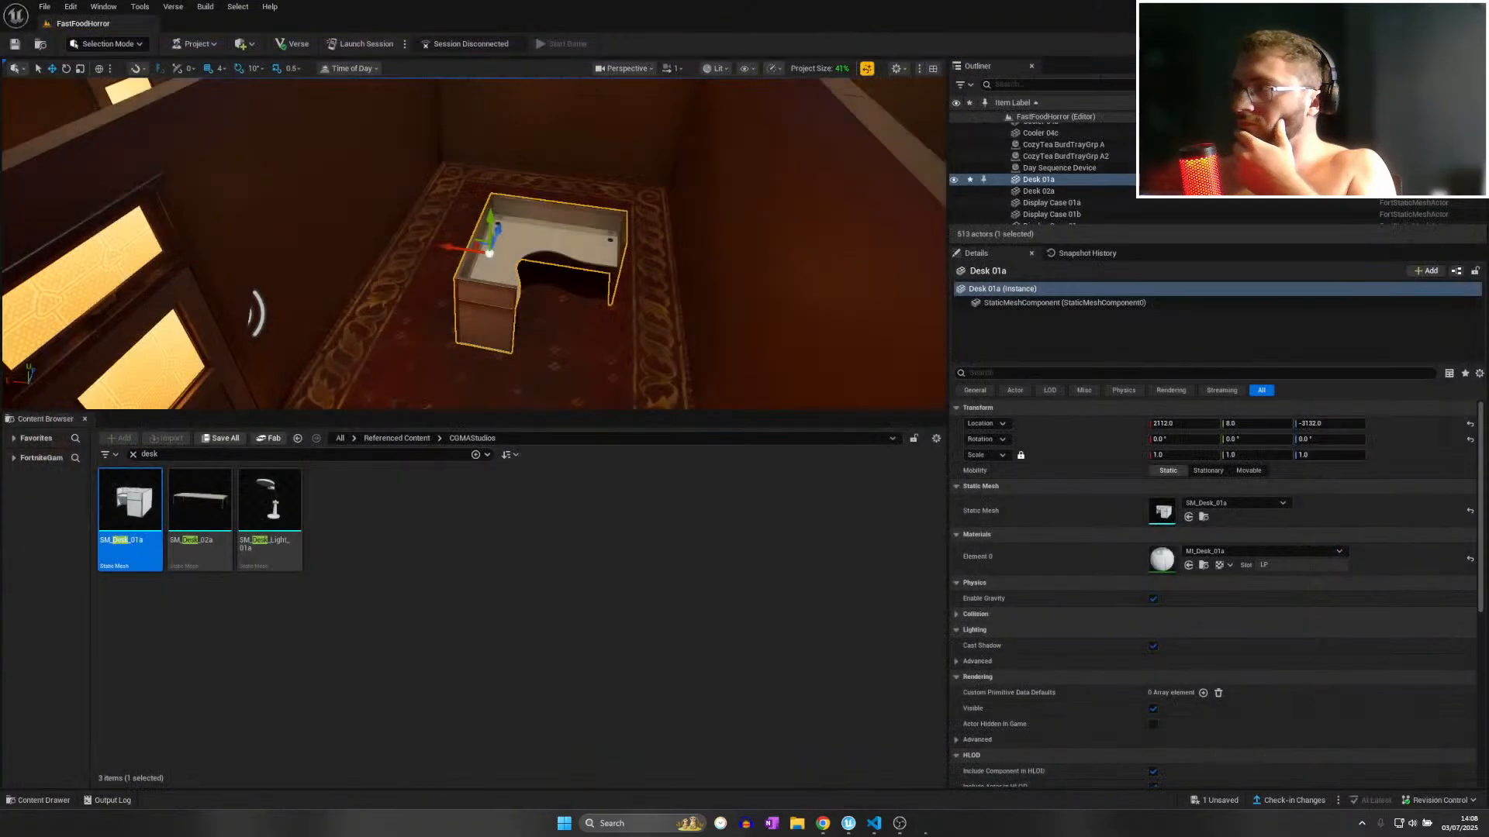
Move the Desk 01a into the far corner of the carpeted room, at about 2276, 8, -2852, flush with both walls.
{"action": "key", "text": "w"}
{"action": "right_click_drag", "start_coordinate": [419, 297], "coordinate": [457, 301]}
{"action": "left_click_drag", "start_coordinate": [375, 314], "coordinate": [350, 169]}
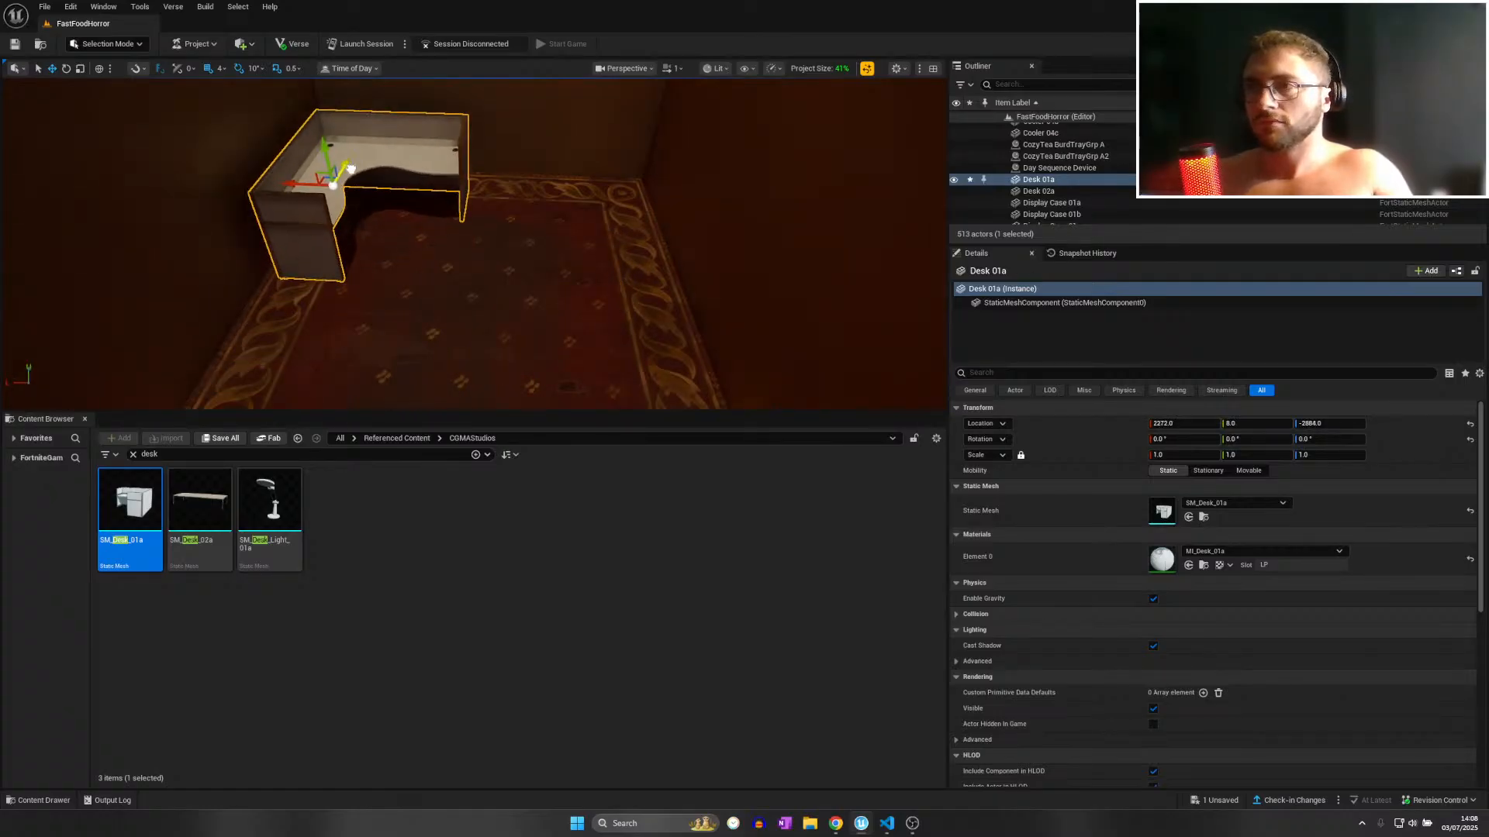
{"action": "key", "text": "w"}
{"action": "right_click_drag", "start_coordinate": [357, 179], "coordinate": [318, 213]}
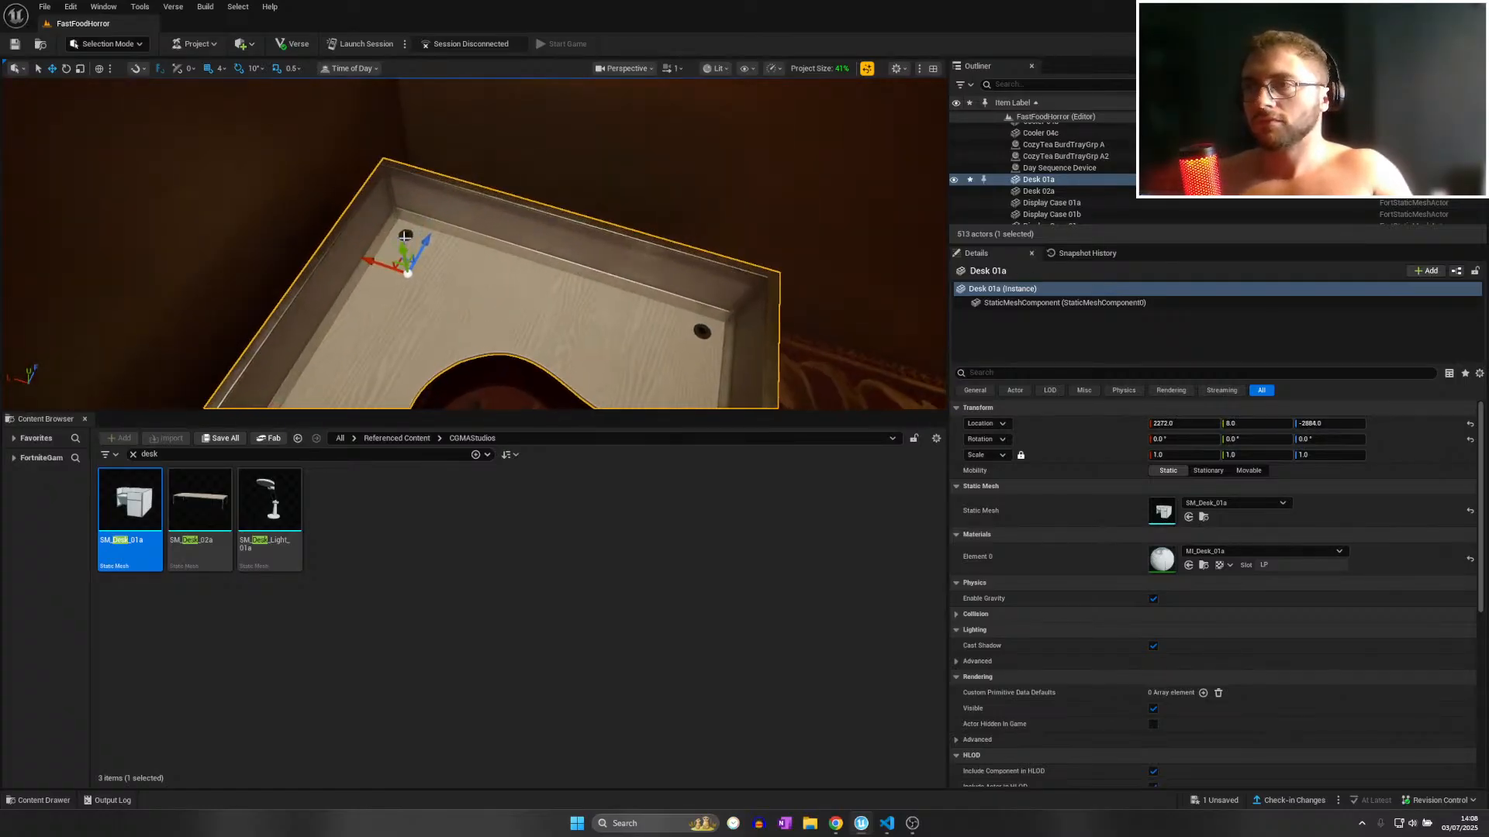
{"action": "left_click_drag", "start_coordinate": [426, 246], "coordinate": [462, 200]}
{"action": "mouse_move", "coordinate": [462, 200]}
{"action": "right_mouse_down"}
{"action": "mouse_move", "coordinate": [419, 190]}
{"action": "mouse_move", "coordinate": [450, 186]}
{"action": "right_mouse_up"}
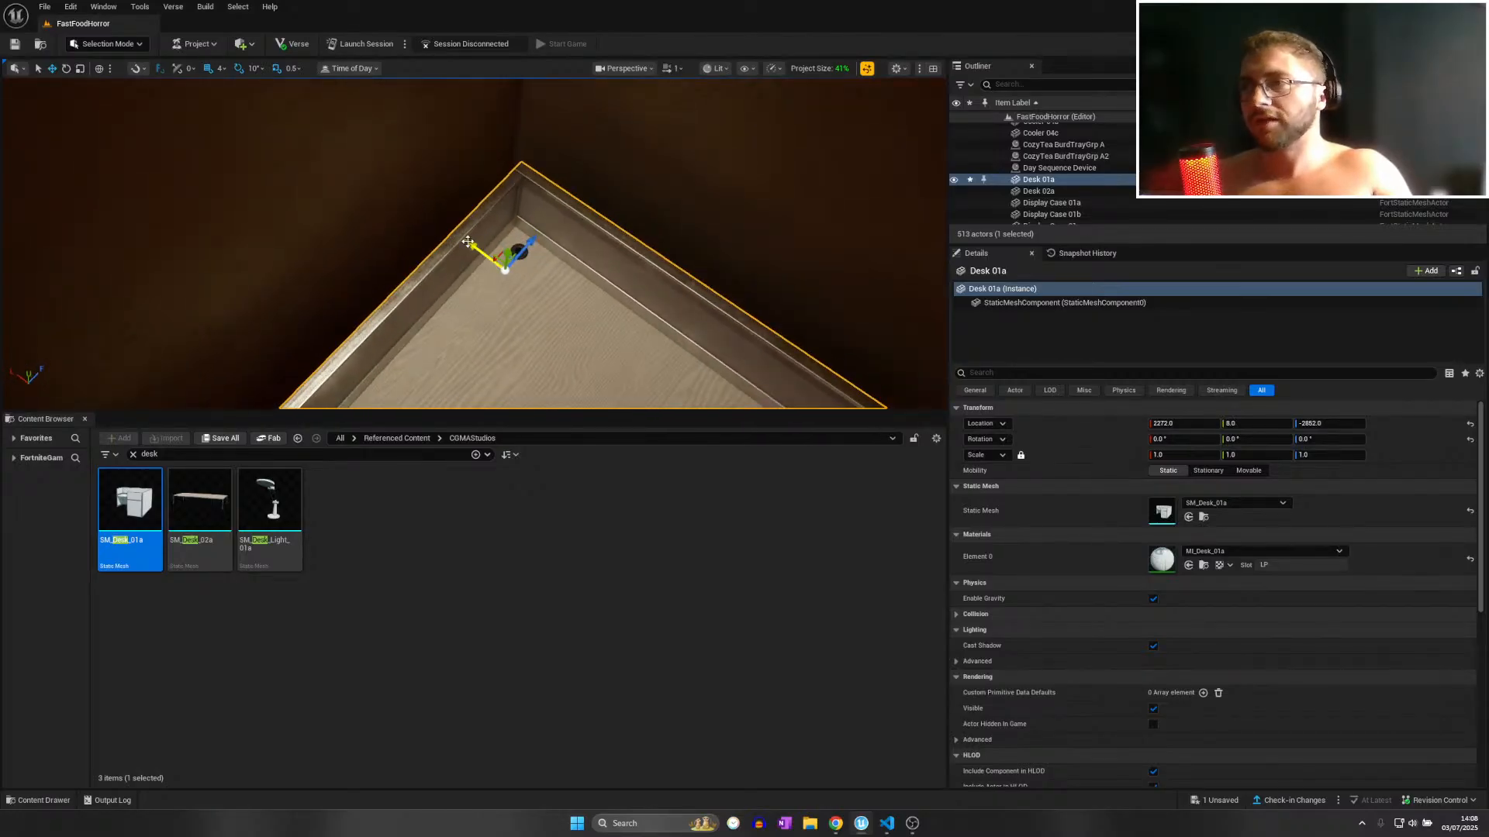
{"action": "left_click_drag", "start_coordinate": [468, 242], "coordinate": [463, 239]}
{"action": "key", "text": "s"}
{"action": "mouse_move", "coordinate": [463, 239]}
{"action": "right_mouse_down"}
{"action": "mouse_move", "coordinate": [466, 267]}
{"action": "mouse_move", "coordinate": [423, 252]}
{"action": "mouse_move", "coordinate": [460, 239]}
{"action": "right_mouse_up"}
{"action": "key", "text": "s"}
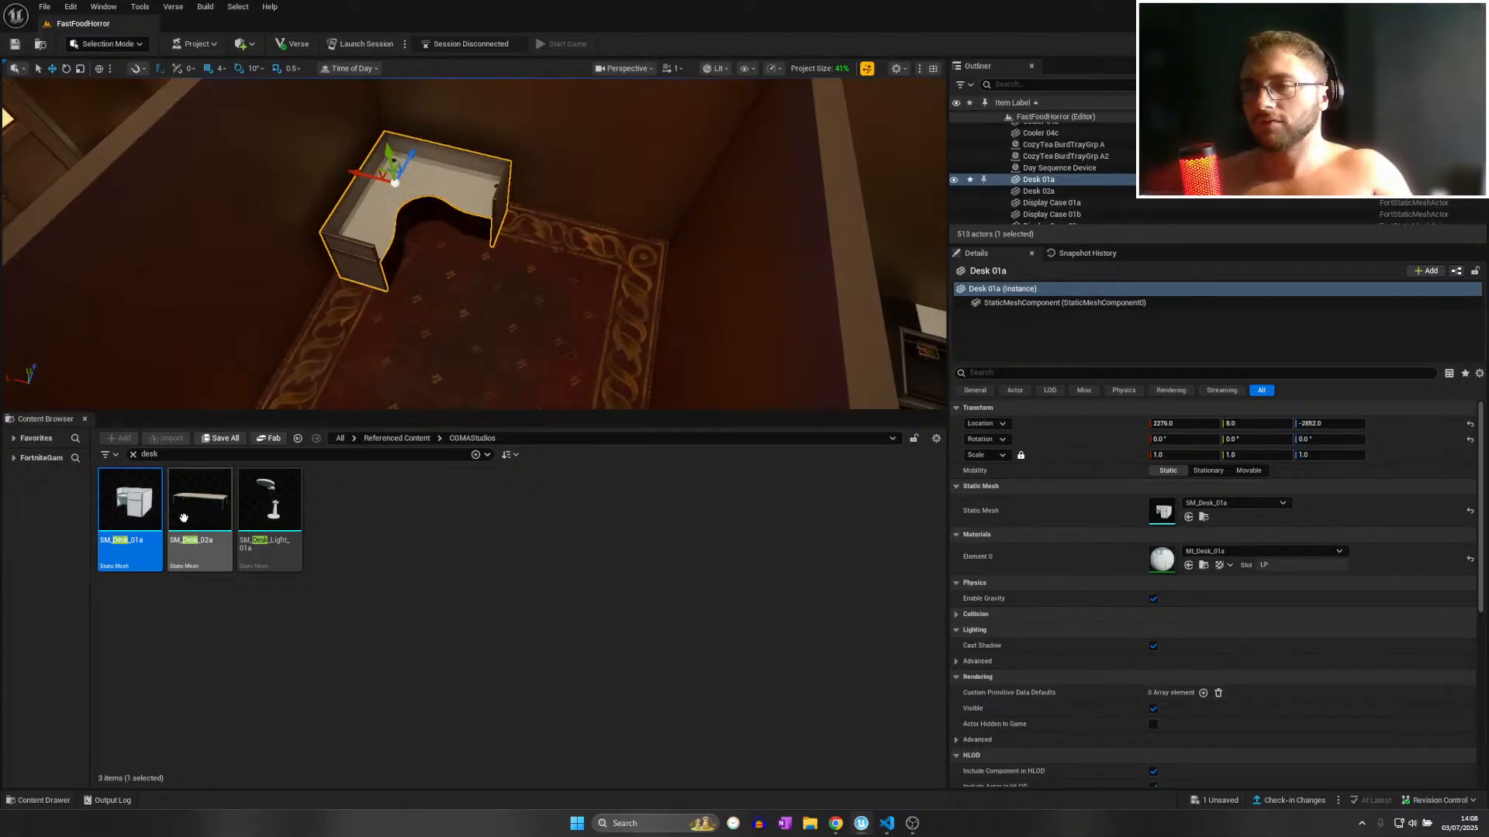
Search the CGMAStudios assets for a chair and place SM_OfficeChair_02a on the carpet beside the corner desk.
{"action": "left_click", "coordinate": [133, 454]}
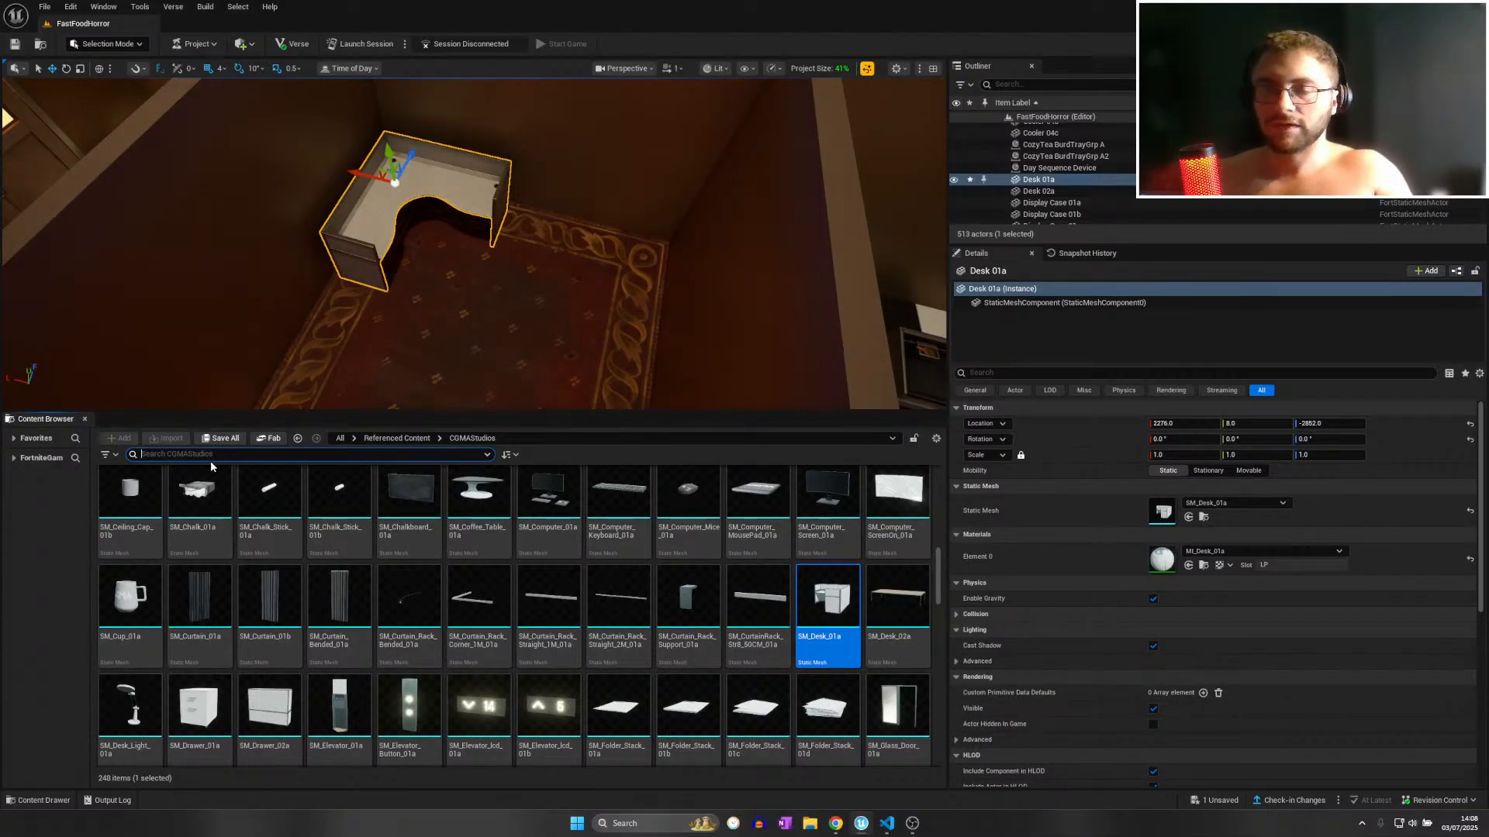
{"action": "type", "text": "ca"}
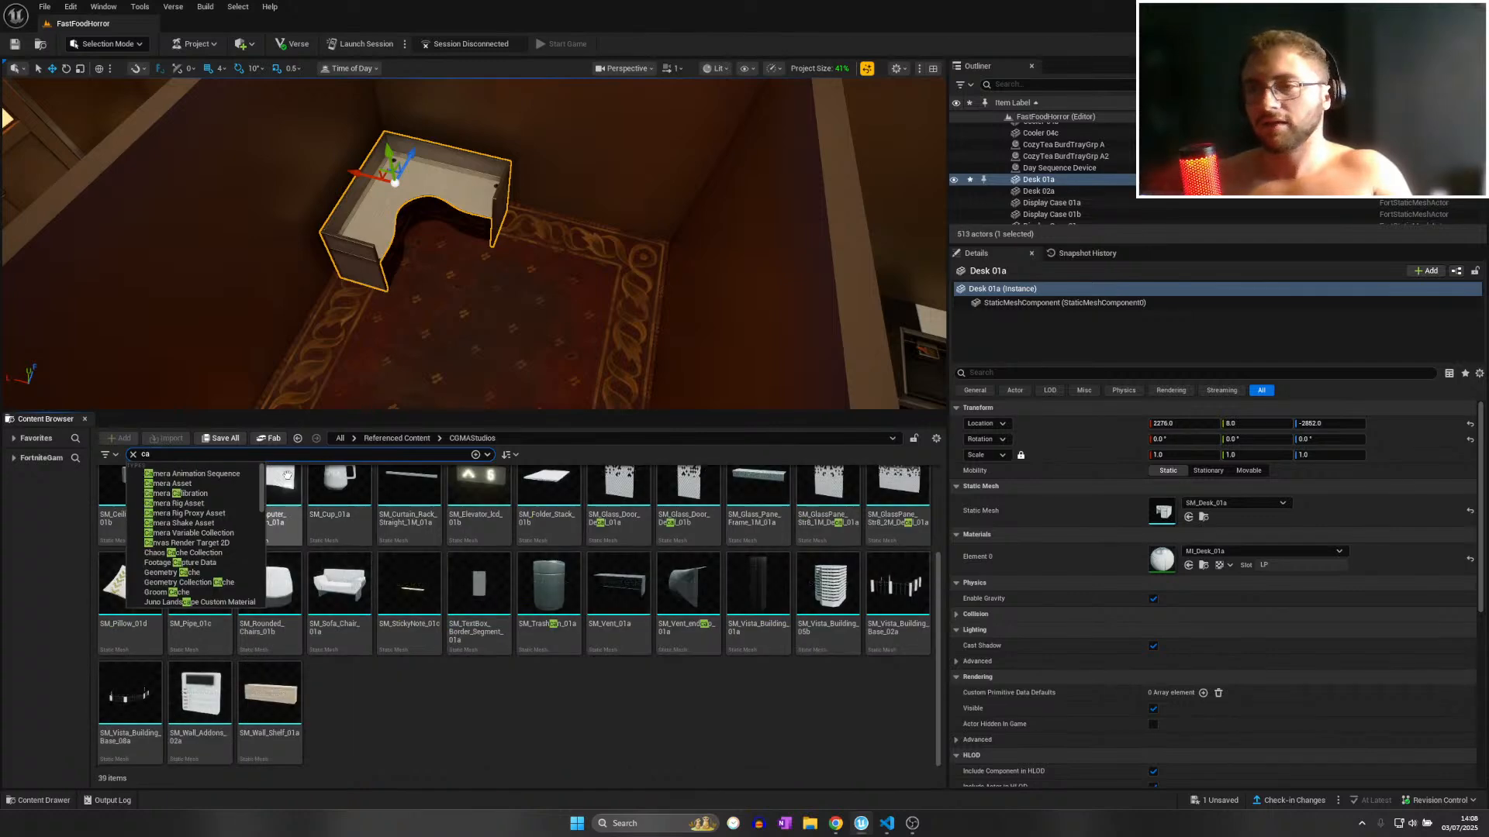
{"action": "left_click", "coordinate": [168, 452]}
{"action": "type", "text": "chair"}
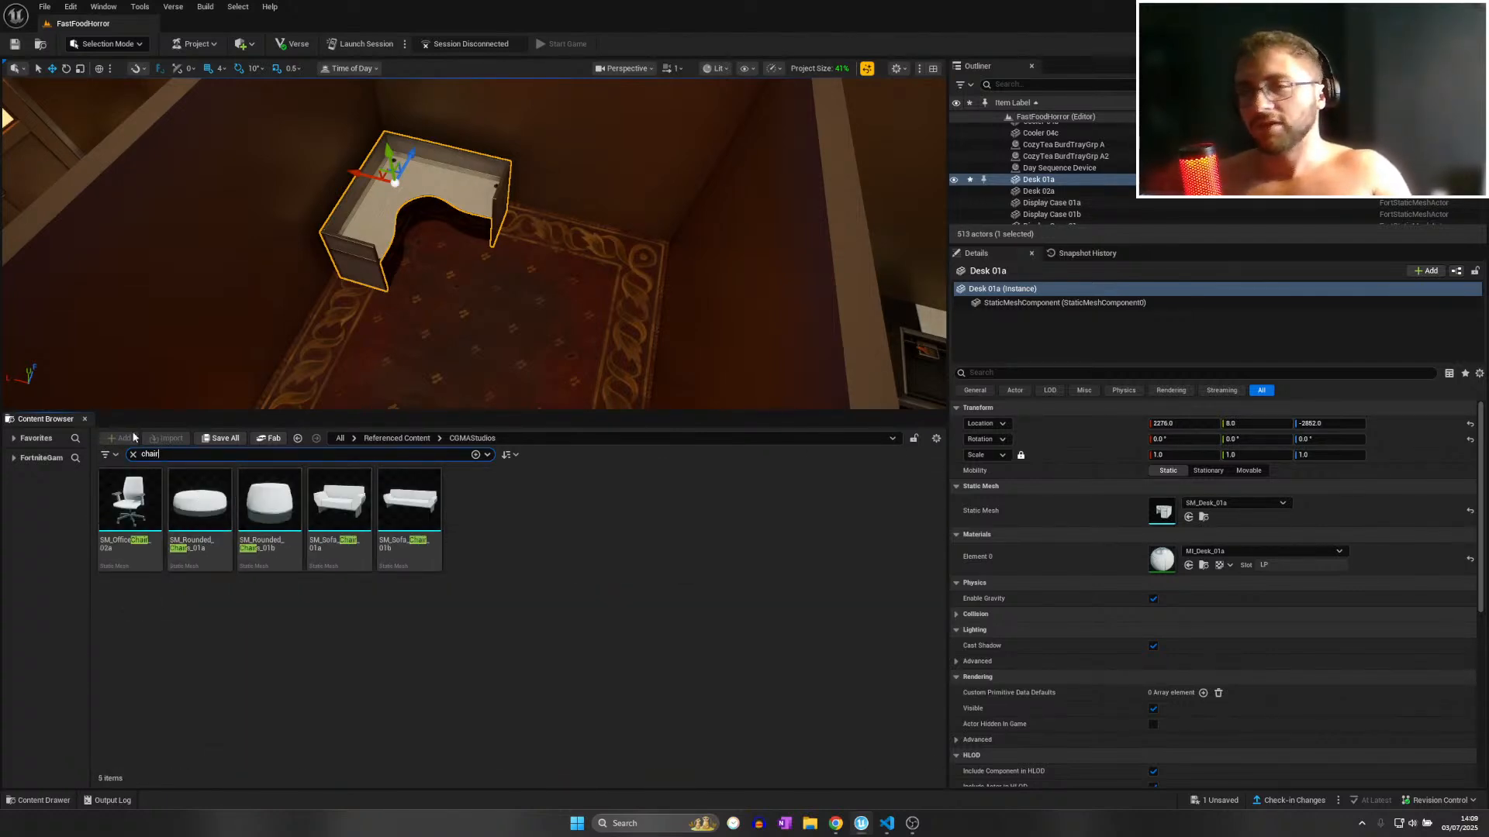
{"action": "key", "text": "w"}
{"action": "right_click_drag", "start_coordinate": [155, 355], "coordinate": [151, 329]}
{"action": "left_click_drag", "start_coordinate": [118, 530], "coordinate": [452, 318]}
Rotate the office chair to face the corner desk and move it into the desk's curved recess, at 2168, 8, -2964.
{"action": "key", "text": "d"}
{"action": "right_click_drag", "start_coordinate": [465, 379], "coordinate": [365, 373]}
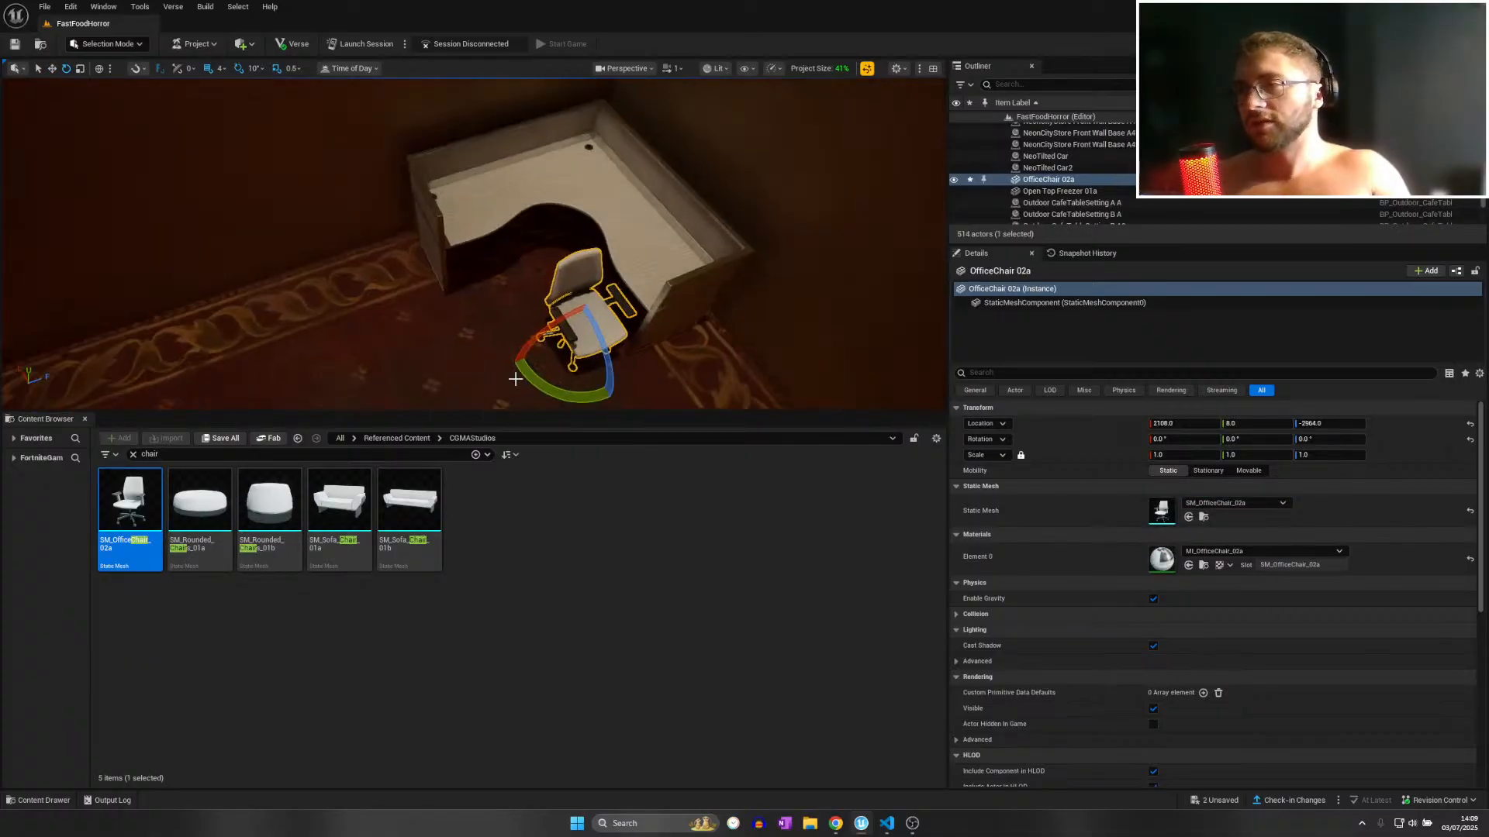
{"action": "left_click_drag", "start_coordinate": [525, 383], "coordinate": [556, 380]}
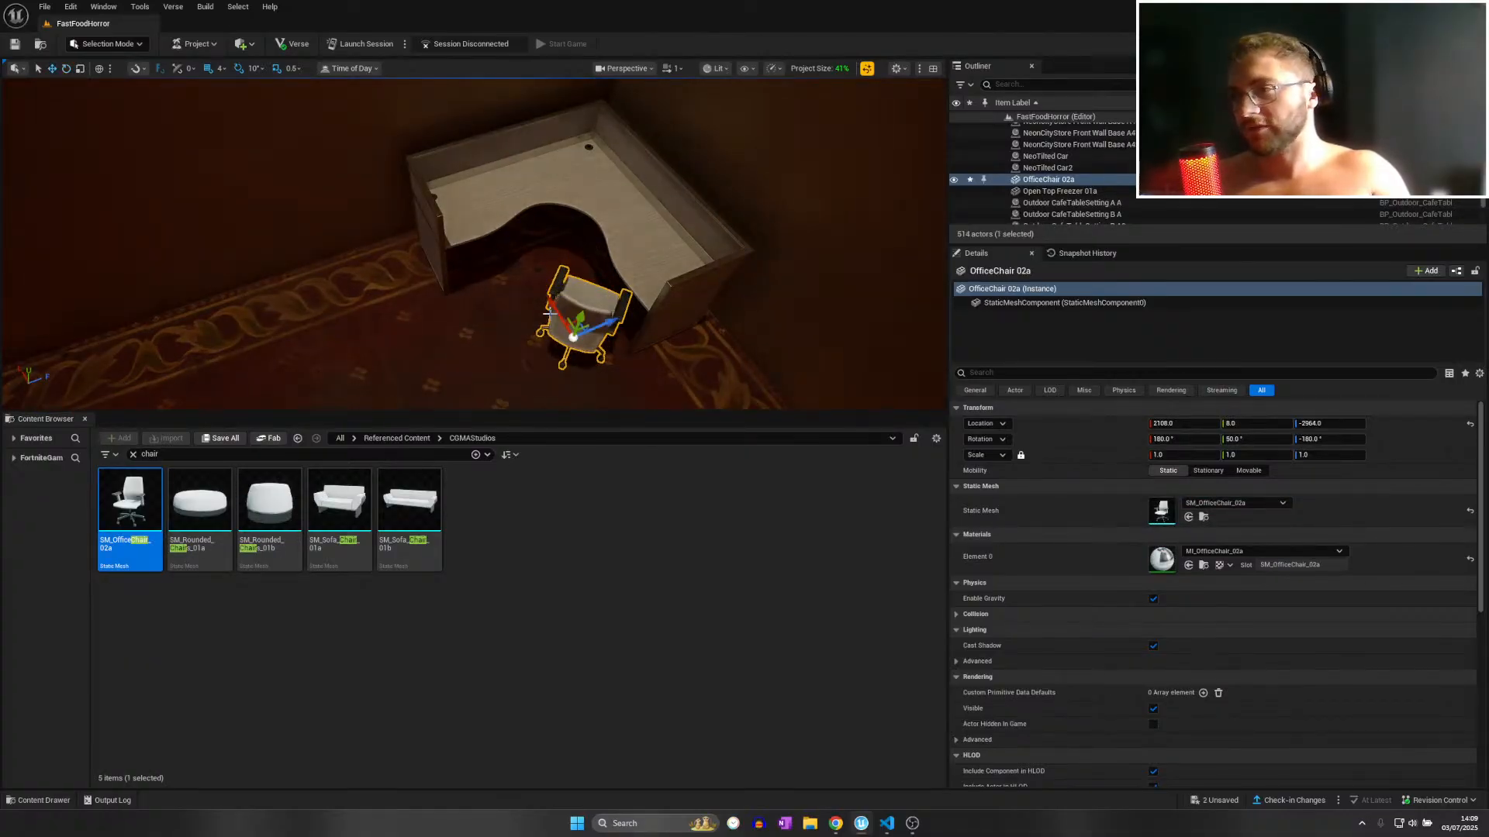
{"action": "left_click_drag", "start_coordinate": [552, 313], "coordinate": [563, 281]}
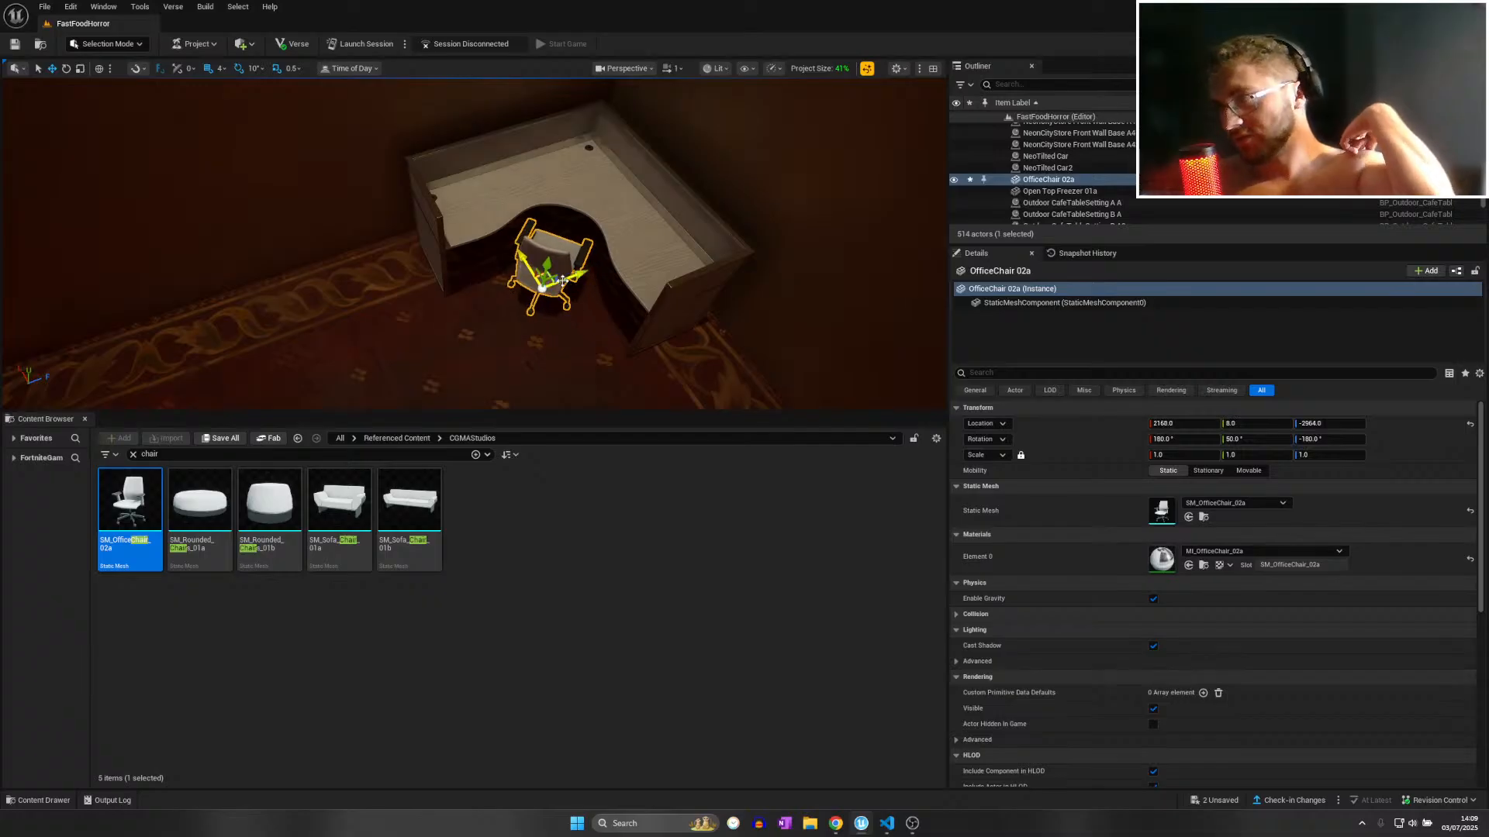
Search Referenced Content for a screen, place SM_Computer_Screen_01a on the corner desk, and rotate it -50° toward the chair.
{"action": "left_click", "coordinate": [379, 438]}
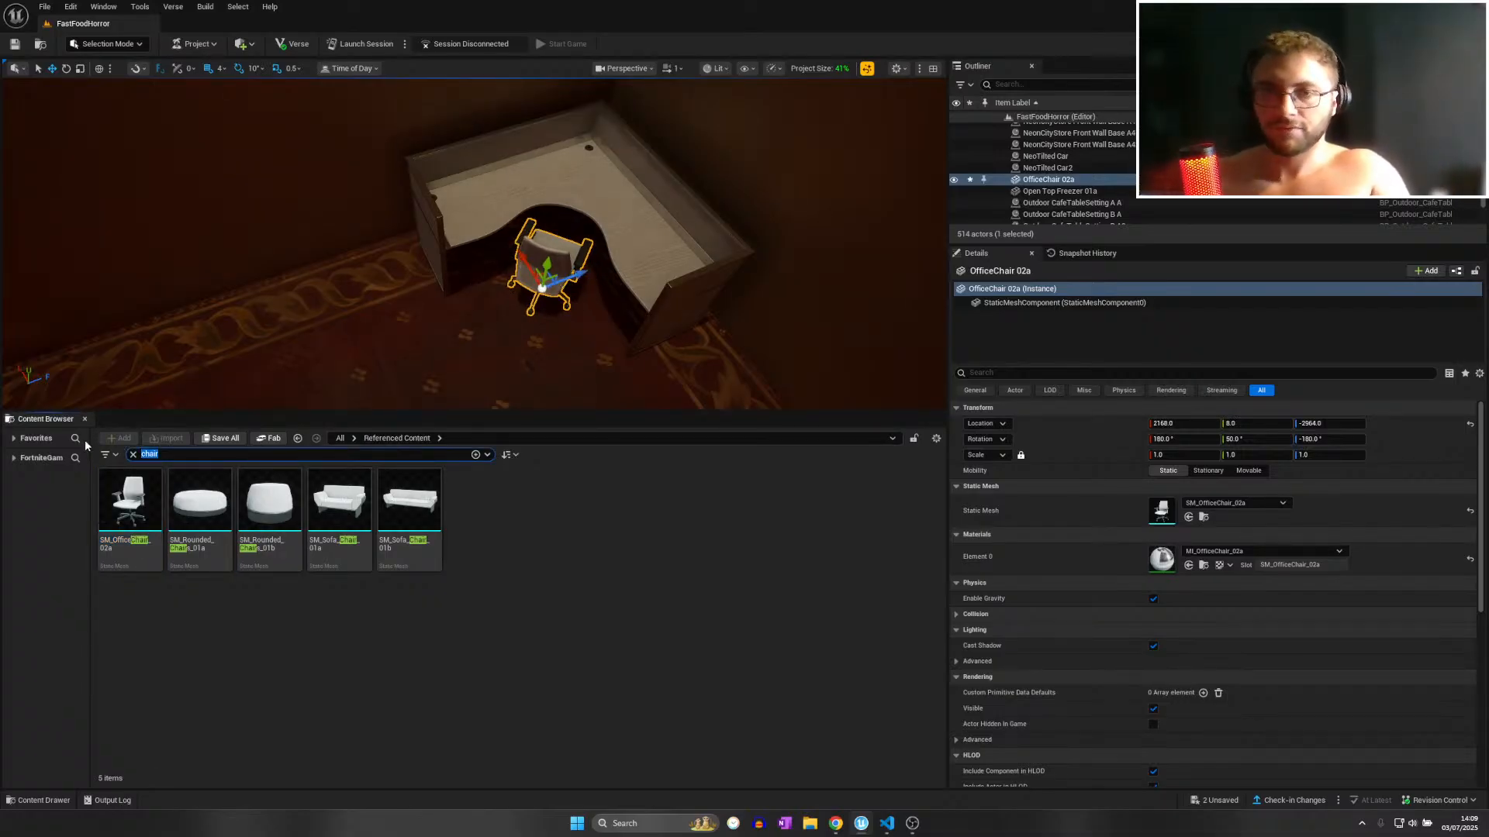
{"action": "type", "text": "screen"}
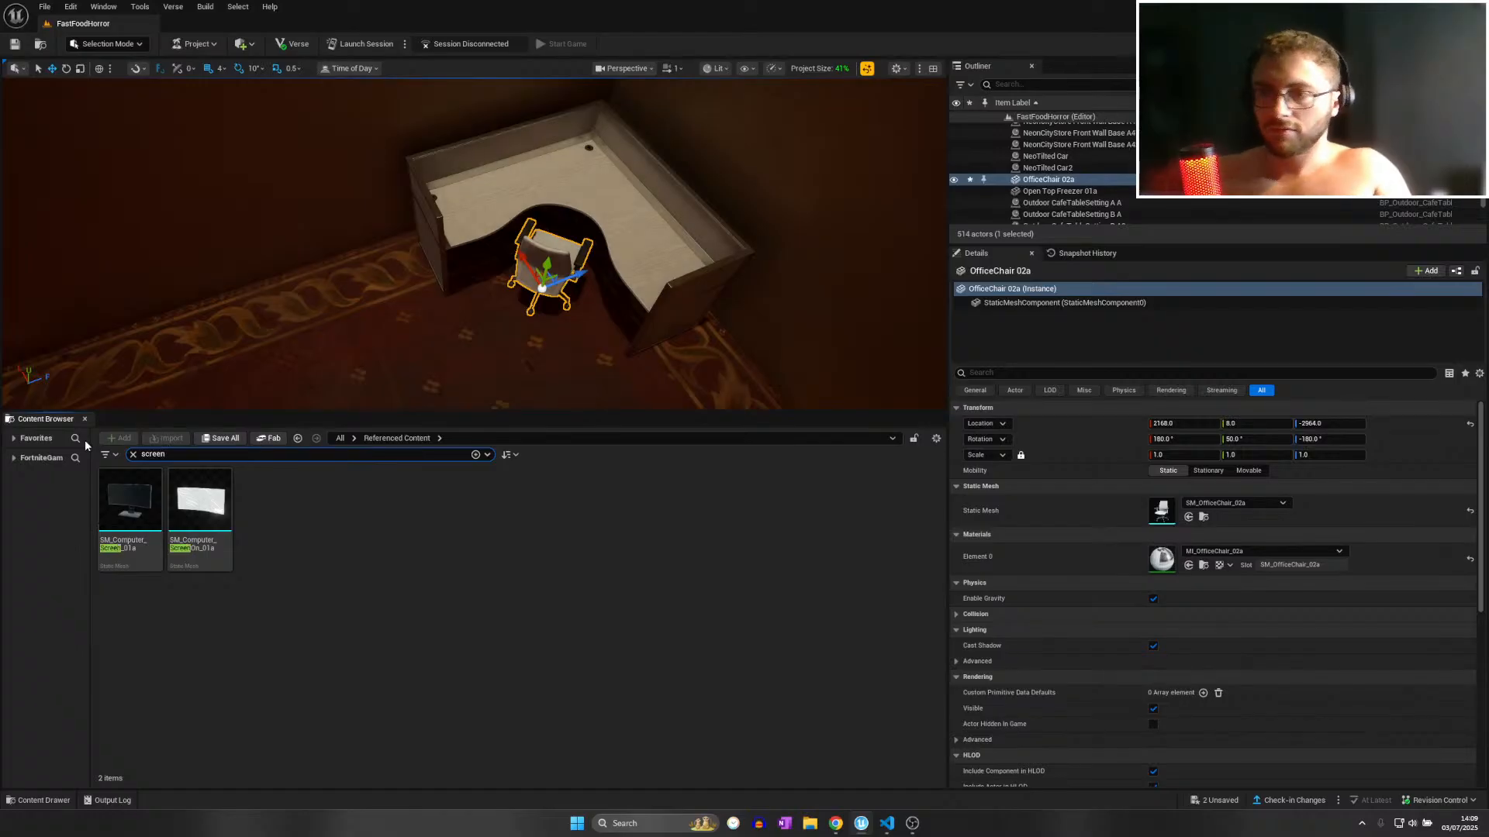
{"action": "left_click_drag", "start_coordinate": [130, 500], "coordinate": [572, 158]}
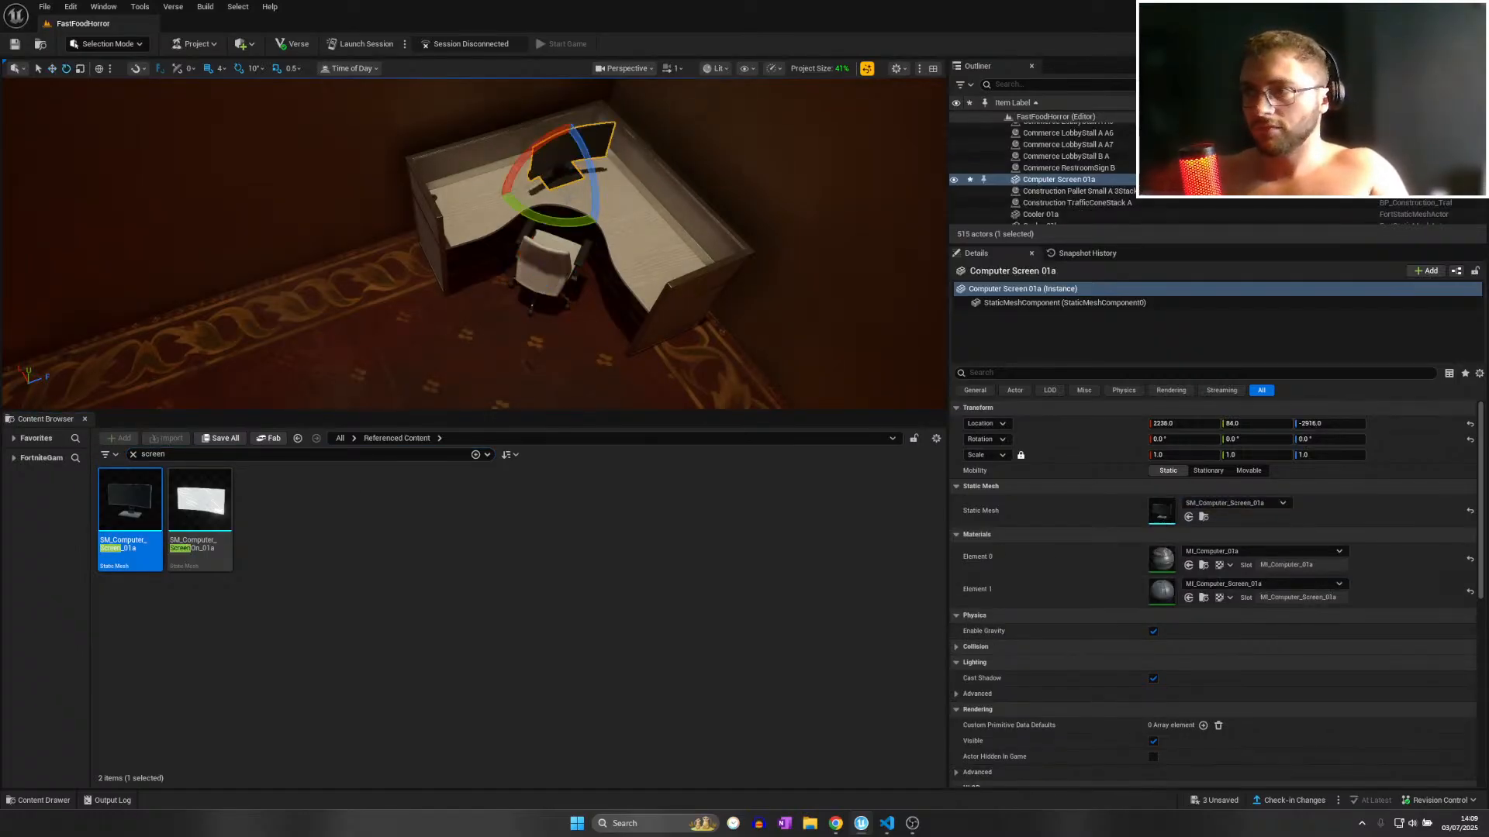
{"action": "left_click_drag", "start_coordinate": [557, 224], "coordinate": [484, 245]}
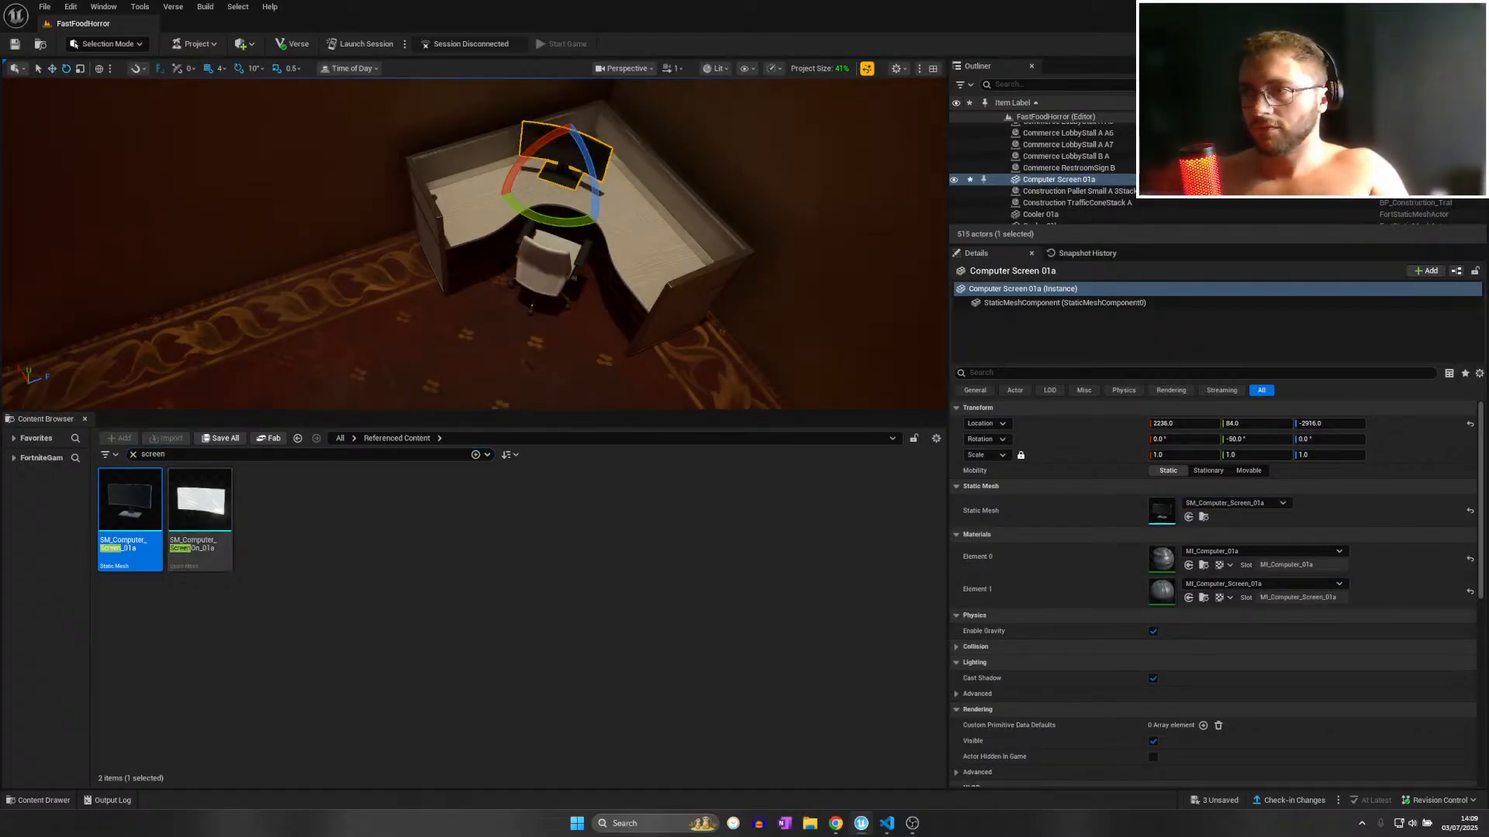
Add SM_Computer_ScreenOn_01a with a -50° rotation and align it with the monitor's display at 2236, 84, -2916.
{"action": "key", "text": "f"}
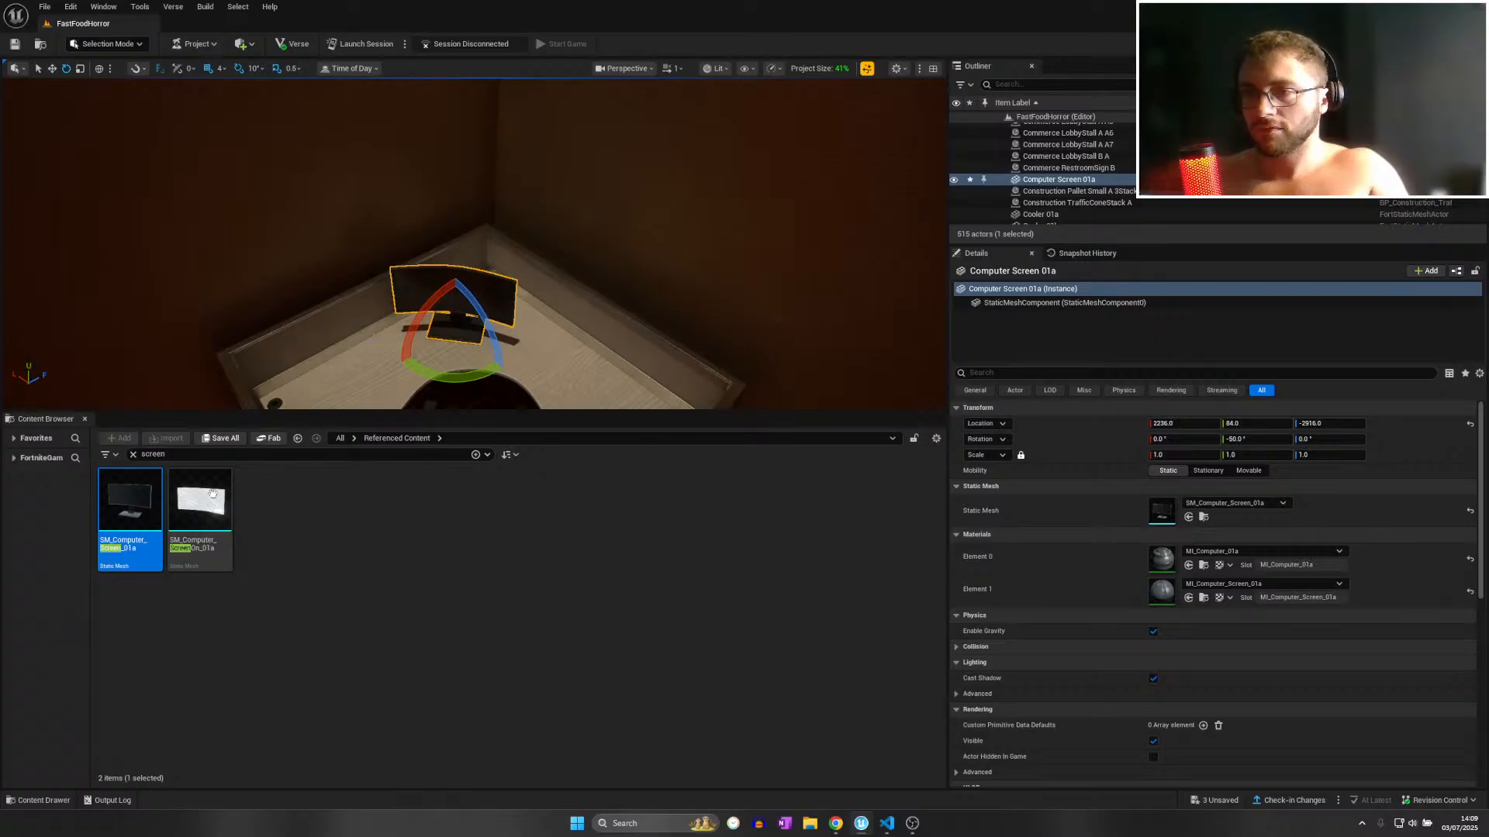
{"action": "left_click_drag", "start_coordinate": [213, 494], "coordinate": [511, 335]}
{"action": "left_click_drag", "start_coordinate": [415, 309], "coordinate": [484, 312]}
{"action": "scroll", "coordinate": [483, 312], "scroll_direction": "down", "scroll_amount": 6}
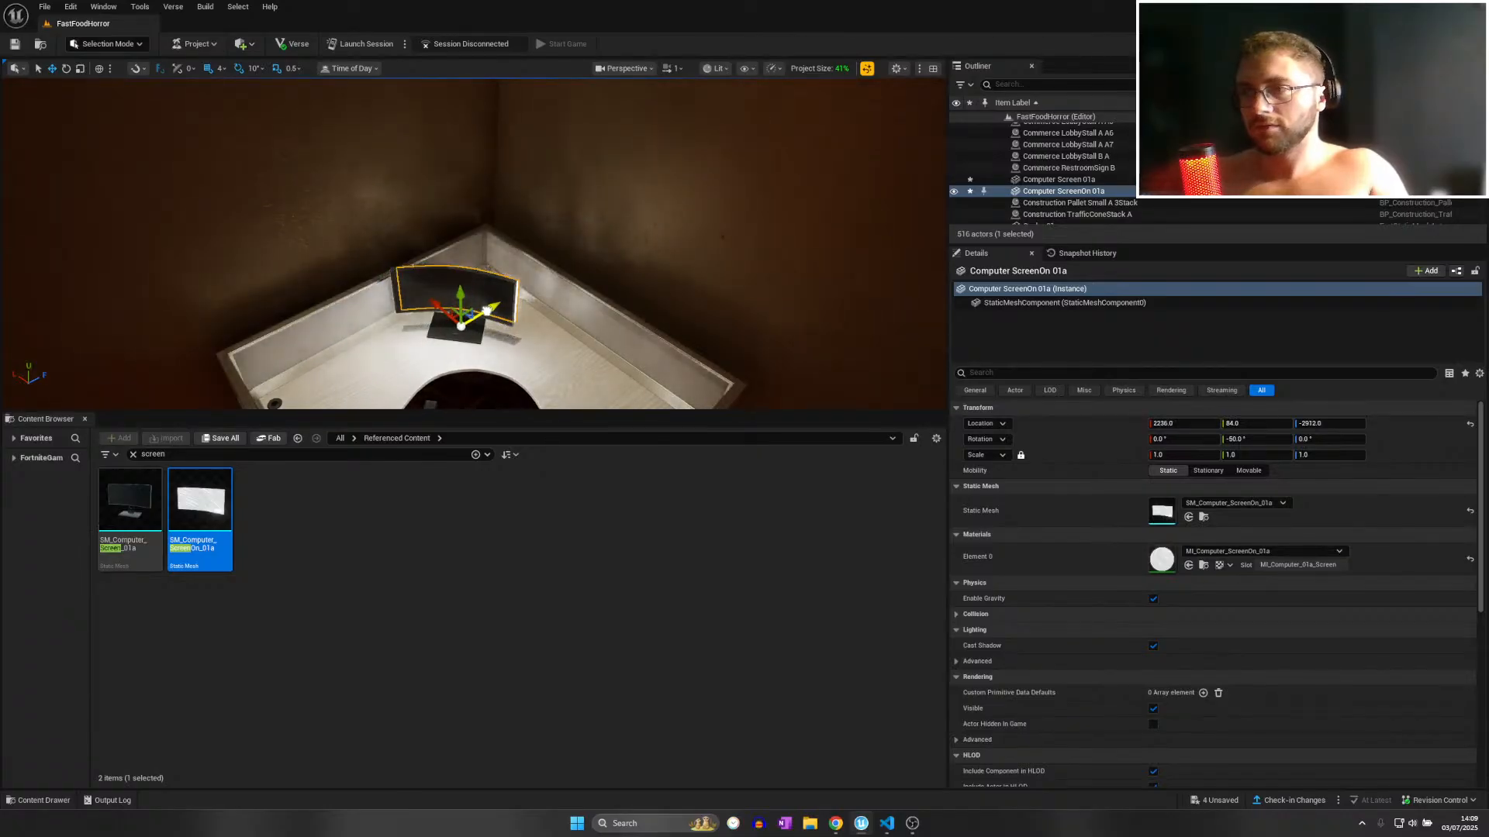
{"action": "scroll", "coordinate": [480, 312], "scroll_direction": "down", "scroll_amount": 1}
{"action": "key", "text": "w"}
{"action": "right_click_drag", "start_coordinate": [480, 312], "coordinate": [471, 203]}
{"action": "key", "text": "w"}
{"action": "key", "text": "e"}
{"action": "scroll", "coordinate": [475, 209], "scroll_direction": "down", "scroll_amount": 2}
{"action": "mouse_move", "coordinate": [493, 259]}
{"action": "right_mouse_down"}
{"action": "mouse_move", "coordinate": [491, 272]}
{"action": "mouse_move", "coordinate": [493, 259]}
{"action": "right_mouse_up"}
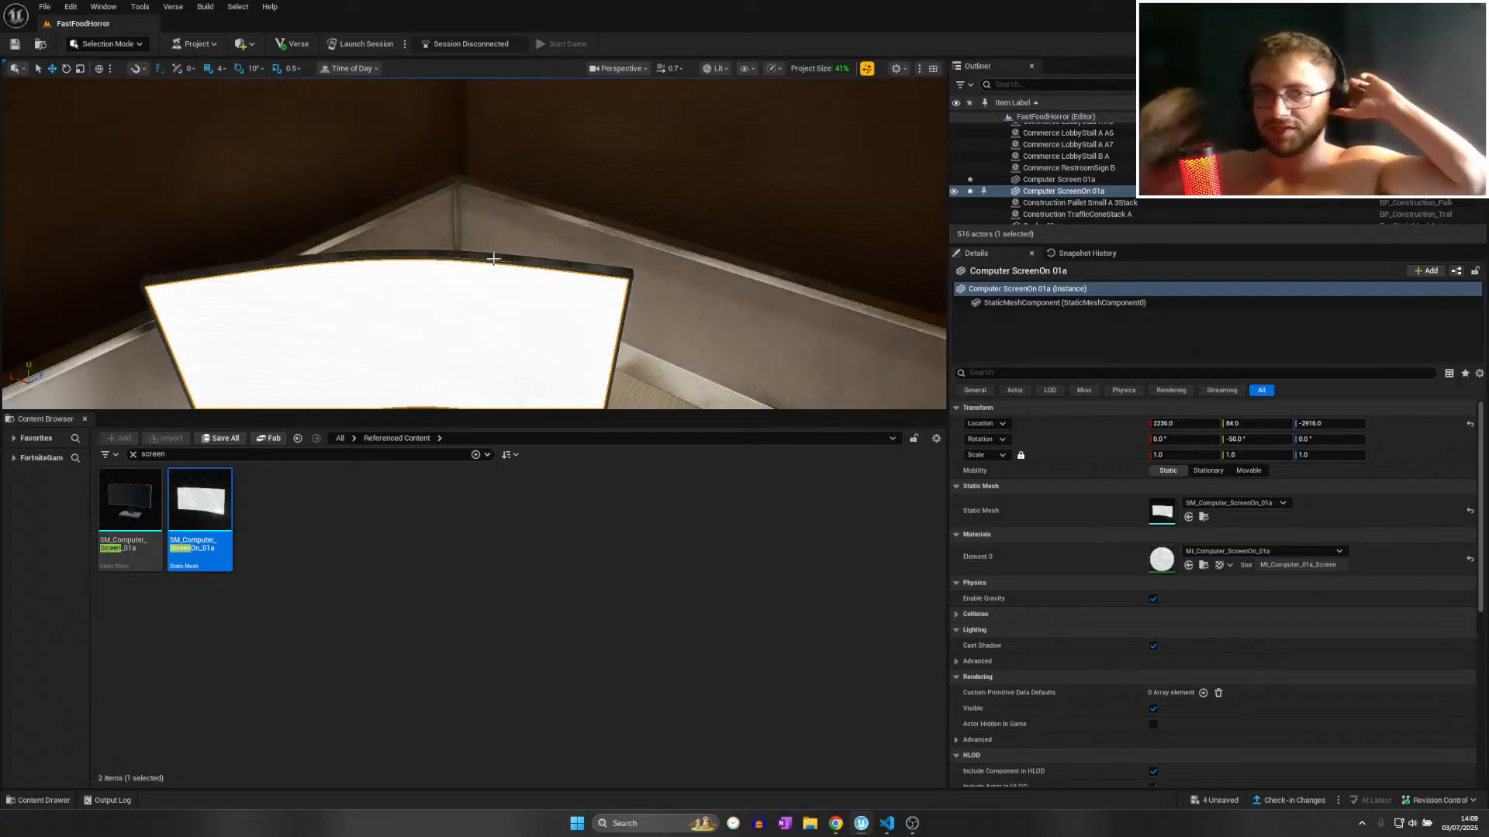
Select the monitor together with its lit display and move both toward the centre of the desk corner, at 2224, 84, -2900.
{"action": "right_click_drag", "start_coordinate": [493, 258], "coordinate": [457, 252]}
{"action": "key", "text": "s"}
{"action": "left_click", "coordinate": [457, 264], "text": "shift"}
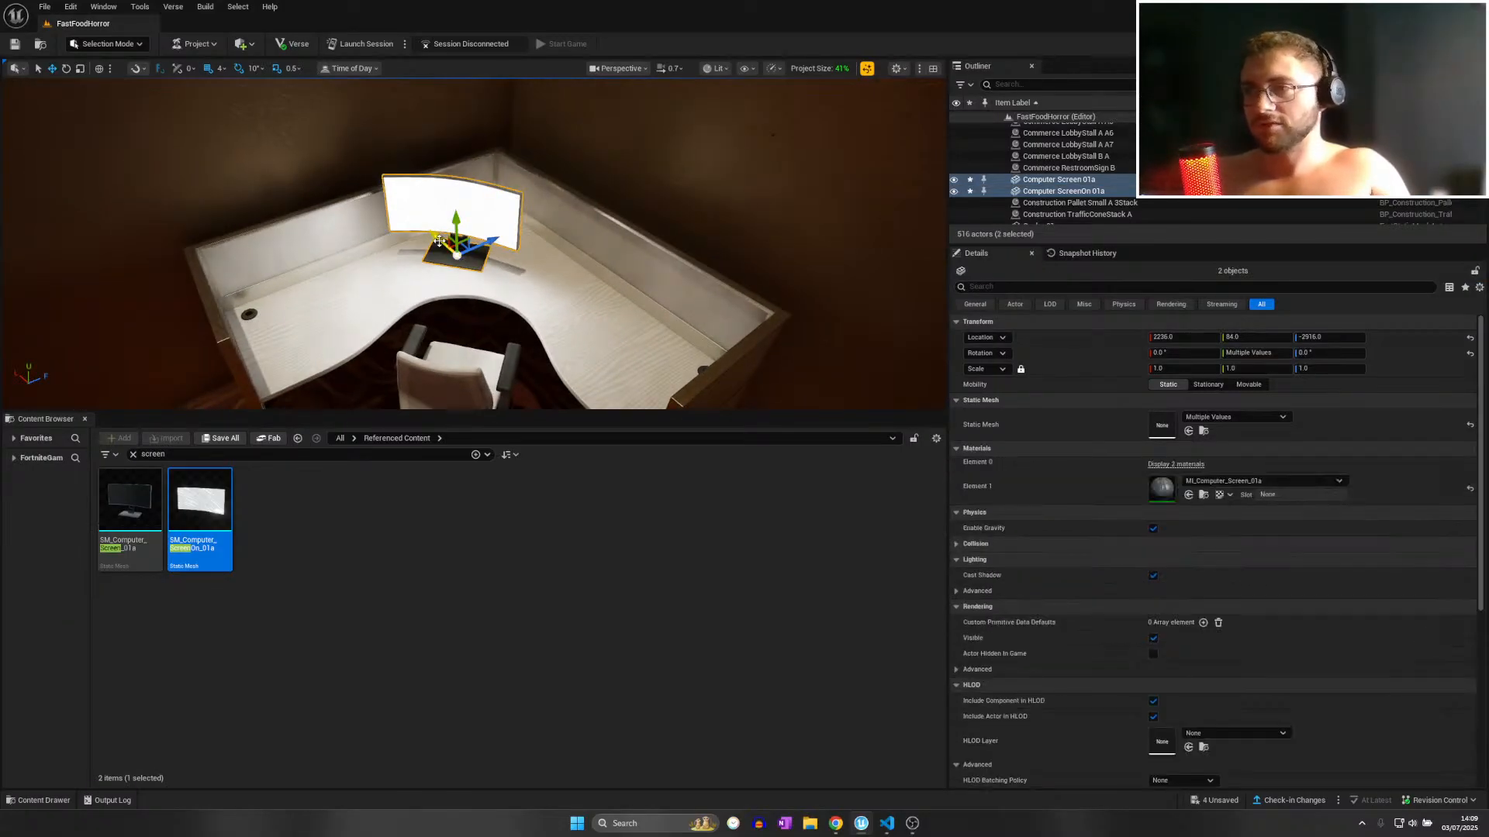
{"action": "left_click_drag", "start_coordinate": [436, 236], "coordinate": [519, 242]}
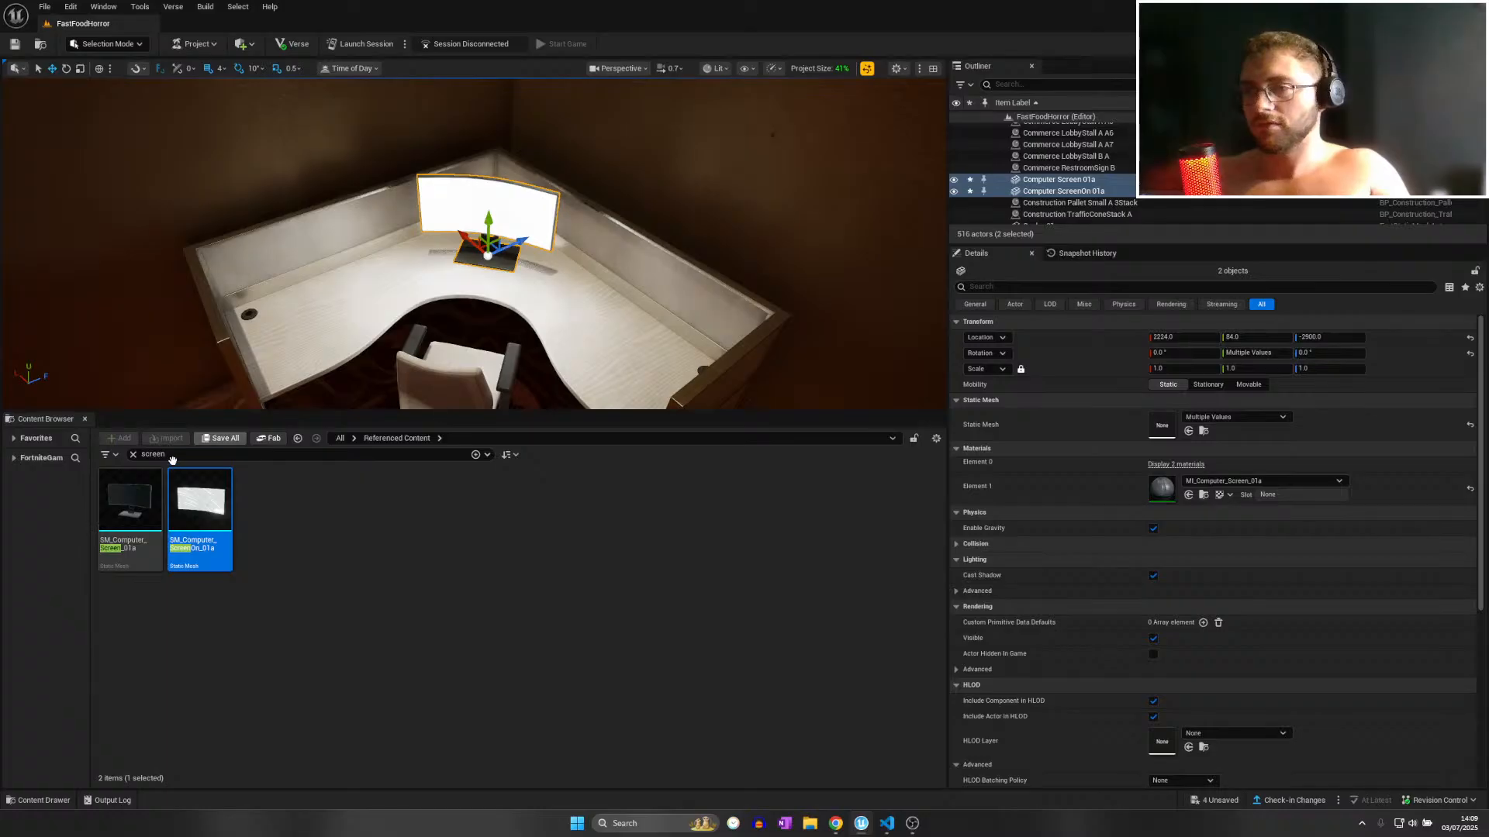
Find SM_Computer_Keyboard_01a and place it on the desk beside the monitor at 2236, 84, -2960, rotated -40°.
{"action": "left_click_drag", "start_coordinate": [184, 455], "coordinate": [9, 440]}
{"action": "type", "text": "ke"}
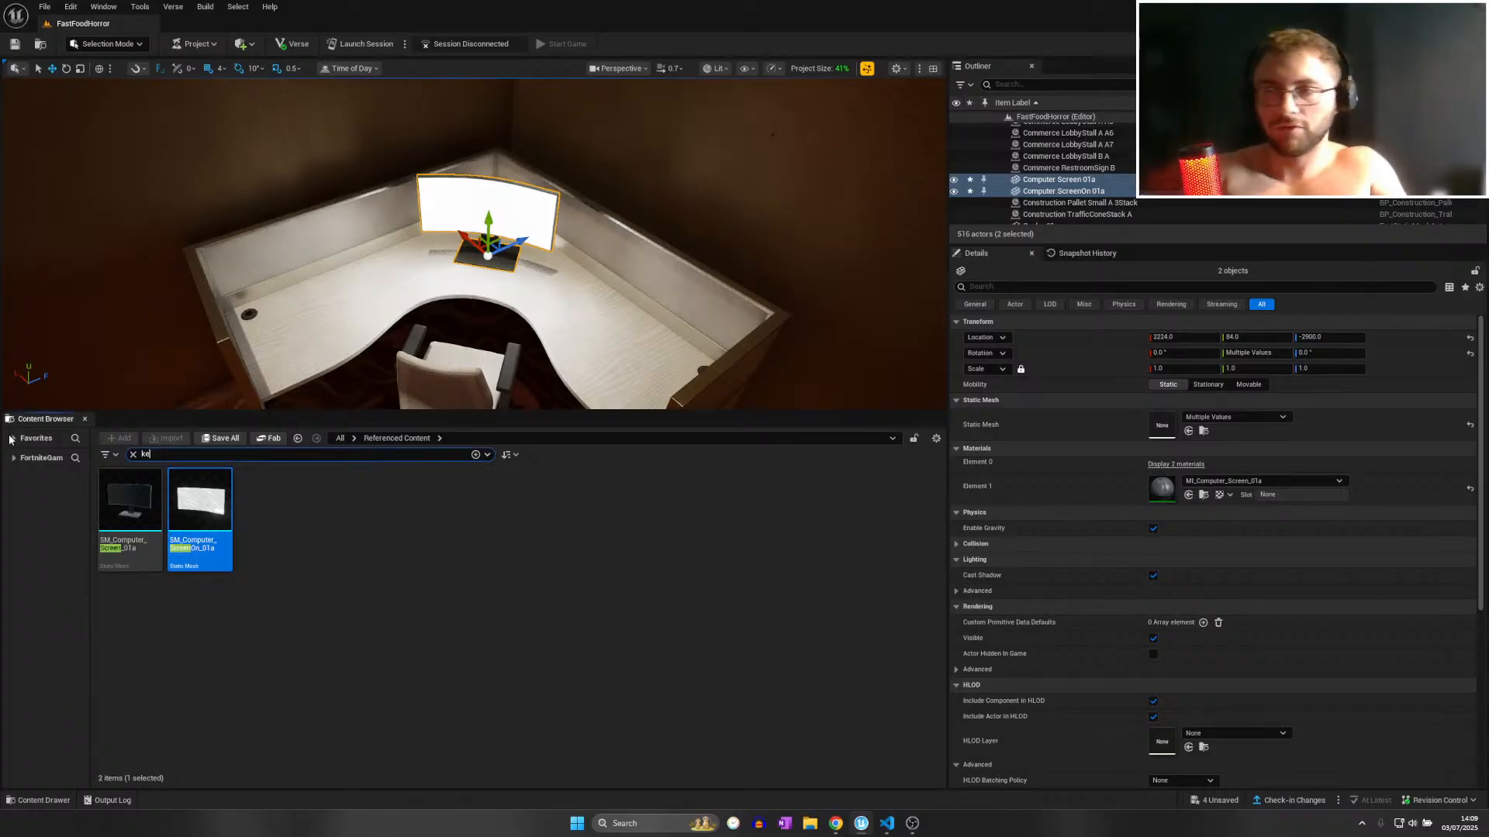
{"action": "type", "text": "y"}
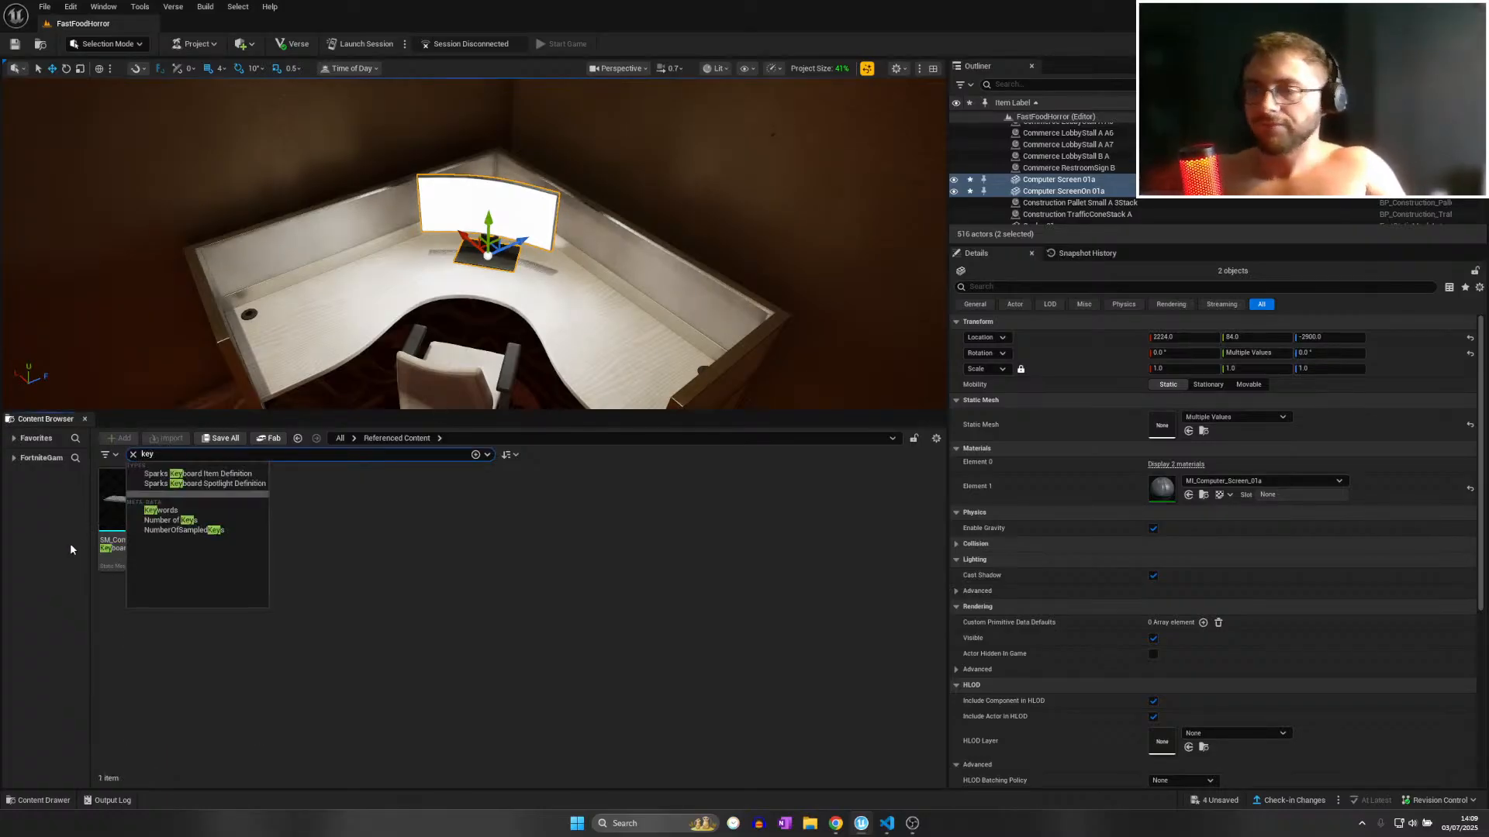
{"action": "left_click_drag", "start_coordinate": [117, 508], "coordinate": [426, 267]}
{"action": "key", "text": "e"}
{"action": "key", "text": "w"}
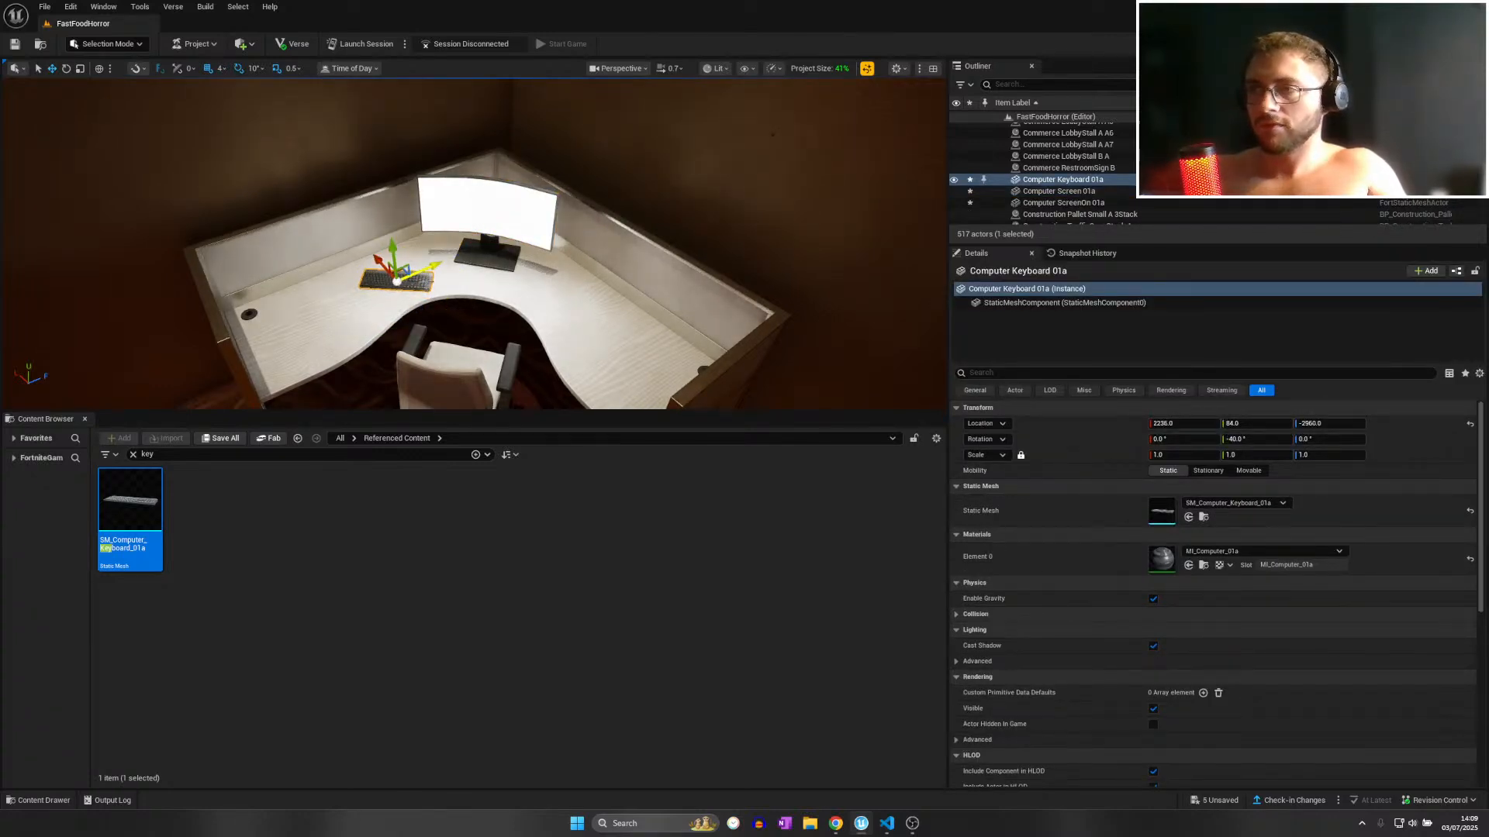
Find SM_Computer_MousePad_01a and place it on the desk across from the keyboard at 2160, 84, -2892, rotated -80°.
{"action": "left_click", "coordinate": [207, 454]}
{"action": "type", "text": "mous"}
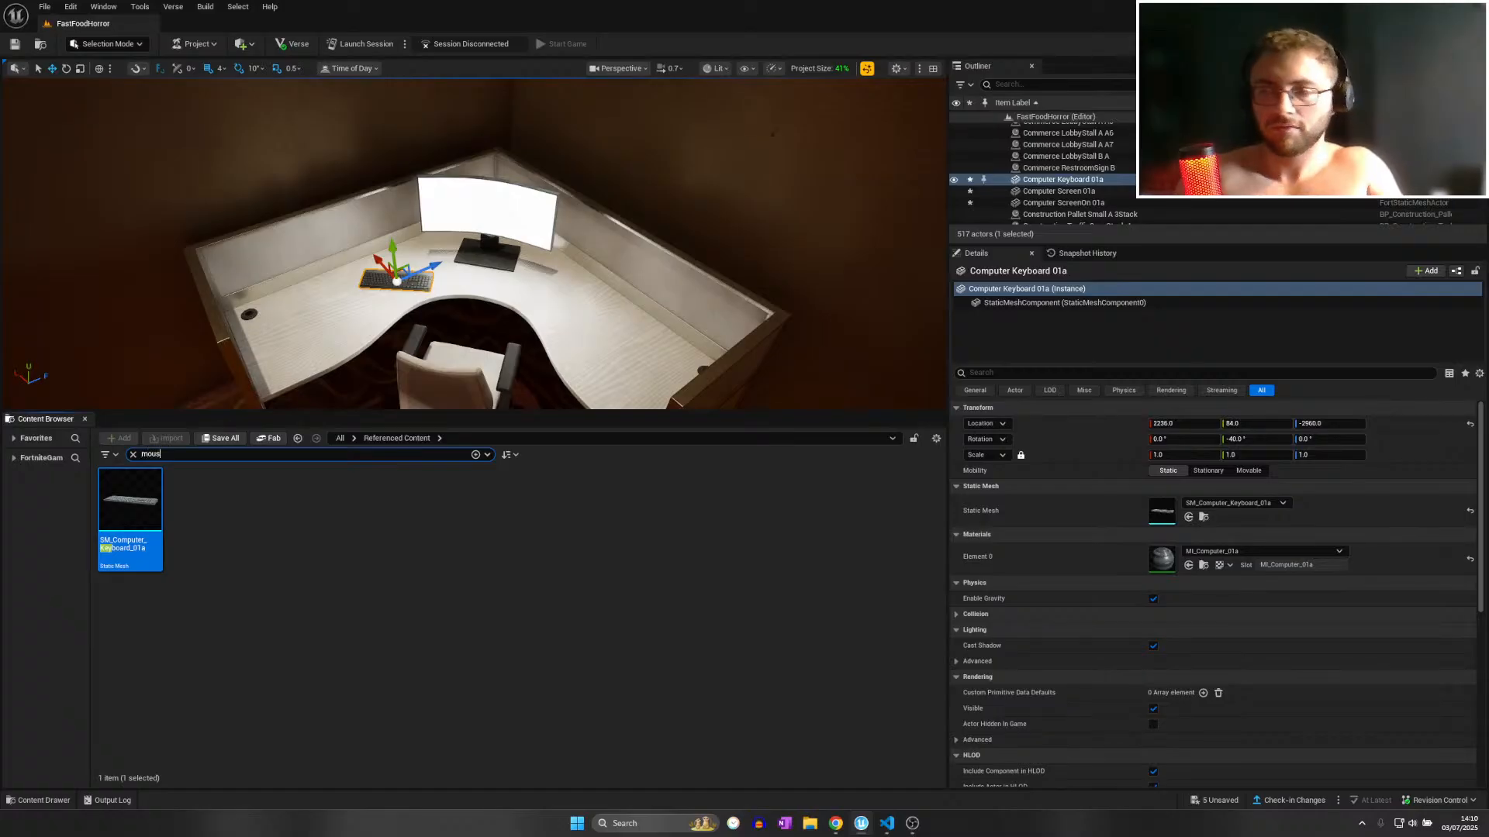
{"action": "type", "text": "e"}
{"action": "left_click_drag", "start_coordinate": [165, 485], "coordinate": [613, 357]}
{"action": "key", "text": "e"}
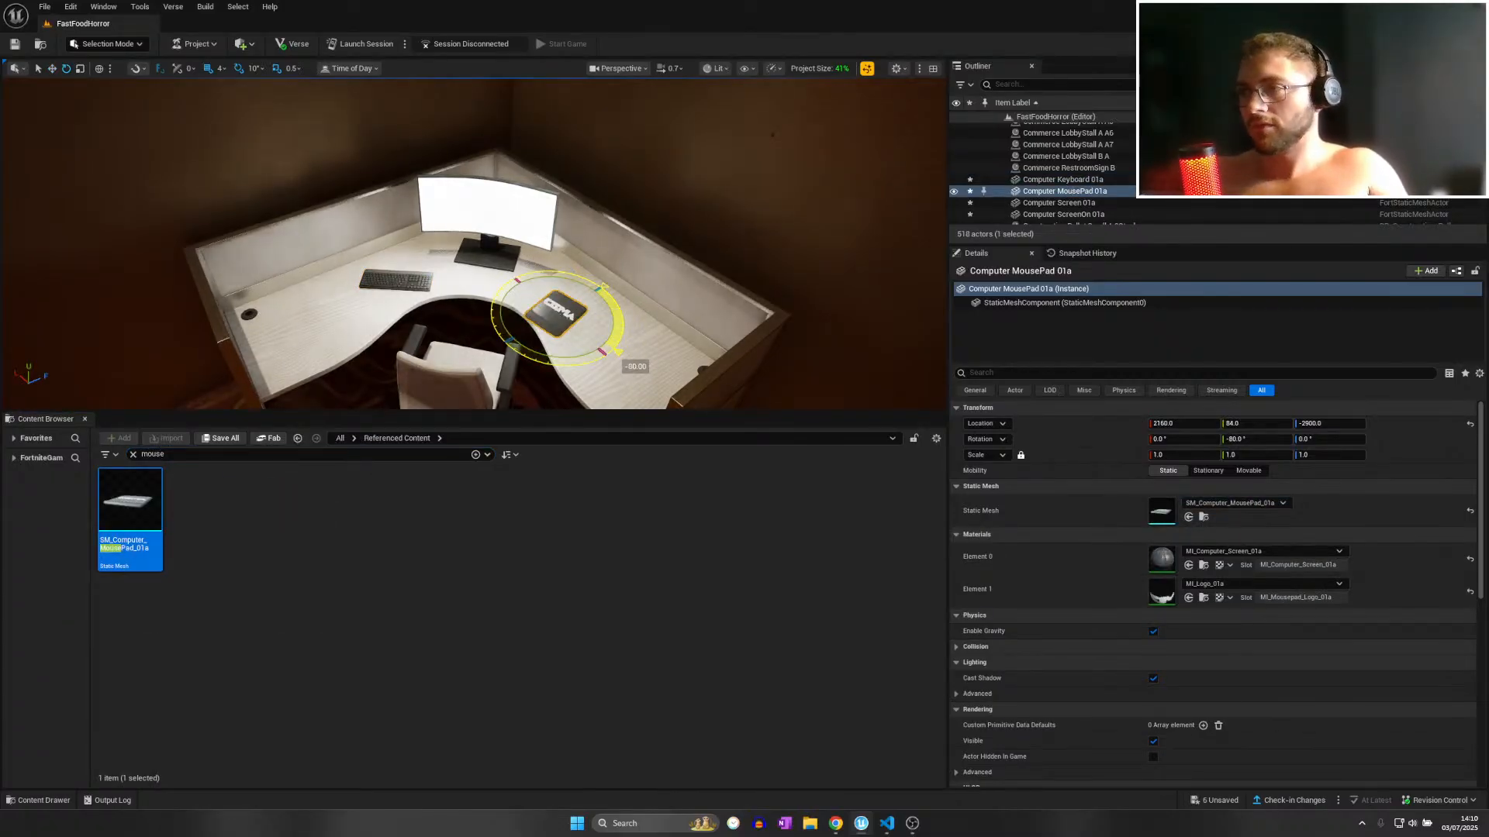
{"action": "key", "text": "w"}
{"action": "left_click_drag", "start_coordinate": [587, 299], "coordinate": [595, 294]}
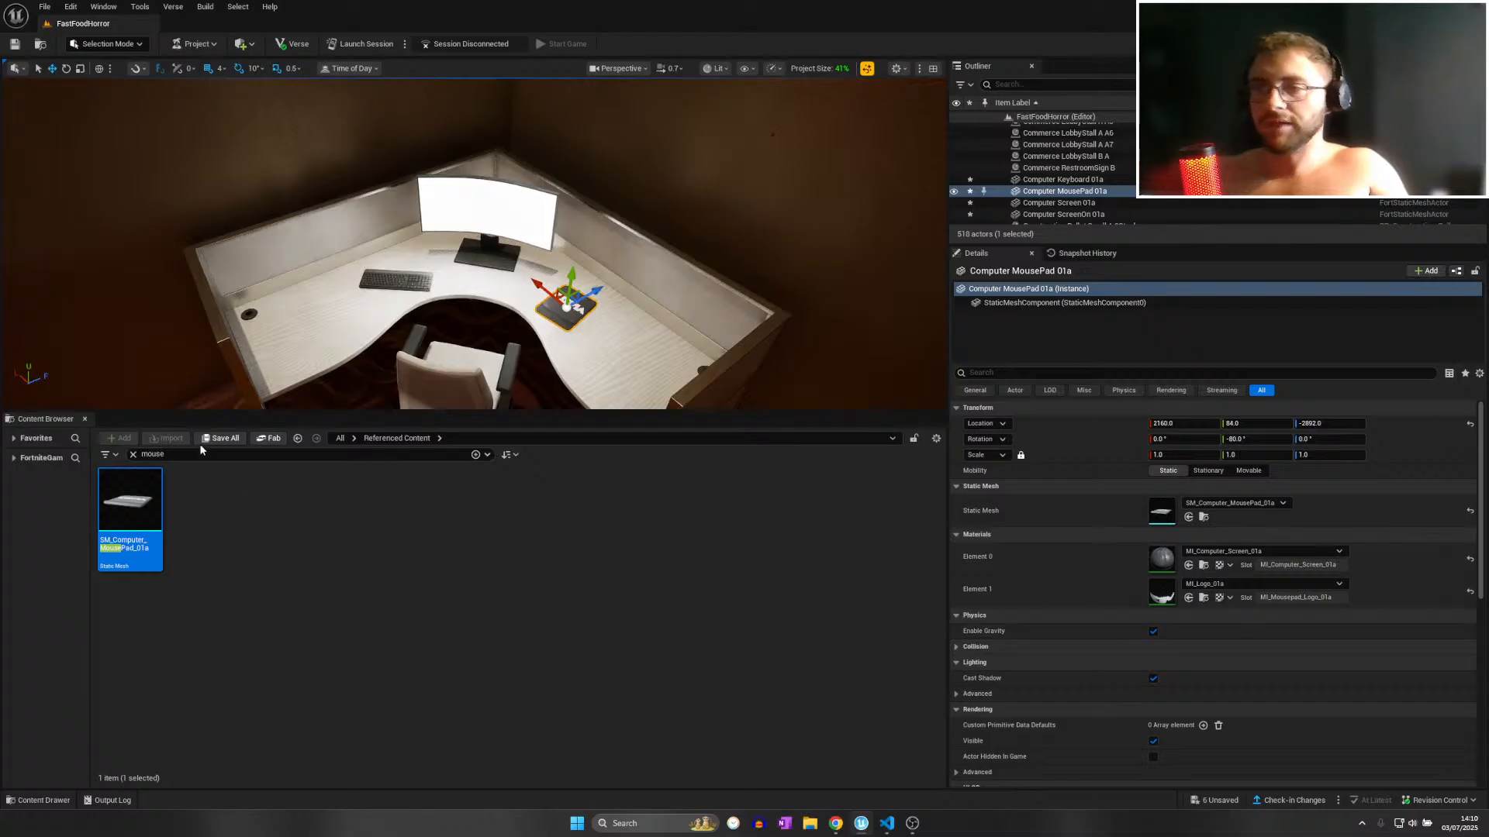
Clear the asset search so that the Referenced Content folders are listed.
{"action": "left_click_drag", "start_coordinate": [195, 454], "coordinate": [87, 419]}
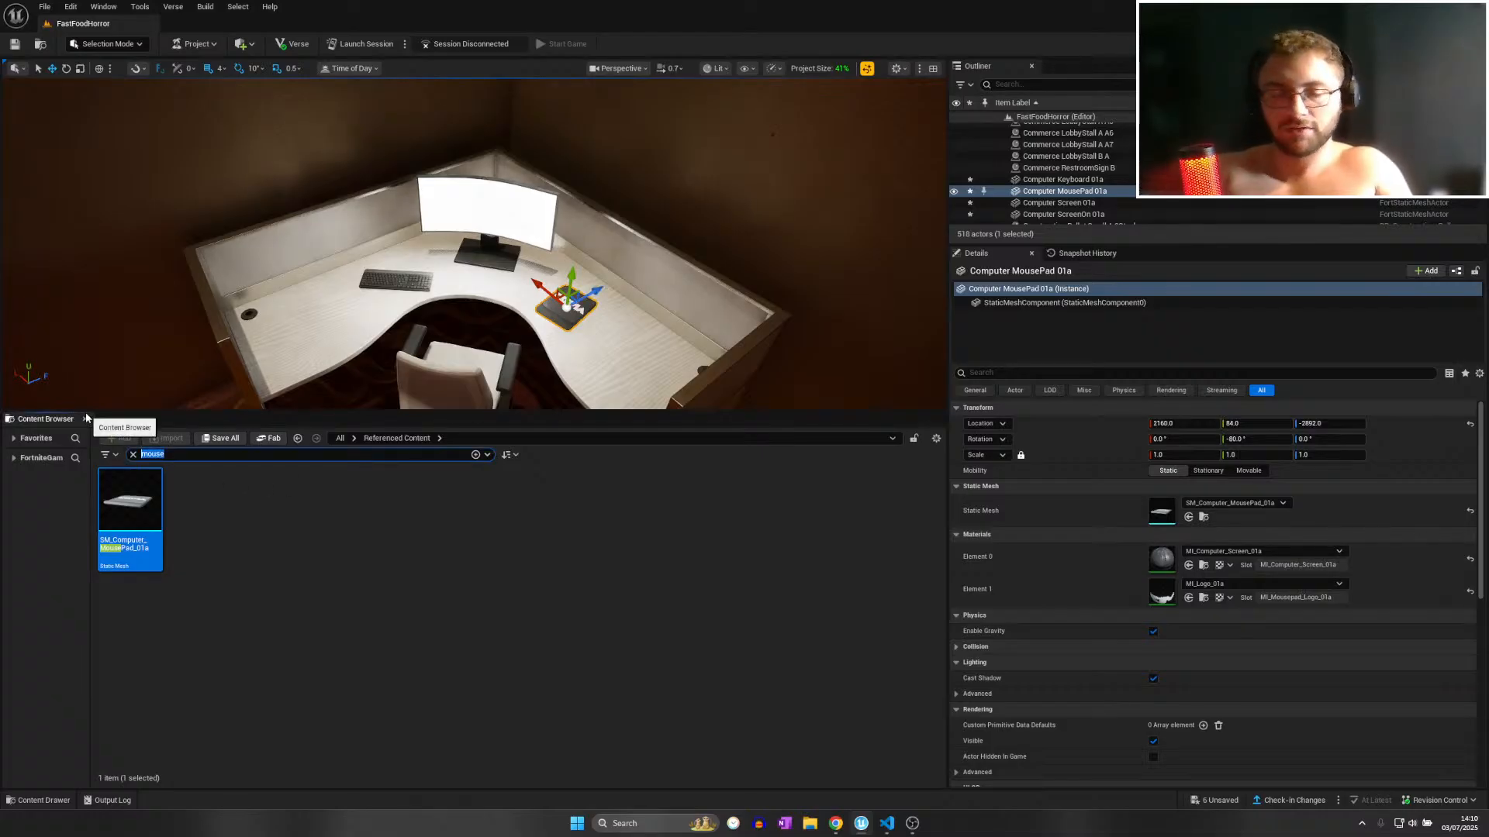
{"action": "left_click", "coordinate": [132, 454]}
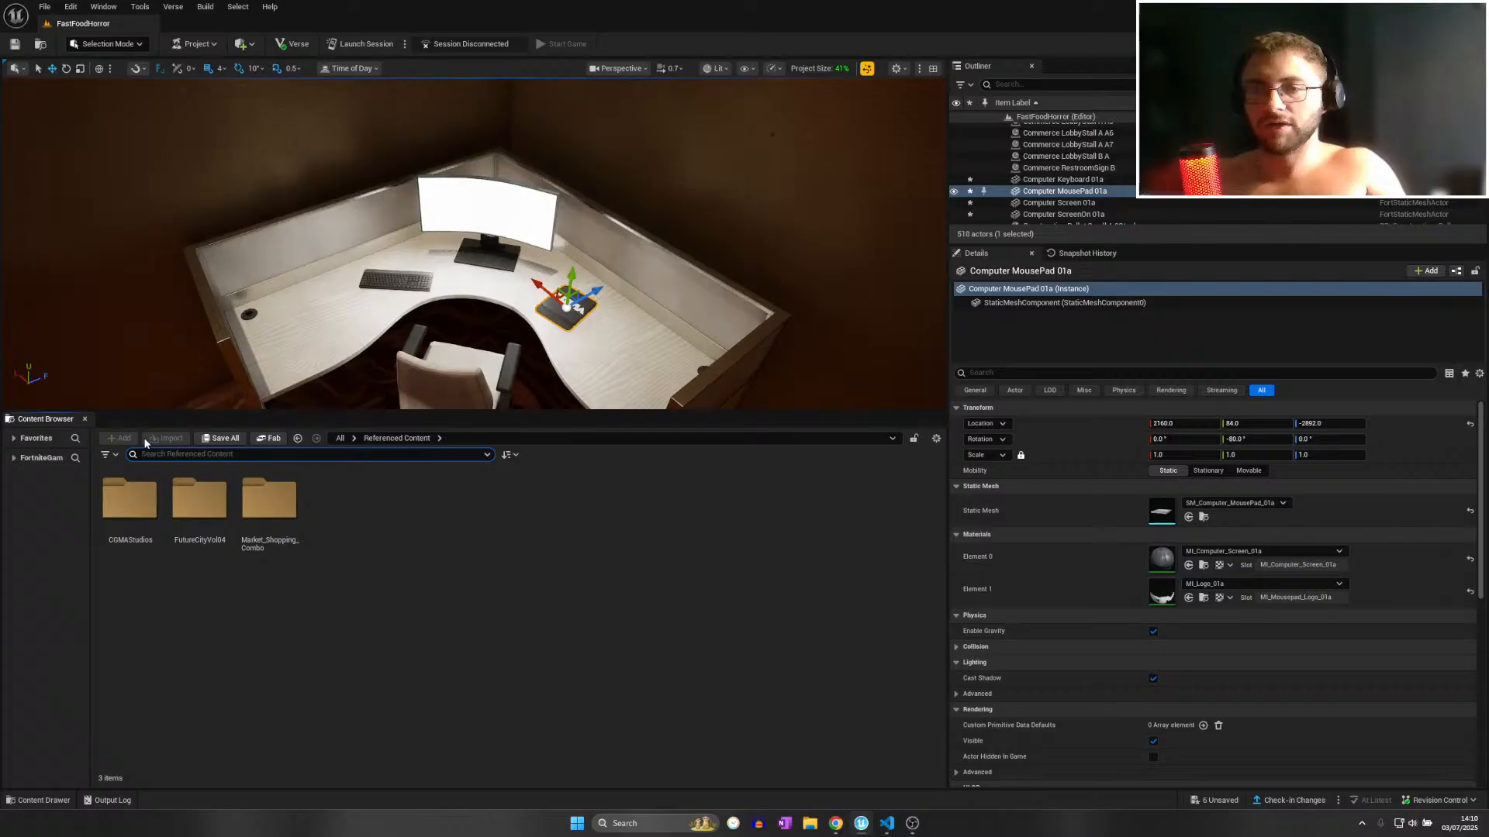
{"action": "right_click", "coordinate": [256, 345]}
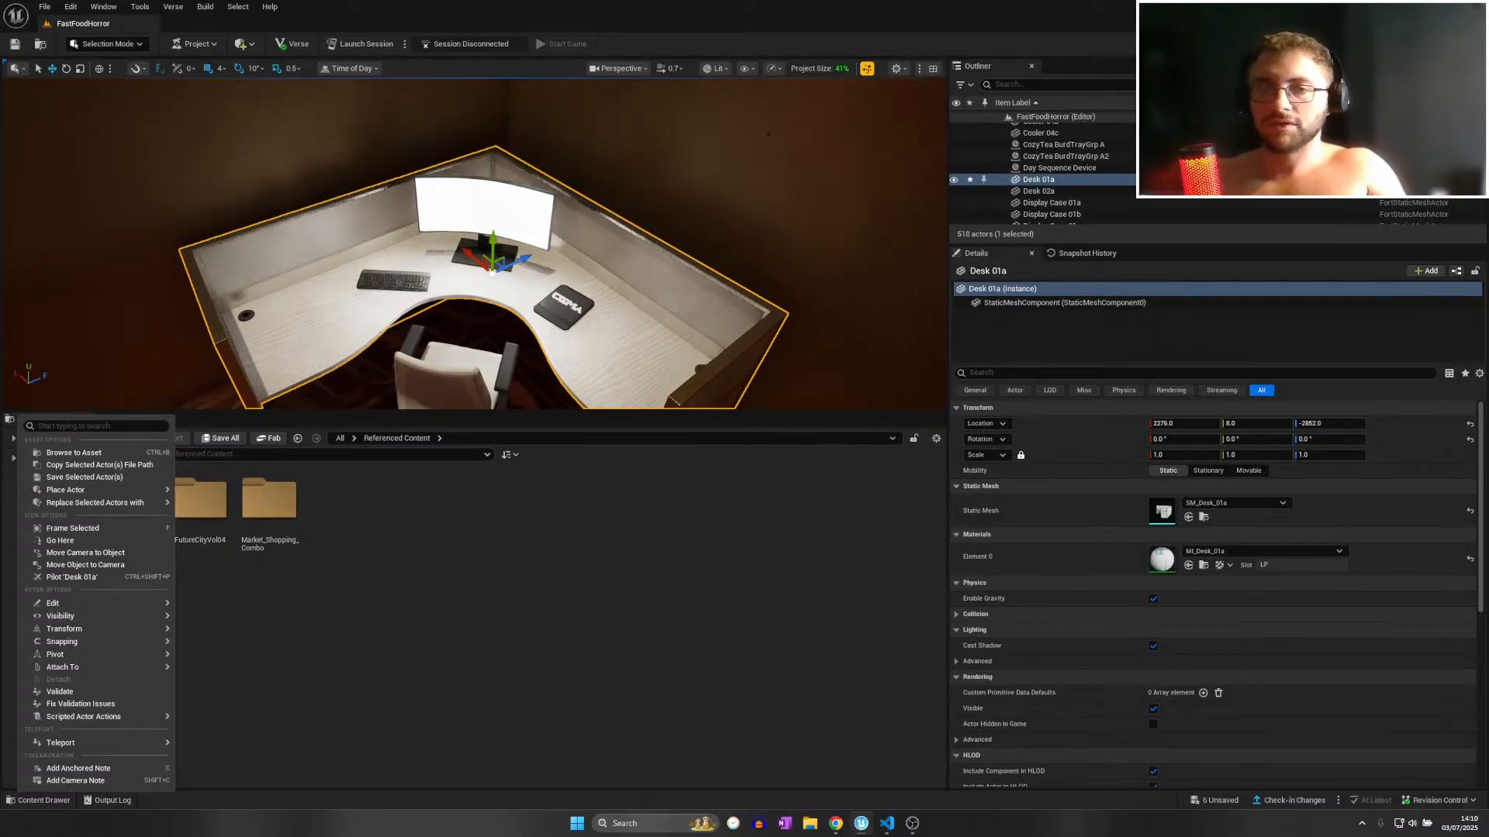
{"action": "key", "text": "Escape"}
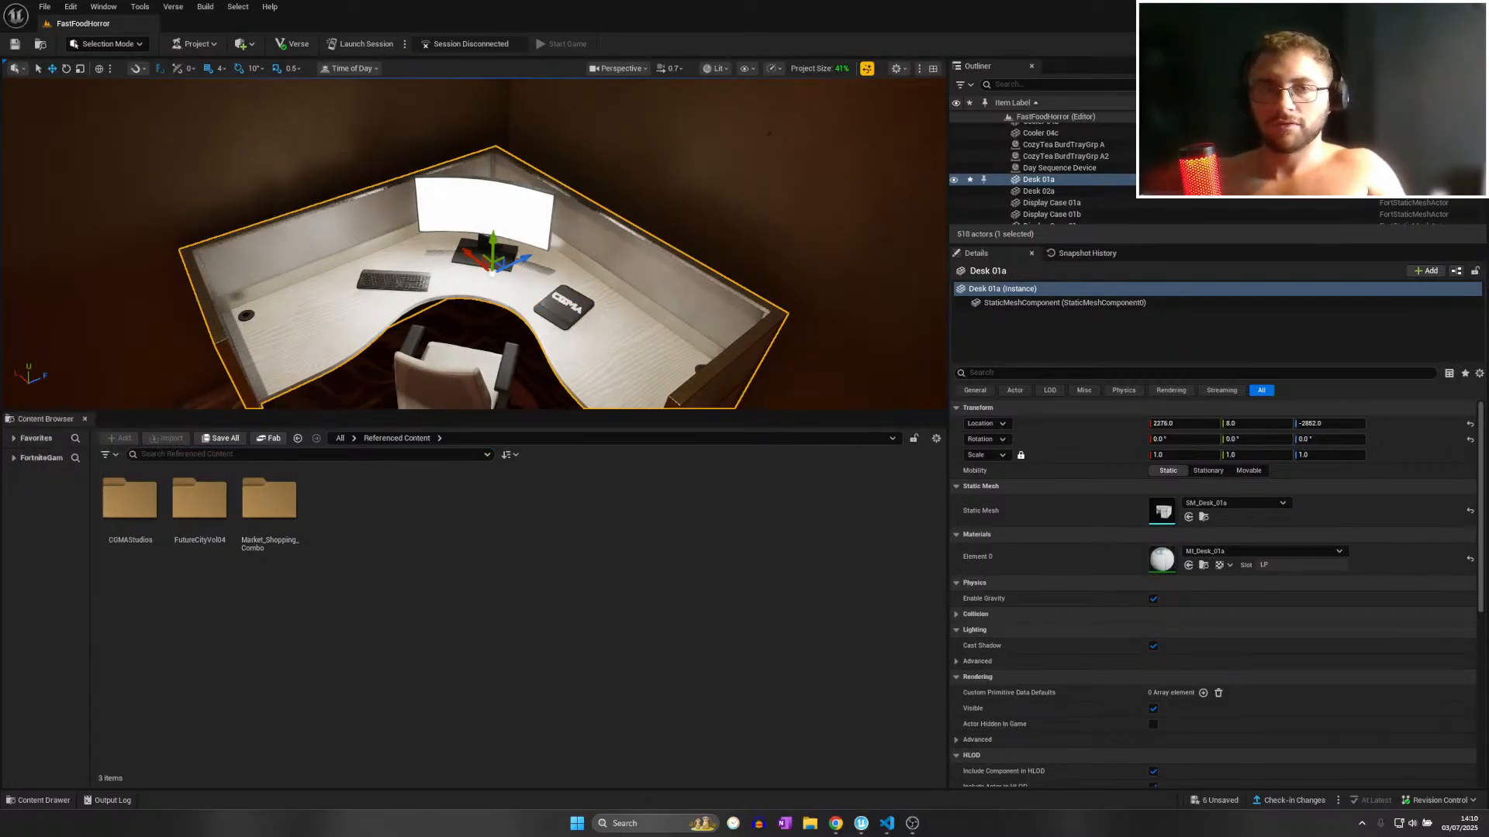
Switch to Discord and open the conversation that has one unread notification.
{"action": "key", "text": "super+shift+Right"}
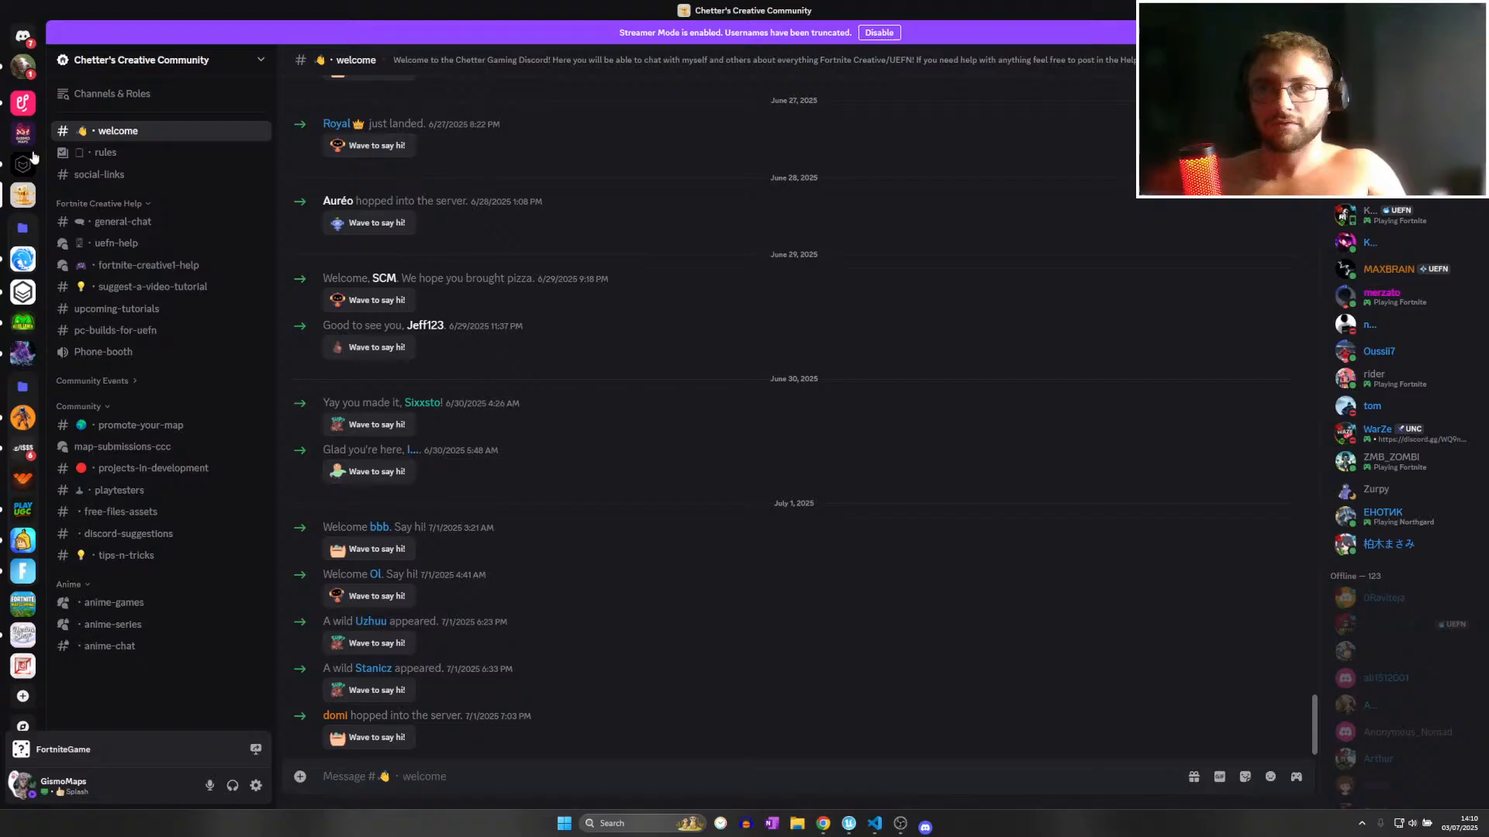
{"action": "left_click", "coordinate": [23, 67]}
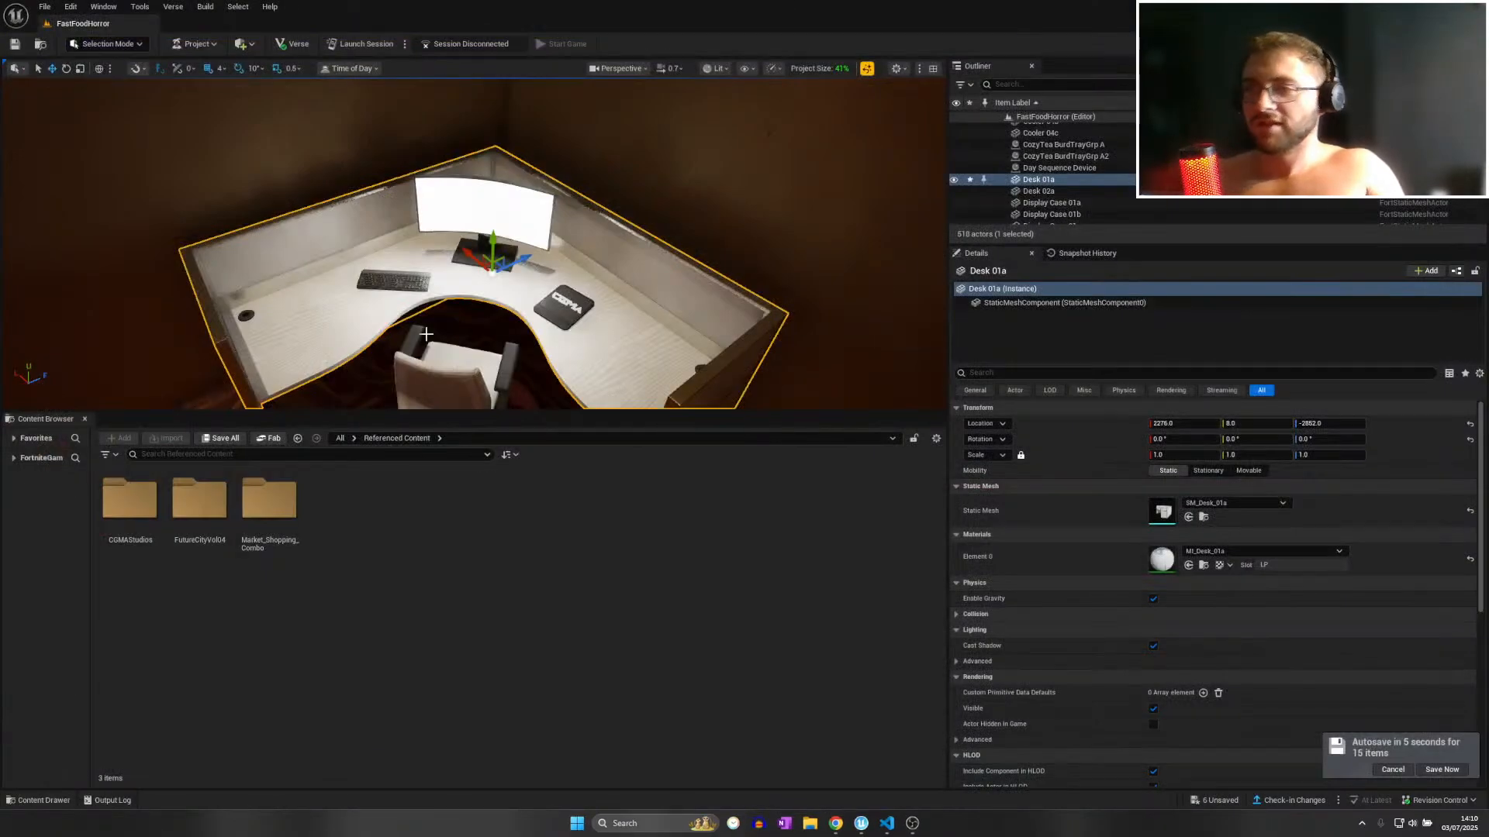
Return to the level editor and save all unsaved work in the FastFoodHorror project.
{"action": "right_click_drag", "start_coordinate": [434, 232], "coordinate": [232, 109]}
{"action": "left_click", "coordinate": [44, 6]}
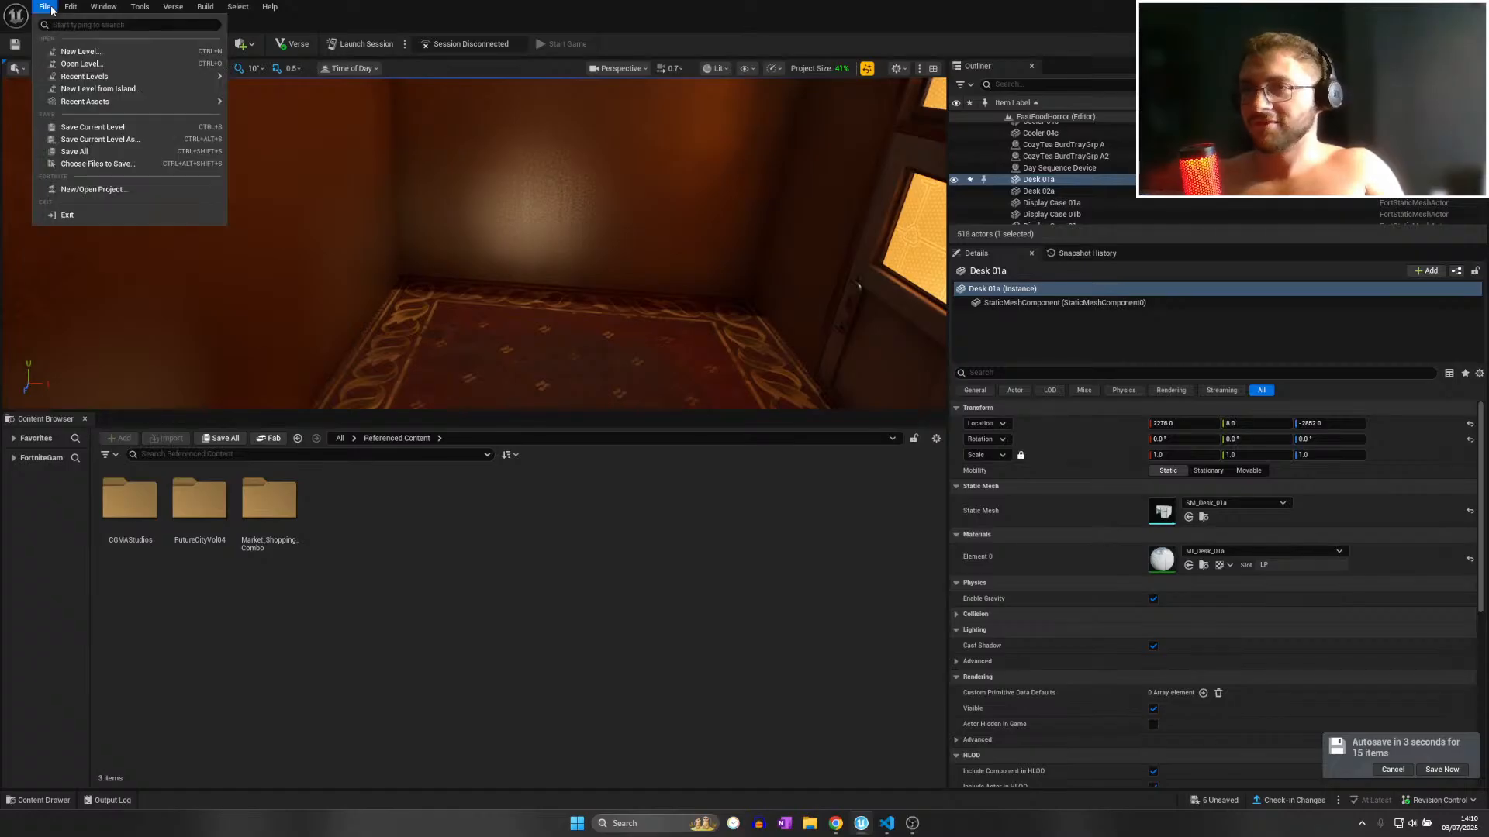
{"action": "left_click", "coordinate": [69, 152]}
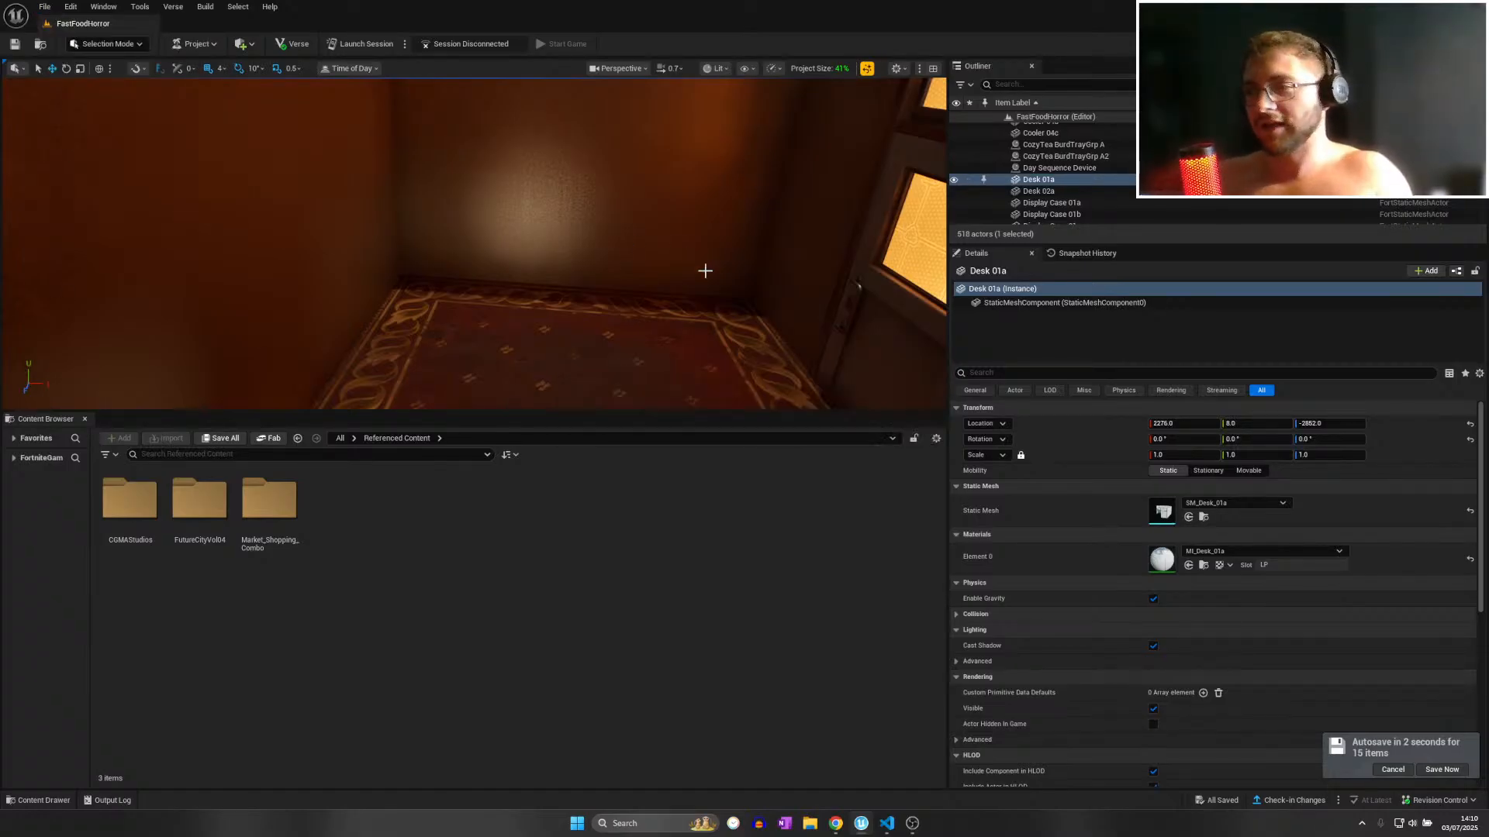
Inspect the furnished corner desk up close and the checkered-floor kitchen with its serving counter.
{"action": "right_click_drag", "start_coordinate": [388, 233], "coordinate": [845, 245]}
{"action": "key", "text": "f"}
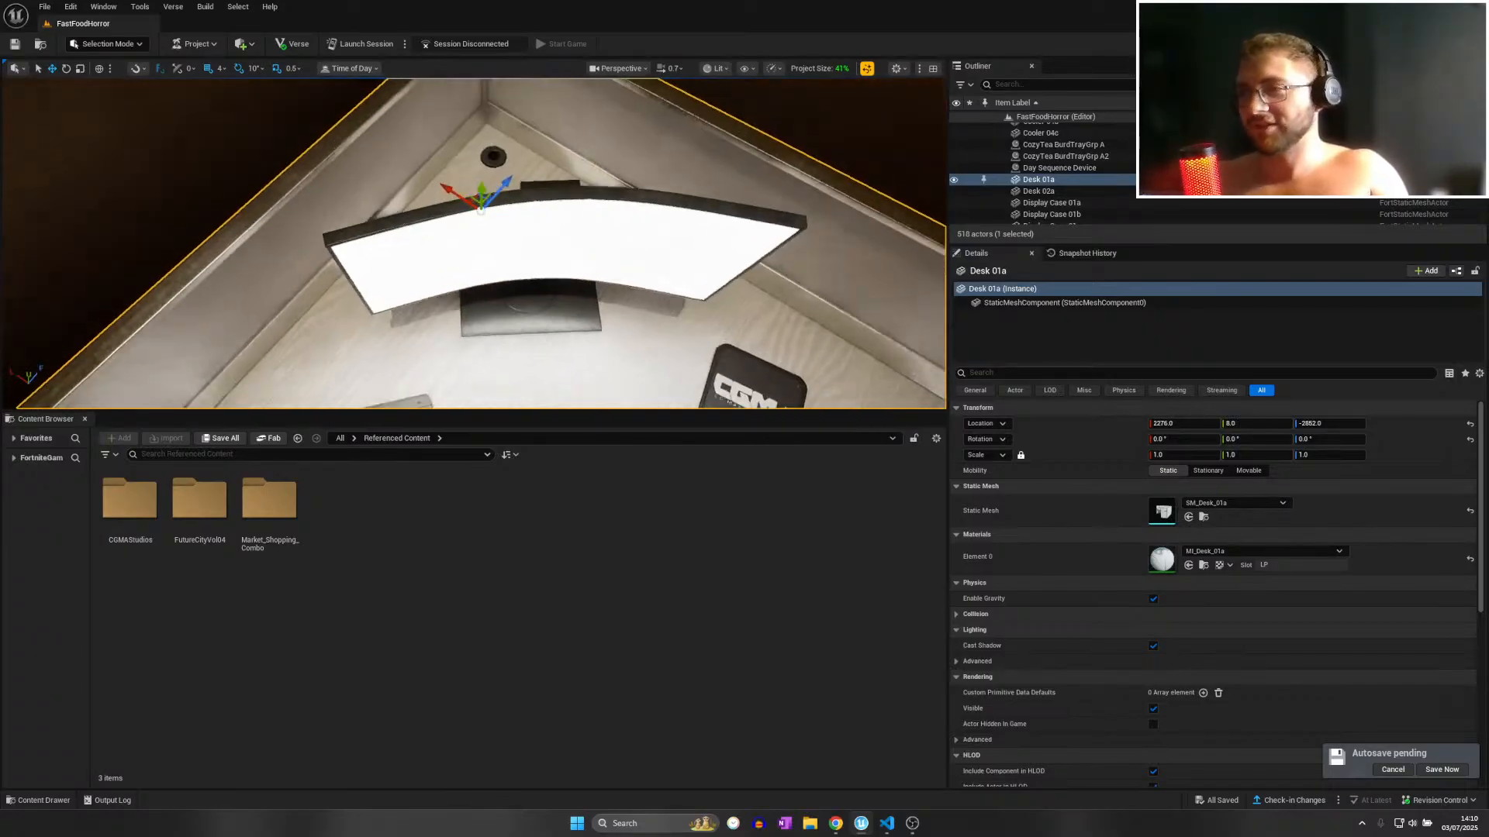
{"action": "right_click_drag", "start_coordinate": [473, 256], "coordinate": [470, 213]}
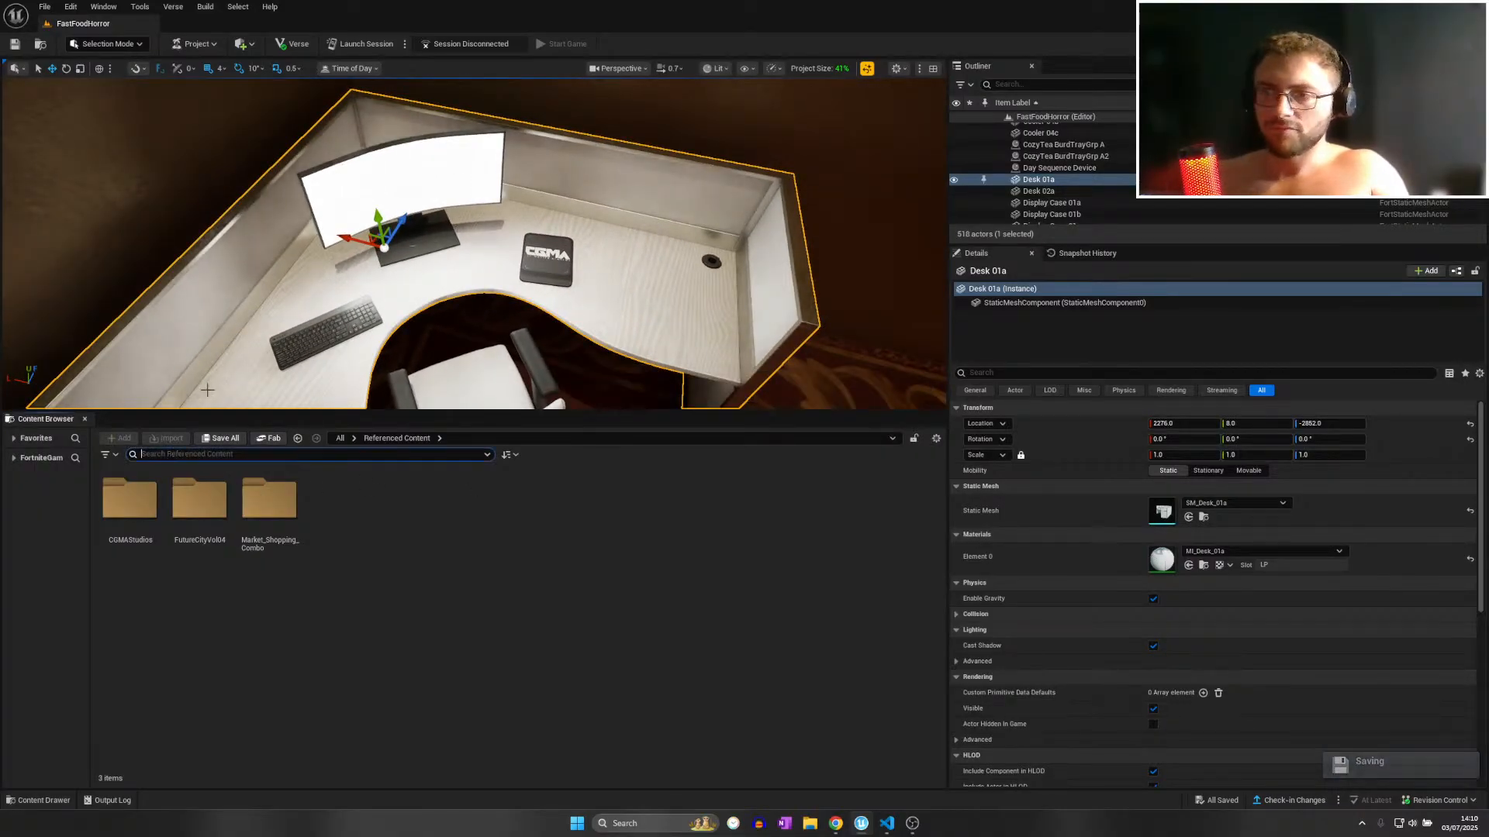
{"action": "right_click_drag", "start_coordinate": [207, 390], "coordinate": [3, 318]}
{"action": "scroll", "coordinate": [207, 390], "scroll_direction": "up", "scroll_amount": 1}
{"action": "right_click_drag", "start_coordinate": [310, 264], "coordinate": [907, 283]}
{"action": "right_click_drag", "start_coordinate": [403, 353], "coordinate": [131, 359]}
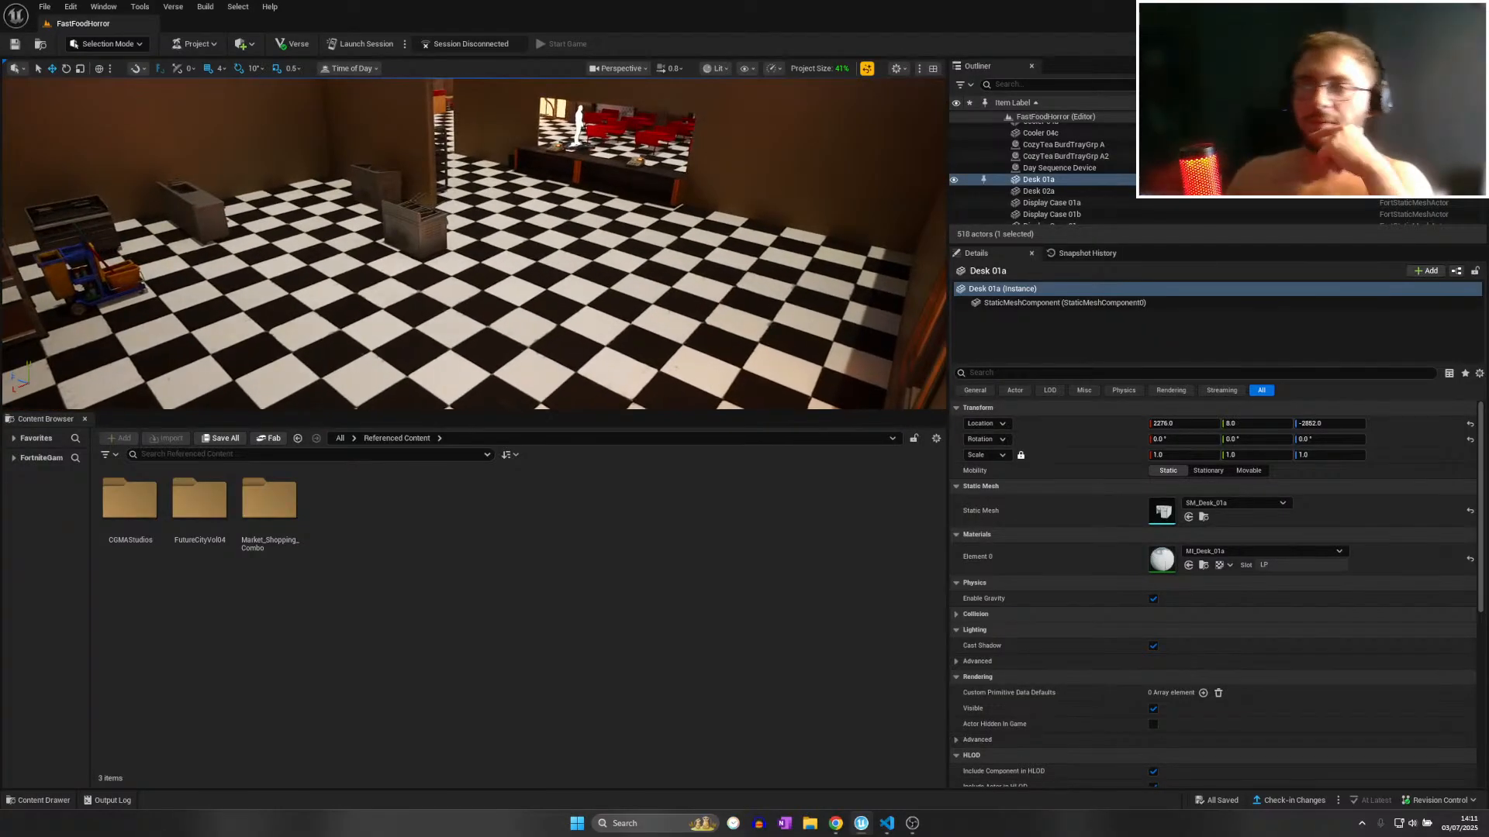
Switch to Chrome and search Google Images for "fastfood kitchen interior".
{"action": "left_click_drag", "start_coordinate": [2, 16], "coordinate": [549, 3]}
{"action": "left_click", "coordinate": [553, 40]}
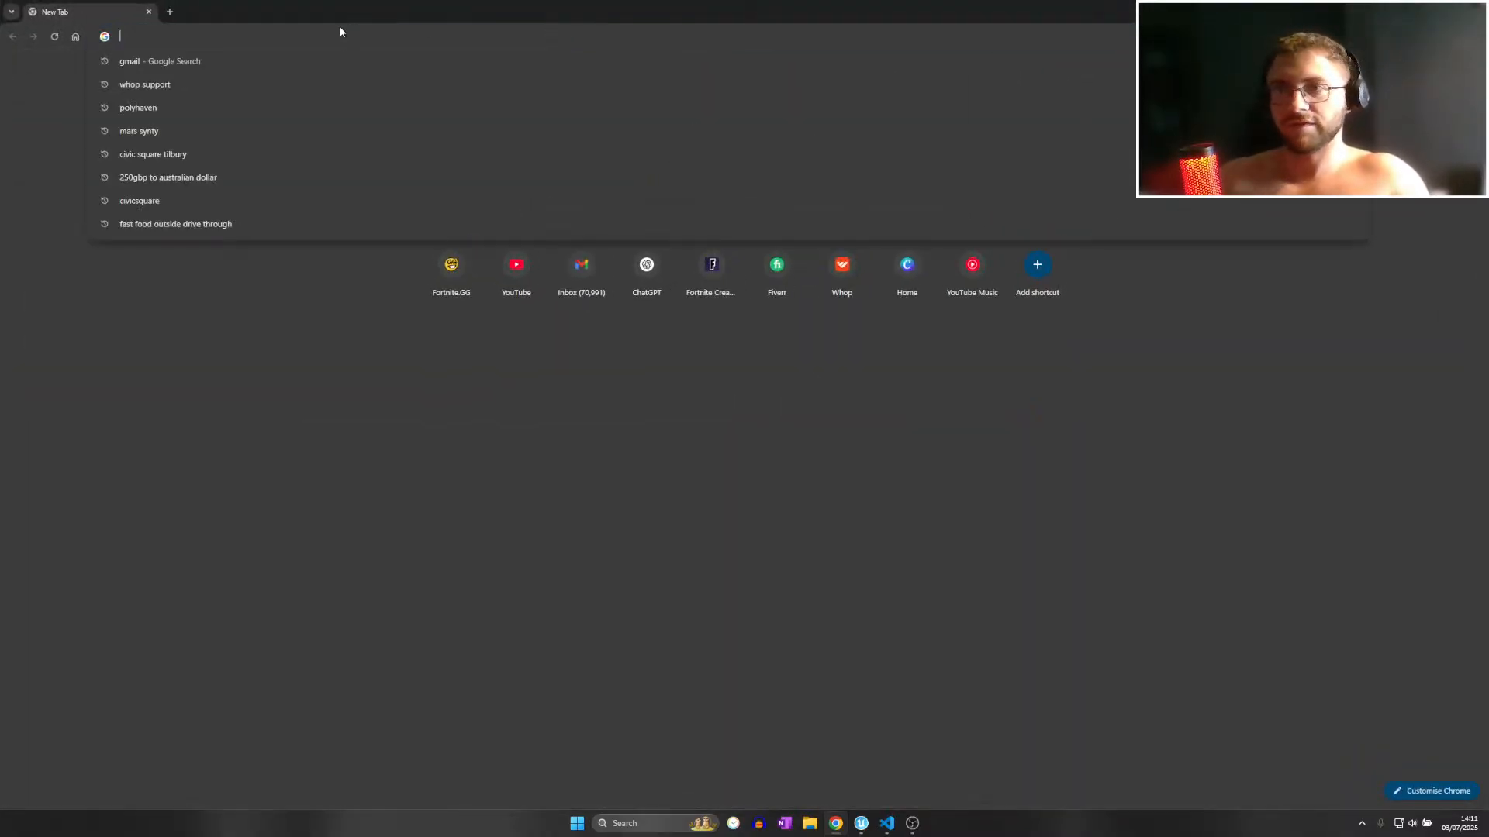
{"action": "type", "text": "you"}
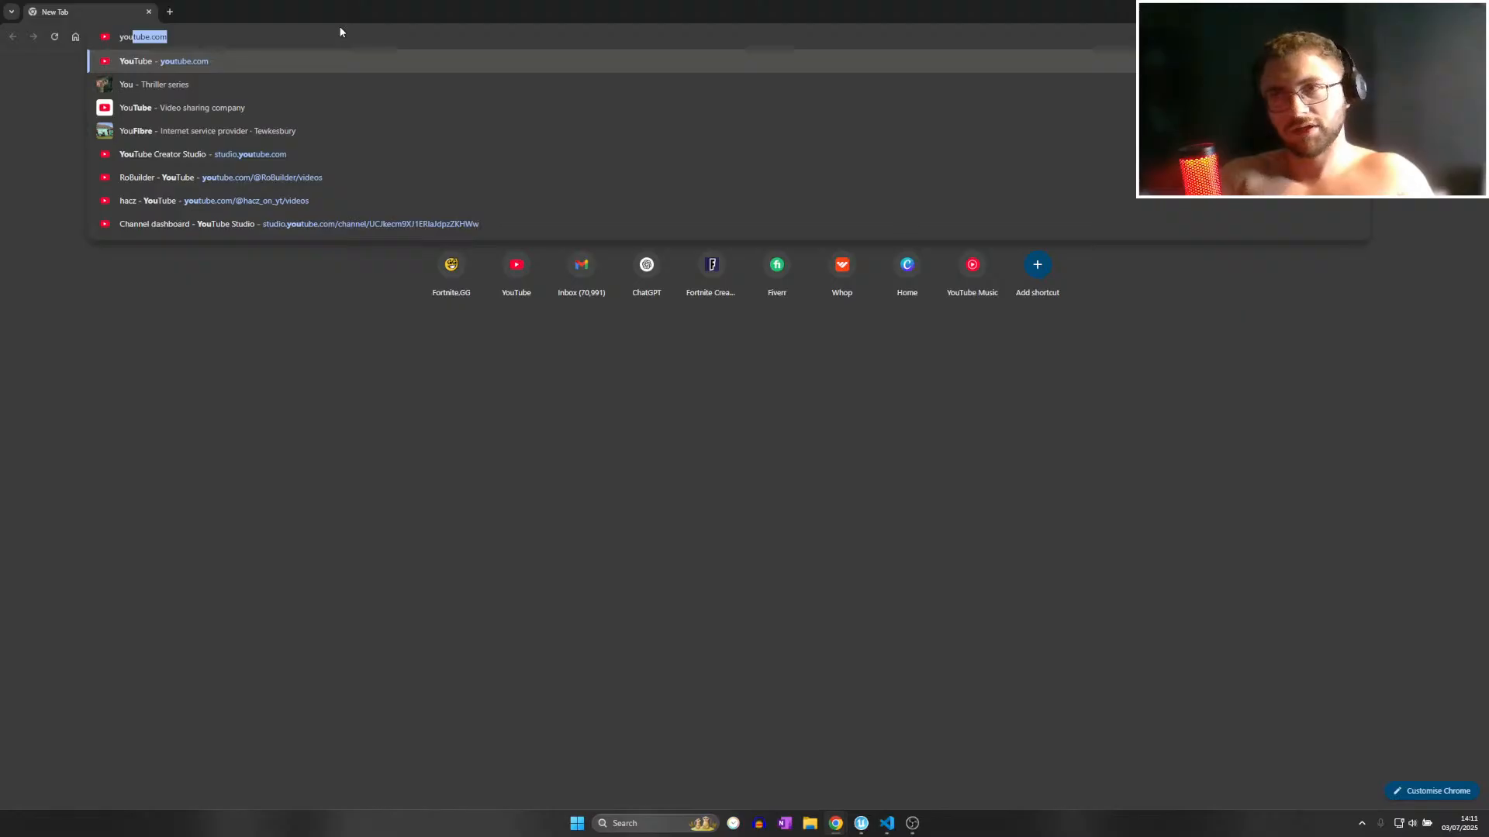
{"action": "key", "text": "ctrl+a"}
{"action": "type", "text": "fastfood "}
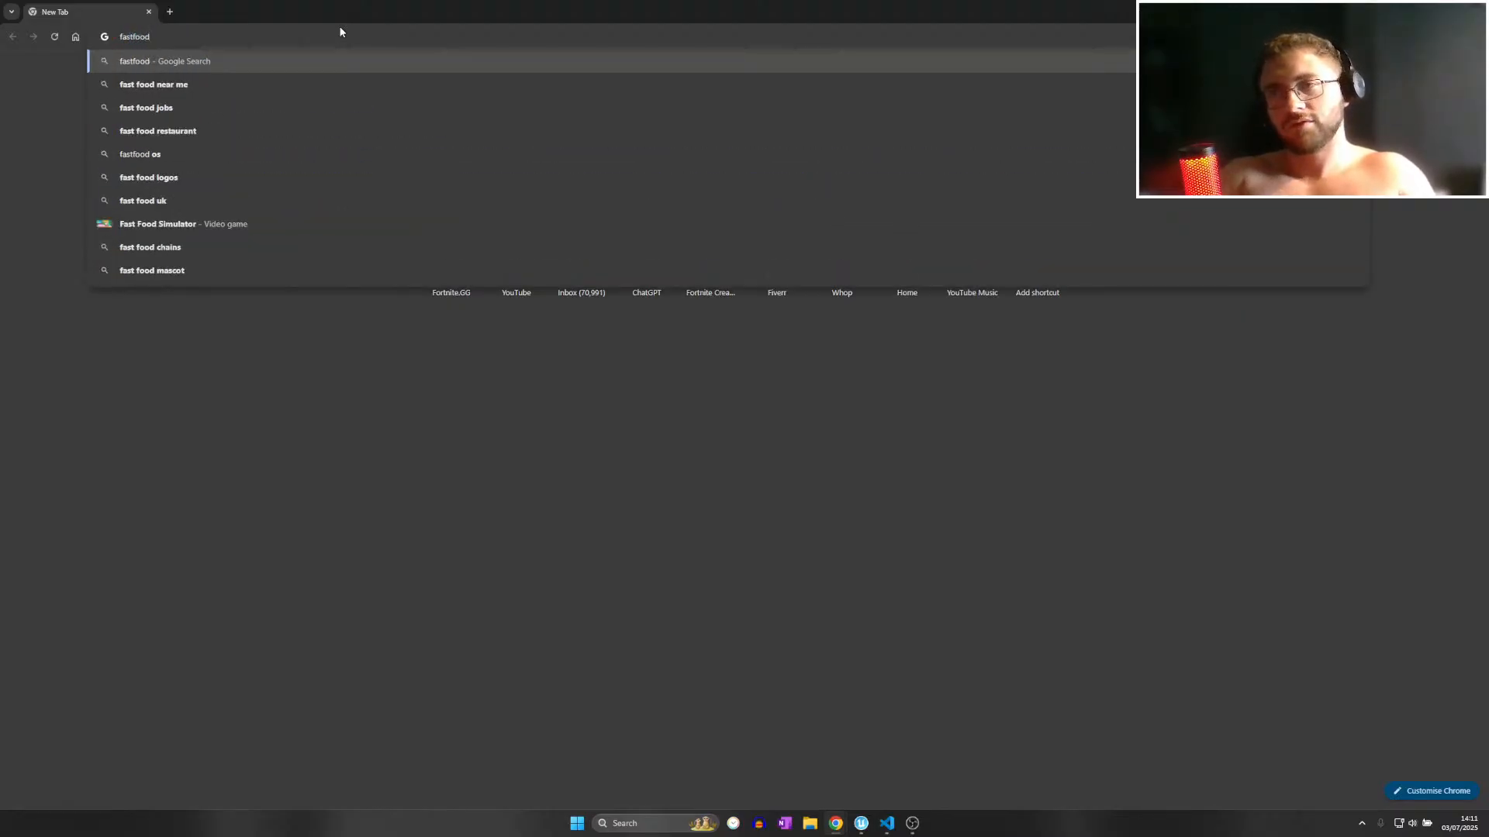
{"action": "type", "text": "kitchen interior"}
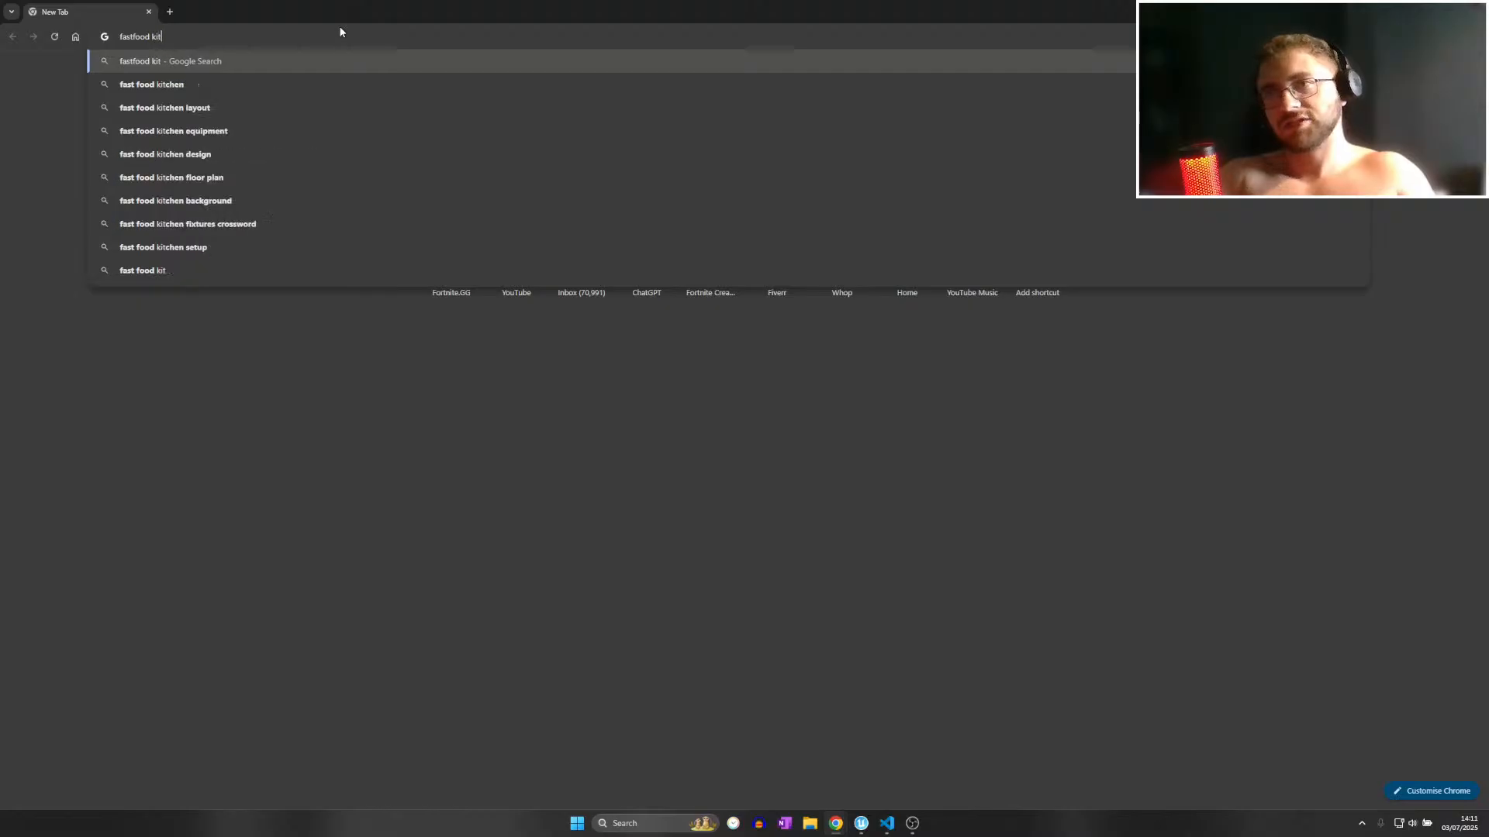
{"action": "key", "text": "Return"}
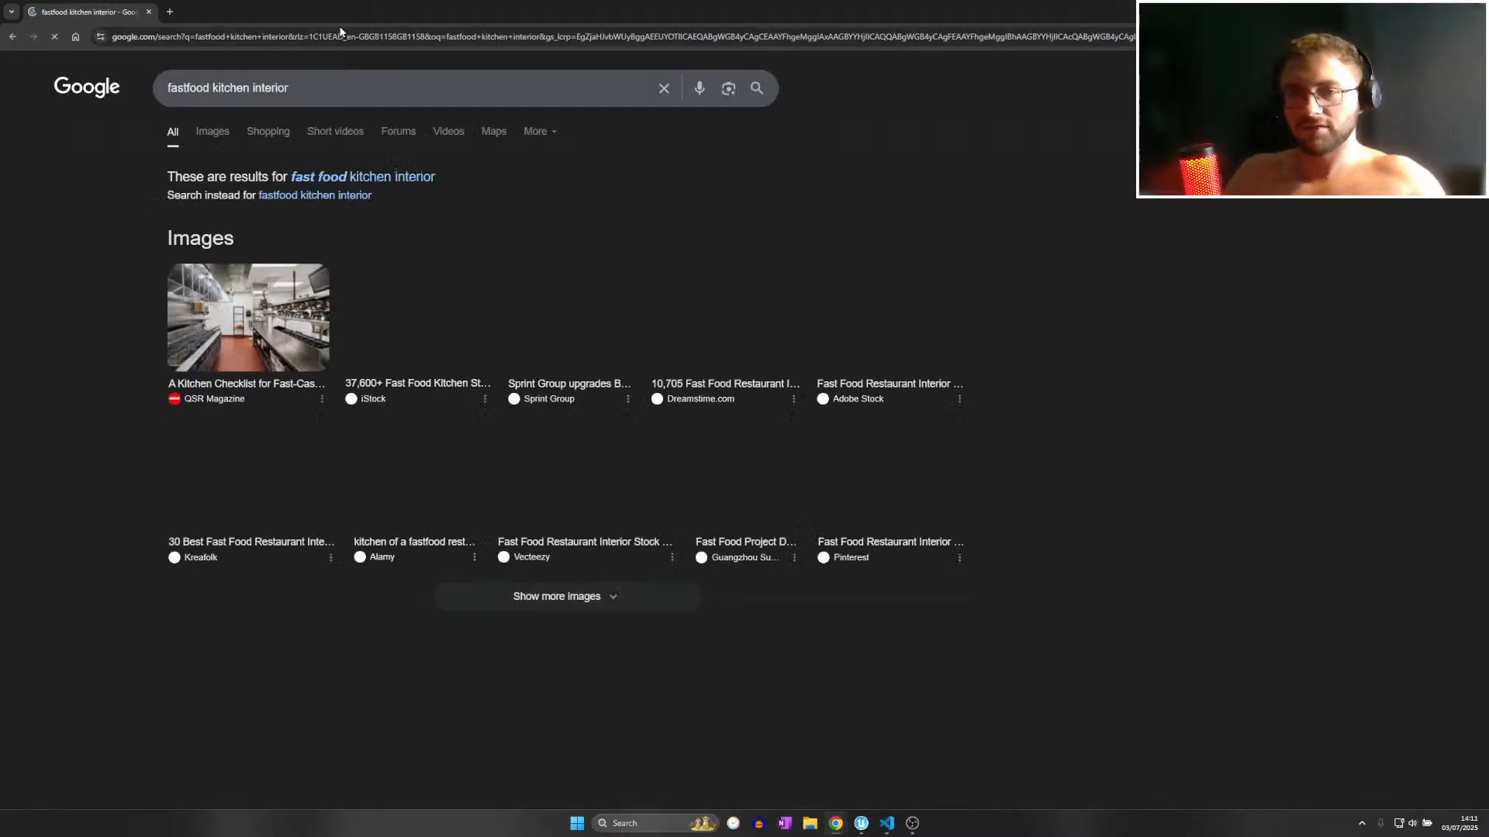
{"action": "left_click", "coordinate": [213, 133]}
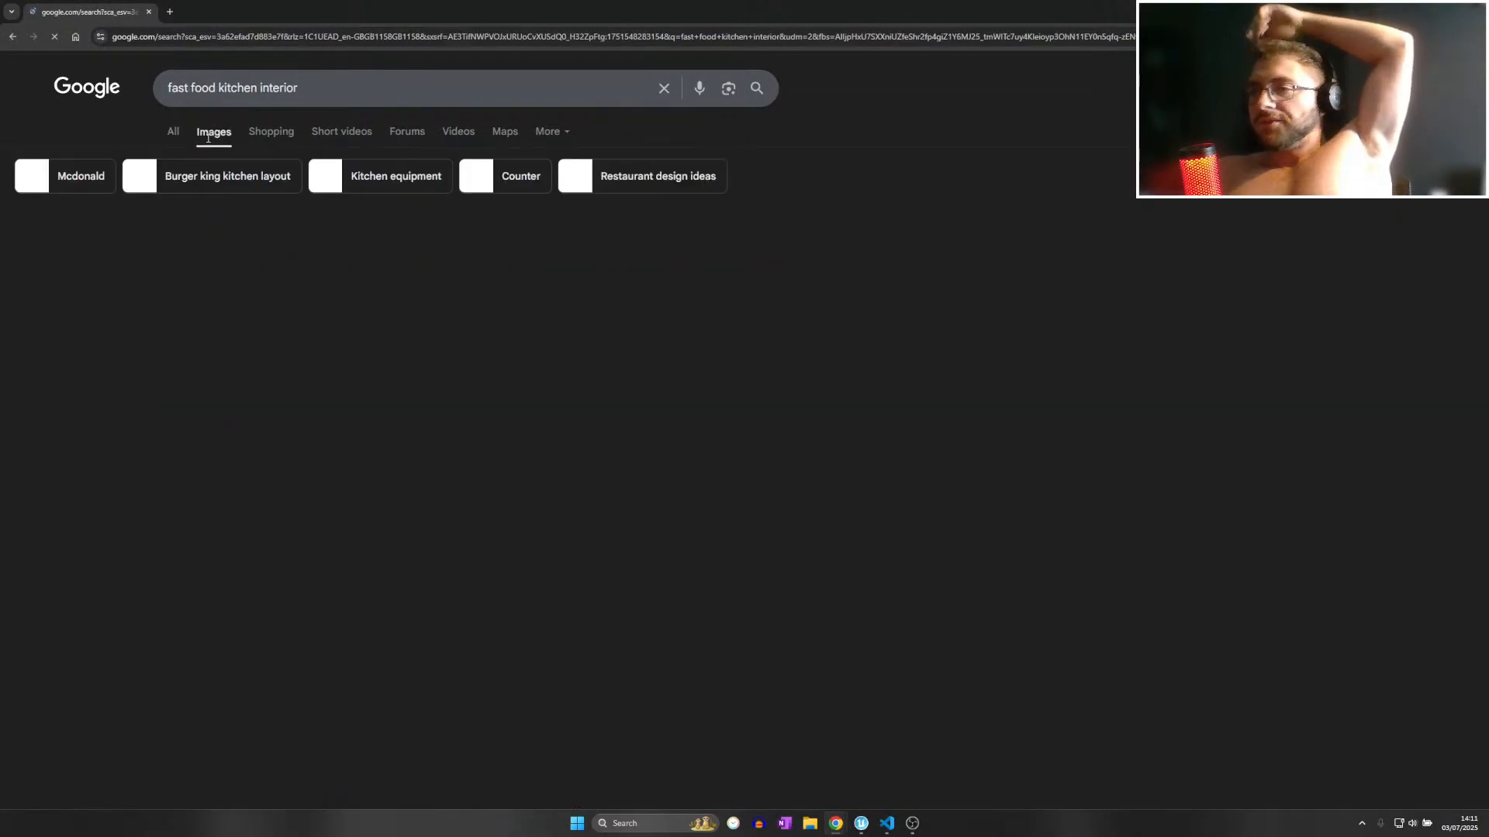
Examine the enlarged reference photos one after another for fast-food kitchen equipment, counter and seating layouts.
{"action": "left_click", "coordinate": [156, 270]}
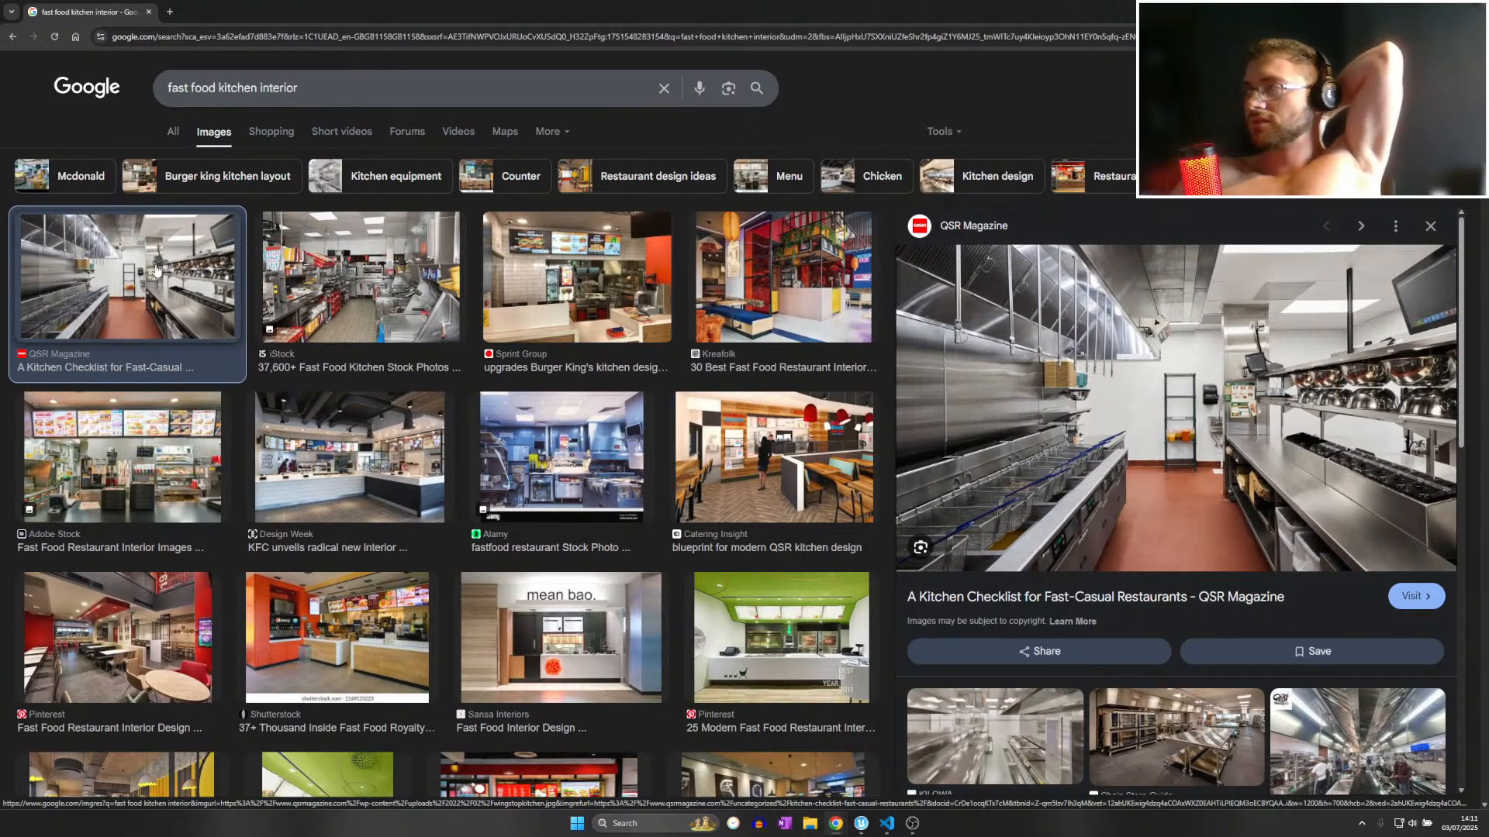
{"action": "key", "text": "Right"}
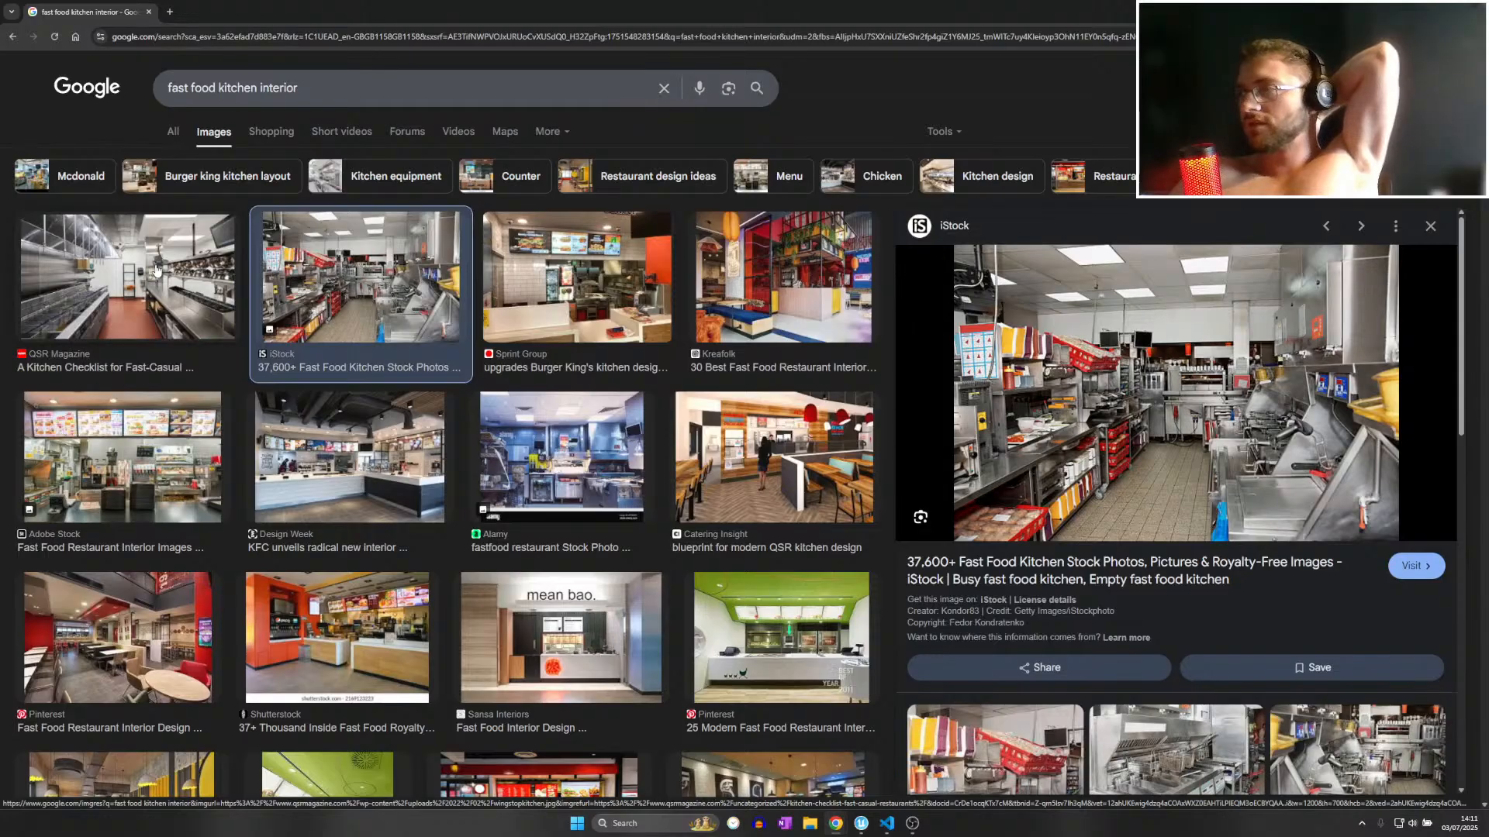
{"action": "key", "text": "Right"}
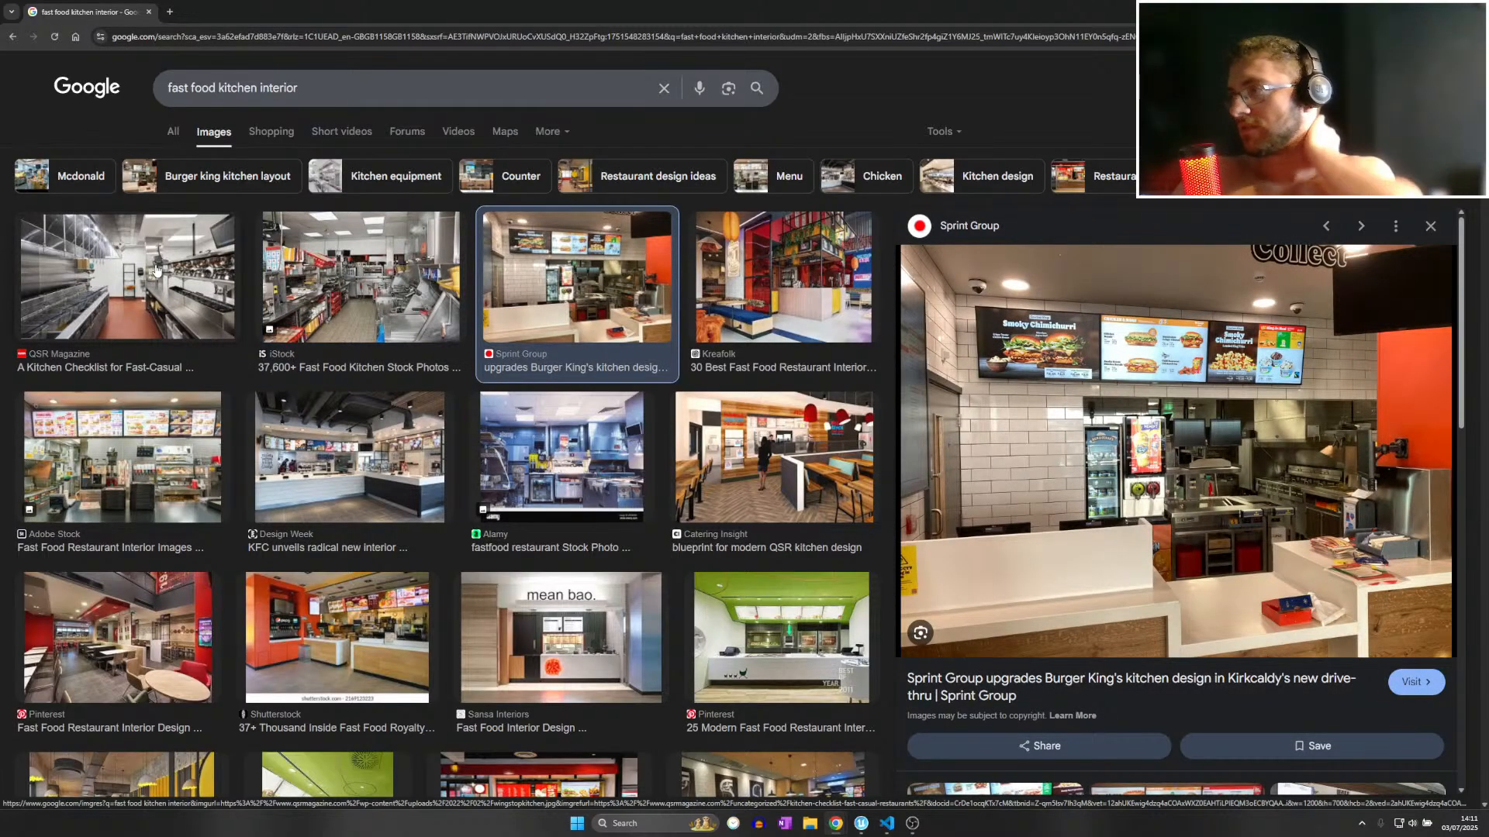
{"action": "key", "text": "Right"}
{"action": "key", "text": "Right"}
{"action": "key", "text": "Right"}
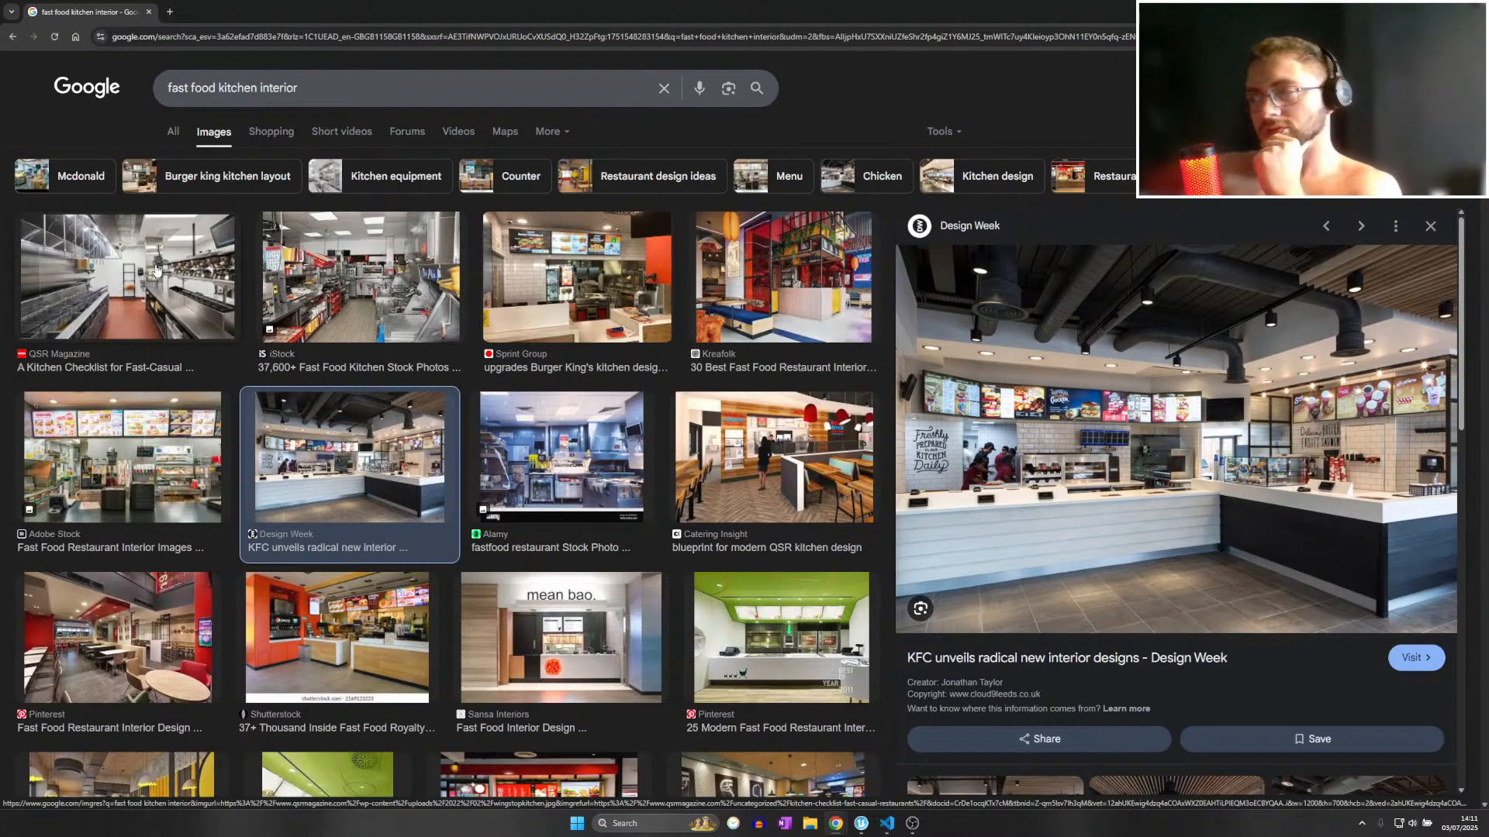
{"action": "key", "text": "Right"}
{"action": "key", "text": "Right"}
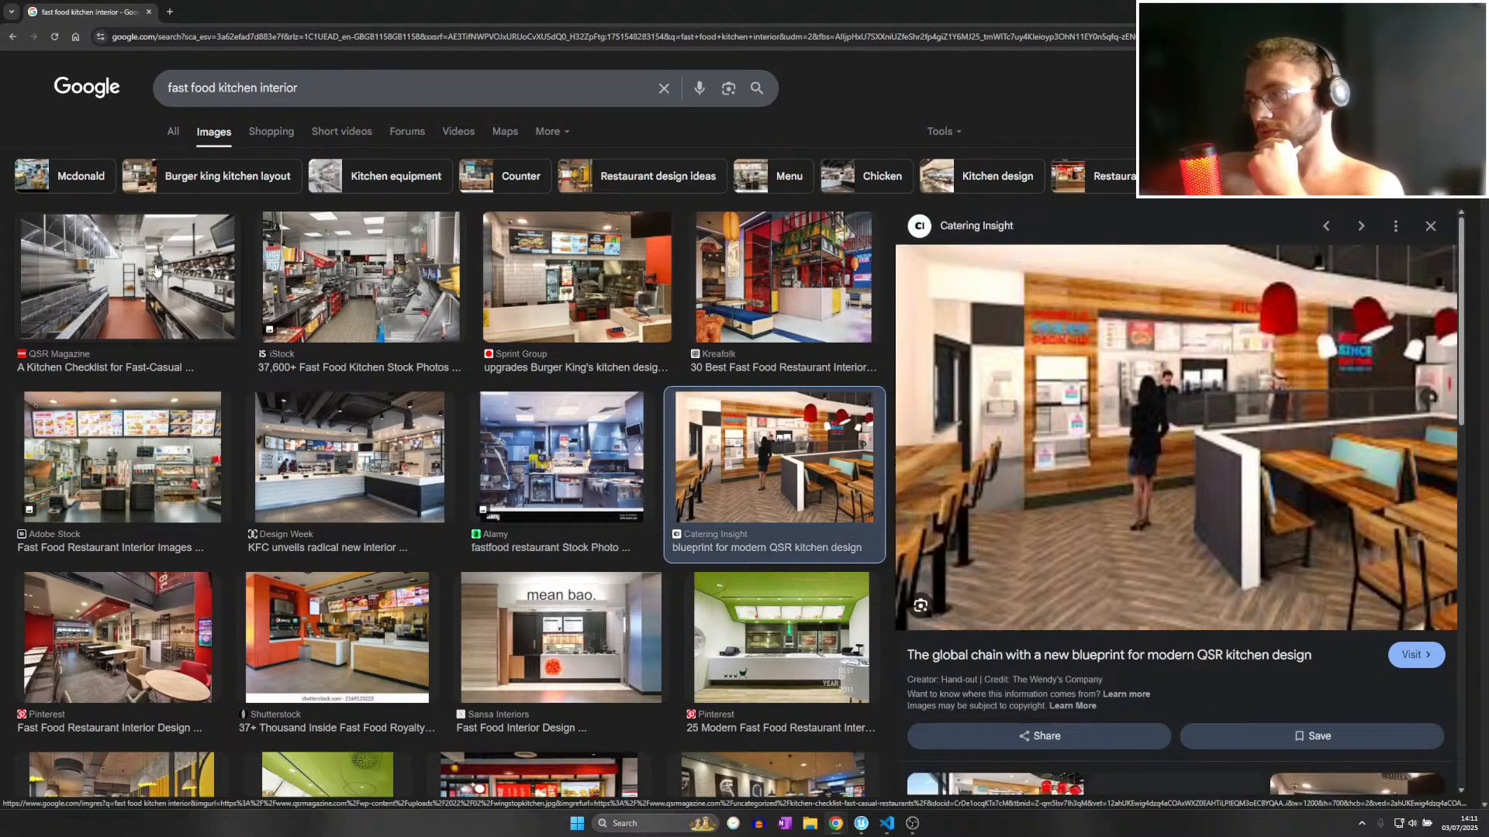
{"action": "key", "text": "Right"}
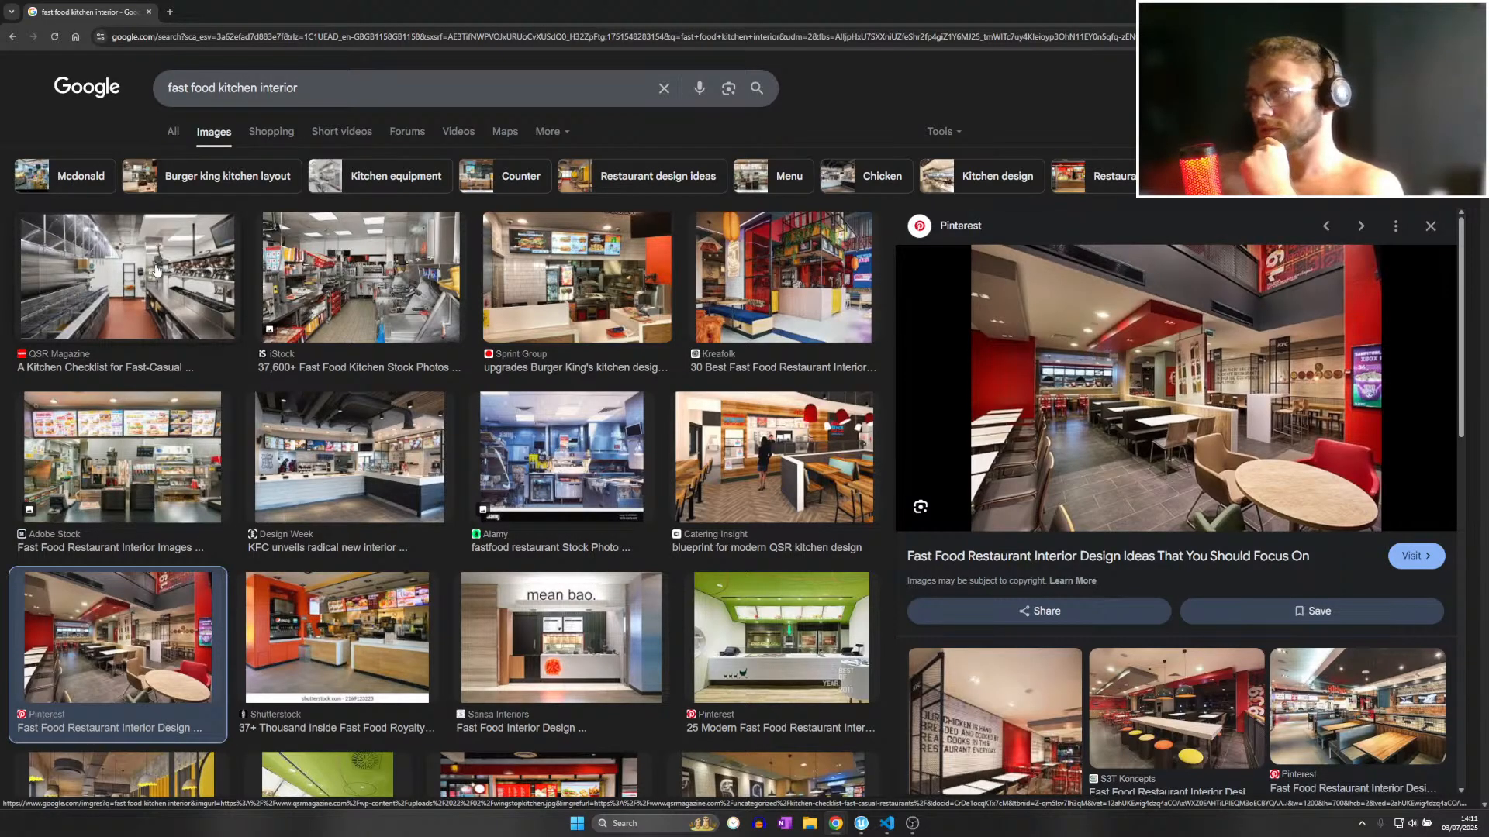
{"action": "key", "text": "Right"}
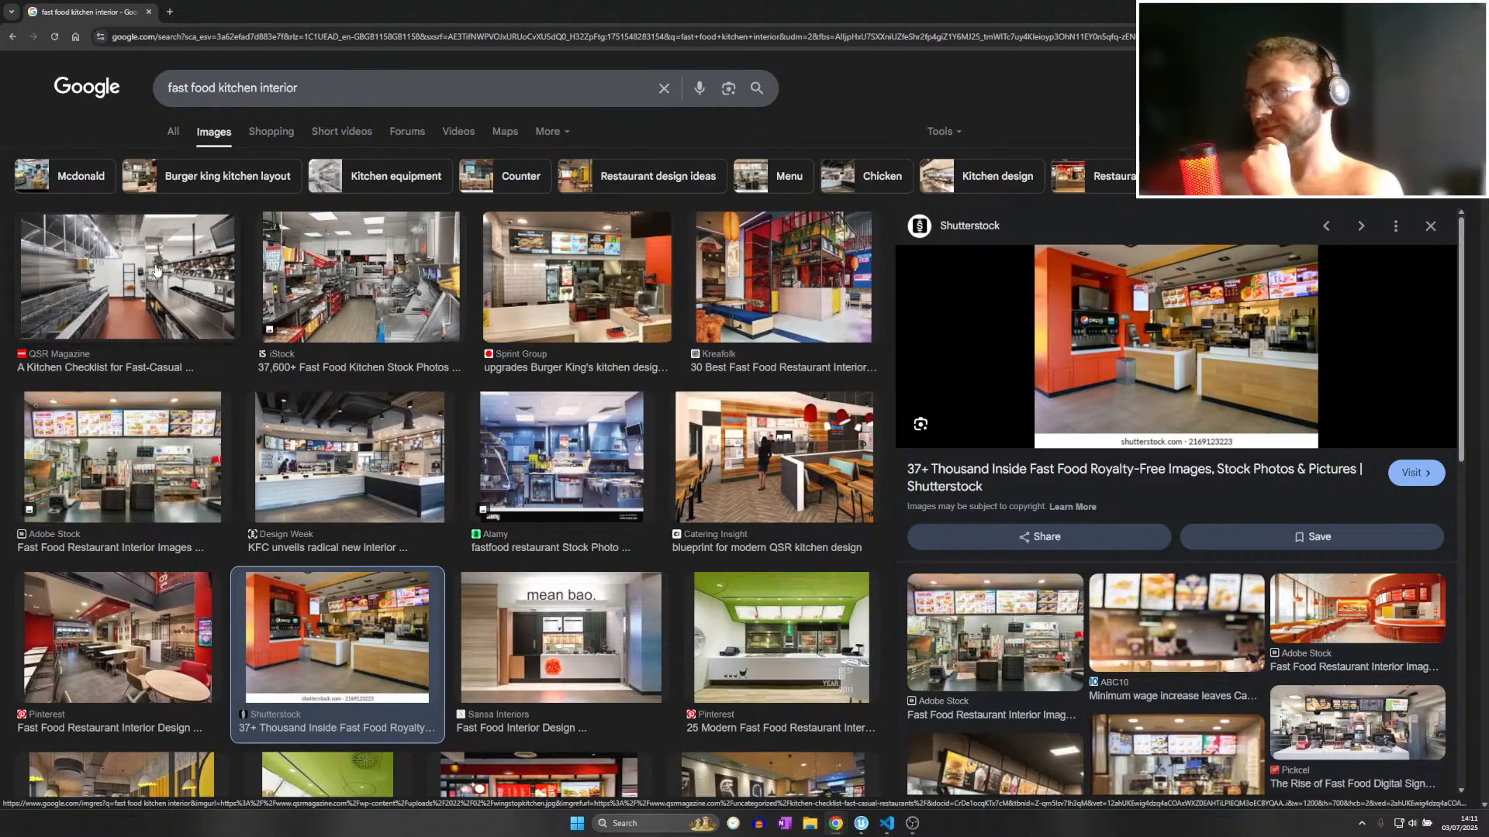
{"action": "key", "text": "Right"}
{"action": "key", "text": "Right"}
{"action": "key", "text": "Right"}
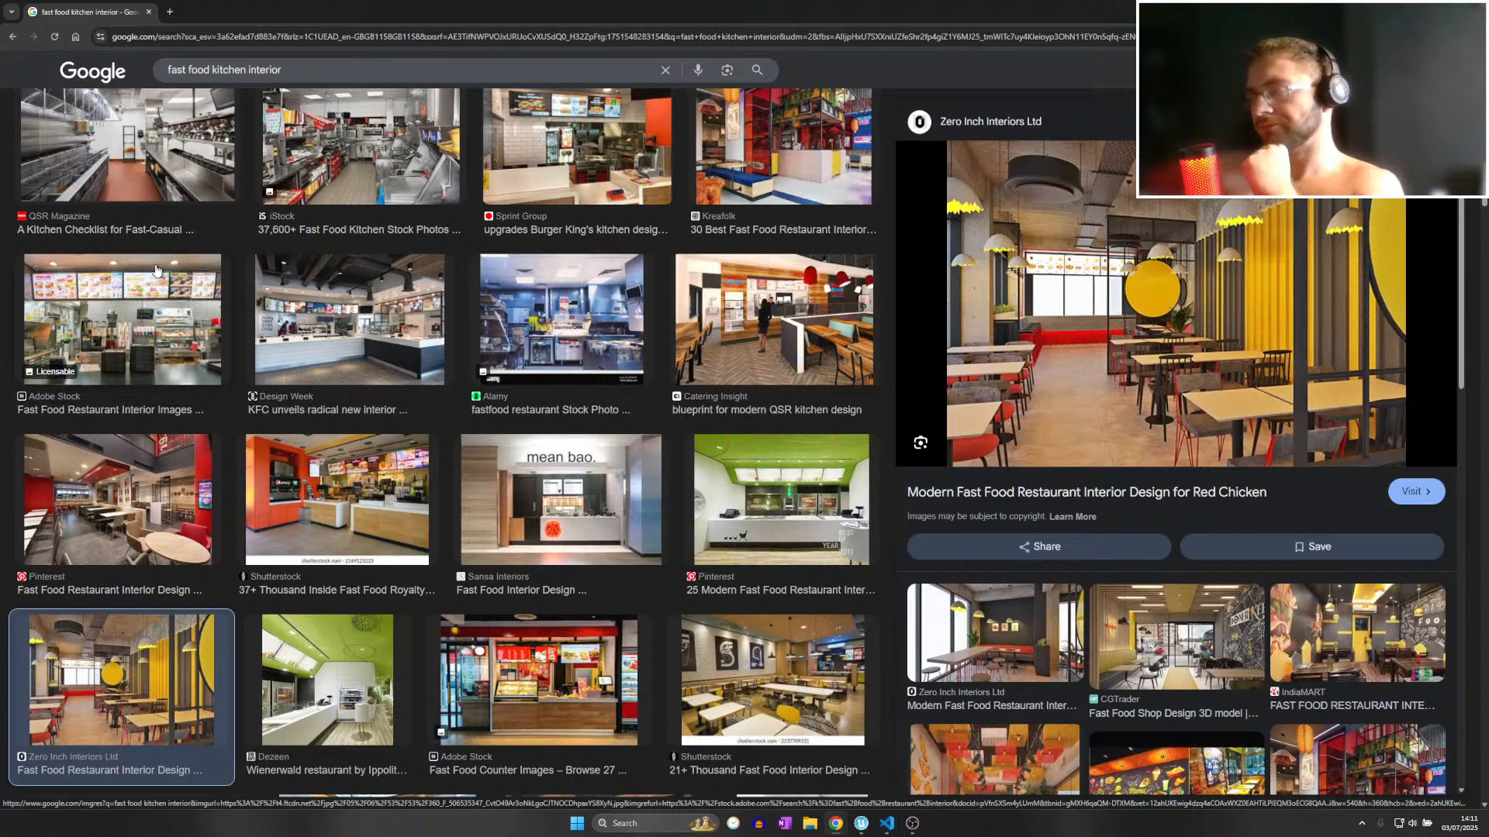
Return to the level editor, duplicate a NeonCityStore front wall panel and stand it beside the entrance doors at location -512, 0, -2816.
{"action": "key", "text": "alt+Tab"}
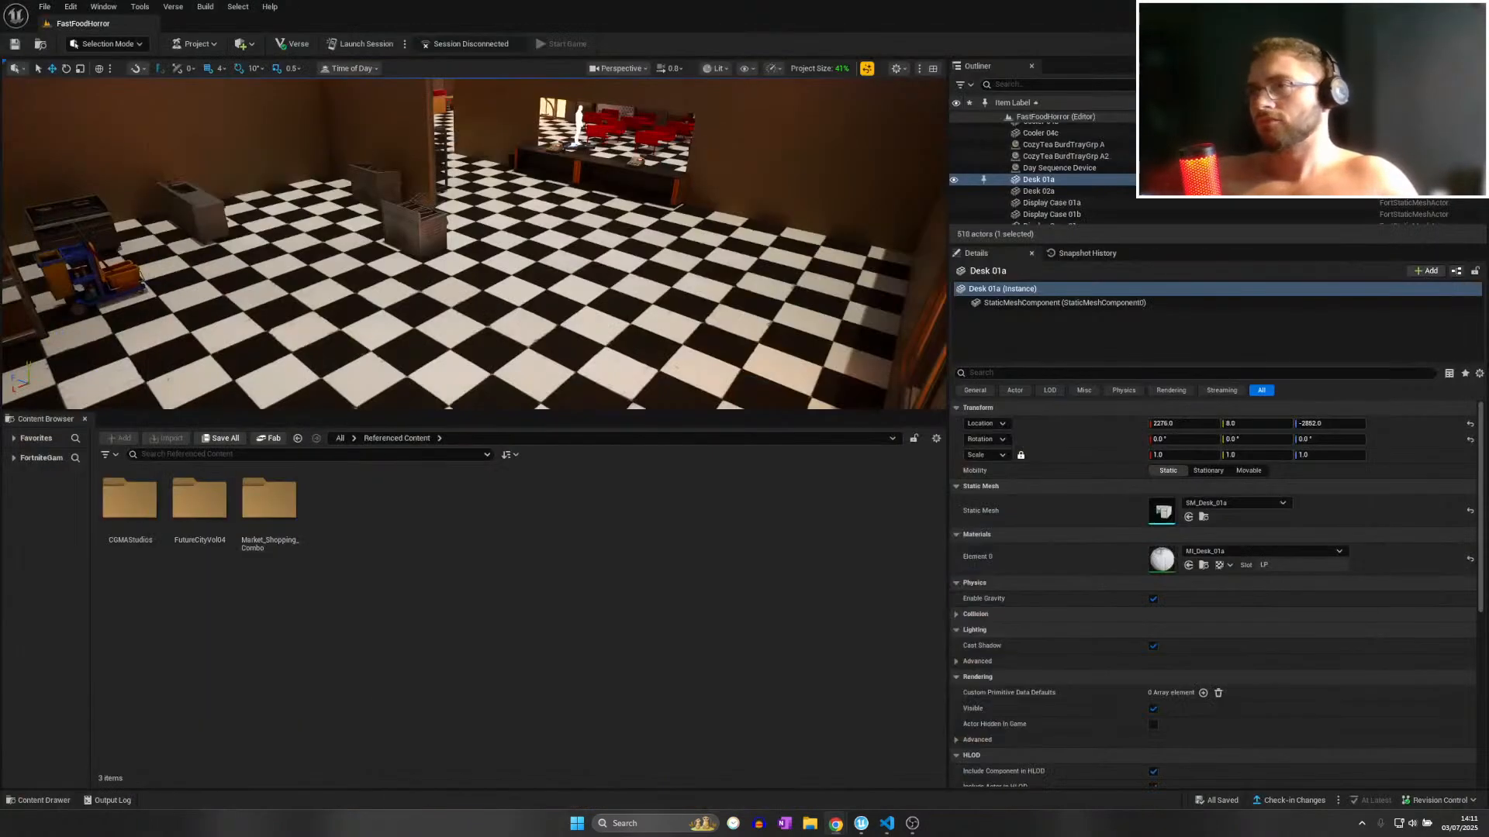
{"action": "mouse_move", "coordinate": [468, 342]}
{"action": "right_mouse_down"}
{"action": "mouse_move", "coordinate": [384, 345]}
{"action": "mouse_move", "coordinate": [469, 349]}
{"action": "right_mouse_up"}
{"action": "key", "text": "w"}
{"action": "scroll", "coordinate": [468, 342], "scroll_direction": "up", "scroll_amount": 1}
{"action": "key", "text": "w"}
{"action": "mouse_move", "coordinate": [419, 279]}
{"action": "right_mouse_down"}
{"action": "mouse_move", "coordinate": [519, 288]}
{"action": "mouse_move", "coordinate": [420, 279]}
{"action": "right_mouse_up"}
{"action": "left_click", "coordinate": [463, 172]}
{"action": "key", "text": "s"}
{"action": "right_click_drag", "start_coordinate": [463, 172], "coordinate": [357, 184]}
{"action": "left_click_drag", "start_coordinate": [569, 211], "coordinate": [464, 373], "text": "alt"}
{"action": "key", "text": "s"}
{"action": "right_click_drag", "start_coordinate": [464, 373], "coordinate": [442, 387]}
{"action": "left_click_drag", "start_coordinate": [473, 333], "coordinate": [419, 400]}
{"action": "mouse_move", "coordinate": [467, 403]}
{"action": "right_mouse_down"}
{"action": "mouse_move", "coordinate": [442, 415]}
{"action": "mouse_move", "coordinate": [372, 383]}
{"action": "mouse_move", "coordinate": [450, 380]}
{"action": "right_mouse_up"}
{"action": "left_click_drag", "start_coordinate": [535, 394], "coordinate": [447, 295]}
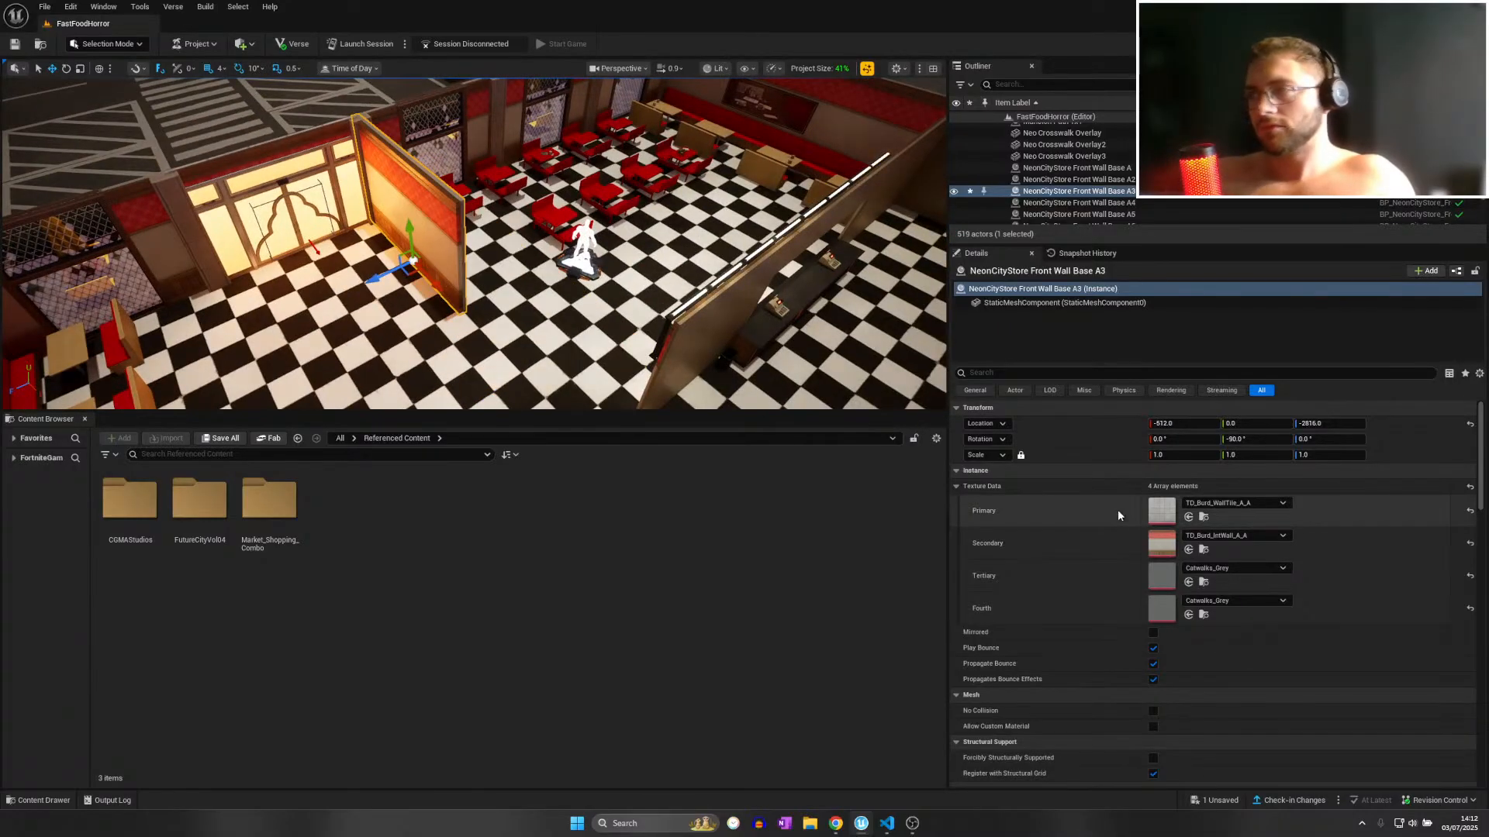
Lower the duplicated wall panel into a divider by setting its vertical scale to 0.3.
{"action": "left_click", "coordinate": [1247, 456]}
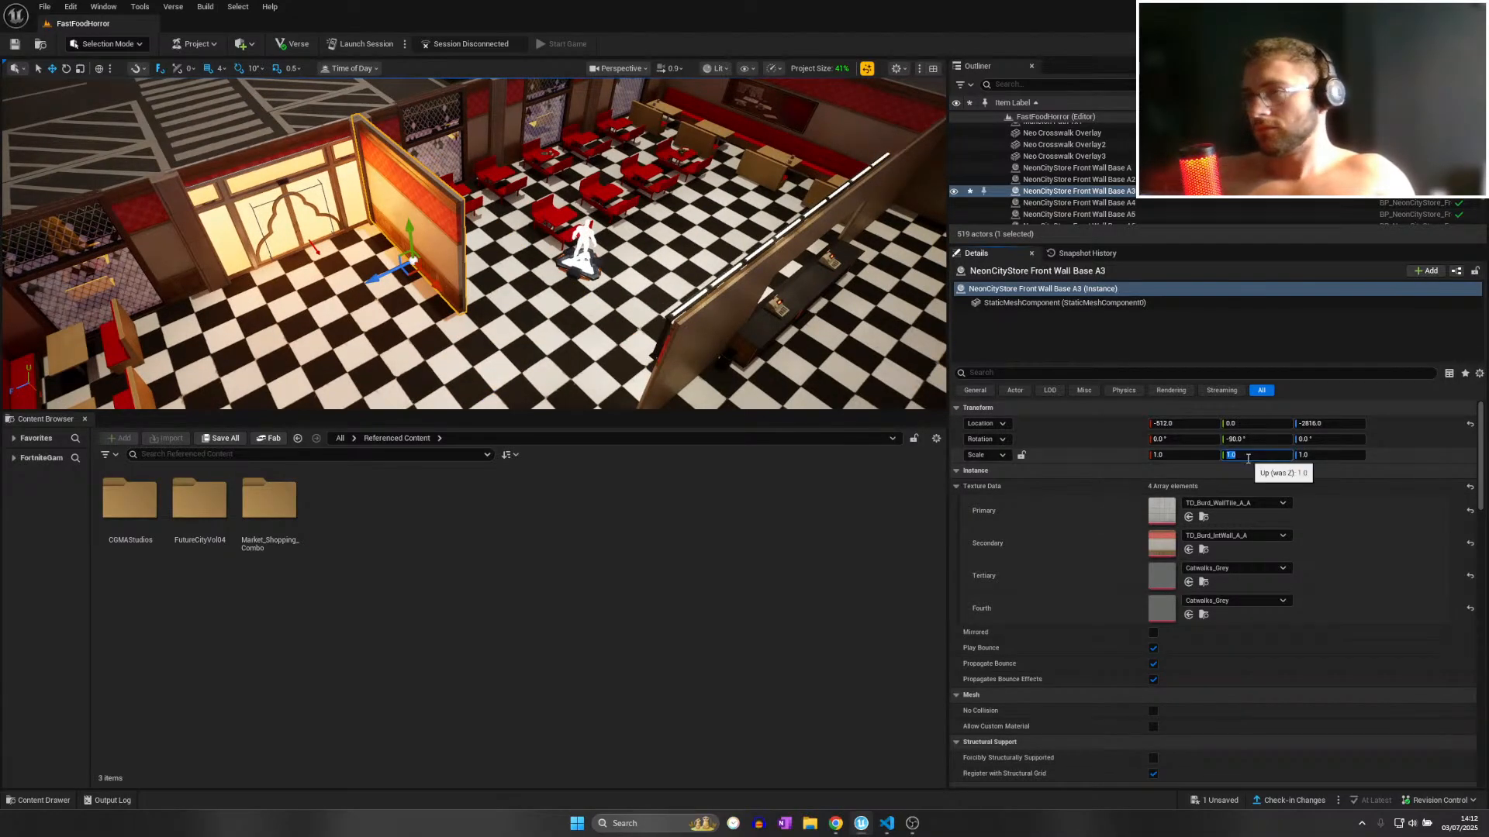
{"action": "type", "text": "0.5"}
{"action": "key", "text": "Return"}
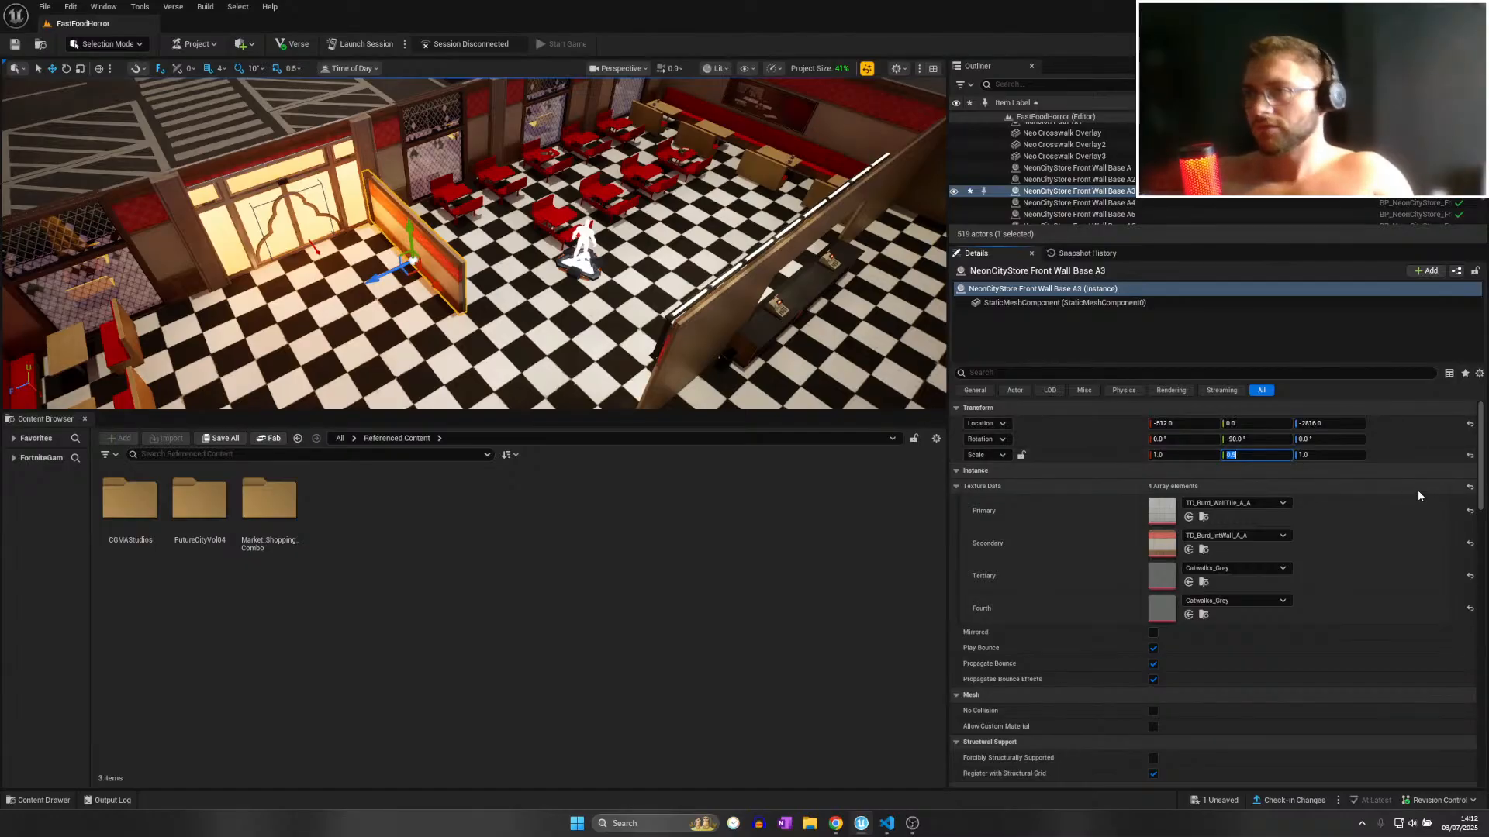
{"action": "type", "text": "0.3"}
{"action": "key", "text": "Return"}
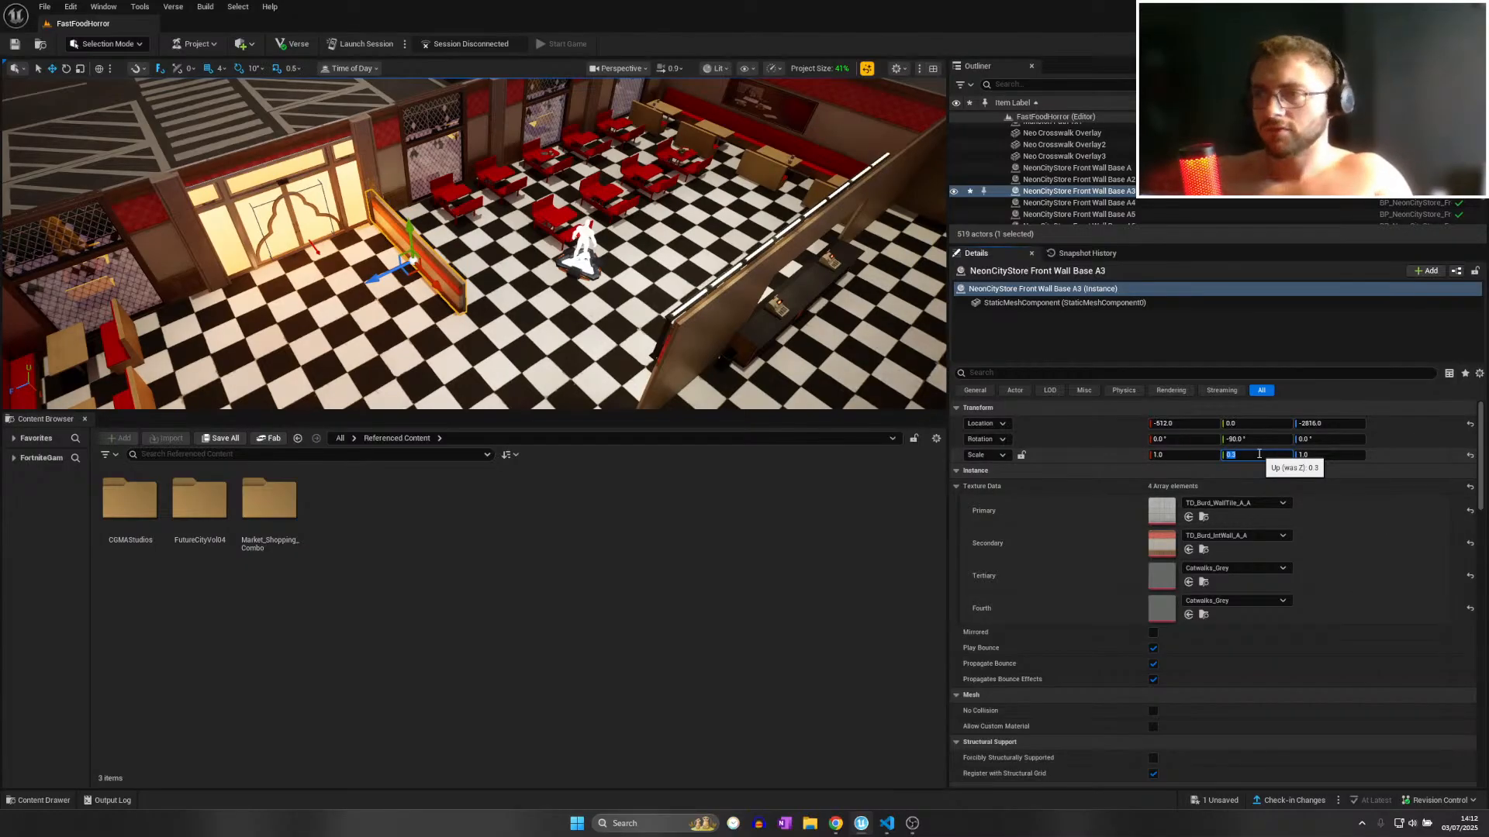
{"action": "right_click_drag", "start_coordinate": [682, 272], "coordinate": [620, 233]}
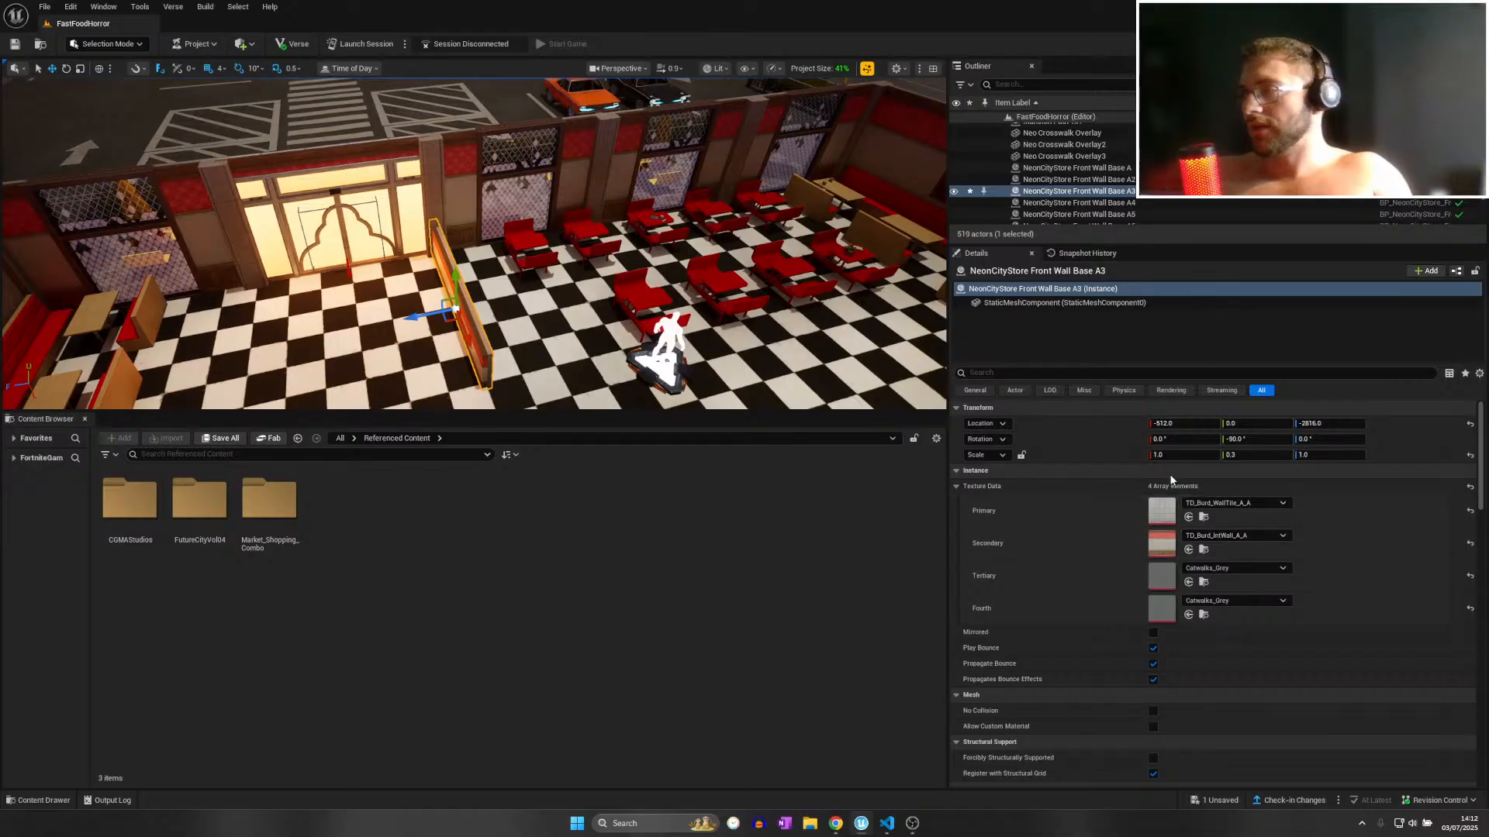
Move the low divider wall away from the doors to the first red booth, at location -492, 0, -2944.
{"action": "left_click", "coordinate": [160, 69]}
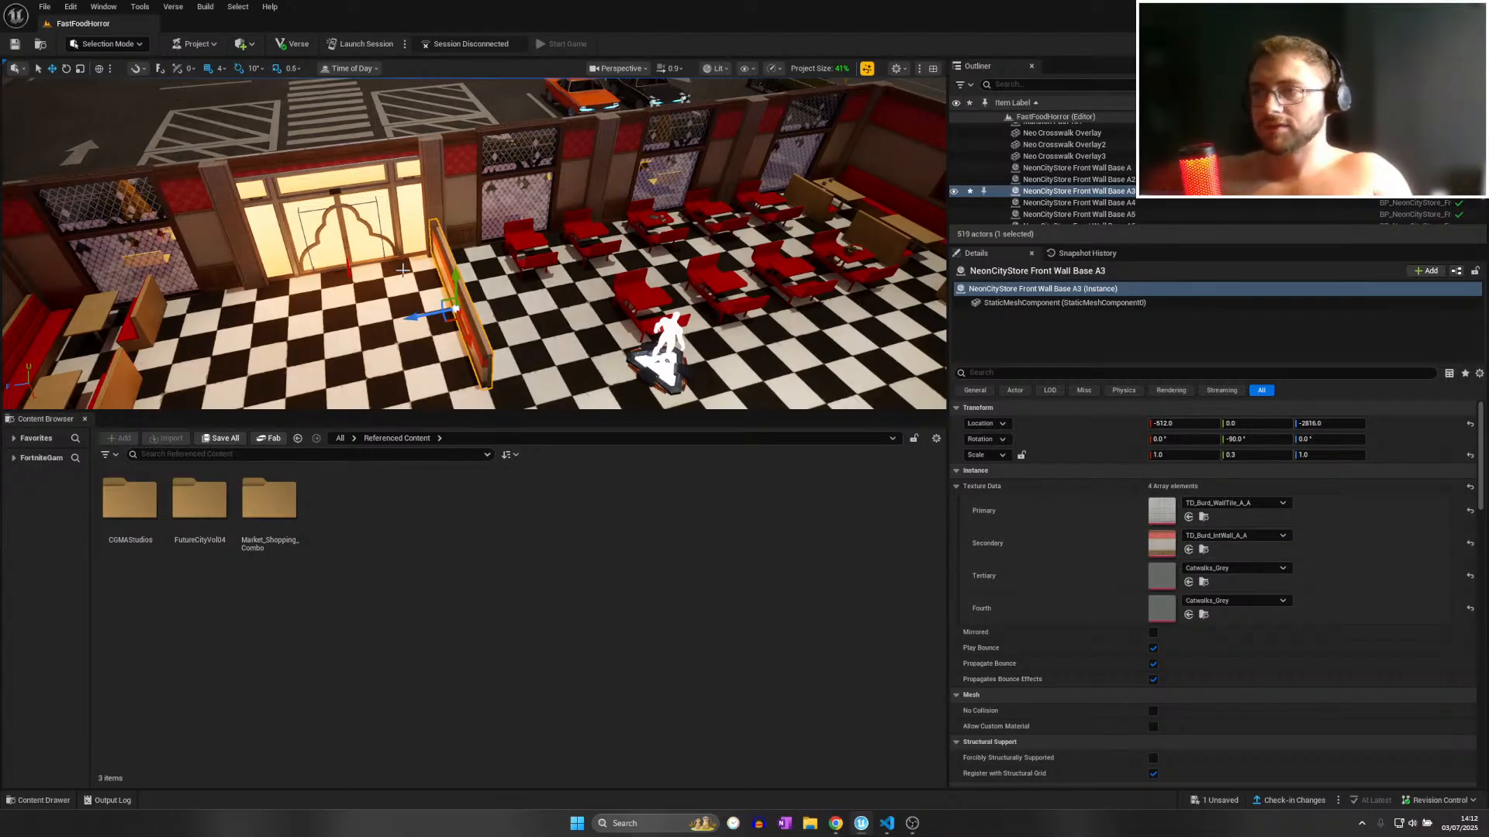
{"action": "left_click_drag", "start_coordinate": [421, 312], "coordinate": [486, 301]}
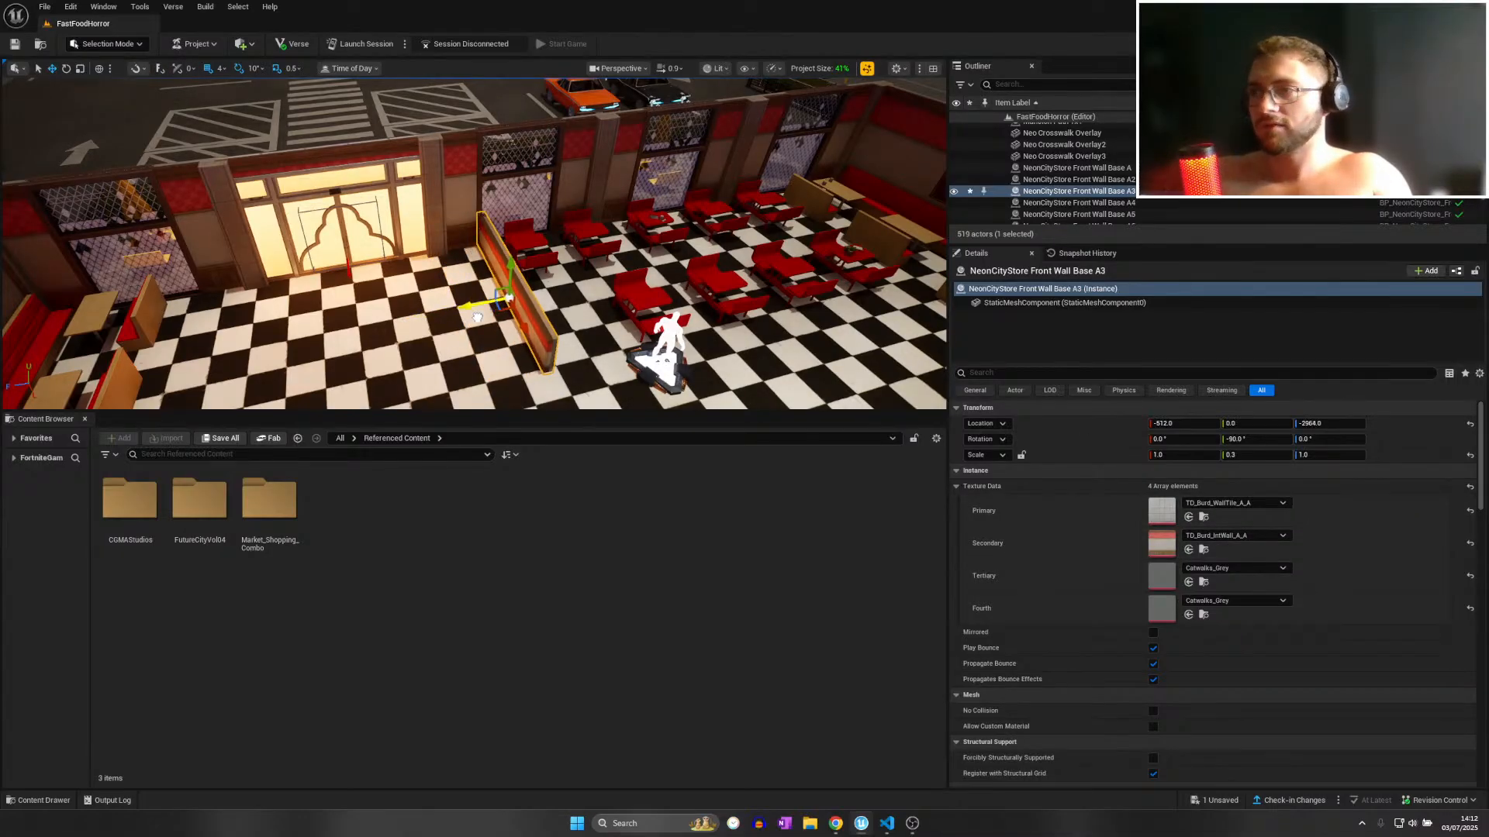
{"action": "right_click_drag", "start_coordinate": [486, 301], "coordinate": [353, 327]}
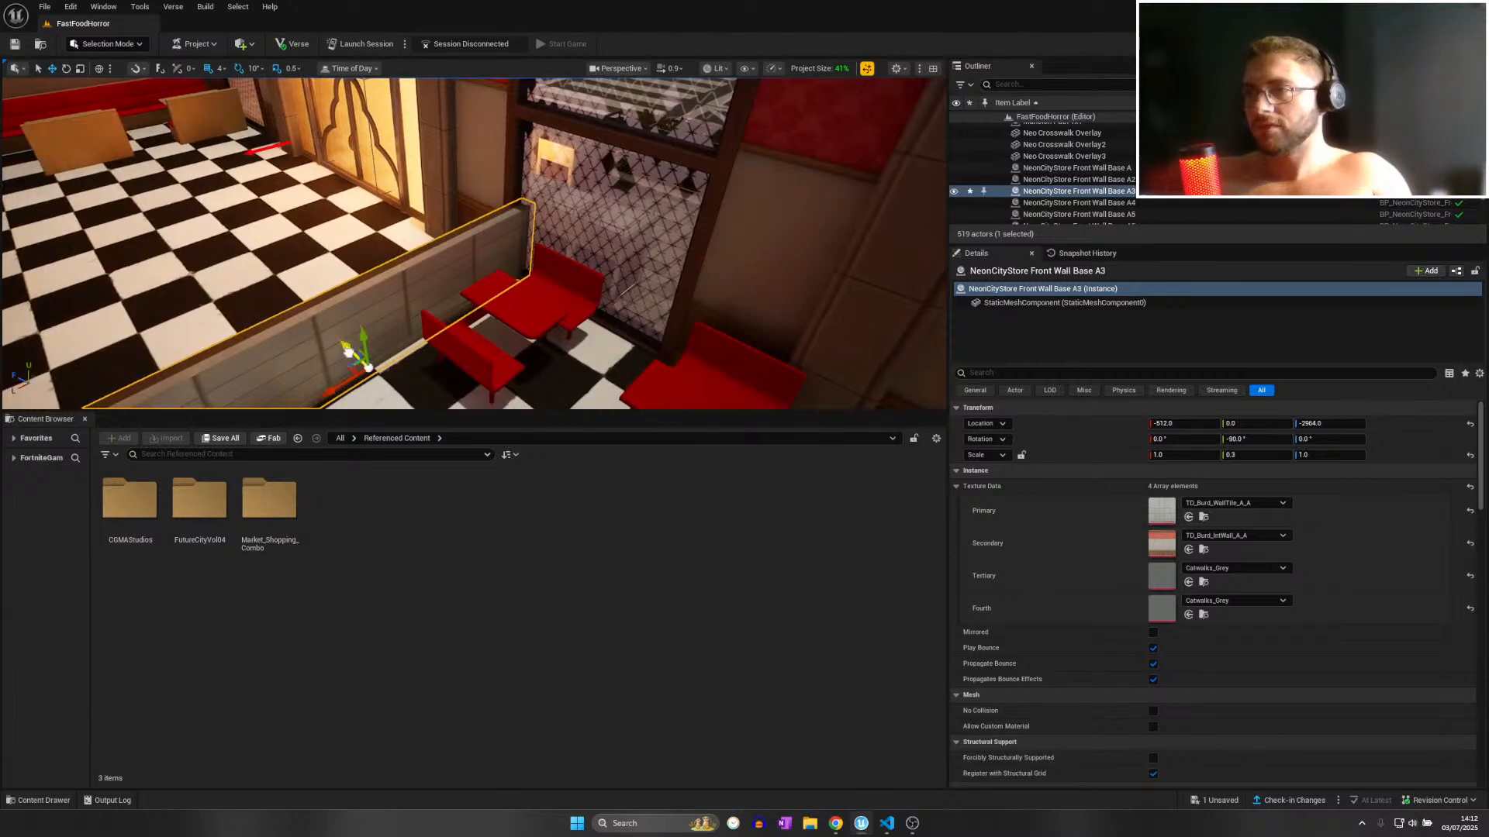
{"action": "left_click_drag", "start_coordinate": [347, 349], "coordinate": [314, 380]}
{"action": "right_click_drag", "start_coordinate": [314, 380], "coordinate": [490, 230]}
Shorten the divider wall to a length scale of 0.76 and copy TD_Burd_IntWall_A_A from its secondary to its primary texture.
{"action": "key", "text": "r"}
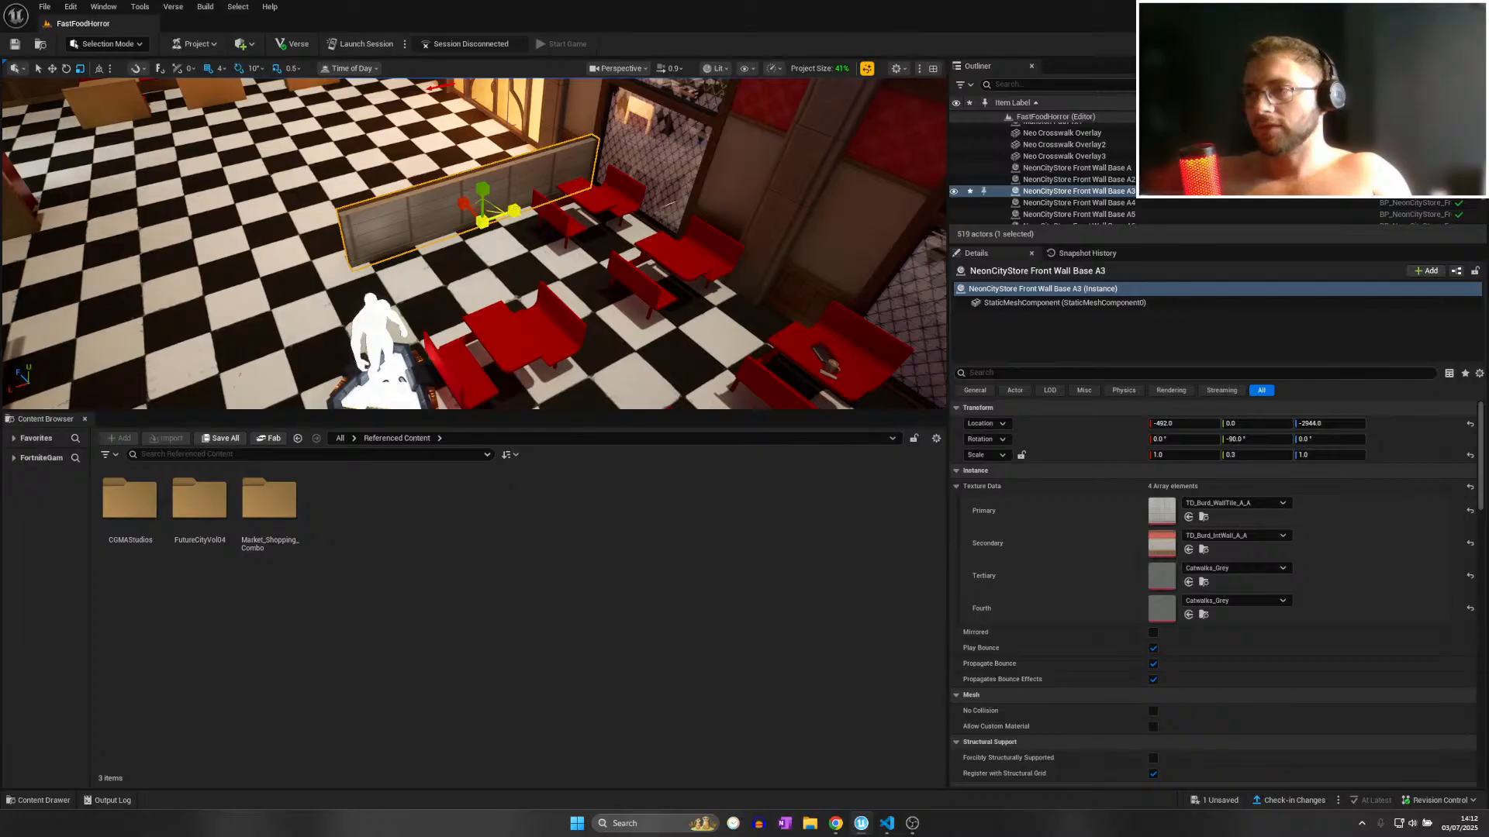
{"action": "left_click_drag", "start_coordinate": [513, 210], "coordinate": [498, 216]}
{"action": "key", "text": "ctrl+z"}
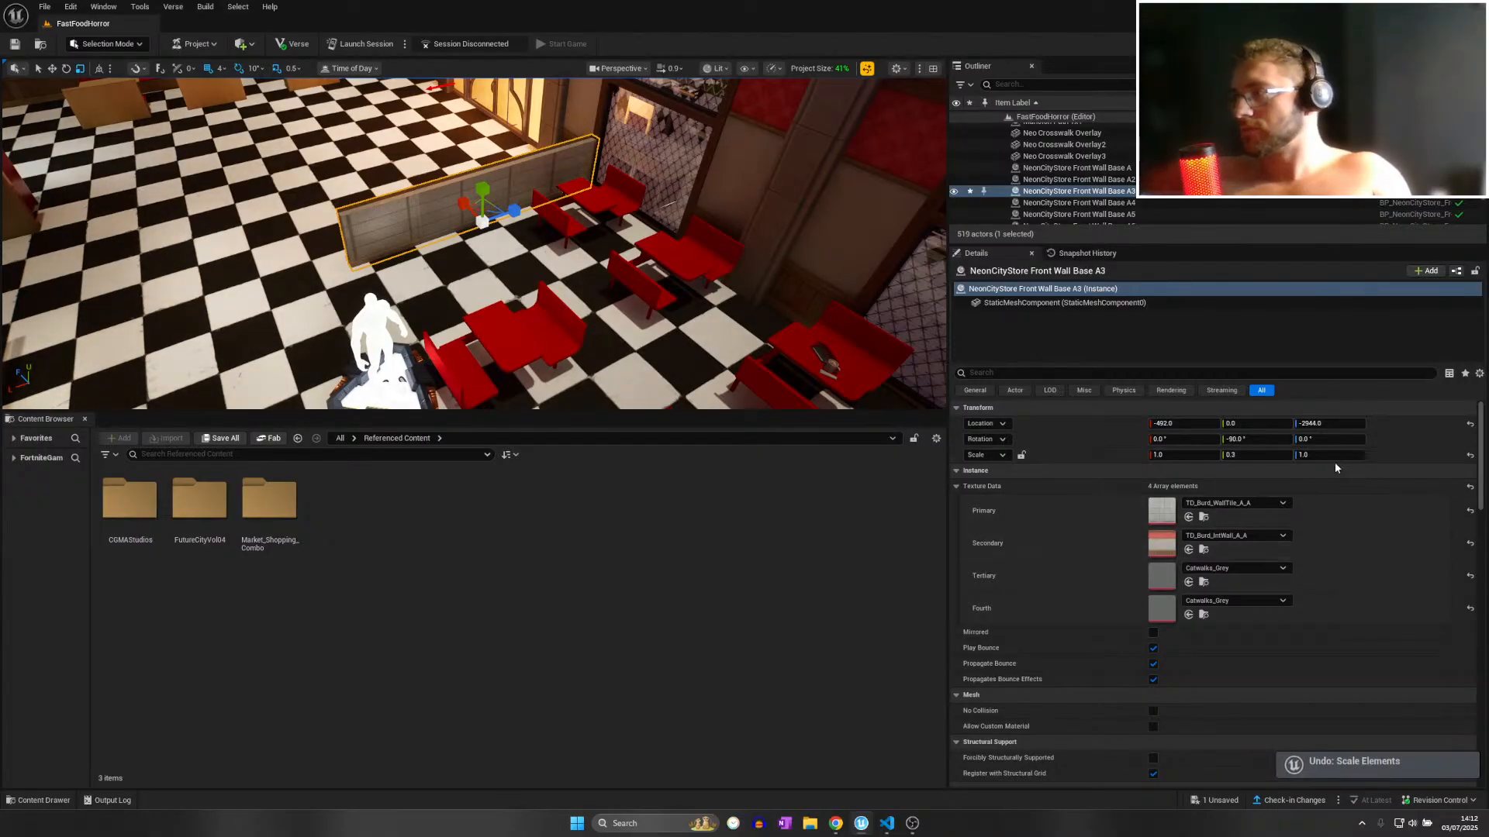
{"action": "left_click", "coordinate": [1234, 506]}
{"action": "left_click", "coordinate": [1198, 538]}
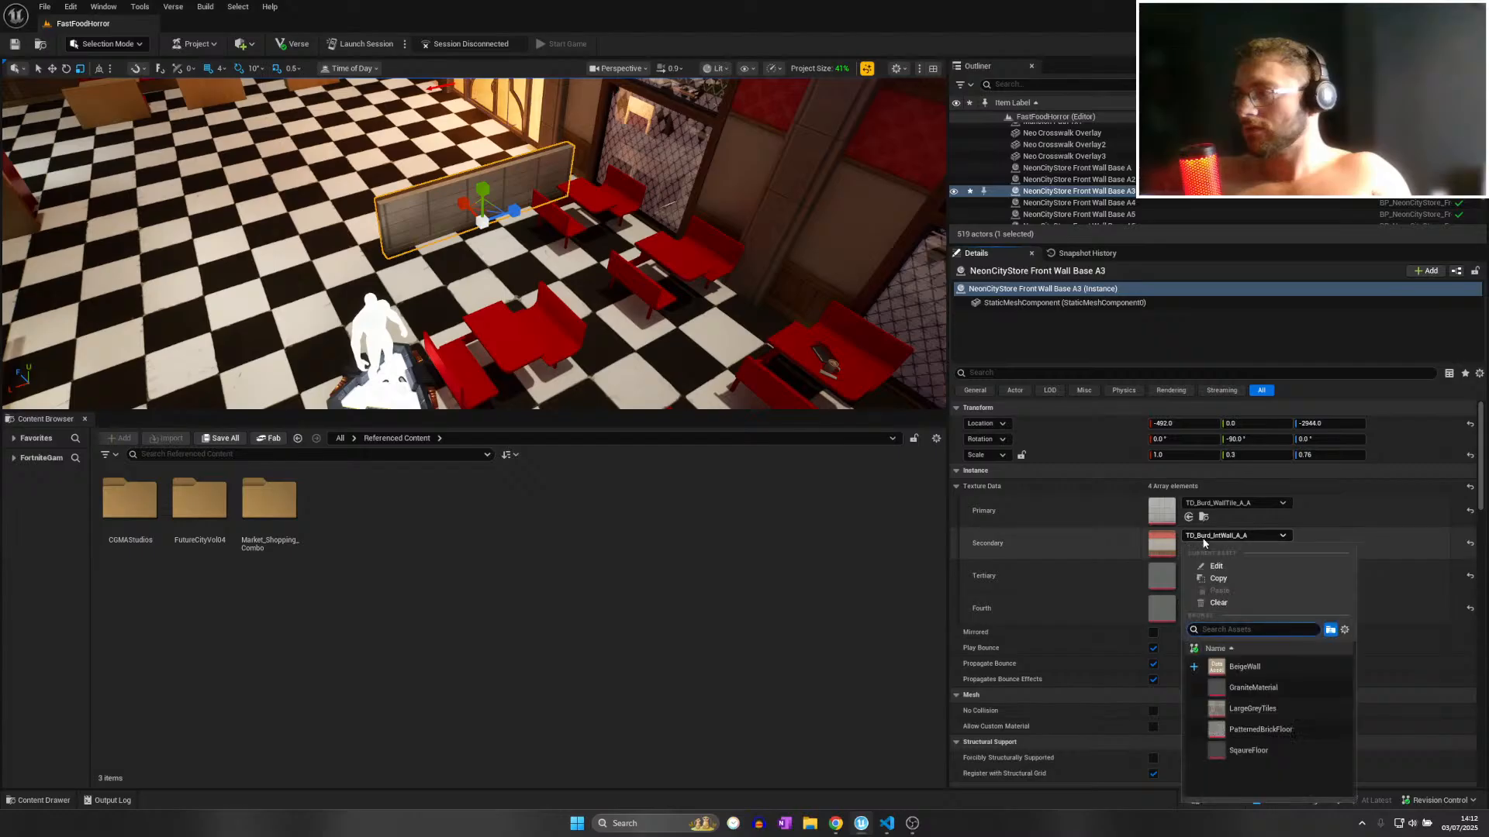
{"action": "left_click", "coordinate": [1207, 532]}
{"action": "left_click", "coordinate": [1228, 509]}
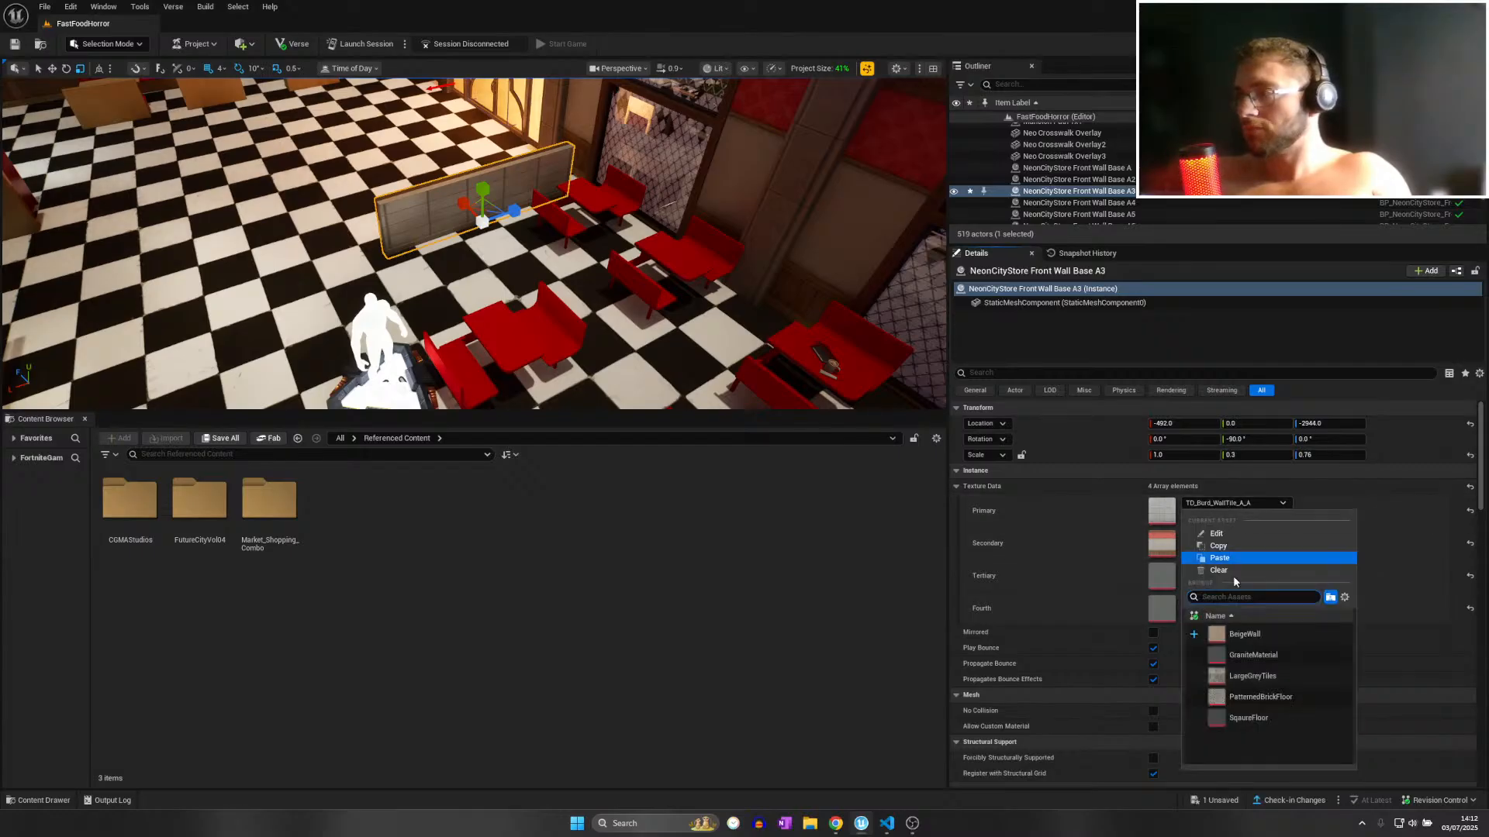
{"action": "left_click", "coordinate": [1223, 560]}
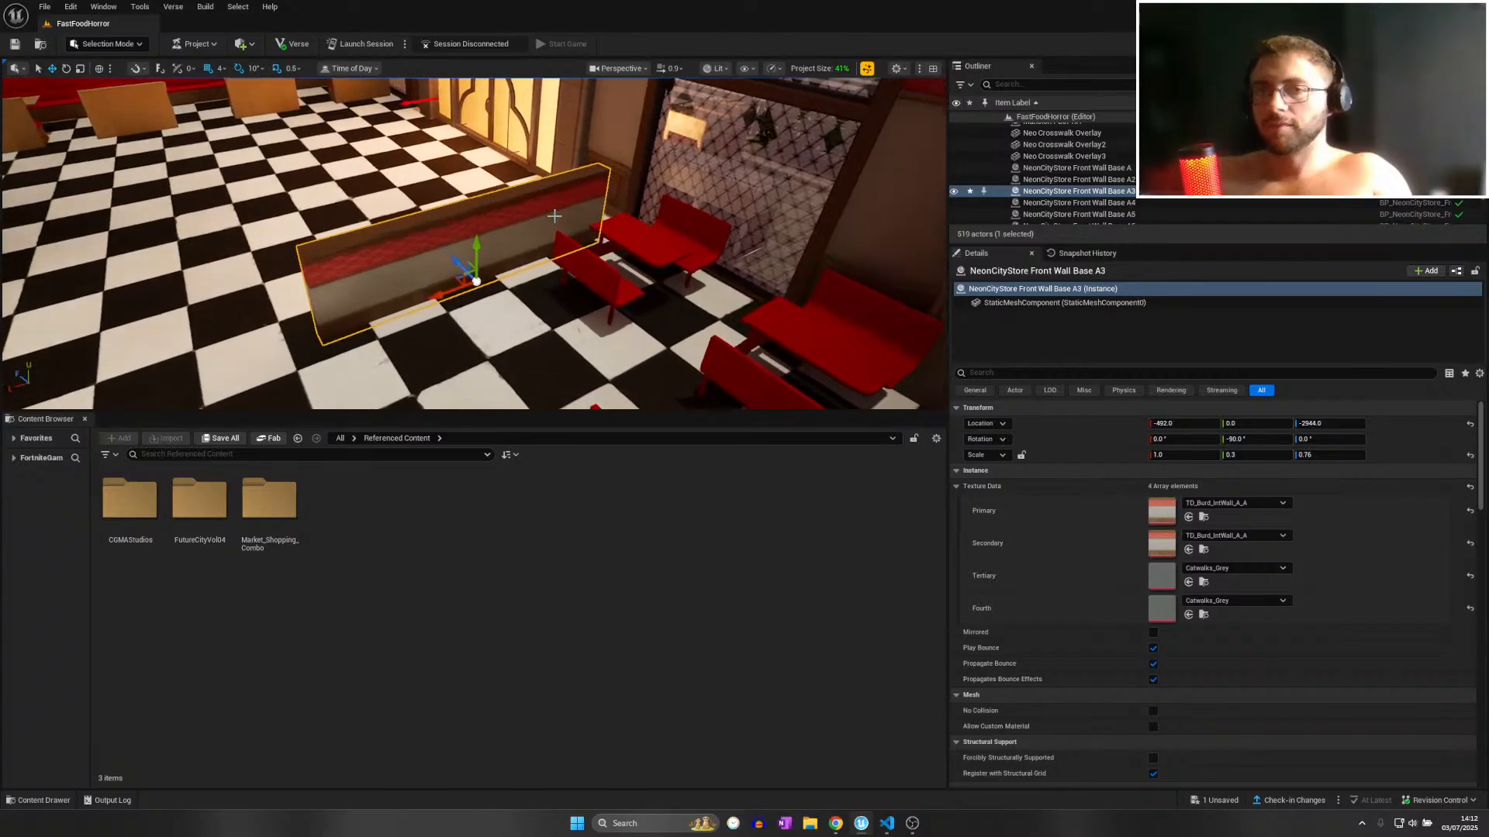
Fit the divider wall against the window-side wall next to the first booth and thin it to a scale of 0.5.
{"action": "left_click_drag", "start_coordinate": [490, 280], "coordinate": [500, 277]}
{"action": "mouse_move", "coordinate": [499, 278]}
{"action": "right_mouse_down"}
{"action": "mouse_move", "coordinate": [399, 317]}
{"action": "mouse_move", "coordinate": [505, 300]}
{"action": "mouse_move", "coordinate": [434, 304]}
{"action": "mouse_move", "coordinate": [479, 279]}
{"action": "right_mouse_up"}
{"action": "key", "text": "w"}
{"action": "key", "text": "a"}
{"action": "key", "text": "s"}
{"action": "key", "text": "w"}
{"action": "key", "text": "s"}
{"action": "key", "text": "w"}
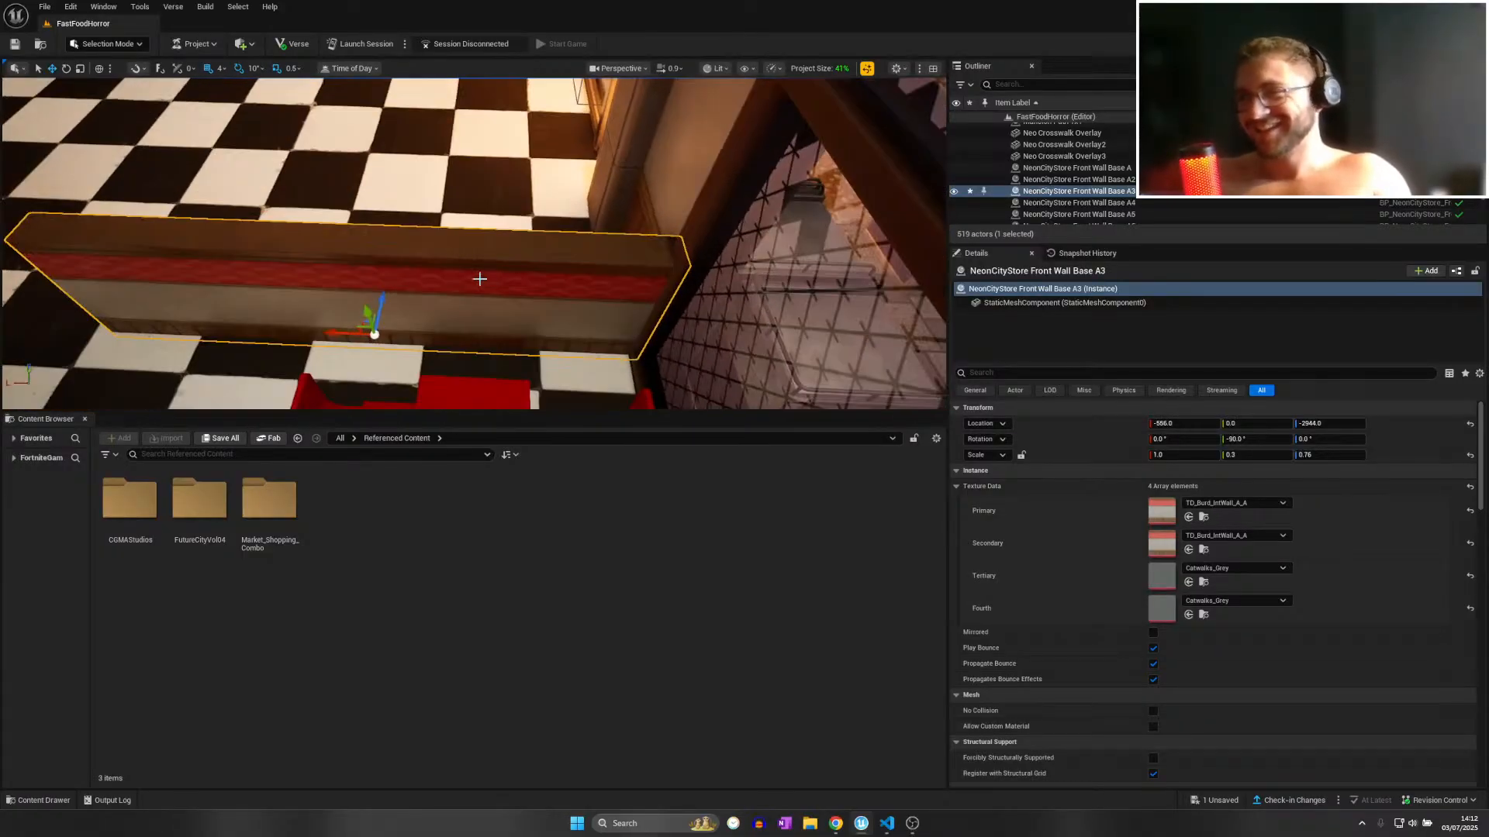
{"action": "left_click_drag", "start_coordinate": [386, 297], "coordinate": [383, 304]}
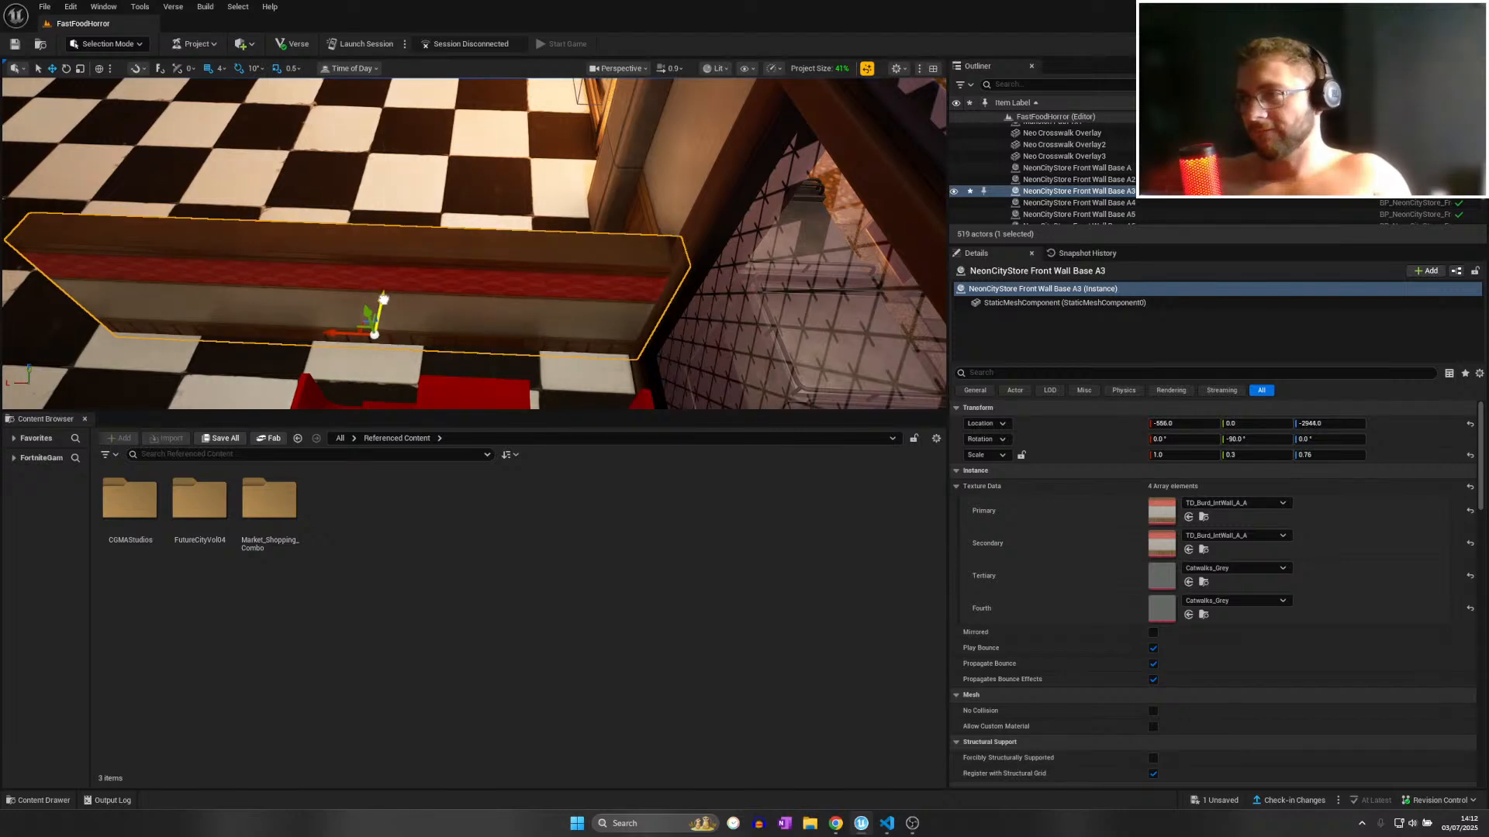
{"action": "right_click_drag", "start_coordinate": [384, 304], "coordinate": [418, 322]}
{"action": "key", "text": "w"}
{"action": "left_click_drag", "start_coordinate": [411, 369], "coordinate": [401, 369]}
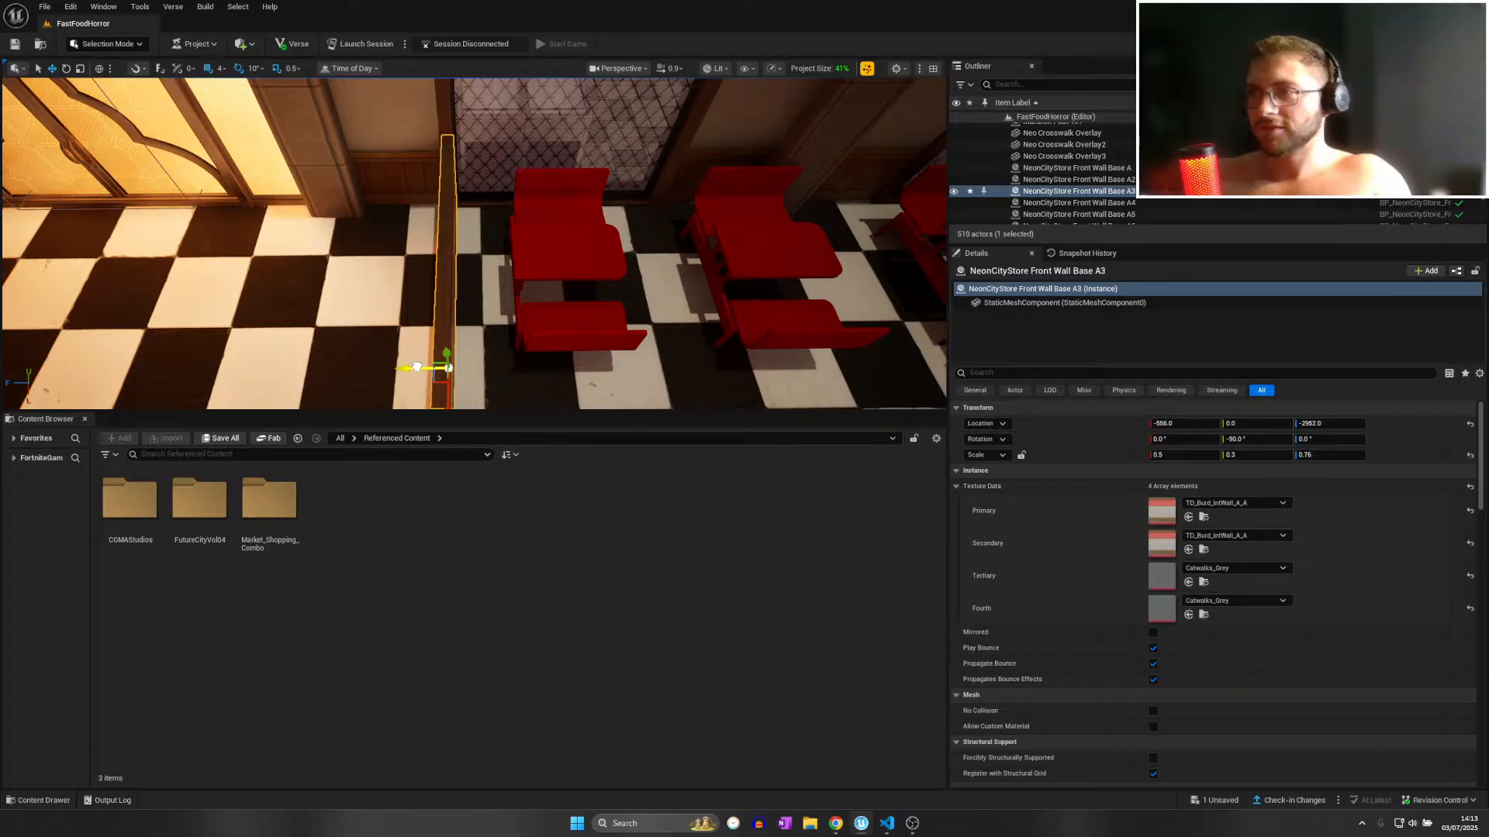
Inspect the divider wall from several sides together with the booth seating and the entrance area around it.
{"action": "key", "text": "w"}
{"action": "right_click_drag", "start_coordinate": [401, 368], "coordinate": [423, 335]}
{"action": "scroll", "coordinate": [329, 348], "scroll_direction": "down", "scroll_amount": 2}
{"action": "key", "text": "s"}
{"action": "key", "text": "a"}
{"action": "right_click_drag", "start_coordinate": [682, 283], "coordinate": [630, 287]}
{"action": "key", "text": "d"}
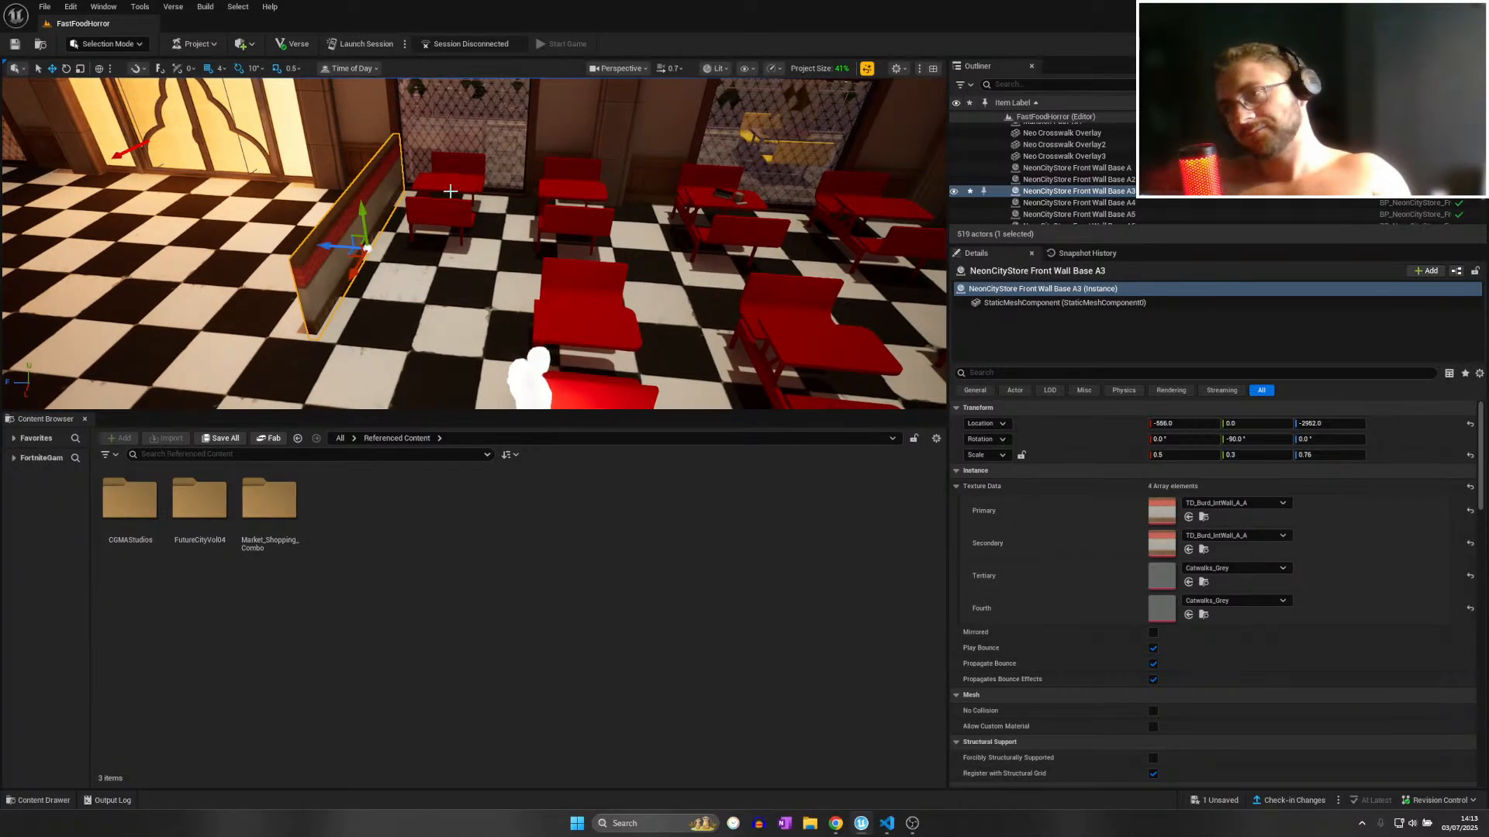
{"action": "left_click", "coordinate": [445, 208]}
{"action": "key", "text": "d"}
{"action": "right_click_drag", "start_coordinate": [446, 207], "coordinate": [408, 192]}
{"action": "key", "text": "a"}
{"action": "key", "text": "w"}
{"action": "right_click_drag", "start_coordinate": [454, 250], "coordinate": [484, 262]}
{"action": "key", "text": "s"}
Duplicate the low divider wall, turn the copy 90°, and place it by the wooden booths at location -566, 0, -1836.
{"action": "left_click", "coordinate": [615, 305]}
{"action": "left_click_drag", "start_coordinate": [657, 325], "coordinate": [508, 144], "text": "alt"}
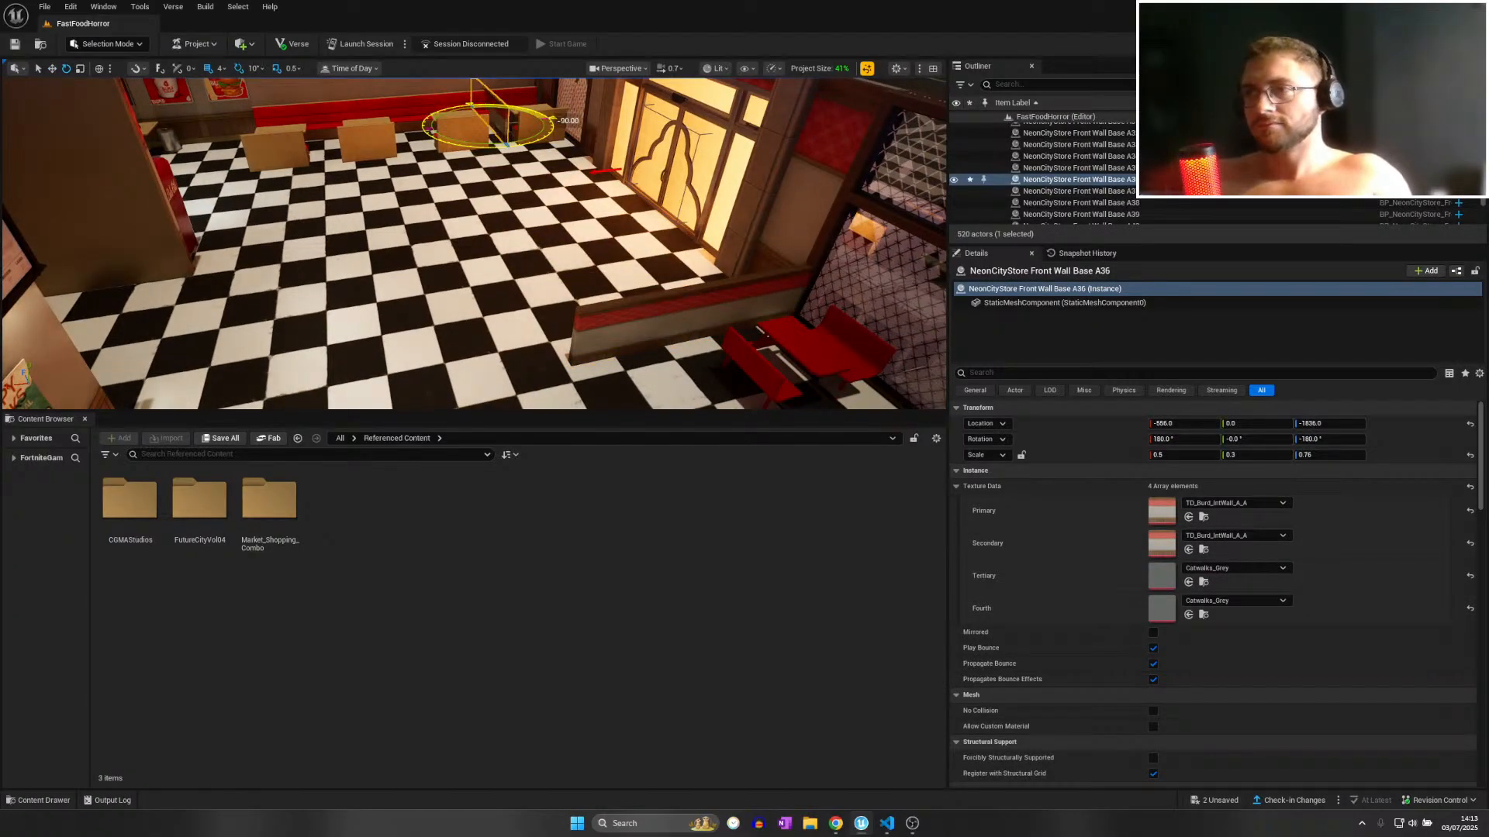
{"action": "right_click_drag", "start_coordinate": [459, 147], "coordinate": [462, 112]}
{"action": "key", "text": "w"}
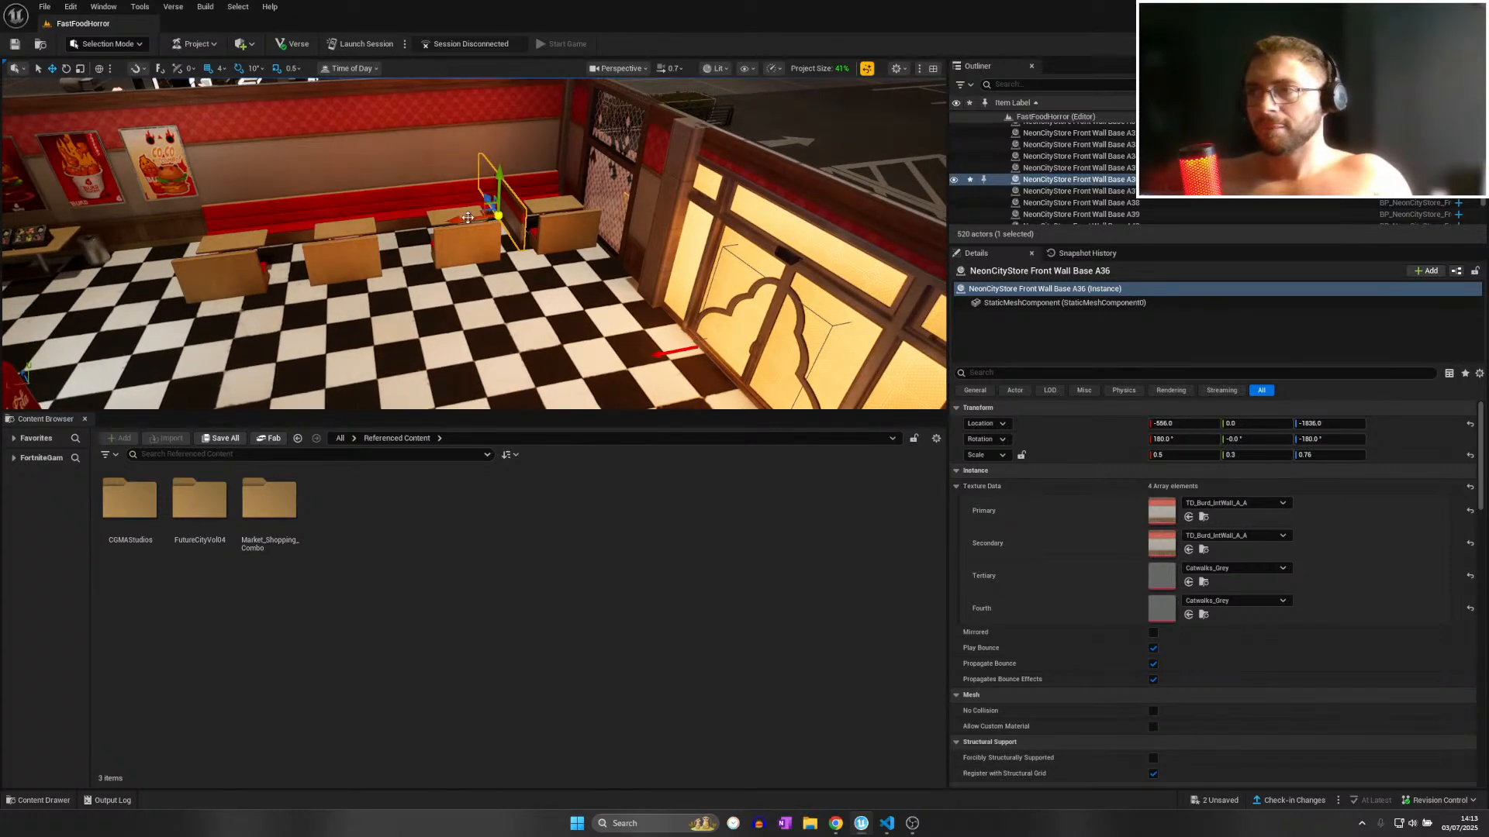
{"action": "left_click_drag", "start_coordinate": [467, 218], "coordinate": [404, 219]}
{"action": "key", "text": "ctrl+z"}
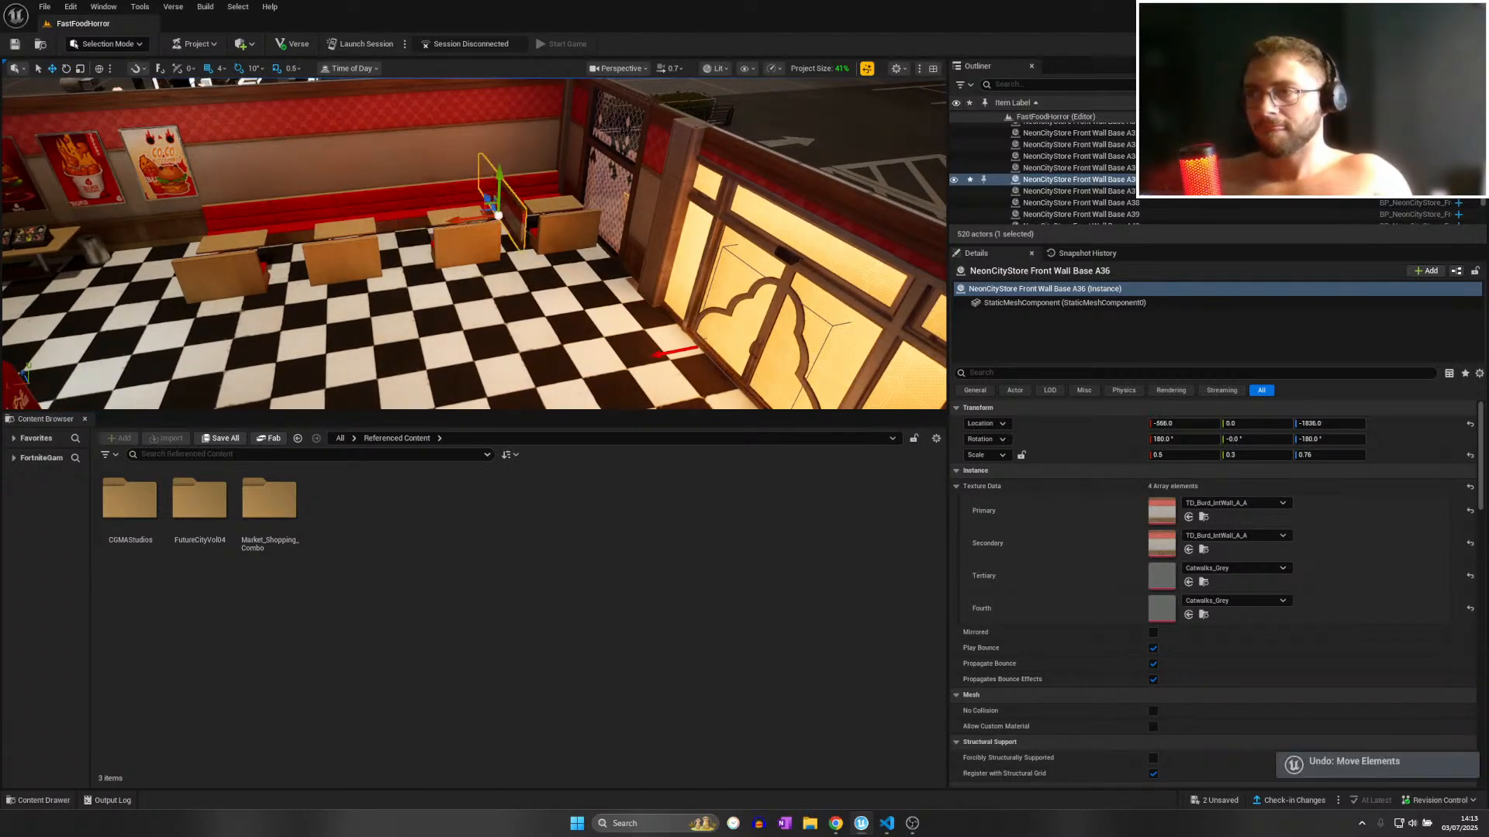
{"action": "right_click_drag", "start_coordinate": [394, 223], "coordinate": [363, 219]}
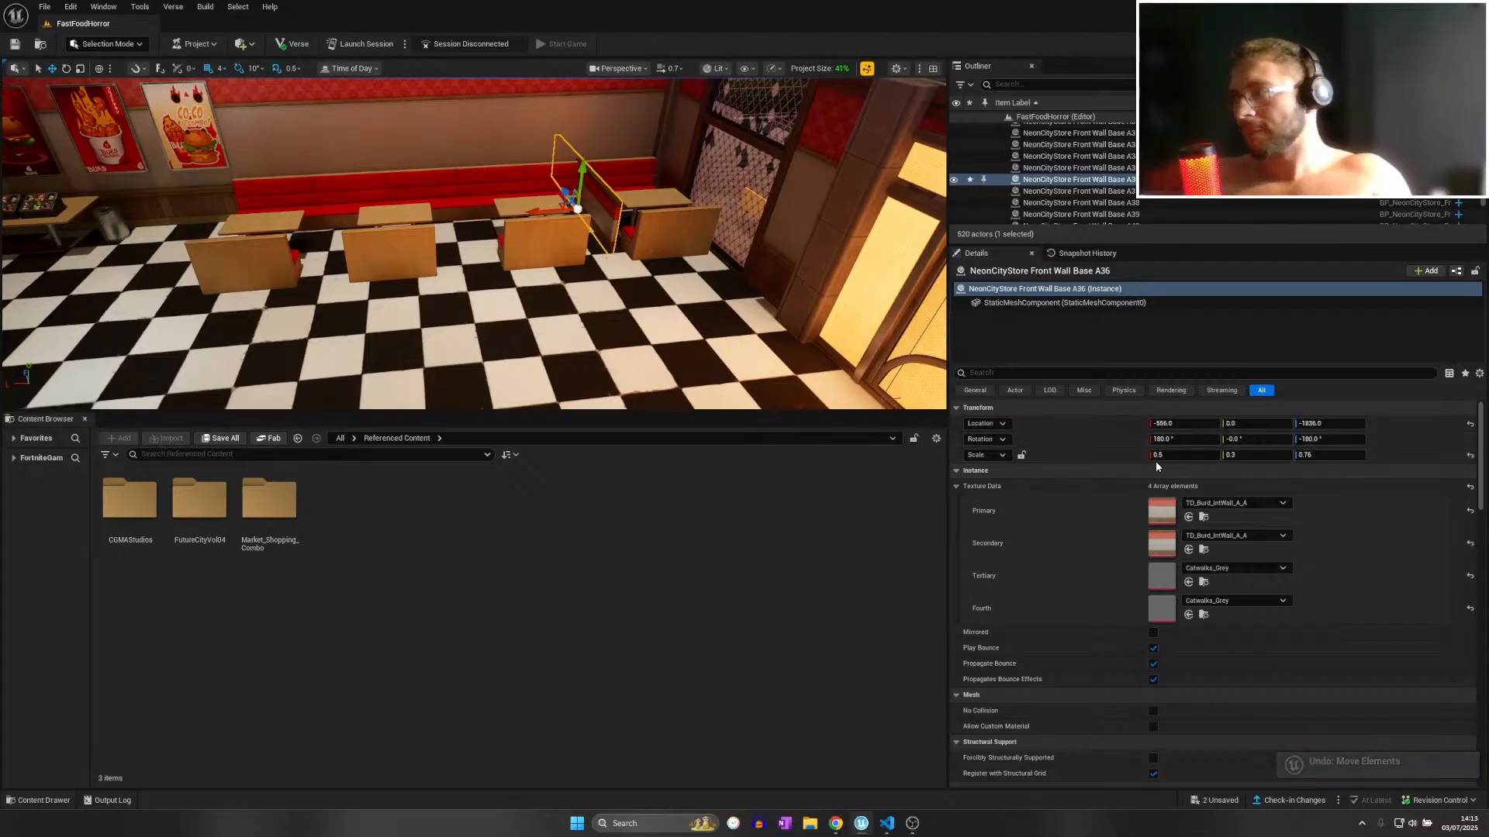
Reshape the copied wall into a full-height pillar with a scale of 1.0, 1.0, 0.3.
{"action": "key", "text": "Return"}
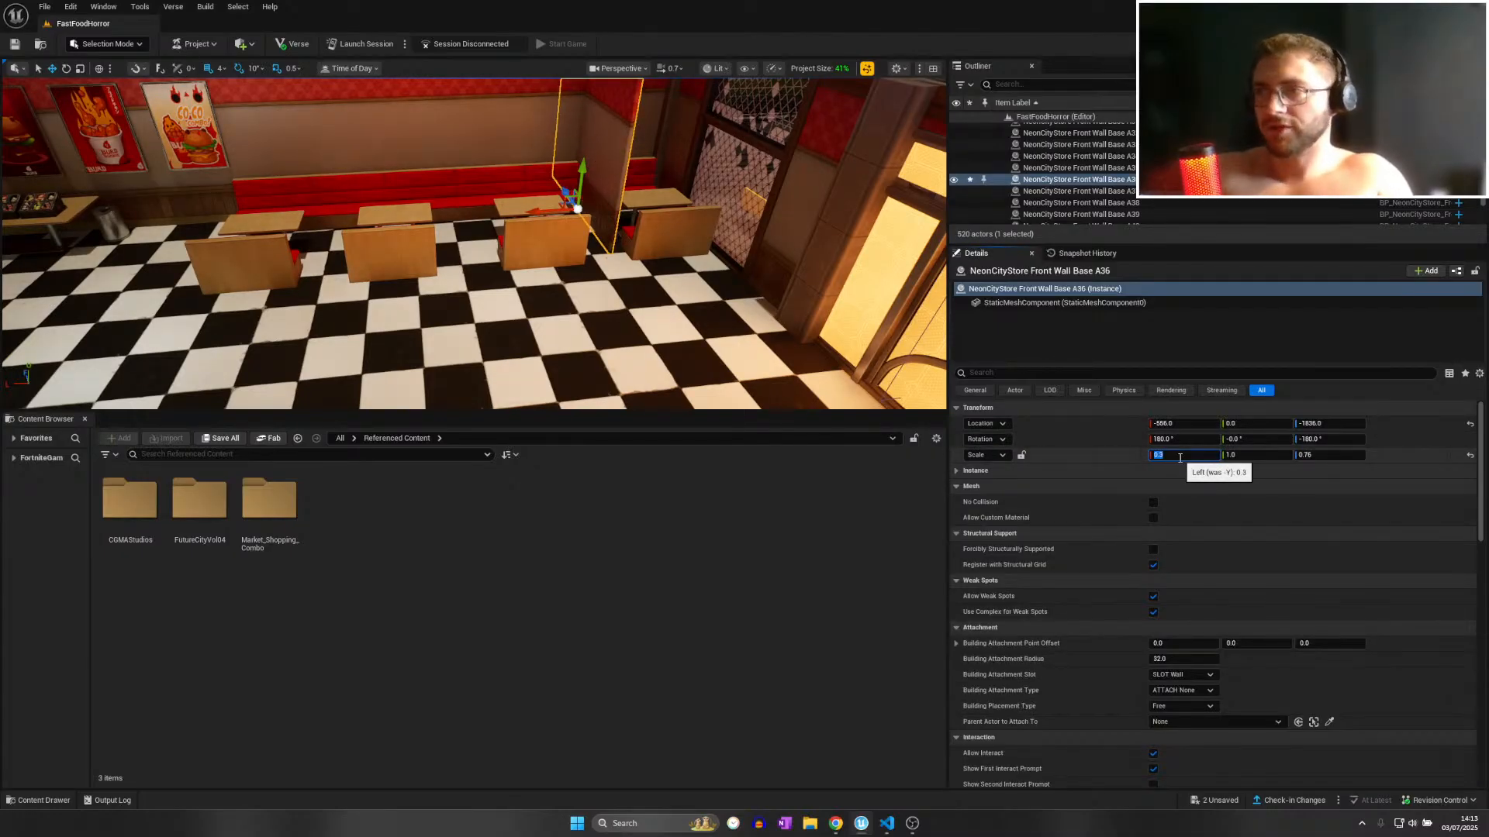
{"action": "key", "text": "Return"}
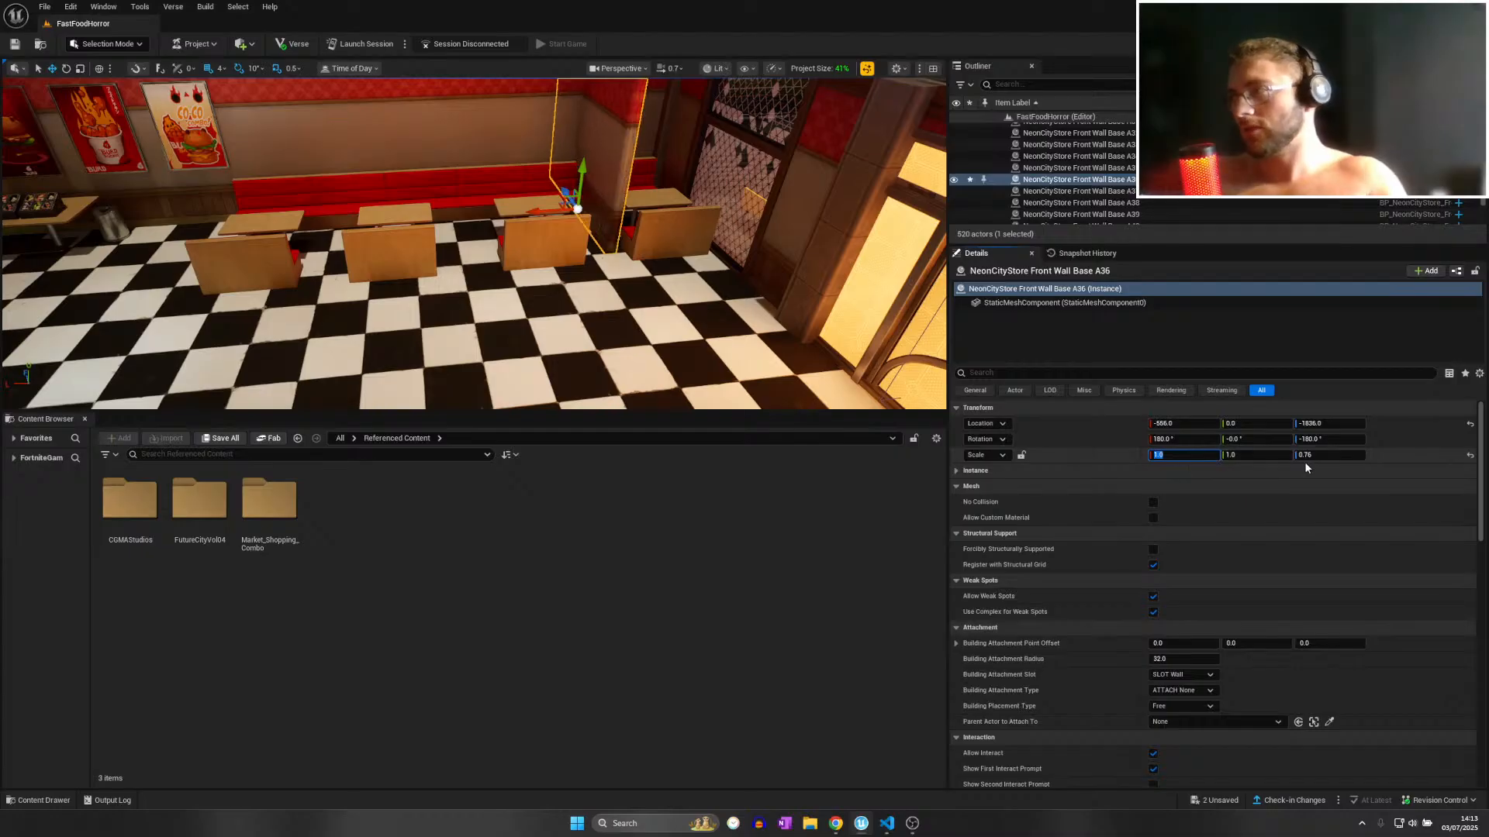
{"action": "type", "text": "0.3"}
{"action": "key", "text": "Return"}
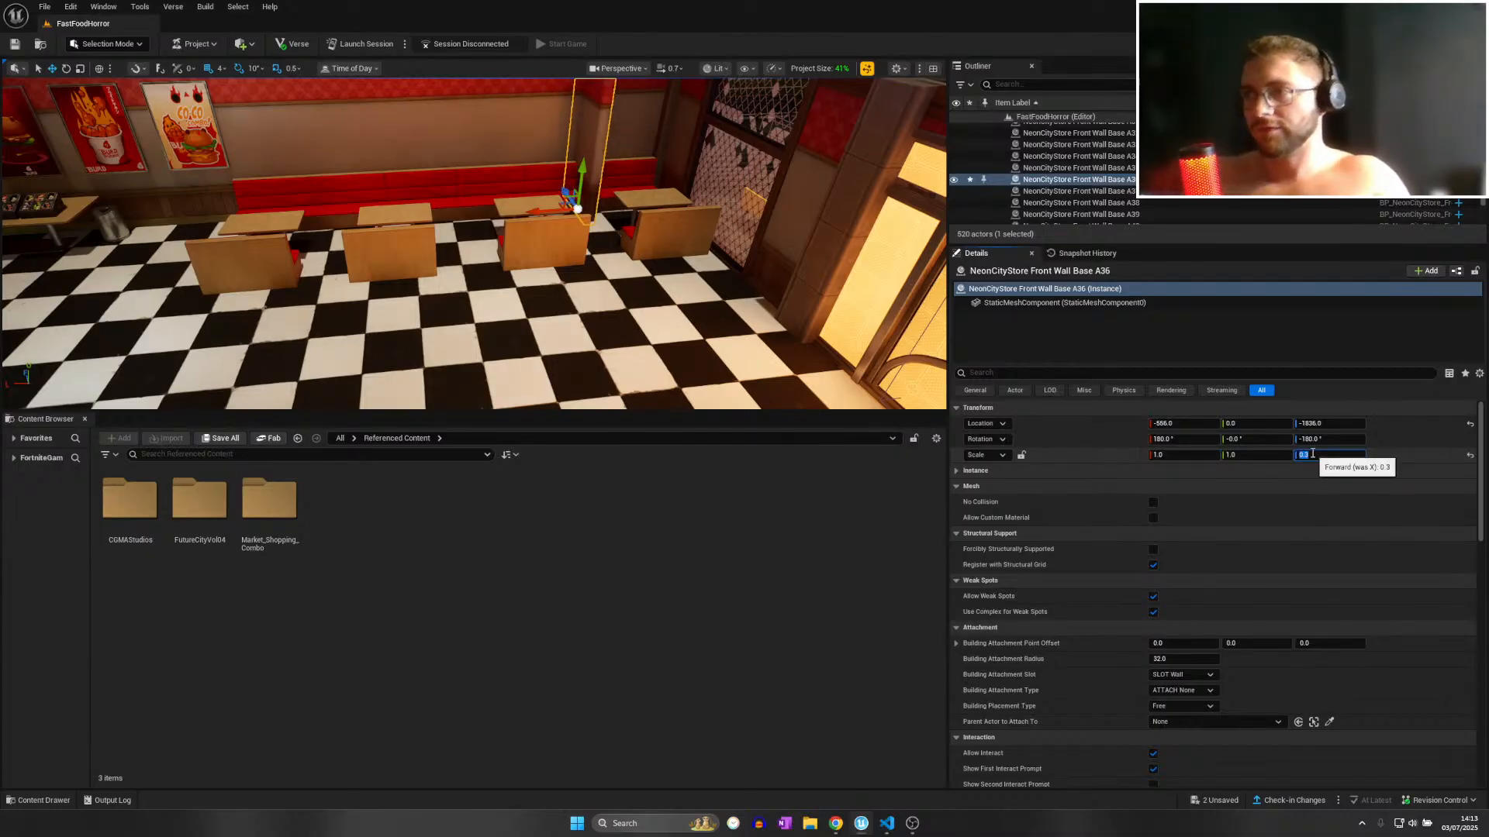
Move the pillar against the back wall between the wooden booth tables, at location -272, 0, -1880.
{"action": "left_click_drag", "start_coordinate": [531, 208], "coordinate": [411, 209]}
{"action": "key", "text": "f"}
{"action": "key", "text": "w"}
{"action": "right_click_drag", "start_coordinate": [428, 161], "coordinate": [512, 190]}
{"action": "scroll", "coordinate": [427, 161], "scroll_direction": "up", "scroll_amount": 1}
{"action": "left_click_drag", "start_coordinate": [426, 217], "coordinate": [442, 231]}
{"action": "key", "text": "d"}
{"action": "right_click_drag", "start_coordinate": [429, 249], "coordinate": [209, 240]}
{"action": "left_click_drag", "start_coordinate": [445, 311], "coordinate": [454, 313]}
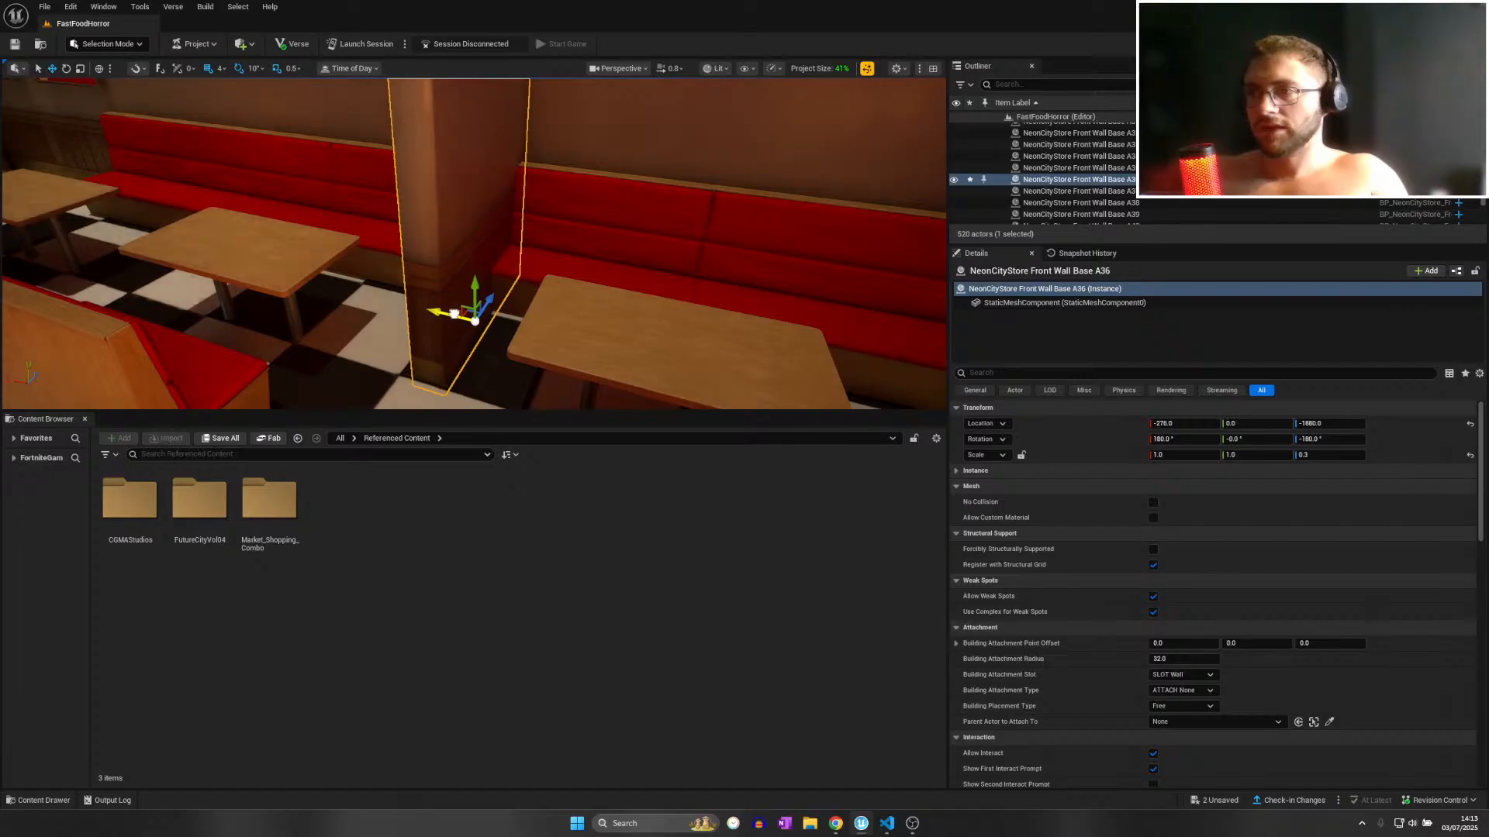
{"action": "key", "text": "s"}
{"action": "mouse_move", "coordinate": [454, 314]}
{"action": "right_mouse_down"}
{"action": "mouse_move", "coordinate": [434, 334]}
{"action": "mouse_move", "coordinate": [457, 335]}
{"action": "right_mouse_up"}
{"action": "left_click_drag", "start_coordinate": [463, 260], "coordinate": [458, 260]}
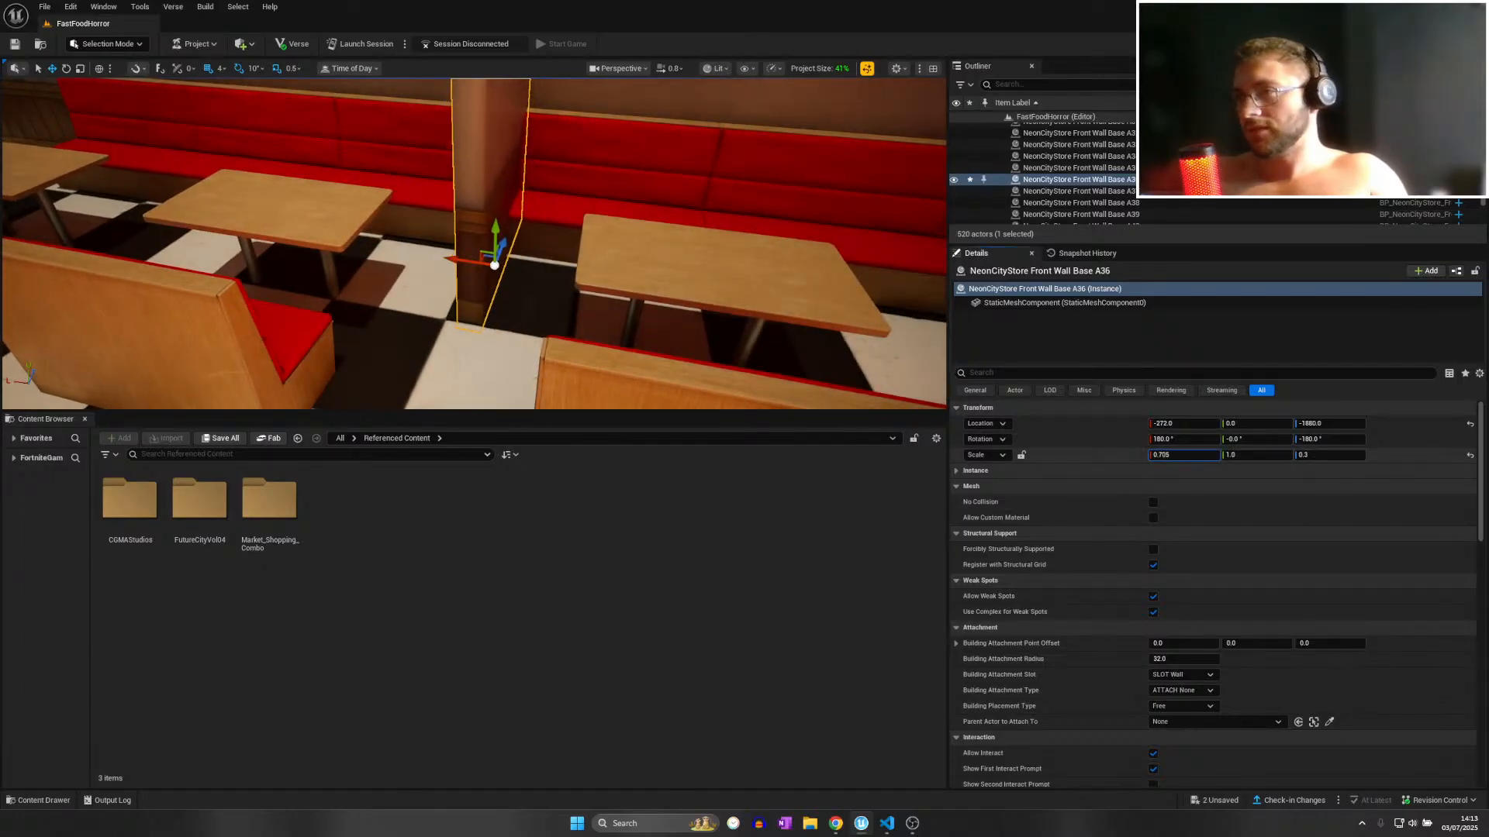
Narrow the pillar to a width scale of 0.4675 and nudge it to location -268, 0, -1876.
{"action": "left_click_drag", "start_coordinate": [1183, 456], "coordinate": [1159, 455]}
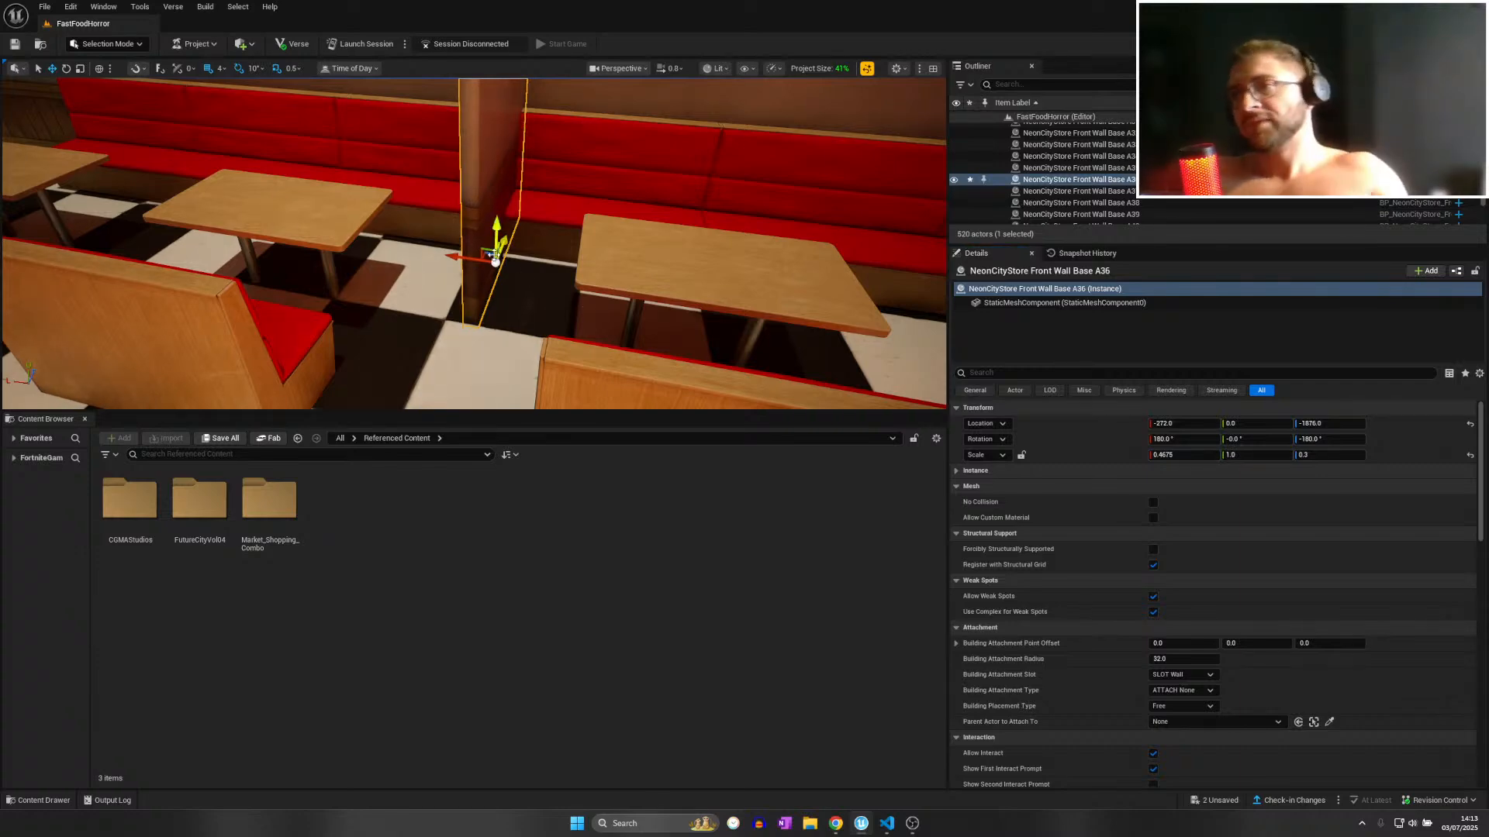
{"action": "left_click_drag", "start_coordinate": [471, 257], "coordinate": [465, 256]}
{"action": "key", "text": "s"}
{"action": "right_click_drag", "start_coordinate": [465, 257], "coordinate": [549, 230]}
{"action": "key", "text": "a"}
{"action": "key", "text": "d"}
{"action": "key", "text": "d"}
{"action": "key", "text": "a"}
Try a length scale of 0.7 on the pillar, and undo that scale change.
{"action": "left_click", "coordinate": [1332, 451]}
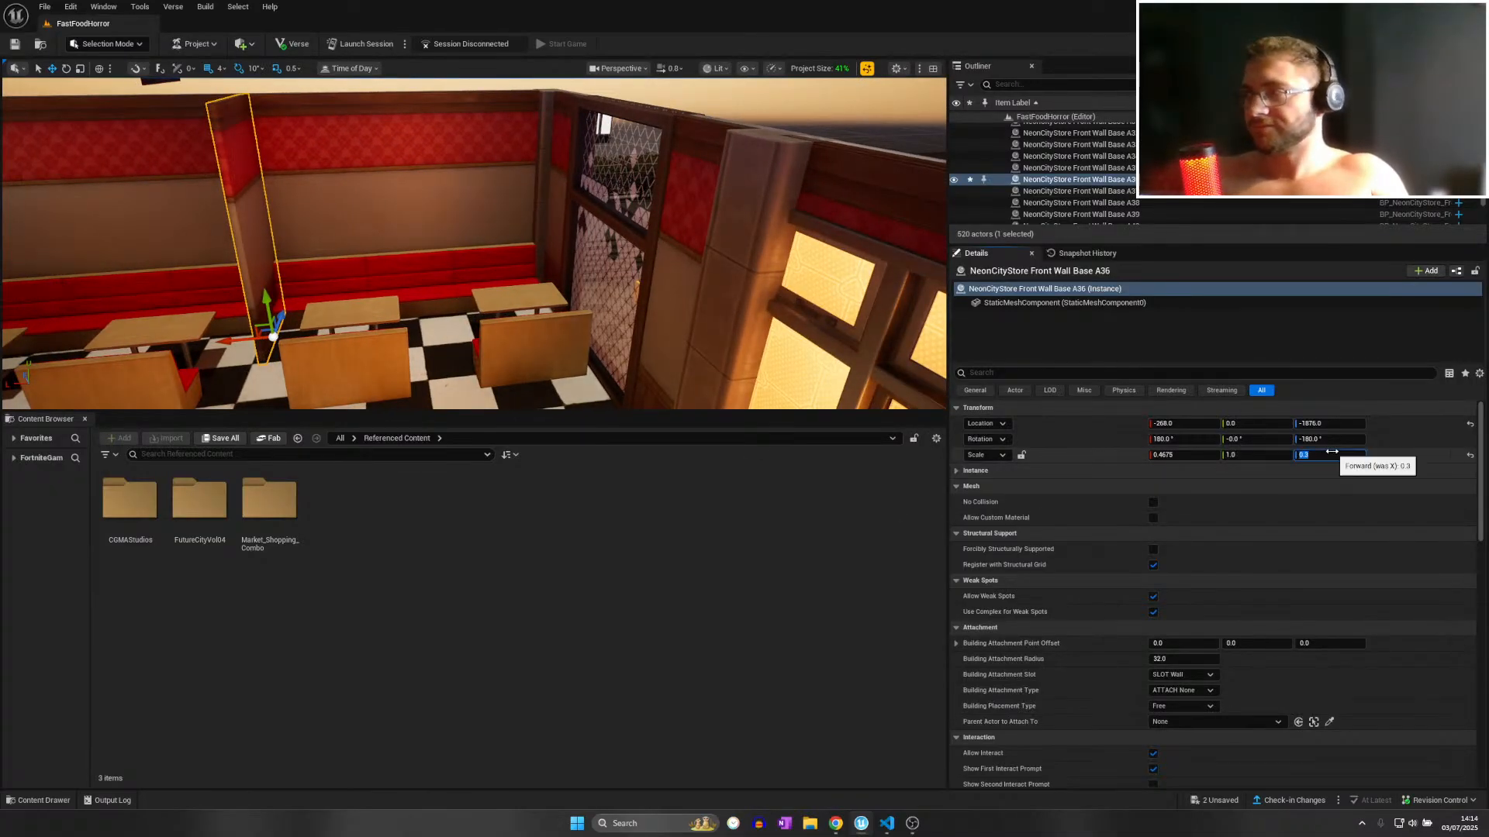
{"action": "type", "text": "0.7"}
{"action": "key", "text": "Return"}
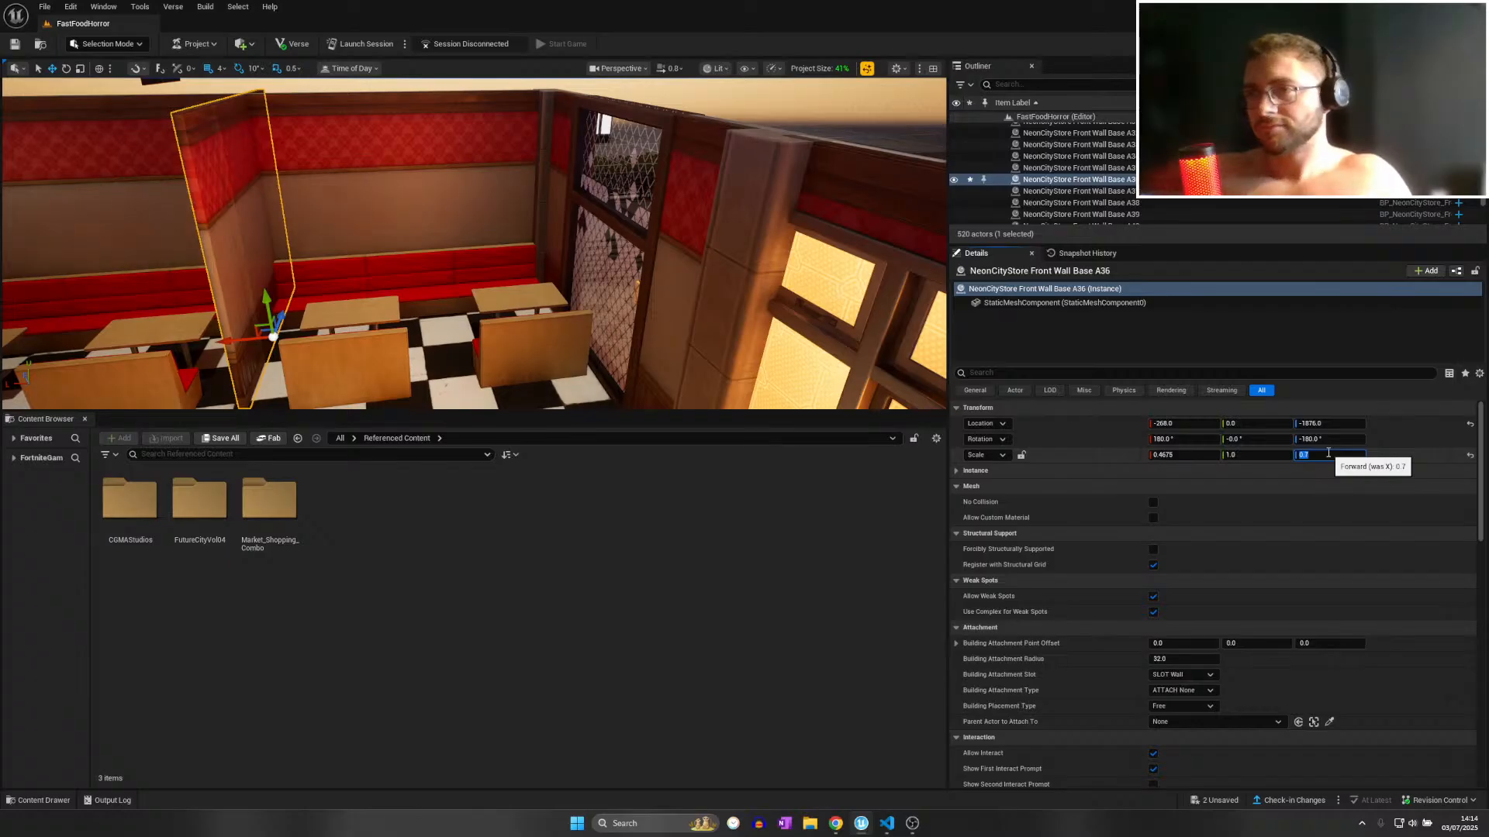
{"action": "key", "text": "ctrl+z"}
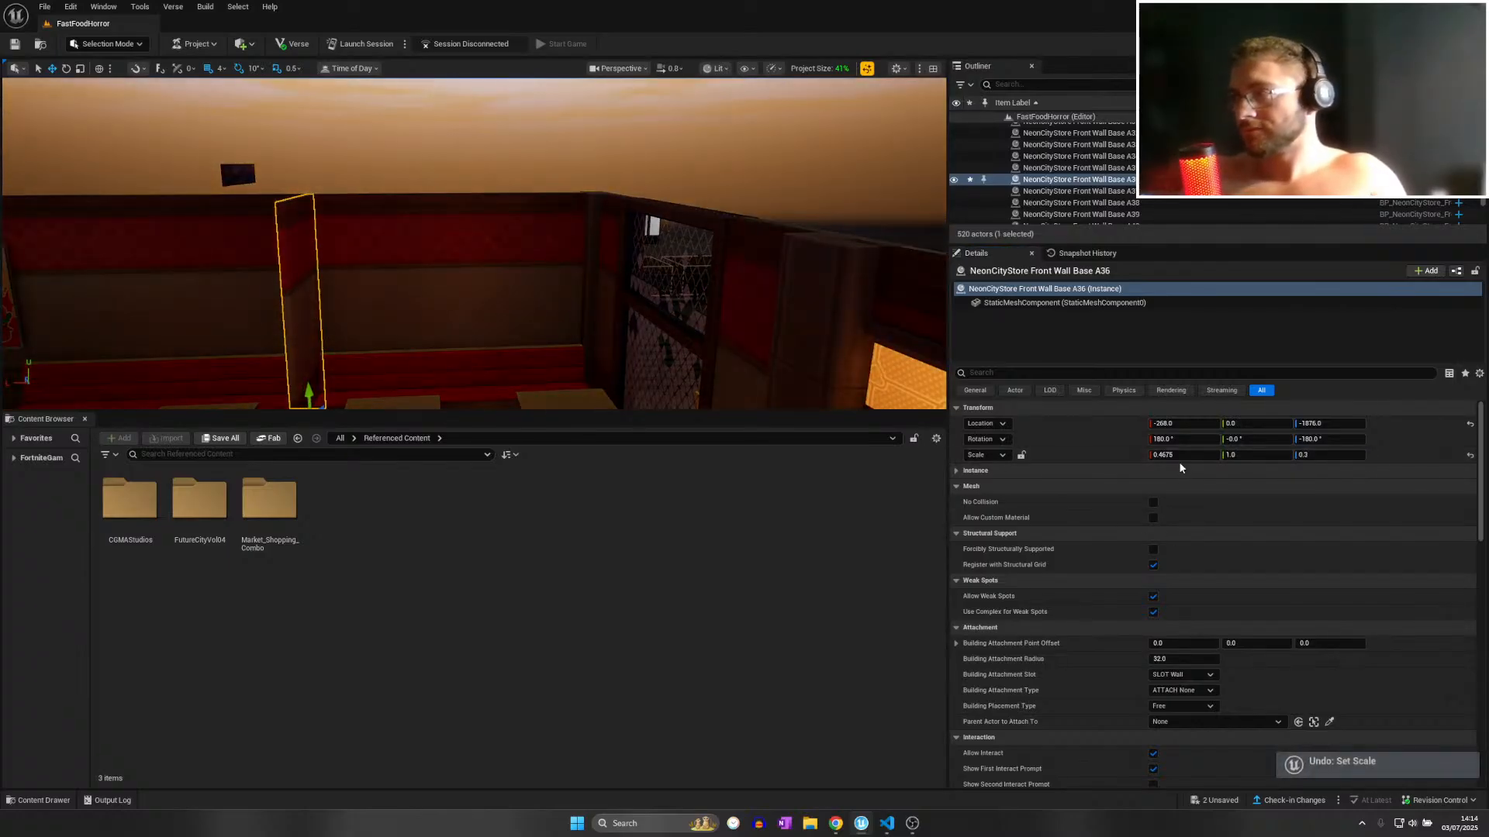
Set the pillar's width scale to 0.8 and view it among the wooden booths.
{"action": "left_click", "coordinate": [1183, 455]}
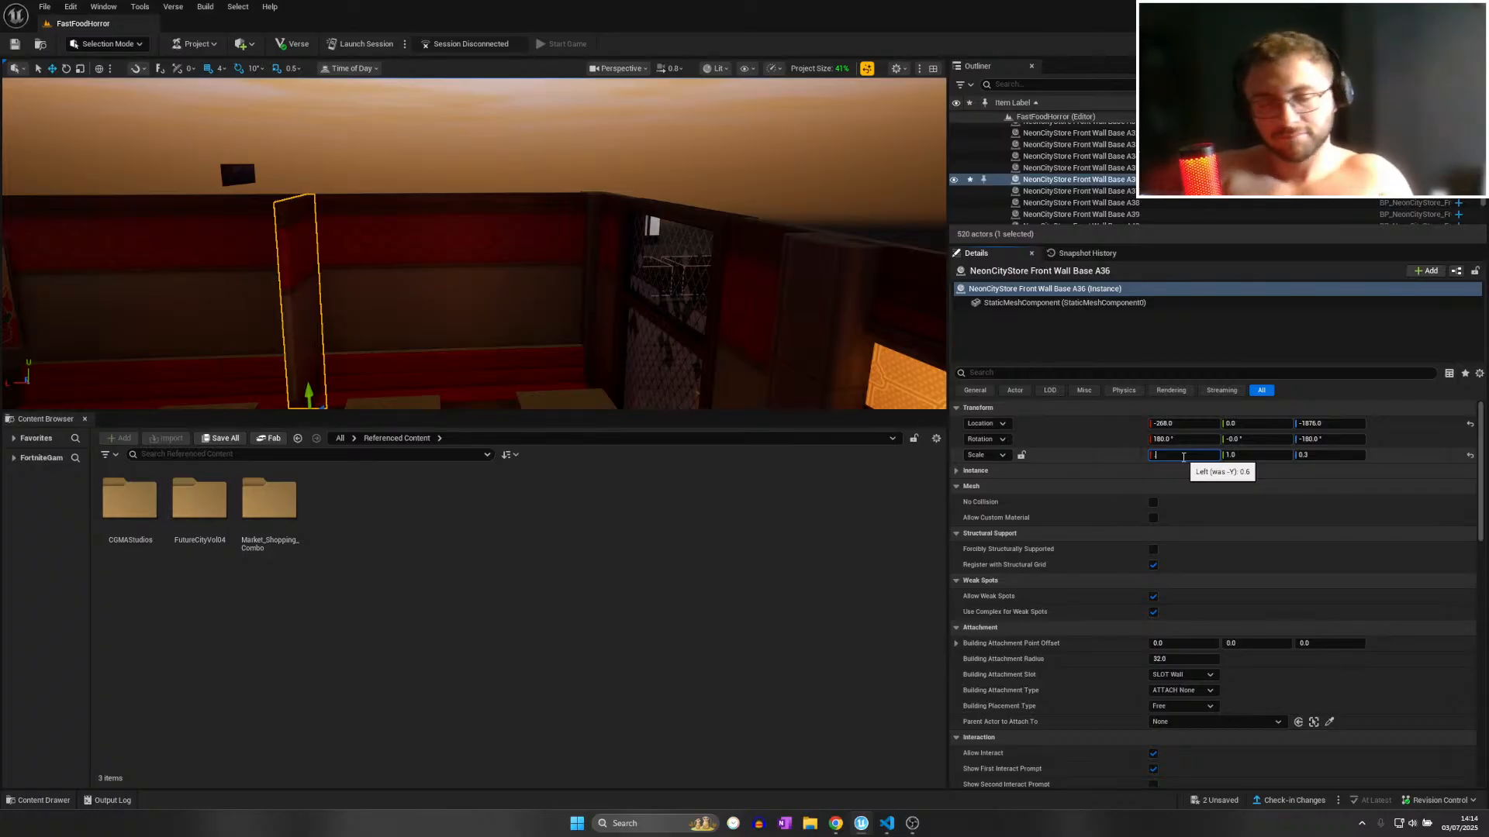
{"action": "right_click_drag", "start_coordinate": [225, 186], "coordinate": [206, 364]}
{"action": "middle_click_drag", "start_coordinate": [657, 120], "coordinate": [656, 181]}
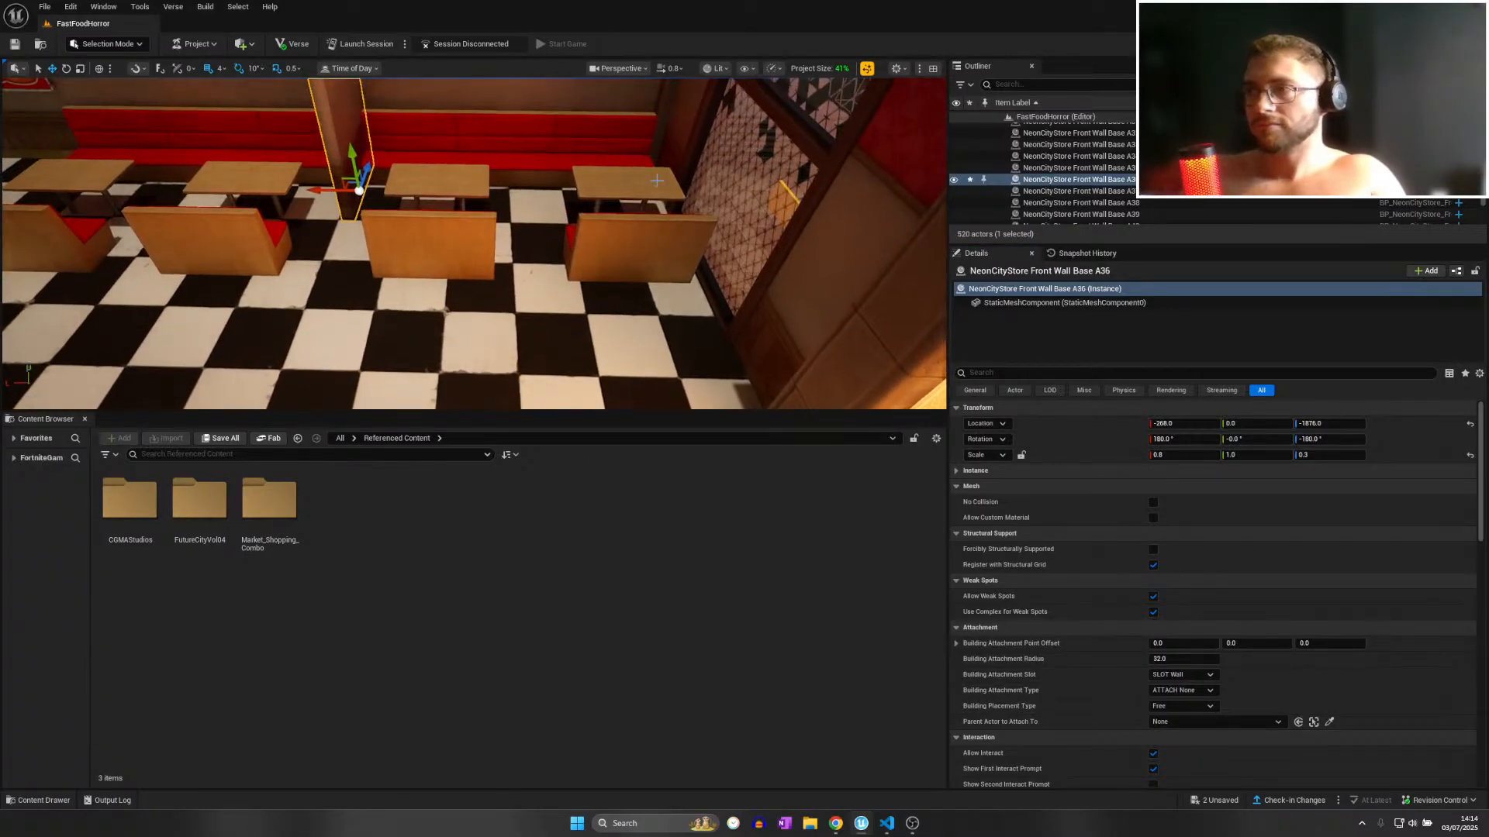
Shift the two wooden booth-and-table sets on the entrance side of the pillar slightly away from it.
{"action": "left_click", "coordinate": [582, 238]}
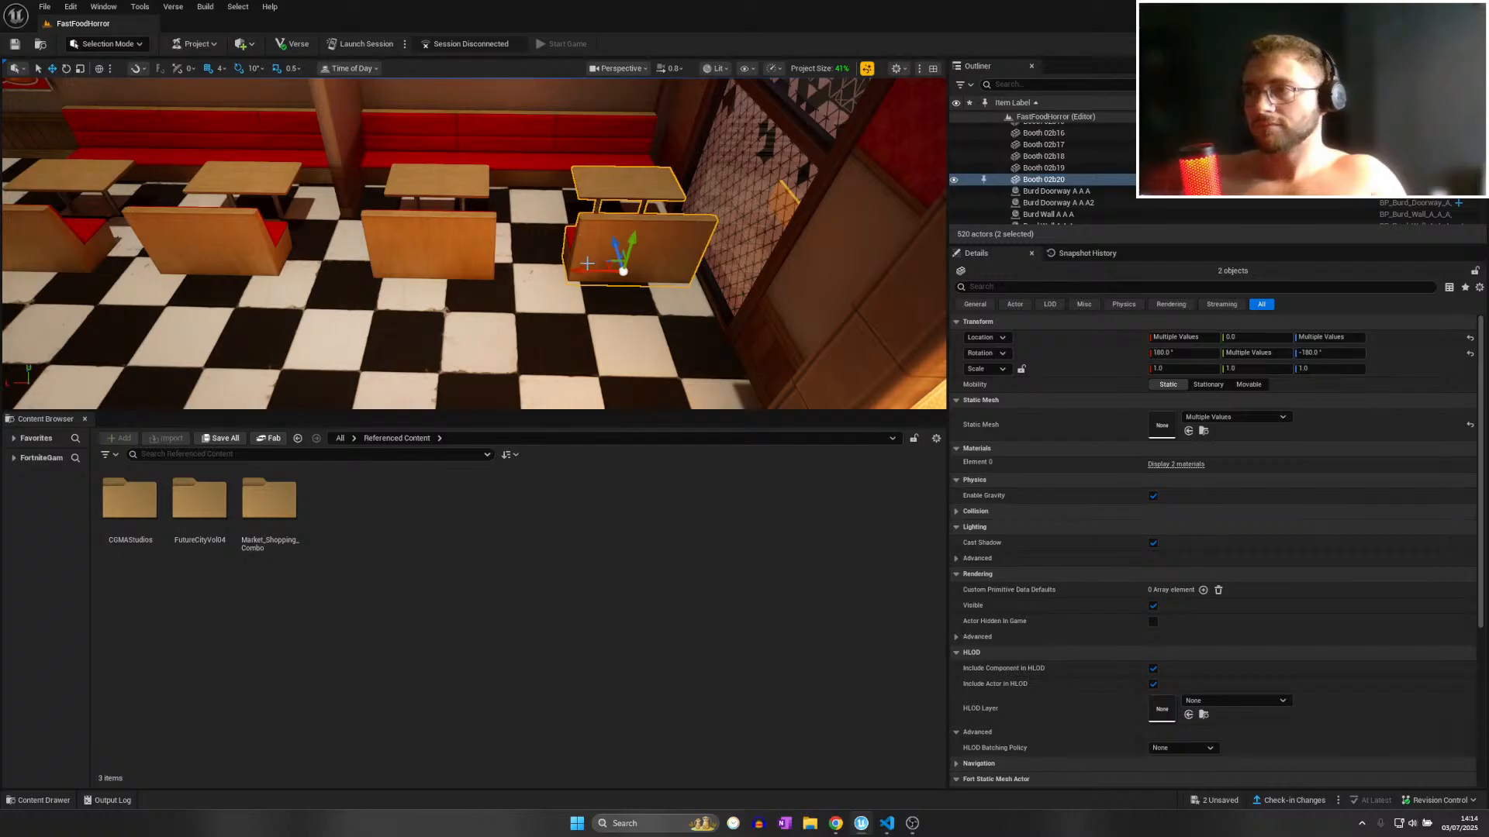
{"action": "left_click_drag", "start_coordinate": [588, 272], "coordinate": [601, 273]}
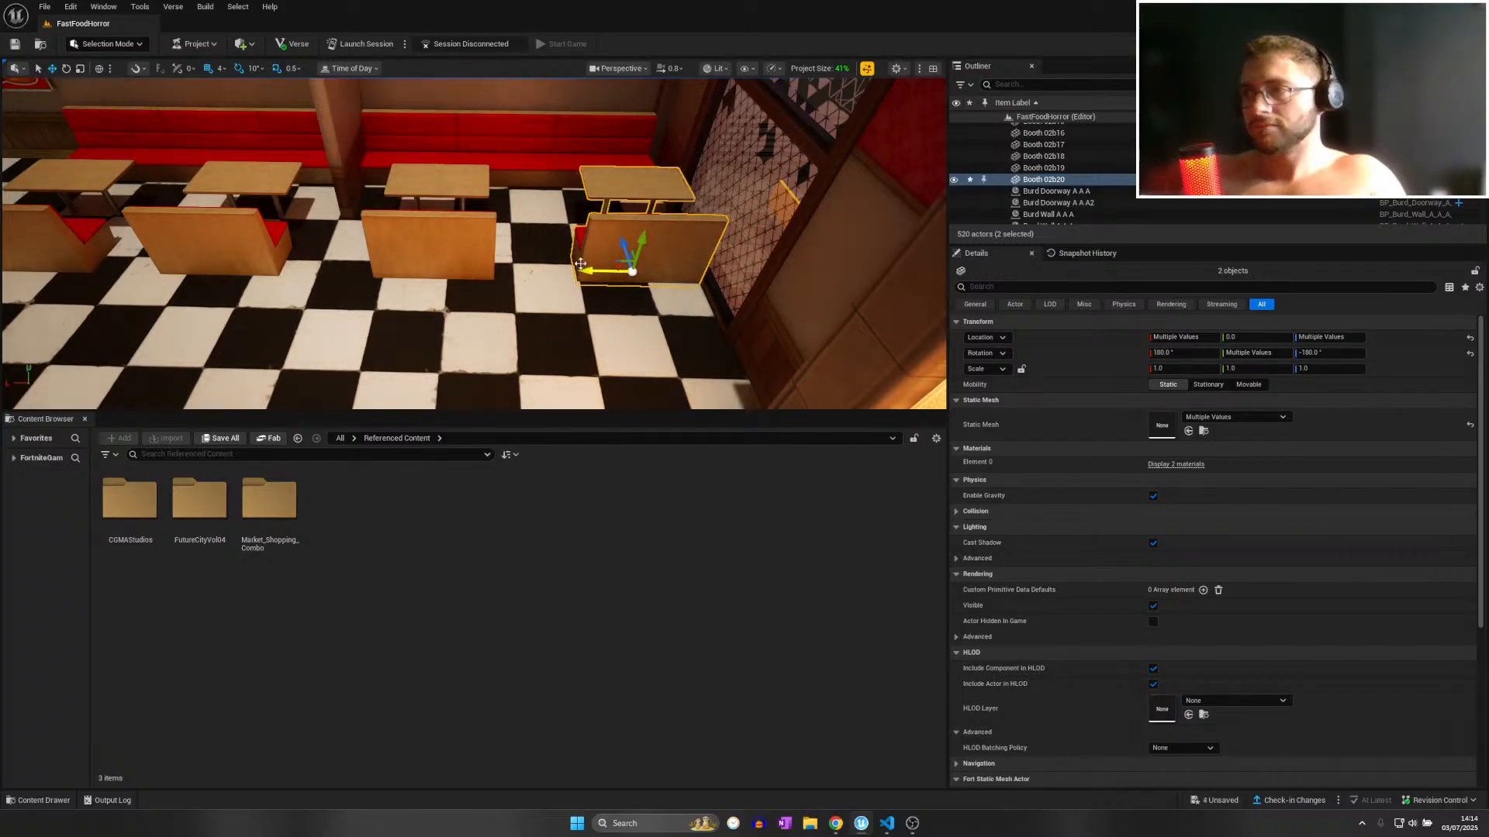
{"action": "left_click", "coordinate": [444, 201]}
{"action": "left_click", "coordinate": [448, 240]}
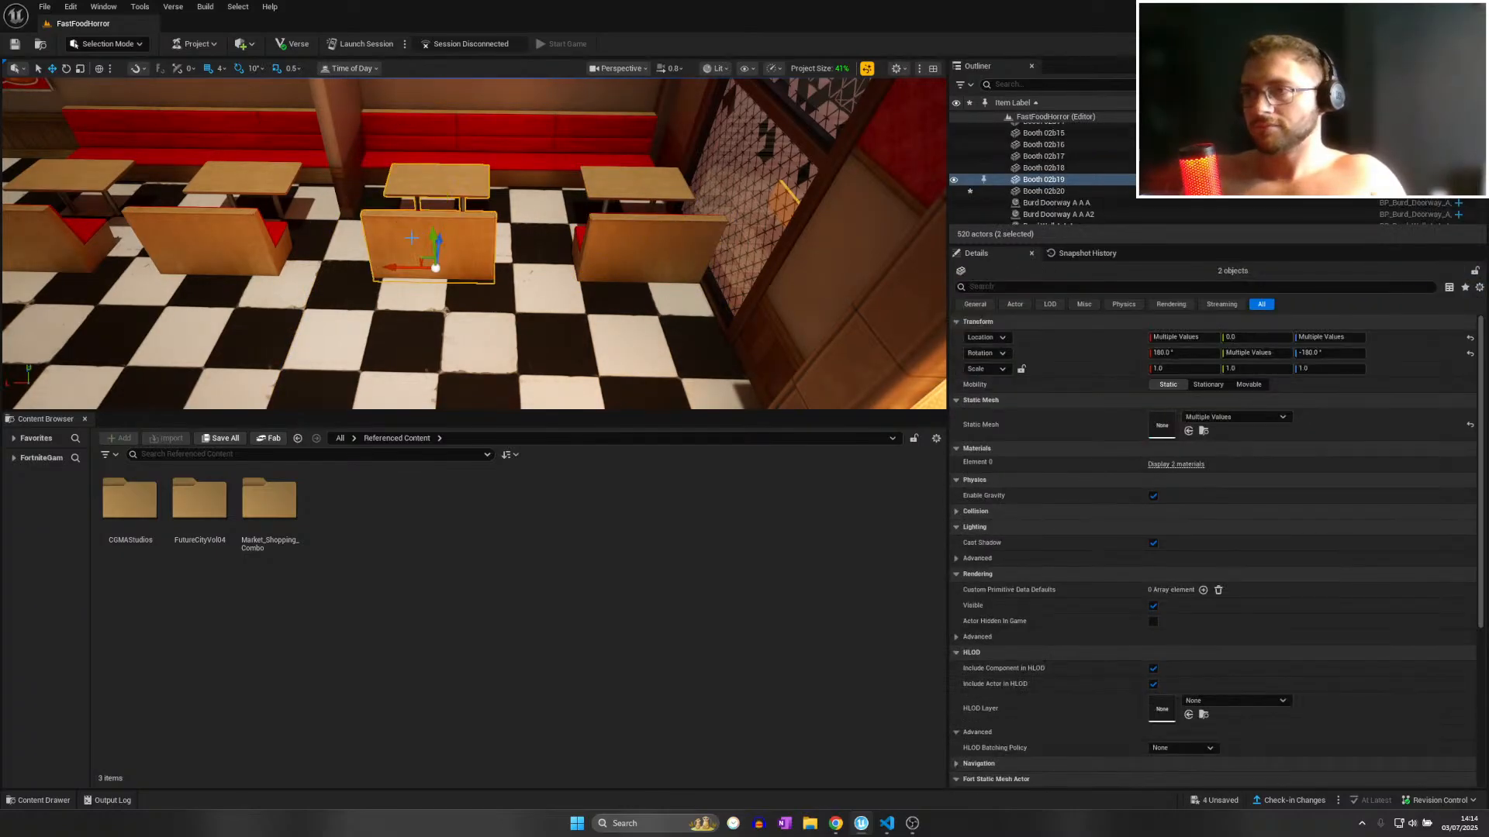
{"action": "left_click_drag", "start_coordinate": [409, 268], "coordinate": [417, 269]}
Shift the two wooden booth-and-table sets on the poster side of the pillar together, slightly away from it.
{"action": "right_click_drag", "start_coordinate": [417, 269], "coordinate": [326, 240]}
{"action": "left_click", "coordinate": [402, 276]}
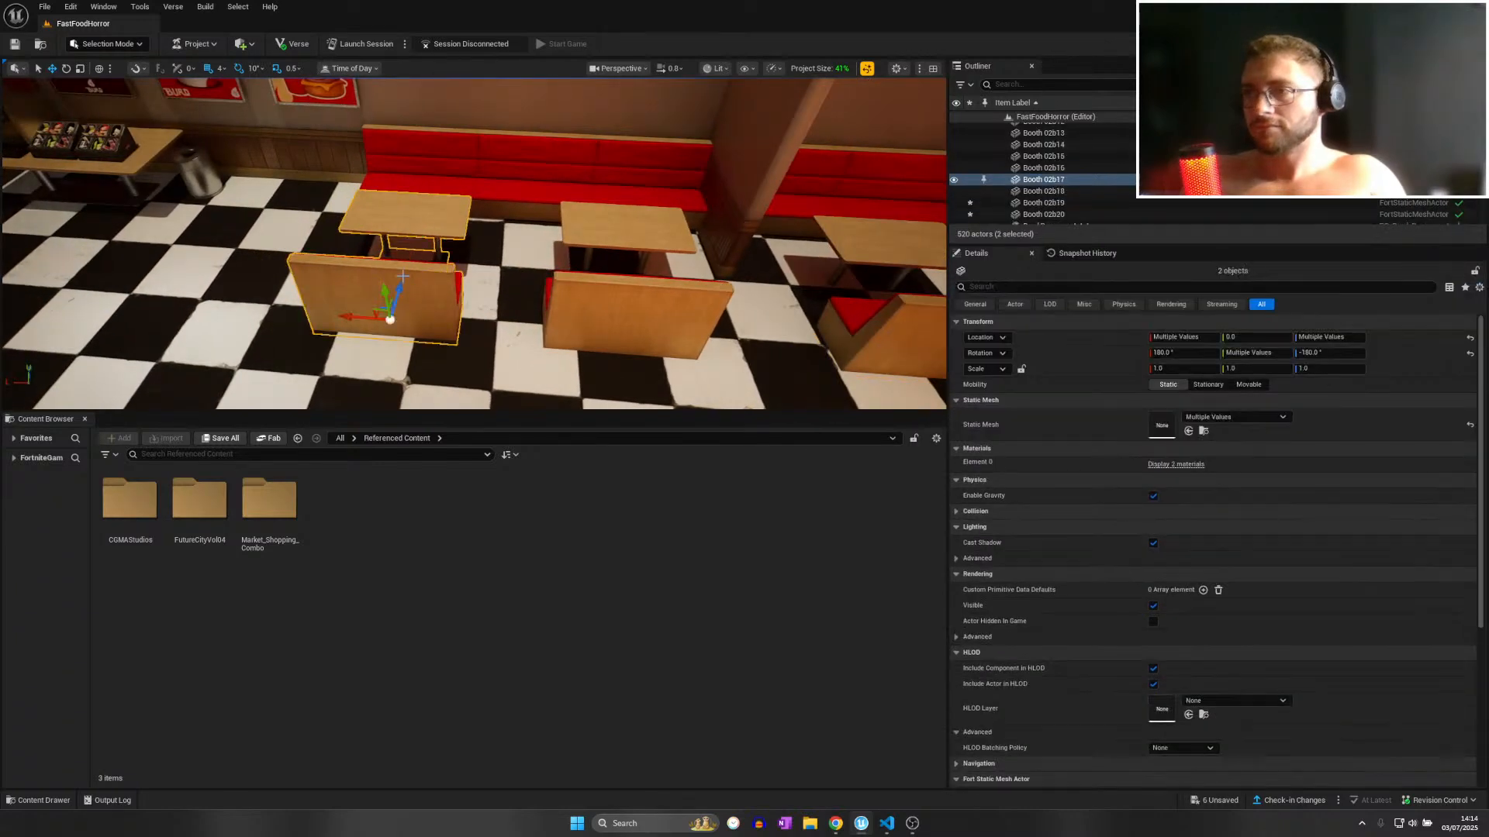
{"action": "left_click", "coordinate": [606, 251], "text": "ctrl"}
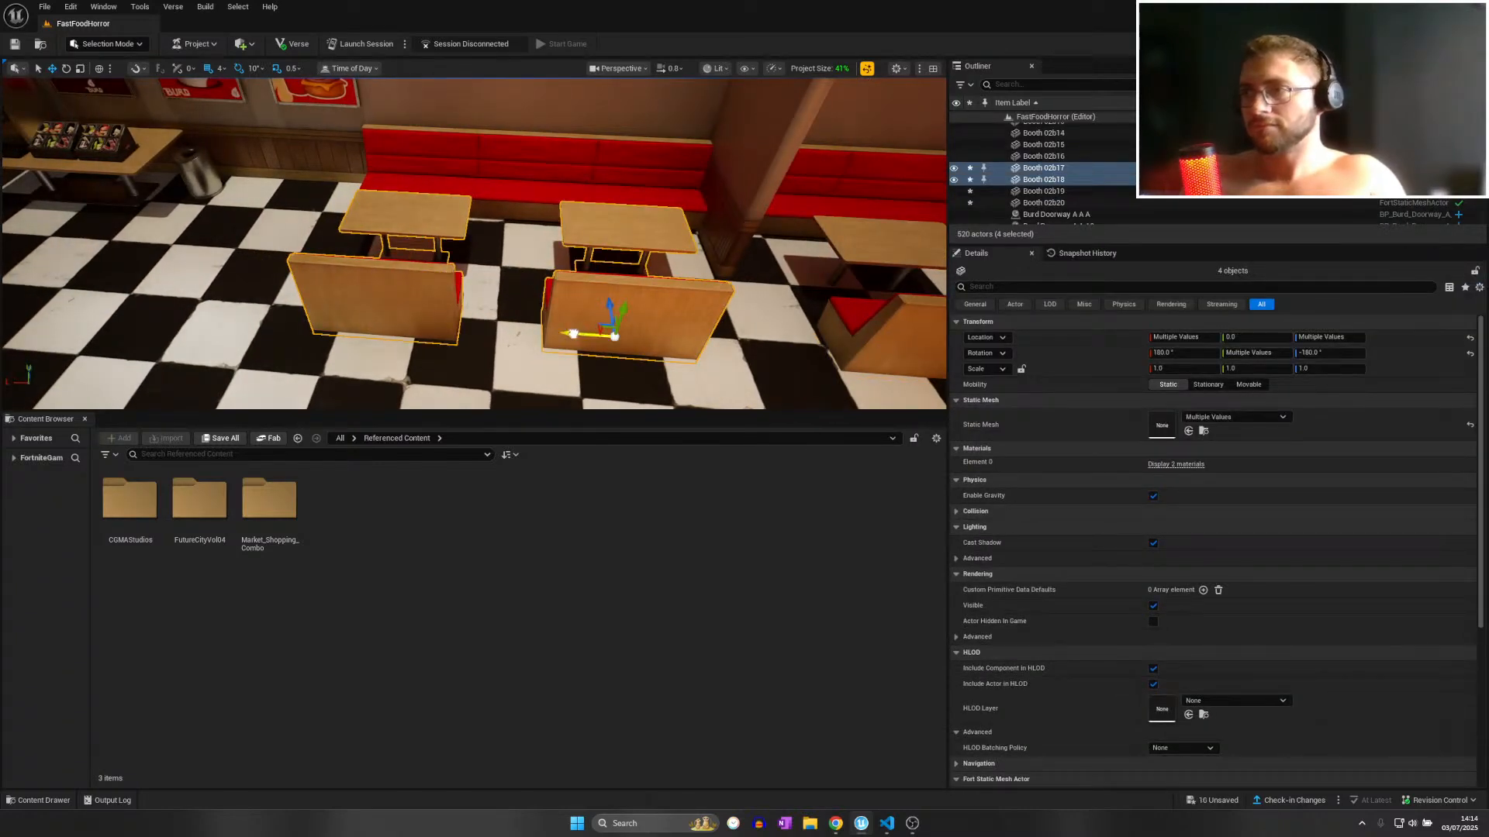
{"action": "left_click_drag", "start_coordinate": [572, 334], "coordinate": [568, 333]}
Enlarge the pillar to a scale of 1.0, 1.0, 0.4 after trying a length of 0.5, and nudge it to location -268, 0, -1880.
{"action": "left_click", "coordinate": [722, 209]}
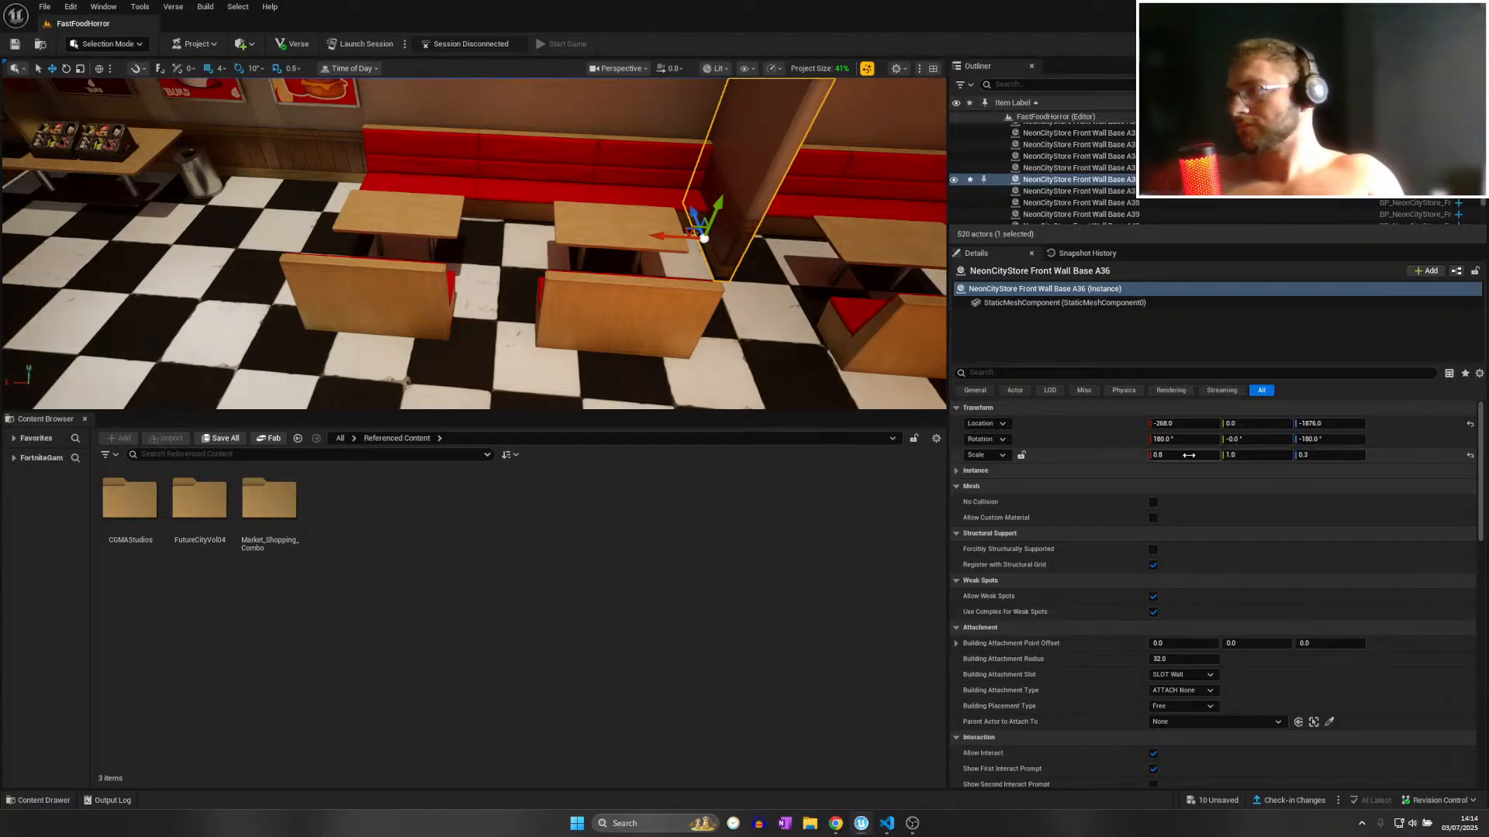
{"action": "key", "text": "Return"}
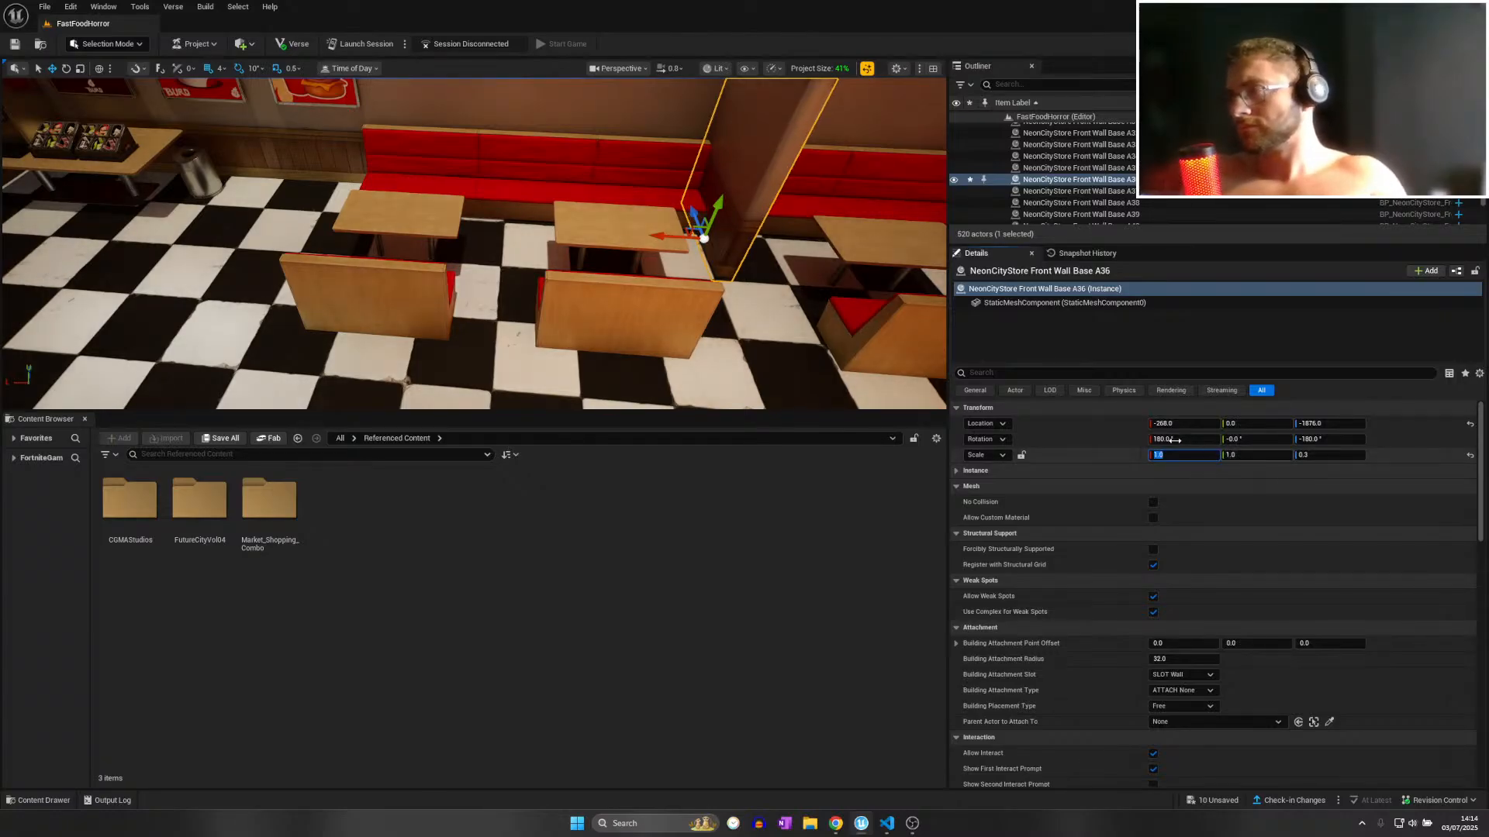
{"action": "left_click", "coordinate": [1318, 456]}
{"action": "type", "text": ".5"}
{"action": "key", "text": "Return"}
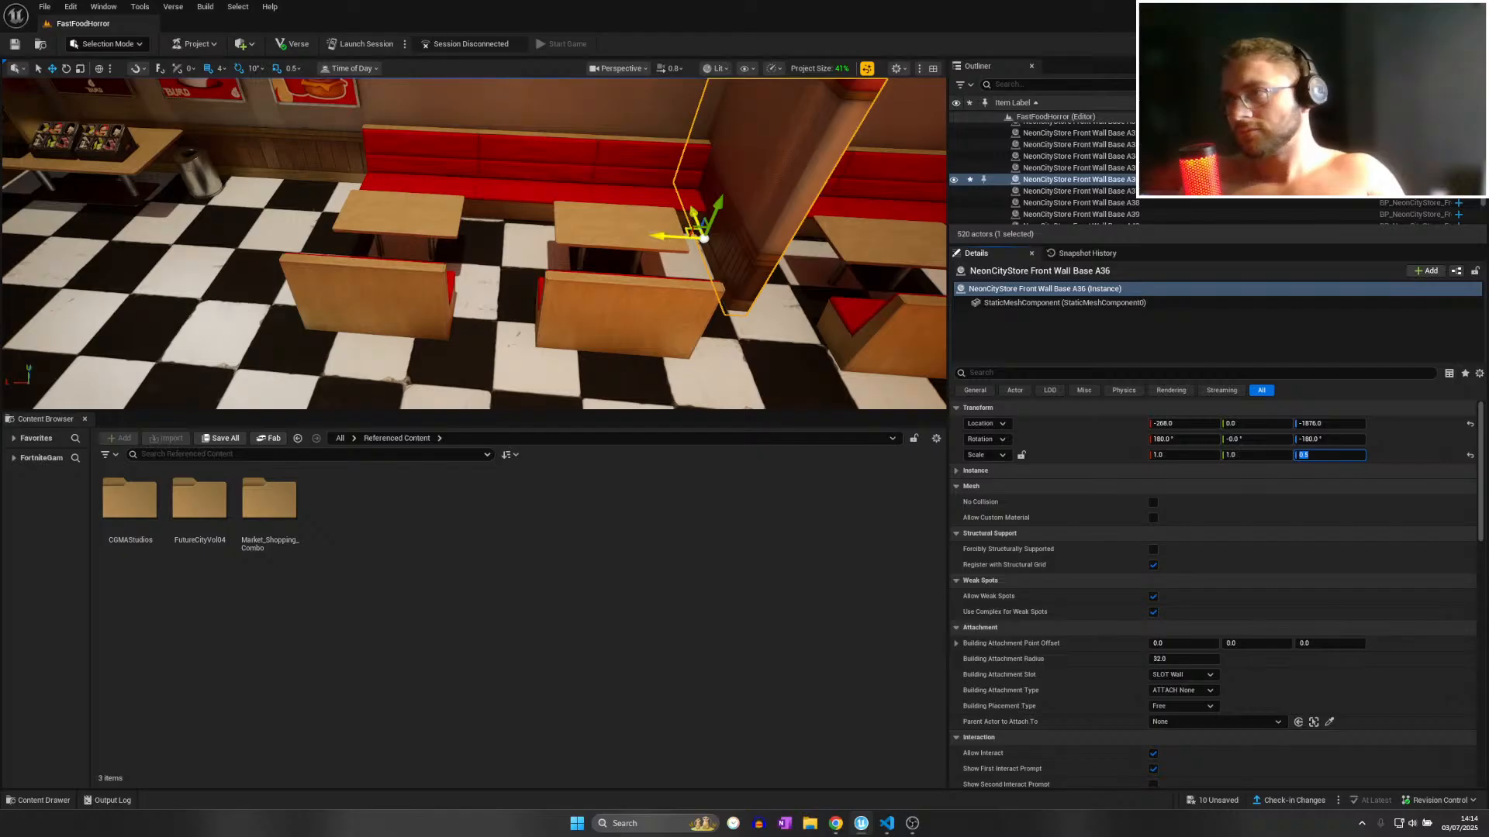
{"action": "left_click_drag", "start_coordinate": [694, 235], "coordinate": [698, 231]}
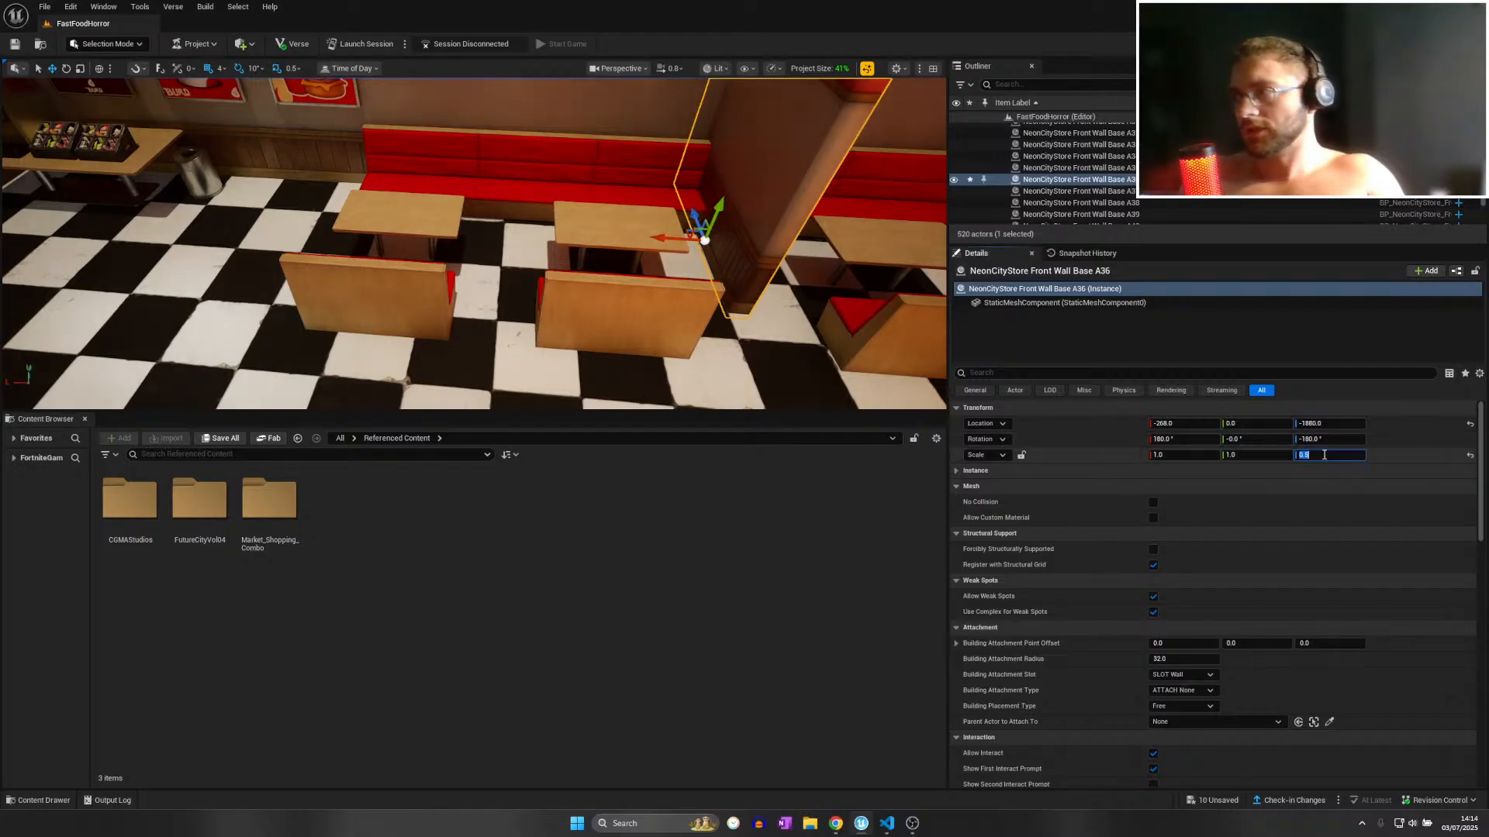
{"action": "type", "text": ".4"}
{"action": "key", "text": "Return"}
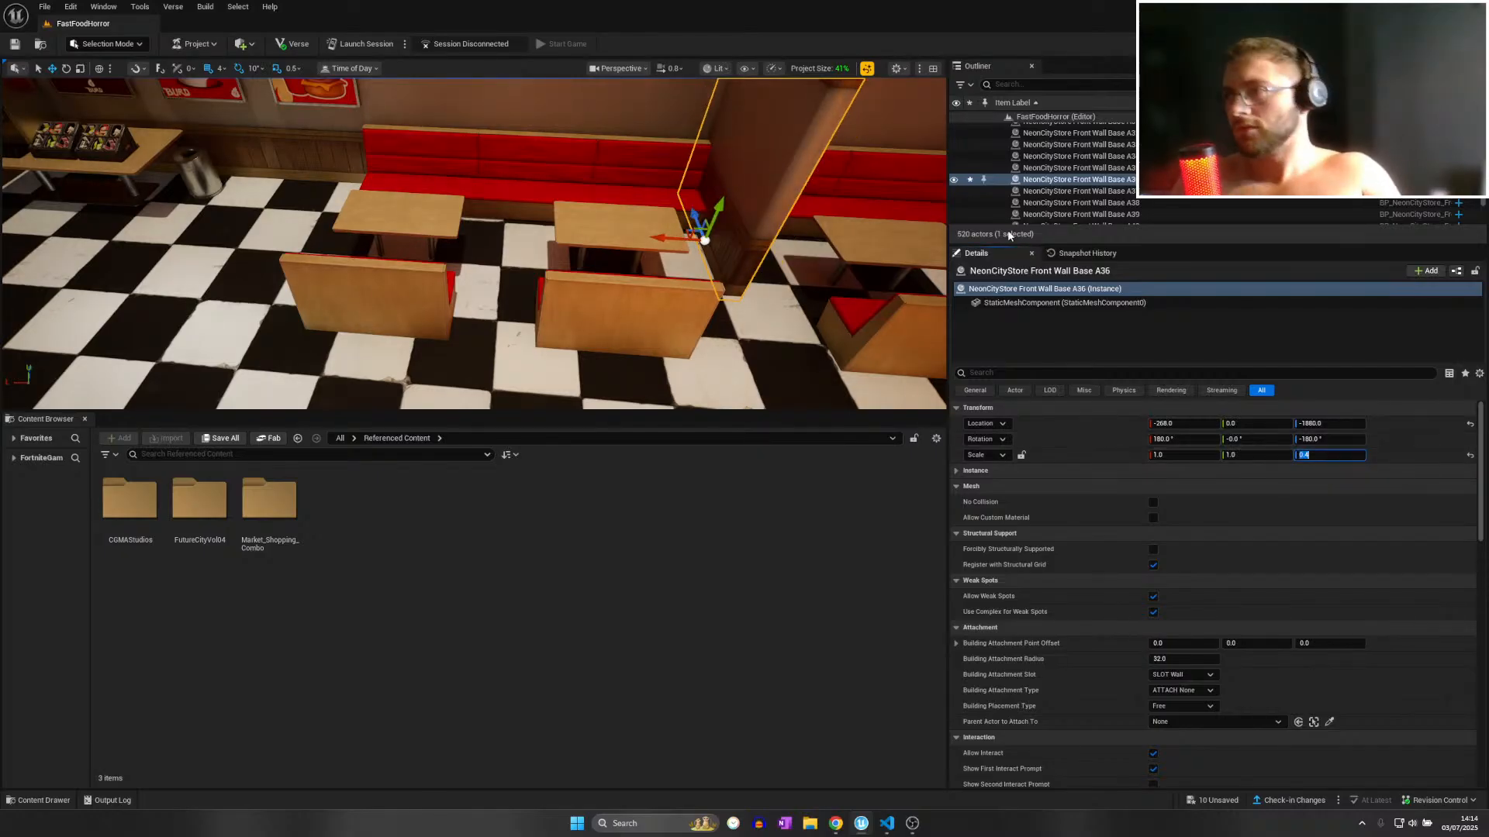
Pull the pillar back from the outside of the building, to location -268, 0, -1888.
{"action": "right_click_drag", "start_coordinate": [861, 215], "coordinate": [886, 275]}
{"action": "key", "text": "w"}
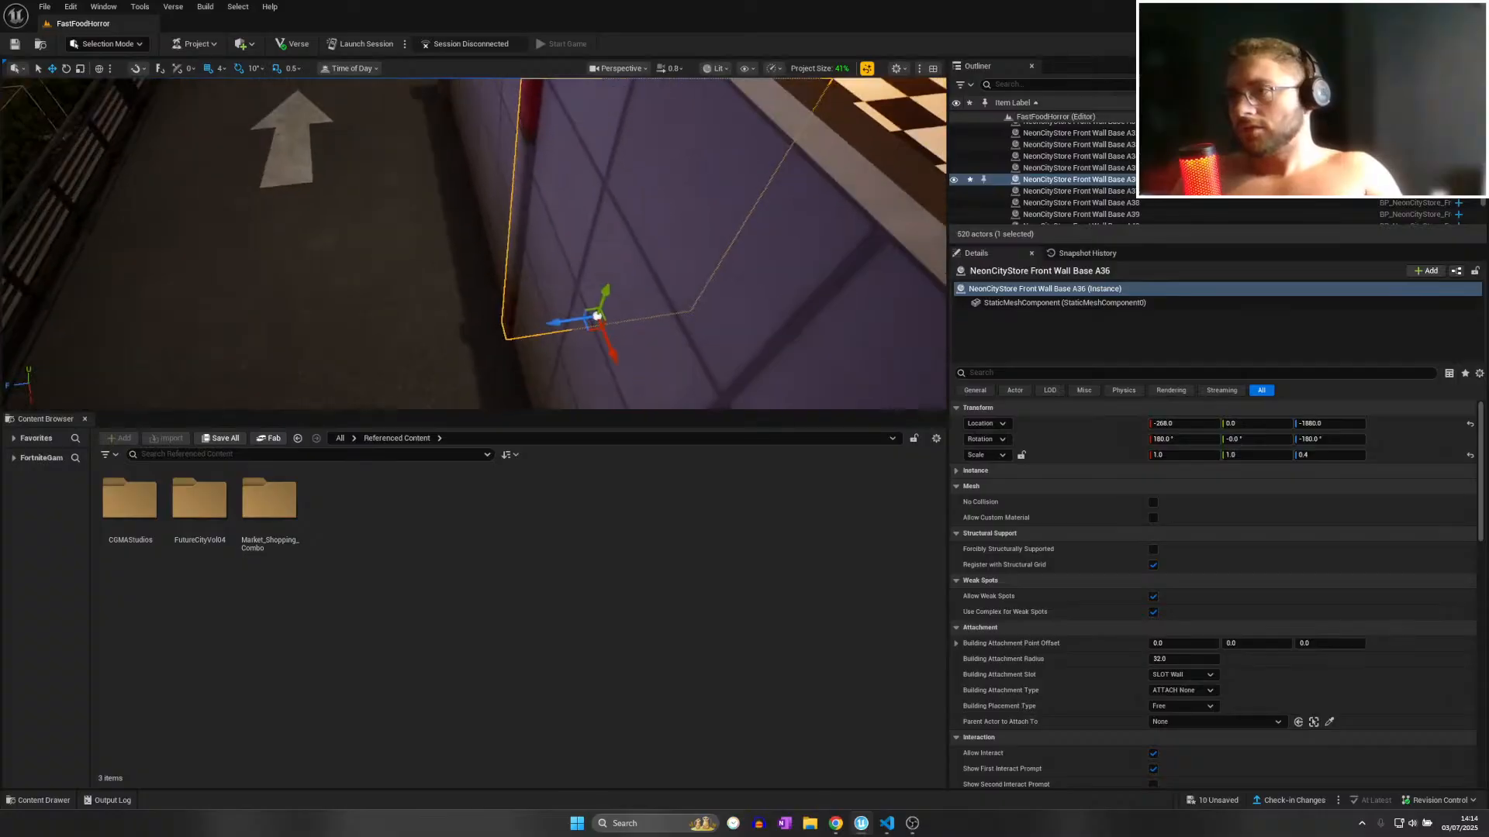
{"action": "left_click_drag", "start_coordinate": [559, 327], "coordinate": [568, 327]}
Examine the pillar from inside the restaurant together with the booth rows, the back rooms and the dining area.
{"action": "right_click_drag", "start_coordinate": [568, 328], "coordinate": [373, 302]}
{"action": "key", "text": "w"}
{"action": "key", "text": "d"}
{"action": "right_click_drag", "start_coordinate": [497, 310], "coordinate": [221, 294]}
{"action": "scroll", "coordinate": [295, 279], "scroll_direction": "down", "scroll_amount": 1}
{"action": "right_click_drag", "start_coordinate": [478, 348], "coordinate": [353, 262]}
{"action": "scroll", "coordinate": [477, 348], "scroll_direction": "down", "scroll_amount": 2}
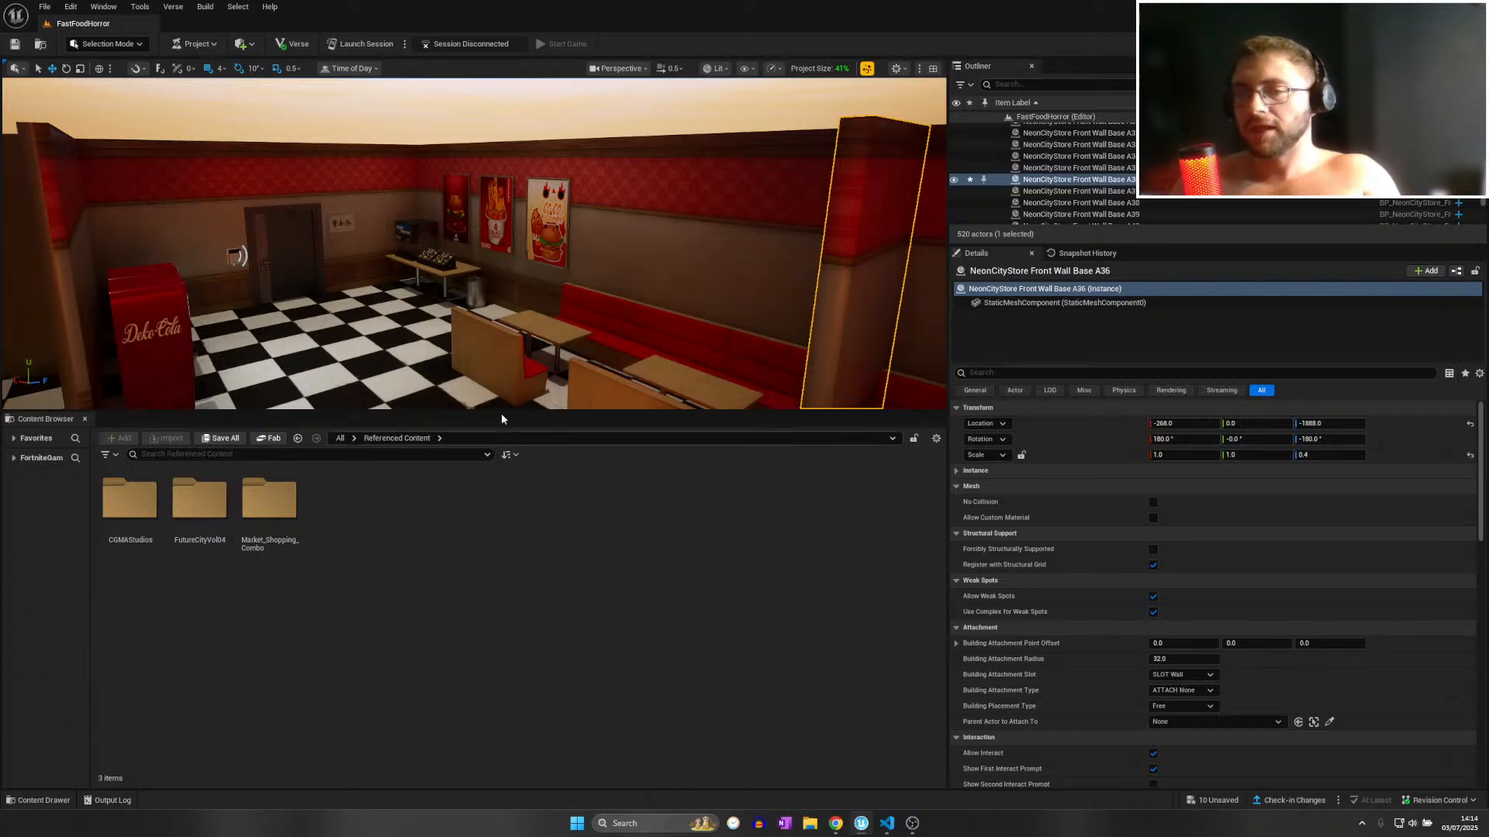
{"action": "mouse_move", "coordinate": [415, 386]}
{"action": "right_mouse_down"}
{"action": "mouse_move", "coordinate": [279, 382]}
{"action": "mouse_move", "coordinate": [408, 386]}
{"action": "right_mouse_up"}
{"action": "key", "text": "w"}
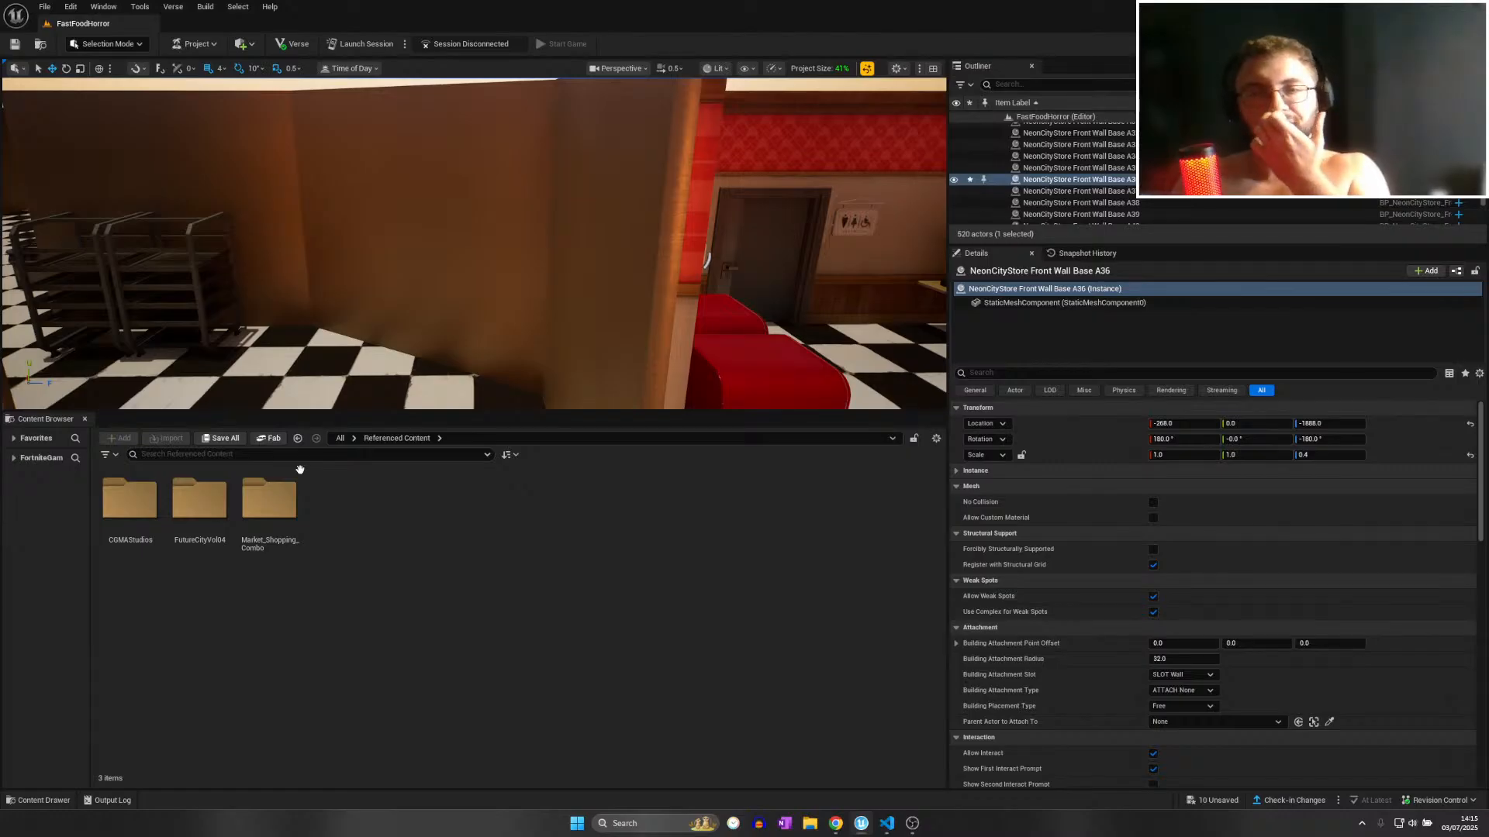
{"action": "right_click_drag", "start_coordinate": [331, 342], "coordinate": [62, 351]}
{"action": "key", "text": "w"}
{"action": "key", "text": "w"}
{"action": "scroll", "coordinate": [116, 348], "scroll_direction": "up", "scroll_amount": 1}
Save all unsaved changes to the FastFoodHorror map.
{"action": "left_click", "coordinate": [45, 10]}
{"action": "left_click", "coordinate": [81, 147]}
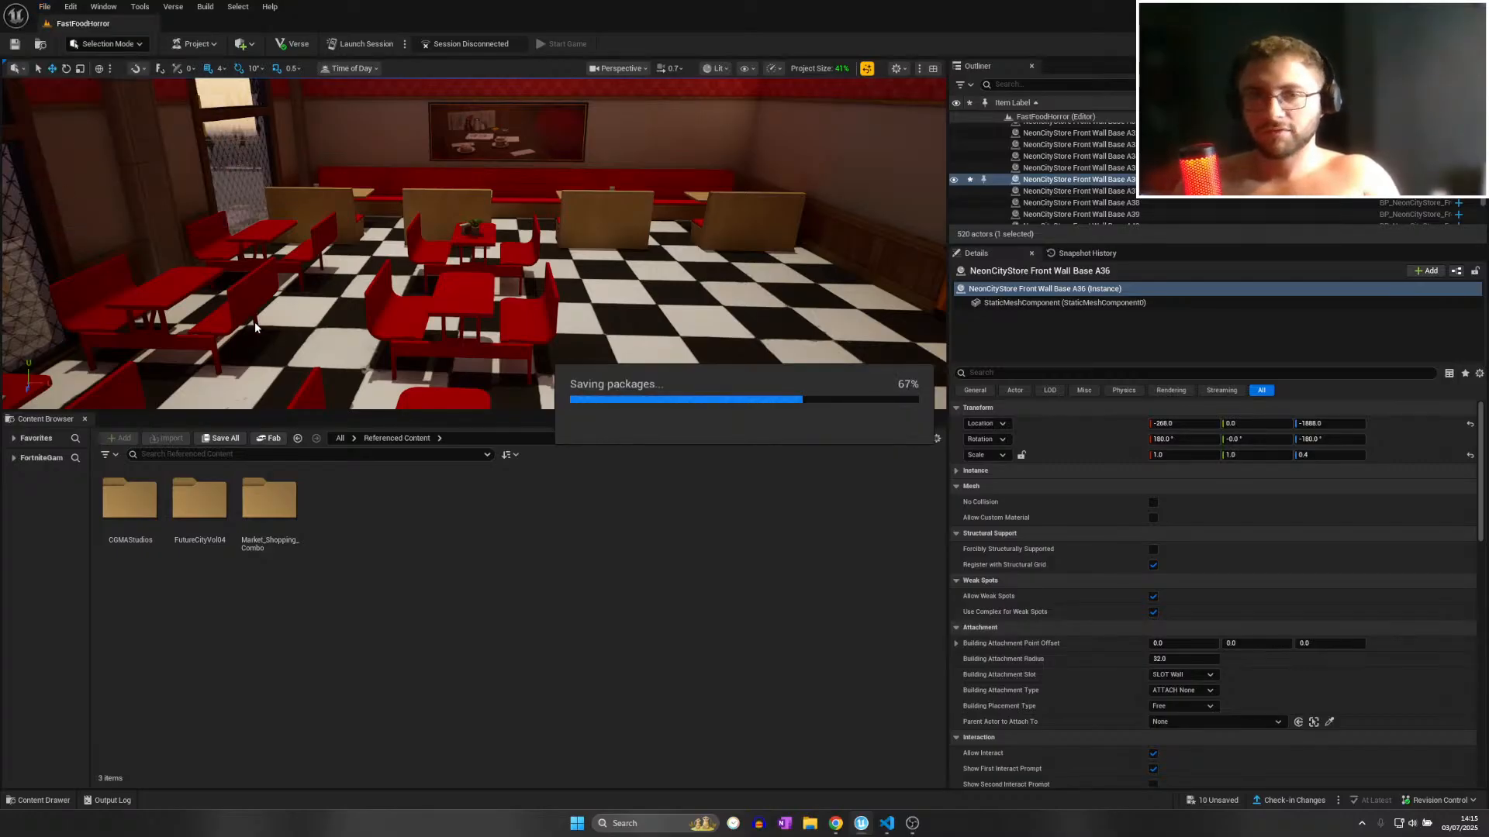
Duplicate the framed artwork above the far booths and place the copy beside it along the wall, at location -548, 188, -4336.
{"action": "mouse_move", "coordinate": [425, 307]}
{"action": "right_mouse_down"}
{"action": "mouse_move", "coordinate": [411, 306]}
{"action": "mouse_move", "coordinate": [425, 306]}
{"action": "right_mouse_up"}
{"action": "left_click", "coordinate": [472, 267]}
{"action": "scroll", "coordinate": [488, 260], "scroll_direction": "down", "scroll_amount": 5}
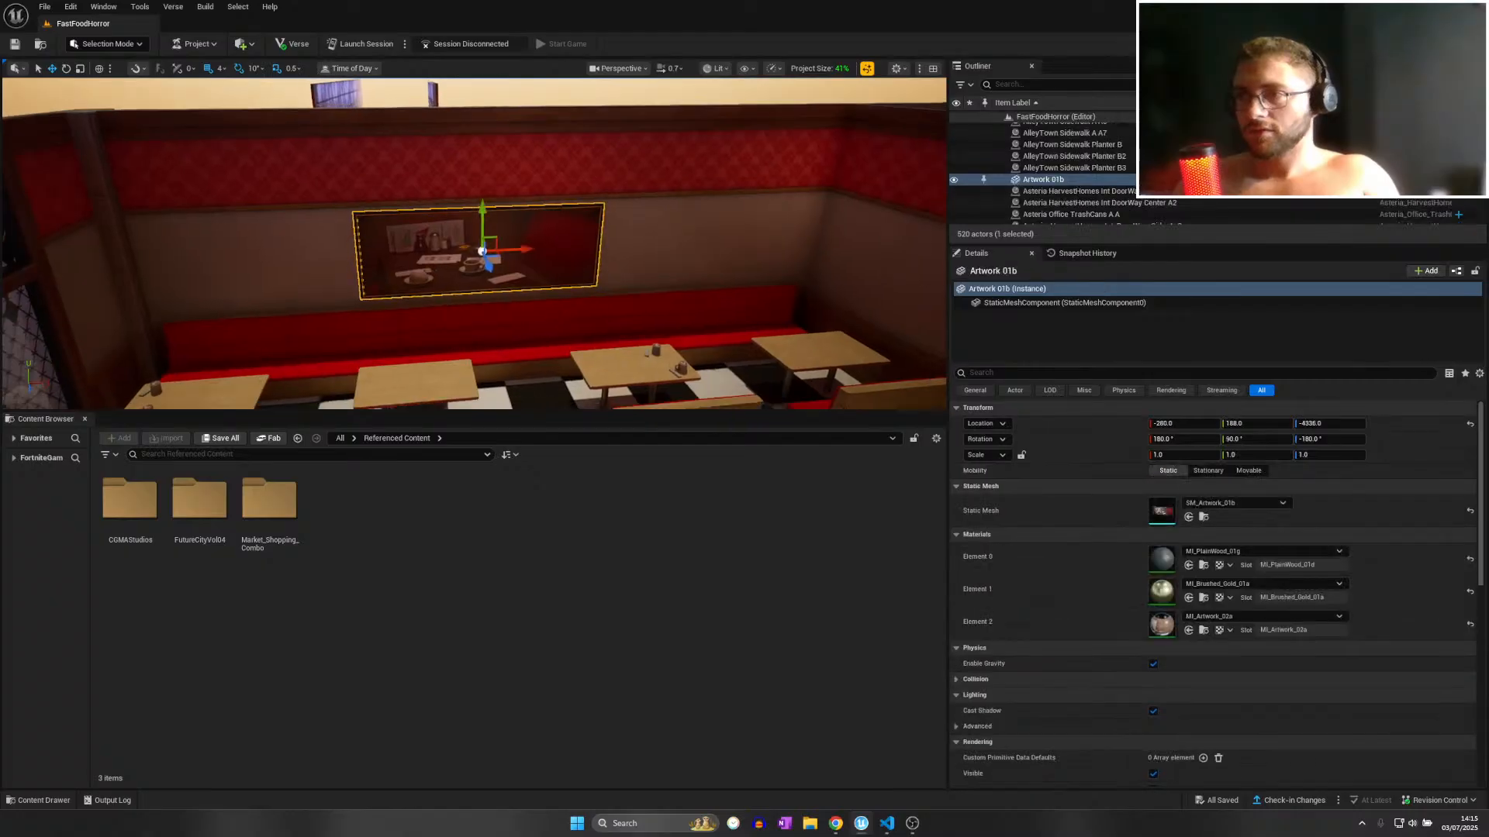
{"action": "left_click_drag", "start_coordinate": [524, 249], "coordinate": [333, 256]}
{"action": "scroll", "coordinate": [334, 256], "scroll_direction": "up", "scroll_amount": 3}
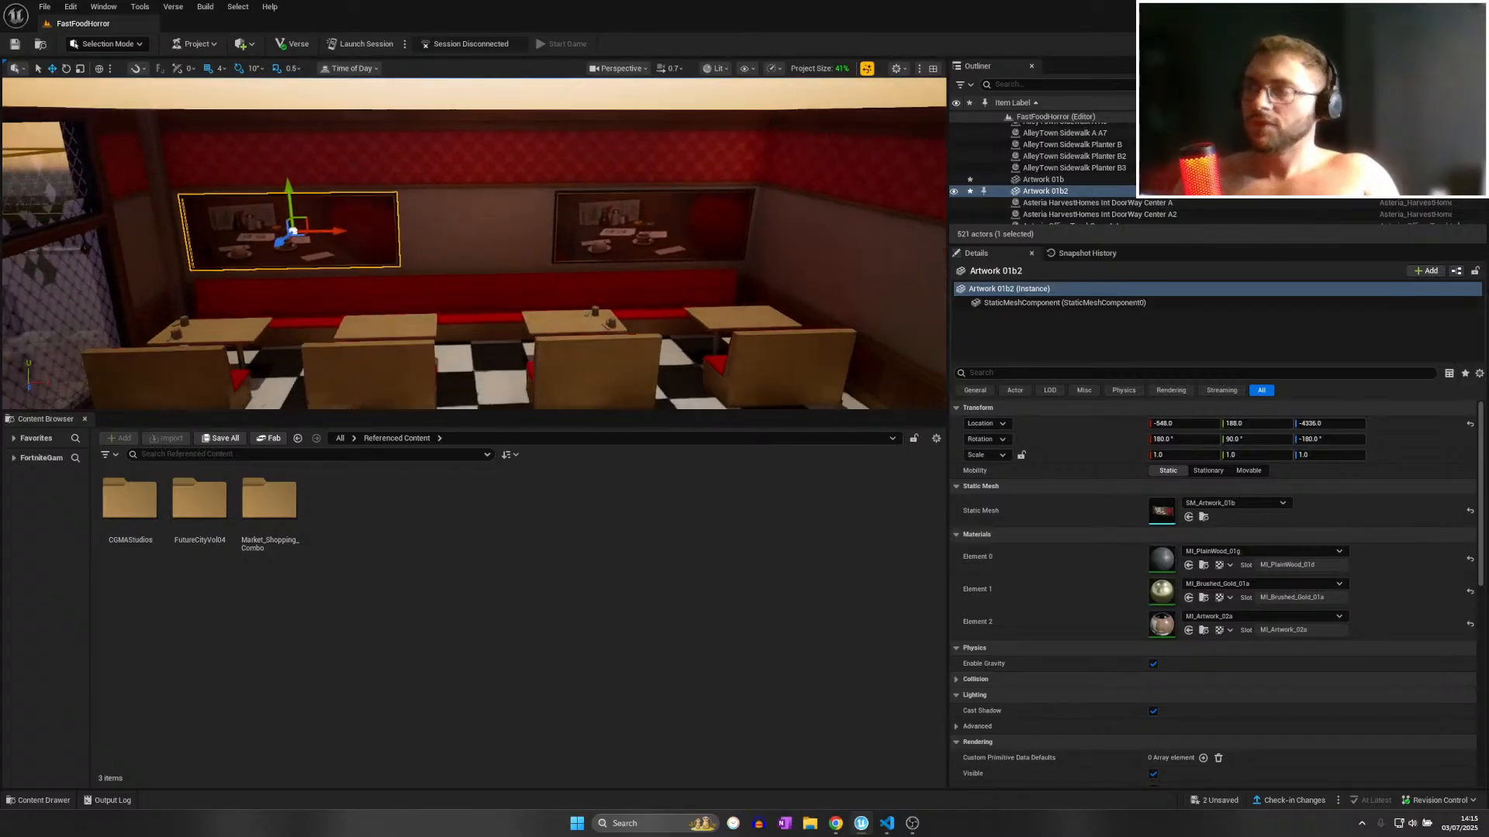
{"action": "right_click_drag", "start_coordinate": [334, 256], "coordinate": [332, 213]}
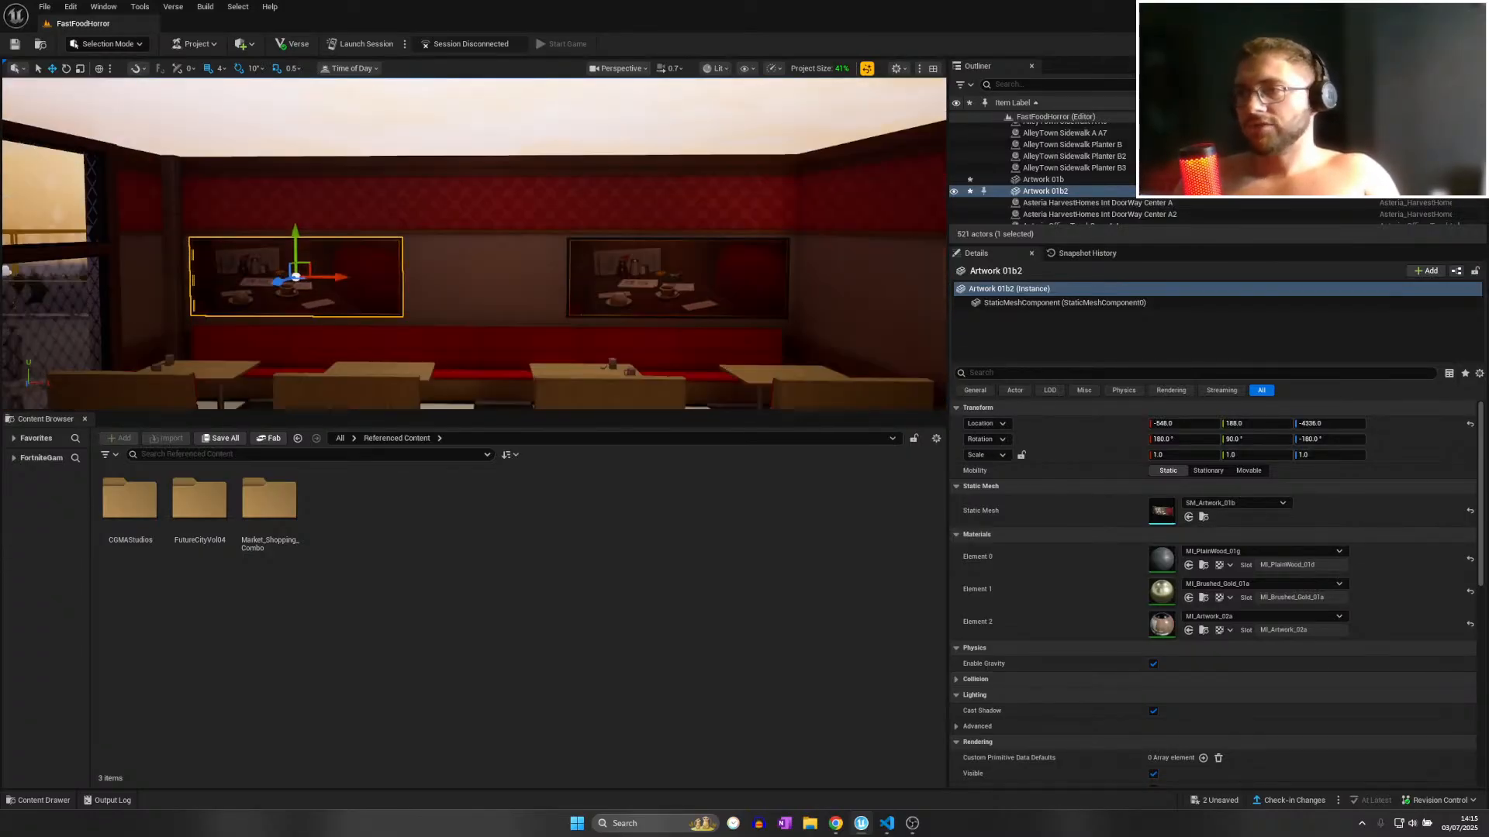
Look through the duplicated artwork's properties and search them for "mirror".
{"action": "key", "text": "w"}
{"action": "right_click_drag", "start_coordinate": [721, 246], "coordinate": [708, 243]}
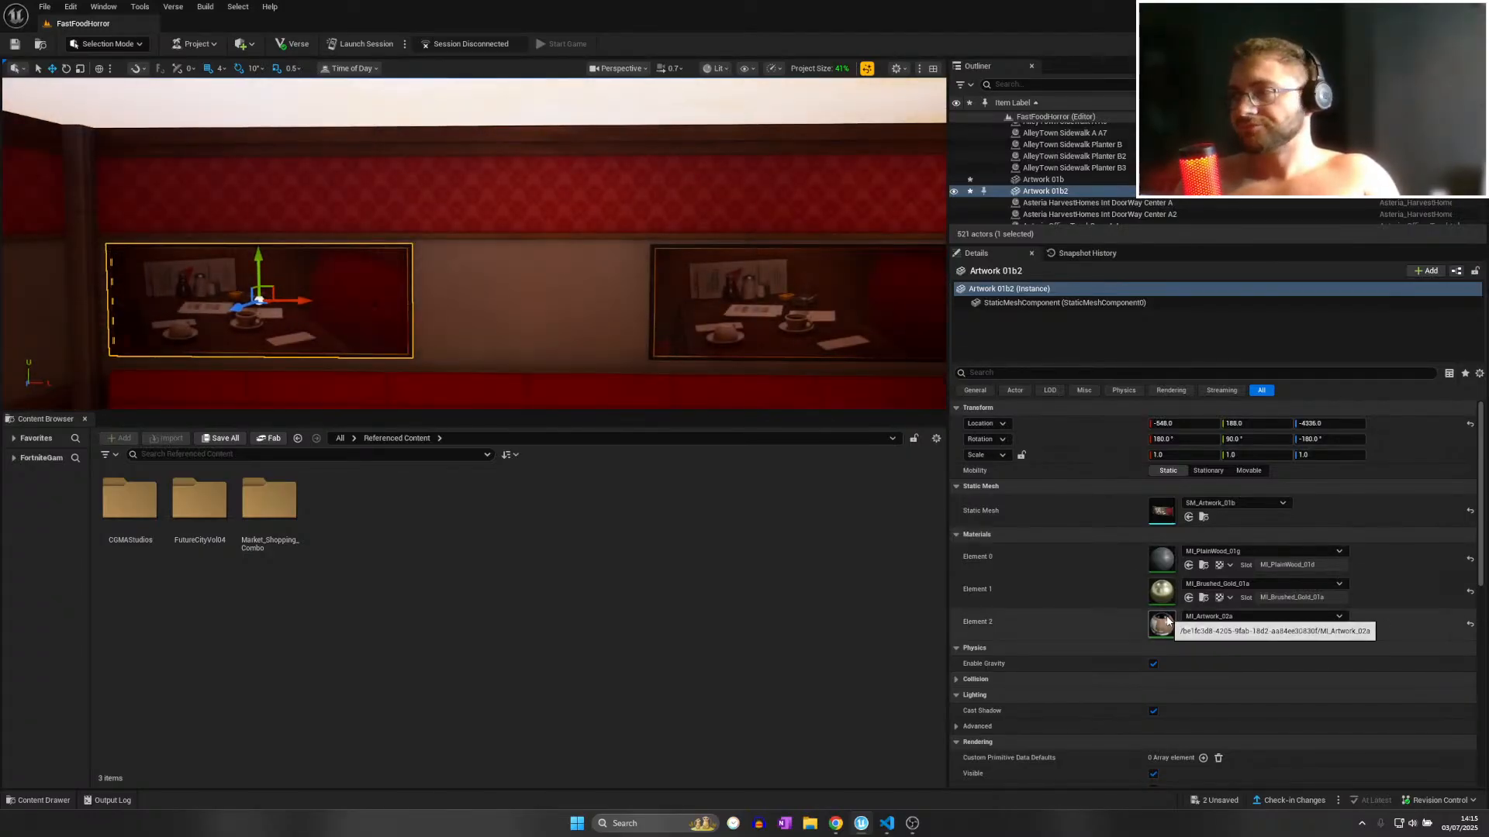
{"action": "scroll", "coordinate": [1091, 729], "scroll_direction": "down", "scroll_amount": 8}
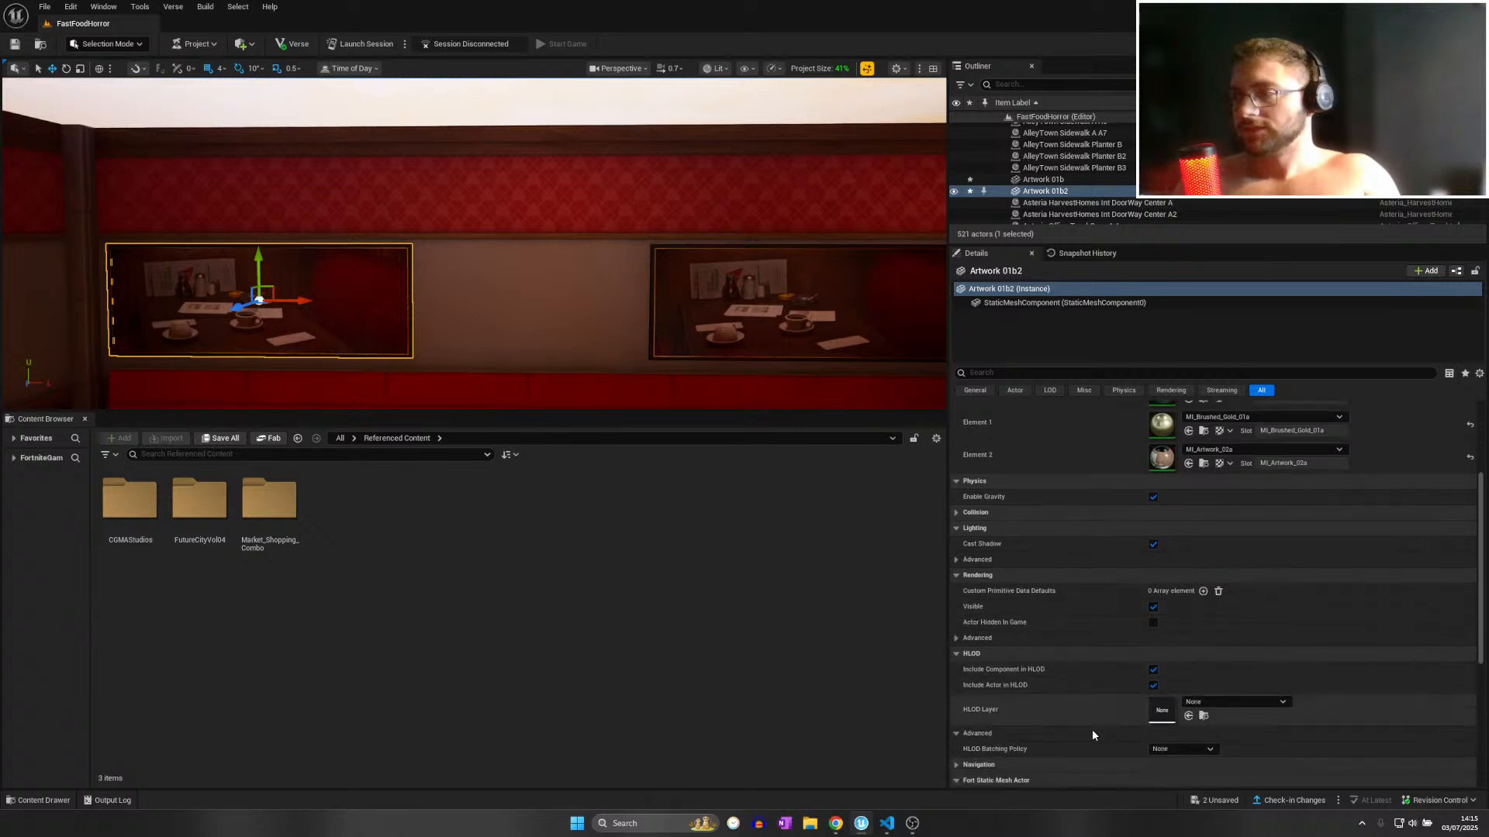
{"action": "left_click", "coordinate": [995, 373]}
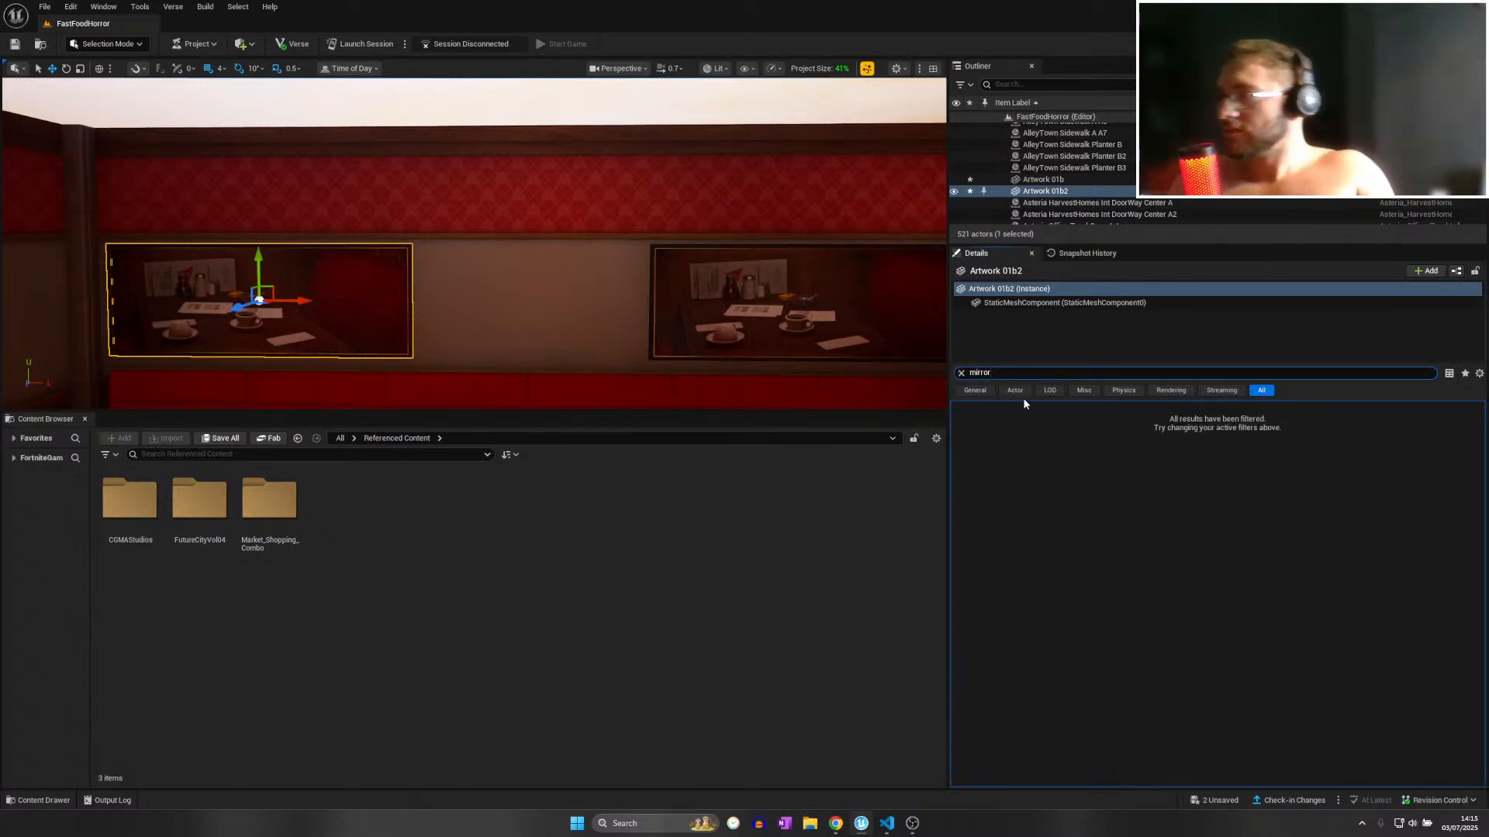
Inspect the duplicated artwork's static mesh component settings and save all changes to the FastFoodHorror map.
{"action": "left_click", "coordinate": [1007, 303]}
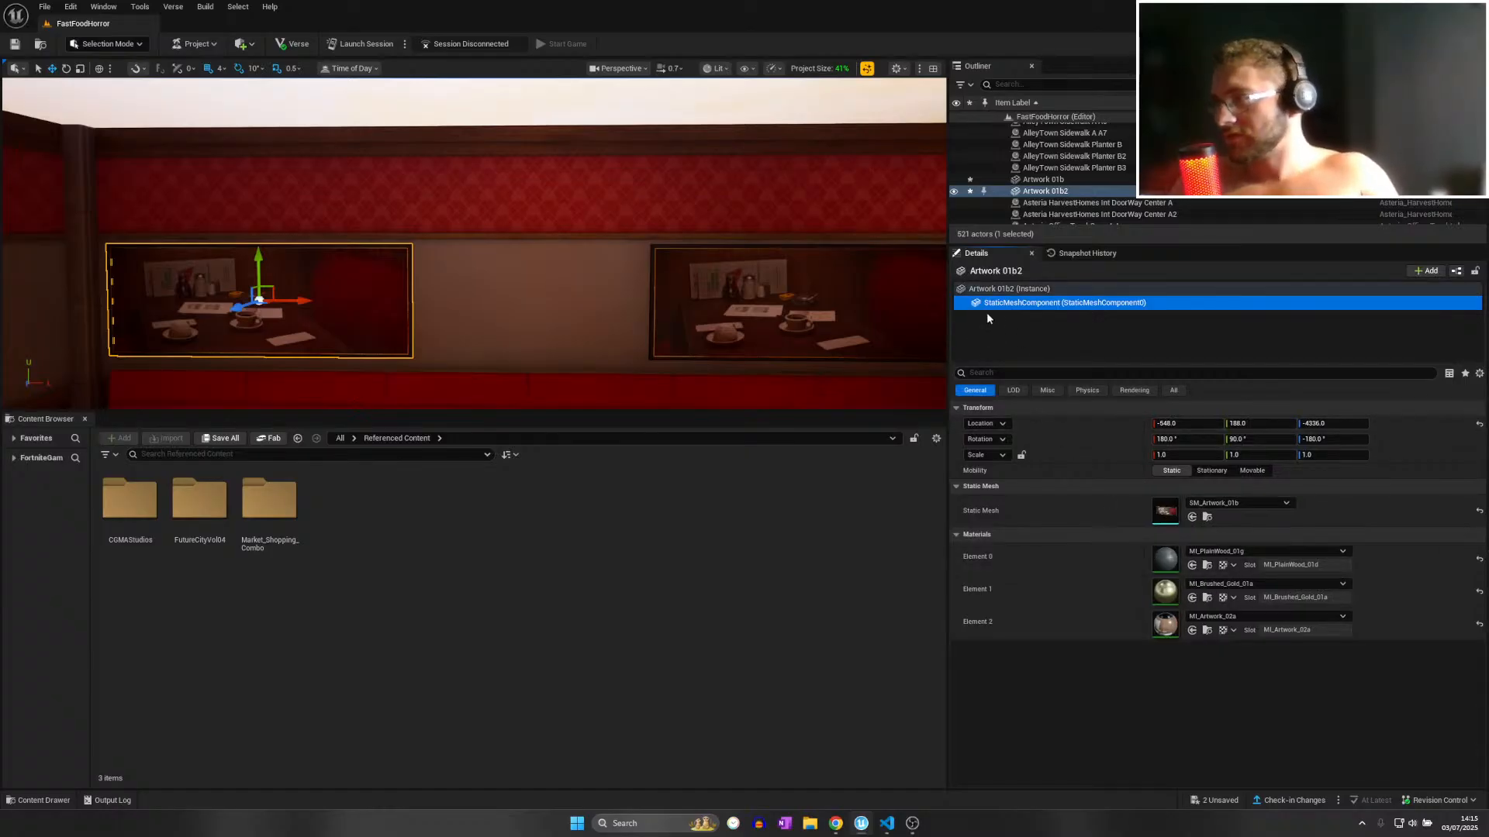
{"action": "right_click_drag", "start_coordinate": [574, 340], "coordinate": [616, 366]}
{"action": "key", "text": "s"}
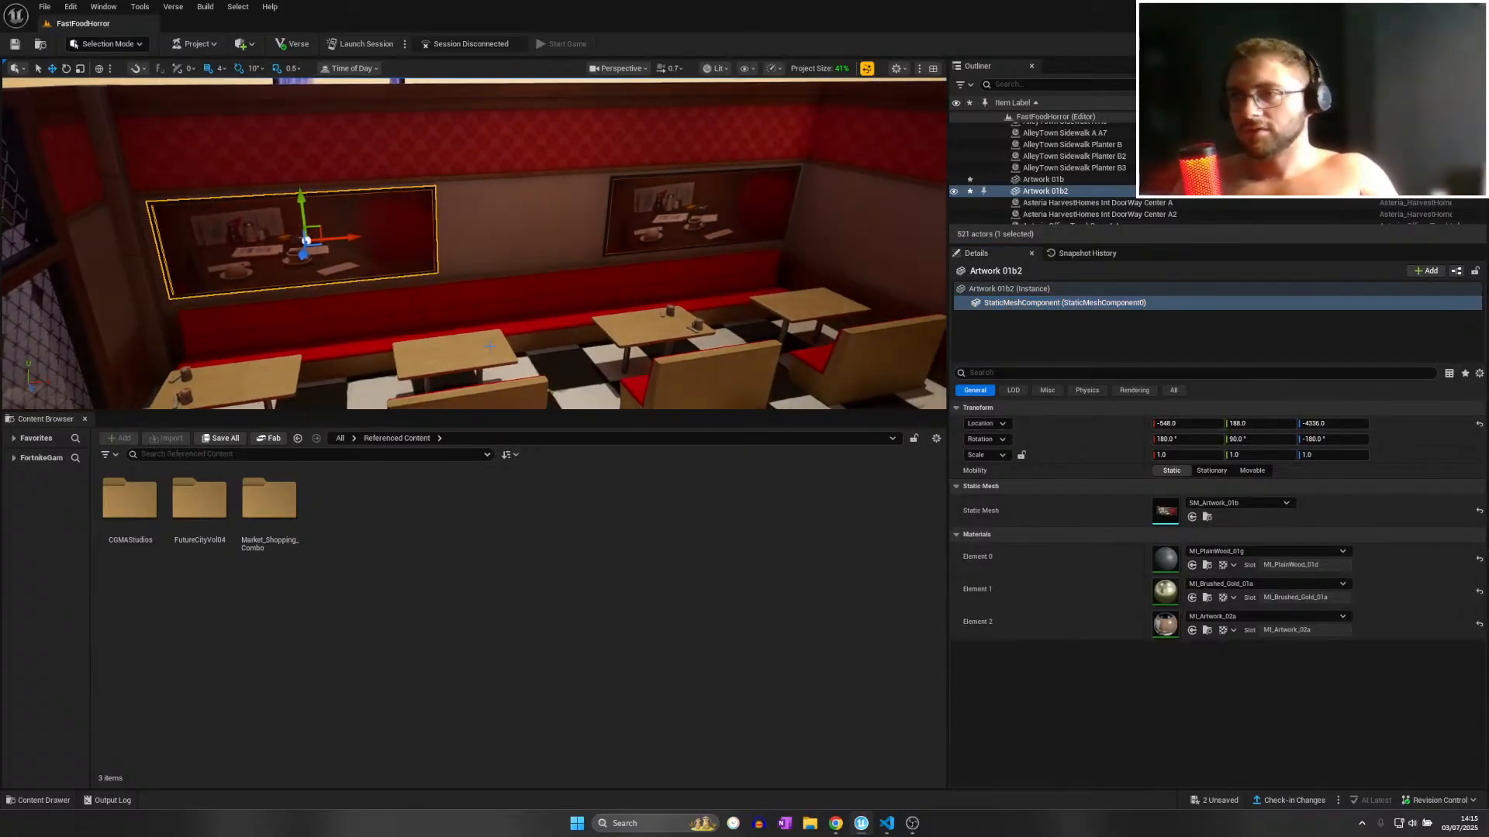
{"action": "key", "text": "s"}
{"action": "right_click_drag", "start_coordinate": [397, 307], "coordinate": [400, 308]}
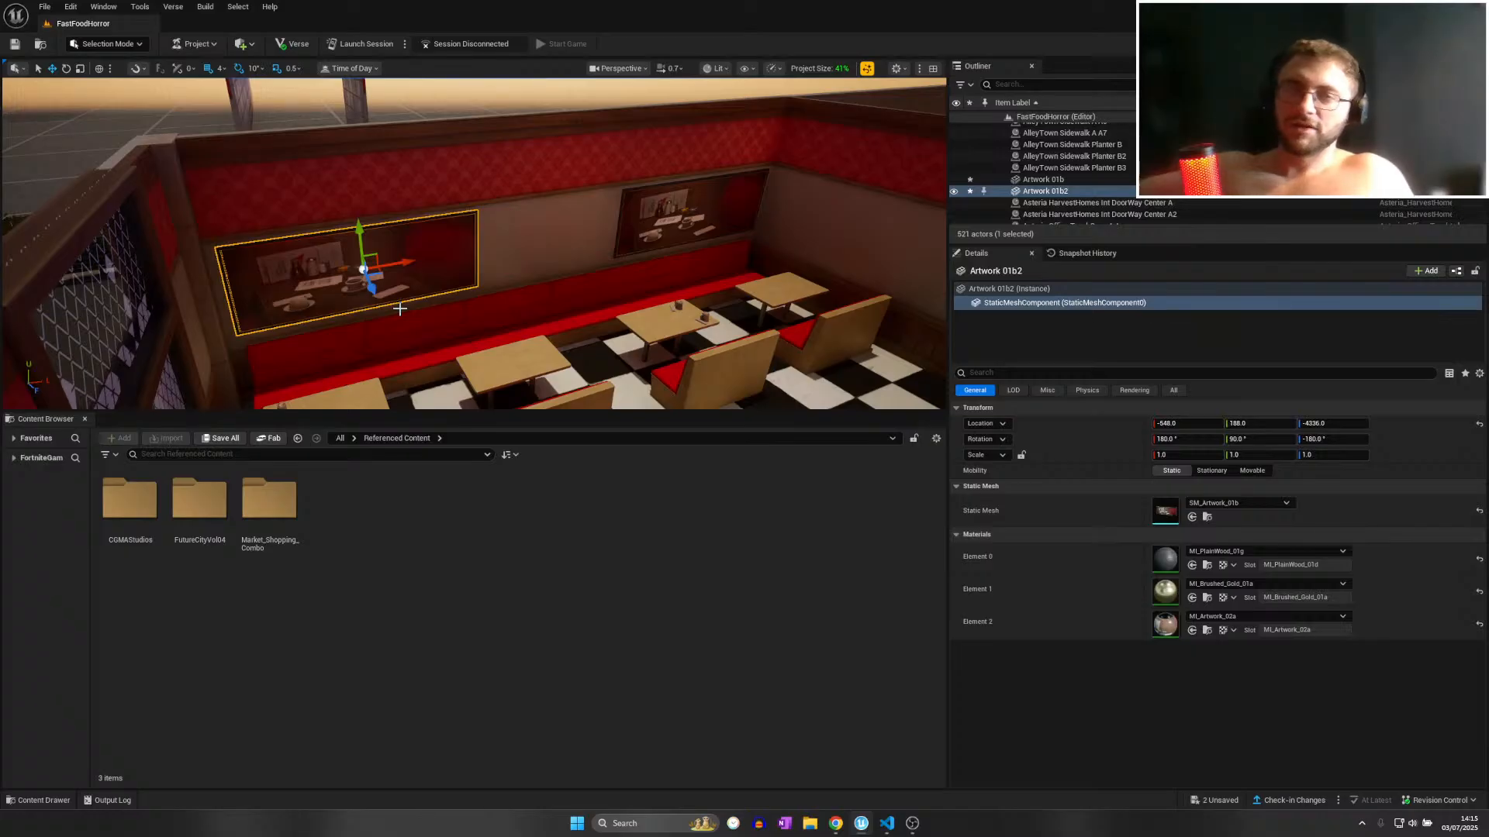
{"action": "left_click", "coordinate": [37, 6]}
{"action": "left_click", "coordinate": [83, 162]}
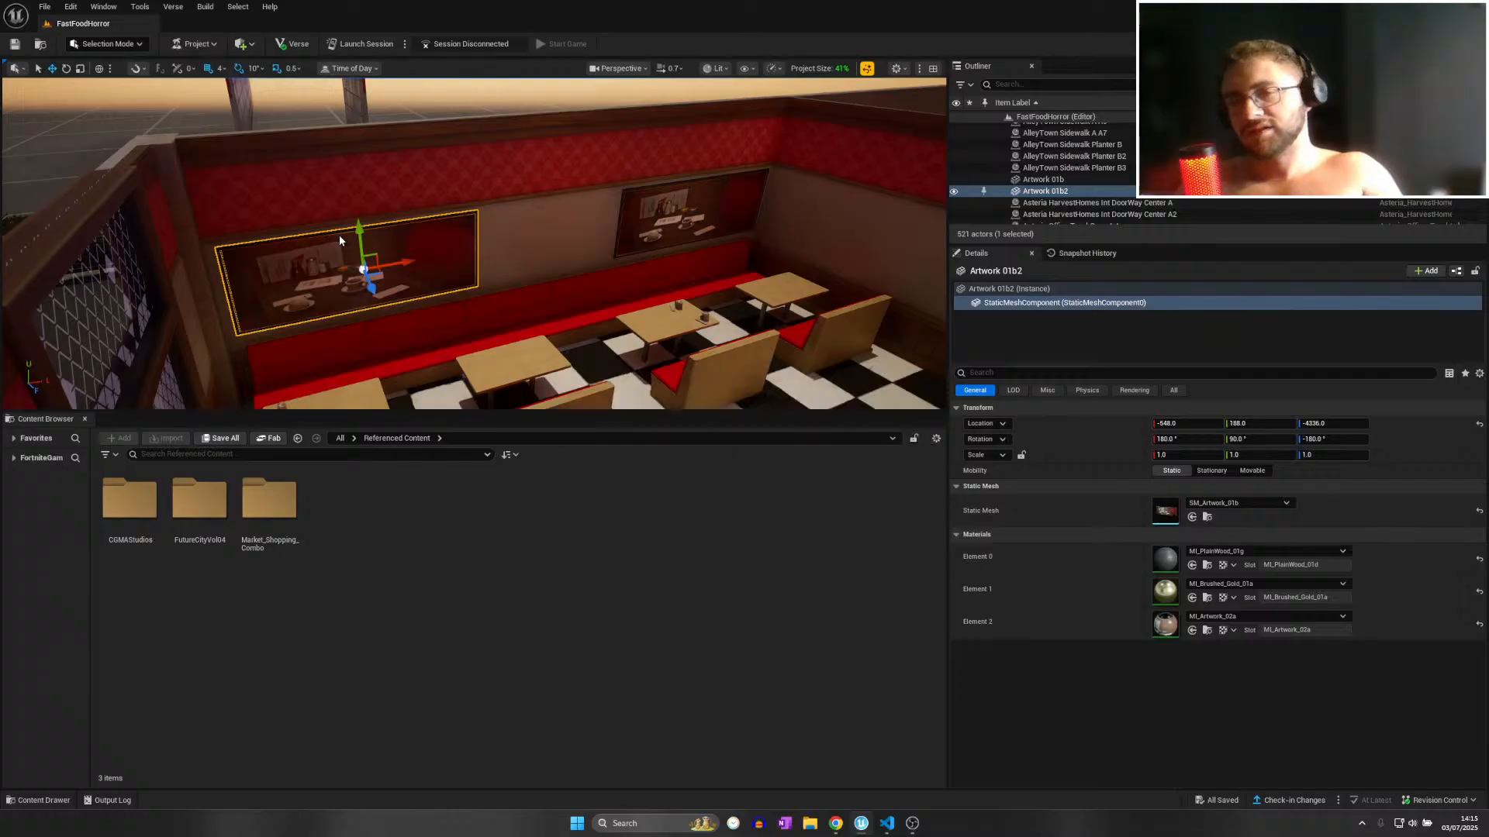
Move the cleaning cart from the checkered back room into the restroom near the urinals and rotate it.
{"action": "right_click_drag", "start_coordinate": [344, 225], "coordinate": [721, 225]}
{"action": "right_click_drag", "start_coordinate": [474, 244], "coordinate": [364, 274]}
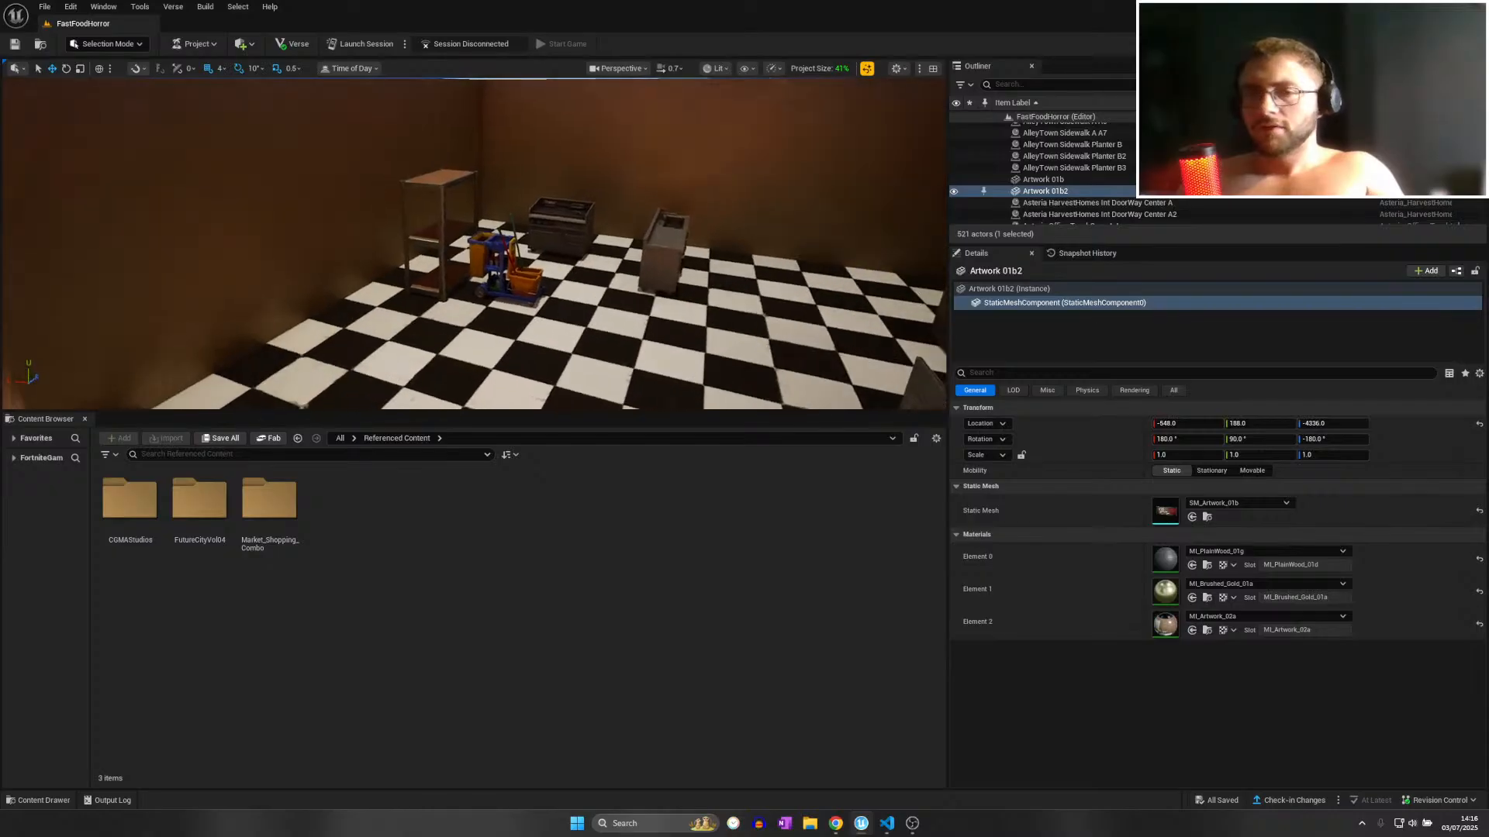
{"action": "left_click", "coordinate": [480, 264]}
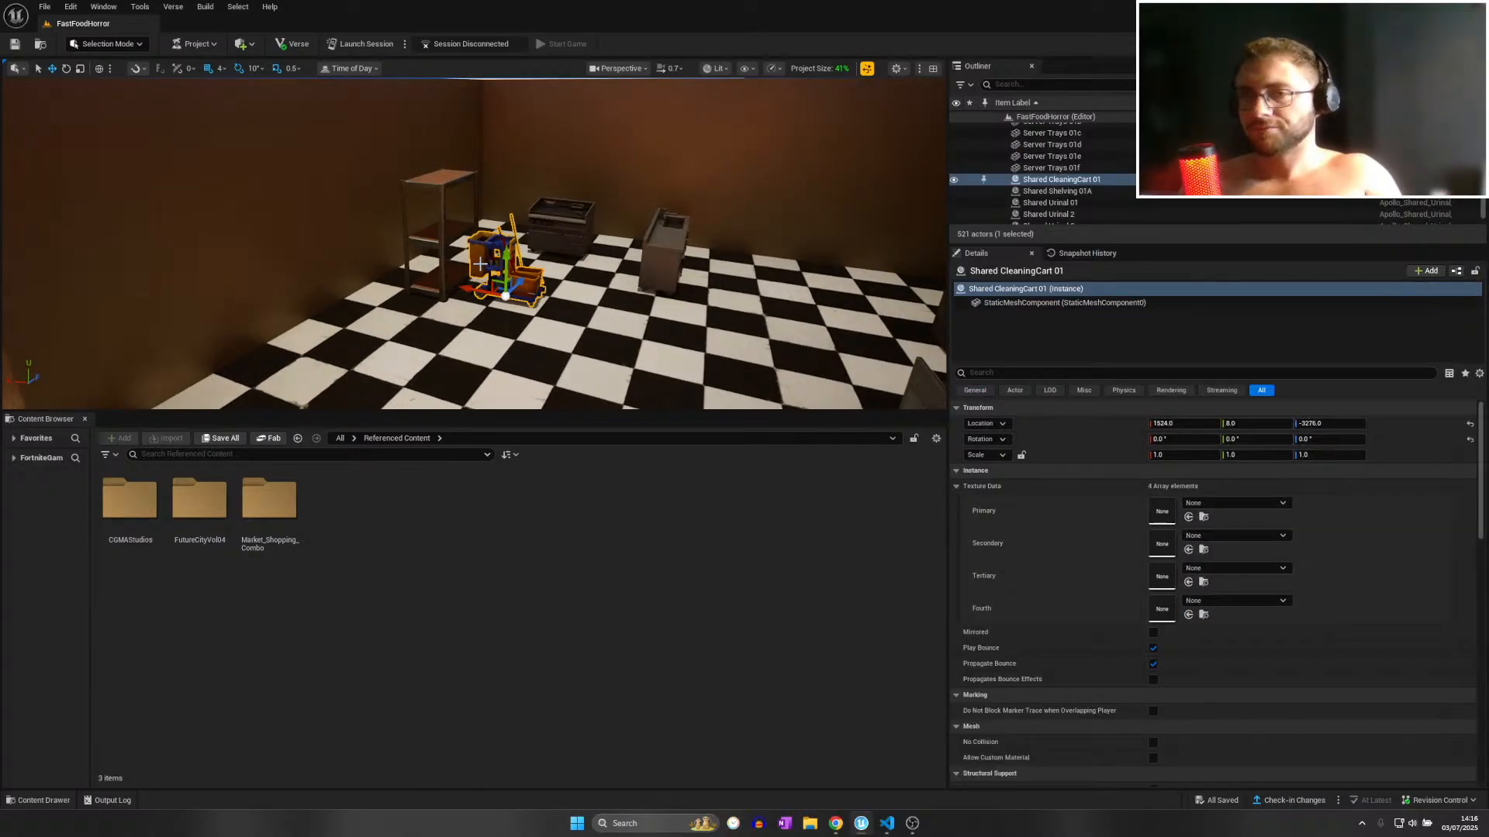
{"action": "right_click_drag", "start_coordinate": [500, 268], "coordinate": [348, 380]}
{"action": "left_click_drag", "start_coordinate": [382, 193], "coordinate": [538, 255]}
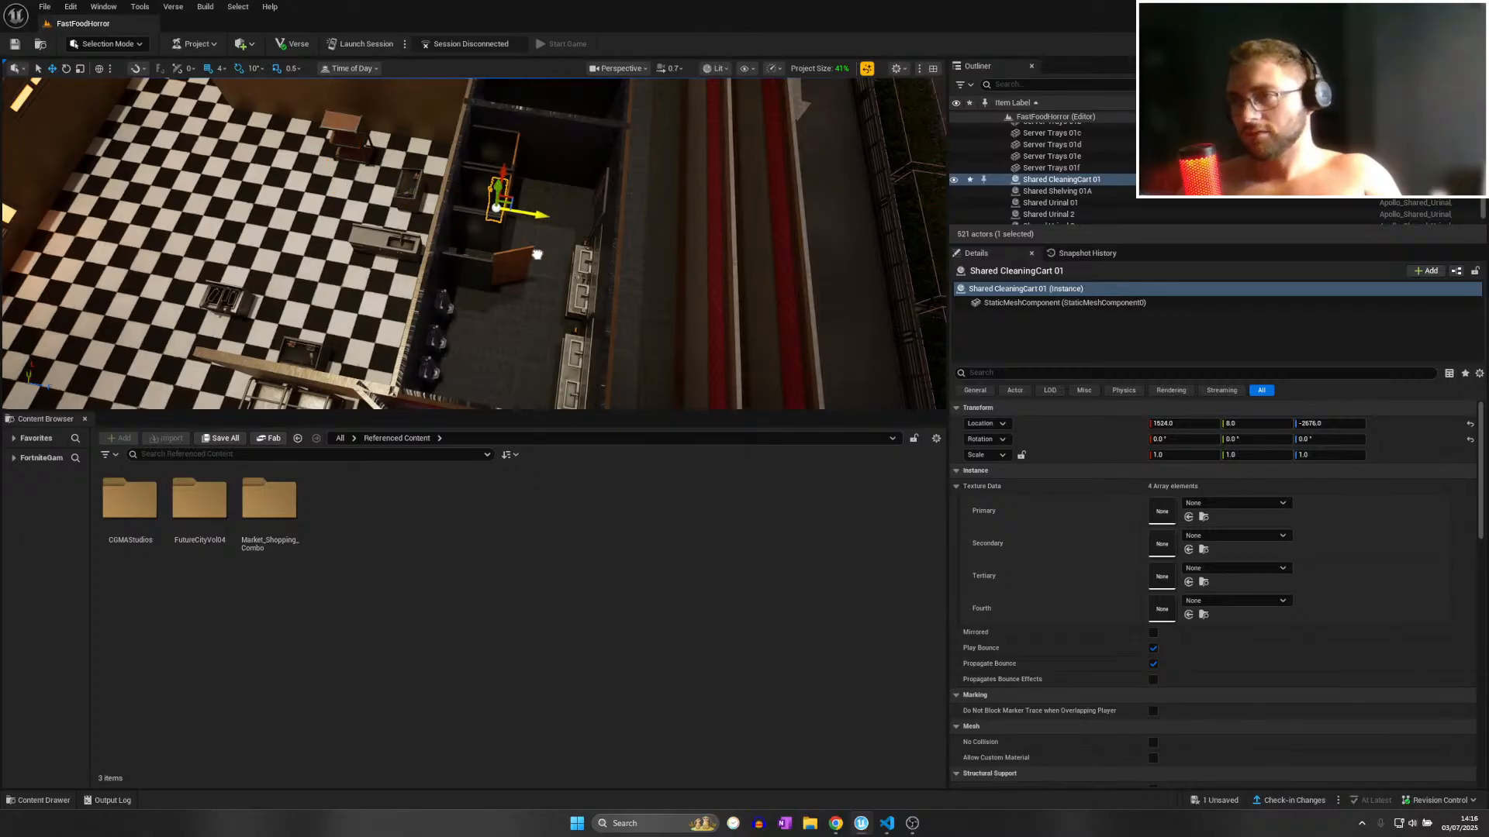
{"action": "right_click_drag", "start_coordinate": [460, 385], "coordinate": [559, 411]}
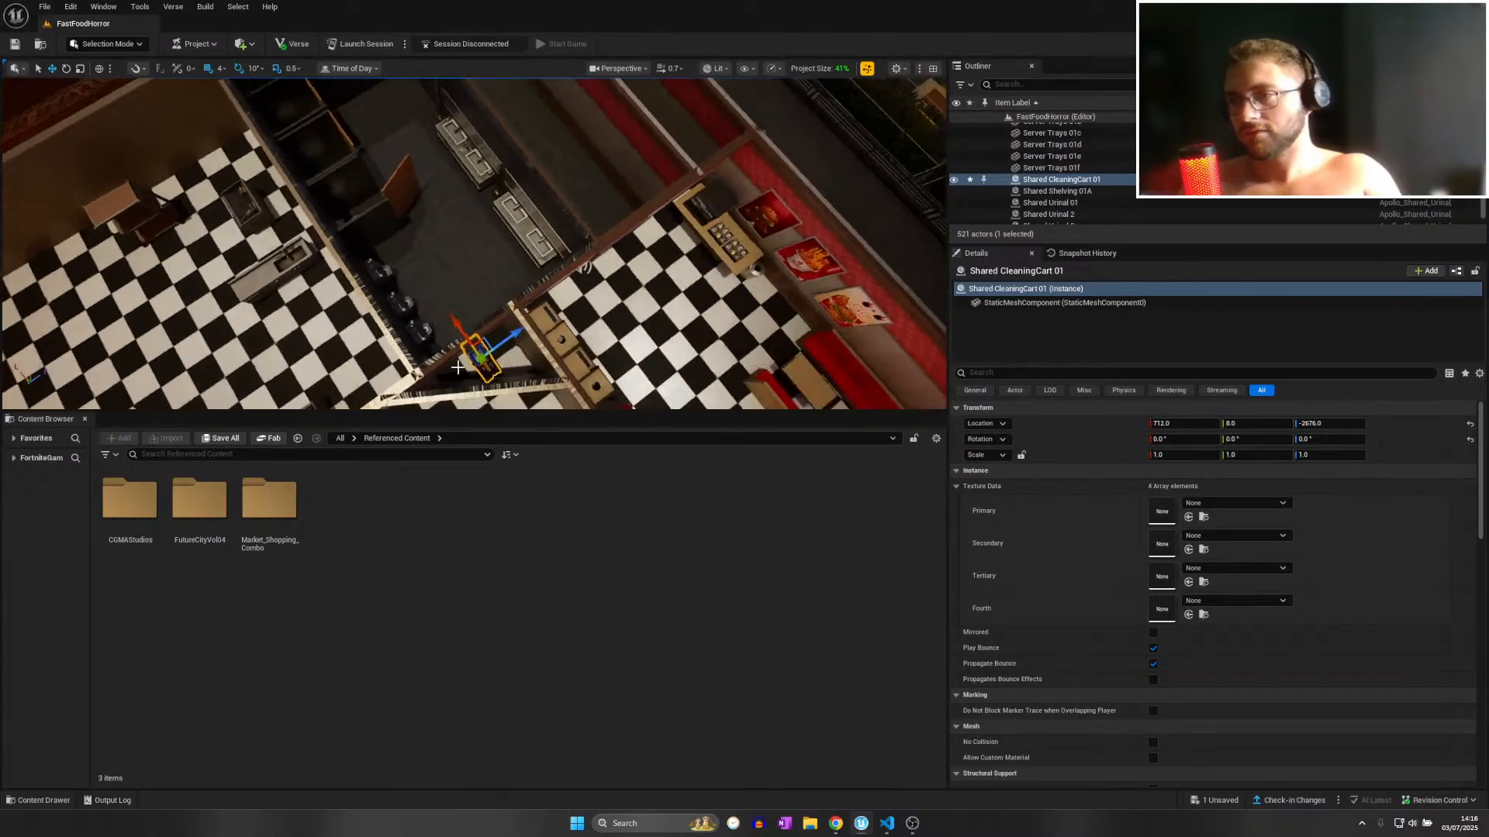
{"action": "left_click_drag", "start_coordinate": [459, 317], "coordinate": [511, 310]}
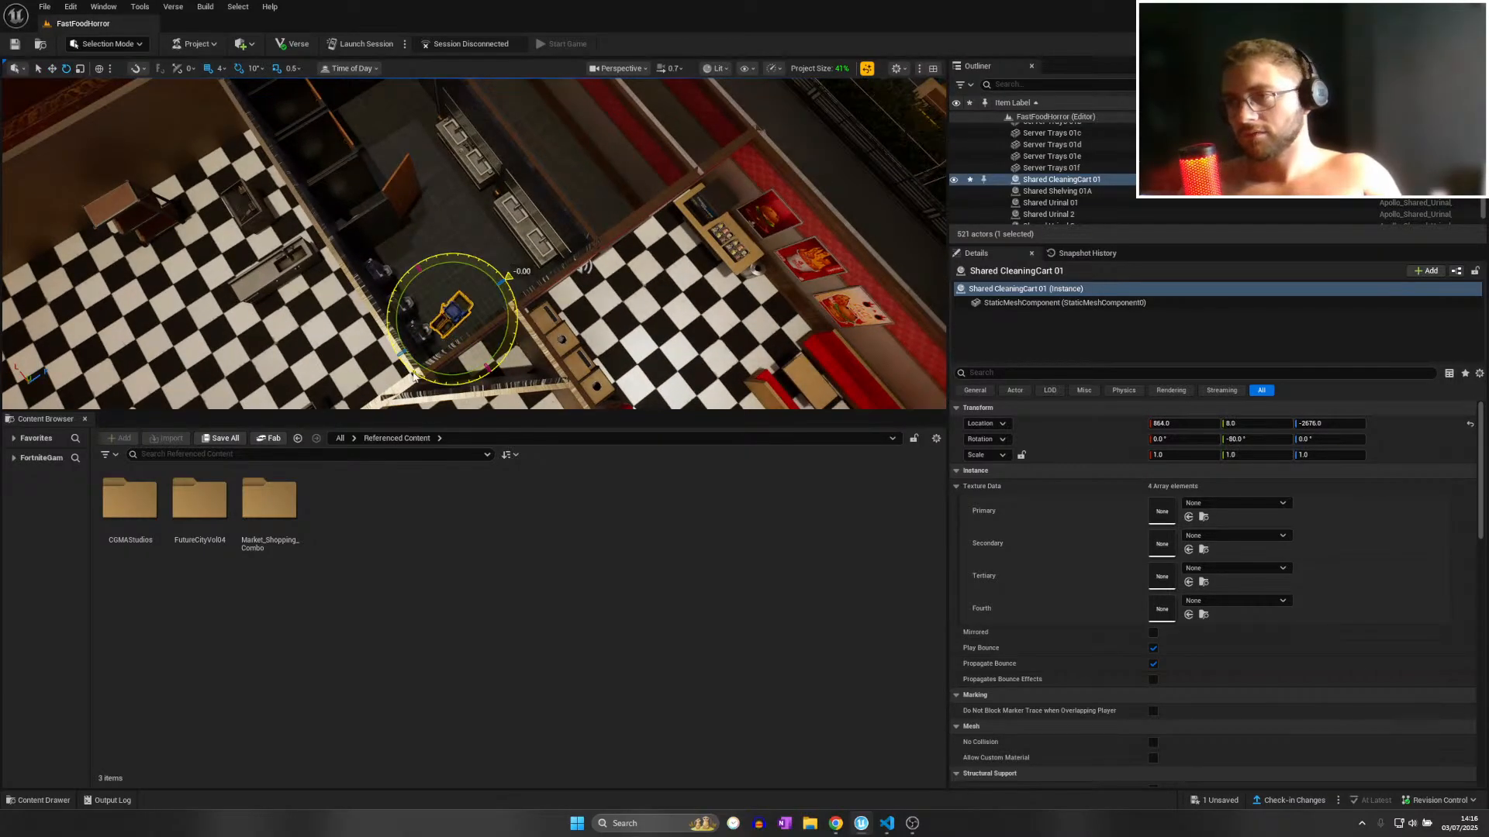
Position the cleaning cart against the restroom wall beside the urinals at location 832, 8, -2564, with a -90° rotation.
{"action": "key", "text": "f"}
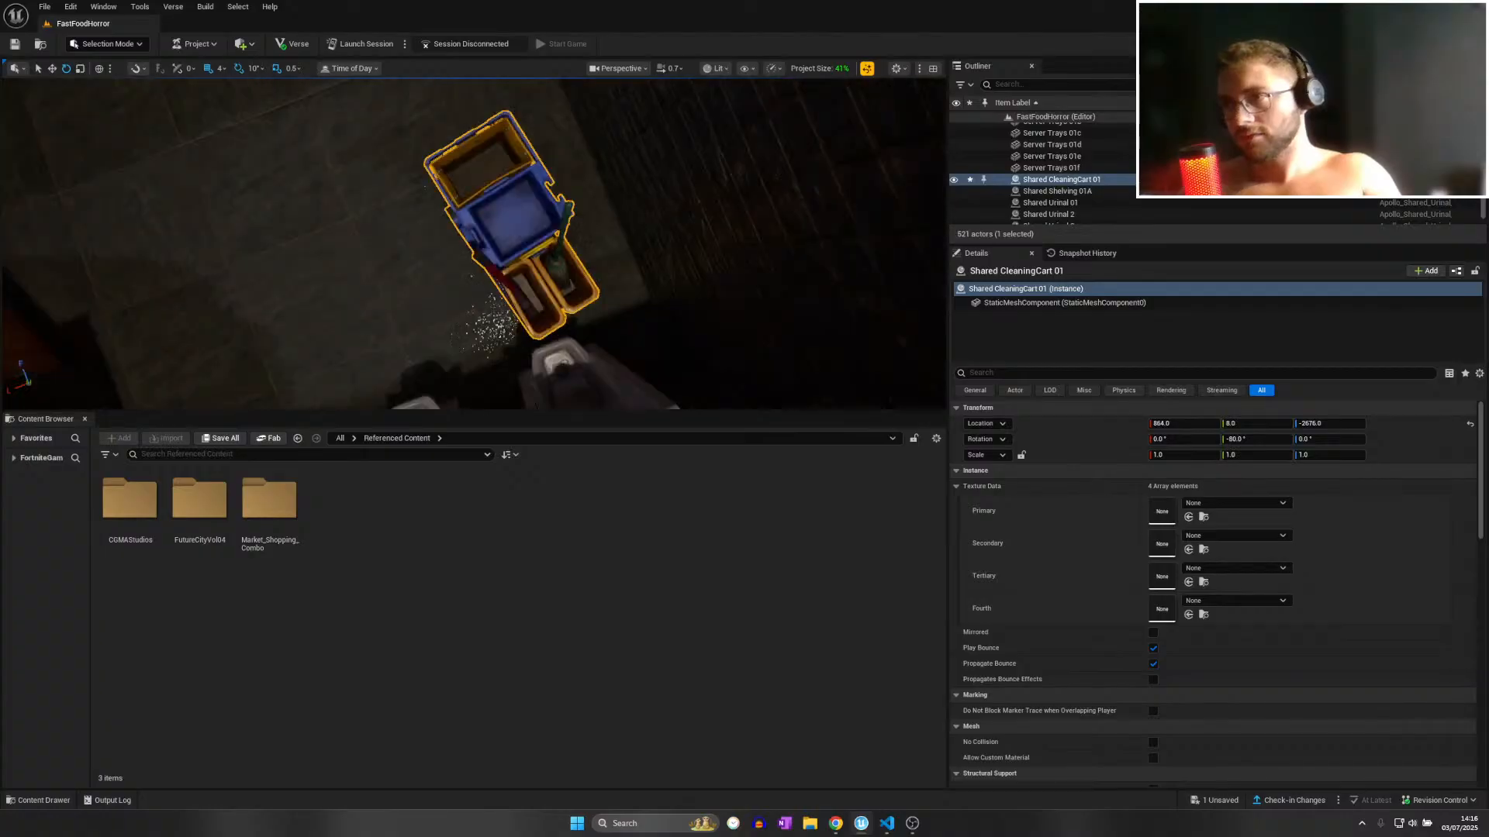
{"action": "right_click_drag", "start_coordinate": [527, 309], "coordinate": [646, 310]}
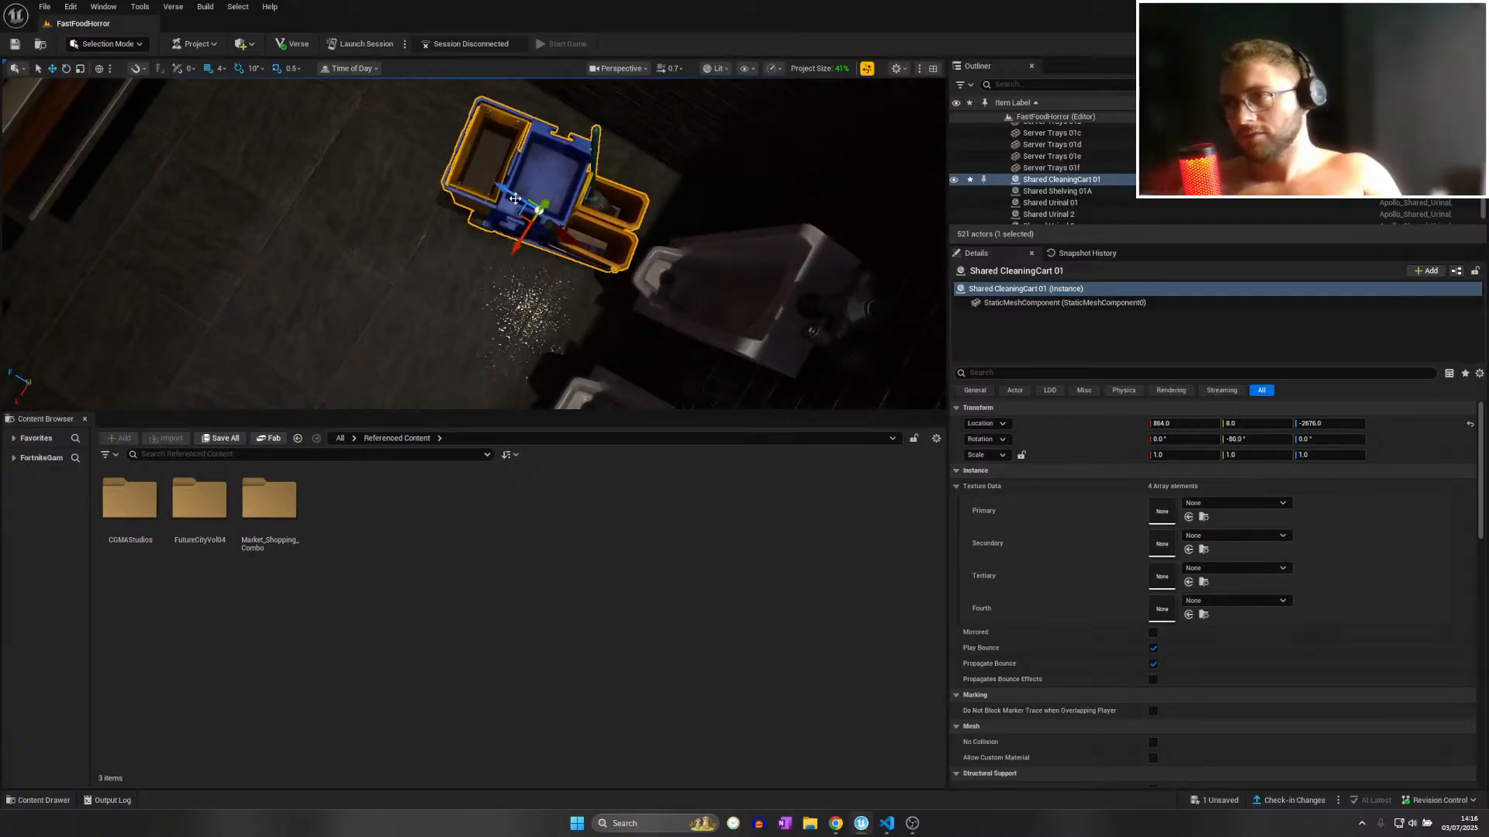
{"action": "left_click_drag", "start_coordinate": [515, 198], "coordinate": [429, 135]}
{"action": "right_click_drag", "start_coordinate": [429, 136], "coordinate": [403, 53]}
{"action": "key", "text": "e"}
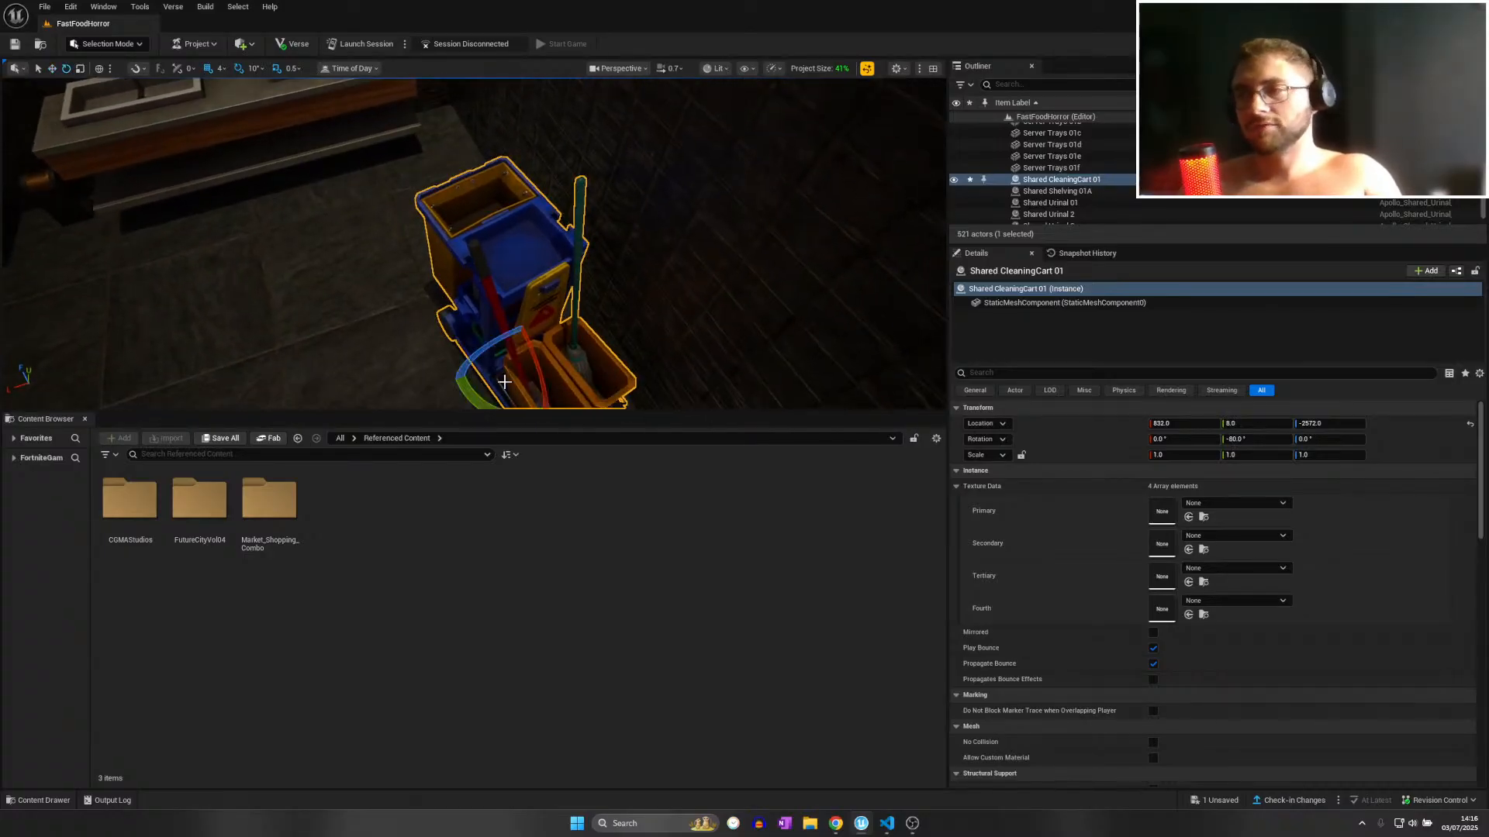
{"action": "left_click_drag", "start_coordinate": [483, 391], "coordinate": [493, 321]}
{"action": "key", "text": "w"}
Move Food Warmer 01b out beside the coffee machine on the outdoor prop lot and delete the coffee machine.
{"action": "right_click_drag", "start_coordinate": [210, 312], "coordinate": [349, 267]}
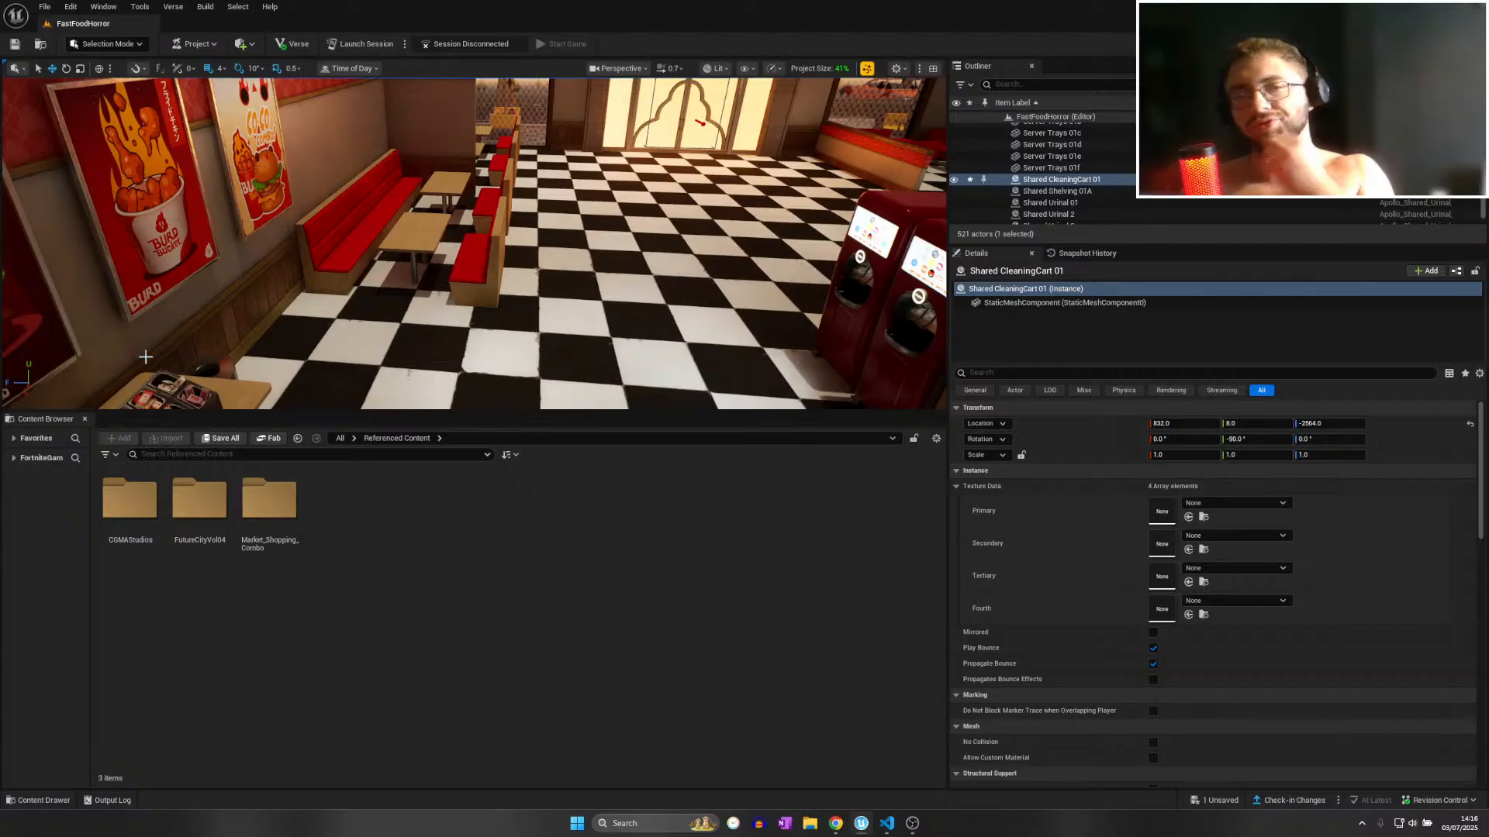
{"action": "mouse_move", "coordinate": [205, 349]}
{"action": "right_mouse_down"}
{"action": "mouse_move", "coordinate": [341, 329]}
{"action": "mouse_move", "coordinate": [221, 335]}
{"action": "right_mouse_up"}
{"action": "key", "text": "w"}
{"action": "key", "text": "w"}
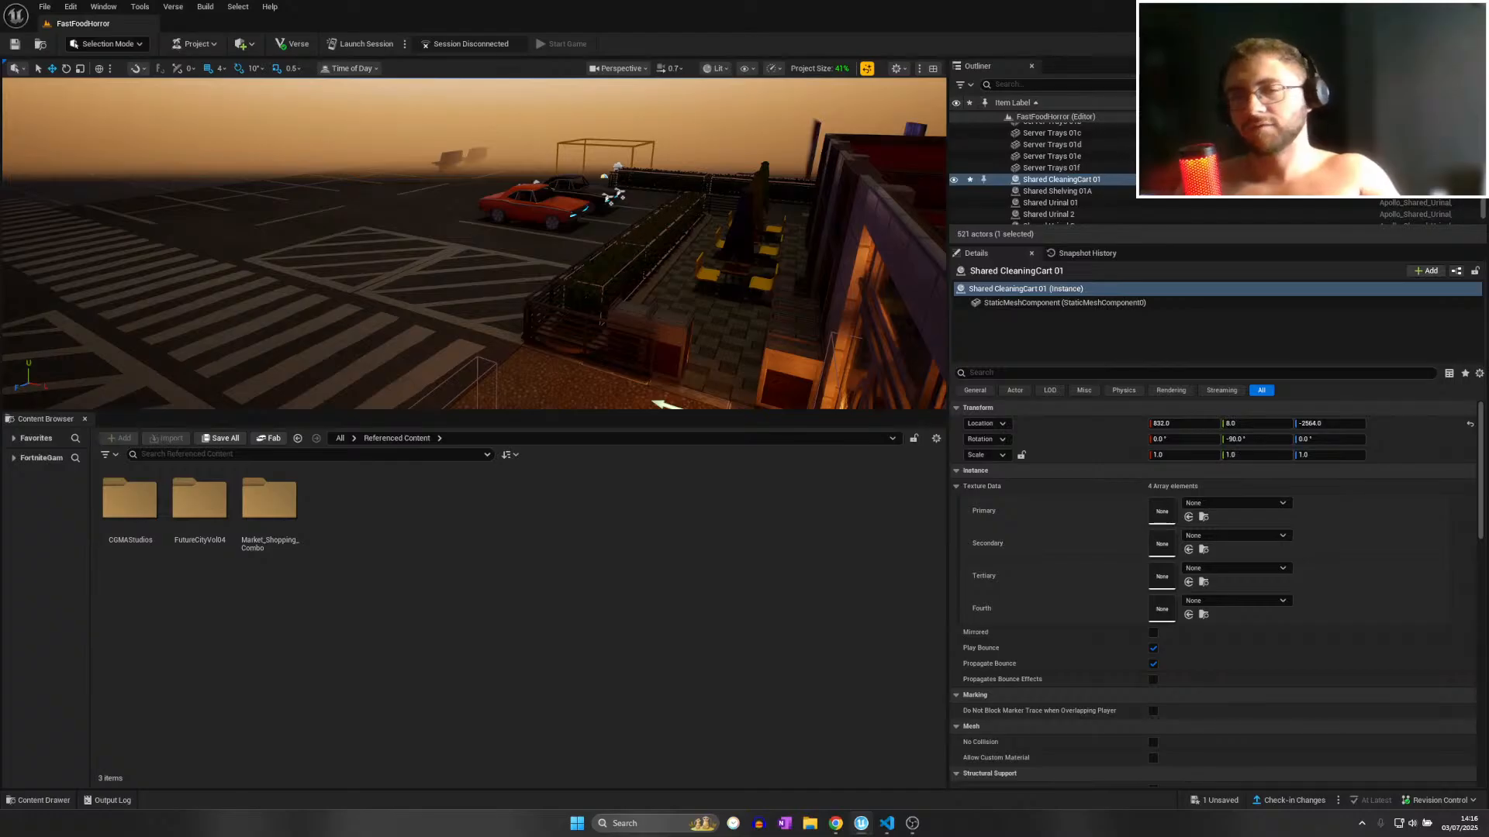
{"action": "key", "text": "f"}
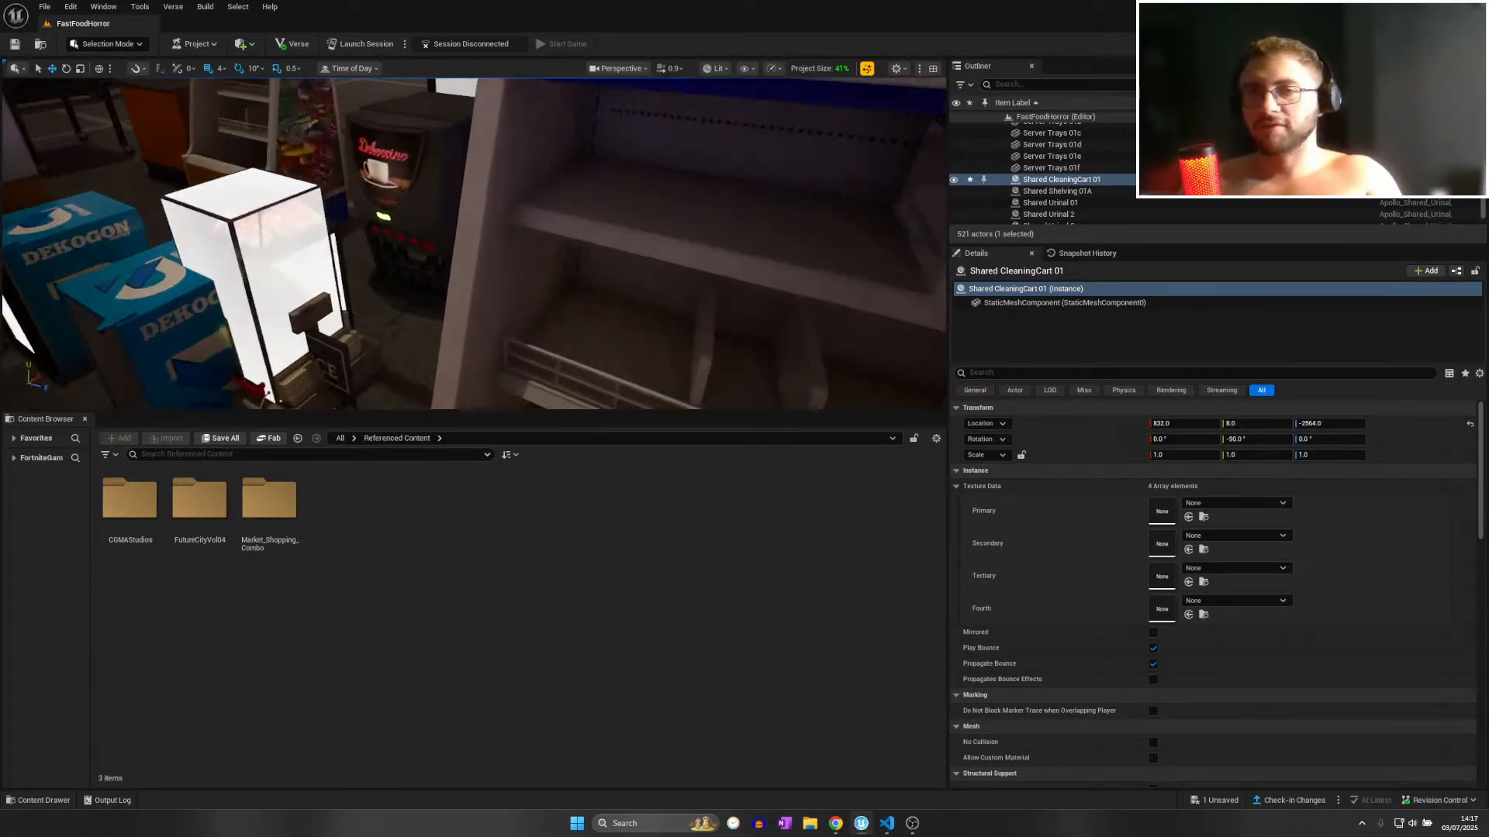
{"action": "left_click", "coordinate": [377, 334]}
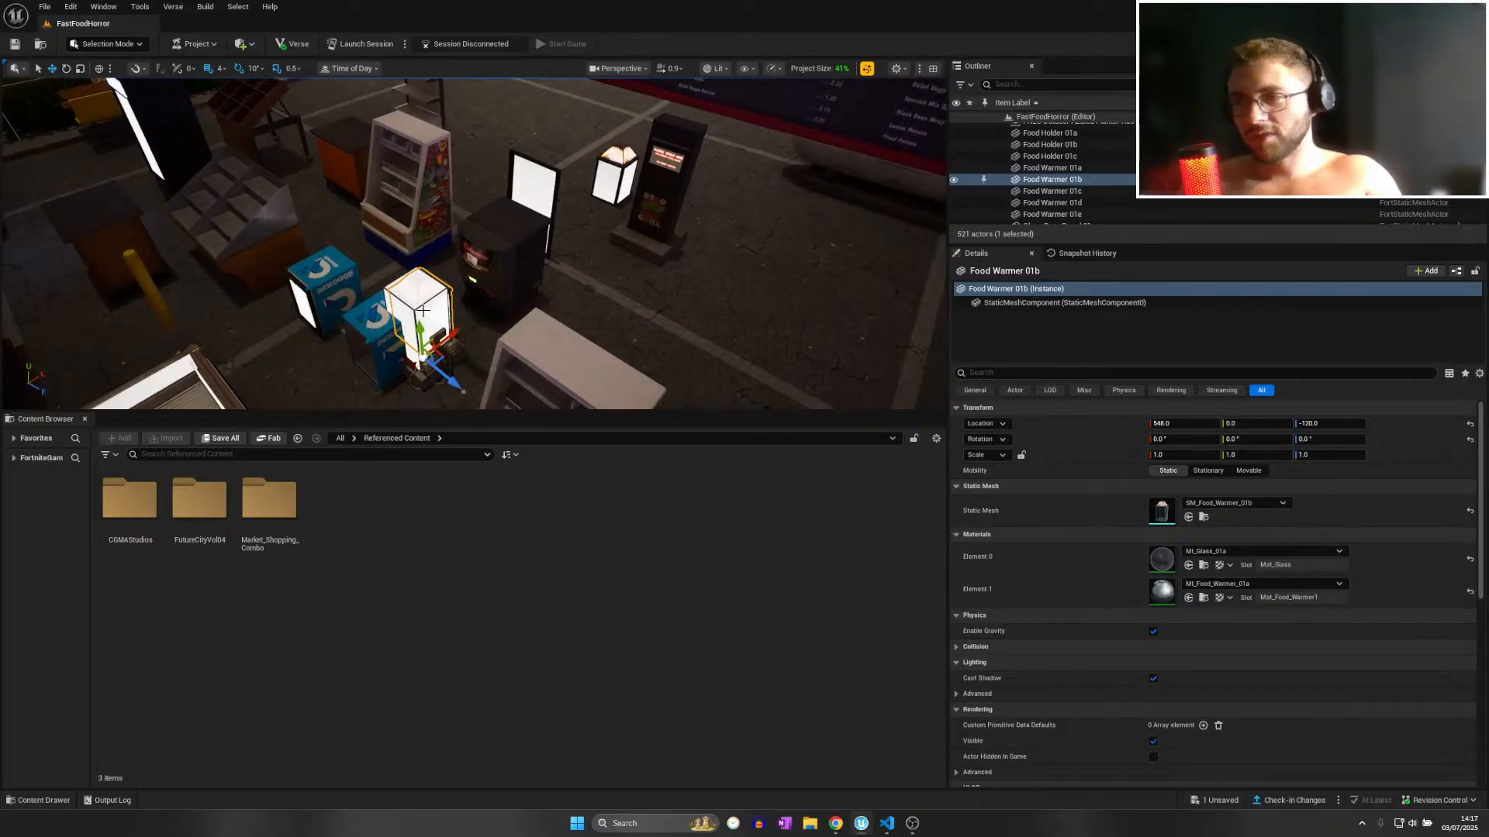
{"action": "left_click", "coordinate": [410, 331]}
{"action": "left_click", "coordinate": [422, 320]}
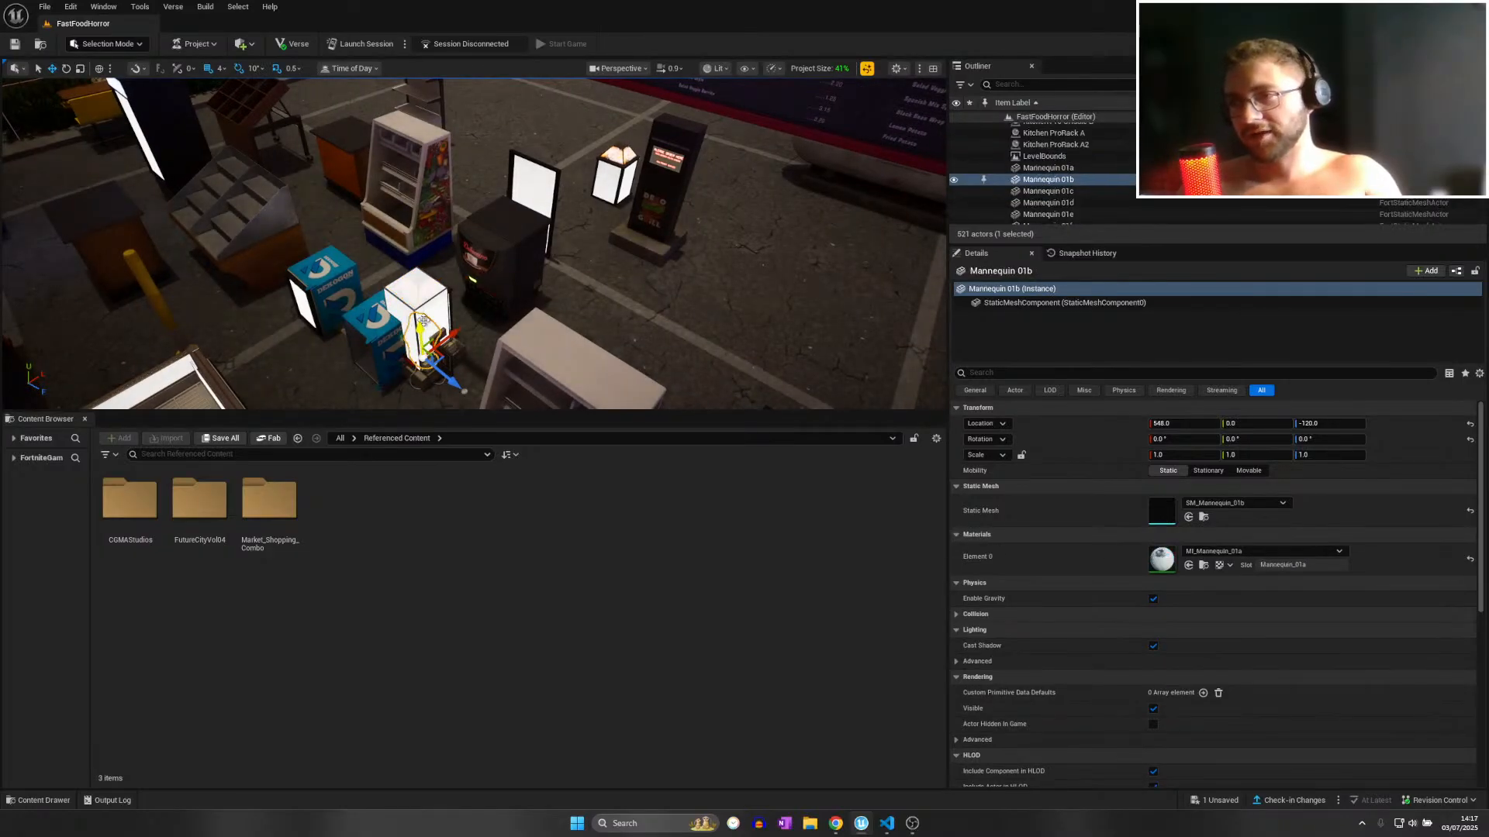
{"action": "left_click", "coordinate": [437, 360]}
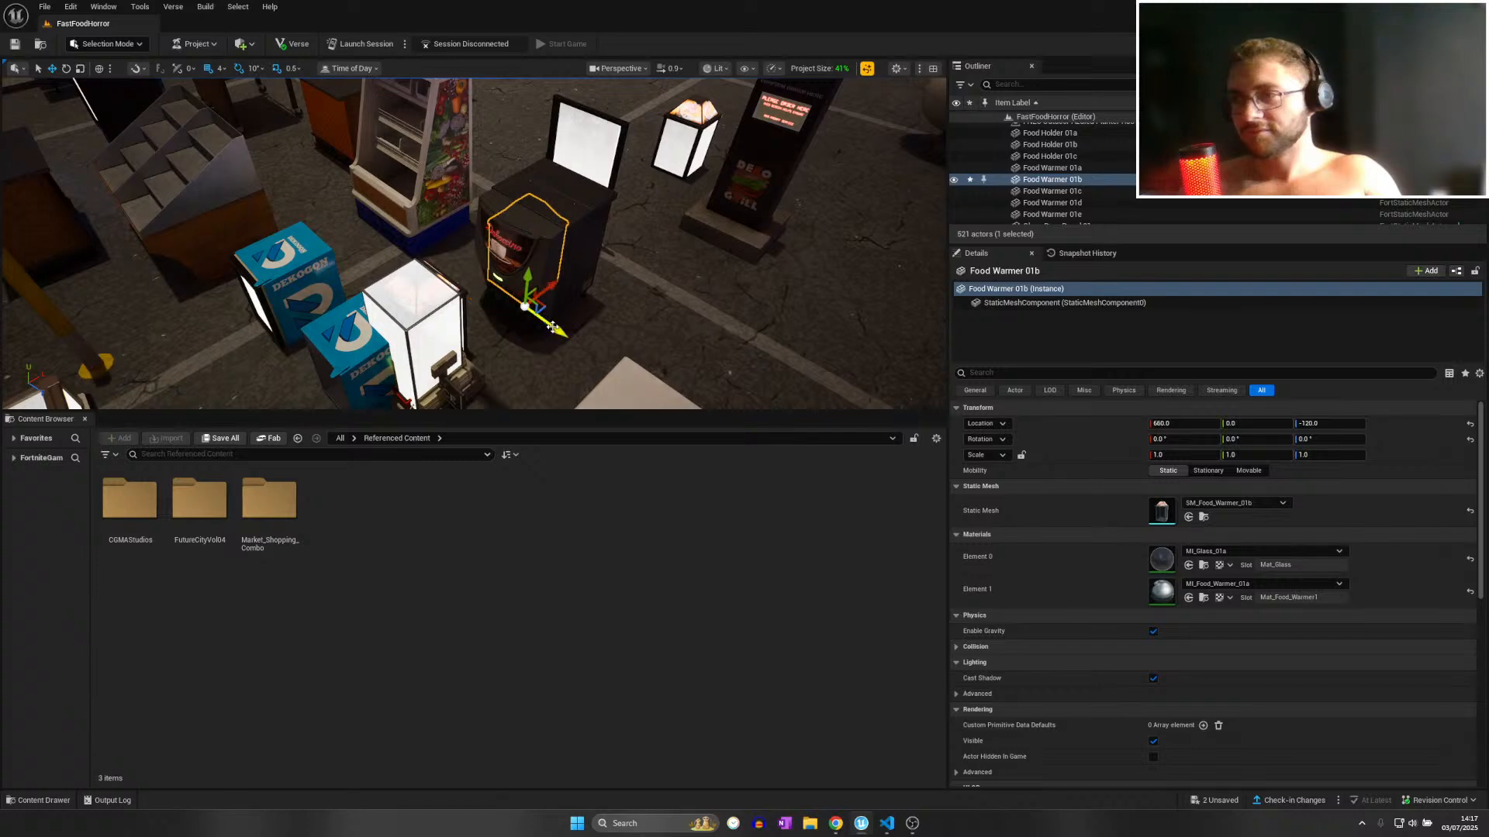
{"action": "right_click_drag", "start_coordinate": [655, 364], "coordinate": [571, 326]}
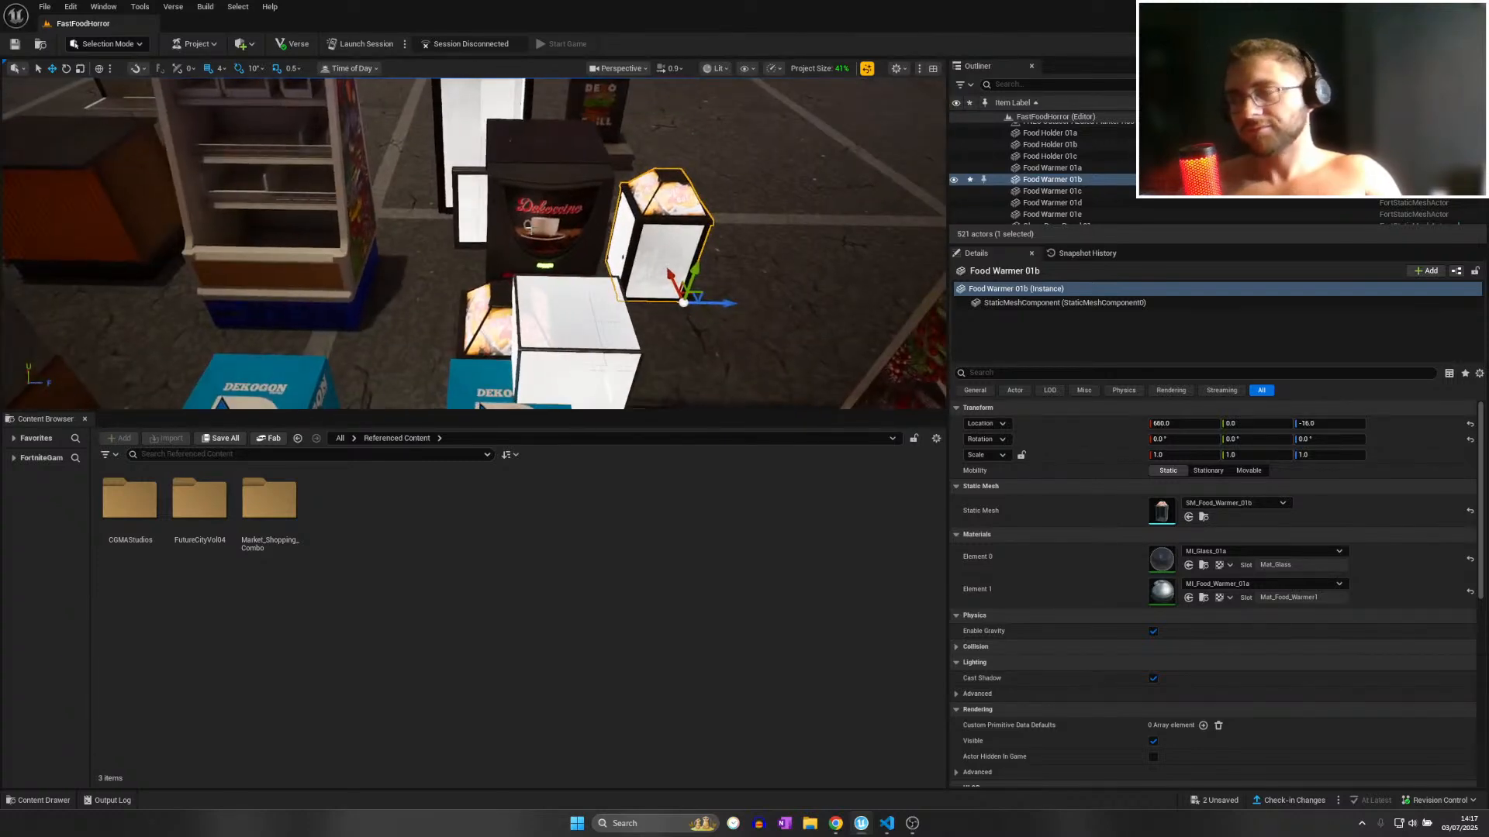
{"action": "left_click", "coordinate": [527, 224]}
{"action": "key", "text": "Delete"}
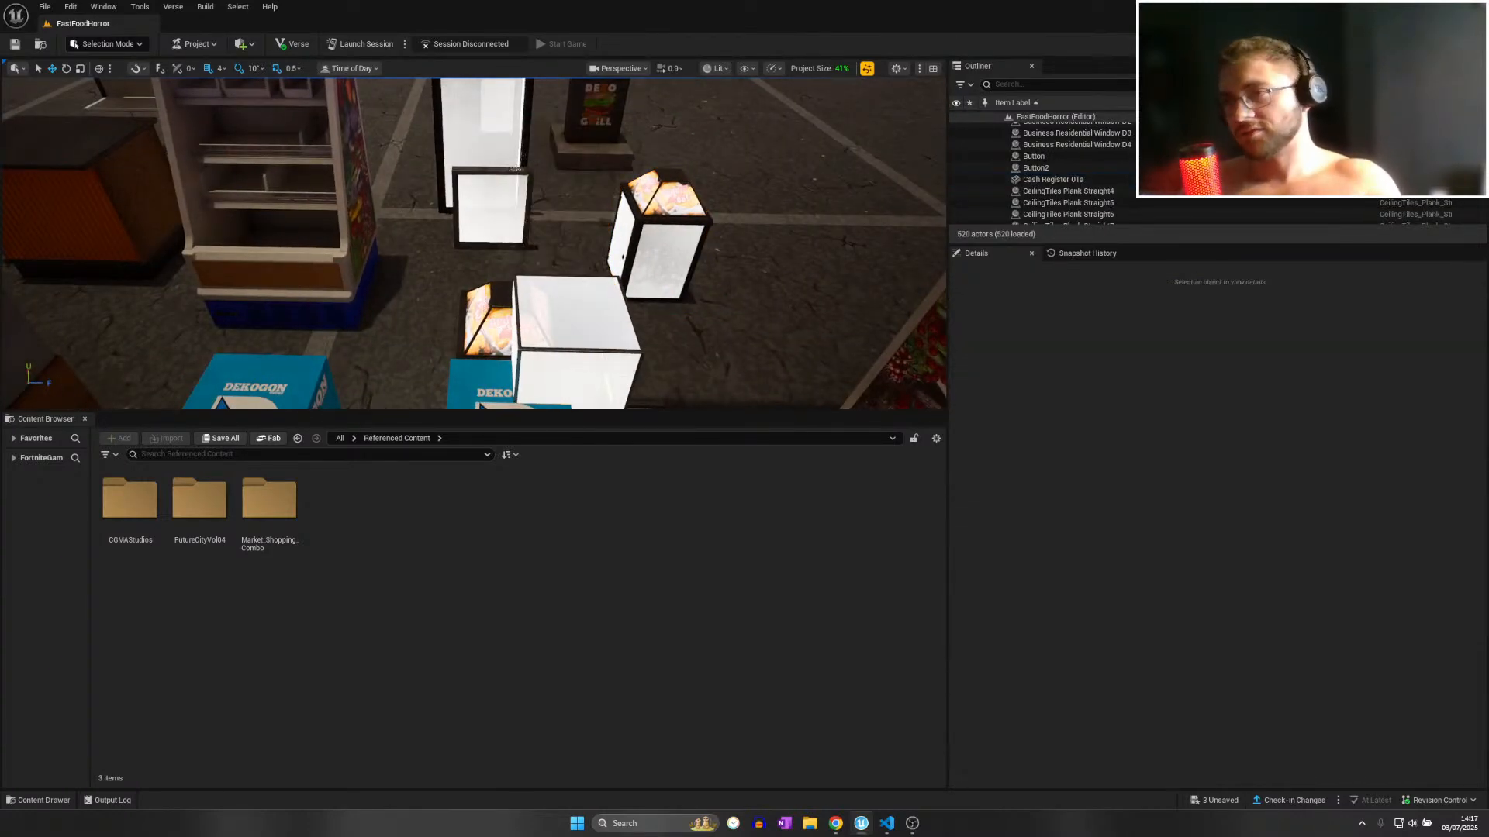
Look over the map from the restaurant's exterior and entrance through the dining area and back rooms to the office.
{"action": "right_click_drag", "start_coordinate": [515, 243], "coordinate": [483, 269]}
{"action": "scroll", "coordinate": [186, 151], "scroll_direction": "down", "scroll_amount": 3}
{"action": "scroll", "coordinate": [232, 190], "scroll_direction": "up", "scroll_amount": 2}
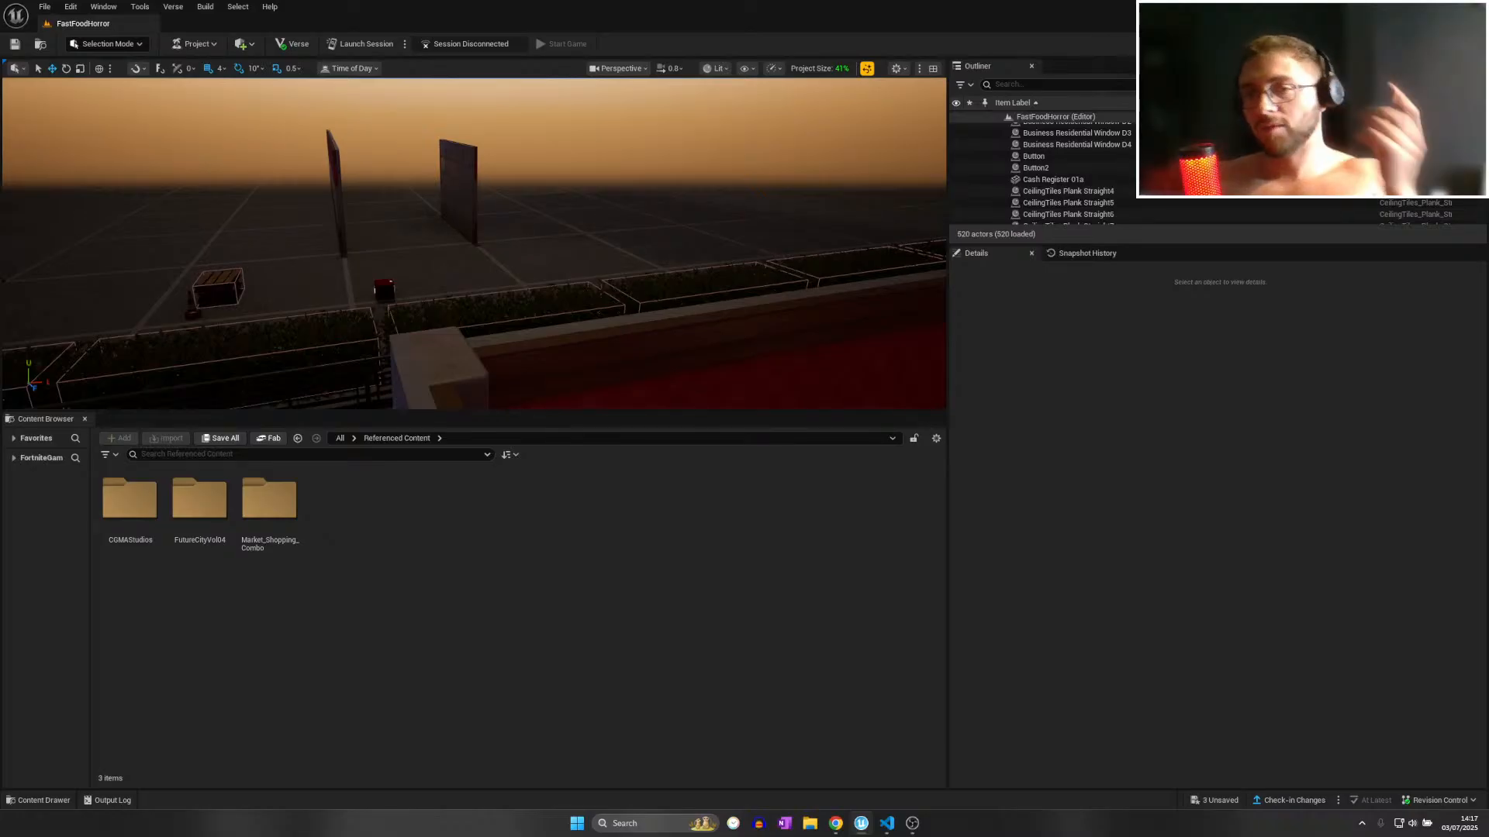
{"action": "right_click_drag", "start_coordinate": [505, 240], "coordinate": [638, 231]}
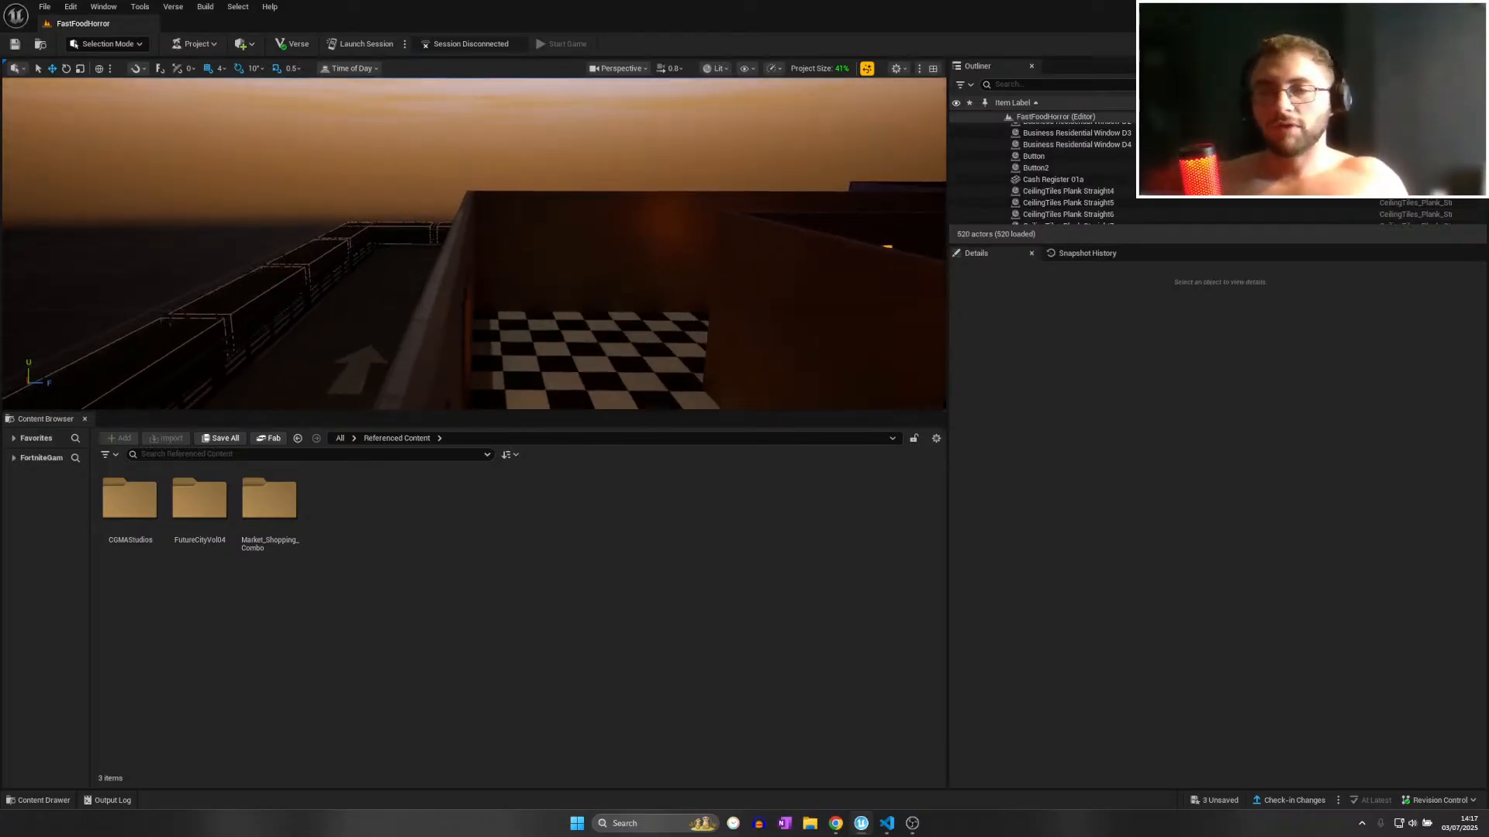
{"action": "right_click_drag", "start_coordinate": [438, 256], "coordinate": [837, 273]}
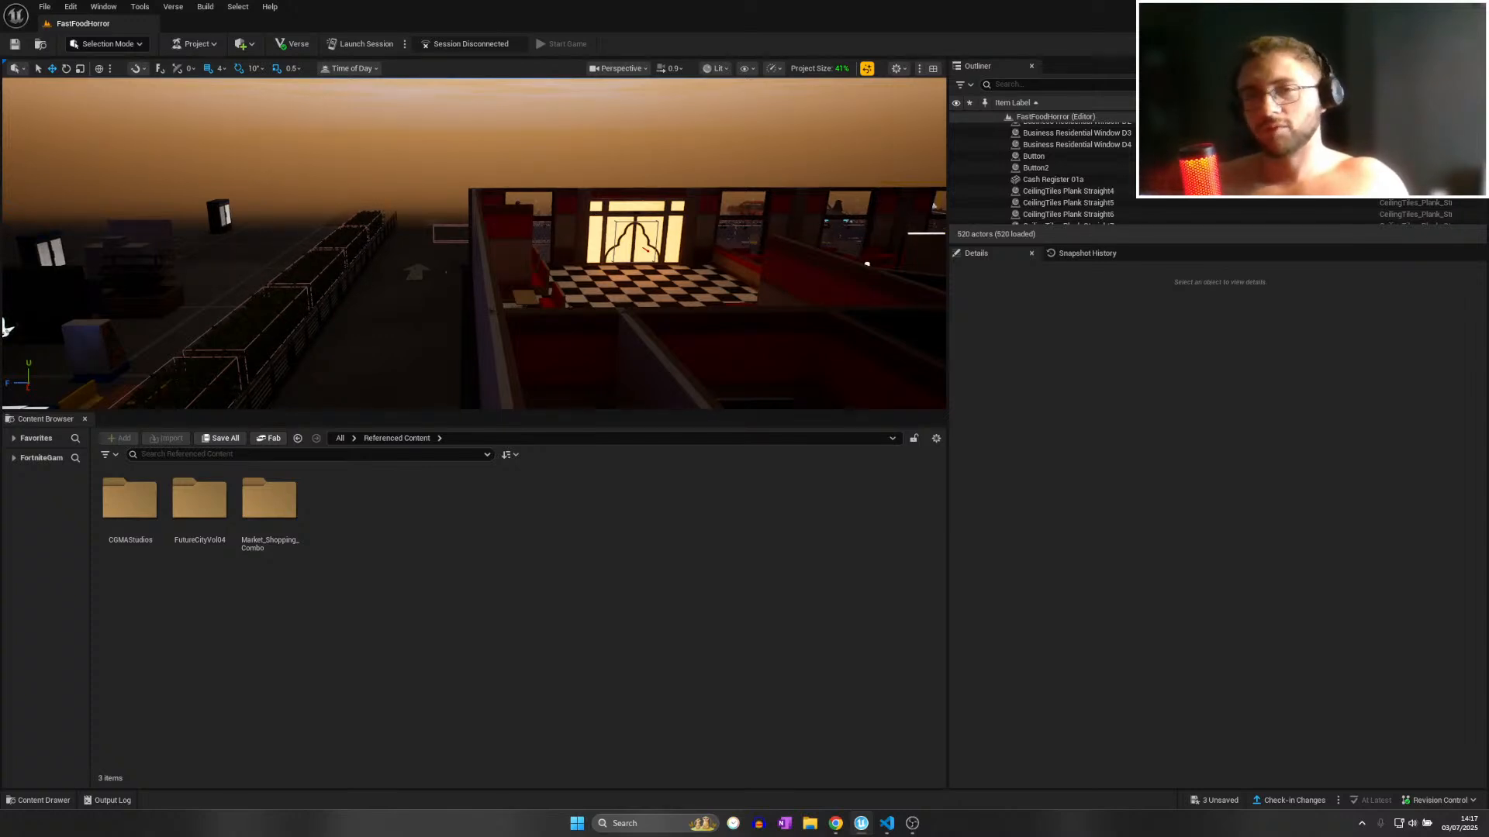
{"action": "right_click_drag", "start_coordinate": [473, 244], "coordinate": [605, 242]}
{"action": "scroll", "coordinate": [543, 241], "scroll_direction": "down", "scroll_amount": 1}
{"action": "right_click_drag", "start_coordinate": [473, 244], "coordinate": [620, 256]}
{"action": "right_click_drag", "start_coordinate": [473, 243], "coordinate": [310, 224]}
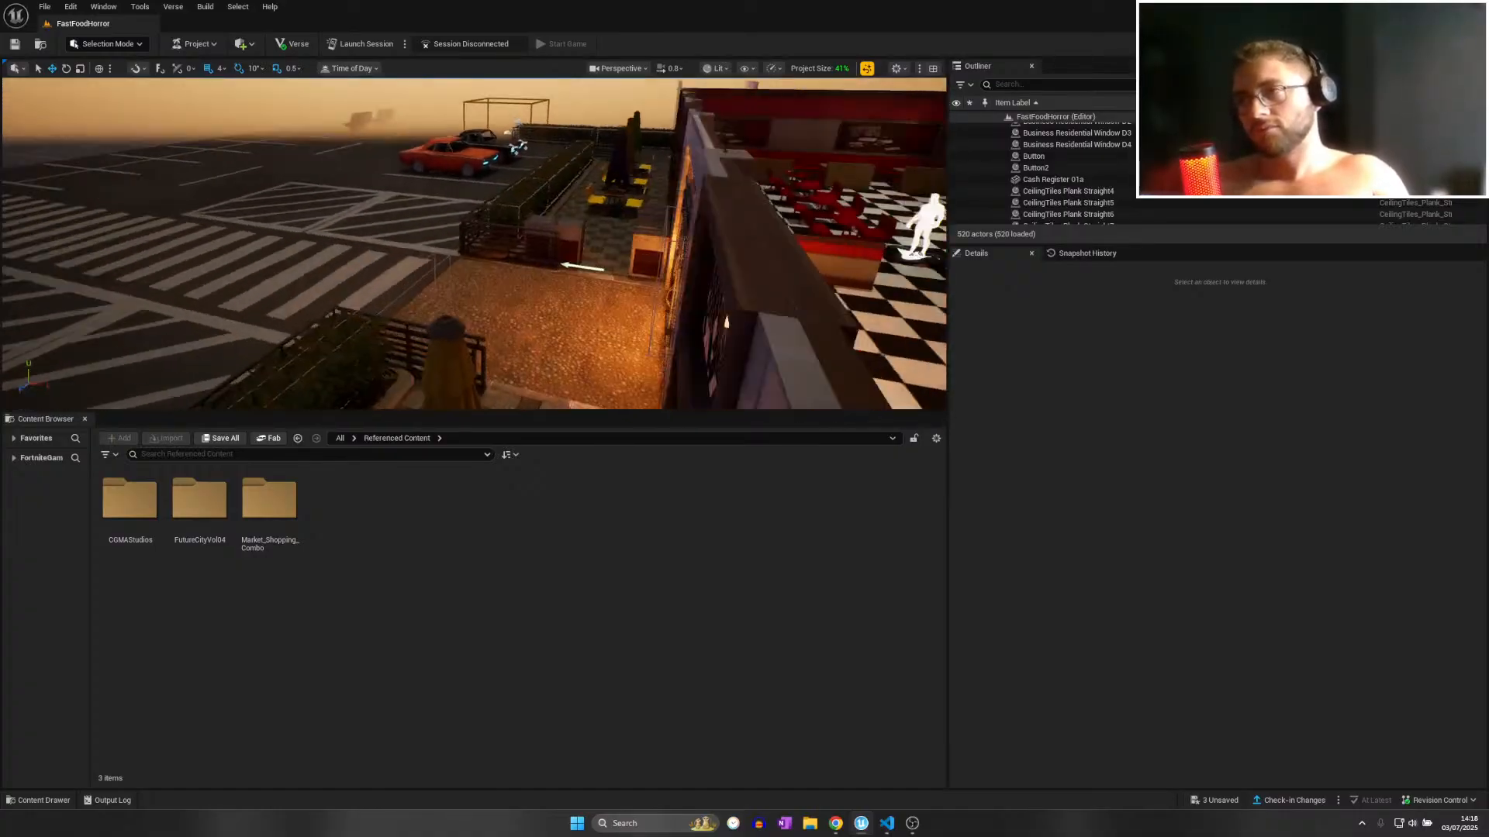
{"action": "right_click_drag", "start_coordinate": [454, 273], "coordinate": [549, 268]}
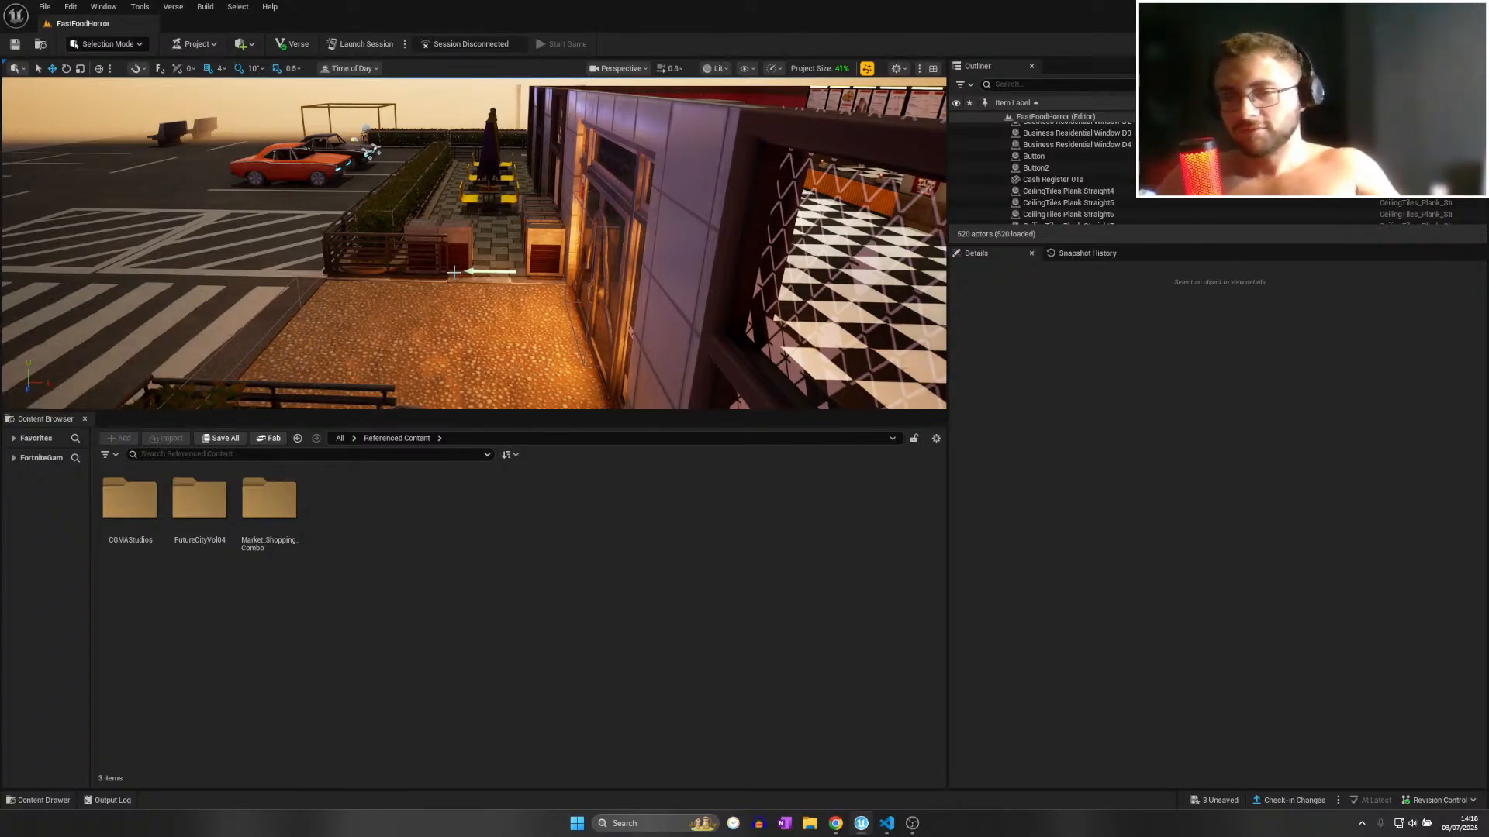
{"action": "key", "text": "w"}
{"action": "right_click_drag", "start_coordinate": [474, 244], "coordinate": [205, 273]}
{"action": "key", "text": "w"}
{"action": "key", "text": "w"}
{"action": "scroll", "coordinate": [434, 256], "scroll_direction": "down", "scroll_amount": 3}
{"action": "key", "text": "w"}
{"action": "scroll", "coordinate": [593, 261], "scroll_direction": "up", "scroll_amount": 2}
{"action": "key", "text": "w"}
{"action": "scroll", "coordinate": [453, 259], "scroll_direction": "up", "scroll_amount": 1}
{"action": "key", "text": "w"}
{"action": "key", "text": "s"}
{"action": "key", "text": "w"}
{"action": "key", "text": "s"}
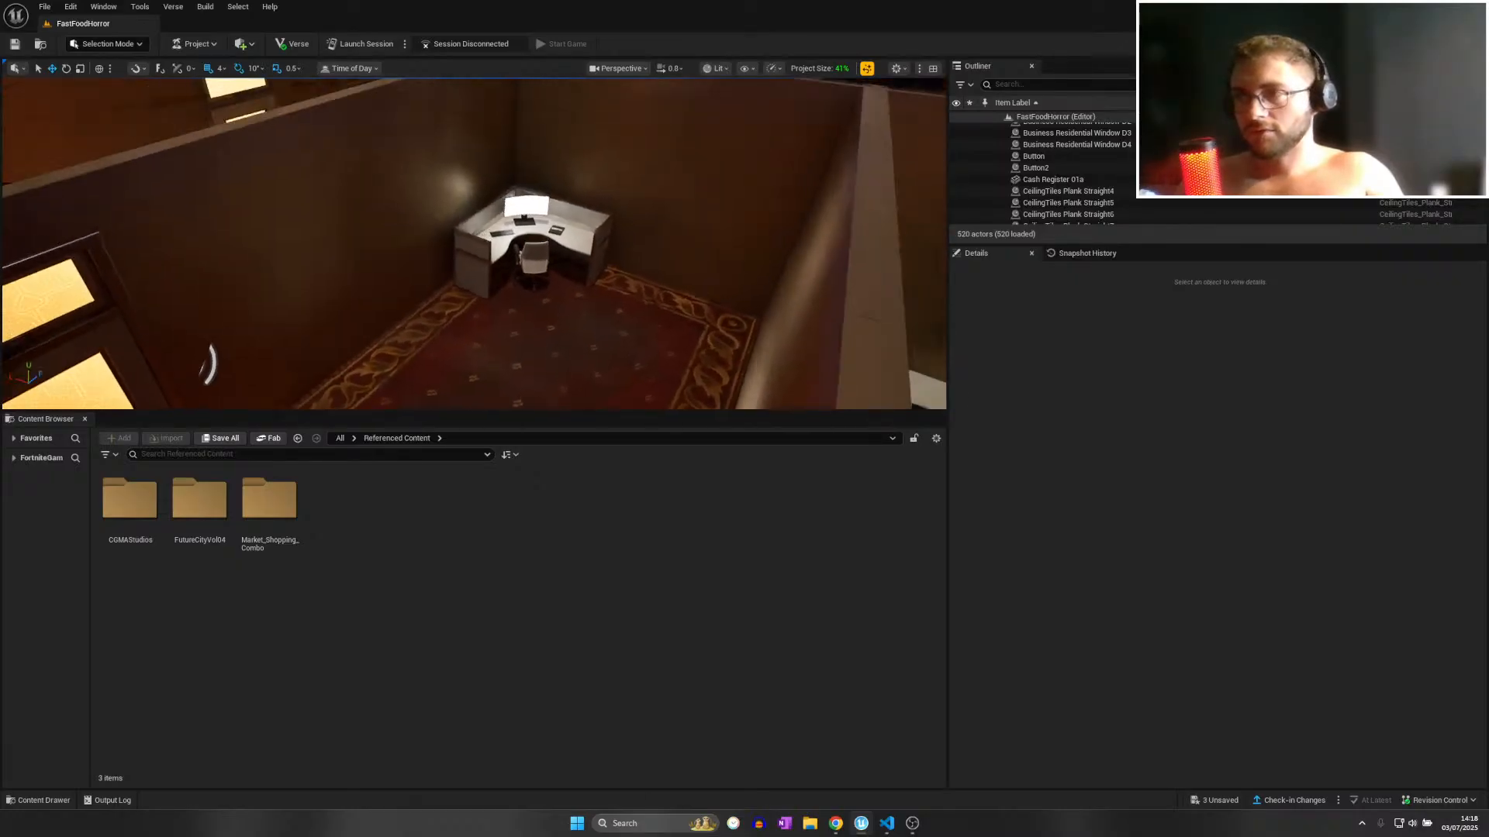
Compare the office's two wall panels around the corner desk and look through the properties of the NeonCityStore Front Wall Base A37 panel.
{"action": "key", "text": "w"}
{"action": "mouse_move", "coordinate": [442, 269]}
{"action": "right_mouse_down"}
{"action": "mouse_move", "coordinate": [475, 304]}
{"action": "mouse_move", "coordinate": [453, 264]}
{"action": "right_mouse_up"}
{"action": "left_click", "coordinate": [442, 269]}
{"action": "key", "text": "s"}
{"action": "left_click", "coordinate": [381, 237]}
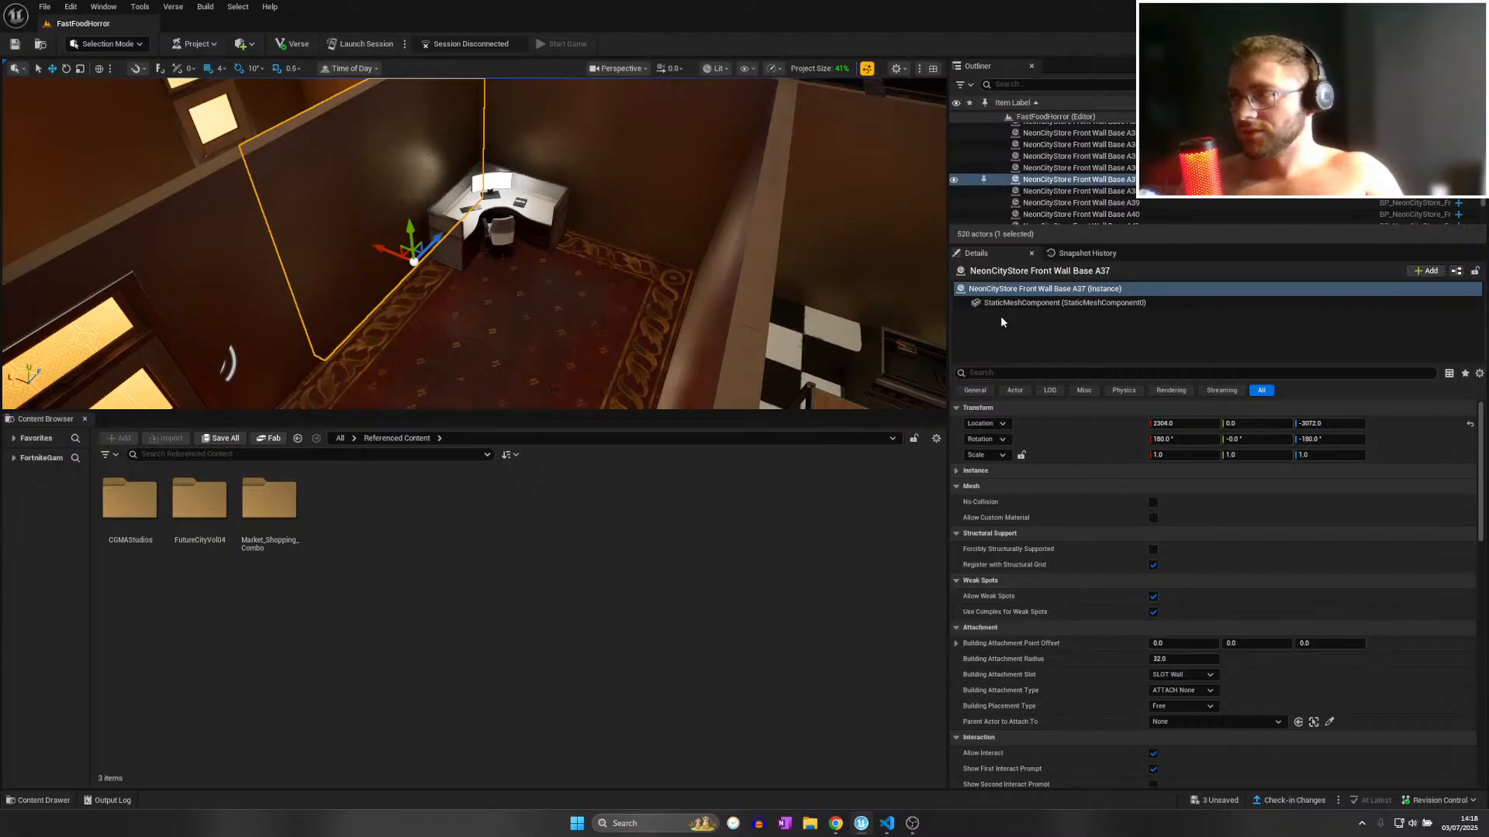
{"action": "left_click", "coordinate": [654, 100]}
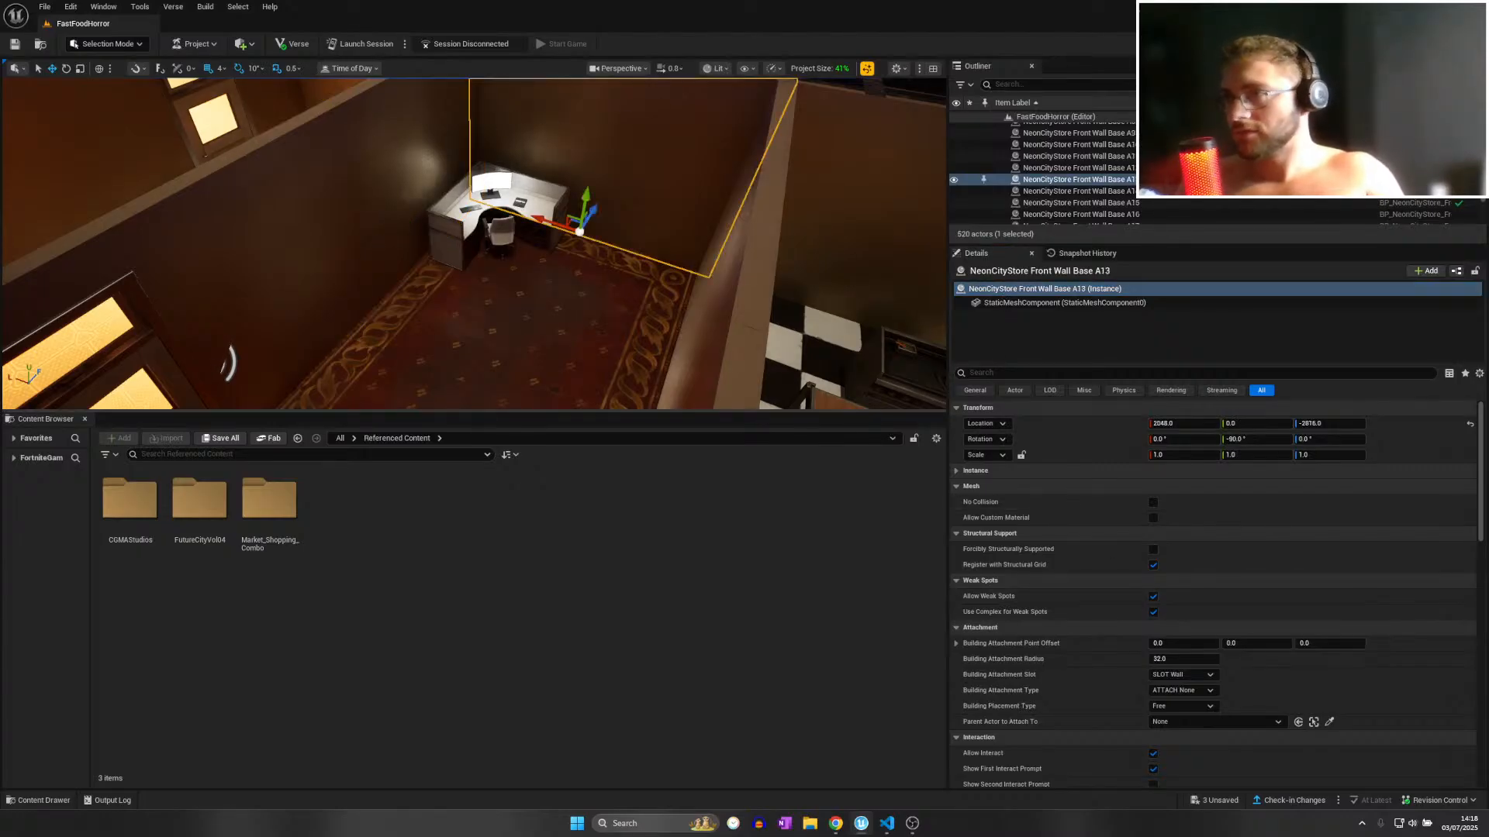
{"action": "left_click", "coordinate": [311, 202]}
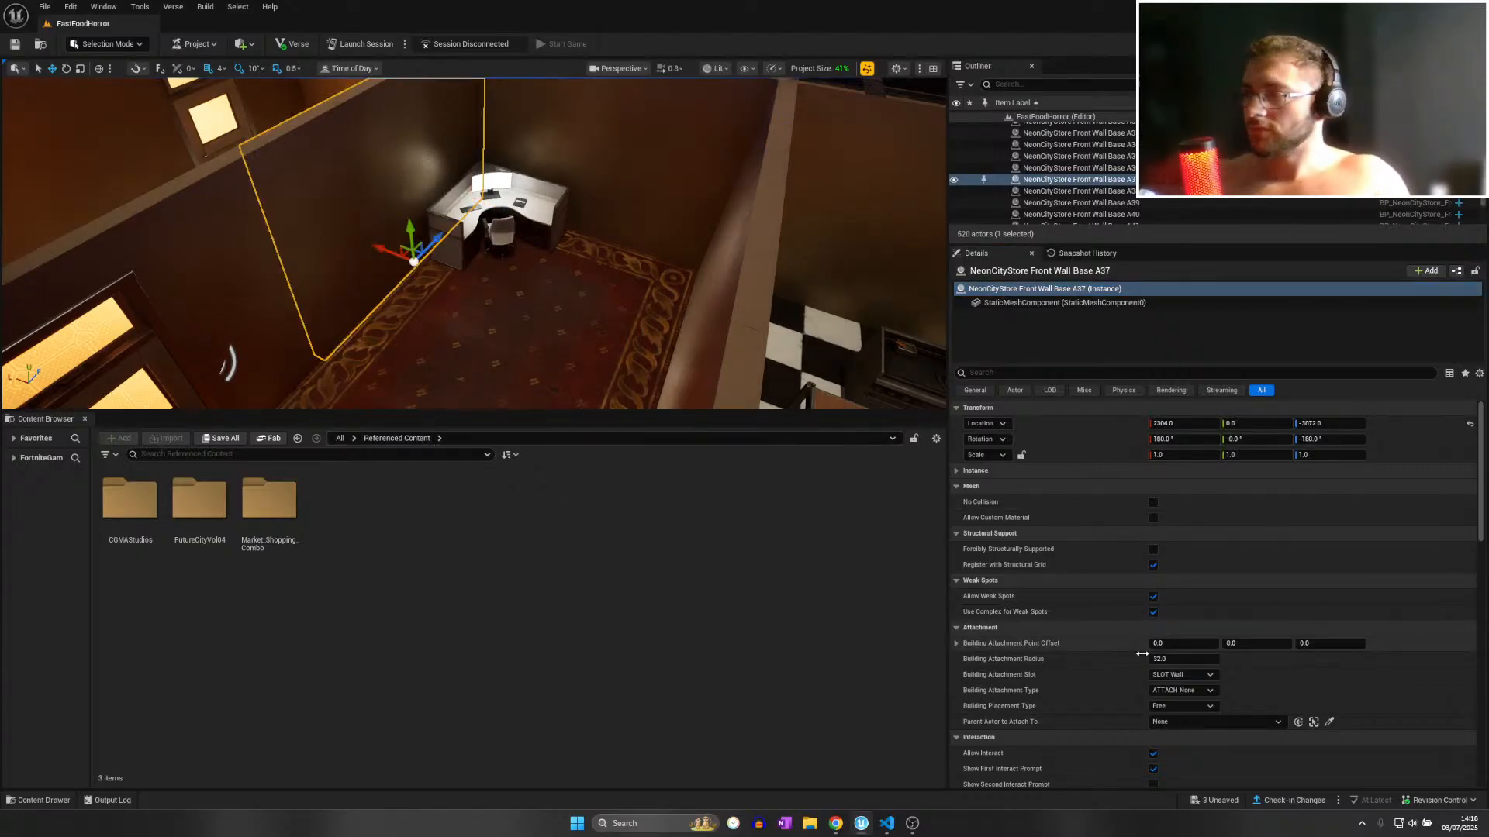
{"action": "scroll", "coordinate": [1143, 659], "scroll_direction": "down", "scroll_amount": 6}
{"action": "scroll", "coordinate": [1143, 663], "scroll_direction": "up", "scroll_amount": 6}
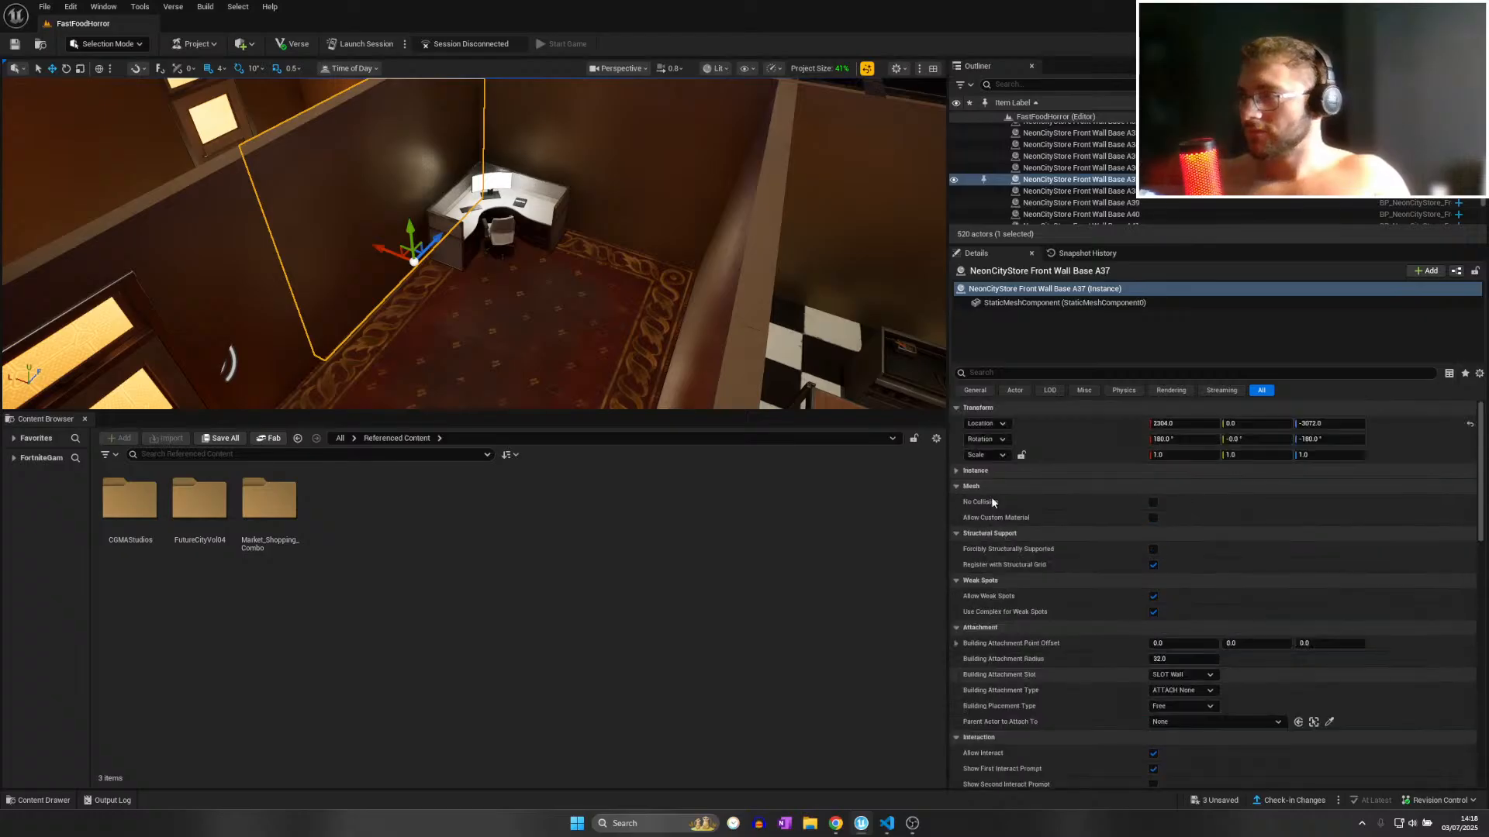
Try LargeGreyTiles as the primary texture of the office wall panel beside the desk, and undo the change.
{"action": "left_click", "coordinate": [958, 470]}
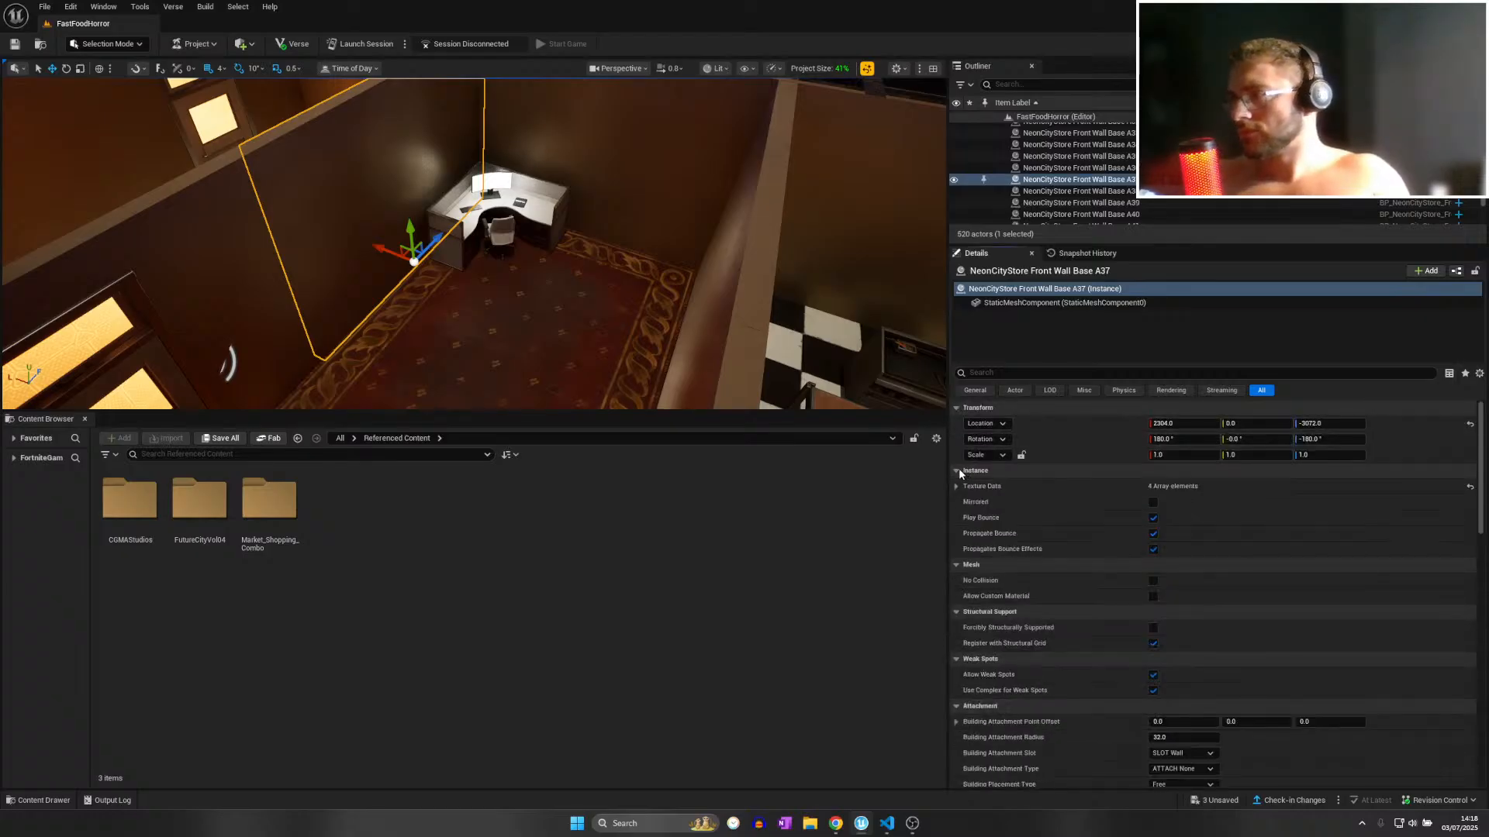
{"action": "left_click", "coordinate": [955, 485]}
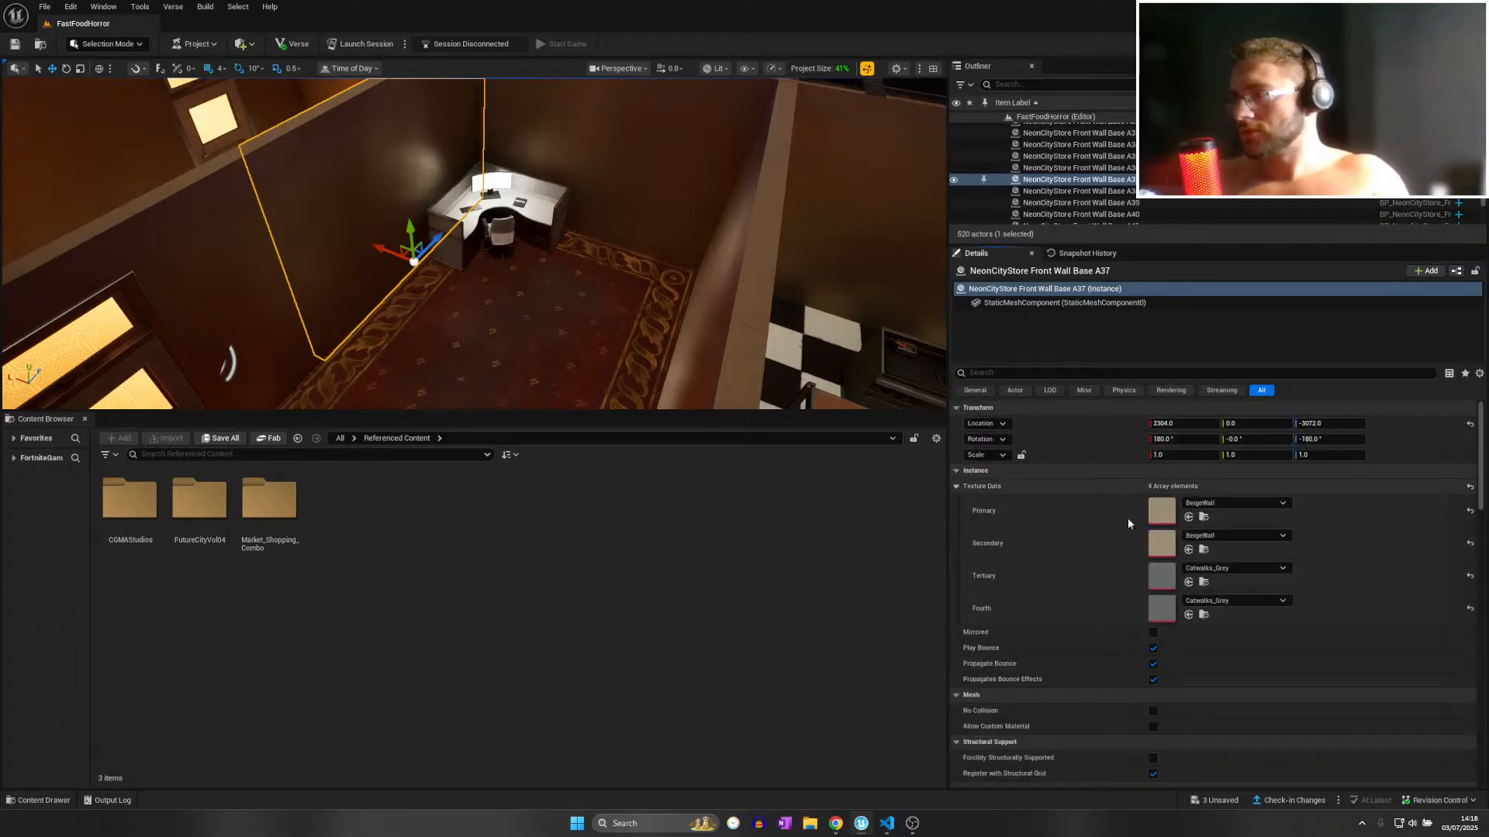
{"action": "left_click", "coordinate": [1195, 504]}
{"action": "left_click", "coordinate": [1245, 676]}
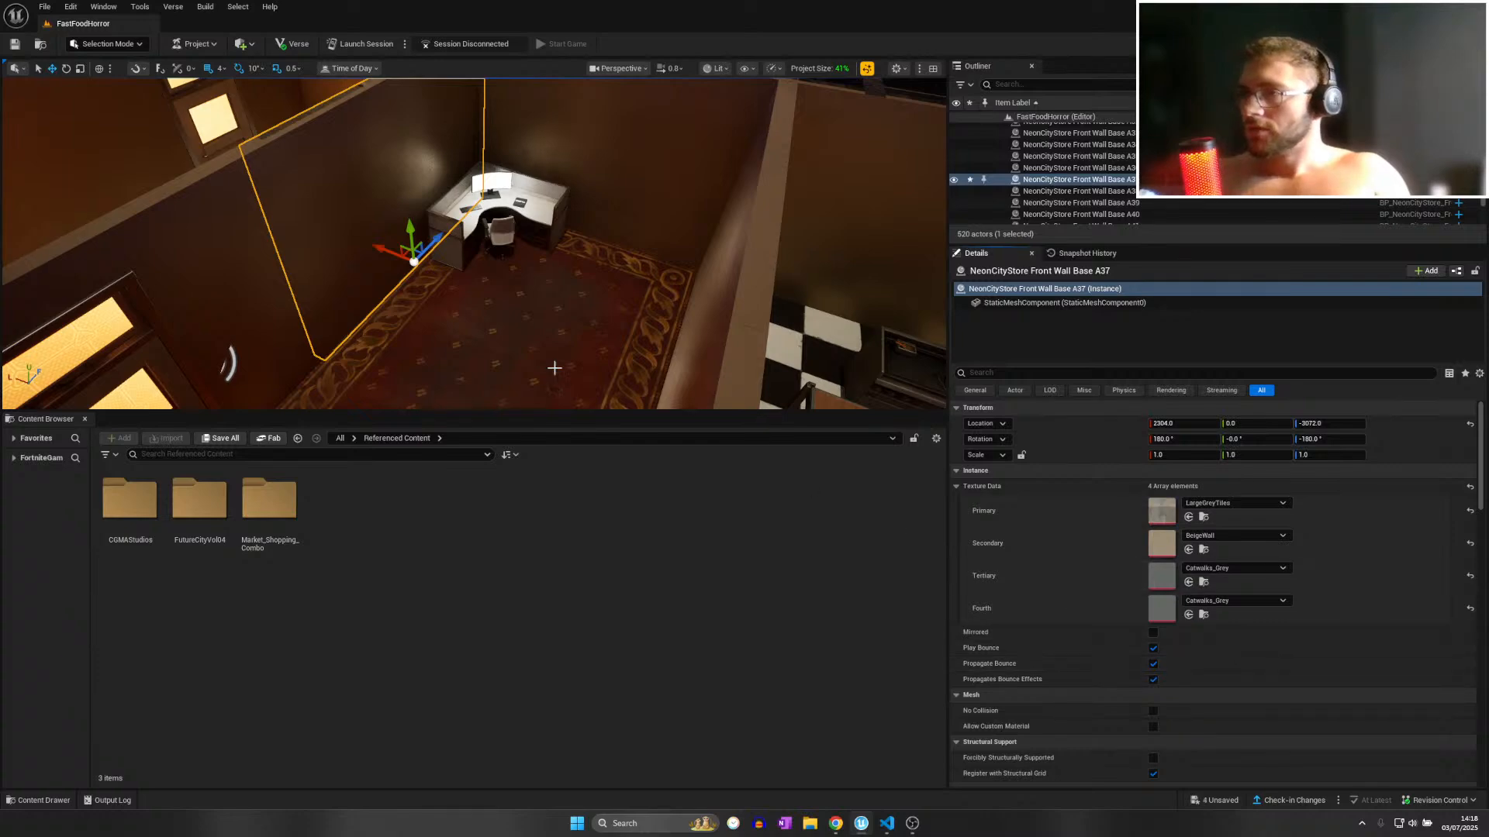
{"action": "right_click_drag", "start_coordinate": [543, 248], "coordinate": [590, 240]}
{"action": "right_click_drag", "start_coordinate": [449, 310], "coordinate": [186, 291]}
{"action": "key", "text": "ctrl+z"}
Inspect the office carpet and checkered floor tiles, and look over the restaurant from the counter and back rooms around the exterior to the dining-area entrance.
{"action": "left_click", "coordinate": [429, 329]}
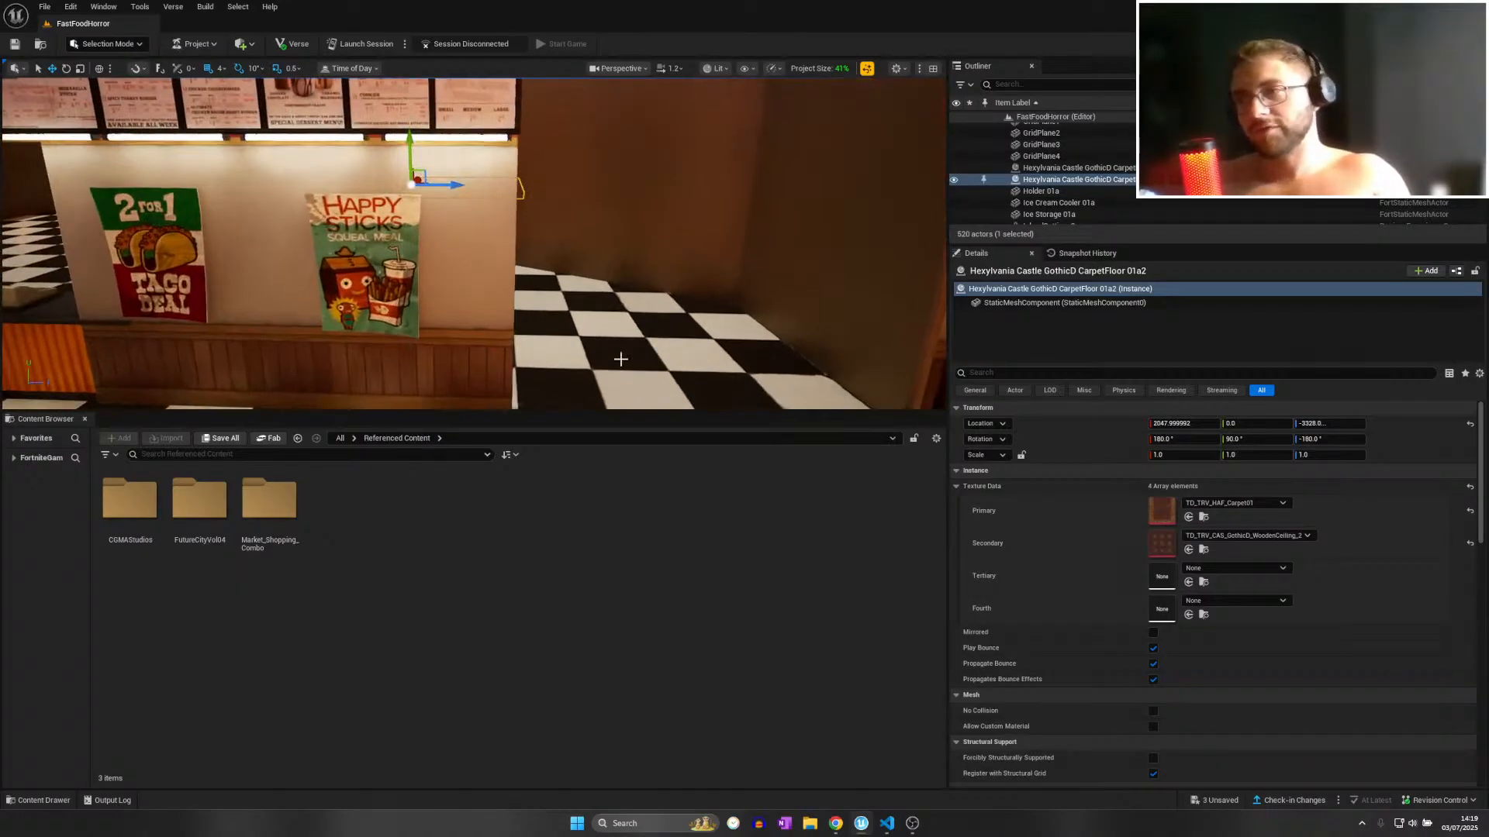
{"action": "left_click", "coordinate": [620, 359]}
{"action": "right_click_drag", "start_coordinate": [620, 359], "coordinate": [589, 349]}
{"action": "left_click", "coordinate": [317, 243]}
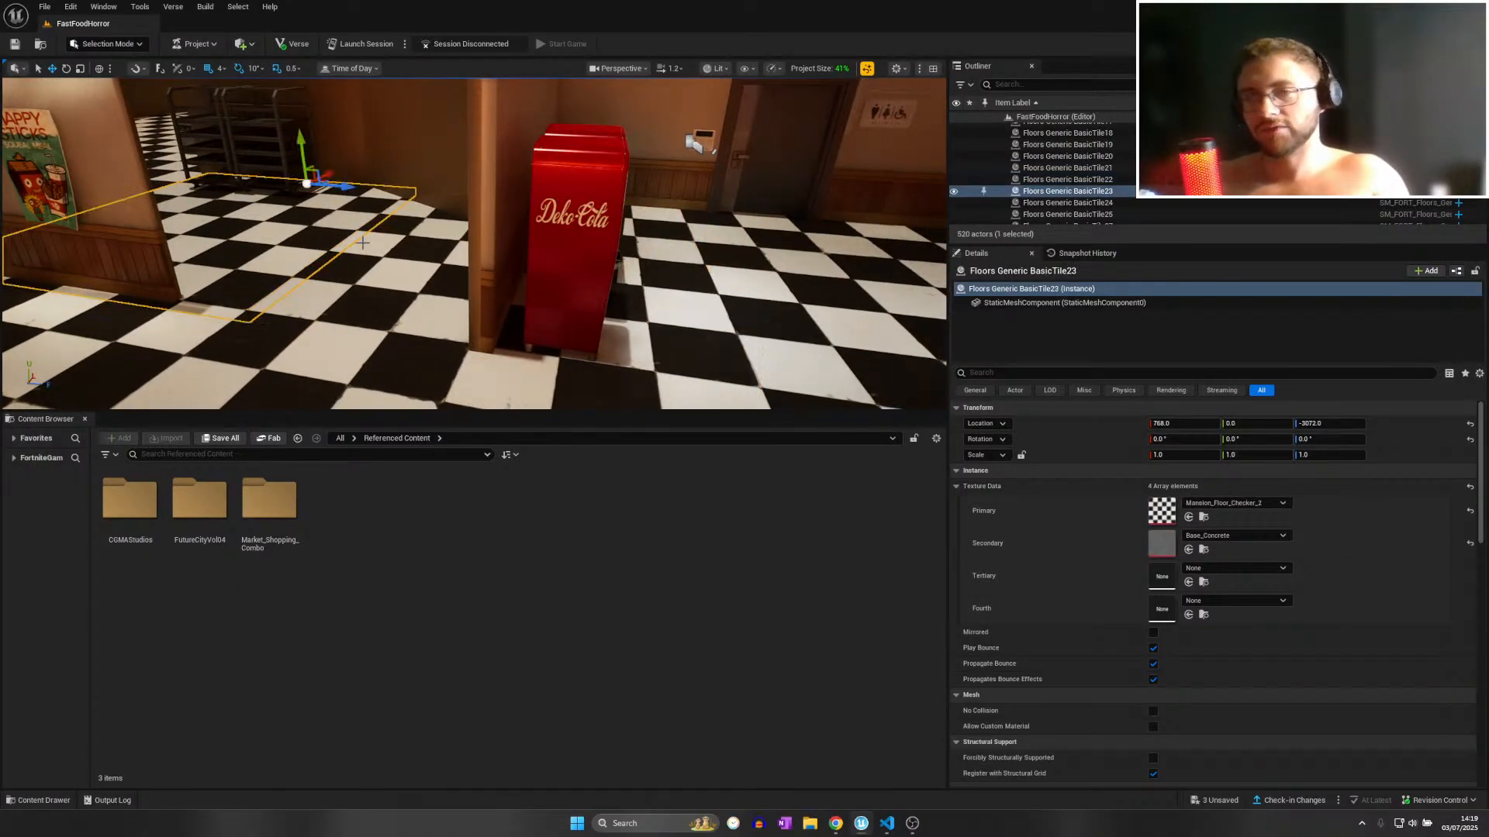
{"action": "left_click", "coordinate": [376, 256]}
{"action": "right_click_drag", "start_coordinate": [377, 256], "coordinate": [442, 275]}
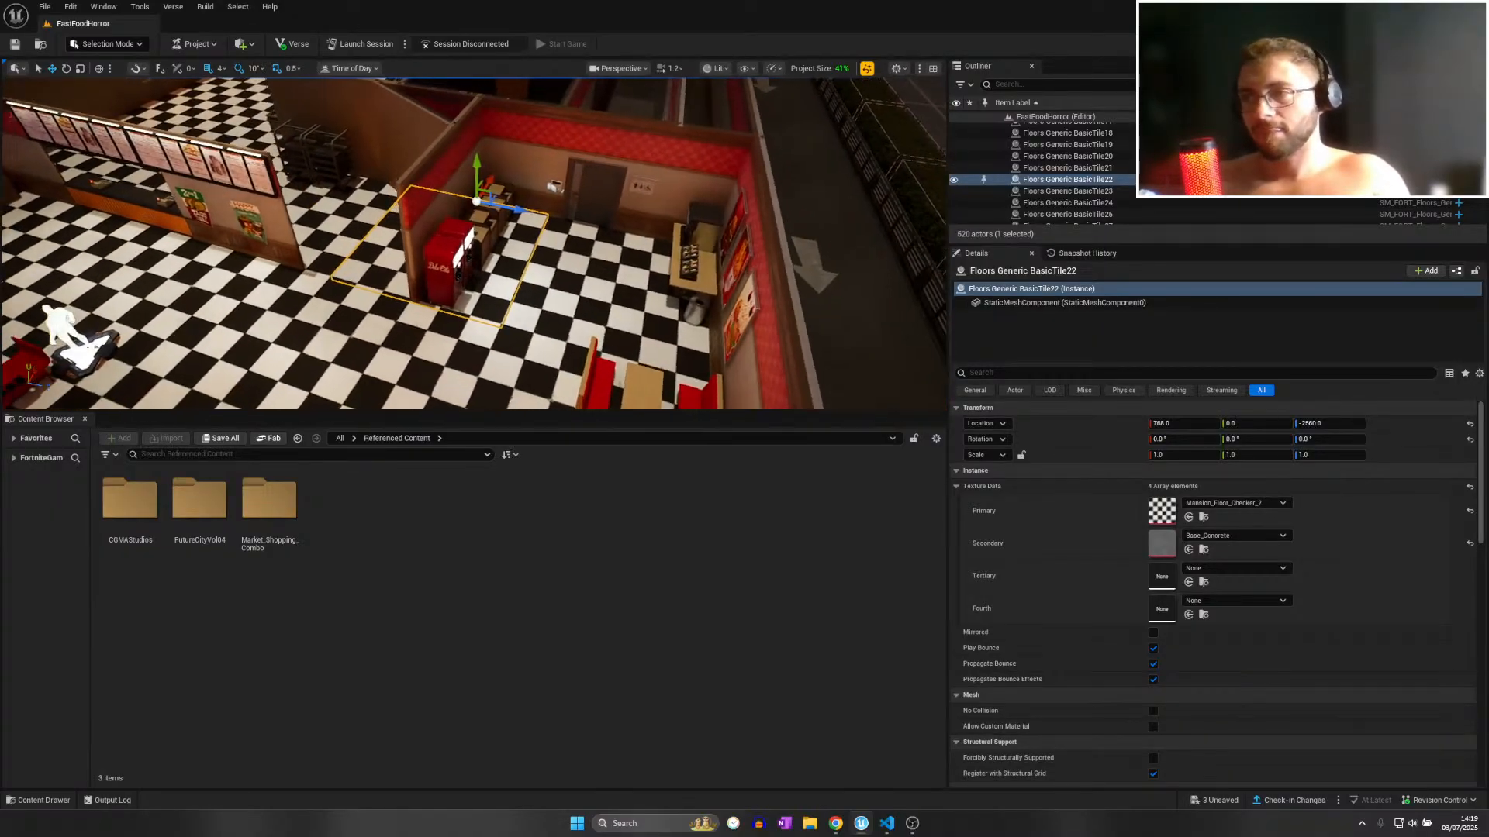
{"action": "right_click_drag", "start_coordinate": [442, 275], "coordinate": [411, 271]}
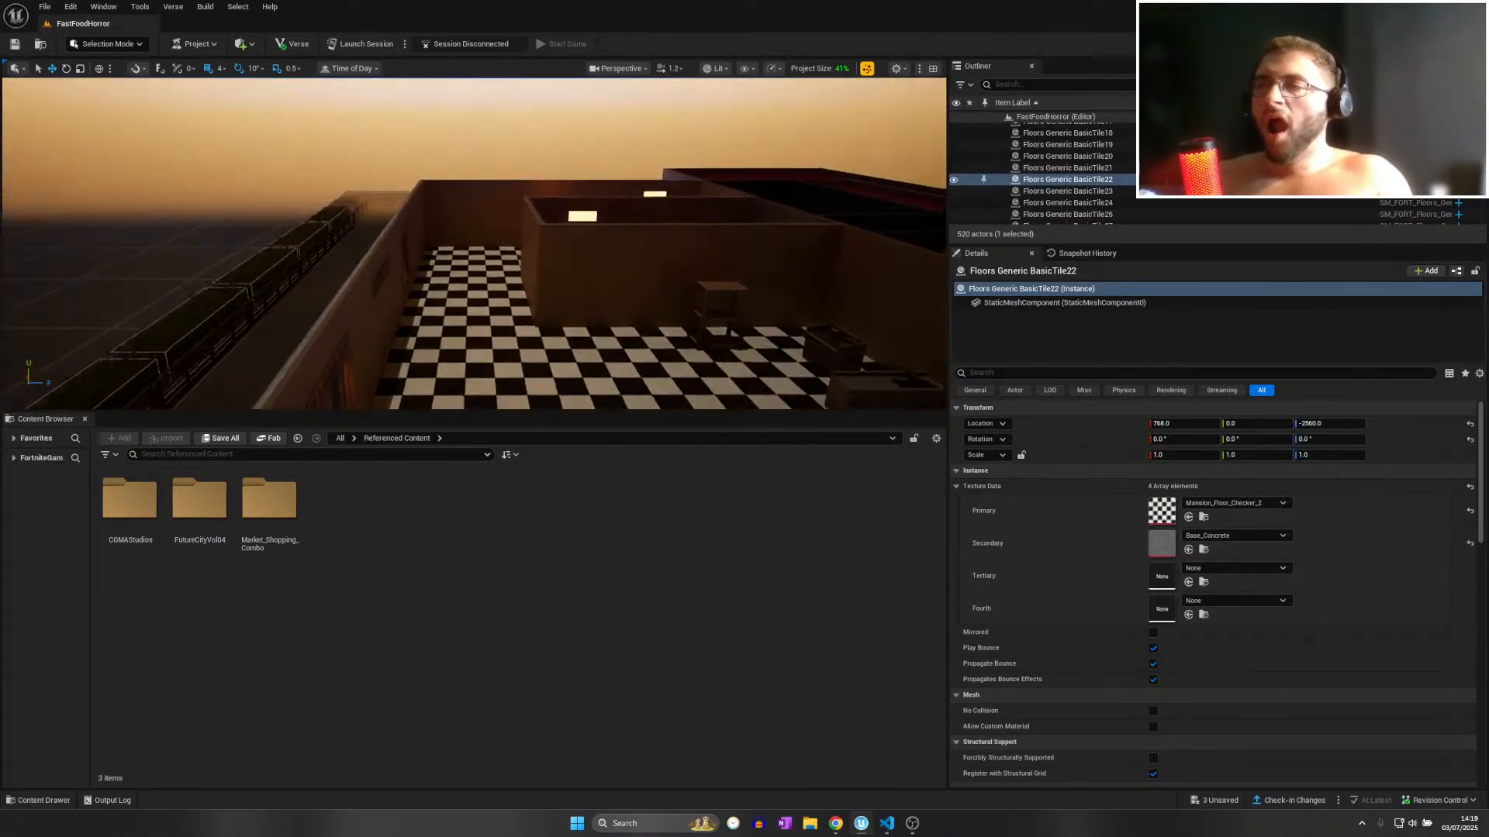
{"action": "right_click_drag", "start_coordinate": [392, 238], "coordinate": [392, 264]}
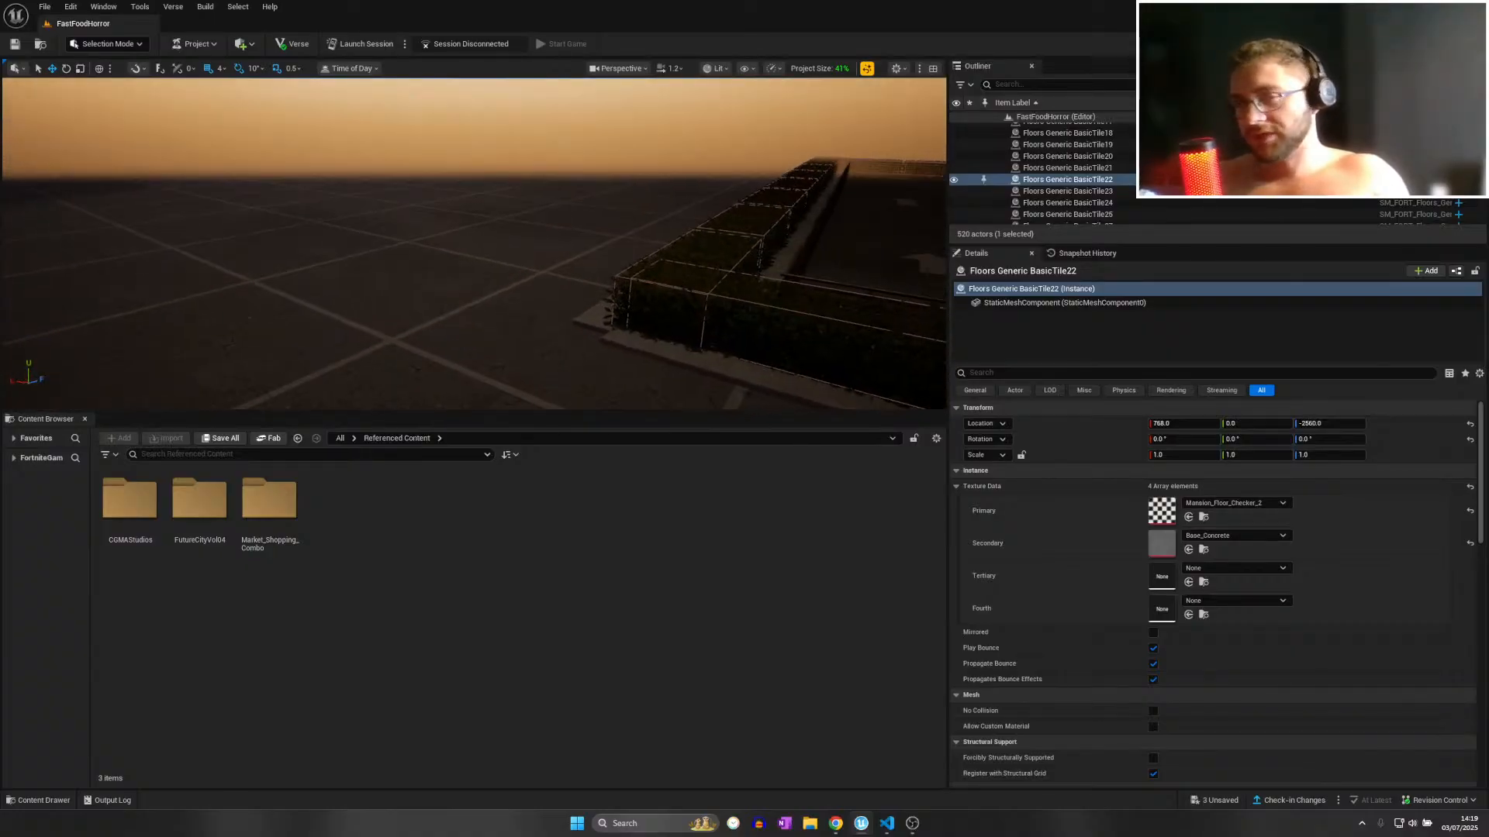
{"action": "right_click_drag", "start_coordinate": [391, 264], "coordinate": [469, 241]}
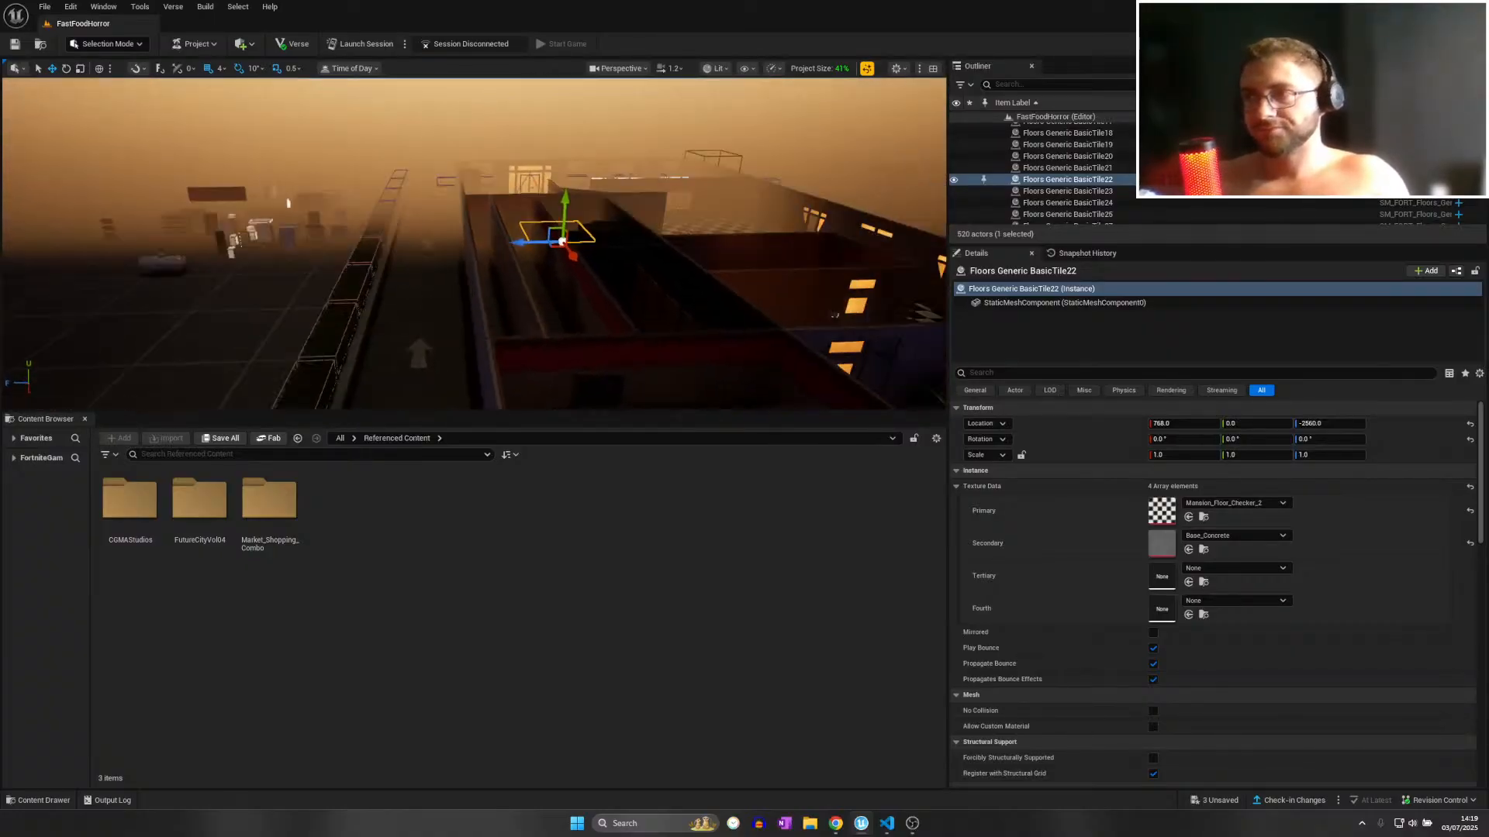
{"action": "right_click_drag", "start_coordinate": [442, 220], "coordinate": [469, 234]}
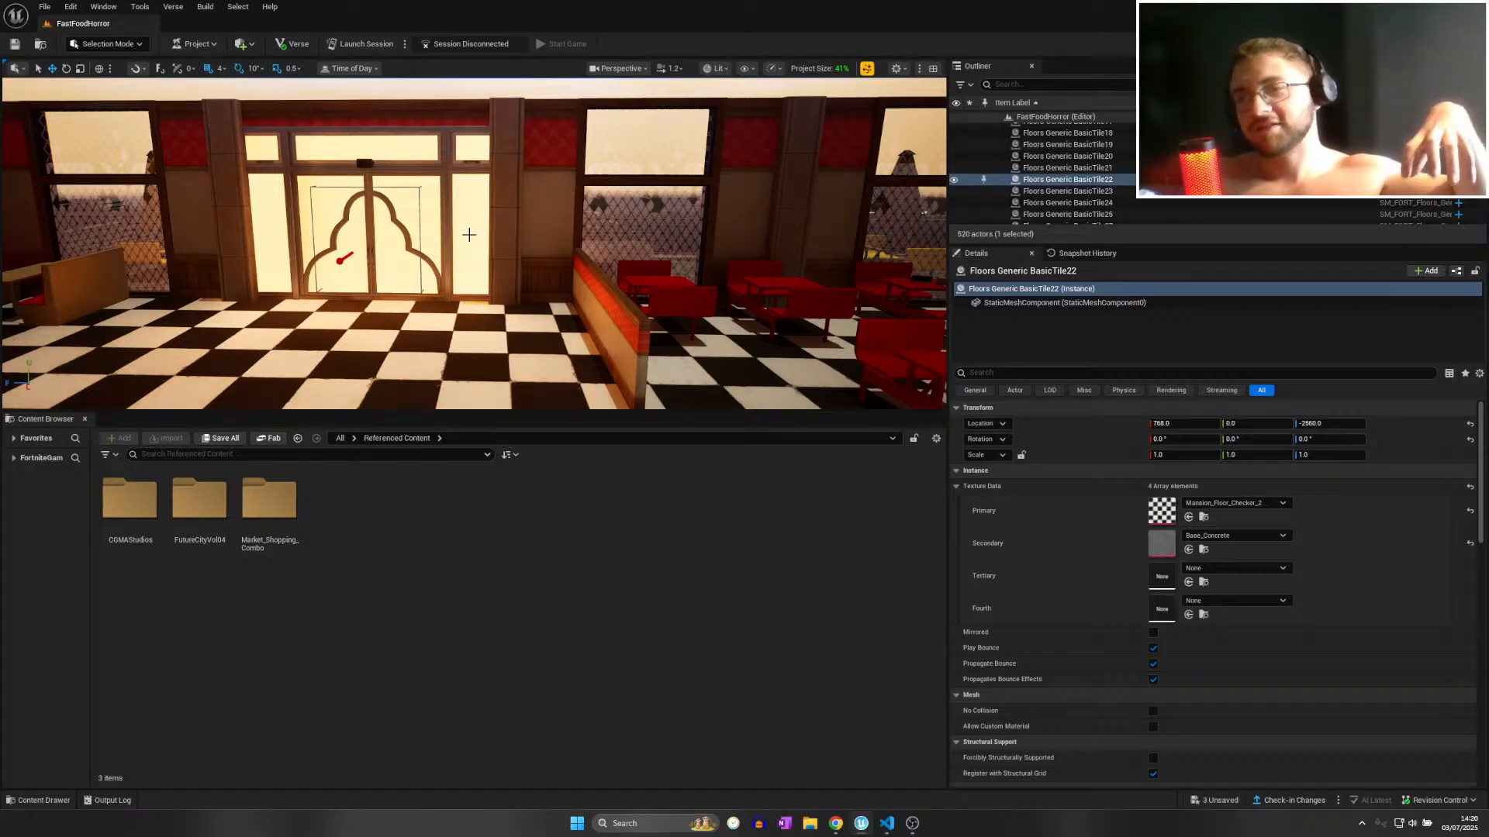
Save all unsaved changes in the FastFoodHorror project.
{"action": "left_click", "coordinate": [44, 6]}
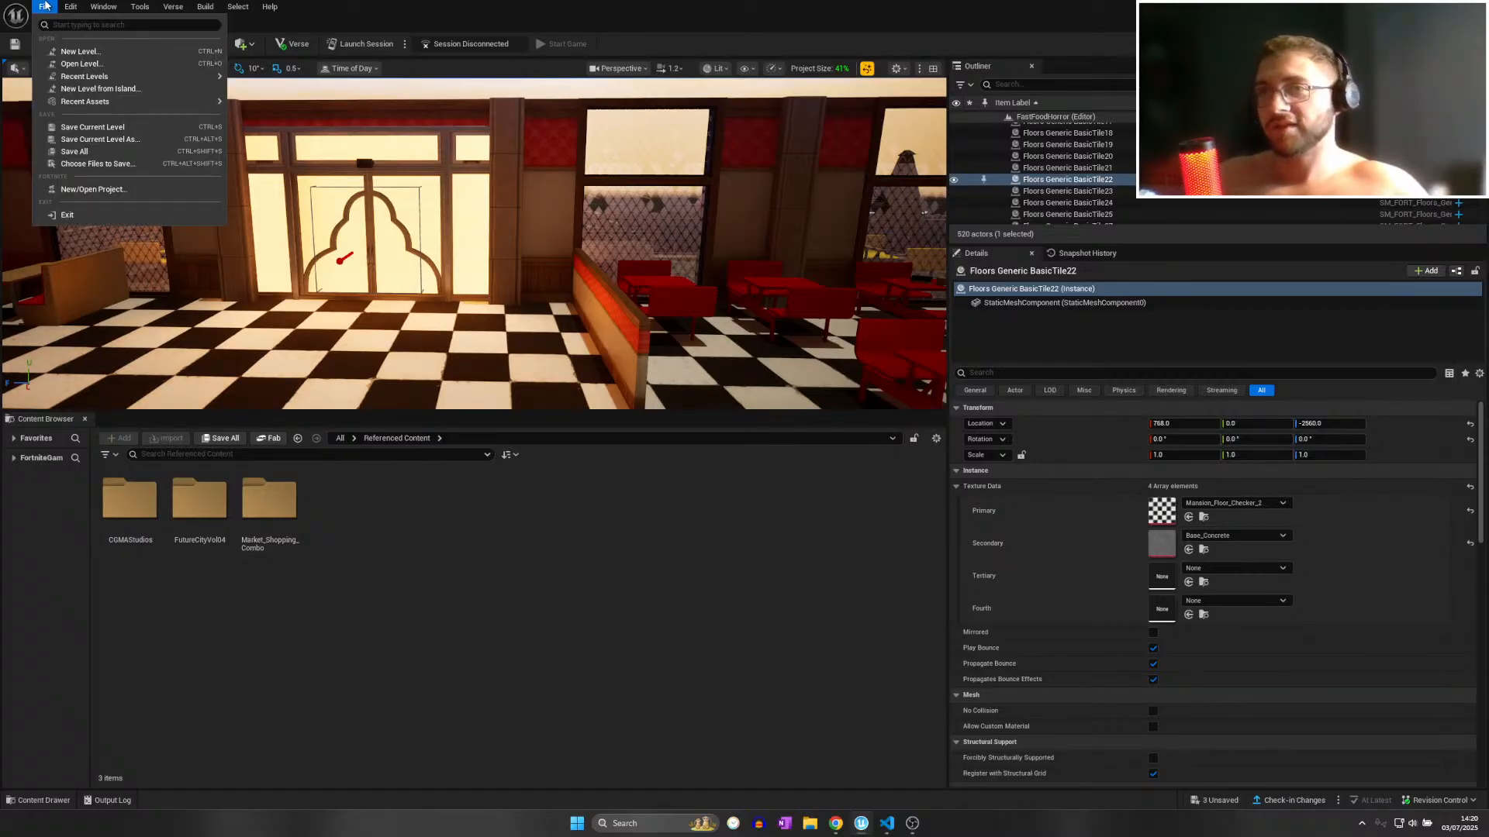
{"action": "left_click", "coordinate": [74, 152]}
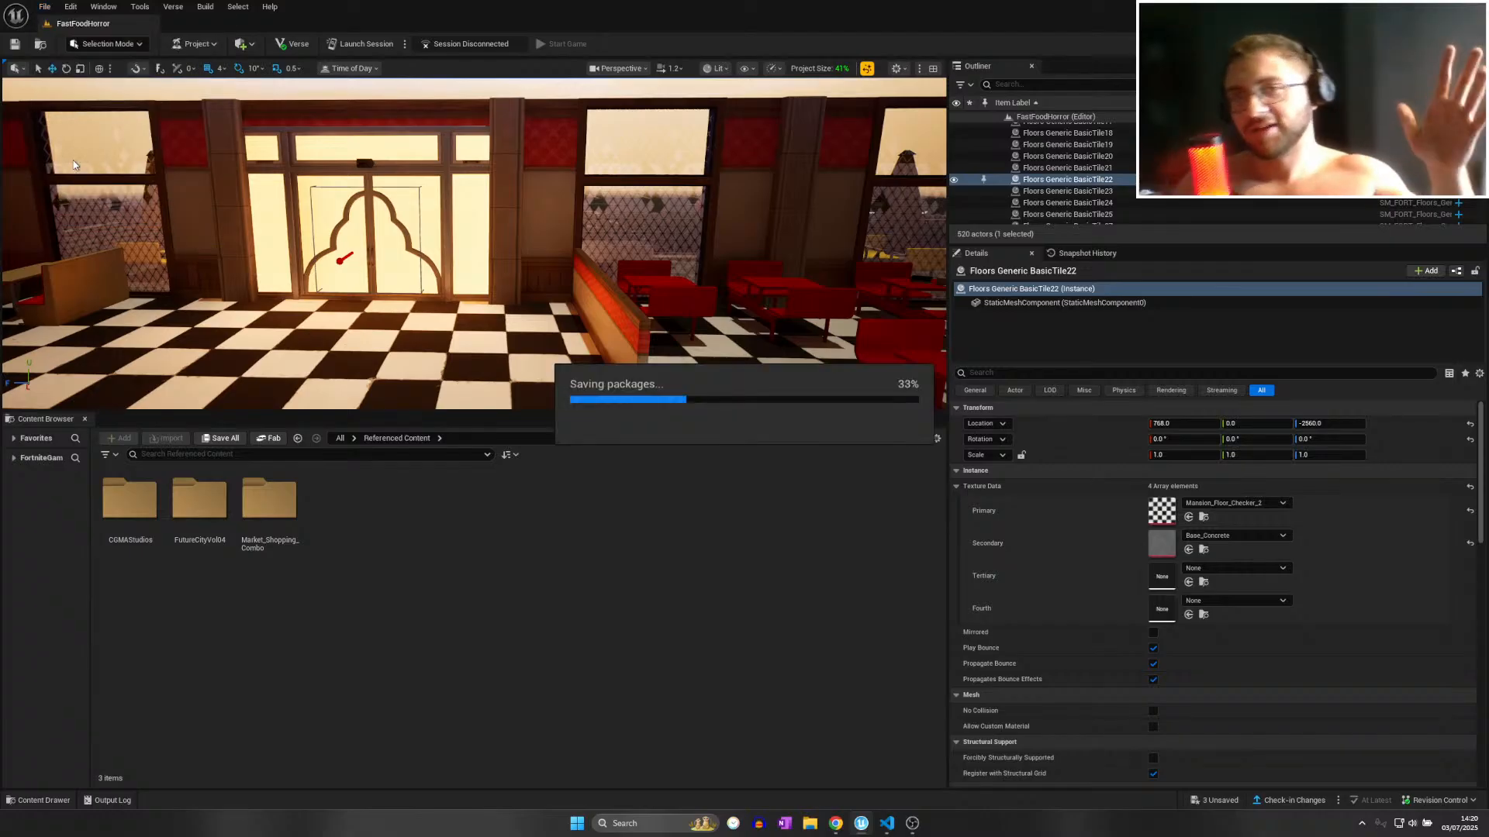